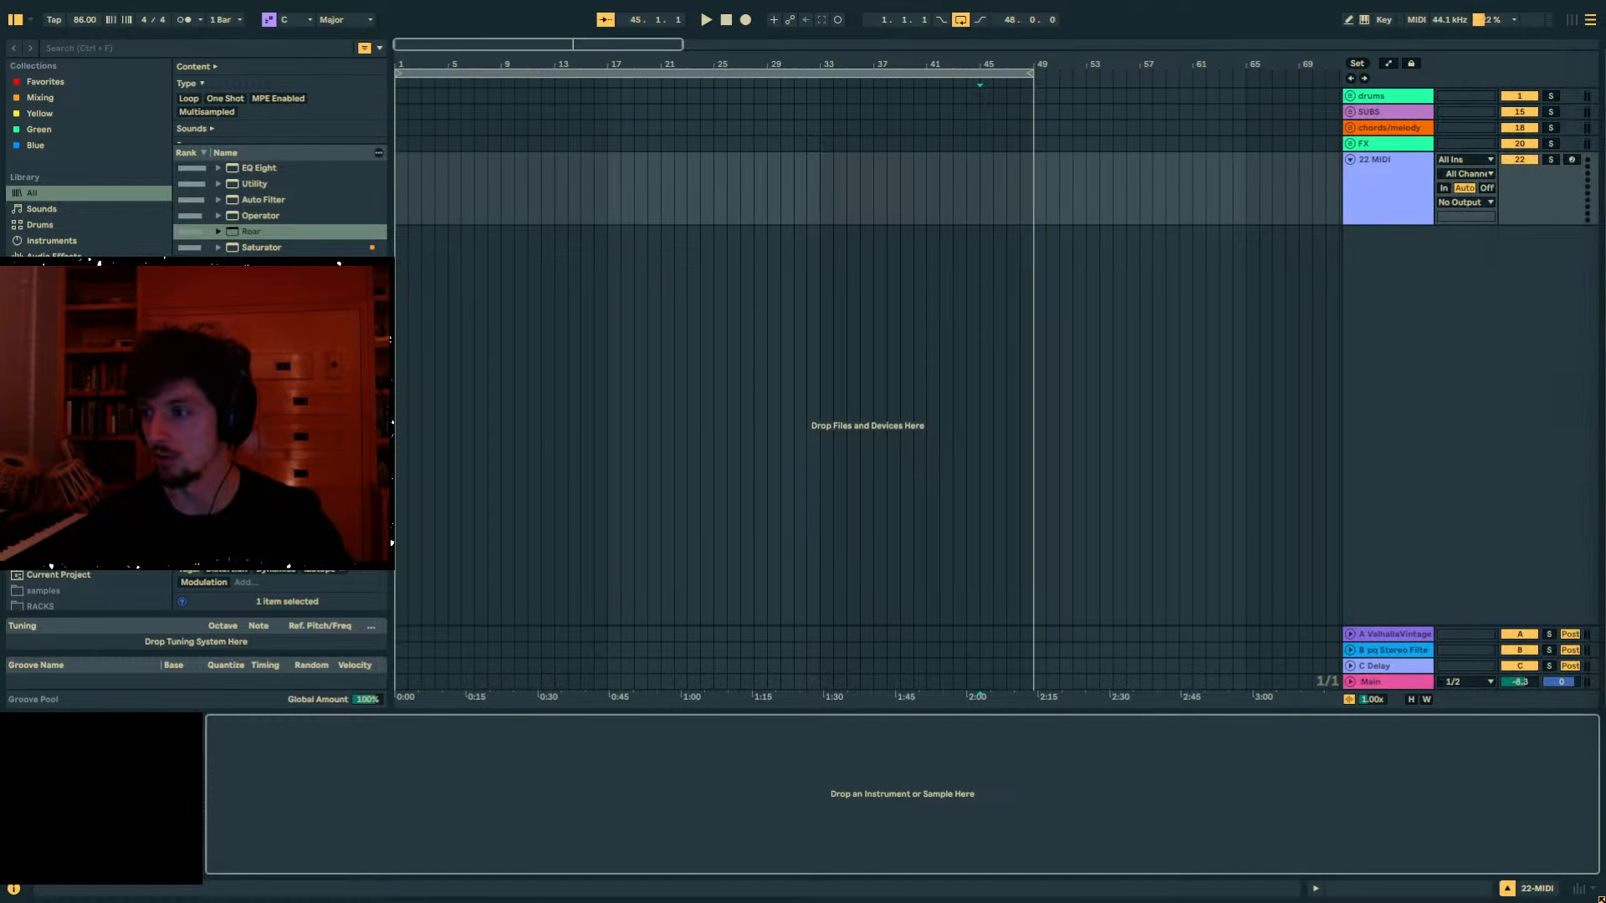
pyautogui.moveTo(1605, 82); pyautogui.dragTo(924, 137)
pyautogui.moveTo(1049, 140); pyautogui.dragTo(1605, 126)
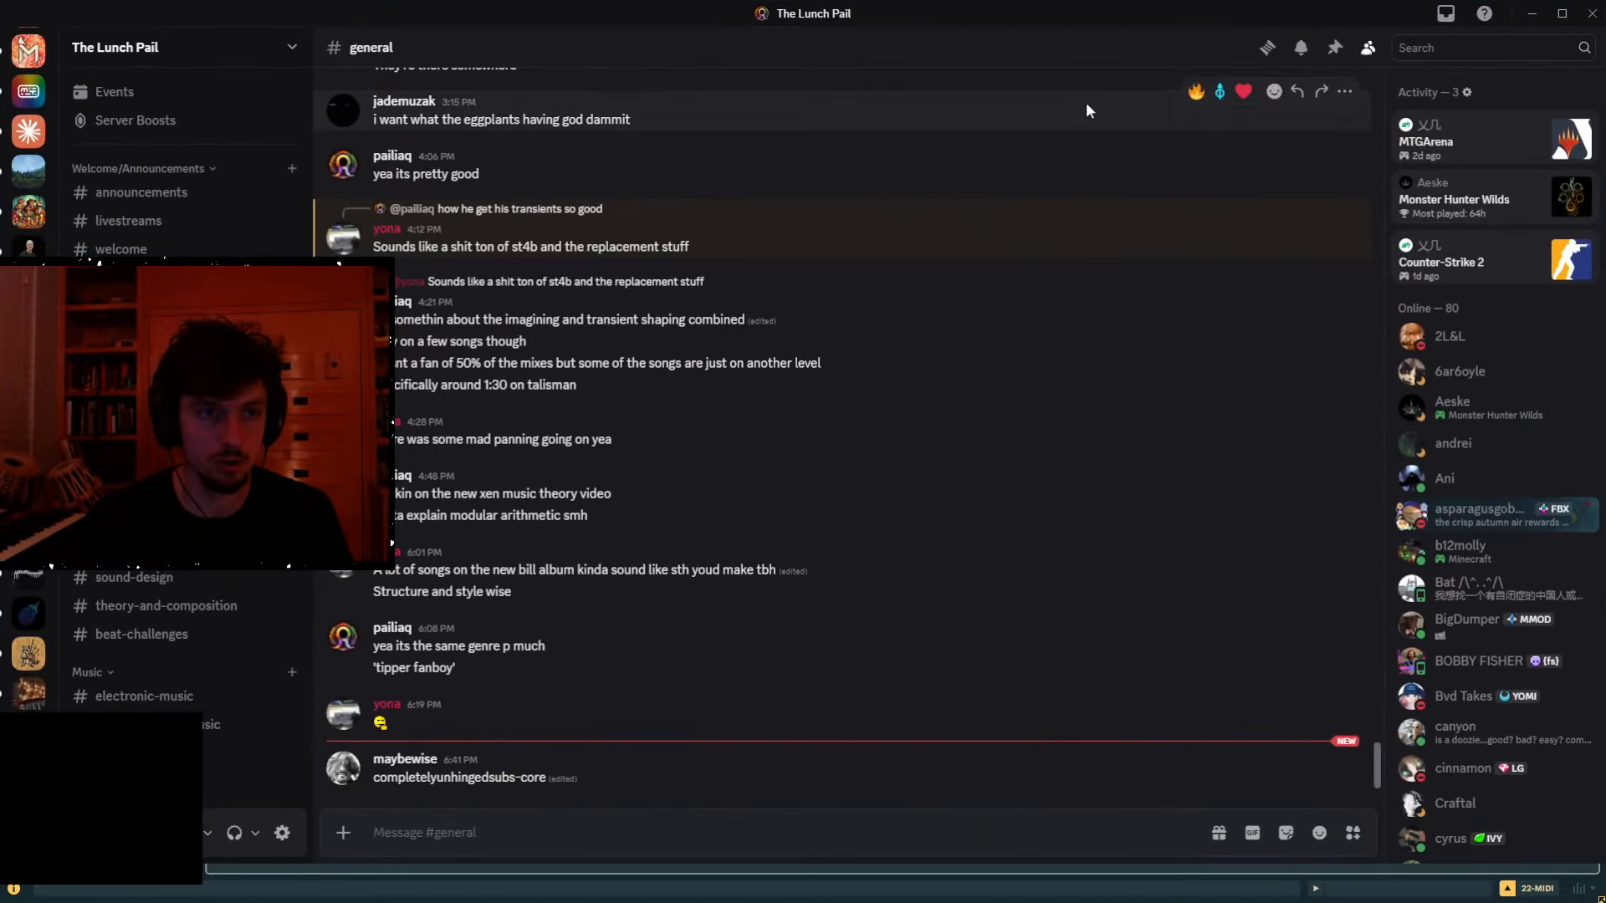
pyautogui.moveTo(1150, 20); pyautogui.dragTo(1605, 203)
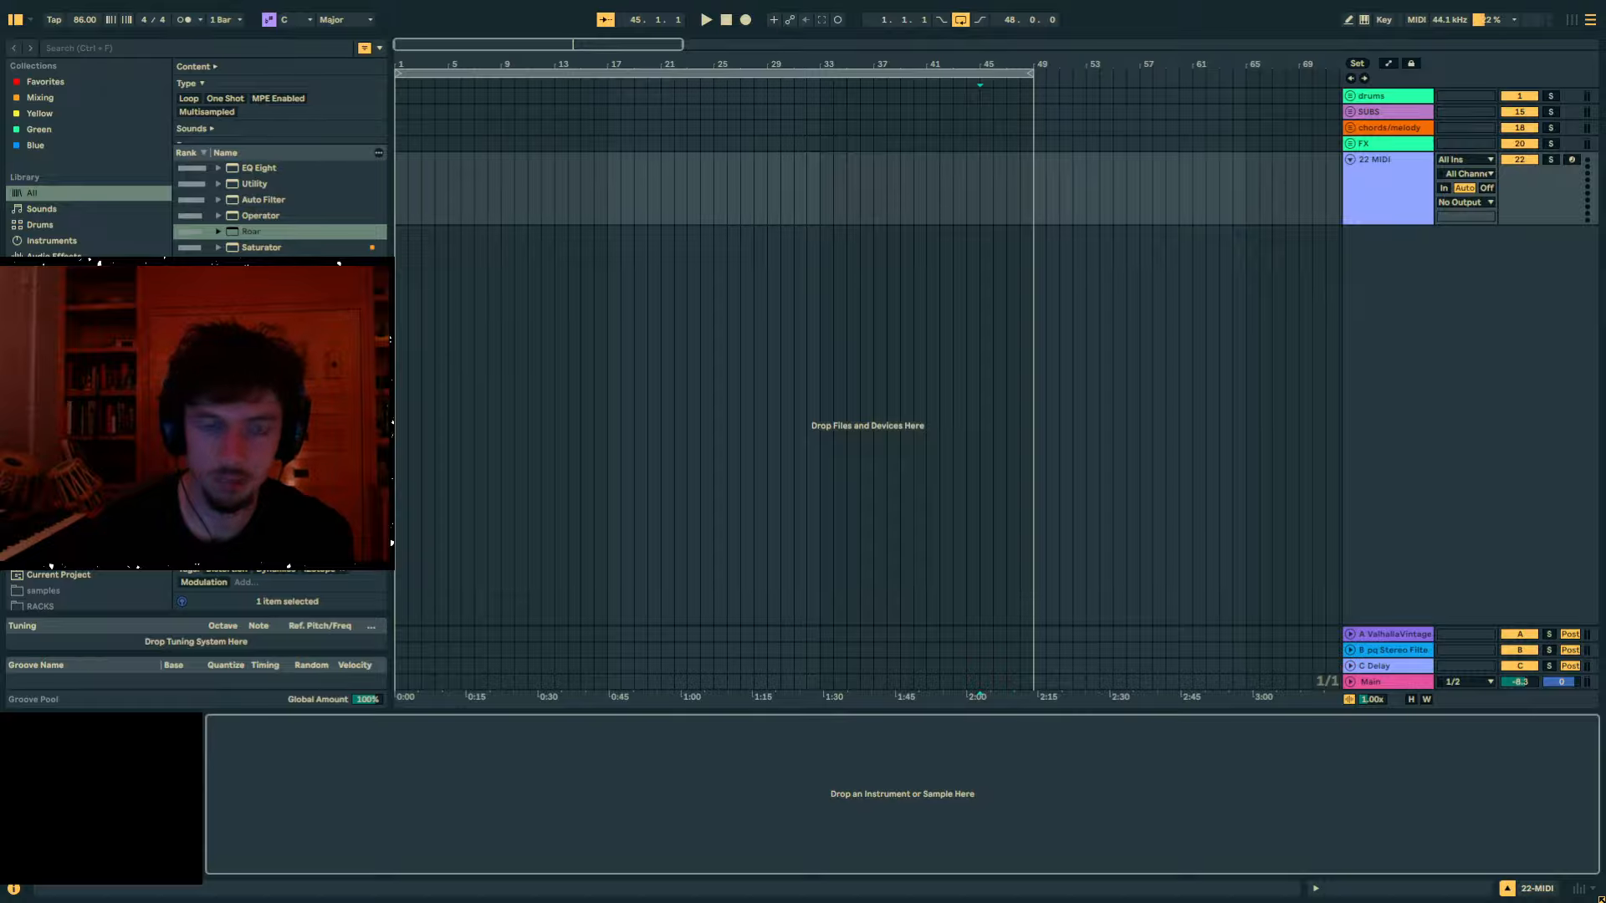
# Search the browser for "serum", load Serum 2 onto the 22 MIDI track, and dismiss the plugin's update notice.
pyautogui.click(1151, 382)
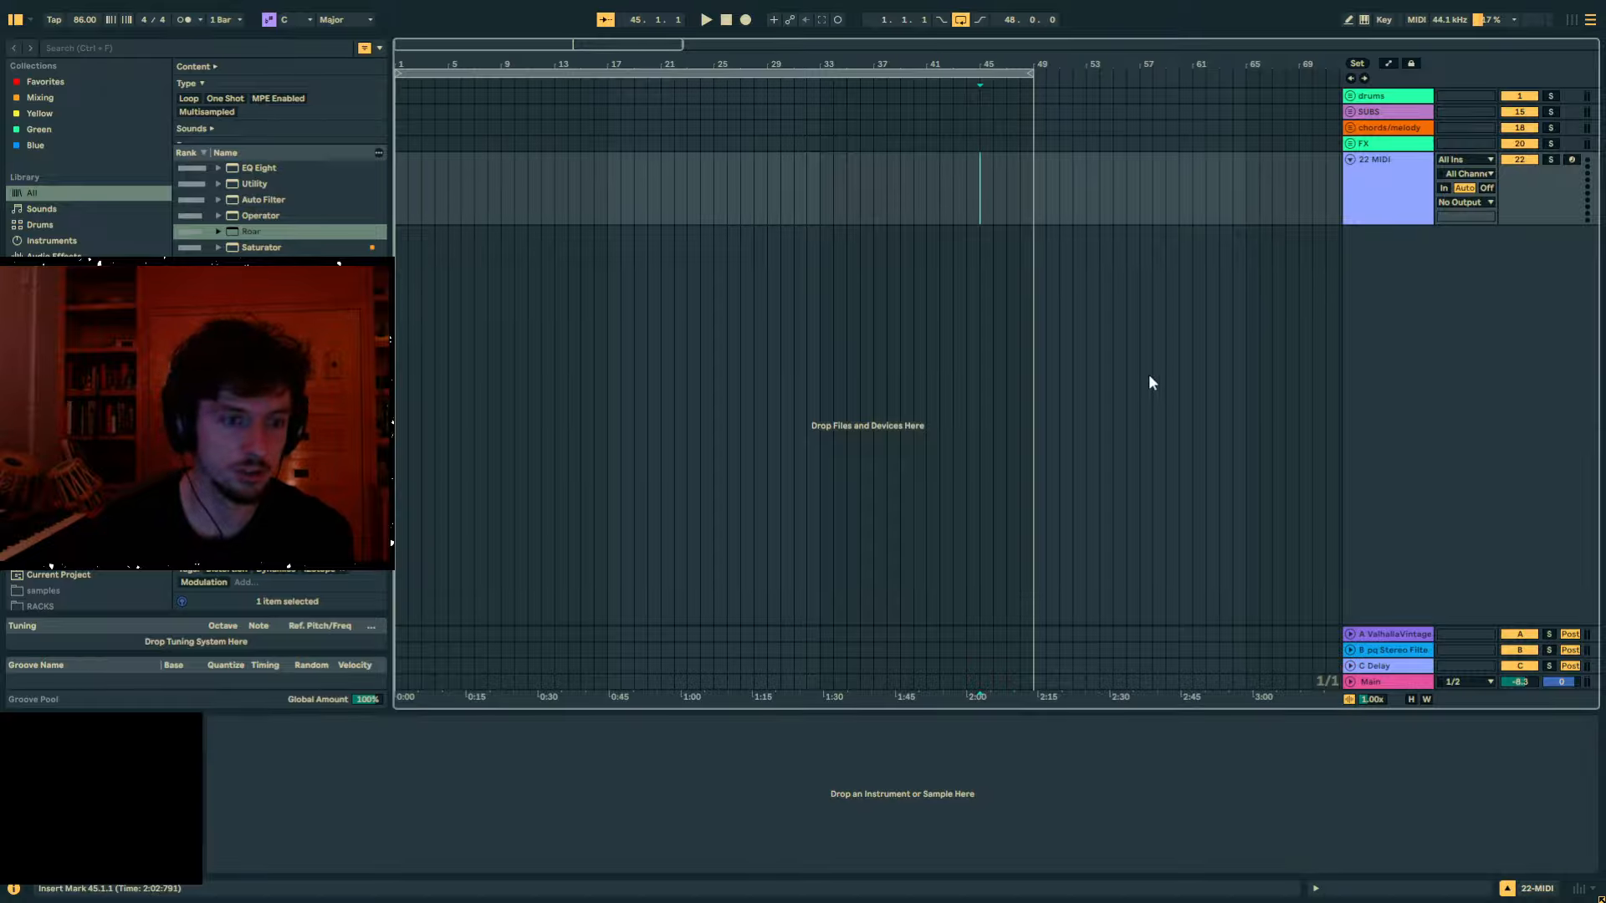
pyautogui.click(140, 50)
pyautogui.write('serum')
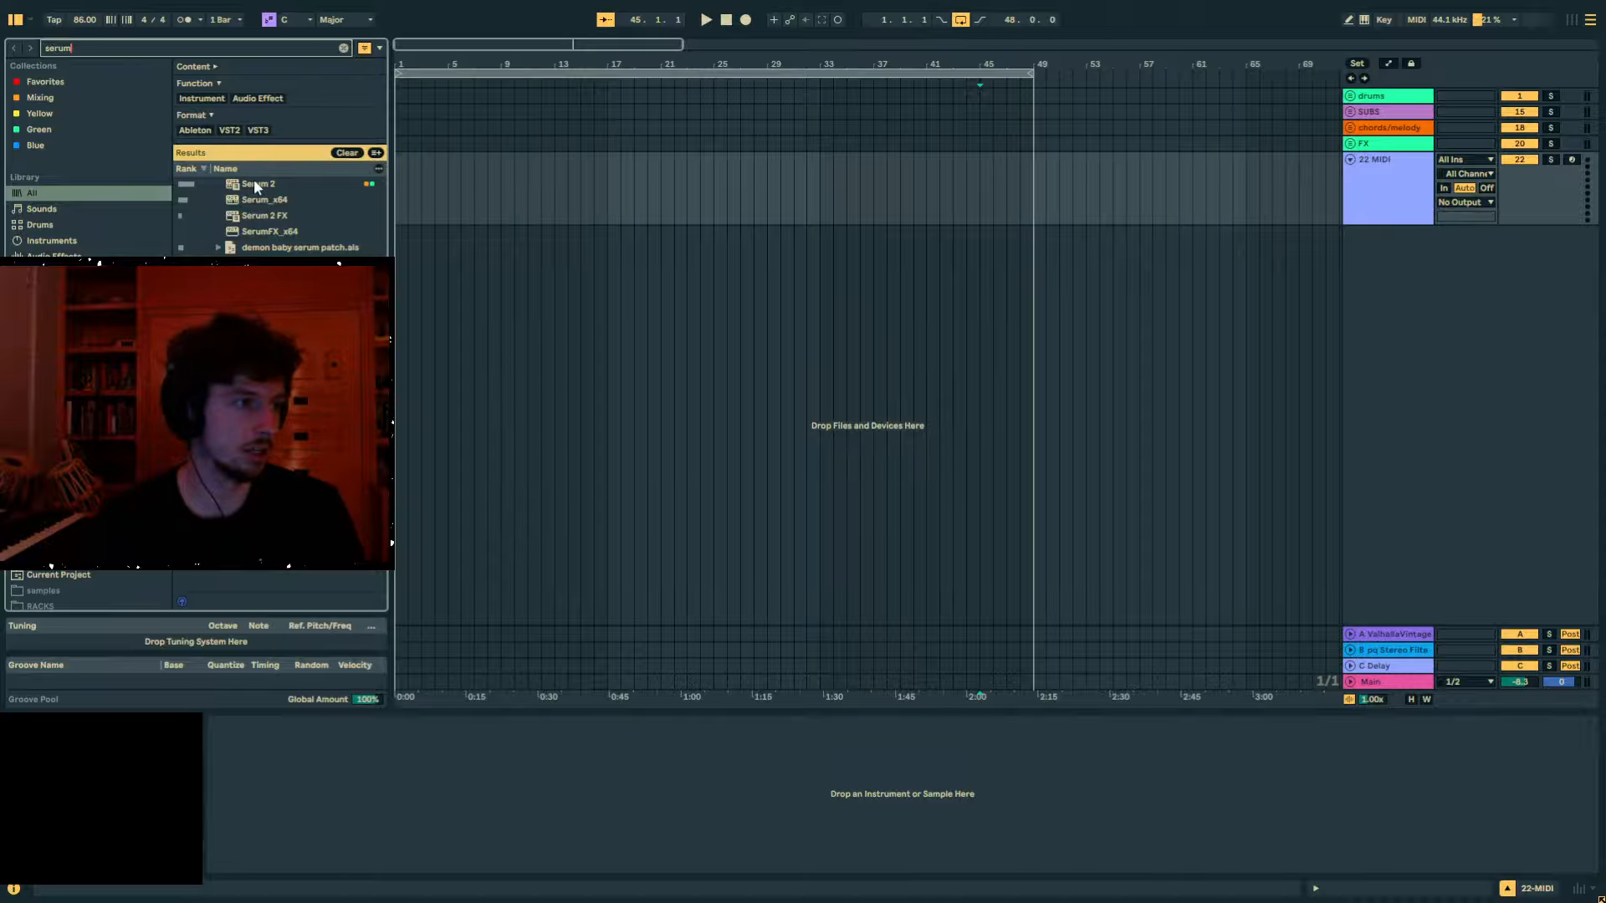
pyautogui.moveTo(254, 184); pyautogui.dragTo(545, 189)
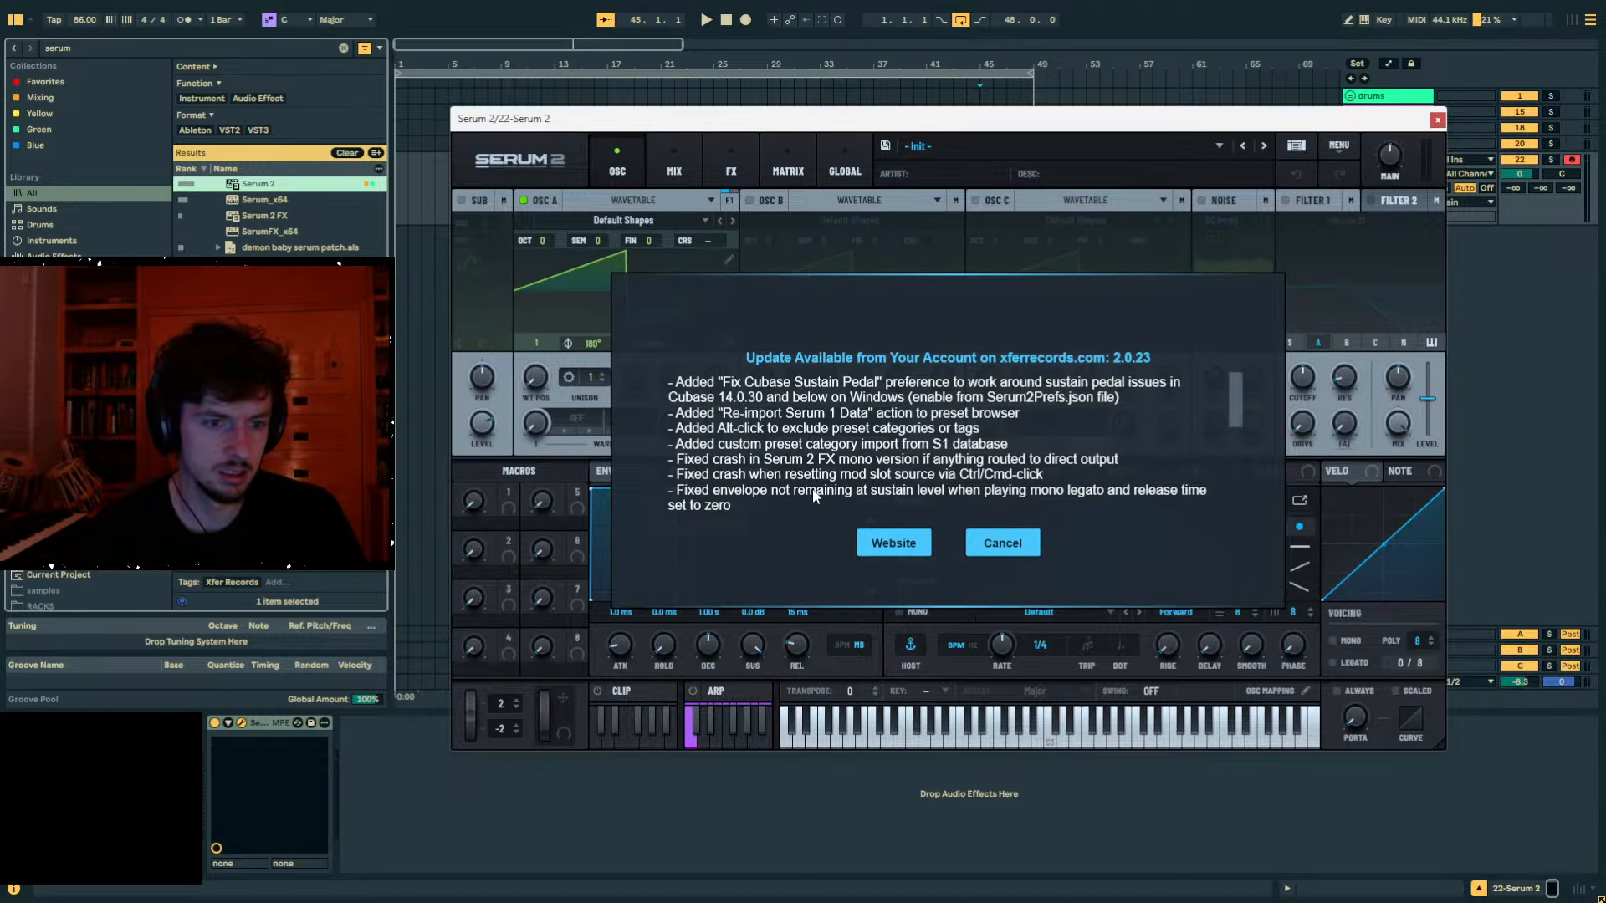
pyautogui.click(1002, 543)
pyautogui.click(1508, 302)
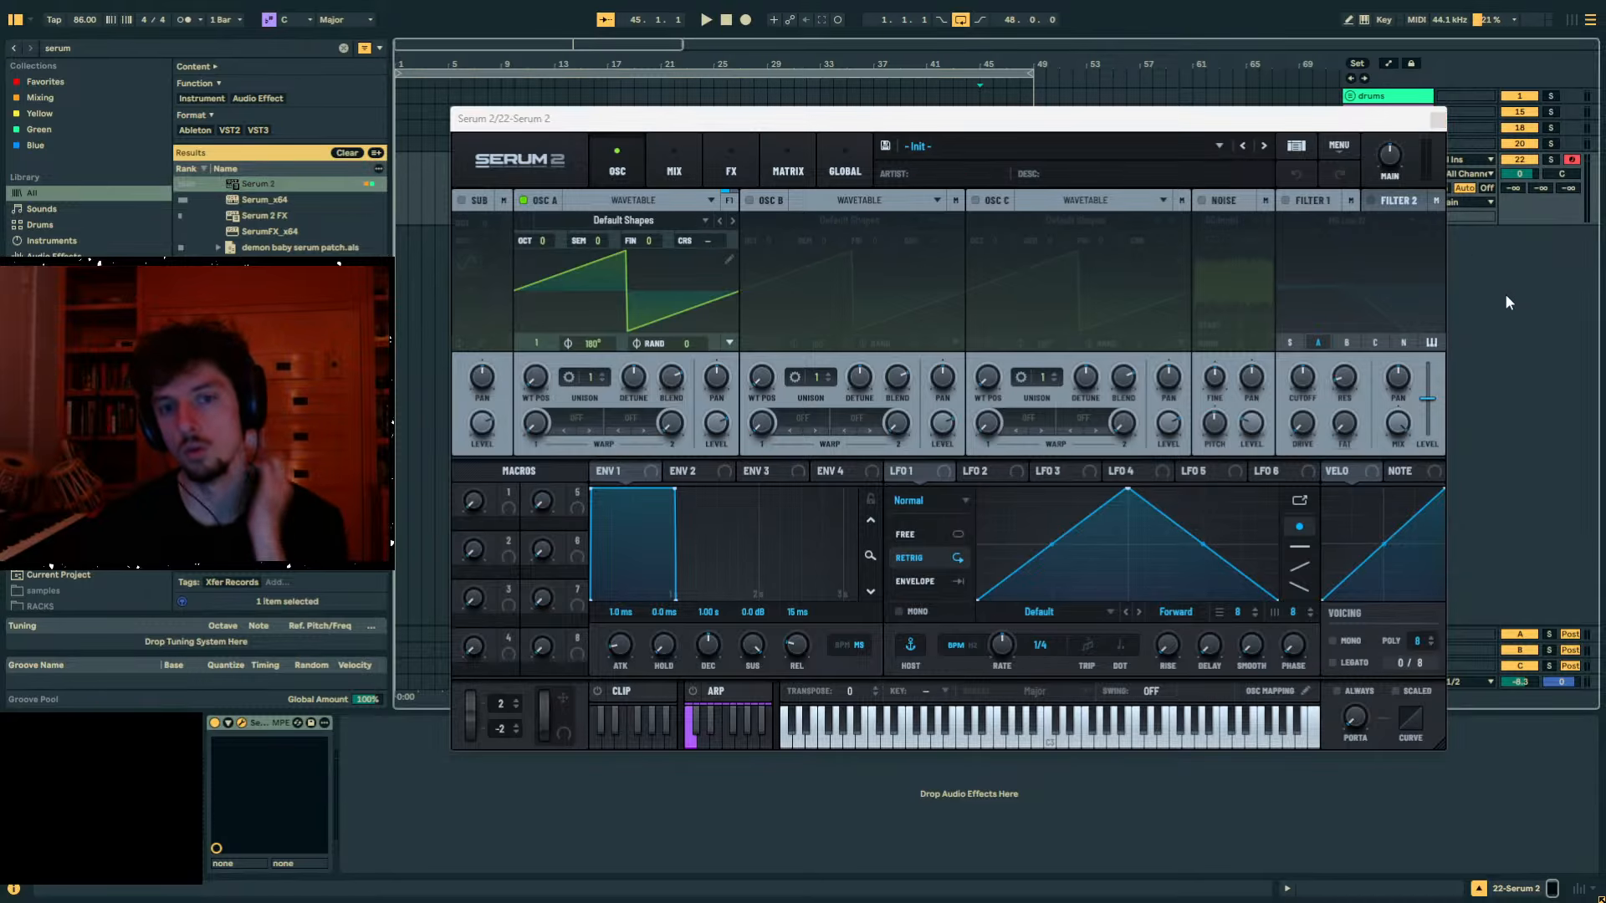
# Load "Parallelotope 22222 of 2 5 11 17 23.tun" from Downloads as Serum 2's global tuning file.
pyautogui.click(1296, 147)
pyautogui.click(1337, 147)
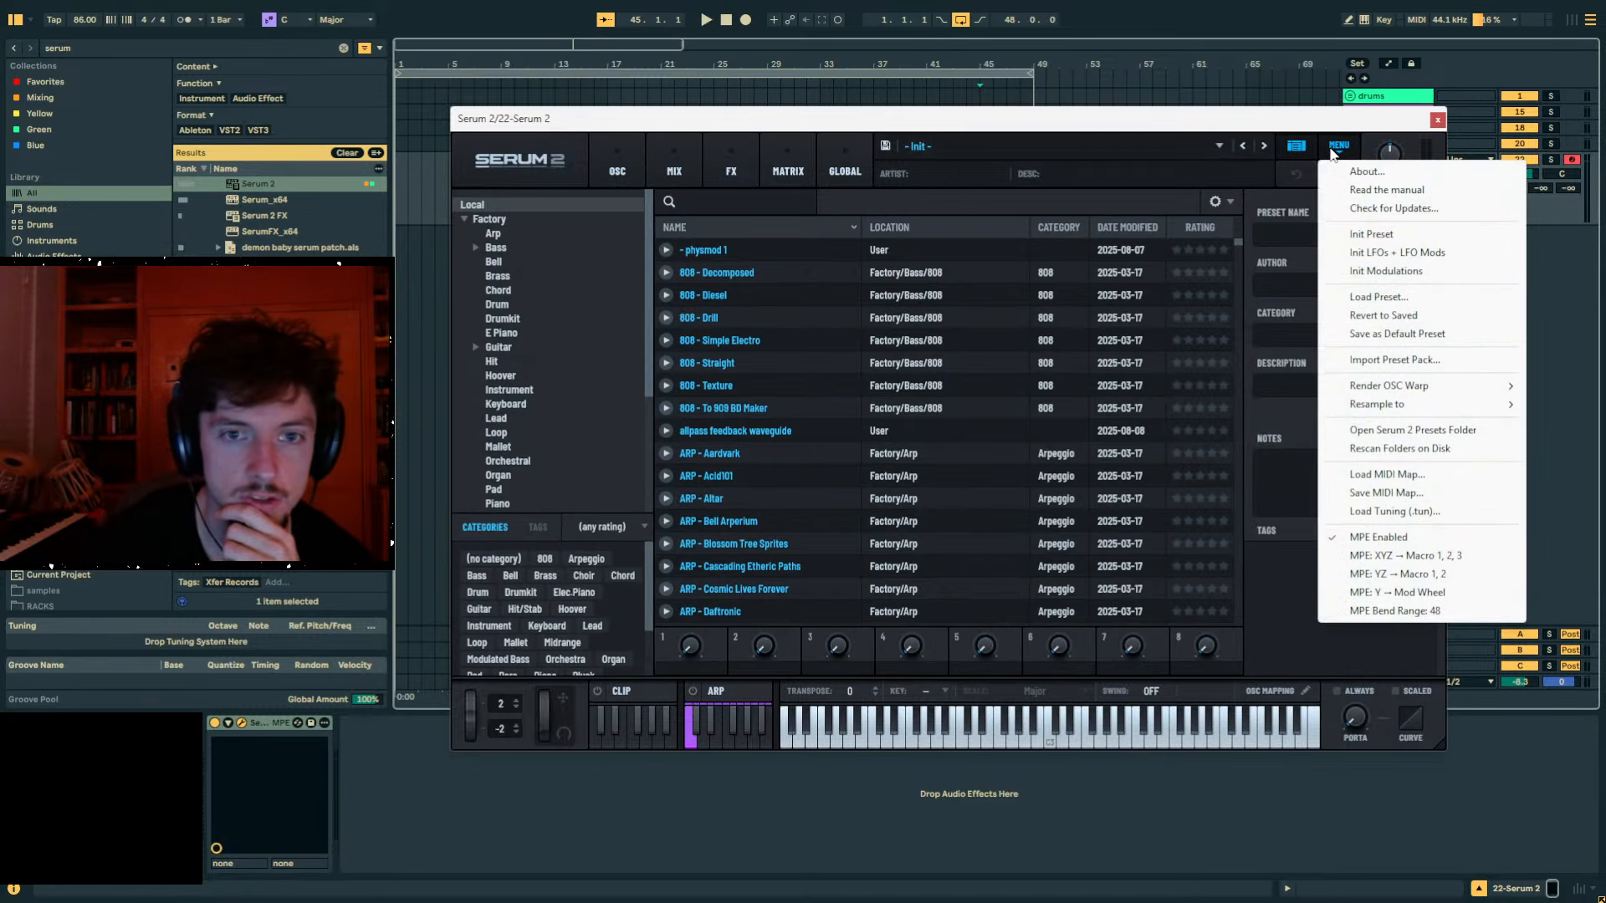
pyautogui.click(1335, 148)
pyautogui.click(849, 164)
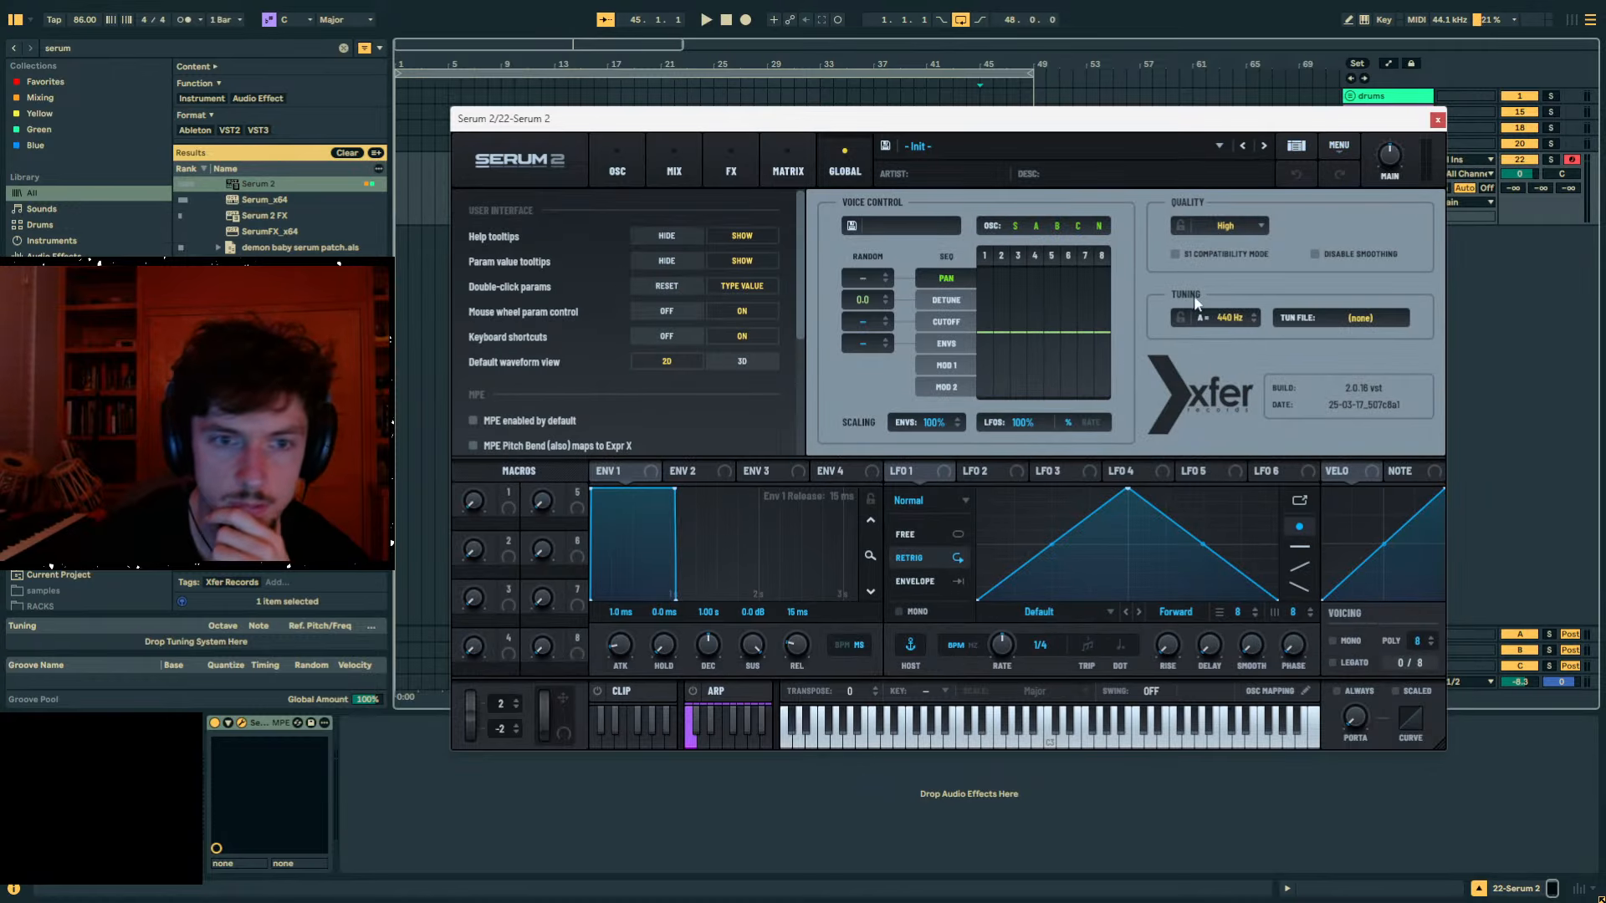
pyautogui.click(1338, 317)
pyautogui.click(1359, 347)
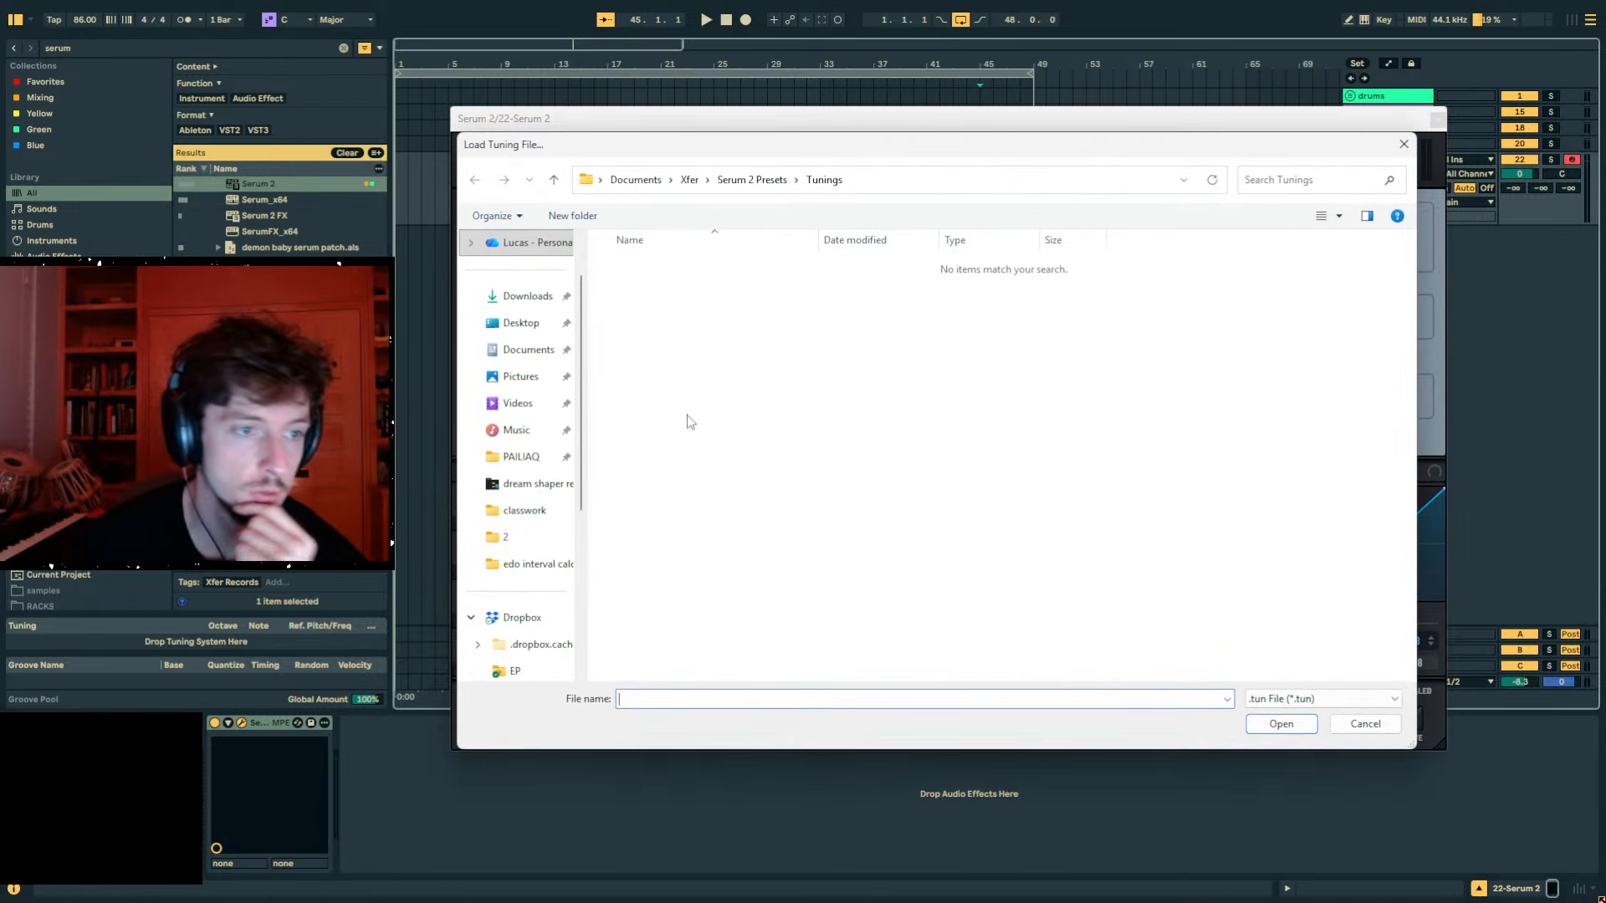
pyautogui.click(525, 296)
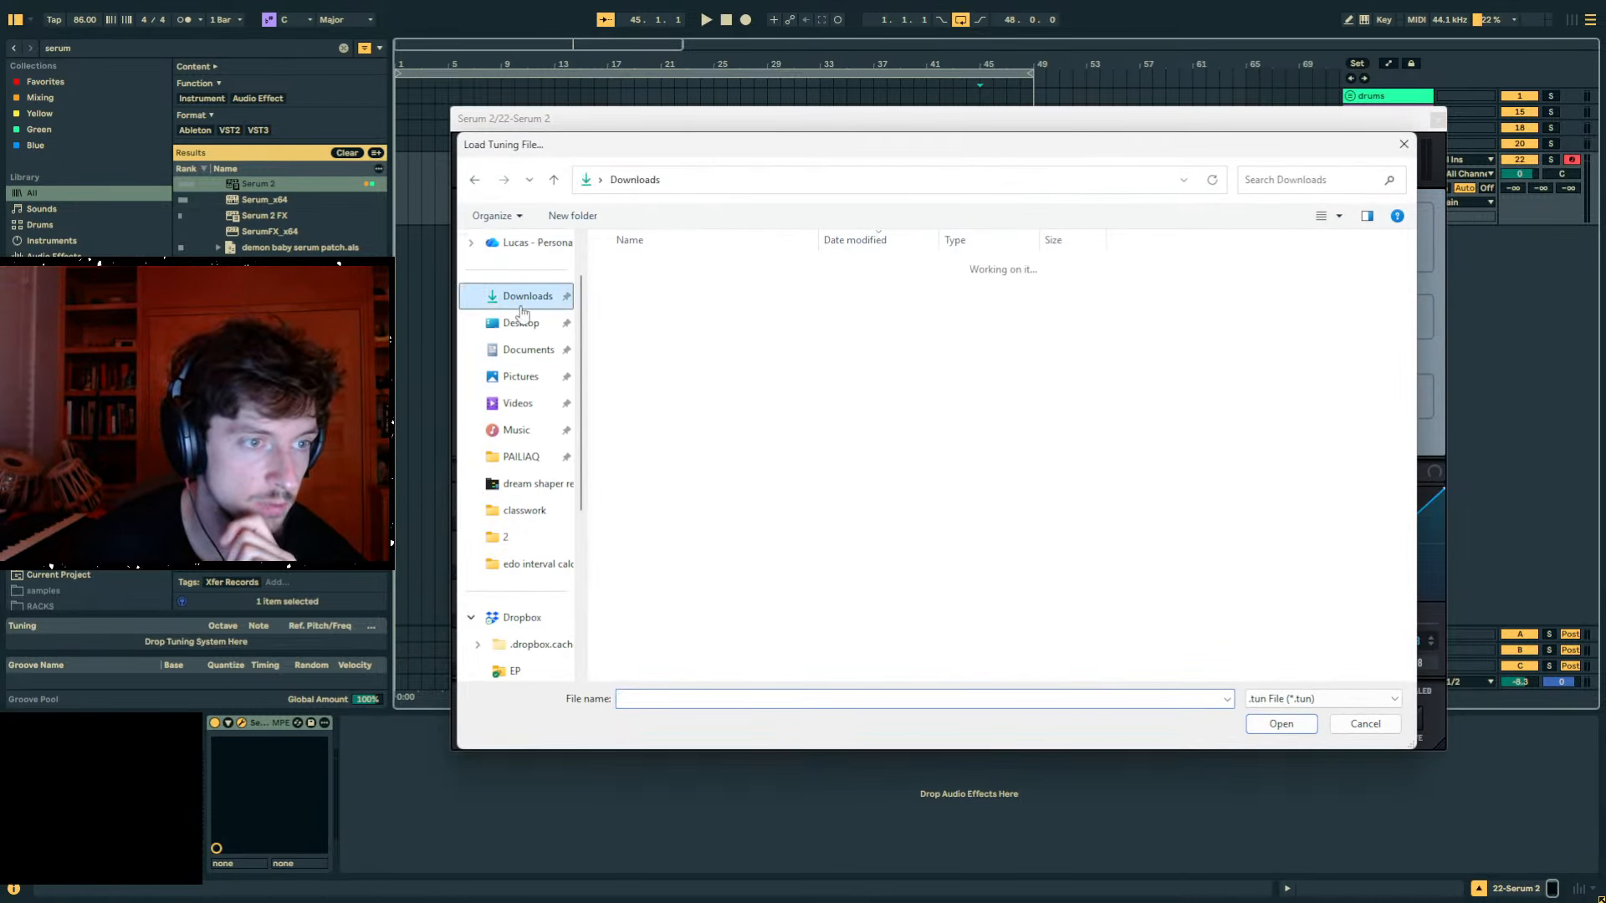
pyautogui.click(714, 341)
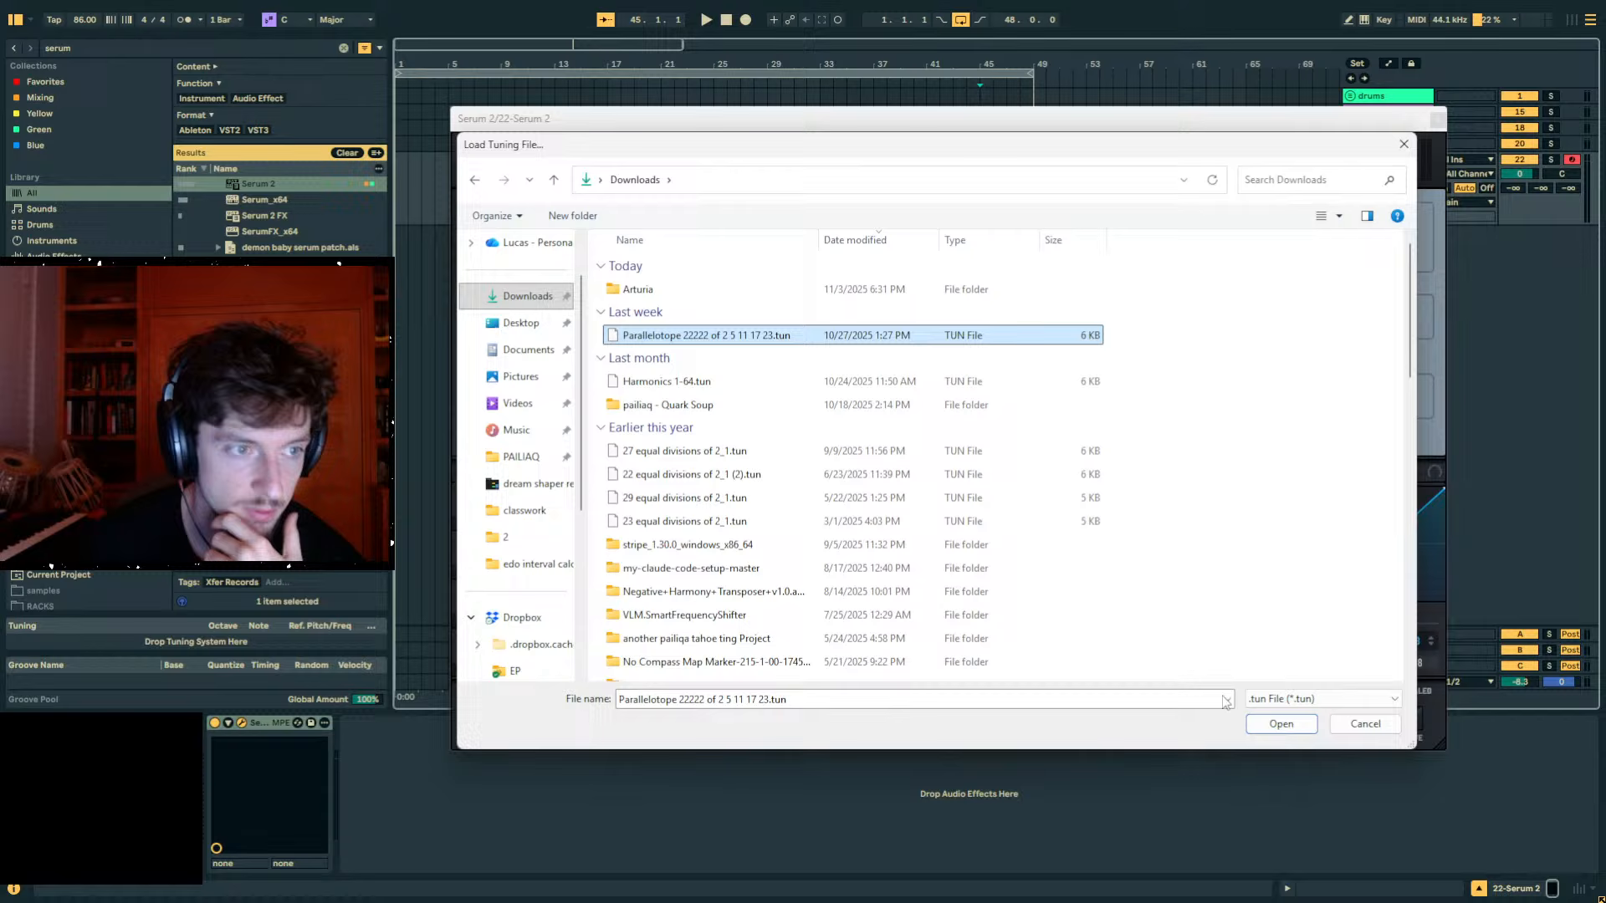
pyautogui.click(1279, 724)
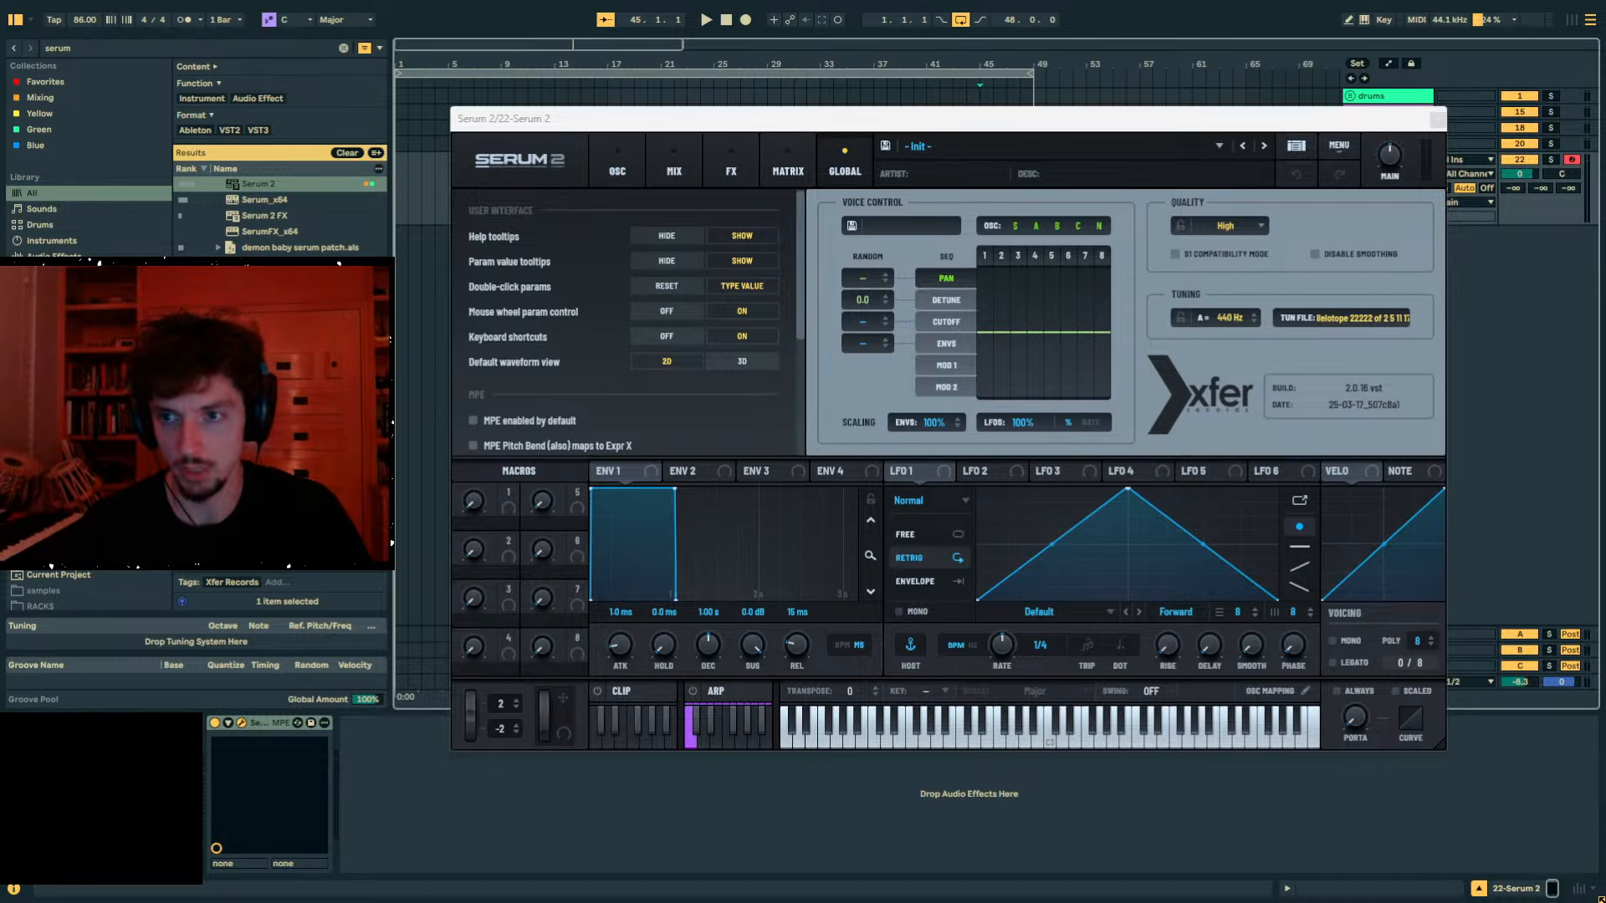
# Switch to YouTube in the browser and watch the live stream "A Peaceful Place | Beating Dark Souls with a Trumpet" with sound.
pyautogui.moveTo(1605, 168); pyautogui.dragTo(808, 152)
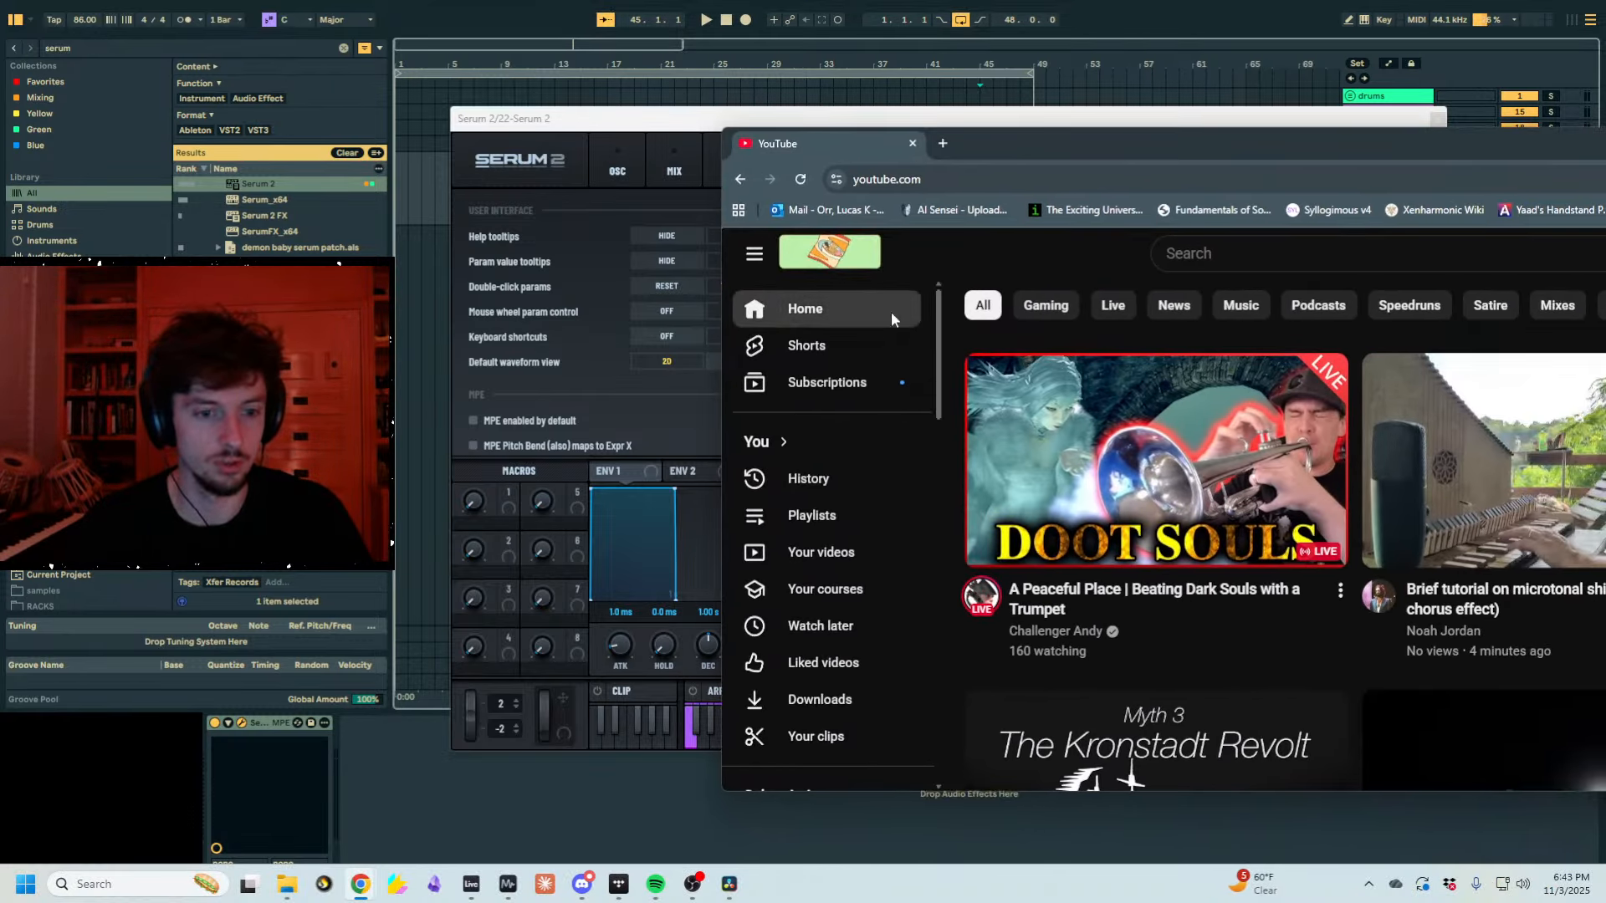
pyautogui.click(1073, 596)
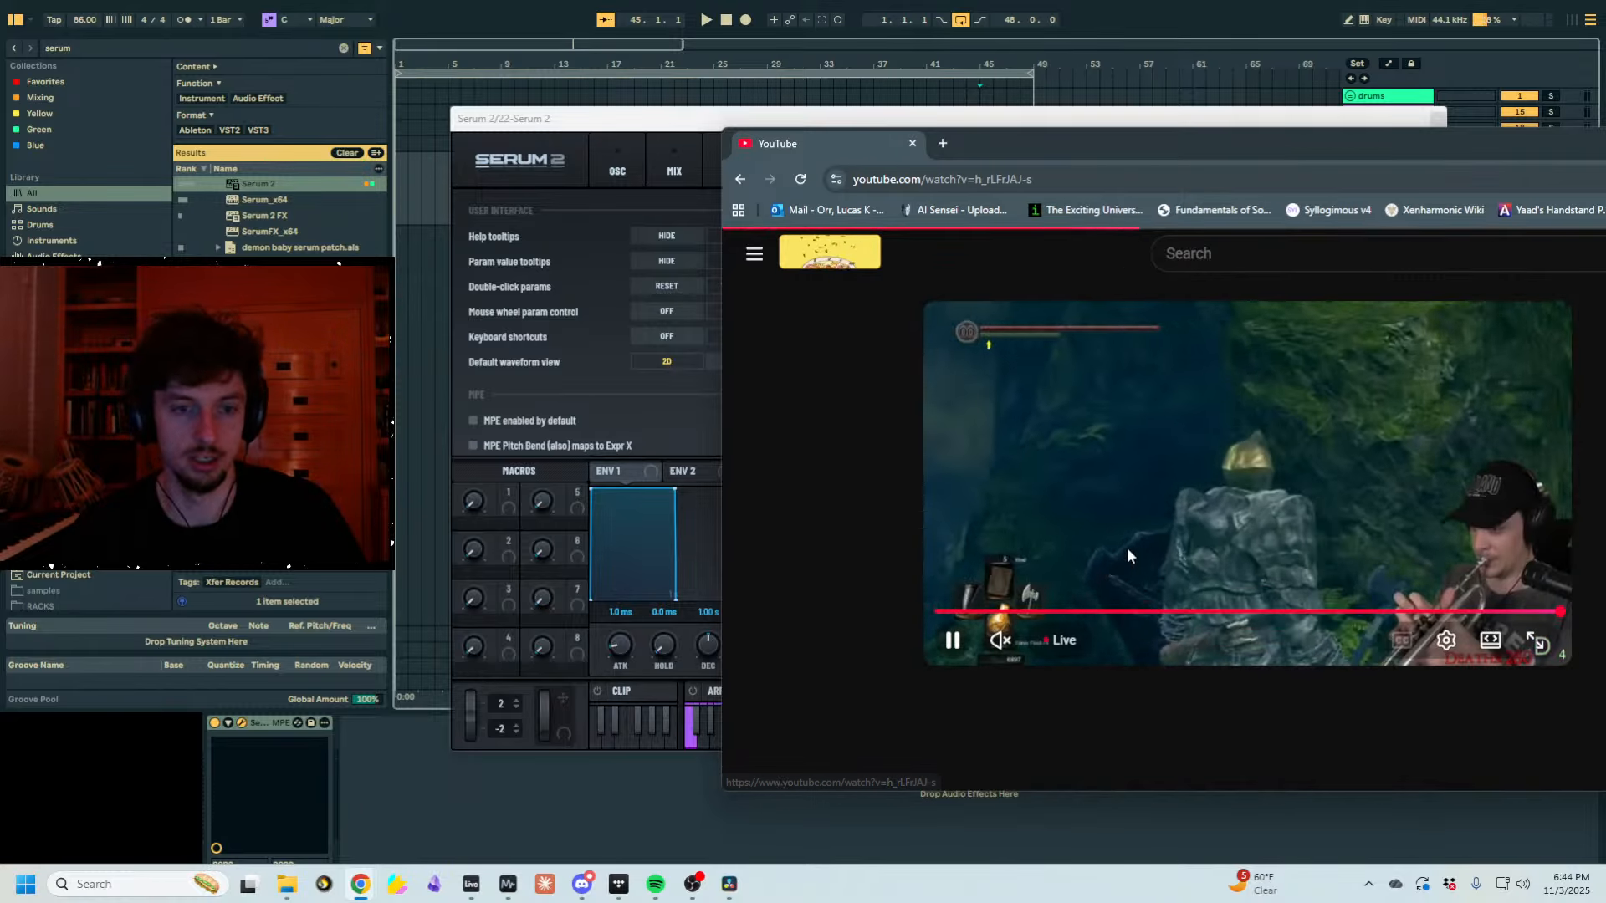
pyautogui.click(995, 635)
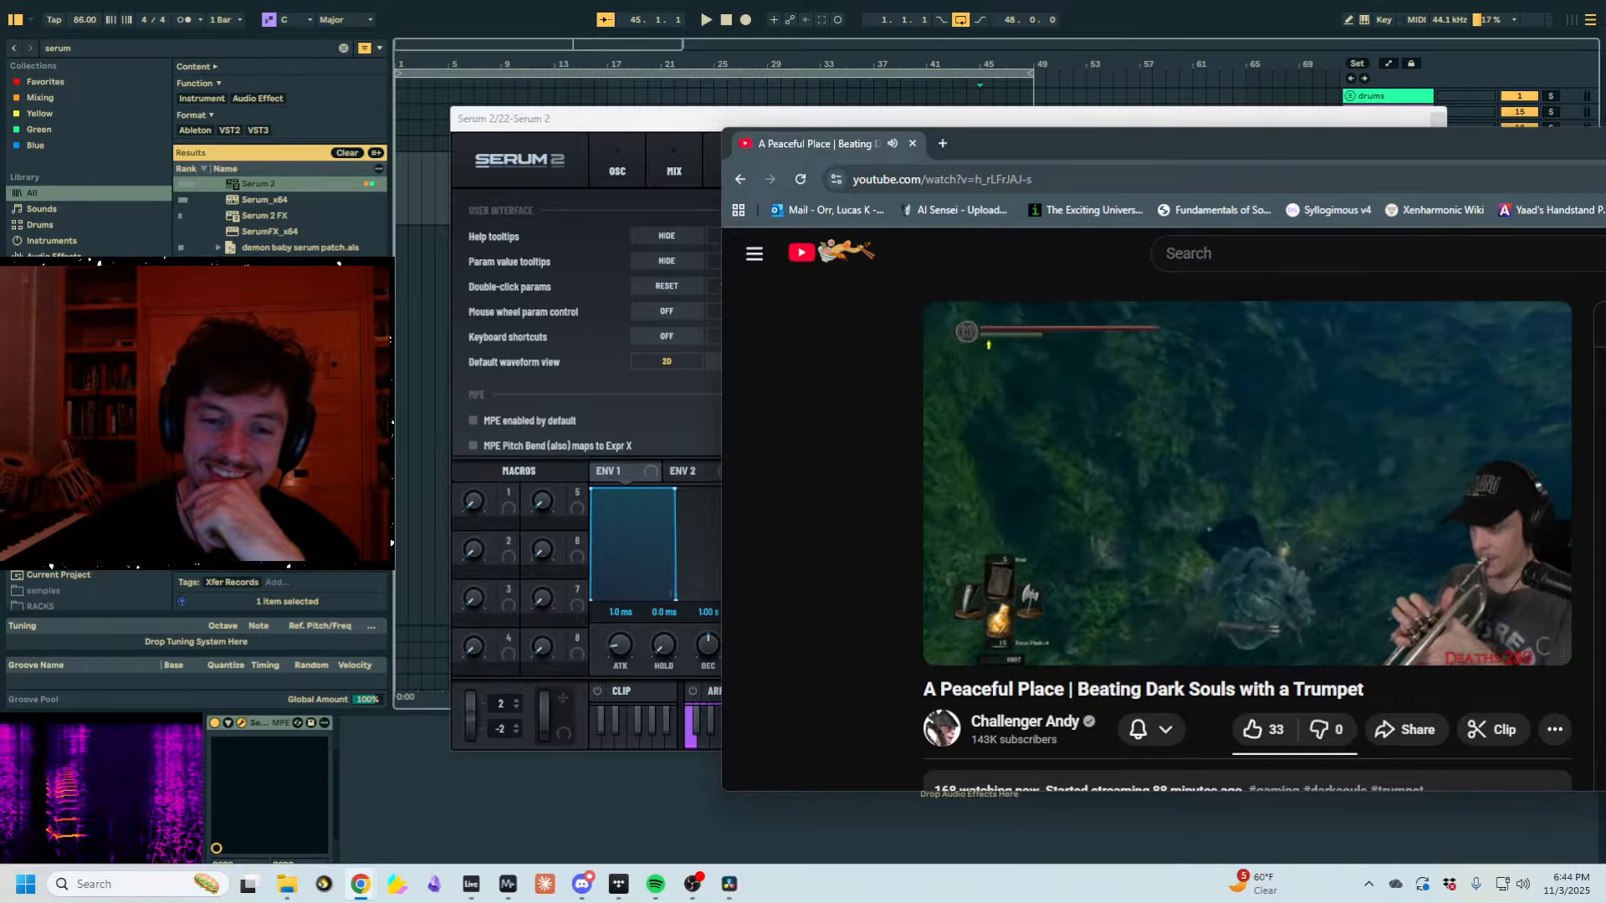
pyautogui.click(1252, 612)
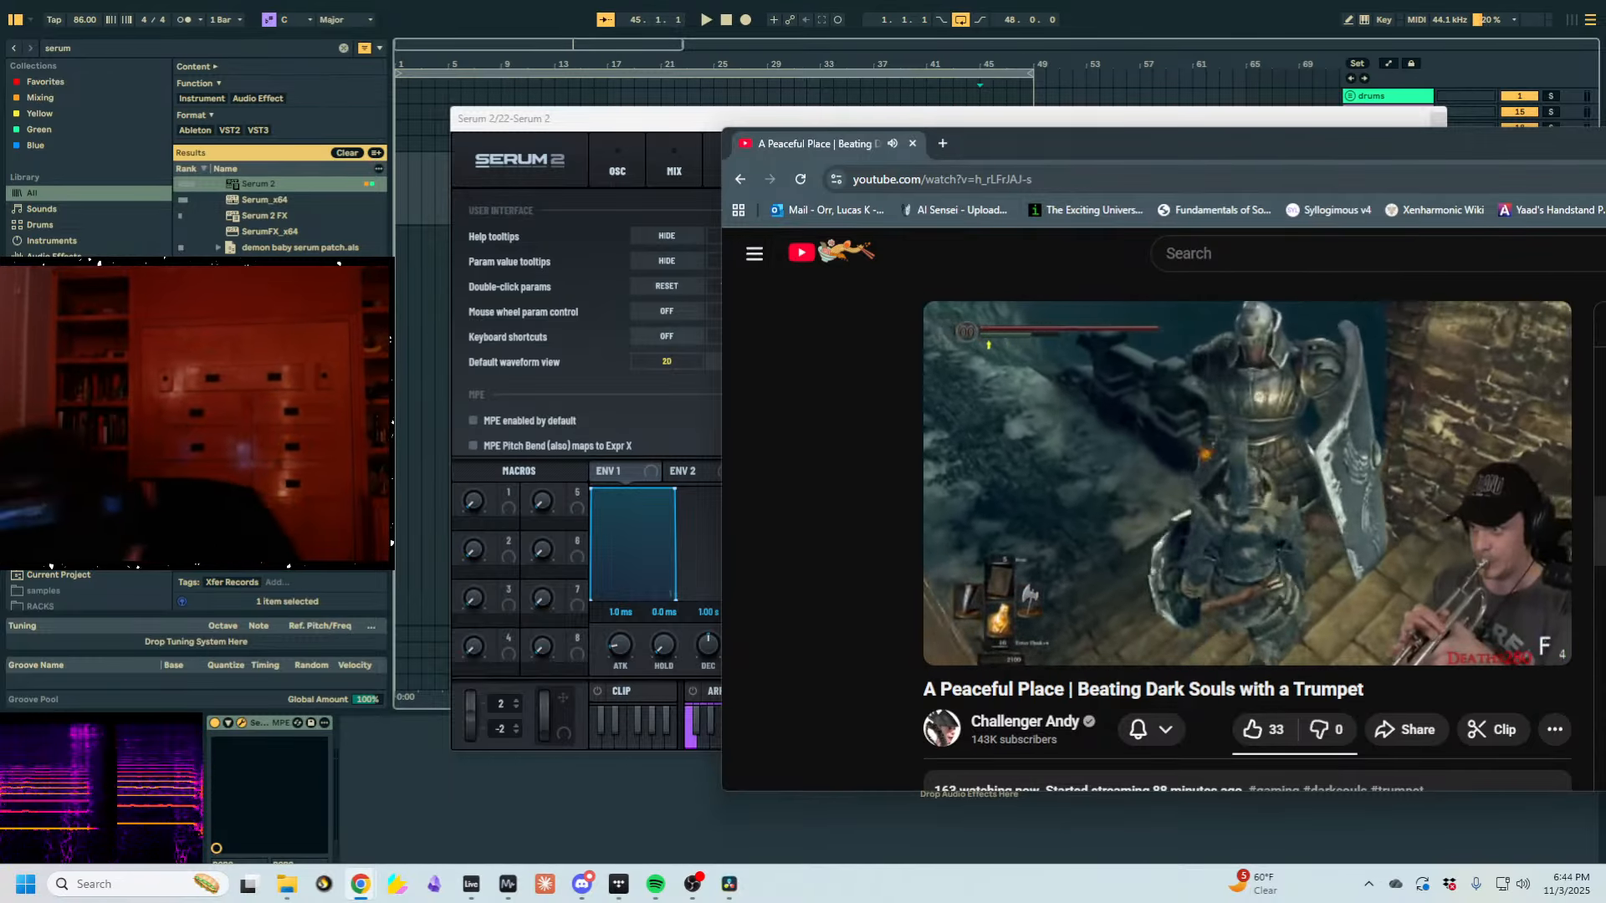
pyautogui.moveTo(1231, 450)
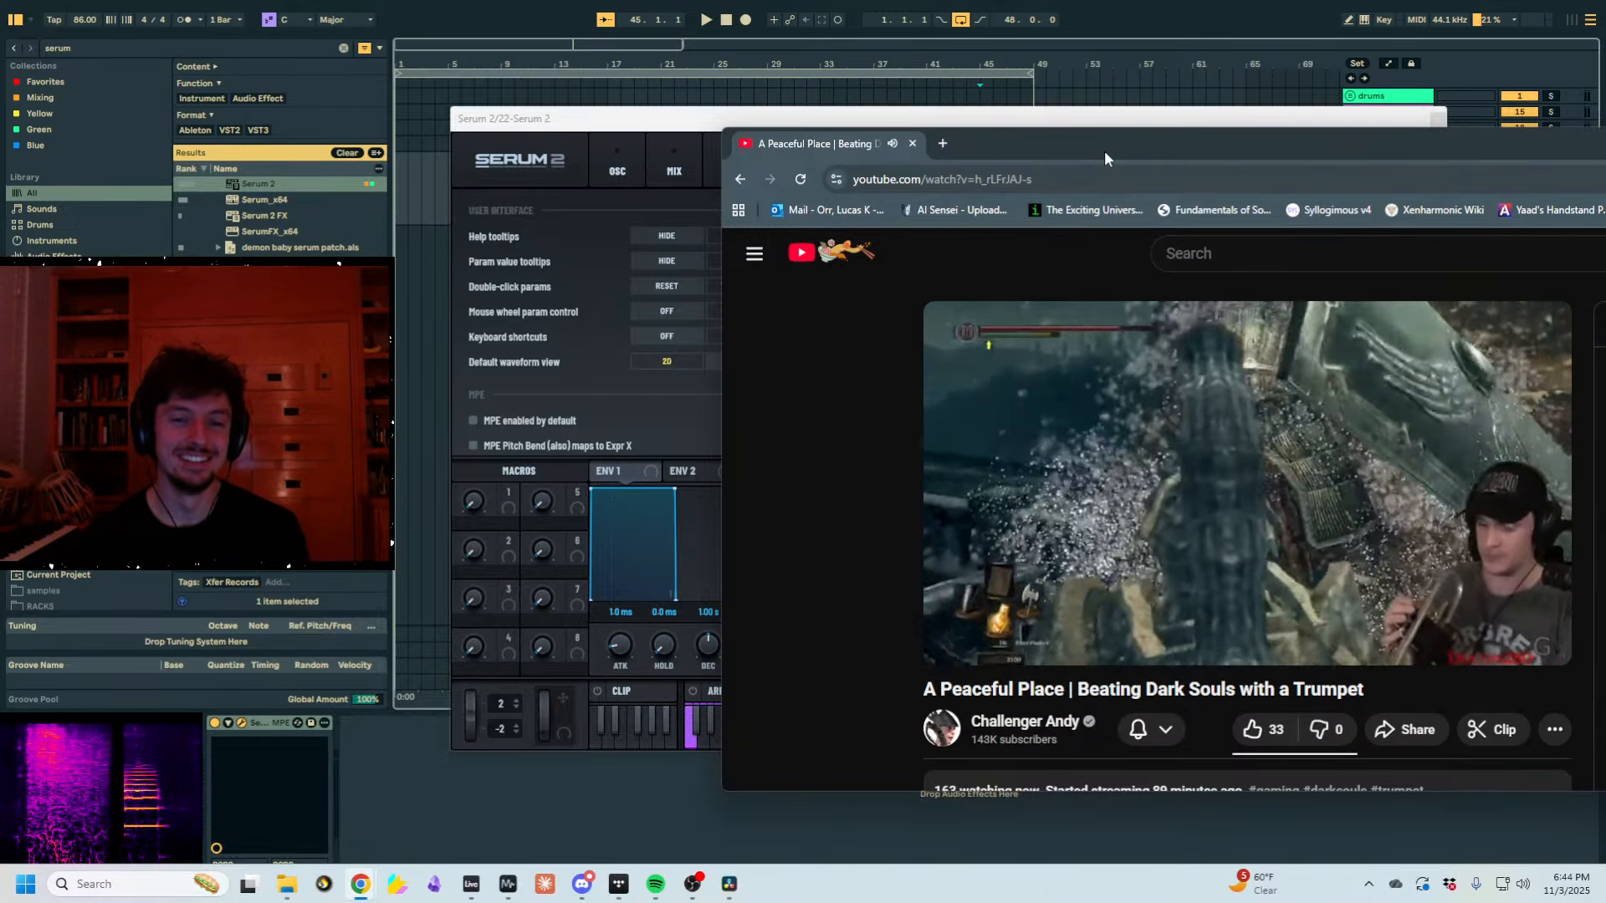
pyautogui.moveTo(1104, 152); pyautogui.dragTo(1605, 197)
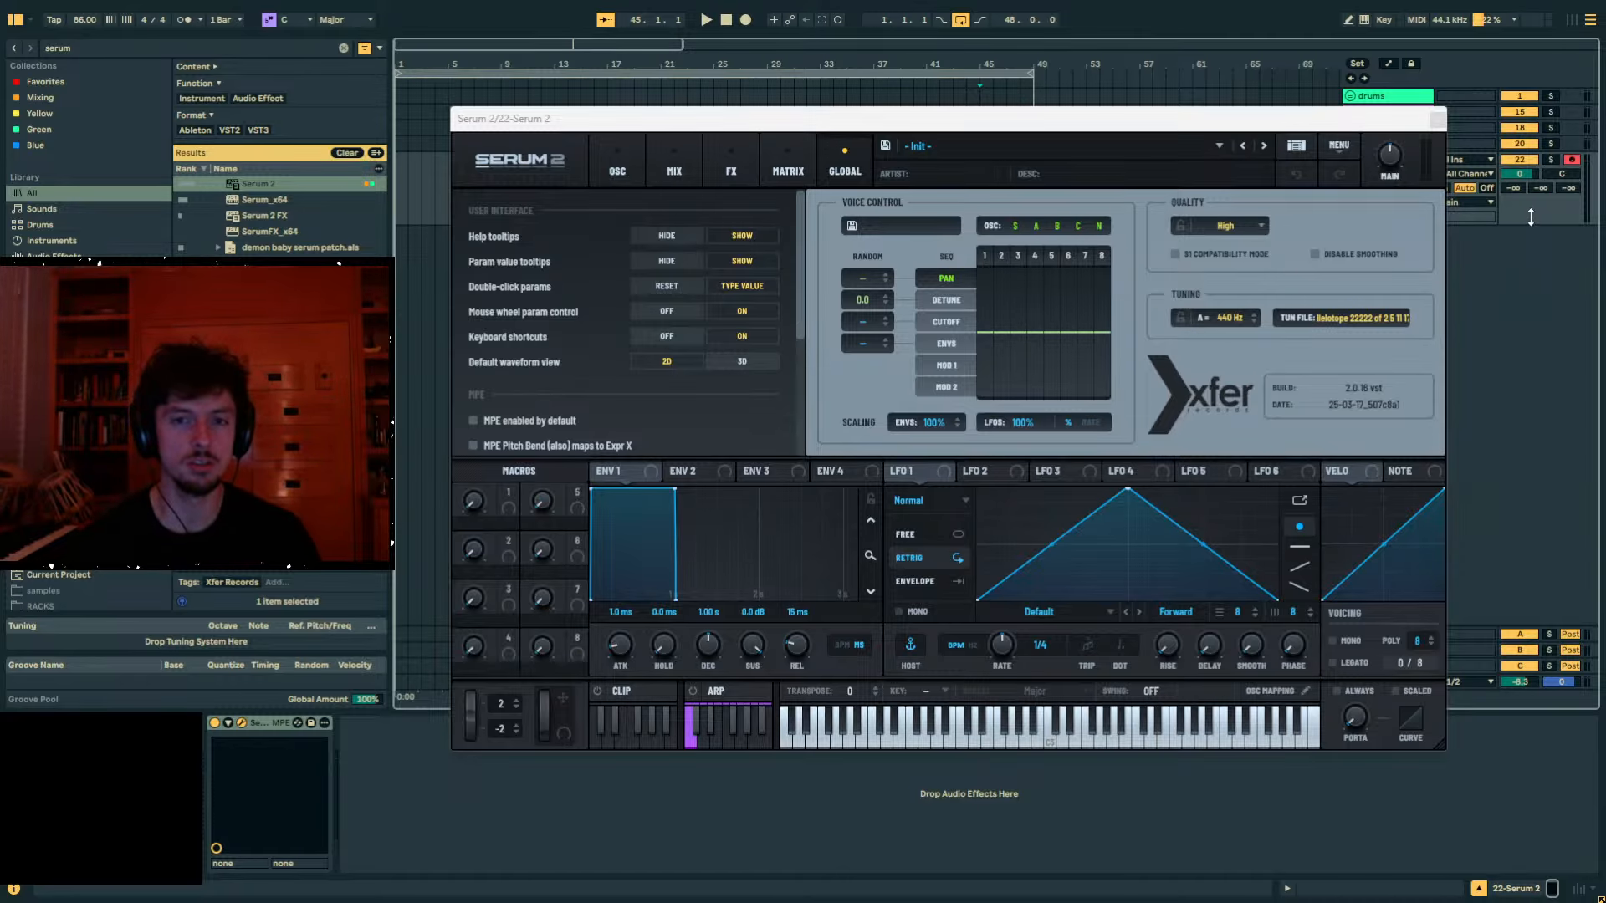
# Close the opened tuning text file and load the "Parallelotope 22222 of 2 5 11 17 23" tuning as the Live set's tuning system.
pyautogui.moveTo(1372, 124); pyautogui.dragTo(1329, 133)
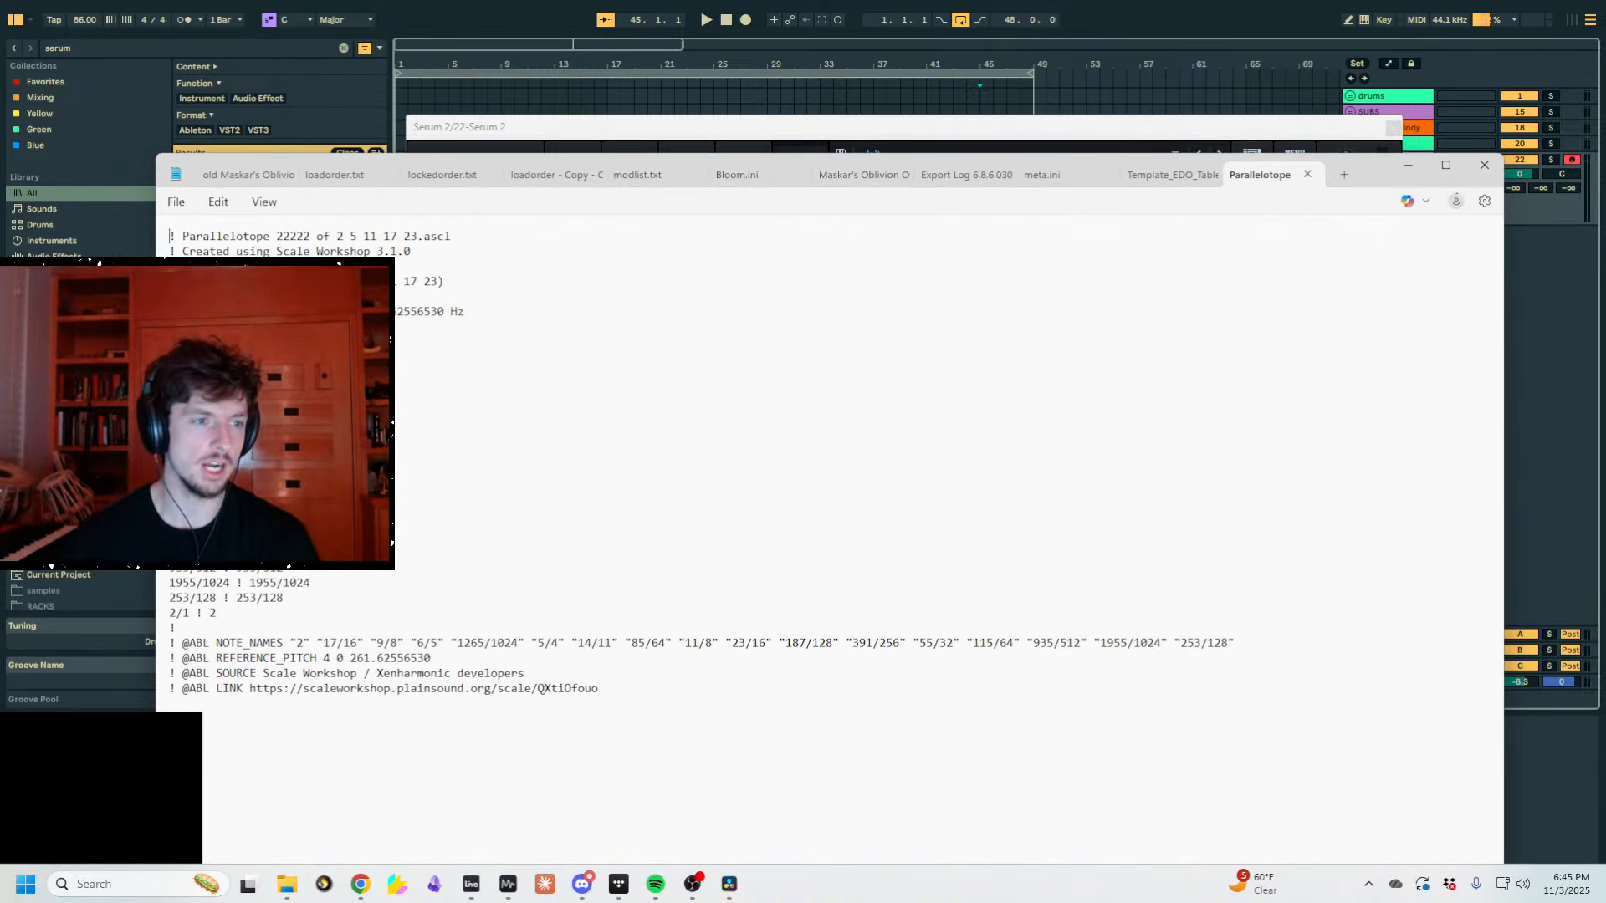
pyautogui.click(1481, 167)
pyautogui.moveTo(199, 652); pyautogui.dragTo(201, 649)
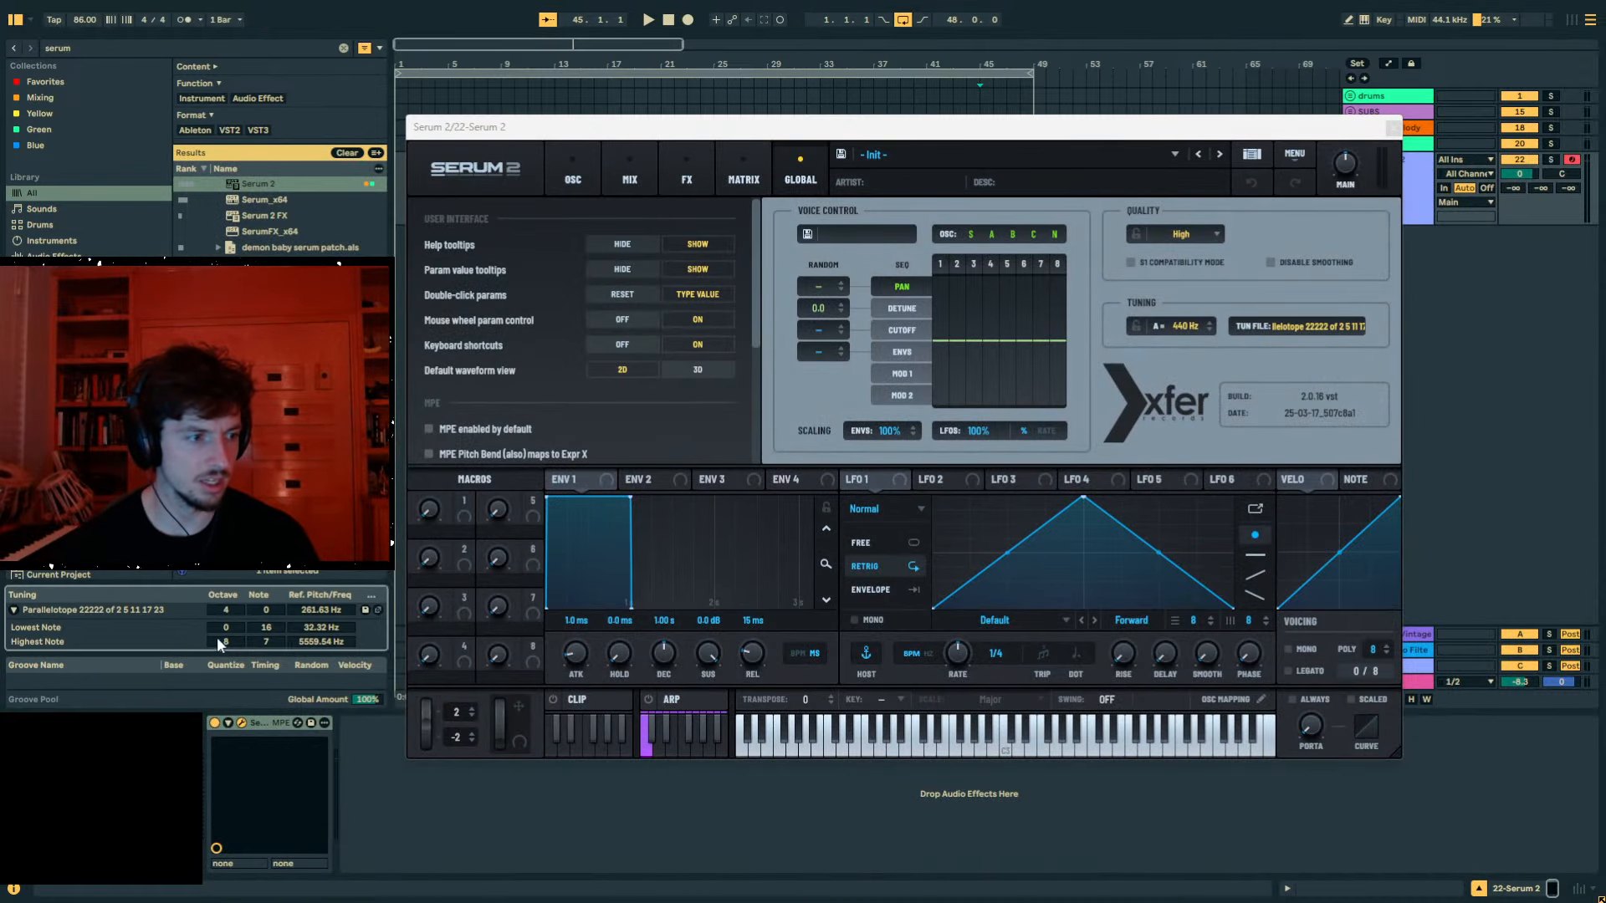
# Enable the computer MIDI keyboard and play two-note intervals through Serum 2 to audition the tuning, including on its oscillator page.
pyautogui.click(1425, 210)
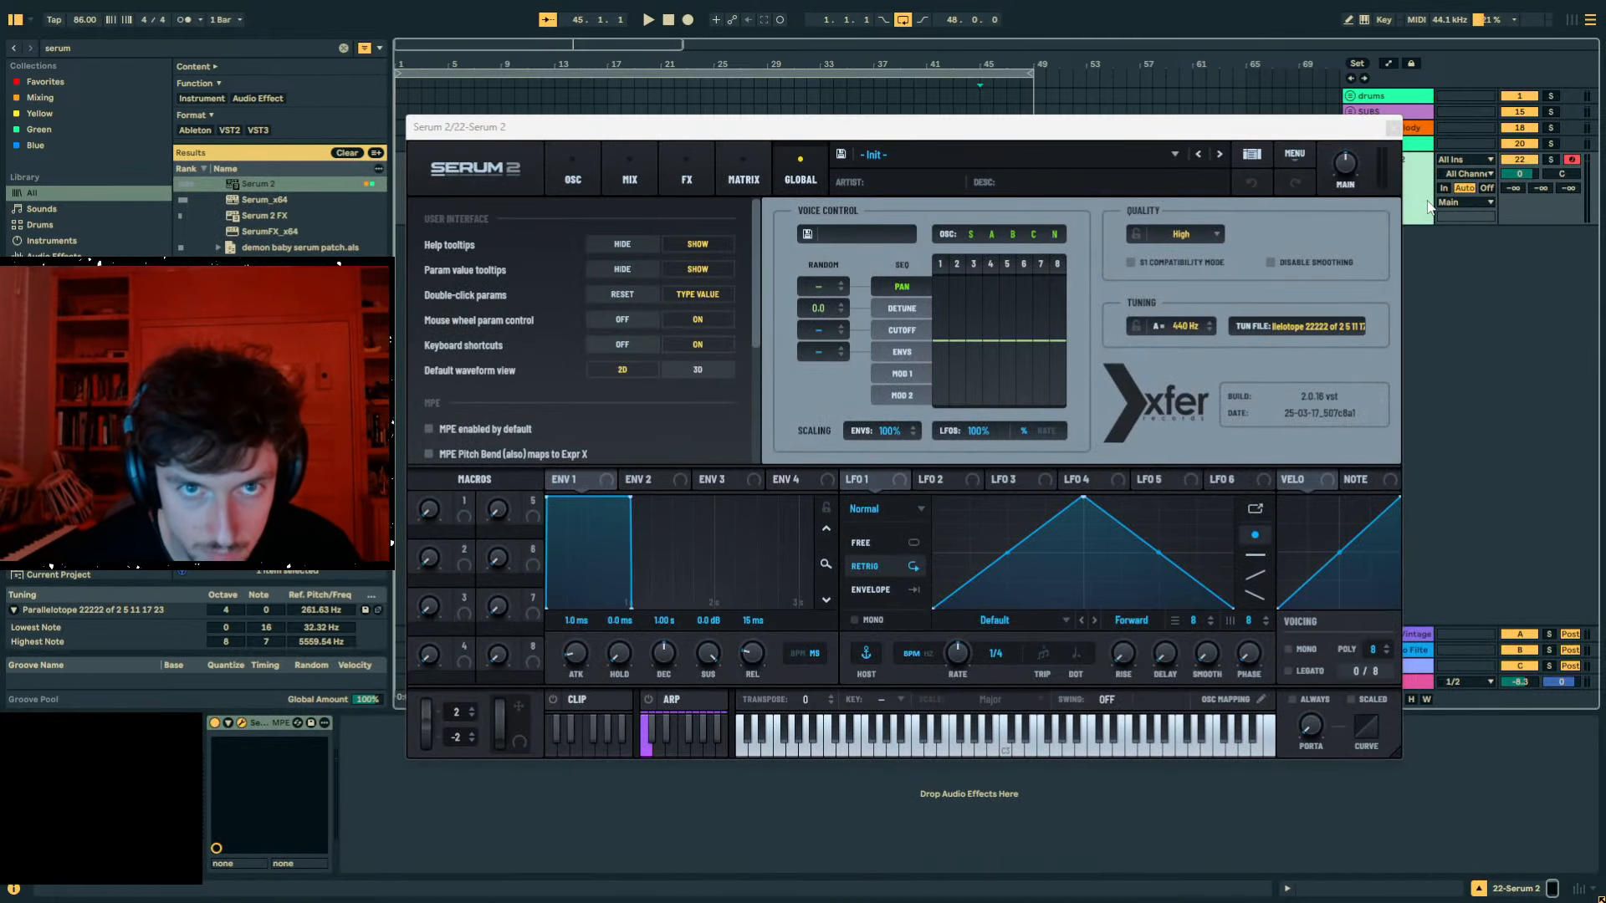
pyautogui.click(1364, 21)
pyautogui.press('a')
pyautogui.press('g')
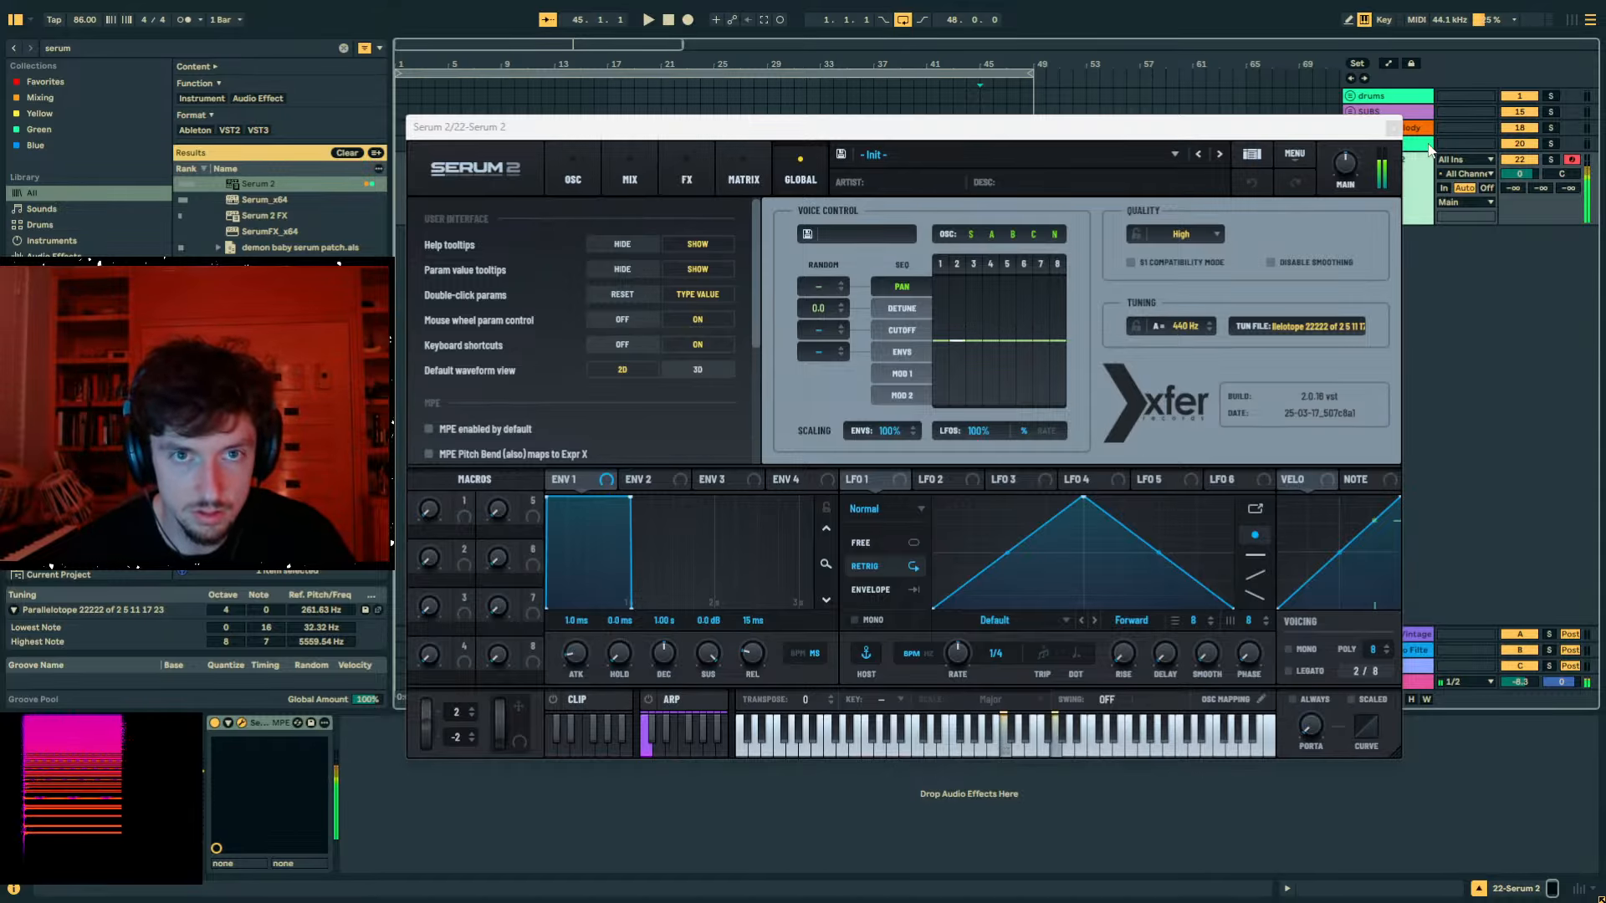
pyautogui.press('a')
pyautogui.press('h')
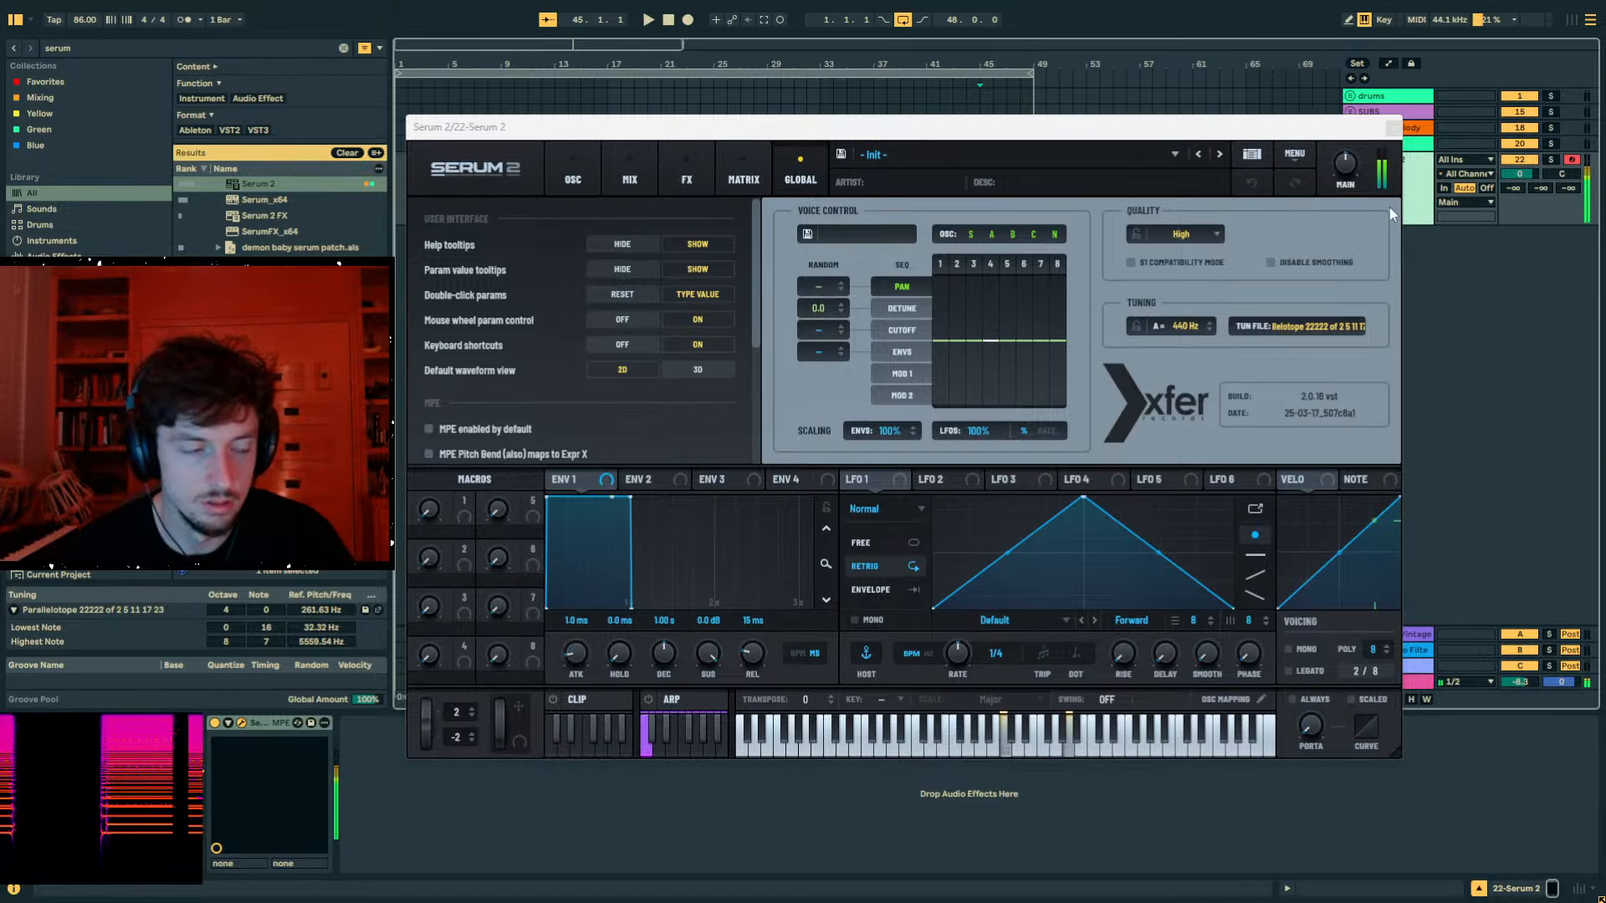
pyautogui.press('g')
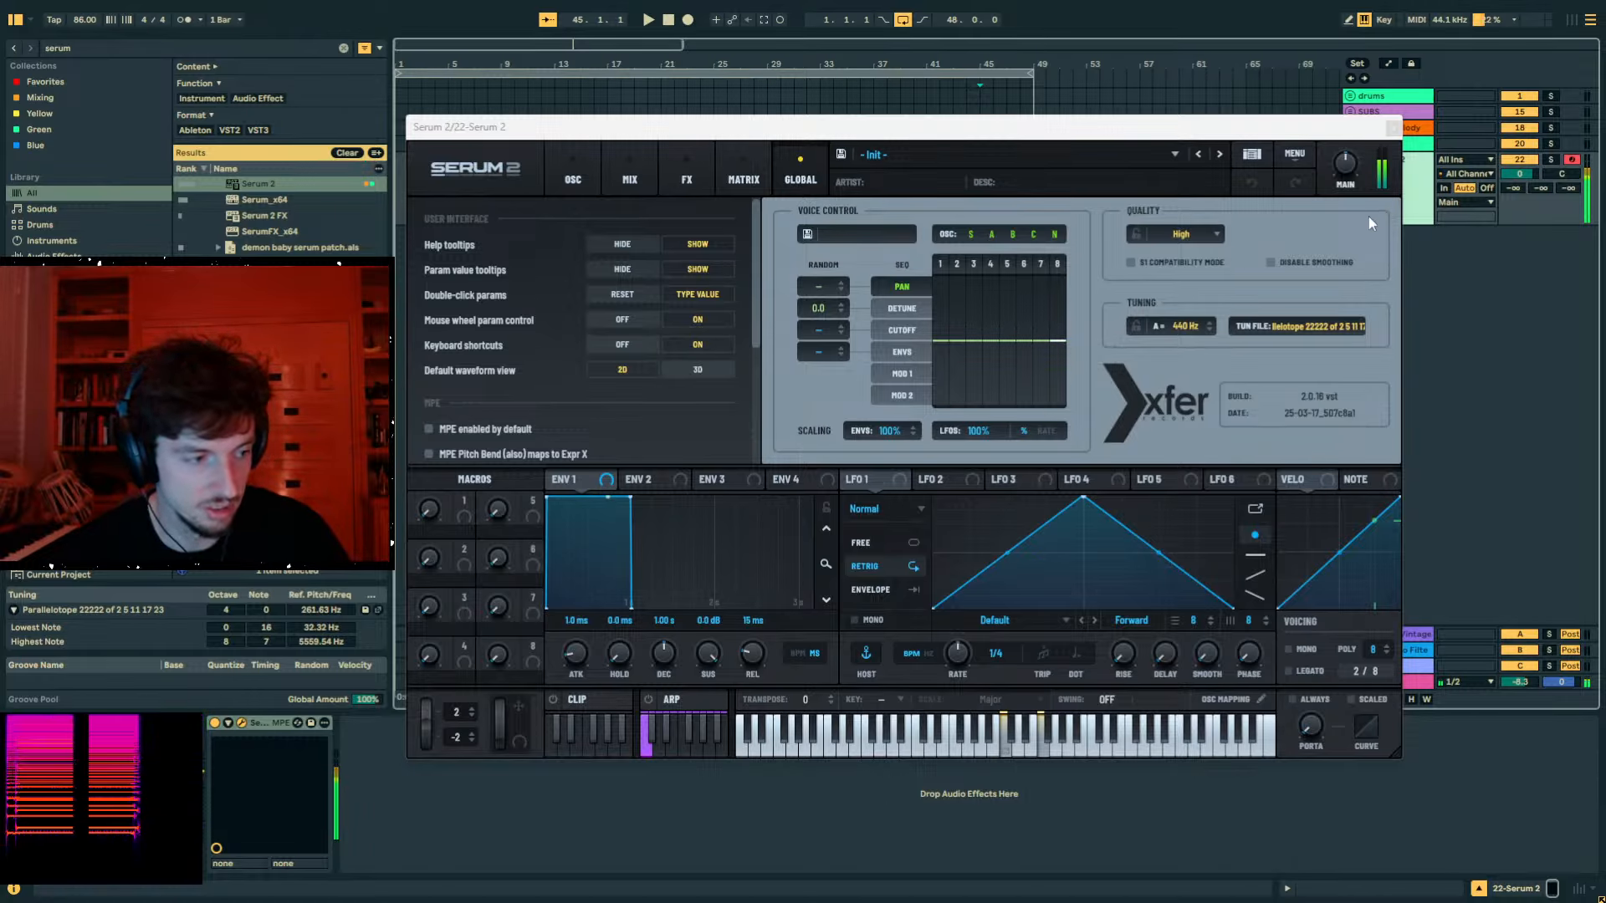
pyautogui.click(589, 183)
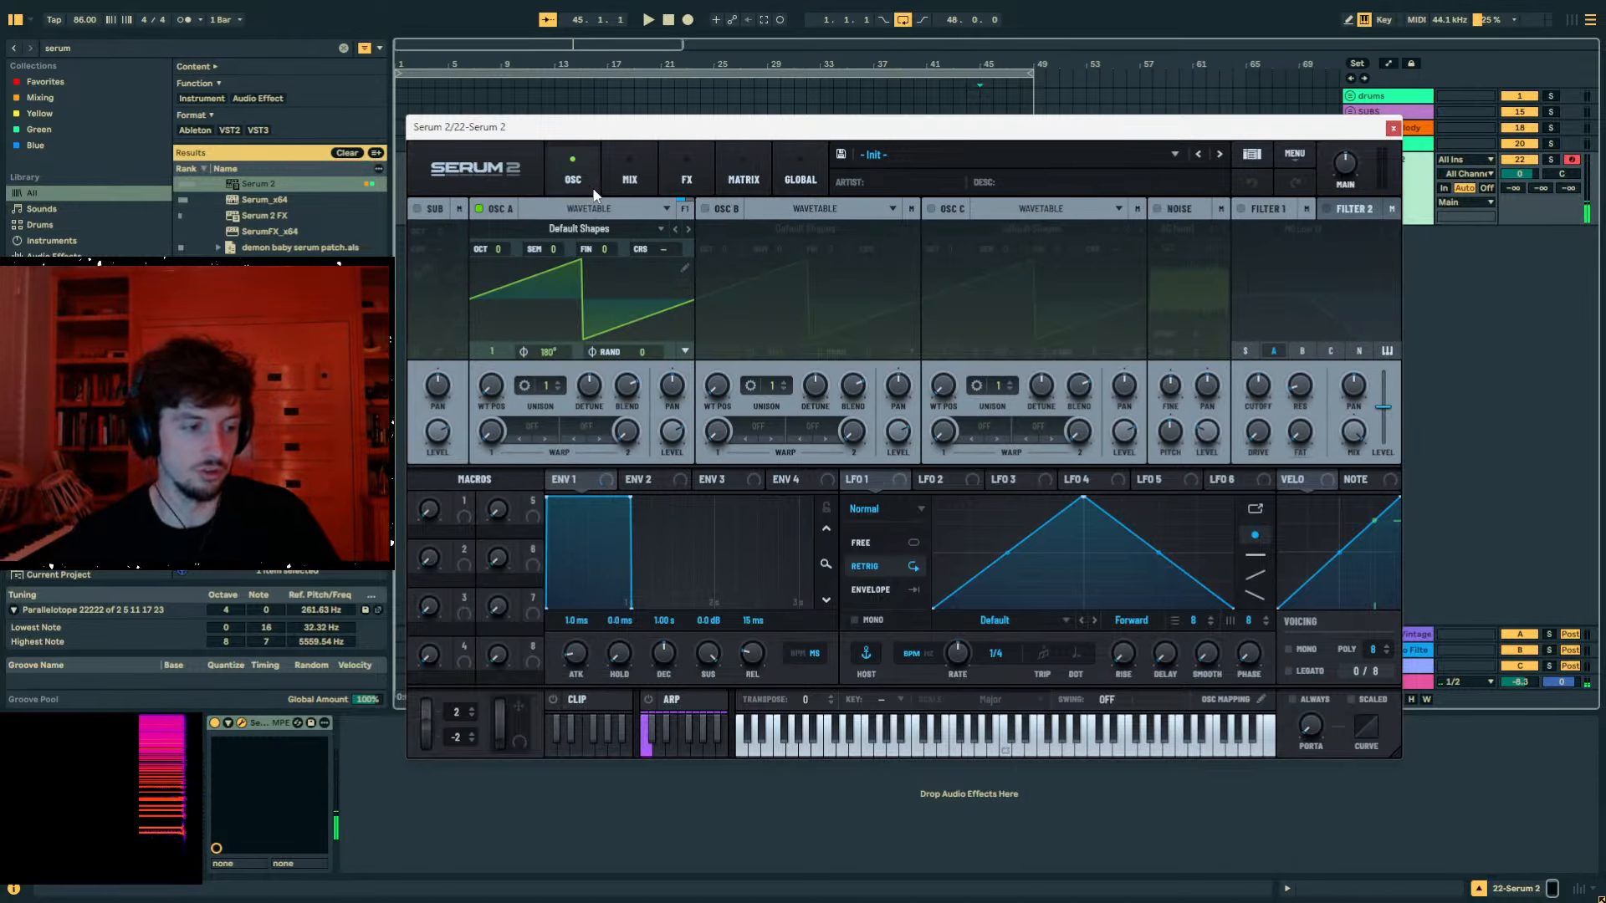
pyautogui.press('a')
pyautogui.press('f')
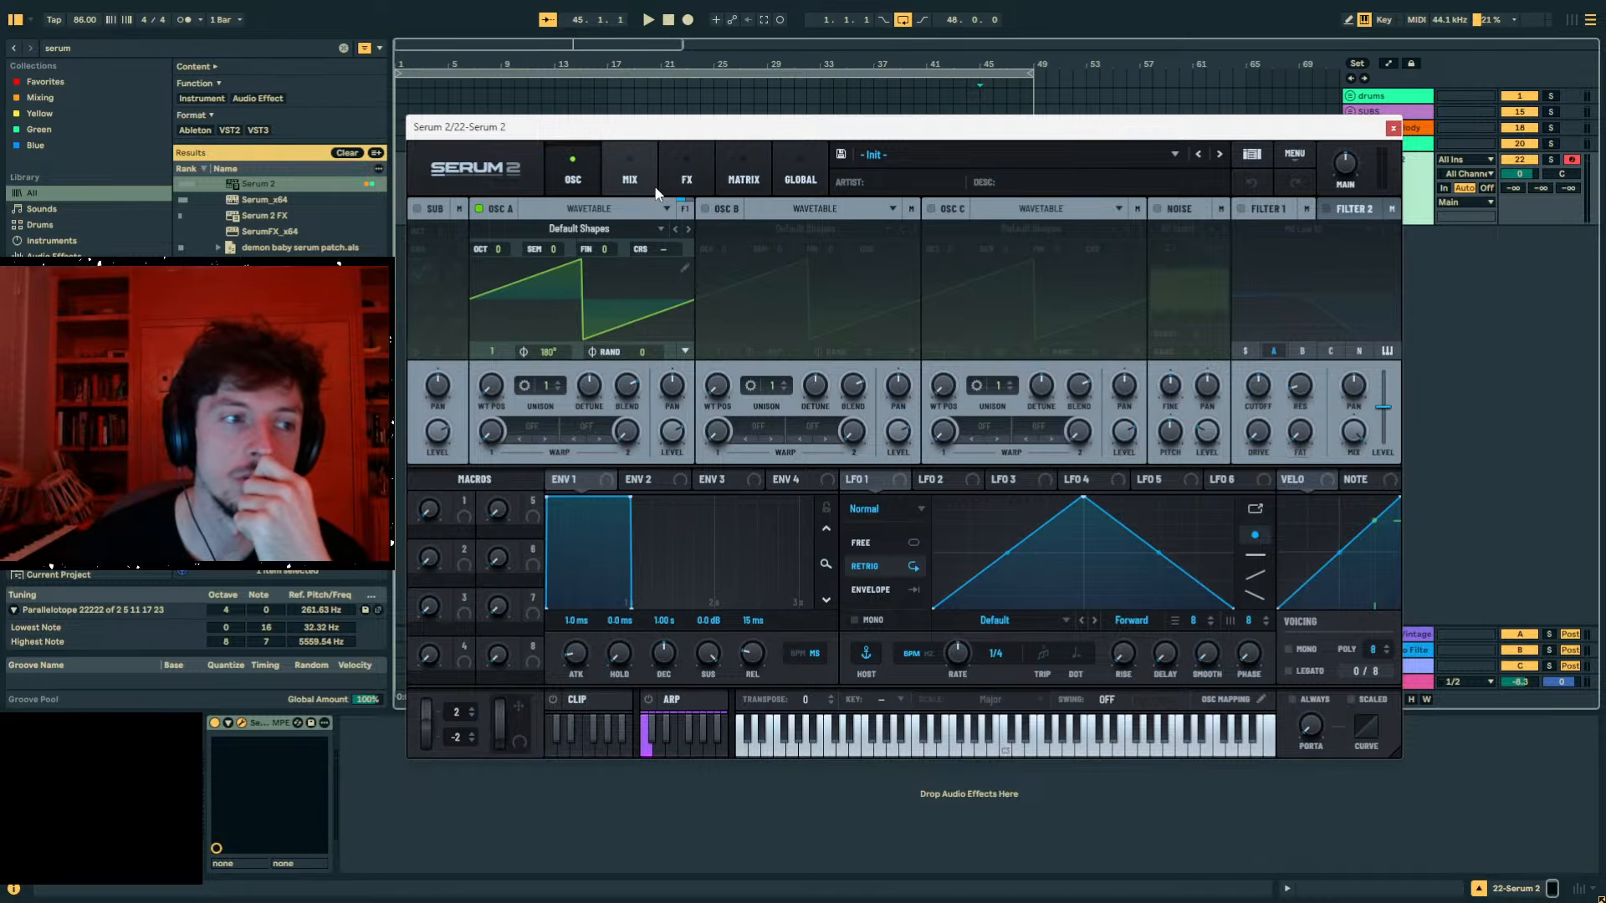
# Resample the Init sound into oscillator A as a granular source and adjust its scan rate and grain length.
pyautogui.moveTo(642, 137); pyautogui.dragTo(775, 128)
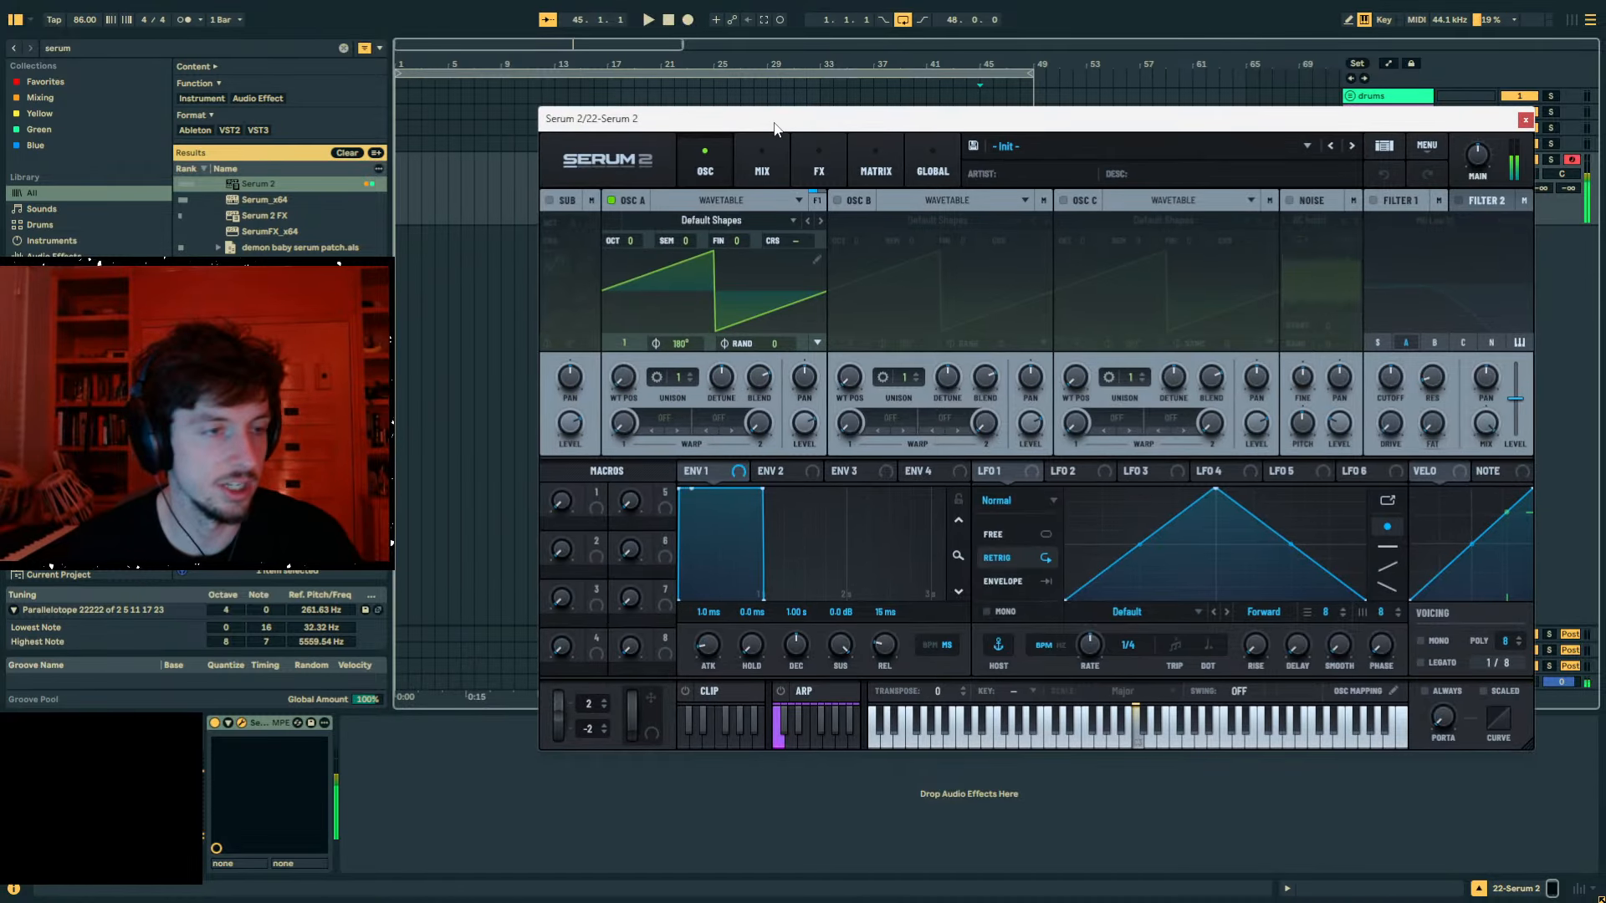
pyautogui.click(456, 178)
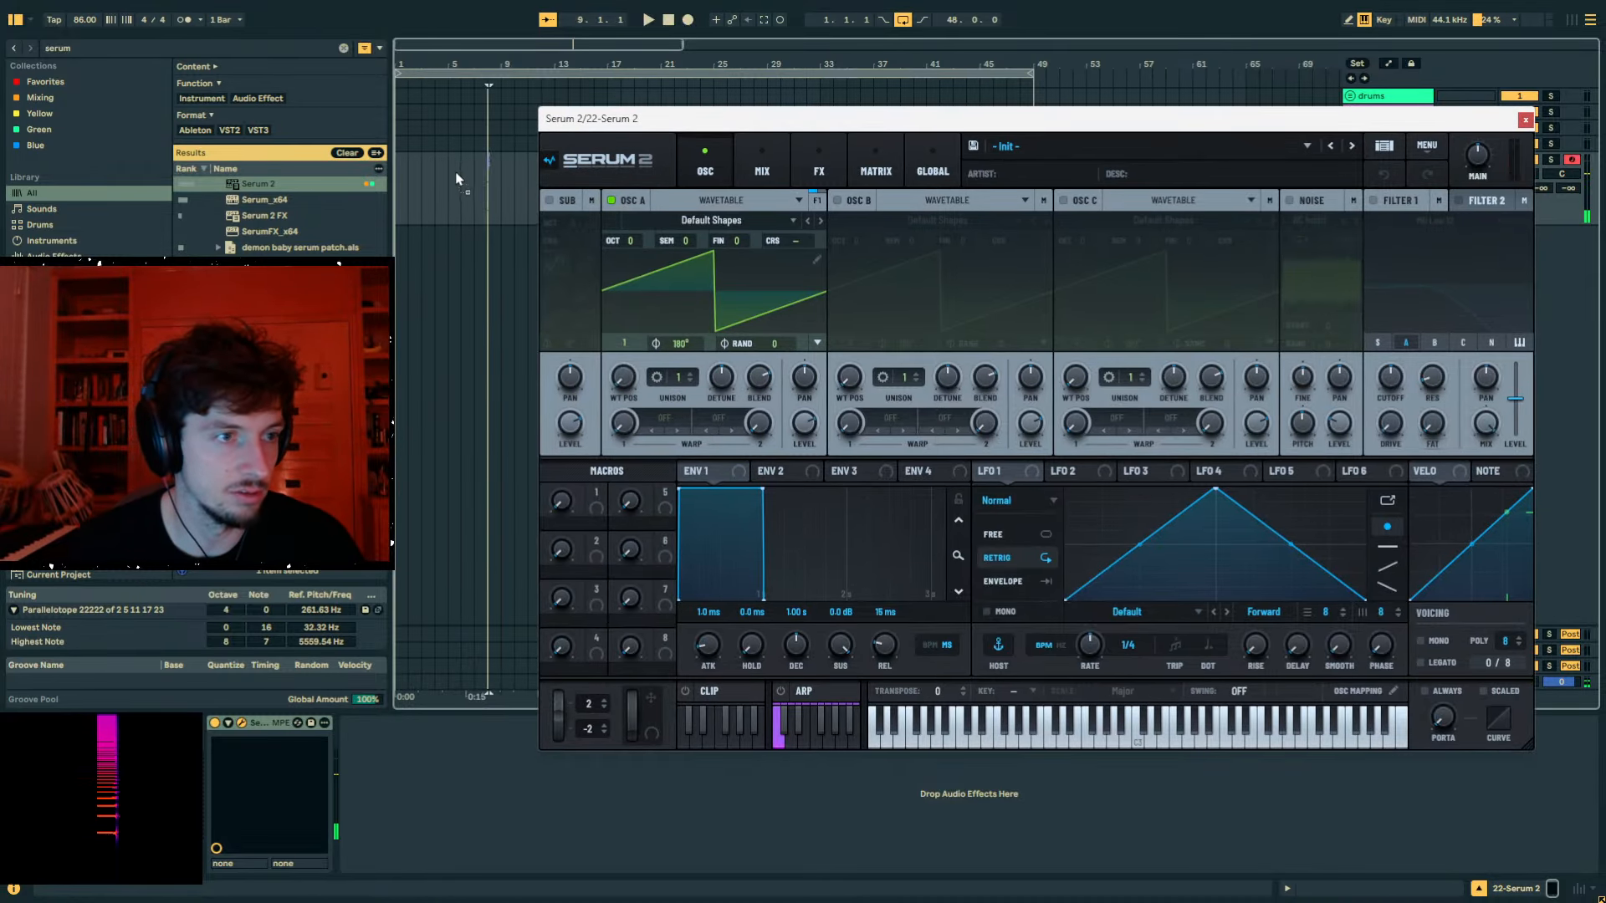
pyautogui.moveTo(456, 179); pyautogui.dragTo(791, 414)
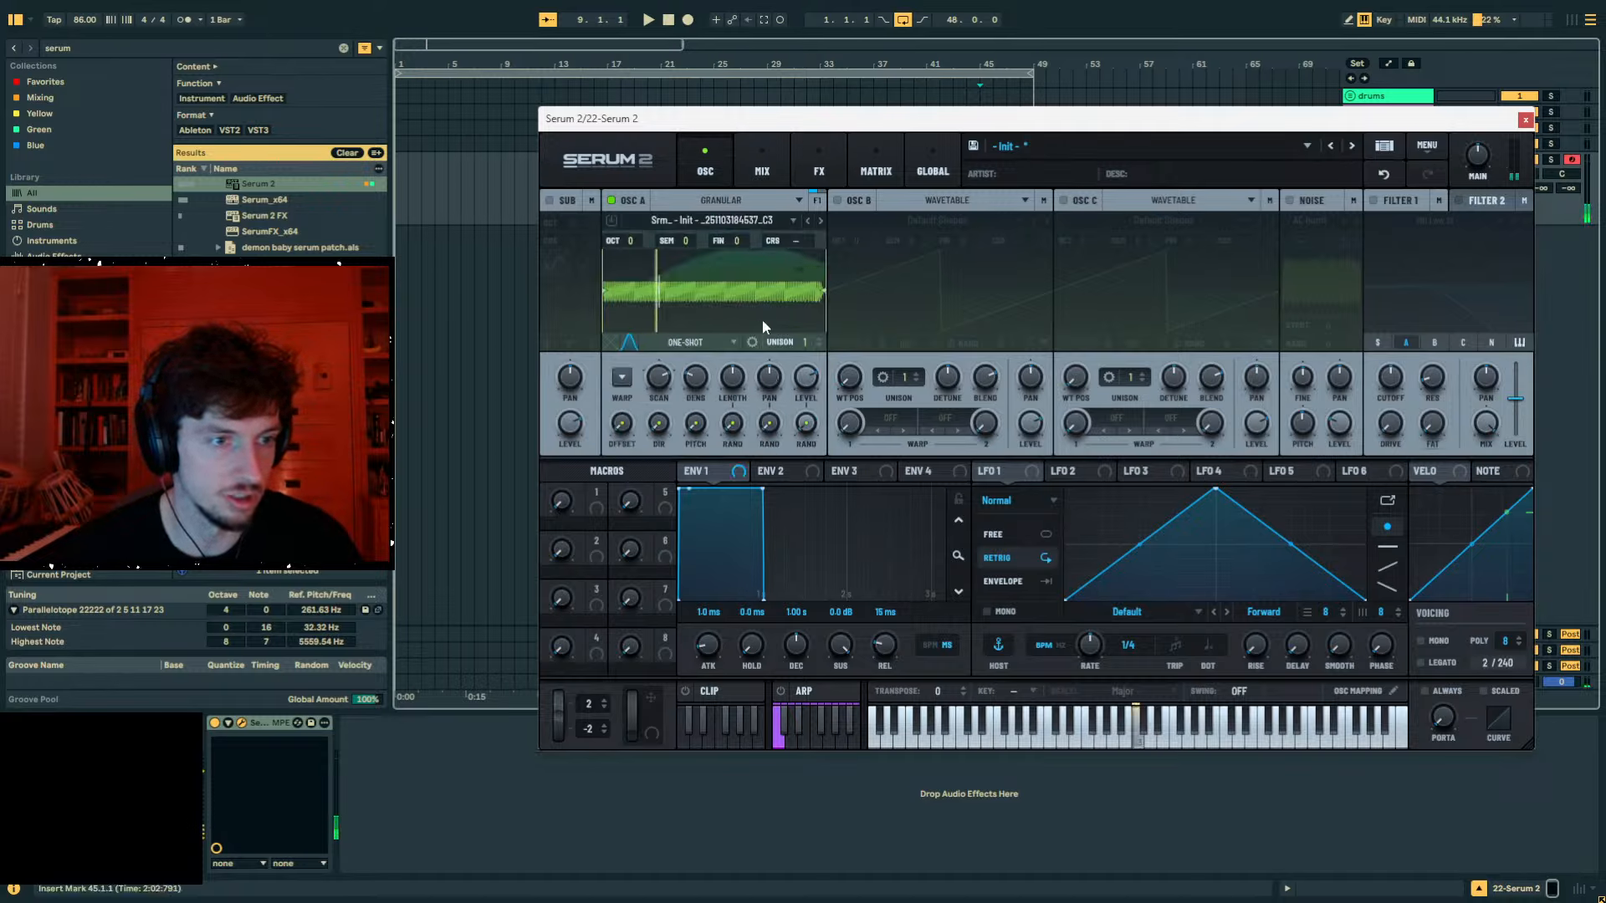
pyautogui.moveTo(659, 379); pyautogui.dragTo(715, 283)
pyautogui.moveTo(733, 378); pyautogui.dragTo(719, 431)
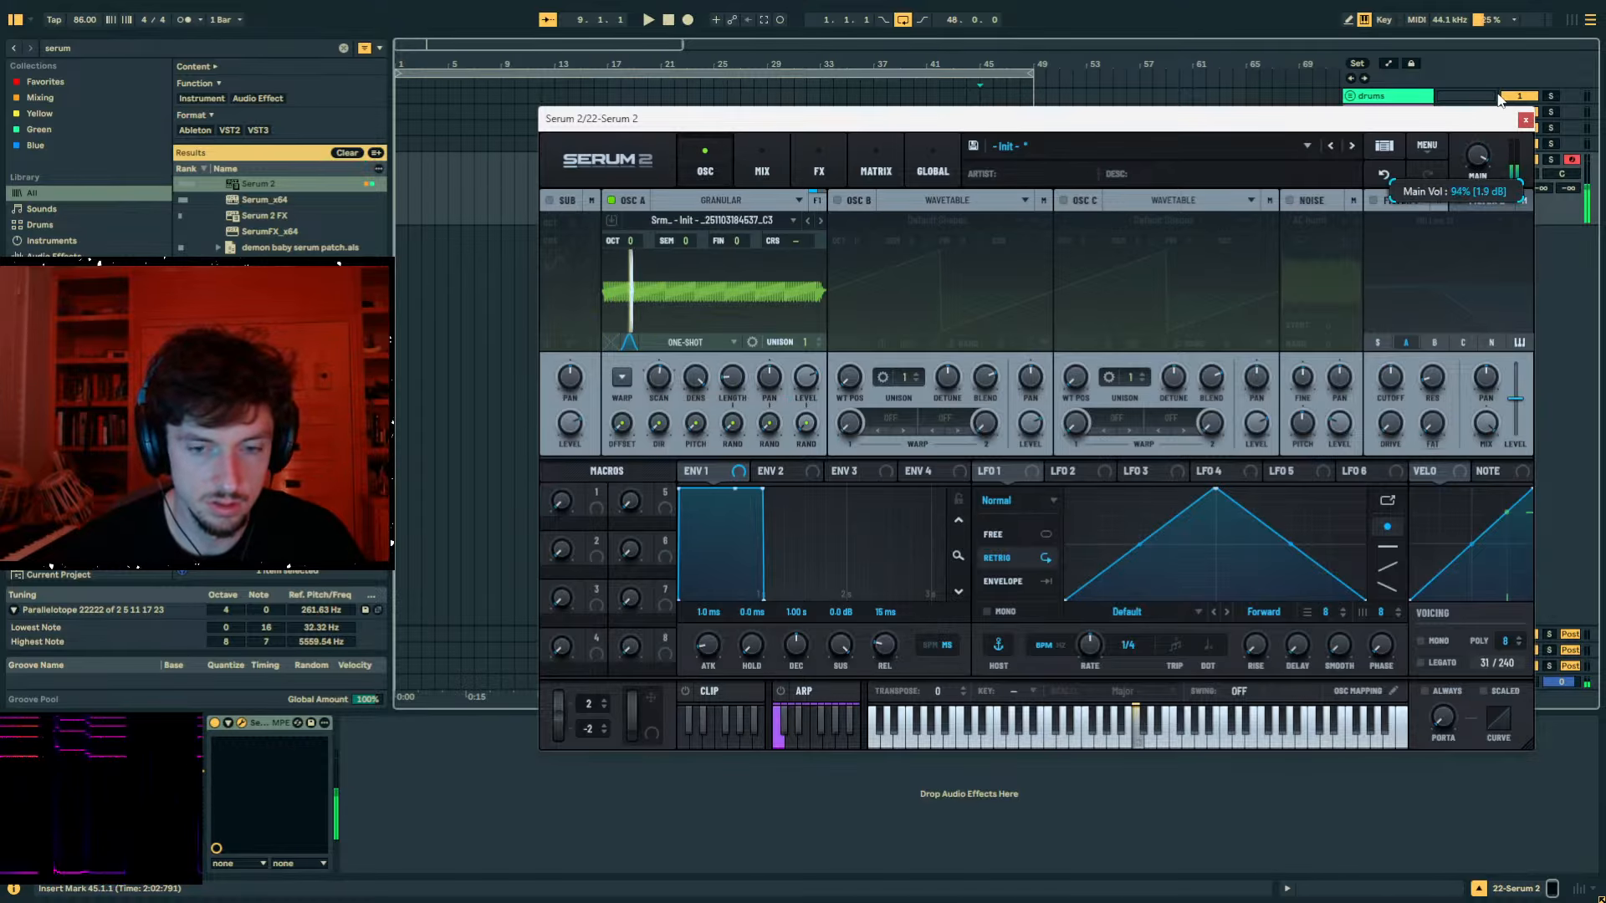
# Move the Serum 2 window clear of the track mixer and reset the Main track's volume to 0 dB.
pyautogui.moveTo(1359, 122); pyautogui.dragTo(1213, 127)
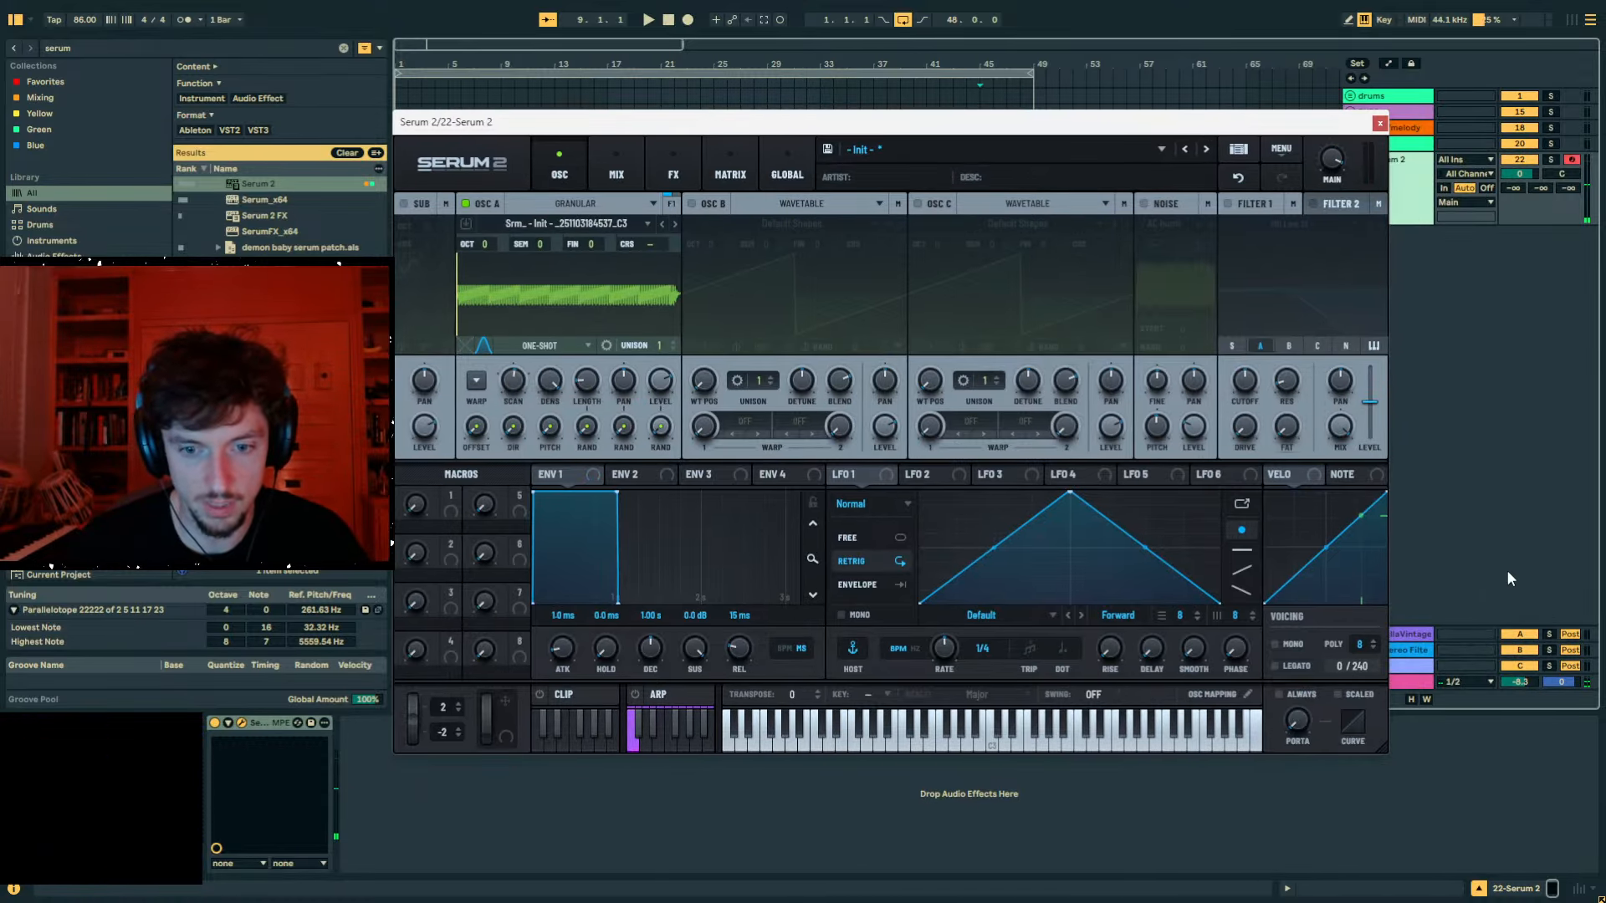
pyautogui.doubleClick(1526, 681)
# Search for "flatline", add Flatline.adv after Serum 2 on the track, and lower the track's volume to -3.3 dB.
pyautogui.hotkey('ctrl', 'f')
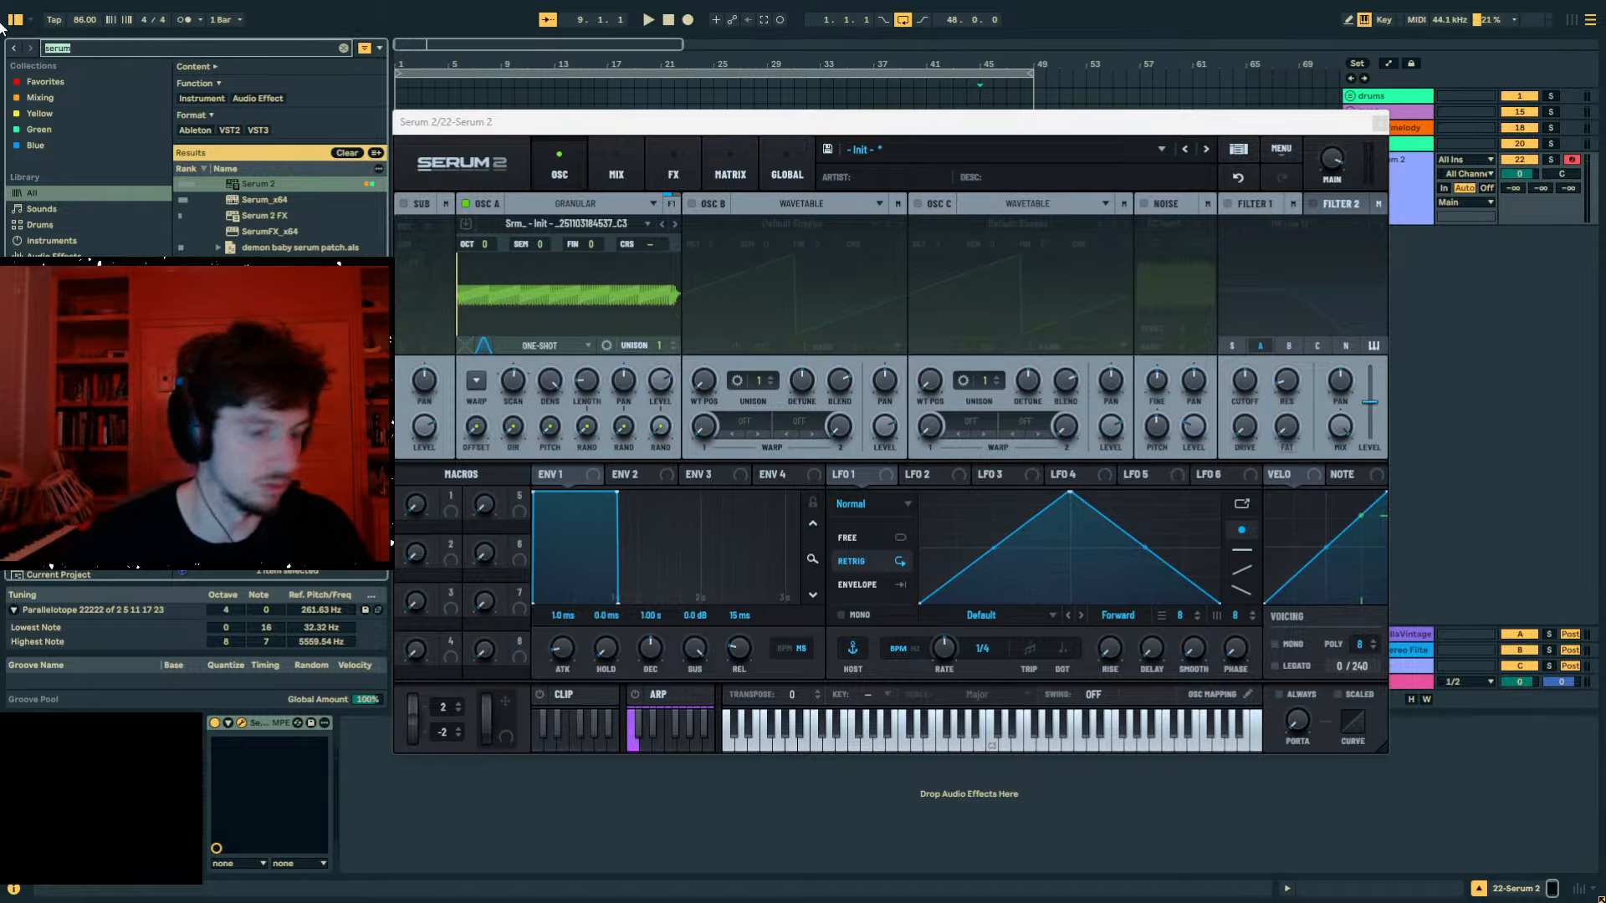
pyautogui.write('flatline')
pyautogui.press('Down')
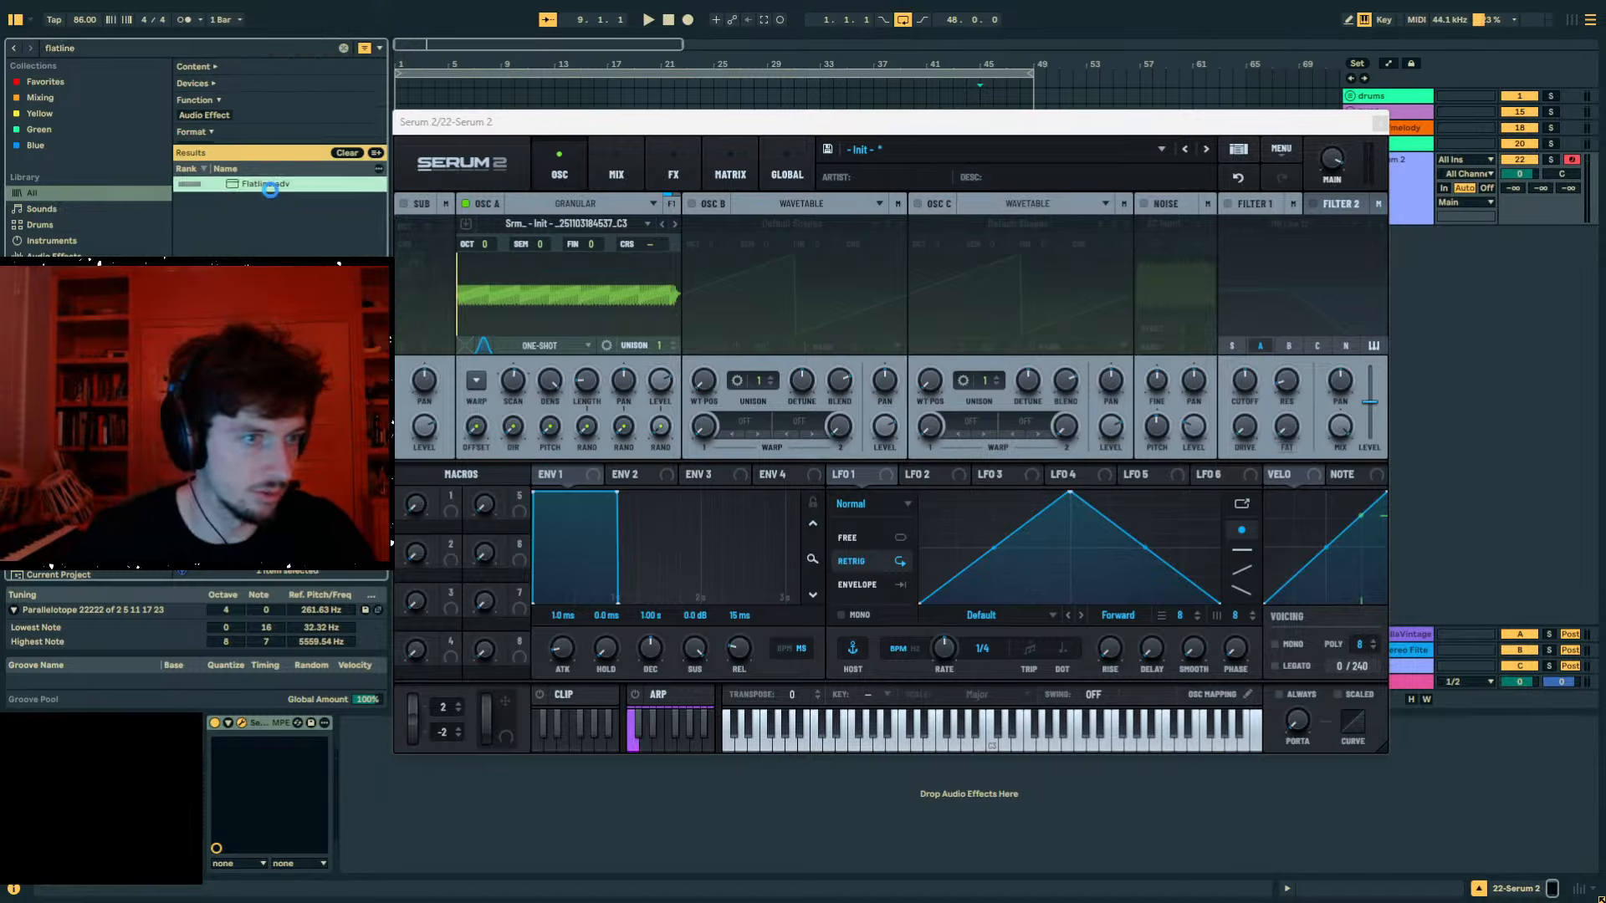
pyautogui.press('Return')
pyautogui.moveTo(1521, 174); pyautogui.dragTo(1521, 197)
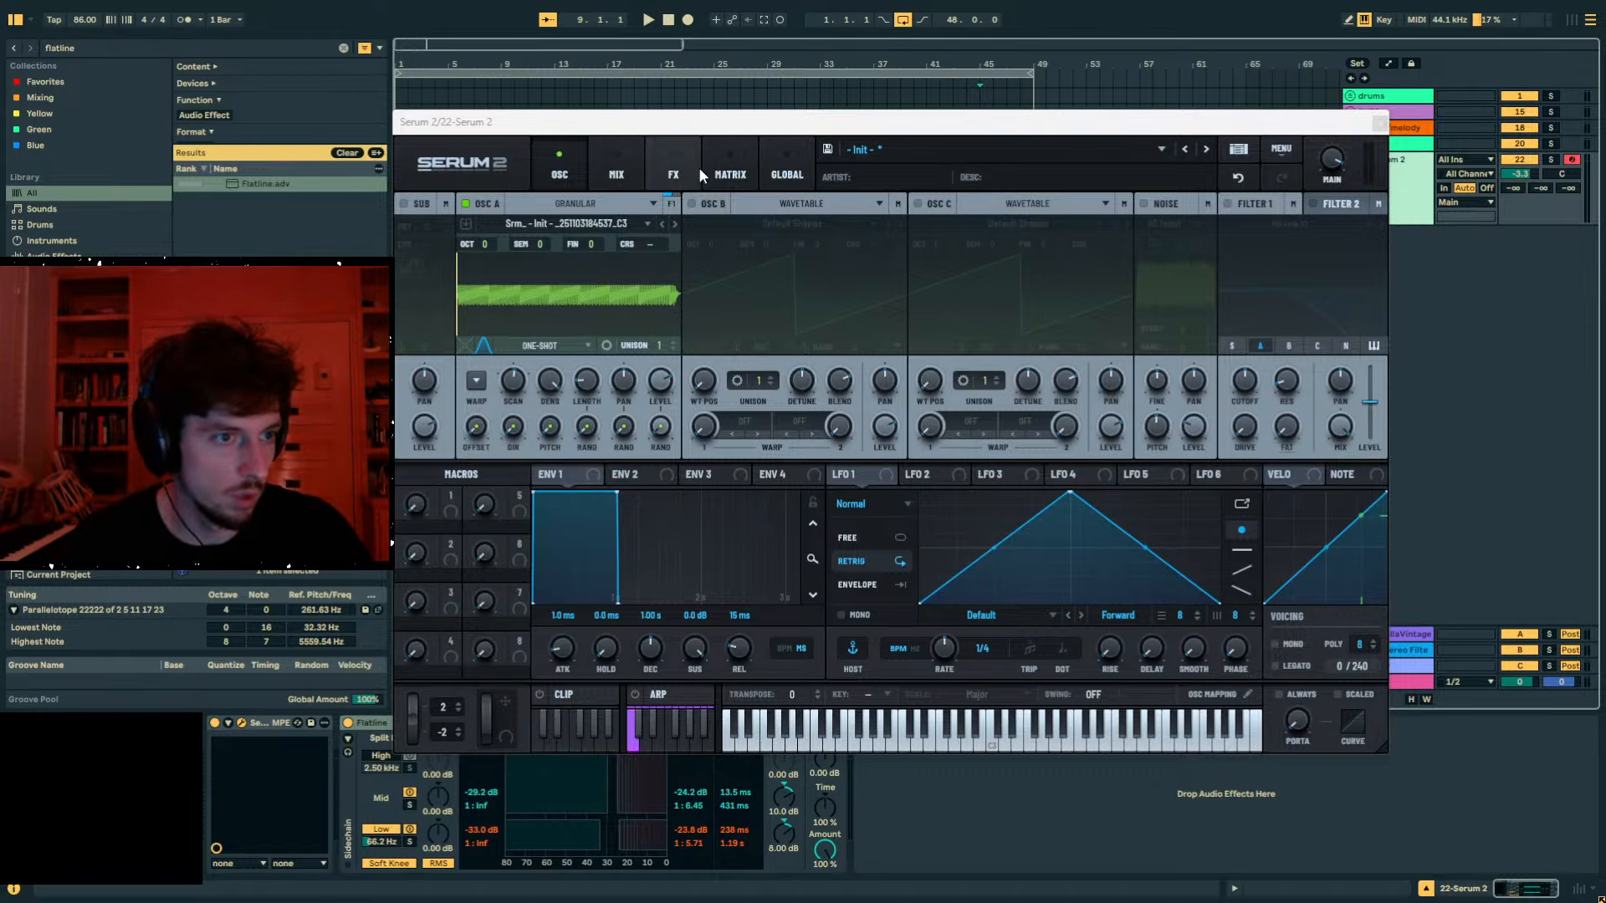
pyautogui.moveTo(700, 122); pyautogui.dragTo(775, 130)
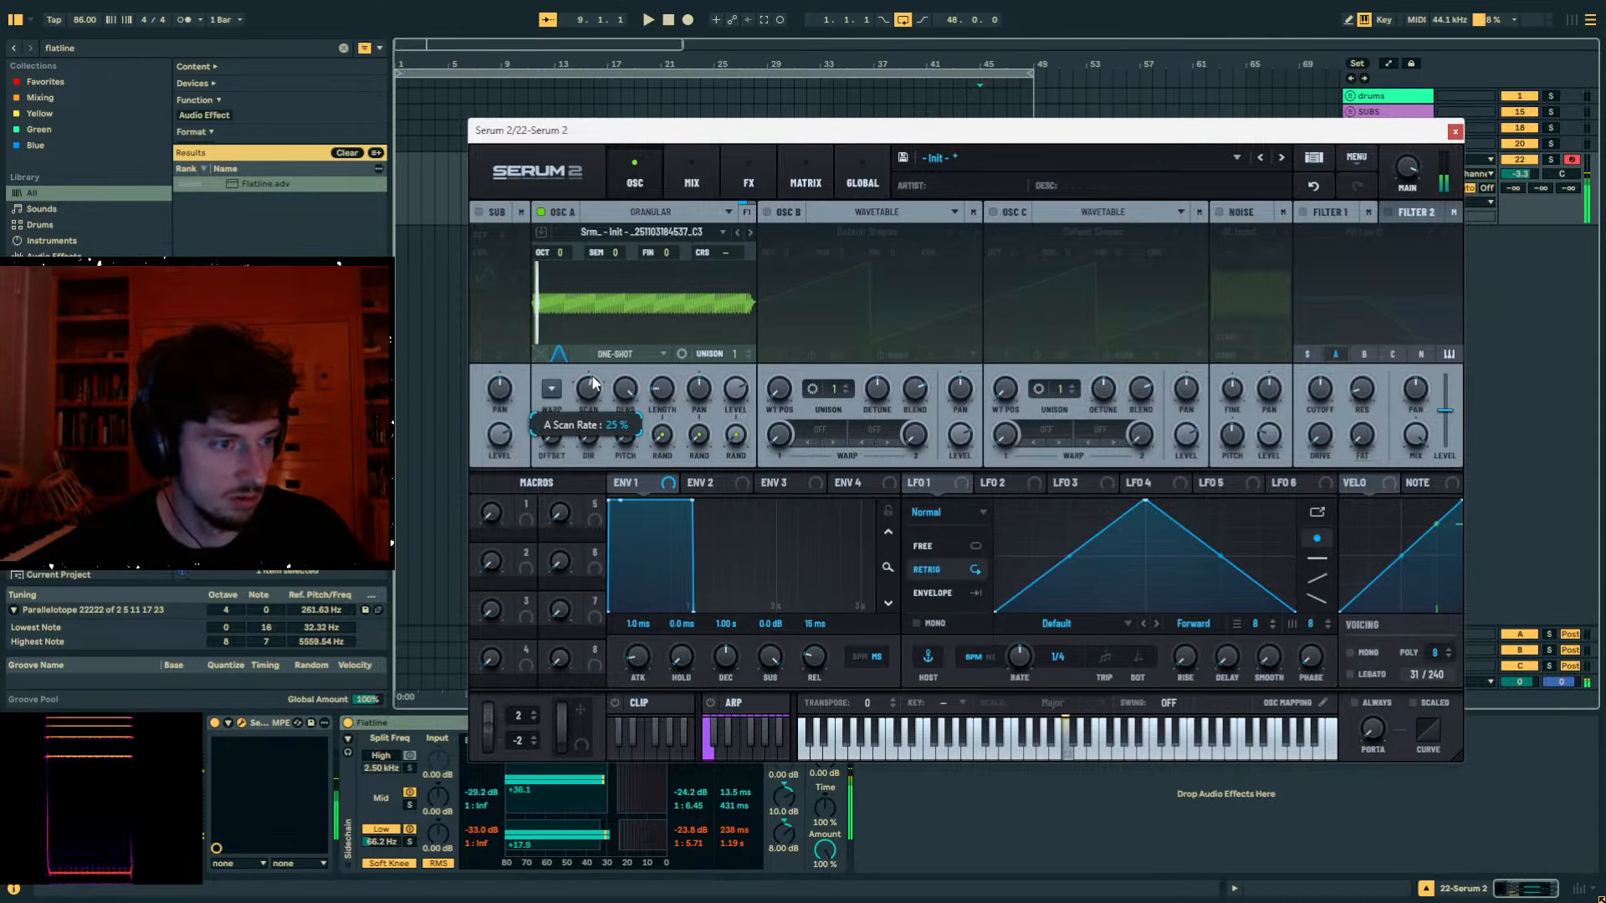
# Try Fwd/Rev Loop mode on oscillator A, varying the scan rate between 100% and 35% while playing notes.
pyautogui.moveTo(591, 384)
pyautogui.mouseDown()
pyautogui.moveTo(605, 365)
pyautogui.moveTo(601, 386)
pyautogui.mouseUp()
pyautogui.press('z')
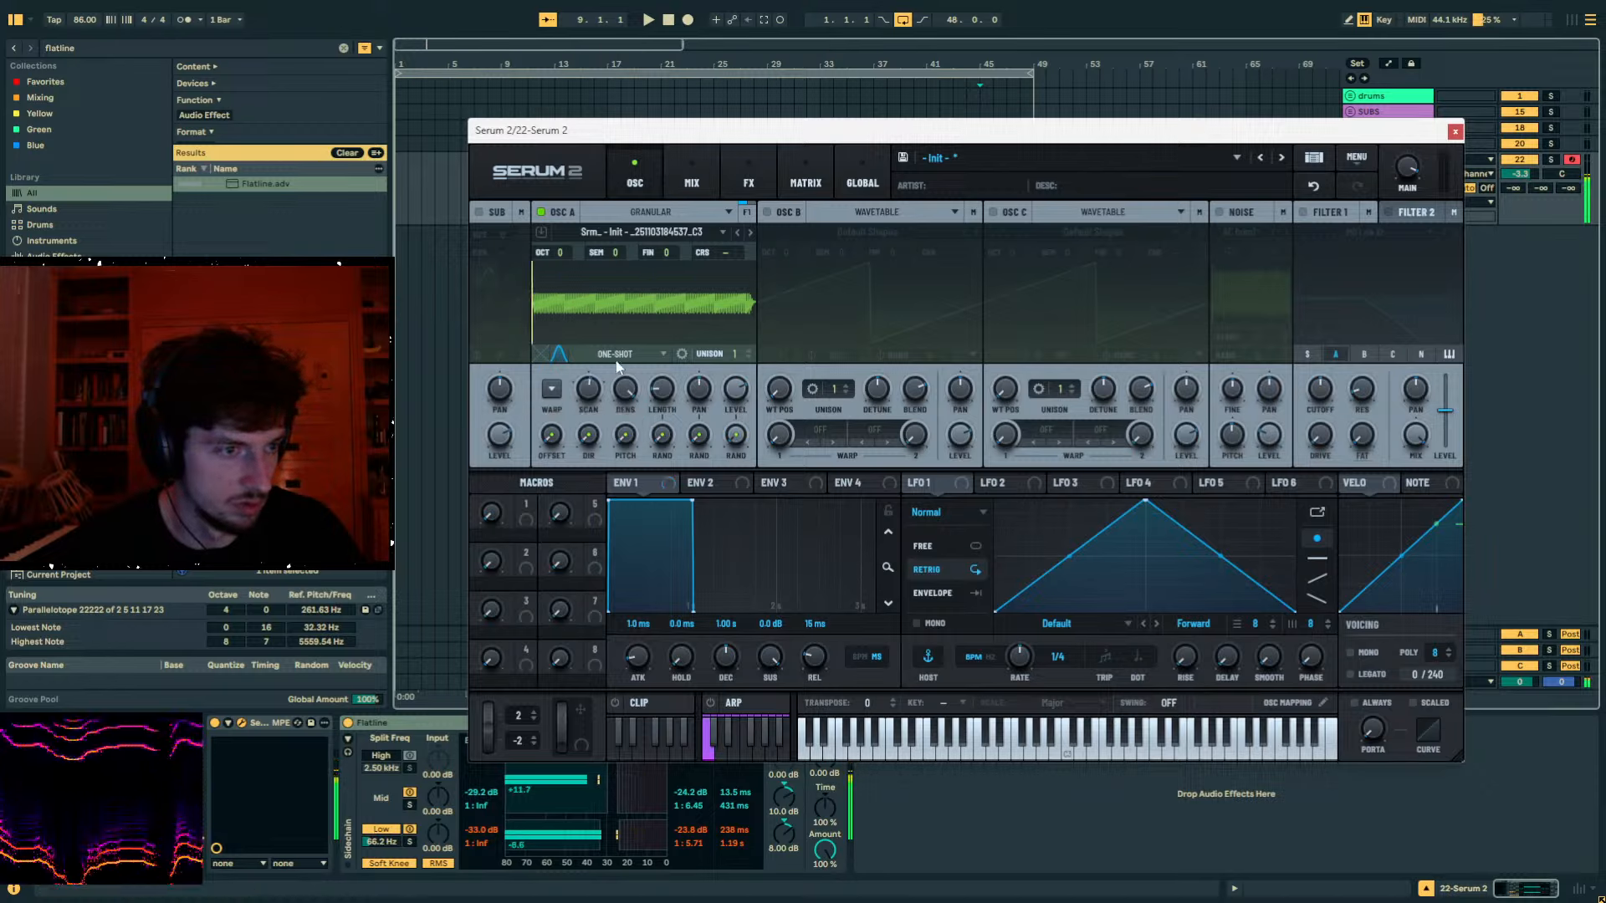
pyautogui.click(618, 362)
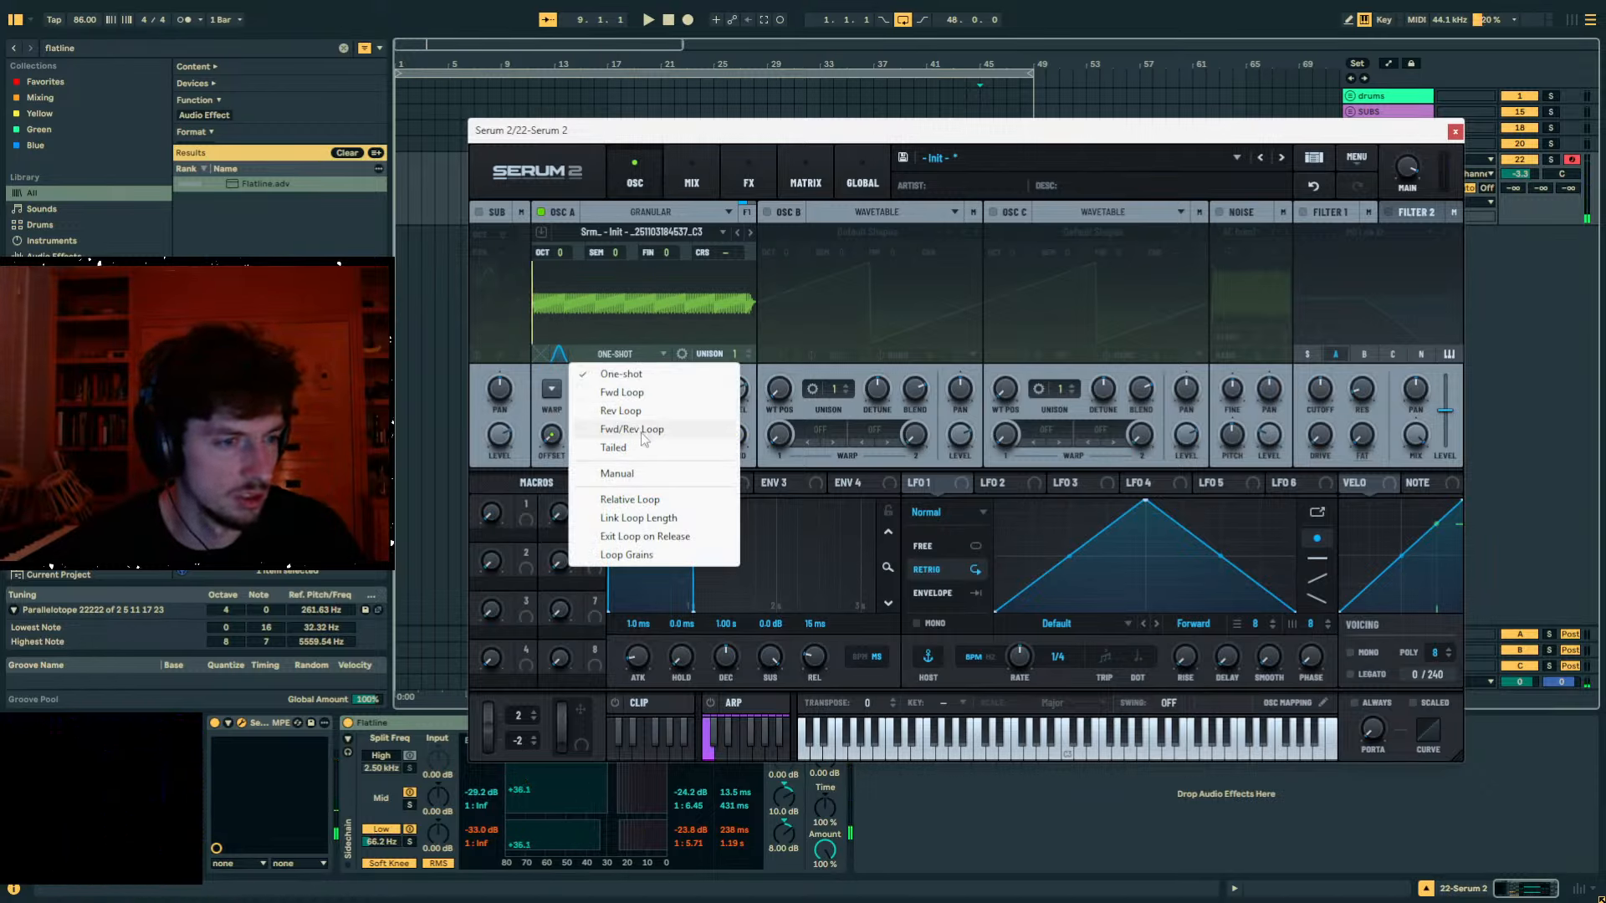
pyautogui.click(638, 430)
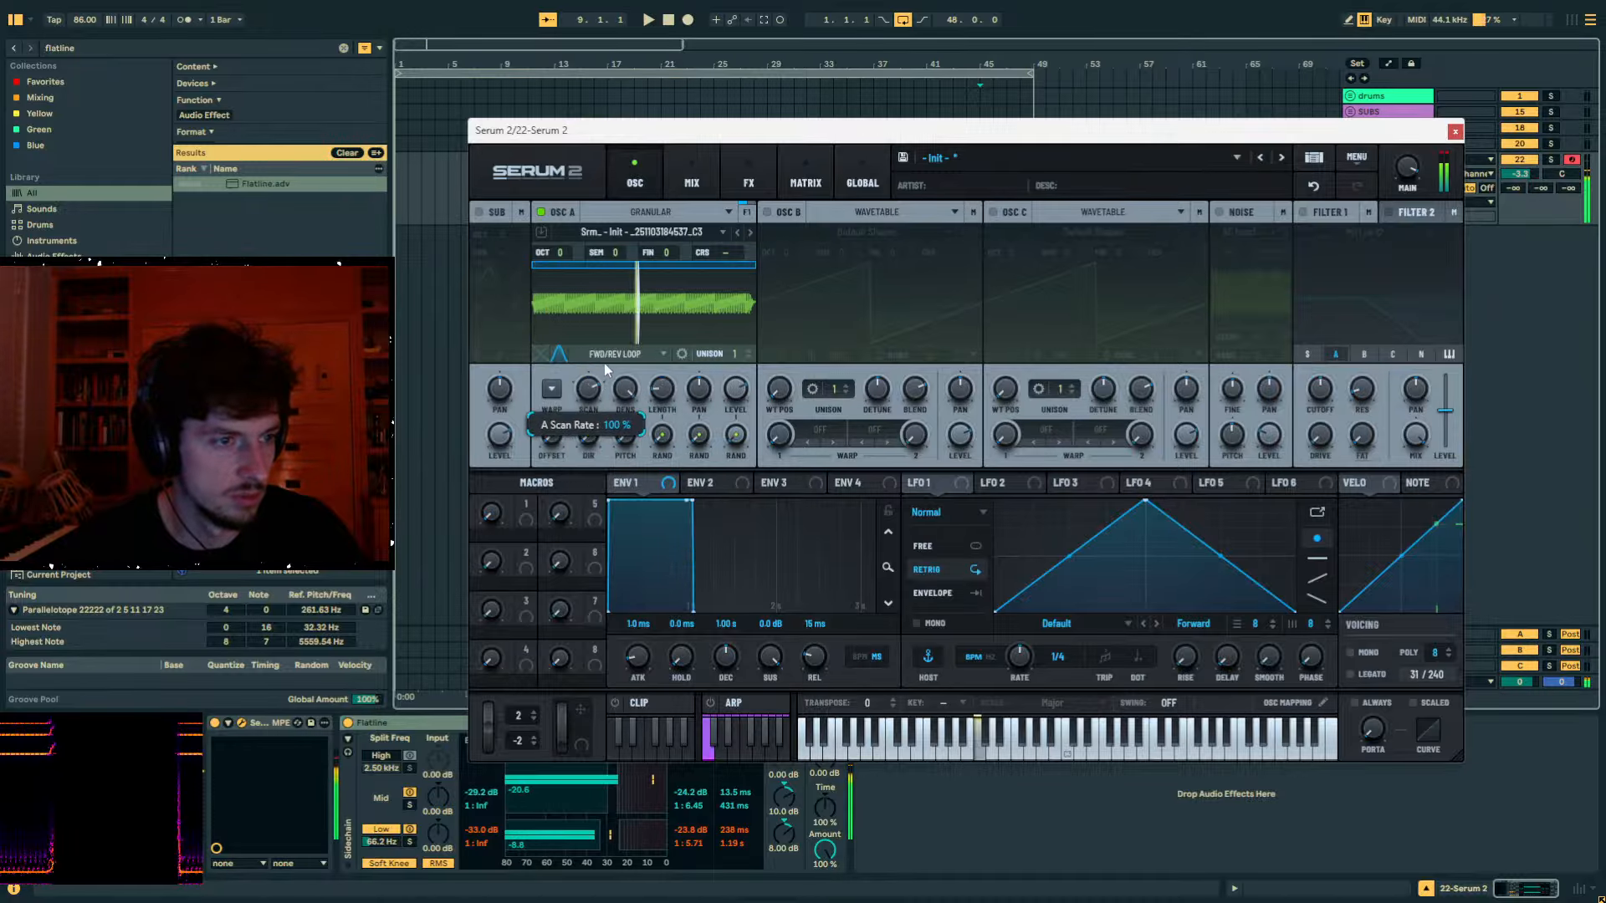
pyautogui.moveTo(604, 361); pyautogui.dragTo(601, 373)
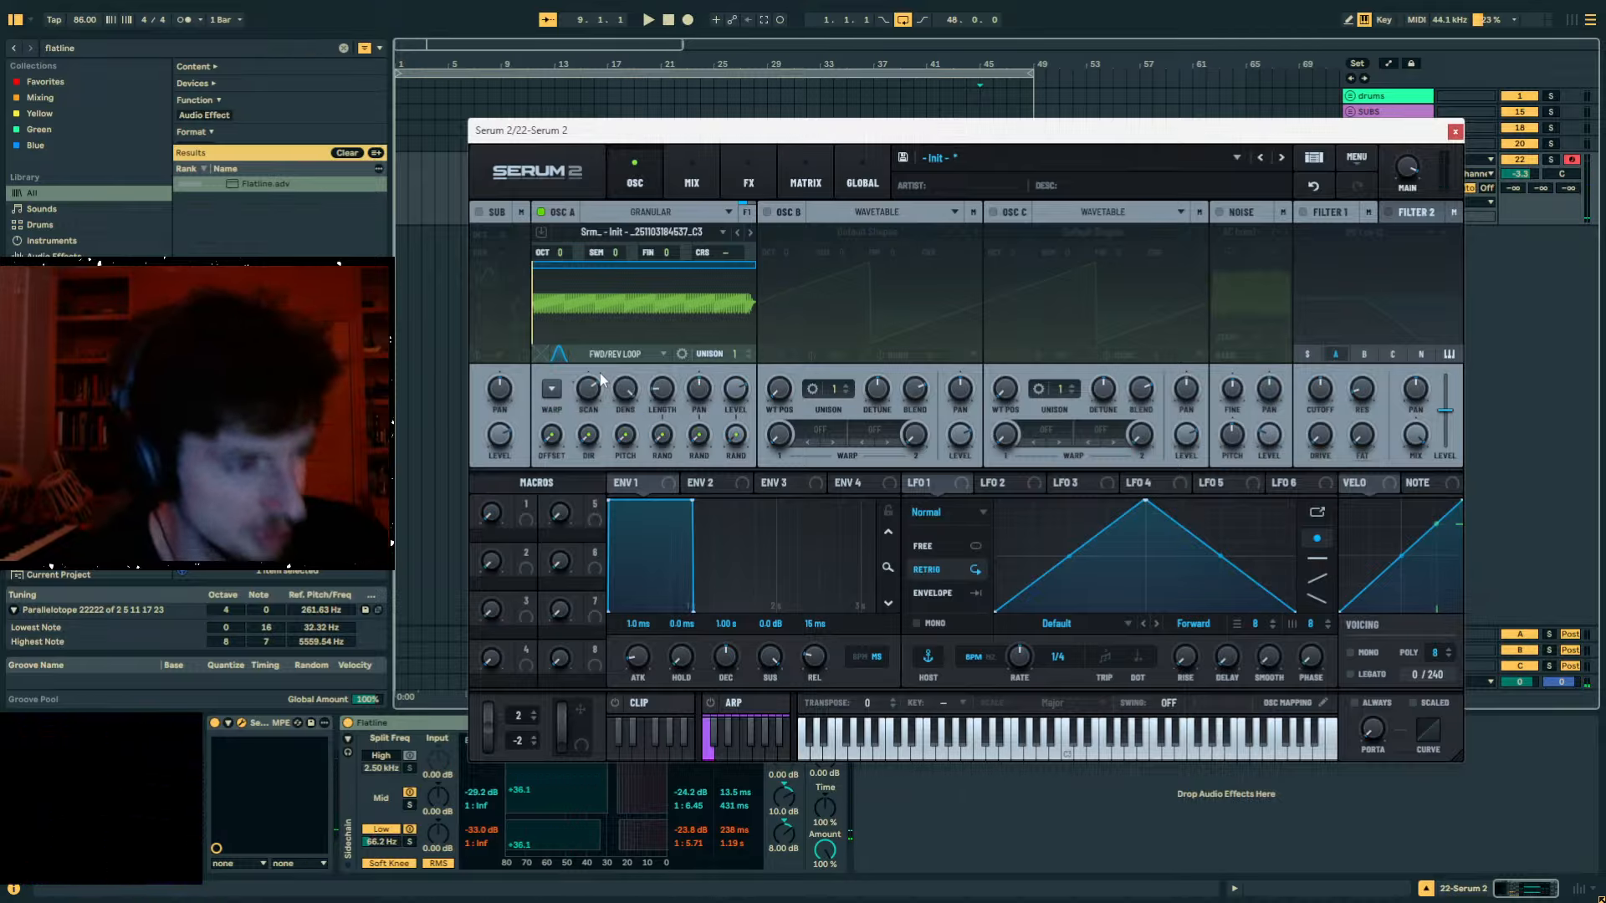
pyautogui.moveTo(602, 378); pyautogui.dragTo(577, 396)
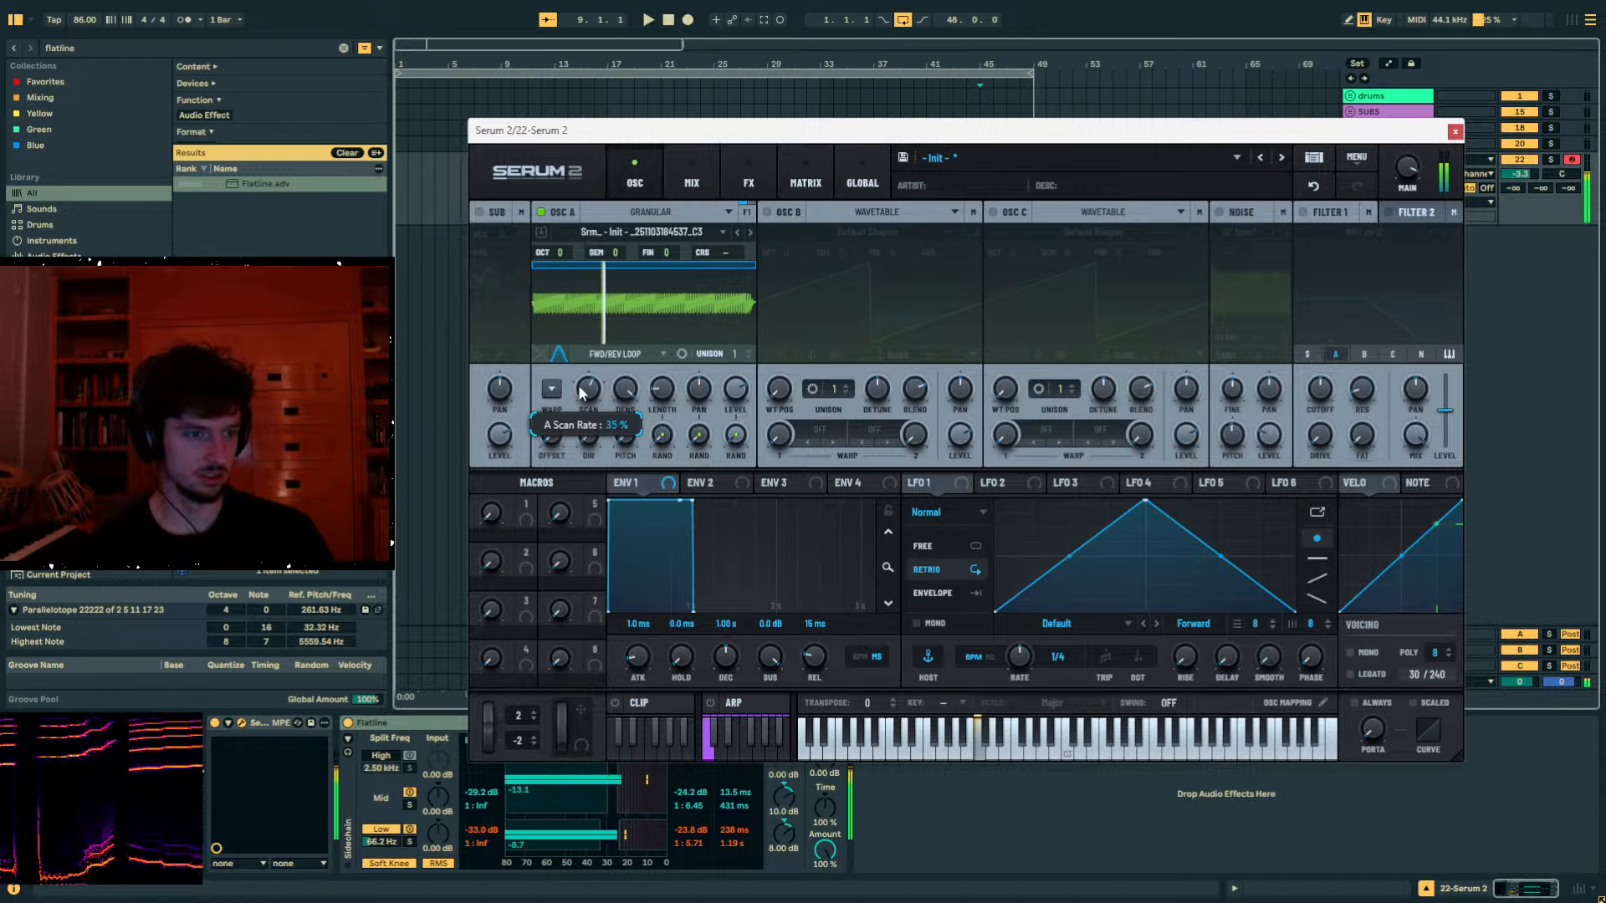
# Set oscillator A to Fwd Loop, shorten its loop to about the first two thirds of the sample, and adjust the scan rate.
pyautogui.click(628, 355)
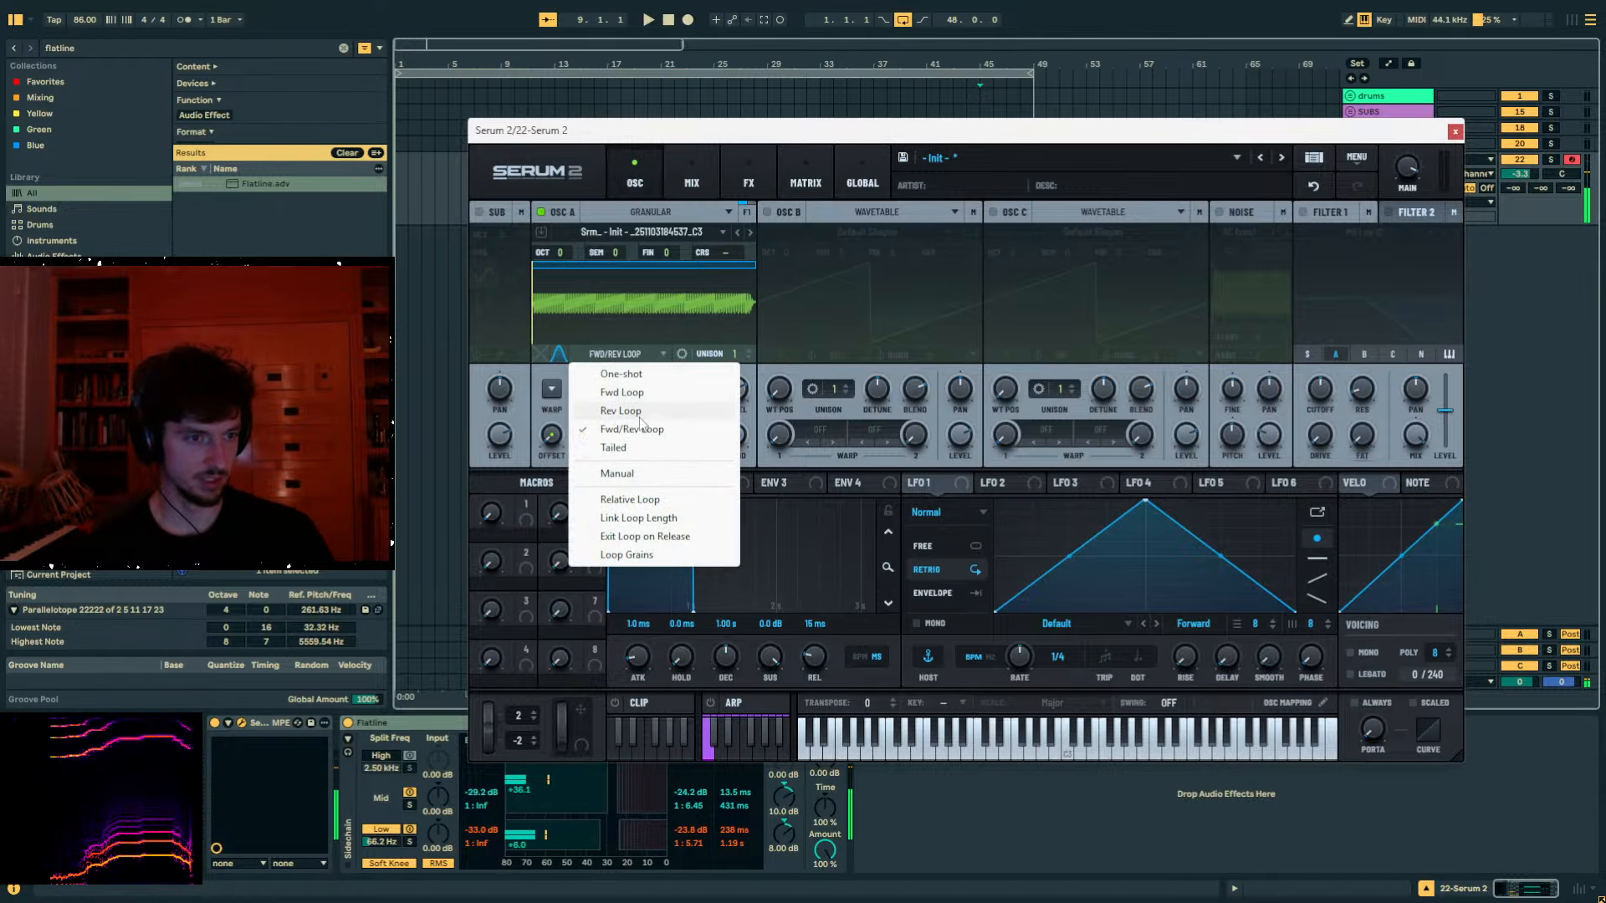
pyautogui.click(591, 397)
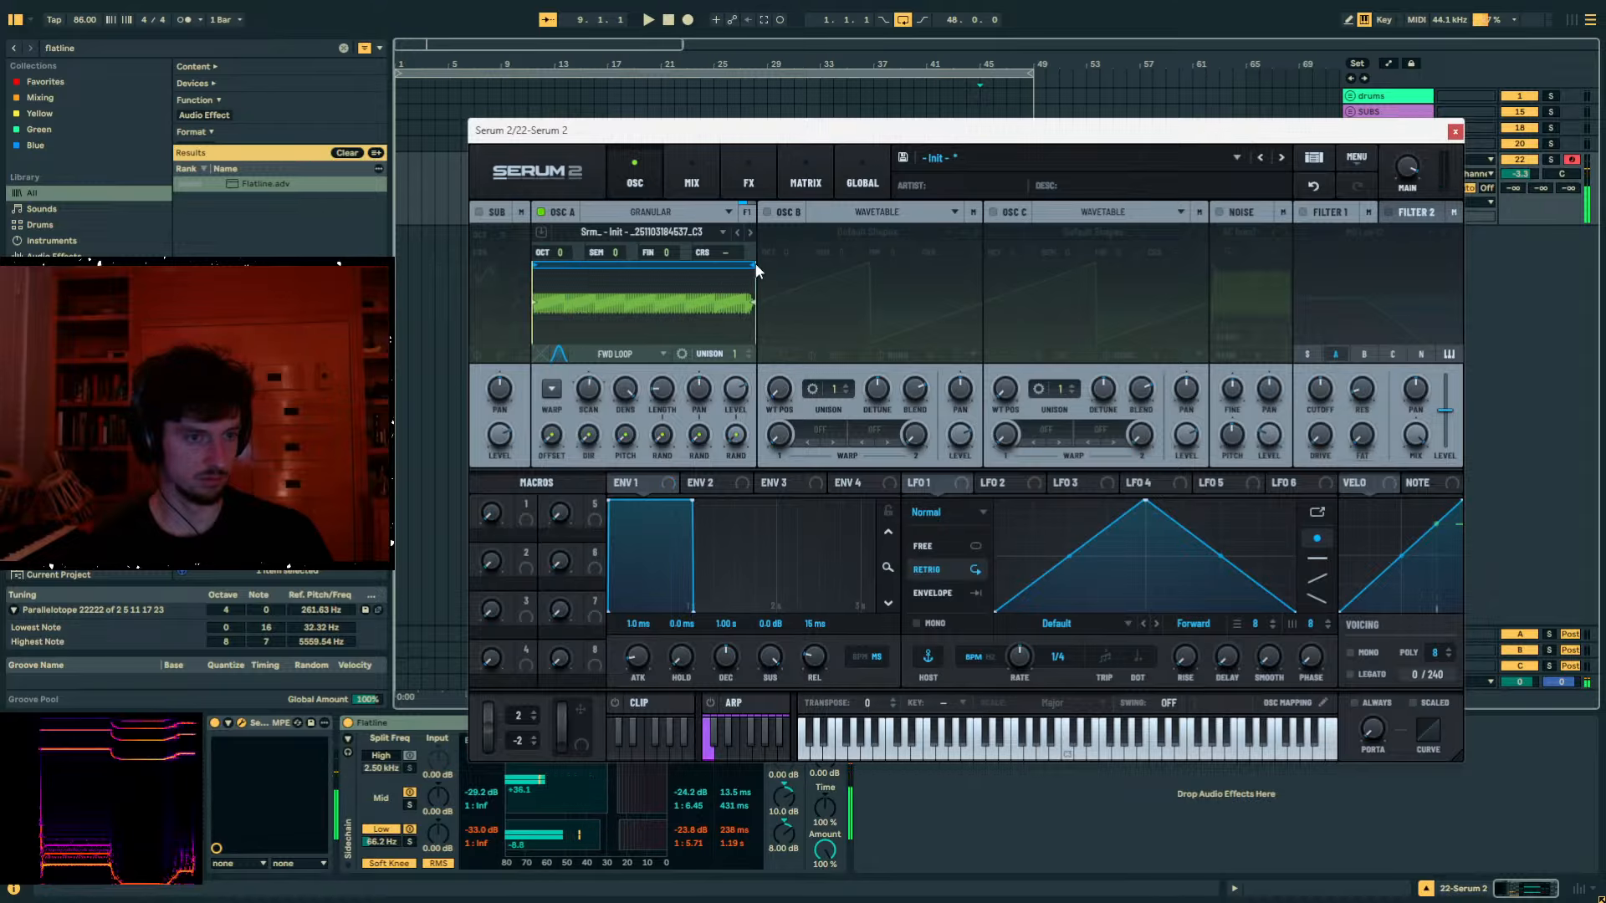
pyautogui.moveTo(754, 264)
pyautogui.mouseDown()
pyautogui.moveTo(644, 267)
pyautogui.moveTo(599, 308)
pyautogui.mouseUp()
pyautogui.moveTo(593, 389); pyautogui.dragTo(608, 387)
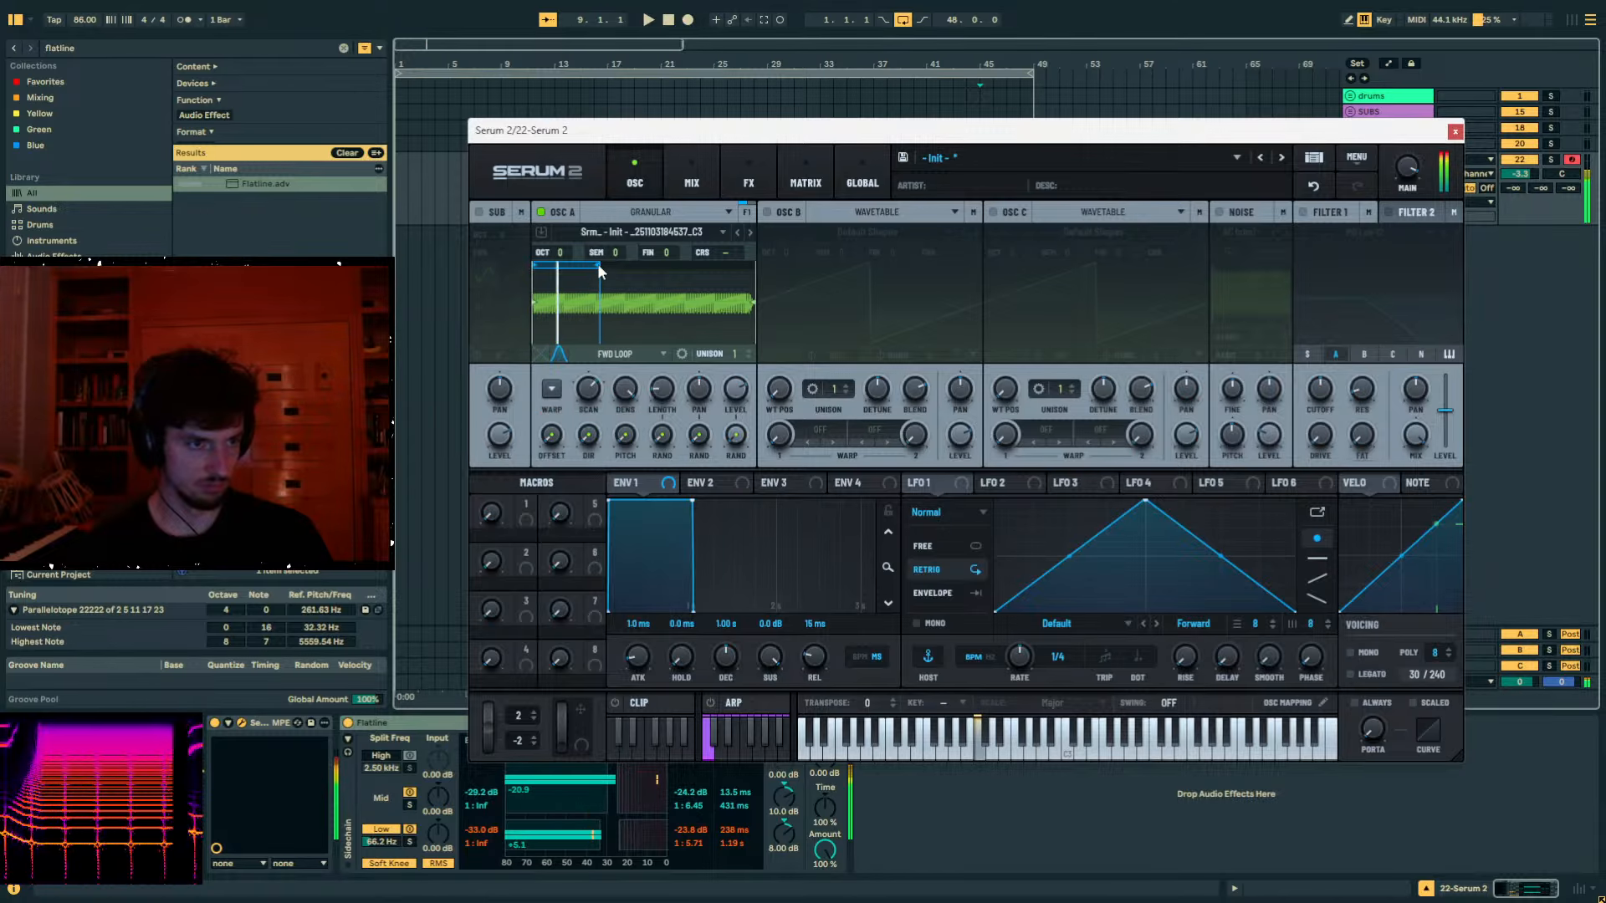
pyautogui.moveTo(599, 264)
pyautogui.mouseDown()
pyautogui.moveTo(626, 265)
pyautogui.moveTo(534, 272)
pyautogui.moveTo(684, 266)
pyautogui.mouseUp()
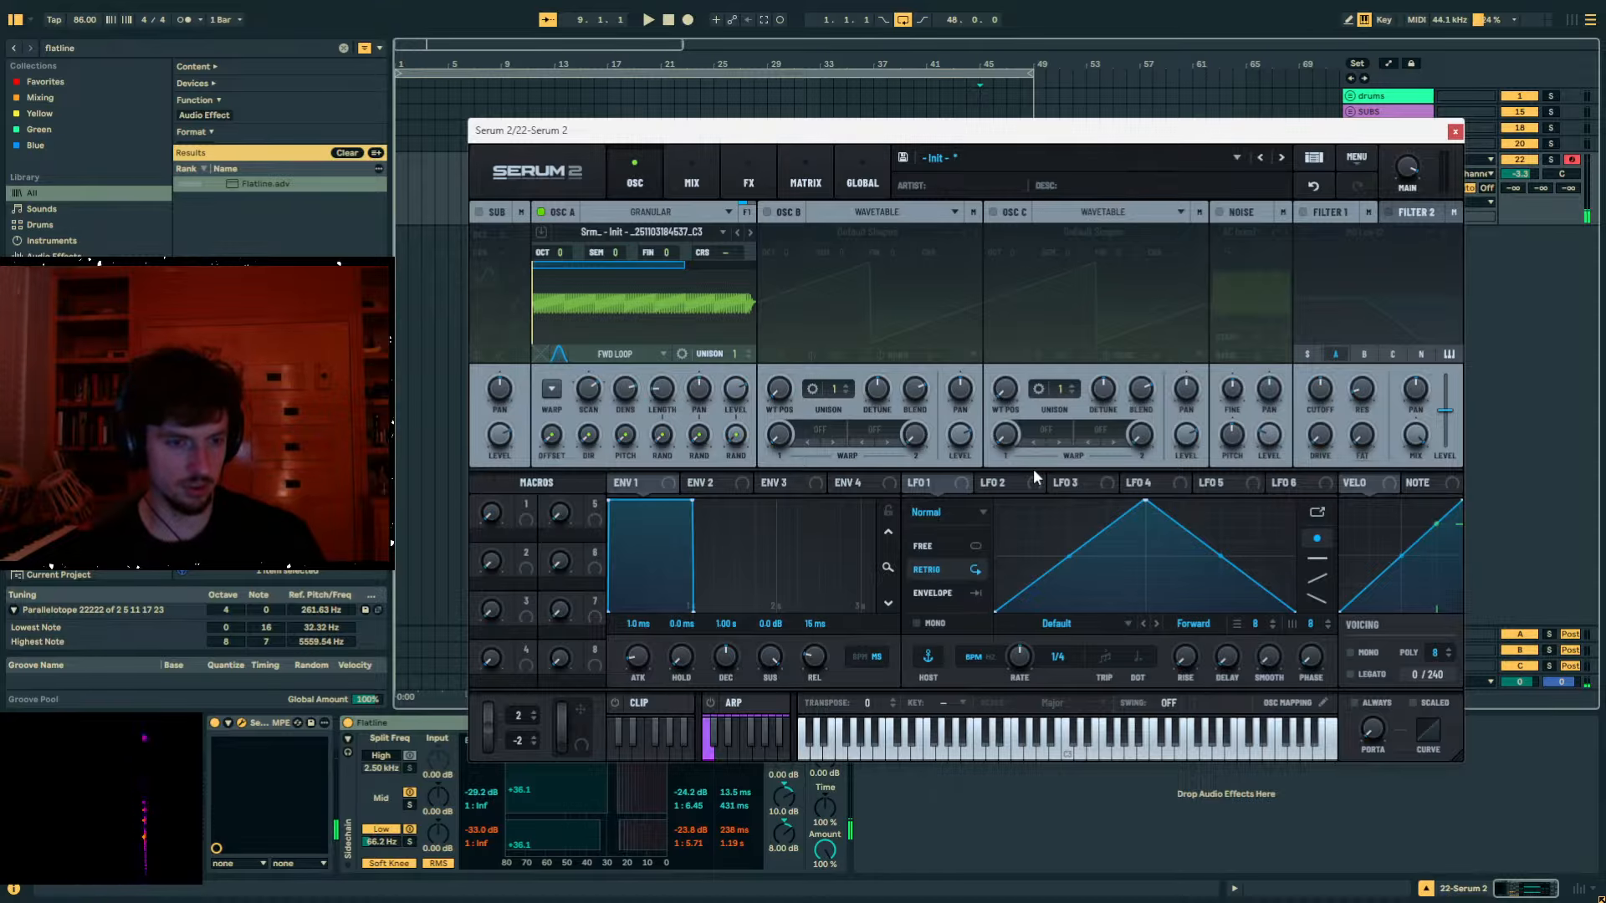
# Enable oscillator B and redraw frame 1 of its Default Shapes wavetable as a flat line at full height.
pyautogui.click(766, 213)
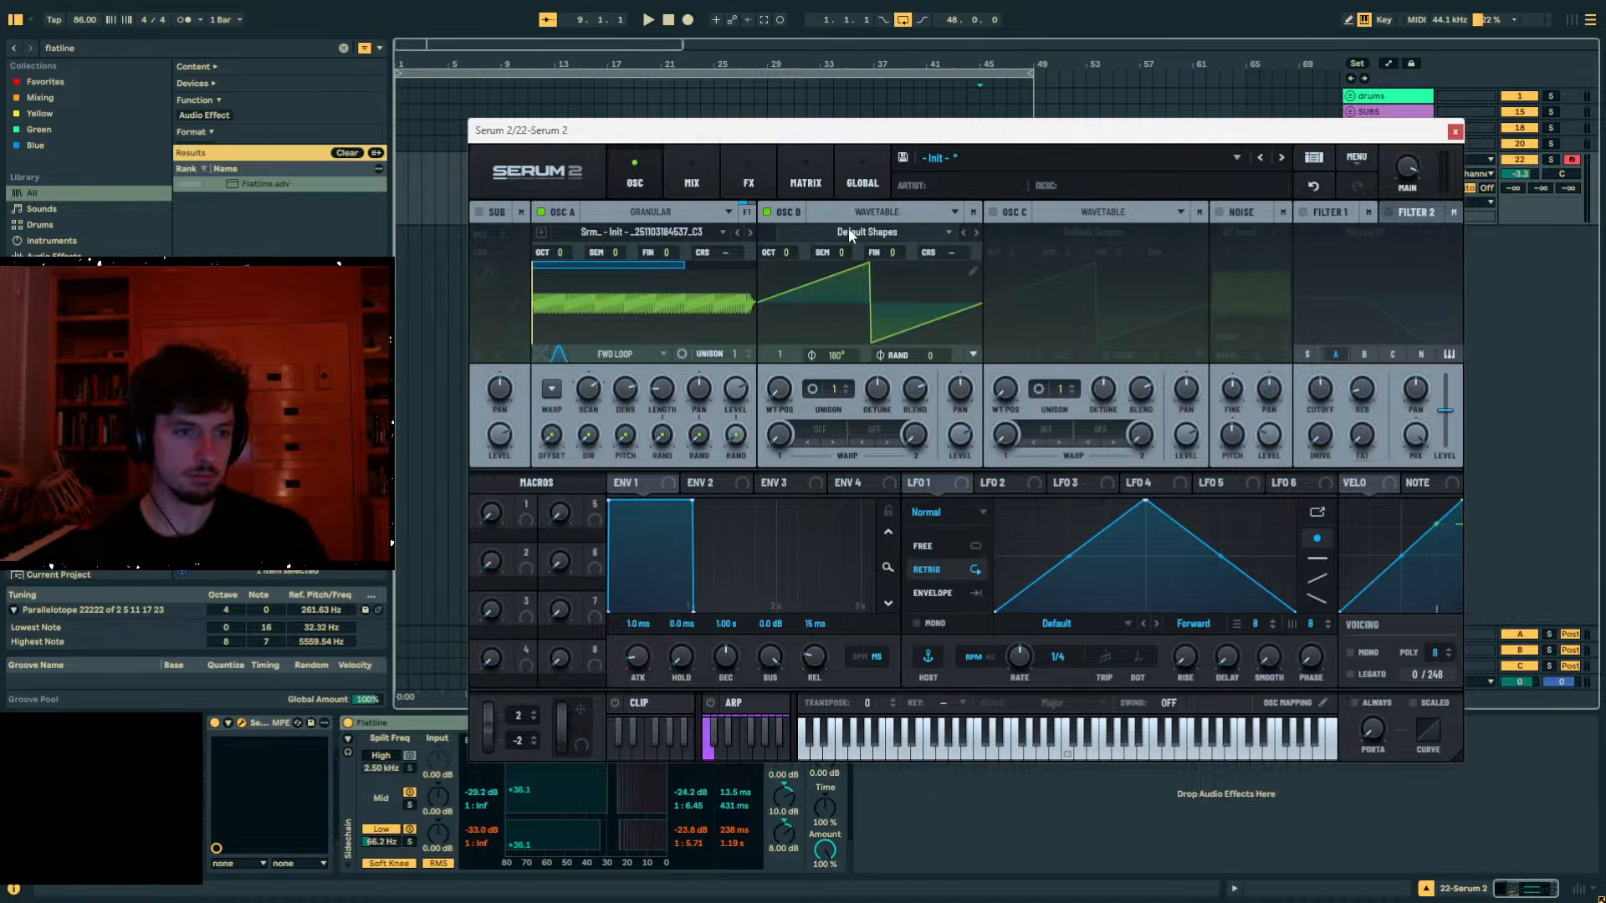
pyautogui.click(848, 232)
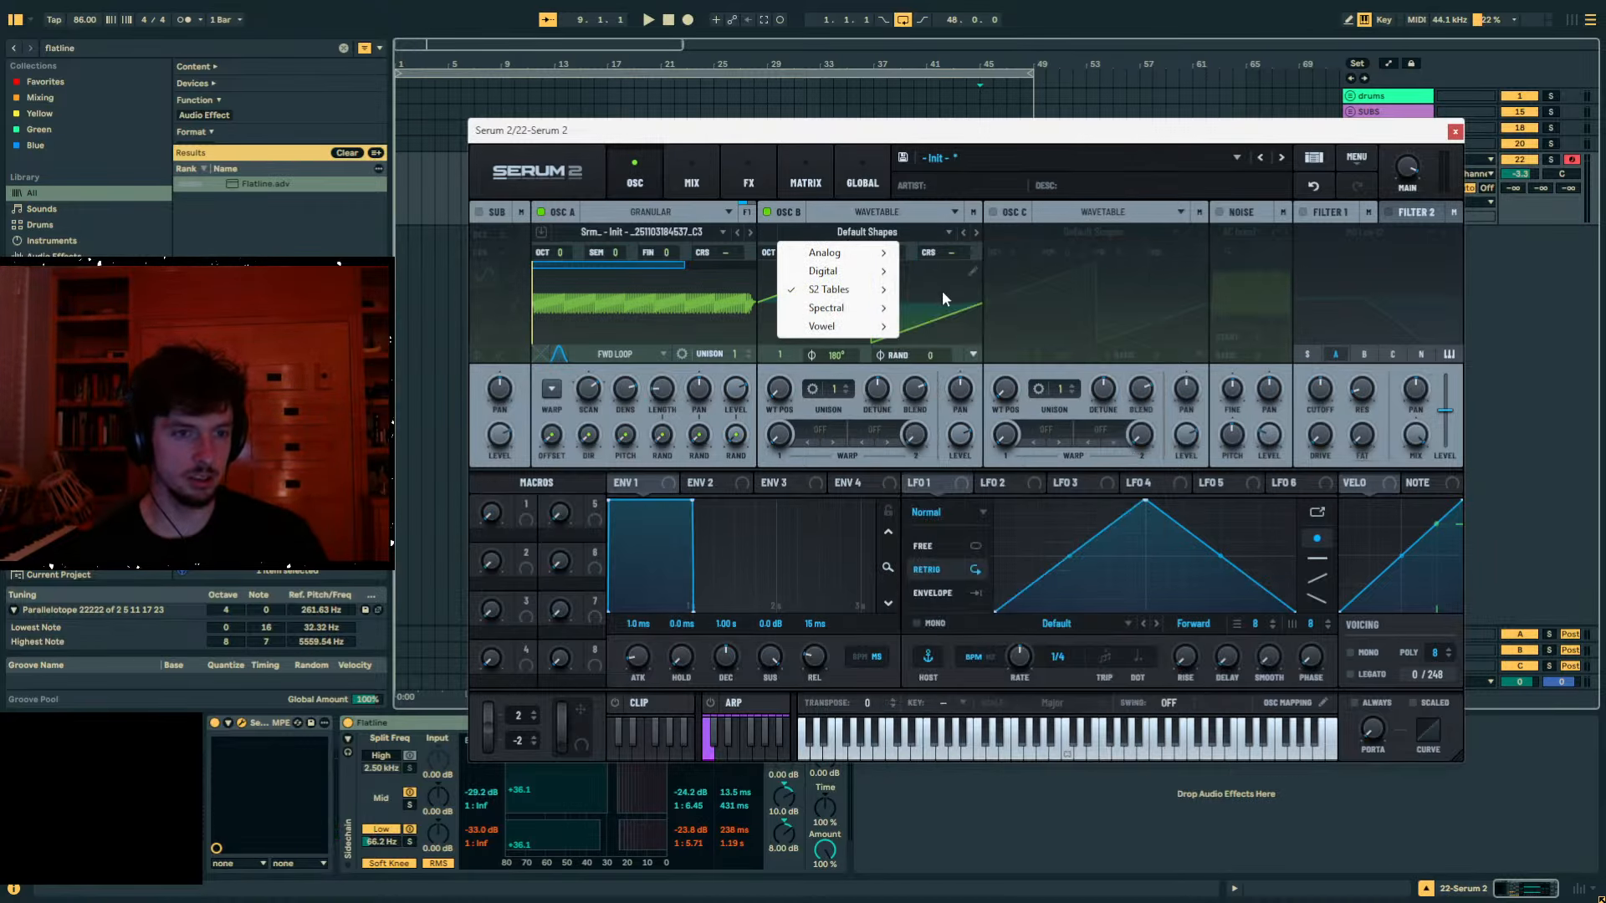
pyautogui.click(971, 272)
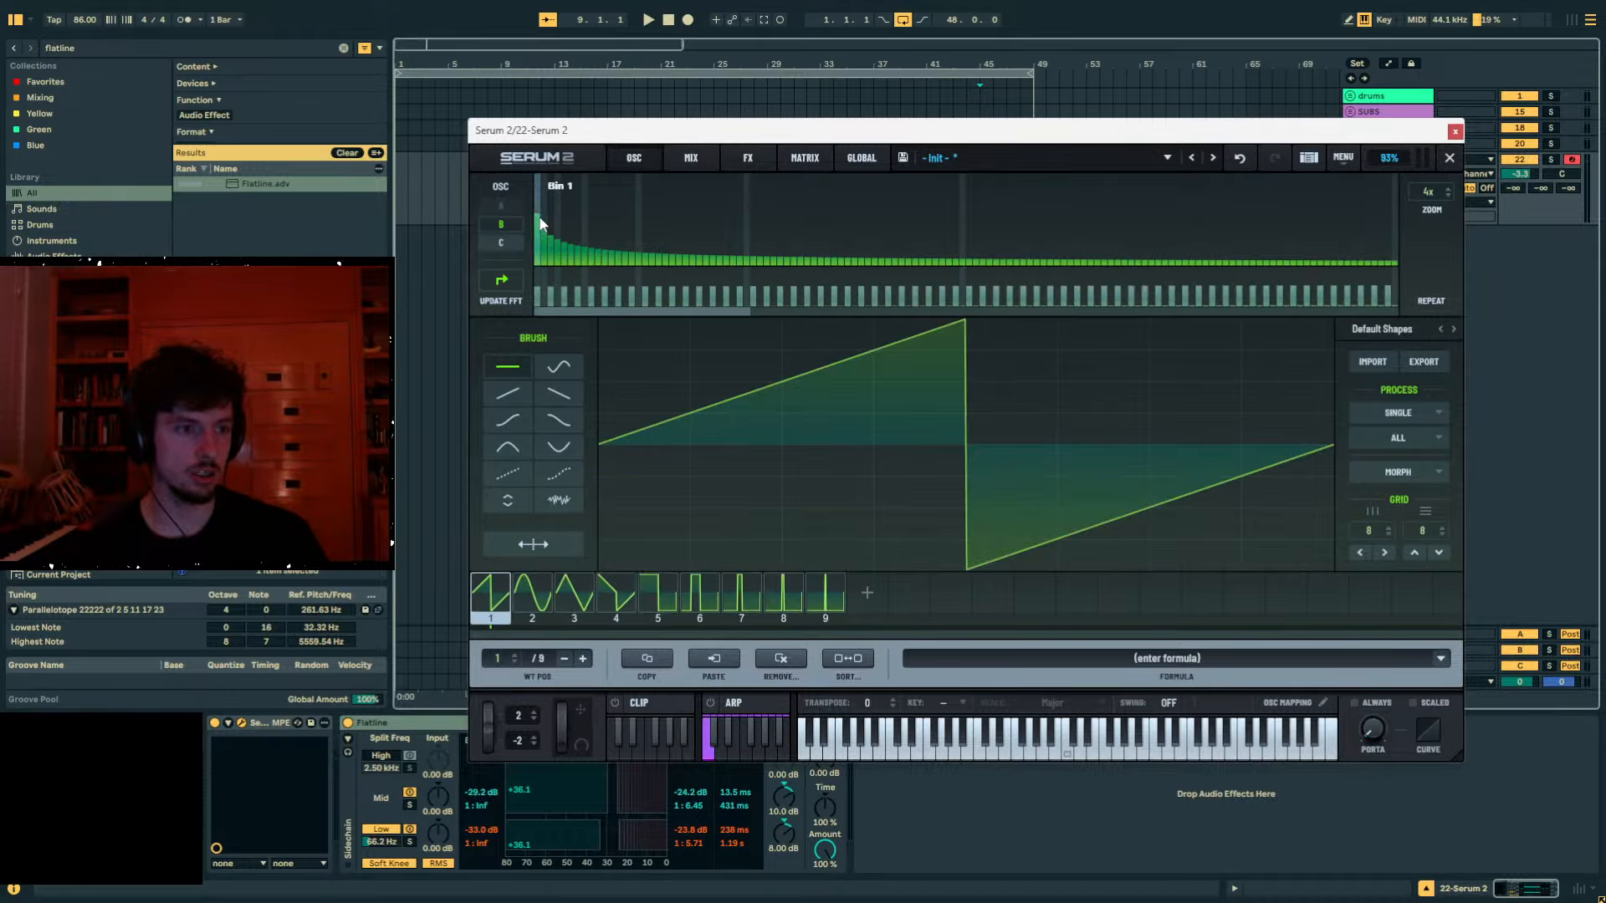
pyautogui.moveTo(616, 334)
pyautogui.mouseDown()
pyautogui.moveTo(1149, 264)
pyautogui.moveTo(1313, 276)
pyautogui.mouseUp()
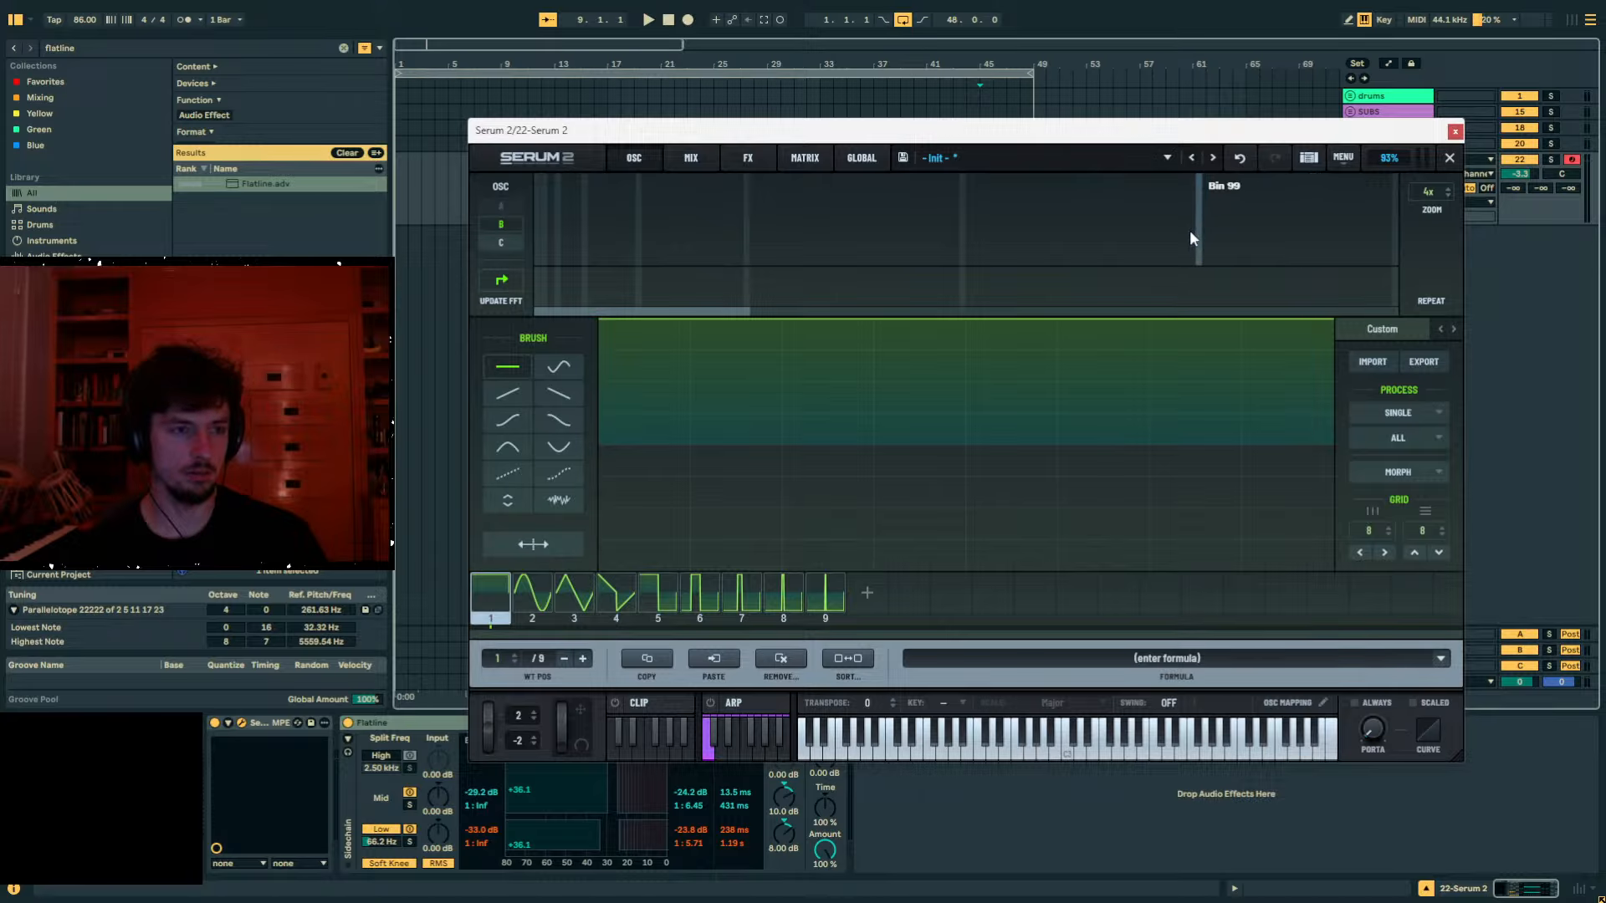
pyautogui.click(679, 167)
pyautogui.click(647, 165)
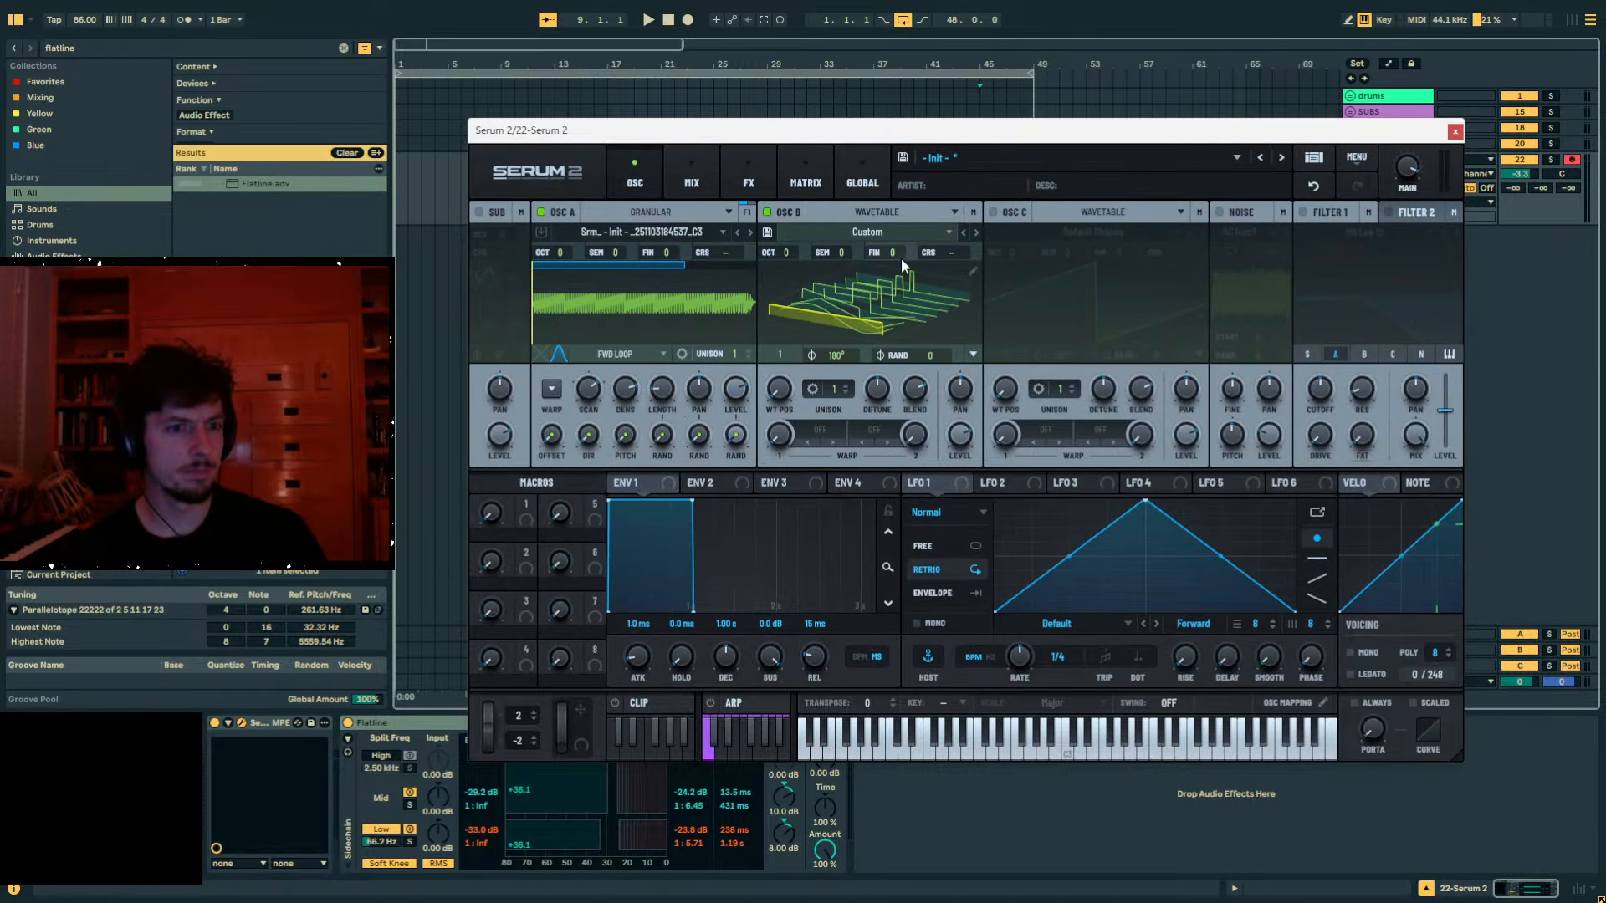
# Set oscillator B's wavetable position to 3 and redraw that frame as a straight falling ramp from maximum to minimum.
pyautogui.moveTo(782, 387); pyautogui.dragTo(782, 355)
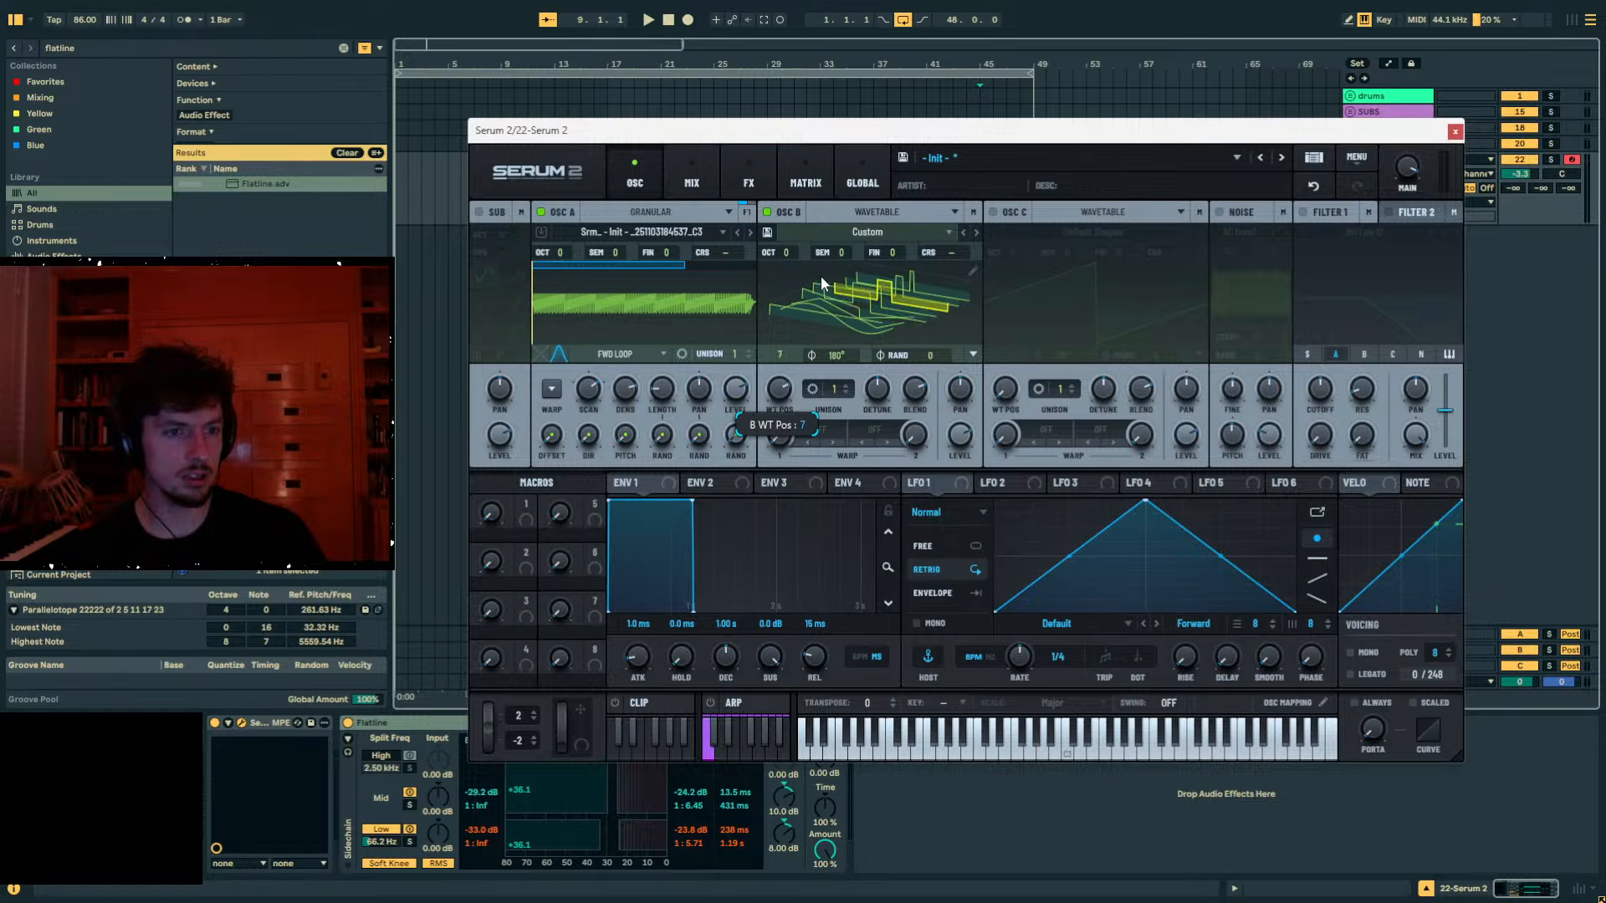
pyautogui.moveTo(793, 305); pyautogui.dragTo(781, 333)
pyautogui.click(973, 271)
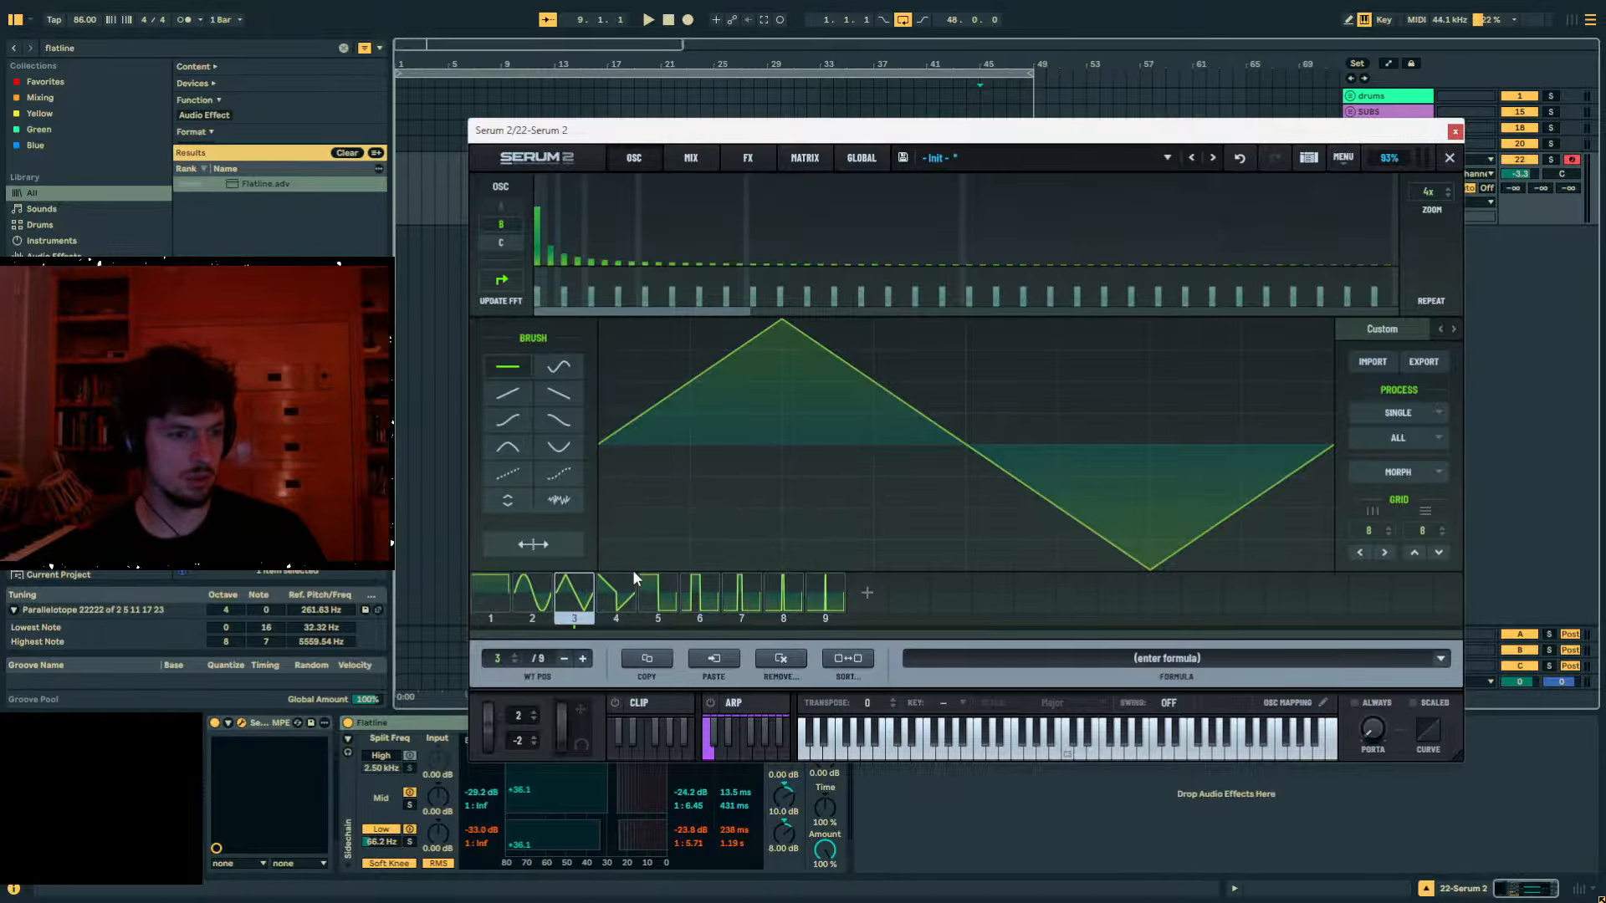
pyautogui.click(562, 395)
pyautogui.moveTo(619, 355)
pyautogui.mouseDown()
pyautogui.moveTo(627, 326)
pyautogui.moveTo(720, 381)
pyautogui.mouseUp()
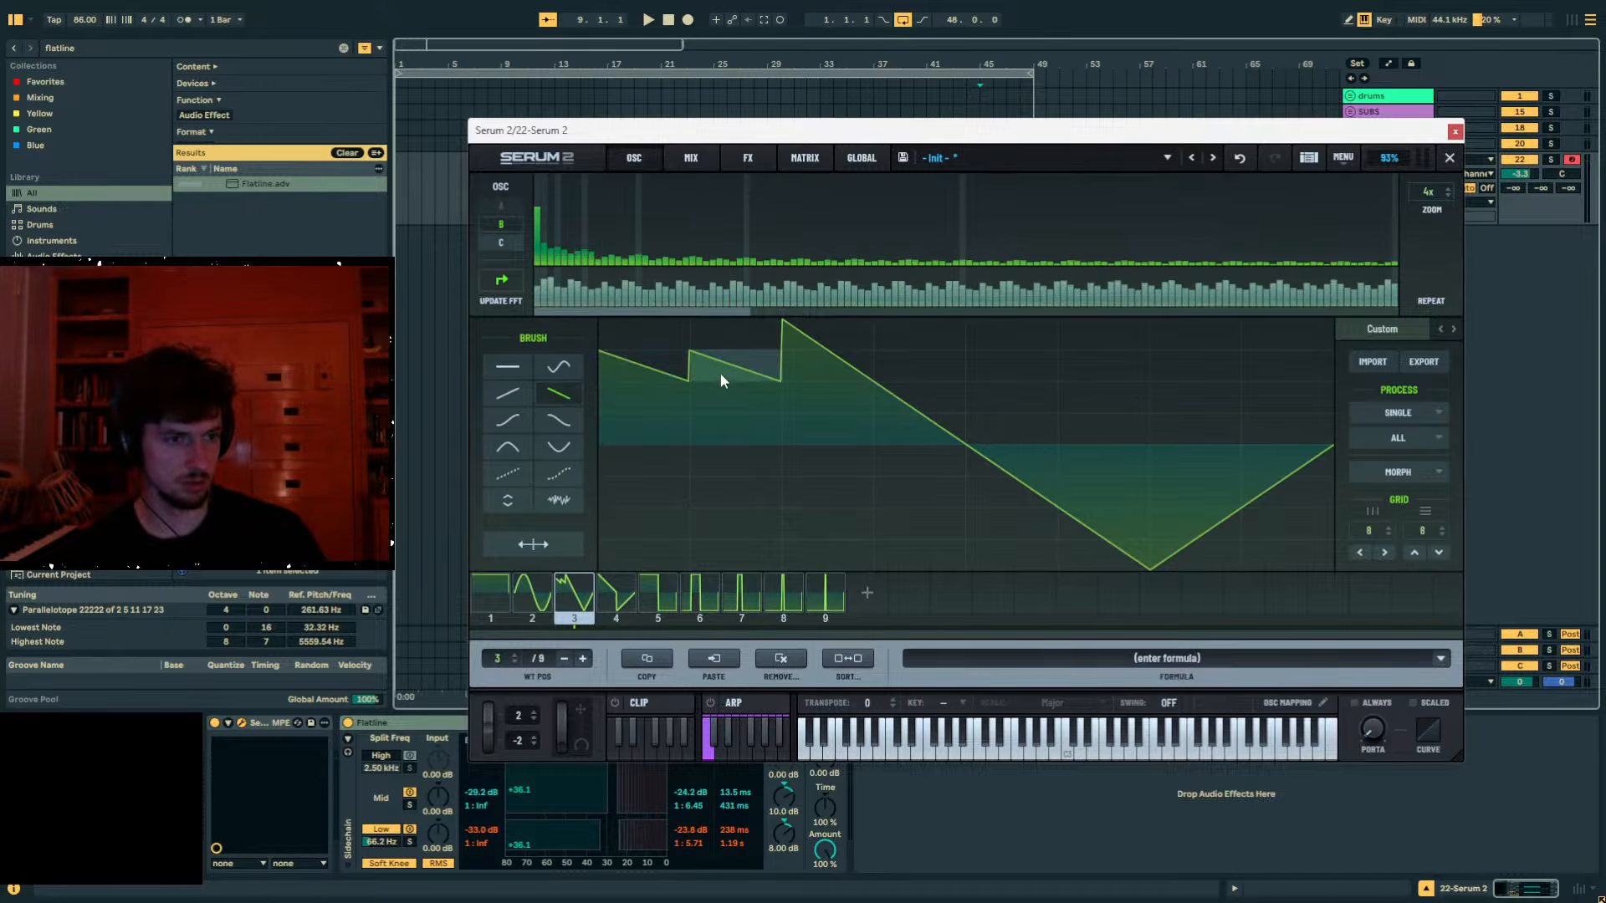
pyautogui.moveTo(664, 333); pyautogui.dragTo(821, 409)
pyautogui.moveTo(1007, 463); pyautogui.dragTo(1236, 550)
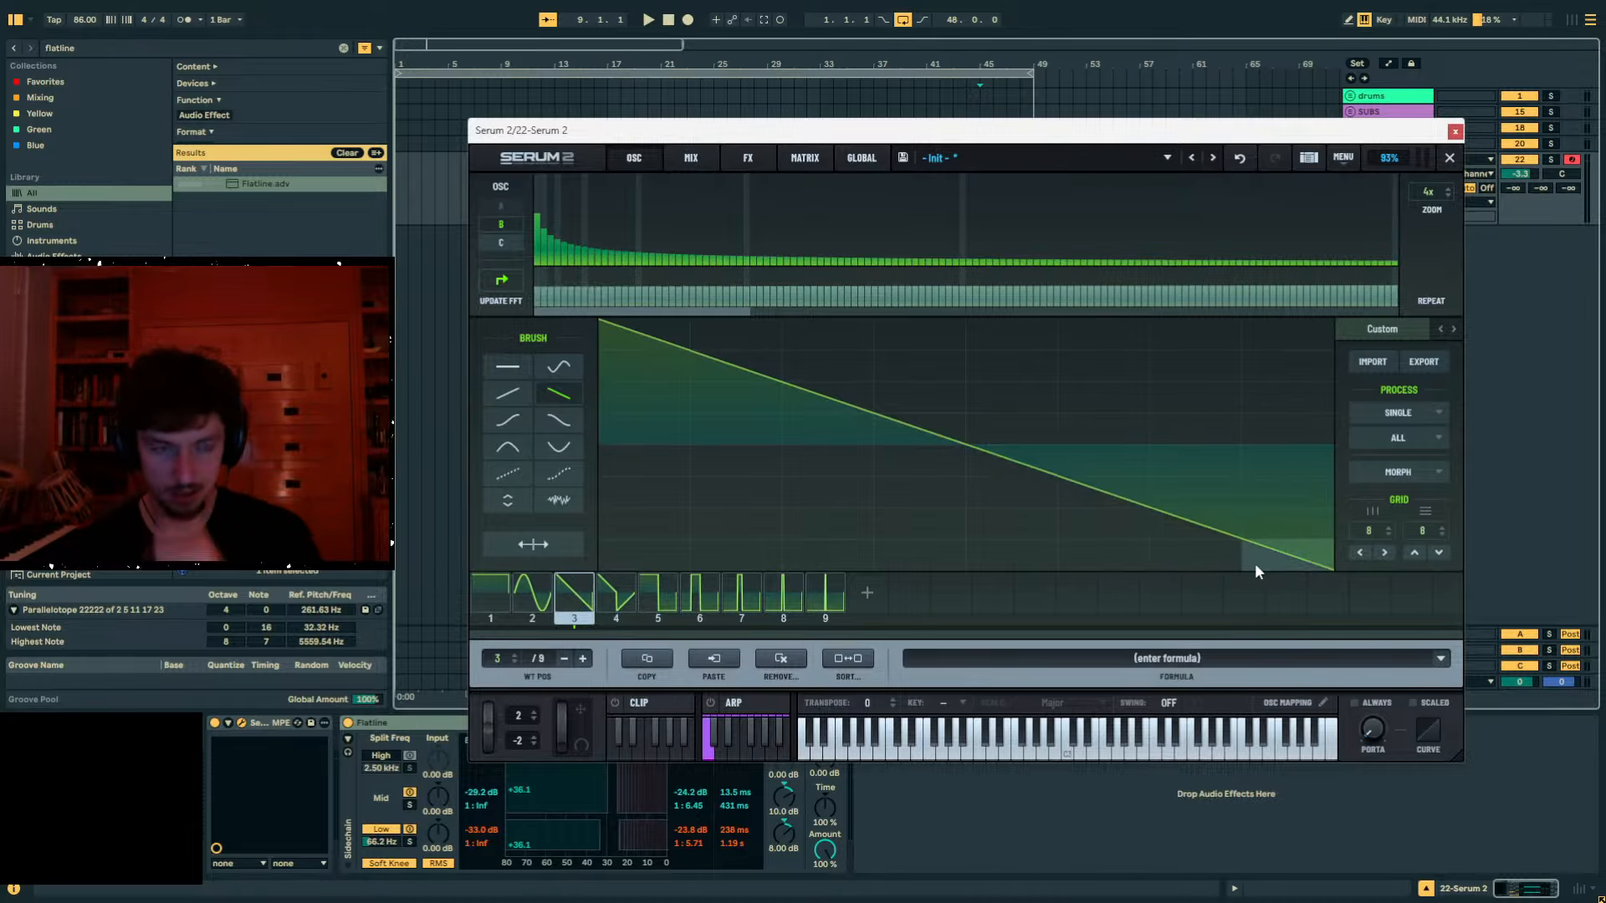
pyautogui.click(1447, 157)
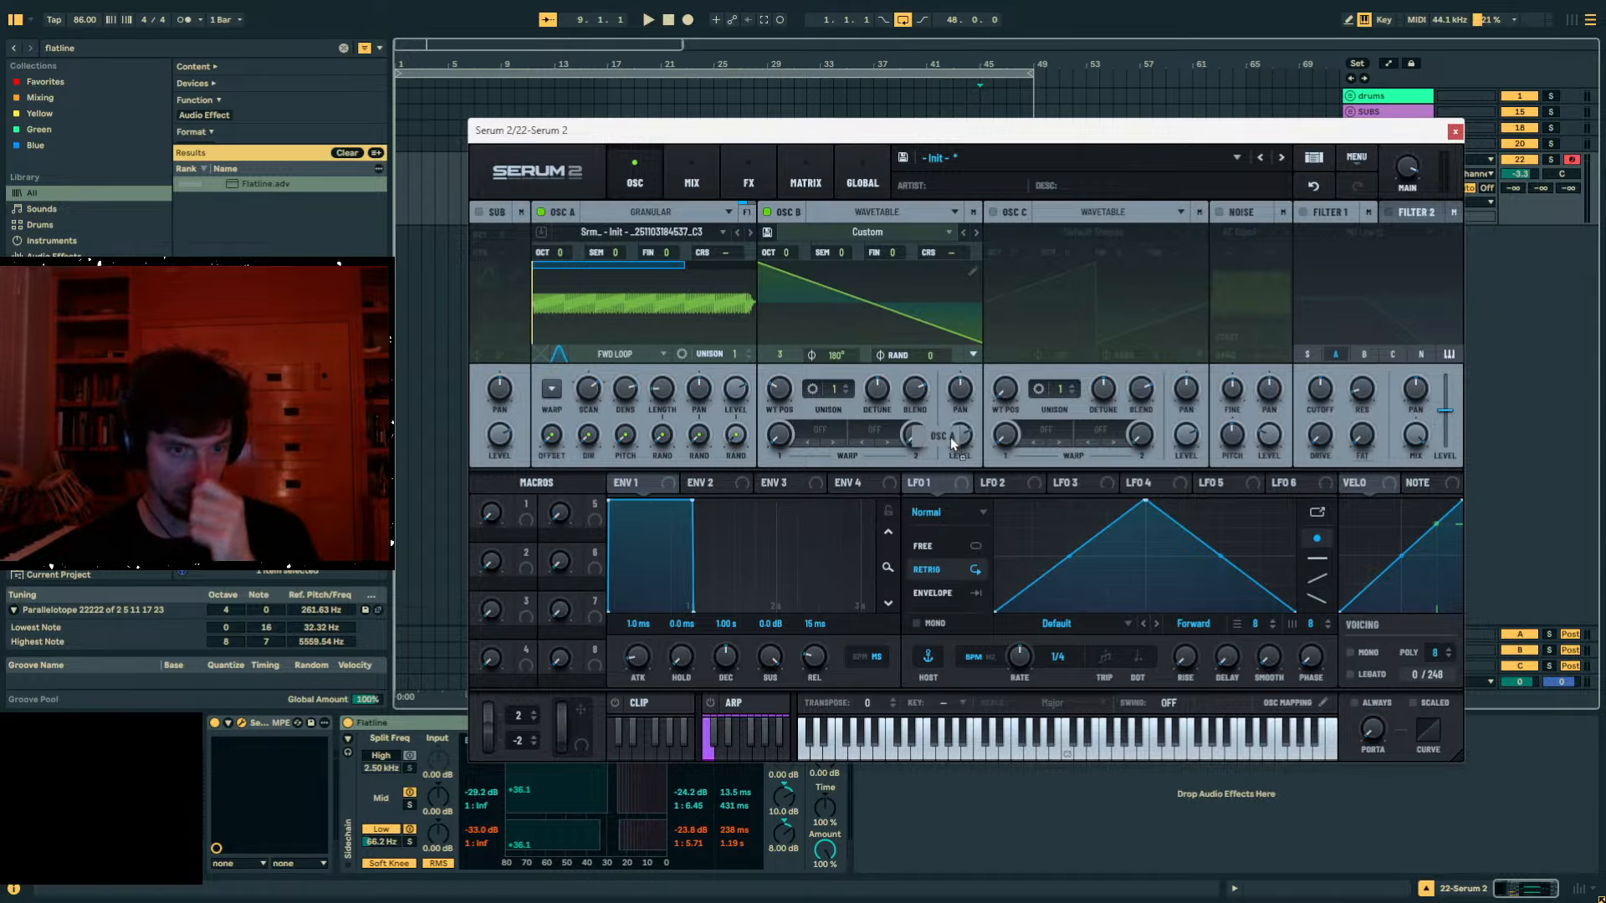
# Raise LFO 1's start point to about mid height and modulate its Y position from OSC A through LFO Bus 1.
pyautogui.moveTo(975, 502); pyautogui.dragTo(994, 558)
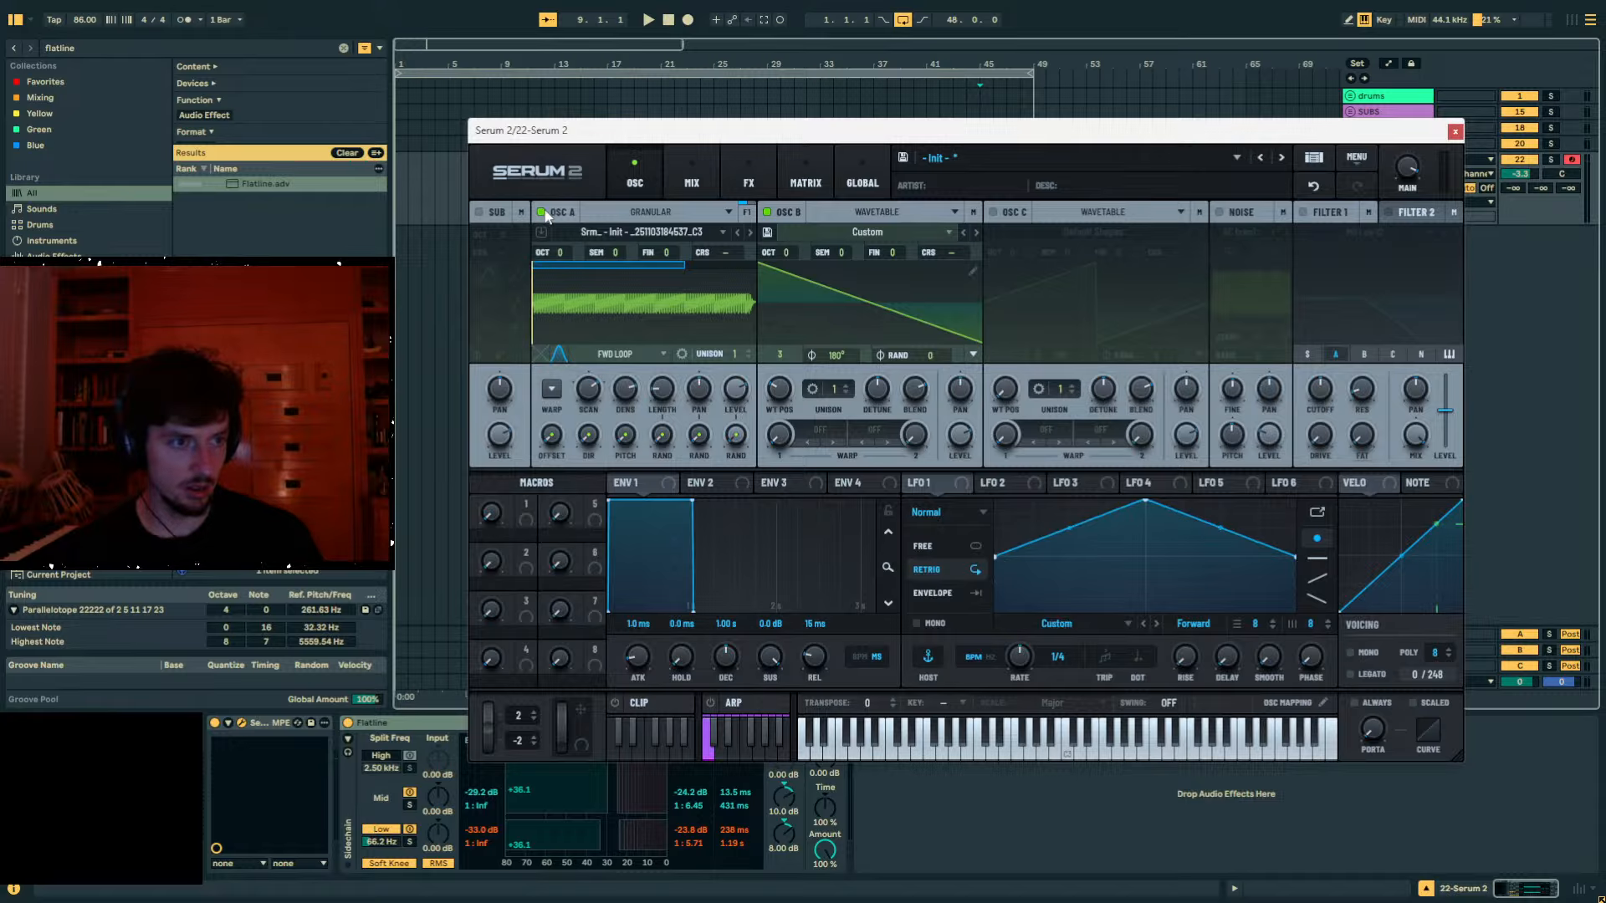
pyautogui.moveTo(548, 216); pyautogui.dragTo(999, 559)
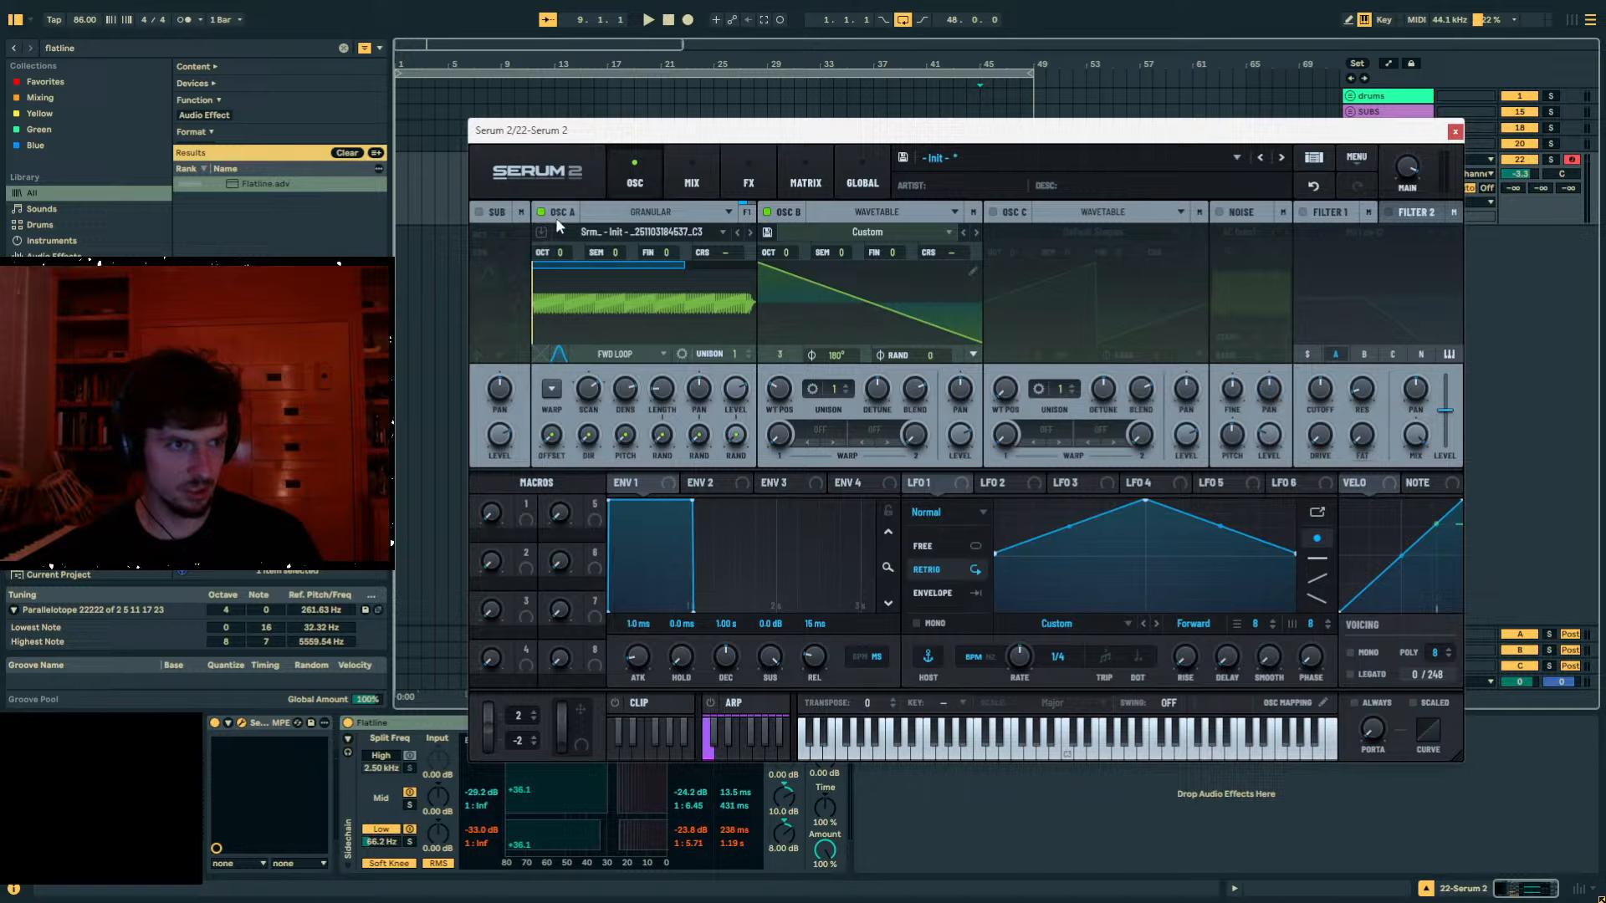
pyautogui.rightClick(997, 559)
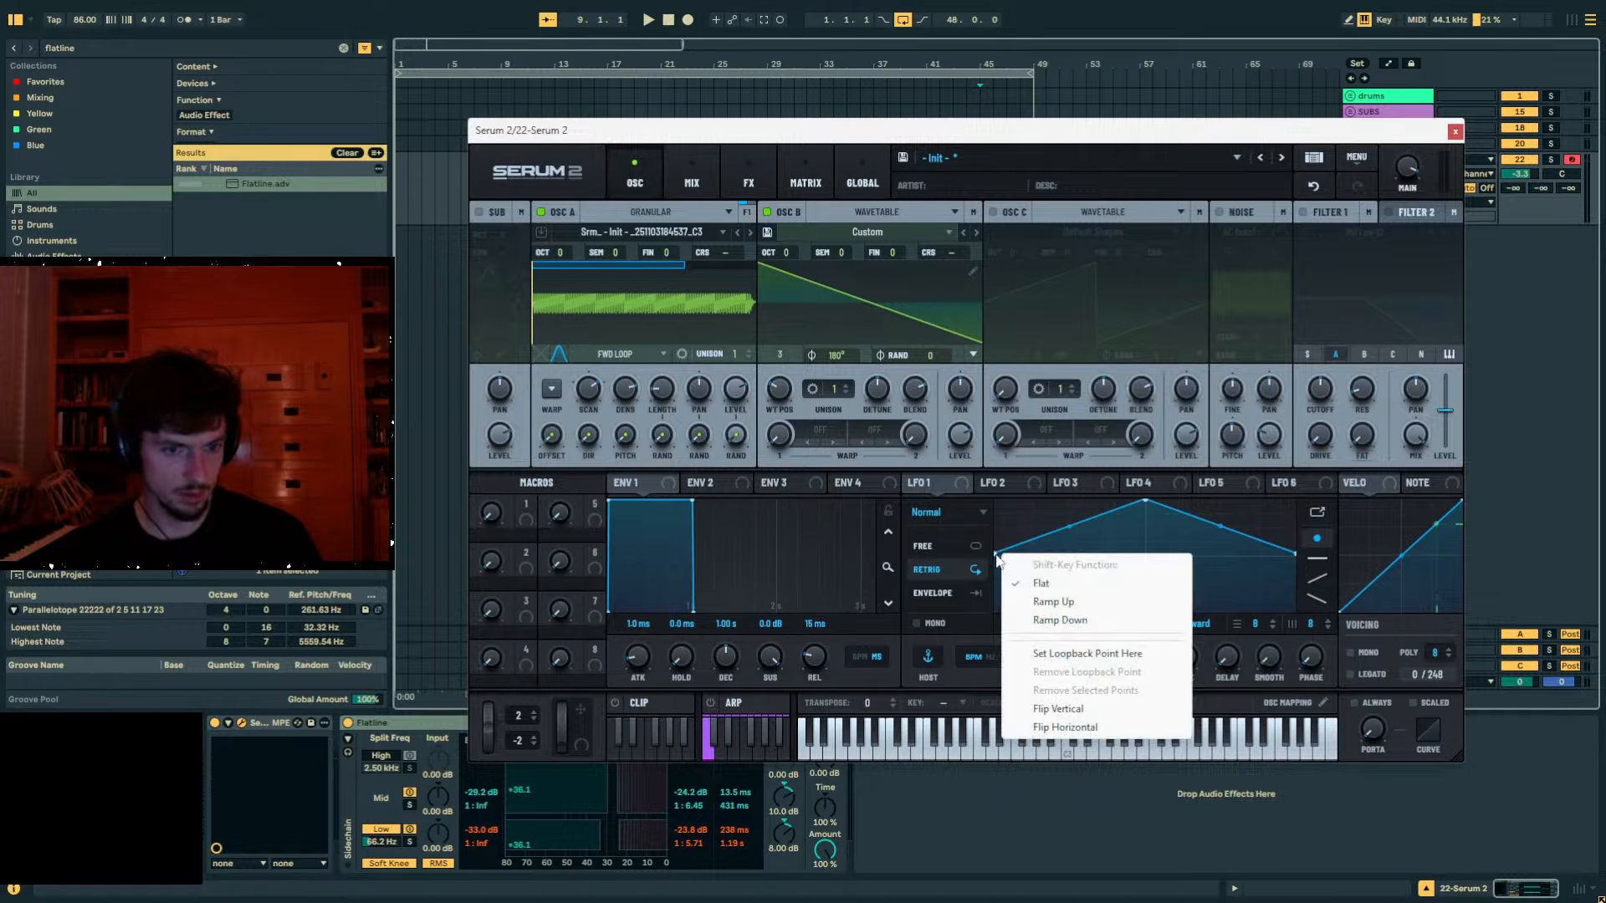
pyautogui.moveTo(1079, 646)
pyautogui.moveTo(1246, 648)
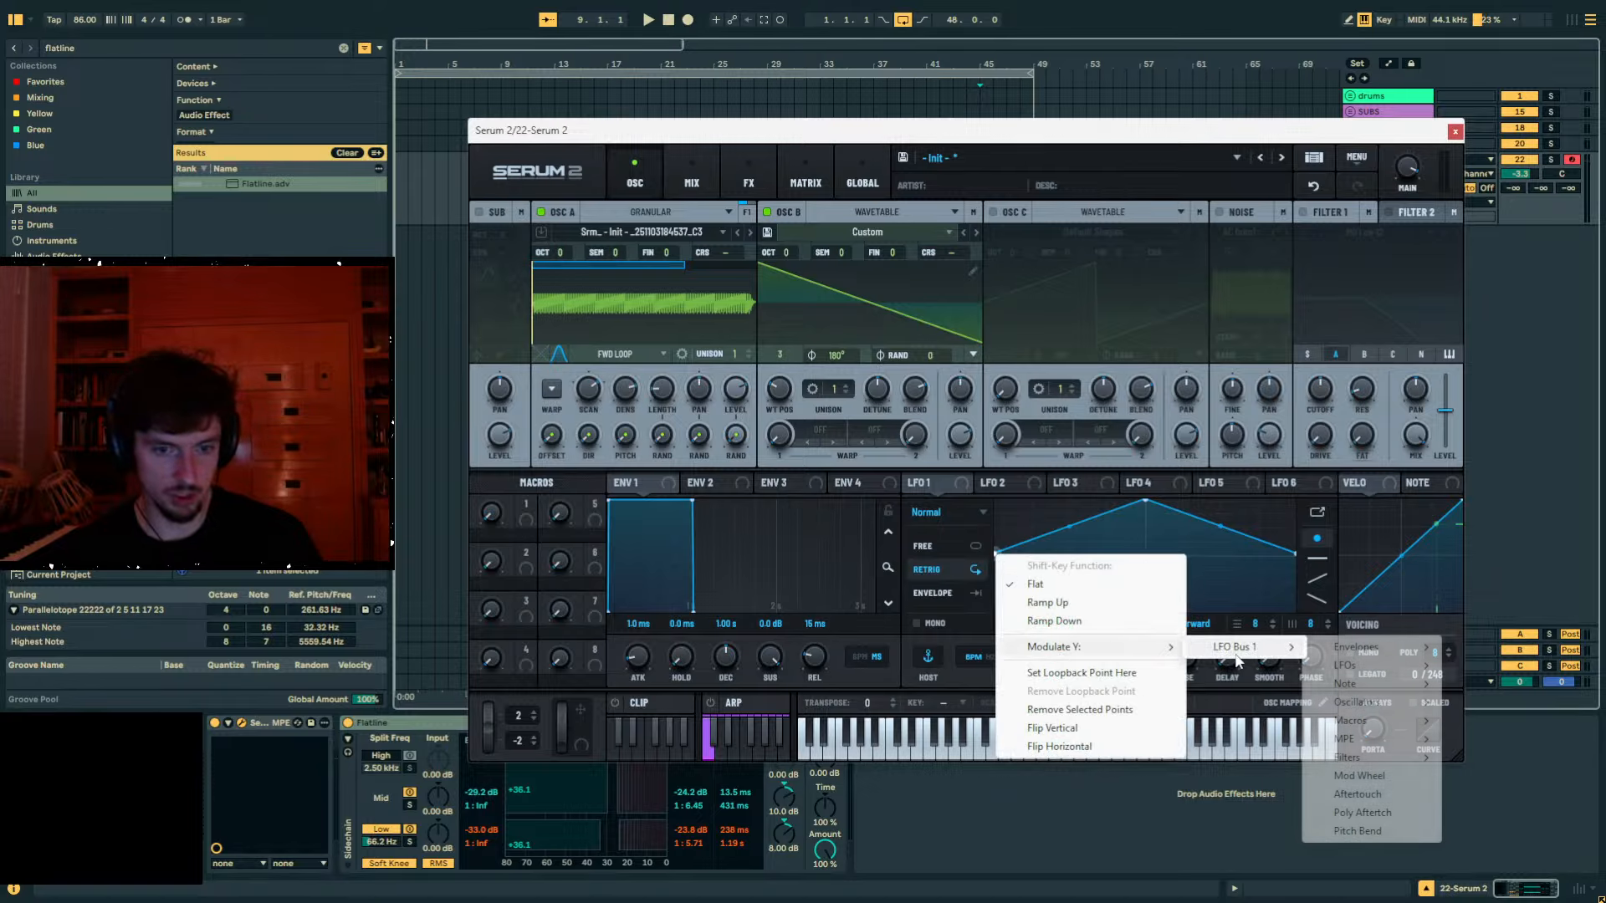
pyautogui.moveTo(1398, 706)
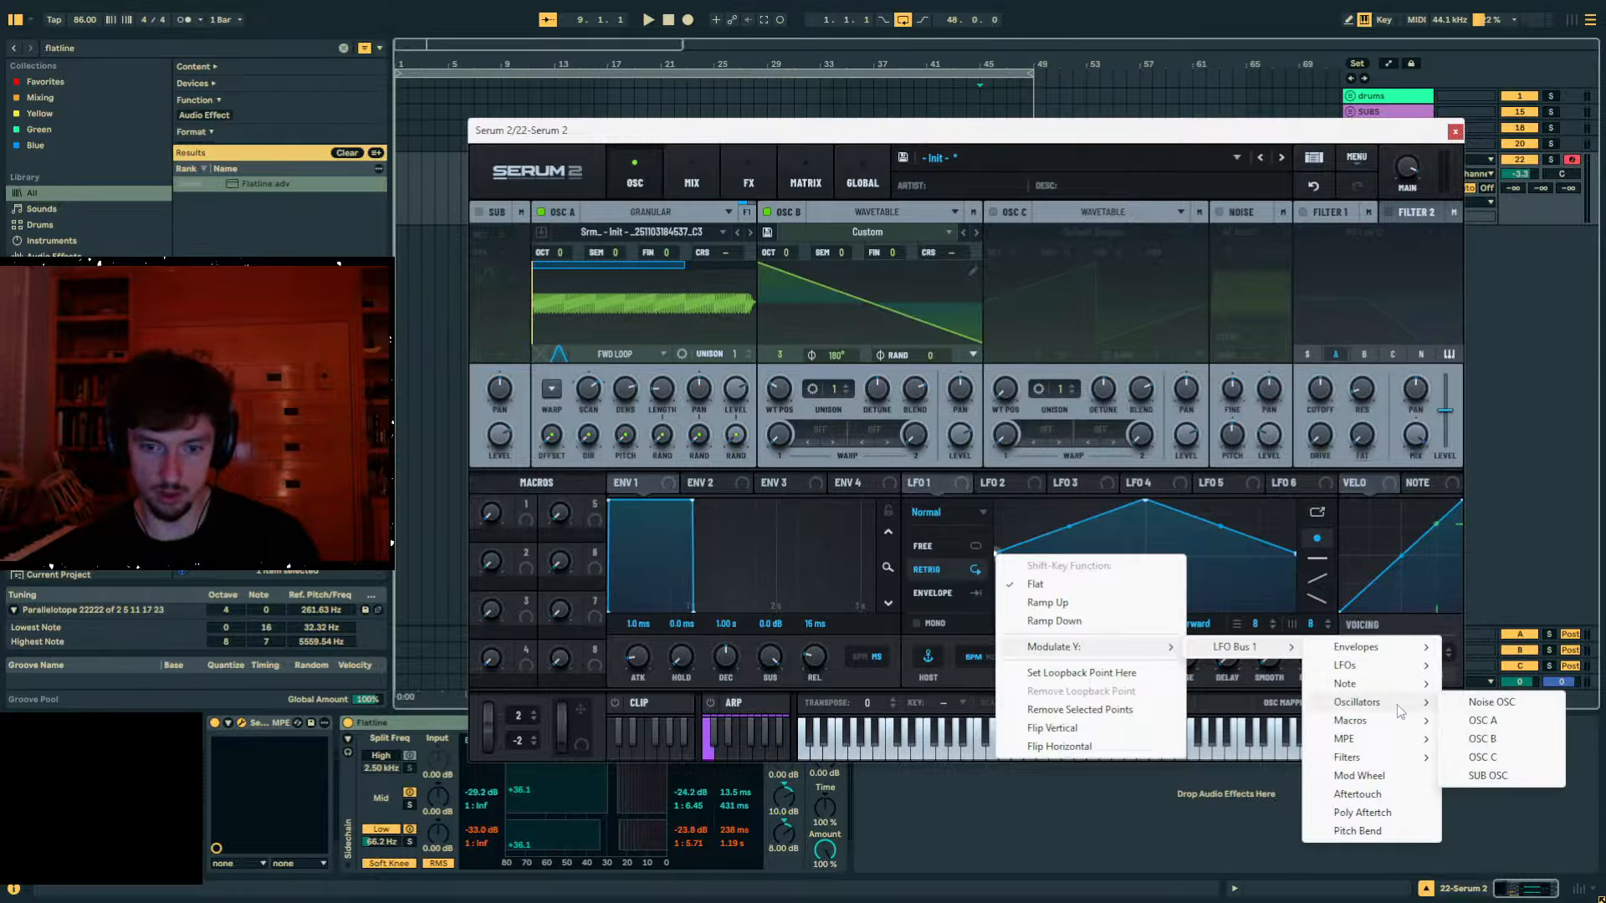
pyautogui.click(1507, 717)
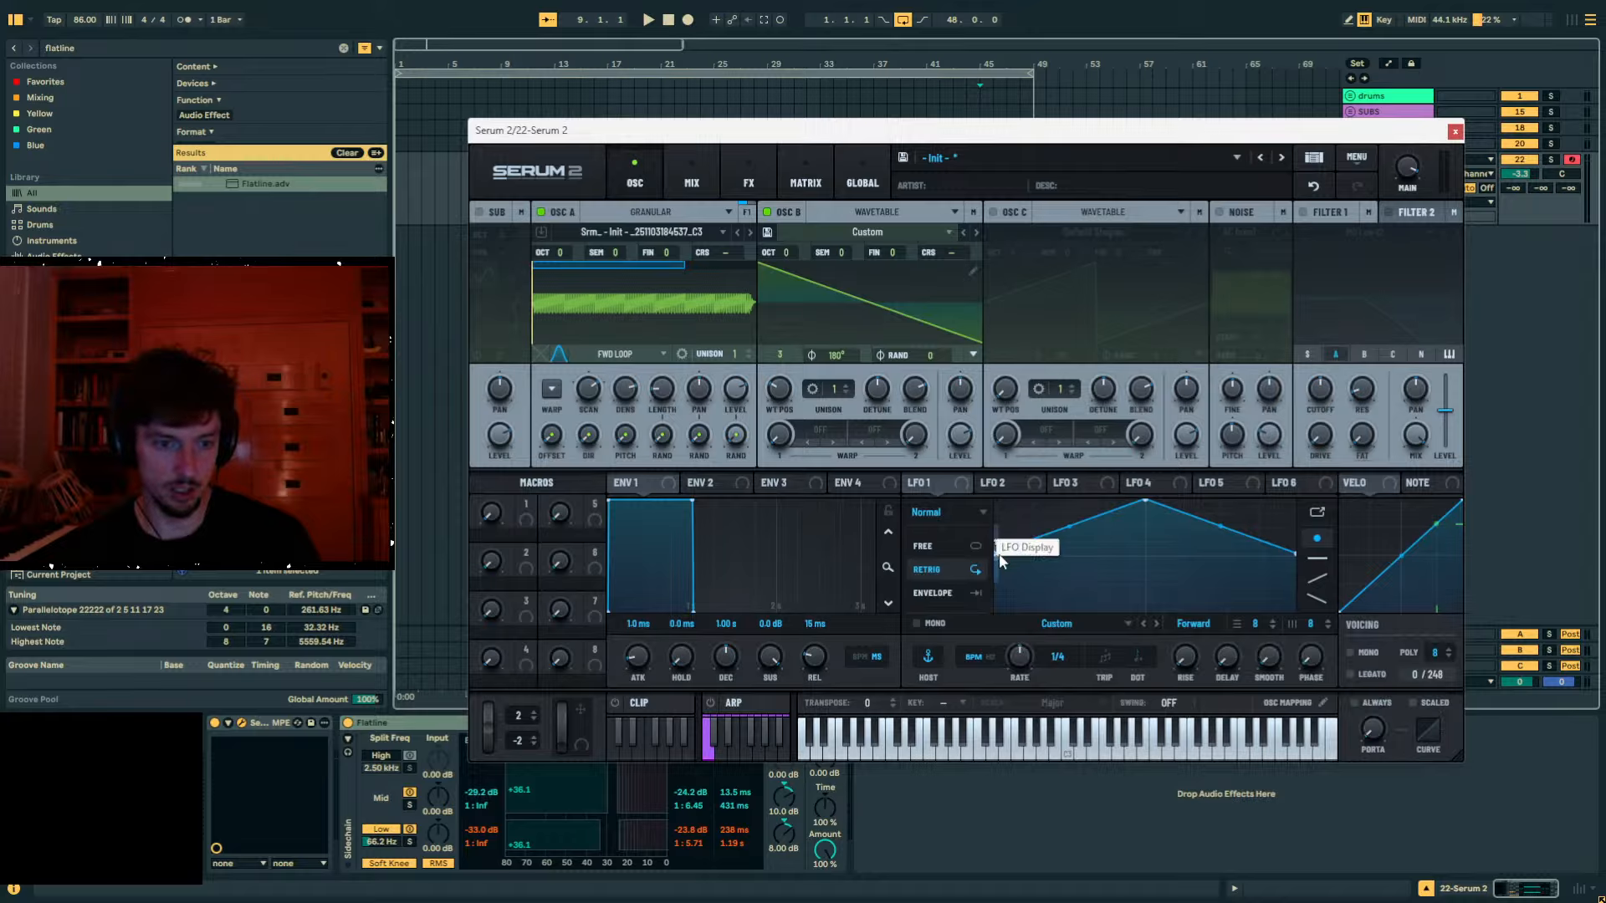
# Raise the OSC A to LFO Bus 1 modulation amount to maximum in the matrix and return to the oscillator page.
pyautogui.click(805, 178)
pyautogui.click(866, 177)
pyautogui.click(827, 174)
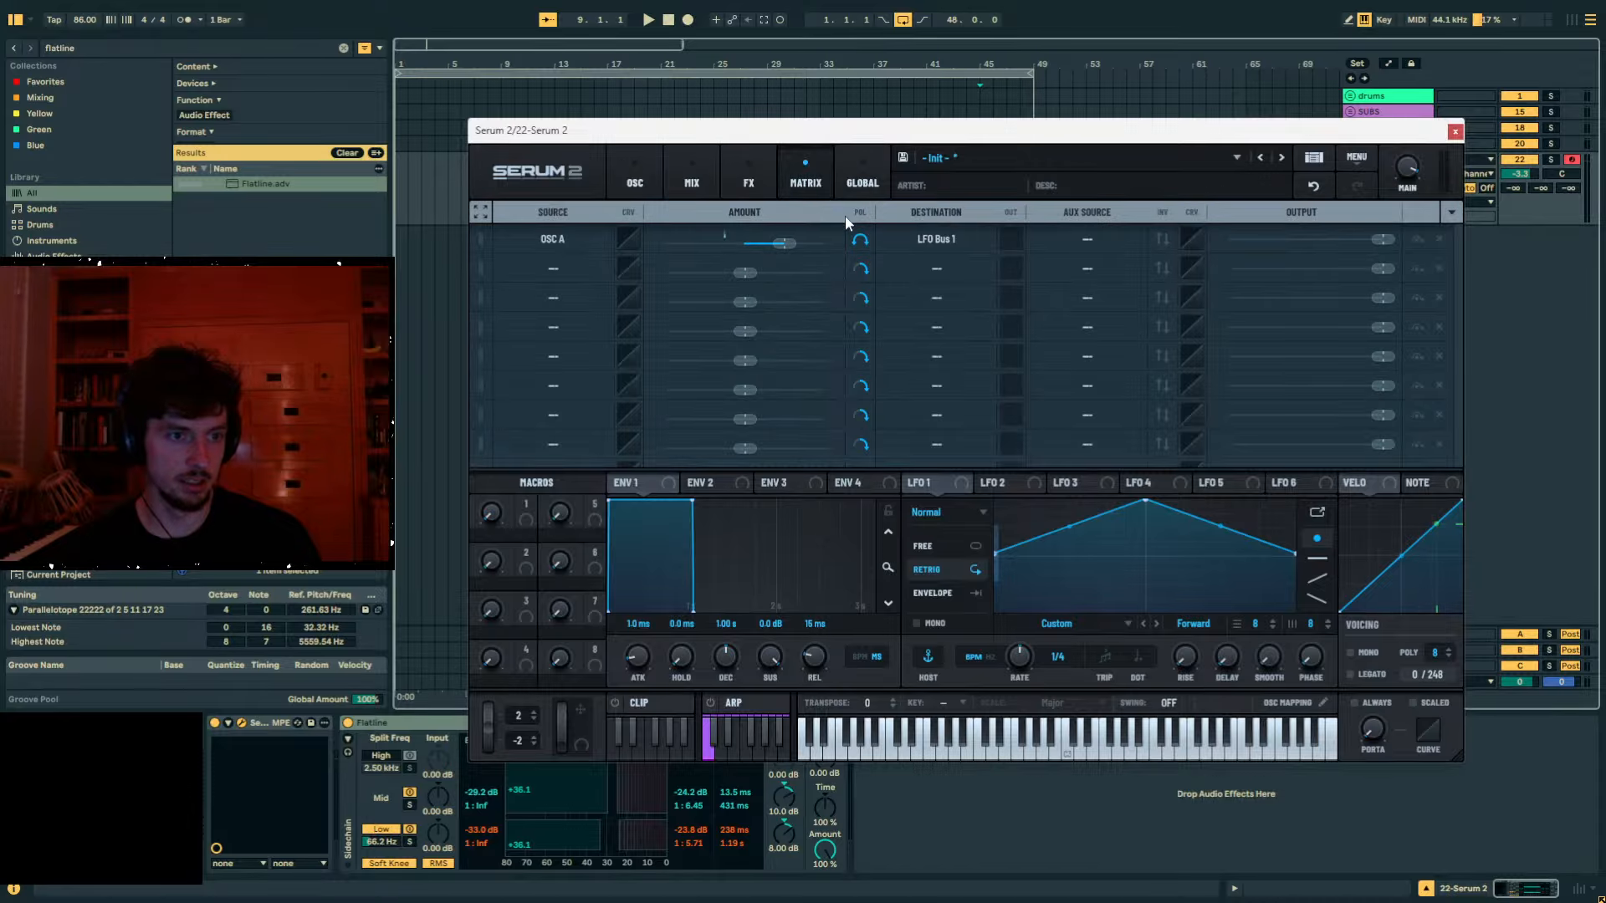
pyautogui.moveTo(784, 242); pyautogui.dragTo(956, 242)
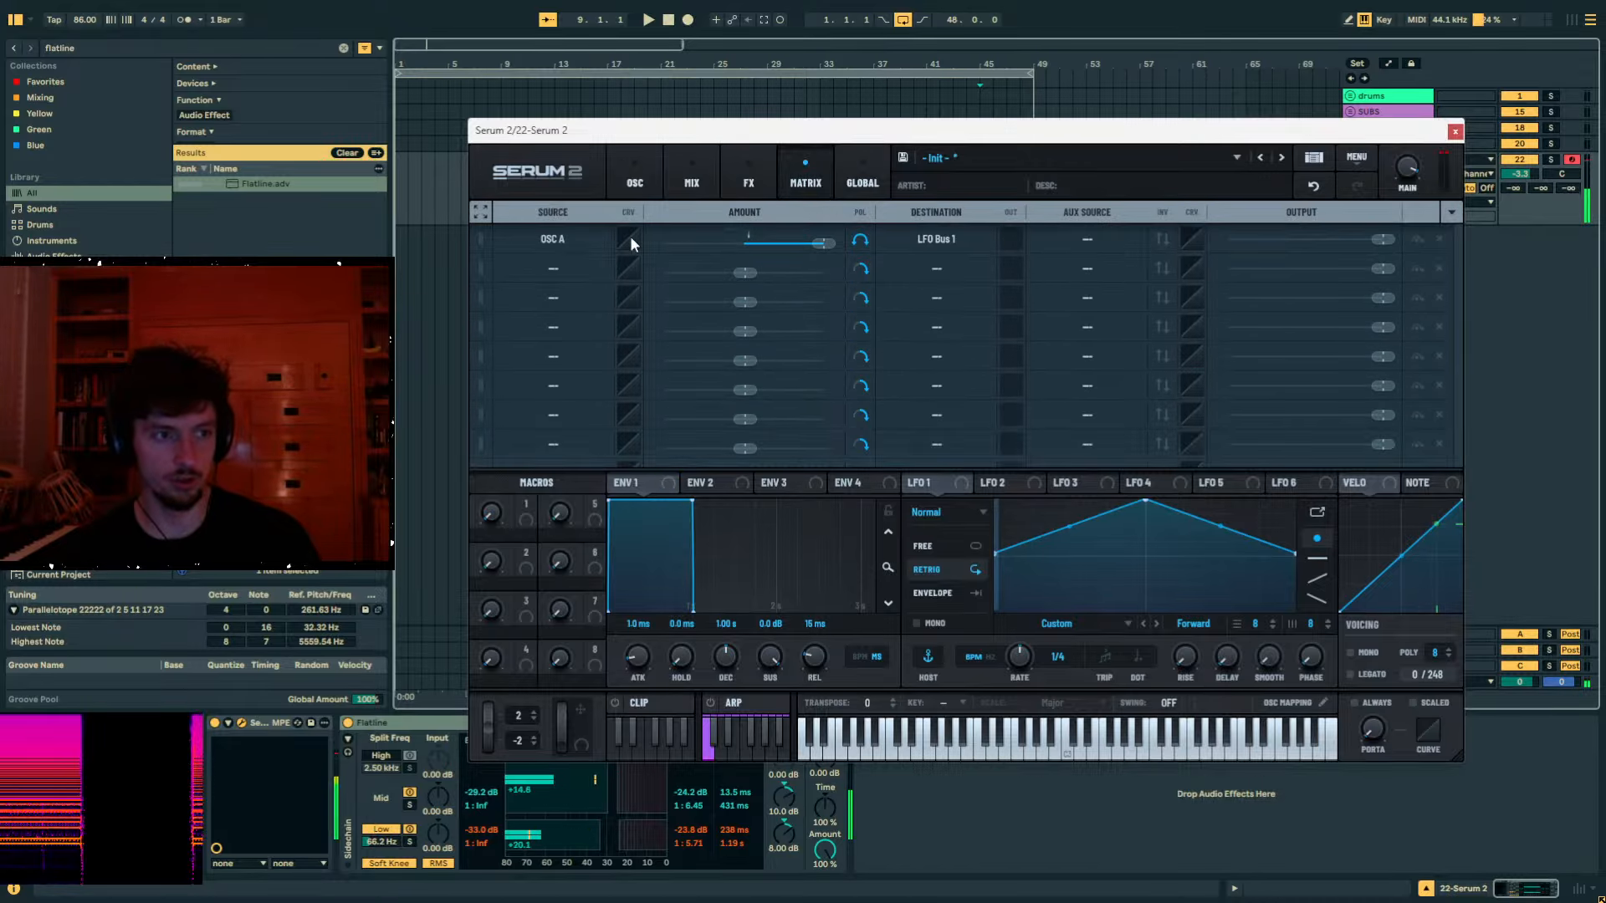
pyautogui.click(692, 177)
pyautogui.click(635, 178)
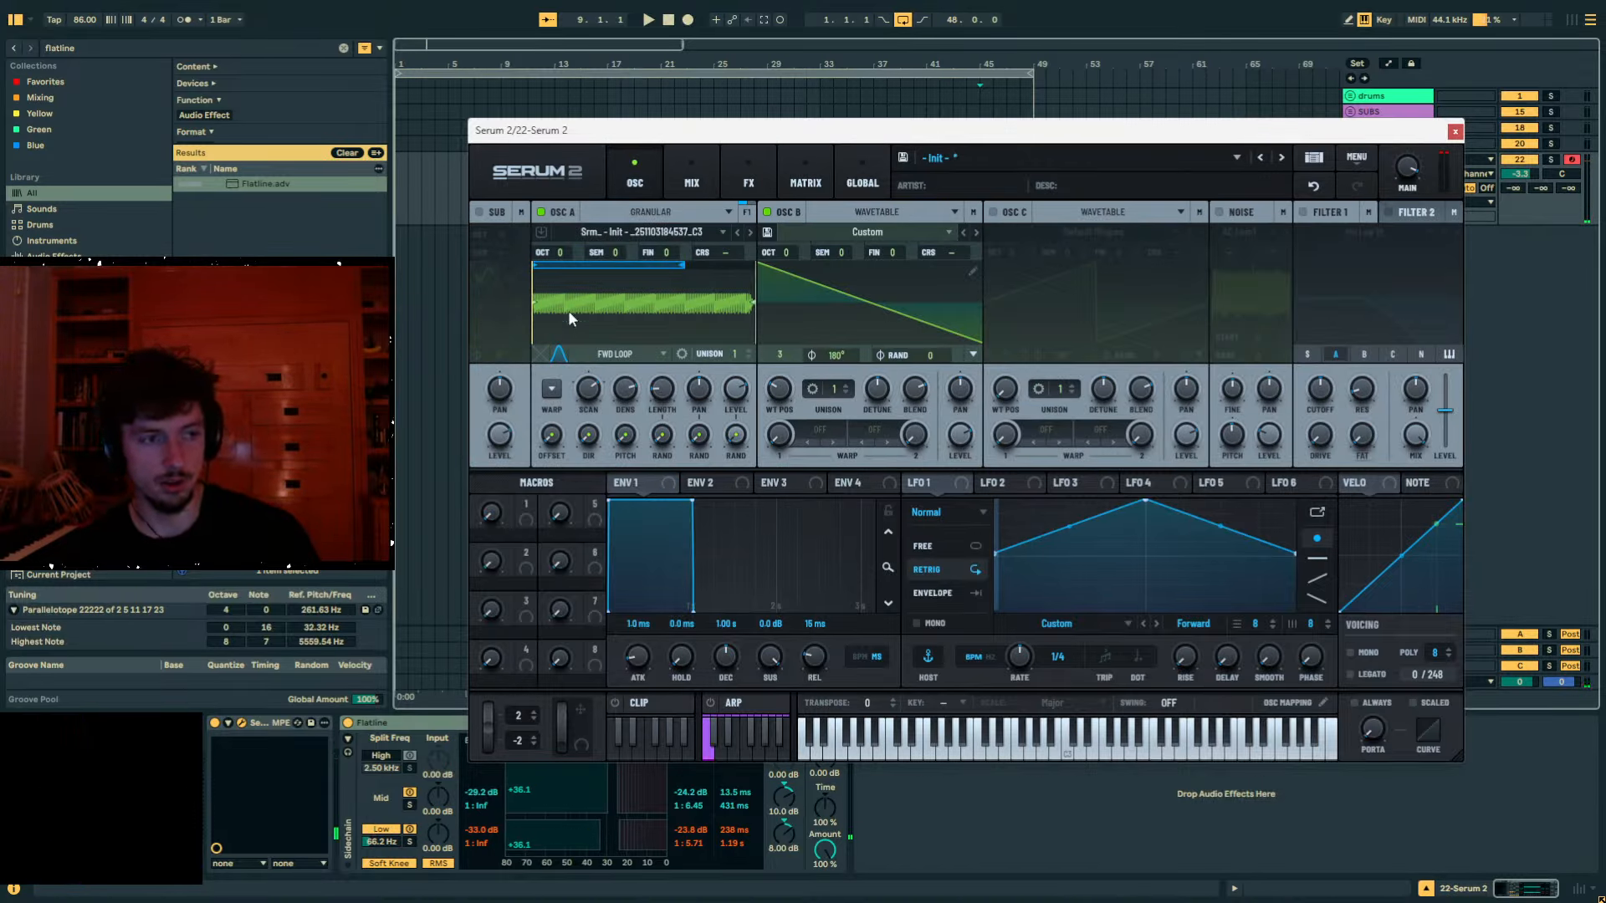
# Switch oscillator B off and adjust LFO 1's start point and oscillator A's scan rate while playing notes.
pyautogui.click(767, 213)
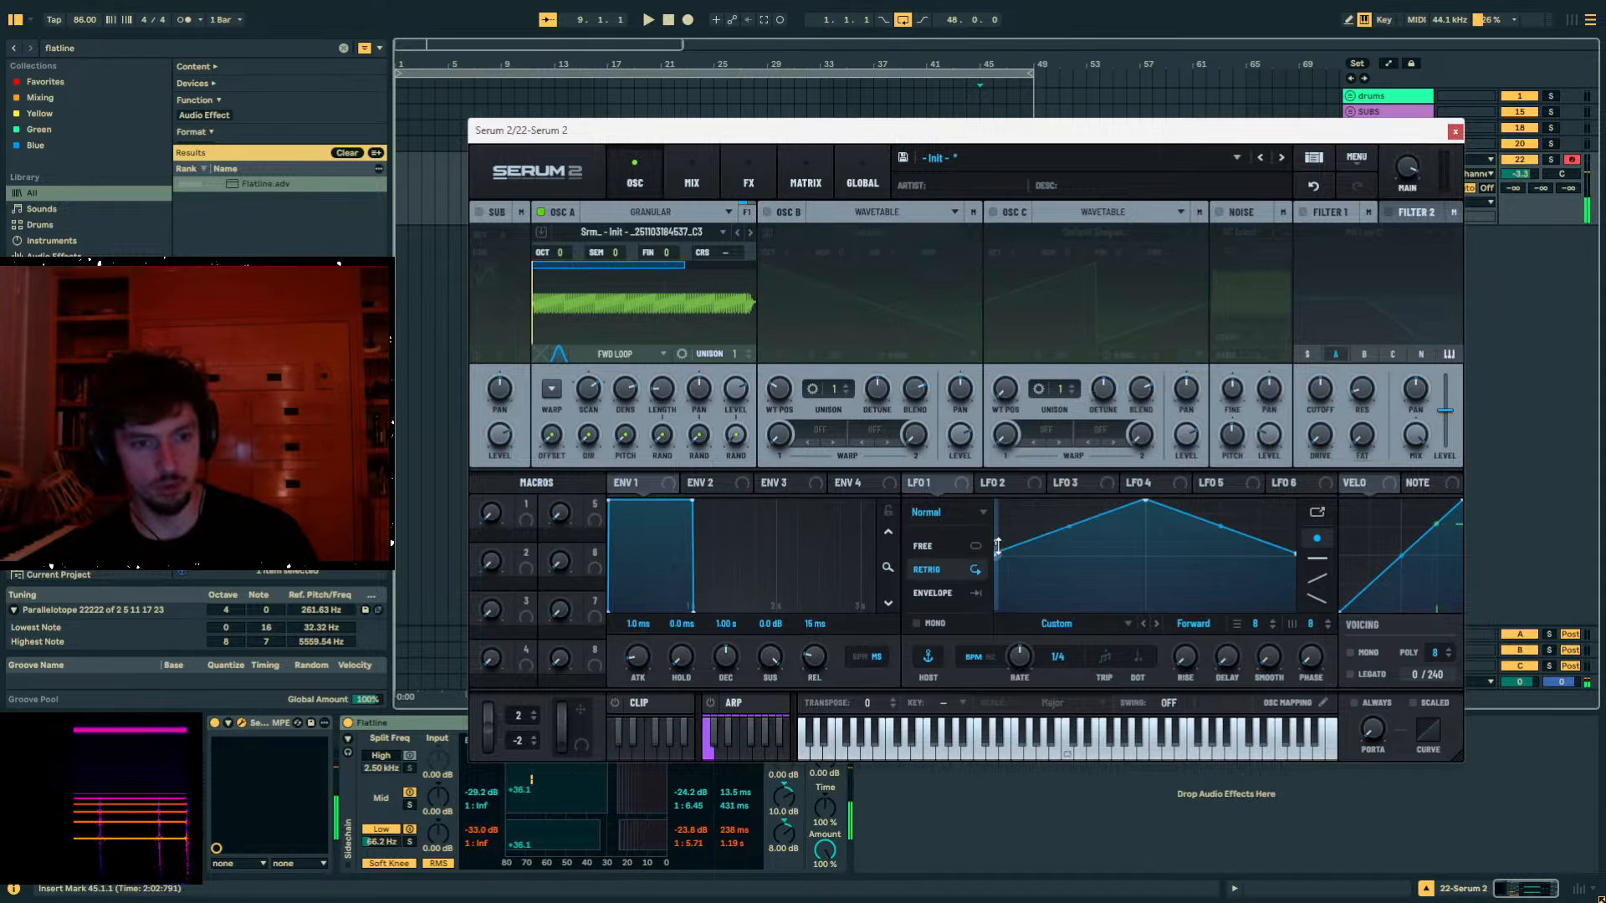
pyautogui.moveTo(997, 546); pyautogui.dragTo(997, 522)
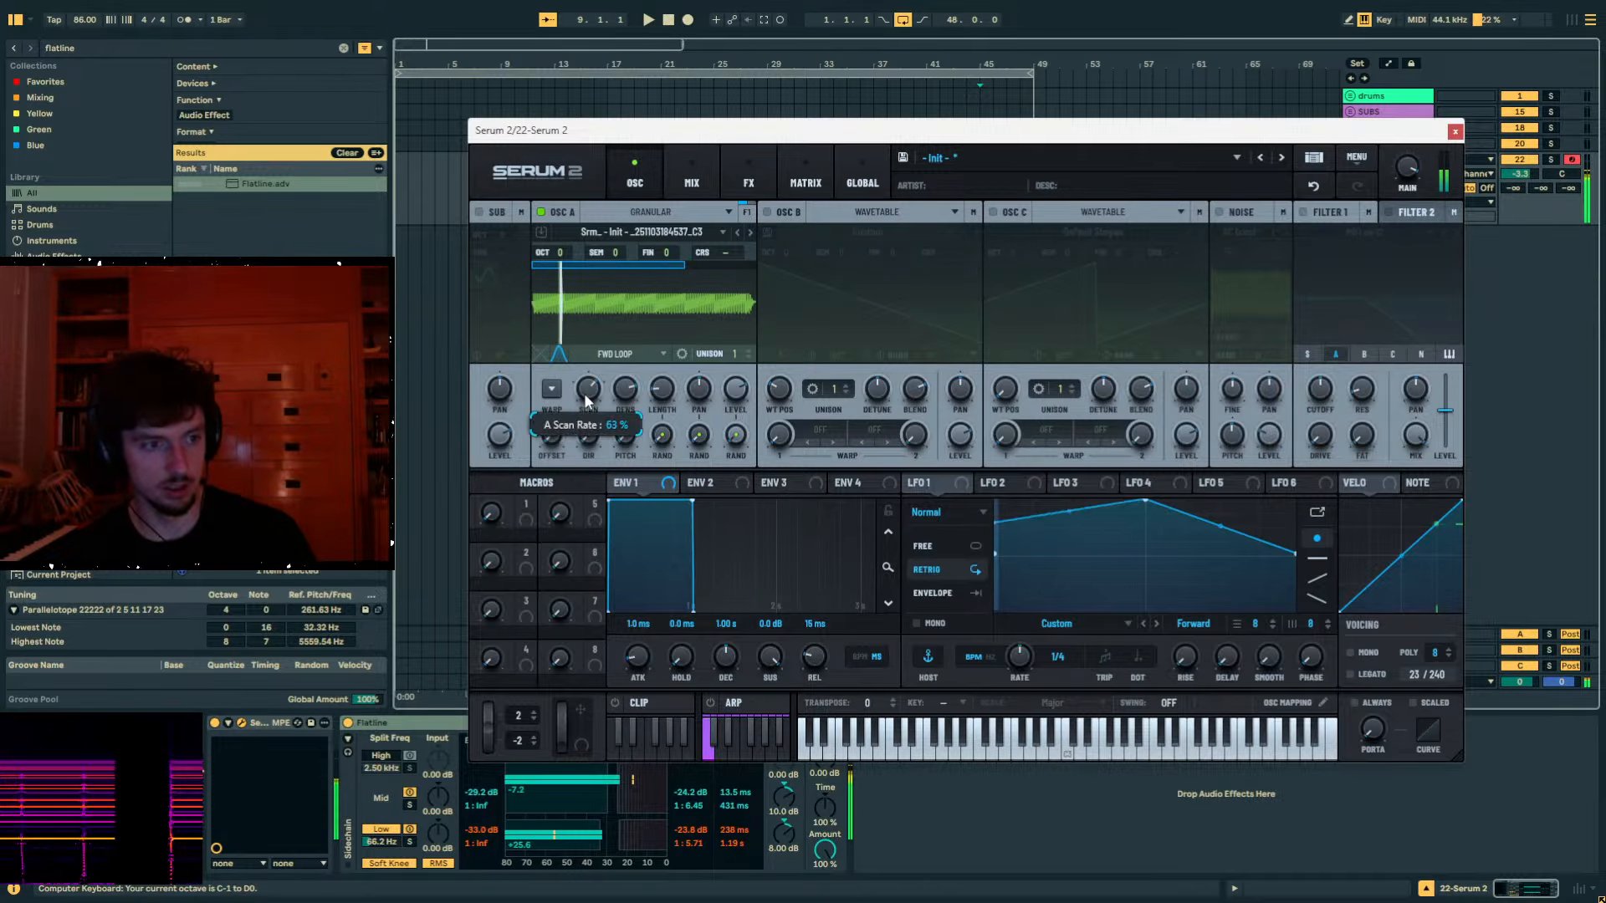
pyautogui.moveTo(584, 394); pyautogui.dragTo(583, 408)
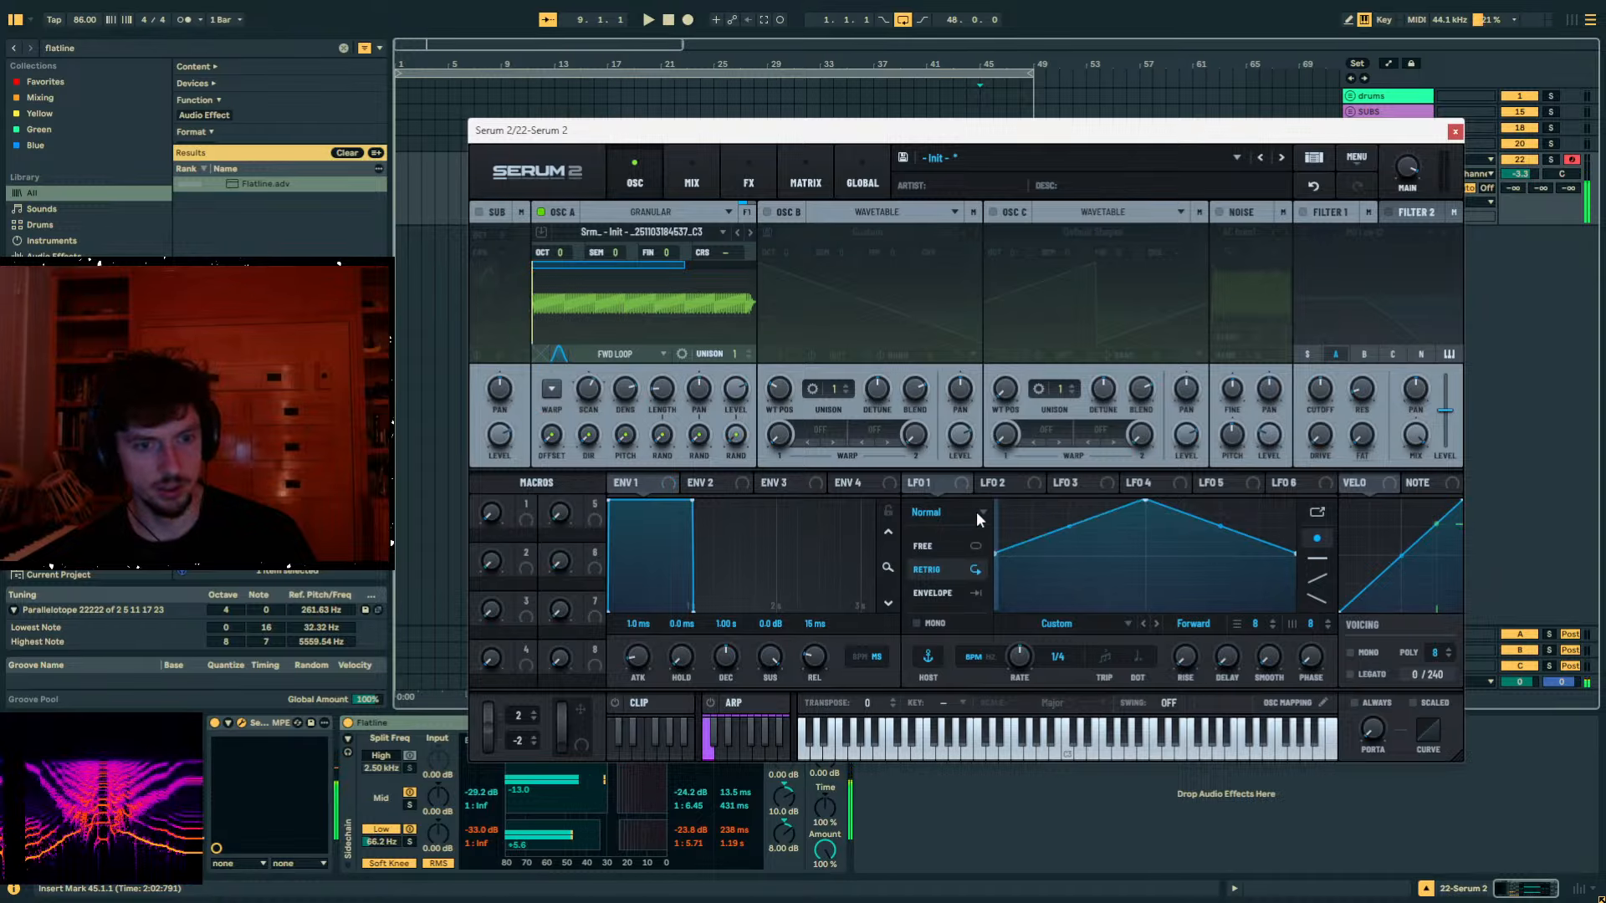
# Flatten LFO 1 into a horizontal line at about mid height and toggle oscillator B for comparison, leaving it on.
pyautogui.moveTo(1145, 501); pyautogui.dragTo(1163, 512)
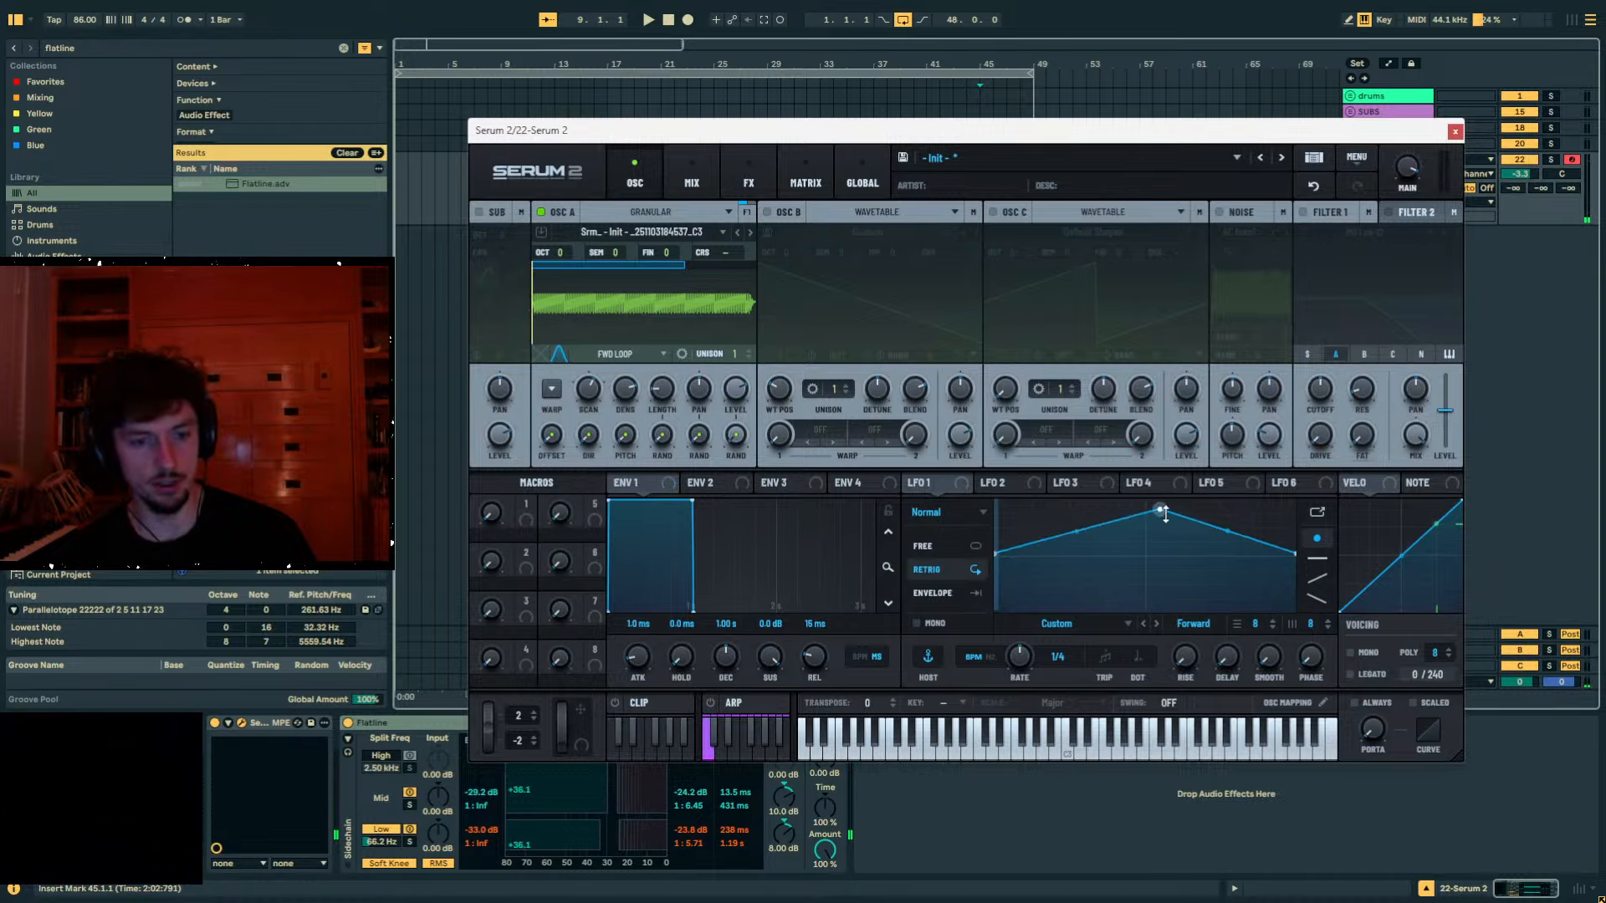
pyautogui.click(1319, 557)
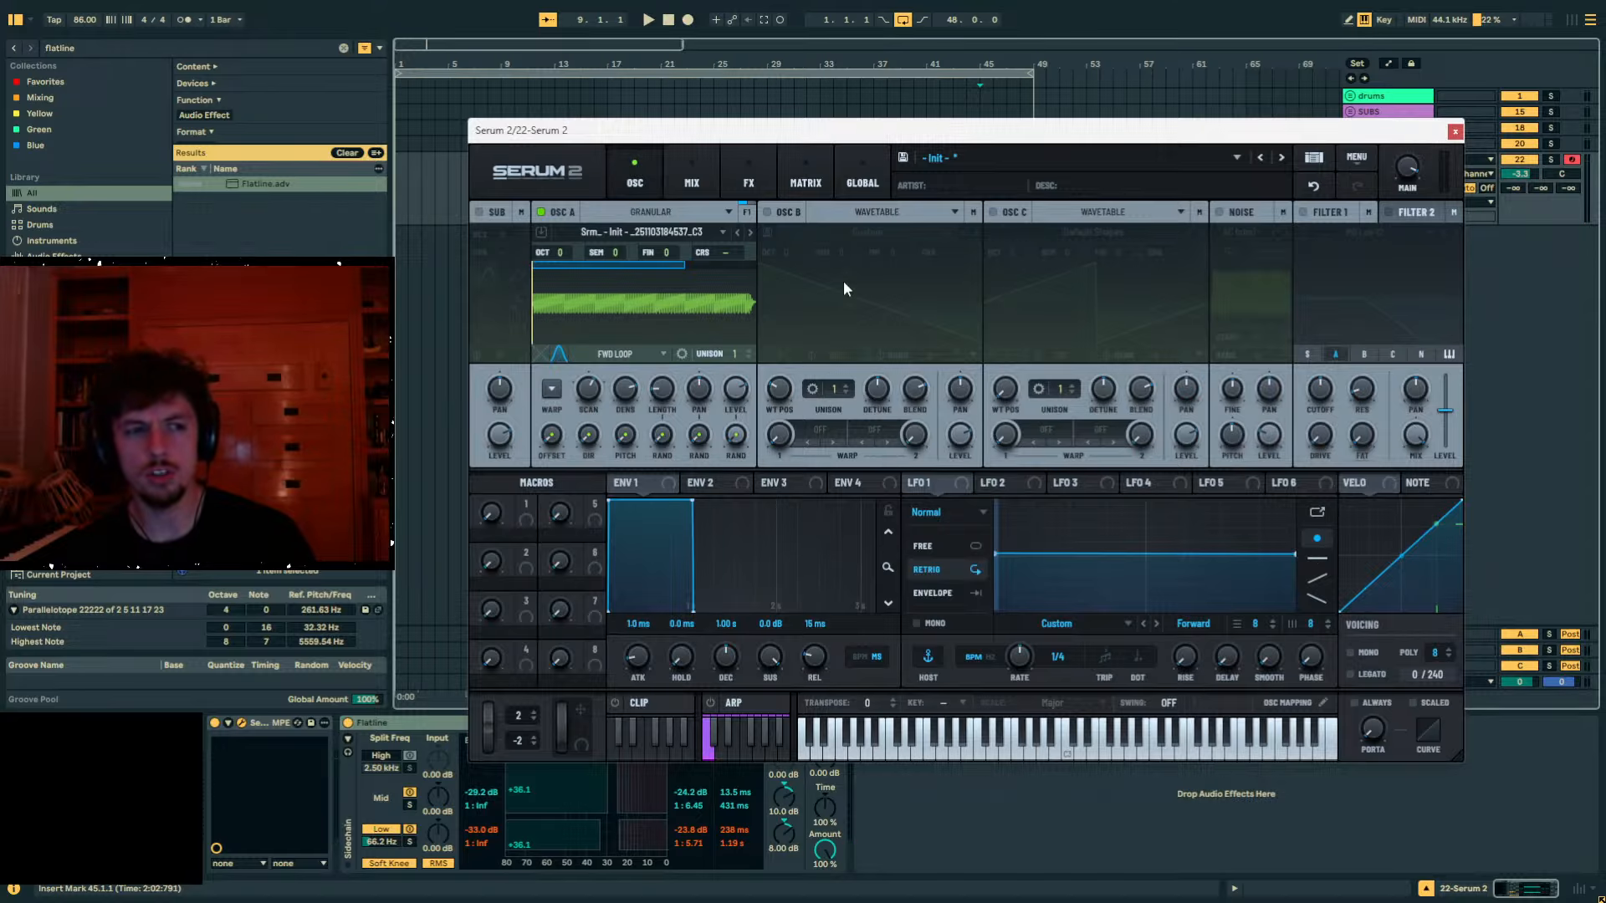
pyautogui.click(766, 212)
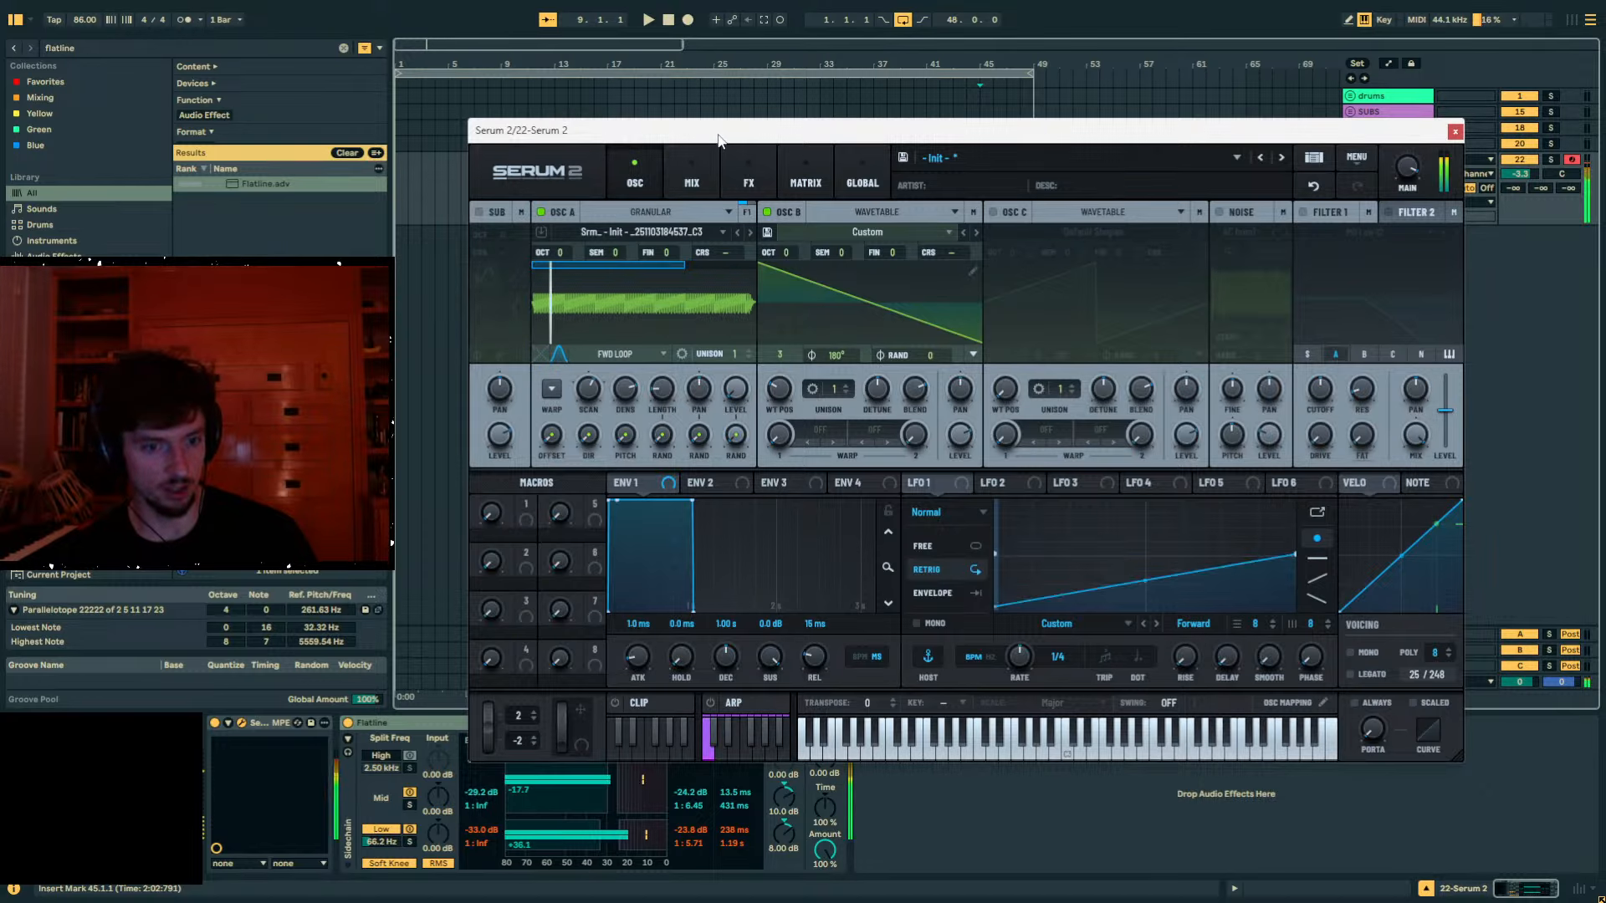
pyautogui.click(766, 212)
pyautogui.click(766, 213)
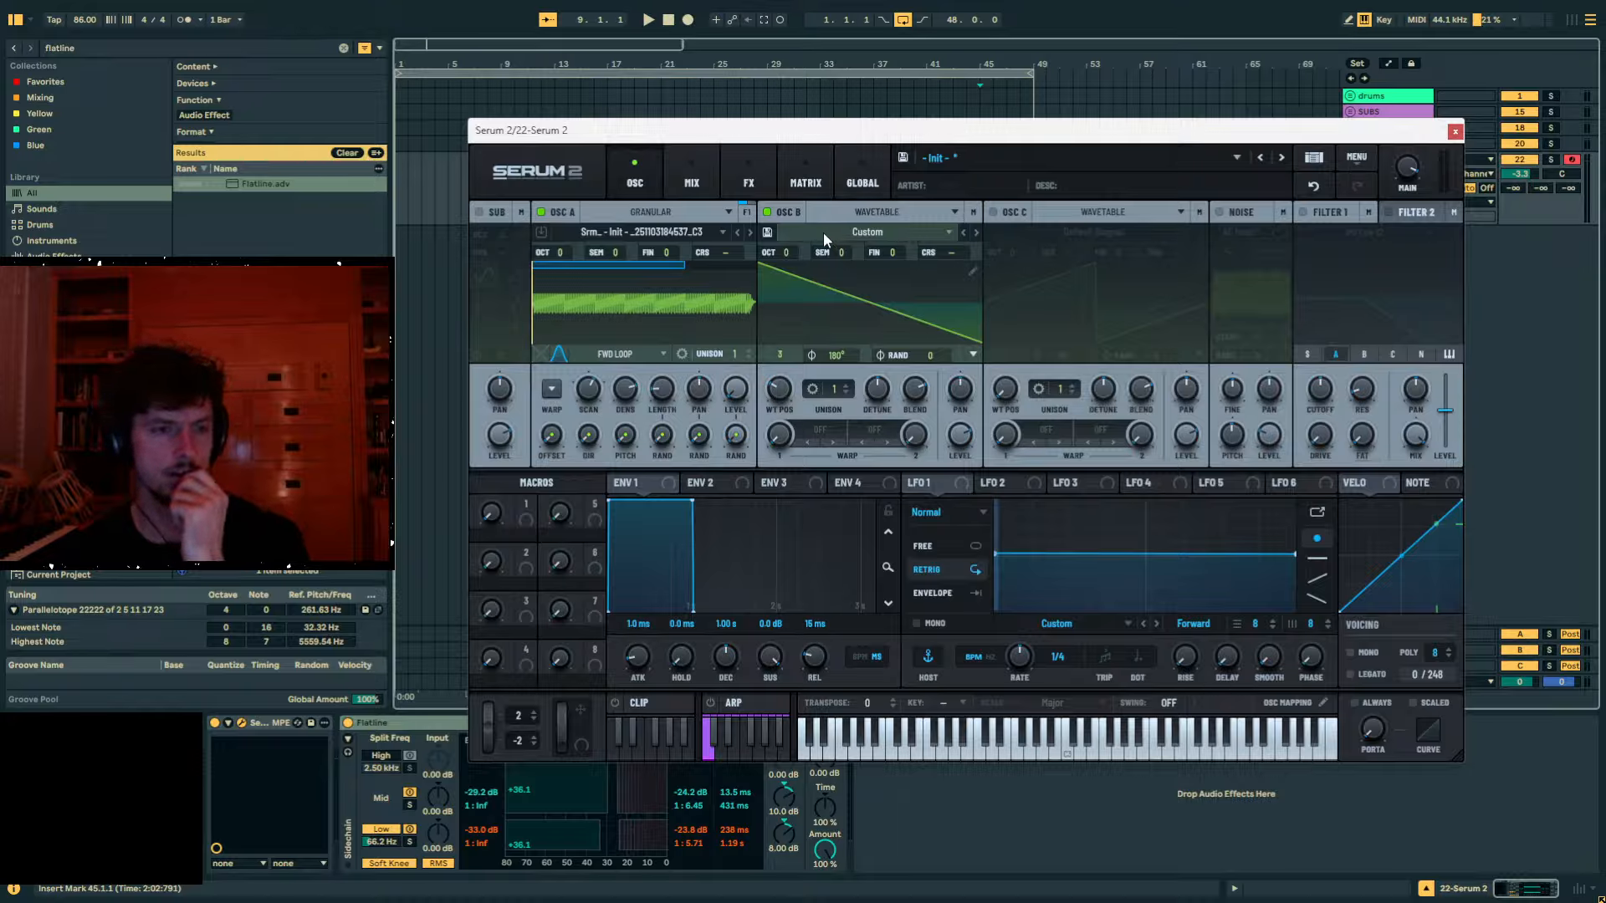
# Replace oscillator B's wavetable with a flat constant line and modulate its level from LFO 1 at full amount.
pyautogui.click(926, 234)
pyautogui.click(926, 234)
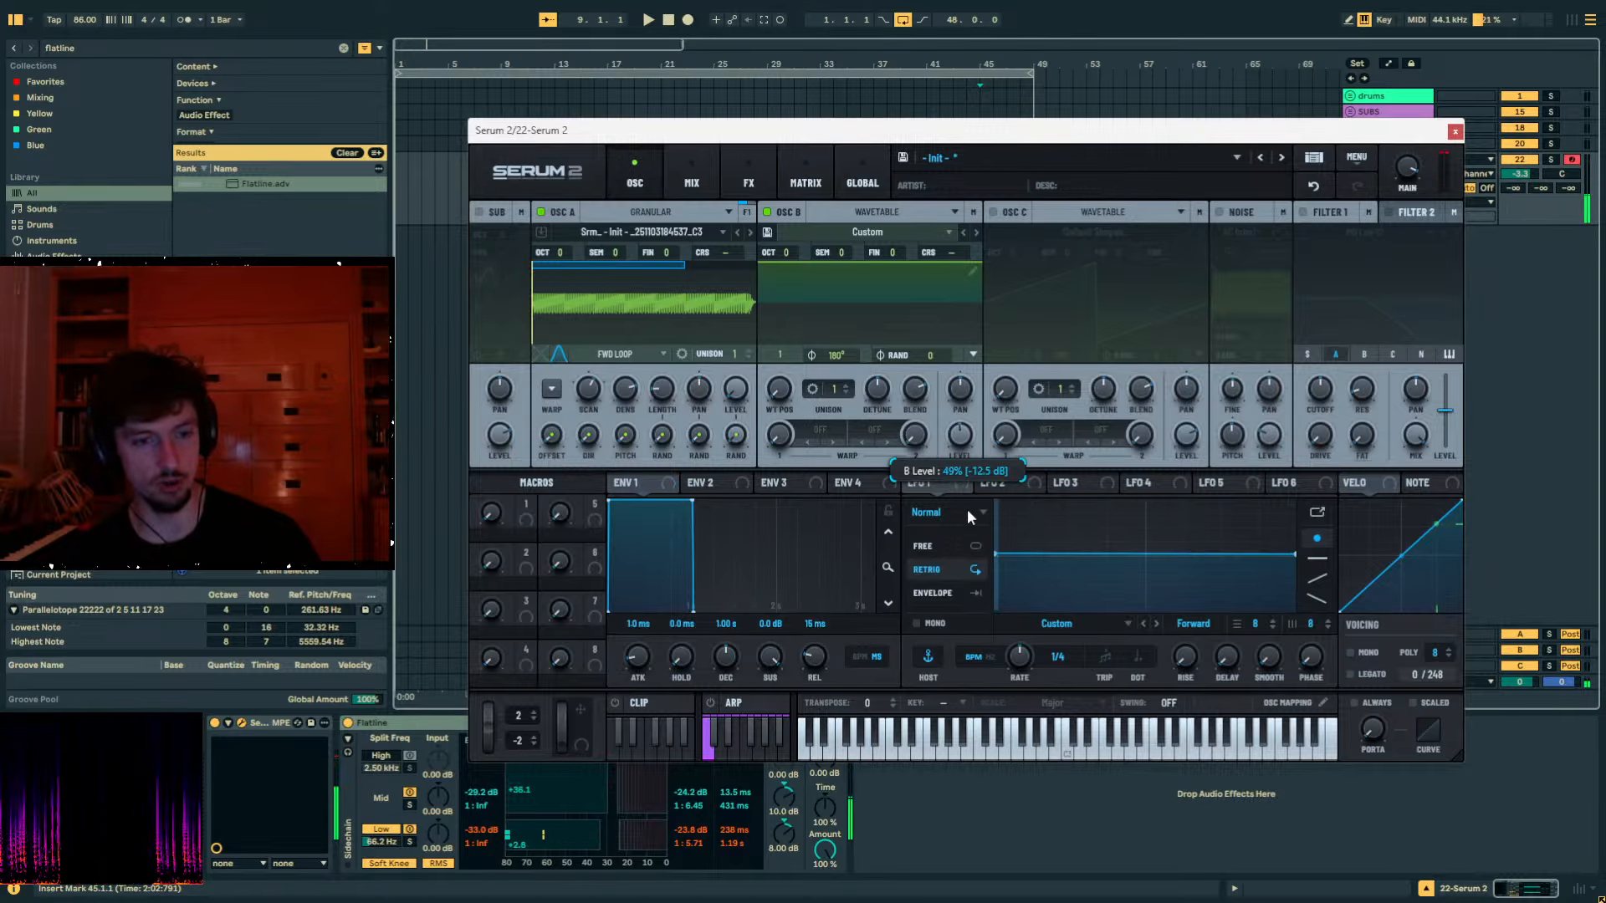
pyautogui.moveTo(968, 425); pyautogui.dragTo(969, 547)
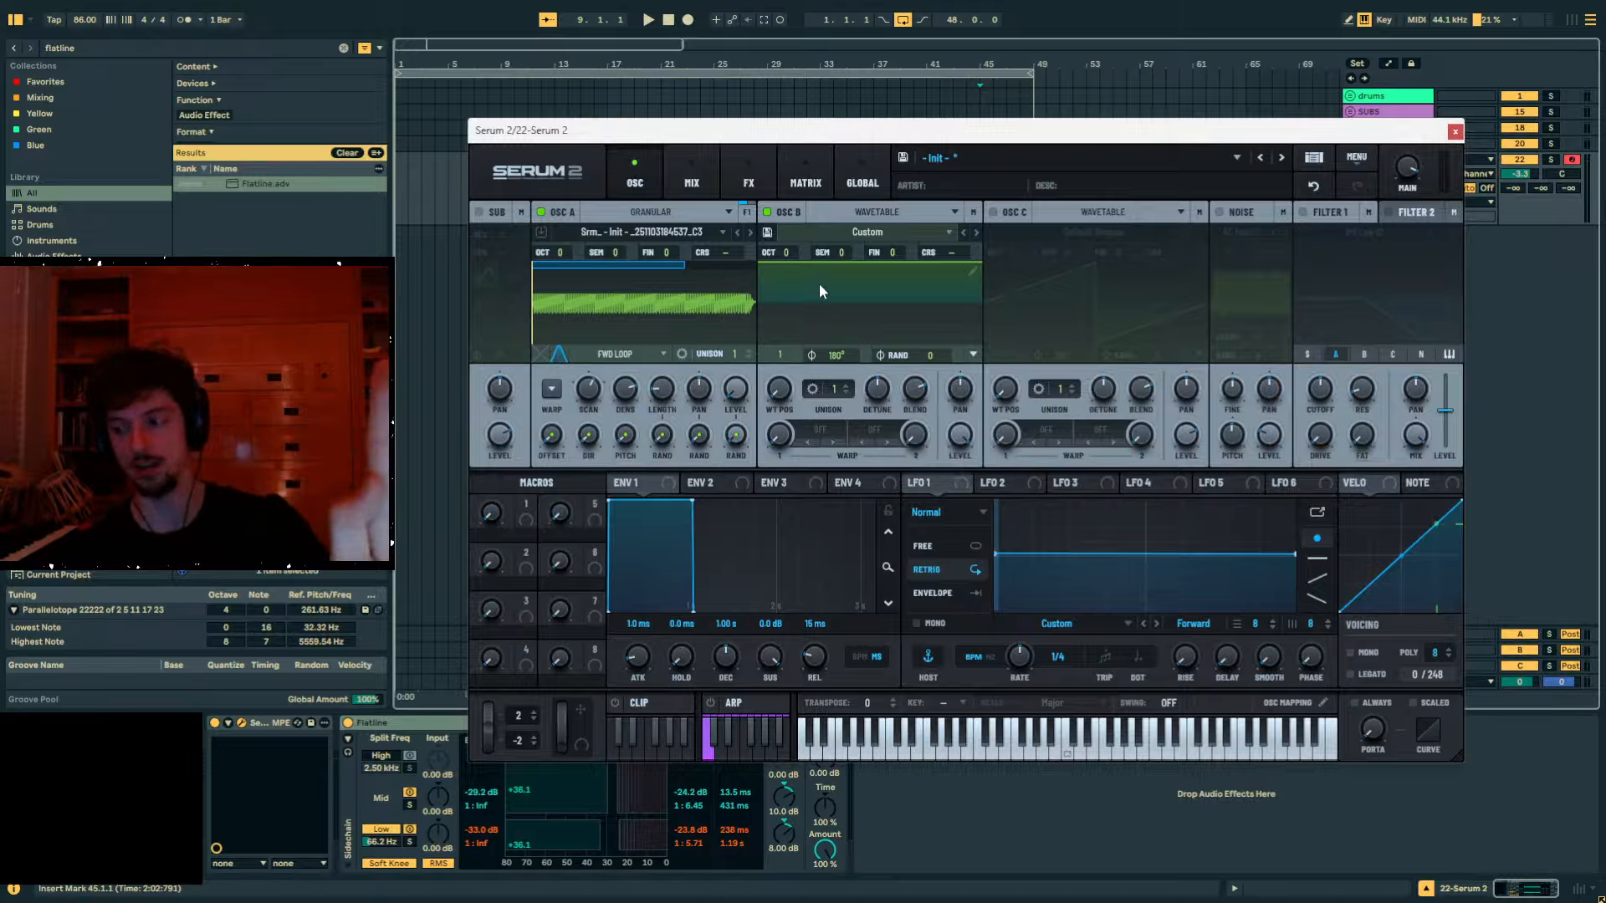
pyautogui.moveTo(960, 436); pyautogui.dragTo(992, 318)
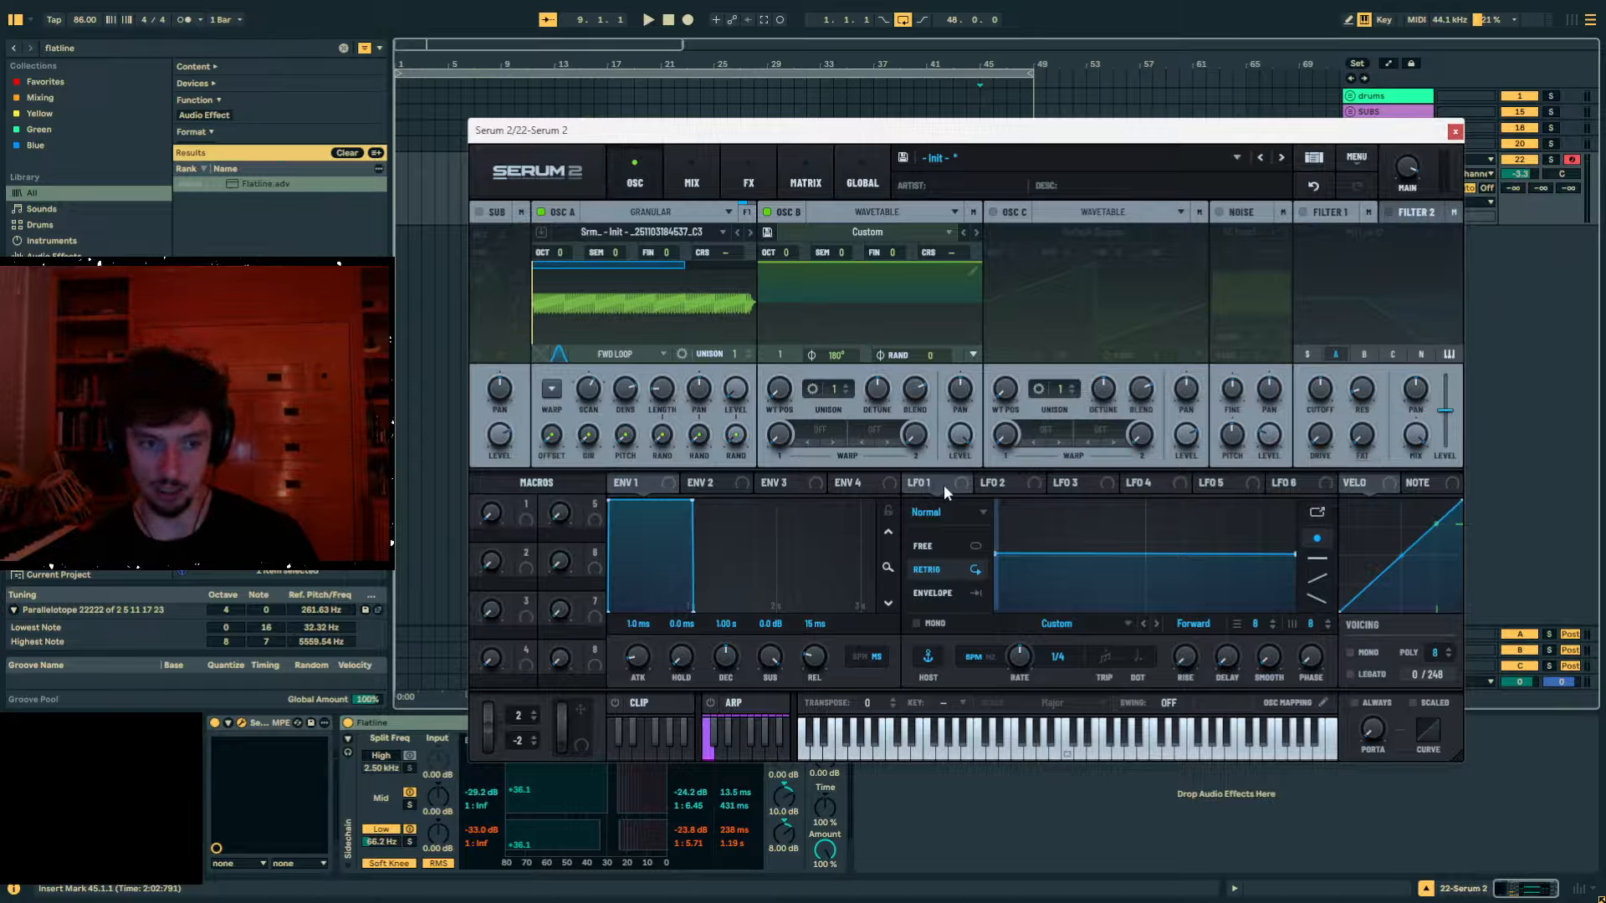
pyautogui.moveTo(966, 433); pyautogui.dragTo(962, 320)
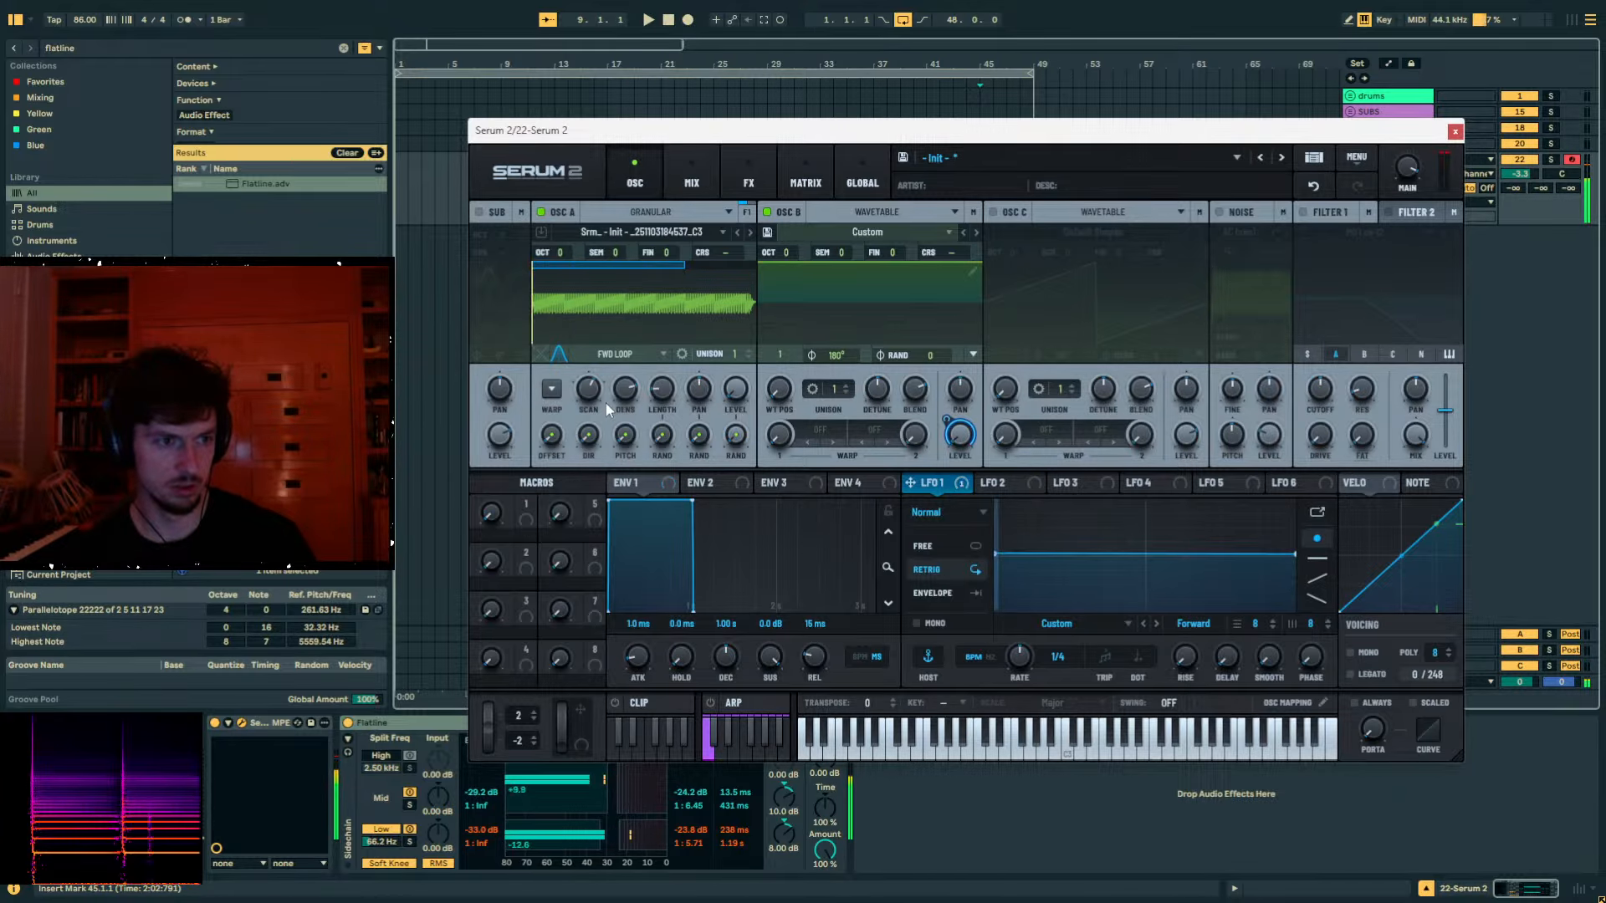
# Shorten oscillator A's loop region to about the first half of the sample and vary its scan rate while playing notes.
pyautogui.moveTo(591, 389)
pyautogui.moveTo(591, 388)
pyautogui.mouseDown()
pyautogui.moveTo(584, 402)
pyautogui.moveTo(593, 377)
pyautogui.moveTo(599, 393)
pyautogui.mouseUp()
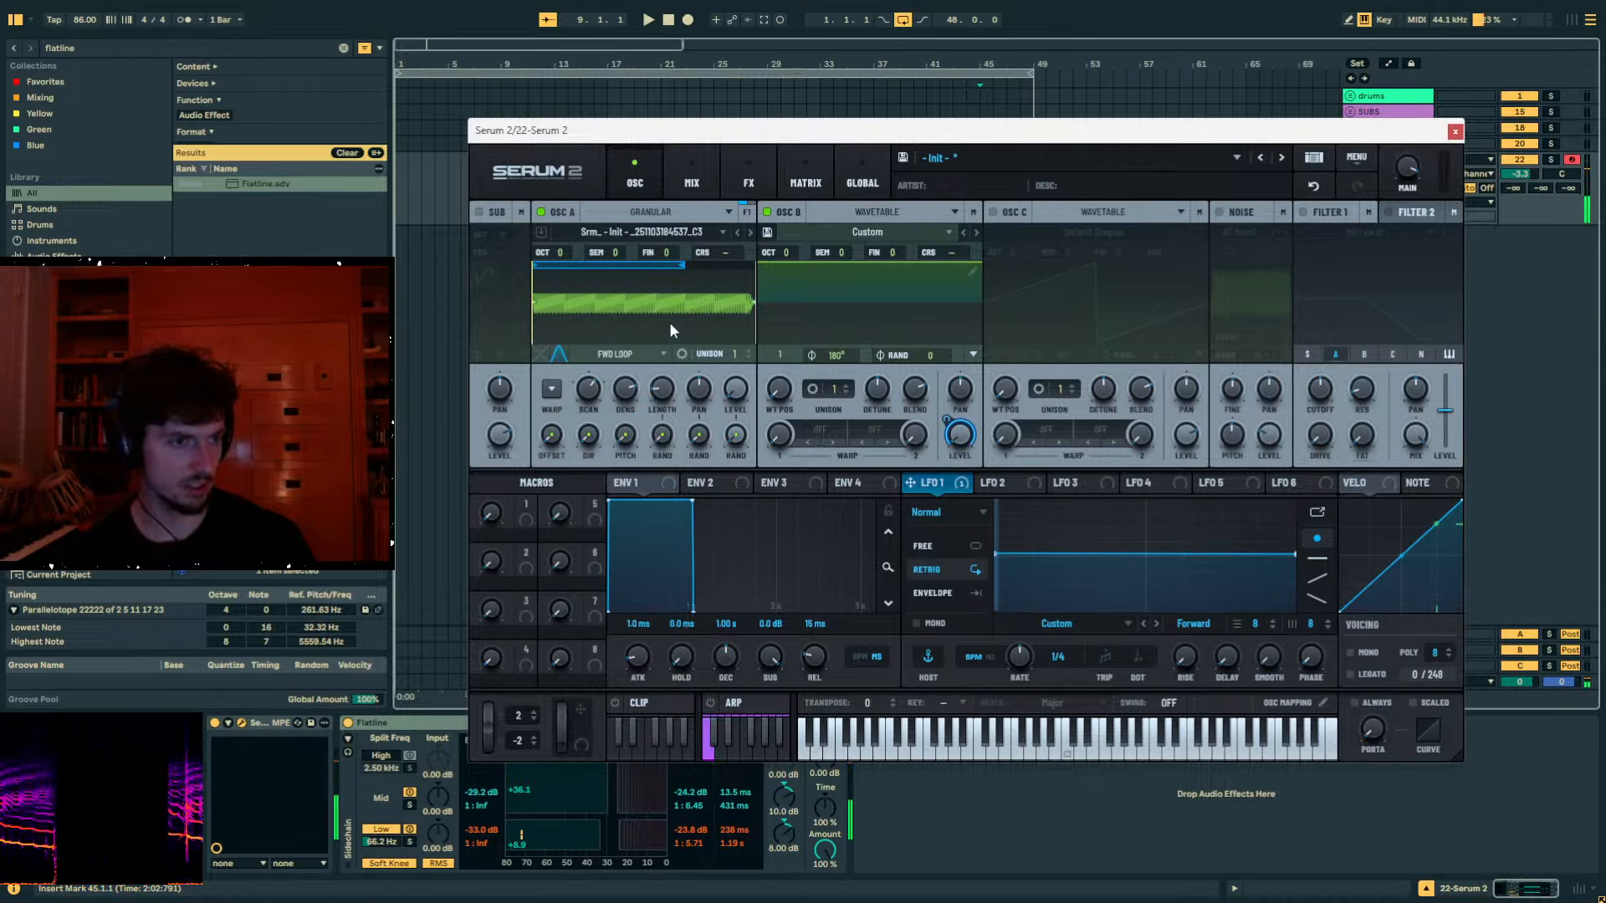
pyautogui.moveTo(683, 268); pyautogui.dragTo(639, 272)
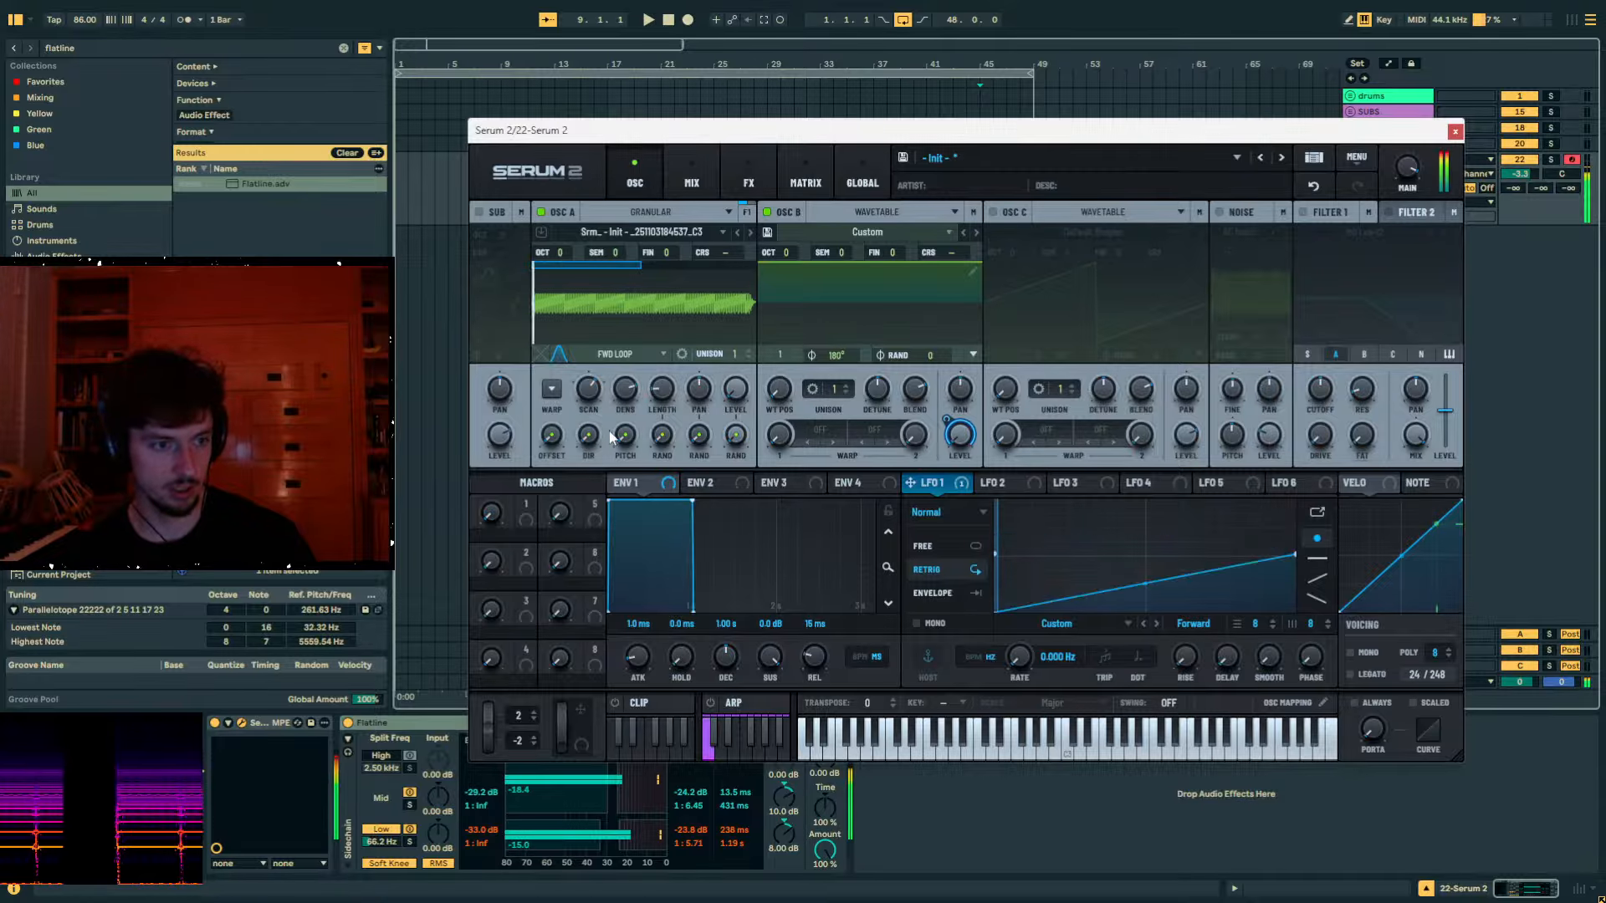
pyautogui.moveTo(587, 397)
pyautogui.mouseDown()
pyautogui.moveTo(589, 410)
pyautogui.moveTo(603, 396)
pyautogui.mouseUp()
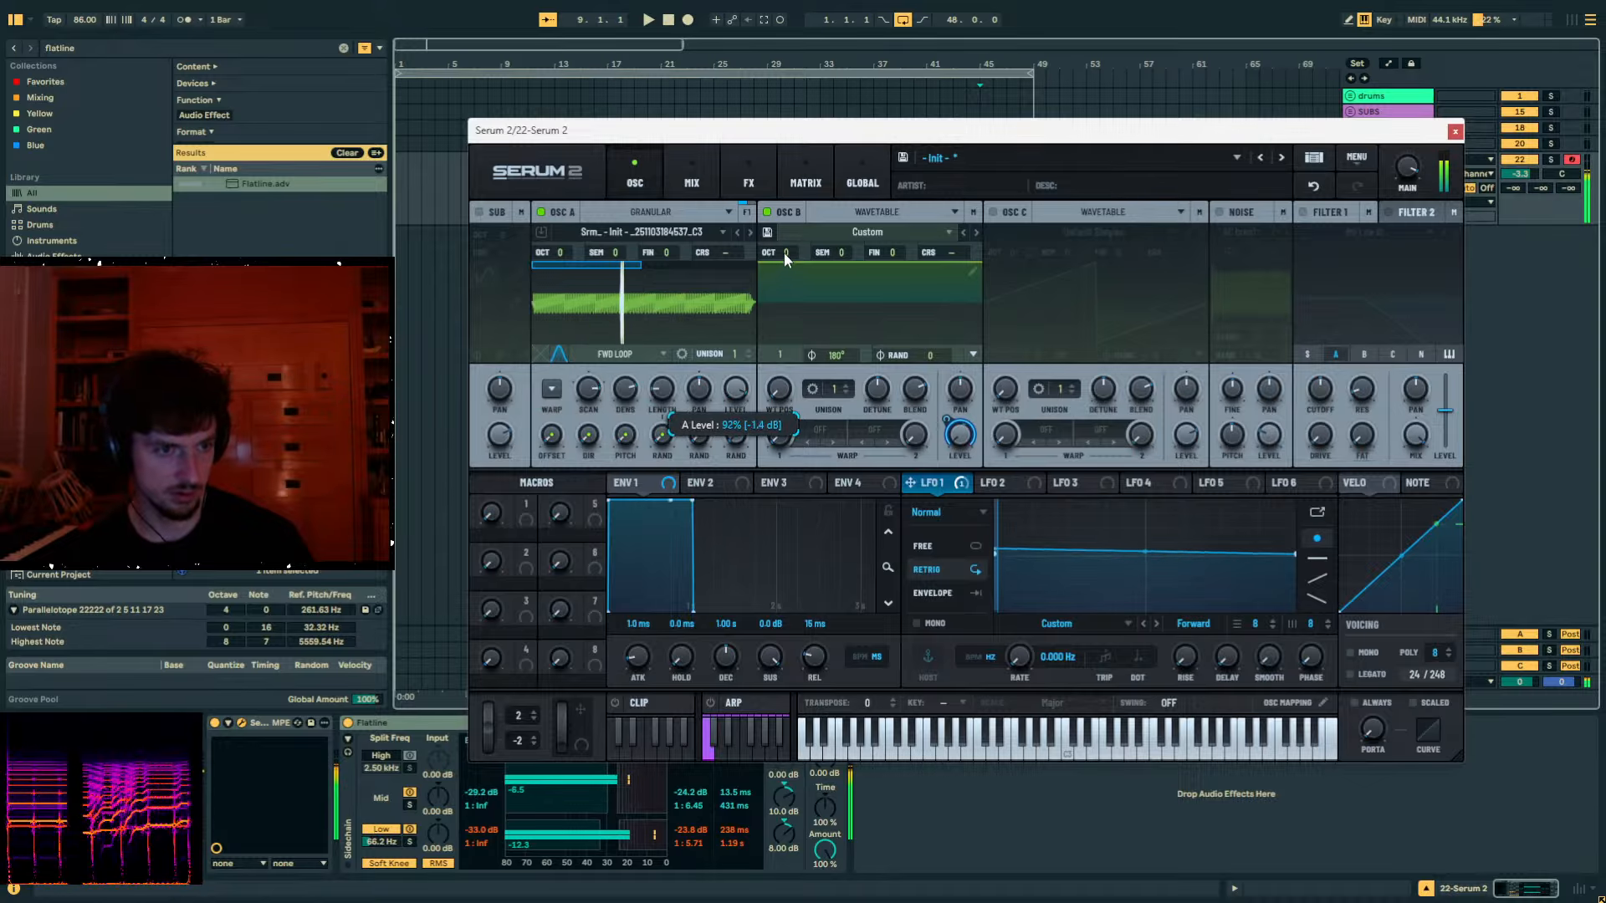
pyautogui.moveTo(596, 383); pyautogui.dragTo(594, 346)
pyautogui.press('x')
pyautogui.press('x')
pyautogui.press('x')
pyautogui.press('a')
pyautogui.press('a')
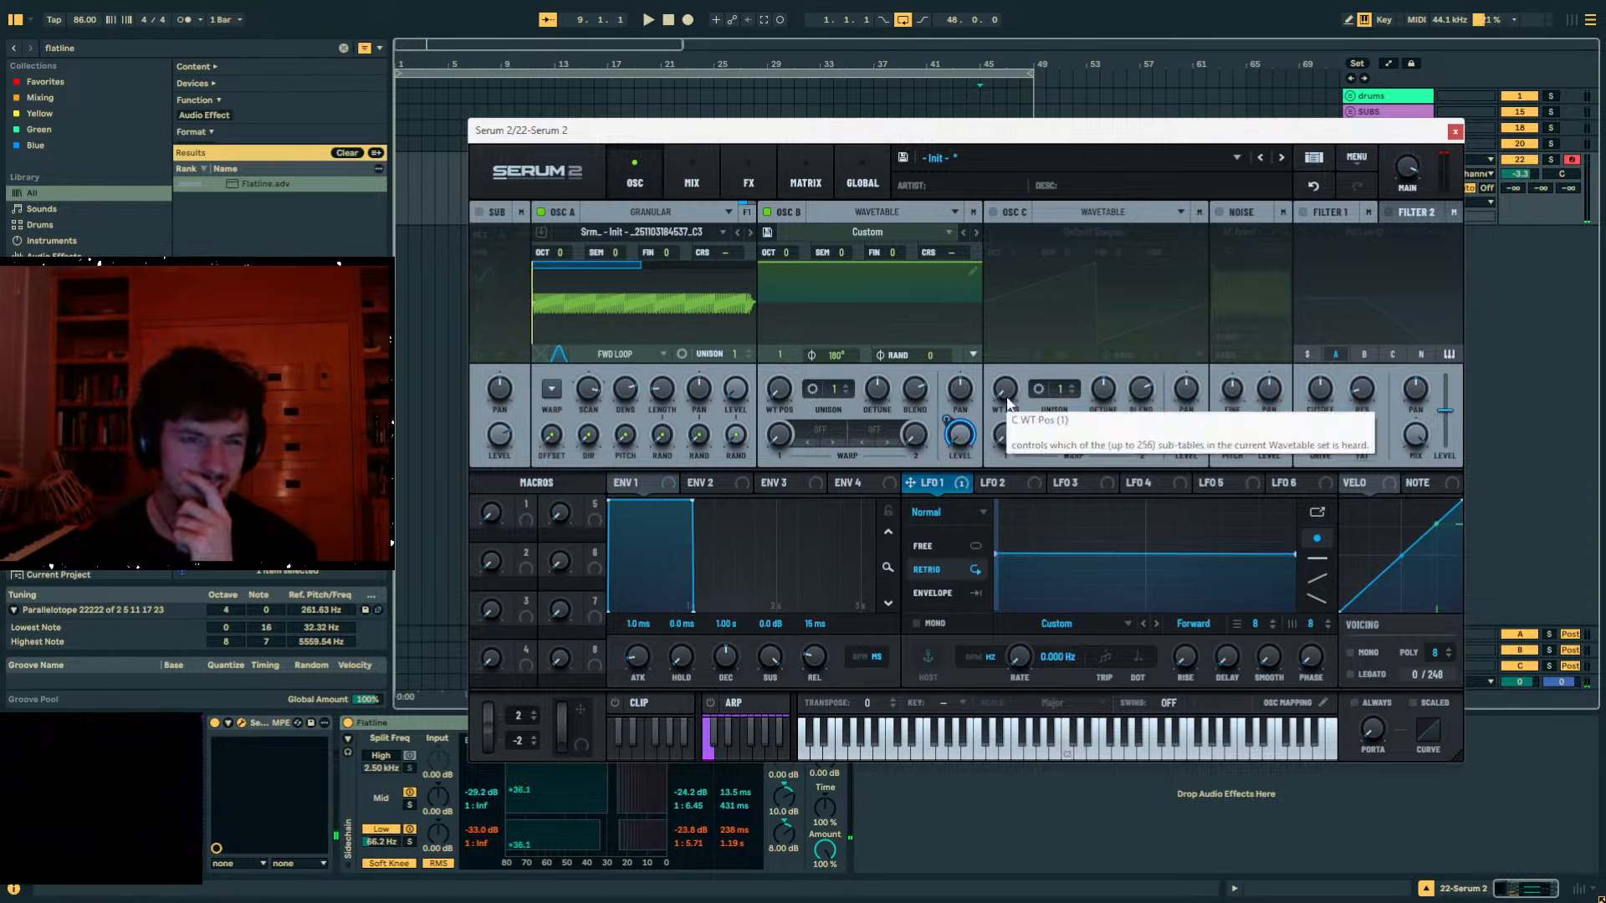
# Assign Macro 1 to the rise smoothing in the source curve of the OSC A to LFO Bus 1 modulation.
pyautogui.click(800, 184)
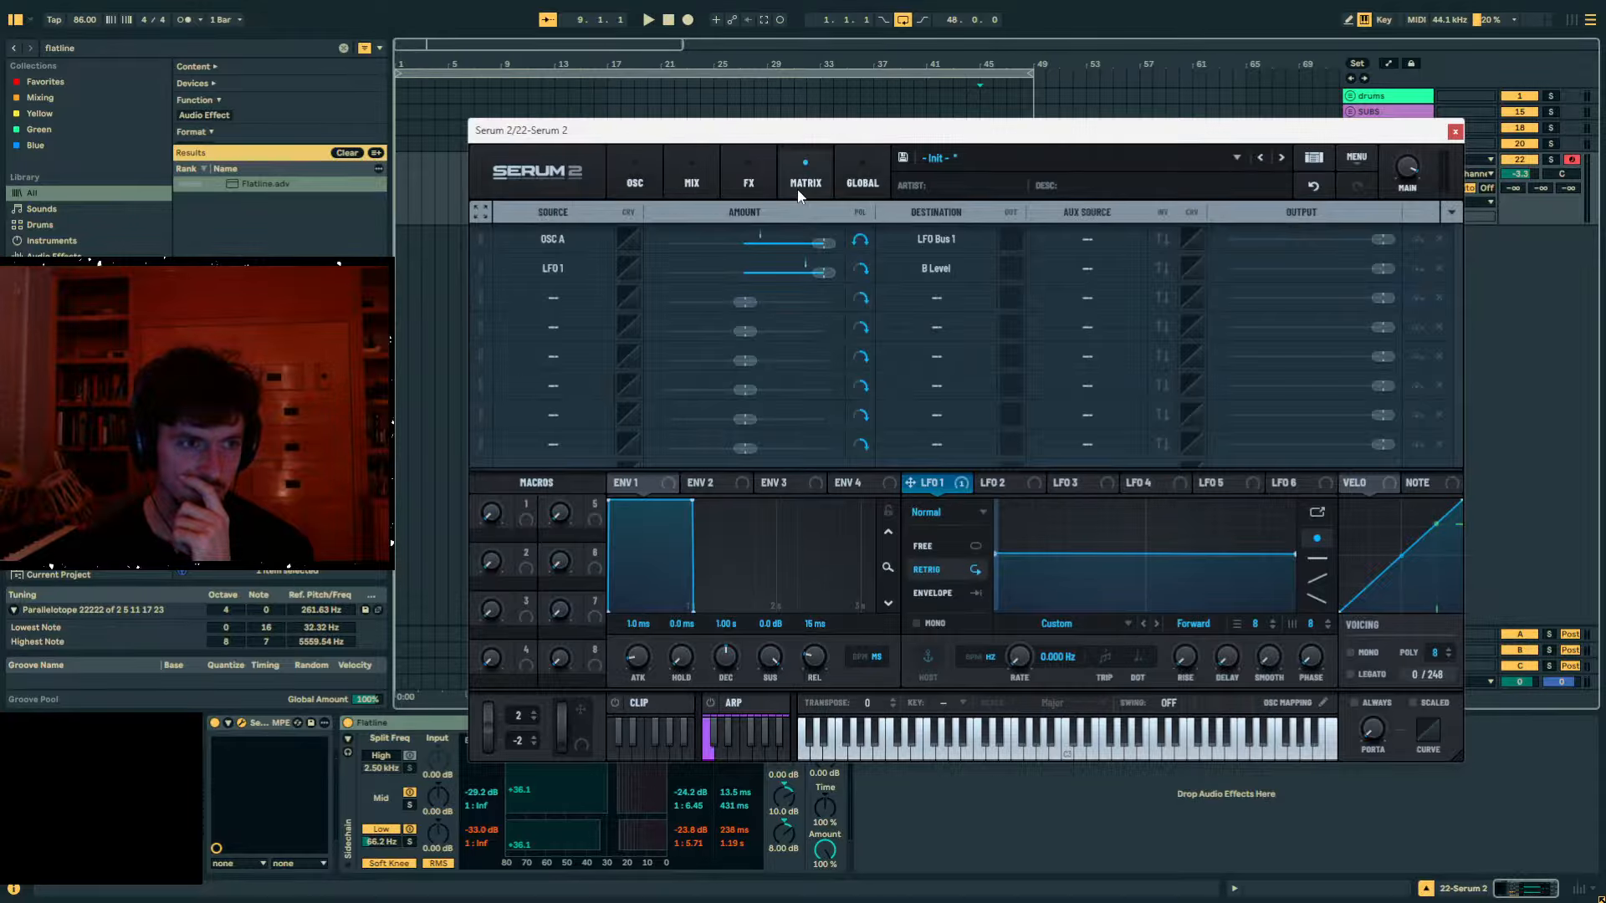
pyautogui.click(627, 239)
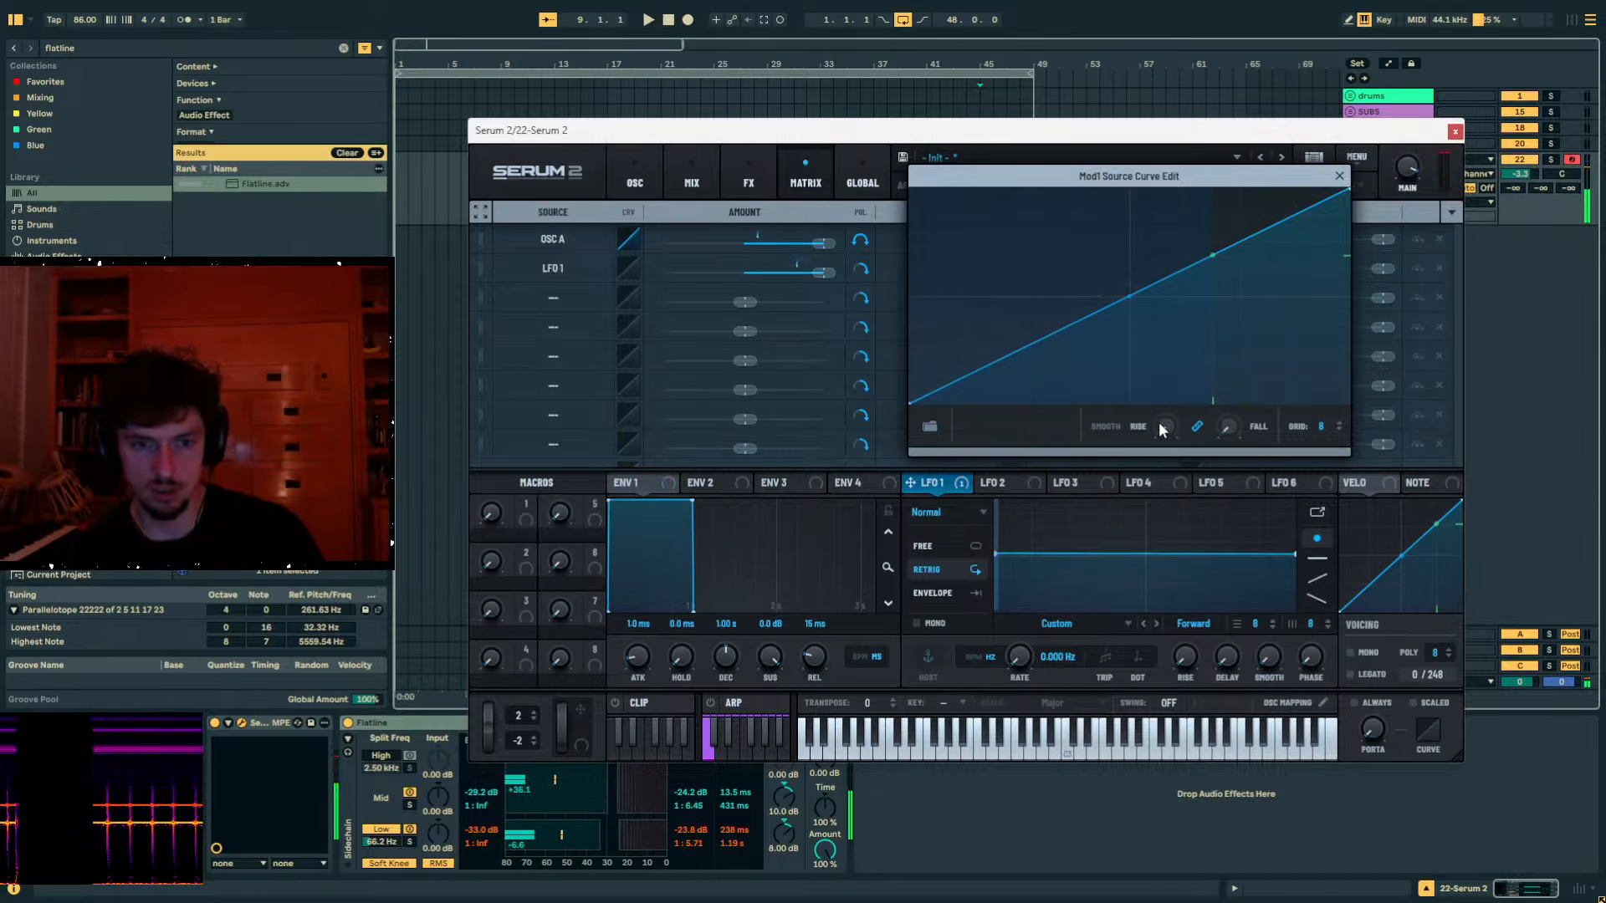
pyautogui.moveTo(1162, 428)
pyautogui.mouseDown()
pyautogui.moveTo(1200, 364)
pyautogui.moveTo(1156, 481)
pyautogui.moveTo(1161, 429)
pyautogui.mouseUp()
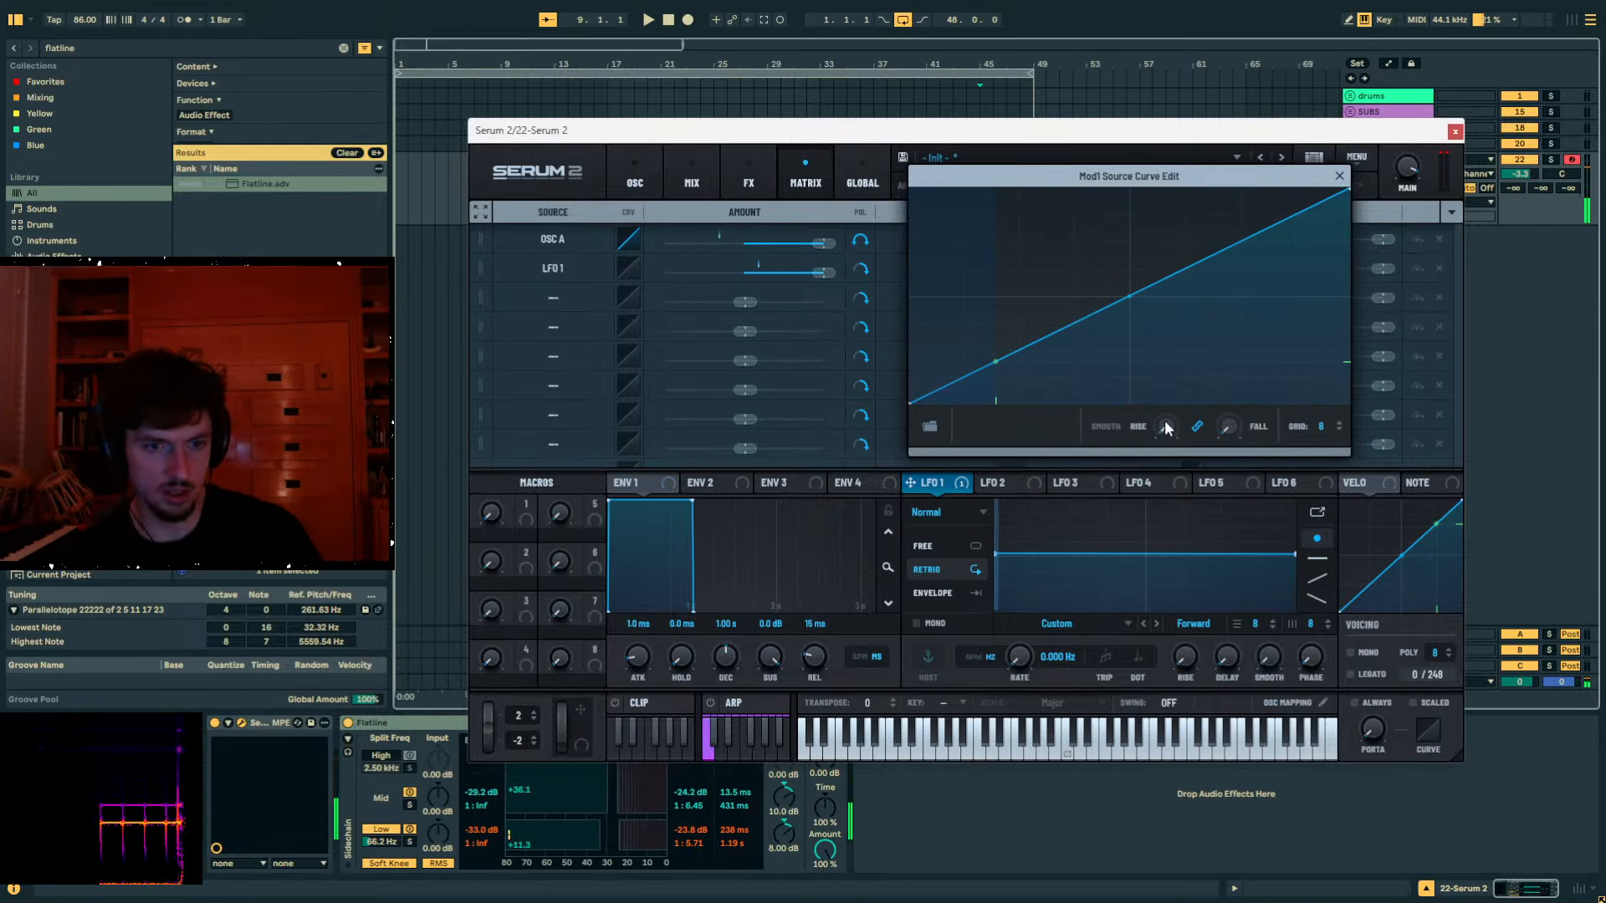
pyautogui.rightClick(1165, 426)
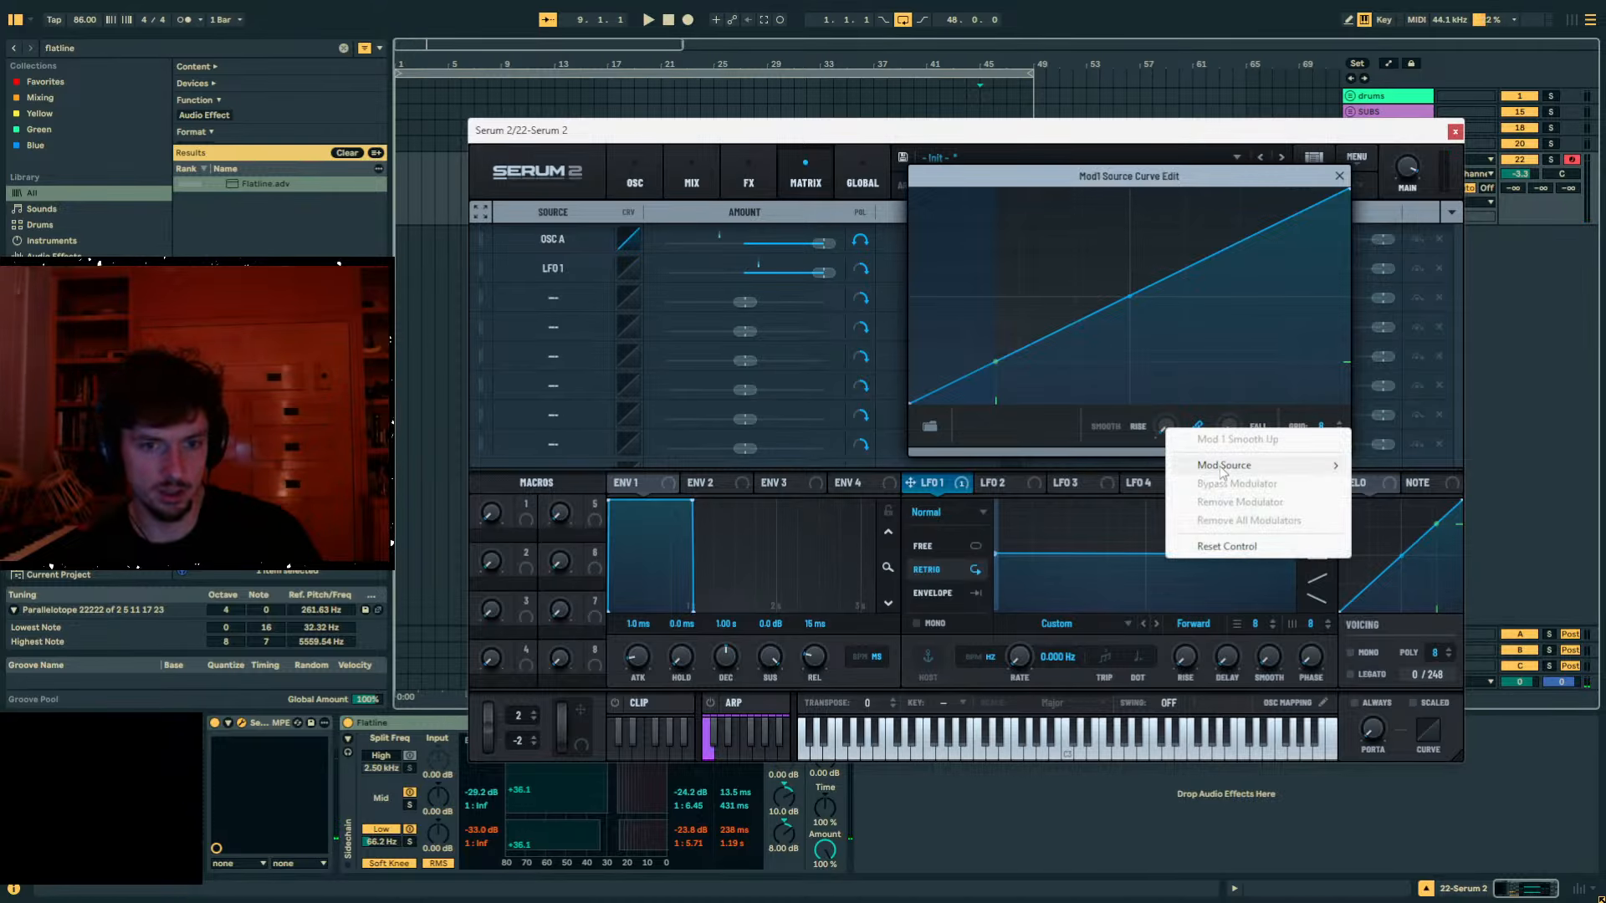
pyautogui.moveTo(1255, 465)
pyautogui.moveTo(1417, 541)
pyautogui.click(1535, 539)
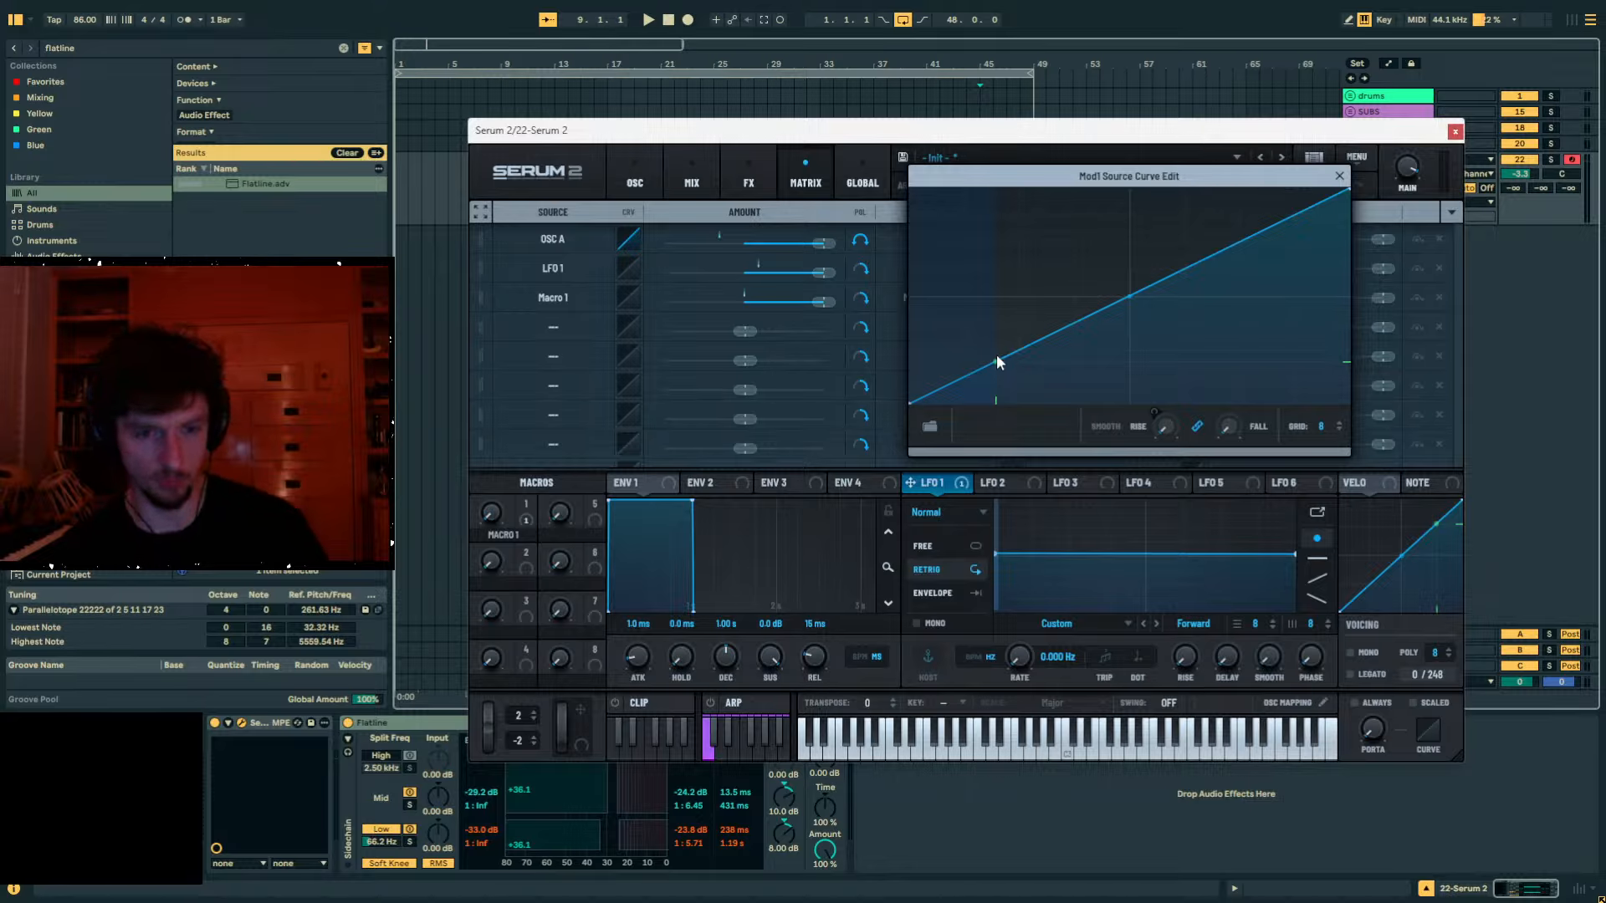
pyautogui.click(1340, 177)
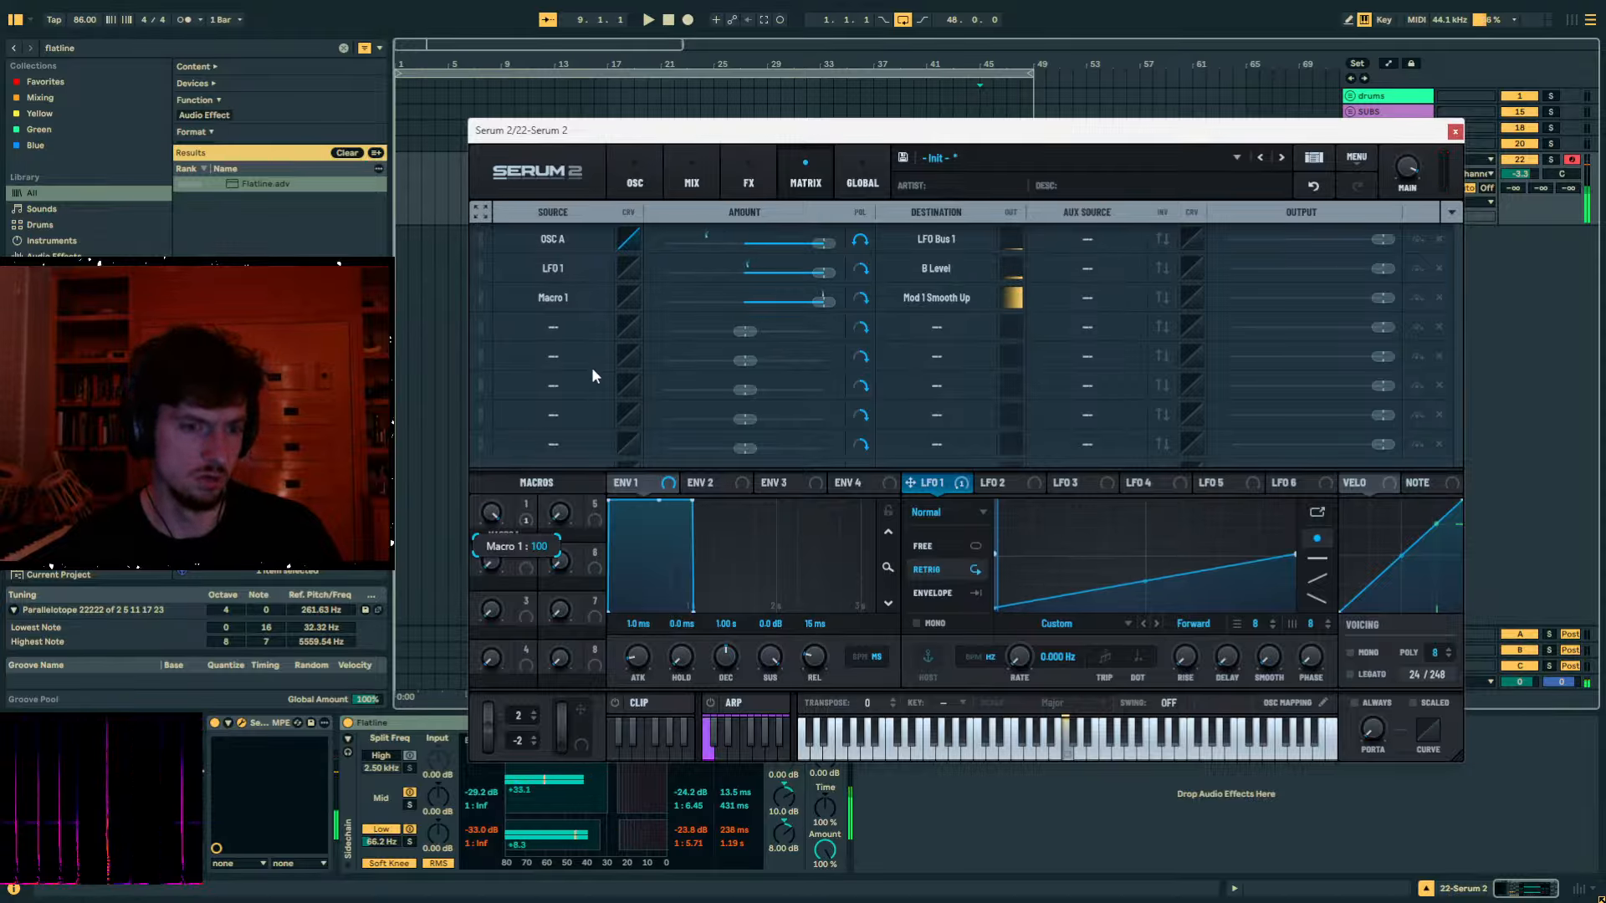
# Extend oscillator A's loop region to about four fifths of the sample and try different scan rates and Macro 1 amounts while playing.
pyautogui.click(626, 178)
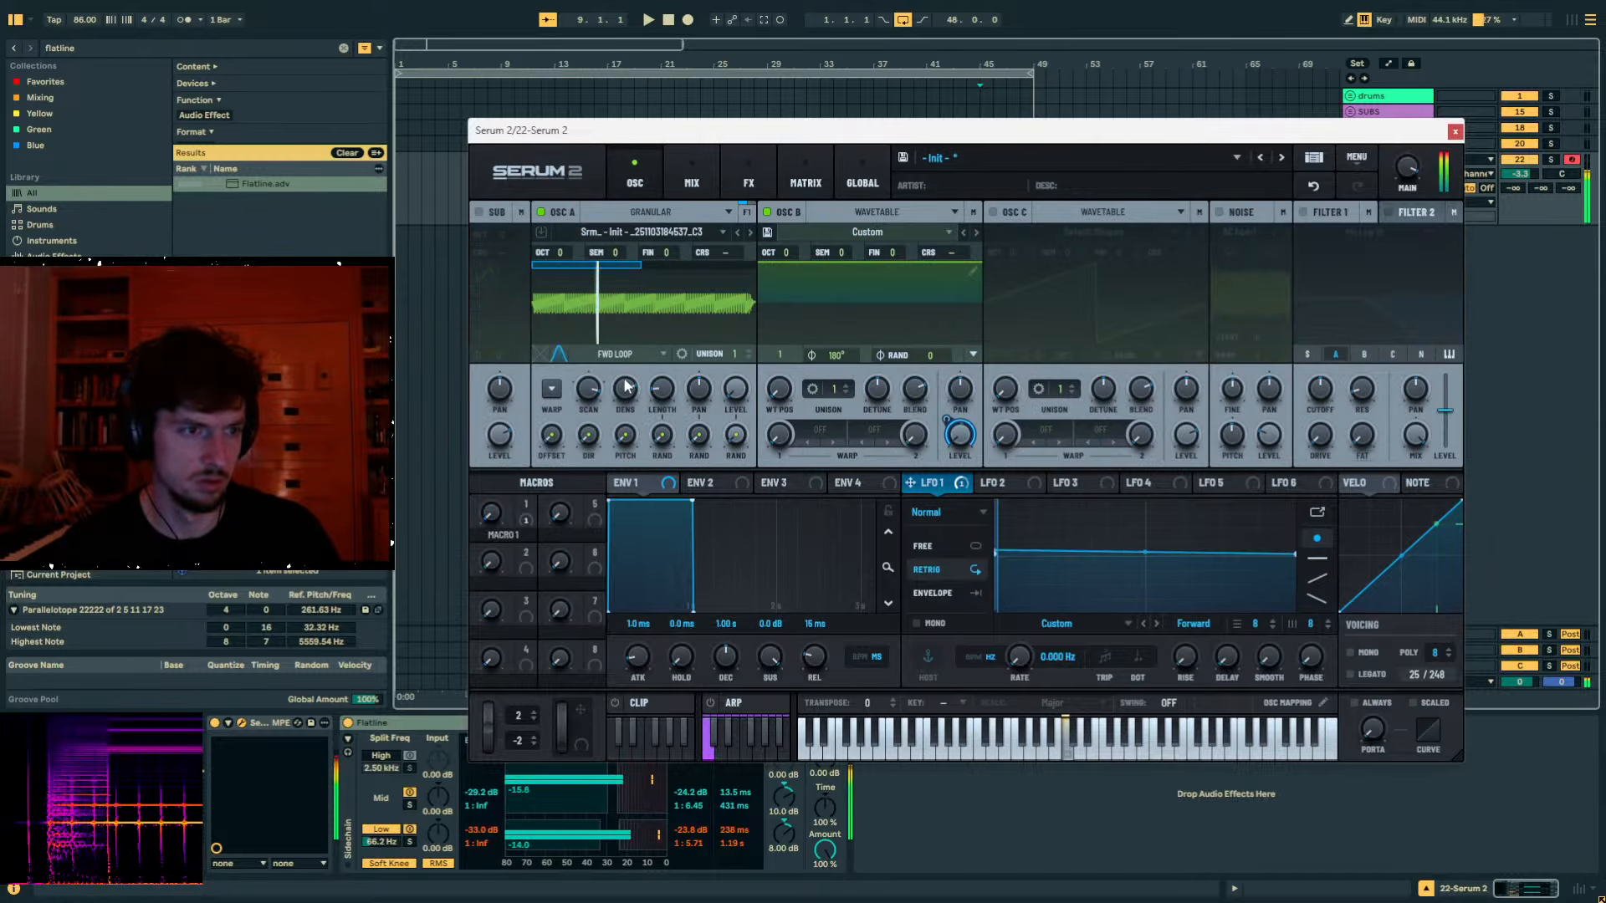
pyautogui.moveTo(625, 387)
pyautogui.mouseDown()
pyautogui.moveTo(587, 478)
pyautogui.moveTo(611, 378)
pyautogui.mouseUp()
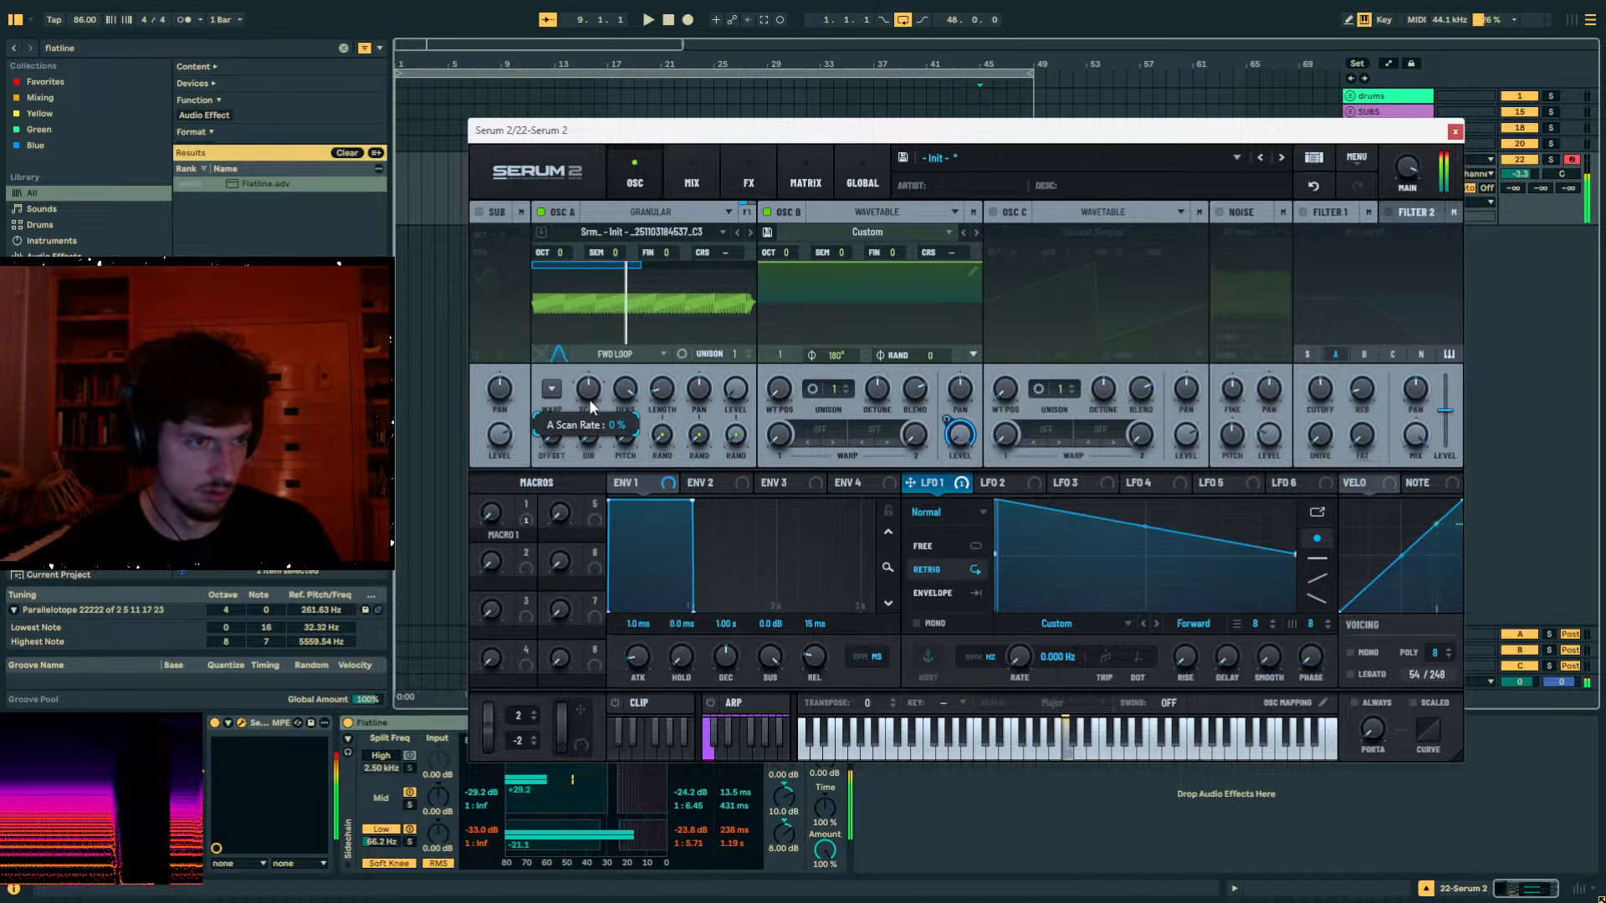
pyautogui.moveTo(640, 264); pyautogui.dragTo(716, 266)
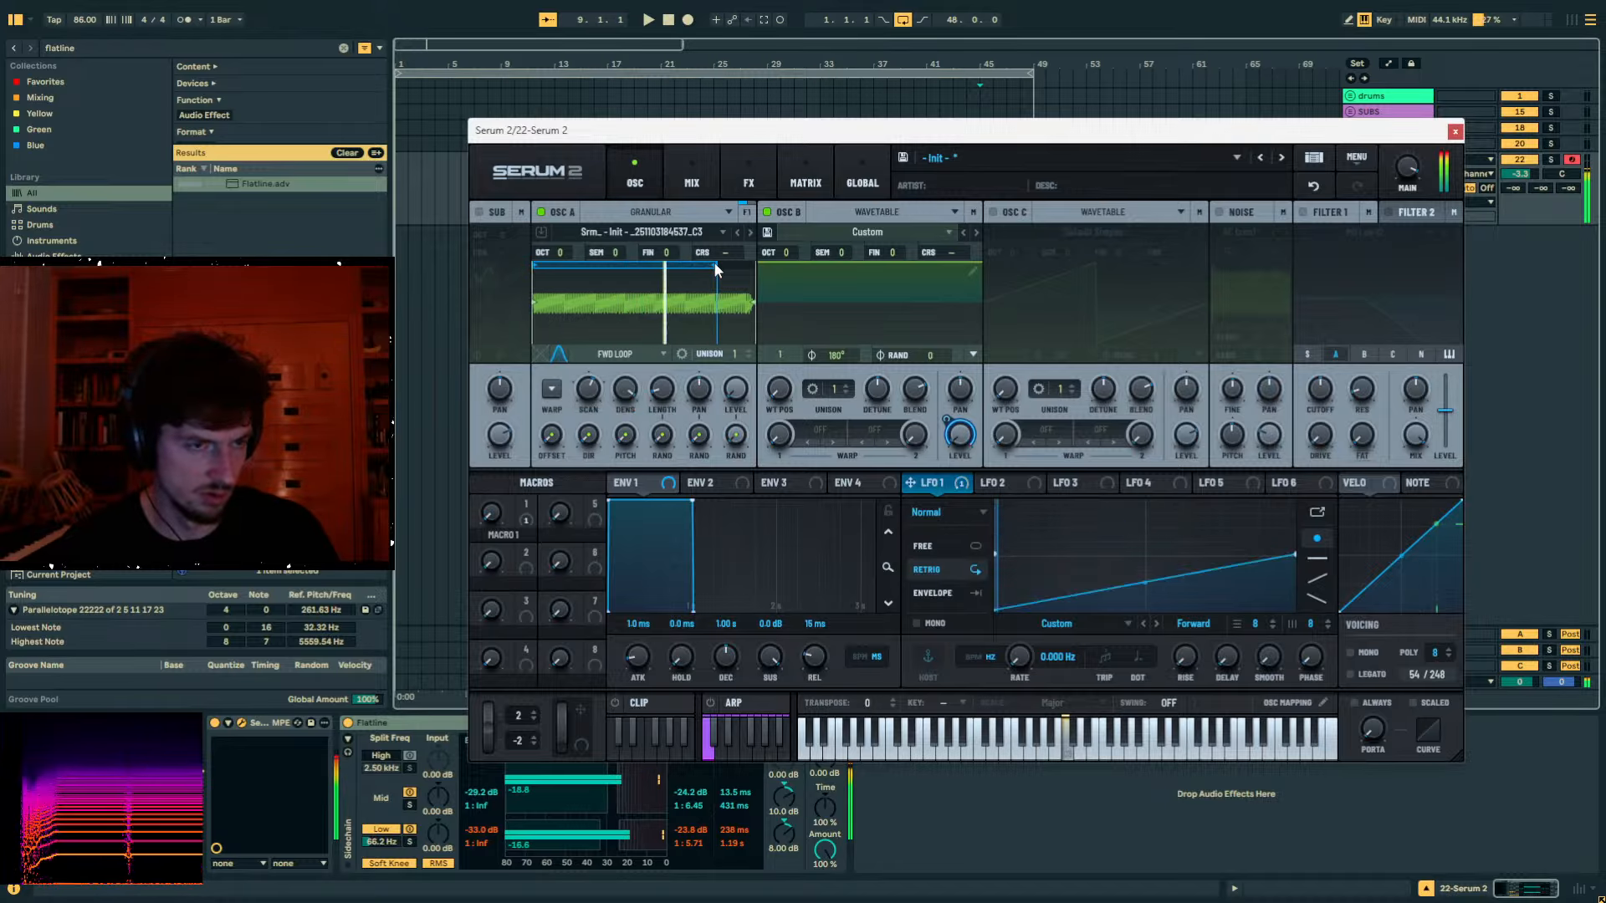
pyautogui.moveTo(588, 389); pyautogui.dragTo(602, 348)
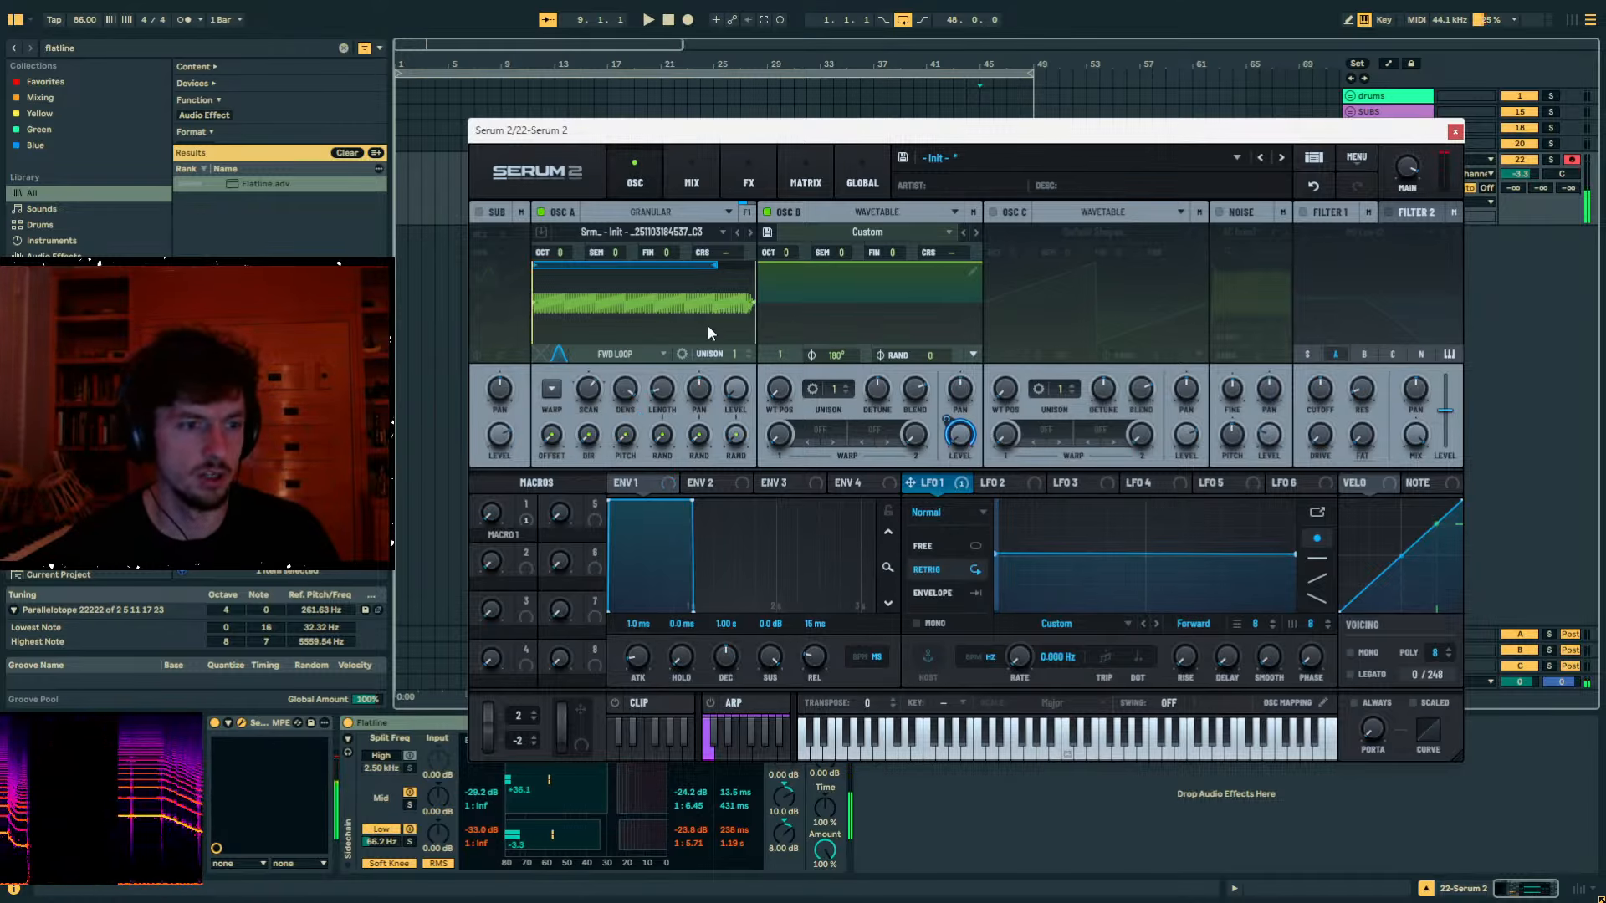
pyautogui.moveTo(491, 514); pyautogui.dragTo(558, 396)
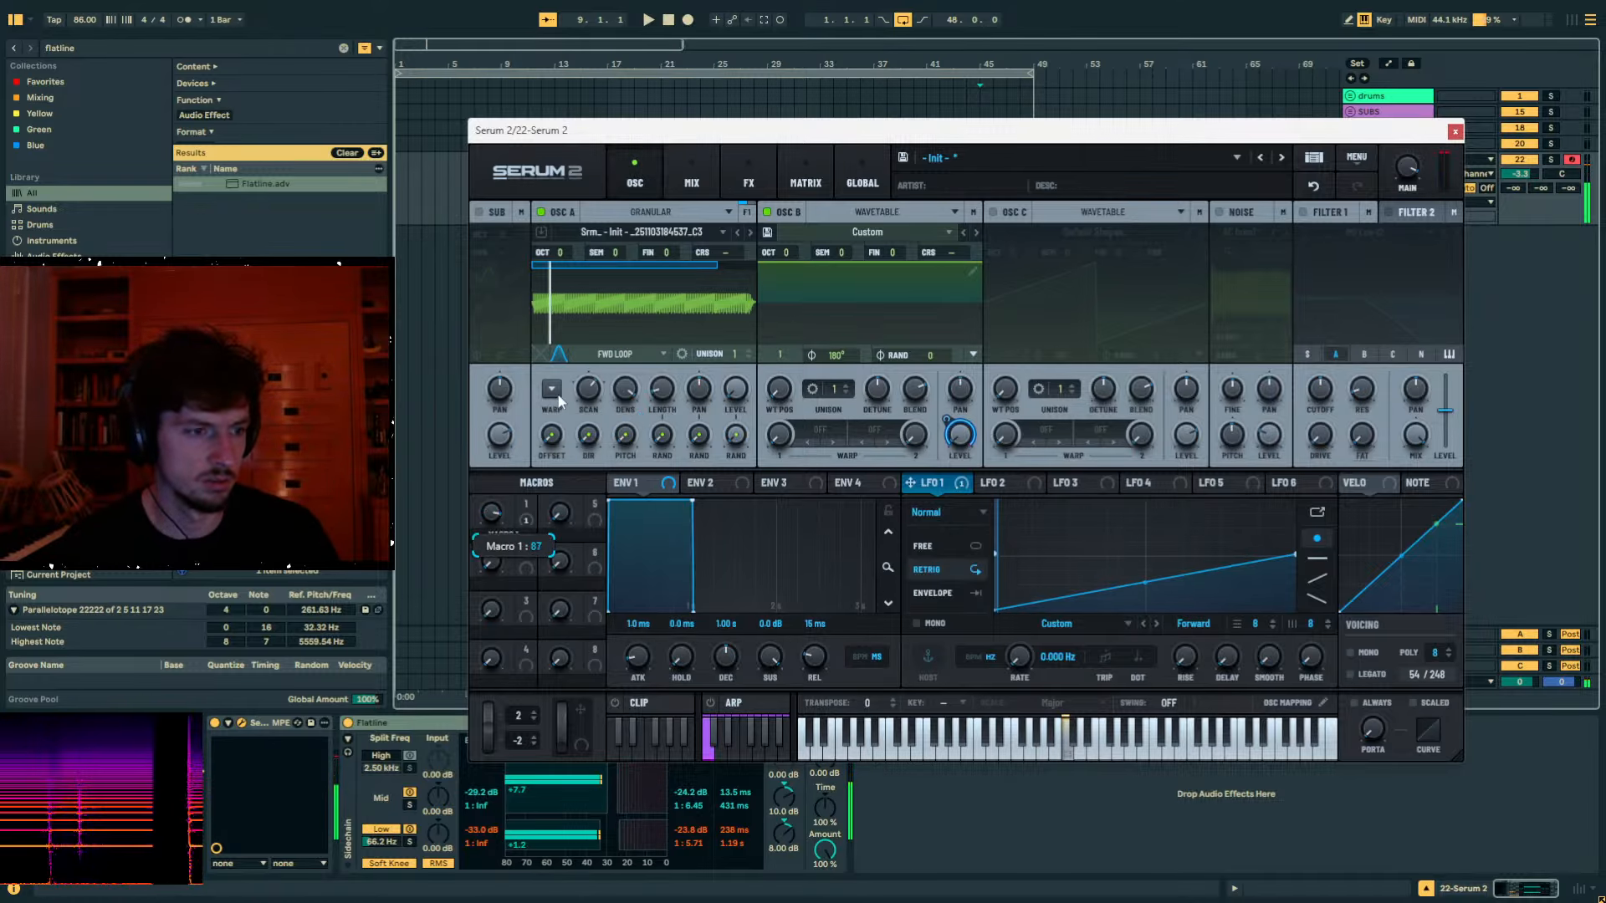
# Unlink rise and fall smoothing in the OSC A modulation's source curve, sweep Macro 1, and return to the oscillator page.
pyautogui.click(749, 174)
pyautogui.click(780, 179)
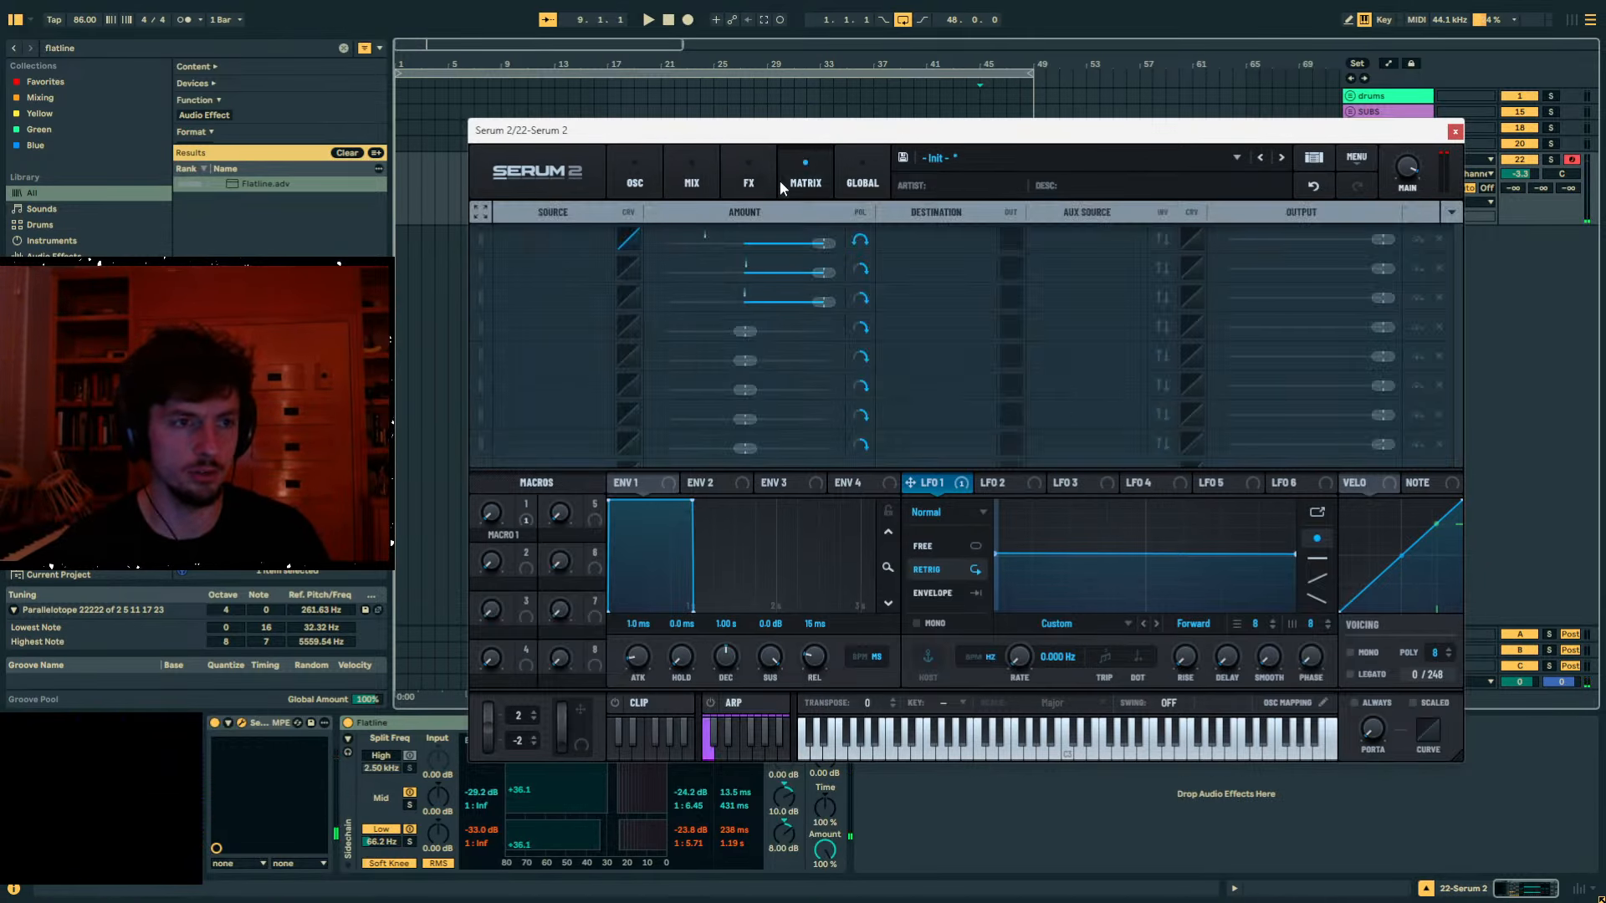
pyautogui.click(631, 239)
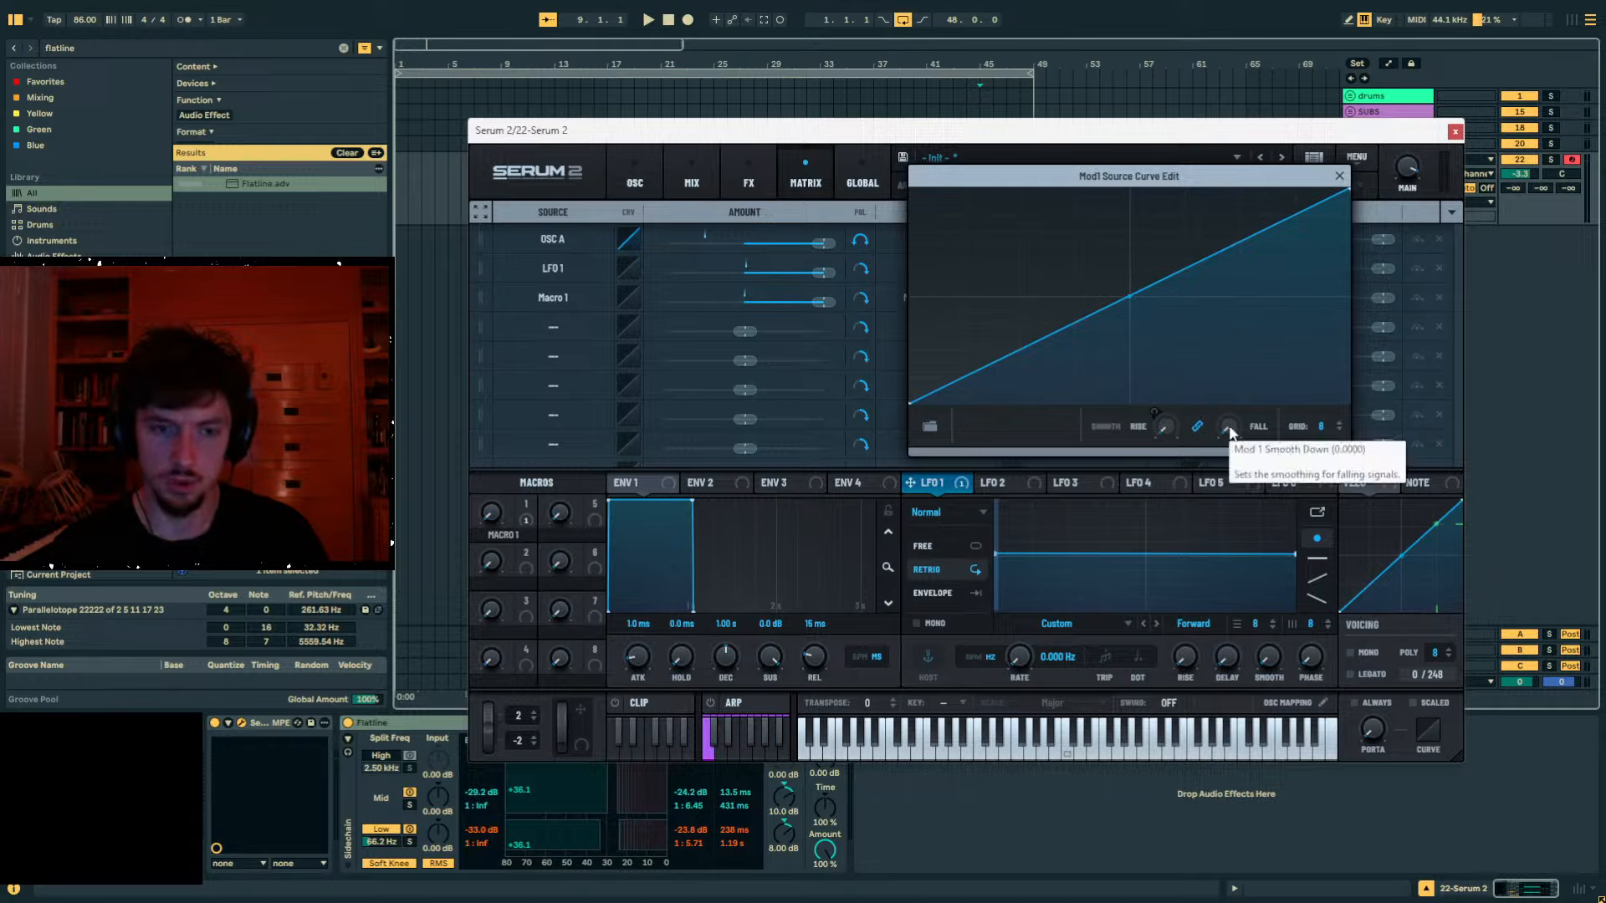
pyautogui.moveTo(481, 513); pyautogui.dragTo(518, 428)
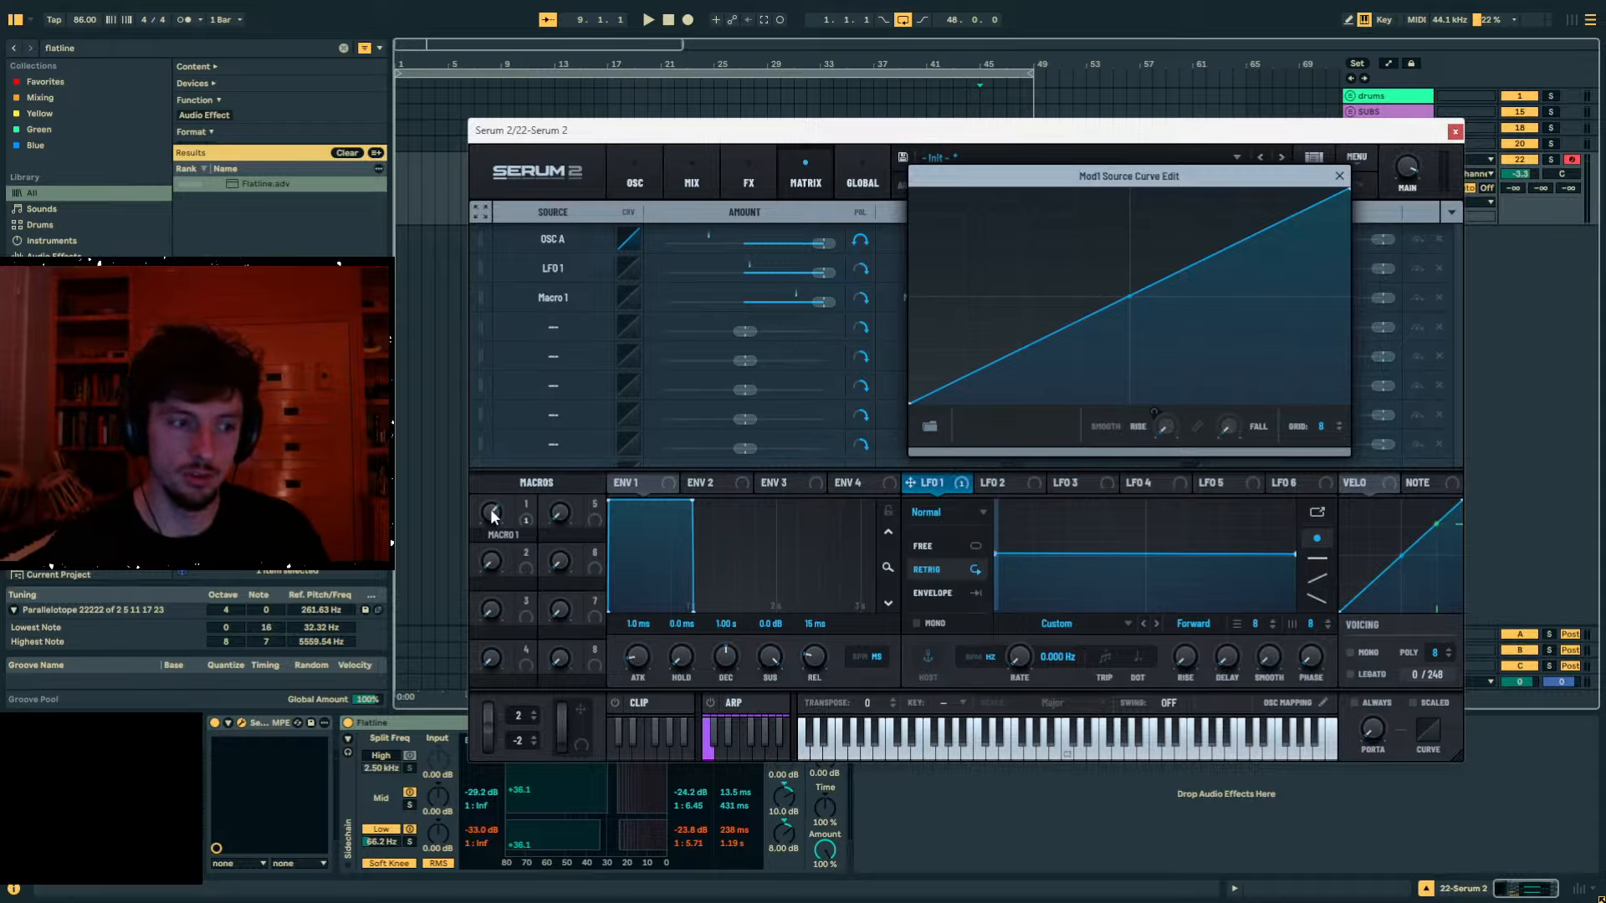
pyautogui.moveTo(491, 512); pyautogui.dragTo(500, 640)
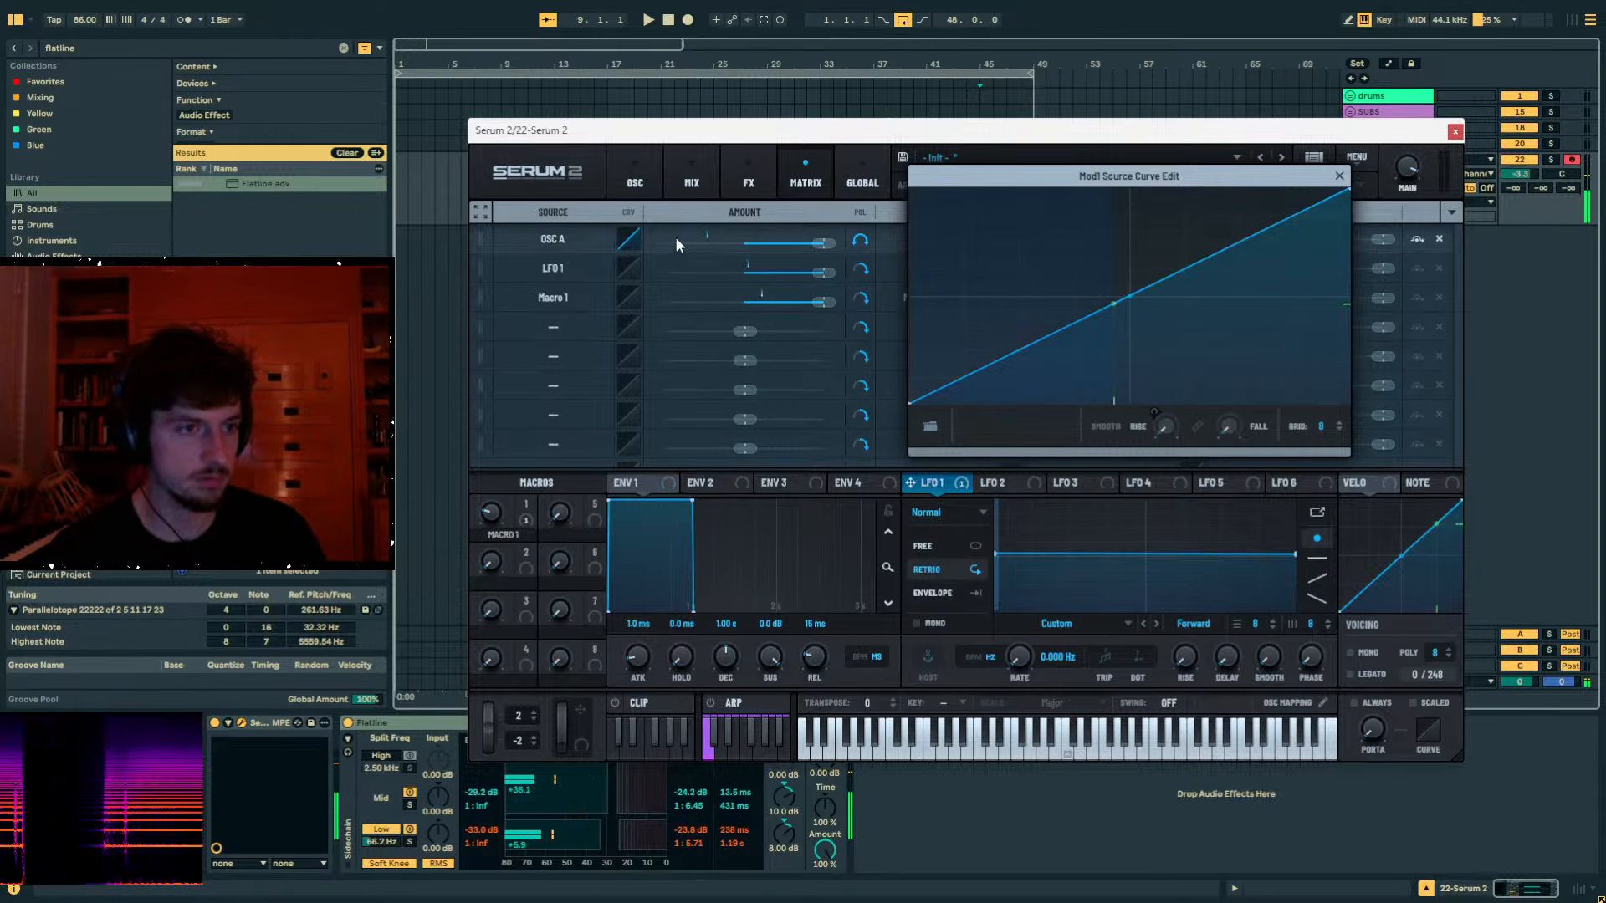
pyautogui.click(635, 177)
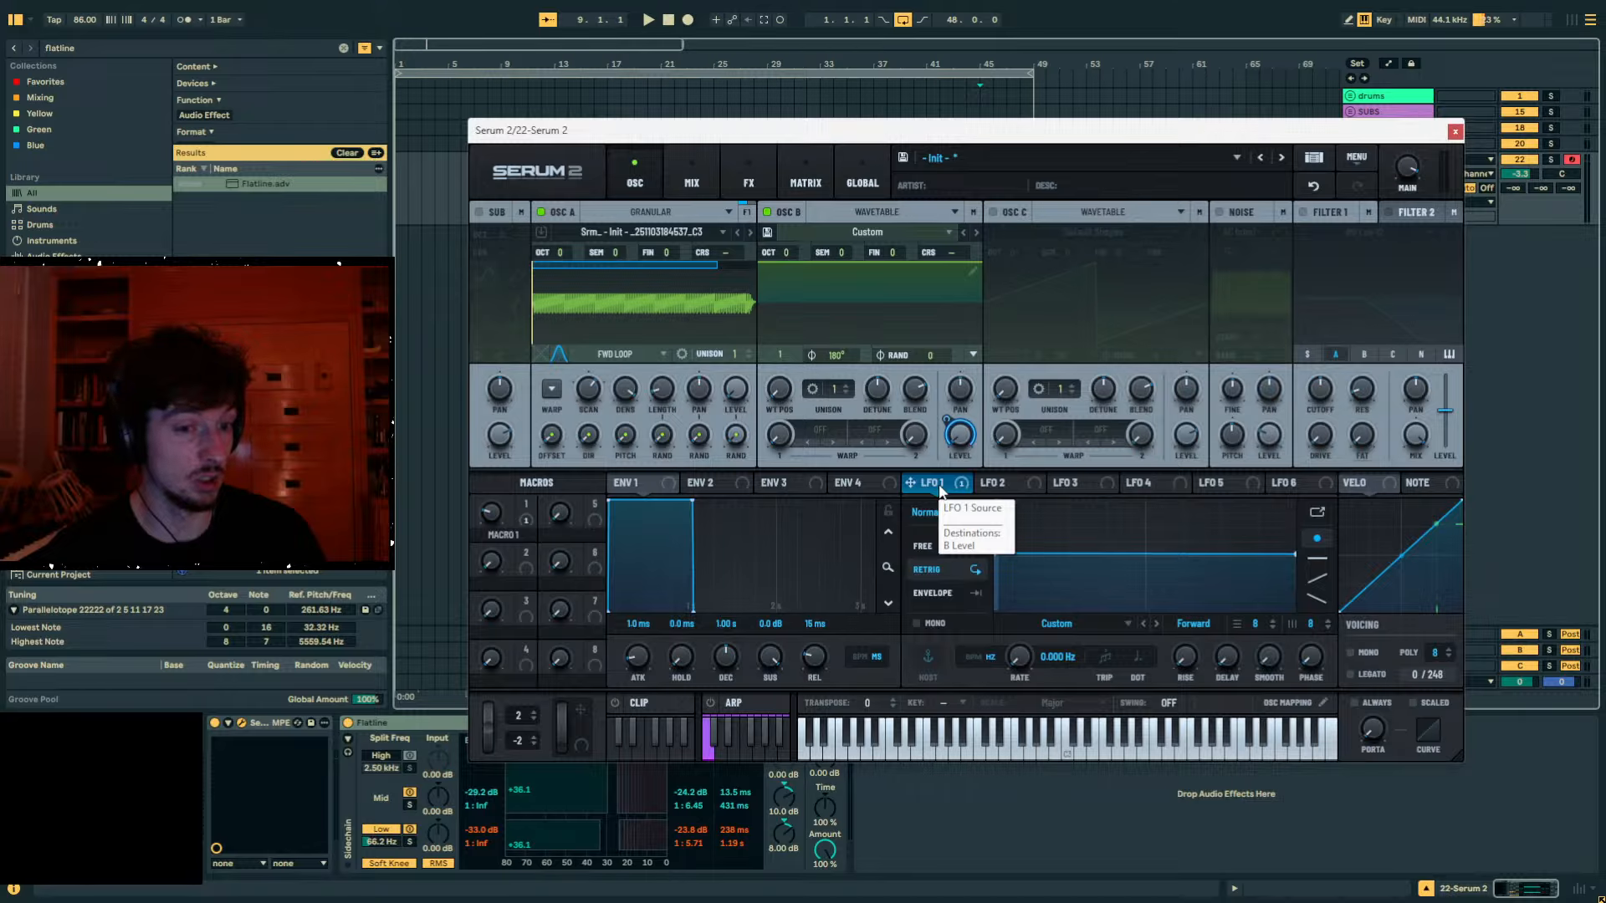
# Enable filter 1 and reshape LFO 2 into a square wave, low in the first half and high in the second.
pyautogui.click(1304, 212)
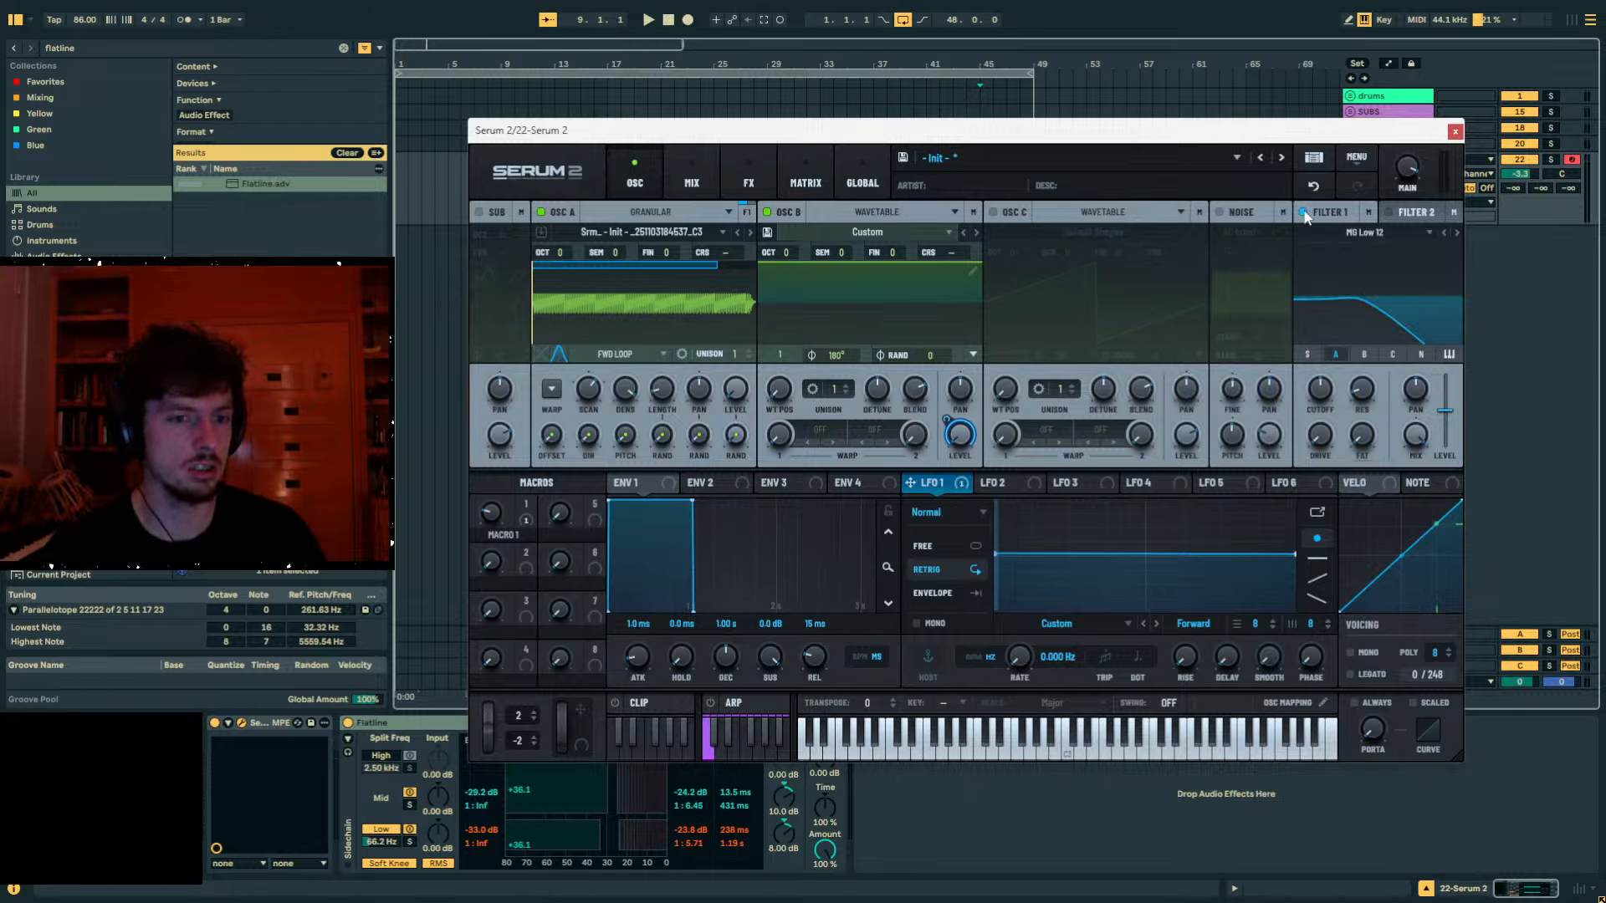
pyautogui.click(1017, 483)
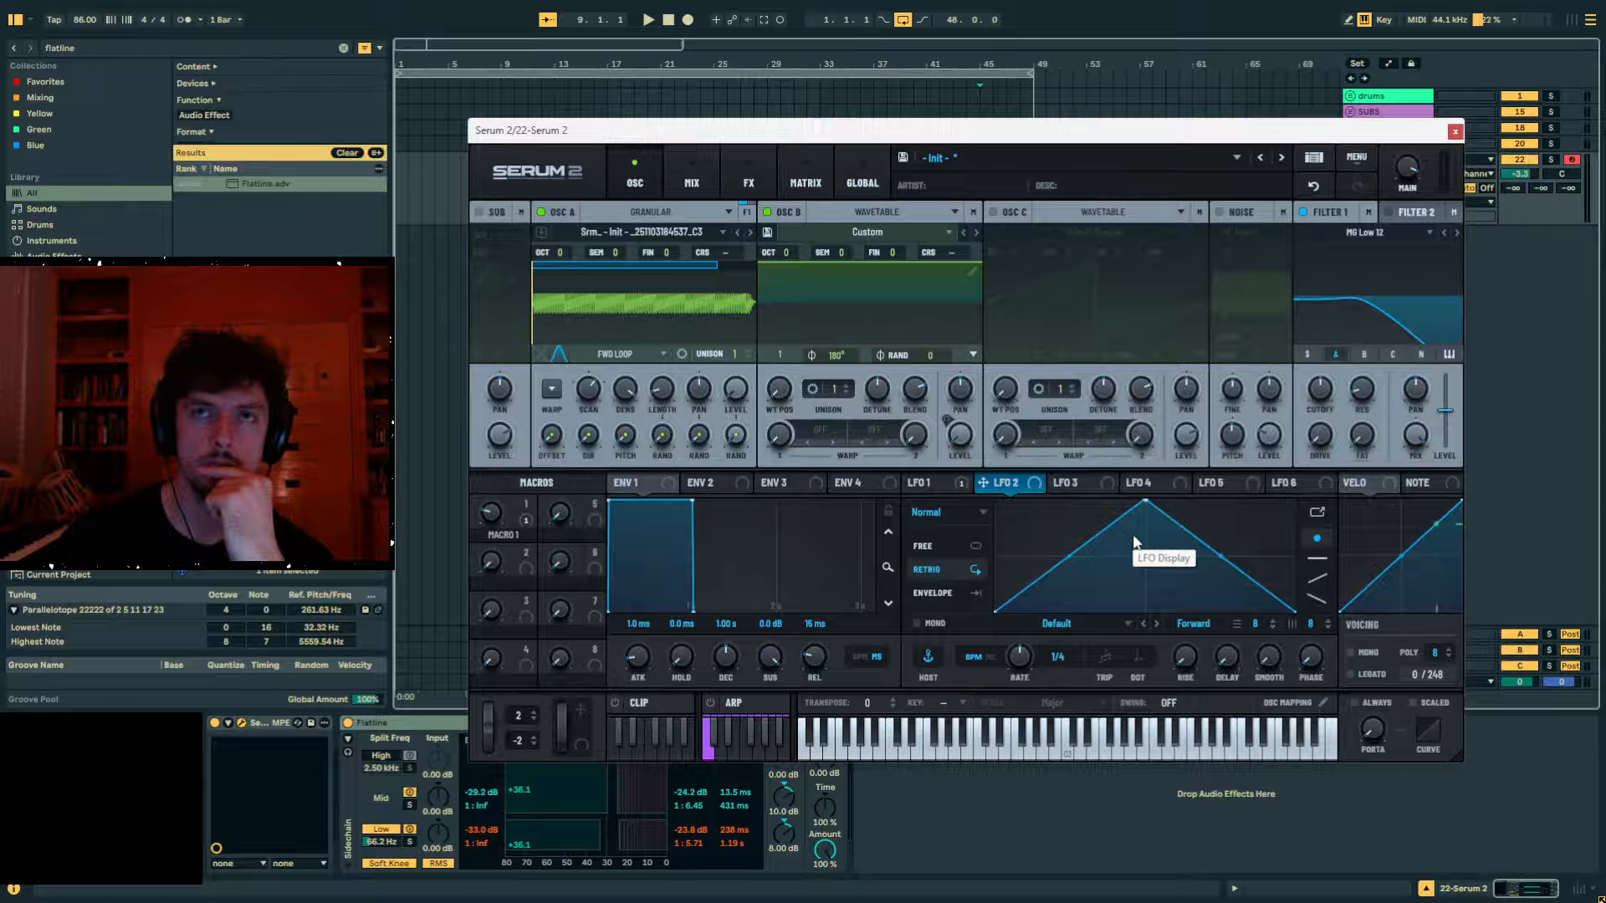
pyautogui.moveTo(1069, 556); pyautogui.dragTo(1142, 656)
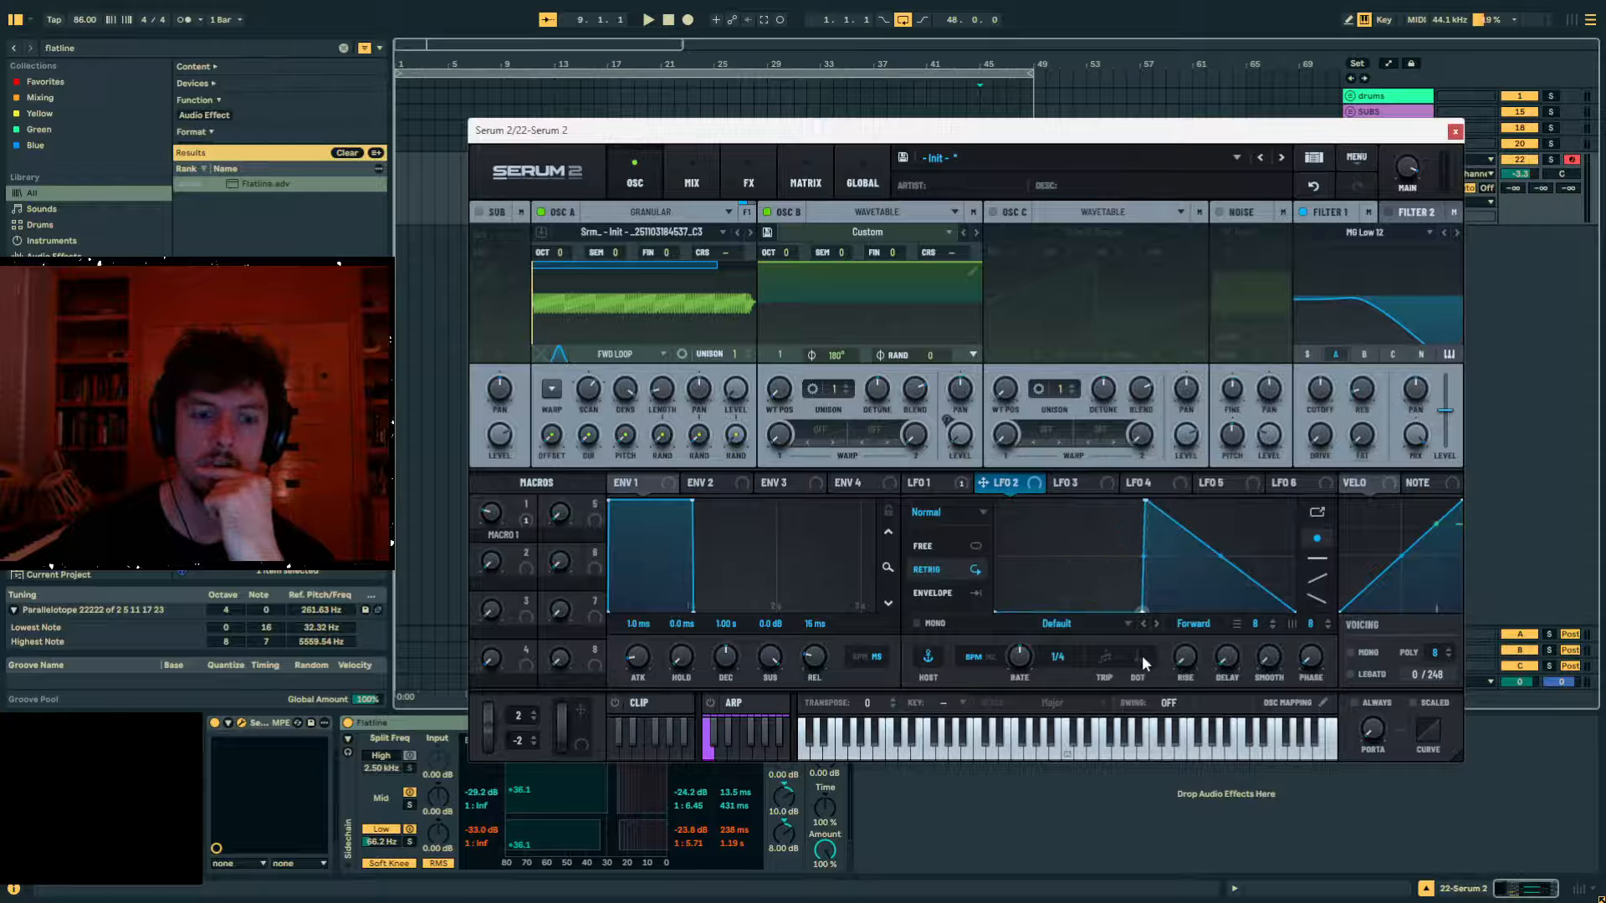
pyautogui.moveTo(1221, 557); pyautogui.dragTo(1315, 438)
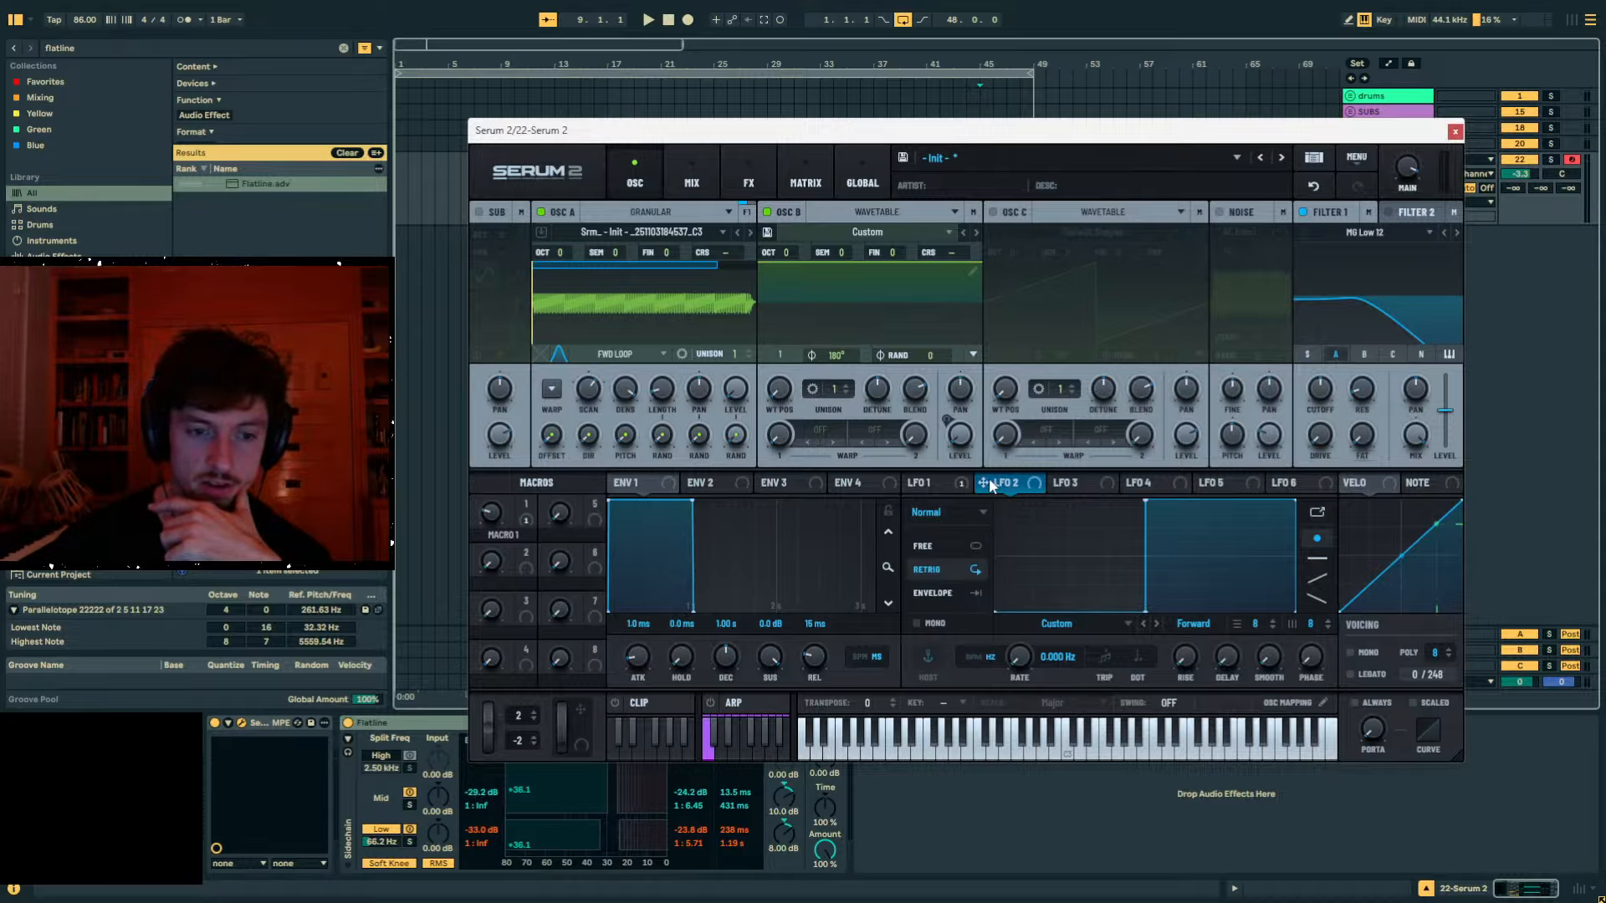
pyautogui.rightClick(1303, 661)
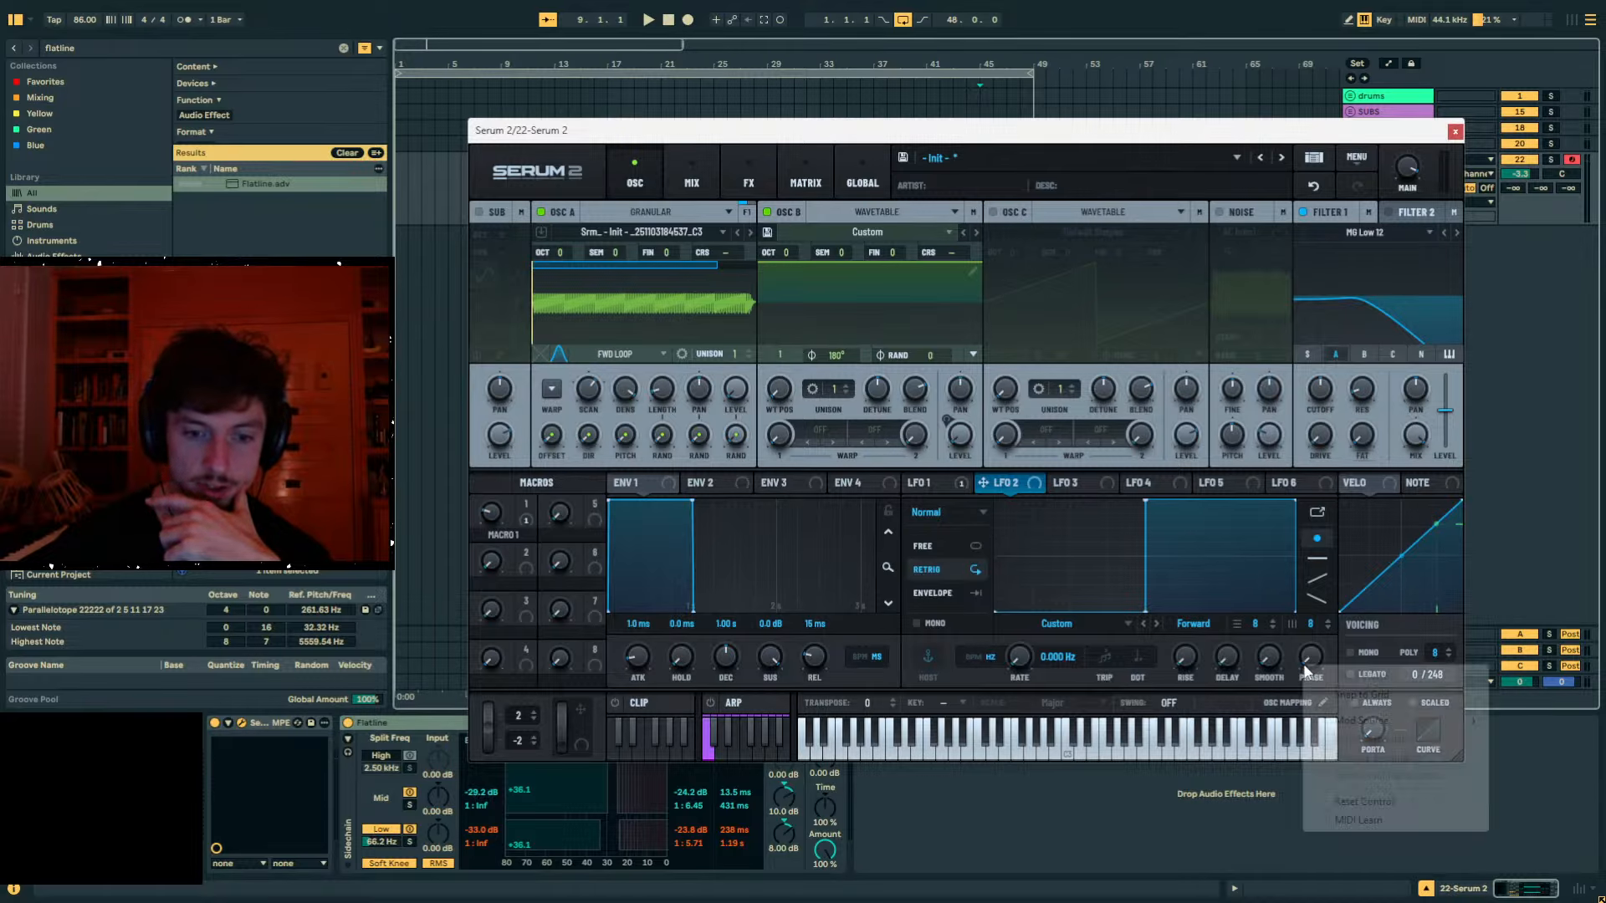
pyautogui.moveTo(1254, 591)
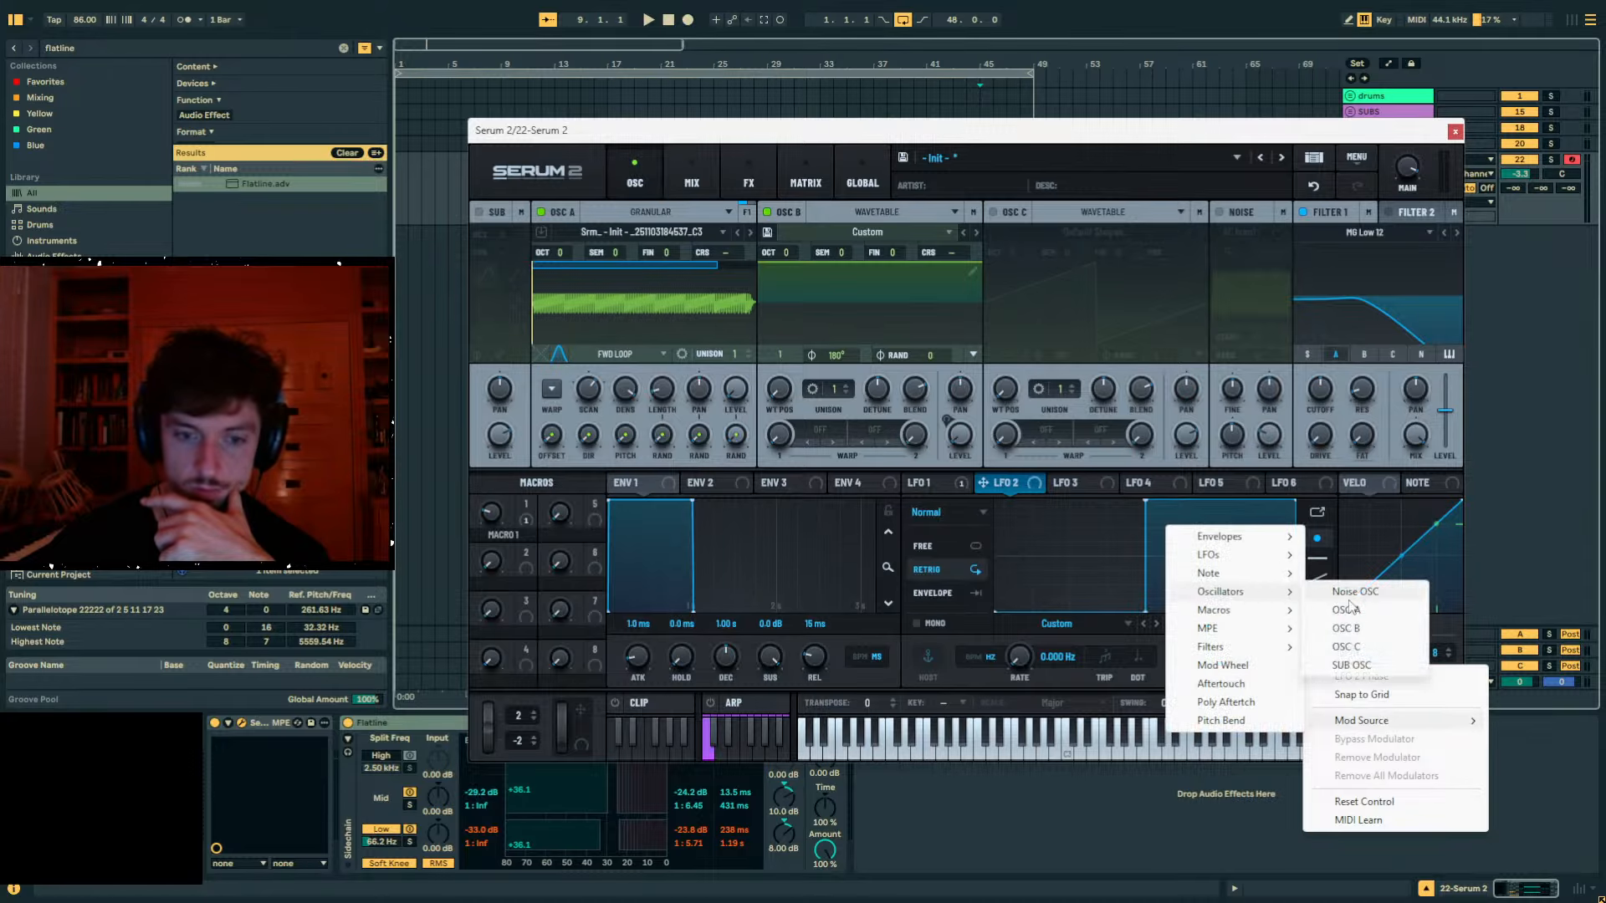
pyautogui.click(1359, 612)
pyautogui.rightClick(1311, 658)
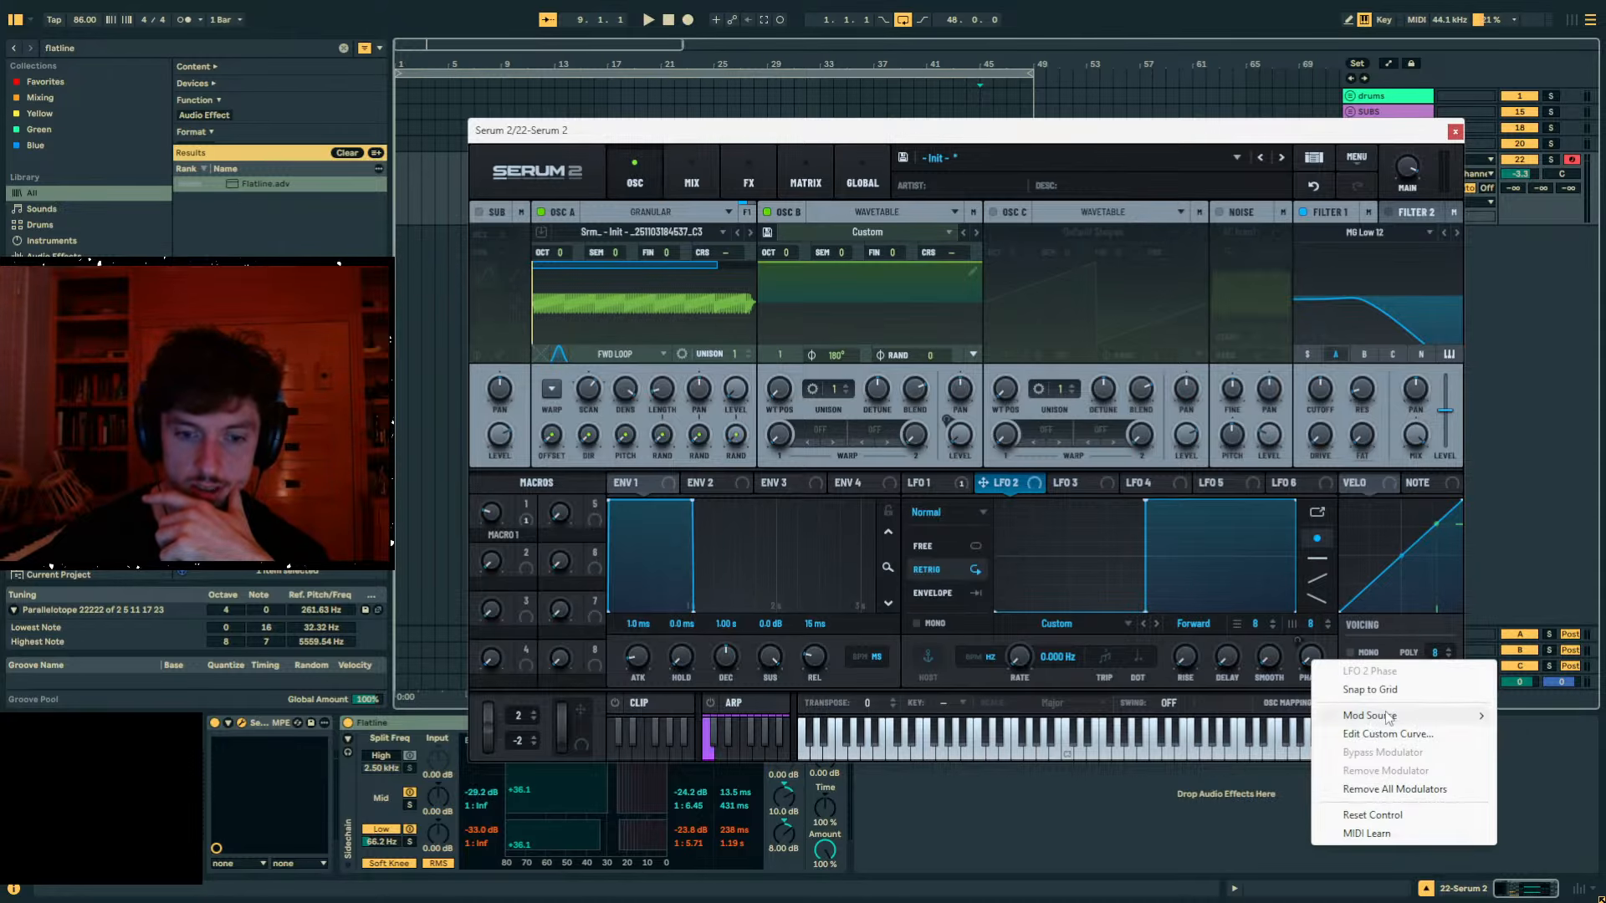
pyautogui.moveTo(1388, 718)
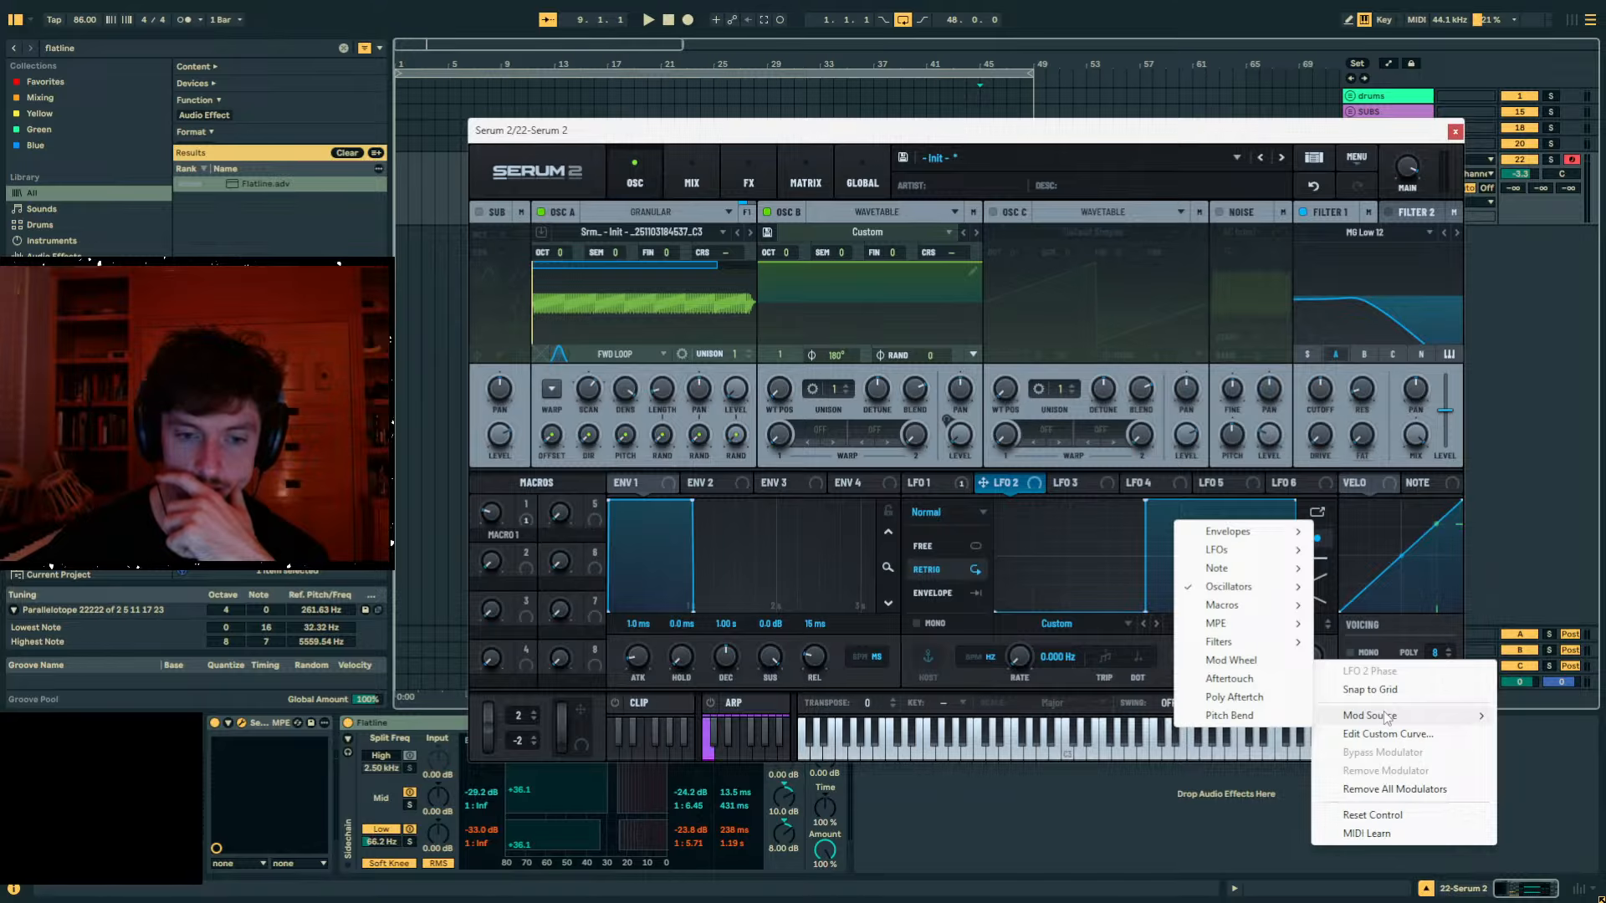
pyautogui.moveTo(1284, 588)
pyautogui.click(1364, 608)
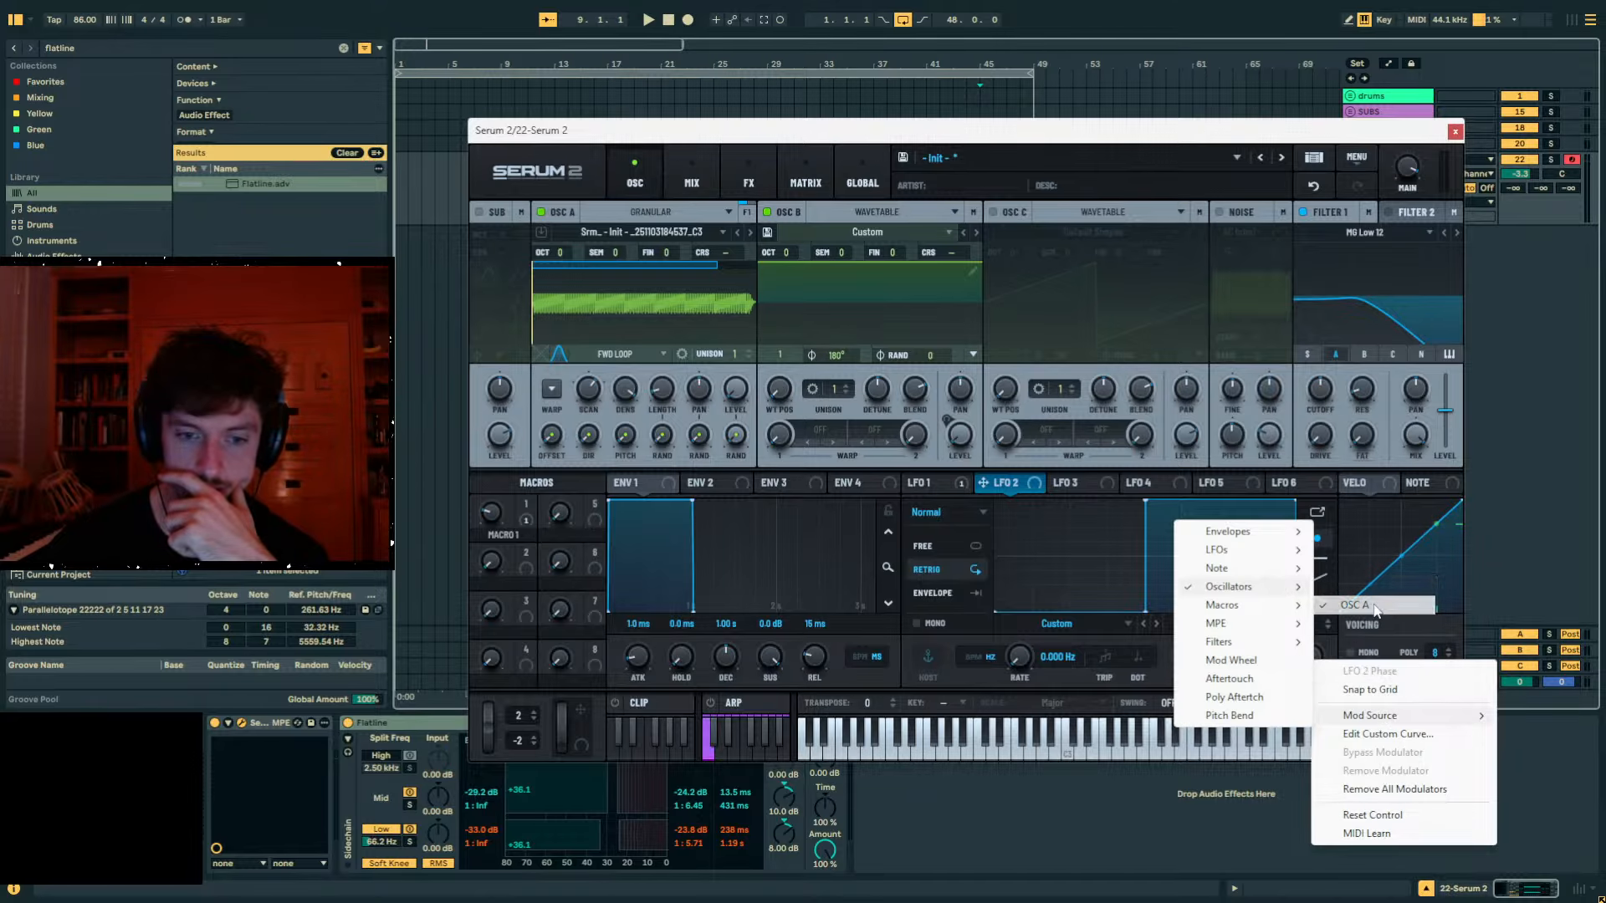
# Modulate LFO 2's phase from LFO 1.
pyautogui.rightClick(1311, 660)
pyautogui.moveTo(1368, 718)
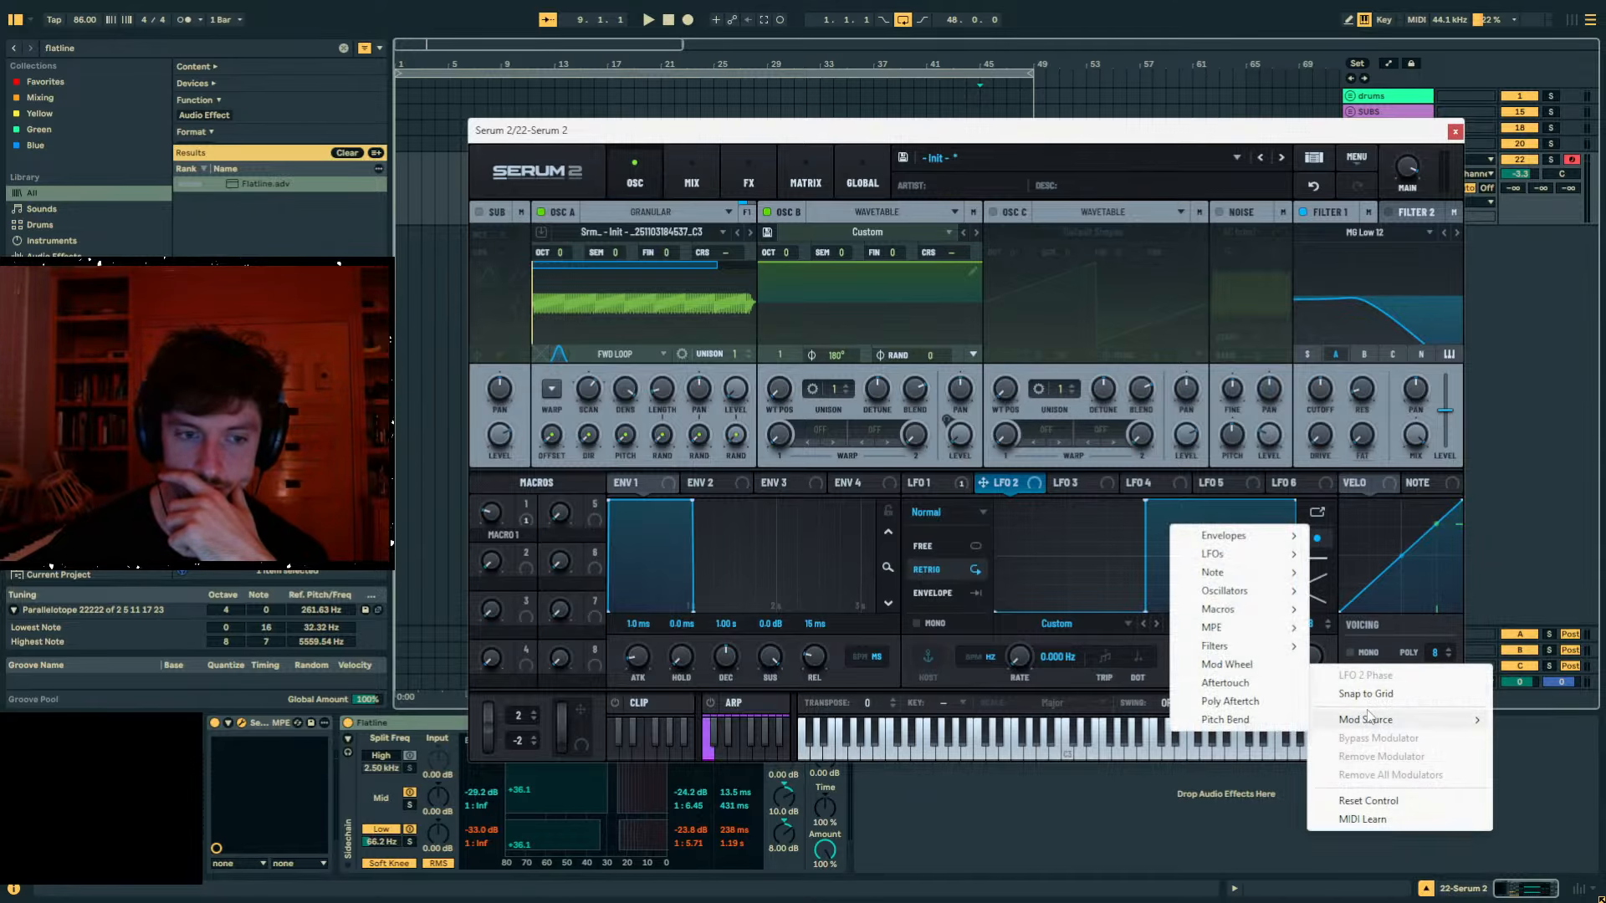
pyautogui.moveTo(1242, 559)
pyautogui.click(1336, 554)
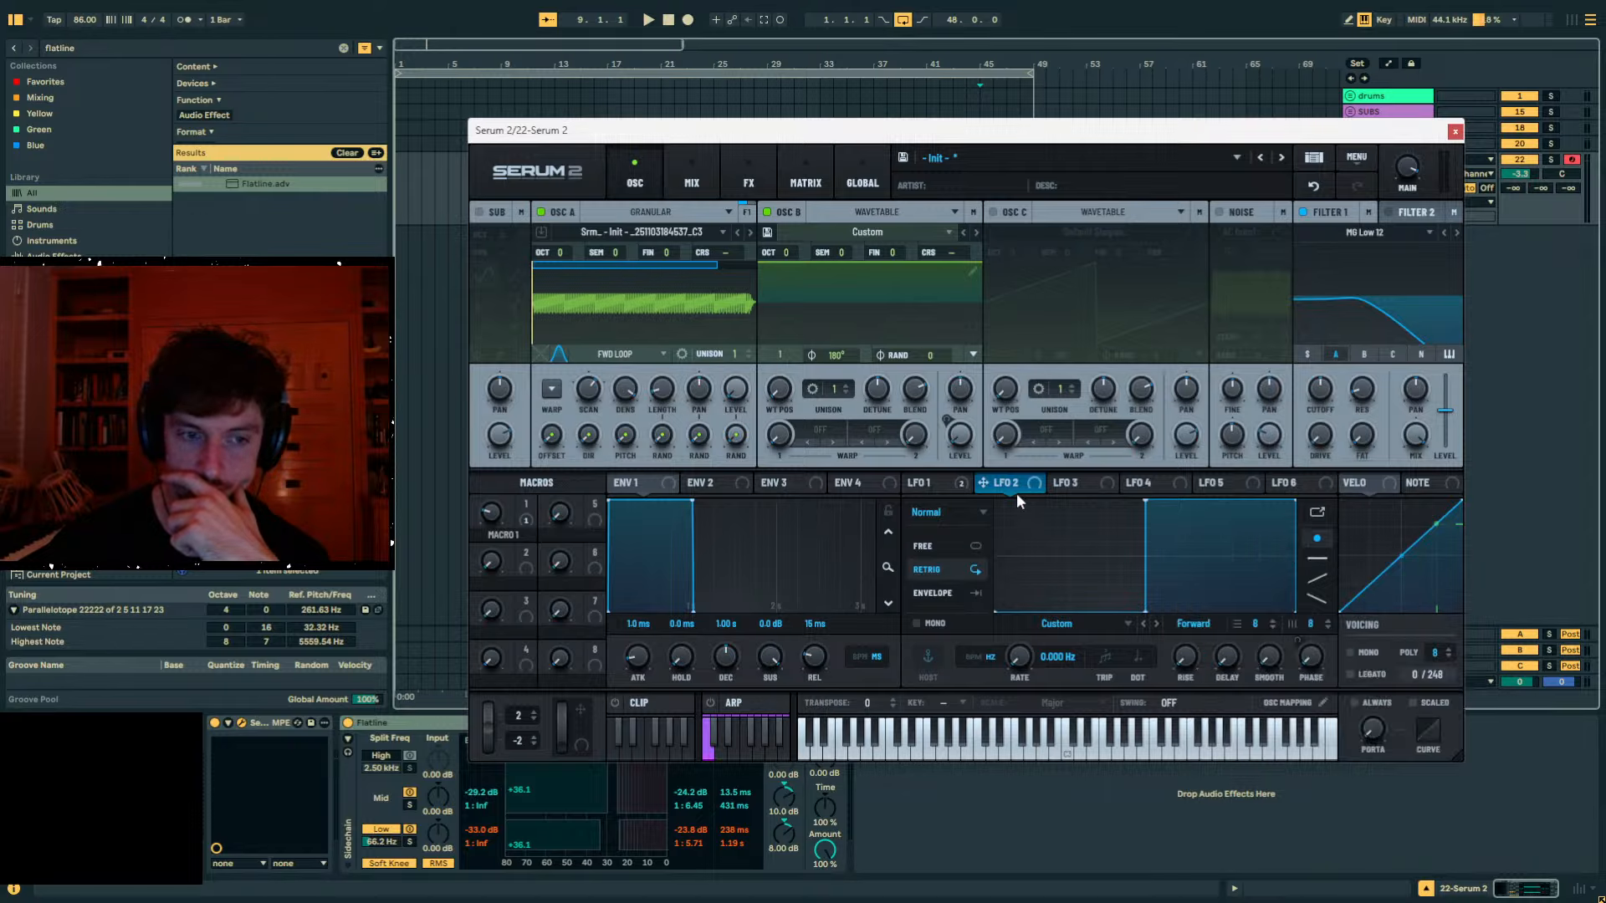
# Make the LFO 1 modulation of LFO 2's phase bipolar in the matrix and return to the oscillator page.
pyautogui.click(933, 484)
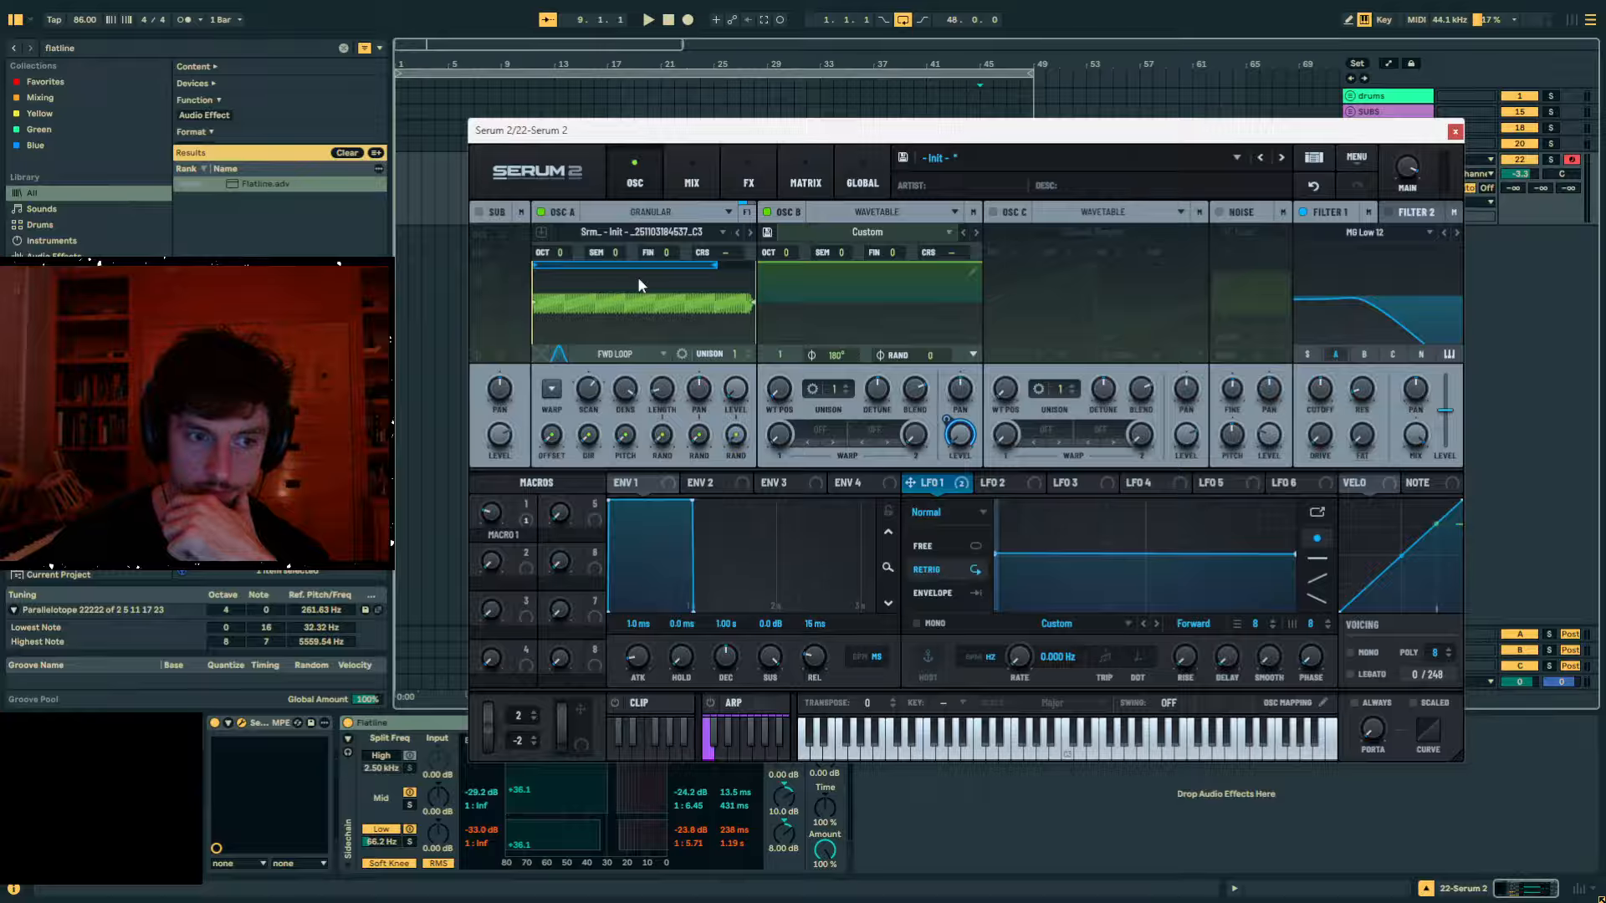
pyautogui.click(1004, 484)
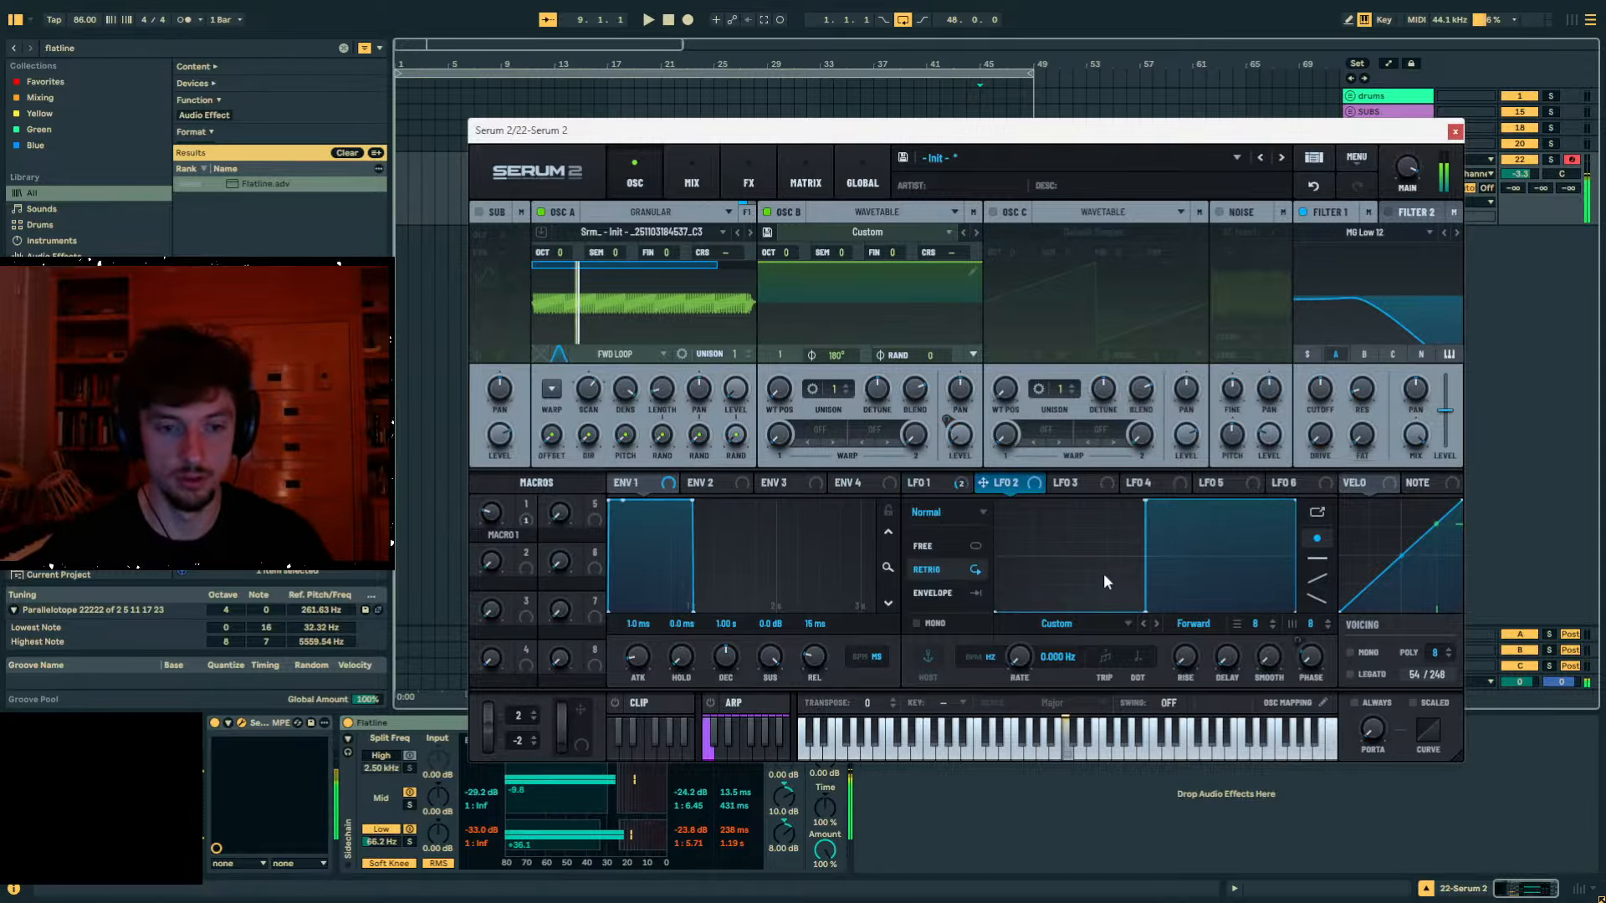
pyautogui.moveTo(1305, 659)
pyautogui.mouseDown()
pyautogui.moveTo(1334, 606)
pyautogui.moveTo(1308, 659)
pyautogui.mouseUp()
pyautogui.rightClick(1309, 665)
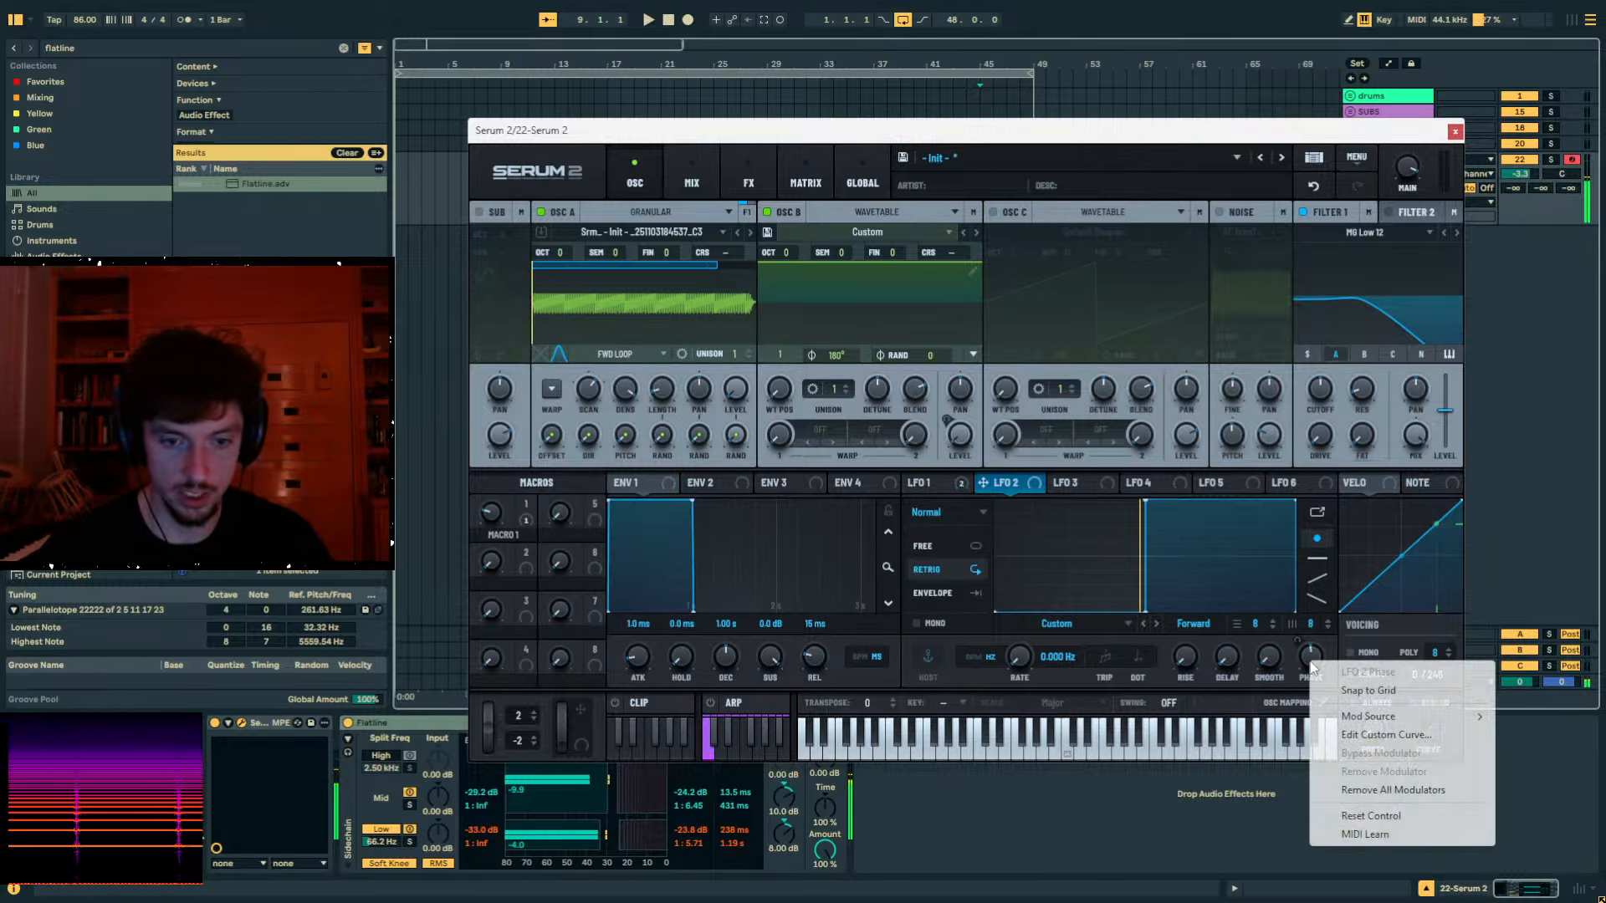
pyautogui.moveTo(1372, 716)
pyautogui.click(854, 231)
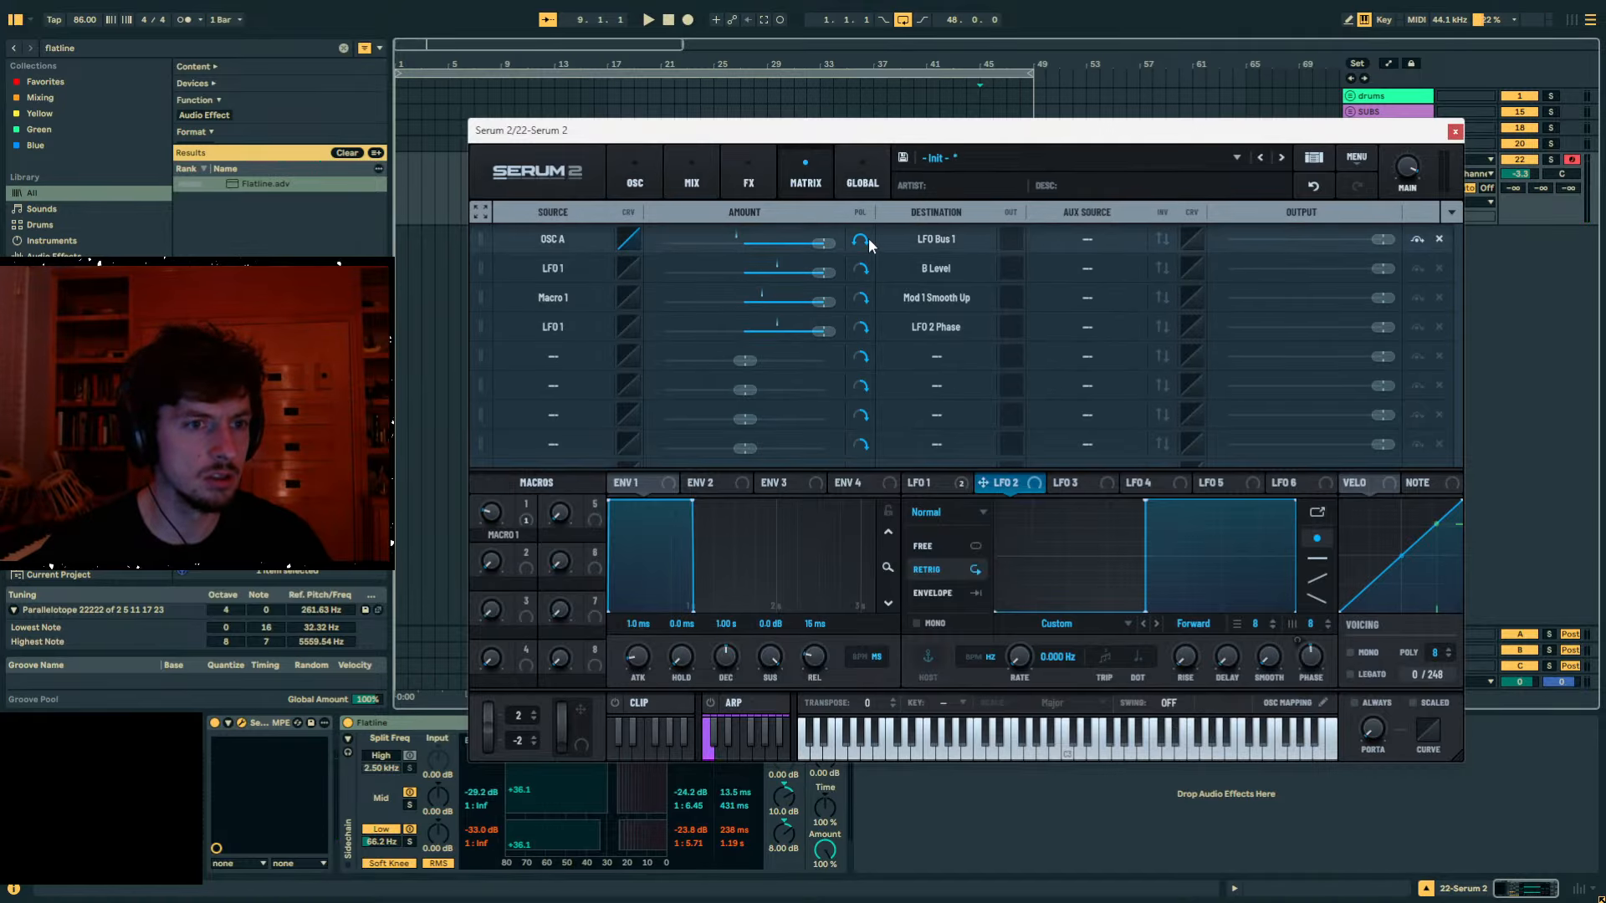
pyautogui.click(861, 328)
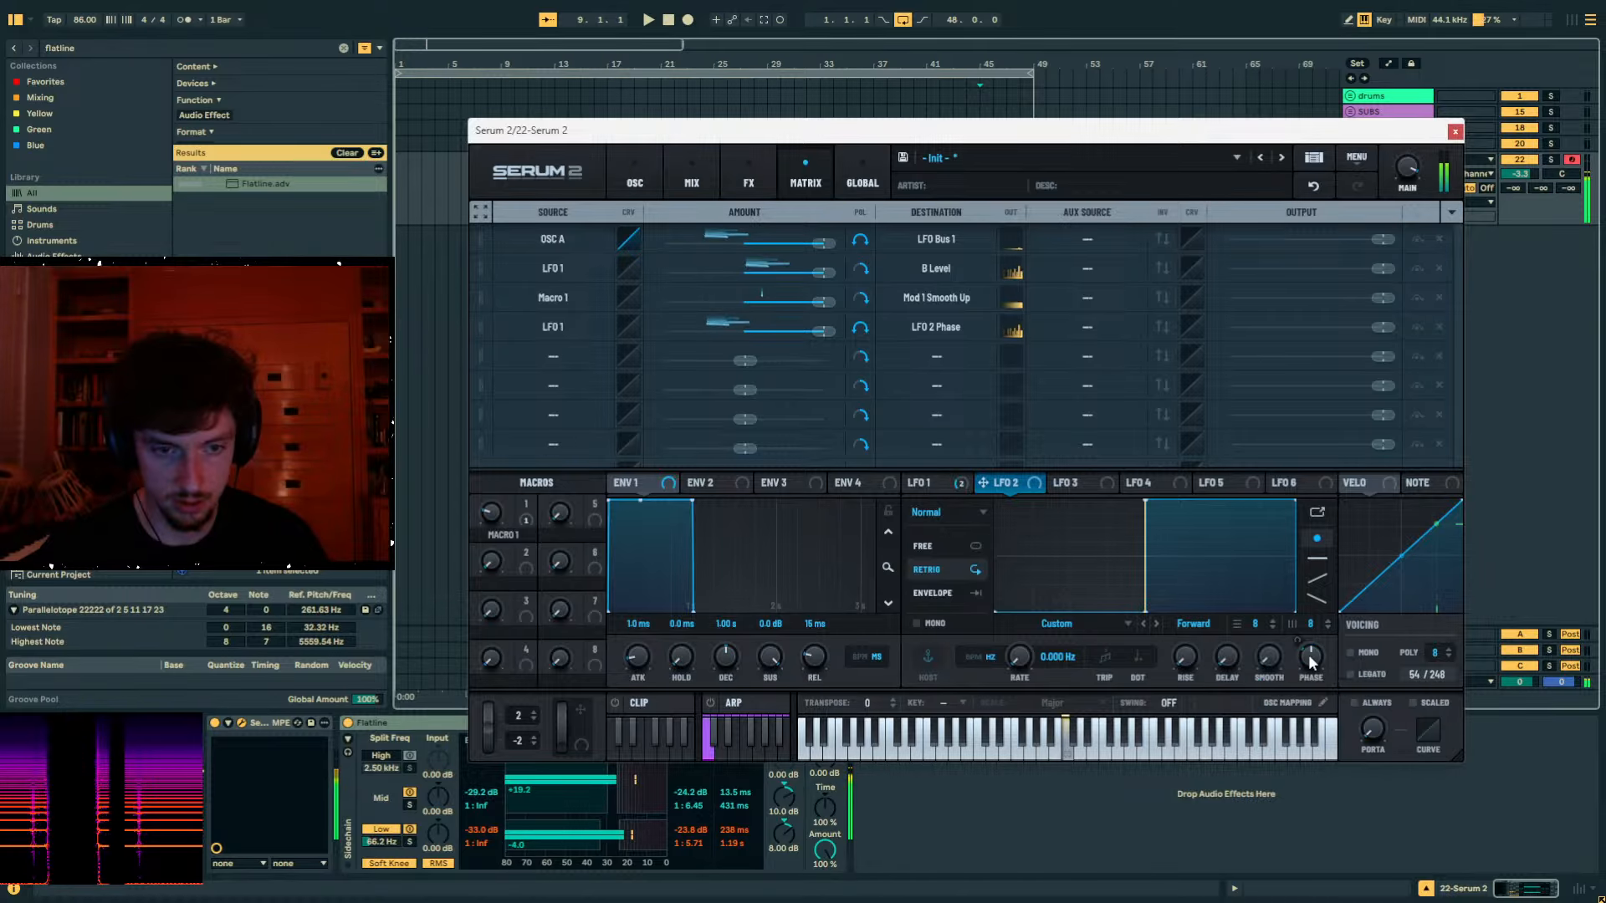
pyautogui.click(656, 183)
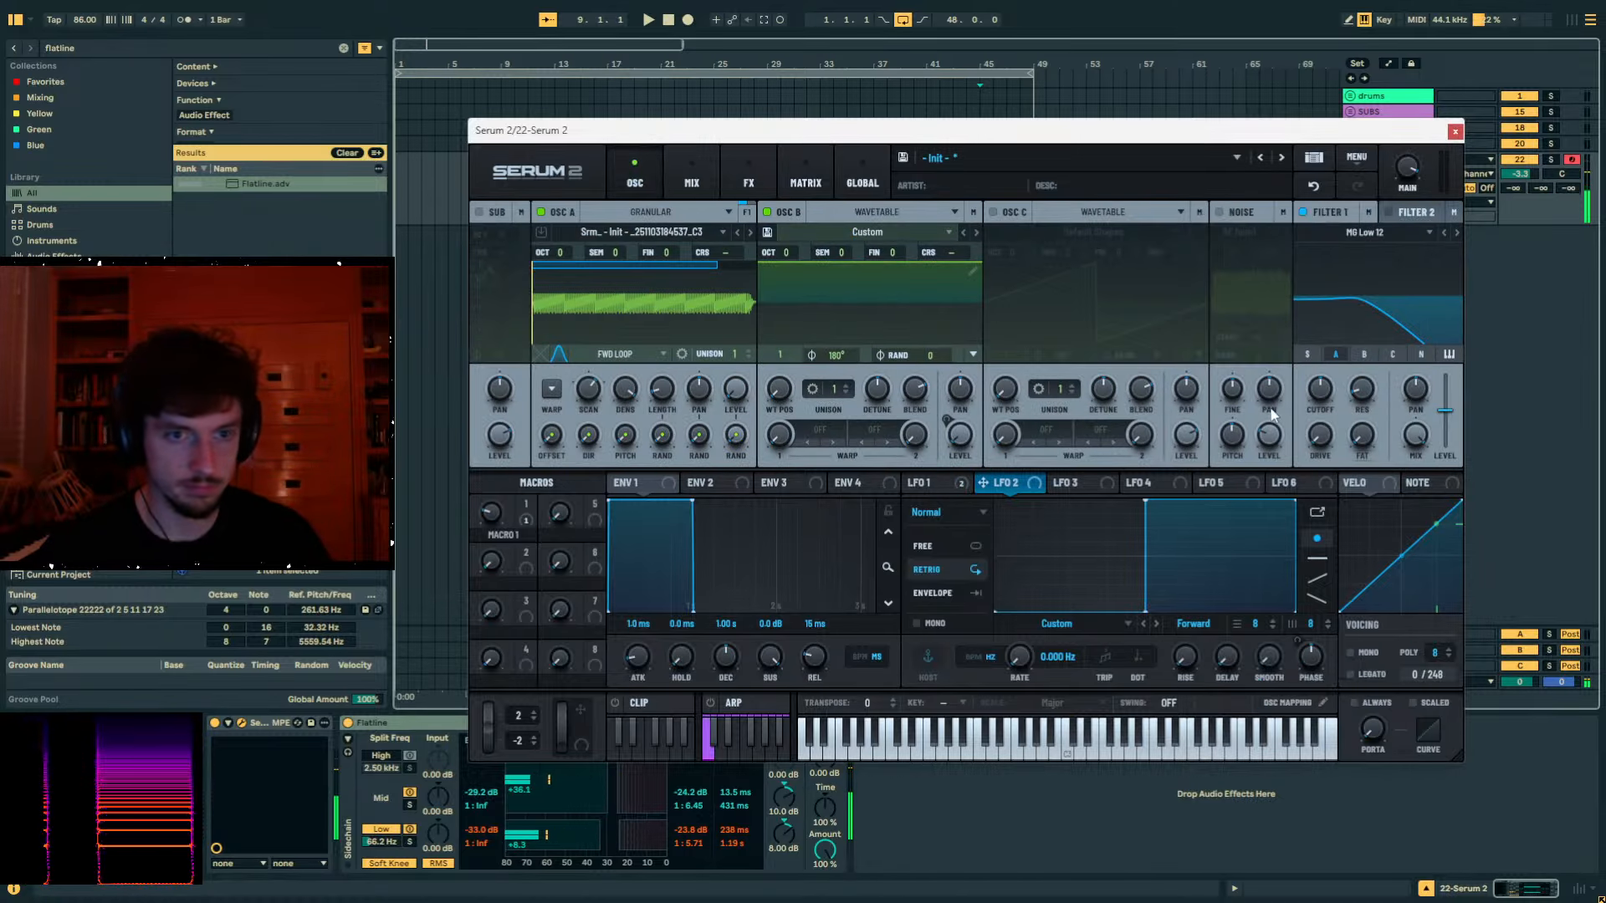
# Modulate filter 1's cutoff from LFO 2 and route oscillator B's output to the filter.
pyautogui.click(1070, 483)
pyautogui.moveTo(1018, 483); pyautogui.dragTo(1112, 418)
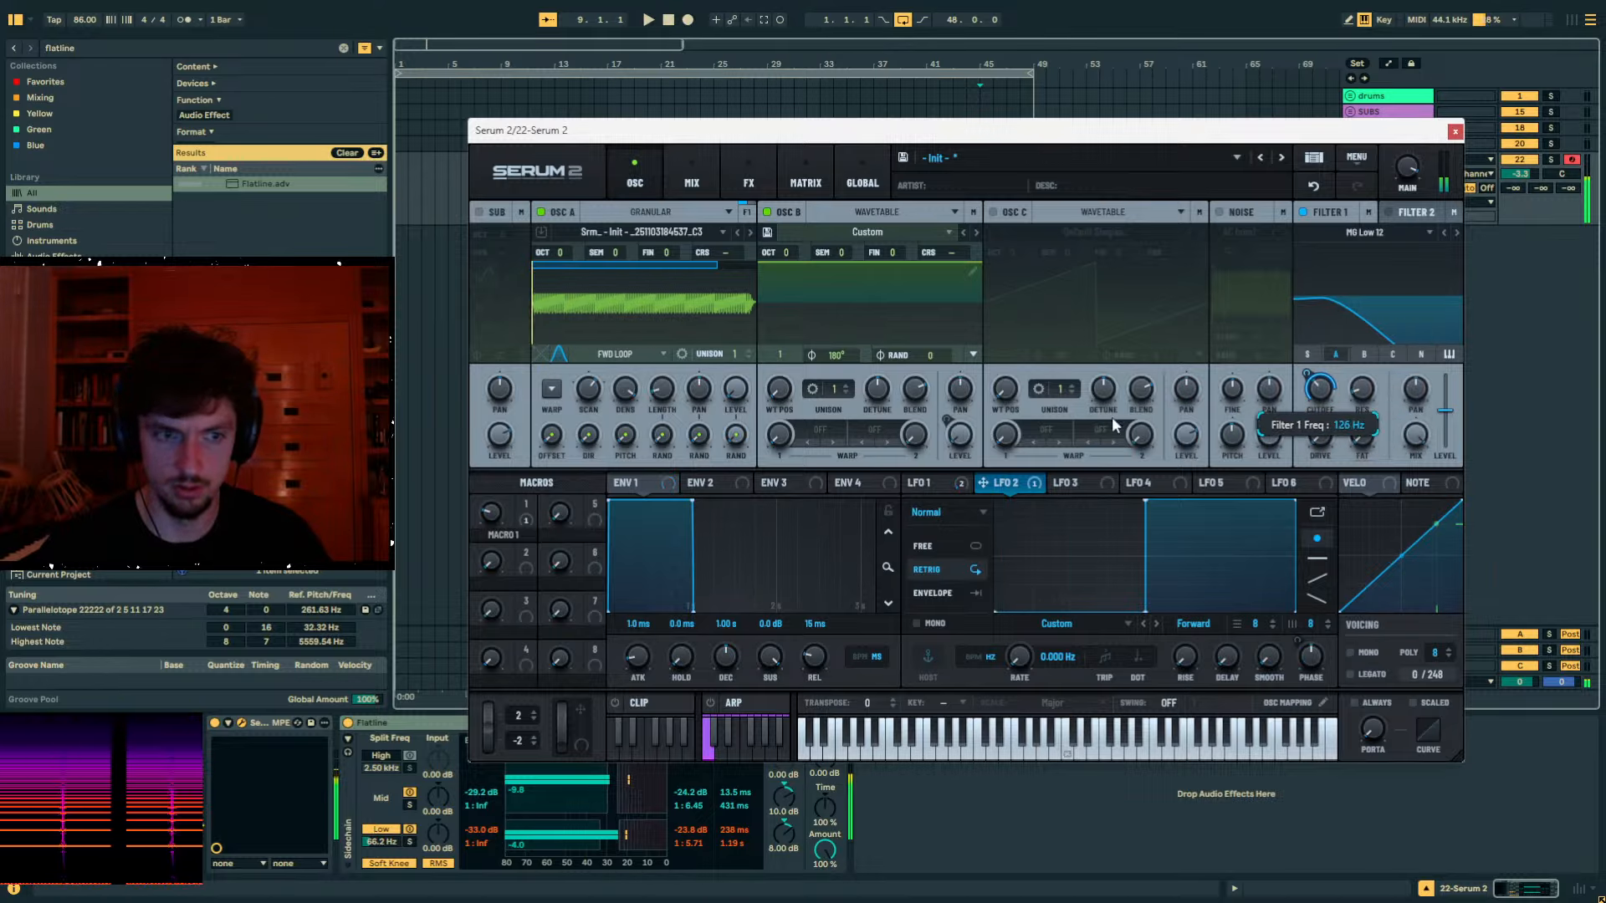
pyautogui.click(970, 214)
pyautogui.click(955, 235)
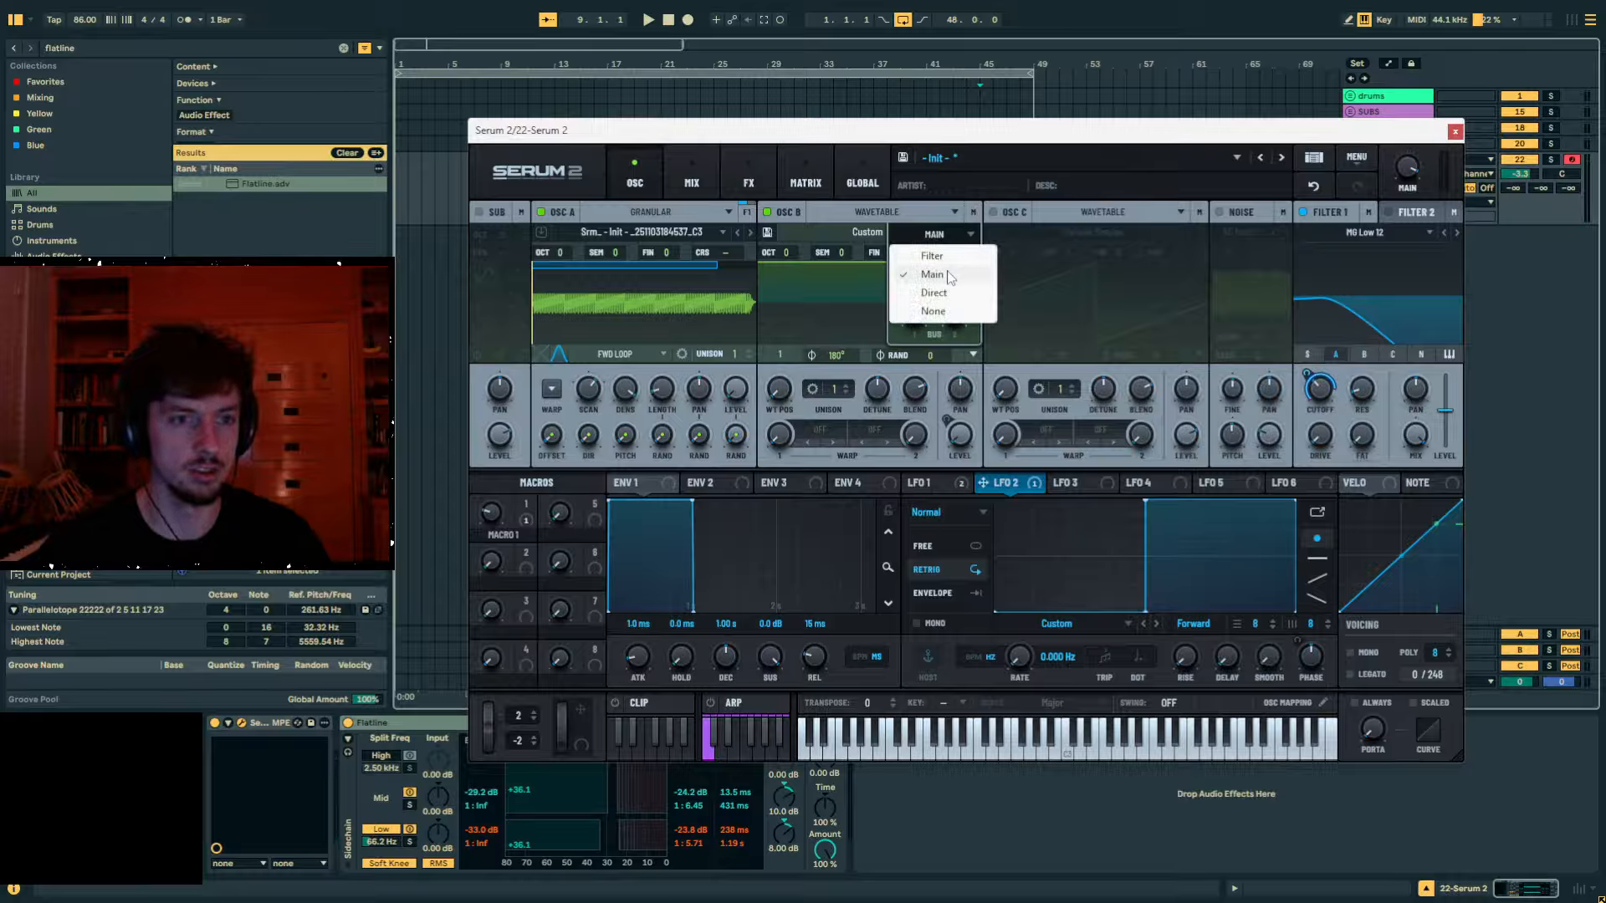
pyautogui.click(938, 257)
# Raise filter 1's resonance to 100% and its drive to about 71%.
pyautogui.moveTo(1311, 388); pyautogui.dragTo(1391, 229)
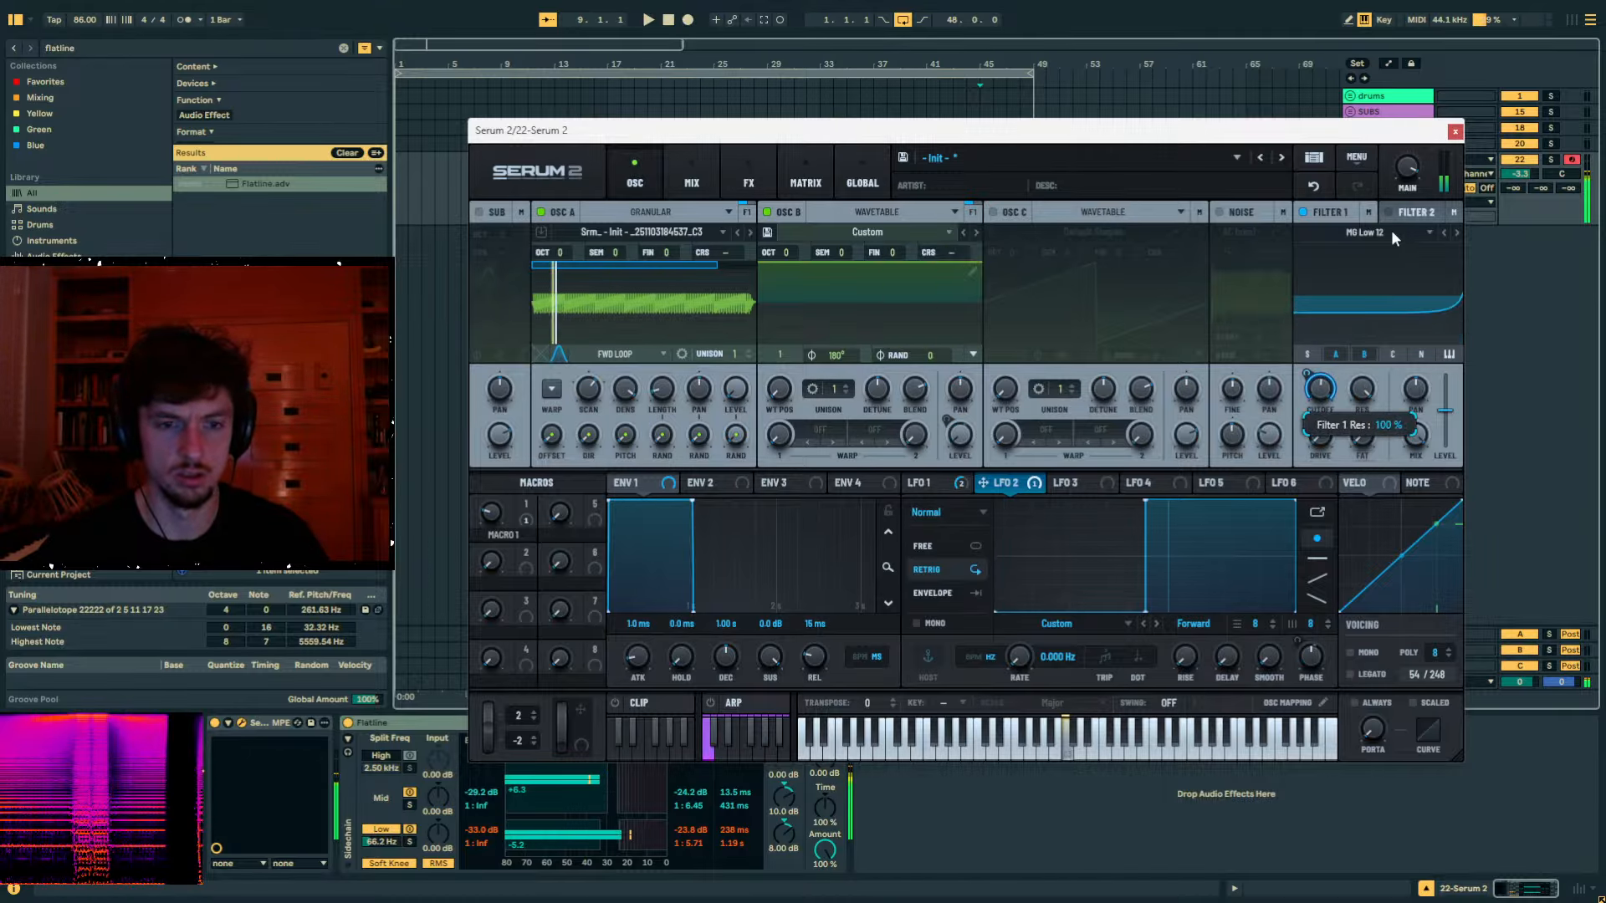
pyautogui.moveTo(1321, 435); pyautogui.dragTo(1327, 410)
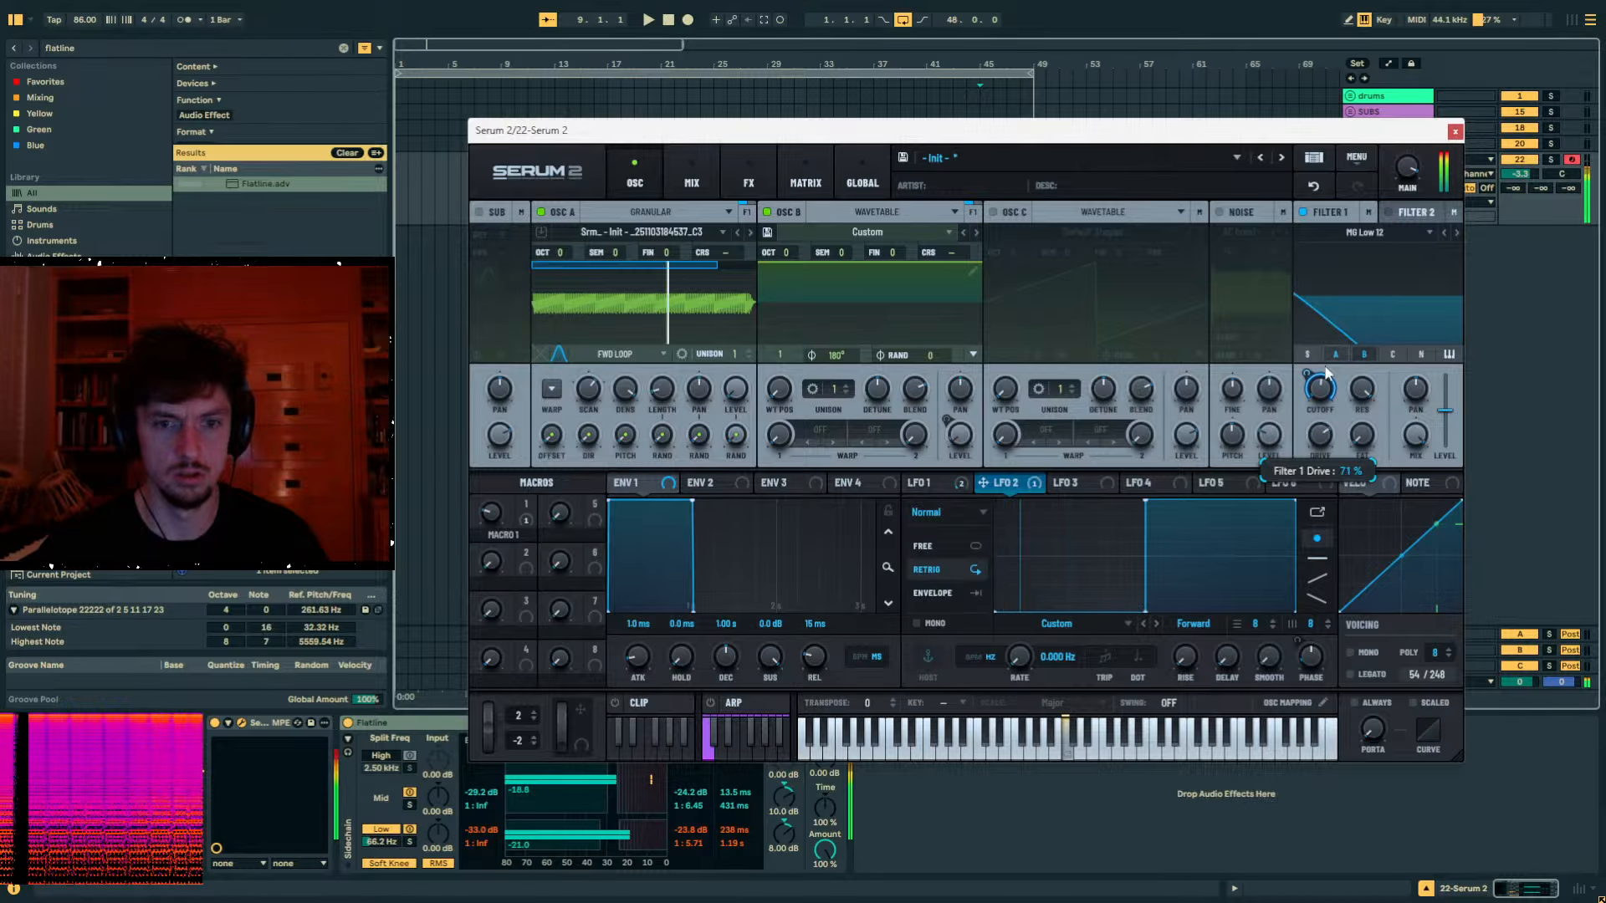
pyautogui.moveTo(1301, 430)
pyautogui.mouseDown()
pyautogui.moveTo(1308, 396)
pyautogui.moveTo(1287, 486)
pyautogui.moveTo(1293, 415)
pyautogui.moveTo(1337, 360)
pyautogui.moveTo(1322, 408)
pyautogui.mouseUp()
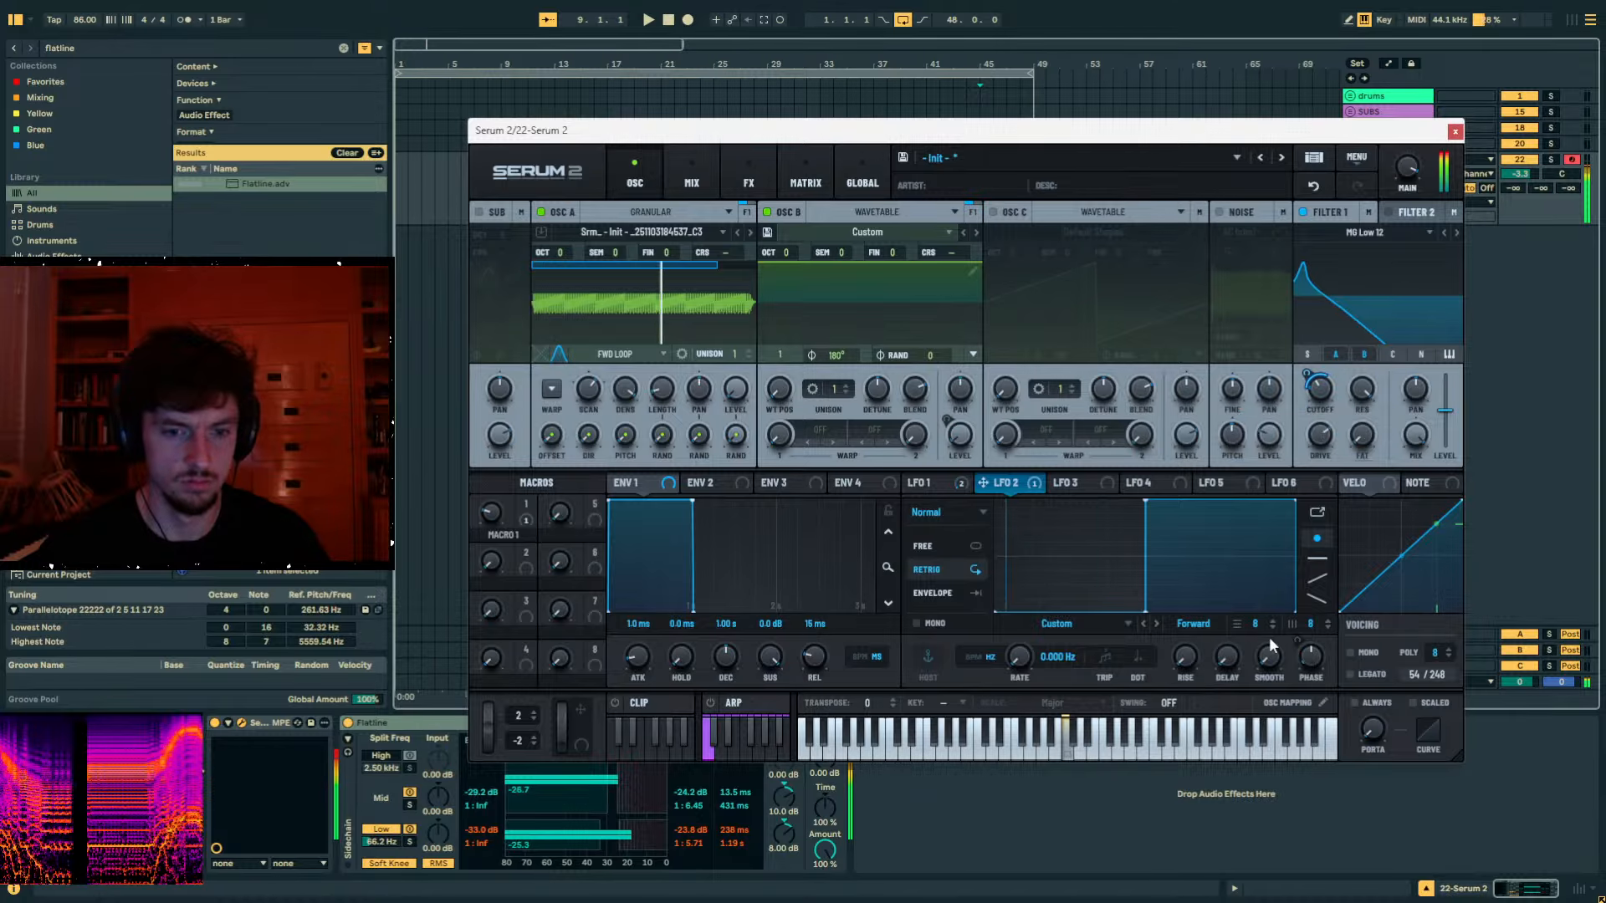
# Fine-tune LFO 2's smoothing while playing a note to hear the filter sweep.
pyautogui.moveTo(1275, 647); pyautogui.dragTo(1272, 655)
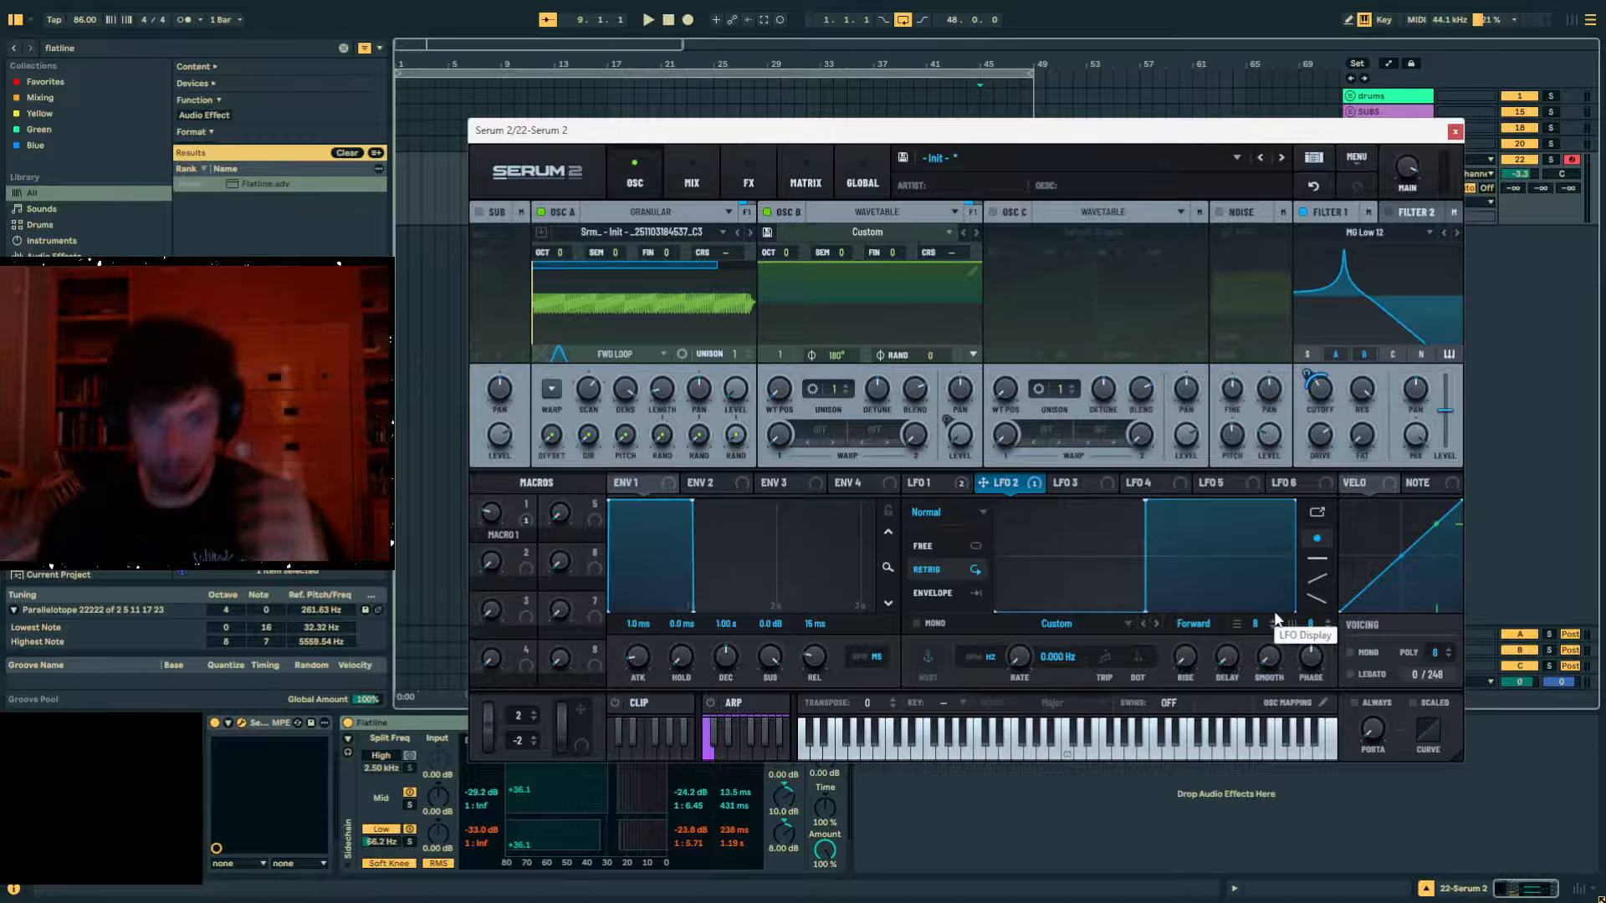
pyautogui.press('a')
pyautogui.moveTo(1319, 391)
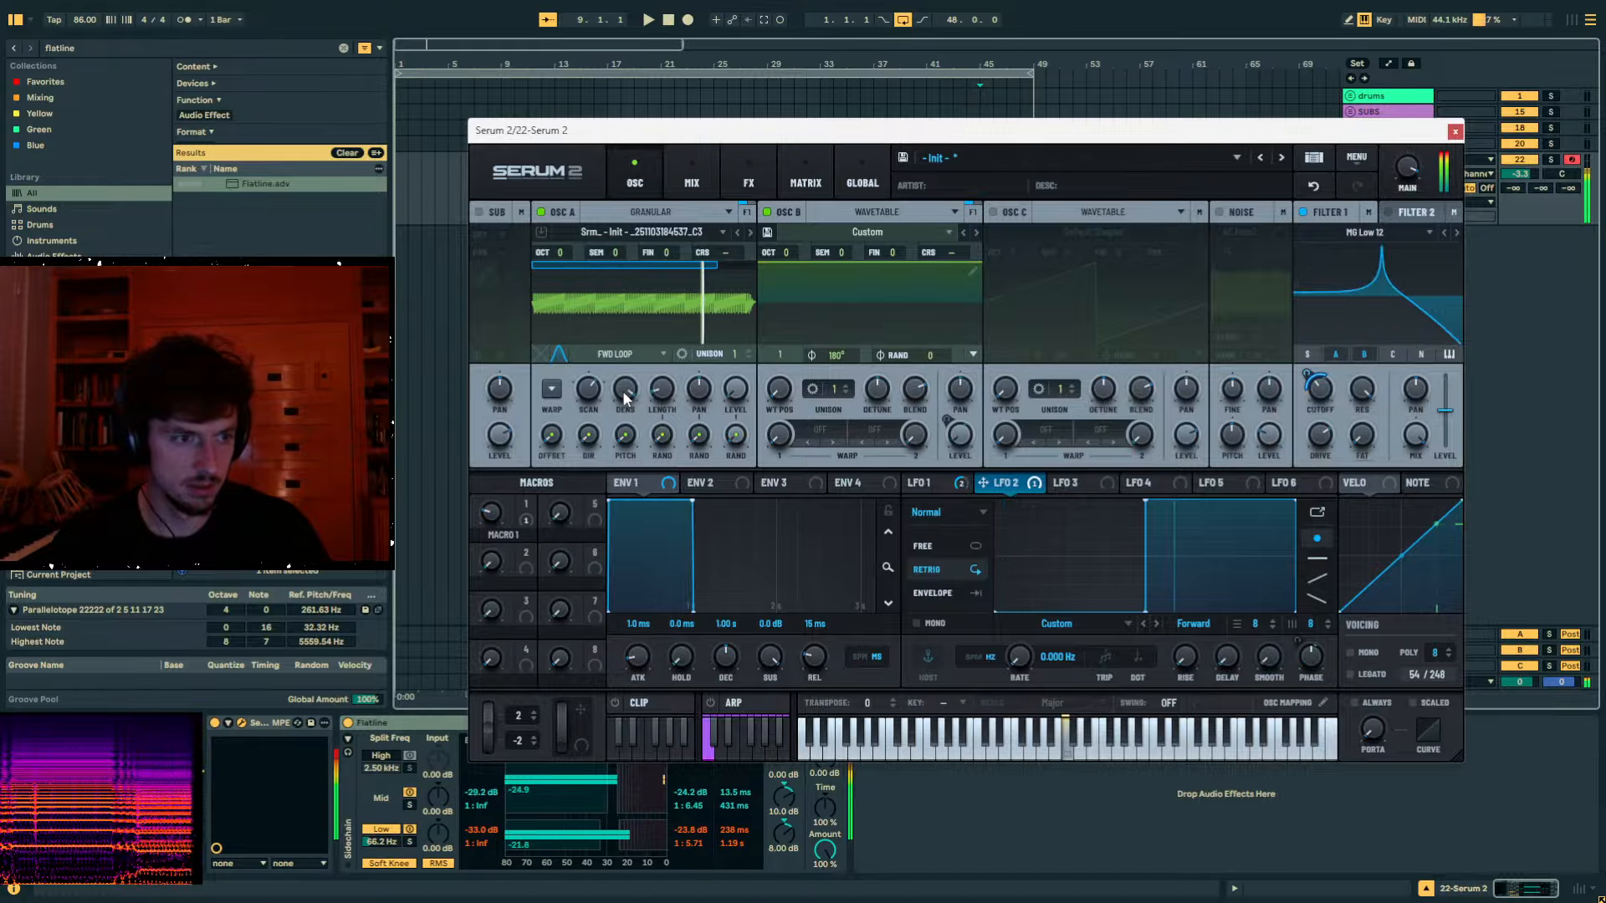
# Set oscillator A's scan rate to about 3% with longer grains, and raise filter 1's cutoff.
pyautogui.moveTo(590, 390)
pyautogui.mouseDown()
pyautogui.moveTo(592, 430)
pyautogui.moveTo(599, 374)
pyautogui.moveTo(615, 377)
pyautogui.moveTo(602, 410)
pyautogui.mouseUp()
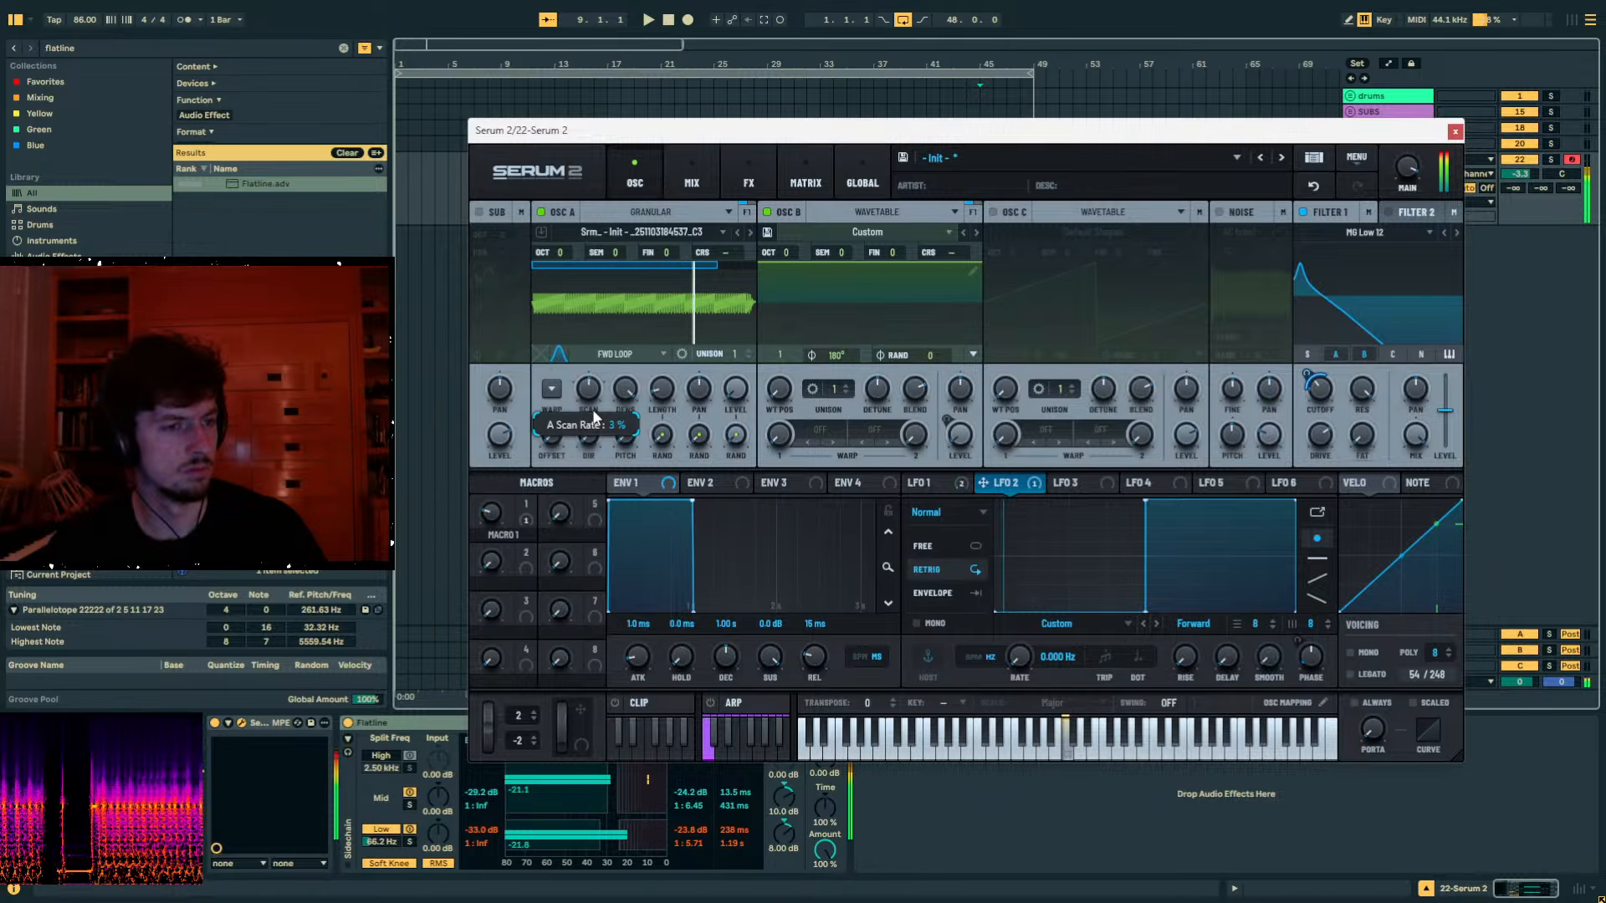
pyautogui.moveTo(654, 391); pyautogui.dragTo(685, 311)
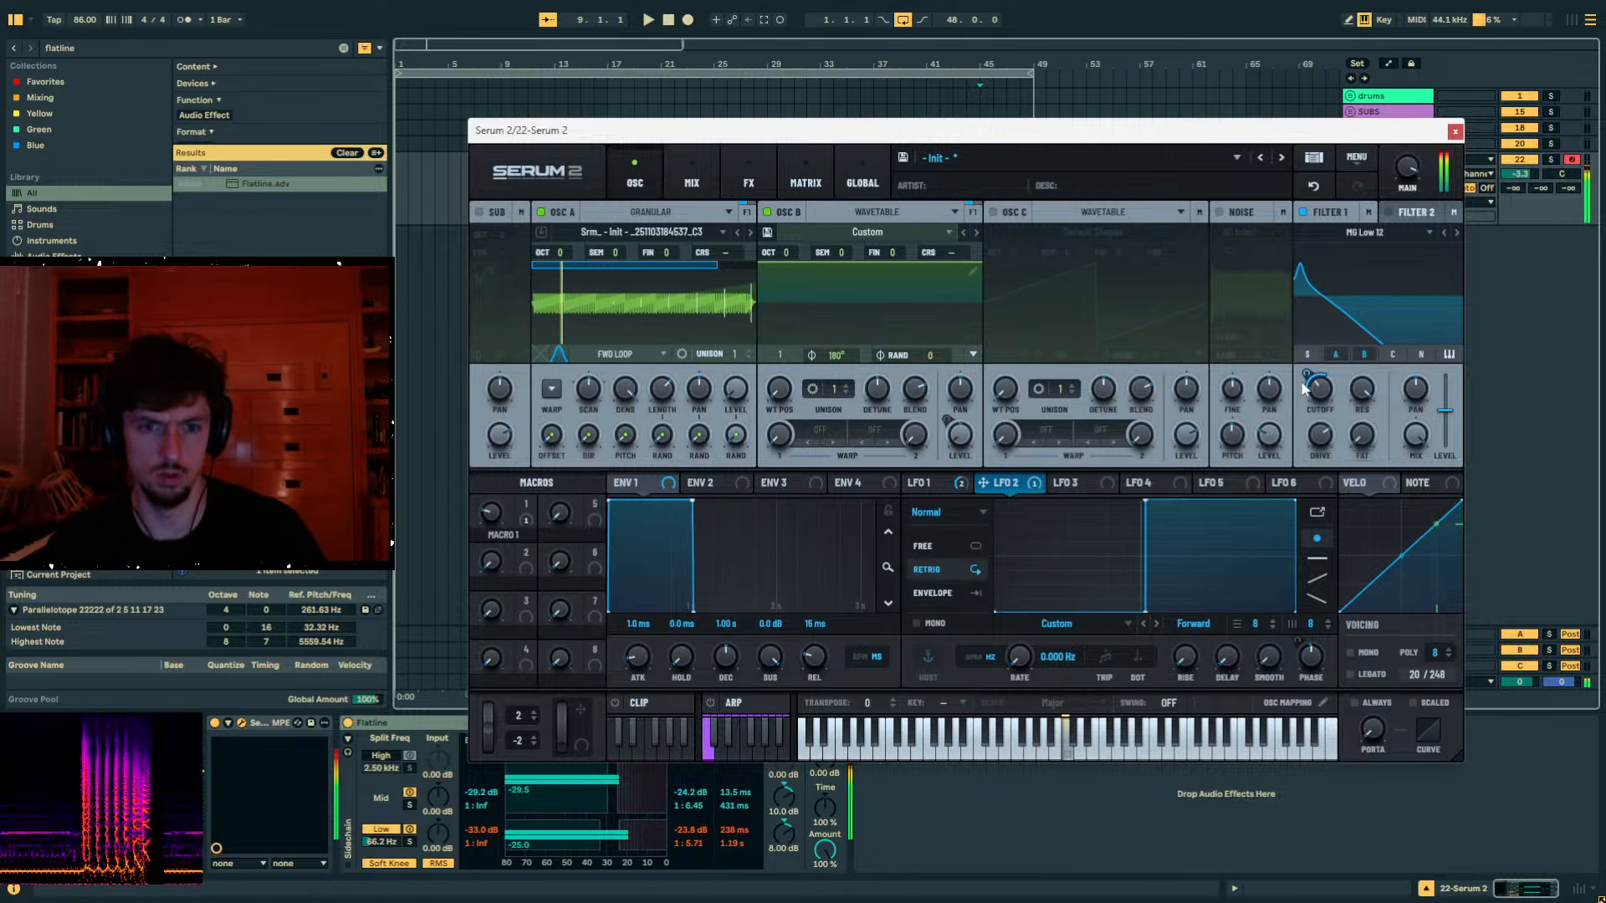
pyautogui.moveTo(1320, 389); pyautogui.dragTo(1332, 321)
# Show oscillator A's warp controls and apply FM (Filter 1) warp at about 35%.
pyautogui.click(551, 388)
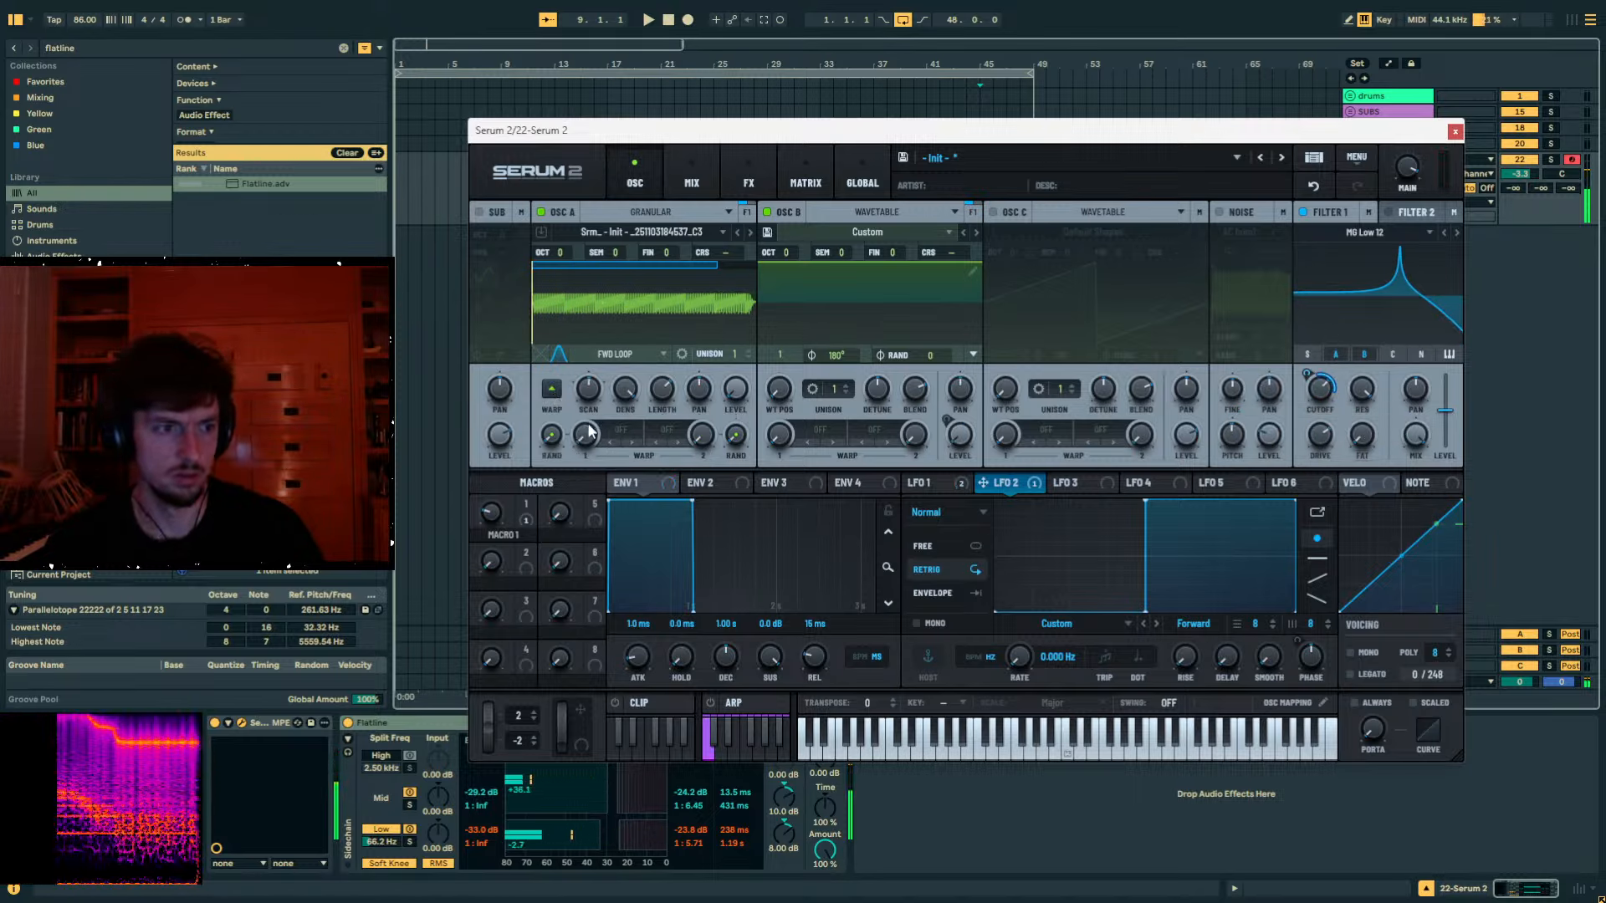
pyautogui.click(616, 429)
pyautogui.moveTo(666, 512)
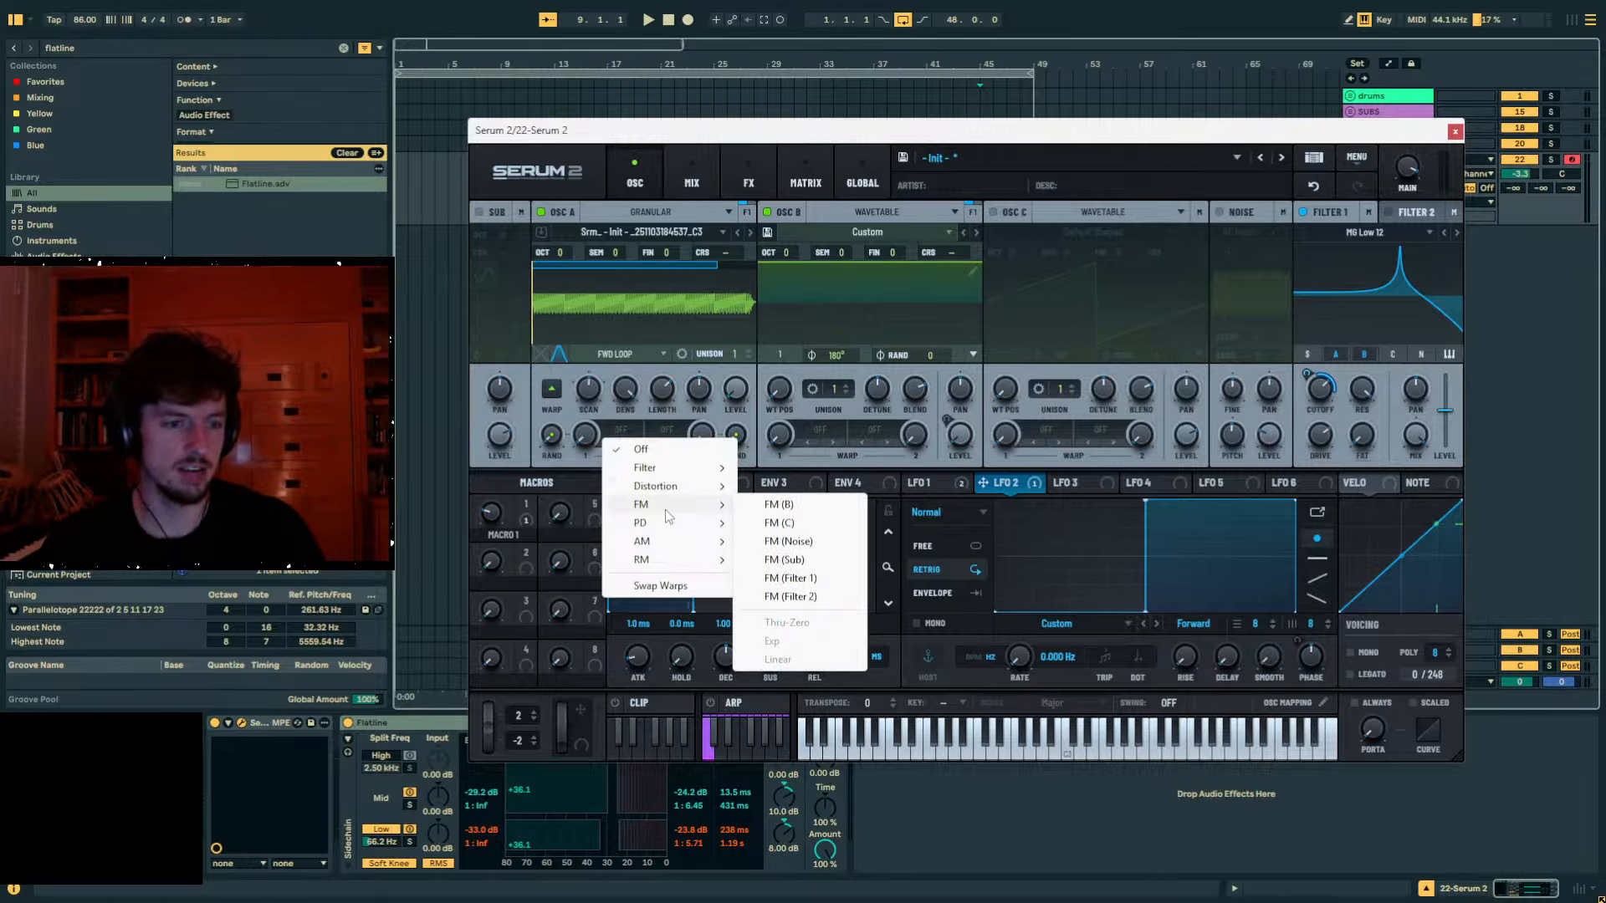
pyautogui.click(790, 578)
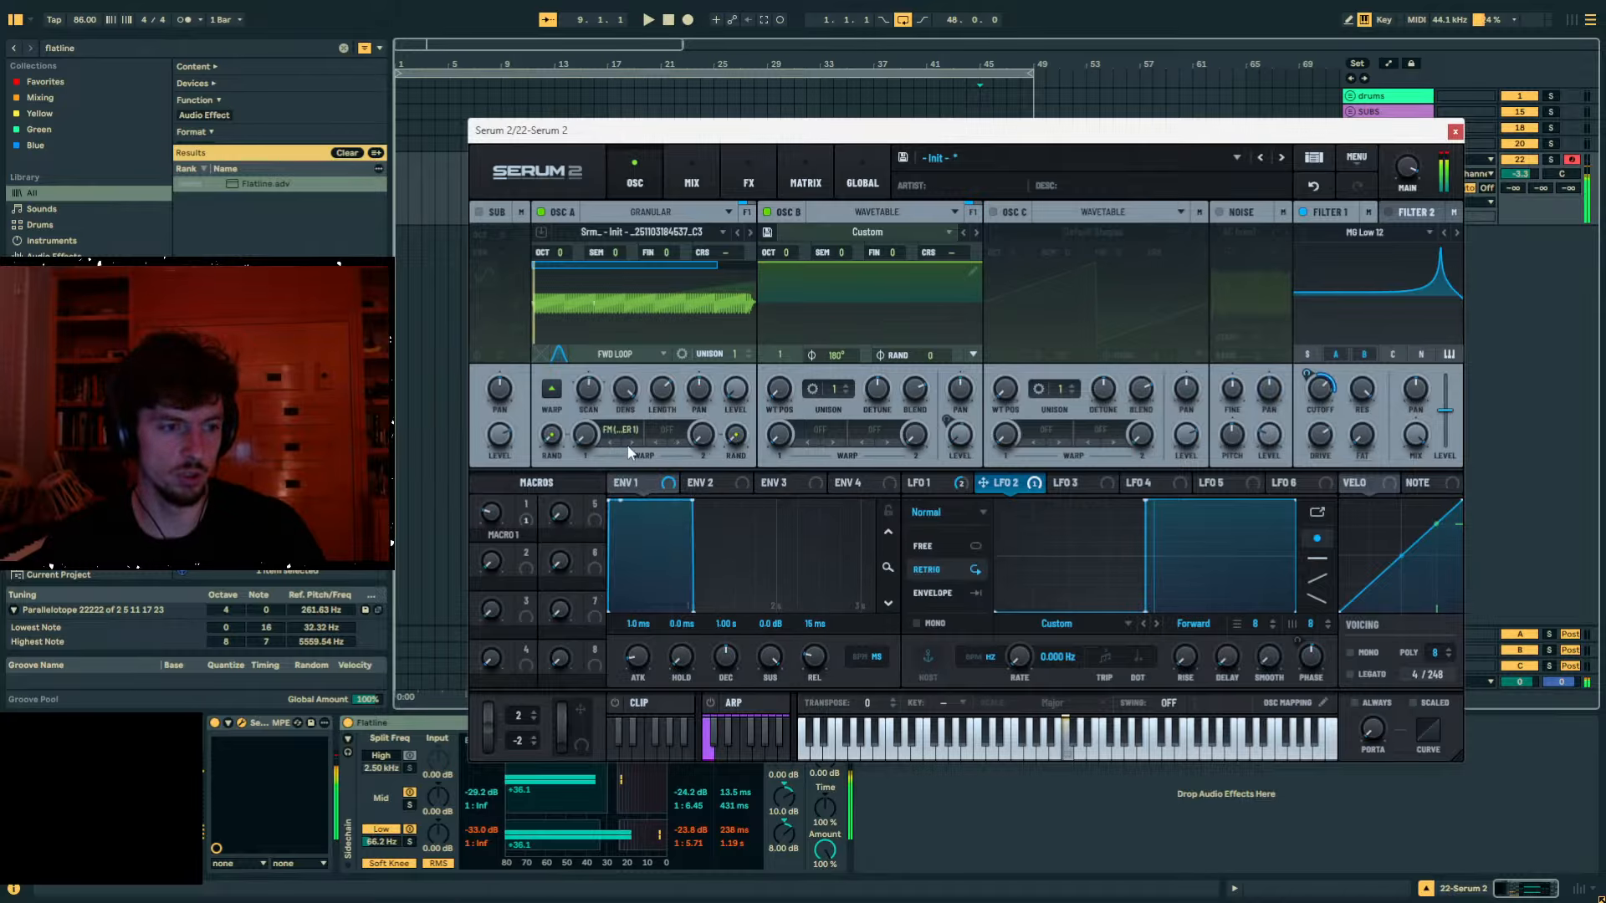
pyautogui.moveTo(597, 409); pyautogui.dragTo(609, 383)
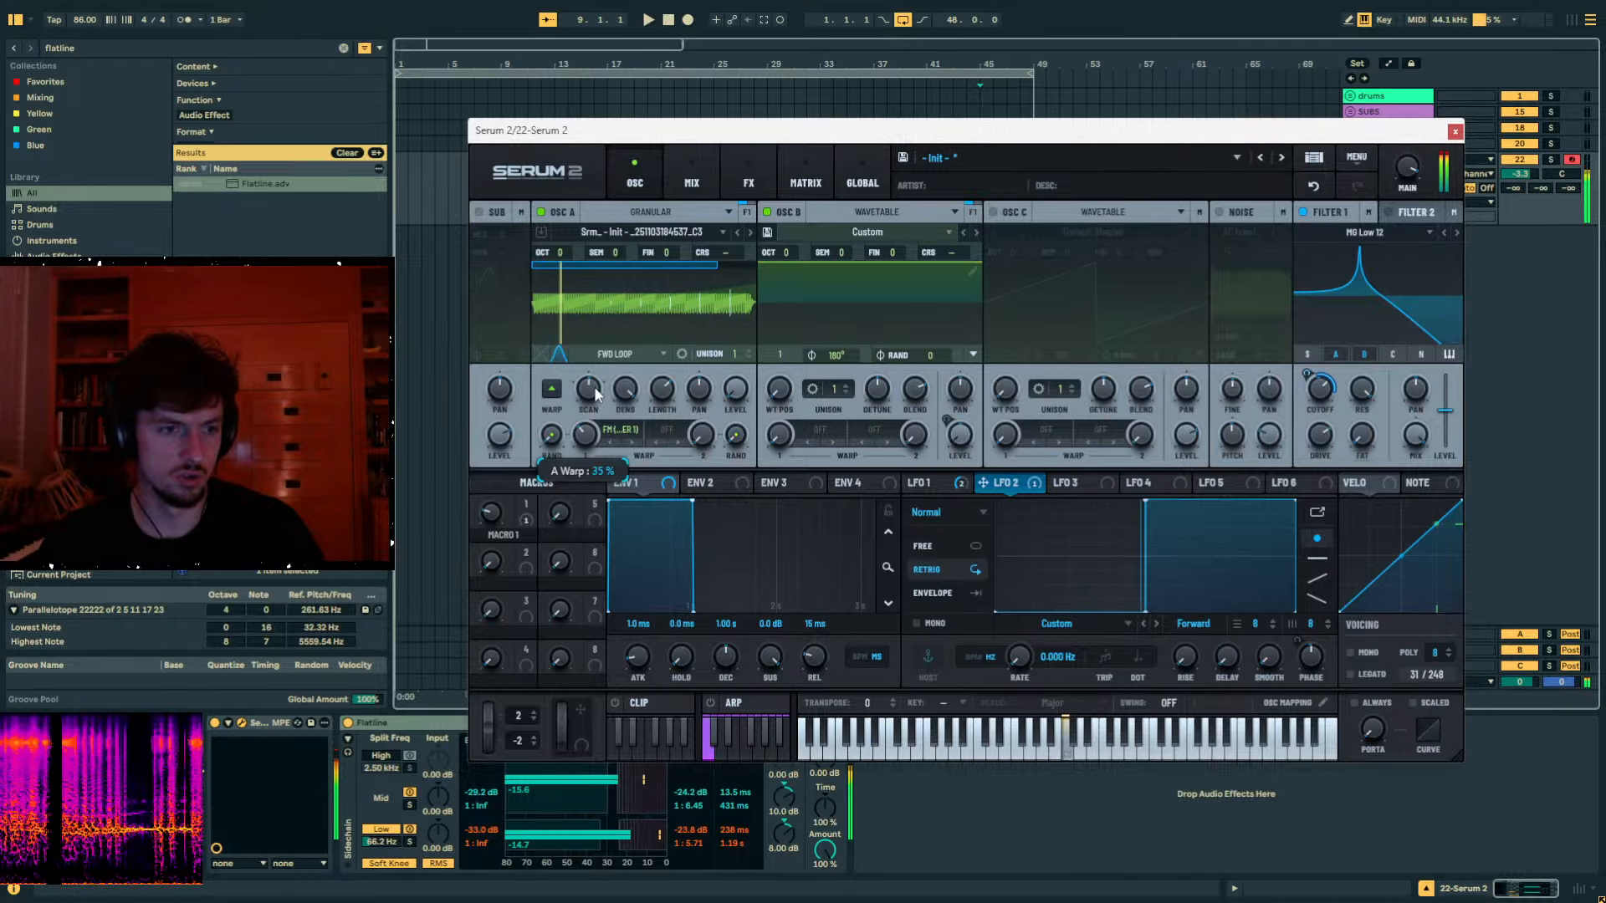
# Set filter 1's resonance to about 95% and change its type to Band 24.
pyautogui.moveTo(1362, 389)
pyautogui.mouseDown()
pyautogui.moveTo(1349, 443)
pyautogui.moveTo(1328, 398)
pyautogui.moveTo(1346, 404)
pyautogui.mouseUp()
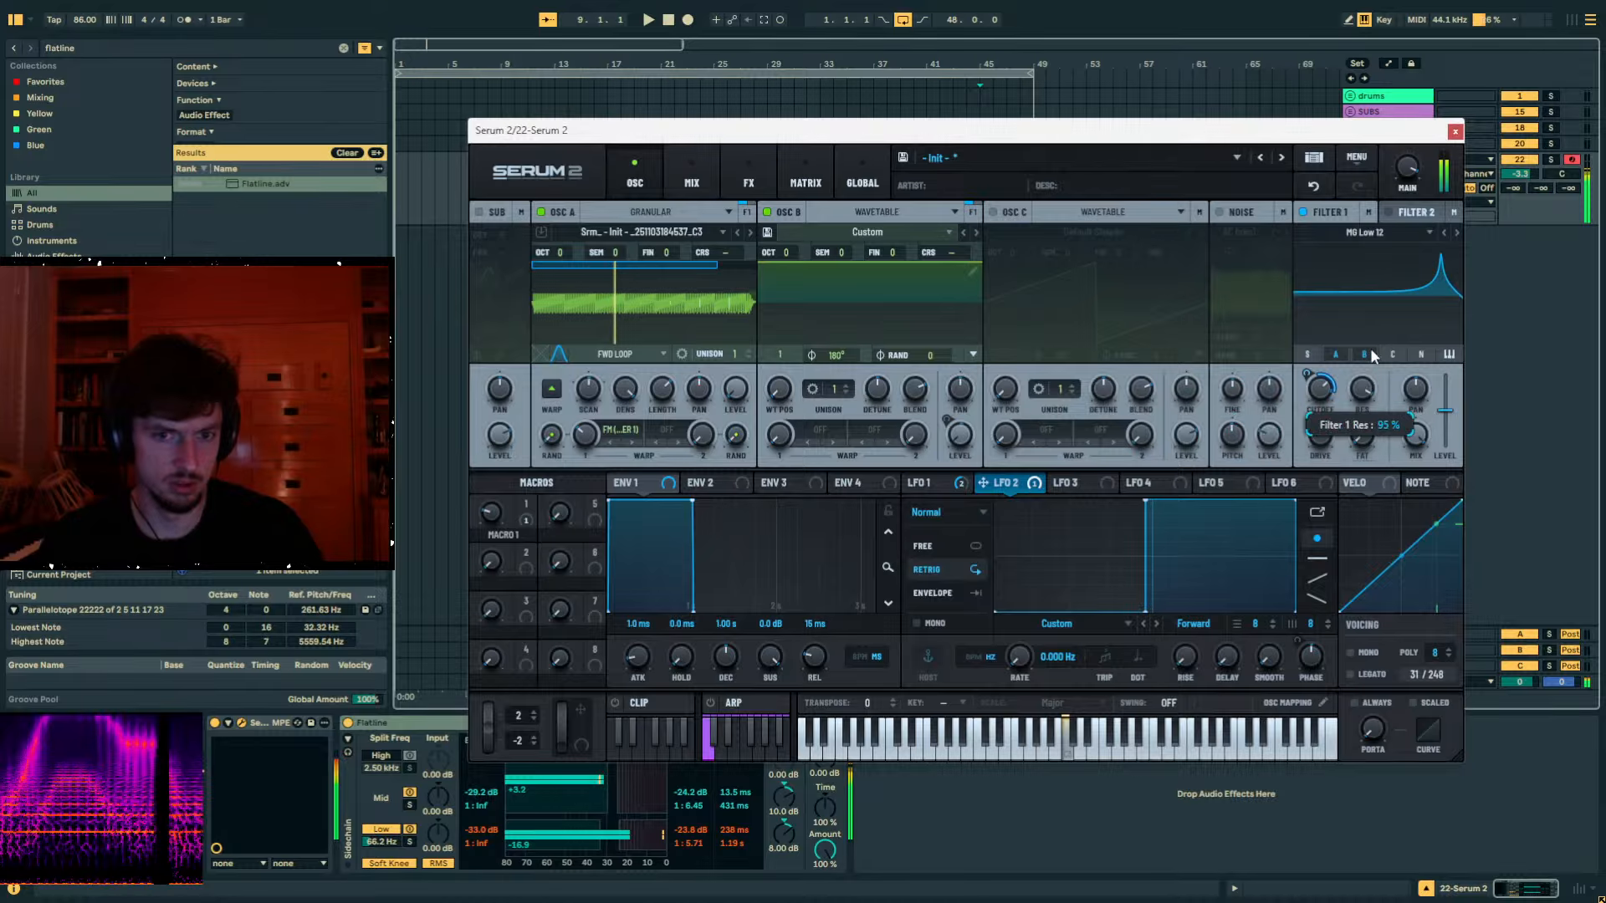
pyautogui.click(1420, 235)
pyautogui.moveTo(1372, 253)
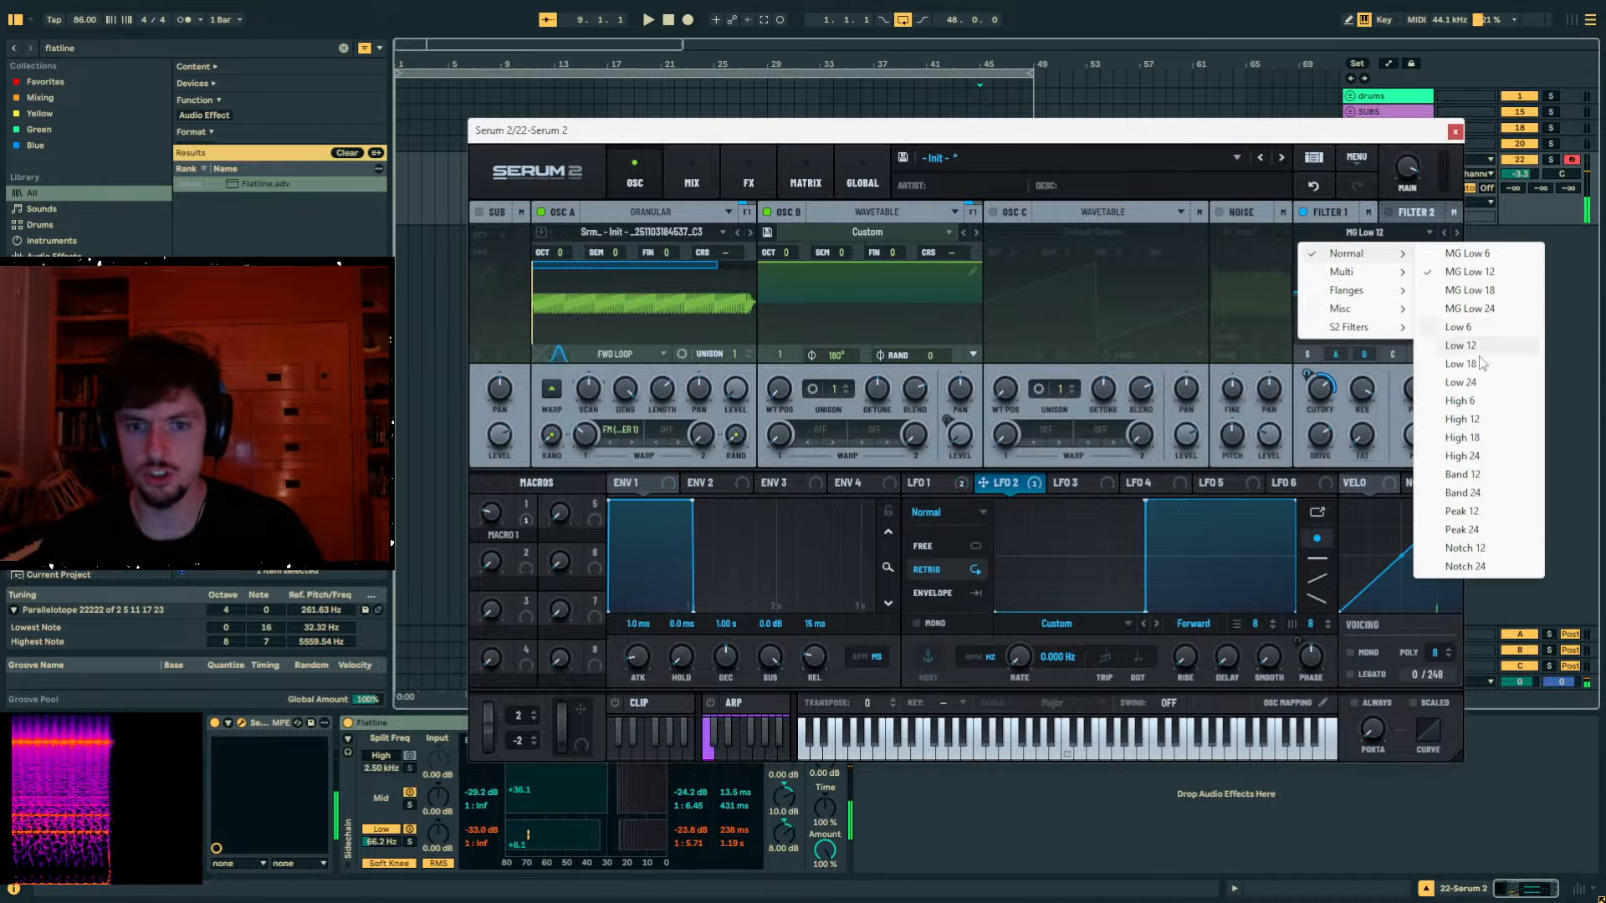
pyautogui.click(1477, 492)
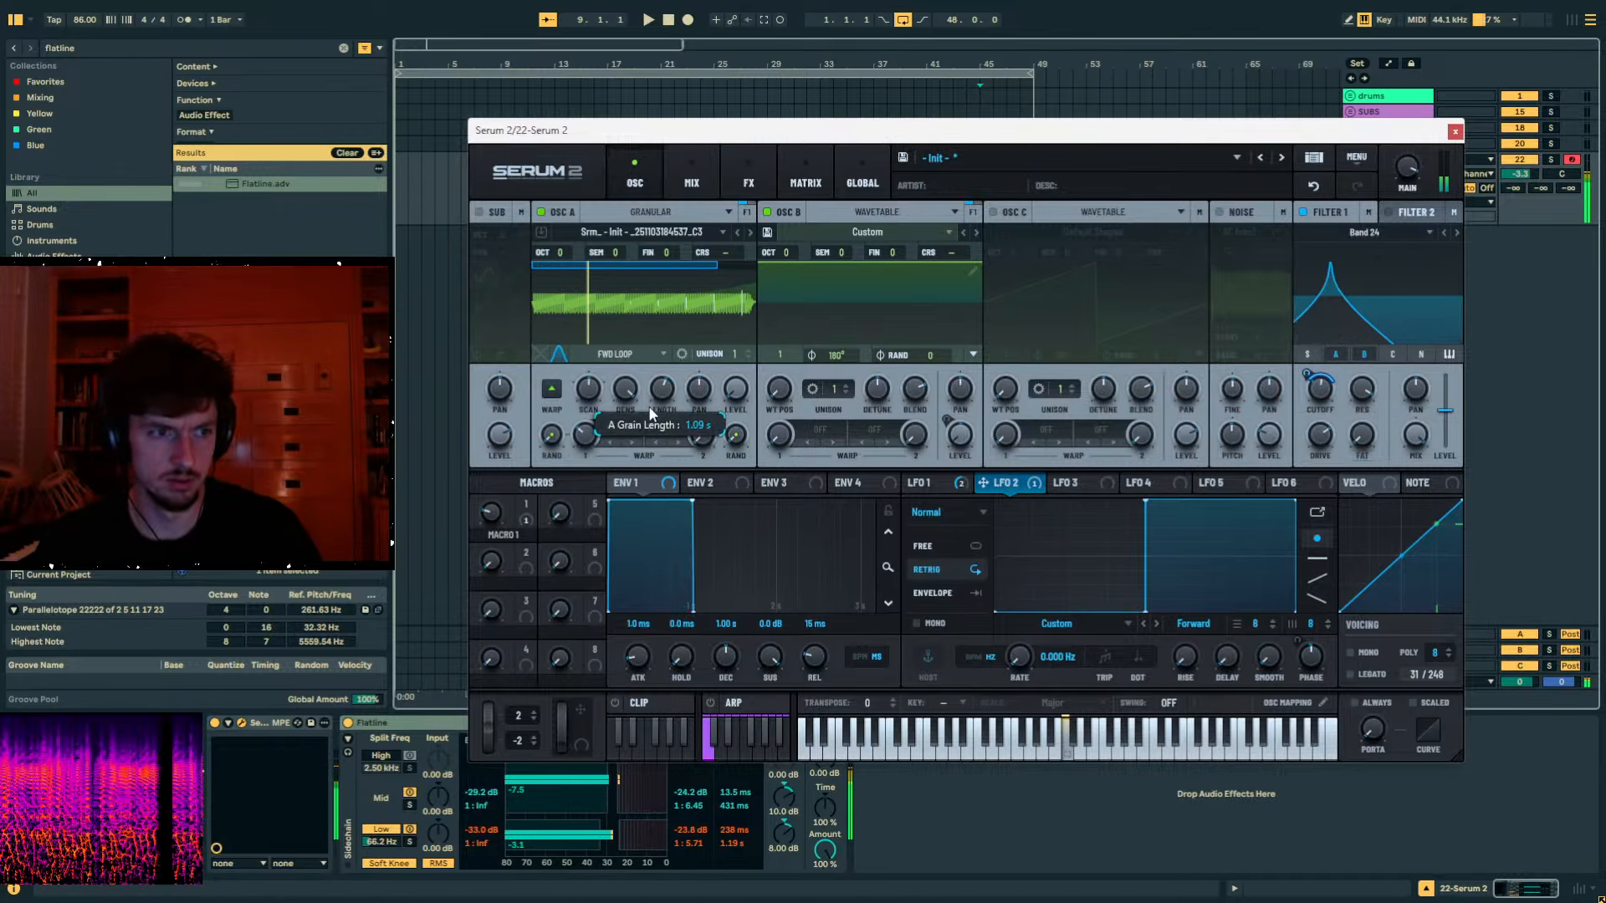
# Shorten oscillator A's grain length to 3 ms and try different scan rates, such as 76%, while playing.
pyautogui.moveTo(659, 393); pyautogui.dragTo(632, 456)
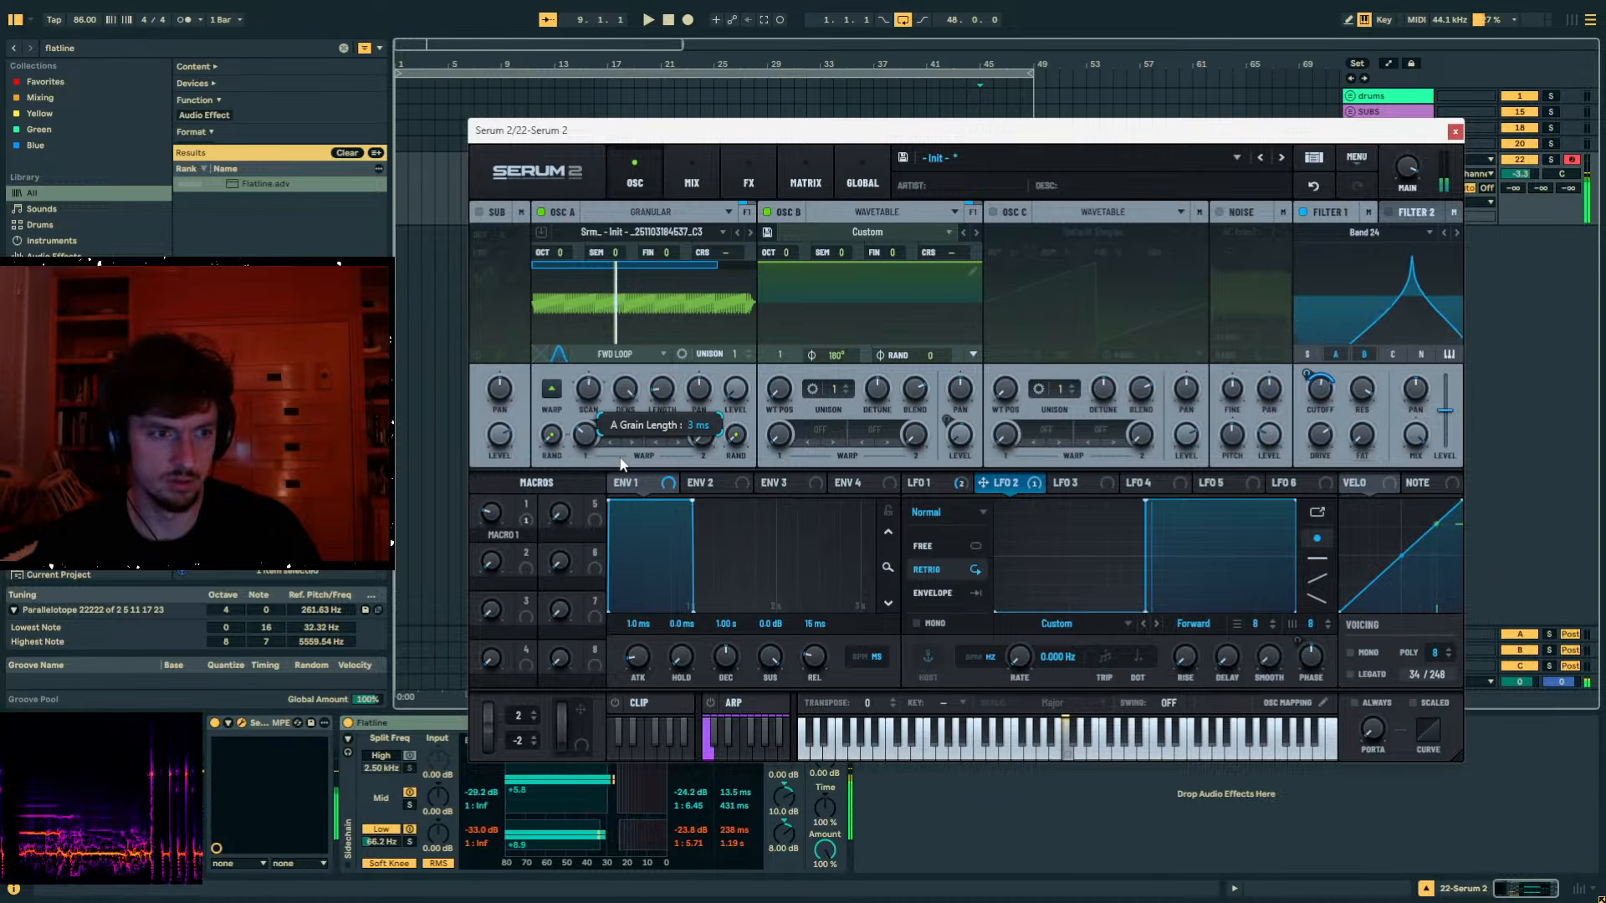
pyautogui.moveTo(588, 388); pyautogui.dragTo(611, 337)
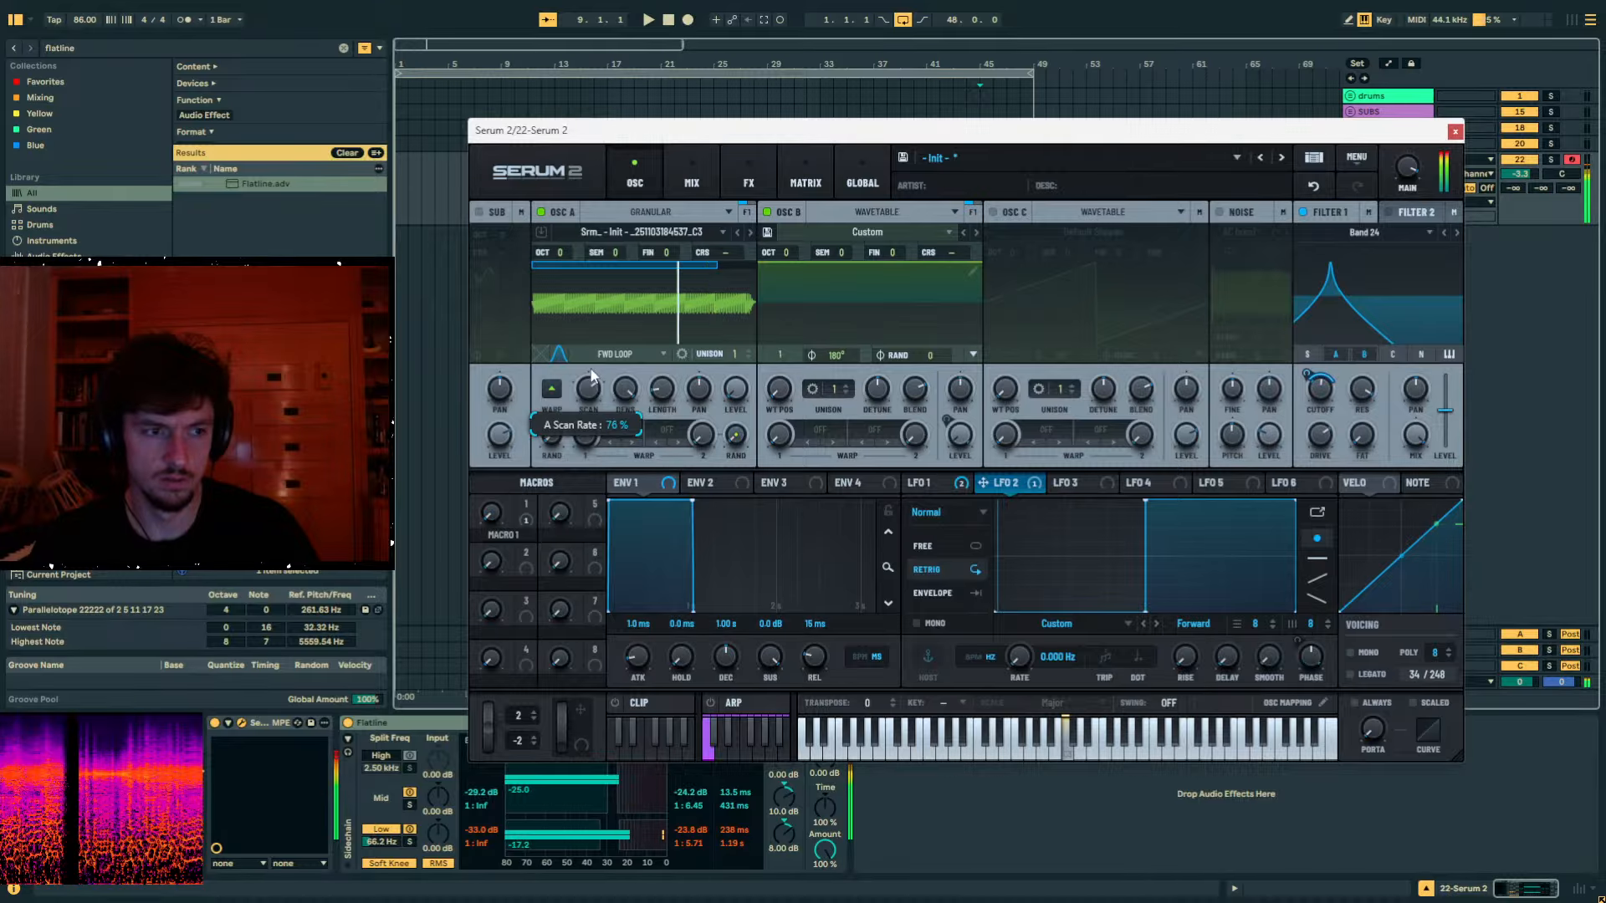
pyautogui.doubleClick(579, 394)
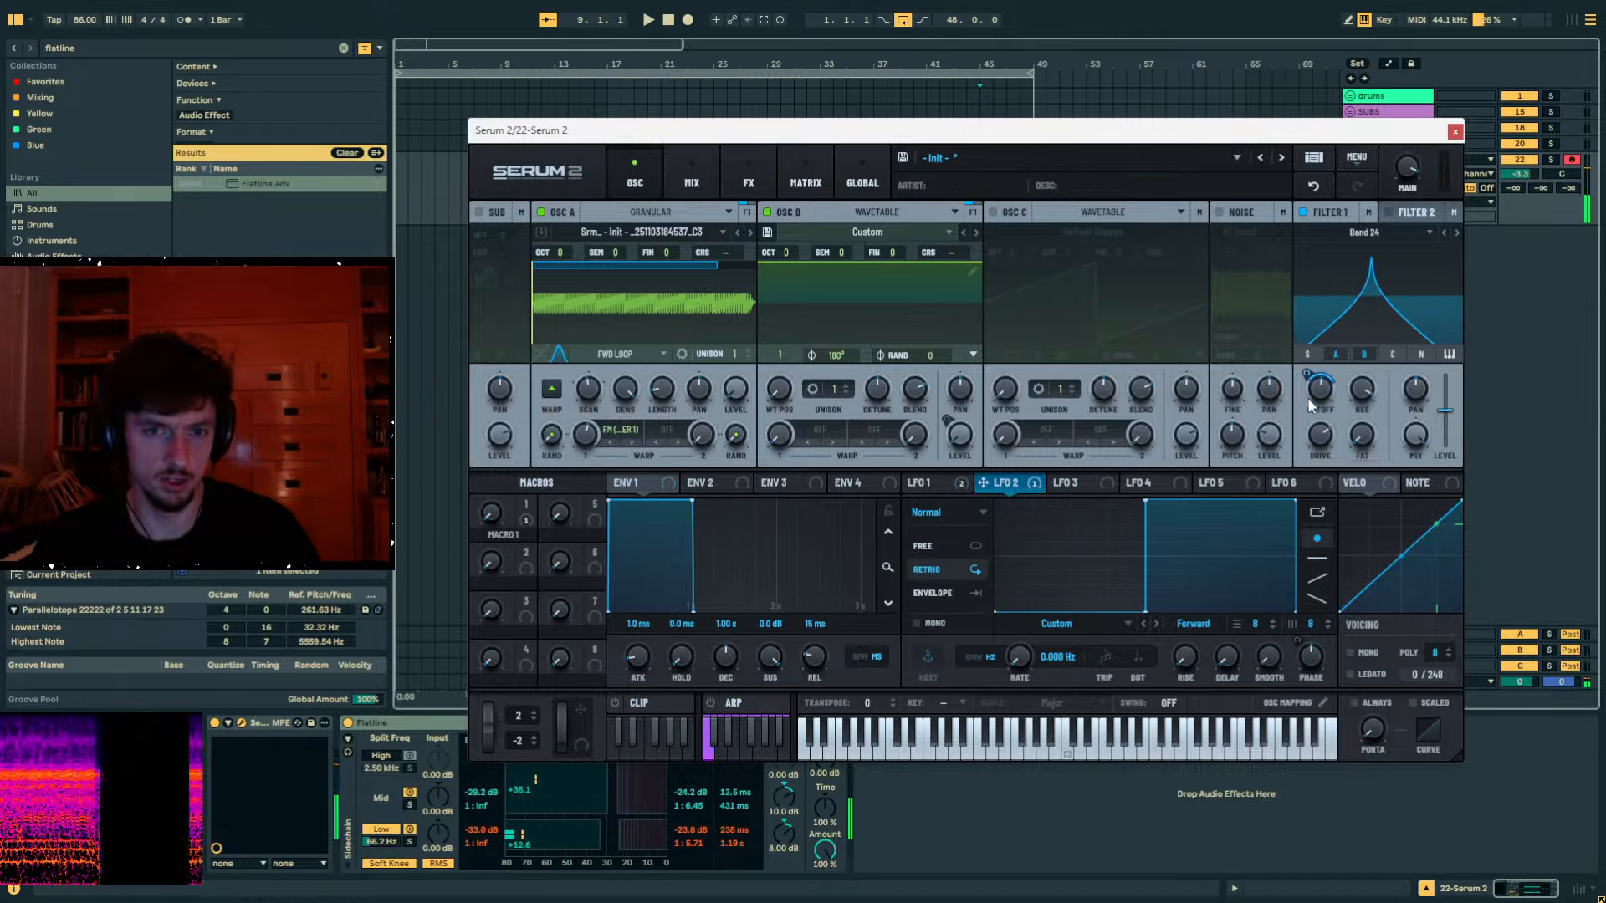
# Readjust filter 1's cutoff and LFO 2's smoothing, checking LFO 1's destinations before returning to LFO 2.
pyautogui.moveTo(1310, 405)
pyautogui.mouseDown()
pyautogui.moveTo(1327, 350)
pyautogui.moveTo(1325, 422)
pyautogui.mouseUp()
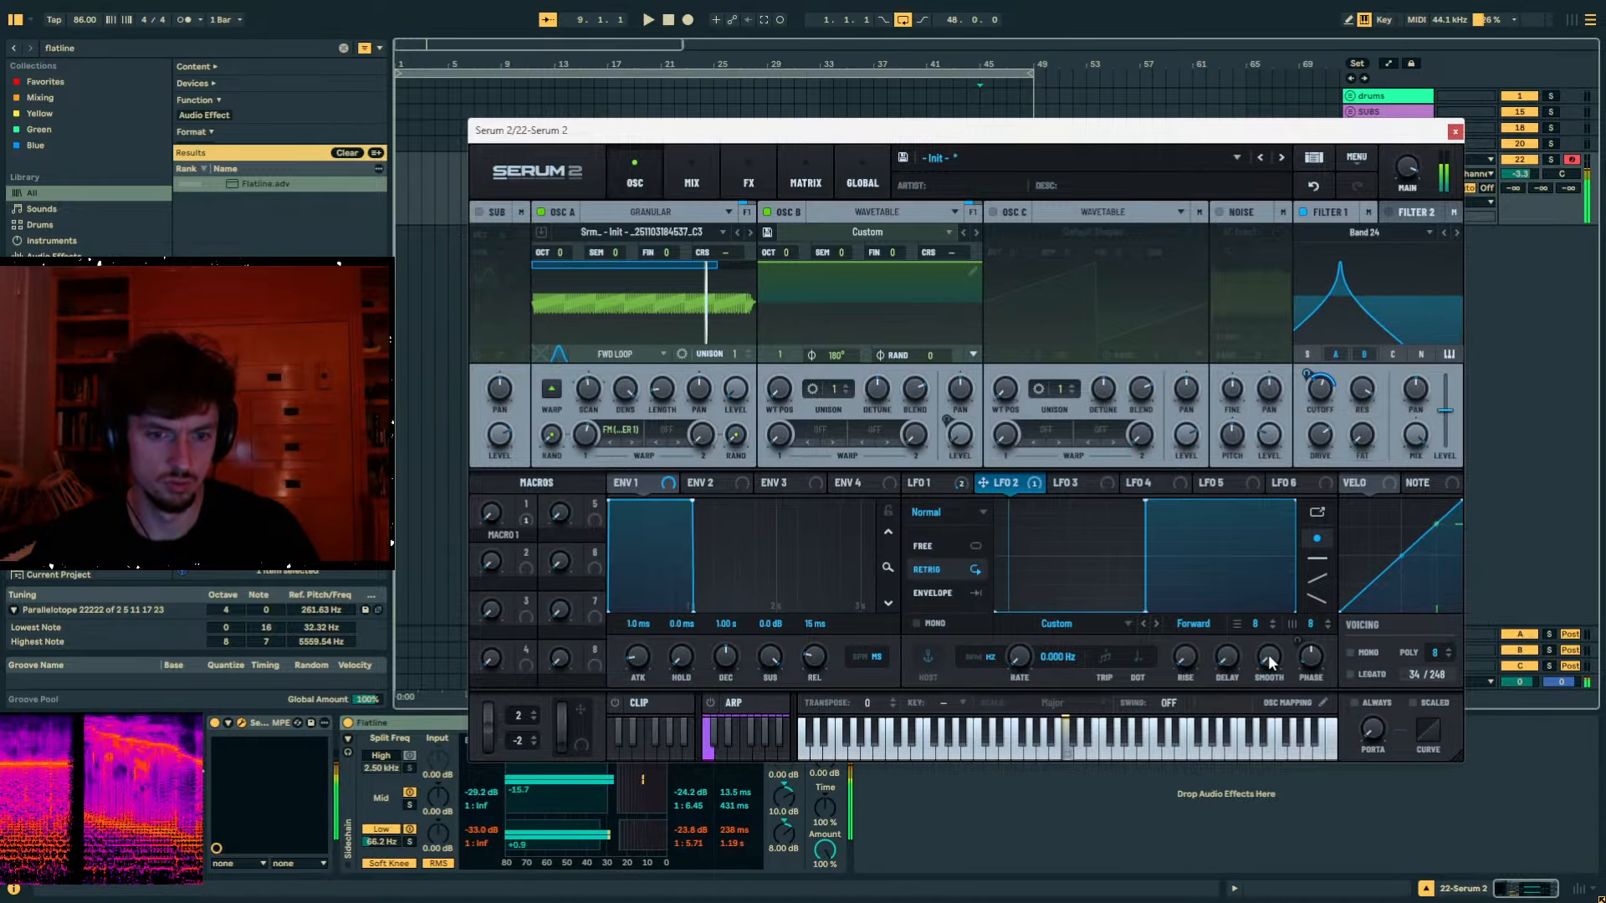
pyautogui.moveTo(1269, 656)
pyautogui.mouseDown()
pyautogui.moveTo(1283, 574)
pyautogui.moveTo(1268, 650)
pyautogui.mouseUp()
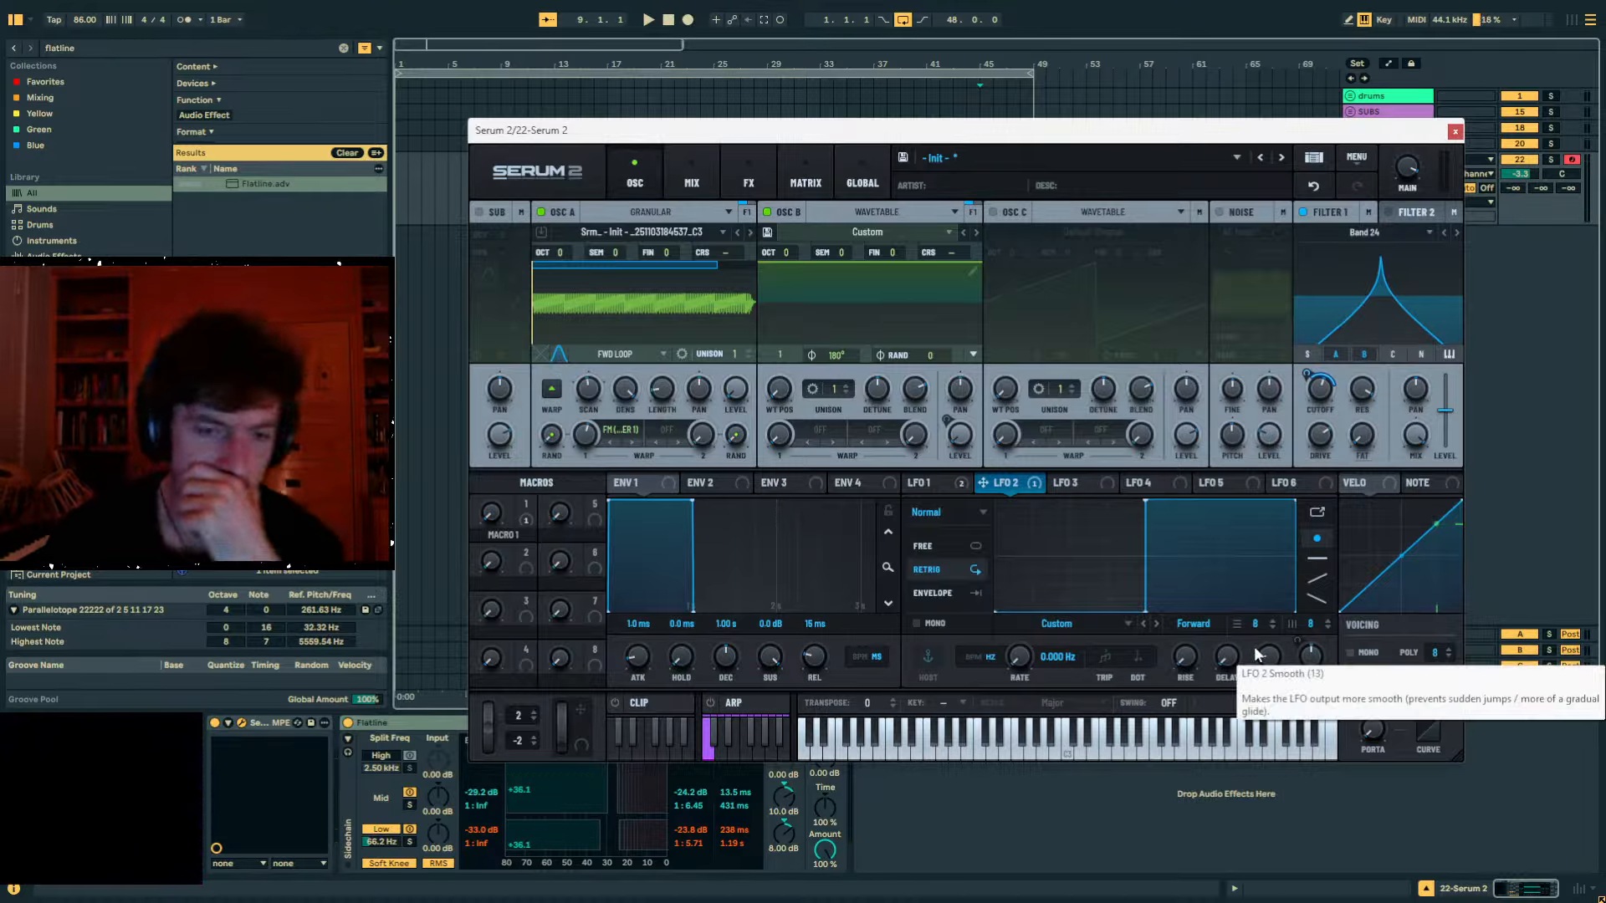
pyautogui.click(972, 484)
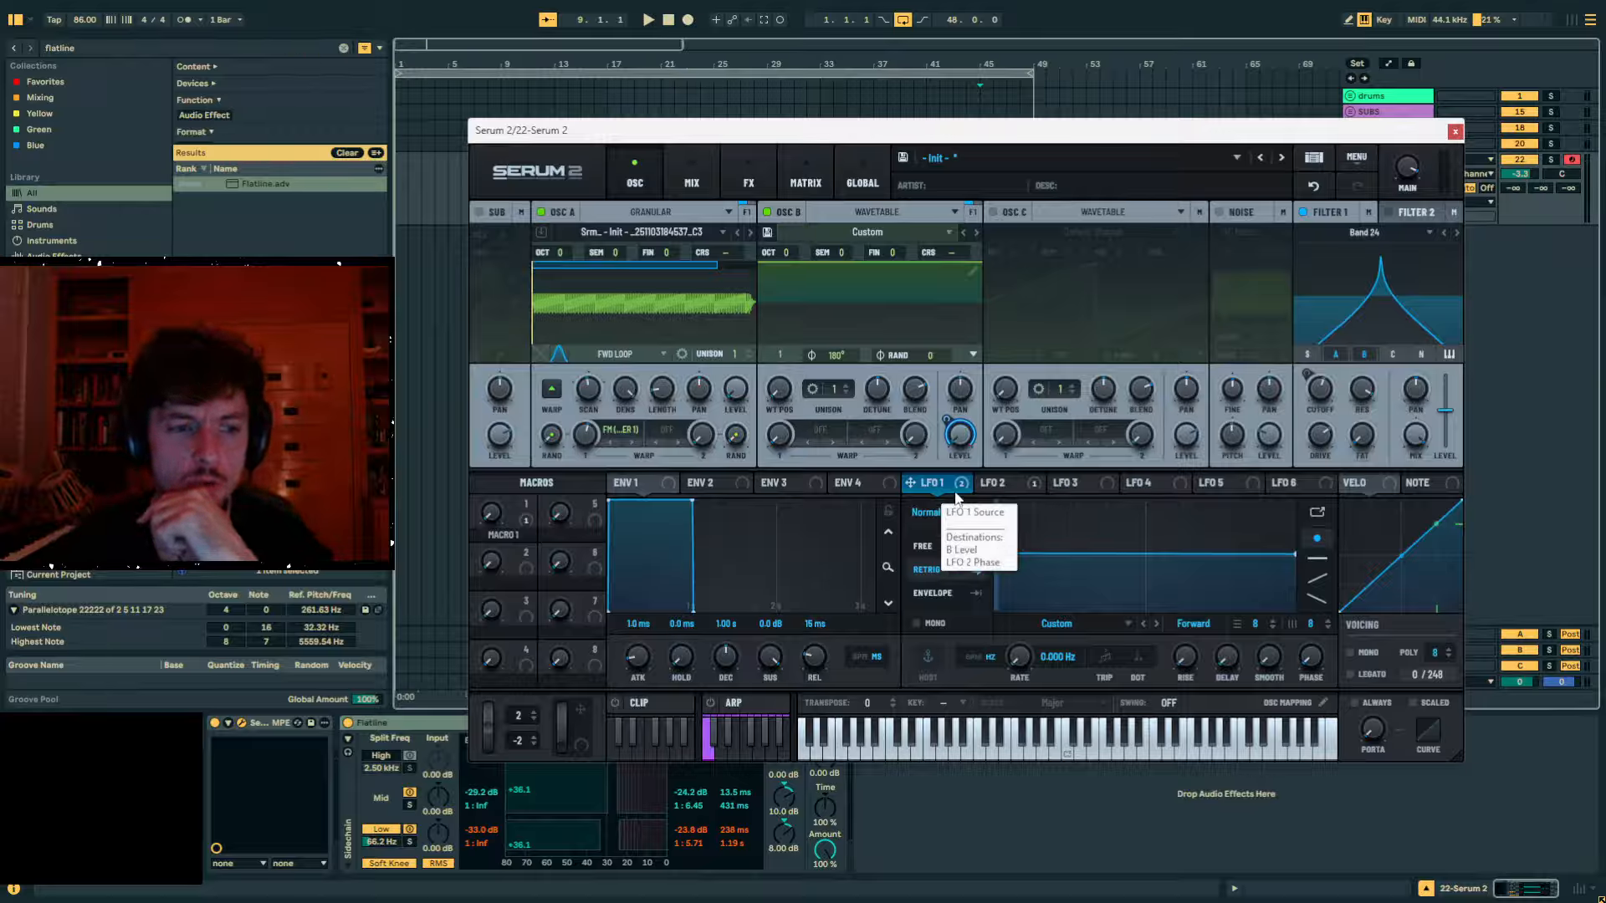
pyautogui.click(987, 485)
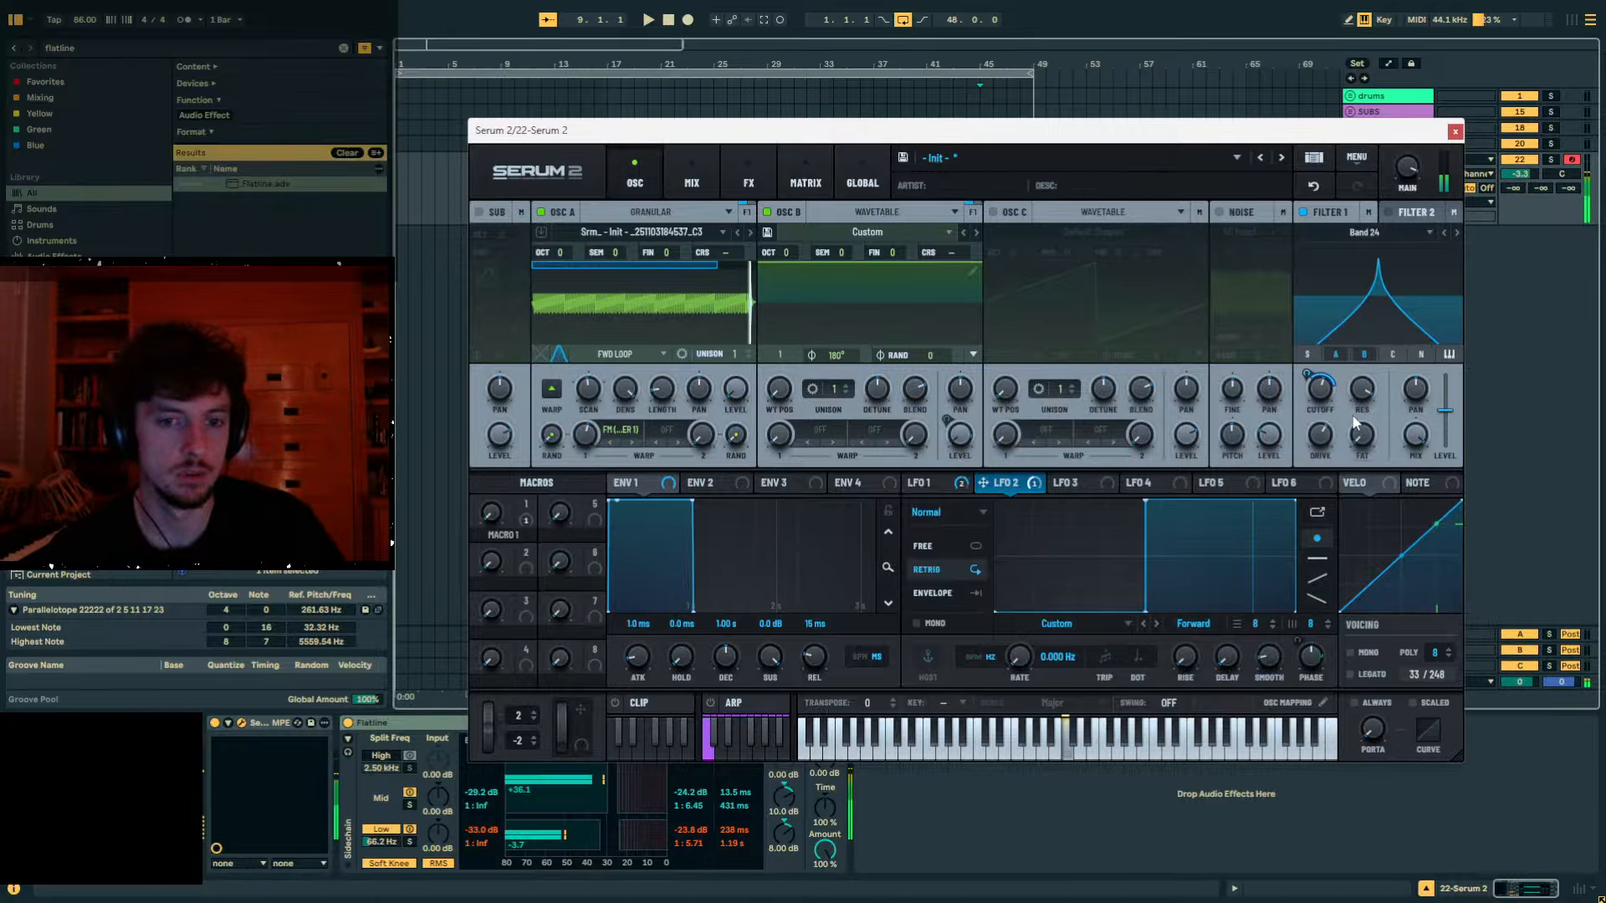
# Modulate filter 1's drive from LFO 2 and change the filter type to Formant-III.
pyautogui.moveTo(1320, 391); pyautogui.dragTo(1320, 435)
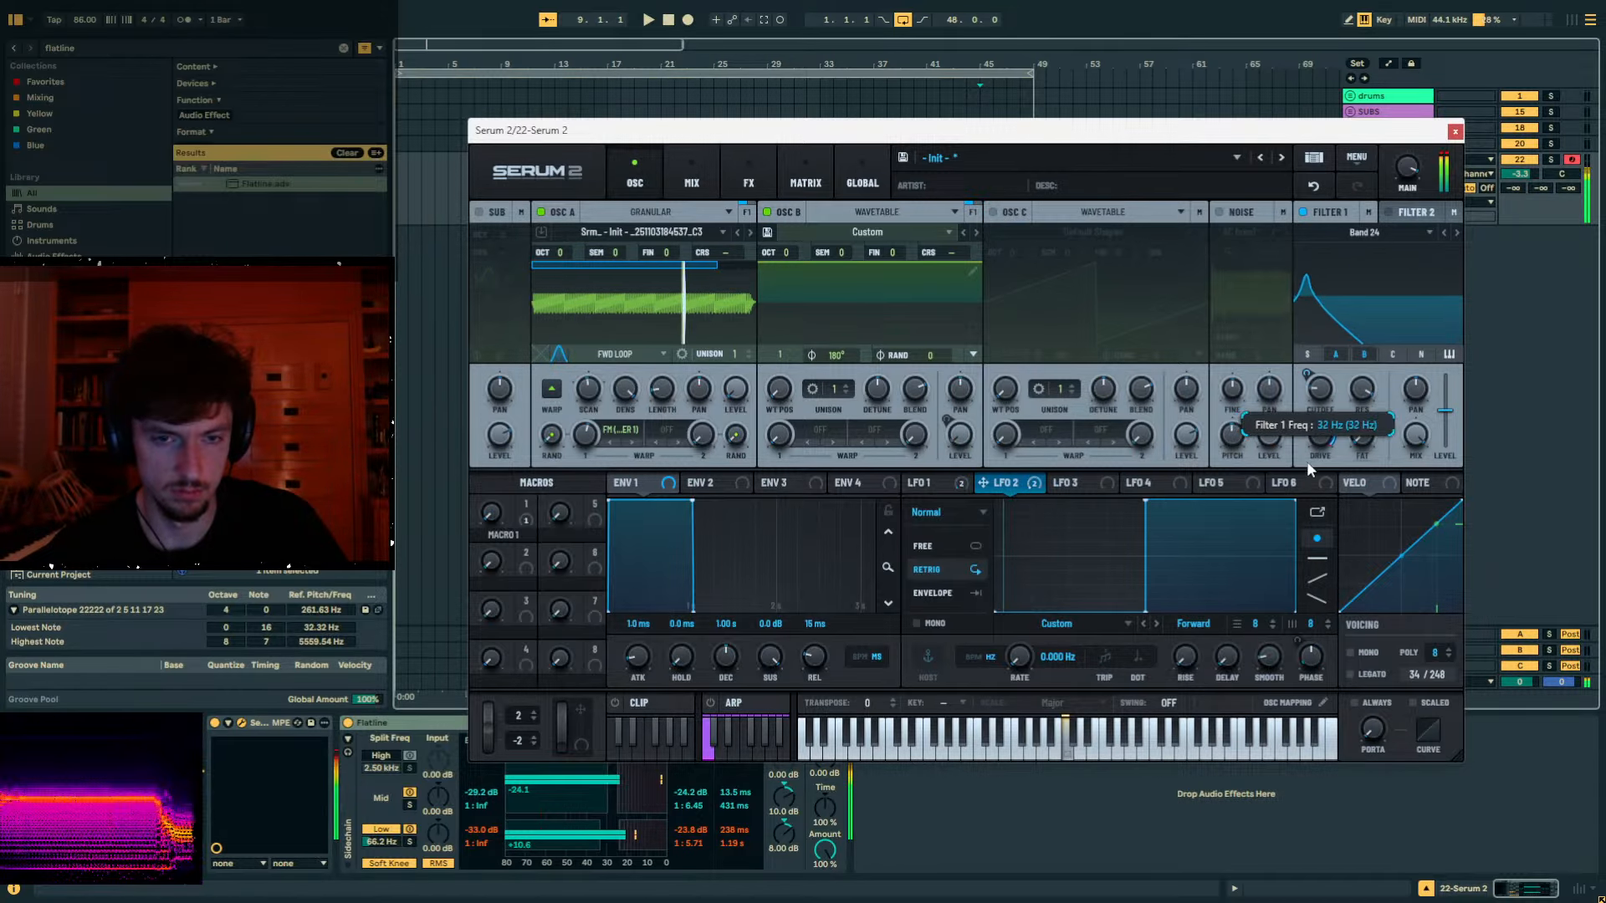
pyautogui.click(1429, 233)
pyautogui.moveTo(1372, 309)
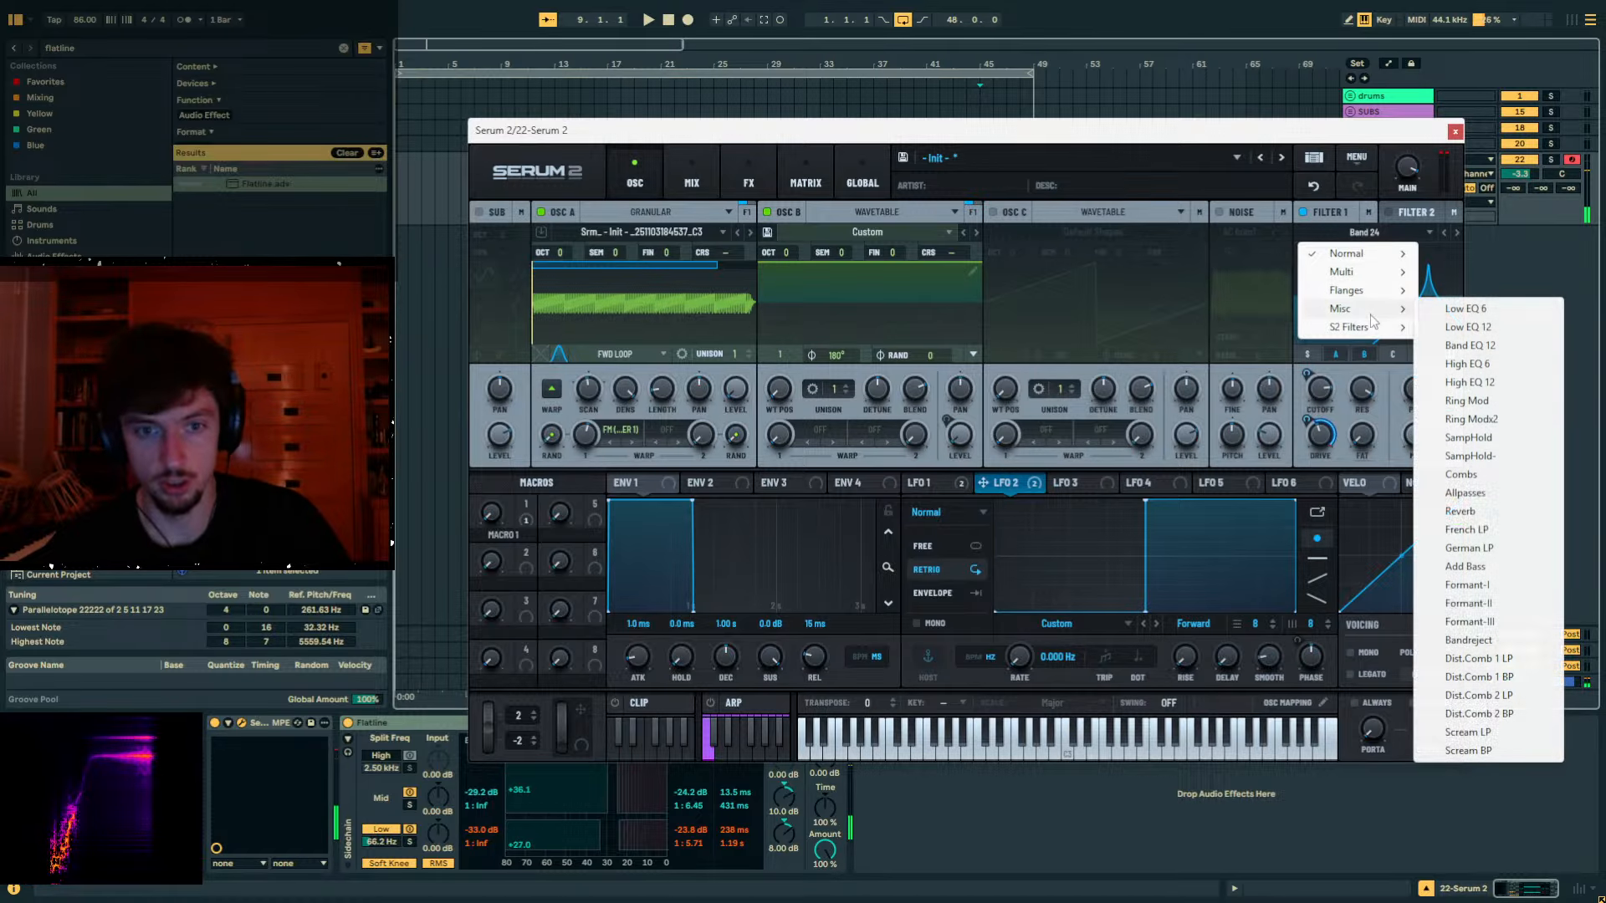
pyautogui.click(1470, 621)
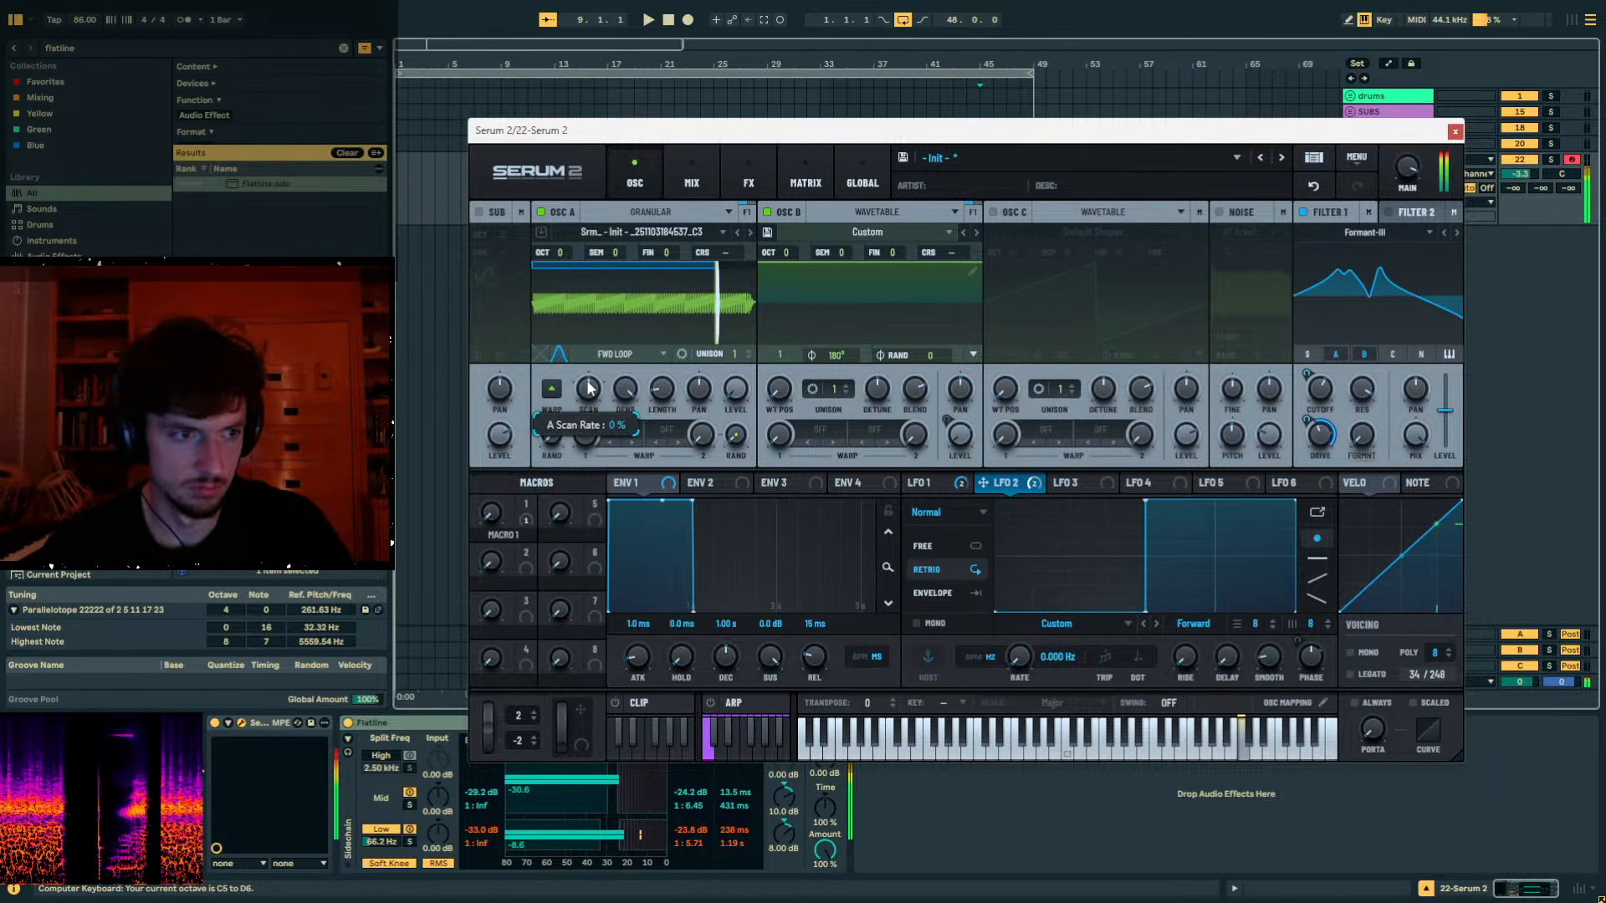
# Set oscillator A's coarse pitch to about 7.63 and raise filter 1's formant amount.
pyautogui.moveTo(724, 252)
pyautogui.mouseDown()
pyautogui.moveTo(745, 169)
pyautogui.moveTo(717, 223)
pyautogui.mouseUp()
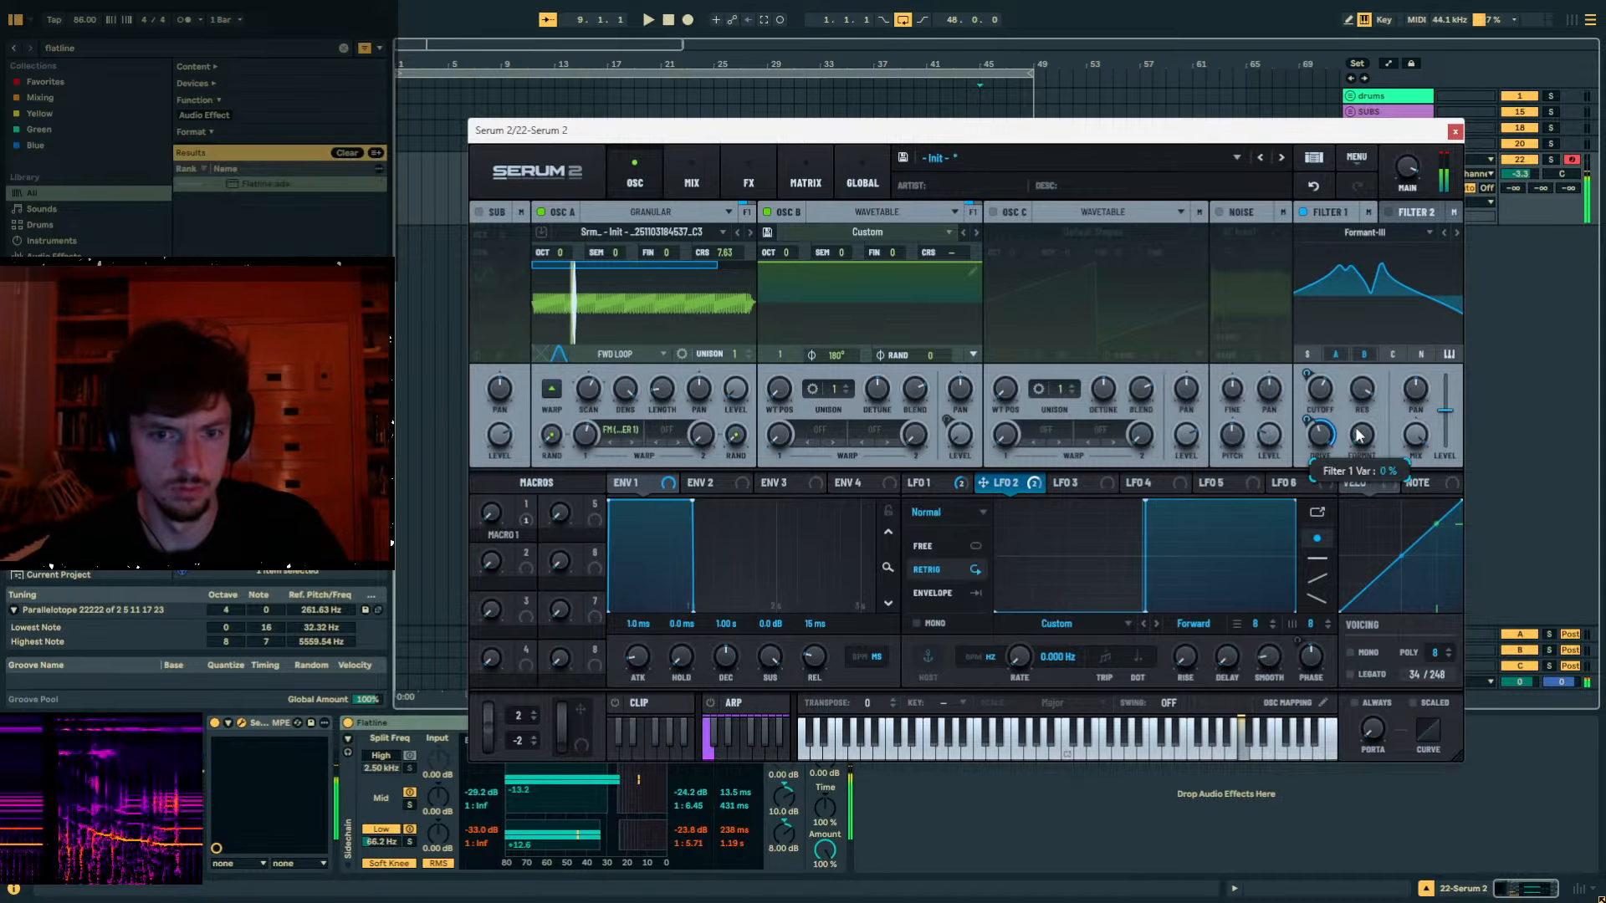
pyautogui.moveTo(1361, 435); pyautogui.dragTo(1365, 374)
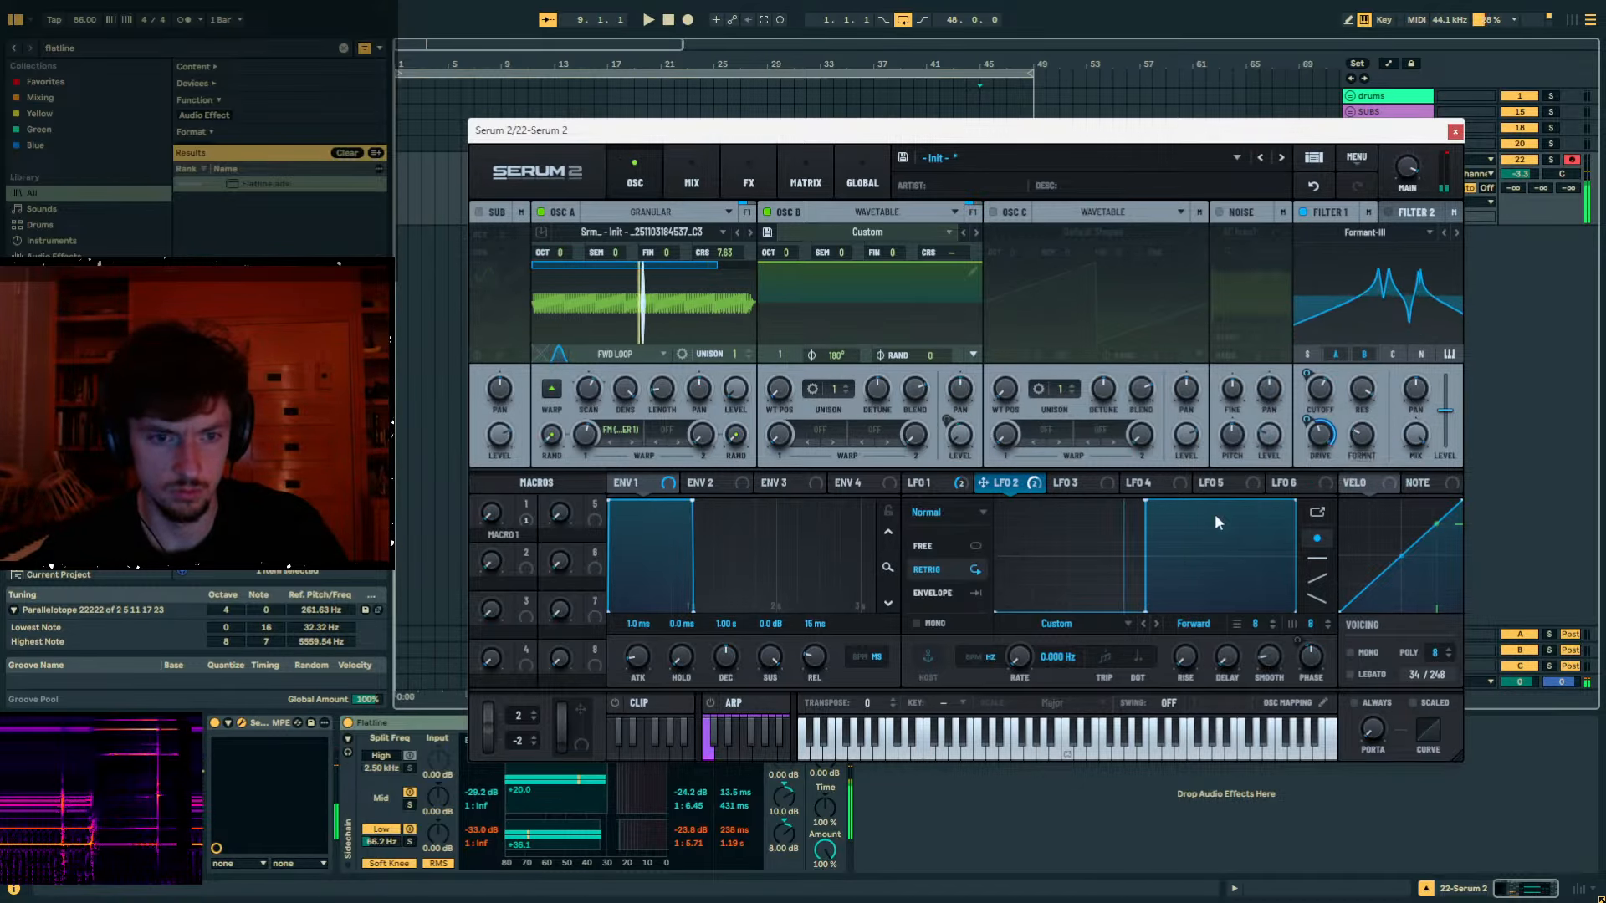
# Remove all of LFO 2's destinations, modulate only filter 1's cutoff from it and readjust LFO 2's smoothing.
pyautogui.rightClick(1320, 432)
pyautogui.click(1305, 427)
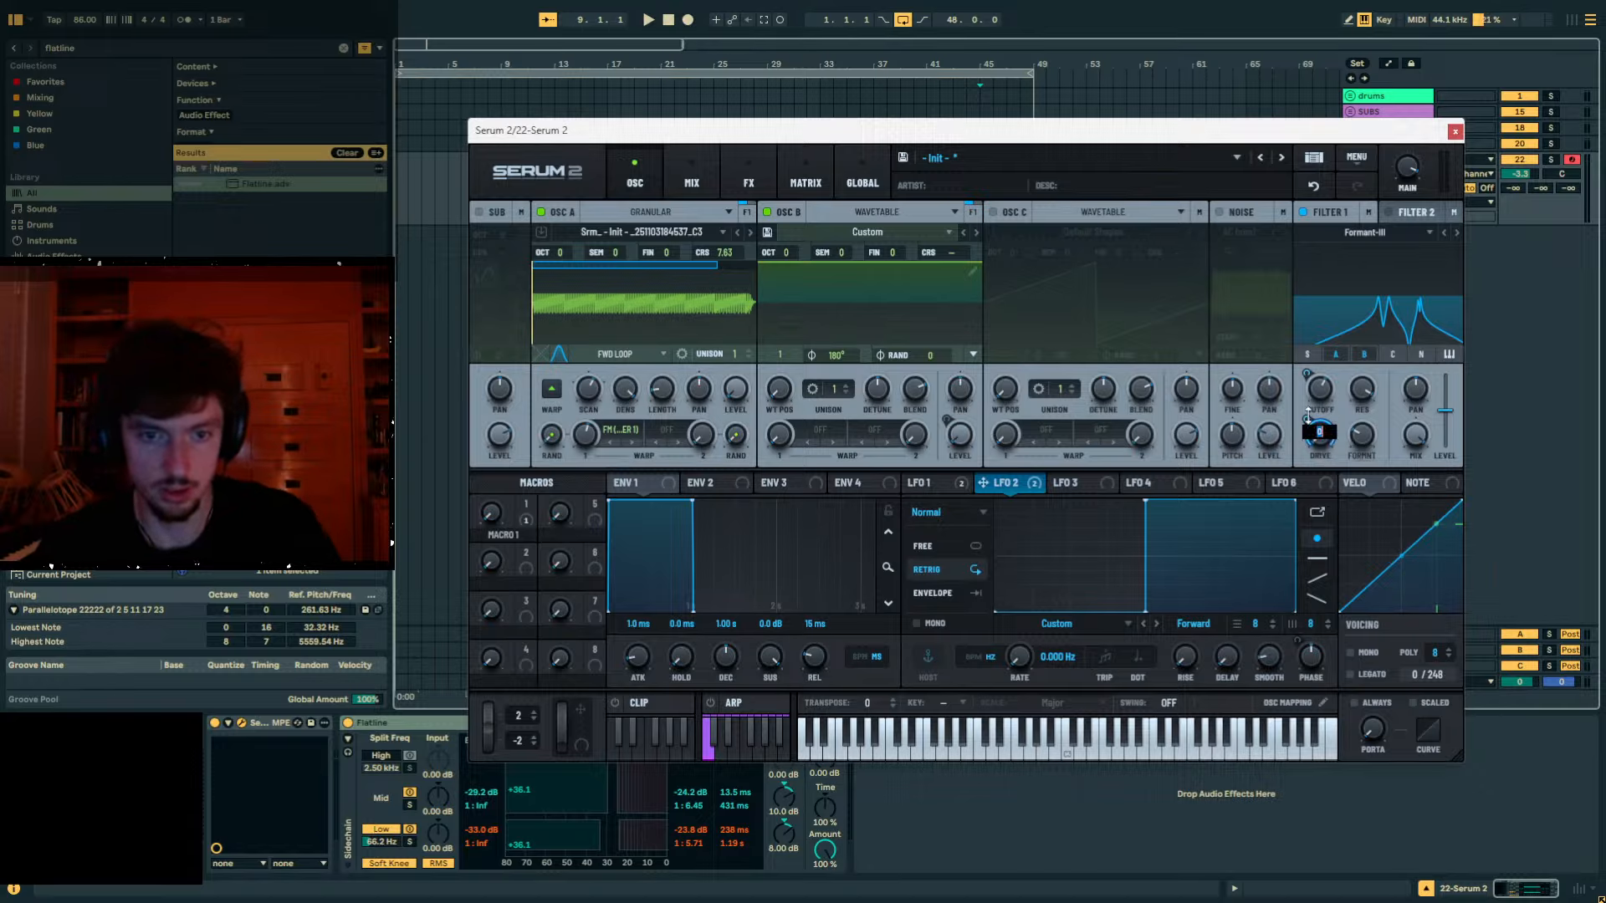
pyautogui.rightClick(1035, 488)
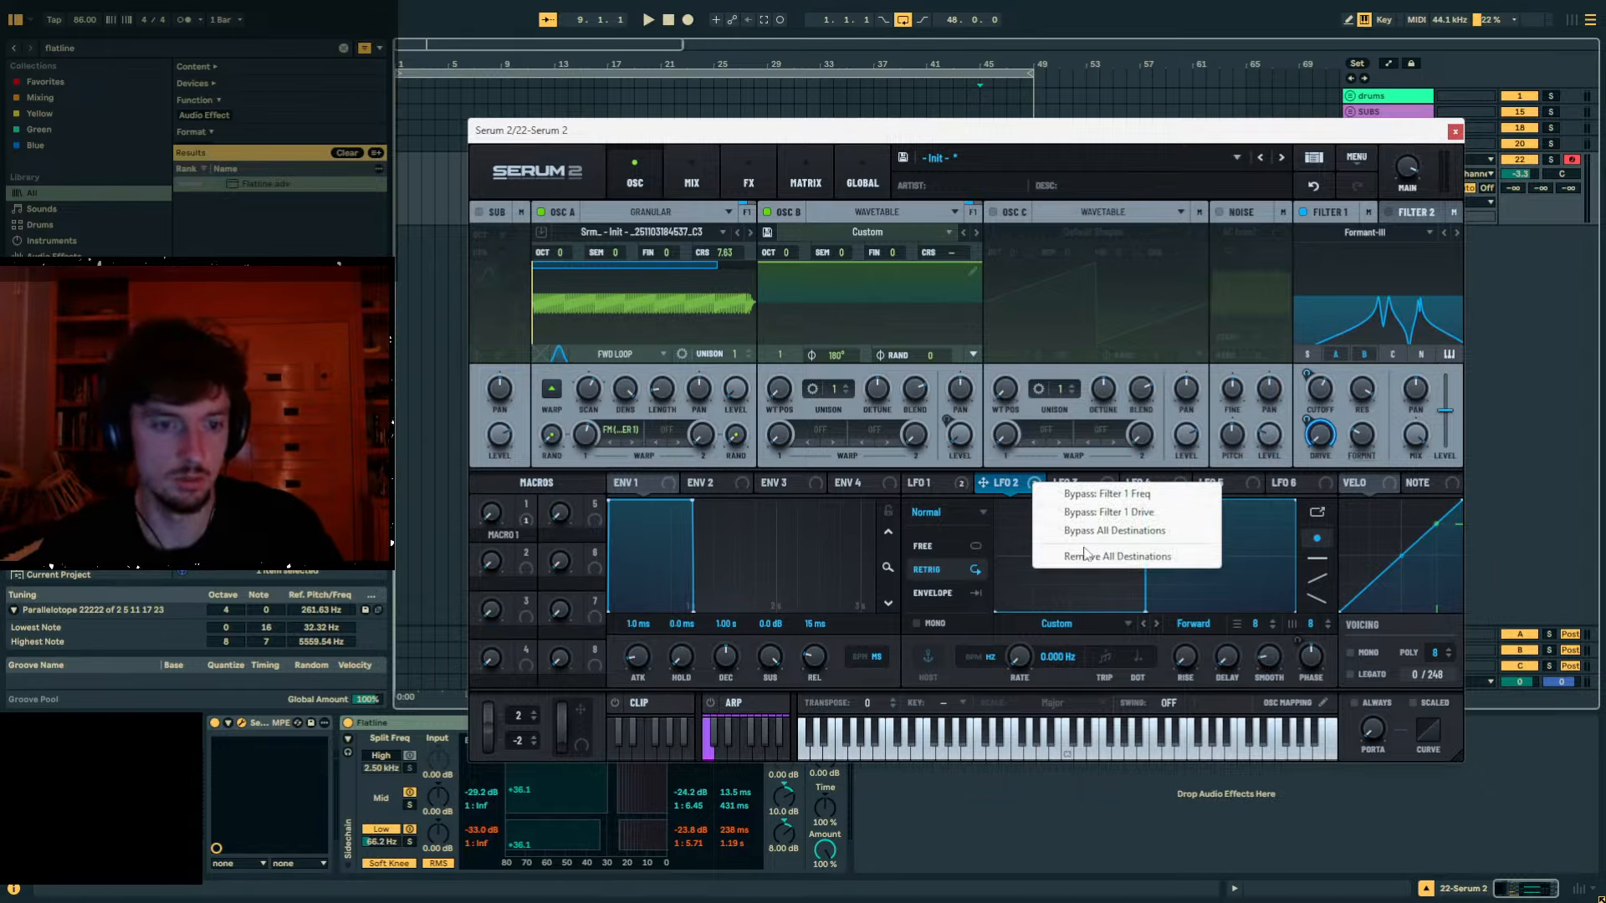
pyautogui.click(1085, 554)
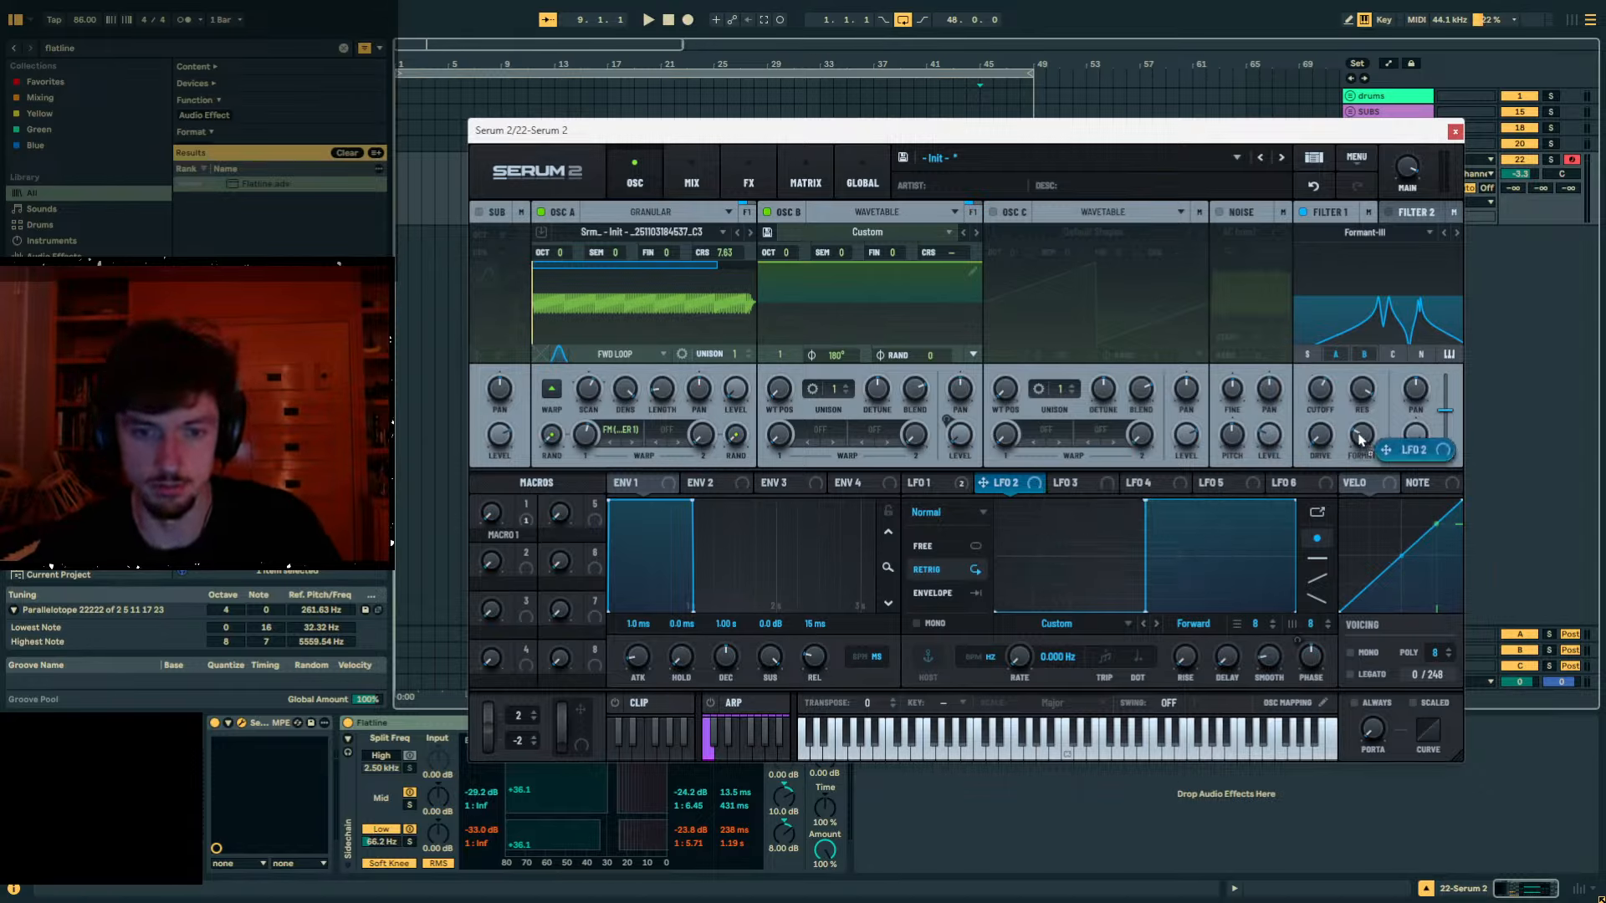
pyautogui.moveTo(1314, 394); pyautogui.dragTo(1305, 443)
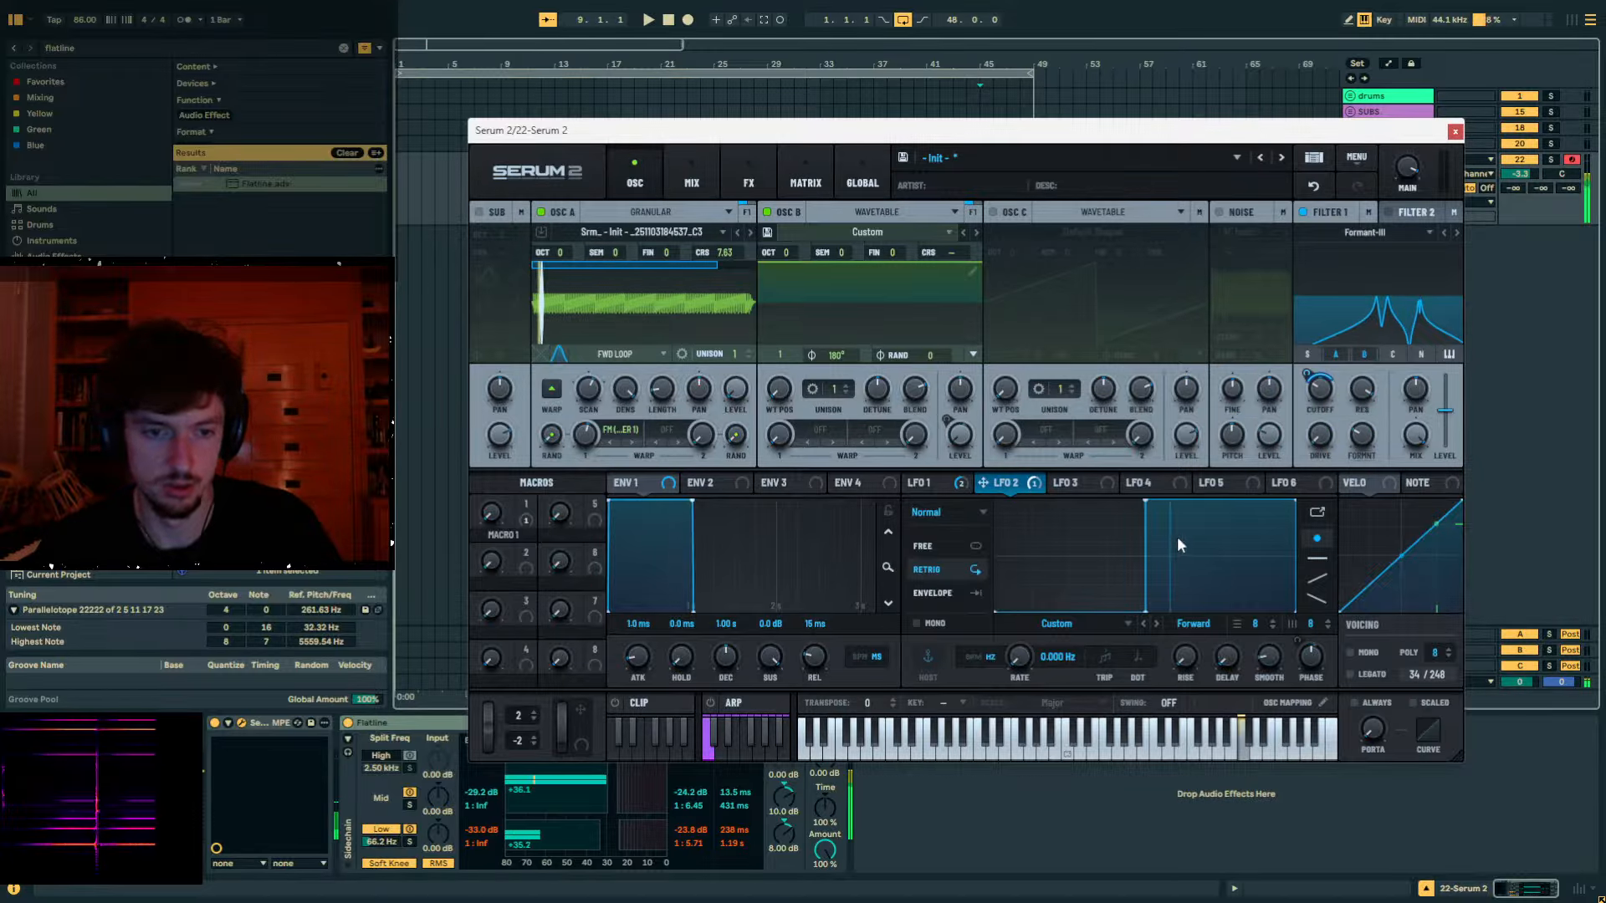
pyautogui.moveTo(1270, 660); pyautogui.dragTo(1268, 704)
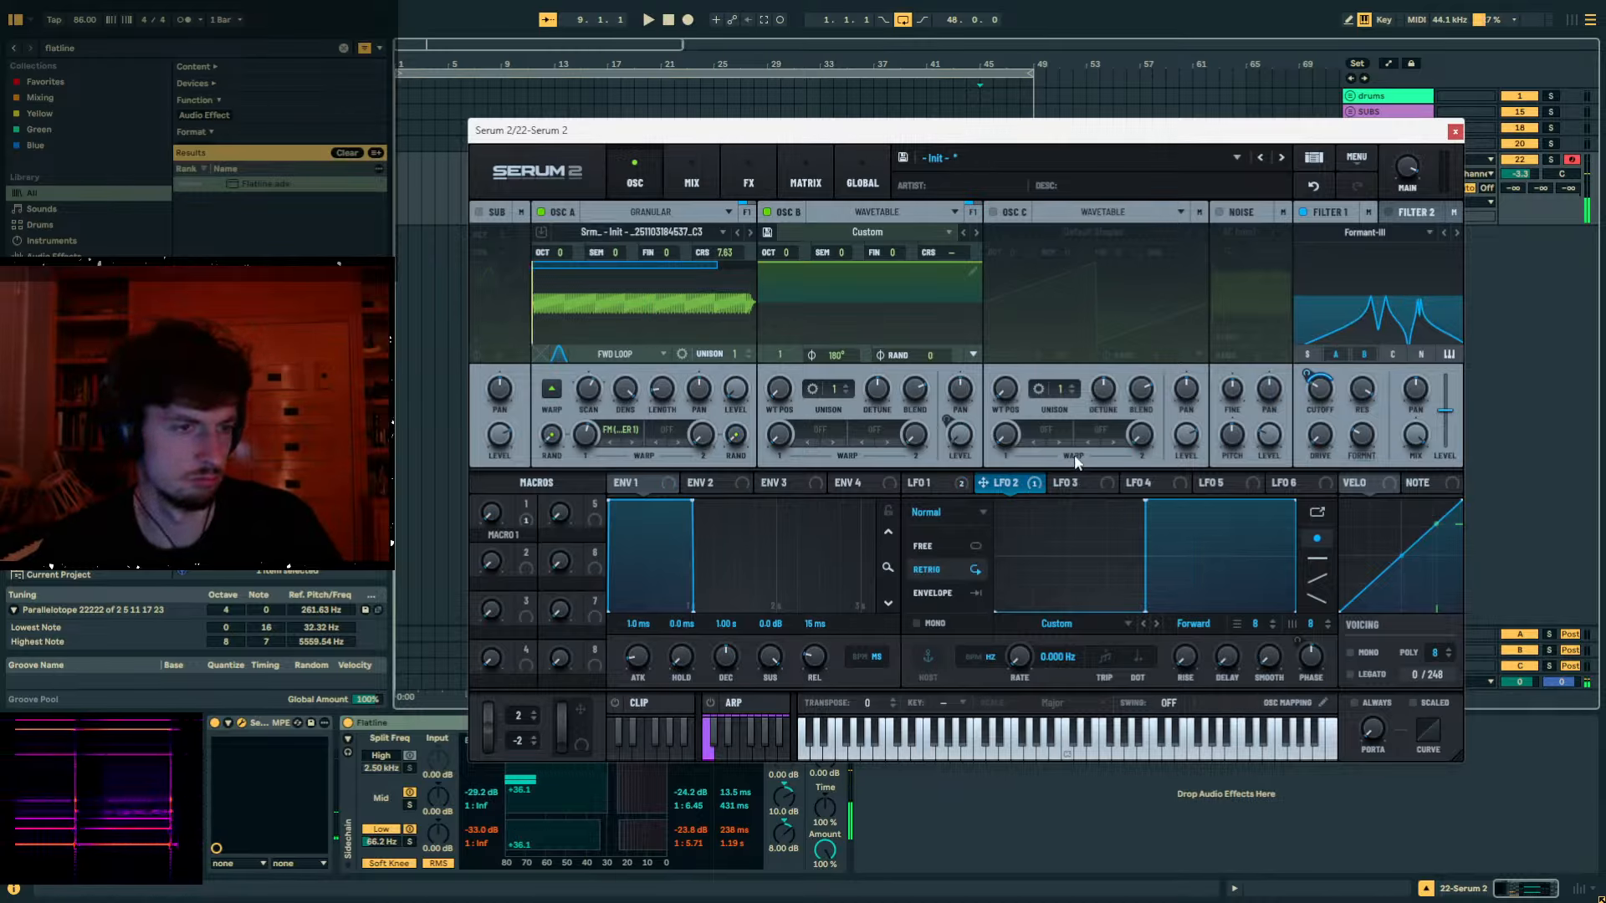
pyautogui.press('a')
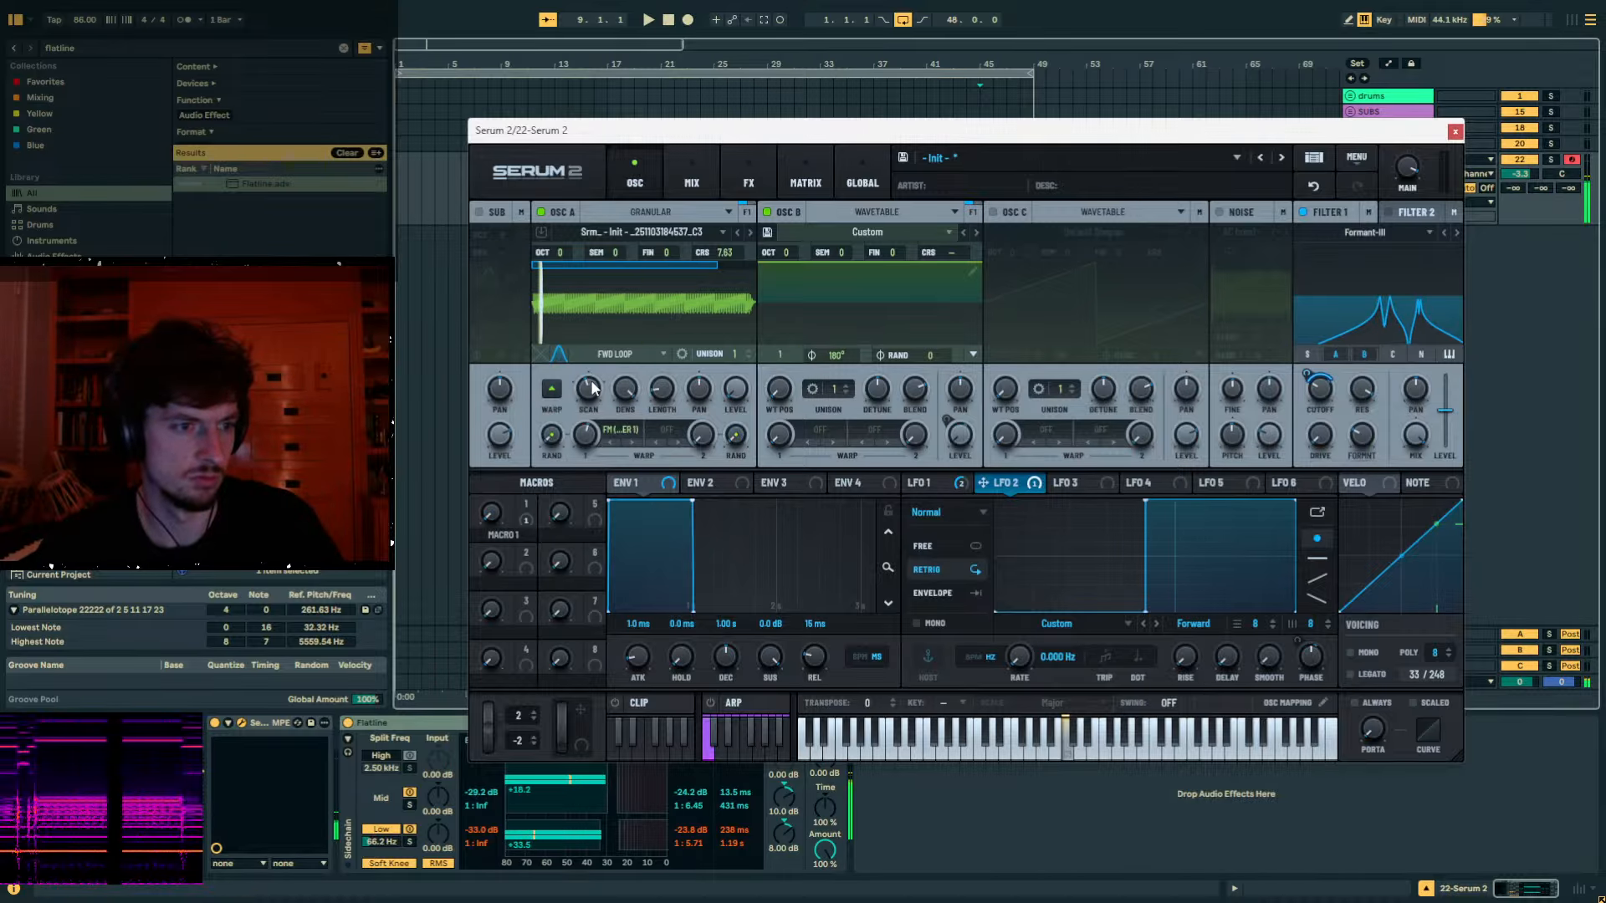
# Set oscillator A's coarse pitch to 15.00 and try different scan rates, such as -52% and 17%.
pyautogui.moveTo(597, 390); pyautogui.dragTo(606, 376)
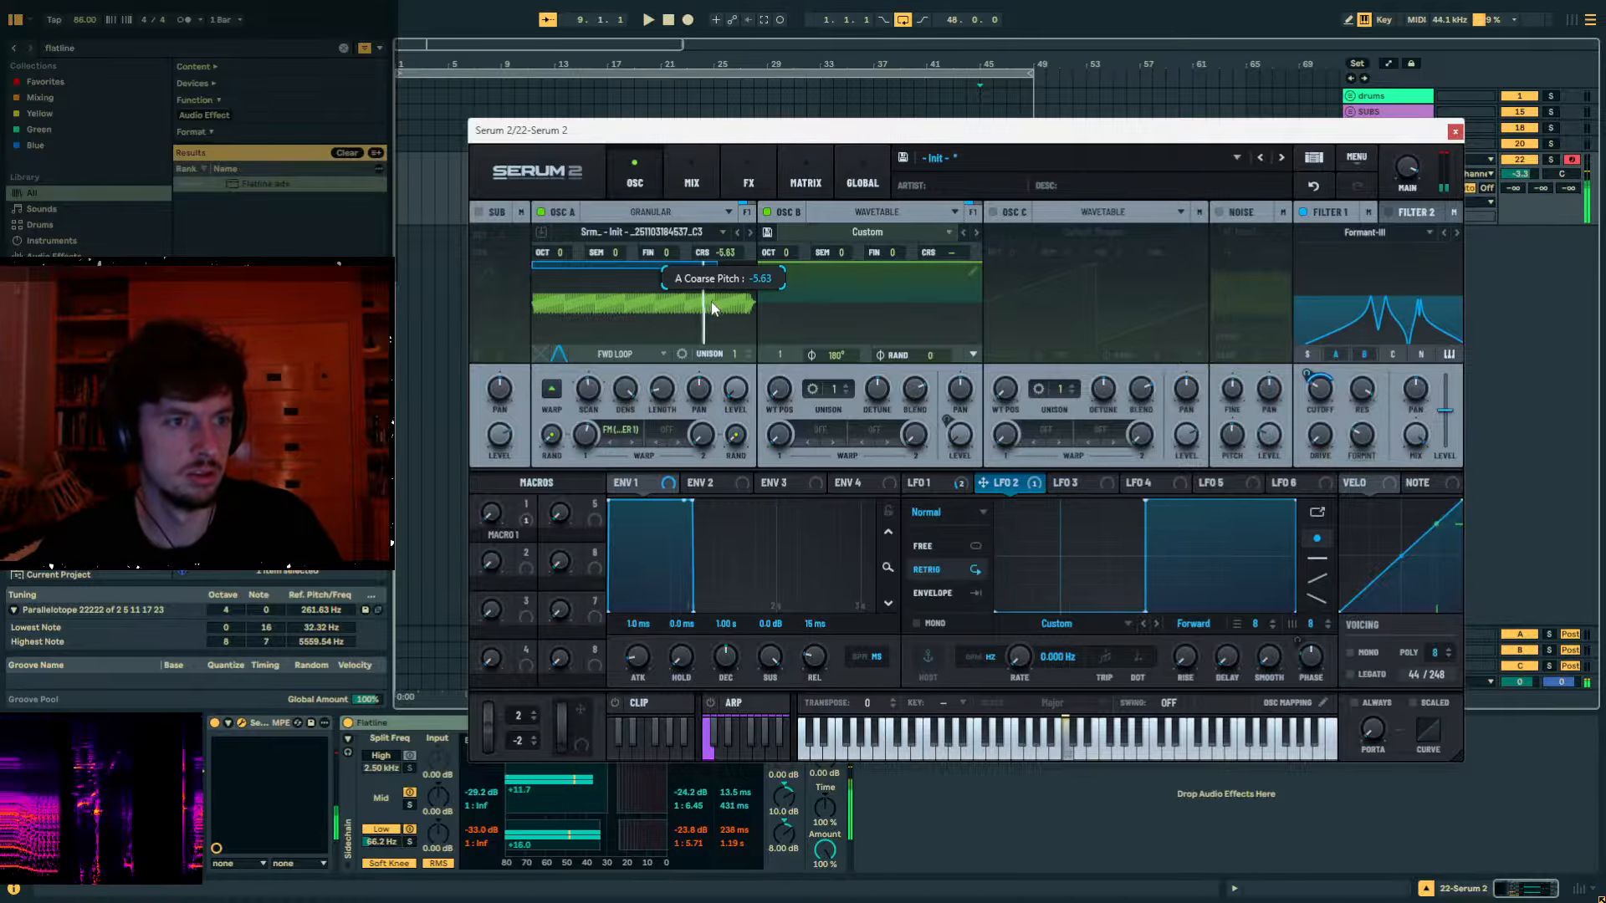
pyautogui.moveTo(696, 380); pyautogui.dragTo(721, 254)
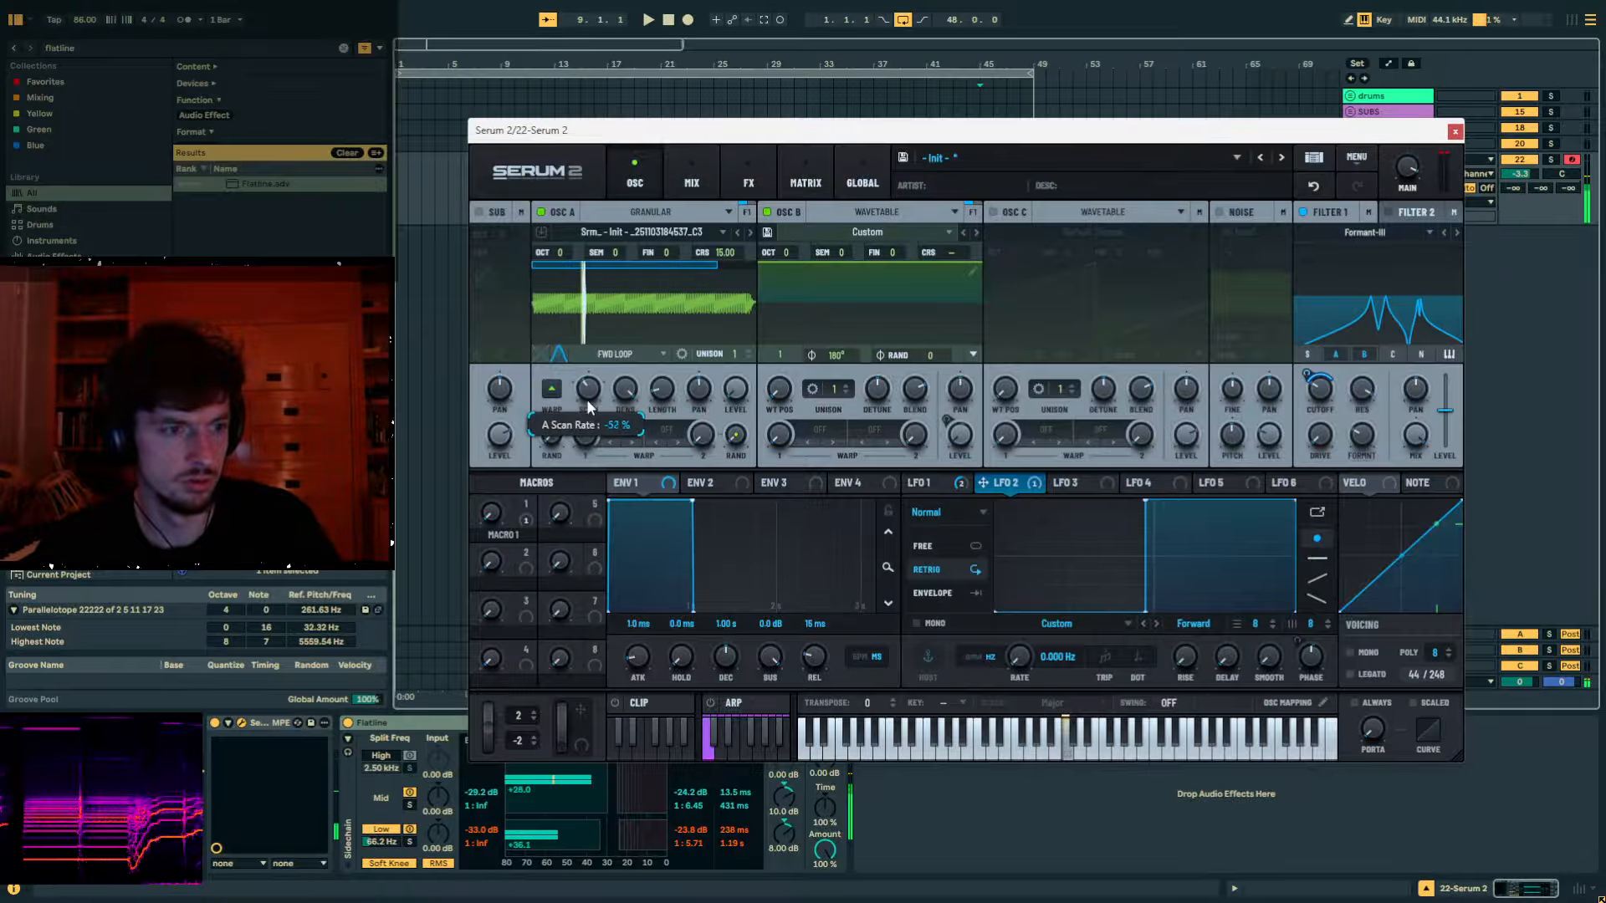
pyautogui.moveTo(588, 408); pyautogui.dragTo(592, 384)
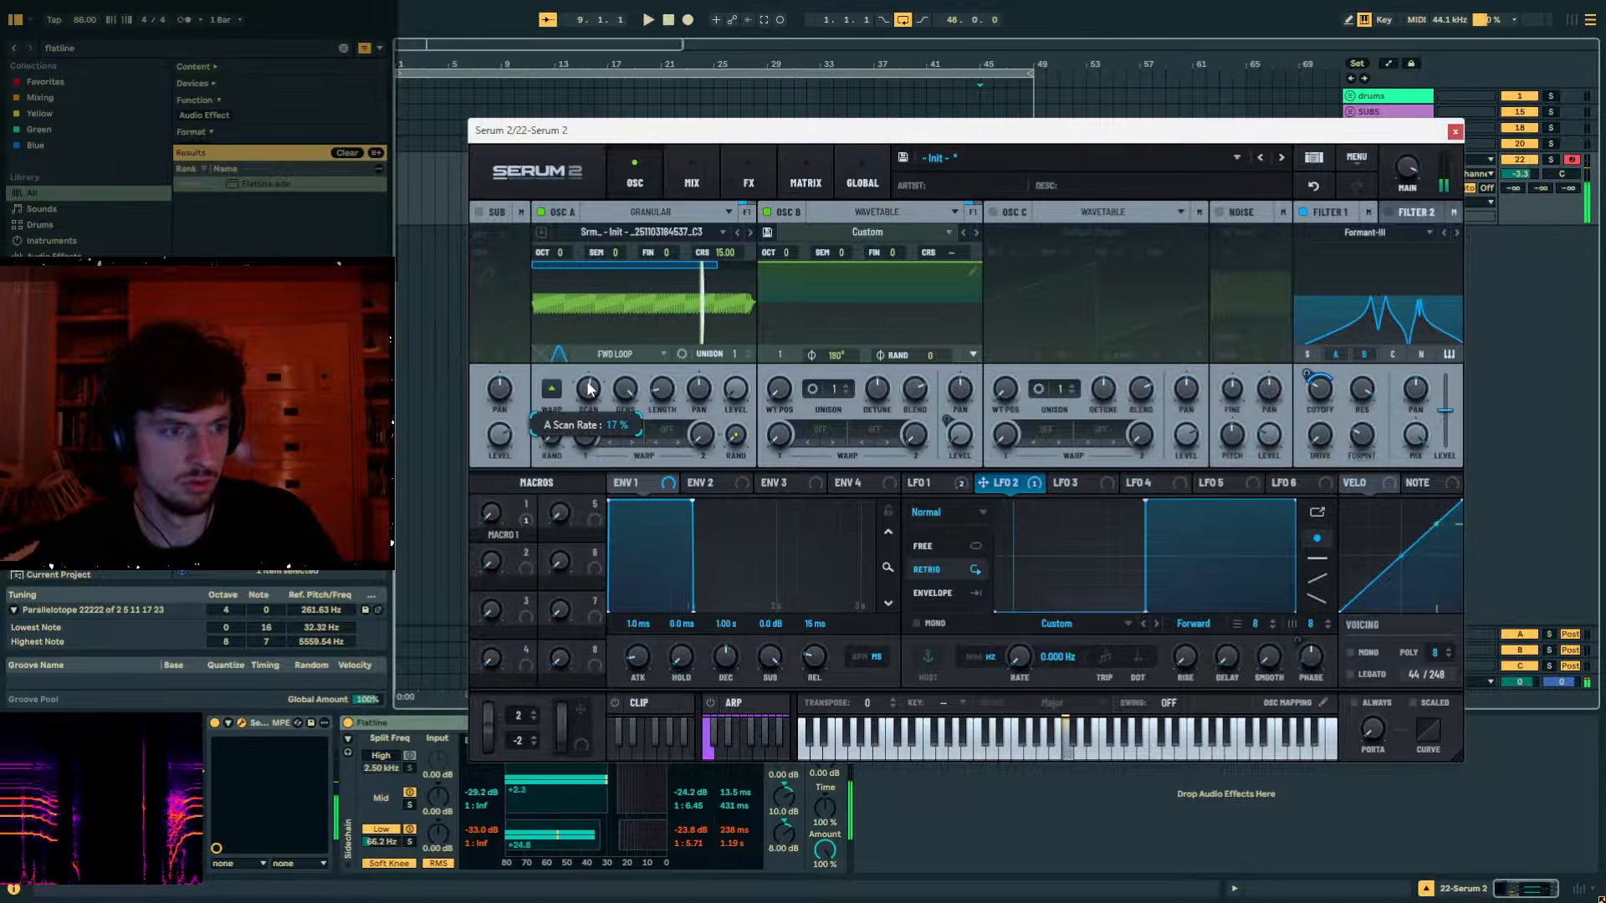
# Switch oscillator A from its warp controls to its grain controls, then try a random pitch of 0.11 semitones and different grain settings.
pyautogui.click(556, 393)
pyautogui.moveTo(593, 434)
pyautogui.mouseDown()
pyautogui.moveTo(604, 397)
pyautogui.moveTo(588, 428)
pyautogui.mouseUp()
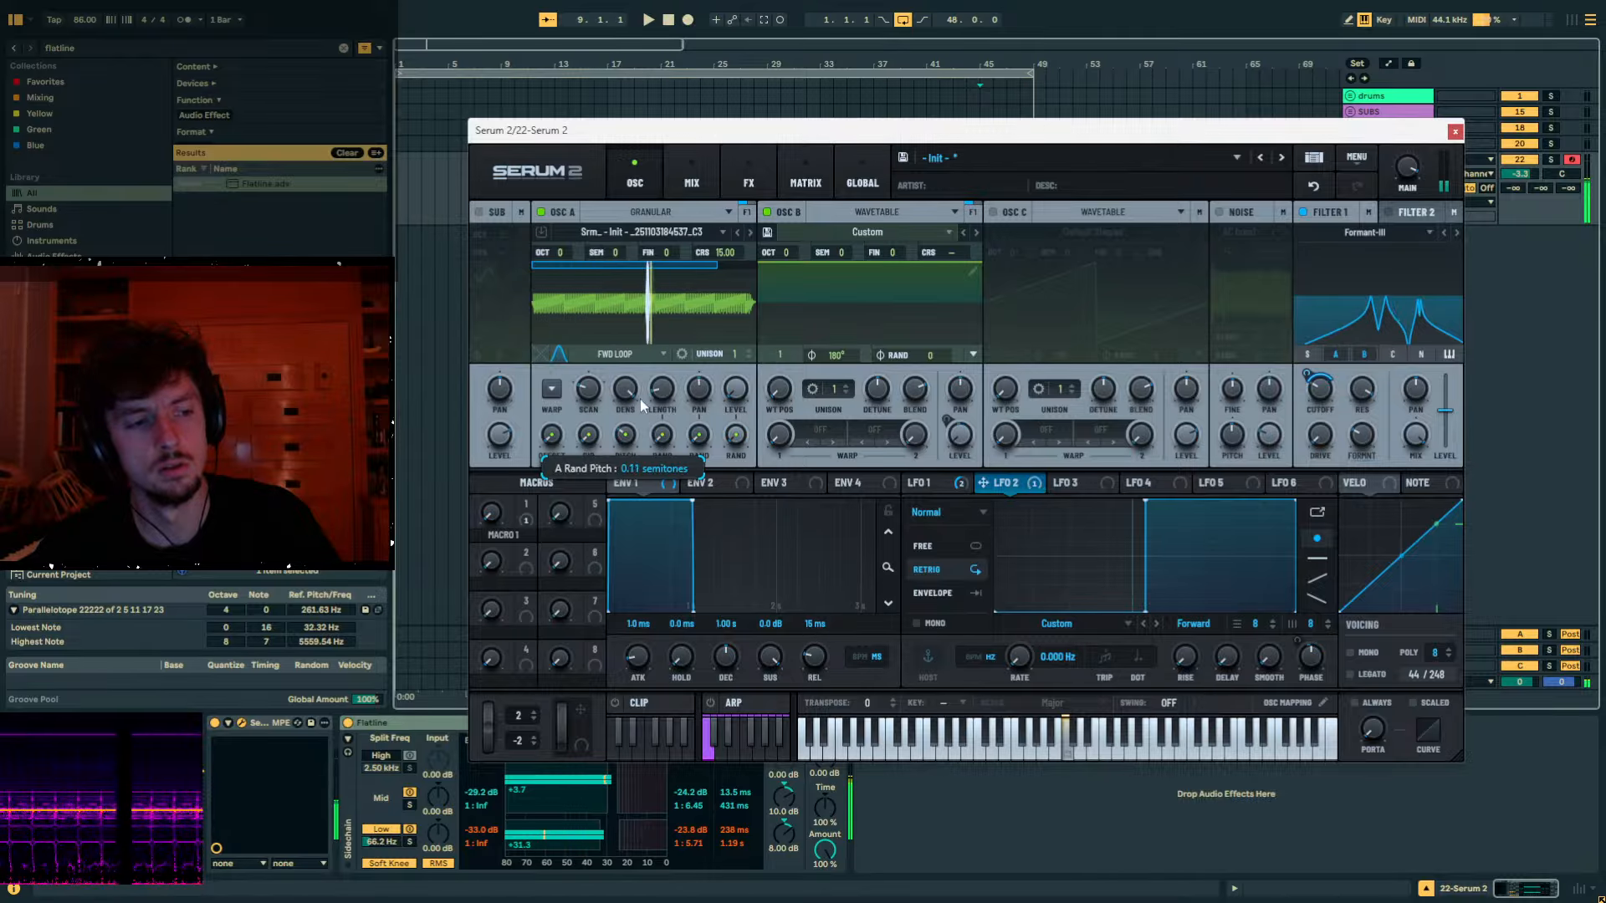
pyautogui.moveTo(651, 390); pyautogui.dragTo(638, 493)
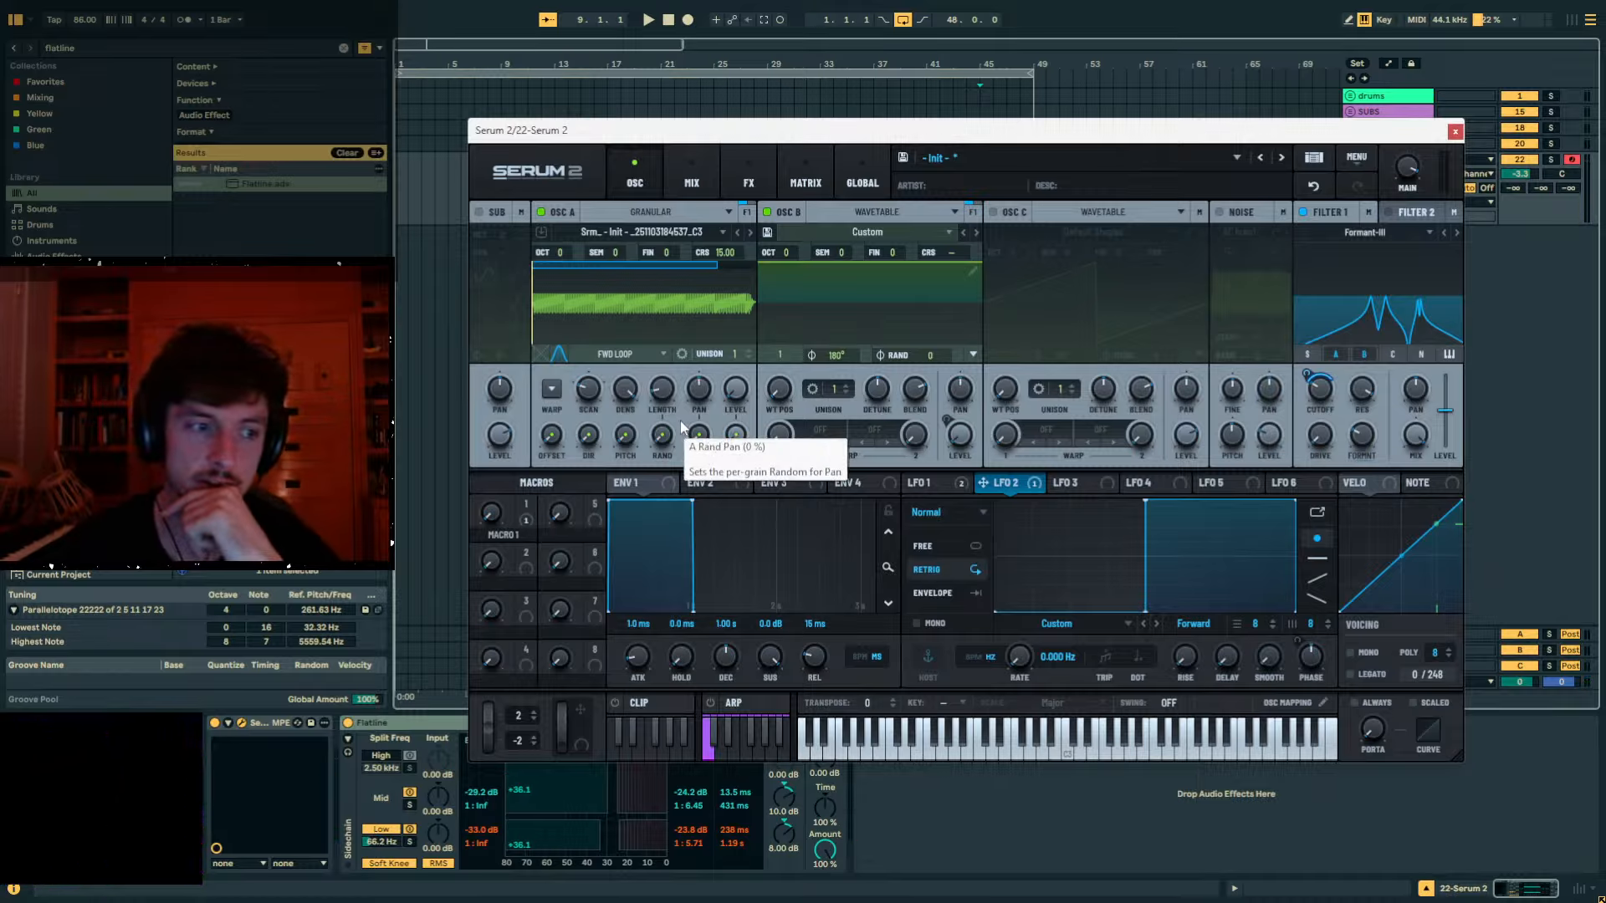
pyautogui.moveTo(666, 429); pyautogui.dragTo(680, 403)
pyautogui.moveTo(706, 328); pyautogui.dragTo(690, 430)
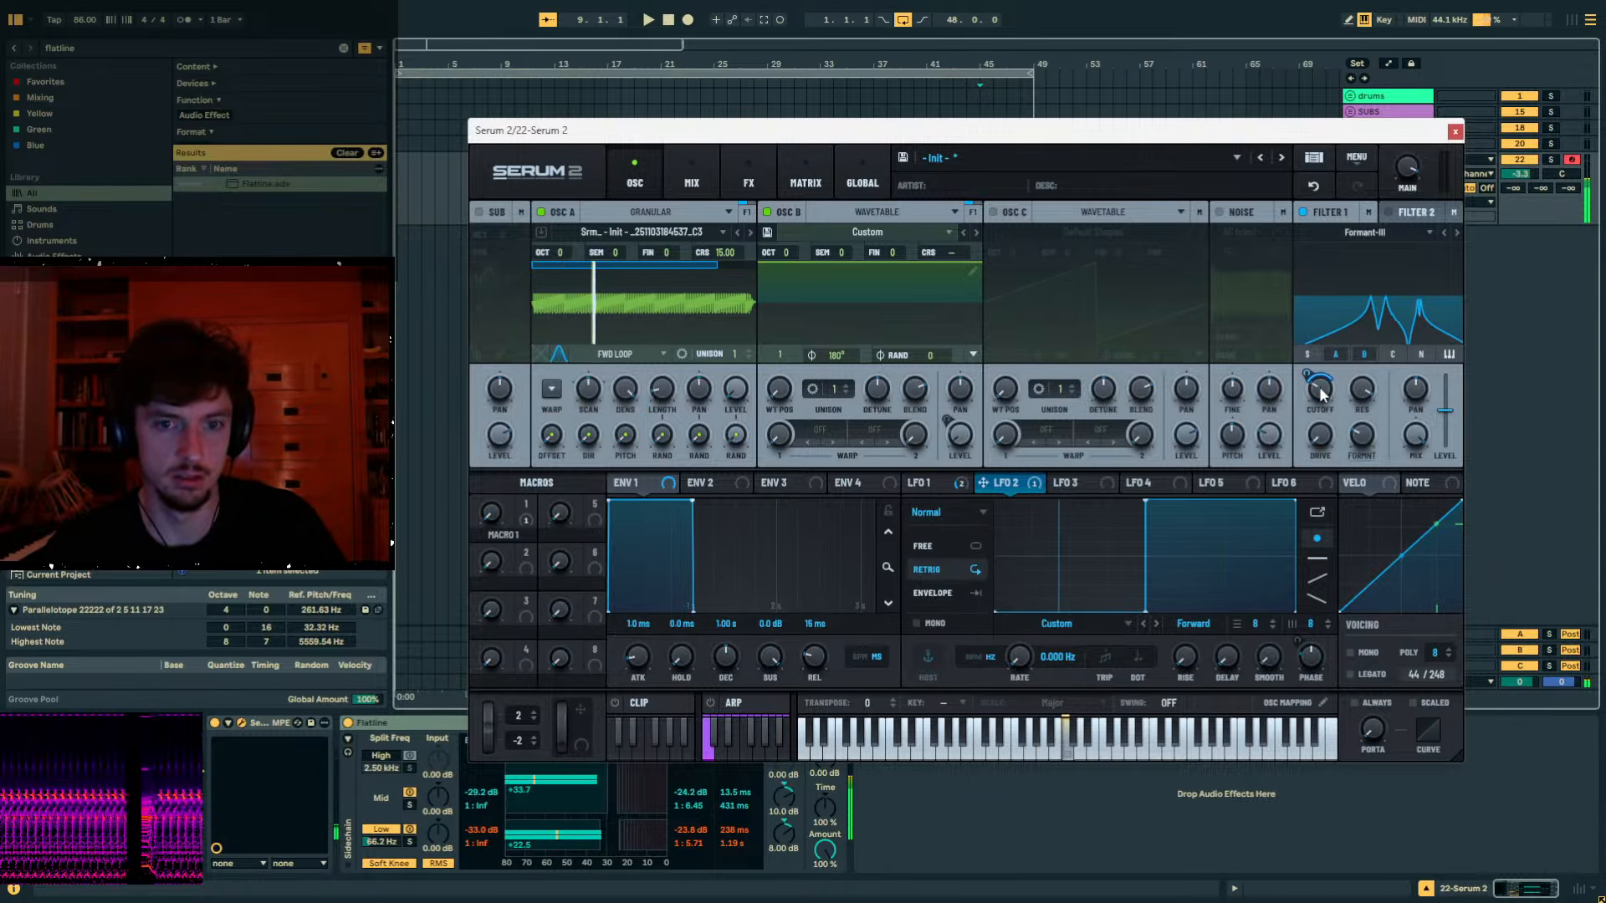
# Set the Serum 2 track's volume to 0 dB and its send B to -6.0 dB, then readjust filter 1's drive.
pyautogui.moveTo(1320, 424)
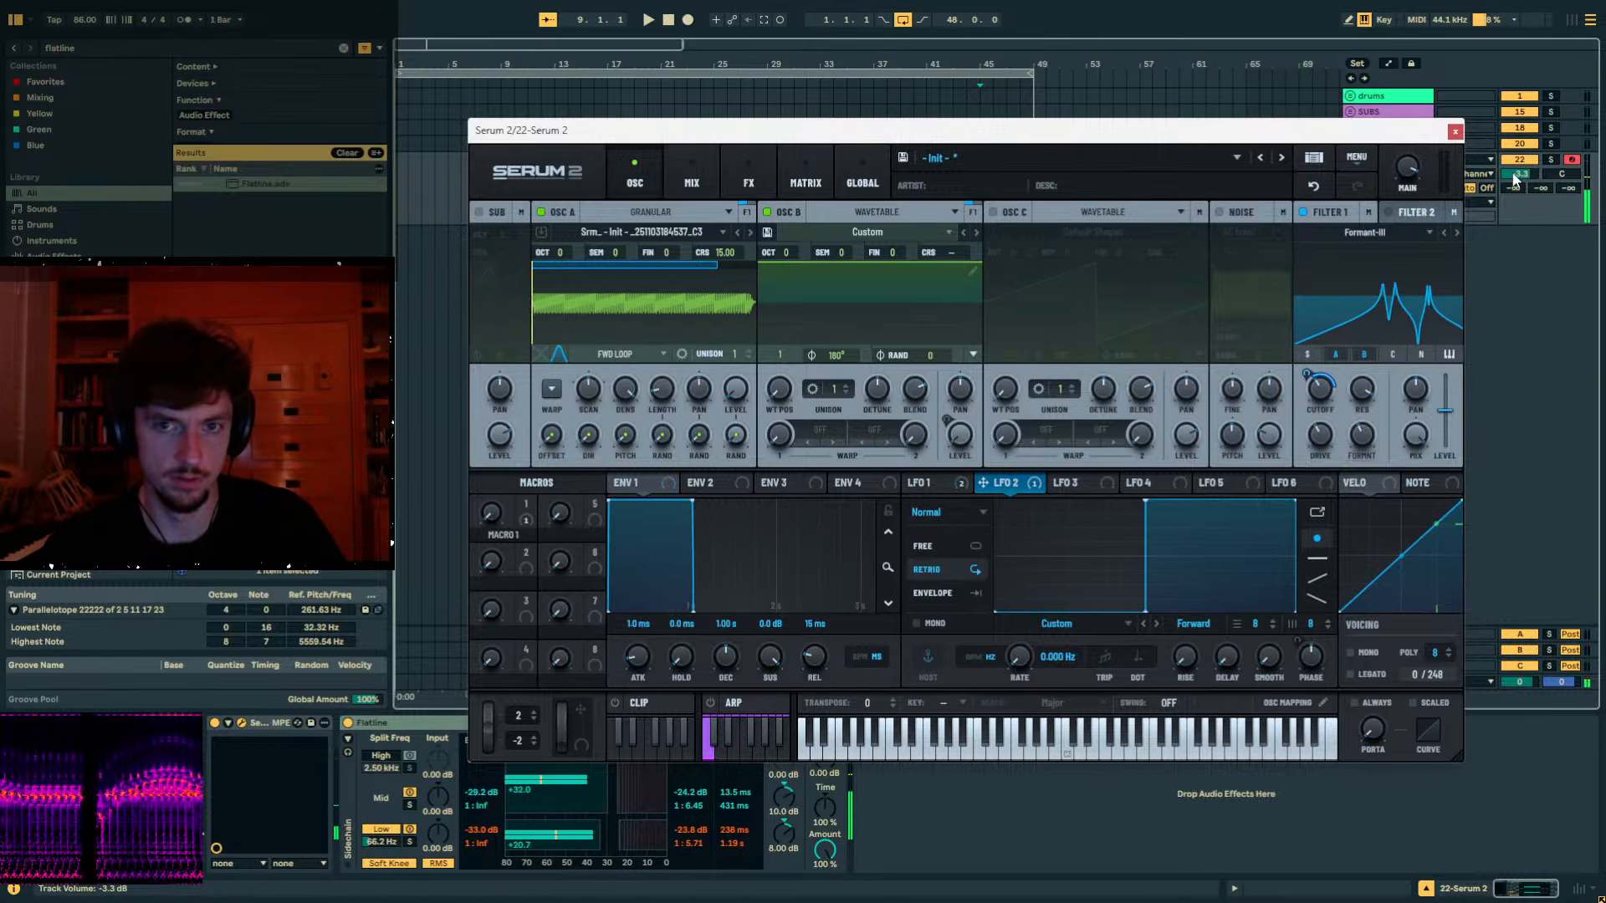
pyautogui.moveTo(1536, 188); pyautogui.dragTo(1535, 101)
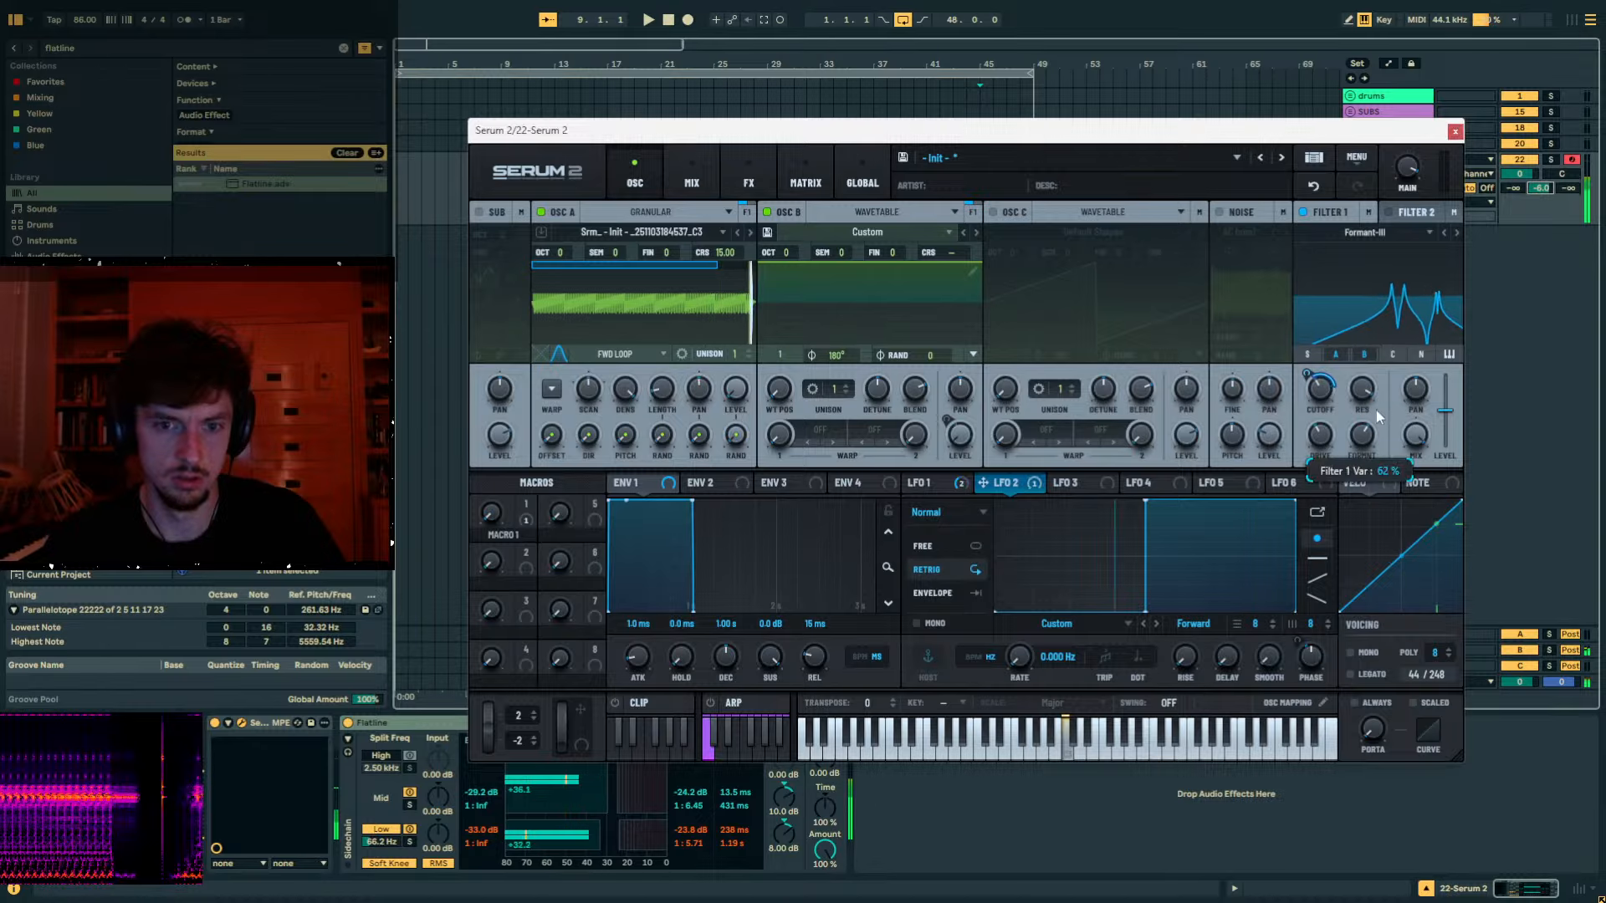
pyautogui.doubleClick(1542, 194)
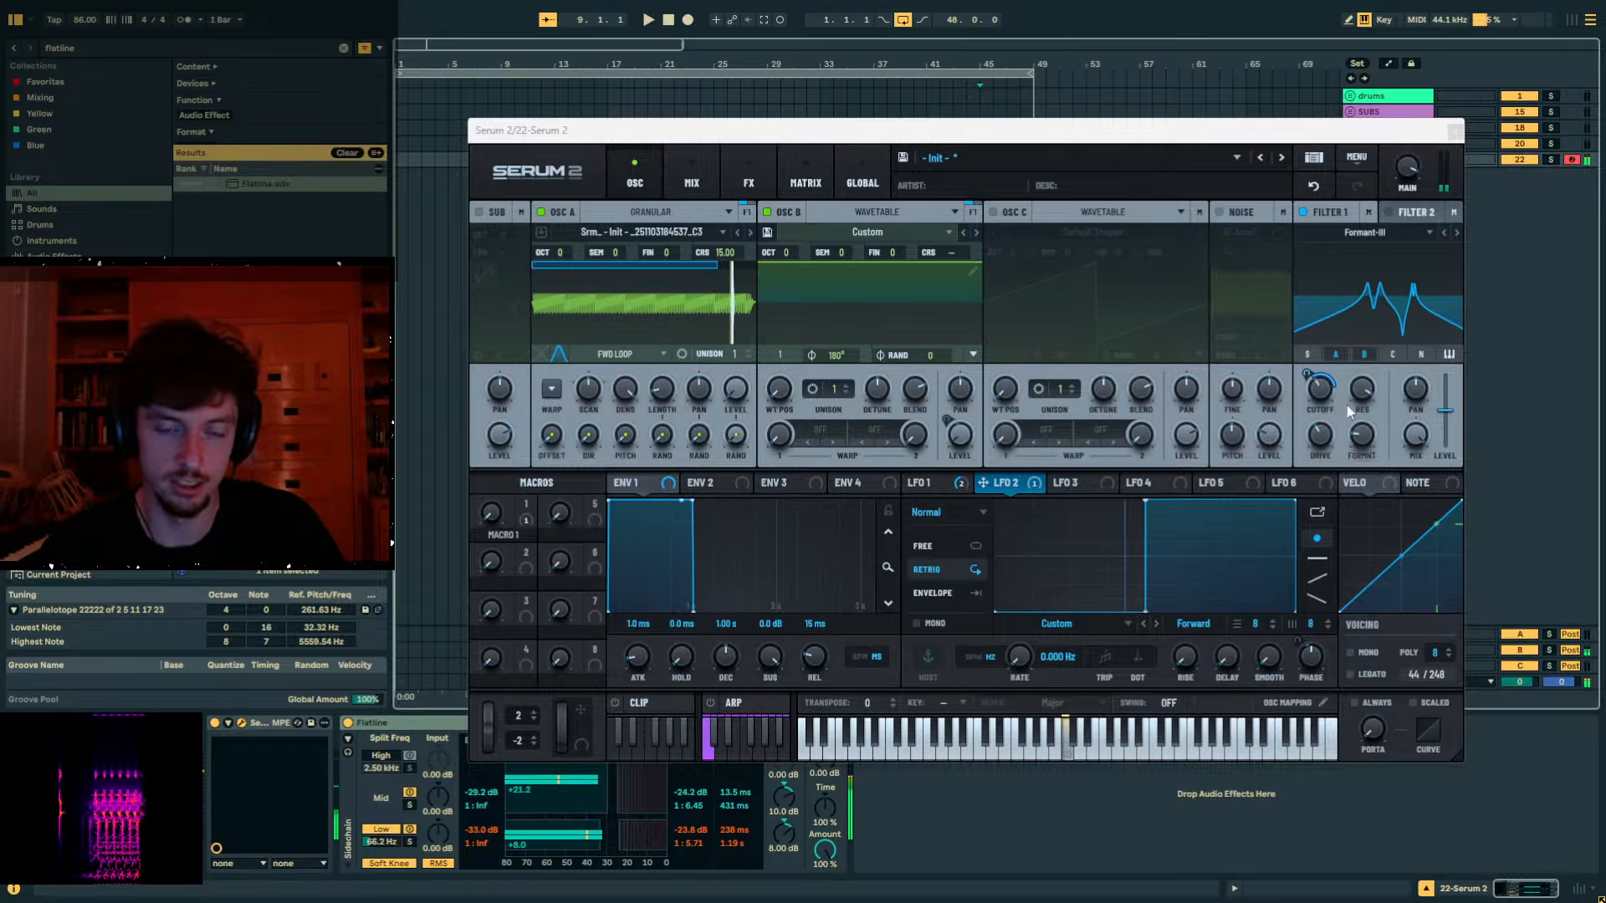
pyautogui.moveTo(1320, 436); pyautogui.dragTo(1352, 445)
# Try oscillator A at -64.00 coarse pitch with varied scan rates, such as 27%, and raise the coarse pitch to 18.21.
pyautogui.moveTo(727, 256); pyautogui.dragTo(692, 348)
pyautogui.moveTo(724, 252); pyautogui.dragTo(686, 208)
pyautogui.moveTo(661, 316); pyautogui.dragTo(653, 330)
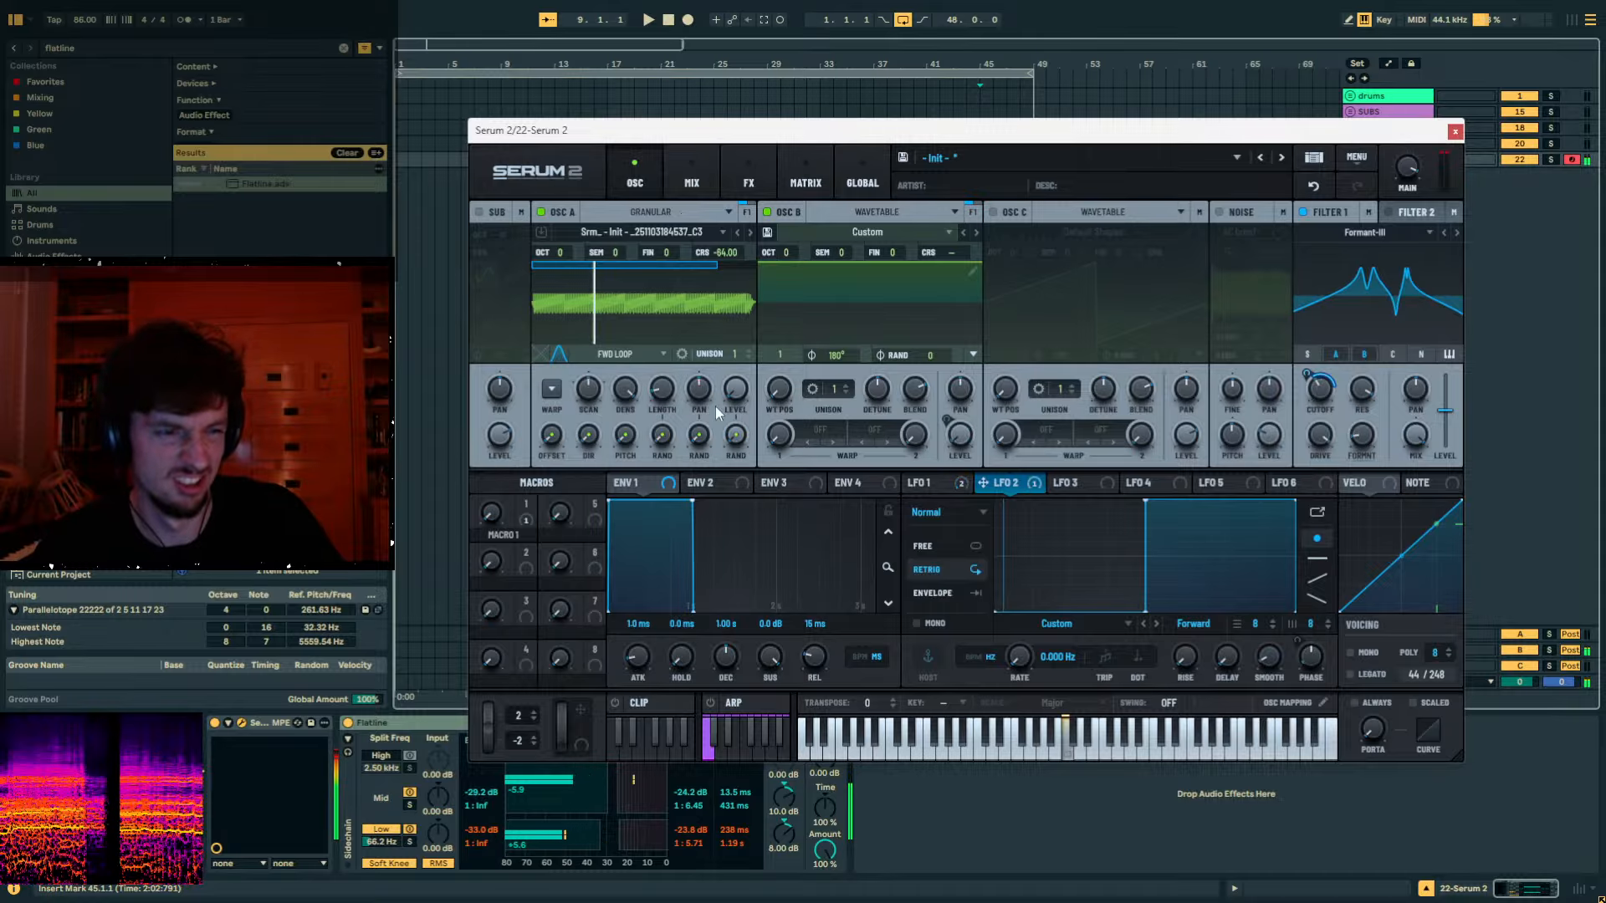
pyautogui.moveTo(592, 390)
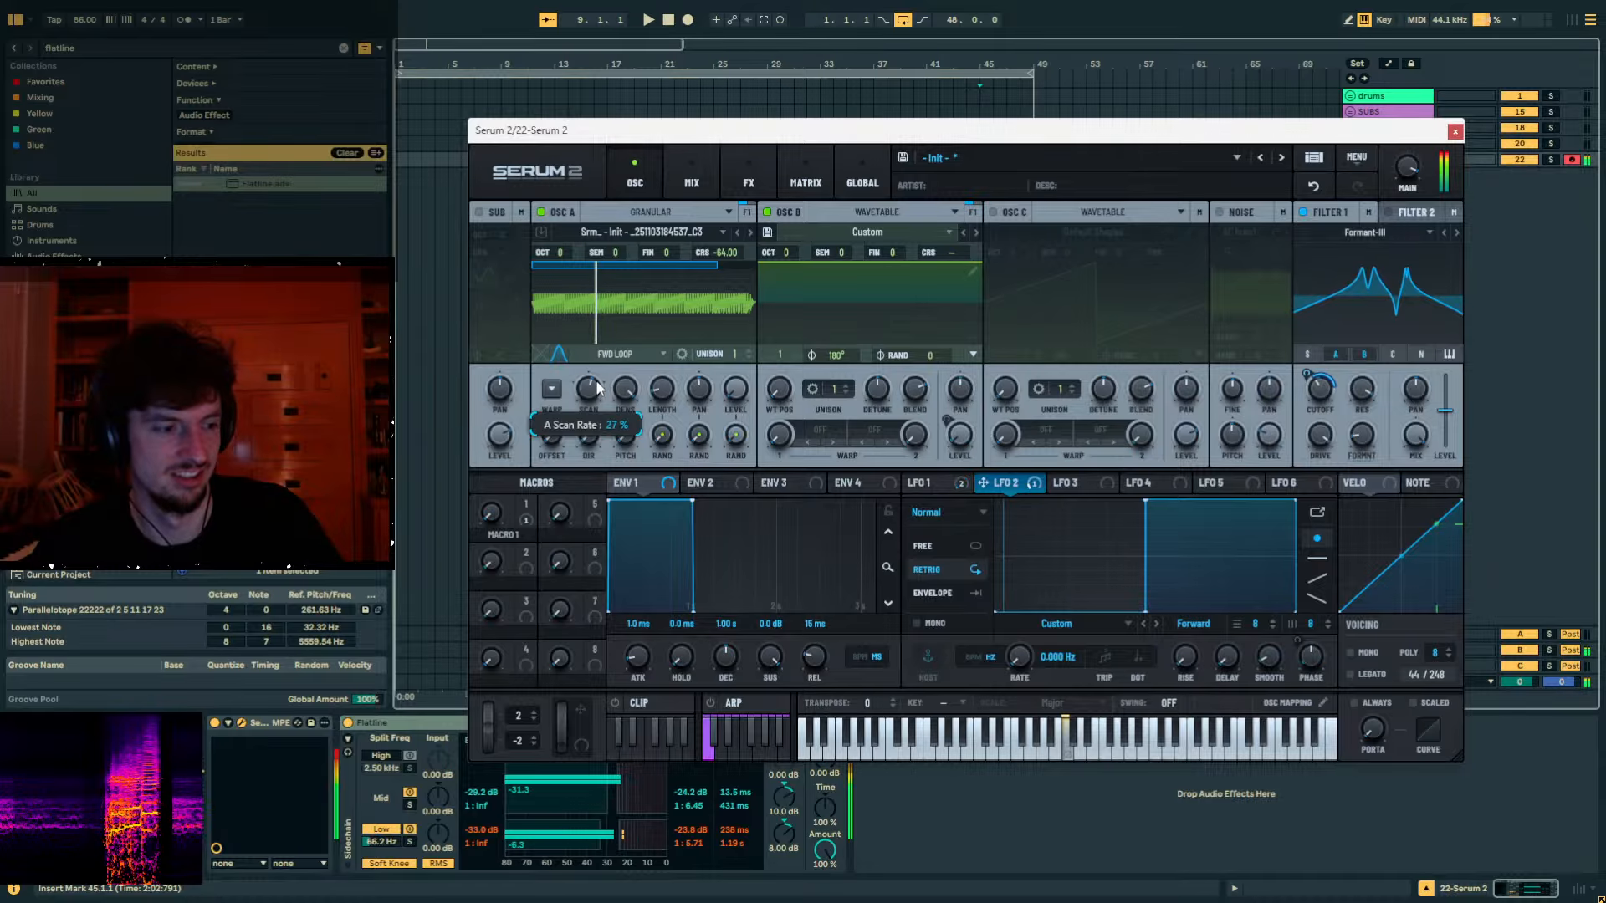
pyautogui.moveTo(597, 381)
pyautogui.mouseDown()
pyautogui.moveTo(626, 324)
pyautogui.moveTo(618, 387)
pyautogui.mouseUp()
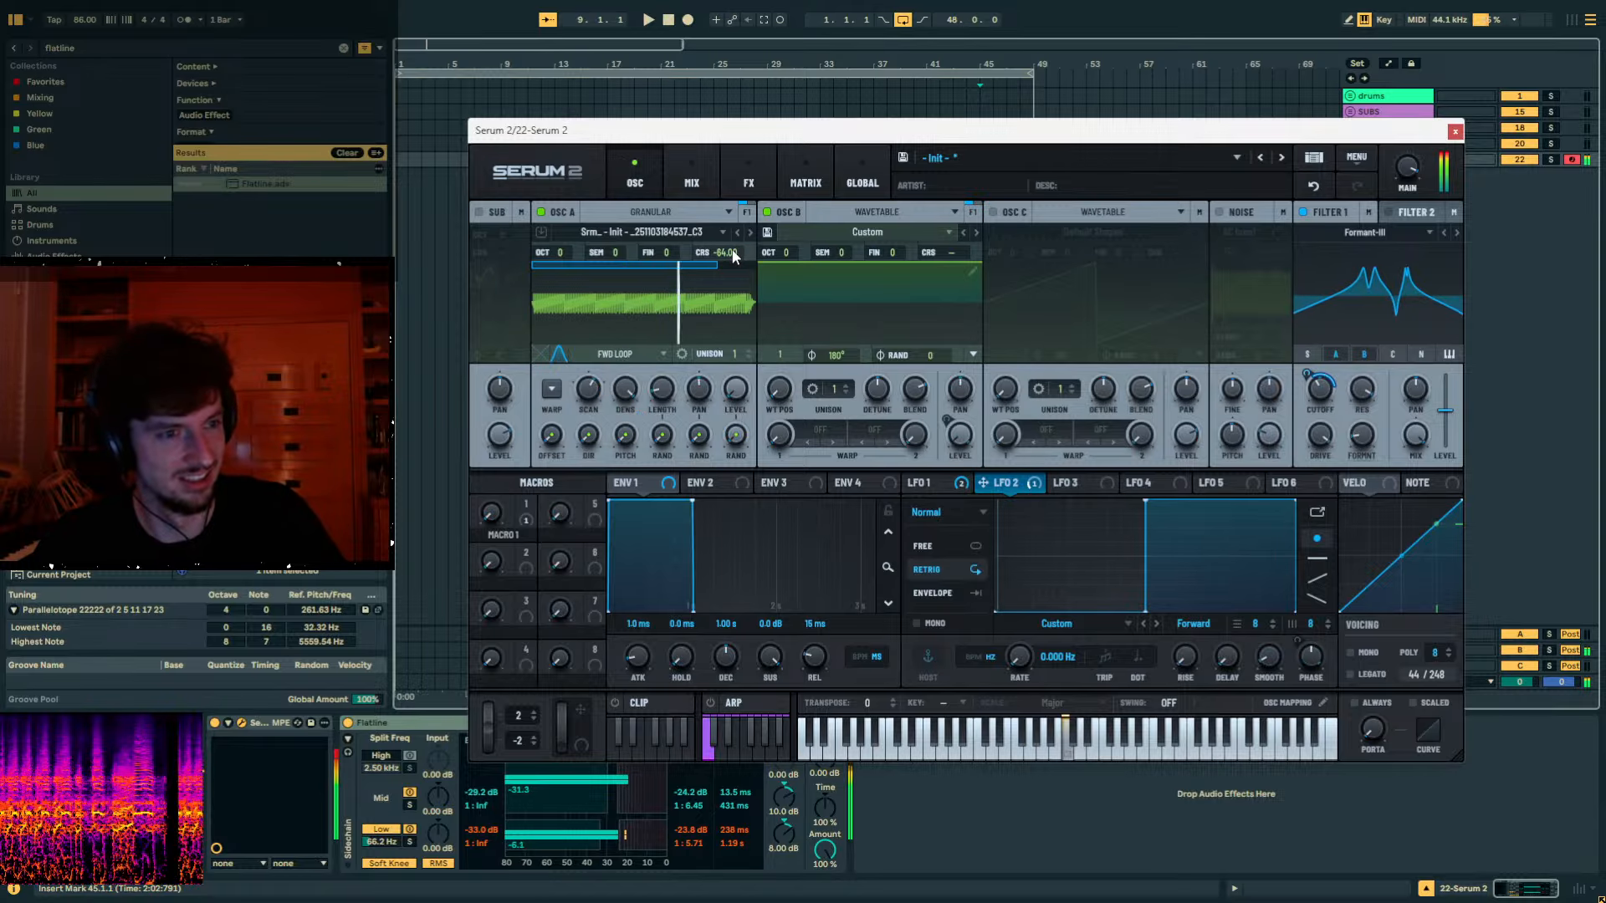
pyautogui.moveTo(726, 252); pyautogui.dragTo(781, 19)
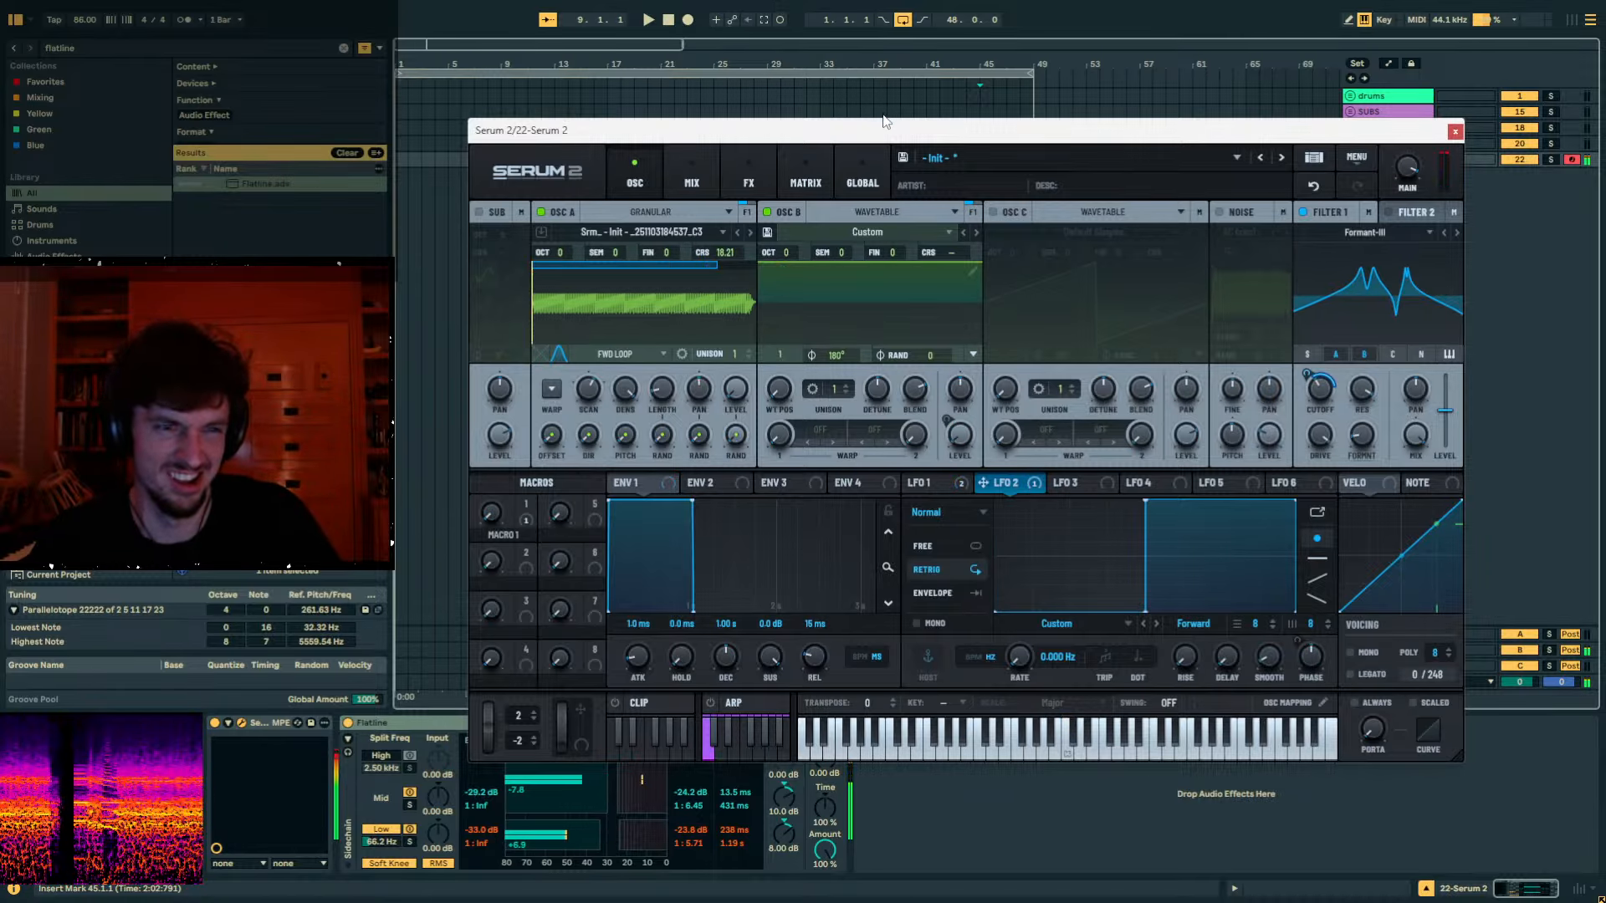
# Move the Serum 2 window aside to check the 22 Serum 2 track's sends, and bring the window back.
pyautogui.moveTo(932, 131); pyautogui.dragTo(701, 140)
pyautogui.click(1350, 159)
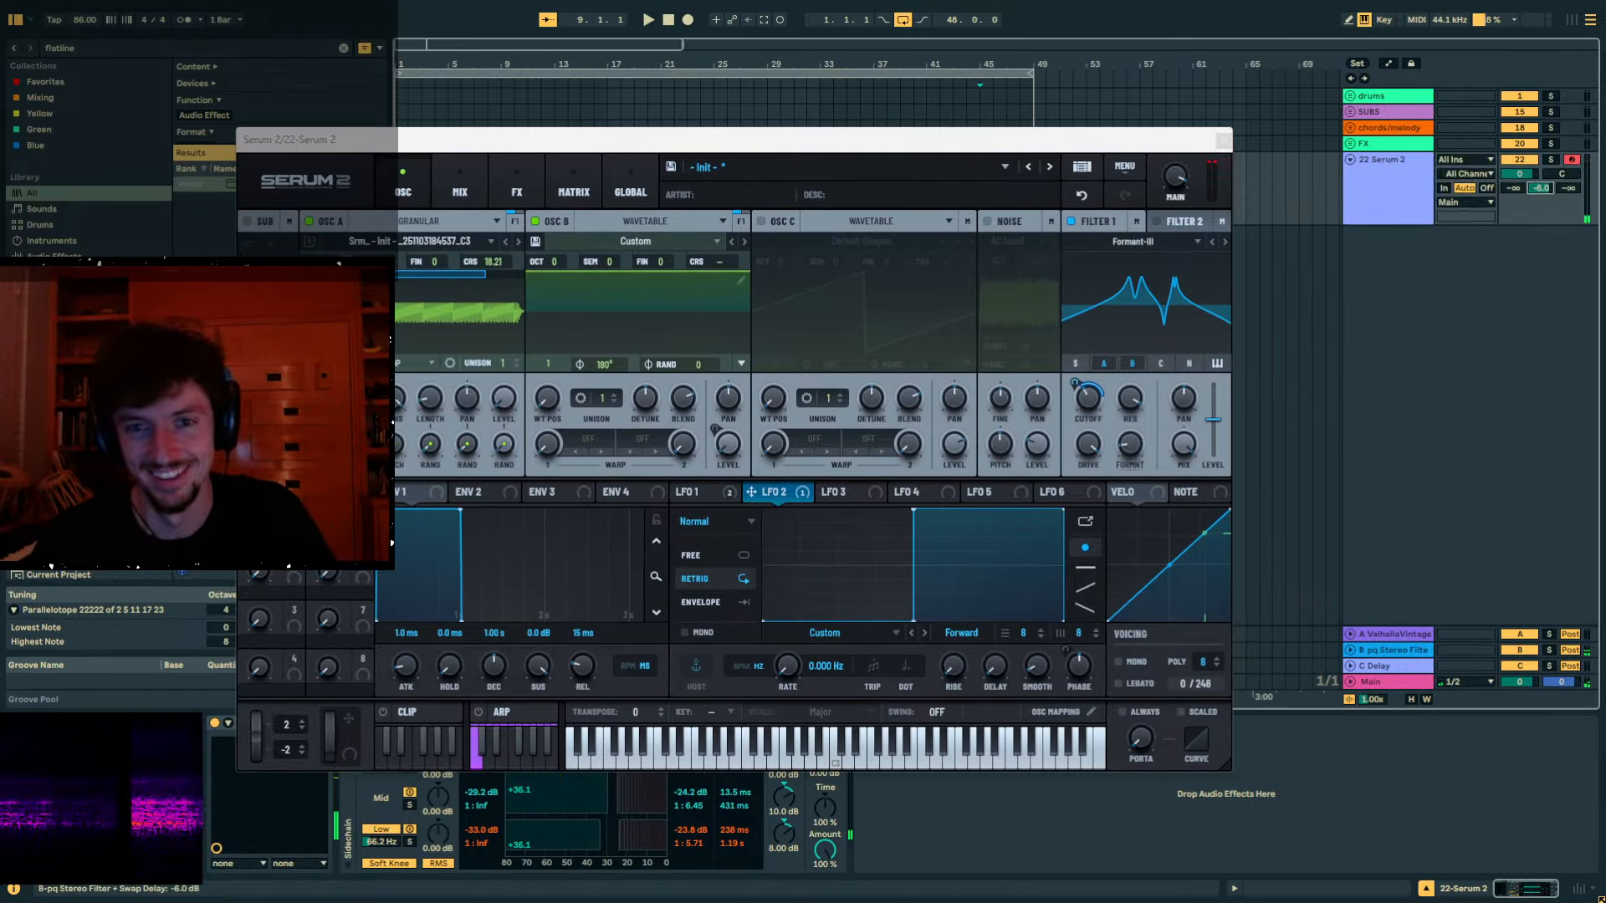
pyautogui.moveTo(511, 143); pyautogui.dragTo(830, 114)
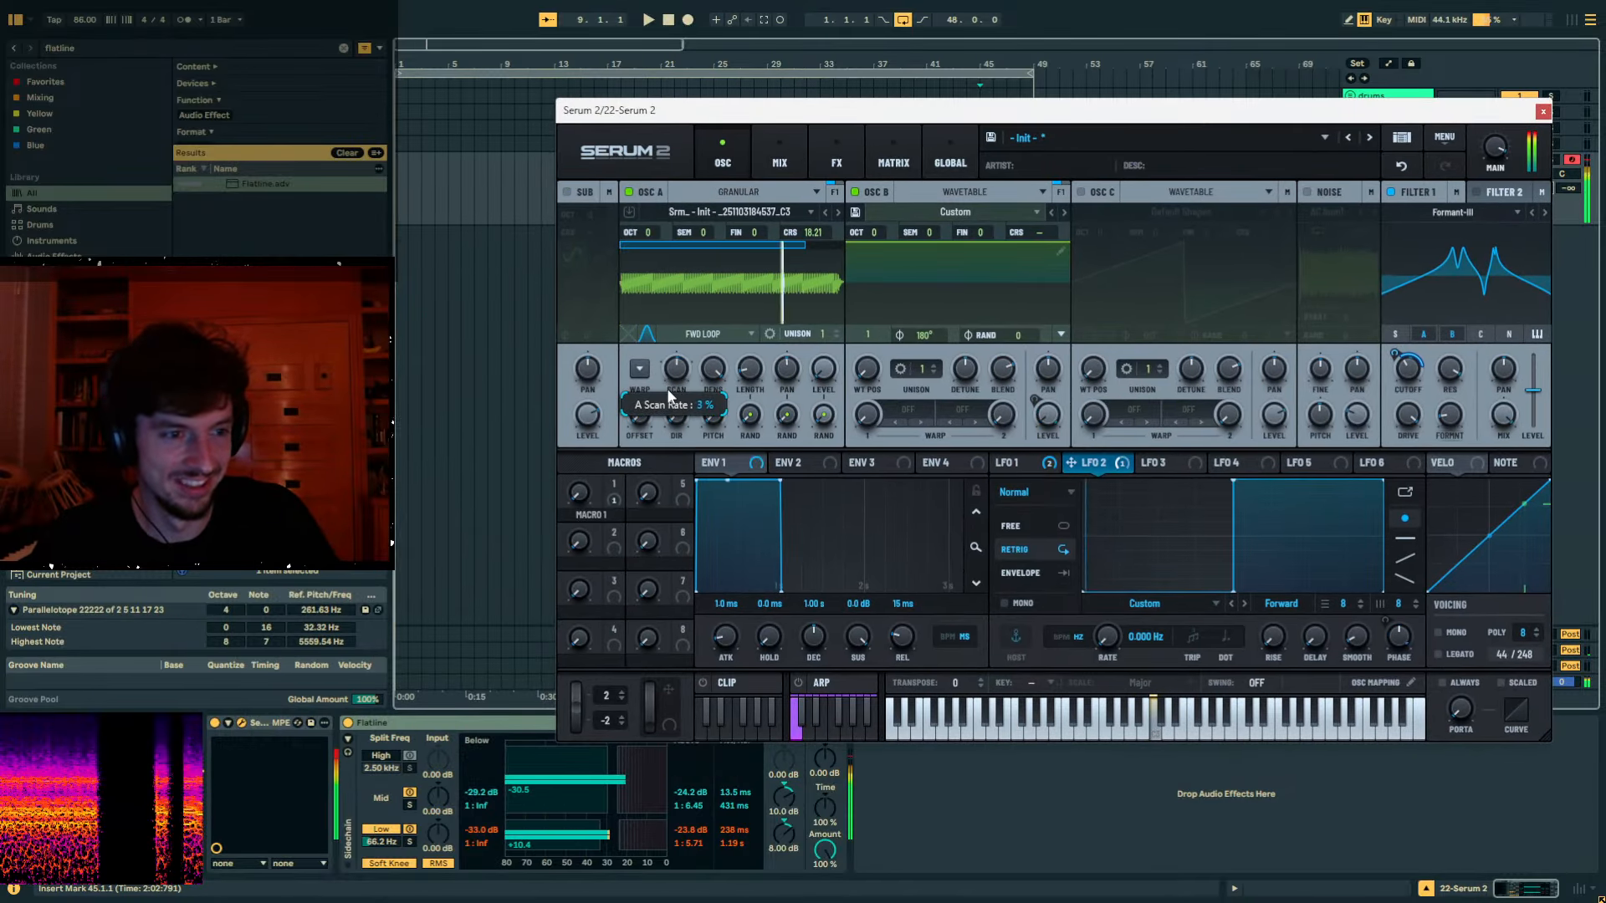
# Vary oscillator A's scan rate, trying values such as -100%, and set its coarse pitch to 4.53.
pyautogui.moveTo(669, 399)
pyautogui.mouseDown()
pyautogui.moveTo(681, 349)
pyautogui.moveTo(666, 365)
pyautogui.moveTo(658, 390)
pyautogui.moveTo(700, 306)
pyautogui.moveTo(646, 420)
pyautogui.mouseUp()
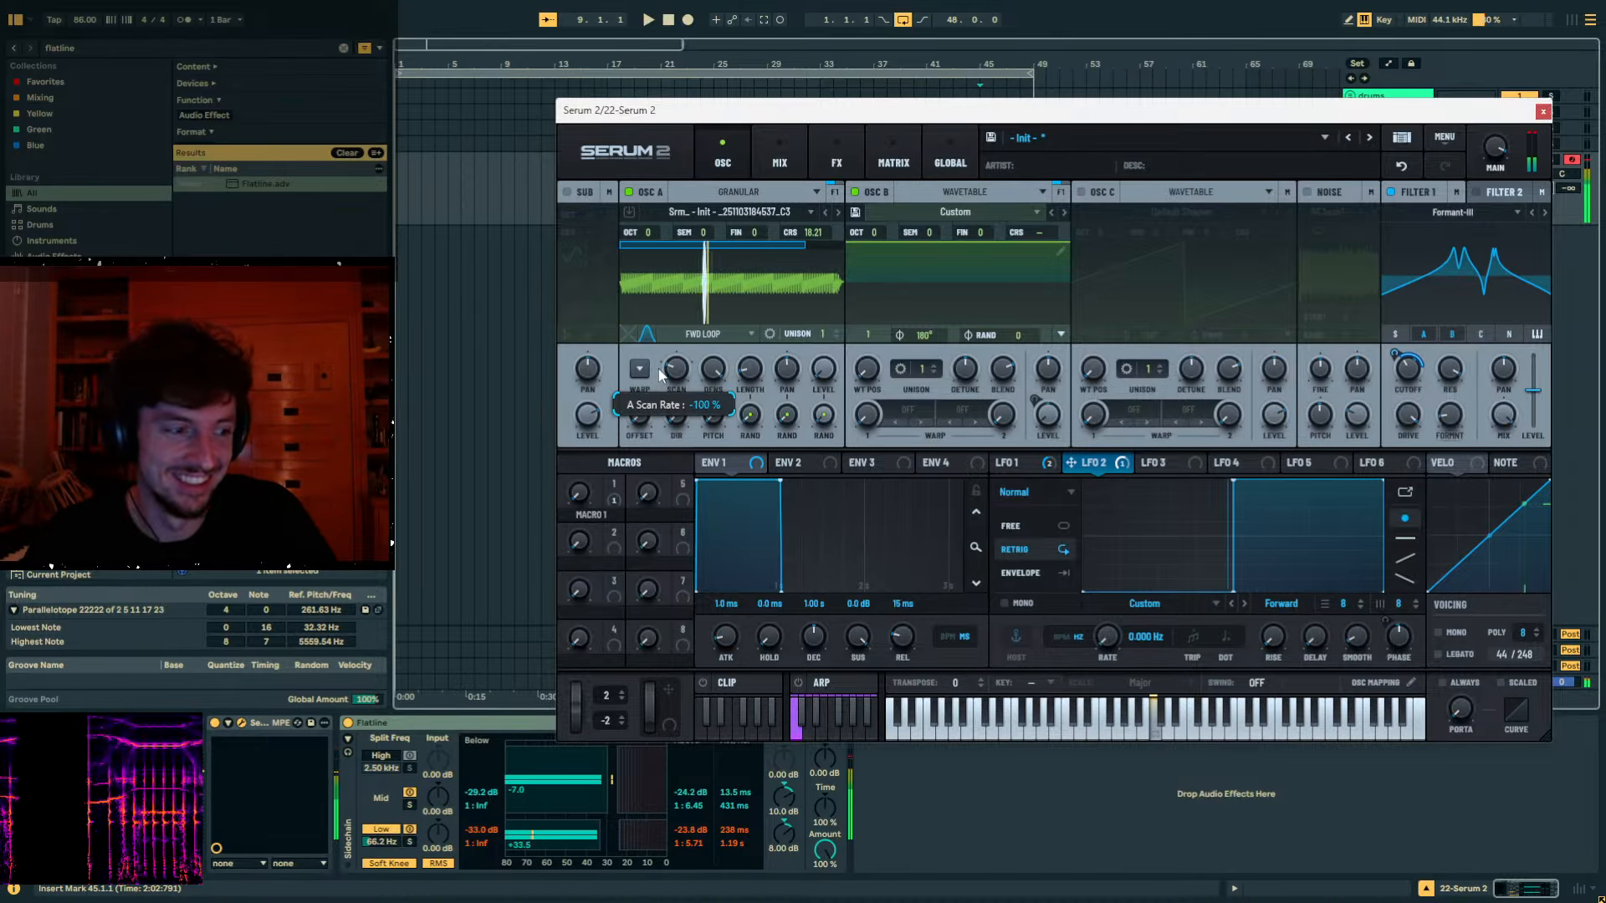
pyautogui.moveTo(667, 343)
pyautogui.mouseDown()
pyautogui.moveTo(683, 311)
pyautogui.moveTo(659, 318)
pyautogui.mouseUp()
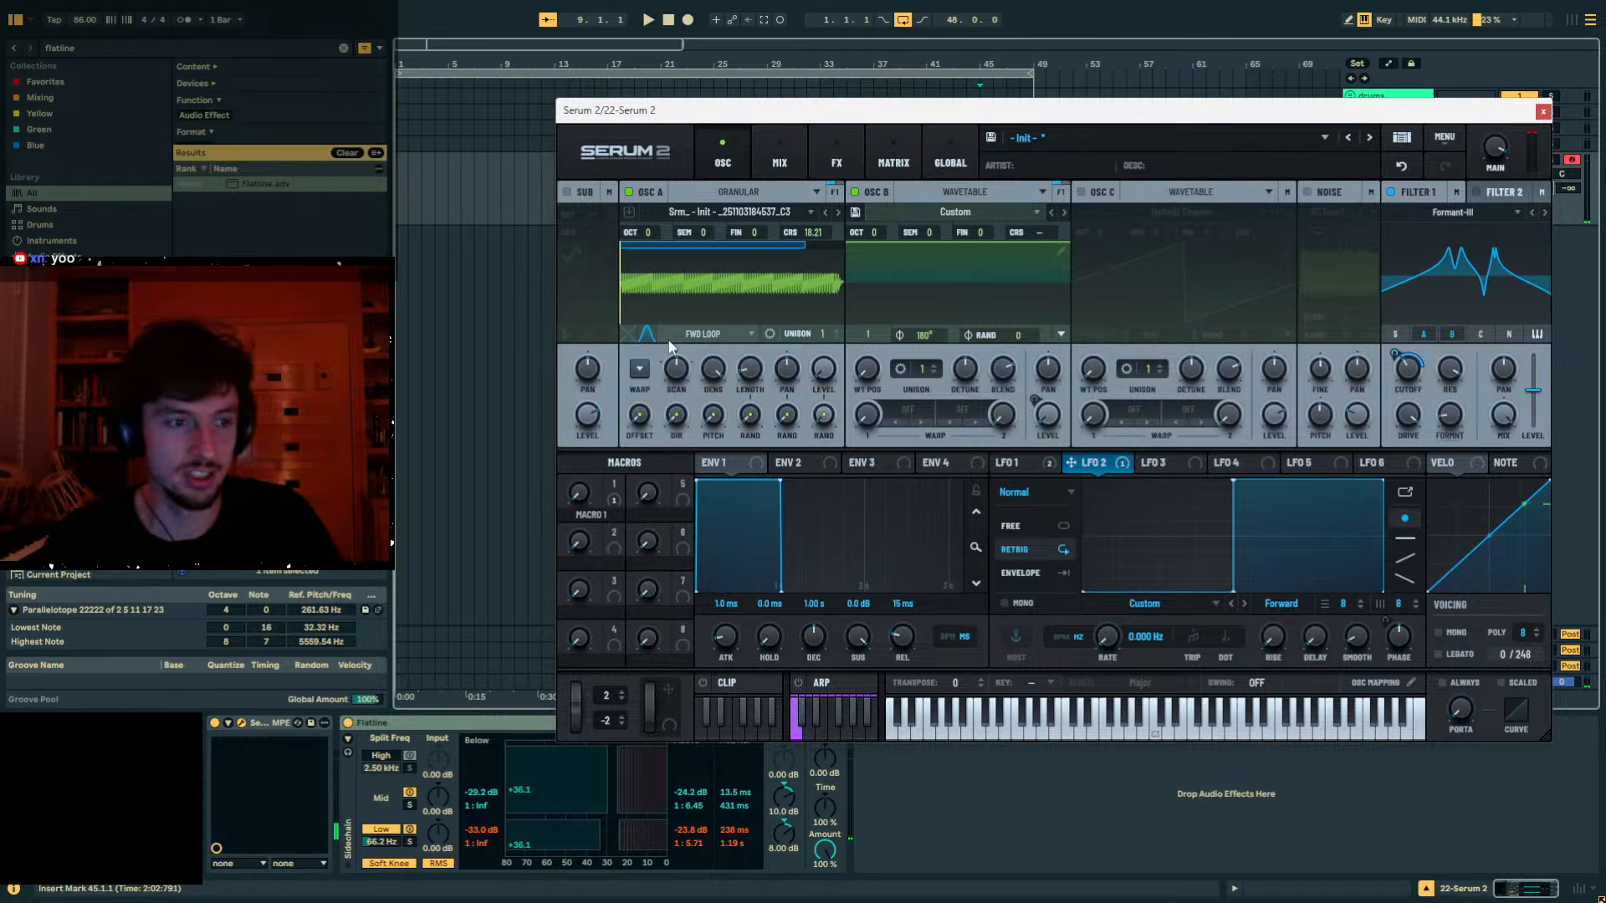
pyautogui.moveTo(676, 366); pyautogui.dragTo(725, 337)
pyautogui.moveTo(816, 232)
pyautogui.mouseDown()
pyautogui.moveTo(759, 388)
pyautogui.moveTo(706, 468)
pyautogui.moveTo(813, 149)
pyautogui.moveTo(805, 261)
pyautogui.mouseUp()
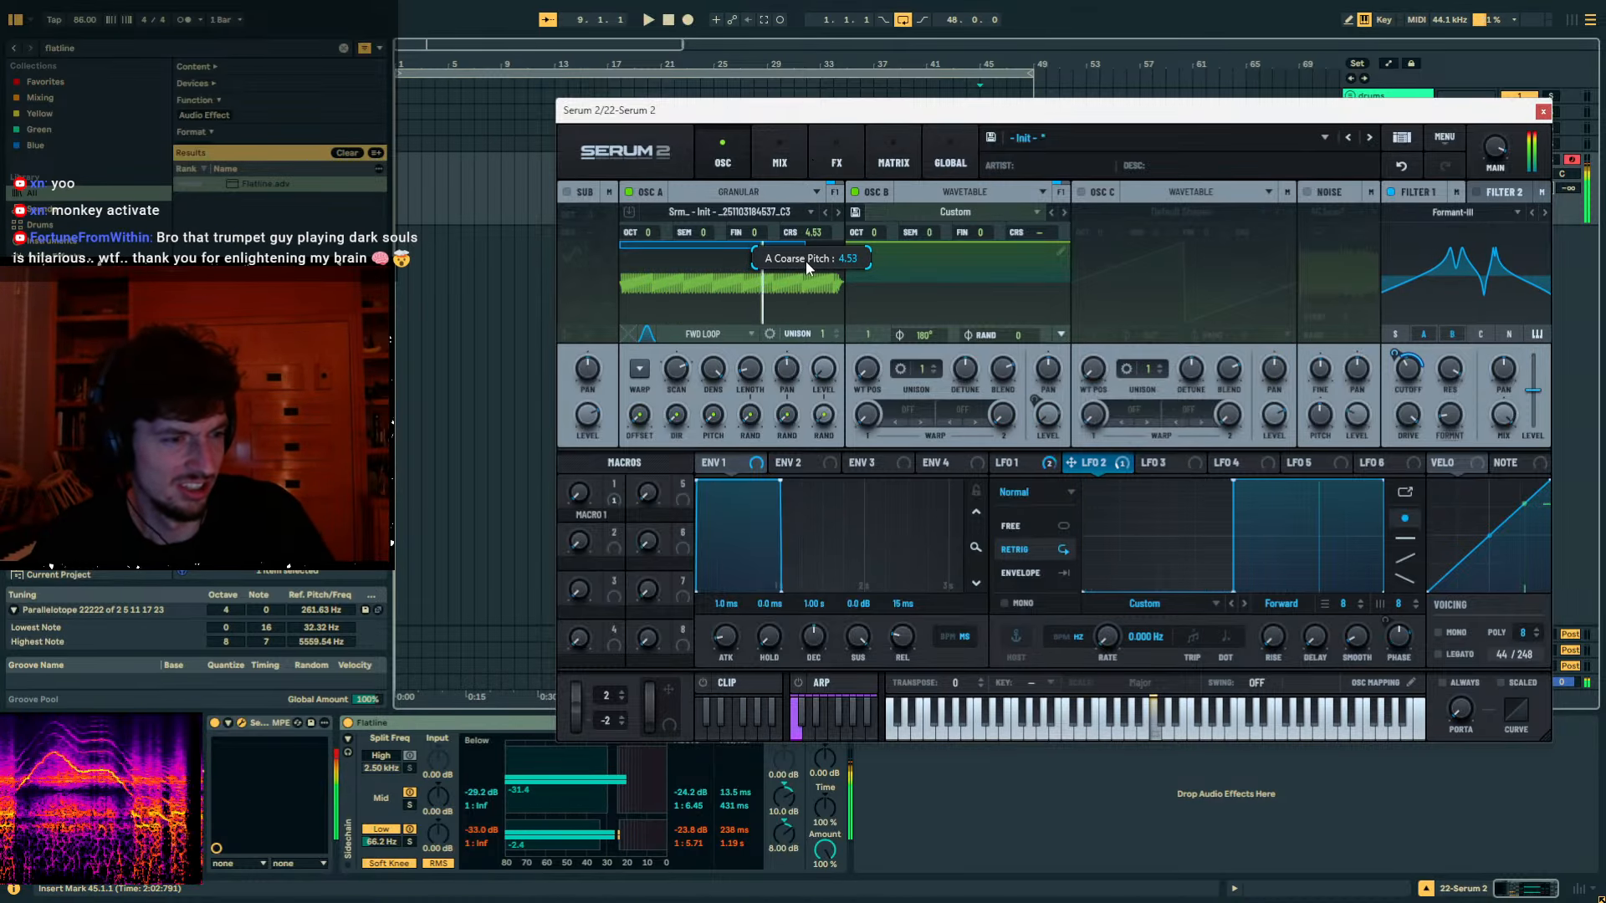
# Set filter 1's drive to 42% and vary oscillator A's scan rate and density, bringing the density to 10.00 grains.
pyautogui.moveTo(660, 422); pyautogui.dragTo(717, 373)
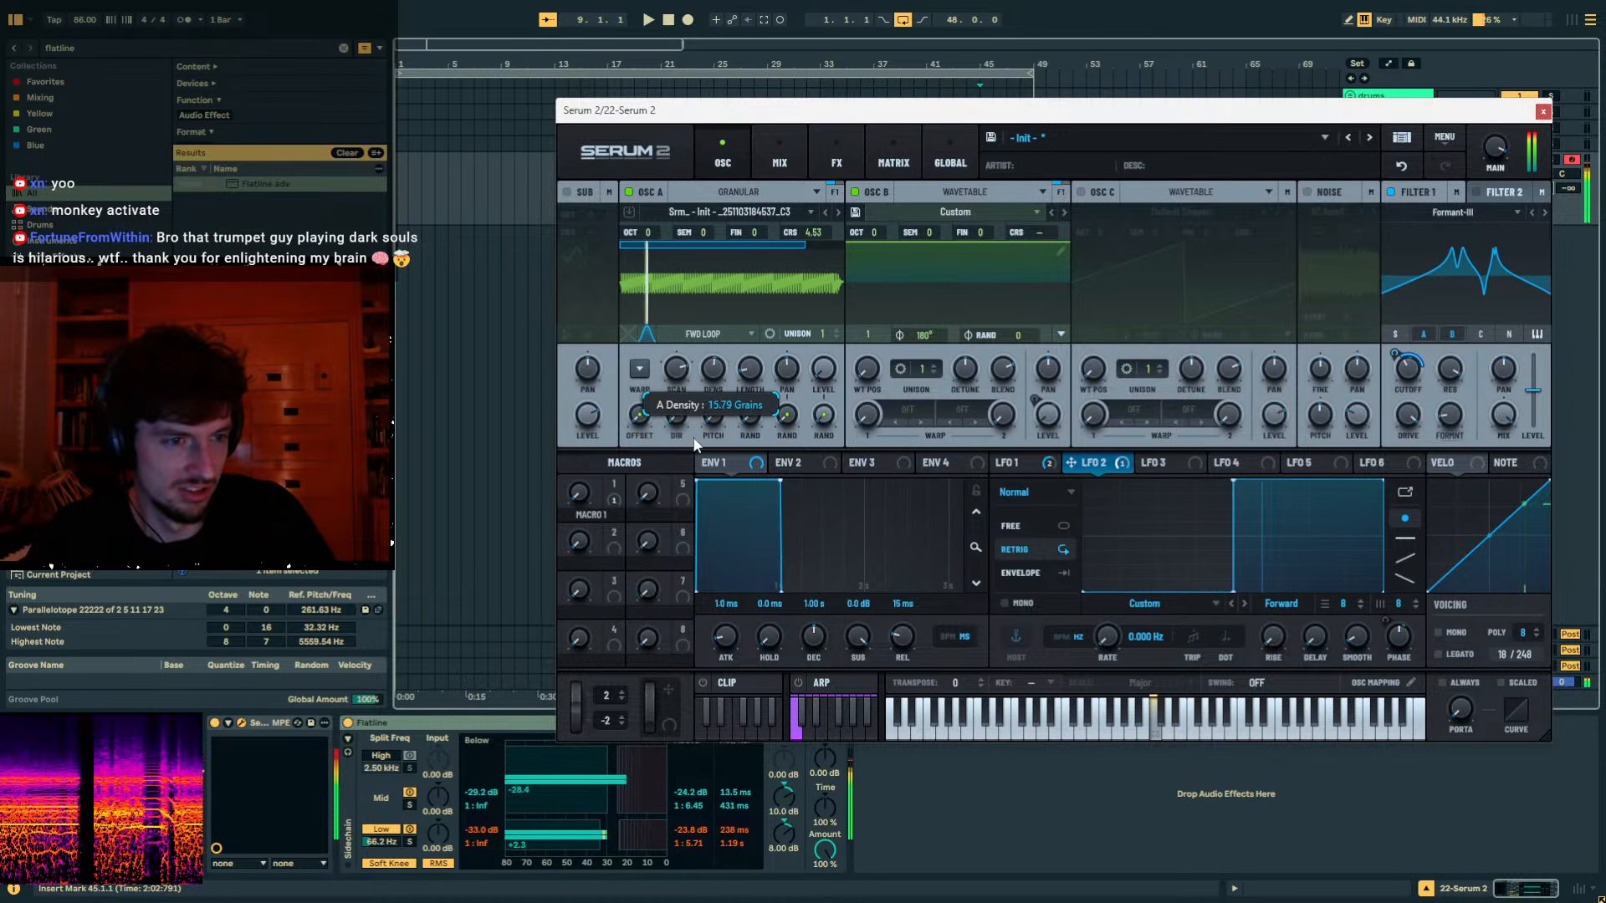
pyautogui.moveTo(1408, 415); pyautogui.dragTo(1393, 494)
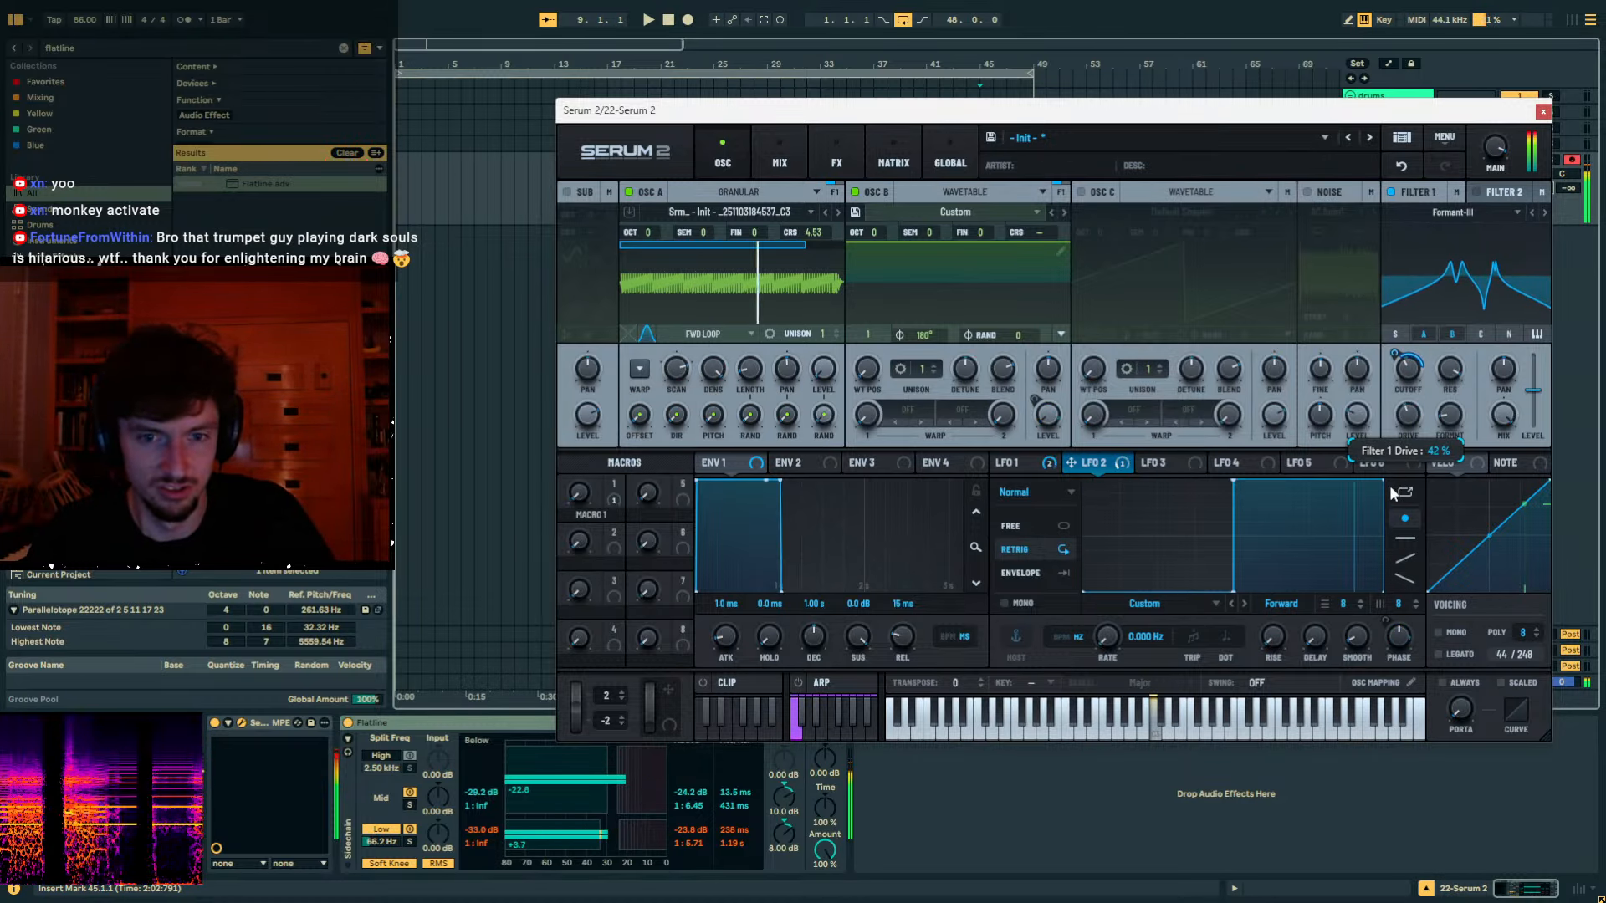
pyautogui.moveTo(668, 410); pyautogui.dragTo(672, 399)
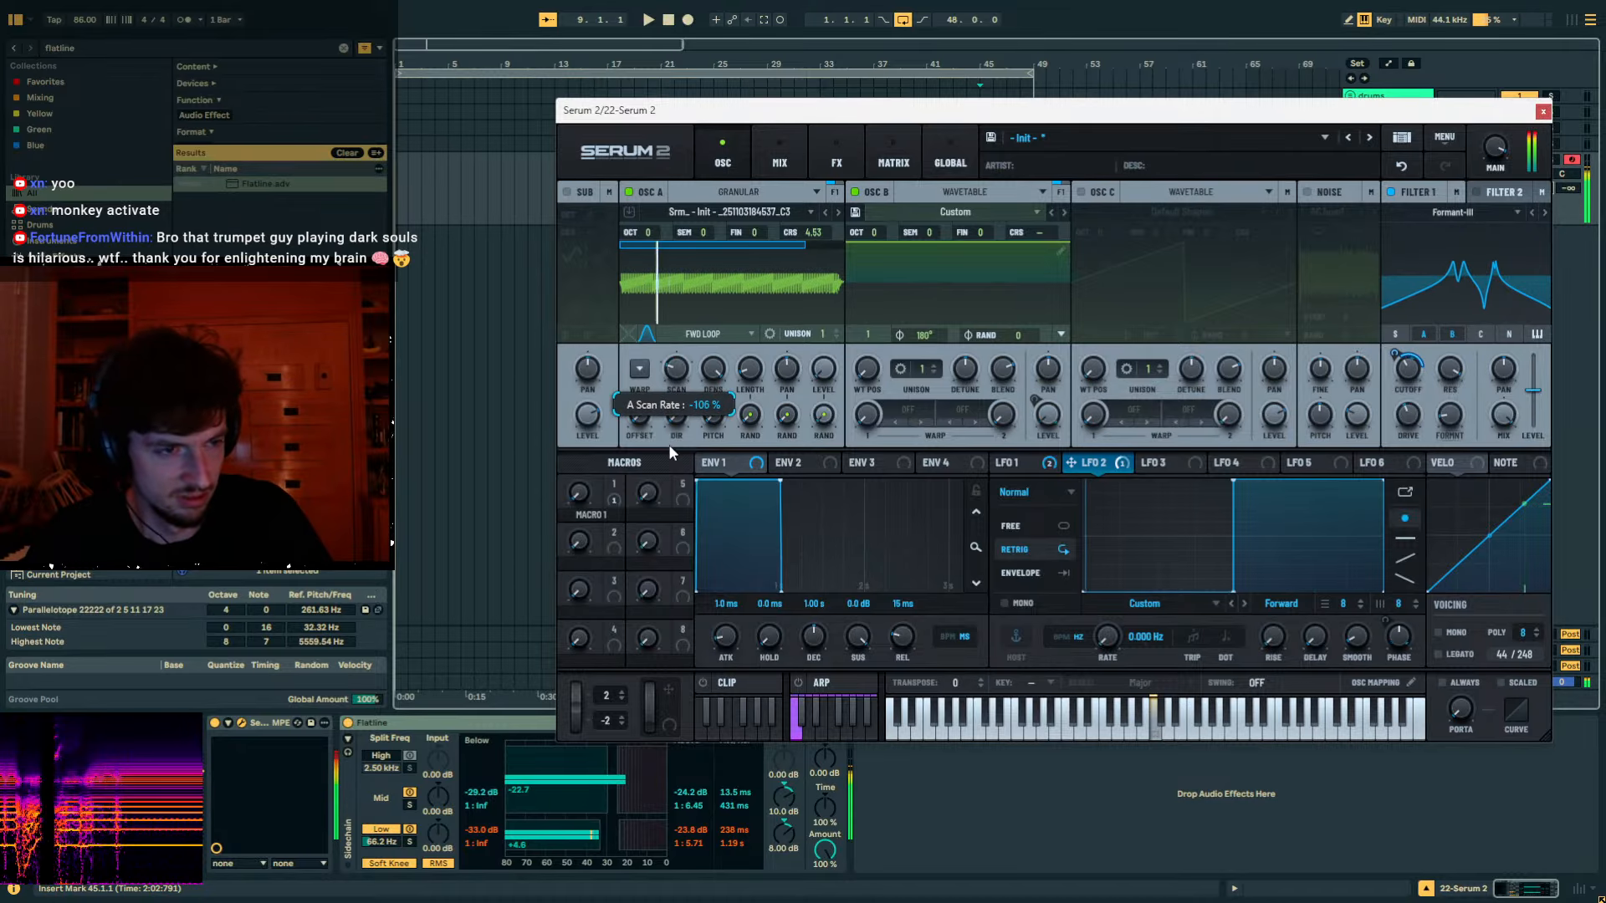
pyautogui.moveTo(669, 444); pyautogui.dragTo(673, 395)
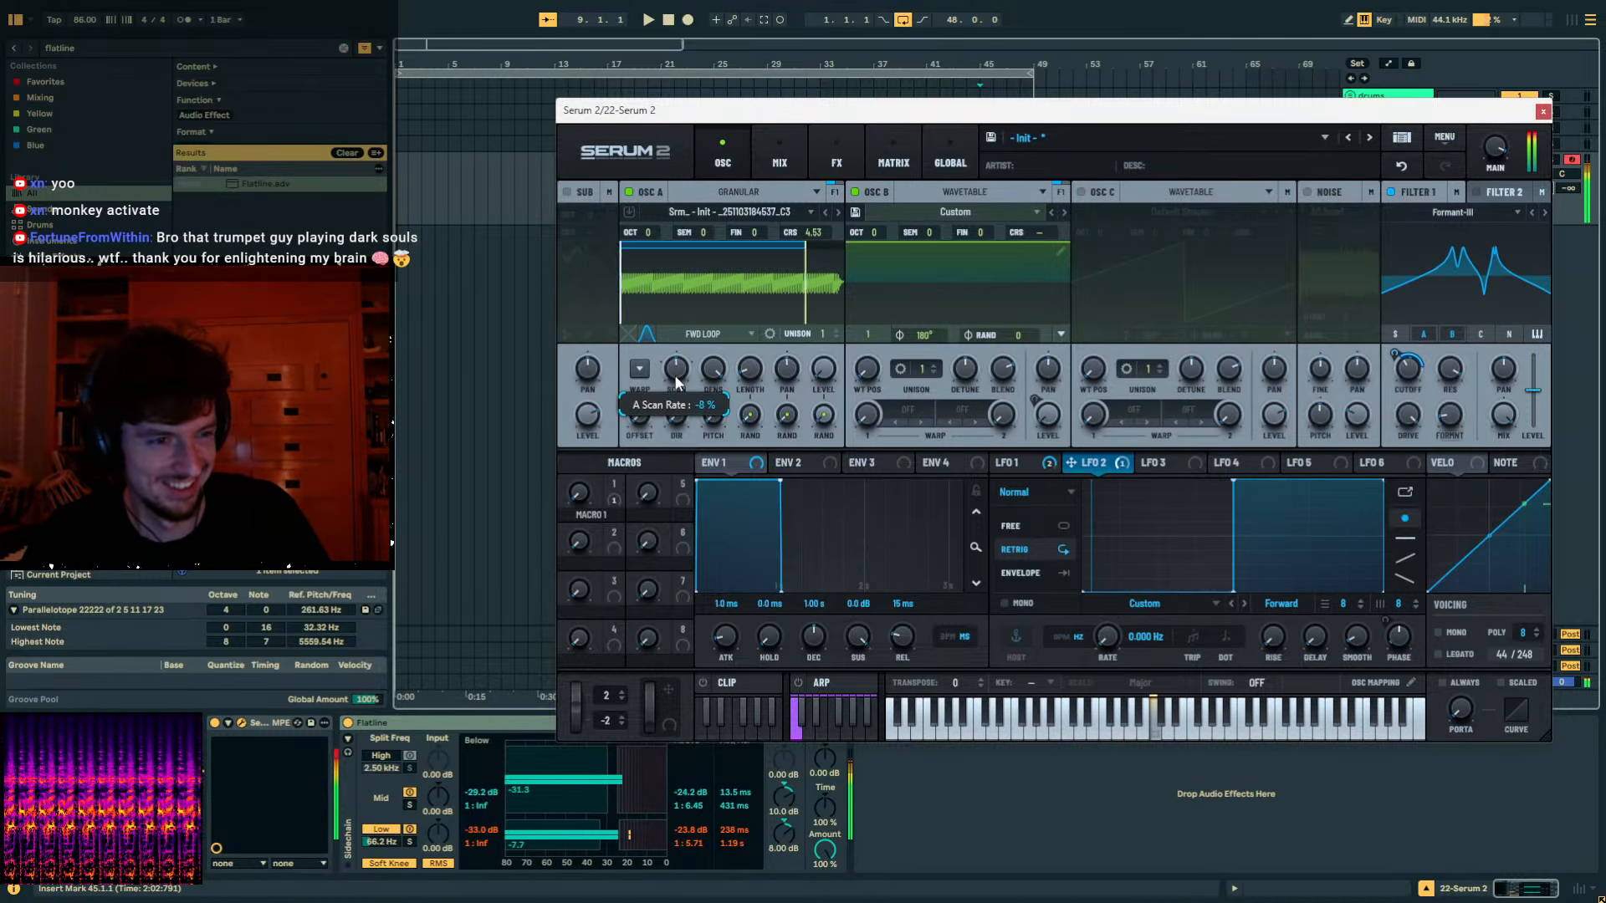
pyautogui.moveTo(677, 383)
pyautogui.mouseDown()
pyautogui.moveTo(665, 405)
pyautogui.moveTo(672, 369)
pyautogui.mouseUp()
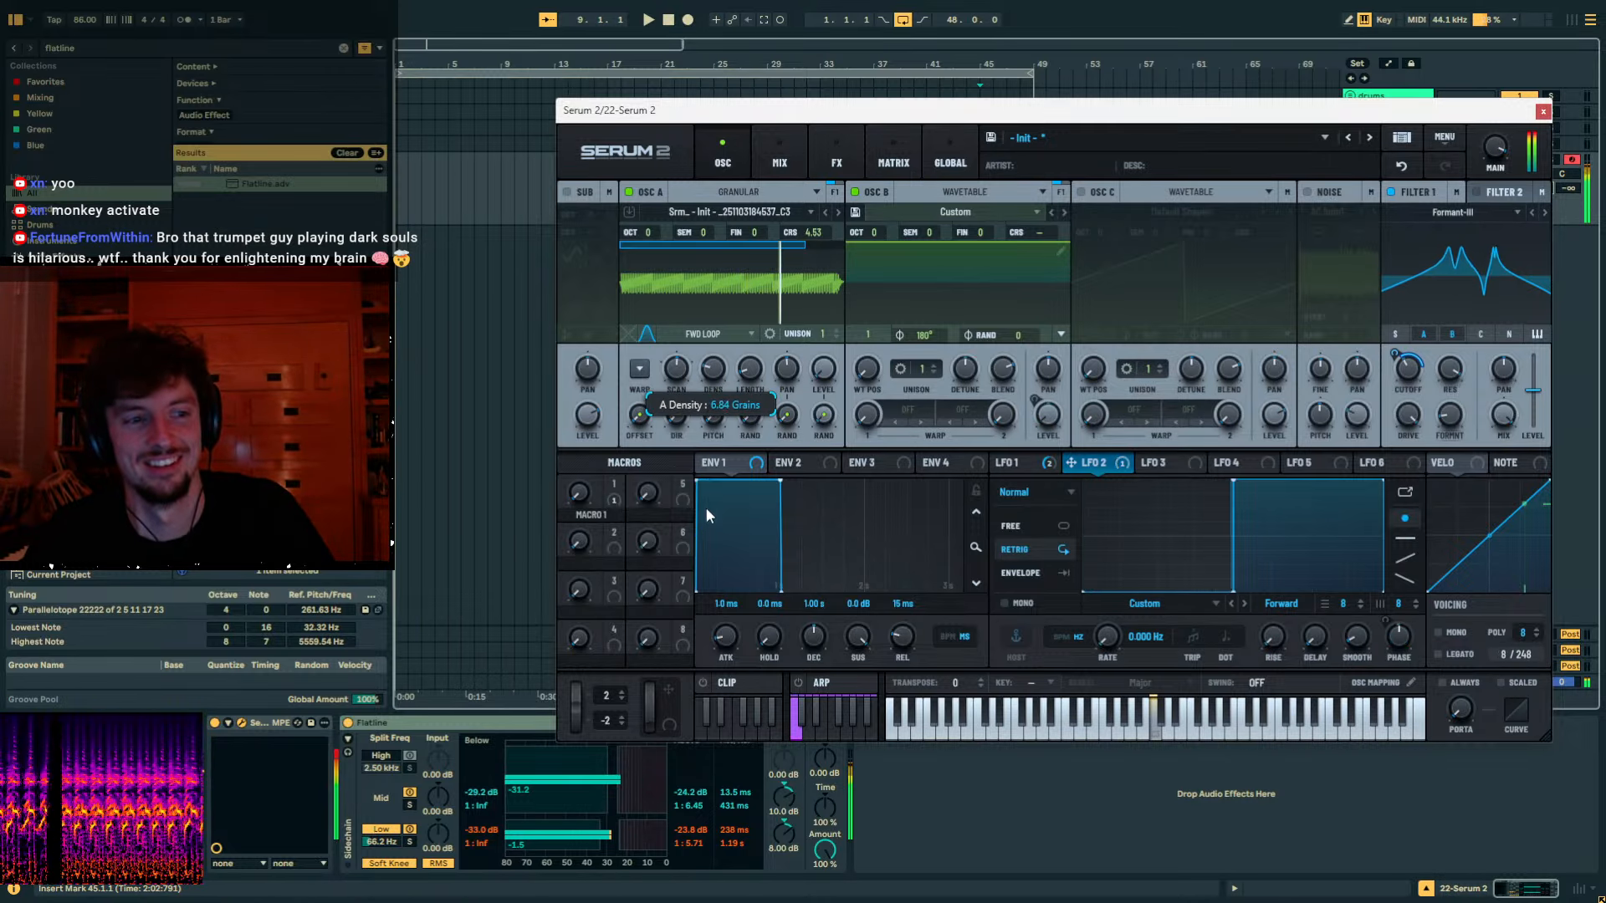
pyautogui.moveTo(705, 513)
pyautogui.mouseDown()
pyautogui.moveTo(721, 396)
pyautogui.moveTo(678, 518)
pyautogui.mouseUp()
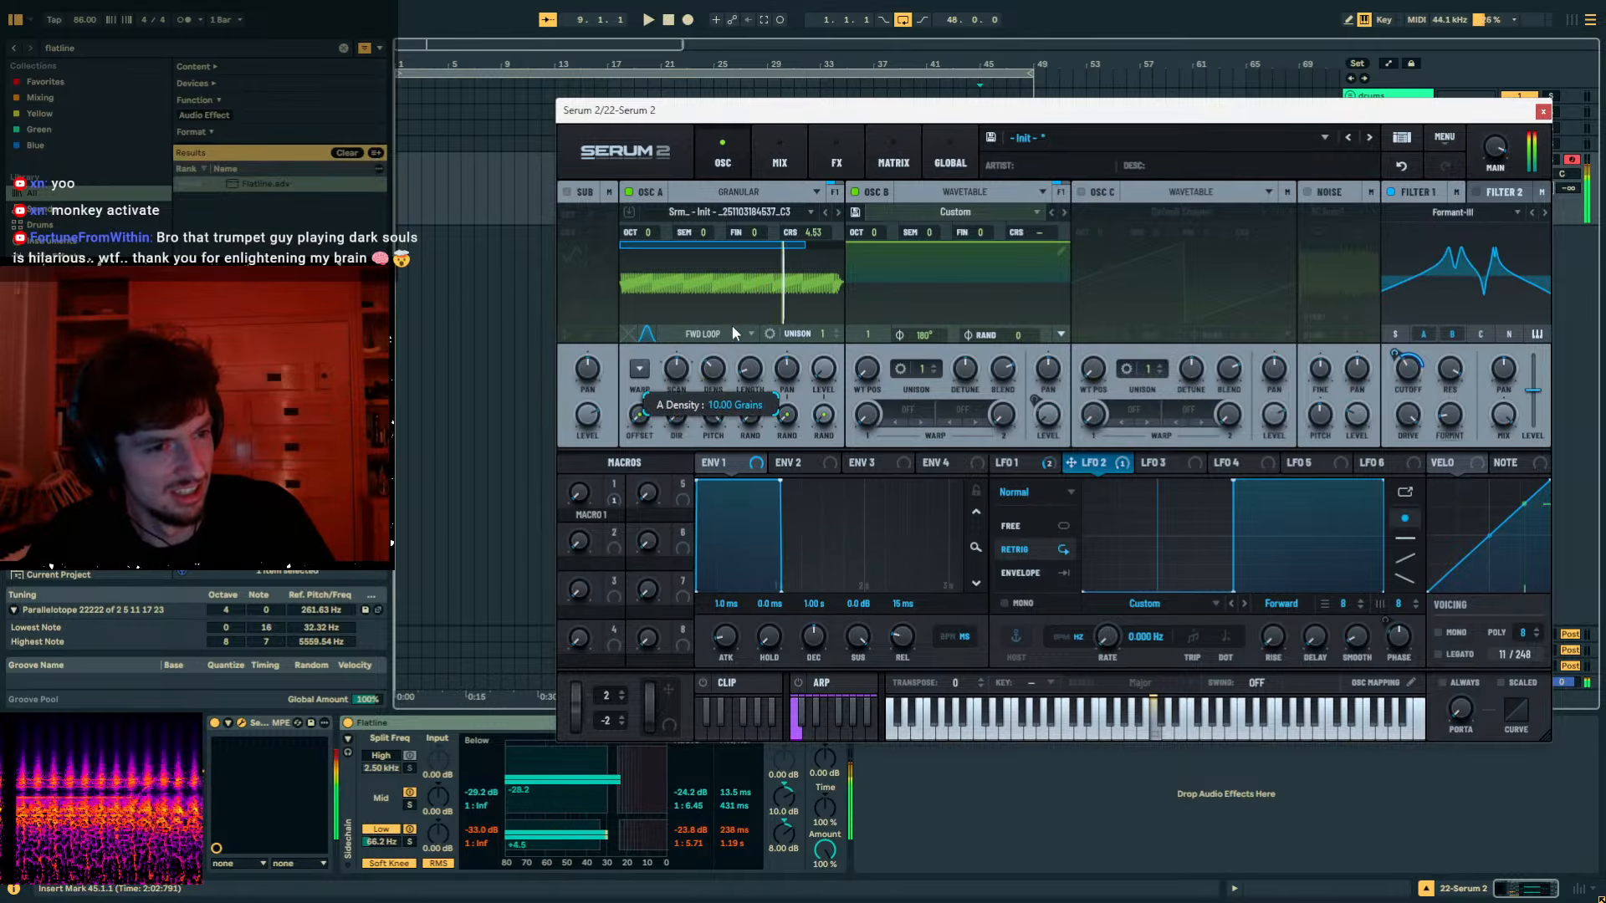
# Reset oscillator A's coarse pitch and lower it to -21.63, then raise filter 1's cutoff and set its formant amount to 49%.
pyautogui.moveTo(733, 333); pyautogui.dragTo(773, 216)
pyautogui.moveTo(712, 416); pyautogui.dragTo(761, 612)
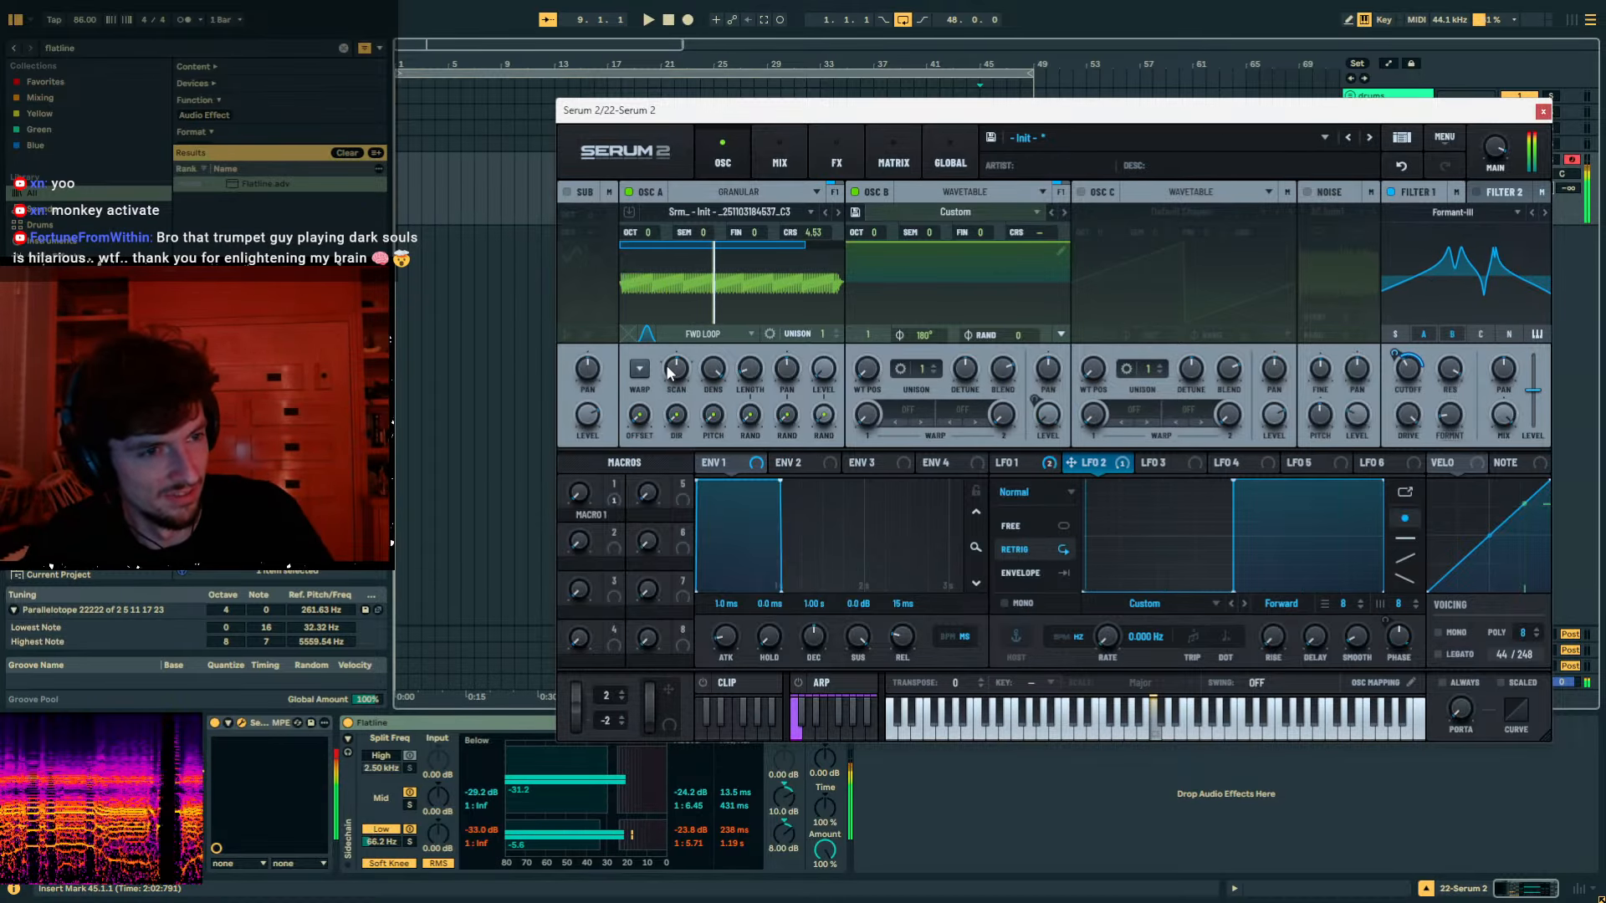
pyautogui.doubleClick(800, 231)
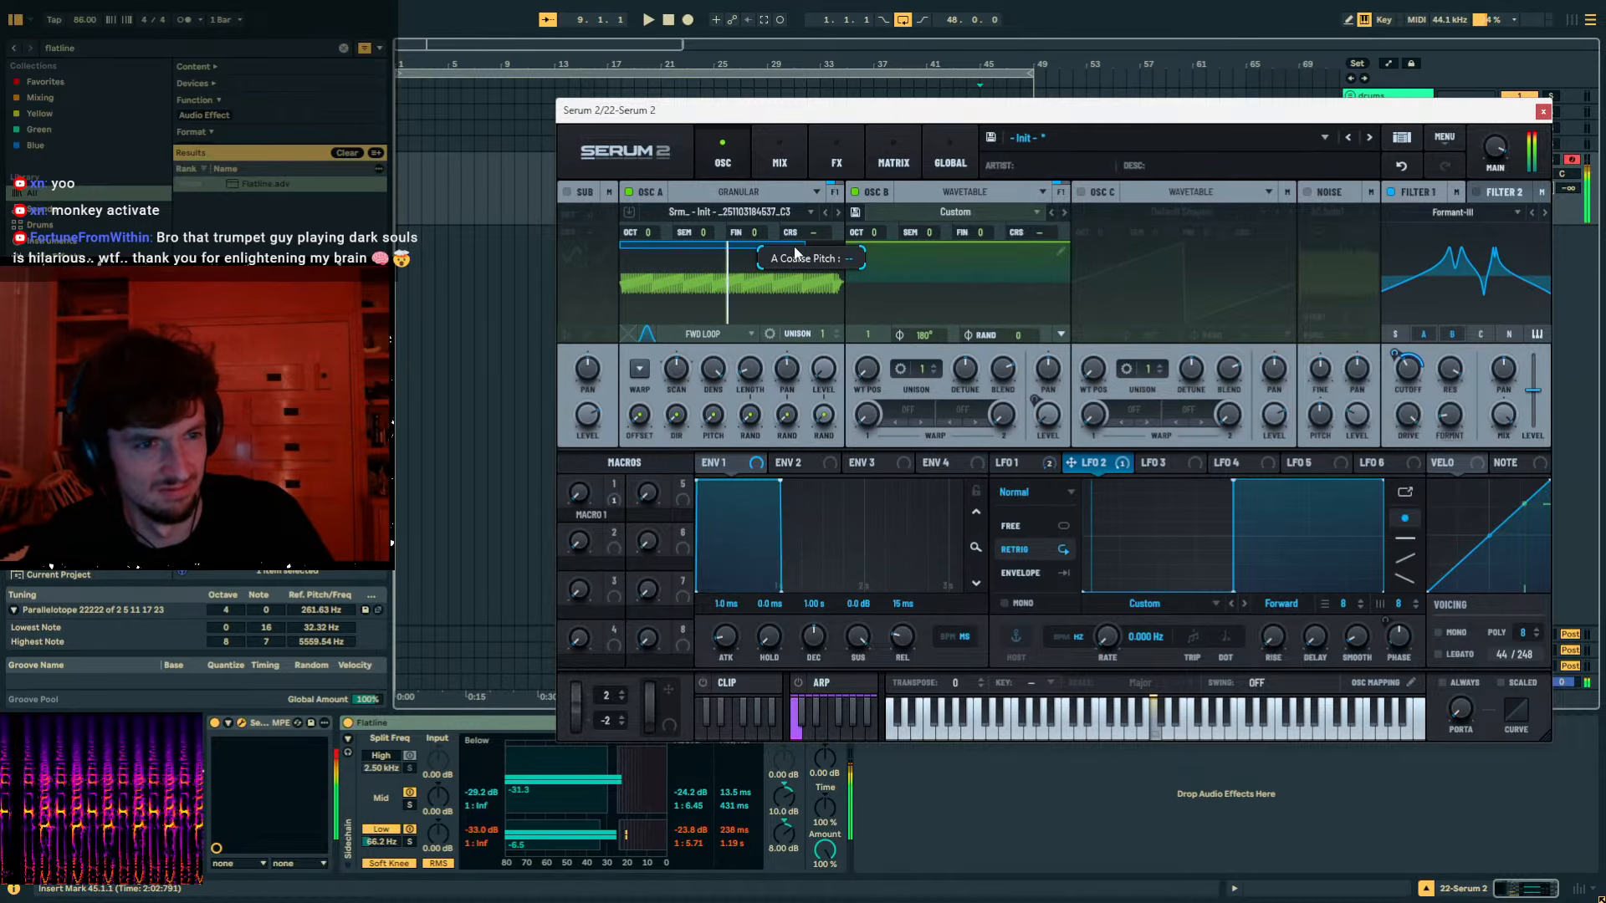
pyautogui.moveTo(780, 284); pyautogui.dragTo(776, 303)
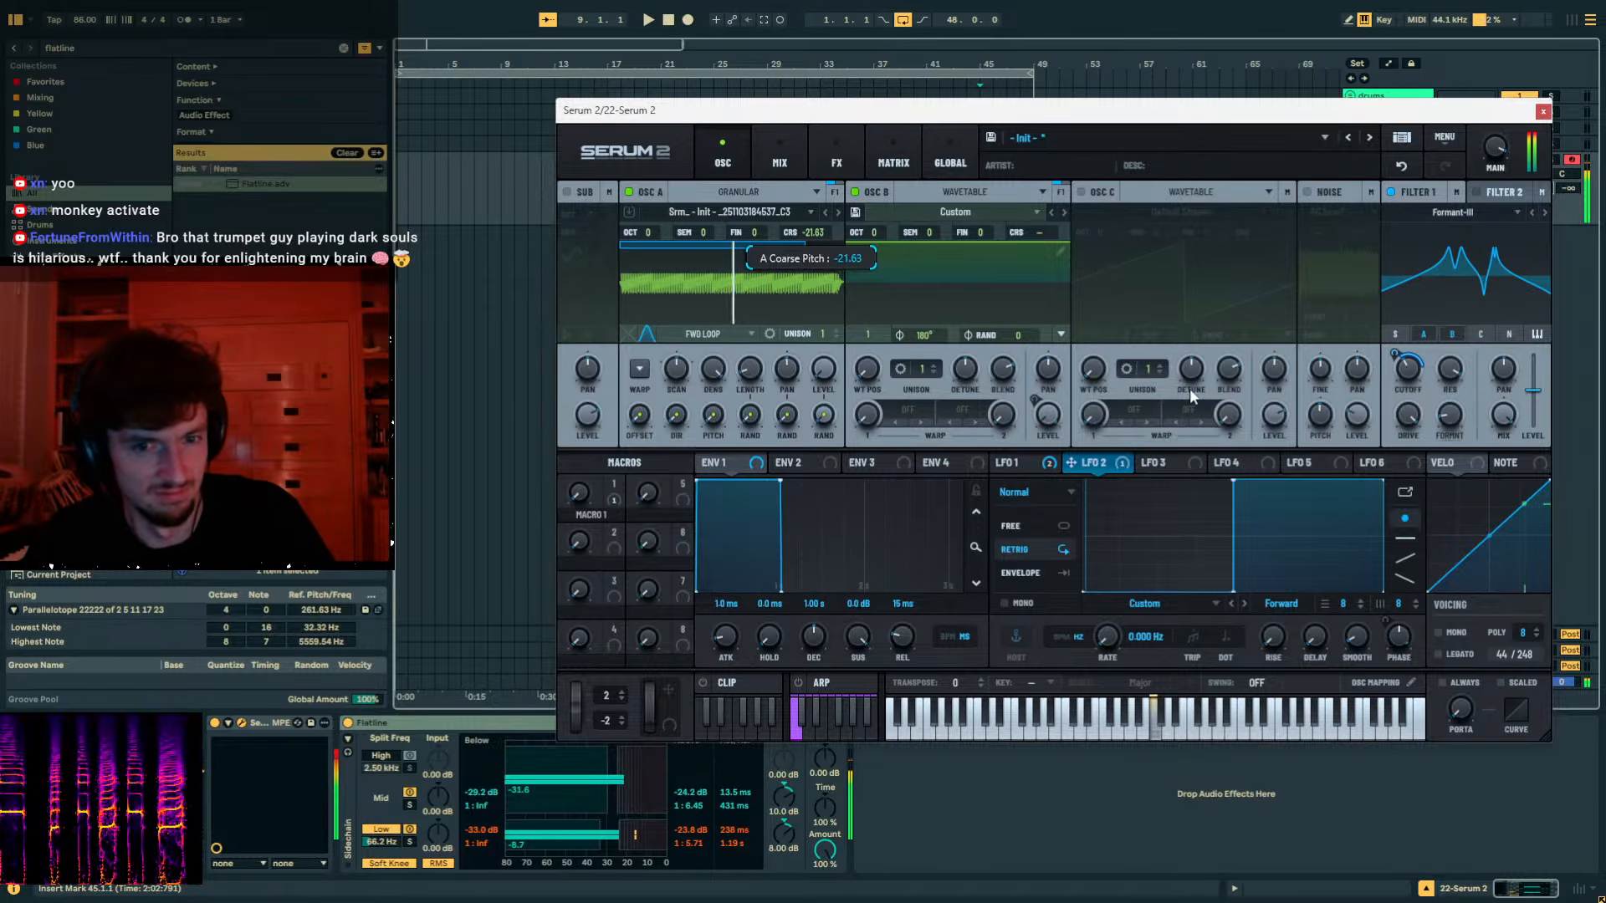
pyautogui.moveTo(1471, 377)
pyautogui.mouseDown()
pyautogui.moveTo(1462, 414)
pyautogui.moveTo(1466, 353)
pyautogui.moveTo(1447, 365)
pyautogui.mouseUp()
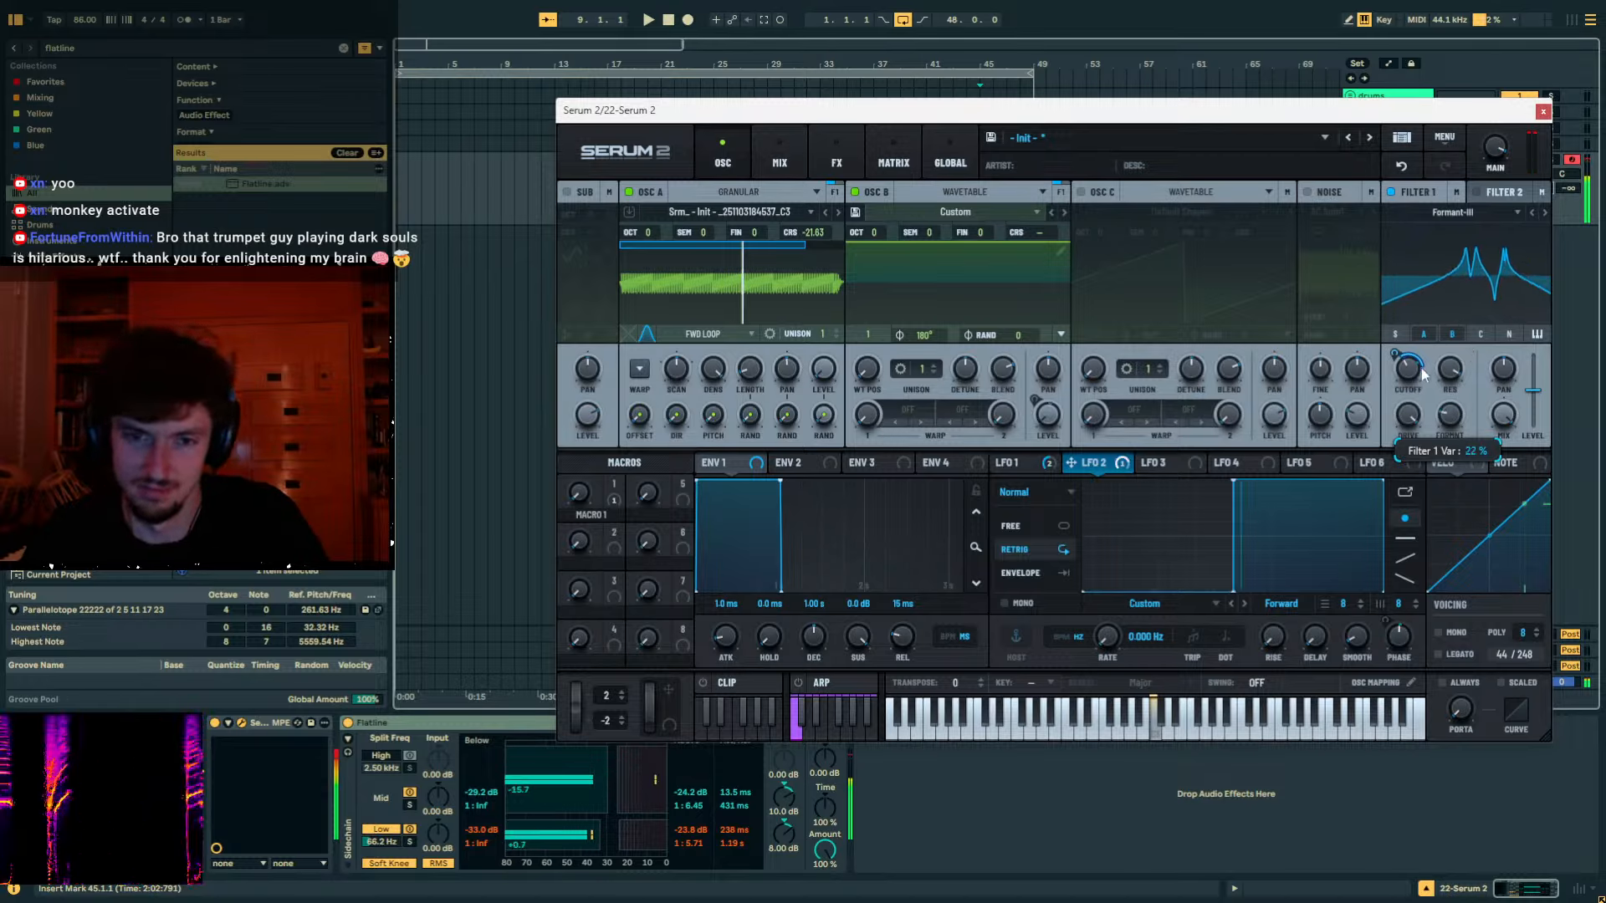
pyautogui.moveTo(1415, 374); pyautogui.dragTo(1457, 377)
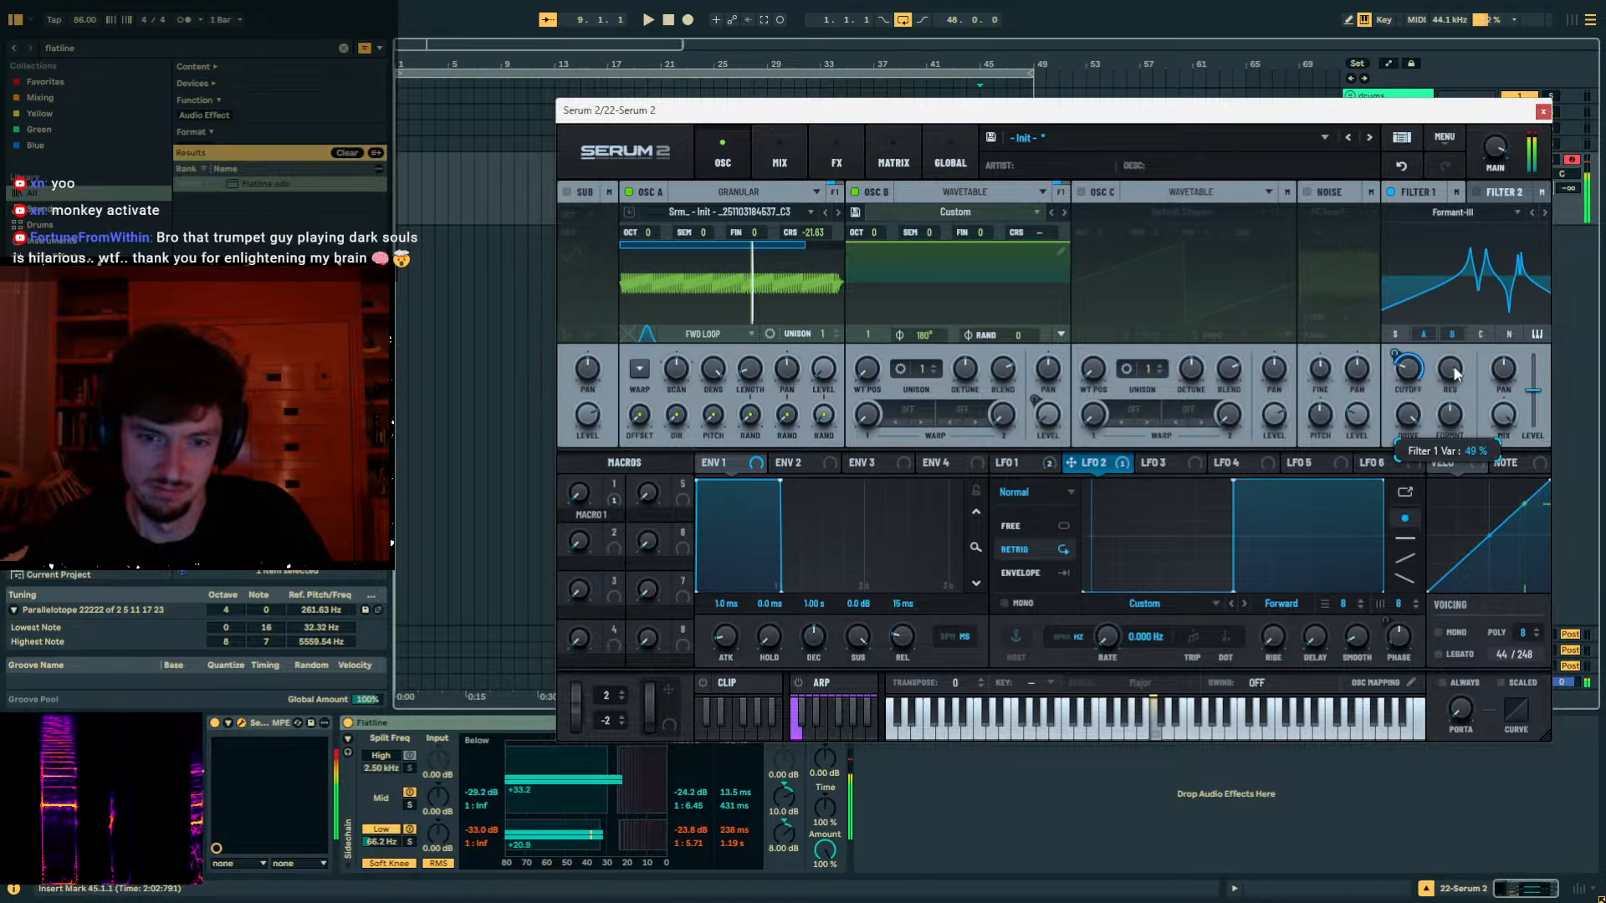
# Assign LFO 2 to filter 1's formant amount and lower the 22 Serum 2 track's first send to -32.5.
pyautogui.moveTo(1388, 116); pyautogui.dragTo(1108, 133)
pyautogui.moveTo(1170, 433); pyautogui.dragTo(1061, 408)
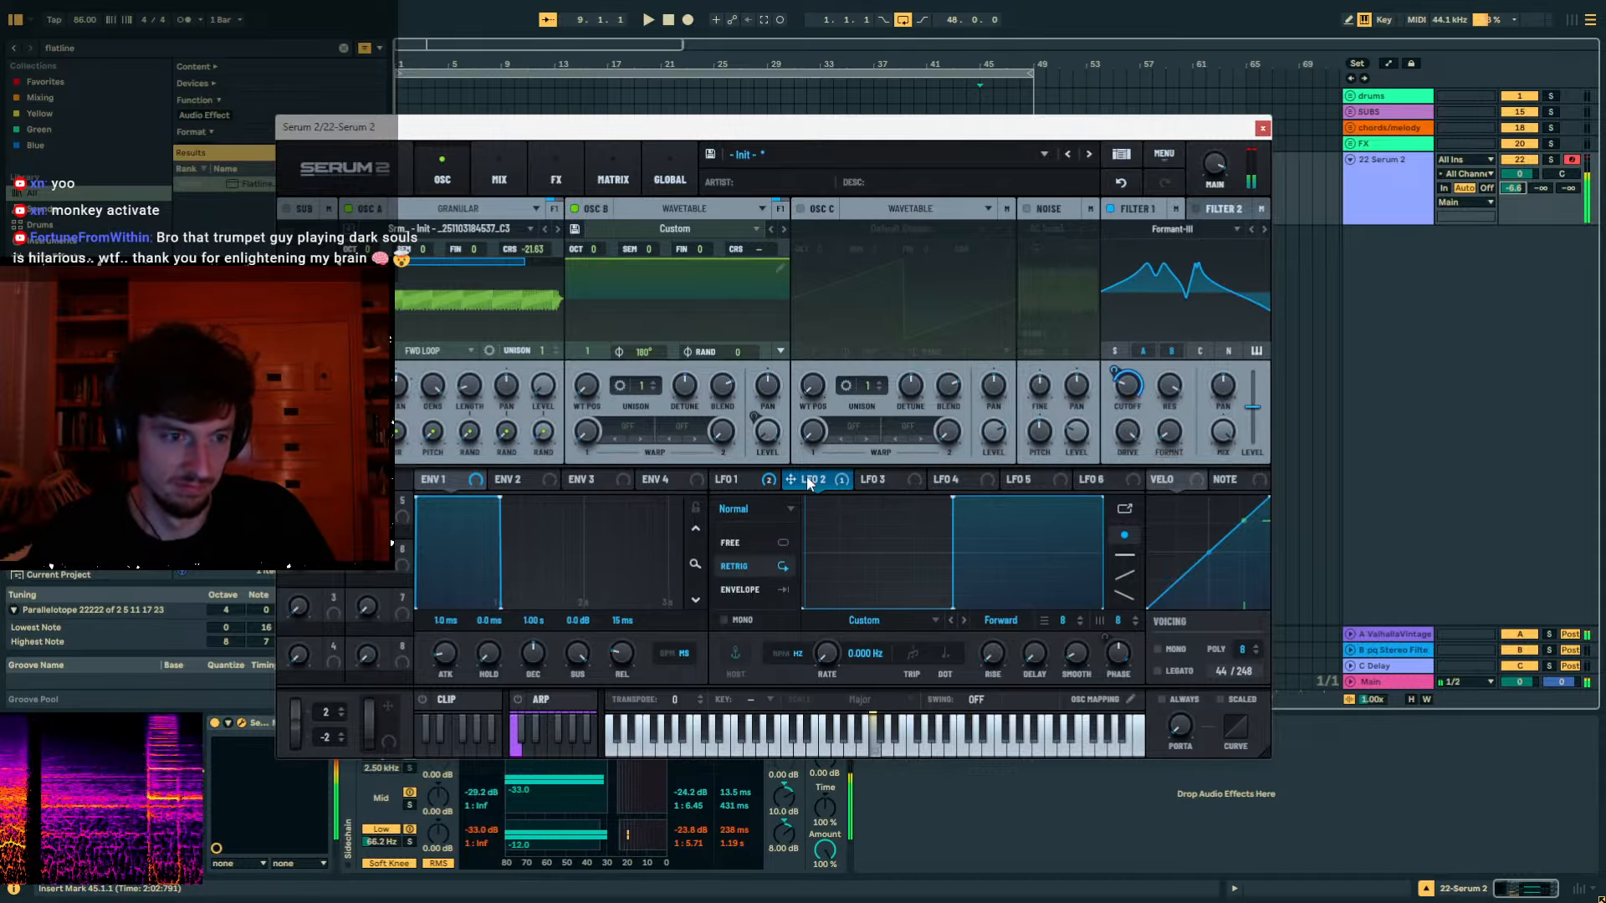
pyautogui.moveTo(1169, 431)
pyautogui.mouseDown()
pyautogui.moveTo(1171, 450)
pyautogui.moveTo(1165, 432)
pyautogui.mouseUp()
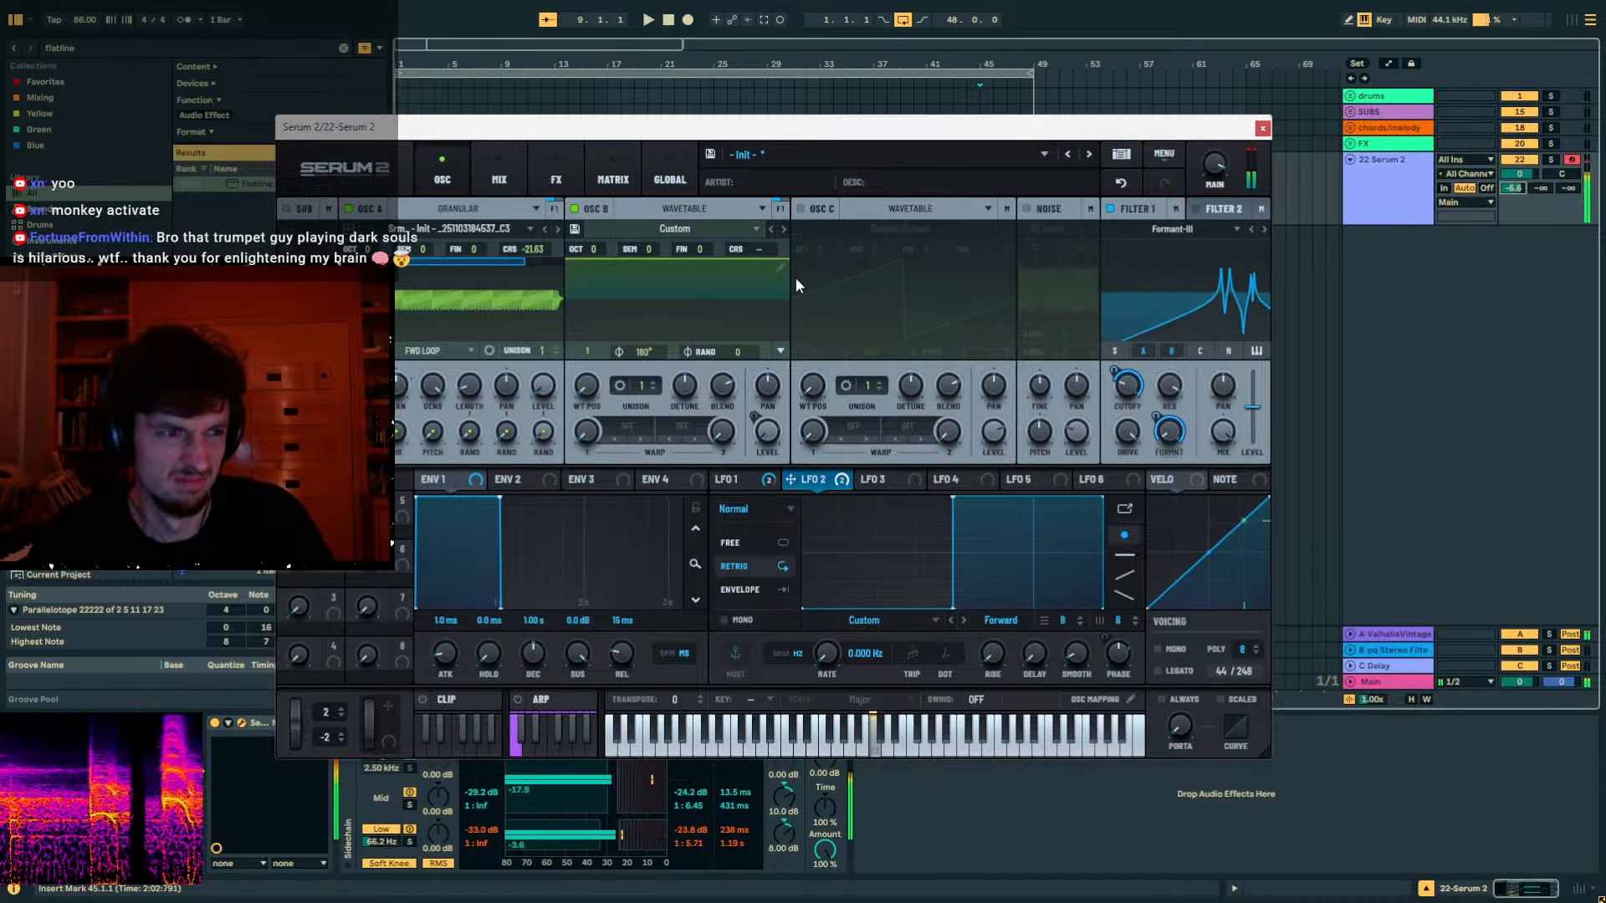
pyautogui.moveTo(614, 126); pyautogui.dragTo(748, 93)
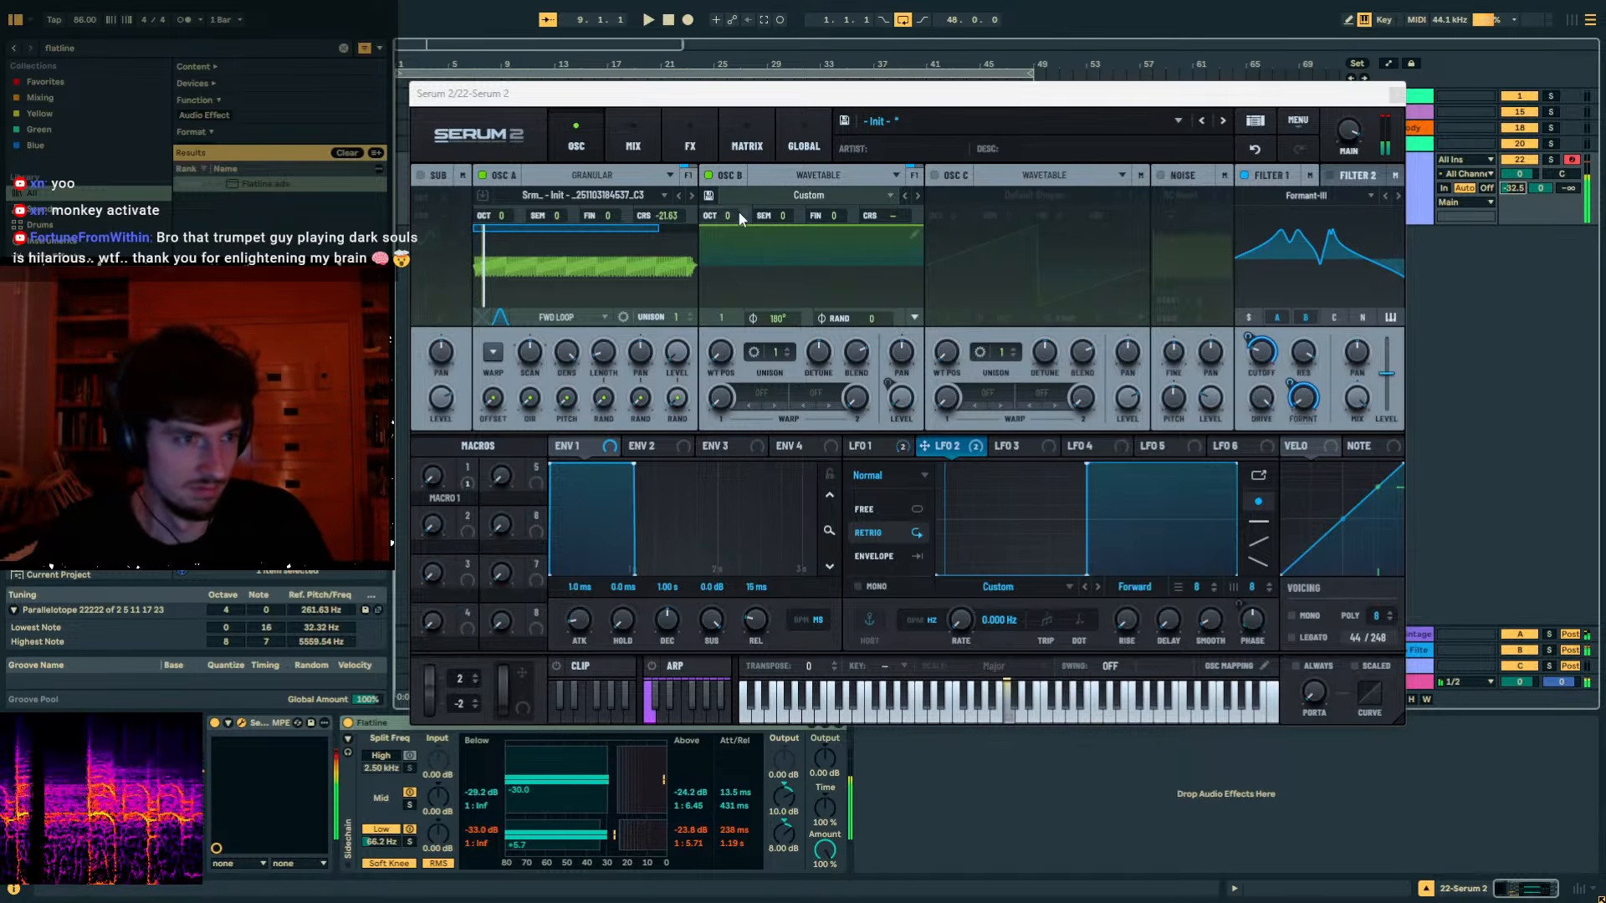
# Try oscillator A coarse pitches of -22.42 and -7.16, reset the coarse pitch, and try scan rates such as 17%.
pyautogui.moveTo(669, 217)
pyautogui.mouseDown()
pyautogui.moveTo(705, 236)
pyautogui.moveTo(698, 197)
pyautogui.moveTo(681, 223)
pyautogui.mouseUp()
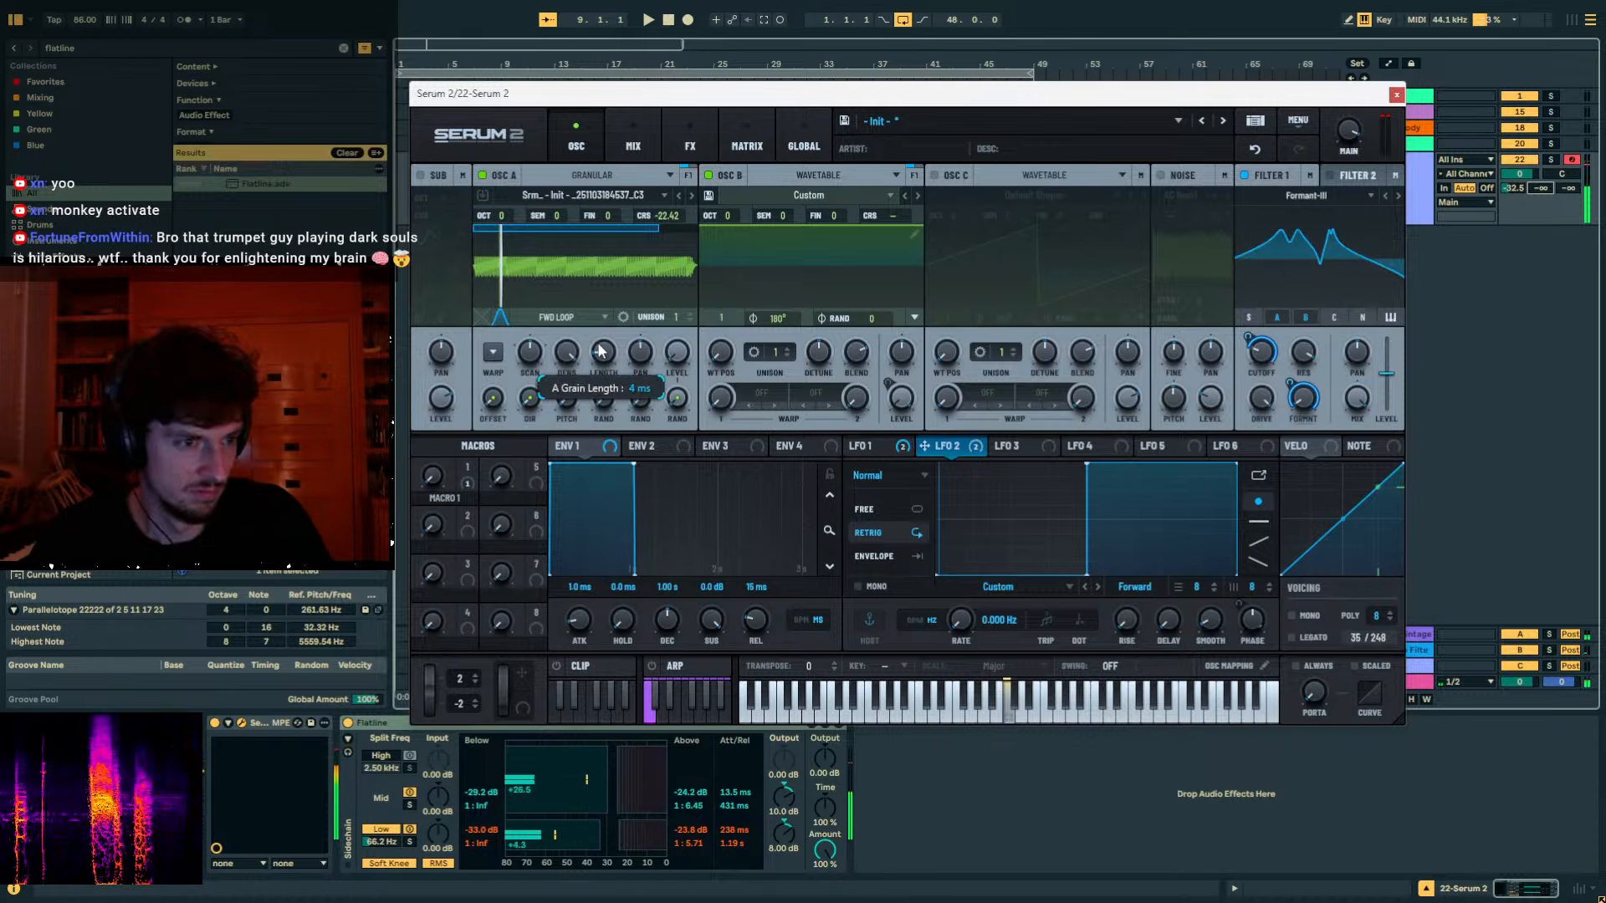
pyautogui.moveTo(668, 216); pyautogui.dragTo(679, 172)
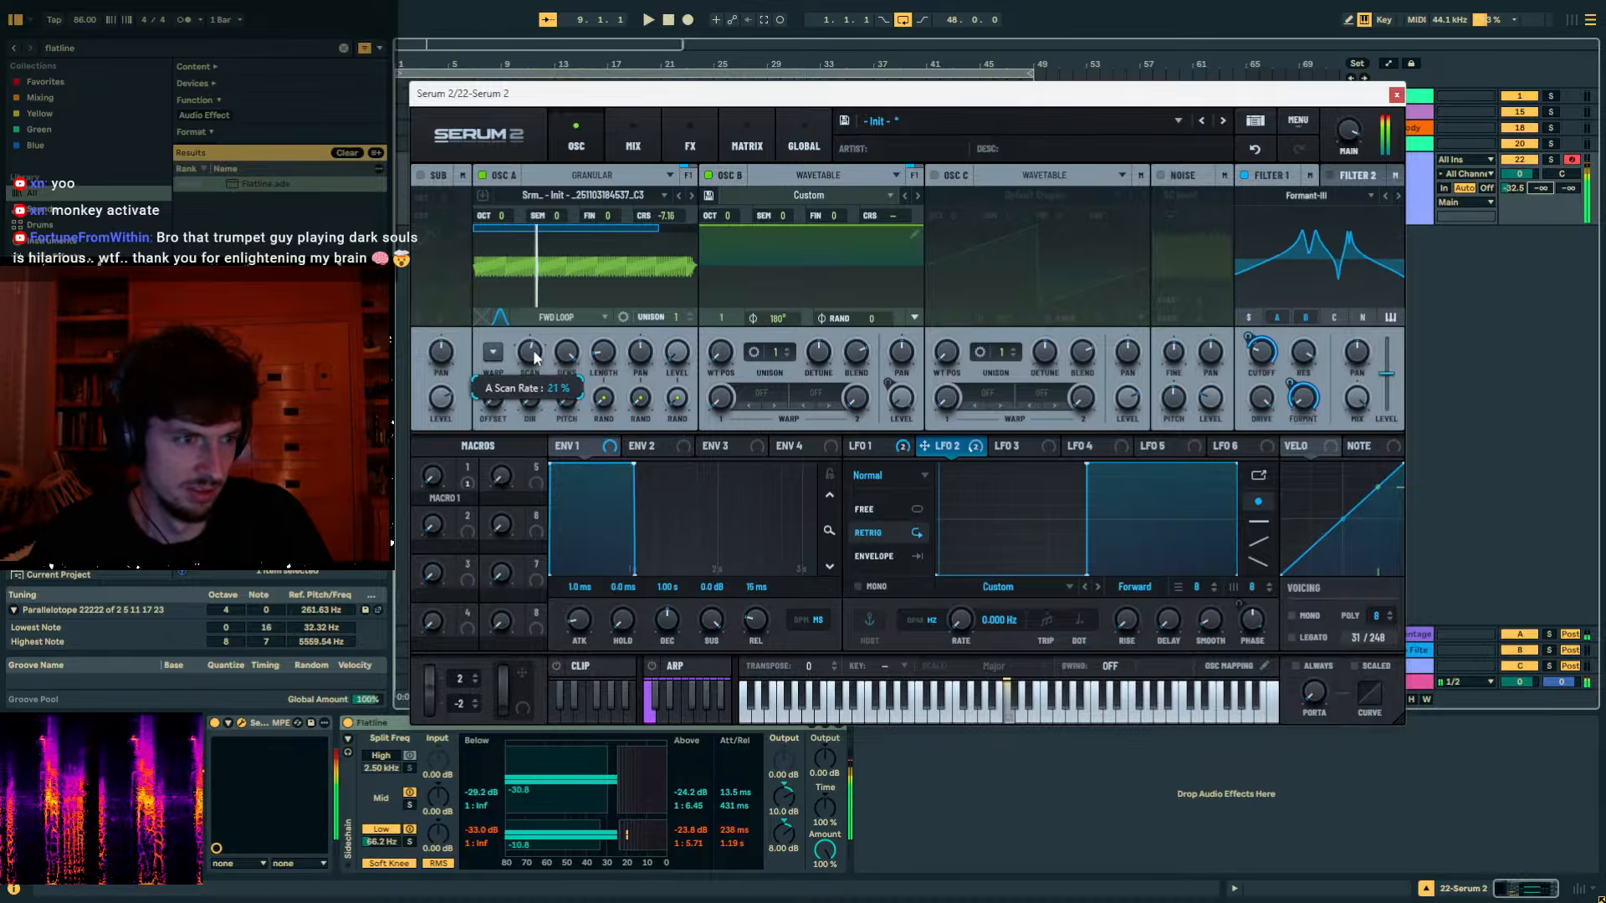
pyautogui.moveTo(531, 348); pyautogui.dragTo(527, 356)
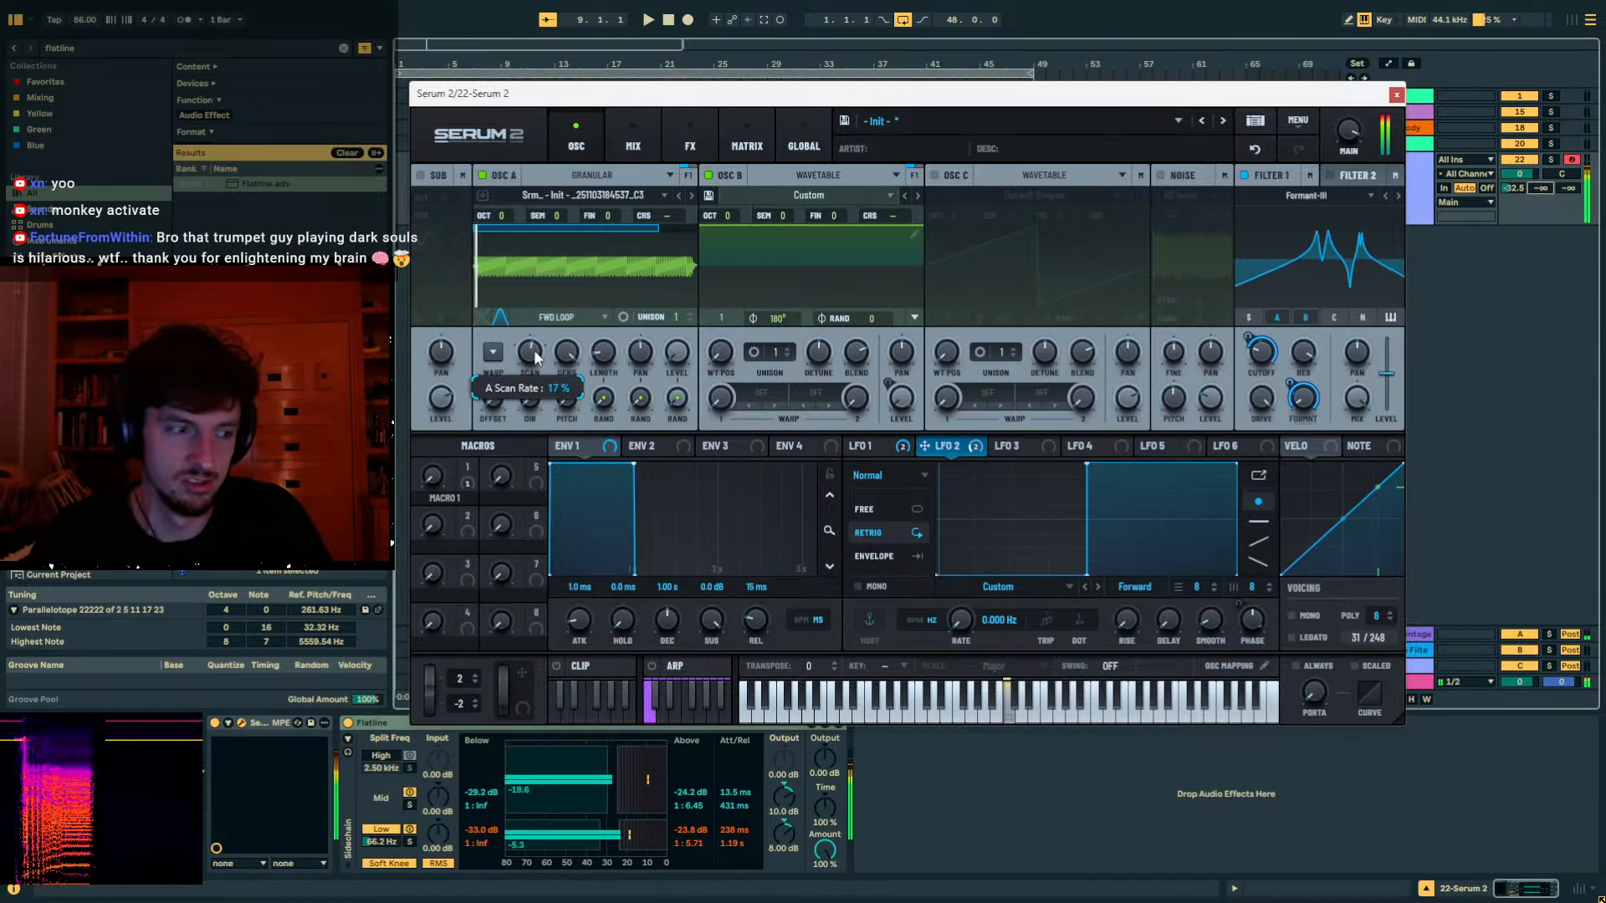
pyautogui.moveTo(540, 346); pyautogui.dragTo(553, 328)
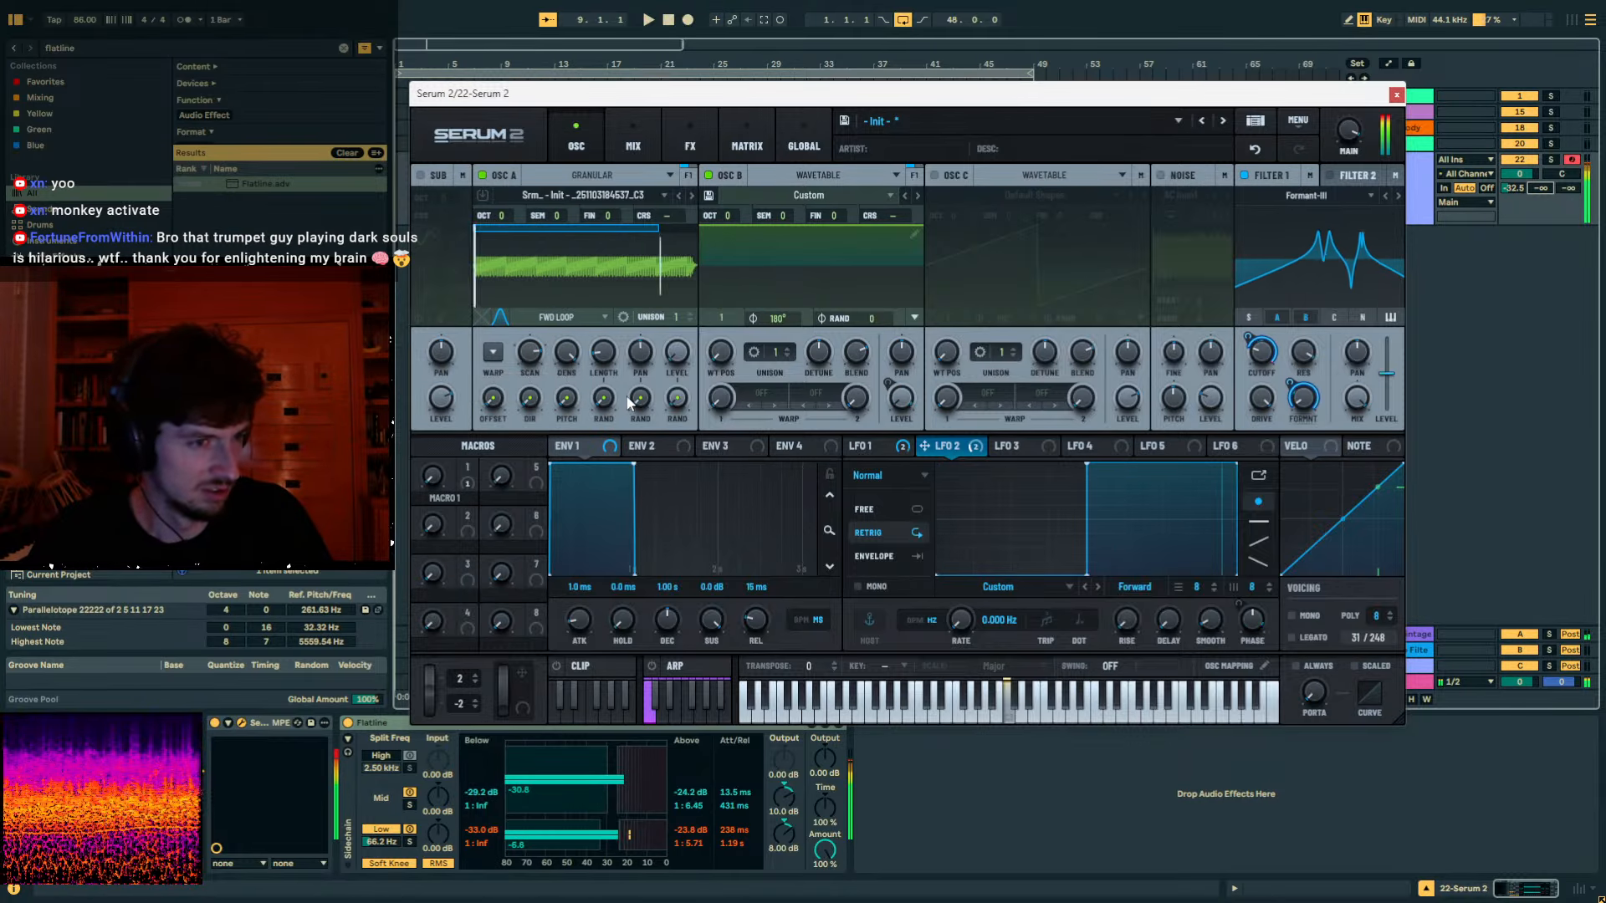
# Vary oscillator A's grain density, set its scan rate to -2% and shorten its grain length.
pyautogui.moveTo(566, 352); pyautogui.dragTo(560, 366)
pyautogui.moveTo(550, 395)
pyautogui.mouseDown()
pyautogui.moveTo(539, 440)
pyautogui.moveTo(617, 315)
pyautogui.mouseUp()
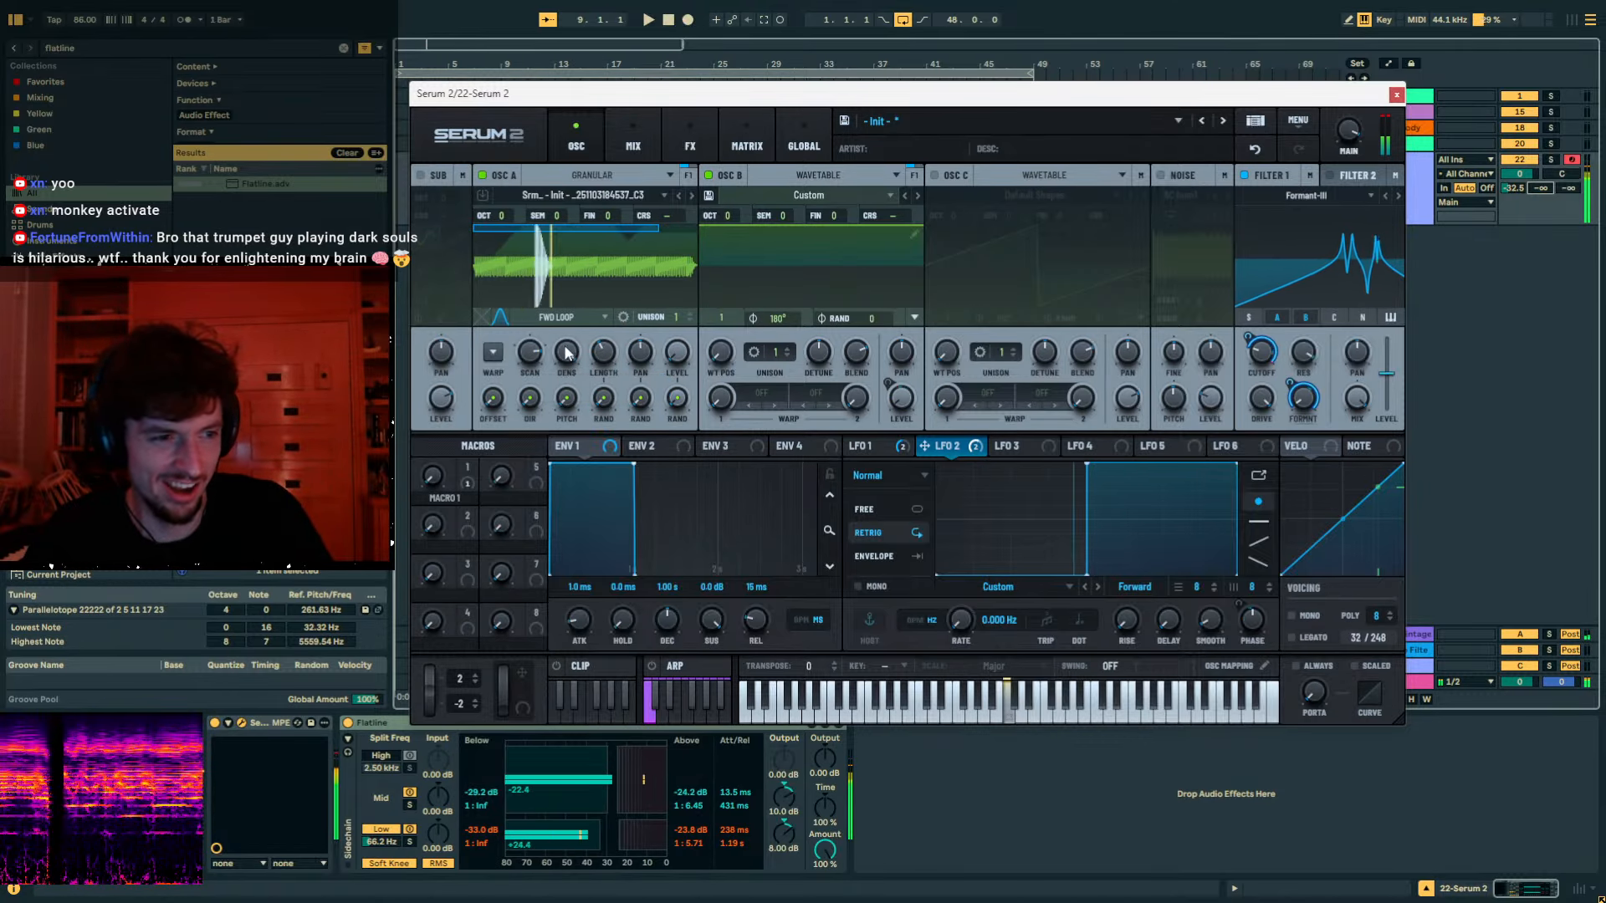
pyautogui.moveTo(539, 365); pyautogui.dragTo(527, 393)
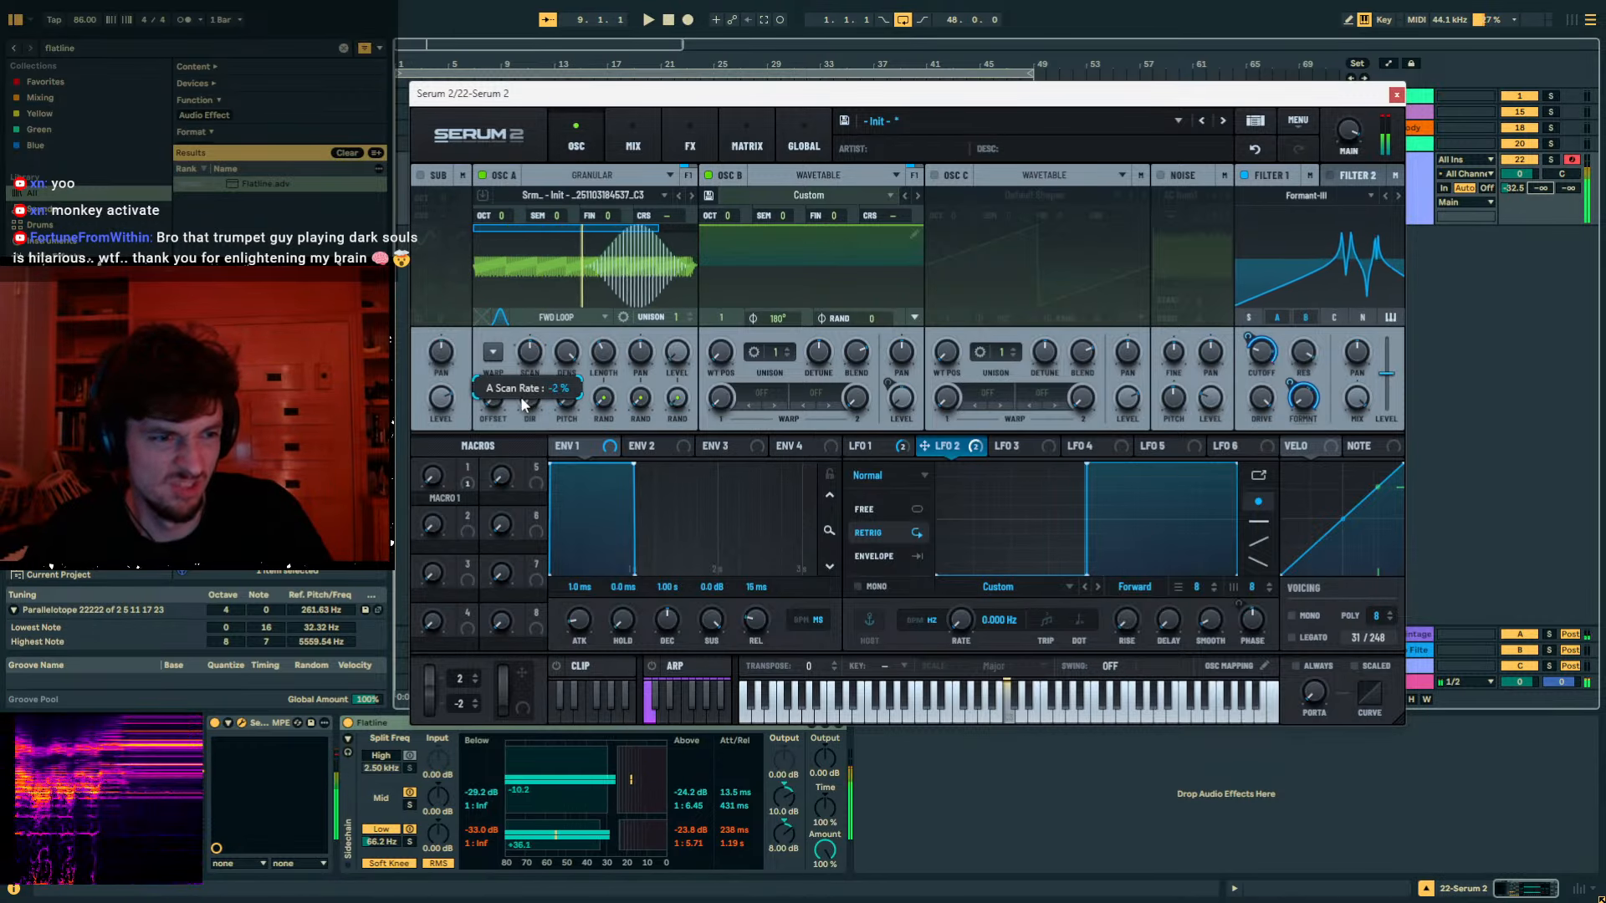
pyautogui.moveTo(594, 353); pyautogui.dragTo(515, 416)
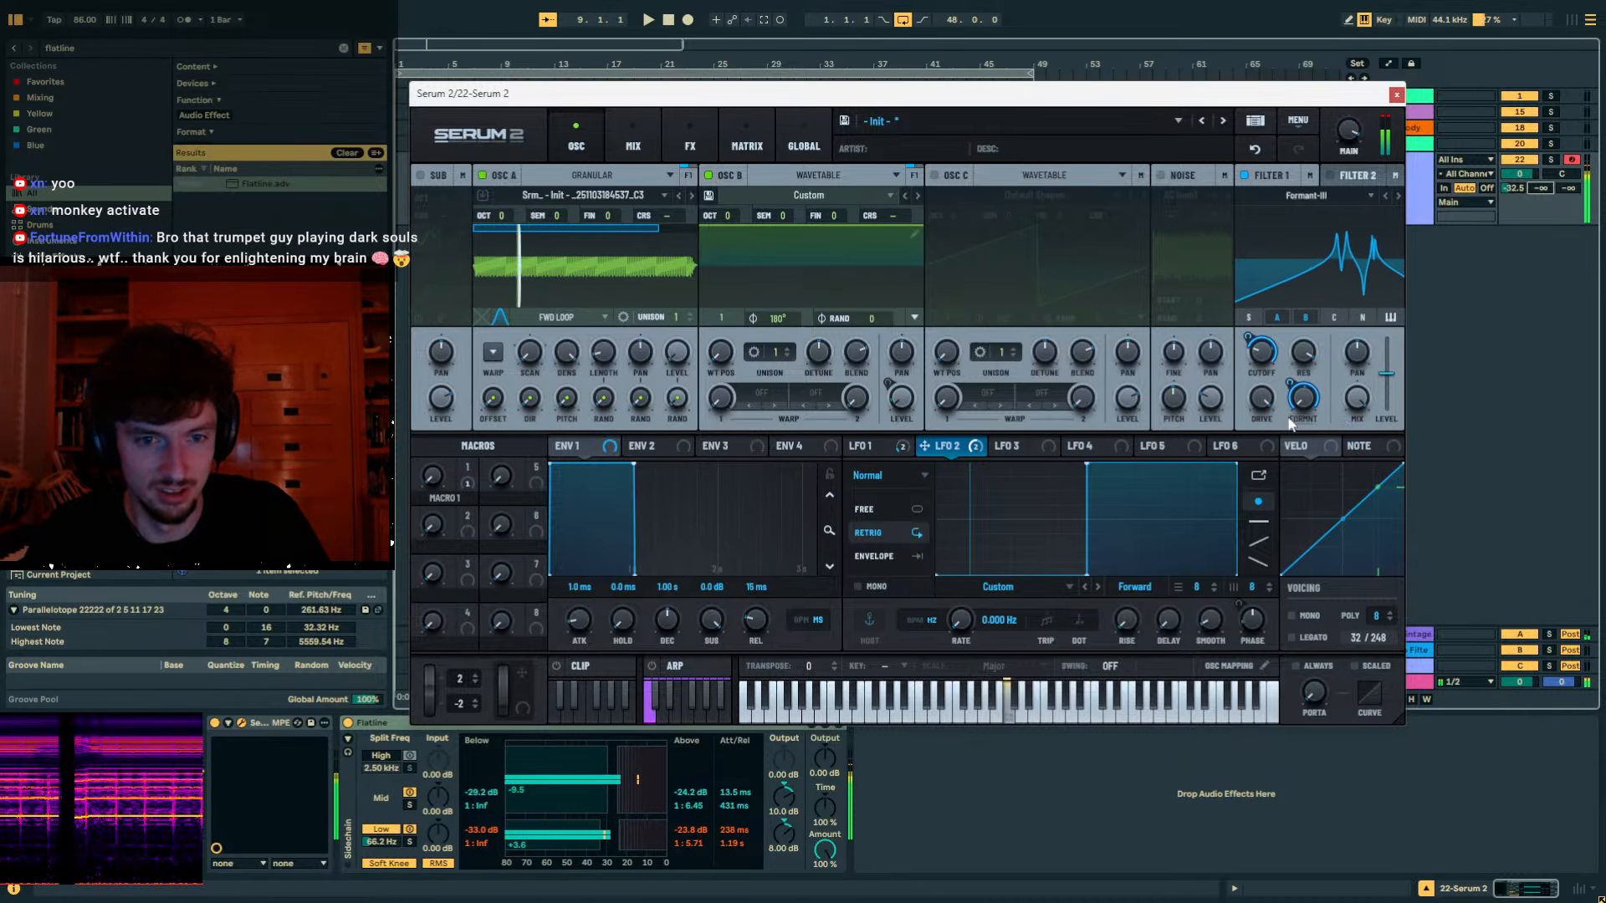
# Reduce LFO 2's modulation of filter 1's formant, lower oscillator A's coarse pitch to -64.00, and vary the formant amount around 17%.
pyautogui.moveTo(1291, 384); pyautogui.dragTo(1281, 459)
pyautogui.moveTo(1302, 400)
pyautogui.mouseDown()
pyautogui.moveTo(1337, 300)
pyautogui.moveTo(1311, 396)
pyautogui.mouseUp()
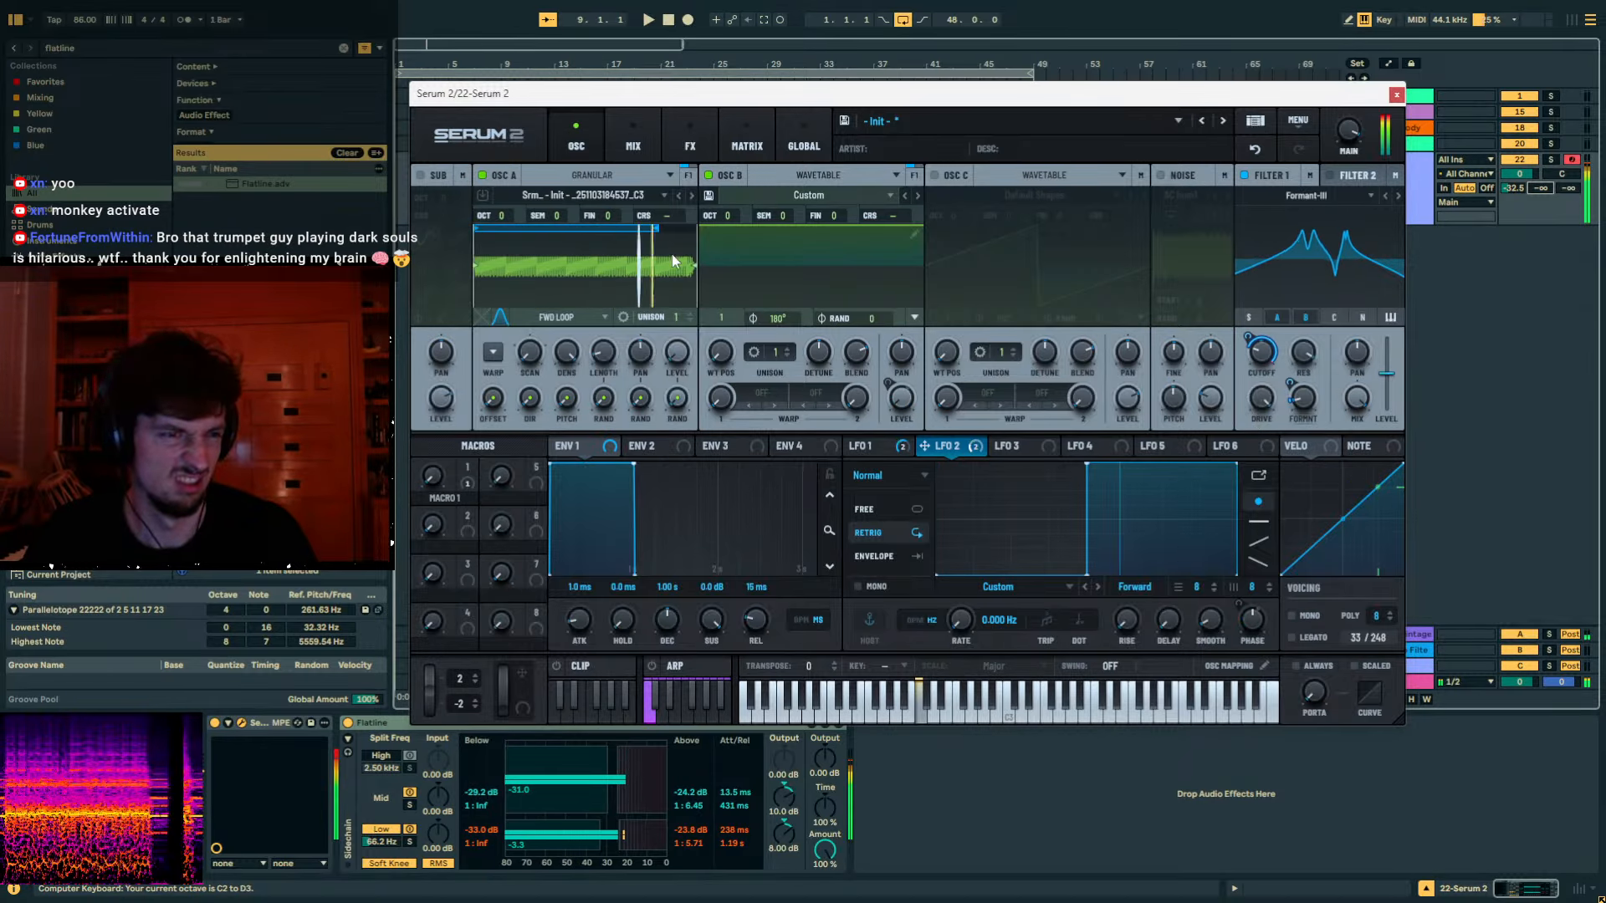
pyautogui.moveTo(672, 247); pyautogui.dragTo(560, 292)
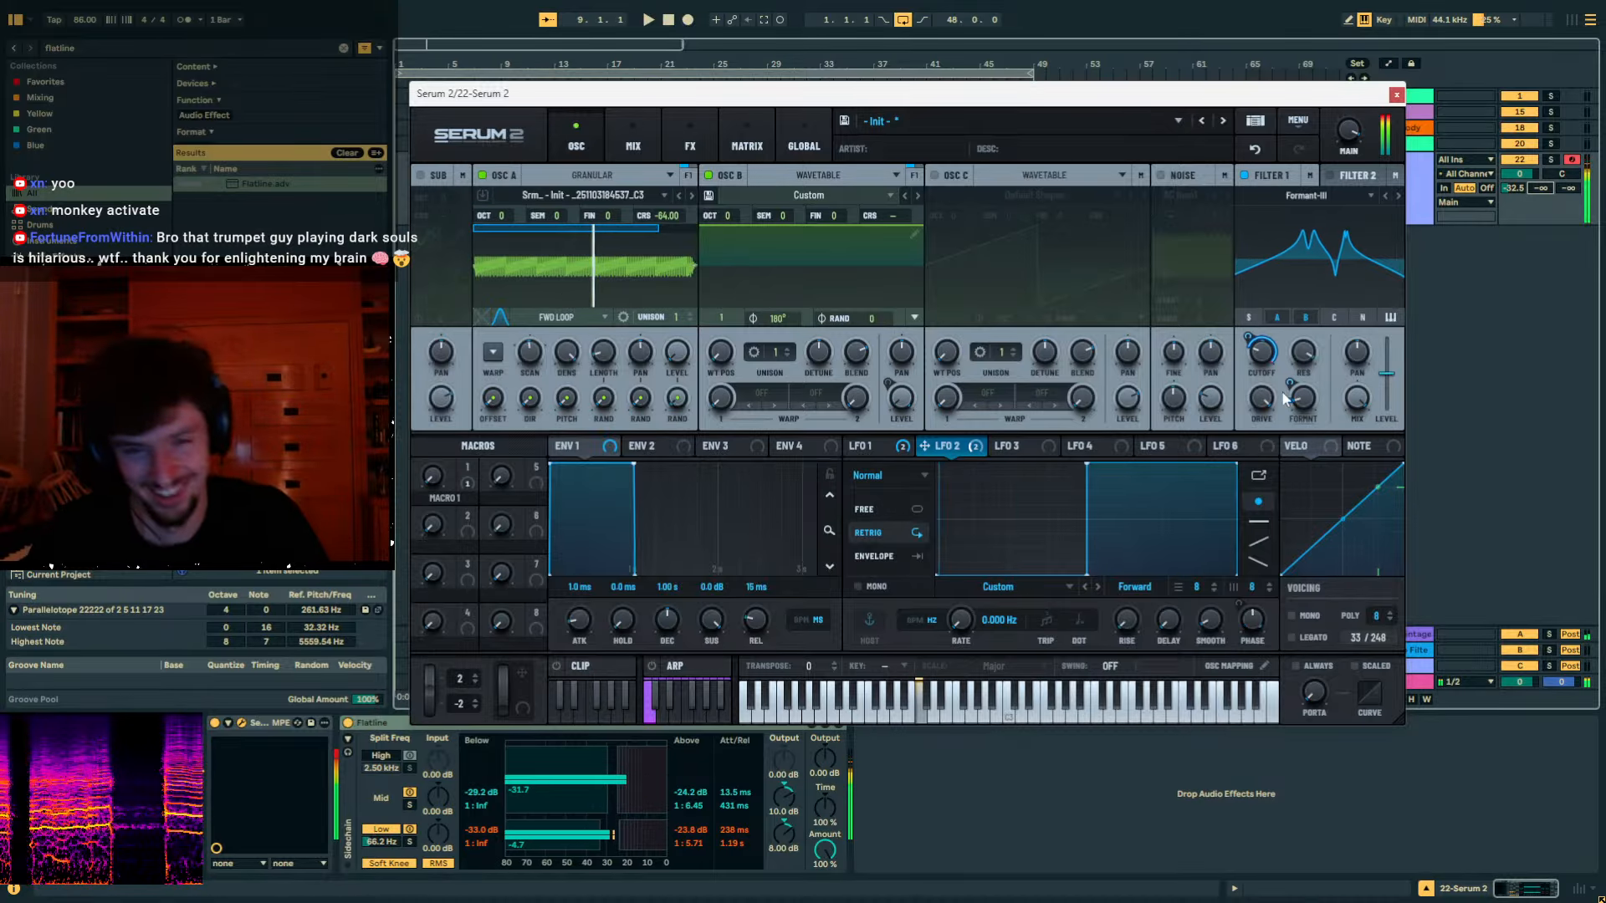
pyautogui.moveTo(1311, 387); pyautogui.dragTo(1323, 356)
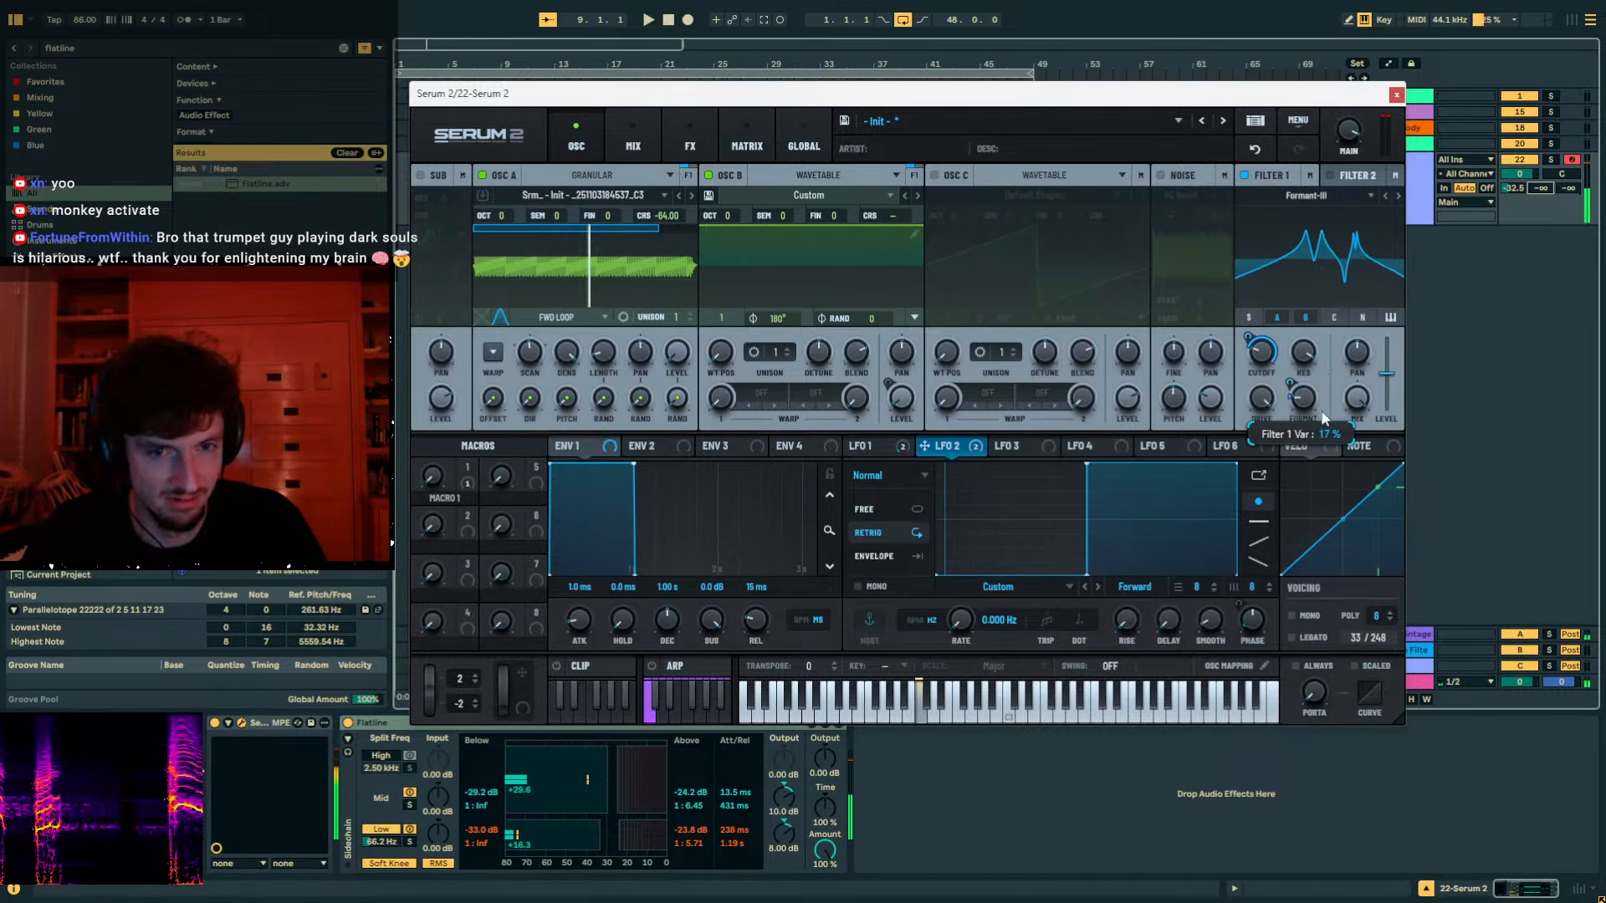
pyautogui.moveTo(1324, 418); pyautogui.dragTo(1369, 351)
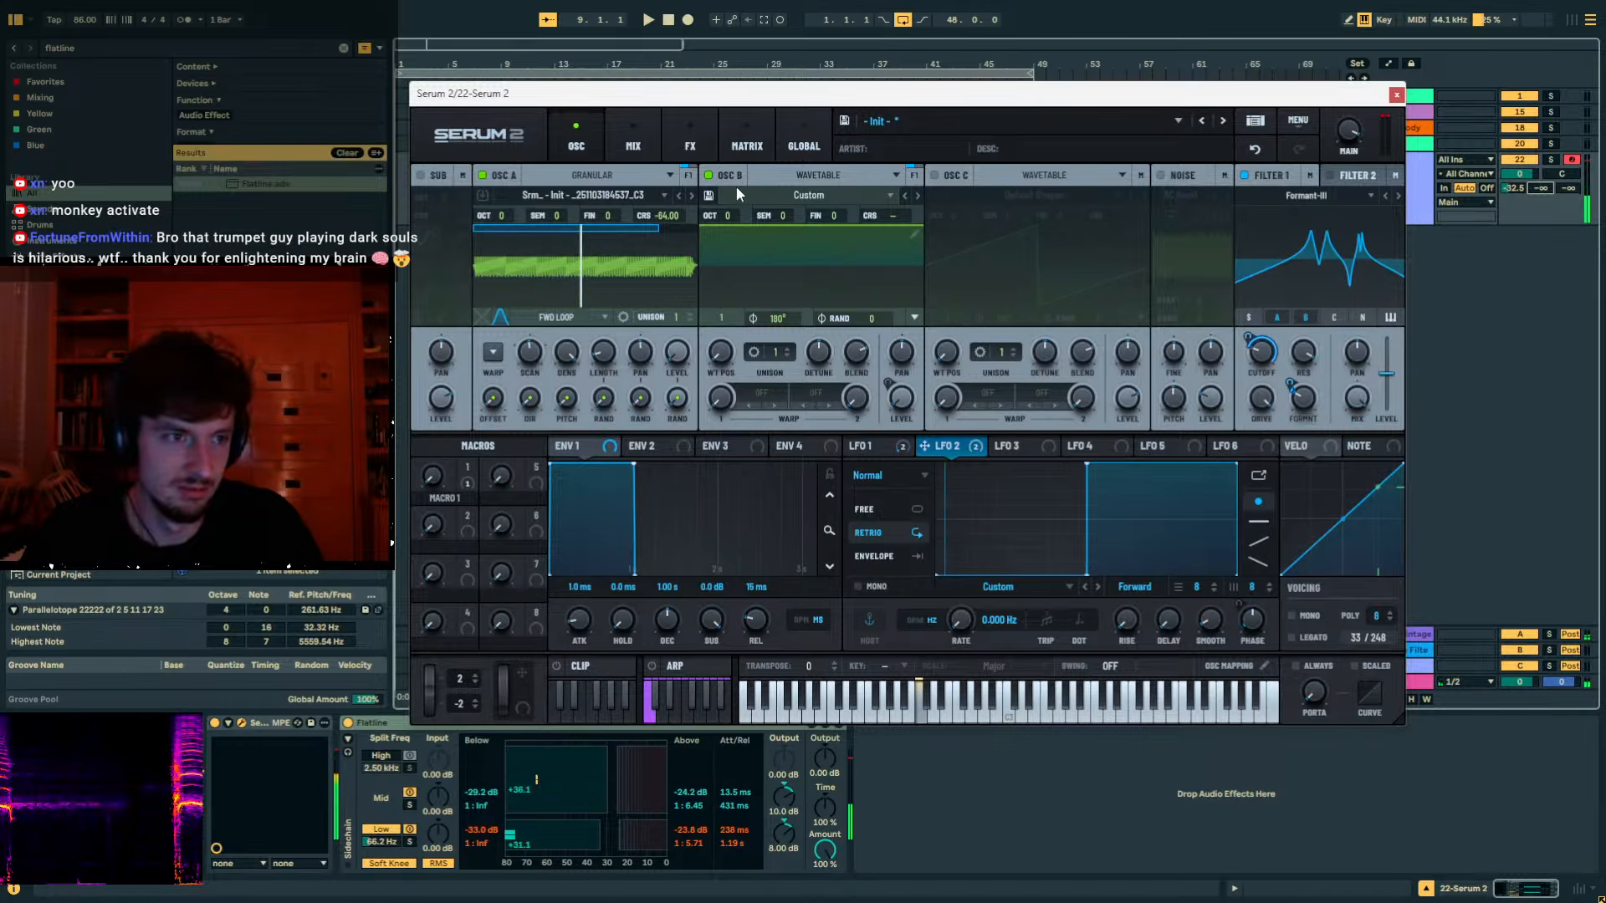
pyautogui.click(633, 146)
pyautogui.click(681, 144)
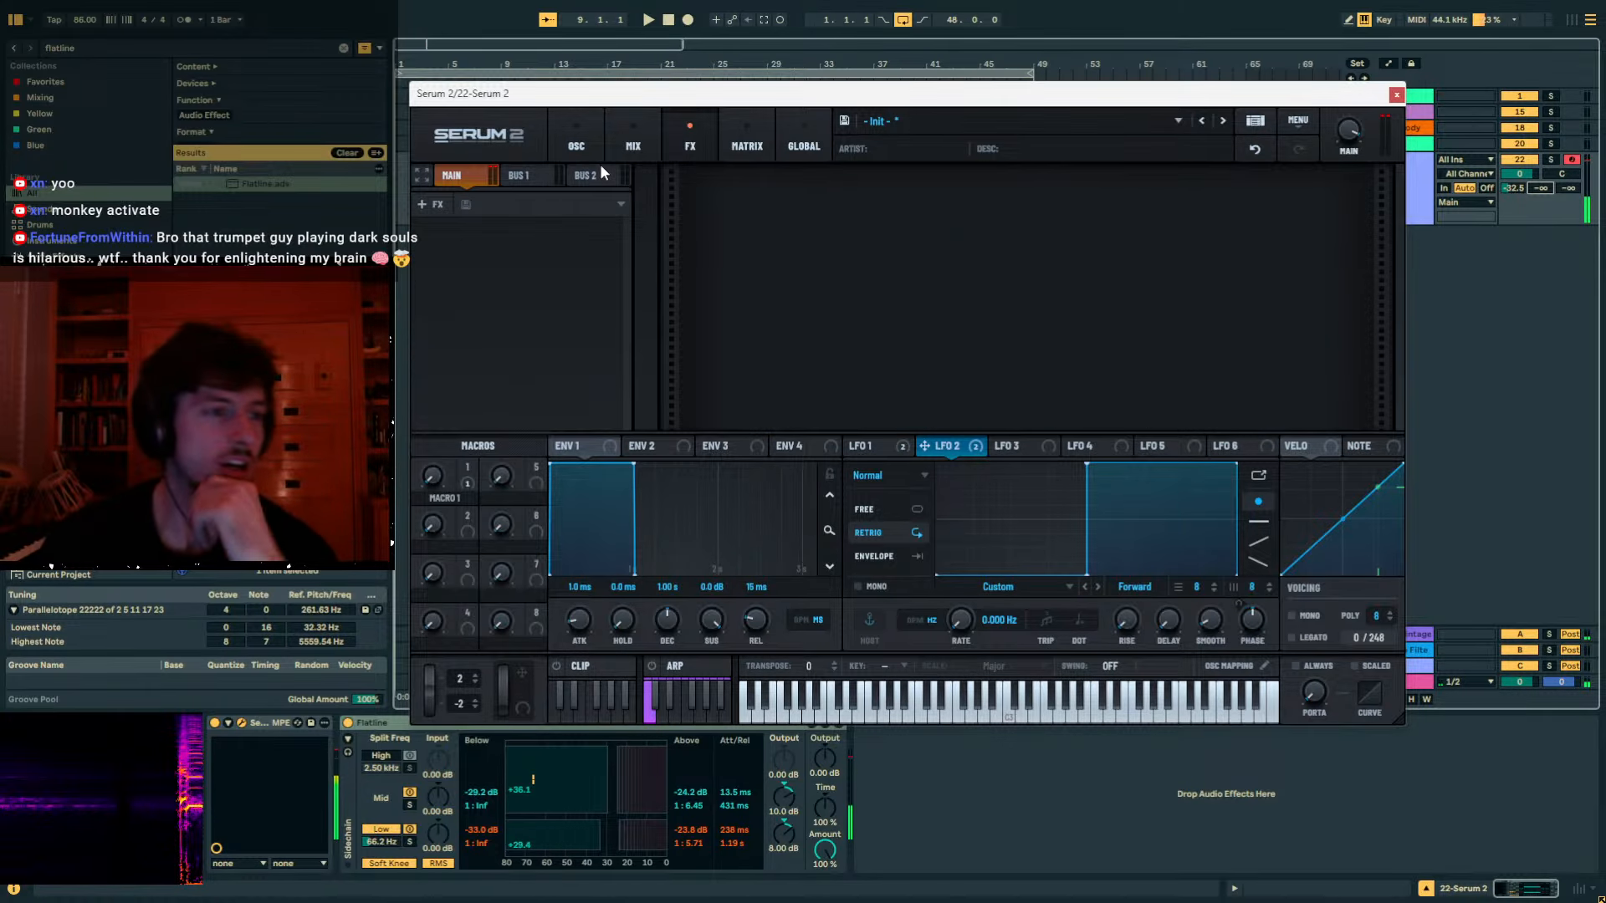
pyautogui.click(437, 204)
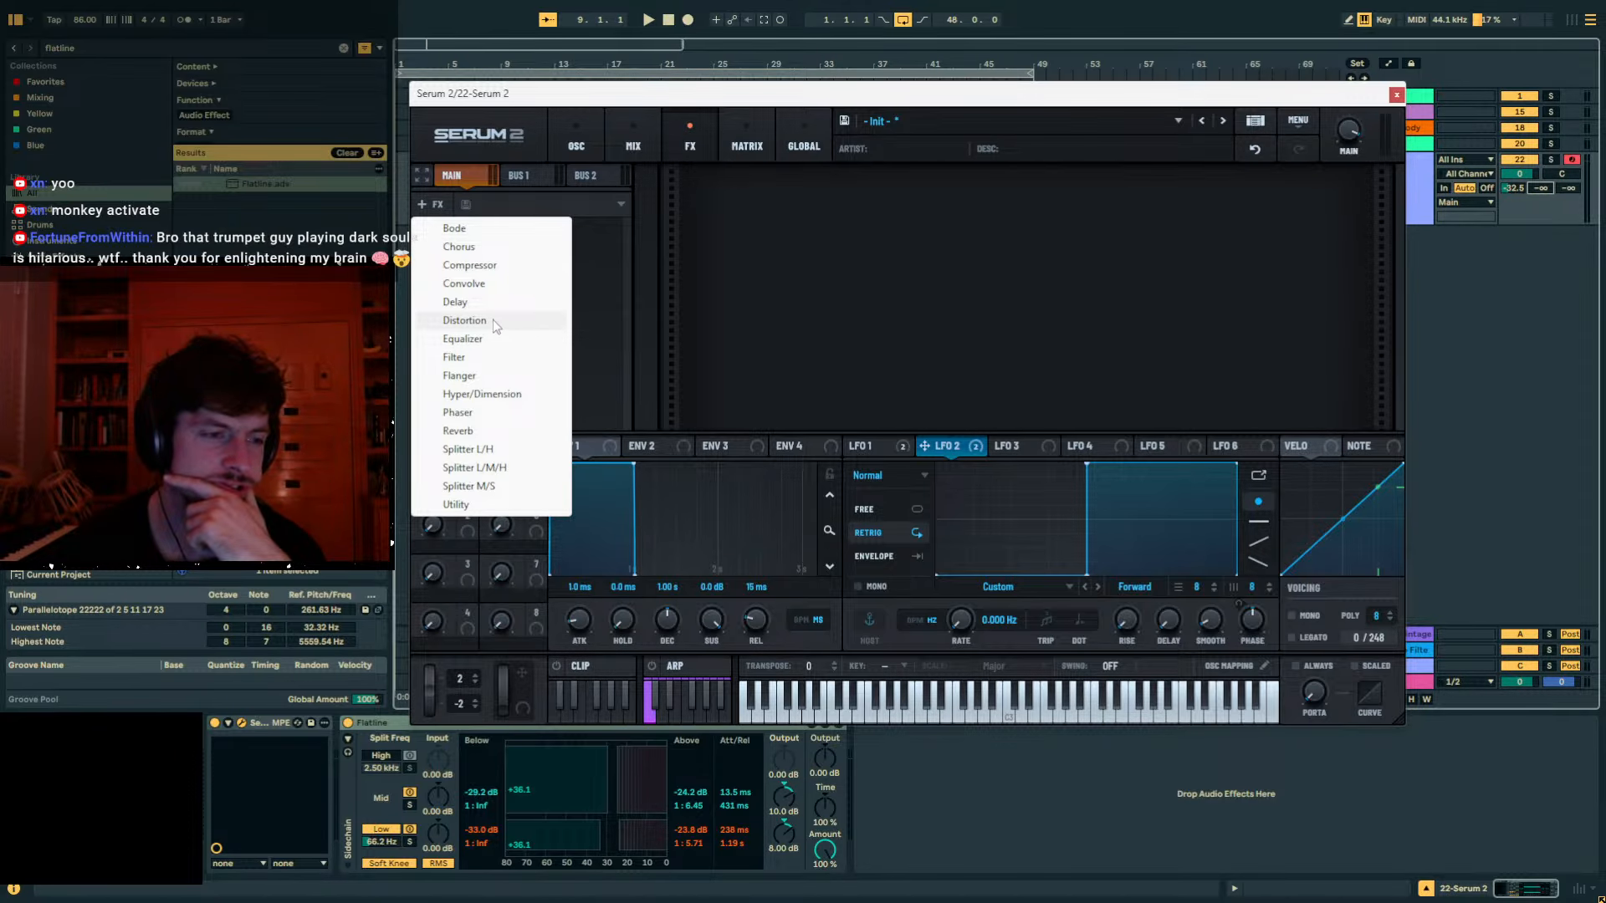
# Close Serum 2 and create a four-bar MIDI clip at bar 1 on the 22 Serum 2 track.
pyautogui.click(1396, 95)
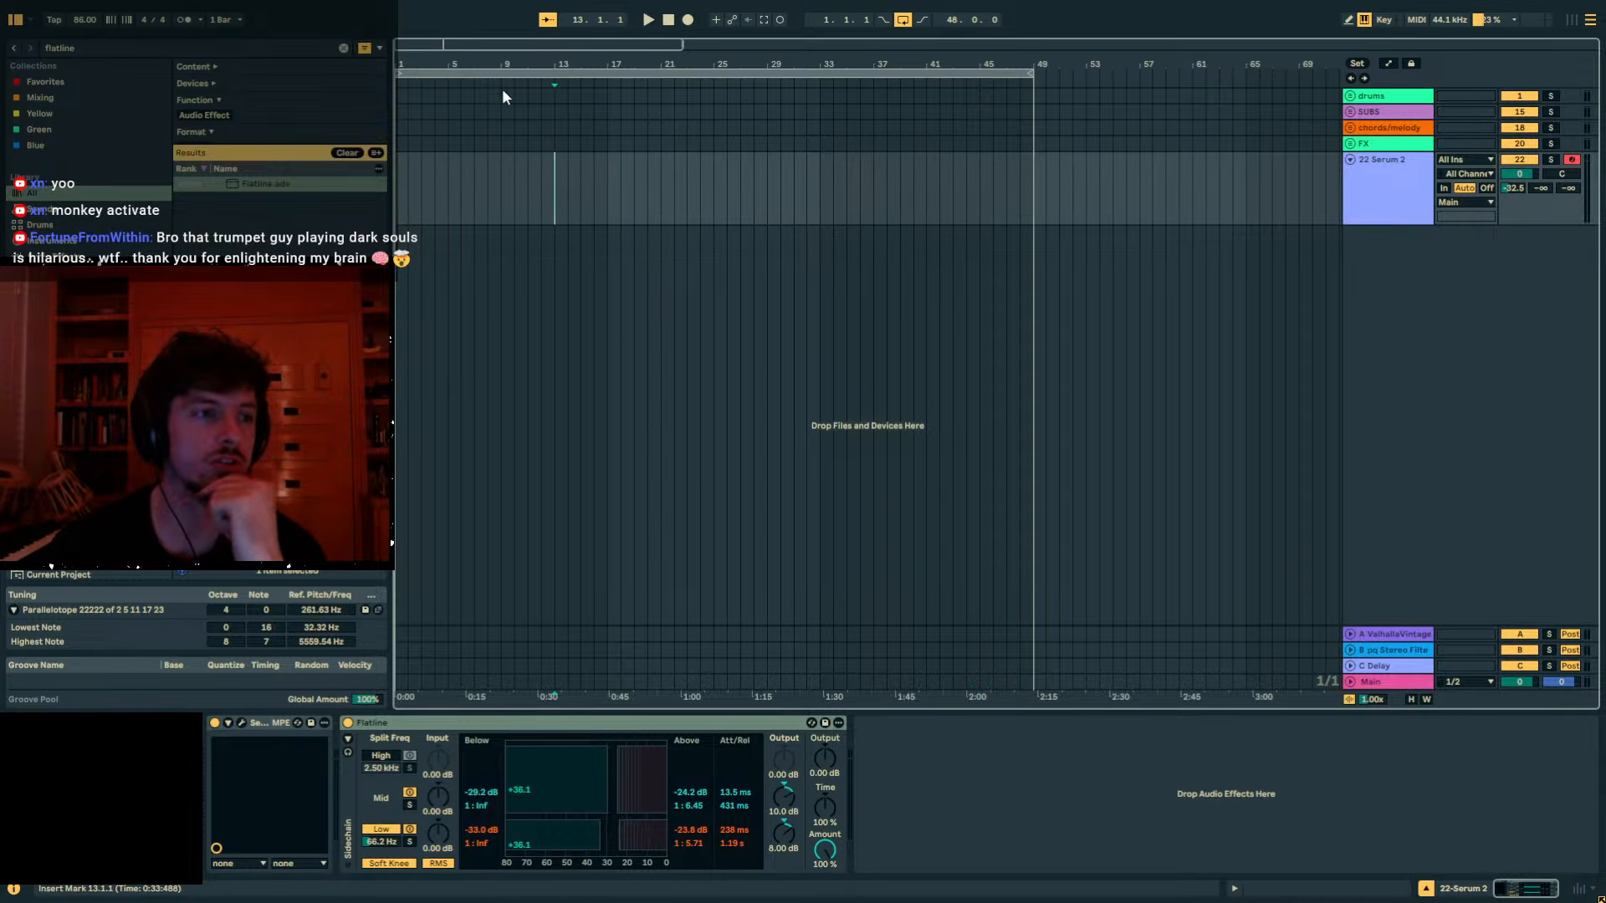
pyautogui.moveTo(502, 65); pyautogui.dragTo(180, 198)
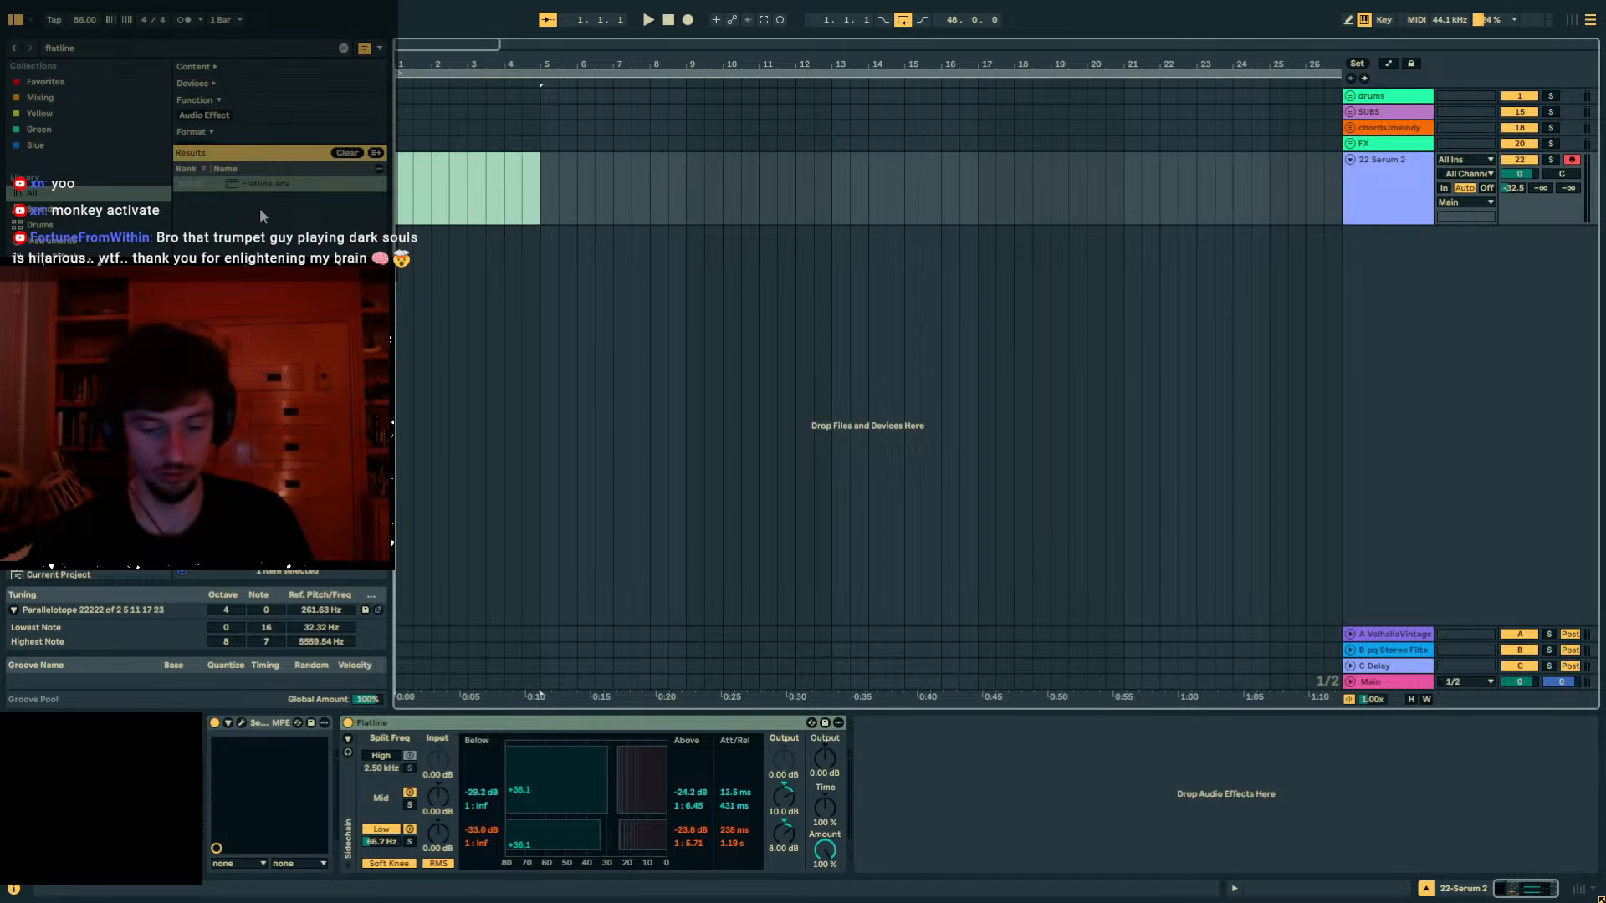
pyautogui.hotkey('ctrl', 'shift', 'm')
# Add notes at 23 and 11/83 to the clip, stretch both to its full four bars, and start playback.
pyautogui.moveTo(608, 692); pyautogui.dragTo(603, 381)
pyautogui.doubleClick(576, 653)
pyautogui.doubleClick(576, 610)
pyautogui.moveTo(610, 580); pyautogui.dragTo(564, 694)
pyautogui.press('space')
pyautogui.moveTo(829, 647); pyautogui.dragTo(1487, 613)
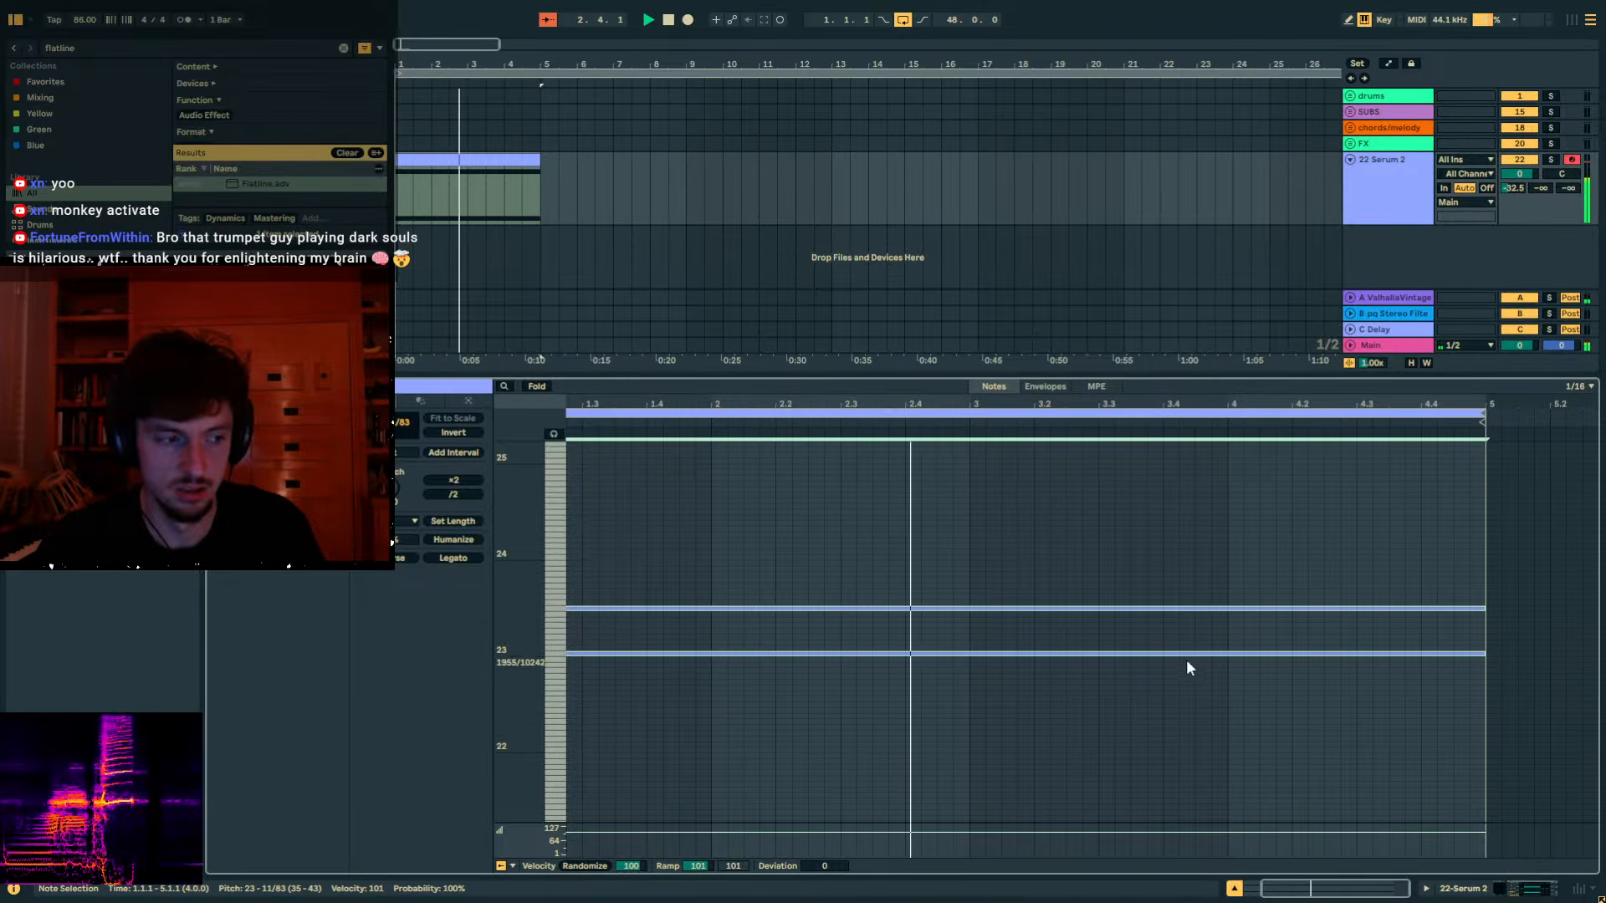
# Duplicate the four-bar clip to bar 5 and raise the 22 Serum 2 track's second send to -7.2.
pyautogui.click(513, 161)
pyautogui.hotkey('ctrl', 'd')
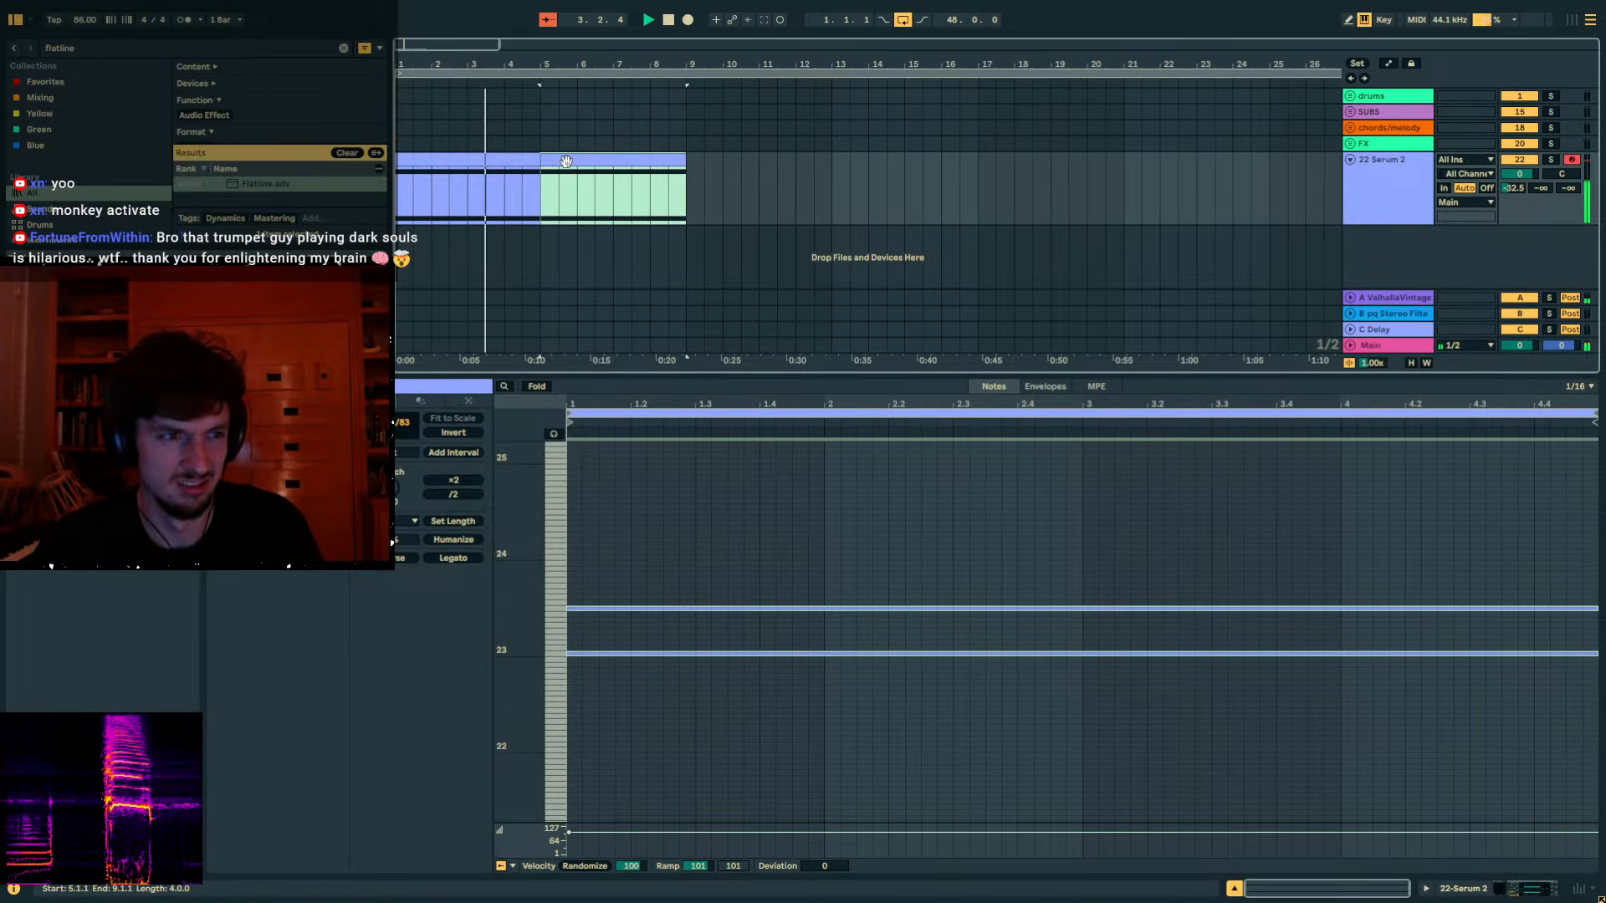
pyautogui.moveTo(1541, 188); pyautogui.dragTo(1541, 92)
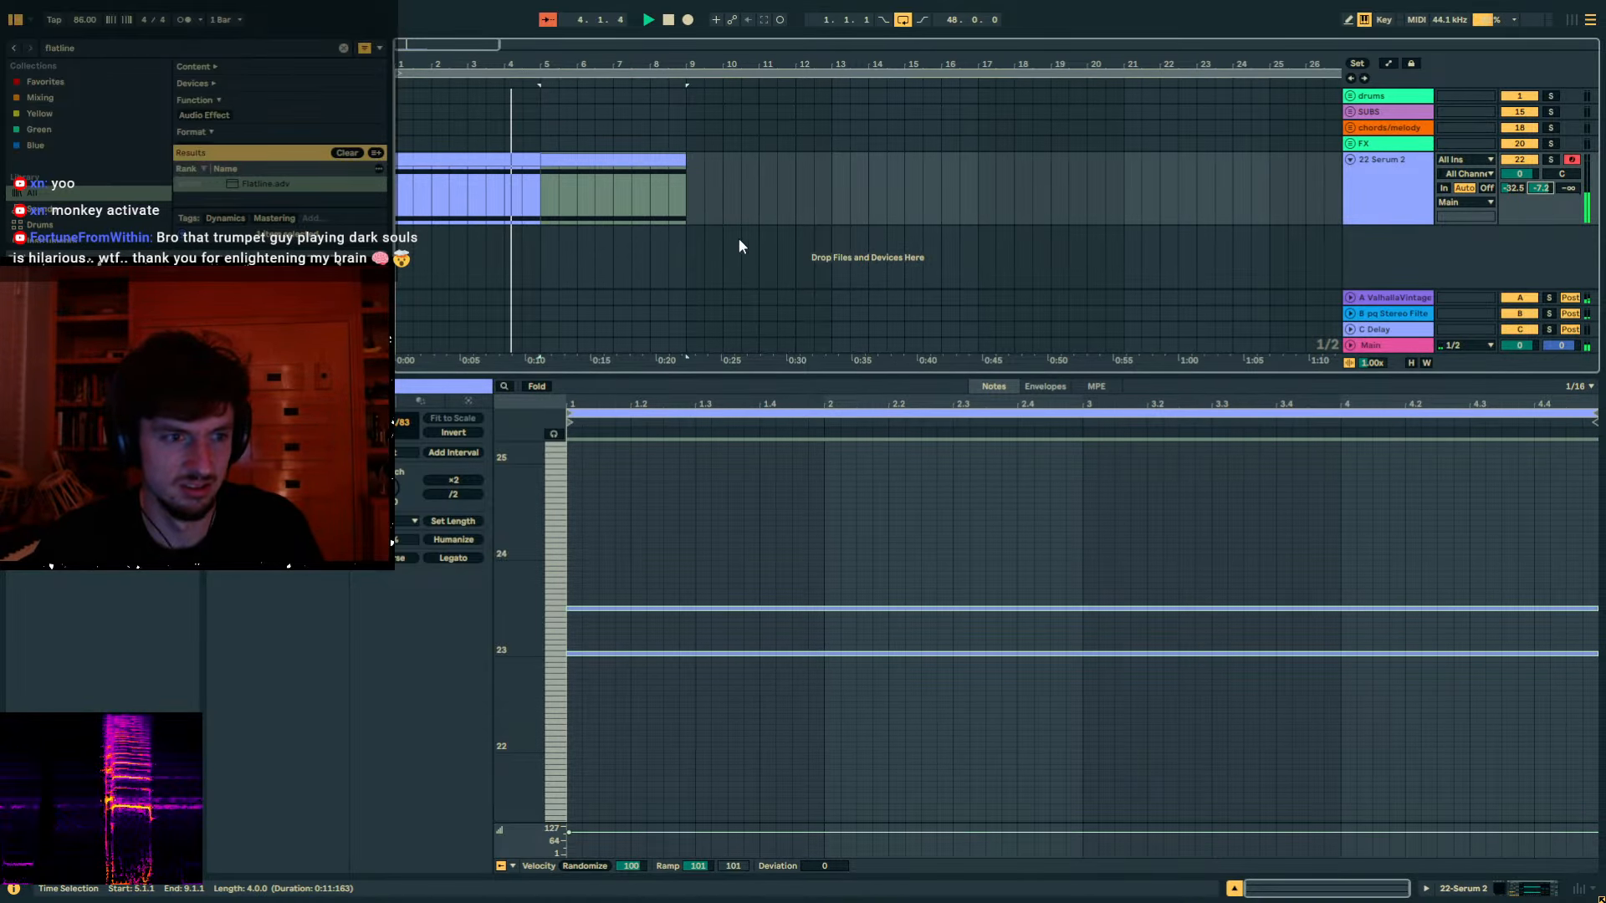
# Reopen Serum 2's oscillator settings, set oscillator A's coarse pitch to -44.00 and filter 1's formant amount to 11%.
pyautogui.click(1479, 891)
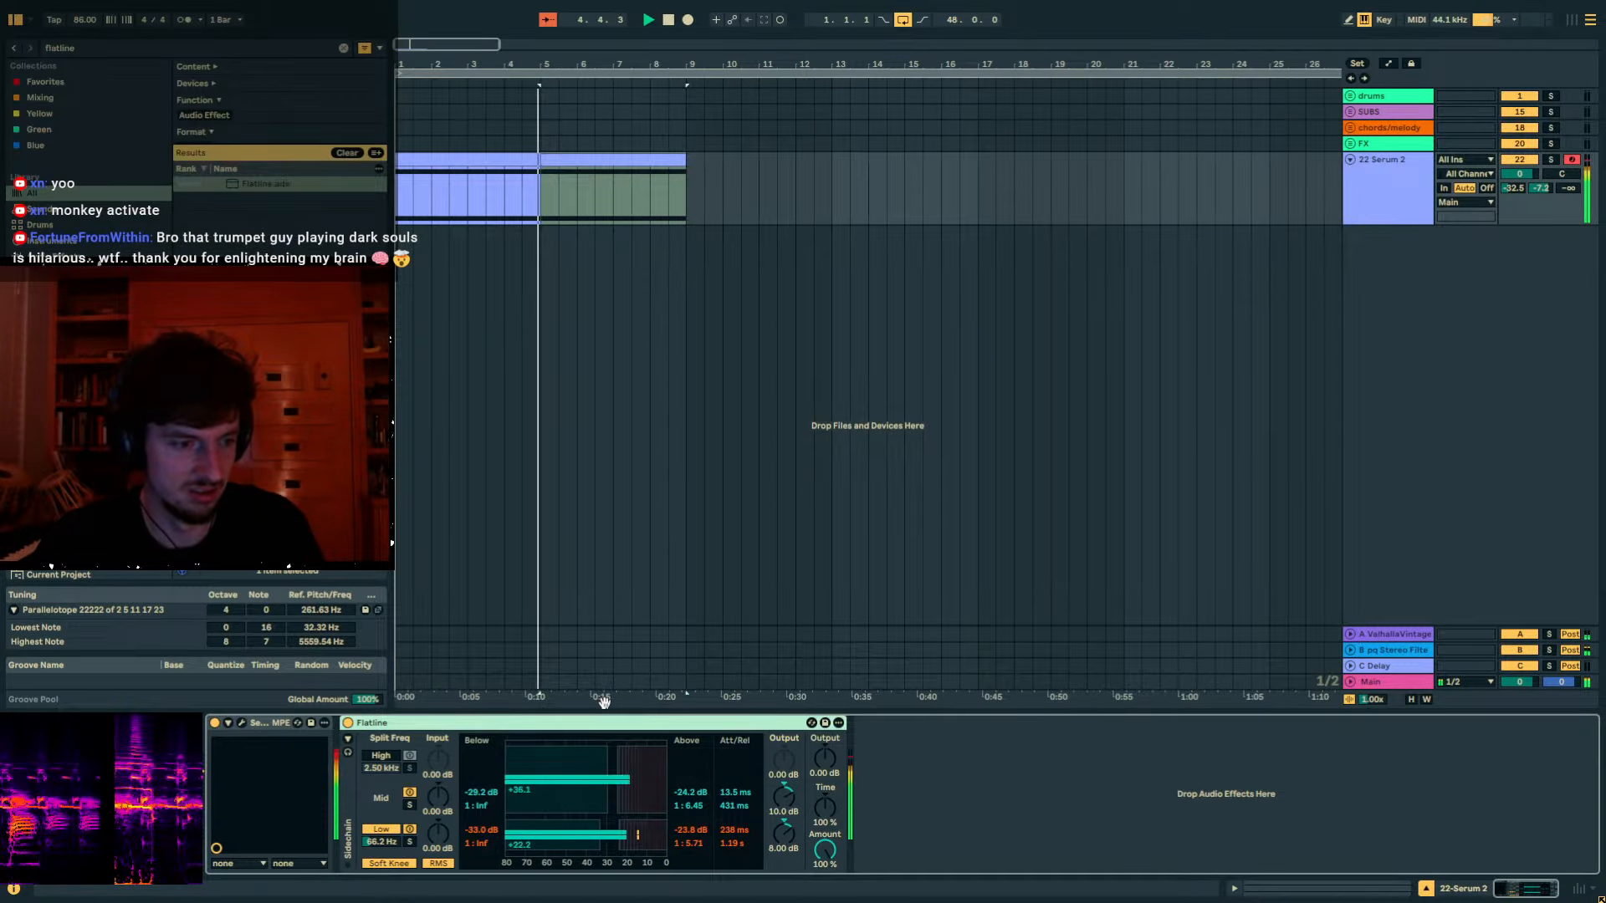
pyautogui.click(242, 722)
pyautogui.click(577, 138)
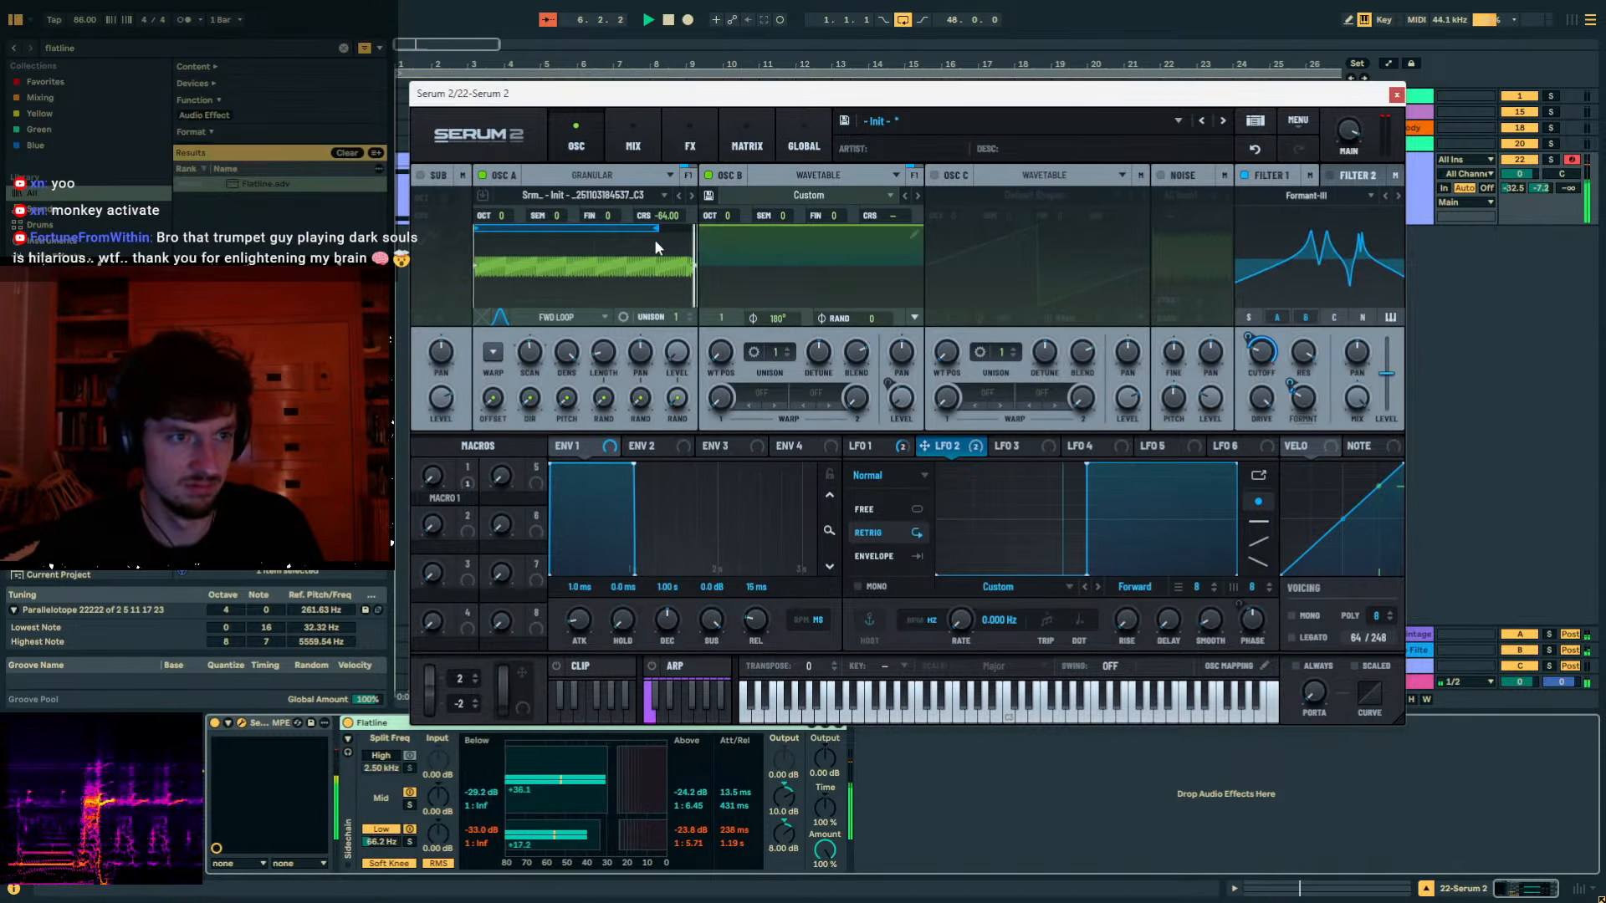
pyautogui.moveTo(685, 164); pyautogui.dragTo(680, 144)
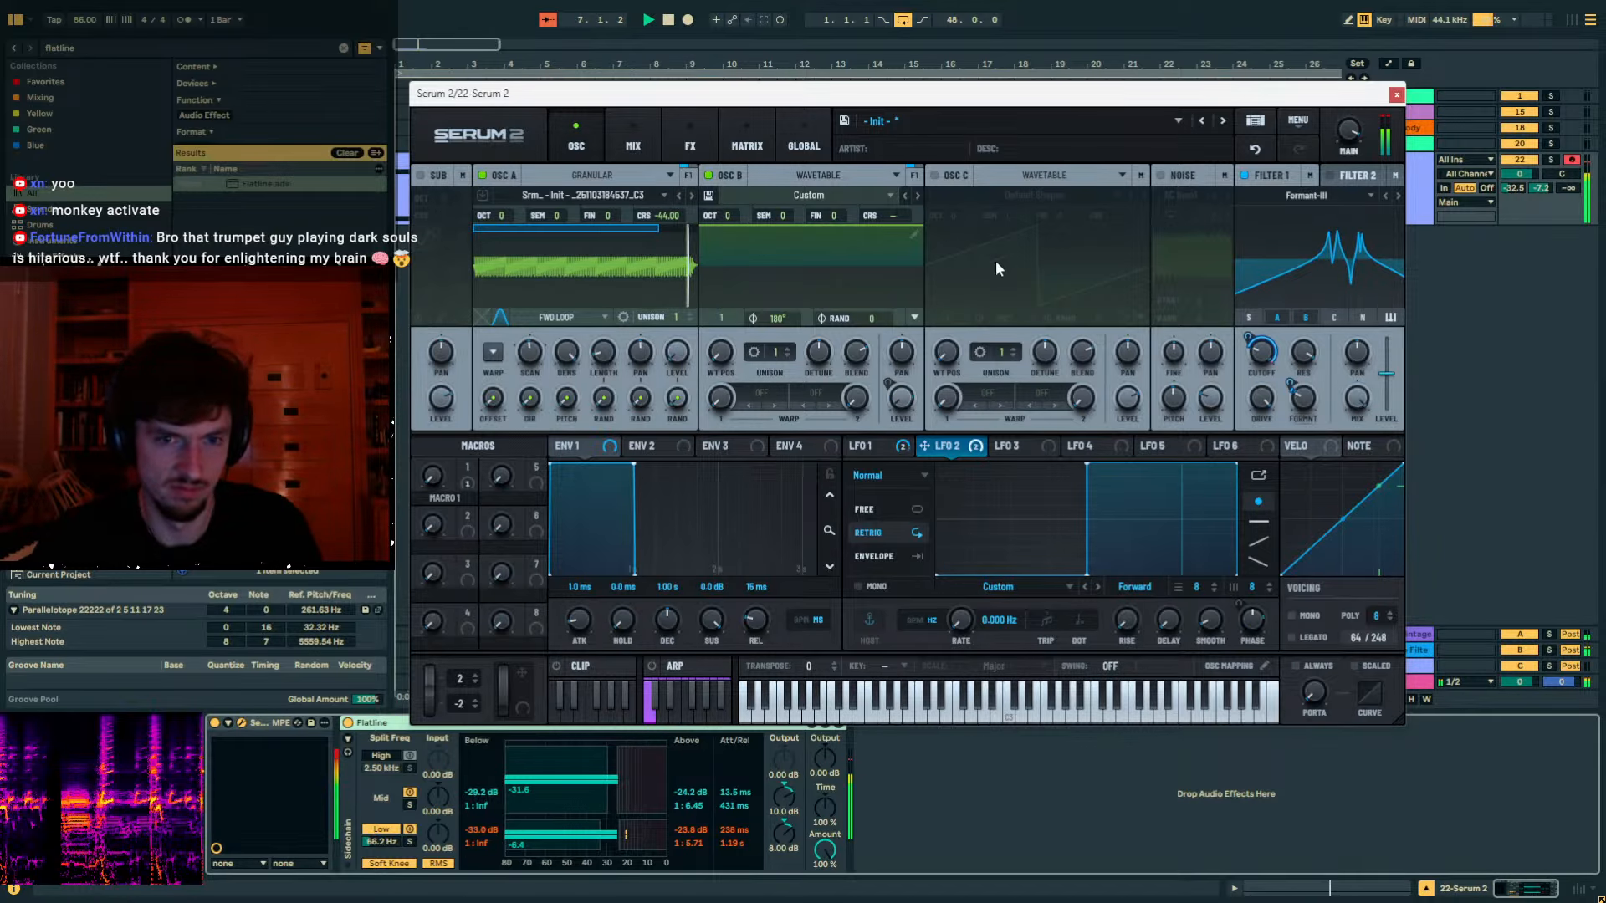
pyautogui.moveTo(1304, 422); pyautogui.dragTo(1304, 421)
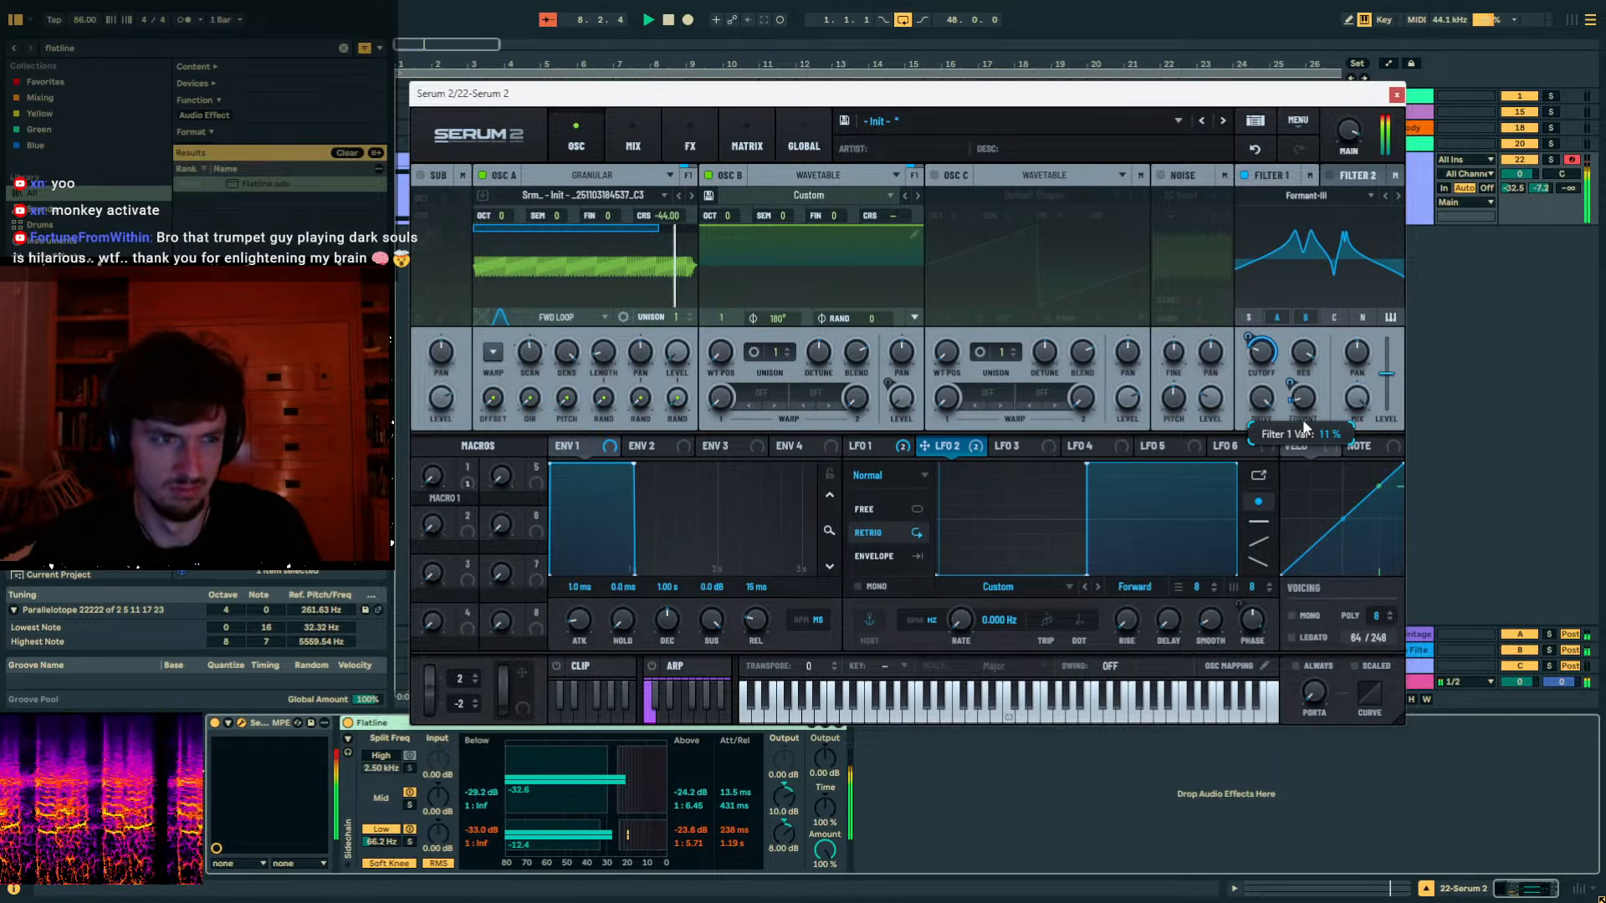
# Reset oscillator A's coarse pitch, set filter 1's drive to 60%, and raise oscillator A by two octaves.
pyautogui.moveTo(667, 214); pyautogui.dragTo(719, 113)
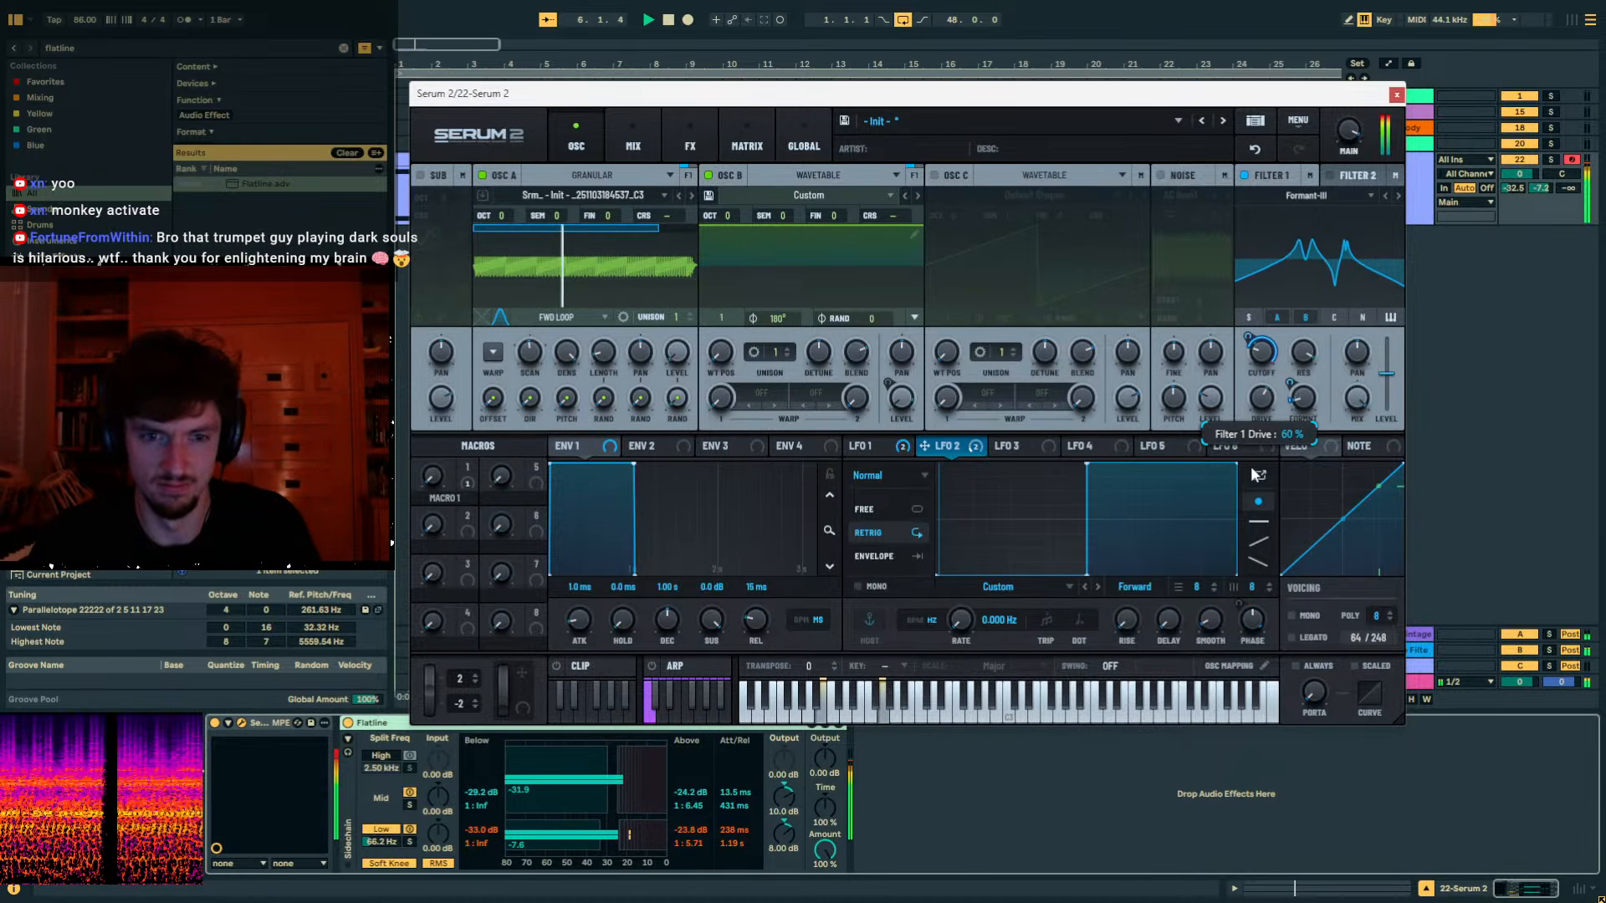
pyautogui.press('space')
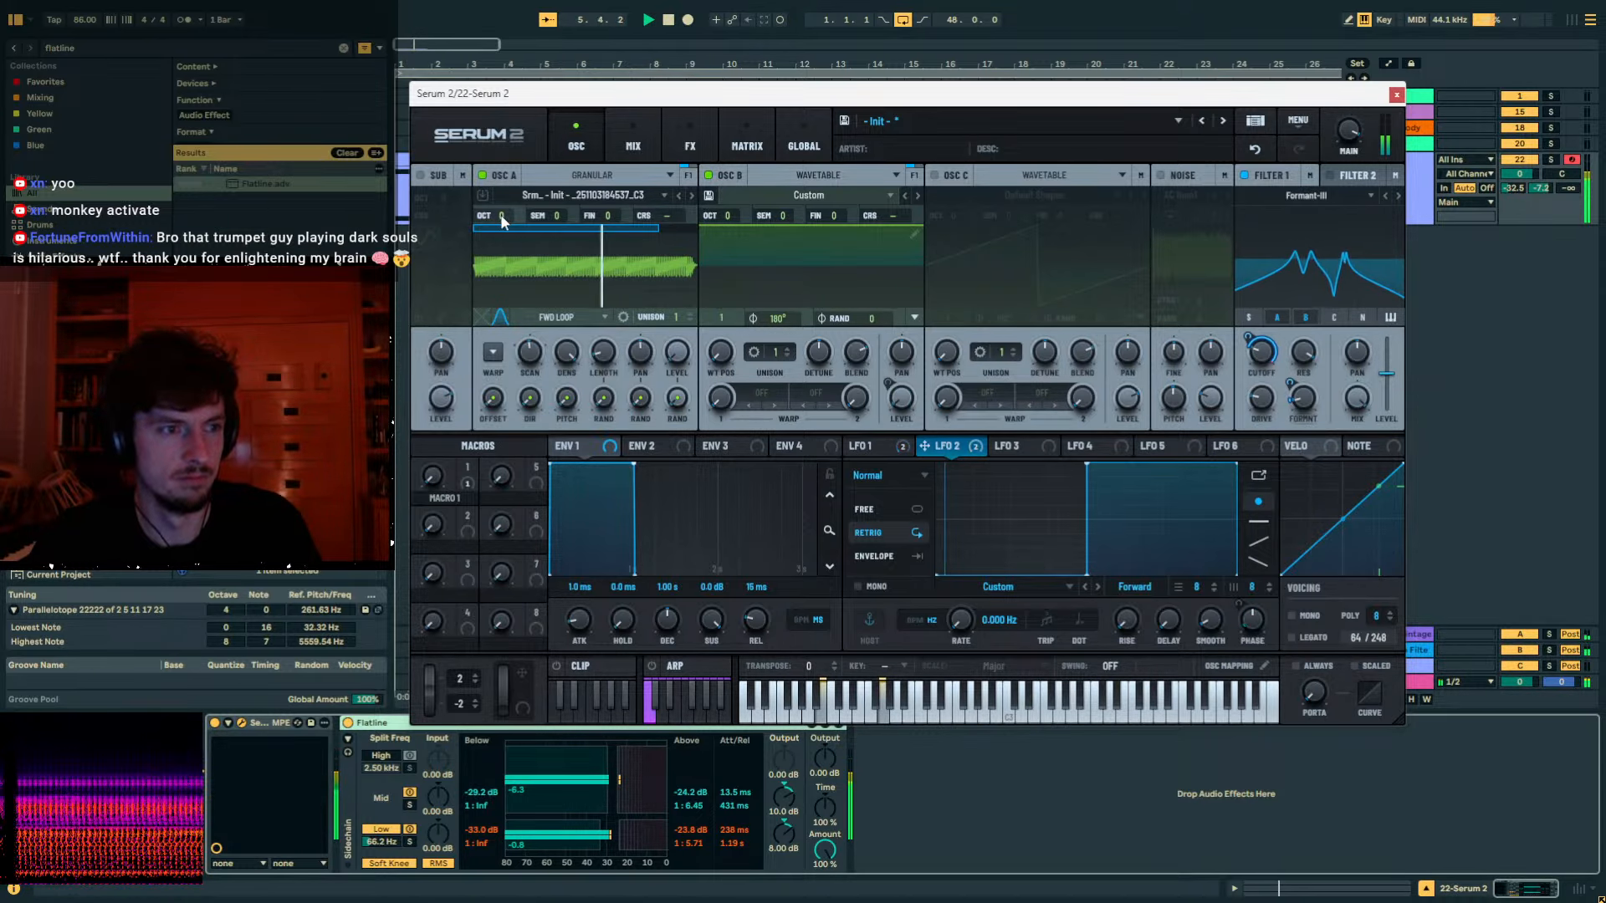
pyautogui.moveTo(500, 214); pyautogui.dragTo(514, 175)
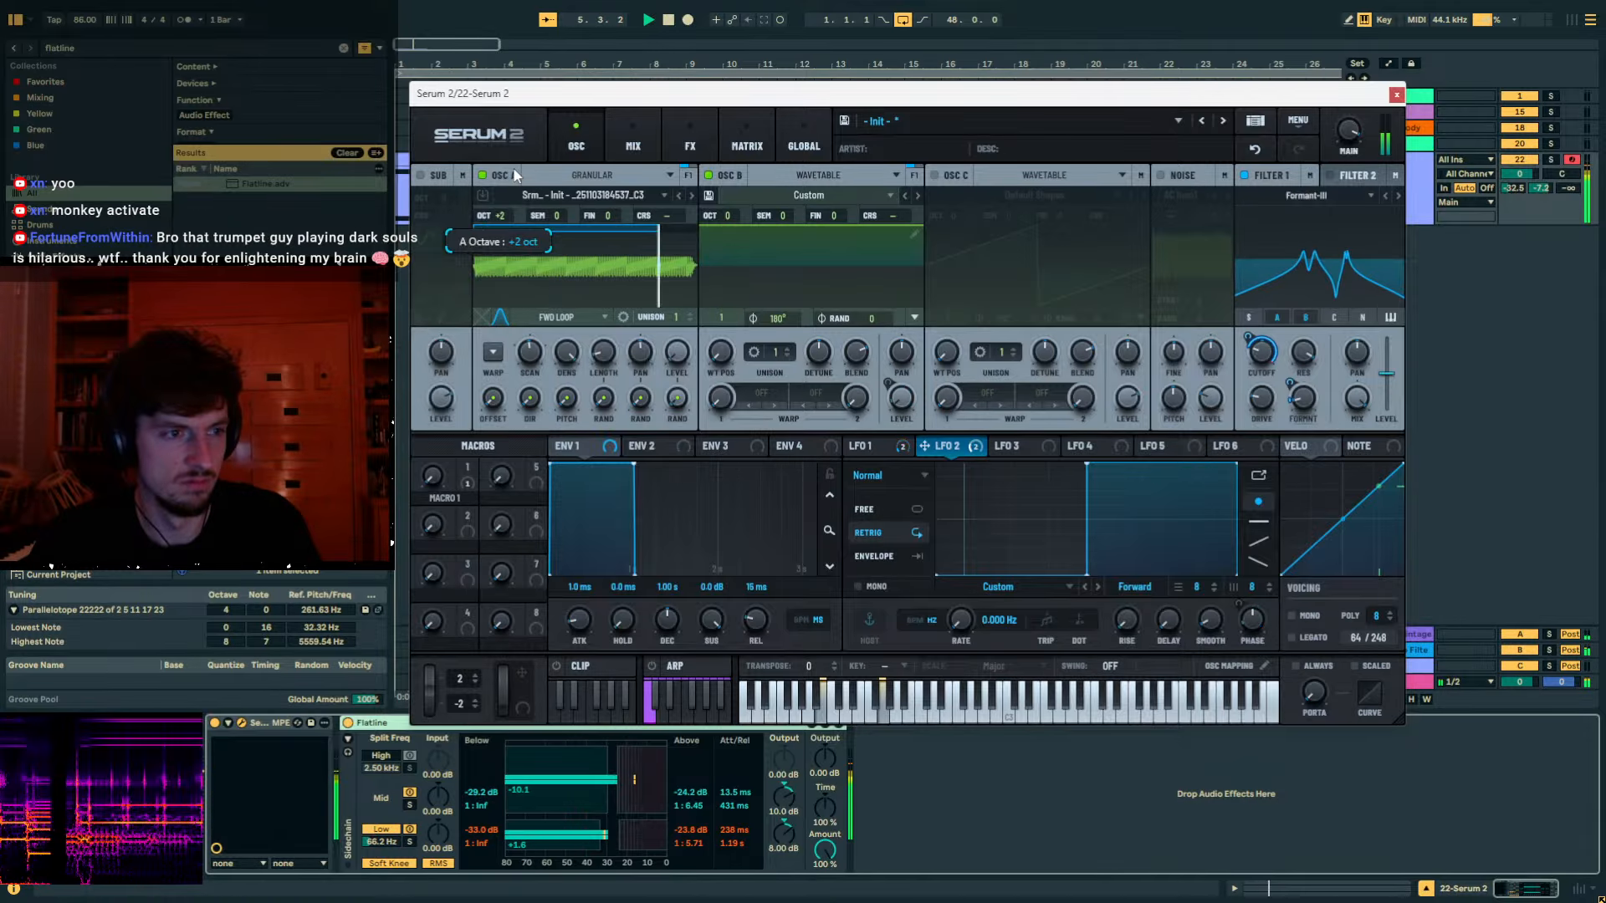
# Close Serum 2 and, in the first clip, add higher copies of its two notes, lowering them four scale steps to 115/643 and 1265/10244.
pyautogui.click(1396, 95)
pyautogui.click(544, 195)
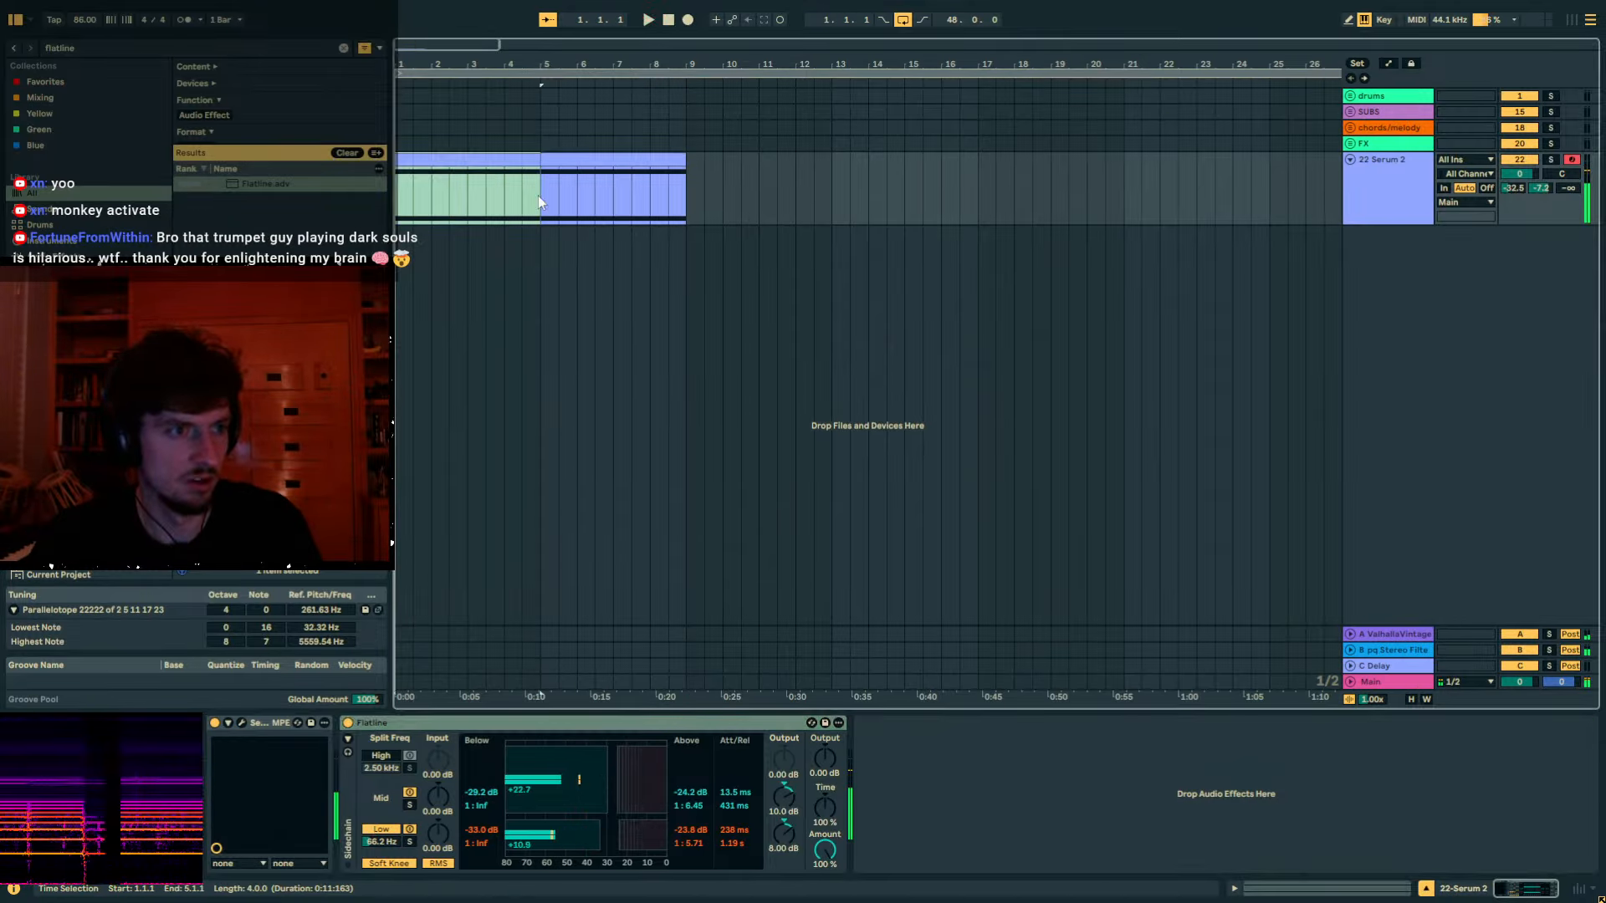
pyautogui.doubleClick(544, 196)
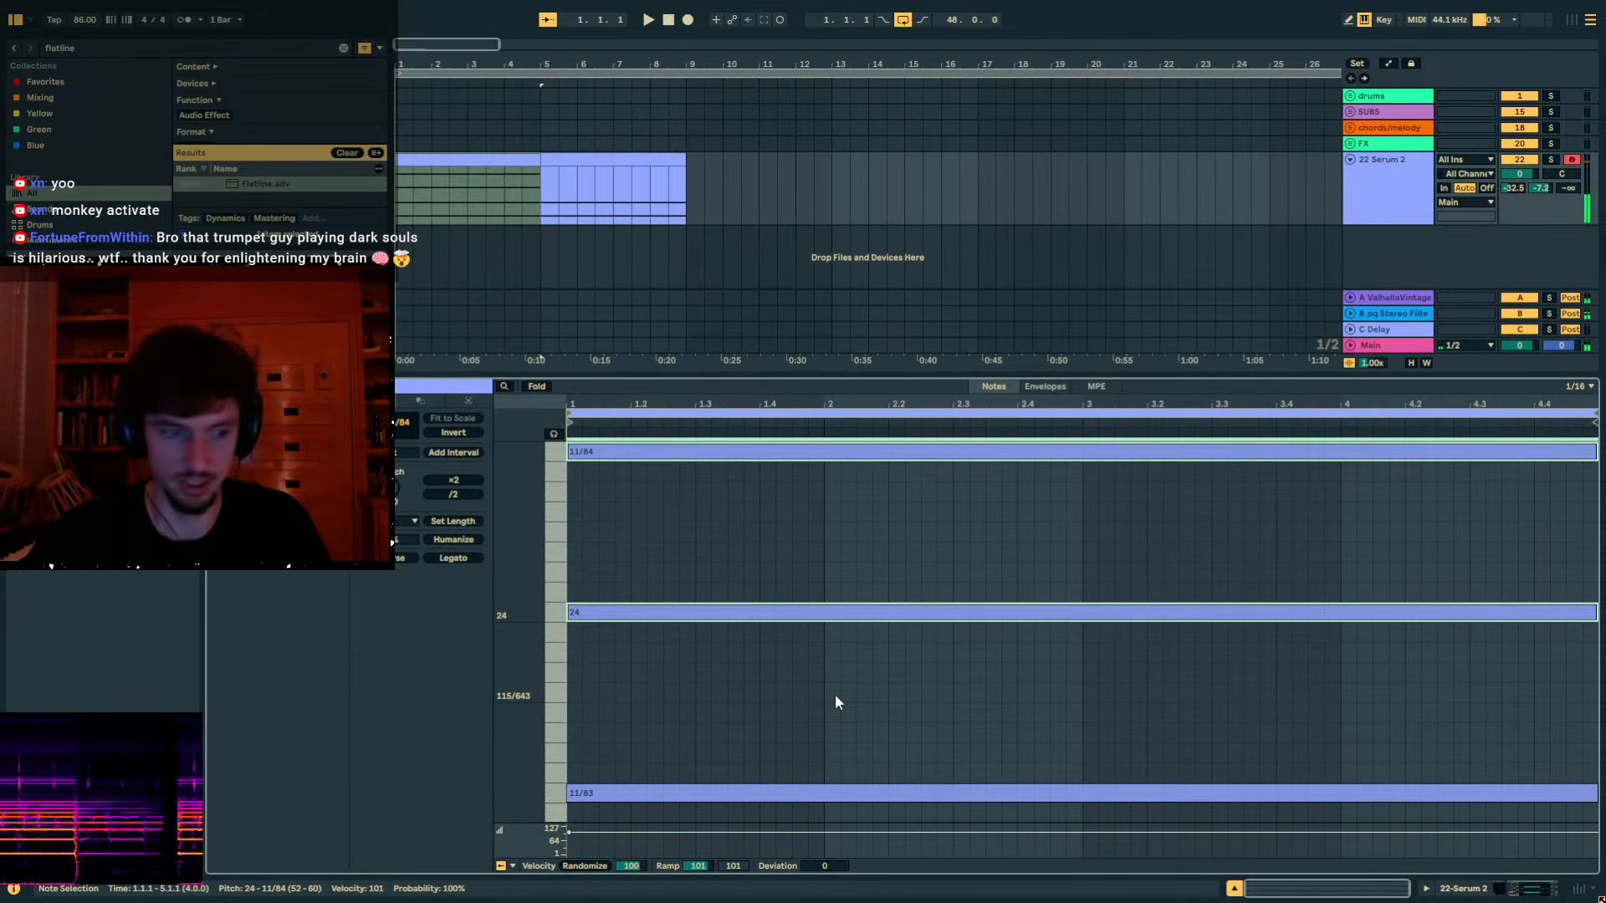
pyautogui.hotkey('ctrl', 'a')
pyautogui.press('Down')
pyautogui.press('Down')
pyautogui.press('Down')
pyautogui.press('Down')
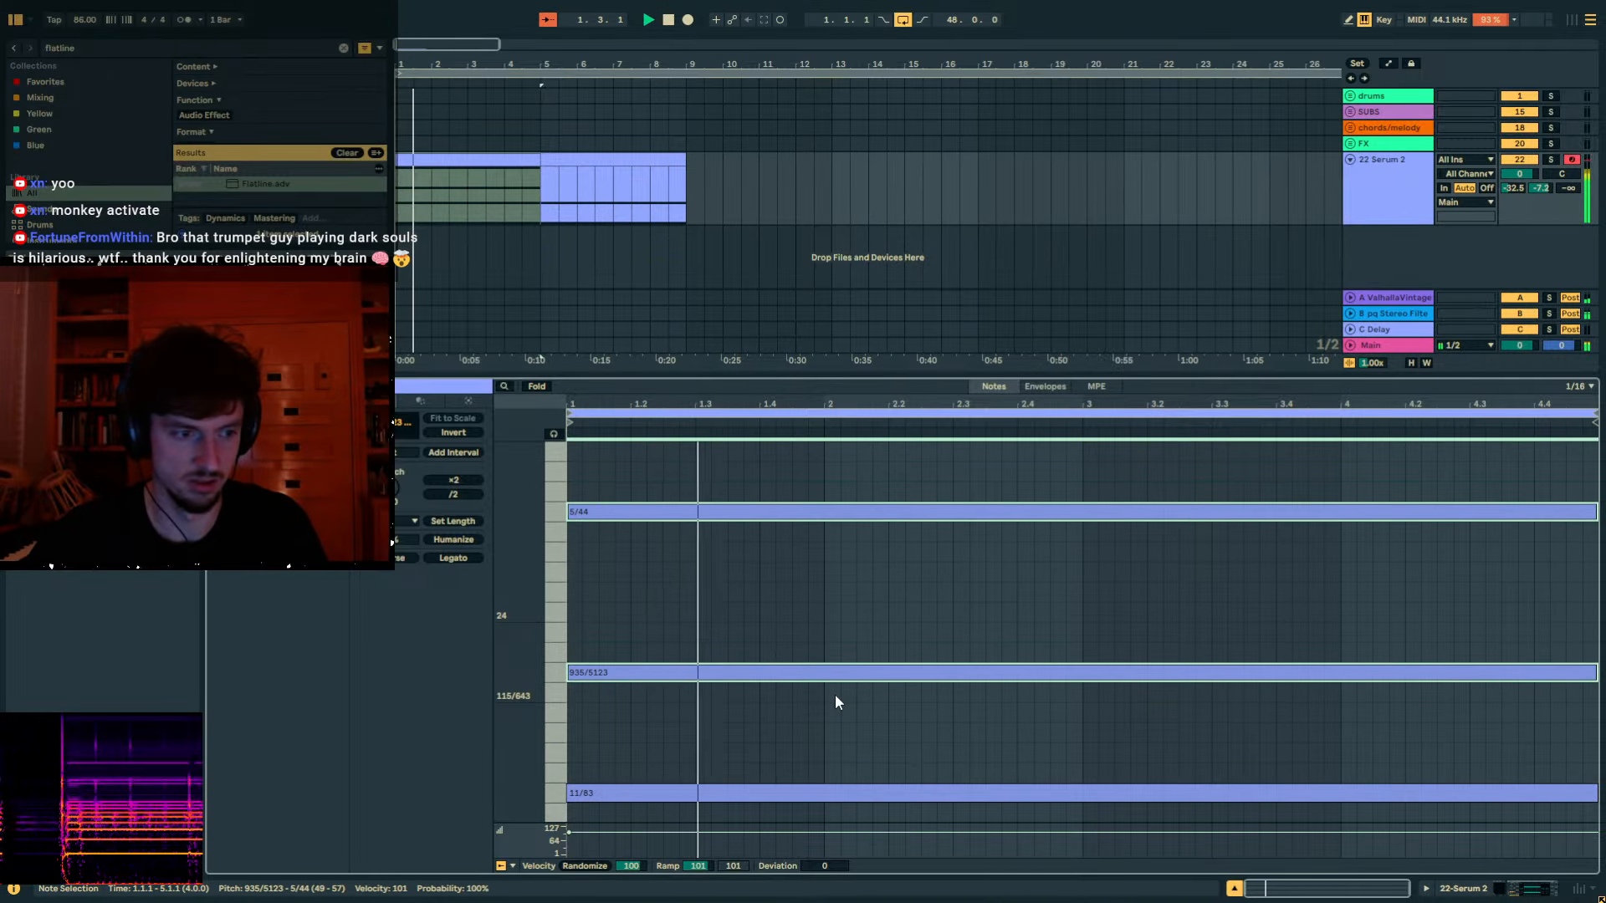
pyautogui.scroll(-2, 836, 697)
# Copy all four notes of the first clip in place and raise the copies three scale steps, with the lowest at 6/53.
pyautogui.click(872, 702)
pyautogui.hotkey('ctrl', 'a')
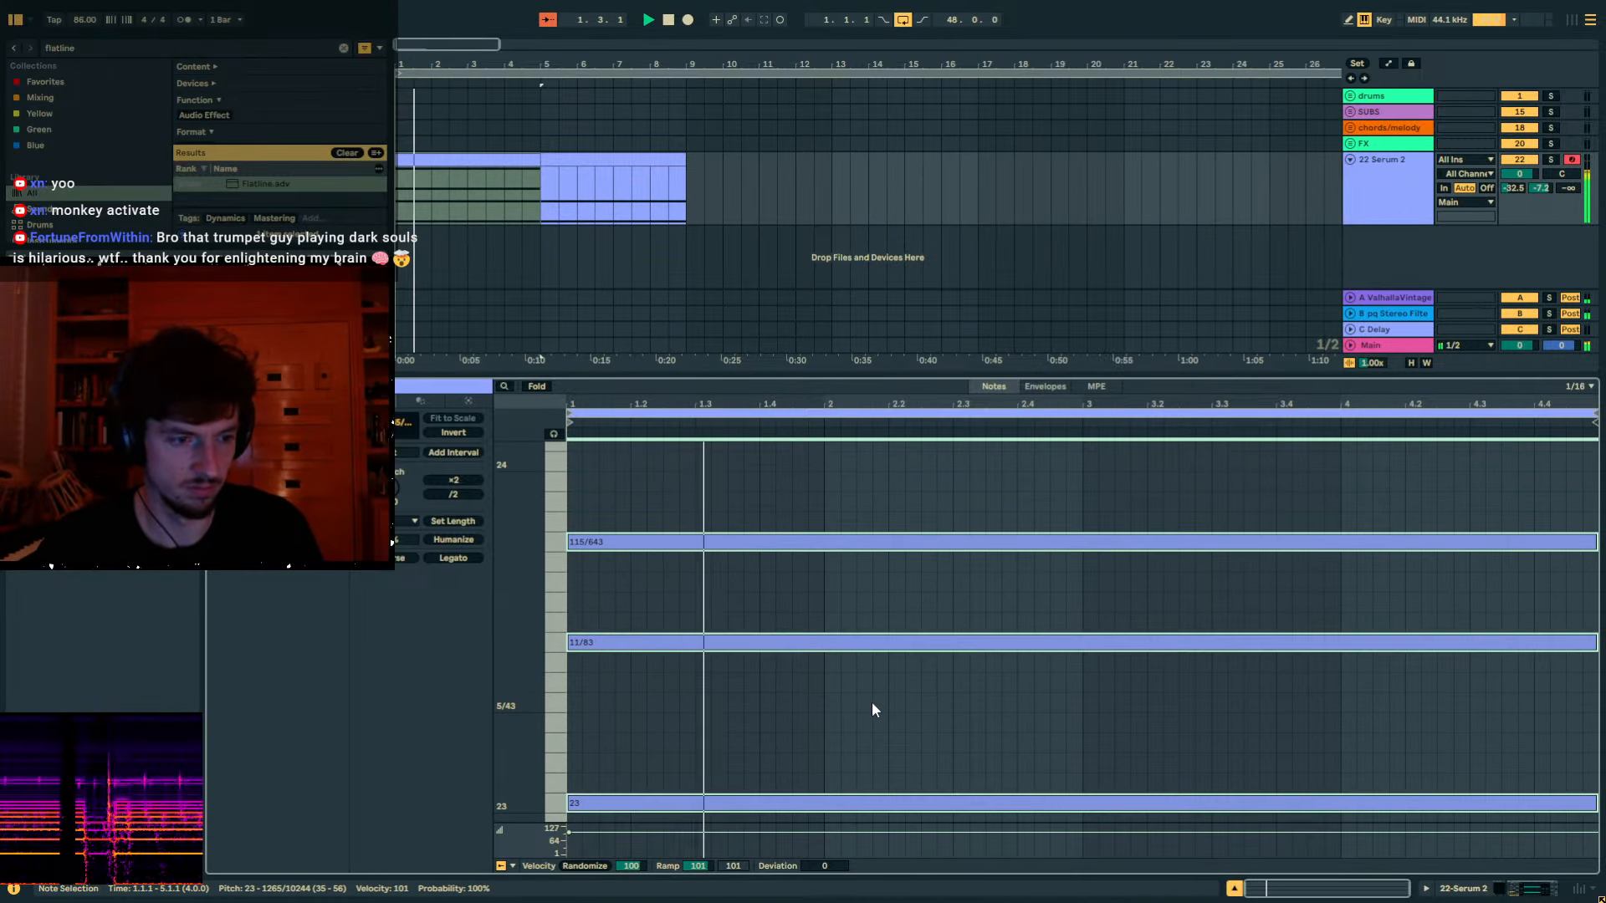
pyautogui.hotkey('ctrl', 'c')
pyautogui.hotkey('ctrl', 'v')
pyautogui.press('Up')
pyautogui.press('Up')
pyautogui.press('Up')
pyautogui.press('Up')
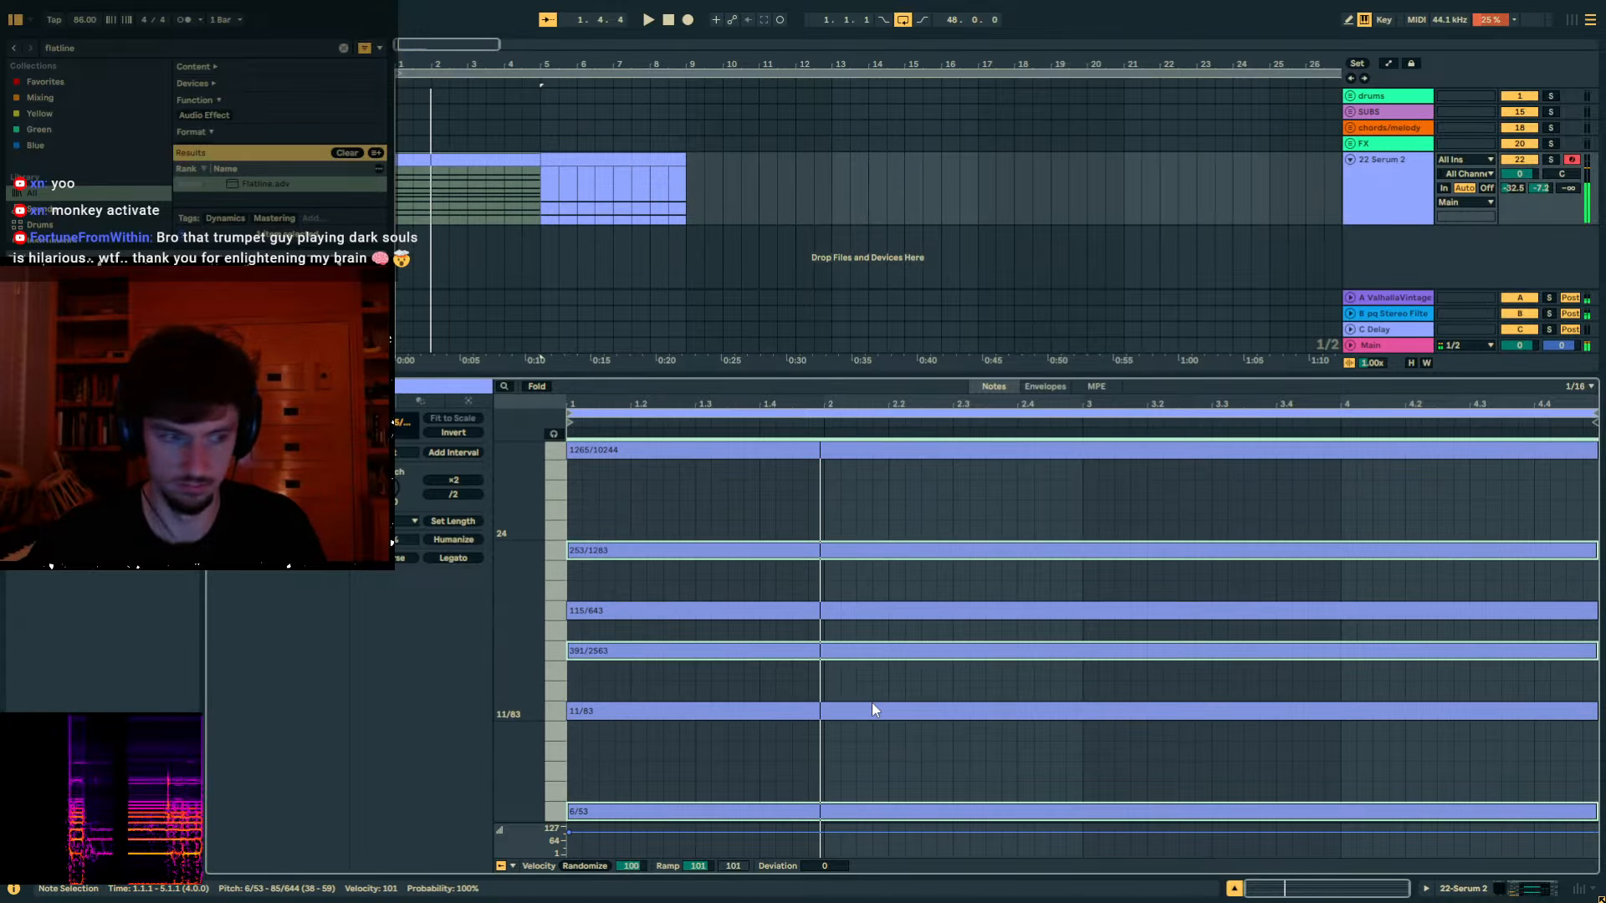
# Show the Serum 2 track's devices, search the browser for ARP, add an Arpeggiator before Serum 2, and play the clips.
pyautogui.click(1493, 893)
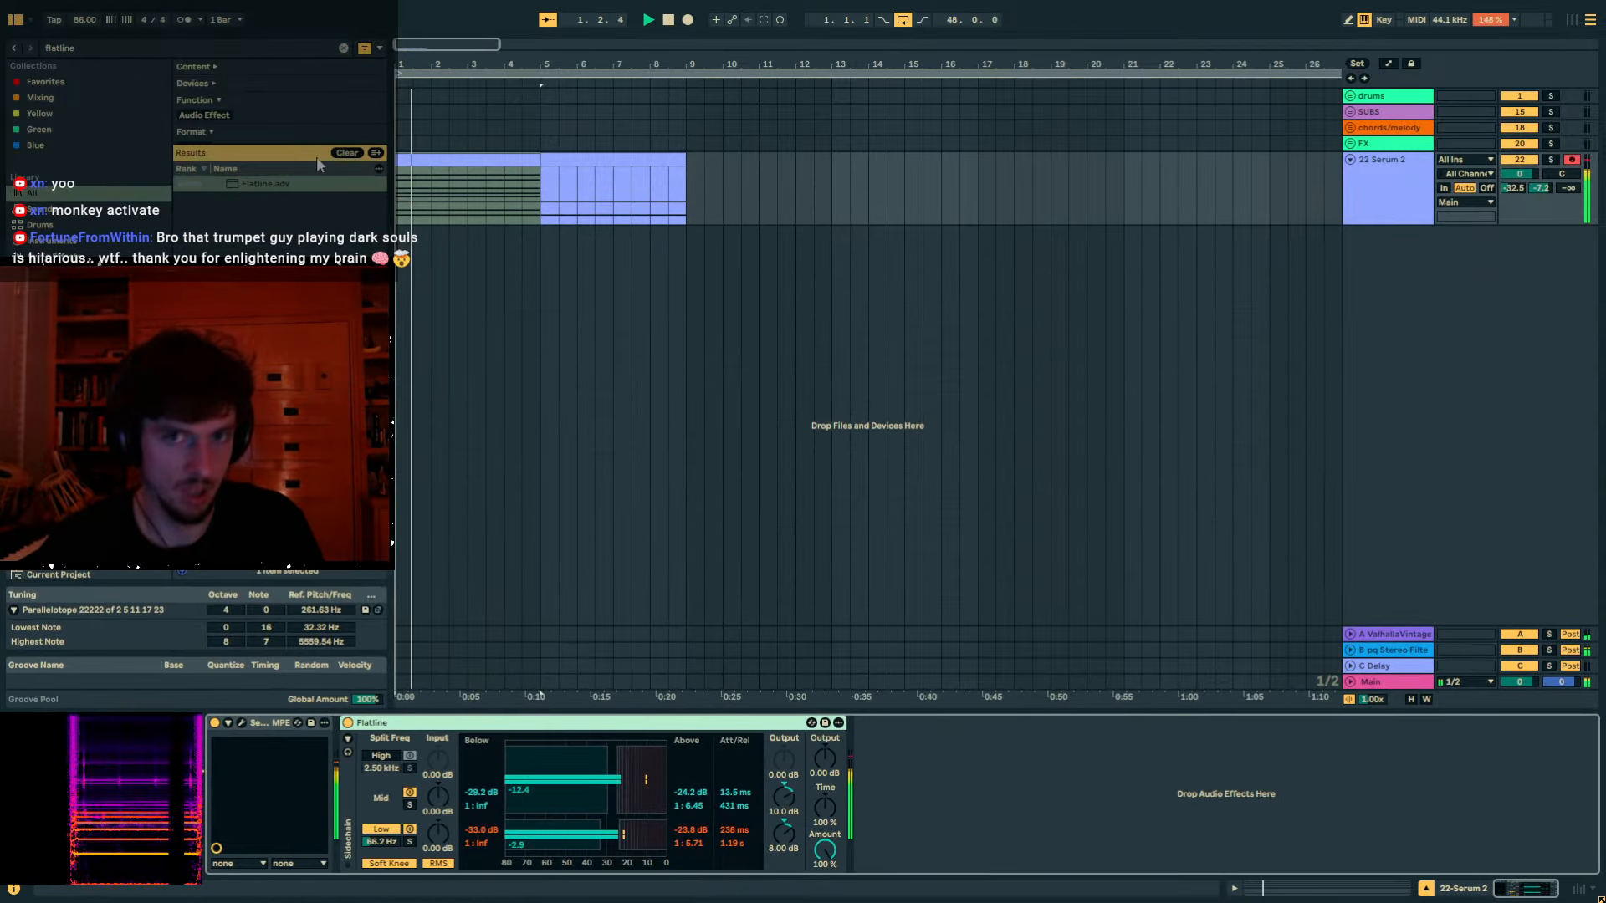
pyautogui.hotkey('ctrl', 'f')
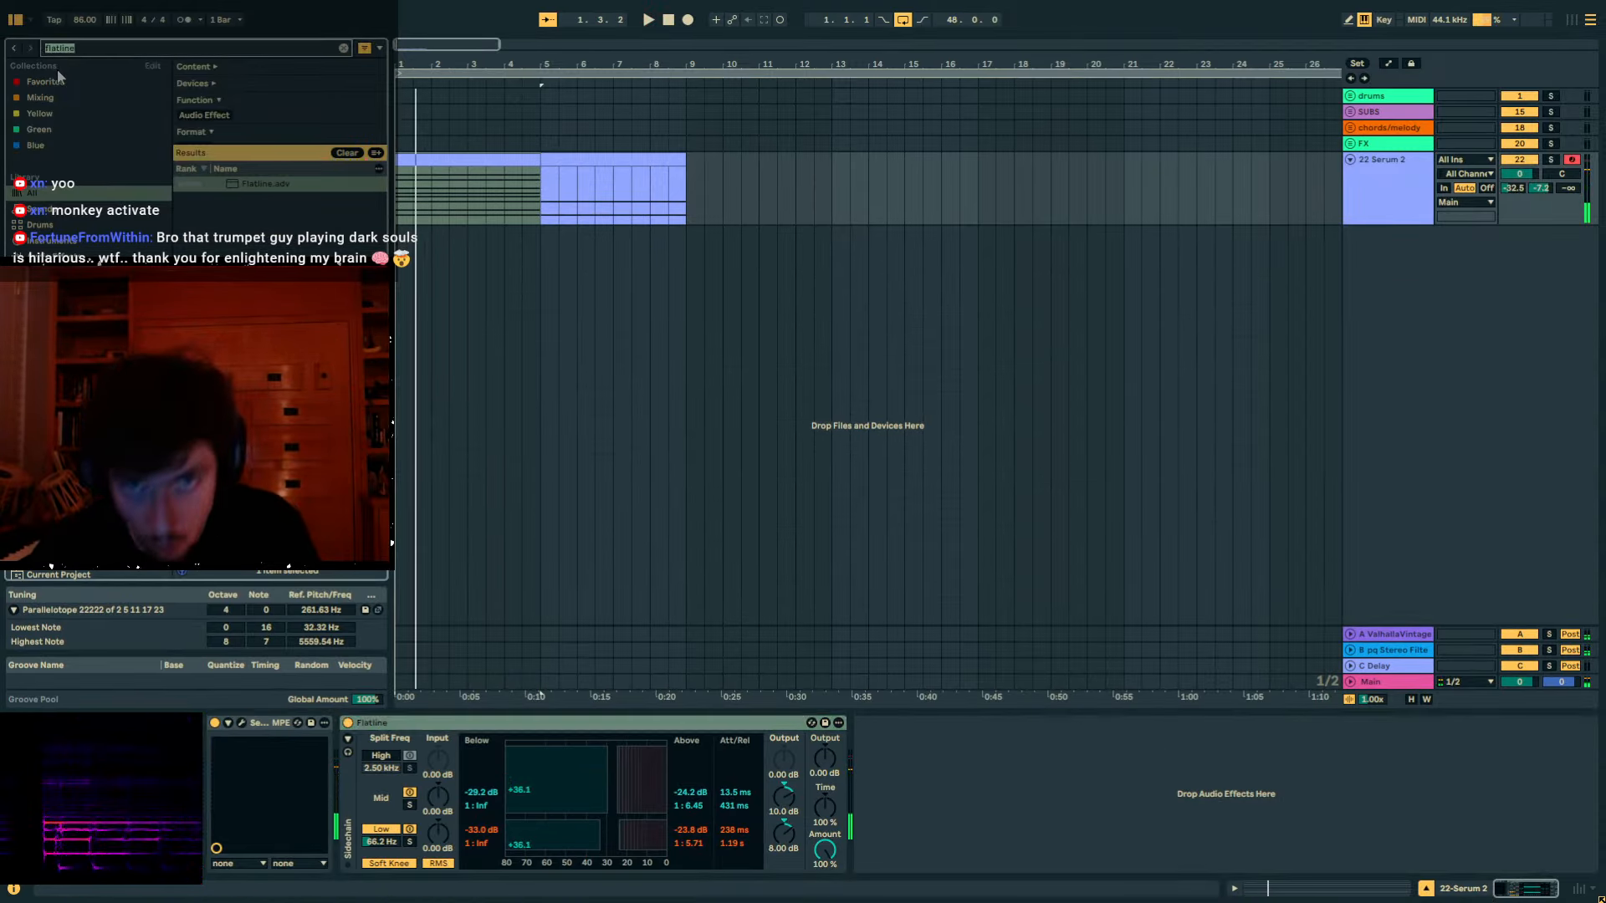
pyautogui.write('ARP')
pyautogui.doubleClick(289, 184)
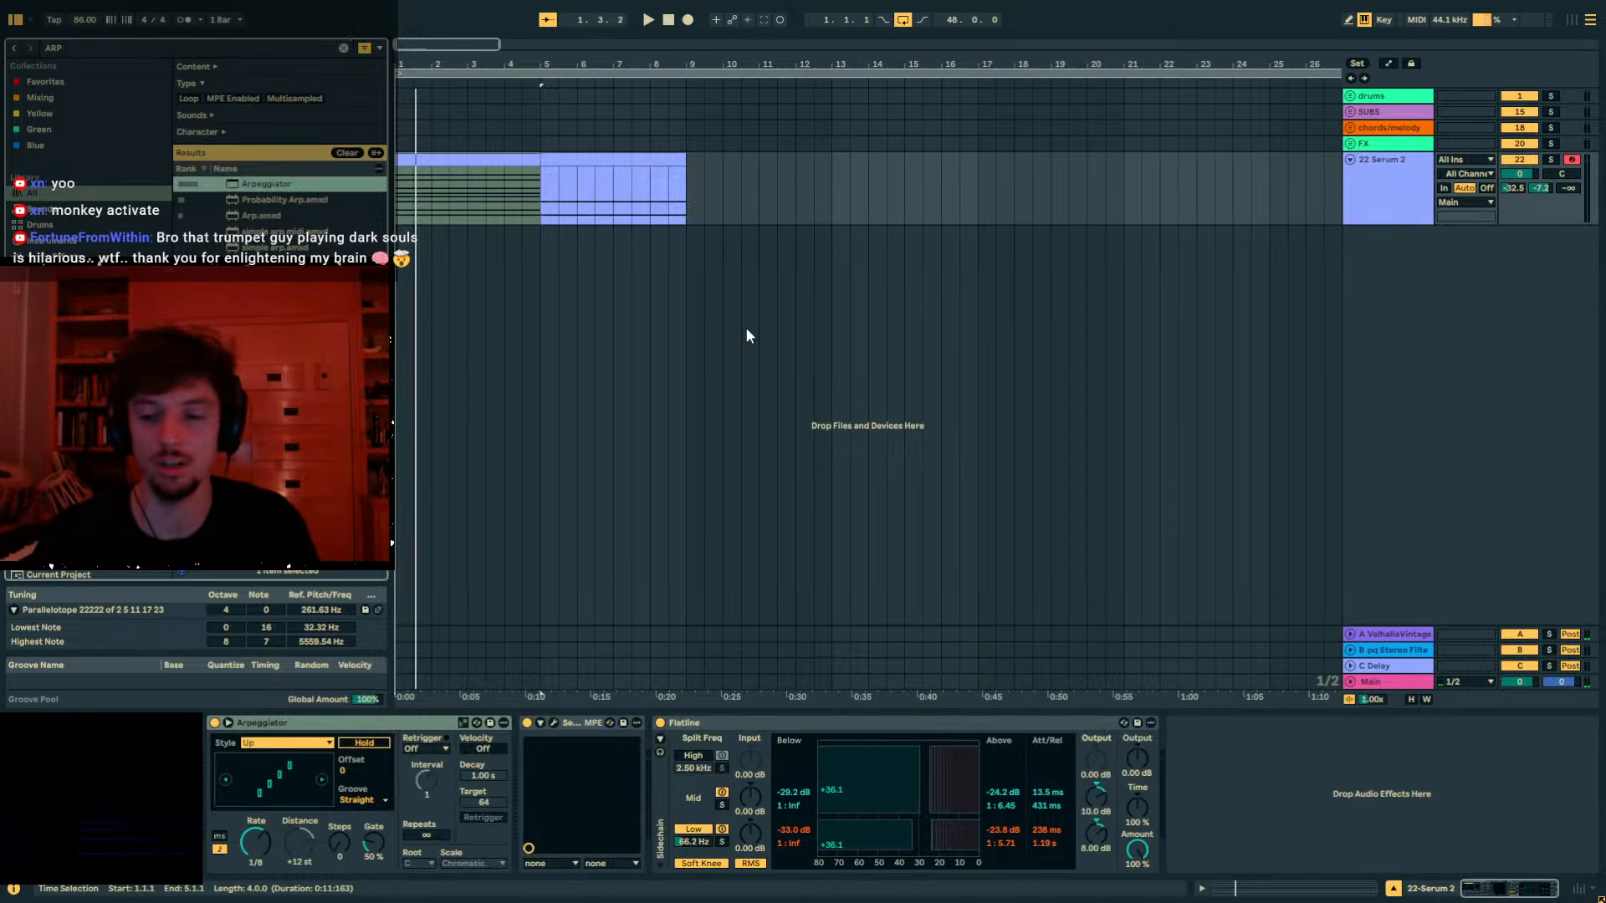
pyautogui.press('space')
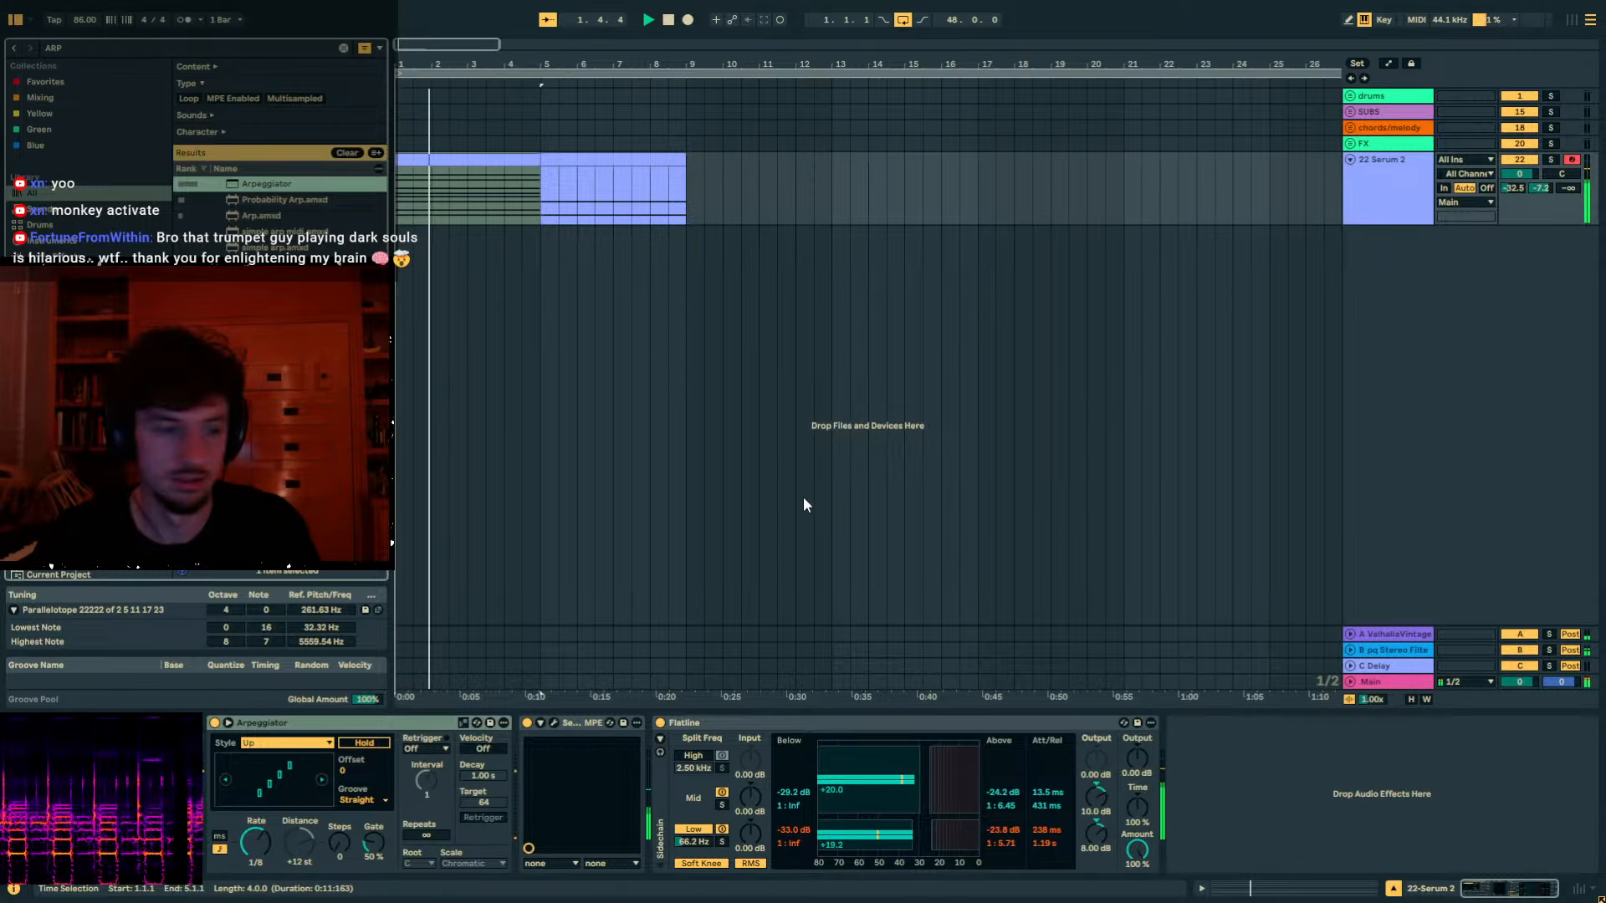
# Open Serum 2, lower oscillator A's grain density to 0.26 grains and adjust its scan rate.
pyautogui.click(553, 725)
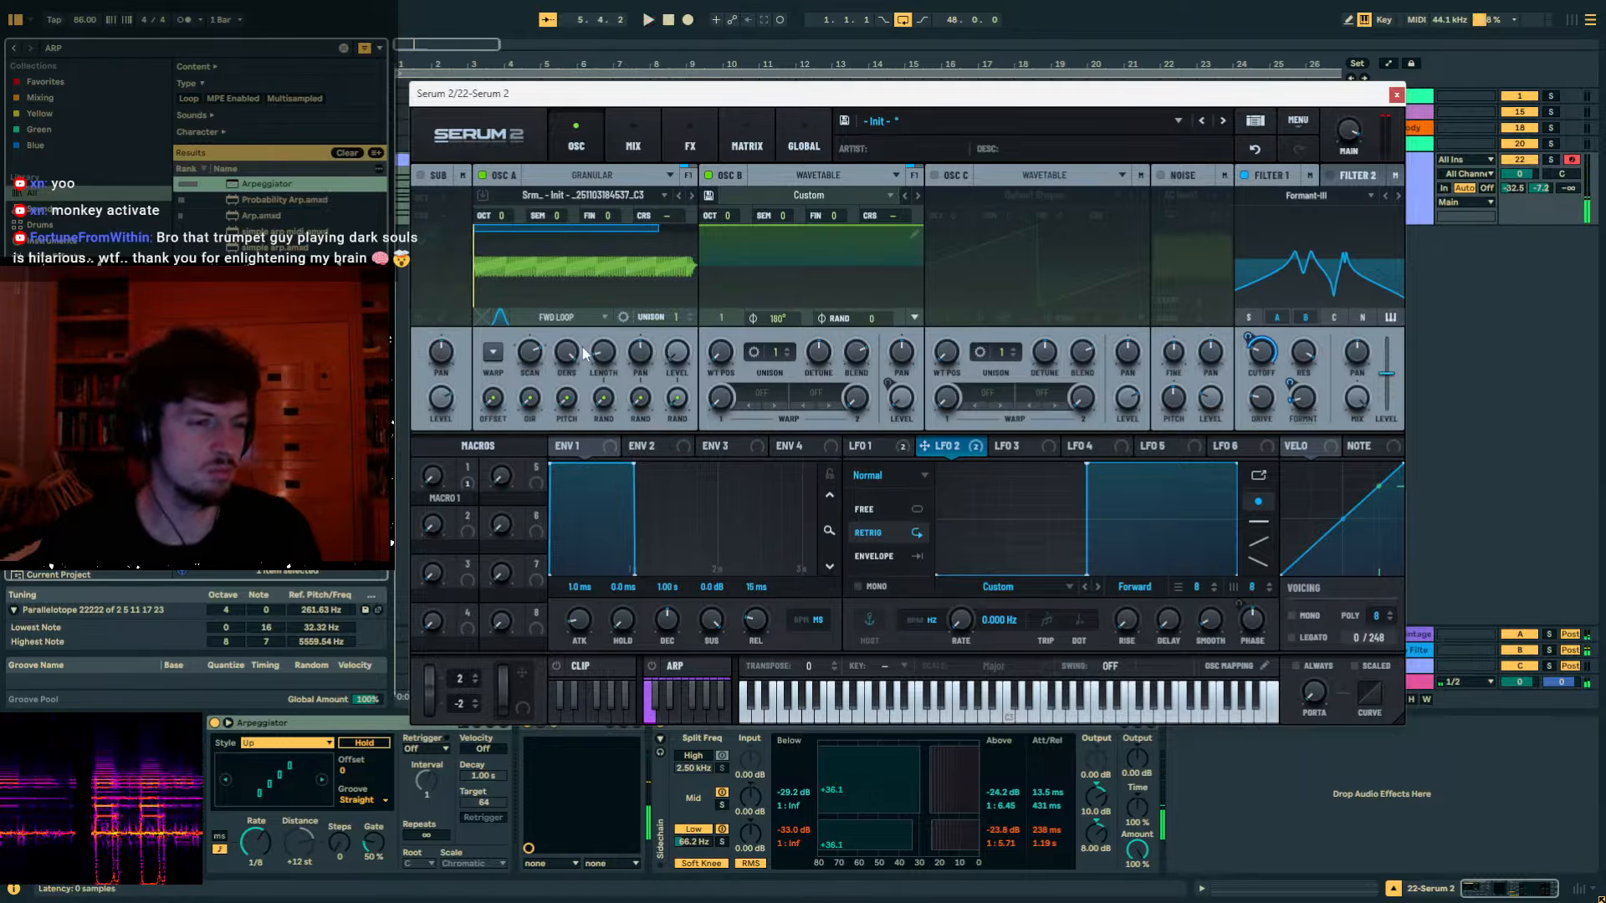
pyautogui.moveTo(599, 358); pyautogui.dragTo(526, 484)
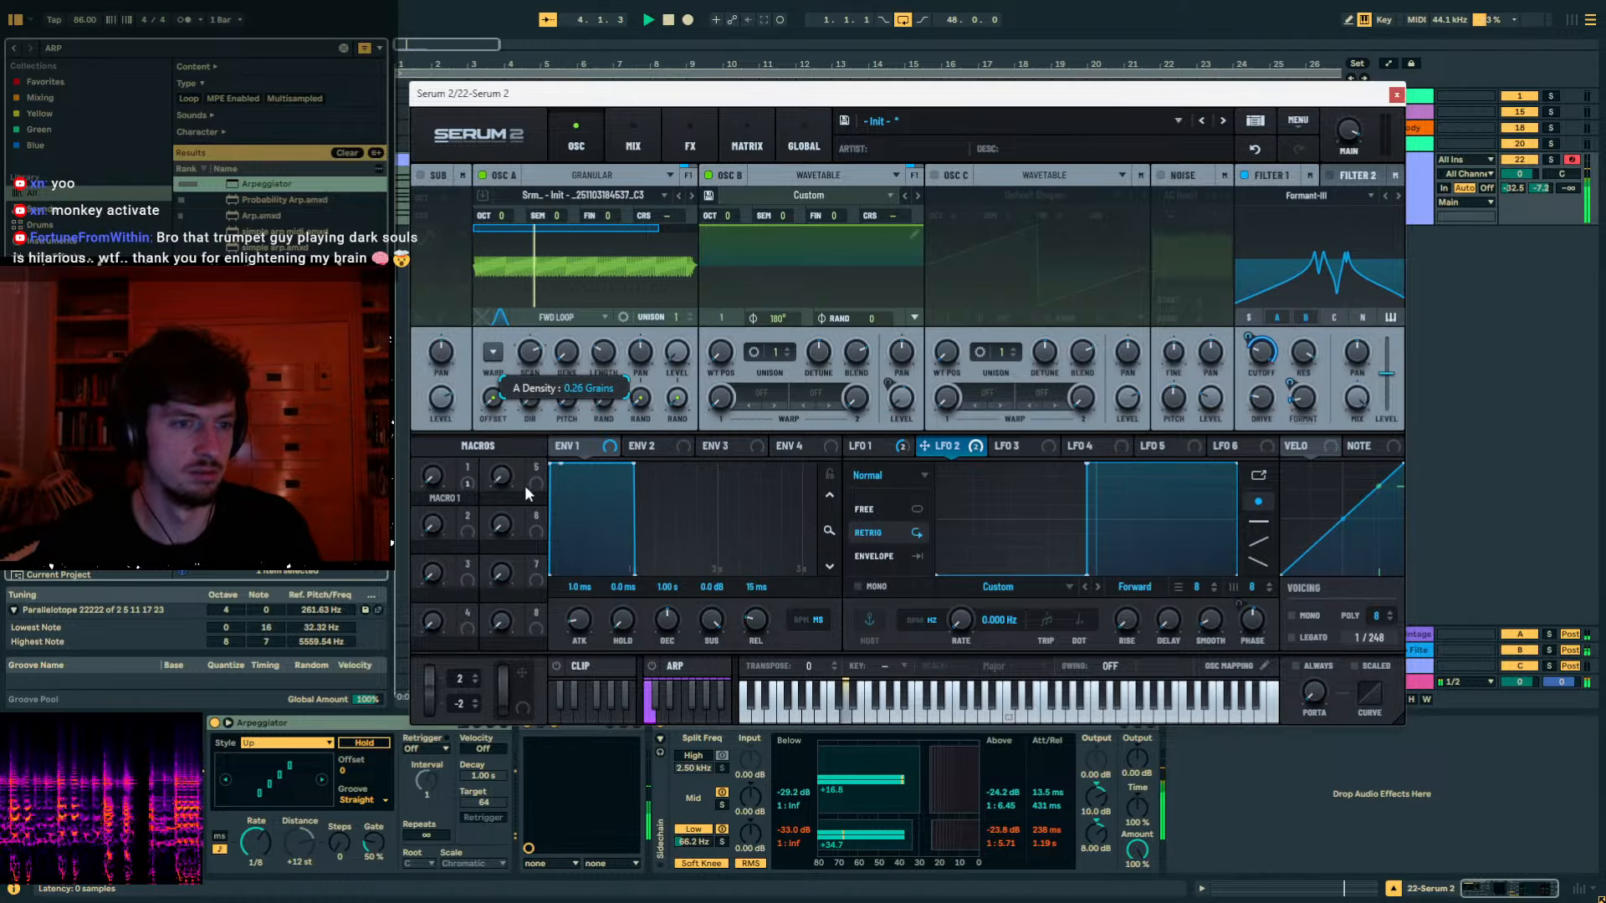
pyautogui.moveTo(531, 354); pyautogui.dragTo(524, 391)
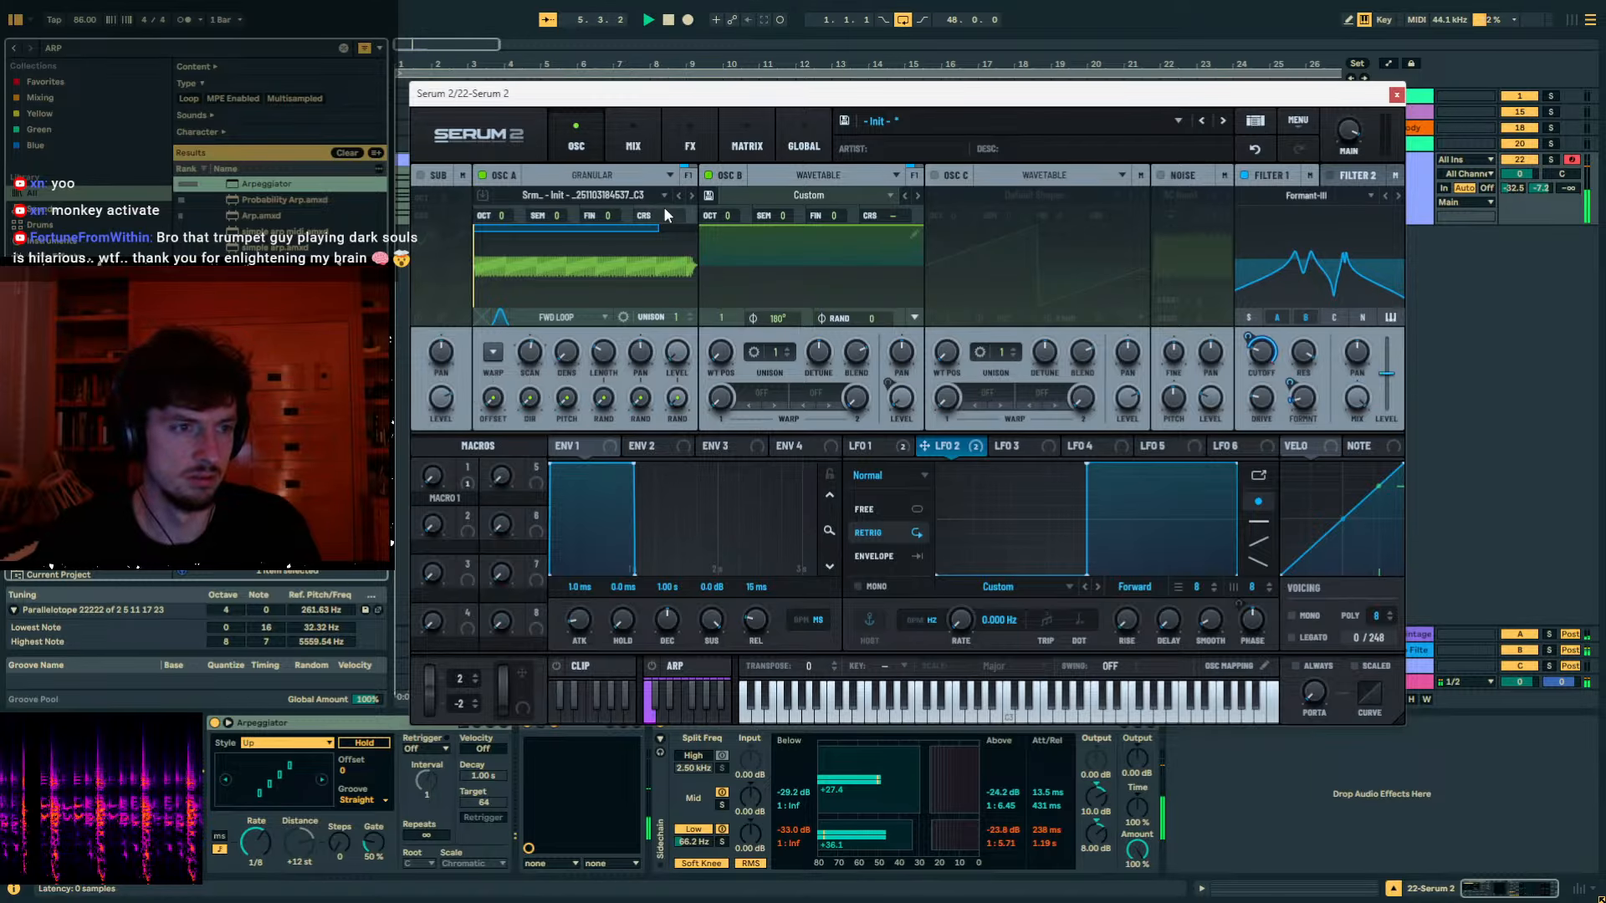
pyautogui.moveTo(518, 209)
pyautogui.mouseDown()
pyautogui.moveTo(519, 164)
pyautogui.moveTo(512, 214)
pyautogui.mouseUp()
# Reset all three return sends of the Serum 2 track to minus infinity and return to Serum 2.
pyautogui.moveTo(1540, 187); pyautogui.dragTo(1540, 191)
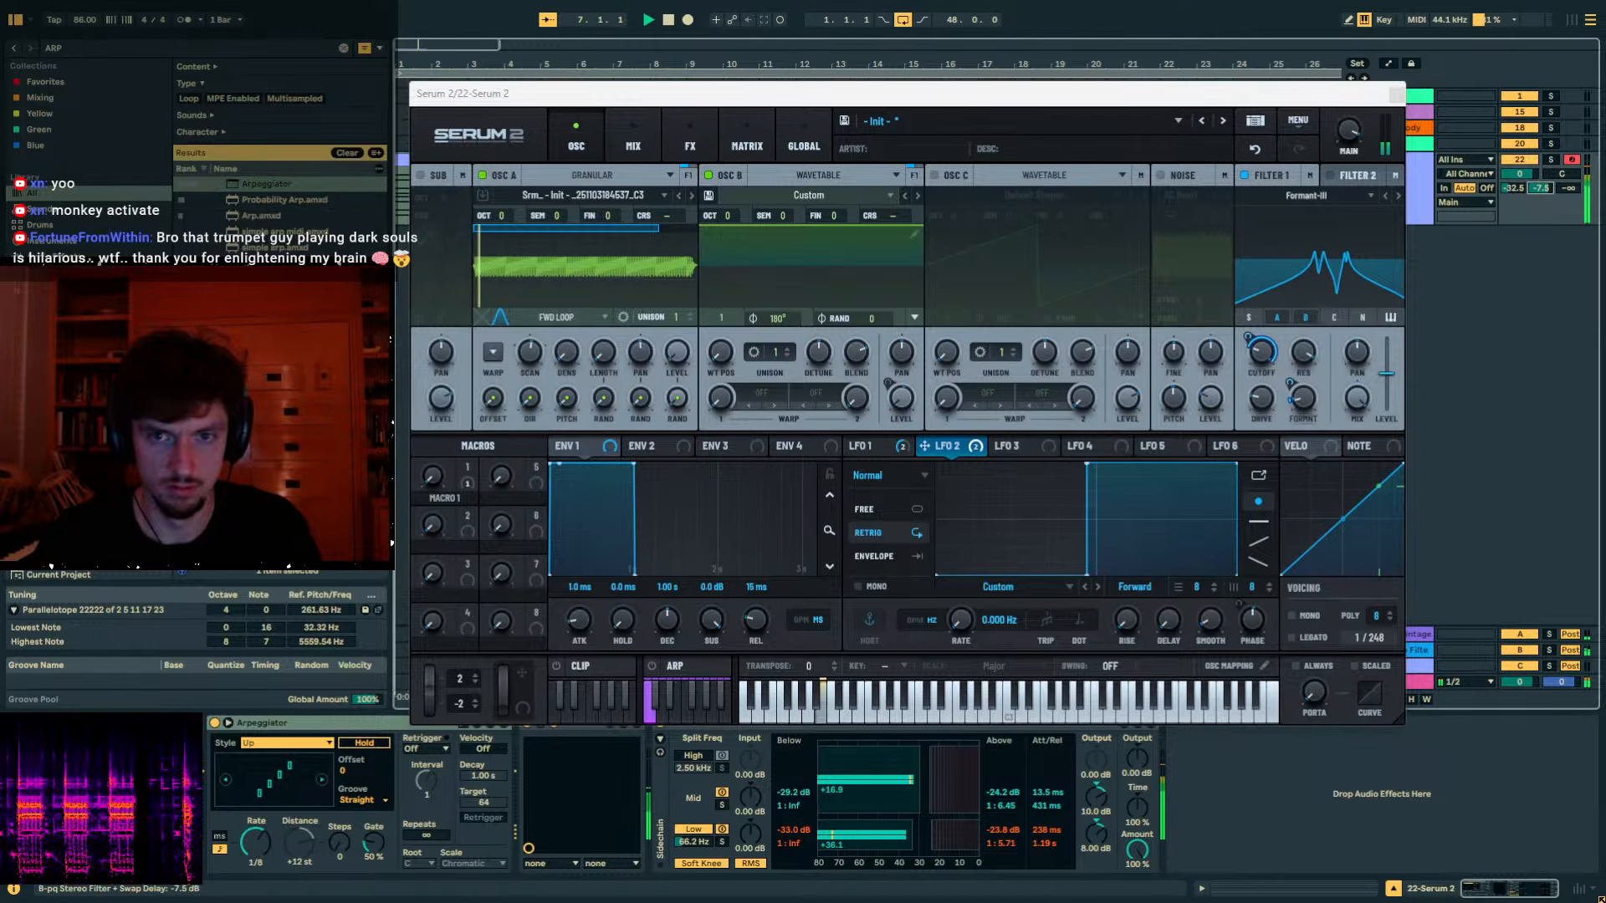
pyautogui.doubleClick(1515, 188)
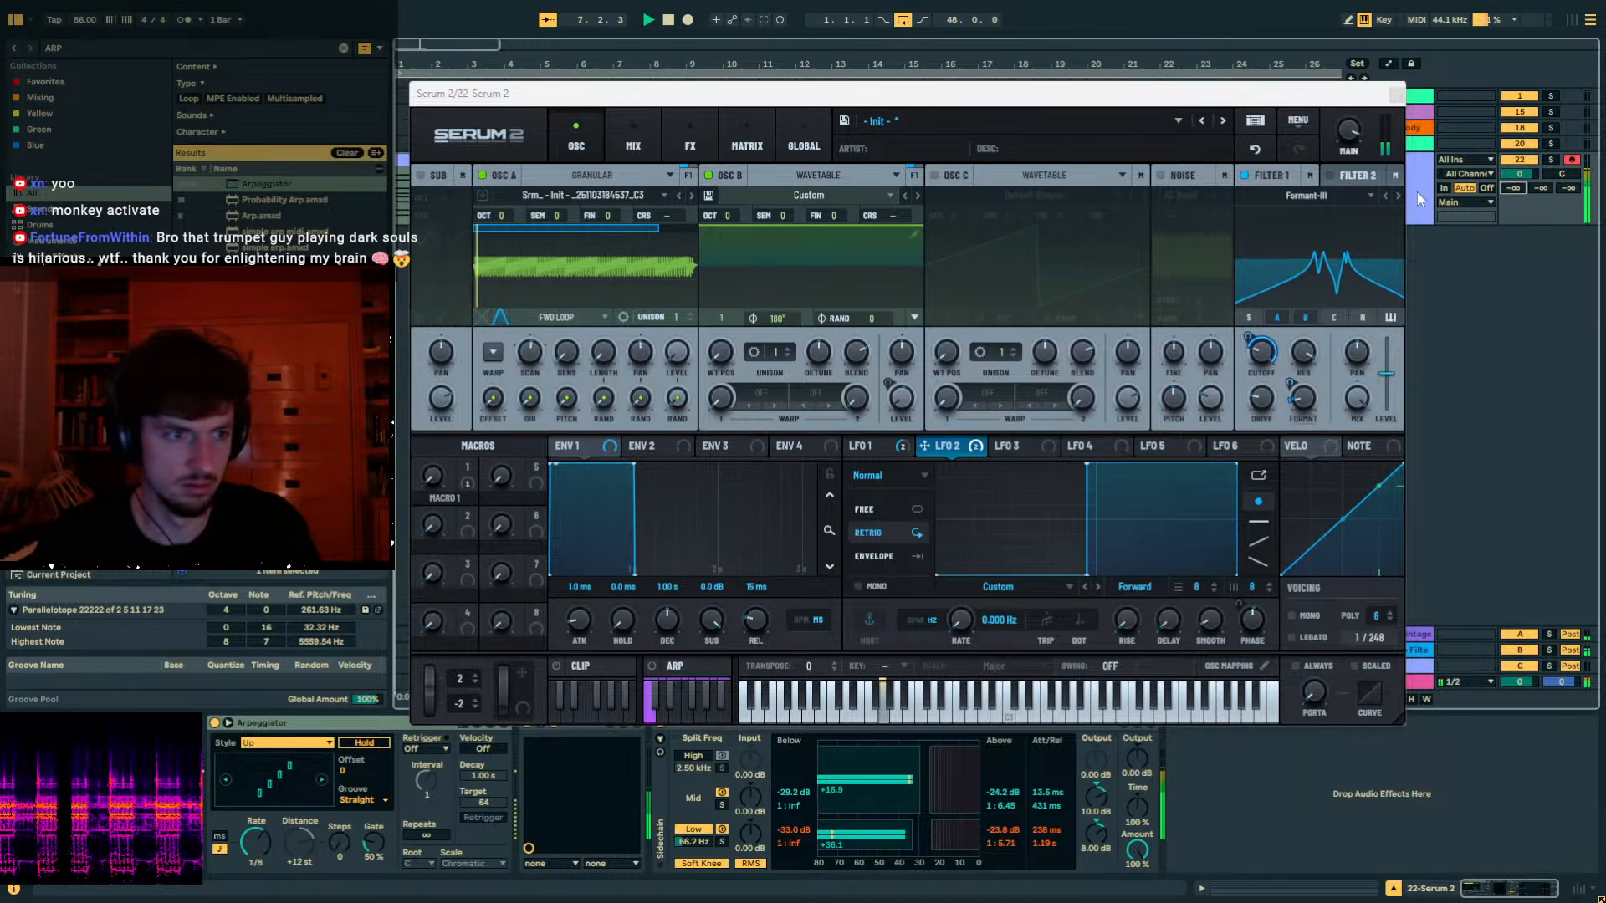
pyautogui.click(637, 356)
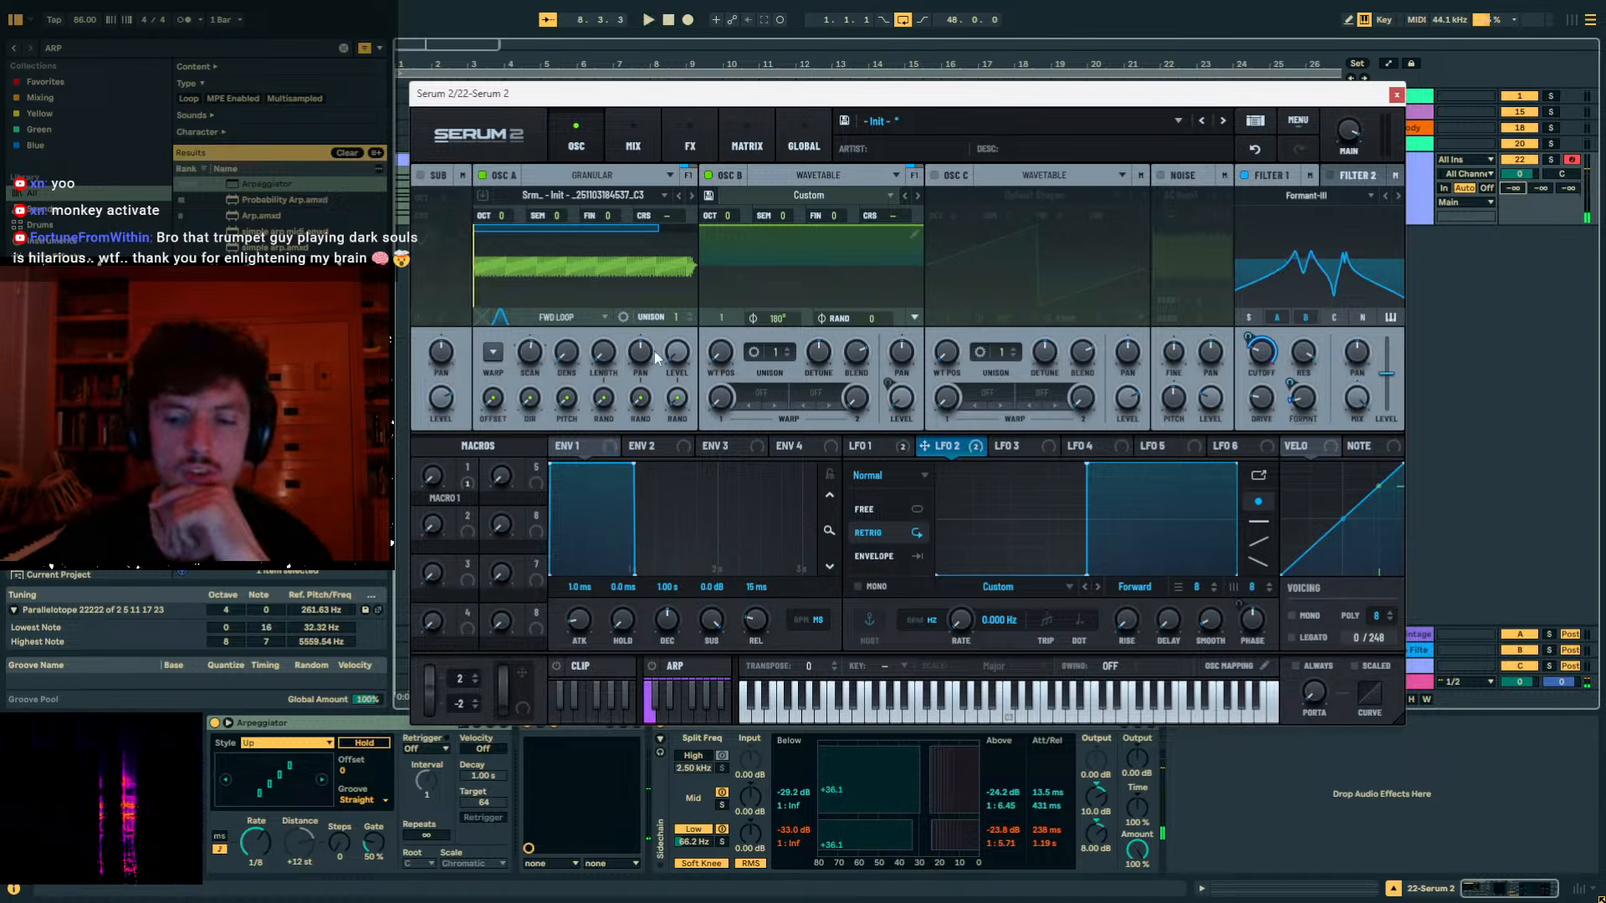
# Bypass the Arpeggiator and set oscillator A's density to 5.39 grains while the clips play.
pyautogui.press('space')
pyautogui.moveTo(599, 353); pyautogui.dragTo(598, 308)
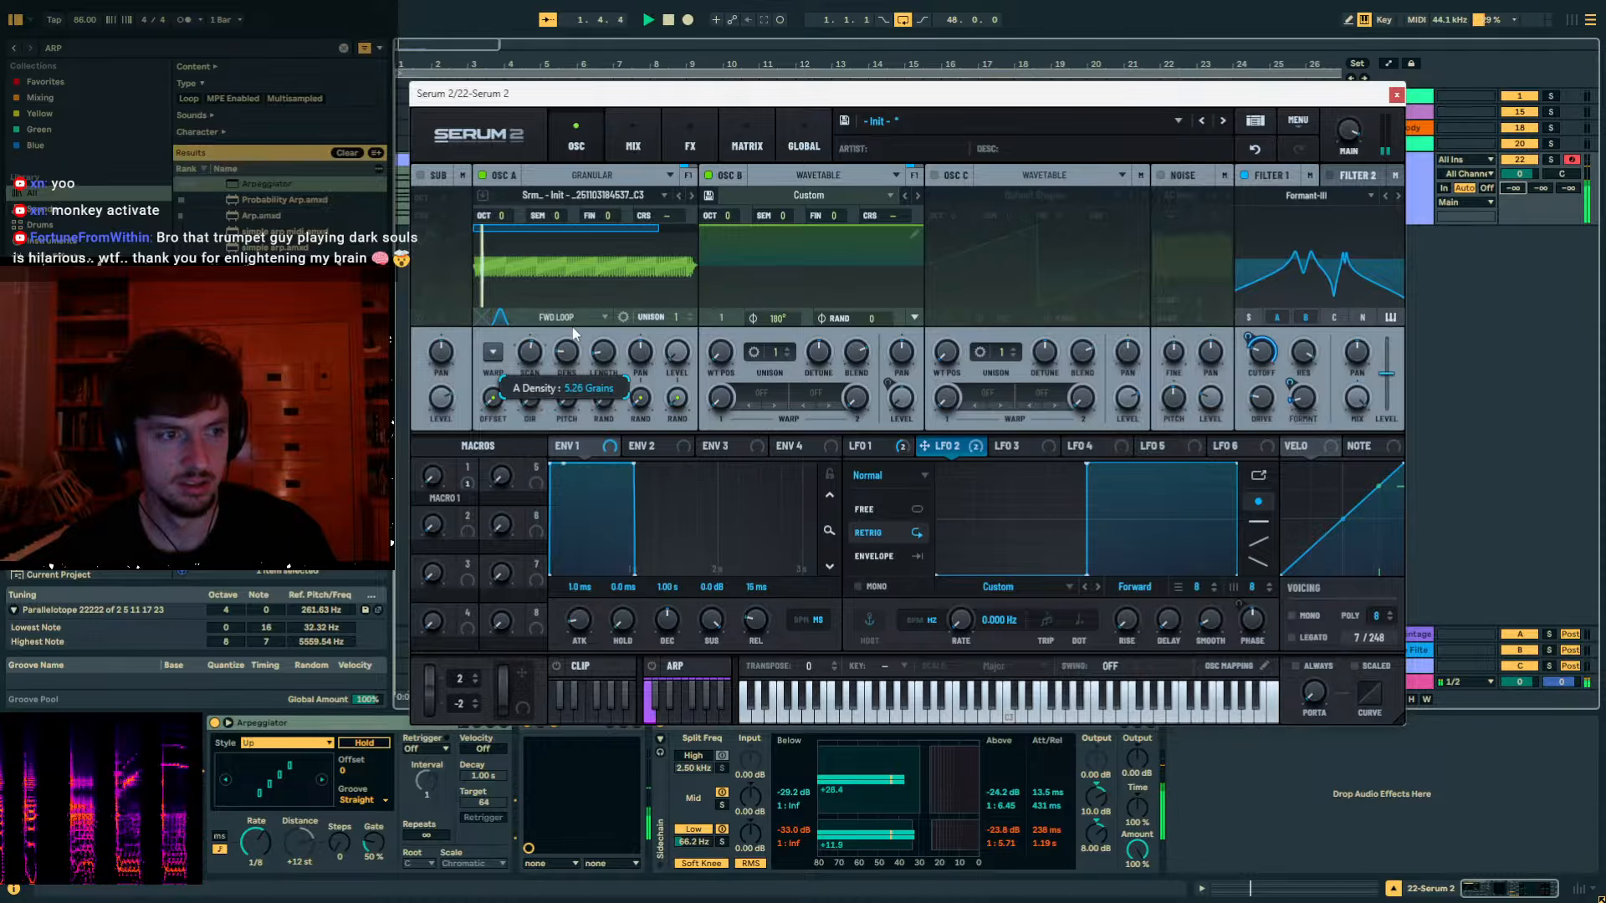
pyautogui.click(215, 723)
pyautogui.press('space')
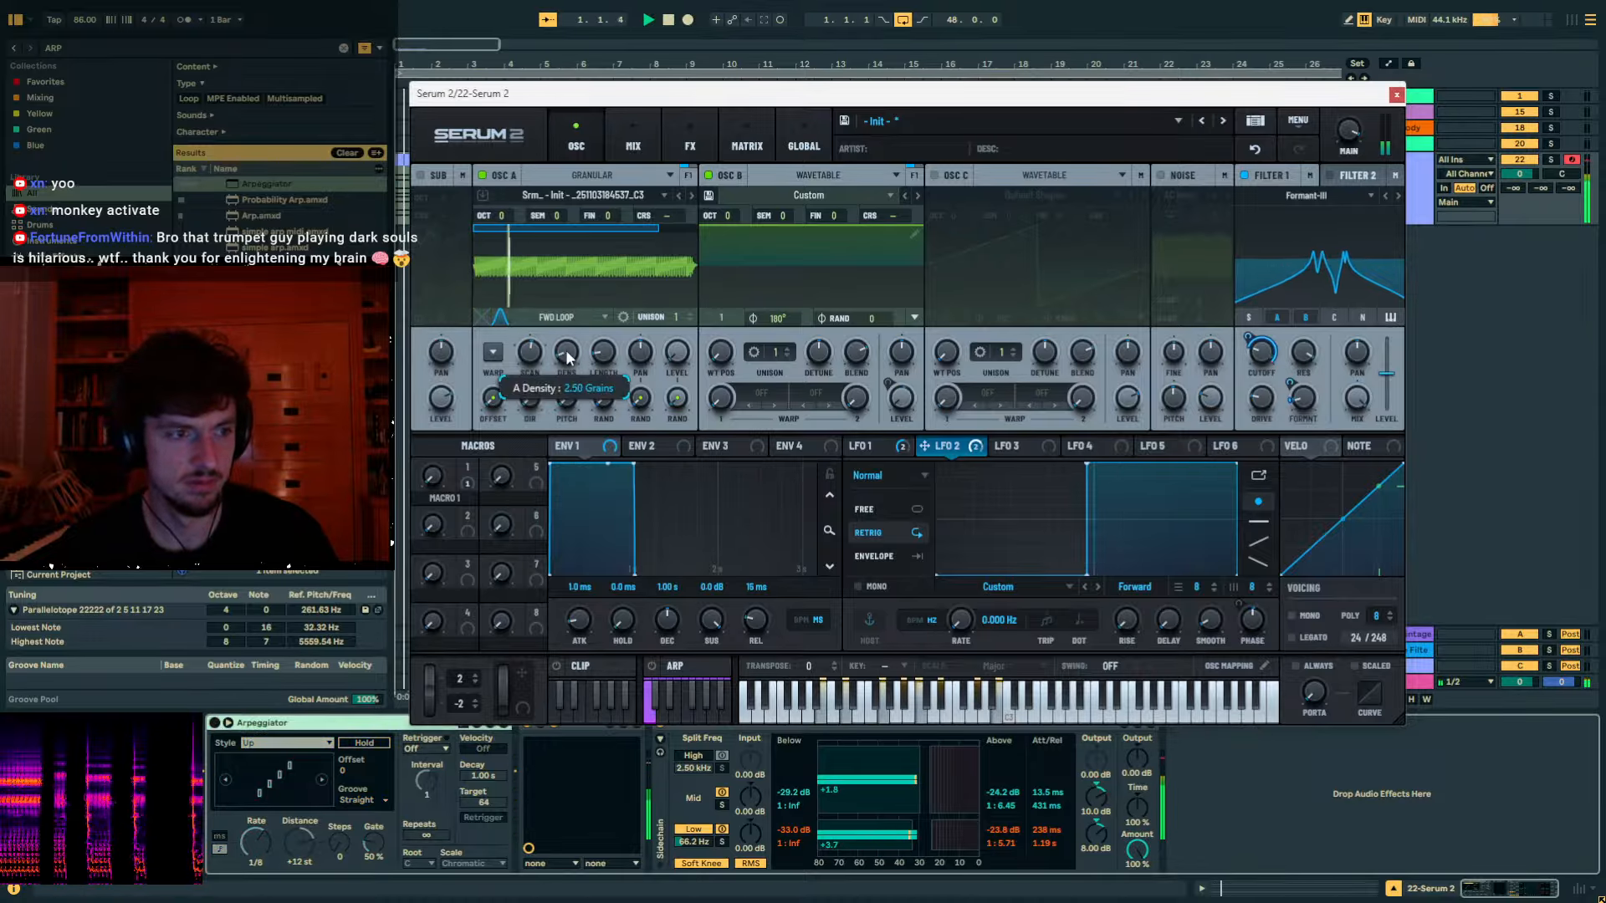
pyautogui.moveTo(569, 348); pyautogui.dragTo(567, 338)
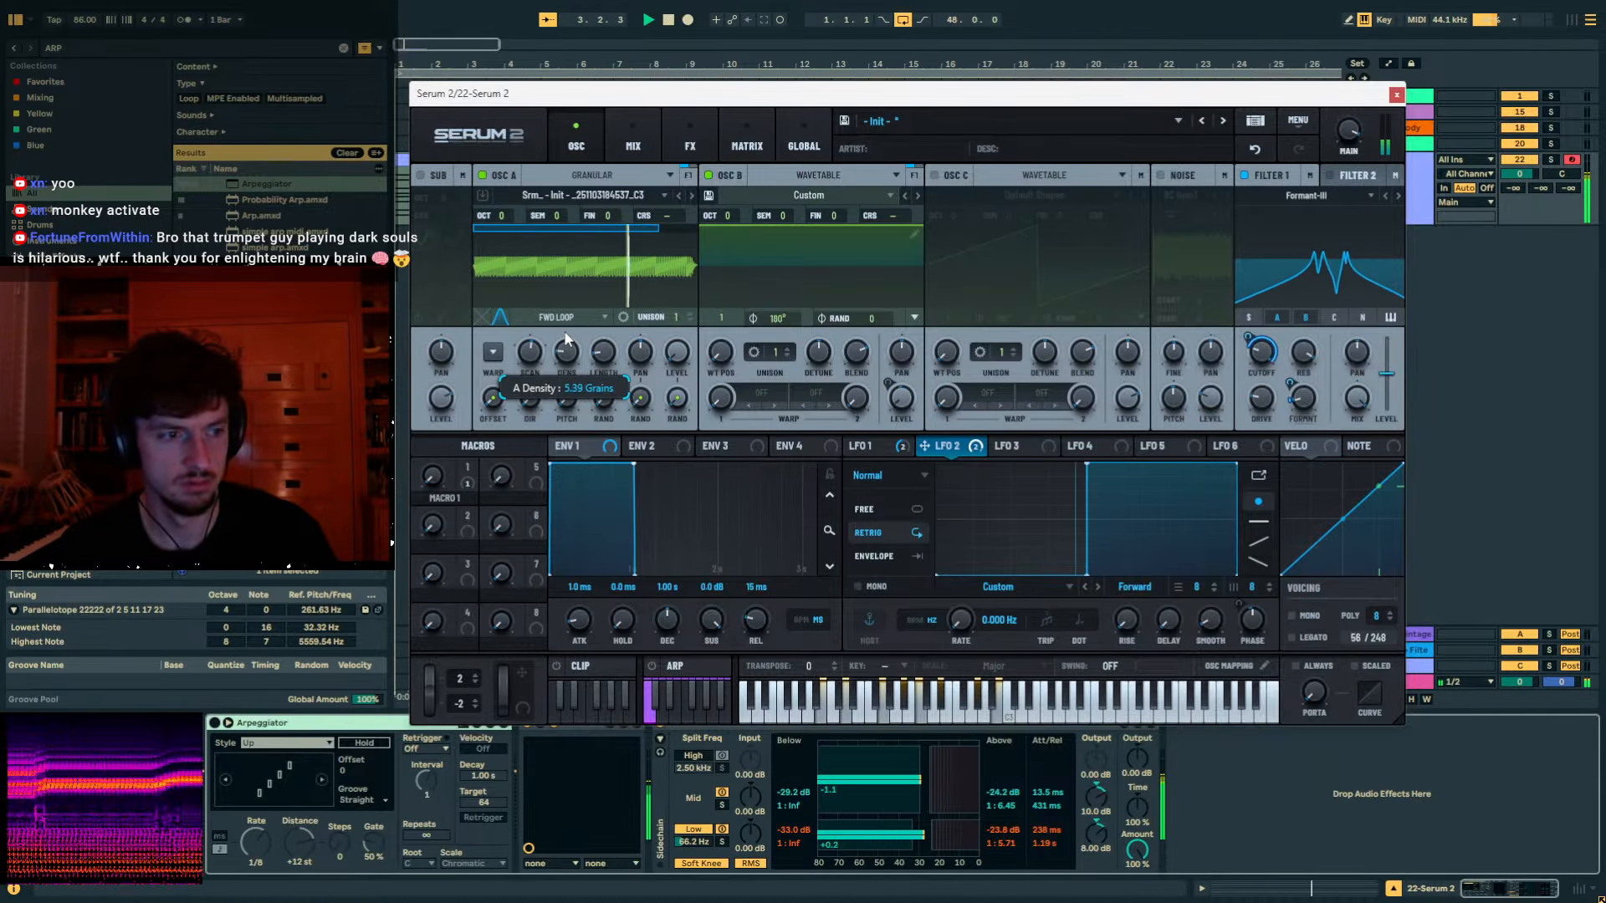
# Sweep oscillator A's scan rate through -86% and 23%, settling on a low positive rate near 2%.
pyautogui.moveTo(600, 357)
pyautogui.moveTo(527, 363)
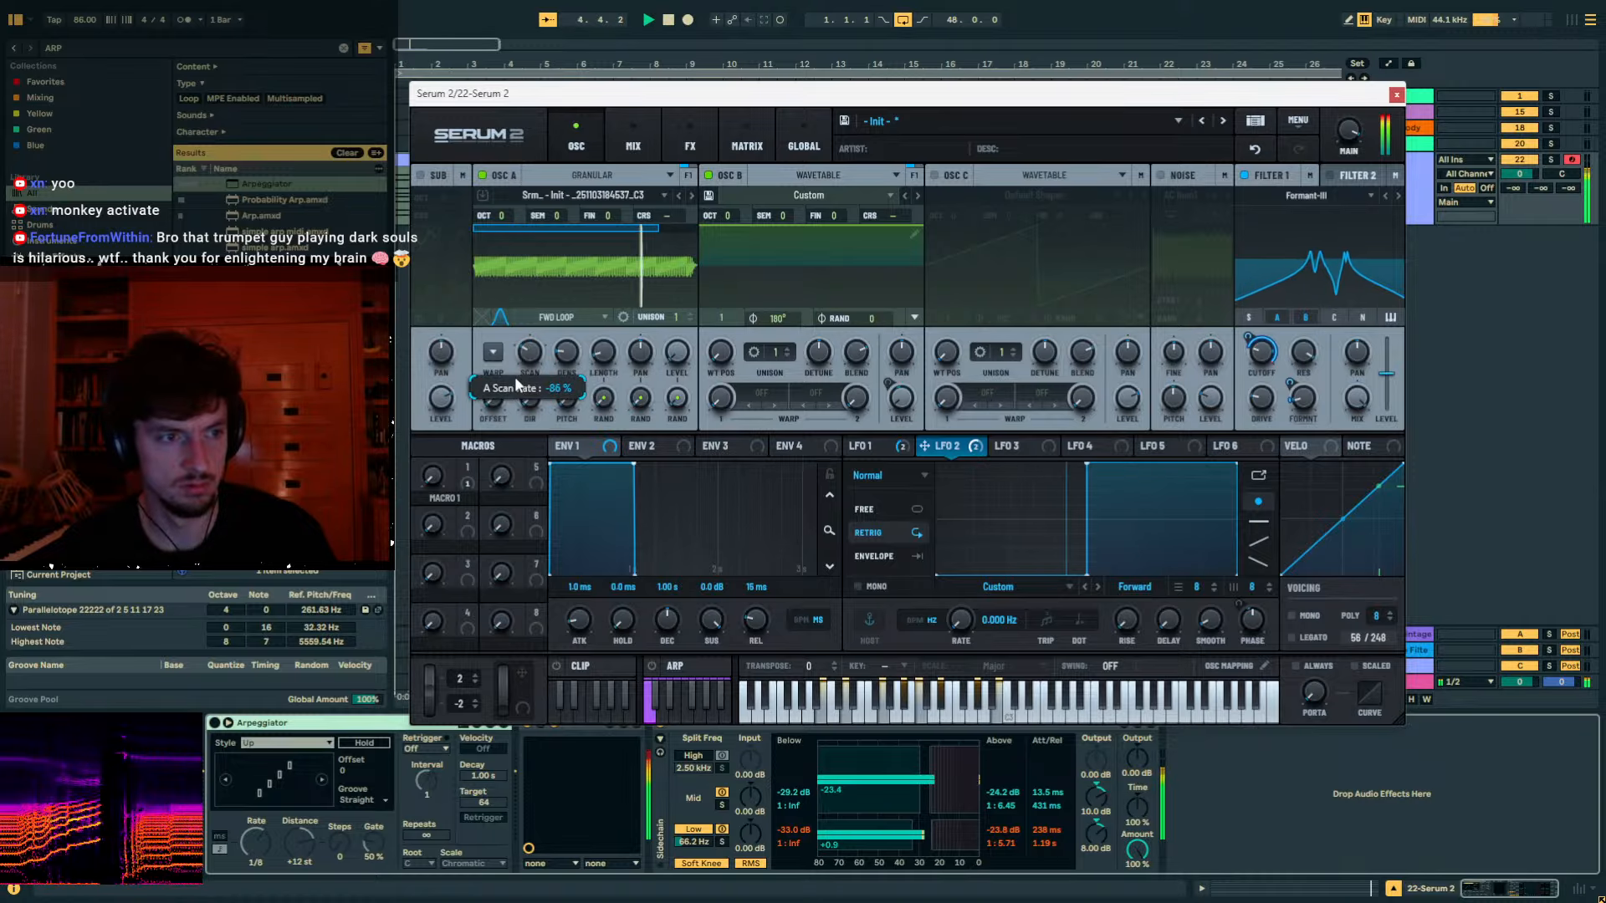
pyautogui.moveTo(520, 378); pyautogui.dragTo(533, 348)
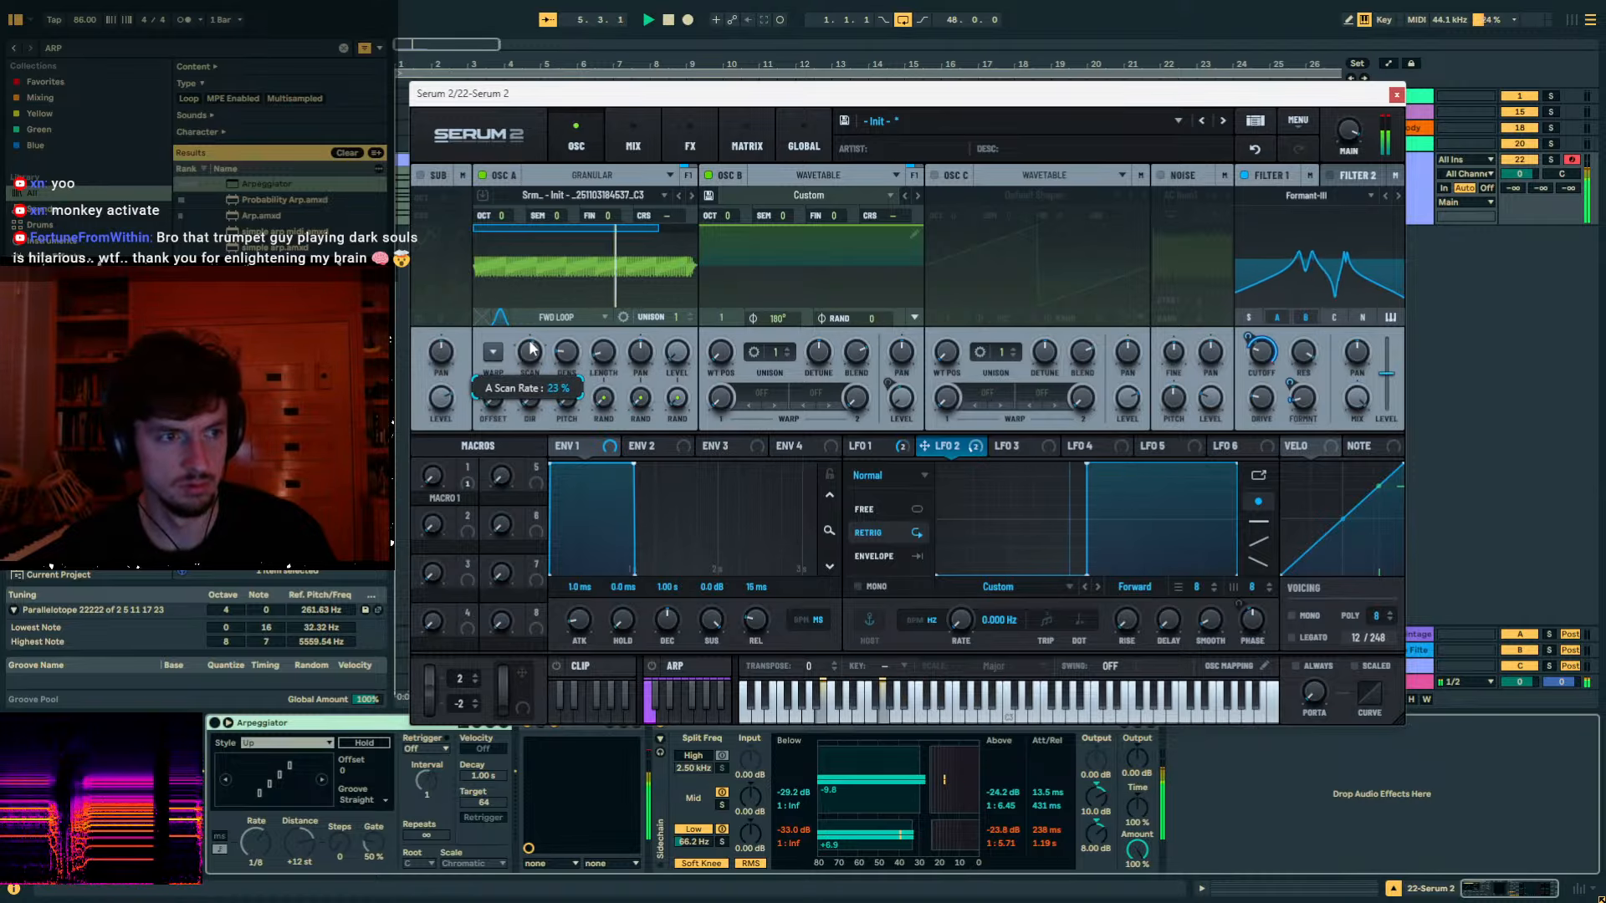
pyautogui.scroll(-3, 529, 349)
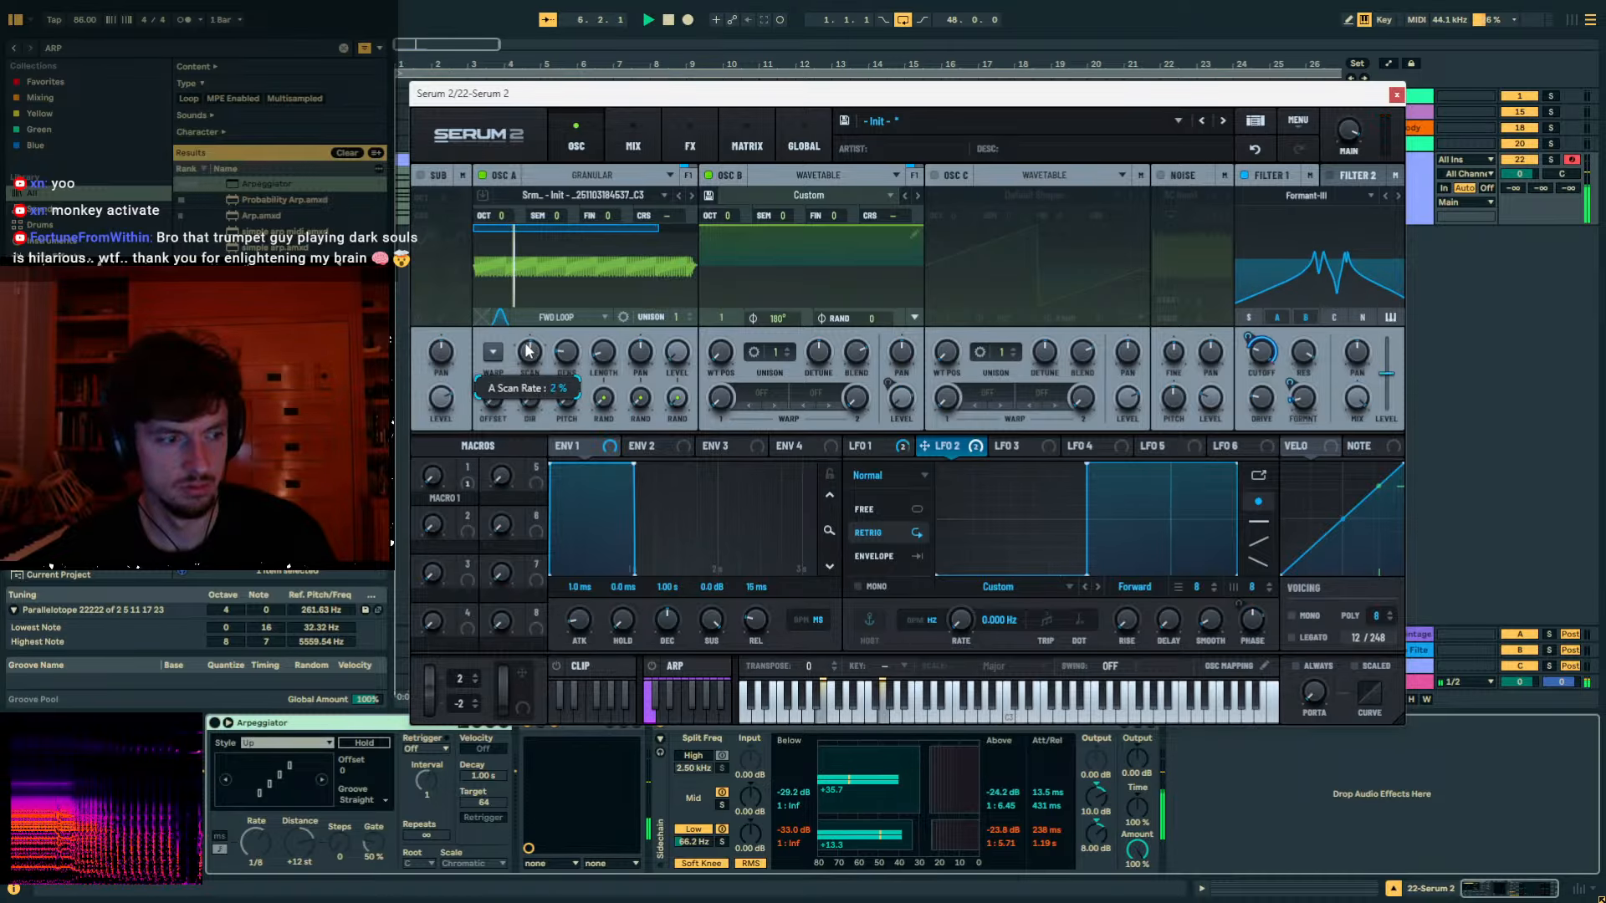
pyautogui.scroll(5, 1305, 397)
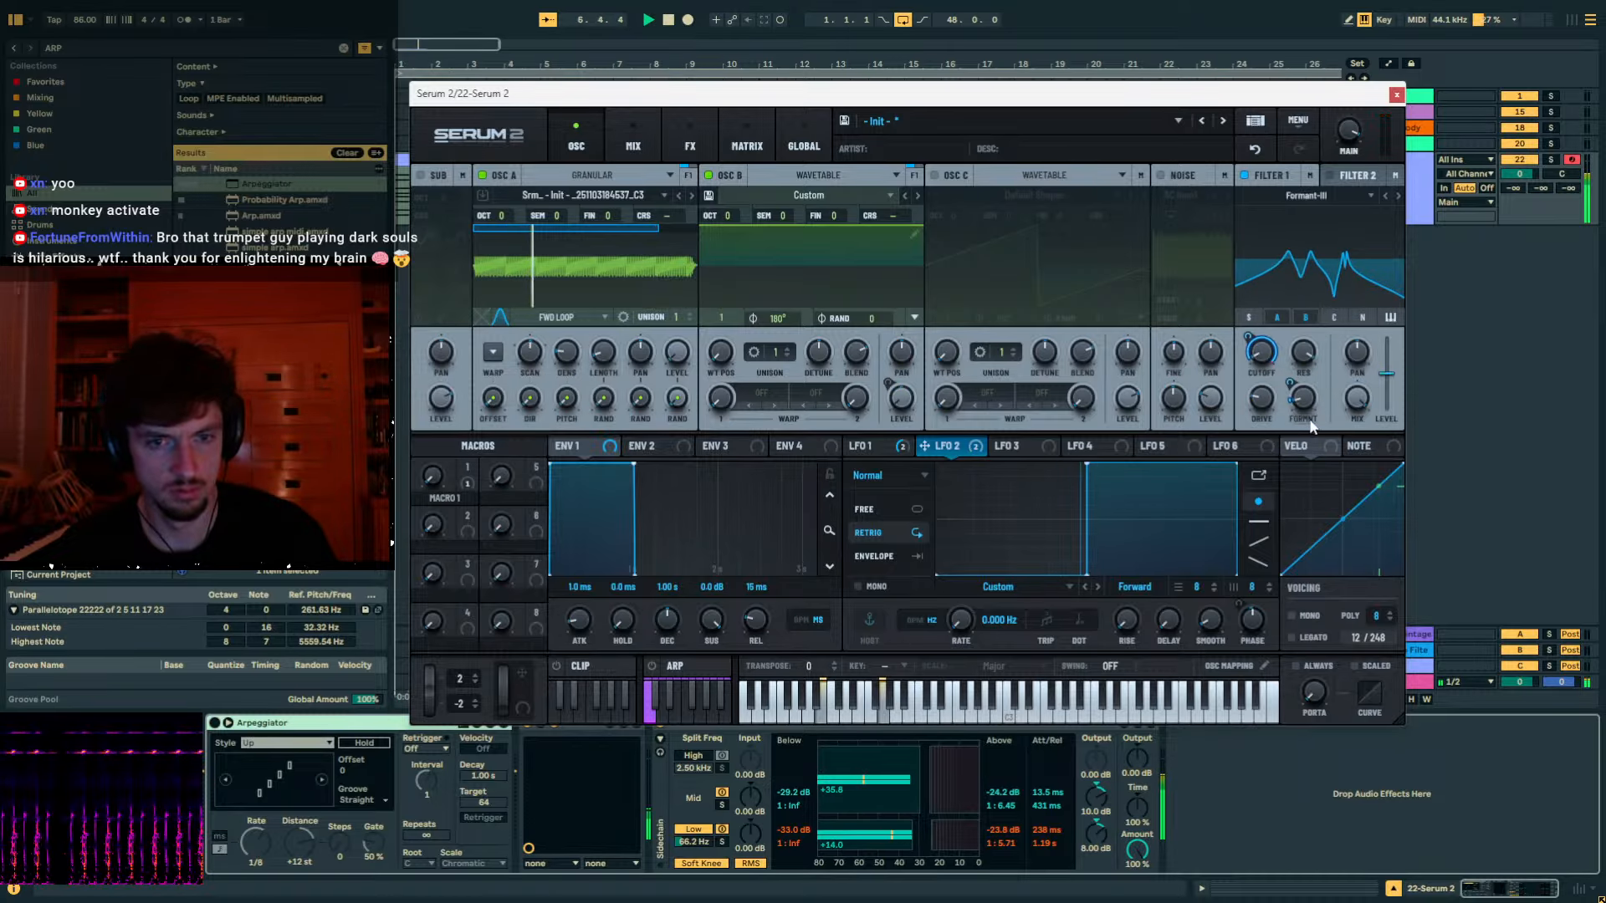
# Set filter 1's drive to 100% and adjust its formant amount.
pyautogui.moveTo(1305, 390); pyautogui.dragTo(1291, 283)
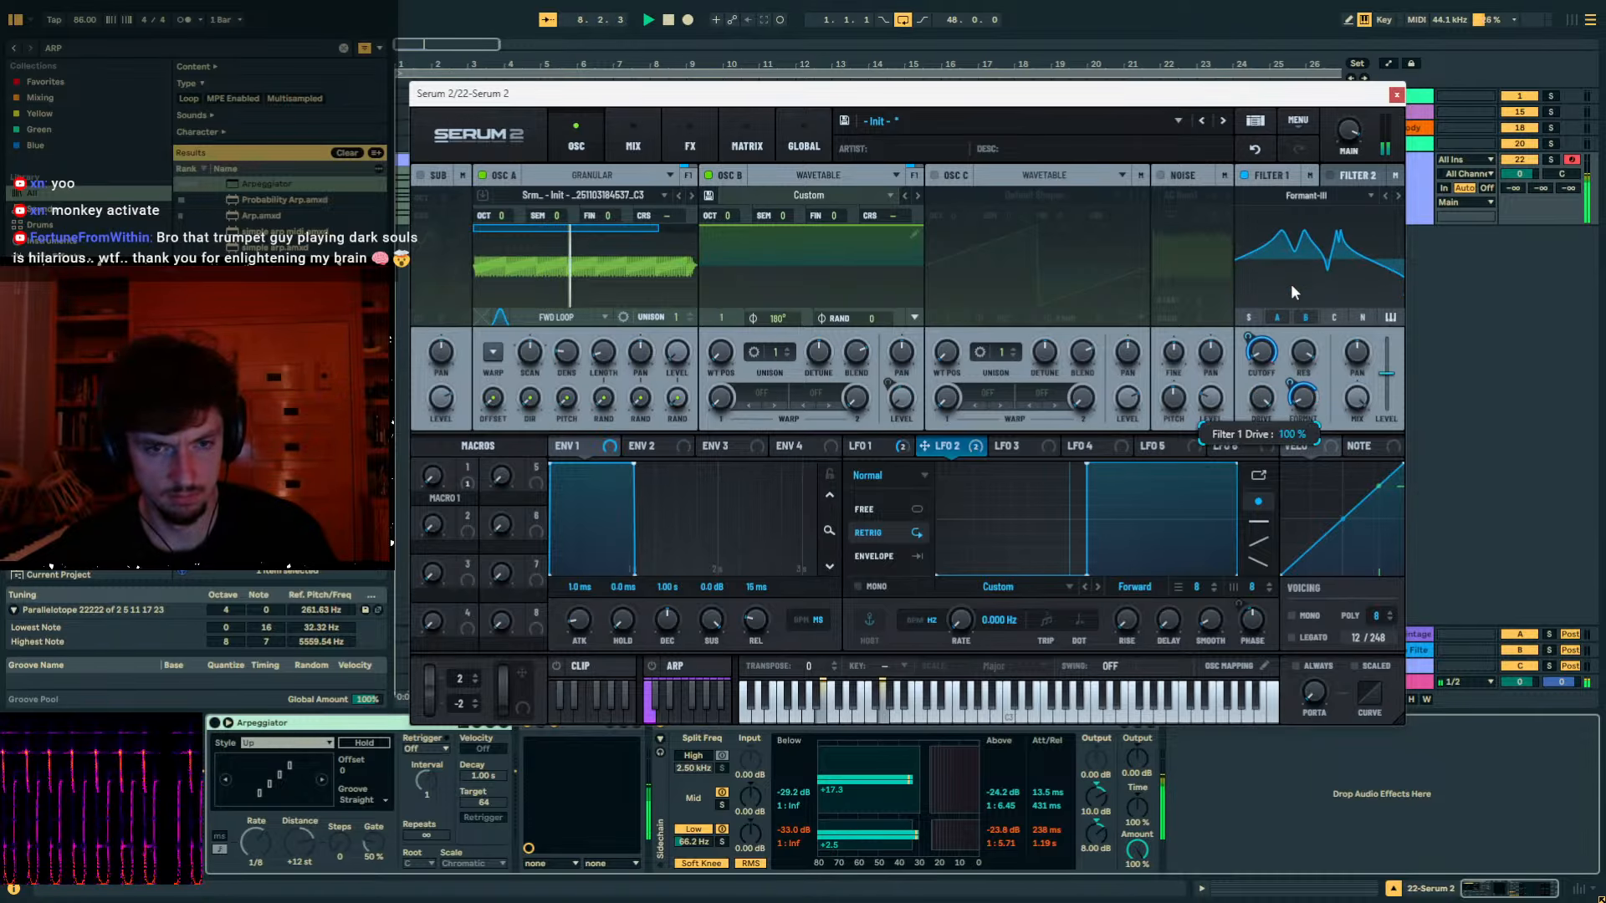
pyautogui.moveTo(1300, 398); pyautogui.dragTo(1298, 415)
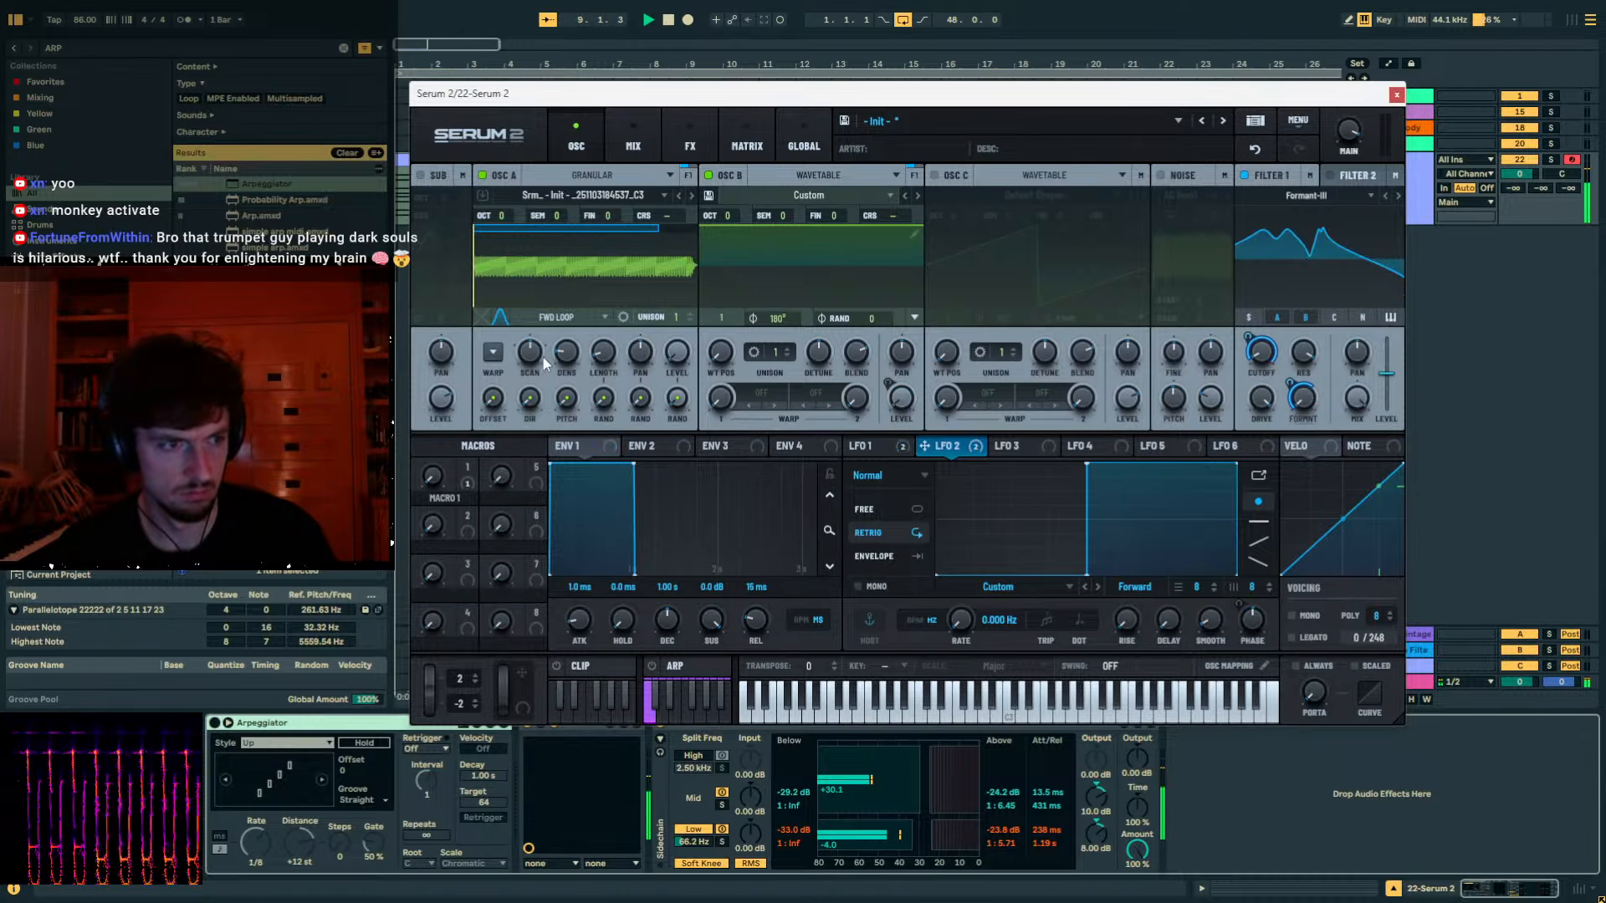
pyautogui.press('space')
# Lower oscillator A to octave -4 and set its grain length to 3 ms, adjusting scan rate and density along the way.
pyautogui.moveTo(483, 218); pyautogui.dragTo(483, 317)
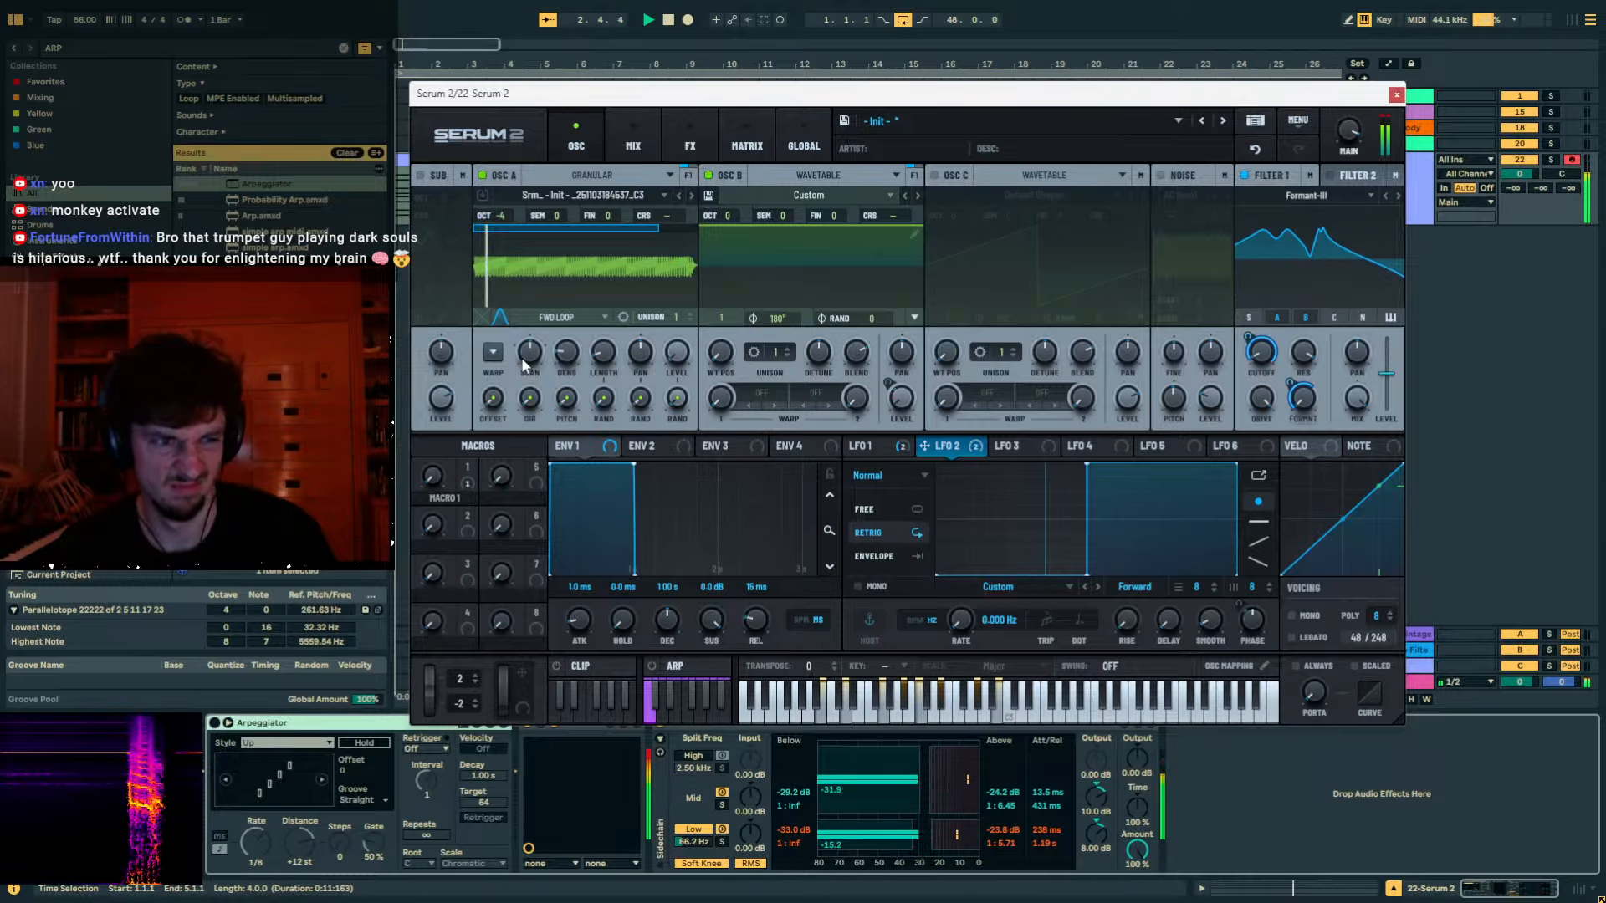
pyautogui.moveTo(516, 368)
pyautogui.moveTo(516, 368); pyautogui.dragTo(591, 311)
pyautogui.moveTo(566, 363)
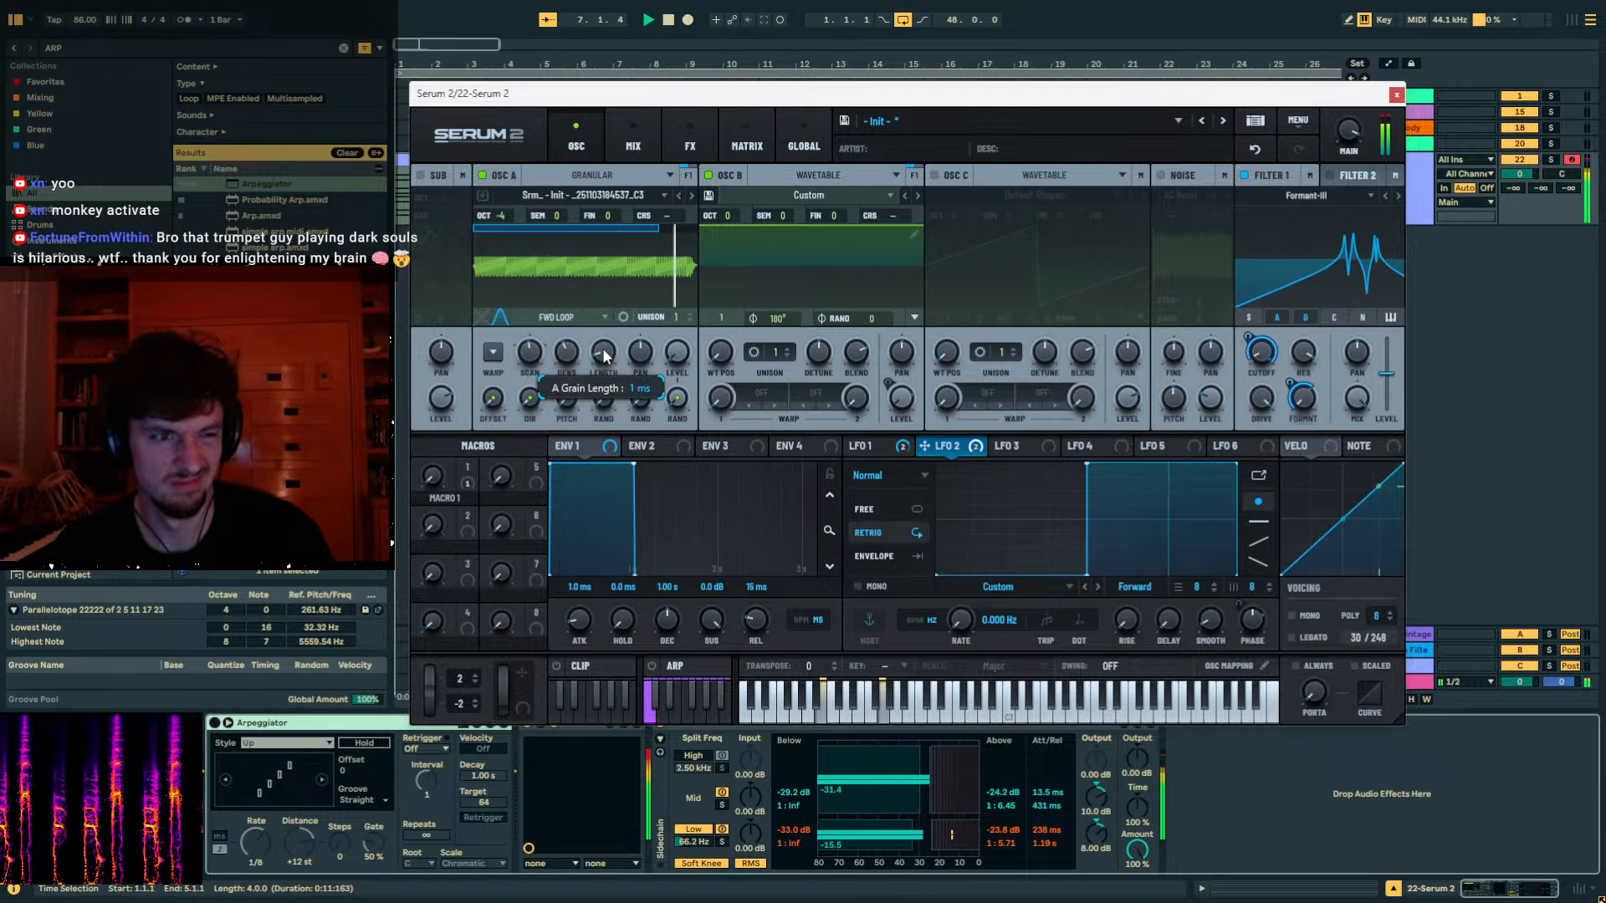
pyautogui.moveTo(607, 350); pyautogui.dragTo(607, 349)
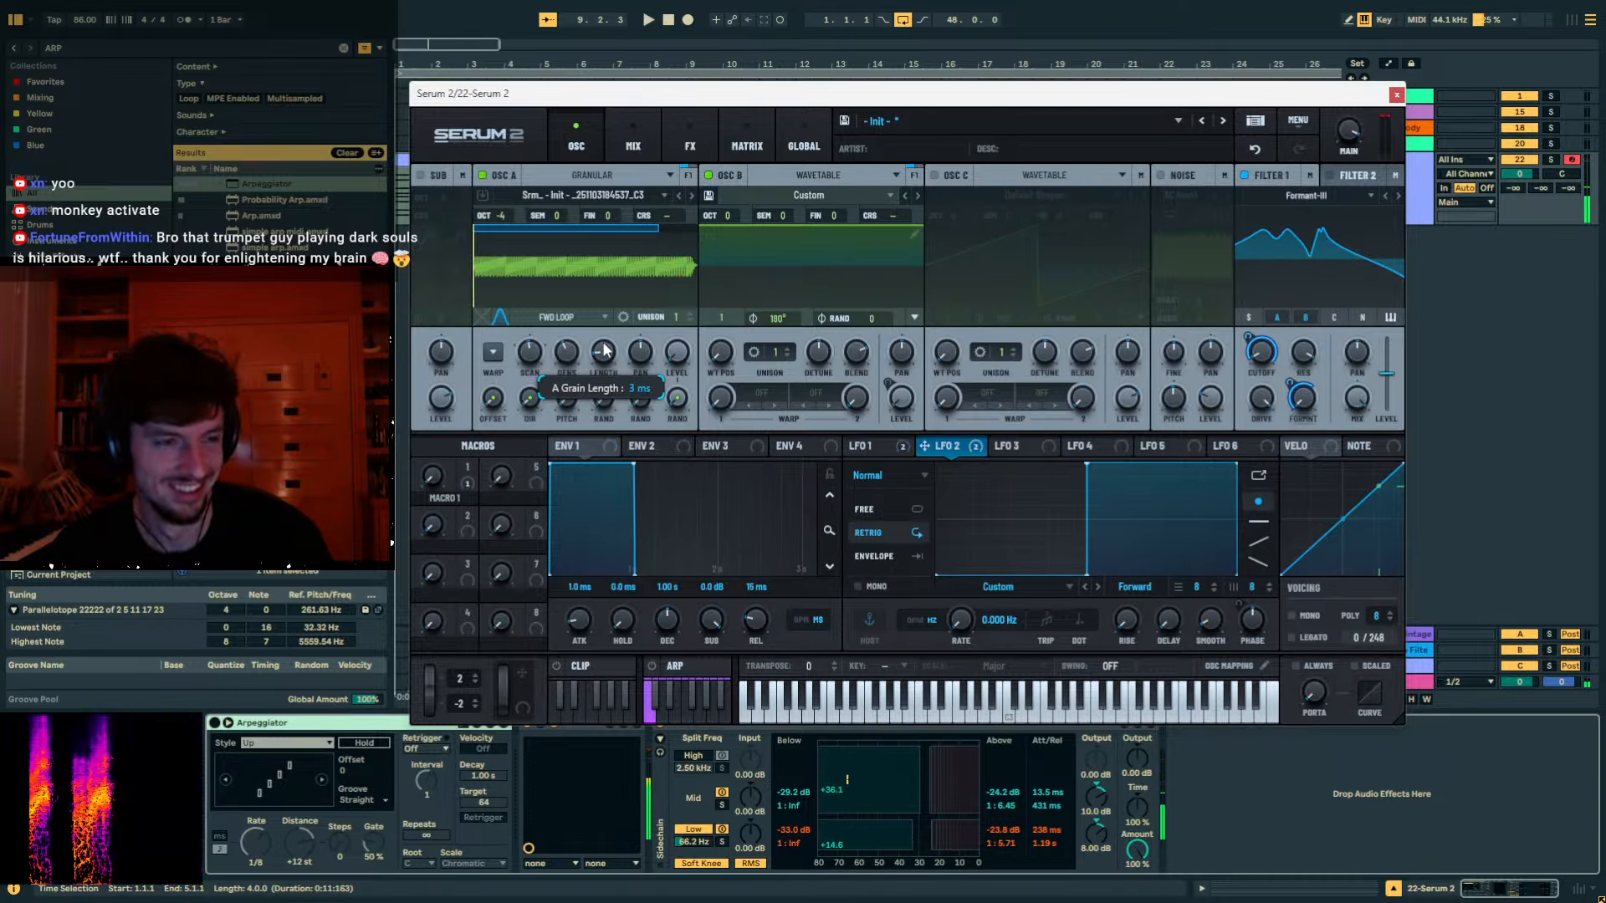
# Move Serum 2 clear of the arrangement and loop playback over the first clip, bars 1 to 5.
pyautogui.moveTo(623, 96); pyautogui.dragTo(760, 189)
pyautogui.click(459, 158)
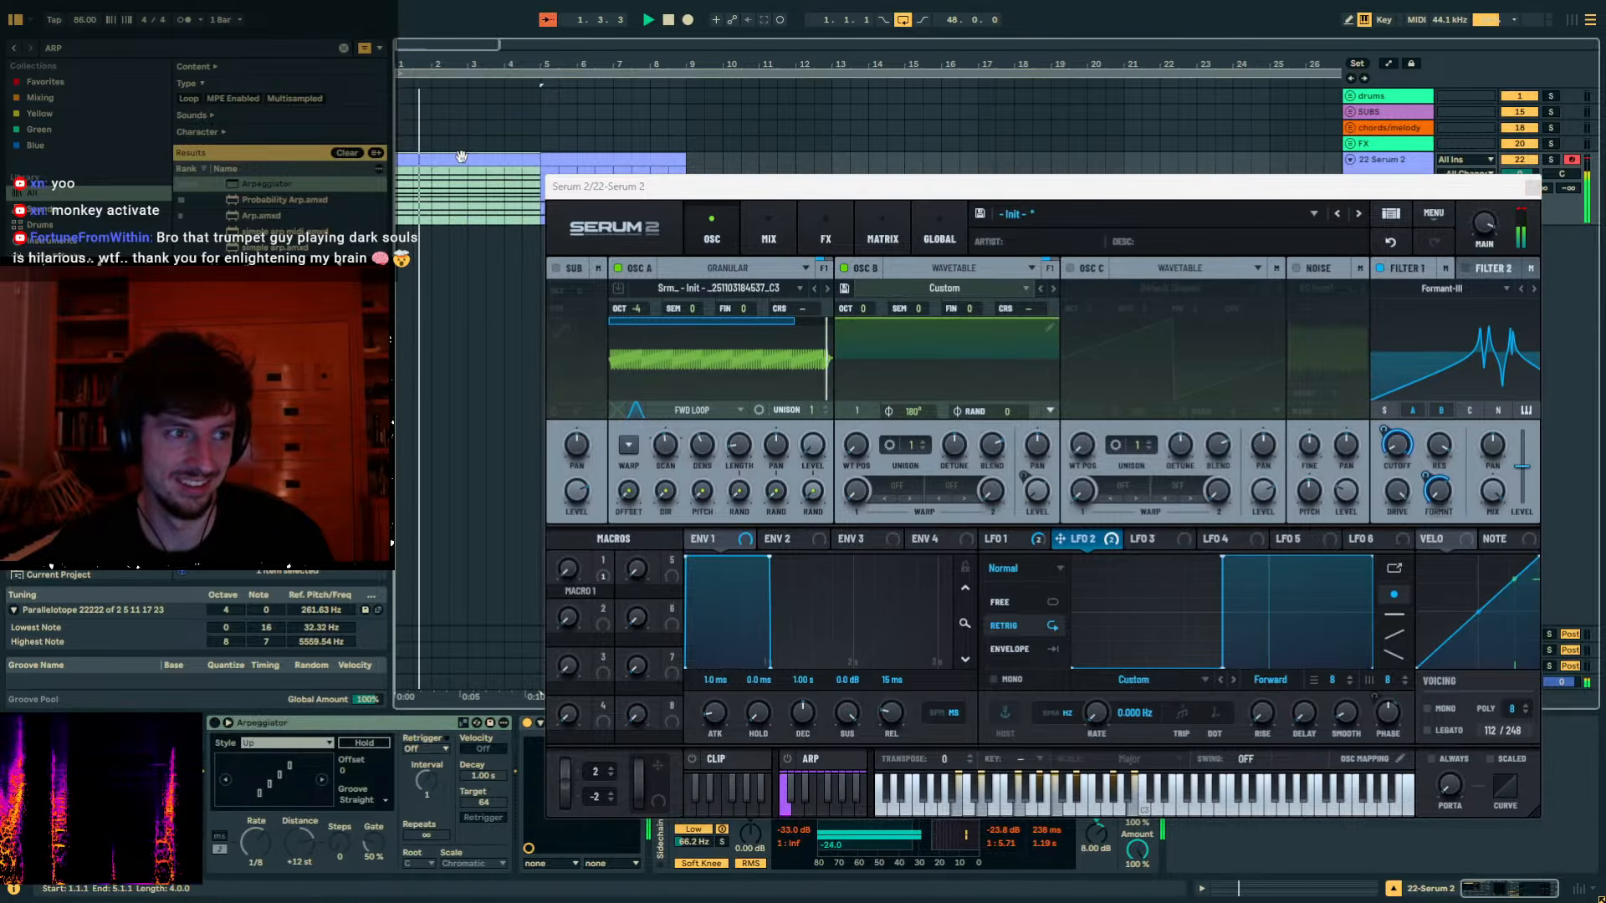
pyautogui.hotkey('ctrl', 'l')
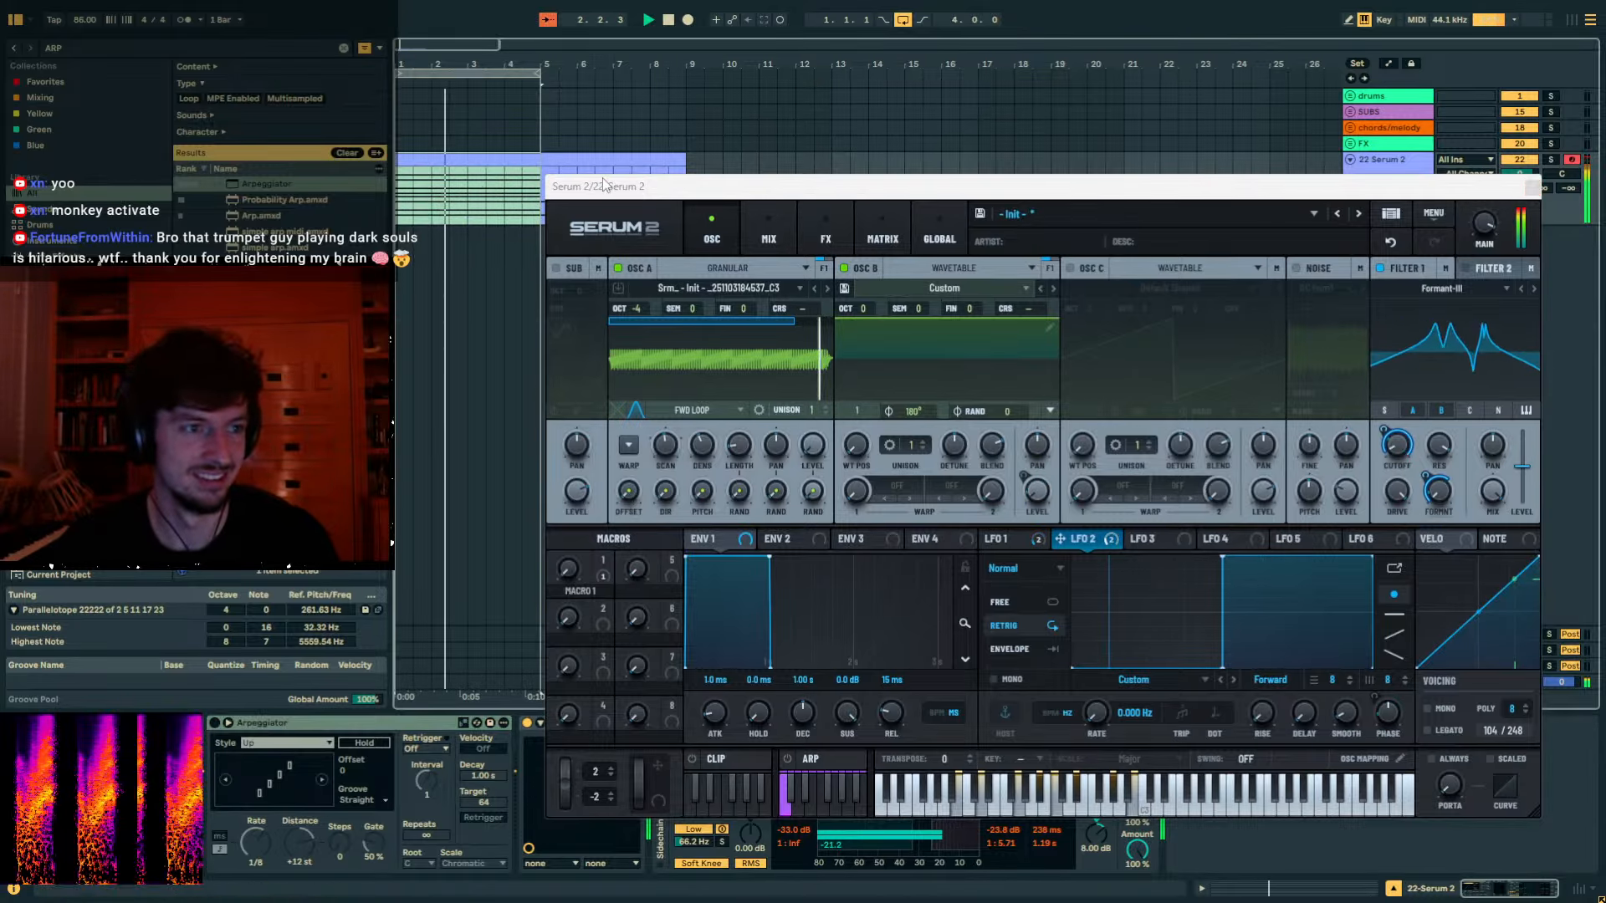
# Adjust oscillator A's scan rate and set its density to 6.45 grains.
pyautogui.moveTo(640, 187); pyautogui.dragTo(645, 120)
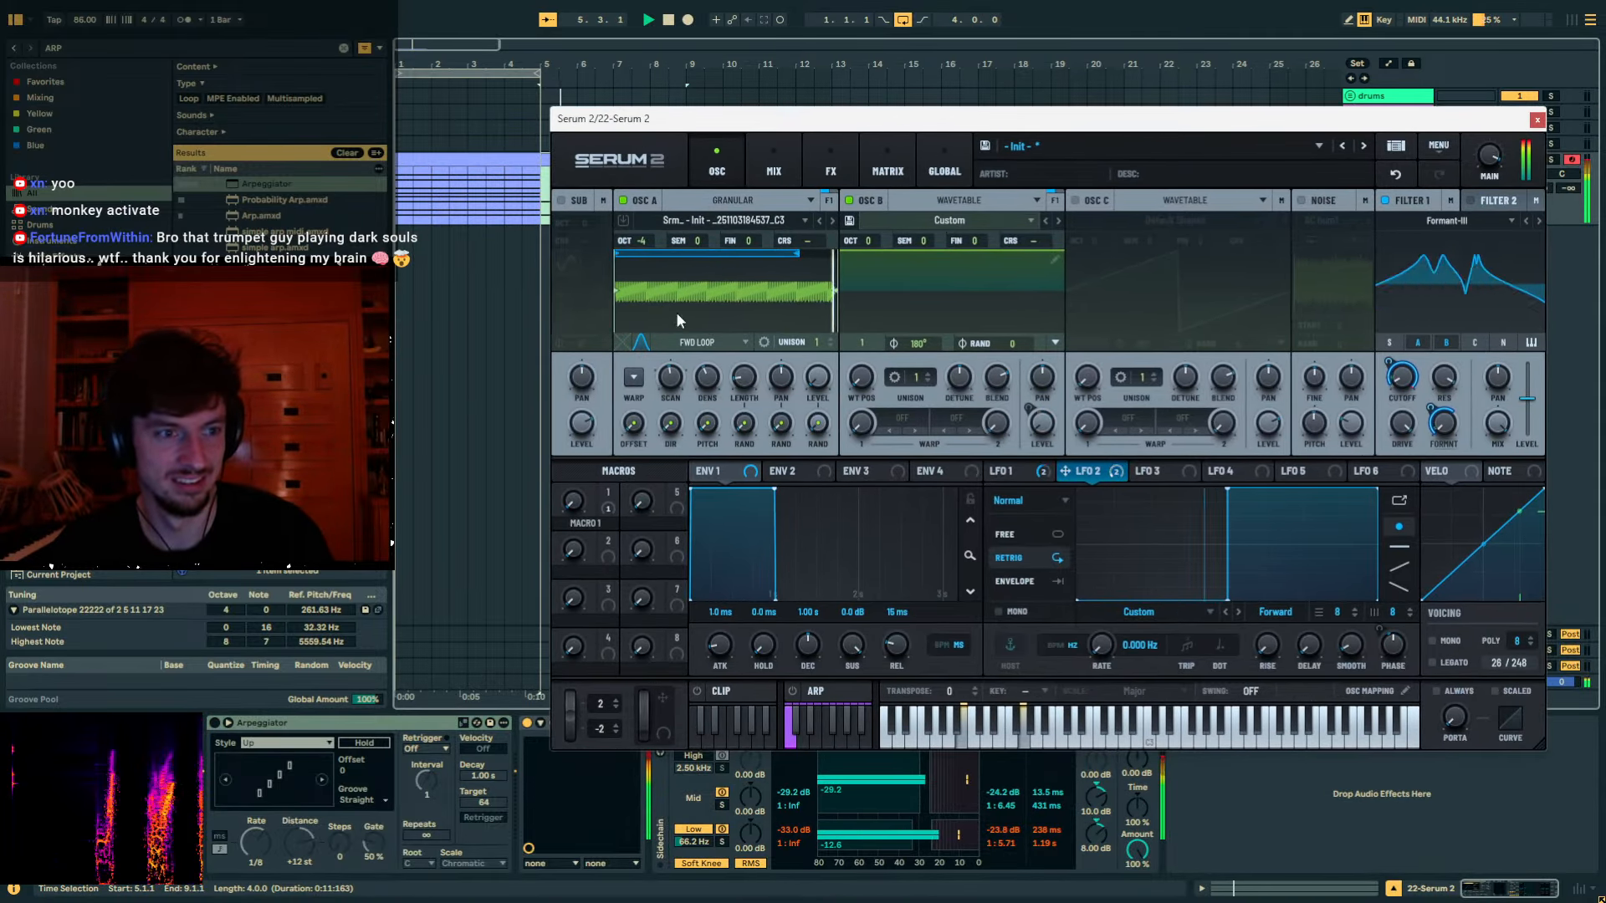
pyautogui.moveTo(662, 379)
pyautogui.moveTo(663, 379)
pyautogui.mouseDown()
pyautogui.moveTo(629, 419)
pyautogui.moveTo(665, 360)
pyautogui.mouseUp()
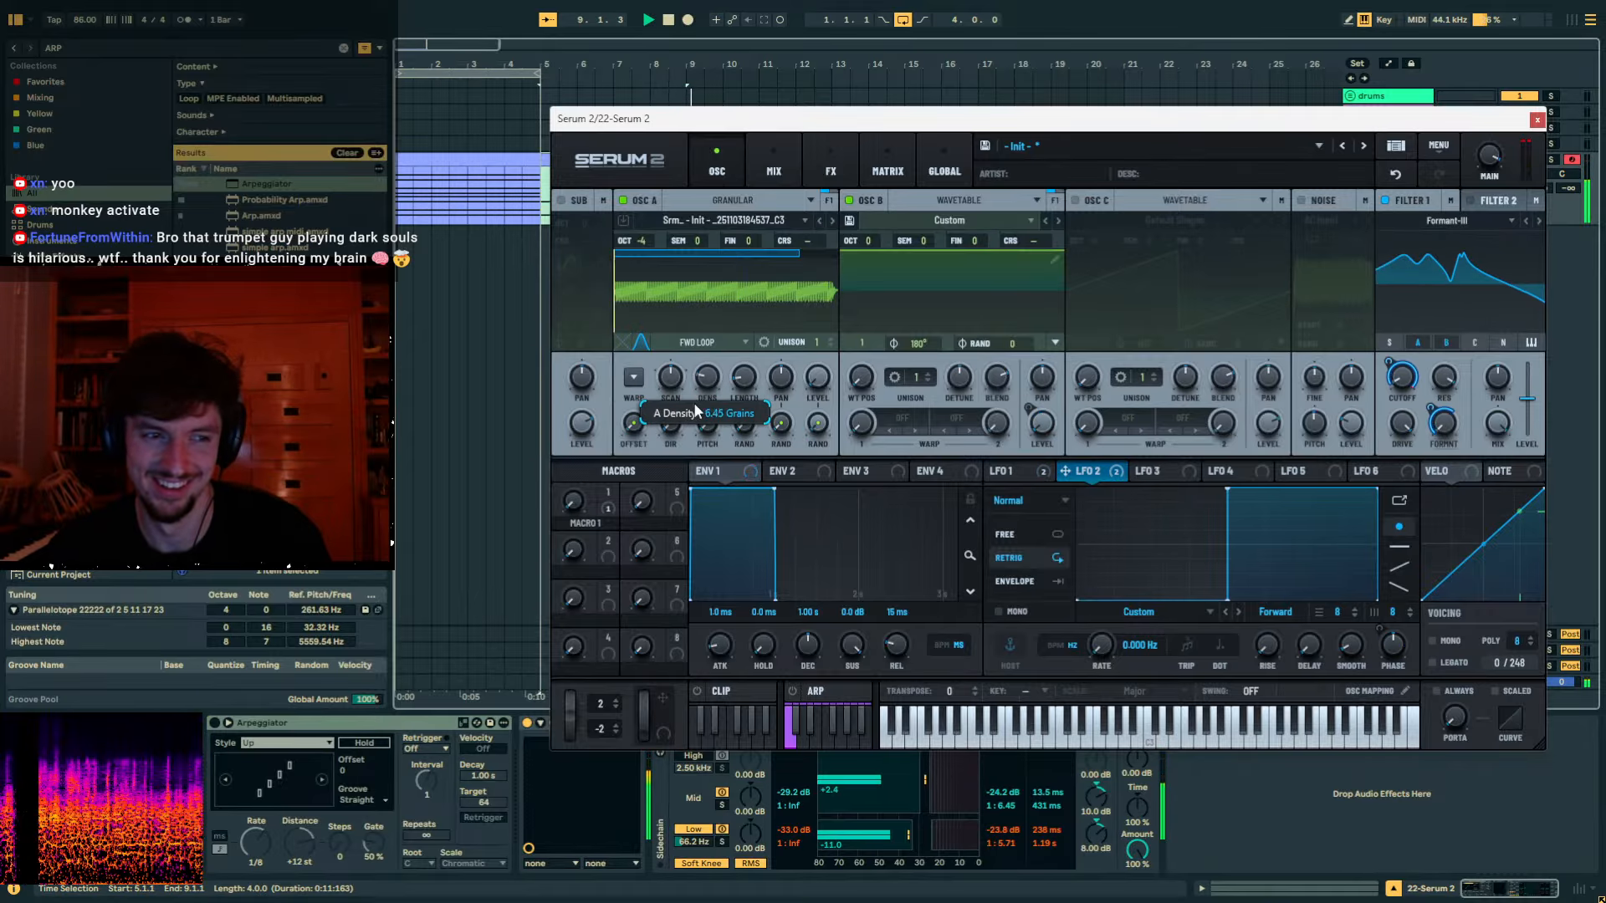
# Uncover the arrangement, play from the second clip, and loop playback over that clip, bars 5 to 9.
pyautogui.moveTo(730, 125); pyautogui.dragTo(738, 296)
pyautogui.click(647, 194)
pyautogui.press('space')
pyautogui.press('space')
pyautogui.click(644, 156)
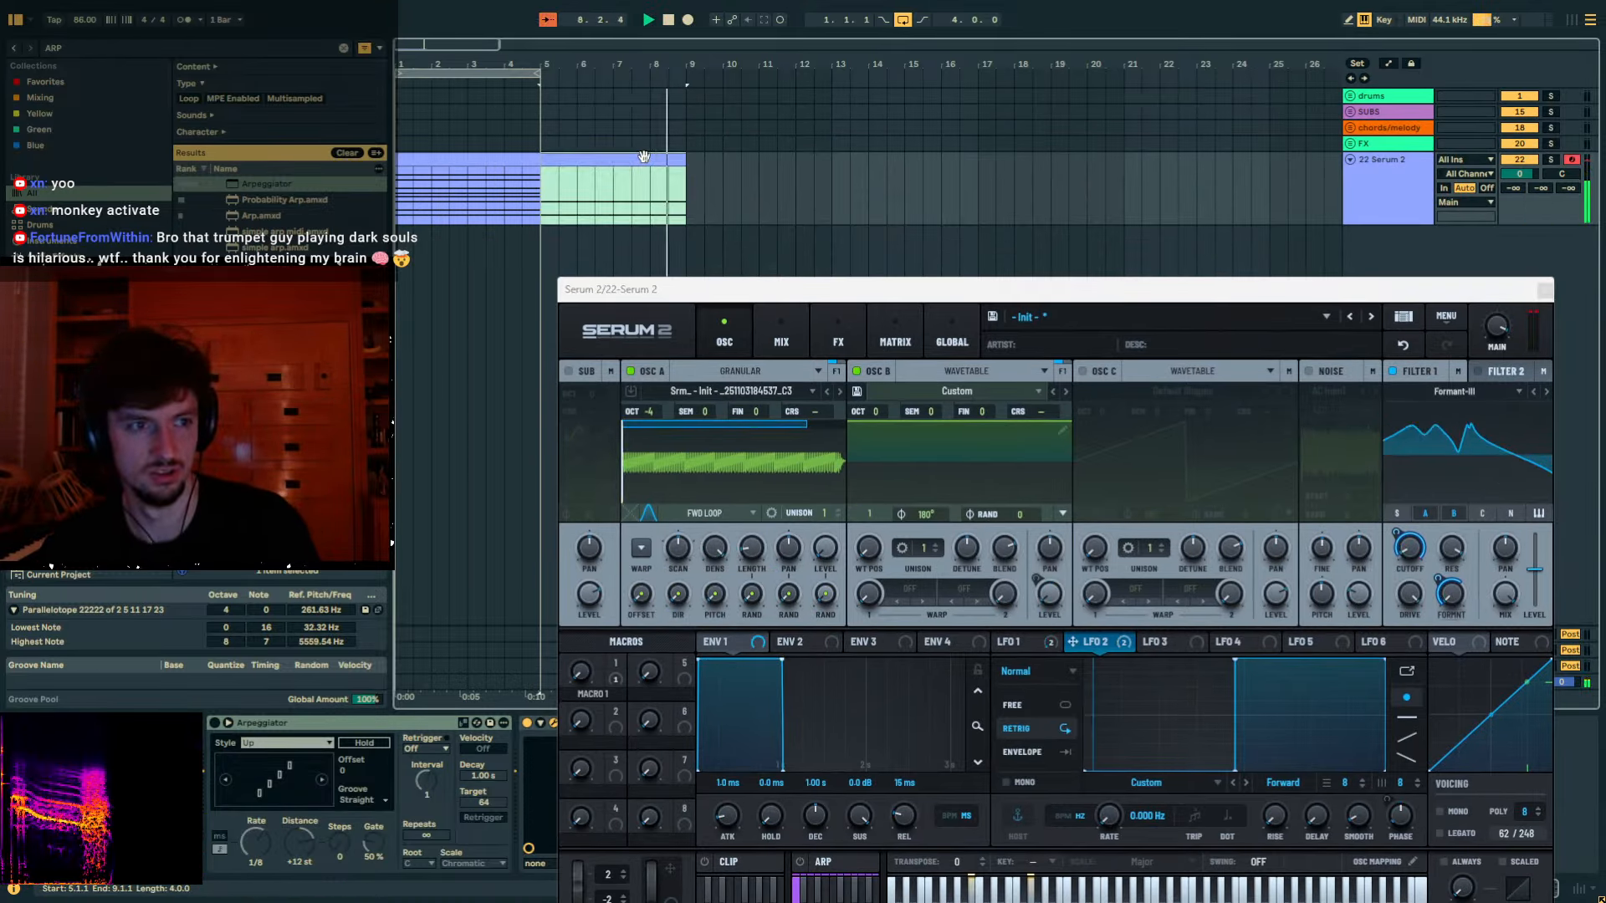
pyautogui.hotkey('ctrl', 'l')
# Deactivate the upper long note in the second clip's piano roll and return to the device chain.
pyautogui.moveTo(1108, 284); pyautogui.dragTo(849, 123)
pyautogui.click(1304, 887)
pyautogui.click(1357, 609)
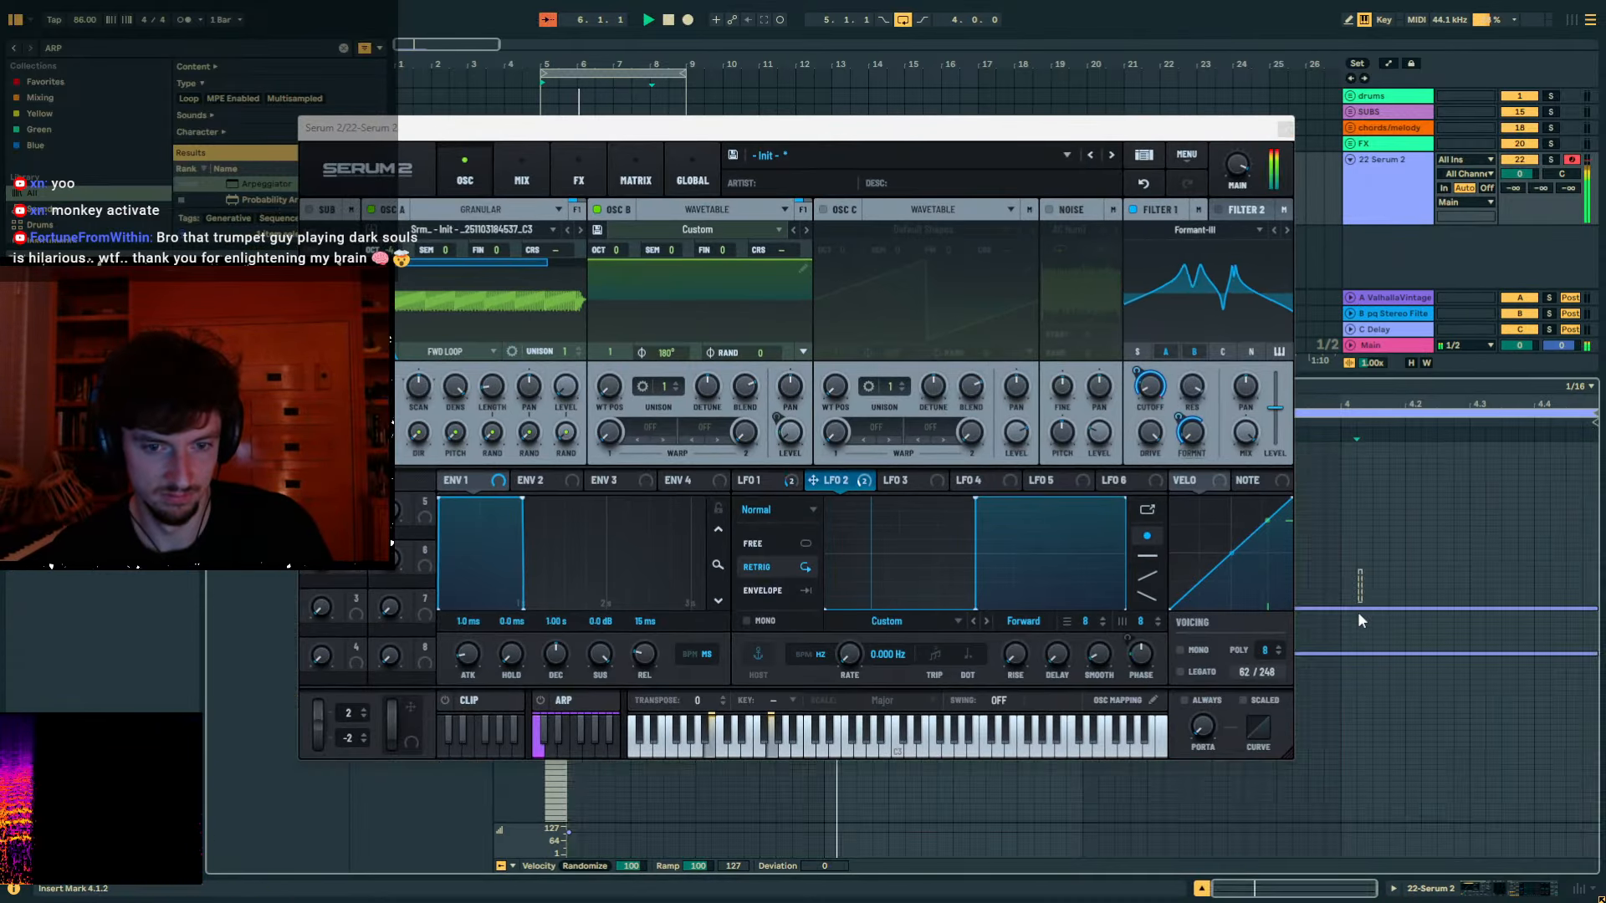
pyautogui.press('0')
pyautogui.click(1477, 893)
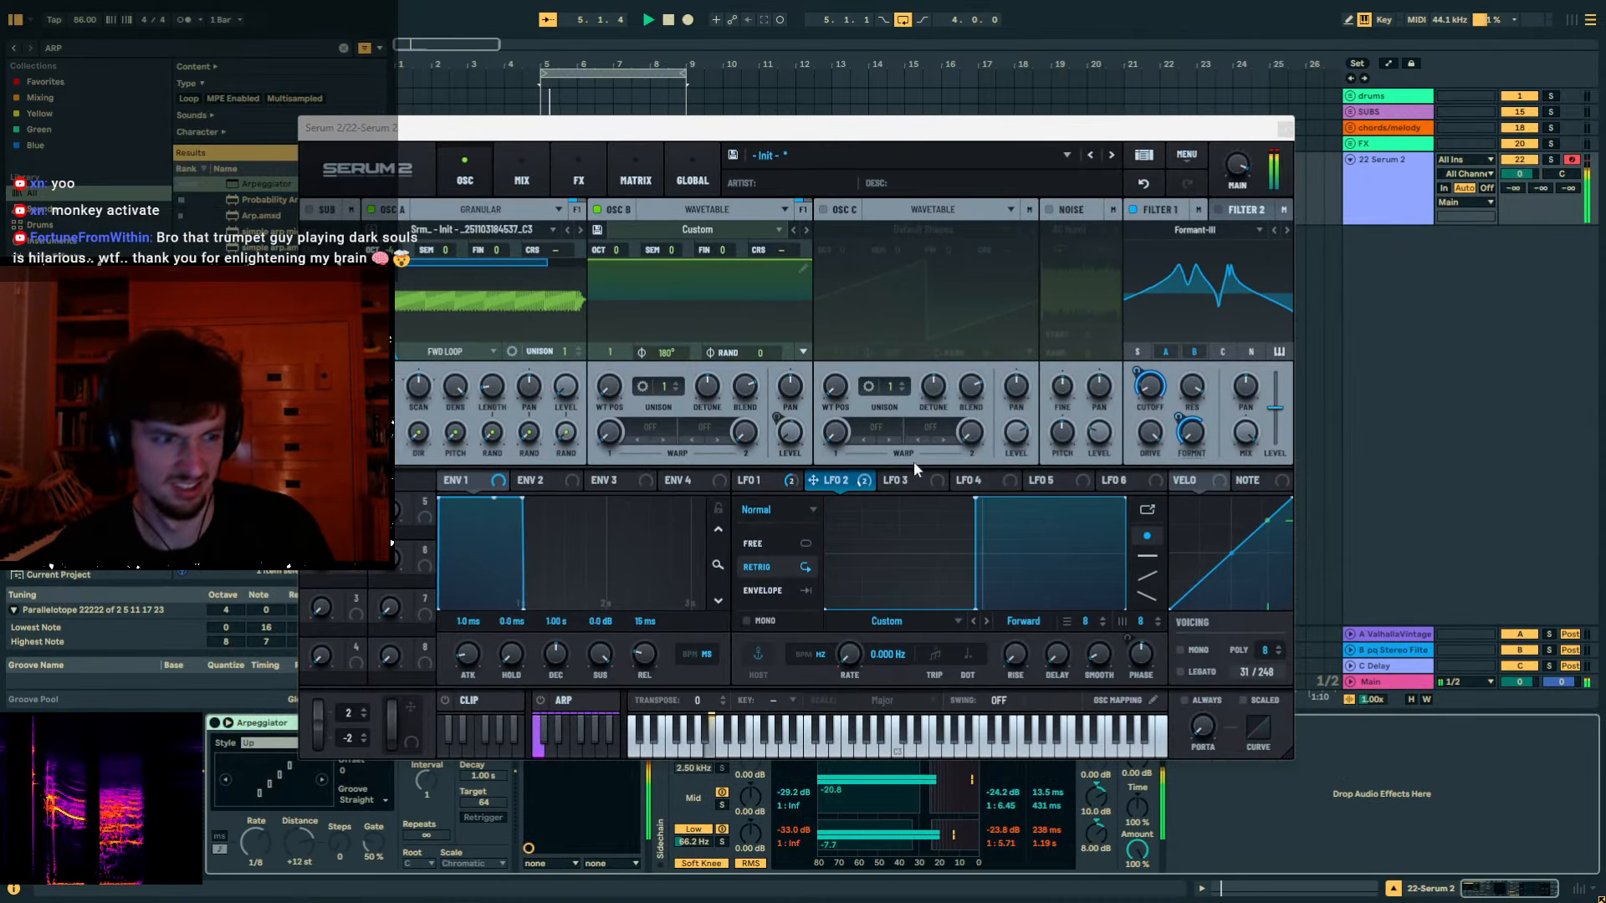
# Adjust oscillator A's grain length over the looped clip and bring up LFO 1's settings.
pyautogui.moveTo(691, 134); pyautogui.dragTo(963, 148)
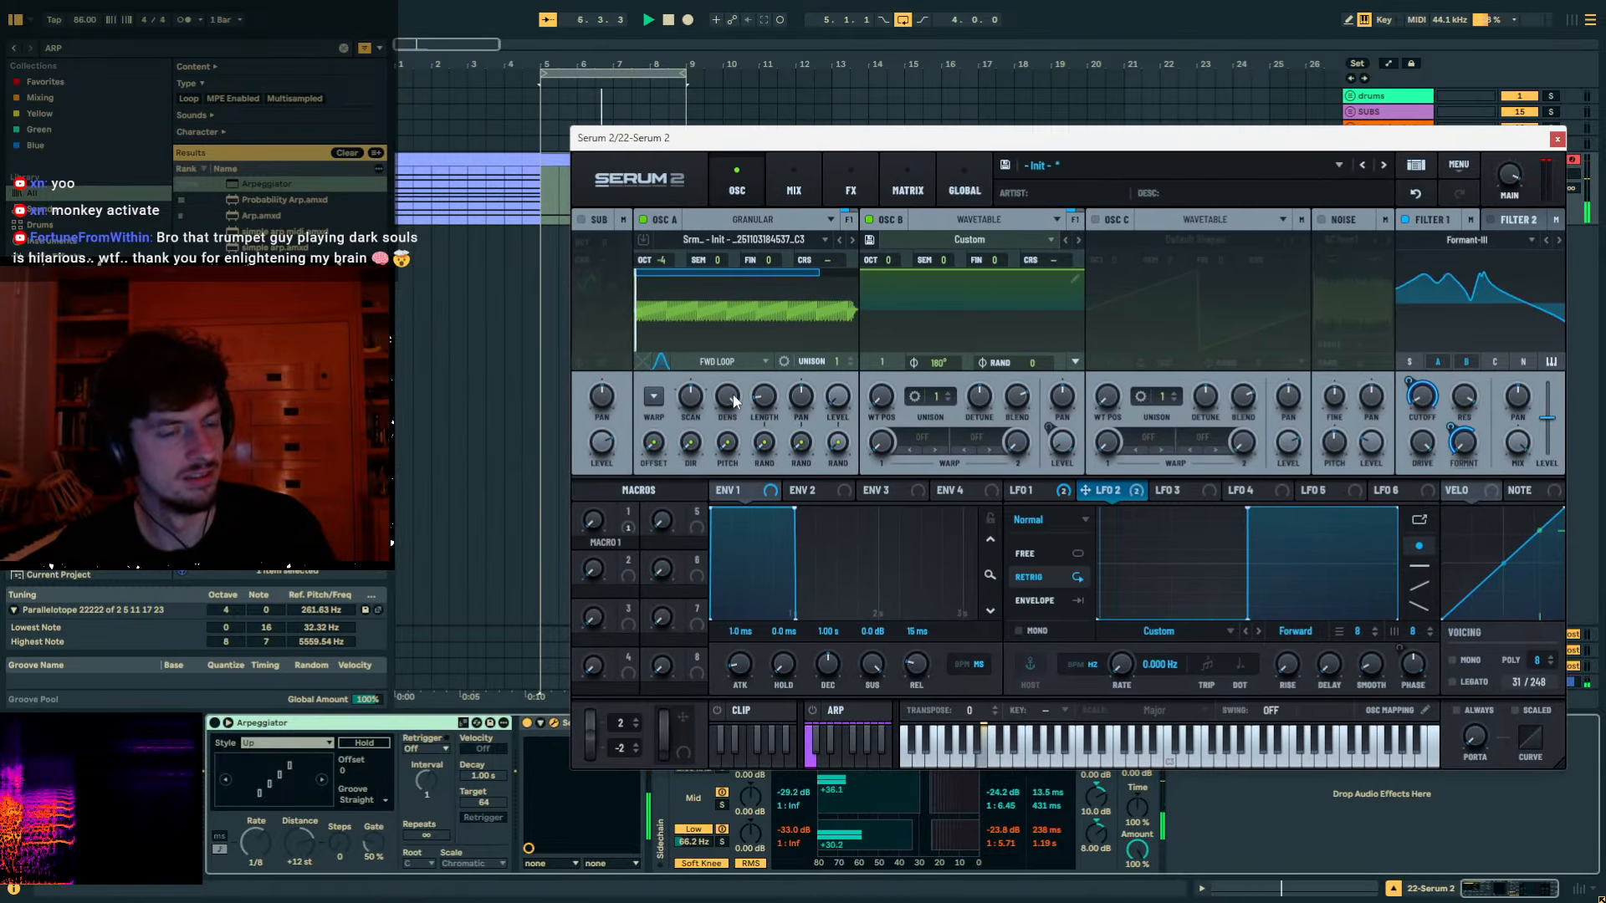
pyautogui.moveTo(764, 401)
pyautogui.mouseDown()
pyautogui.moveTo(770, 385)
pyautogui.moveTo(757, 400)
pyautogui.mouseUp()
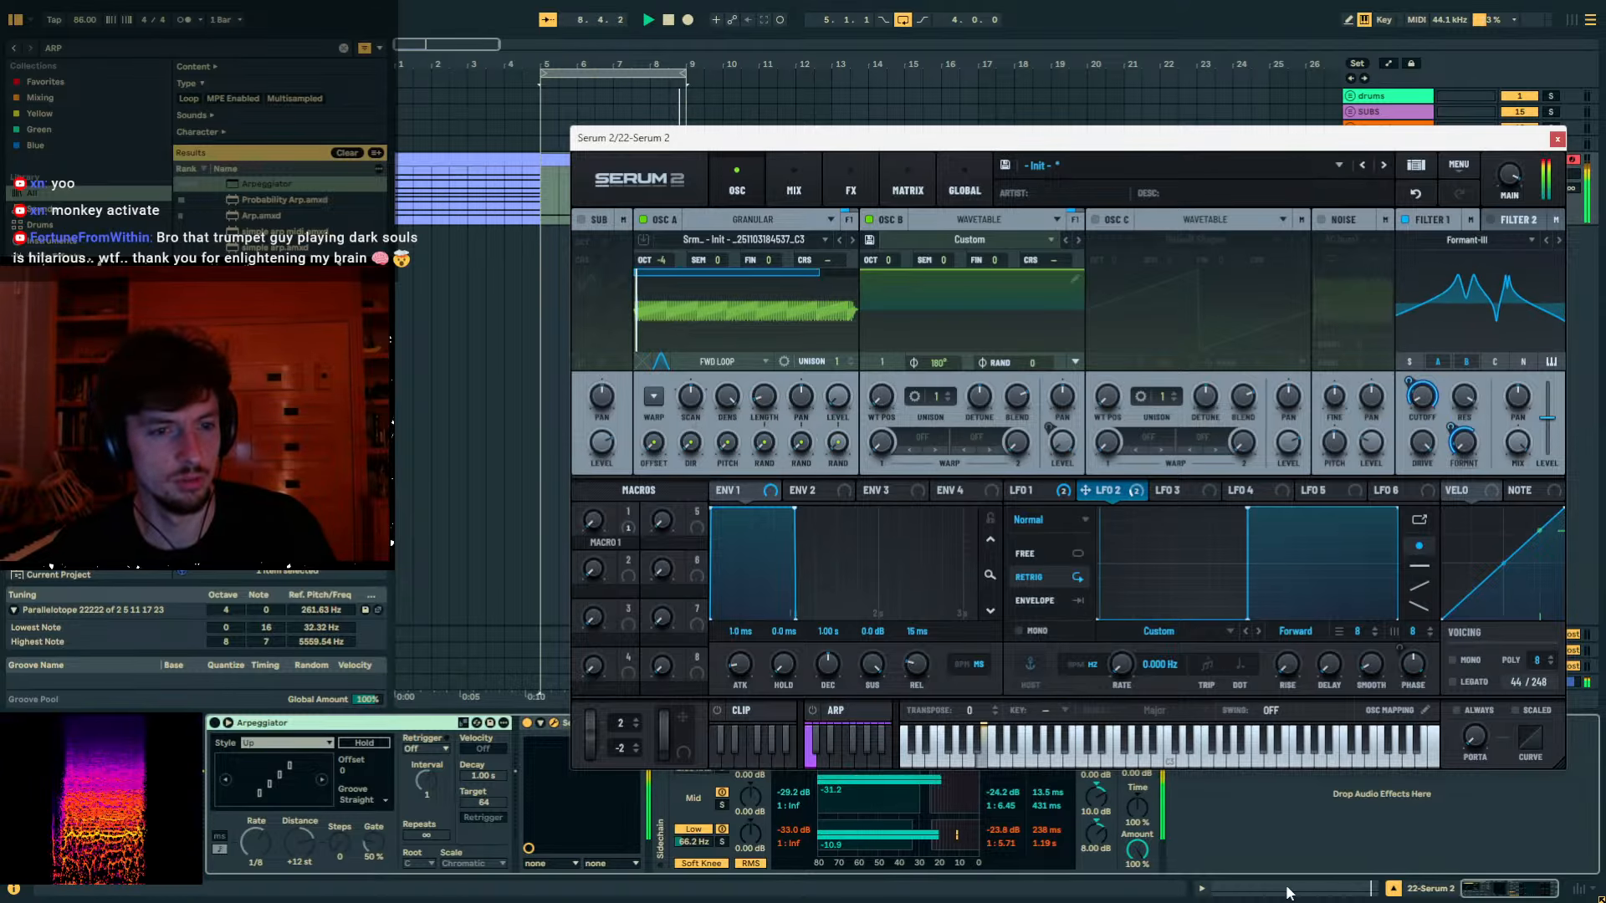
pyautogui.click(1031, 491)
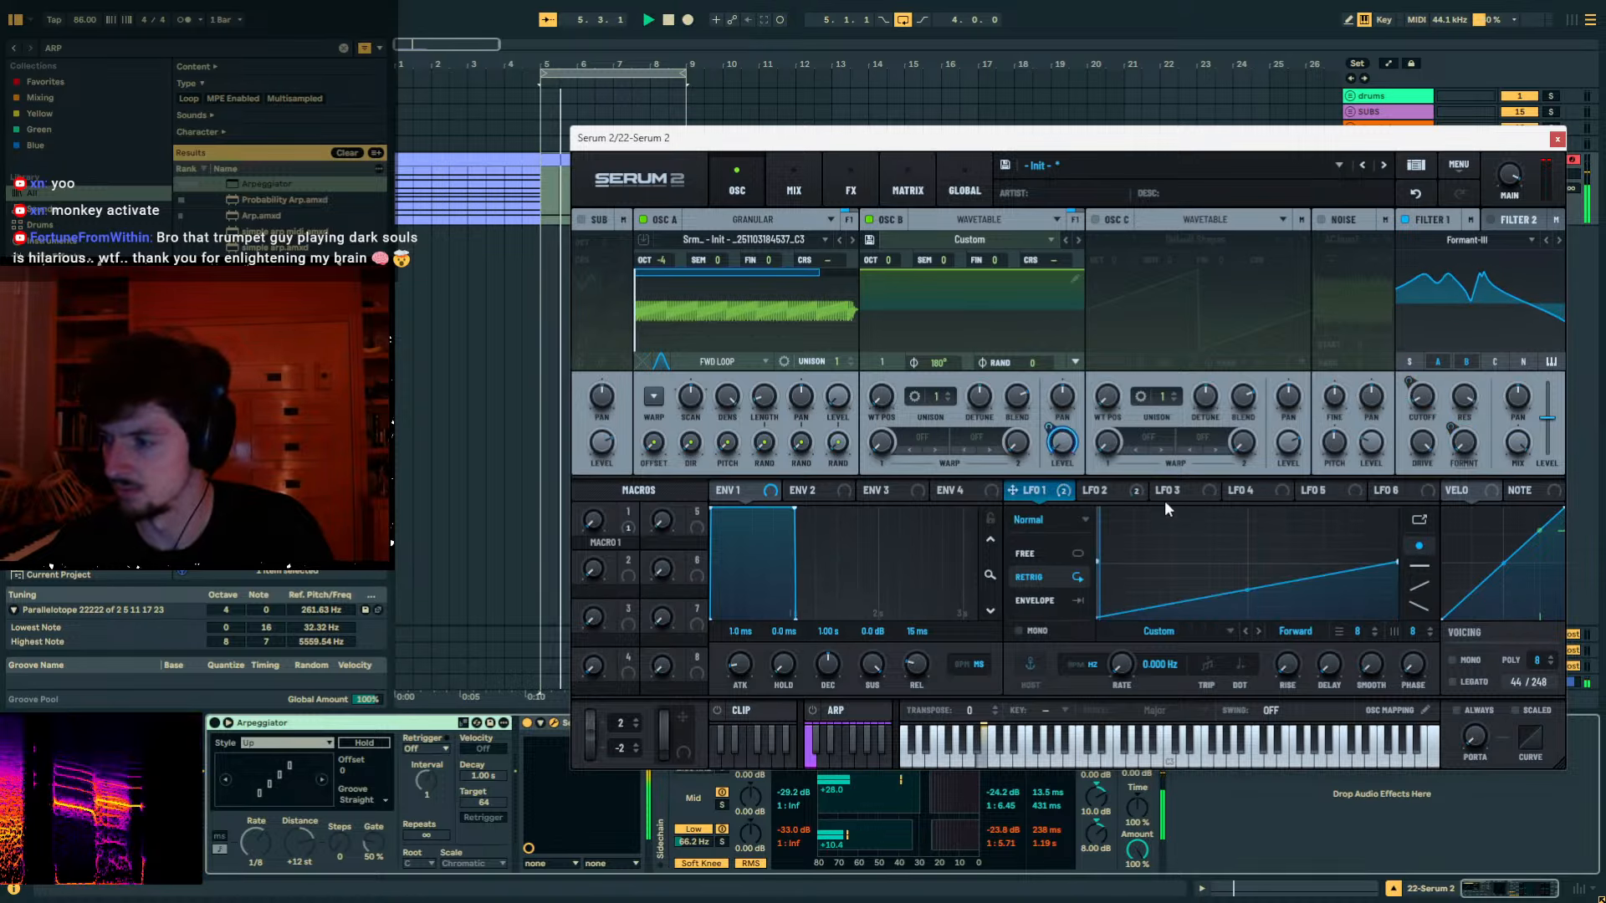
# Move Serum 2 below the clips and place the insert marker above the second clip around bar 8.
pyautogui.moveTo(896, 140); pyautogui.dragTo(799, 189)
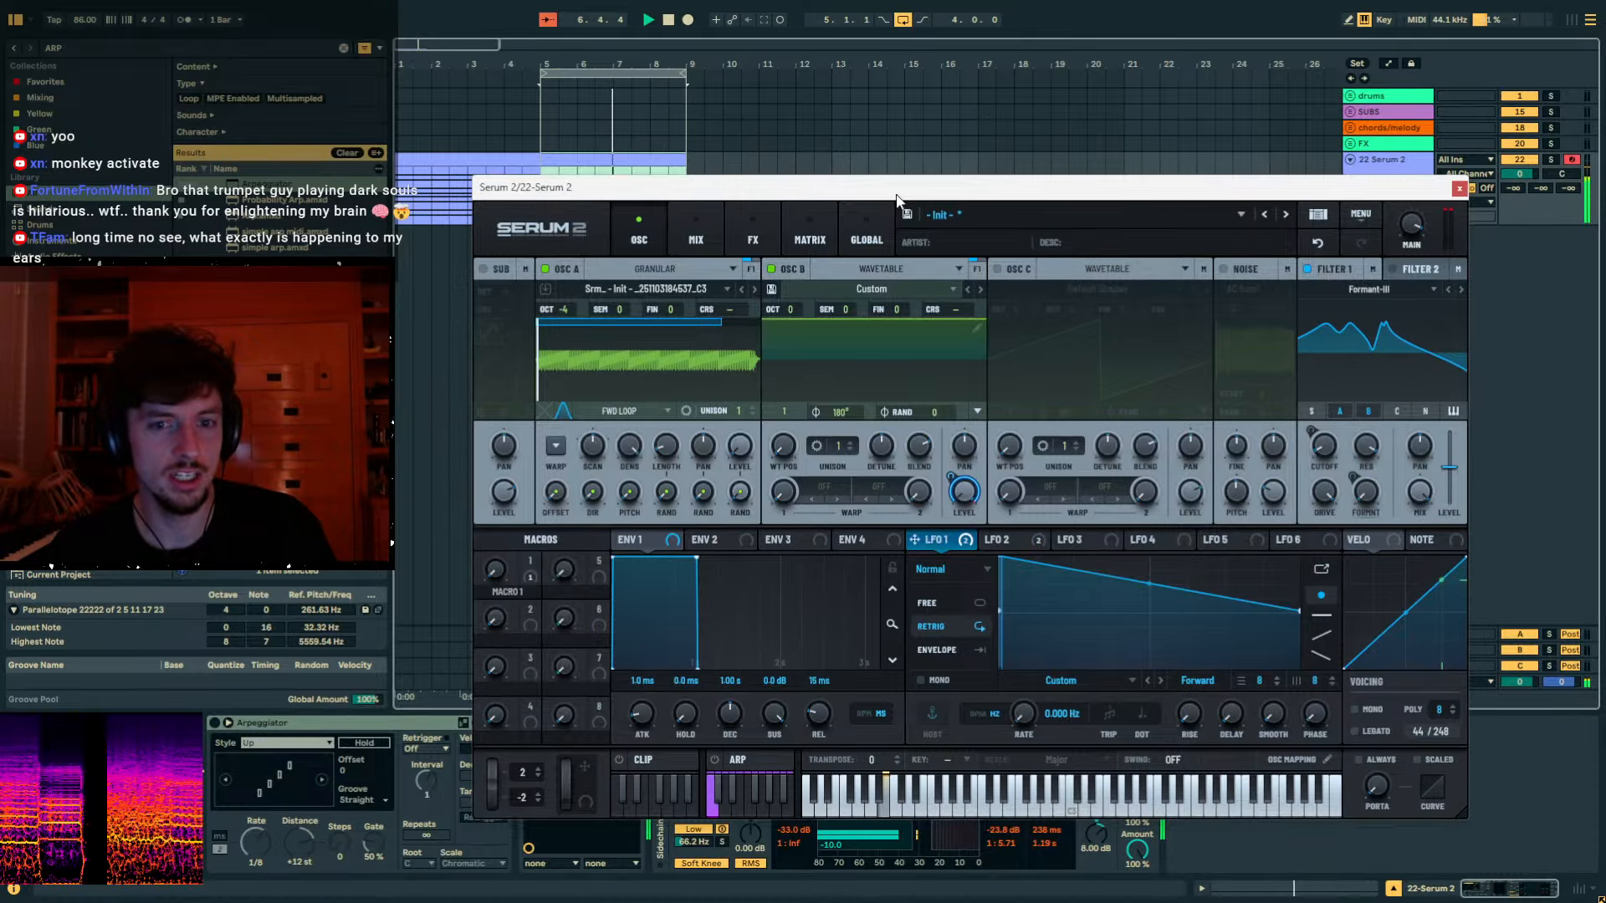
pyautogui.moveTo(897, 200); pyautogui.dragTo(878, 201)
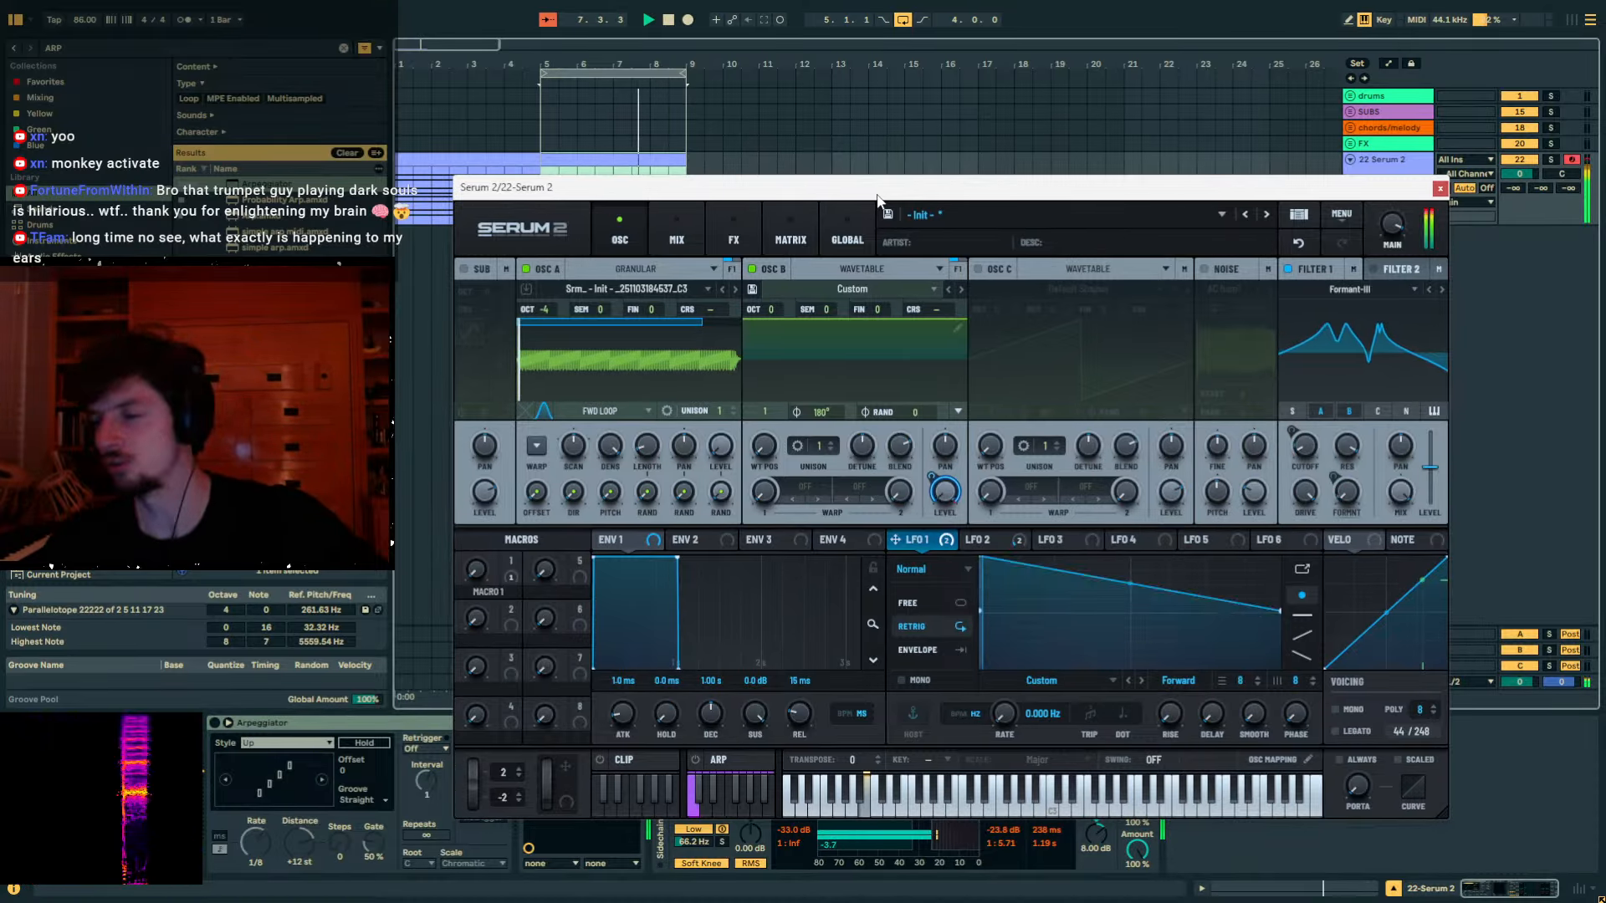
pyautogui.click(703, 129)
pyautogui.click(667, 165)
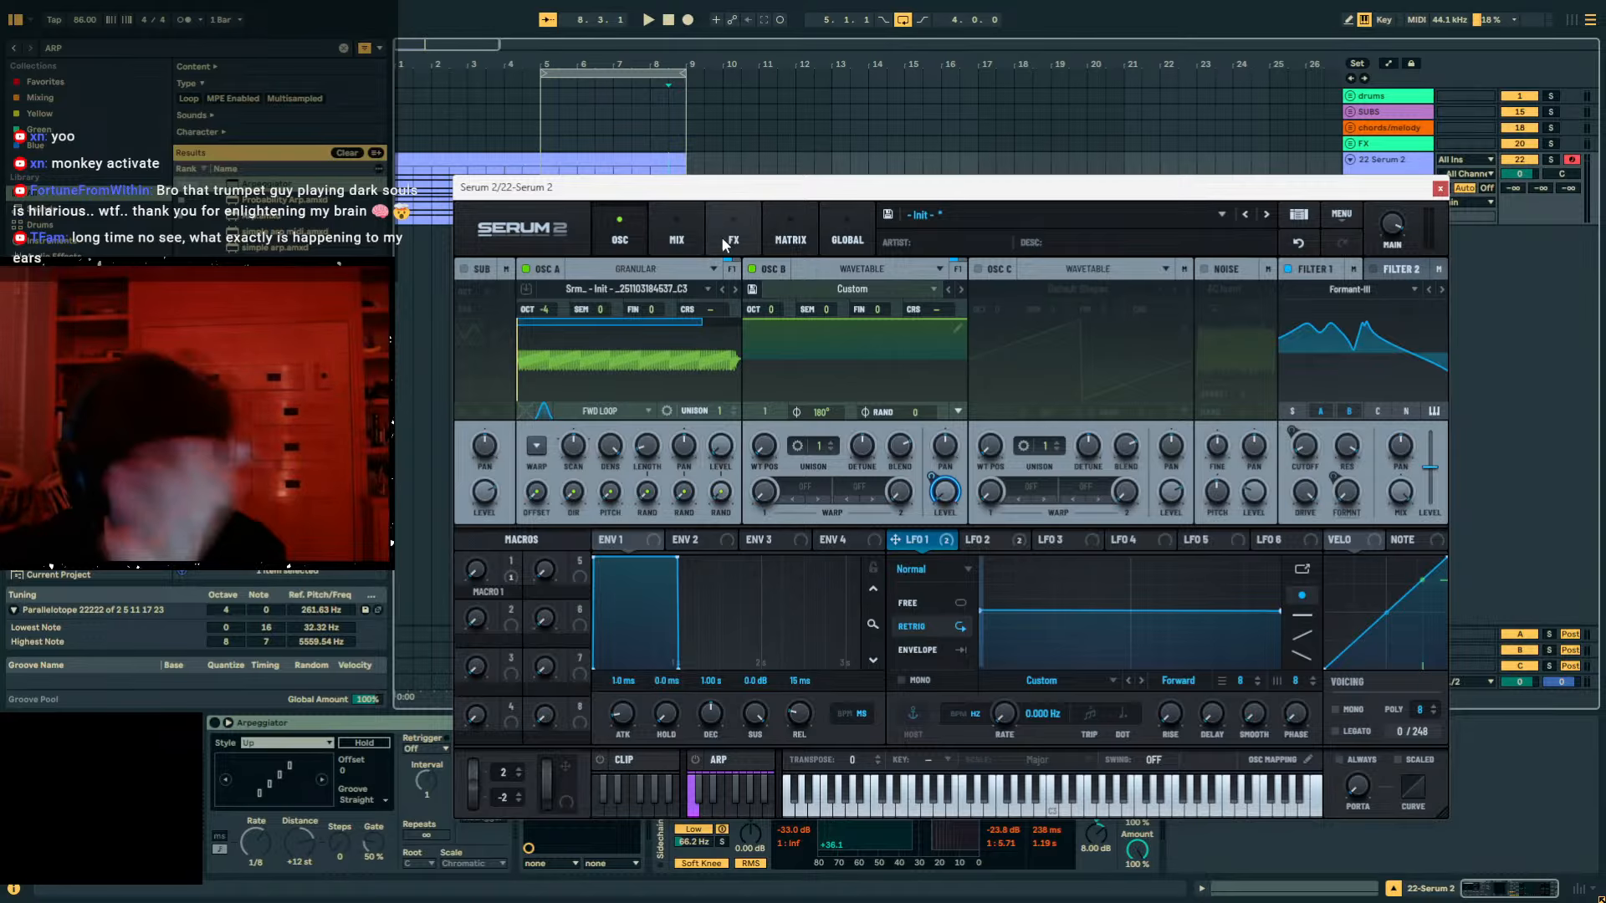
# Move Serum 2 higher, compare LFO 1 and LFO 2, and reveal oscillator A's warp controls.
pyautogui.moveTo(778, 189); pyautogui.dragTo(795, 141)
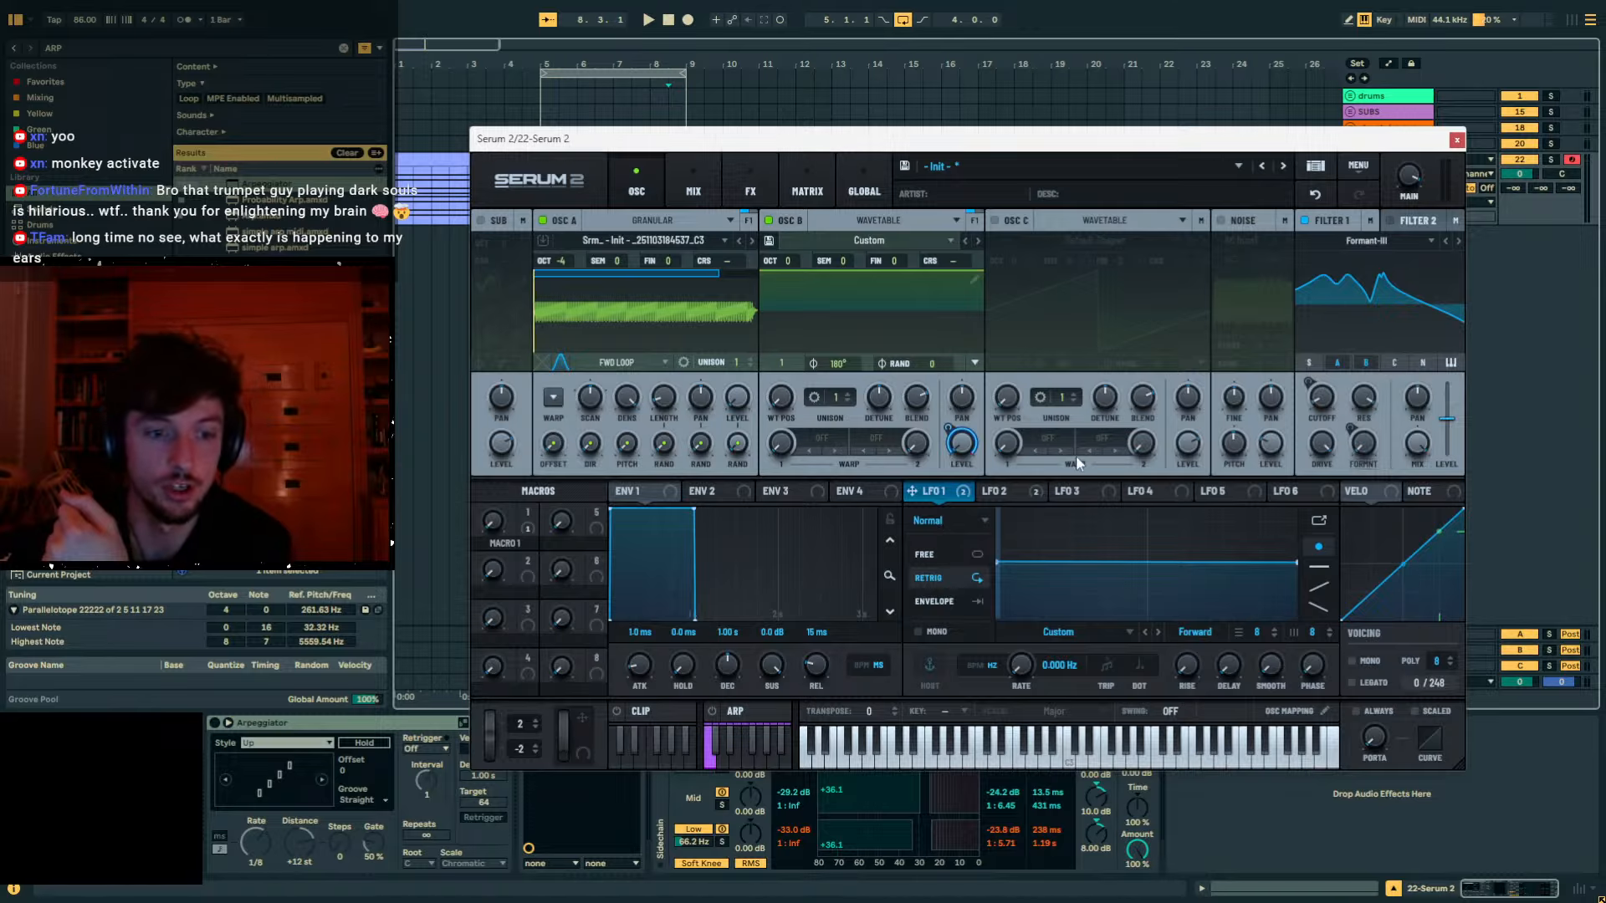
pyautogui.click(1014, 492)
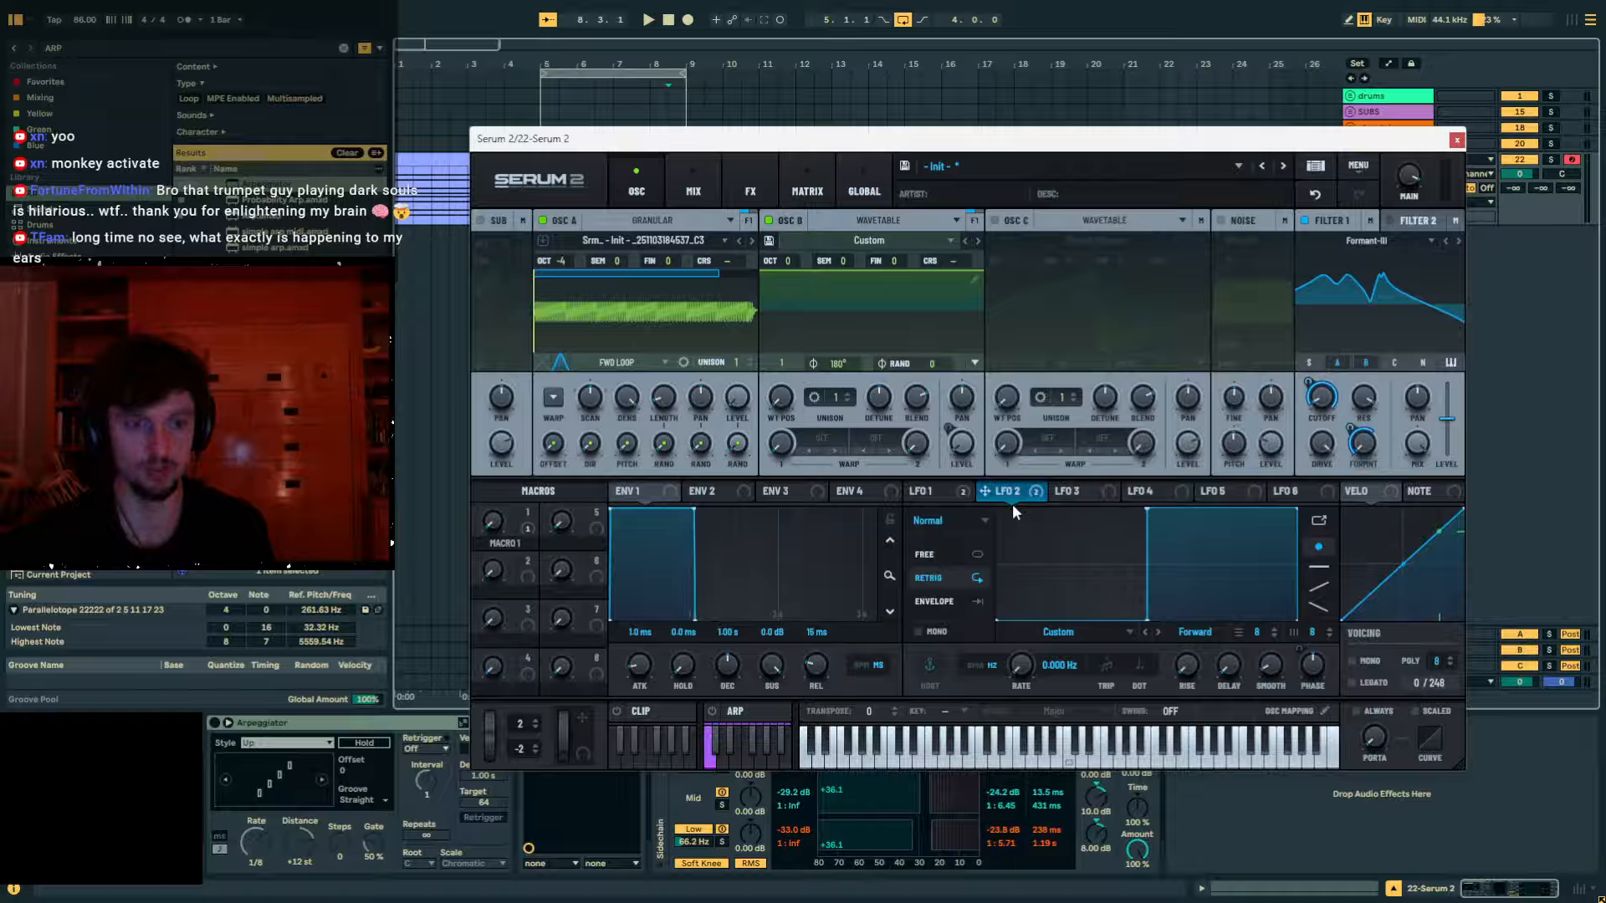
pyautogui.click(960, 494)
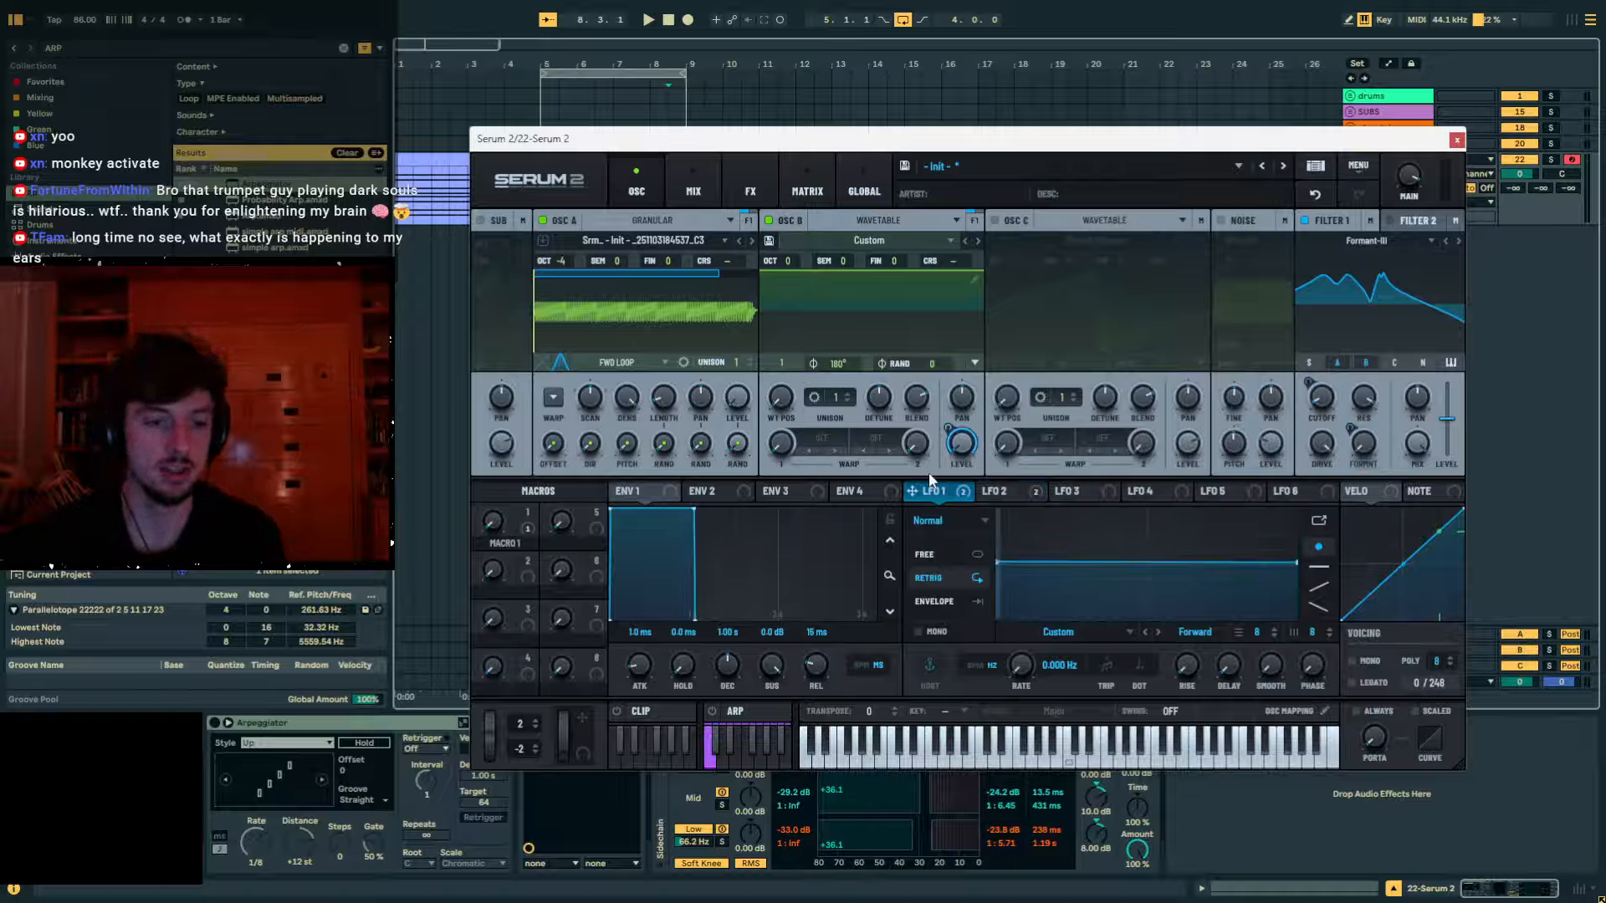
pyautogui.click(1009, 492)
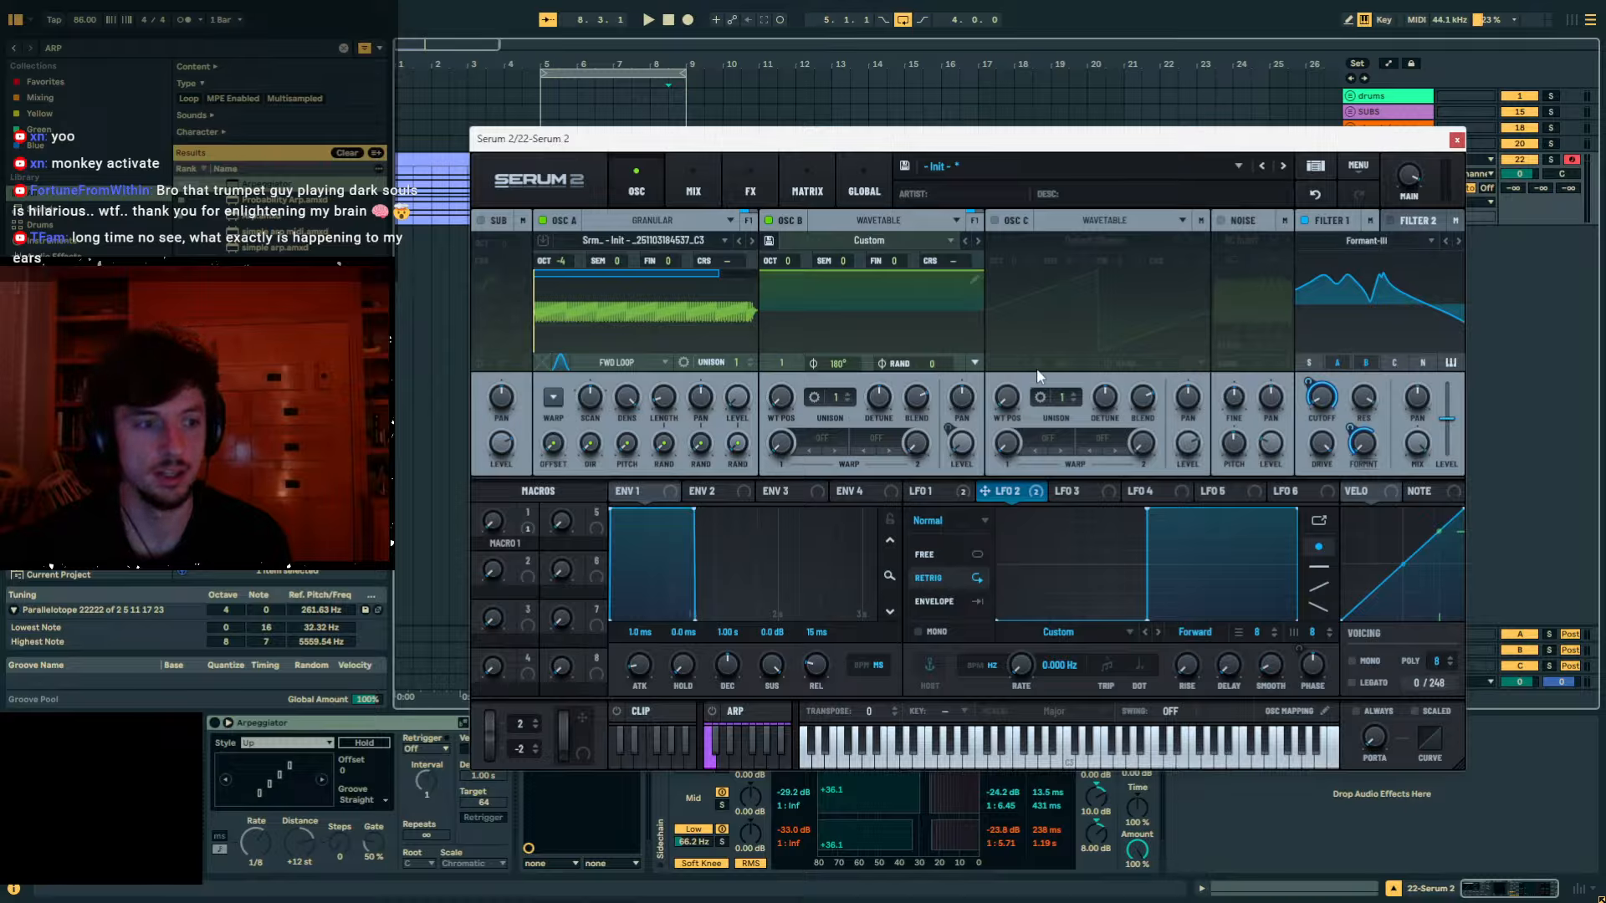
pyautogui.click(554, 398)
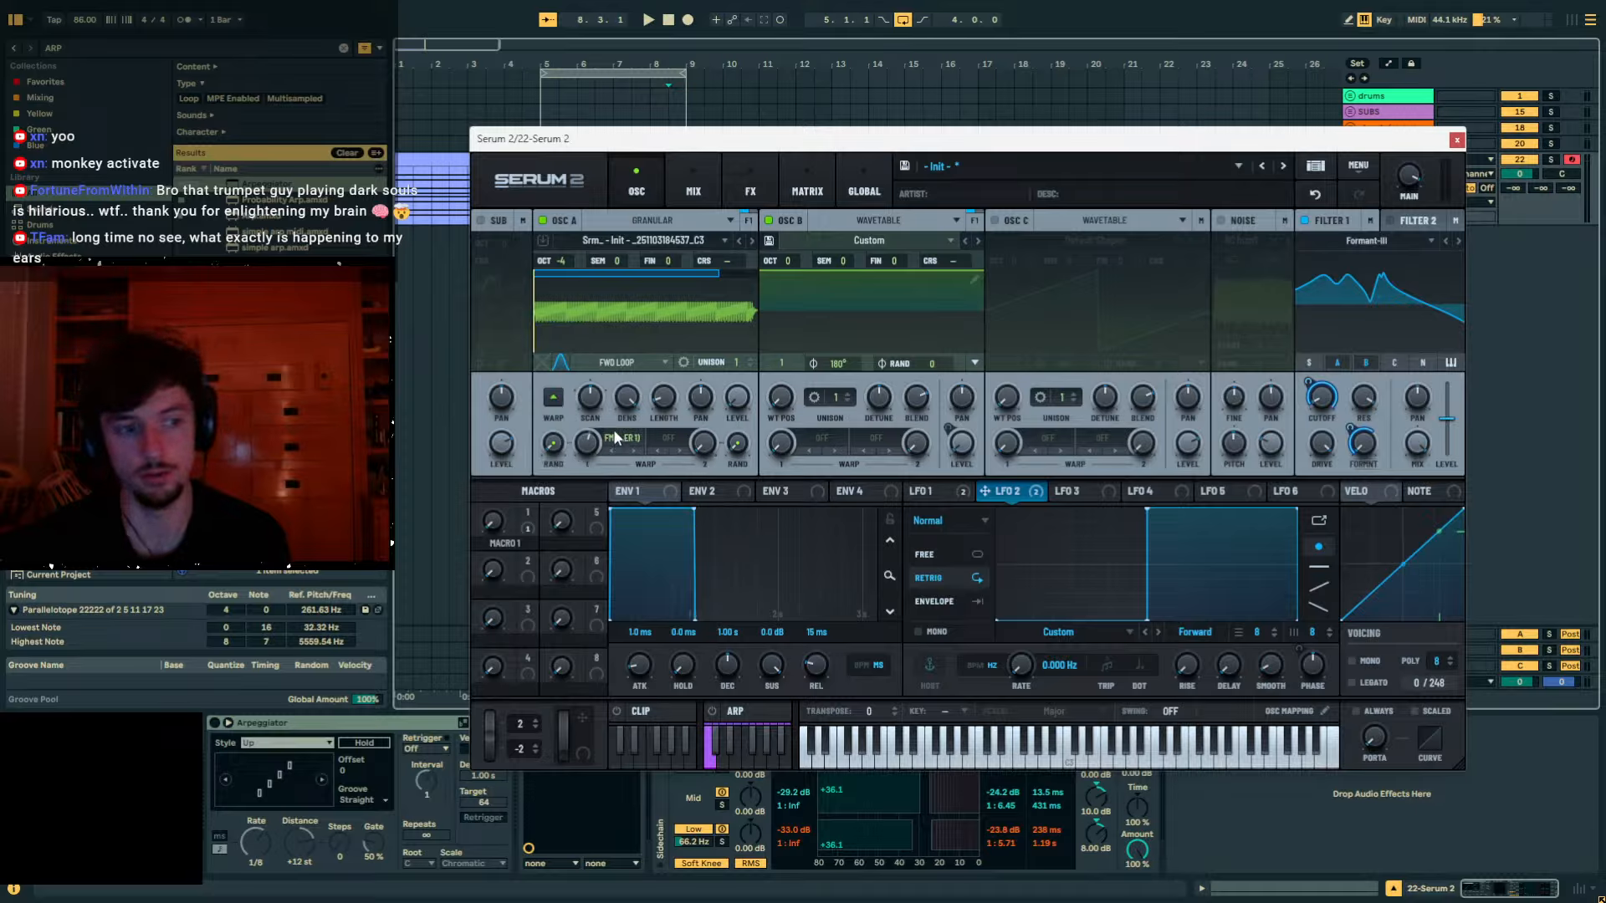
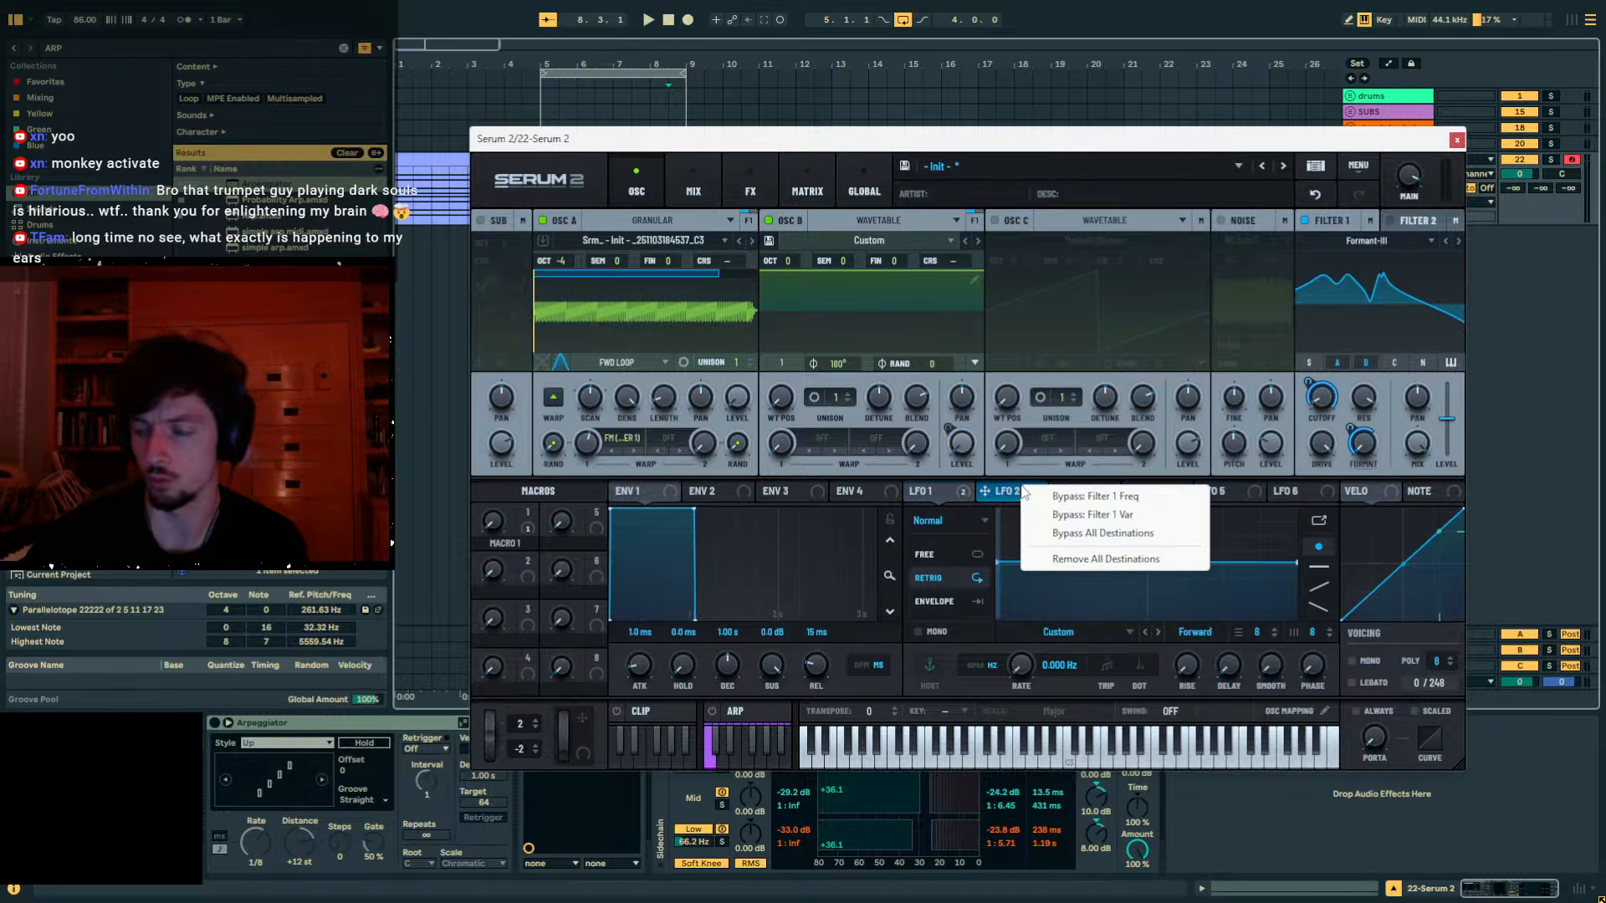
# Dismiss LFO 2's destination list and reposition Serum 2 so the Ableton track mixer is partly uncovered.
pyautogui.click(1502, 448)
pyautogui.moveTo(1134, 133); pyautogui.dragTo(1029, 115)
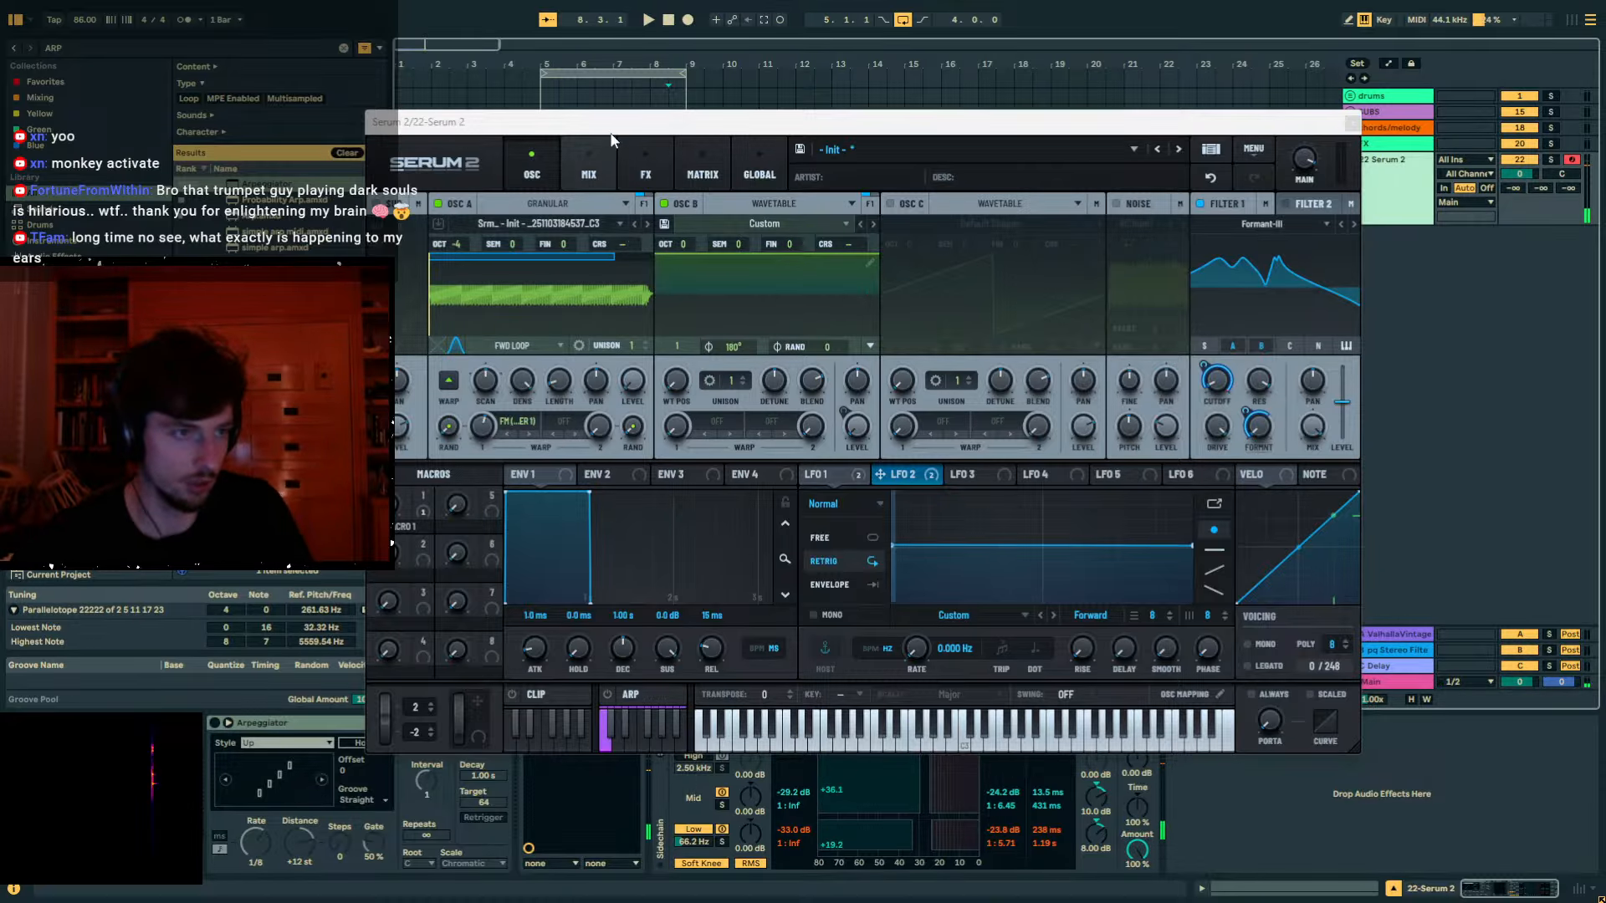
pyautogui.moveTo(599, 163); pyautogui.dragTo(650, 174)
# Adjust oscillator A's scan rate, set its coarse pitch to -15.63, and raise filter 1's formant amount.
pyautogui.moveTo(540, 390)
pyautogui.mouseDown()
pyautogui.moveTo(519, 468)
pyautogui.moveTo(523, 378)
pyautogui.moveTo(519, 390)
pyautogui.mouseUp()
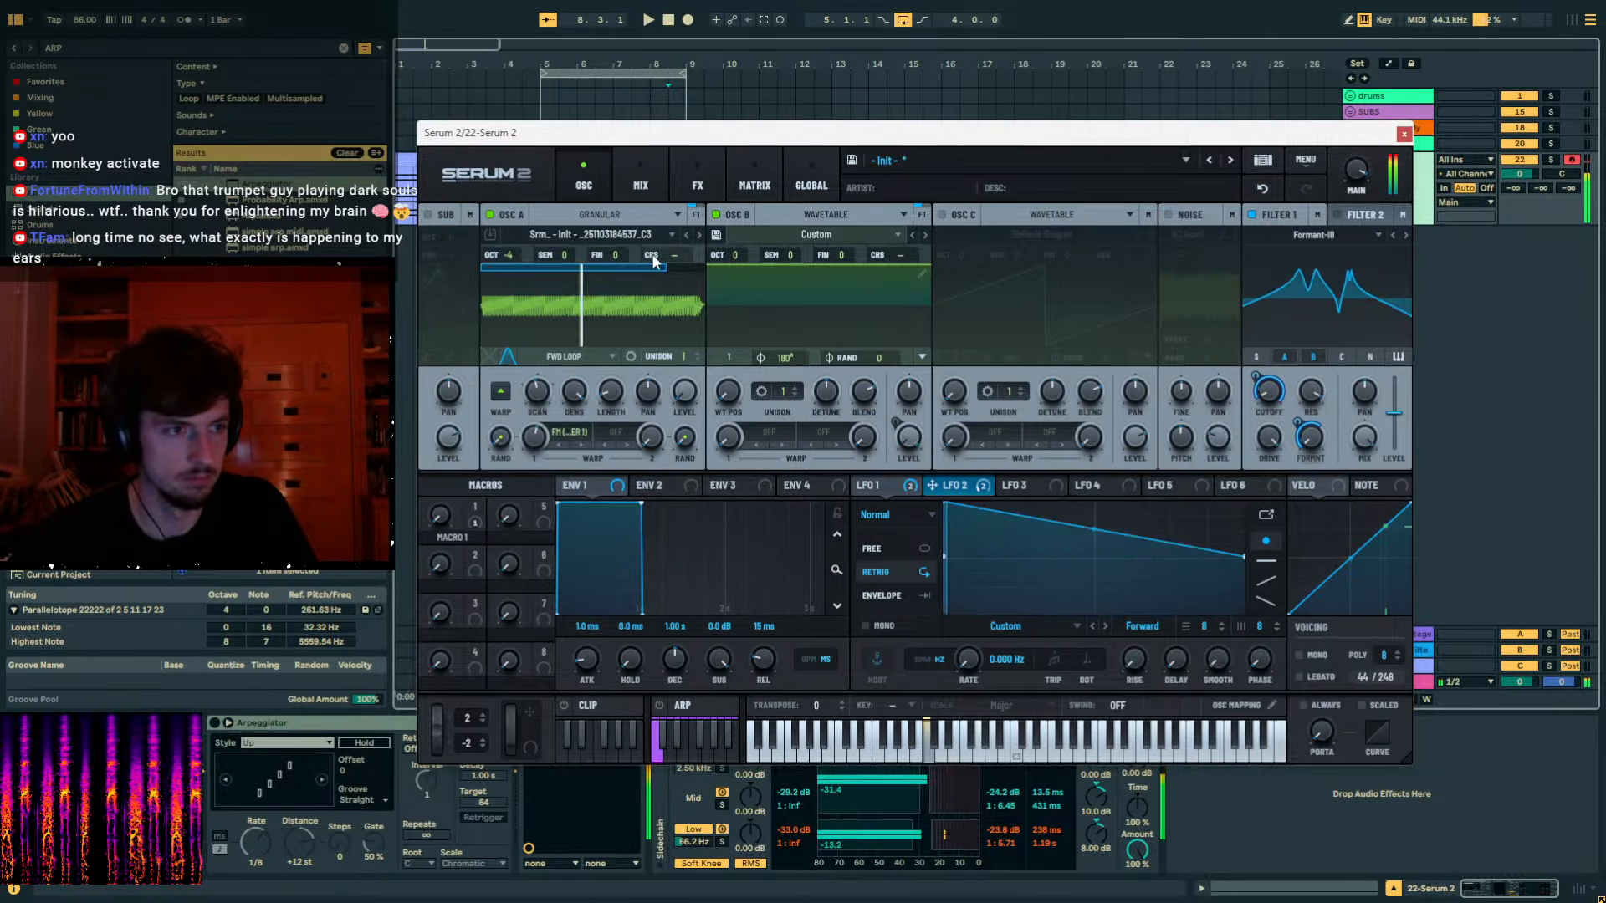
pyautogui.moveTo(655, 257); pyautogui.dragTo(640, 310)
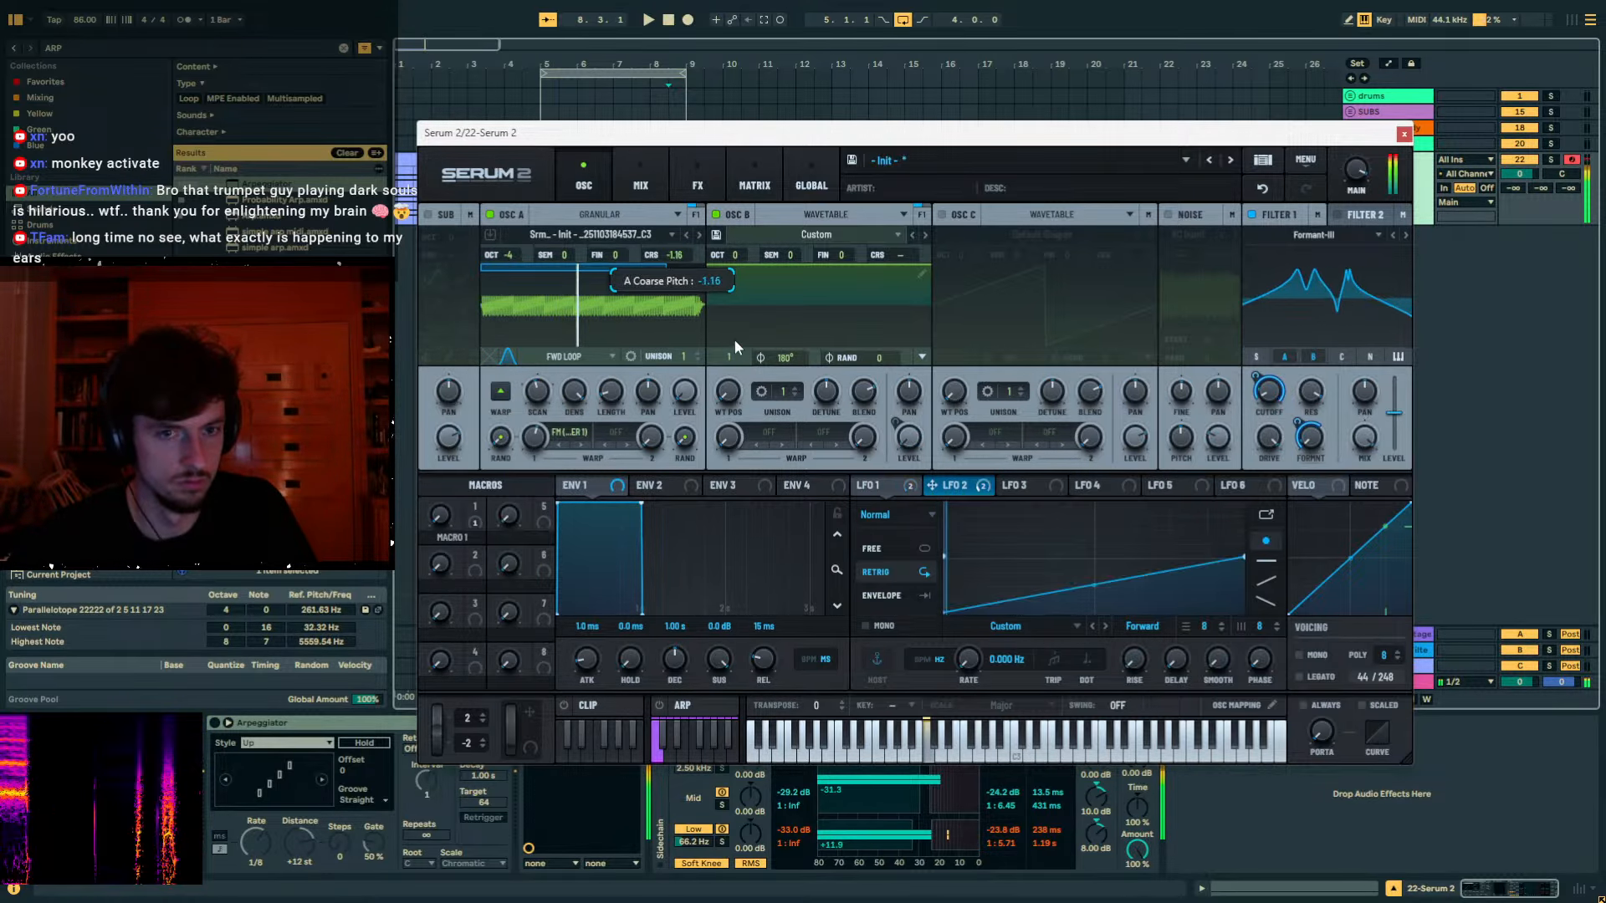
pyautogui.moveTo(1310, 436); pyautogui.dragTo(1308, 398)
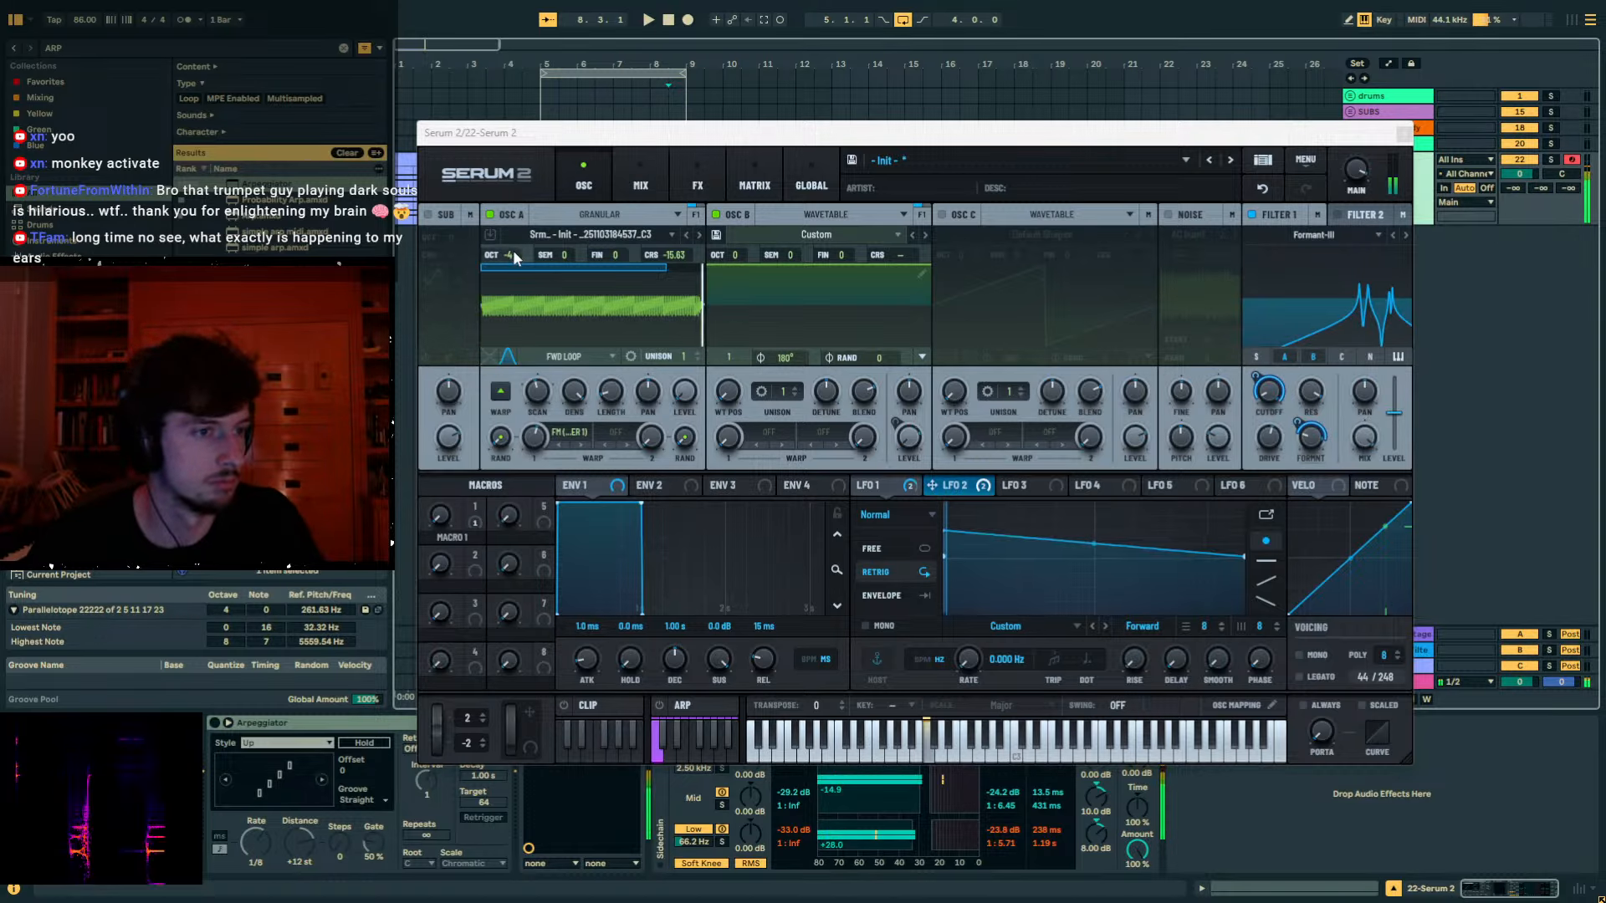
# Try oscillator A at octave +1 before setting it to -1, and lower filter 1's formant amount.
pyautogui.moveTo(520, 226); pyautogui.dragTo(535, 144)
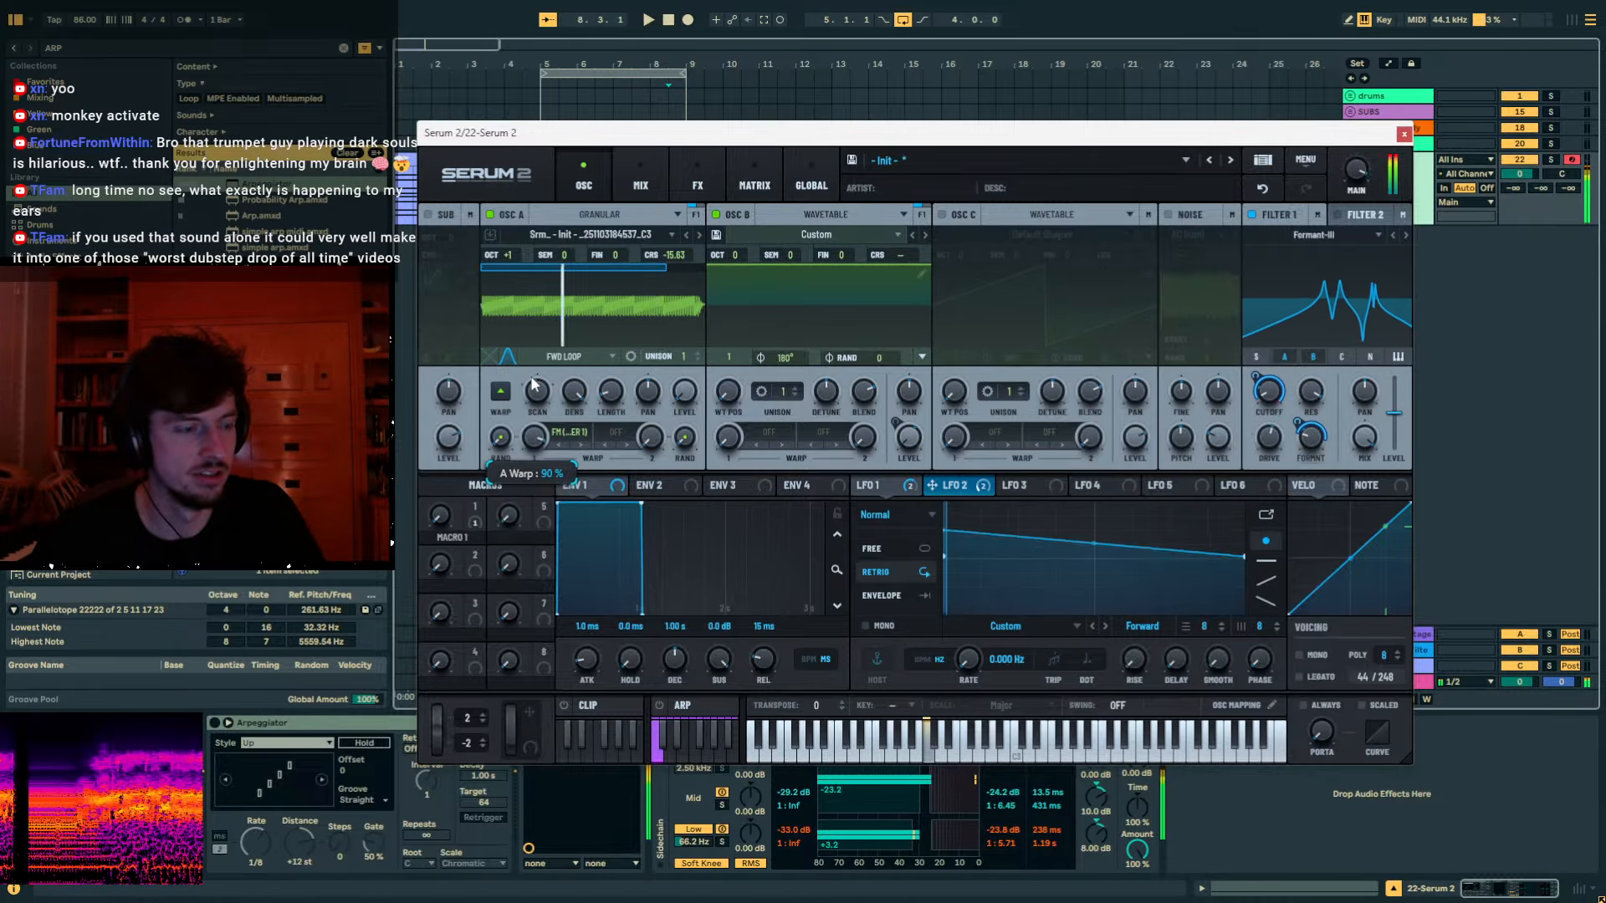
pyautogui.moveTo(521, 254); pyautogui.dragTo(520, 276)
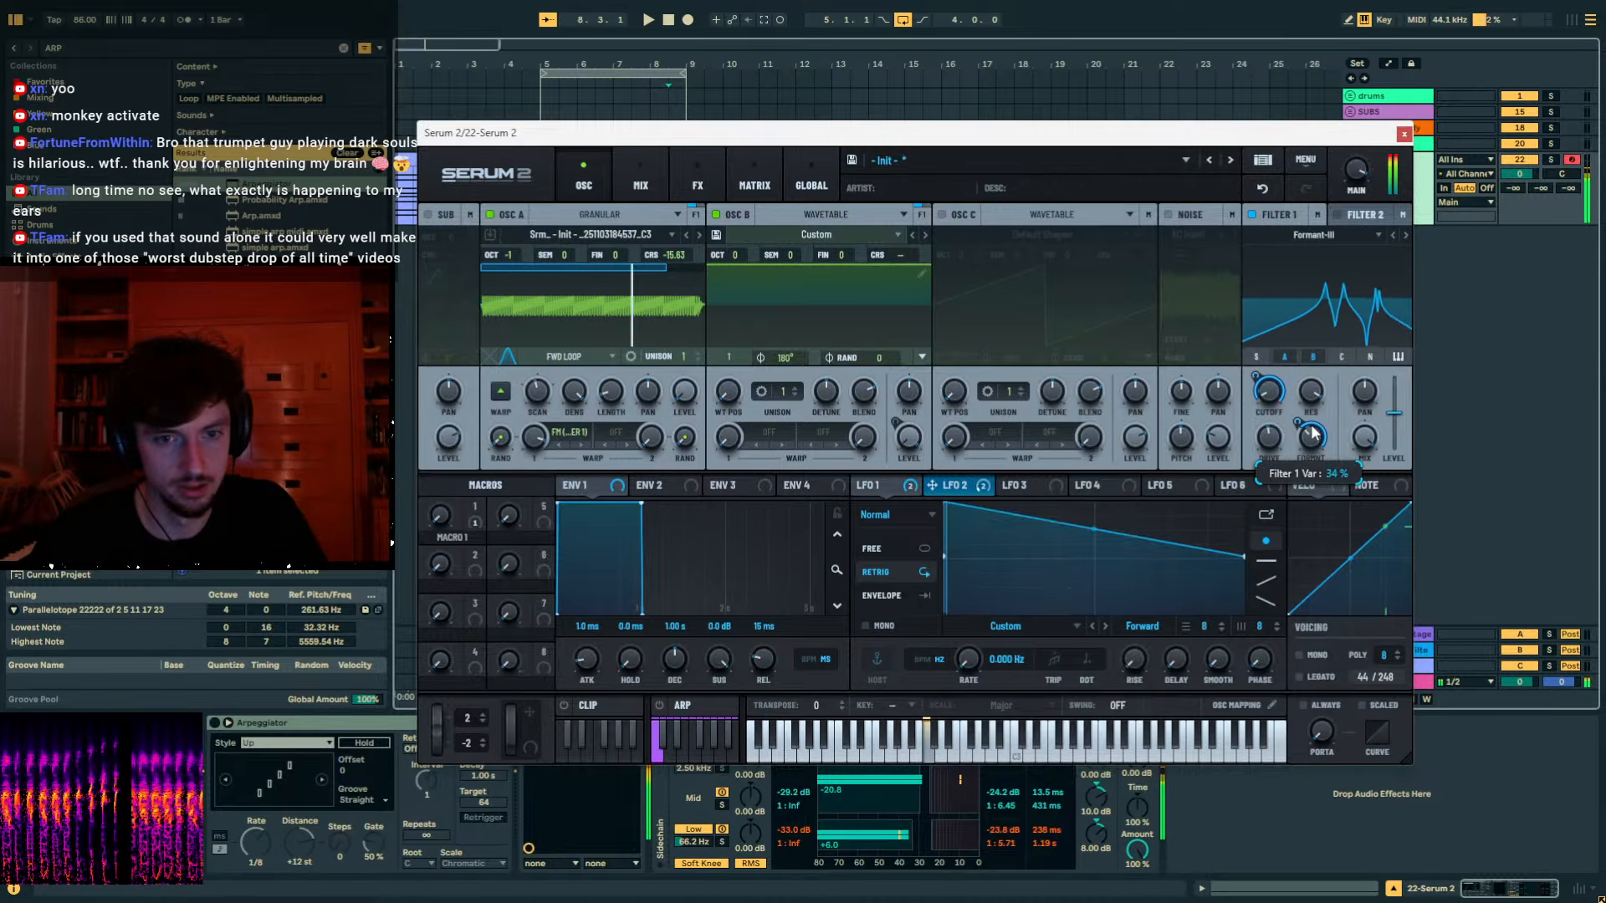
pyautogui.moveTo(1308, 482)
pyautogui.mouseDown()
pyautogui.moveTo(1305, 424)
pyautogui.moveTo(1301, 490)
pyautogui.mouseUp()
# Set oscillator A's coarse pitch to 2.80 and lower its warp amount.
pyautogui.moveTo(672, 257); pyautogui.dragTo(691, 109)
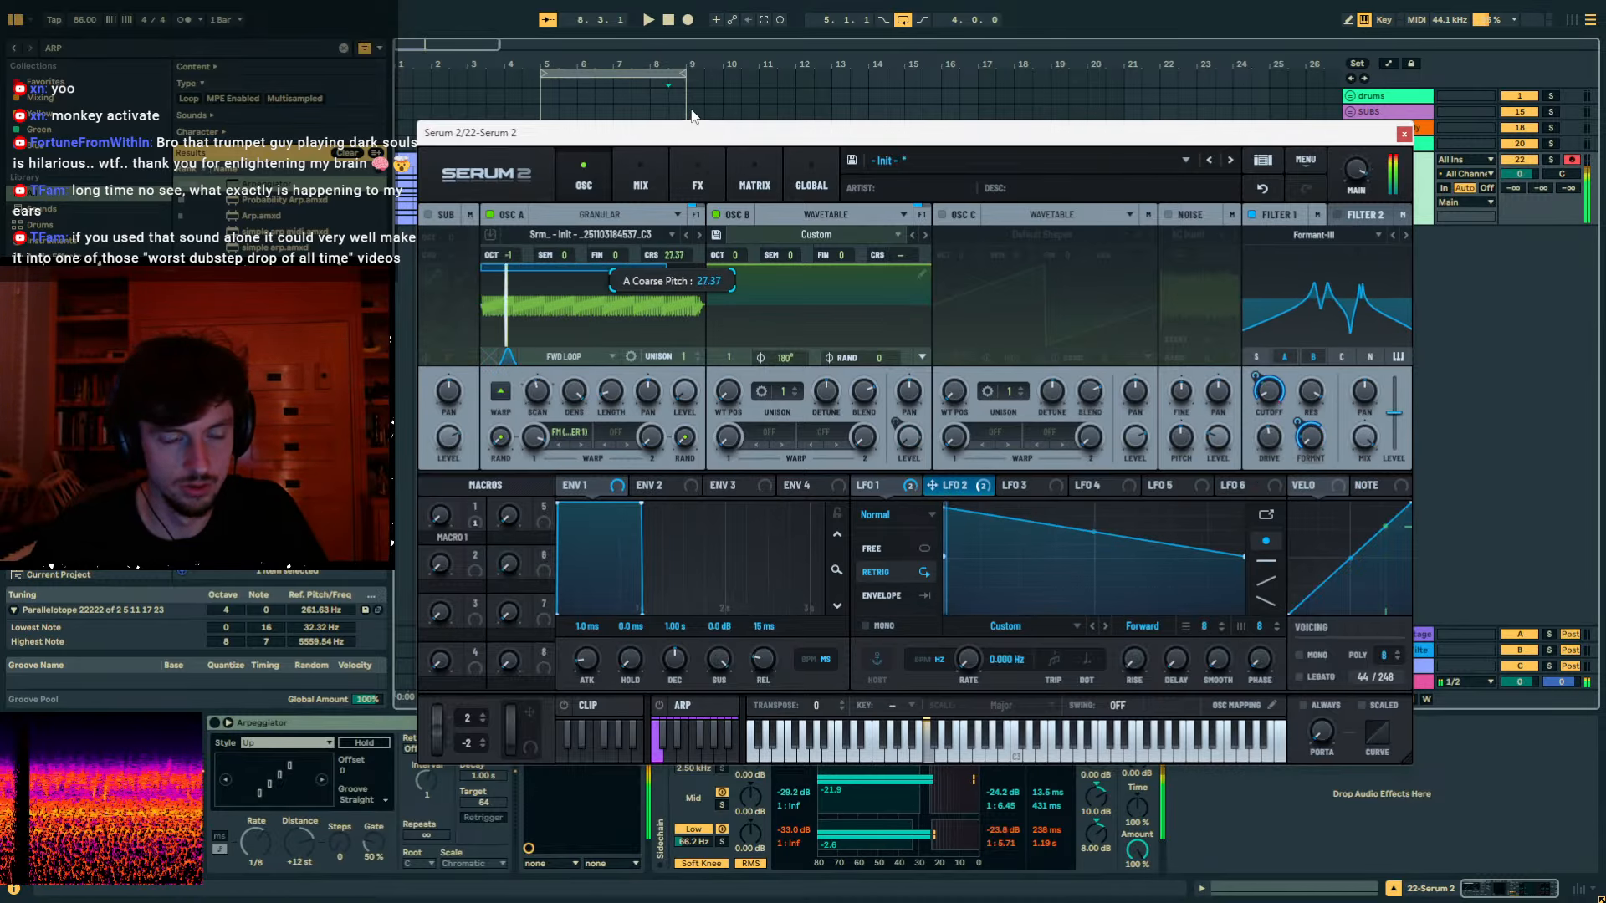
pyautogui.moveTo(533, 439); pyautogui.dragTo(519, 506)
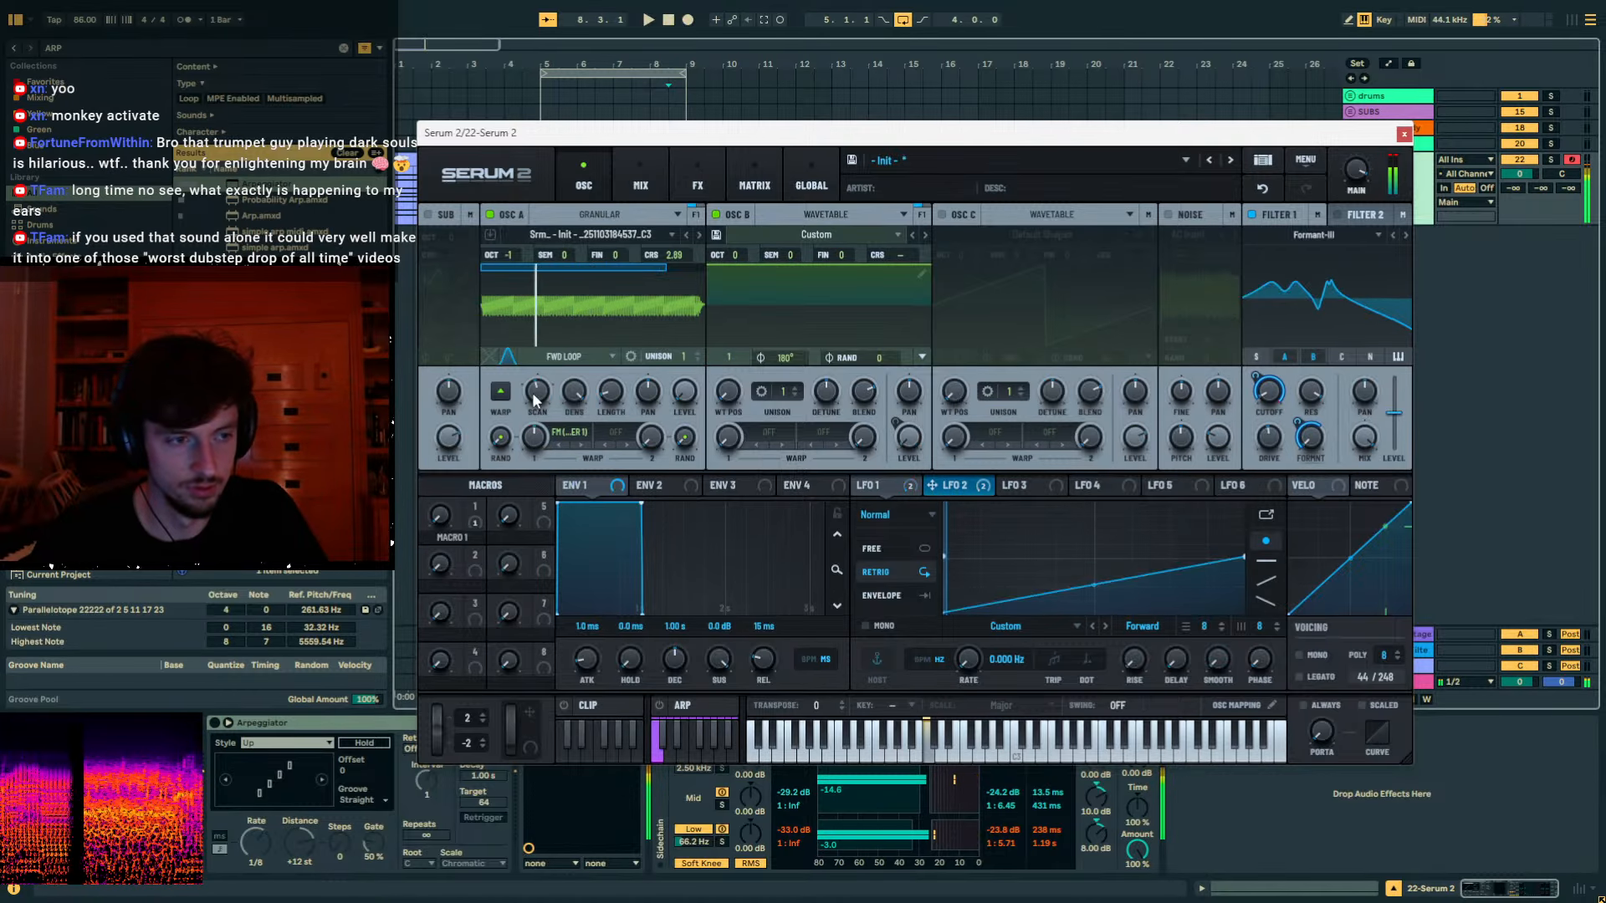
# Set oscillator A's scan rate to 51% and audition the sound with computer-keyboard notes.
pyautogui.moveTo(533, 393); pyautogui.dragTo(529, 432)
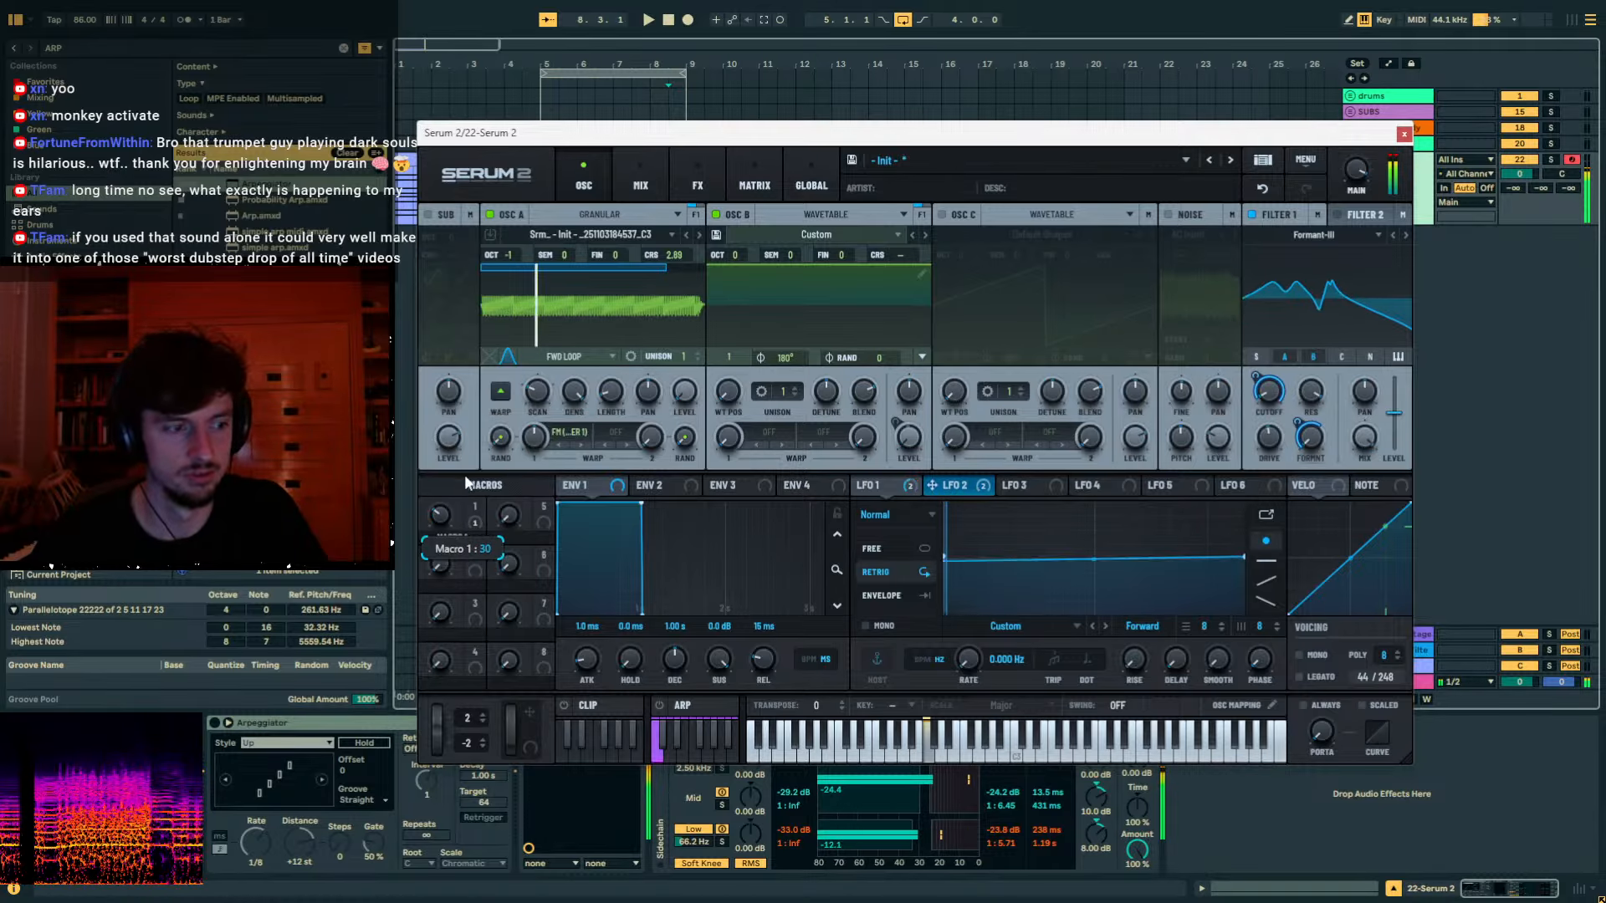
pyautogui.moveTo(534, 412); pyautogui.dragTo(563, 354)
pyautogui.press('x')
pyautogui.press('a')
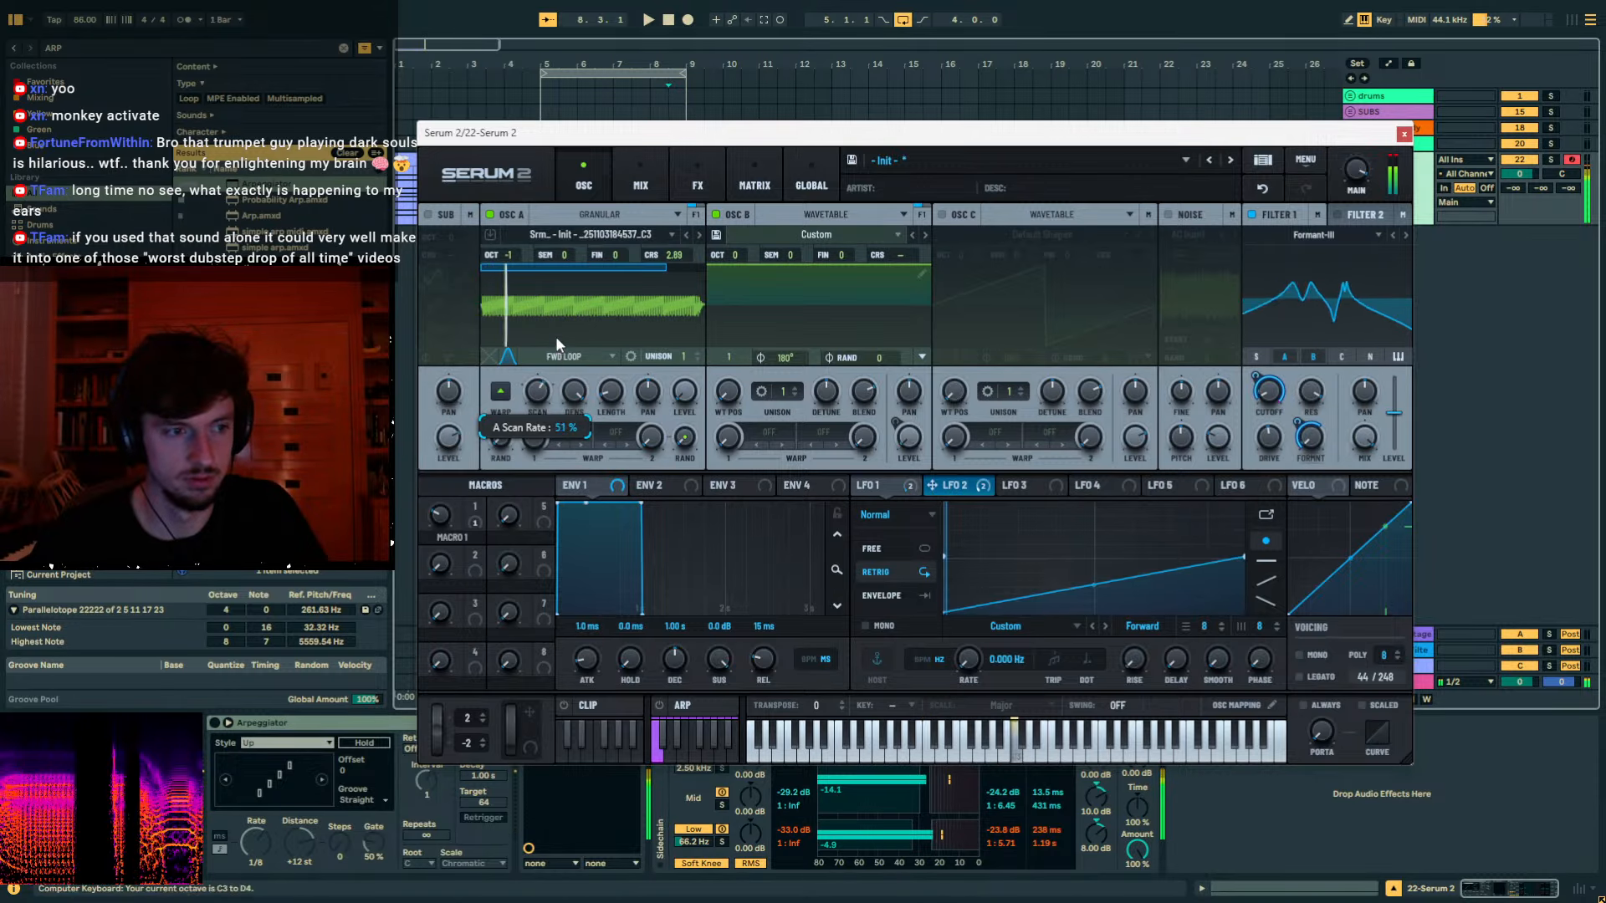
pyautogui.press('x')
pyautogui.press('a')
# Reset oscillator A's coarse pitch, then try octave +2, coarse pitch -16.42 and scan rate -5%.
pyautogui.moveTo(654, 260); pyautogui.dragTo(629, 220)
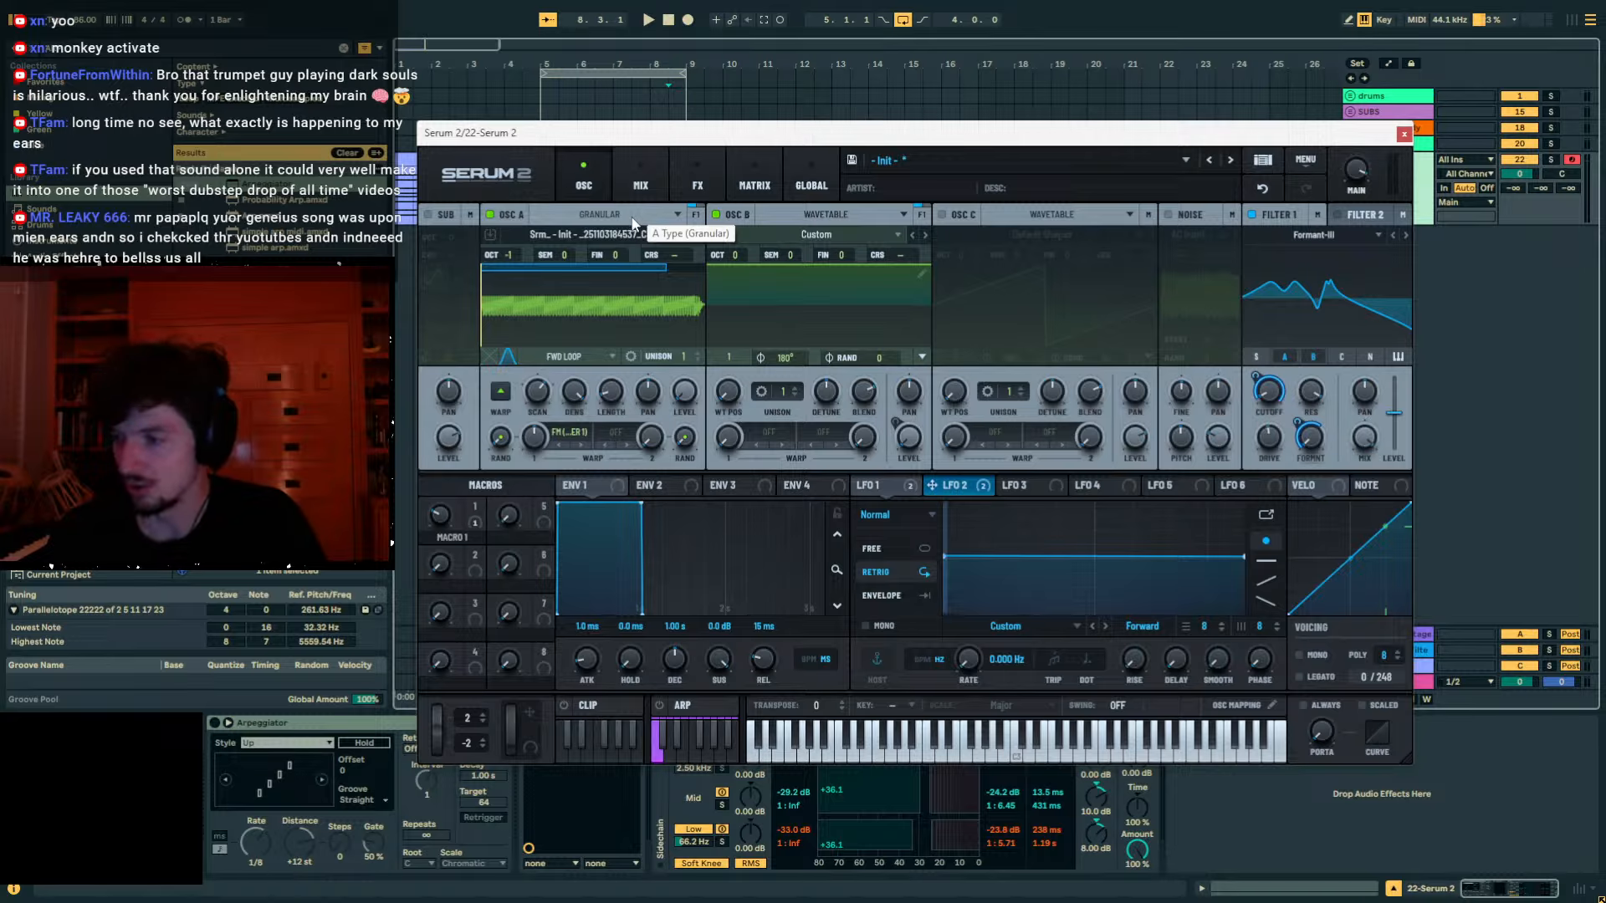
pyautogui.moveTo(514, 255); pyautogui.dragTo(529, 204)
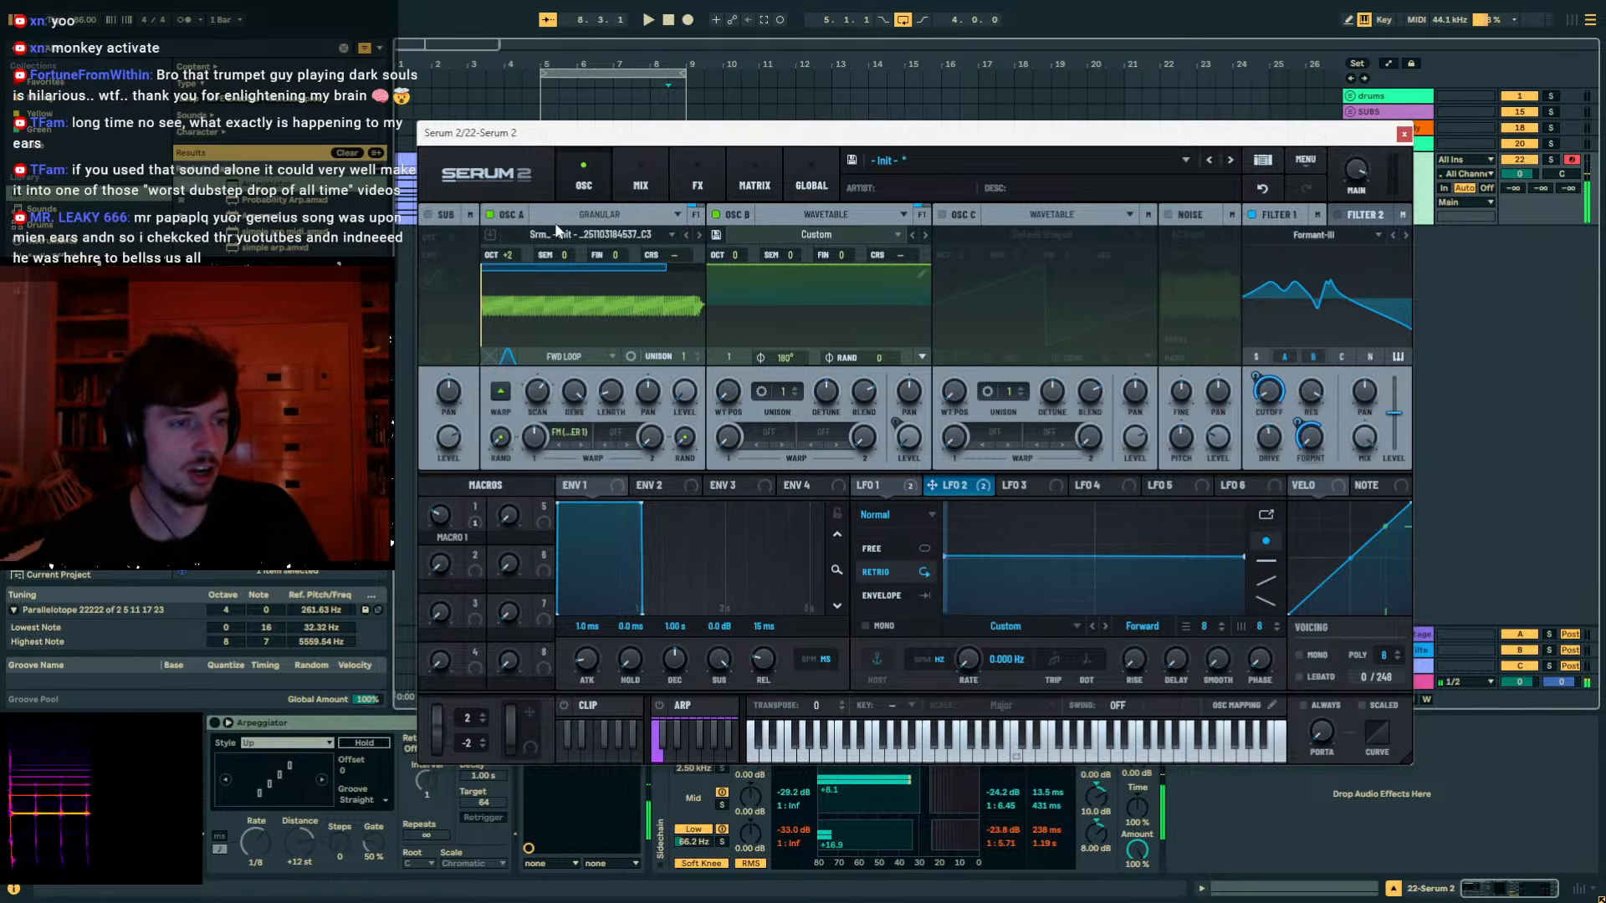
pyautogui.moveTo(674, 256); pyautogui.dragTo(691, 315)
pyautogui.moveTo(537, 392); pyautogui.dragTo(541, 420)
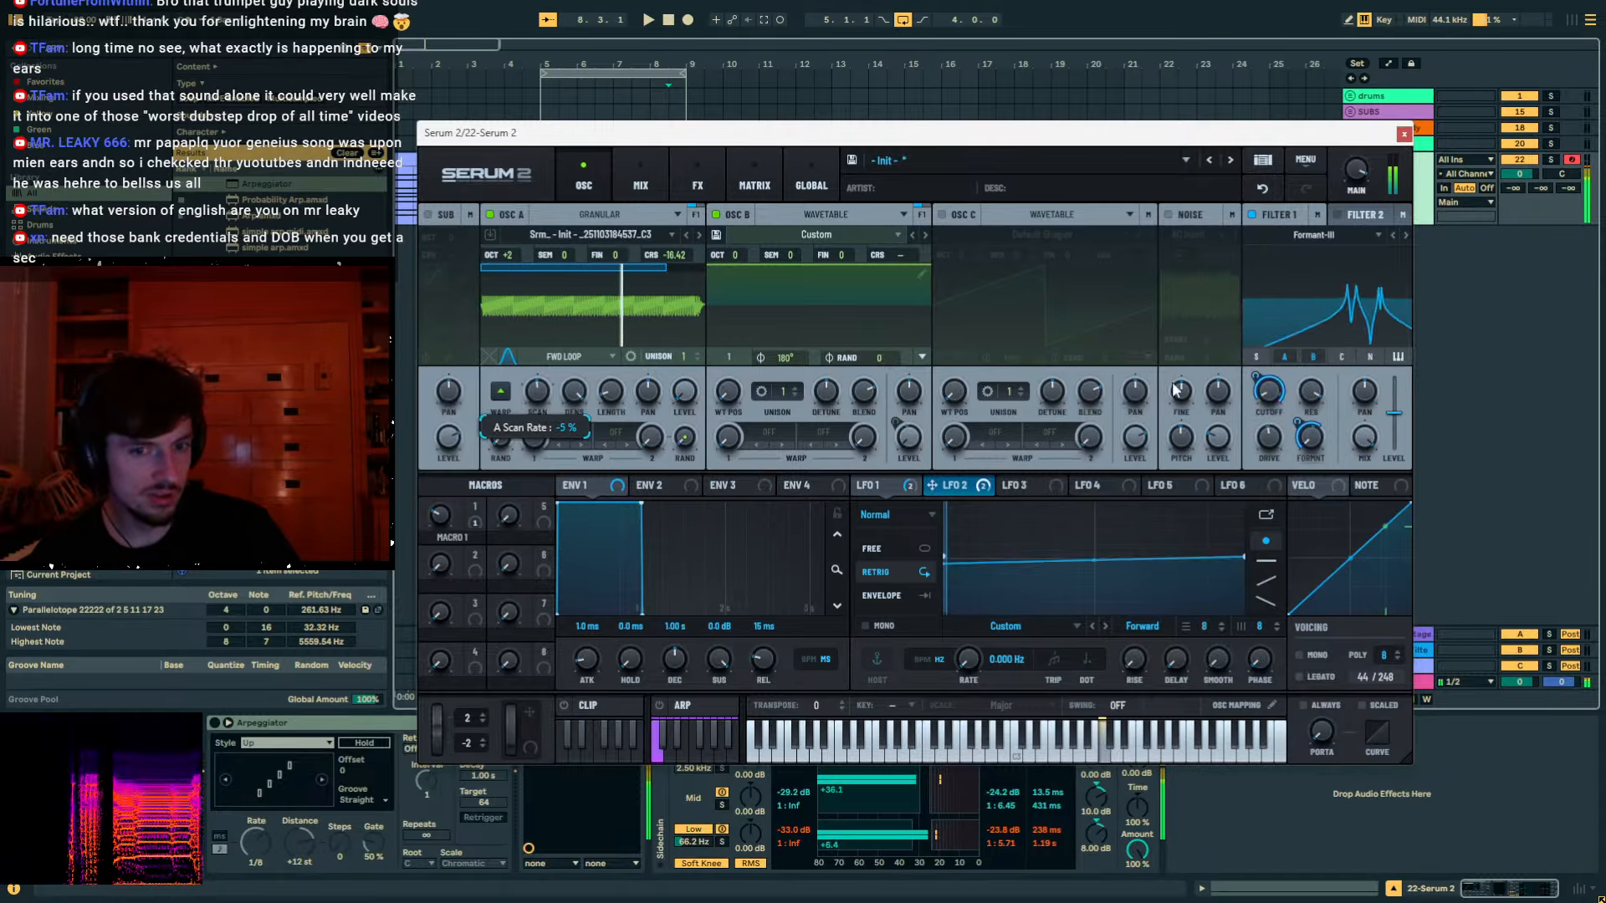
# Set filter 1's formant amount to 5% and reduce LFO 2's modulation of its cutoff.
pyautogui.moveTo(1311, 439); pyautogui.dragTo(1312, 486)
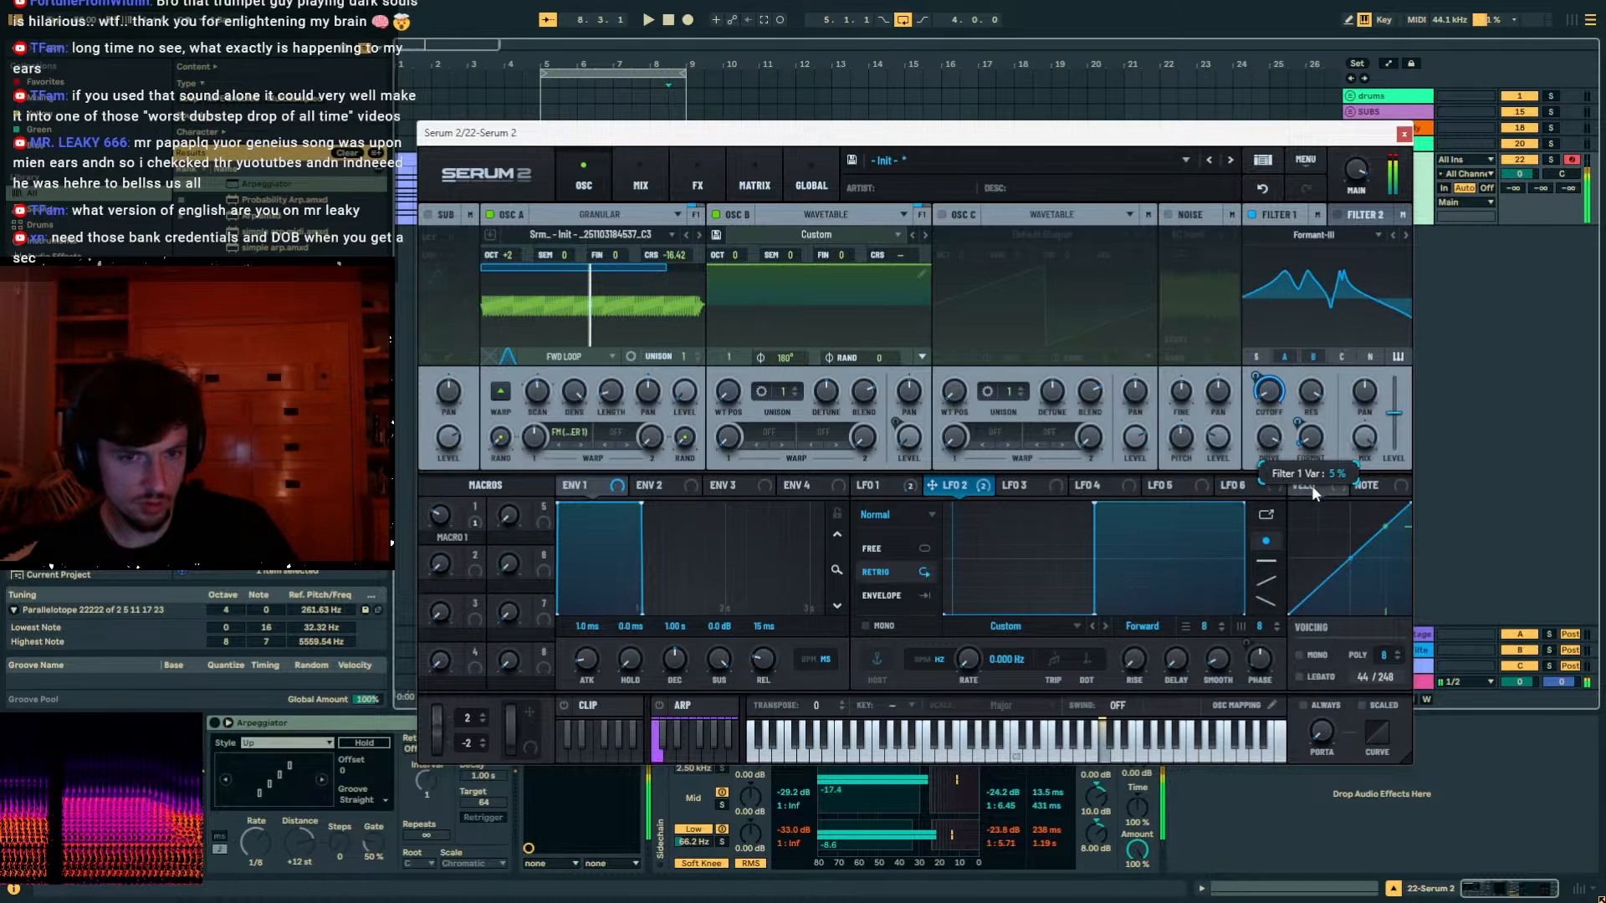
pyautogui.moveTo(1257, 377); pyautogui.dragTo(1252, 465)
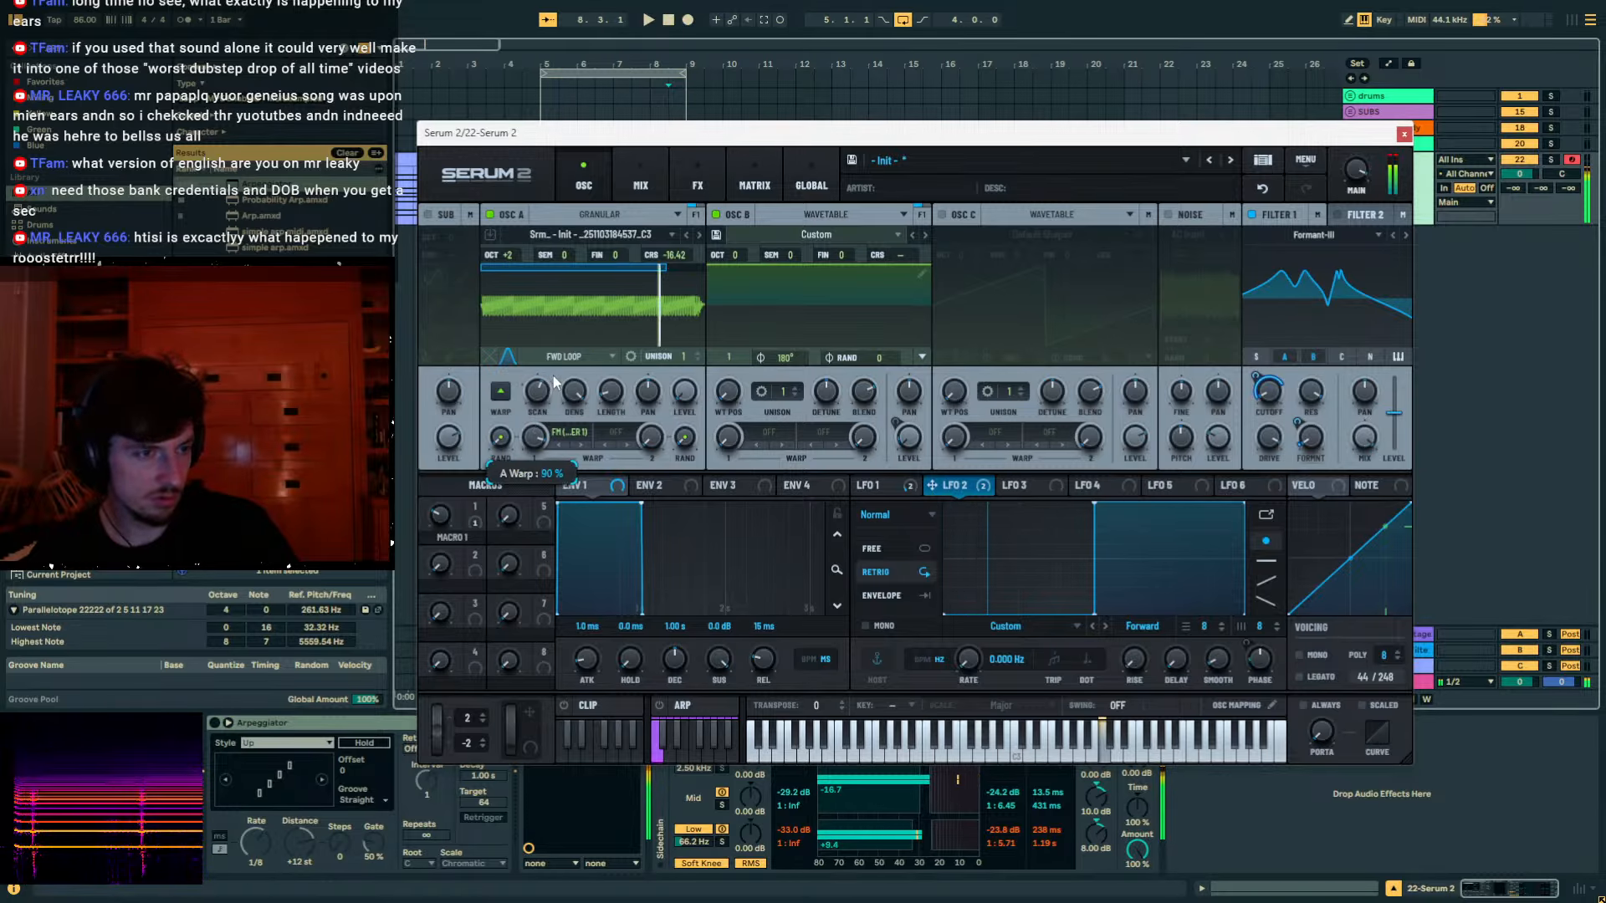
# Readjust oscillator A's scan rate and set its coarse pitch to -64.00 and octave to +1.
pyautogui.moveTo(544, 400); pyautogui.dragTo(541, 411)
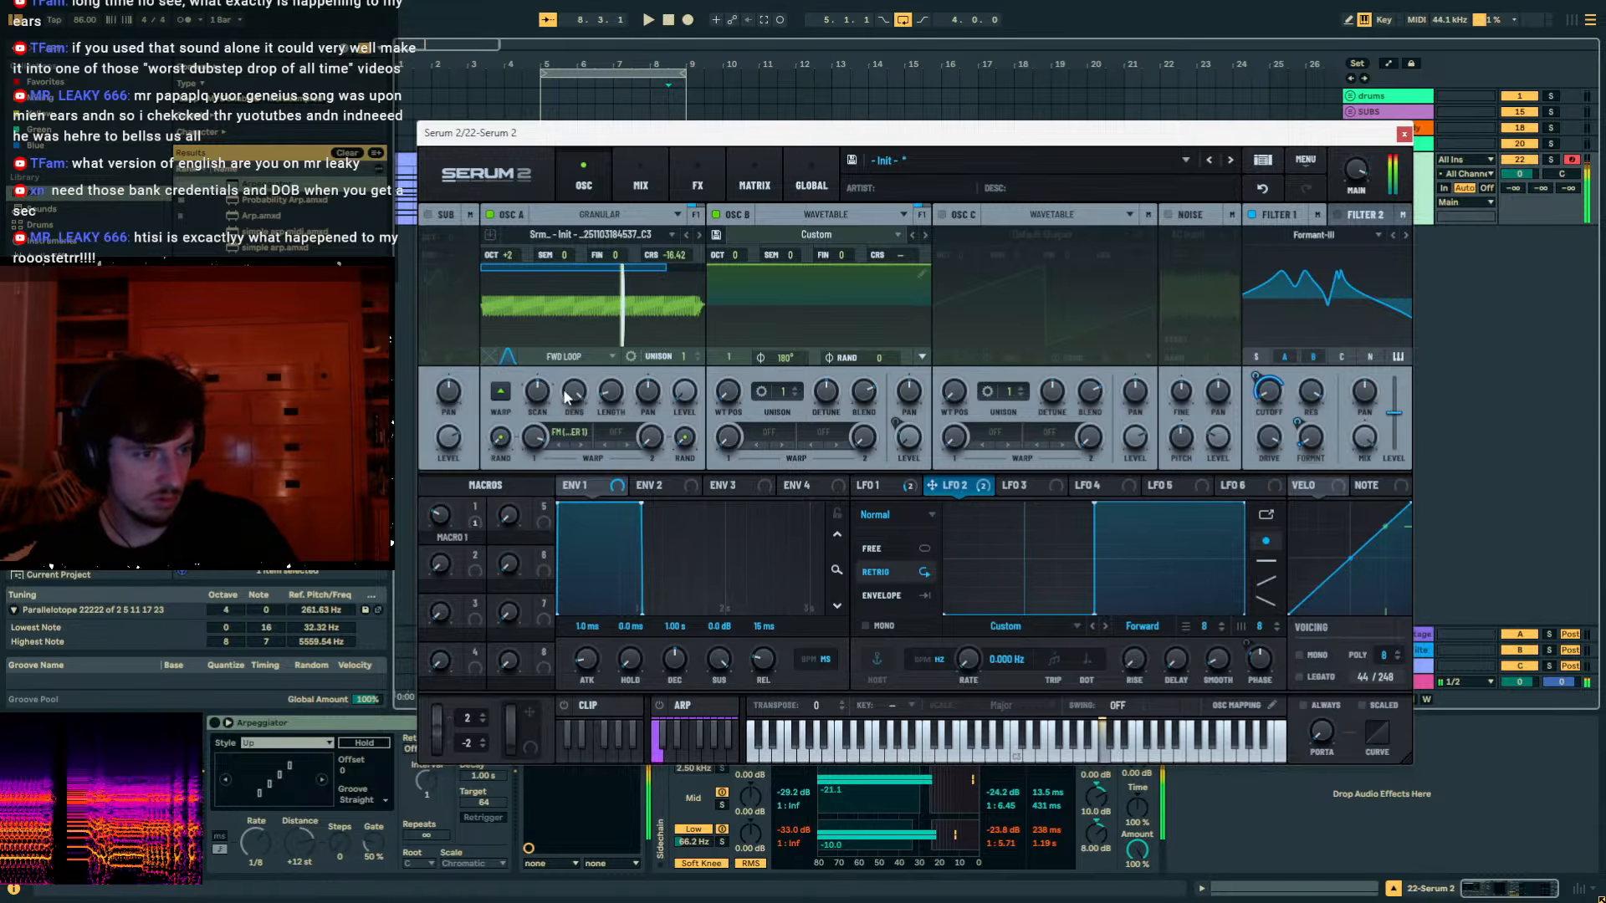
pyautogui.moveTo(669, 256); pyautogui.dragTo(629, 435)
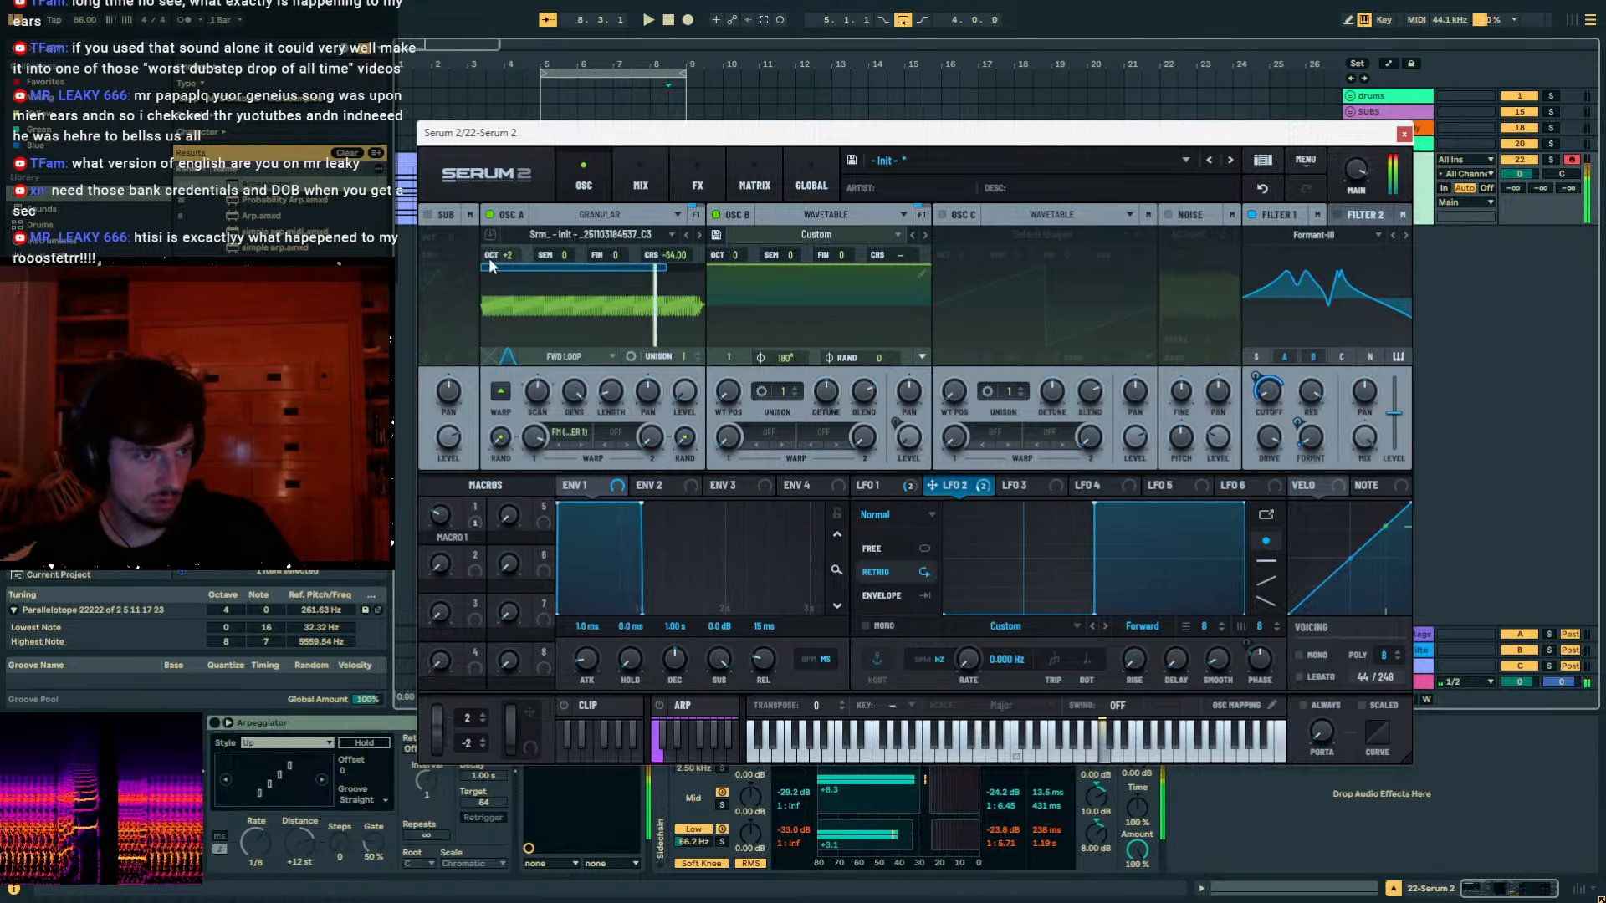
pyautogui.moveTo(495, 257); pyautogui.dragTo(492, 287)
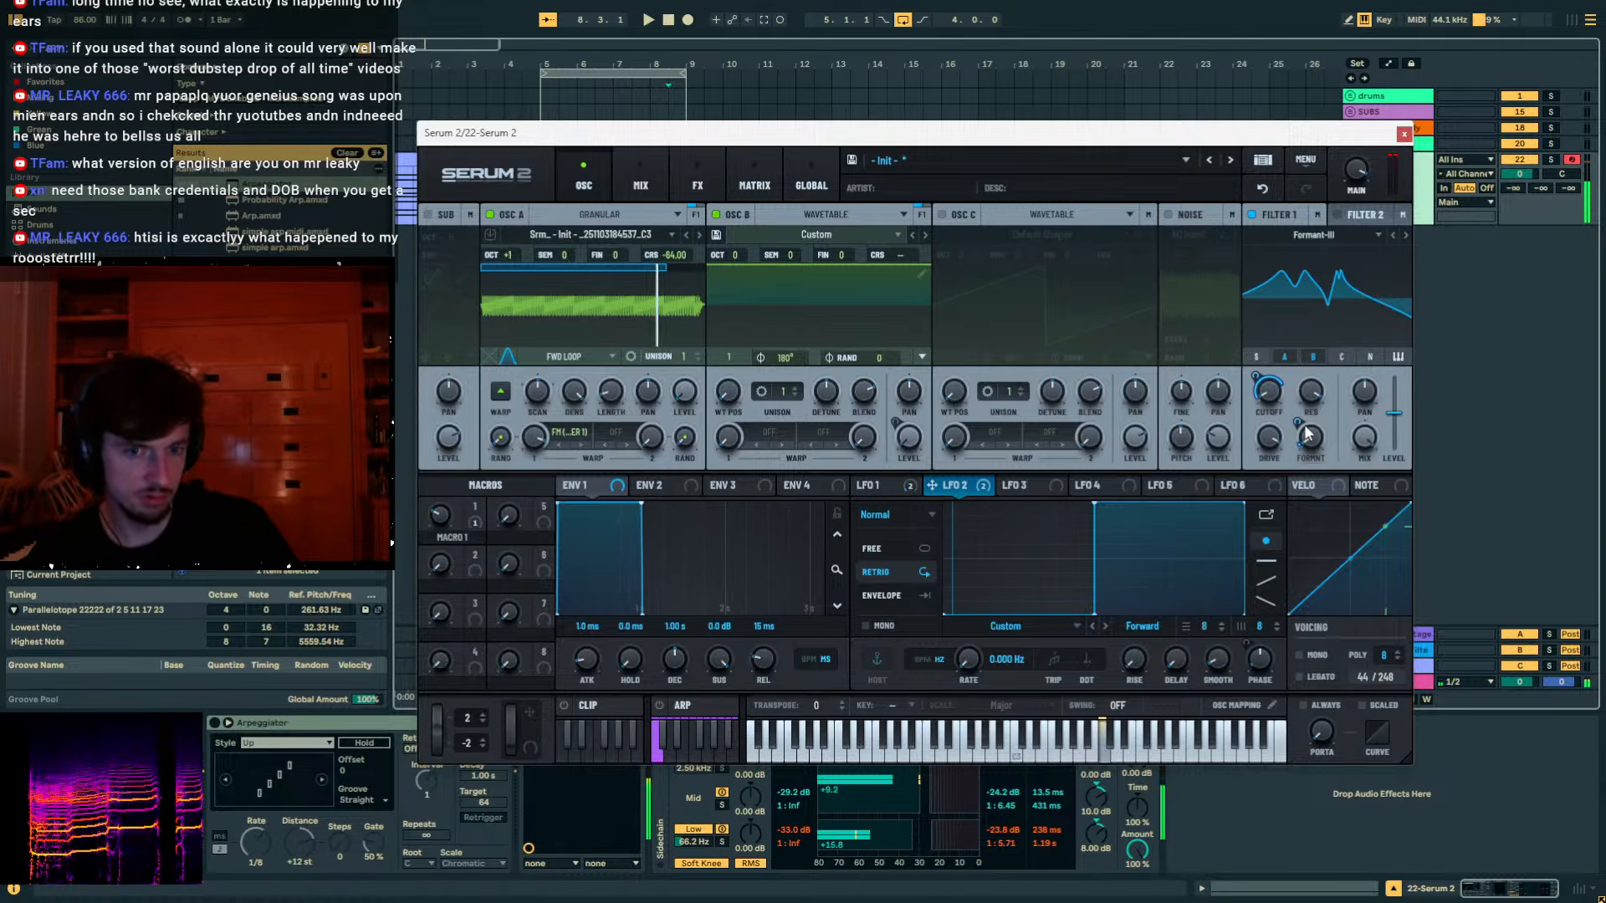
# Set filter 1's cutoff to 11 Hz and readjust its formant amount.
pyautogui.moveTo(1273, 409); pyautogui.dragTo(1288, 339)
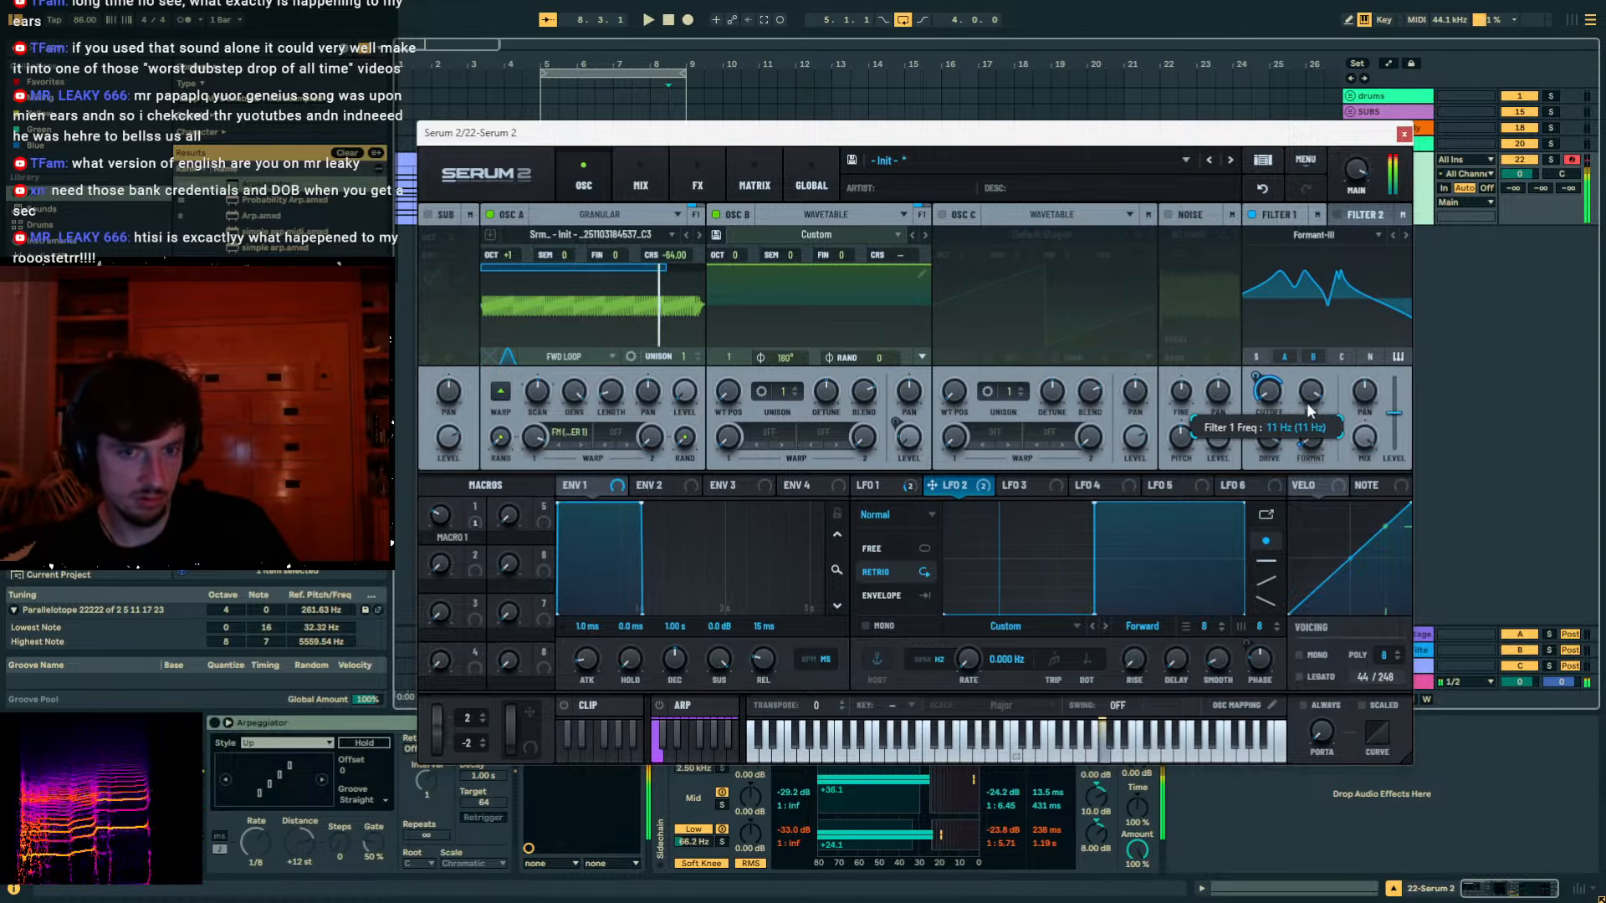
pyautogui.moveTo(1311, 436); pyautogui.dragTo(1274, 319)
pyautogui.moveTo(1310, 435); pyautogui.dragTo(1310, 471)
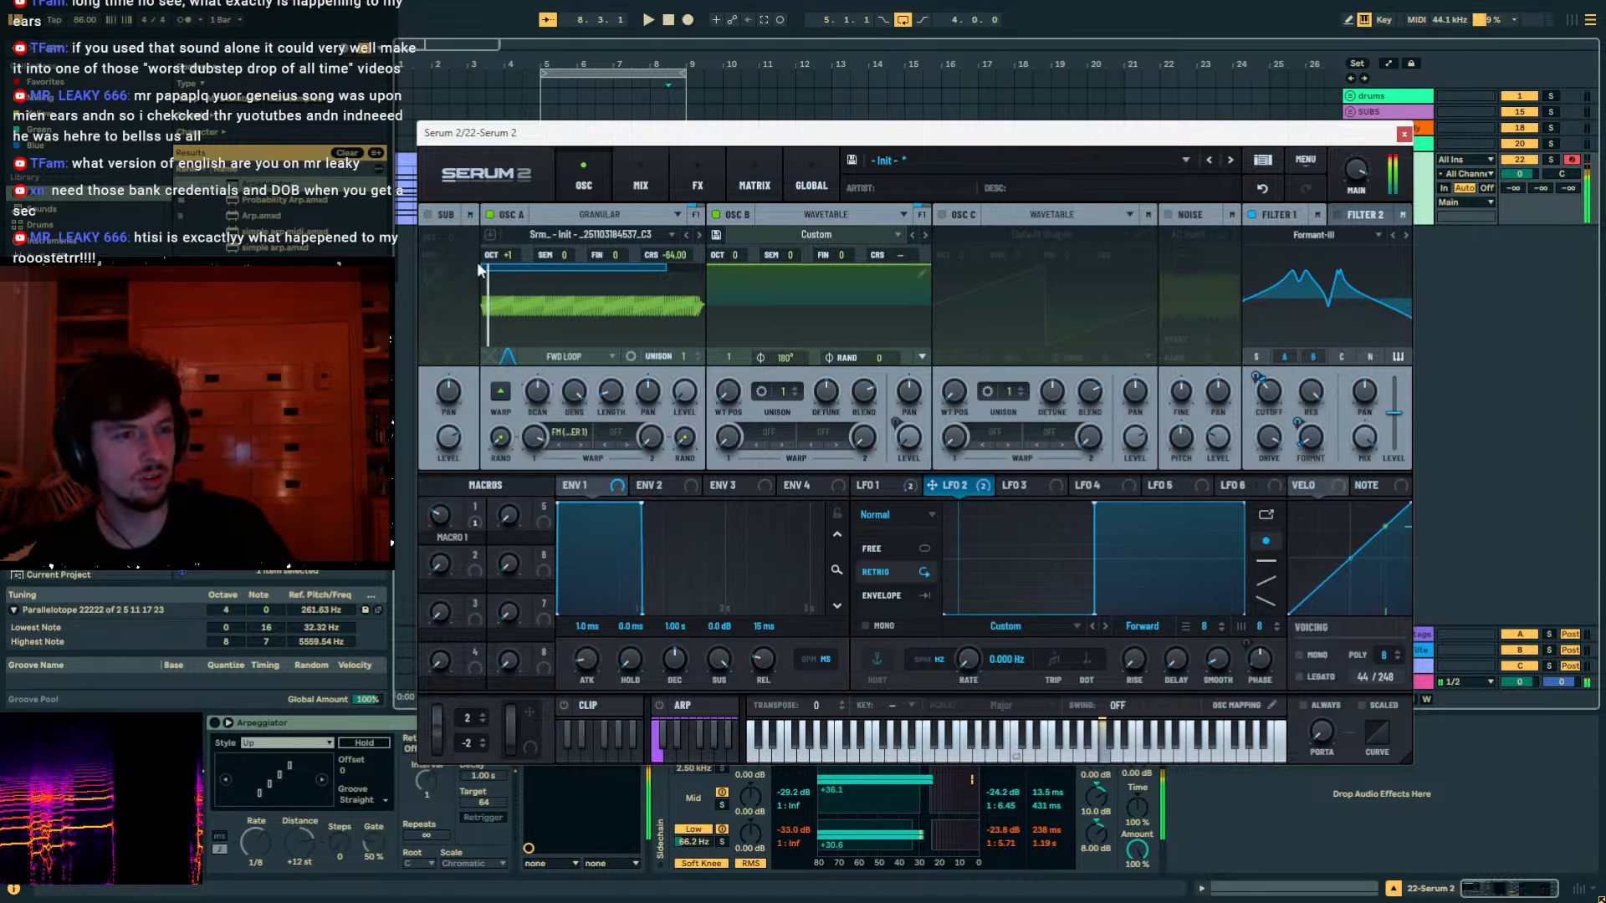
# Readjust oscillator A's octave and grain length, and set filter 1's cutoff to 50 Hz.
pyautogui.moveTo(497, 288)
pyautogui.mouseDown()
pyautogui.moveTo(488, 318)
pyautogui.moveTo(508, 259)
pyautogui.mouseUp()
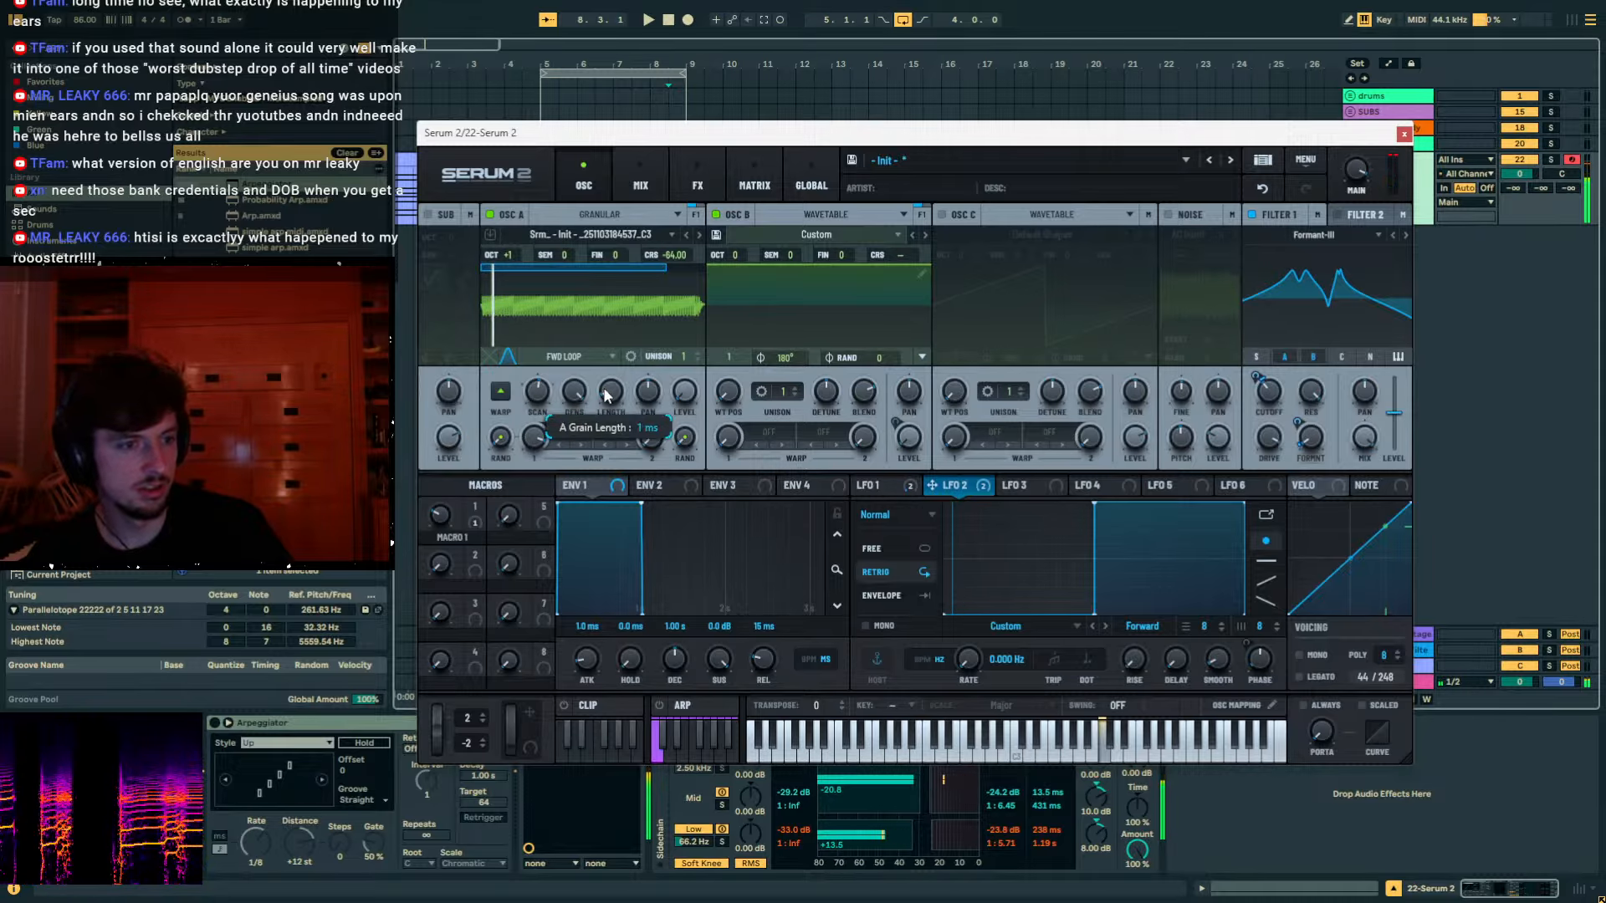
pyautogui.moveTo(605, 396)
pyautogui.mouseDown()
pyautogui.moveTo(649, 273)
pyautogui.moveTo(609, 398)
pyautogui.mouseUp()
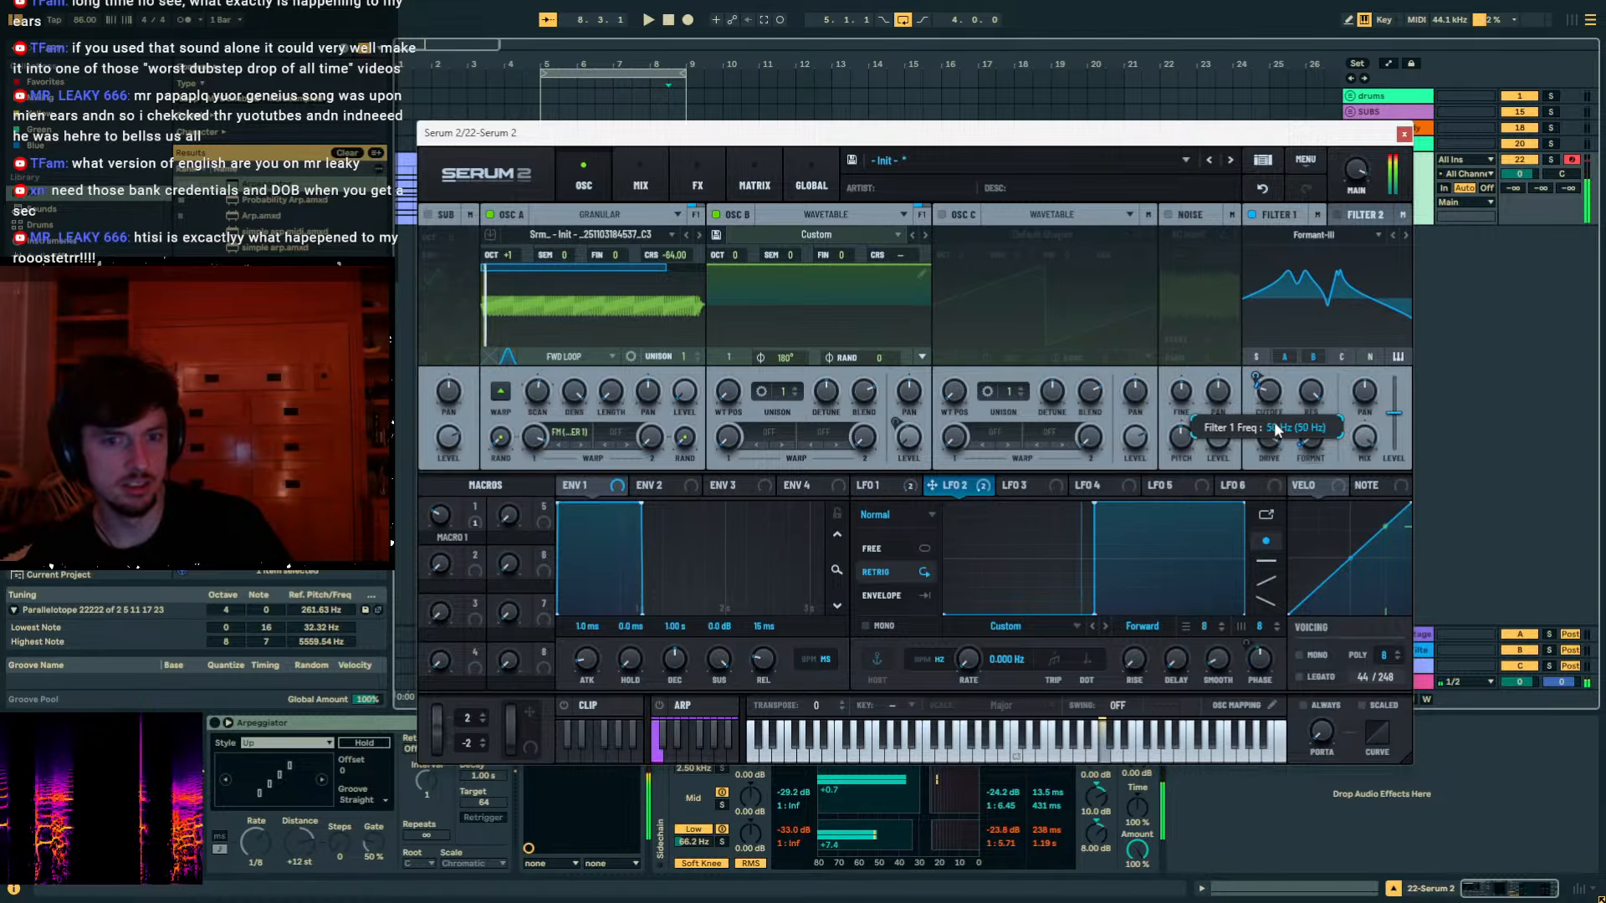
pyautogui.moveTo(1321, 431)
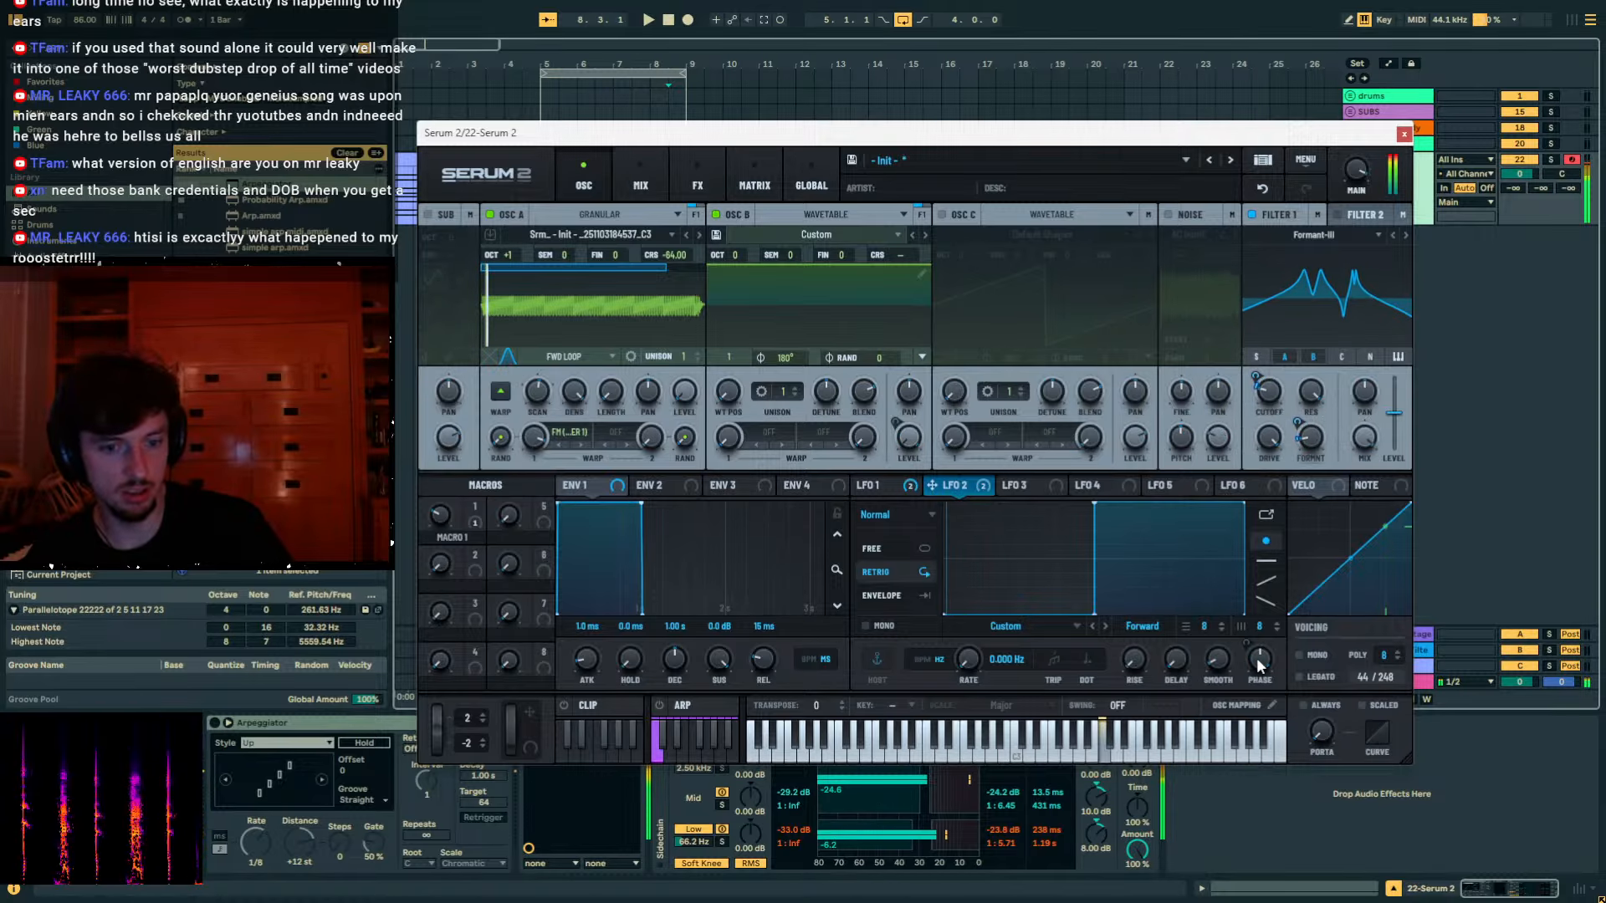
# Bring up LFO 1 and set oscillator A to octave -1, coarse pitch -32.68 and warp 58%.
pyautogui.click(872, 486)
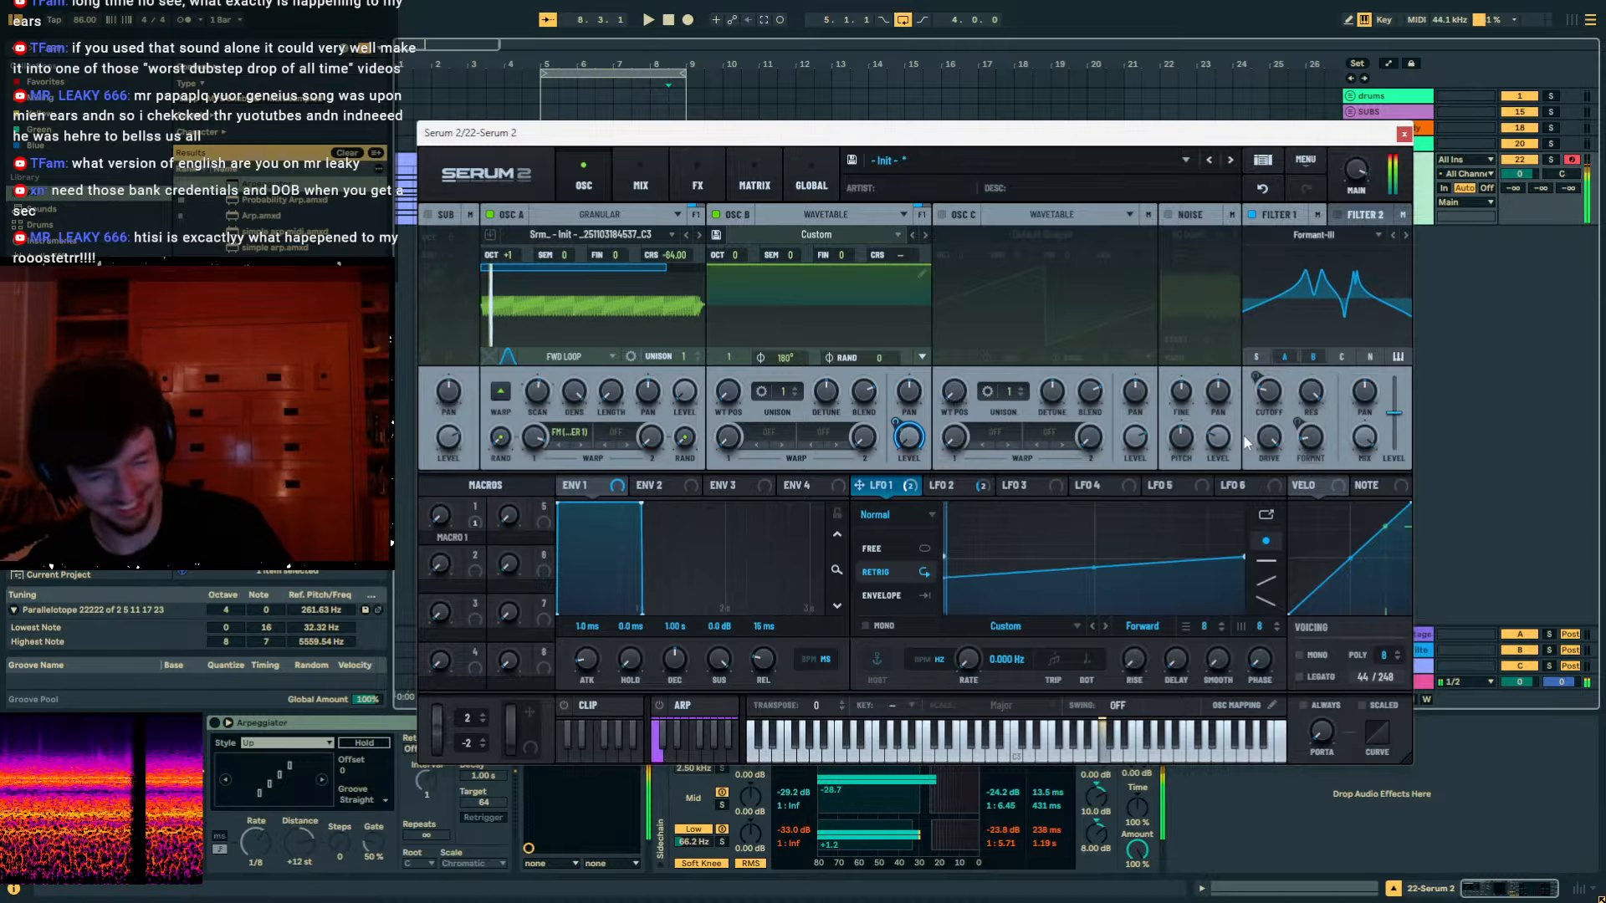
pyautogui.moveTo(539, 428); pyautogui.dragTo(551, 534)
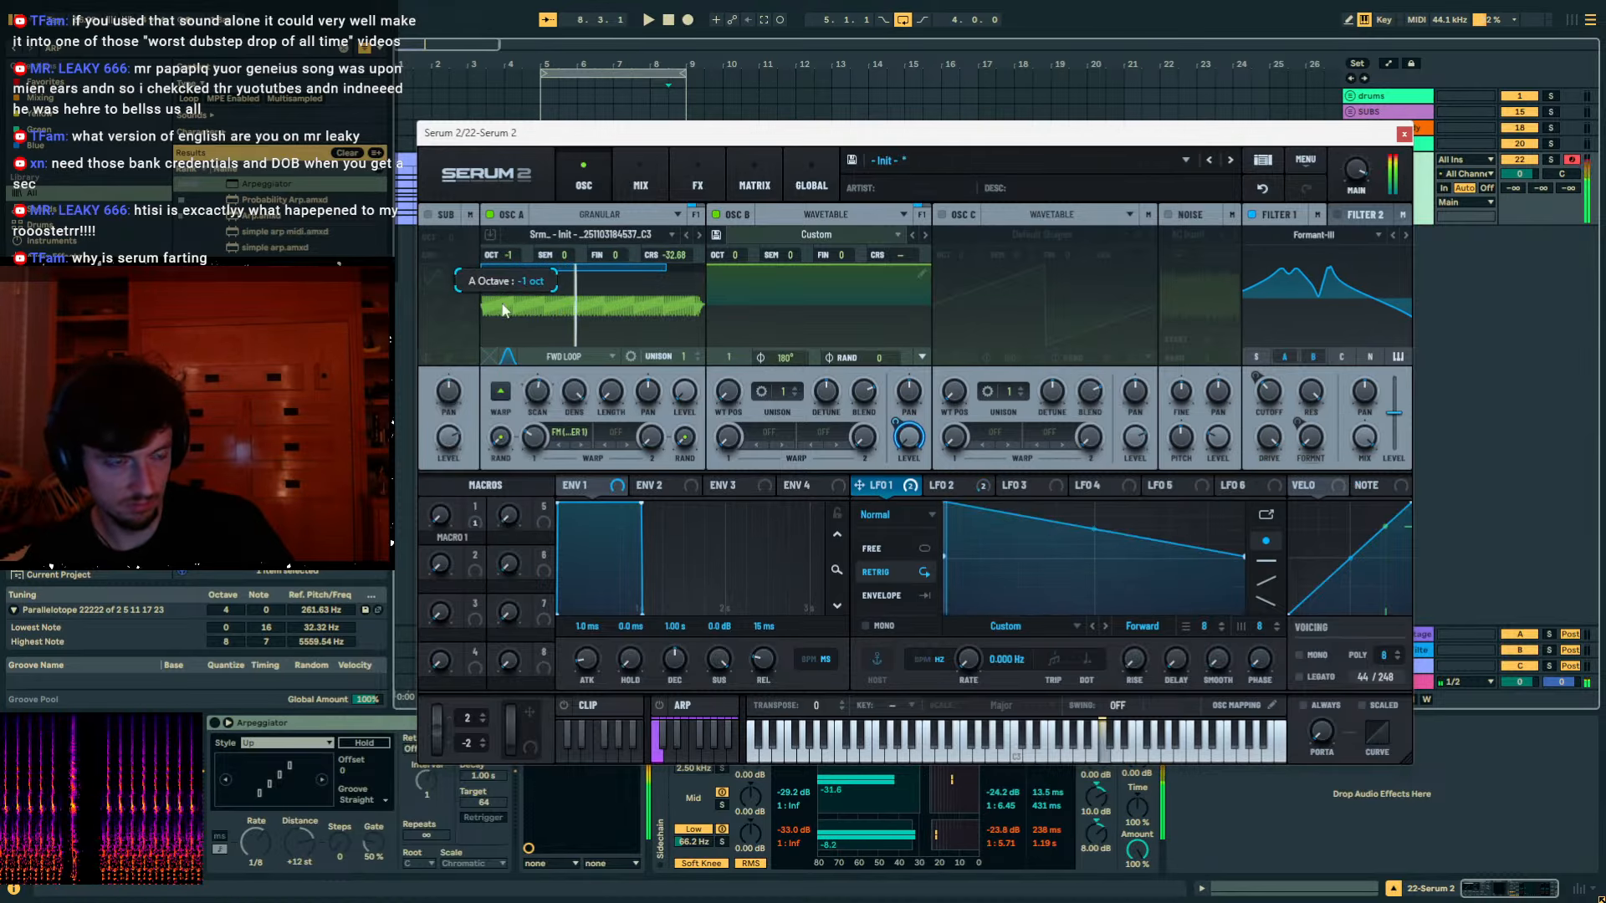
pyautogui.moveTo(540, 425)
pyautogui.mouseDown()
pyautogui.moveTo(541, 393)
pyautogui.moveTo(544, 414)
pyautogui.mouseUp()
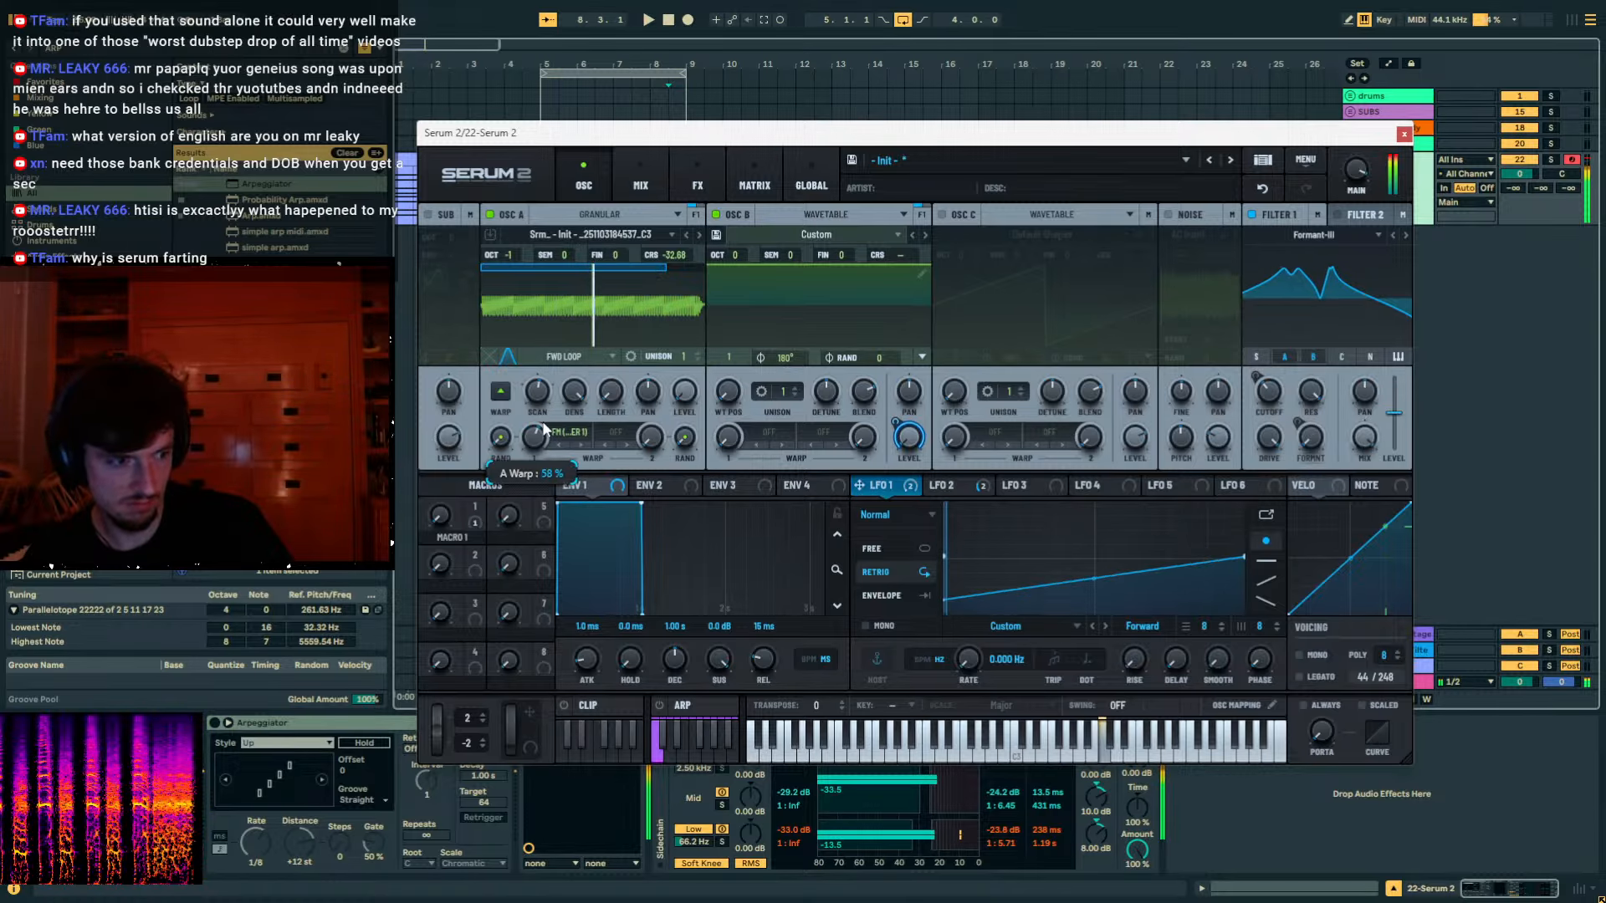
# Set oscillator A's density to 28.82 grains and its warp amount to 70%.
pyautogui.moveTo(539, 404)
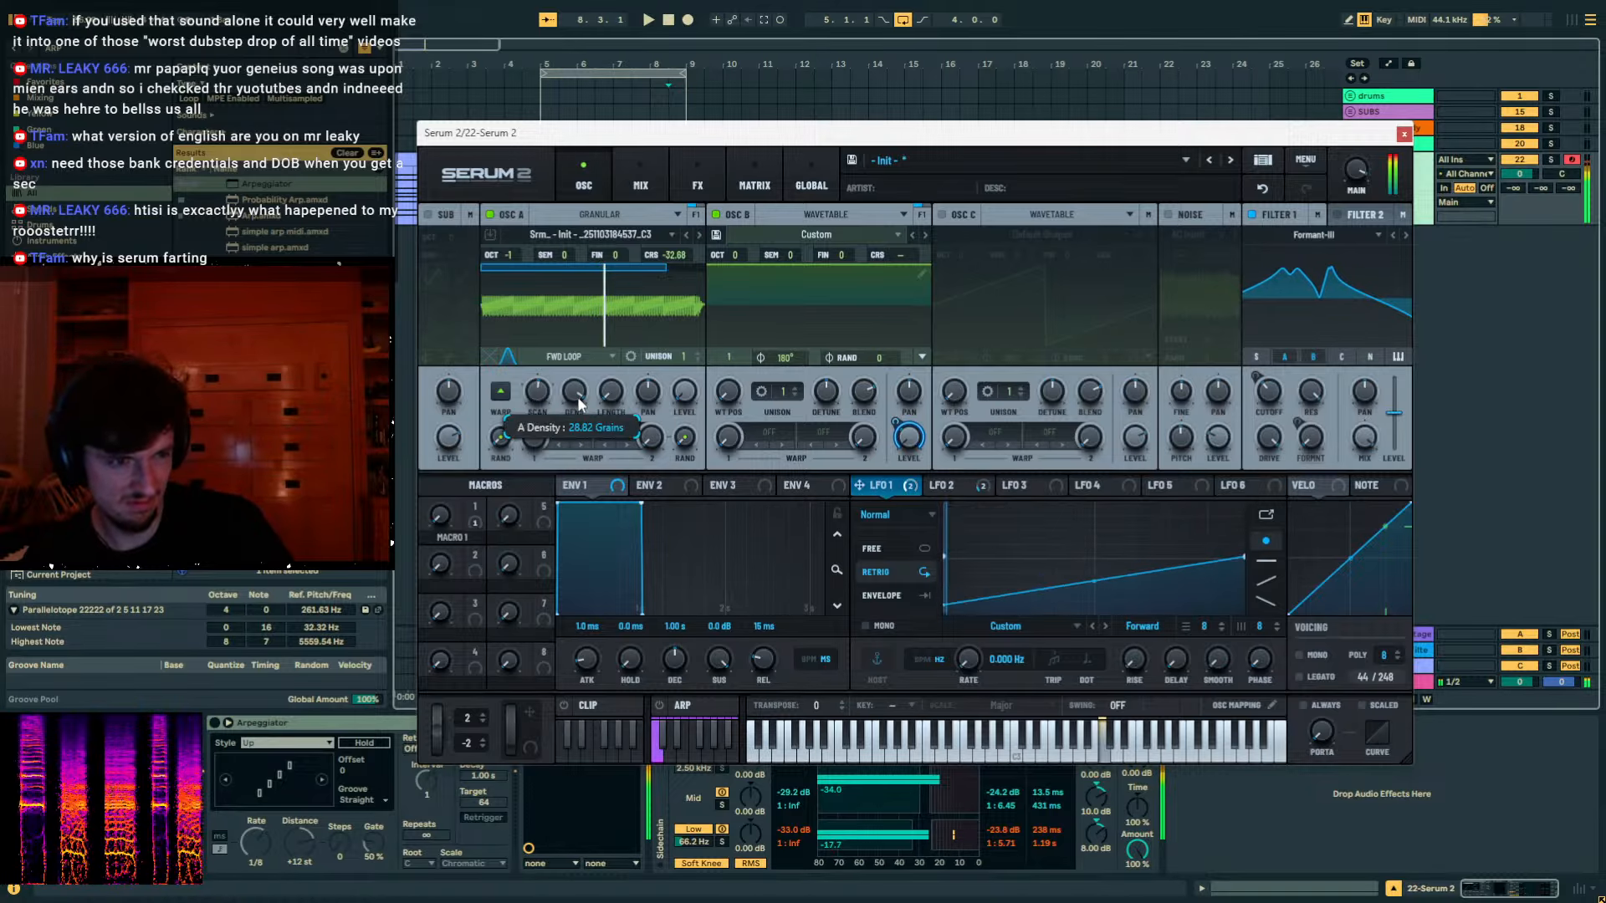
pyautogui.moveTo(552, 496); pyautogui.dragTo(558, 510)
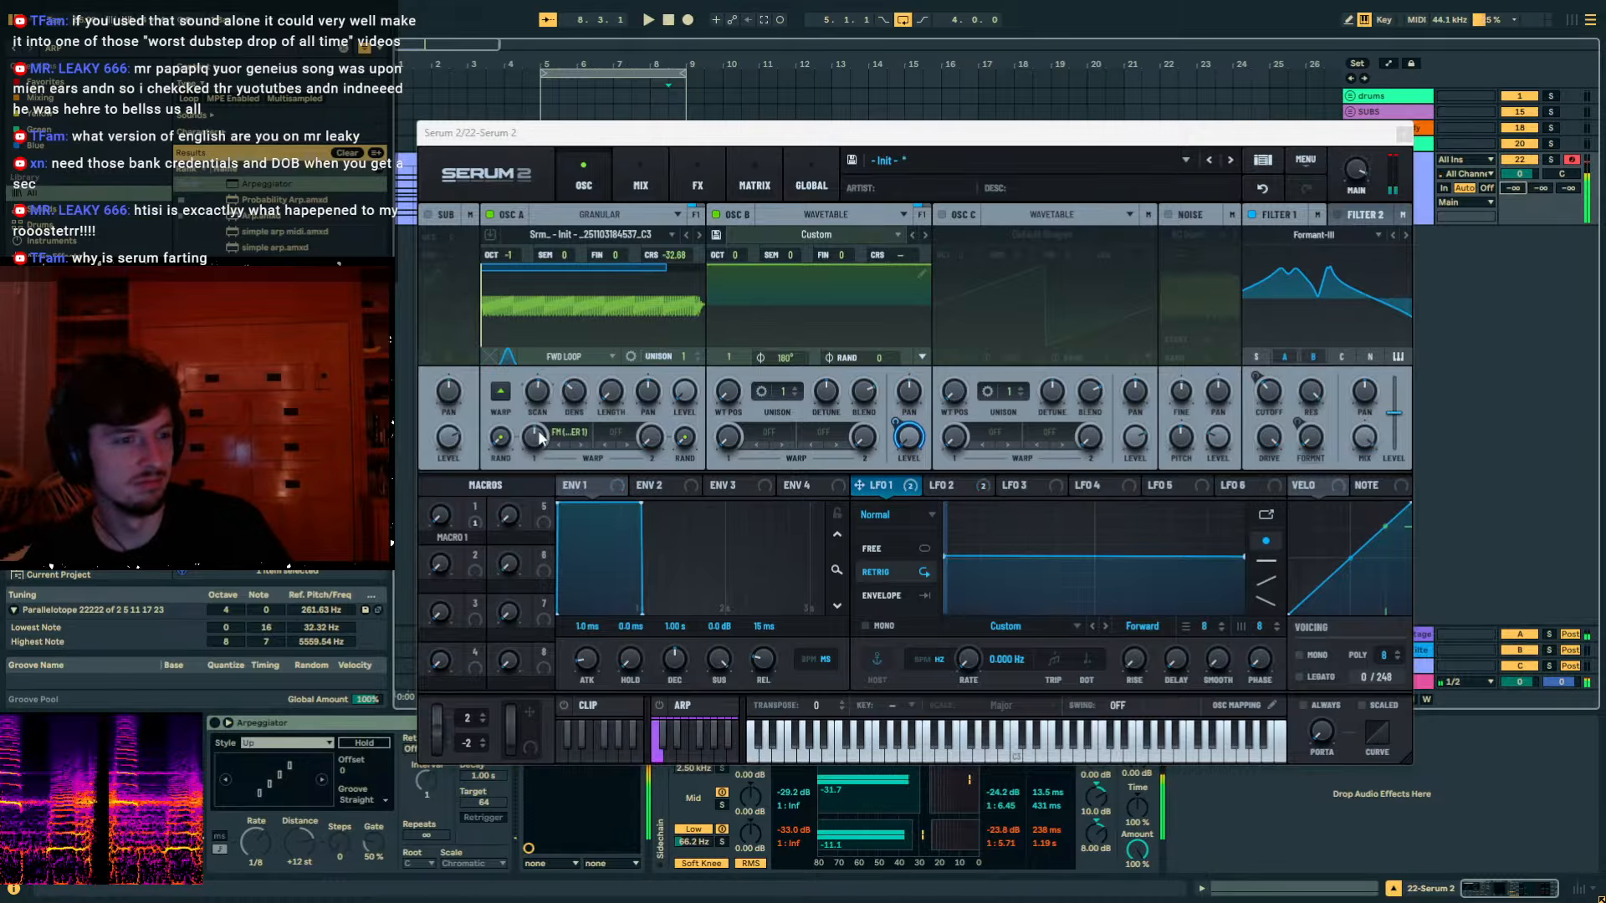
pyautogui.moveTo(539, 438); pyautogui.dragTo(544, 432)
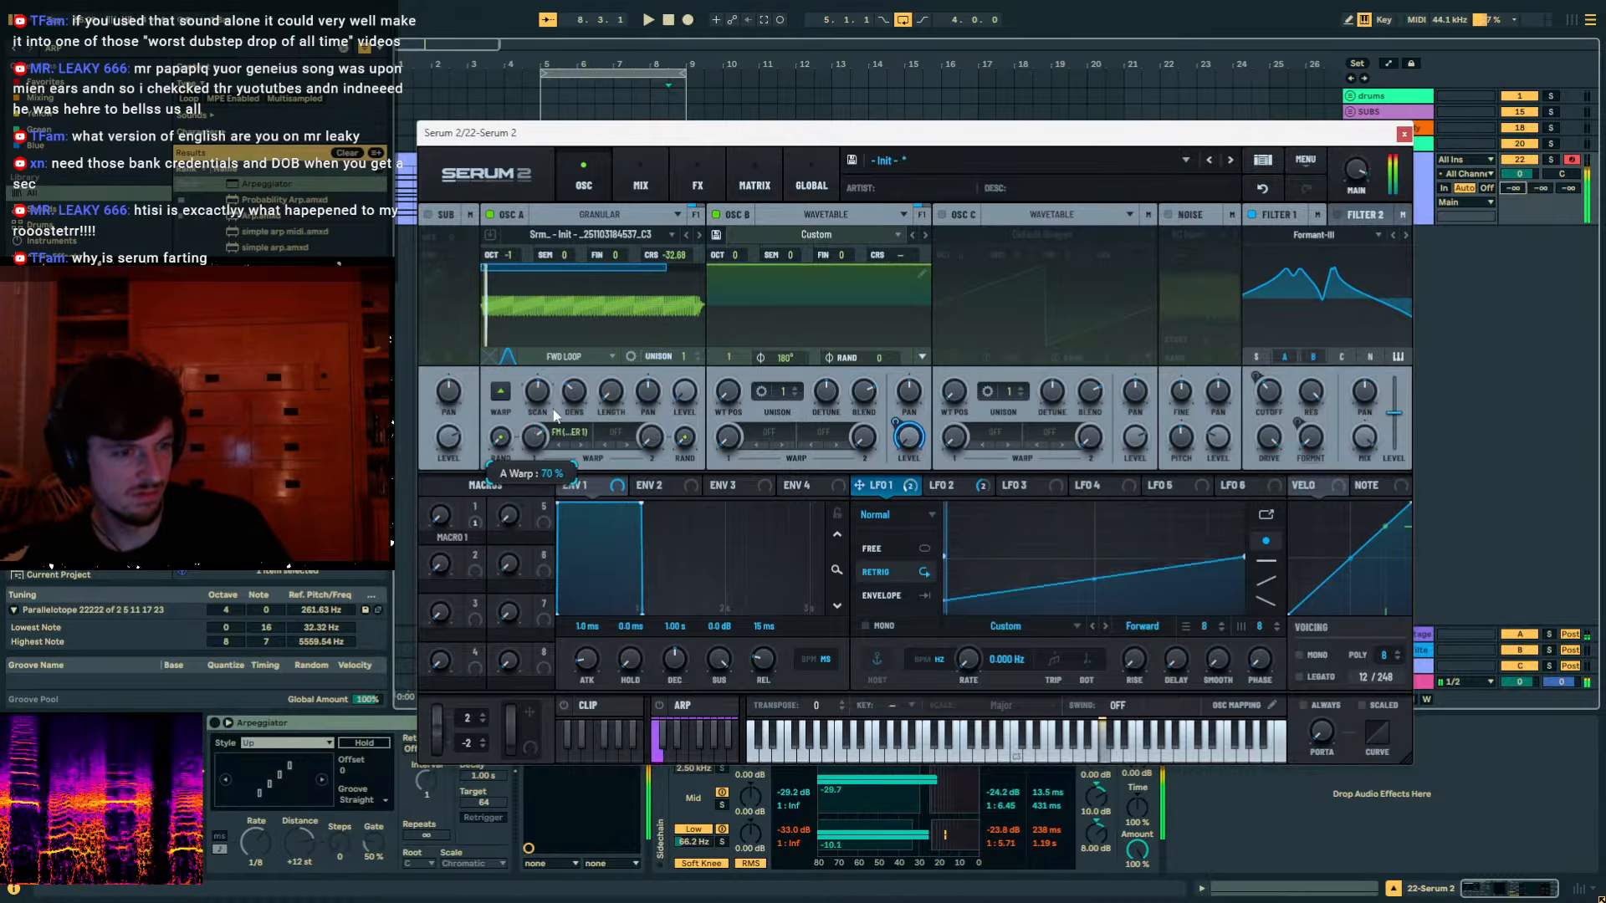
# Readjust oscillator A's warp, set its density to 11.18 grains and shorten its grain length to 9 ms.
pyautogui.moveTo(546, 454); pyautogui.dragTo(542, 426)
pyautogui.moveTo(573, 389)
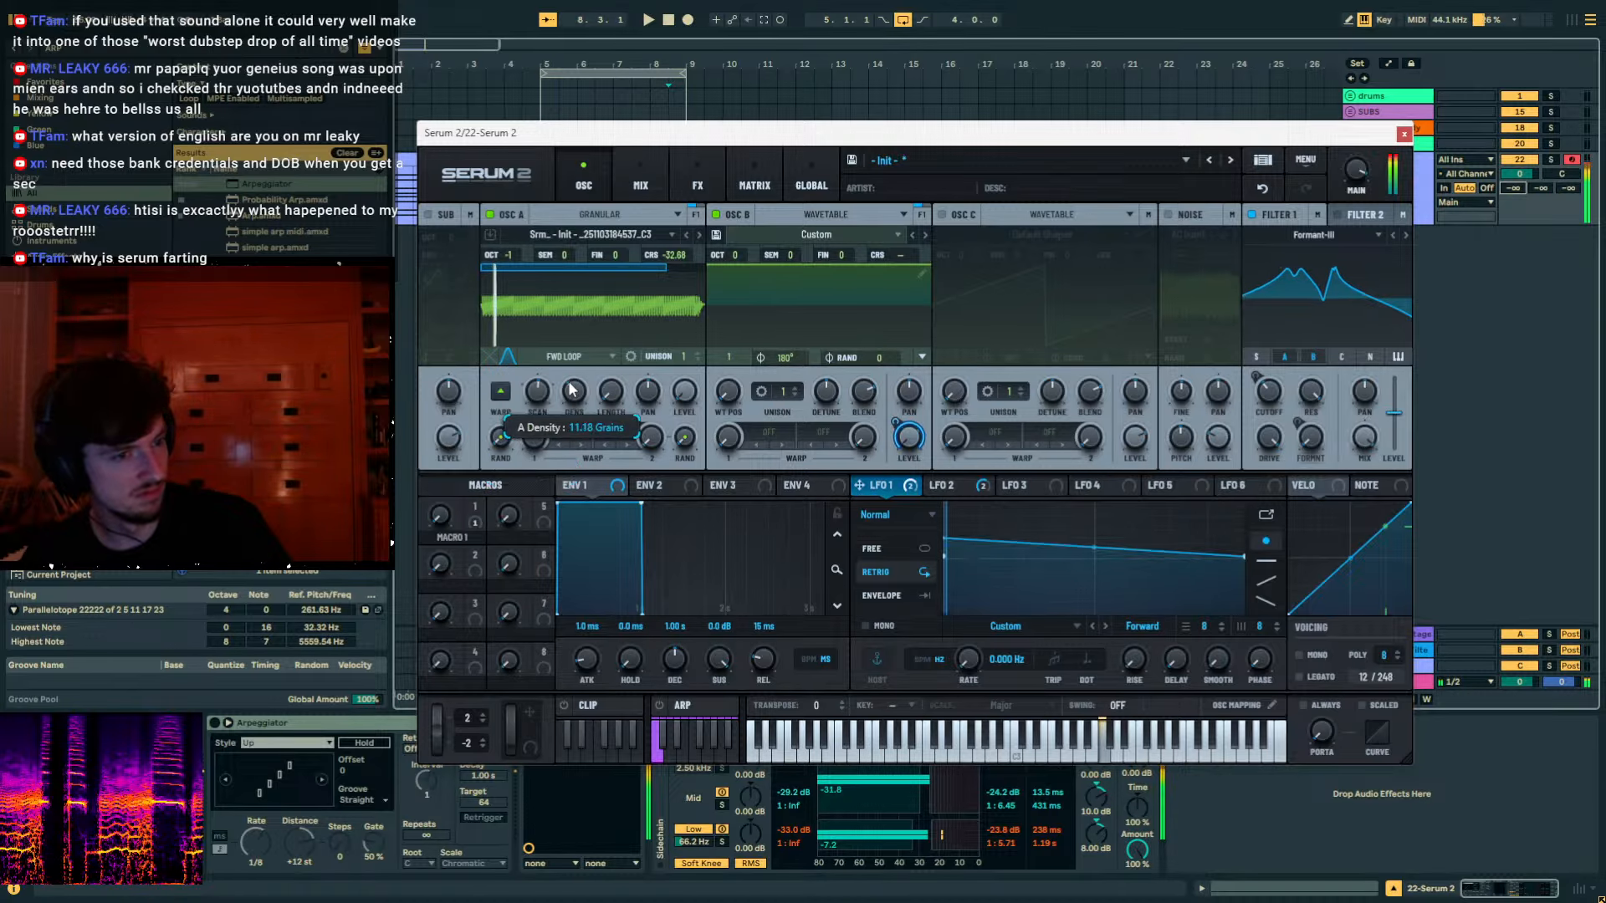
pyautogui.moveTo(580, 373); pyautogui.dragTo(634, 310)
pyautogui.moveTo(615, 378)
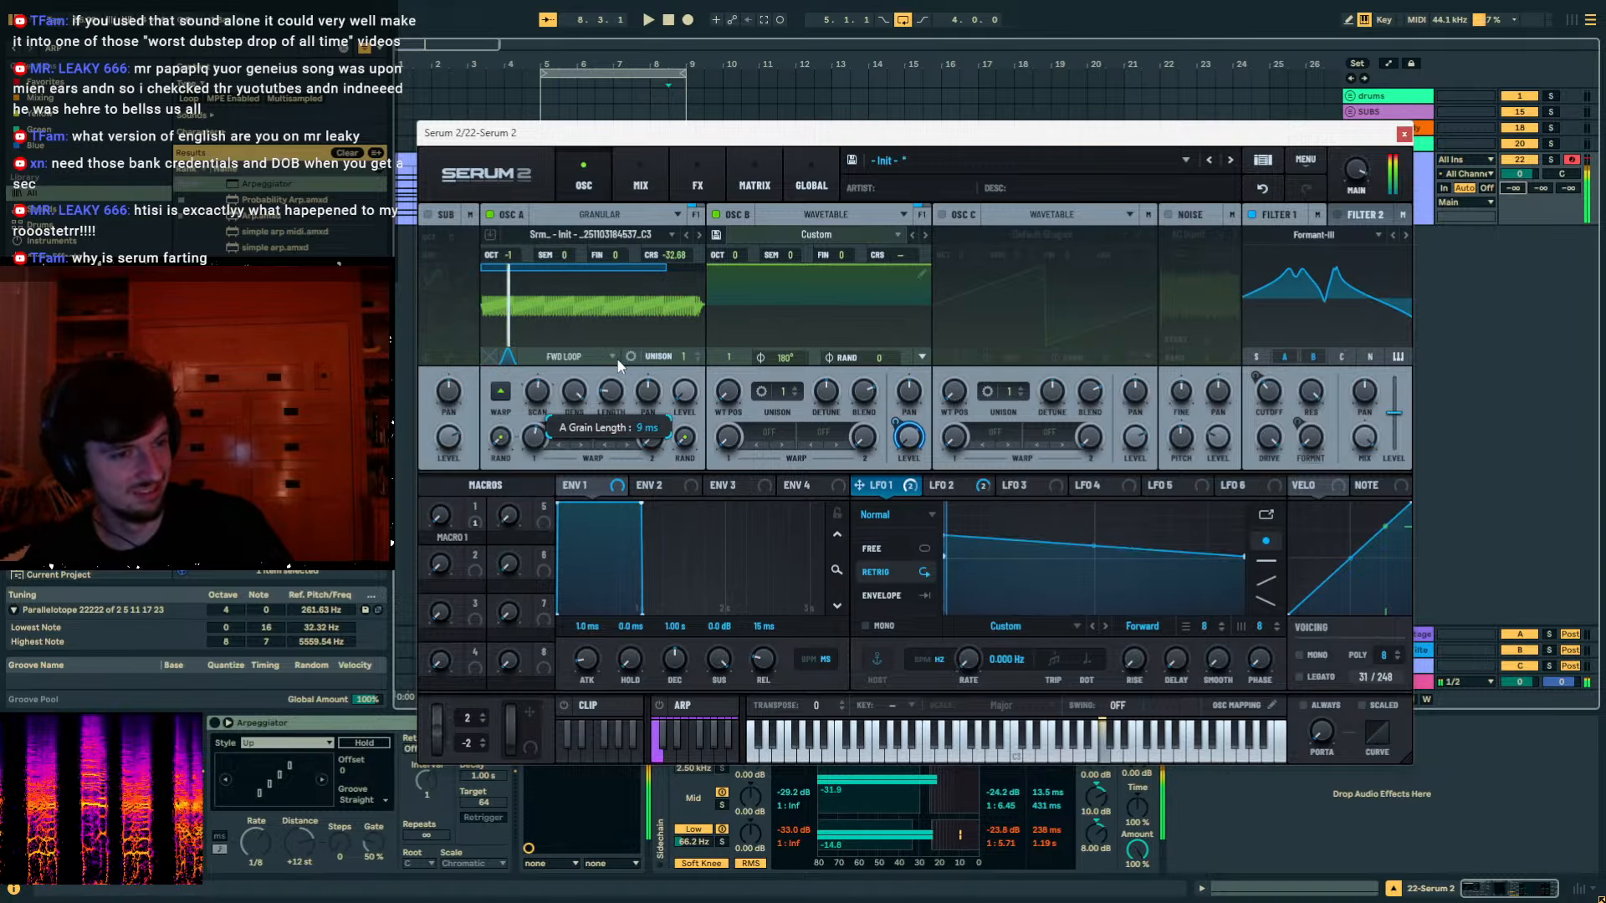
# Readjust oscillator A's scan rate by ear and set filter 1's cutoff to 228 Hz.
pyautogui.moveTo(543, 397)
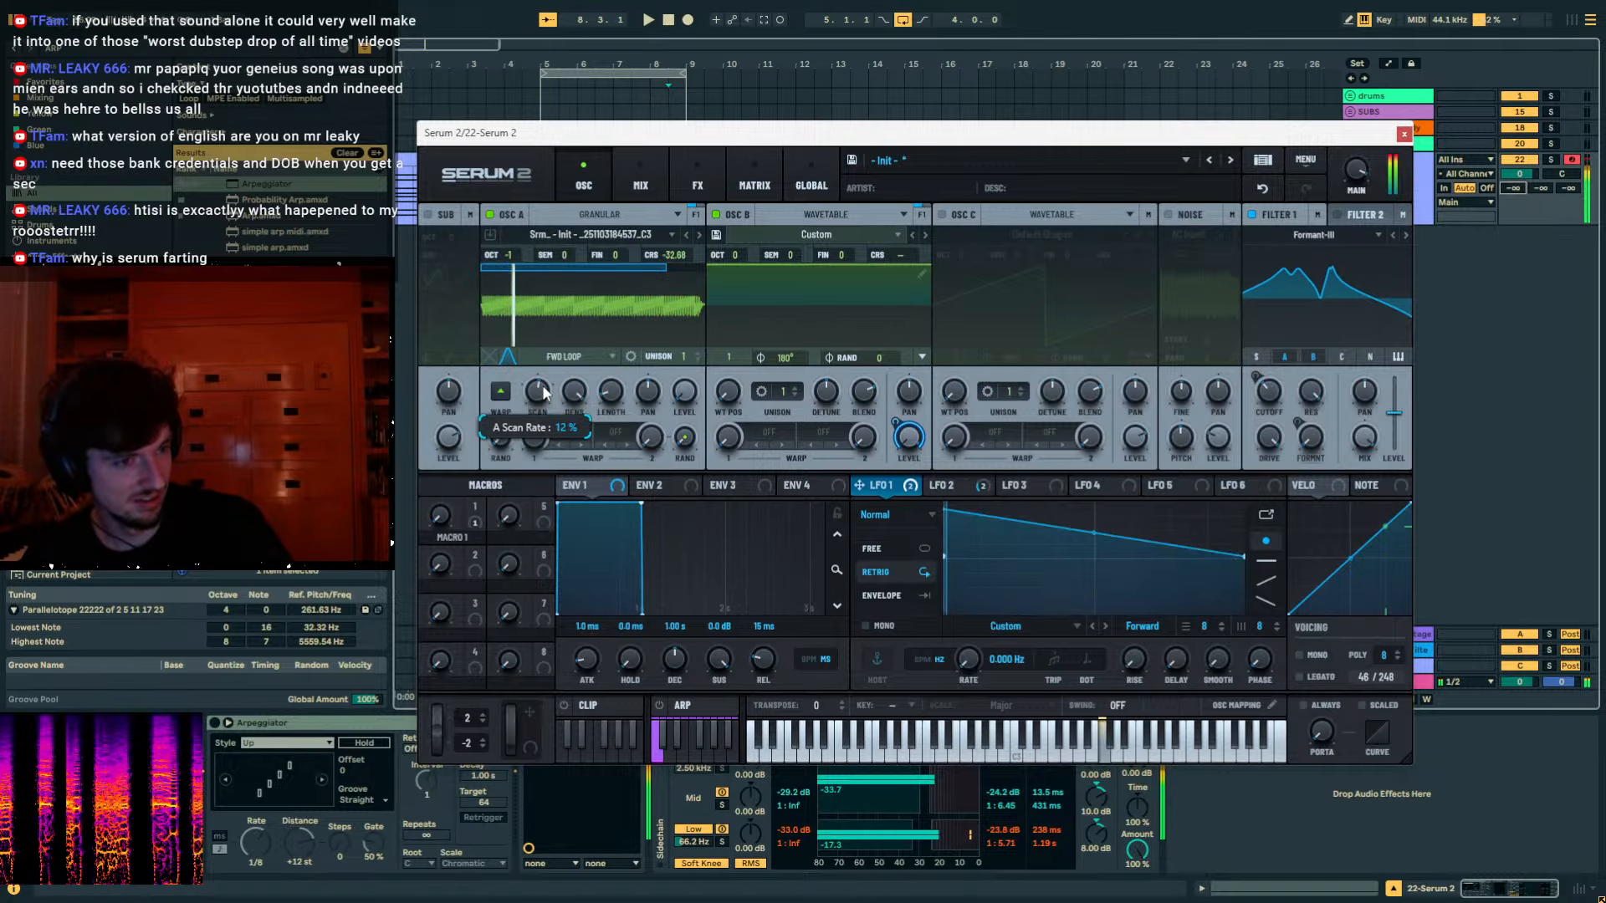
pyautogui.moveTo(545, 378)
pyautogui.mouseDown()
pyautogui.moveTo(574, 310)
pyautogui.moveTo(534, 402)
pyautogui.mouseUp()
pyautogui.moveTo(1268, 396); pyautogui.dragTo(1264, 407)
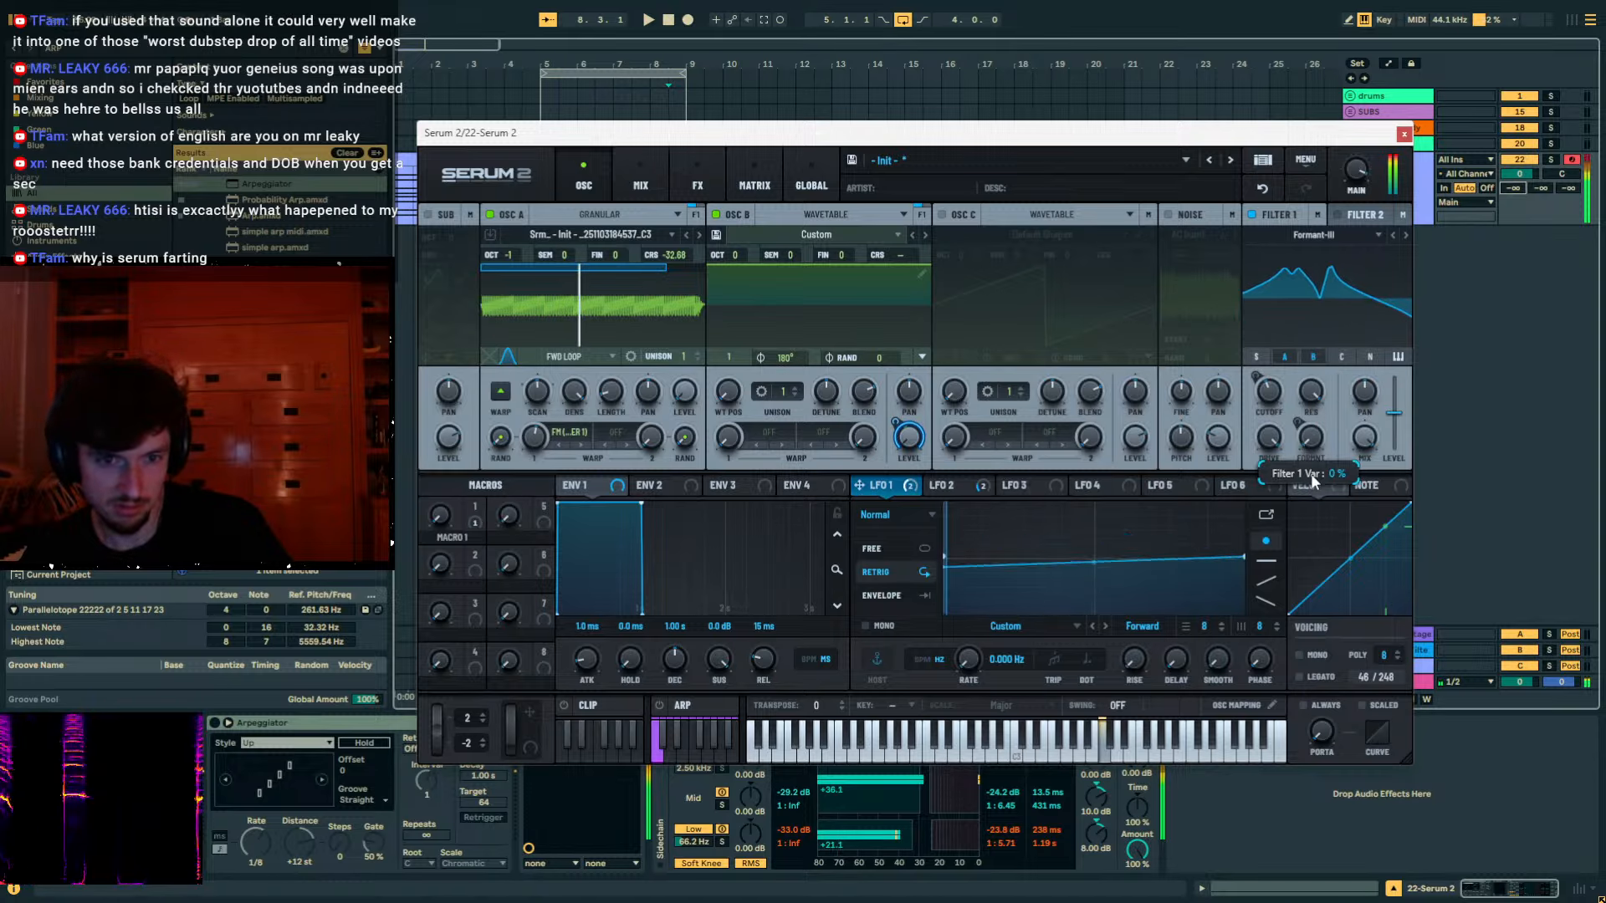
# Search the device library for Spellbook and add The Spellbook after Flatline on track 22.
pyautogui.click(79, 52)
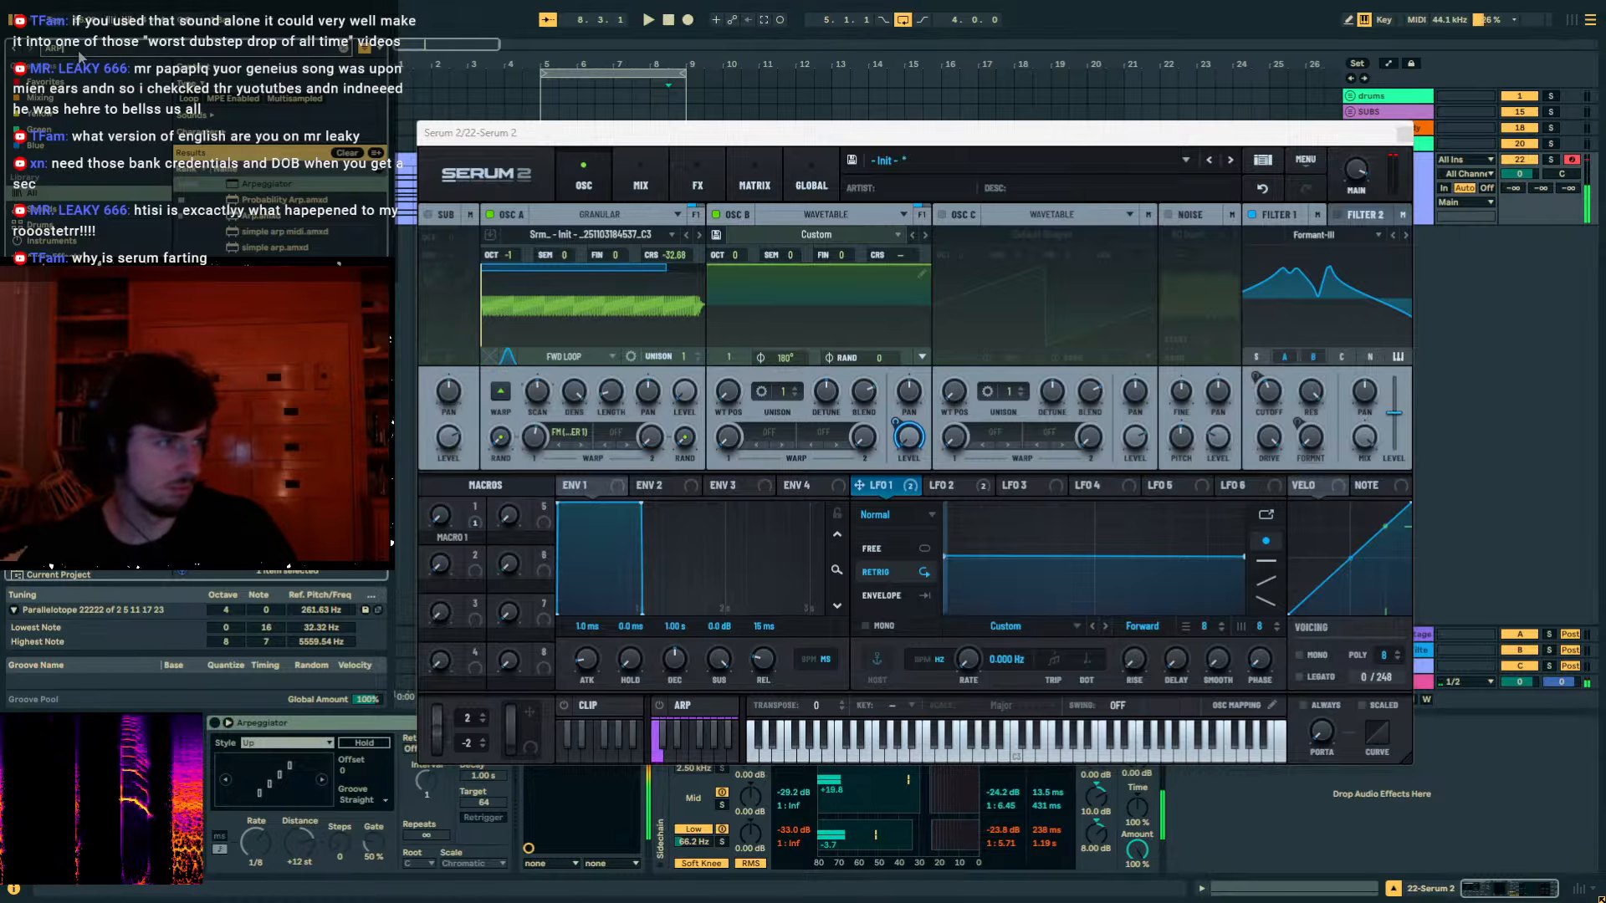
pyautogui.press('BackSpace')
pyautogui.press('BackSpace')
pyautogui.press('BackSpace')
pyautogui.write('spellboo')
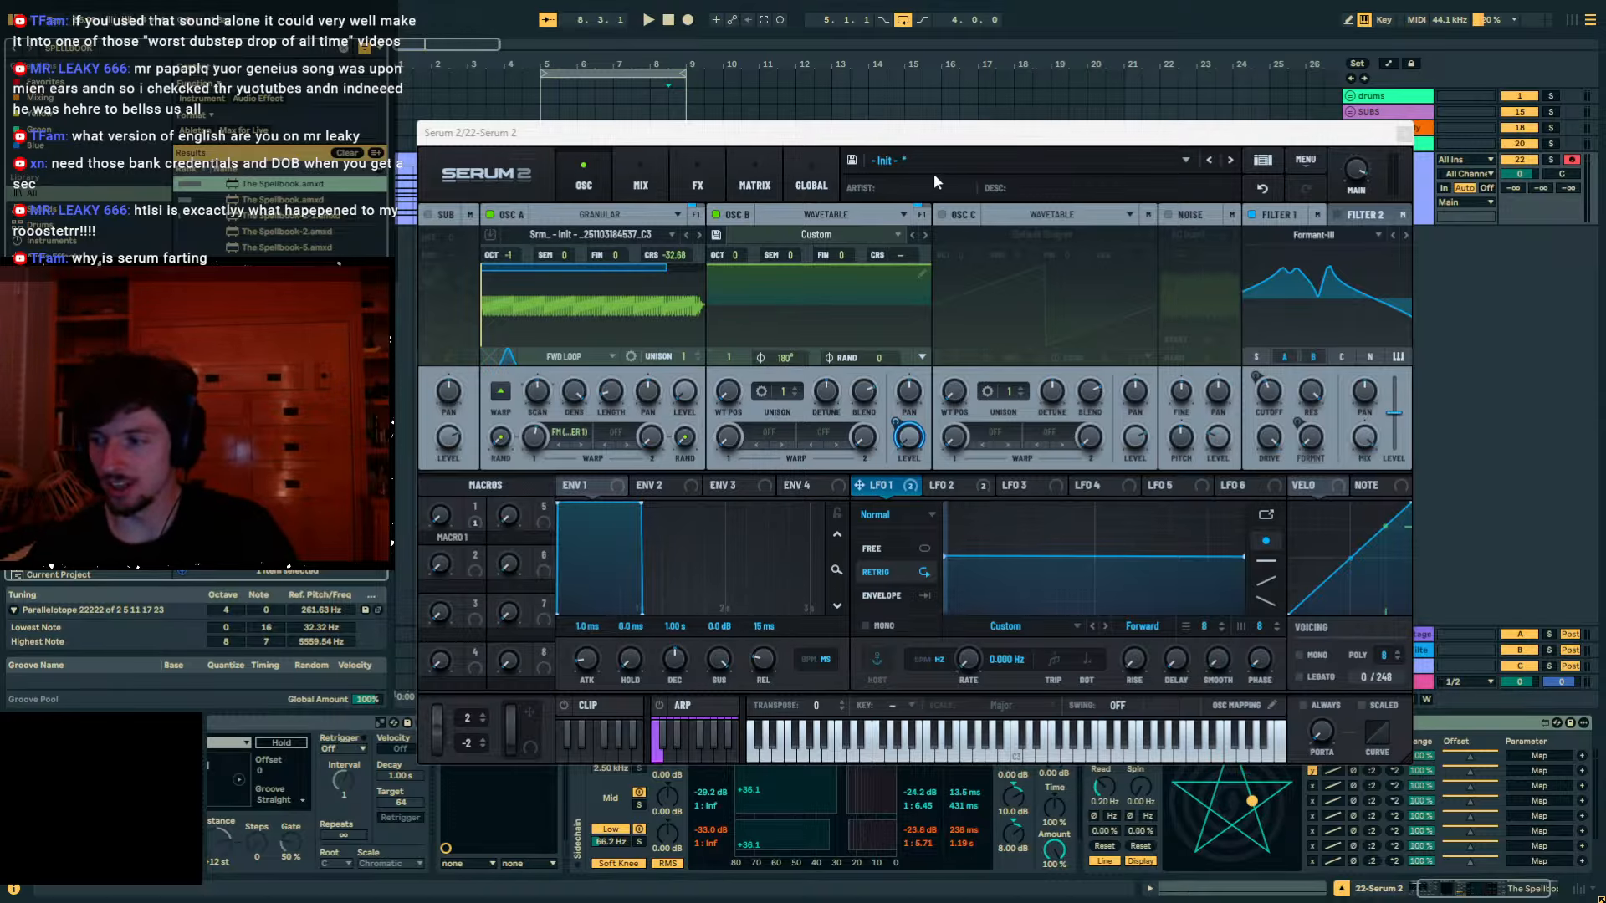
# Expose Serum 2's Filter 1 Freq, Filter 1 Var, A Warp, A Scan Rate and A Grain Length as configurable device parameters.
pyautogui.moveTo(822, 140); pyautogui.dragTo(958, 95)
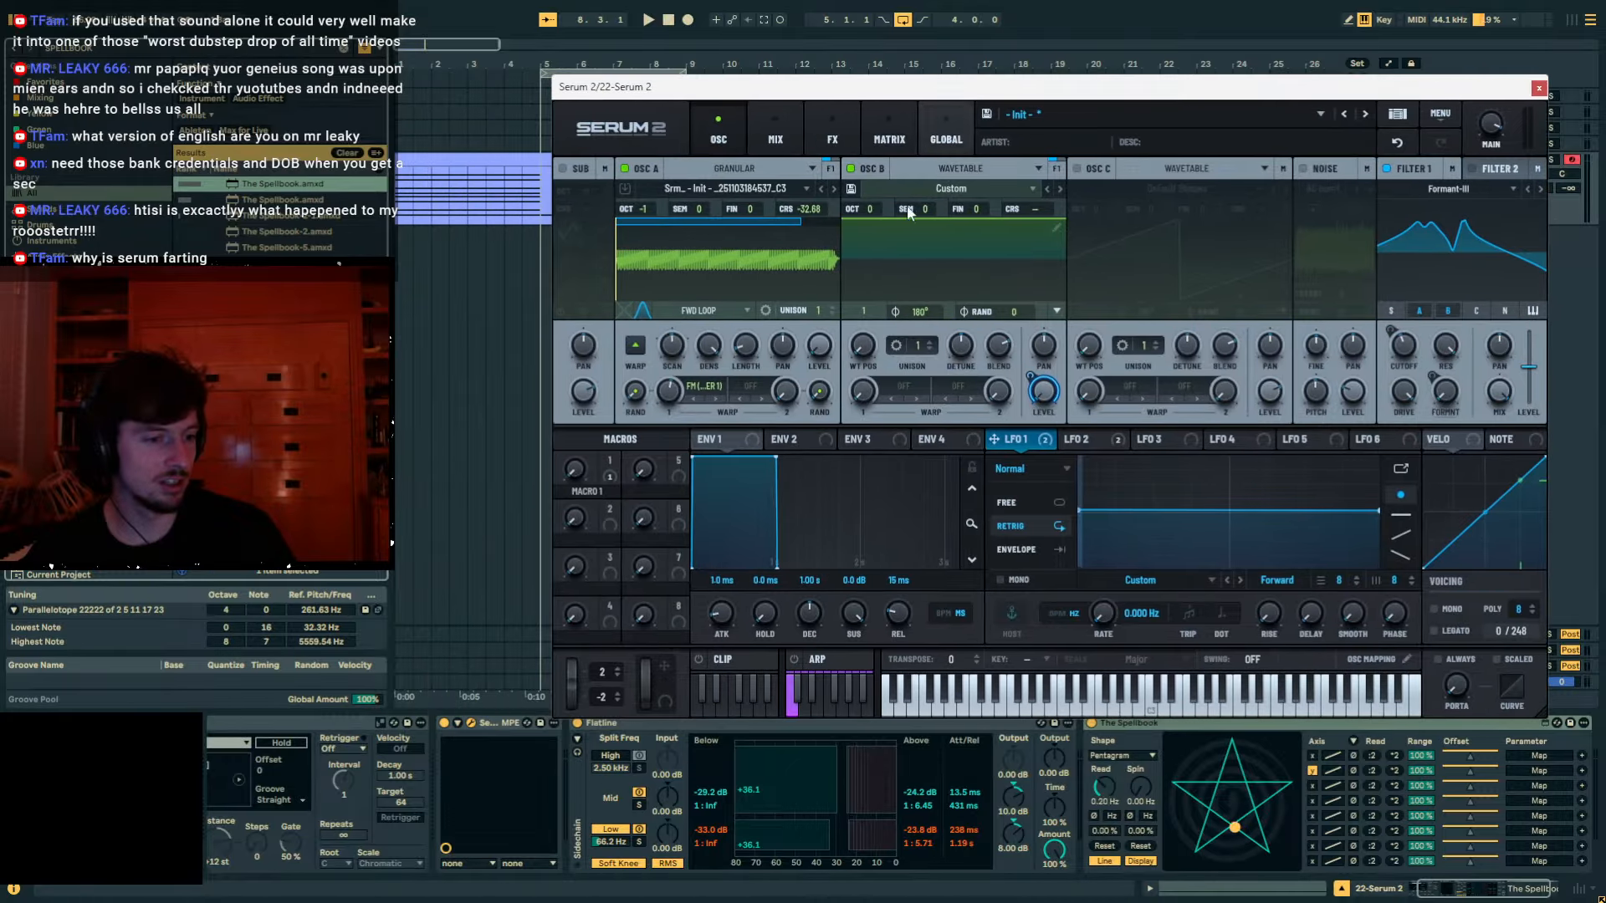
pyautogui.click(457, 724)
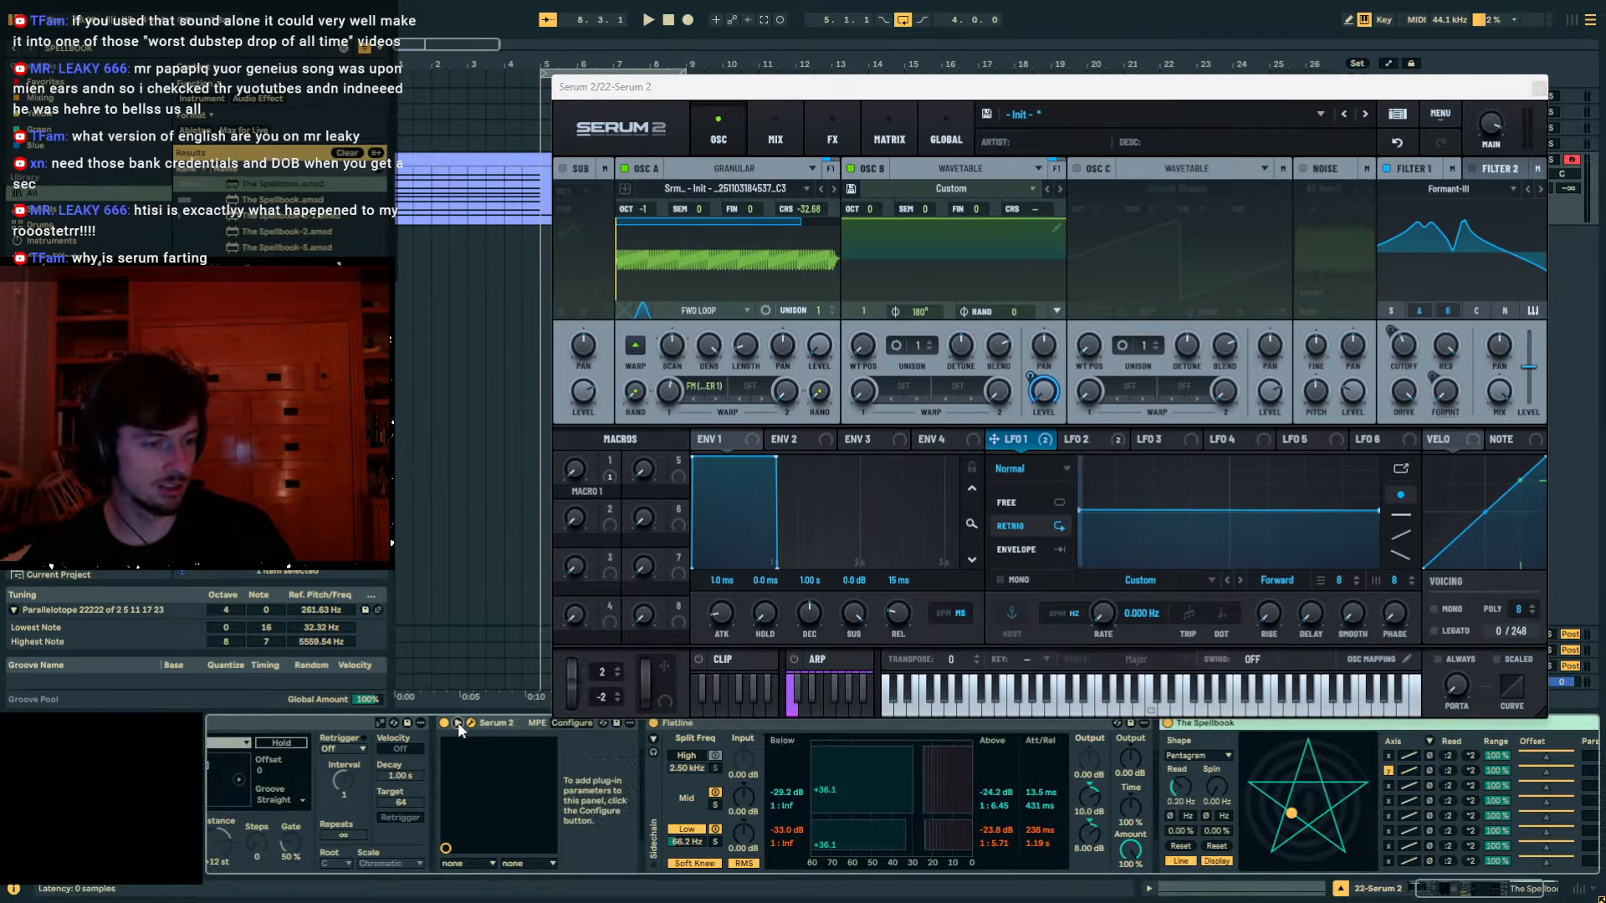
pyautogui.click(572, 724)
pyautogui.moveTo(892, 95); pyautogui.dragTo(747, 84)
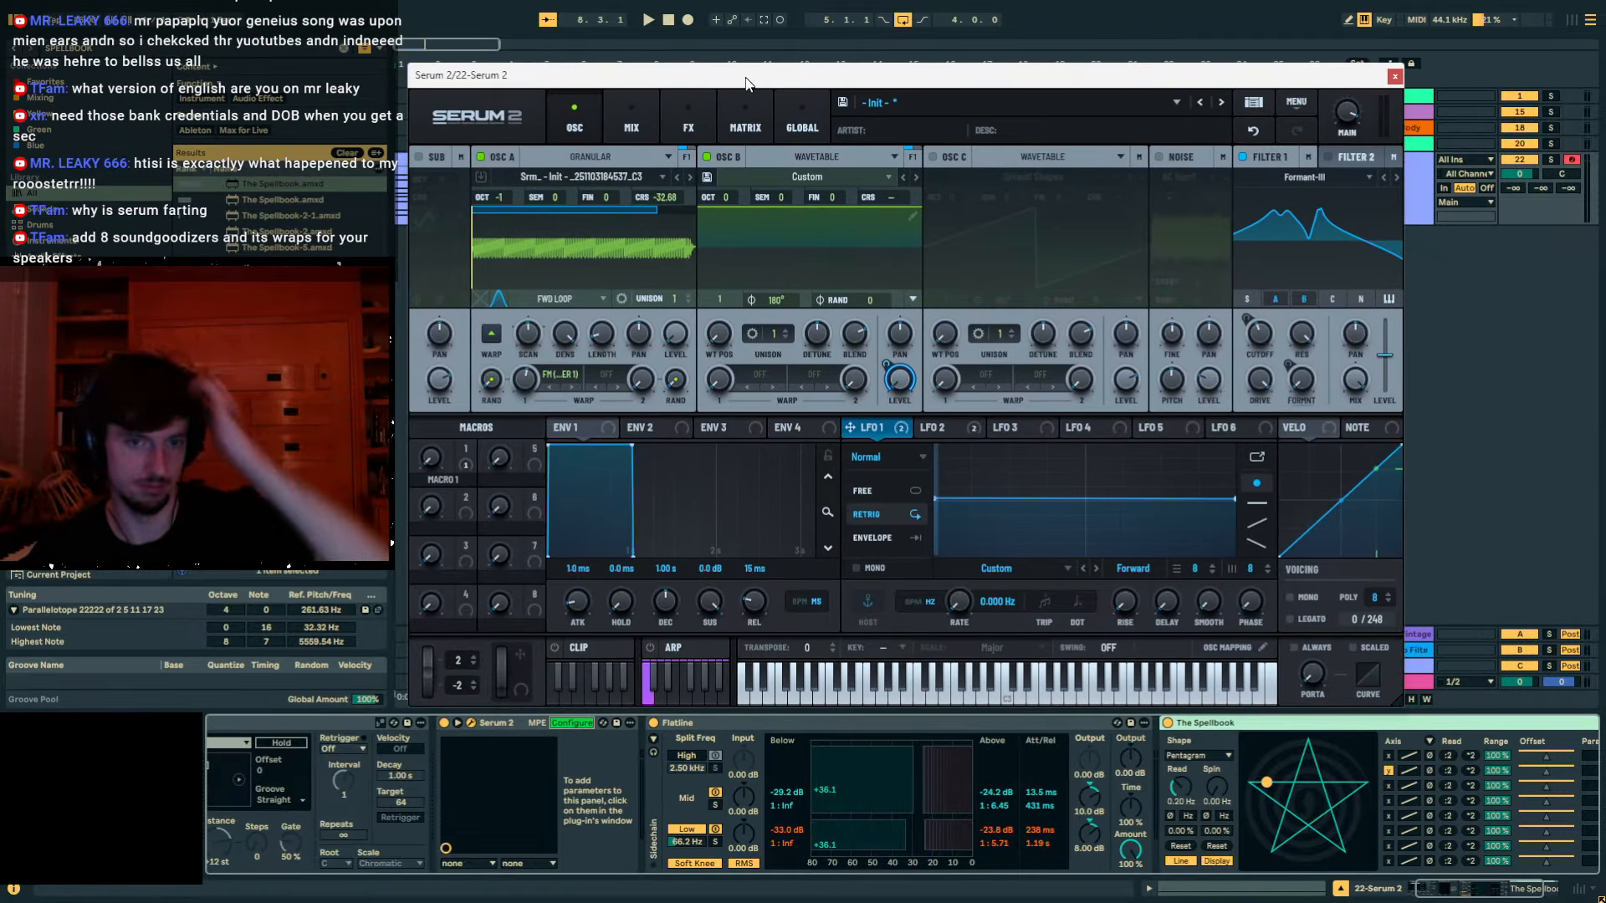
pyautogui.click(1256, 340)
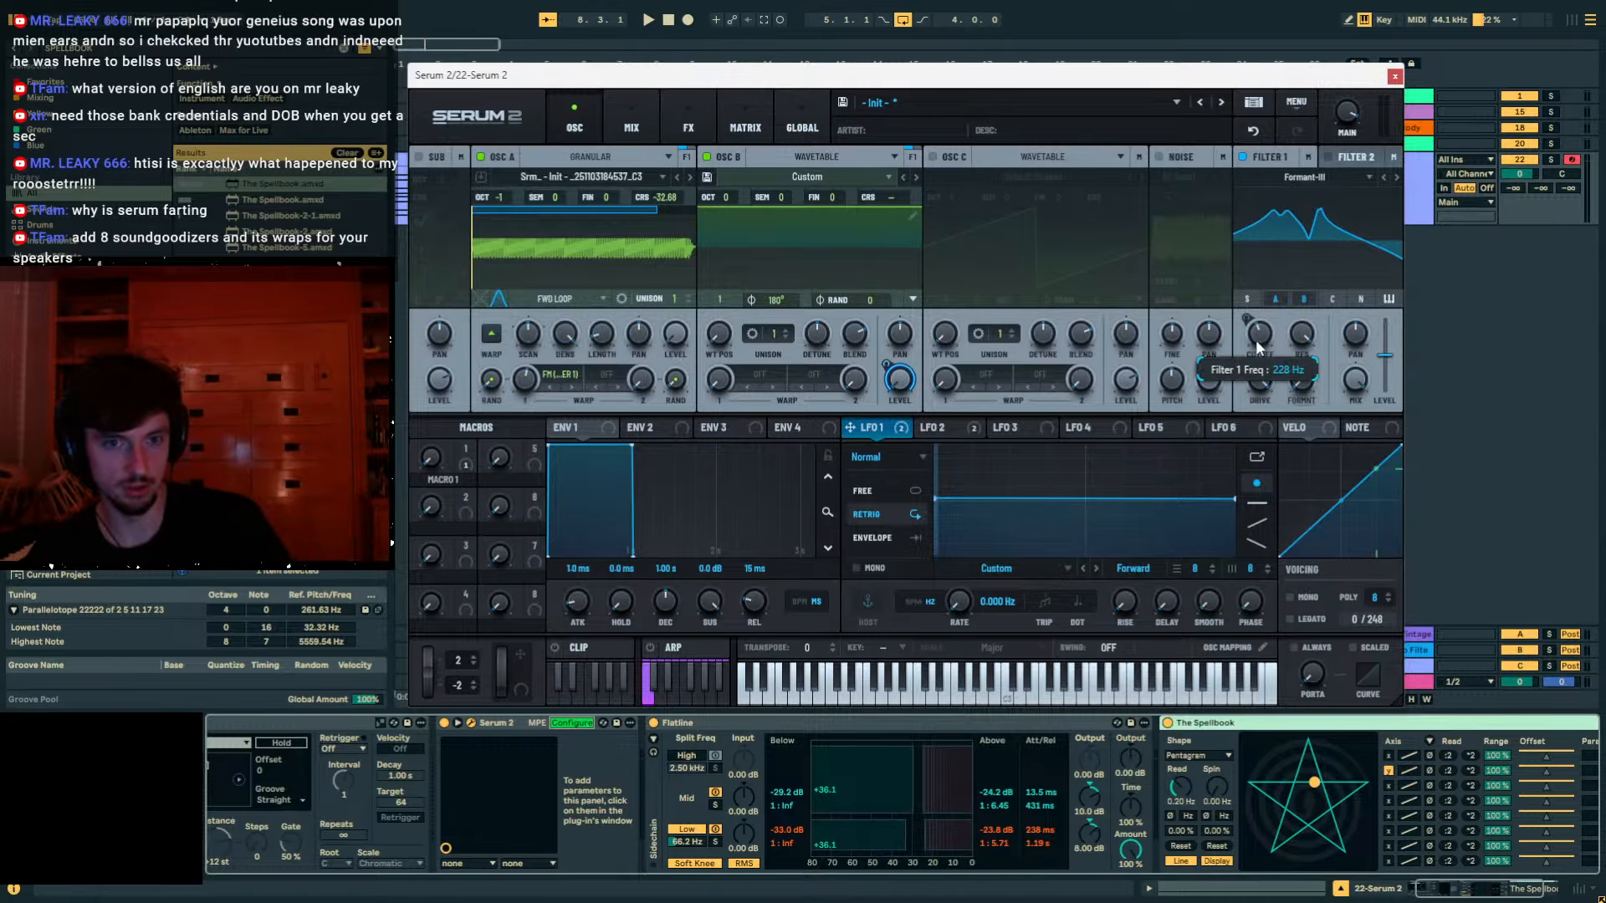
pyautogui.click(530, 383)
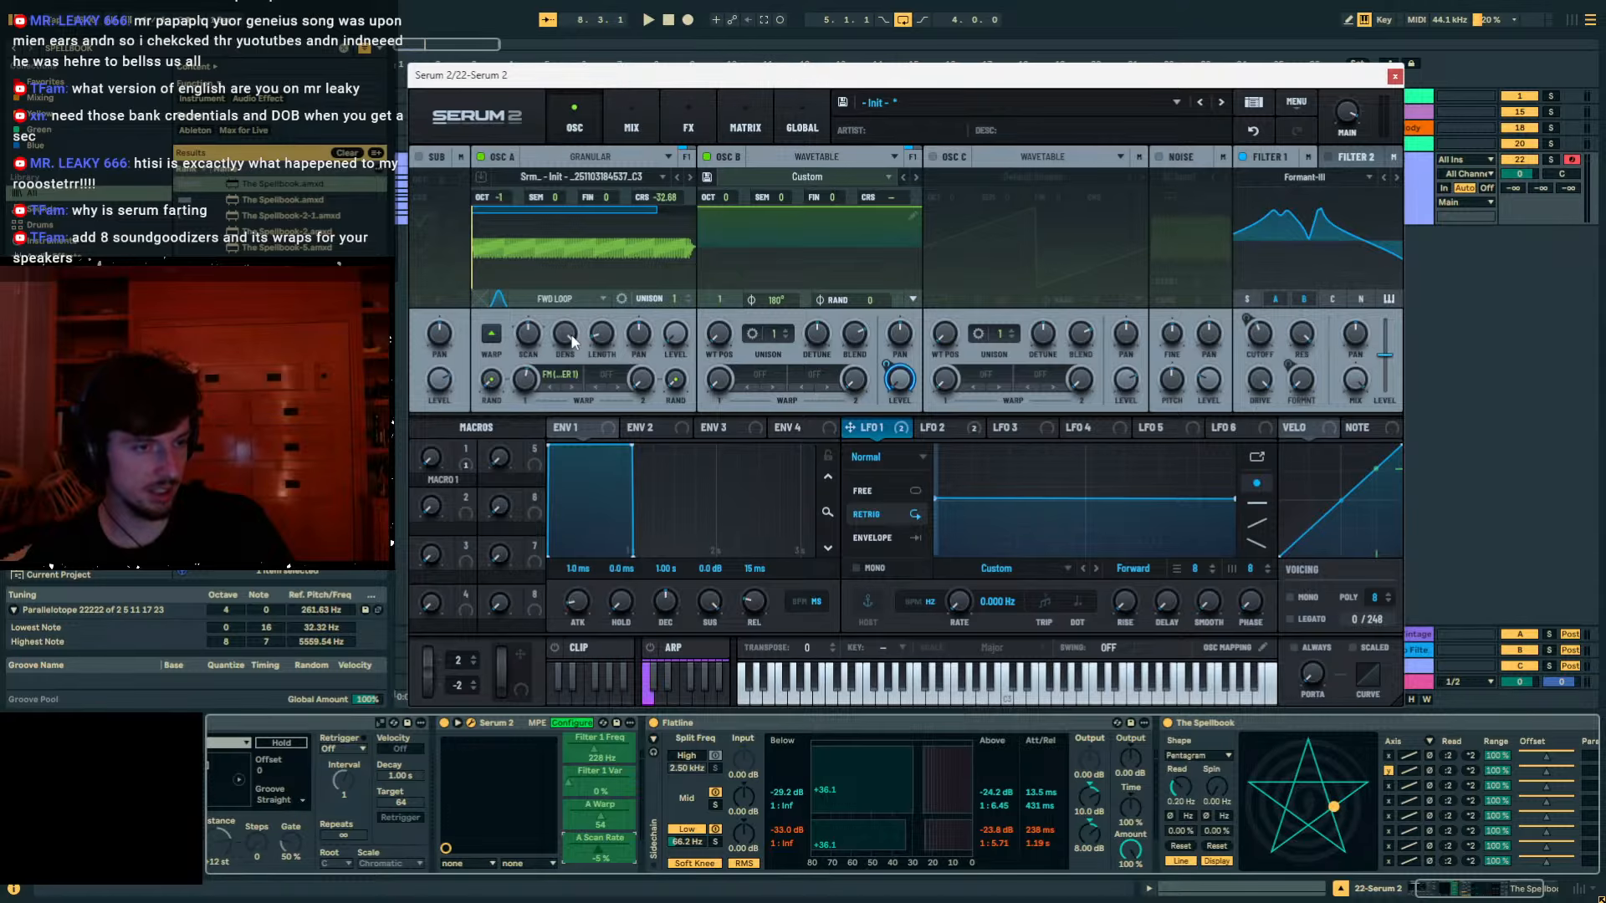
pyautogui.click(609, 340)
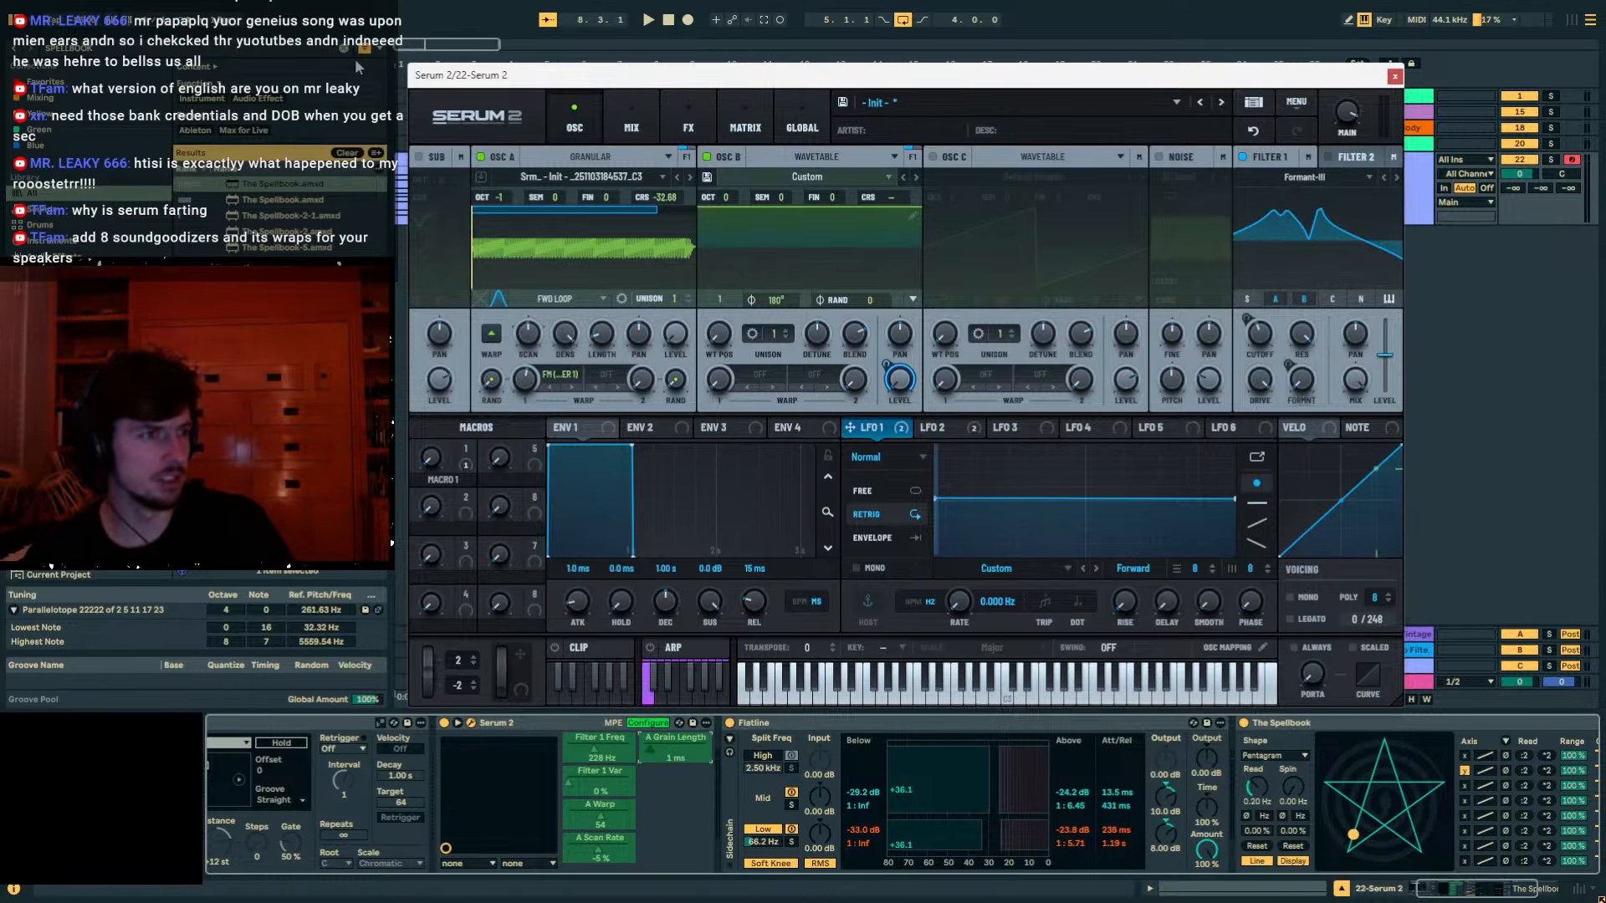
pyautogui.click(644, 726)
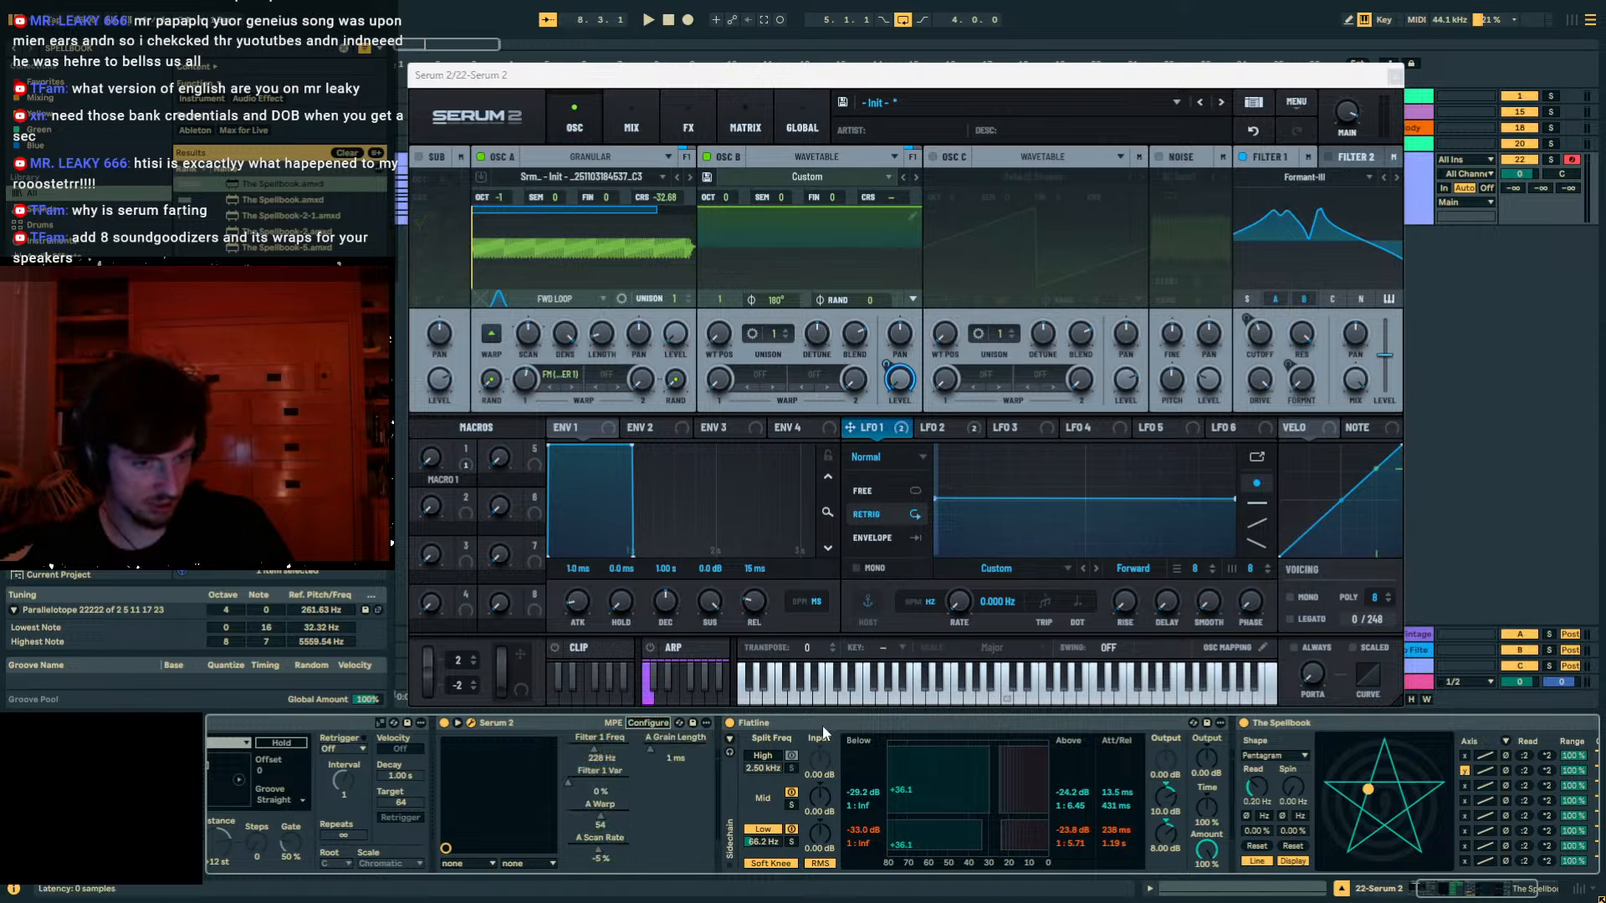
# Fold Flatline and map The Spellbook's first five slots to A Grain Length, Filter 1 Freq, Filter 1 Var, A Warp and A Scan Rate.
pyautogui.doubleClick(822, 725)
pyautogui.click(666, 745)
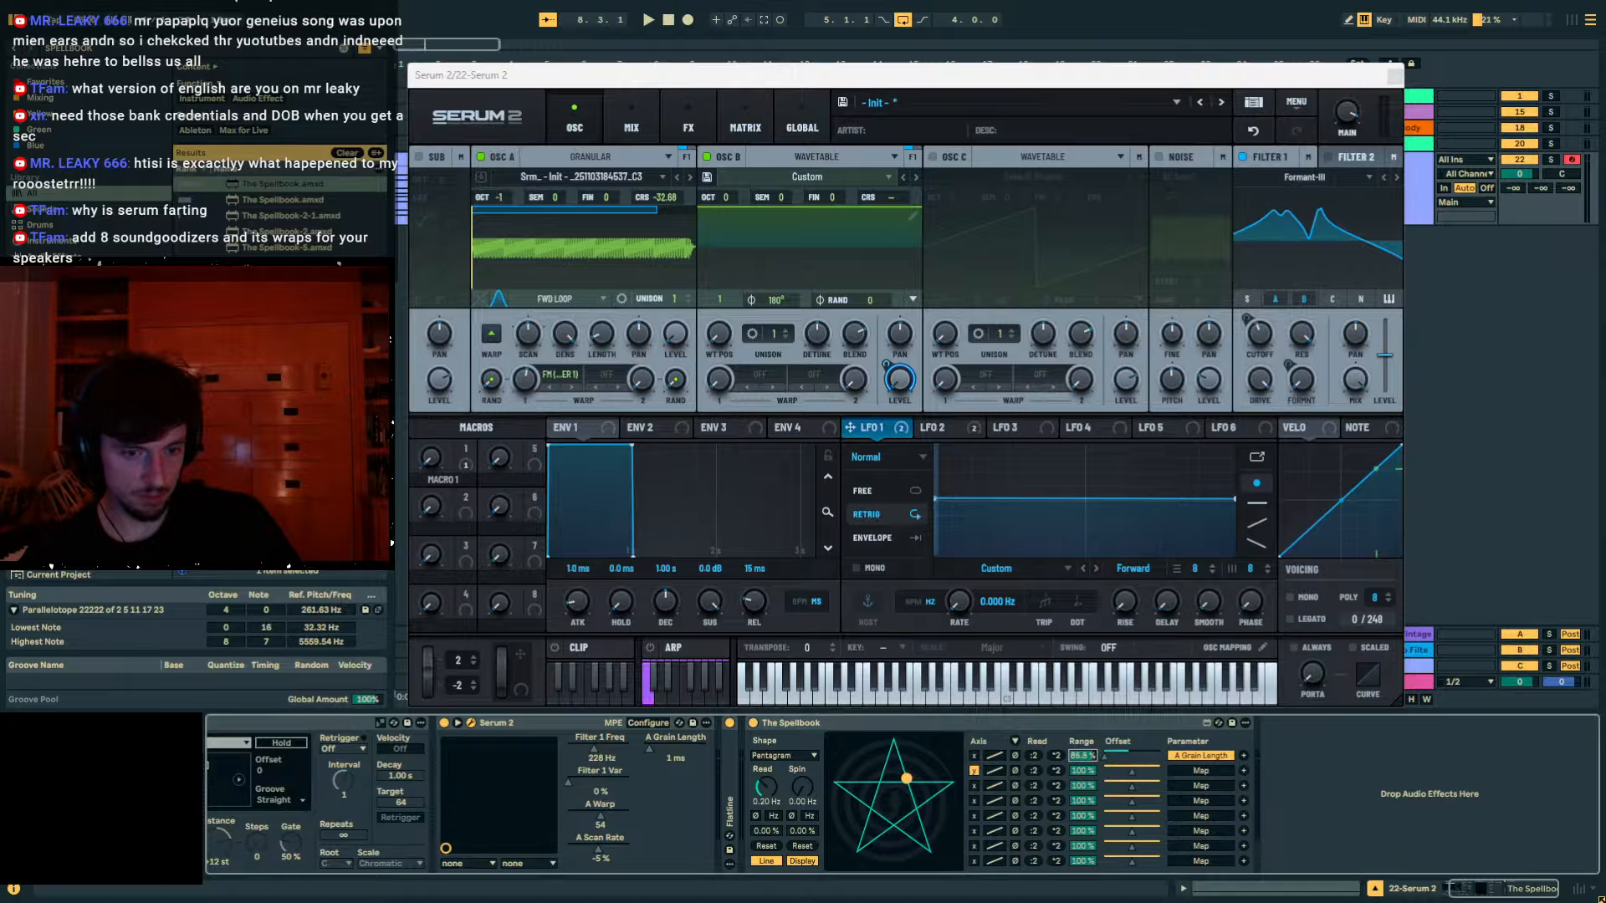
pyautogui.click(1198, 772)
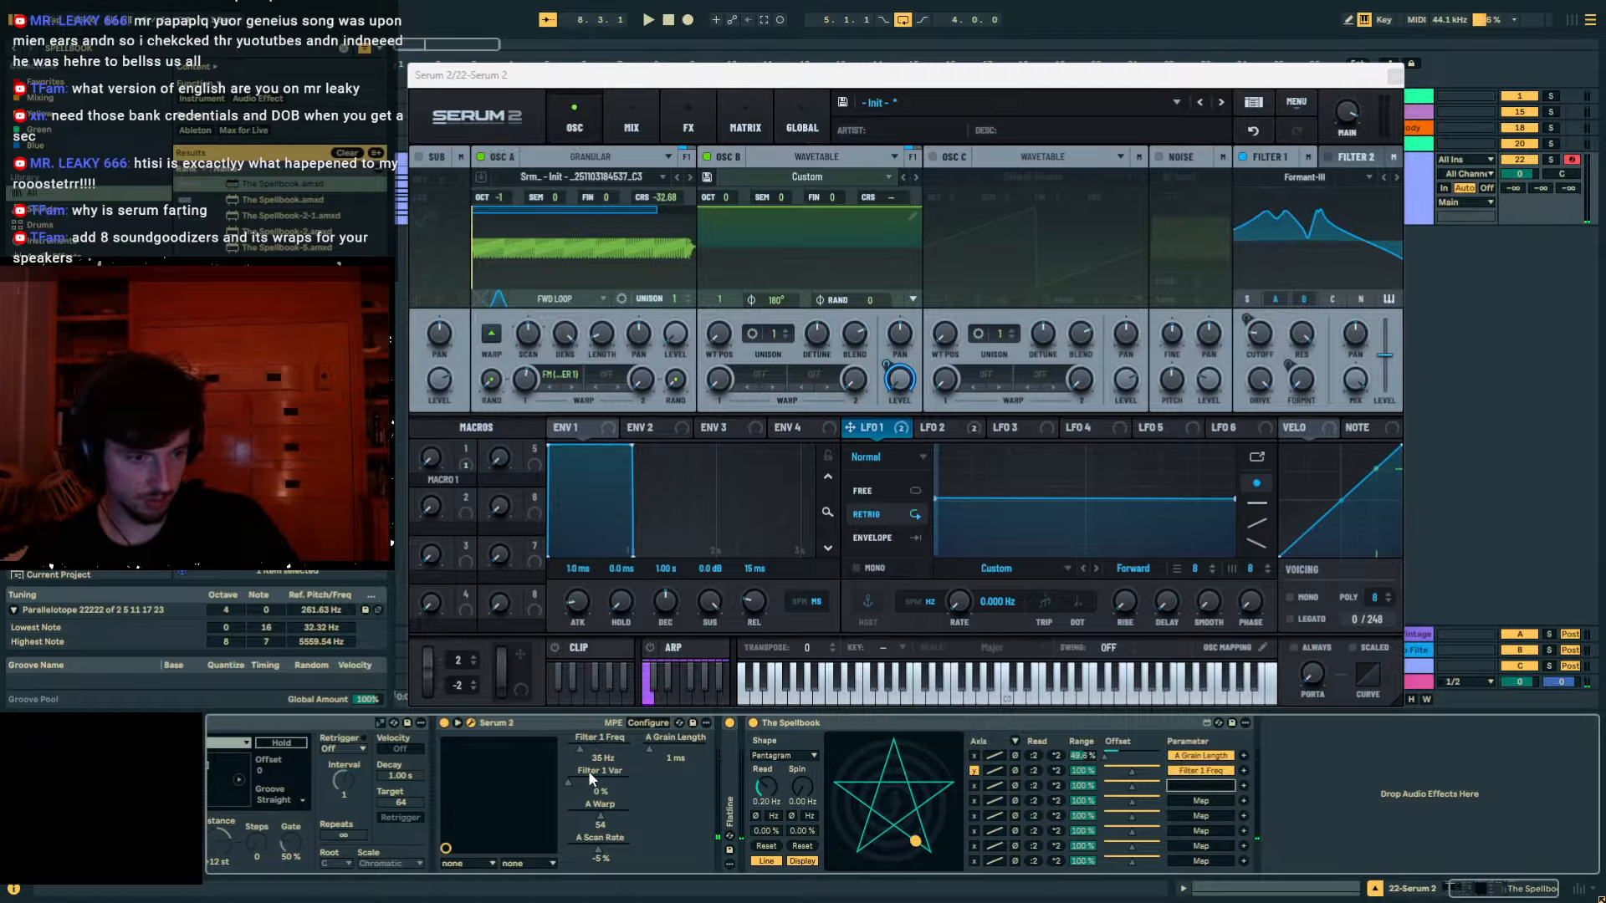
pyautogui.click(1198, 800)
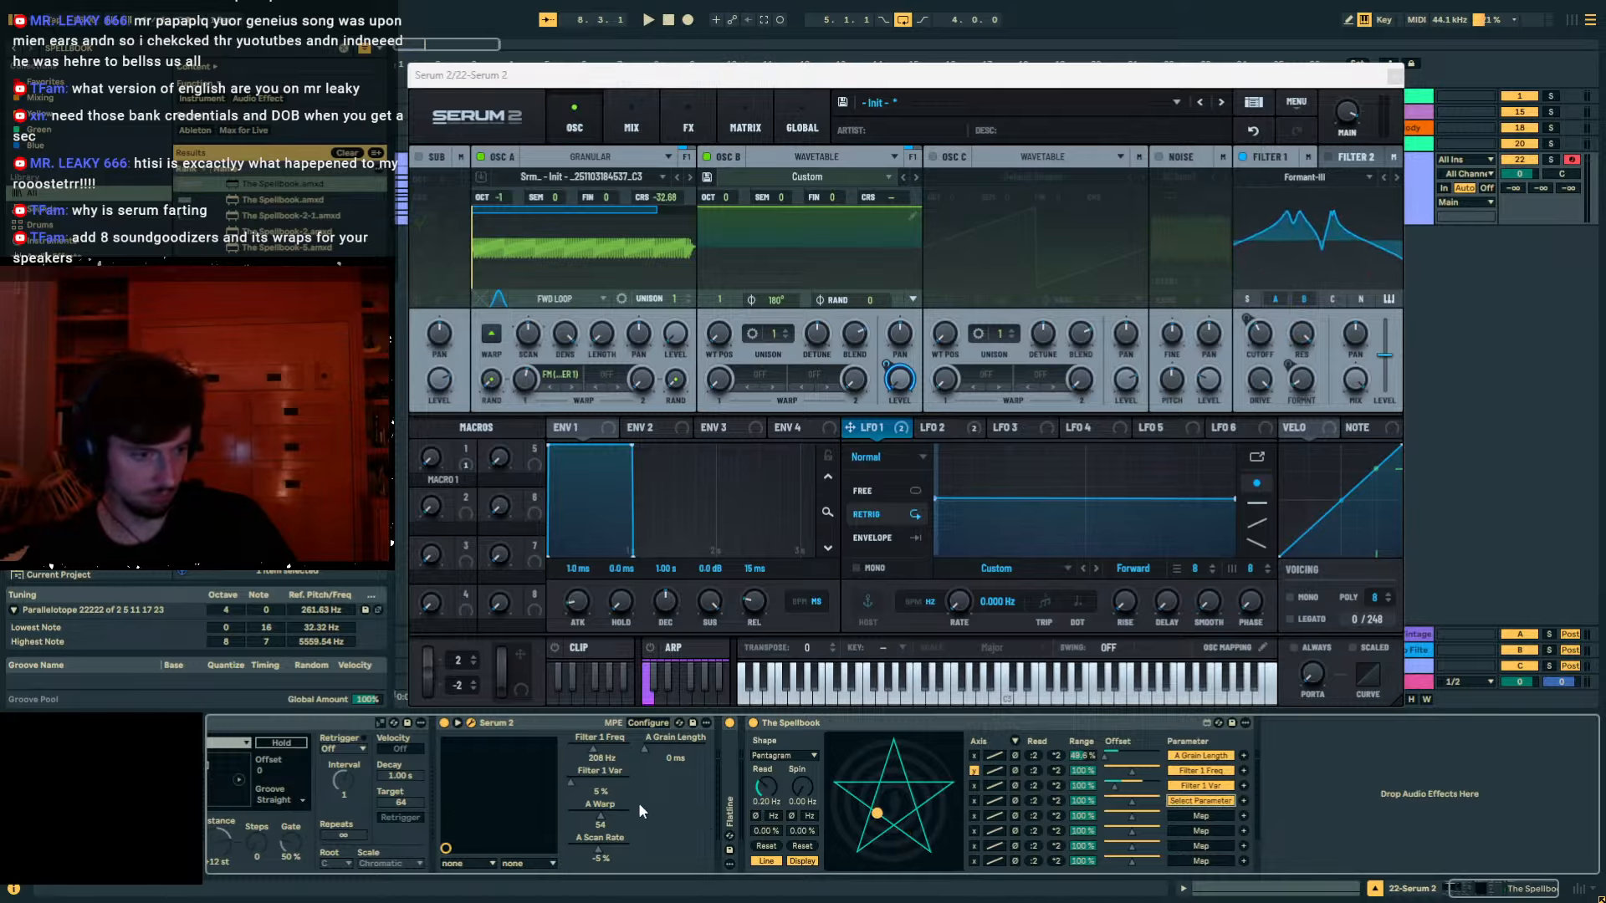
pyautogui.click(592, 808)
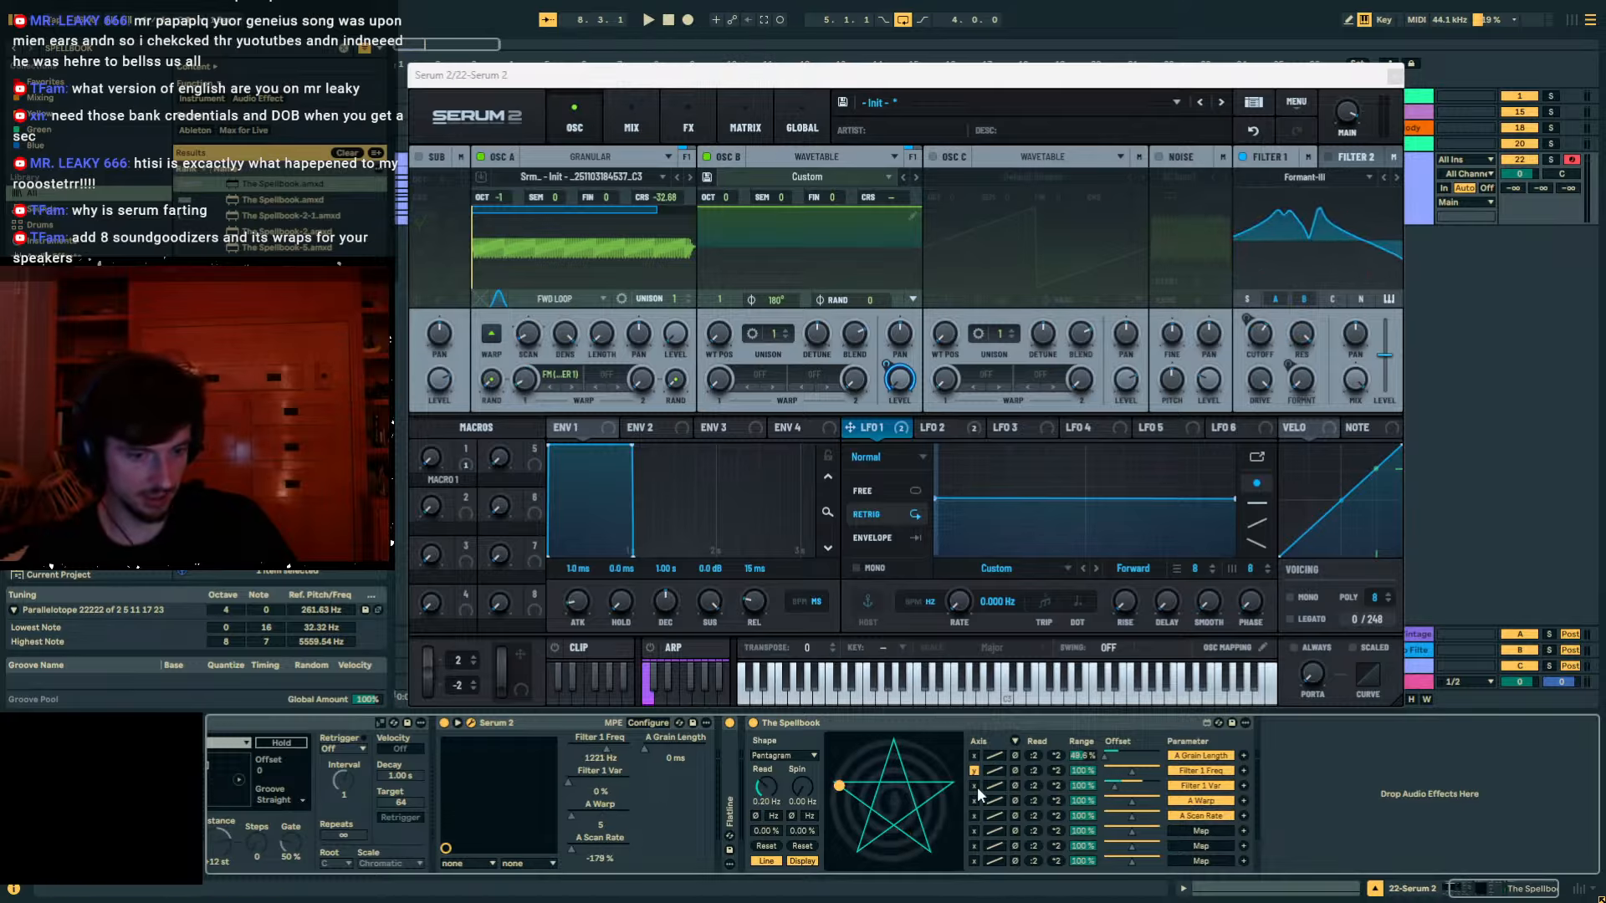
# Switch the A Warp and Filter 1 Var mappings to a V-shaped curve and set The Spellbook's spin to 0.09 Hz.
pyautogui.click(995, 800)
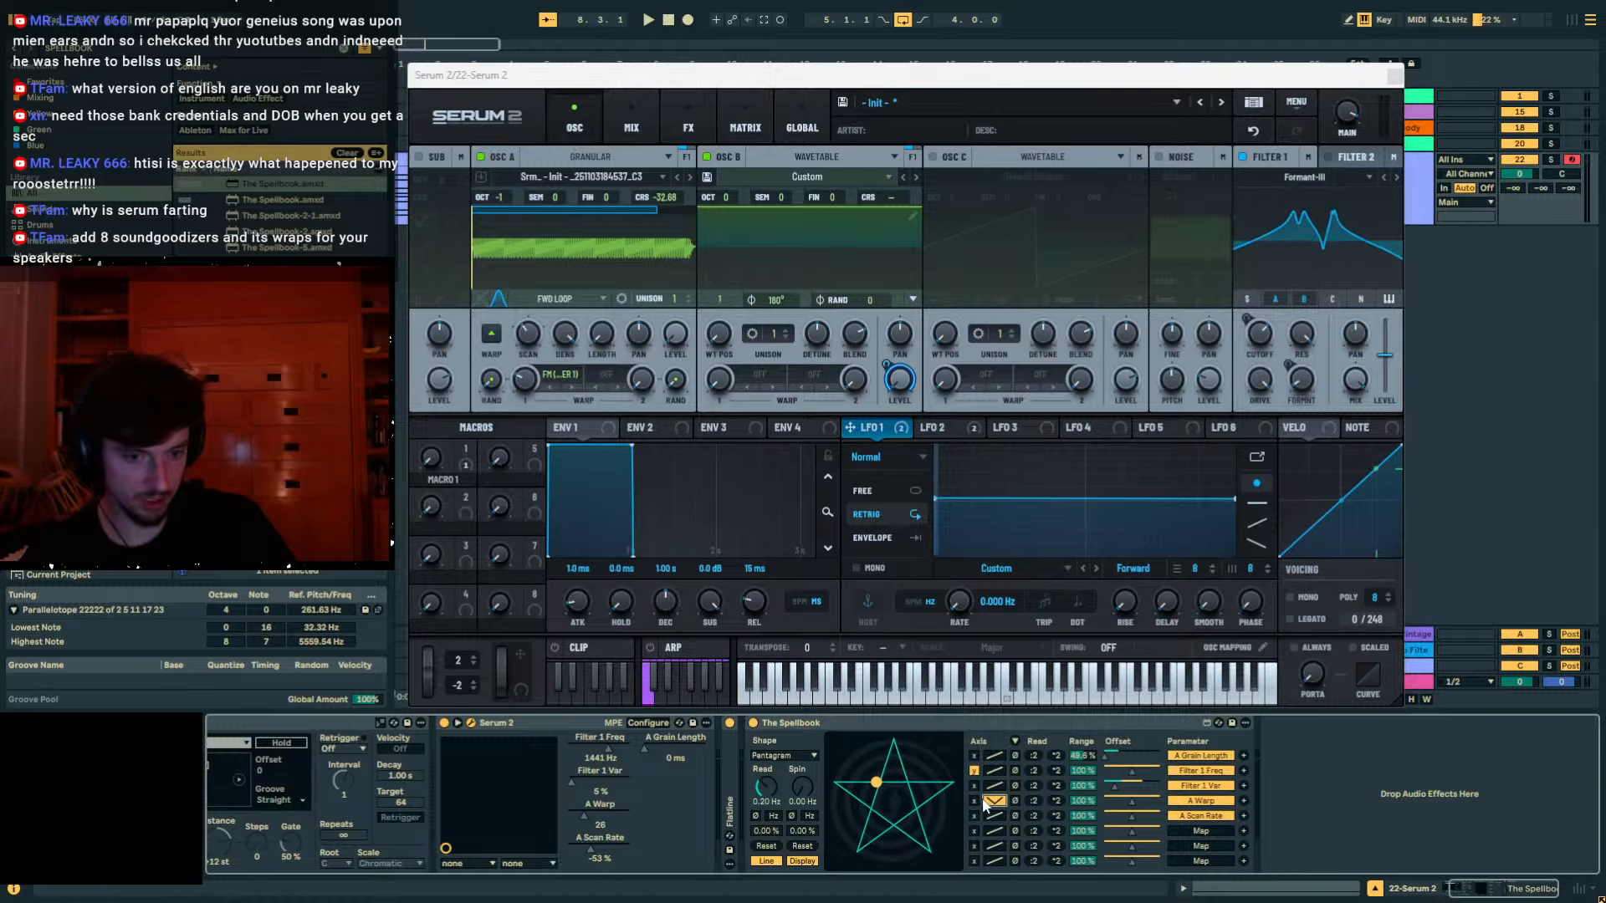
pyautogui.moveTo(805, 789); pyautogui.dragTo(805, 778)
pyautogui.click(973, 786)
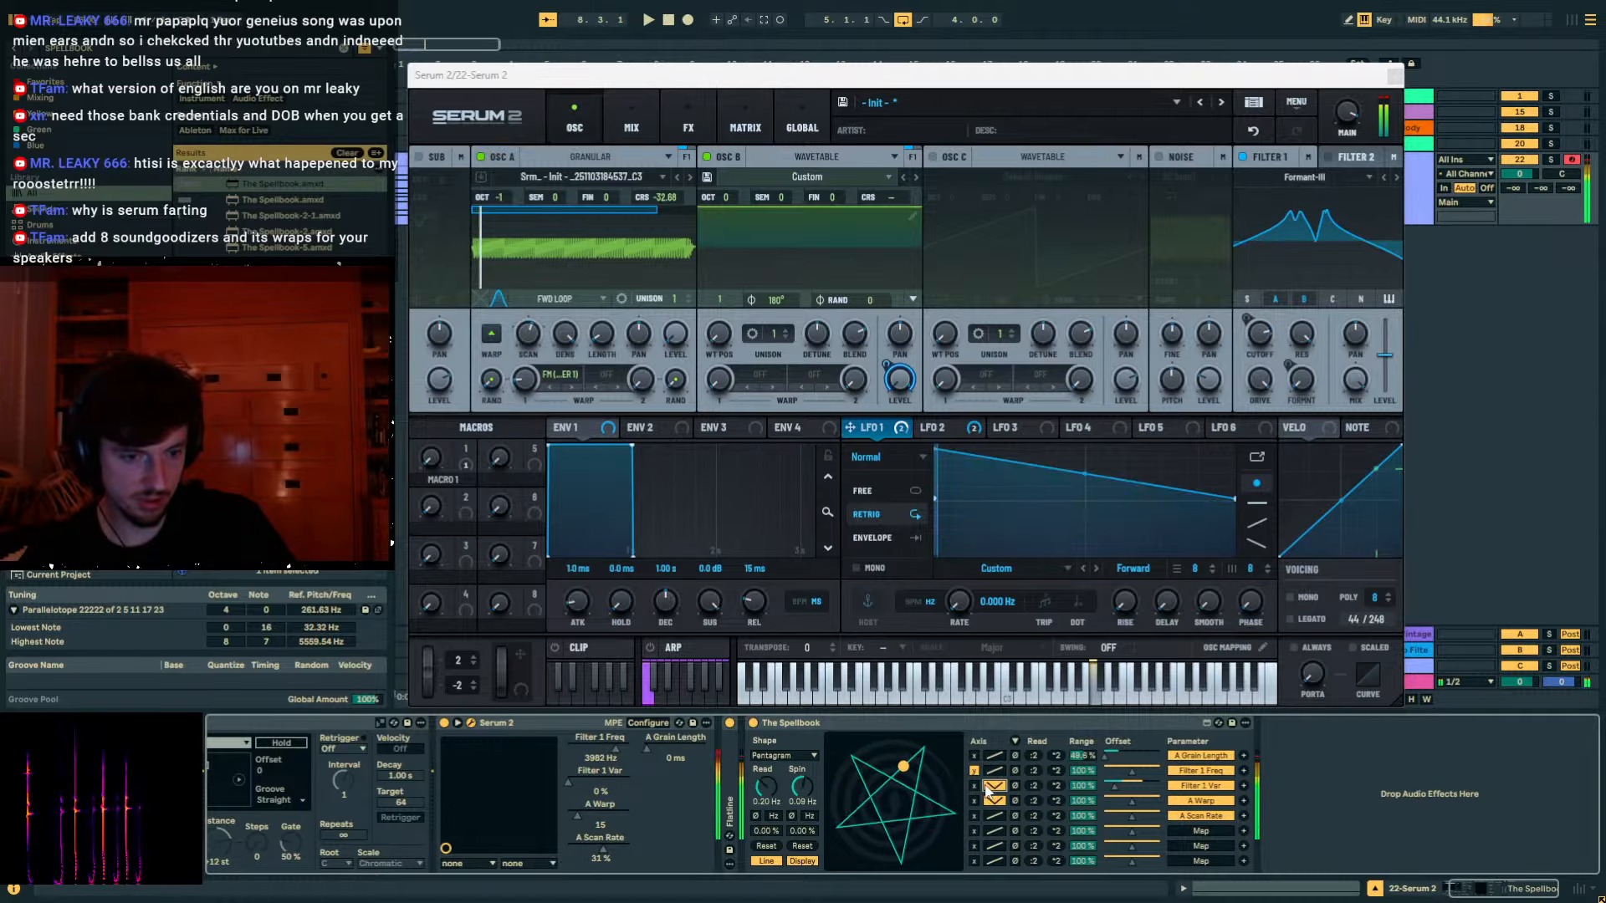
pyautogui.click(994, 785)
# Expand The Spellbook's mapping settings and stagger the read and spin phases, including read phases of 41.7% for Filter 1 Var and 48.0% for A Warp.
pyautogui.click(1015, 741)
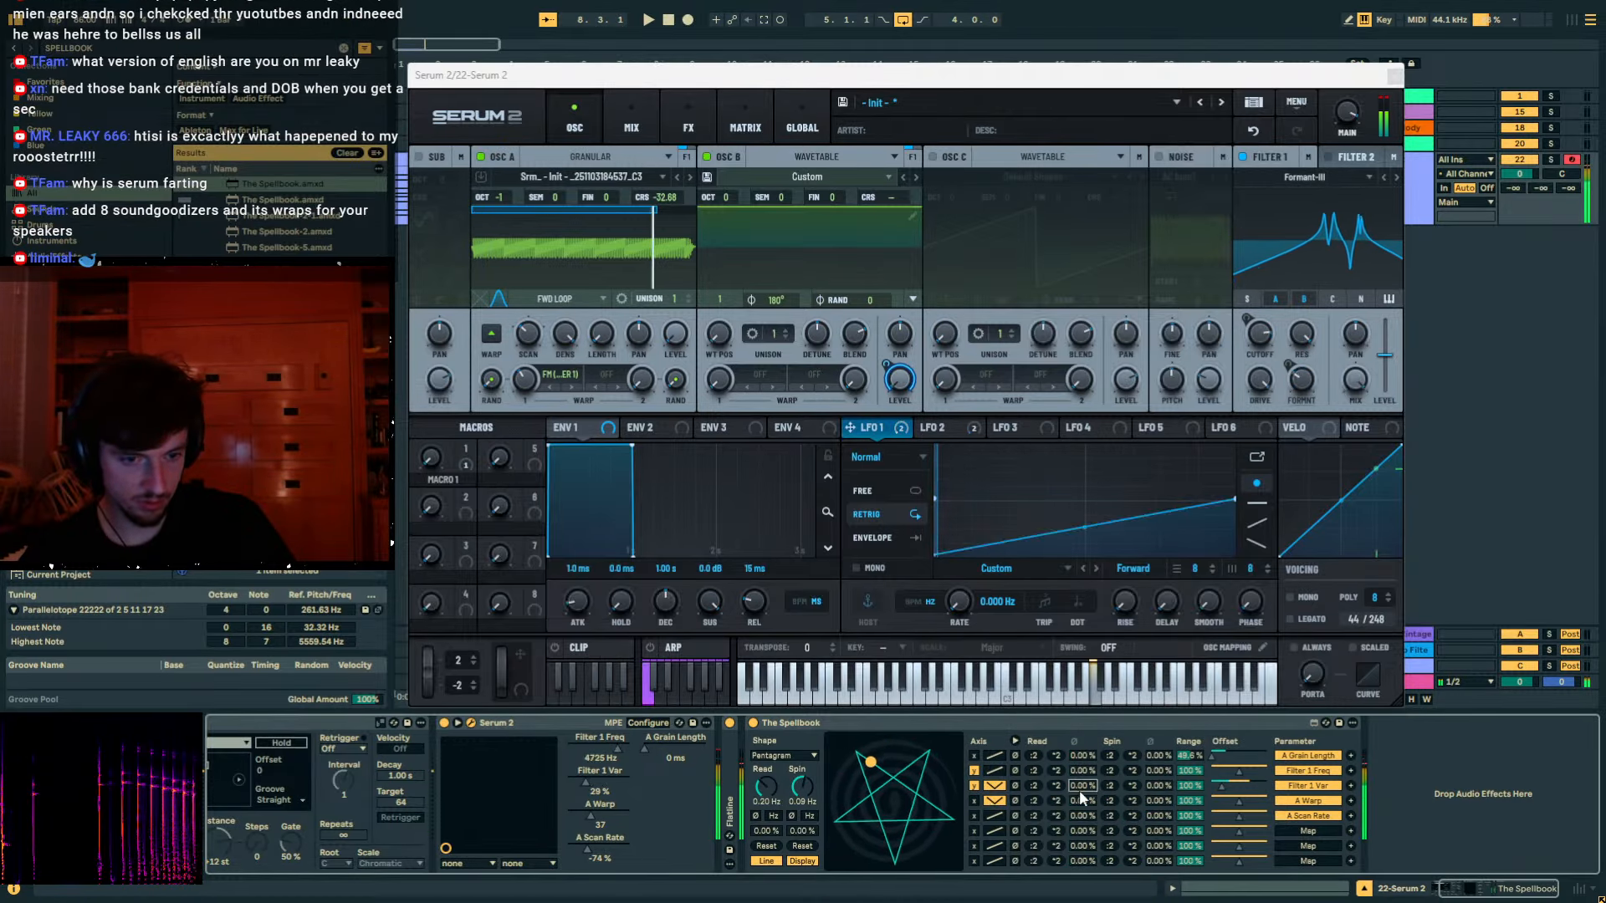
pyautogui.moveTo(1083, 801); pyautogui.dragTo(1082, 751)
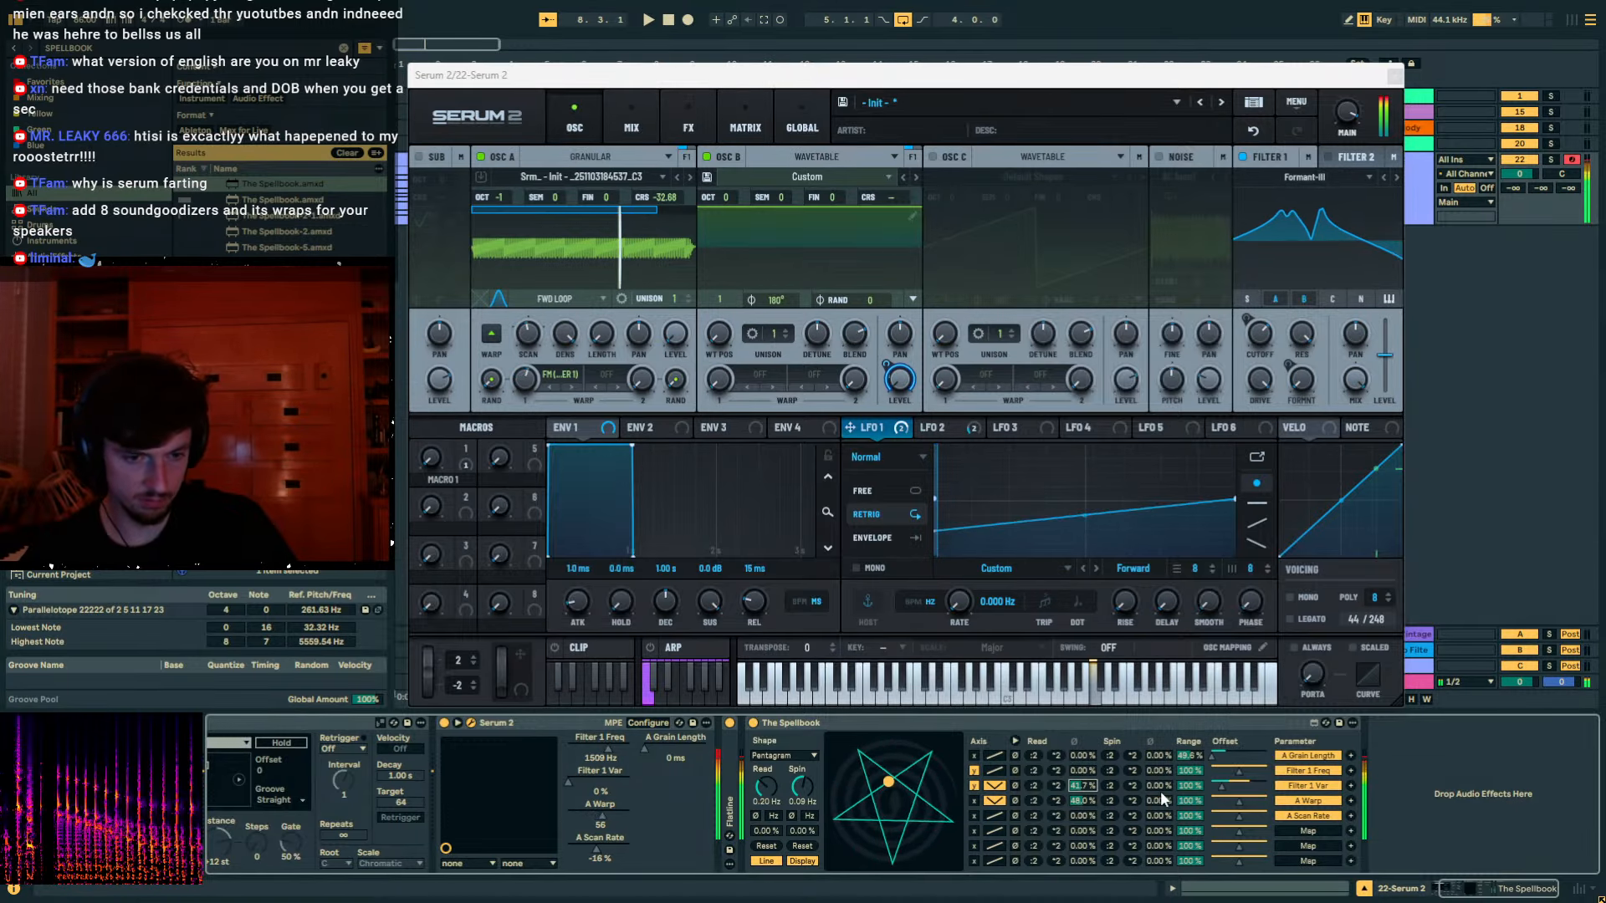
pyautogui.moveTo(1159, 785); pyautogui.dragTo(1158, 751)
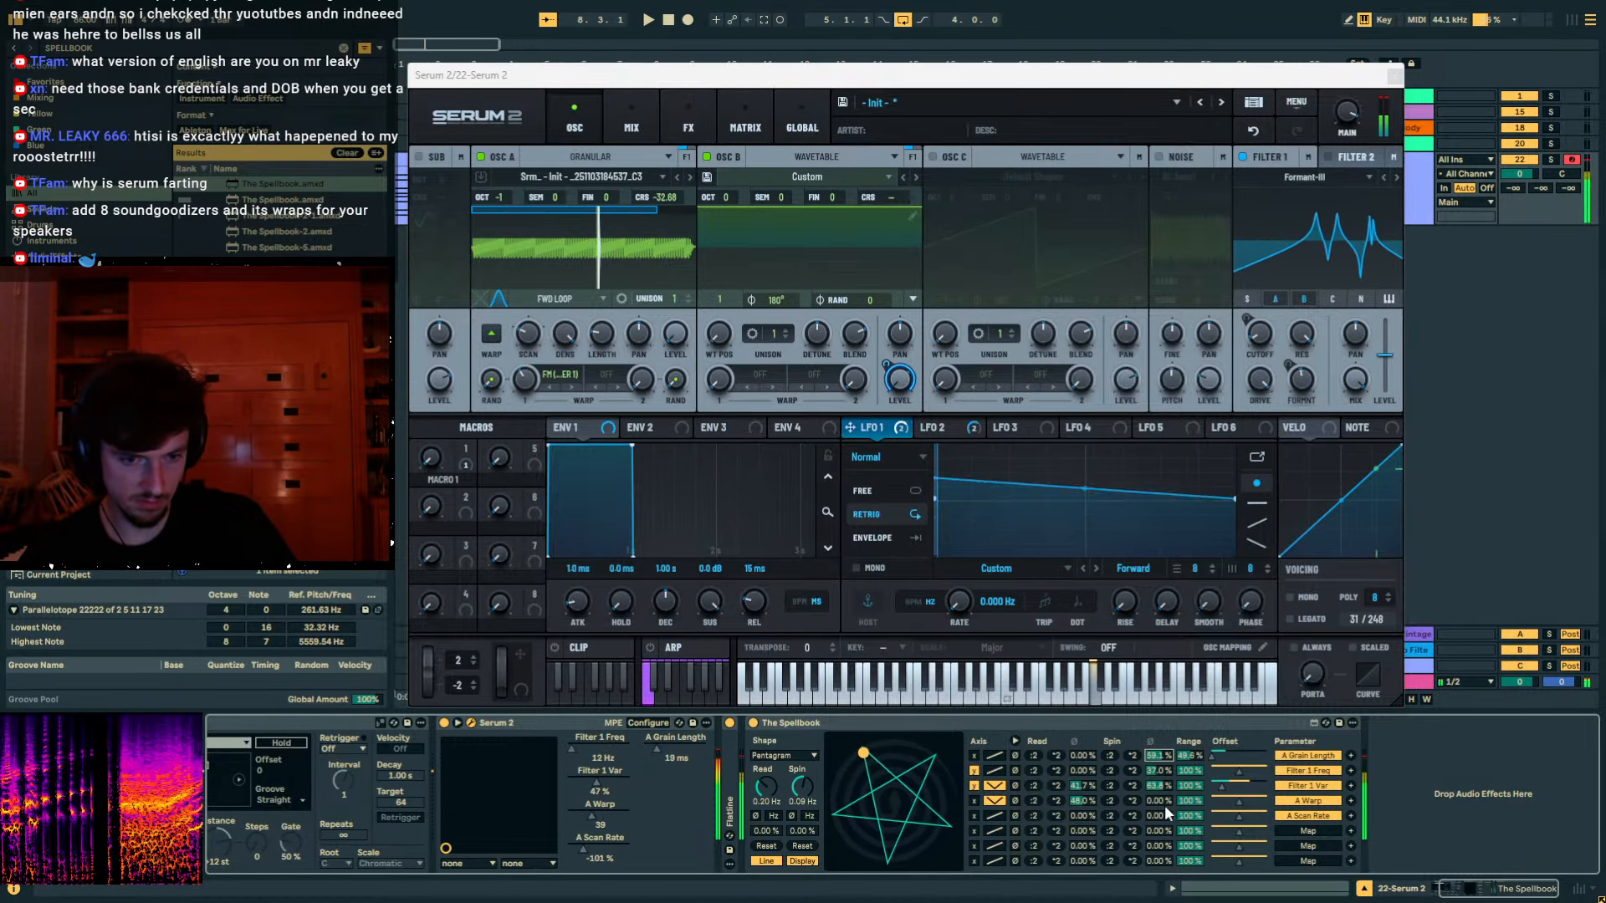
pyautogui.moveTo(1163, 816); pyautogui.dragTo(1082, 793)
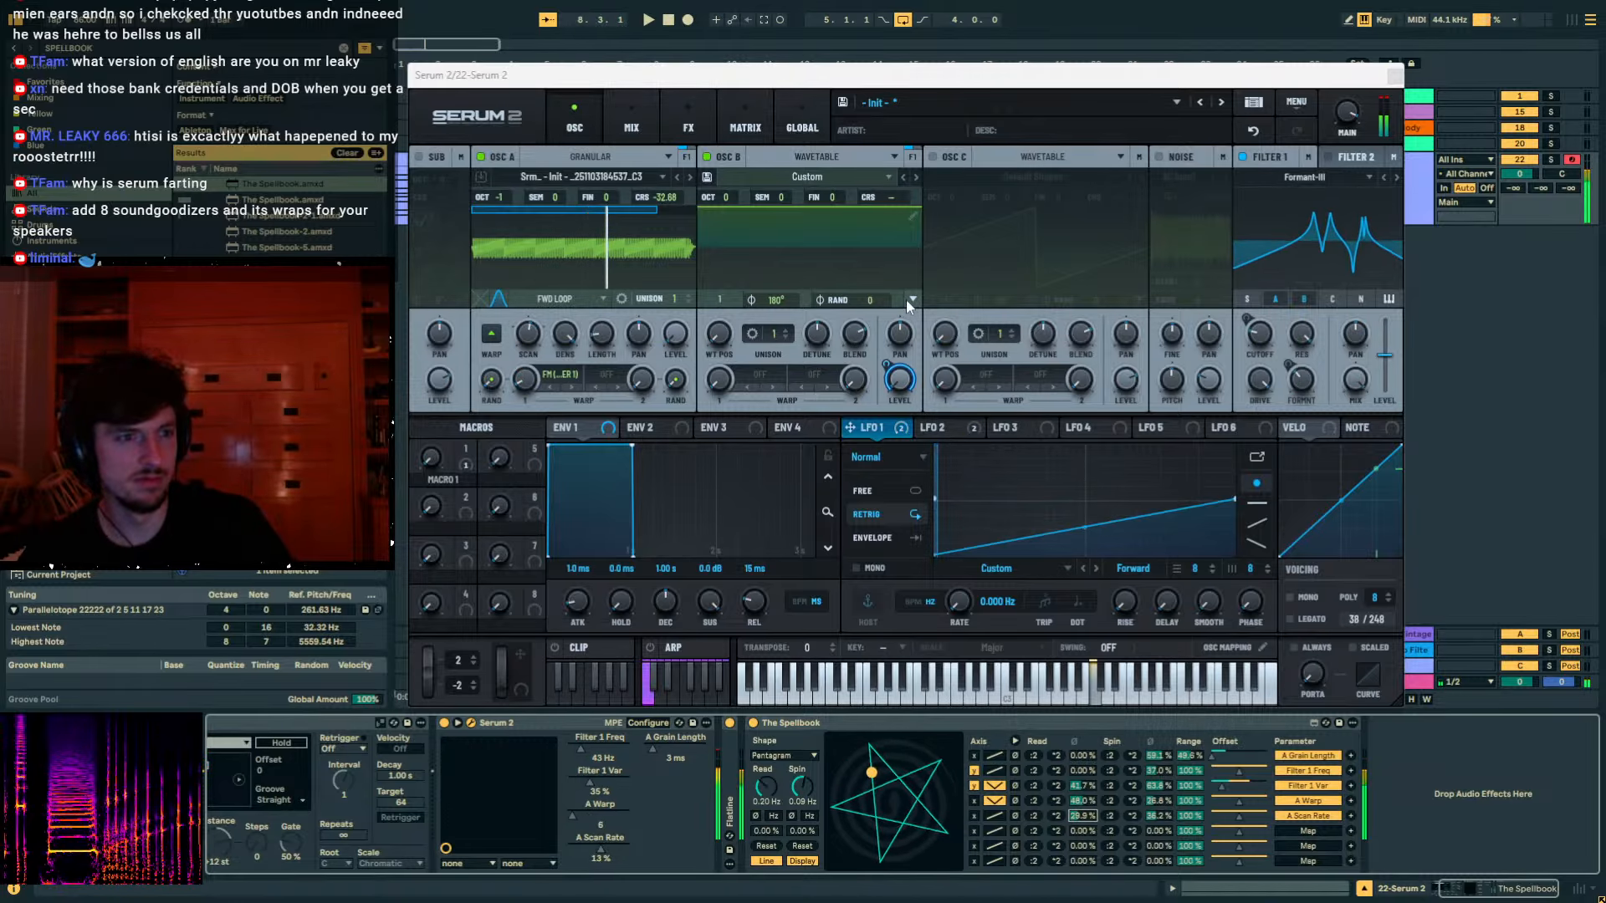
# Expose oscillator A's coarse pitch as a device parameter and map it to The Spellbook's sixth slot.
pyautogui.moveTo(671, 196); pyautogui.dragTo(667, 199)
pyautogui.click(648, 724)
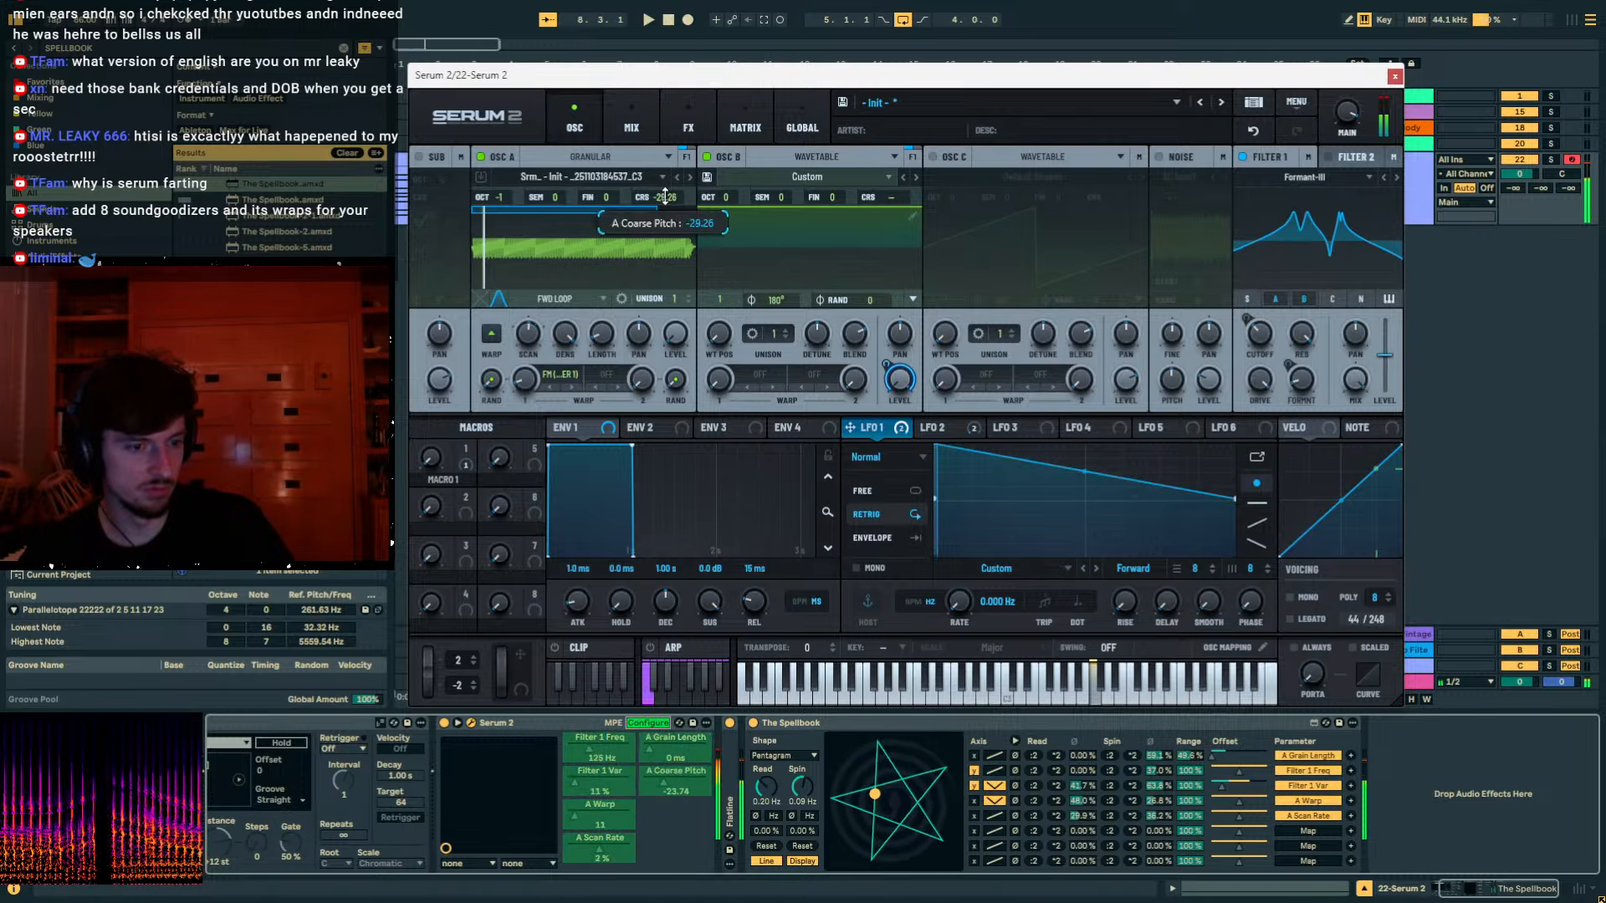
pyautogui.click(1308, 831)
pyautogui.click(648, 779)
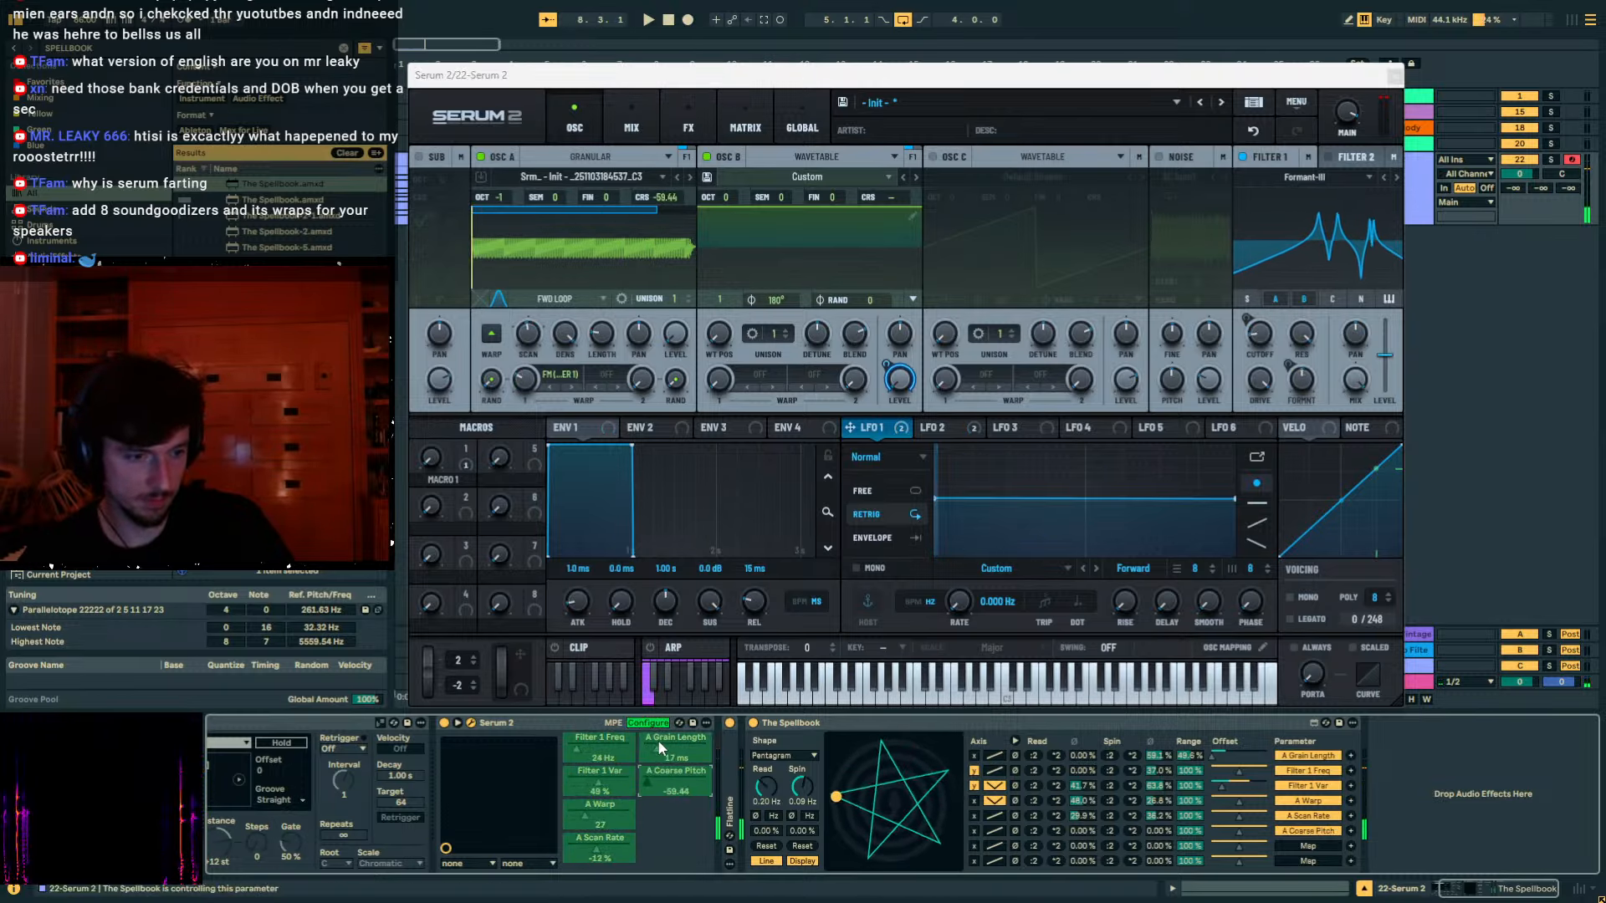
pyautogui.click(651, 723)
# Switch the A Coarse Pitch mapping to the y axis with an inverted V-shaped curve and set its read phase to 29.1%.
pyautogui.click(974, 831)
pyautogui.click(994, 831)
pyautogui.click(1015, 831)
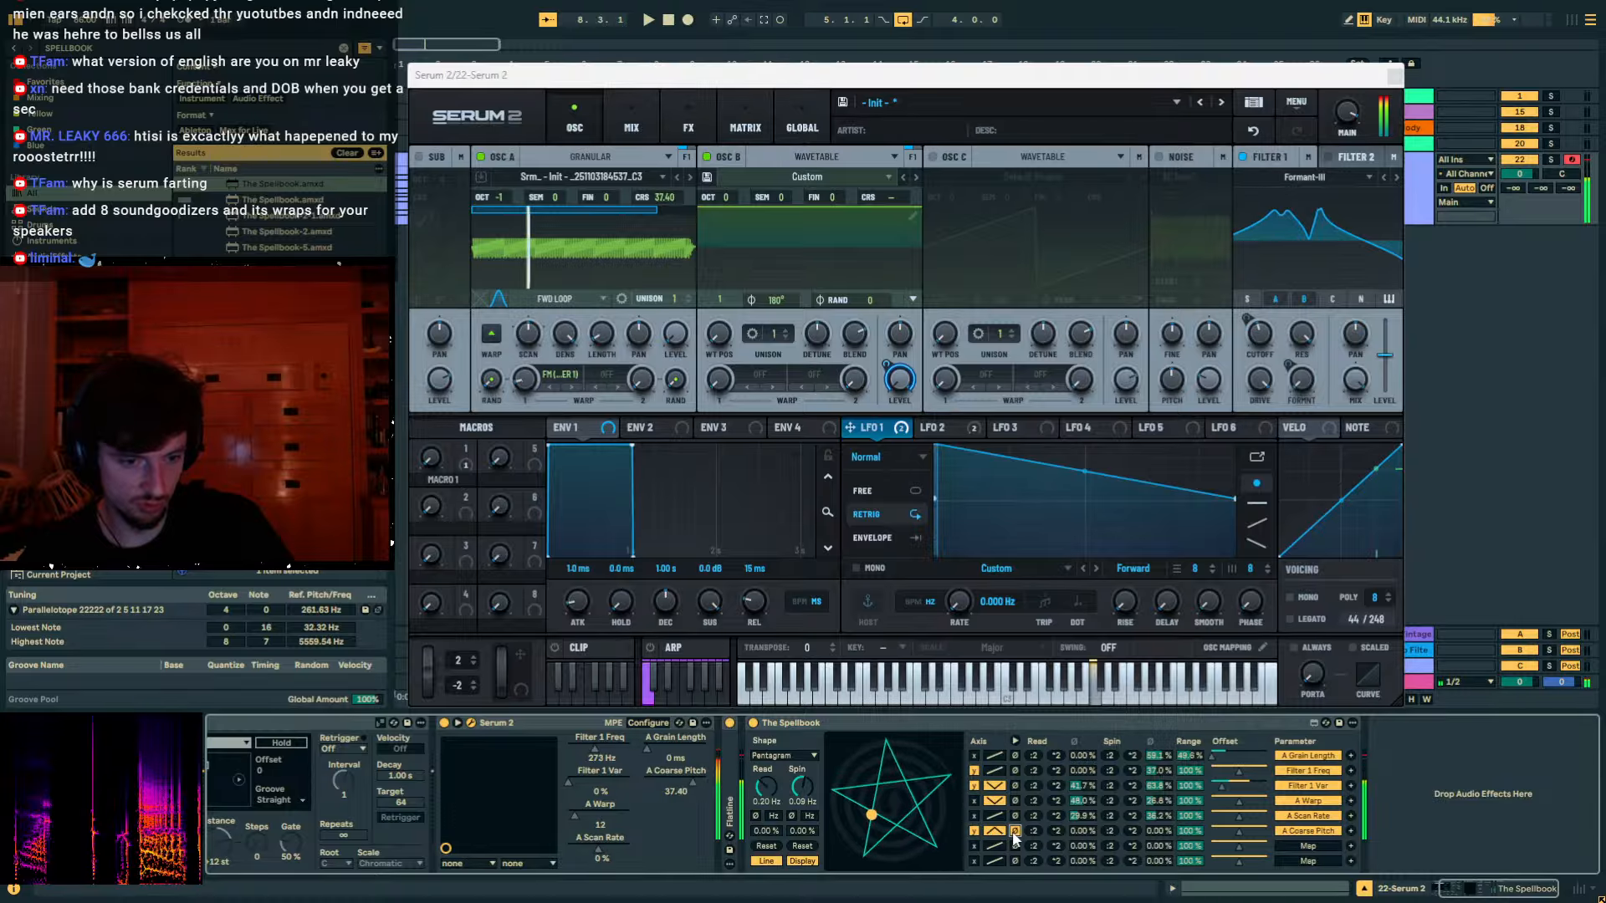
pyautogui.moveTo(1083, 831); pyautogui.dragTo(1082, 807)
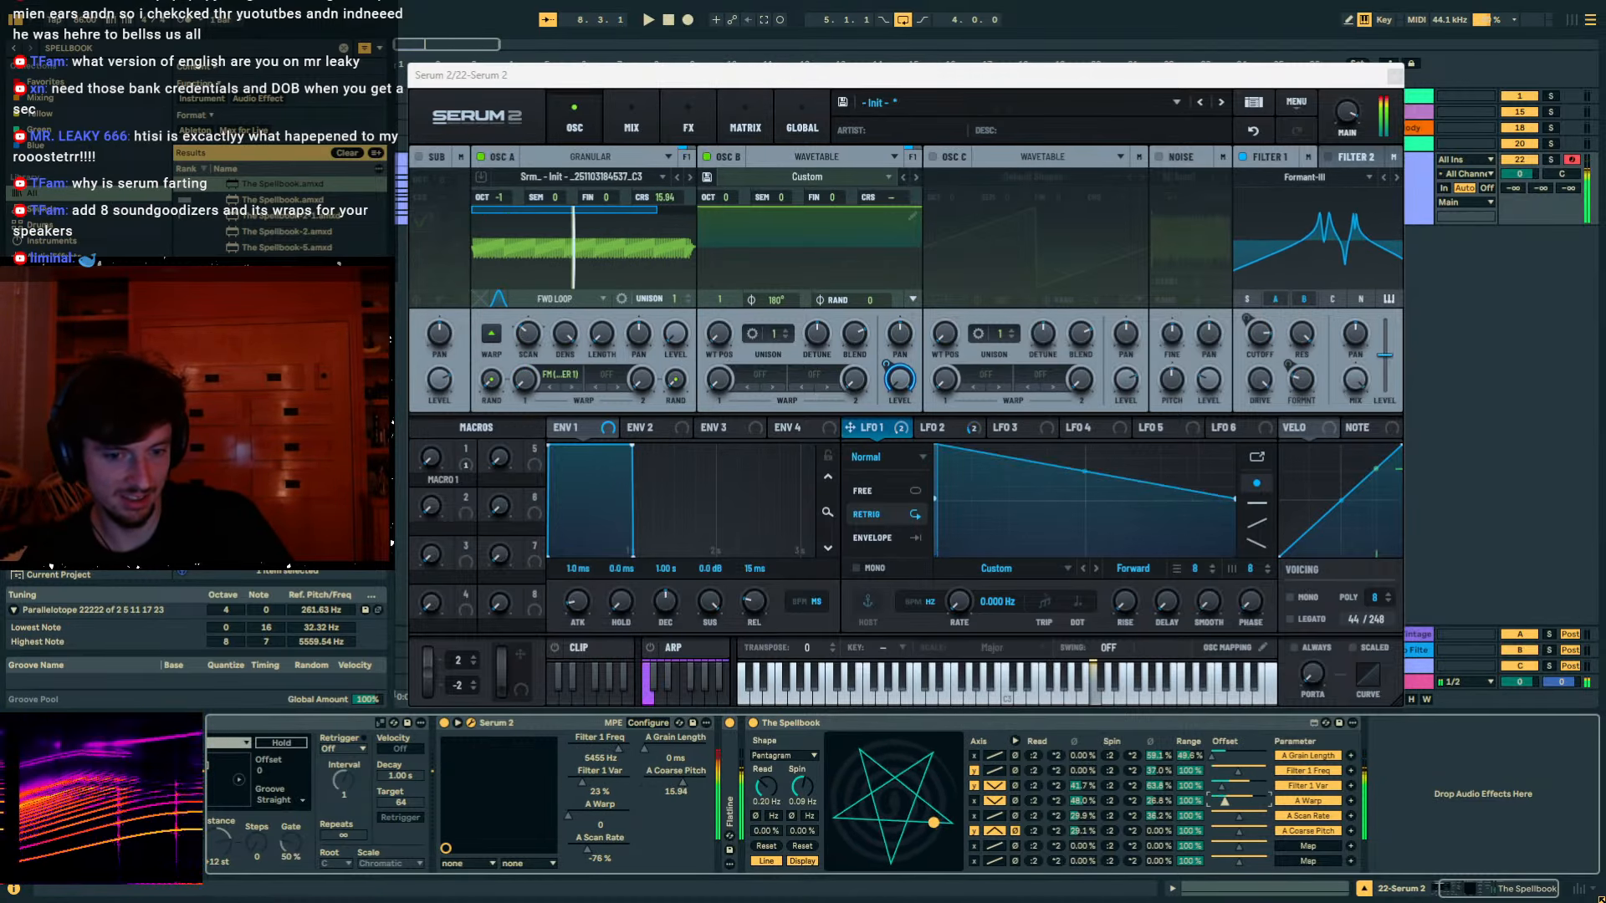
# Reduce the A Warp mapping's offset and range, and set The Spellbook's read to 0.95 Hz and spin to 0.21 Hz.
pyautogui.moveTo(1224, 805); pyautogui.dragTo(1190, 821)
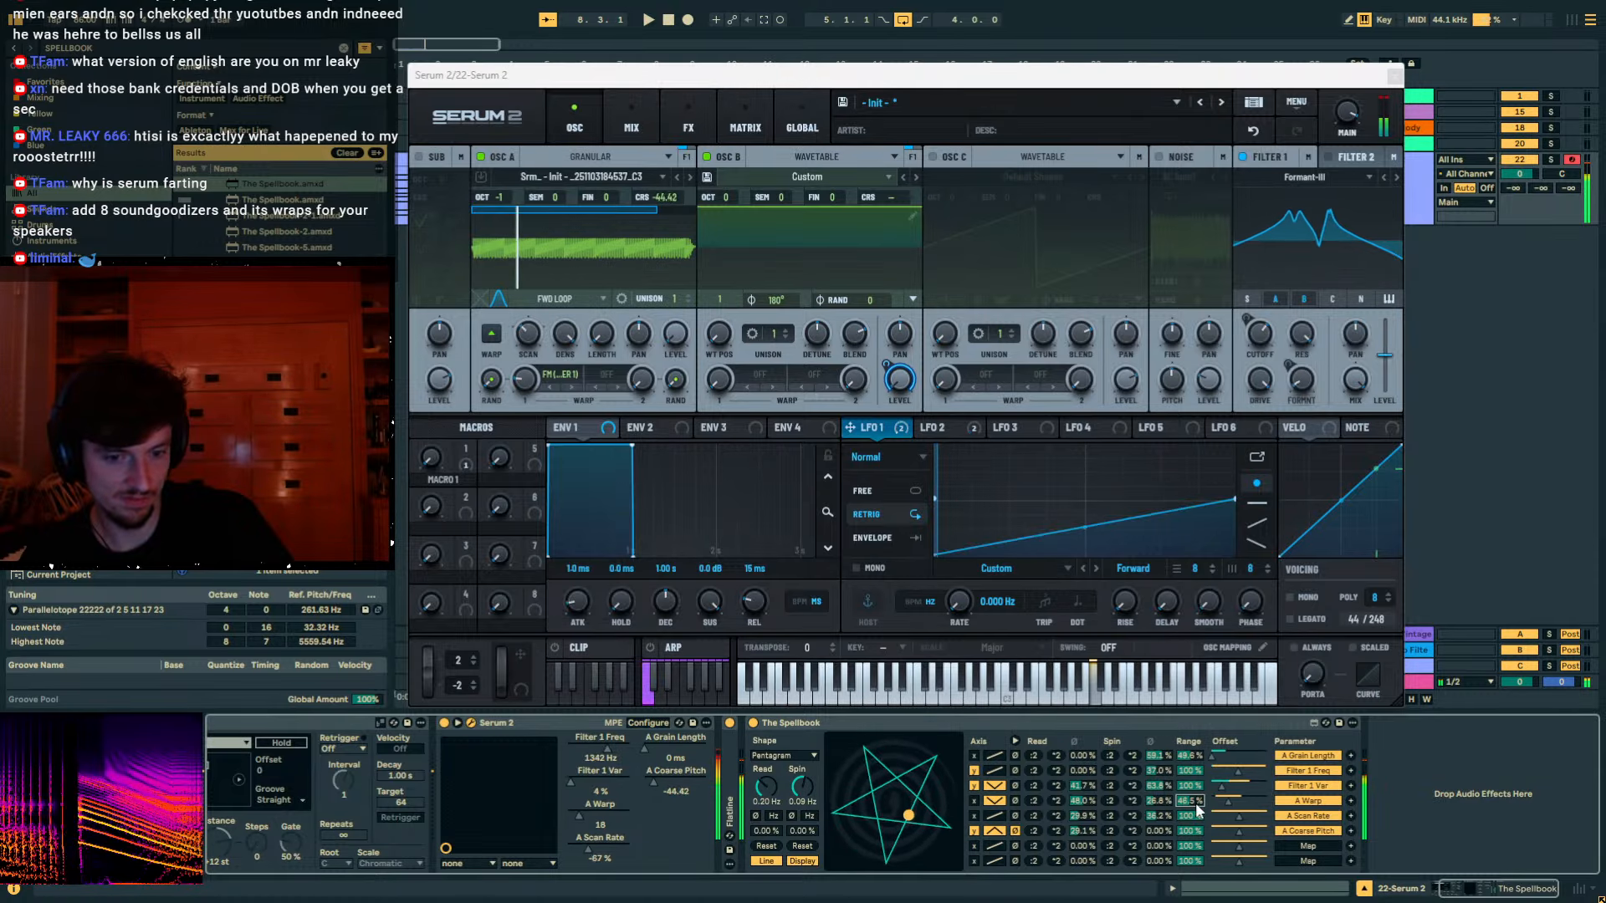
pyautogui.moveTo(766, 787); pyautogui.dragTo(802, 773)
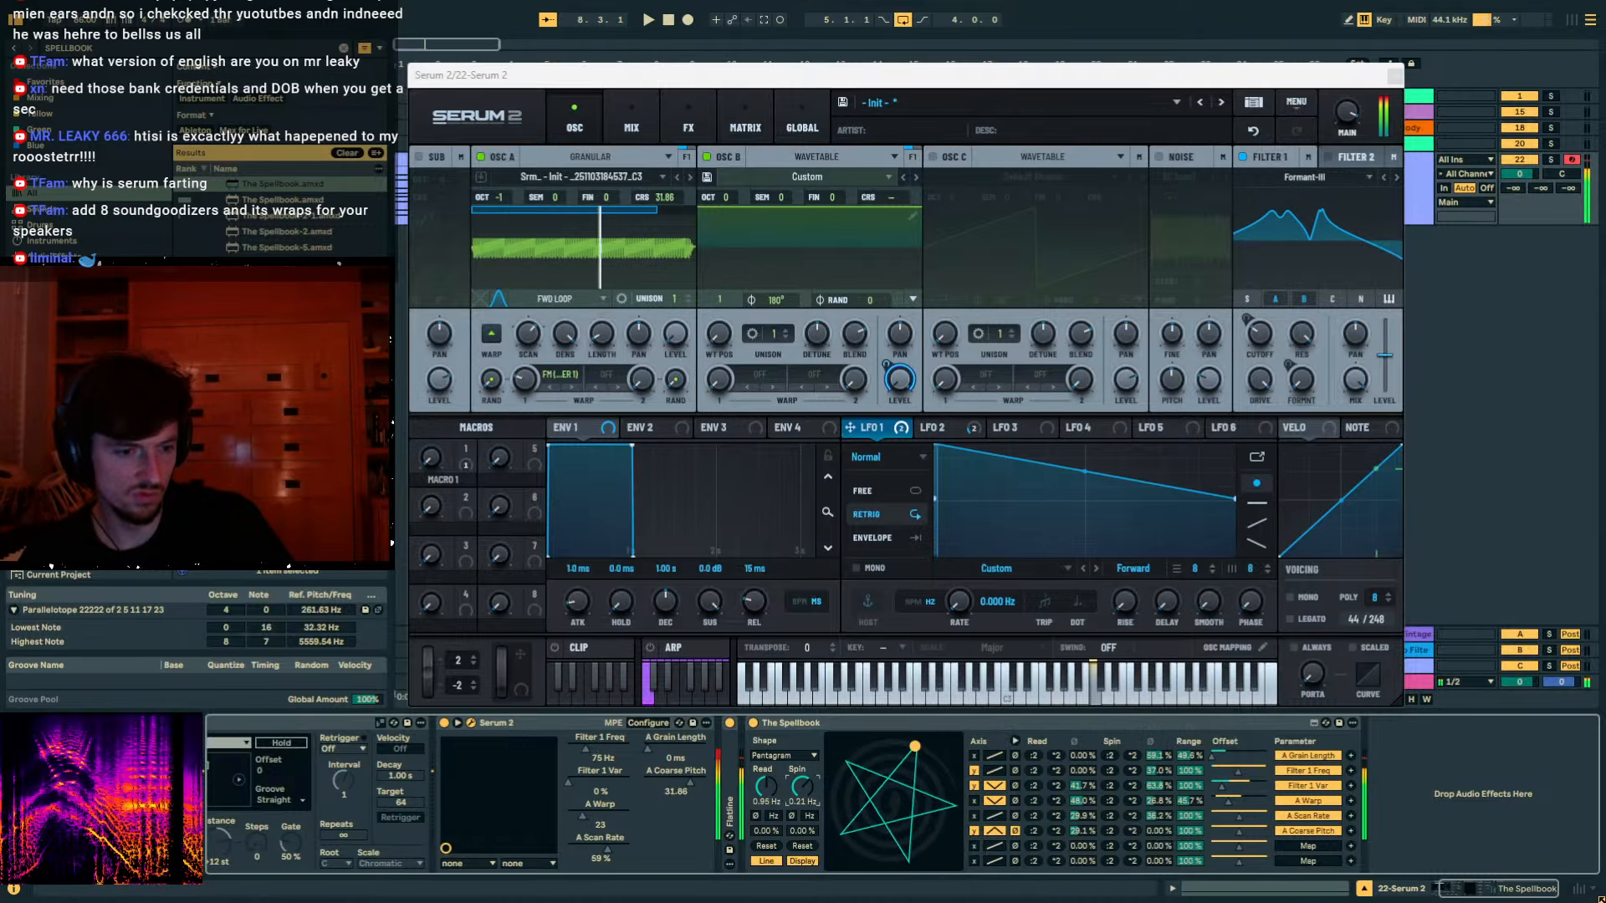
# Select the Arpeggiator, set oscillator A's octave to 0 and readjust filter 1's drive.
pyautogui.click(332, 726)
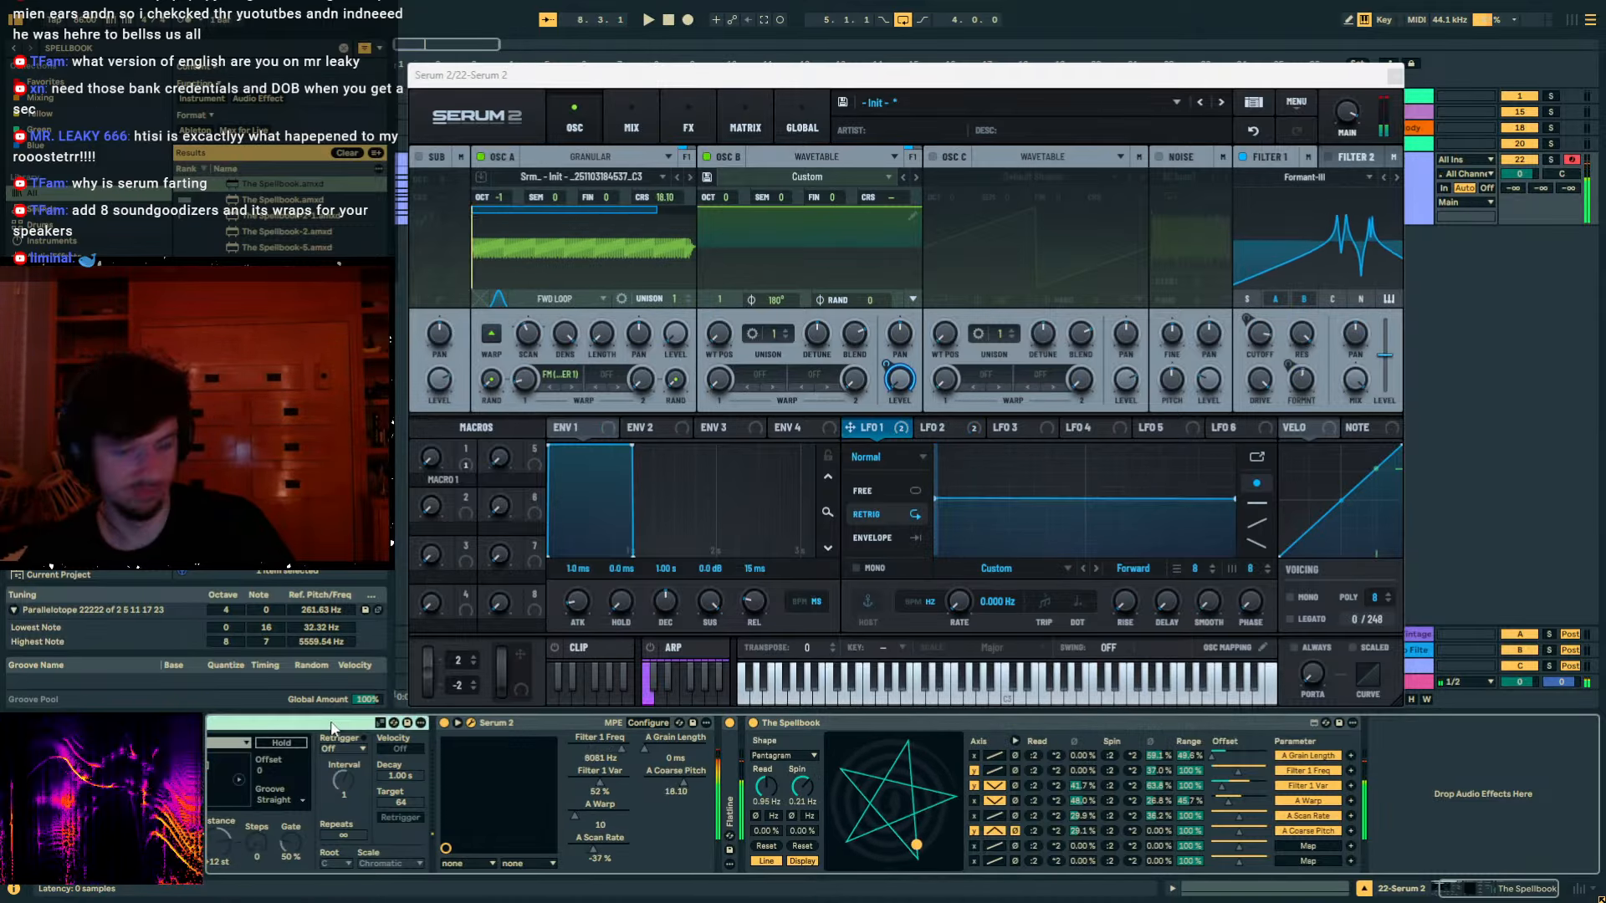
pyautogui.press('Right')
pyautogui.press('Left')
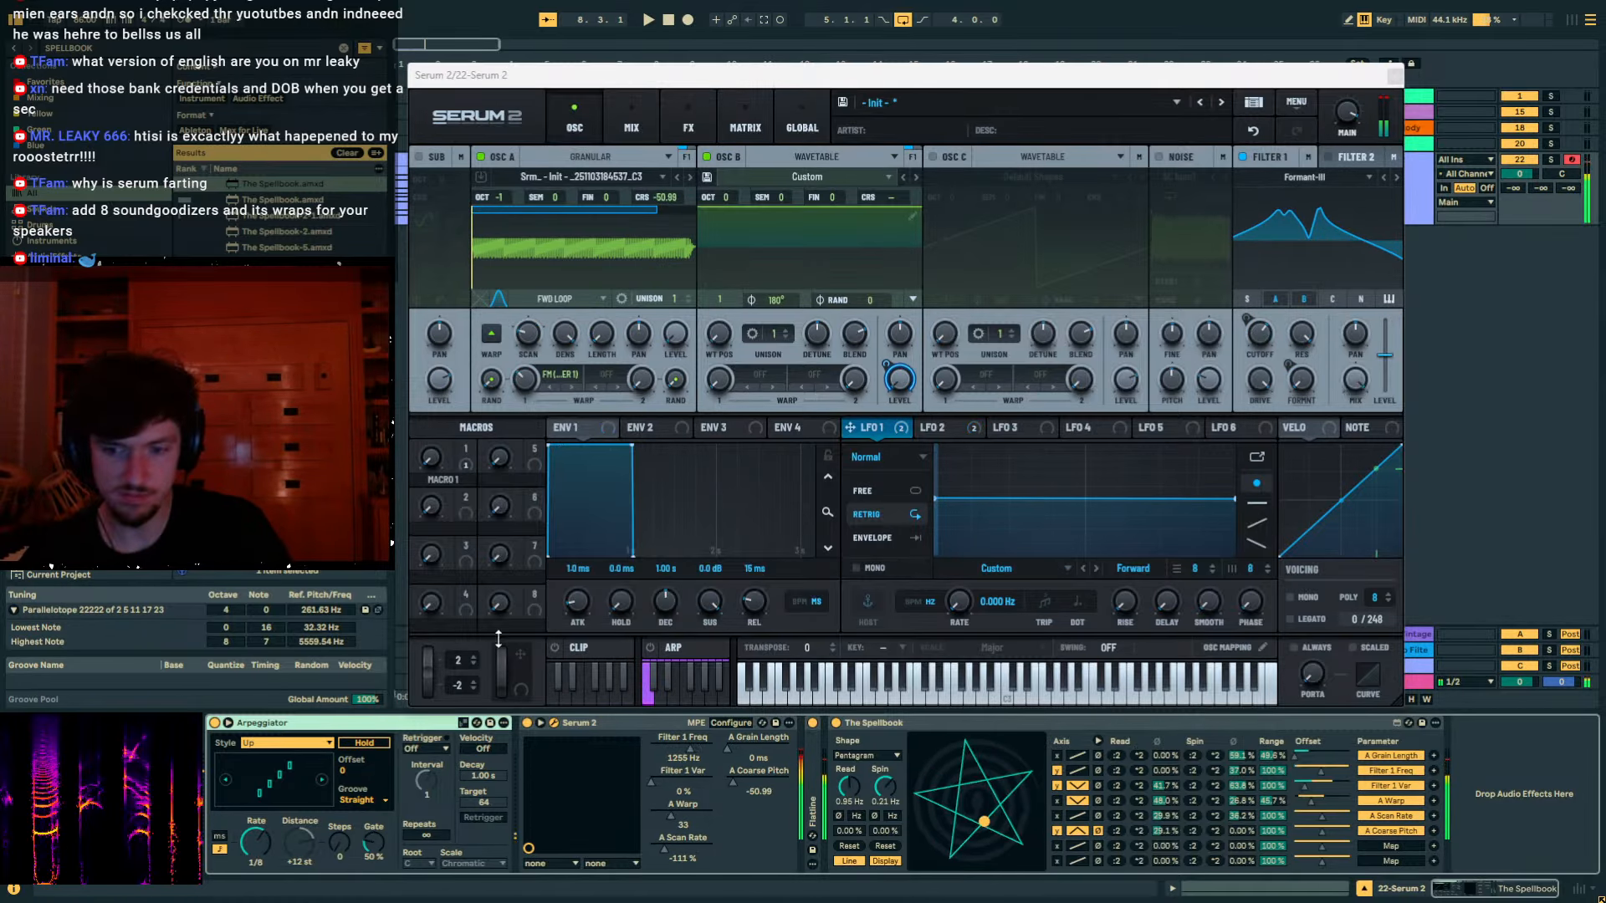
pyautogui.moveTo(504, 198); pyautogui.dragTo(499, 170)
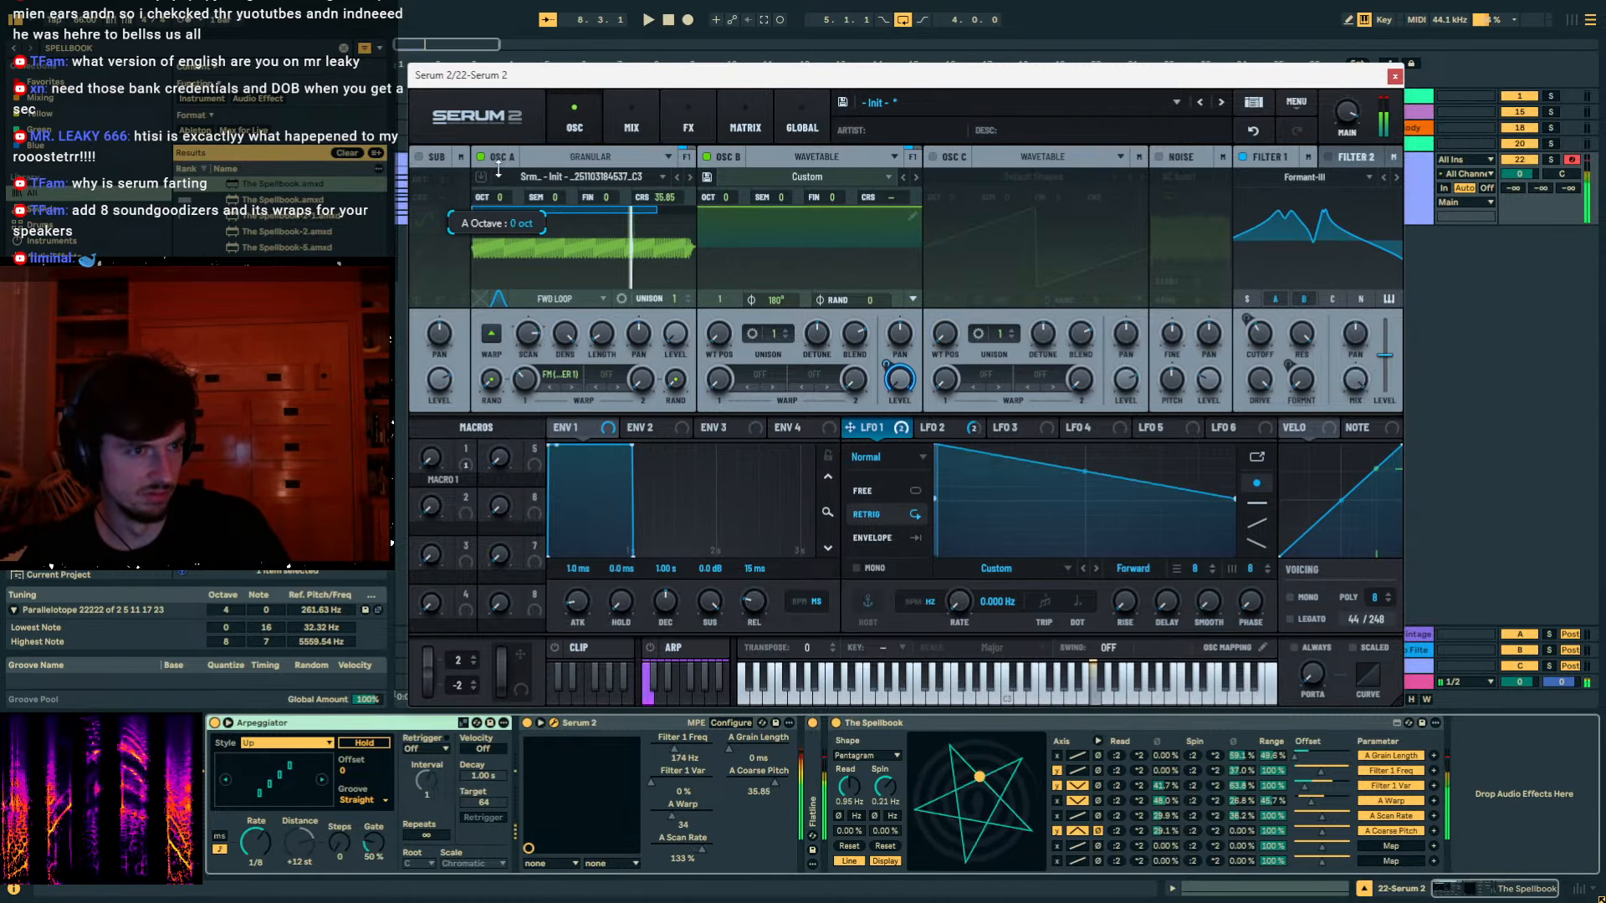
pyautogui.moveTo(1258, 385)
pyautogui.mouseDown()
pyautogui.moveTo(1245, 434)
pyautogui.moveTo(1247, 412)
pyautogui.mouseUp()
# Try track 22's middle send at 0.0 dB, view Serum's mixer page and deactivate the Arpeggiator.
pyautogui.moveTo(1541, 188); pyautogui.dragTo(1541, 92)
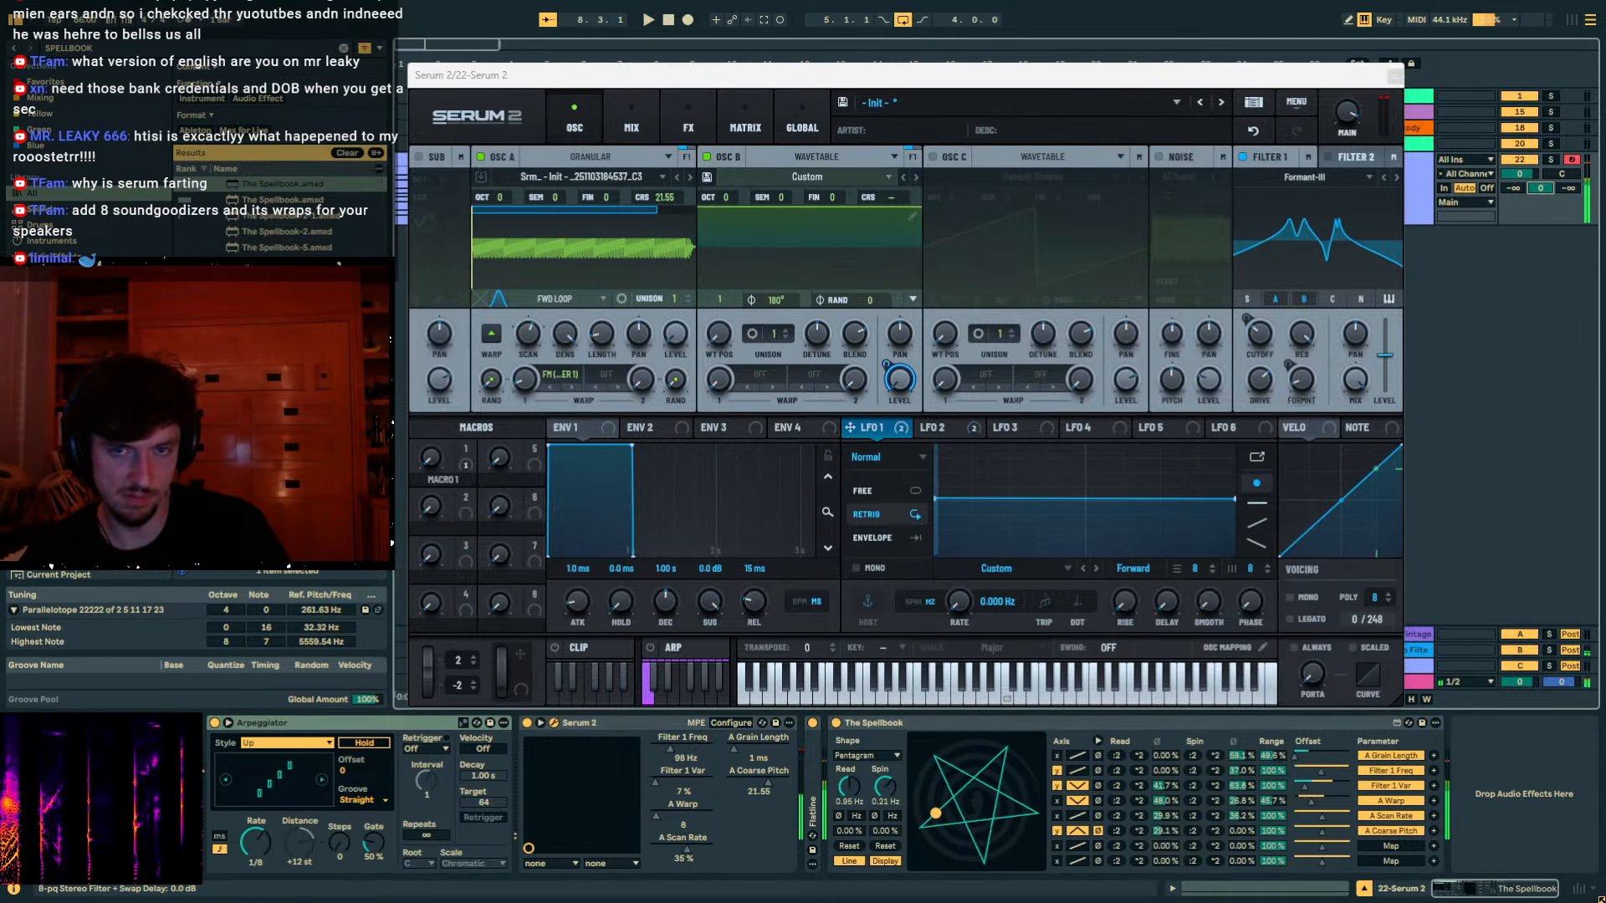
pyautogui.click(644, 127)
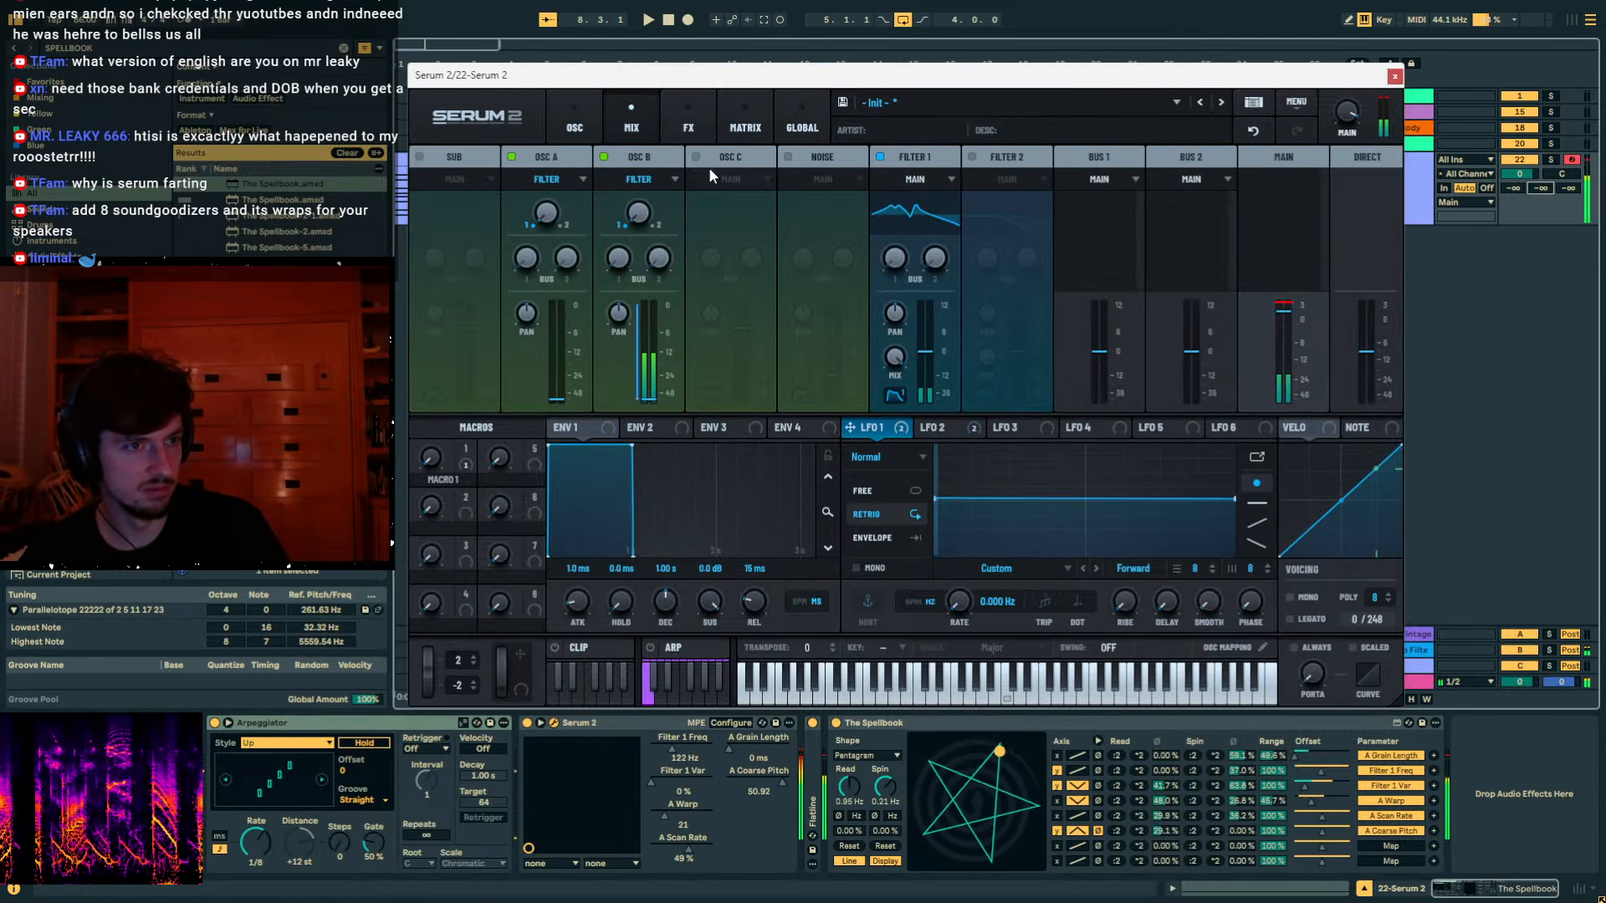
pyautogui.click(215, 722)
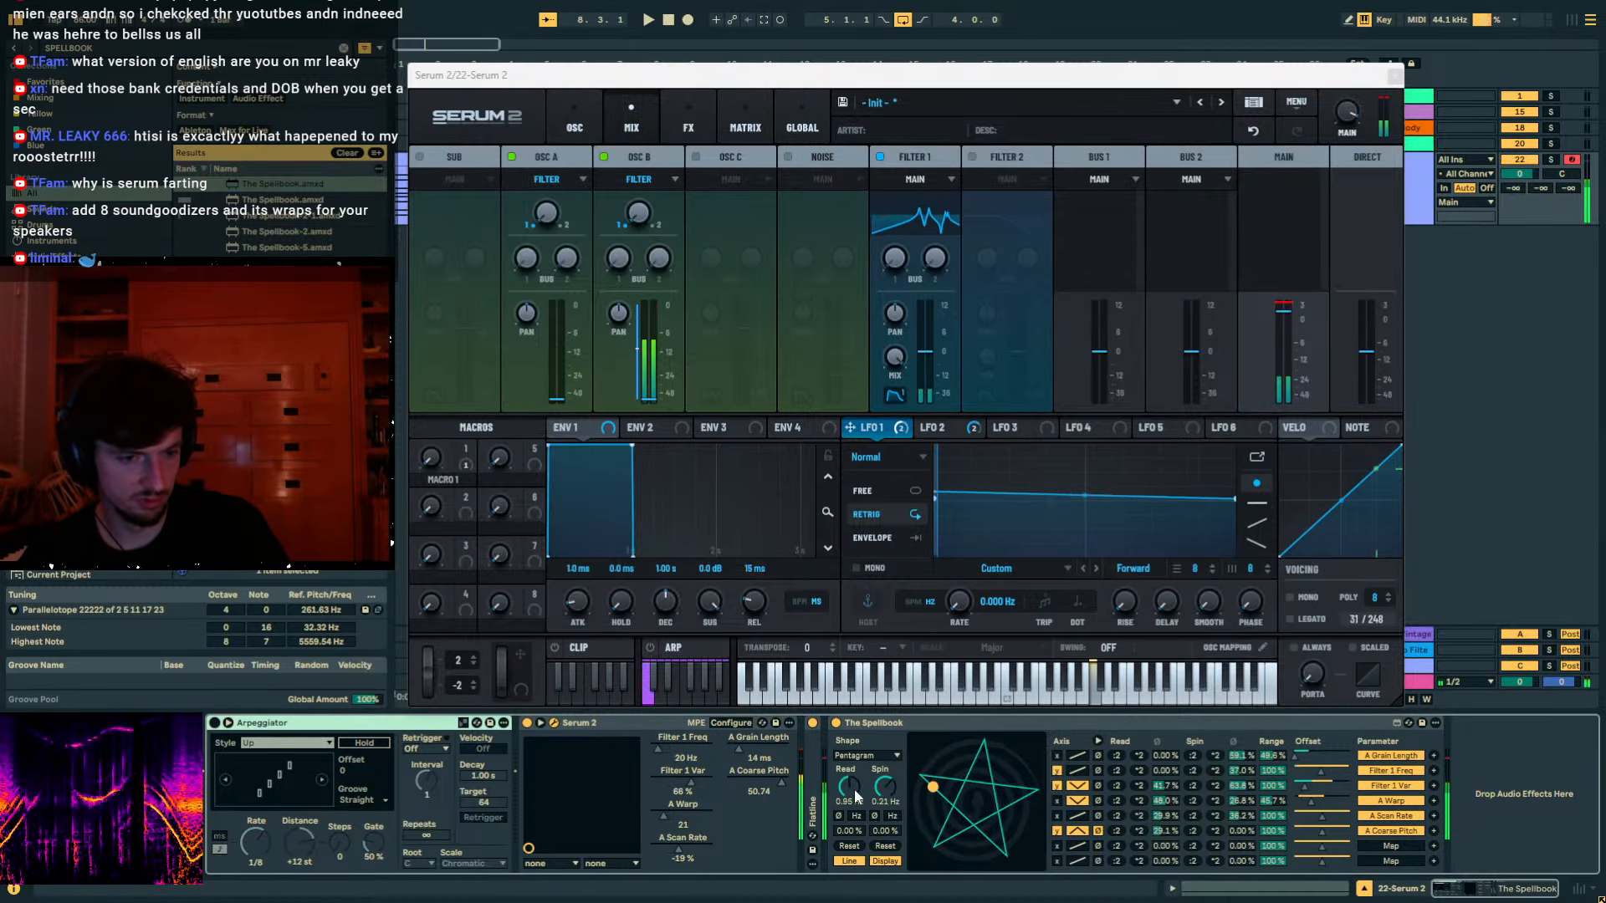
# Map The Spellbook's eighth slot to its own Read Offset with the spin scaling at :16.
pyautogui.click(1194, 861)
pyautogui.click(1194, 861)
pyautogui.click(1194, 860)
pyautogui.click(1390, 861)
pyautogui.click(855, 830)
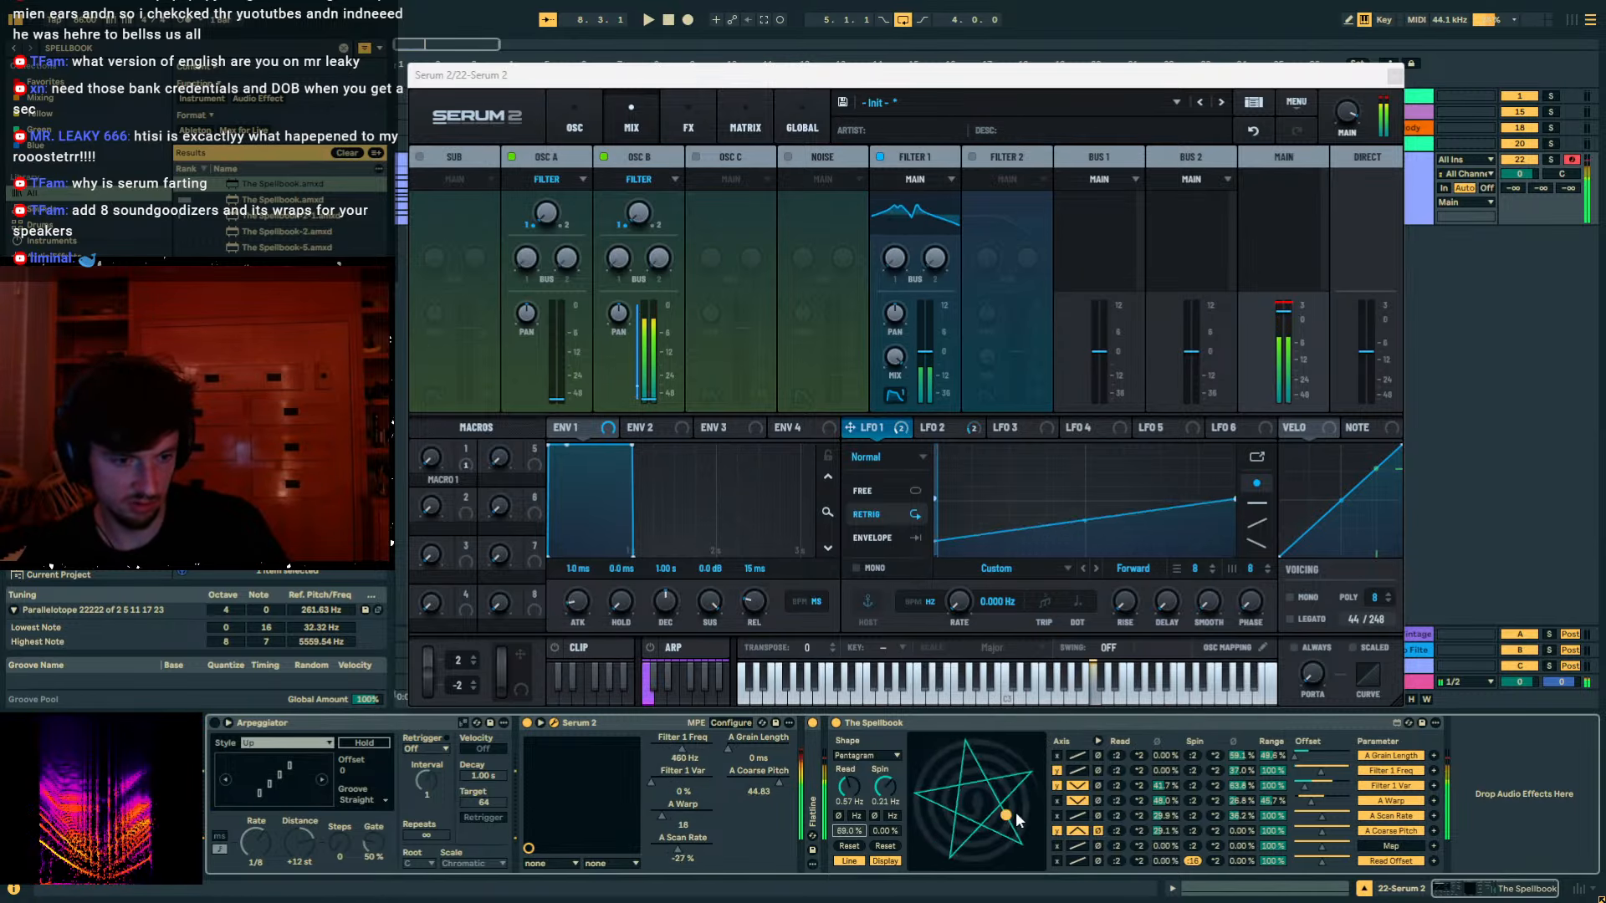
# Lower The Spellbook's read and spin rates and set the Read Offset mapping's read scaling to :16.
pyautogui.moveTo(848, 787); pyautogui.dragTo(884, 813)
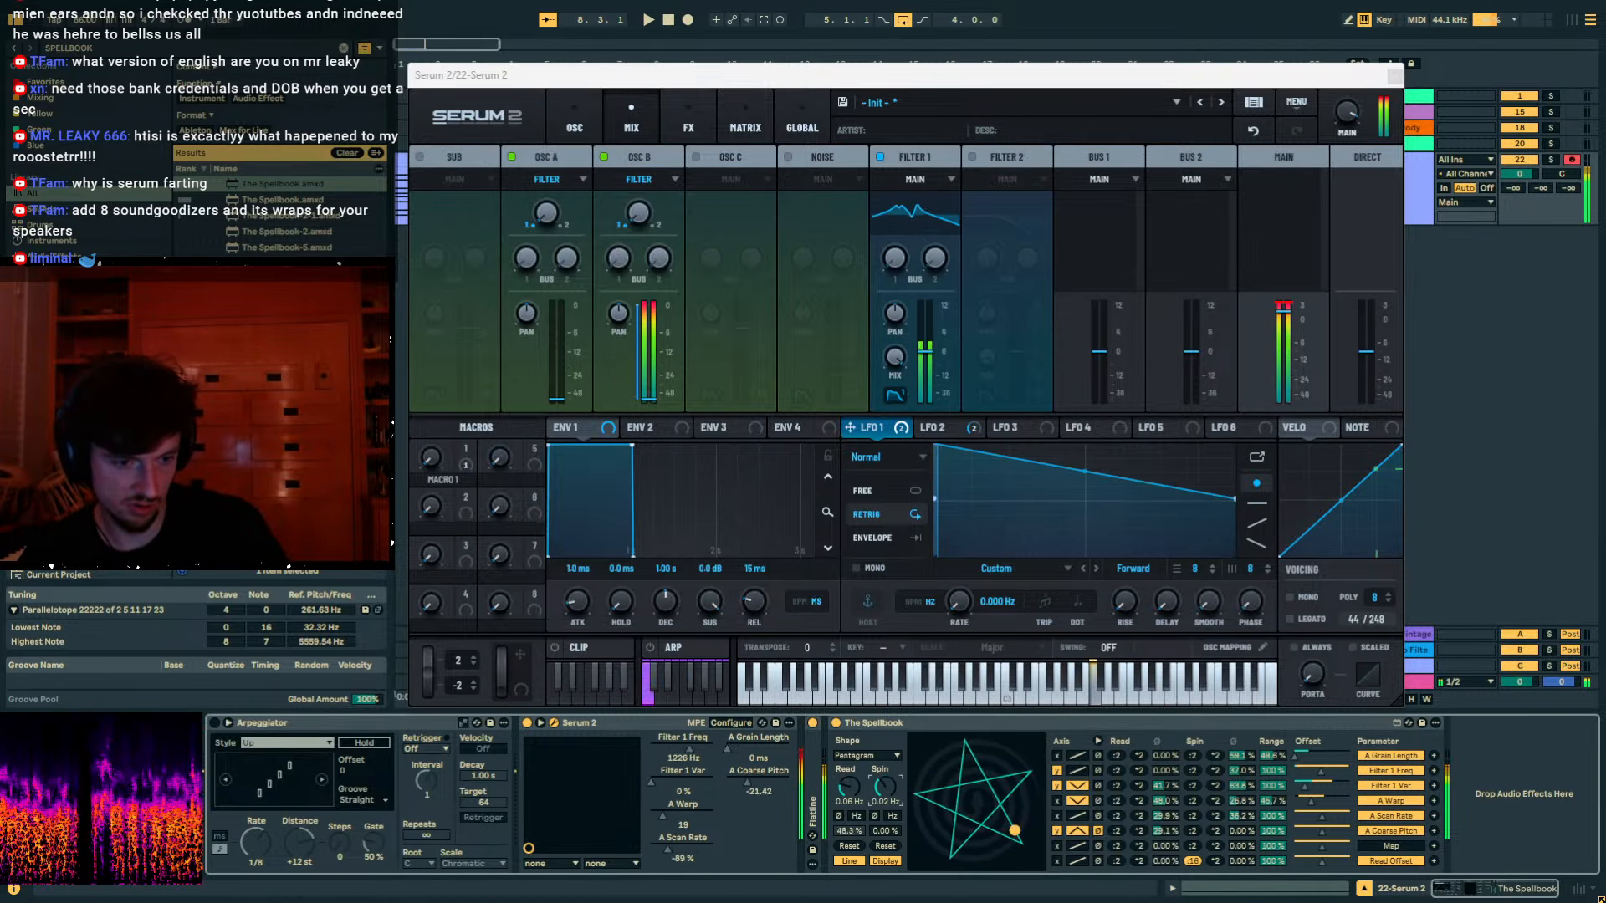
pyautogui.click(1118, 860)
pyautogui.click(1118, 861)
pyautogui.click(1117, 861)
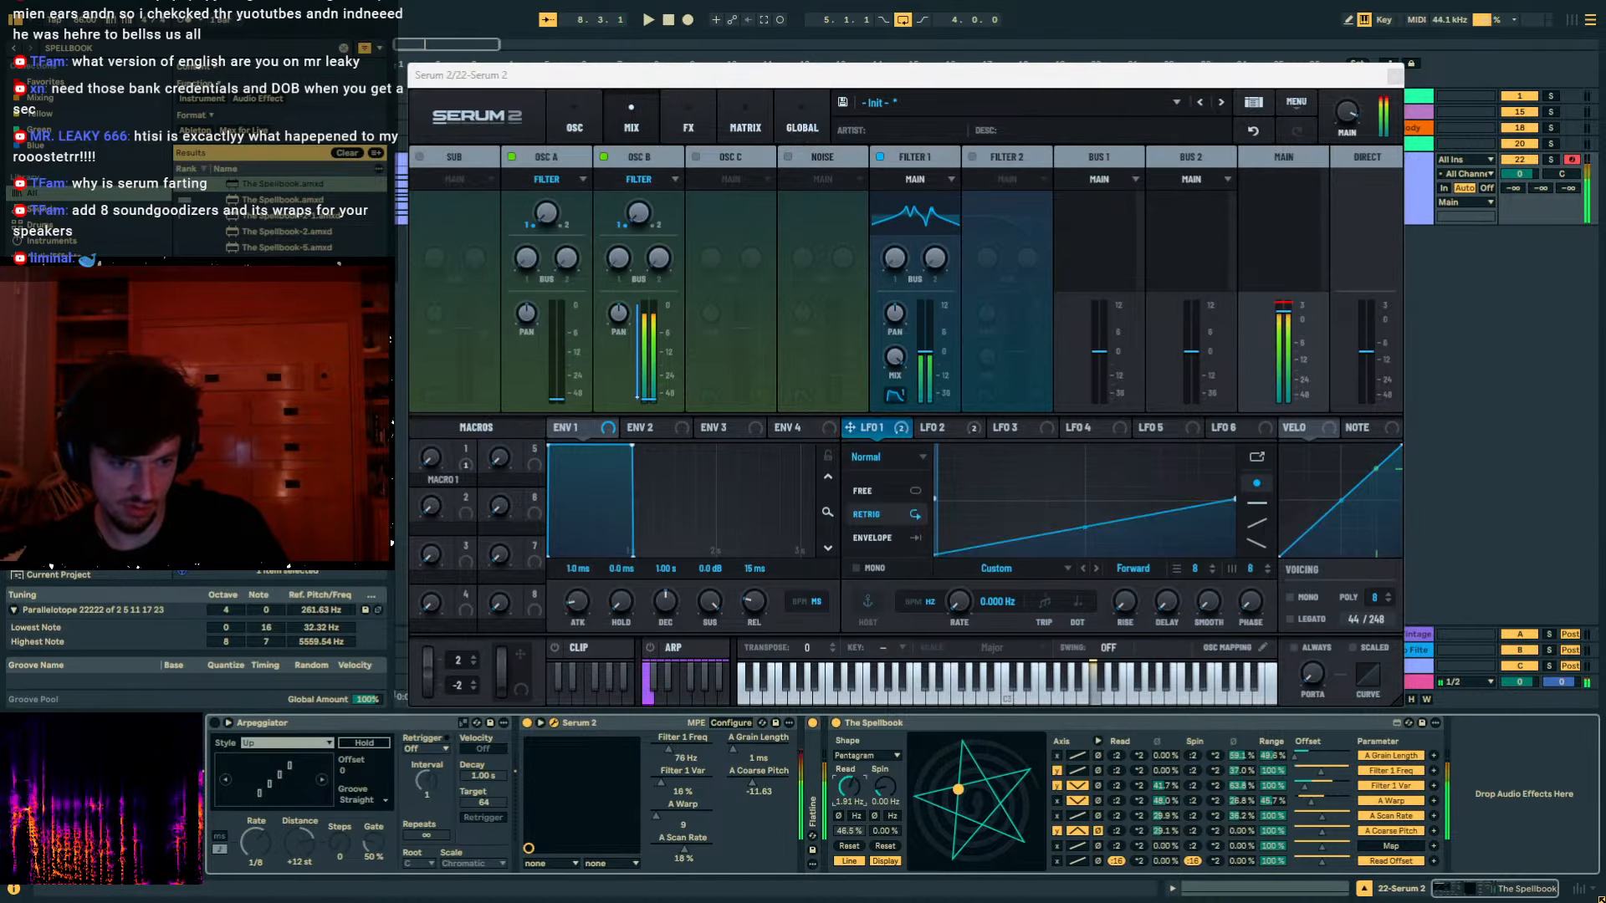
# Switch The Spellbook's shape to Valknut and set its read to 0.53 Hz and spin to 0.02 Hz.
pyautogui.click(870, 755)
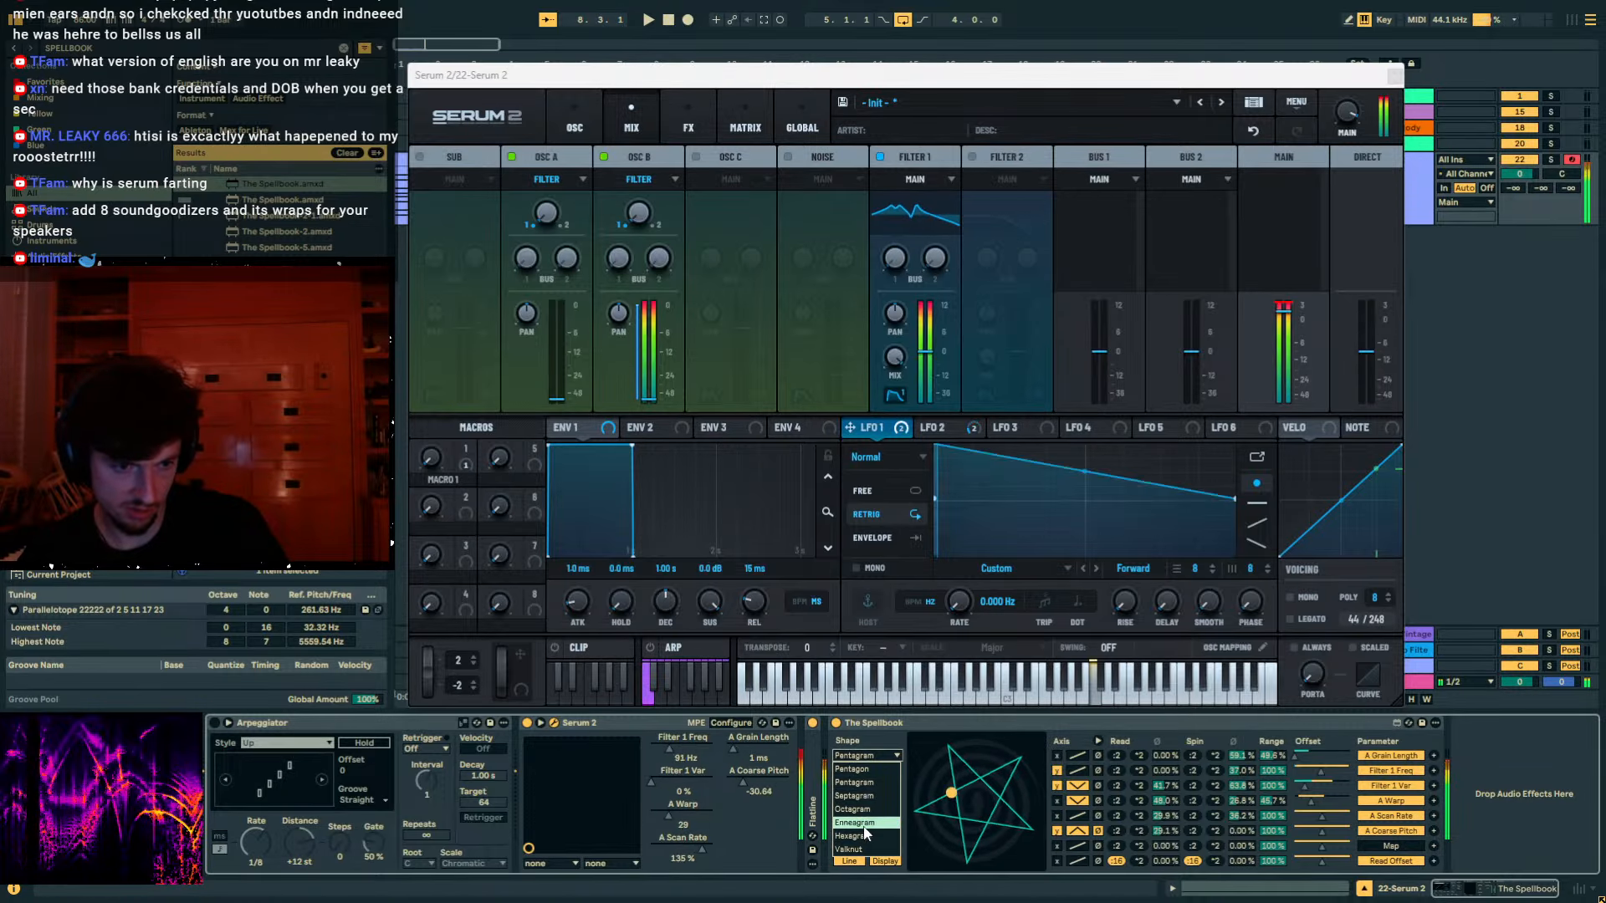
pyautogui.click(870, 790)
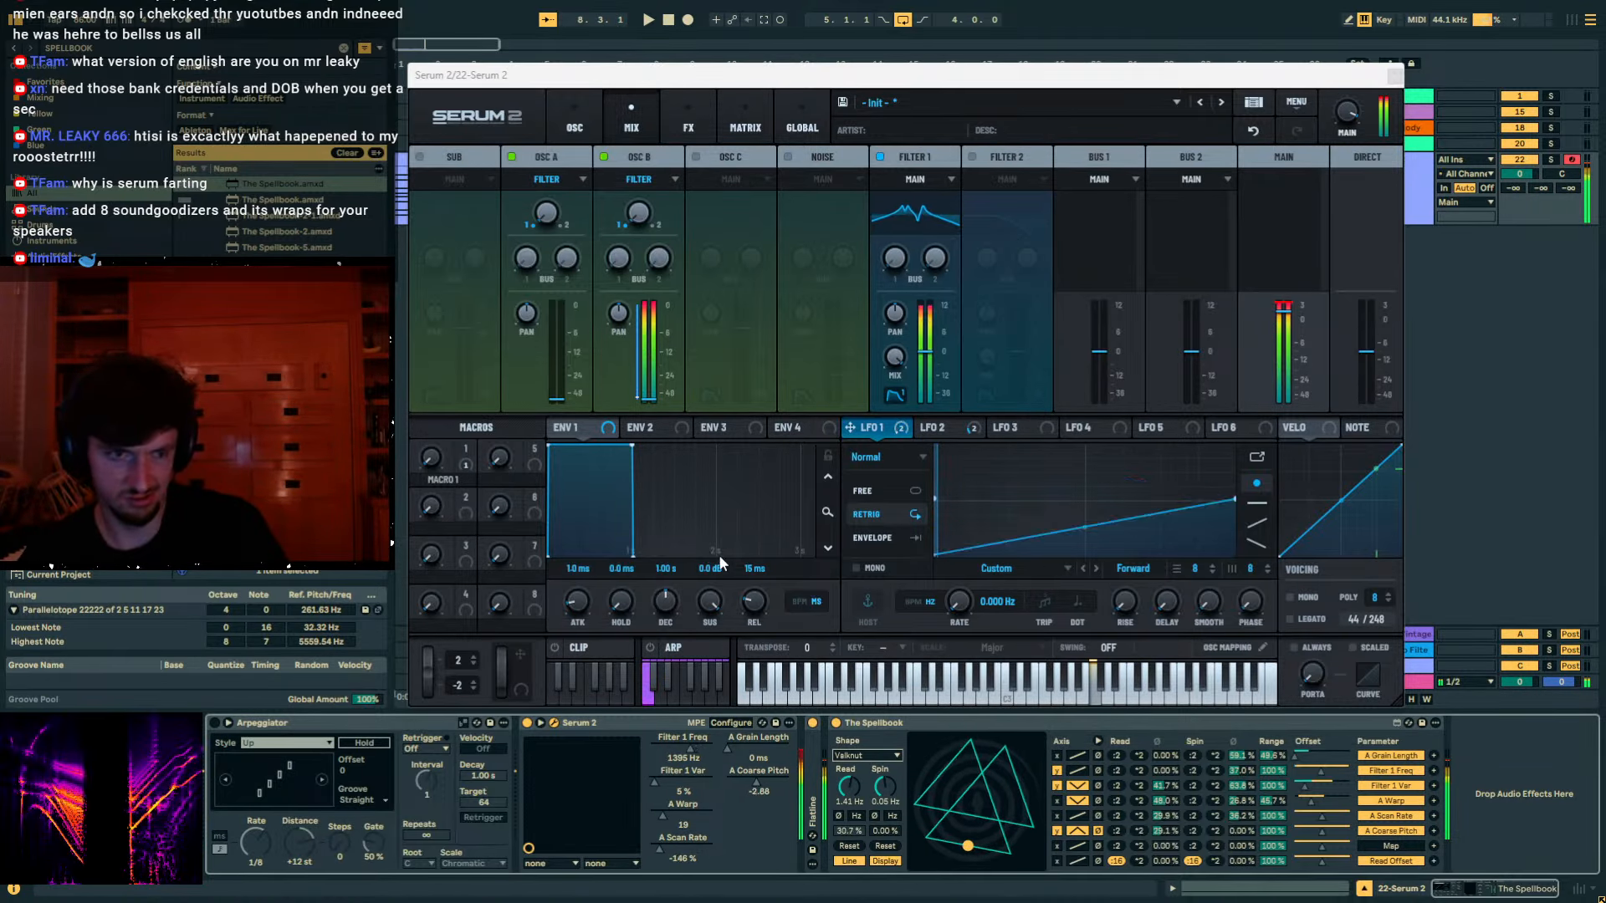
pyautogui.click(601, 117)
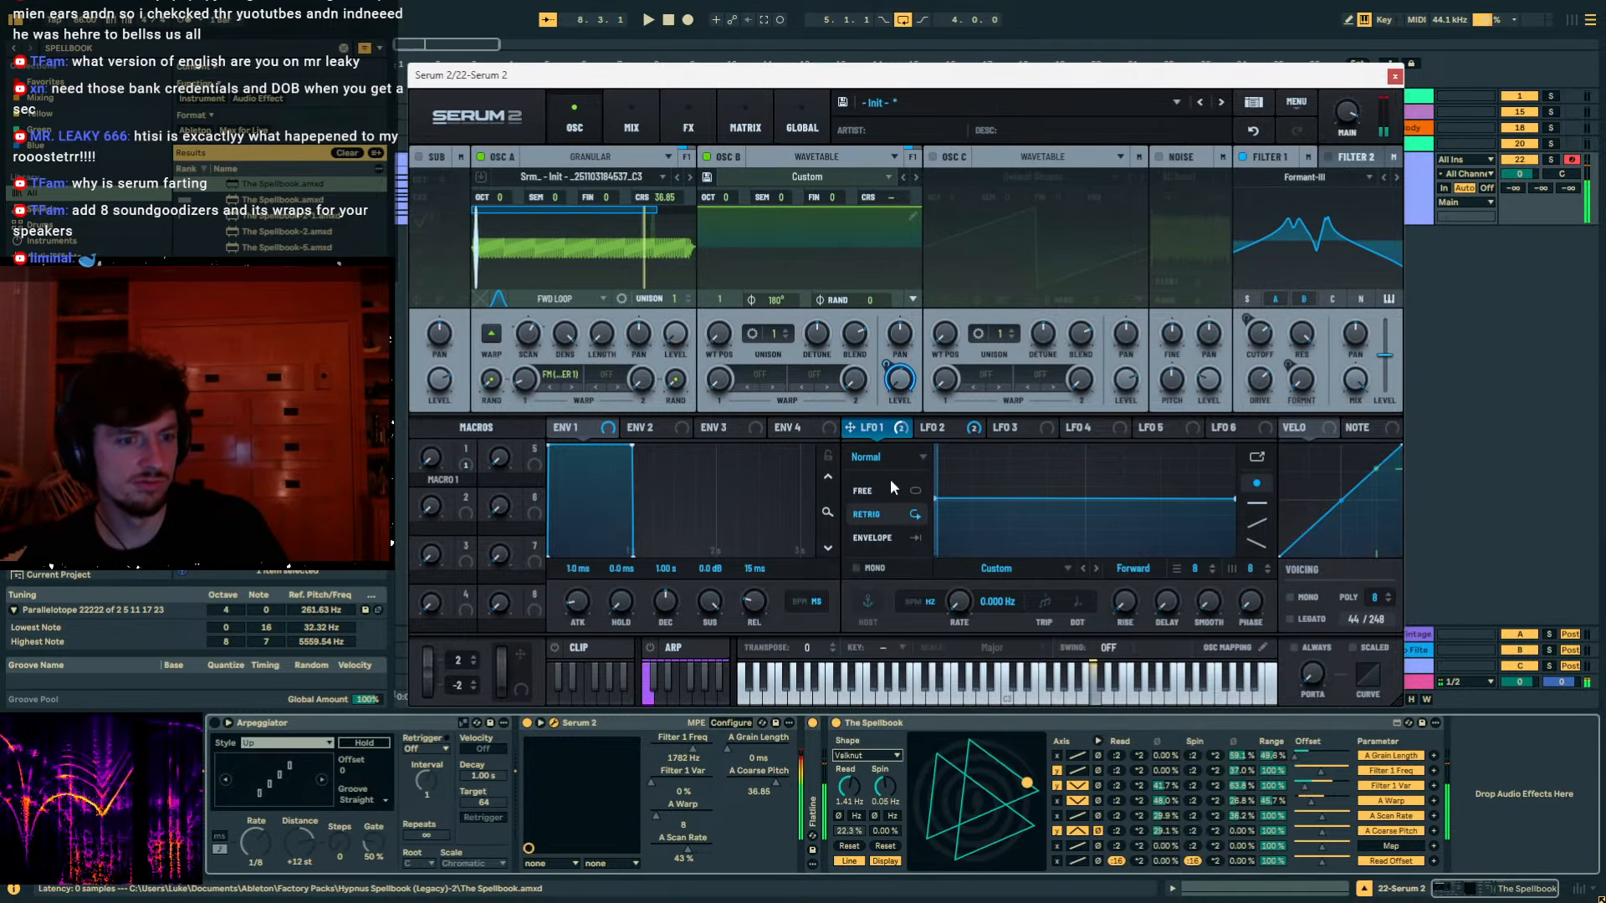
pyautogui.moveTo(890, 783); pyautogui.dragTo(890, 791)
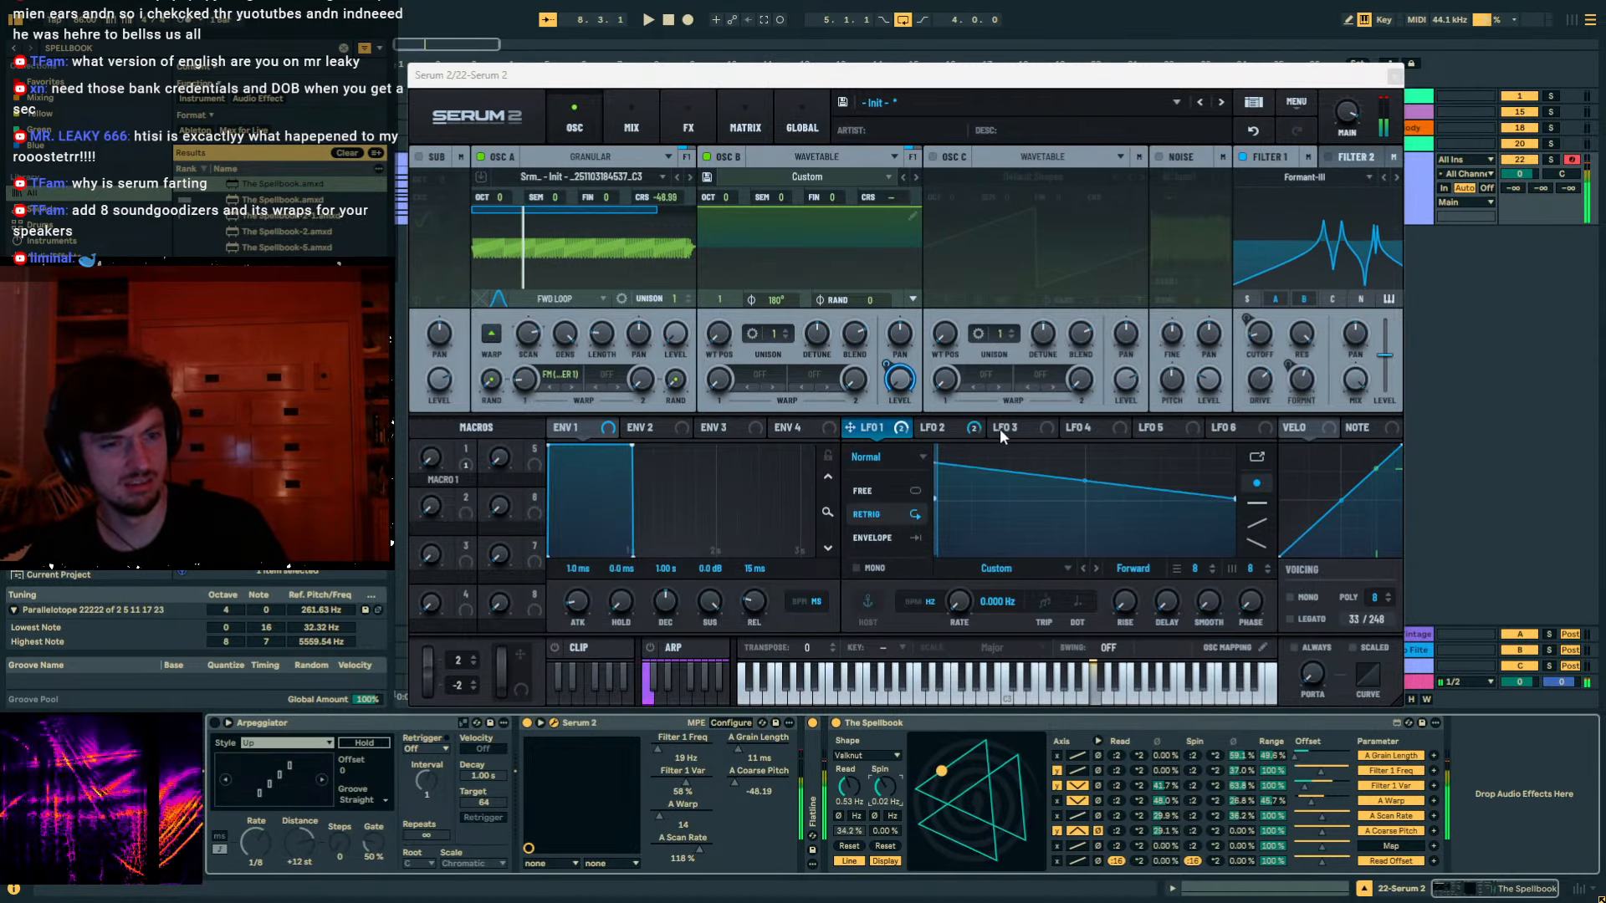
# Look at Serum's mixer page and the list of available effects, and close the plugin window.
pyautogui.click(632, 121)
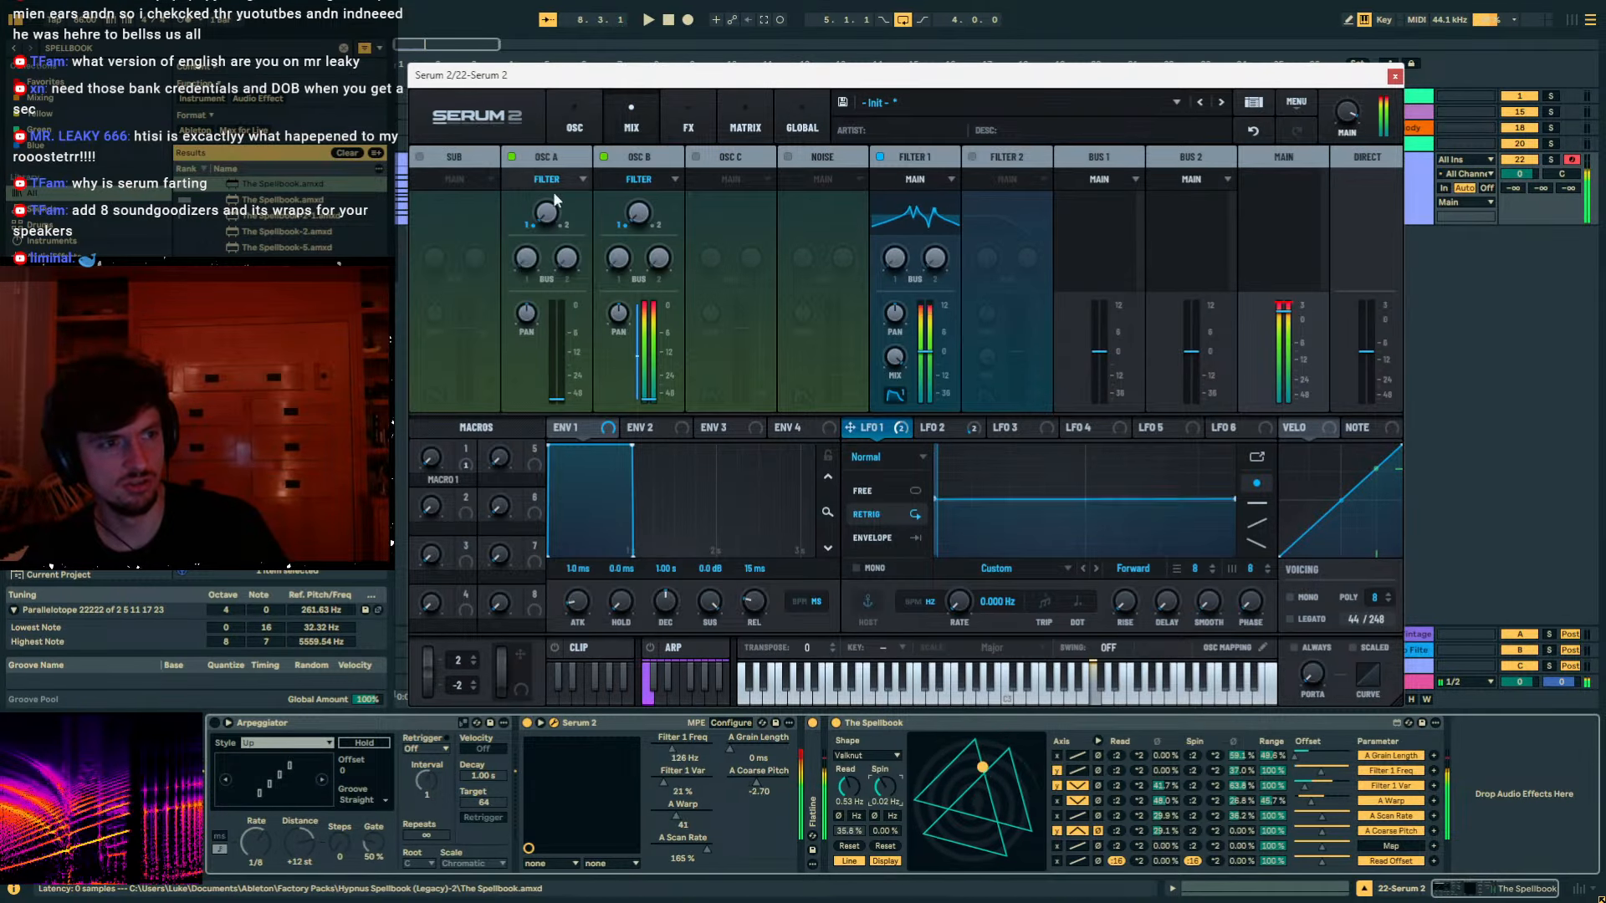
pyautogui.click(685, 123)
pyautogui.click(434, 187)
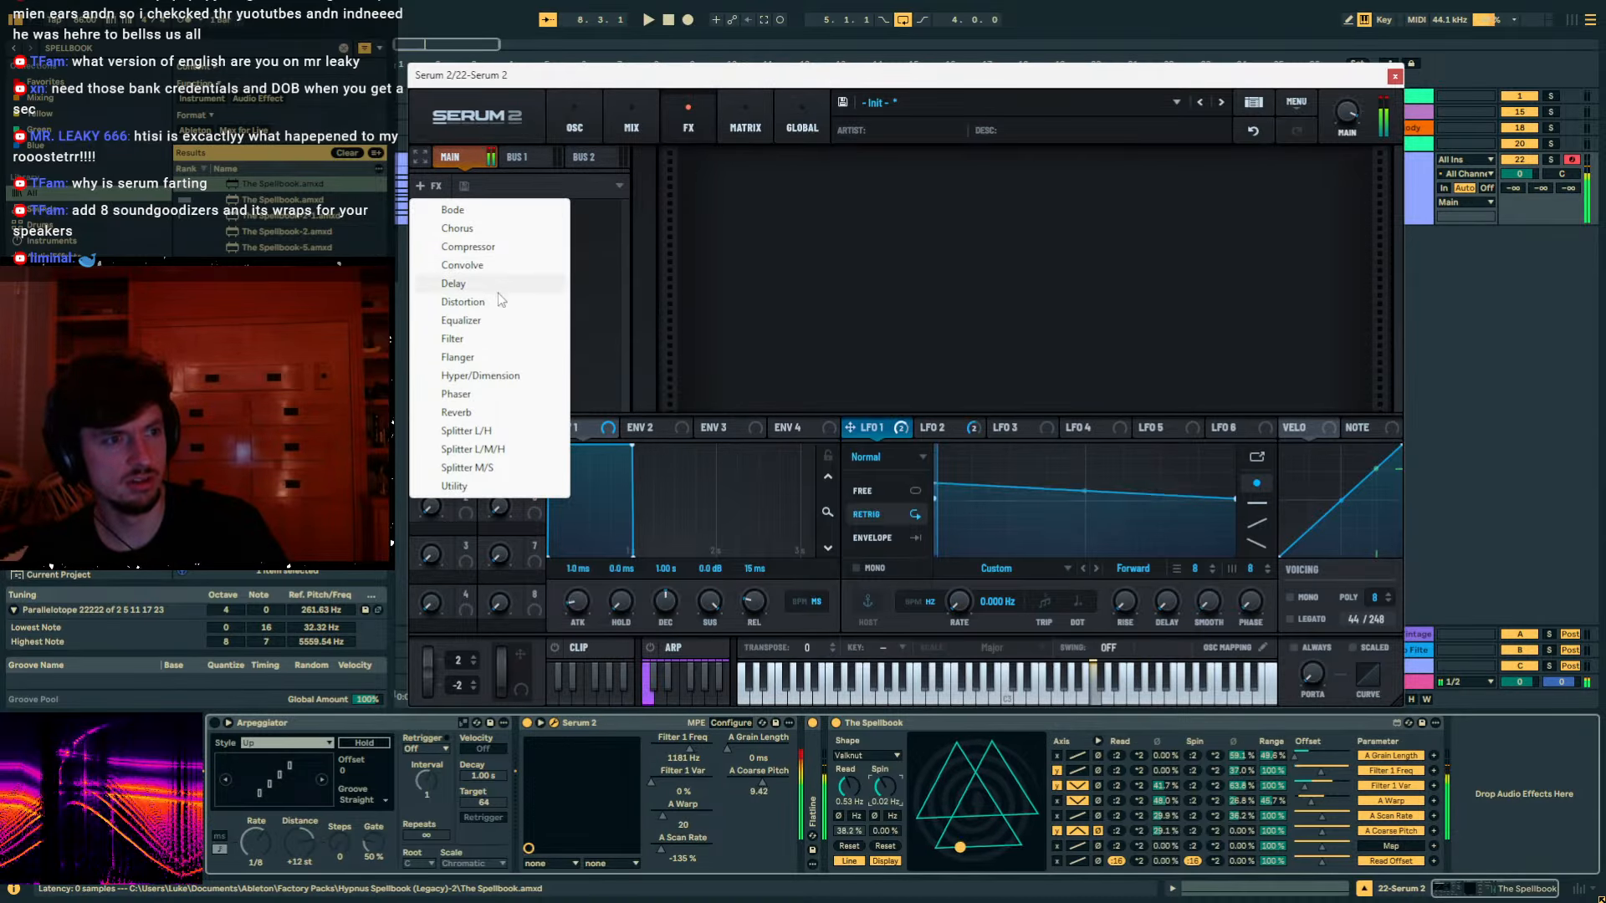
pyautogui.click(795, 289)
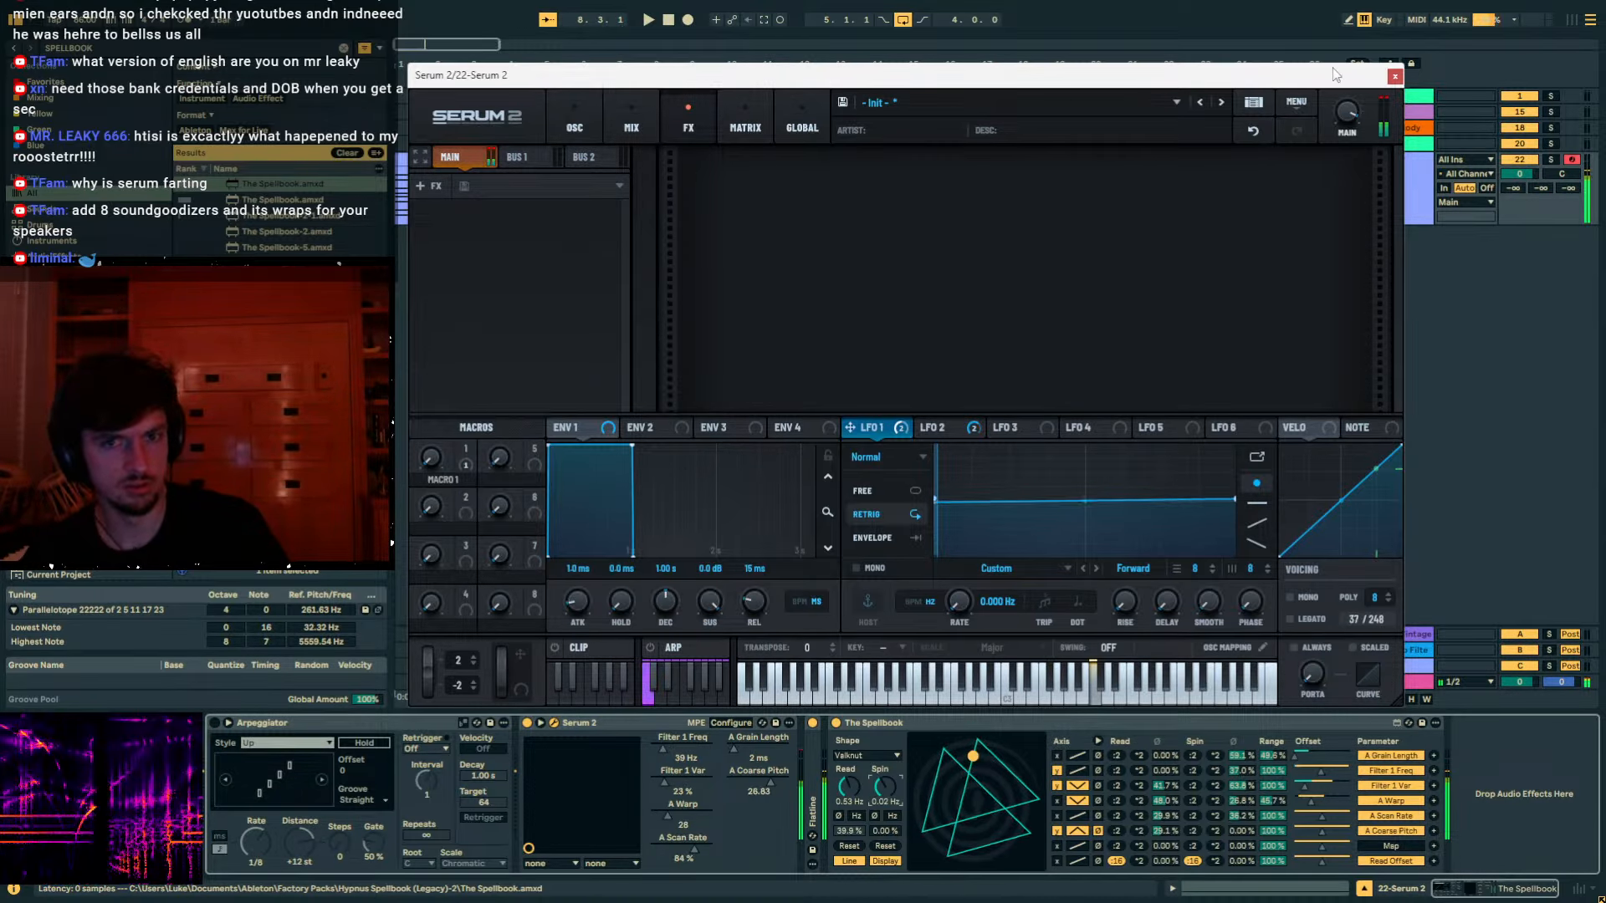
pyautogui.click(1394, 76)
# Reactivate the disabled upper note in track 22's second clip, set its velocity to 87 and restart playback.
pyautogui.click(610, 160)
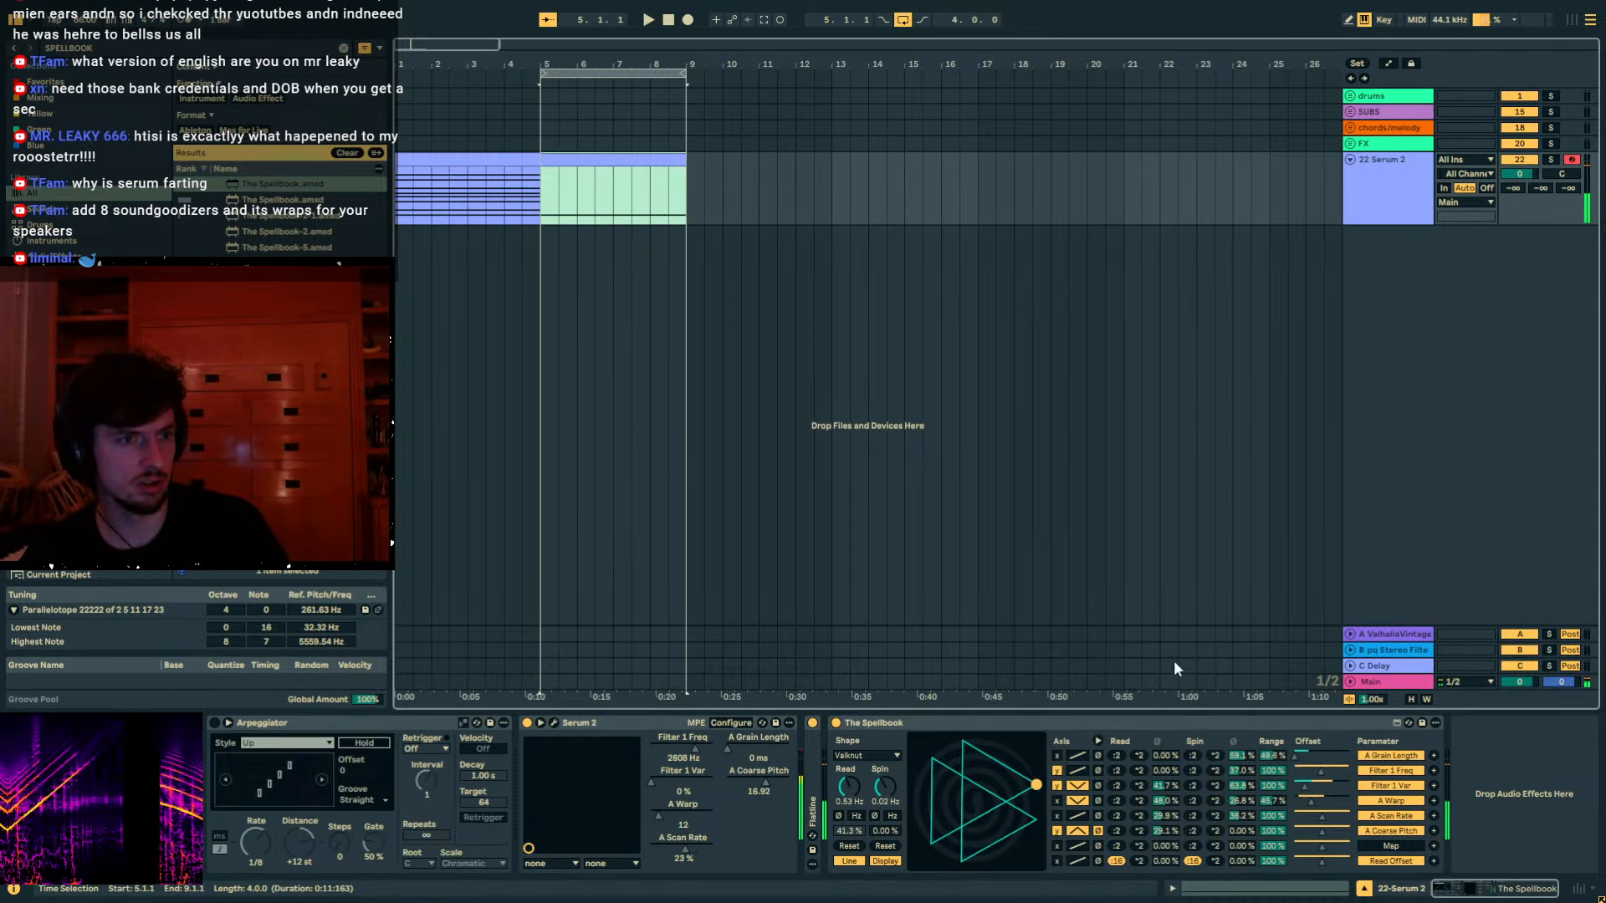
pyautogui.click(1210, 891)
pyautogui.moveTo(598, 589); pyautogui.dragTo(611, 637)
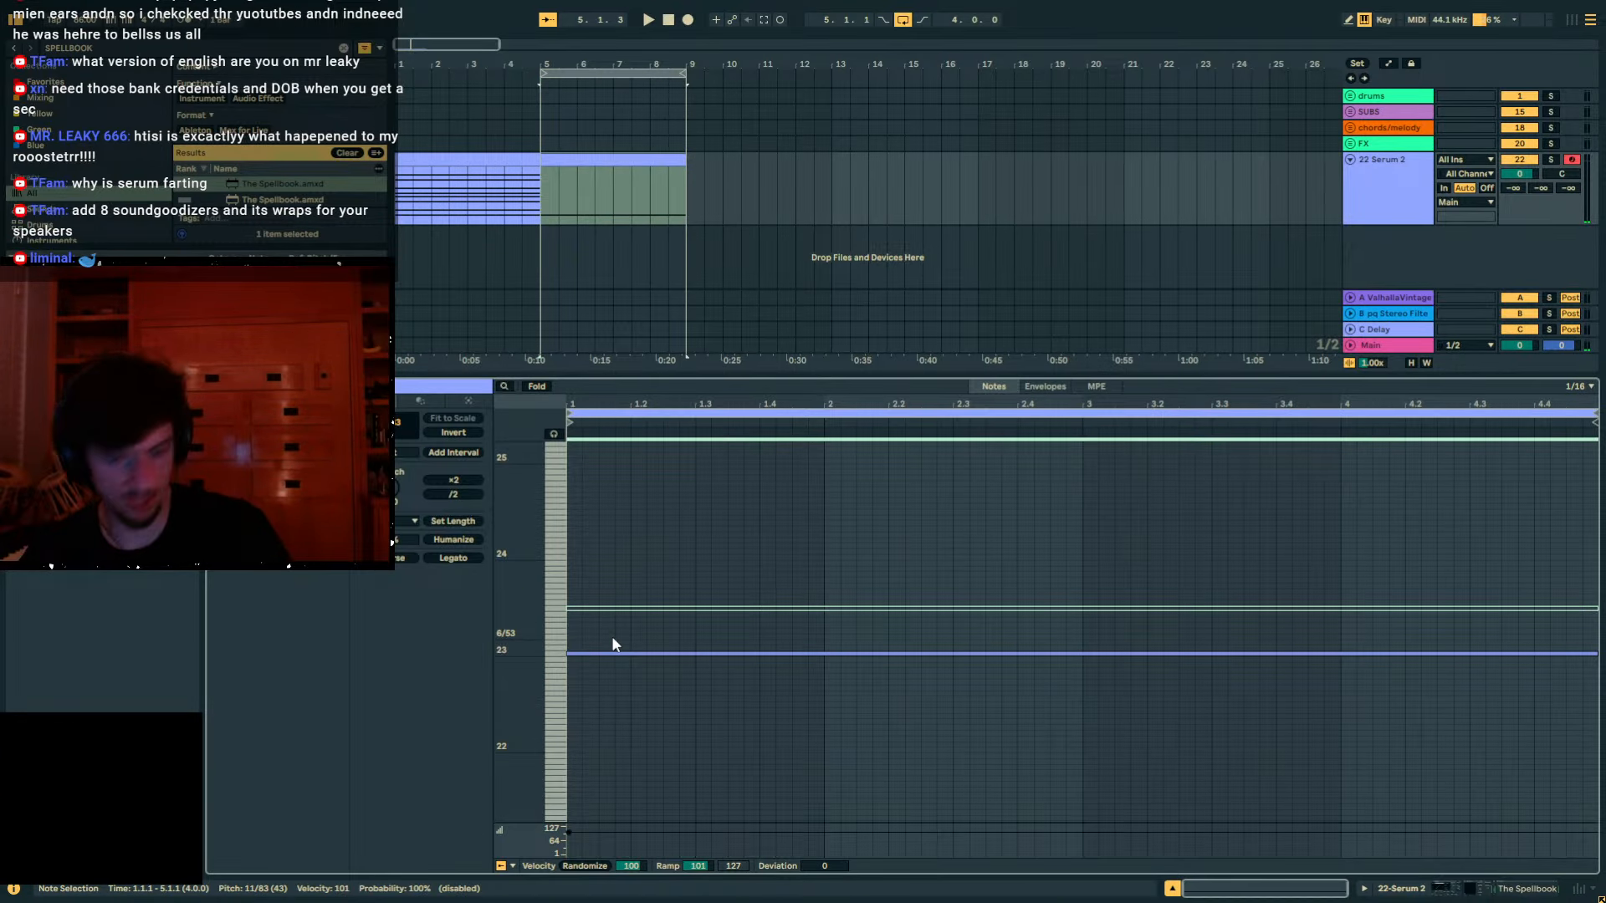
pyautogui.press('0')
pyautogui.press('space')
pyautogui.click(786, 556)
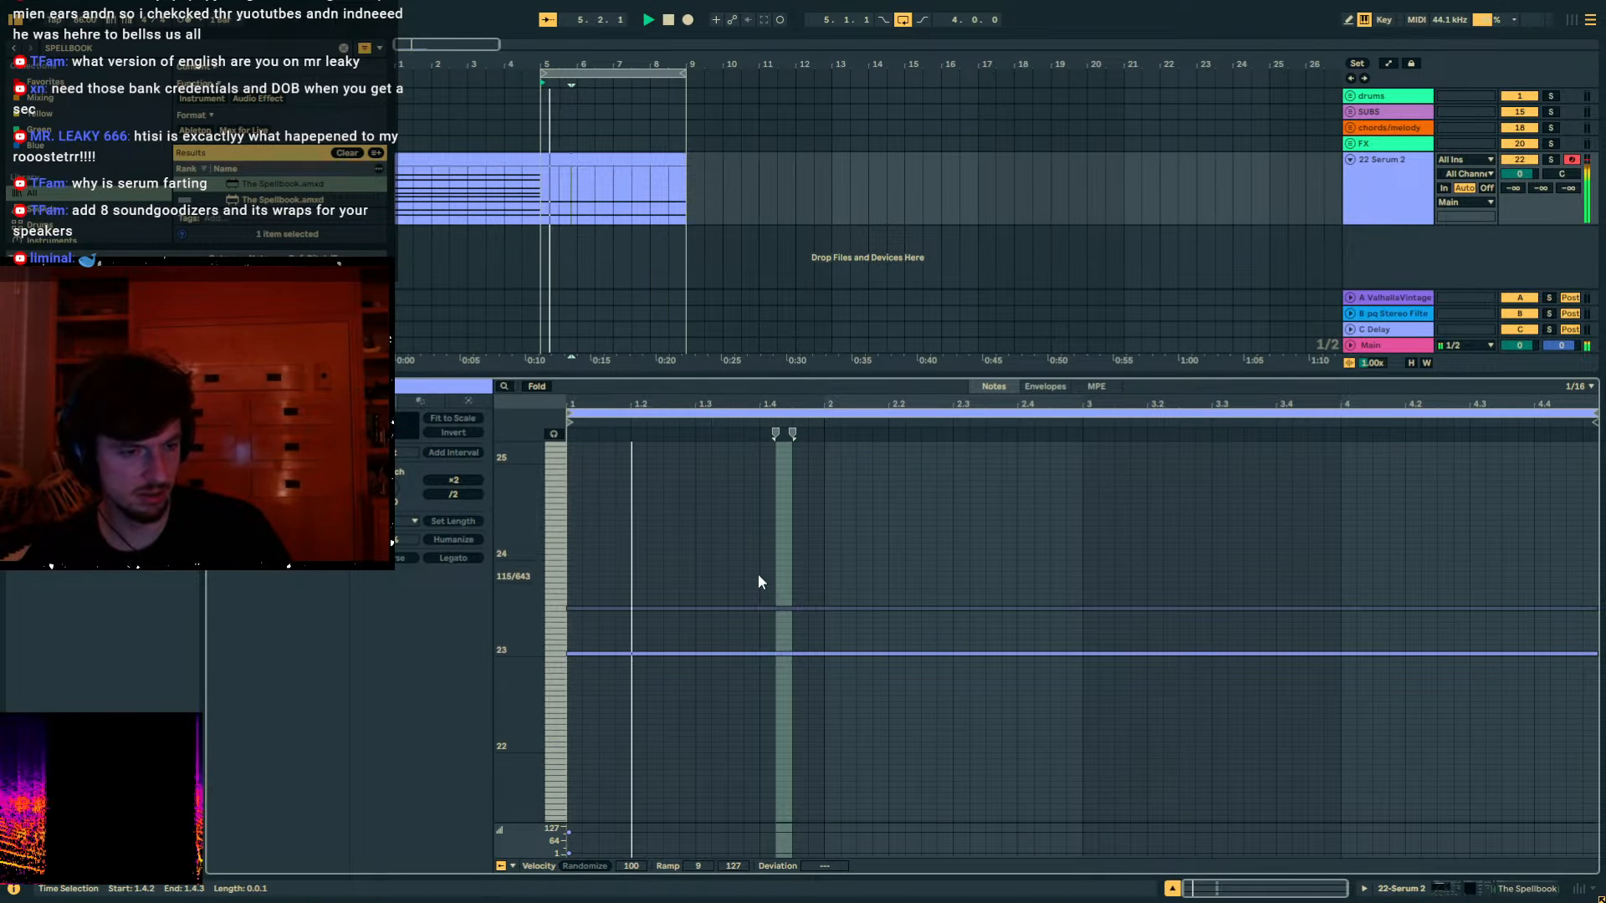
pyautogui.hotkey('ctrl', 'a')
pyautogui.moveTo(569, 853); pyautogui.dragTo(569, 835)
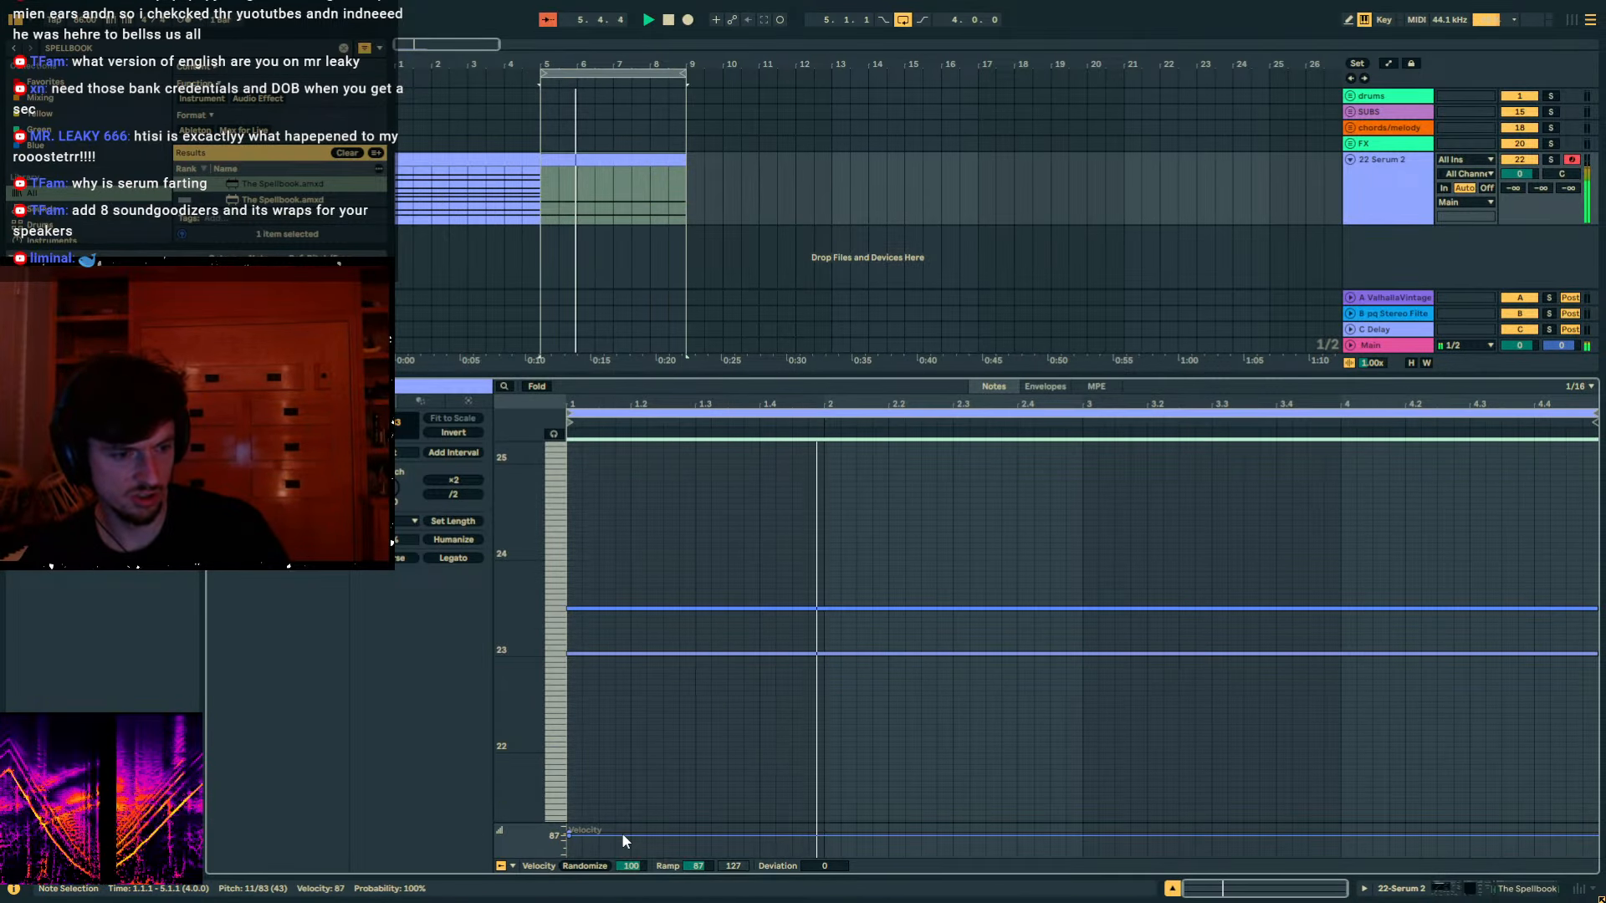
pyautogui.press('space')
pyautogui.press('space')
# Duplicate both long notes in the clip and transpose the copies up five tuning steps.
pyautogui.moveTo(994, 716); pyautogui.dragTo(758, 560)
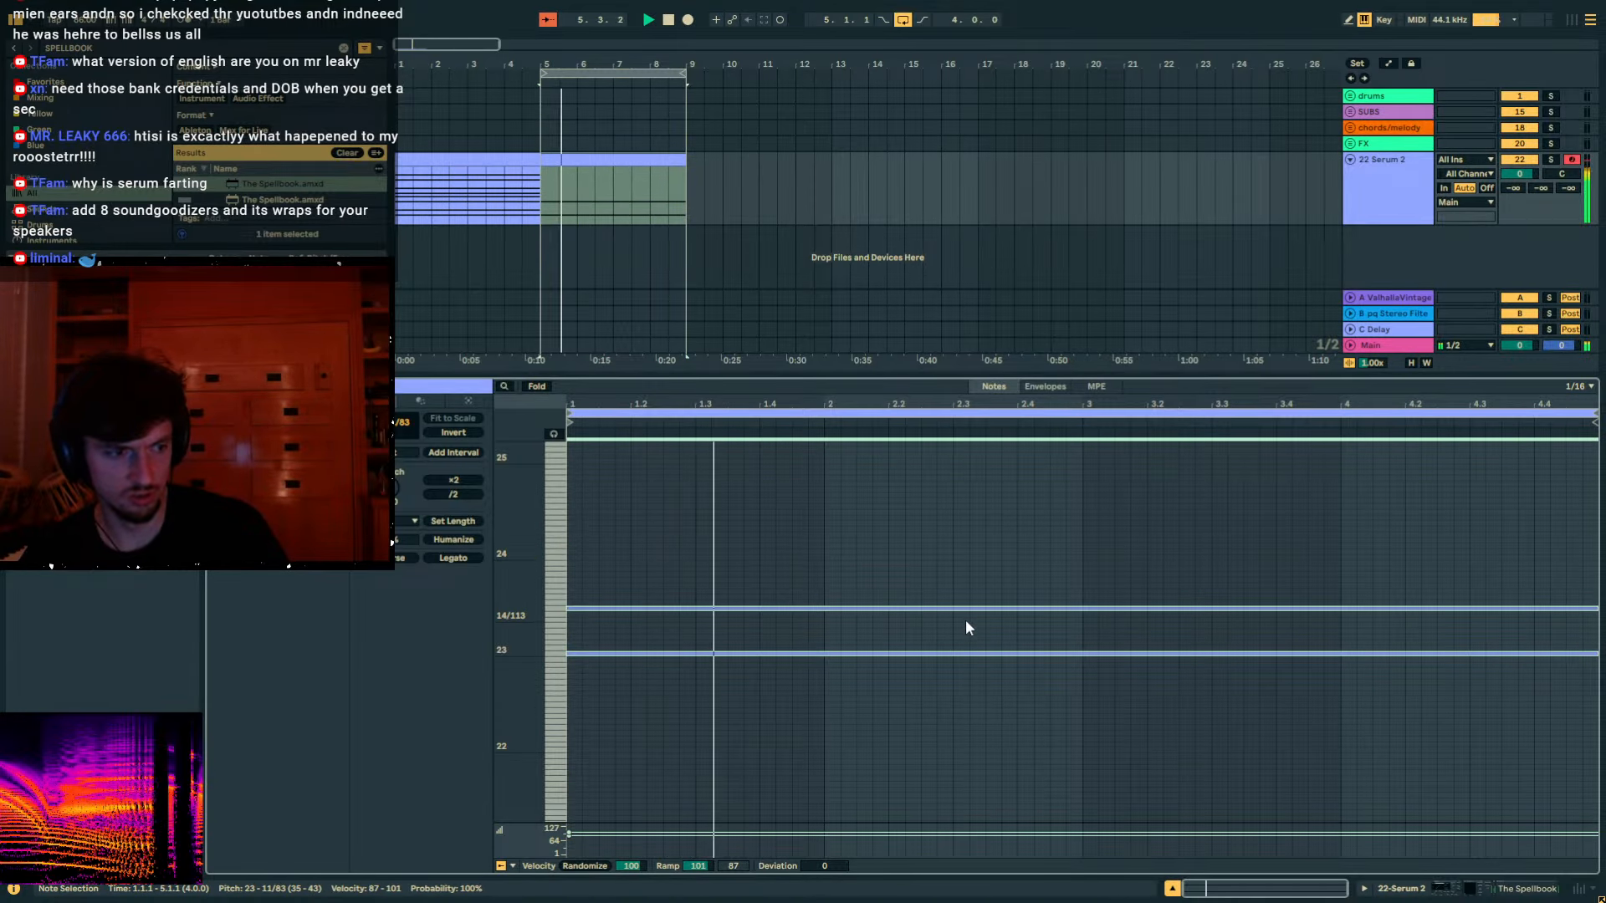
pyautogui.hotkey('ctrl', 'c')
pyautogui.hotkey('ctrl', 'v')
pyautogui.press('Up')
pyautogui.press('Up')
pyautogui.press('Up')
pyautogui.press('Up')
pyautogui.press('Up')
pyautogui.press('Up')
pyautogui.press('Down')
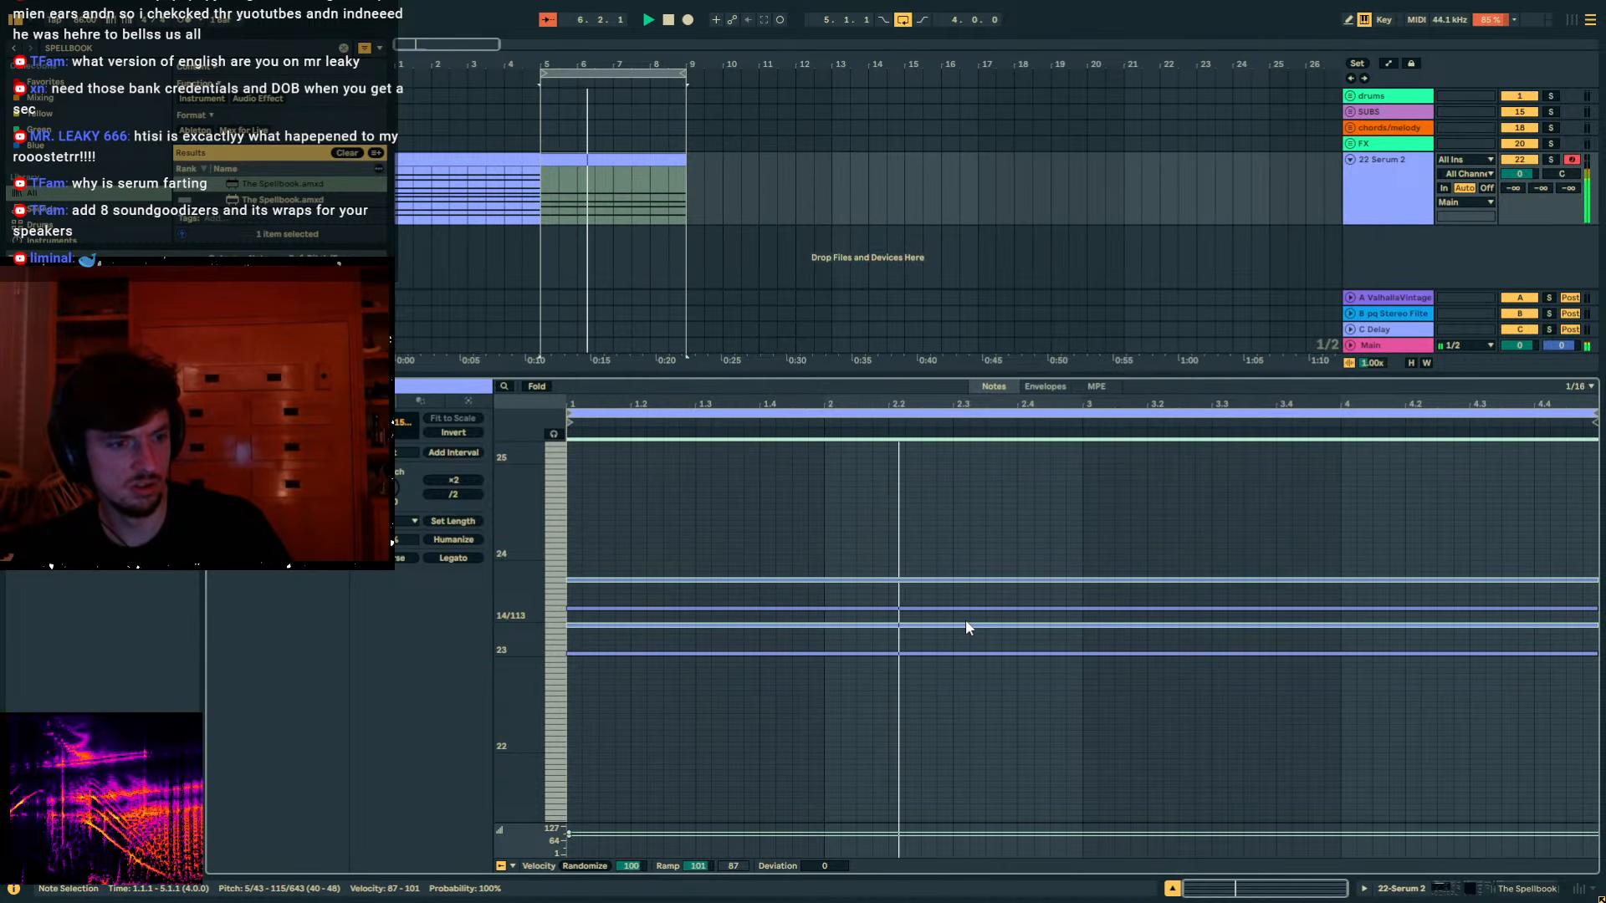
# Reopen Serum 2 with parameter configuration enabled and play the four-note clip from its start.
pyautogui.click(1479, 892)
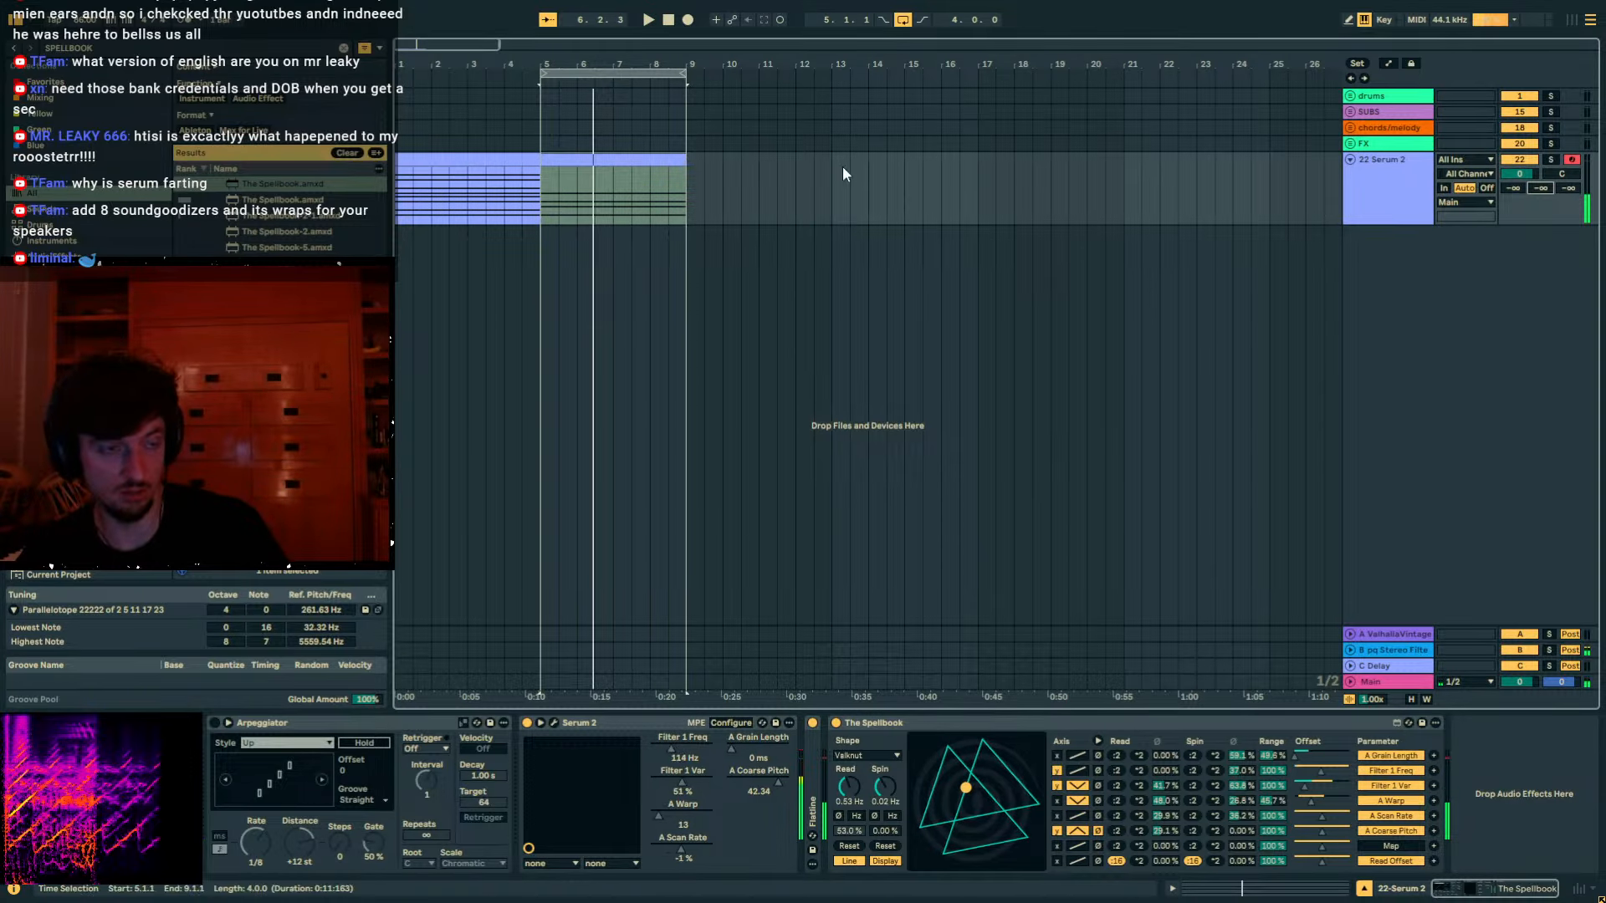
pyautogui.click(624, 158)
pyautogui.click(1375, 187)
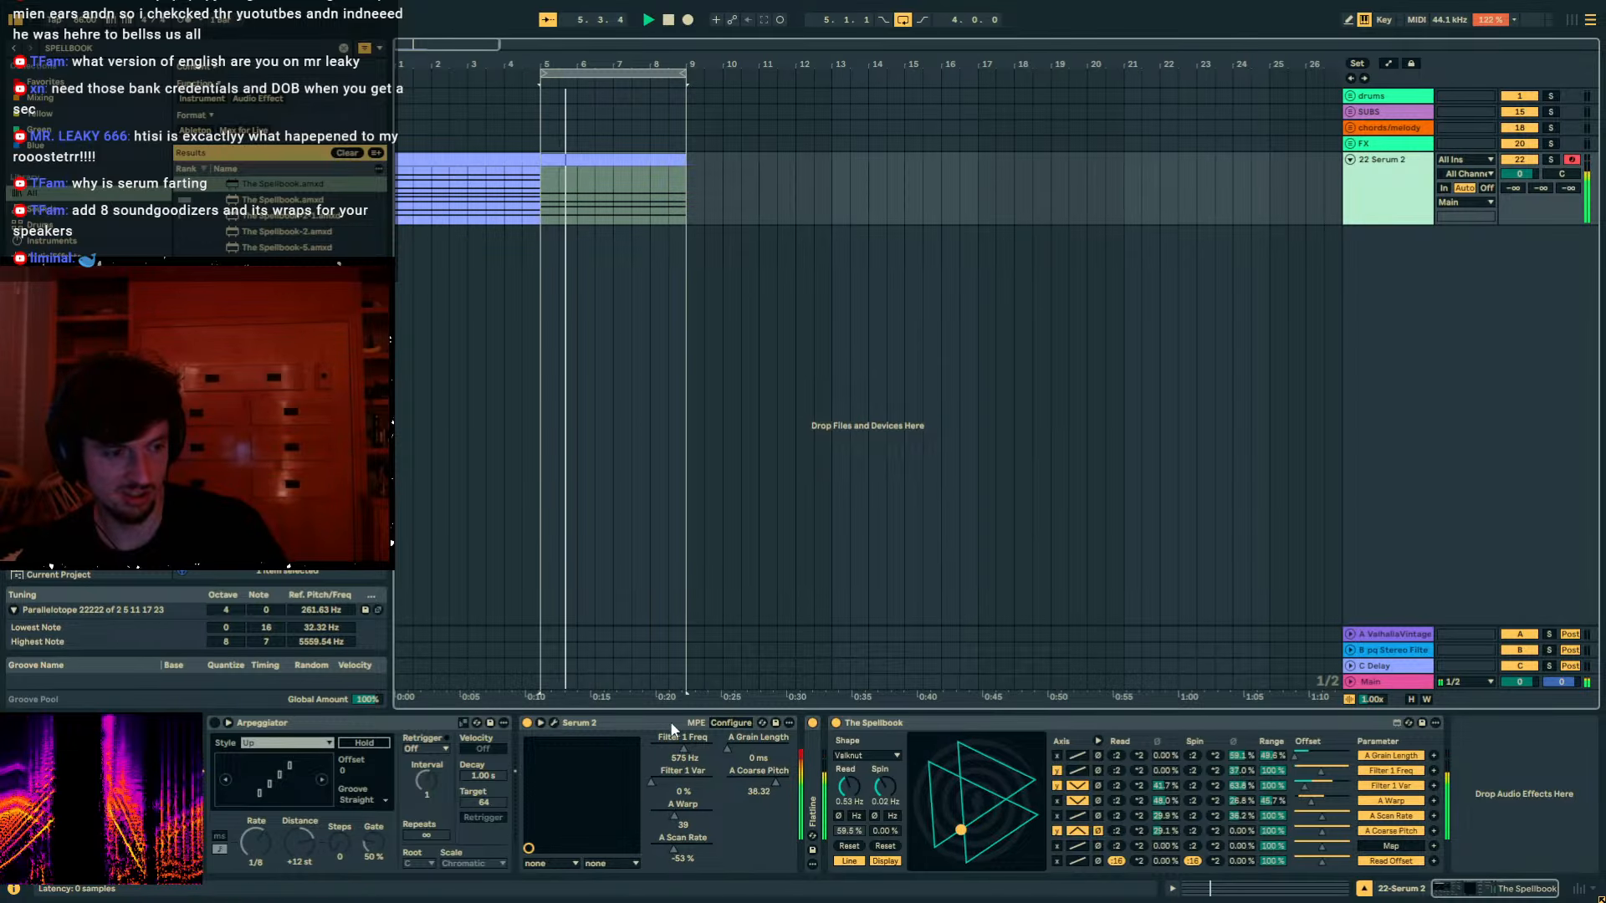
pyautogui.click(730, 723)
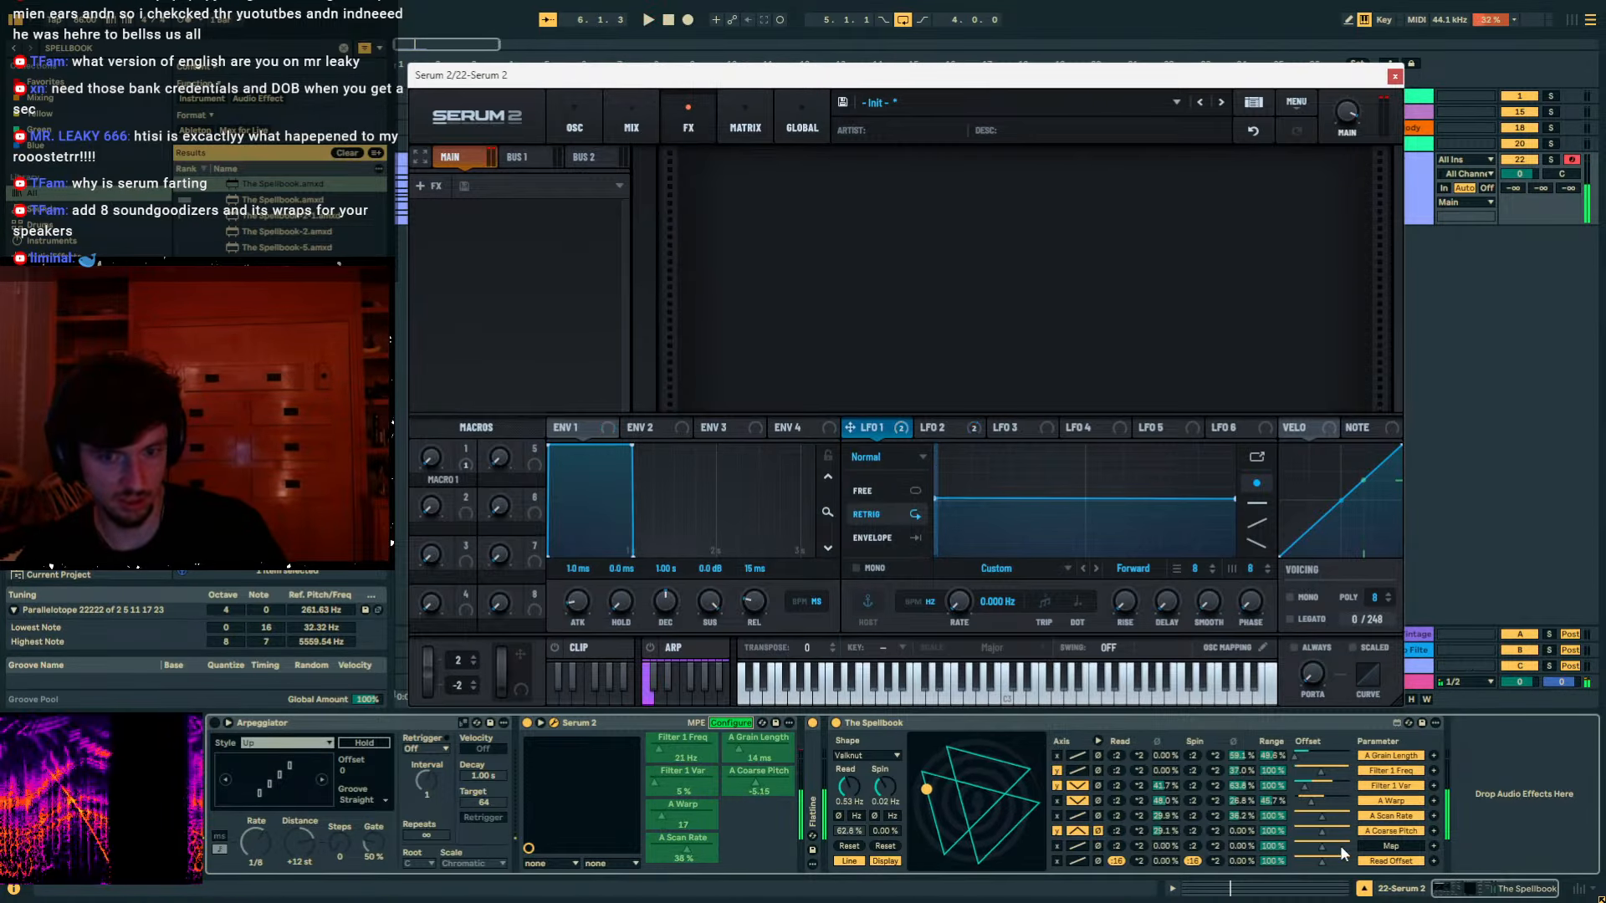
pyautogui.click(1269, 889)
pyautogui.press('space')
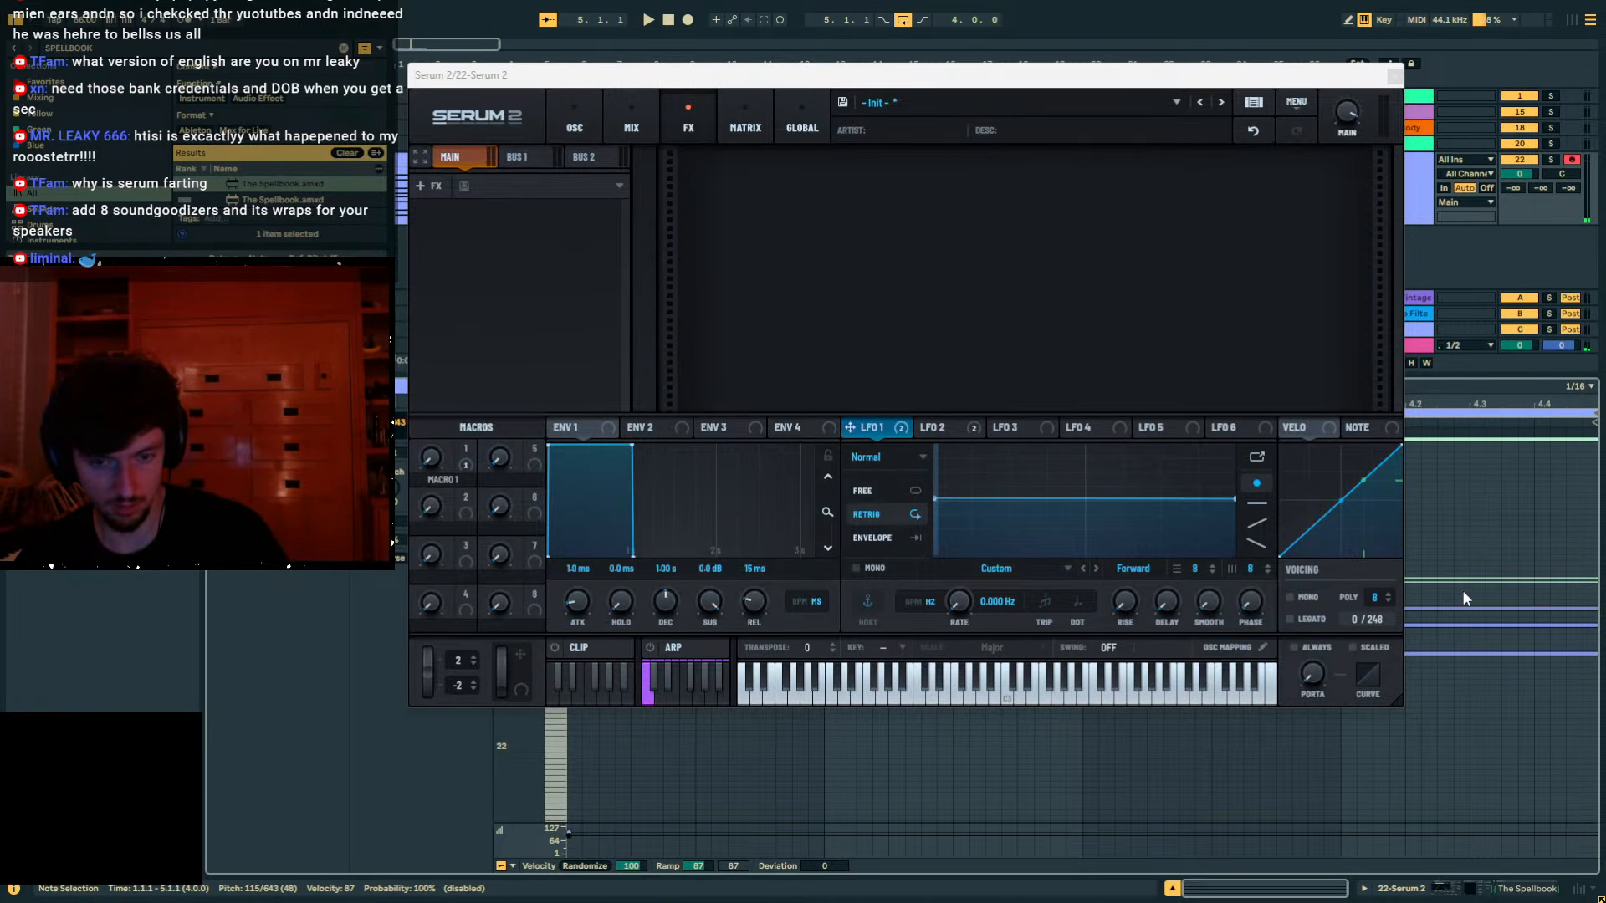
pyautogui.click(1464, 888)
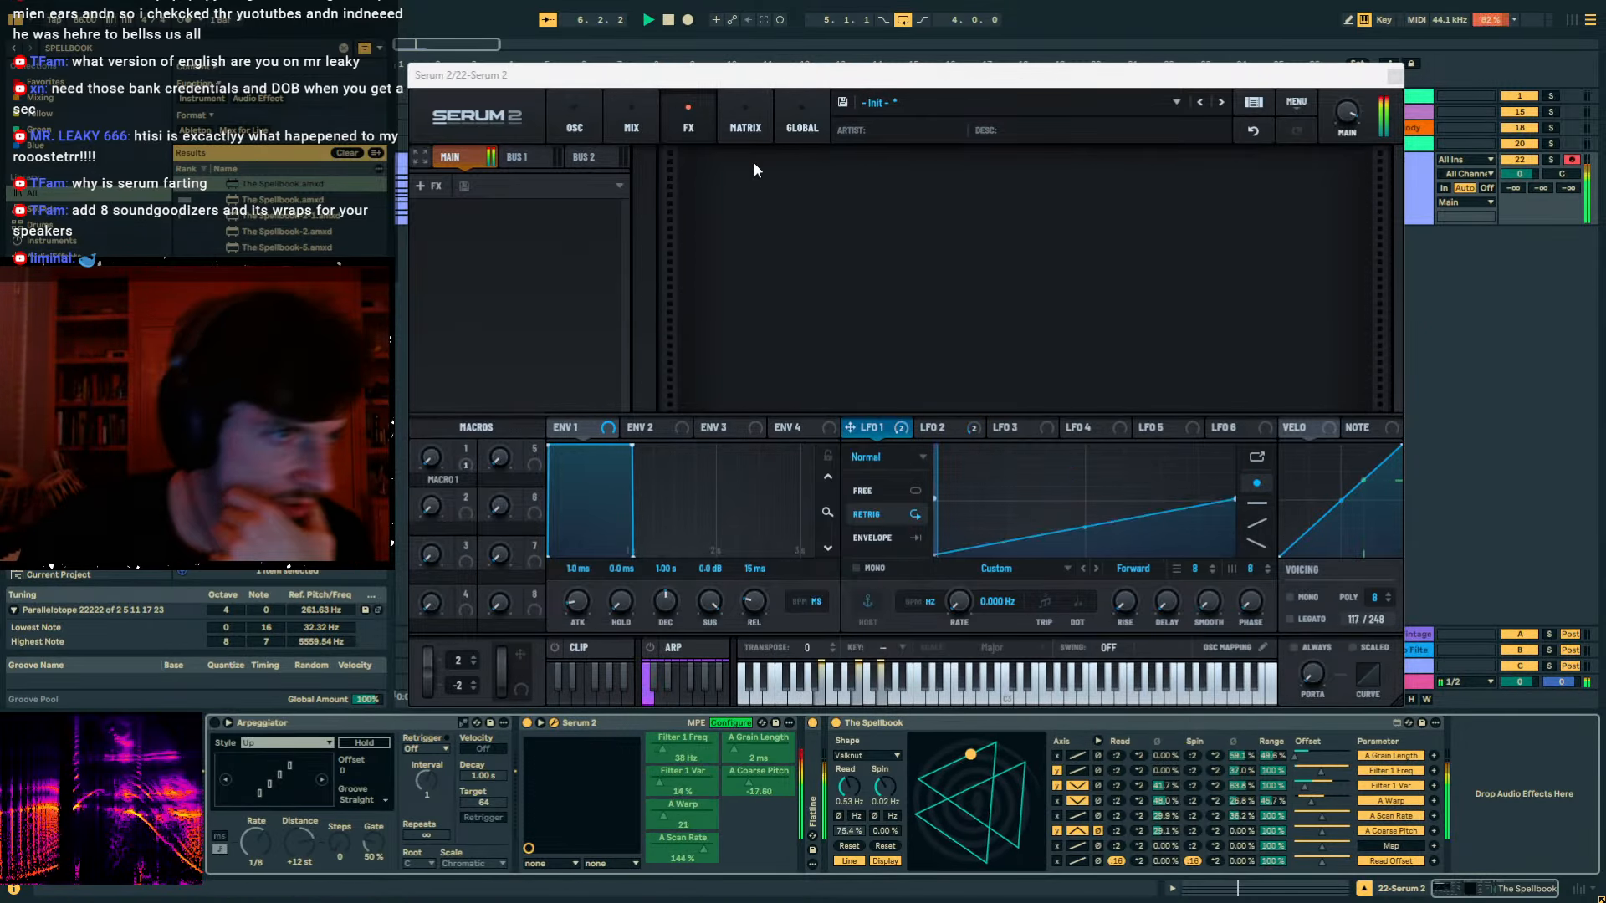
# Expose filter 1's drive as a device parameter and set it to 43%.
pyautogui.click(609, 124)
pyautogui.click(574, 123)
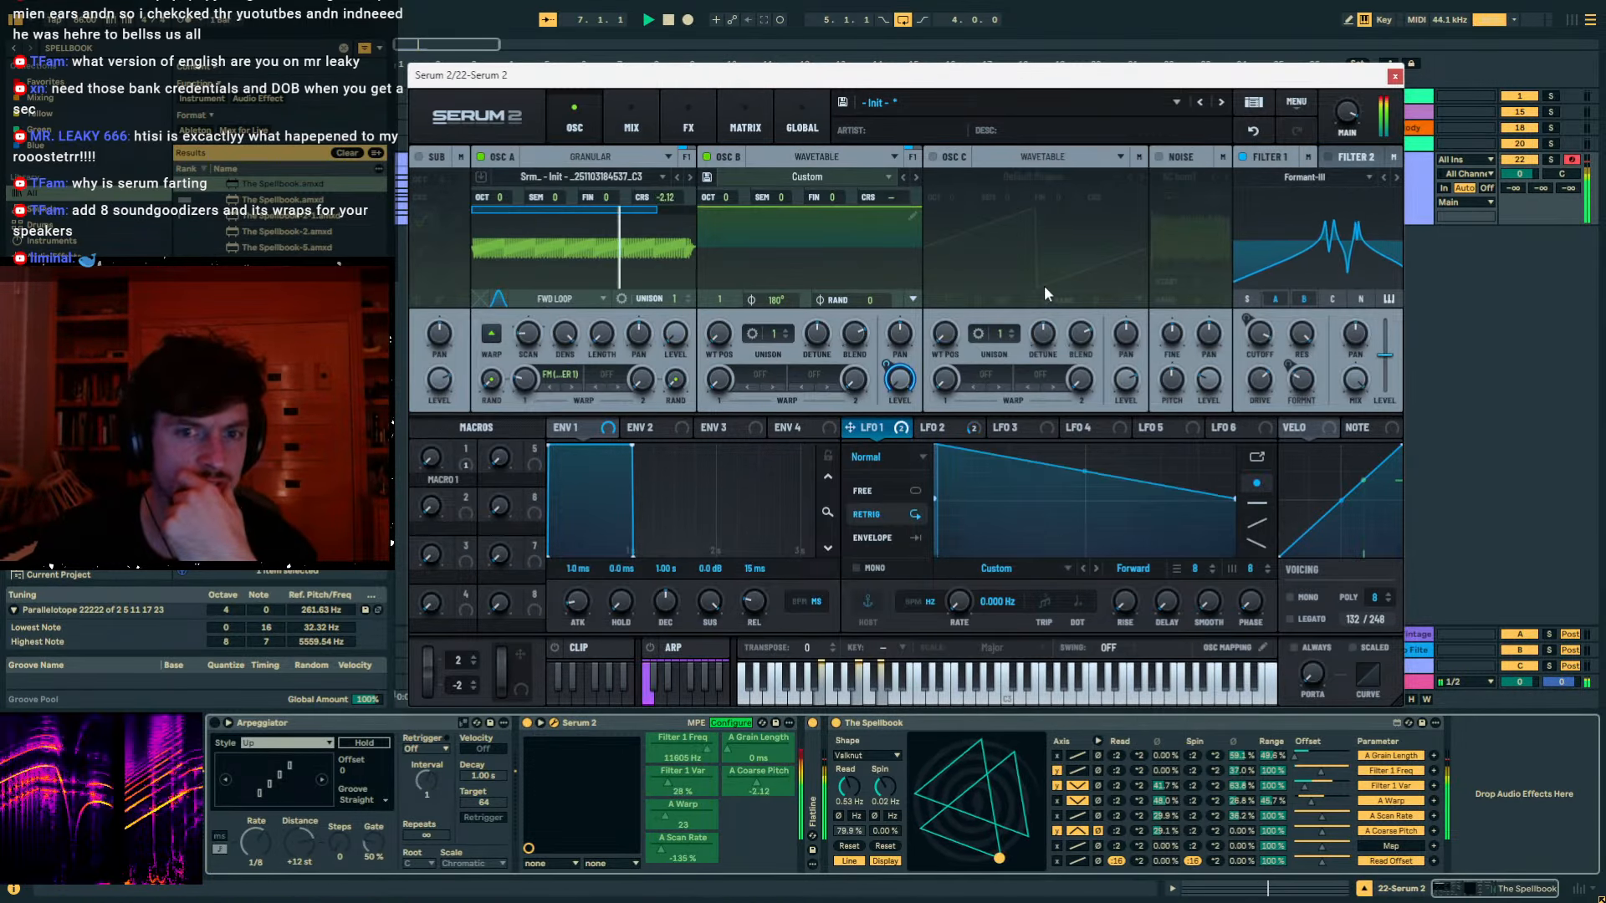
pyautogui.moveTo(1262, 379); pyautogui.dragTo(1258, 393)
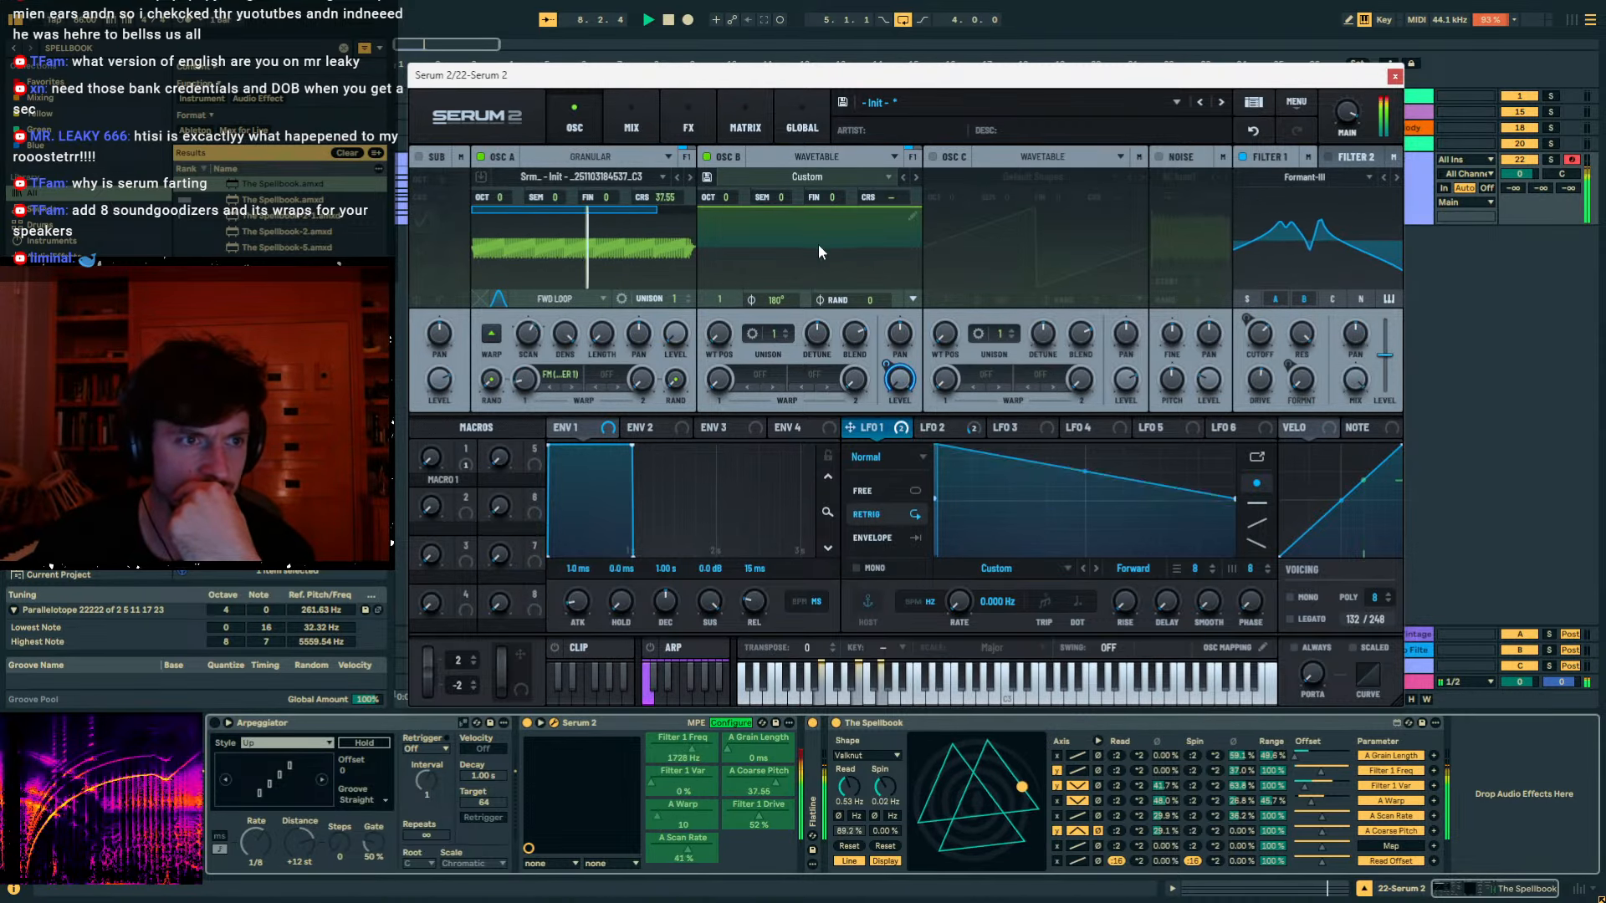
pyautogui.moveTo(1263, 372); pyautogui.dragTo(1265, 390)
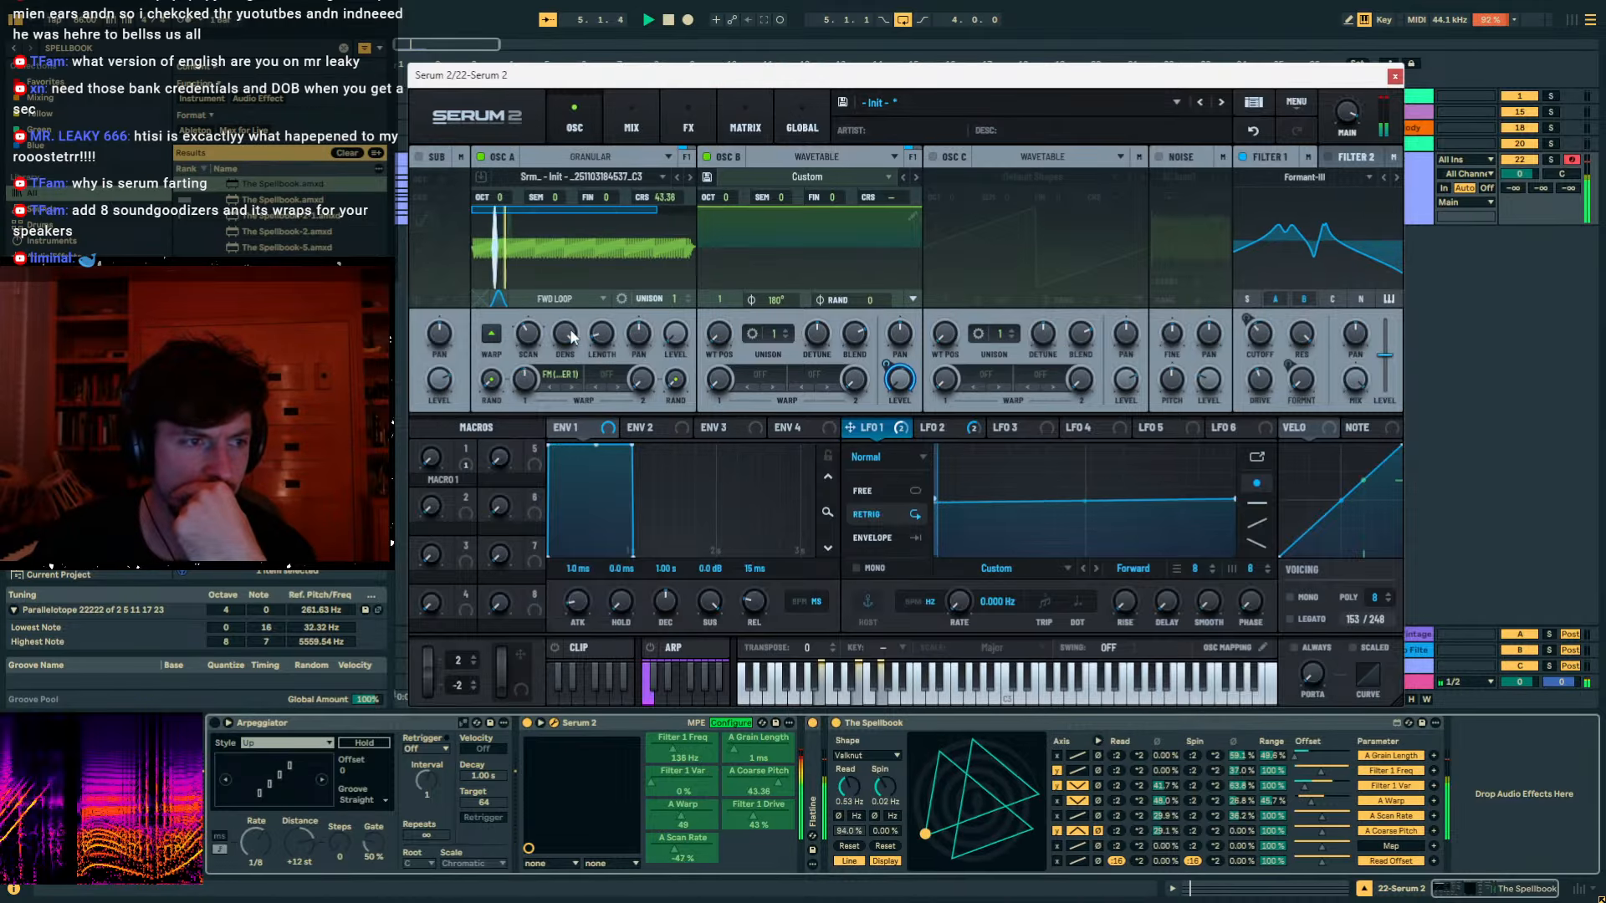
# Expose oscillator A's density at 11.71 grains and its octave at -4, and end parameter configuration.
pyautogui.moveTo(563, 338); pyautogui.dragTo(535, 423)
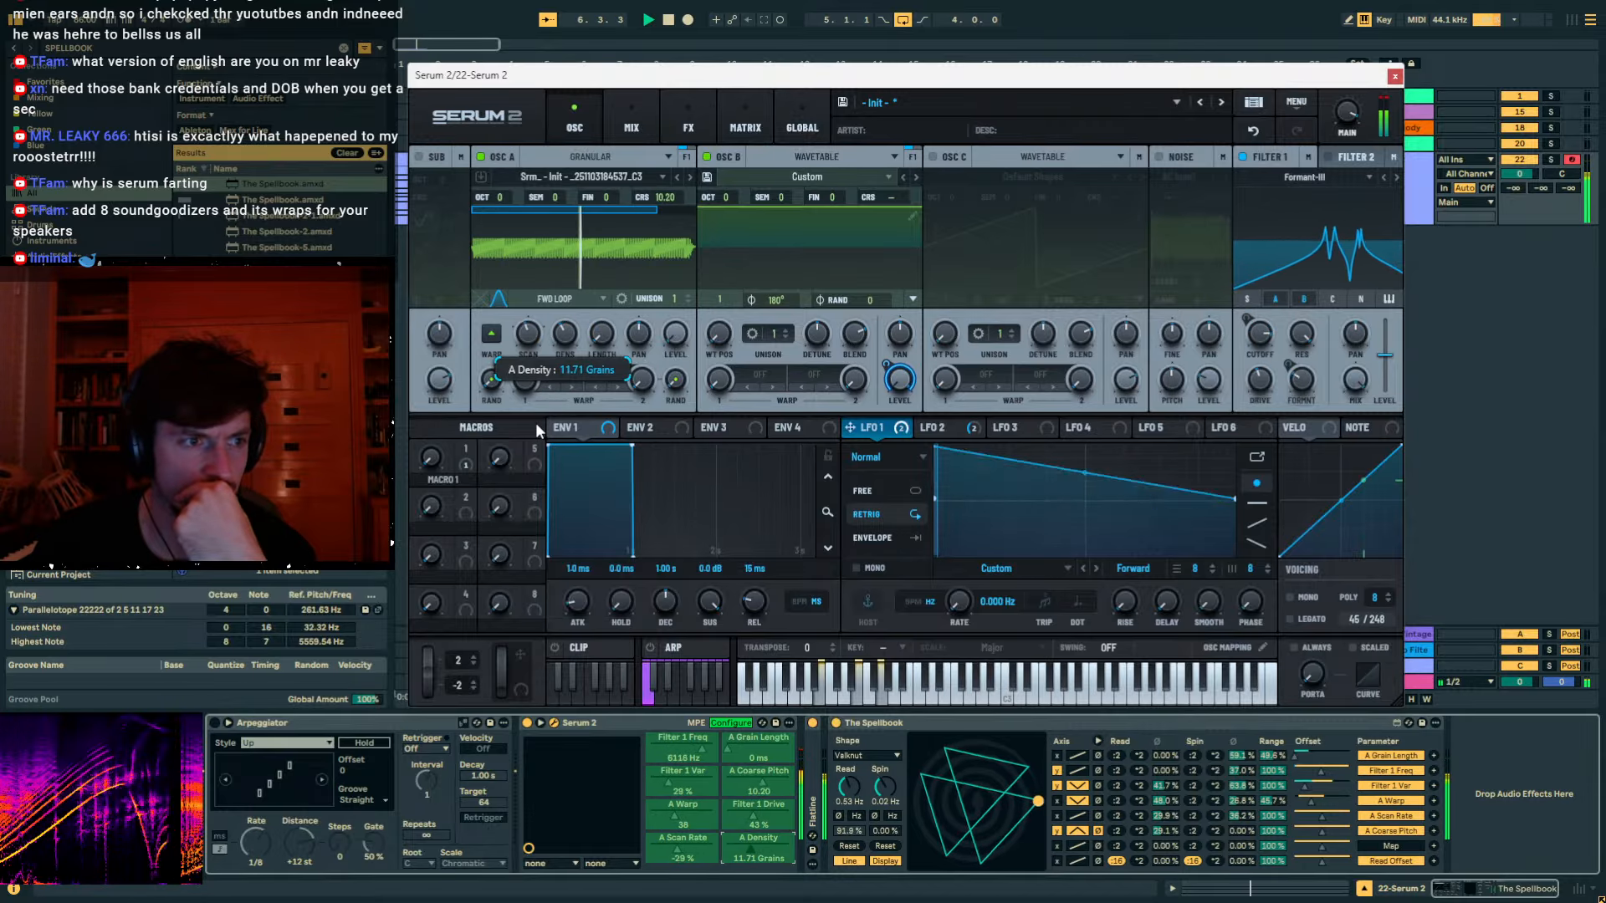
pyautogui.moveTo(500, 197); pyautogui.dragTo(485, 268)
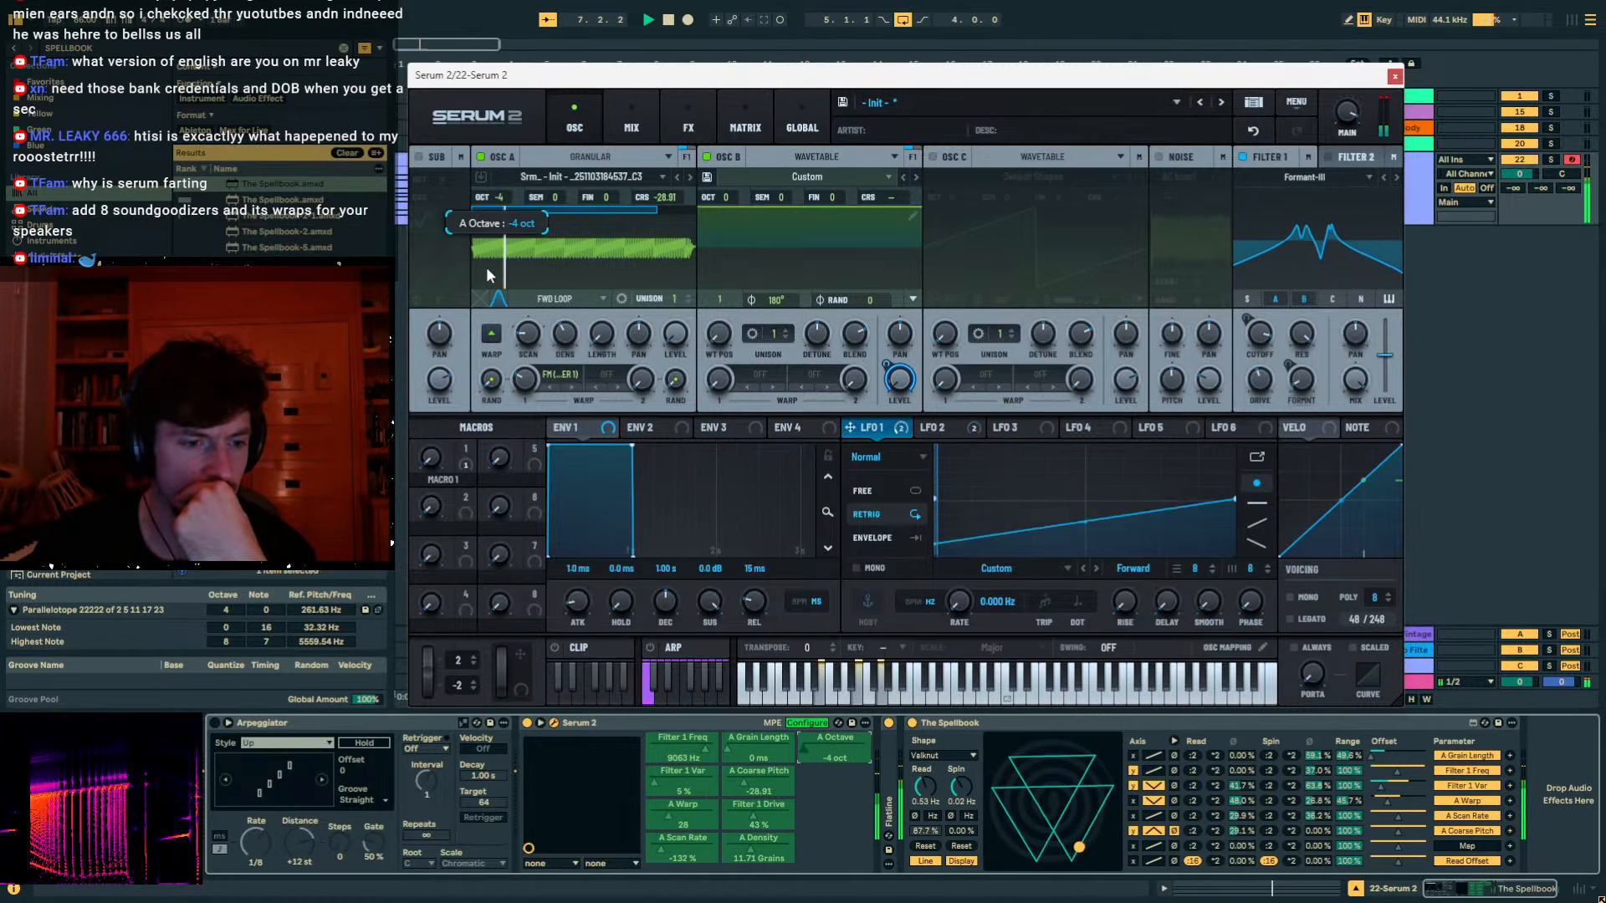
pyautogui.click(803, 724)
# Fold The Spellbook, search the browser for RESON and add Resonators to the end of the chain.
pyautogui.doubleClick(969, 723)
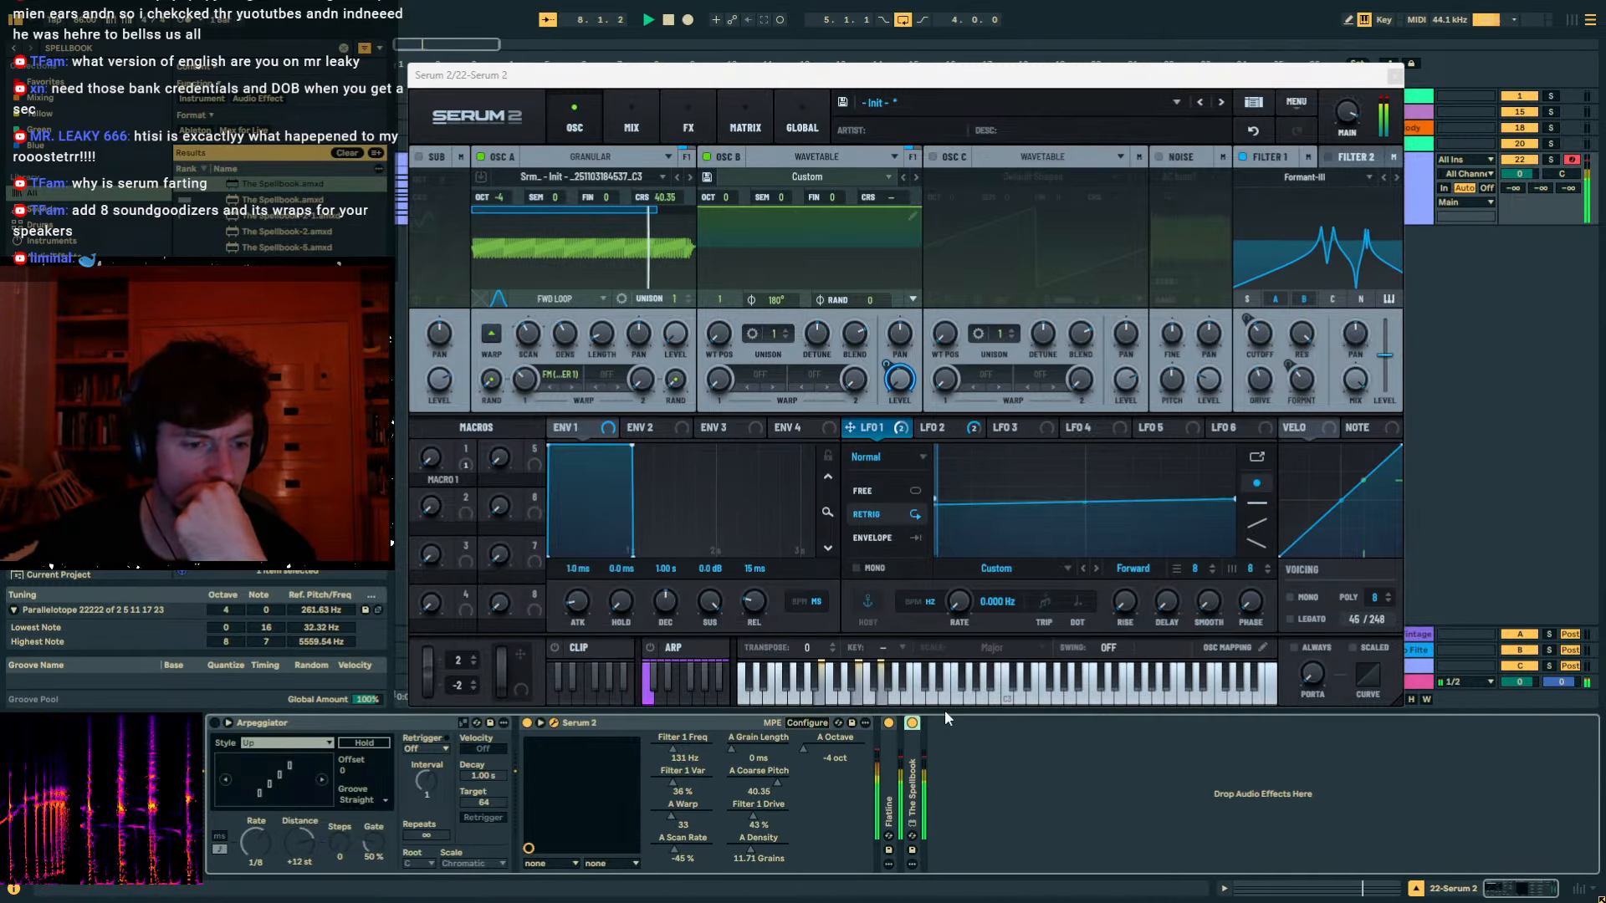
pyautogui.click(128, 50)
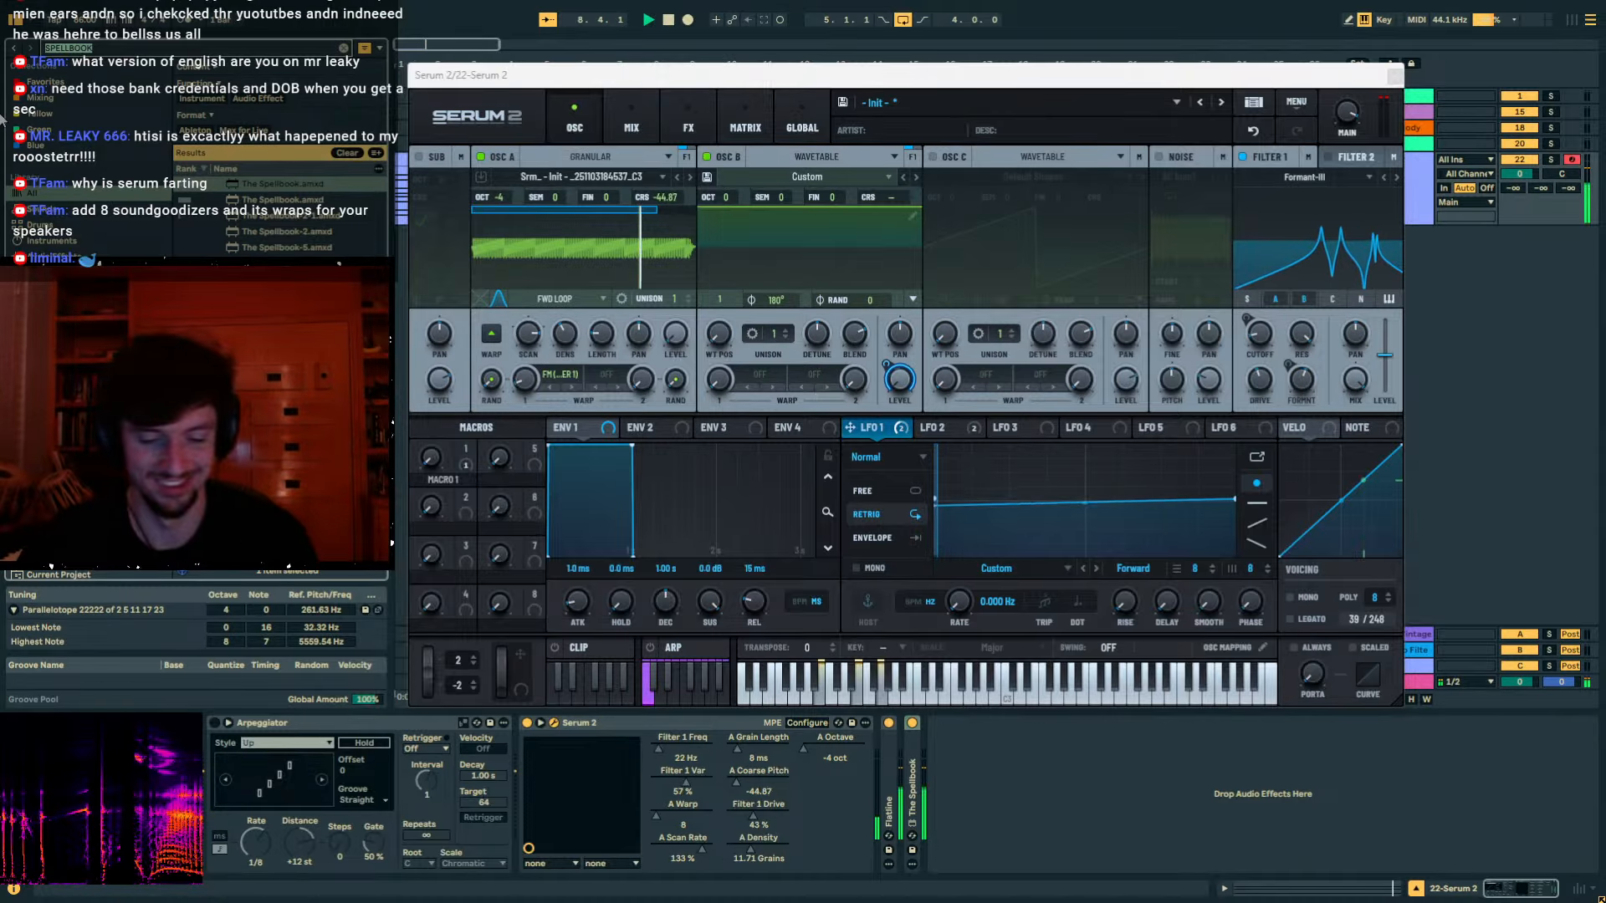
pyautogui.write('RESON')
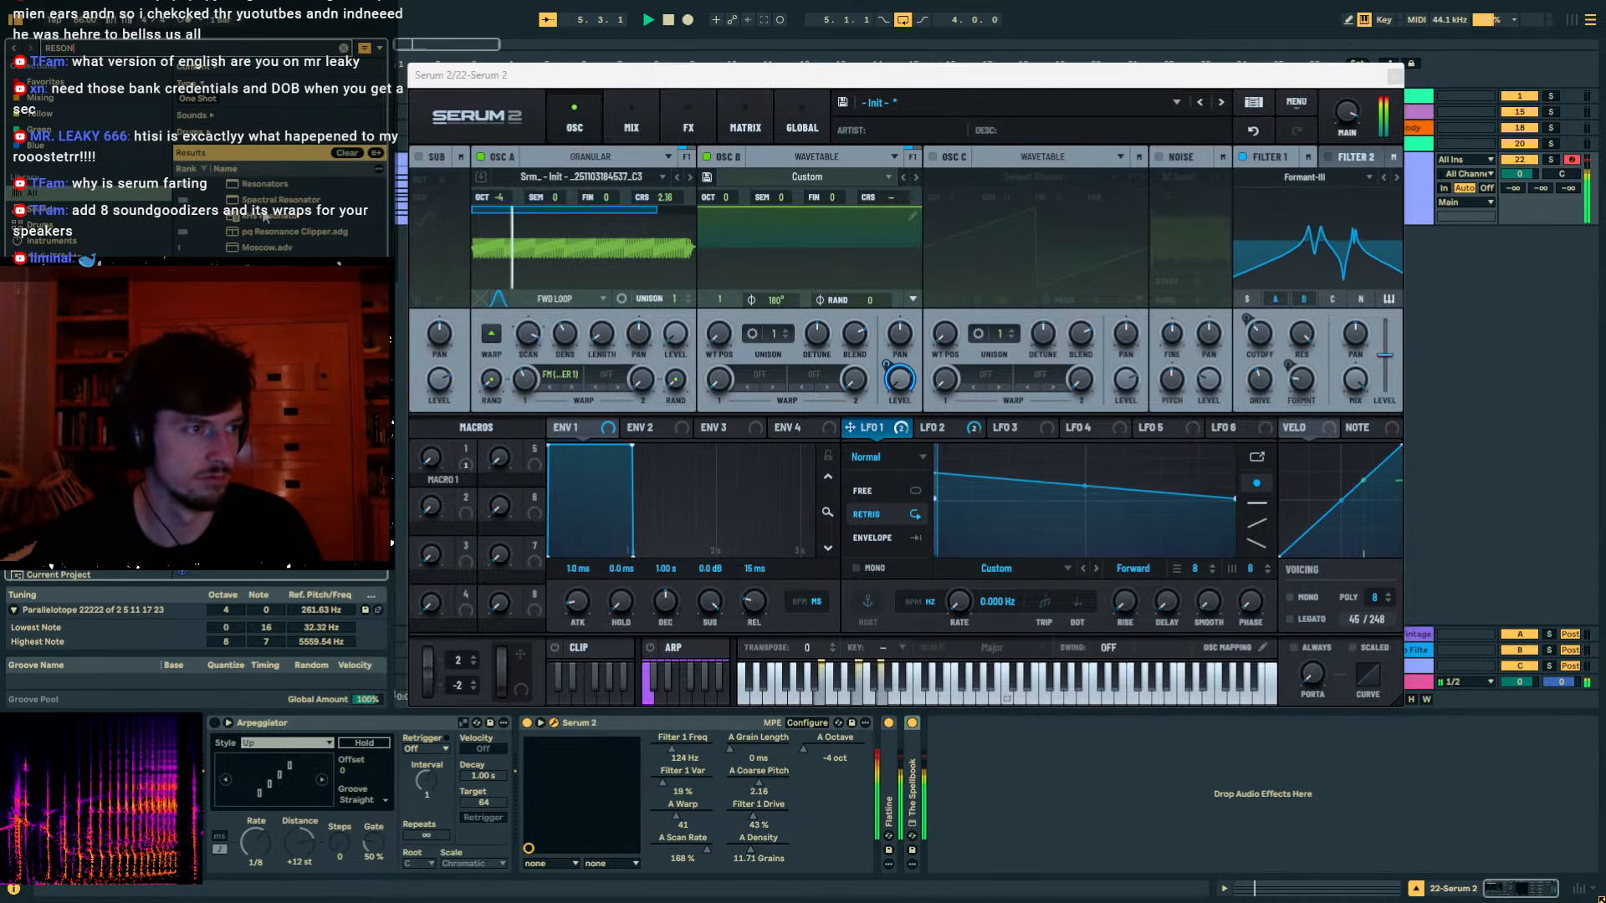
pyautogui.press('Down')
pyautogui.press('Return')
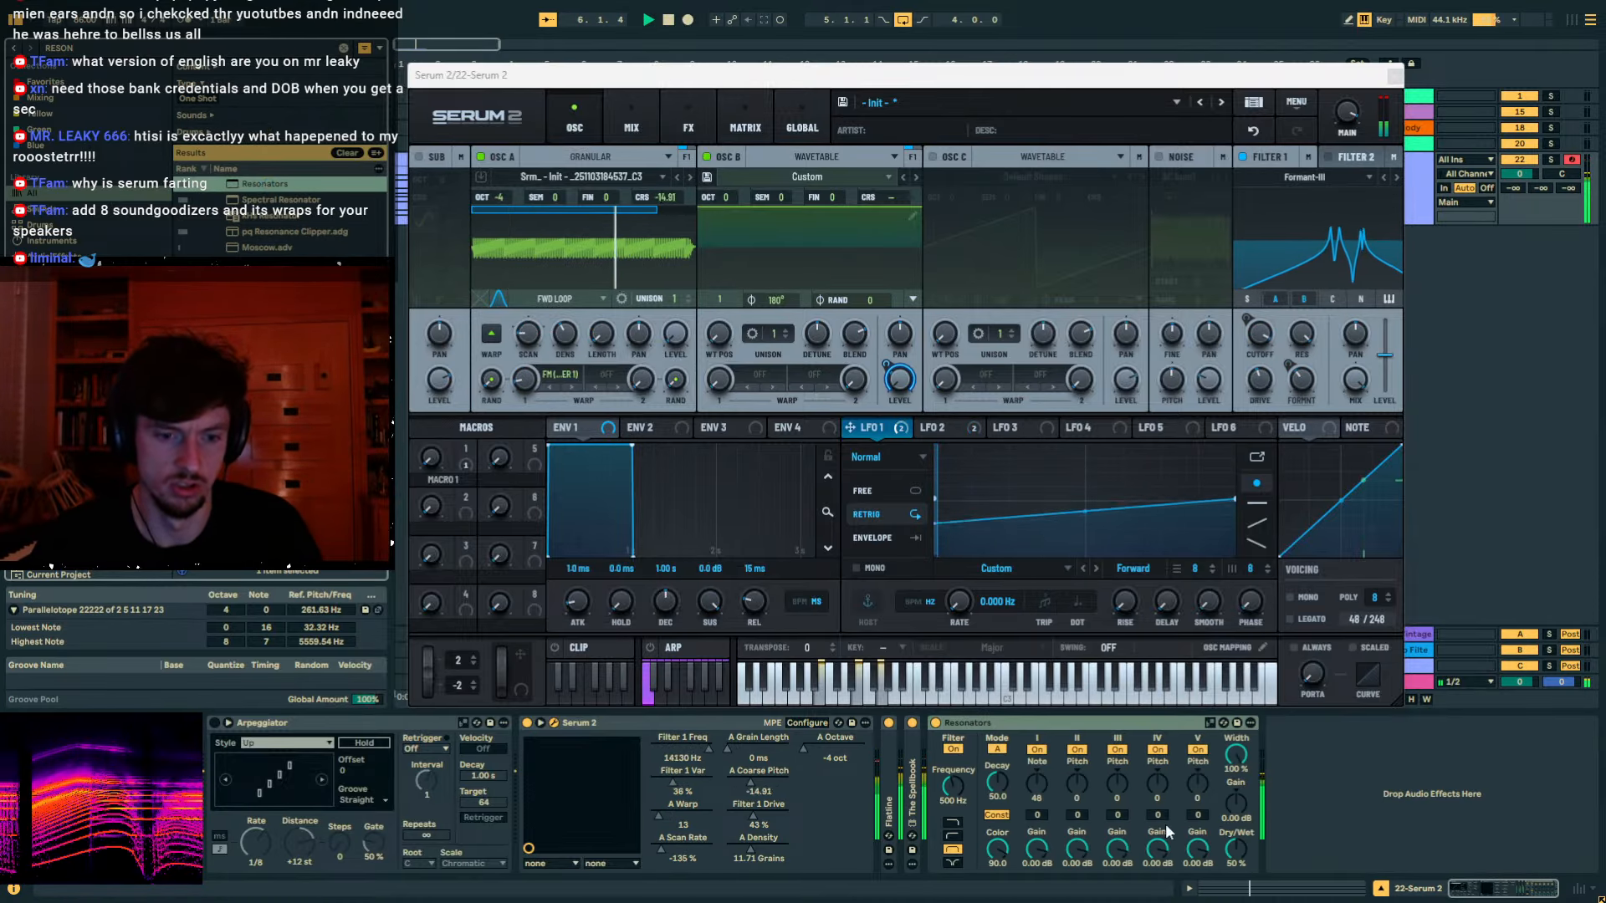
# Set Resonators to note 35 with pitches +11, +14, +6 and +9, decay 27.3, color 100, dry/wet 86% and its filter off.
pyautogui.moveTo(1235, 849); pyautogui.dragTo(1235, 889)
pyautogui.moveTo(1038, 786); pyautogui.dragTo(1198, 756)
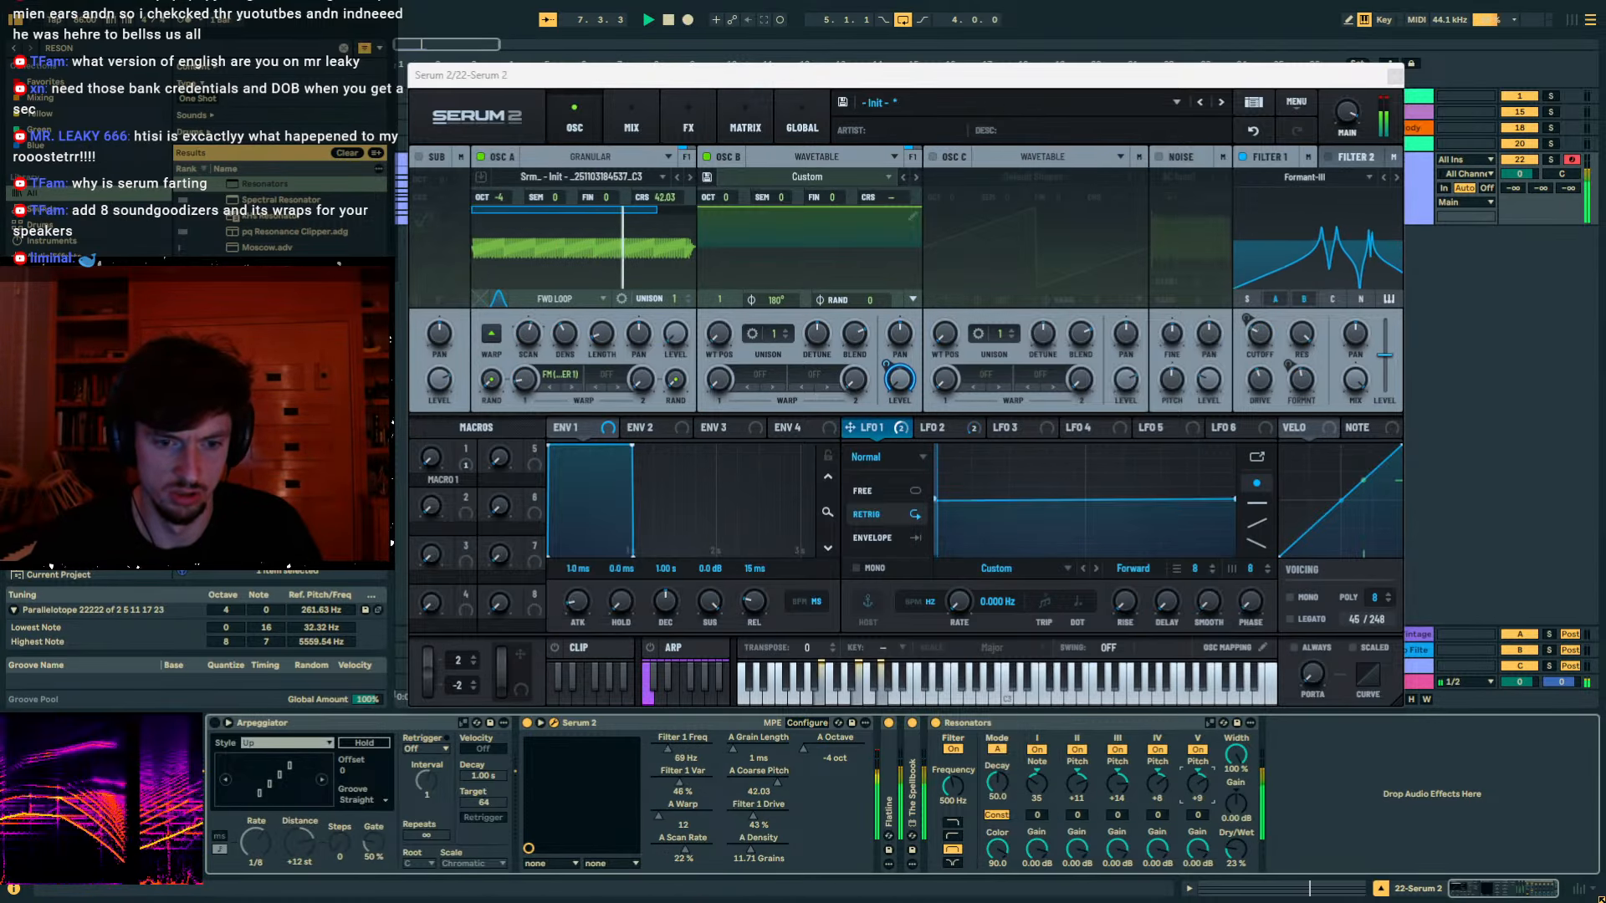
pyautogui.moveTo(1236, 849); pyautogui.dragTo(1236, 811)
pyautogui.click(958, 750)
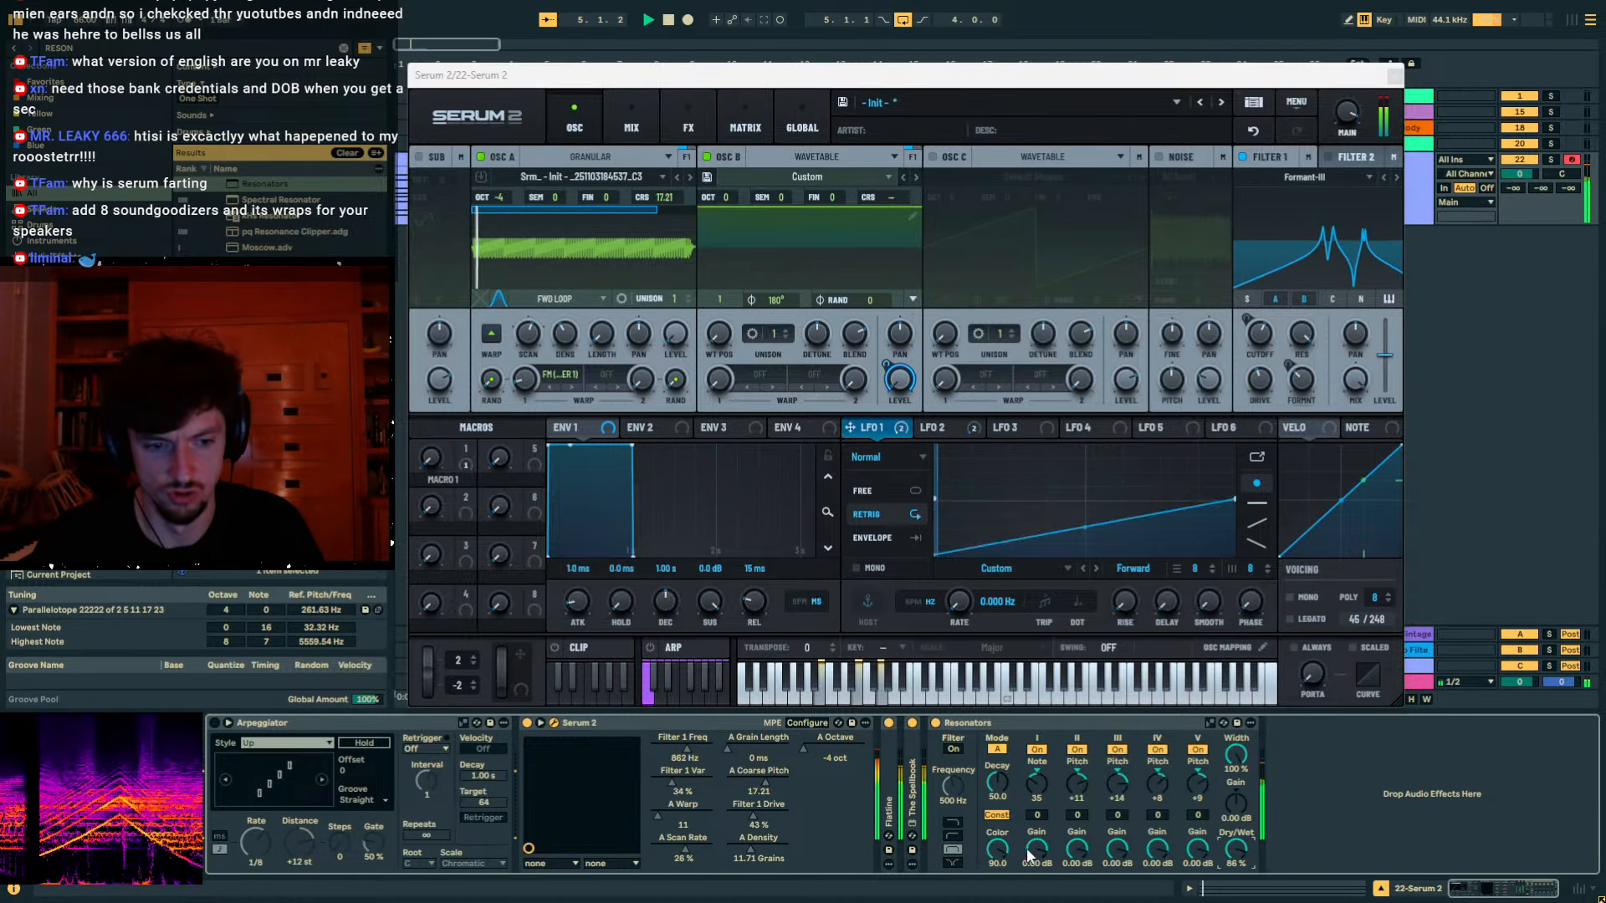
pyautogui.moveTo(997, 850); pyautogui.dragTo(997, 867)
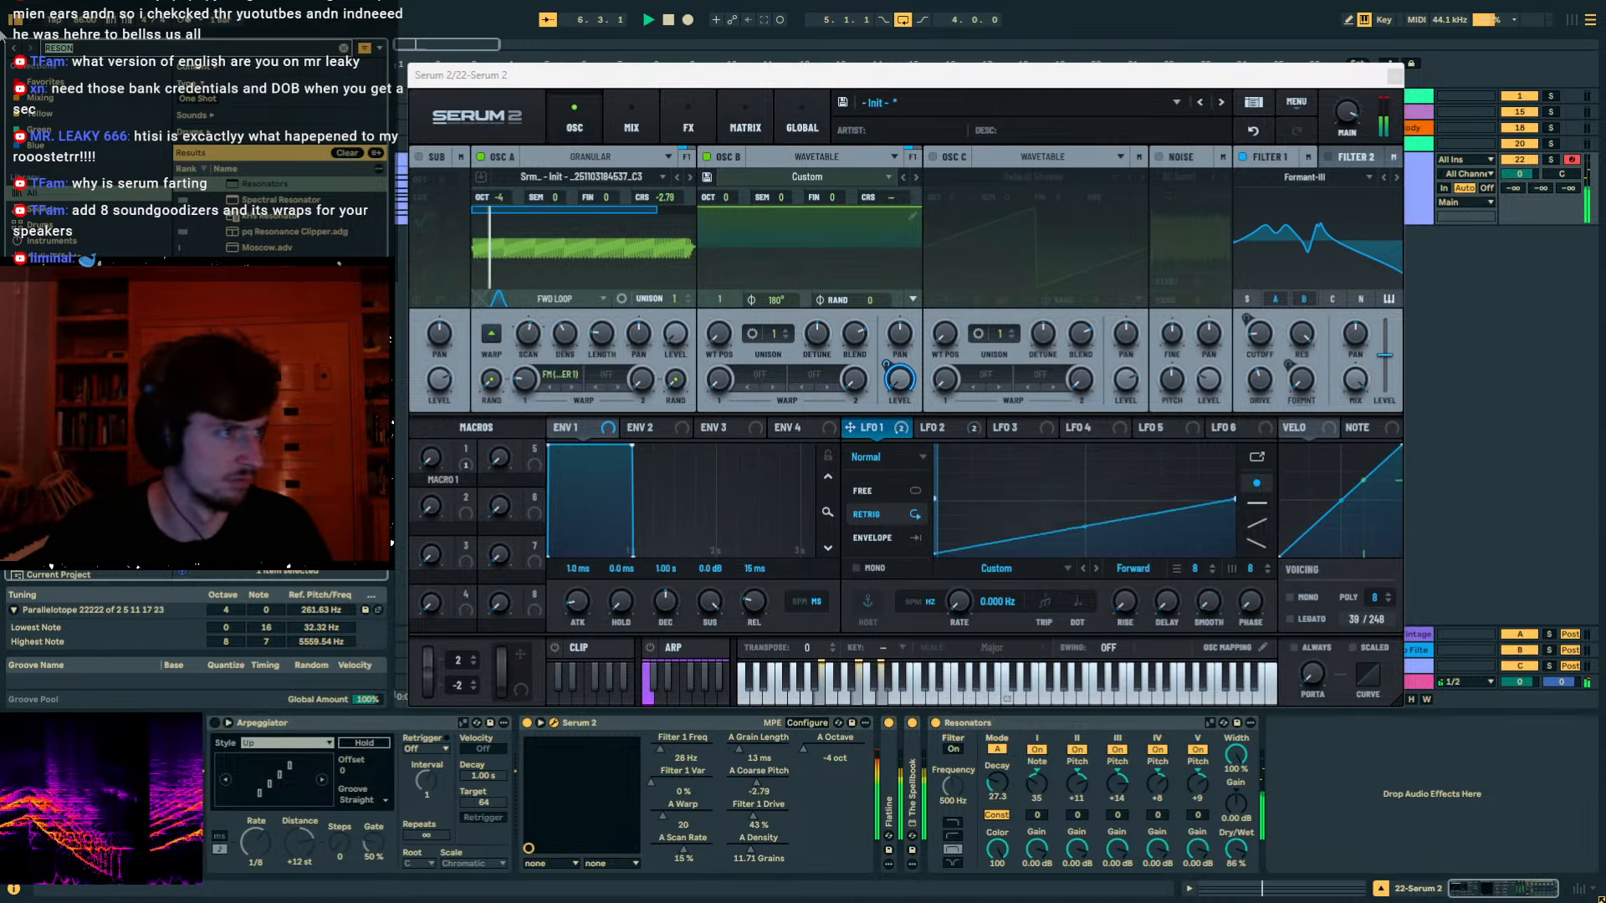
# Group Resonators into an Audio Effect Rack and map resonator I's note to macro 1 and resonator II's pitch to macro 2.
pyautogui.hotkey('ctrl', 'g')
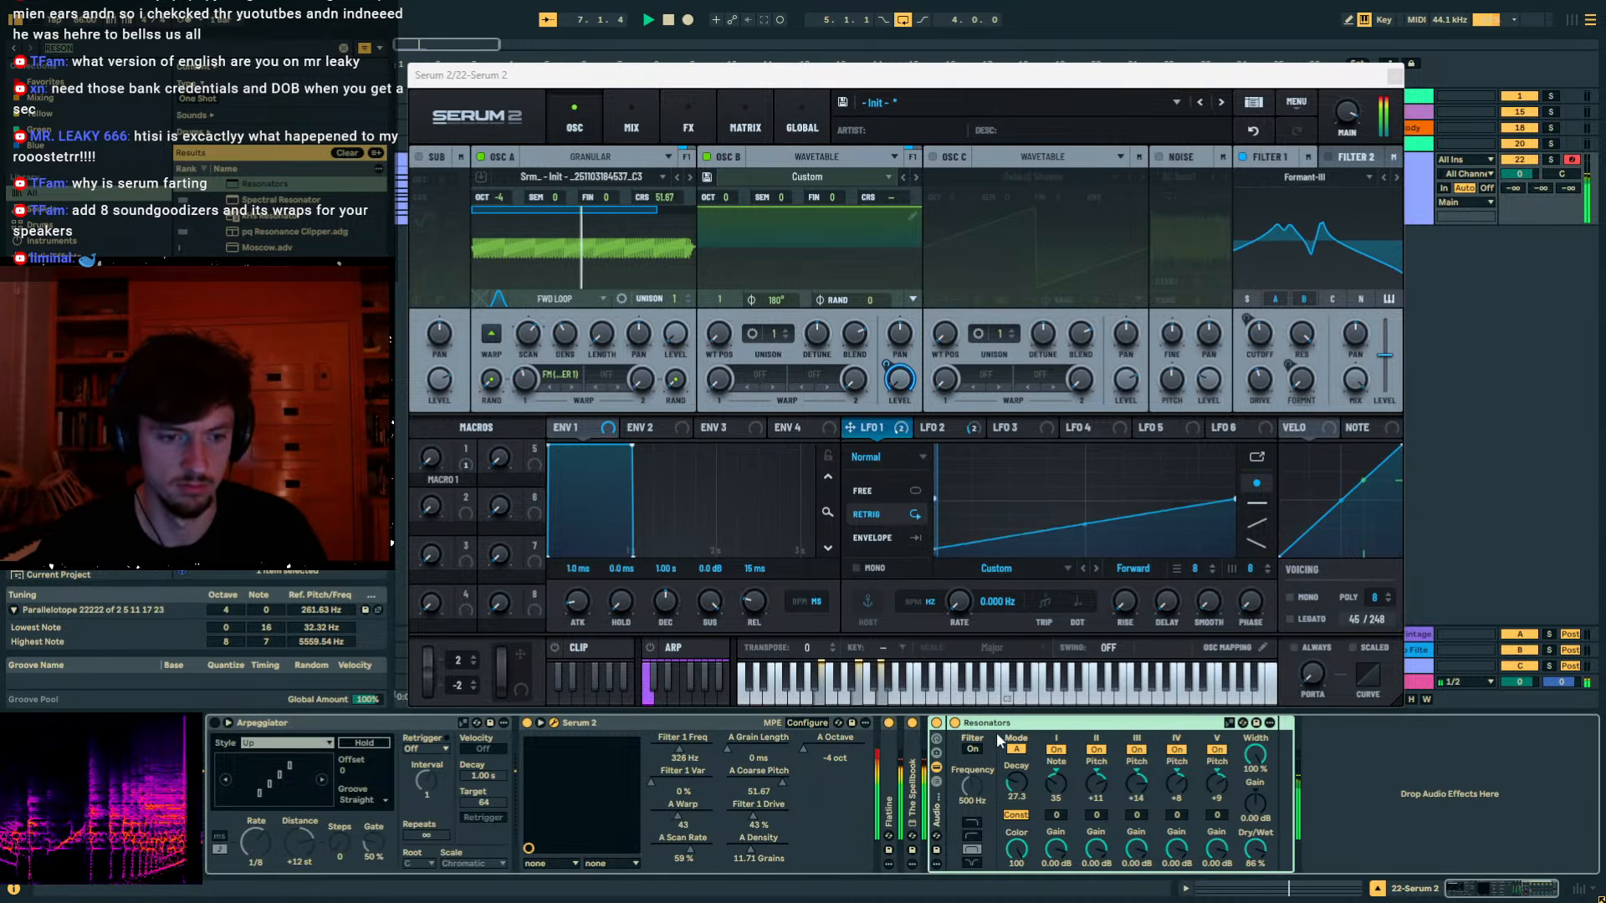
pyautogui.click(1067, 722)
pyautogui.click(1236, 787)
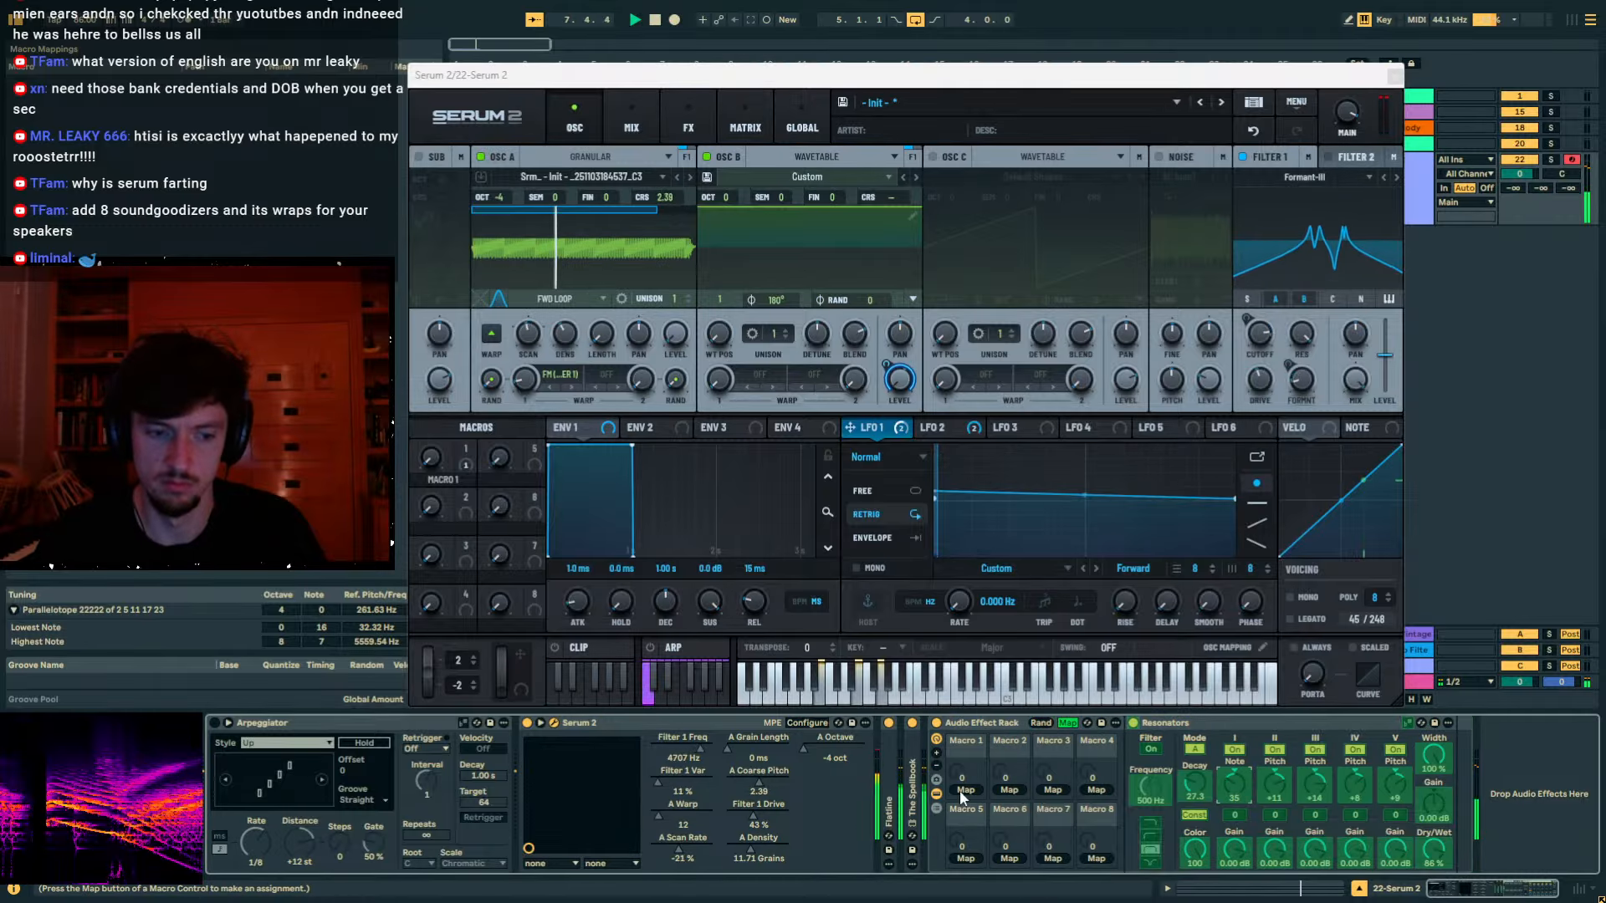
pyautogui.click(966, 789)
pyautogui.click(1274, 787)
pyautogui.click(1010, 789)
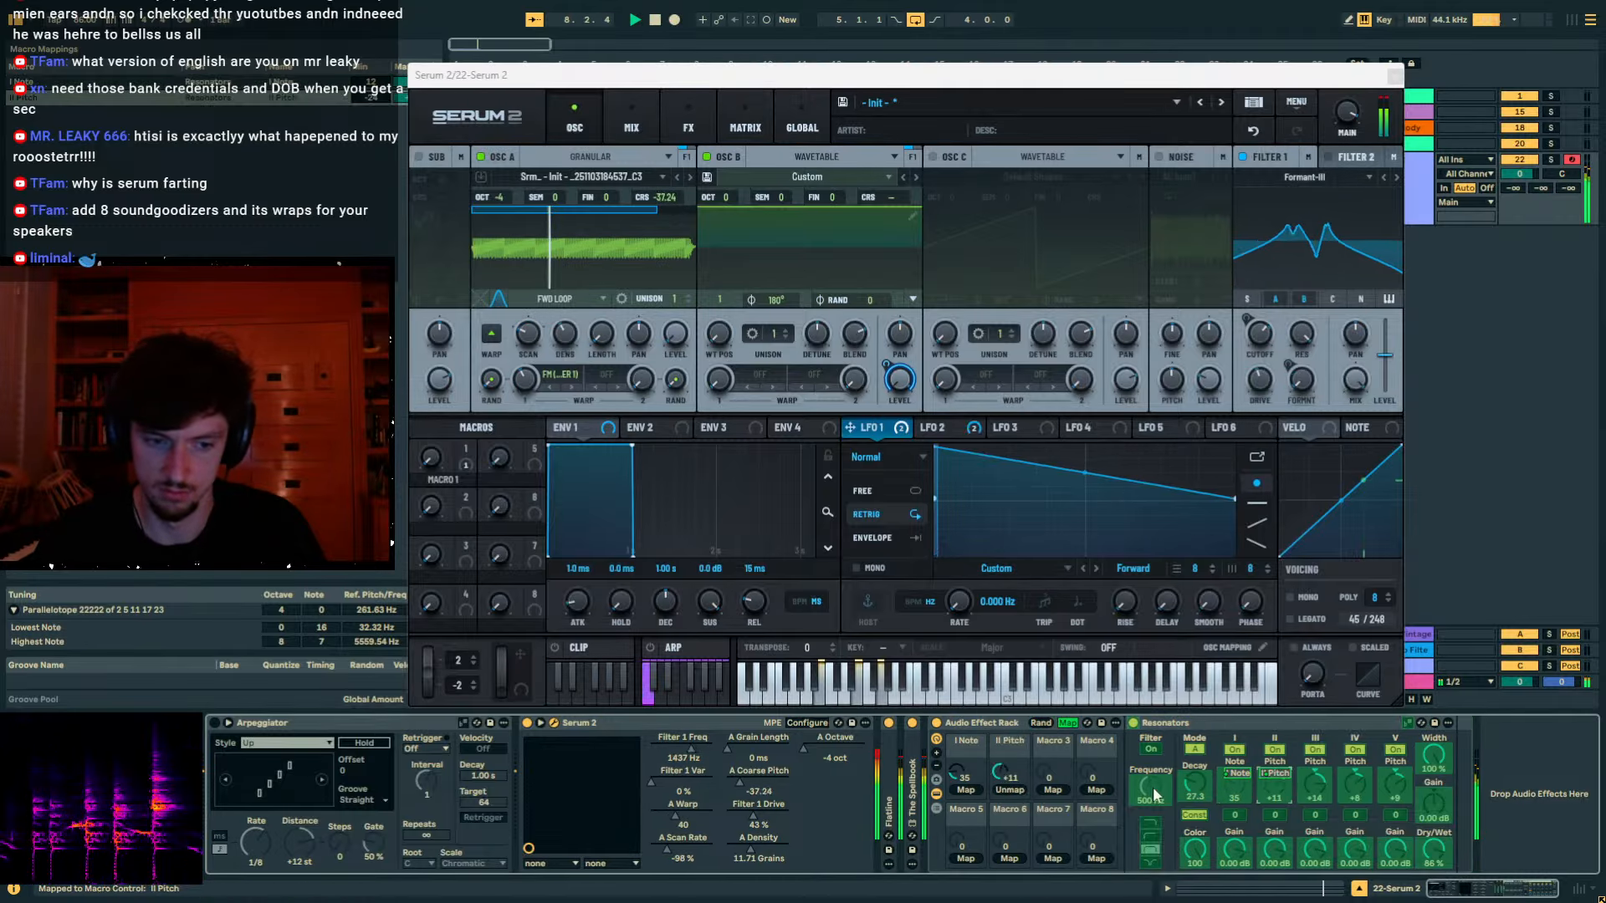
# Map the pitches of resonators III, IV and V to macros 3, 4 and 5.
pyautogui.click(1315, 787)
pyautogui.click(1054, 790)
pyautogui.click(1096, 789)
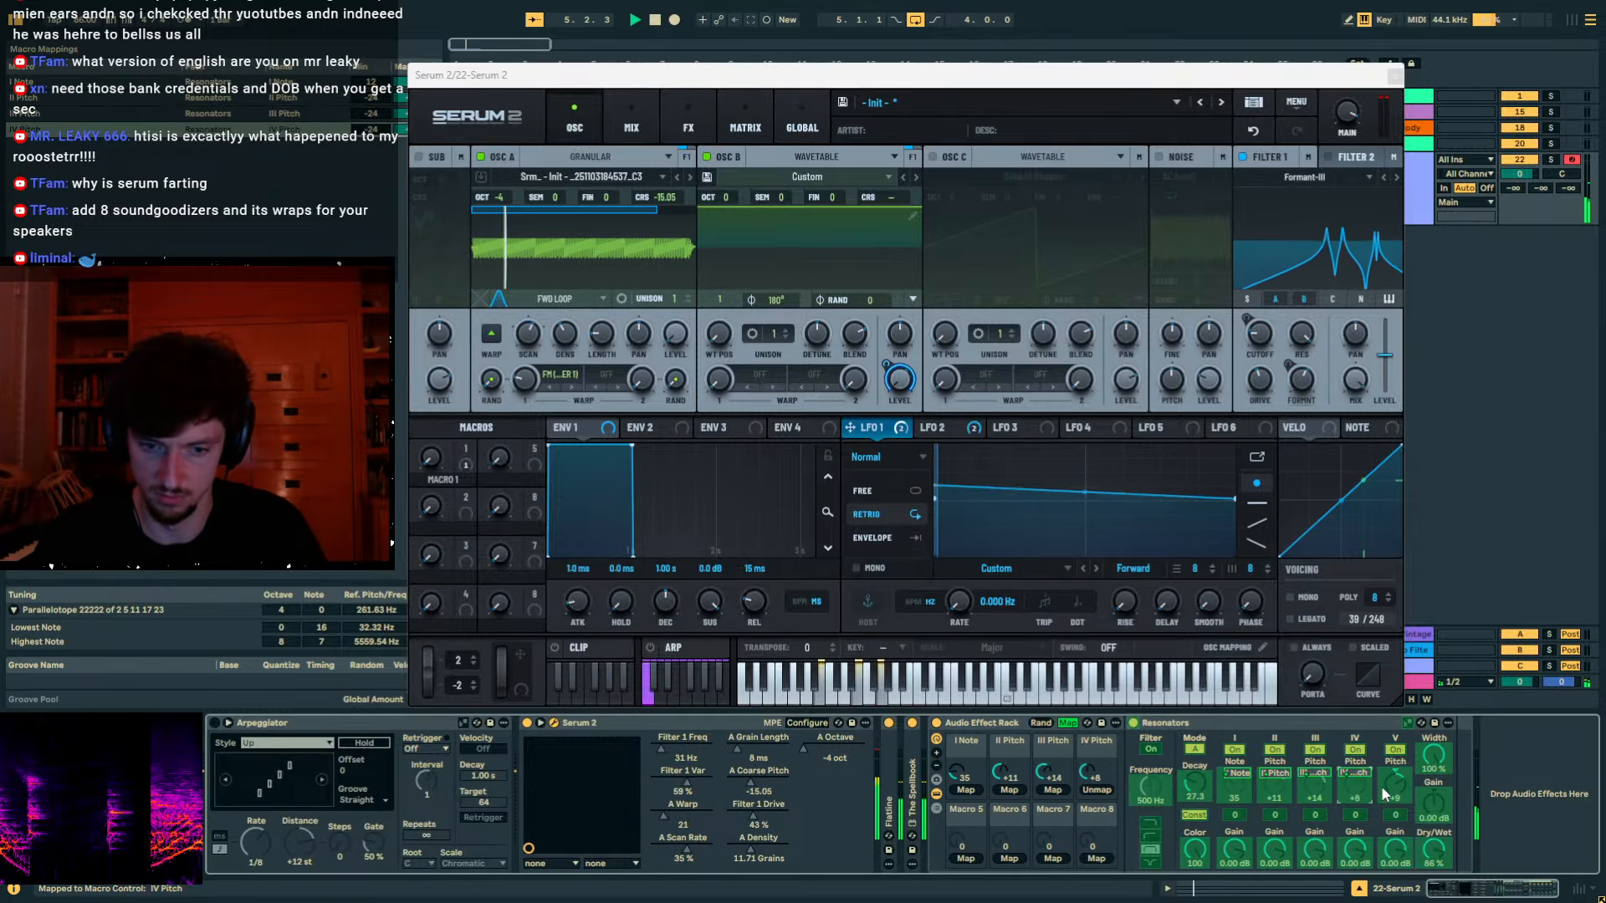
pyautogui.click(1395, 786)
pyautogui.click(966, 858)
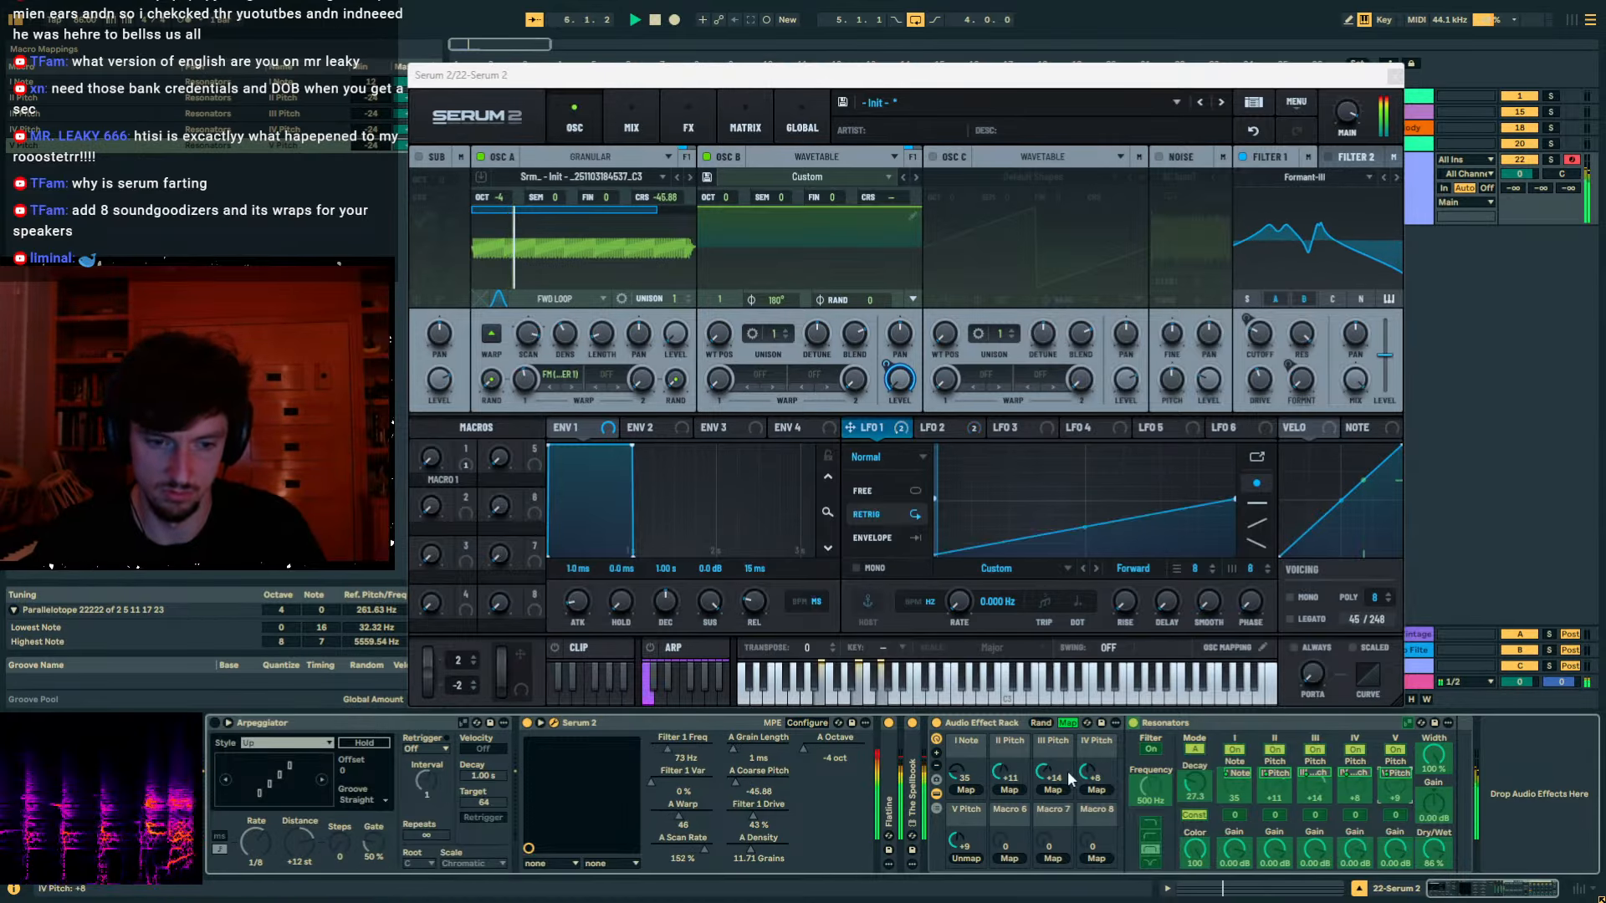
# Map the fine tuning of resonators I, II and III to macros 6, 7 and 8.
pyautogui.click(1009, 859)
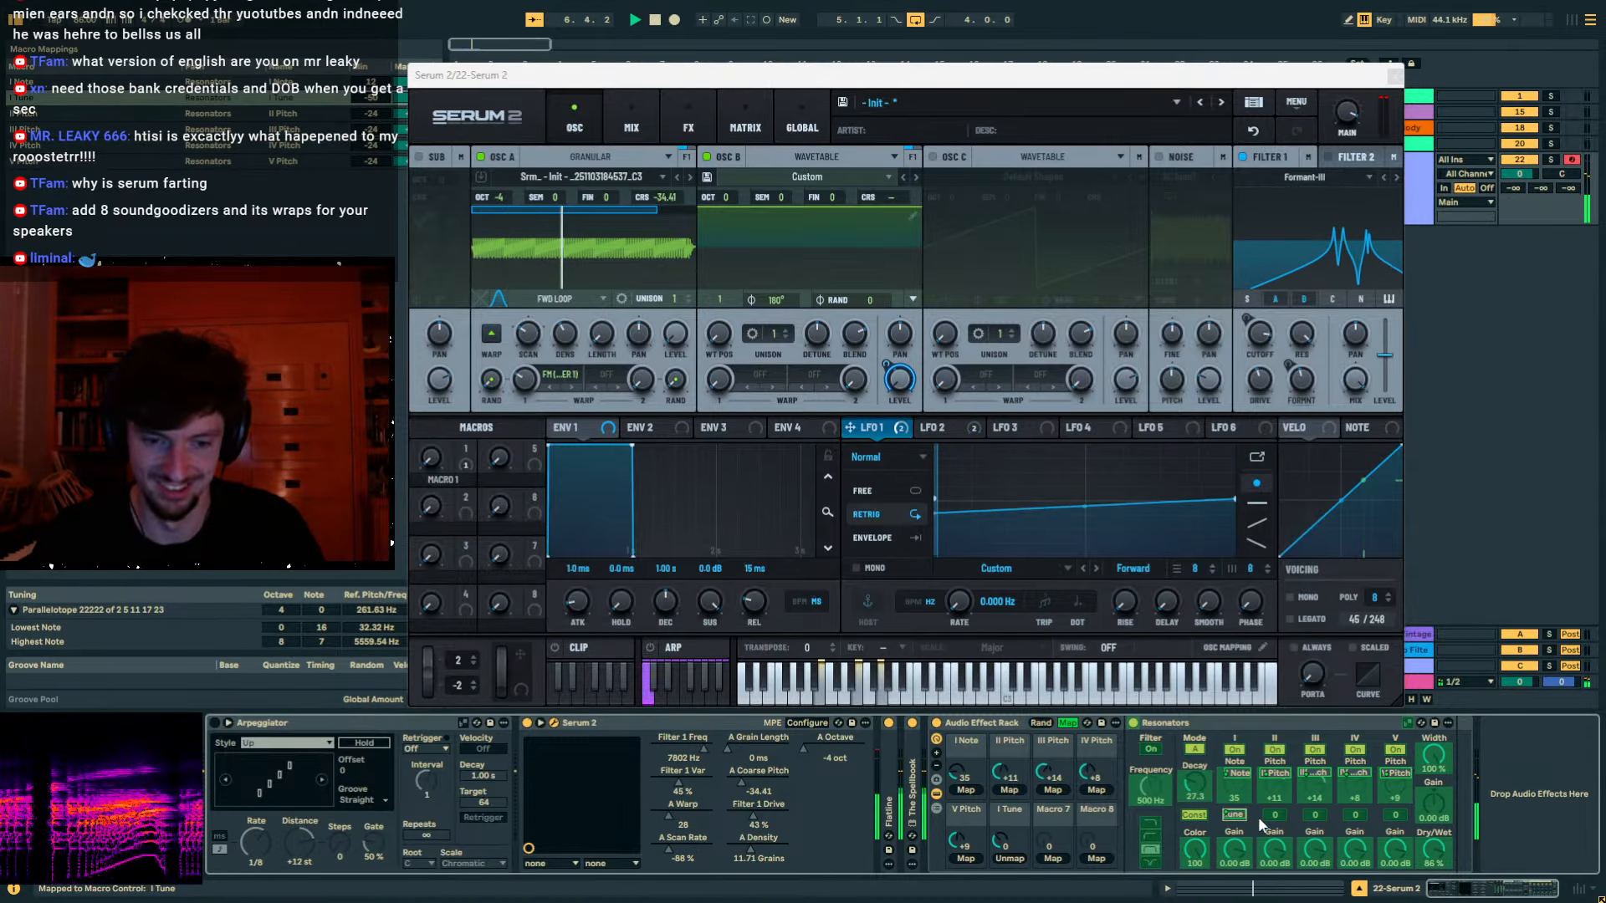
pyautogui.click(1271, 816)
pyautogui.click(1052, 859)
pyautogui.click(1307, 815)
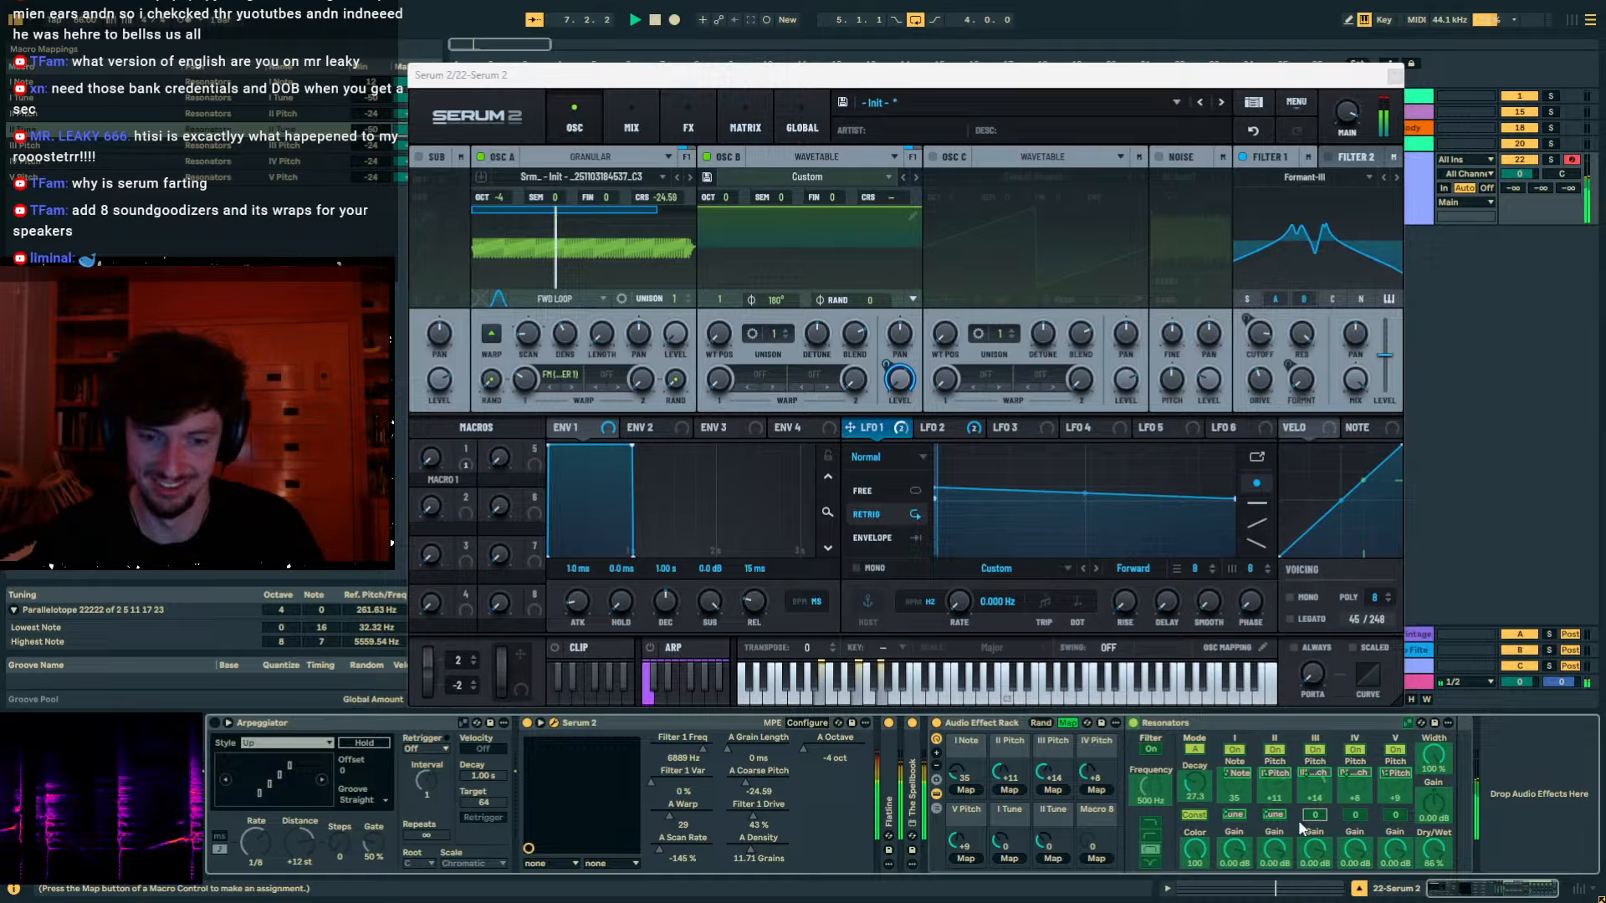
pyautogui.click(1091, 859)
# Expand the rack to 16 macros and map the fine tuning of resonators IV and V to macros 9 and 10.
pyautogui.click(935, 752)
pyautogui.click(935, 753)
pyautogui.click(936, 753)
pyautogui.click(936, 752)
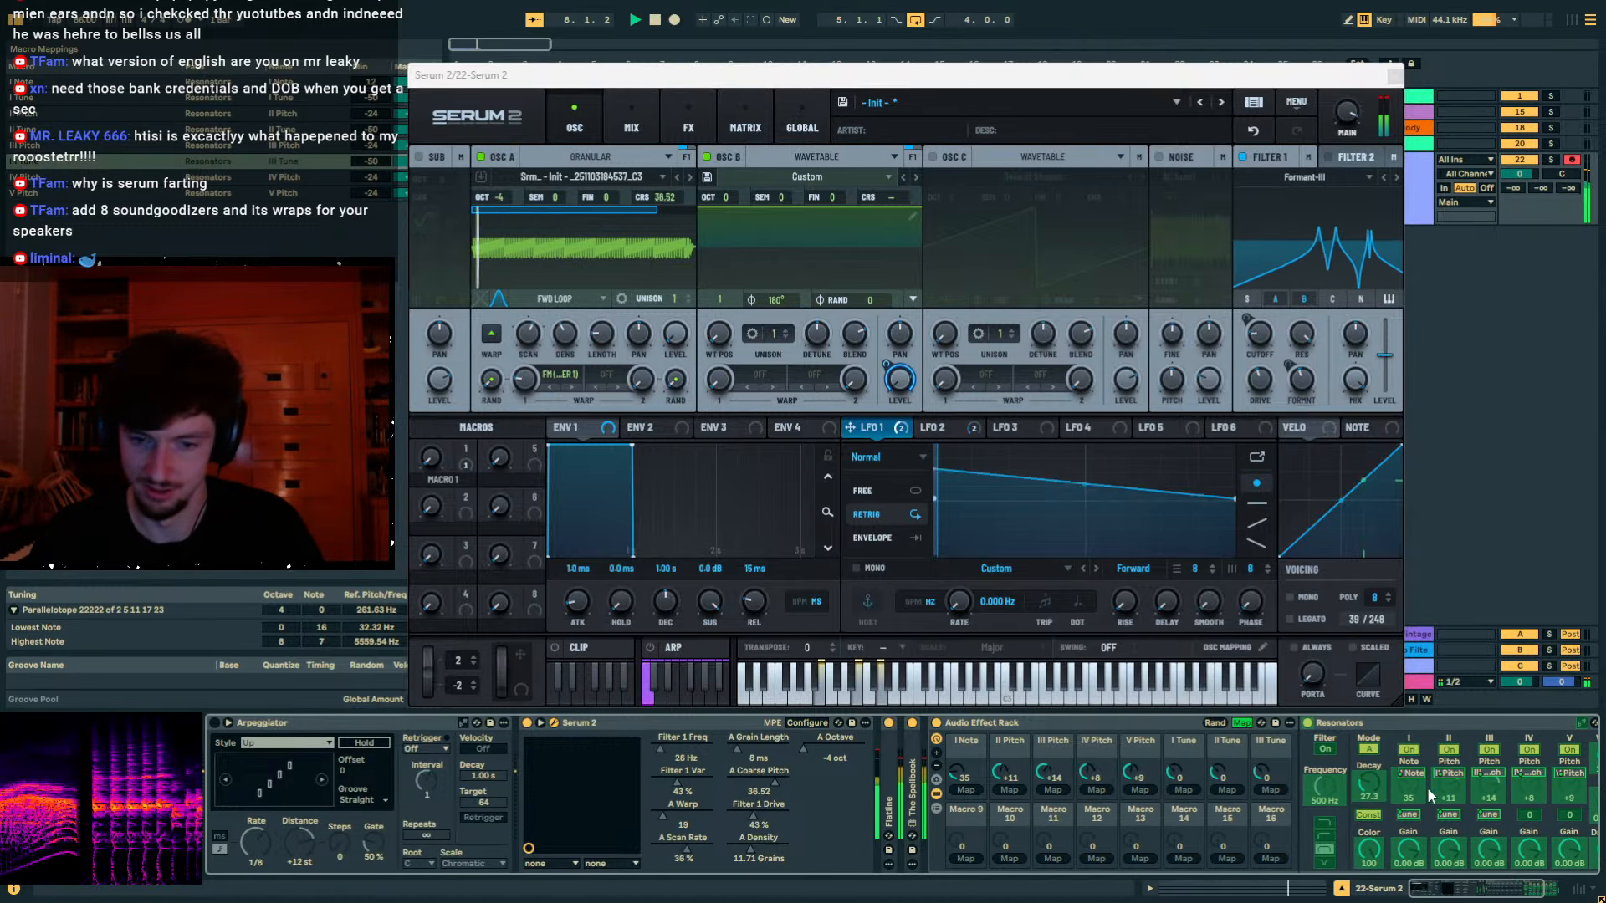
pyautogui.click(1526, 818)
pyautogui.click(966, 859)
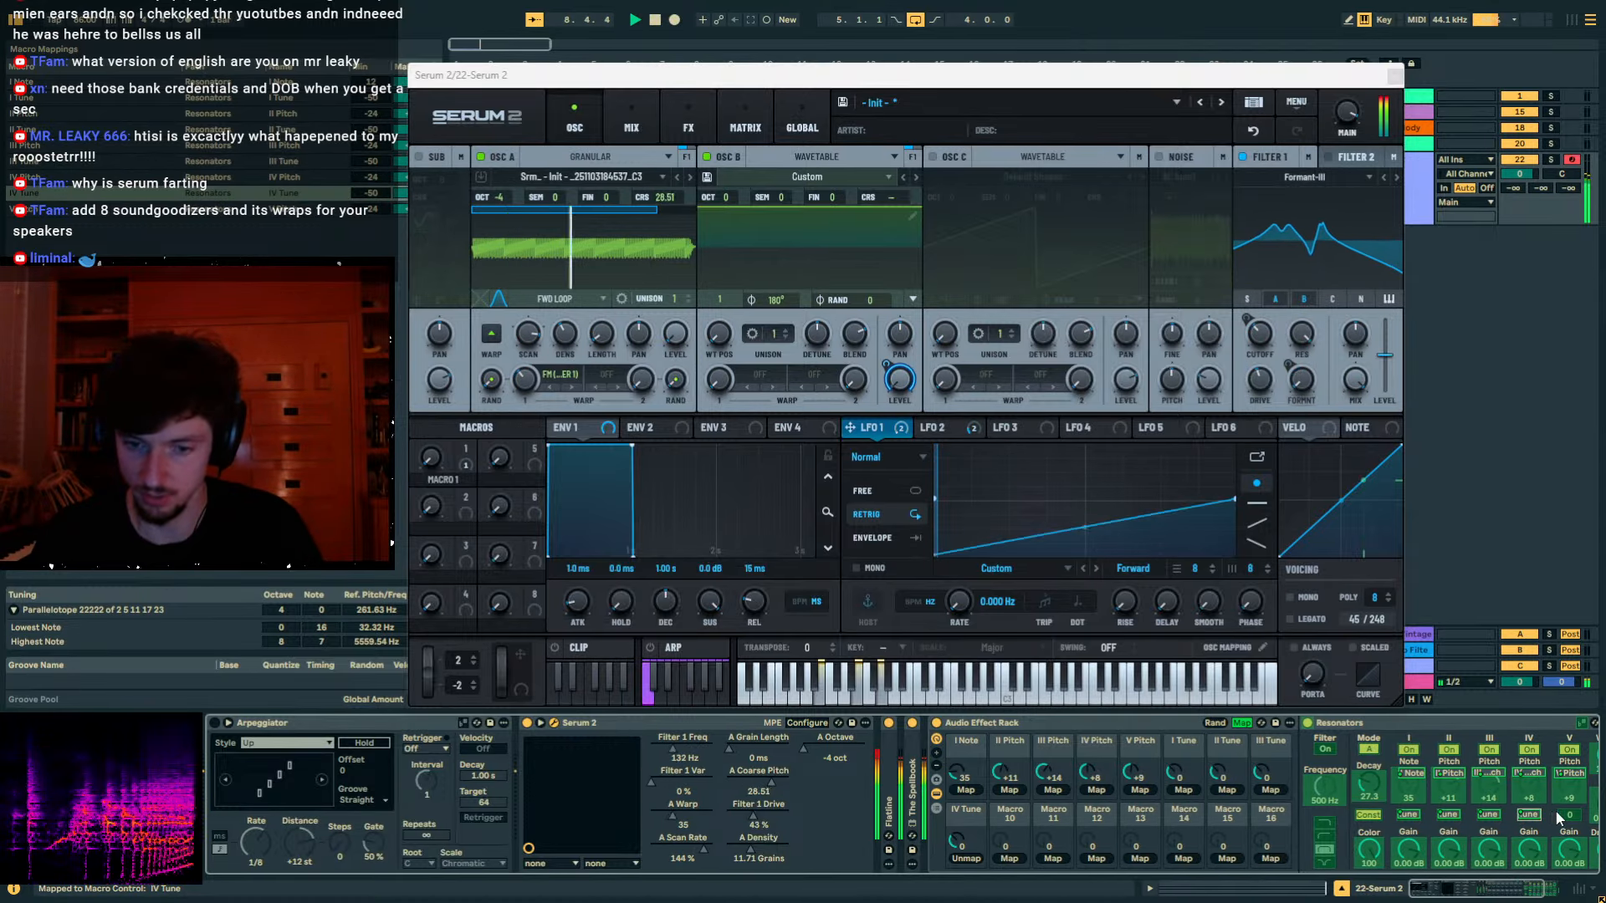
pyautogui.click(1008, 858)
# End macro mapping and randomize the rack's macros twice.
pyautogui.click(1242, 723)
pyautogui.click(1215, 723)
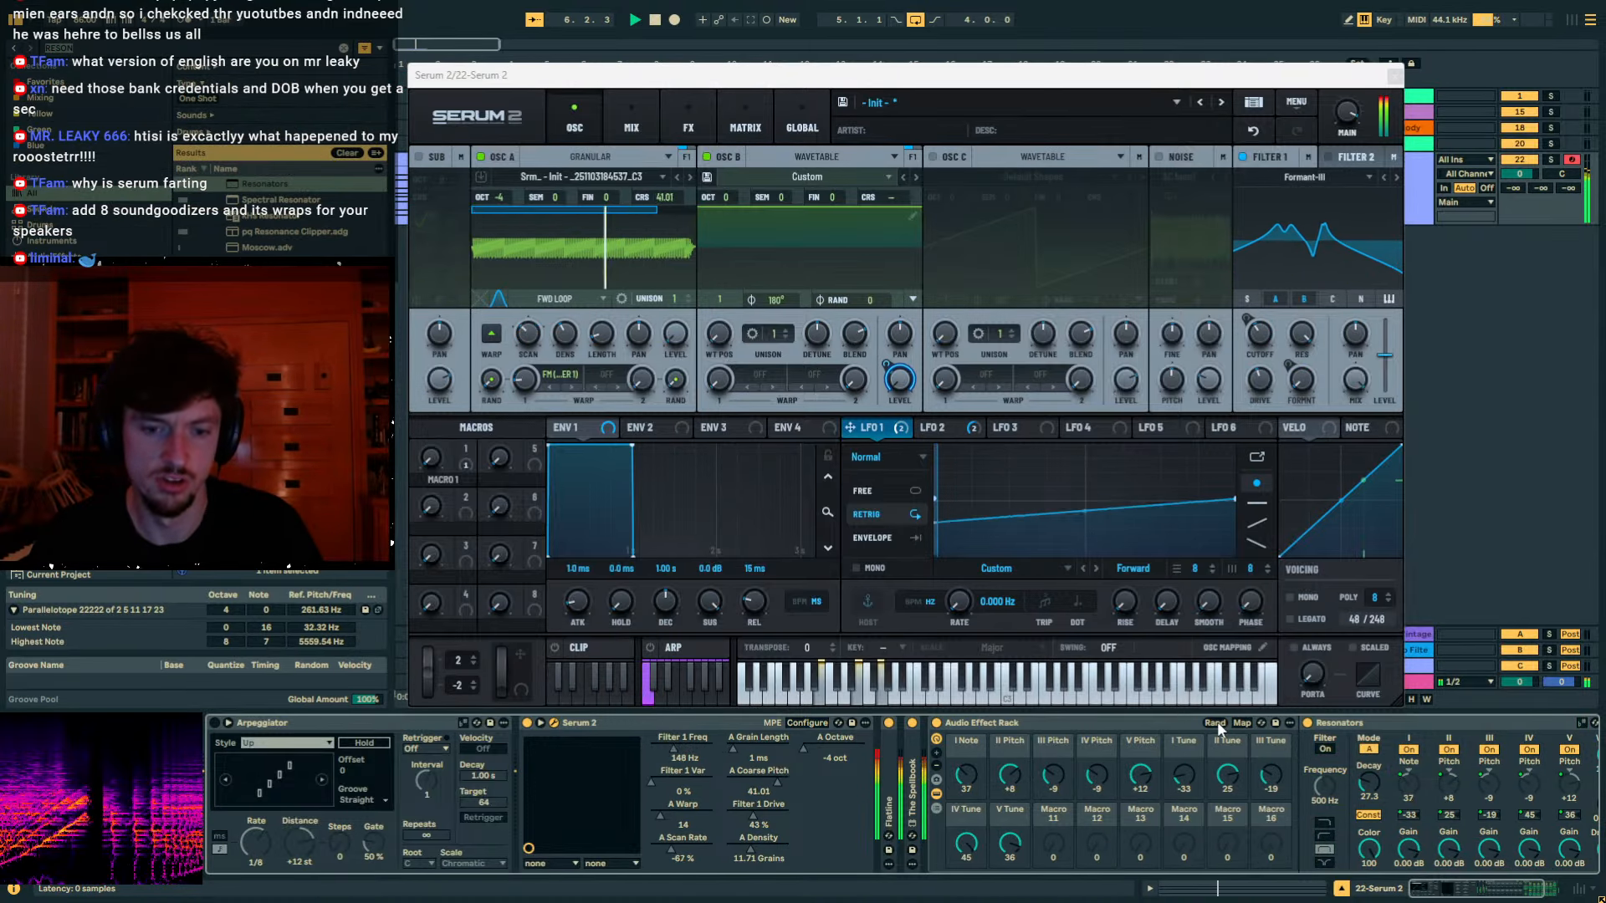
pyautogui.click(1217, 724)
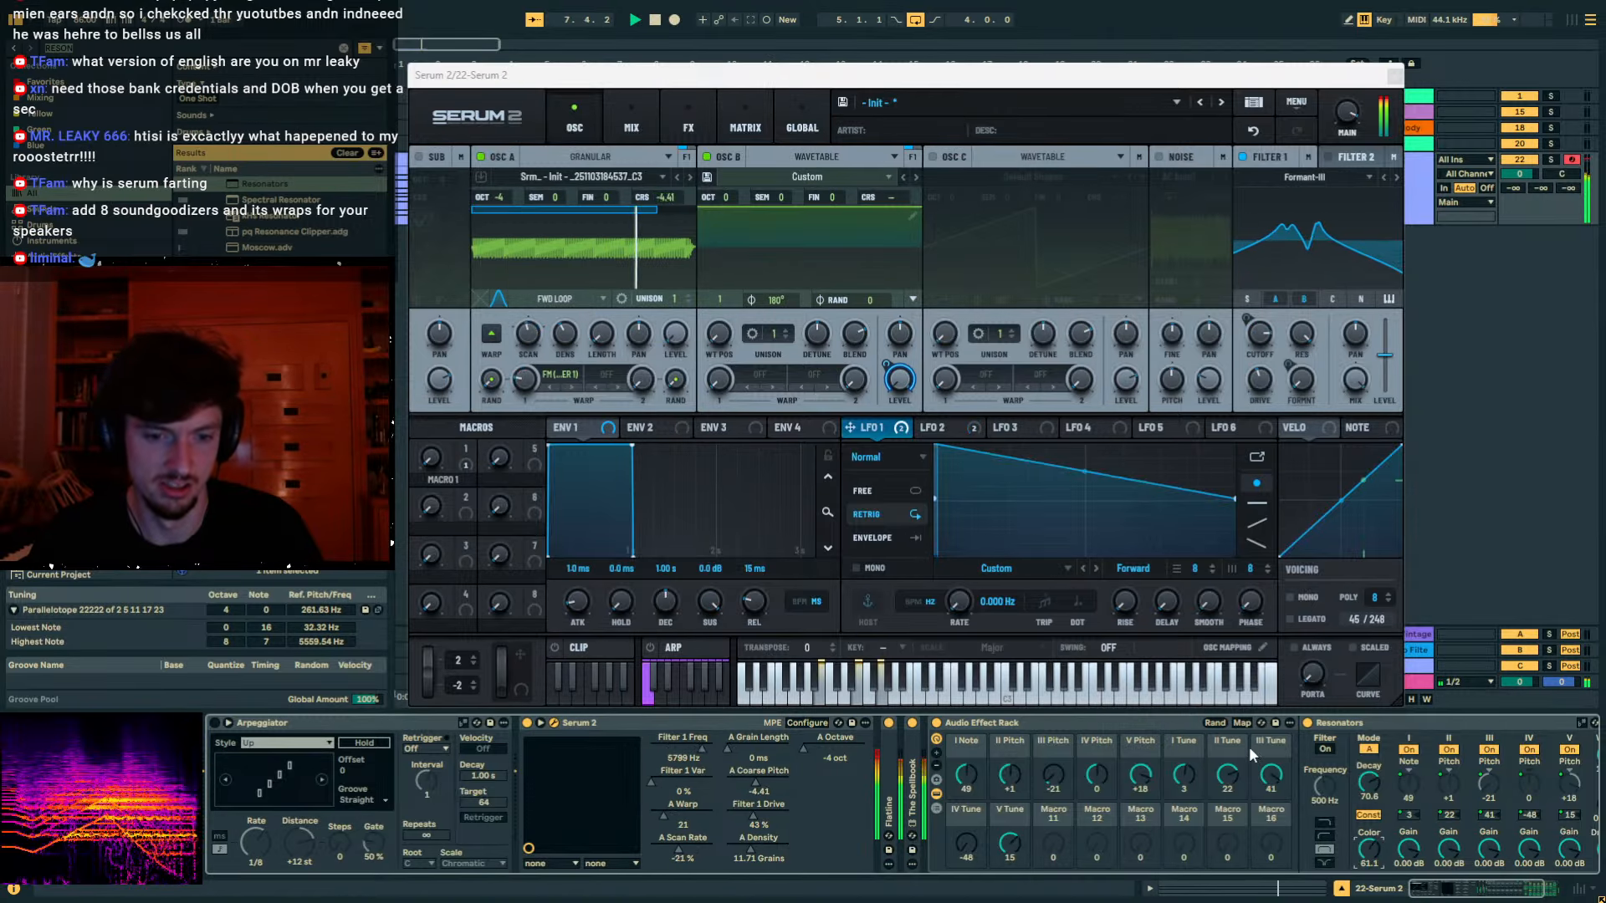
# Map Resonators' decay to macro 11 and color to macro 12, and end macro mapping.
pyautogui.click(1242, 723)
pyautogui.click(1369, 782)
pyautogui.click(1053, 858)
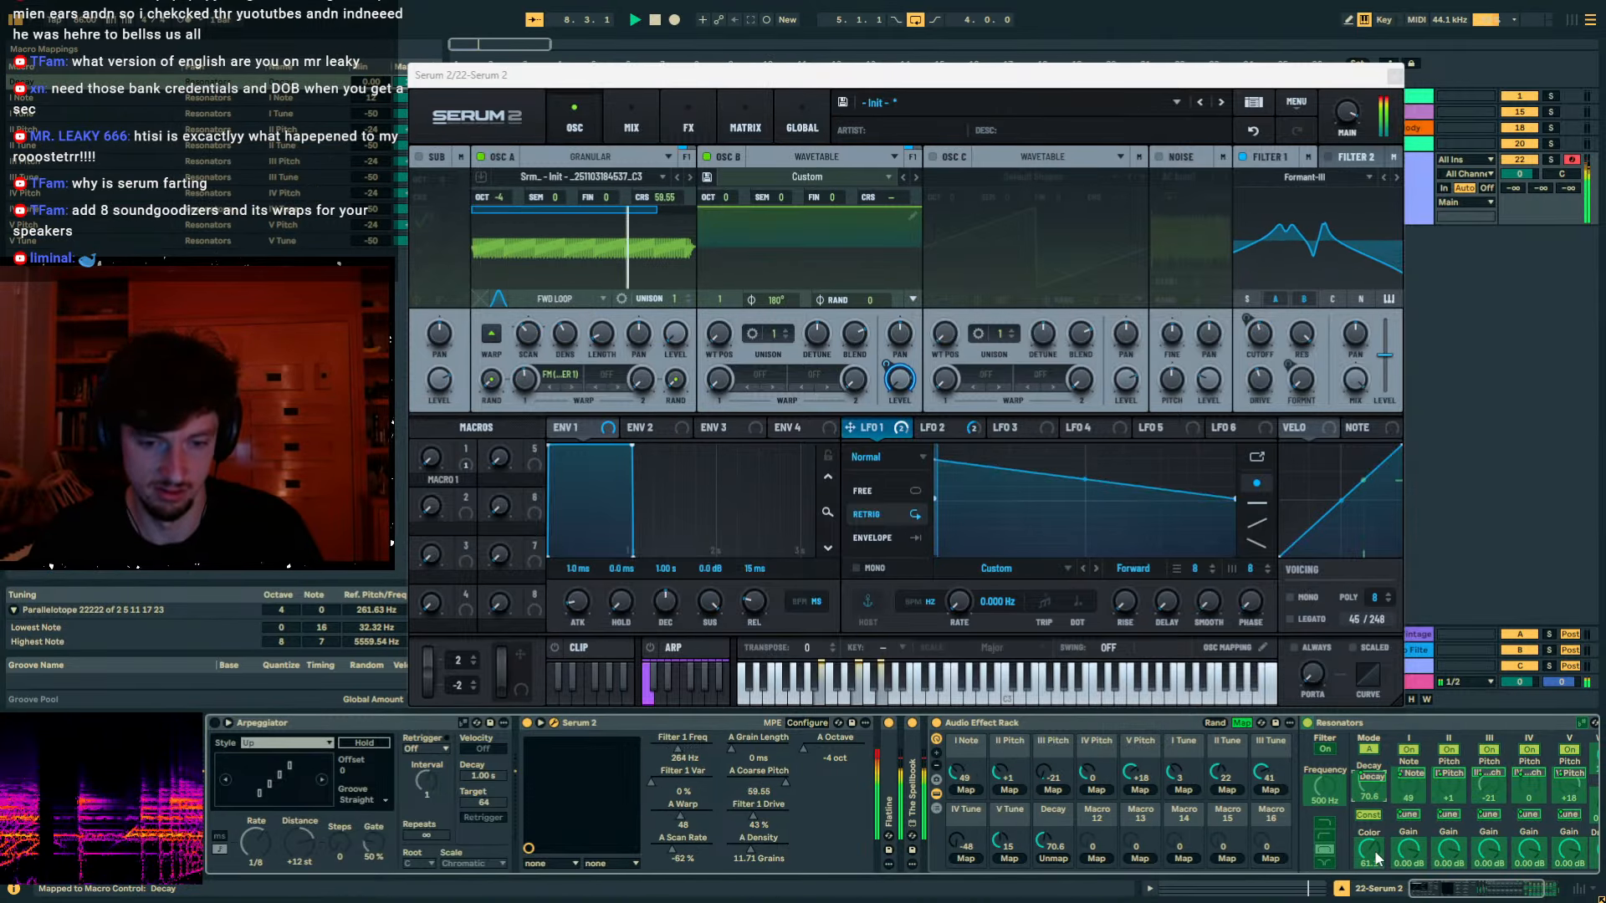
pyautogui.click(1092, 858)
pyautogui.click(1242, 723)
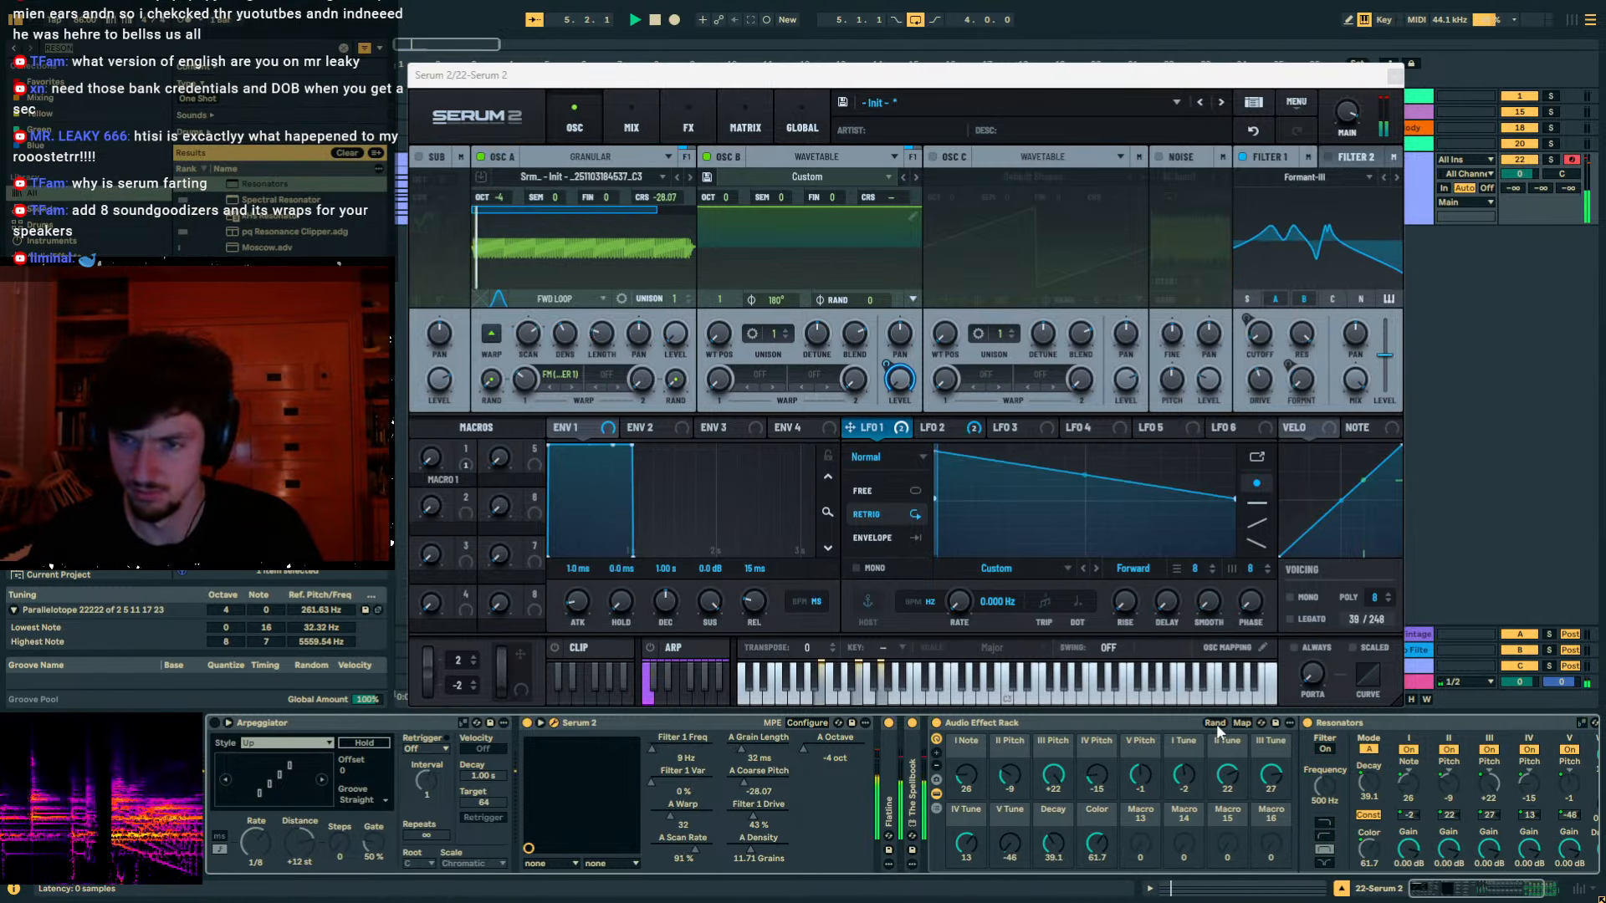
# Randomize all the mapped rack macros repeatedly, including decay and color.
pyautogui.click(1216, 724)
pyautogui.click(1215, 723)
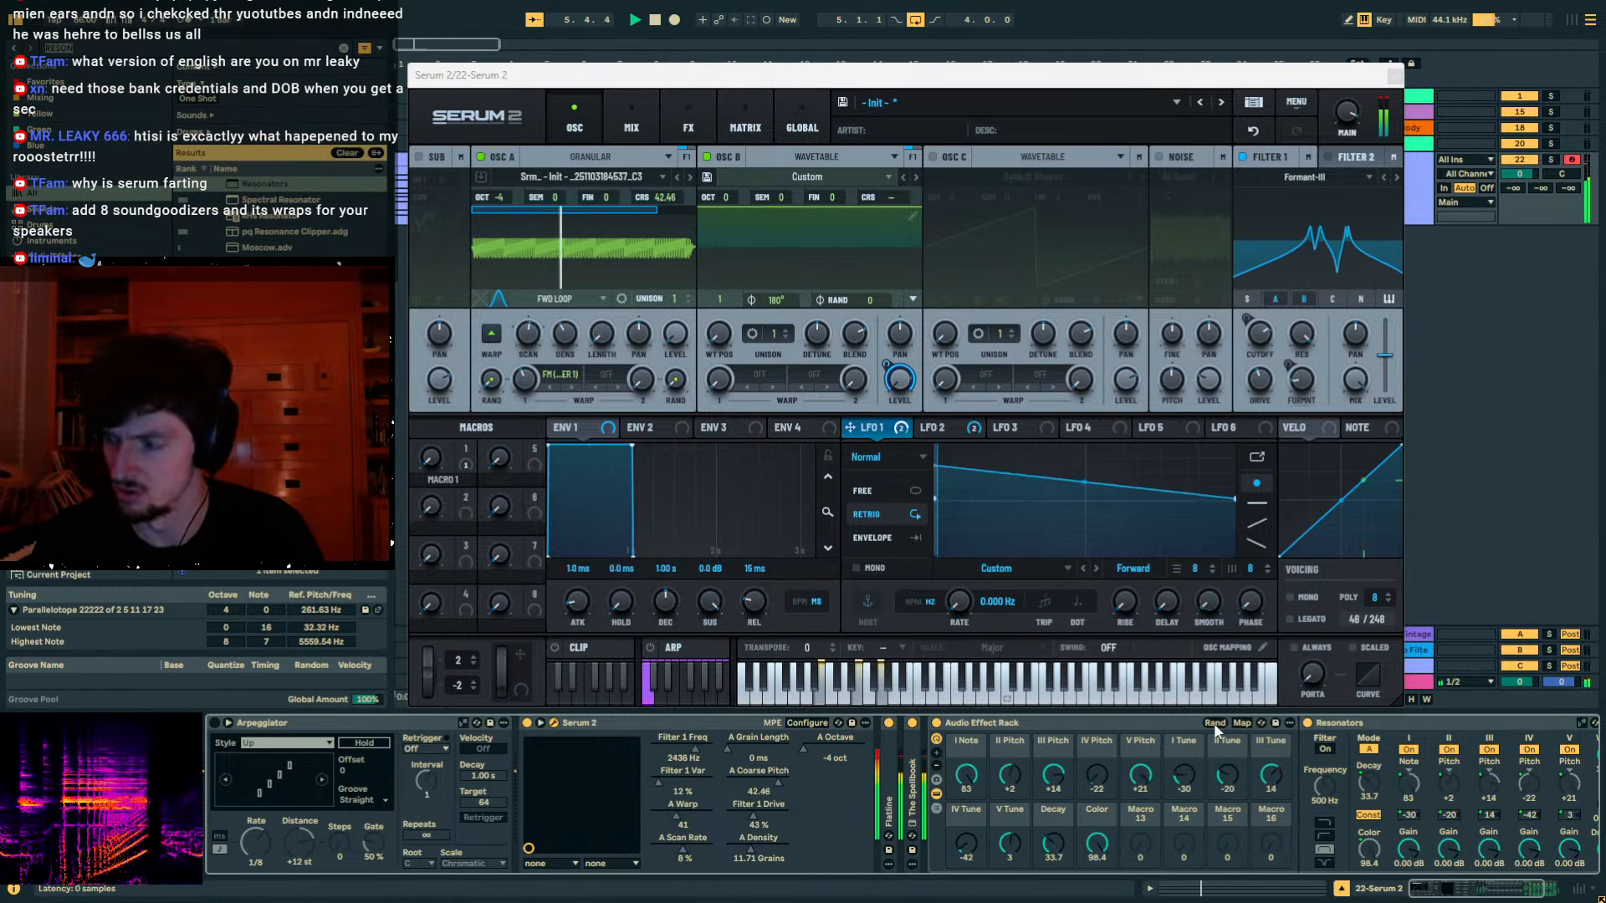
pyautogui.click(1212, 723)
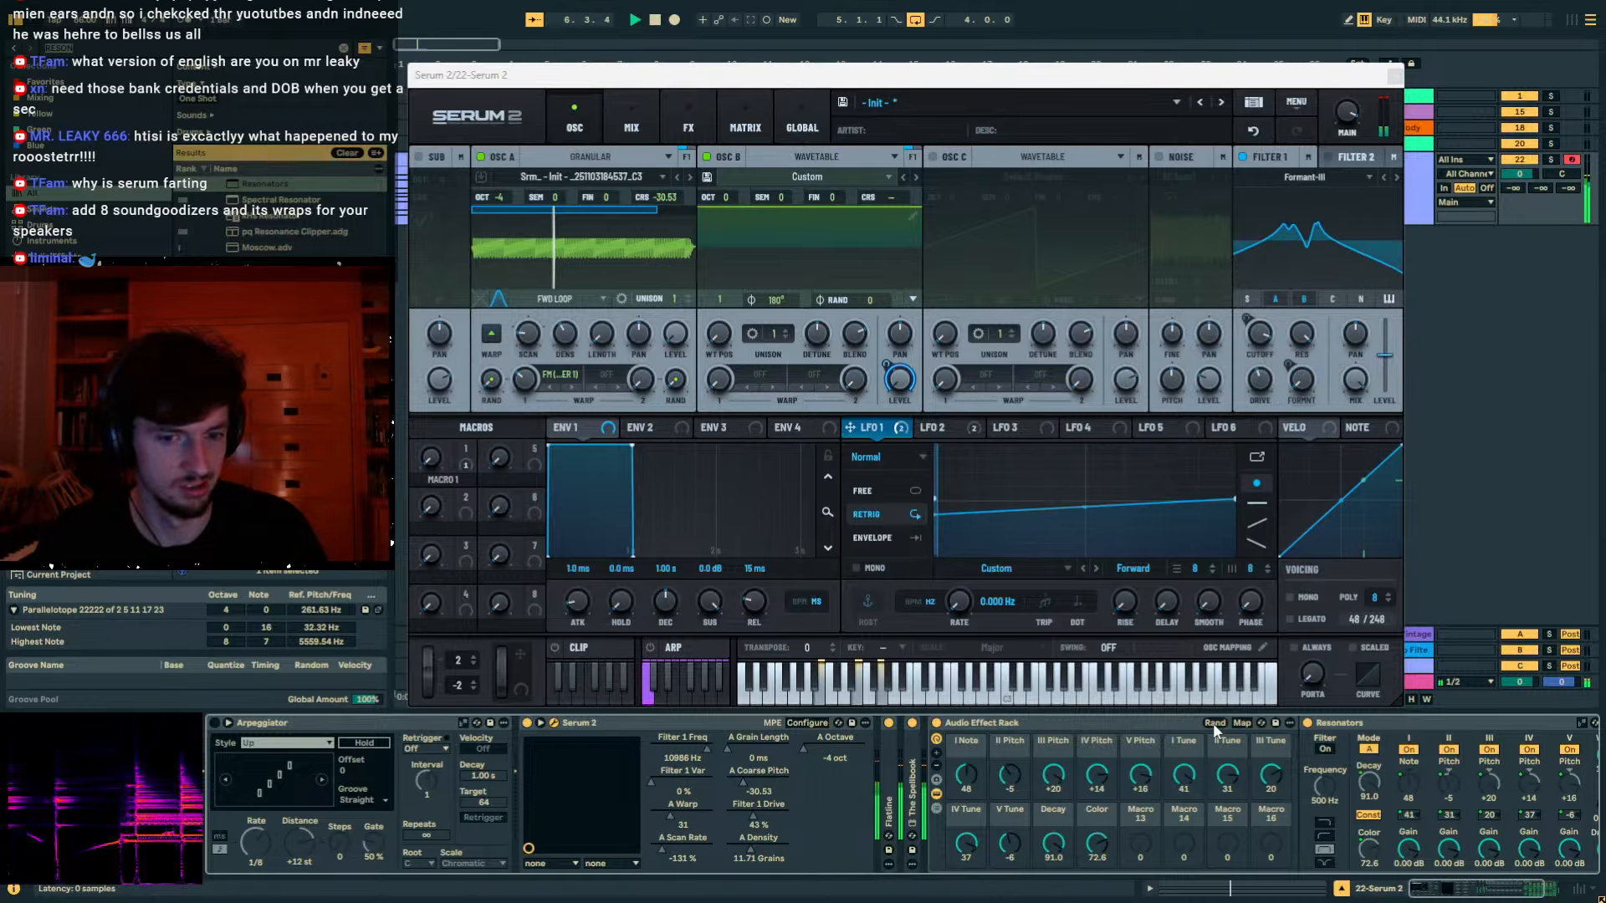
# Set Resonators' dry/wet to 65% and fold the device.
pyautogui.click(1368, 724)
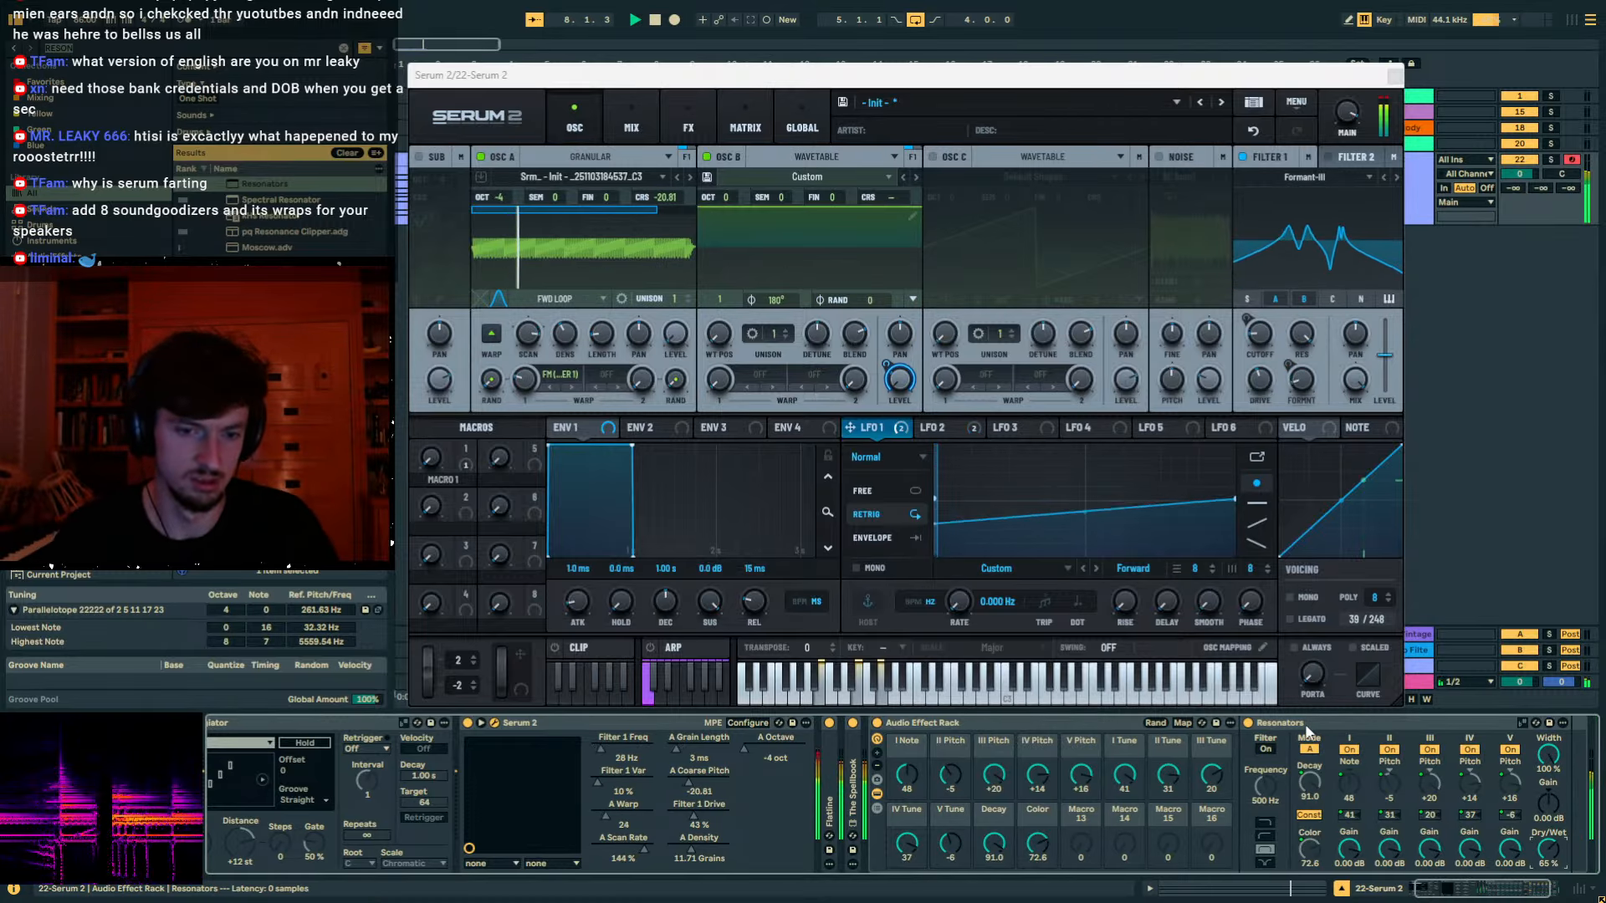
pyautogui.doubleClick(1346, 724)
# Search the browser for LFO, add the LFO device after the Audio Effect Rack and open its waveform choices.
pyautogui.hotkey('ctrl', 'f')
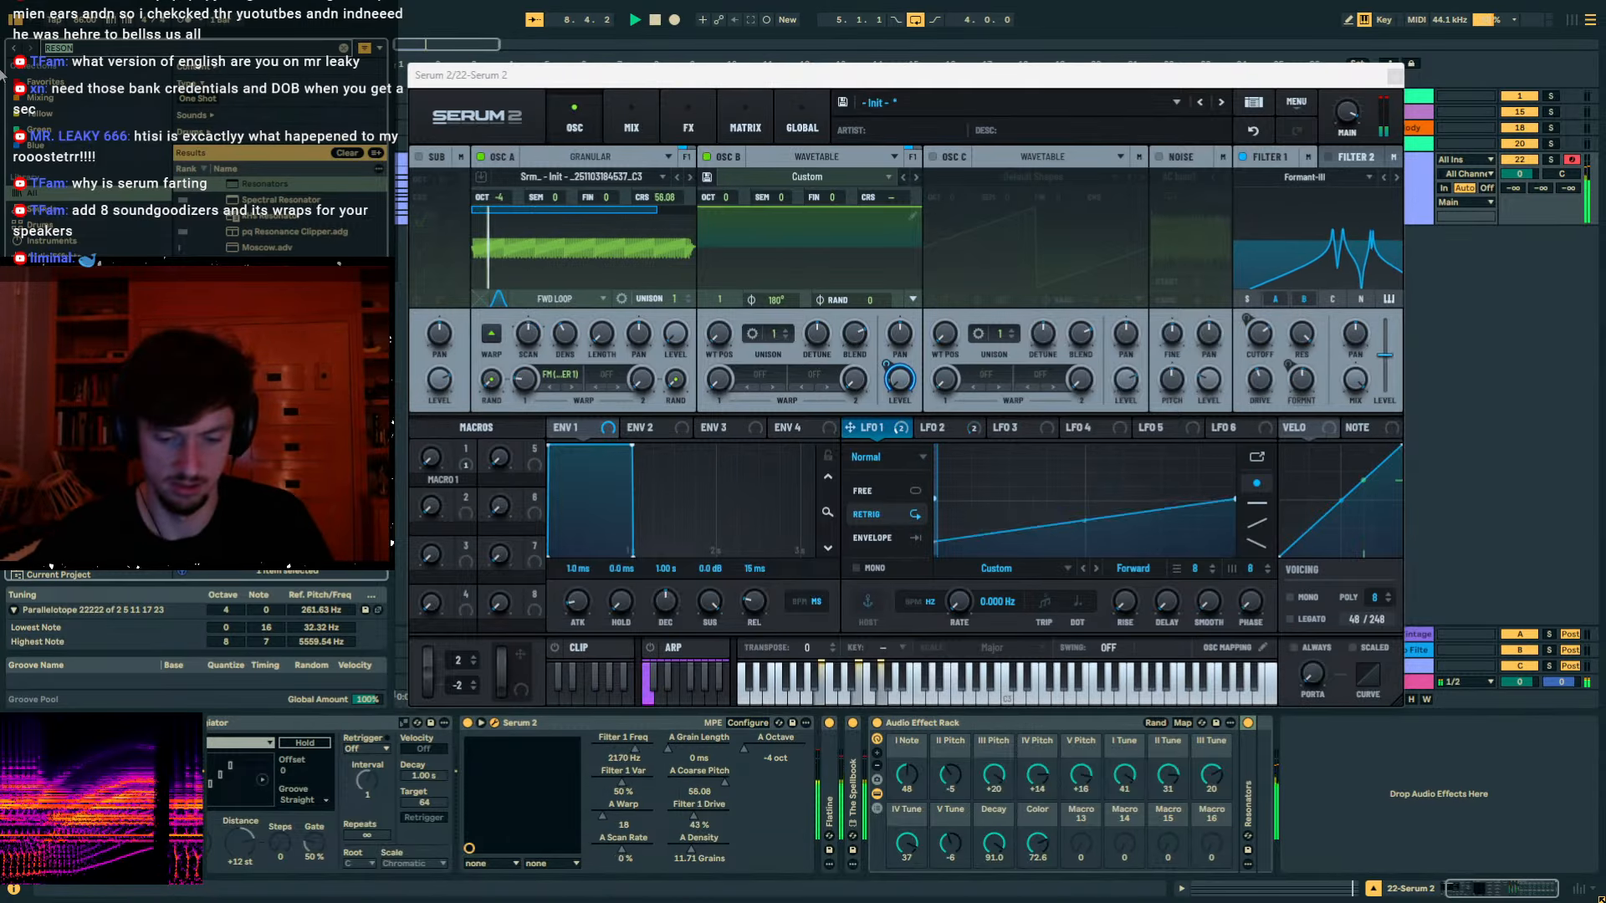
pyautogui.write('LFO')
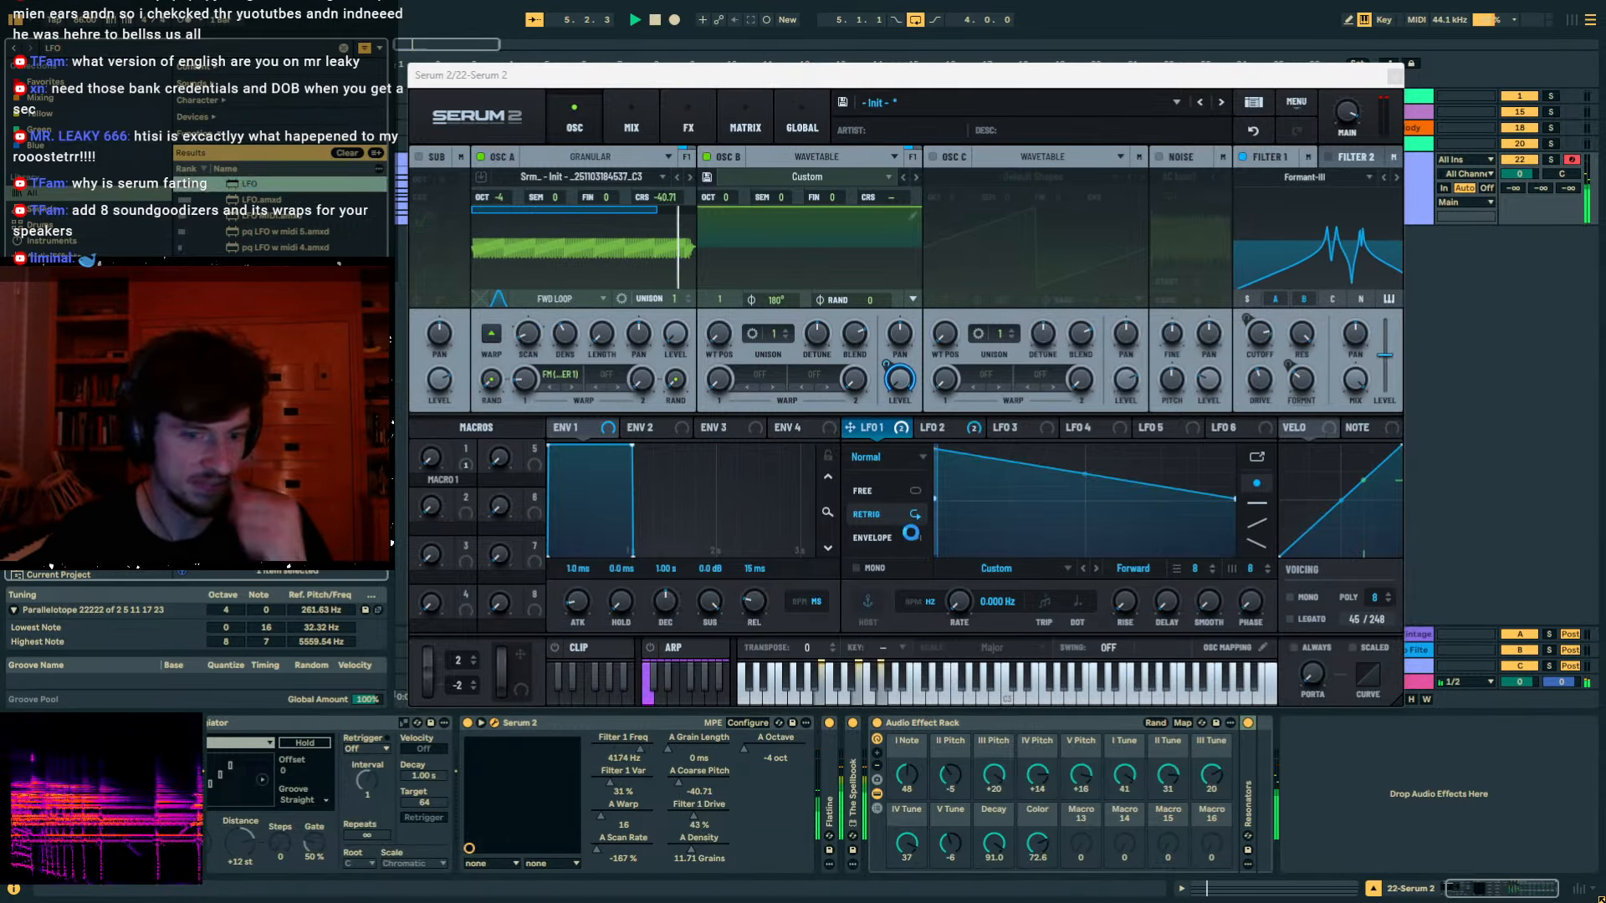
pyautogui.click(1315, 820)
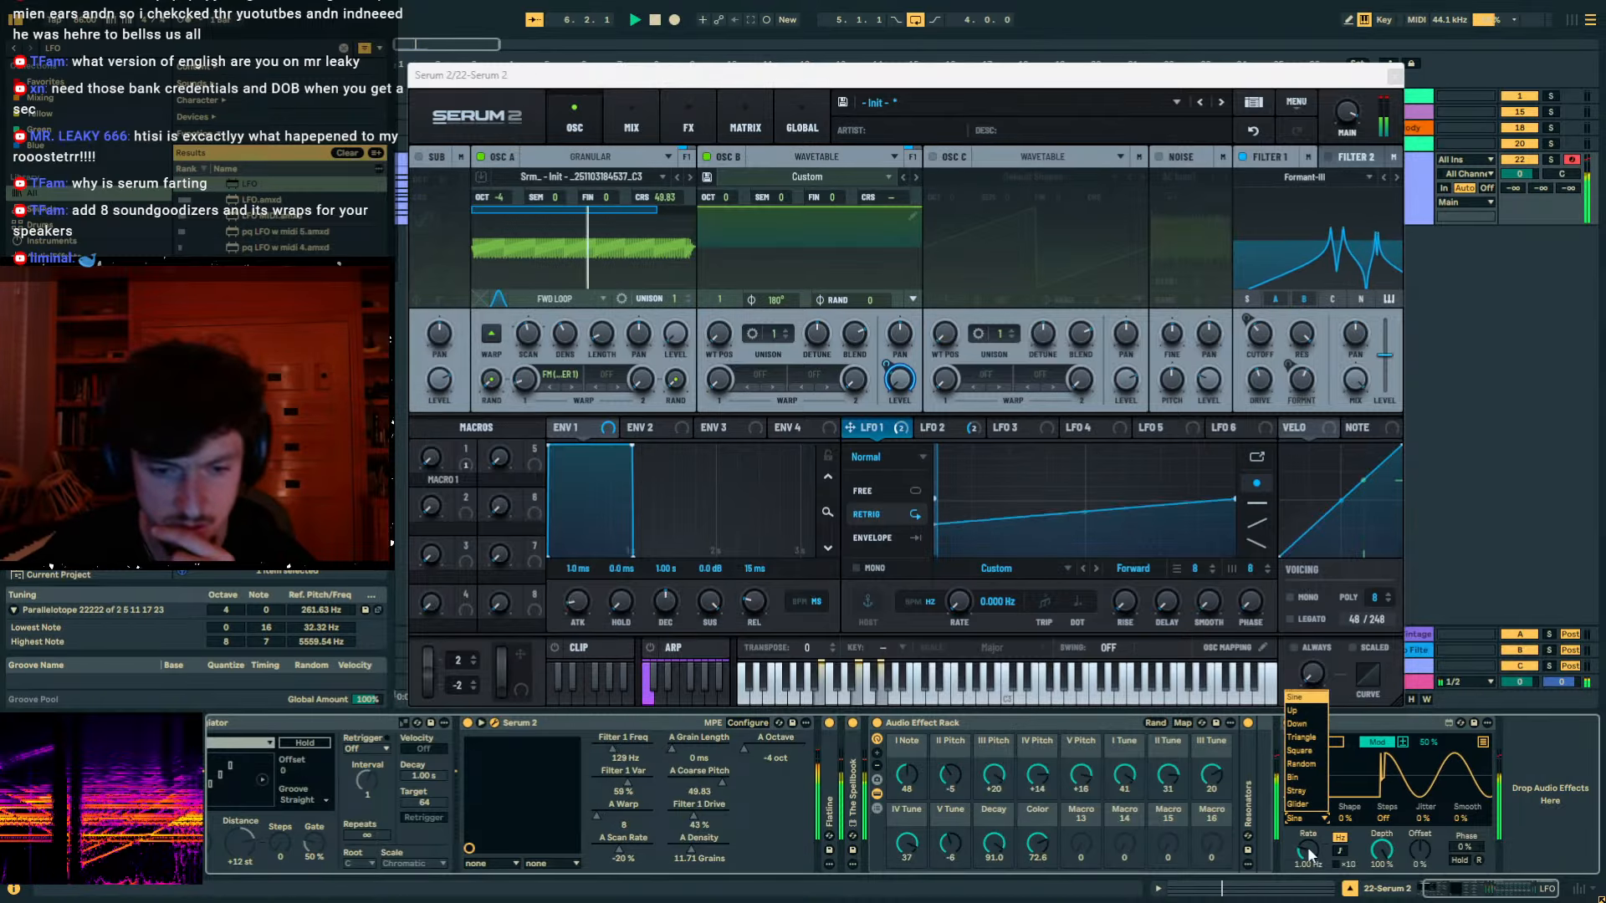
# Map the LFO to the rack's Color macro and set it to a Square waveform at 3.67 Hz with 78% depth.
pyautogui.moveTo(1309, 852); pyautogui.dragTo(1304, 750)
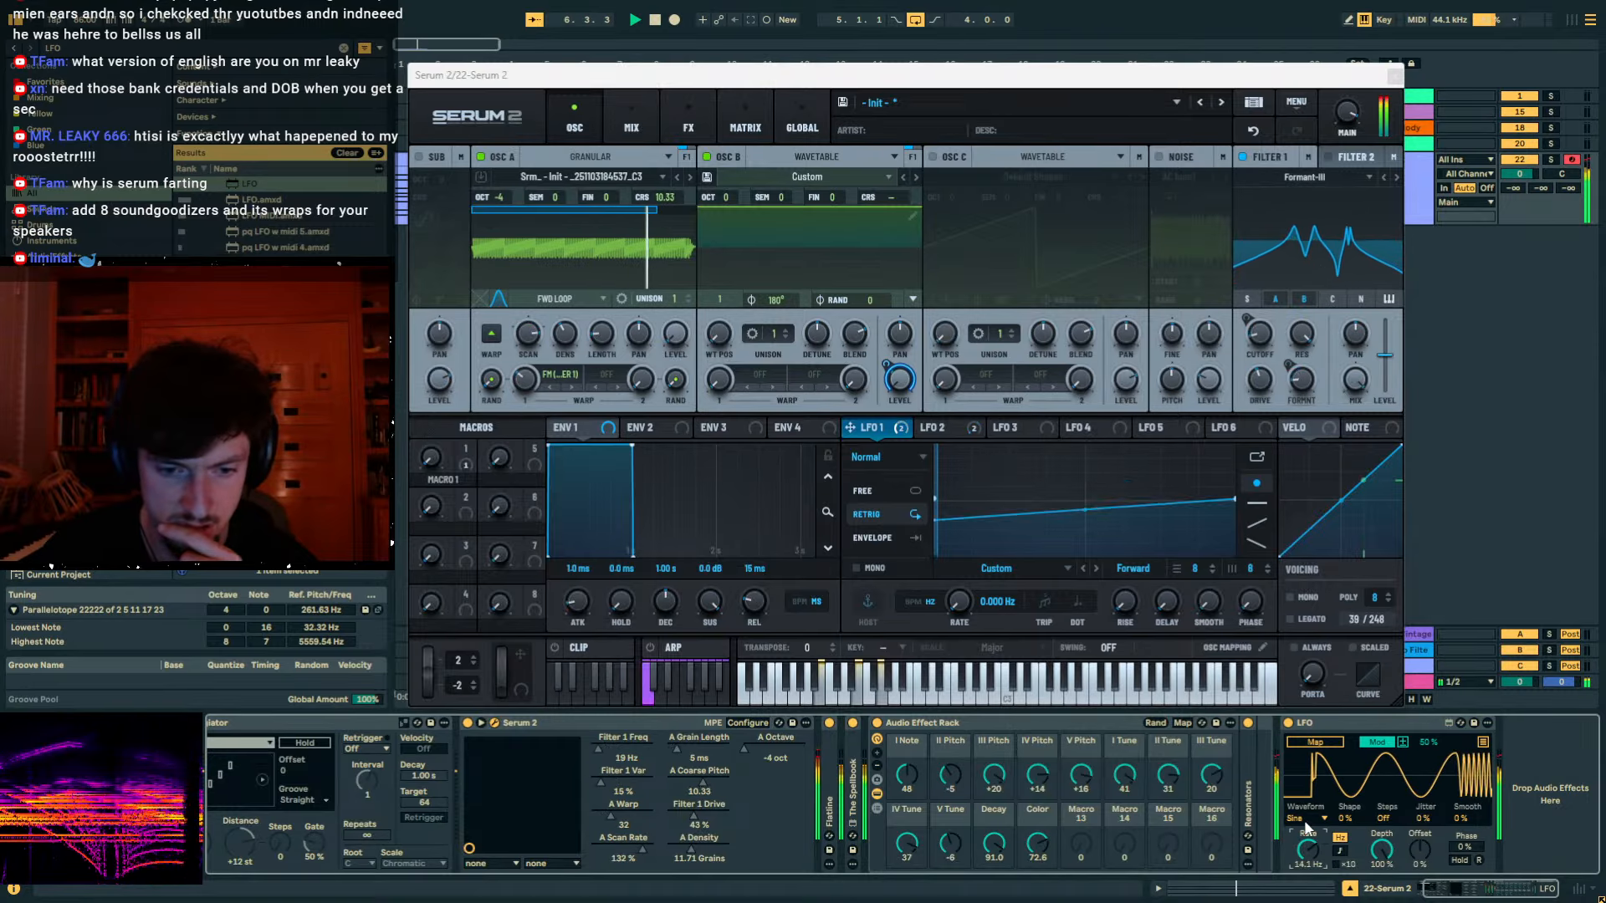
pyautogui.click(1313, 742)
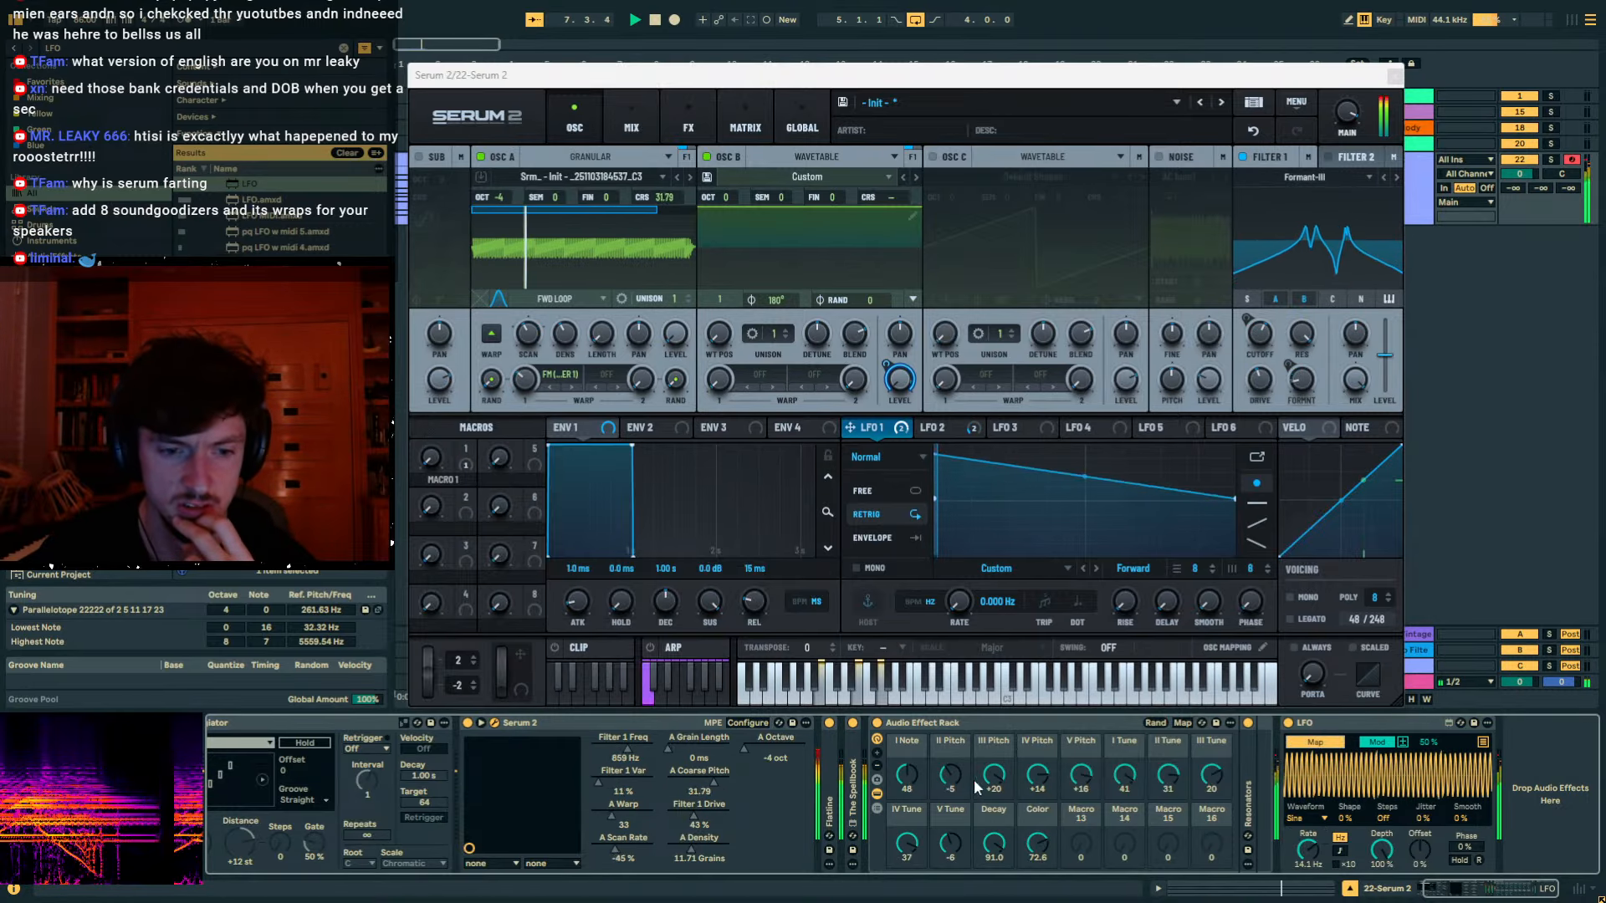
pyautogui.doubleClick(1249, 796)
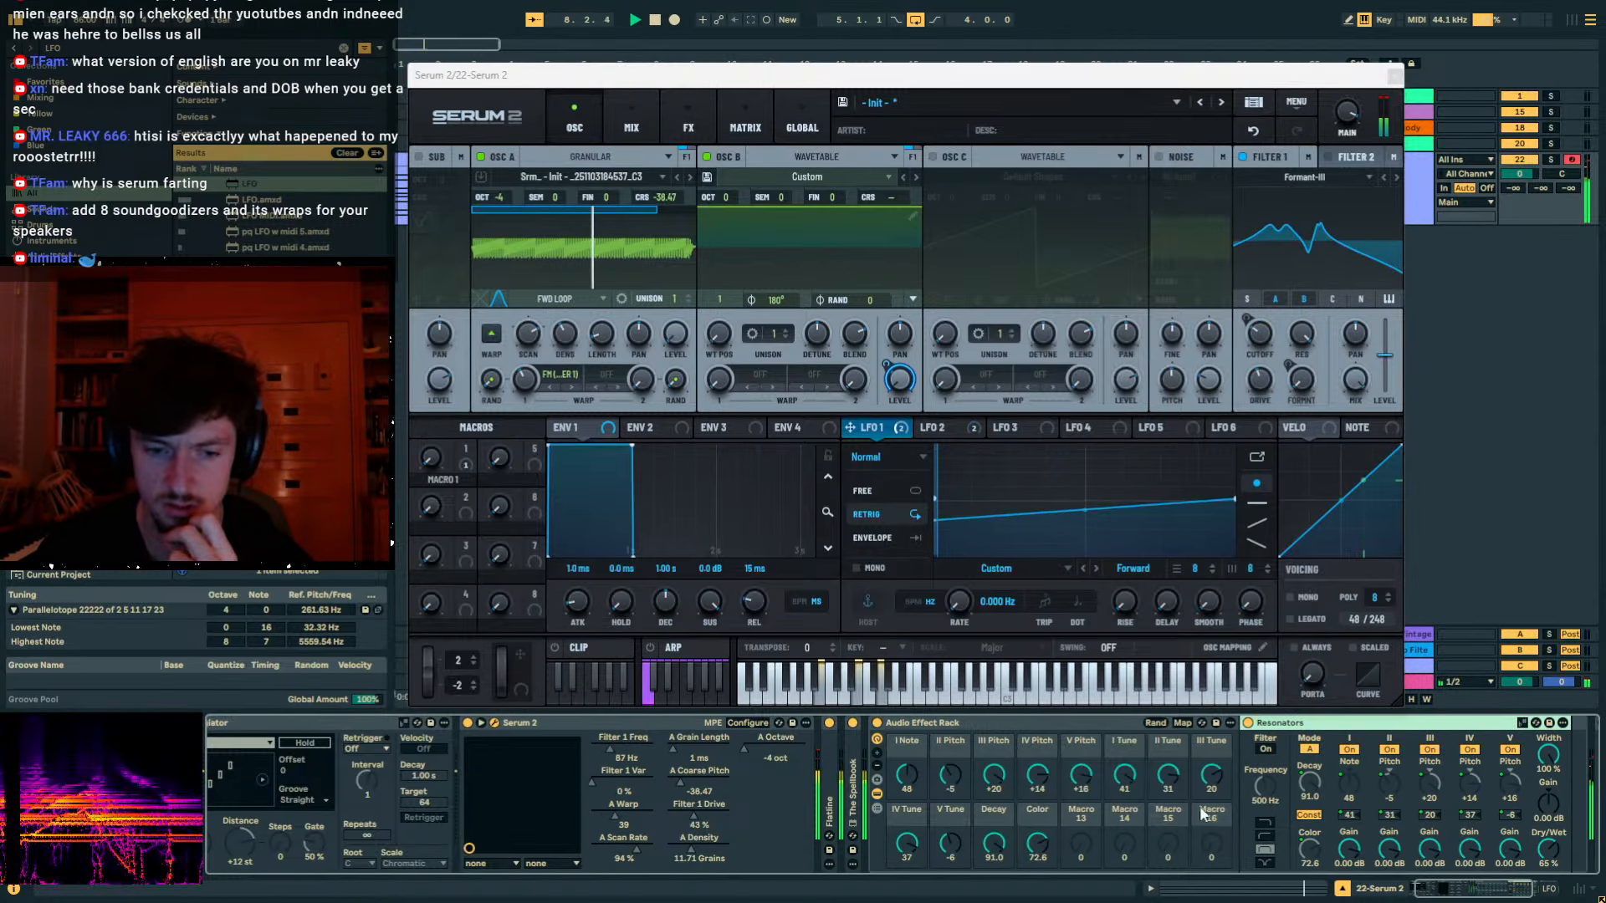
pyautogui.doubleClick(1305, 725)
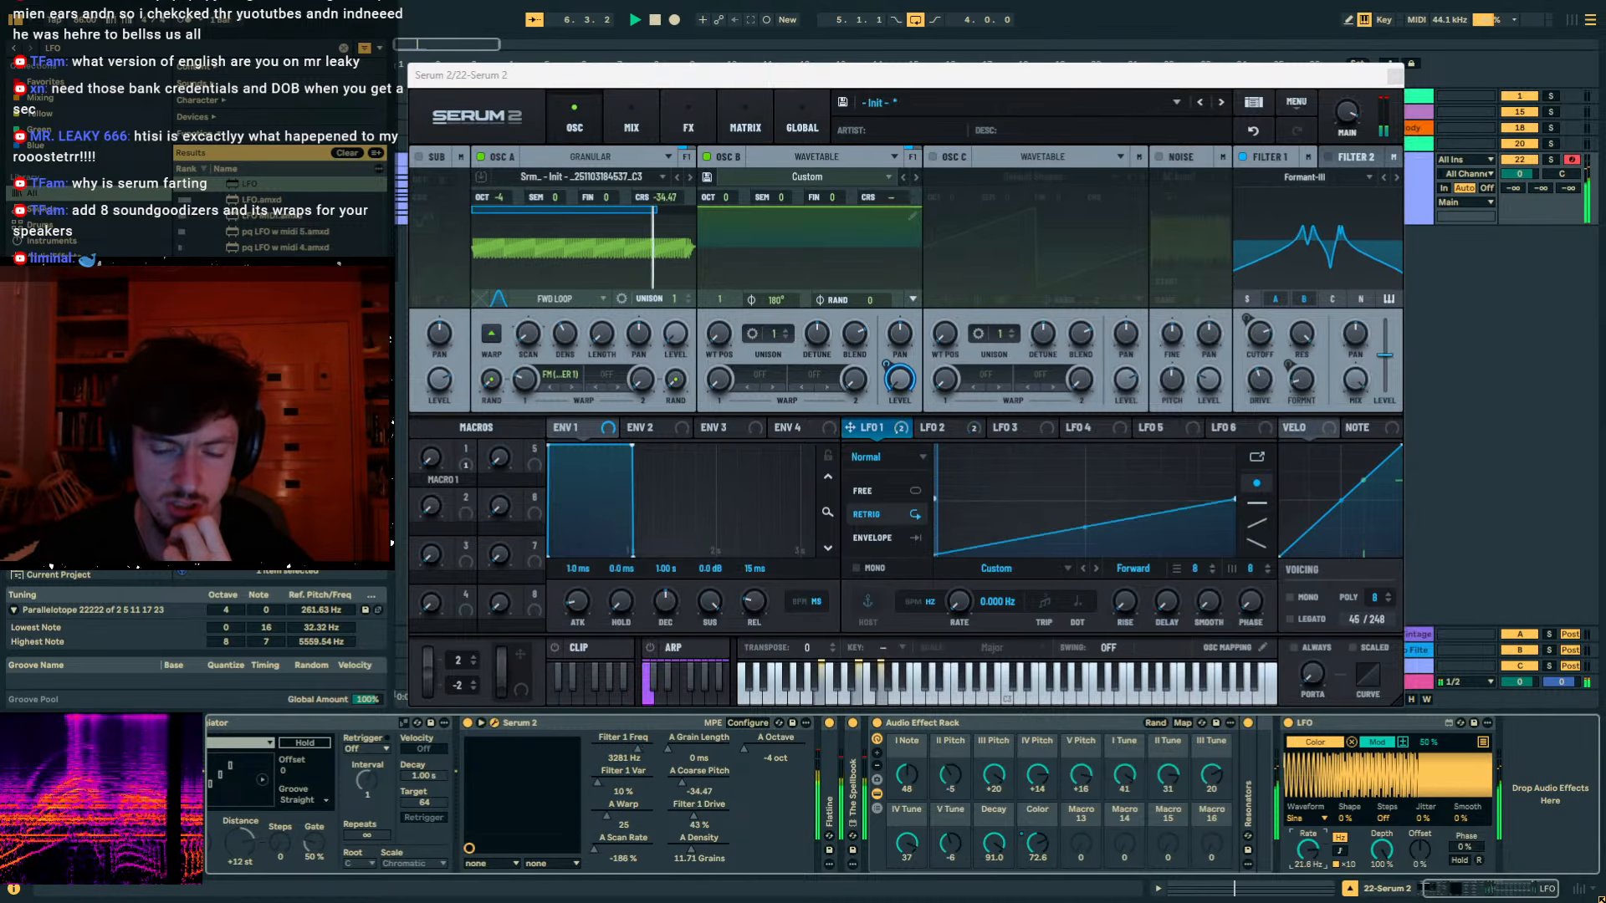
pyautogui.click(1306, 818)
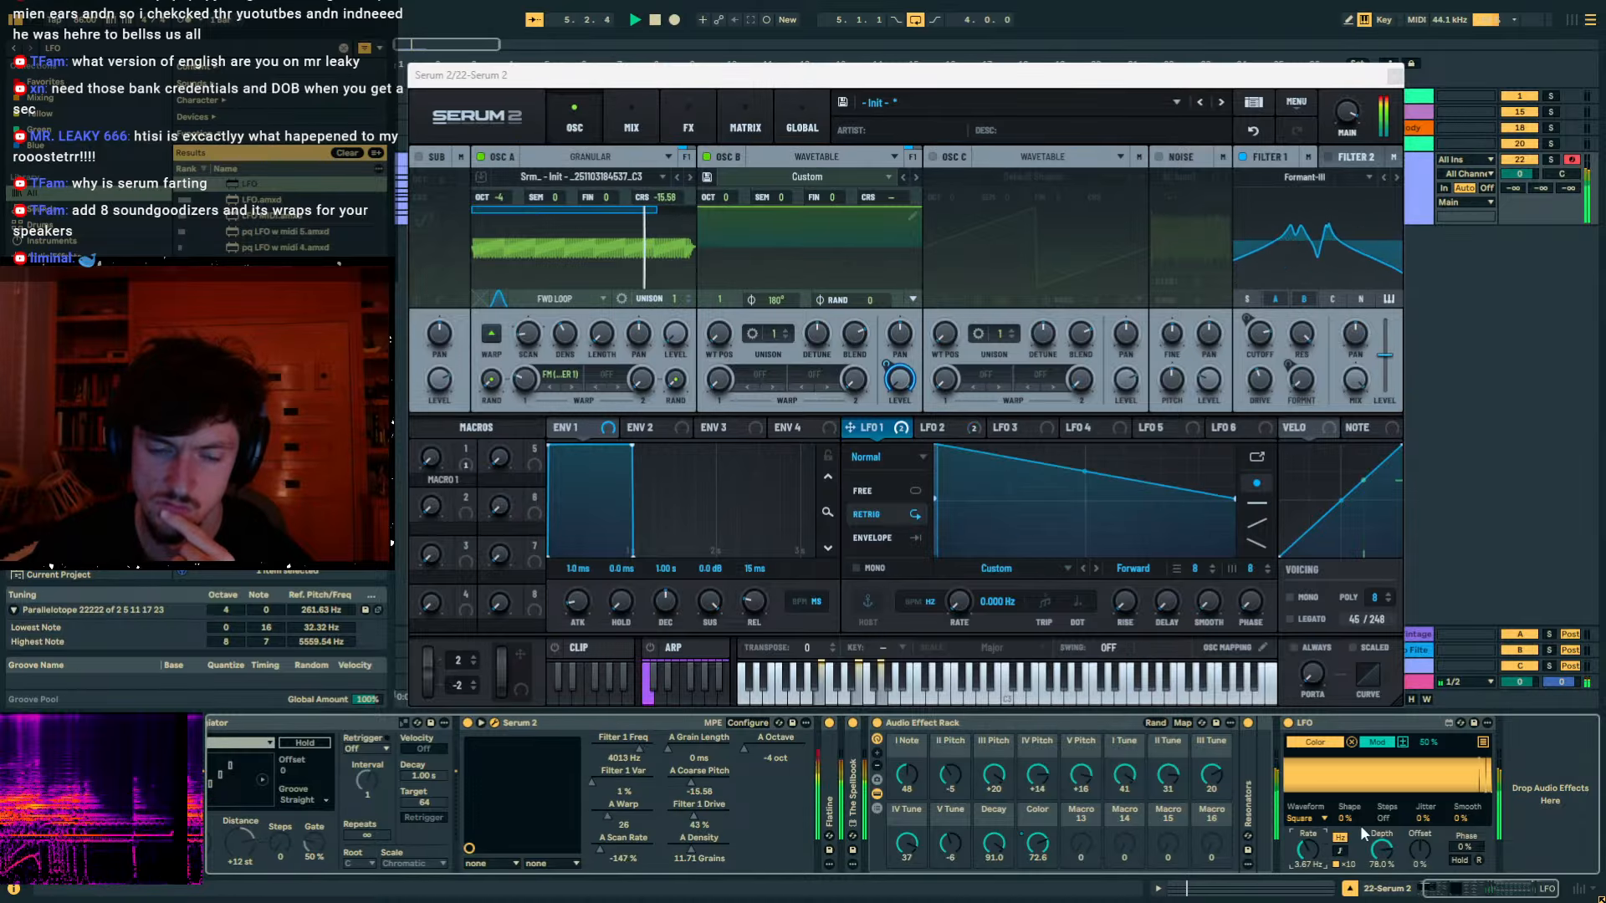
# Lower the rack's Decay macro to 48.8 and remap the LFO from Color to the I Note macro.
pyautogui.click(1324, 746)
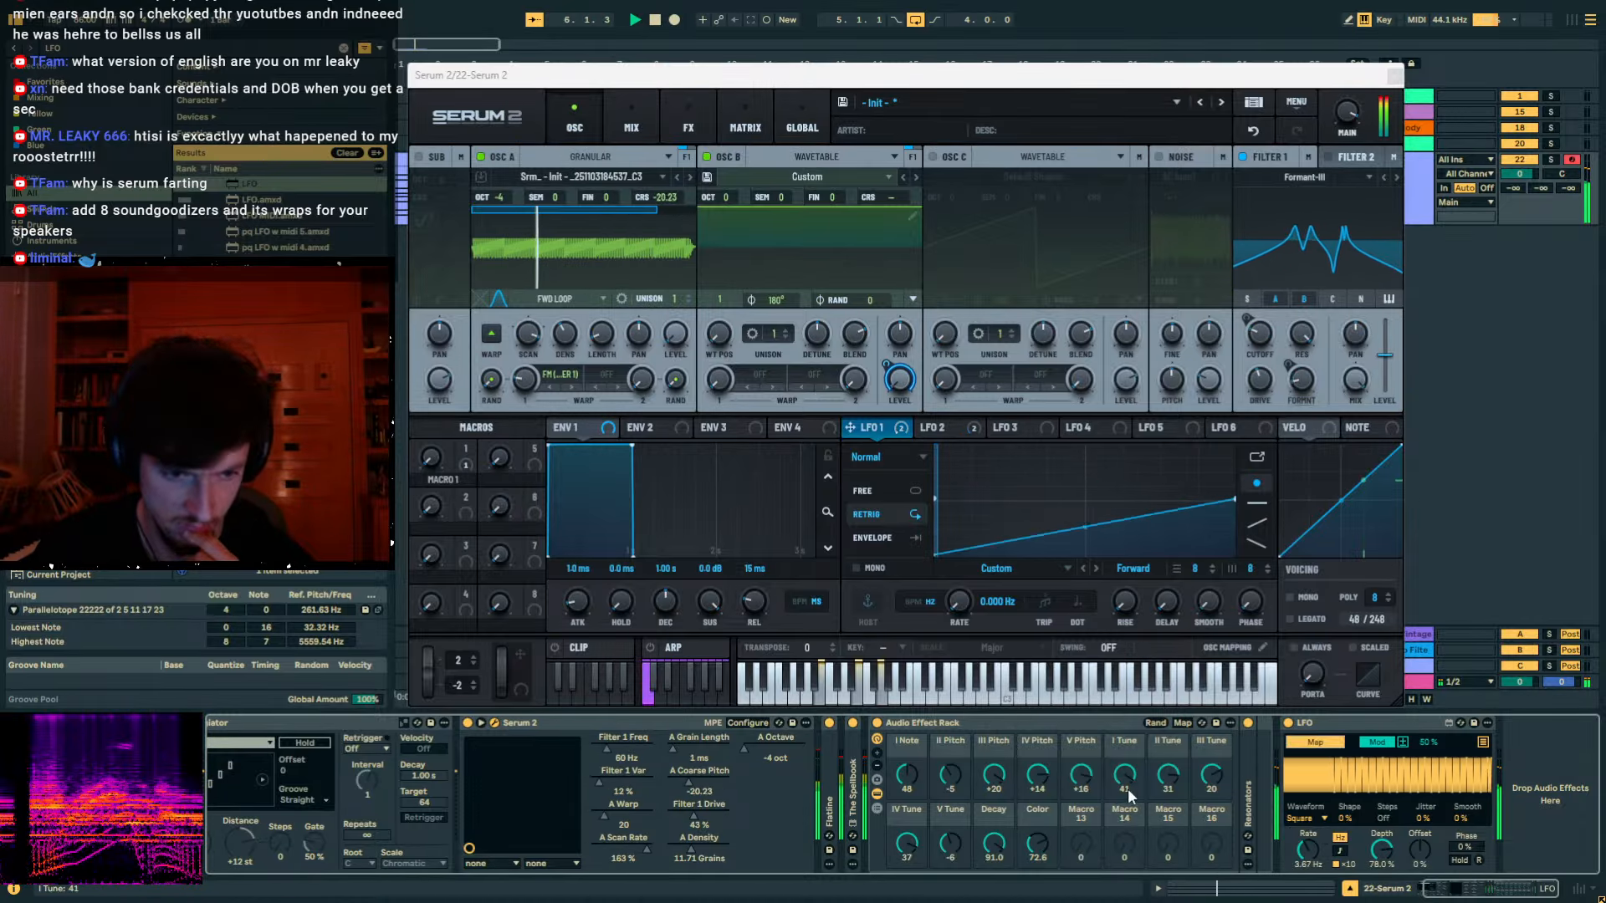
pyautogui.doubleClick(1247, 813)
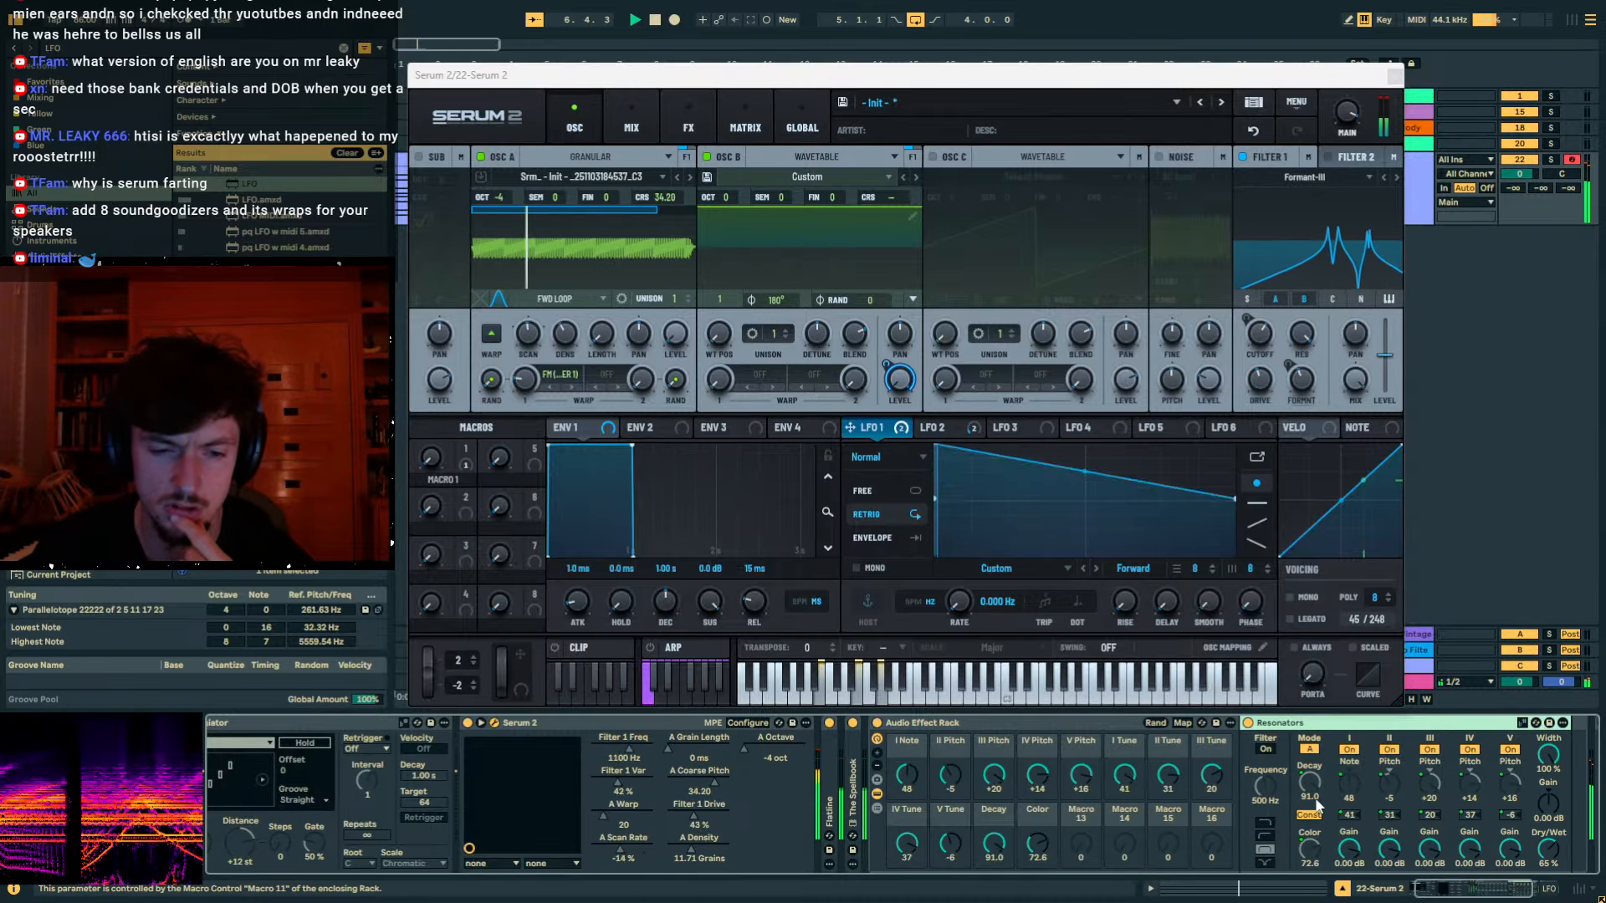
pyautogui.click(997, 849)
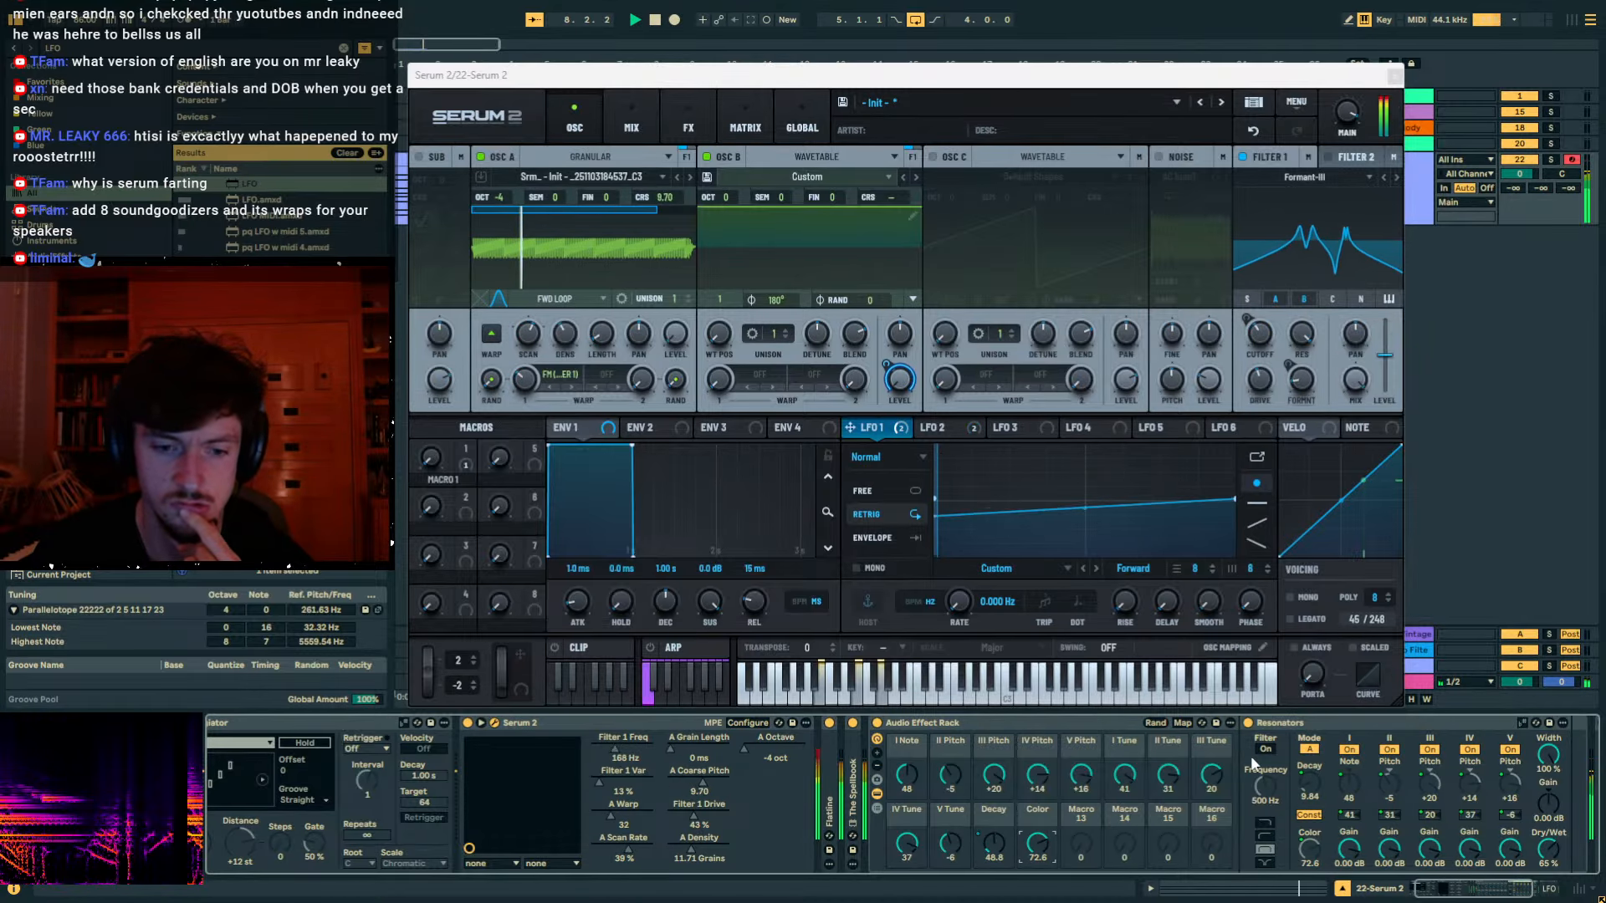
pyautogui.doubleClick(1276, 725)
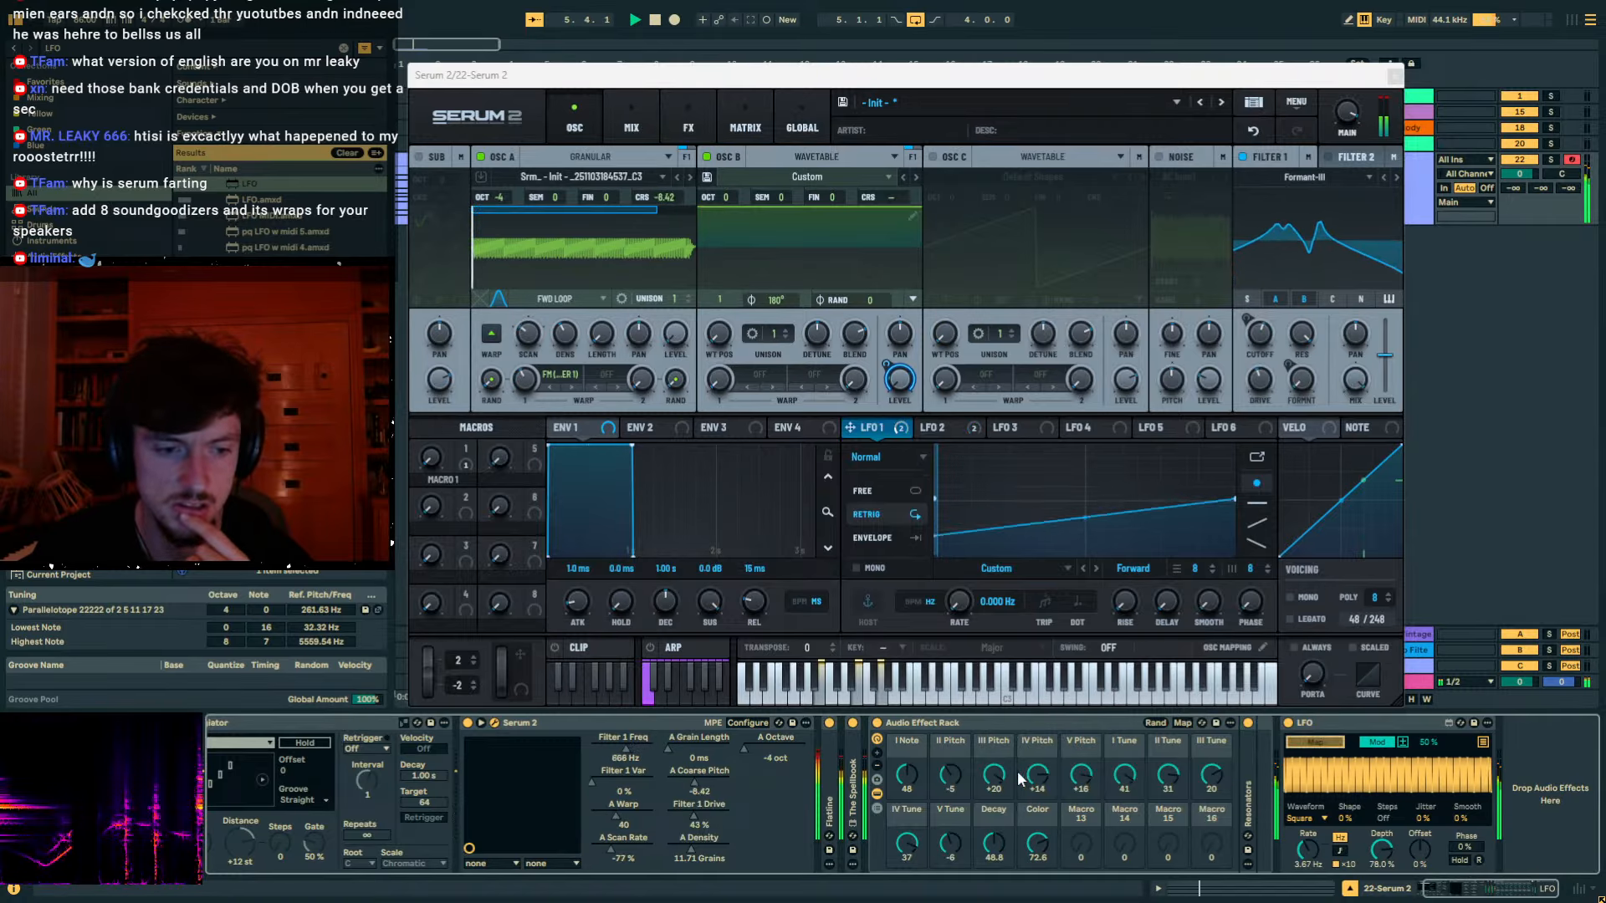
pyautogui.click(912, 778)
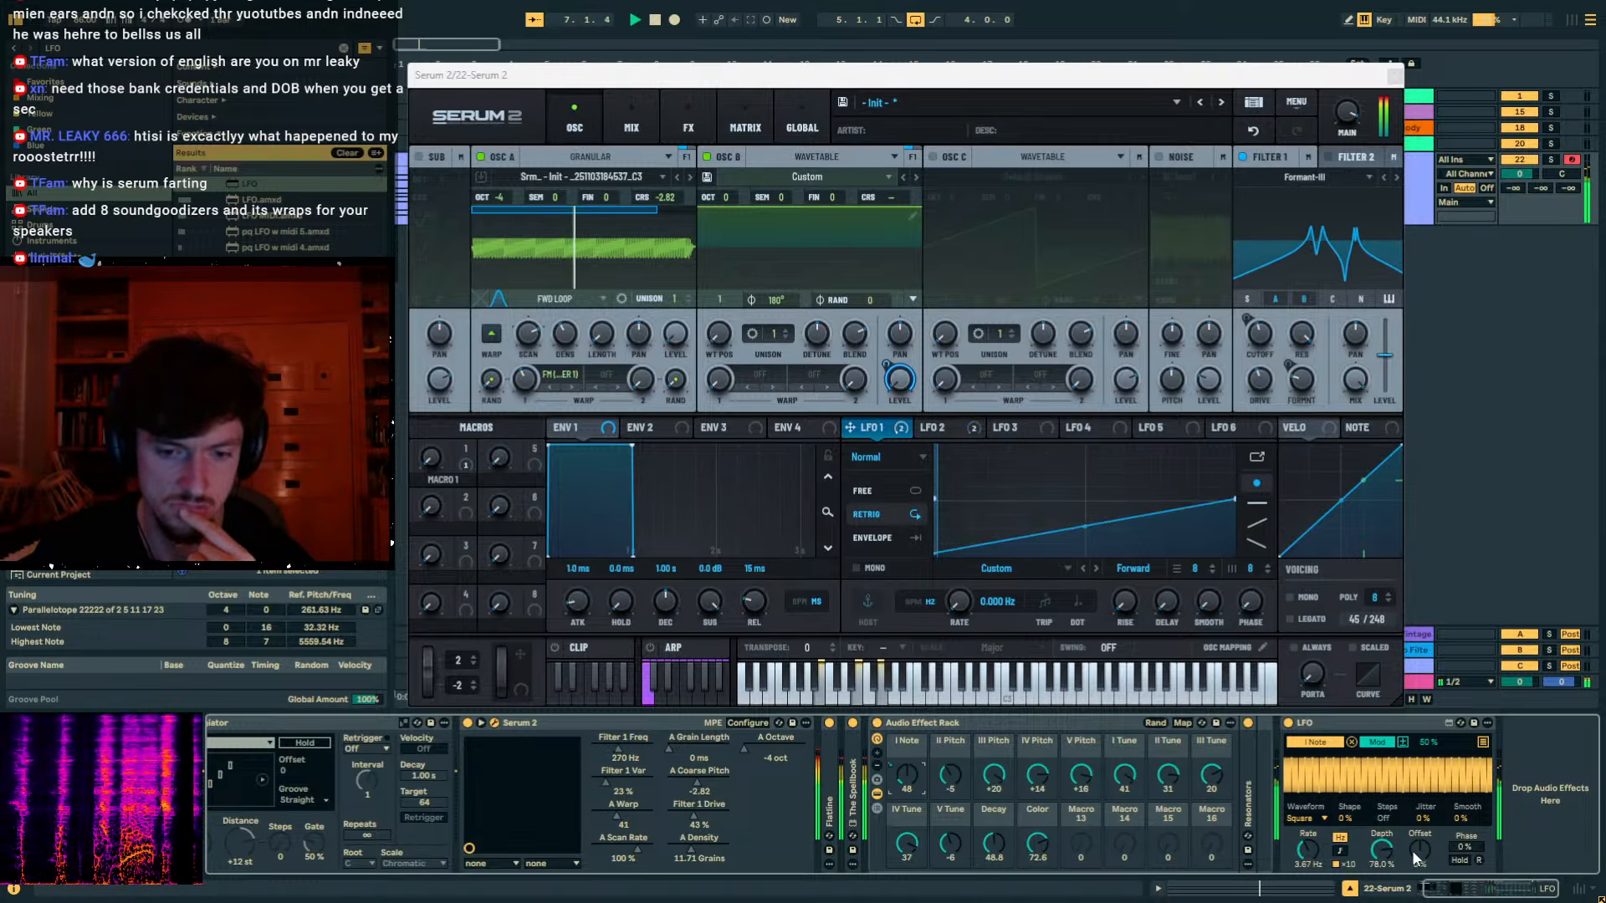
# Raise the rack's Color macro to 100 and Decay to 81.9, and adjust the I Note macro.
pyautogui.moveTo(1038, 843); pyautogui.dragTo(993, 799)
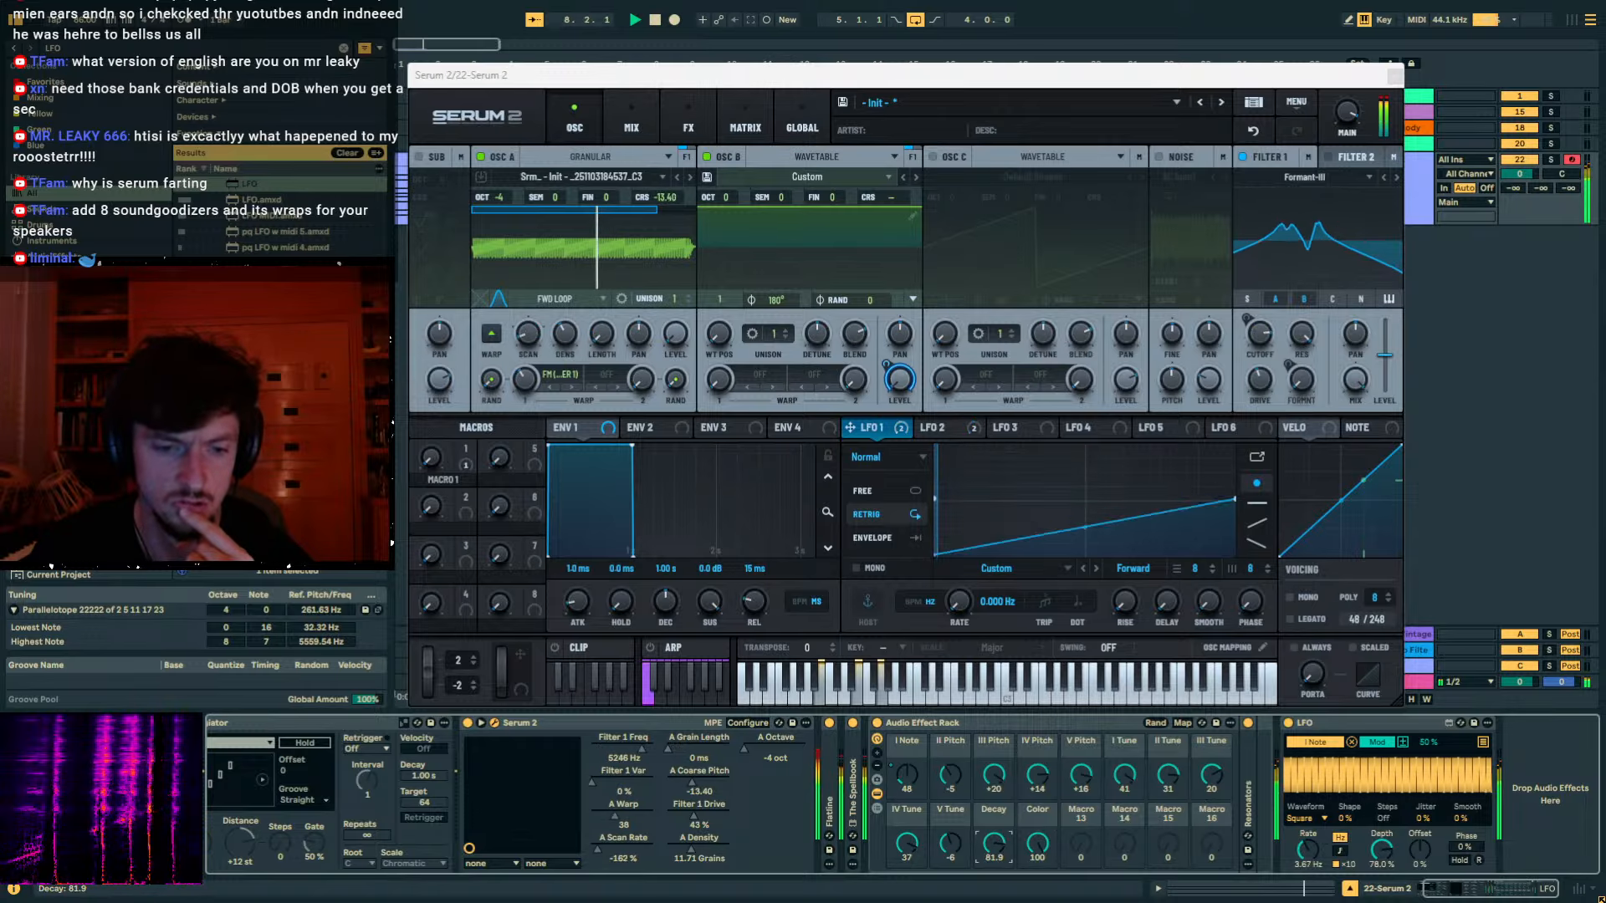
pyautogui.doubleClick(1248, 796)
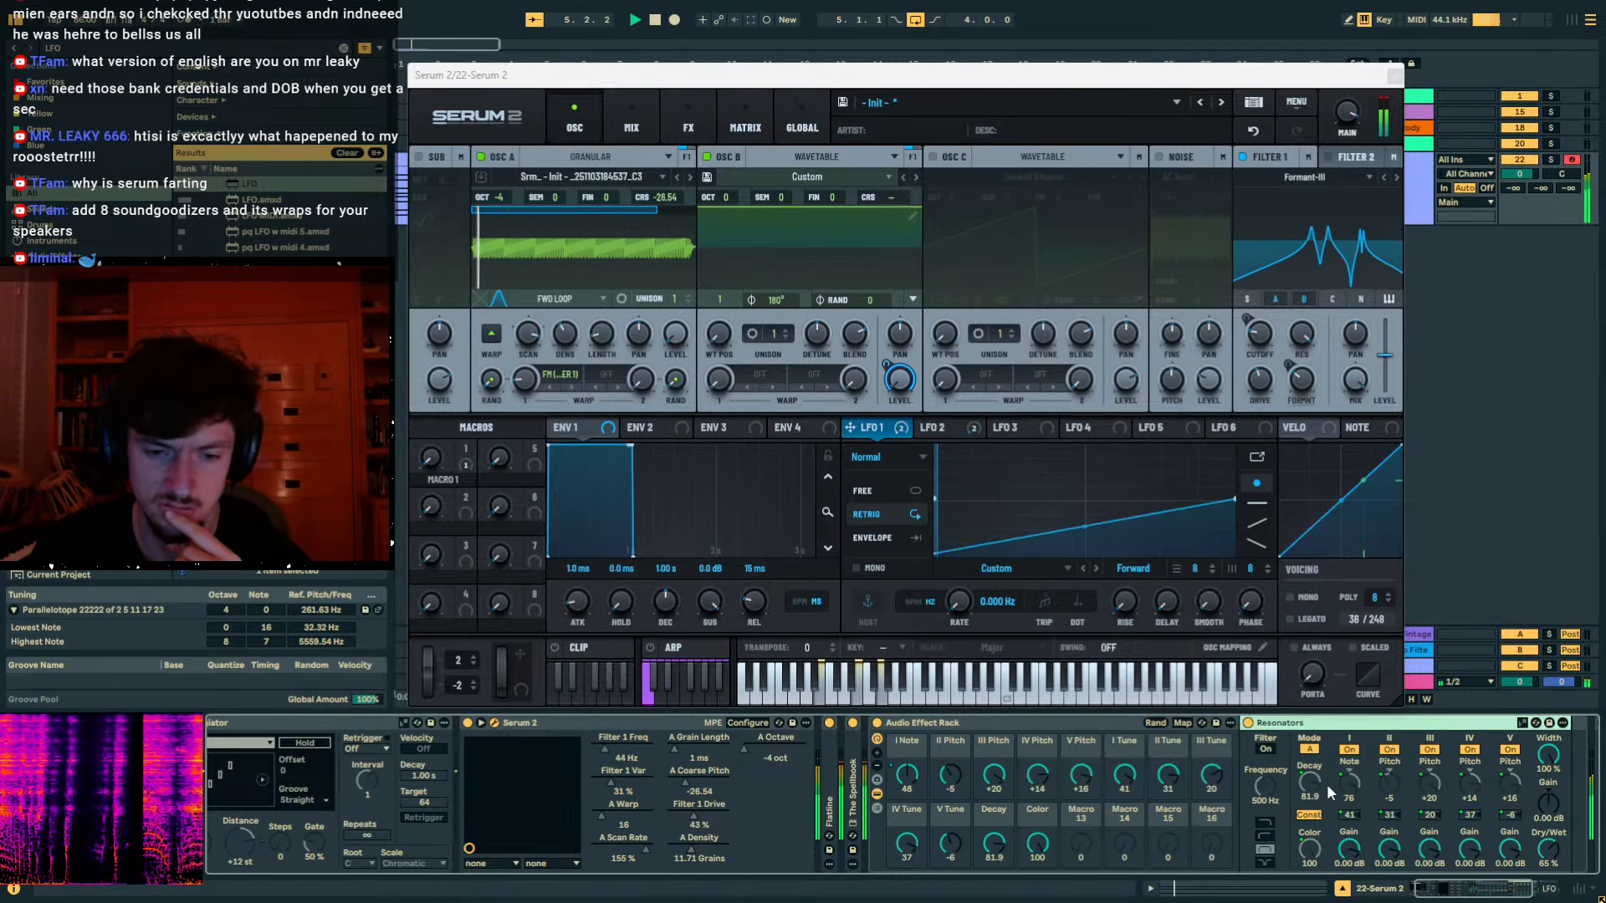
pyautogui.moveTo(906, 776); pyautogui.dragTo(906, 742)
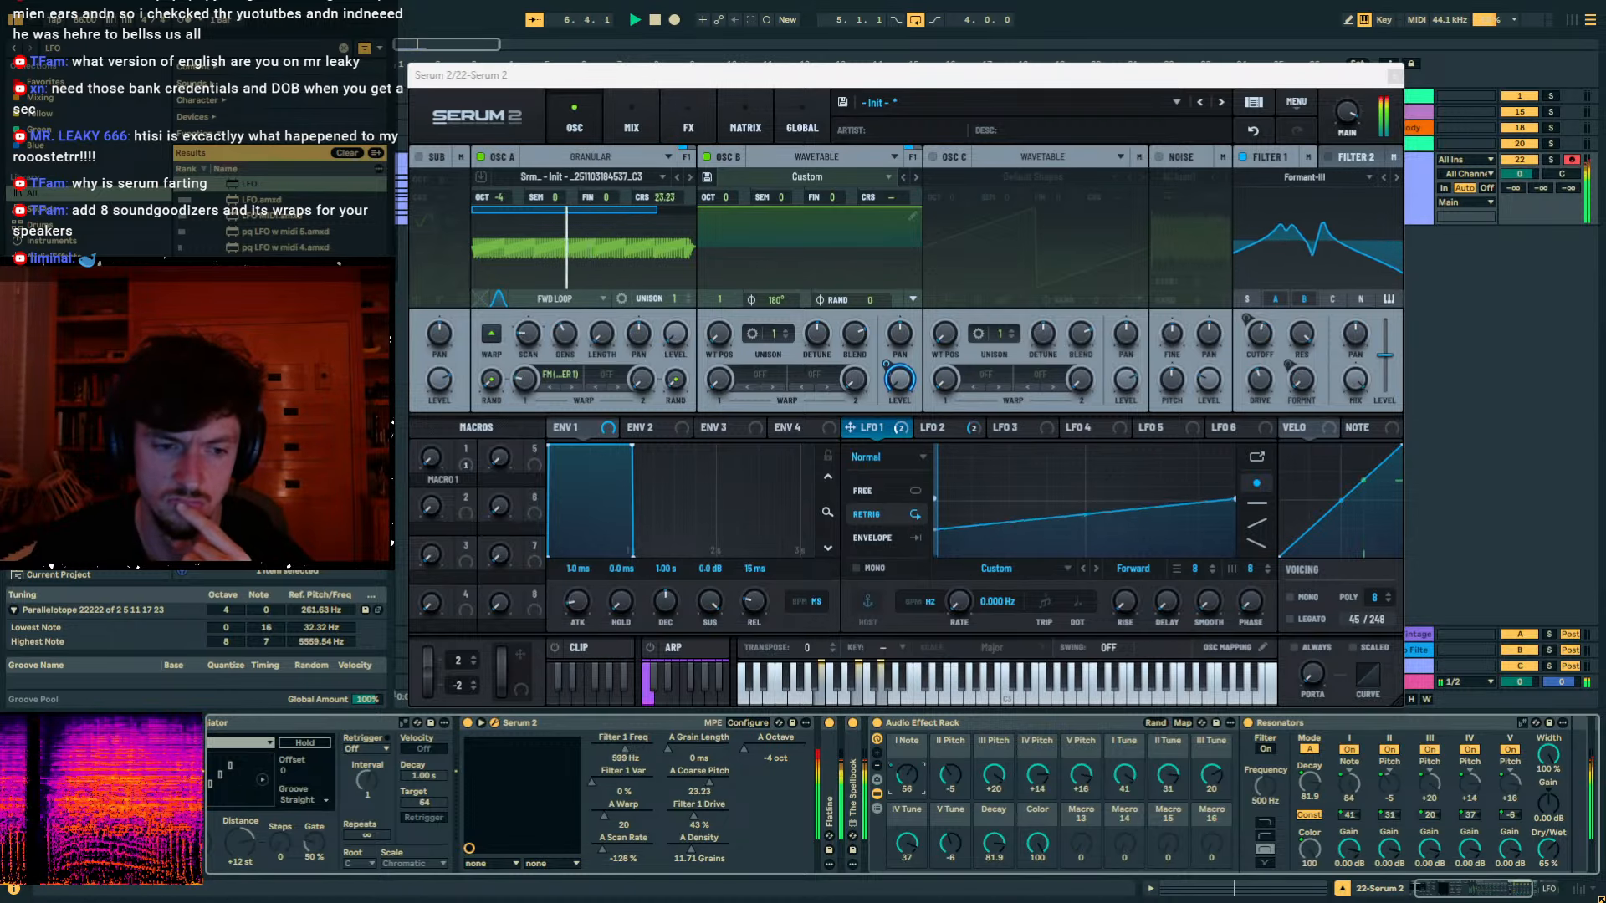
# Set the LFO's rate to 11.2 Hz, depth to 27.6% and smoothing to 3%.
pyautogui.doubleClick(1288, 723)
pyautogui.moveTo(1307, 850); pyautogui.dragTo(1381, 868)
pyautogui.moveTo(1467, 818); pyautogui.dragTo(1466, 814)
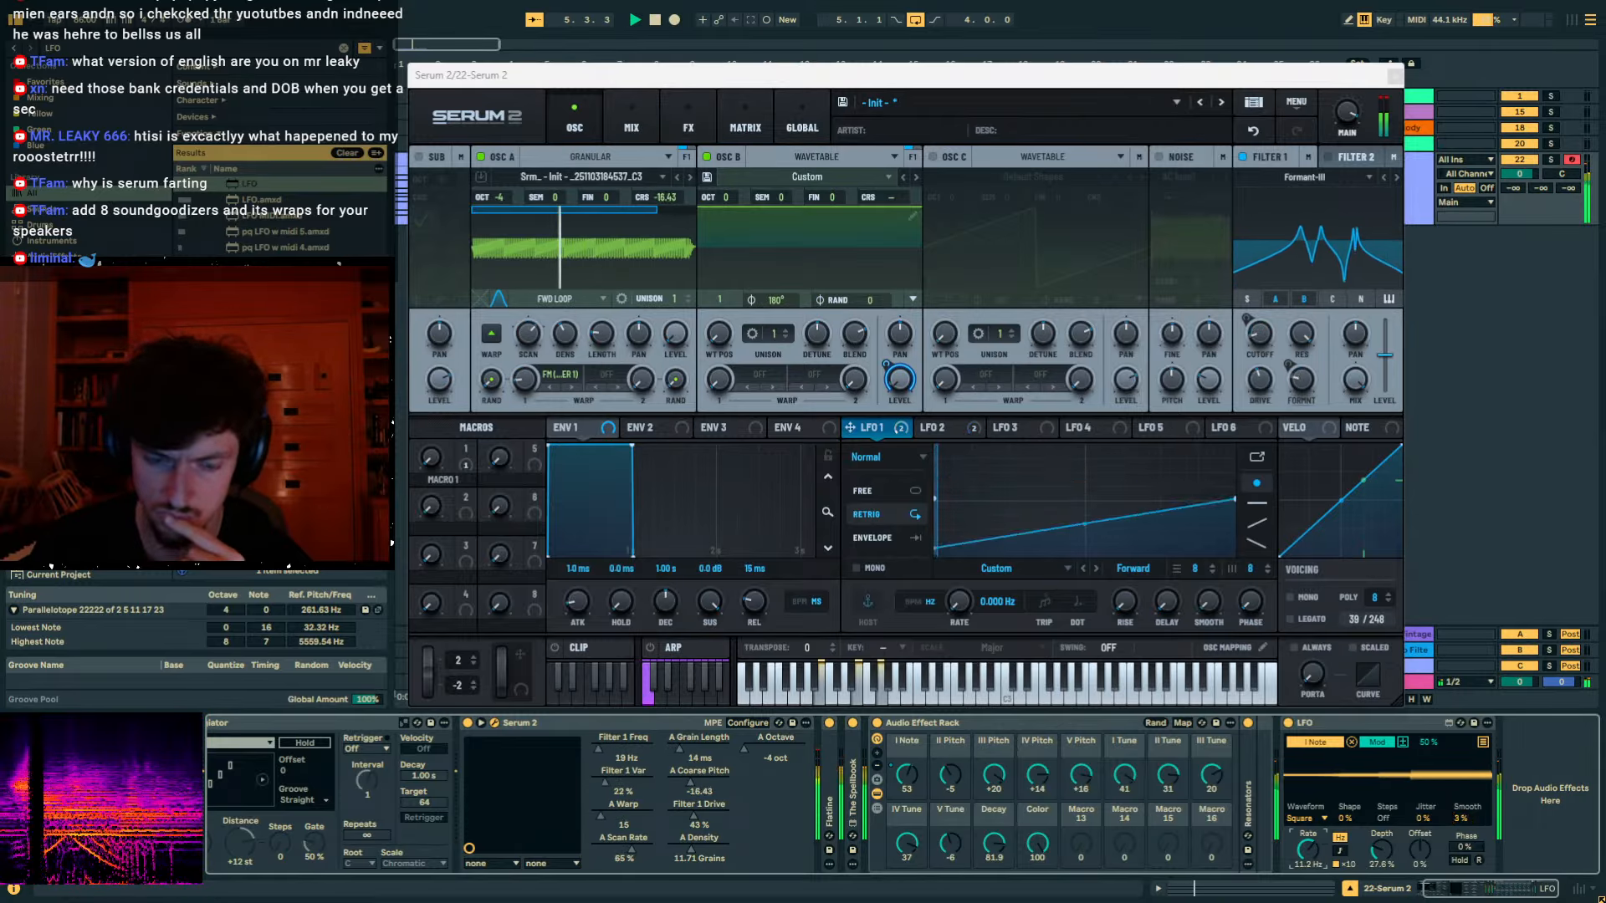
# Retune the resonator macros: Decay 52.8, Color 48.8, III Pitch -11, IV Pitch -7, I Tune 14, II Tune 15, III Tune 5 and I Note 19.
pyautogui.doubleClick(1250, 804)
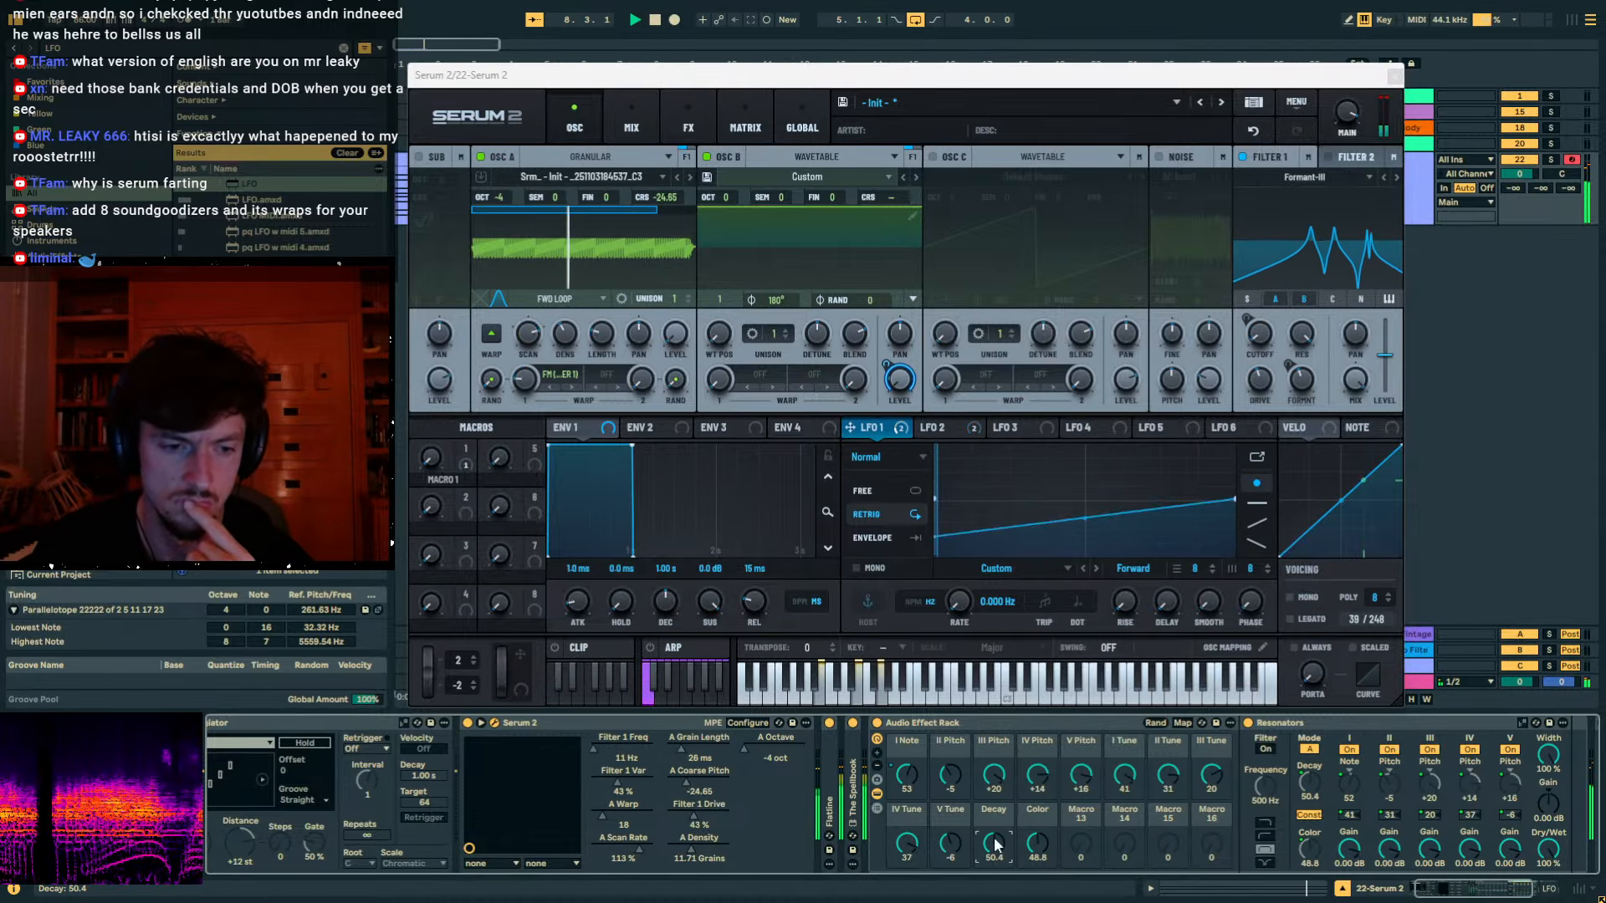
pyautogui.click(1156, 721)
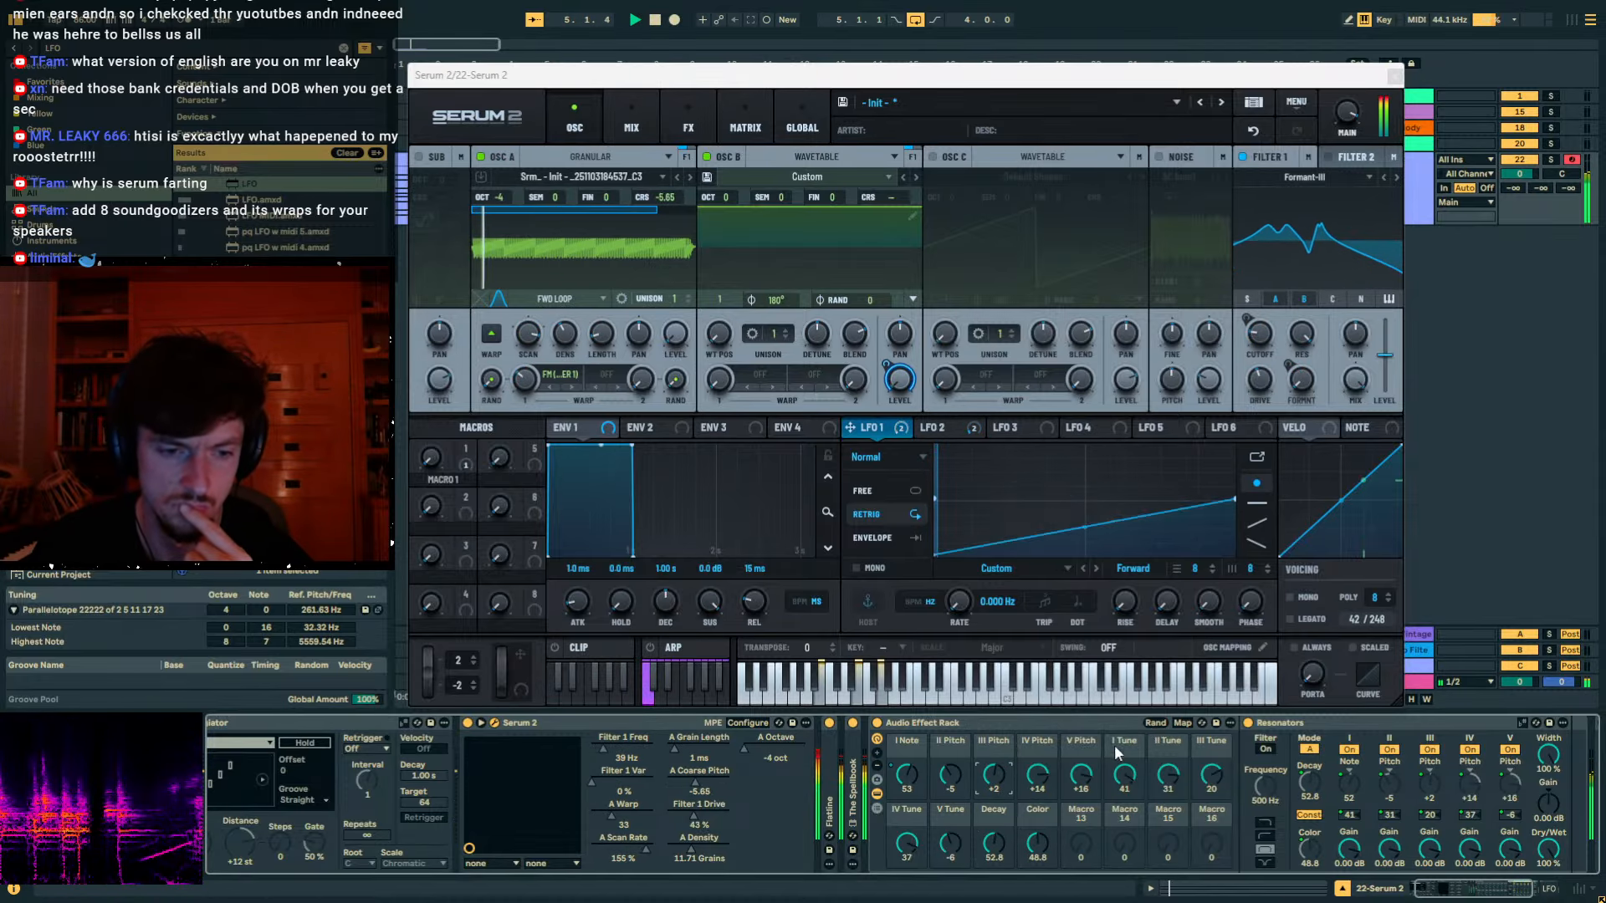
pyautogui.click(1154, 722)
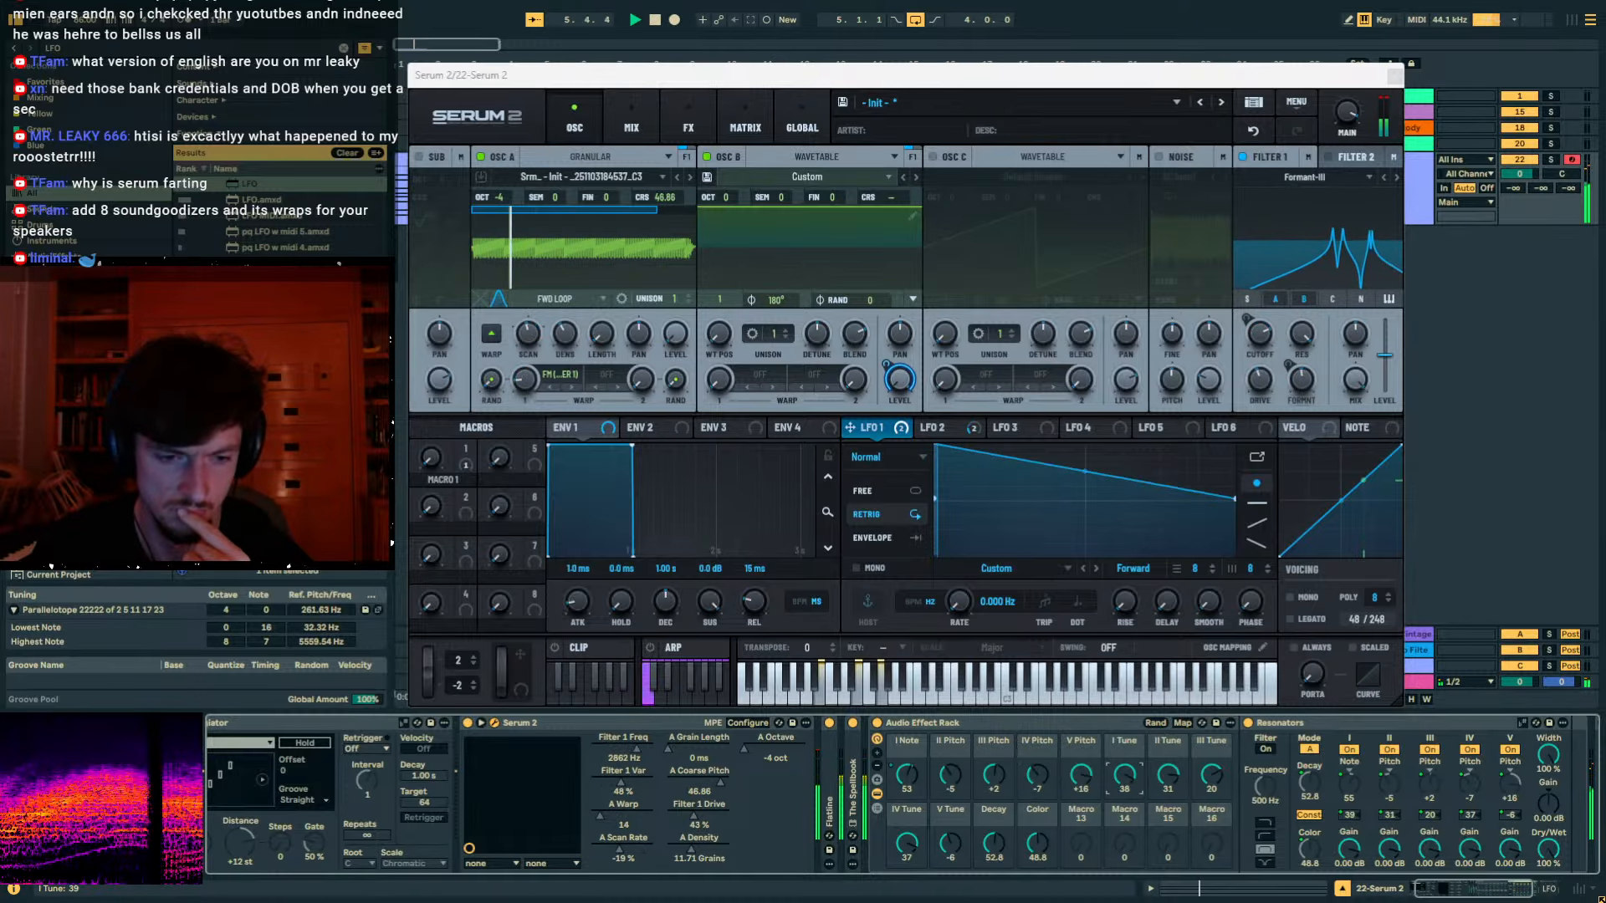
pyautogui.moveTo(1124, 775); pyautogui.dragTo(1205, 796)
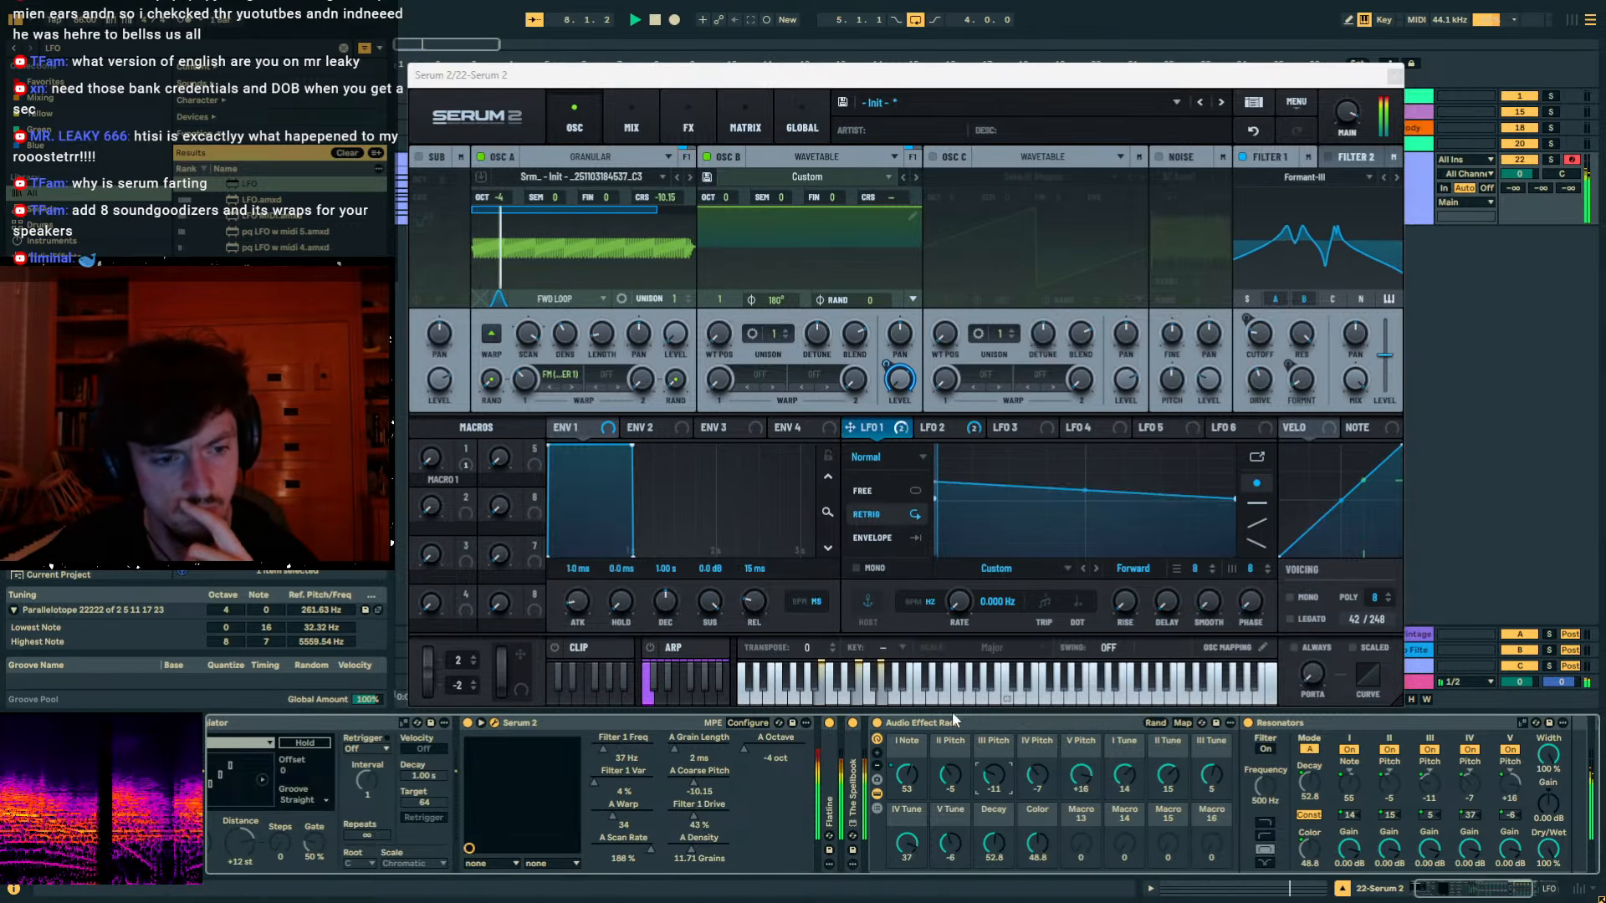
pyautogui.moveTo(906, 775); pyautogui.dragTo(906, 811)
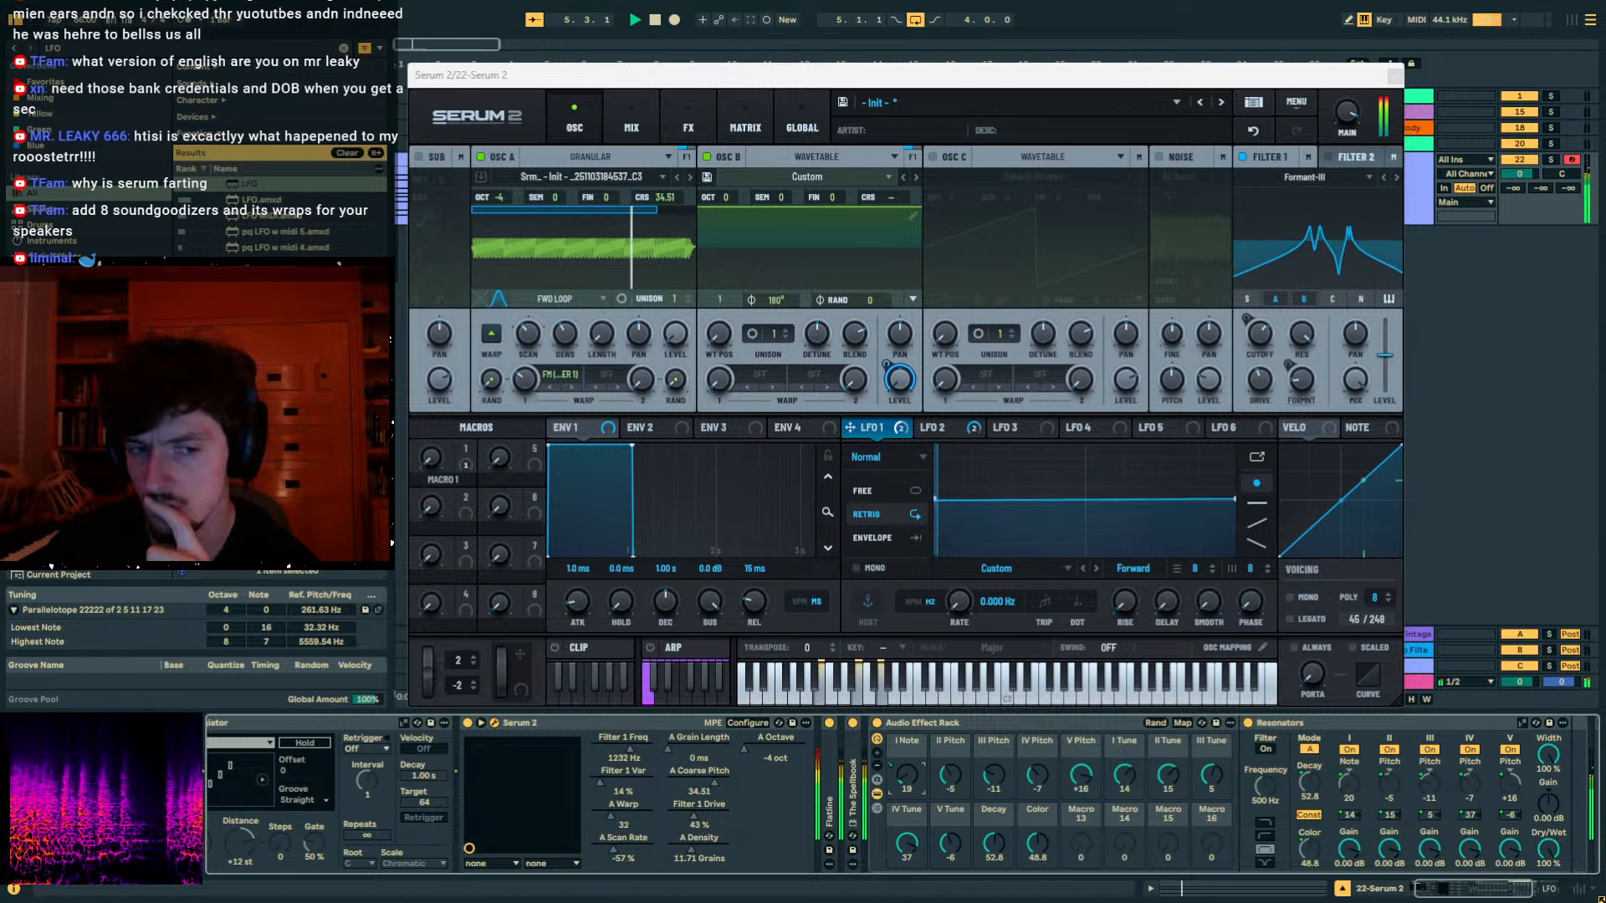
# Fold the Audio Effect Rack with the resonators and switch off both the rack and the LFO device.
pyautogui.doubleClick(913, 724)
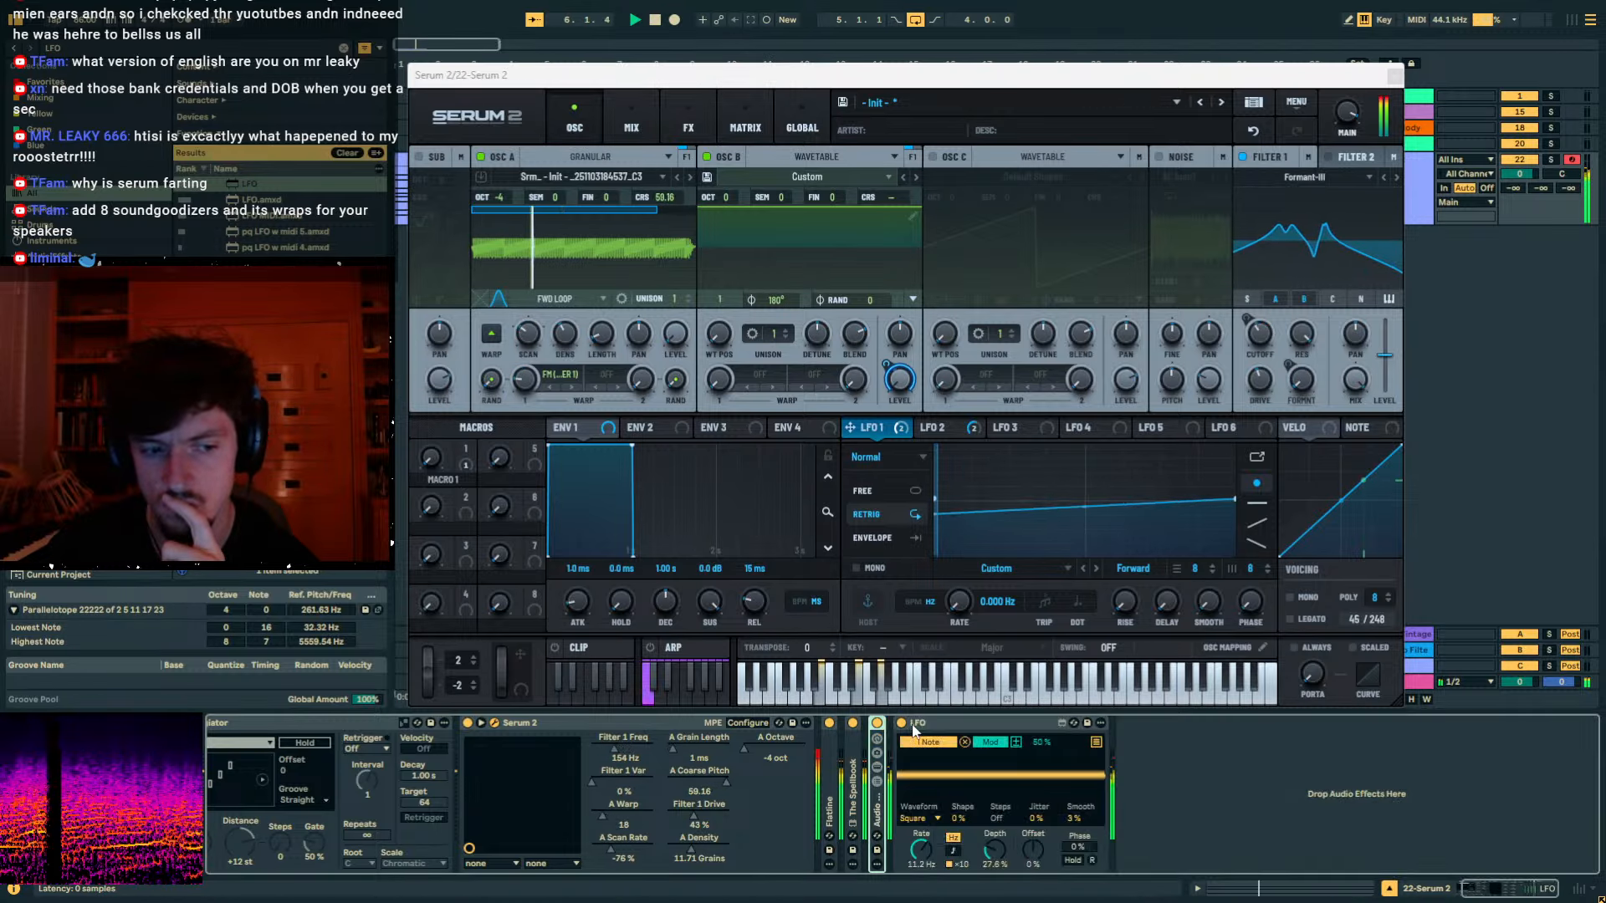
pyautogui.click(901, 723)
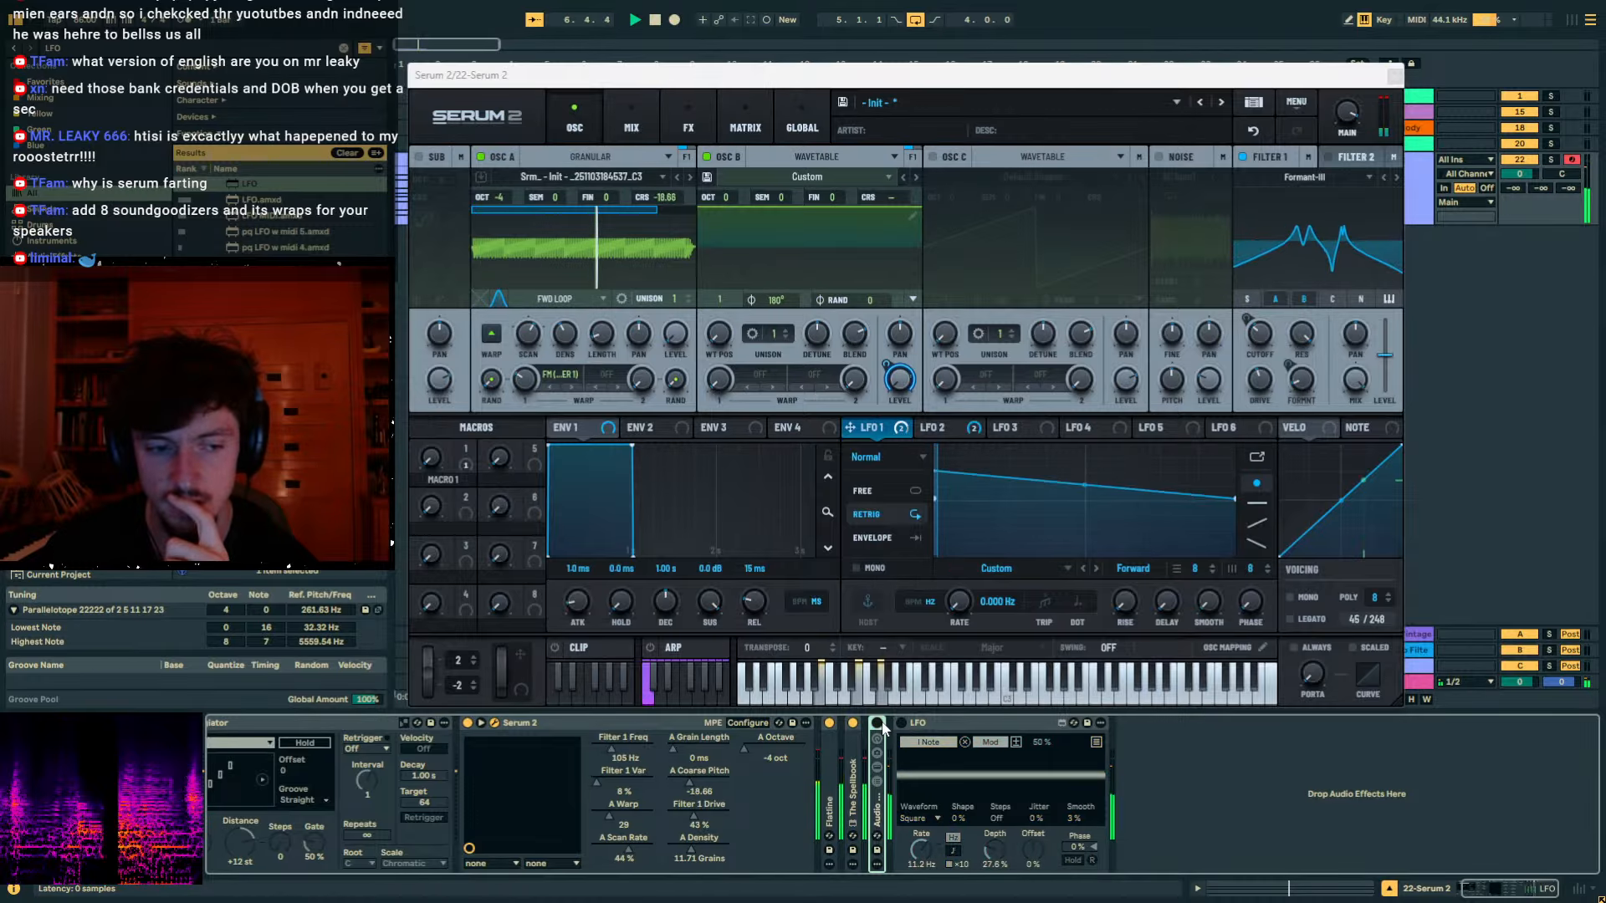
# Add a Delay effect to the main effects chain of the Serum 2 synth.
pyautogui.click(632, 121)
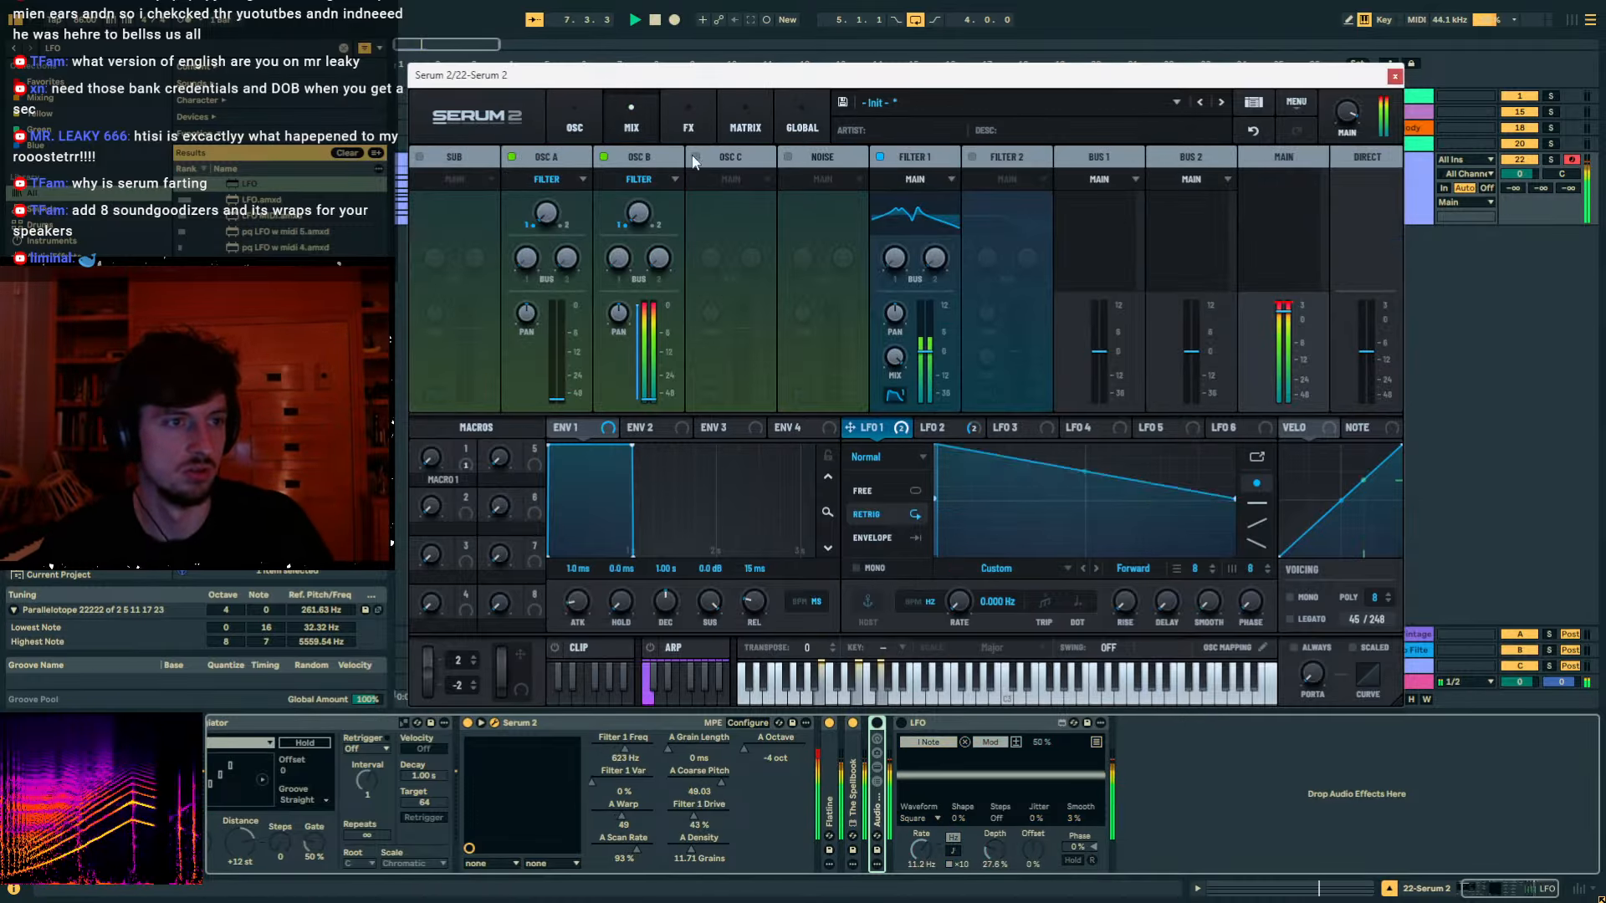
pyautogui.click(688, 122)
pyautogui.click(428, 185)
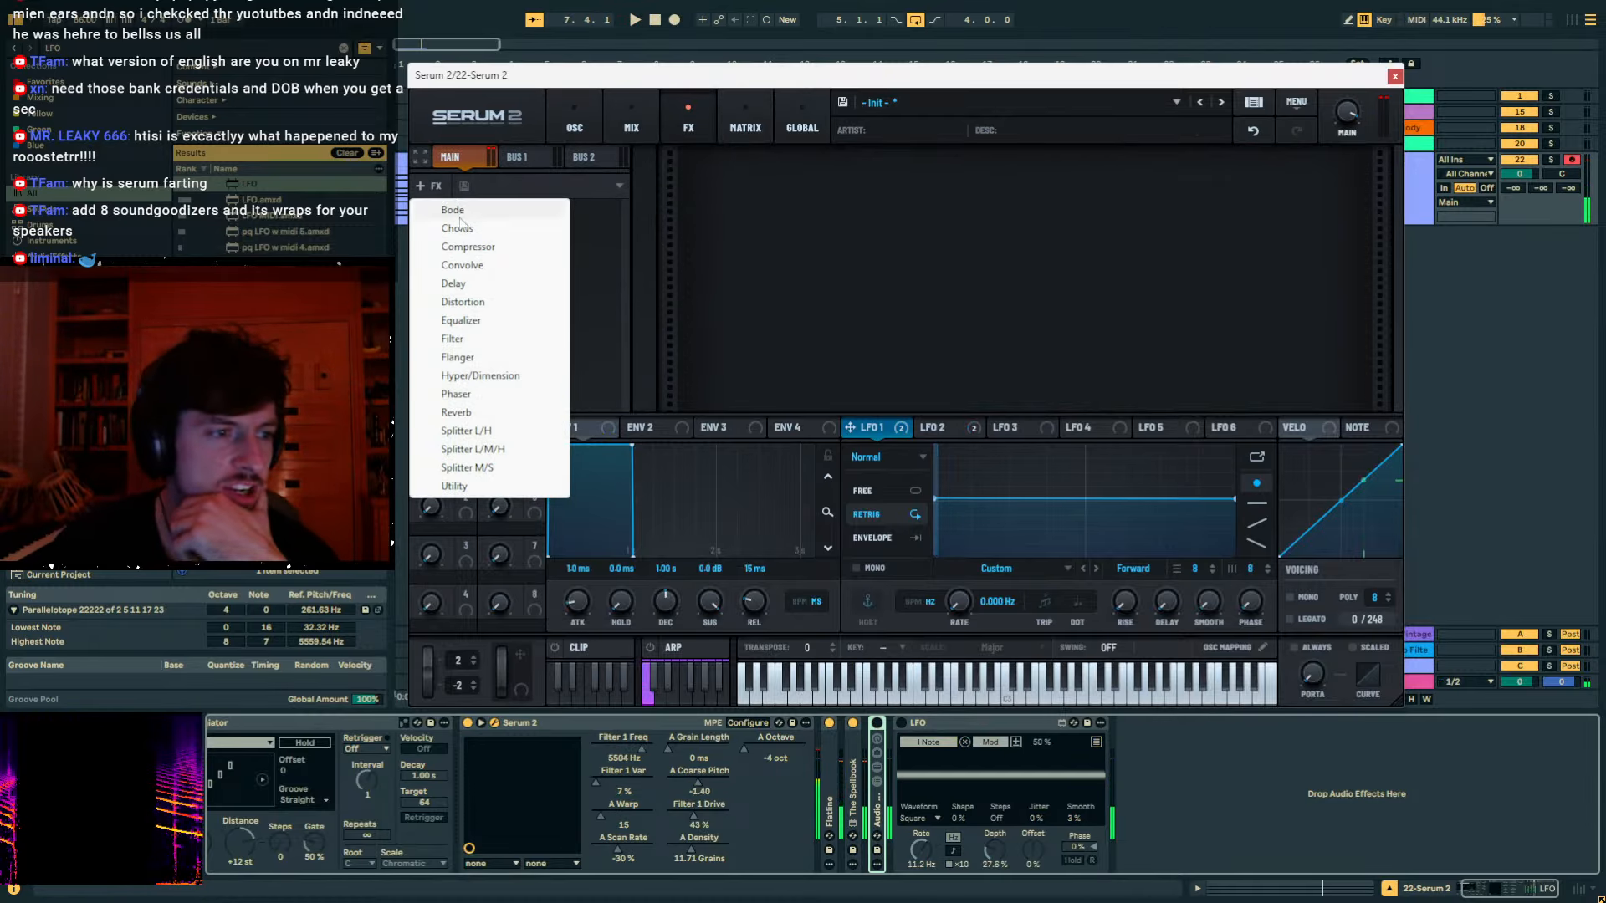
pyautogui.click(507, 284)
# Unsync and unlink the delay, set its times to 77.29 ms left and 1.00 ms right, and close the synth window.
pyautogui.click(821, 183)
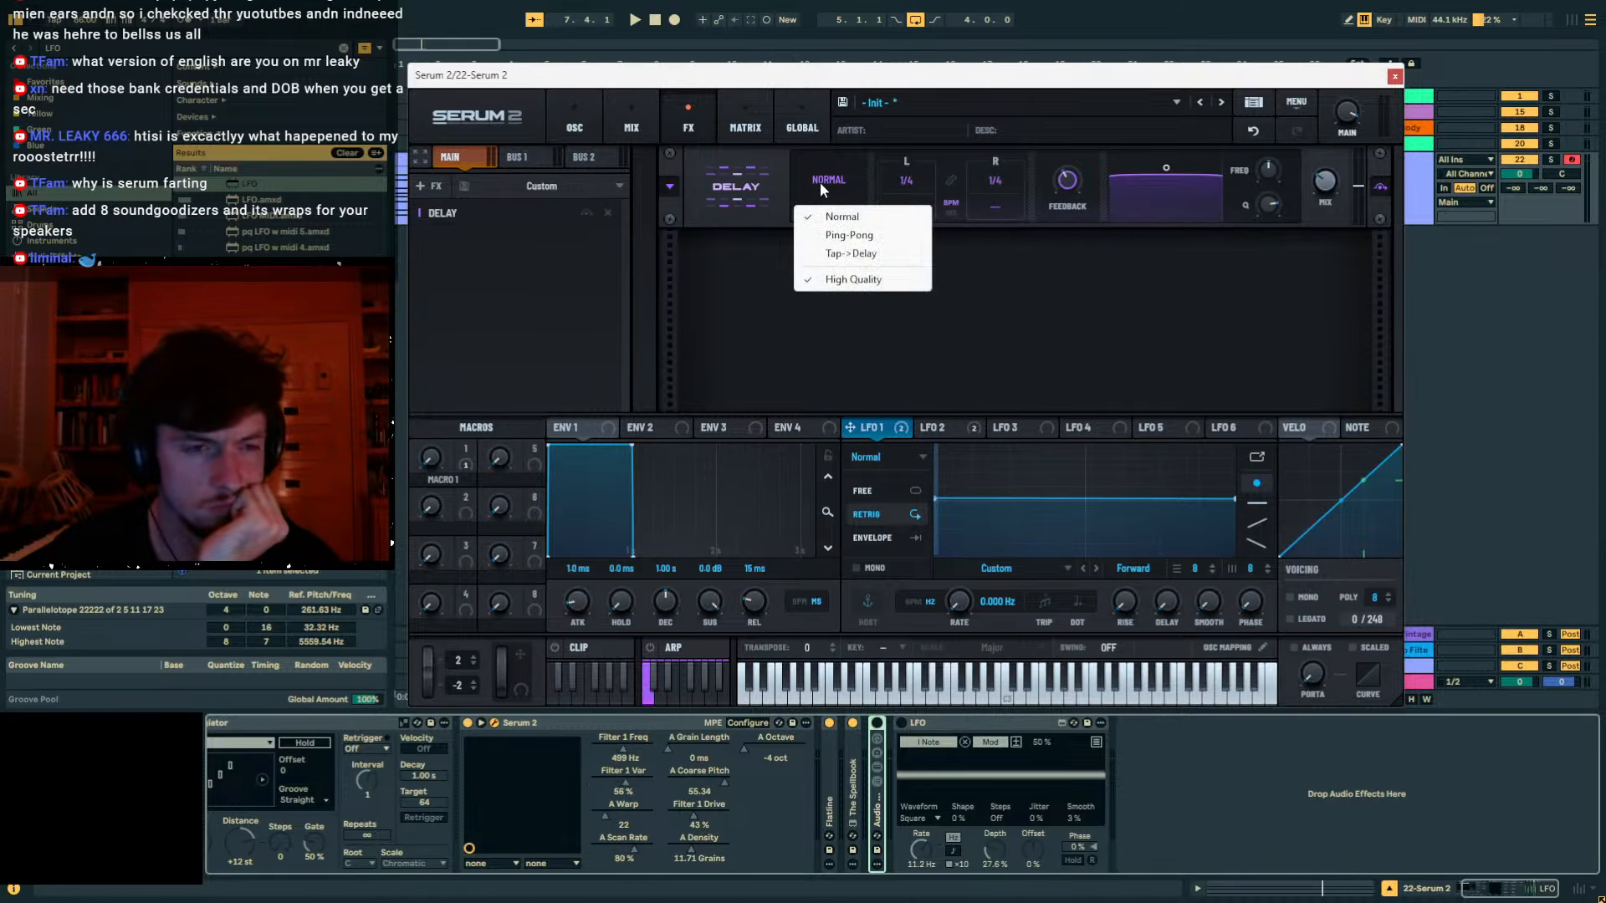
pyautogui.moveTo(981, 182); pyautogui.dragTo(986, 195)
pyautogui.moveTo(990, 202); pyautogui.dragTo(951, 364)
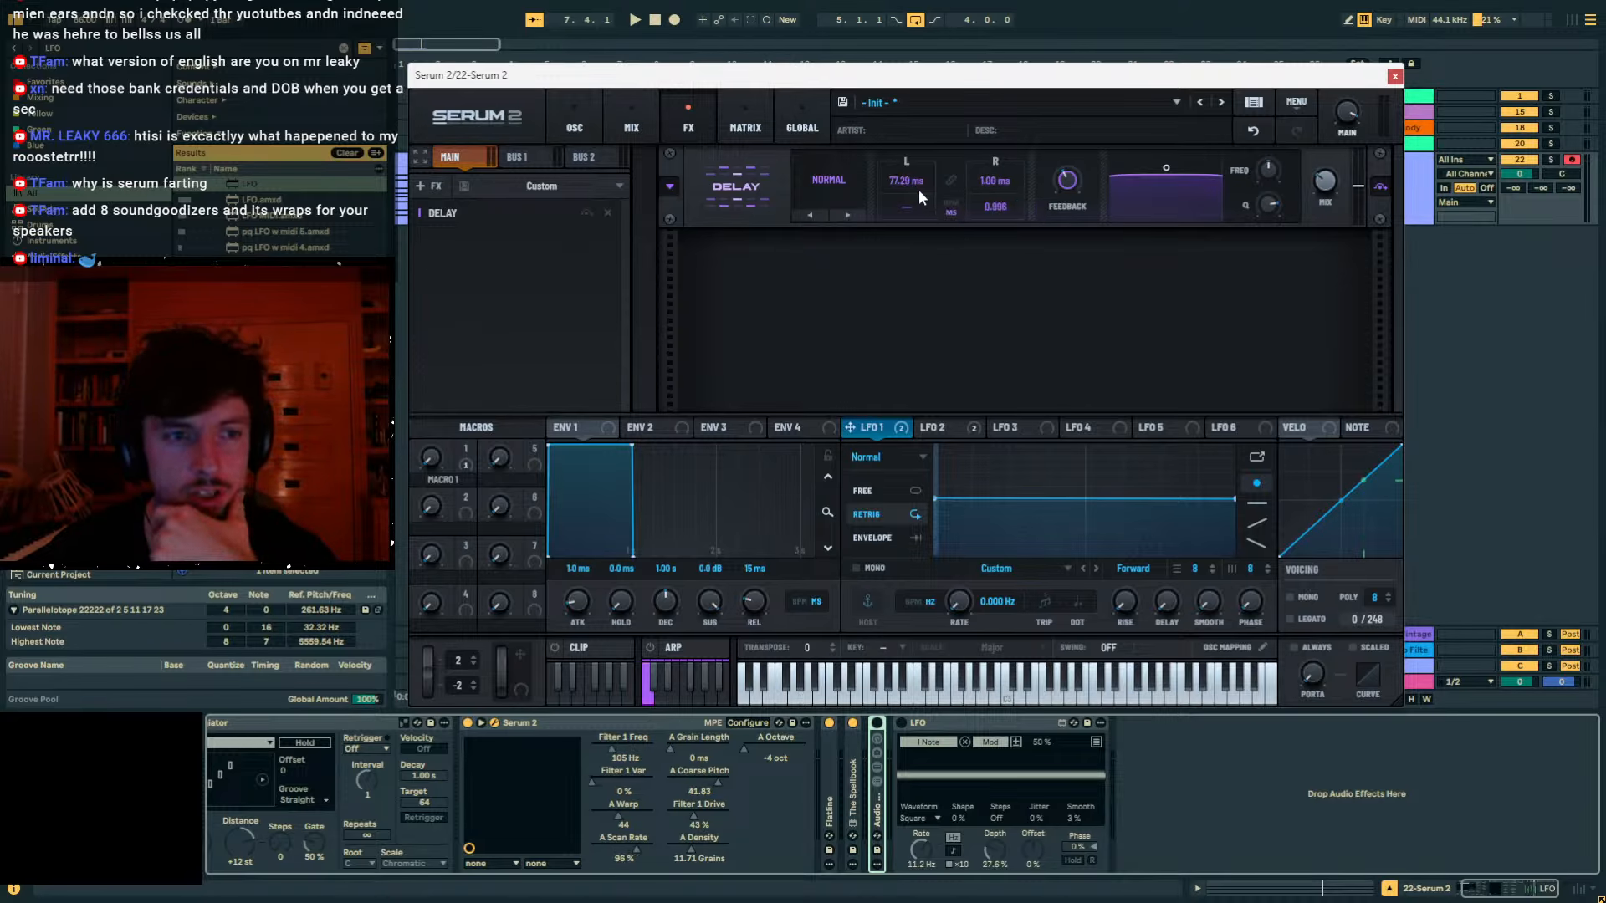
pyautogui.click(1394, 77)
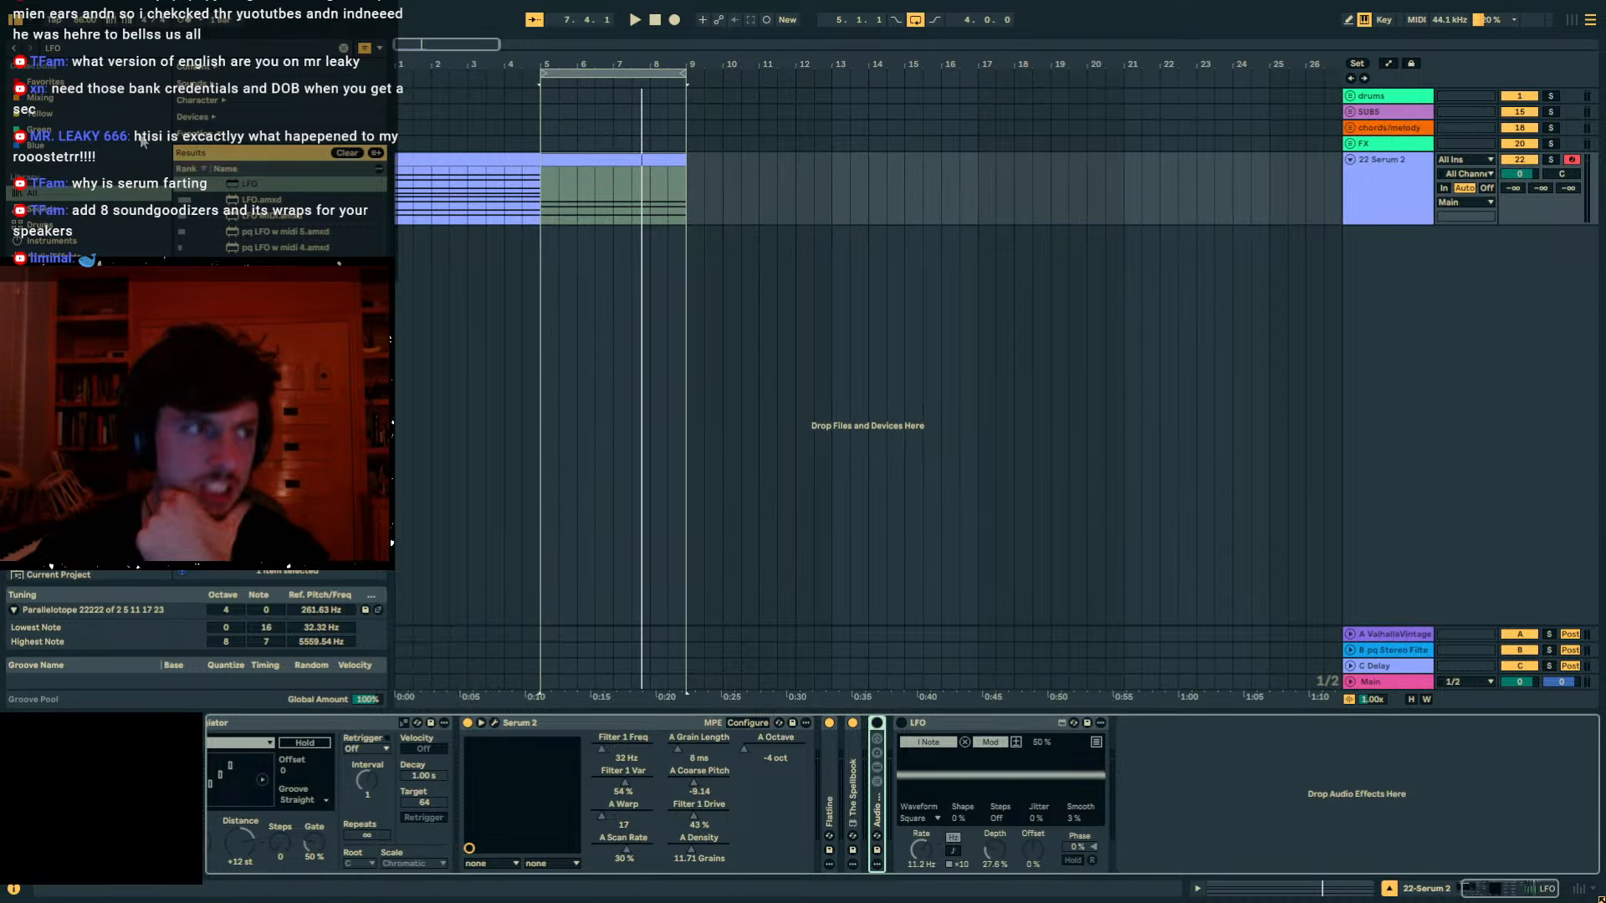
# Search the browser for "ROAR DISP" and load the pq roar disperser rack at the end of the Serum 2 track.
pyautogui.hotkey('ctrl', 'f')
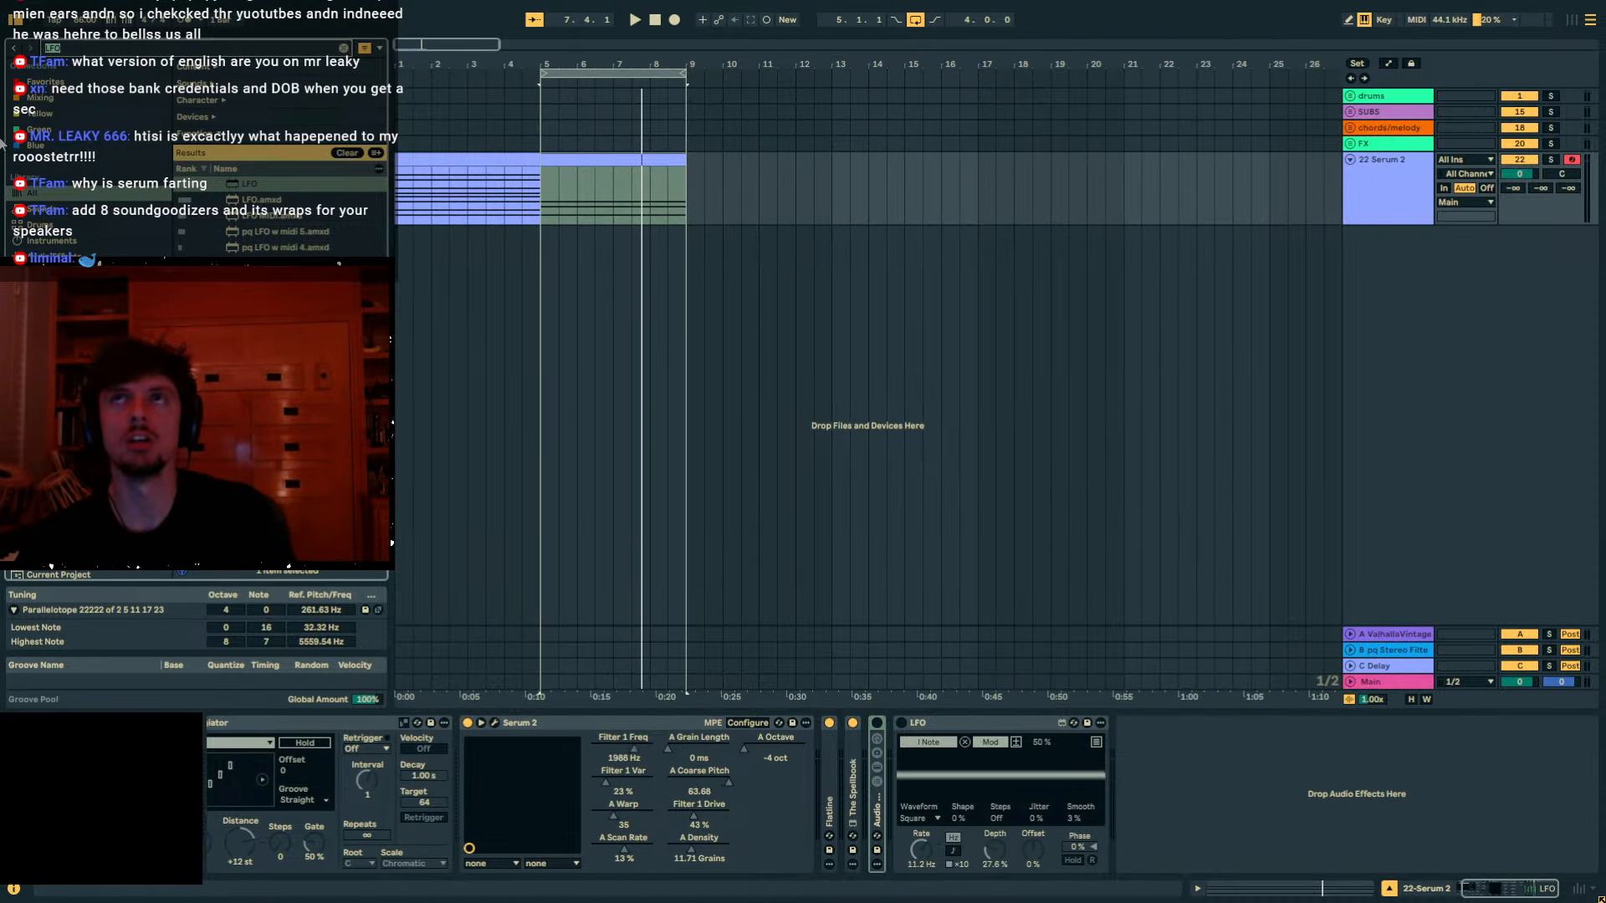
pyautogui.write('RO')
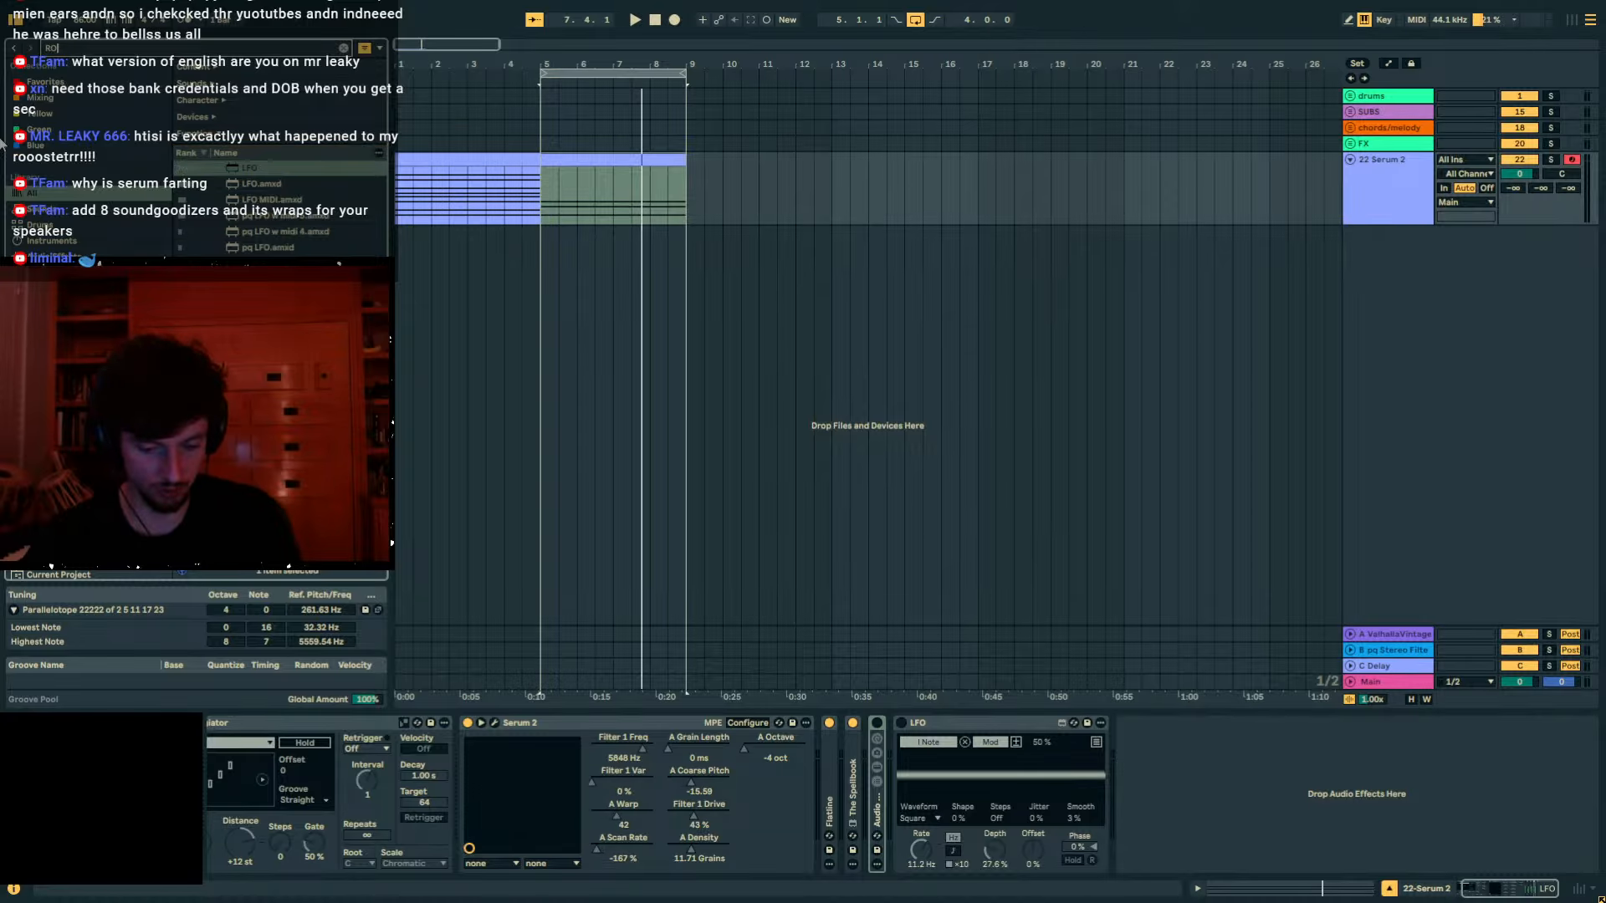
pyautogui.write('AR DISP')
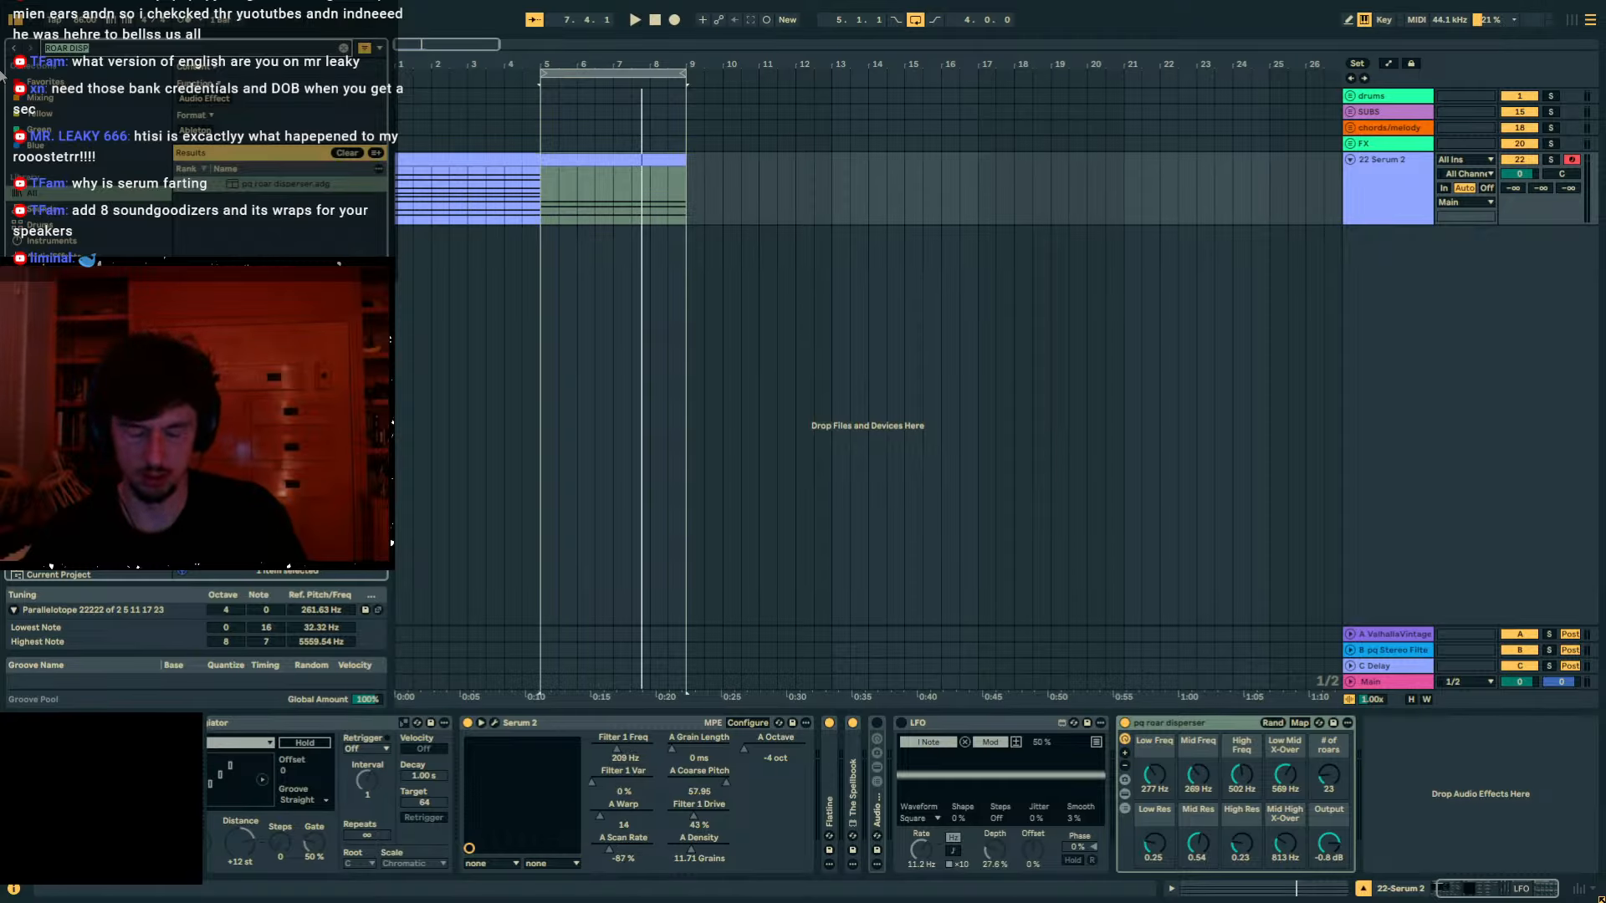
# Add the Device Randomizer, map it to the pq roar disperser rack, and exclude the # of roars parameter from randomization.
pyautogui.write('DEVICE RANDOM')
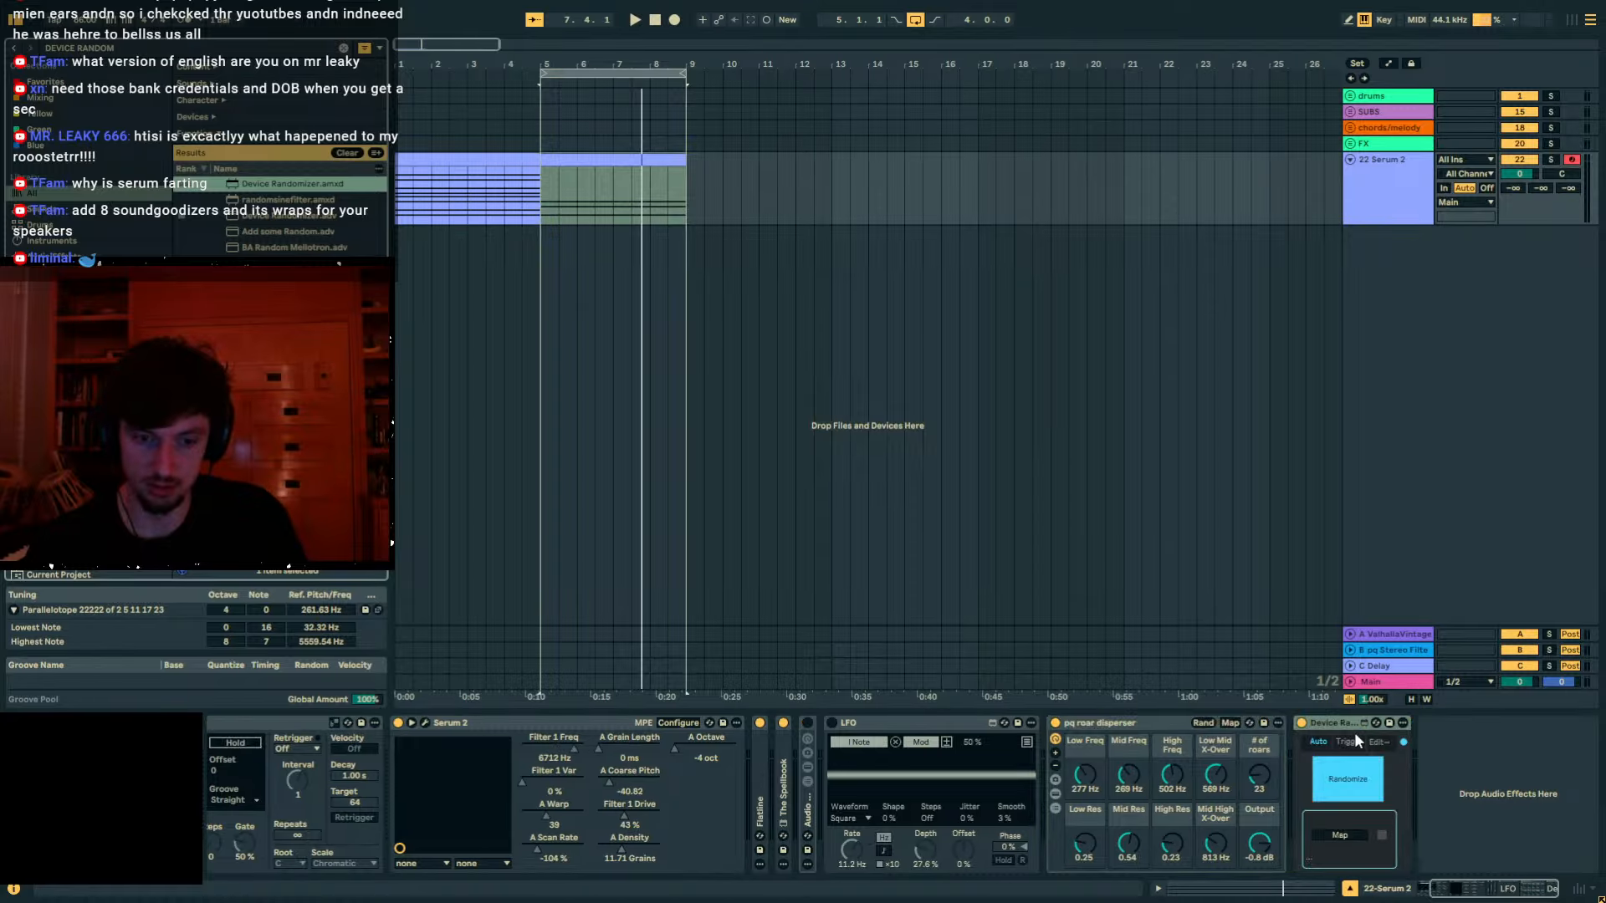
pyautogui.click(1340, 833)
pyautogui.click(1100, 722)
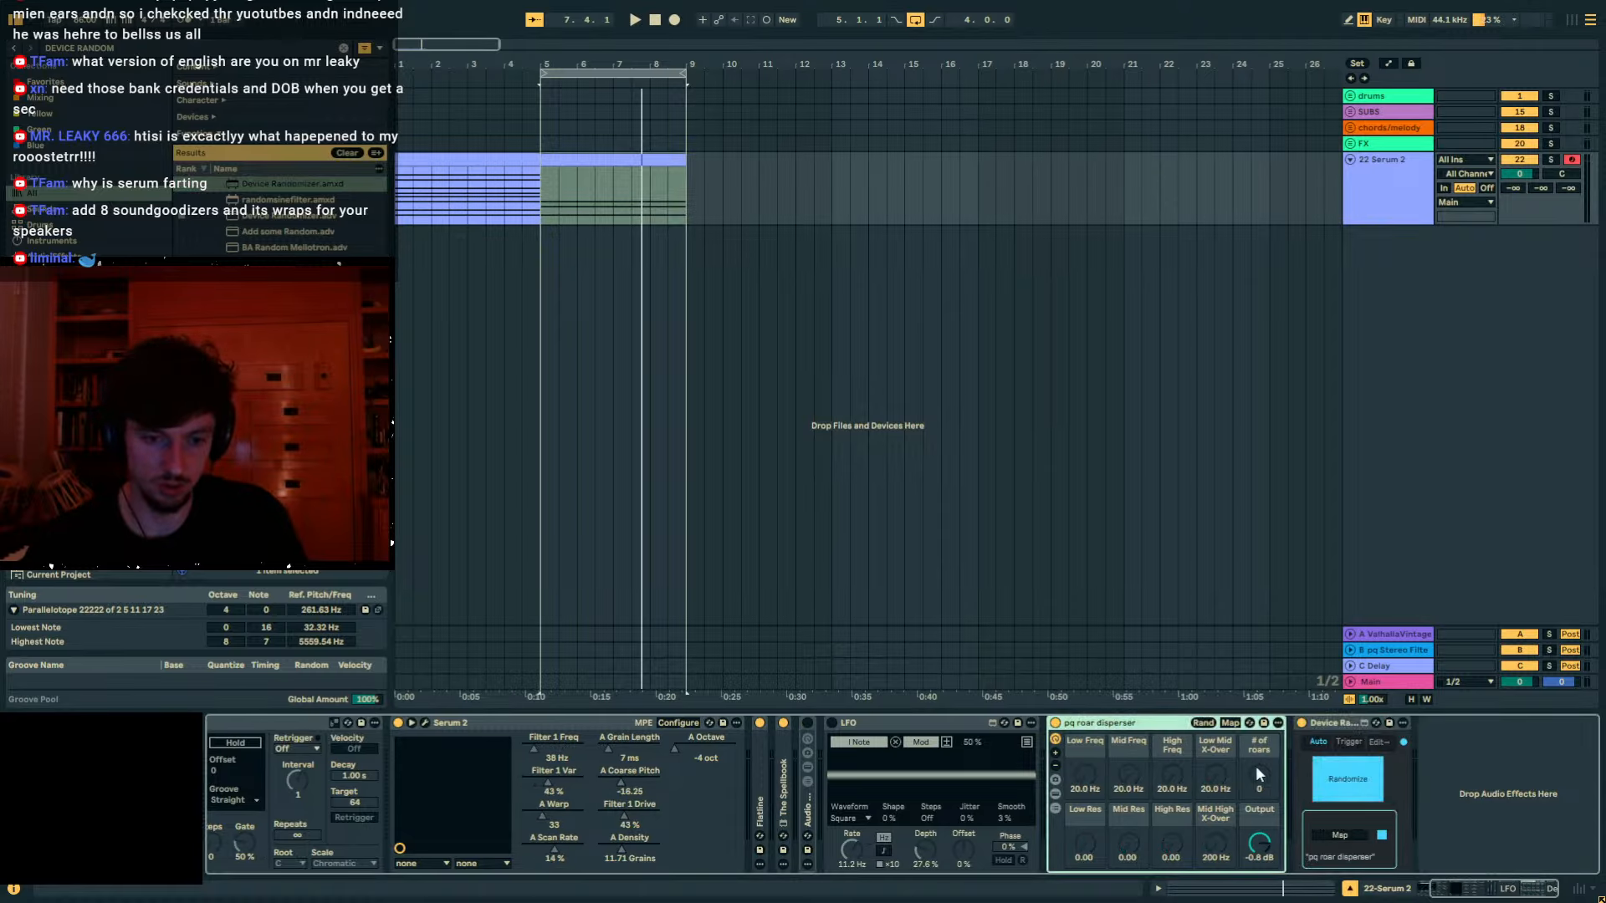
pyautogui.click(1403, 743)
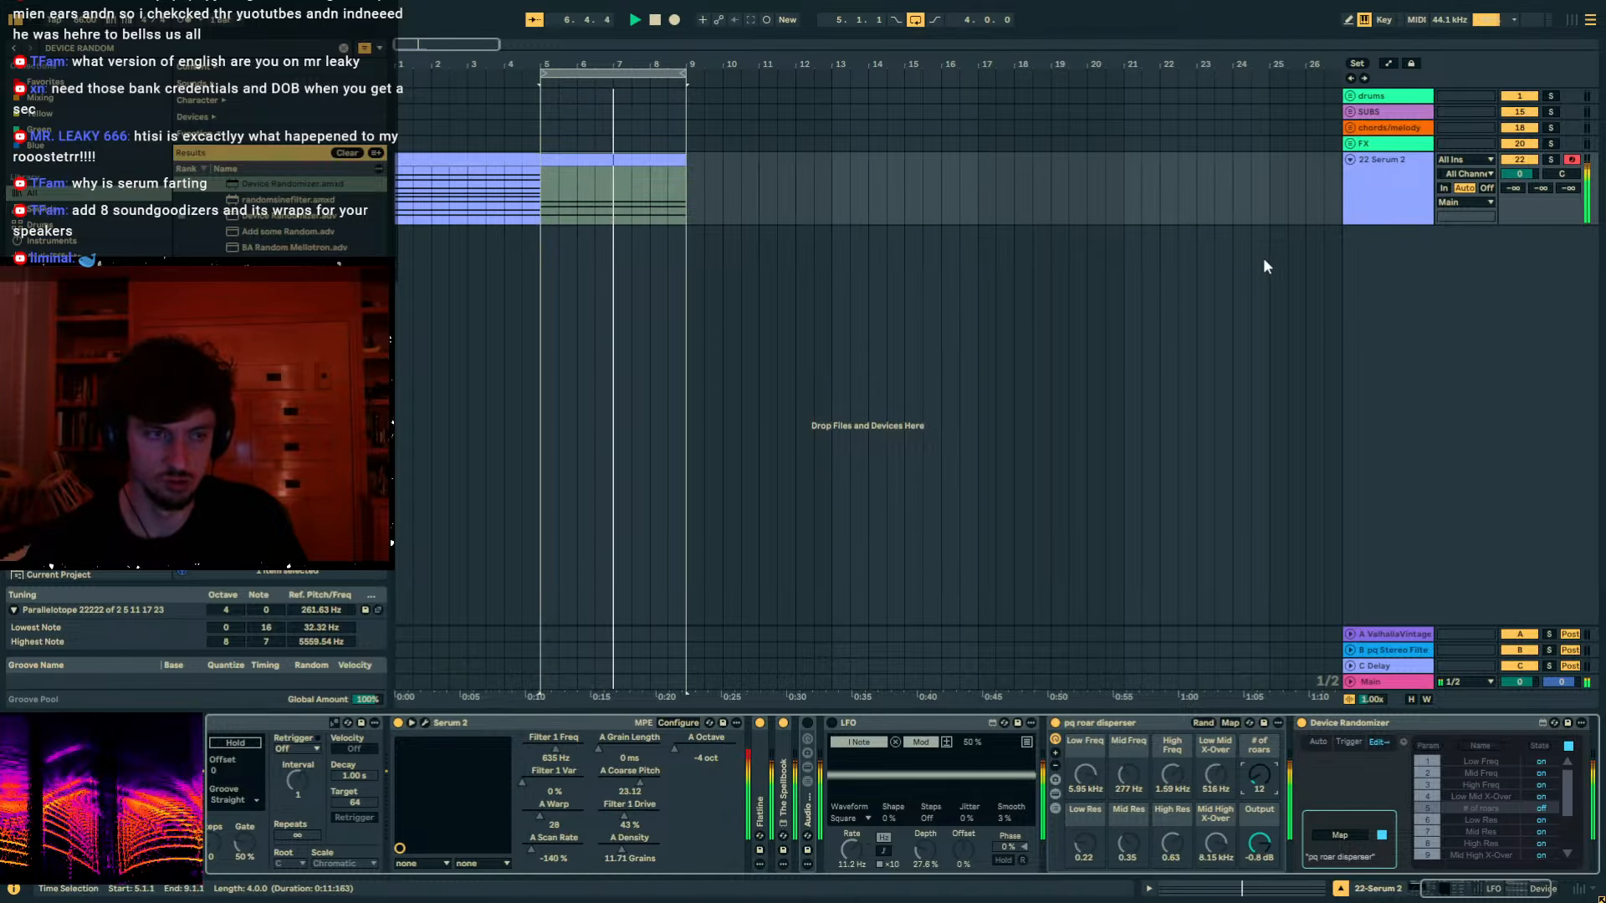
# Fold the LFO device and load PHAT RACK from the browser at the end of the track's device chain.
pyautogui.doubleClick(896, 720)
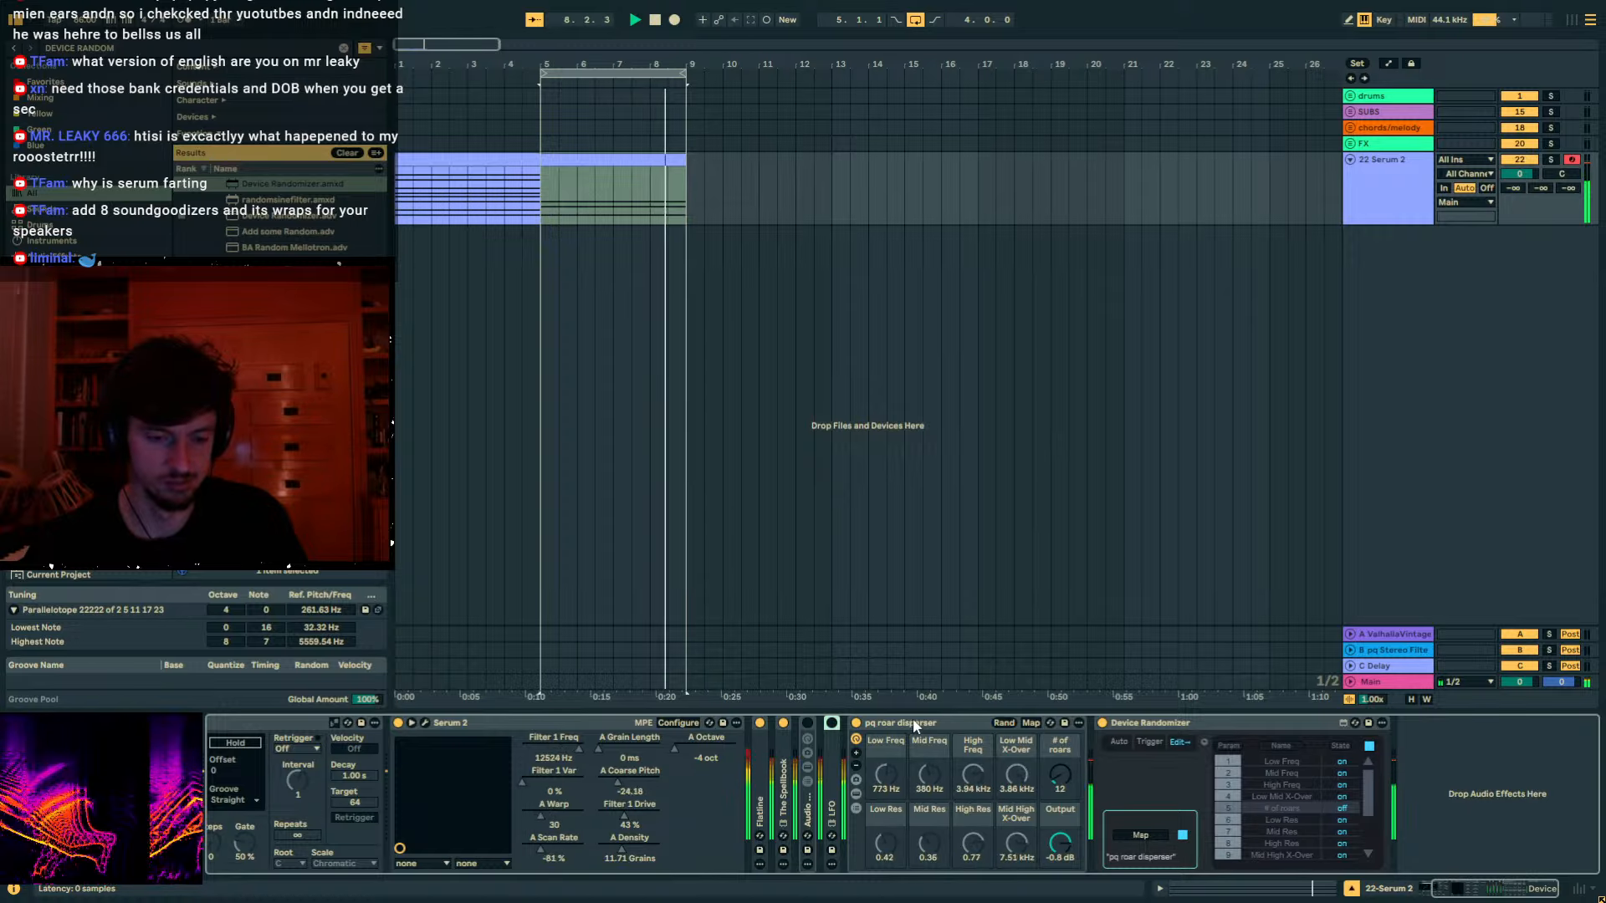
pyautogui.hotkey('ctrl', 'f')
pyautogui.write('PHAT RACK')
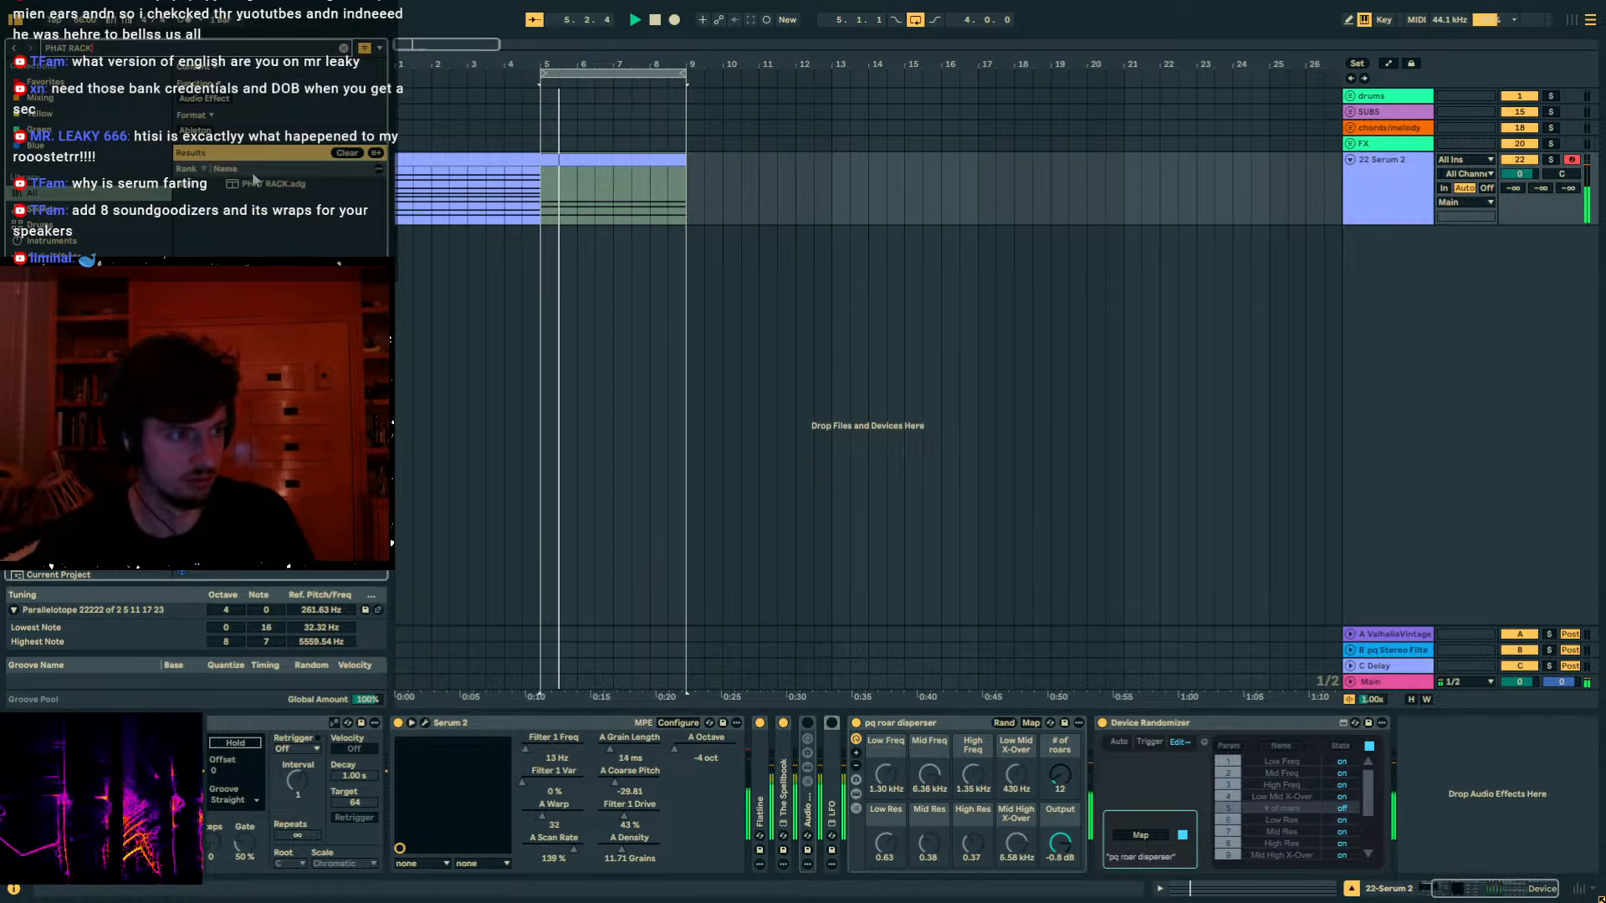
pyautogui.press('Down')
pyautogui.press('Return')
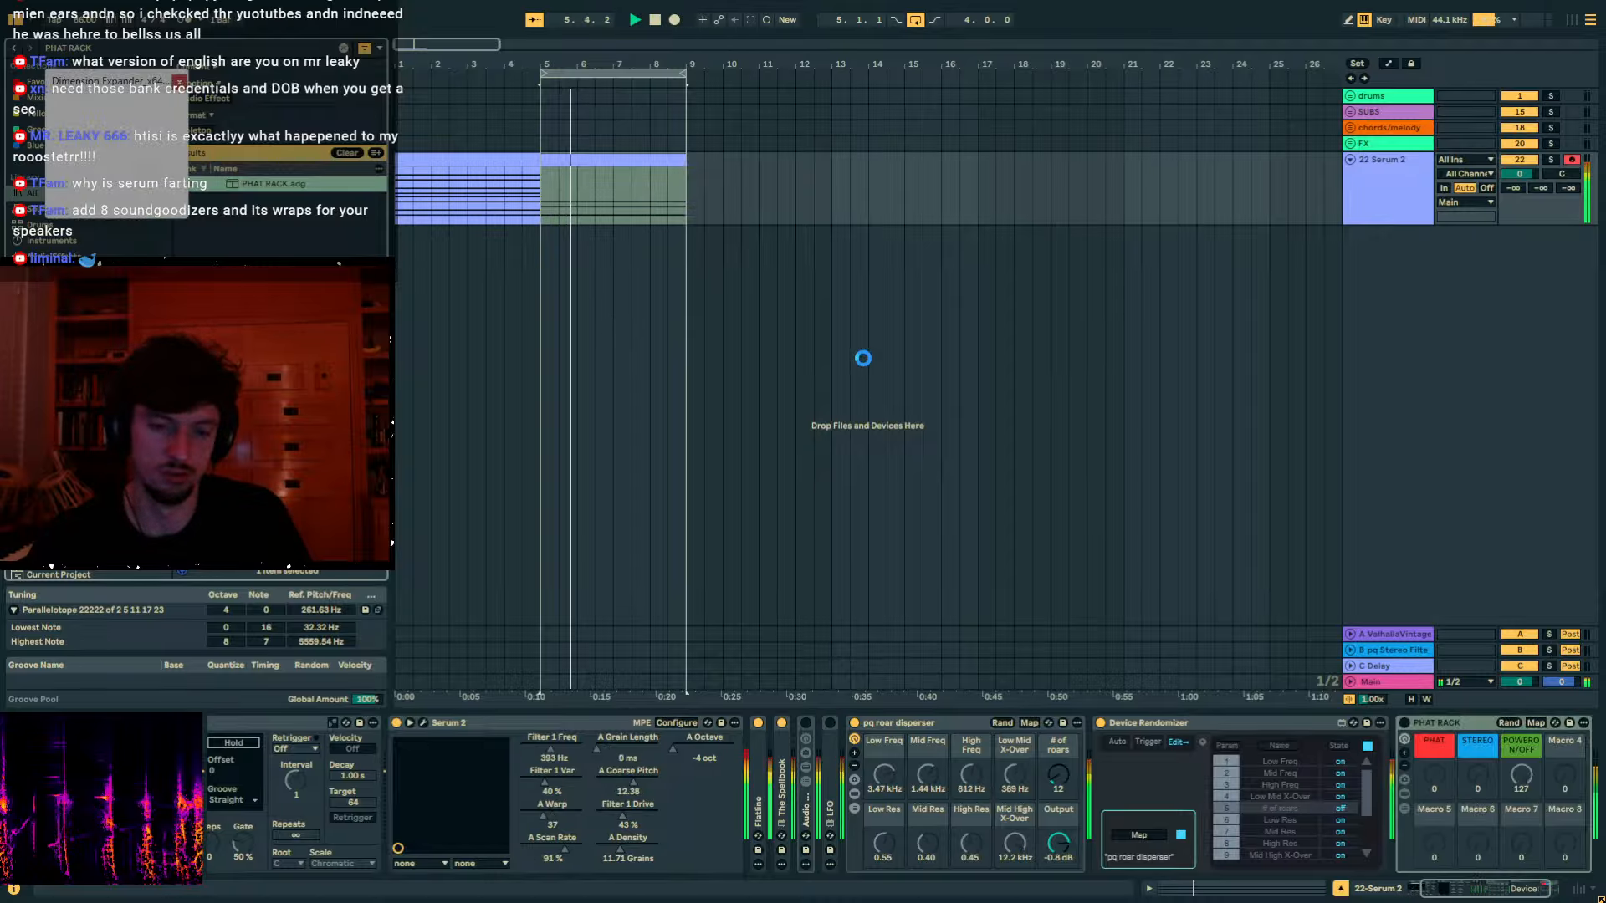
# Raise the PHAT macro of PHAT RACK to 16 and close the Dimension Expander window.
pyautogui.click(1404, 723)
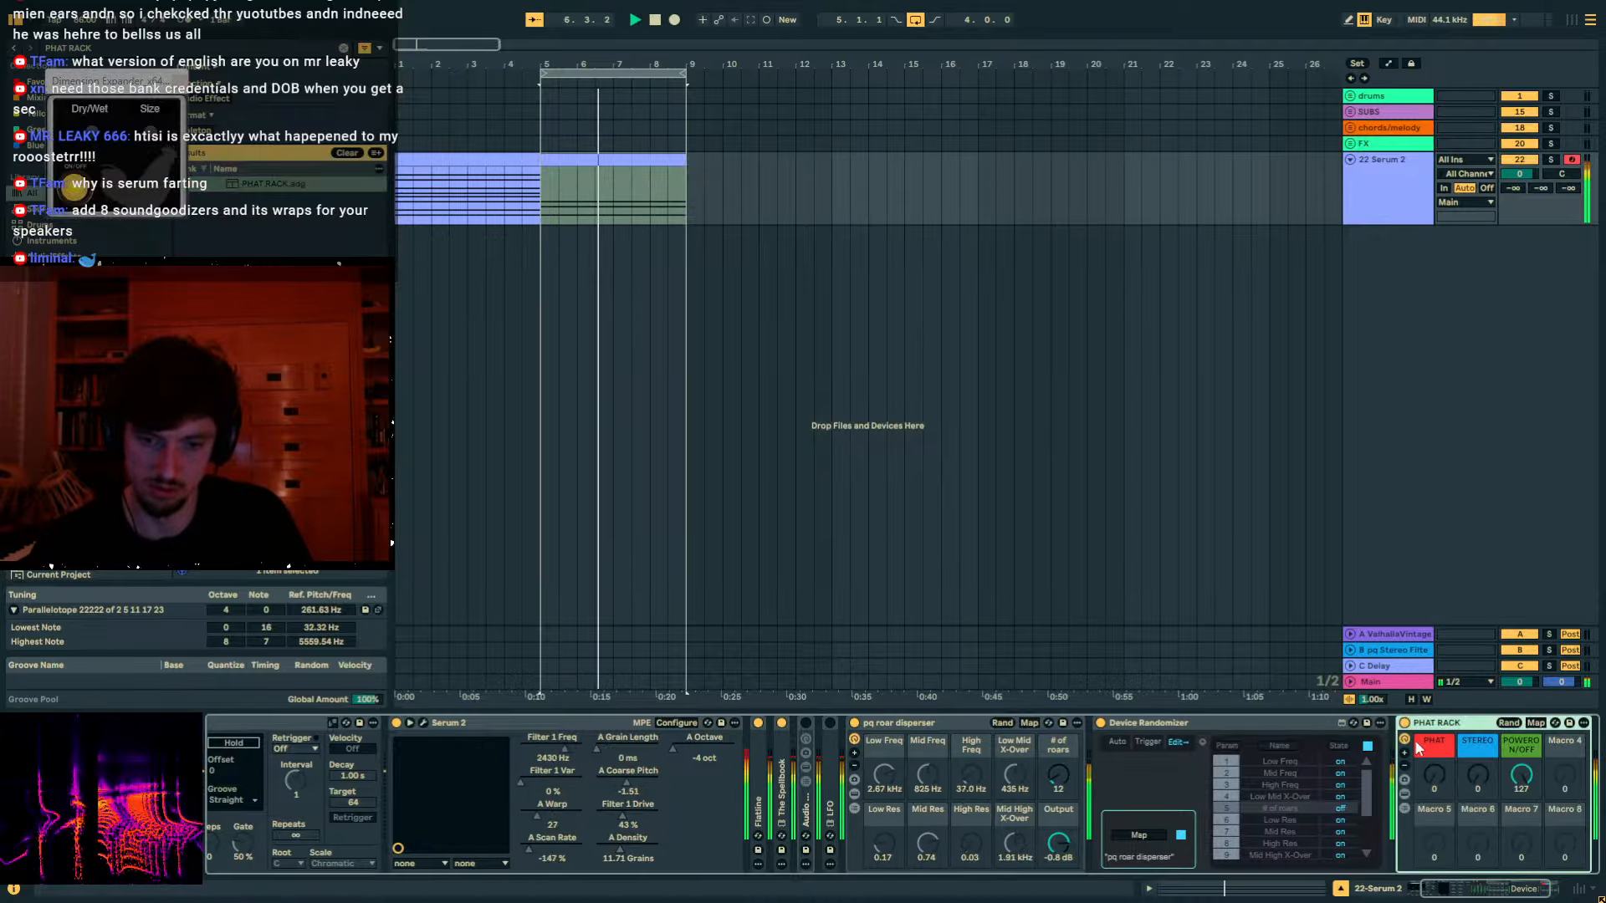
pyautogui.moveTo(1434, 776); pyautogui.dragTo(1434, 755)
pyautogui.click(179, 81)
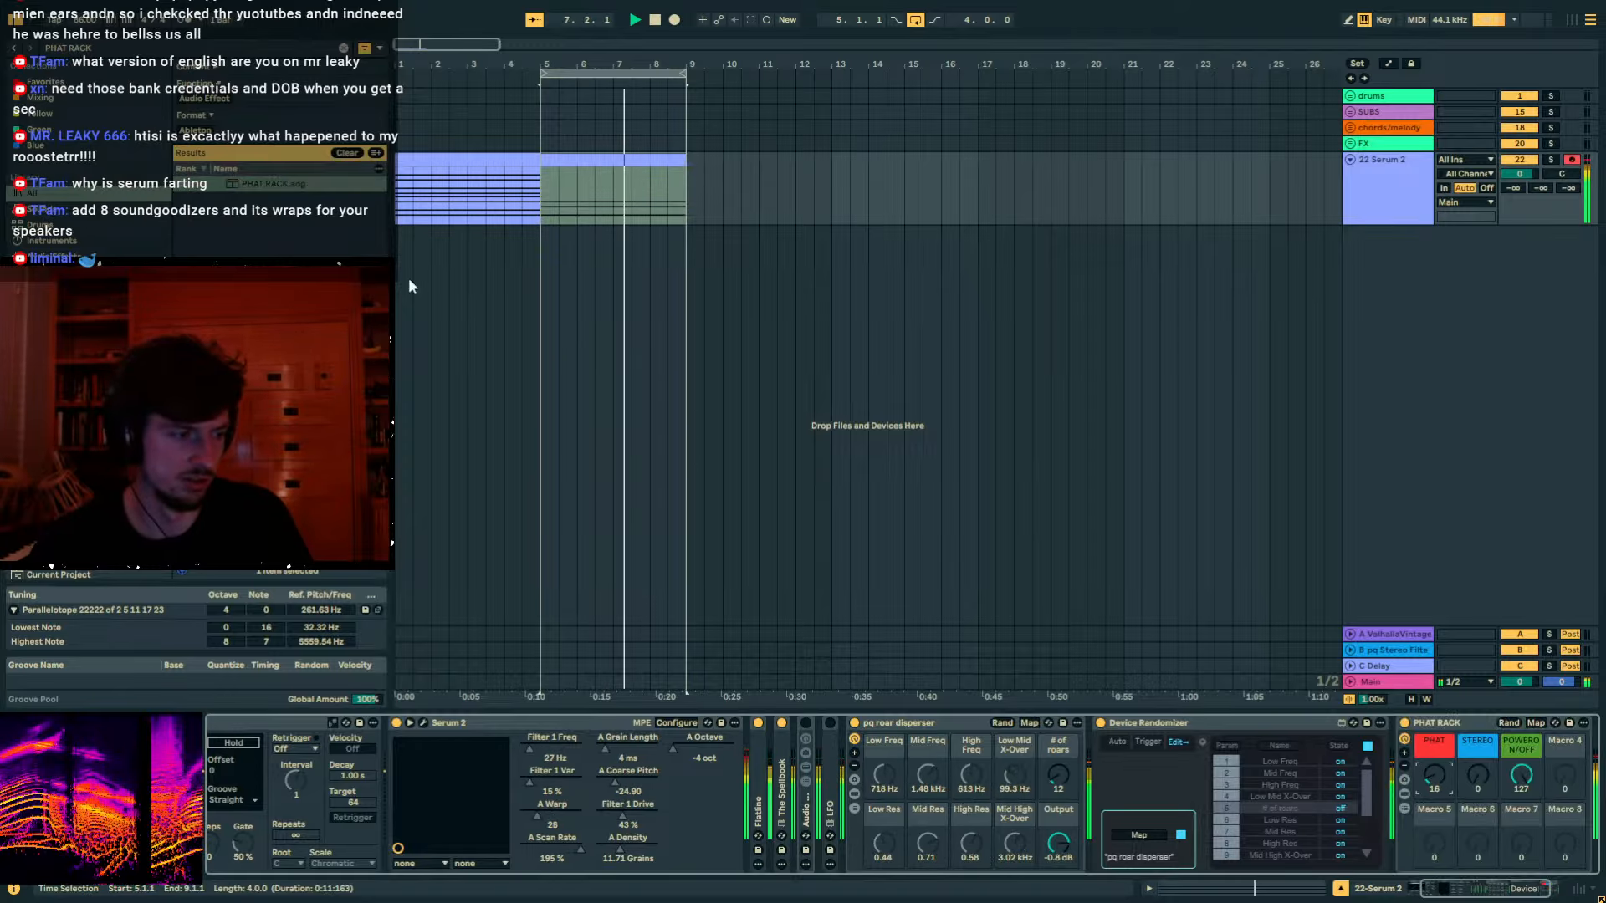
# Open Serum 2's oscillator page, change the filter type to Bandreject, and close the synth window.
pyautogui.moveTo(546, 65); pyautogui.dragTo(632, 99)
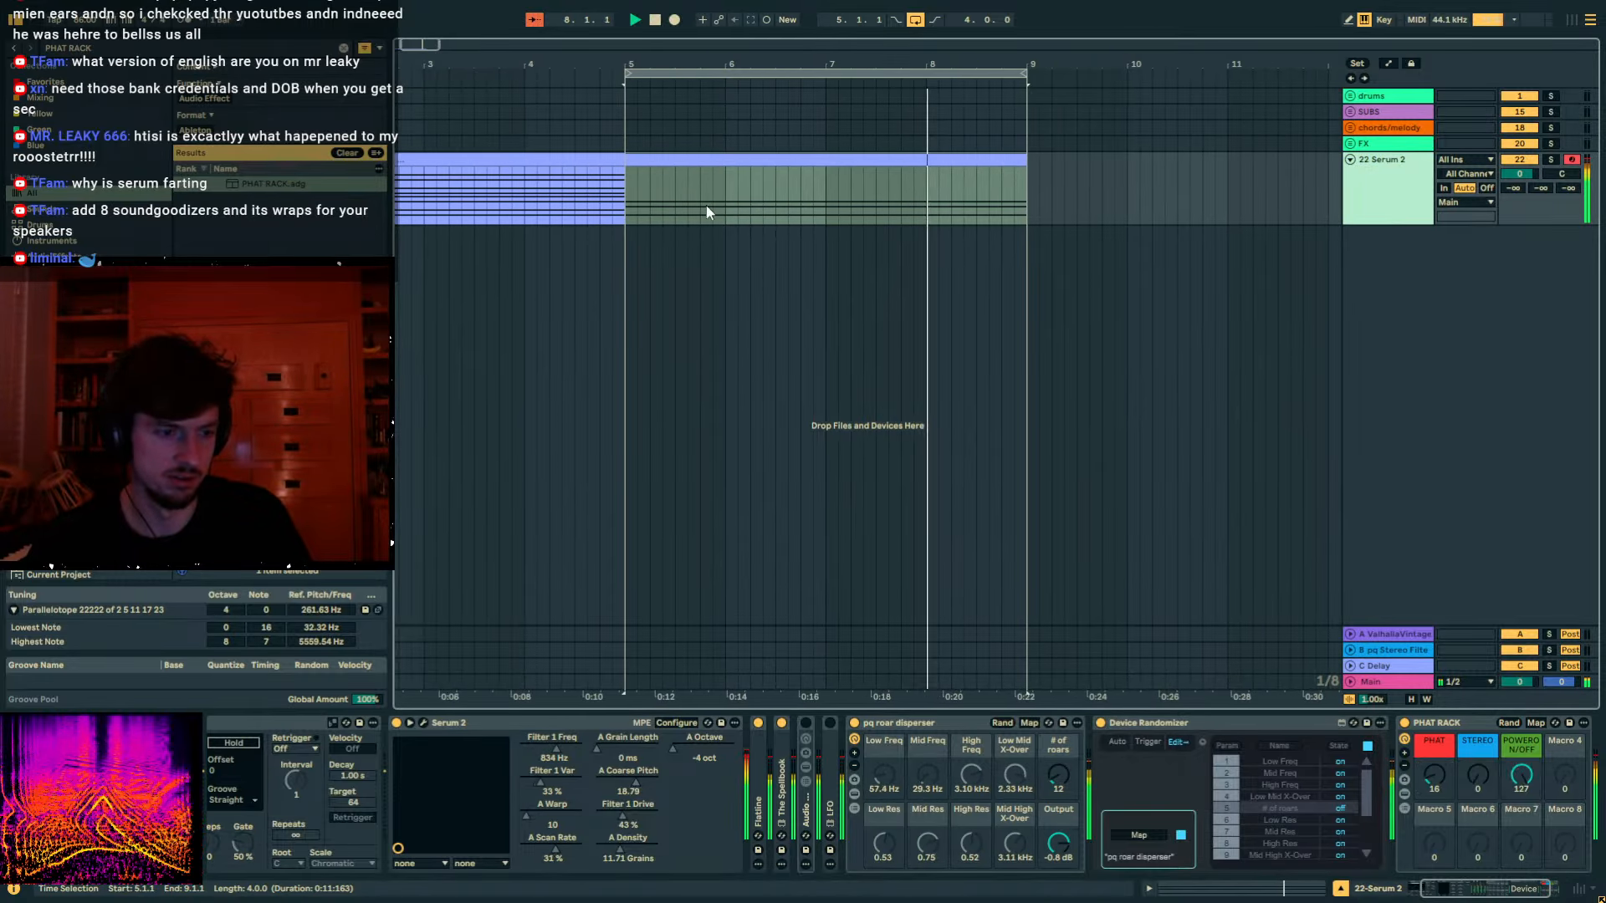
pyautogui.click(485, 723)
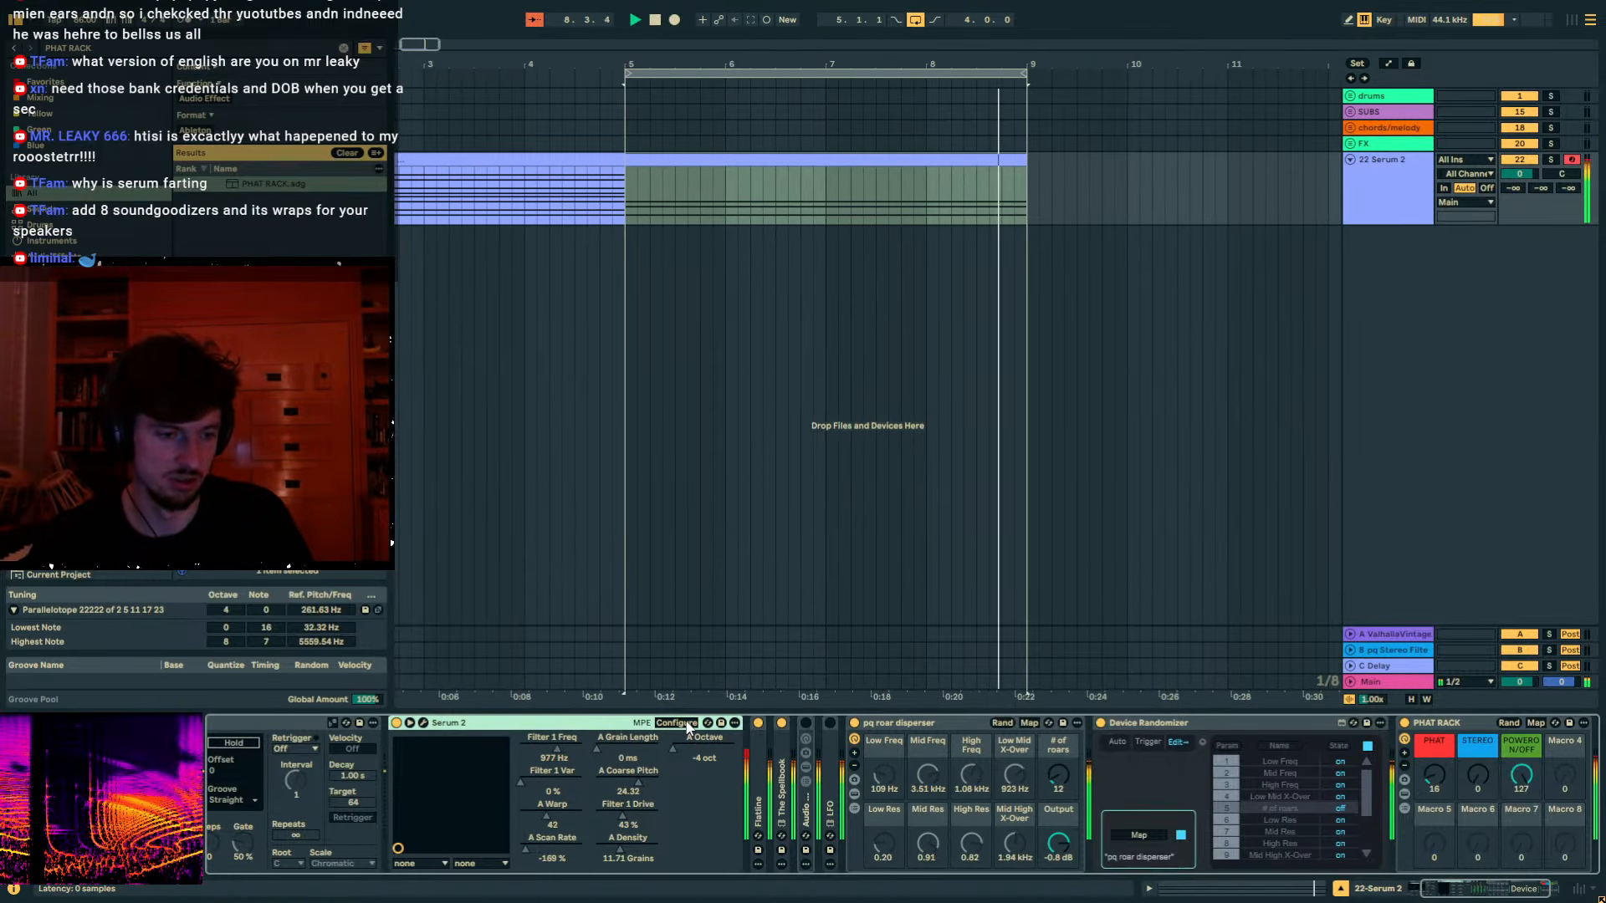
pyautogui.click(681, 724)
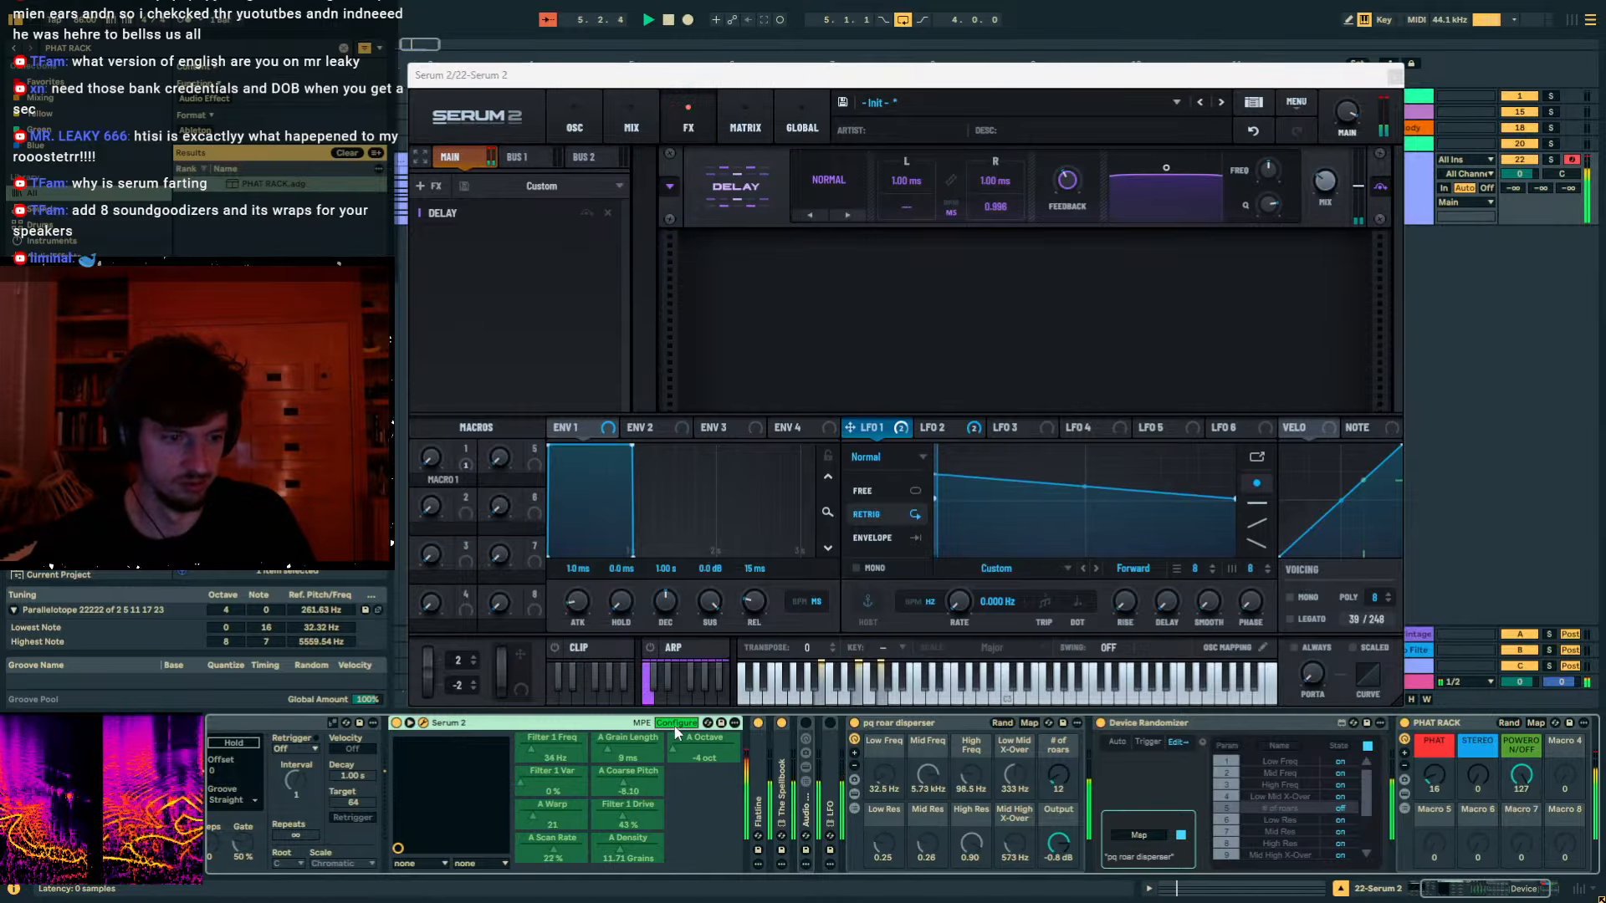
pyautogui.click(590, 113)
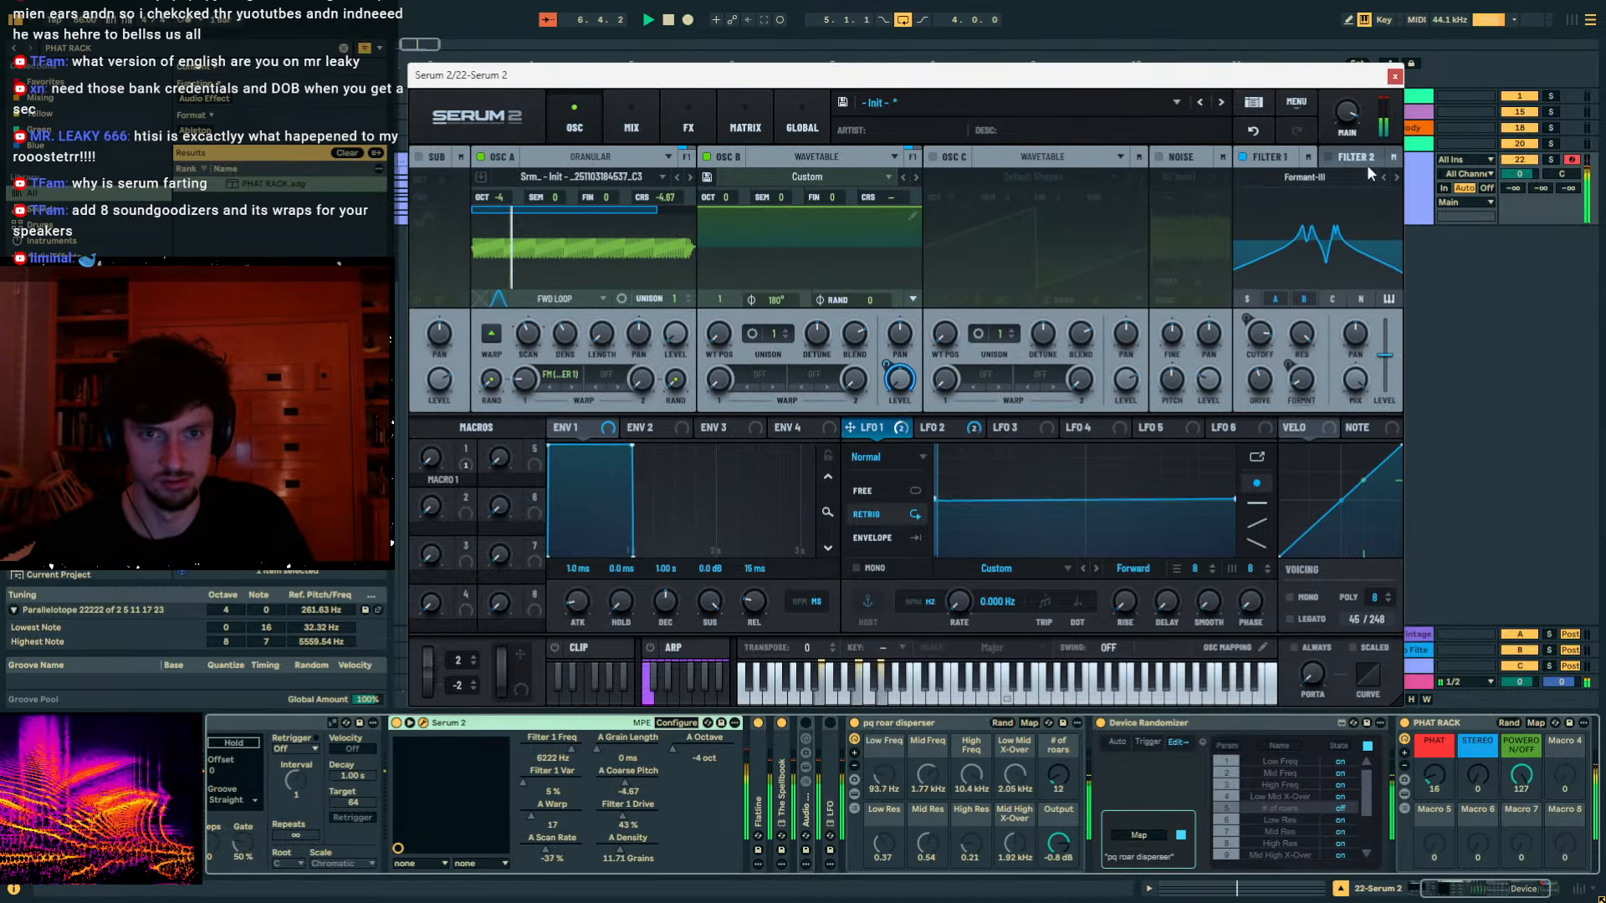
pyautogui.click(1394, 176)
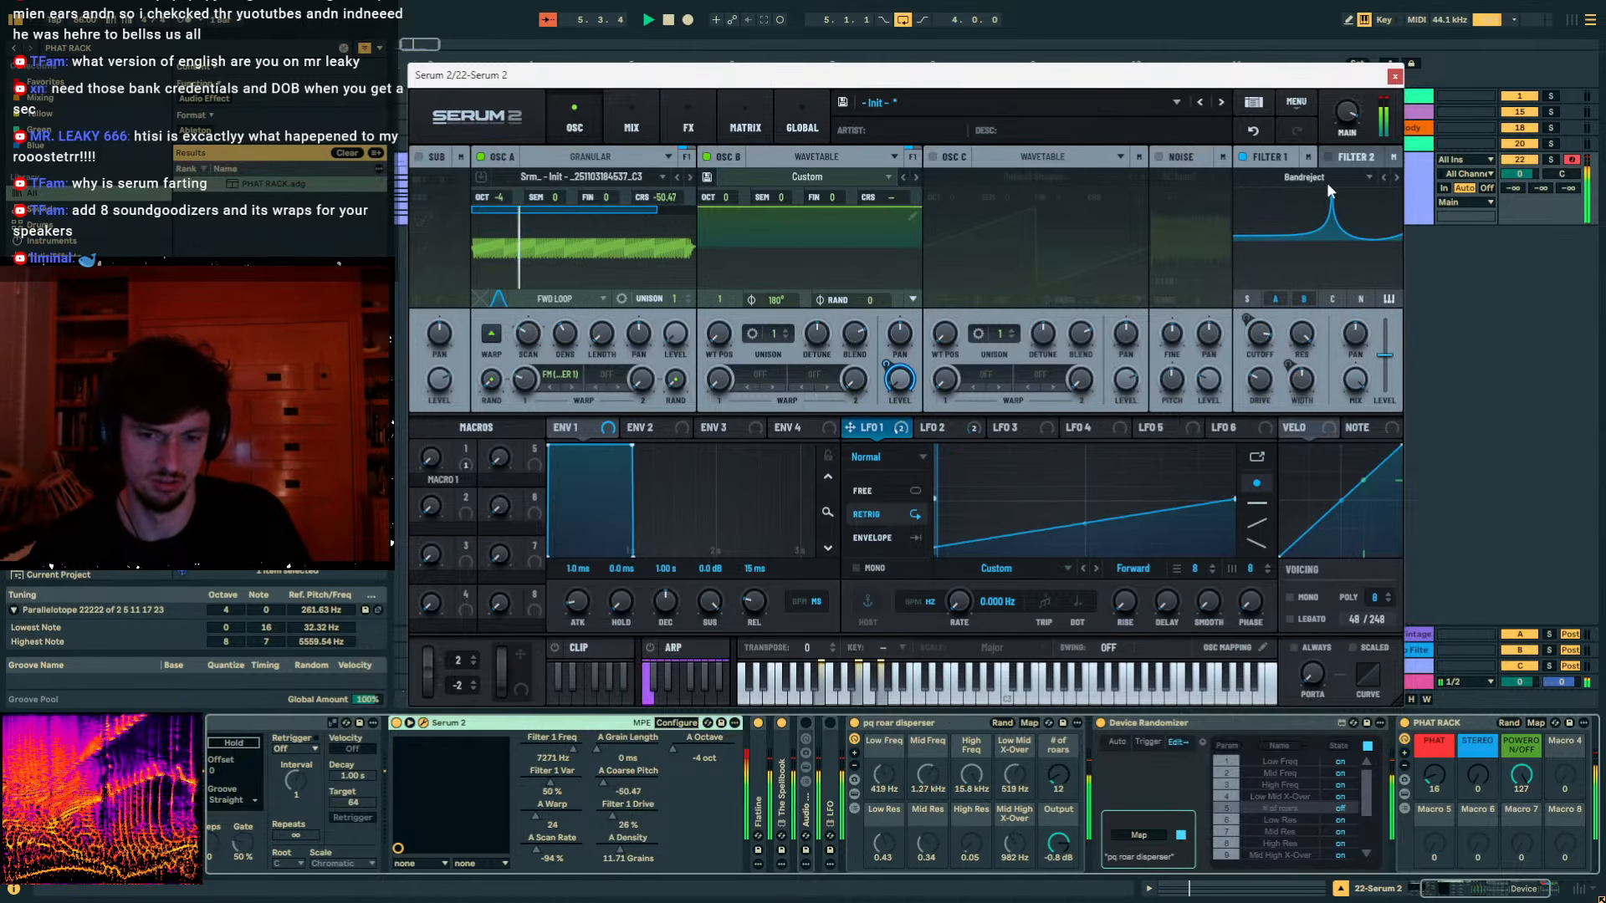
pyautogui.click(1394, 77)
# Lower the PHAT macro to 9, fold the Device Randomizer, and unfold The Spellbook.
pyautogui.moveTo(1437, 758); pyautogui.dragTo(1436, 770)
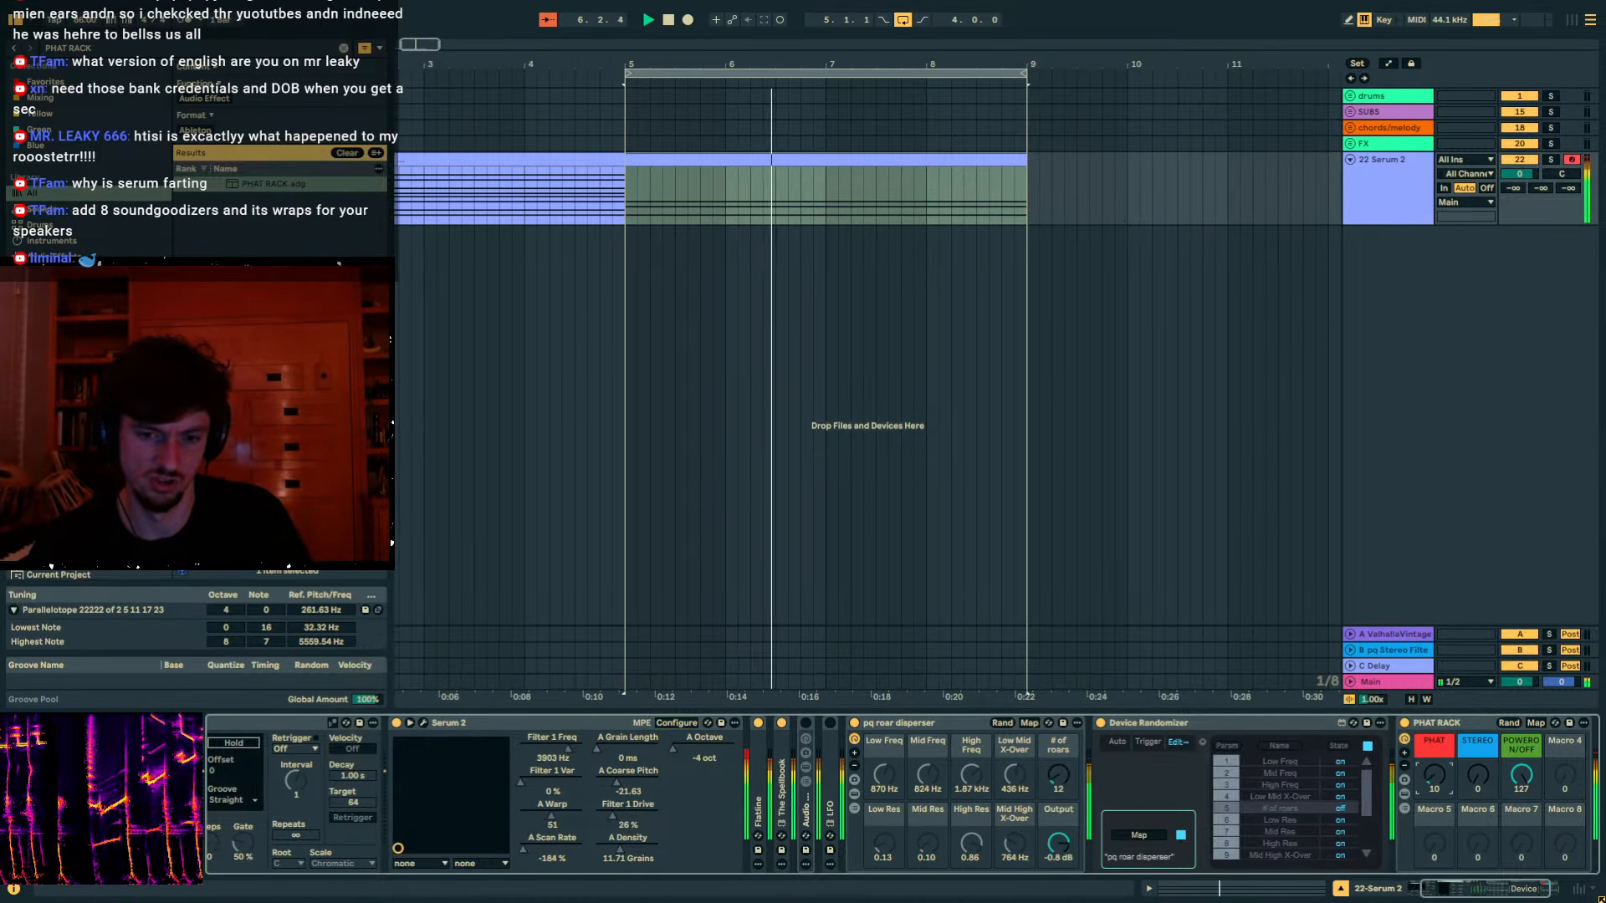
pyautogui.doubleClick(1183, 724)
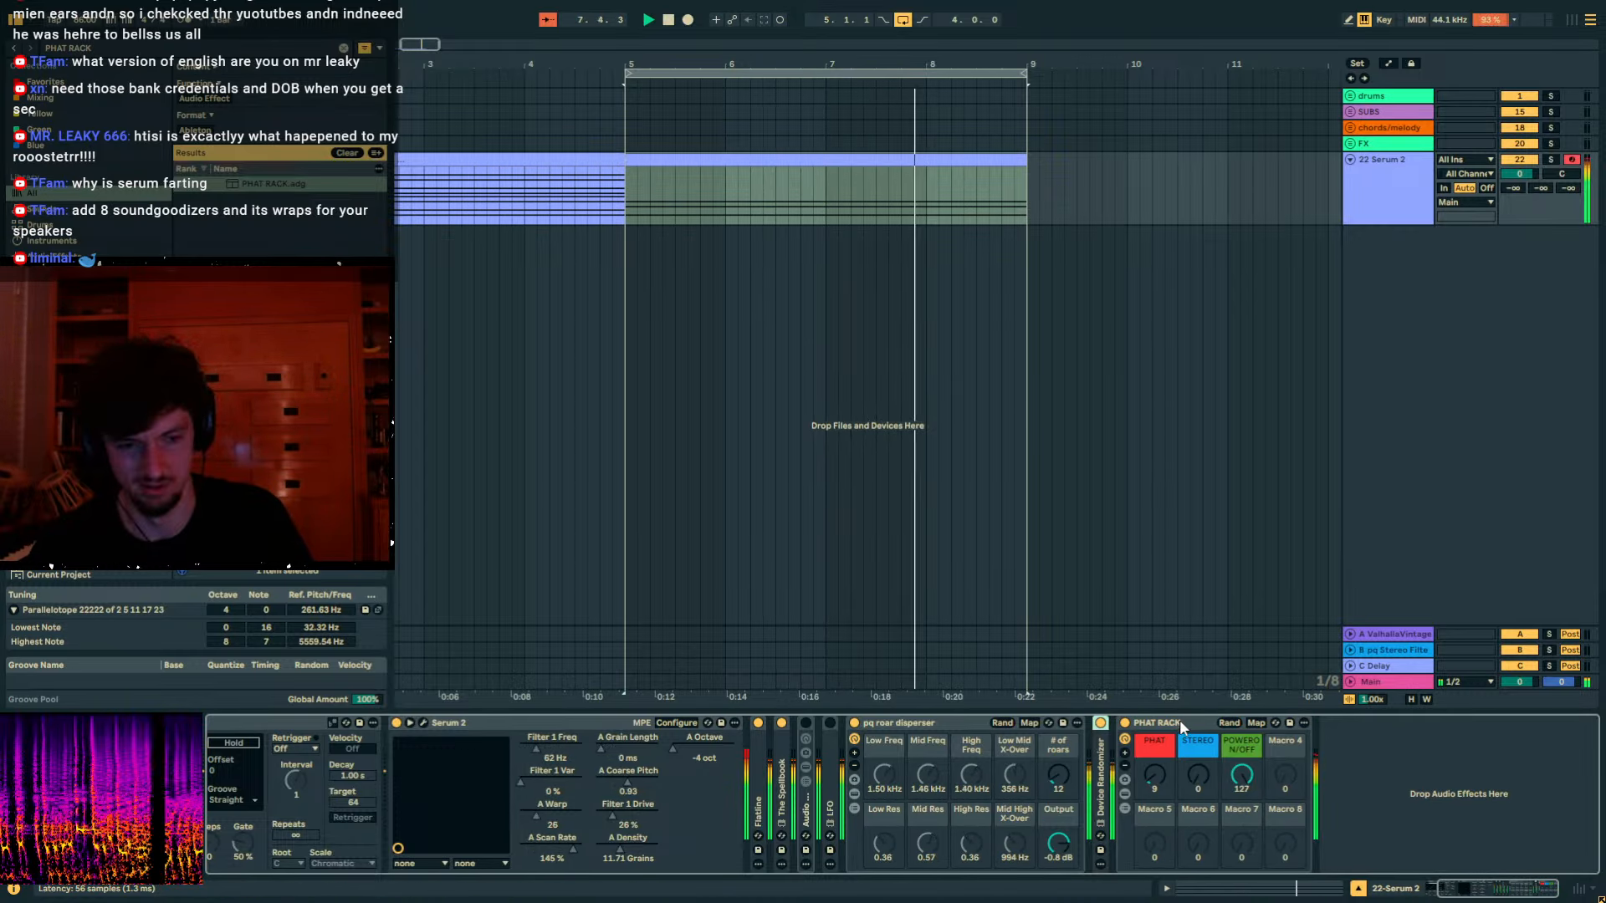
pyautogui.doubleClick(782, 779)
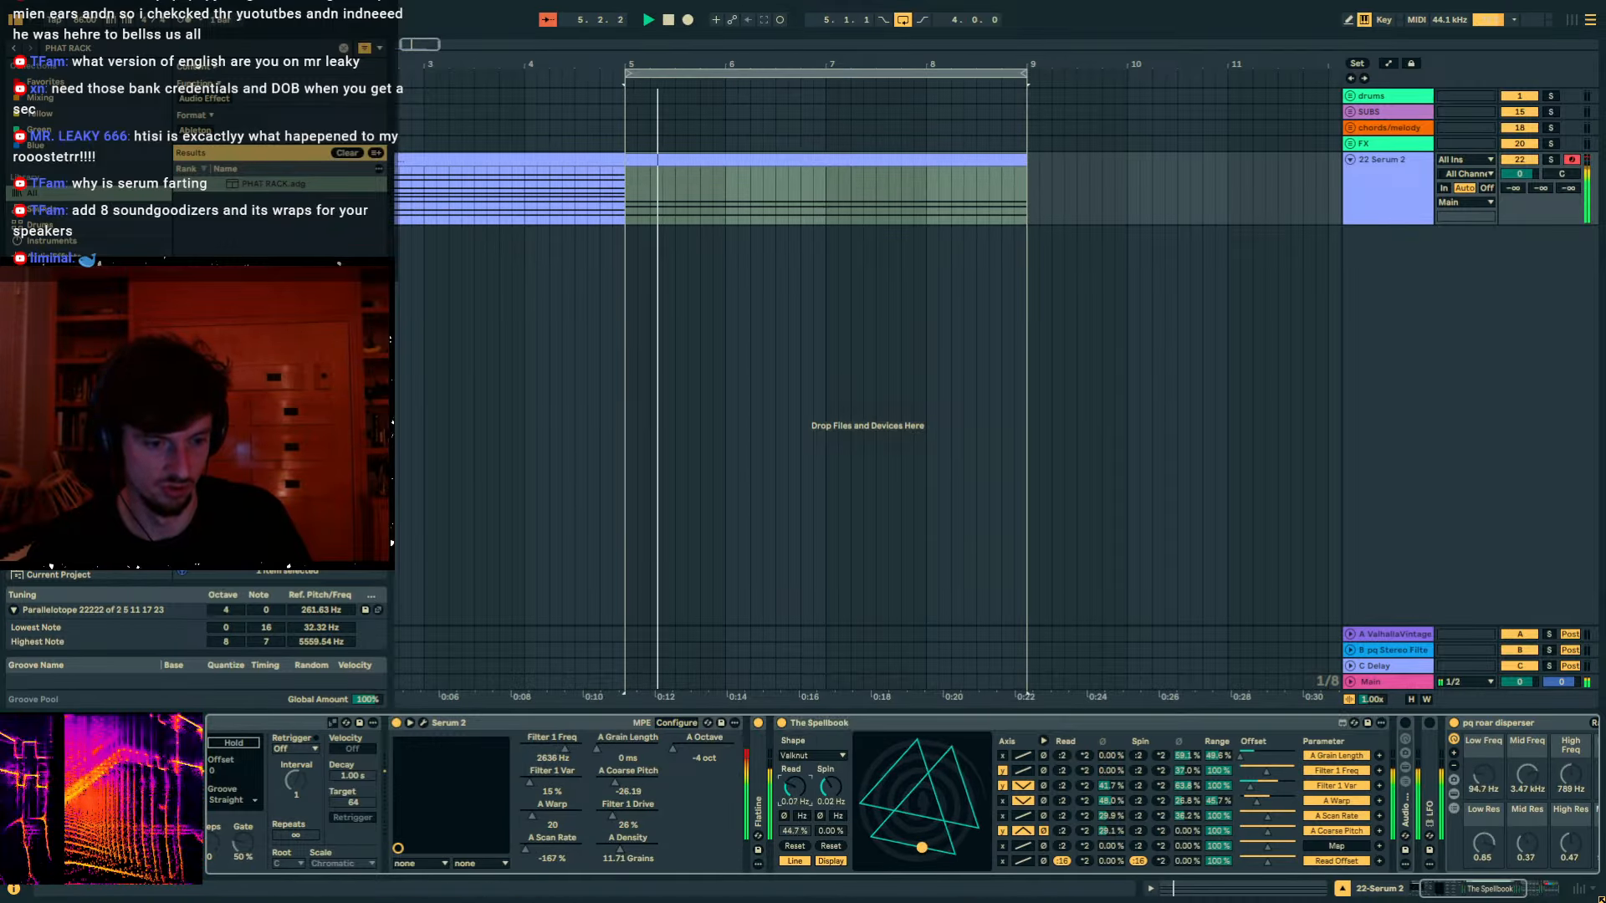
pyautogui.moveTo(1540, 188); pyautogui.dragTo(1540, 75)
pyautogui.moveTo(1540, 188); pyautogui.dragTo(1540, 272)
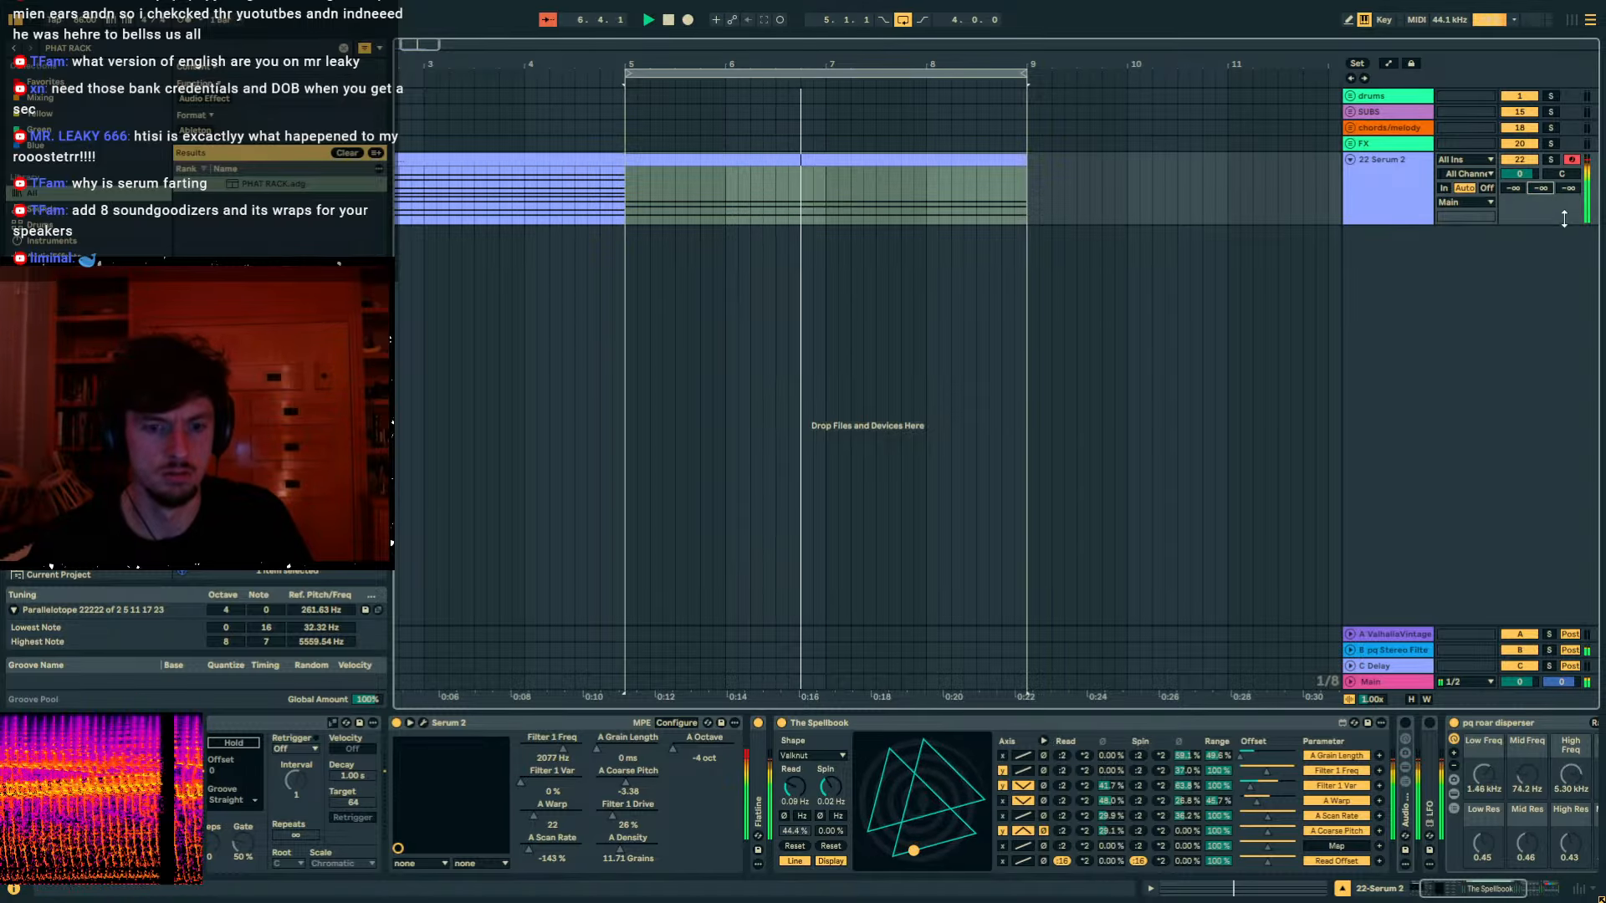
pyautogui.doubleClick(1010, 709)
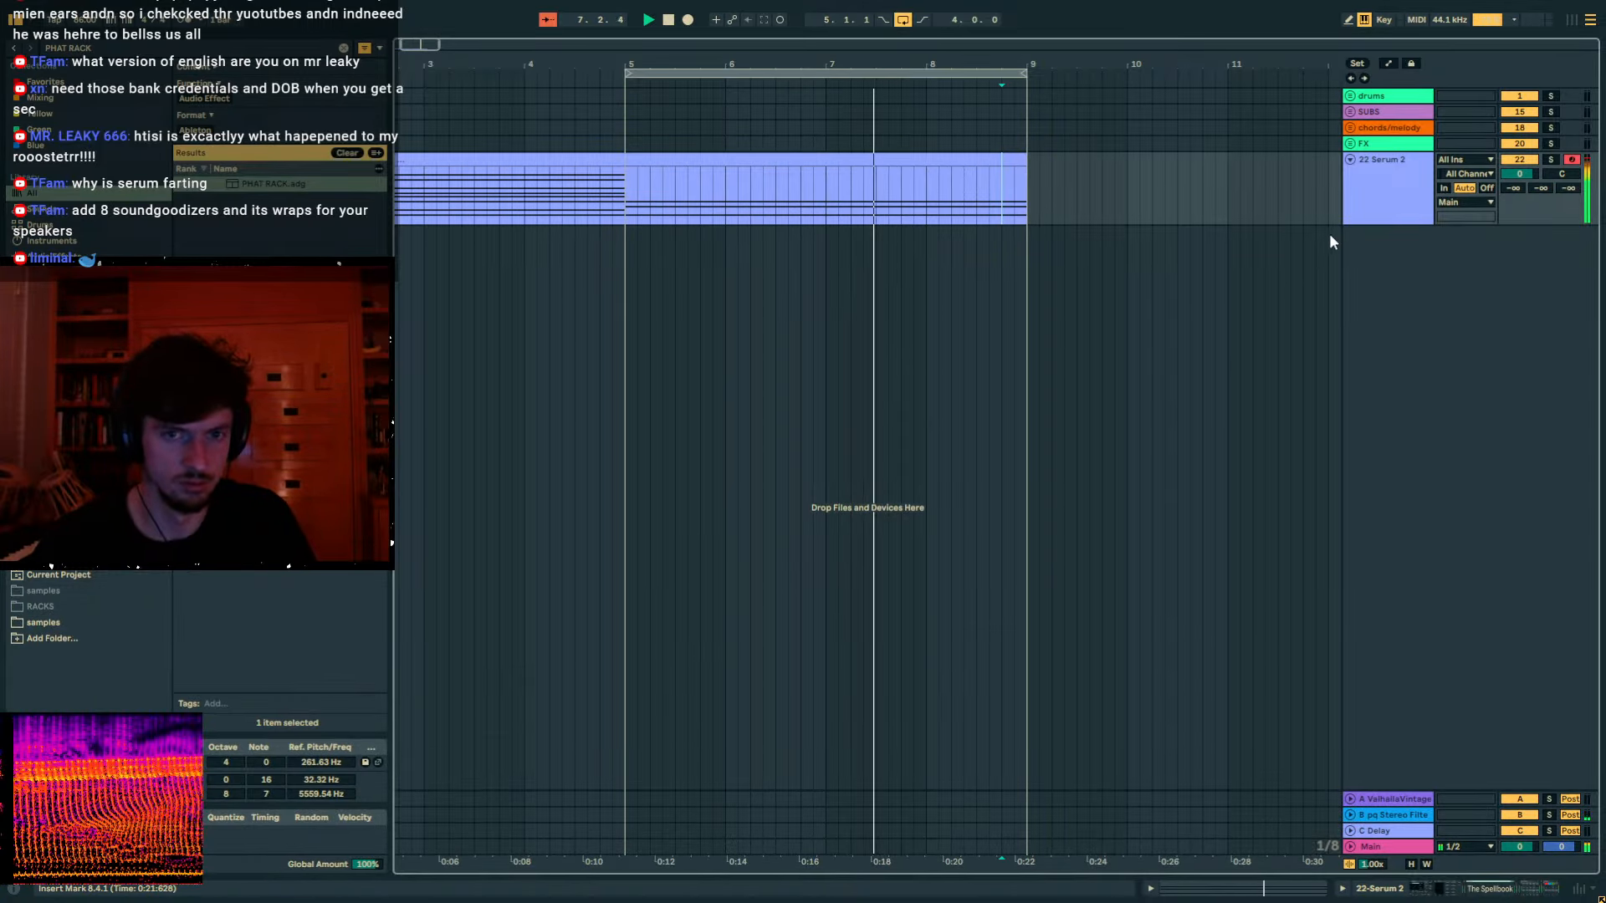
pyautogui.click(1389, 202)
pyautogui.click(1485, 888)
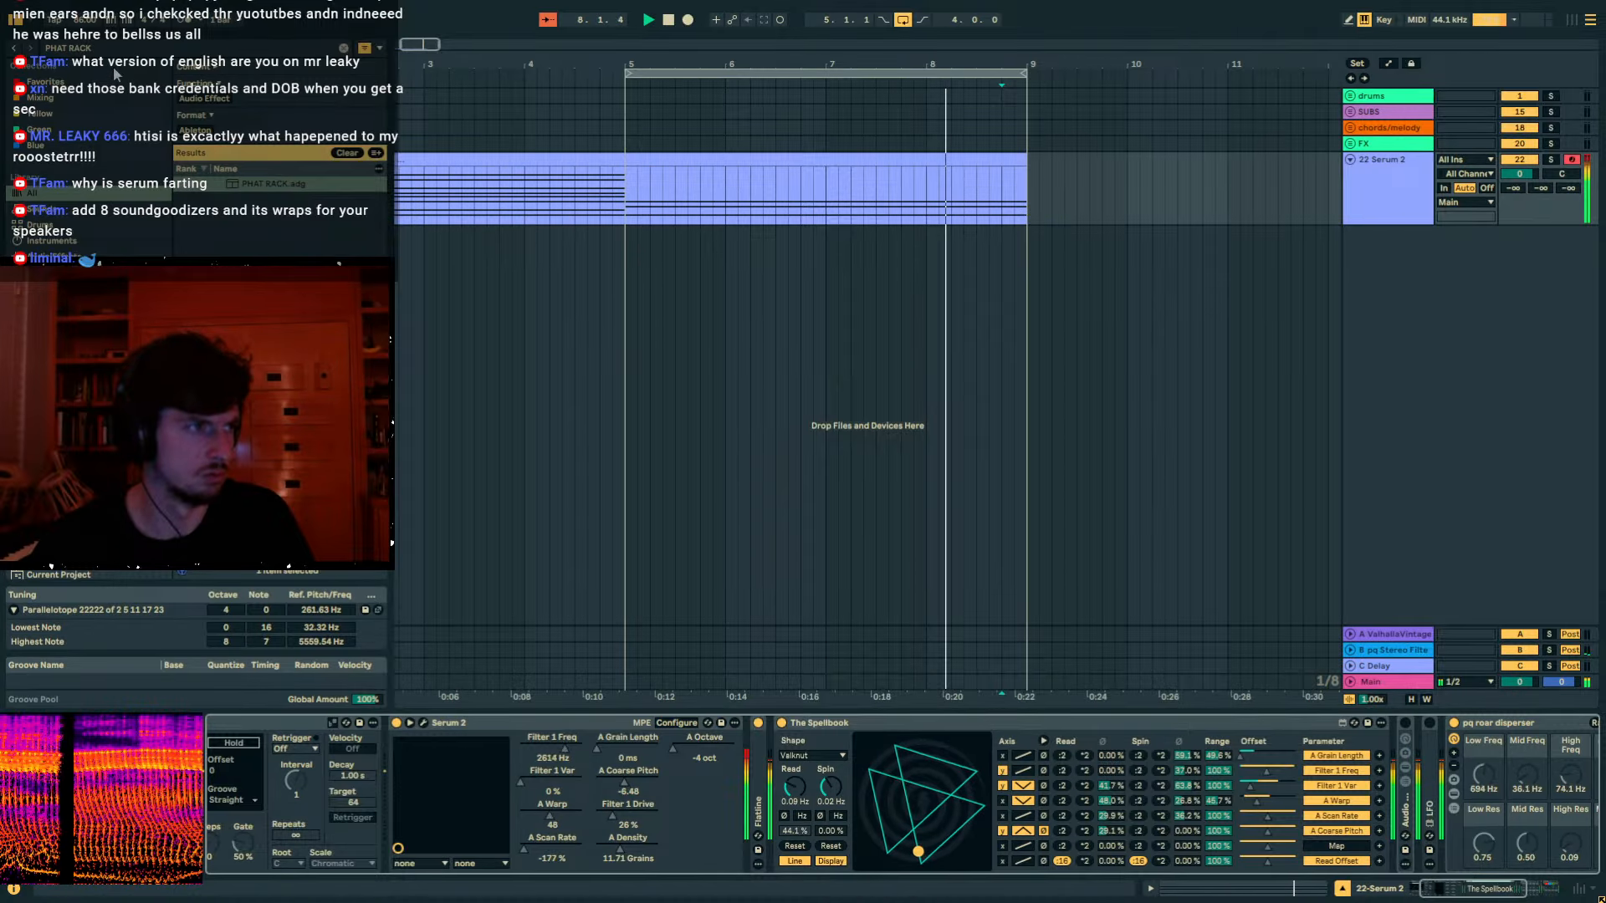
# Load bloom at the end of the Serum 2 chain, set its amount to 6.9, lower the hi-mids slightly, and close its window.
pyautogui.write('bloom')
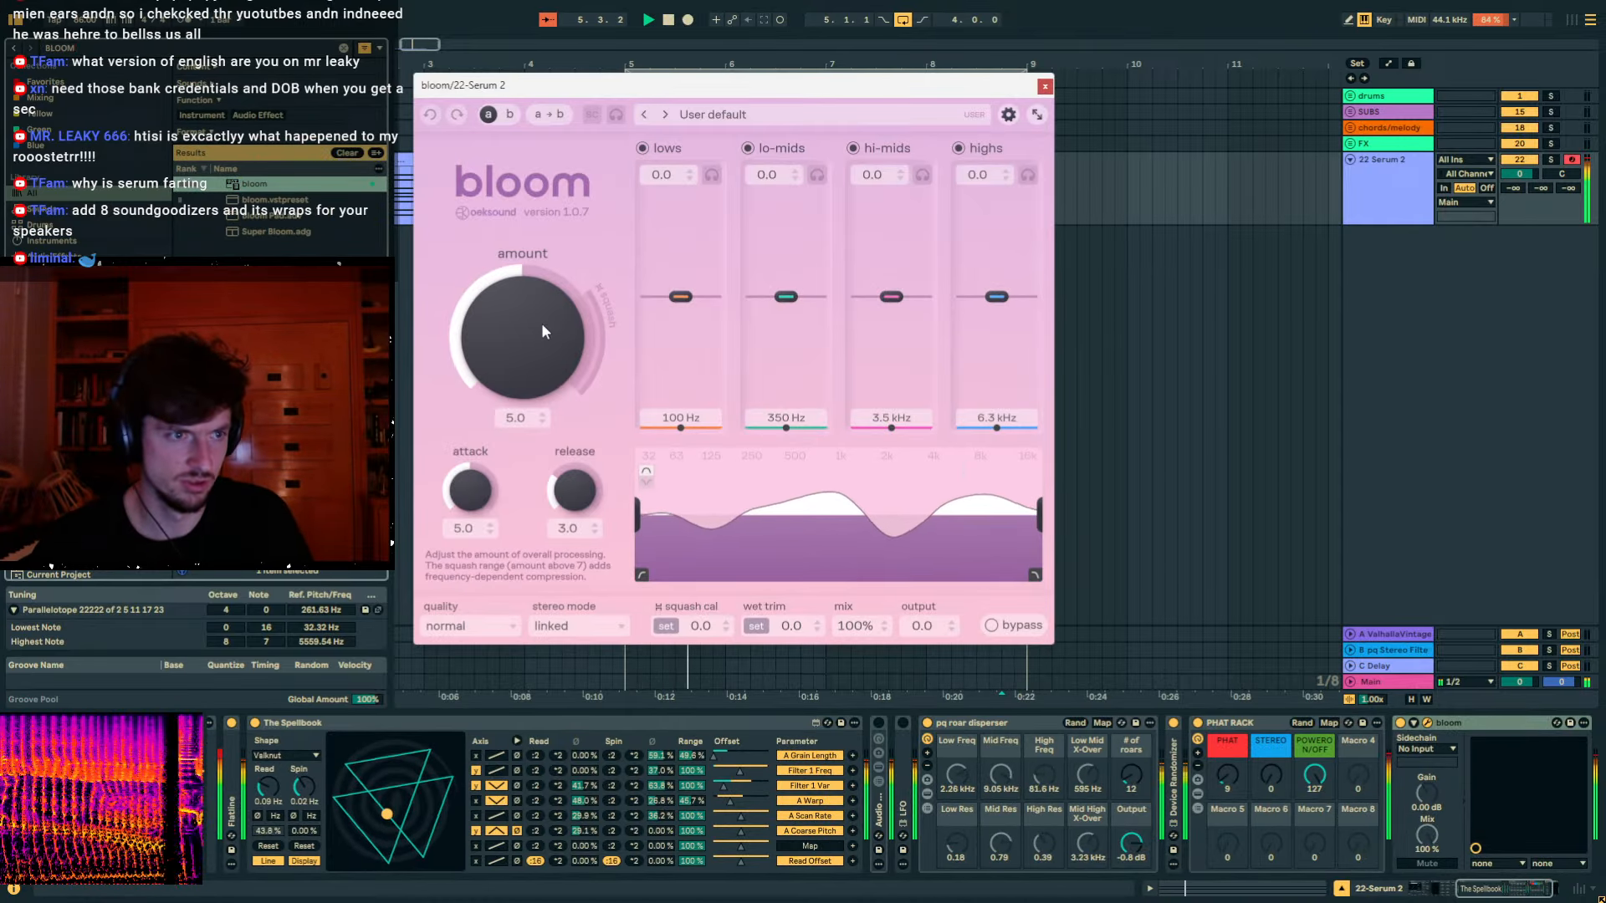
pyautogui.moveTo(561, 278); pyautogui.dragTo(560, 276)
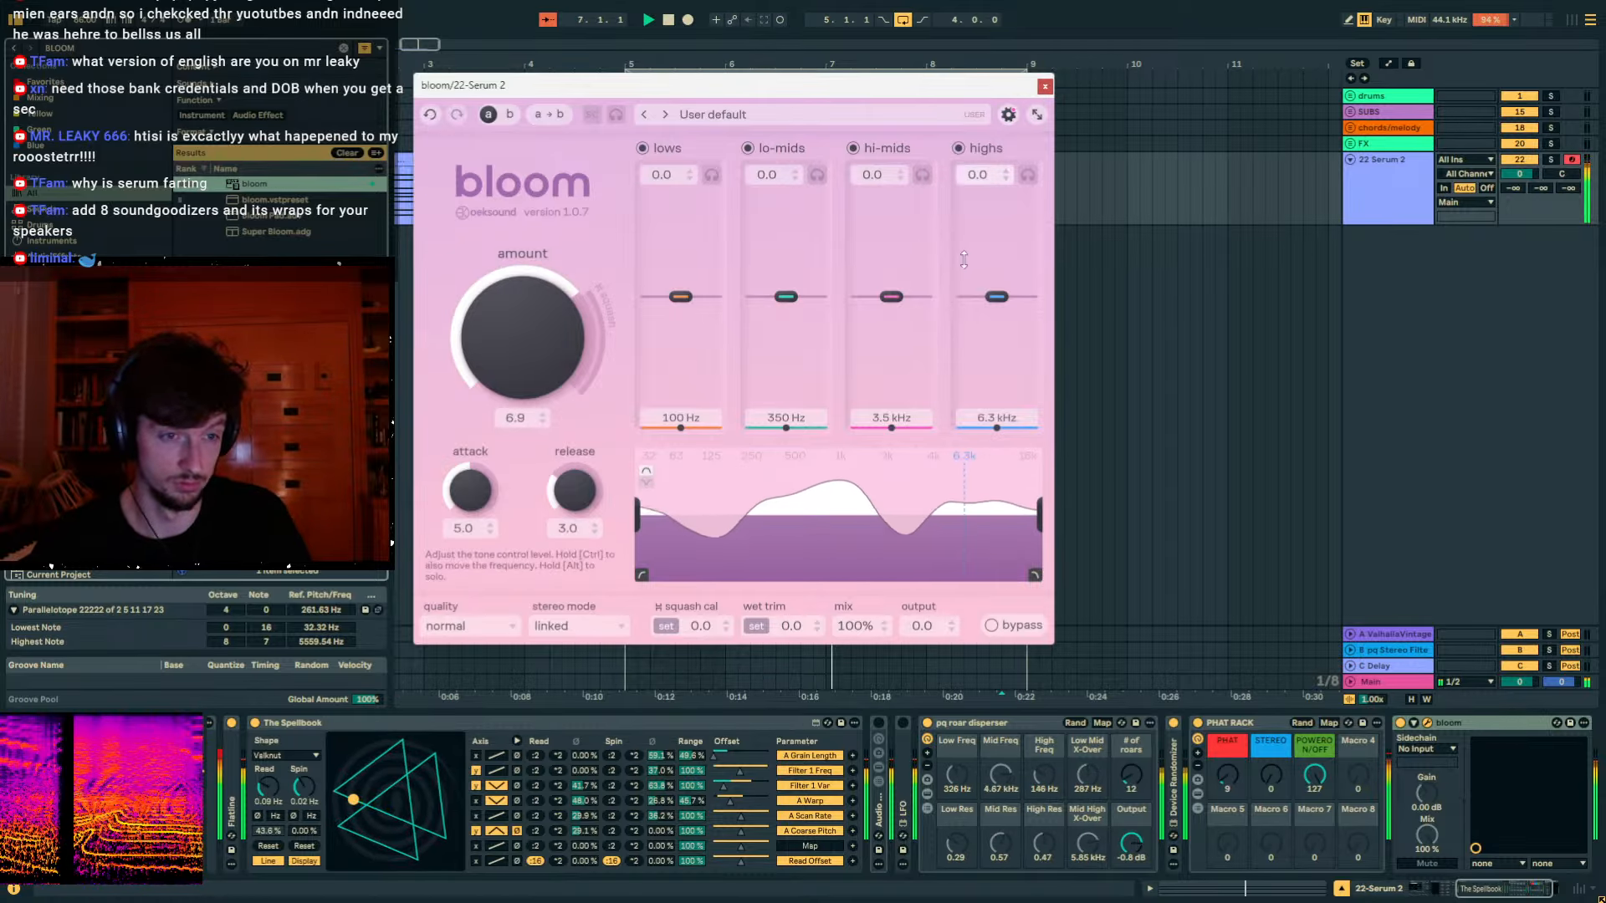
pyautogui.moveTo(893, 296); pyautogui.dragTo(909, 304)
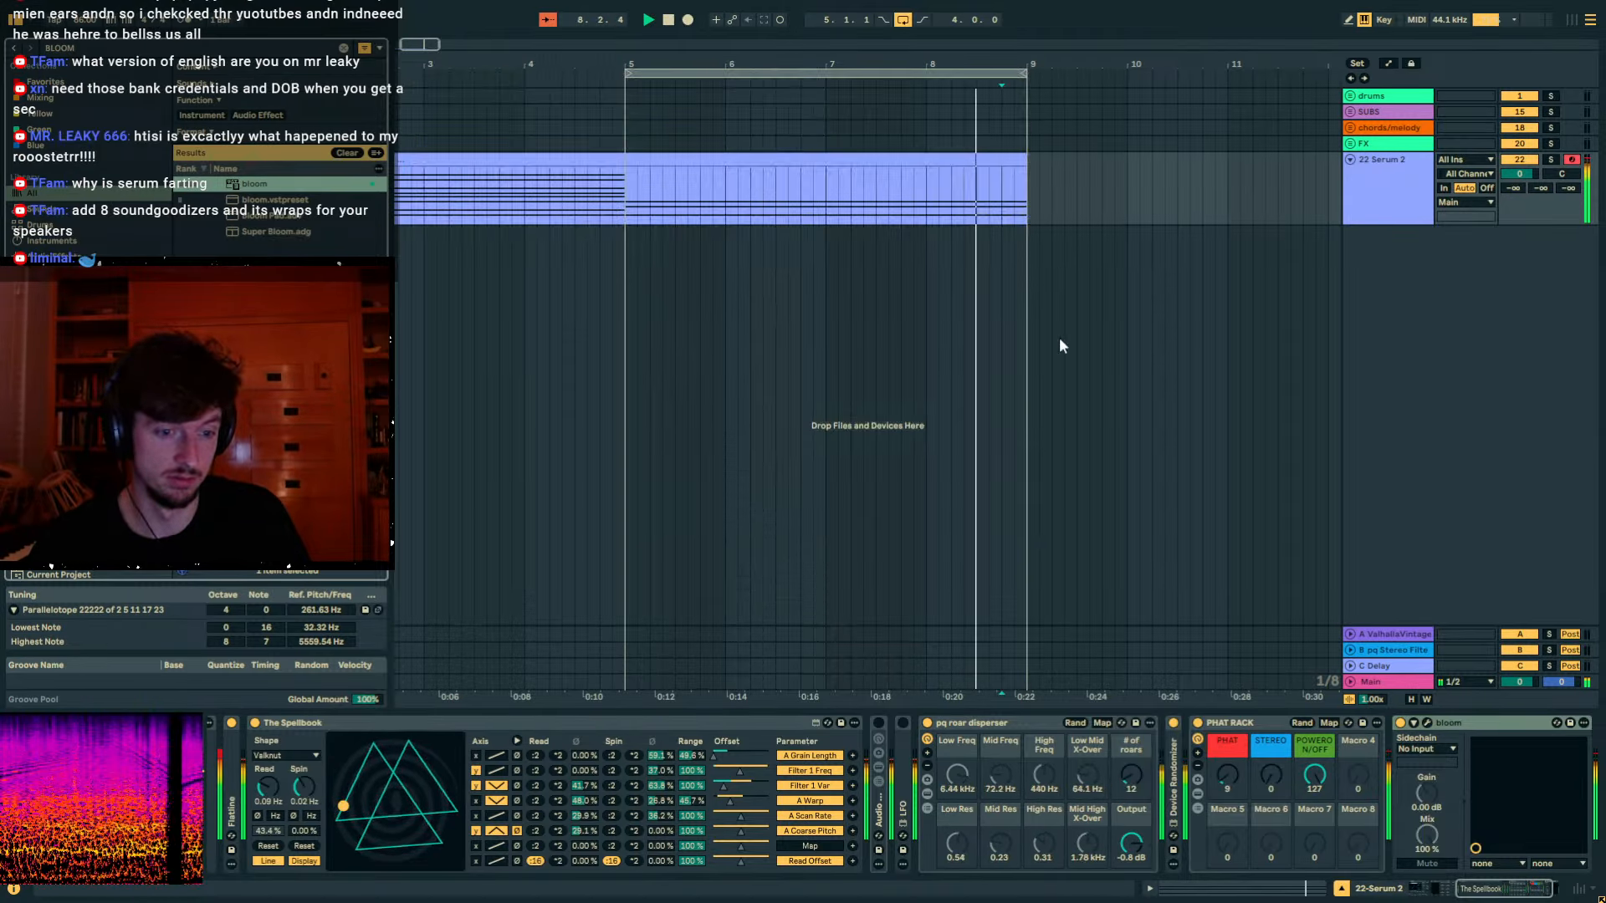
pyautogui.click(1045, 86)
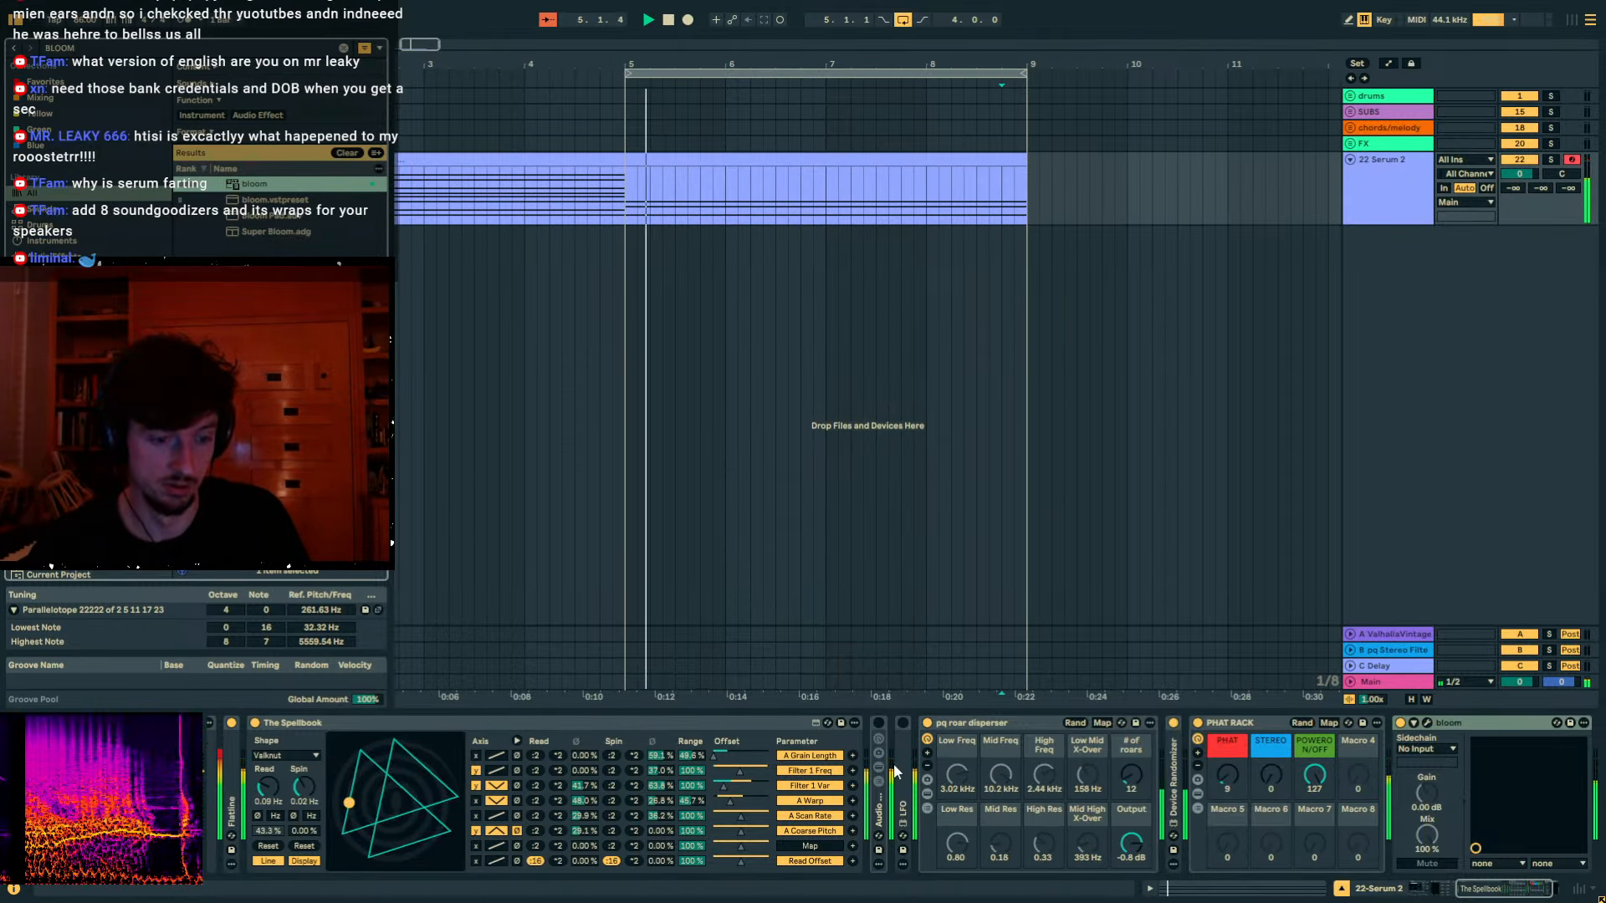
# Reopen the Serum 2 window, set oscillator A's density to 30 grains, and fold The Spellbook.
pyautogui.click(419, 716)
pyautogui.hscroll(-3, 419, 716)
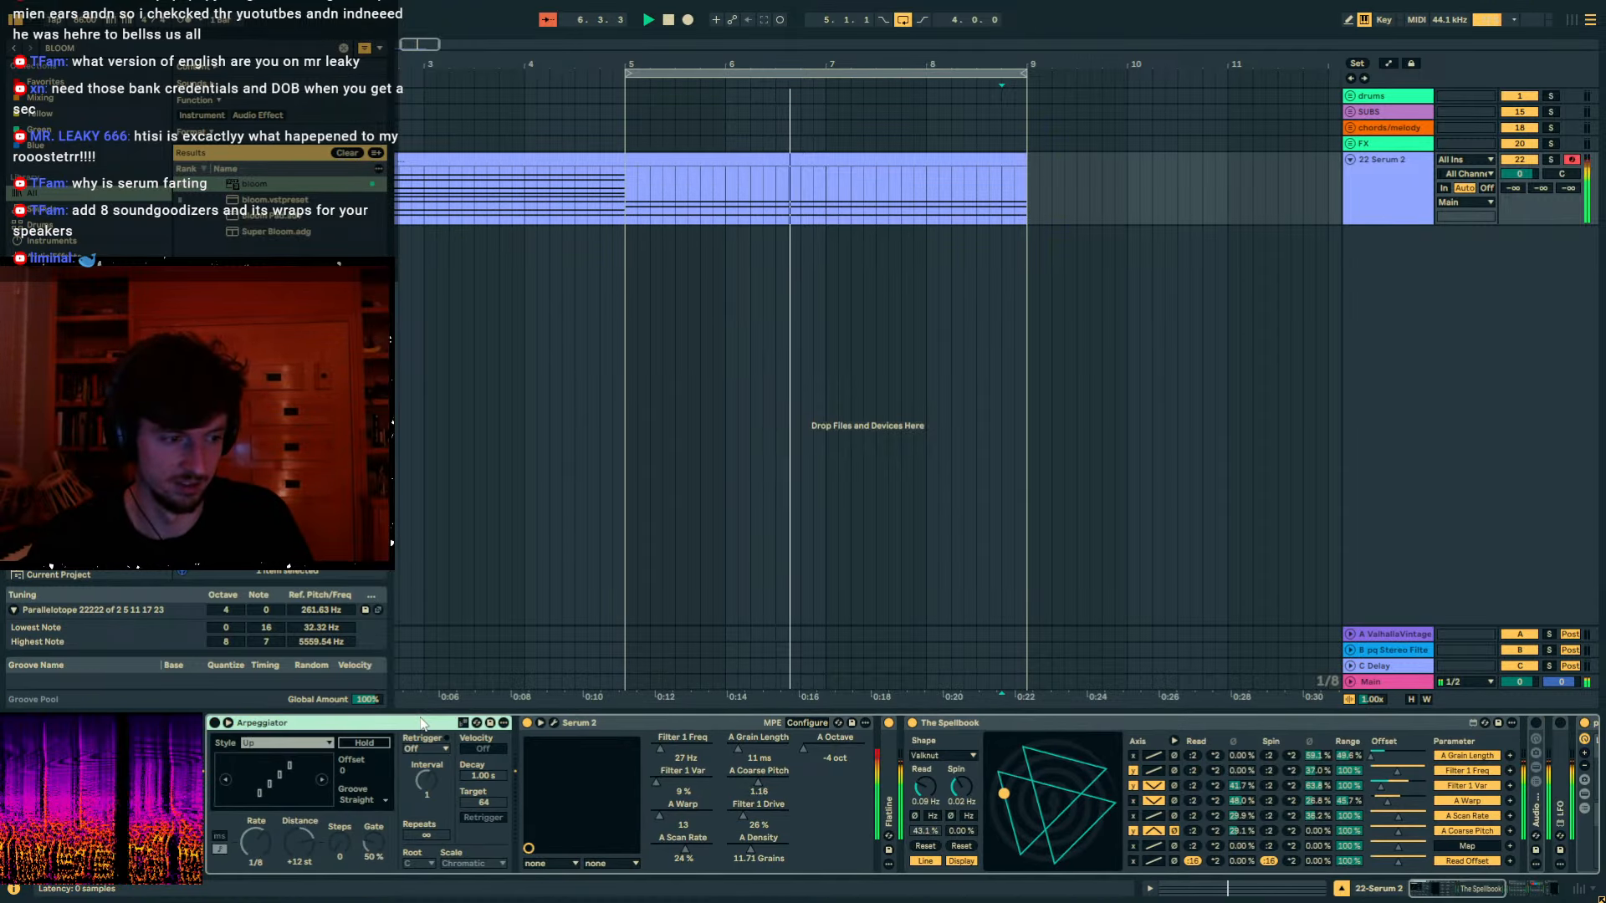
pyautogui.click(554, 723)
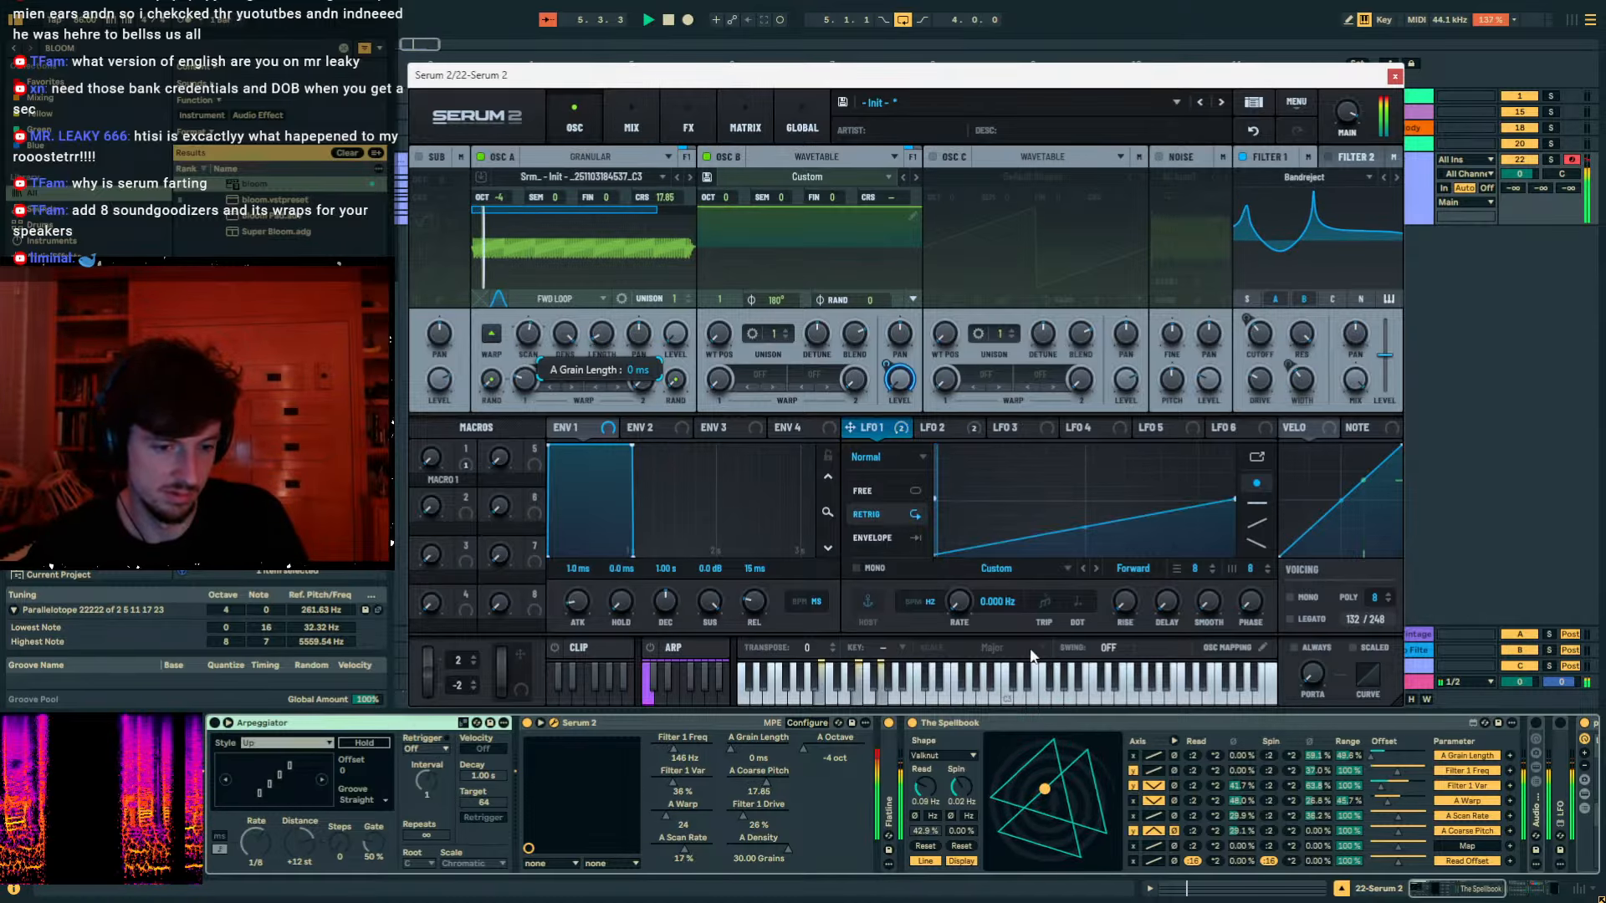
pyautogui.doubleClick(987, 723)
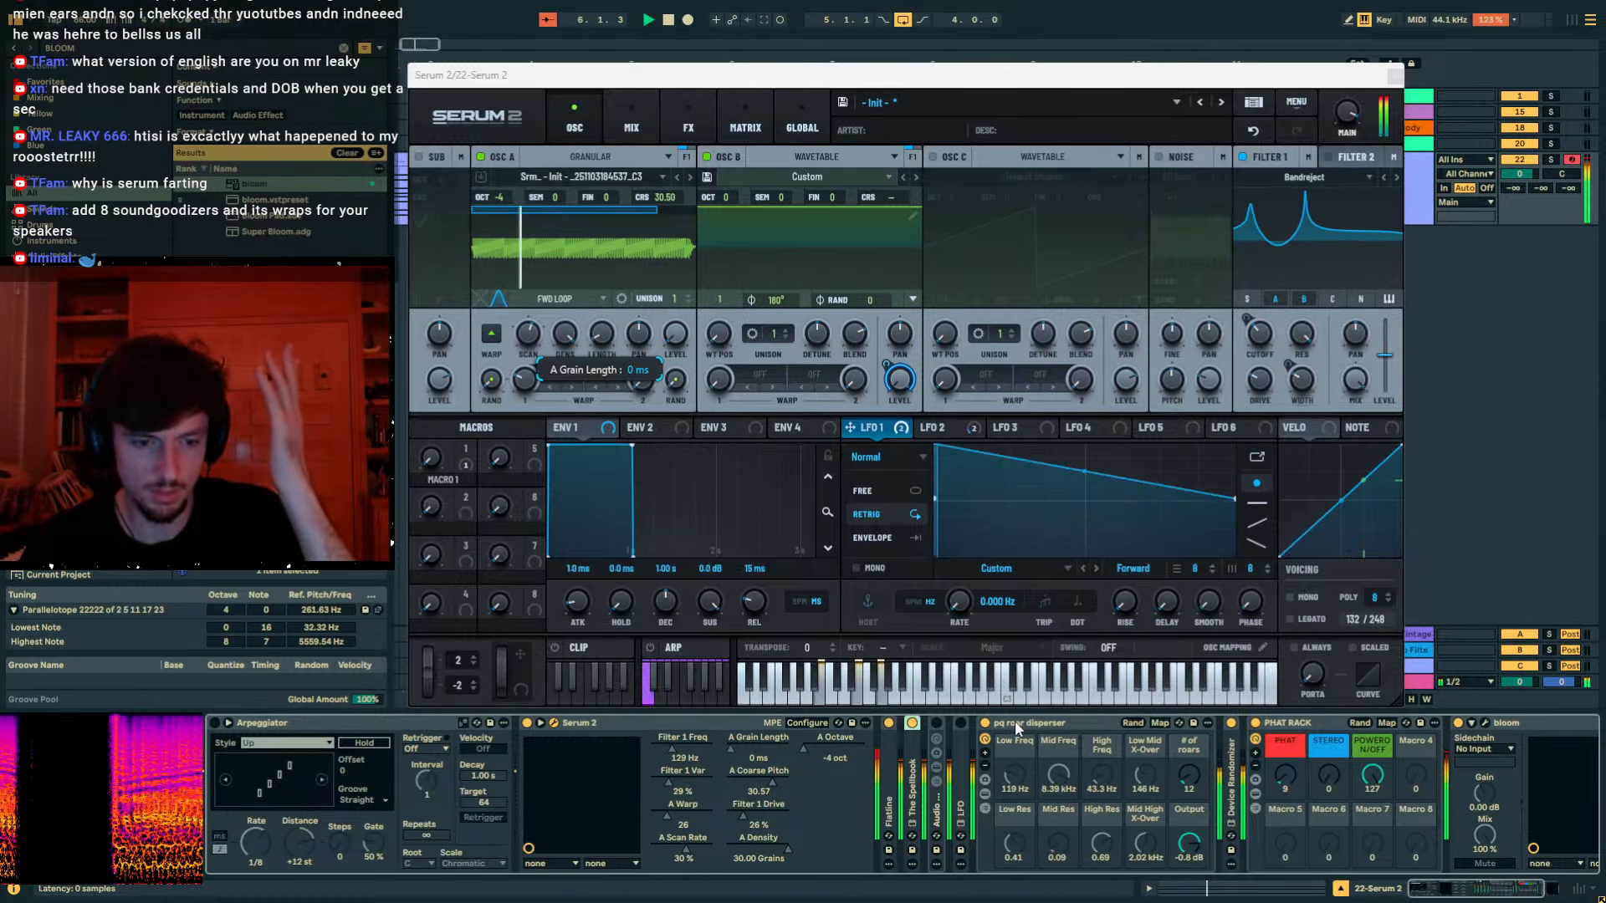
# Deactivate the higher long note in the Serum 2 MIDI clip and return to the track's device chain.
pyautogui.click(1241, 886)
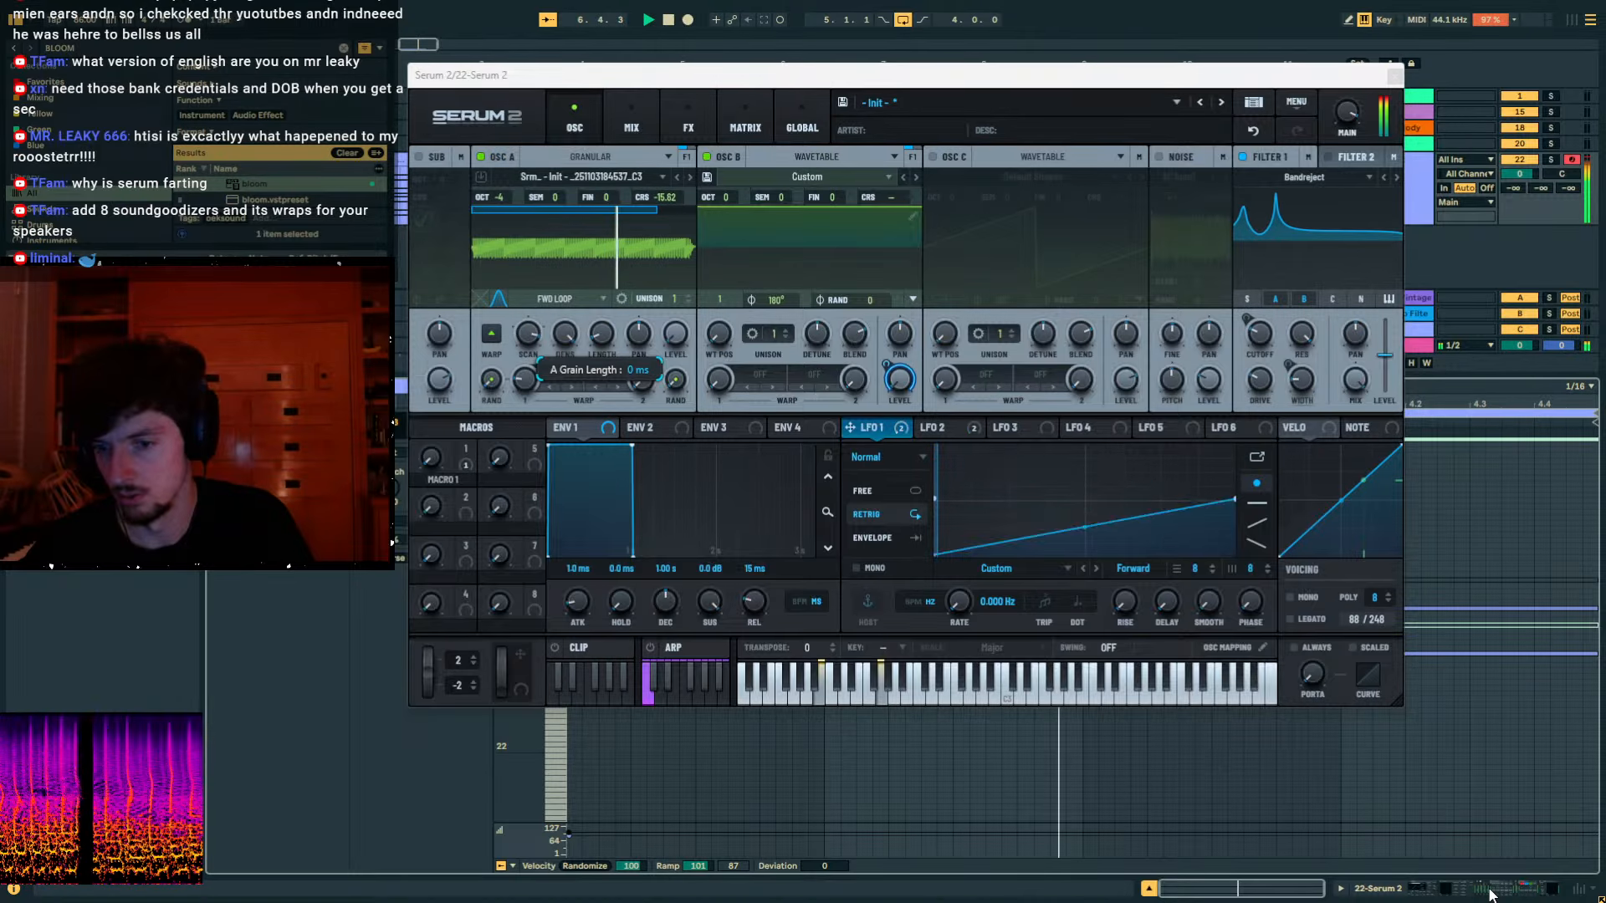
pyautogui.click(1448, 610)
pyautogui.press('0')
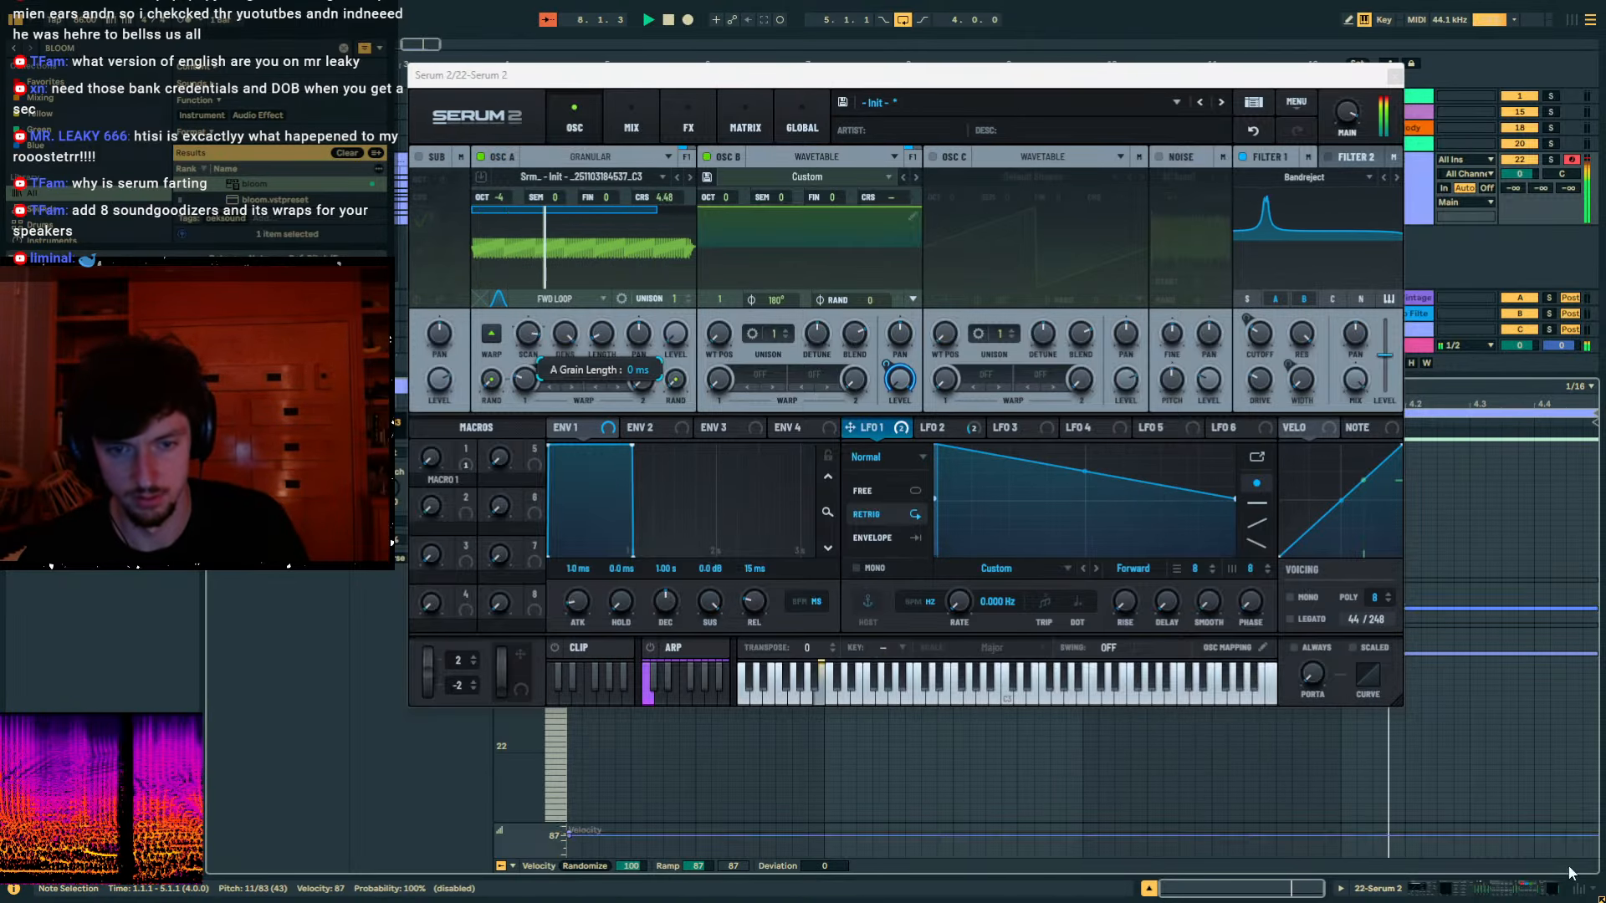
pyautogui.click(1509, 890)
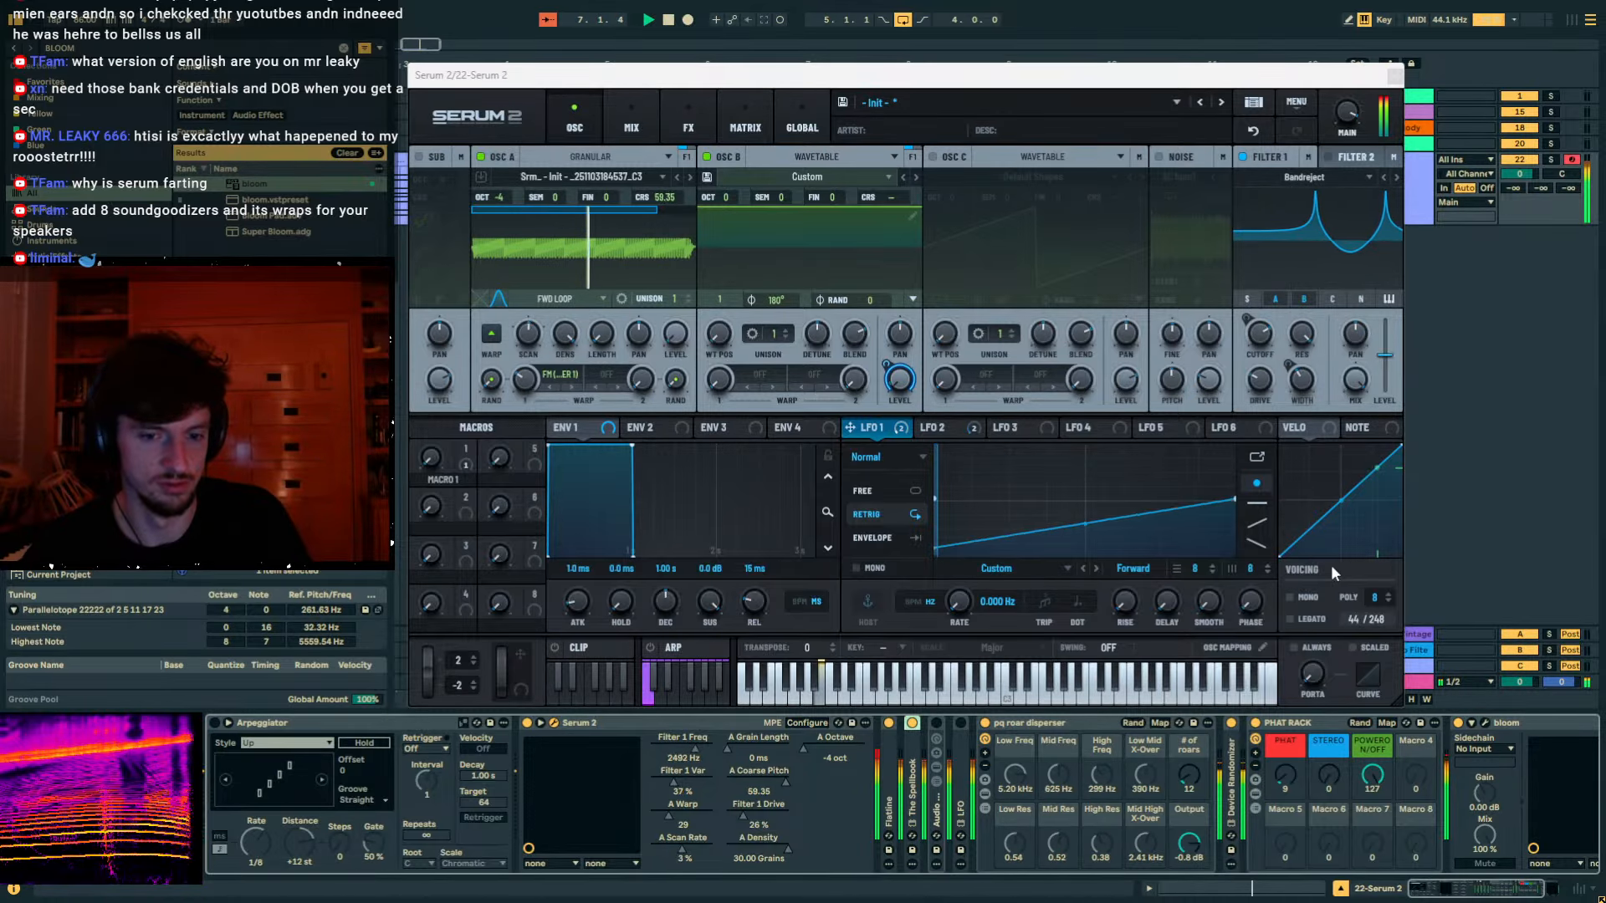
# Unfold The Spellbook, hide its extra columns, set the Filter 1 Freq read multiplier to *16, and cycle the Filter 1 Var multiplier.
pyautogui.doubleClick(923, 823)
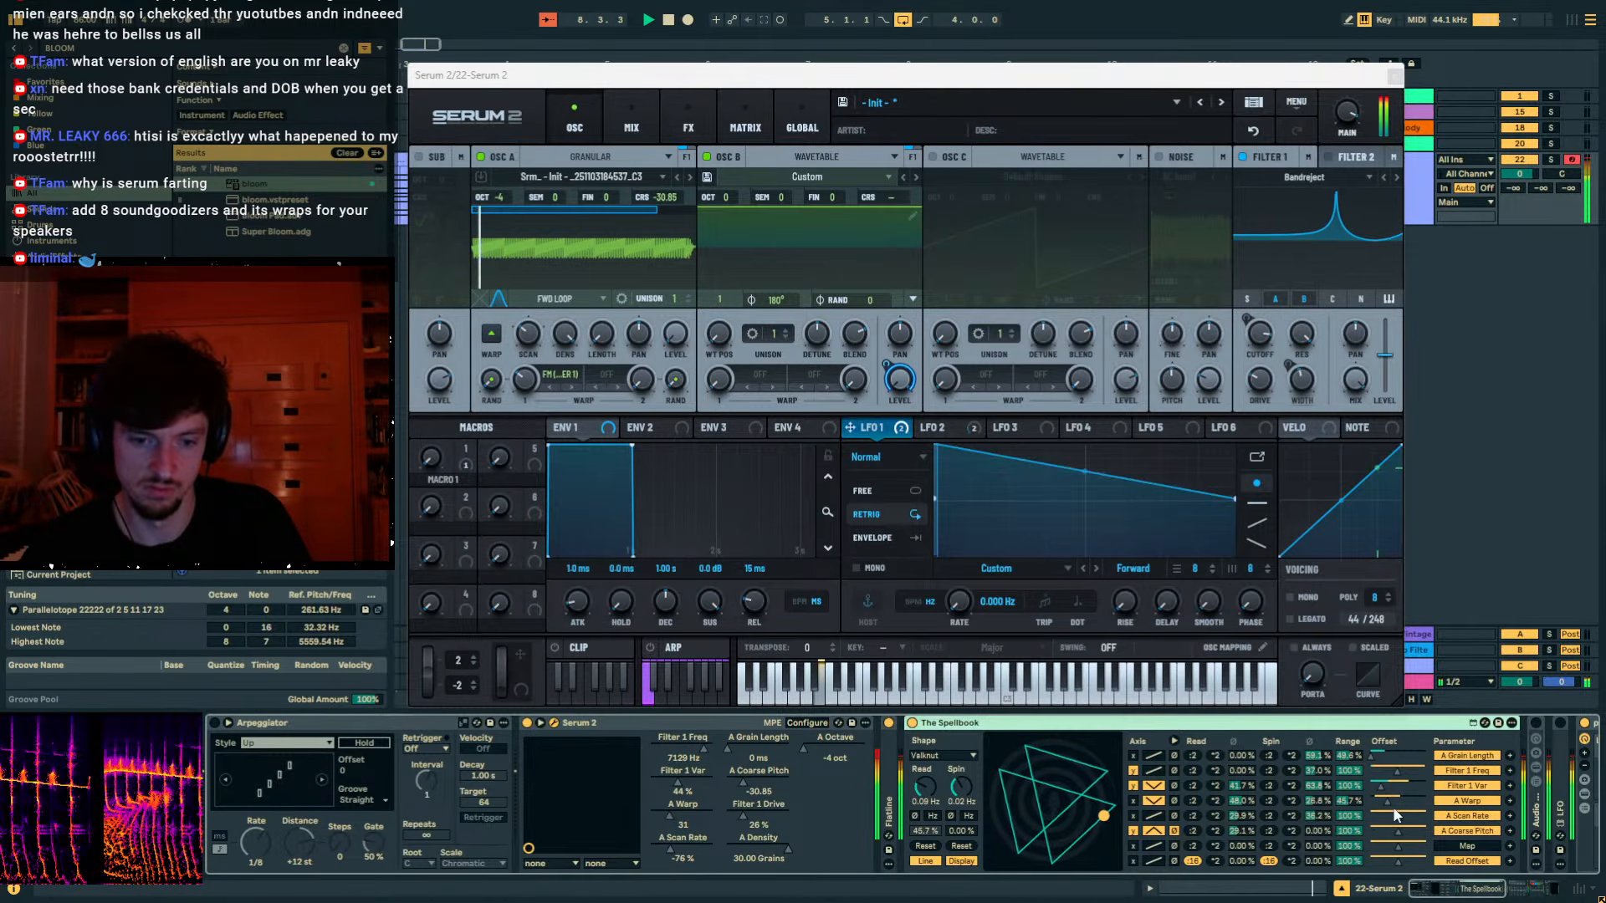
pyautogui.click(1175, 740)
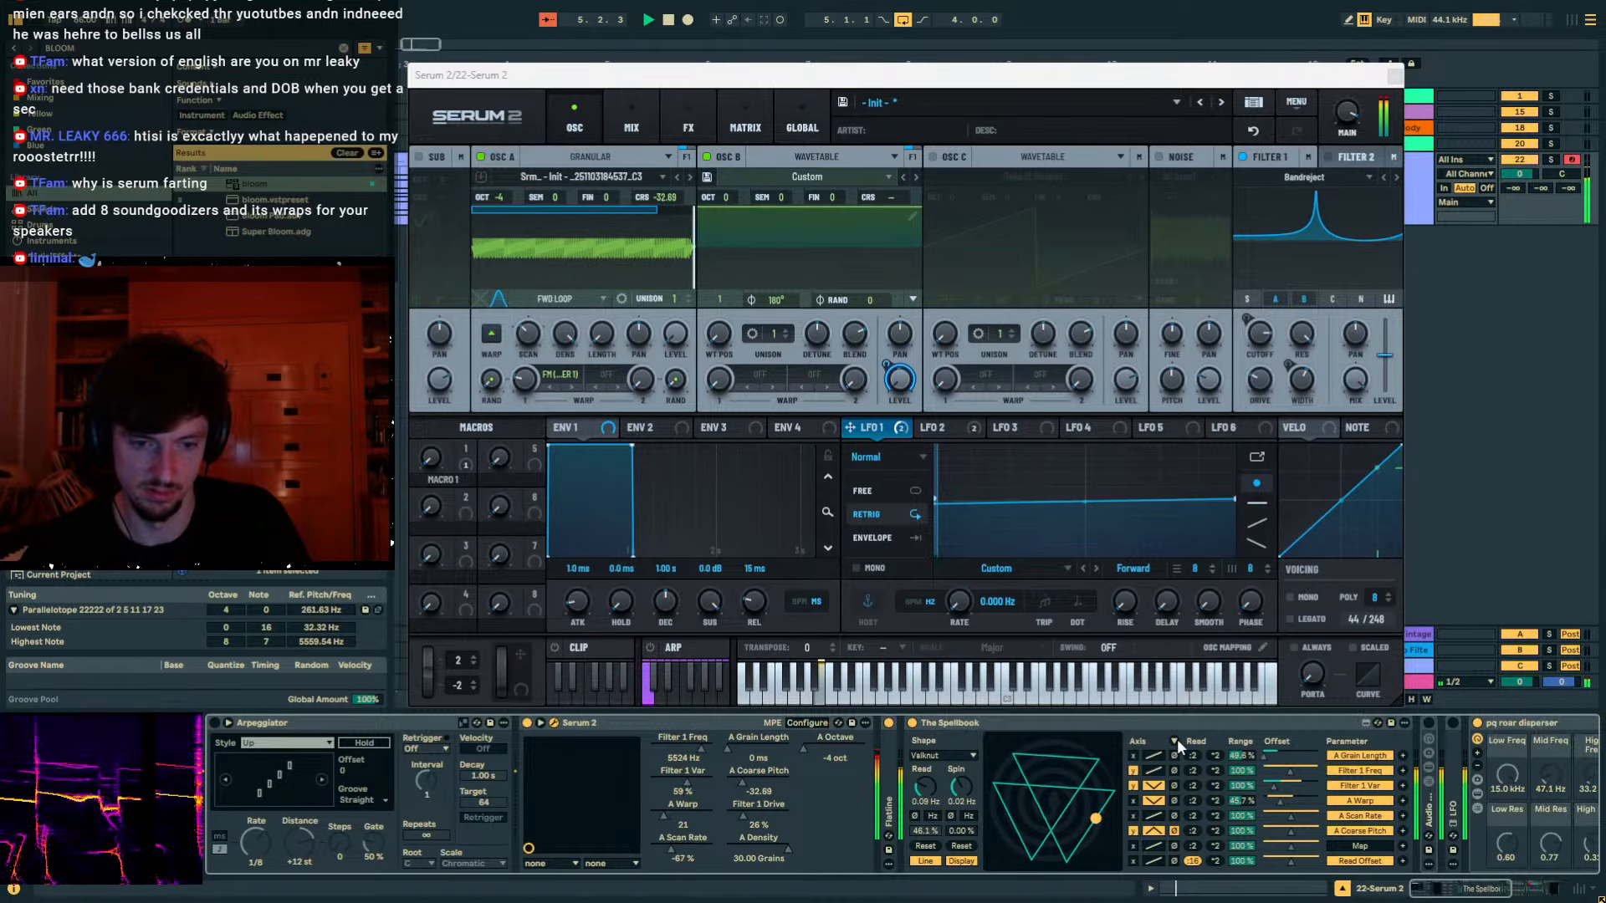
pyautogui.click(1214, 771)
pyautogui.click(1214, 771)
pyautogui.click(1215, 772)
pyautogui.click(1214, 771)
pyautogui.click(1215, 786)
pyautogui.click(1216, 786)
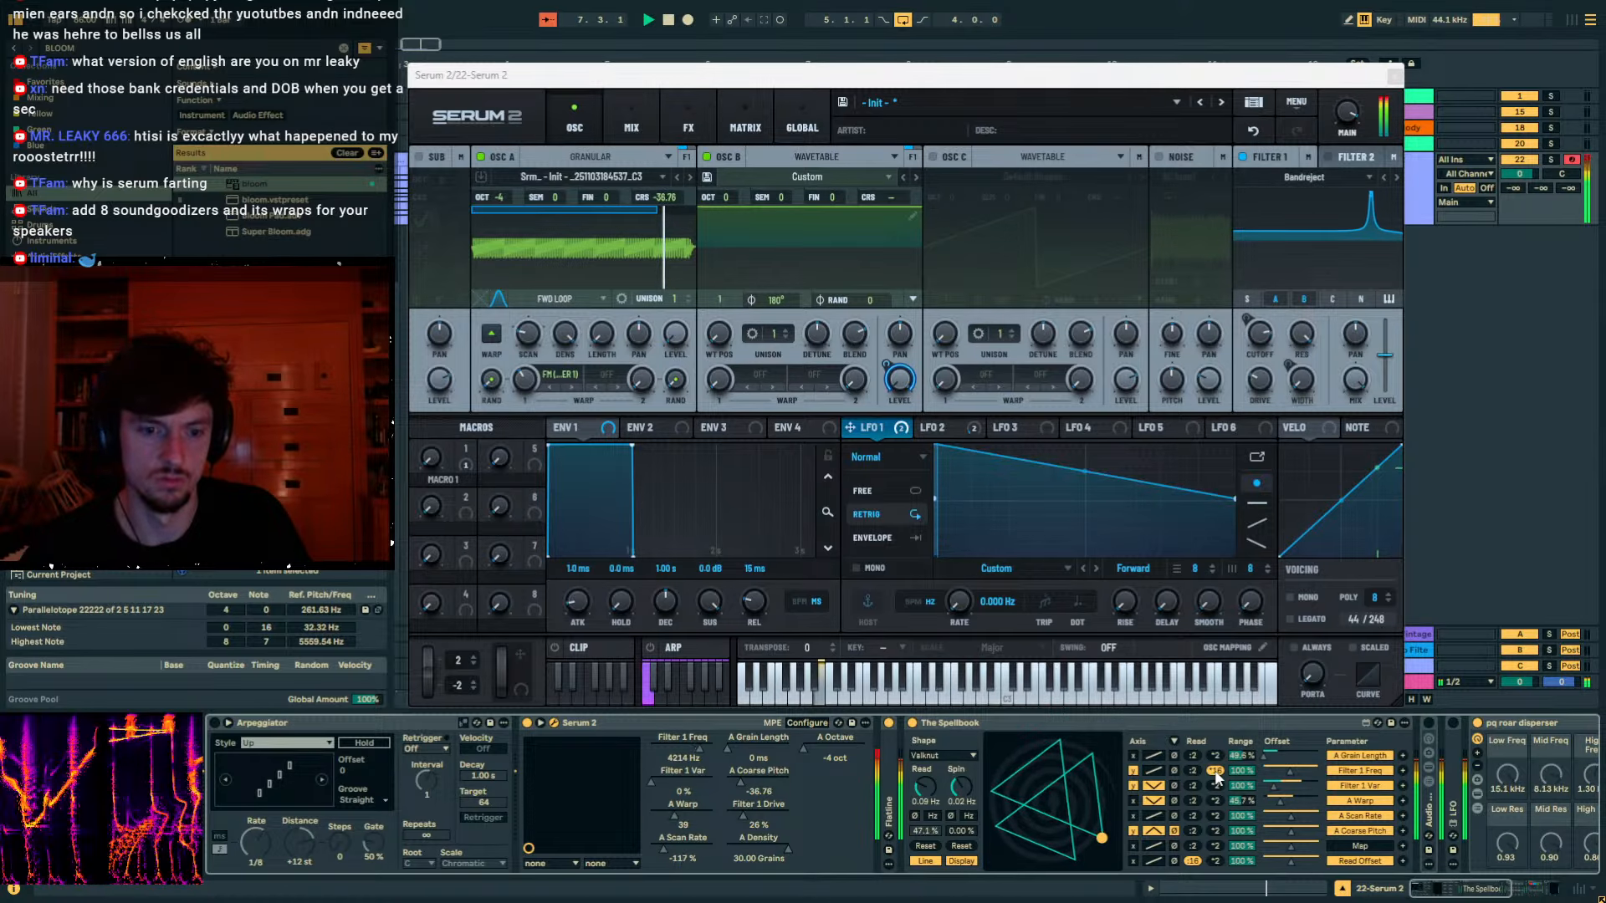
pyautogui.click(1215, 786)
pyautogui.click(1216, 786)
# Raise the Filter 1 Var offset slightly and reduce the Filter 1 Freq range to about 38% in The Spellbook.
pyautogui.click(1273, 787)
pyautogui.moveTo(1273, 787); pyautogui.dragTo(1281, 787)
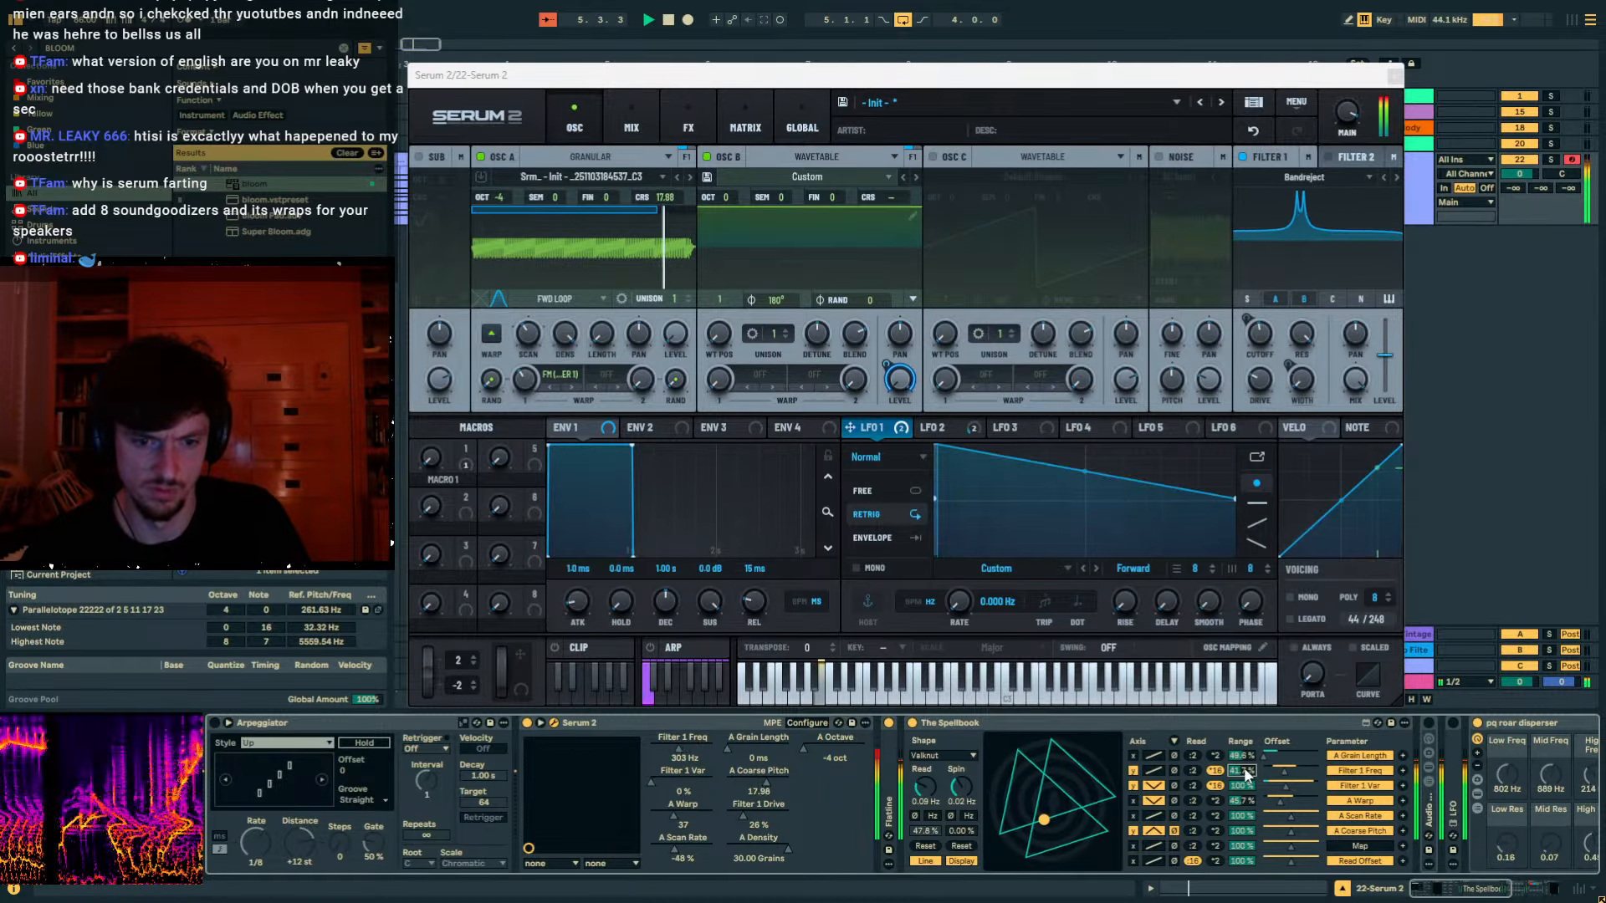
pyautogui.moveTo(1244, 769); pyautogui.dragTo(1245, 818)
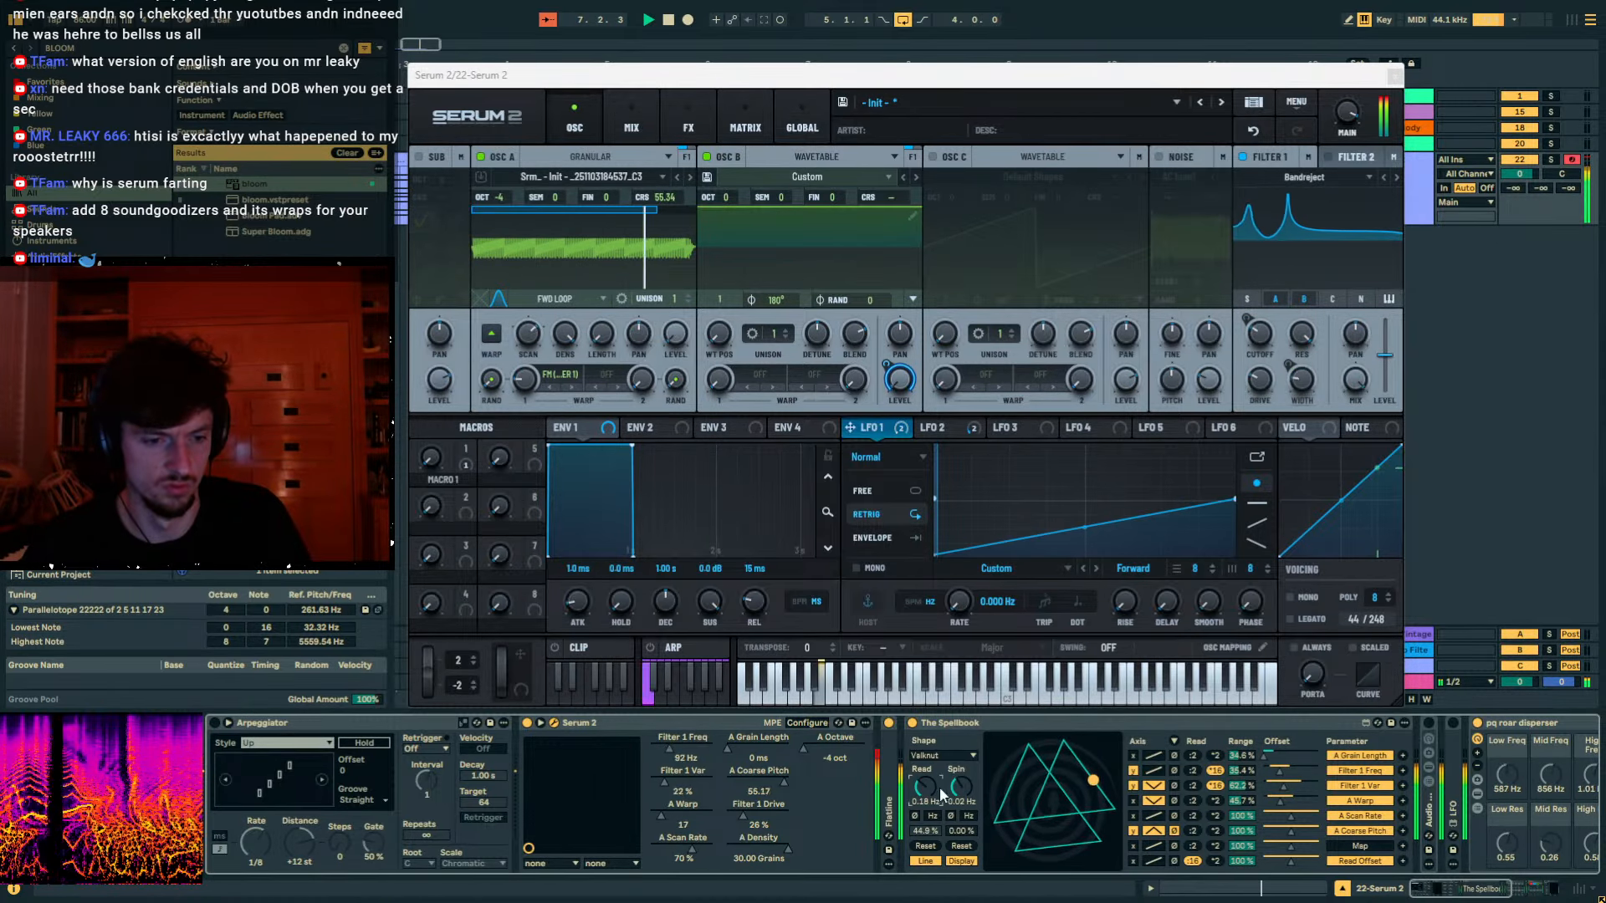
# Enable the Arpeggiator and set its rate to 1/16 with the Swing 16 groove.
pyautogui.click(216, 722)
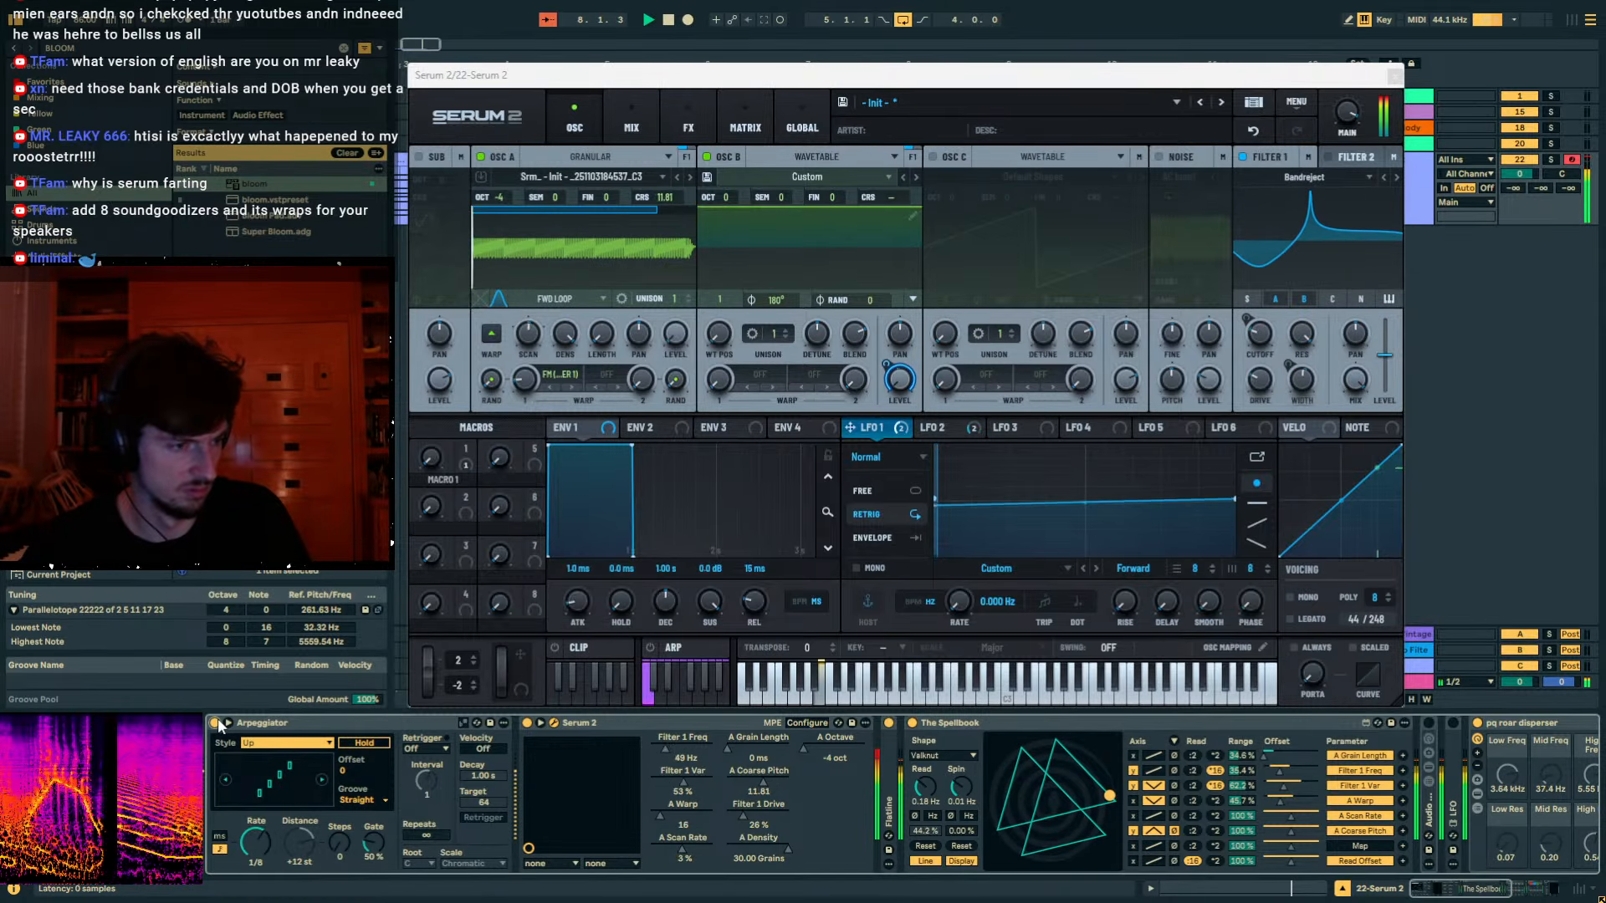
pyautogui.click(264, 840)
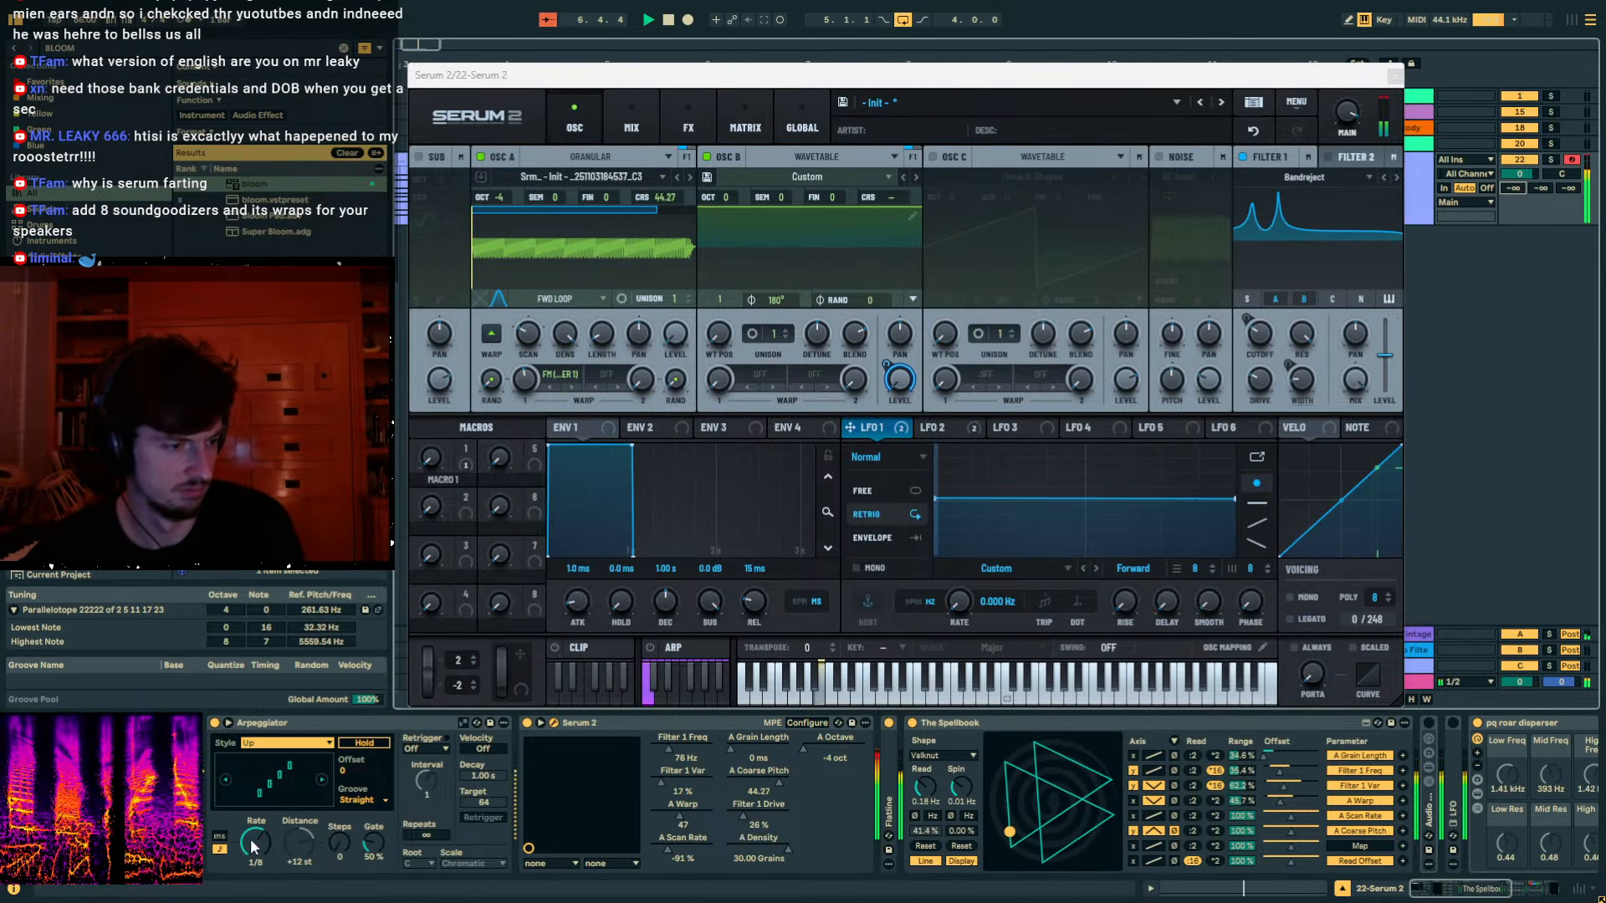
pyautogui.moveTo(251, 840); pyautogui.dragTo(257, 846)
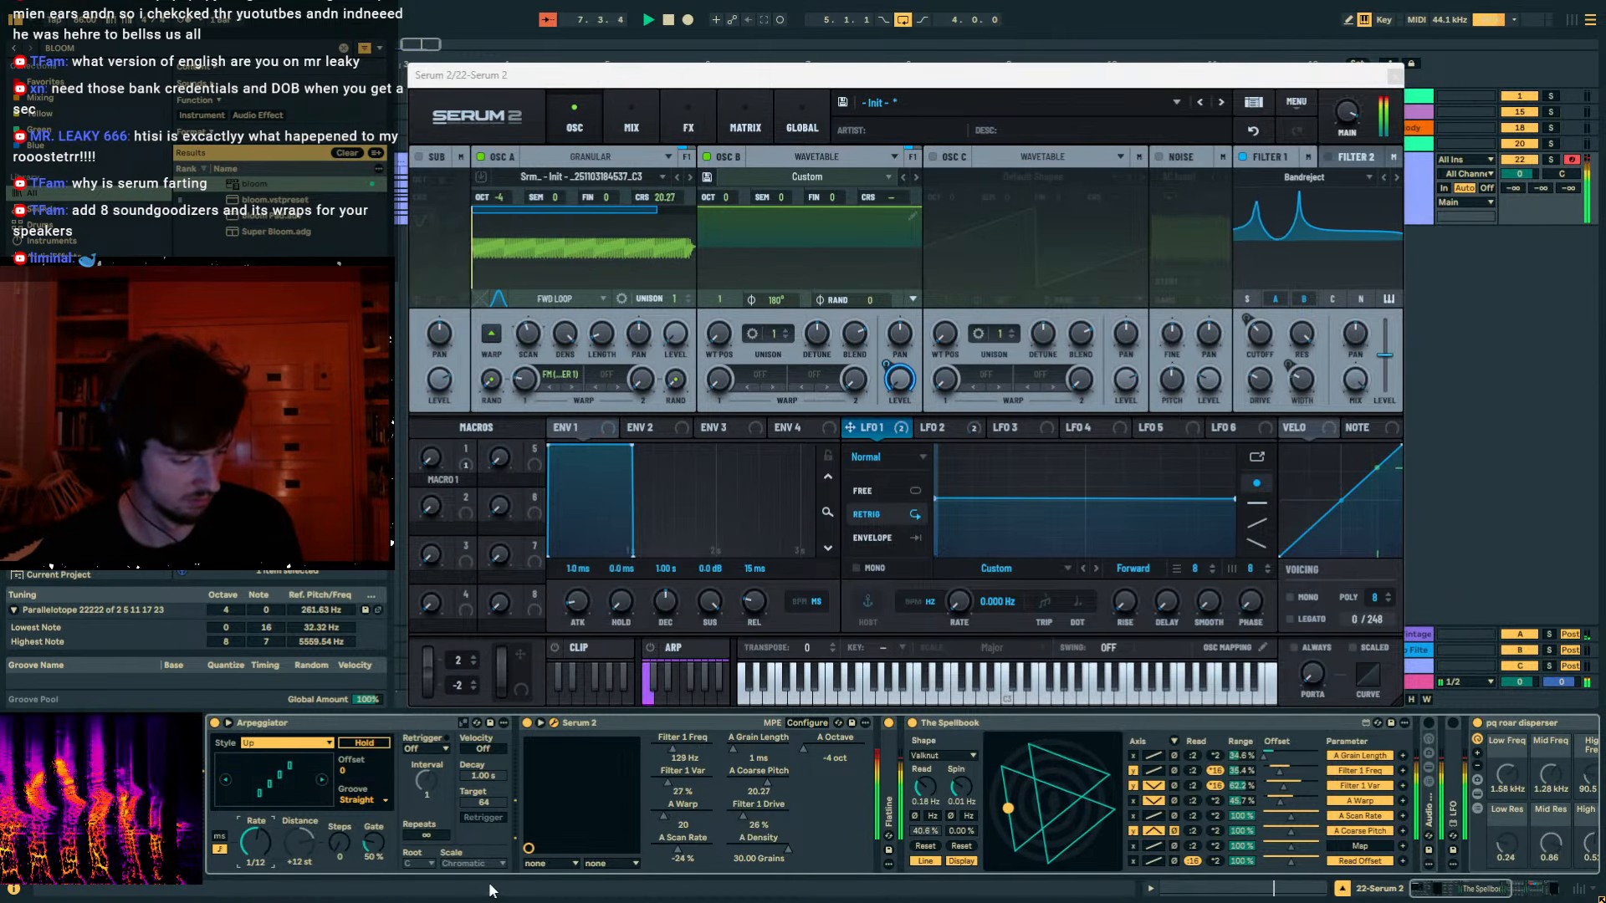
pyautogui.press('Up')
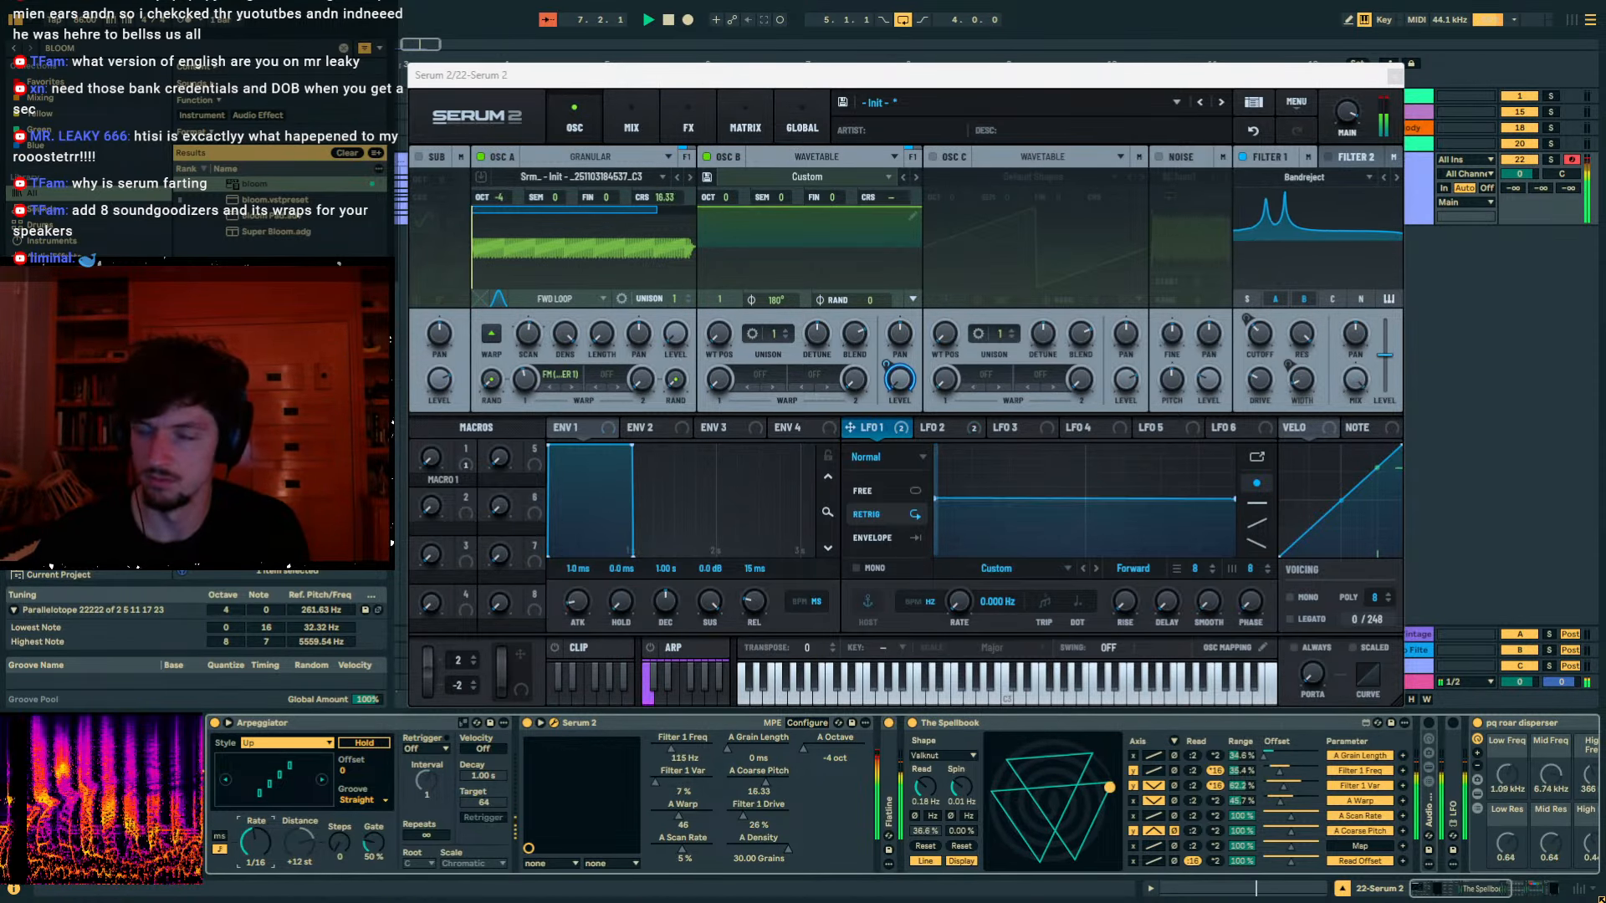
pyautogui.click(360, 803)
pyautogui.click(363, 839)
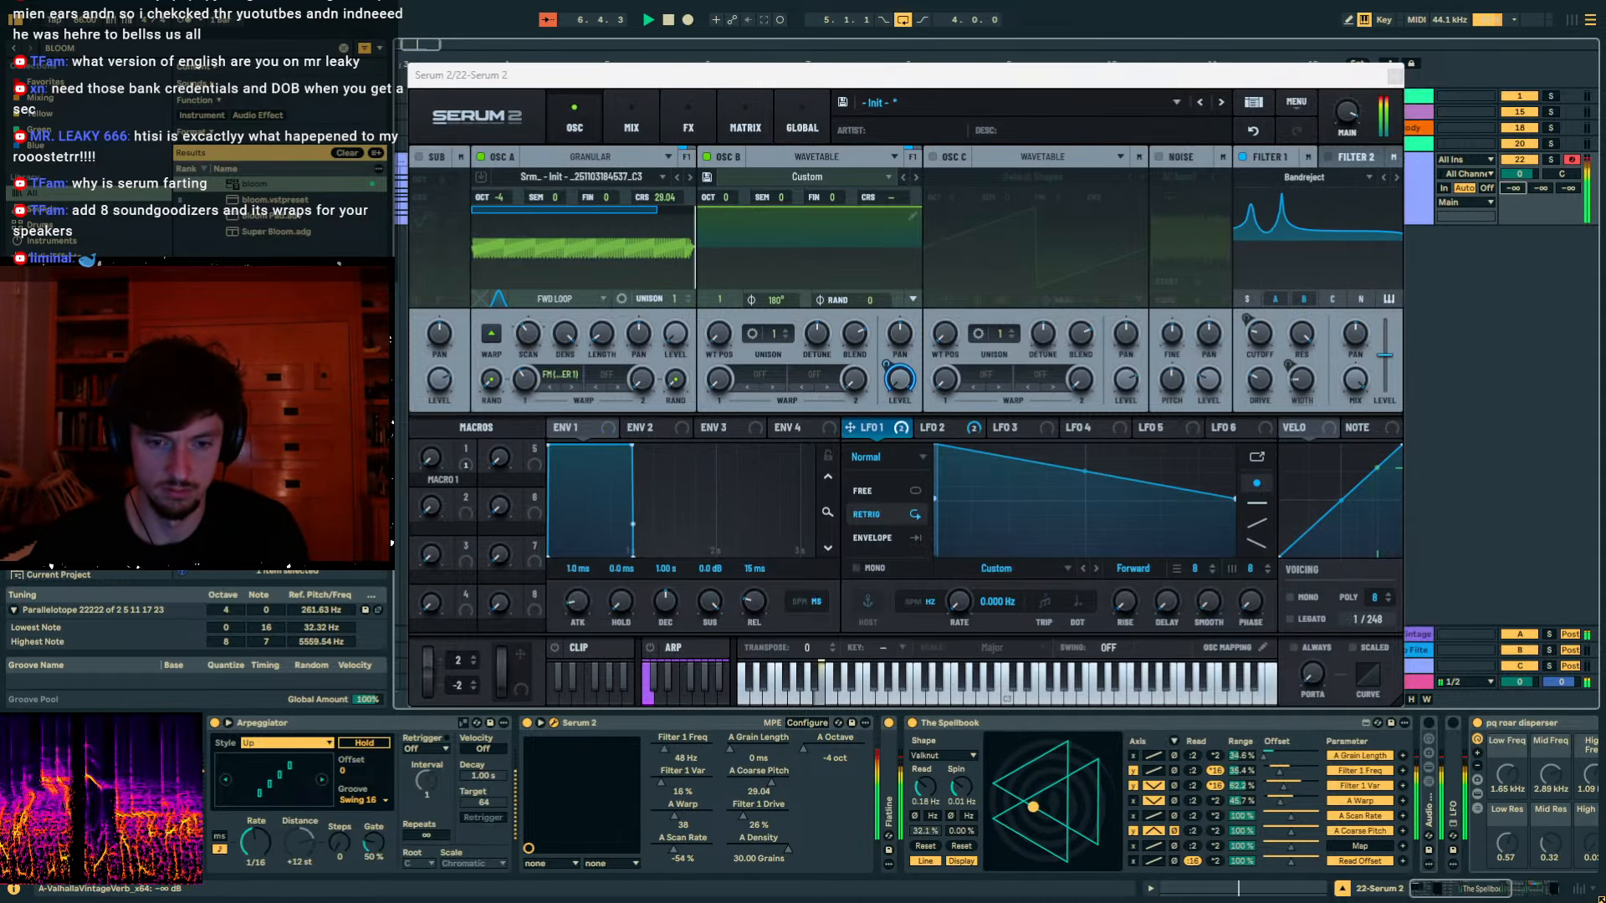
# Fold and reopen The Spellbook, and raise its Spin rate to 2.00 Hz.
pyautogui.doubleClick(1223, 726)
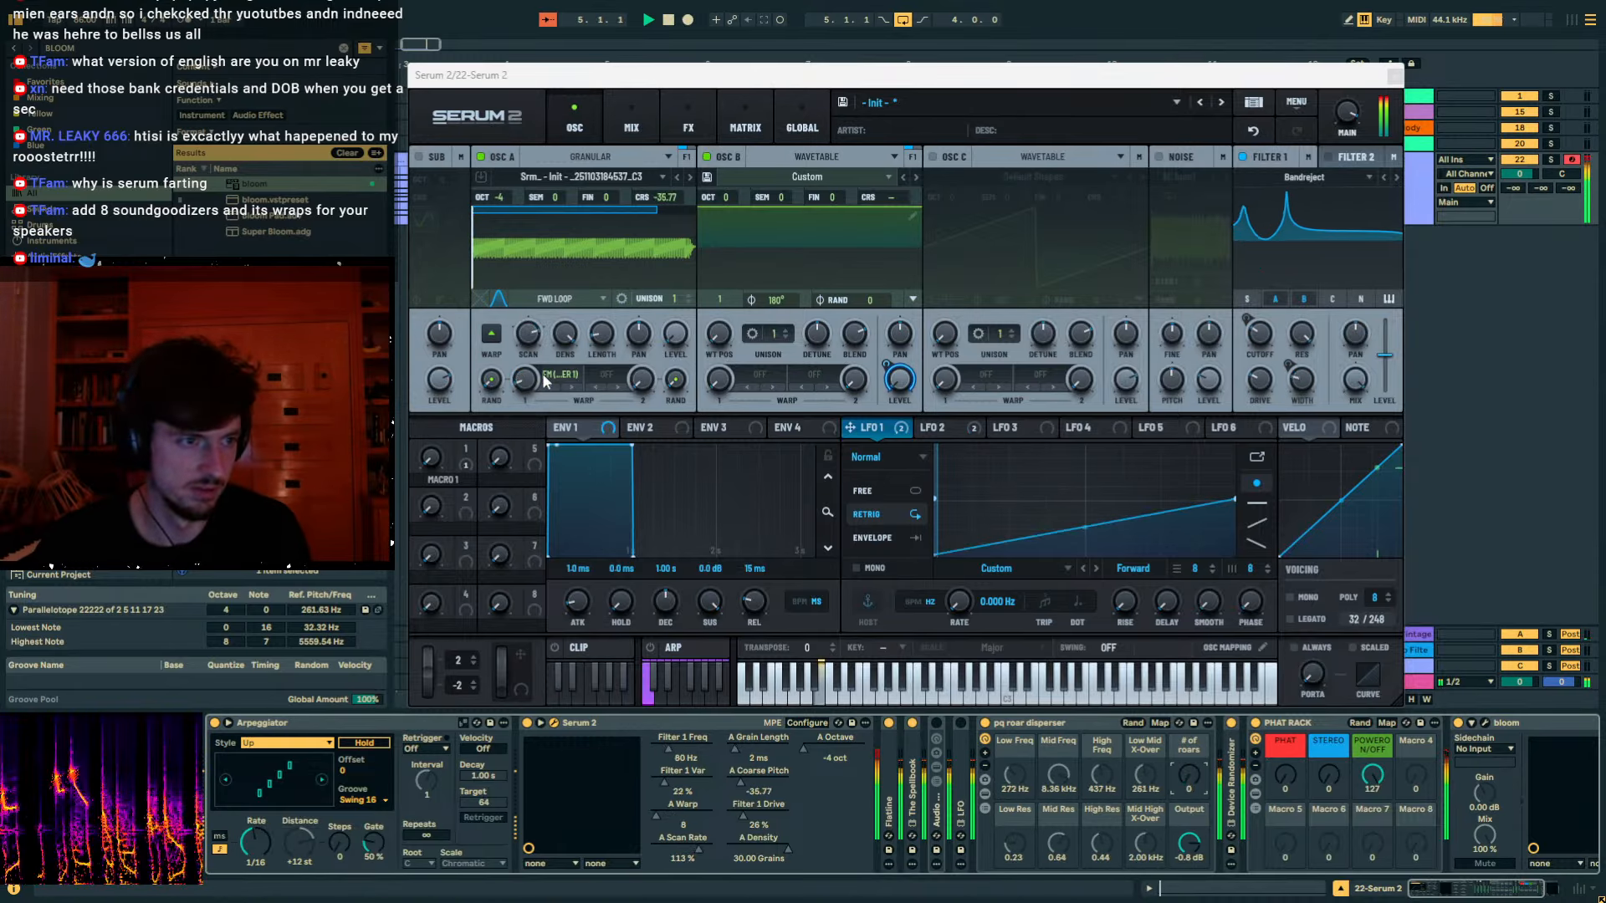
pyautogui.doubleClick(914, 799)
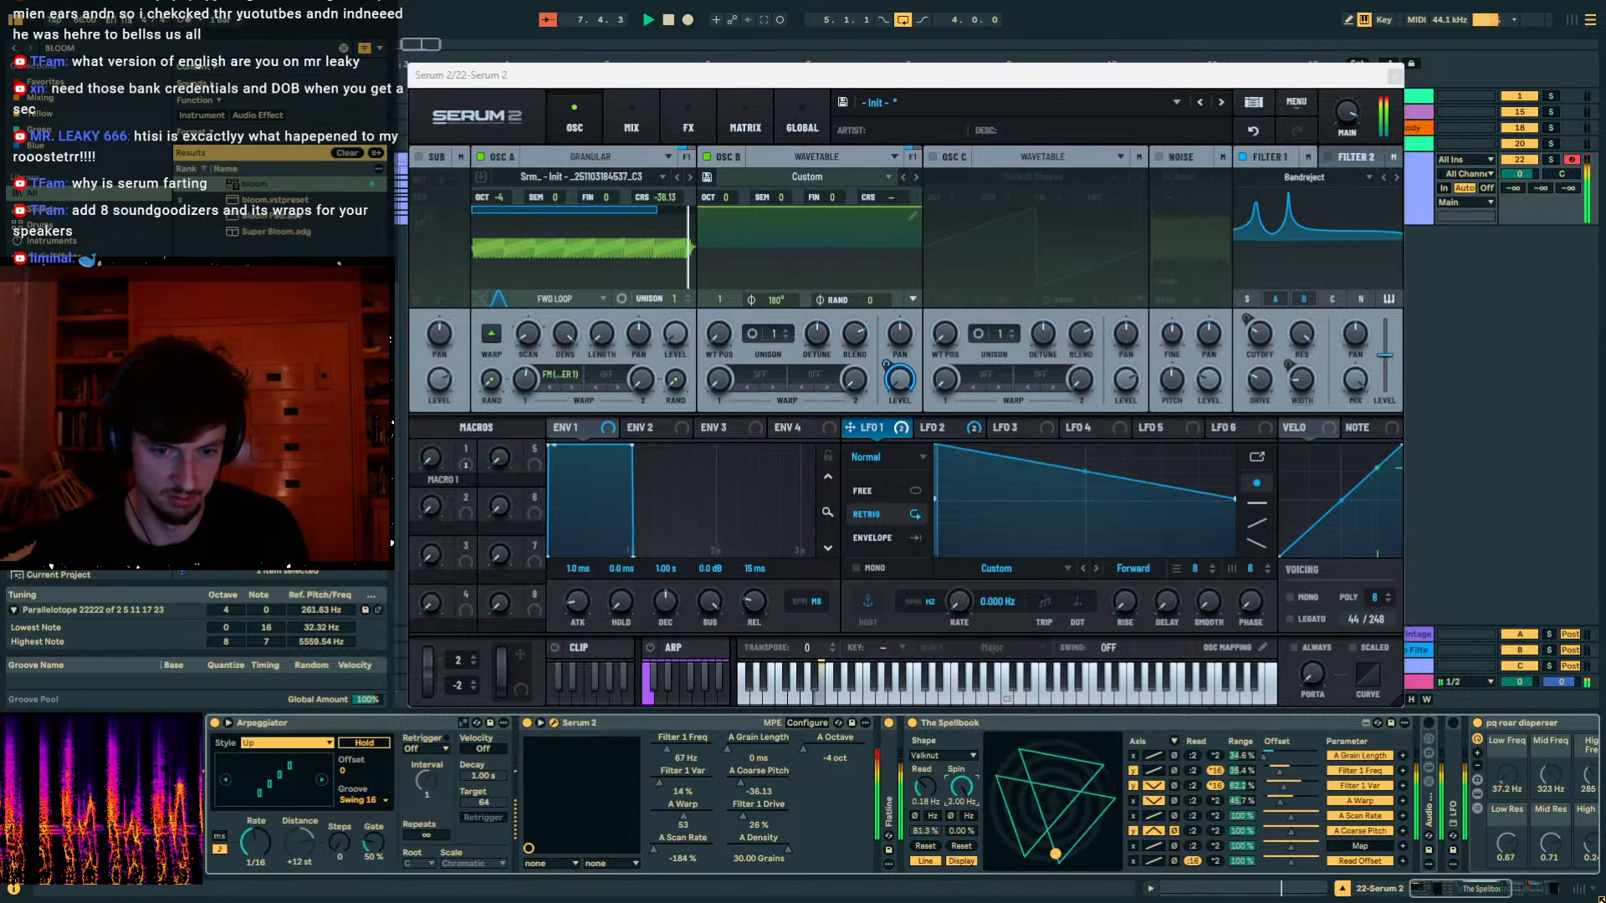
# Switch The Spellbook's shape to Hexagram, nudge the Filter 1 Freq offset down, and slow its Read rate to 0.03 Hz and Spin to 0.04 Hz.
pyautogui.click(943, 755)
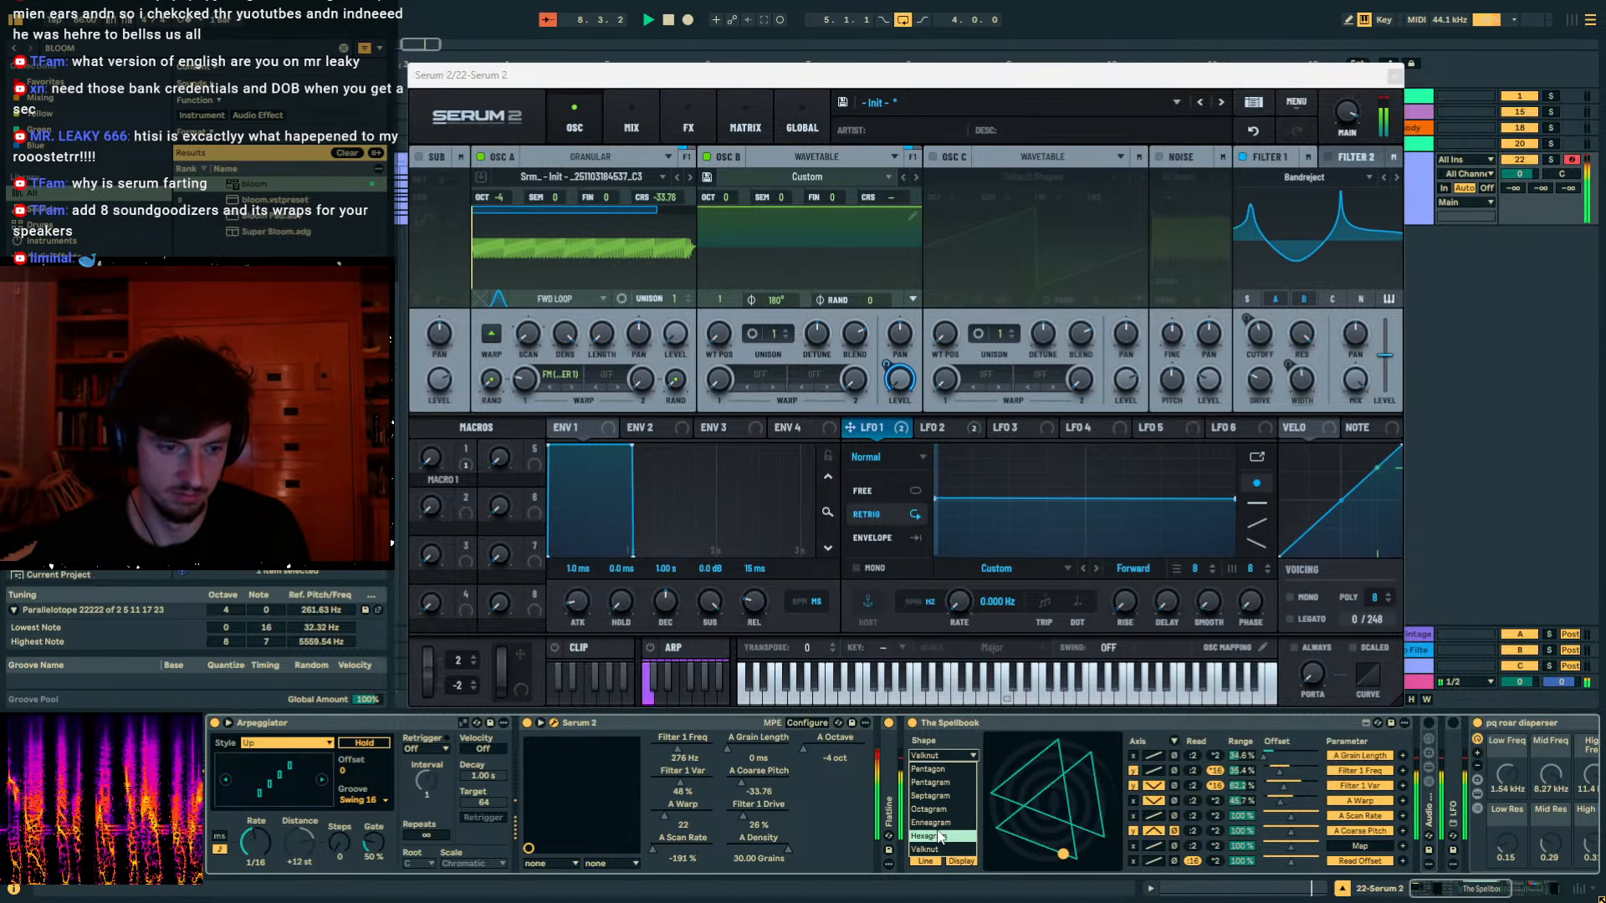
pyautogui.click(928, 836)
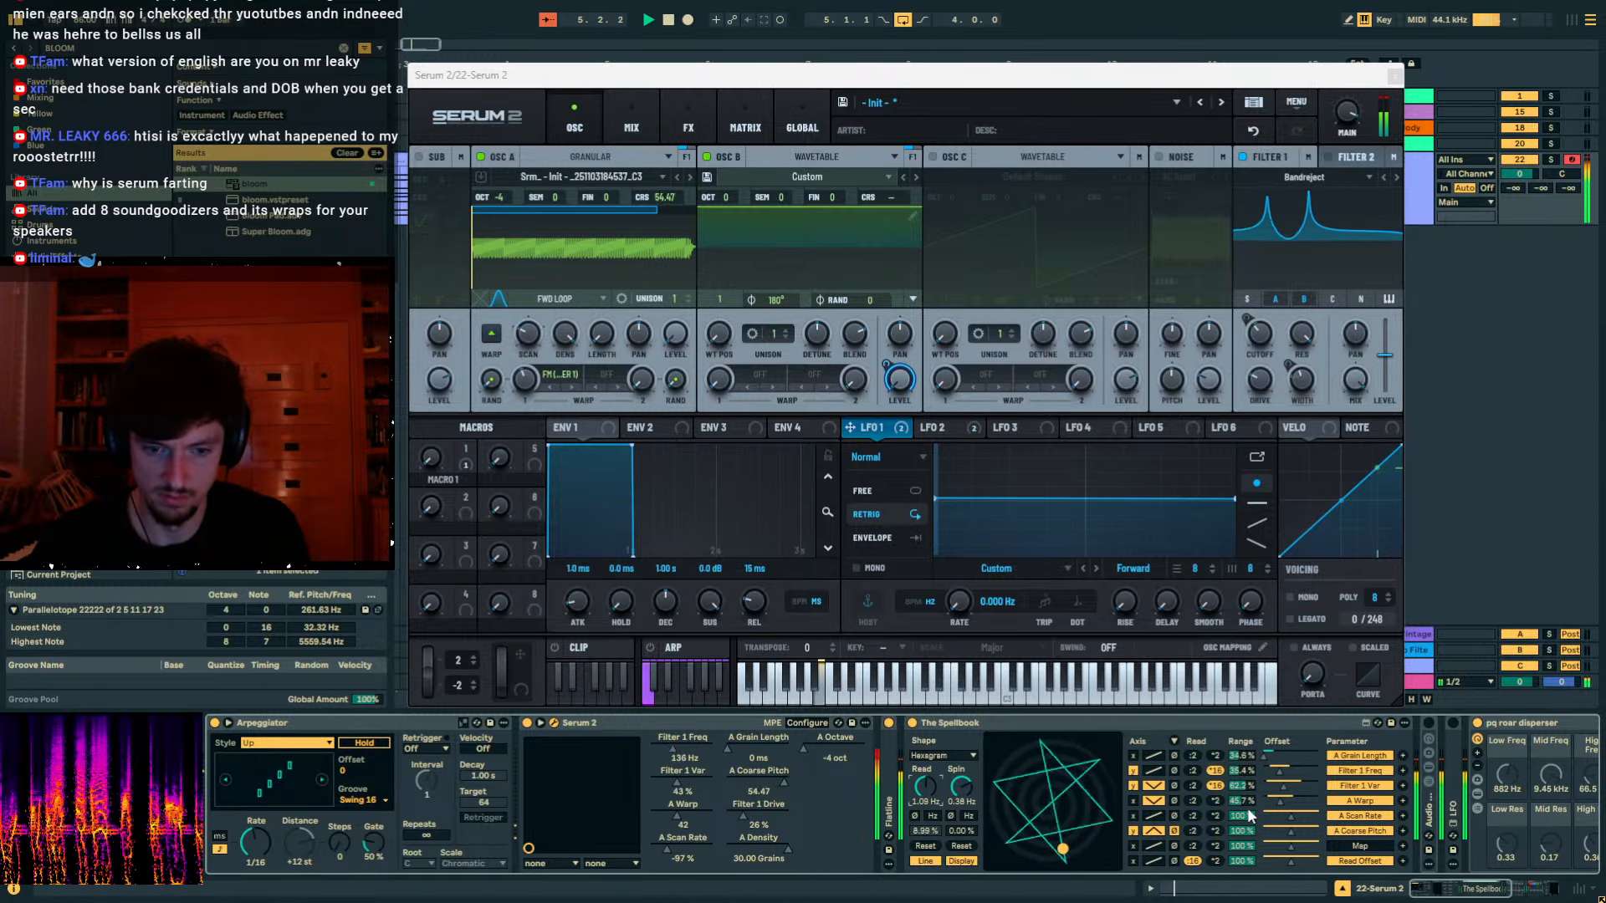
pyautogui.moveTo(1285, 771)
pyautogui.mouseDown()
pyautogui.moveTo(1241, 747)
pyautogui.moveTo(1242, 810)
pyautogui.moveTo(1280, 771)
pyautogui.mouseUp()
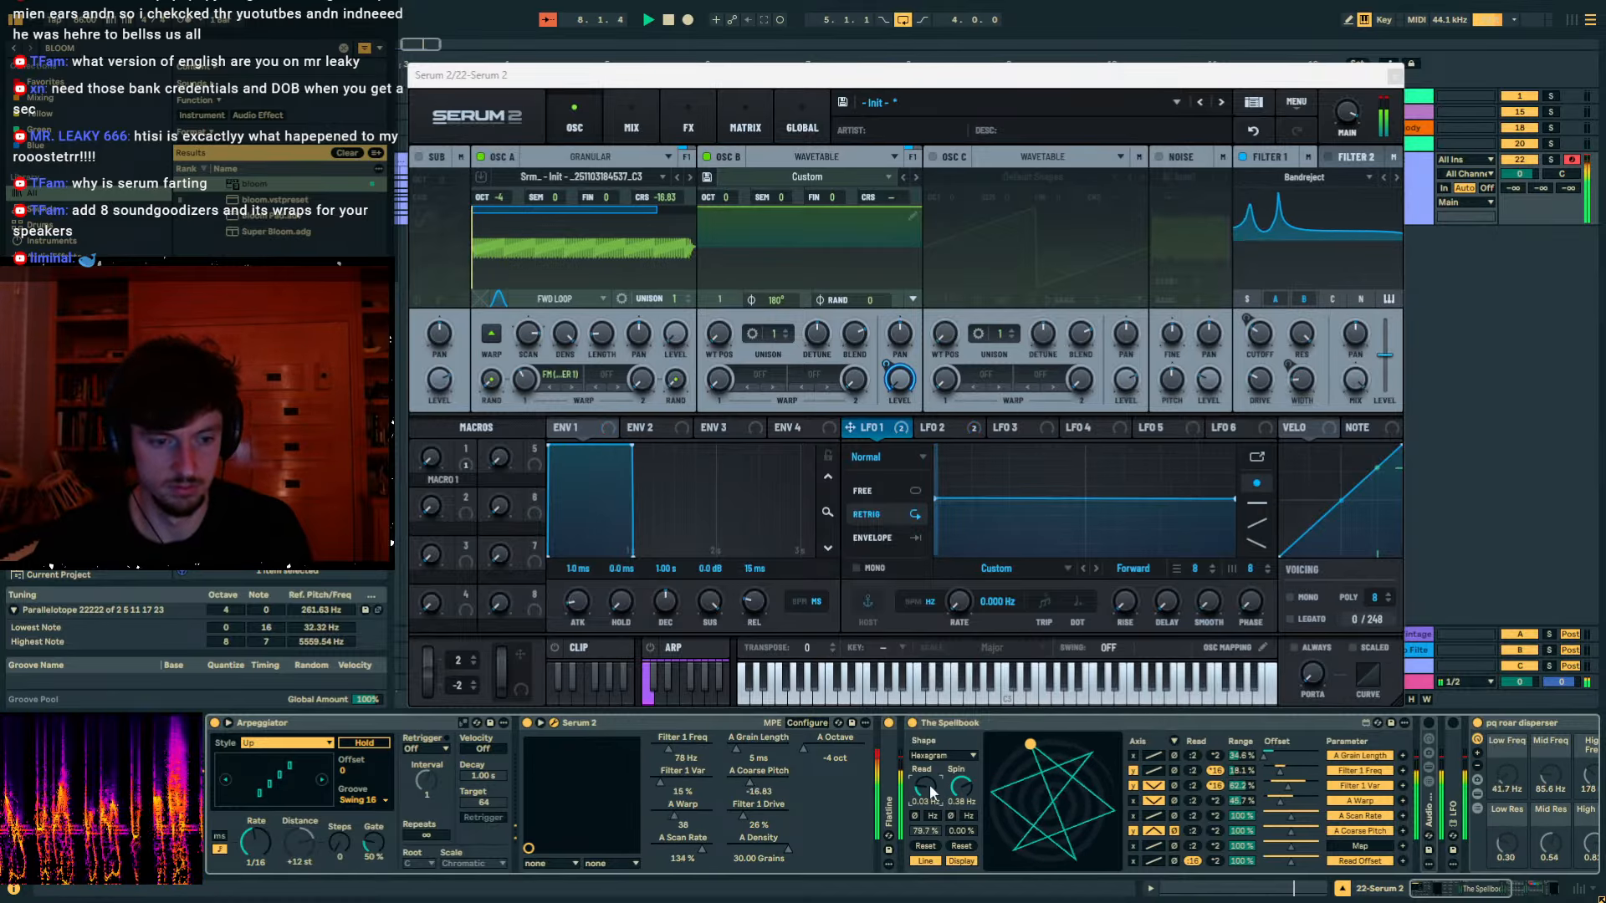
pyautogui.moveTo(928, 787); pyautogui.dragTo(961, 820)
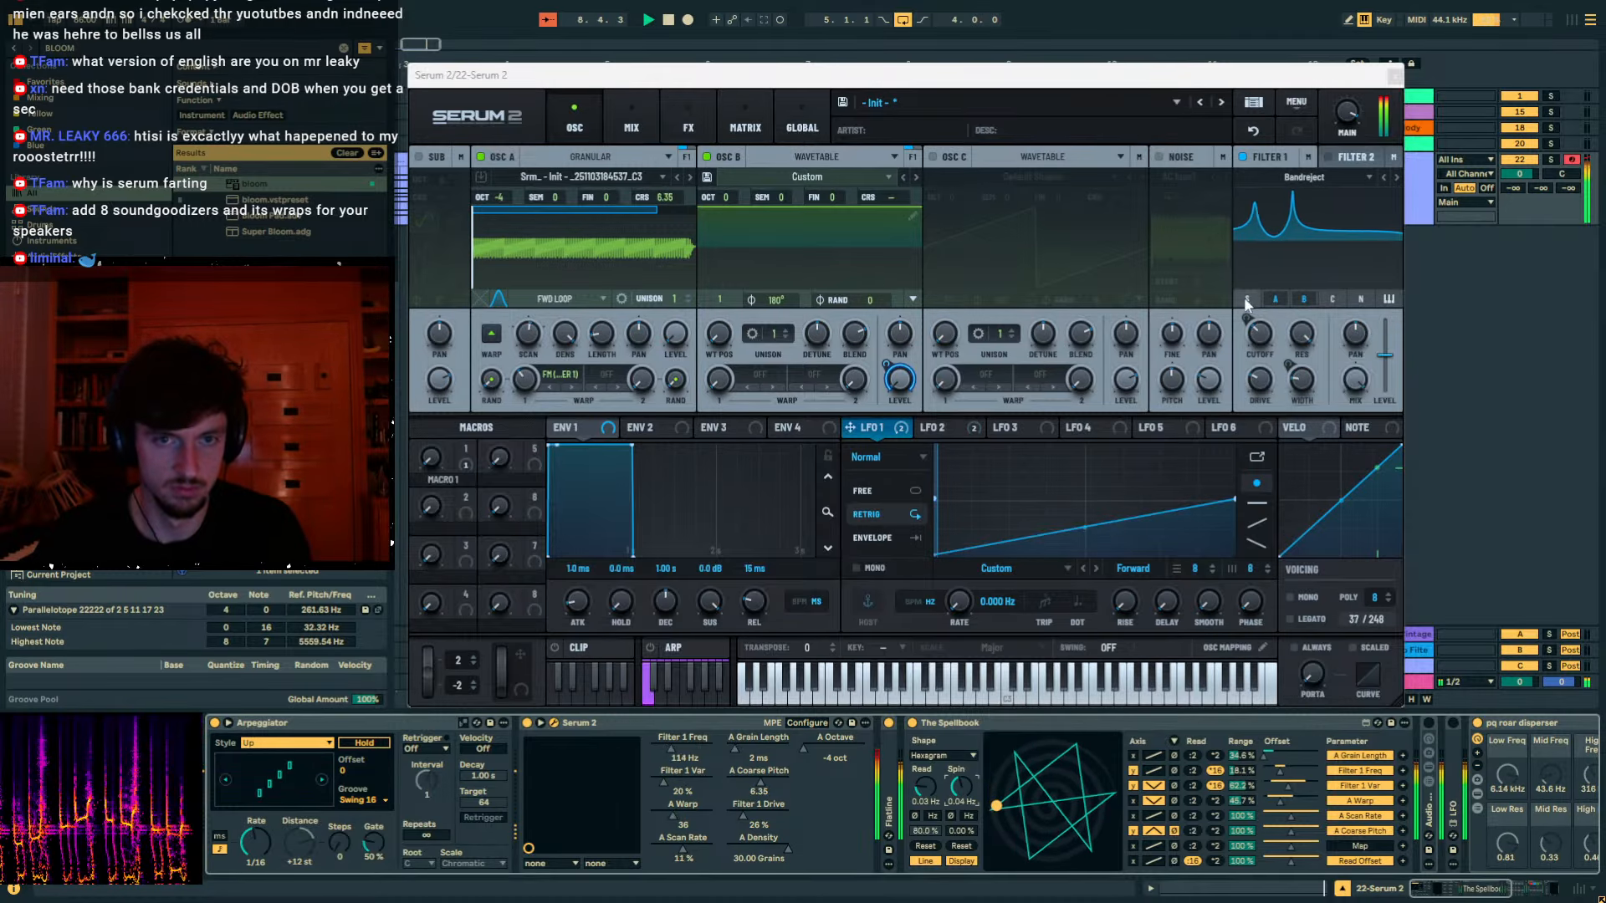
# Cycle Serum's Filter 1 type from Bandreject forward to Scream LP and adjust the filter's resonance.
pyautogui.click(1394, 177)
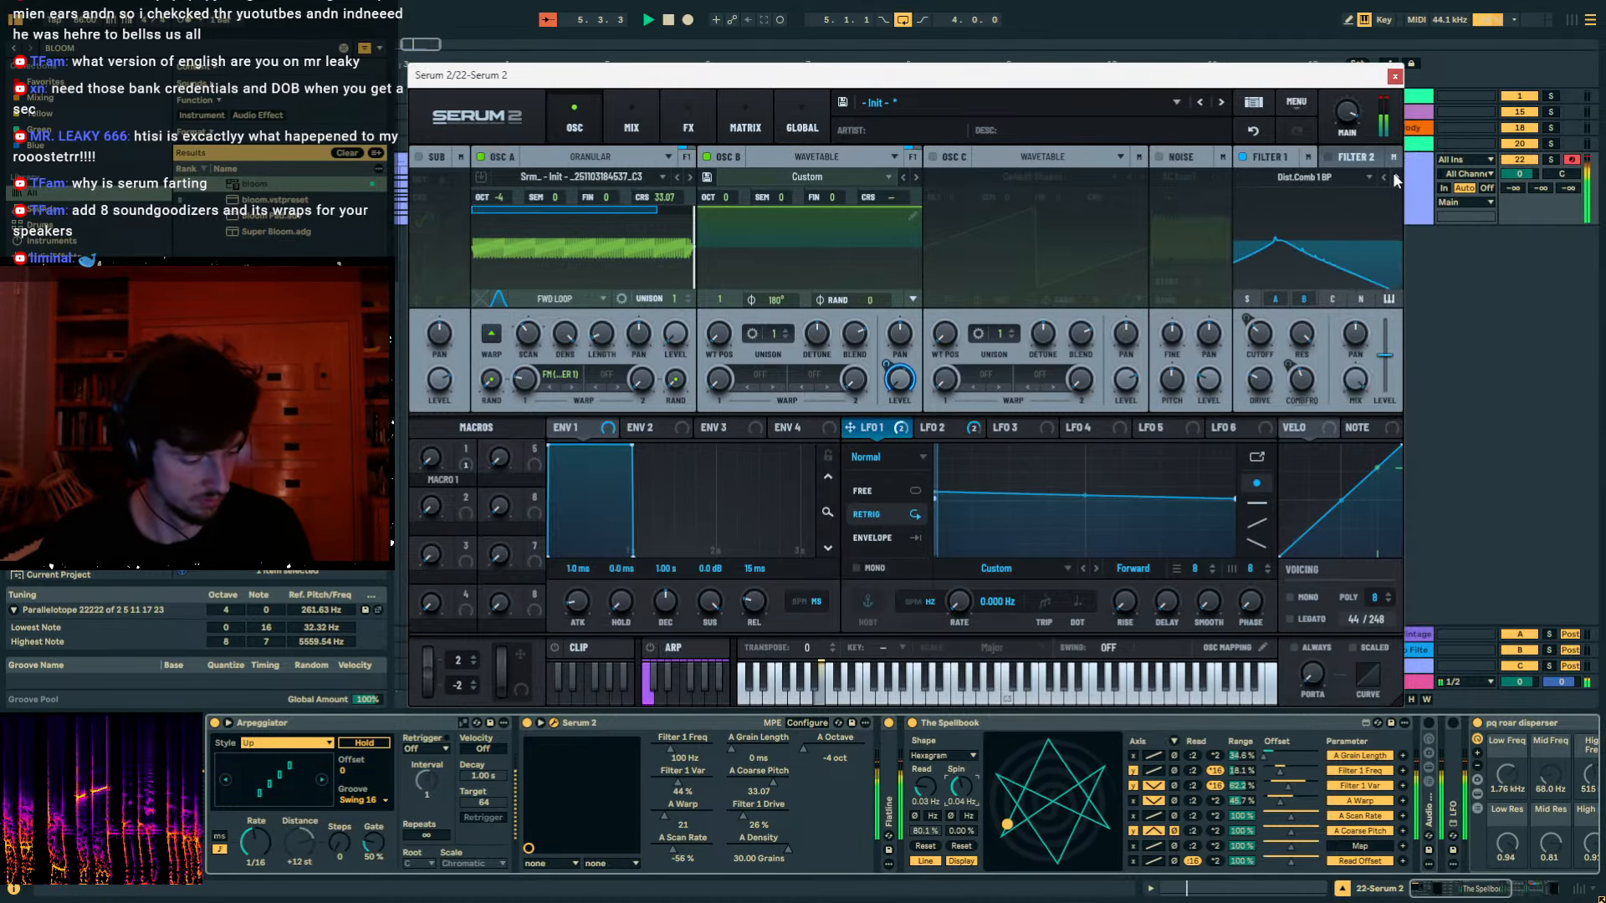
pyautogui.click(1394, 177)
pyautogui.click(1394, 178)
pyautogui.click(1394, 178)
pyautogui.click(1394, 178)
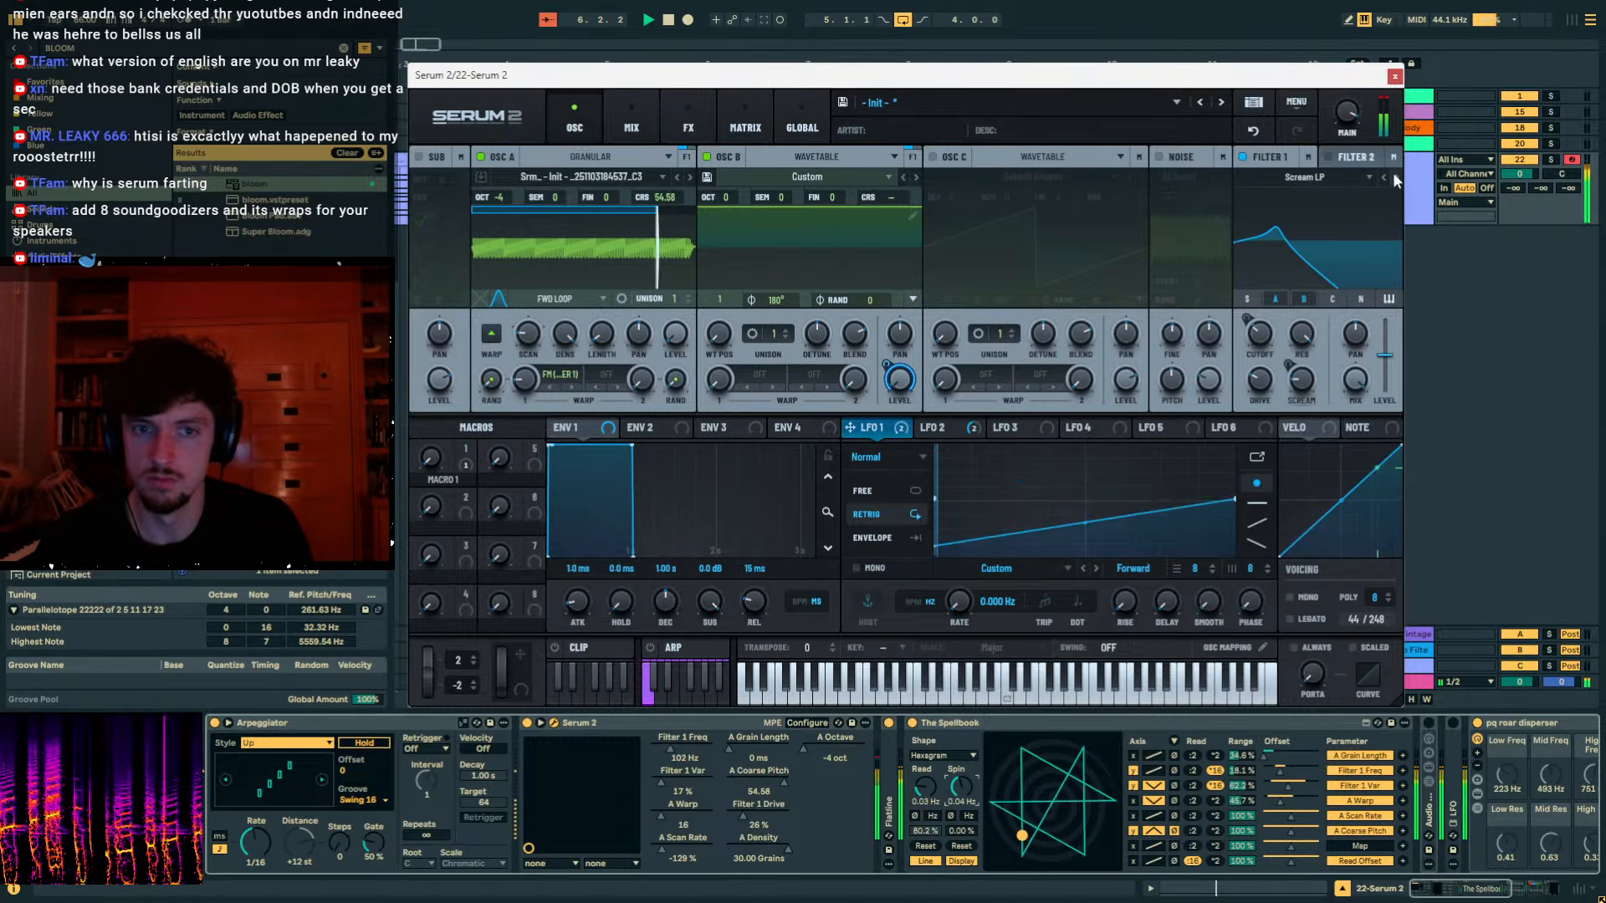
pyautogui.moveTo(1293, 335); pyautogui.dragTo(1292, 306)
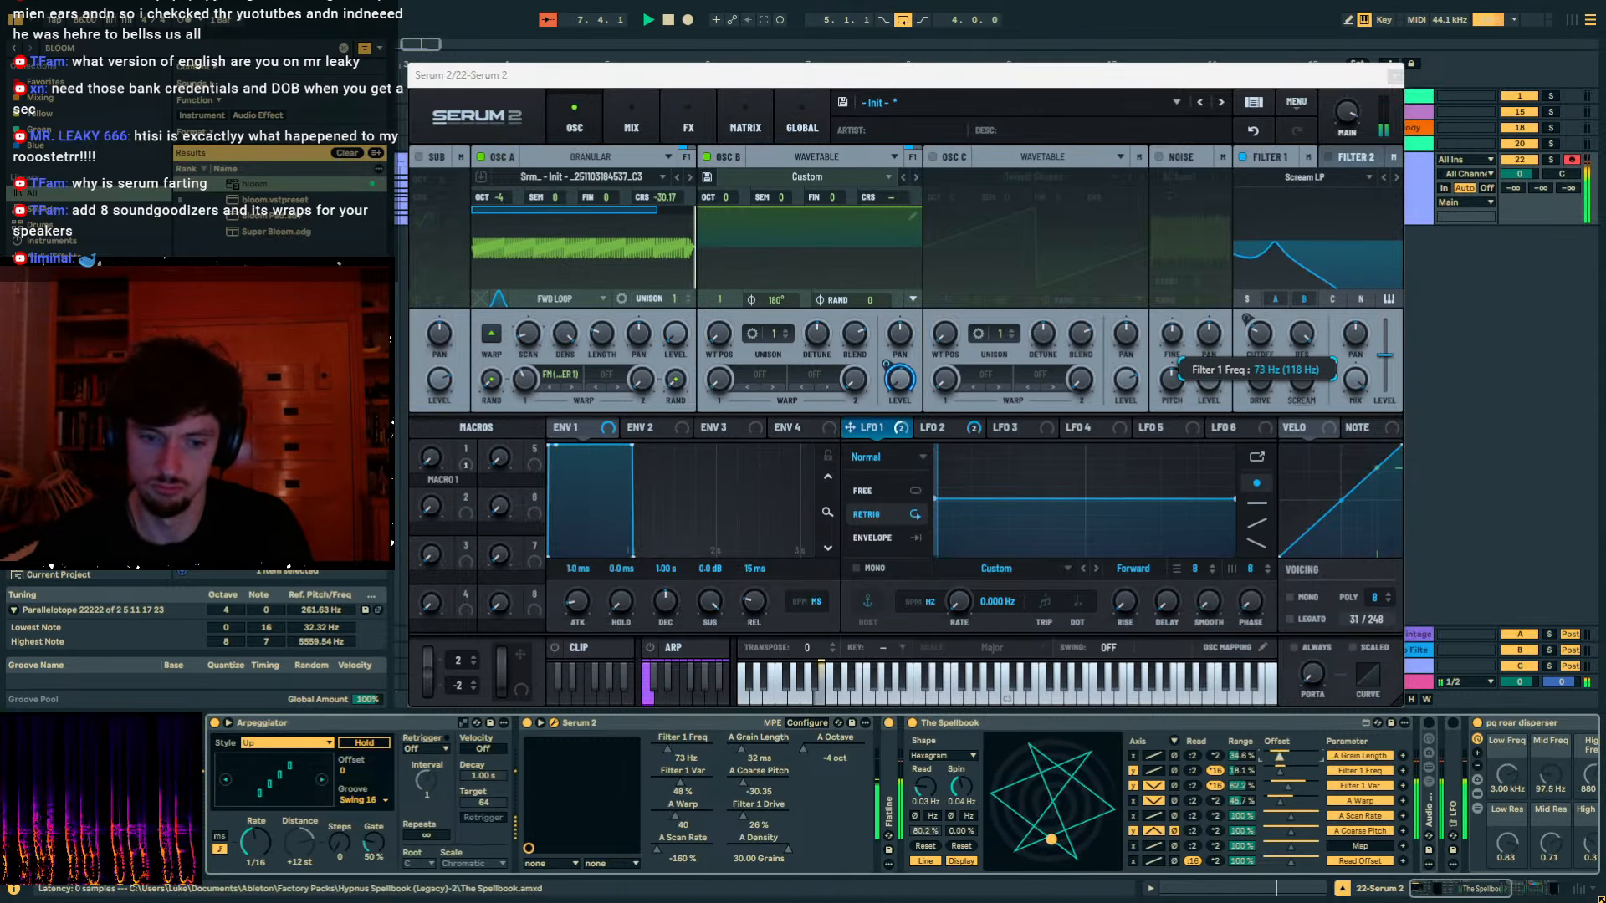
# Step the Filter 1 type onward to Comb 2 and raise The Spellbook's Read rate to 0.49 Hz and Spin to 0.61 Hz.
pyautogui.click(1395, 178)
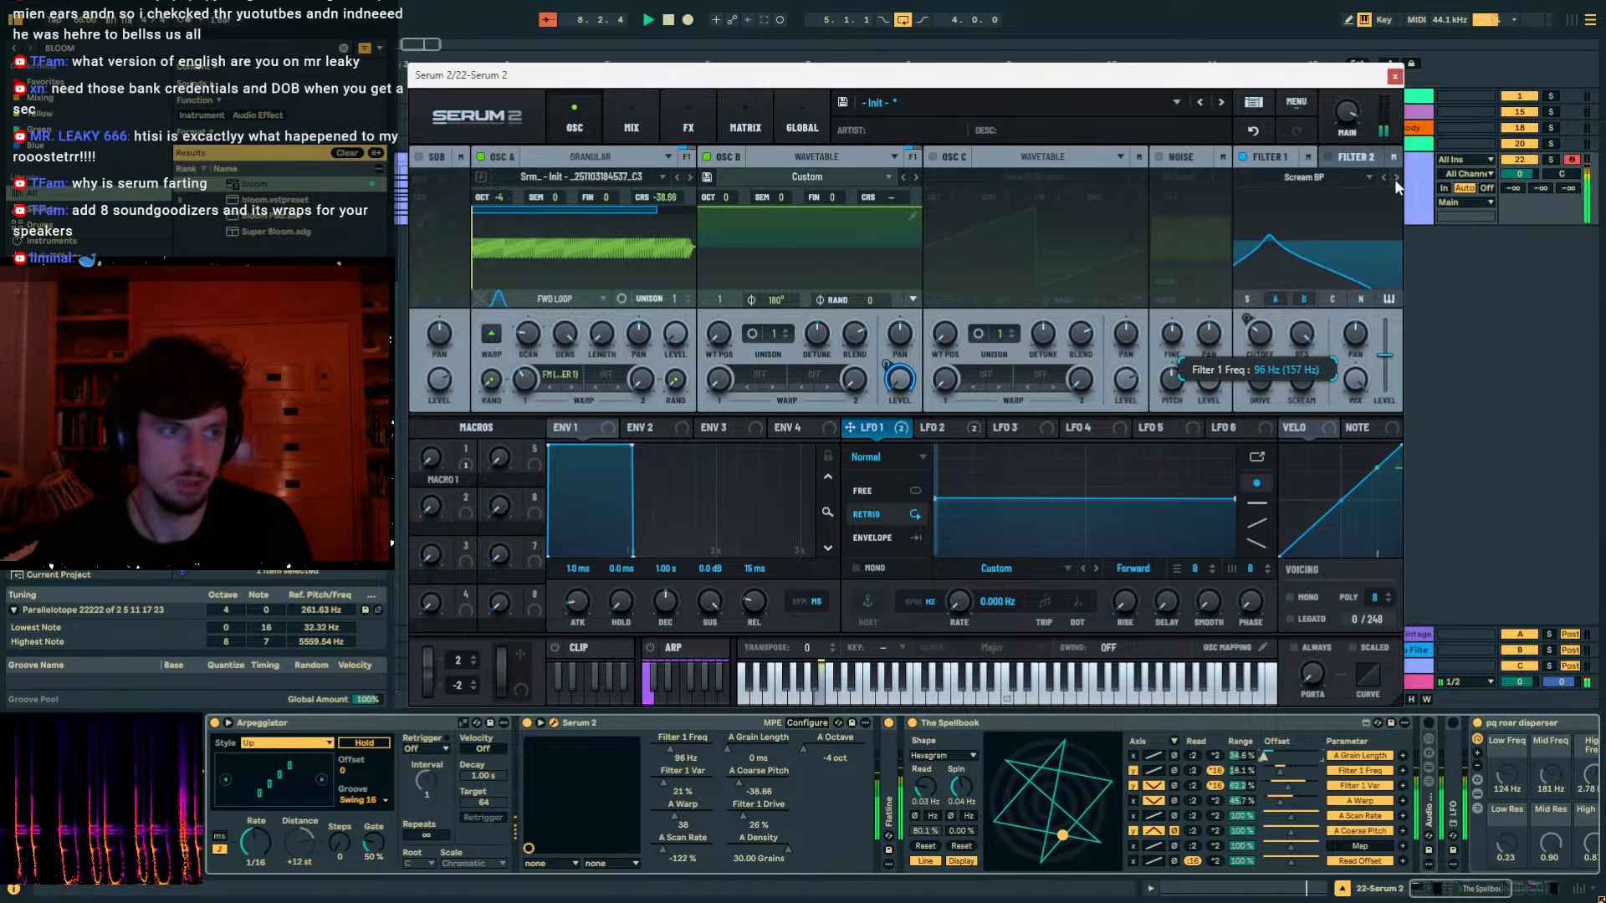
pyautogui.click(1394, 179)
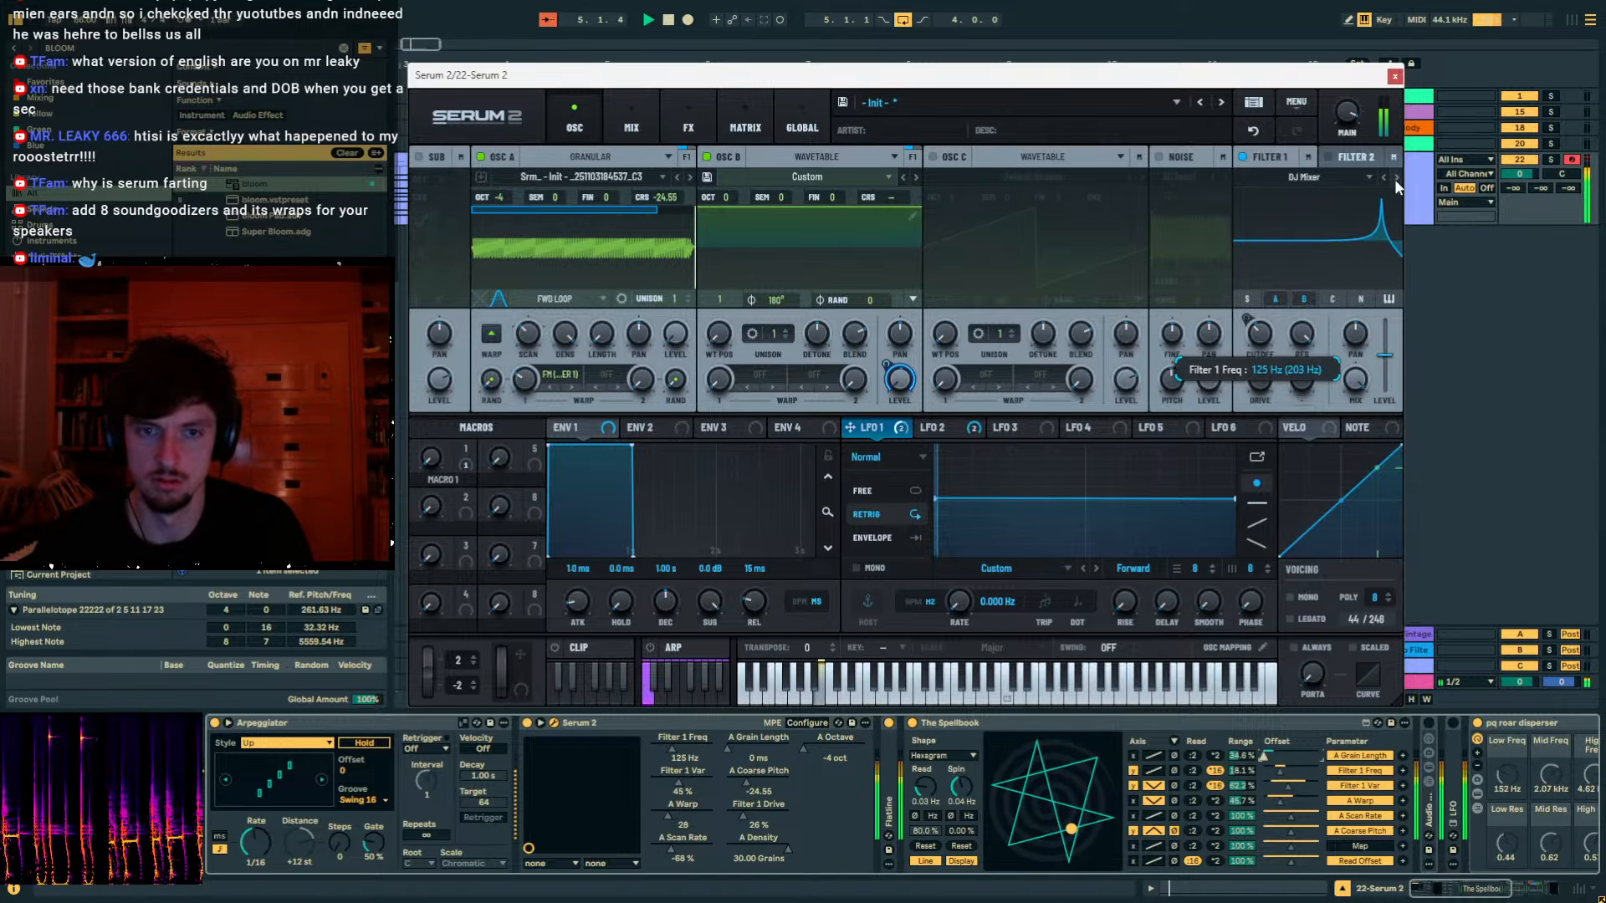
pyautogui.click(1394, 179)
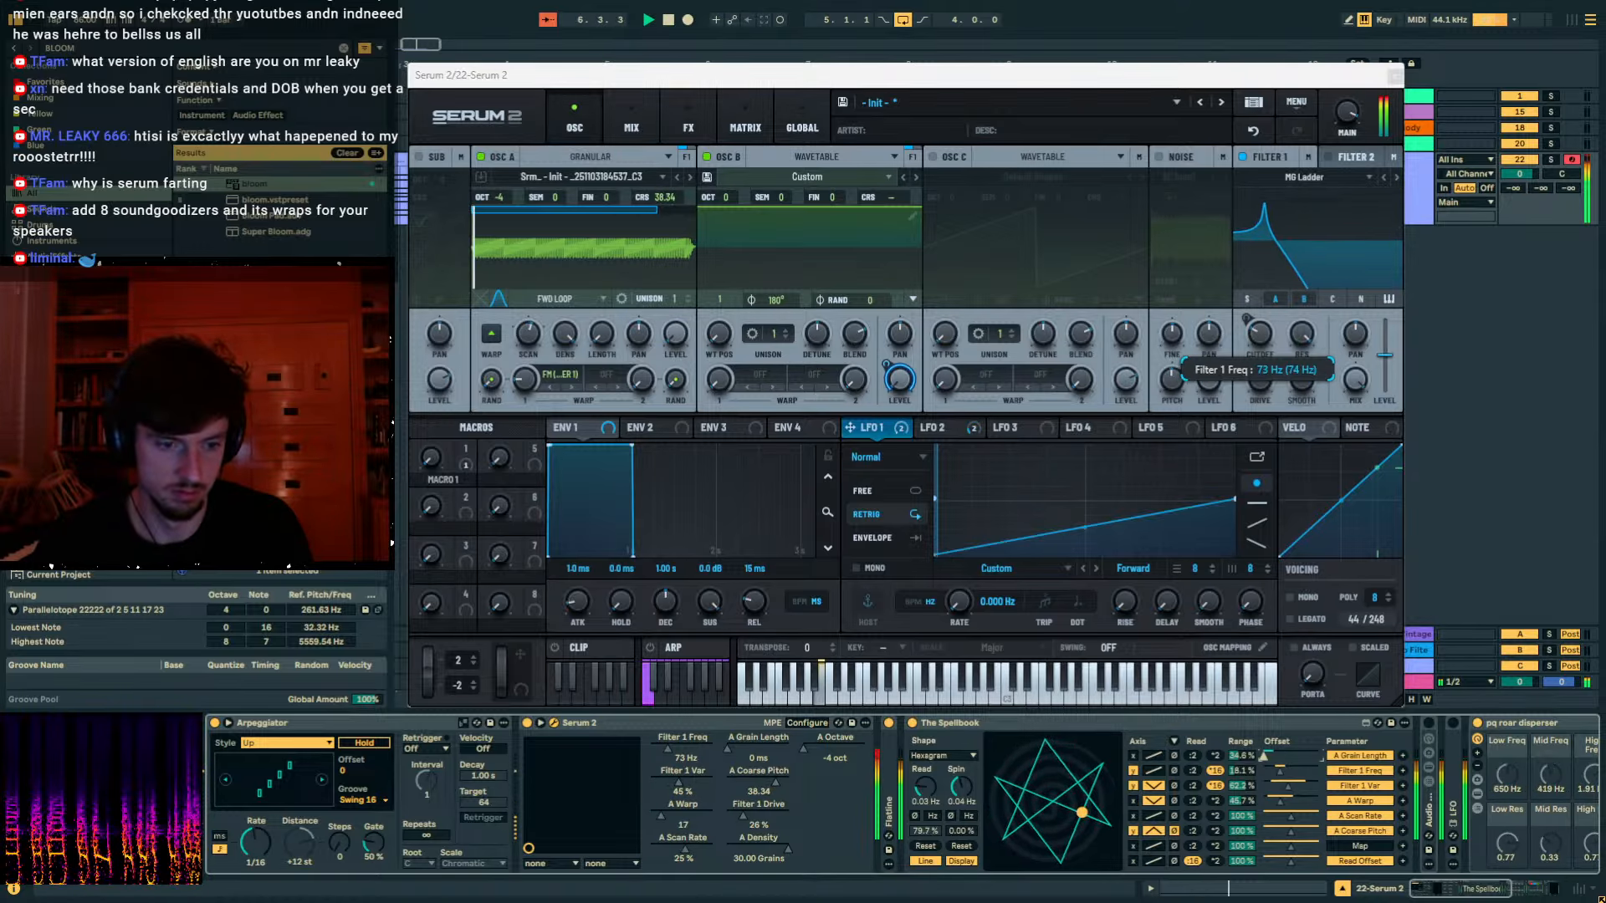
pyautogui.moveTo(961, 787); pyautogui.dragTo(926, 759)
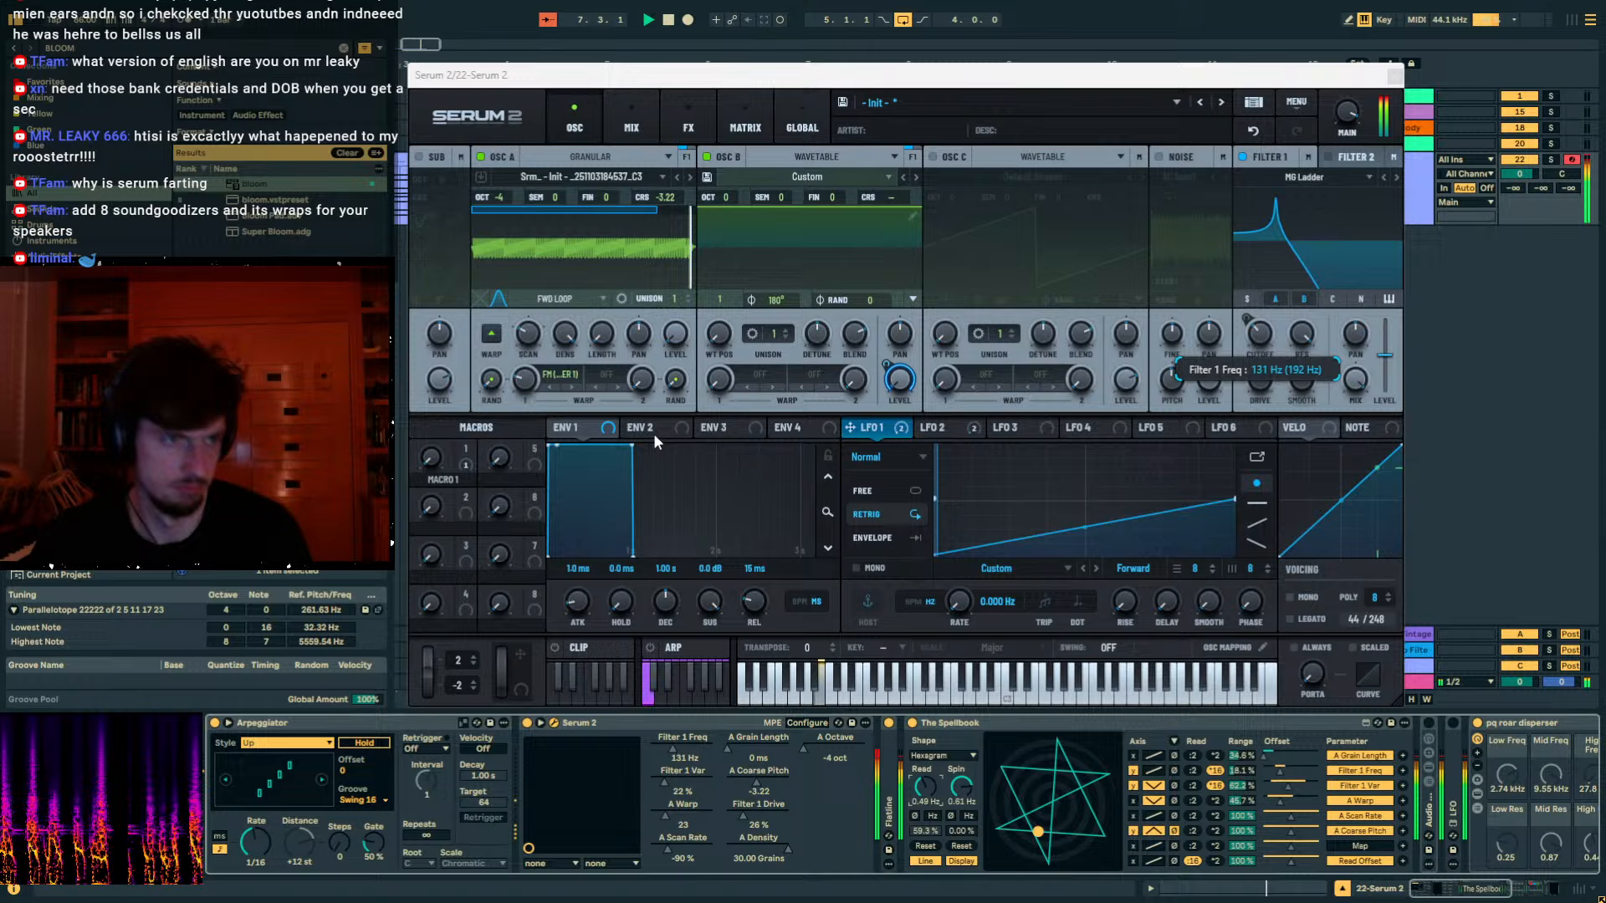
pyautogui.click(1396, 177)
pyautogui.click(1393, 176)
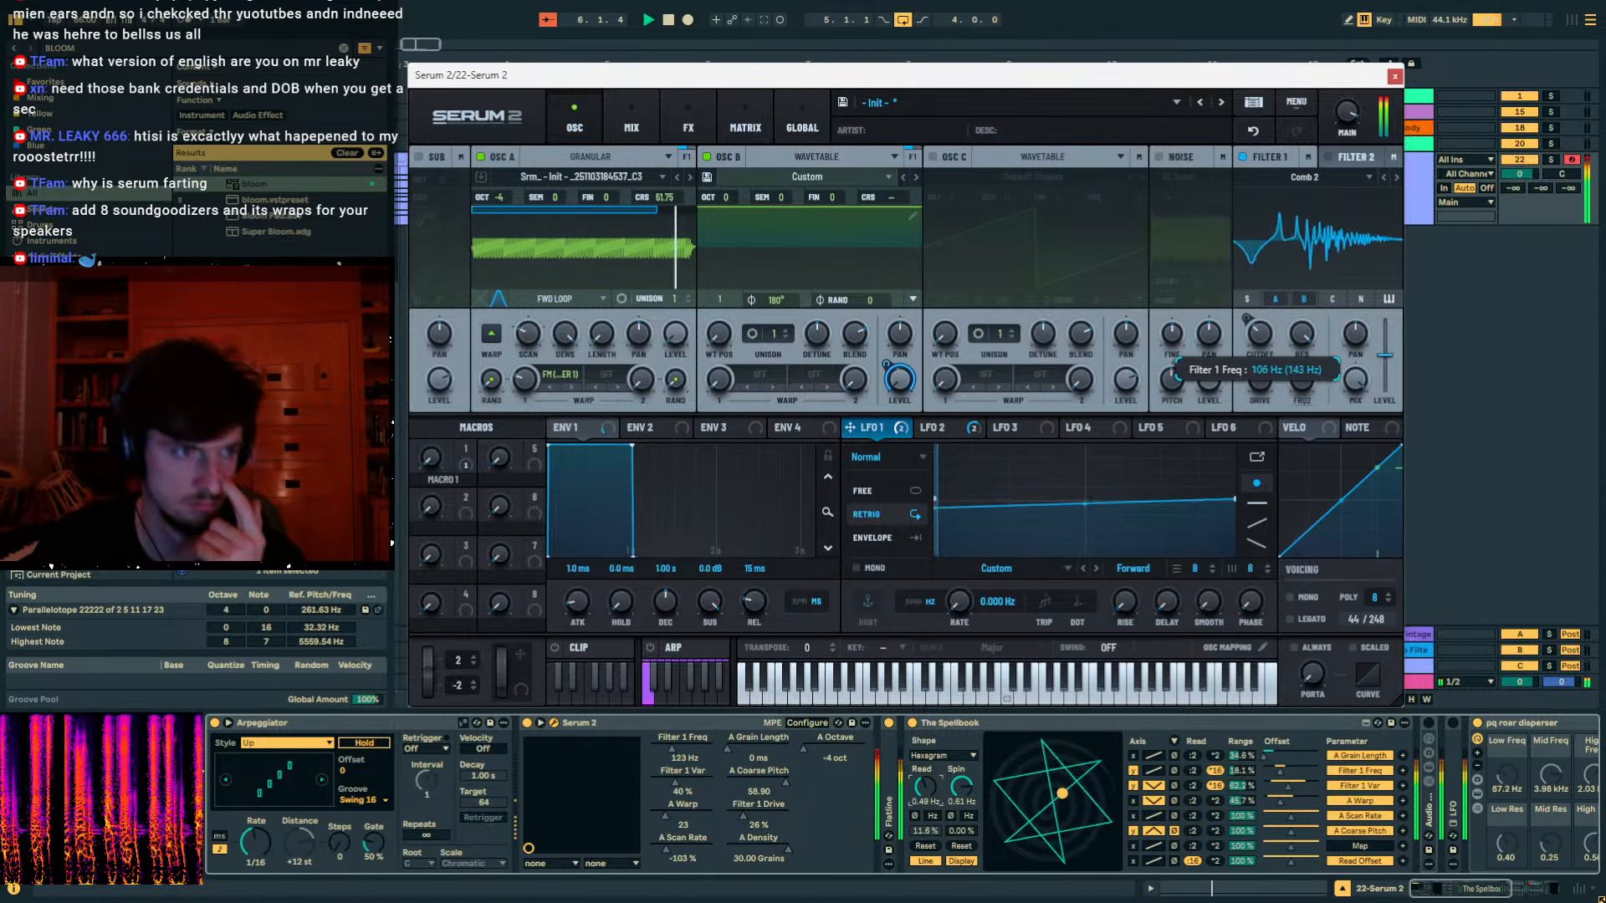
# Slow The Spellbook's Read rate to 0.04 Hz and Spin to about 0.03 Hz, and switch off the Arpeggiator.
pyautogui.moveTo(925, 787); pyautogui.dragTo(961, 828)
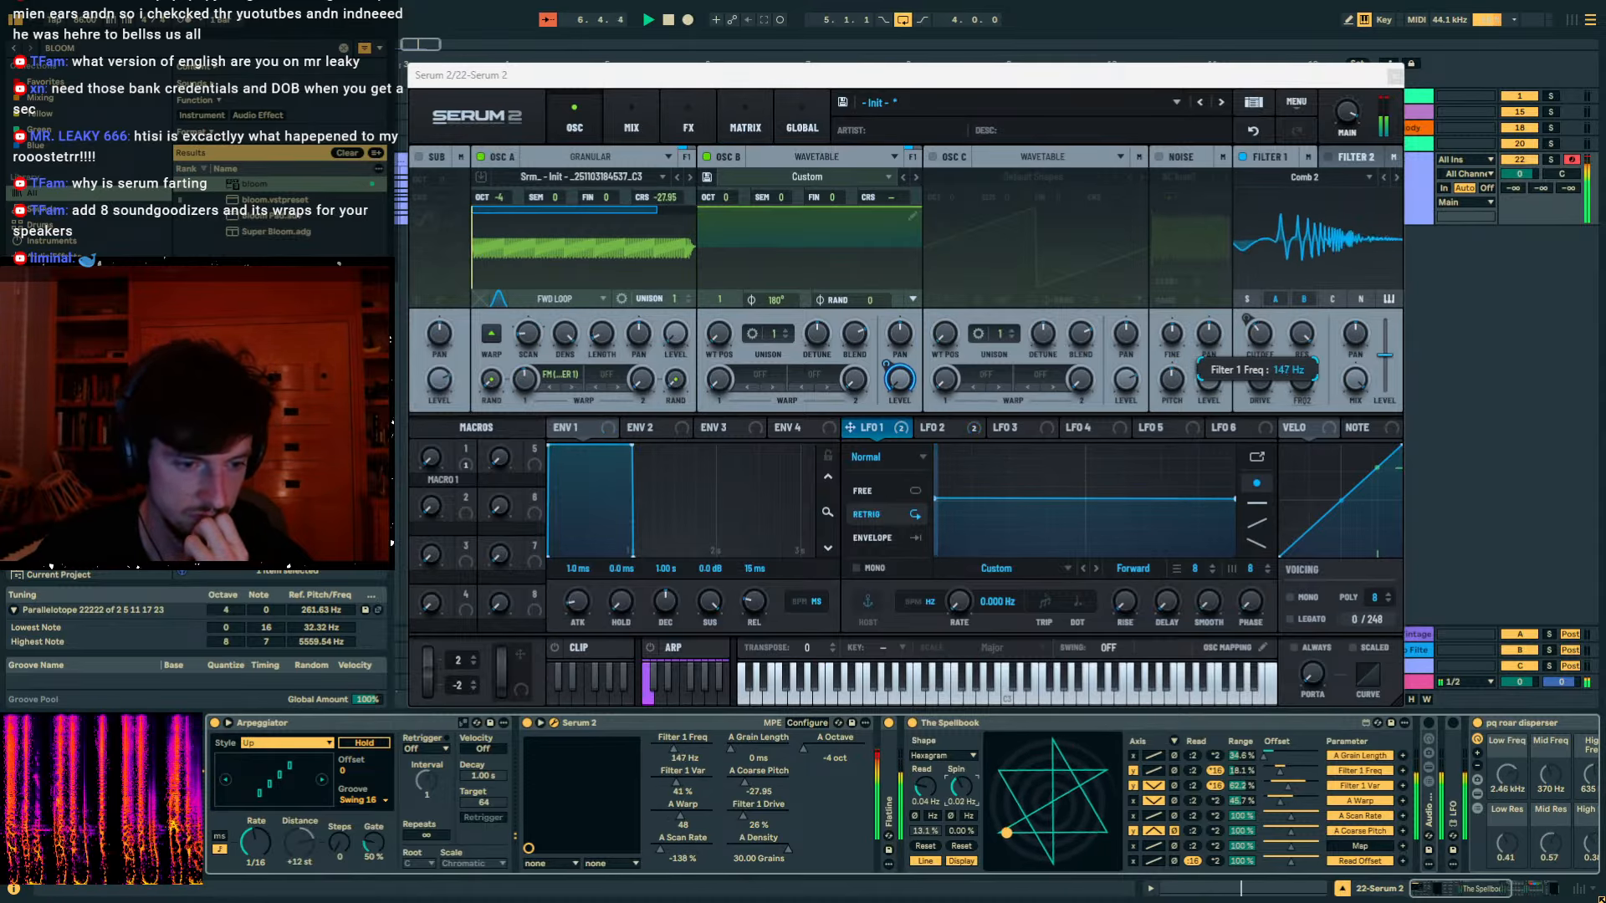
pyautogui.click(216, 722)
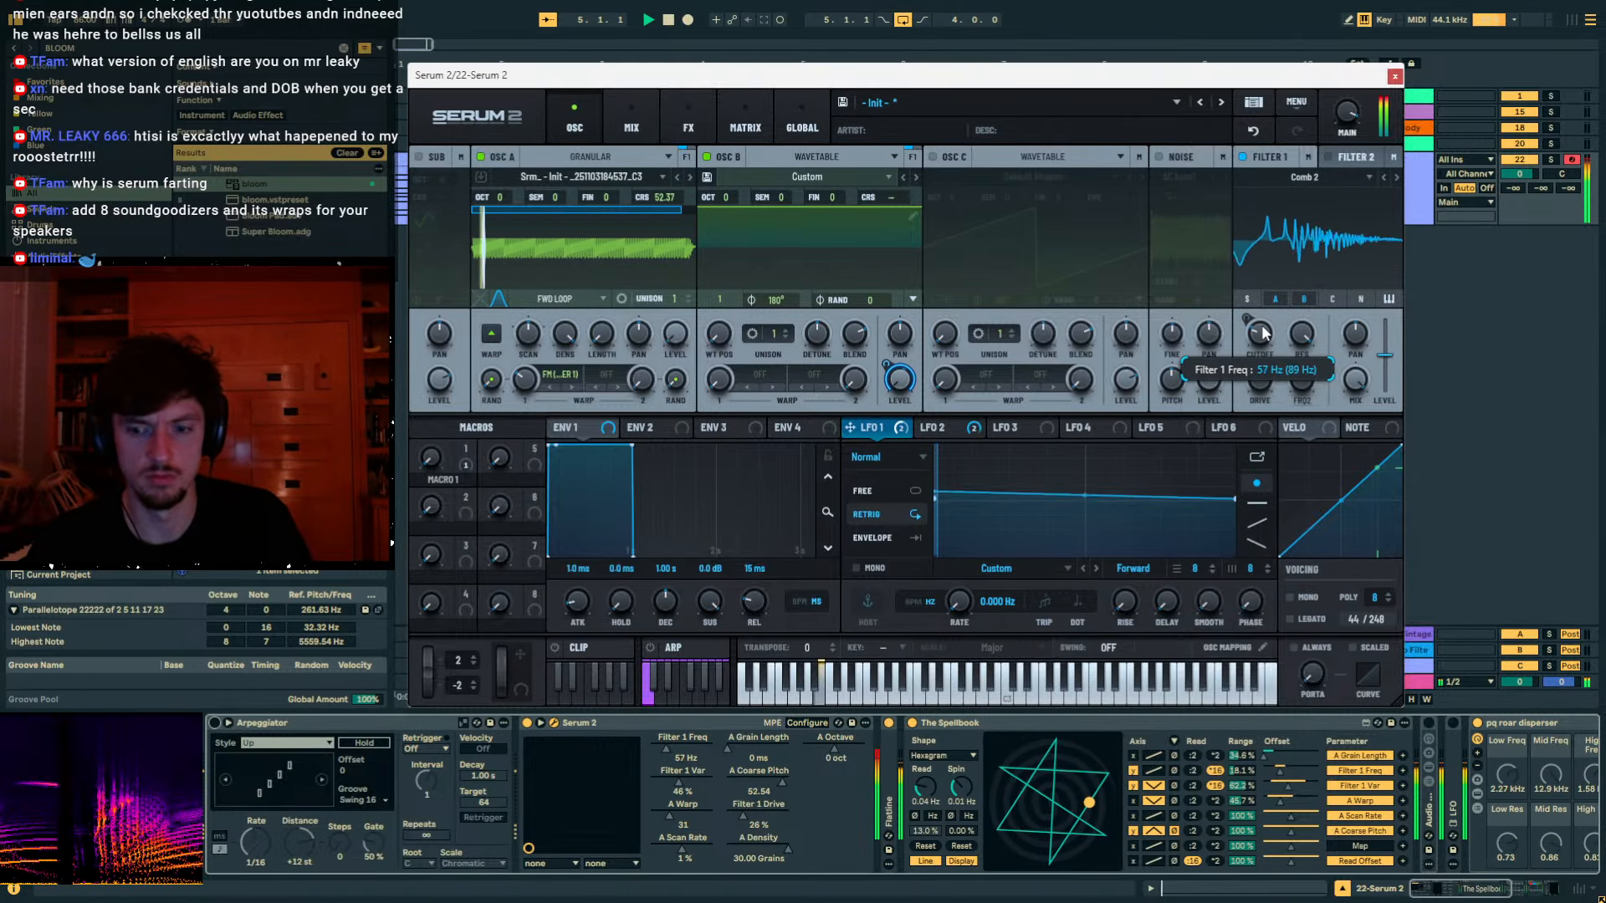
pyautogui.moveTo(1264, 333)
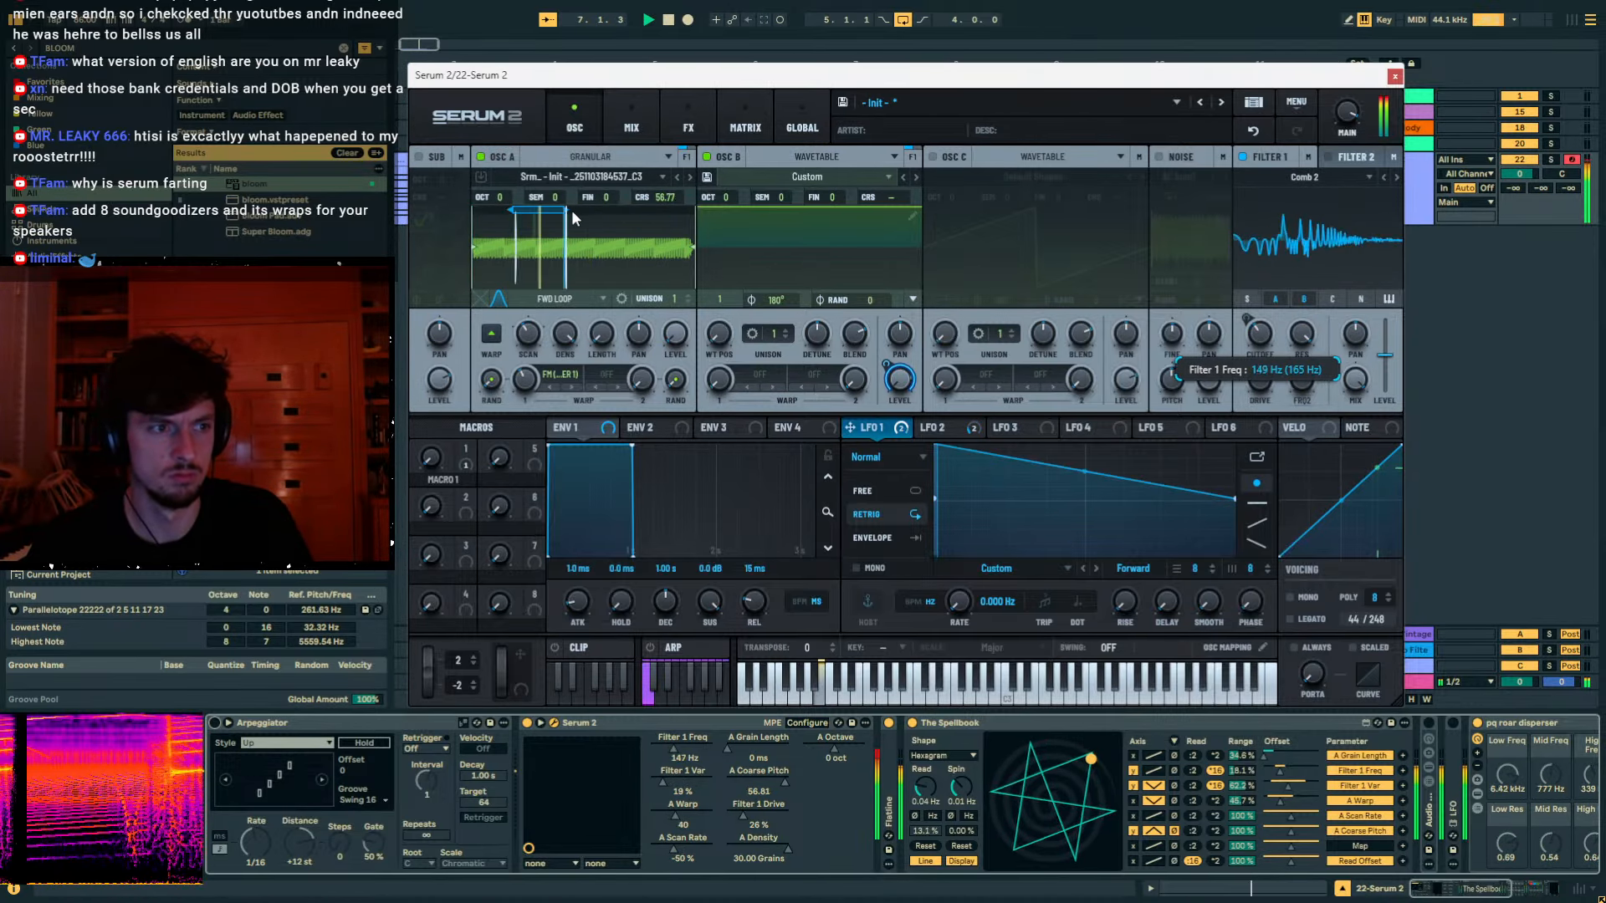
# Reposition Oscillator A's granular scan region toward the start of the sample and show LFO 2.
pyautogui.moveTo(571, 209); pyautogui.dragTo(524, 208)
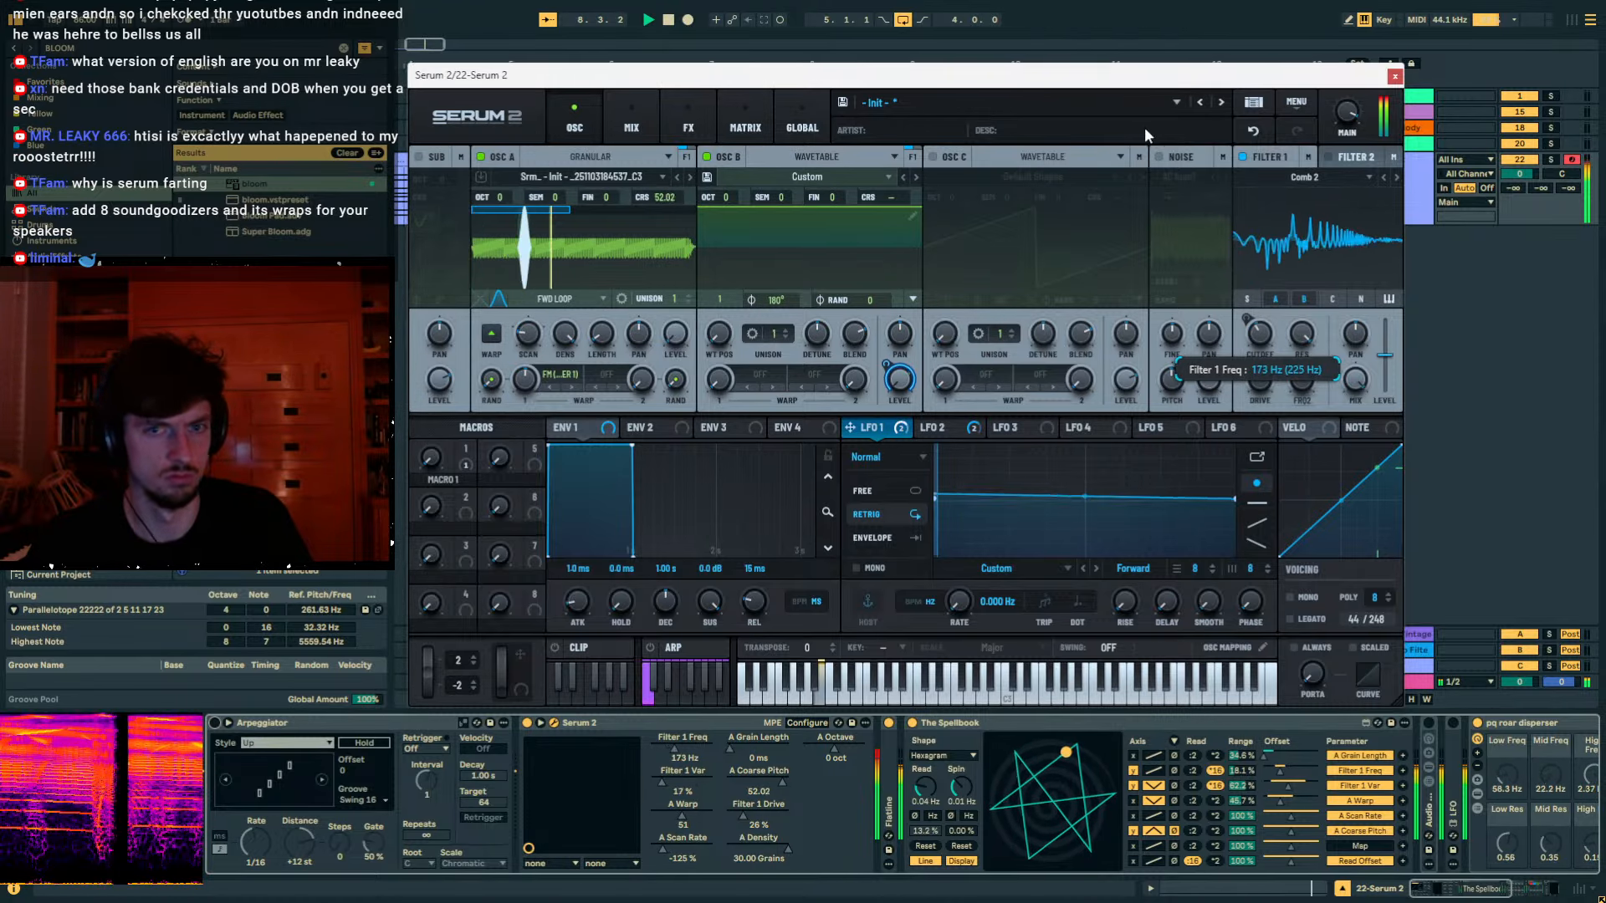
pyautogui.moveTo(1539, 188)
pyautogui.mouseDown()
pyautogui.moveTo(1540, 84)
pyautogui.moveTo(1540, 188)
pyautogui.mouseUp()
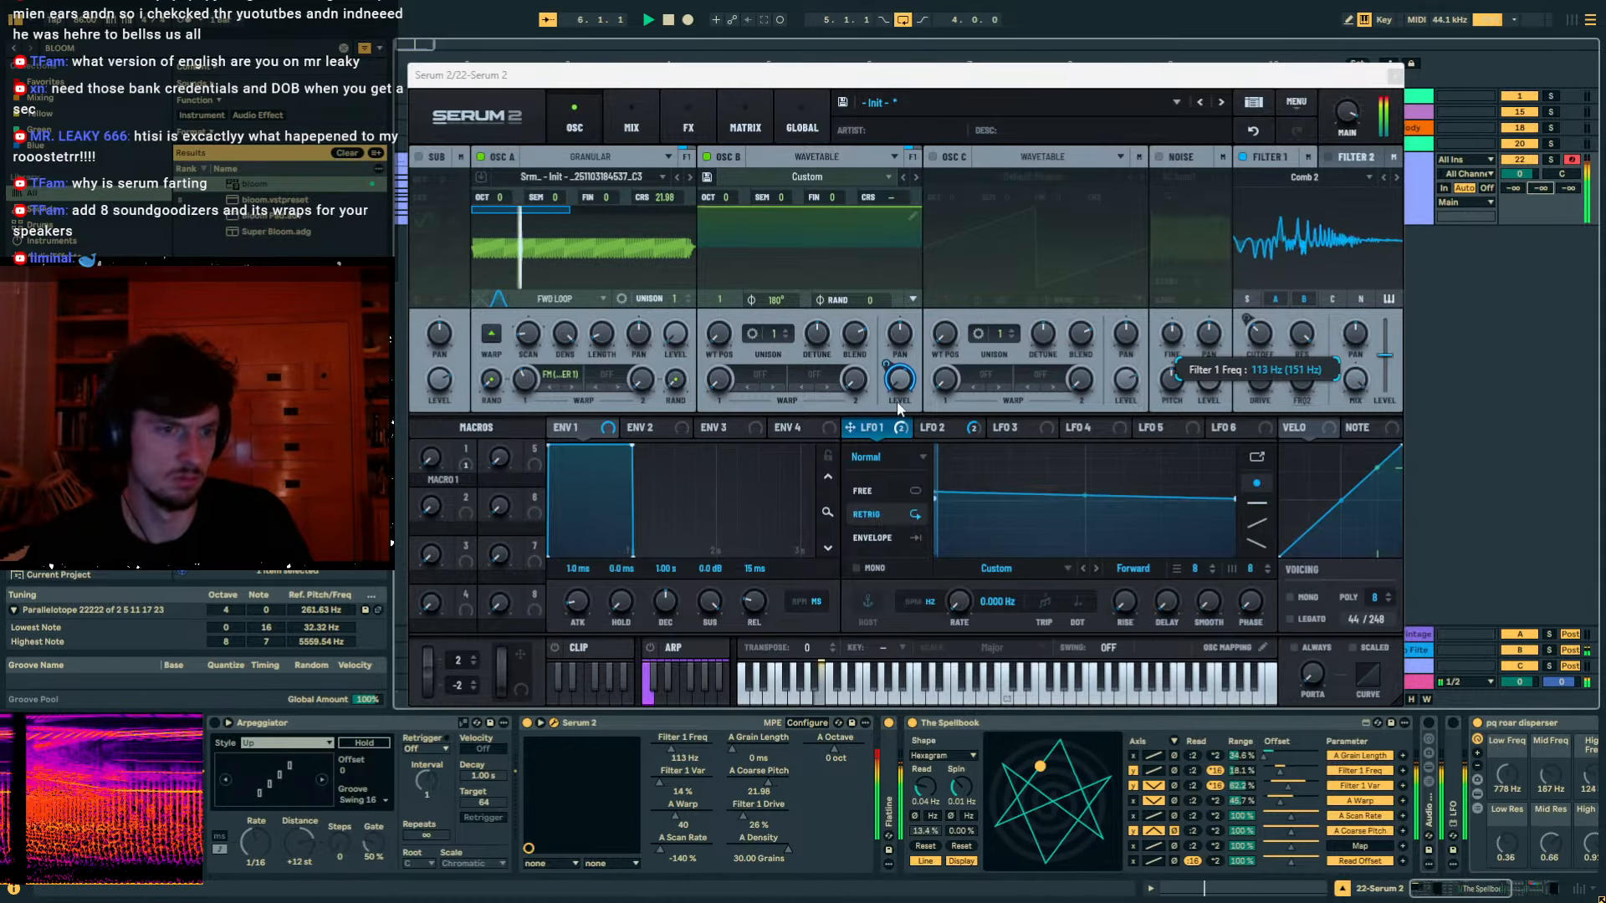
pyautogui.click(932, 428)
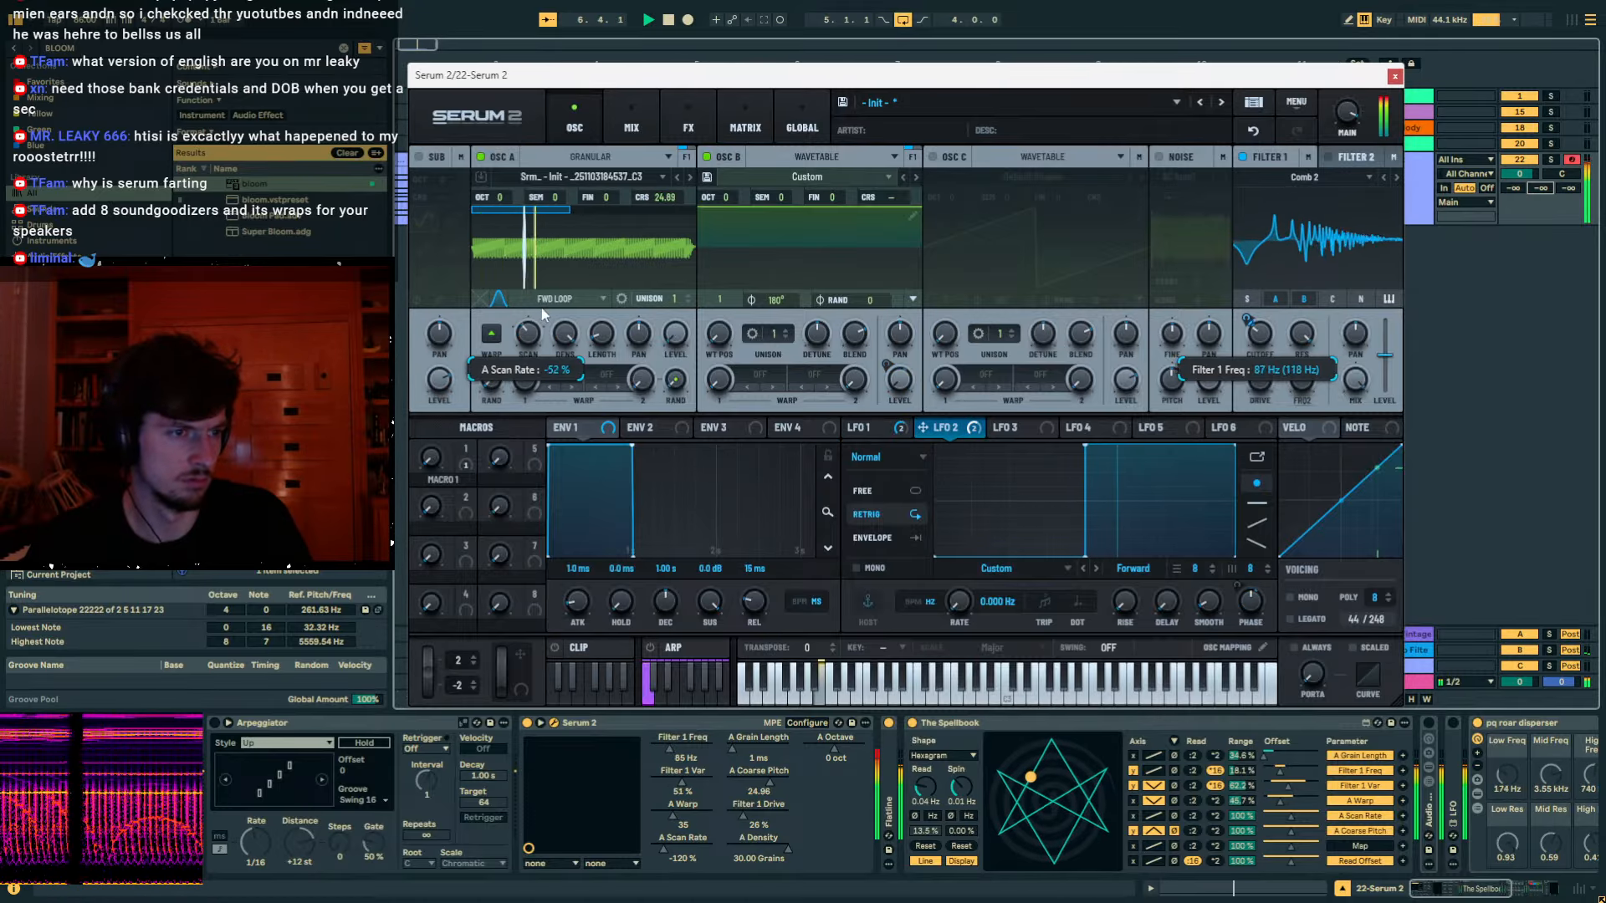
# Set The Spellbook's Read rate to 0.24 Hz and adjust the Filter 1 Freq range to 11.0% and the Filter 1 Var range to 100%.
pyautogui.moveTo(925, 786); pyautogui.dragTo(925, 811)
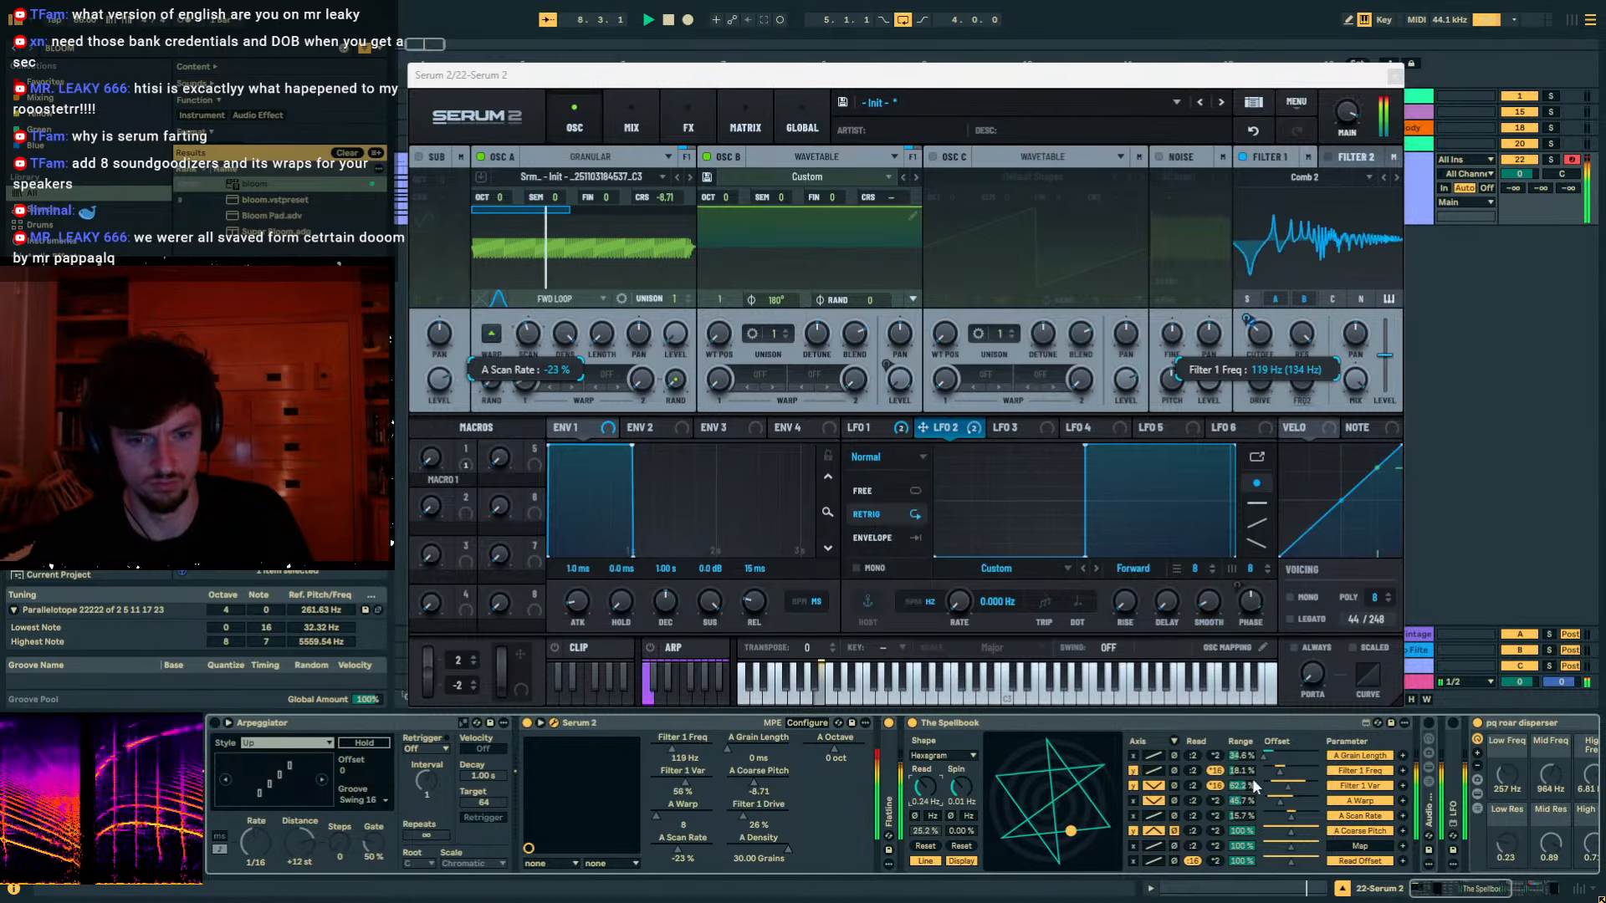
pyautogui.moveTo(1242, 771); pyautogui.dragTo(1241, 708)
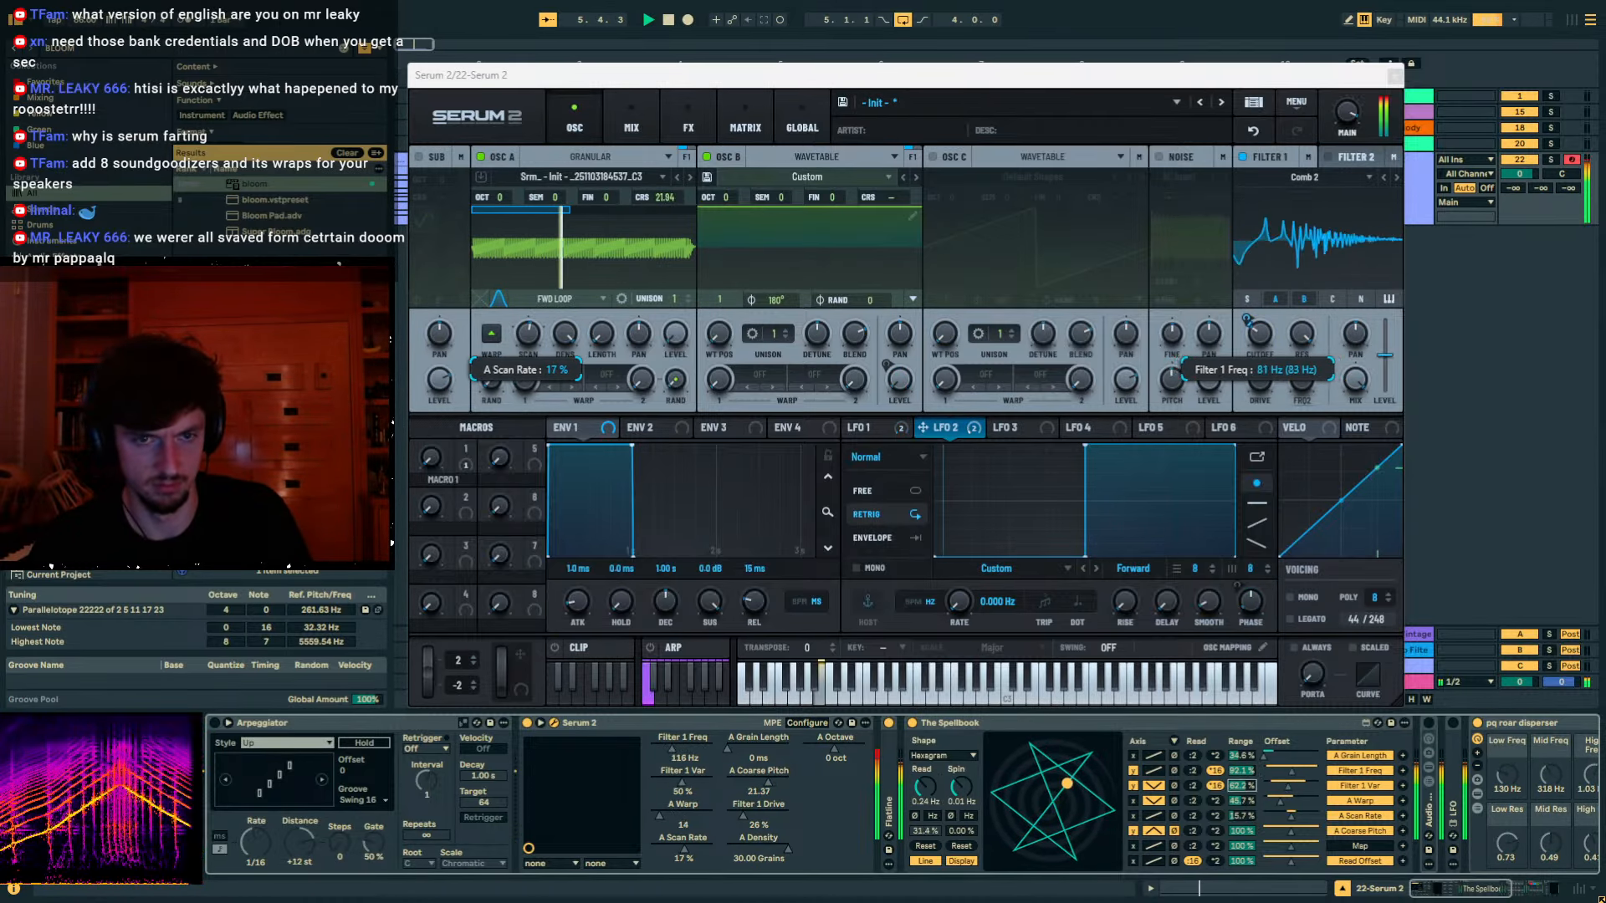
pyautogui.moveTo(1241, 786); pyautogui.dragTo(1246, 828)
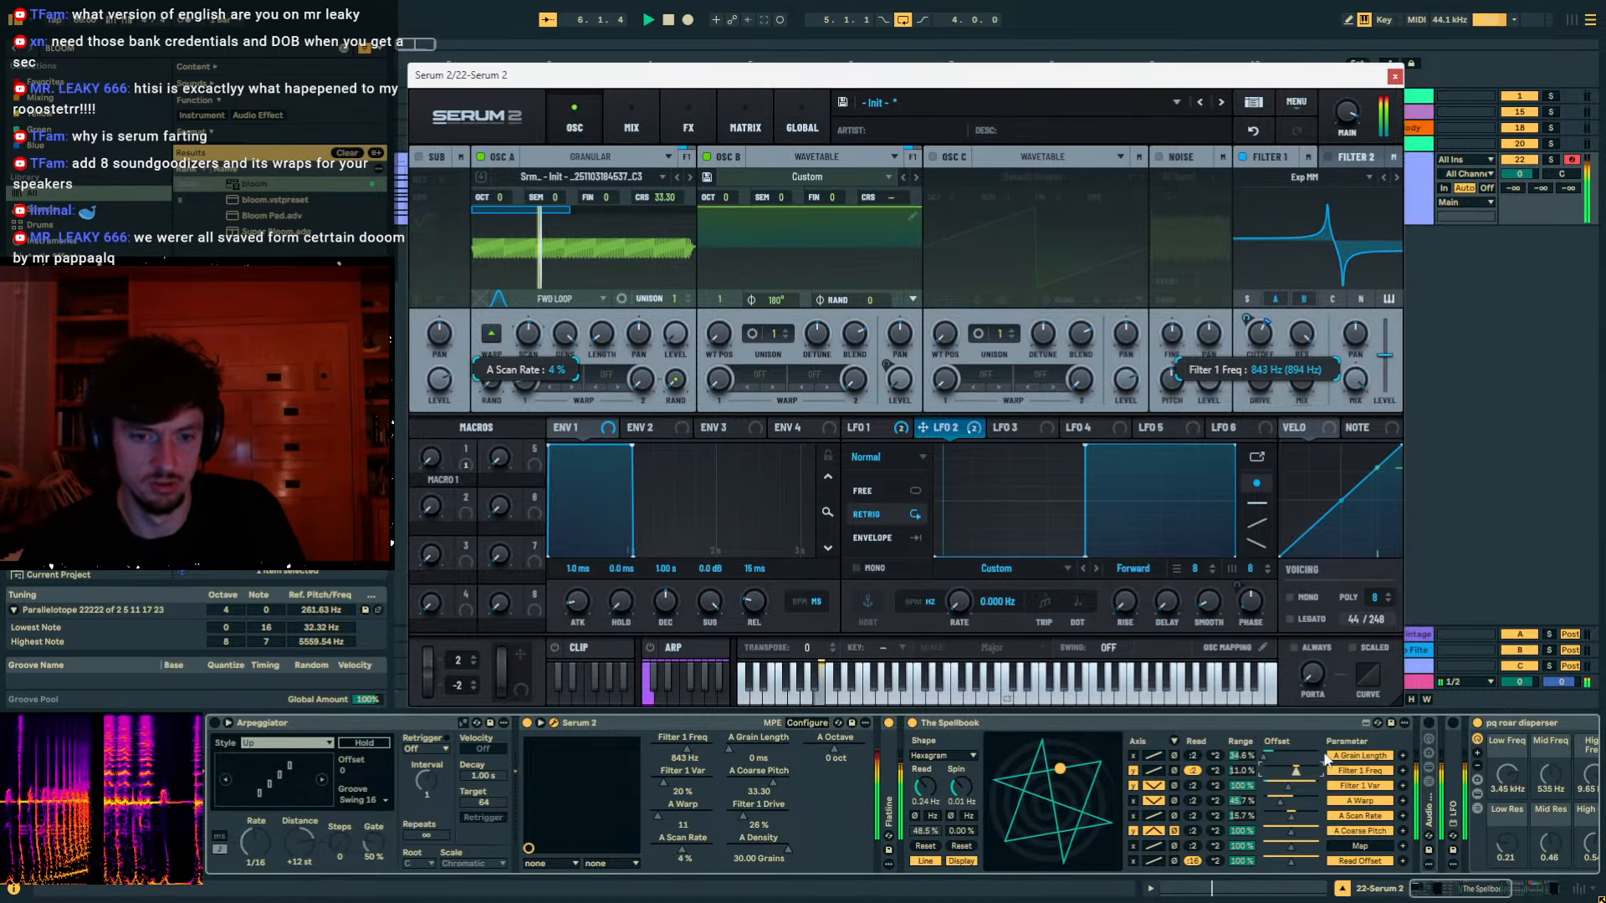
# Adjust The Spellbook's Filter 1 Freq offset, lower its Filter 1 Var offset, and set Serum's Filter 1 Drive to 32%.
pyautogui.moveTo(1297, 771); pyautogui.dragTo(1251, 812)
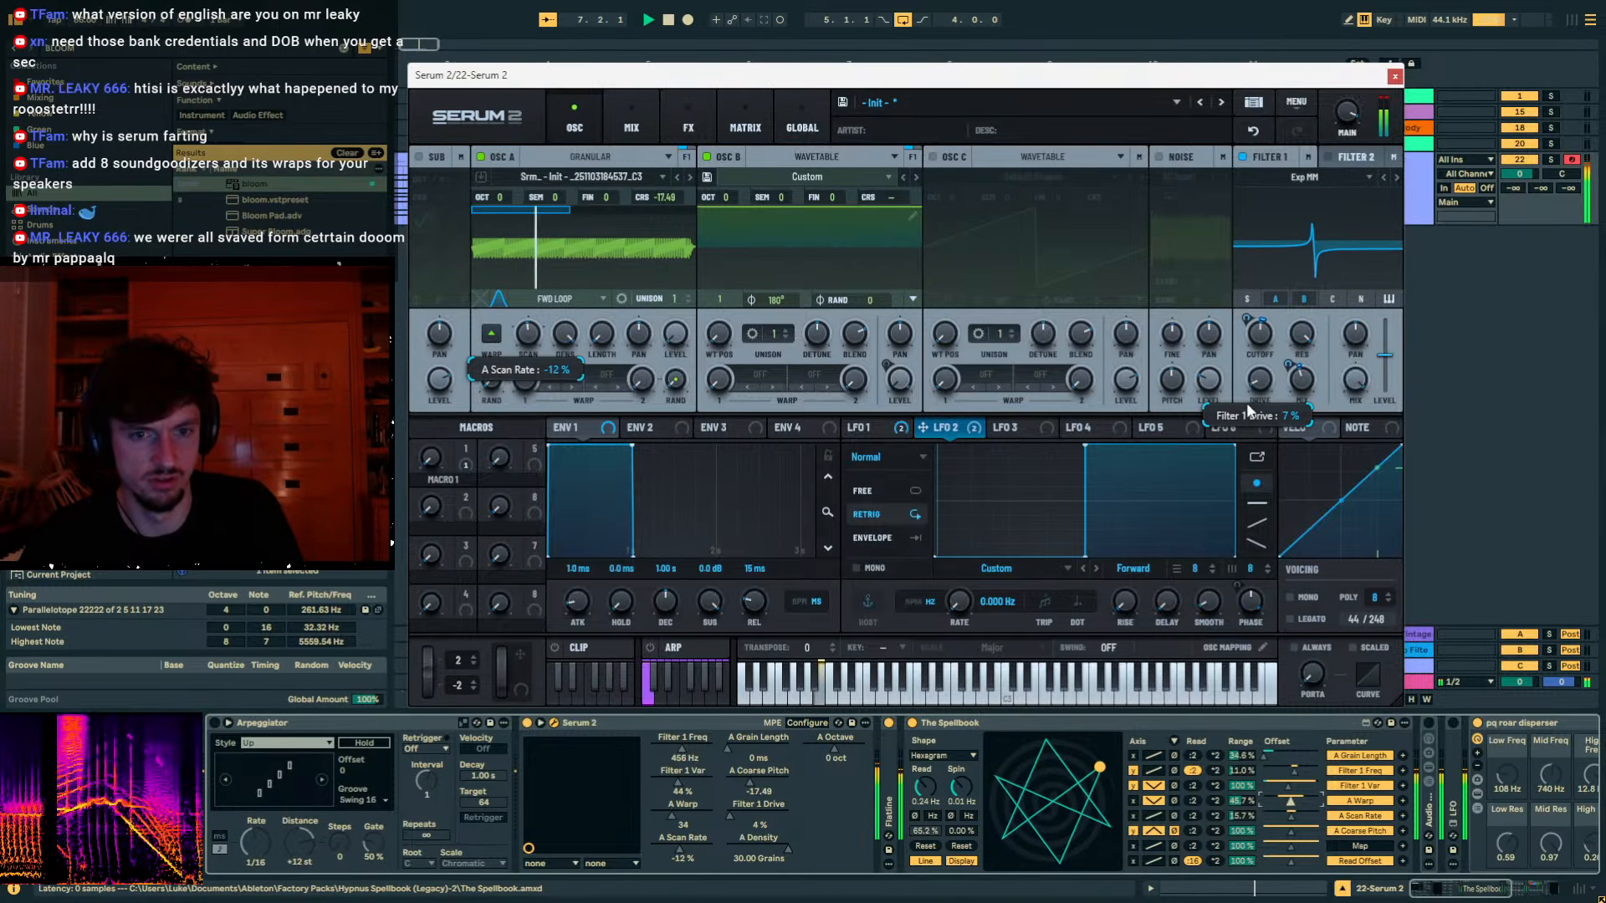
pyautogui.moveTo(1257, 383); pyautogui.dragTo(1268, 352)
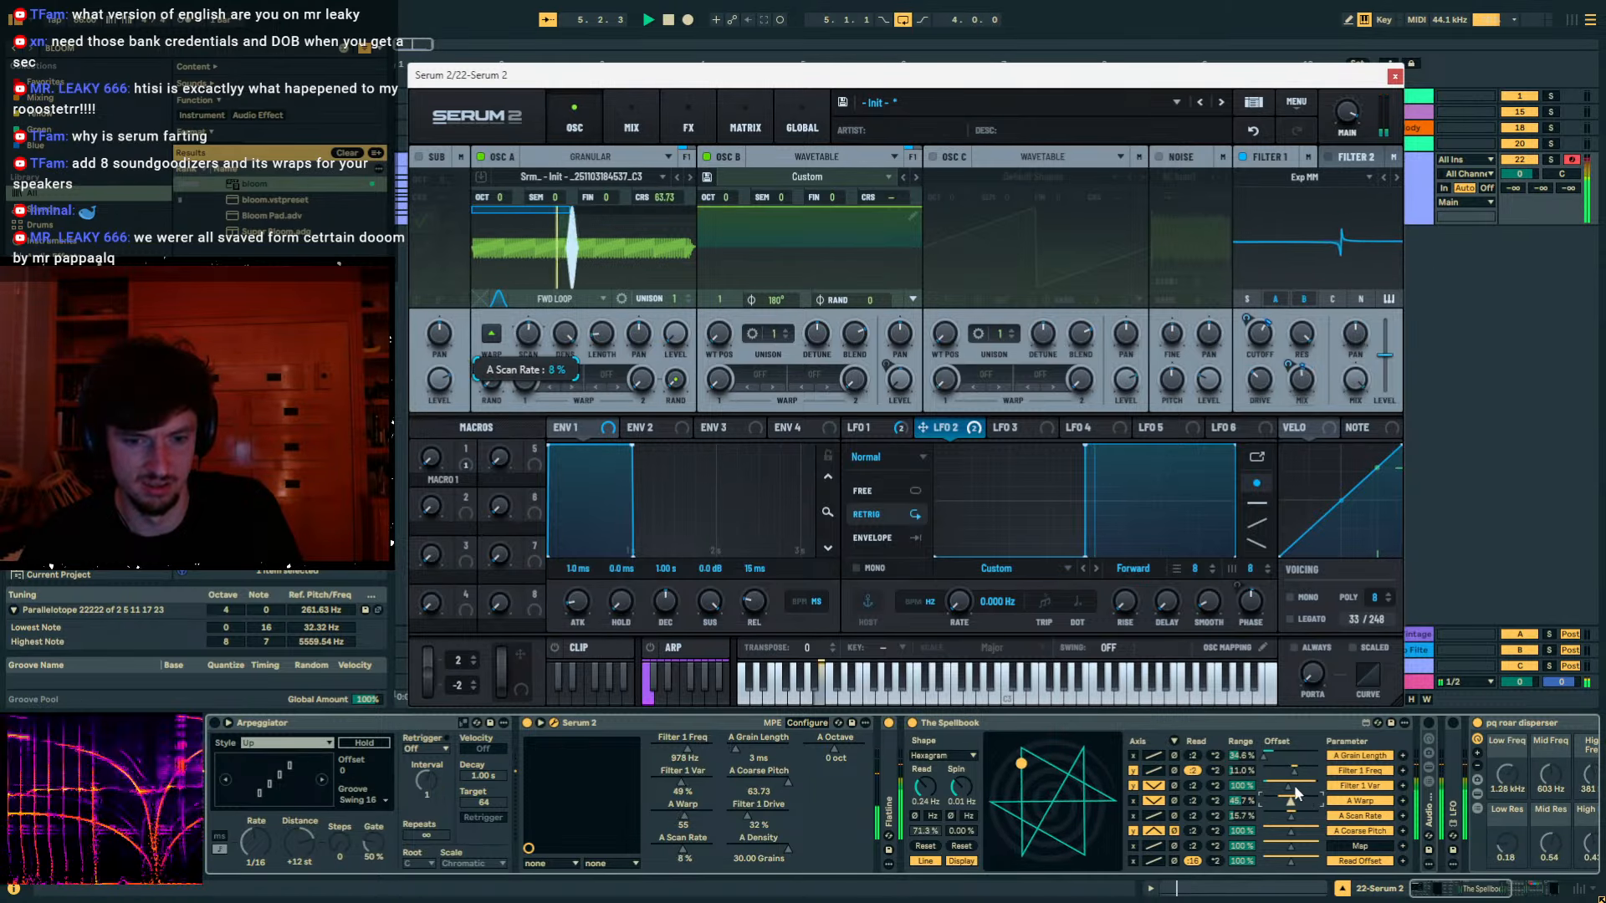
pyautogui.moveTo(1296, 784)
pyautogui.mouseDown()
pyautogui.moveTo(1319, 786)
pyautogui.moveTo(1277, 786)
pyautogui.mouseUp()
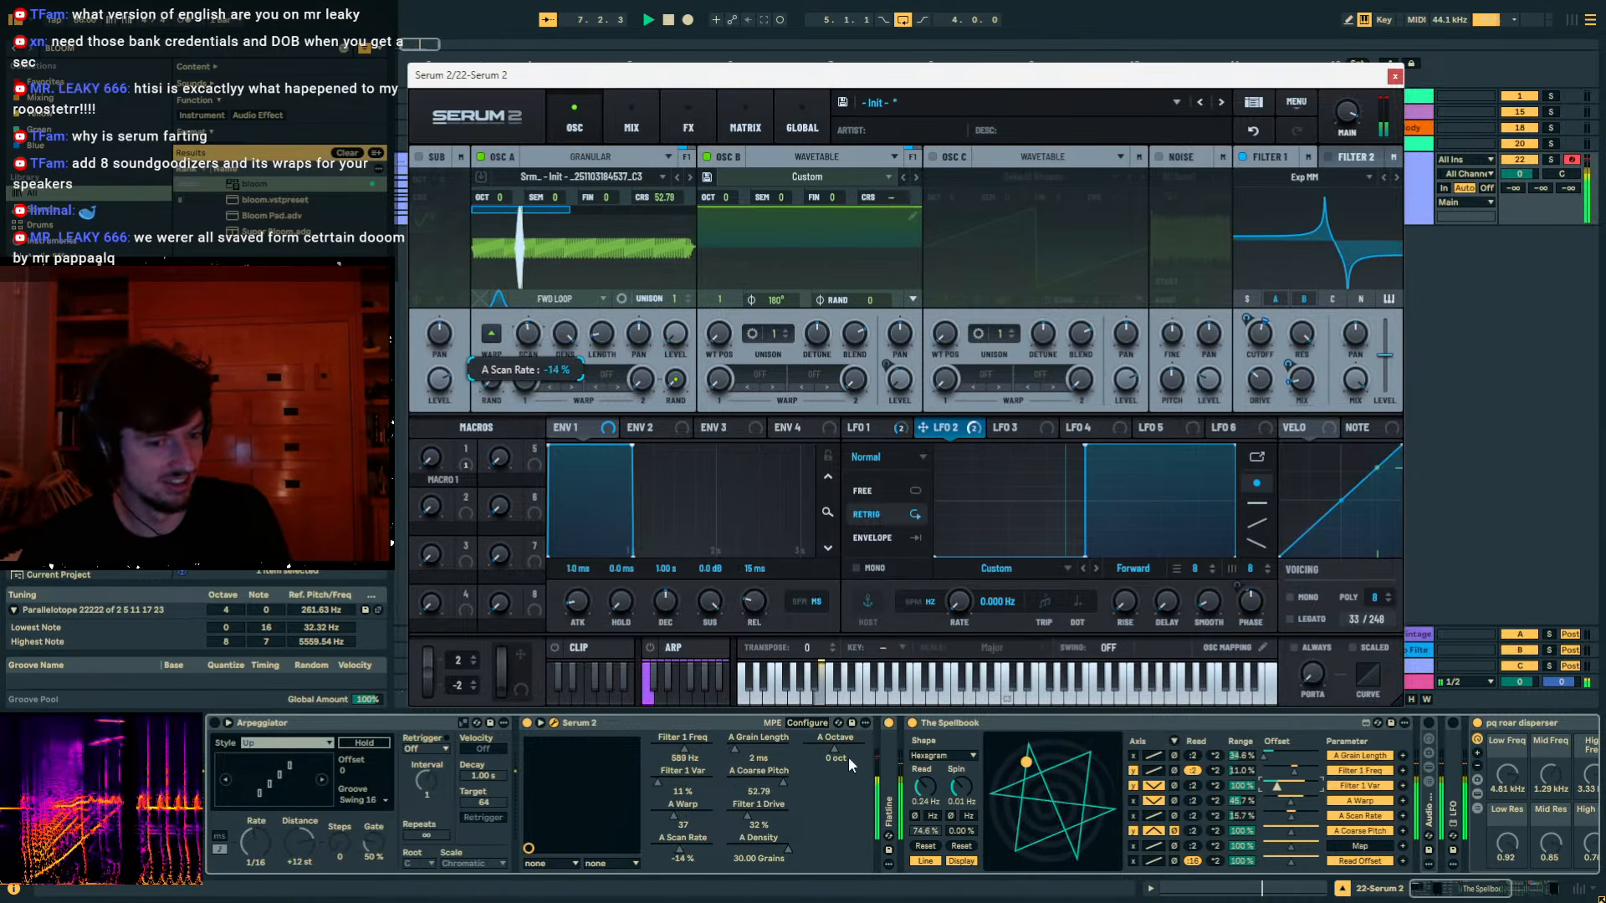
# Slow The Spellbook's Read rate to 0.03 Hz, try Oscillator A at -4 and +4 octaves, and set it to +2.
pyautogui.moveTo(926, 787)
pyautogui.mouseDown()
pyautogui.moveTo(926, 763)
pyautogui.moveTo(926, 780)
pyautogui.mouseUp()
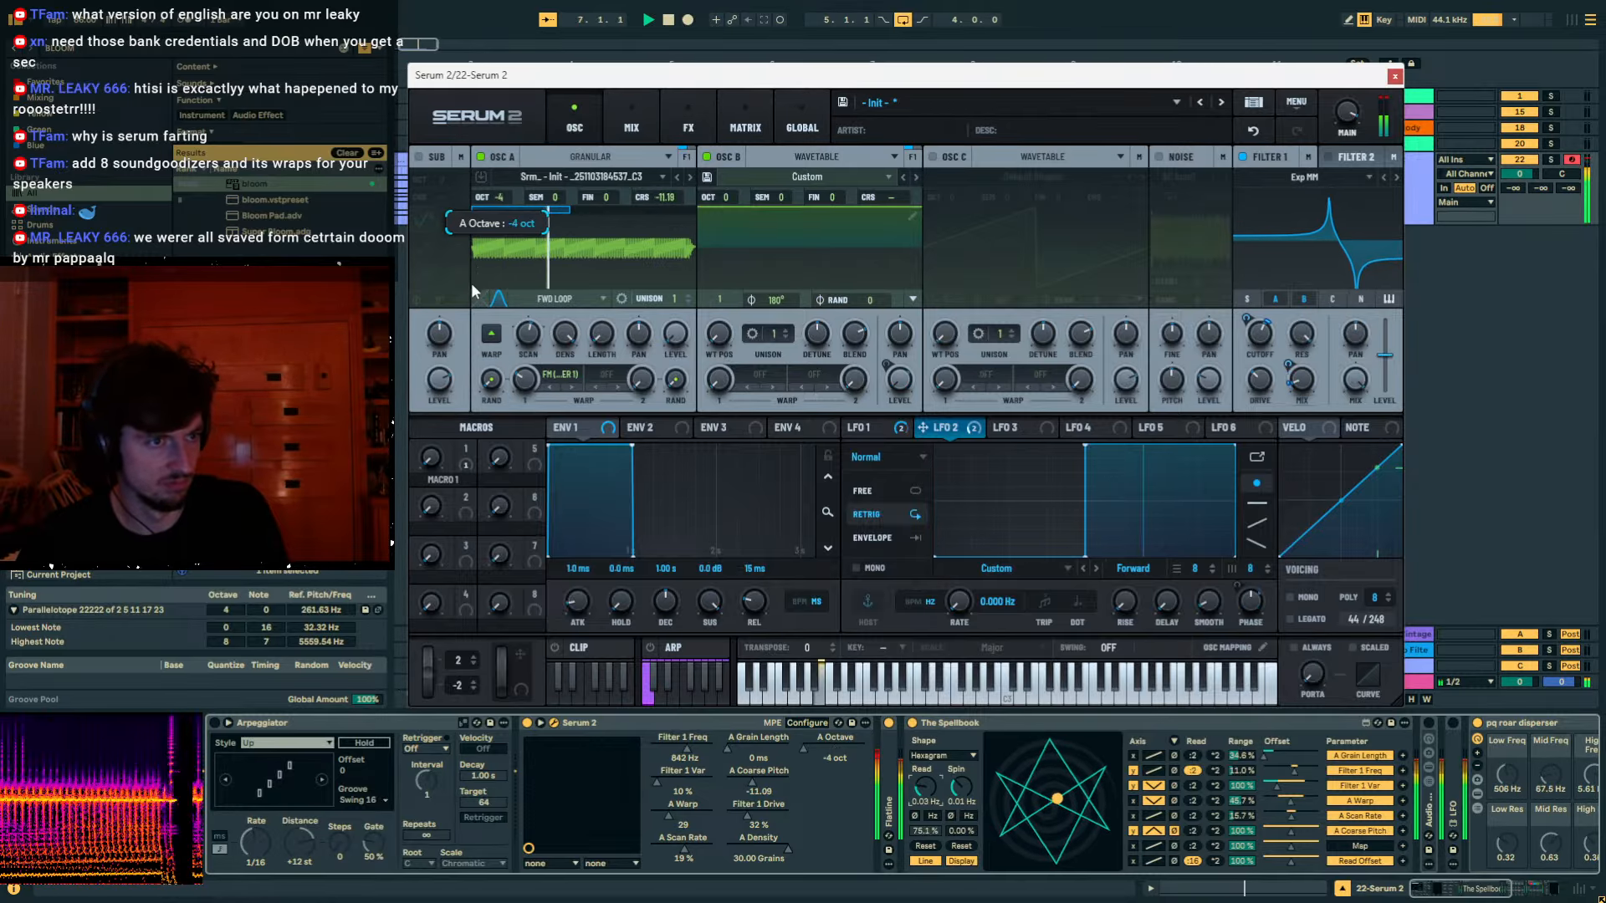
pyautogui.moveTo(470, 283); pyautogui.dragTo(542, 9)
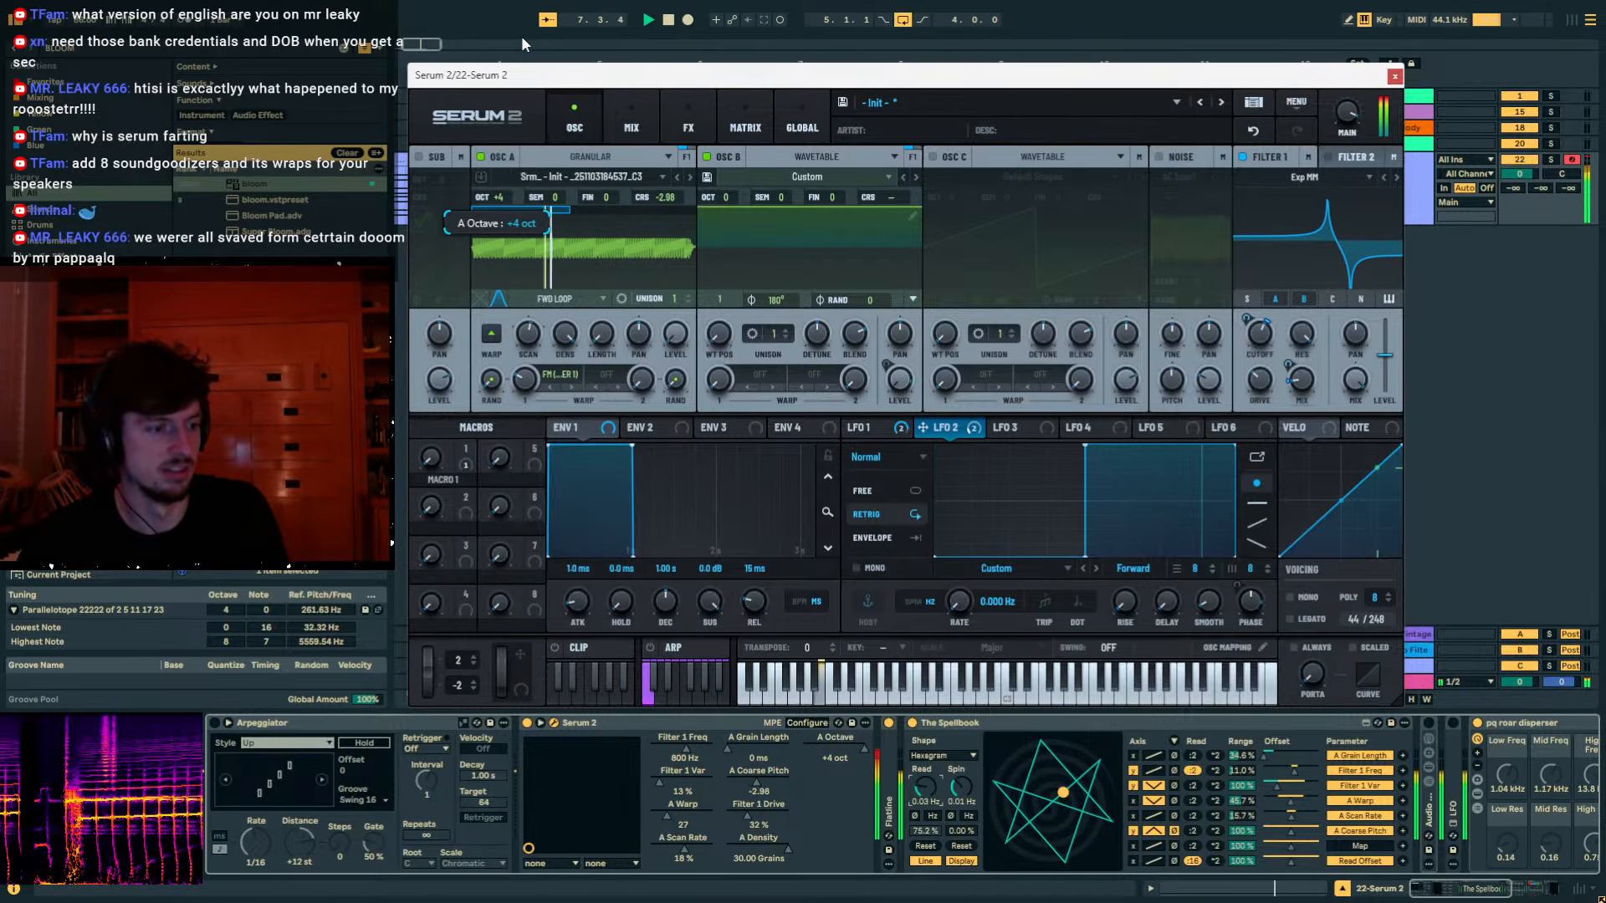
pyautogui.moveTo(500, 122); pyautogui.dragTo(574, 224)
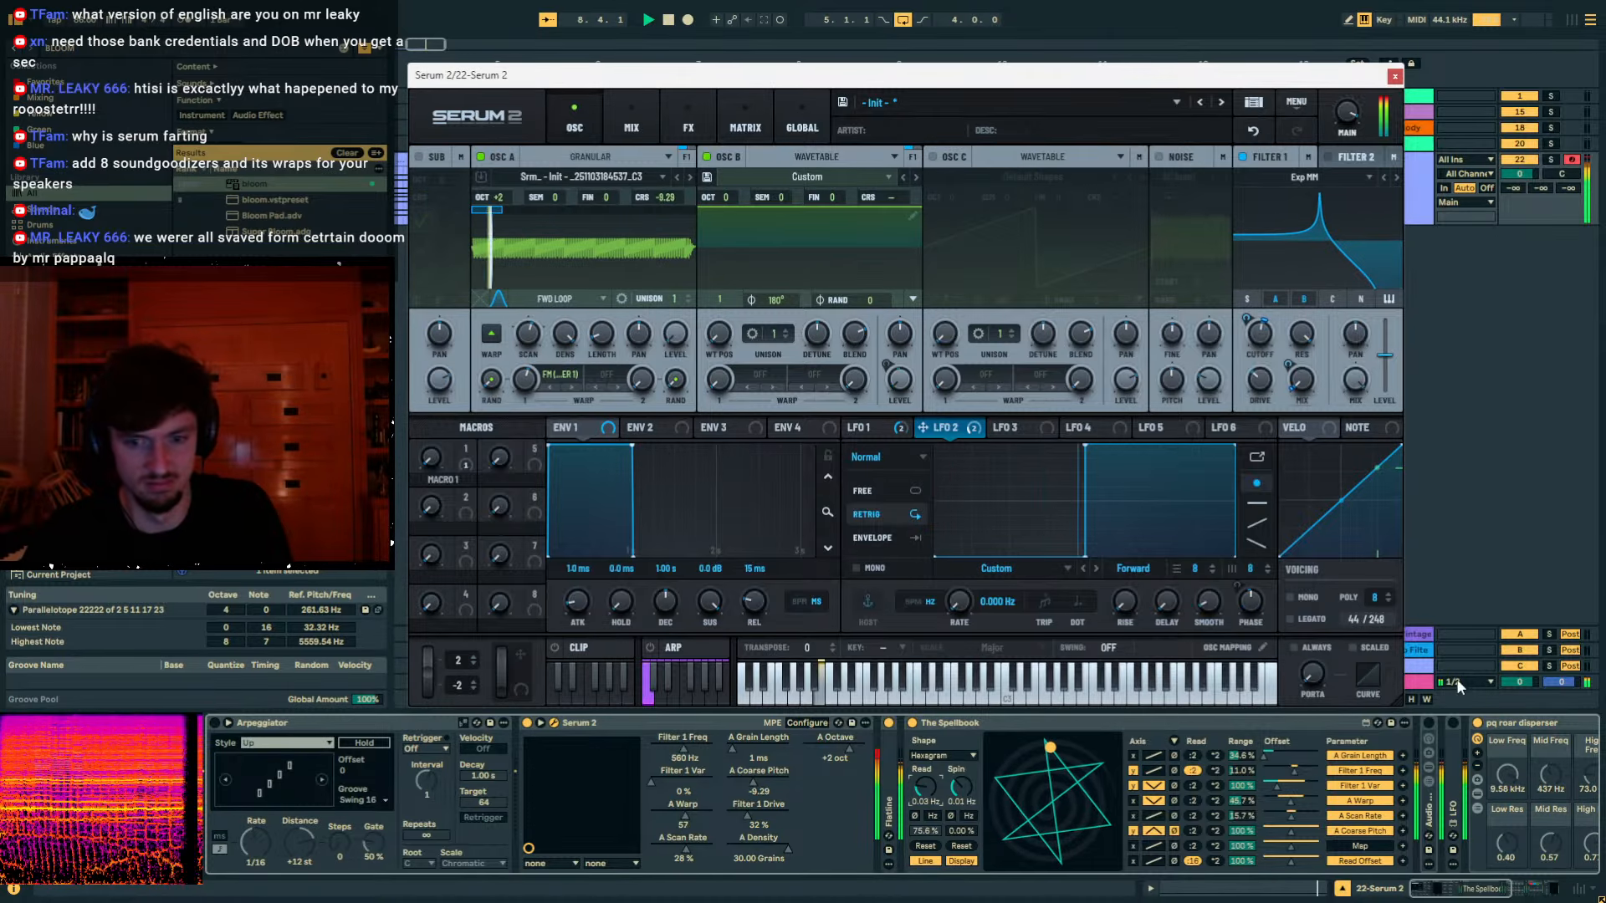
# Raise the Serum 2 track's send to the ValhallaVintage reverb to about -8.7 dB and lower the pq roar disperser's # of roars to 23.
pyautogui.click(1531, 723)
pyautogui.press('Right')
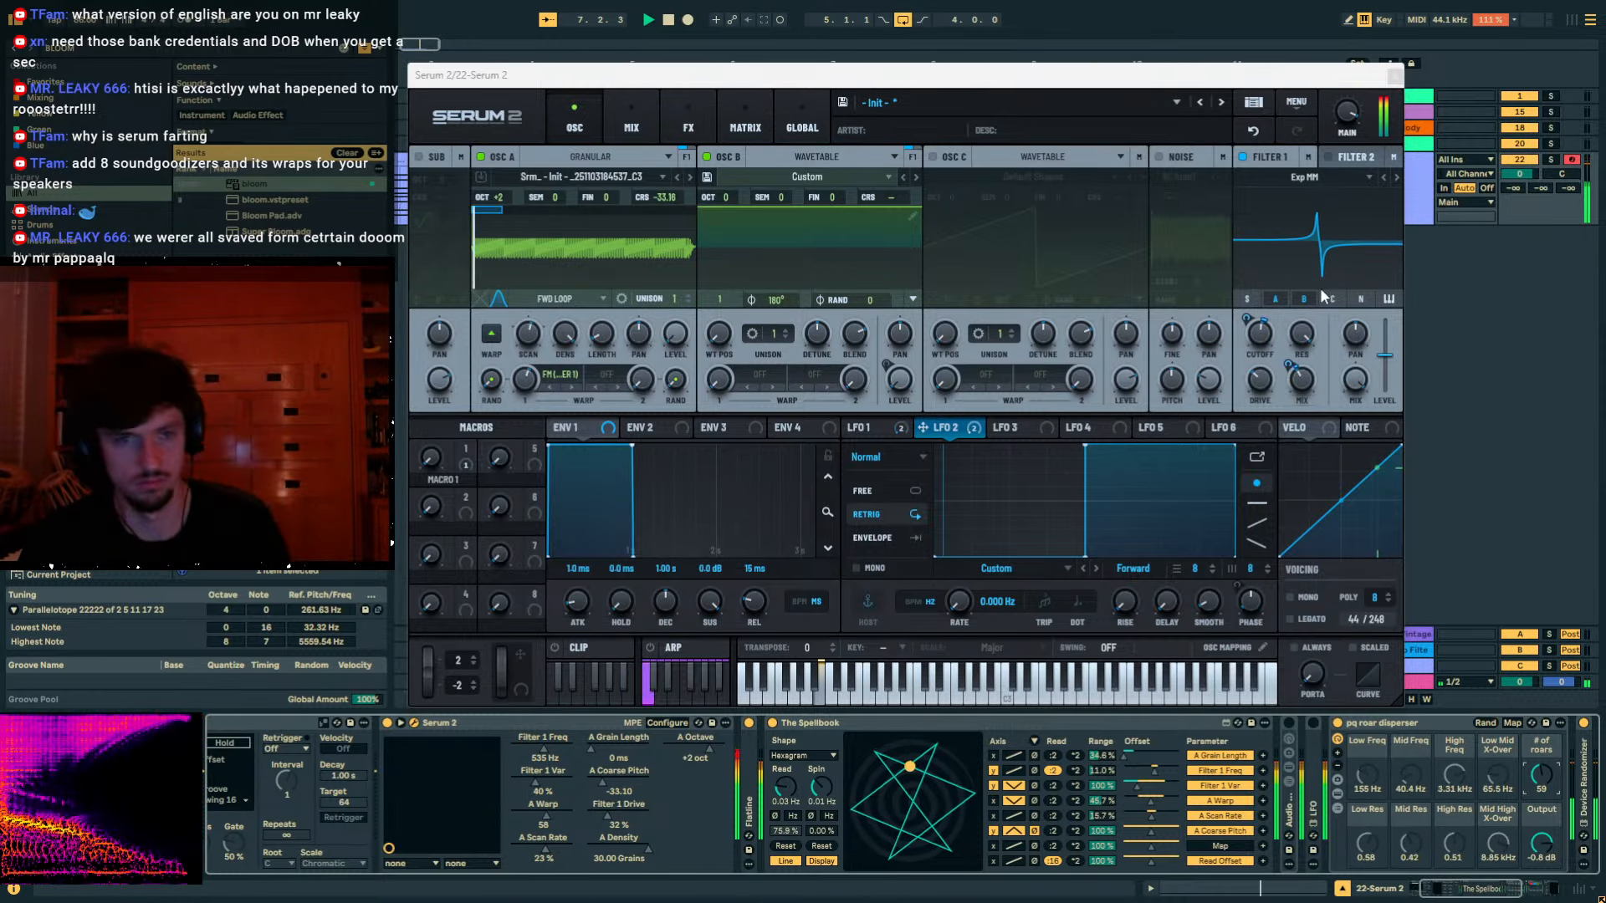
pyautogui.moveTo(1522, 187); pyautogui.dragTo(1522, 167)
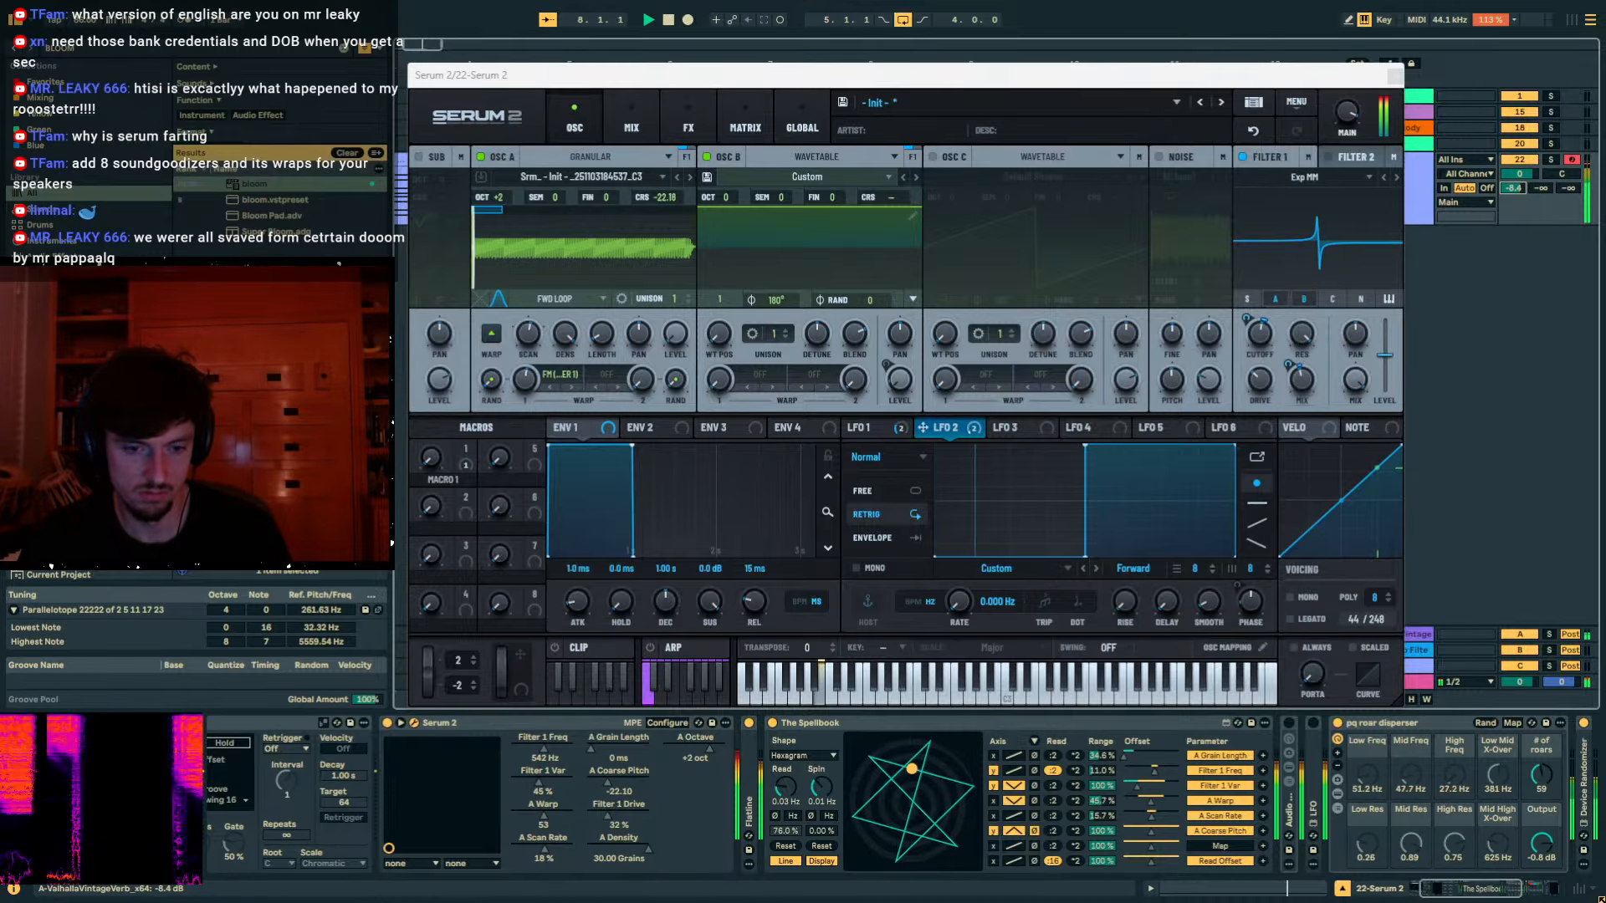
pyautogui.moveTo(1056, 77); pyautogui.dragTo(918, 123)
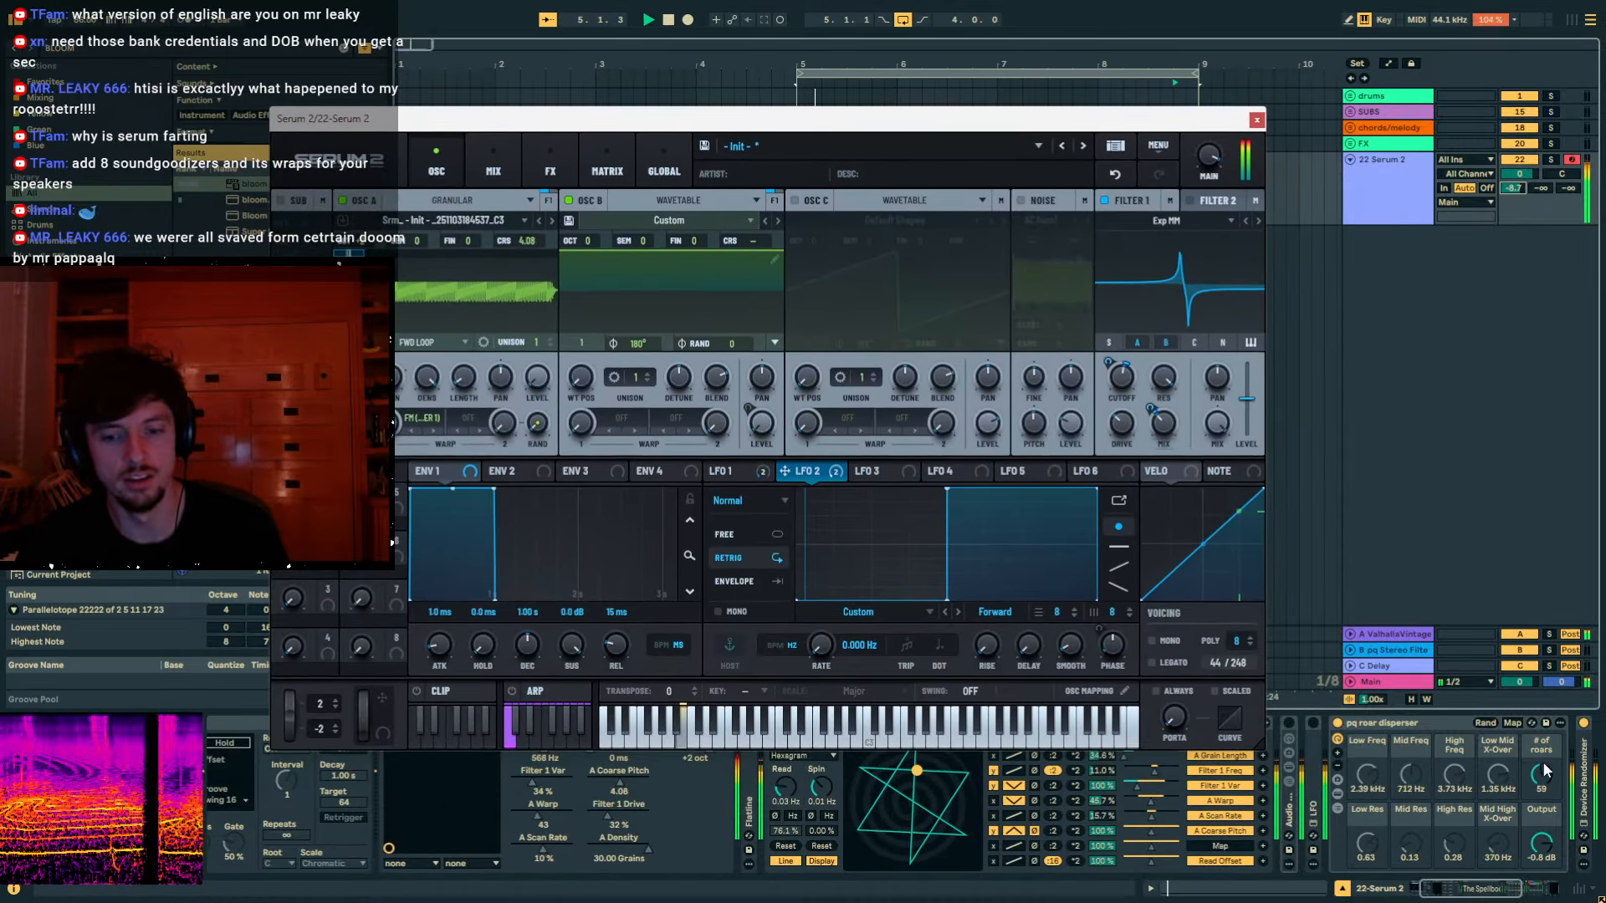
pyautogui.moveTo(1543, 774); pyautogui.dragTo(1543, 793)
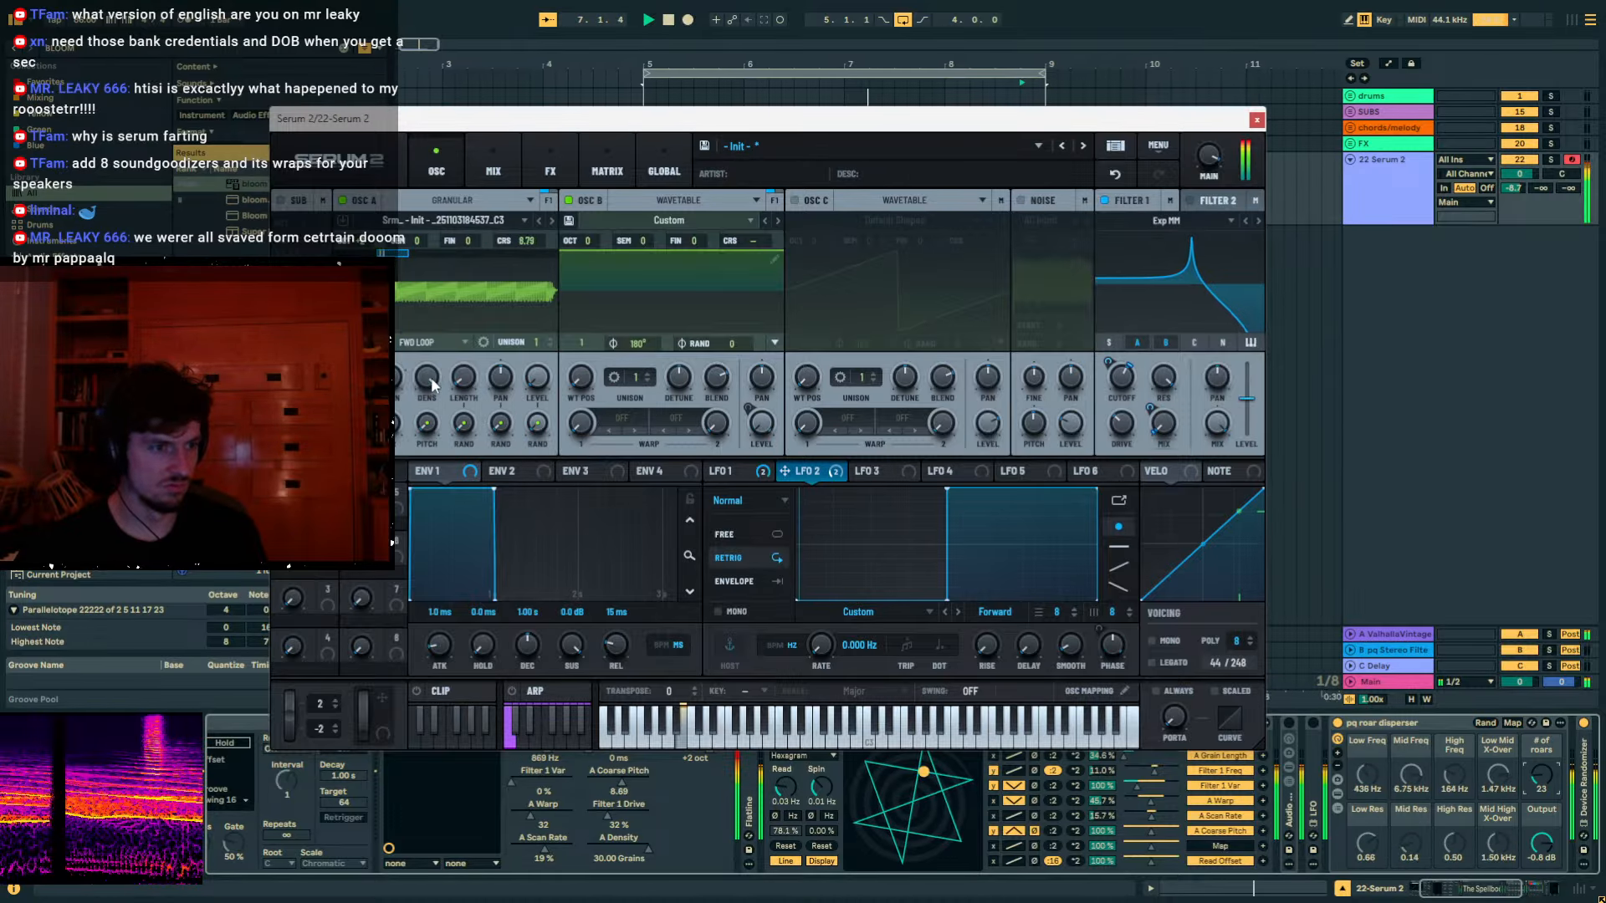
# Widen the A Scan Rate range in The Spellbook to about 38% and increase the modulation depth on Serum's Filter 1 cutoff.
pyautogui.moveTo(462, 378)
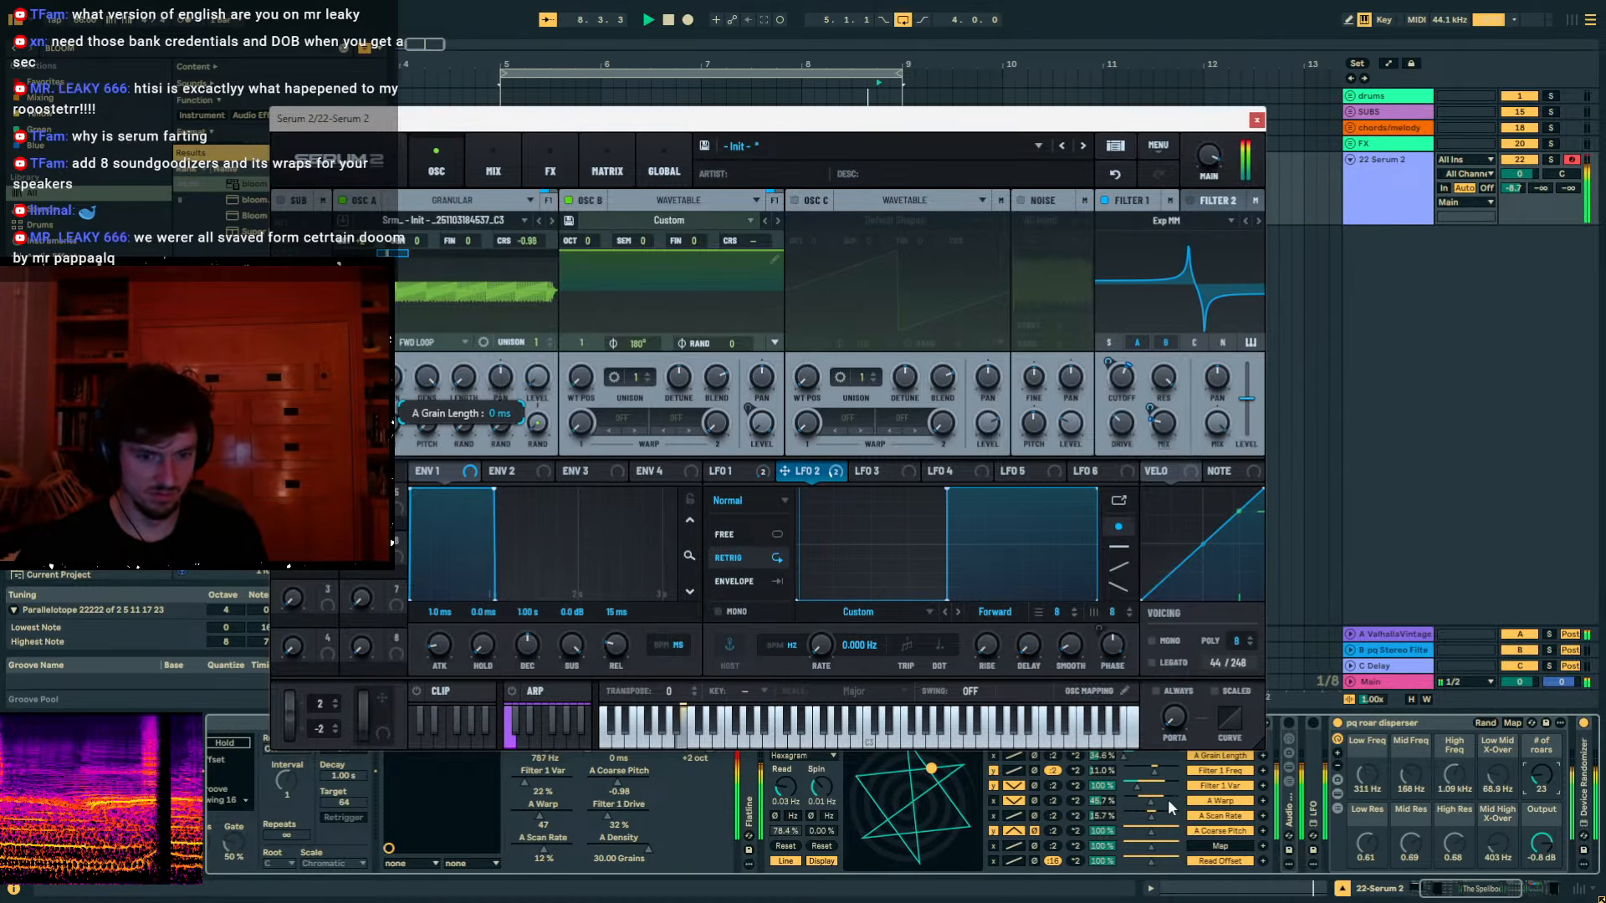
pyautogui.moveTo(1102, 815); pyautogui.dragTo(1103, 808)
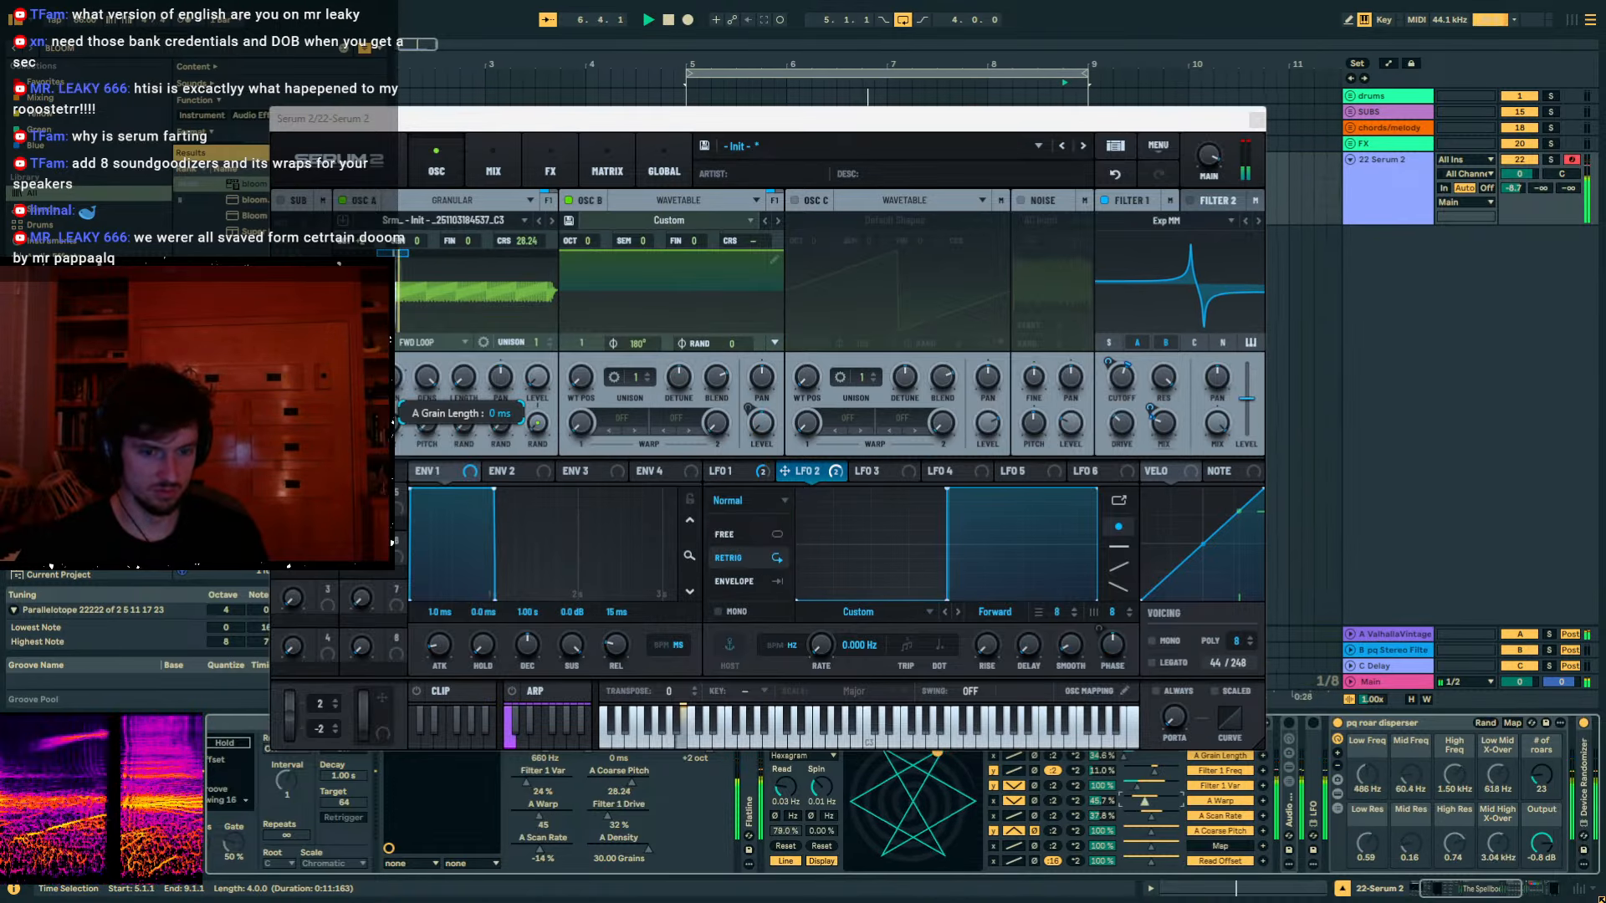
pyautogui.moveTo(1094, 804); pyautogui.dragTo(1094, 815)
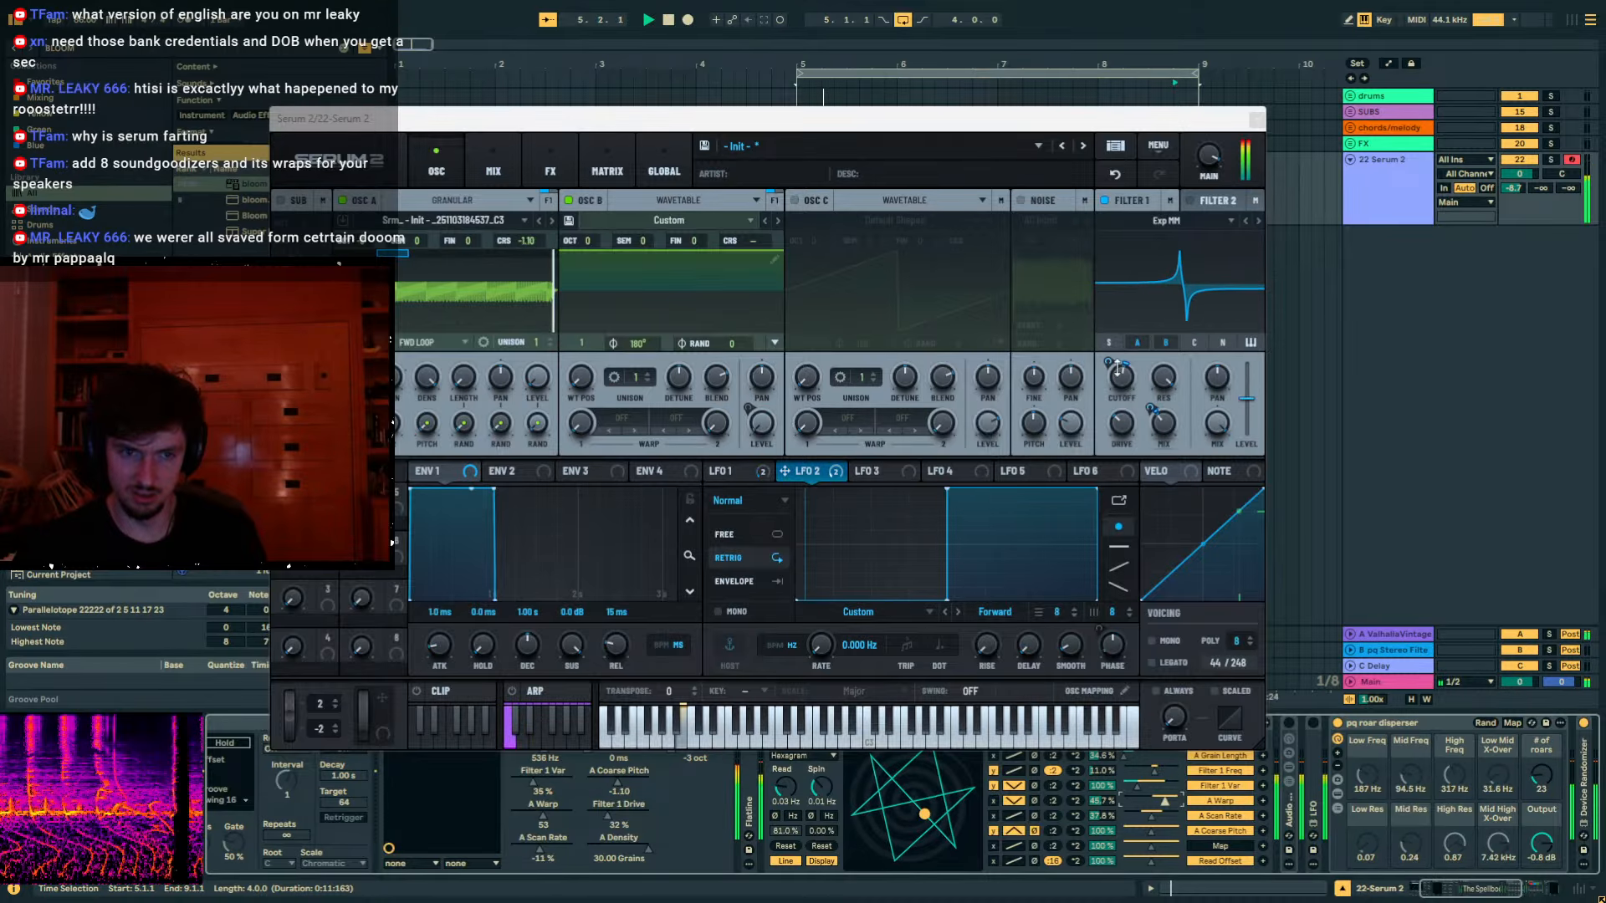
pyautogui.moveTo(1117, 366); pyautogui.dragTo(1114, 334)
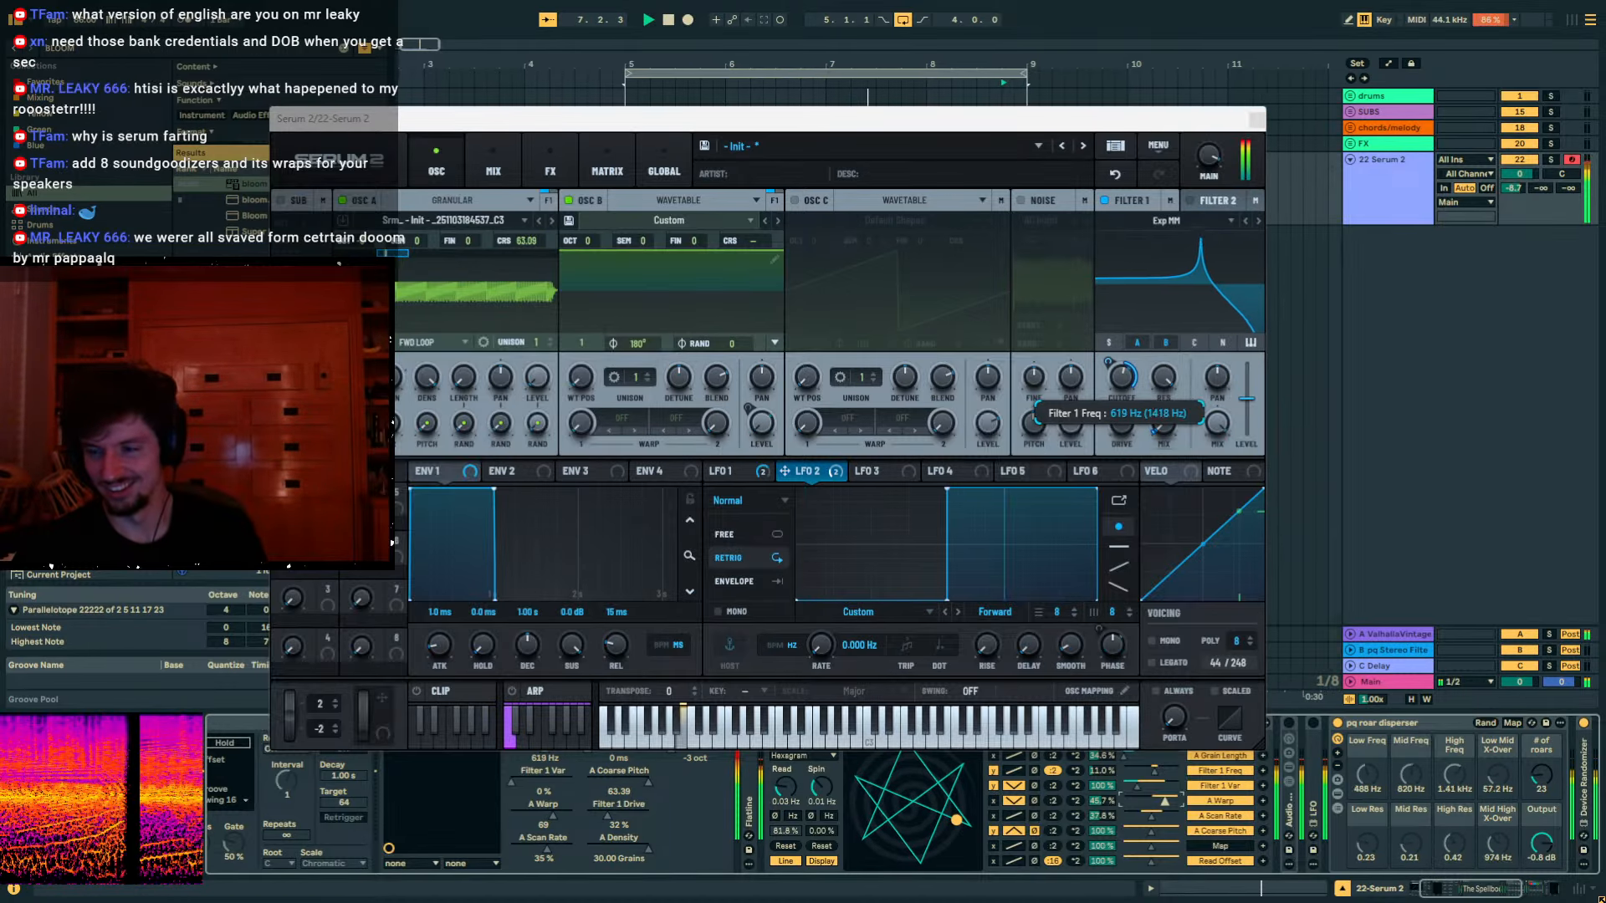
# Turn the Serum 2 track's ValhallaVintage send fully down and adjust The Spellbook's Spin phase during playback.
pyautogui.moveTo(1518, 190); pyautogui.dragTo(1518, 219)
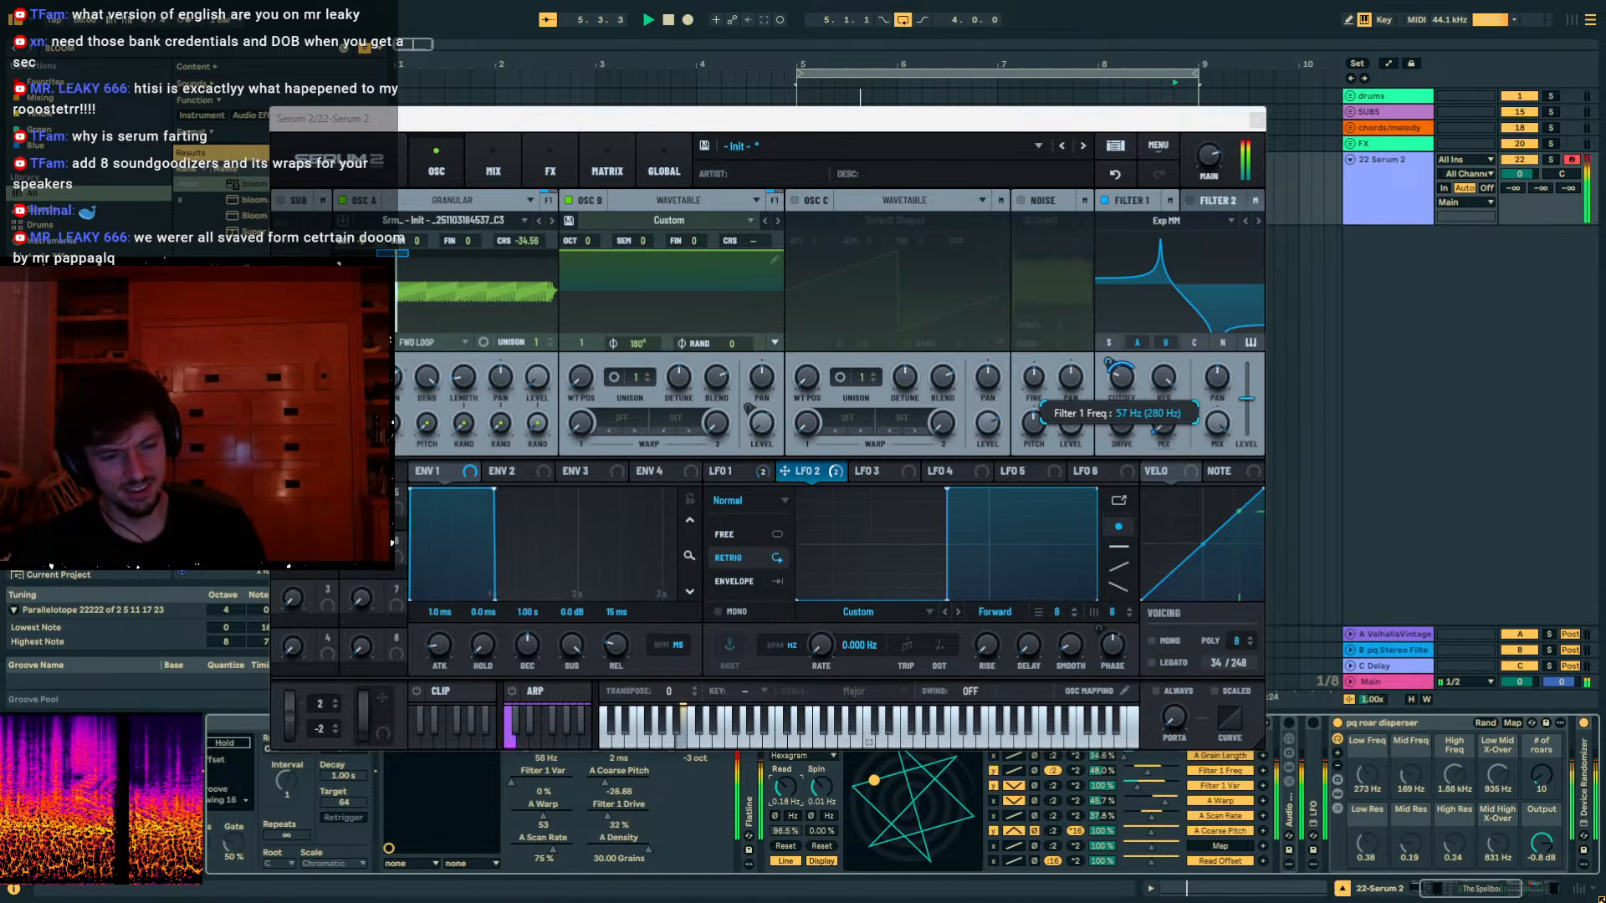
pyautogui.moveTo(822, 830); pyautogui.dragTo(821, 795)
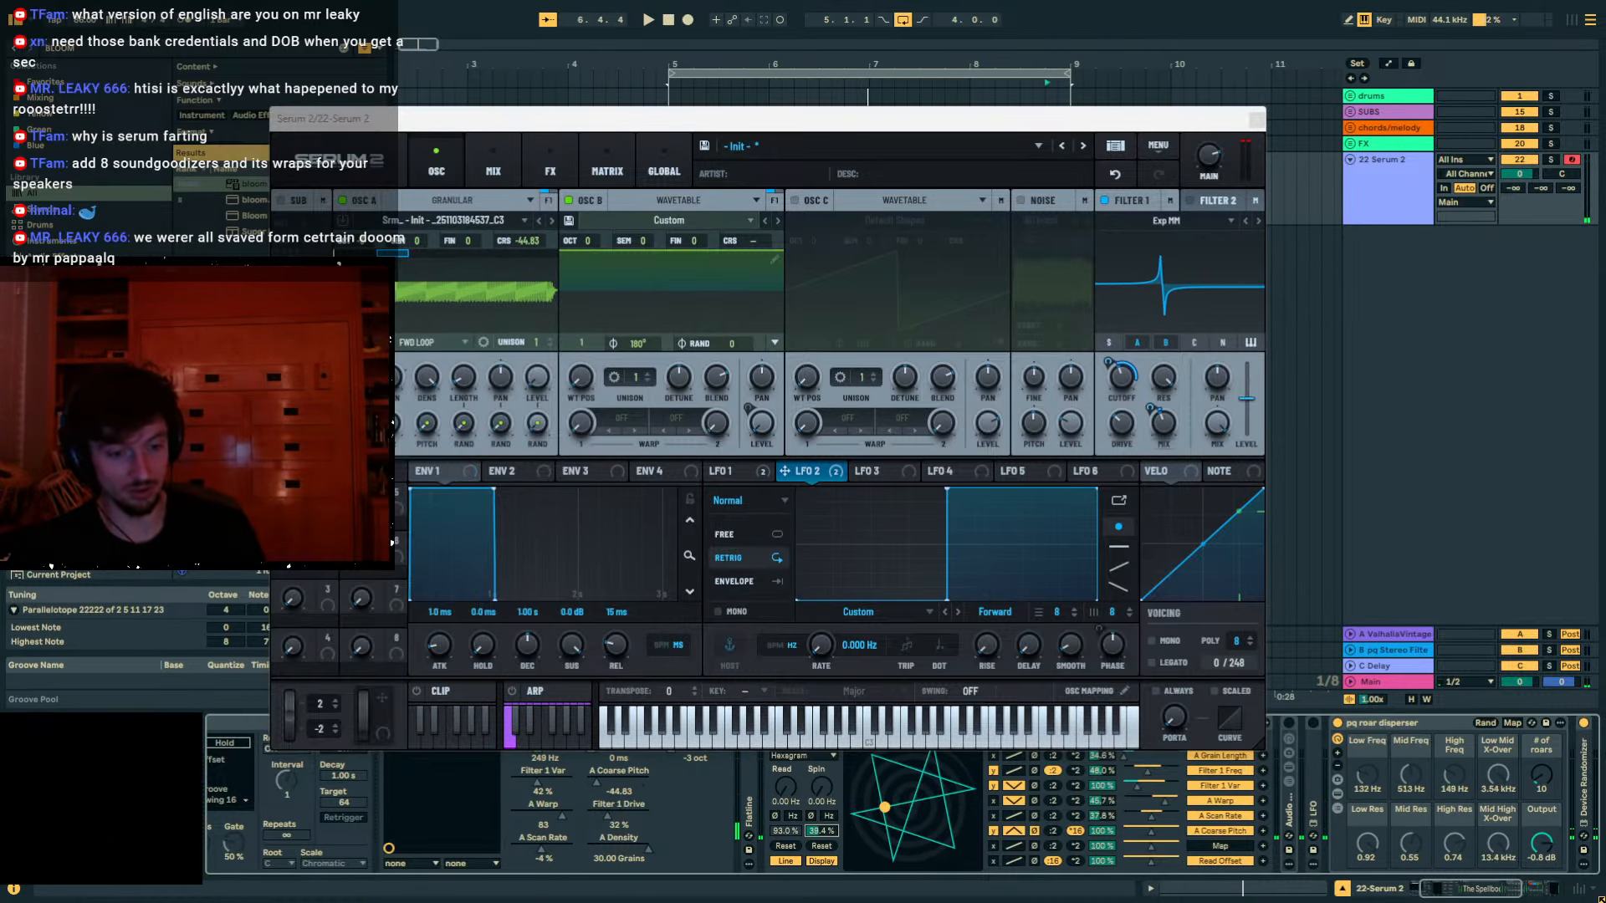
pyautogui.press('space')
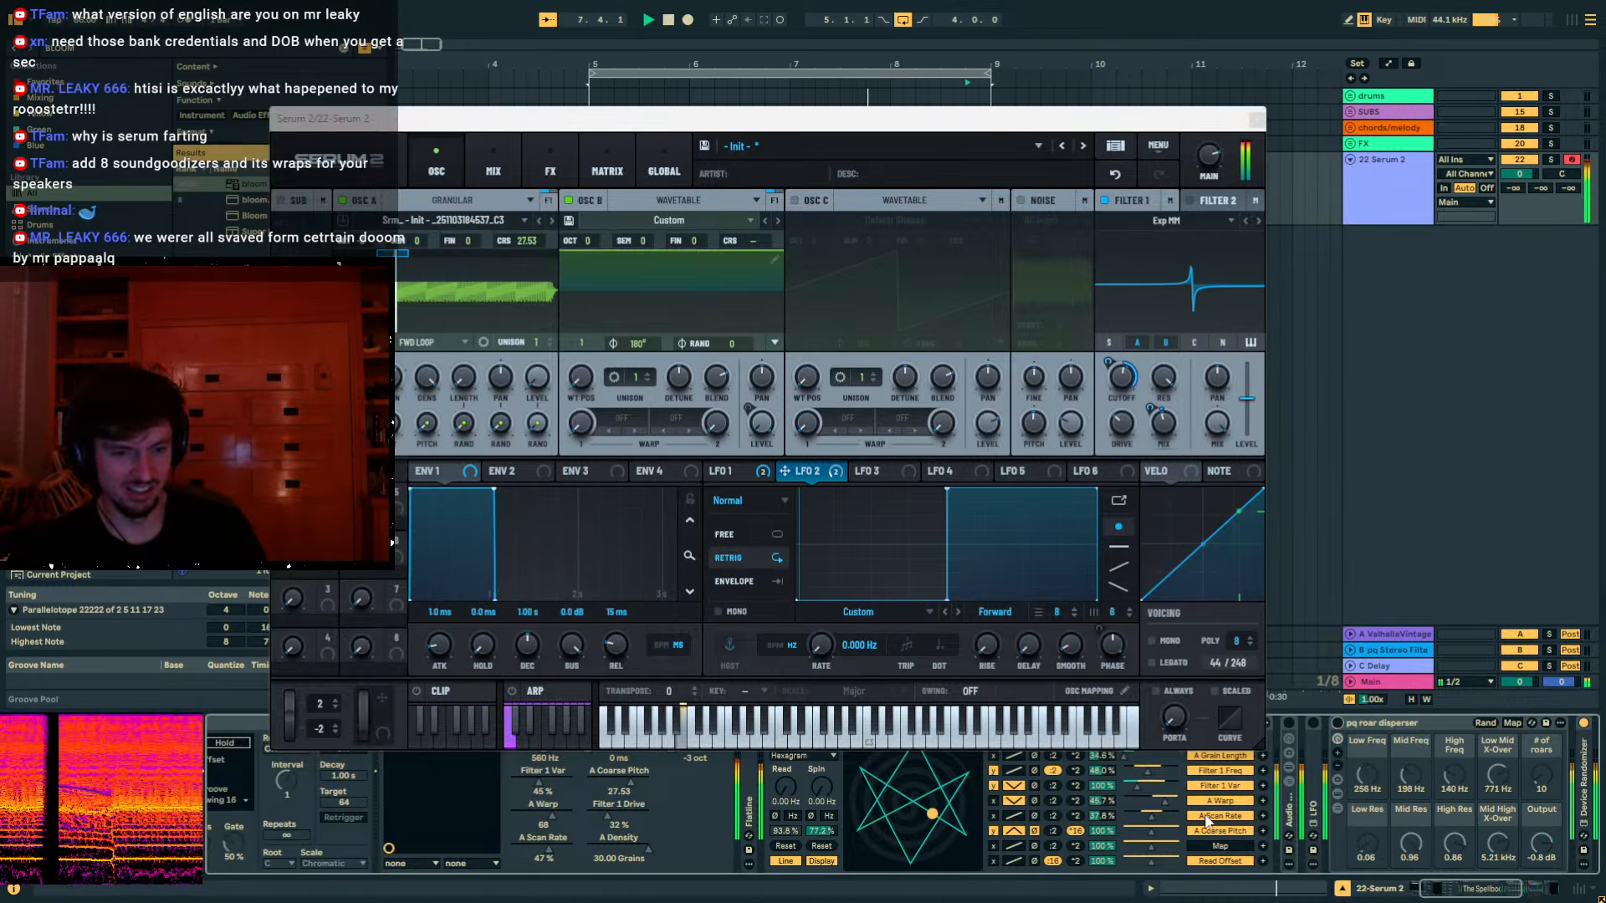
pyautogui.click(1336, 723)
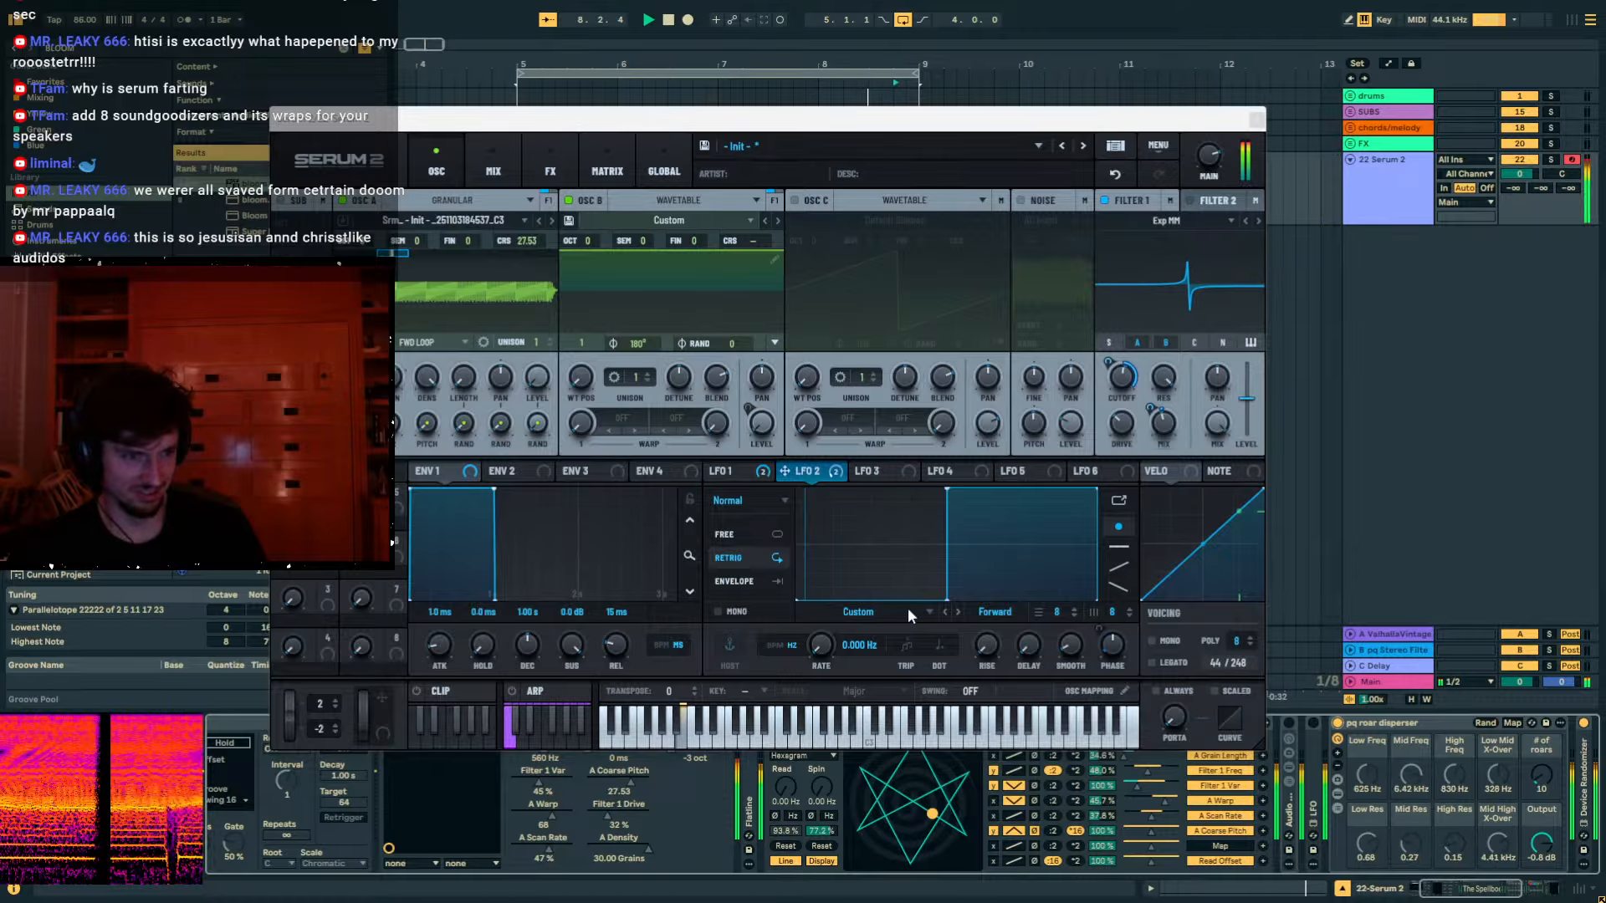
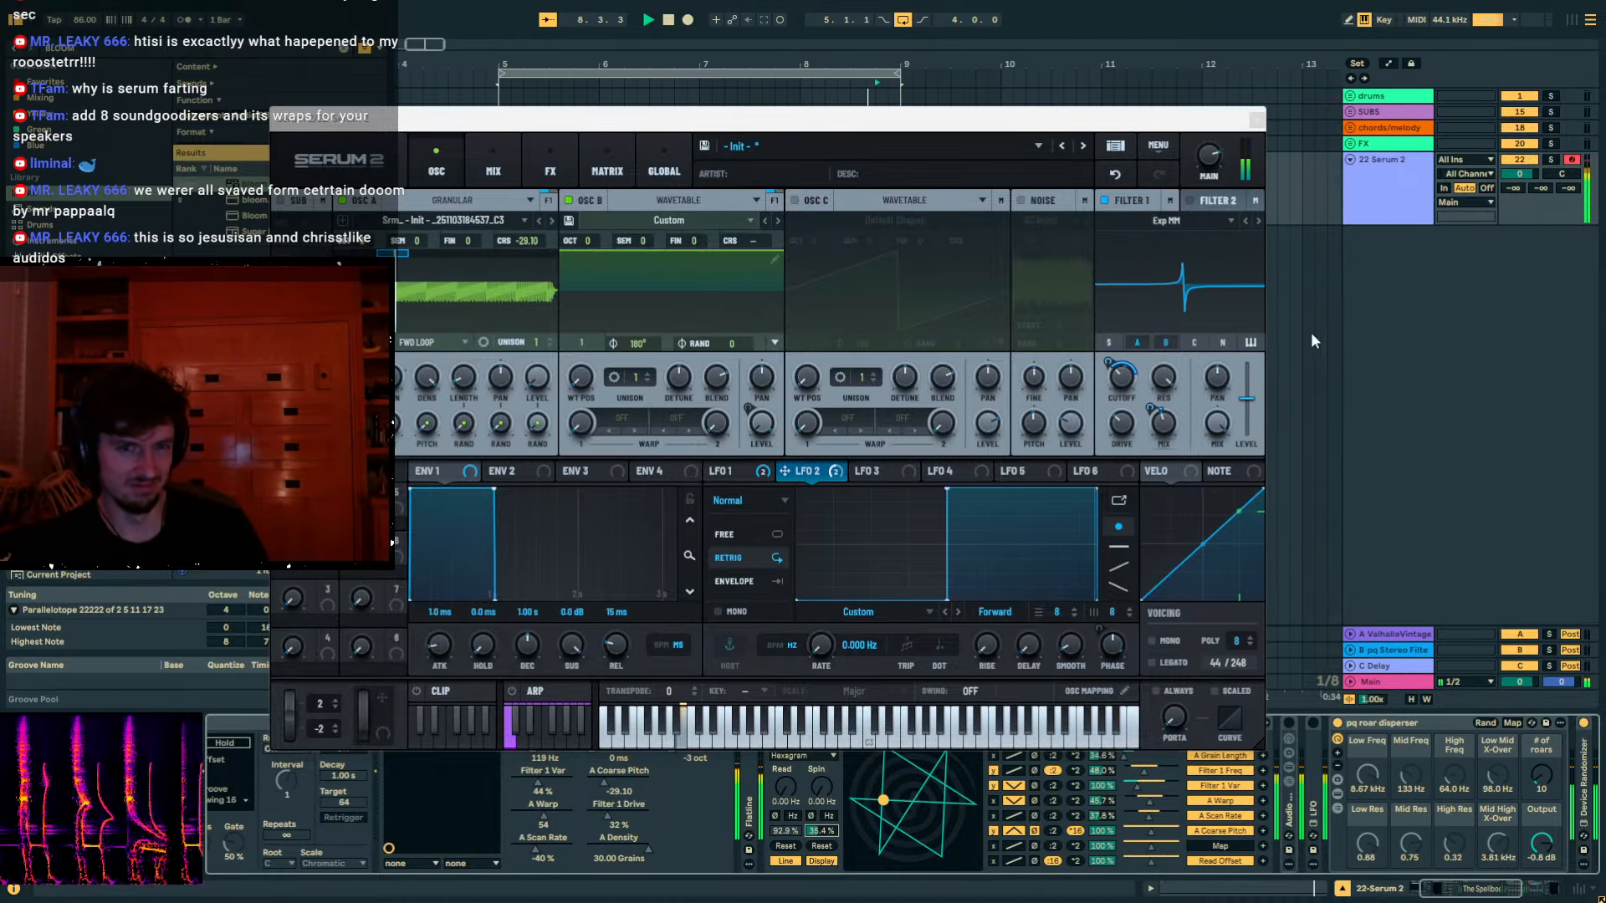
# Raise Serum's Filter 1 cutoff and fine-tune The Spellbook's Spin phase to about 50%.
pyautogui.moveTo(1120, 379); pyautogui.dragTo(1133, 341)
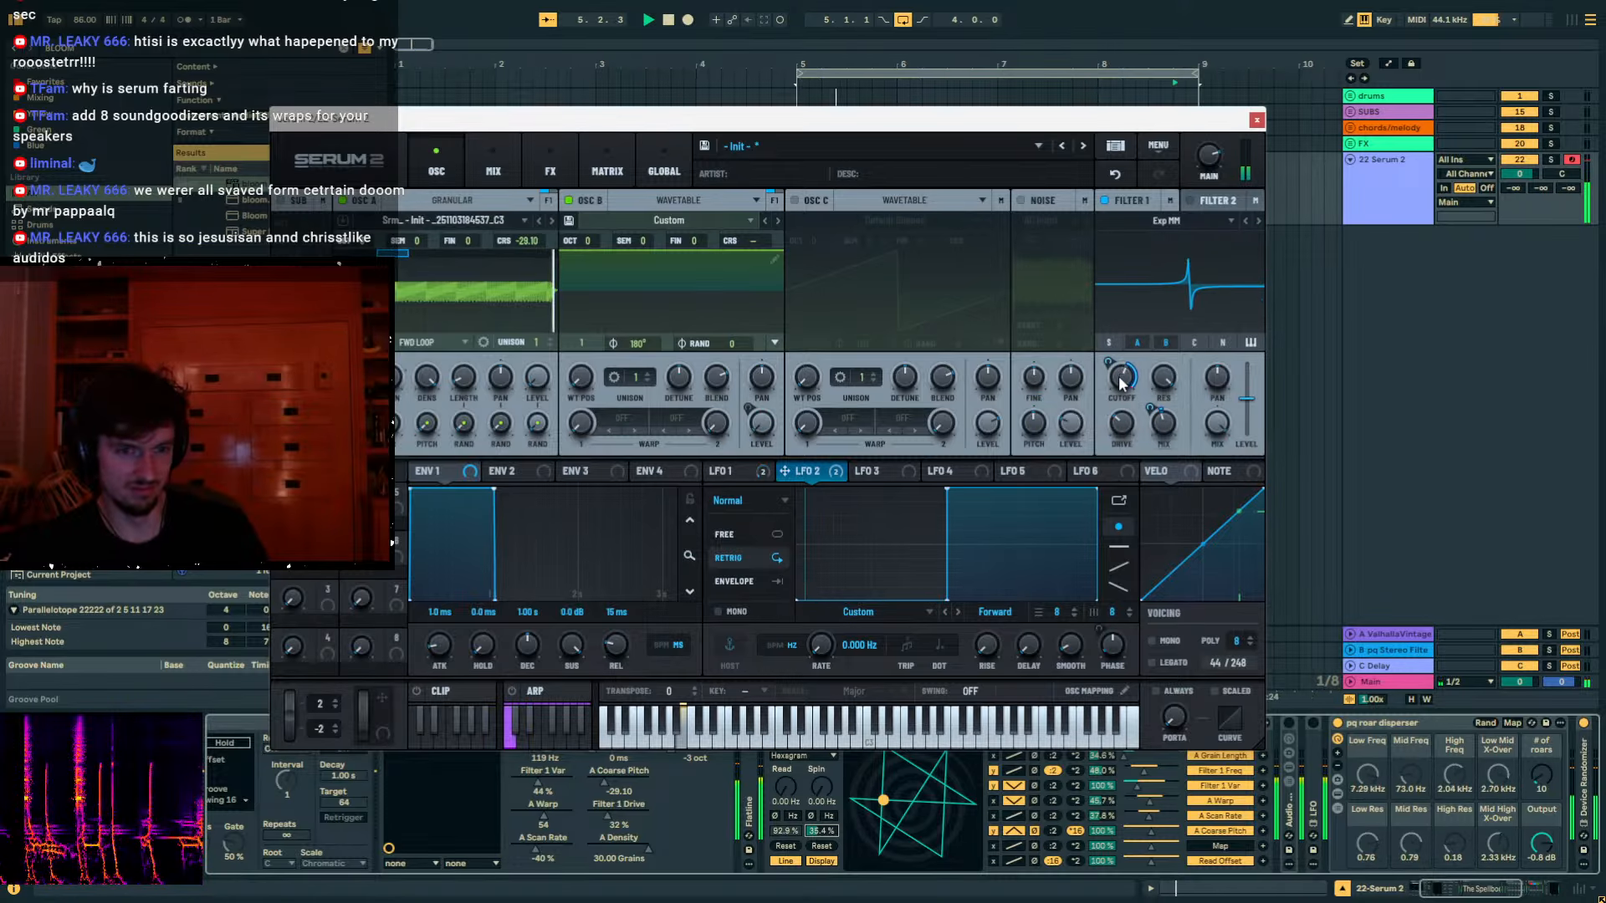
pyautogui.moveTo(1121, 383)
pyautogui.moveTo(1122, 383); pyautogui.dragTo(1123, 352)
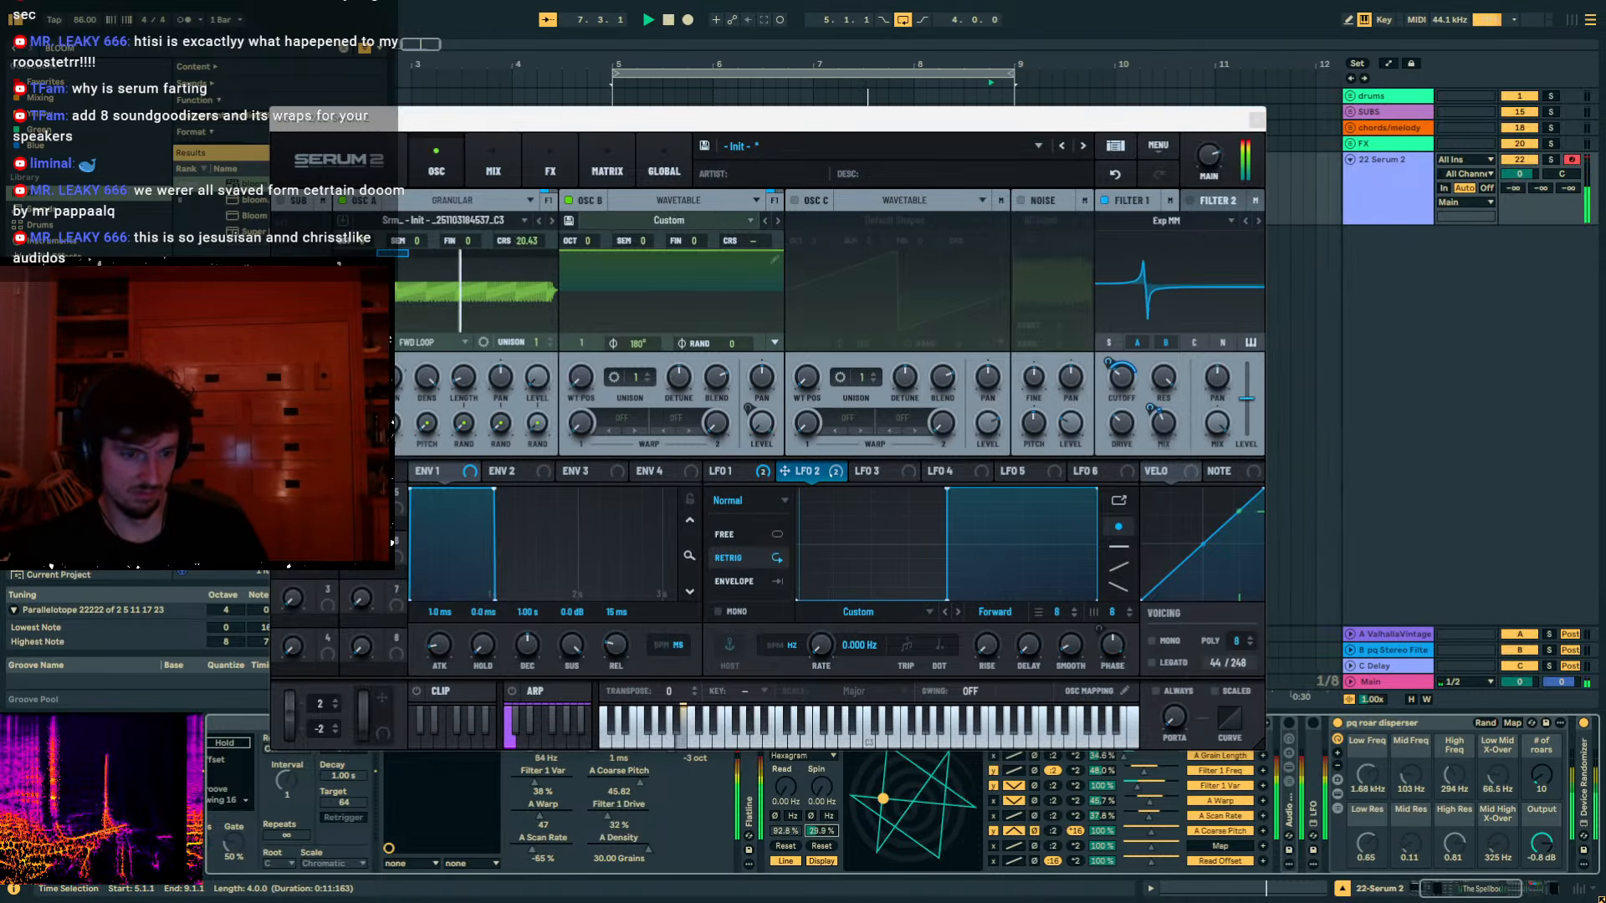
pyautogui.moveTo(824, 834); pyautogui.dragTo(830, 824)
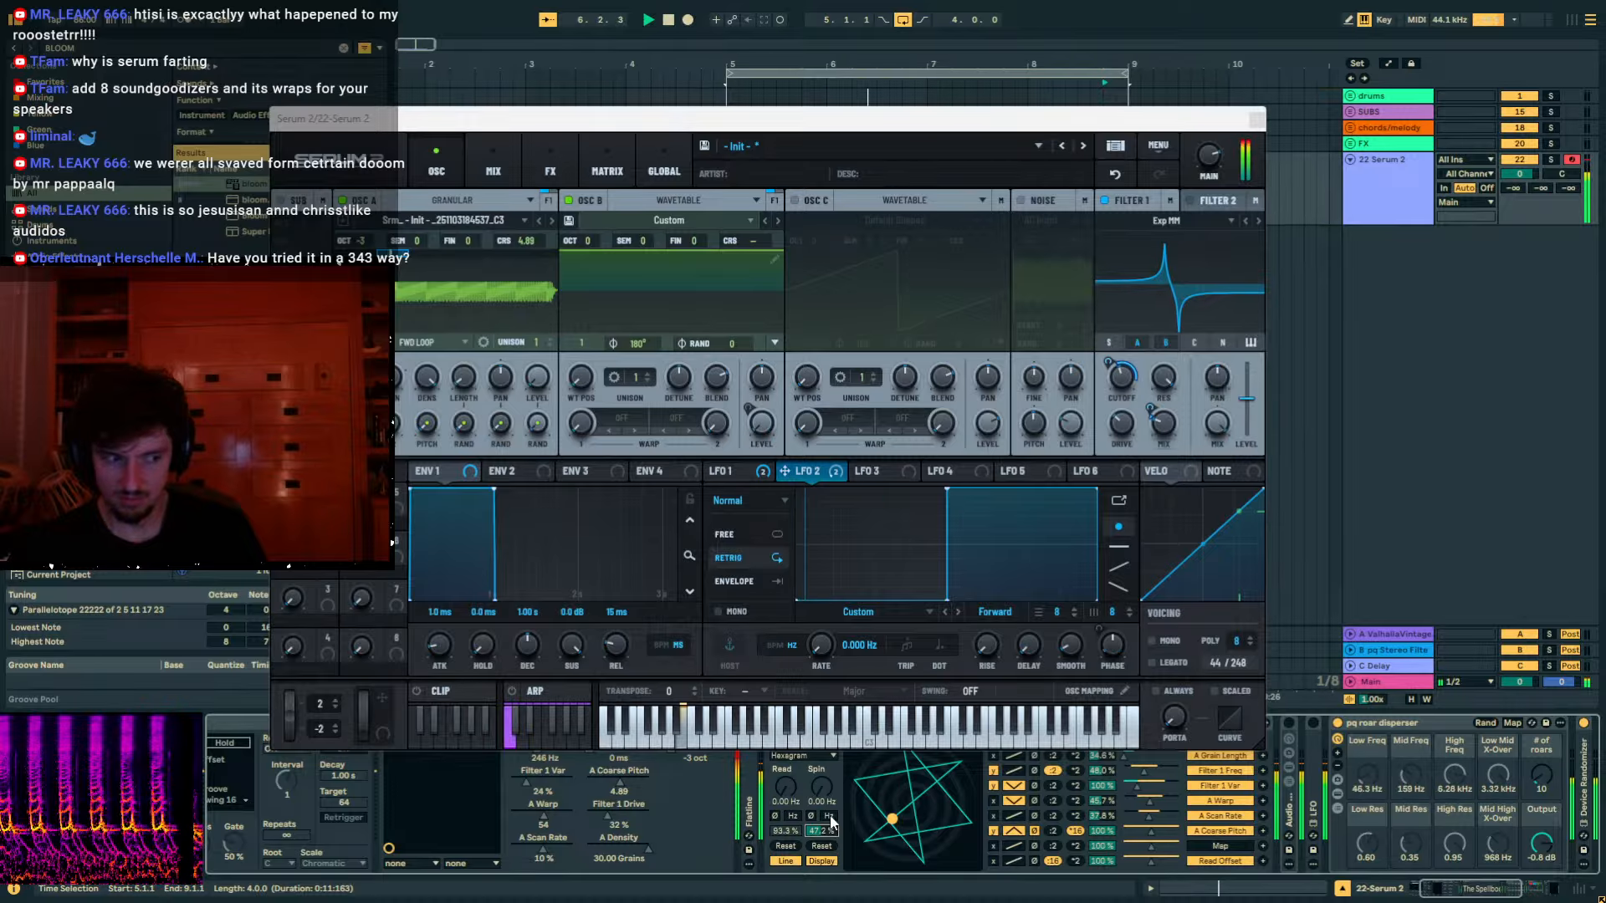
pyautogui.moveTo(829, 823); pyautogui.dragTo(830, 816)
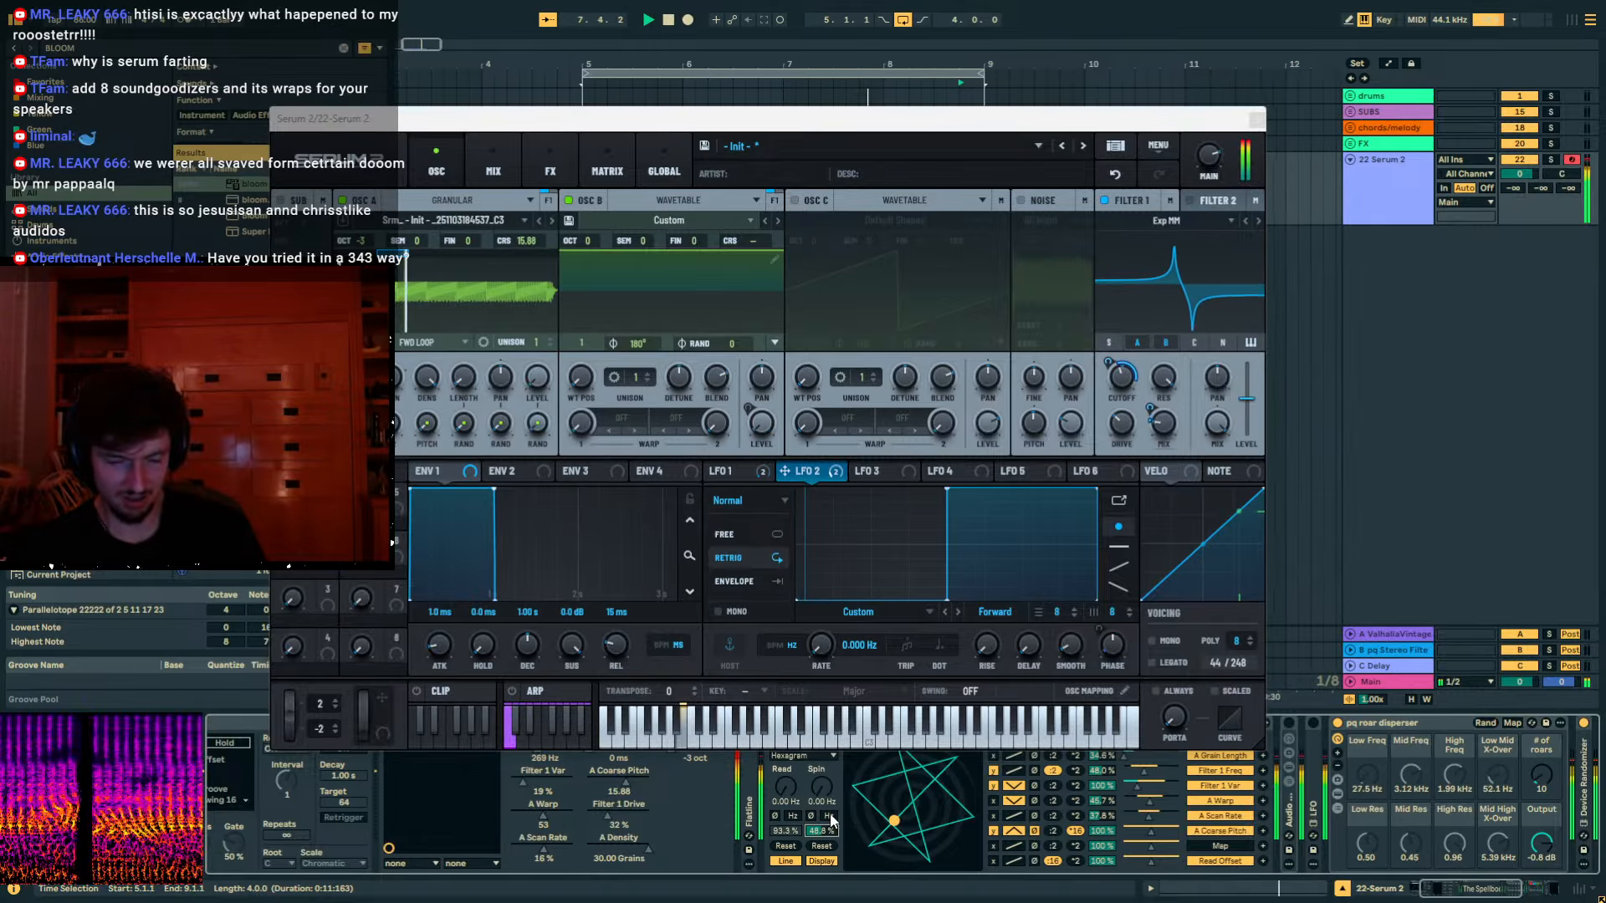
pyautogui.moveTo(831, 815); pyautogui.dragTo(832, 808)
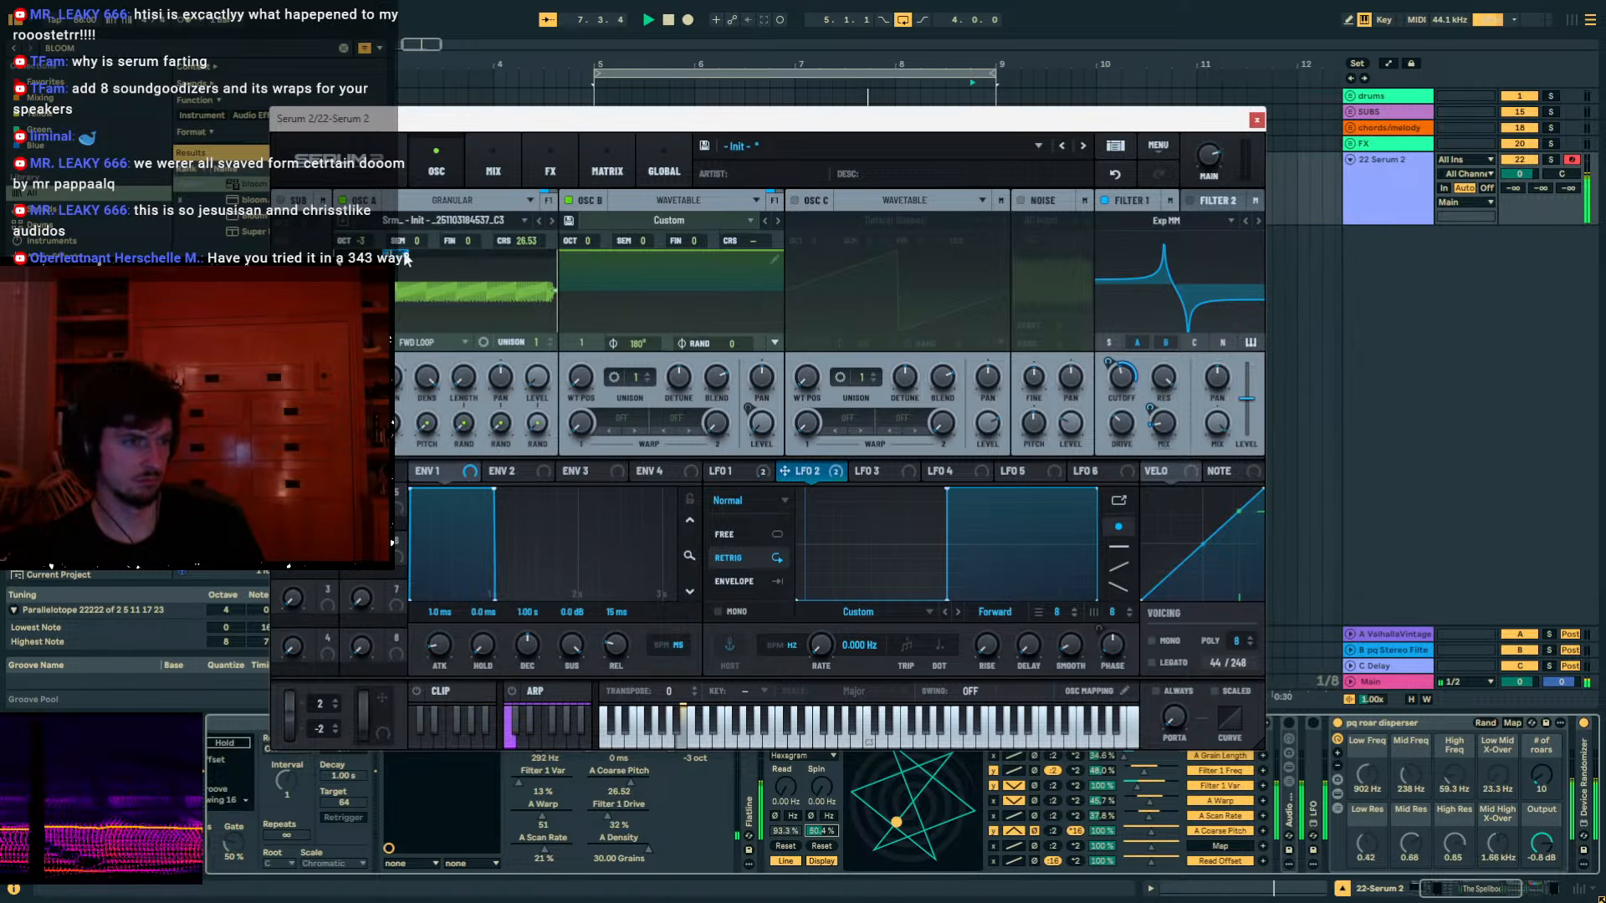
# Adjust the granular scan region of Serum's Oscillator A and raise its Scan Rate.
pyautogui.moveTo(548, 252); pyautogui.dragTo(423, 259)
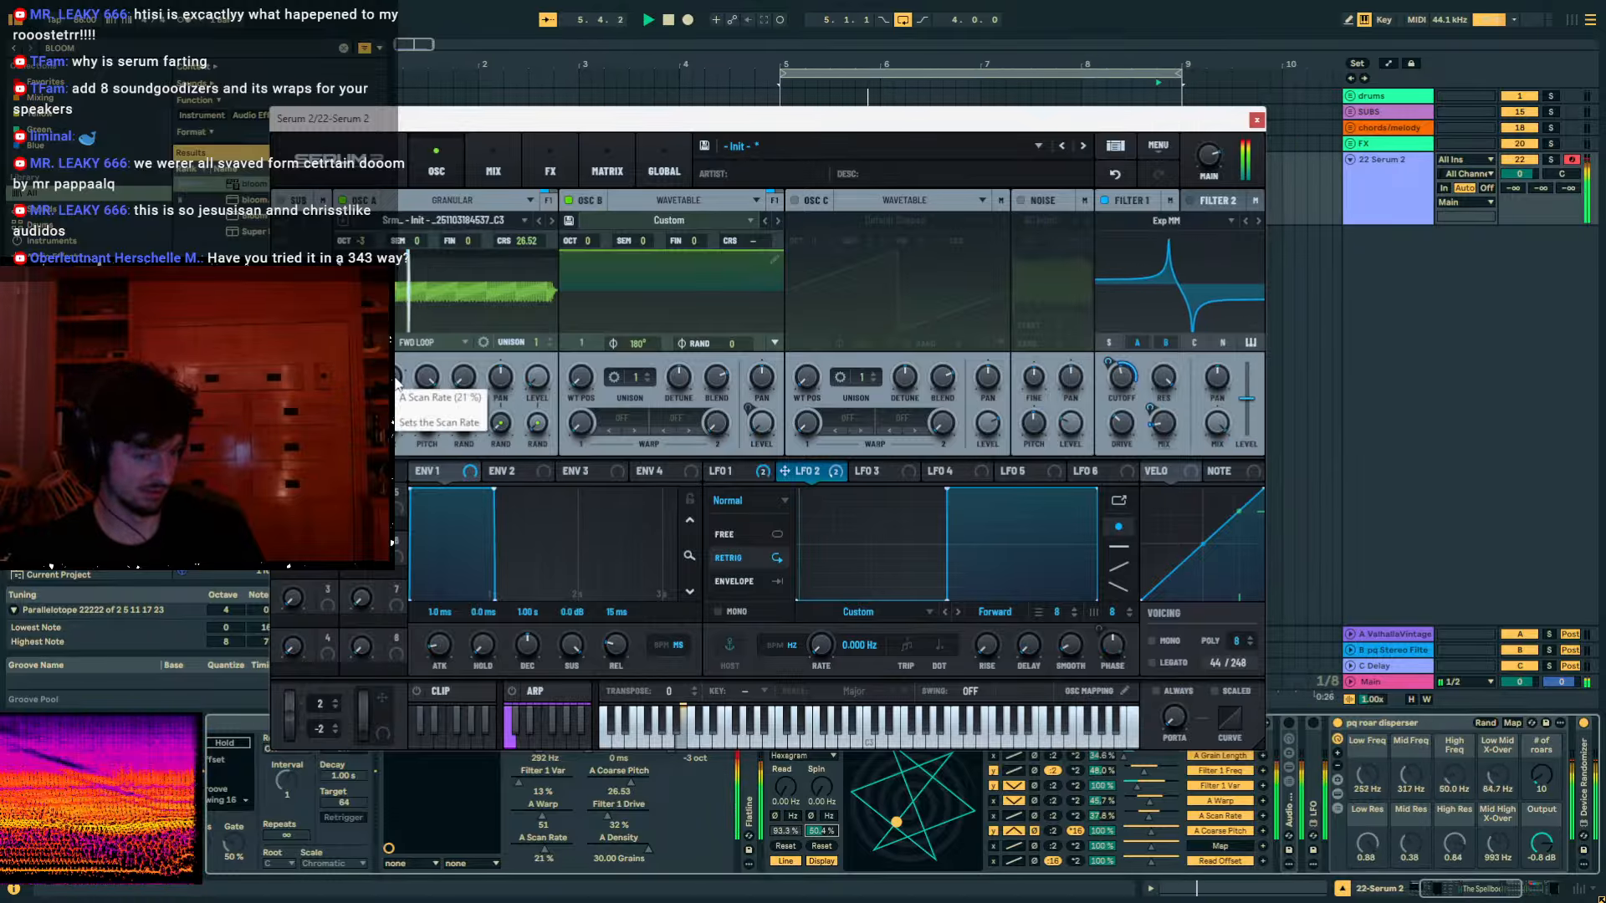
pyautogui.click(395, 375)
pyautogui.moveTo(394, 375); pyautogui.dragTo(416, 318)
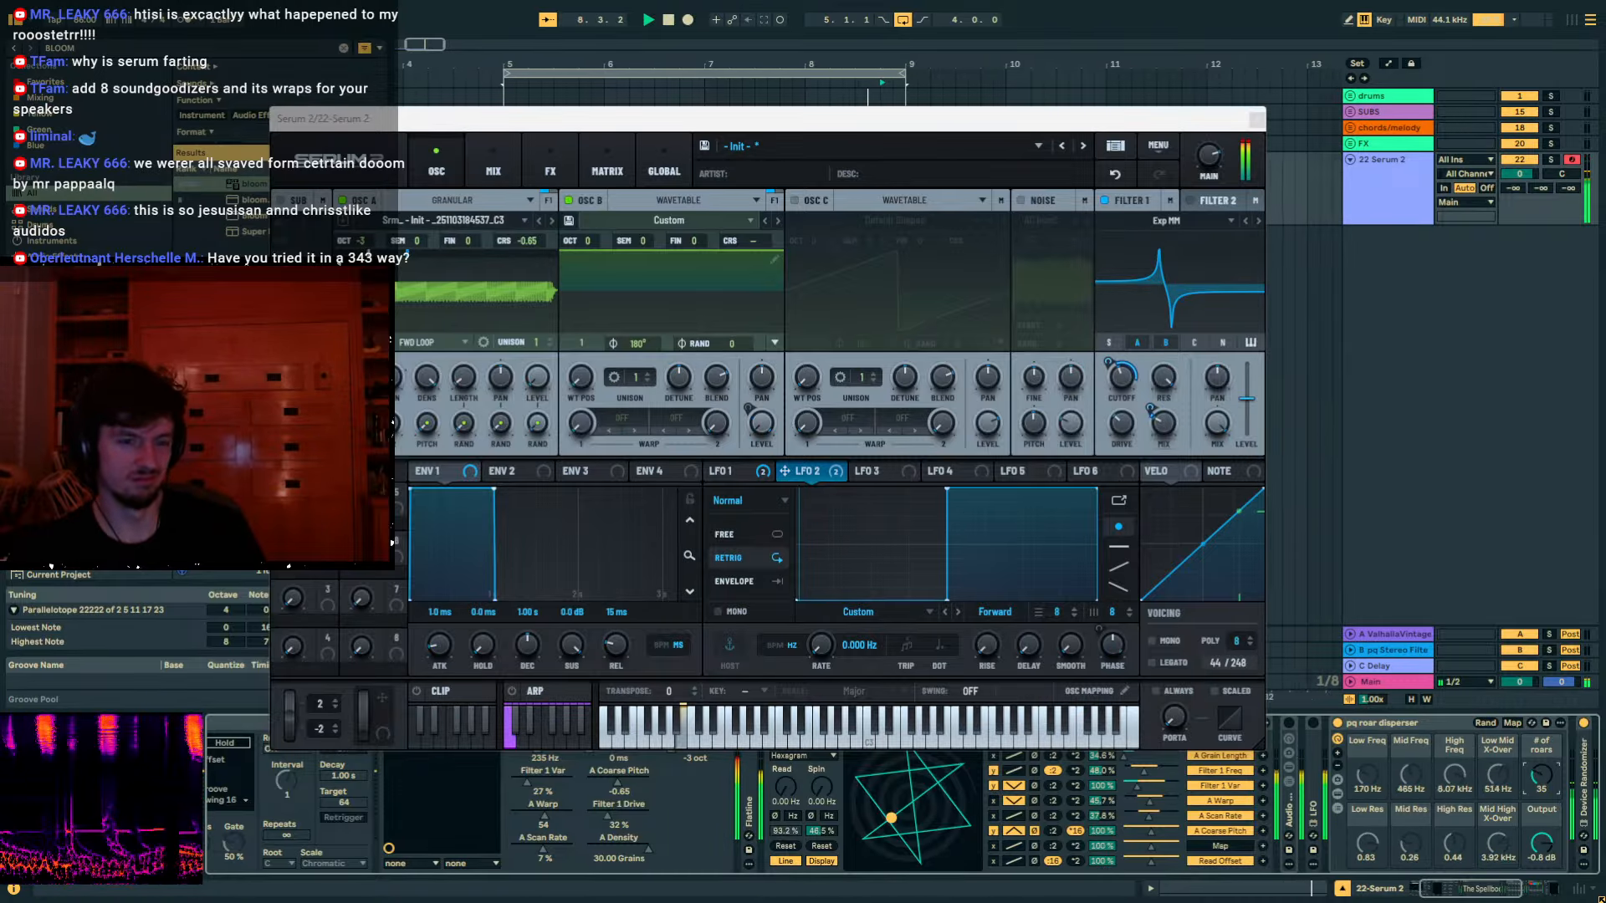
# Set The Spellbook's Spin phase to about 12.6% while trying LFO 2 Smooth at 3.5 and turning it down again.
pyautogui.moveTo(1079, 647); pyautogui.dragTo(1079, 644)
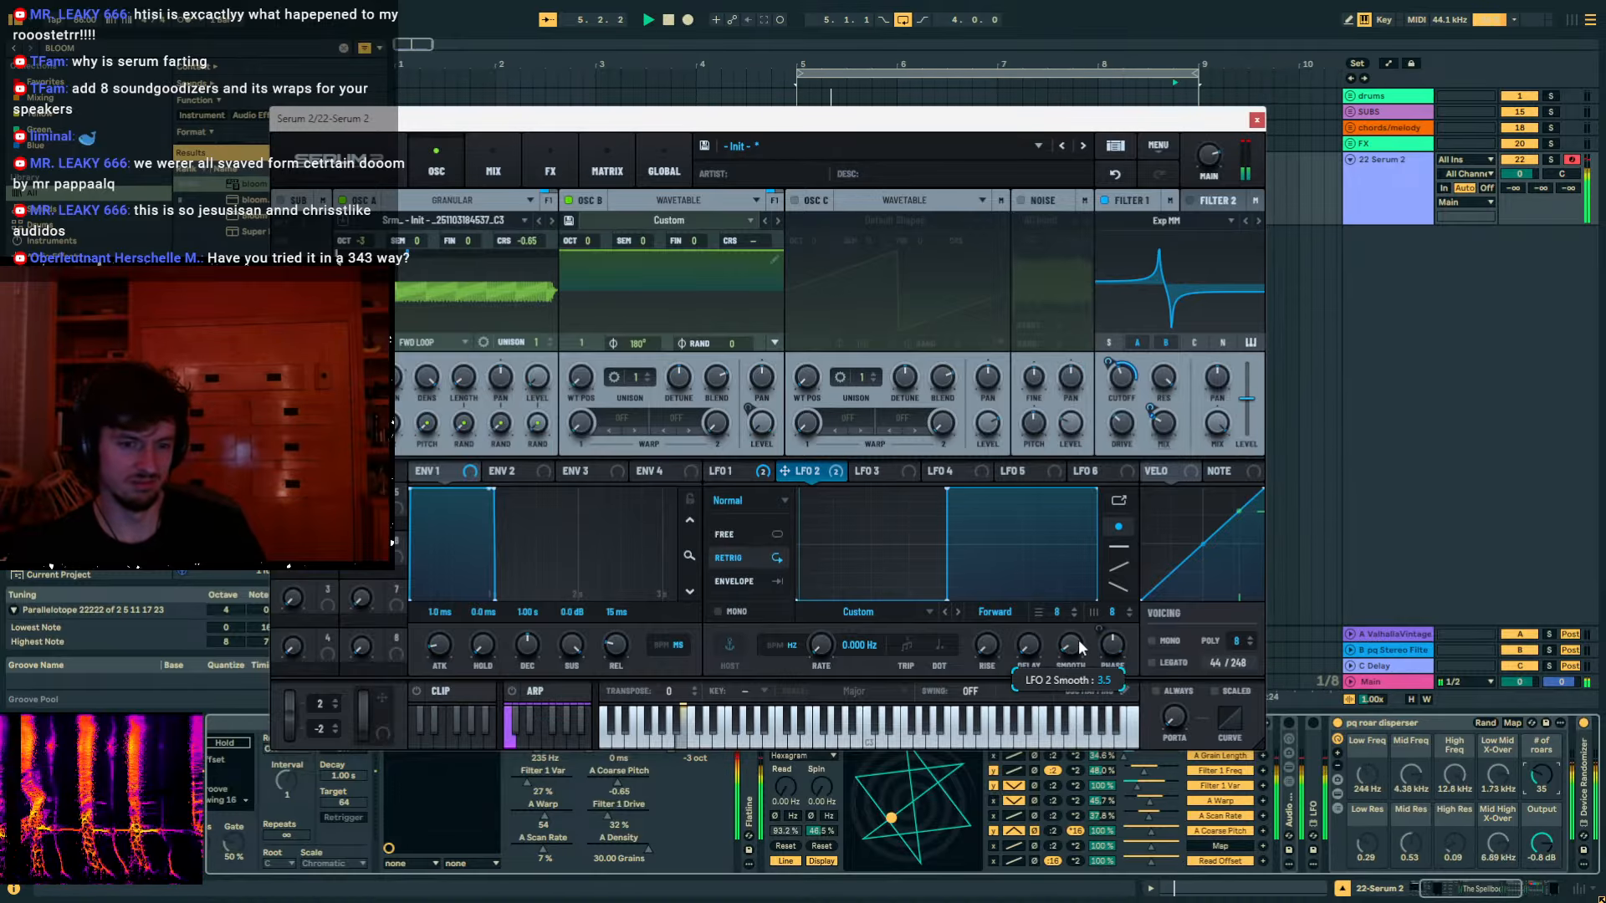
pyautogui.moveTo(821, 831); pyautogui.dragTo(821, 874)
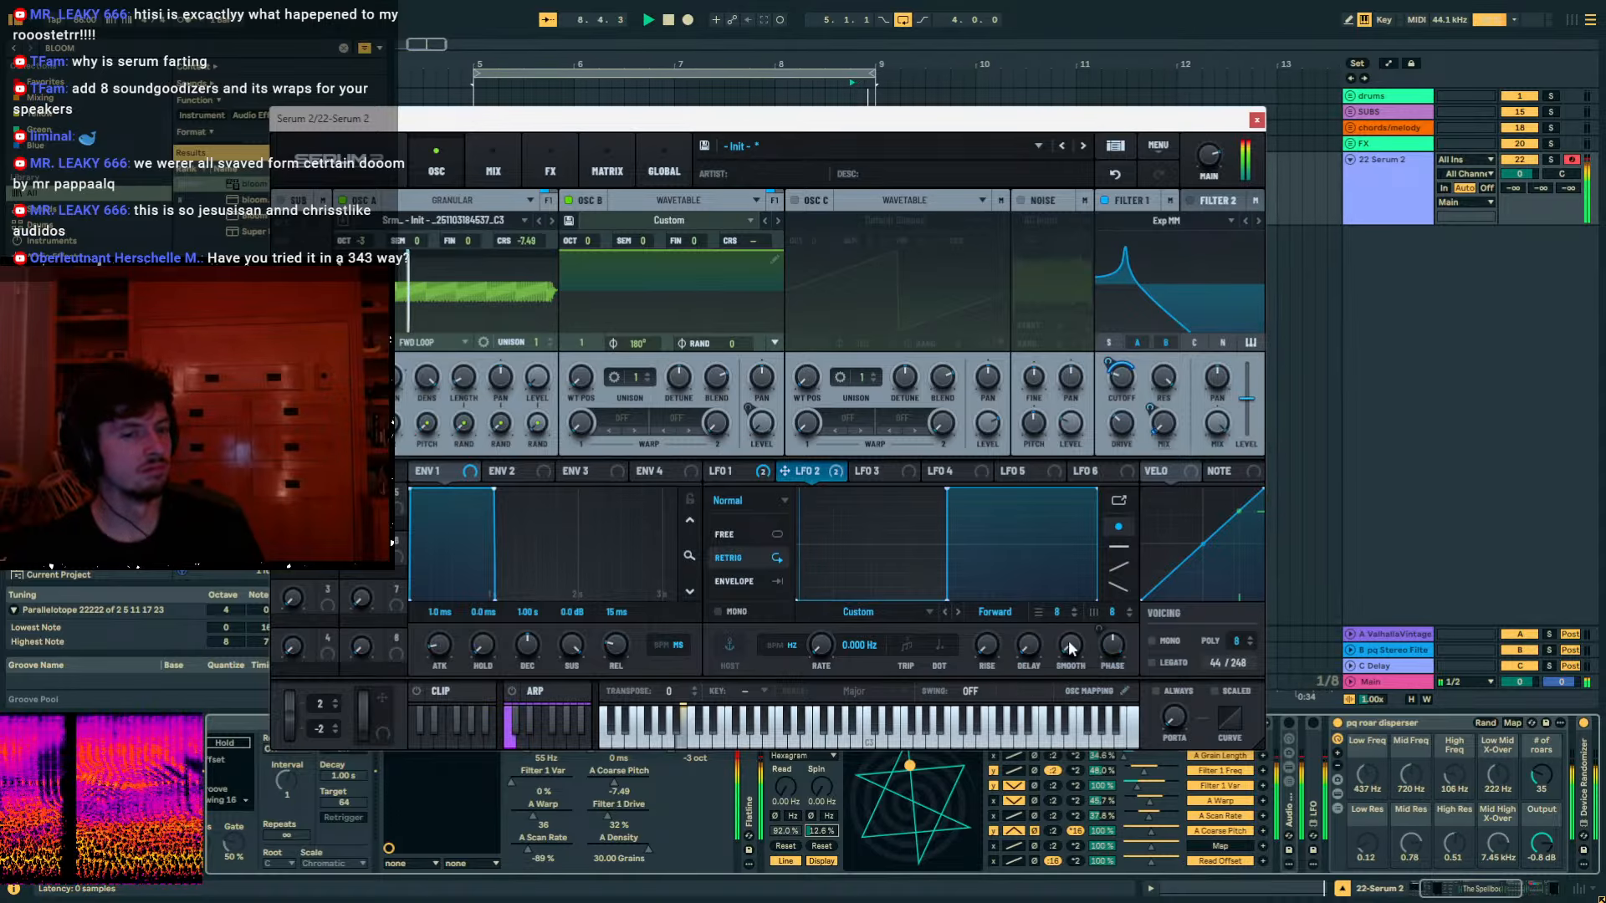
pyautogui.moveTo(1070, 643)
pyautogui.mouseDown()
pyautogui.moveTo(1089, 595)
pyautogui.moveTo(1073, 666)
pyautogui.mouseUp()
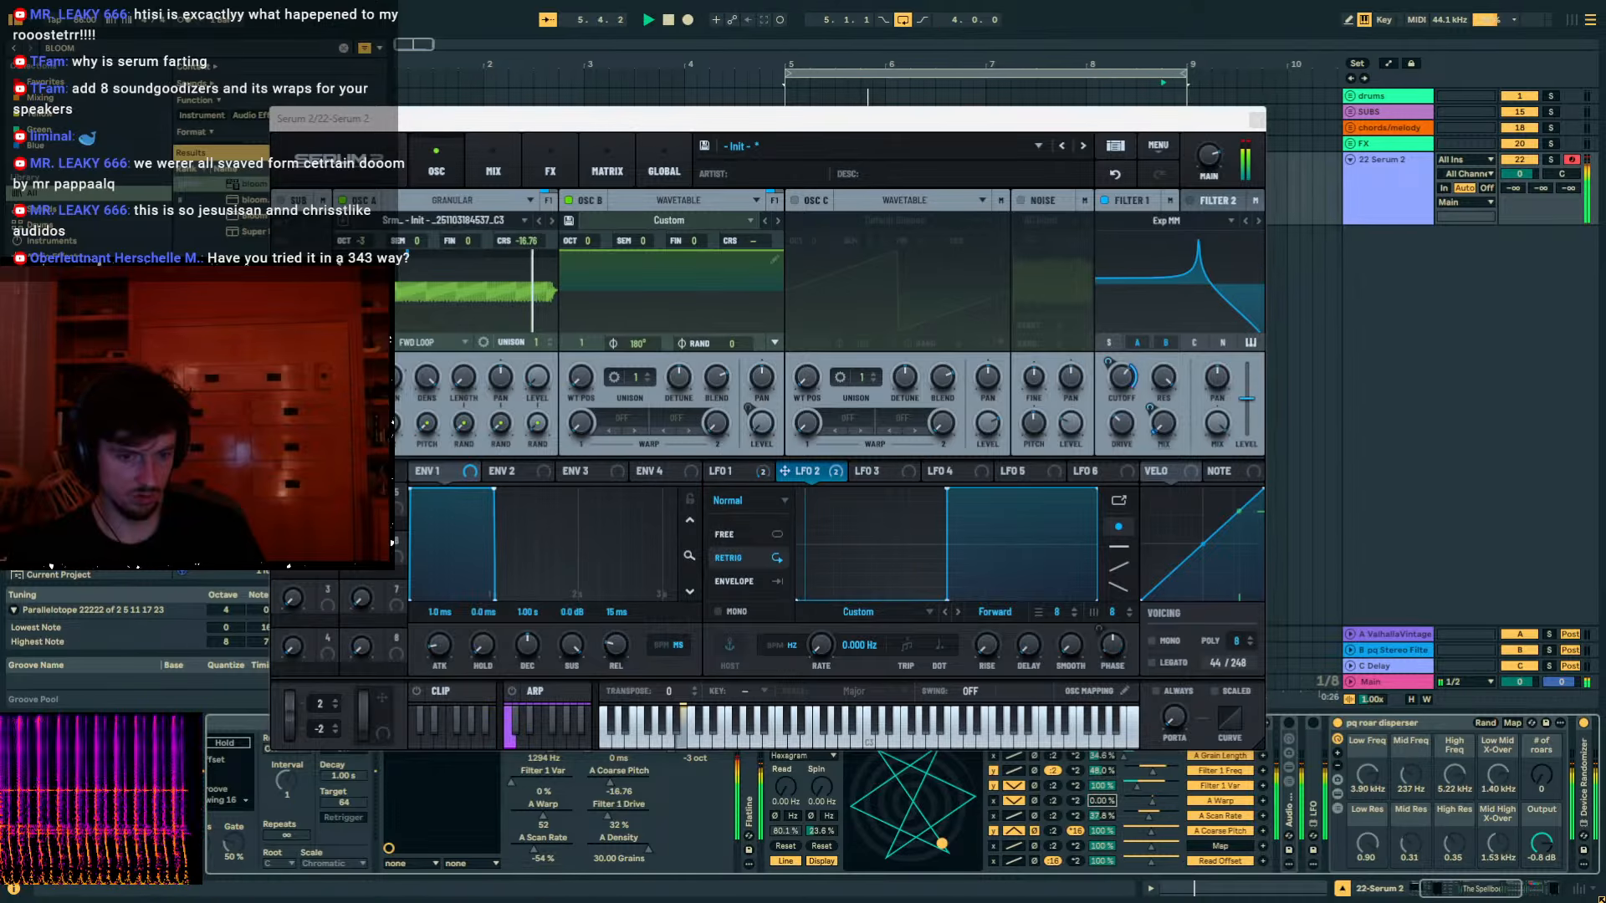
# Narrow The Spellbook's A Scan Rate range to 8.66% and set its Spin rate to about 0.18 Hz.
pyautogui.moveTo(1110, 817); pyautogui.dragTo(1110, 844)
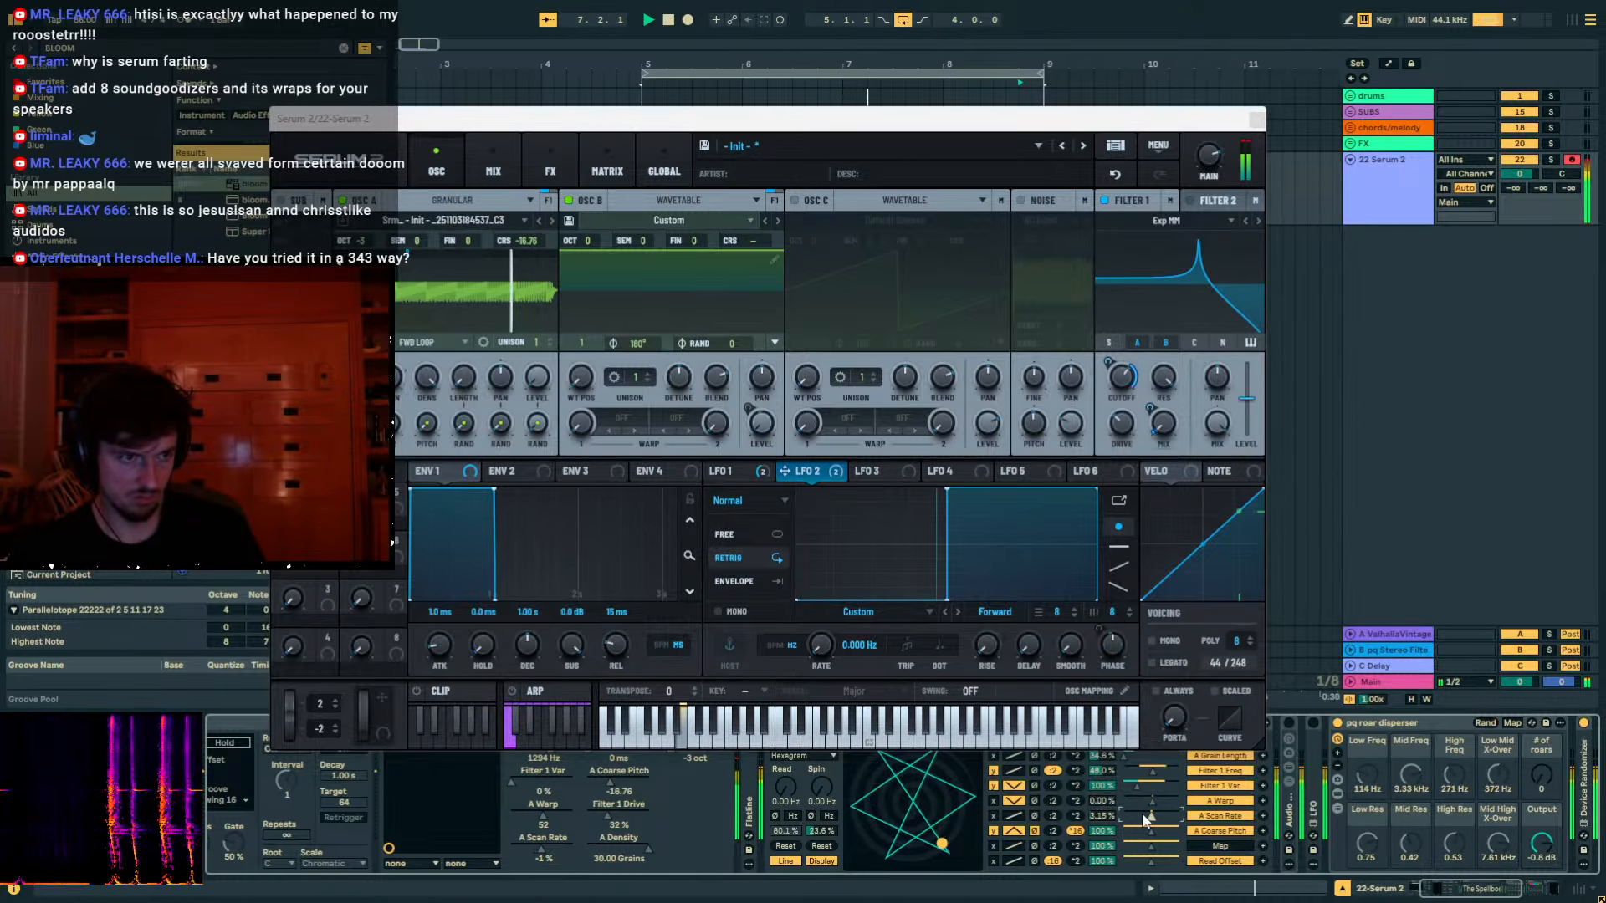
pyautogui.moveTo(1099, 811); pyautogui.dragTo(1101, 815)
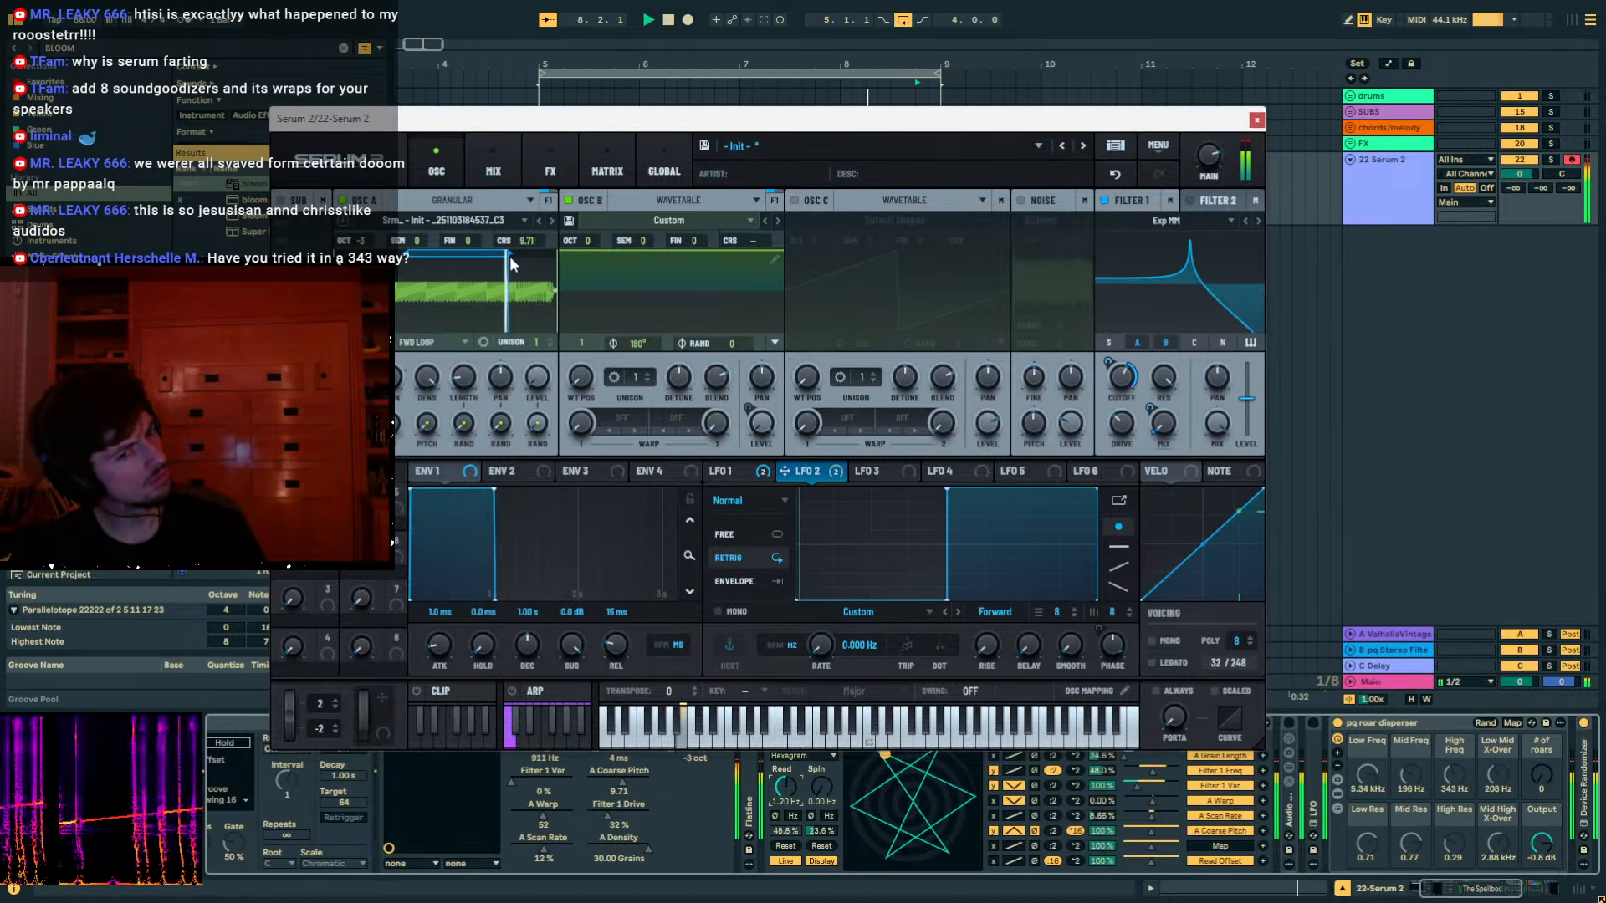
pyautogui.moveTo(821, 793); pyautogui.dragTo(785, 829)
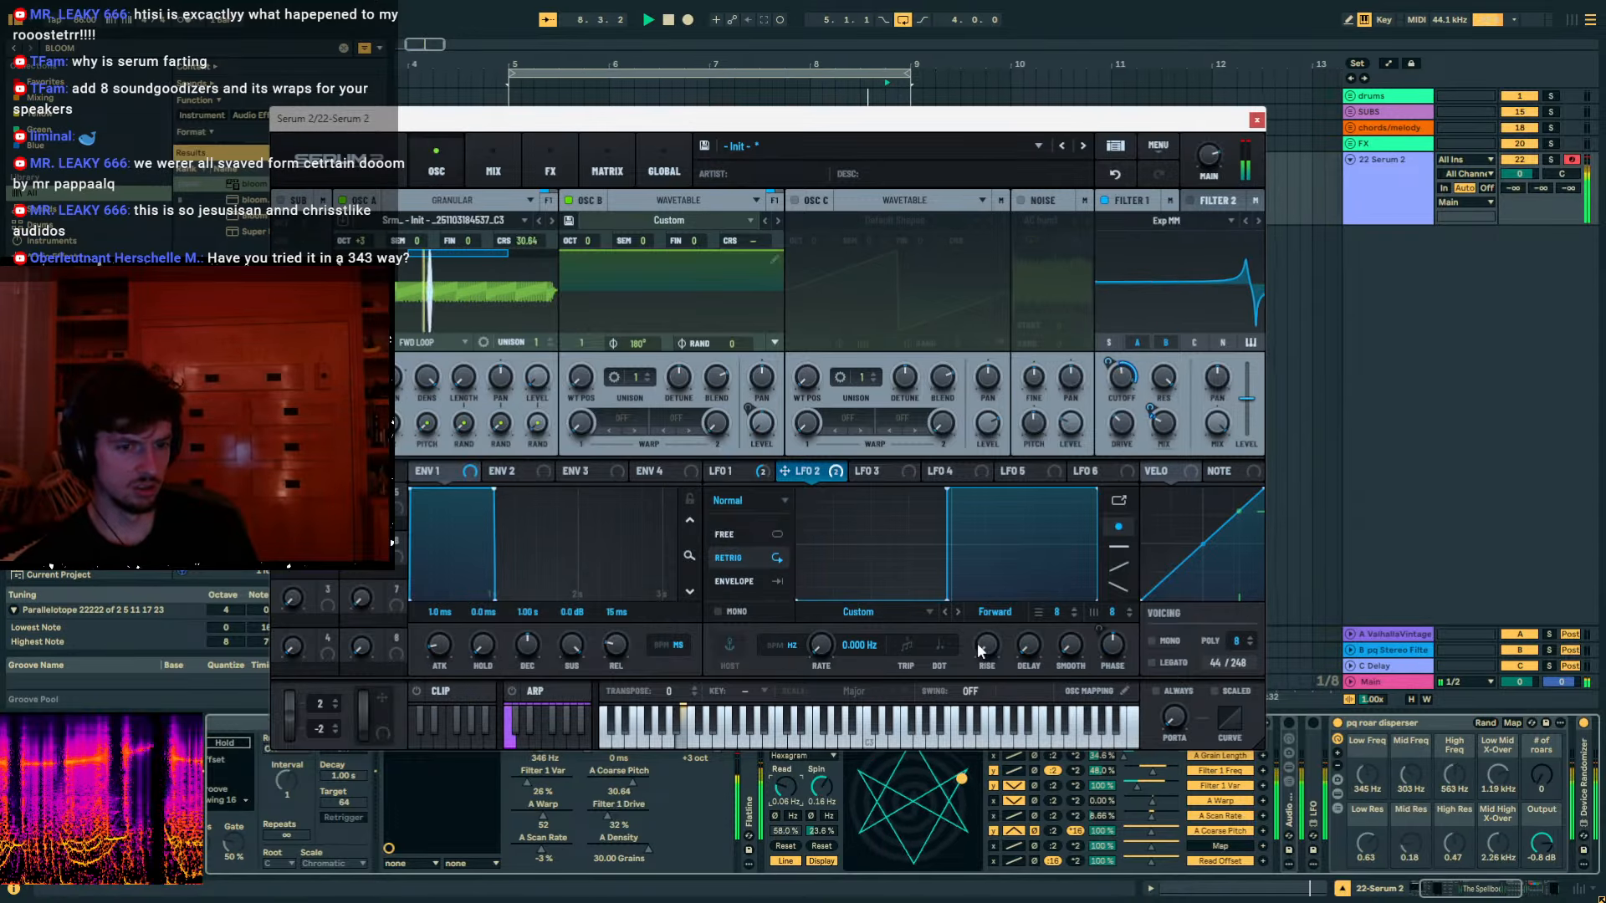
# Try a higher Smooth amount on Serum's LFO 2 and lower it again.
pyautogui.moveTo(1067, 646); pyautogui.dragTo(1067, 620)
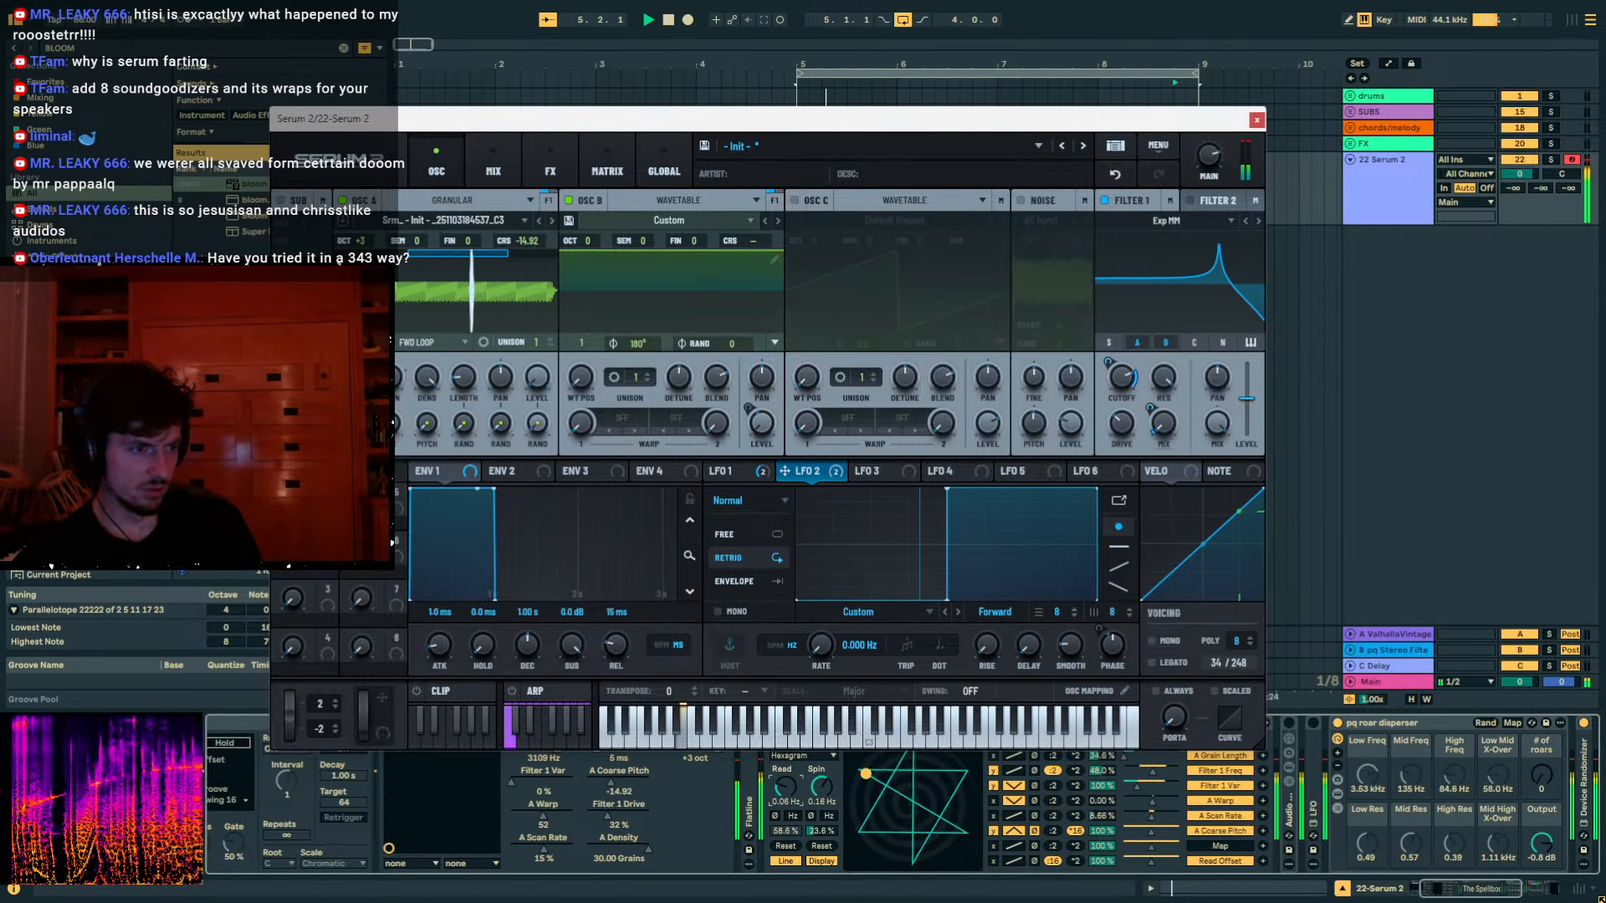
pyautogui.moveTo(1072, 639); pyautogui.dragTo(1069, 686)
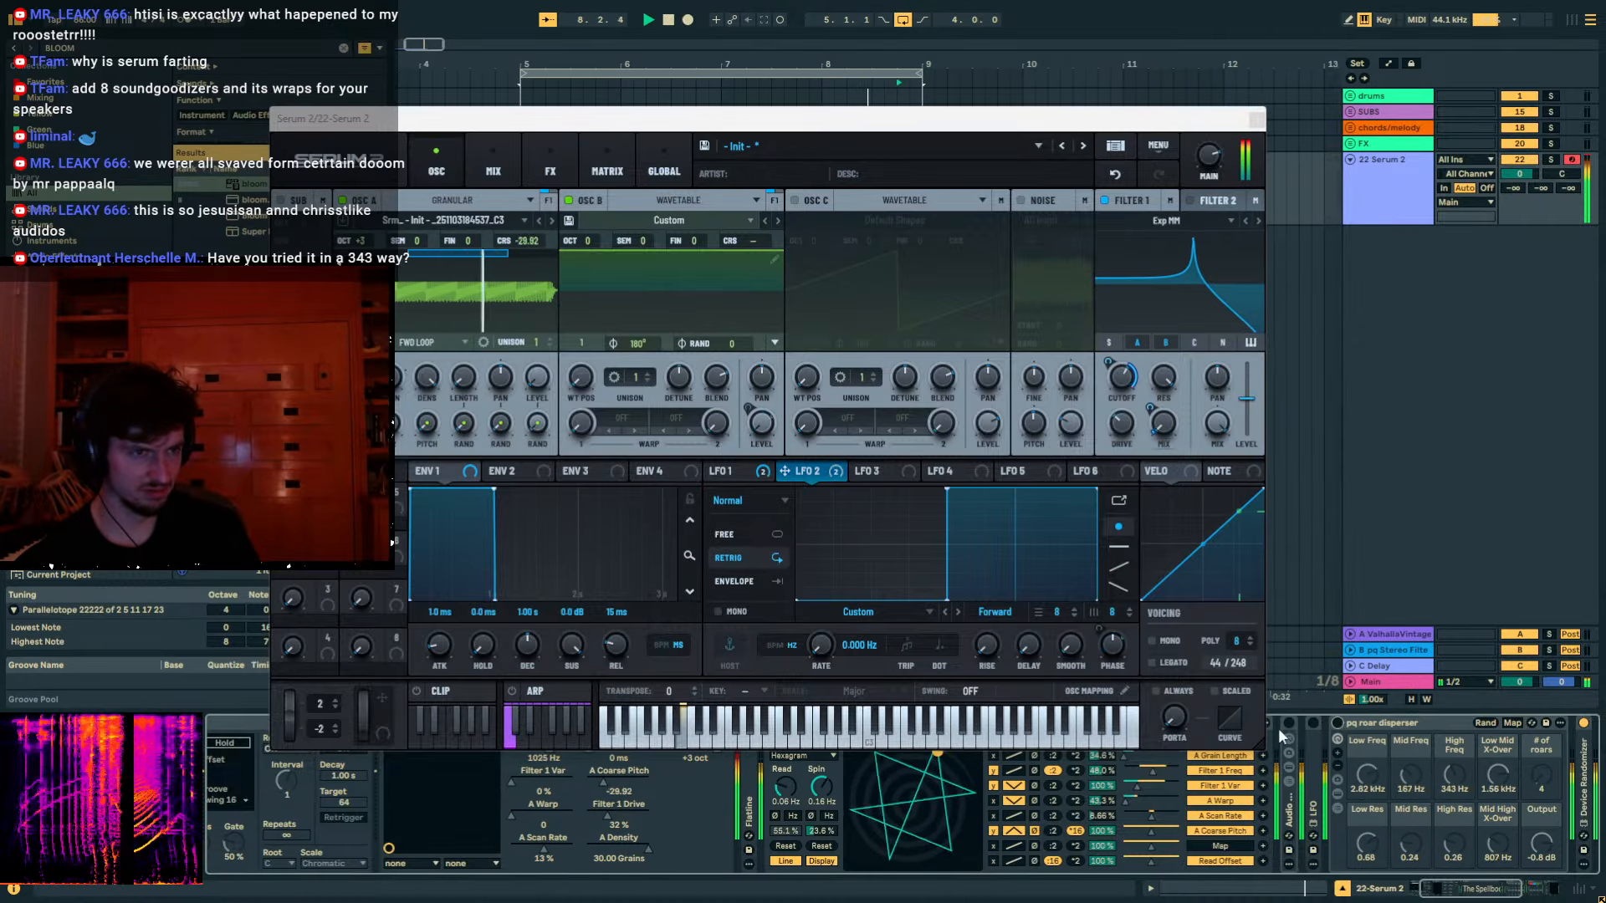
# Collapse the pq roar disperser, PHAT RACK and bloom devices in the Serum 2 track's device chain.
pyautogui.doubleClick(1346, 722)
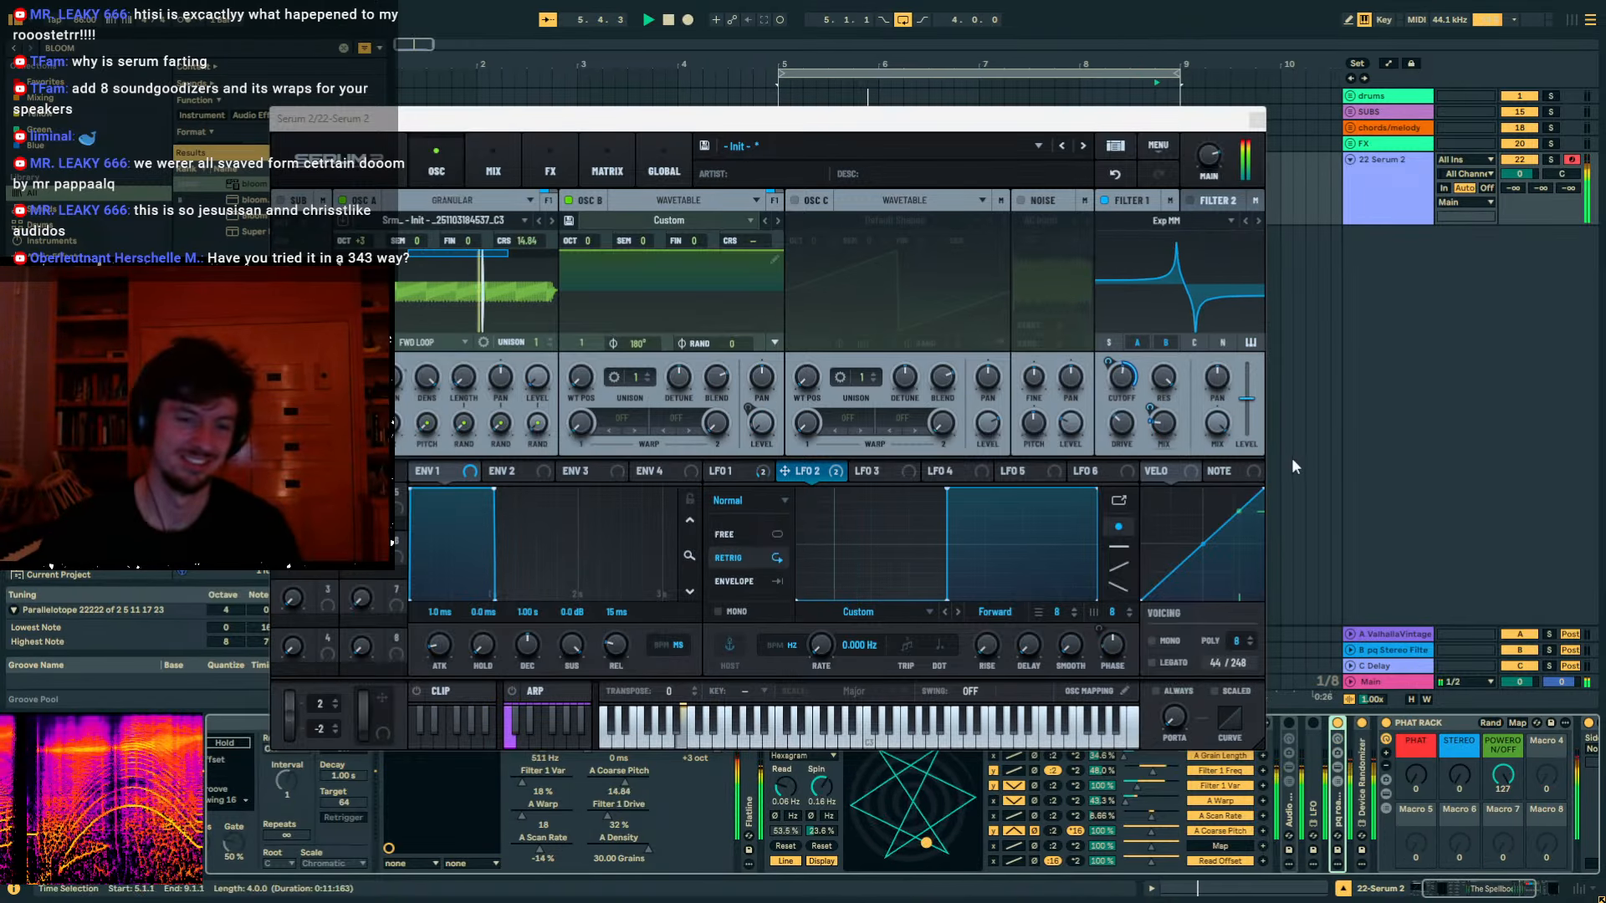
pyautogui.doubleClick(1457, 723)
pyautogui.doubleClick(1459, 723)
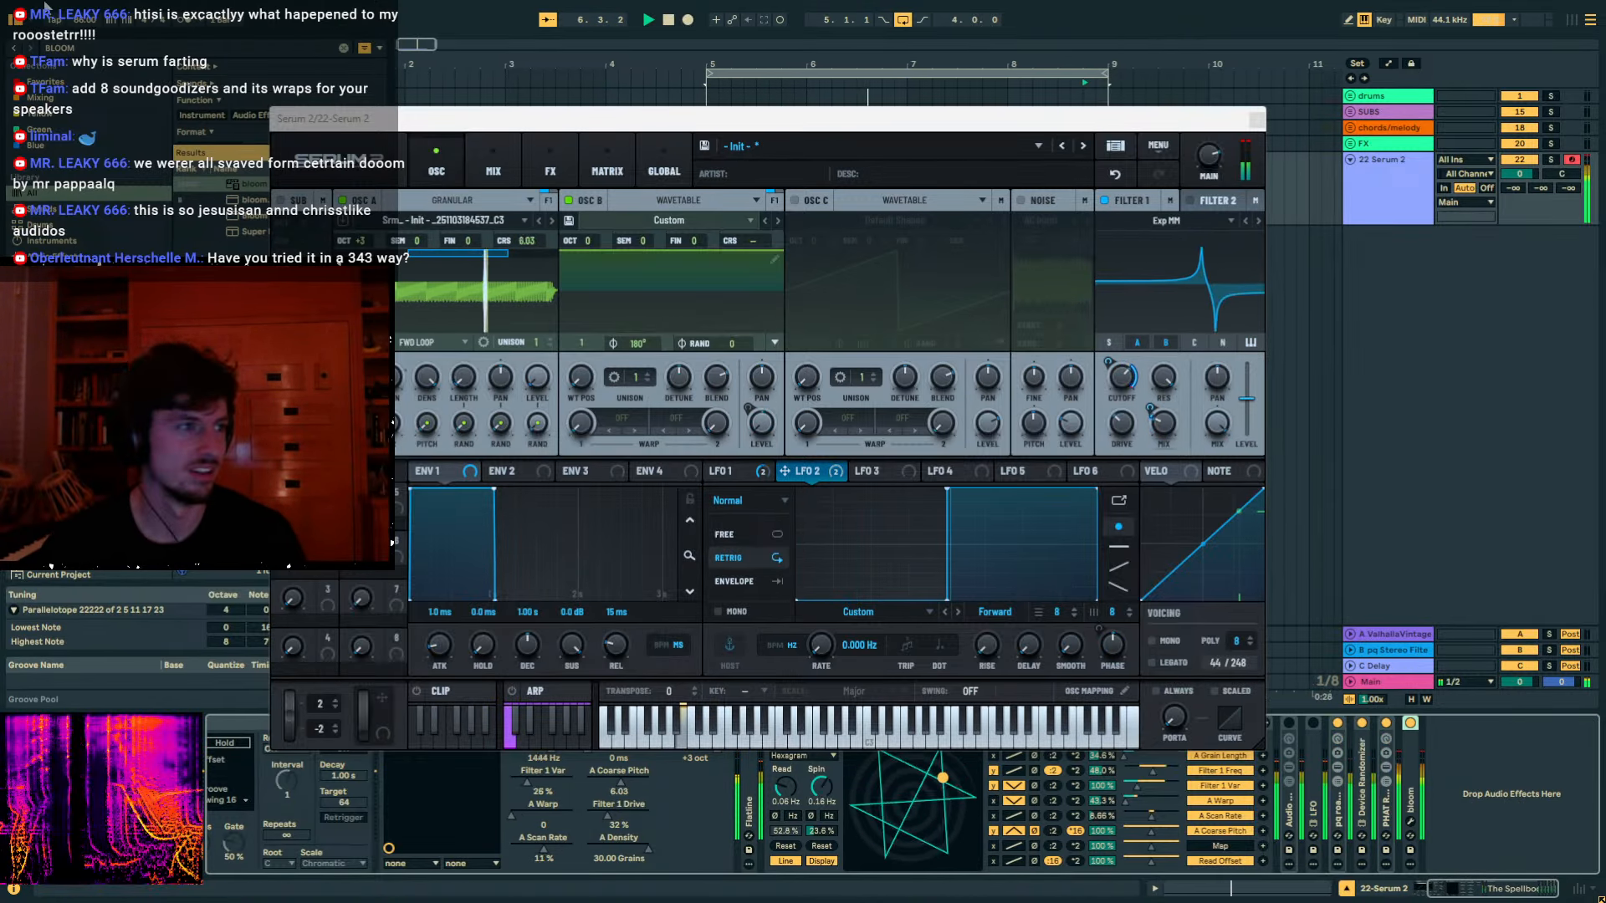
# Search the browser for RING MOD and add pq RingMod Stack at the end of the Serum 2 track's chain.
pyautogui.press('space')
pyautogui.hotkey('ctrl', 'f')
pyautogui.write('RING MOD')
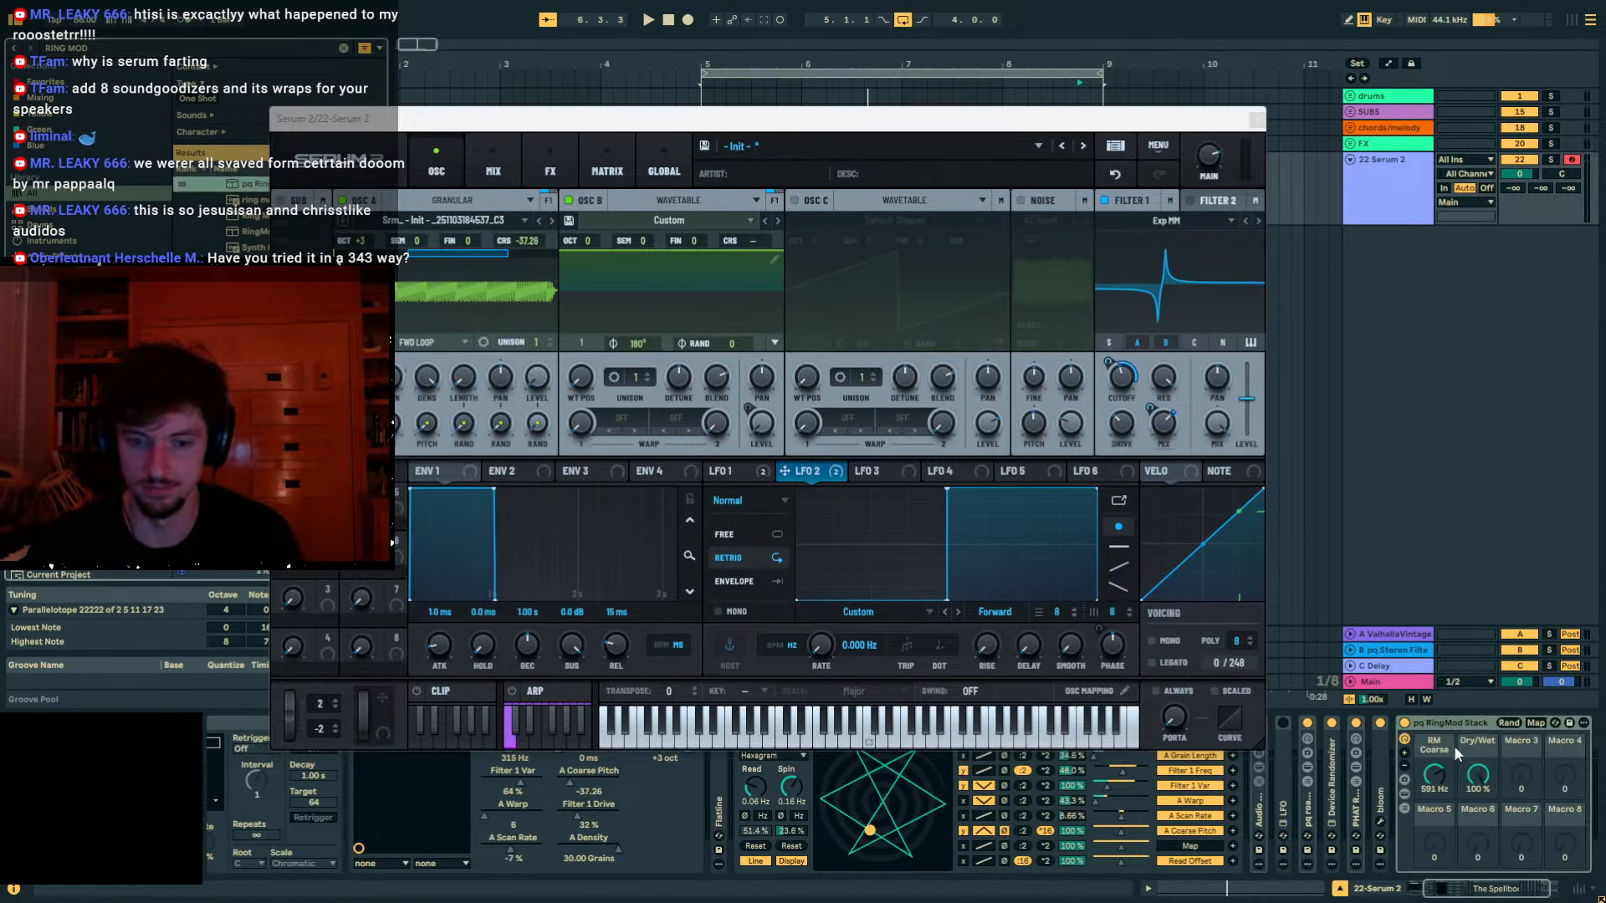
# Play the loop while setting the pq RingMod Stack's Dry/Wet to 100% and RM Coarse to about 1.68 Hz.
pyautogui.press('space')
pyautogui.moveTo(1477, 776); pyautogui.dragTo(1478, 740)
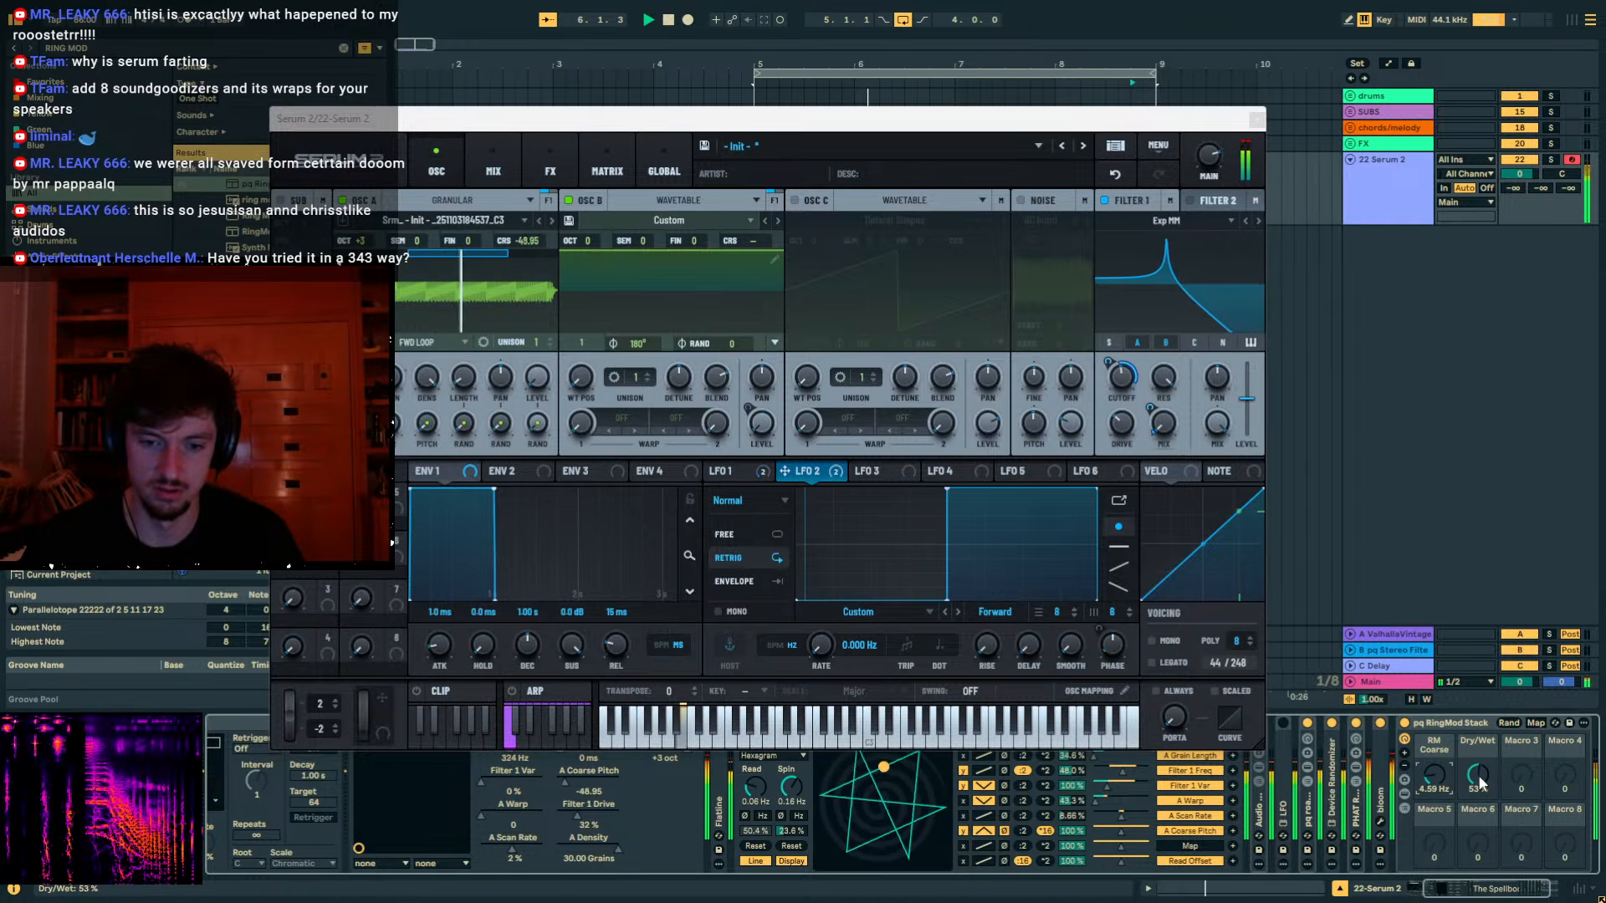
pyautogui.moveTo(1434, 776); pyautogui.dragTo(1477, 730)
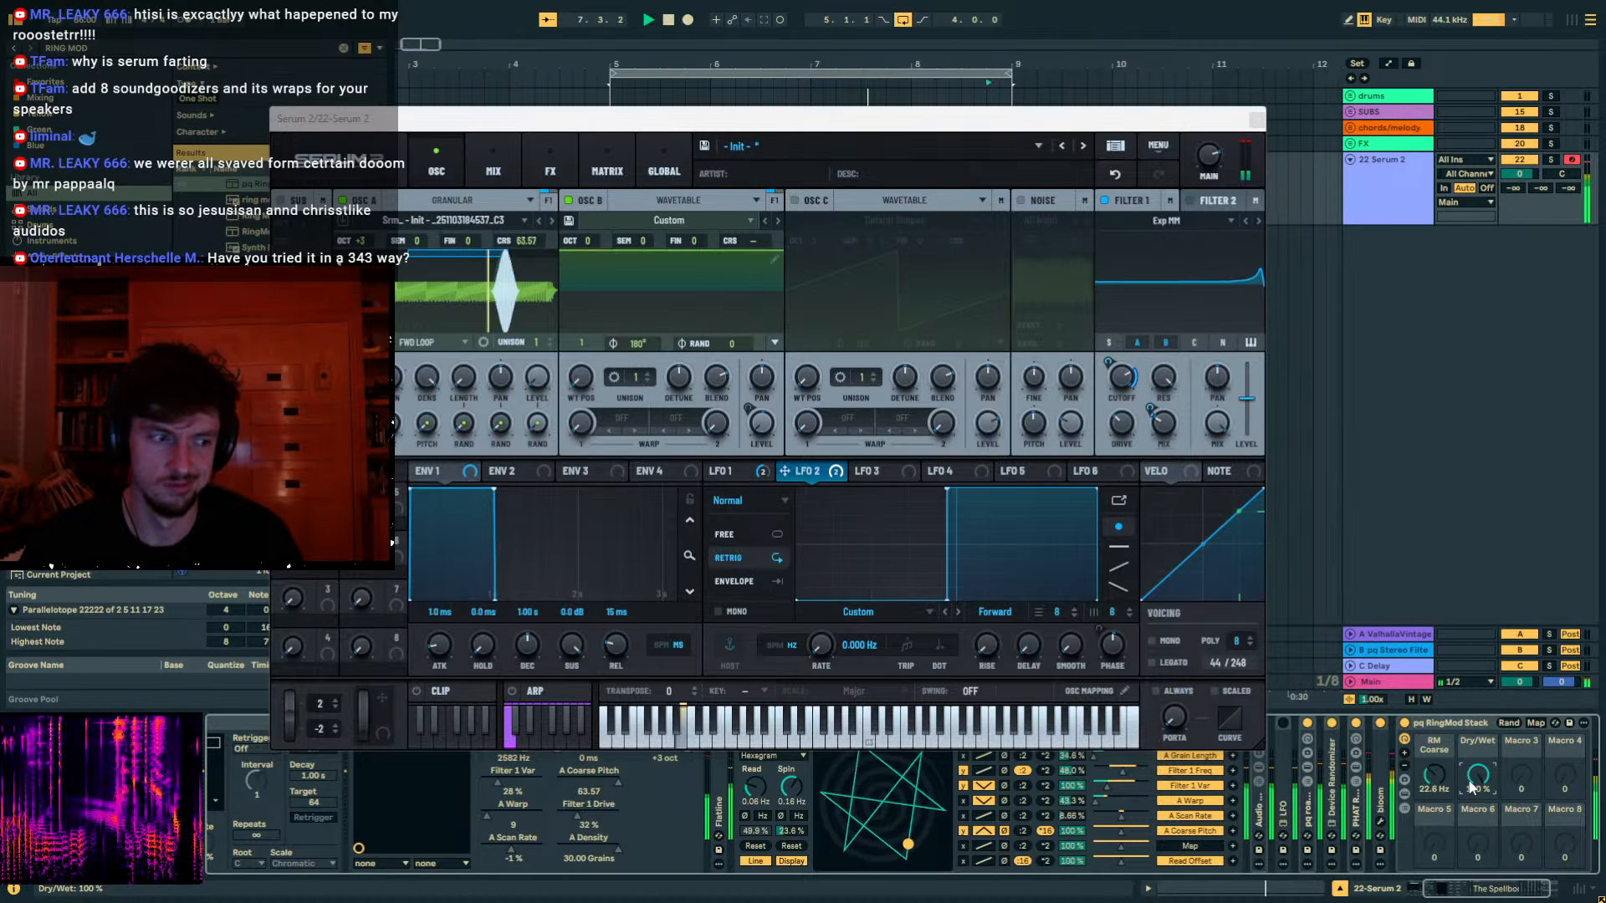
pyautogui.doubleClick(1361, 816)
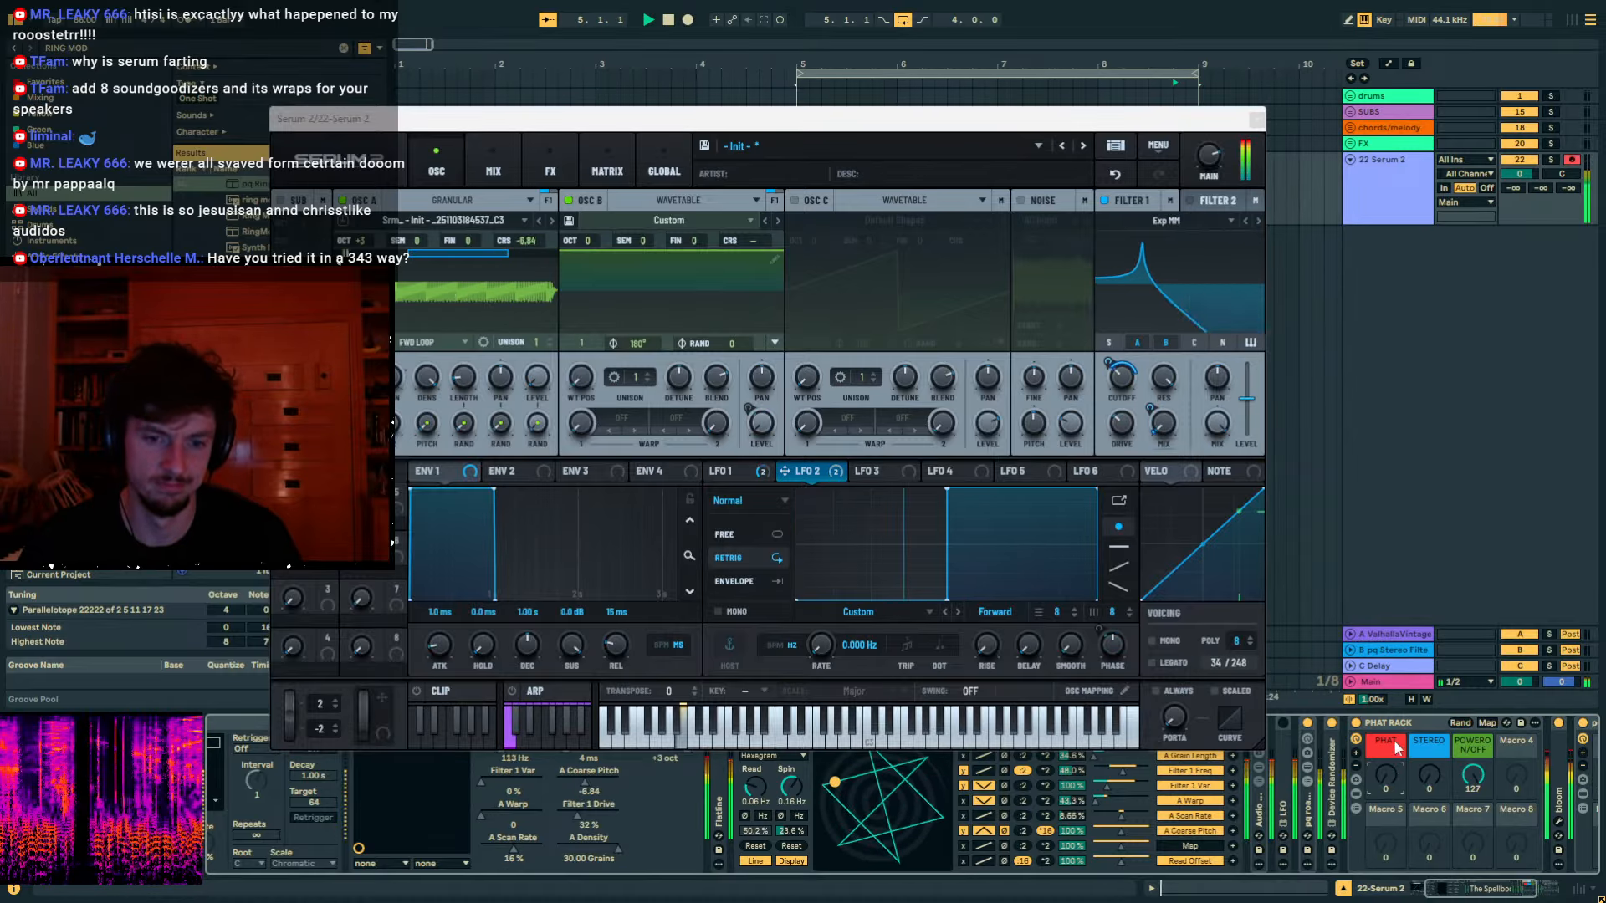
pyautogui.doubleClick(1387, 723)
pyautogui.moveTo(1434, 776)
pyautogui.mouseDown()
pyautogui.moveTo(1434, 740)
pyautogui.moveTo(1433, 804)
pyautogui.mouseUp()
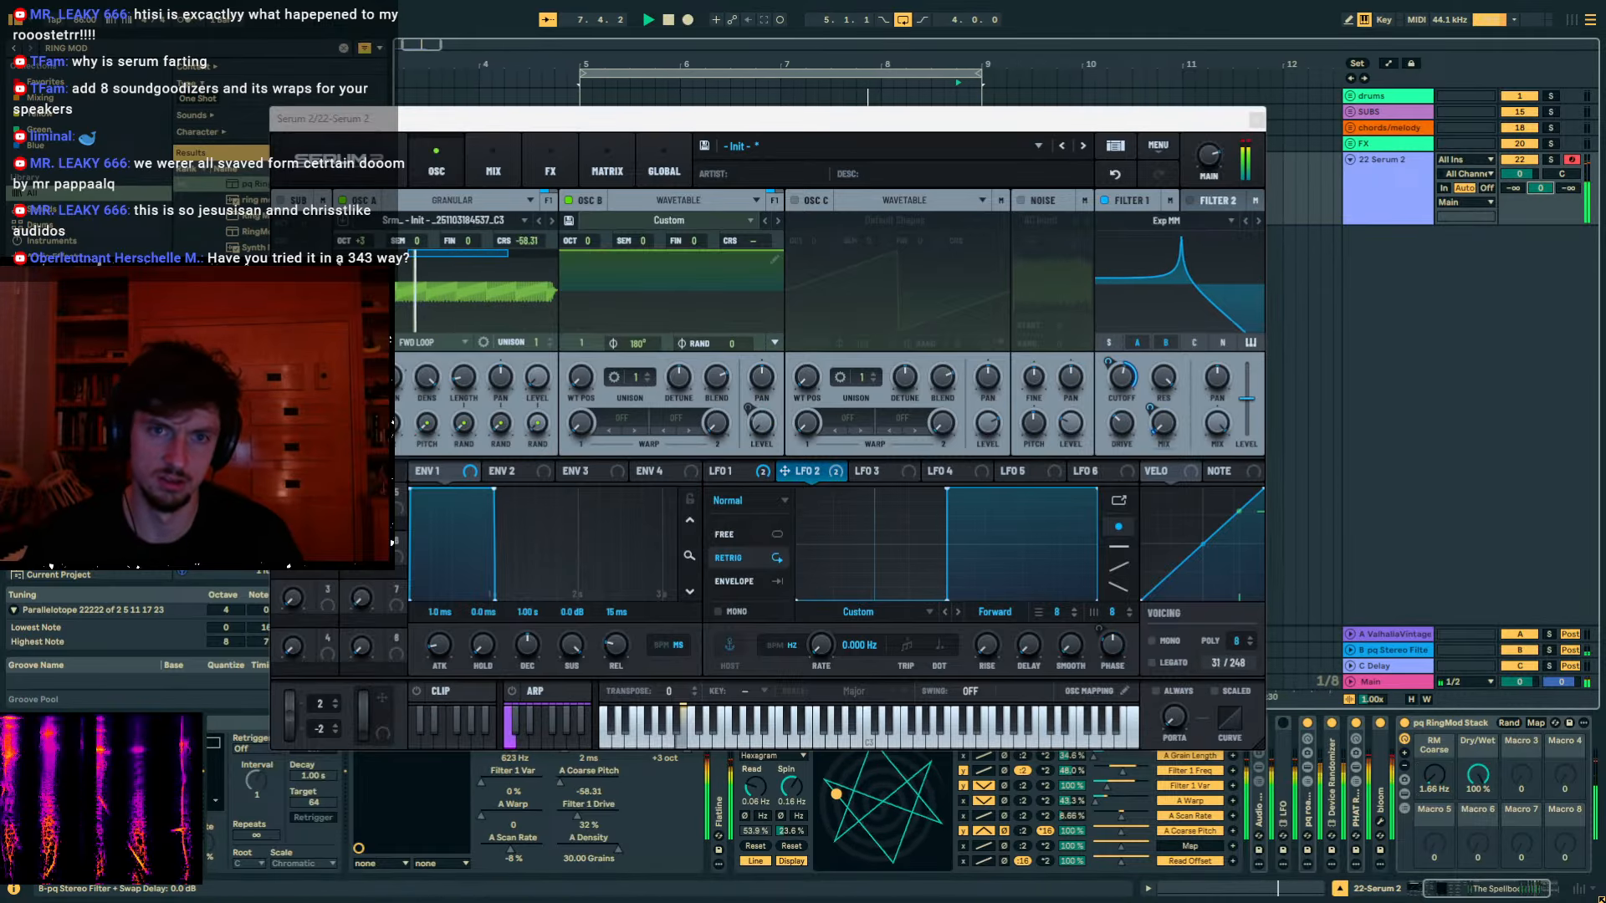
pyautogui.press('space')
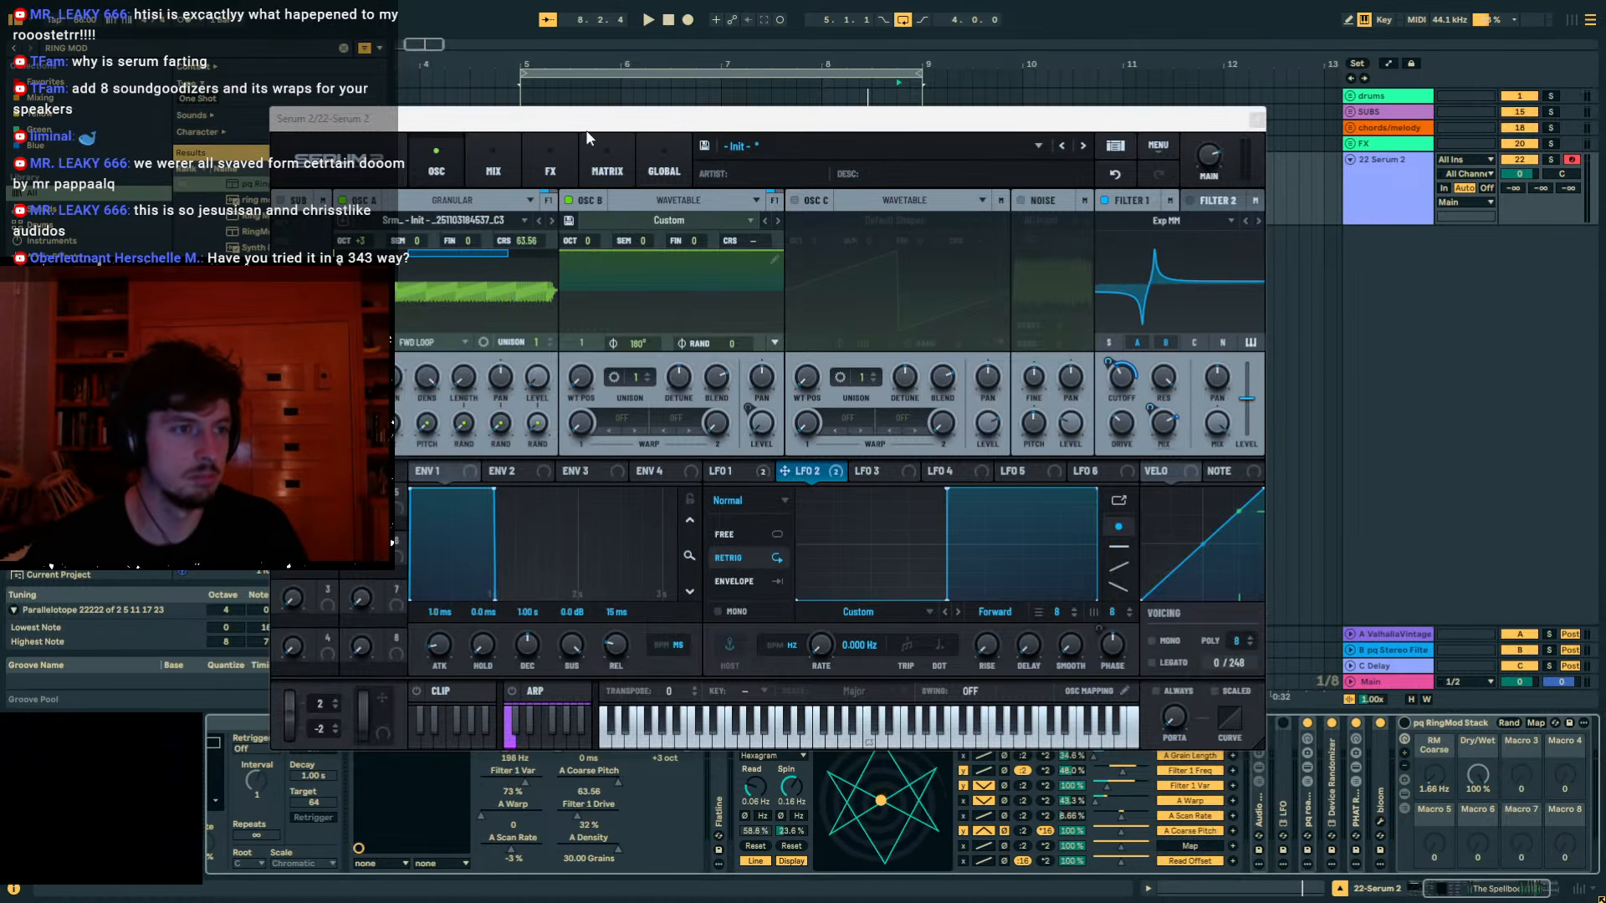
# Move the Serum window to reach Oscillator A, set its octave to 0, and audition the loop.
pyautogui.moveTo(588, 138); pyautogui.dragTo(902, 259)
pyautogui.press('space')
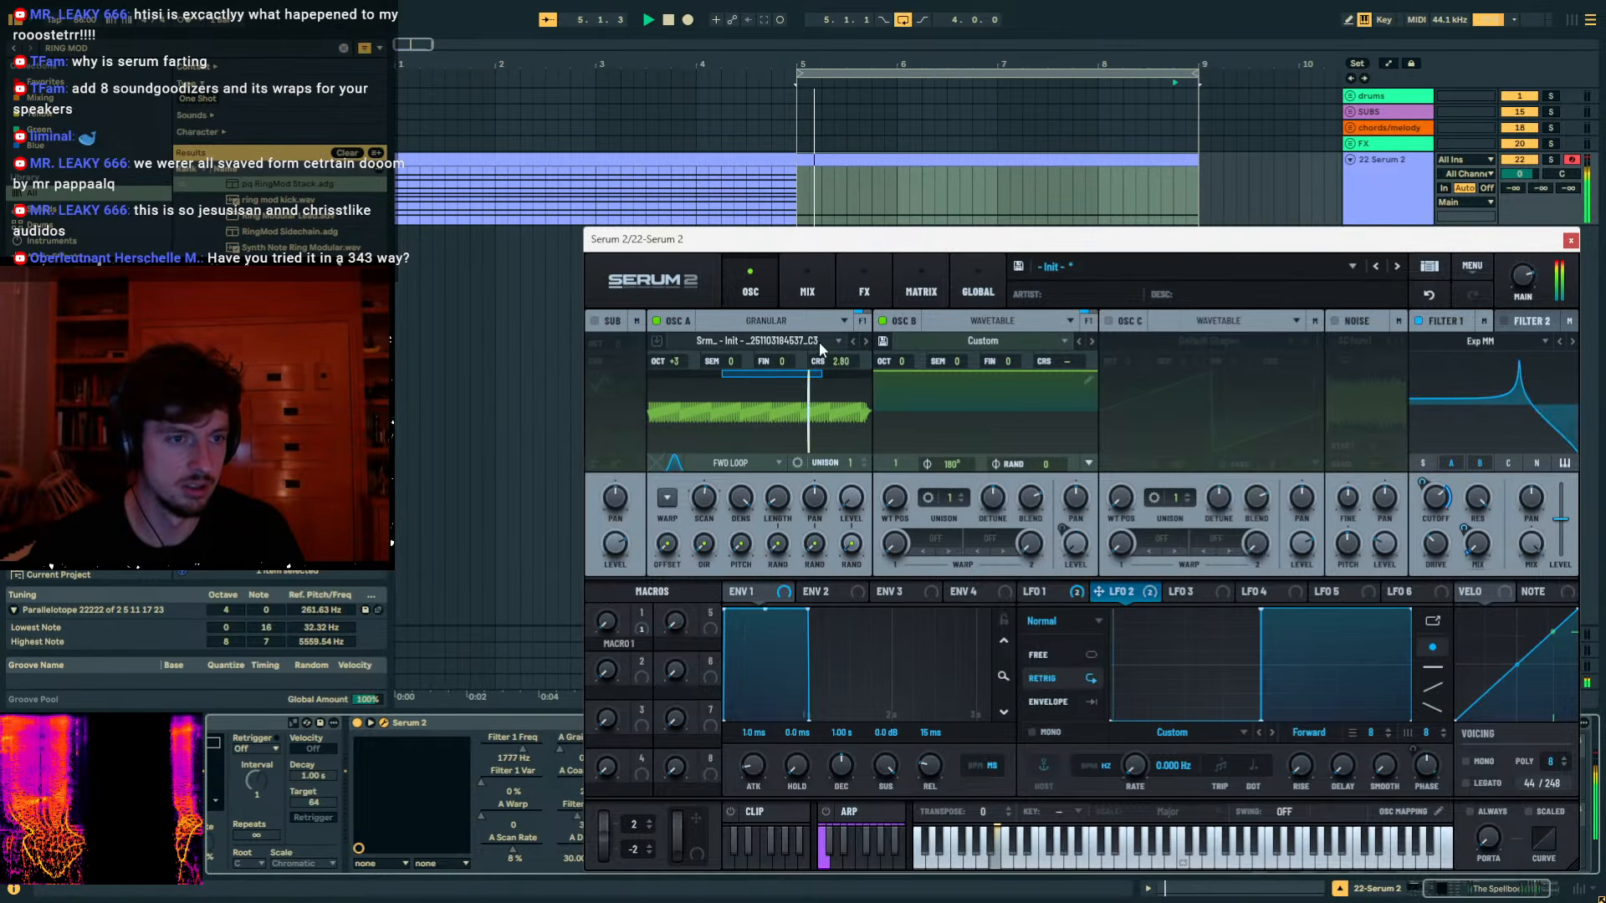
pyautogui.moveTo(678, 363); pyautogui.dragTo(663, 428)
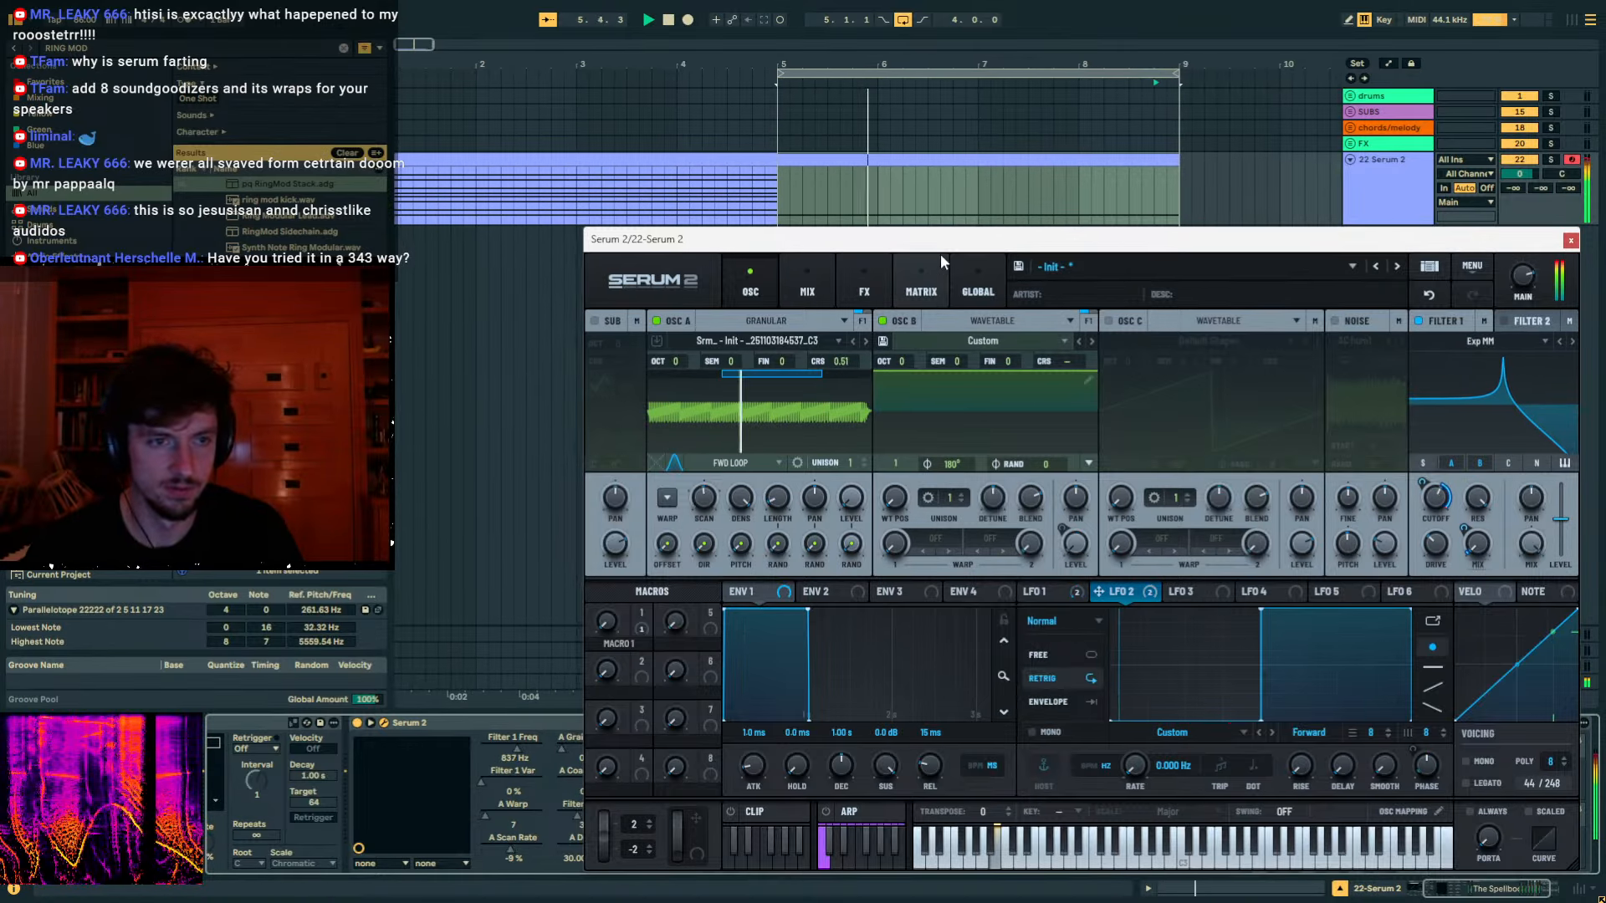
pyautogui.moveTo(940, 254); pyautogui.dragTo(529, 127)
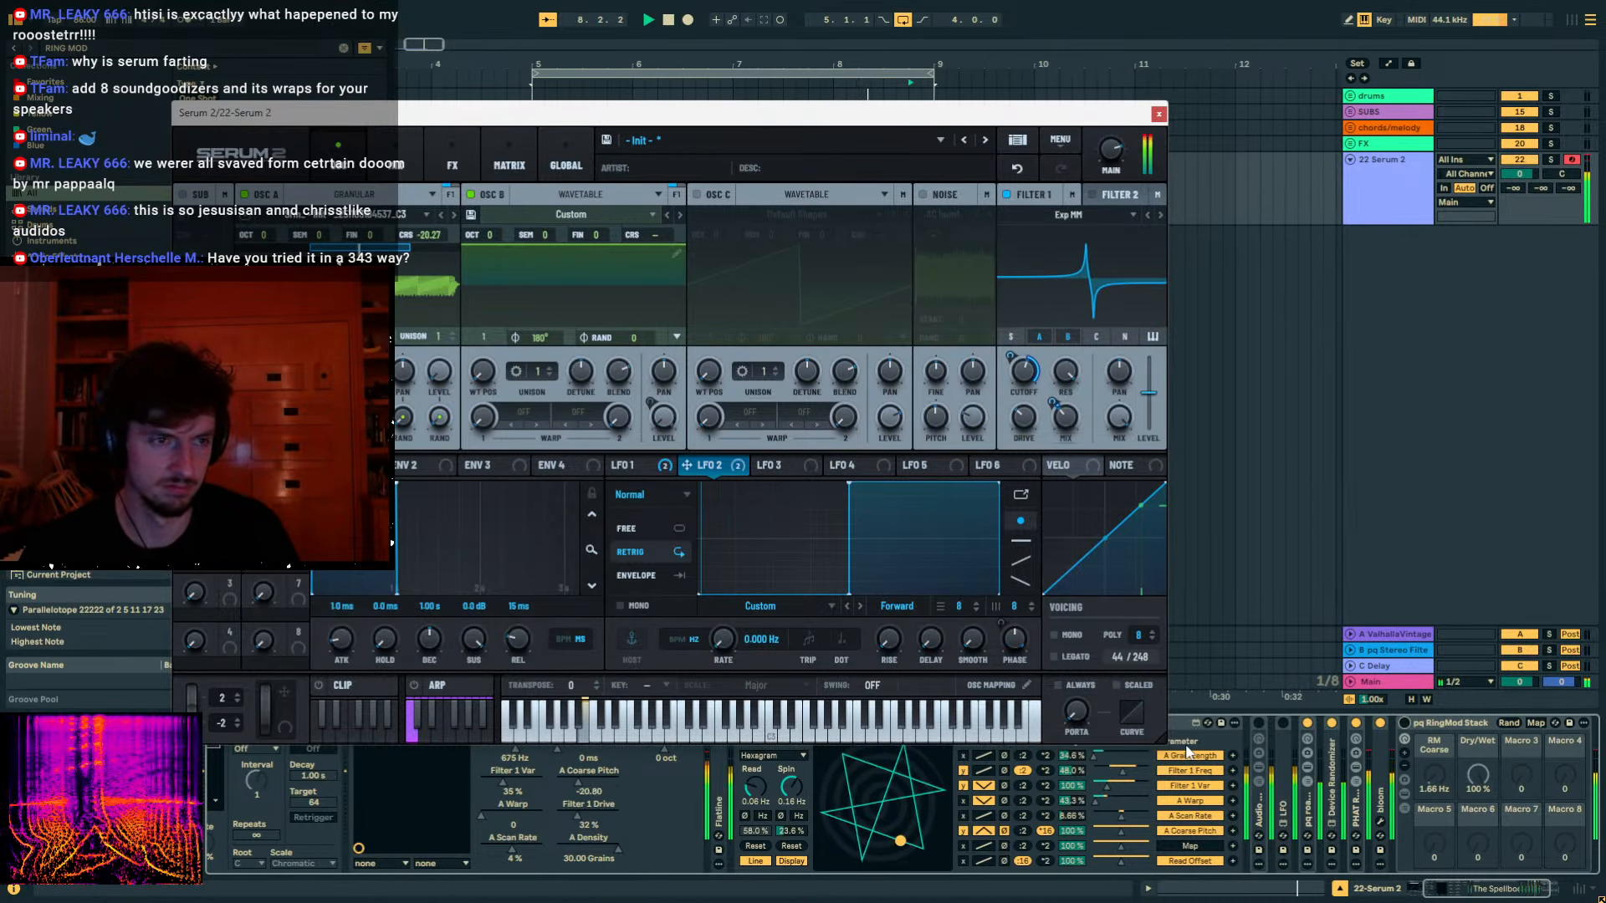
pyautogui.press('space')
# Insert a new MIDI track below the 22 Serum 2 track and reselect the Serum 2 track.
pyautogui.click(1325, 176)
pyautogui.click(1372, 191)
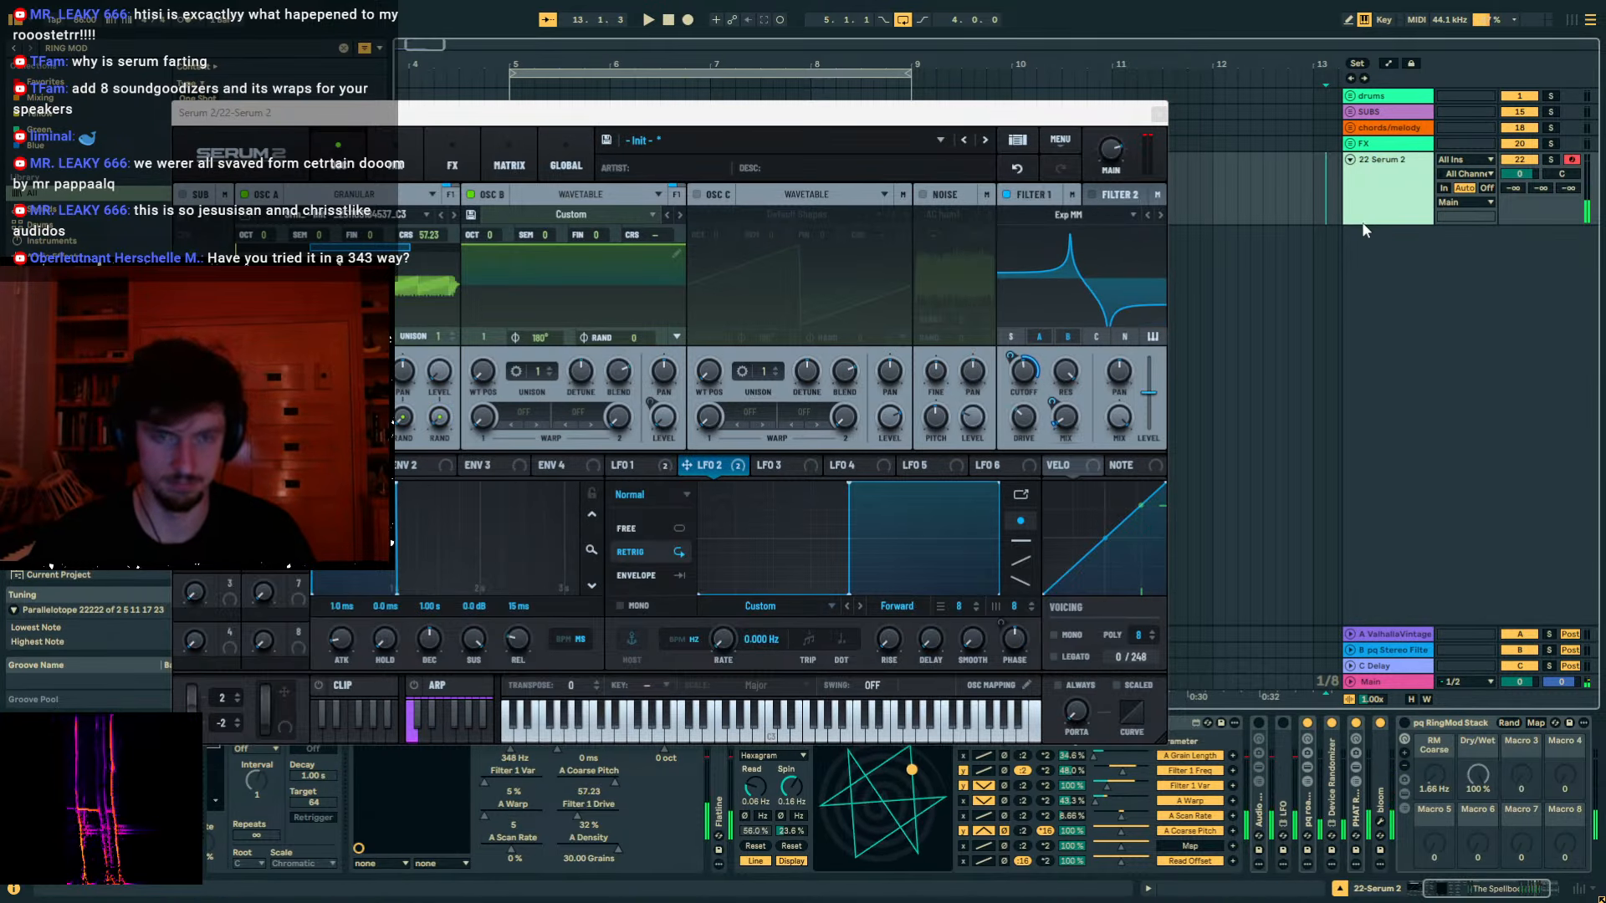
pyautogui.hotkey('ctrl', 'shift', 't')
pyautogui.click(1362, 193)
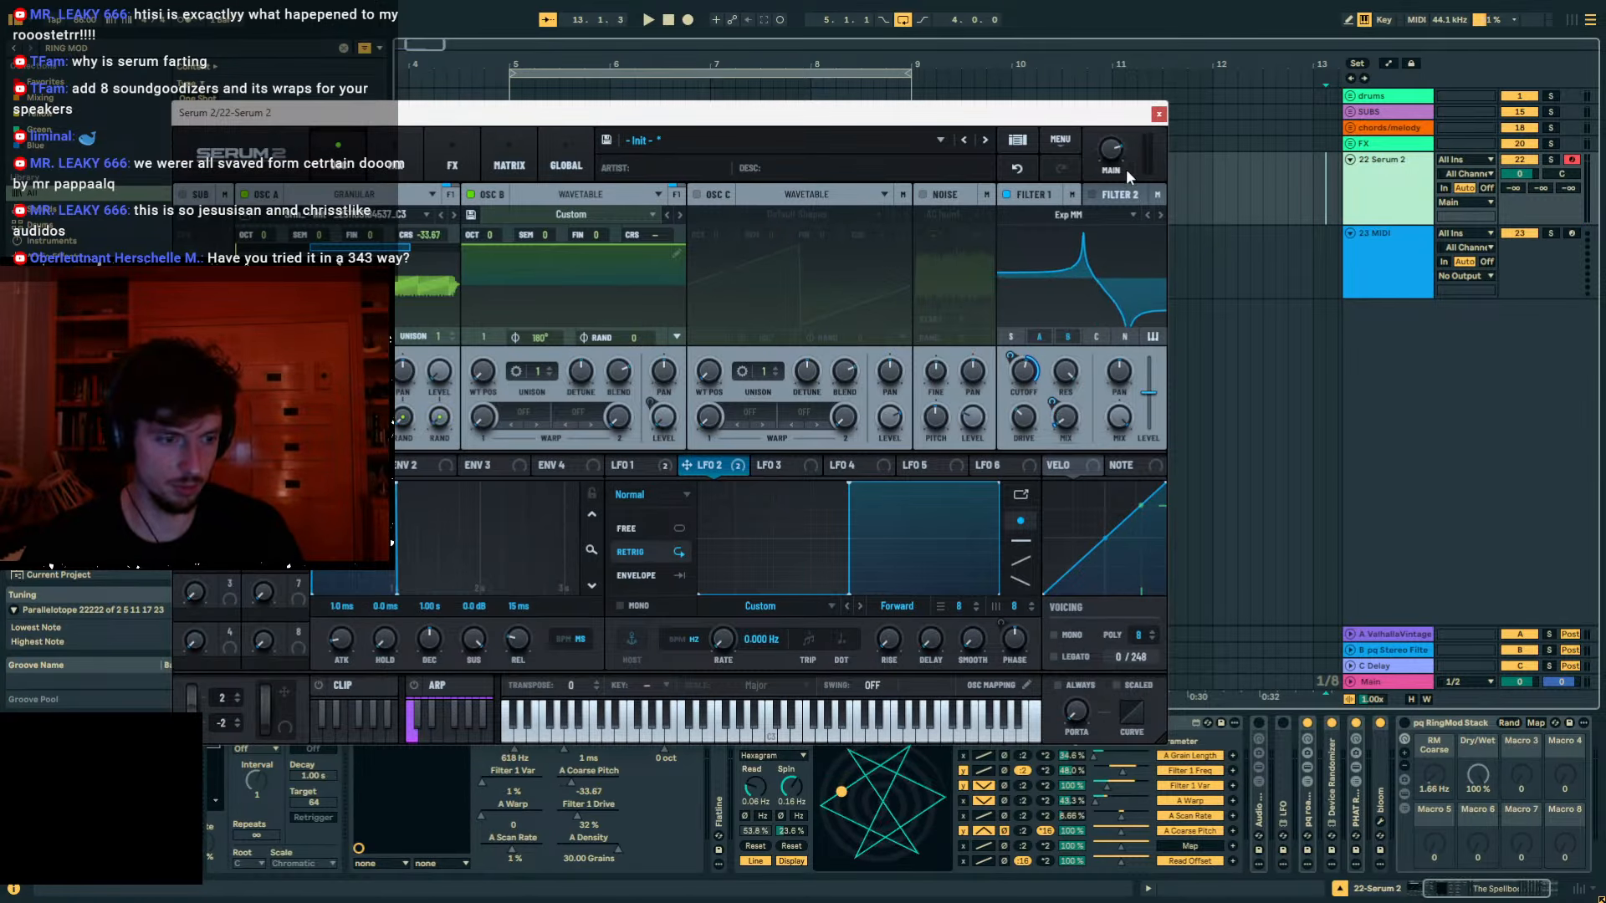
# Close the Serum 2 window and deactivate Serum 2, The Spellbook and the effects after it up to the PHAT device on that track.
pyautogui.click(1158, 114)
pyautogui.click(358, 722)
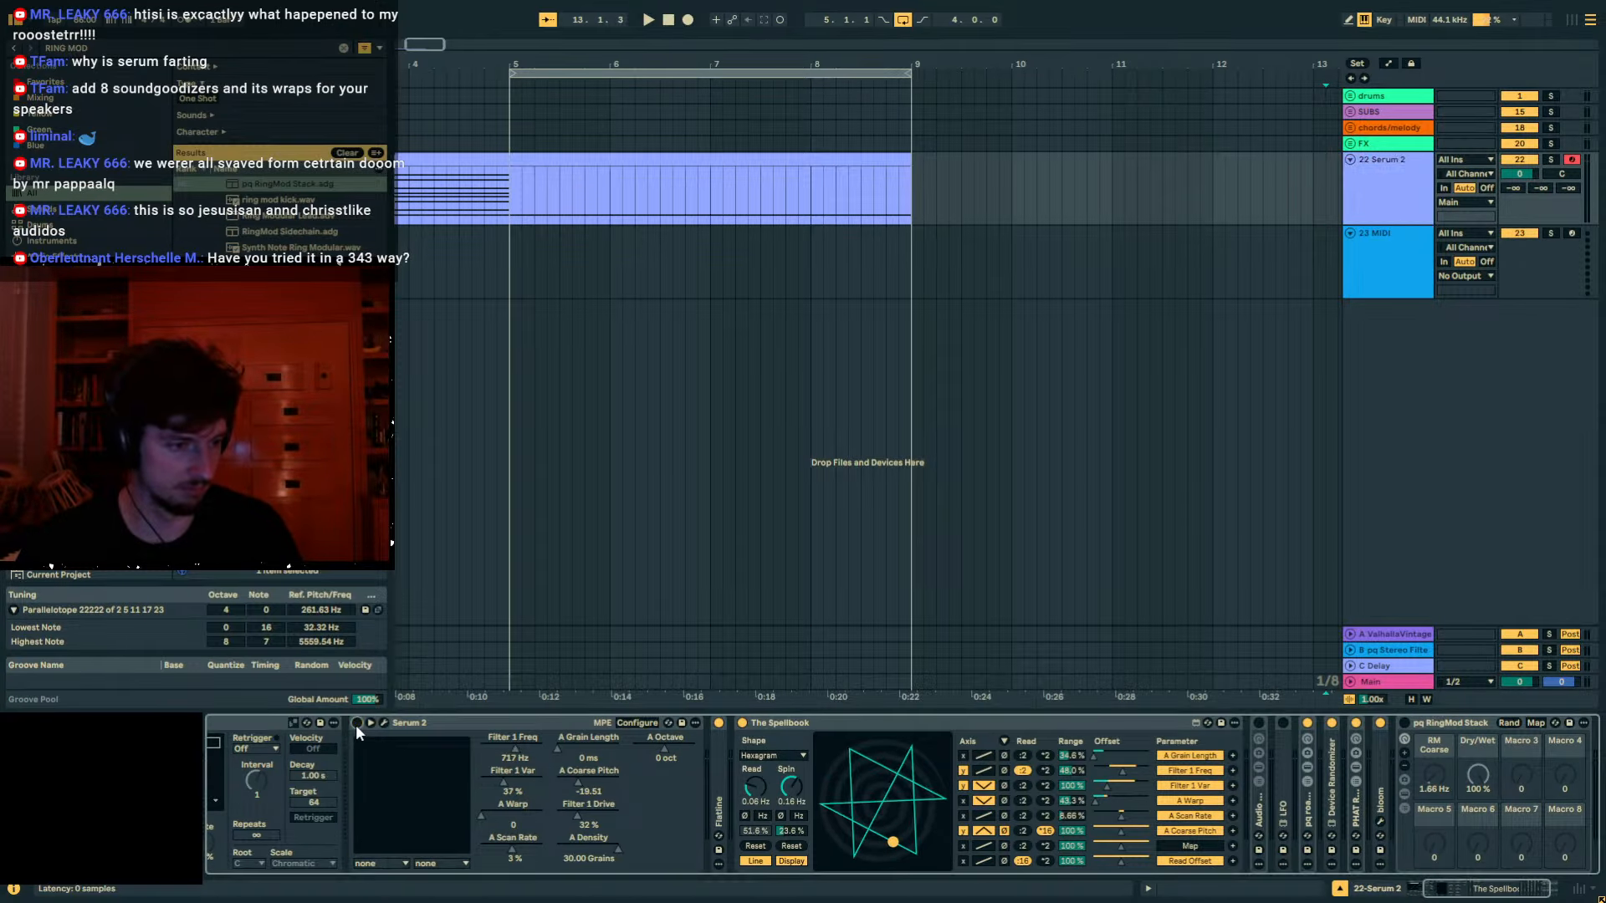
pyautogui.click(719, 724)
pyautogui.click(742, 723)
pyautogui.doubleClick(767, 725)
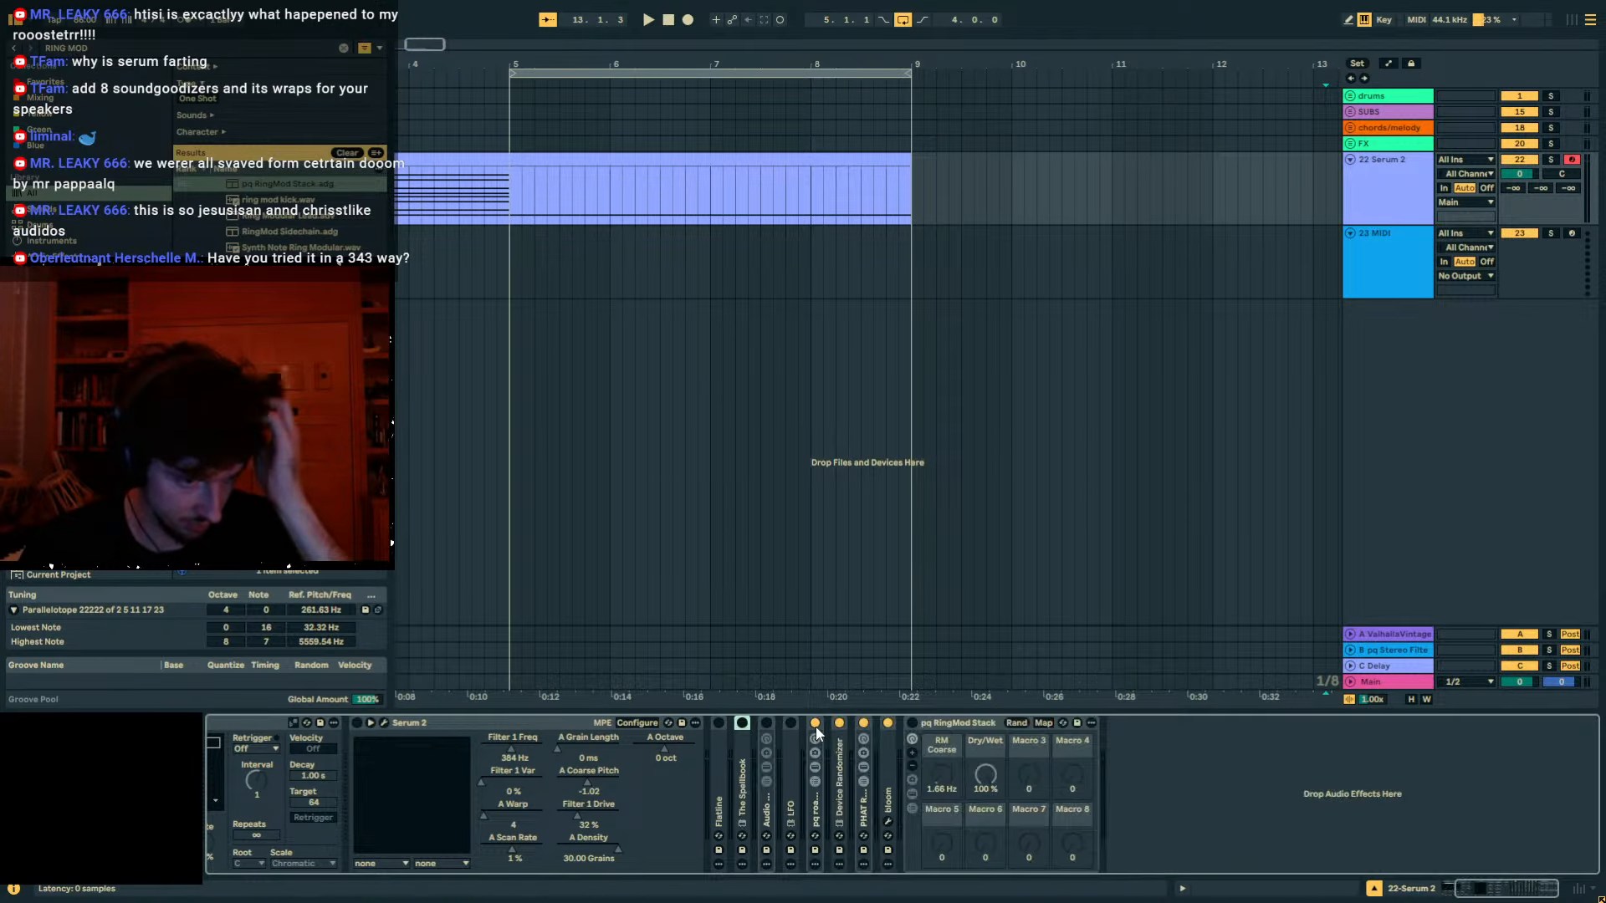
pyautogui.click(815, 724)
pyautogui.click(839, 723)
pyautogui.click(863, 723)
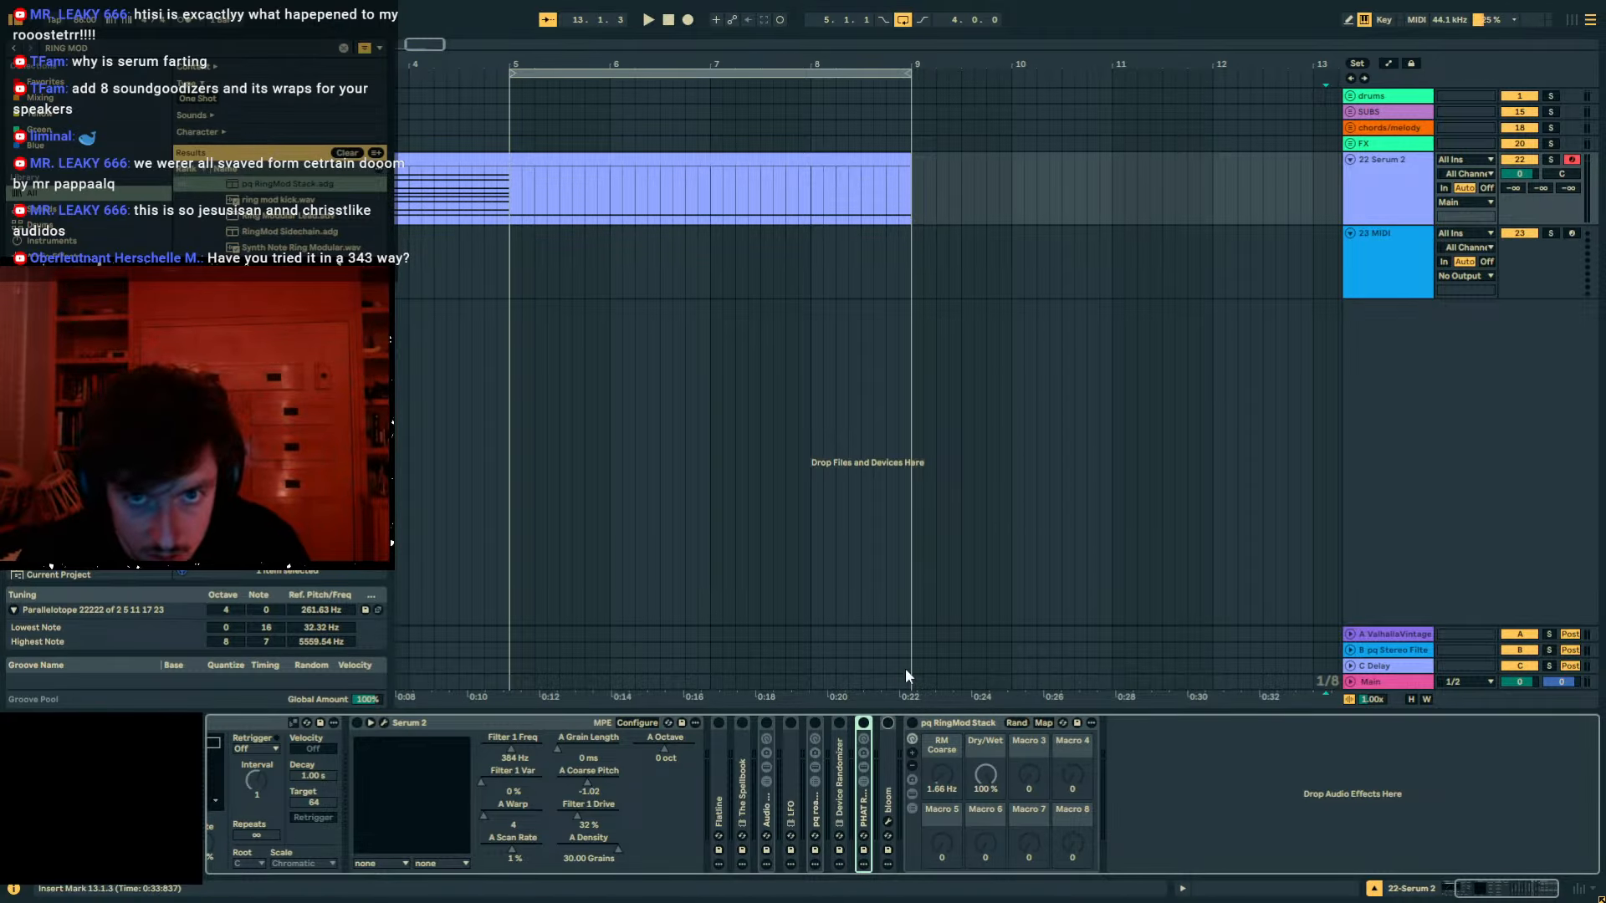
# Search the browser for MRINGMOD, add MRingModulator to the 23 MIDI track, close its window and duplicate the device.
pyautogui.click(1393, 267)
pyautogui.click(575, 251)
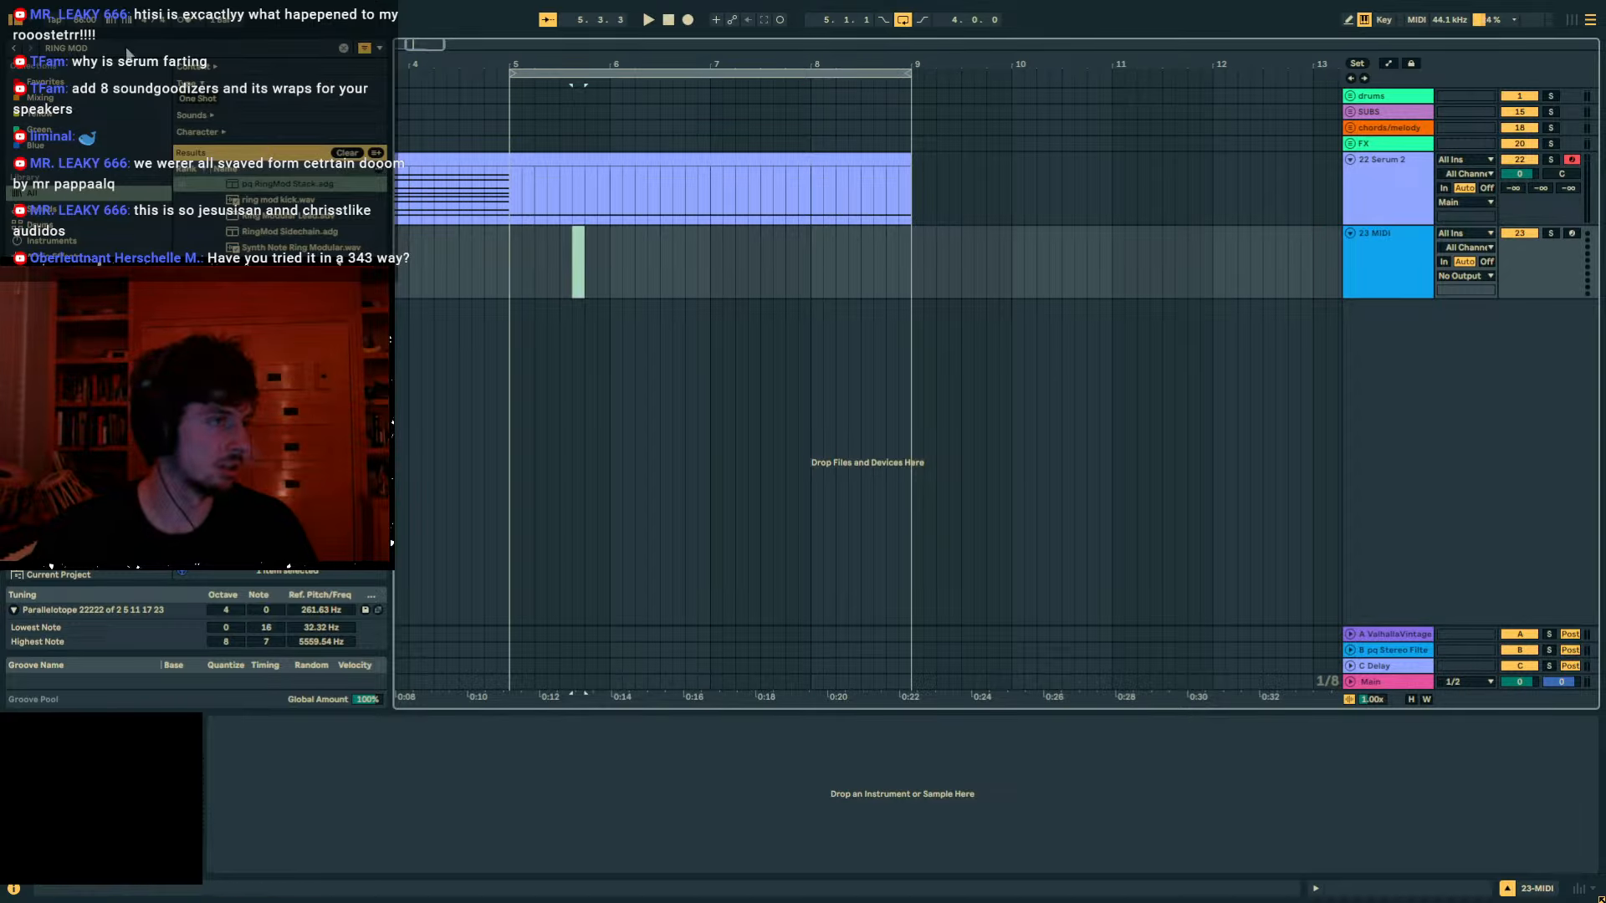
pyautogui.hotkey('ctrl', 'f')
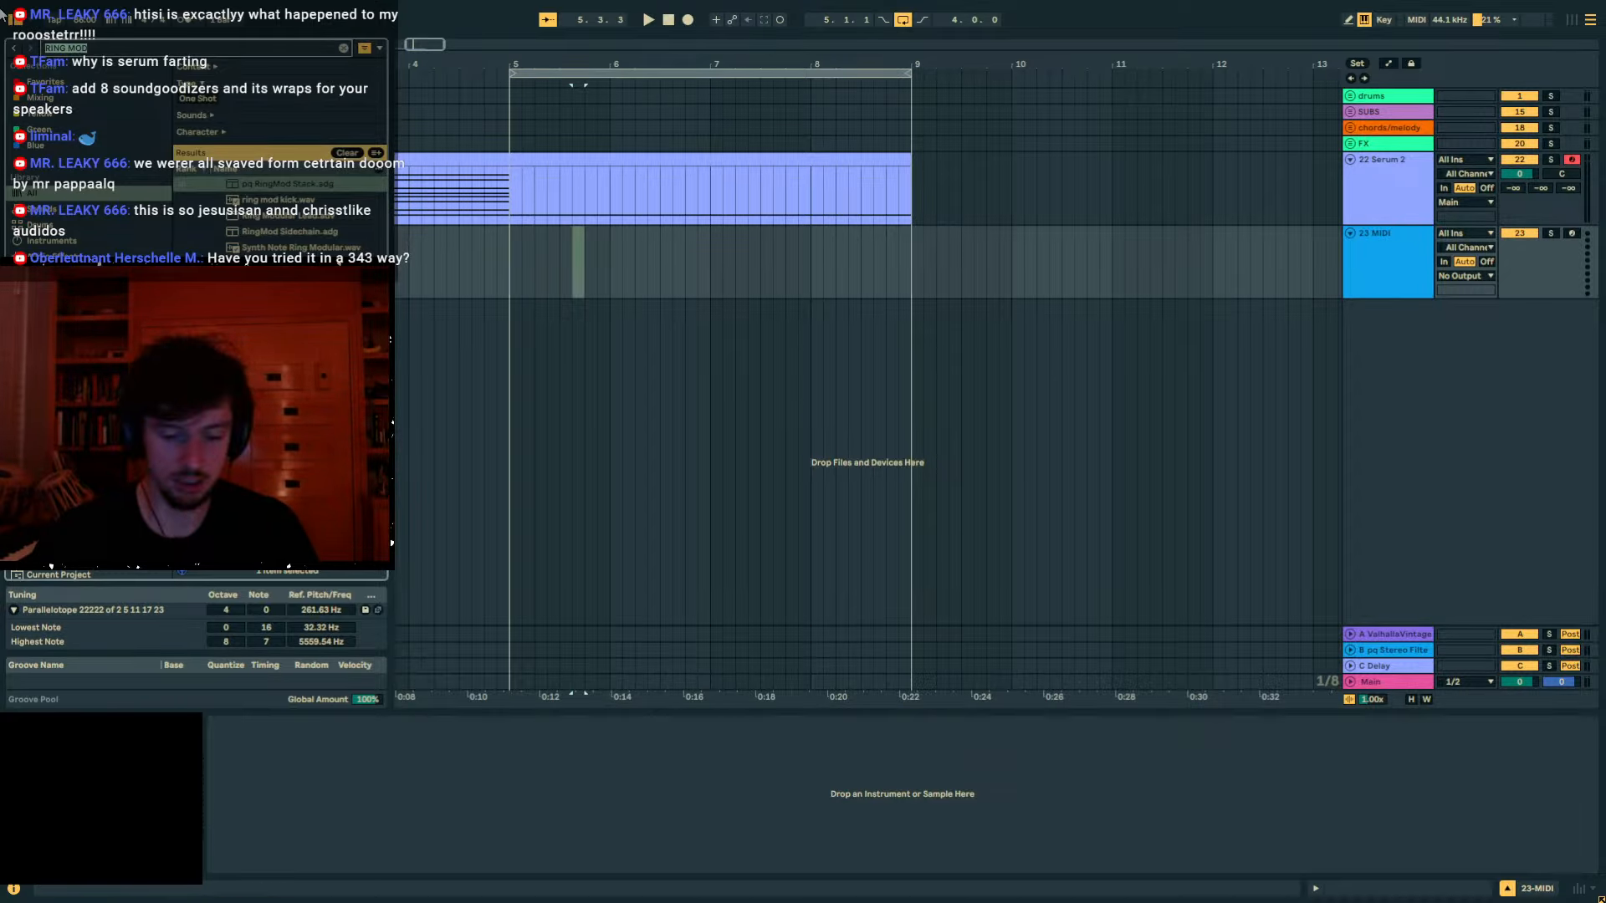
pyautogui.write('MR')
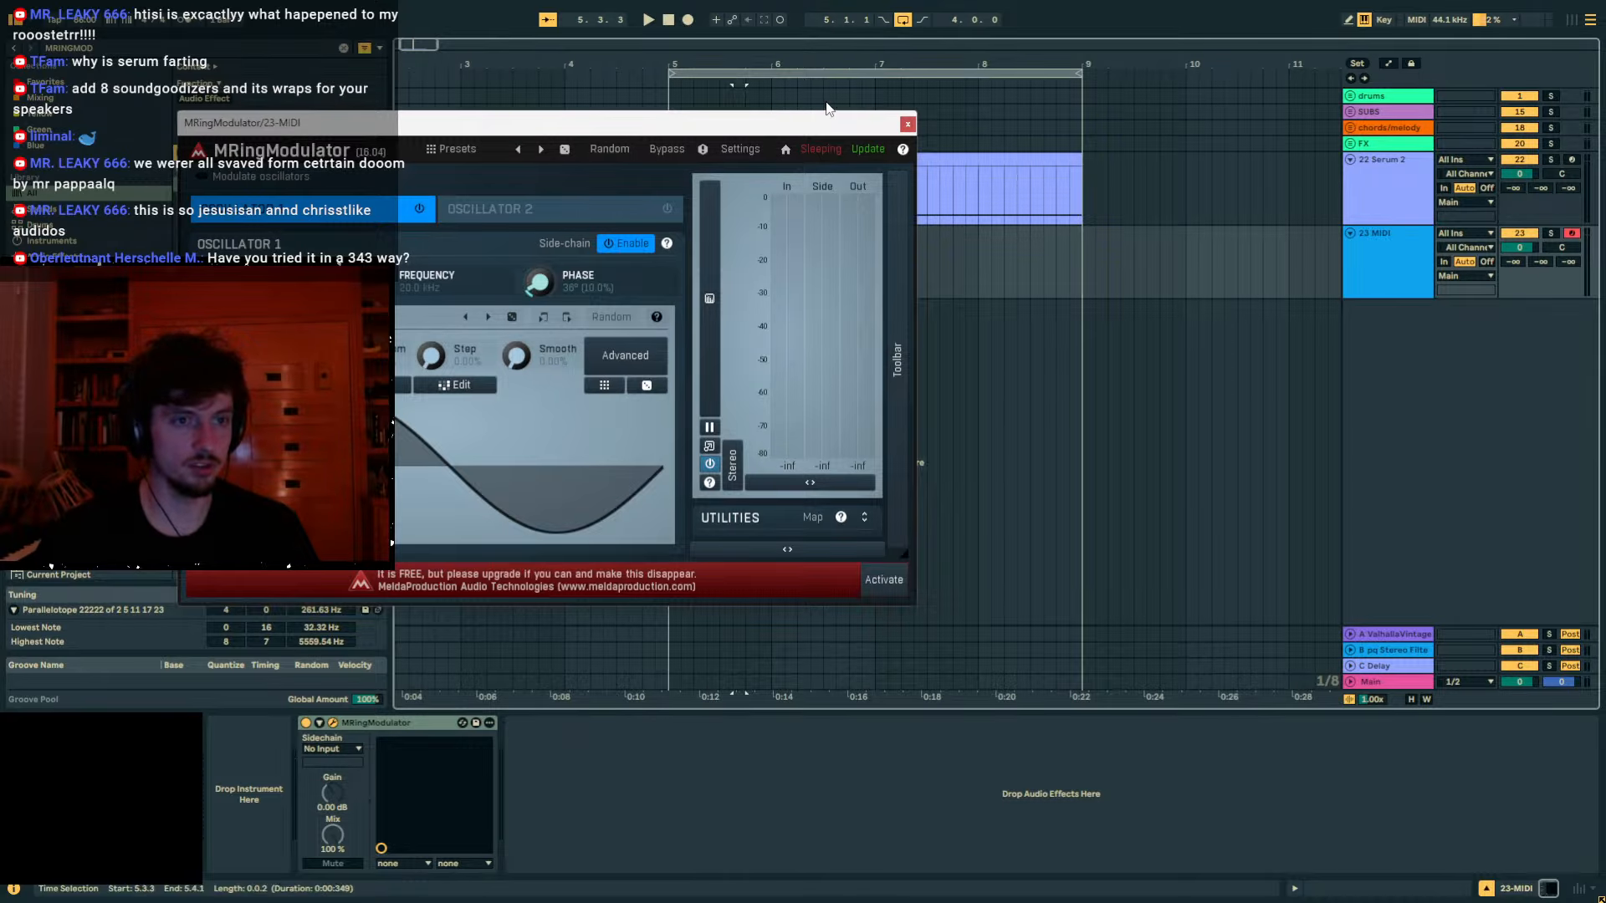
pyautogui.click(907, 125)
pyautogui.click(373, 721)
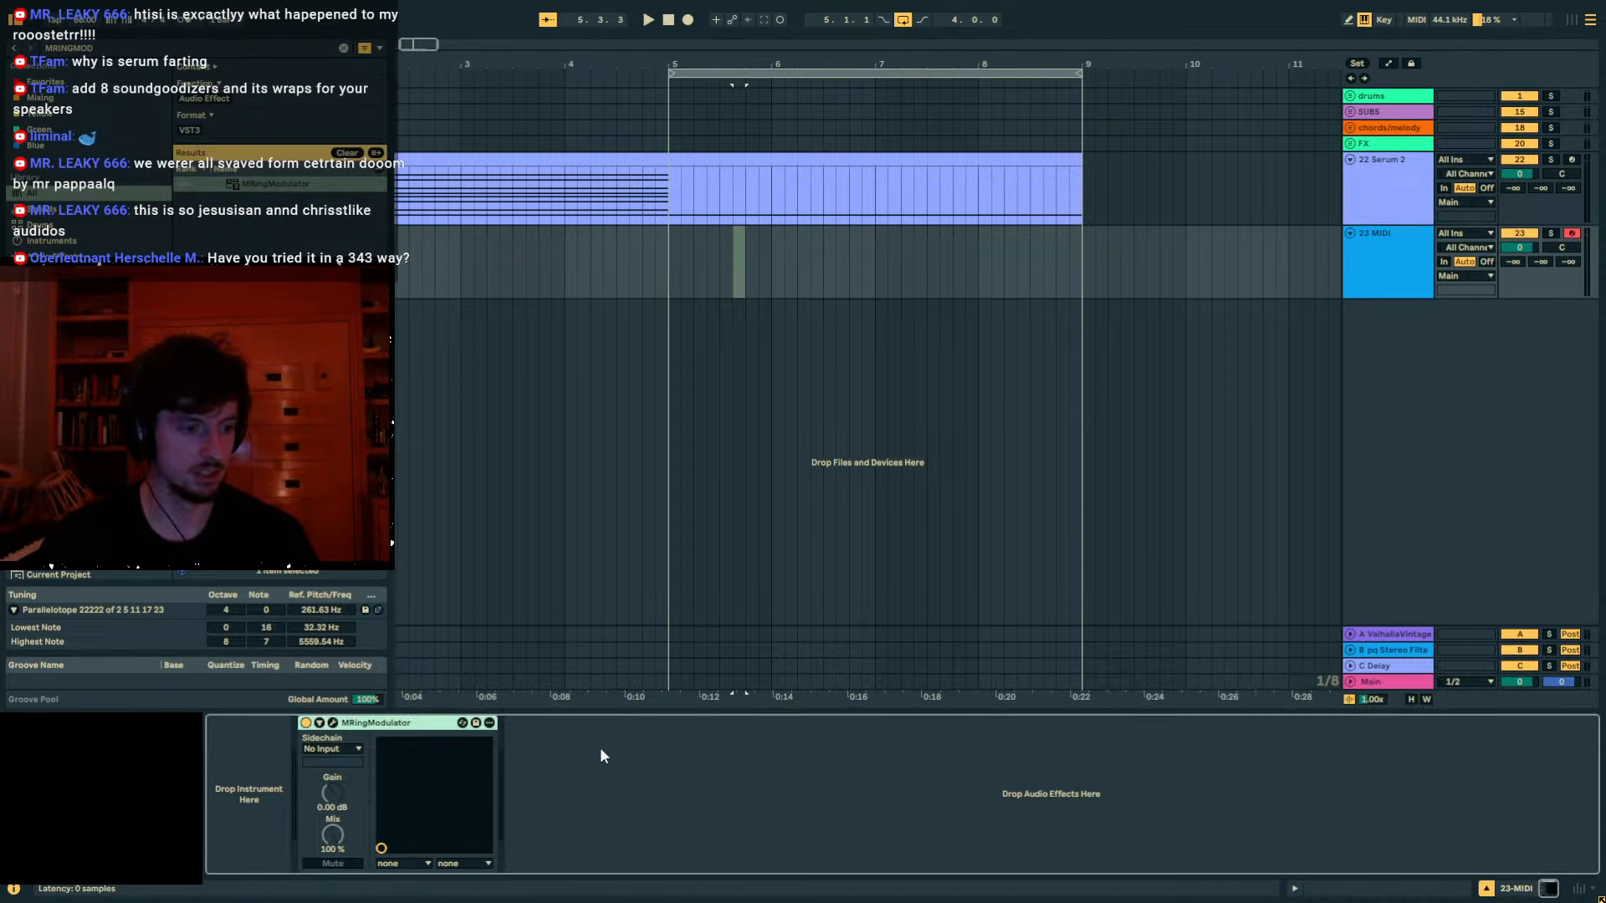
pyautogui.hotkey('ctrl', 'd')
# Create a one-bar MIDI clip at bar 5 on the 23 MIDI track and load Operator as its instrument.
pyautogui.click(808, 268)
pyautogui.doubleClick(675, 244)
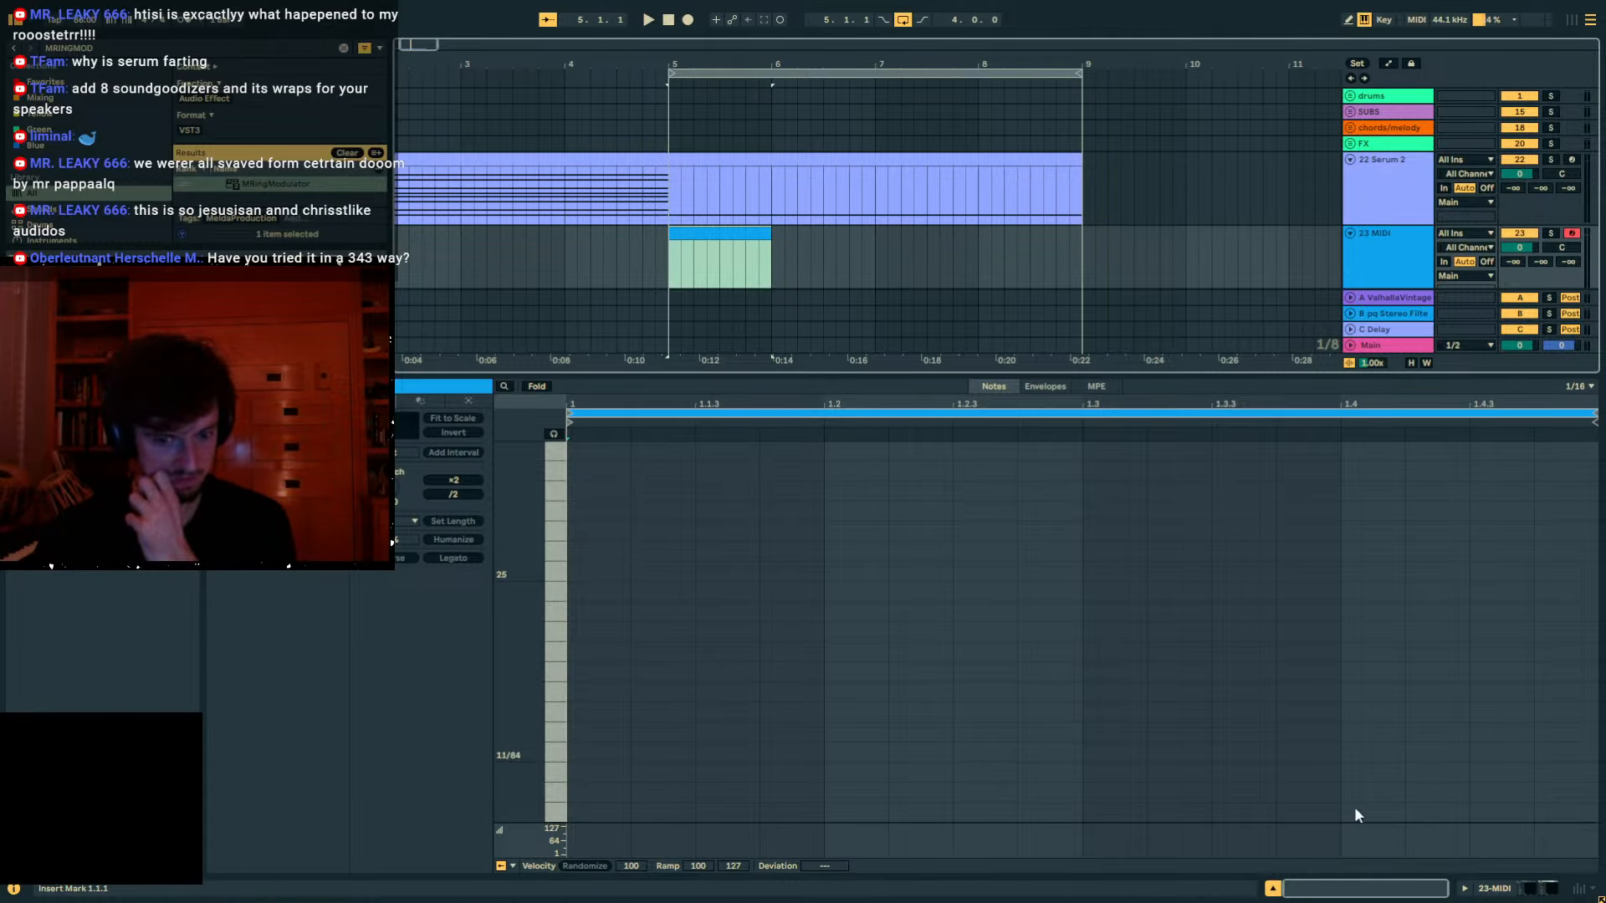
pyautogui.click(1522, 887)
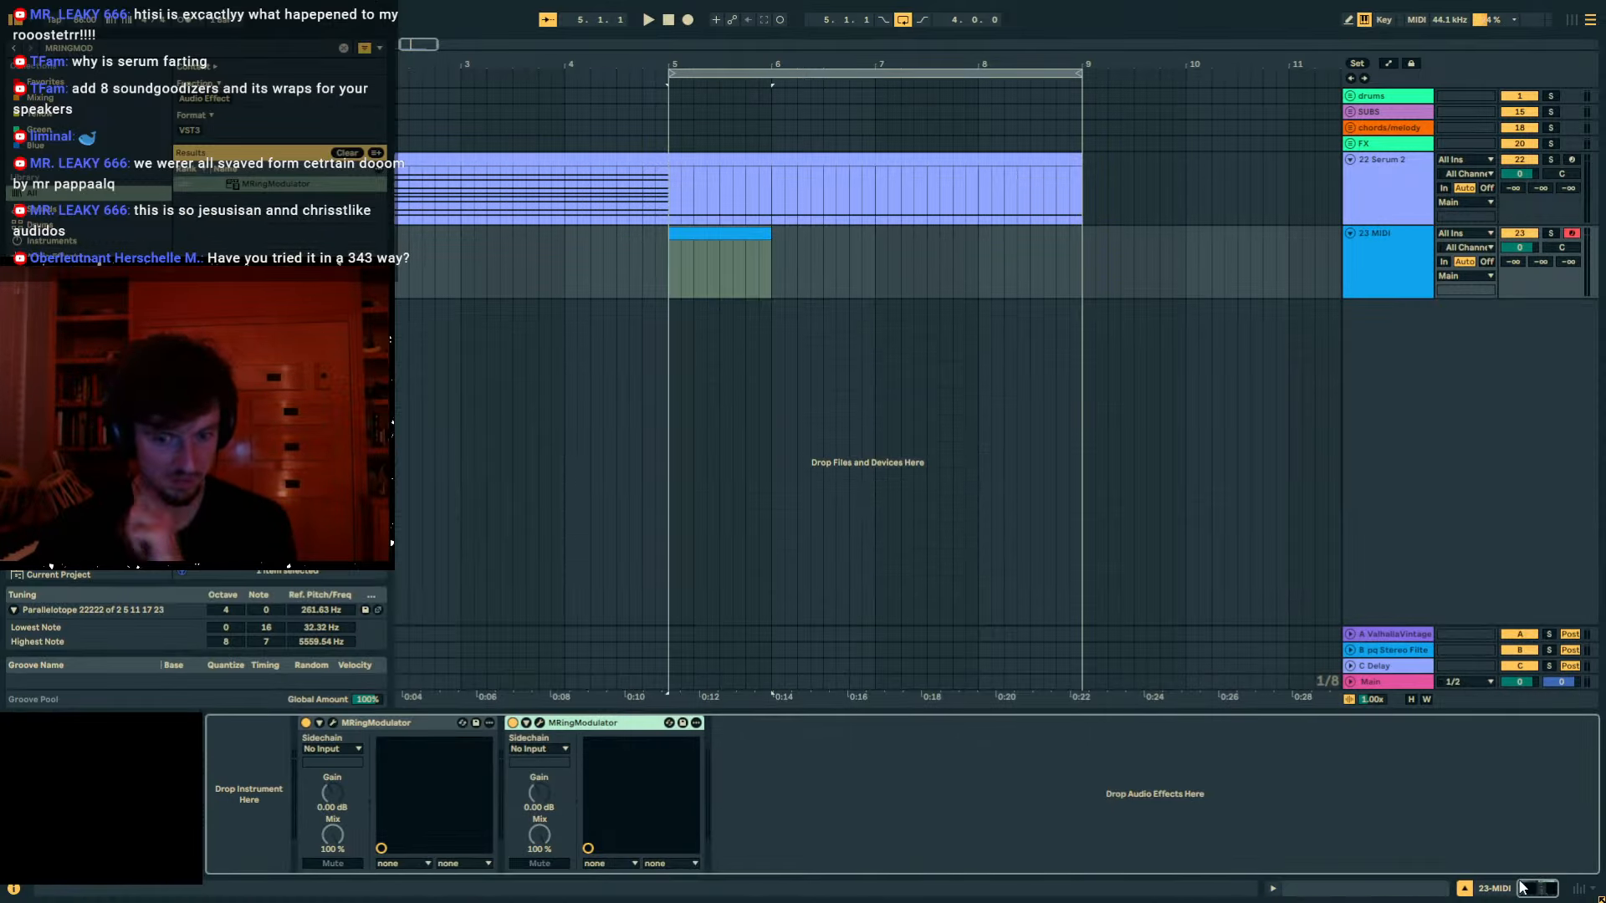
pyautogui.hotkey('ctrl', 'f')
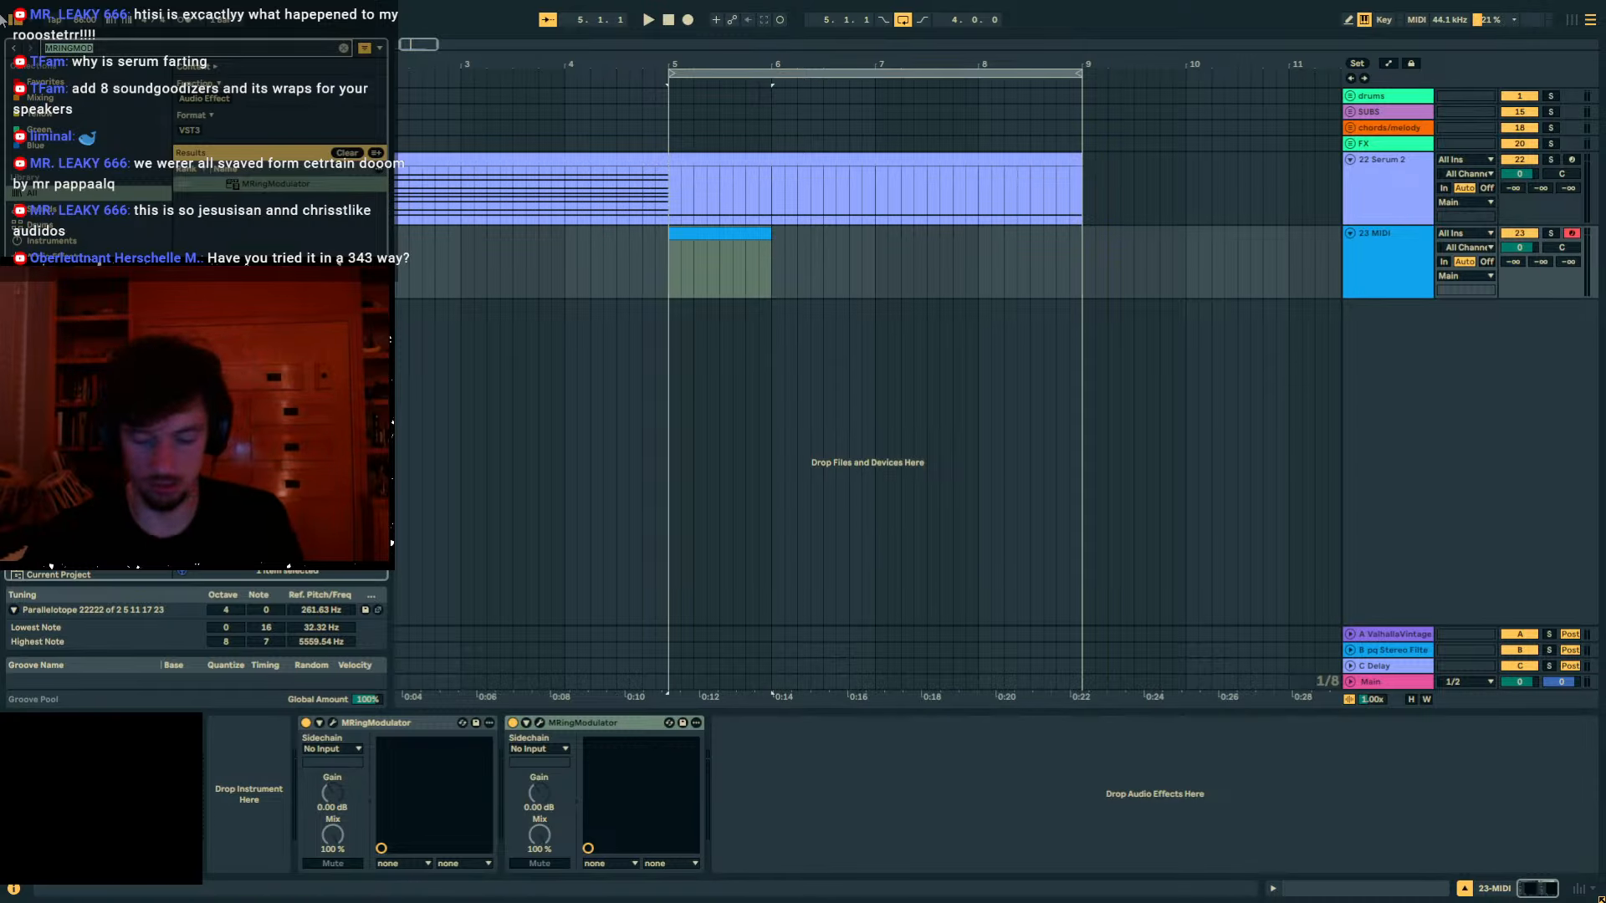
pyautogui.write('OPERAT')
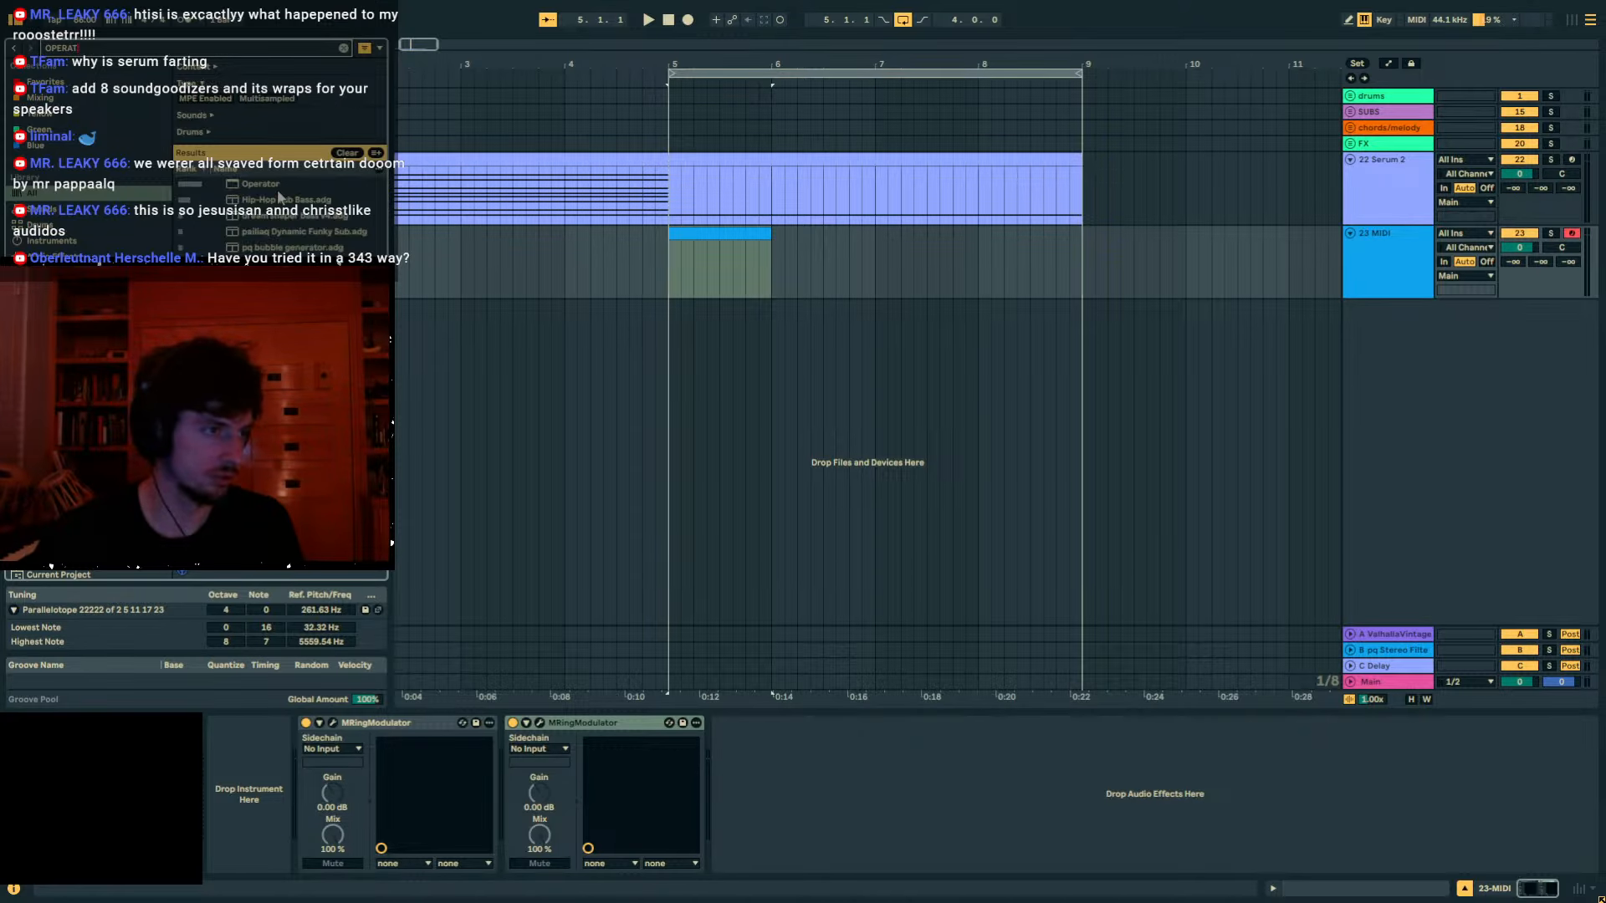
# Draw a note at pitch 24 from the clip's start, extend it to three beats, and audition it.
pyautogui.hotkey('shift', 'Tab')
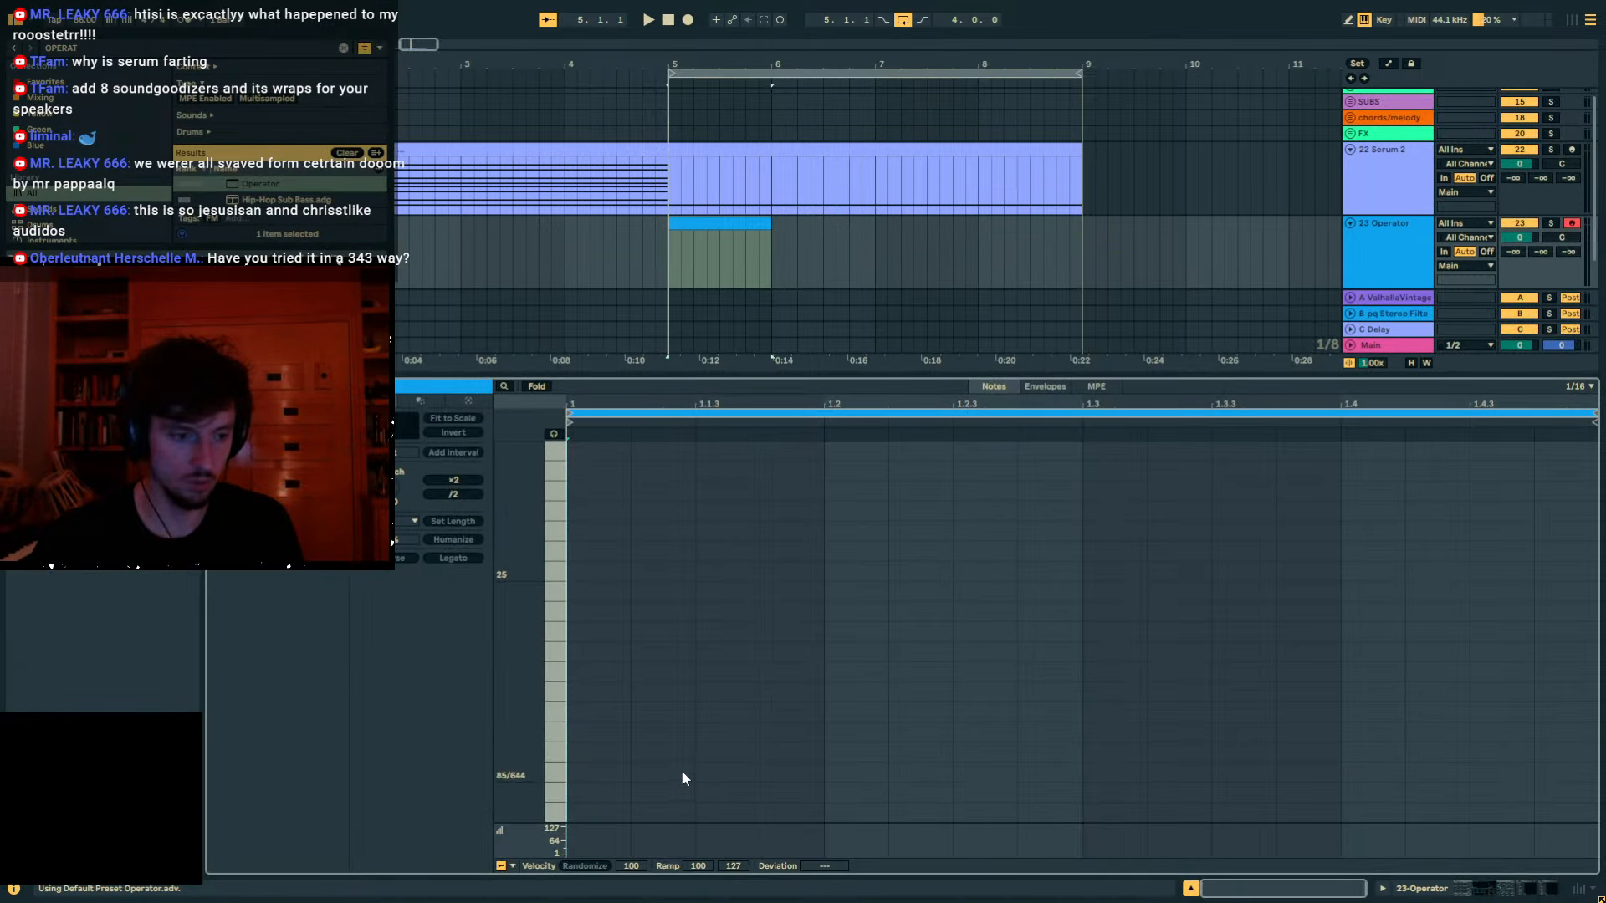
pyautogui.doubleClick(599, 611)
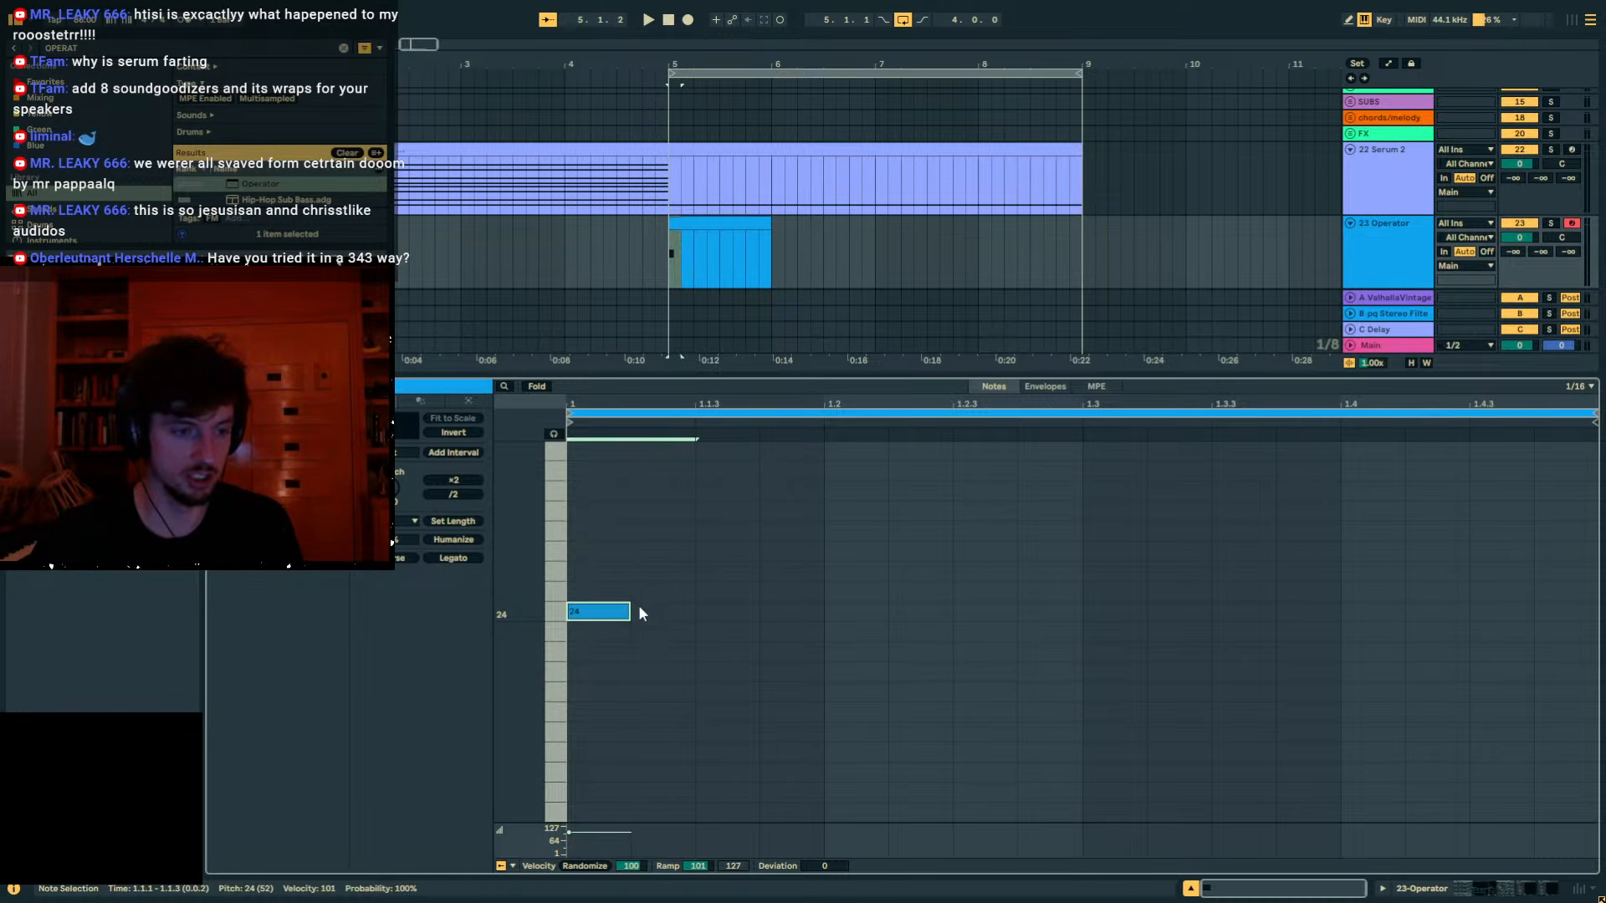
pyautogui.moveTo(893, 619); pyautogui.dragTo(1084, 612)
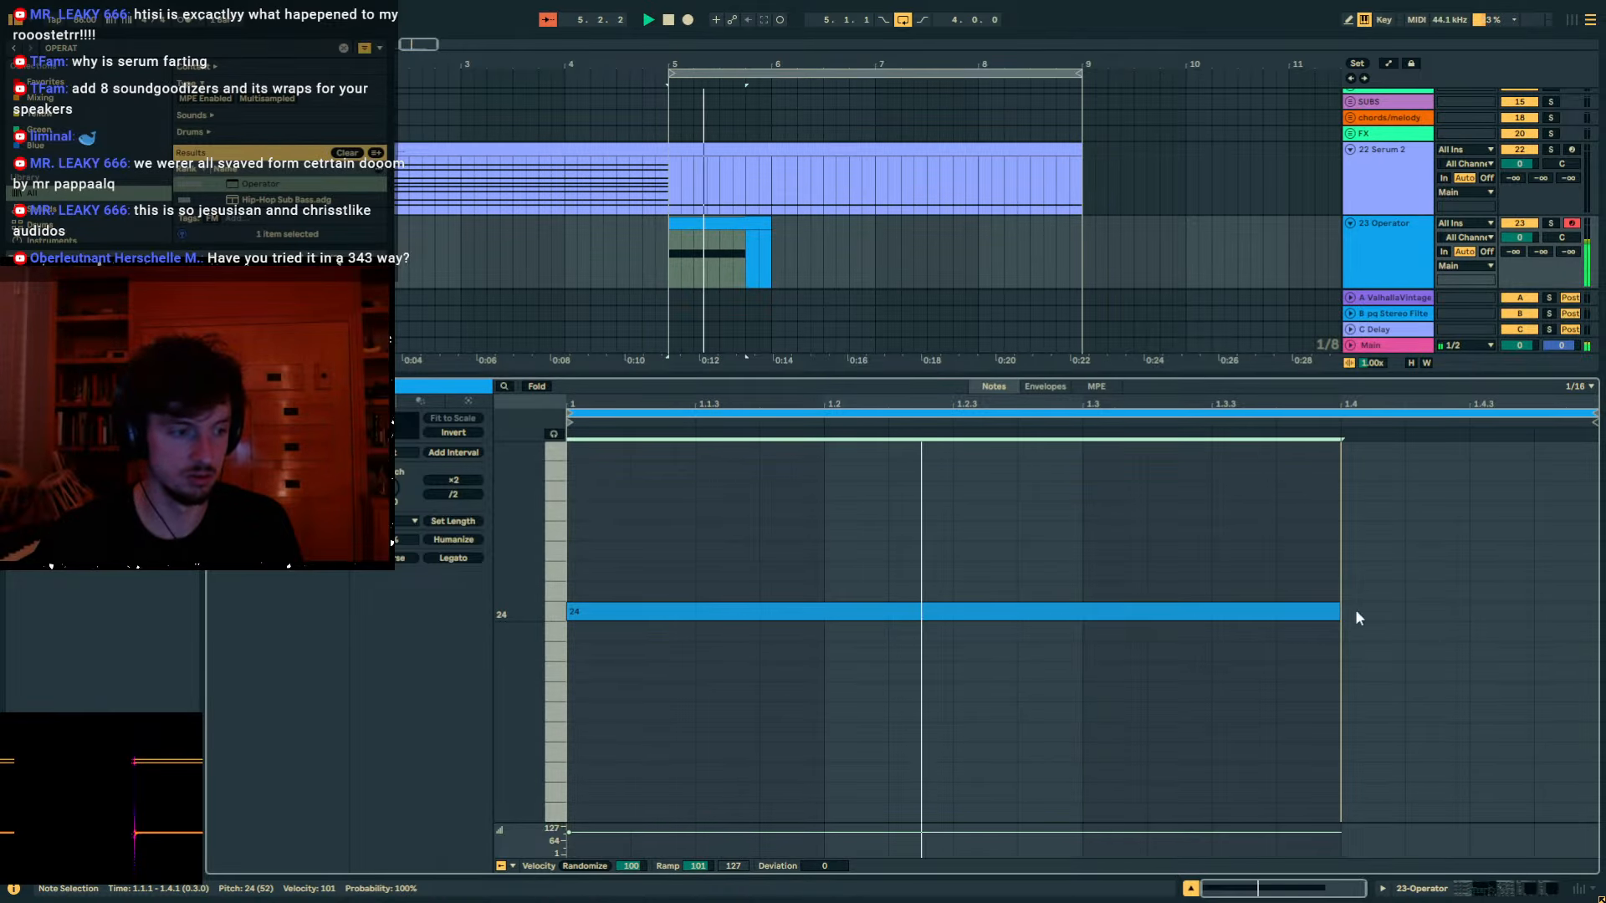
pyautogui.hotkey('shift', 'Tab')
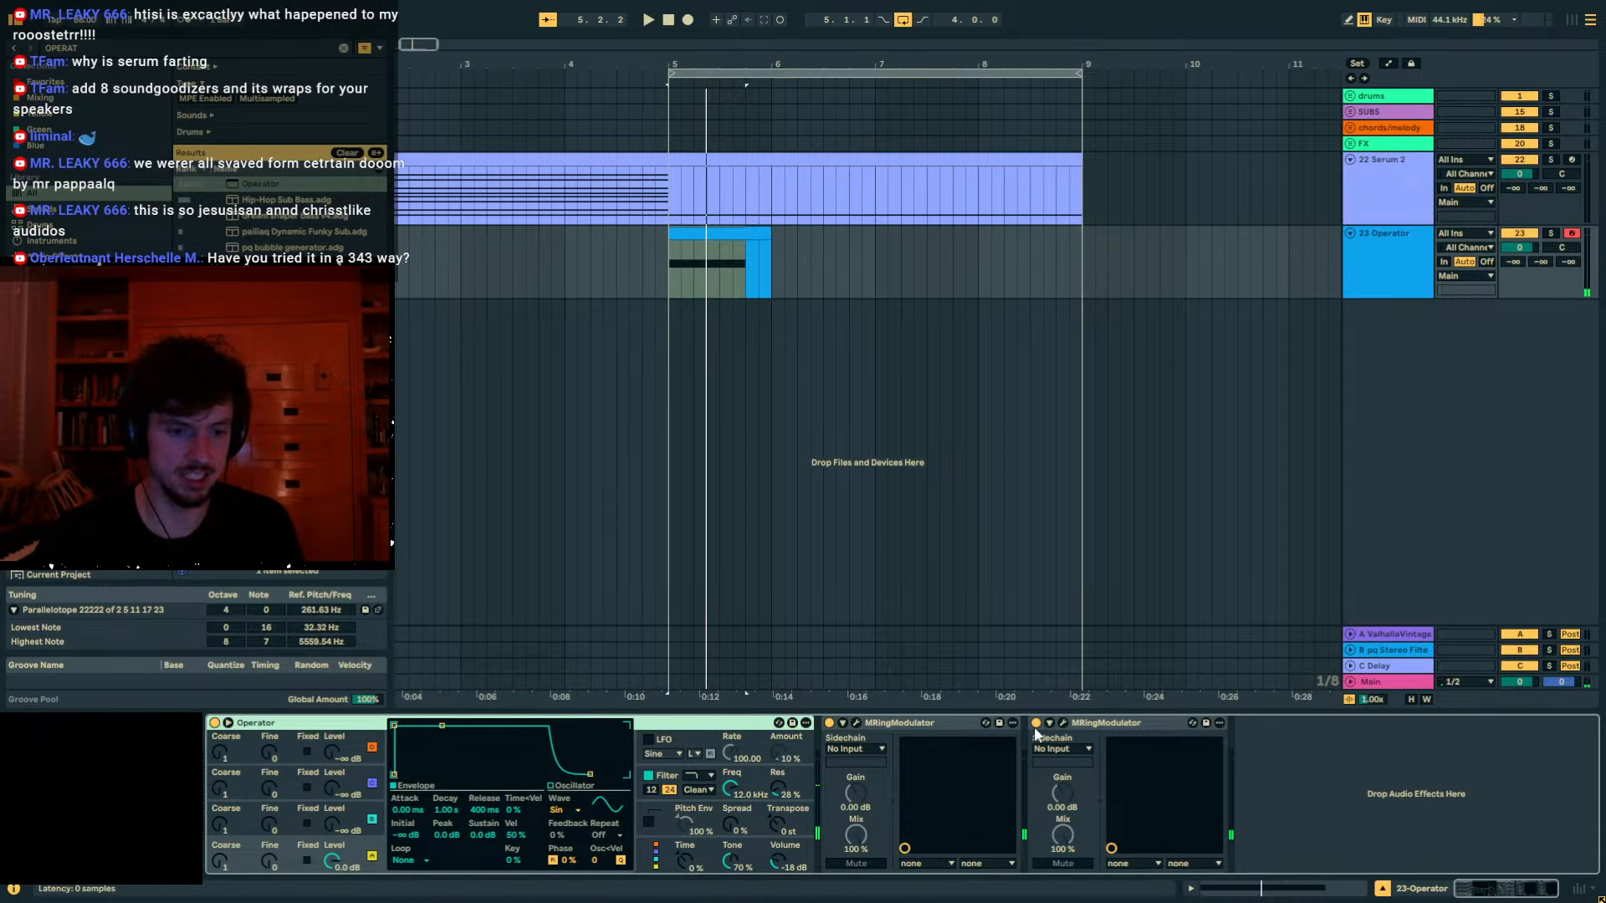
pyautogui.press('space')
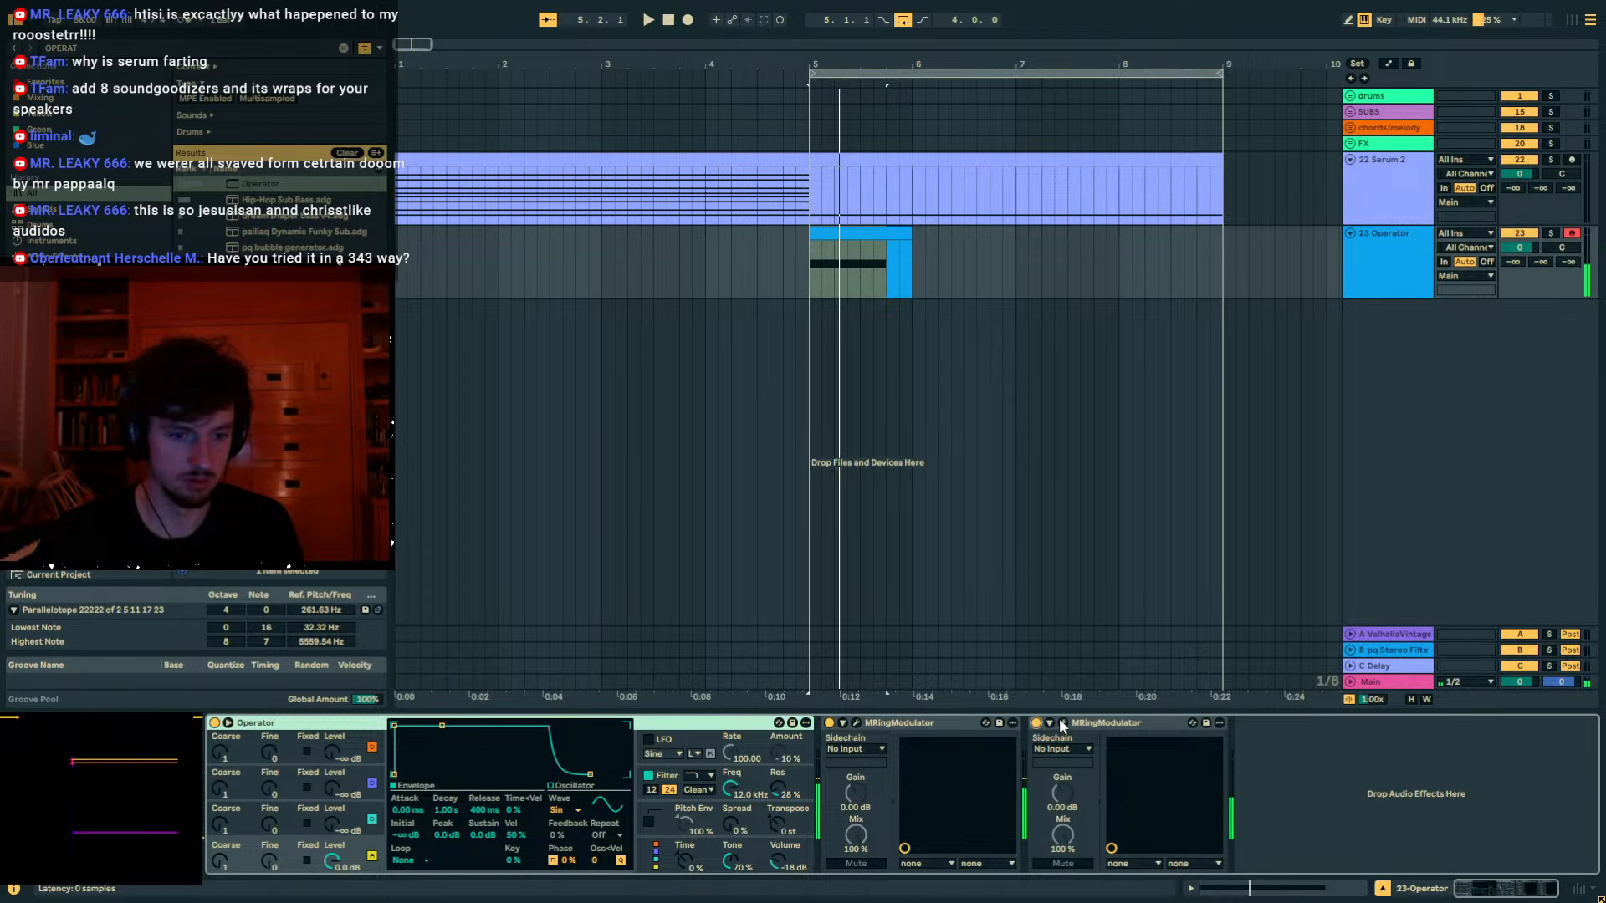
# Open both MRingModulators, set one's Oscillator 1 phase to 0° and frequency to 20.0 kHz during playback, and close both windows.
pyautogui.click(1063, 723)
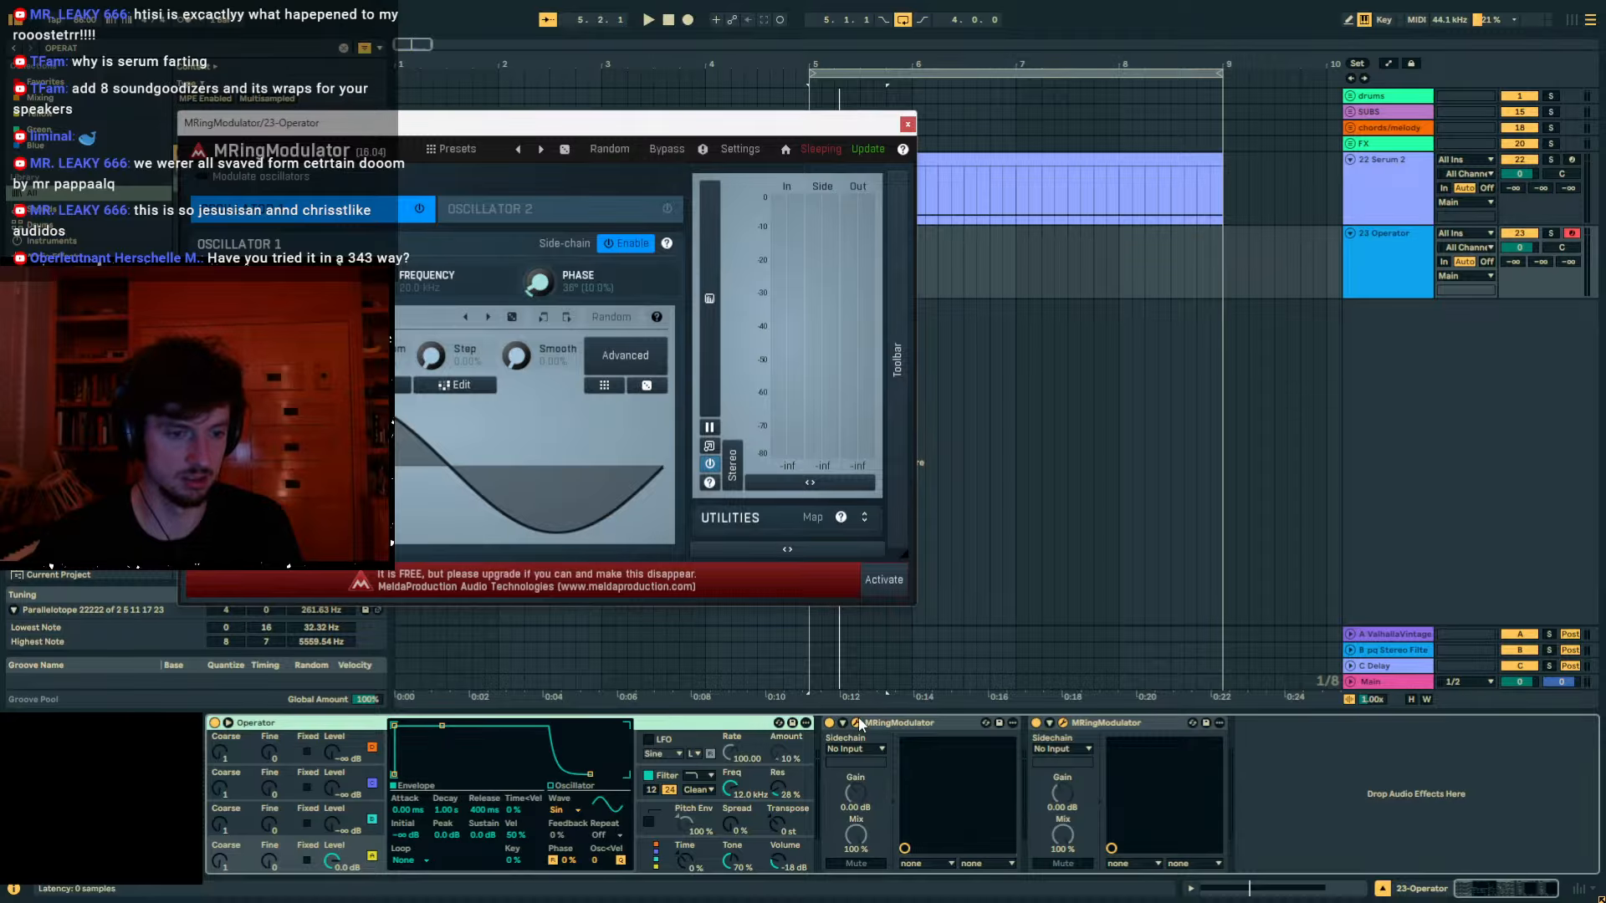
pyautogui.moveTo(570, 126); pyautogui.dragTo(1057, 181)
pyautogui.doubleClick(1027, 338)
pyautogui.press('space')
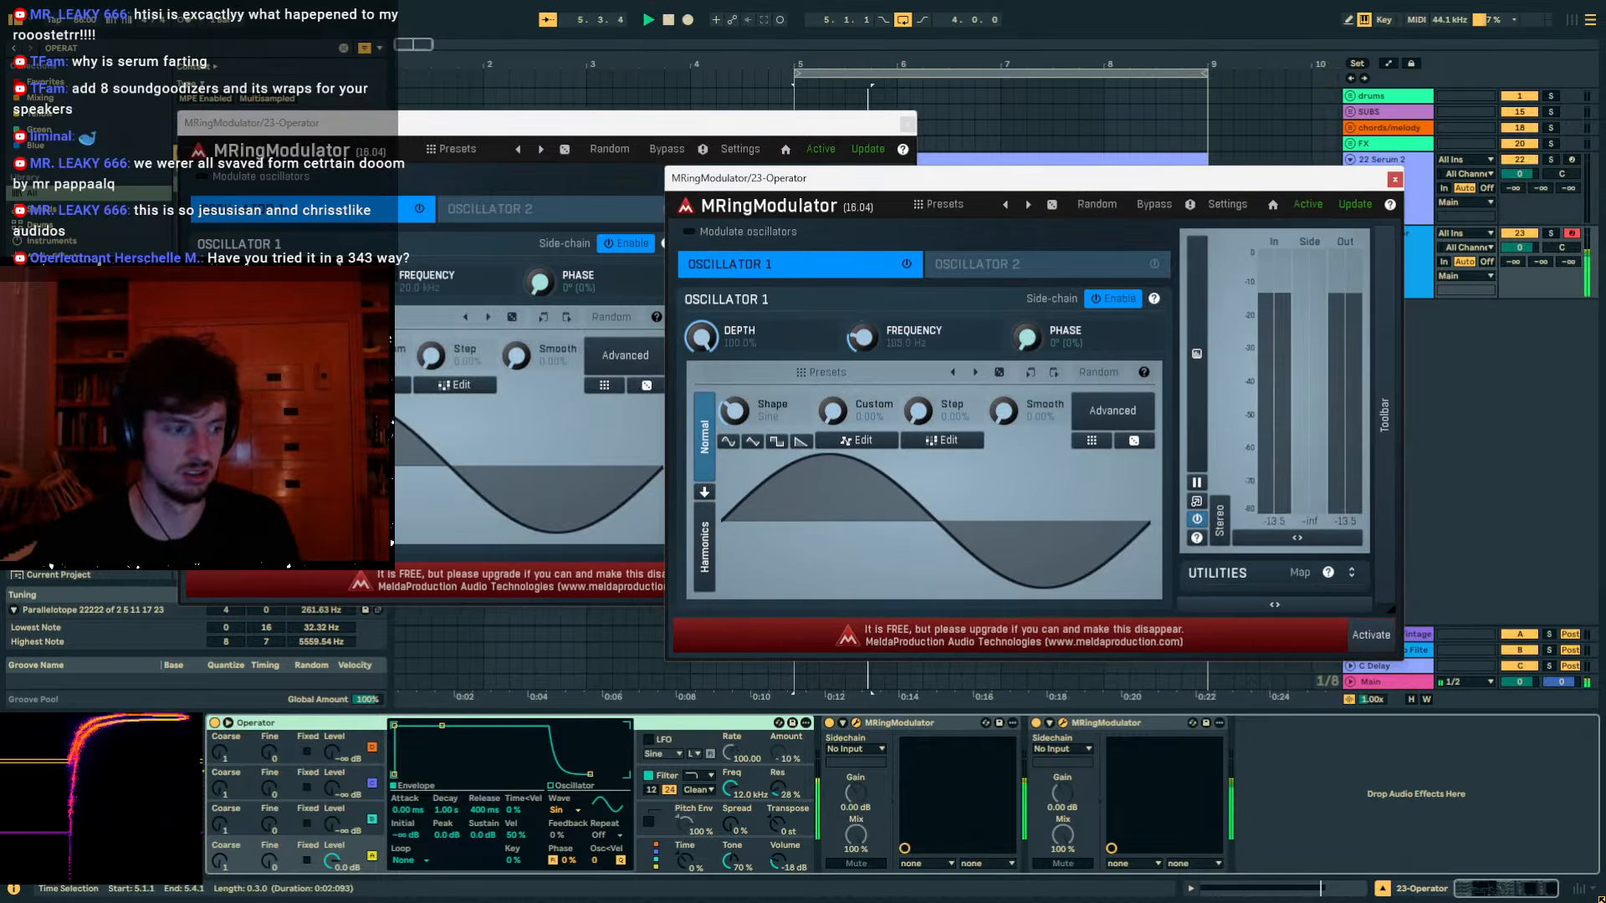
pyautogui.moveTo(898, 341); pyautogui.dragTo(897, 217)
pyautogui.press('space')
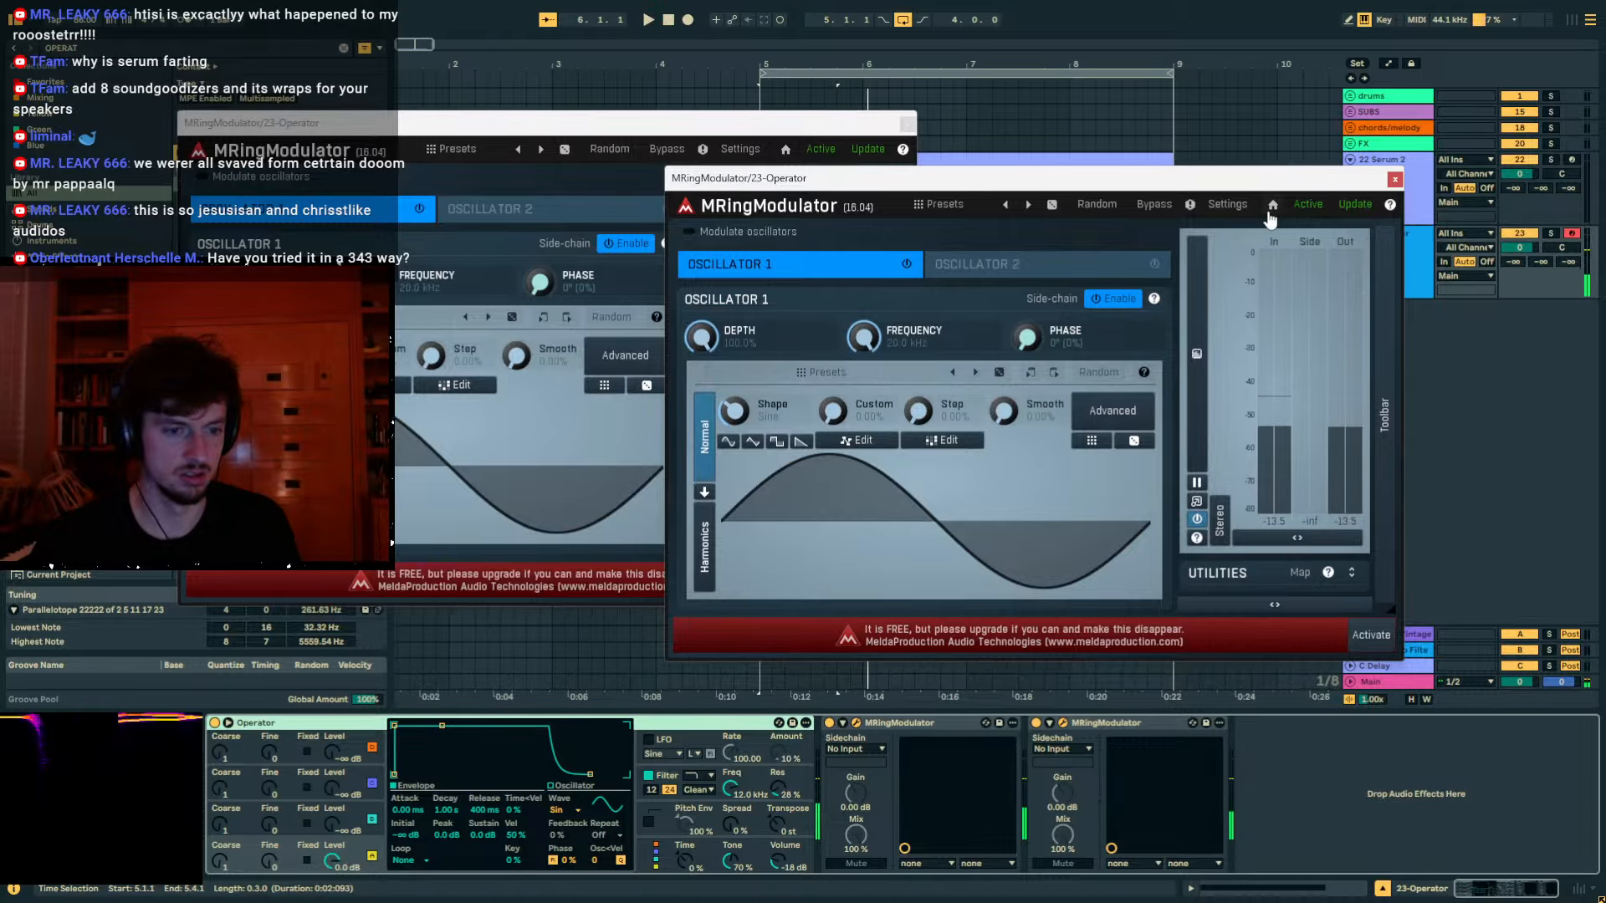
pyautogui.click(1394, 179)
pyautogui.click(909, 125)
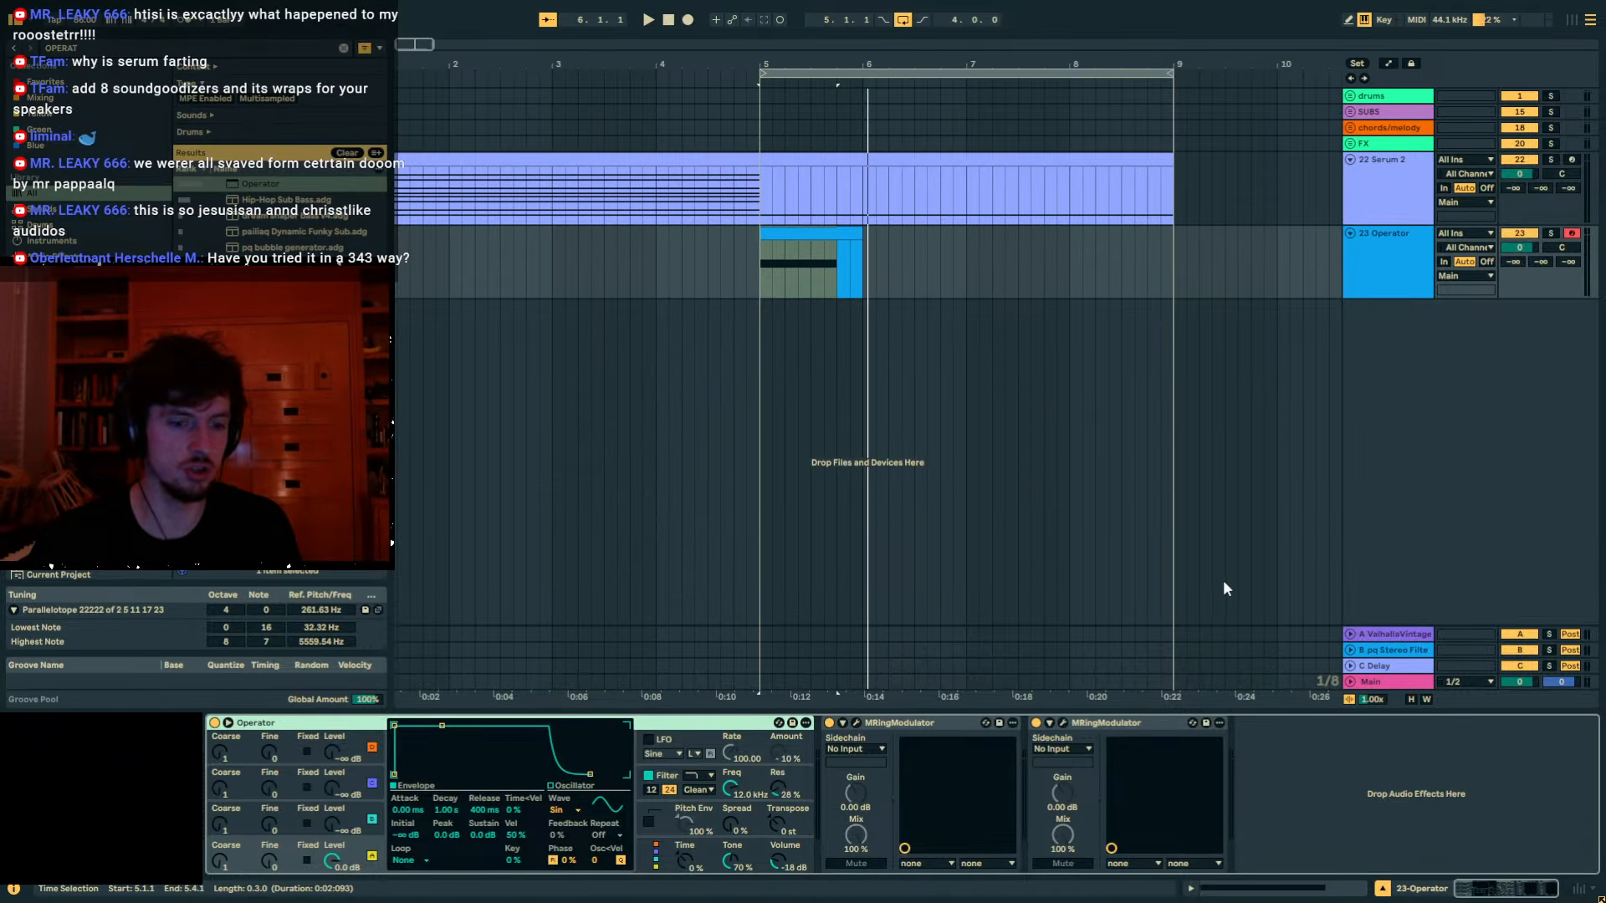
# Collapse and deactivate both MRingModulator devices on the Operator track.
pyautogui.click(933, 724)
pyautogui.doubleClick(933, 724)
pyautogui.doubleClick(851, 724)
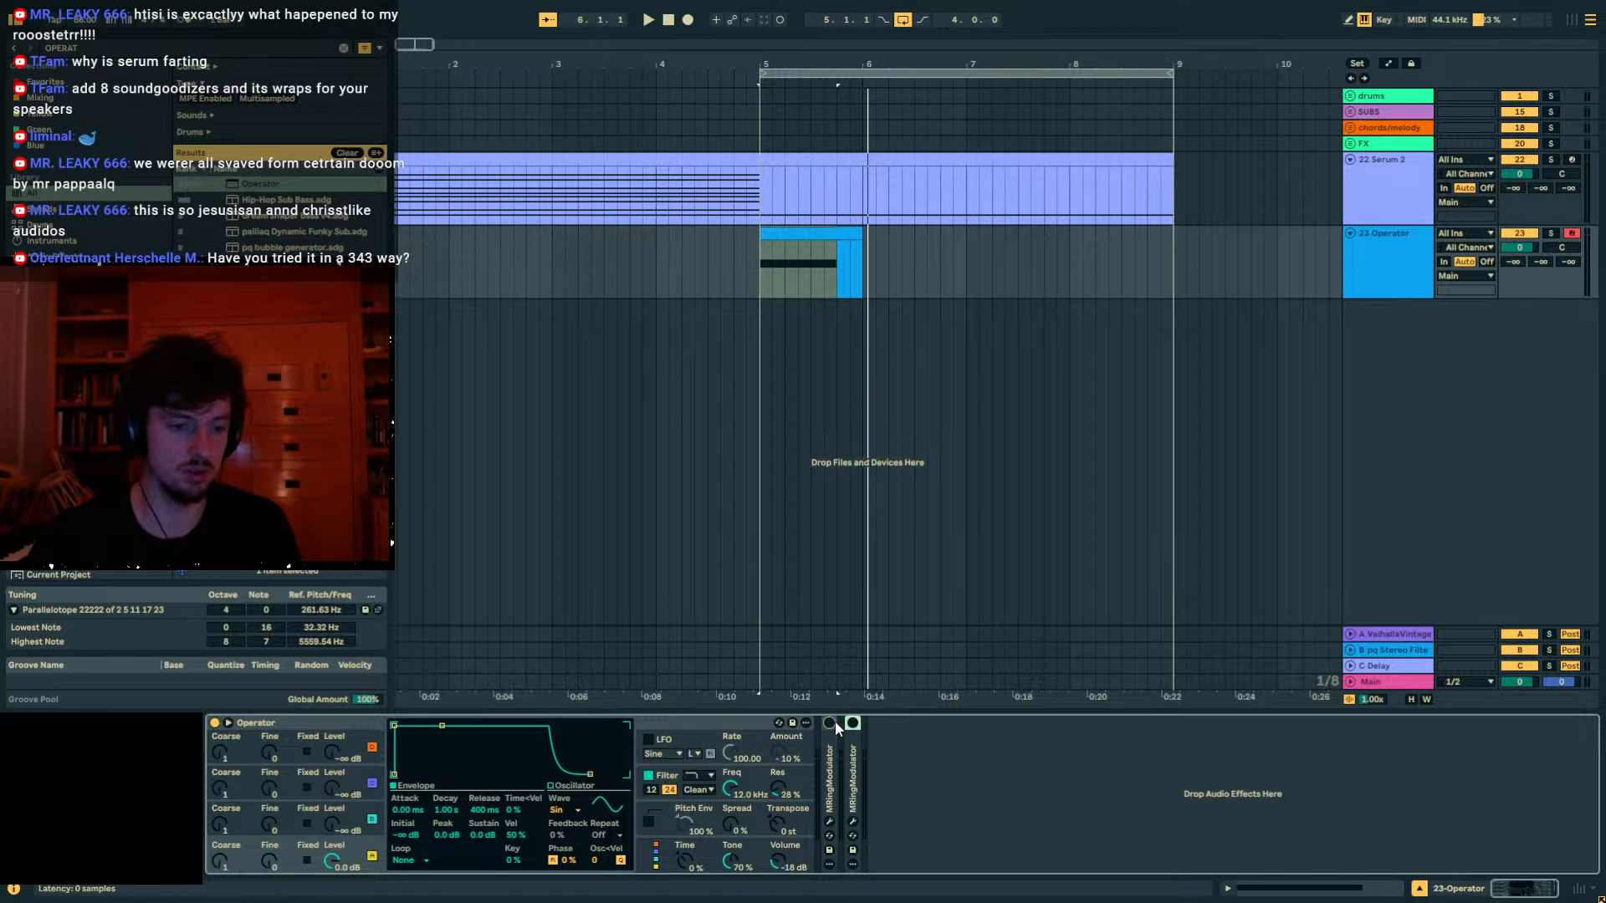
# Add Shifter after the modulators, set it to Ring mode with Coarse at 10.0 kHz, duplicate it and audition the result.
pyautogui.moveTo(123, 49); pyautogui.dragTo(22, 47)
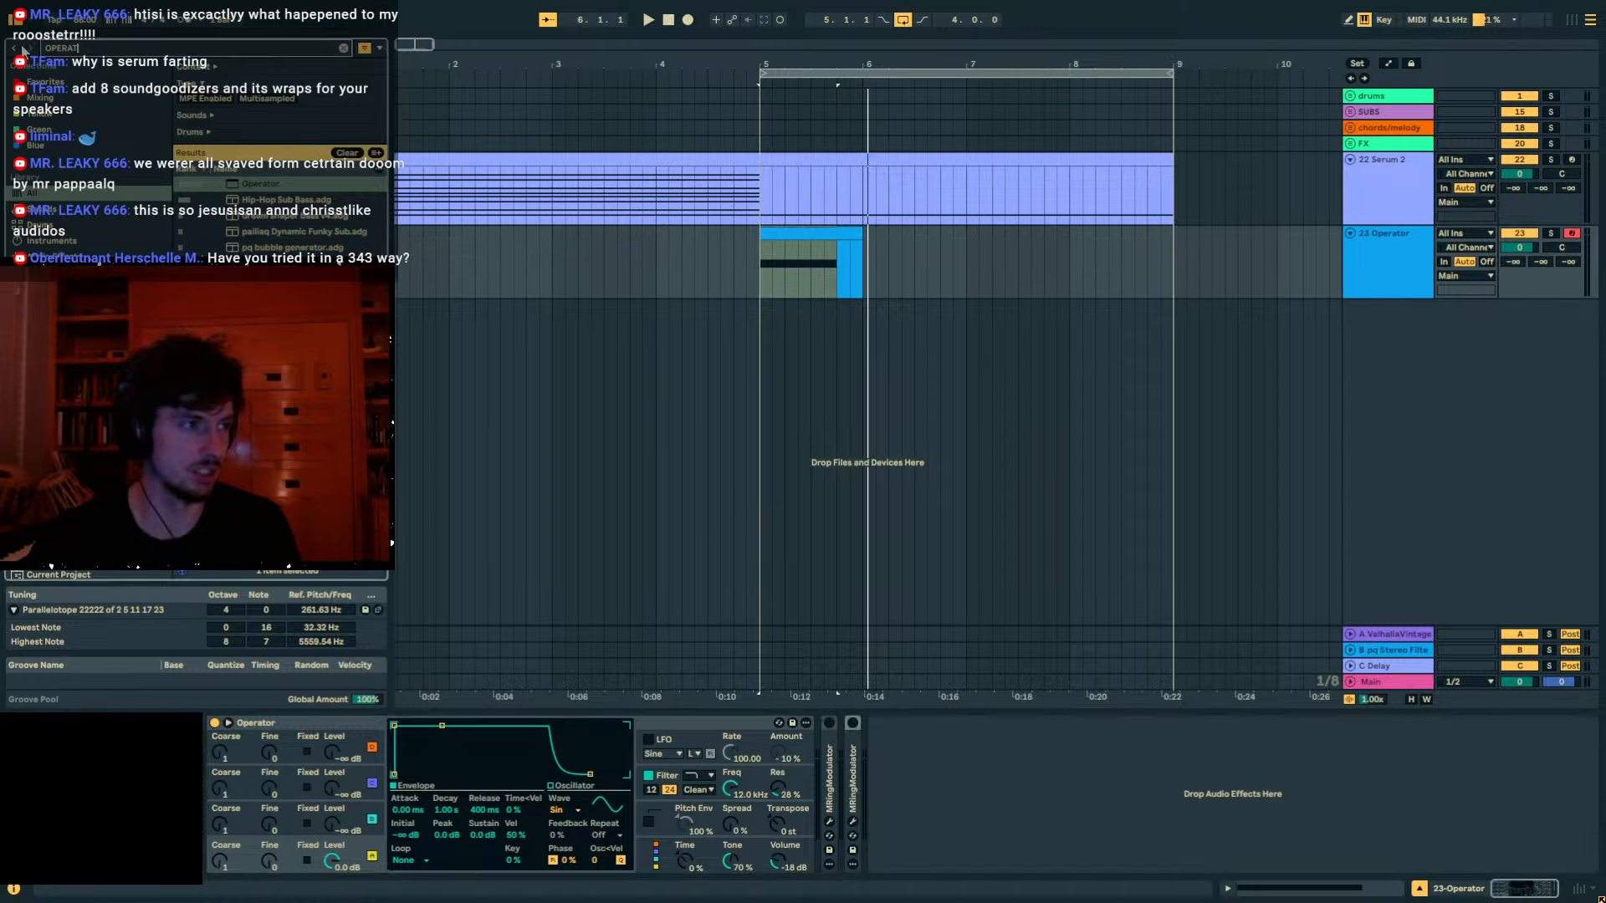
pyautogui.write('SHIFT')
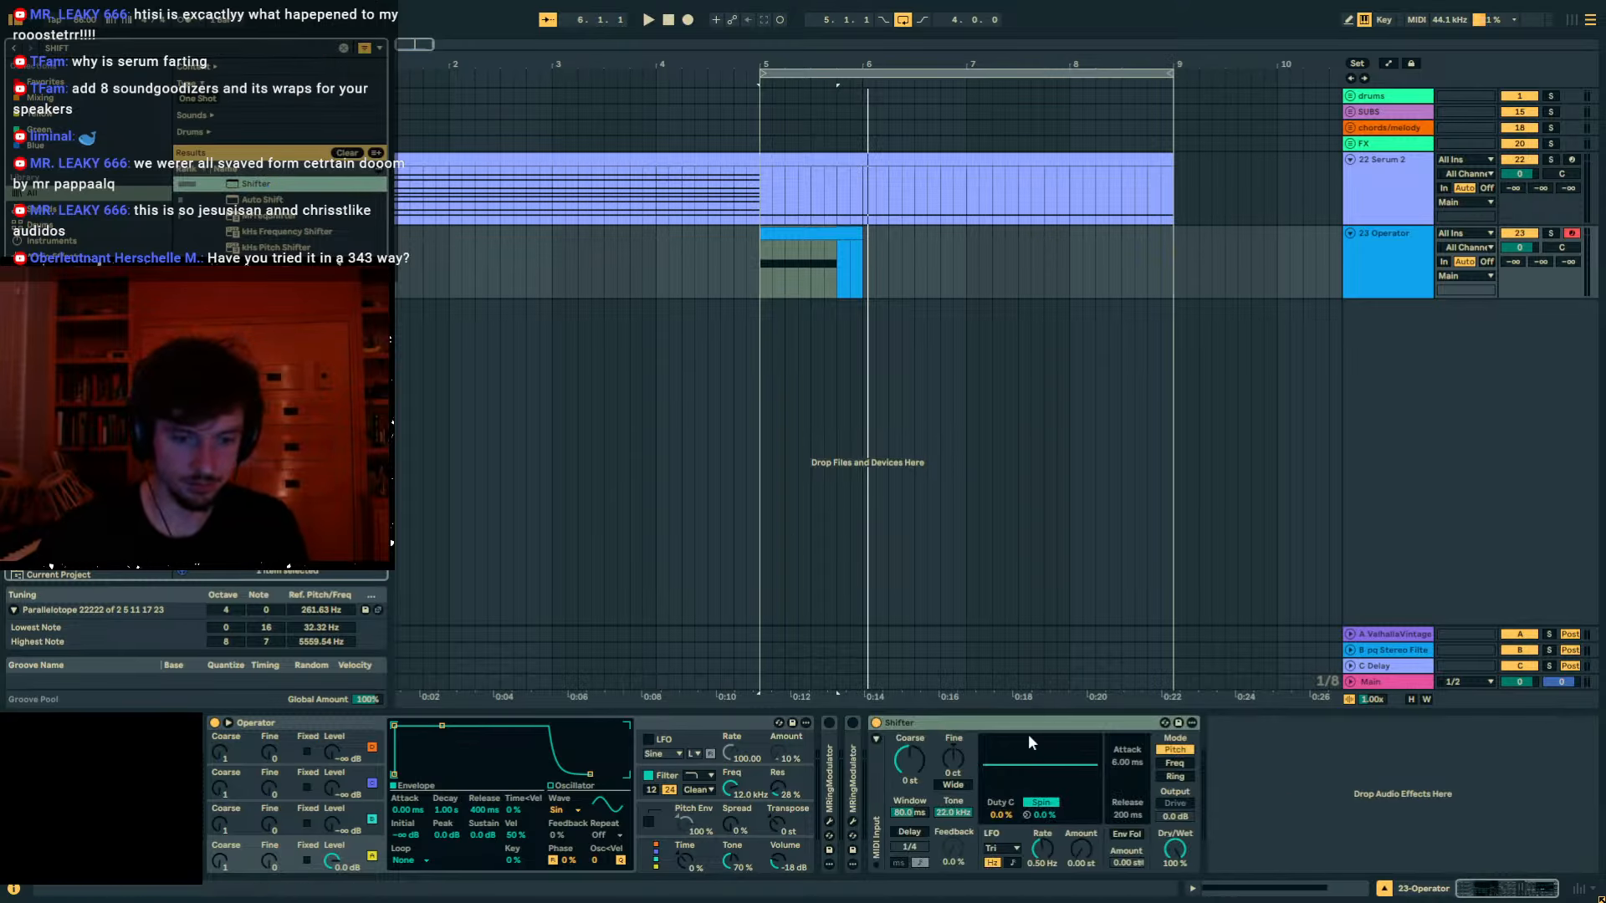
pyautogui.click(1181, 777)
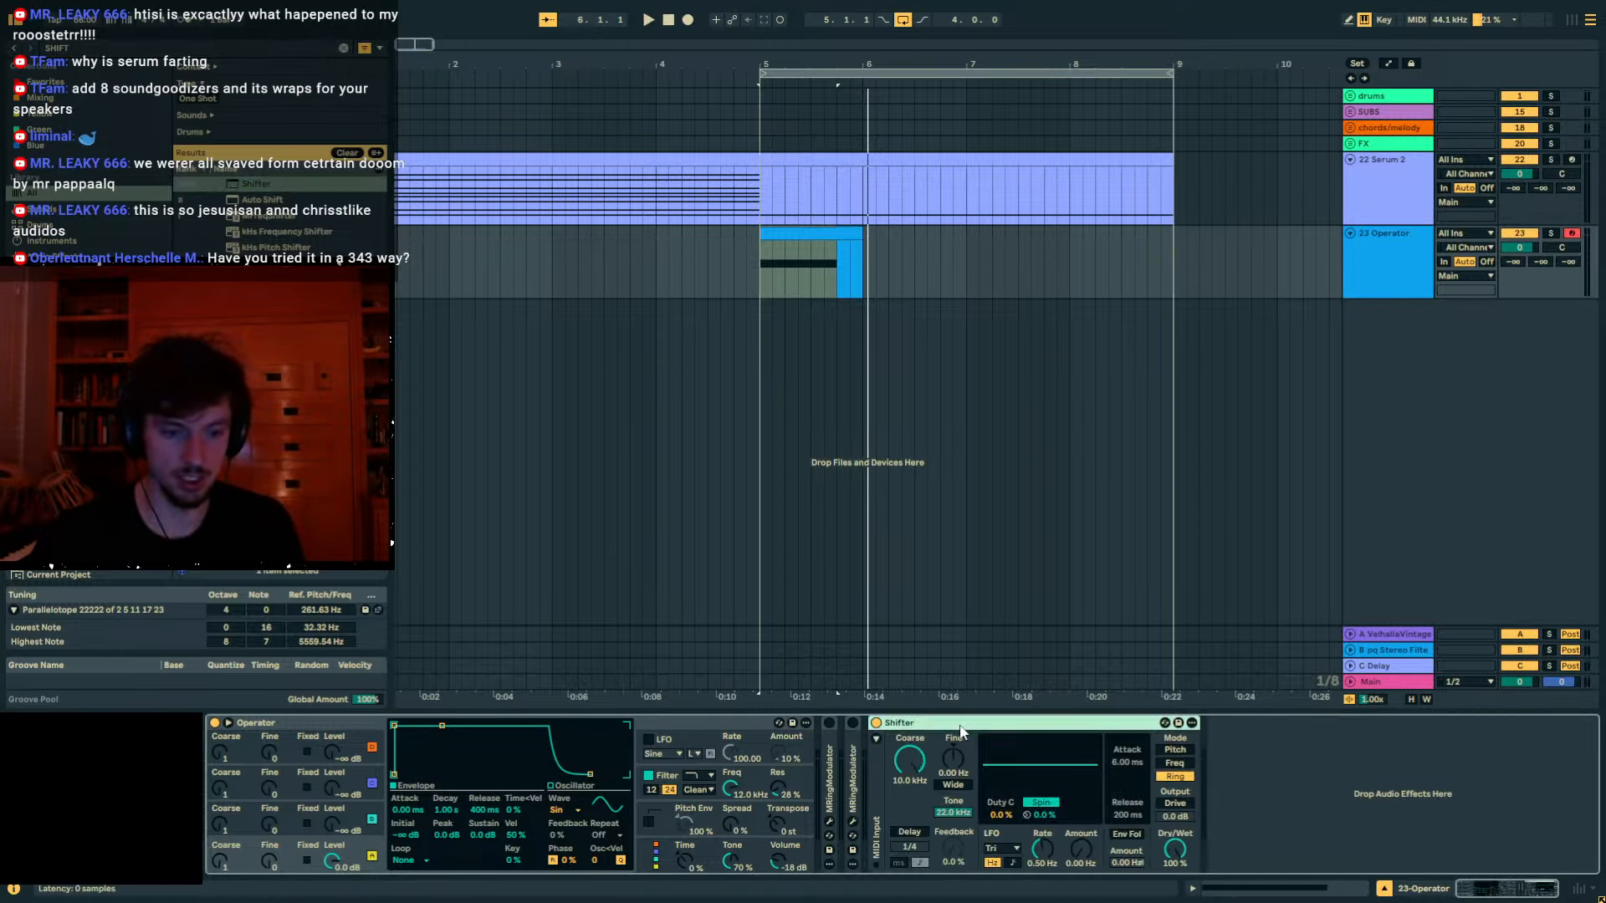
pyautogui.hotkey('ctrl', 'd')
pyautogui.press('space')
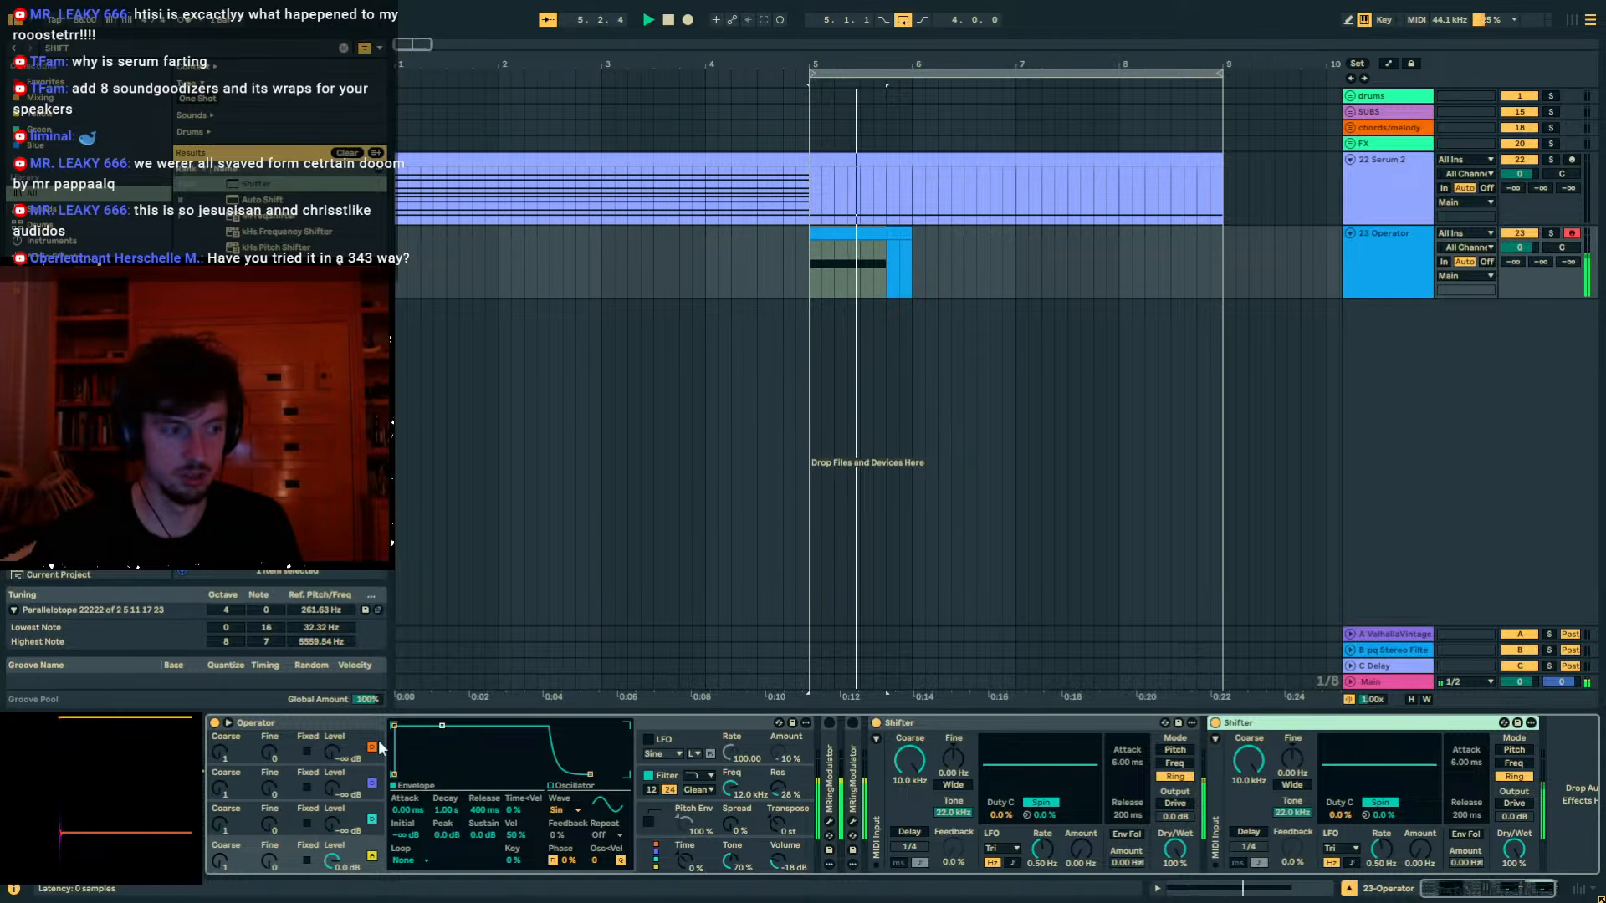
pyautogui.press('space')
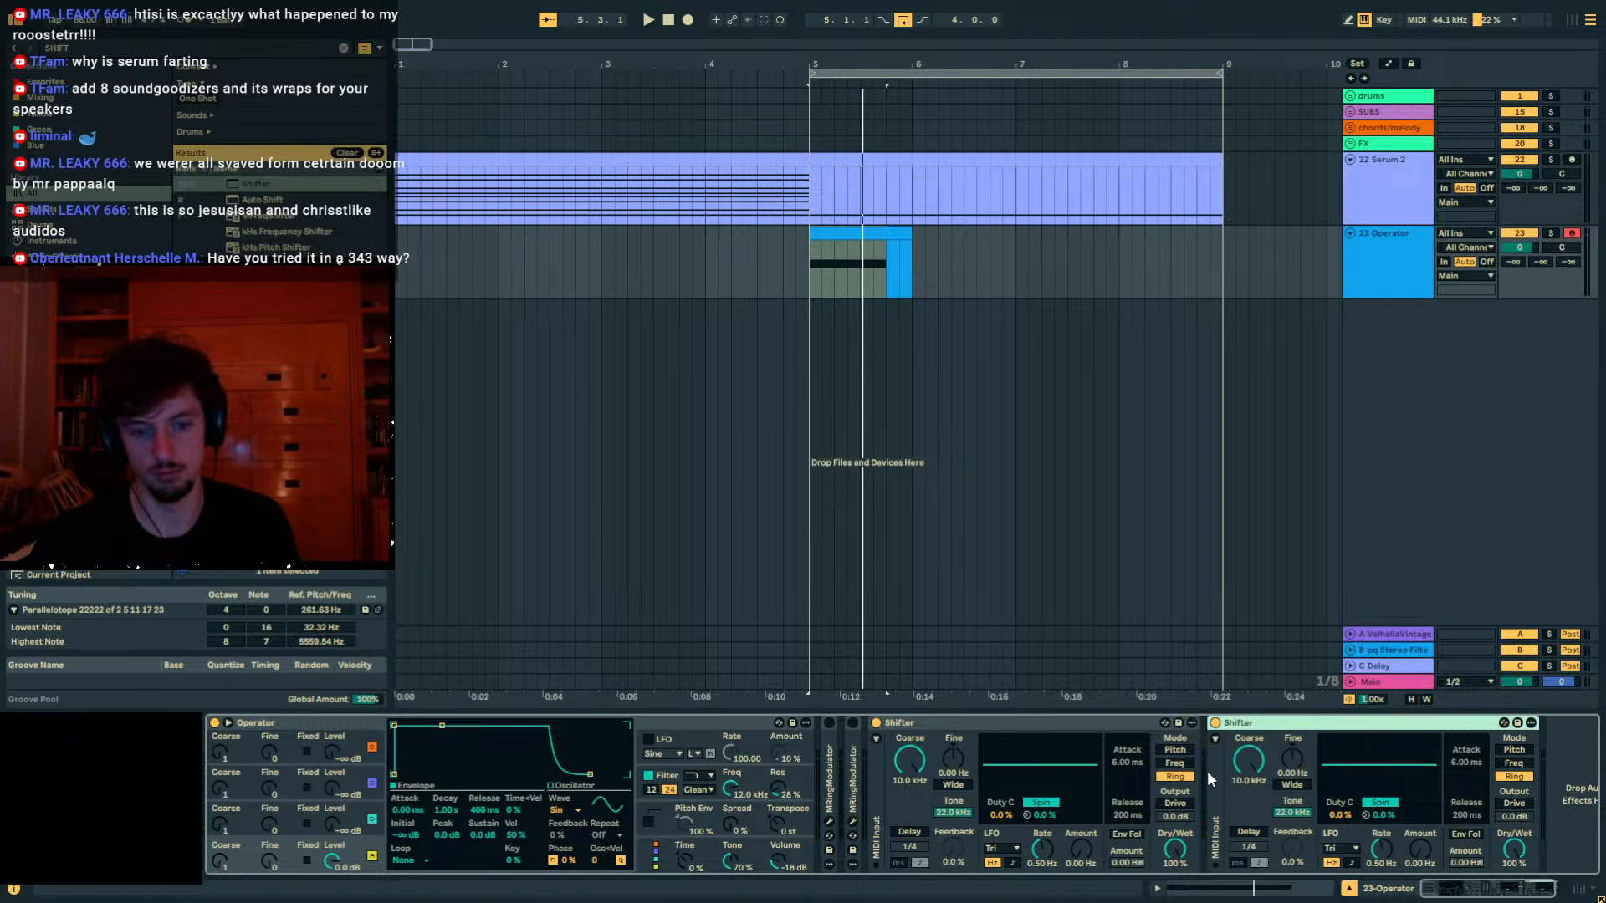
# Add EQ Eight after the two Shifters and make band 4 a high-cut filter at 9.35 kHz.
pyautogui.hotkey('ctrl', 'f')
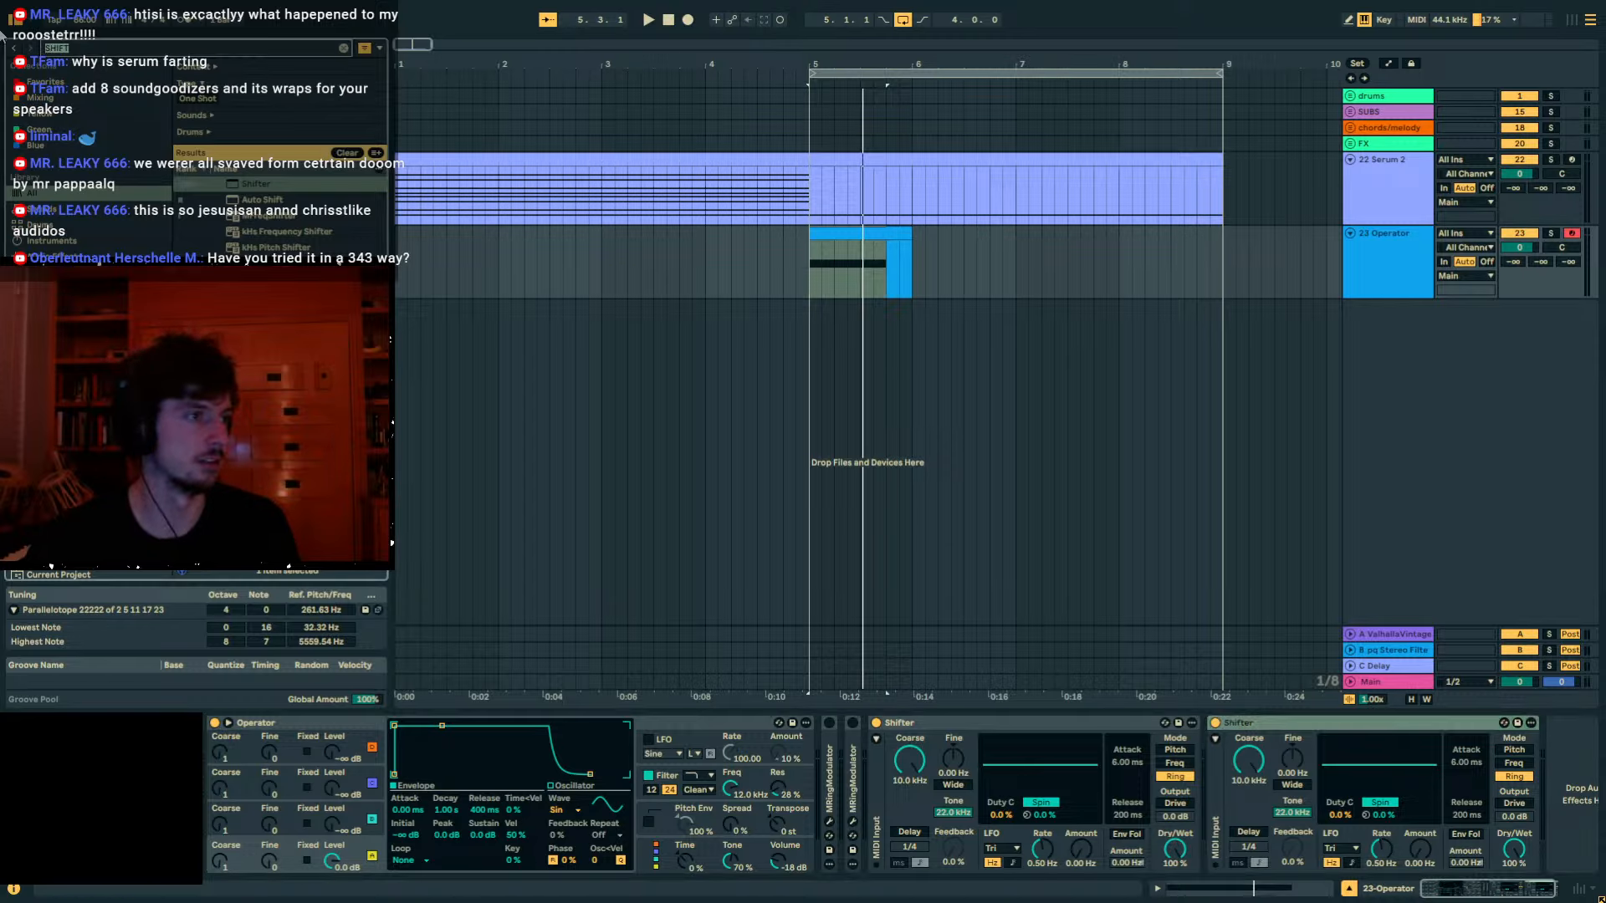
pyautogui.write('eq')
pyautogui.doubleClick(256, 184)
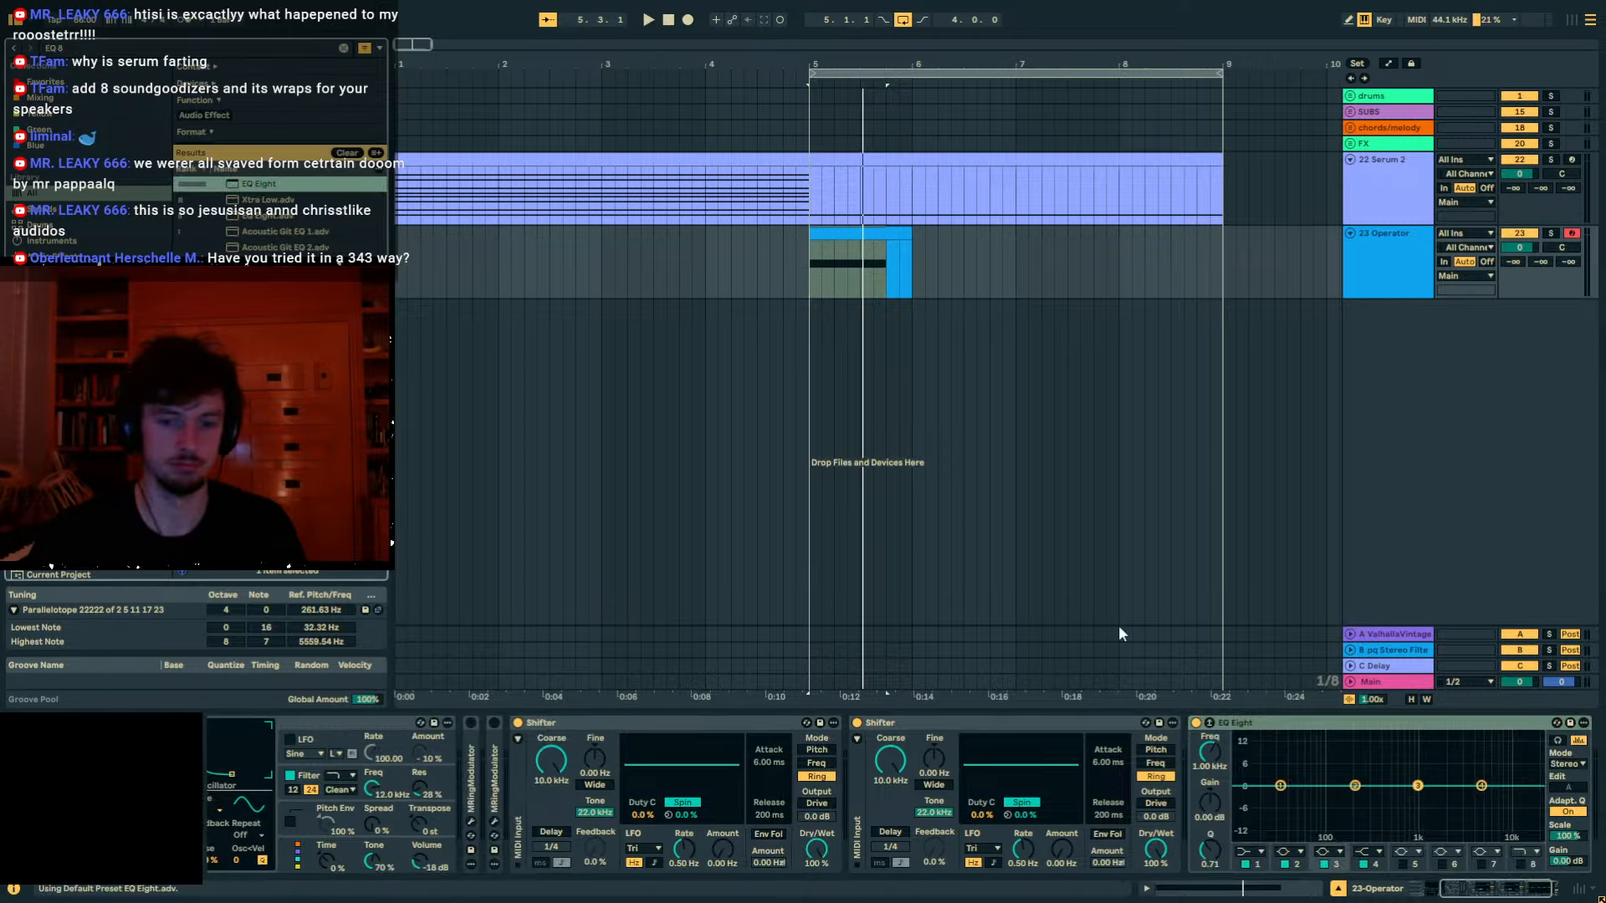
pyautogui.press('space')
pyautogui.click(1373, 853)
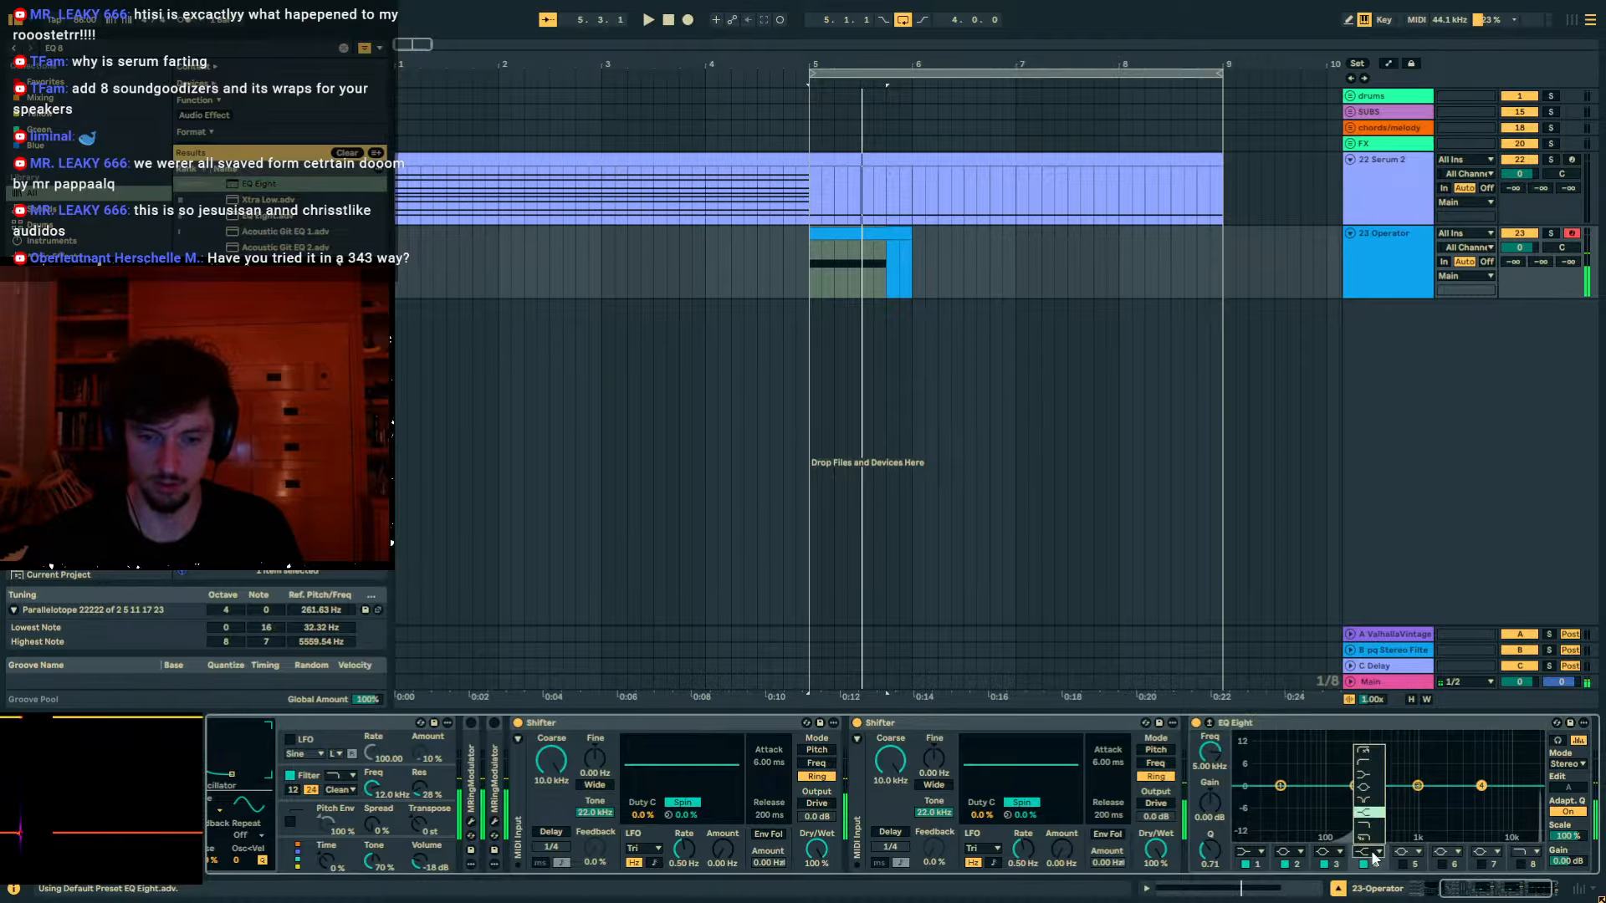
pyautogui.press('space')
pyautogui.moveTo(1212, 756); pyautogui.dragTo(1212, 741)
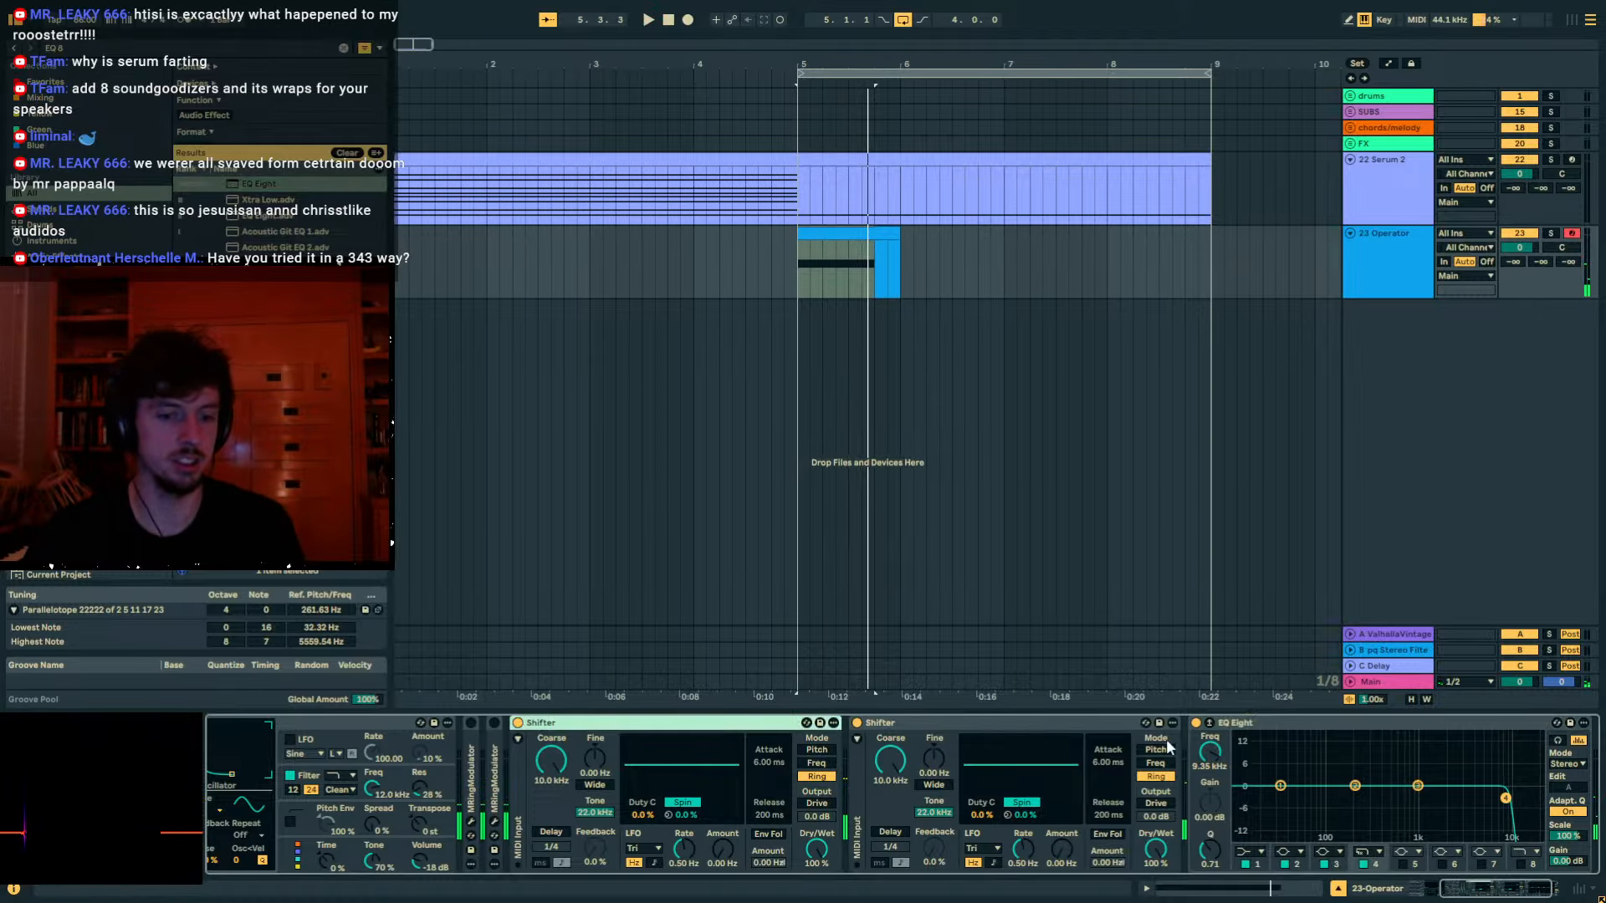
# Raise Operator's oscillator B level to -5.4 dB and reshape its envelope to a 2.11 s decay.
pyautogui.hscroll(-4, 876, 729)
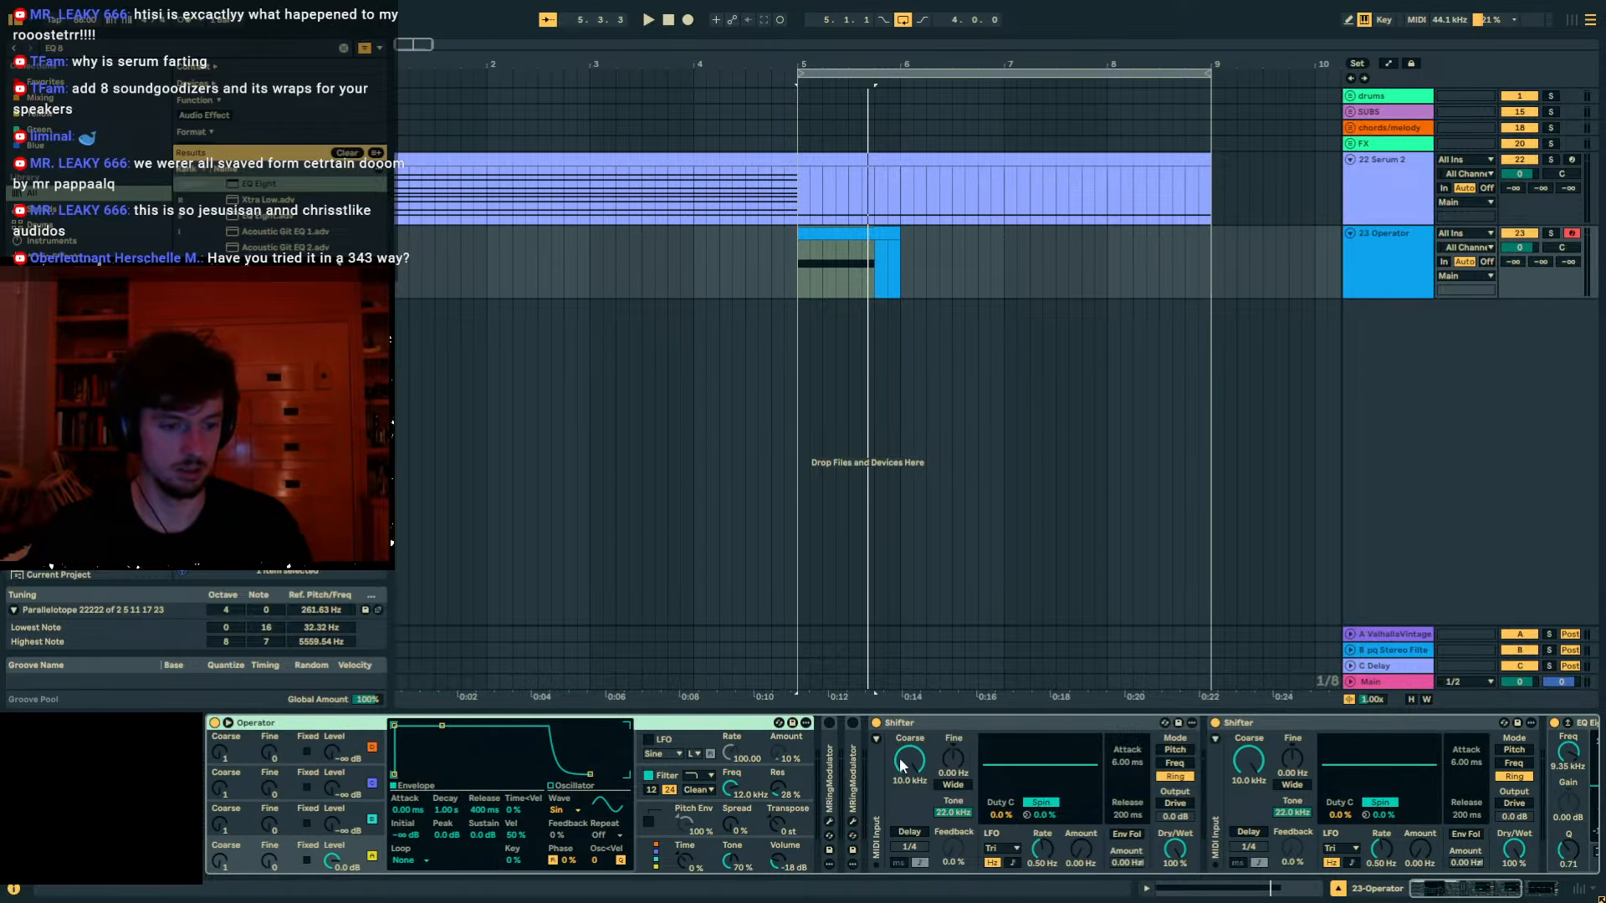
pyautogui.click(967, 728)
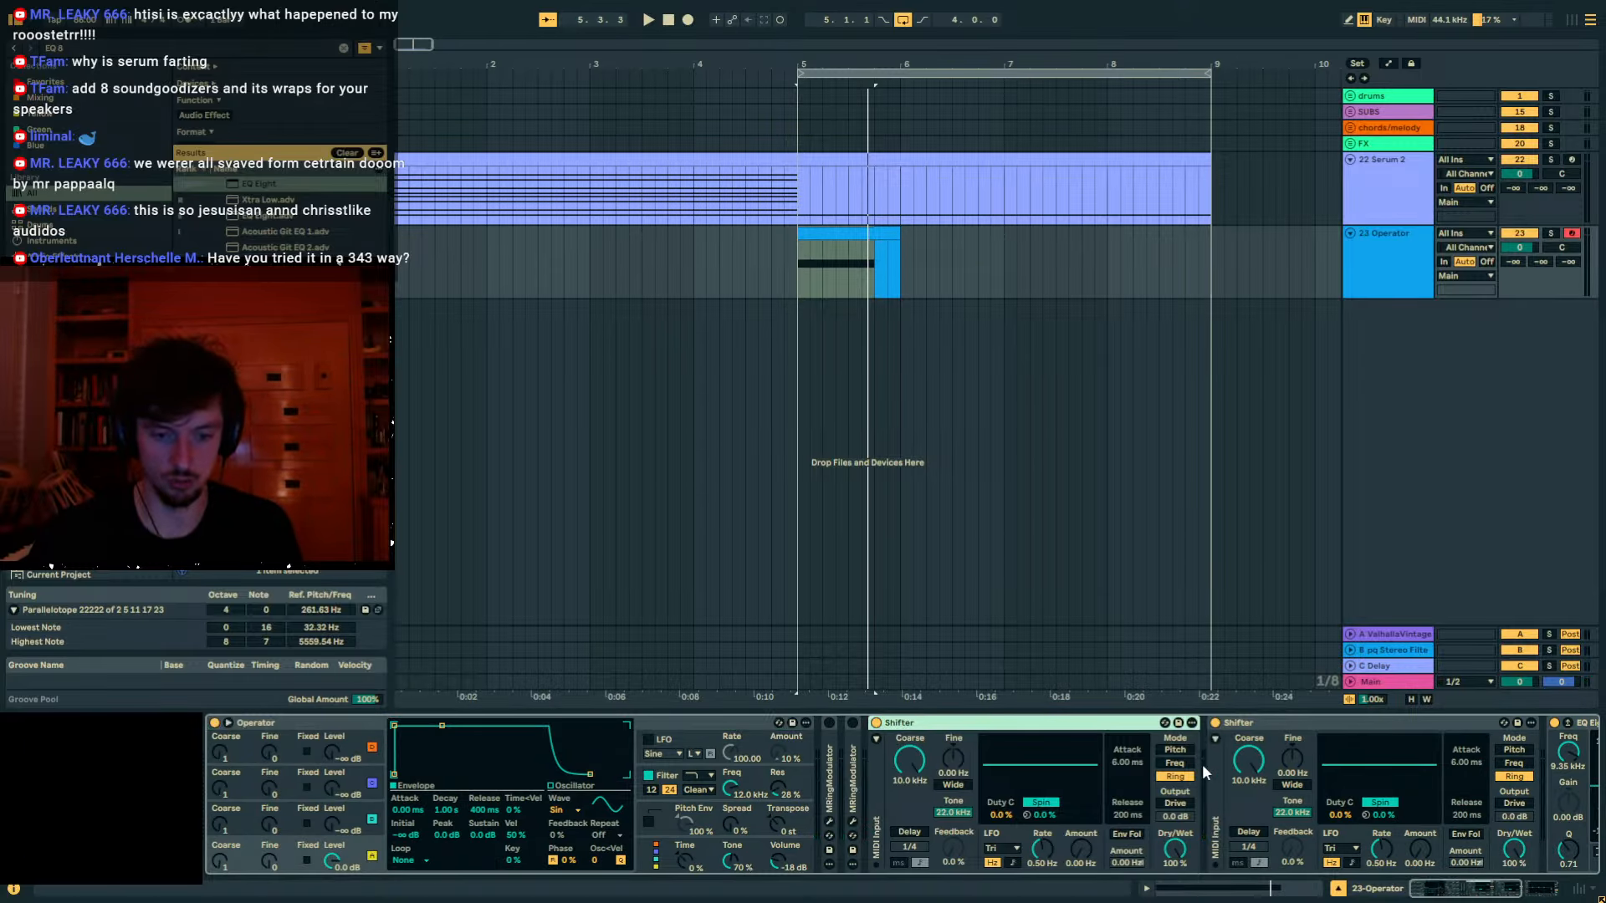
pyautogui.click(1267, 725)
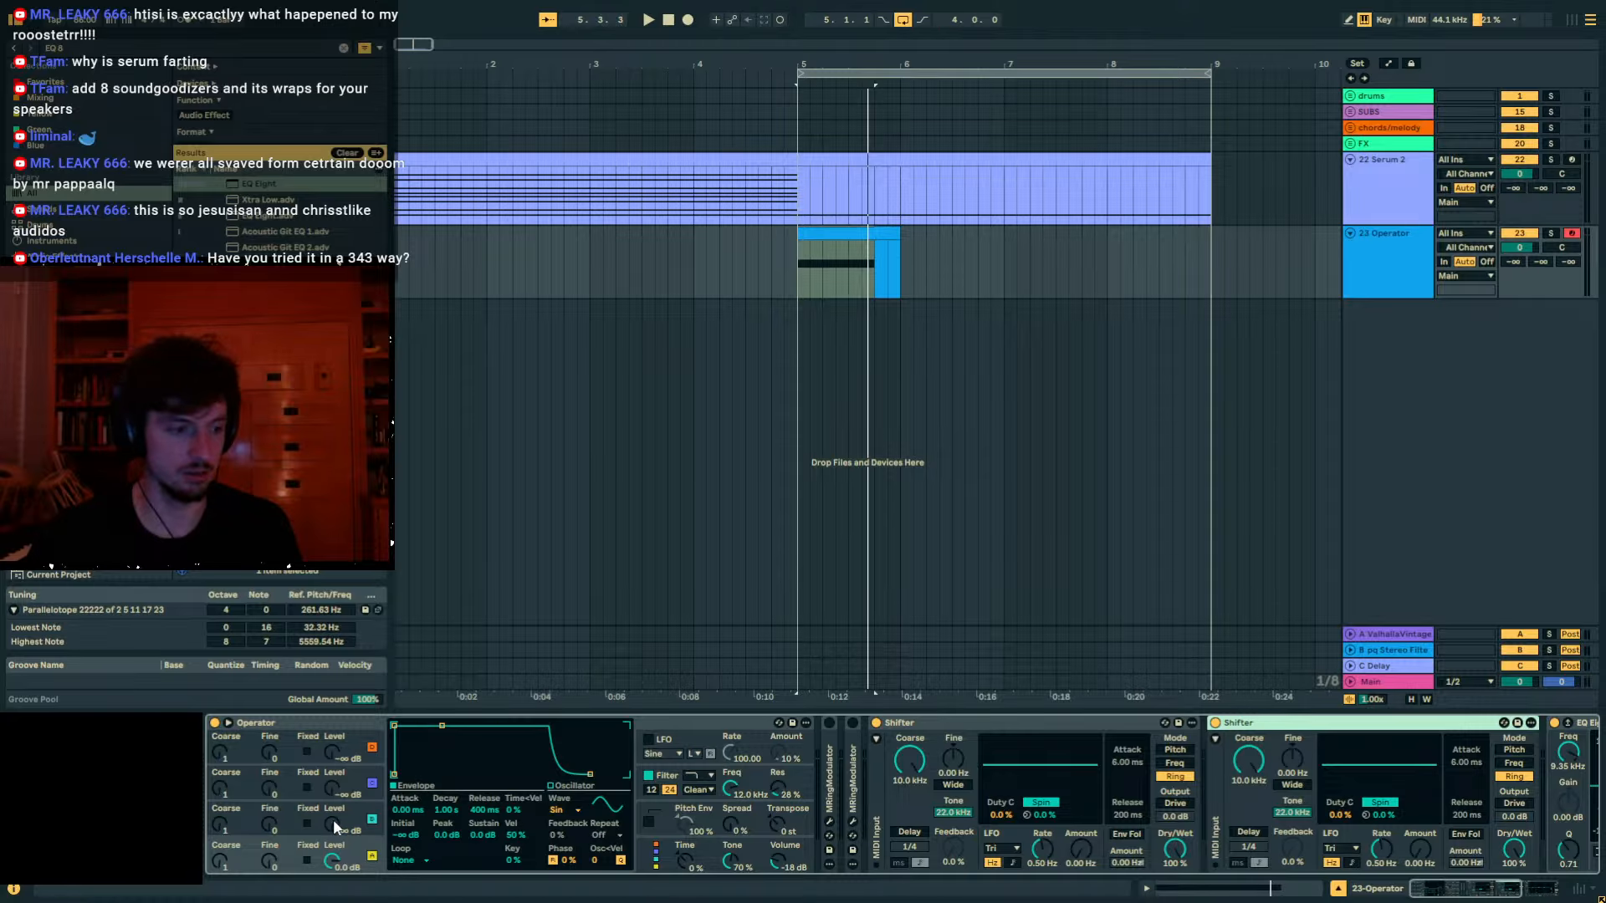
pyautogui.moveTo(334, 826); pyautogui.dragTo(335, 803)
pyautogui.press('space')
pyautogui.moveTo(435, 756); pyautogui.dragTo(448, 738)
# Audition the Operator sound and extend its looping clip to bar 9.
pyautogui.press('space')
pyautogui.press('space')
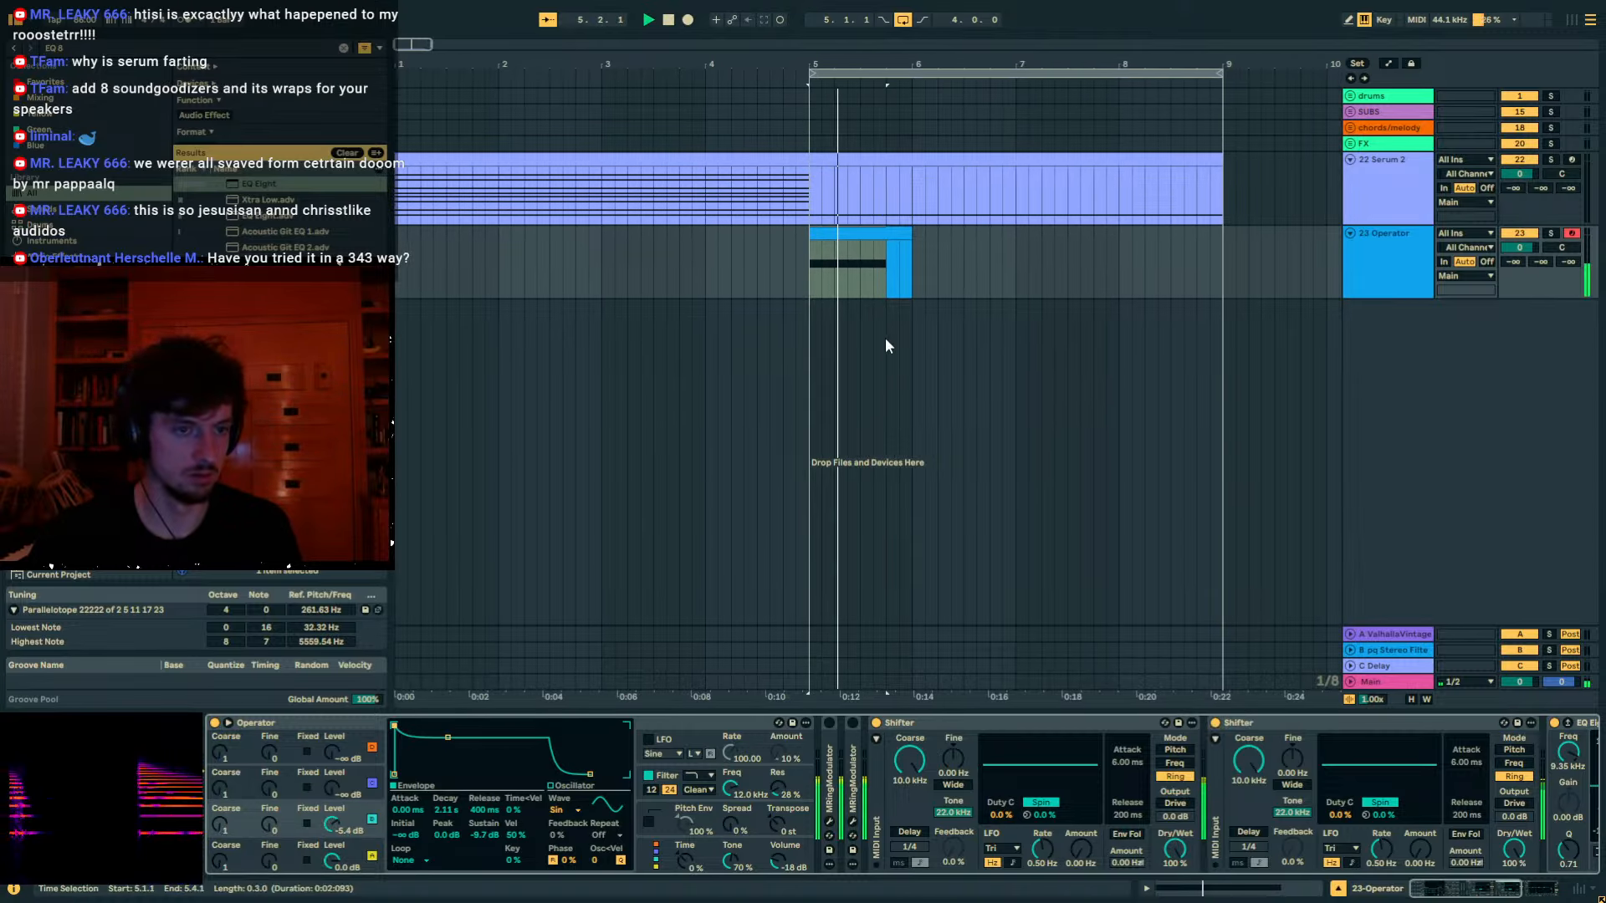
pyautogui.moveTo(903, 239); pyautogui.dragTo(1219, 260)
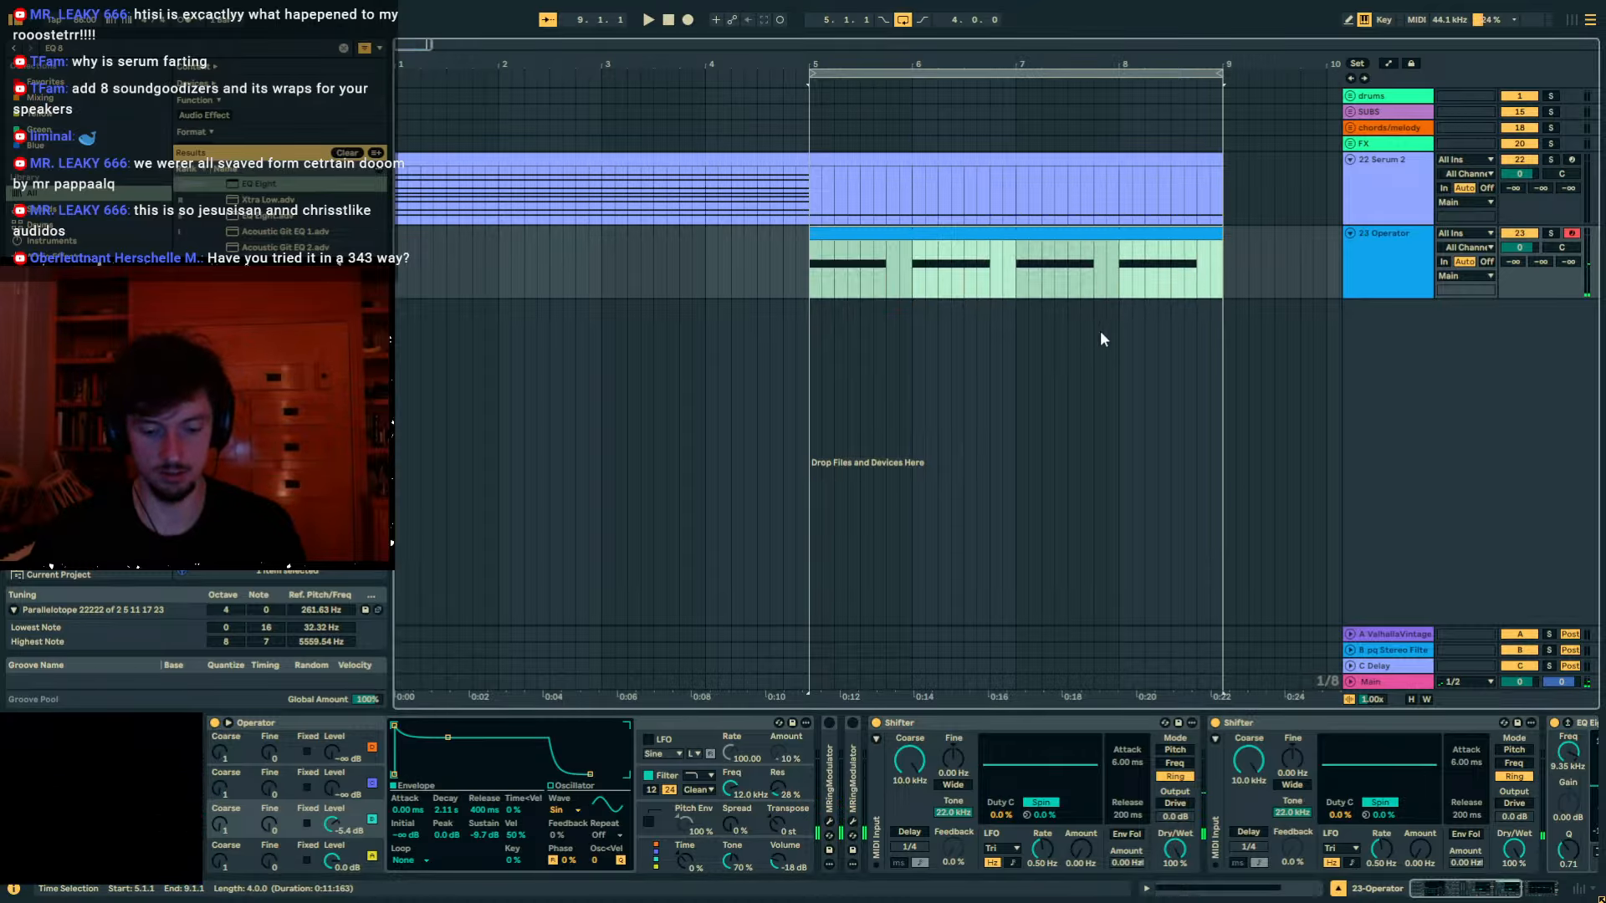
# Merge the four repeated notes in the Operator clip into one four-bar note and transpose it down an octave to 23.
pyautogui.click(1236, 892)
pyautogui.click(826, 655)
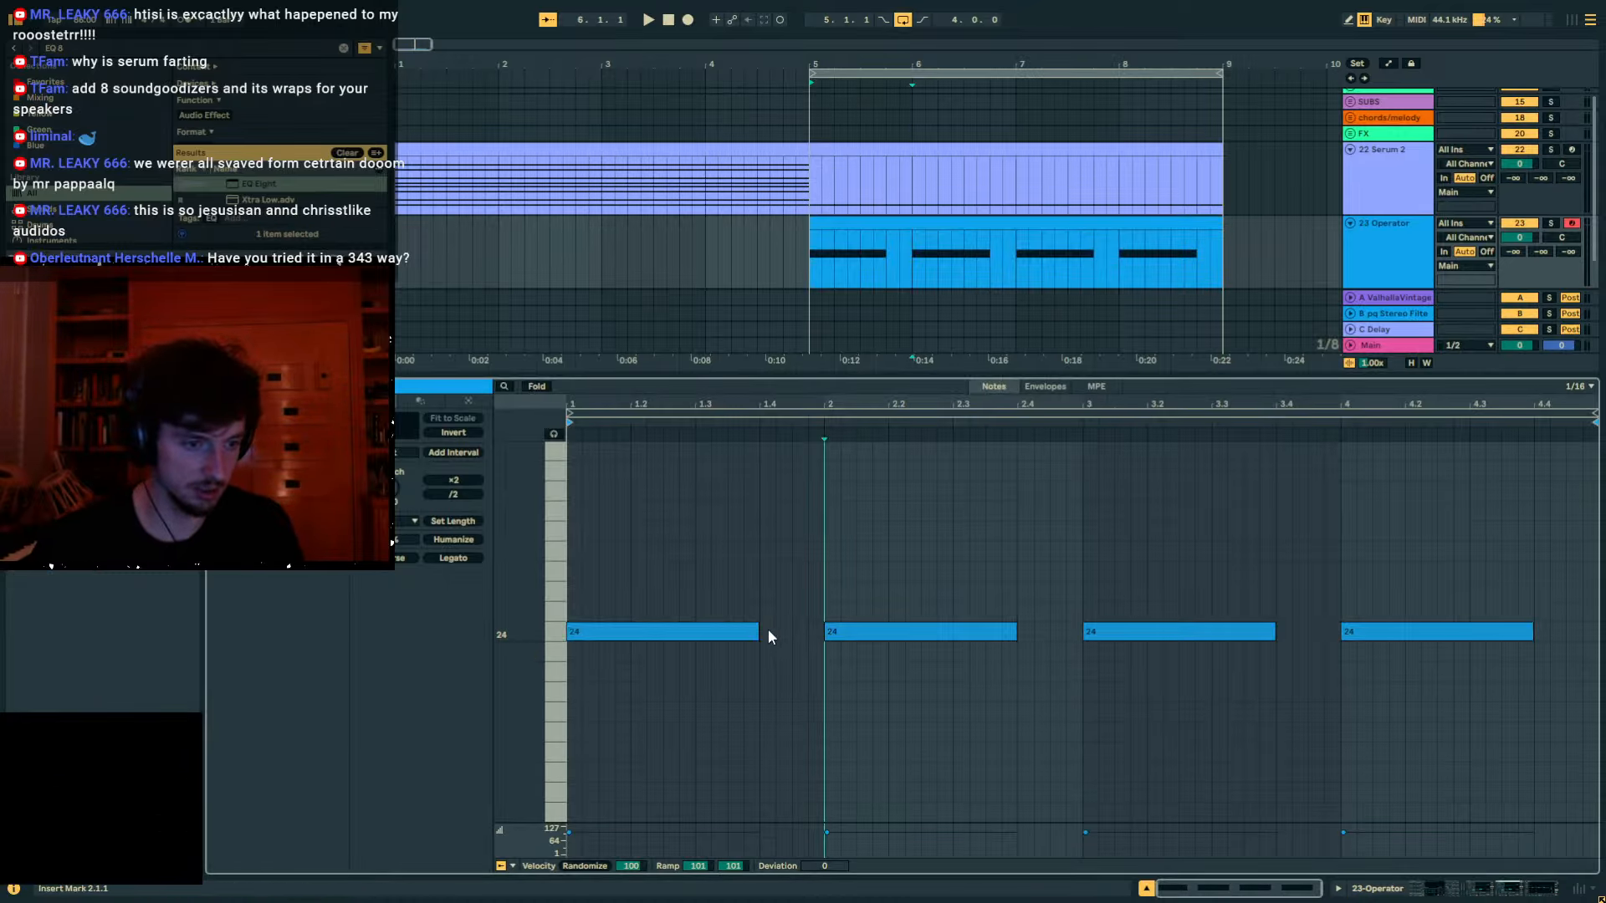
pyautogui.moveTo(765, 631)
pyautogui.mouseDown()
pyautogui.moveTo(1598, 661)
pyautogui.moveTo(1406, 657)
pyautogui.mouseUp()
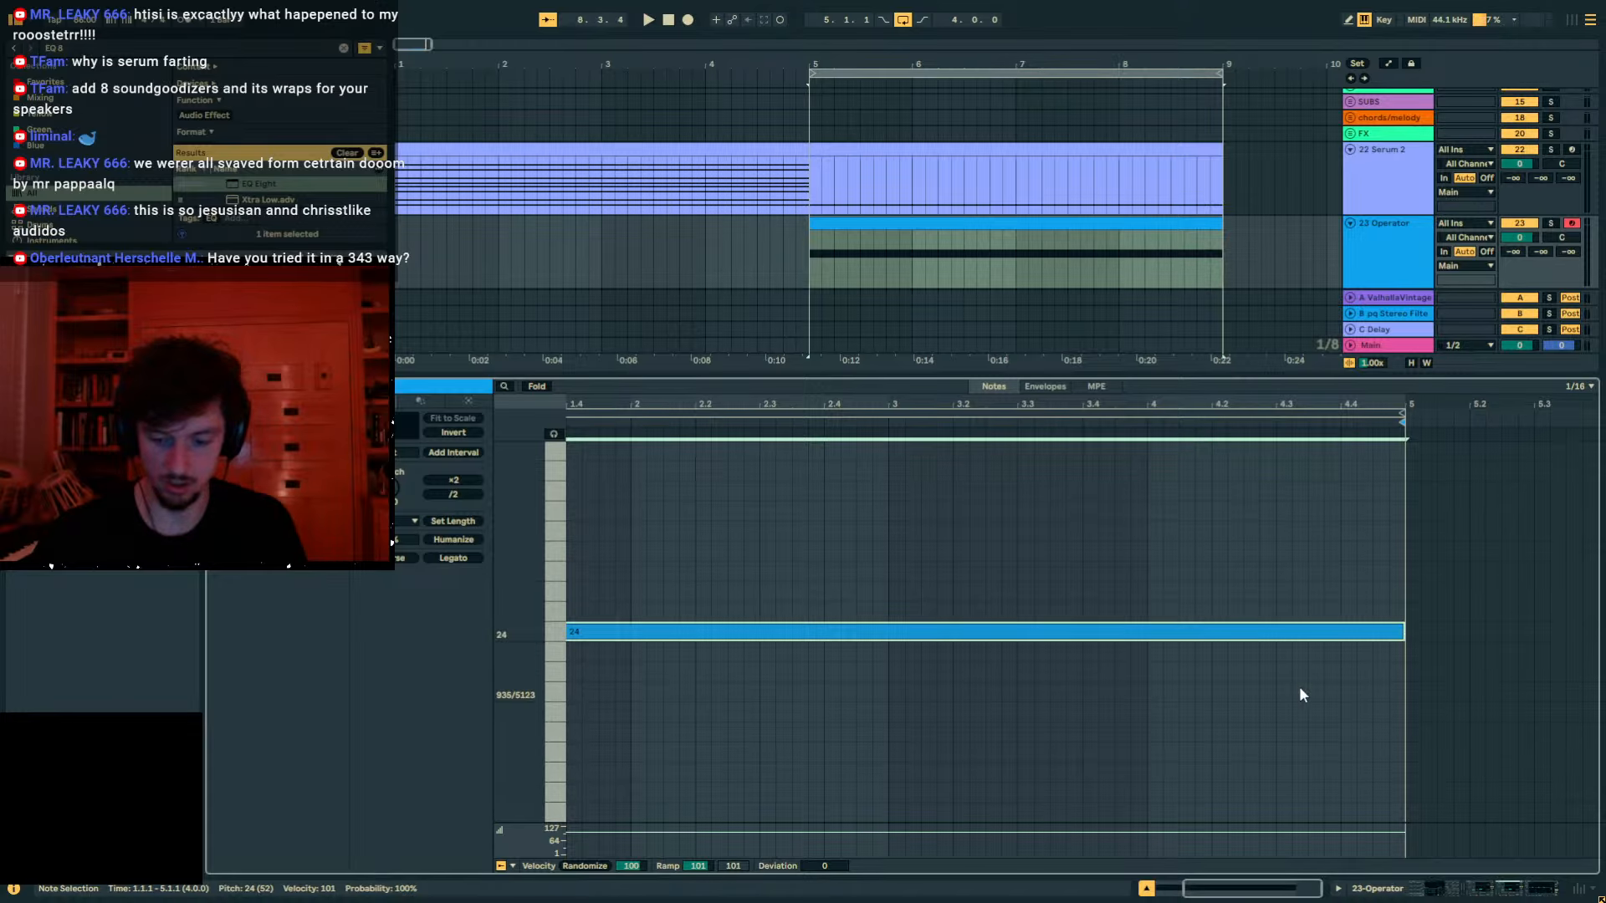
pyautogui.hotkey('shift', 'Down')
# Add a second note at pitch 23/163 above the low note, extend it across all four bars and audition it.
pyautogui.press('space')
pyautogui.doubleClick(578, 630)
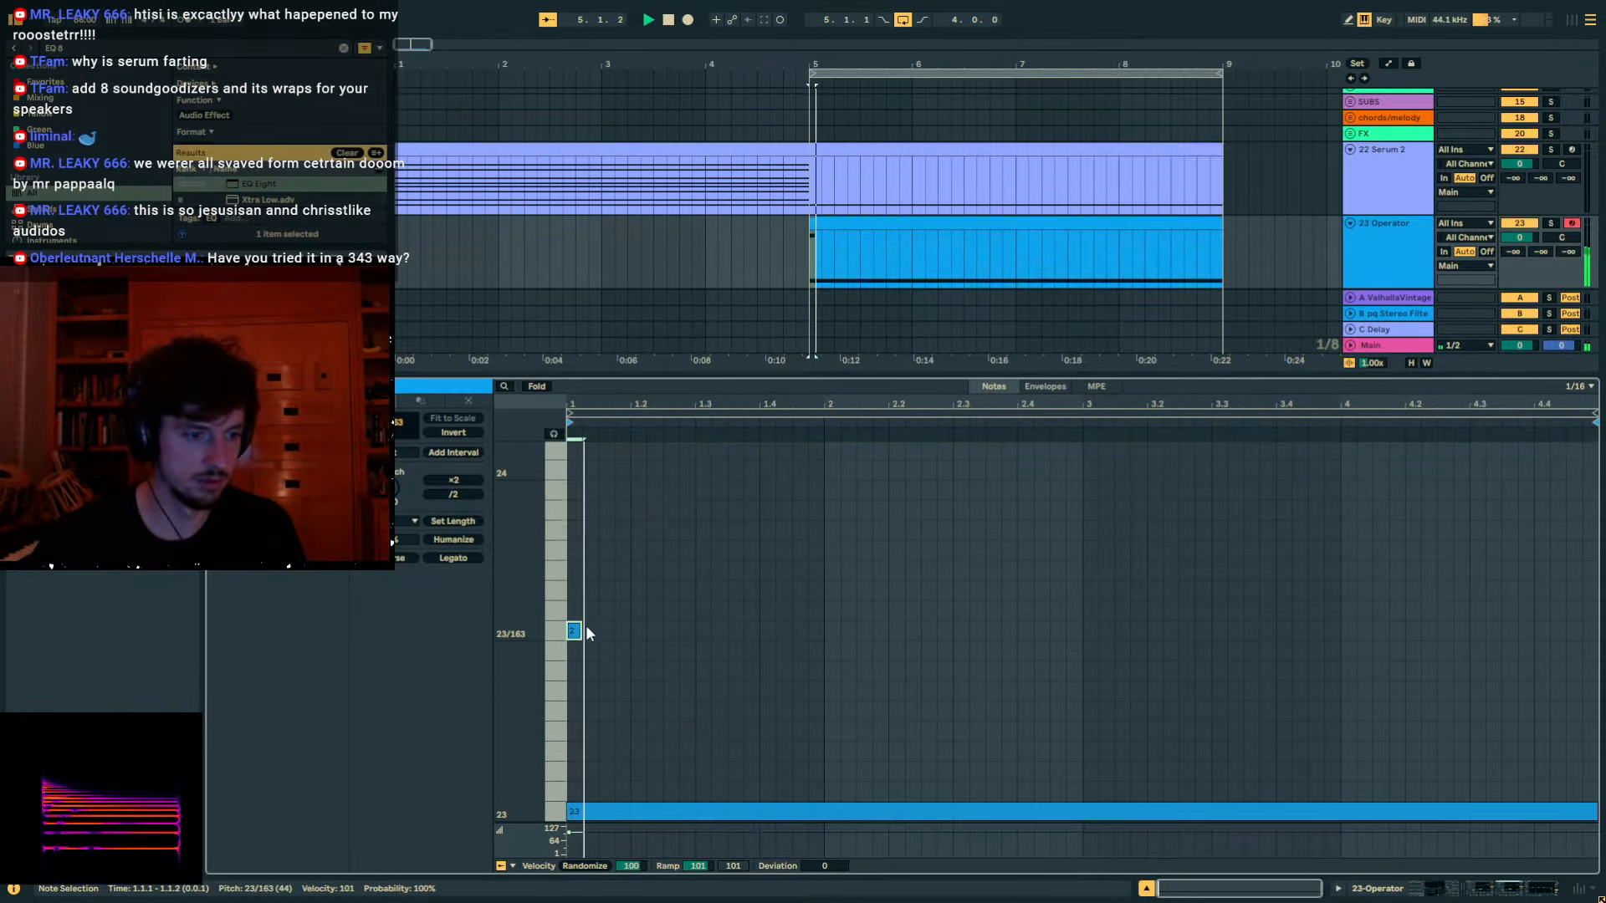
pyautogui.moveTo(583, 631); pyautogui.dragTo(1596, 636)
pyautogui.press('space')
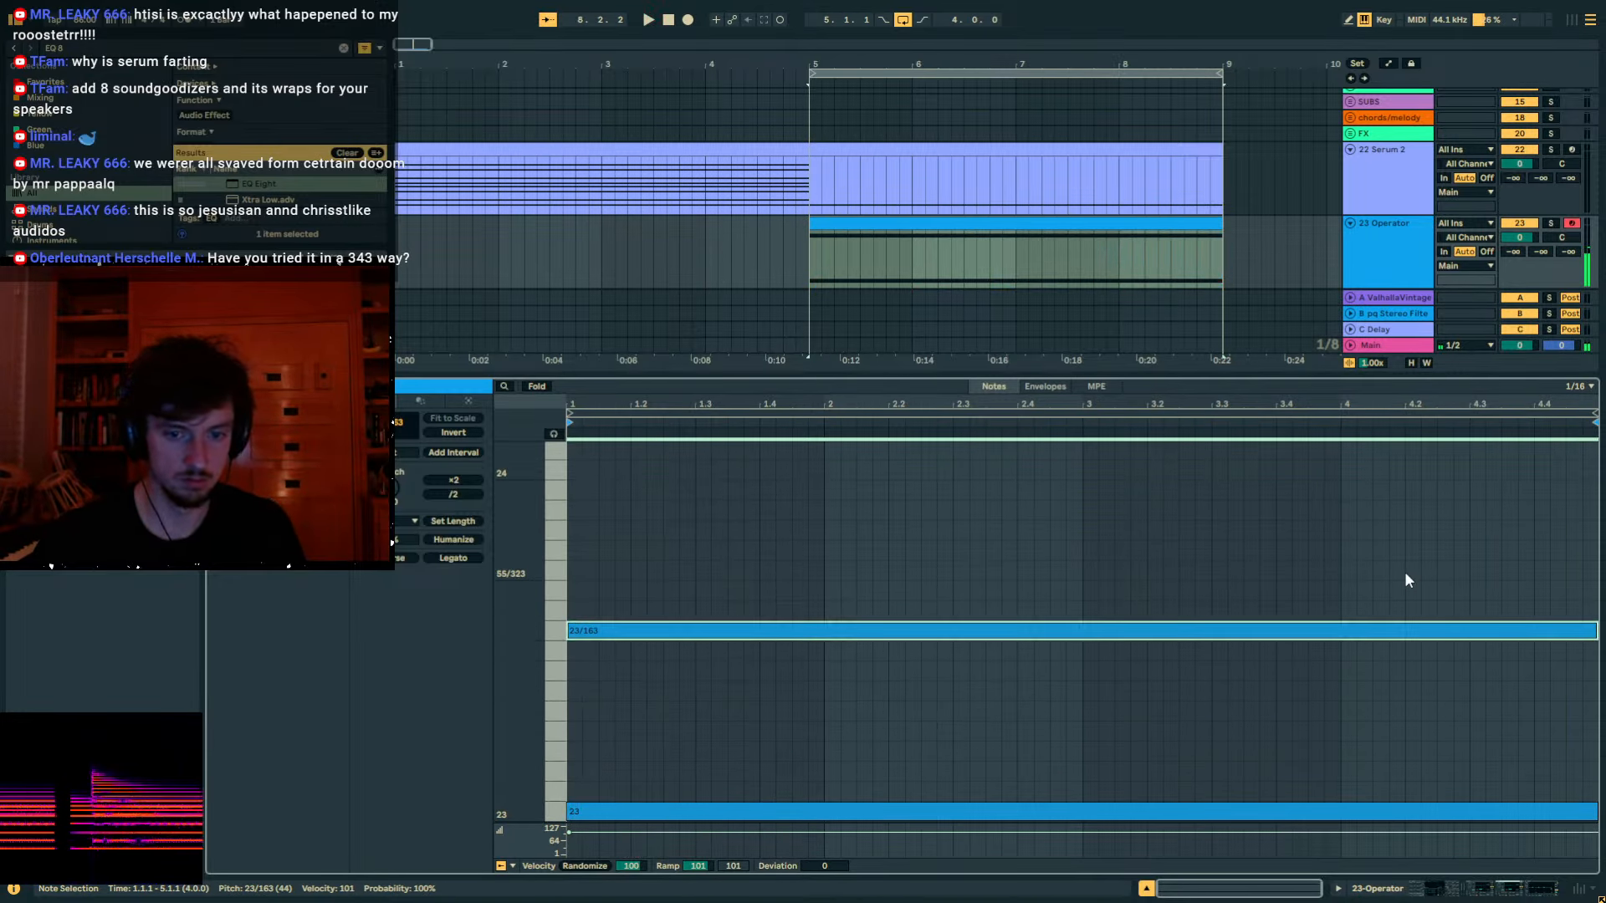
# Copy the 23/163 note in place, raise the copy four steps to 115/643 and audition the stack.
pyautogui.hotkey('ctrl', 'c')
pyautogui.hotkey('ctrl', 'v')
pyautogui.press('Up')
pyautogui.press('Up')
pyautogui.press('Up')
pyautogui.press('Up')
pyautogui.press('space')
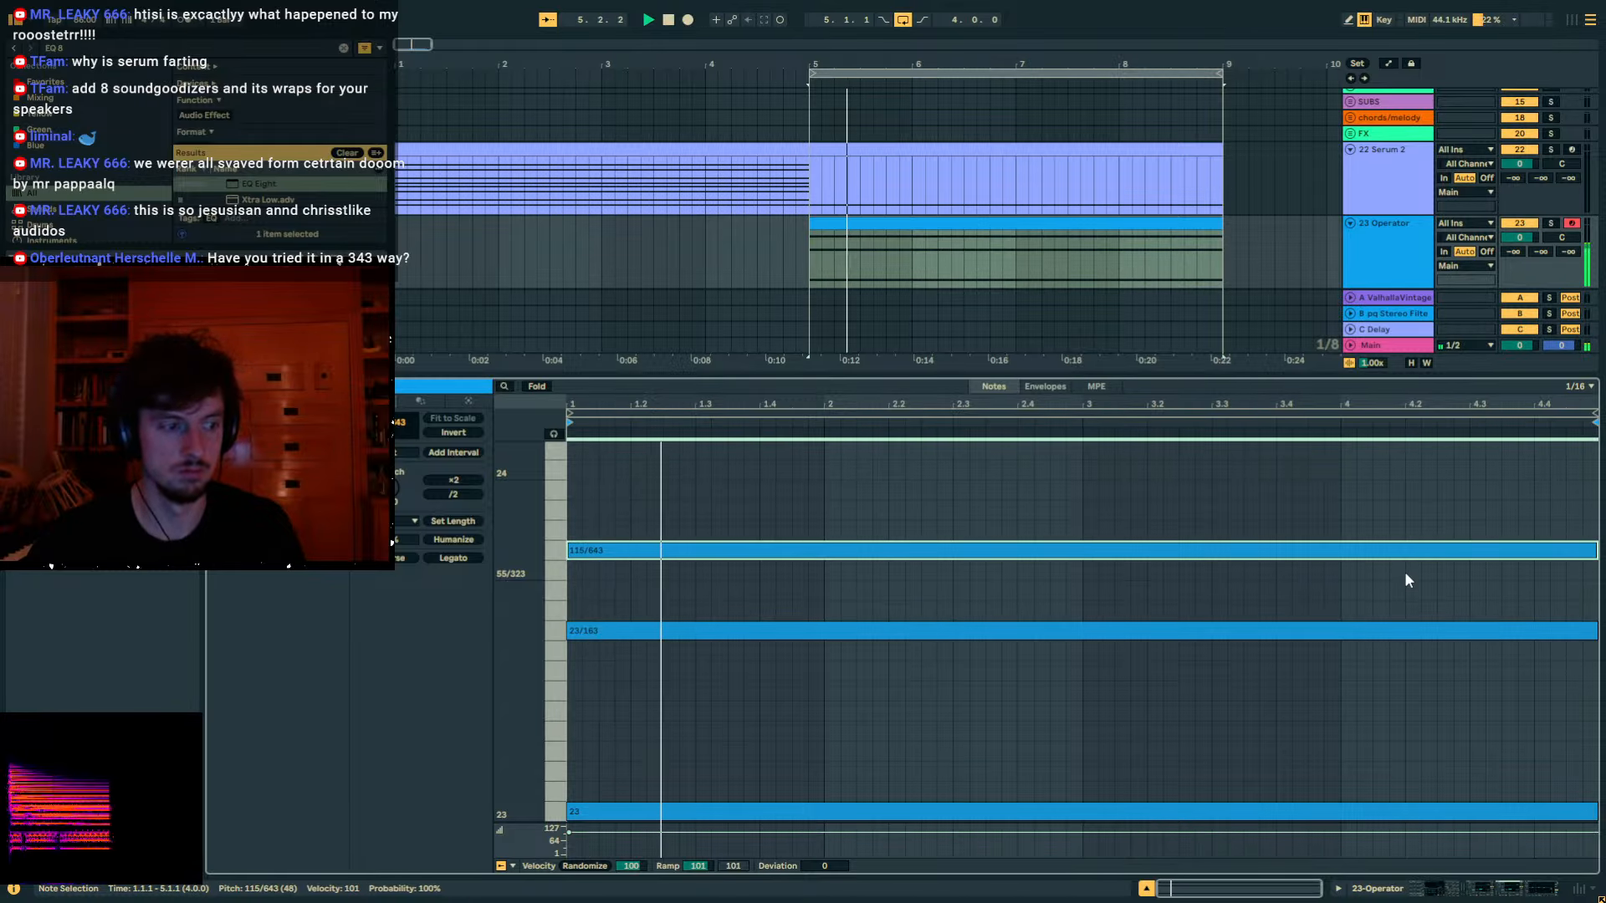
# Copy the 115/643 note upward and settle the new top note at 253/1283 while auditioning the chord.
pyautogui.hotkey('ctrl', 'c')
pyautogui.hotkey('ctrl', 'v')
pyautogui.press('Up')
pyautogui.press('Up')
pyautogui.press('Up')
pyautogui.press('Up')
pyautogui.press('space')
pyautogui.press('space')
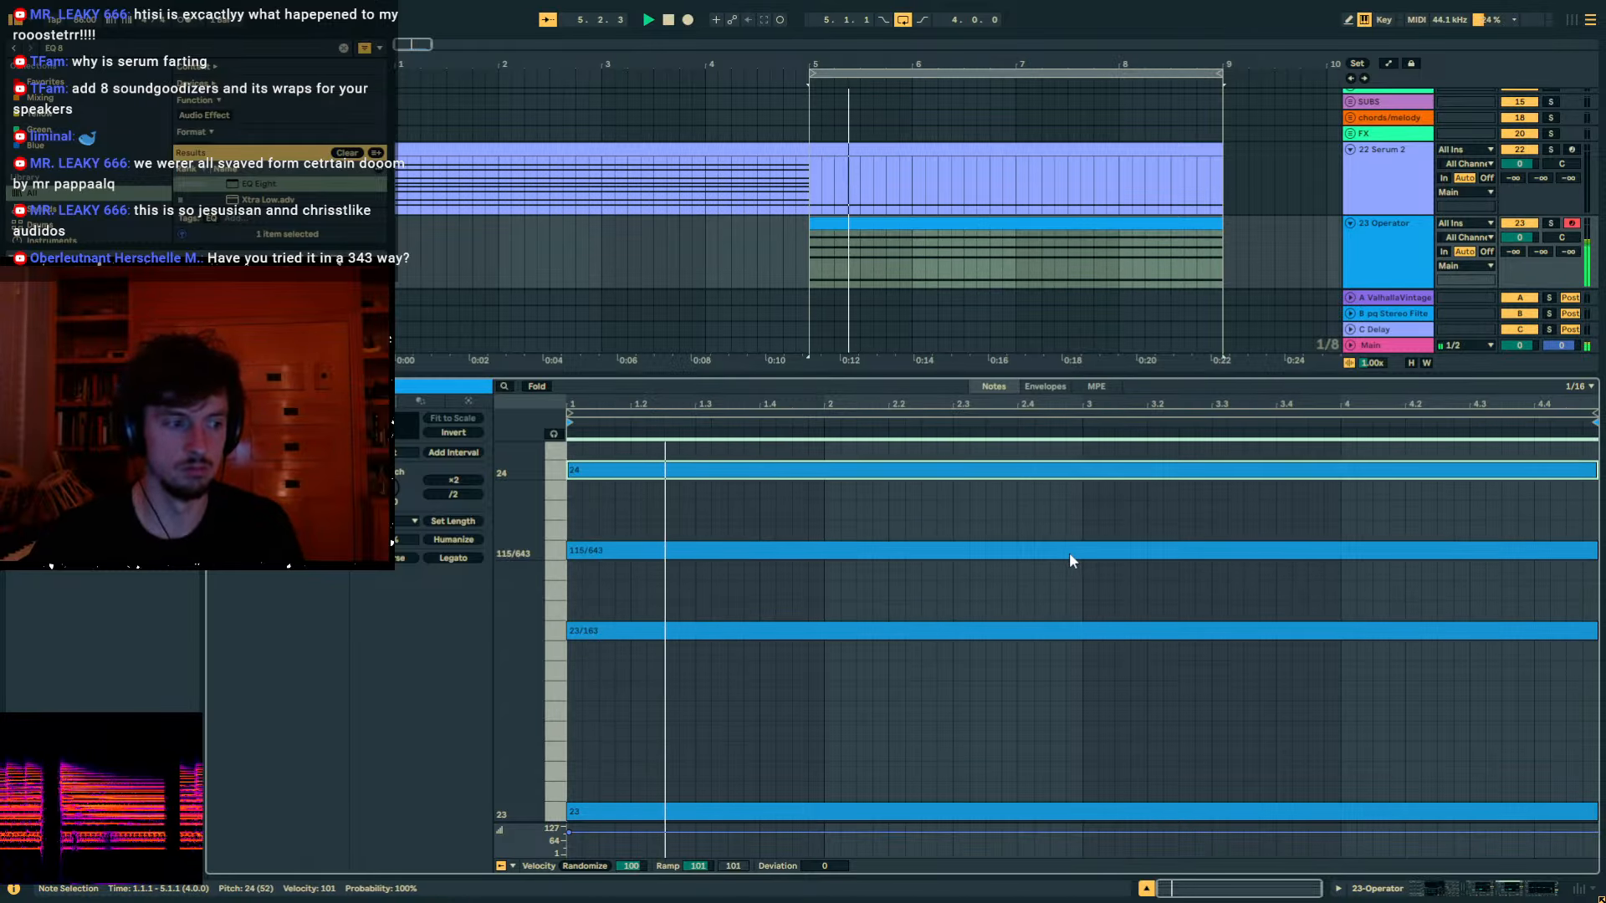
pyautogui.press('Down')
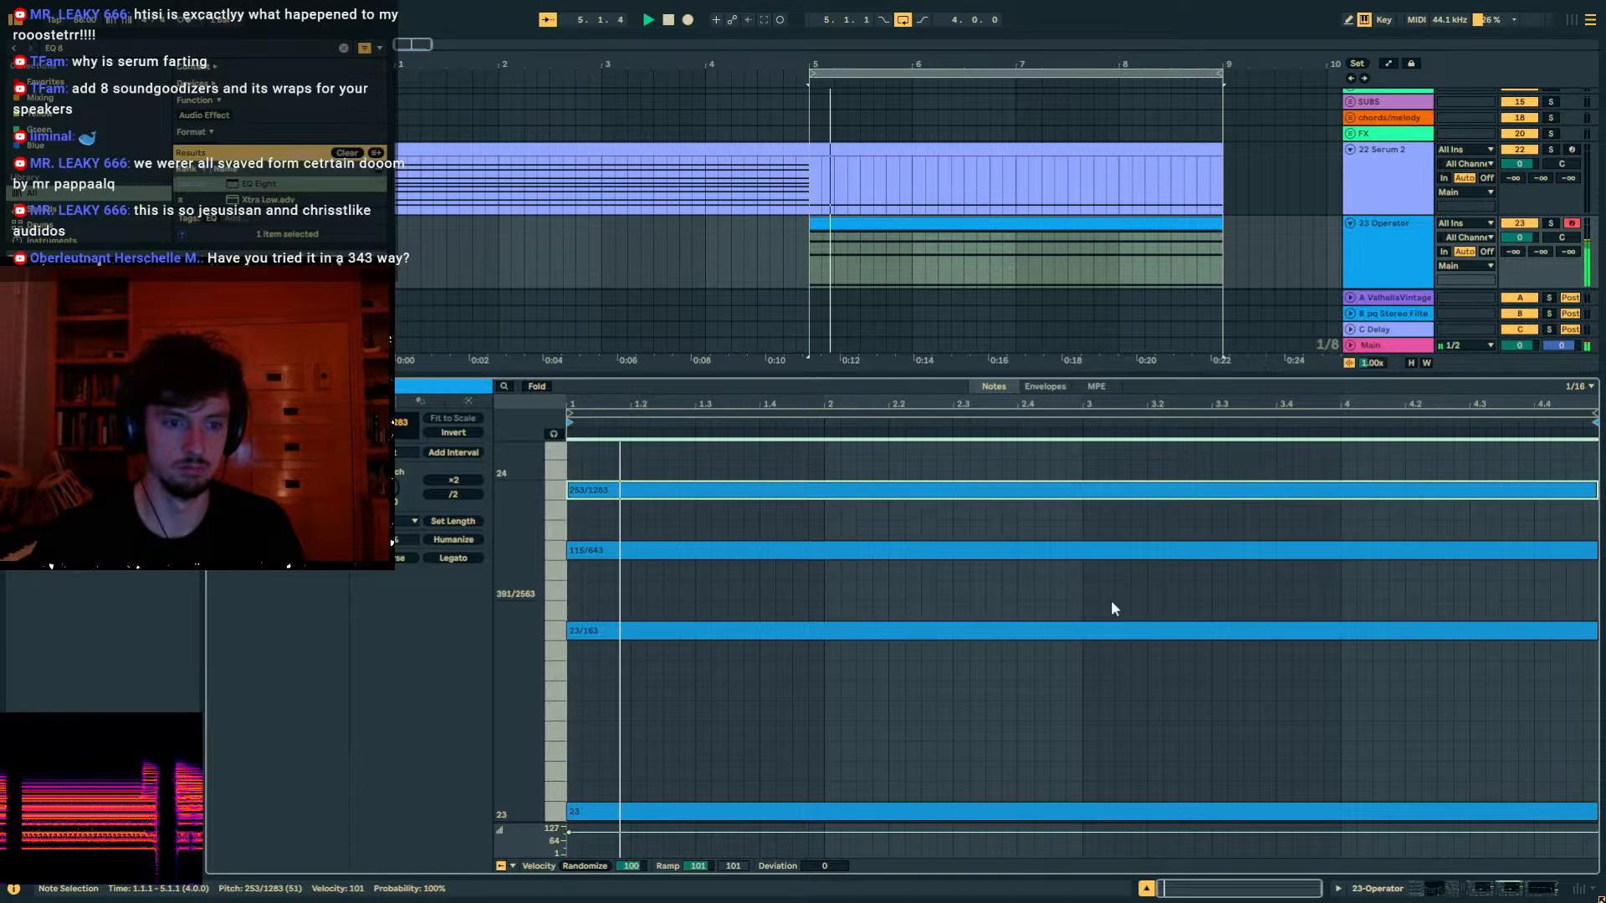
# Lower Operator's oscillator B level to -17 dB and set the track's send A to -13.4 dB while auditioning.
pyautogui.hotkey('shift', 'Tab')
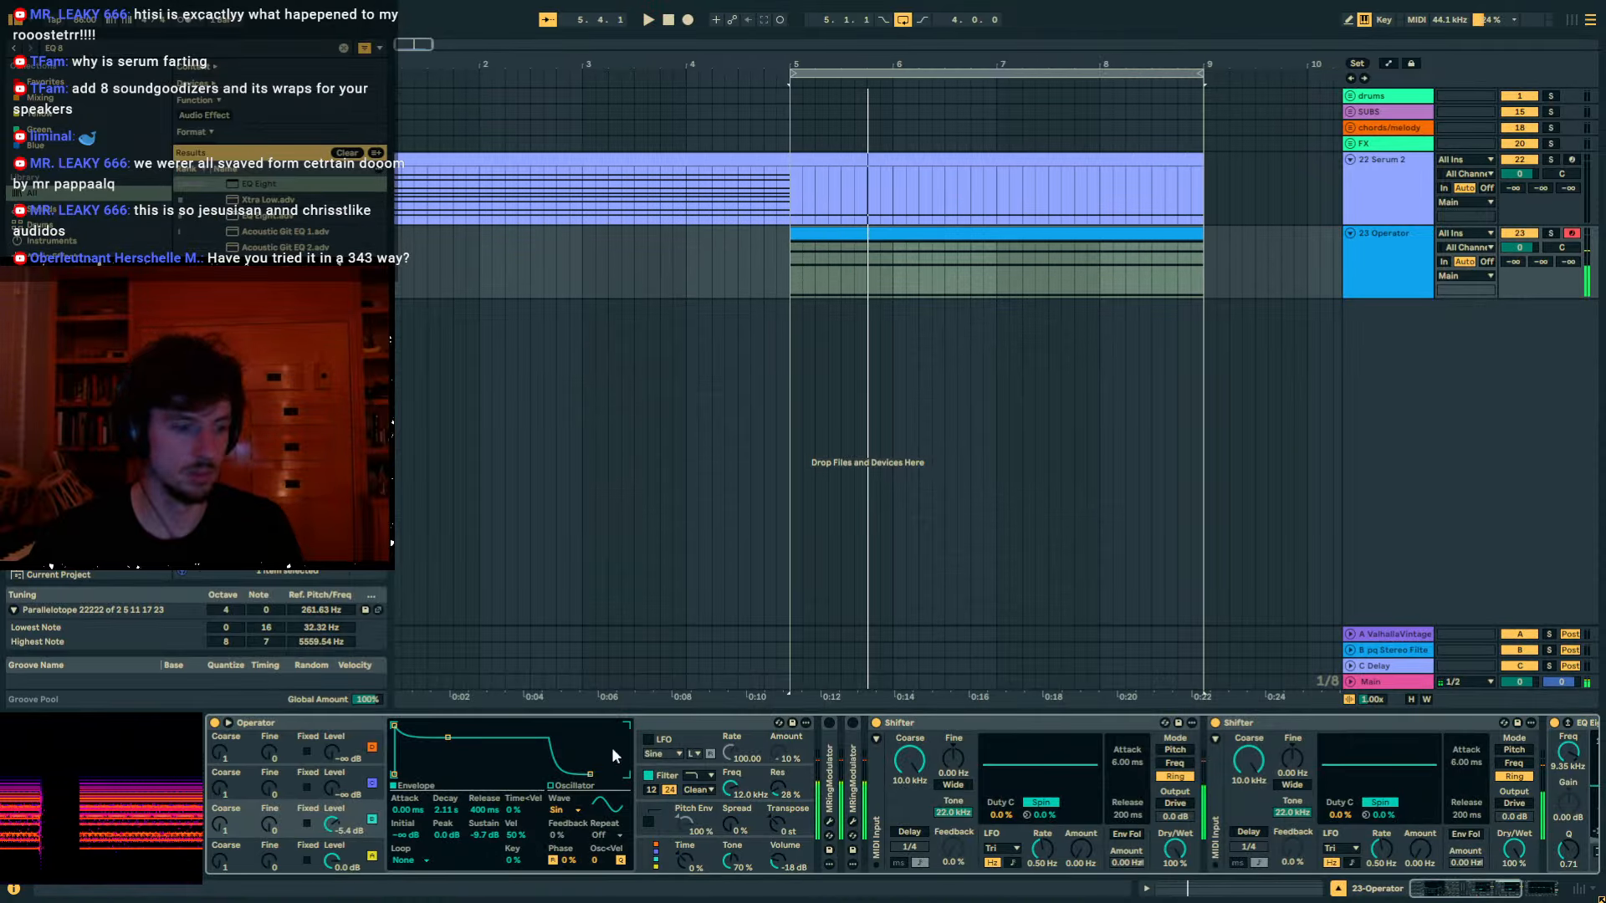
pyautogui.press('space')
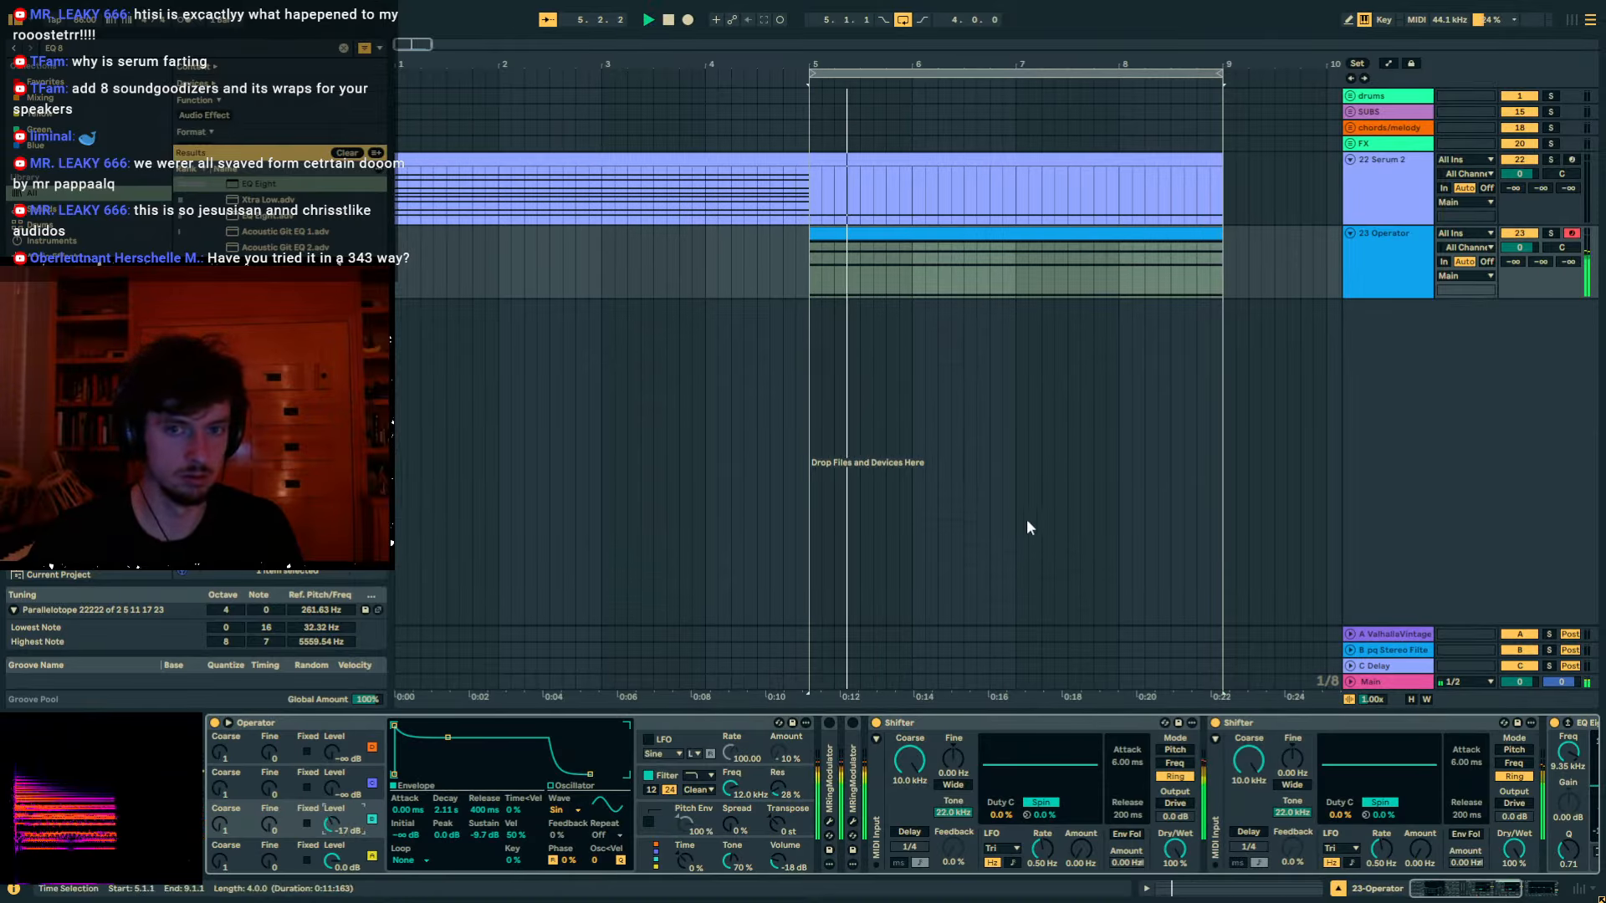
pyautogui.moveTo(1513, 262); pyautogui.dragTo(1513, 205)
pyautogui.press('space')
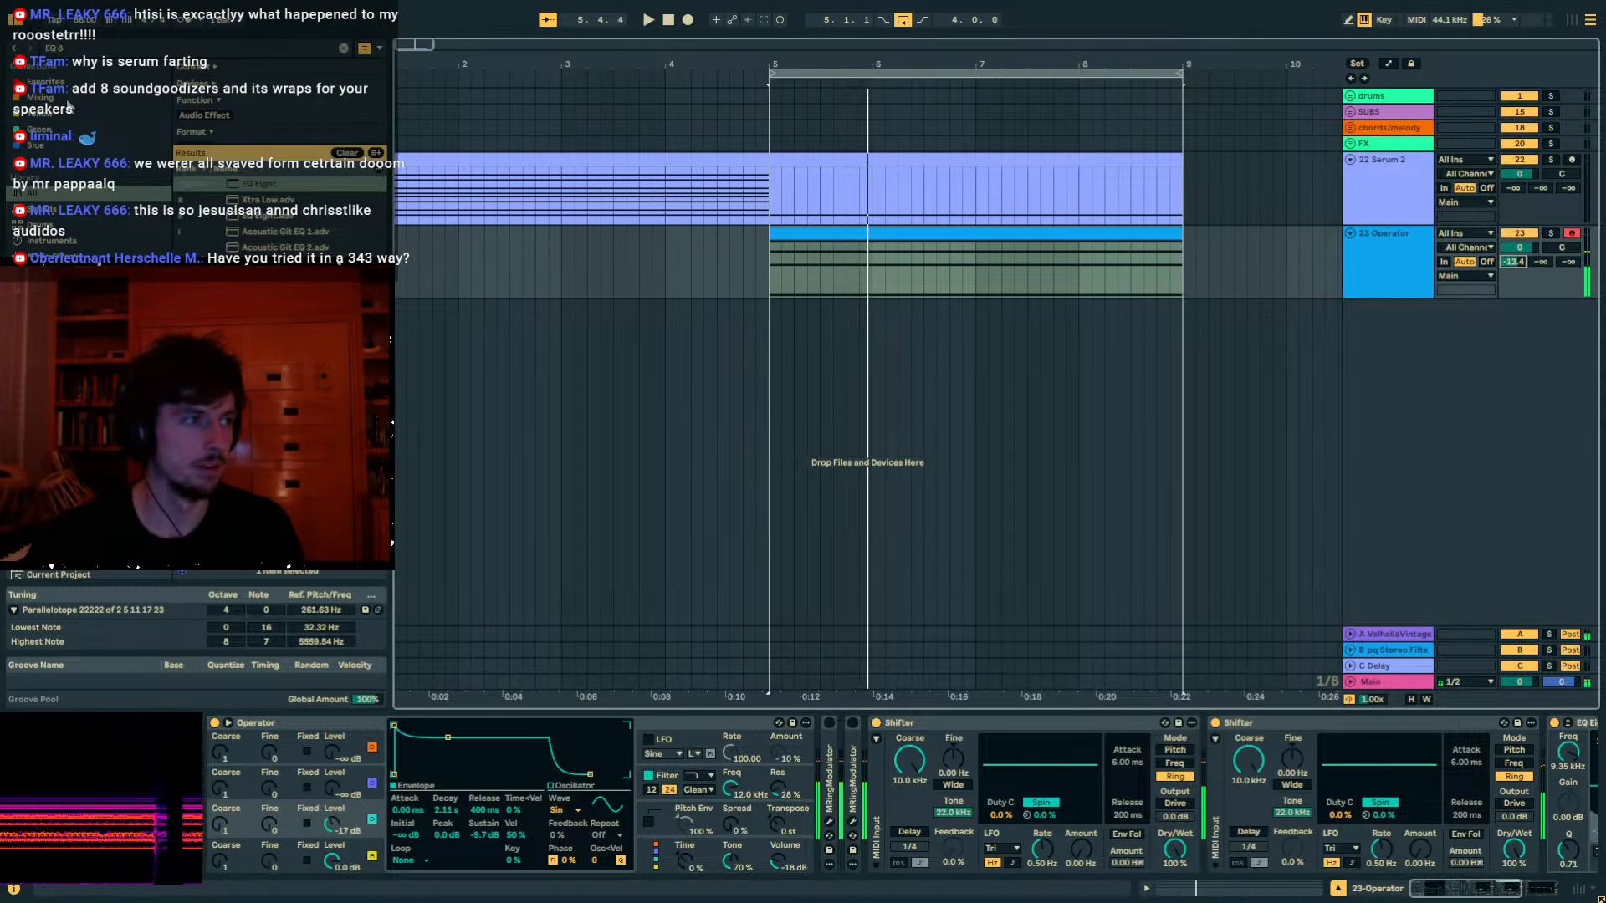
# Insert a Saturator between the two Shifters with Drive at 11 dB and turn the track's send A fully down.
pyautogui.hotkey('ctrl', 'f')
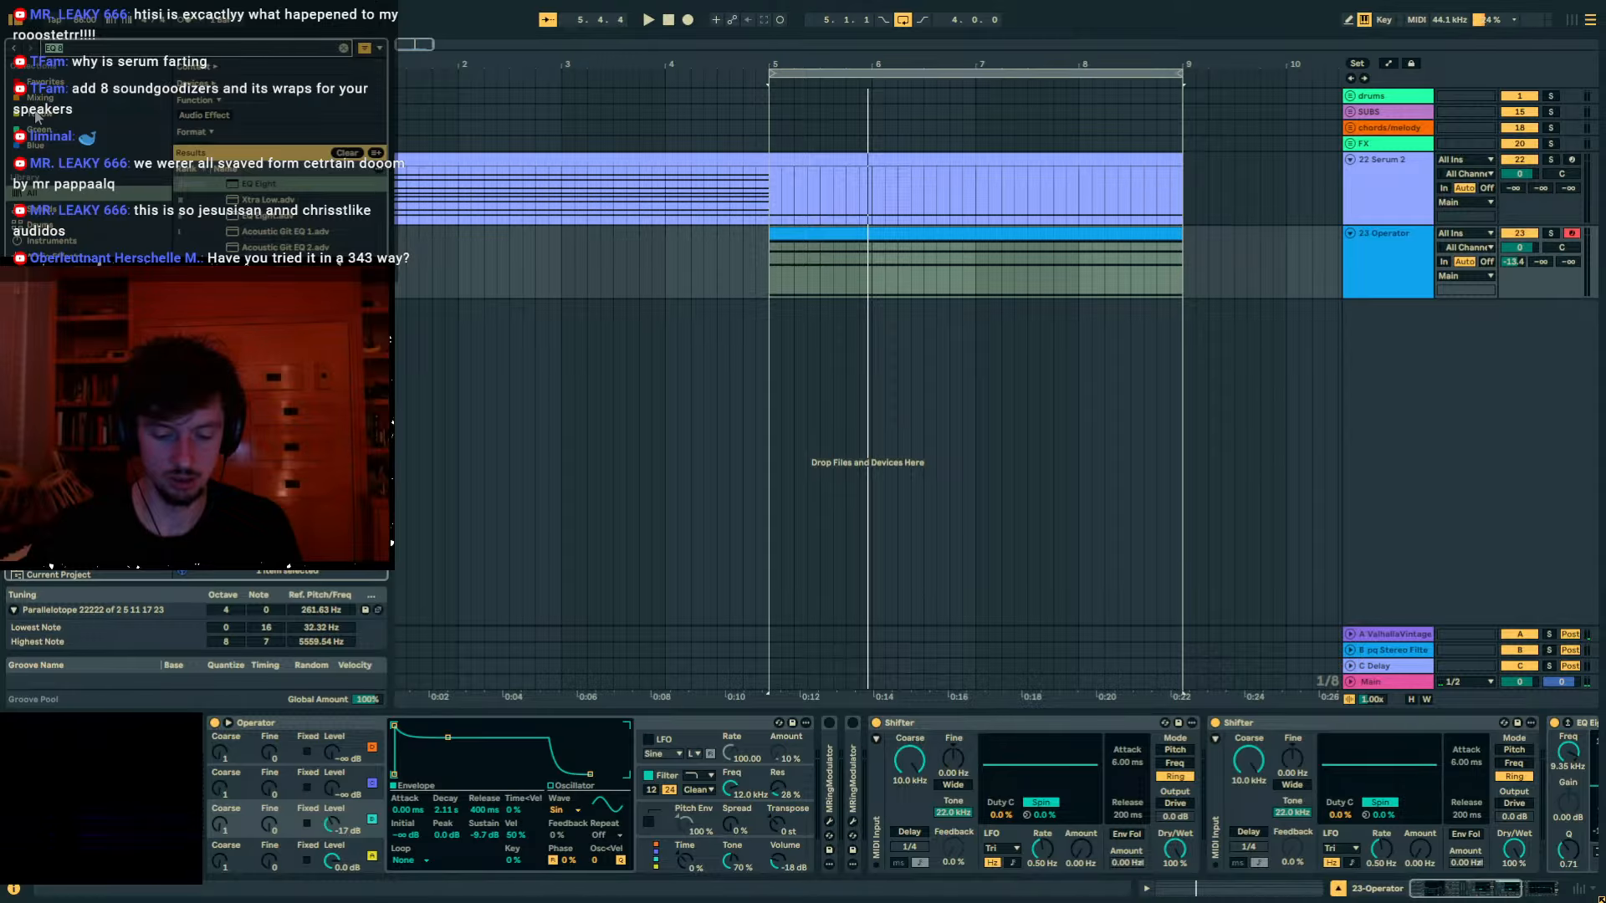
pyautogui.write('SAT')
pyautogui.moveTo(286, 229); pyautogui.dragTo(1120, 774)
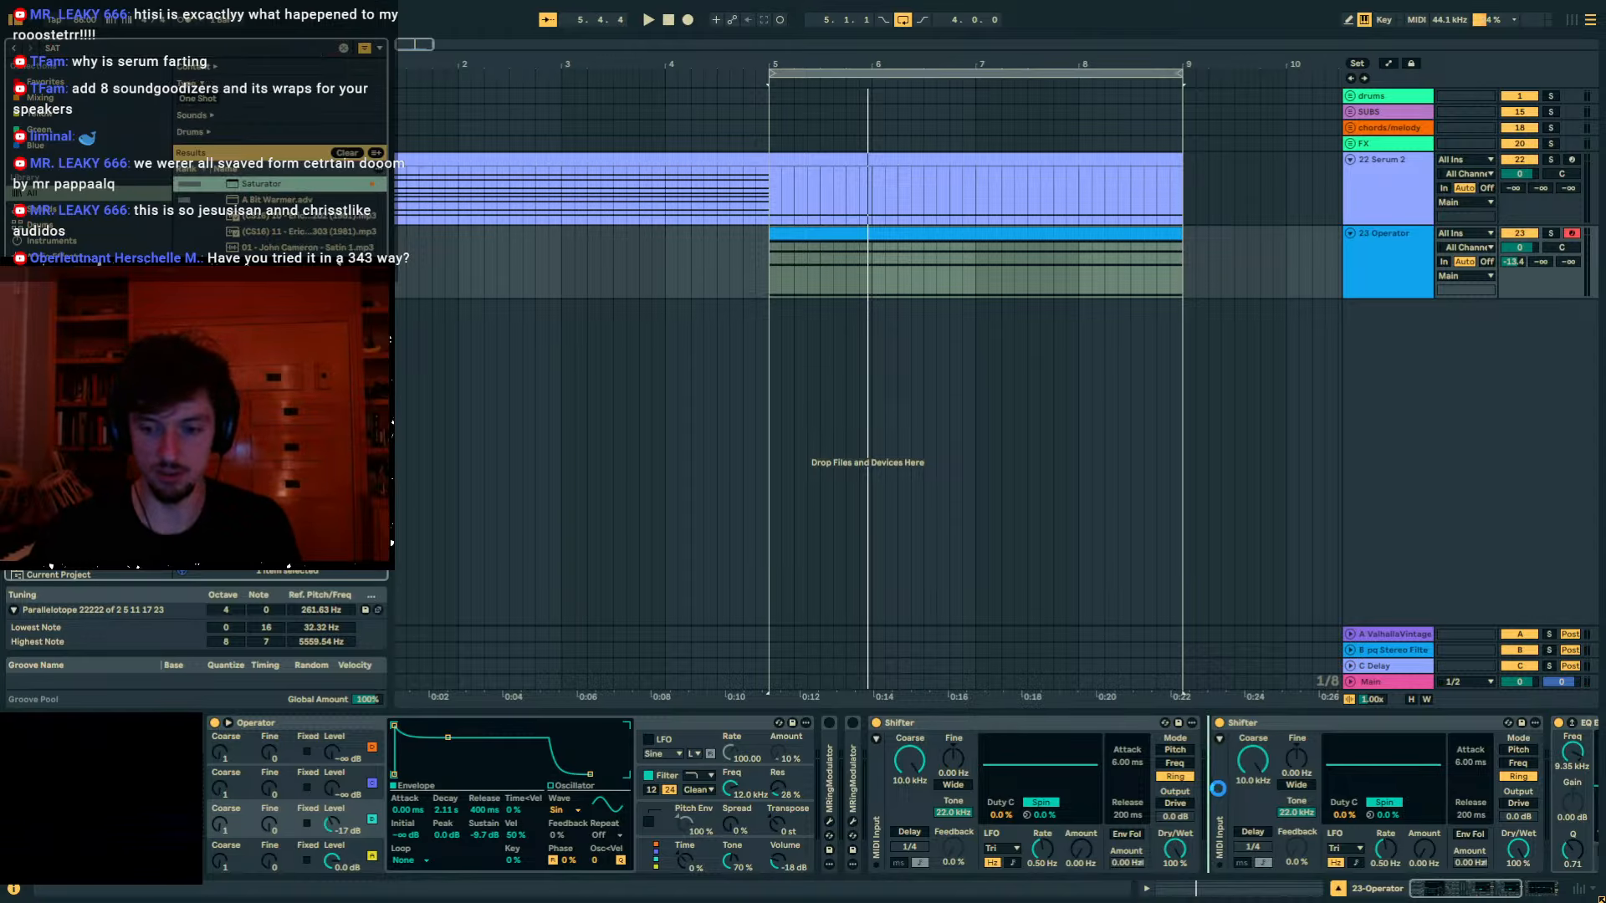
pyautogui.moveTo(1218, 788); pyautogui.dragTo(1248, 791)
pyautogui.press('space')
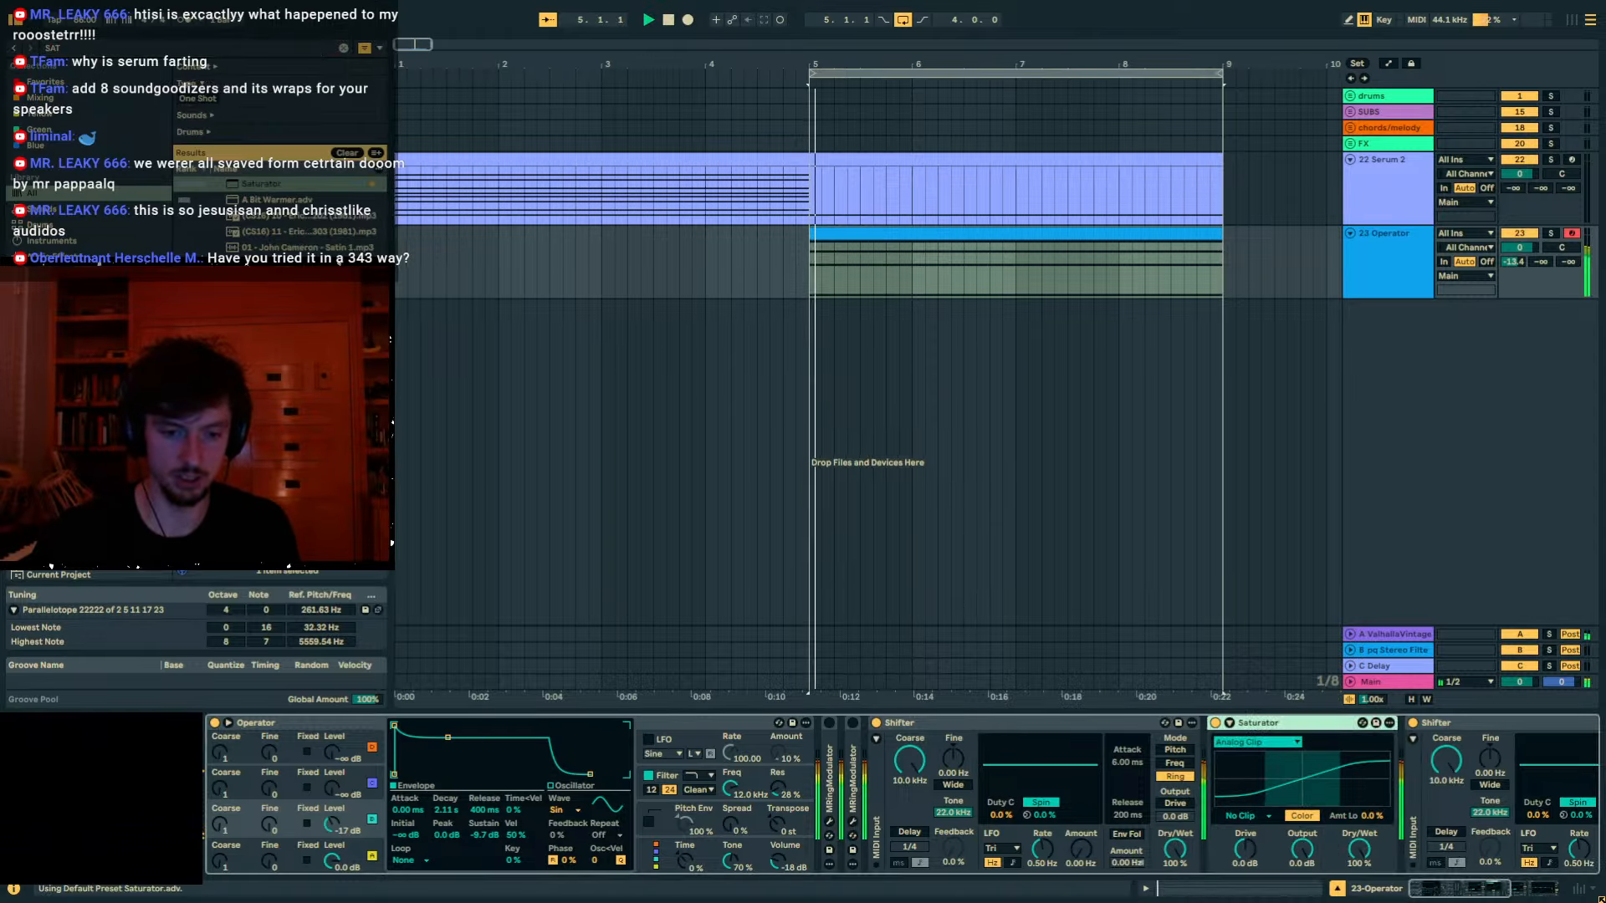
pyautogui.moveTo(1250, 848)
pyautogui.mouseDown()
pyautogui.moveTo(1250, 799)
pyautogui.moveTo(1249, 816)
pyautogui.mouseUp()
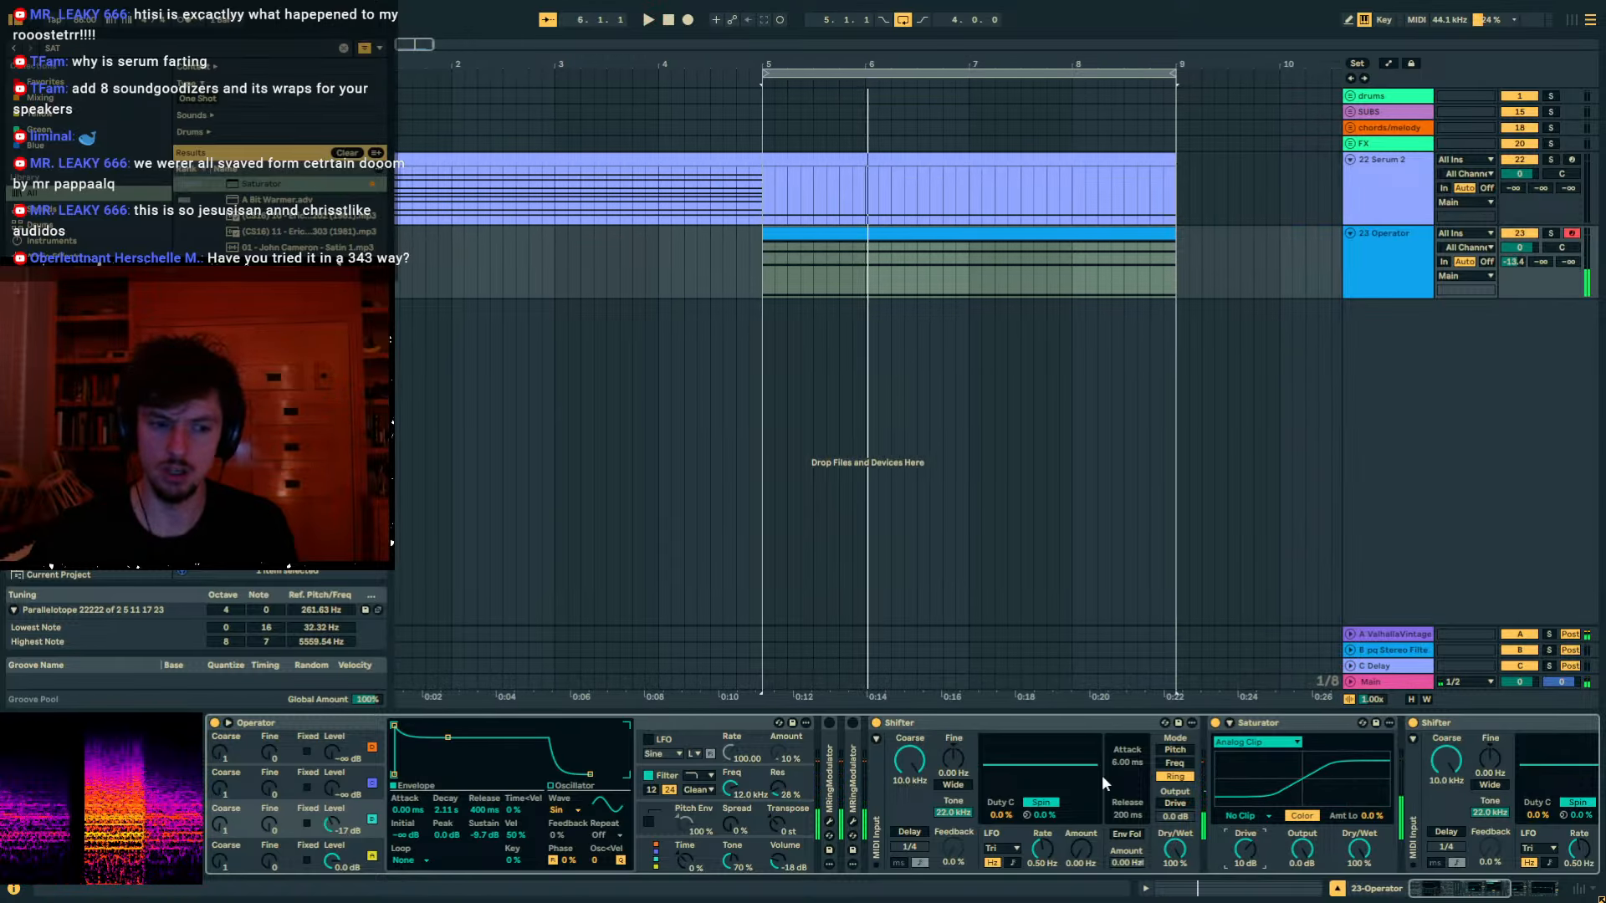
pyautogui.click(1509, 263)
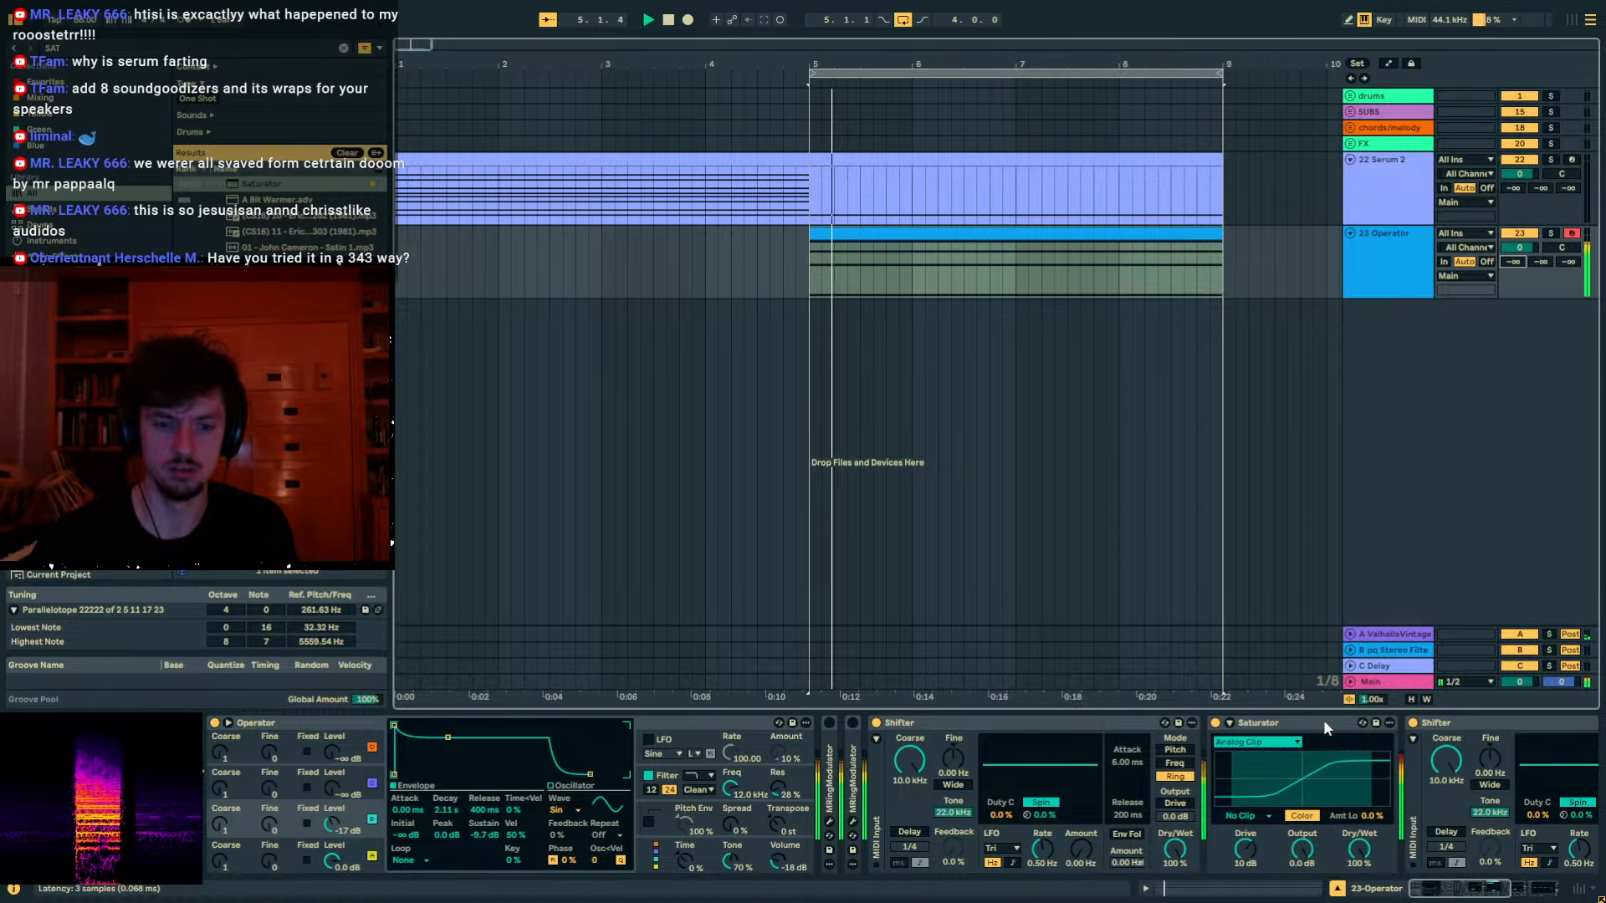
pyautogui.moveTo(1249, 846)
pyautogui.mouseDown()
pyautogui.moveTo(1250, 824)
pyautogui.moveTo(1250, 845)
pyautogui.mouseUp()
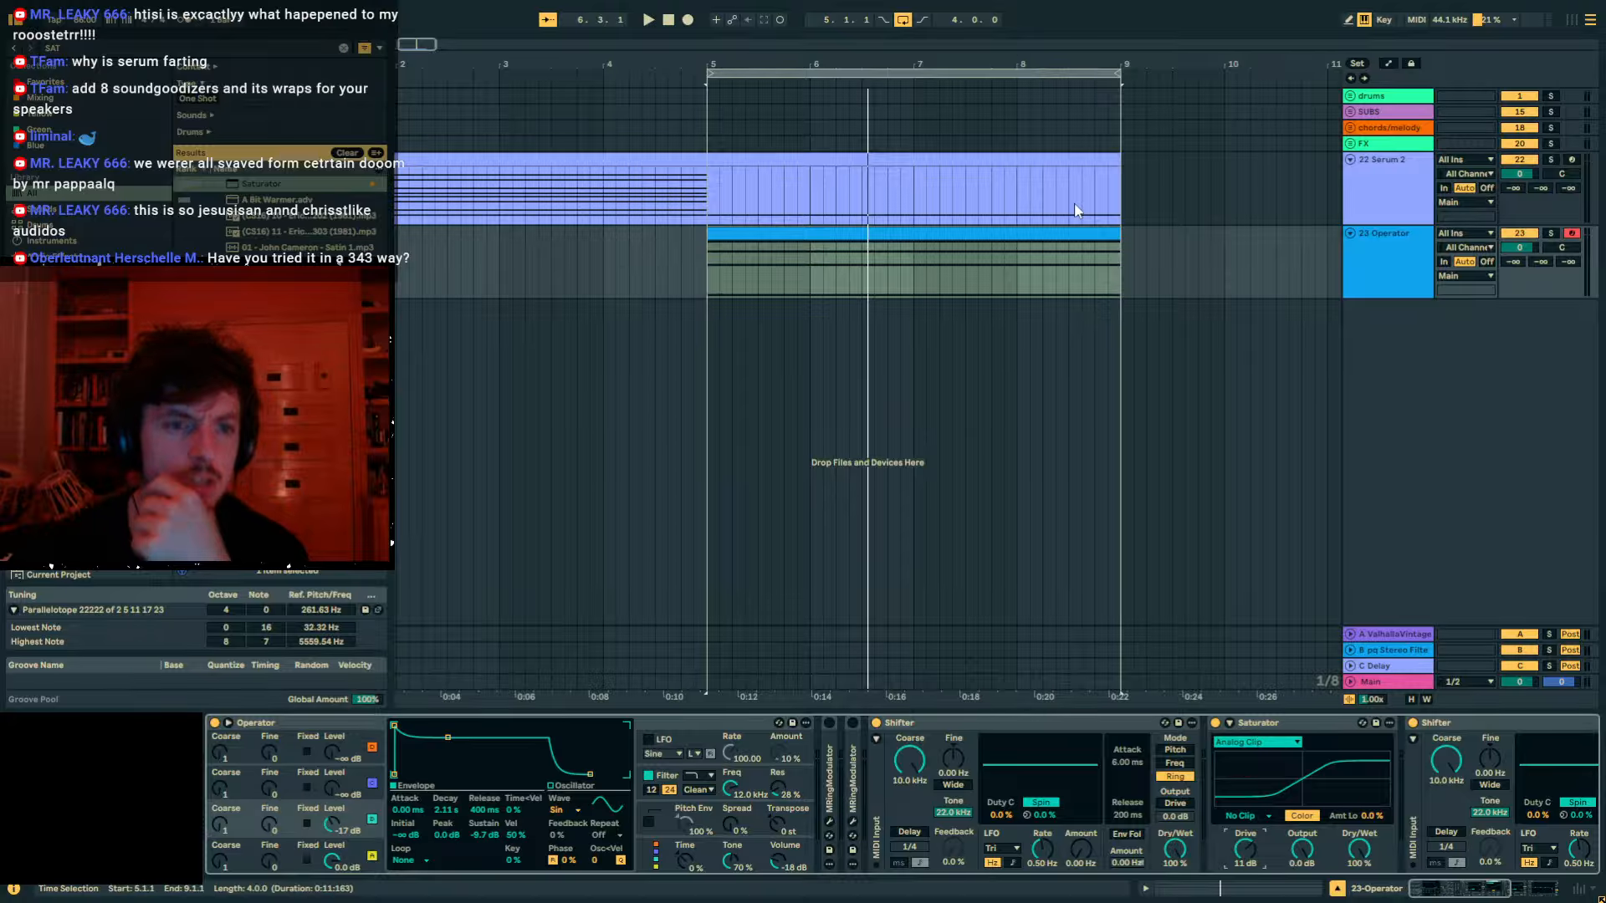
# Copy the Serum 2 clip at bar 5 onto the Operator track just after bar 9 and set Saturator Drive to 27 dB.
pyautogui.click(1058, 158)
pyautogui.hotkey('ctrl', 'c')
pyautogui.click(1151, 255)
pyautogui.hotkey('ctrl', 'v')
pyautogui.press('space')
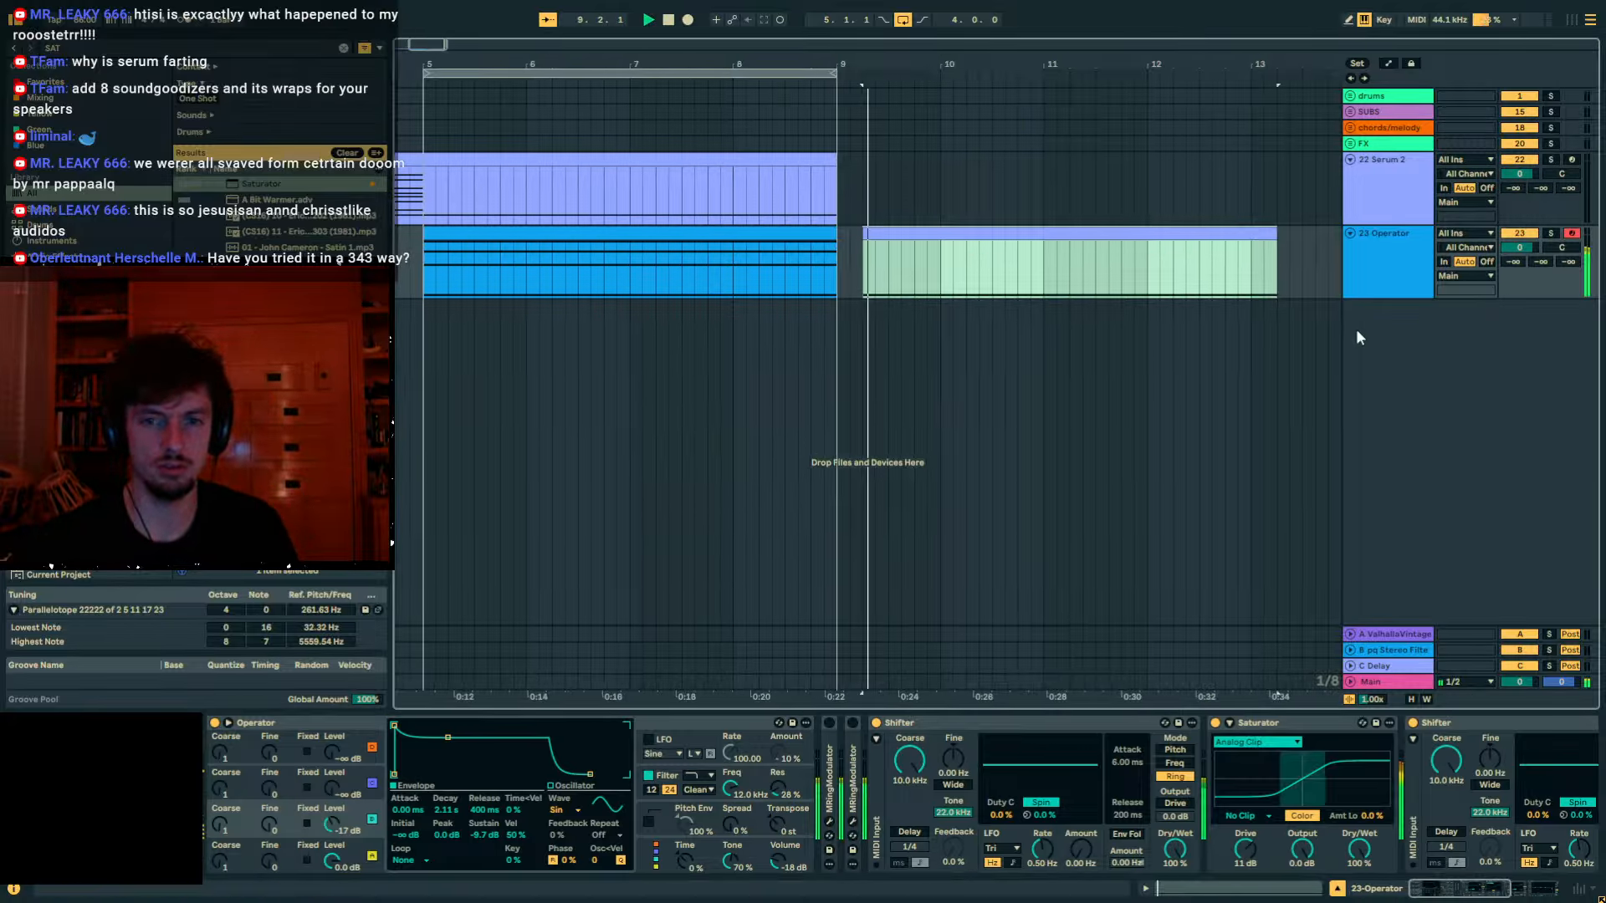
pyautogui.moveTo(1248, 778); pyautogui.dragTo(1247, 808)
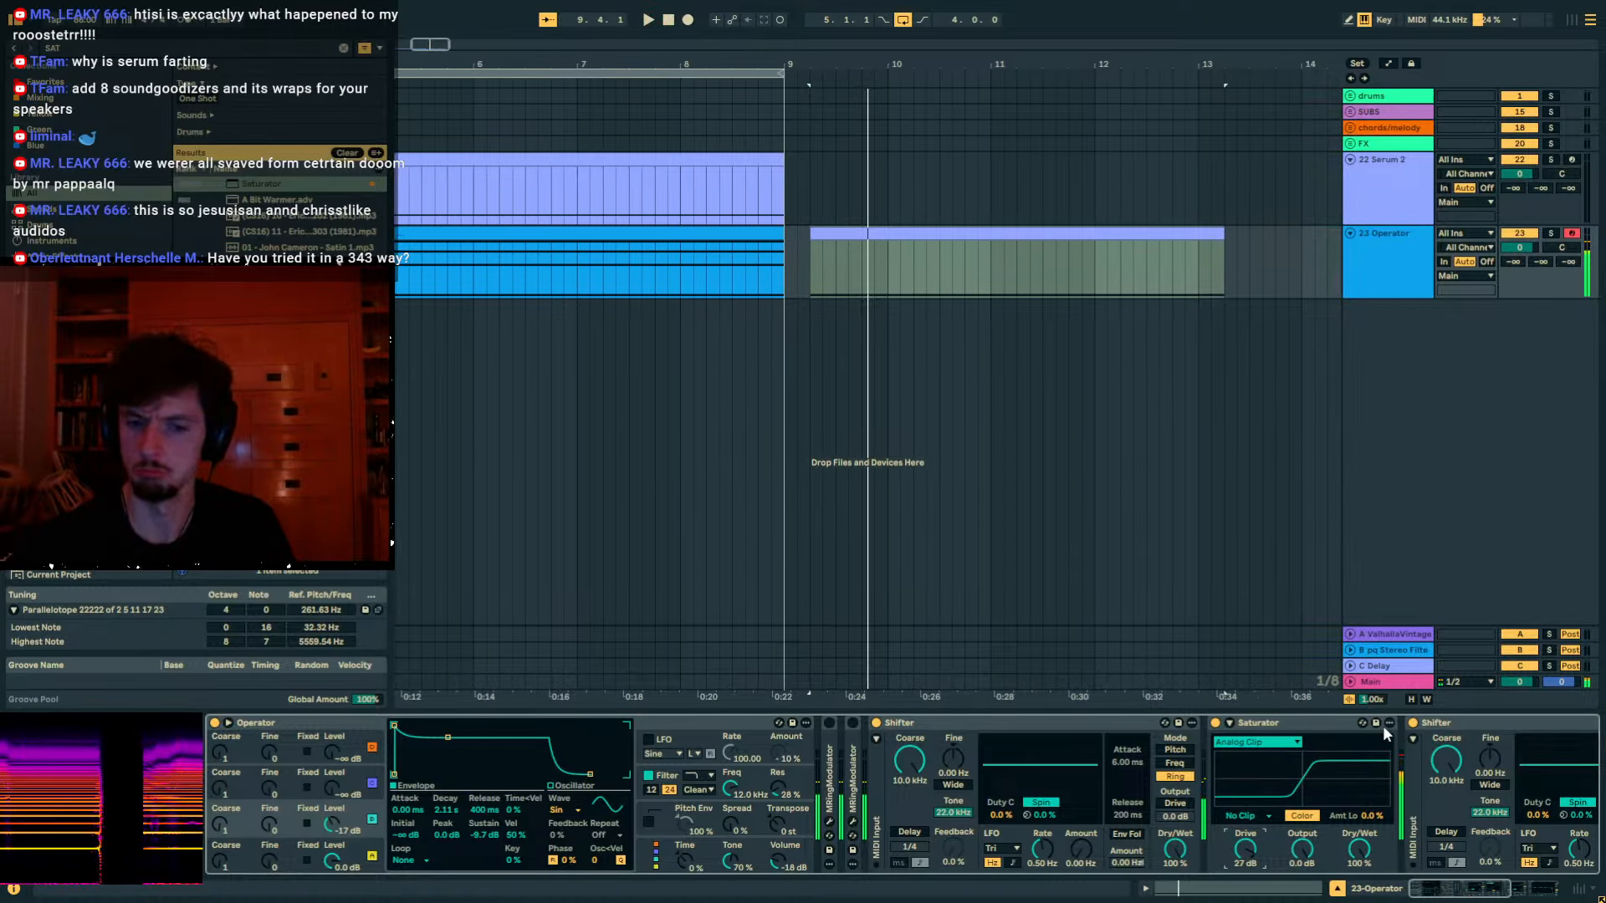
# Audition the saturated sound with each Shifter bypassed, and switch both Shifters back on.
pyautogui.click(1413, 722)
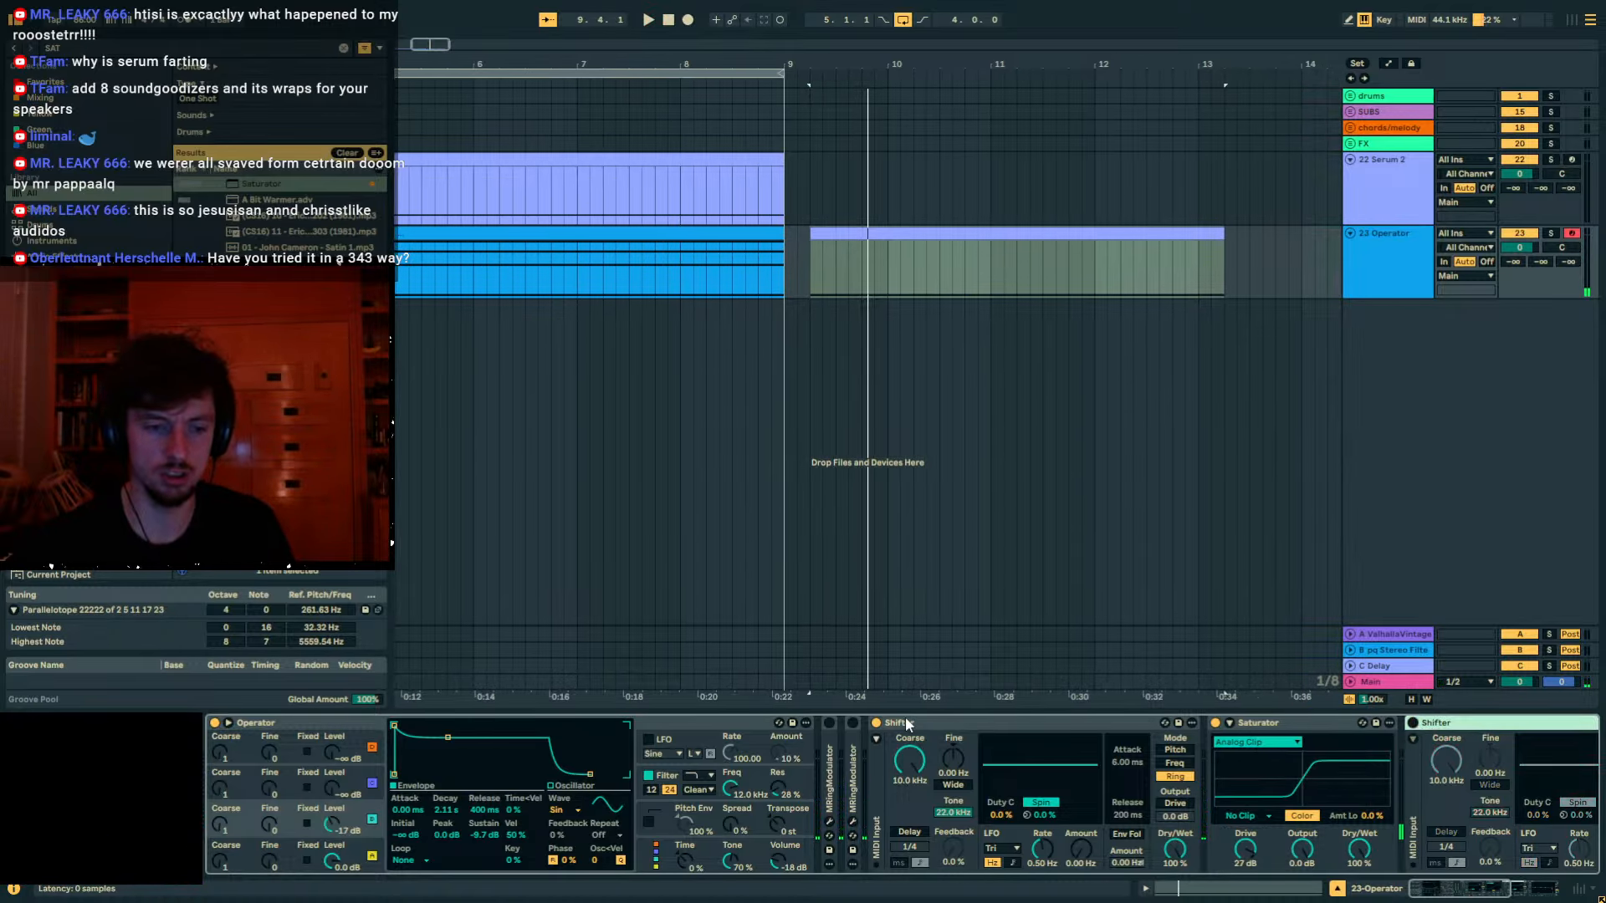
pyautogui.click(876, 723)
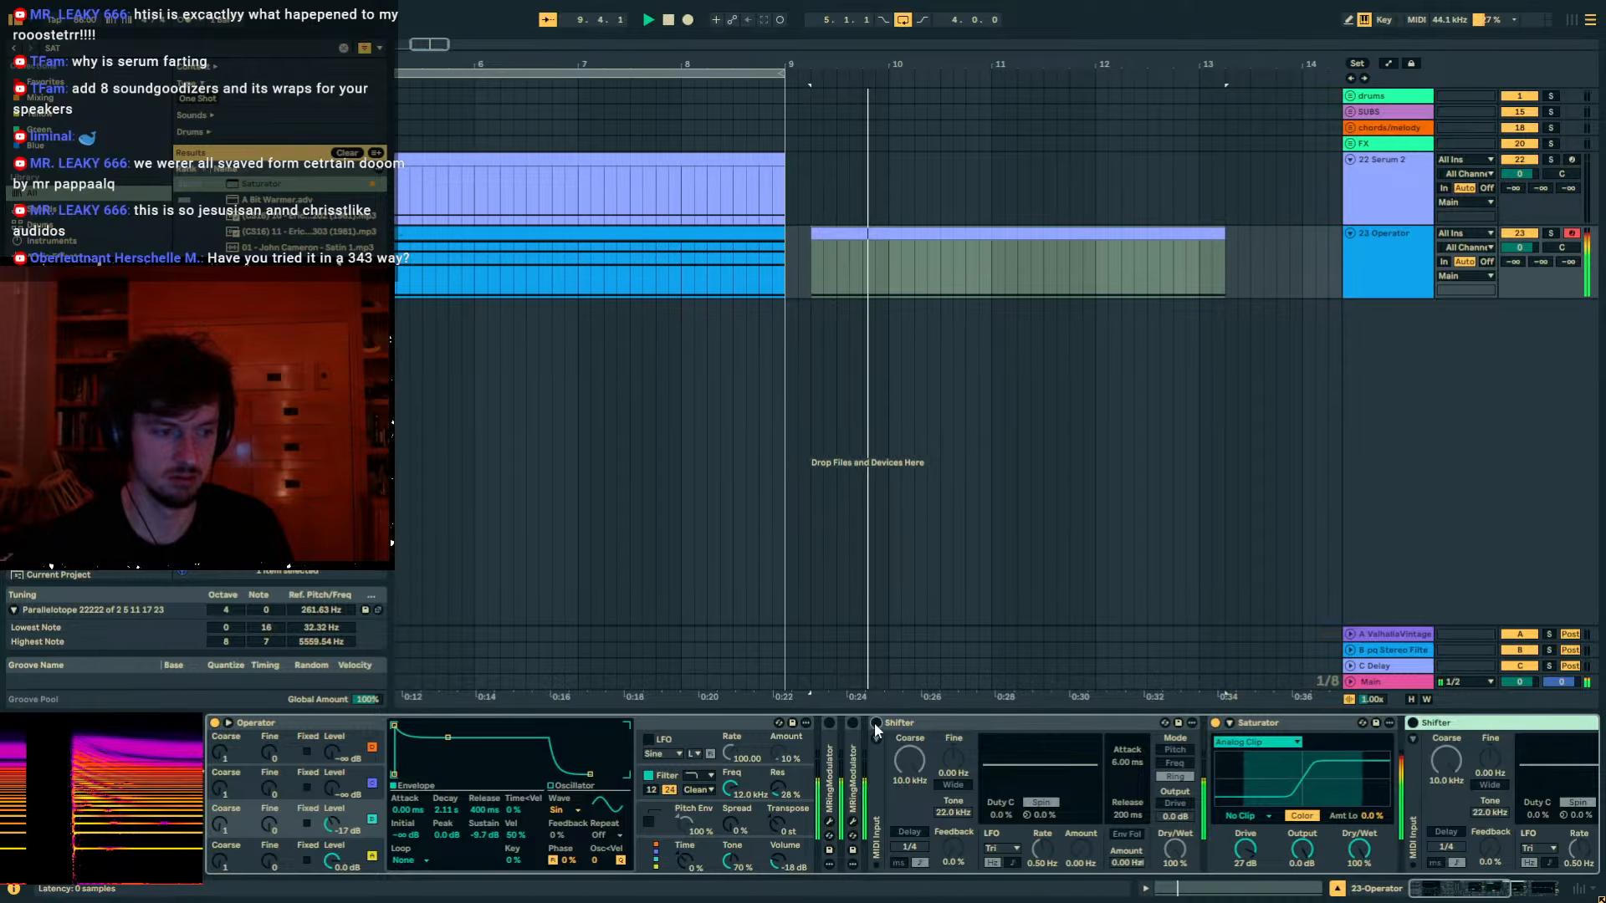
pyautogui.press('space')
pyautogui.click(1413, 722)
pyautogui.press('space')
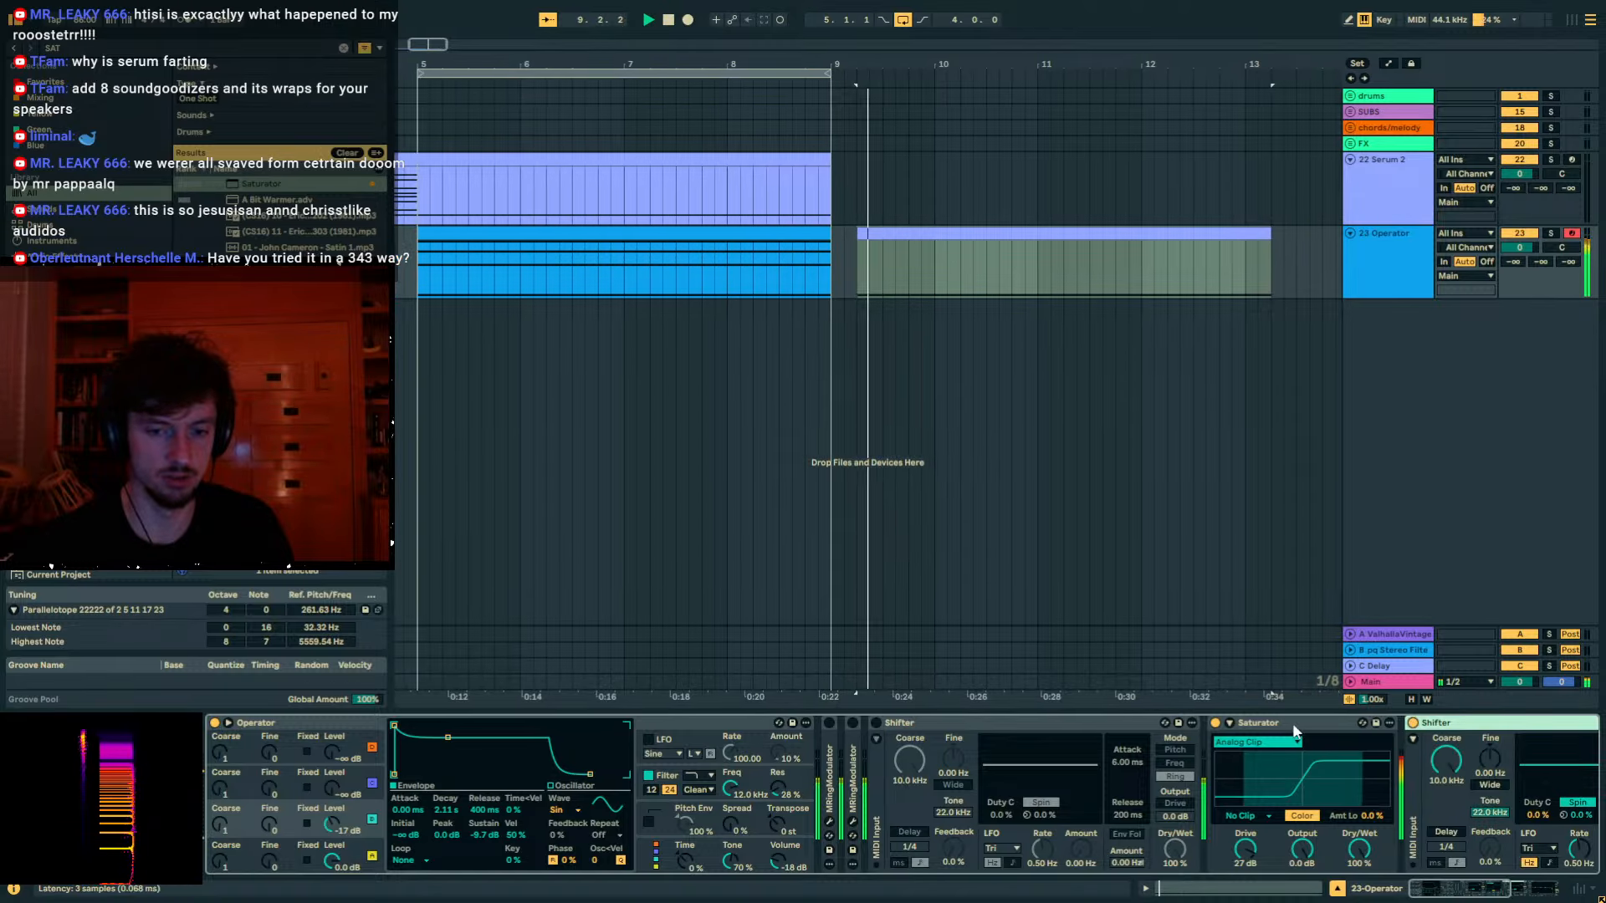
pyautogui.click(876, 722)
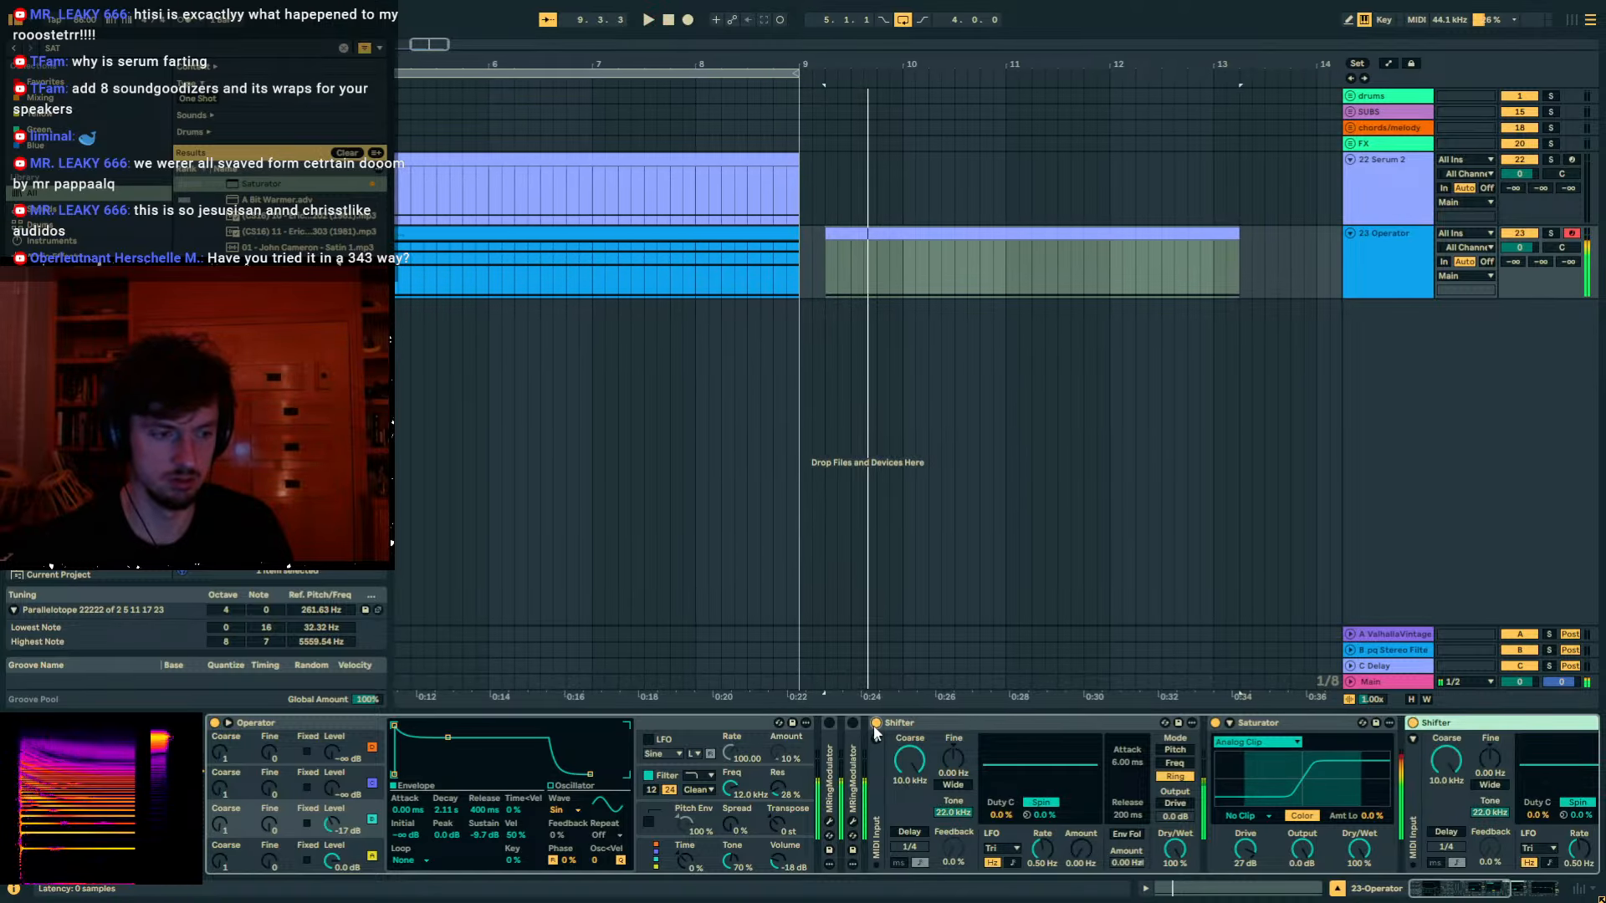
# Add the pq voice scrambler rack after EQ Eight, set its carrier macro to 127 and audition it.
pyautogui.click(87, 51)
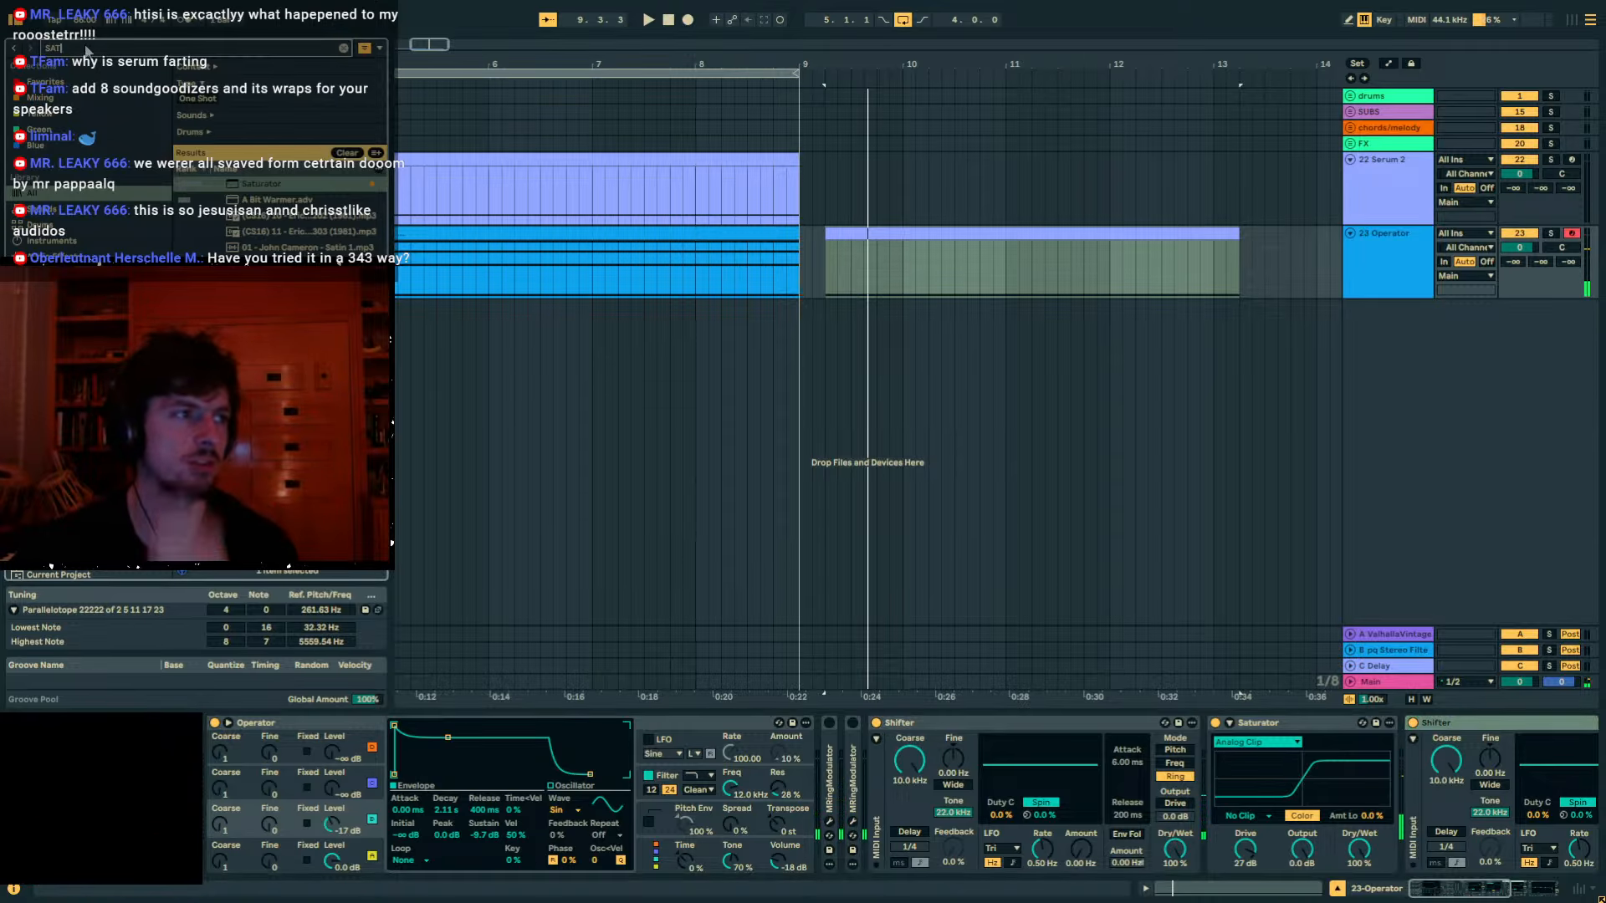
pyautogui.write('voice scramb')
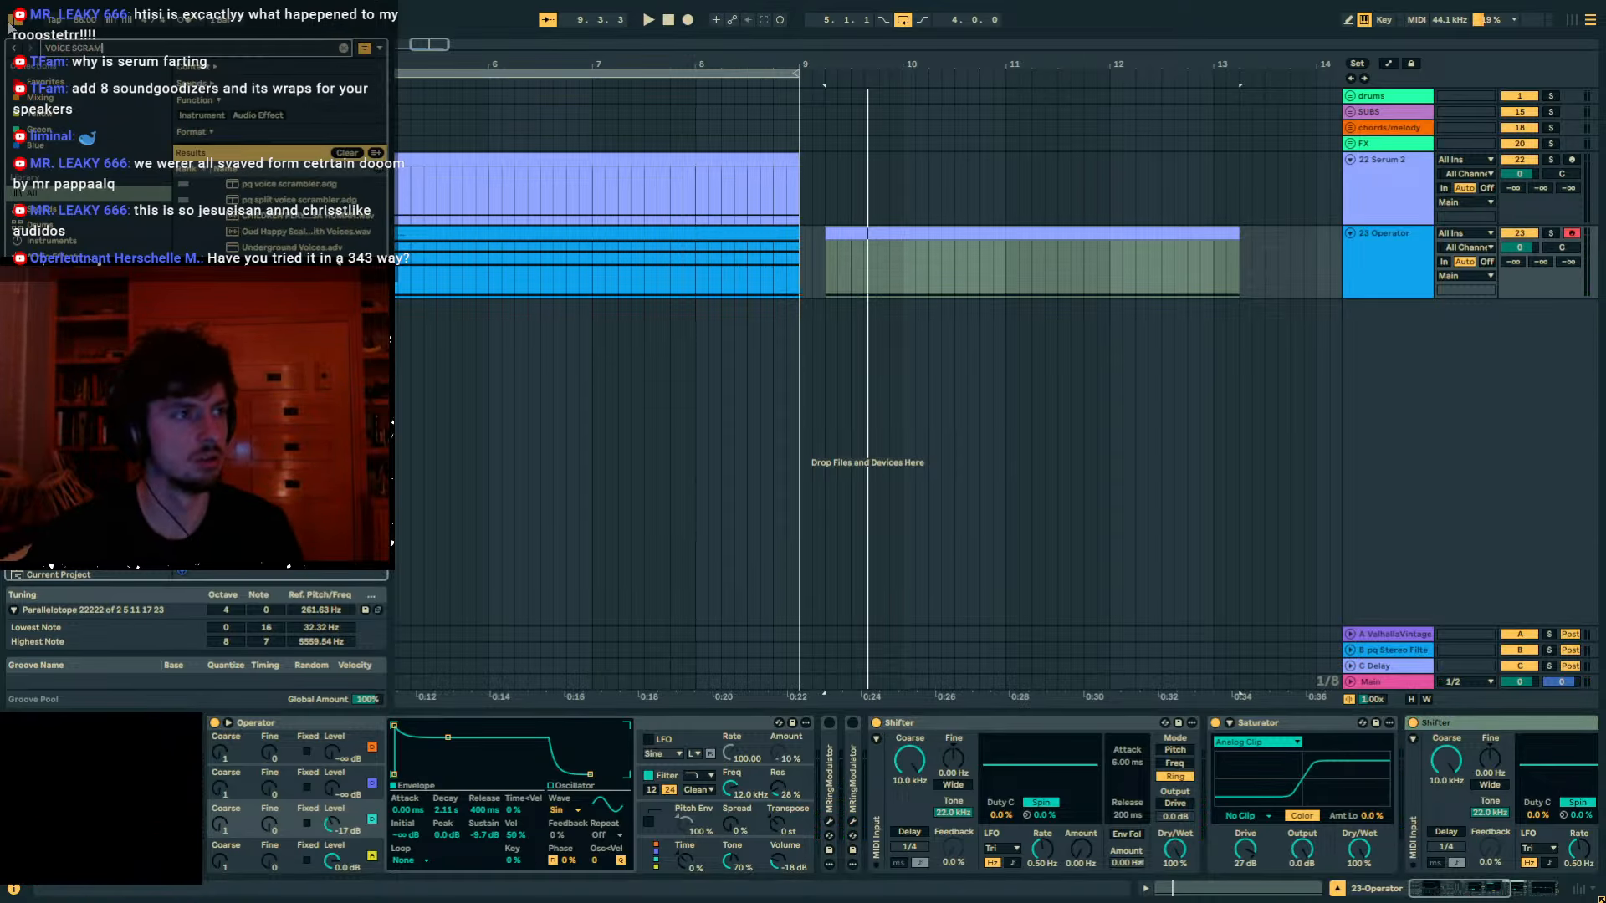
pyautogui.doubleClick(280, 186)
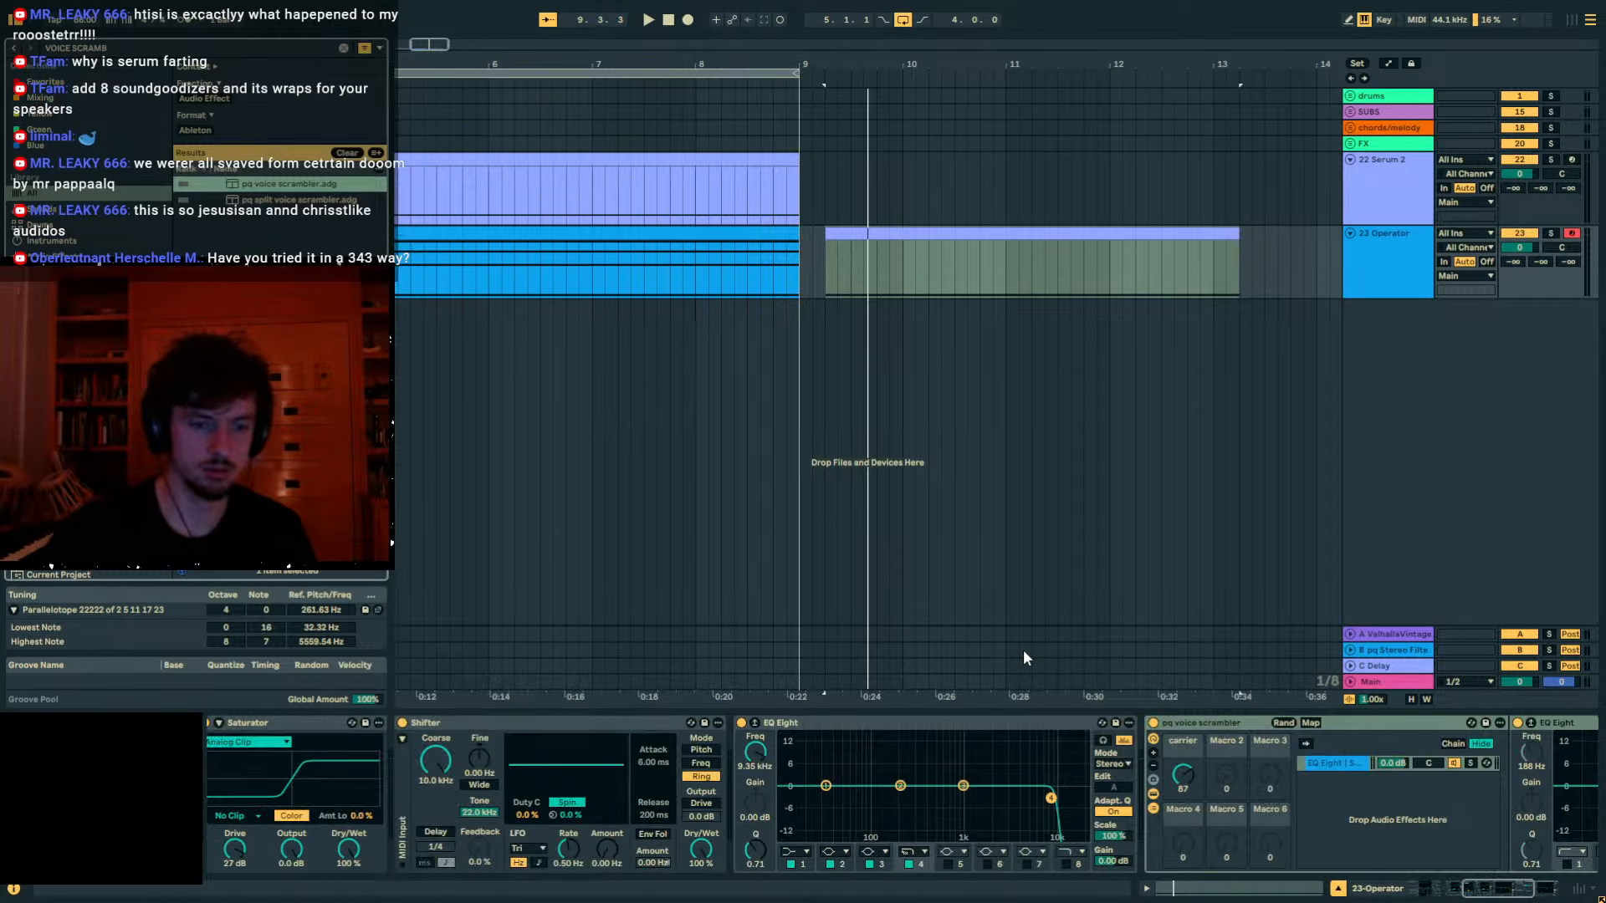
pyautogui.press('space')
pyautogui.moveTo(1184, 775); pyautogui.dragTo(1174, 742)
pyautogui.press('space')
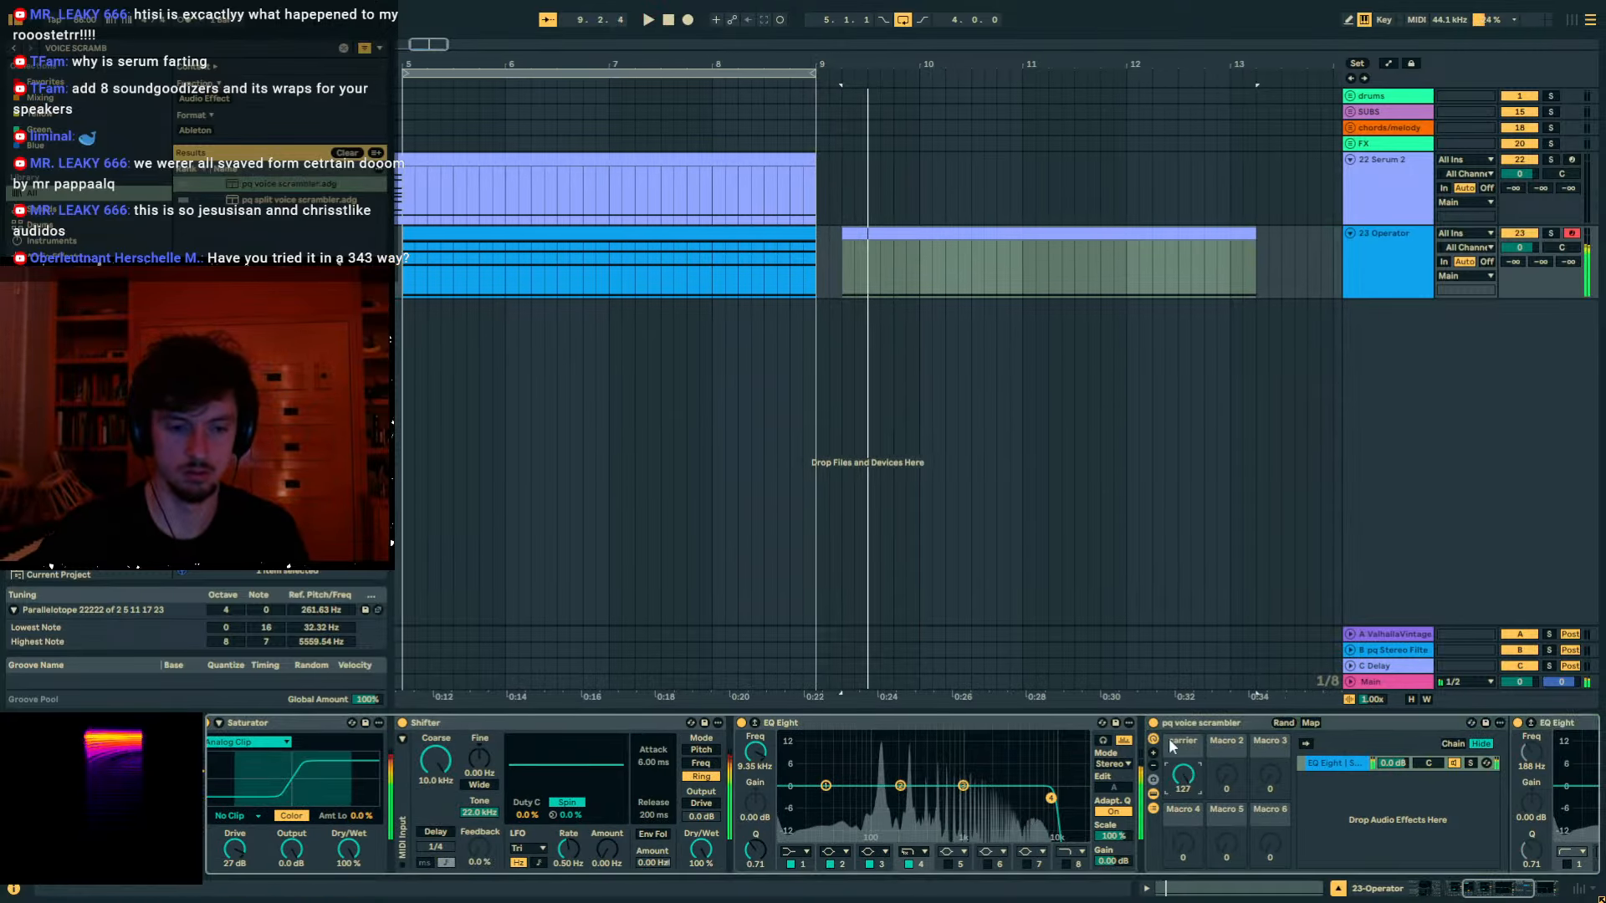
# Duplicate the pq voice scrambler rack and move the Saturator between the two copies with Drive at 36 dB.
pyautogui.doubleClick(808, 724)
pyautogui.click(810, 724)
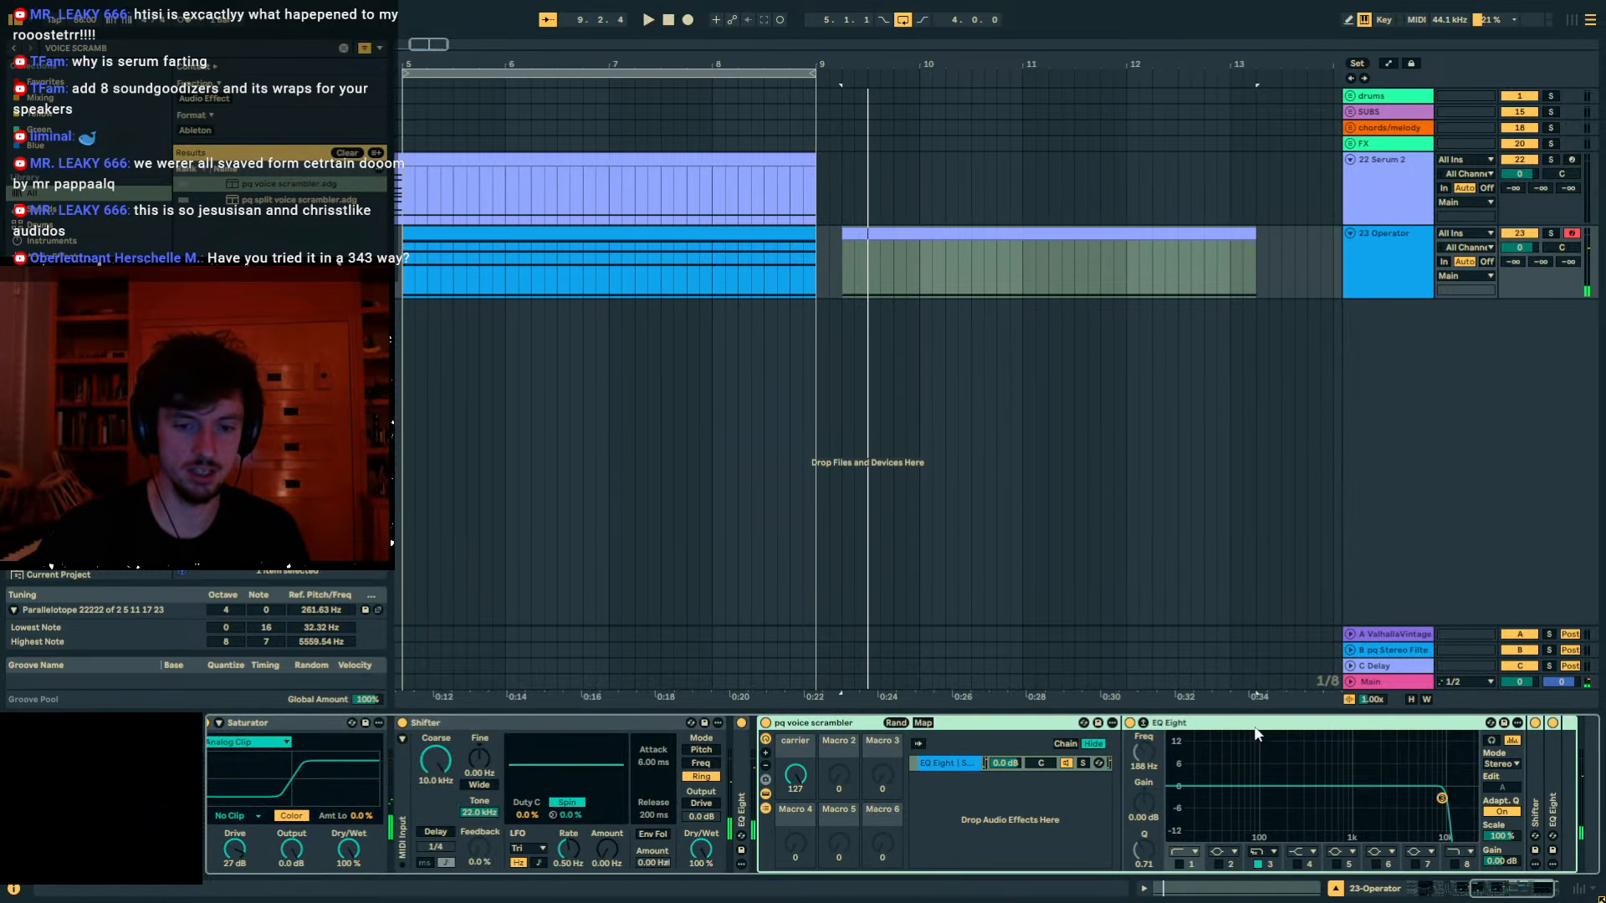
pyautogui.hotkey('ctrl', 'd')
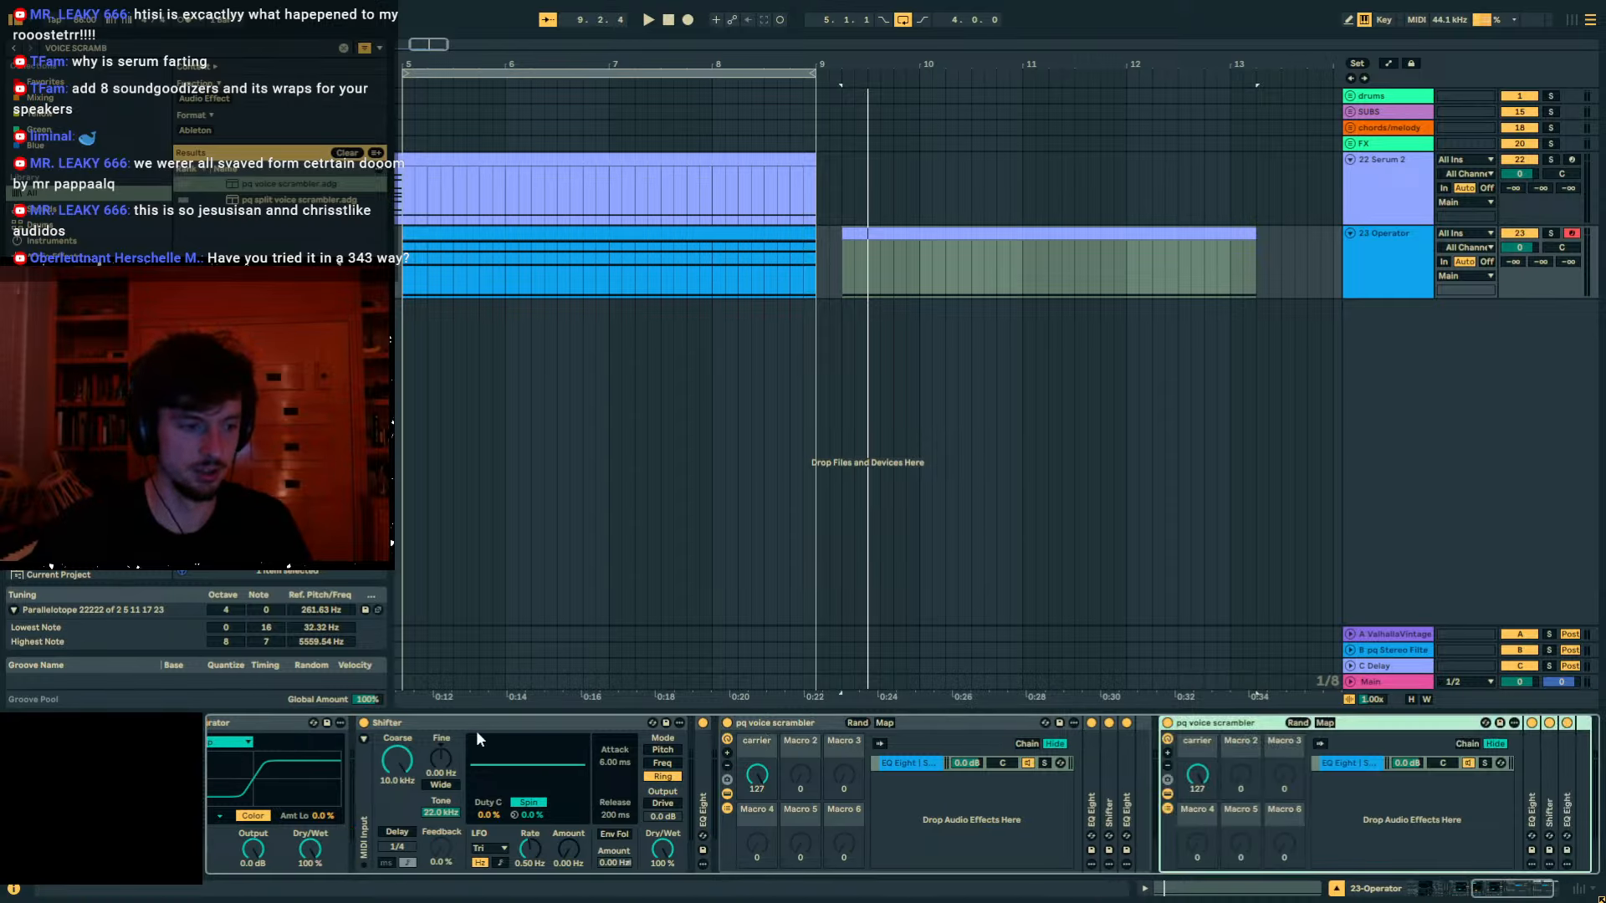
pyautogui.click(441, 724)
pyautogui.moveTo(285, 724); pyautogui.dragTo(1154, 790)
pyautogui.press('space')
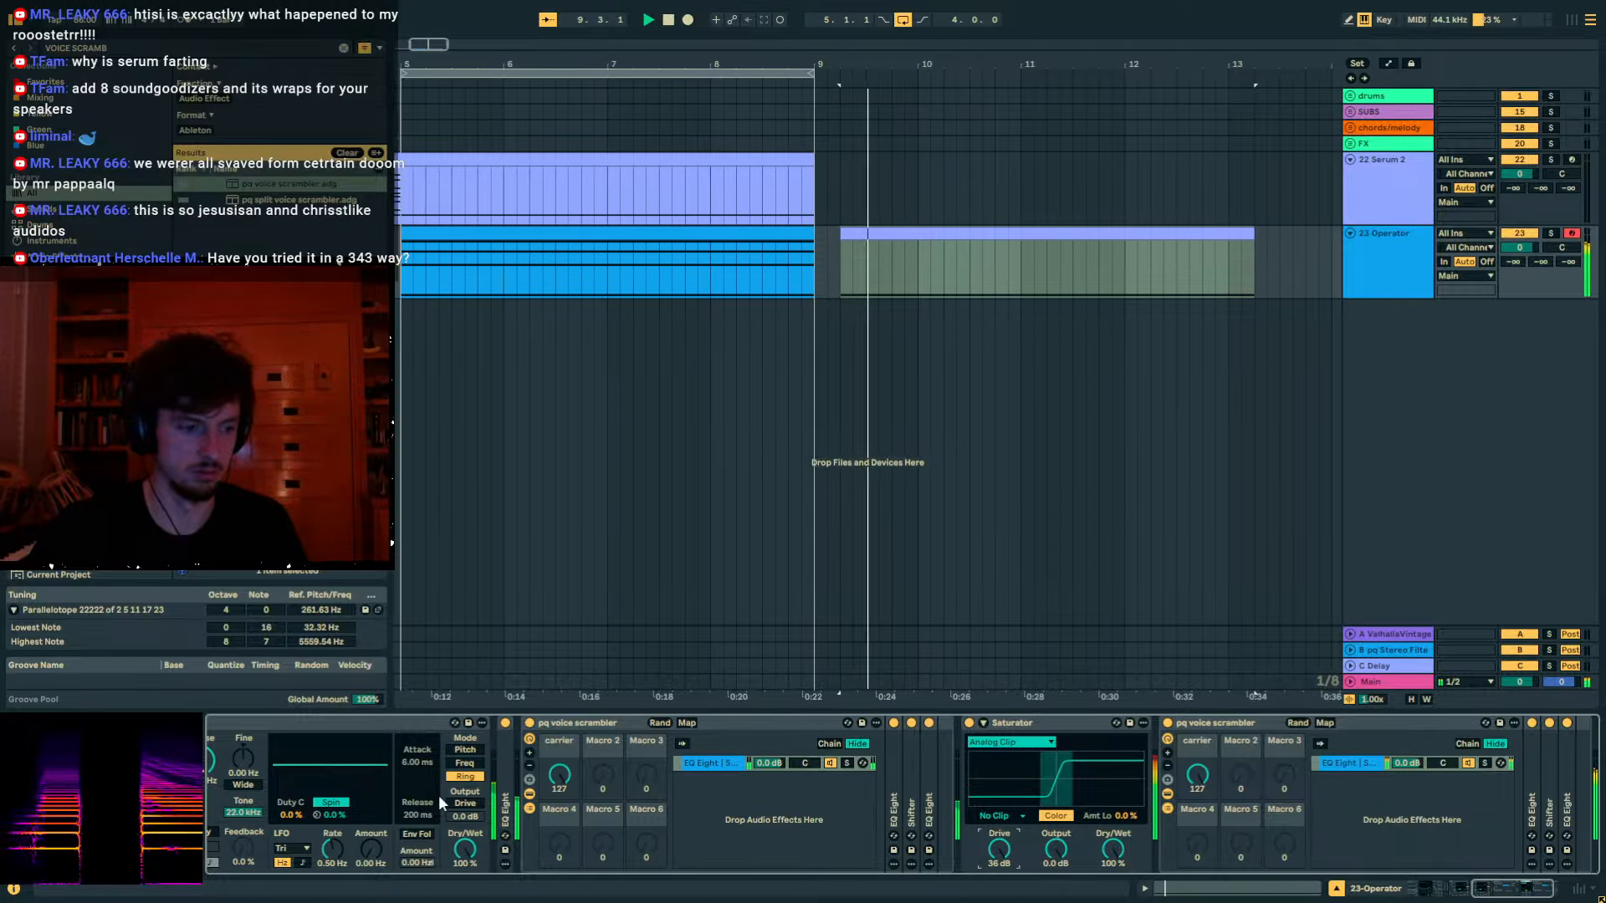
# Delete the two Shifters ahead of the first EQ Eight and audition the remaining chain.
pyautogui.moveTo(464, 852); pyautogui.dragTo(463, 902)
pyautogui.press('space')
pyautogui.click(382, 724)
pyautogui.press('Left')
pyautogui.press('Left')
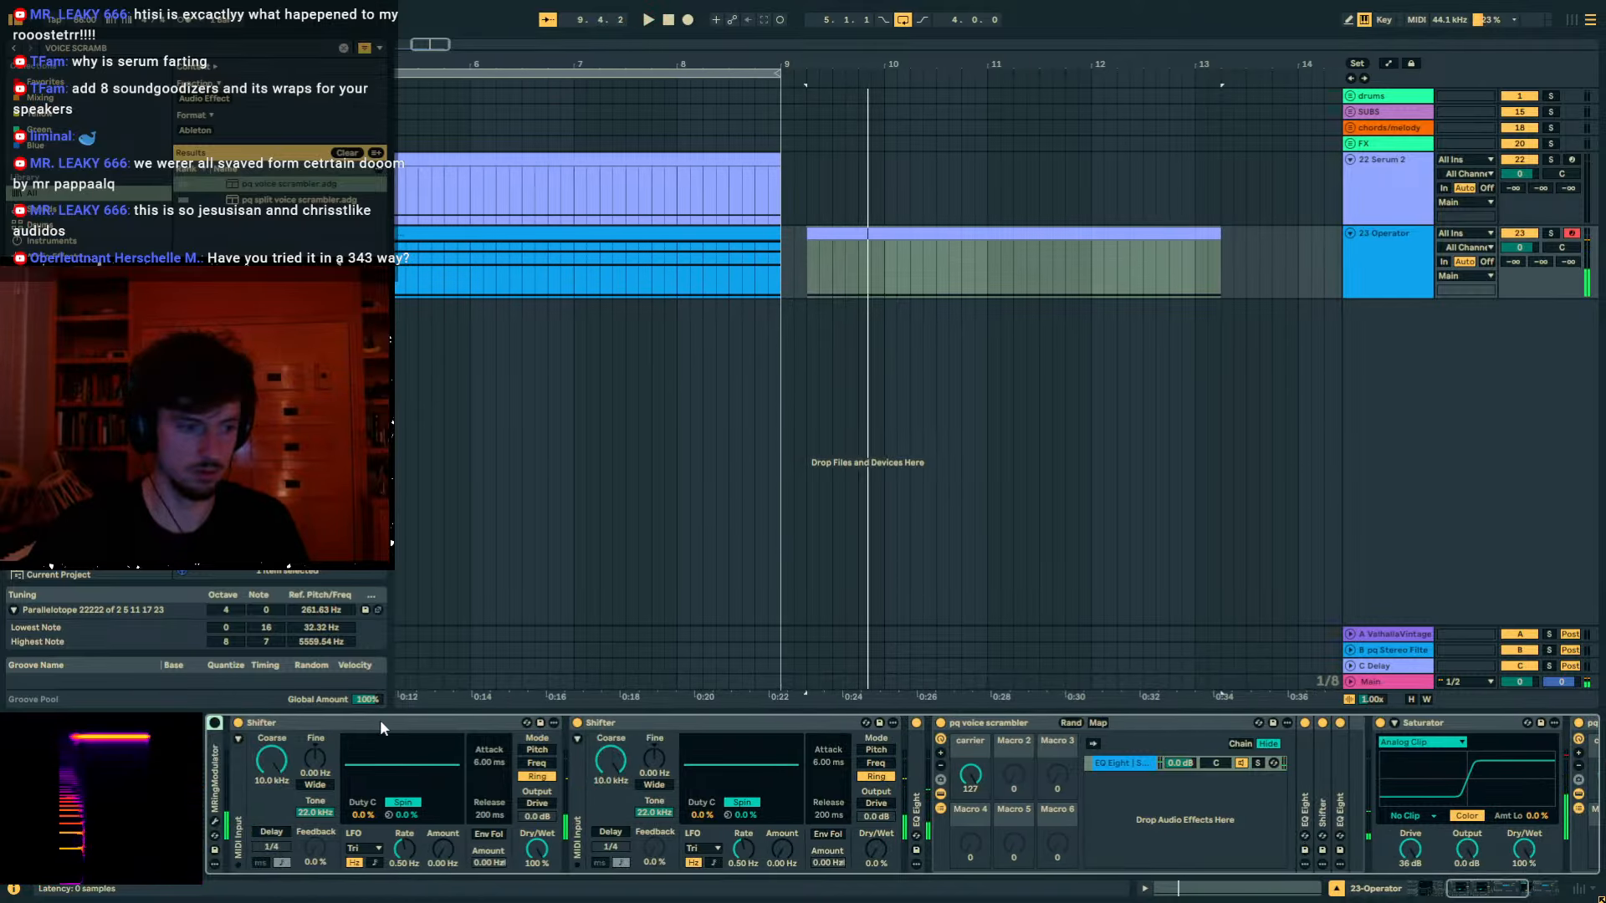
pyautogui.hotkey('ctrl', 'd')
pyautogui.click(379, 720)
pyautogui.keyDown('shift'); pyautogui.click(645, 724); pyautogui.keyUp('shift')
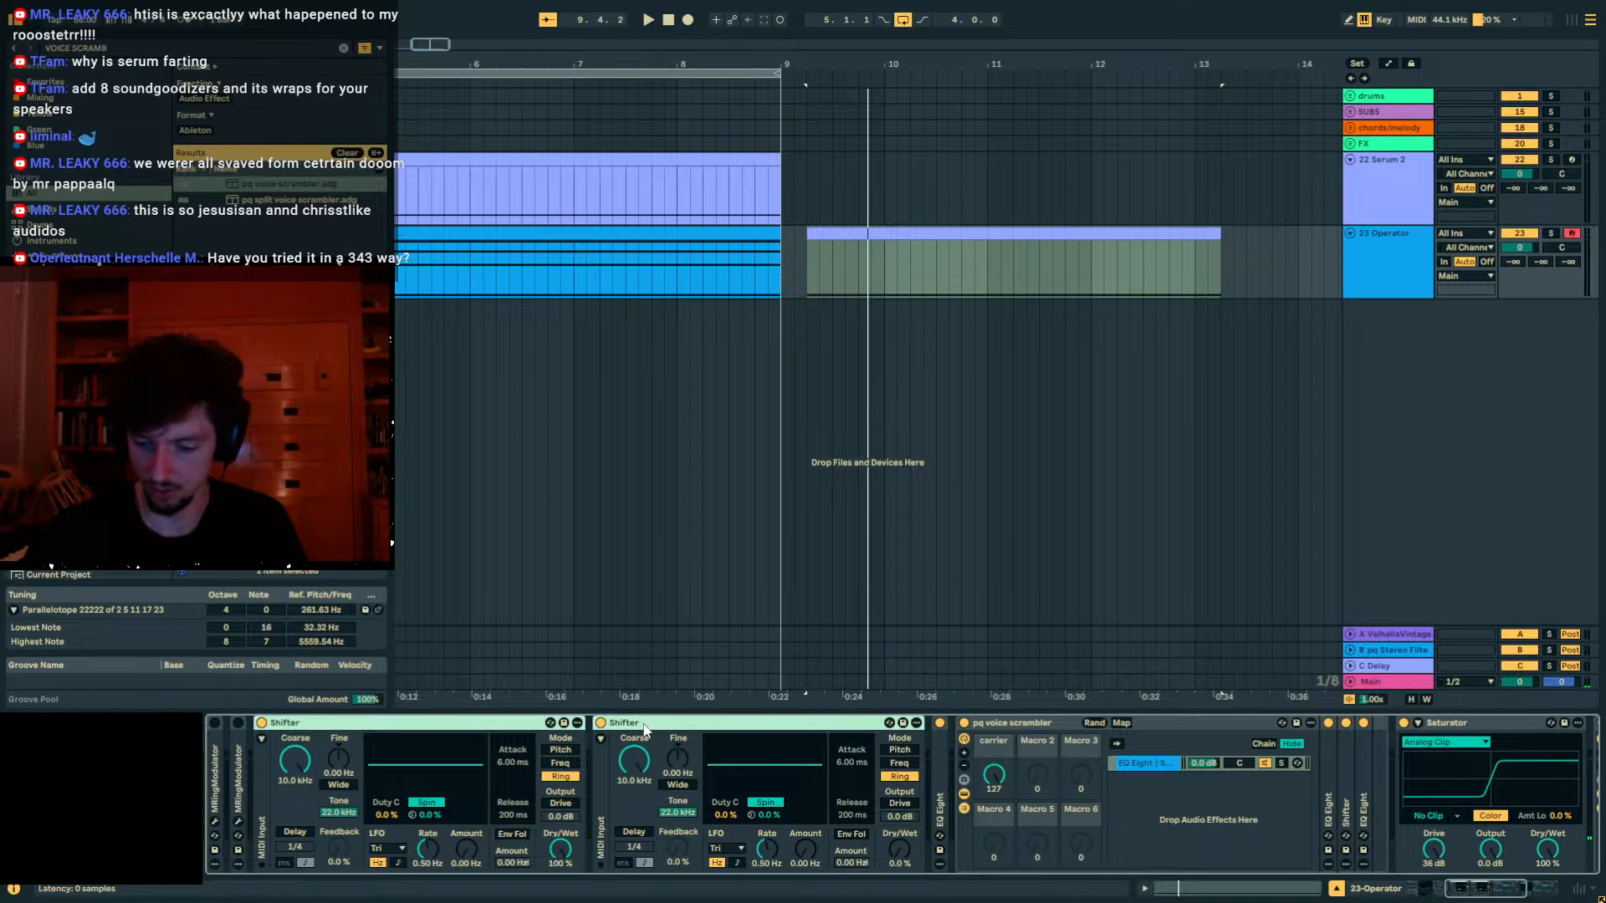
pyautogui.press('Delete')
pyautogui.press('space')
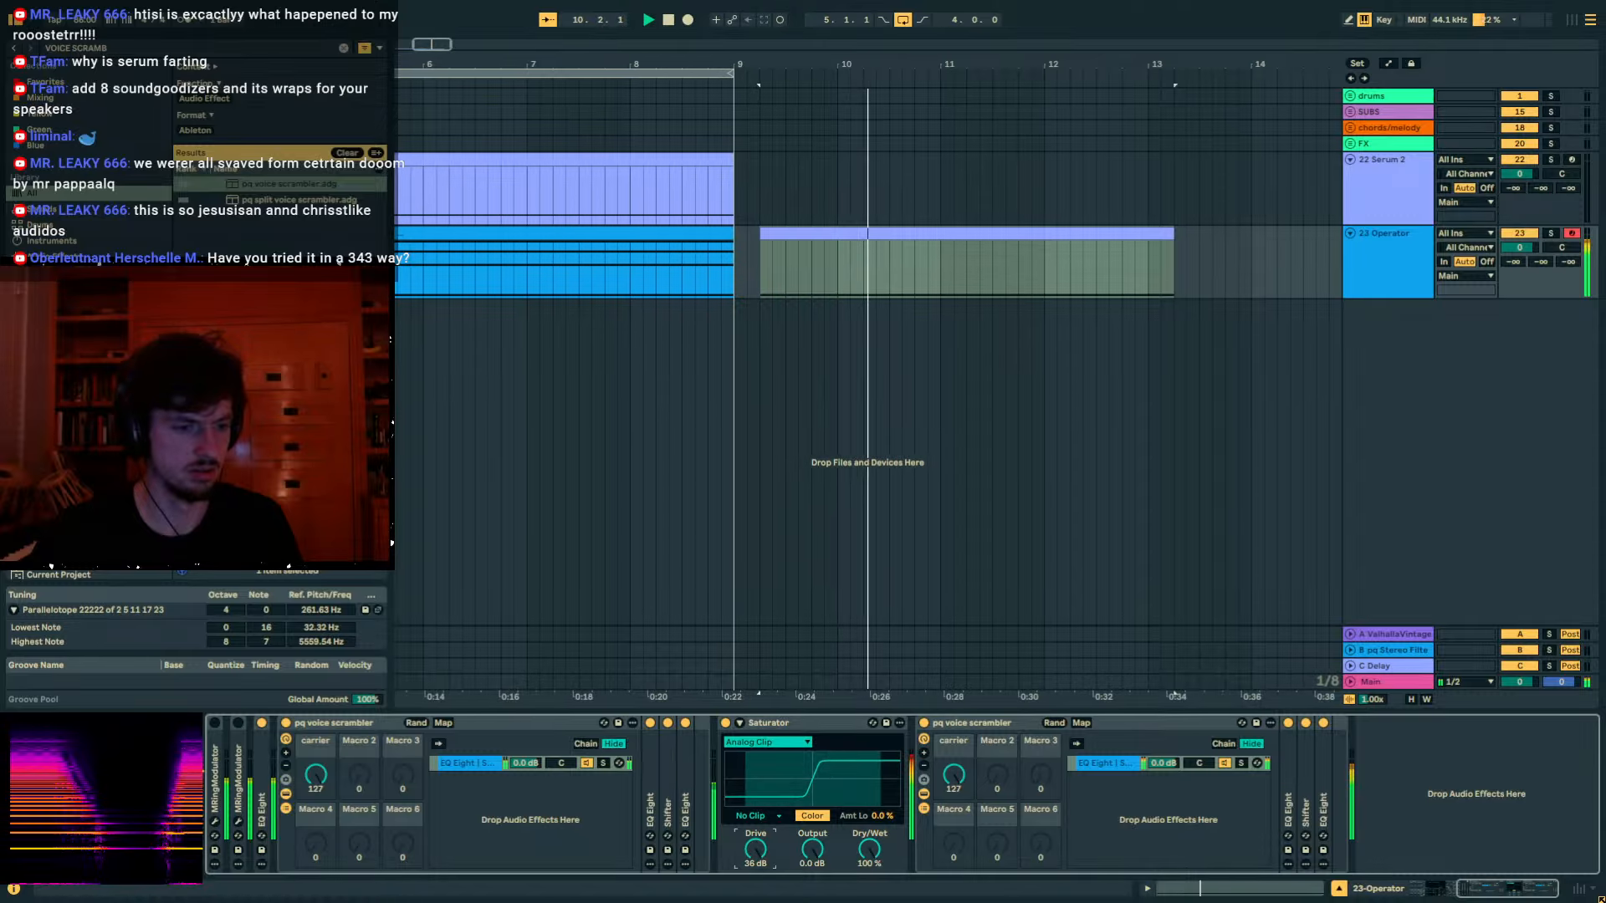
# Bypass both pq voice scrambler racks and lower the Saturator's Drive to 23 dB while auditioning.
pyautogui.click(286, 724)
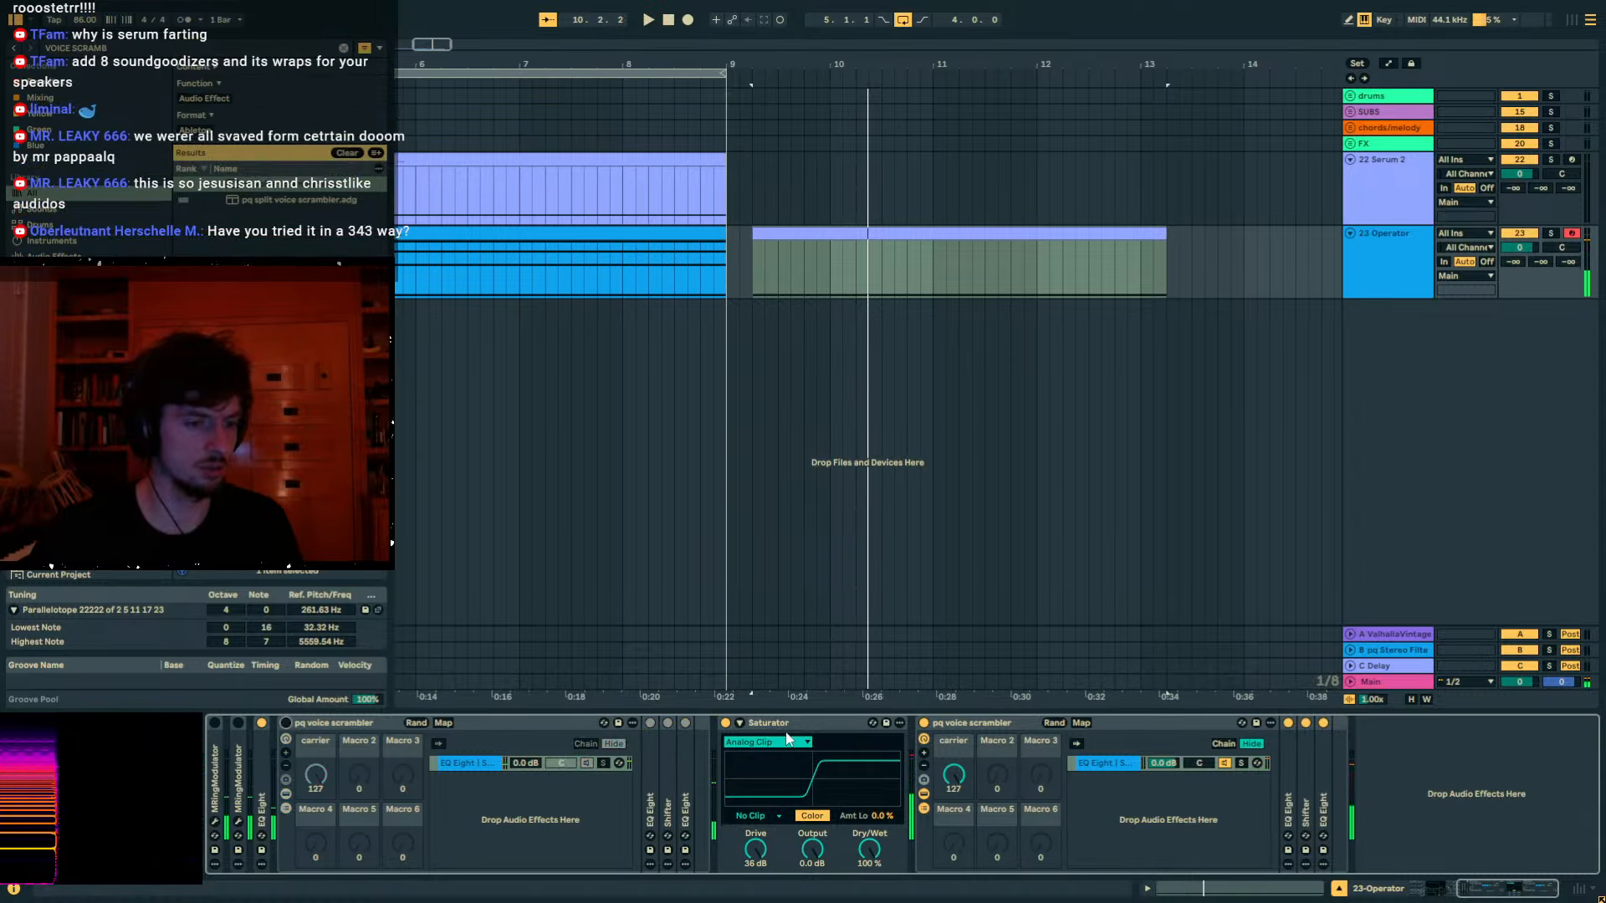
pyautogui.click(923, 723)
pyautogui.press('space')
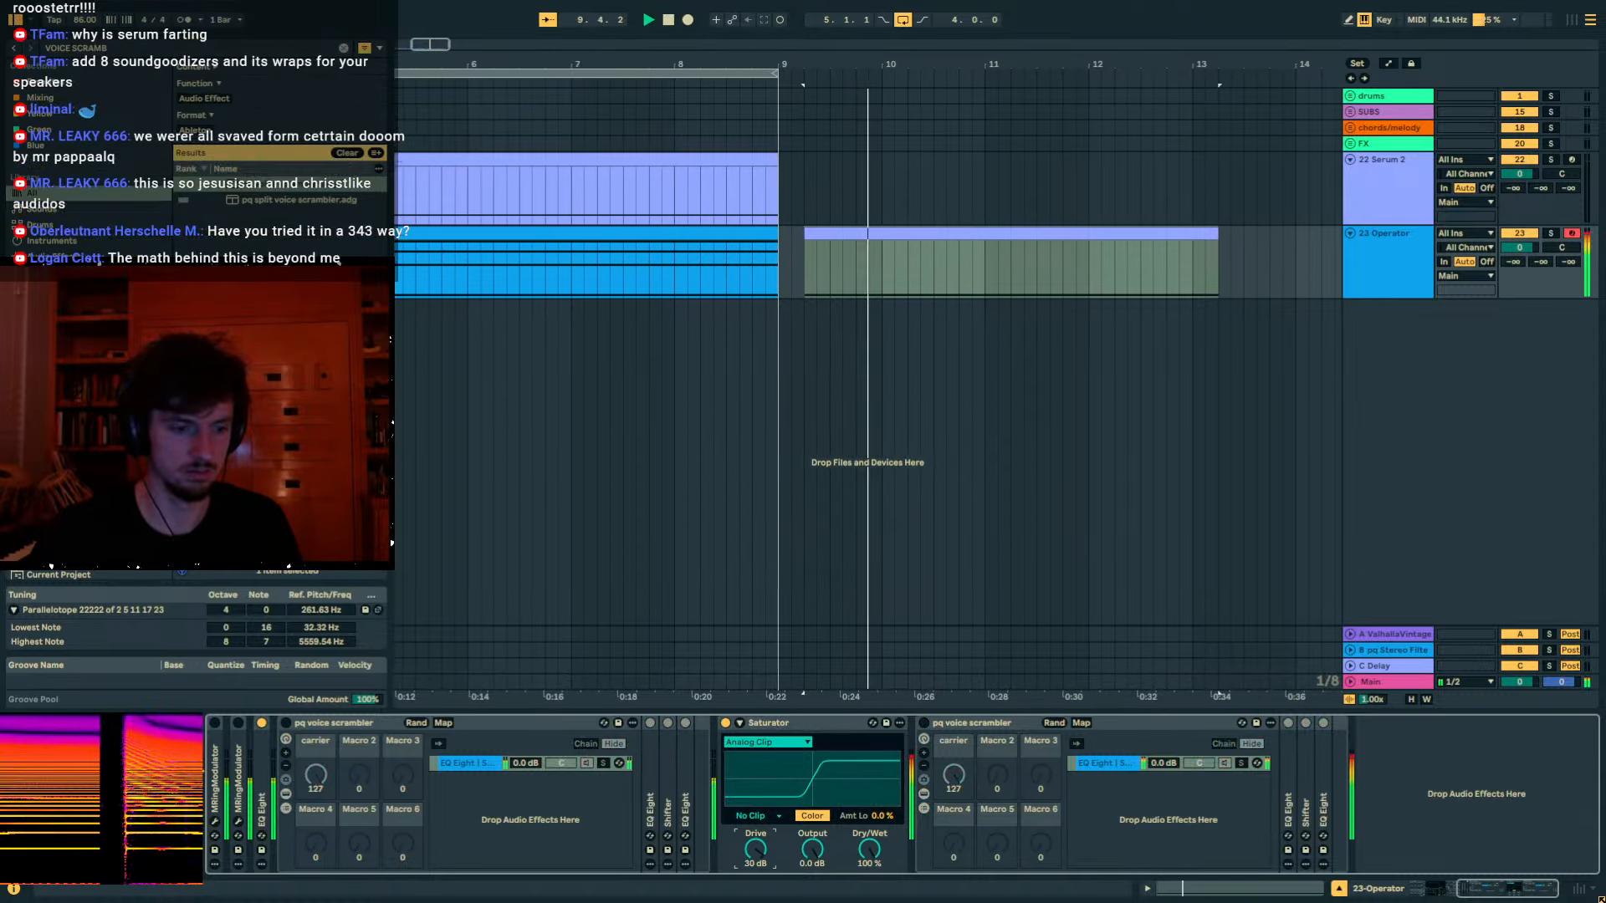
pyautogui.moveTo(755, 850); pyautogui.dragTo(756, 880)
# Undo the last three changes to the Saturator and voice scrambler racks.
pyautogui.hotkey('ctrl', 'z')
pyautogui.hotkey('ctrl', 'z')
pyautogui.hotkey('ctrl', 'z')
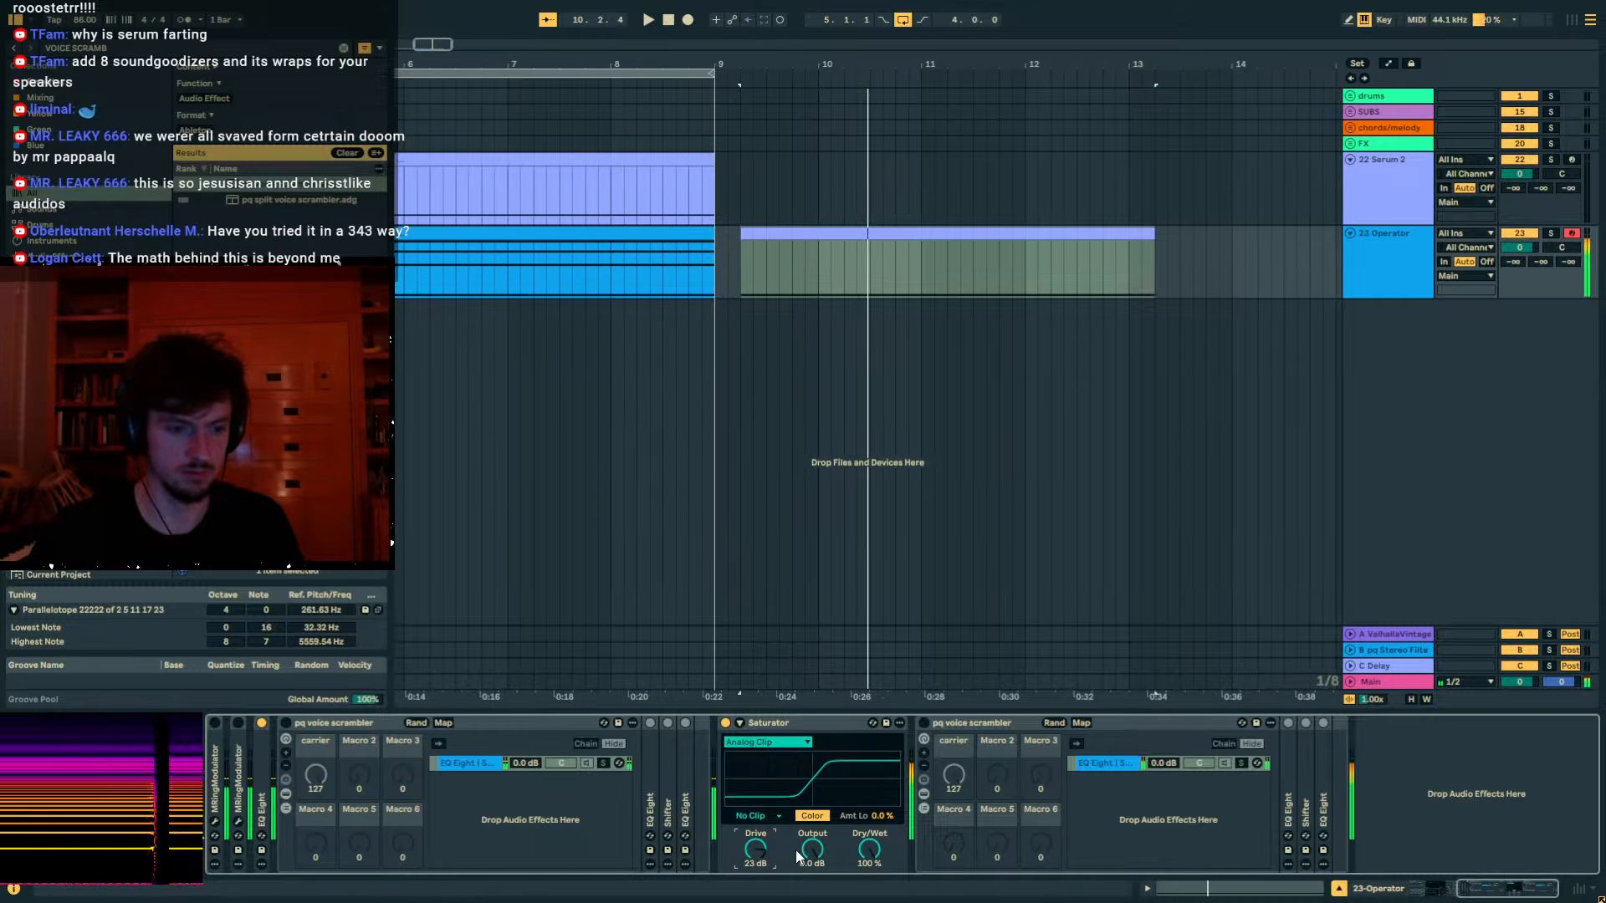
# Expand the Shifter after the first pq voice scrambler and audition Operator with oscillator B's Level at -inf dB.
pyautogui.press('space')
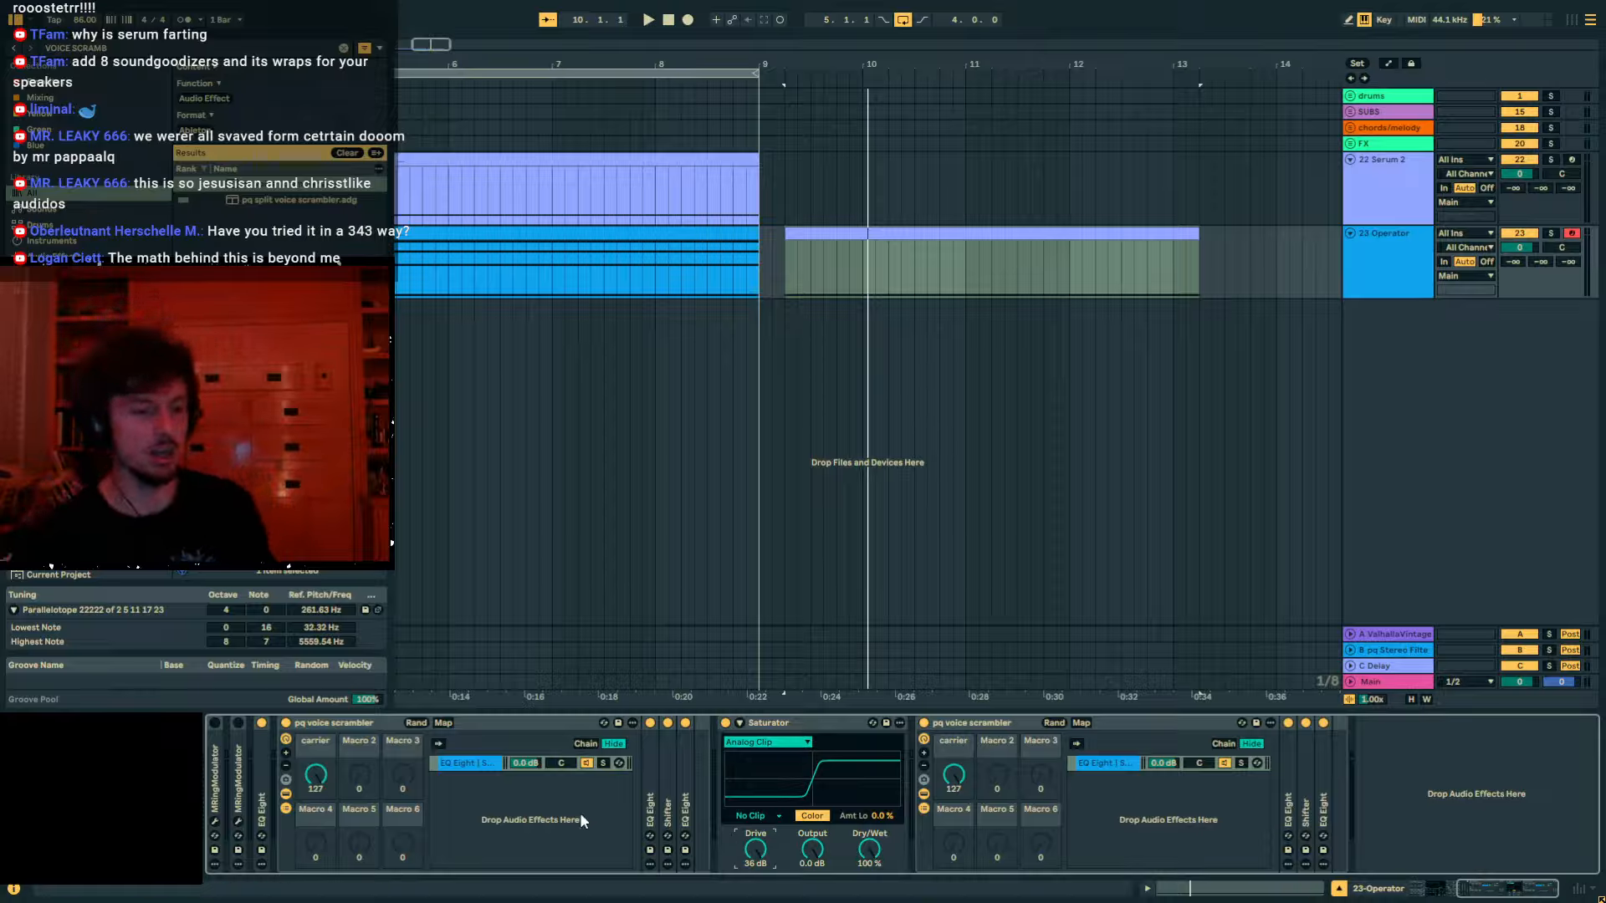
pyautogui.doubleClick(667, 776)
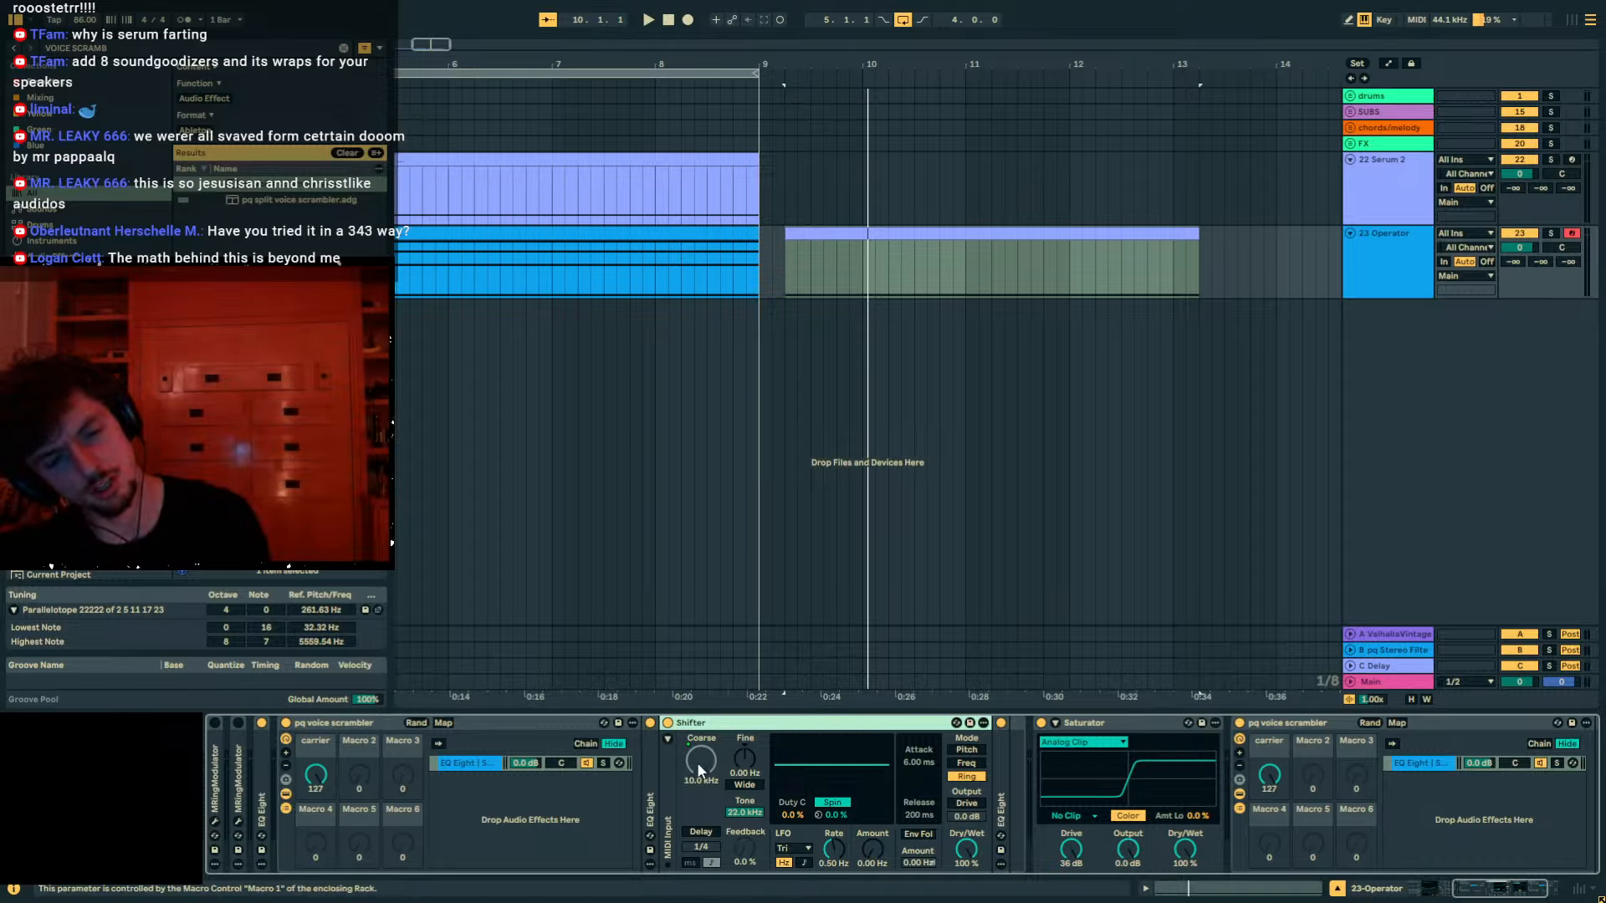
pyautogui.moveTo(1078, 854); pyautogui.dragTo(1079, 865)
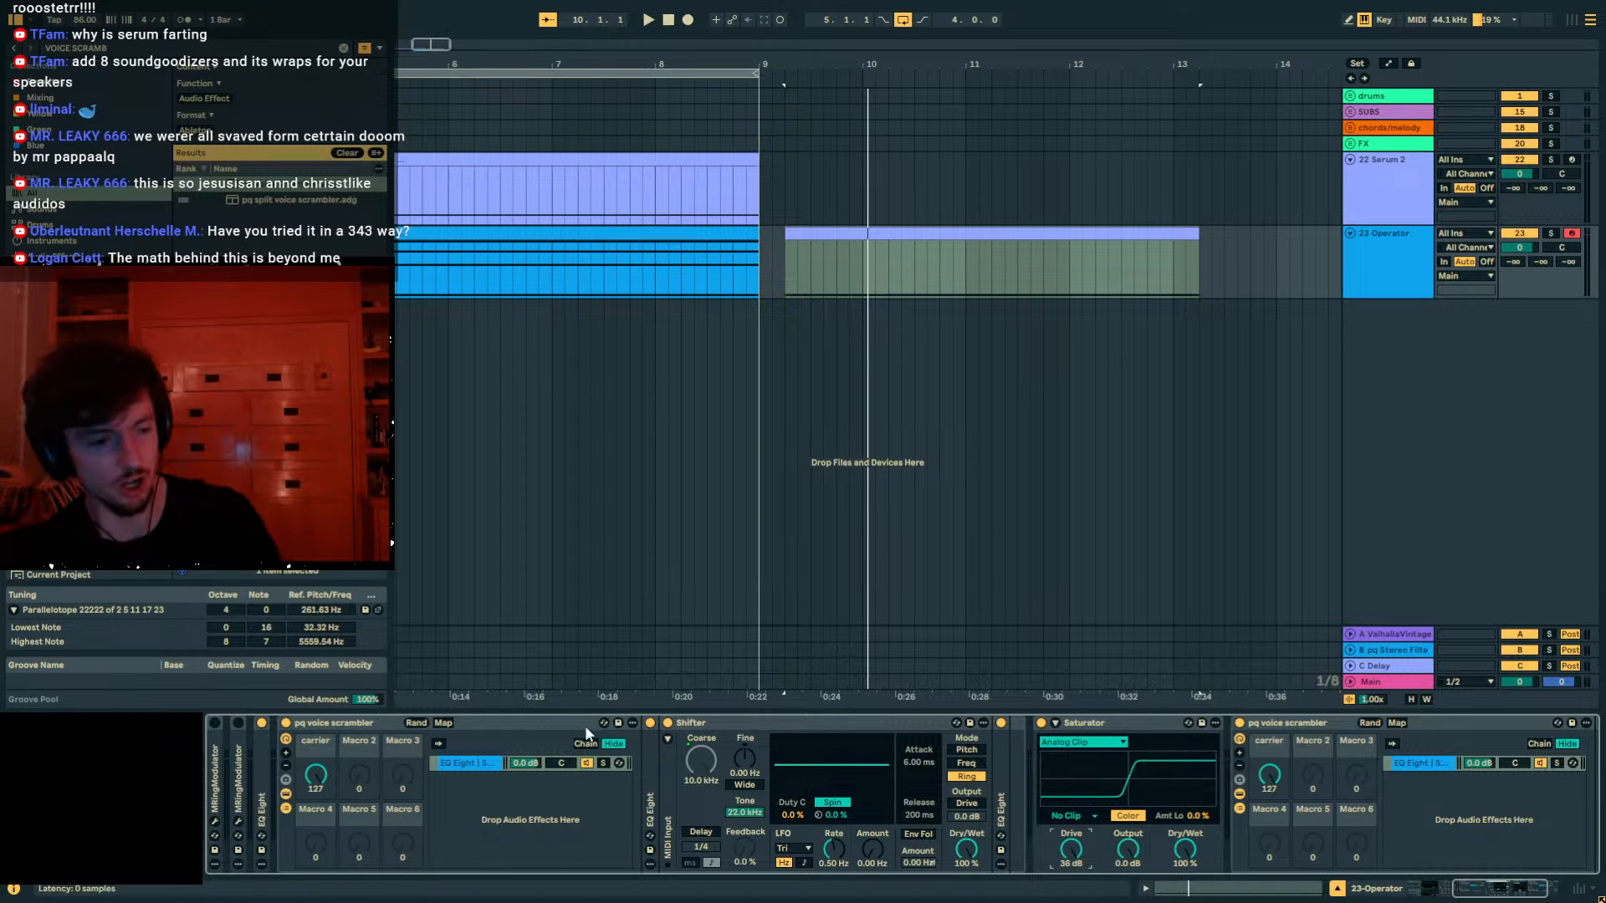
pyautogui.hscroll(-5, 525, 733)
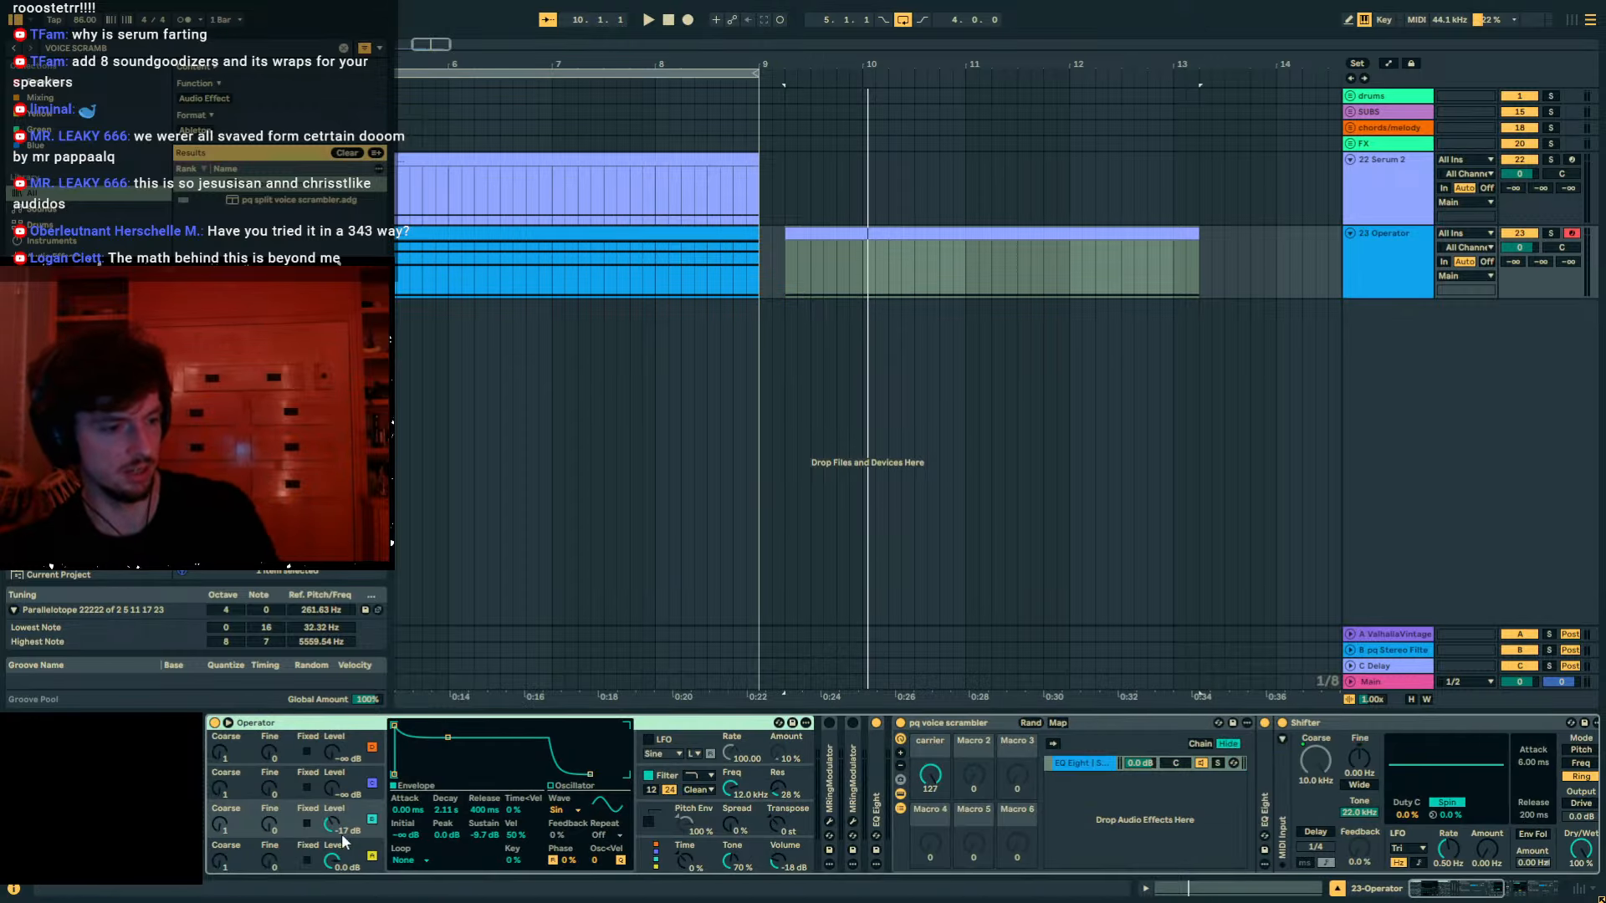
pyautogui.press('space')
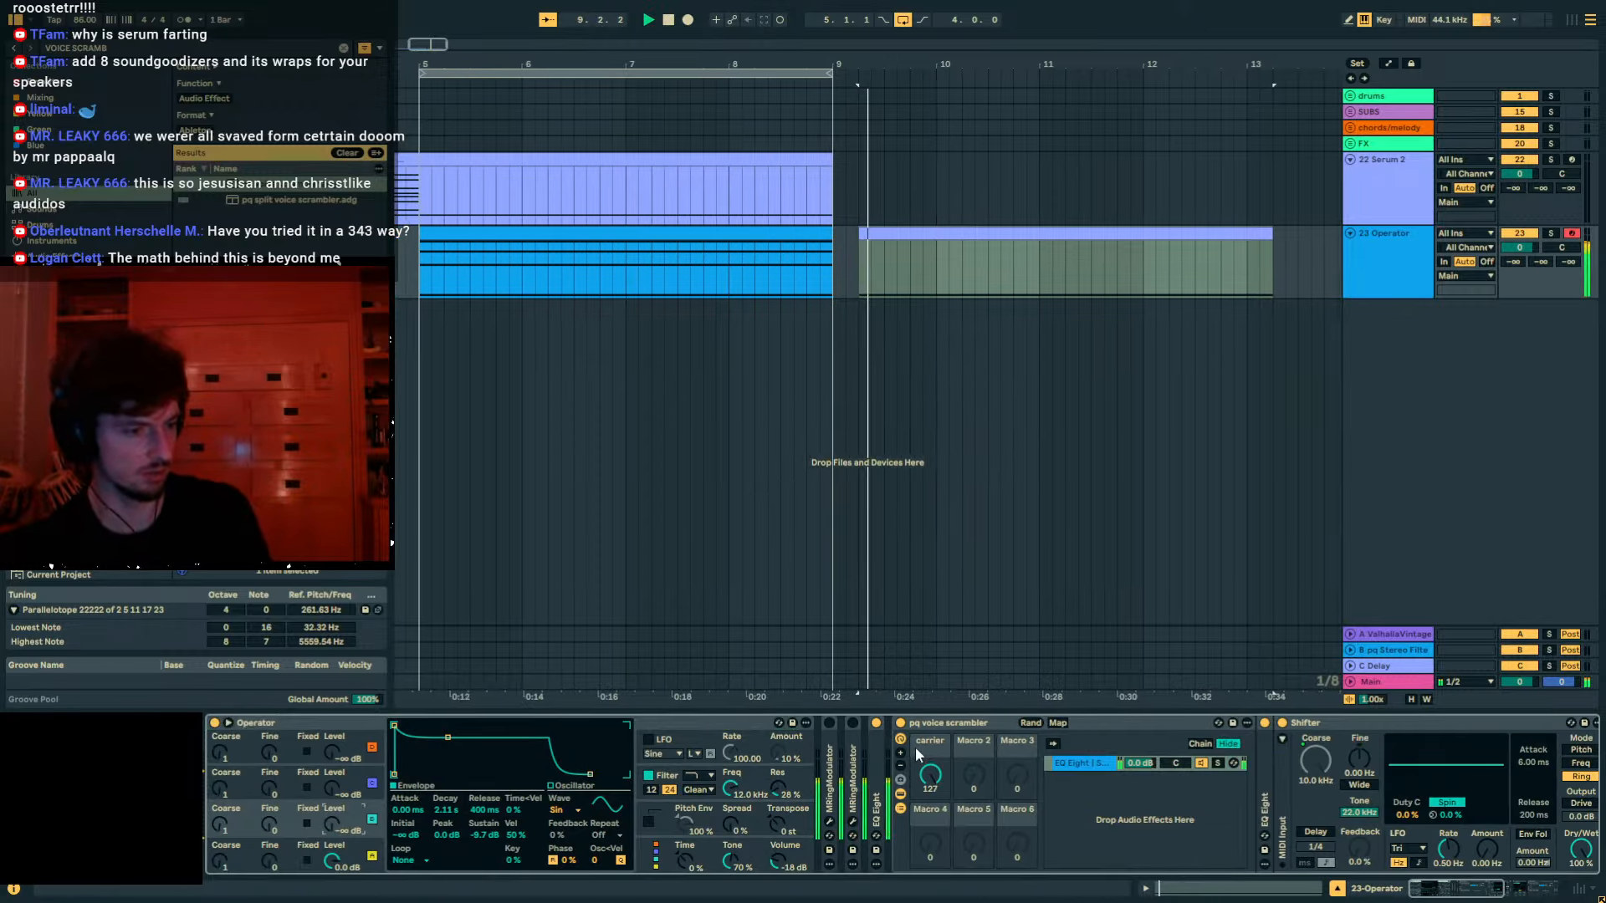
# Collapse the first pq voice scrambler rack and audition the chain with the Saturator's Drive at 36 dB.
pyautogui.doubleClick(977, 725)
pyautogui.press('space')
pyautogui.moveTo(955, 850)
pyautogui.mouseDown()
pyautogui.moveTo(955, 885)
pyautogui.moveTo(955, 850)
pyautogui.mouseUp()
pyautogui.press('space')
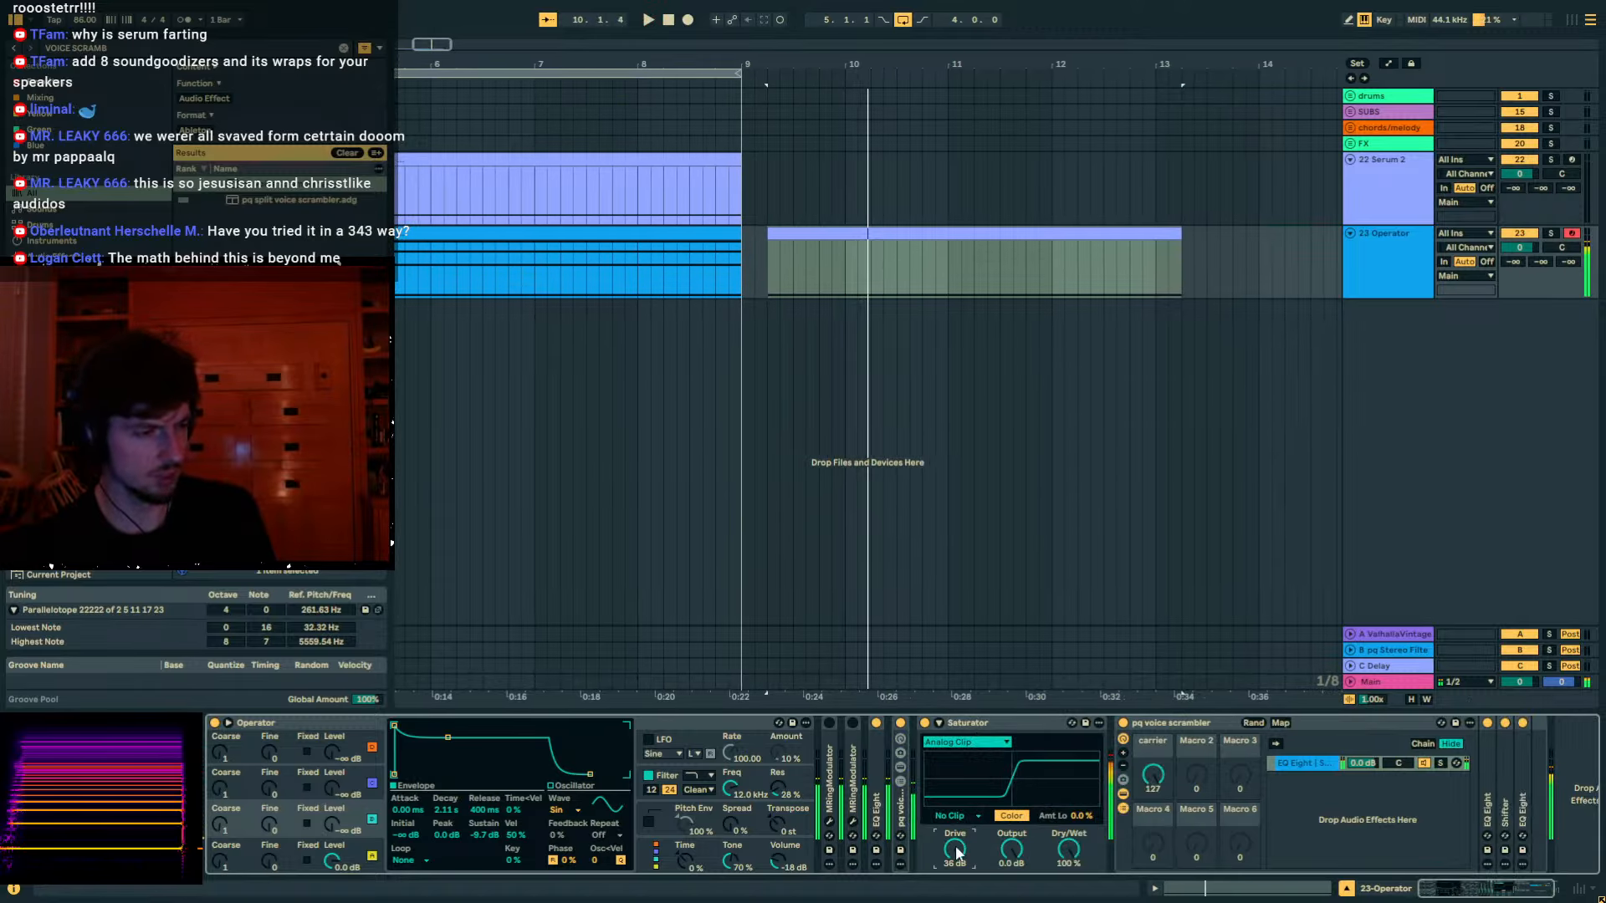
# Bypass and collapse the second pq voice scrambler rack and lower the Saturator's Drive to 22 dB while auditioning.
pyautogui.click(1144, 728)
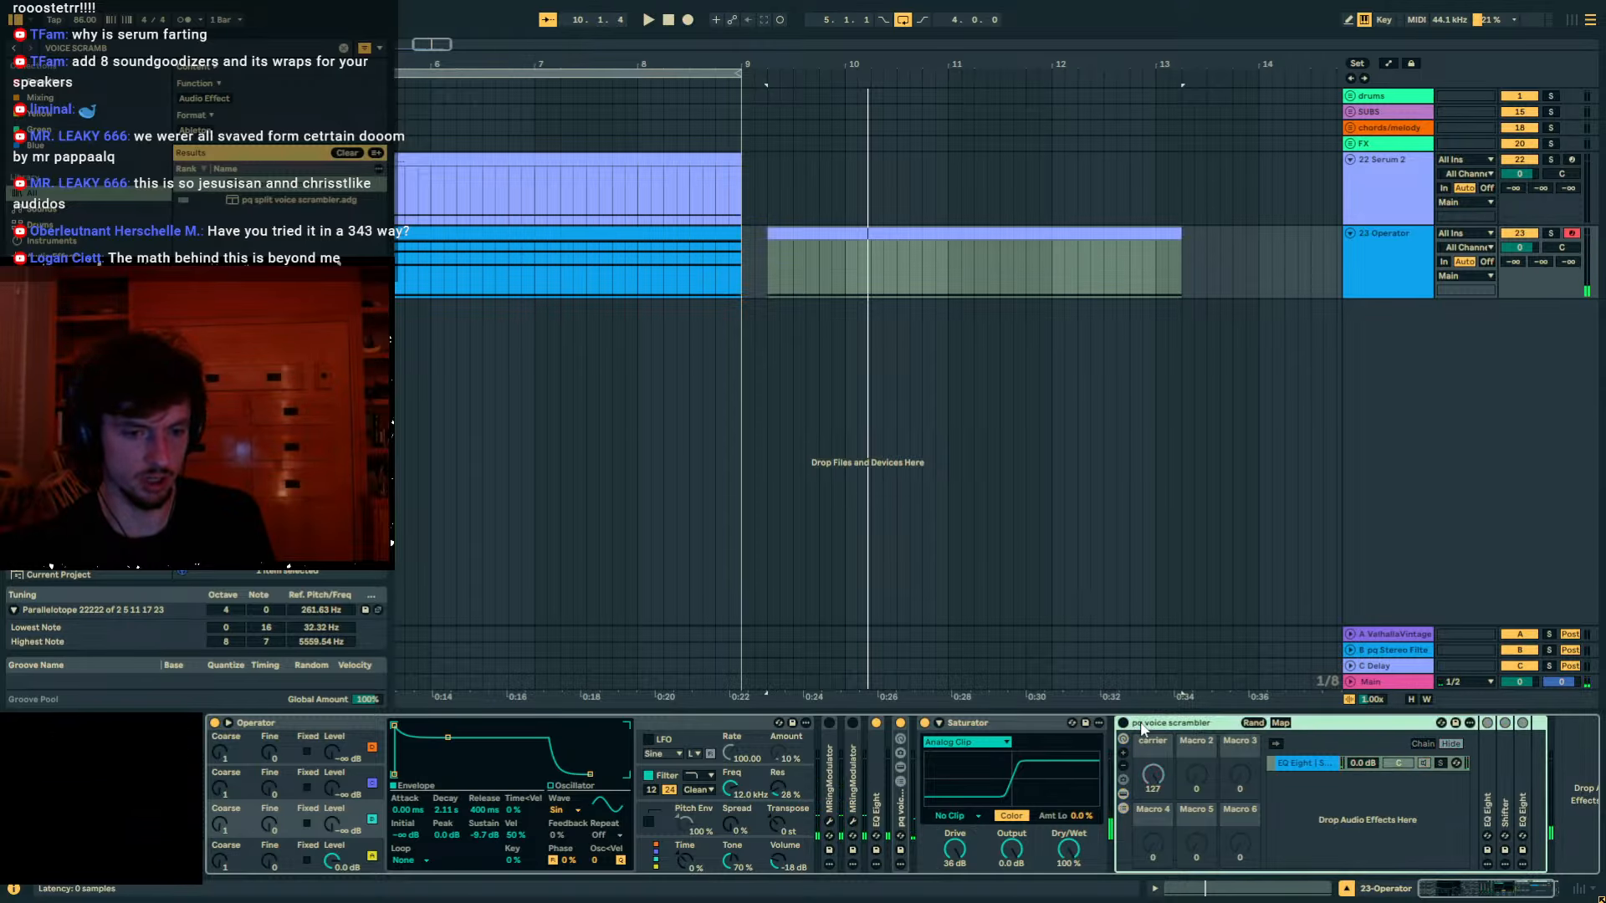
pyautogui.press('Delete')
pyautogui.press('space')
pyautogui.moveTo(955, 850)
pyautogui.mouseDown()
pyautogui.moveTo(956, 899)
pyautogui.moveTo(955, 867)
pyautogui.mouseUp()
pyautogui.press('space')
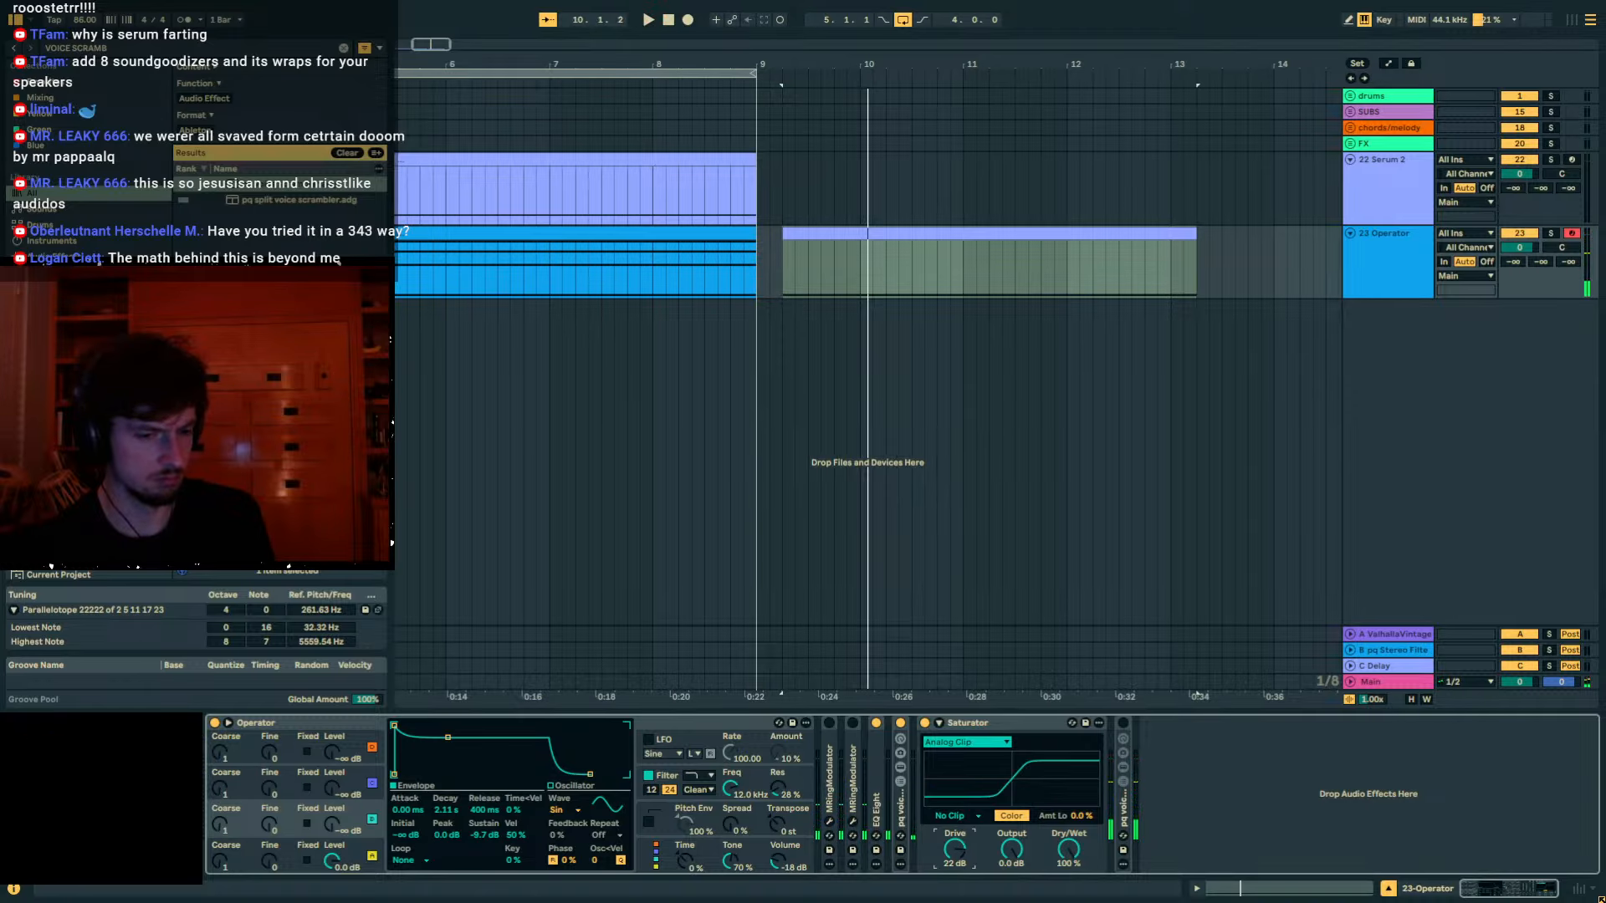
# Expand and reactivate the first pq voice scrambler, collapse its Shifter, and audition with carrier at 66 and Saturator Drive at 1.7 dB.
pyautogui.doubleClick(900, 820)
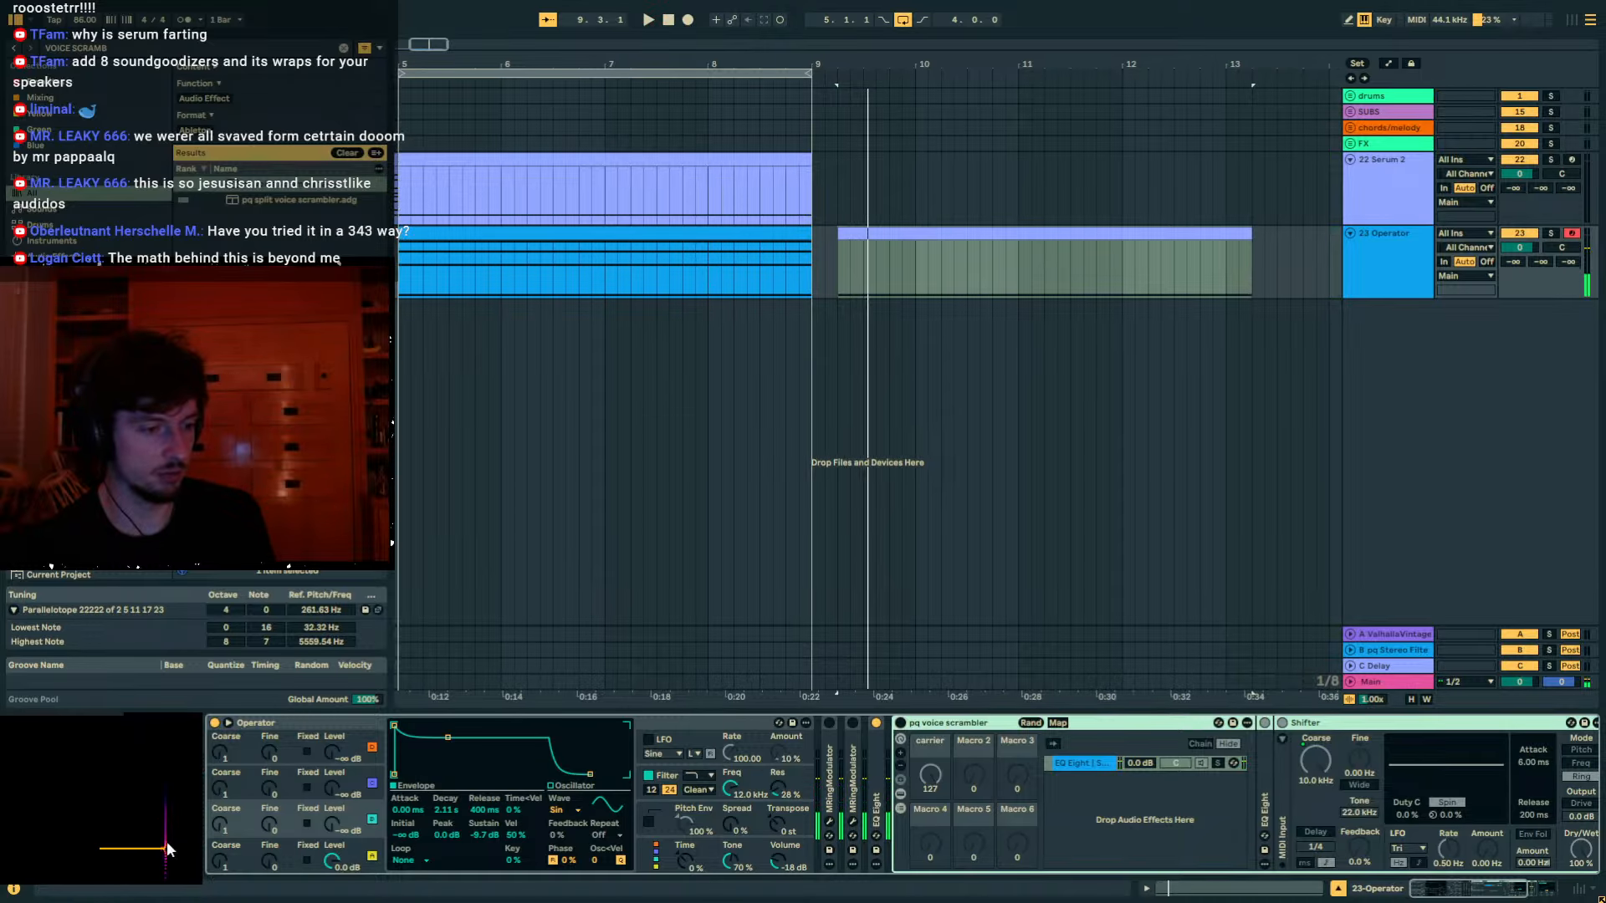
pyautogui.click(901, 723)
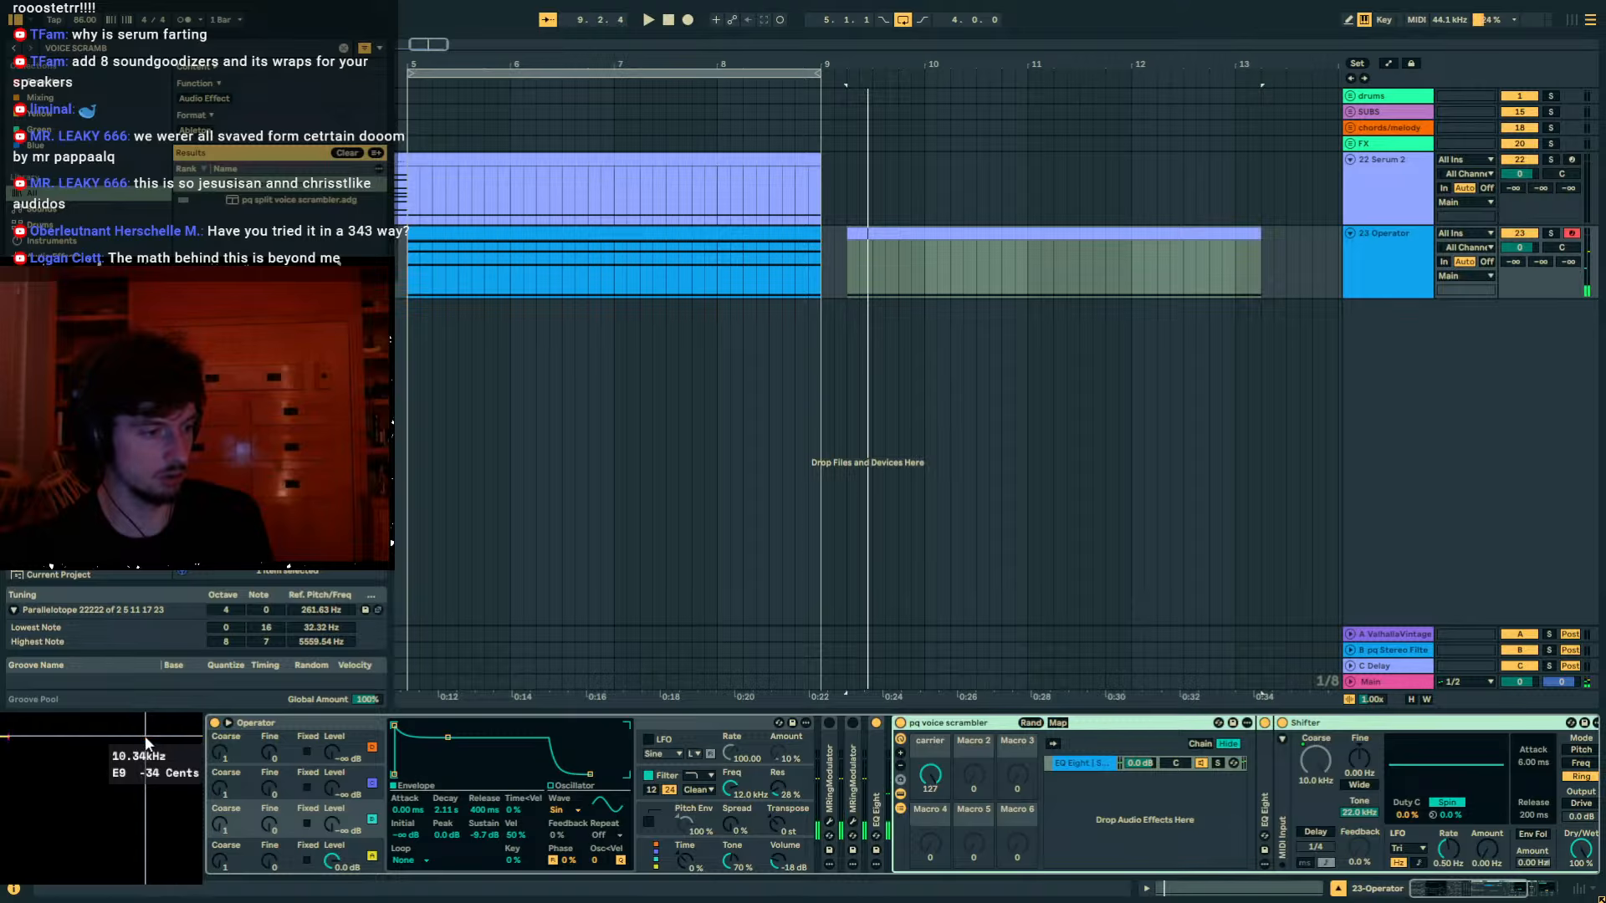
pyautogui.doubleClick(1318, 730)
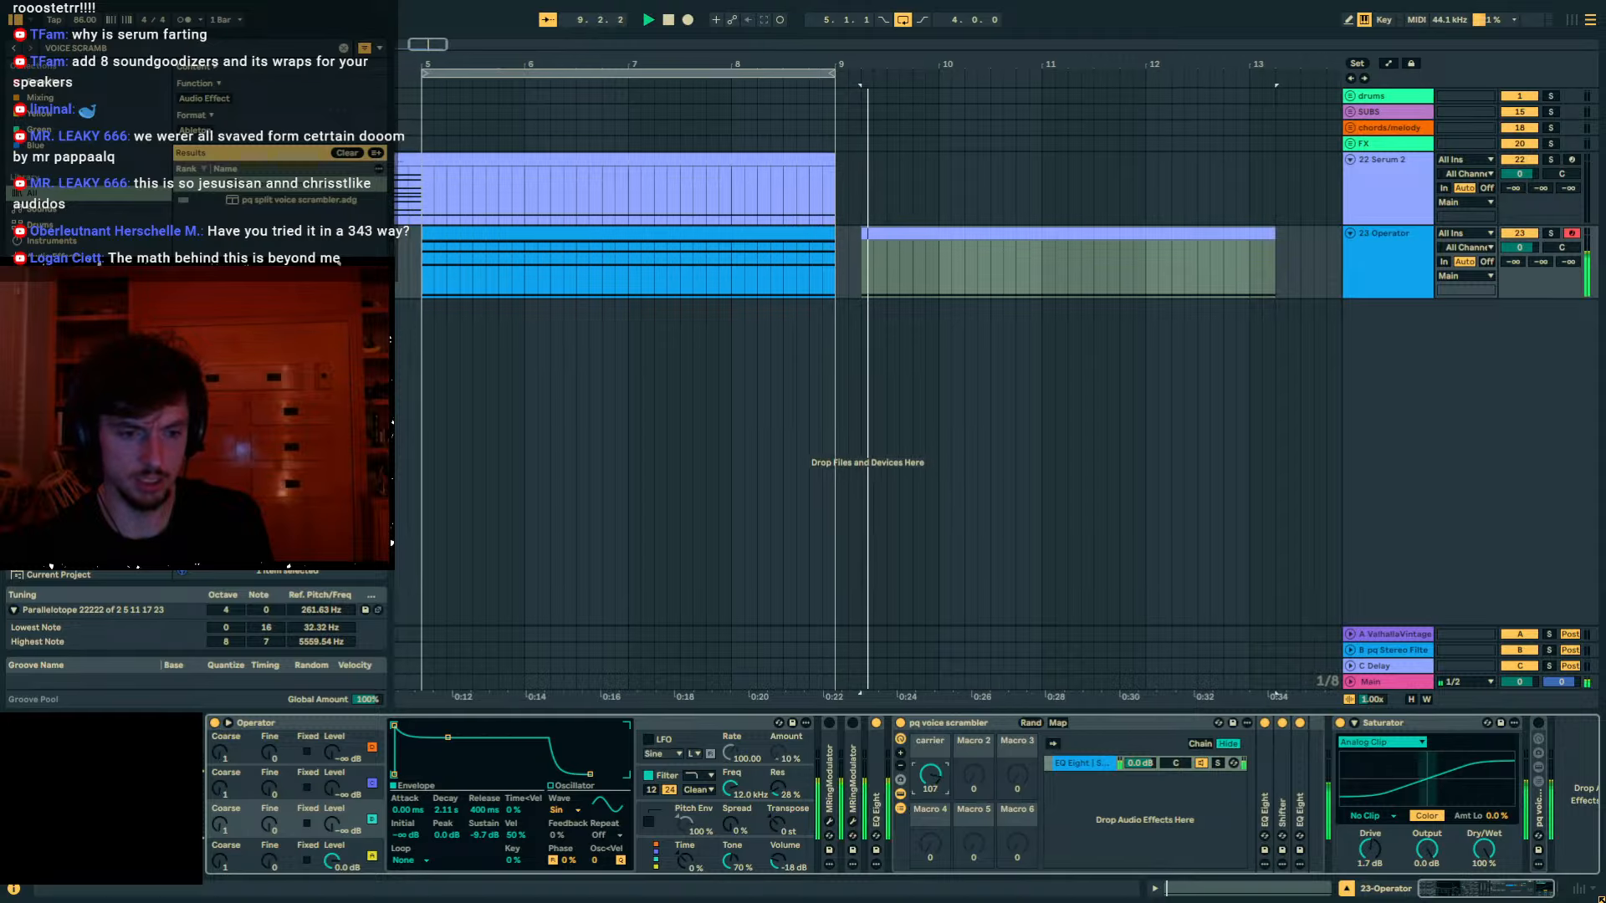
pyautogui.press('space')
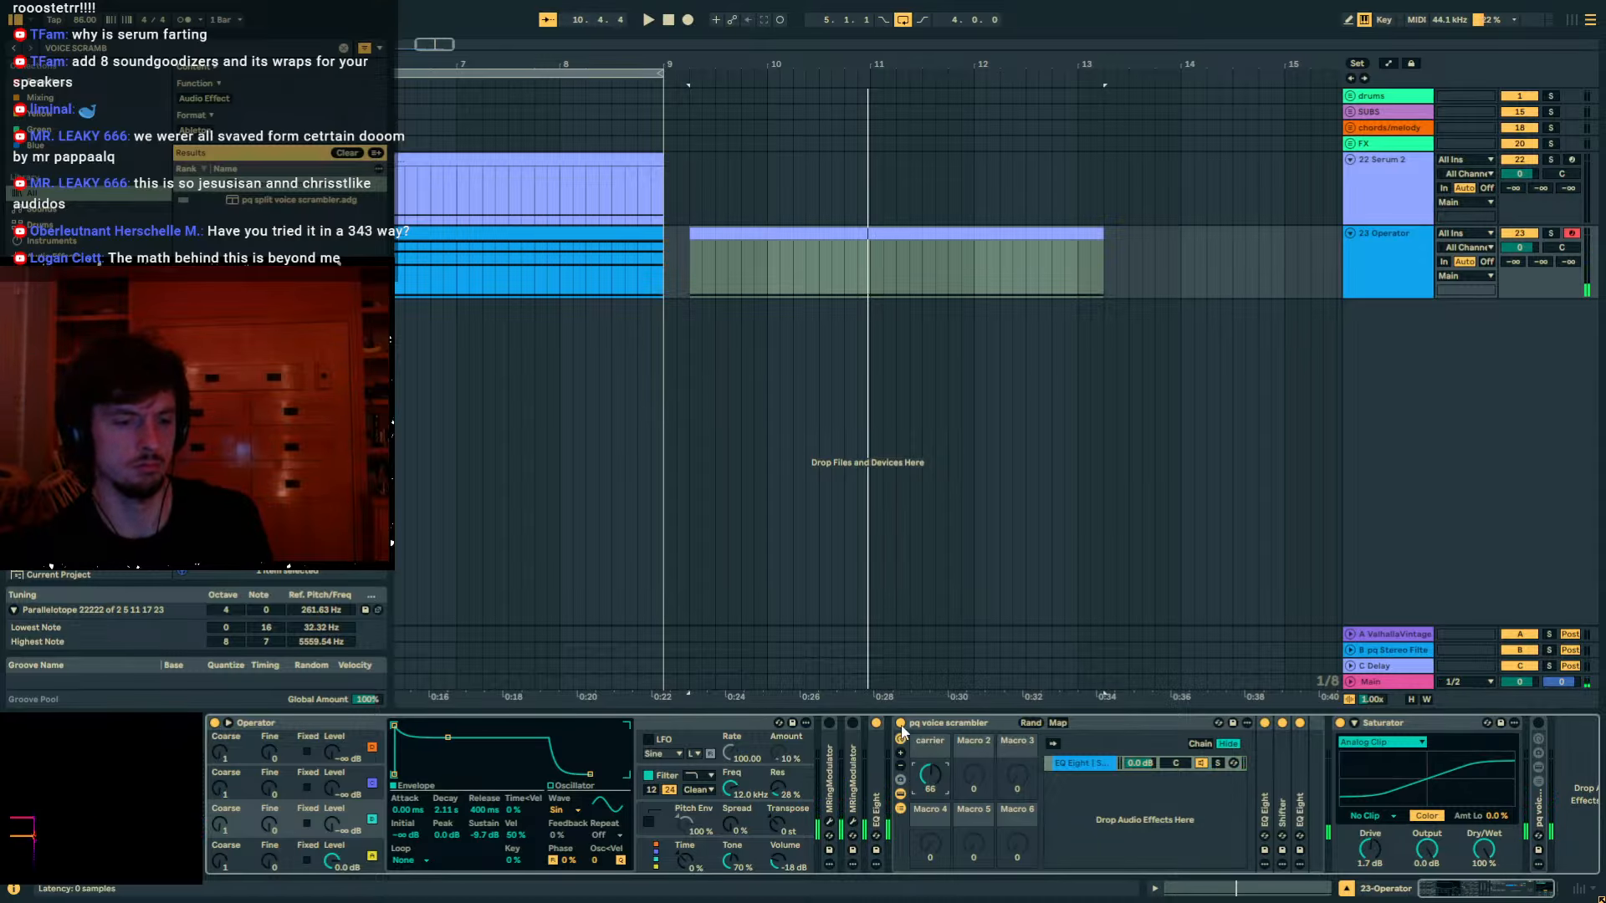
pyautogui.press('space')
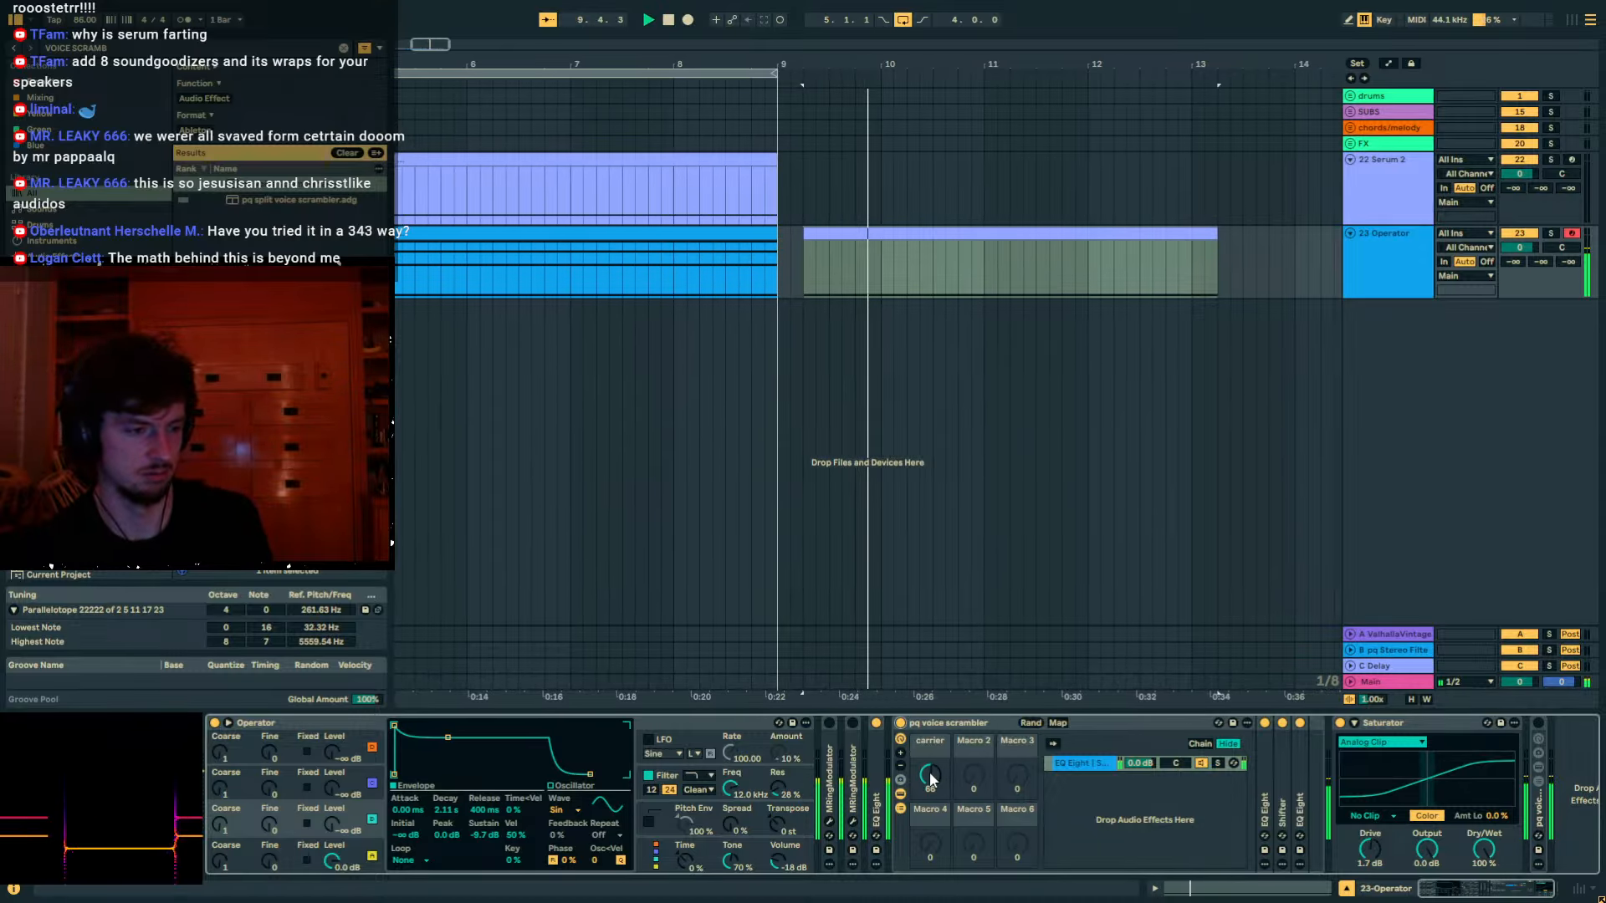
# Check the first rack's final EQ Eight, bypass the Saturator, and audition with carrier at 69.
pyautogui.doubleClick(1300, 778)
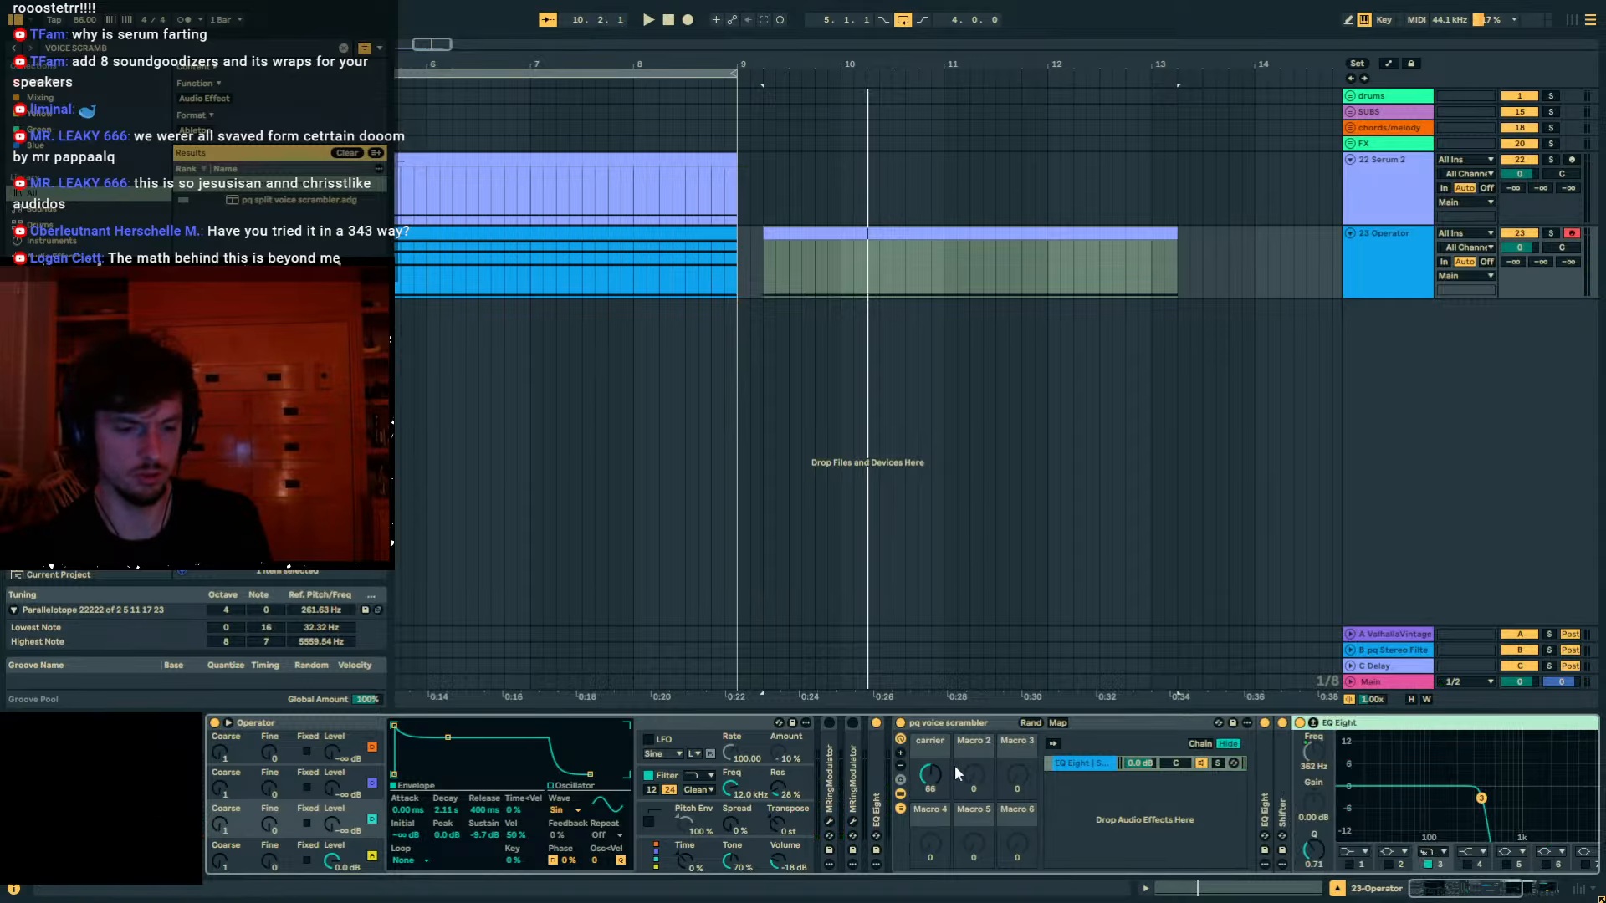
pyautogui.doubleClick(1338, 724)
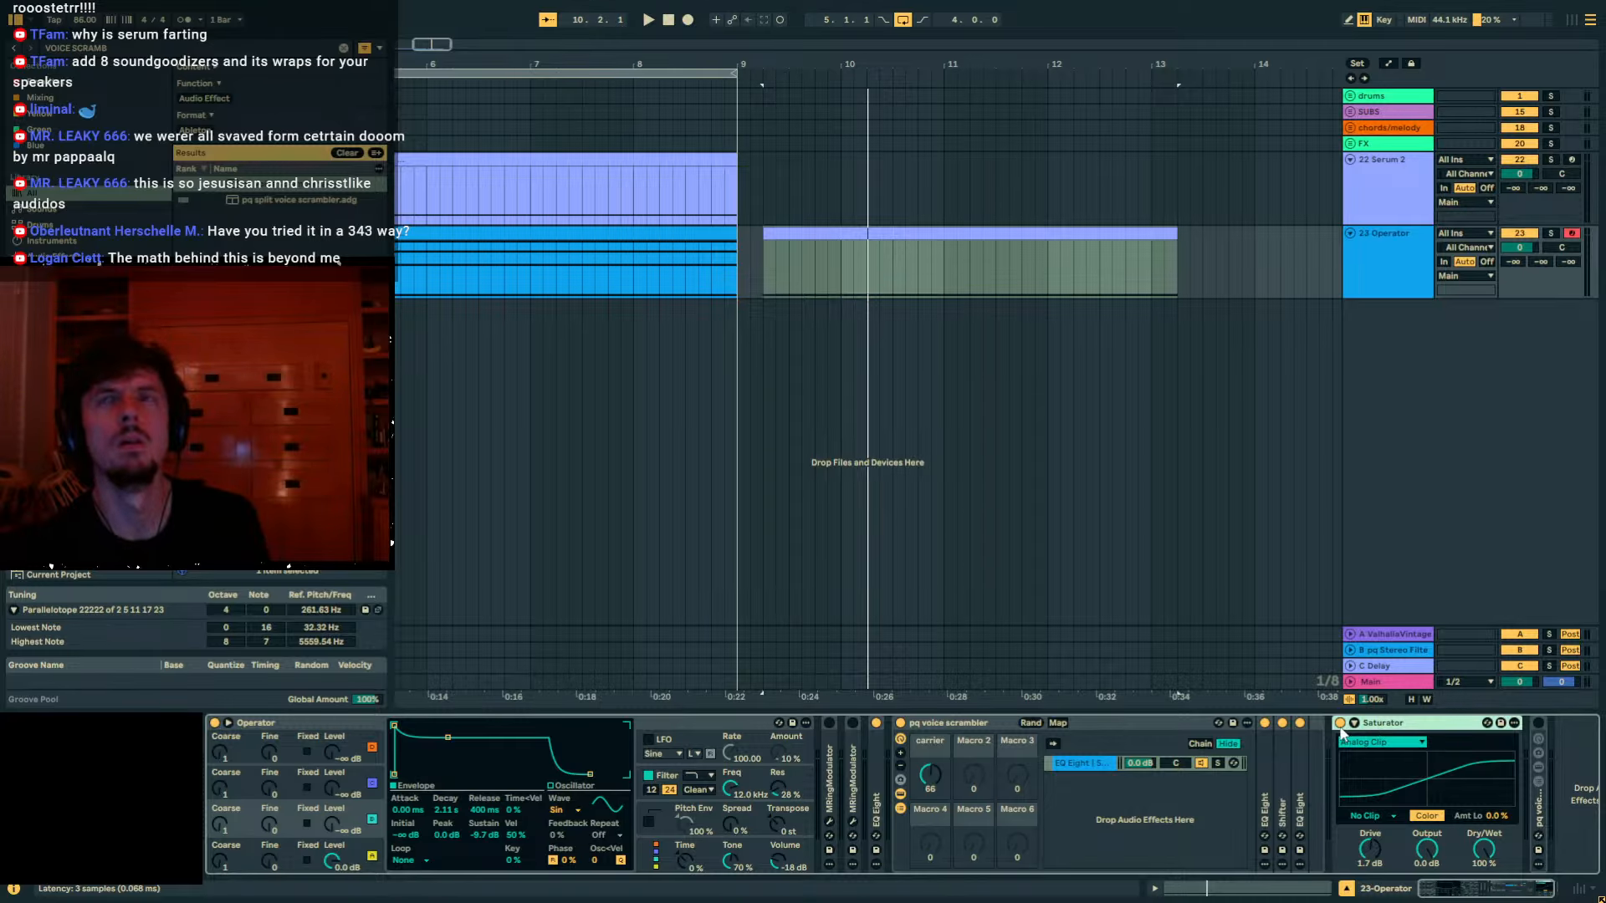
pyautogui.click(1340, 723)
pyautogui.press('space')
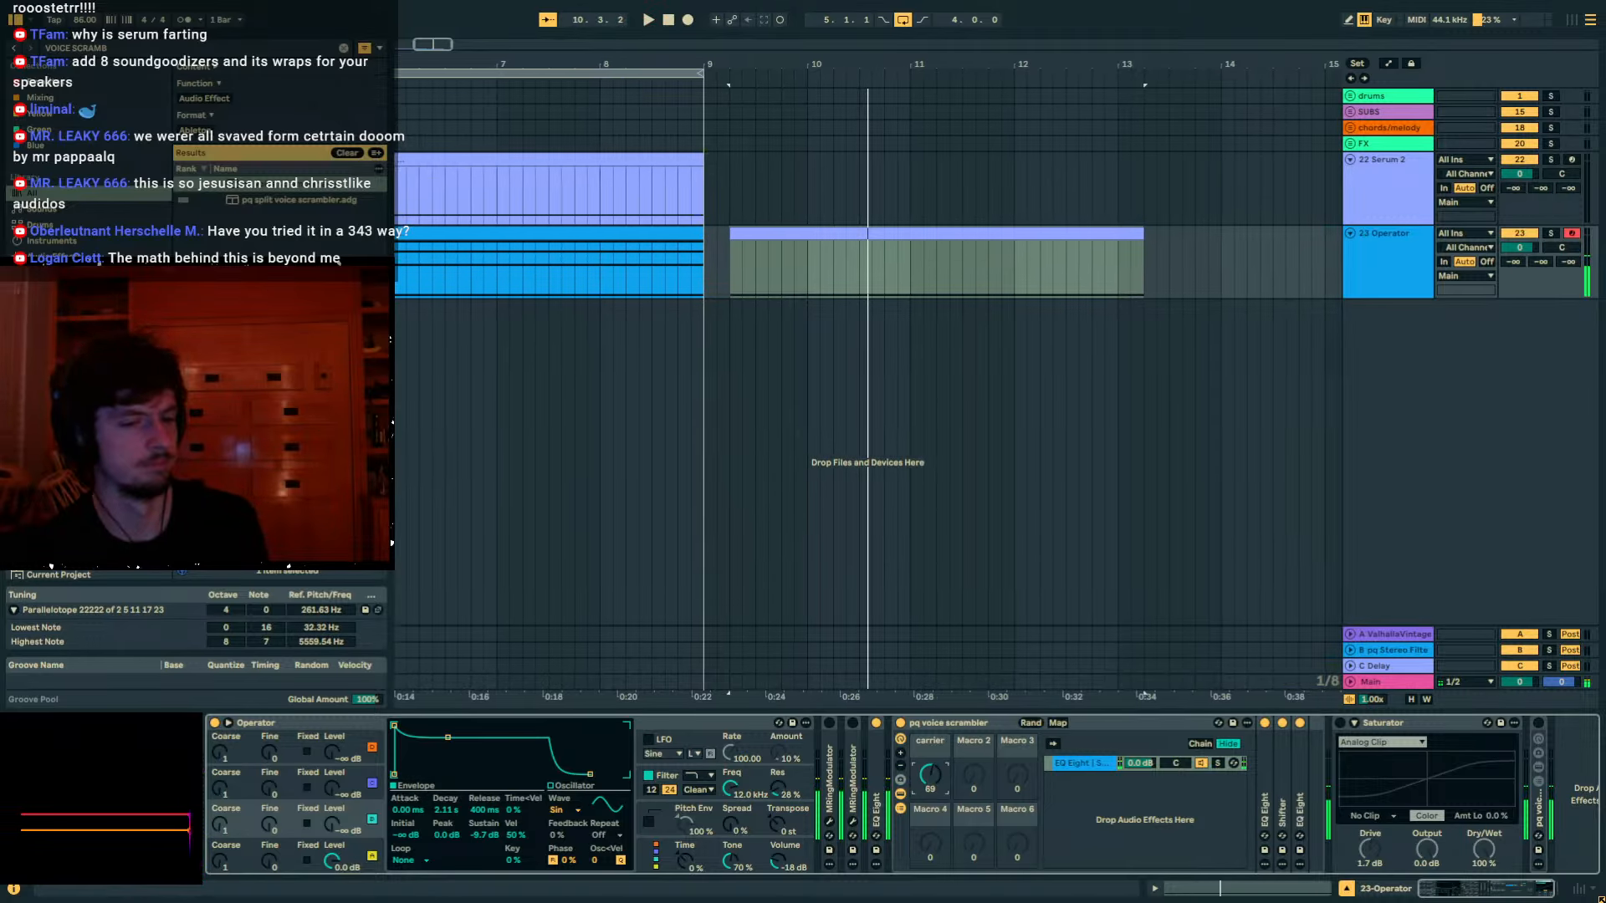
# Examine the filter frequency of the rack's first EQ Eight and the Coarse frequency of its Shifter.
pyautogui.doubleClick(1264, 782)
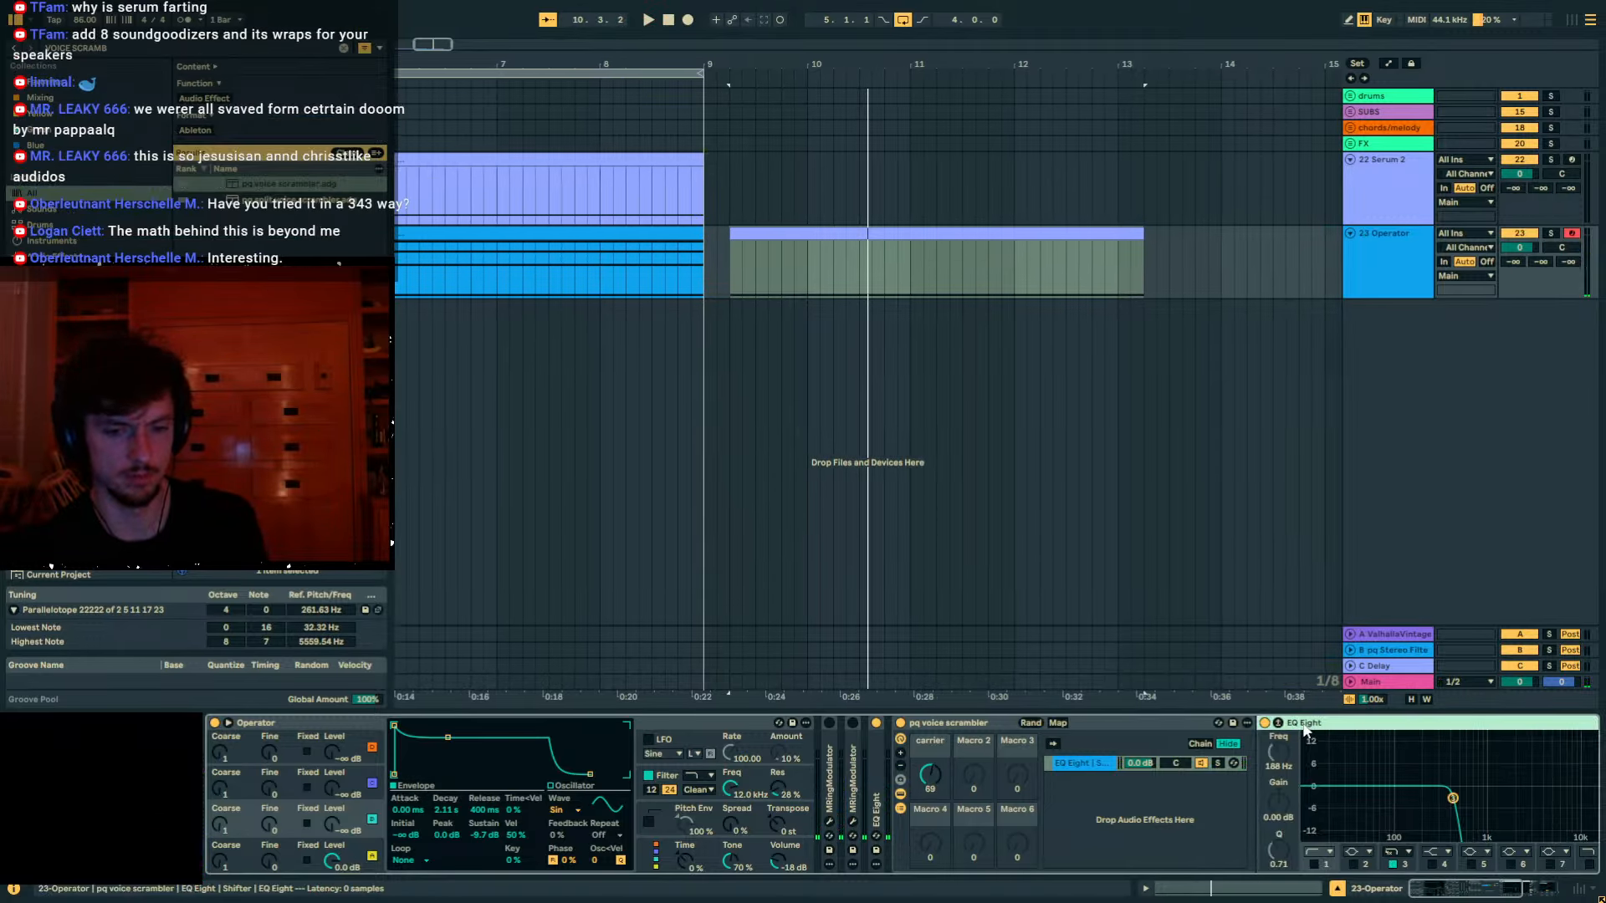
pyautogui.doubleClick(1302, 724)
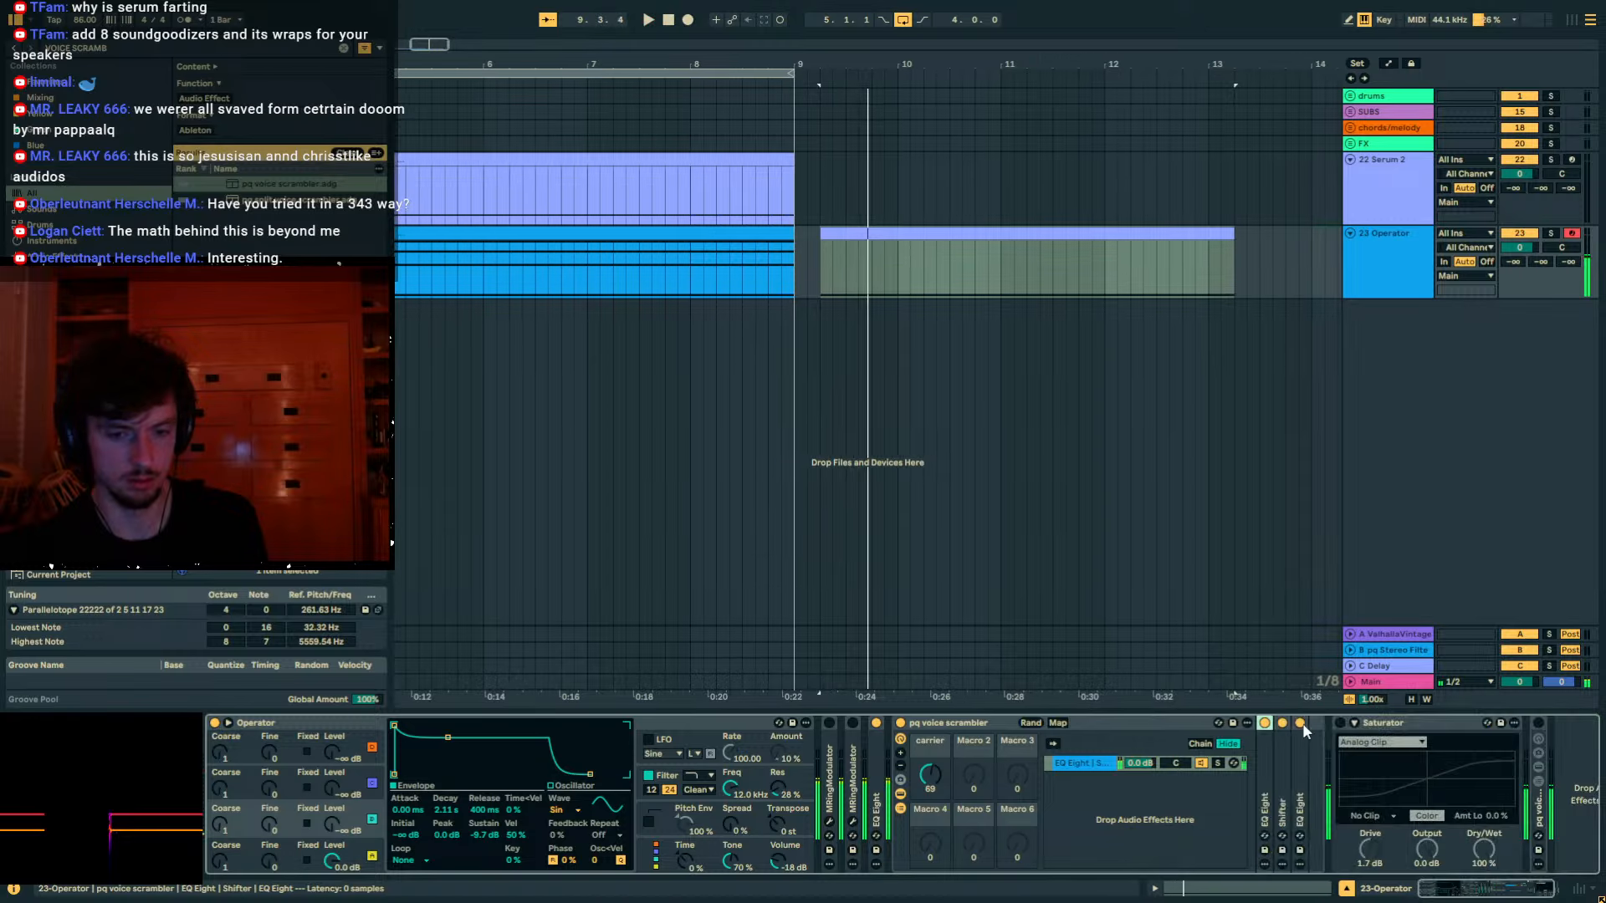
pyautogui.doubleClick(1285, 765)
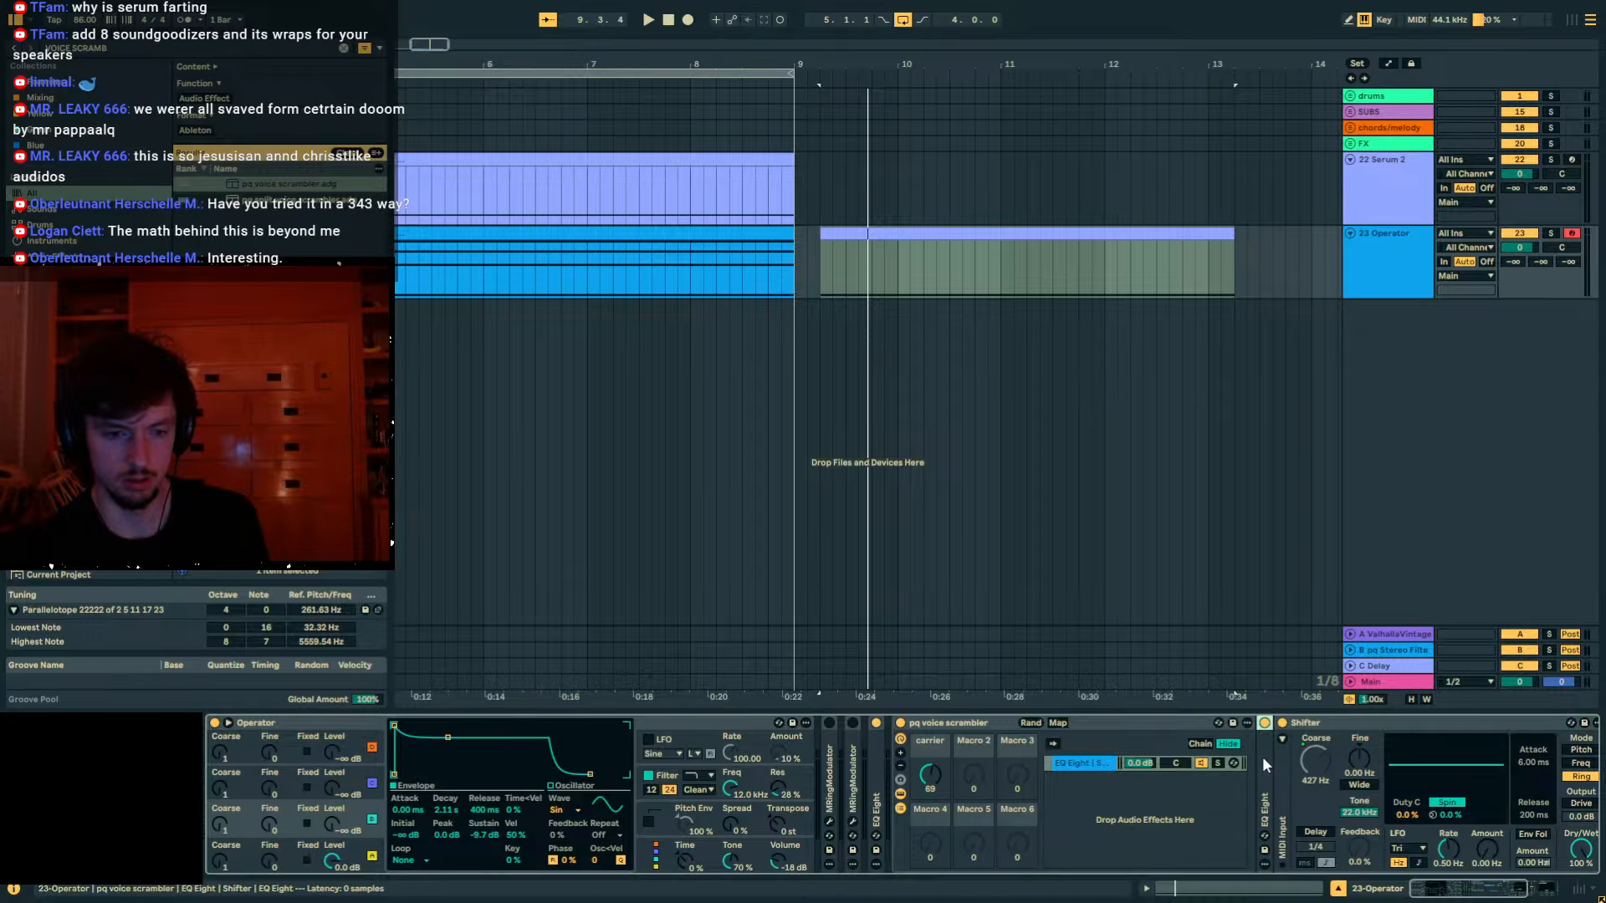
# Fix Operator's oscillator A at 100 Hz and audition it with the rack bypassed and reactivated, turning carrier to 55.
pyautogui.click(307, 861)
pyautogui.press('space')
pyautogui.click(900, 724)
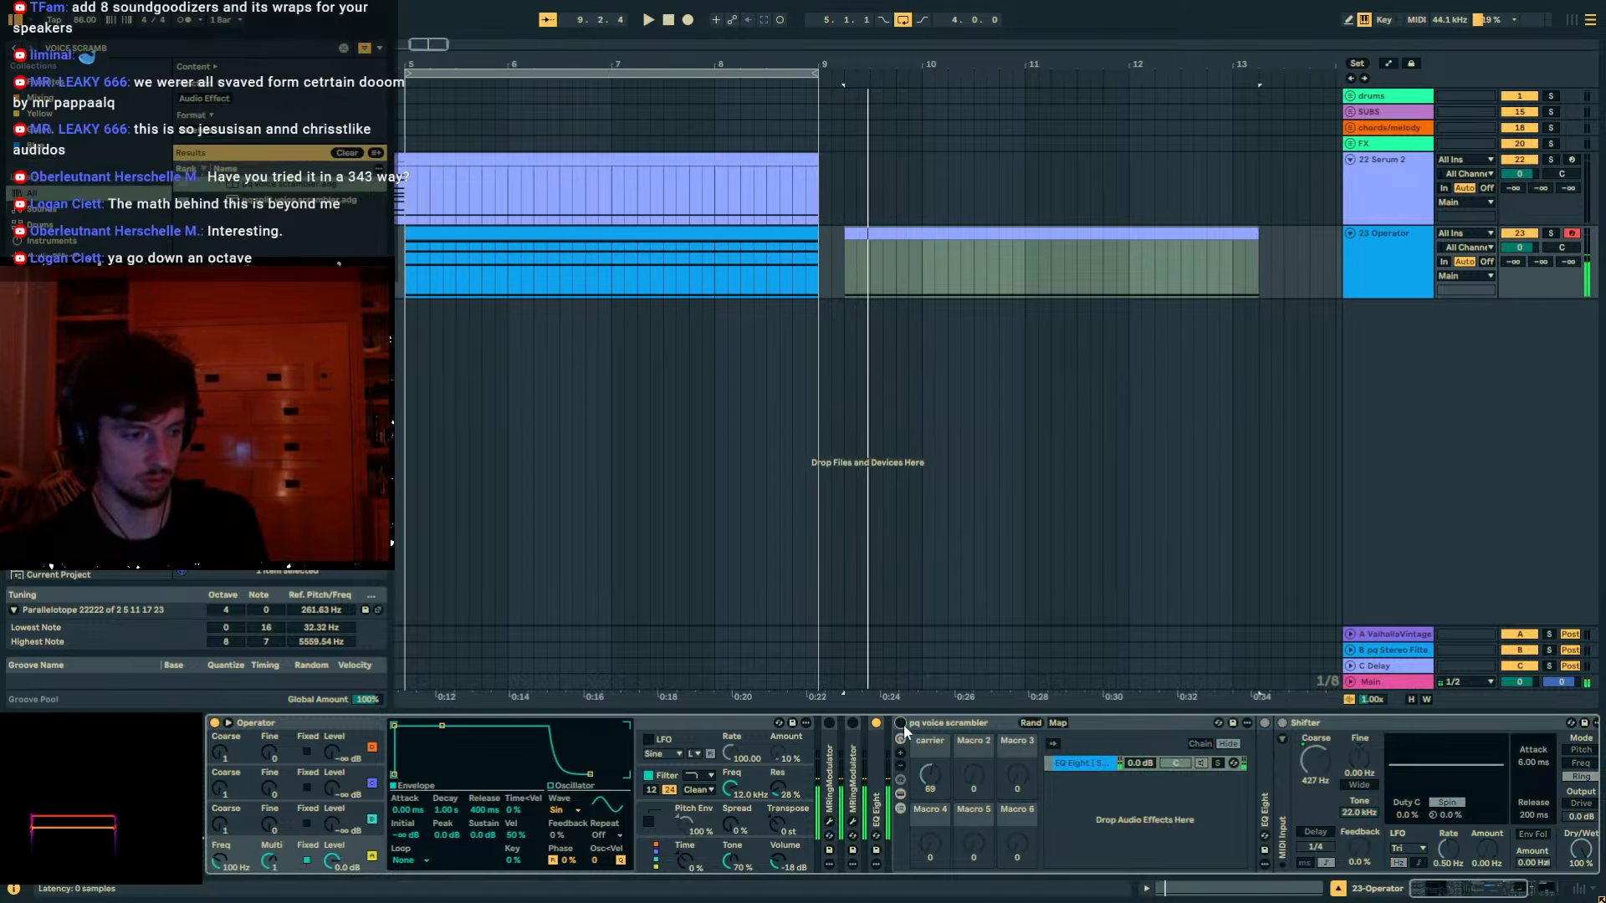
pyautogui.click(900, 724)
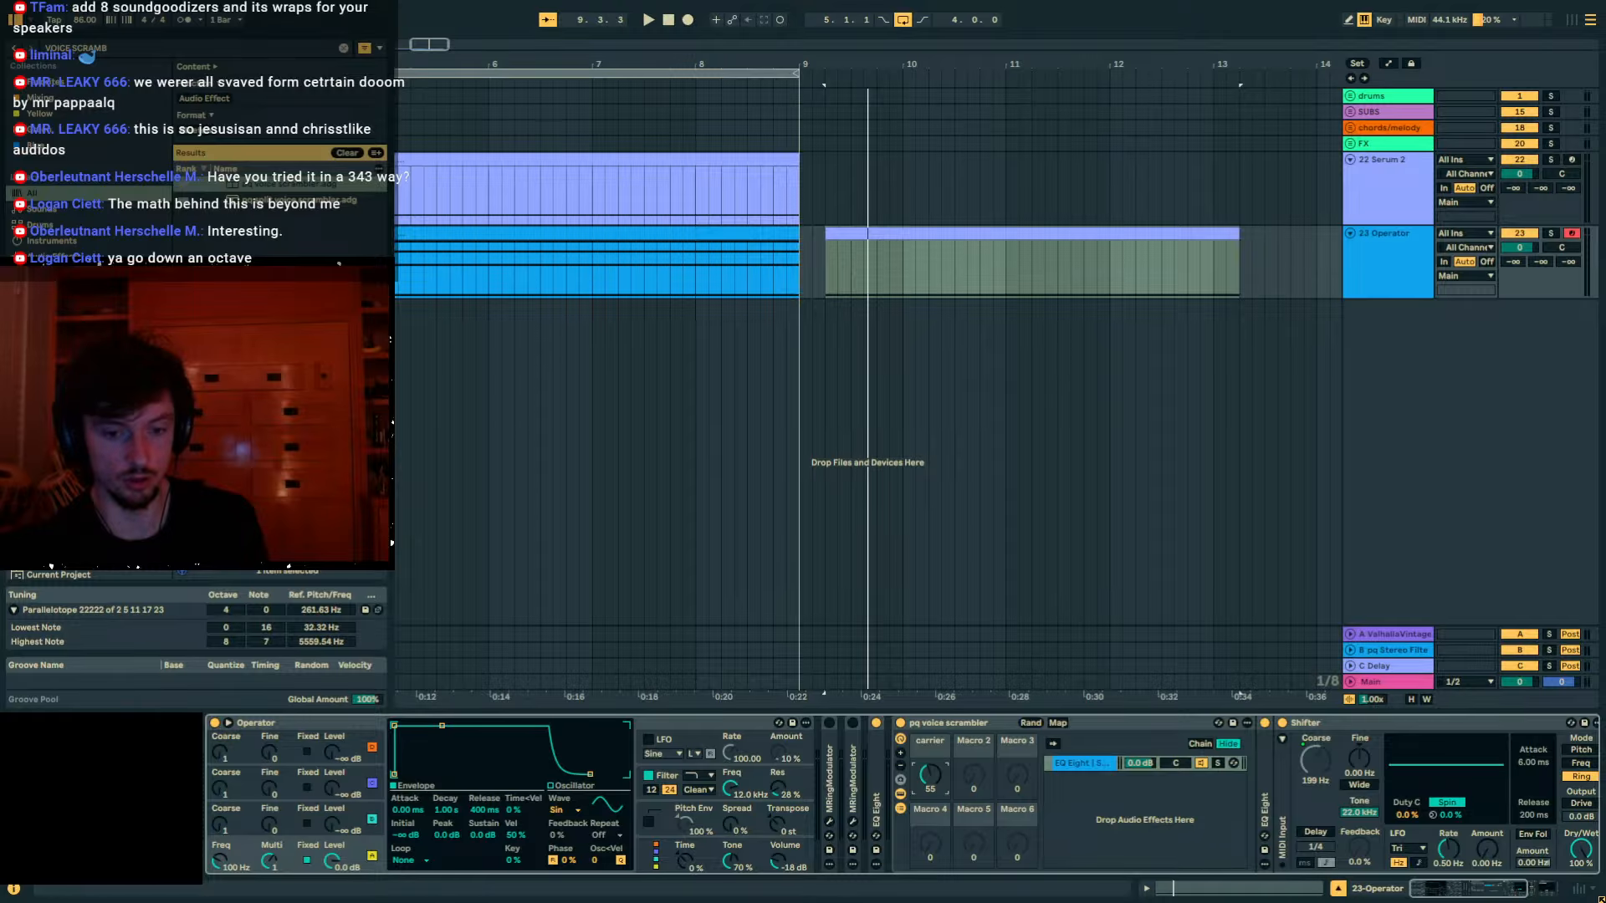
# Compare the rack's final EQ Eight with its Shifter and set carrier to 65.
pyautogui.doubleClick(1309, 725)
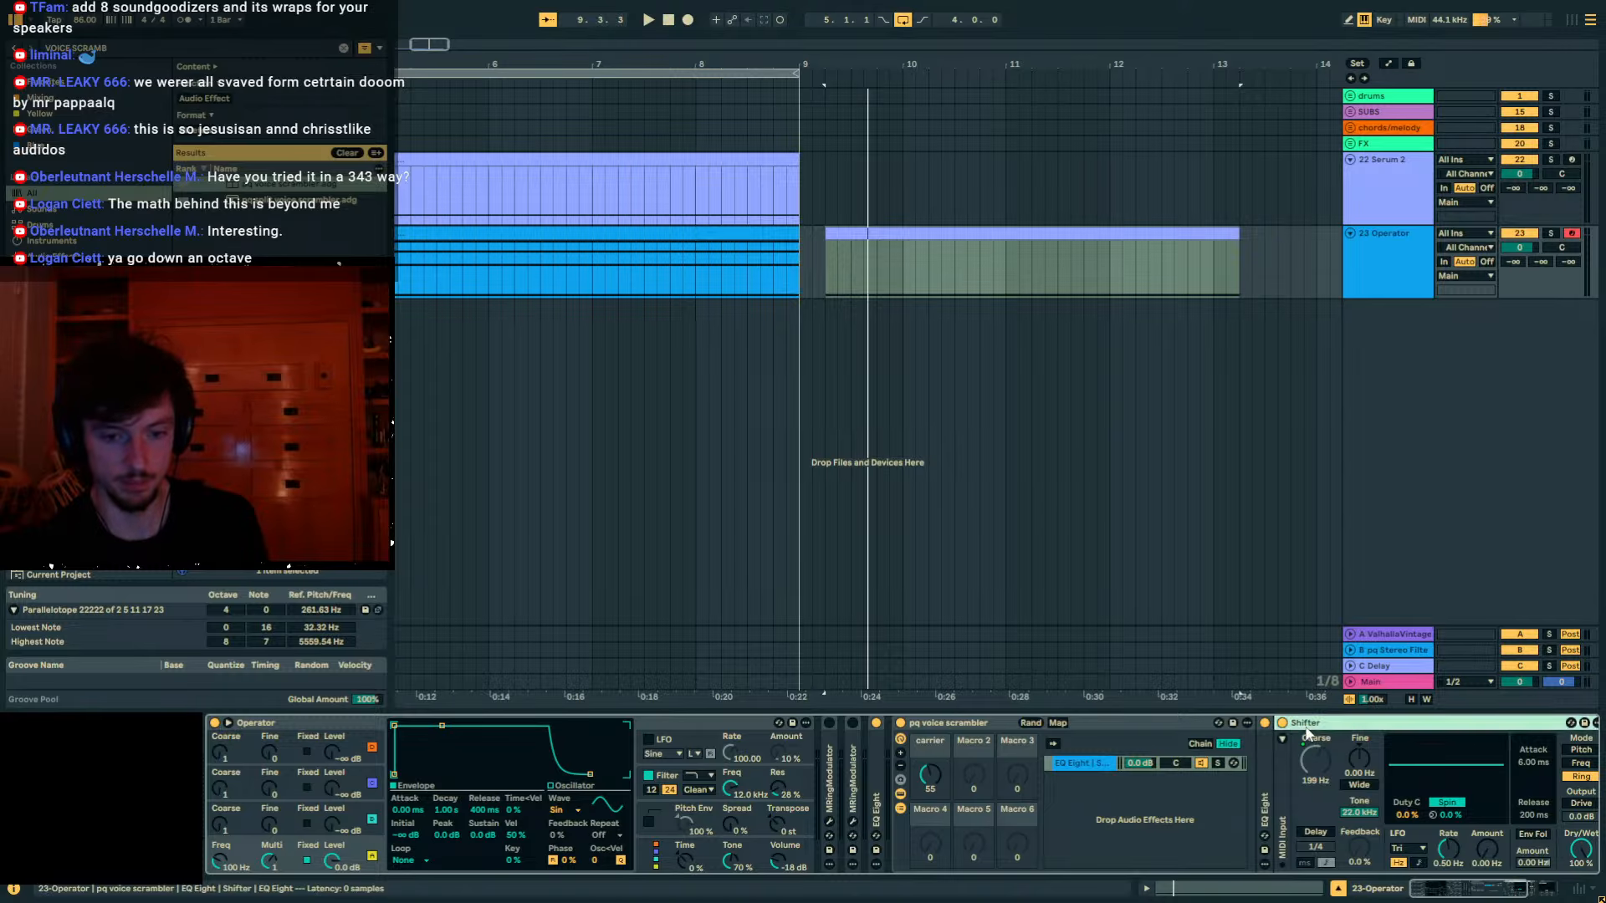
pyautogui.doubleClick(1297, 764)
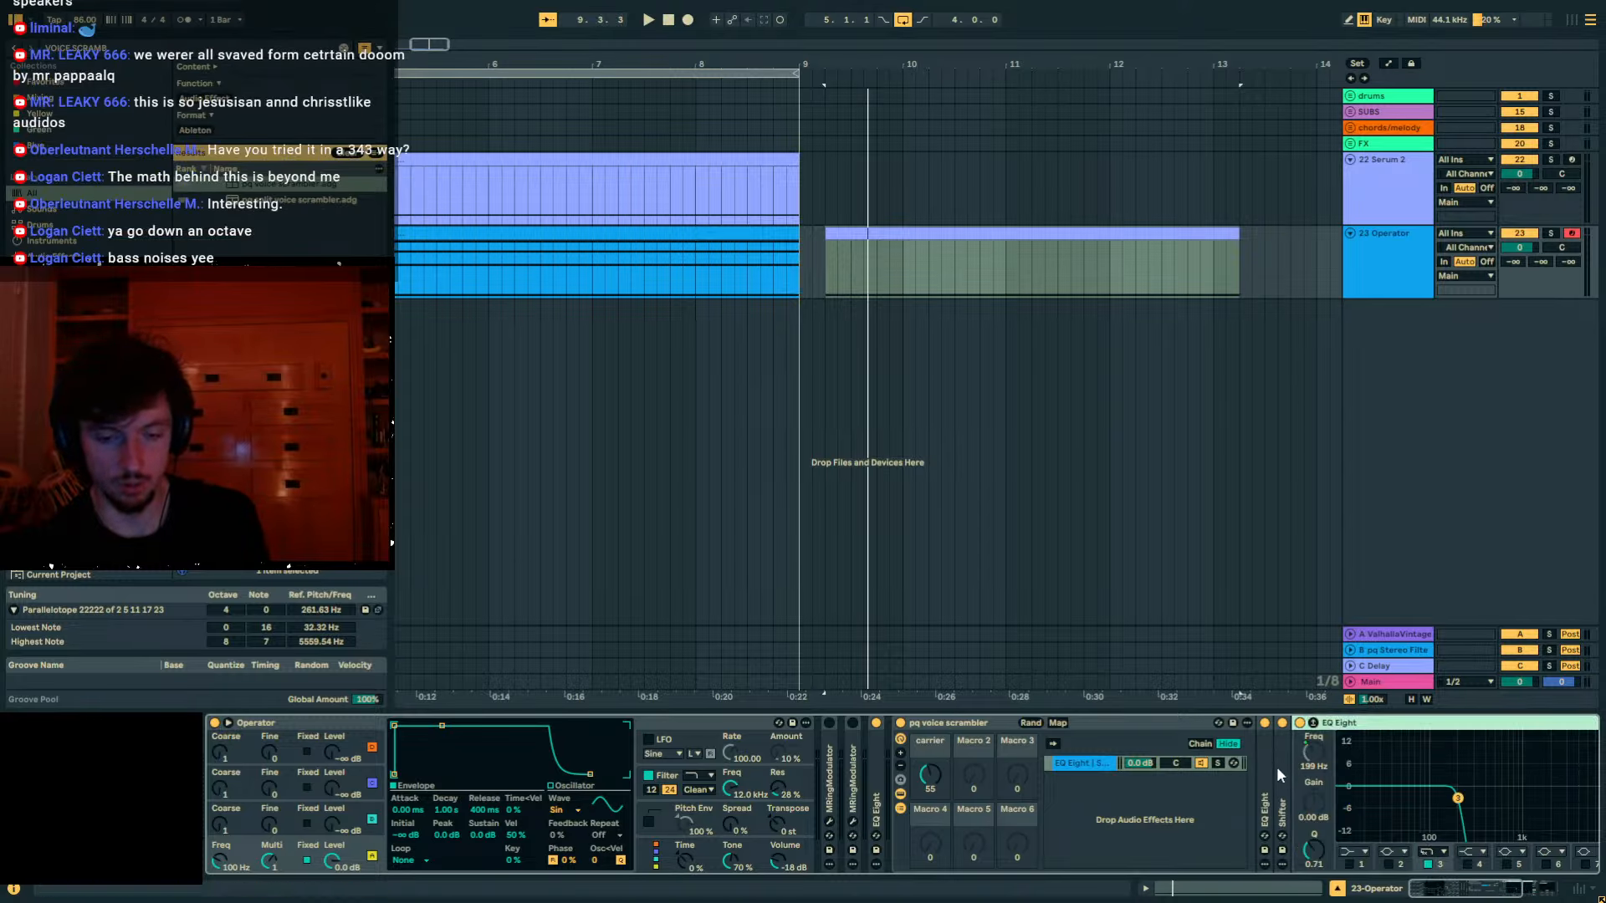
pyautogui.doubleClick(1281, 767)
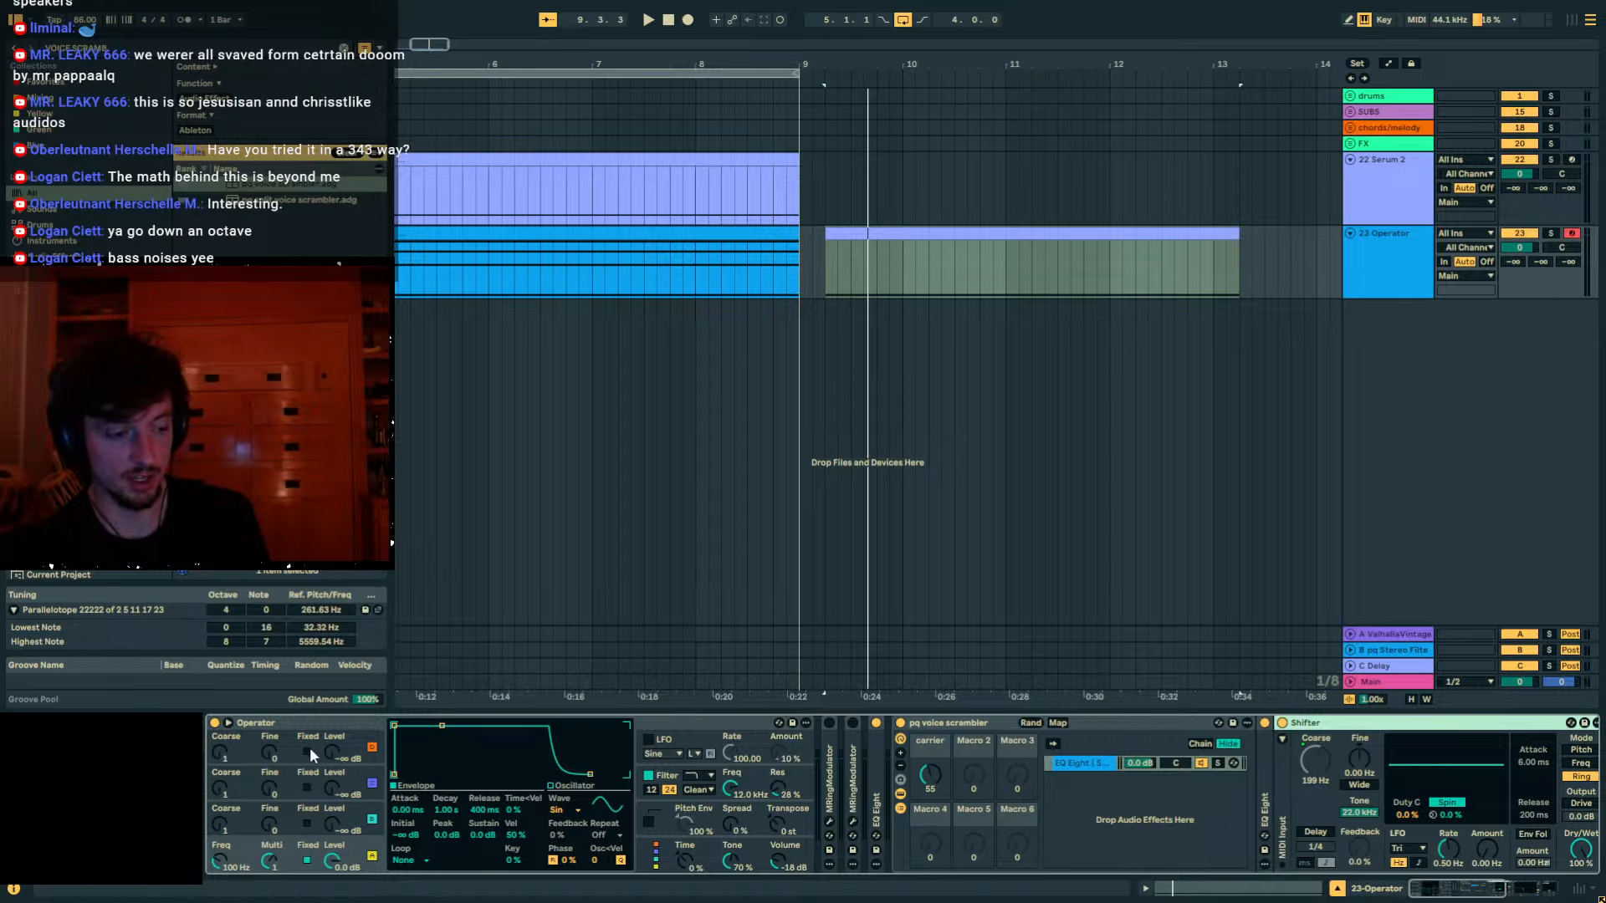
pyautogui.moveTo(956, 766); pyautogui.dragTo(956, 758)
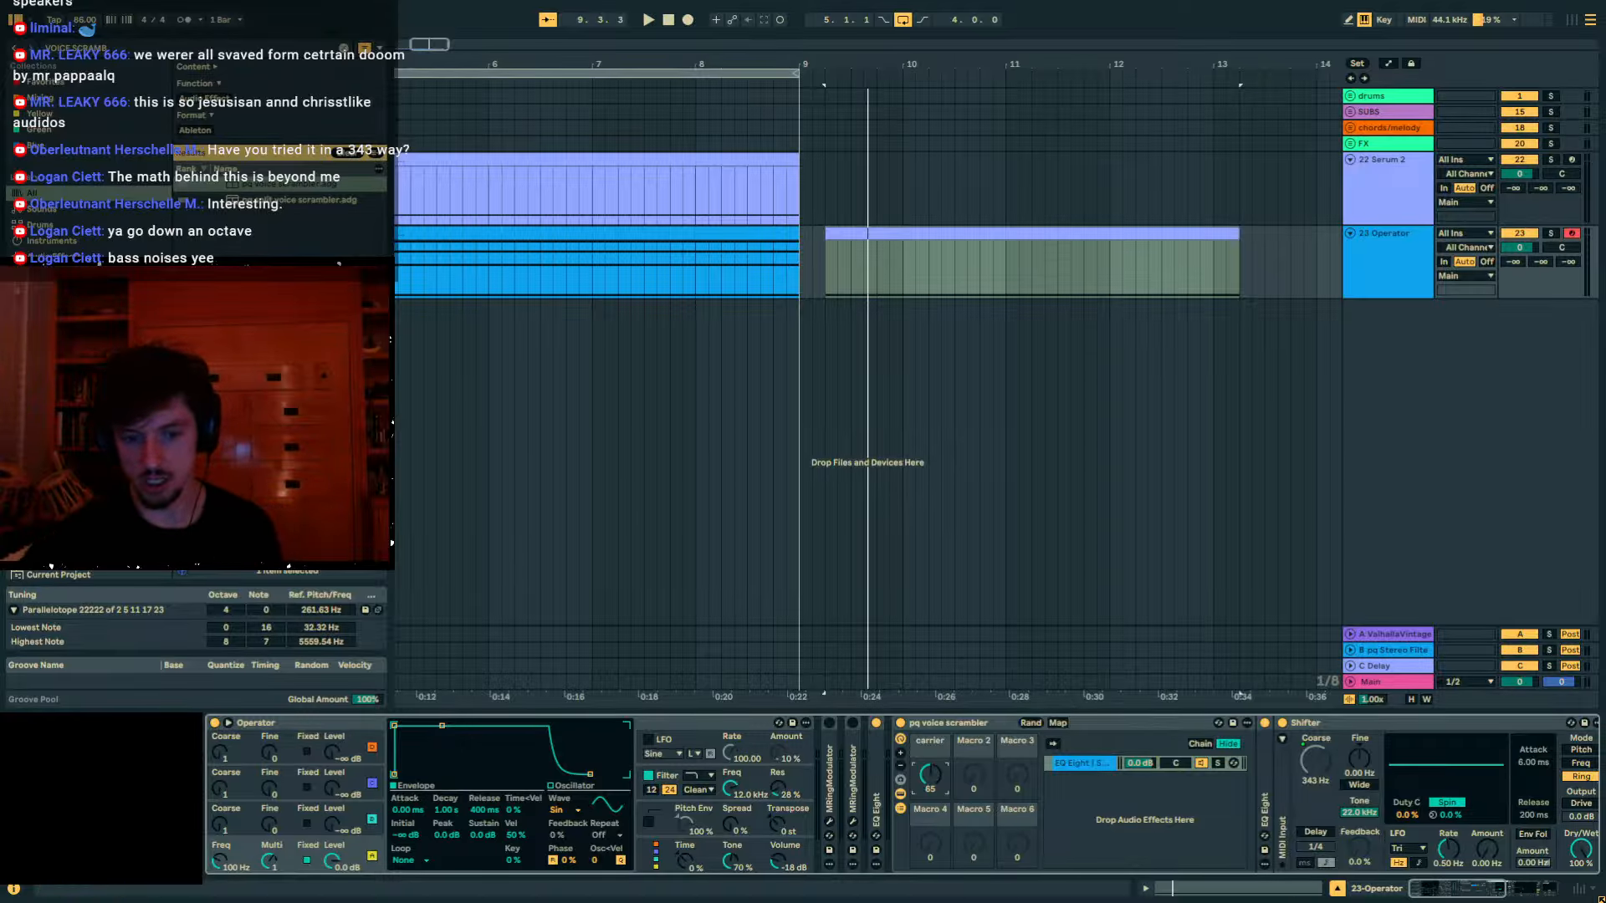
# Set the rack's final EQ Eight Q to 0.69 and audition while sweeping carrier down to 53.
pyautogui.doubleClick(1296, 722)
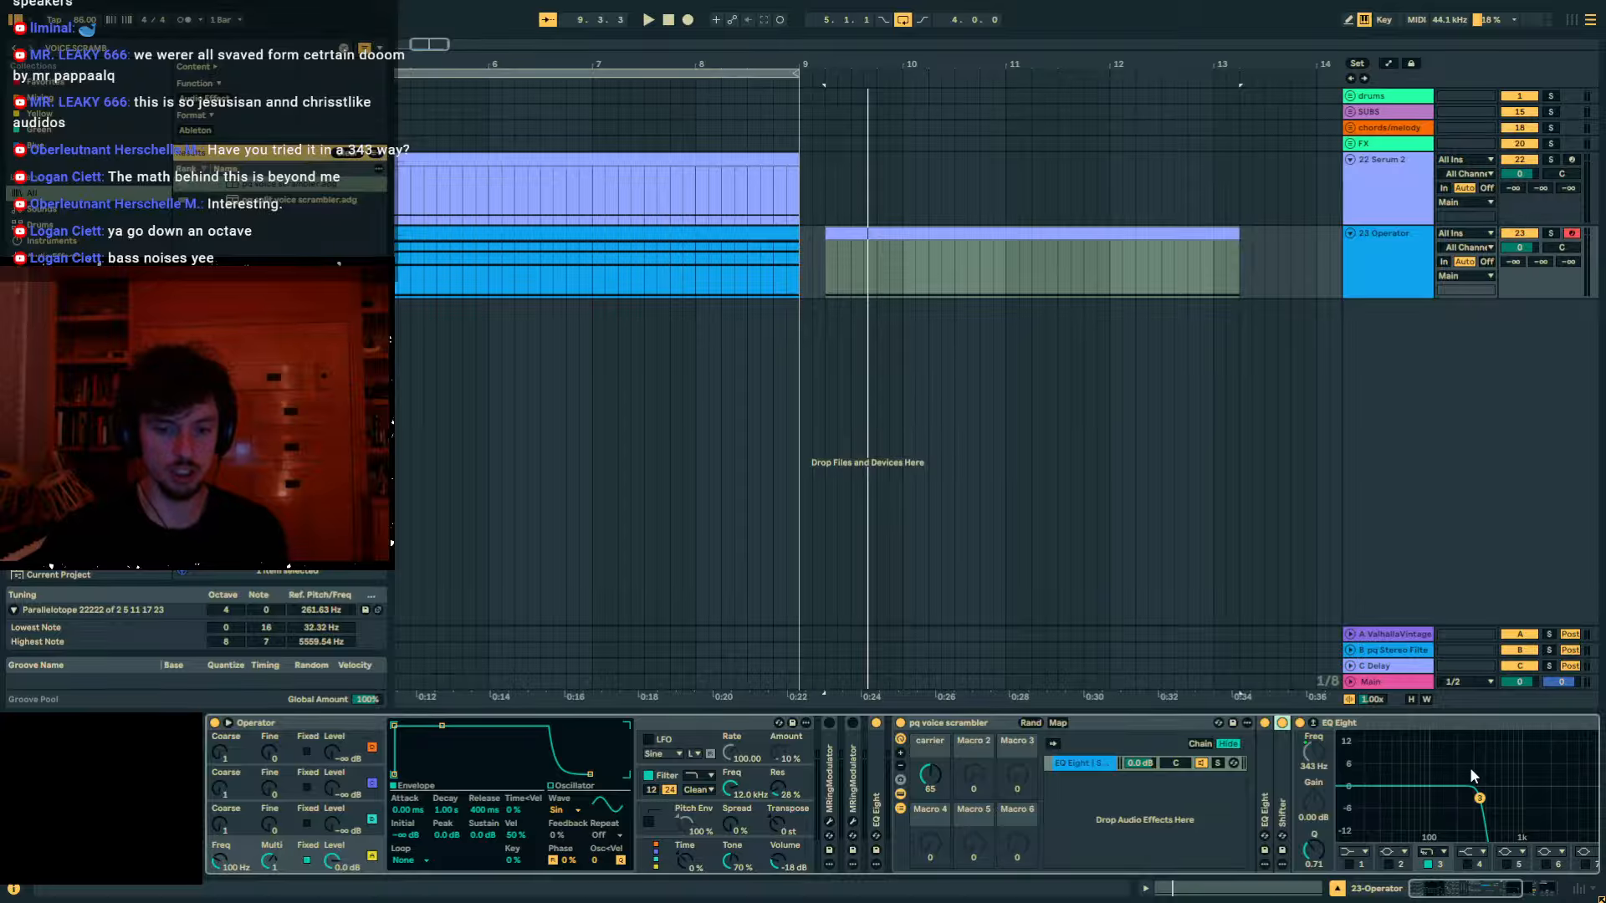
pyautogui.press('space')
pyautogui.press('space')
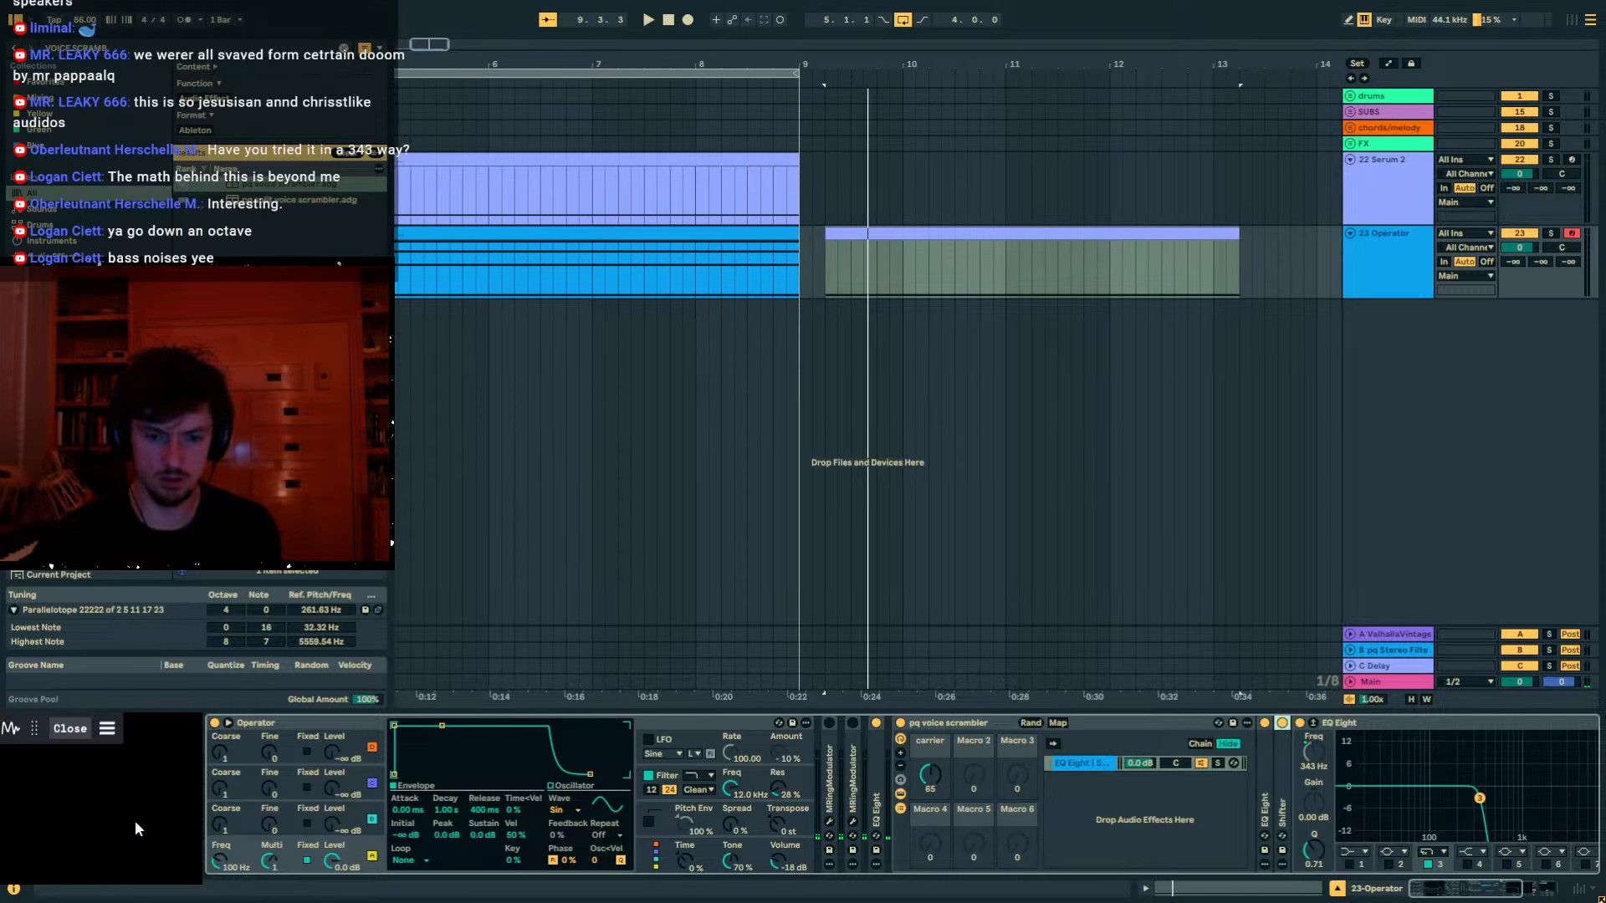
pyautogui.doubleClick(1376, 726)
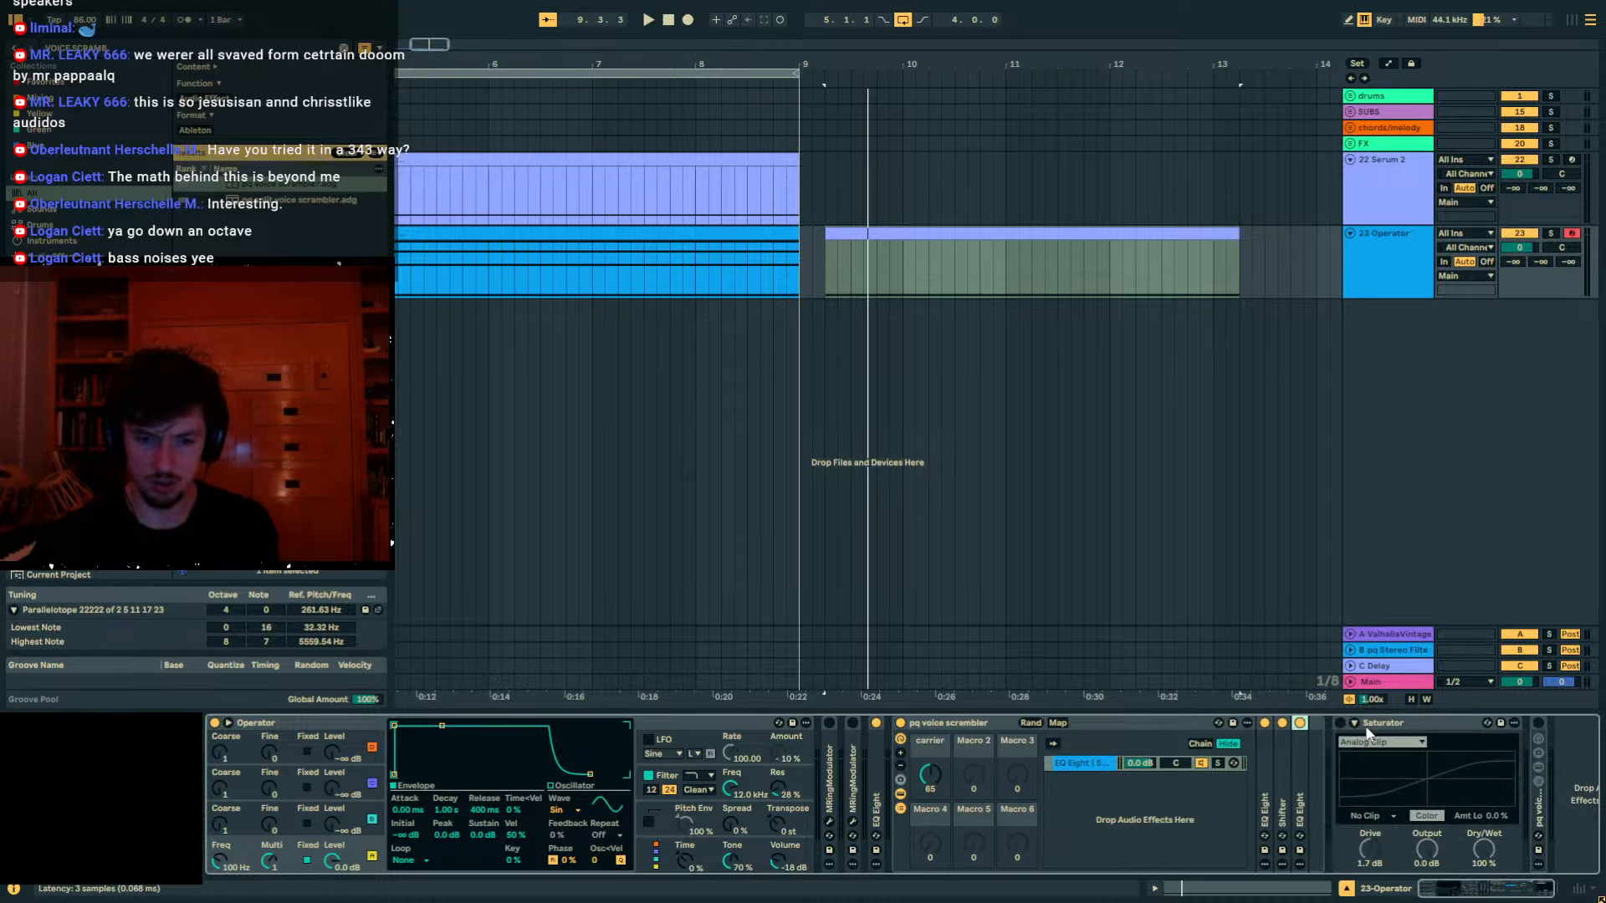
pyautogui.doubleClick(1299, 764)
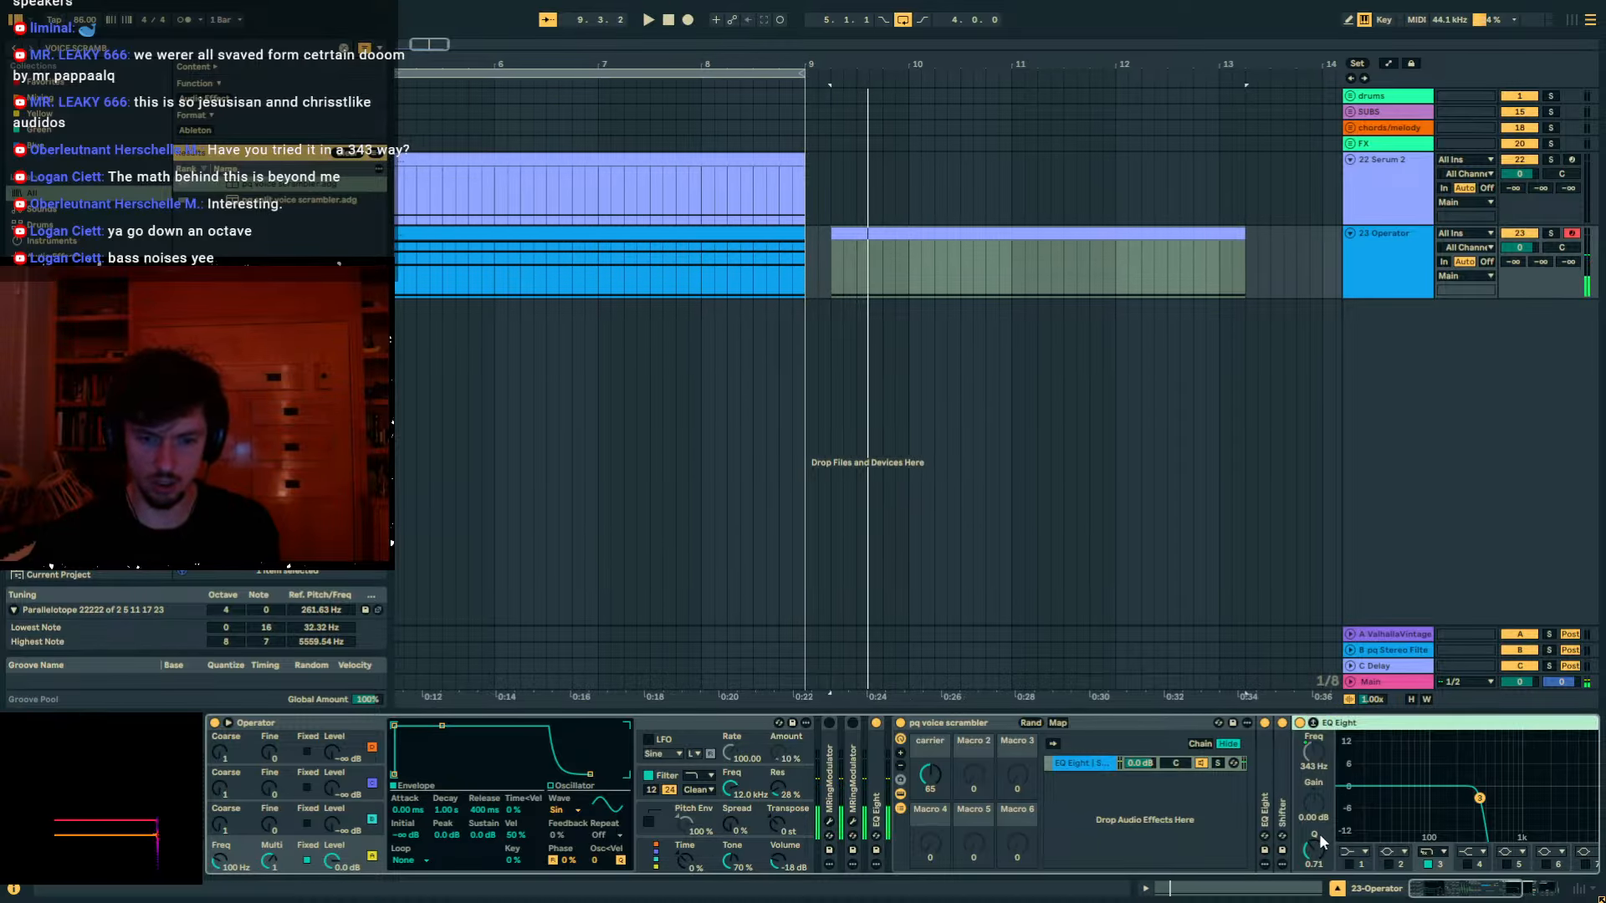
pyautogui.press('space')
pyautogui.moveTo(1315, 849)
pyautogui.mouseDown()
pyautogui.moveTo(1316, 808)
pyautogui.moveTo(1316, 900)
pyautogui.moveTo(1315, 850)
pyautogui.mouseUp()
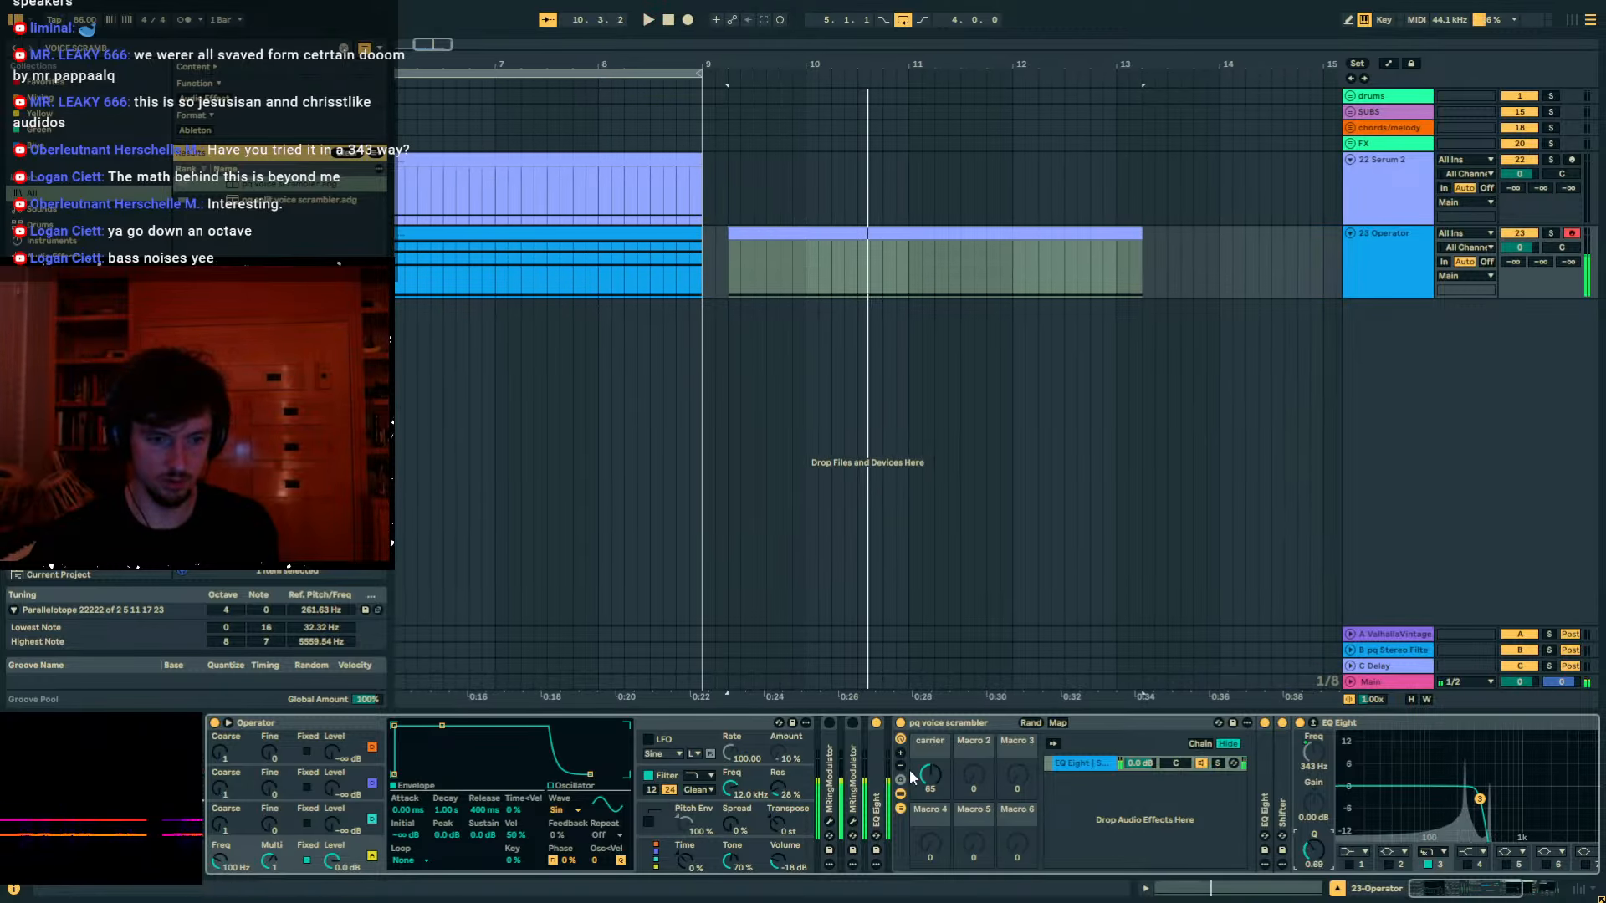
pyautogui.press('space')
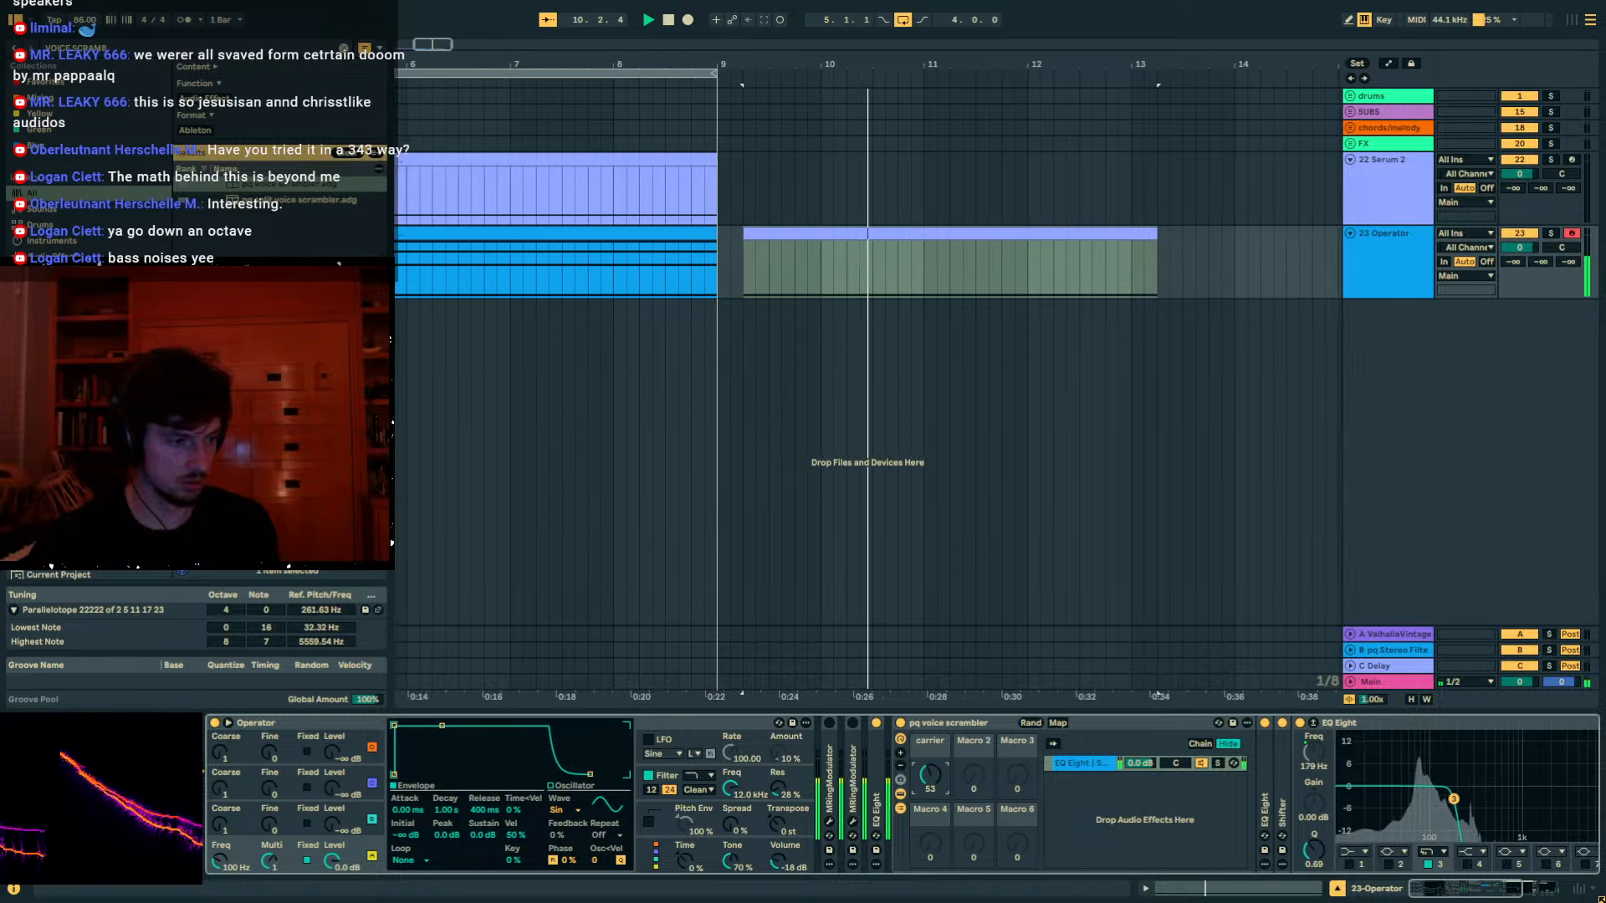
# Raise Operator's oscillator B level, bypass the rack's final EQ Eight, and audition with carrier at 123.
pyautogui.press('space')
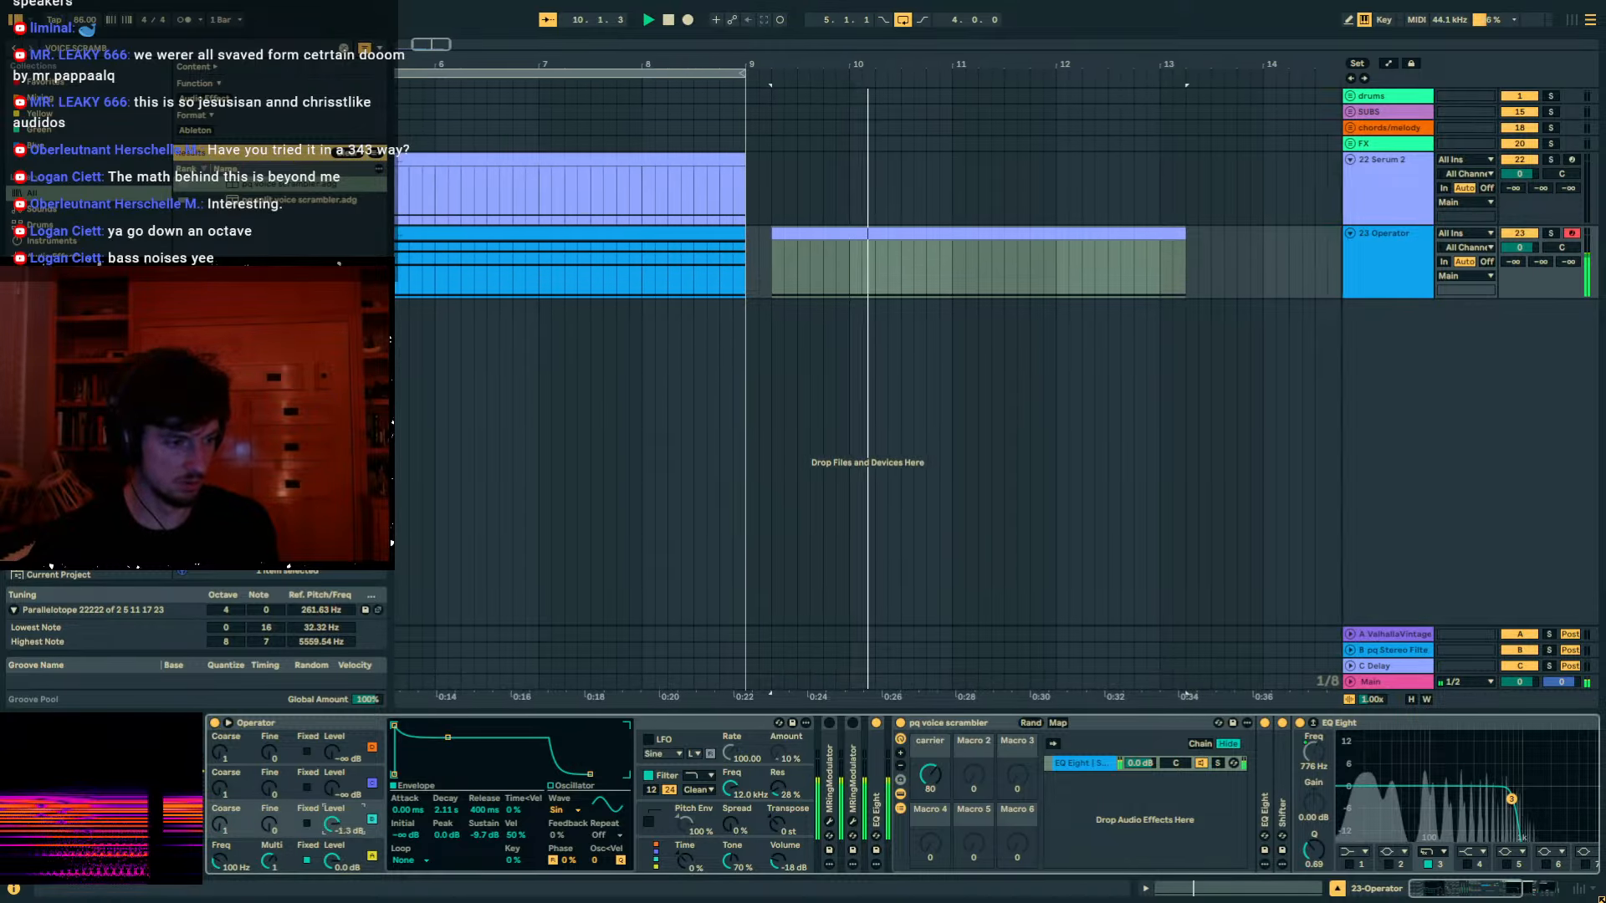
pyautogui.press('space')
pyautogui.press('space')
pyautogui.moveTo(930, 775); pyautogui.dragTo(930, 738)
pyautogui.click(1300, 724)
pyautogui.press('space')
pyautogui.press('space')
# Toggle the rack's first EQ Eight off and on while lowering carrier to 82, and reactivate the final EQ Eight.
pyautogui.click(1265, 724)
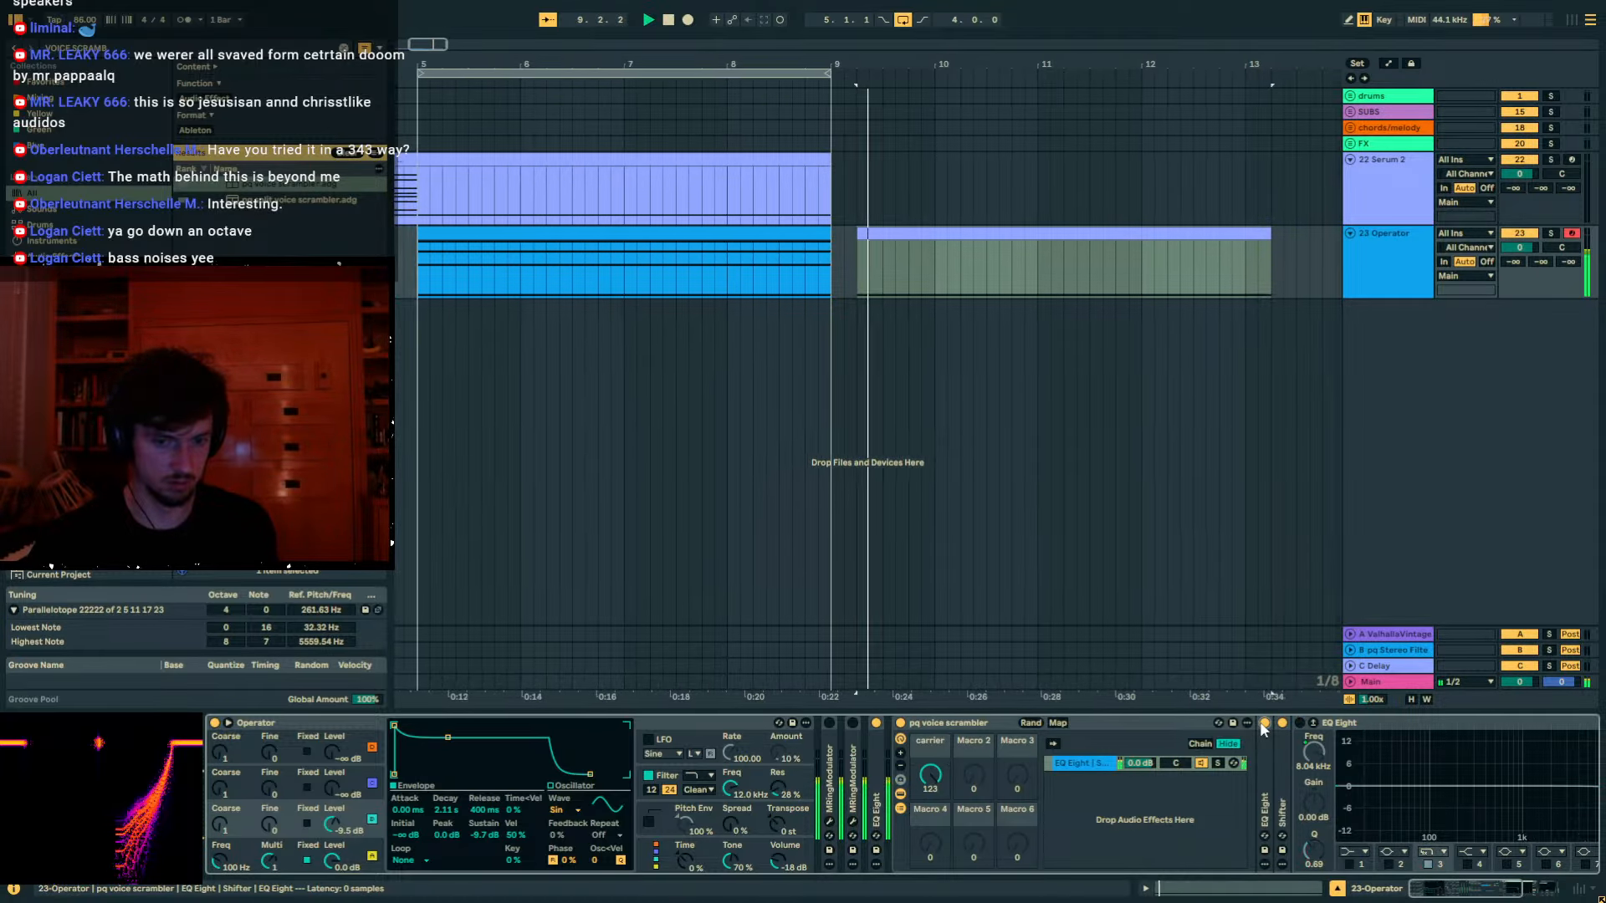
pyautogui.moveTo(930, 776); pyautogui.dragTo(930, 810)
pyautogui.click(1264, 724)
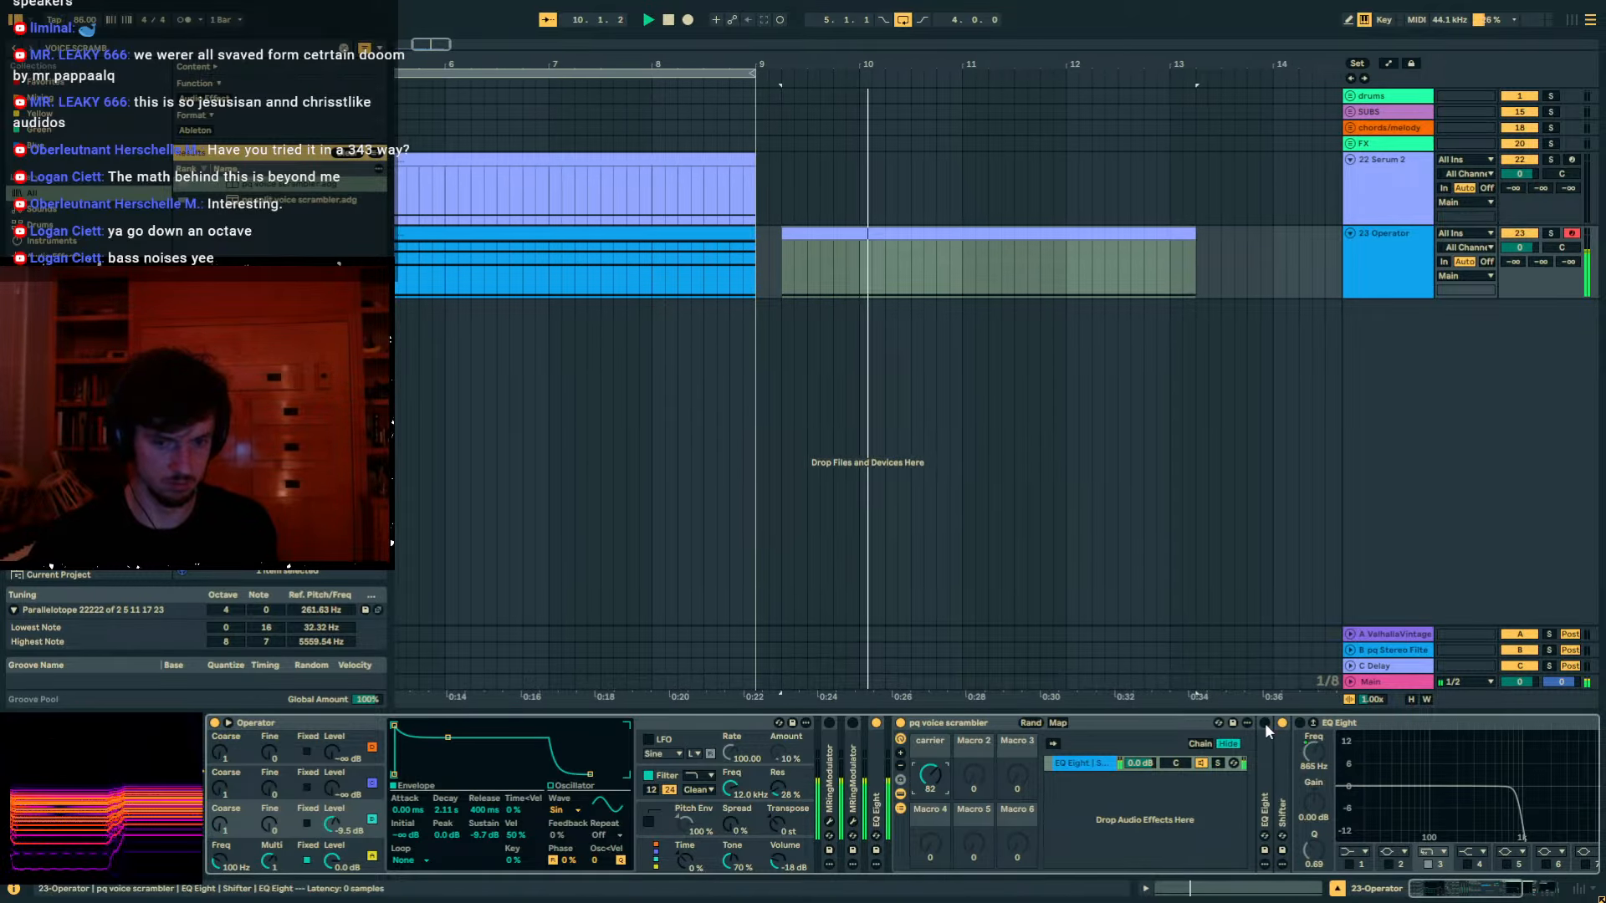
pyautogui.click(1300, 723)
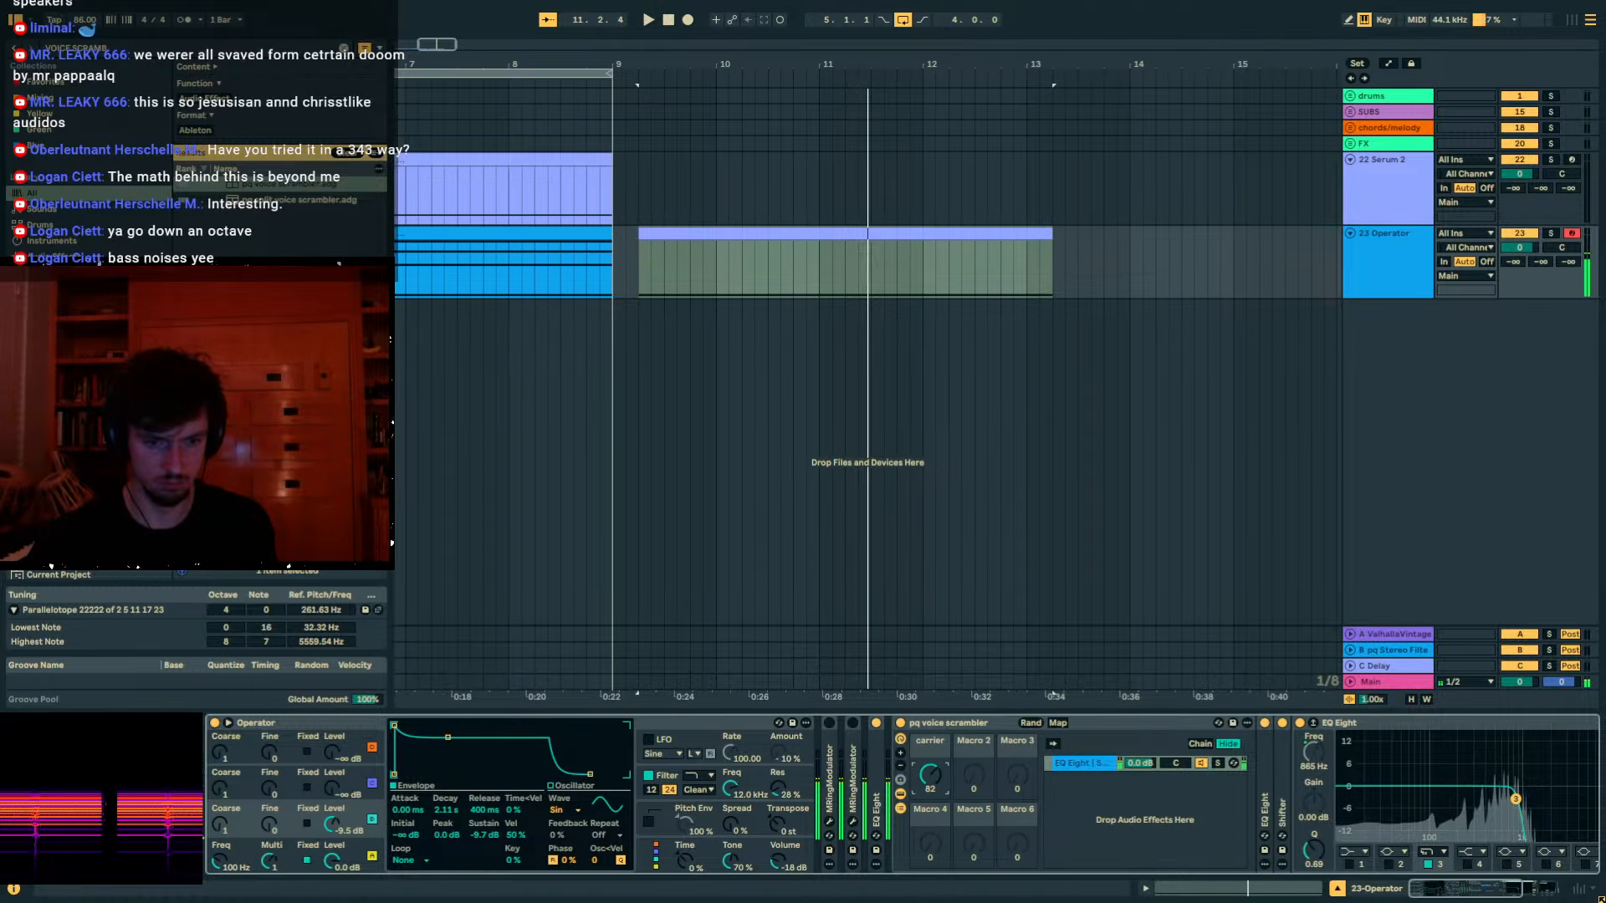
# Audition the Operator clip and raise the voice scrambler rack's carrier to 119.
pyautogui.press('space')
pyautogui.press('space')
pyautogui.moveTo(930, 776); pyautogui.dragTo(930, 746)
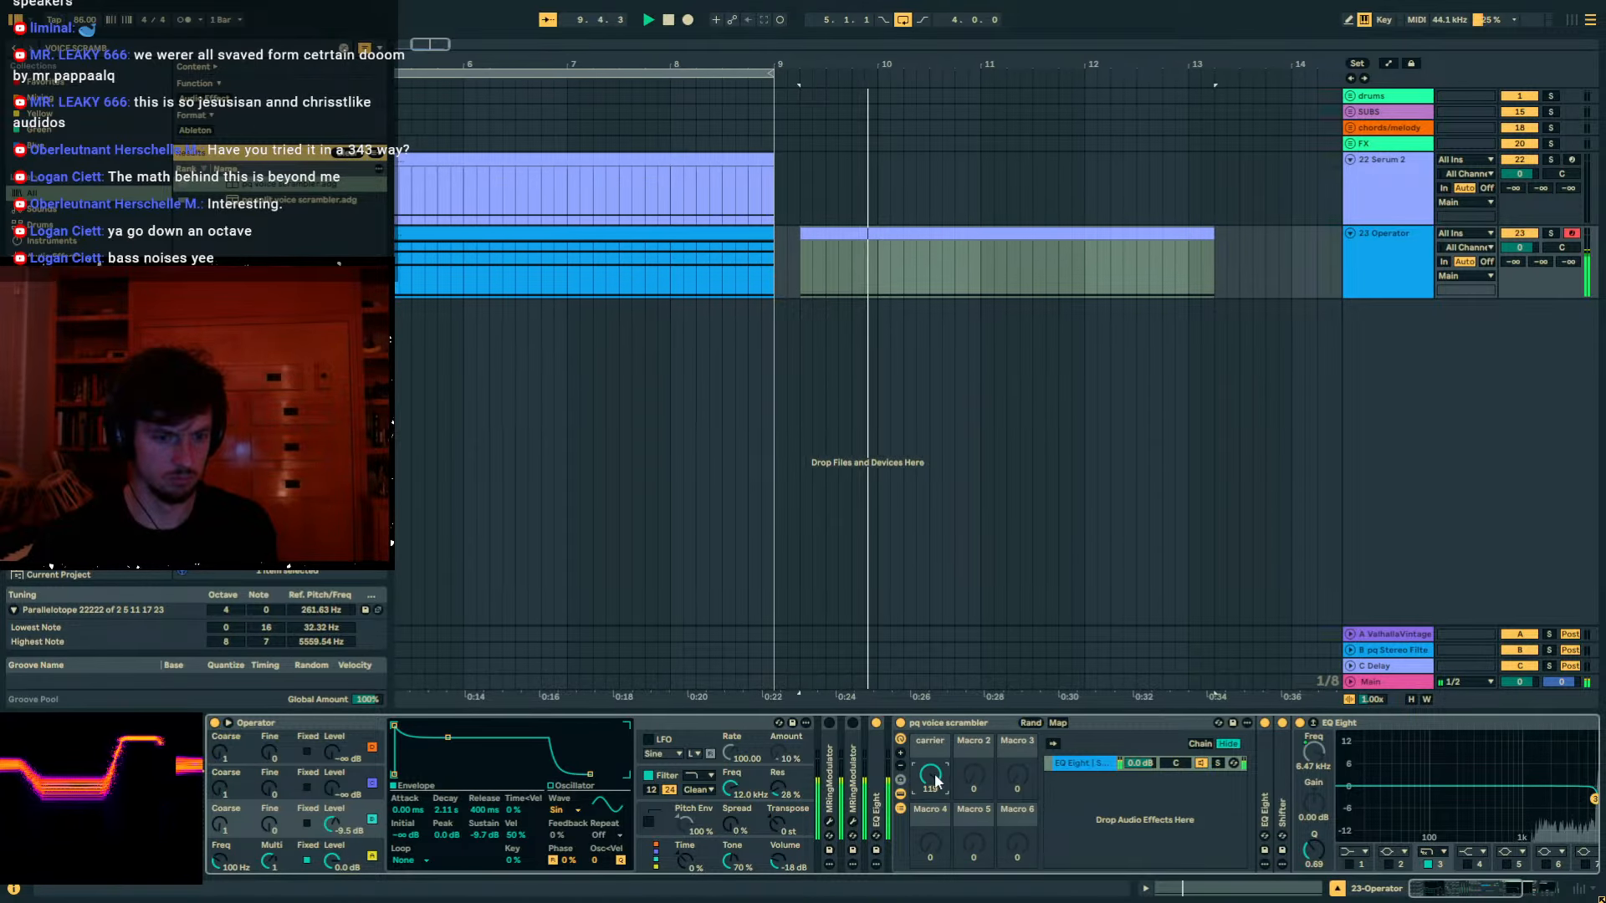
pyautogui.press('space')
# Fold the rack's final EQ Eight, paste a copy of the voice scrambler rack at the chain's end, and start playback.
pyautogui.click(1329, 726)
pyautogui.doubleClick(1329, 726)
pyautogui.click(971, 725)
pyautogui.hotkey('ctrl', 'c')
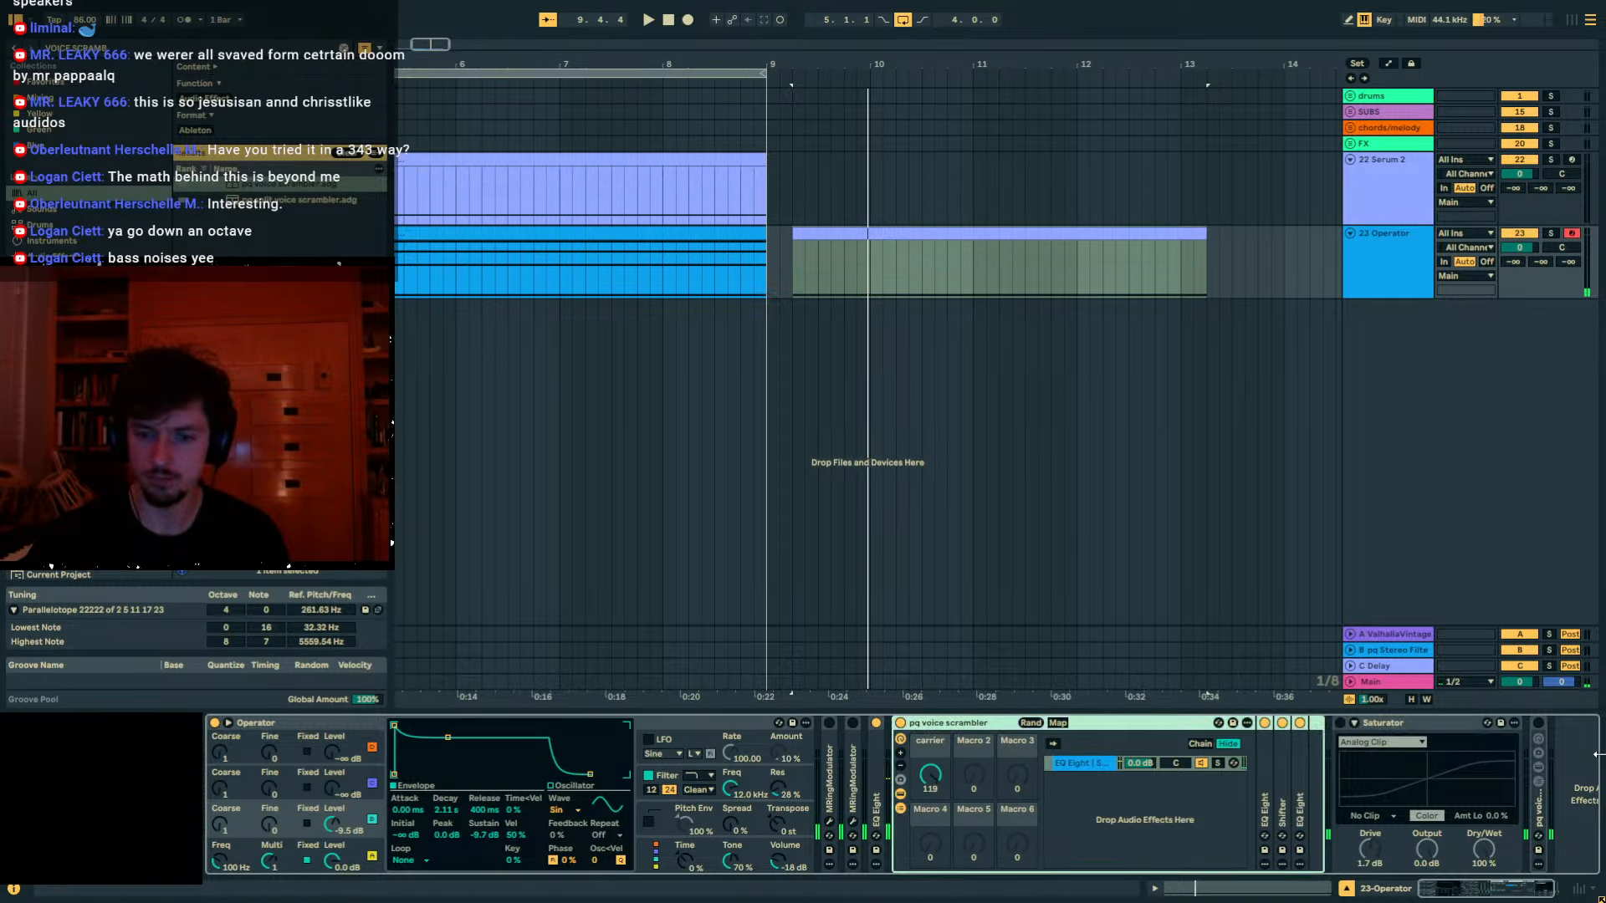
pyautogui.click(1588, 761)
pyautogui.hotkey('ctrl', 'v')
pyautogui.press('space')
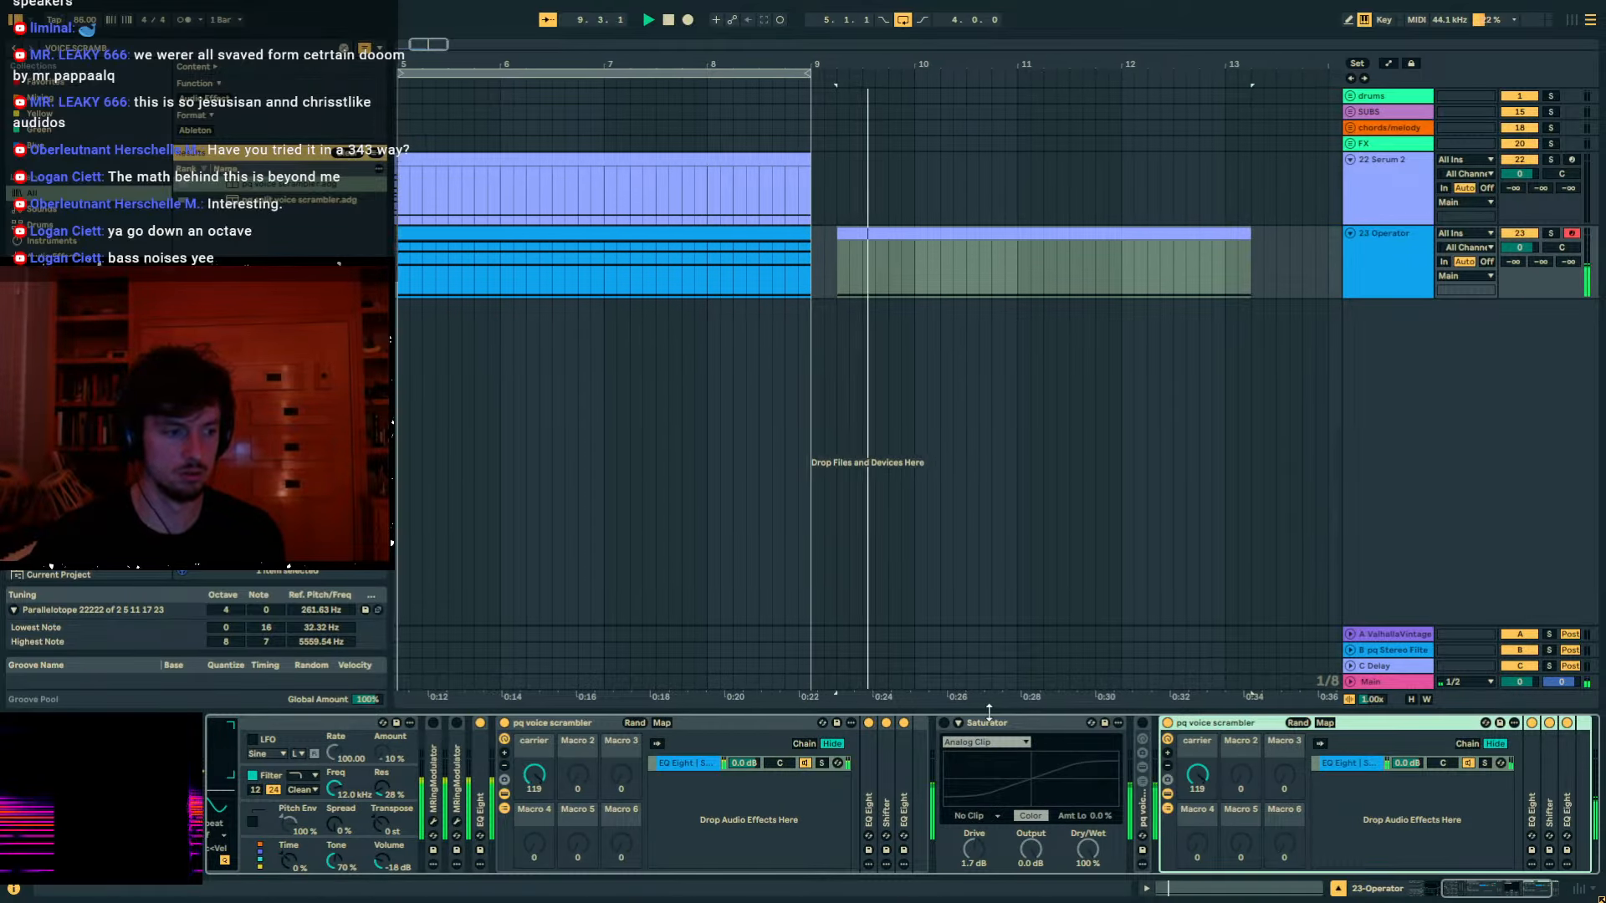
# Activate the Saturator between the two voice scrambler racks and raise its drive to 32 dB.
pyautogui.click(944, 723)
pyautogui.moveTo(982, 839); pyautogui.dragTo(982, 782)
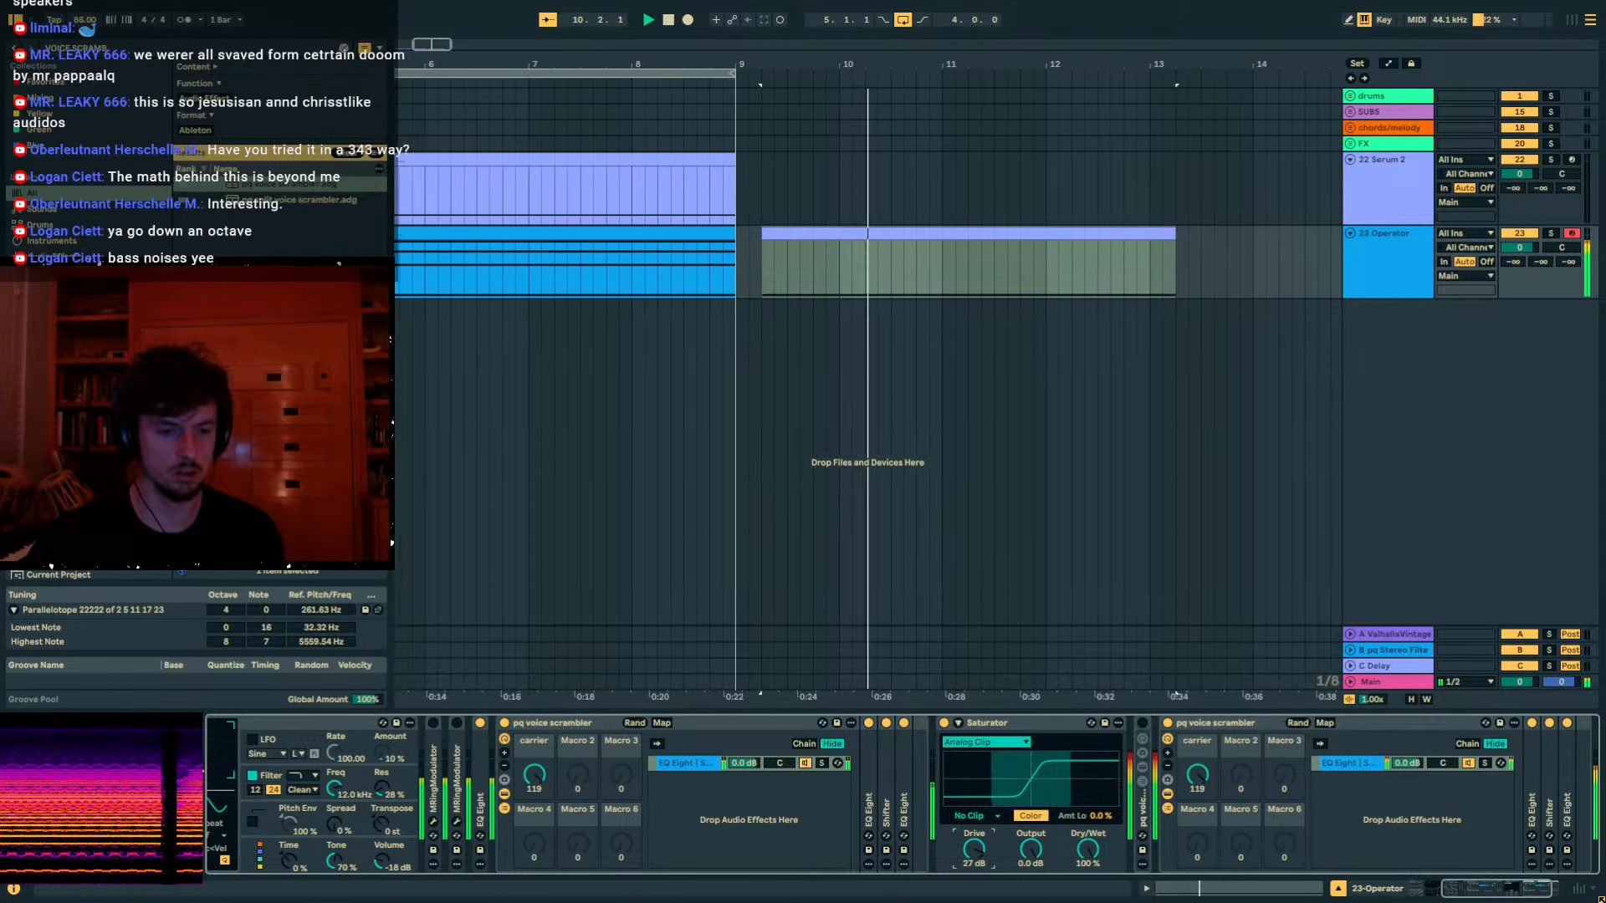
pyautogui.moveTo(982, 782)
pyautogui.mouseDown()
pyautogui.moveTo(982, 811)
pyautogui.moveTo(982, 770)
pyautogui.mouseUp()
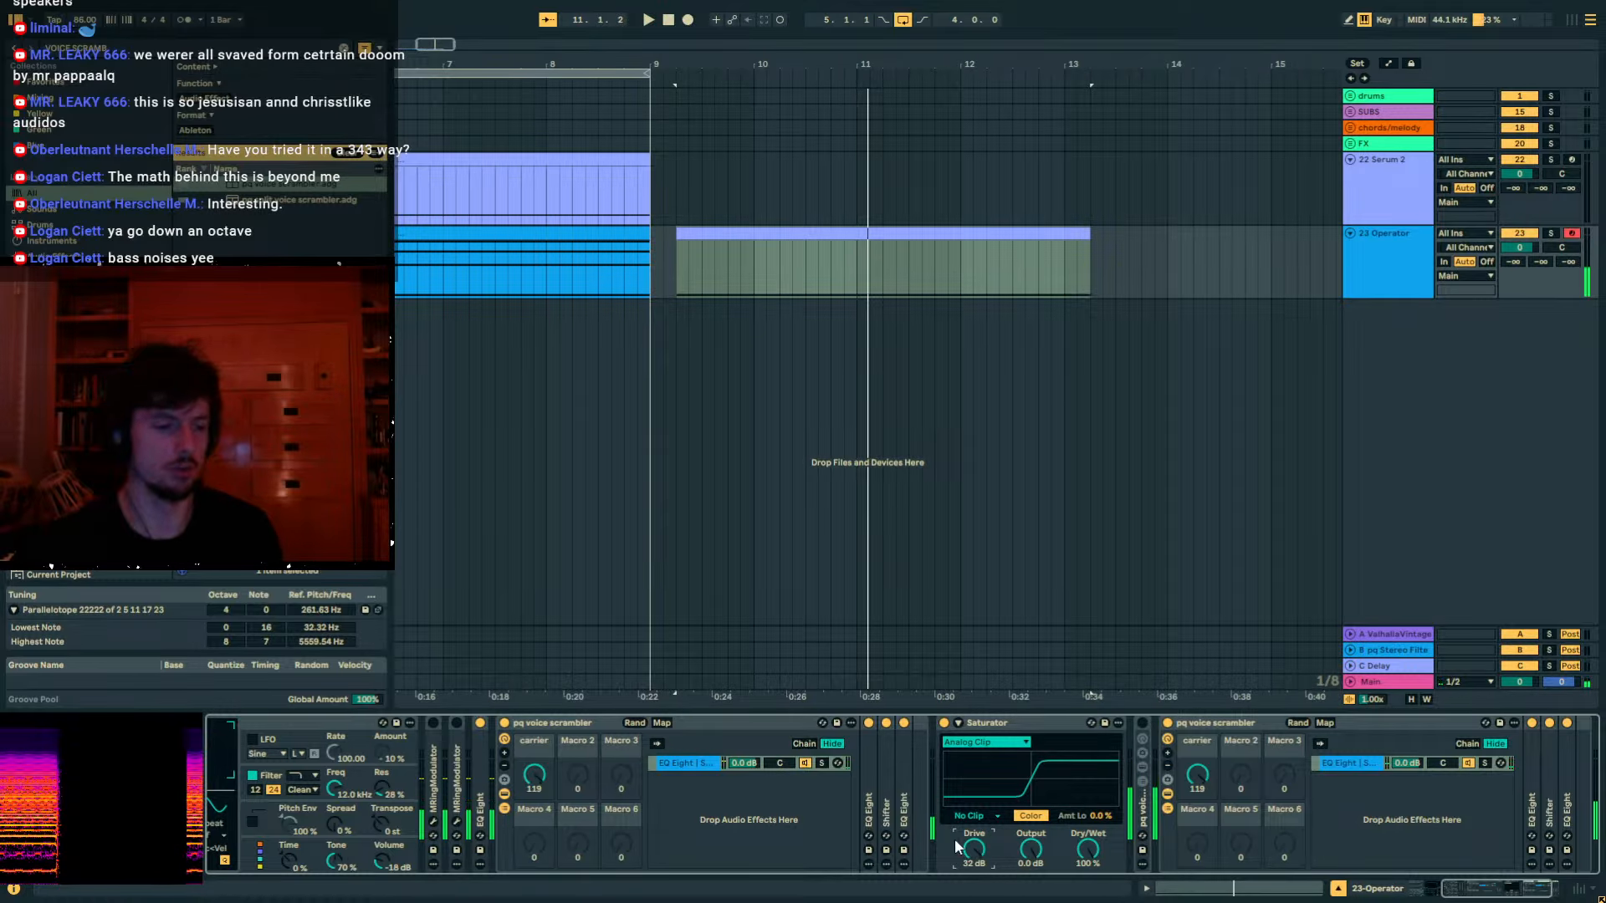
# Review the chain's structure, examining the first rack's EQ Eights and Shifter and the Saturator that follows it.
pyautogui.click(606, 723)
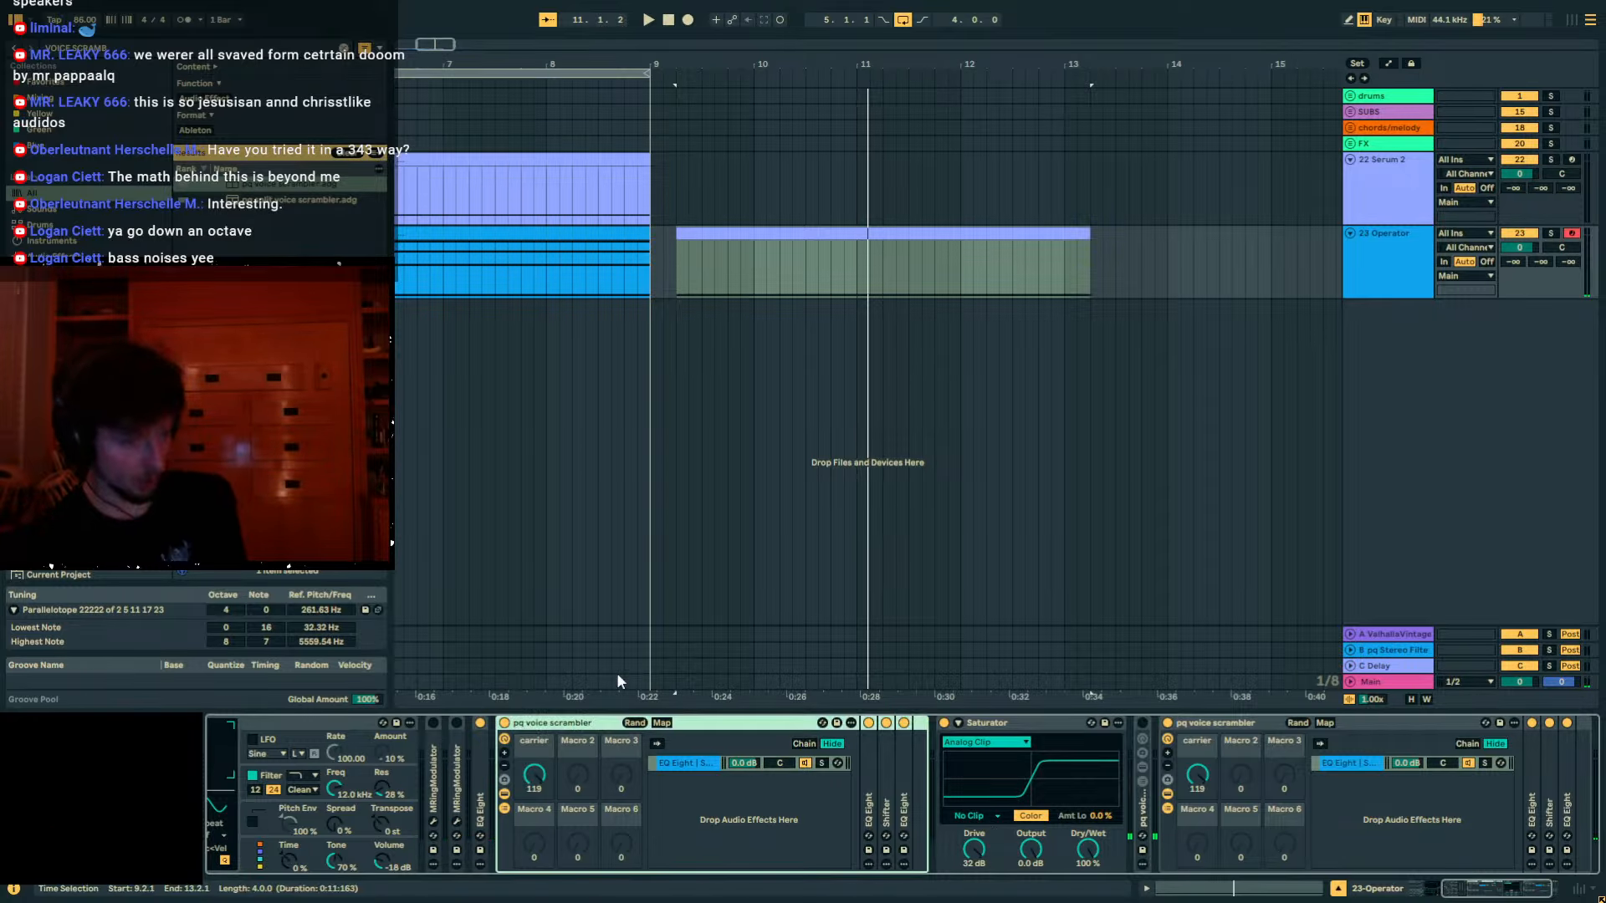
pyautogui.click(988, 724)
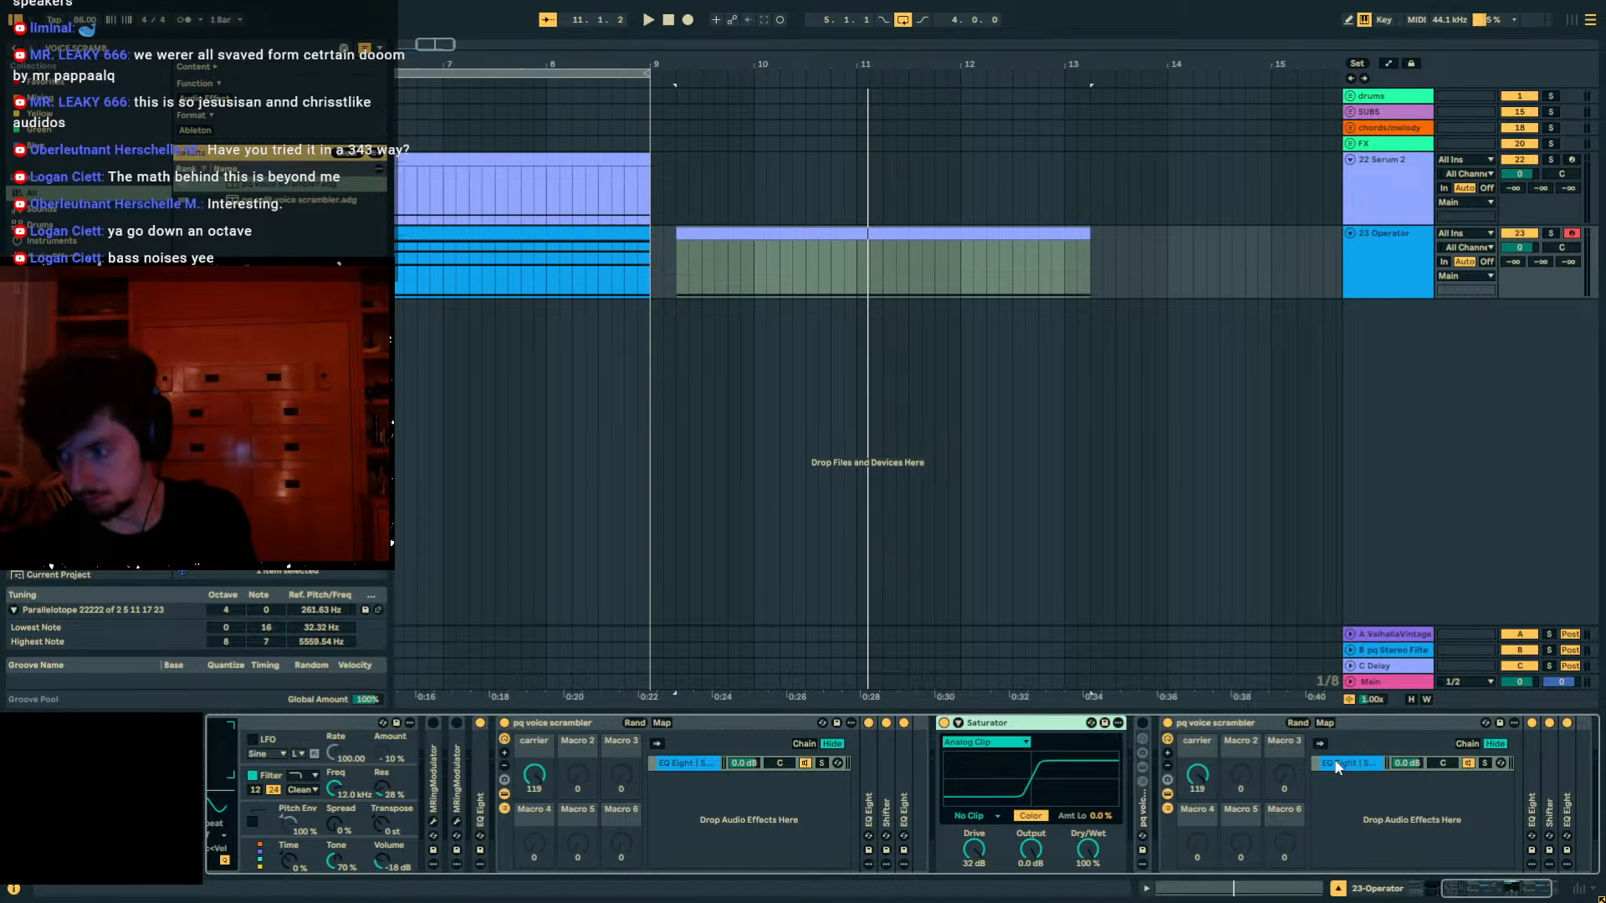
pyautogui.press('space')
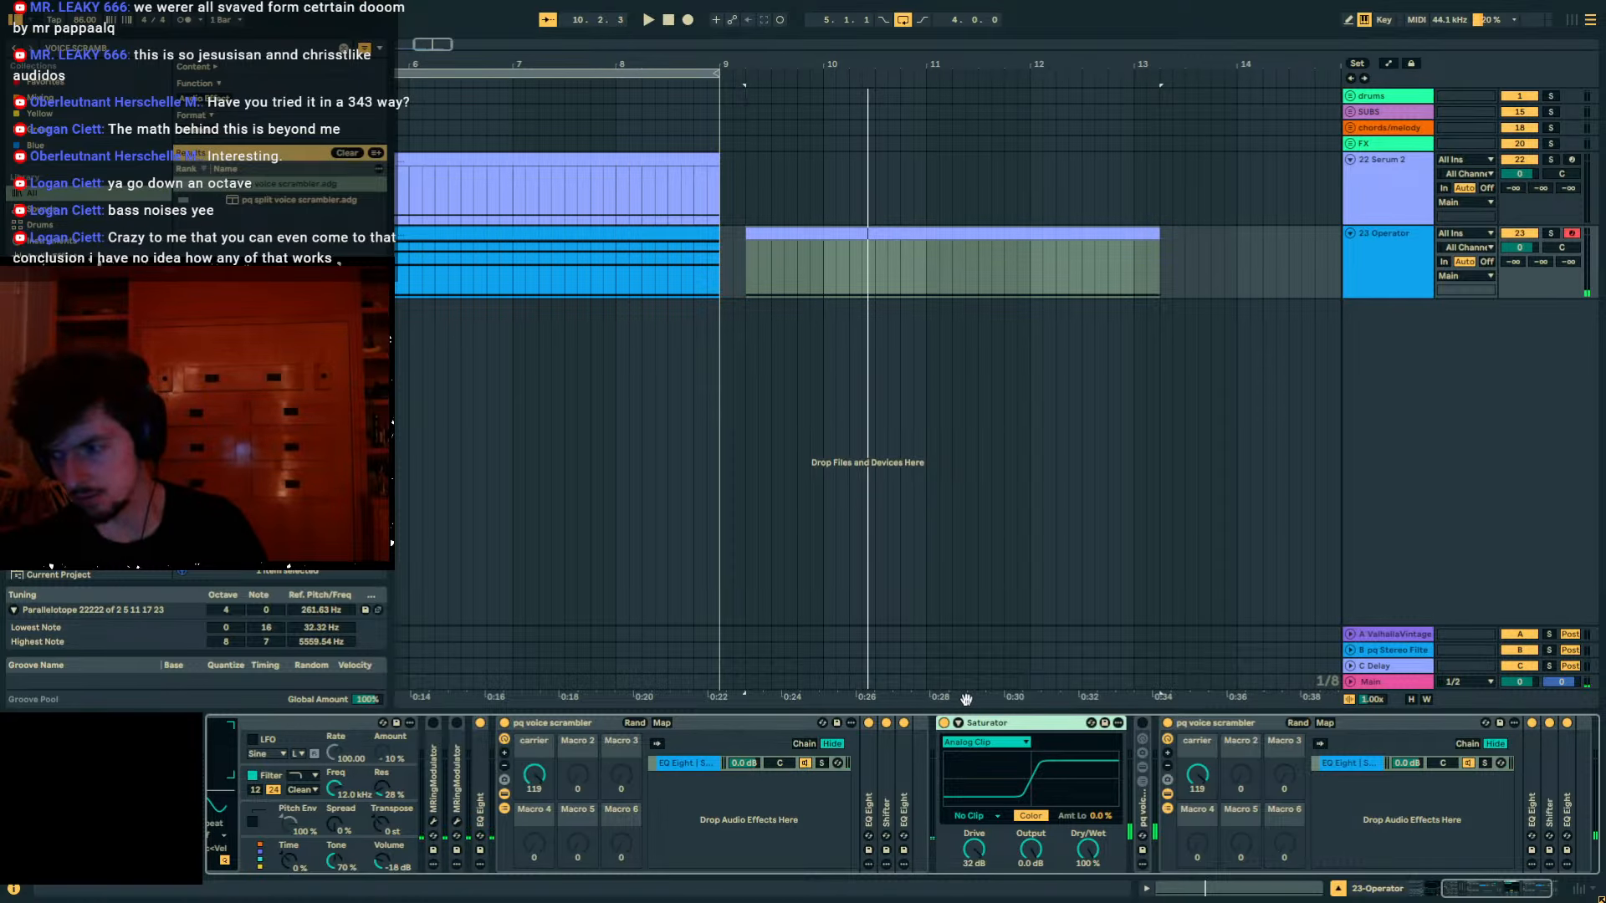
pyautogui.doubleClick(883, 763)
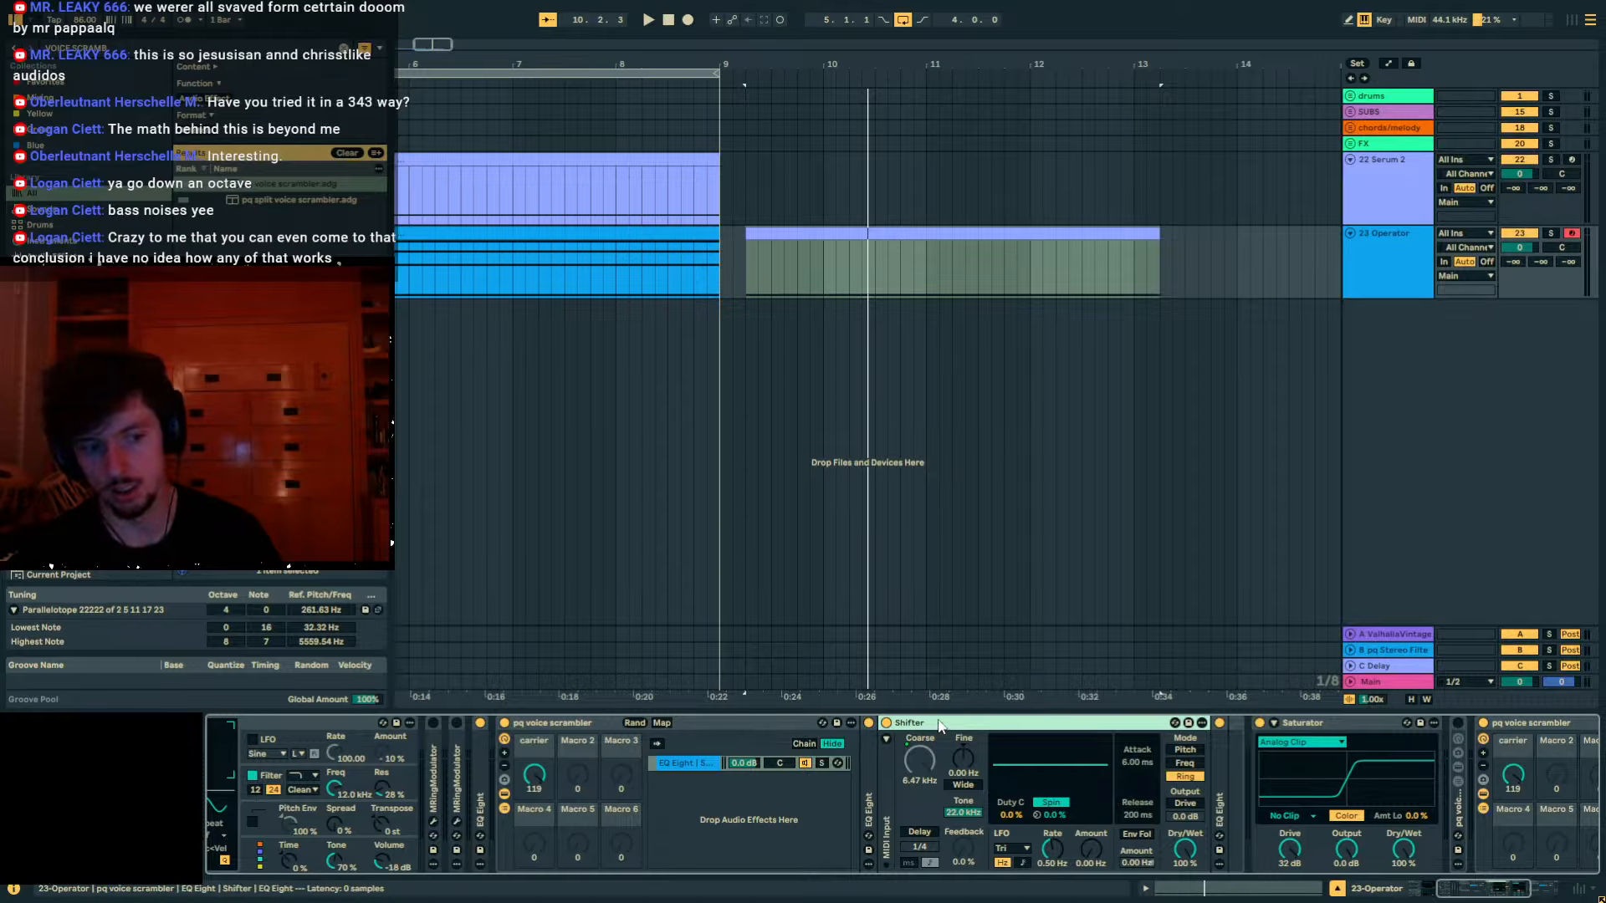
pyautogui.doubleClick(865, 739)
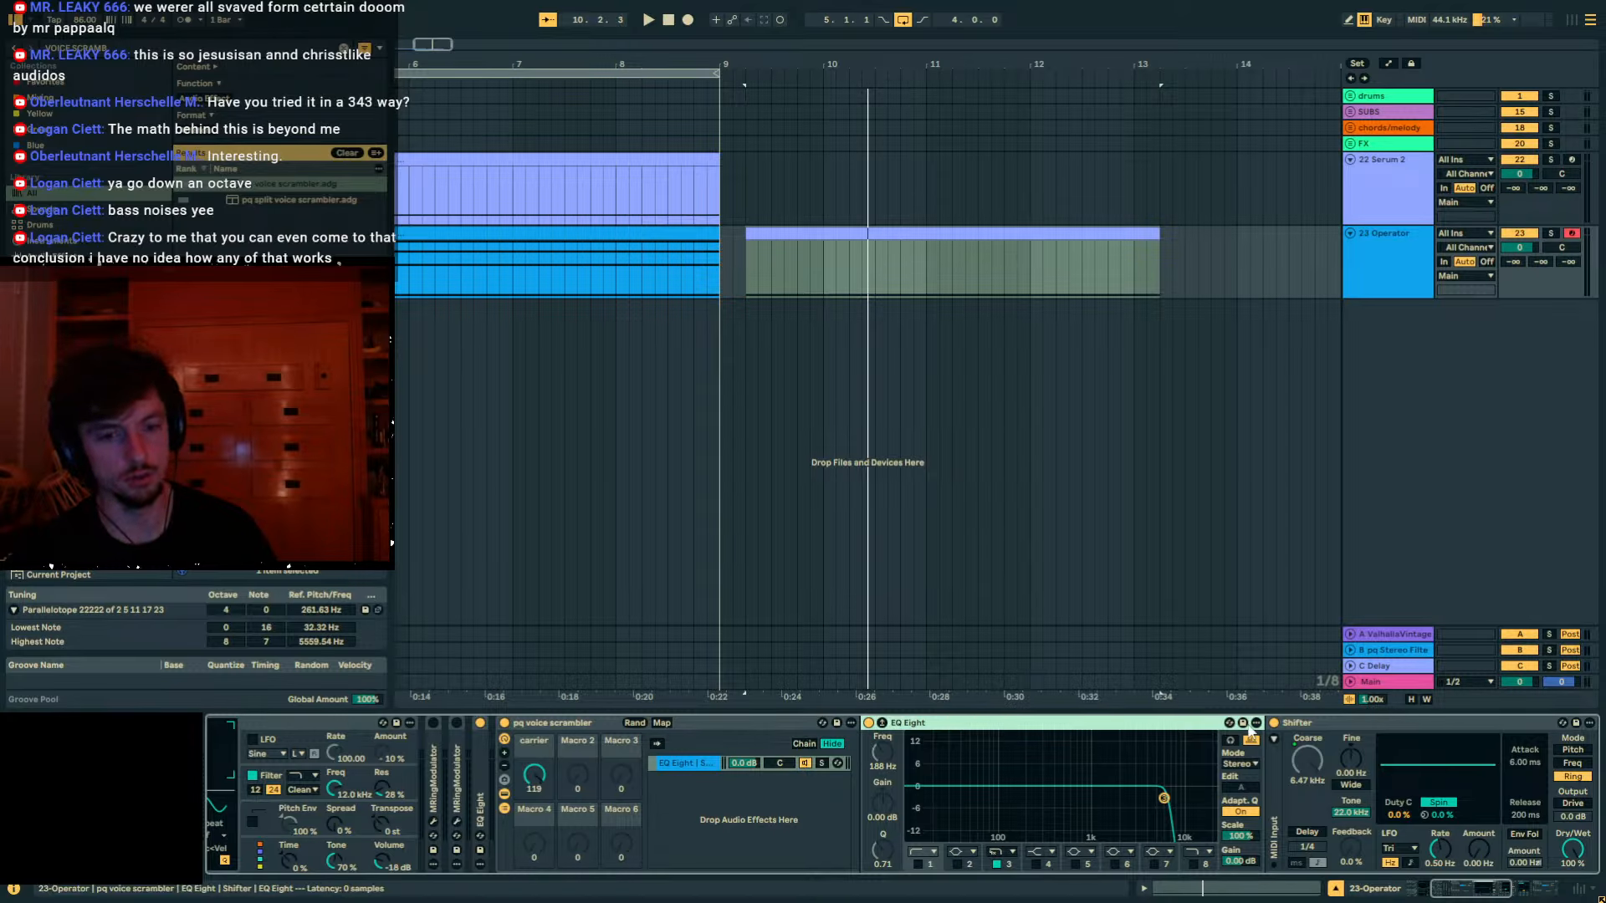
pyautogui.click(1304, 723)
pyautogui.keyDown('shift'); pyautogui.click(929, 722); pyautogui.keyUp('shift')
pyautogui.doubleClick(929, 723)
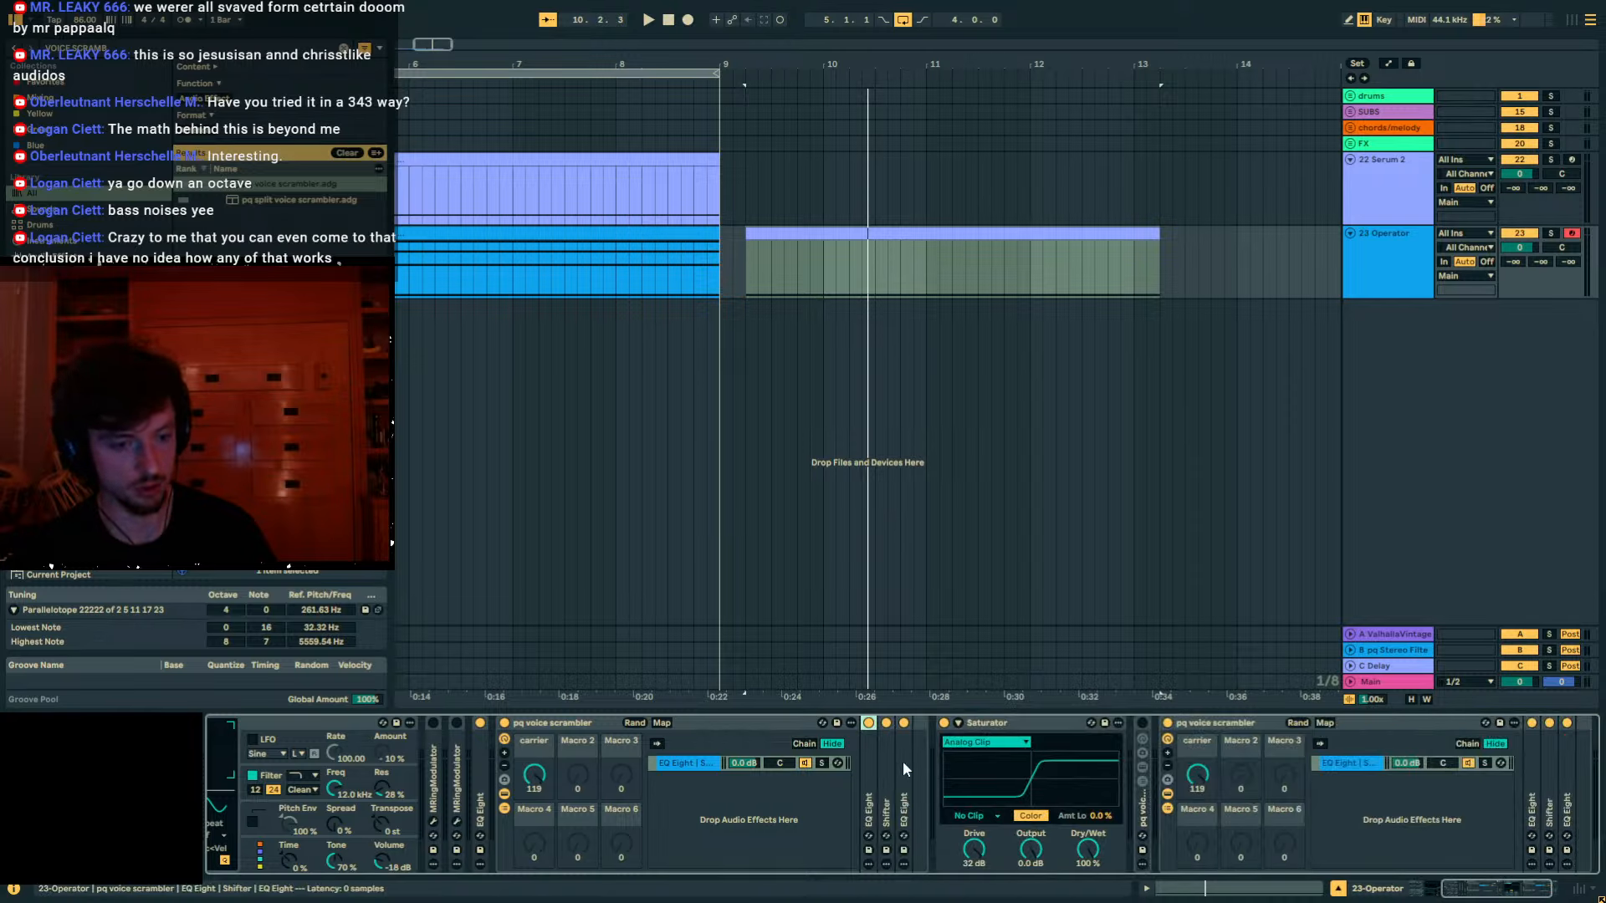
pyautogui.doubleClick(903, 768)
pyautogui.doubleClick(930, 724)
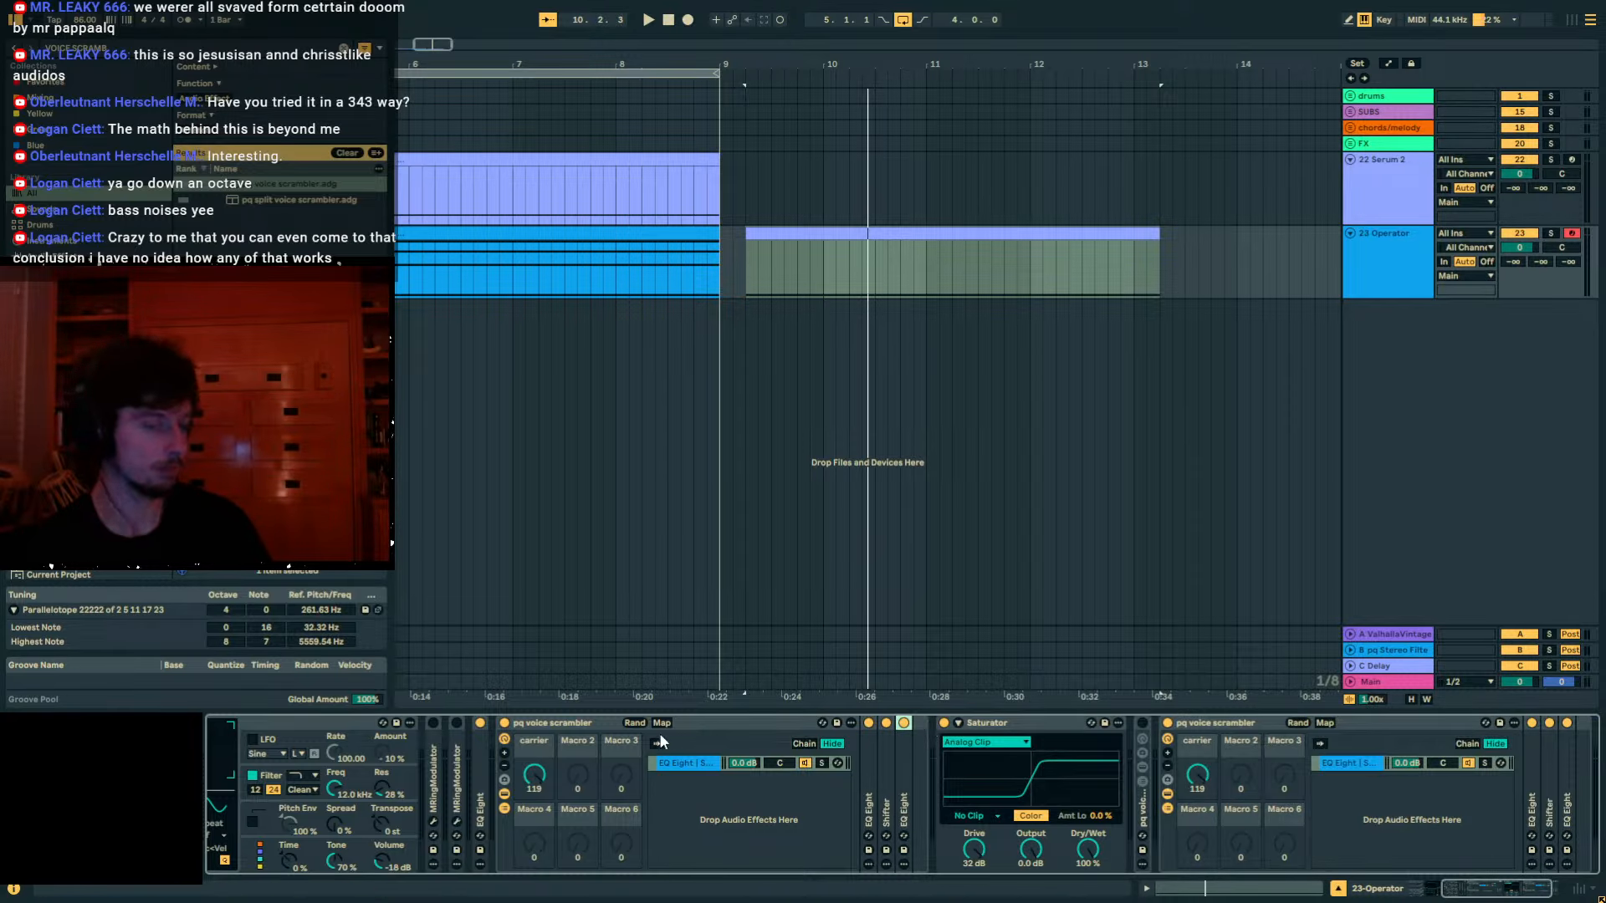
pyautogui.click(598, 724)
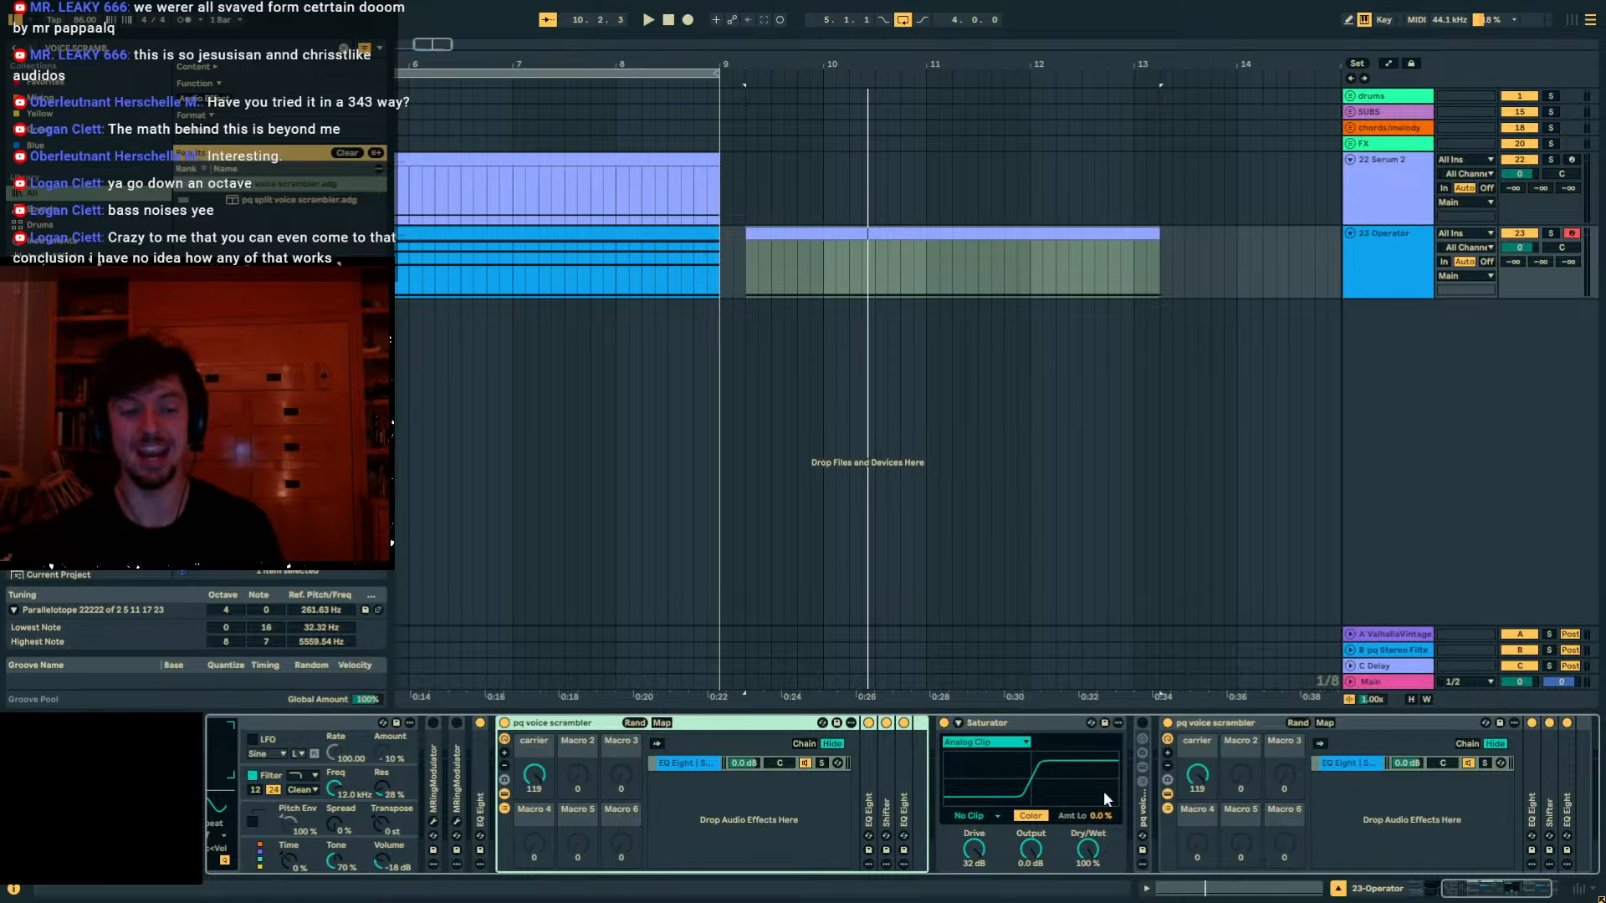
# Audition with the Saturator toggled, bypass both voice scrambler racks, and set the Saturator's drive to 19 dB.
pyautogui.press('space')
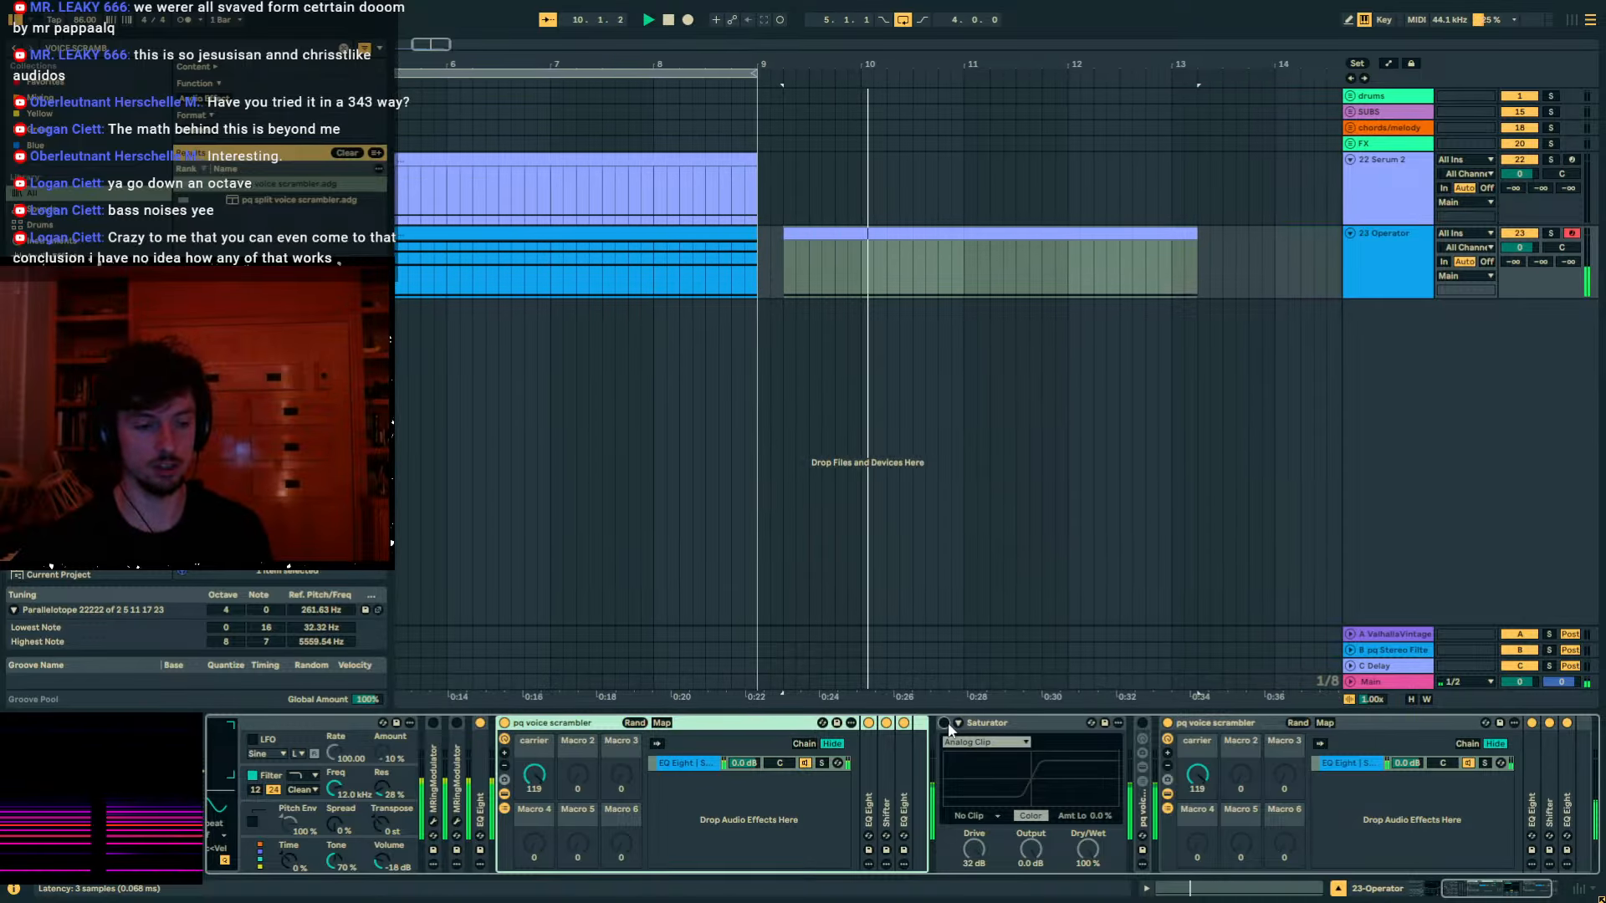
pyautogui.click(945, 724)
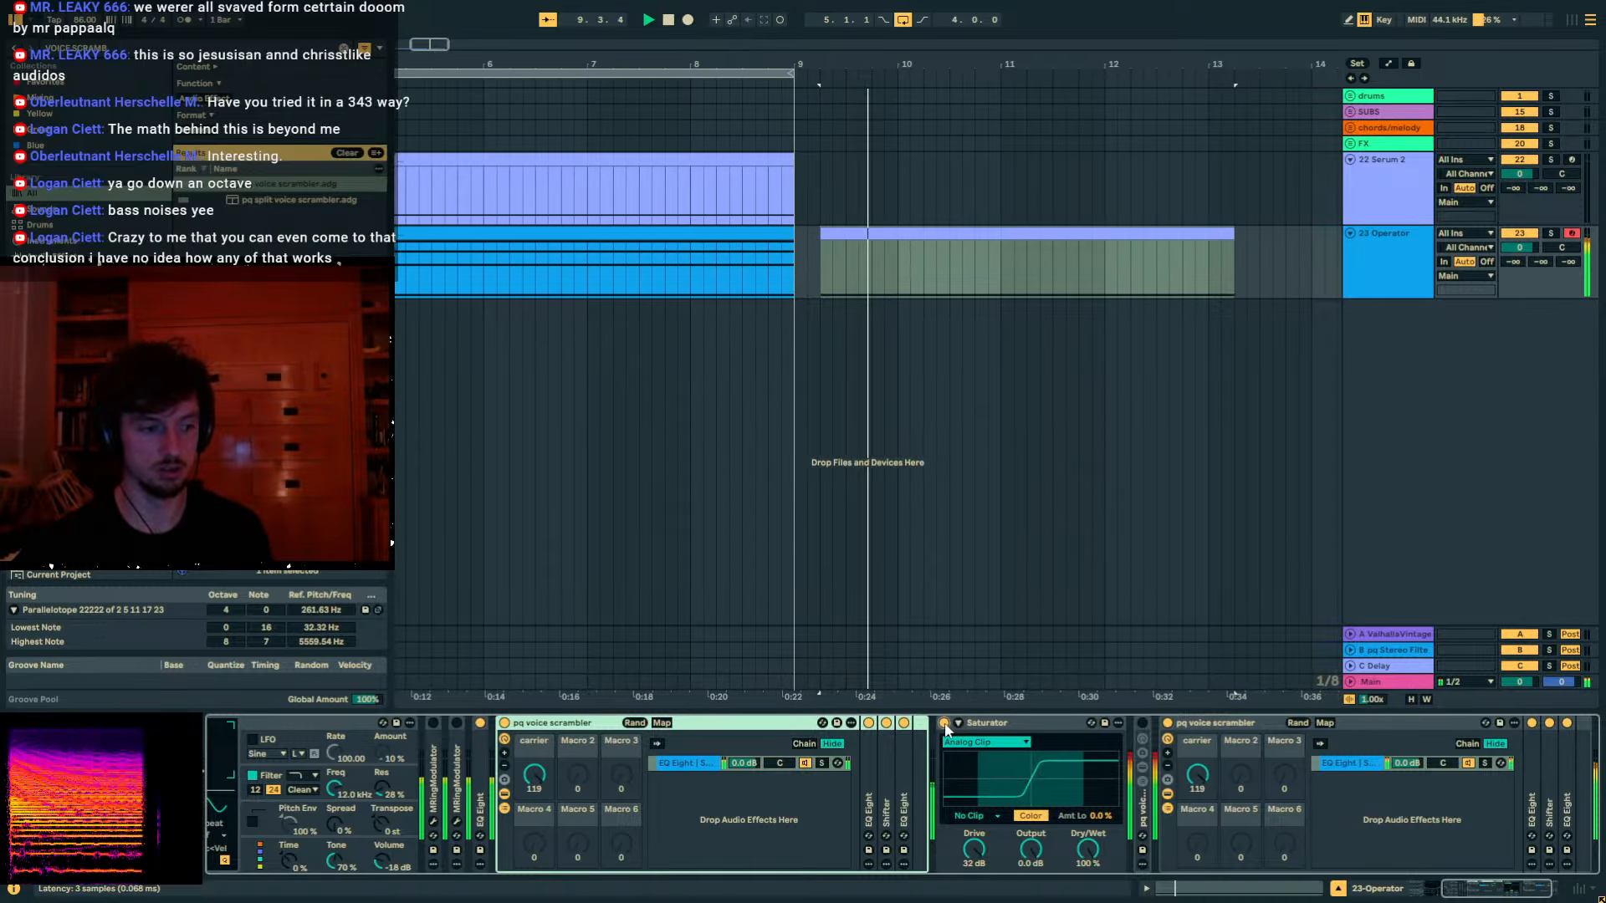
pyautogui.click(504, 723)
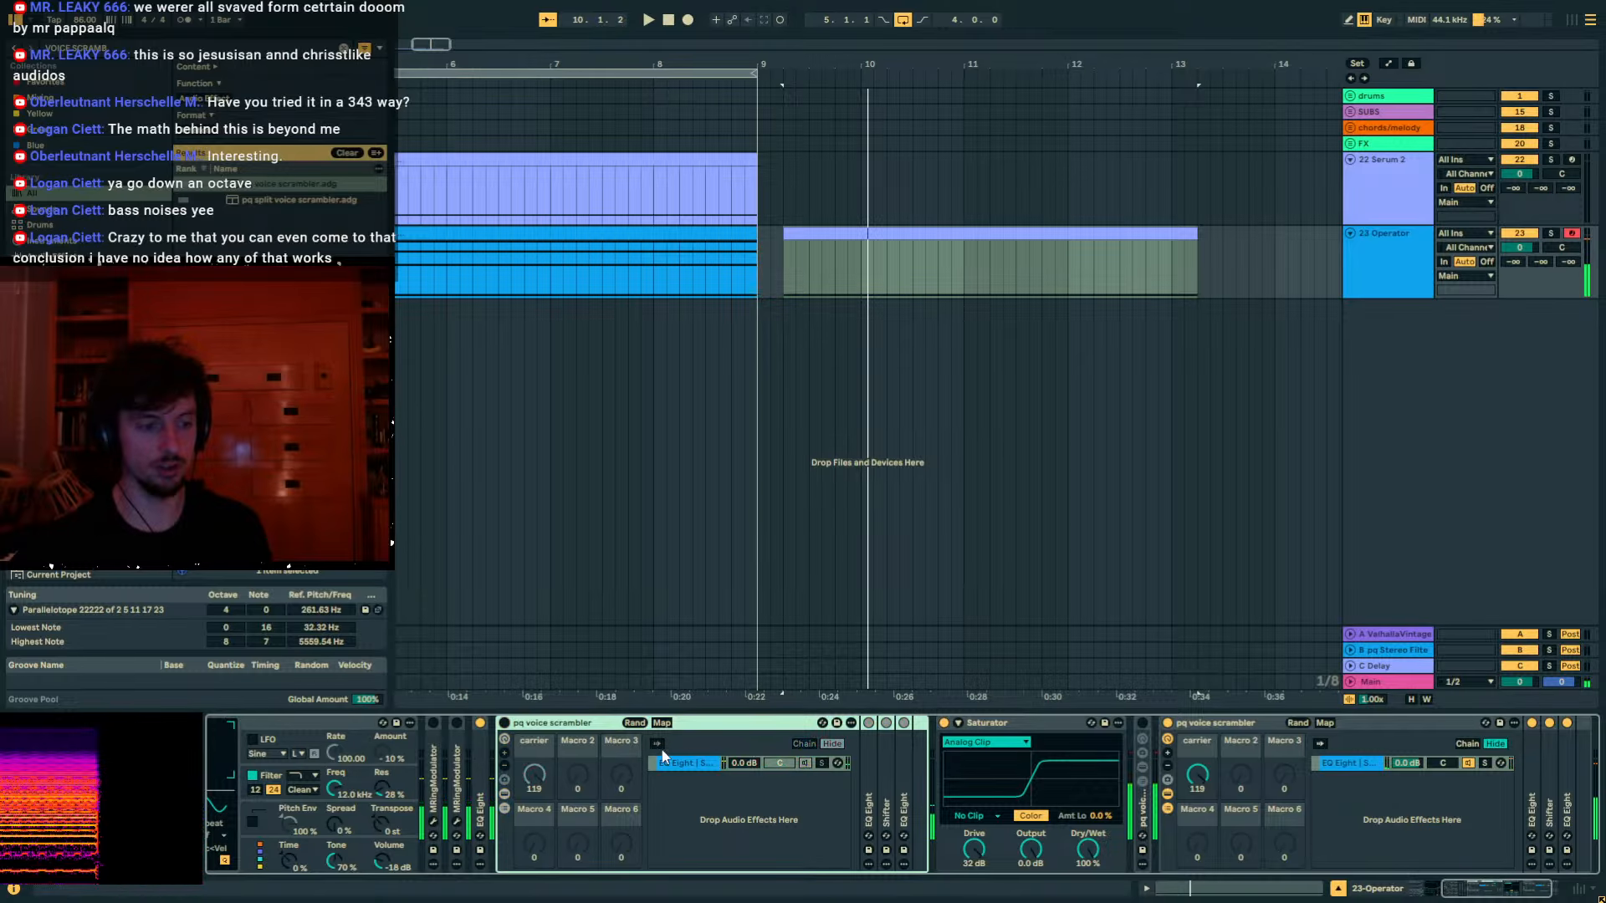
pyautogui.click(1167, 723)
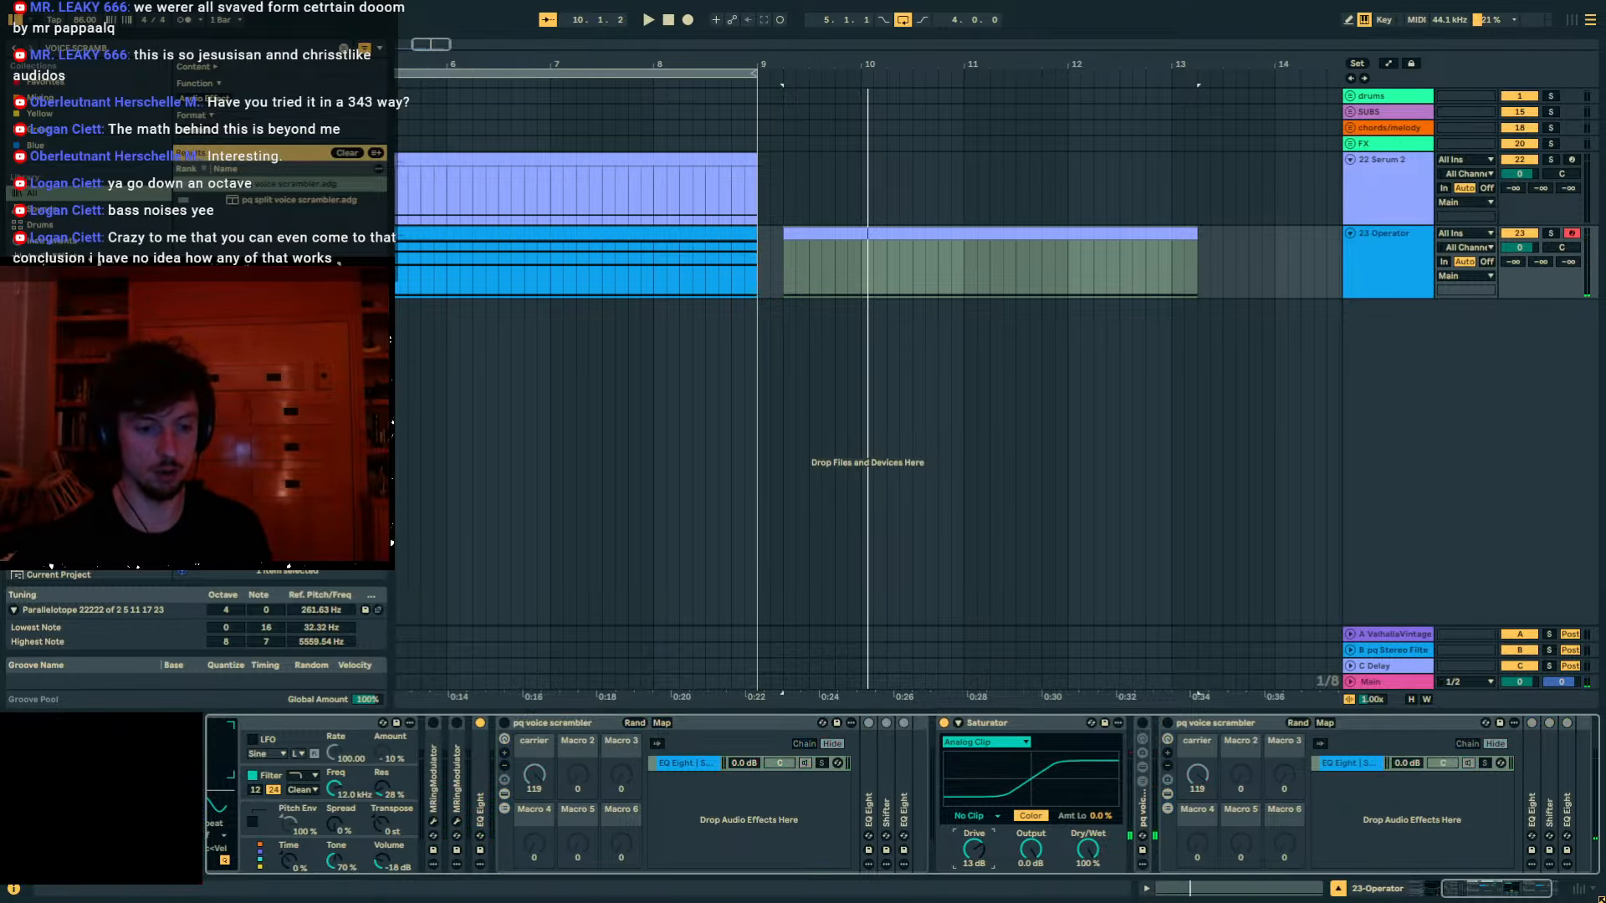
pyautogui.press('space')
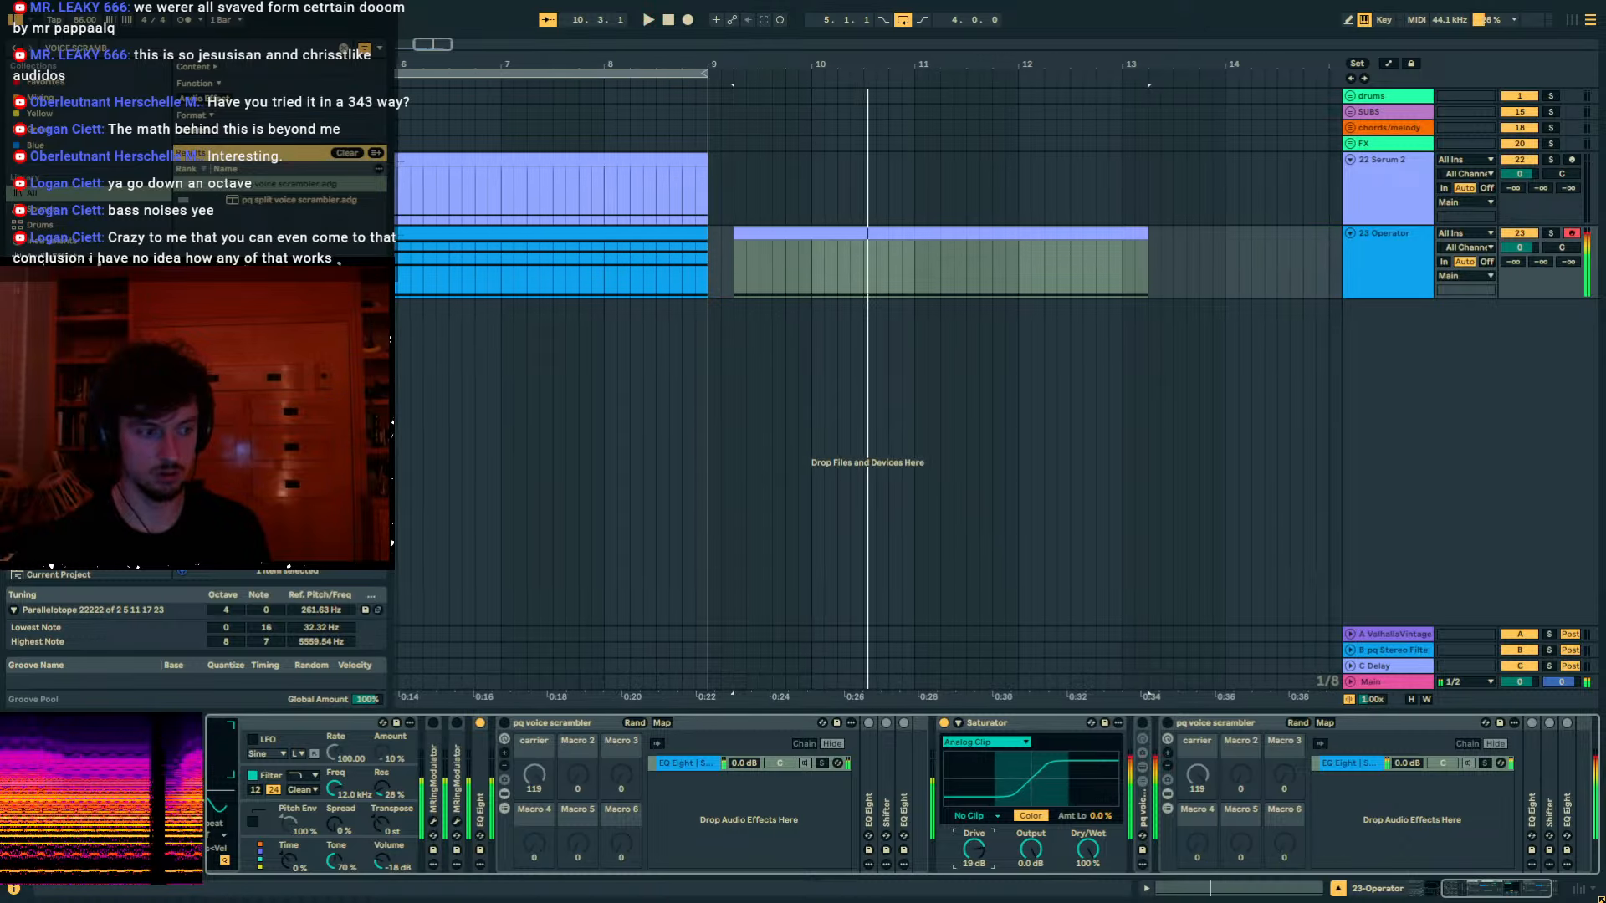
pyautogui.press('space')
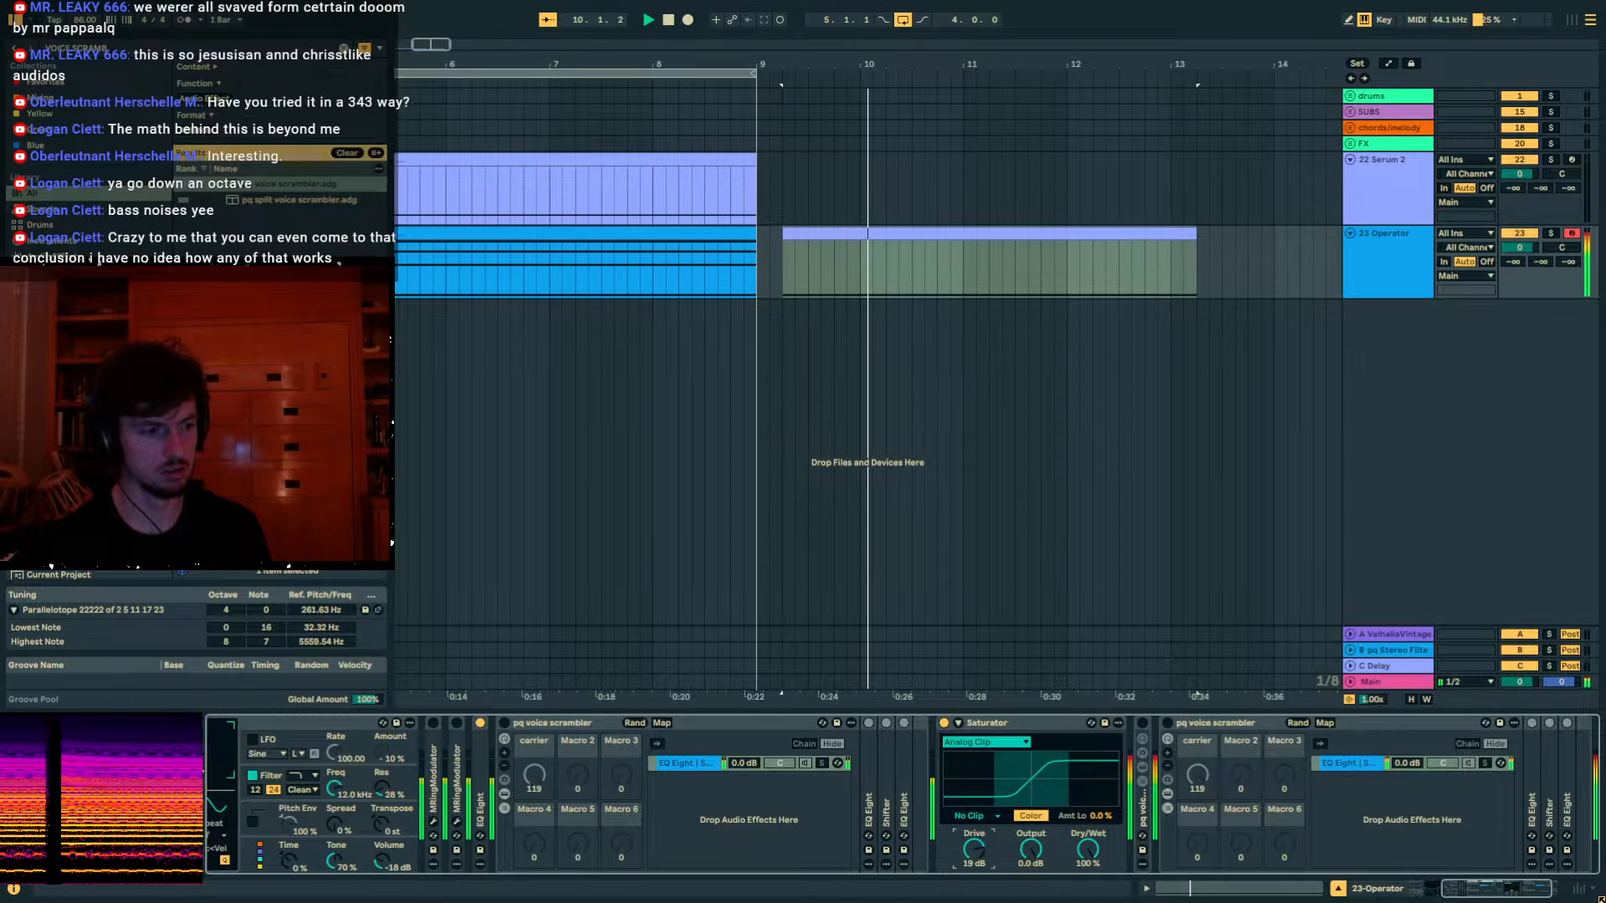
# Lower Operator's oscillator B level to -inf dB and audition the plain tone through the Saturator.
pyautogui.click(573, 728)
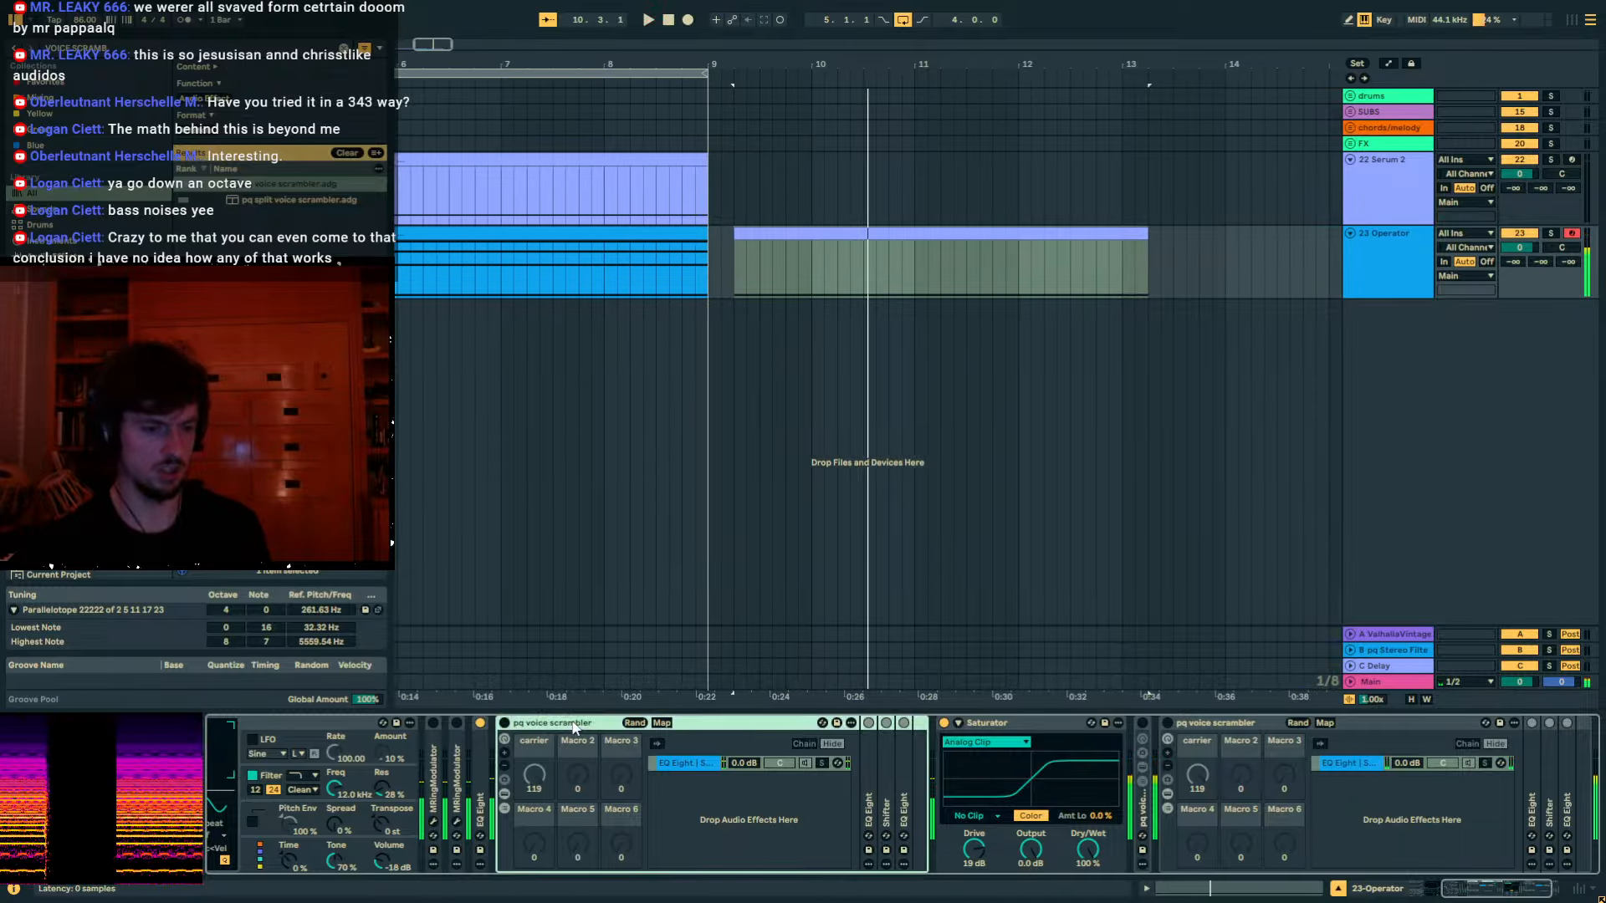
pyautogui.press('Left')
pyautogui.press('Left')
pyautogui.press('Left')
pyautogui.press('Left')
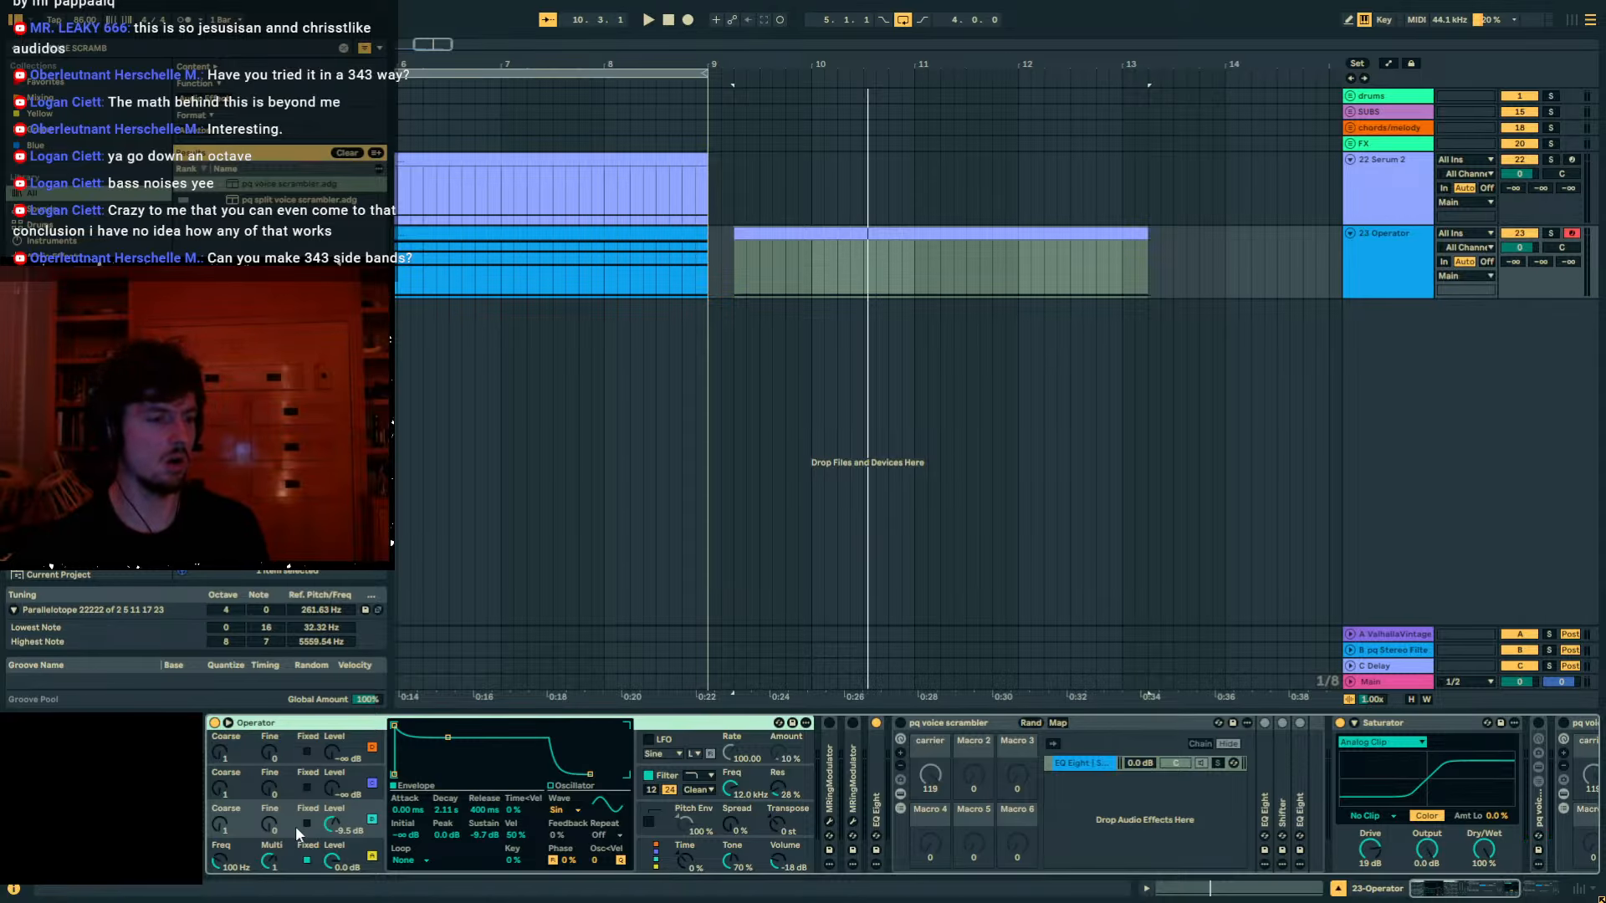
pyautogui.moveTo(332, 826); pyautogui.dragTo(332, 861)
pyautogui.press('space')
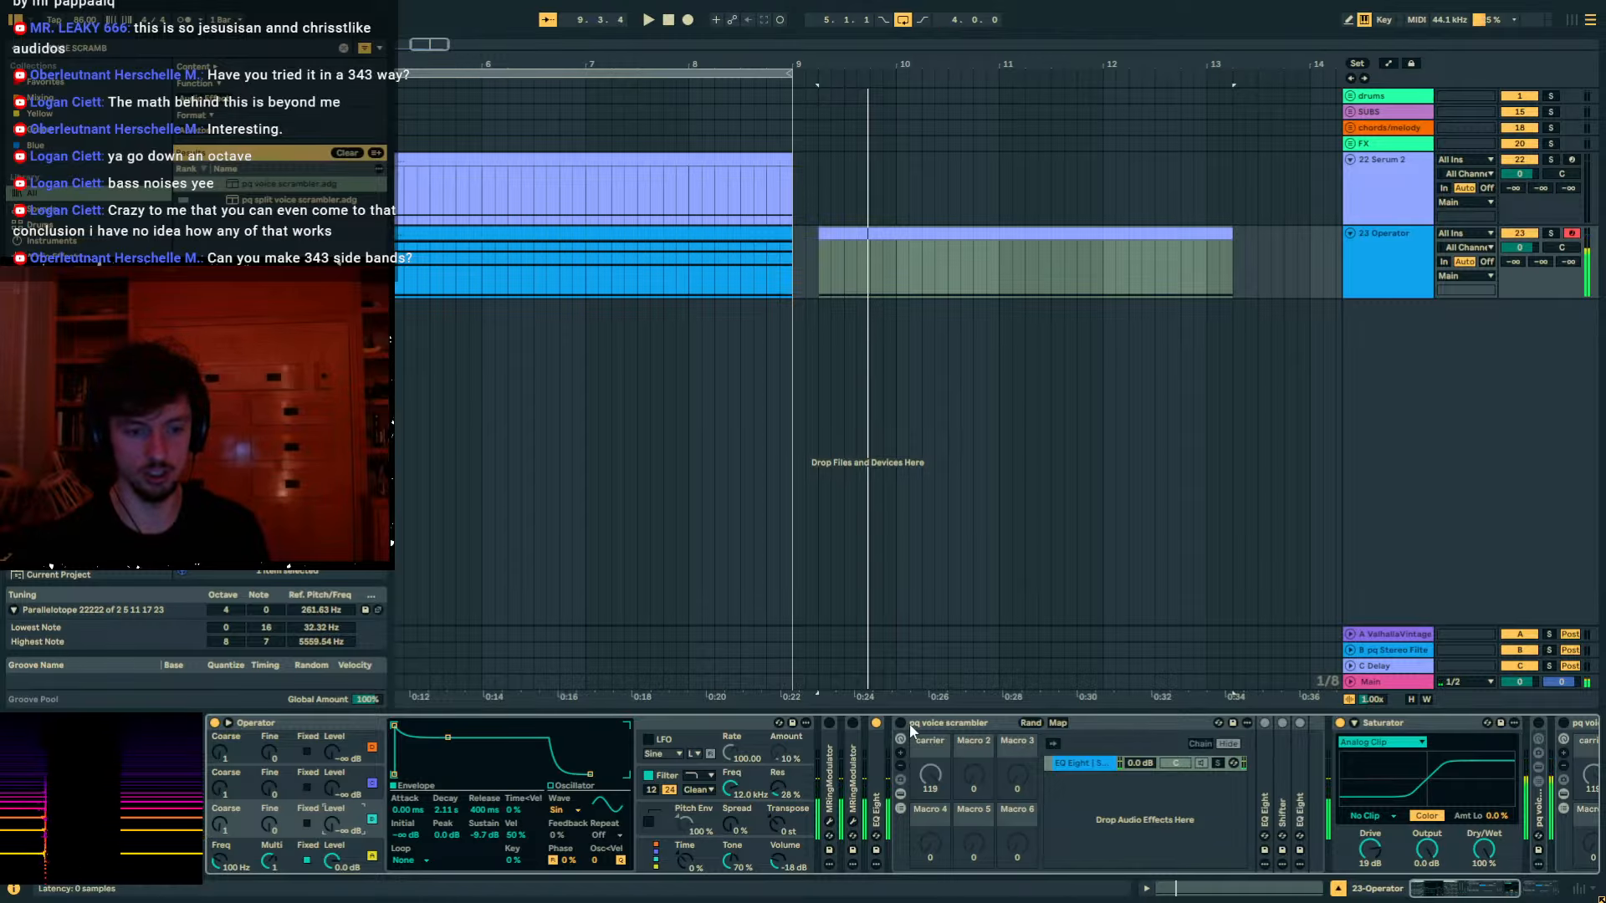
# Reactivate the voice scrambler racks around the Saturator and raise its drive to 36 dB during playback.
pyautogui.press('space')
pyautogui.press('space')
pyautogui.click(1563, 723)
pyautogui.press('space')
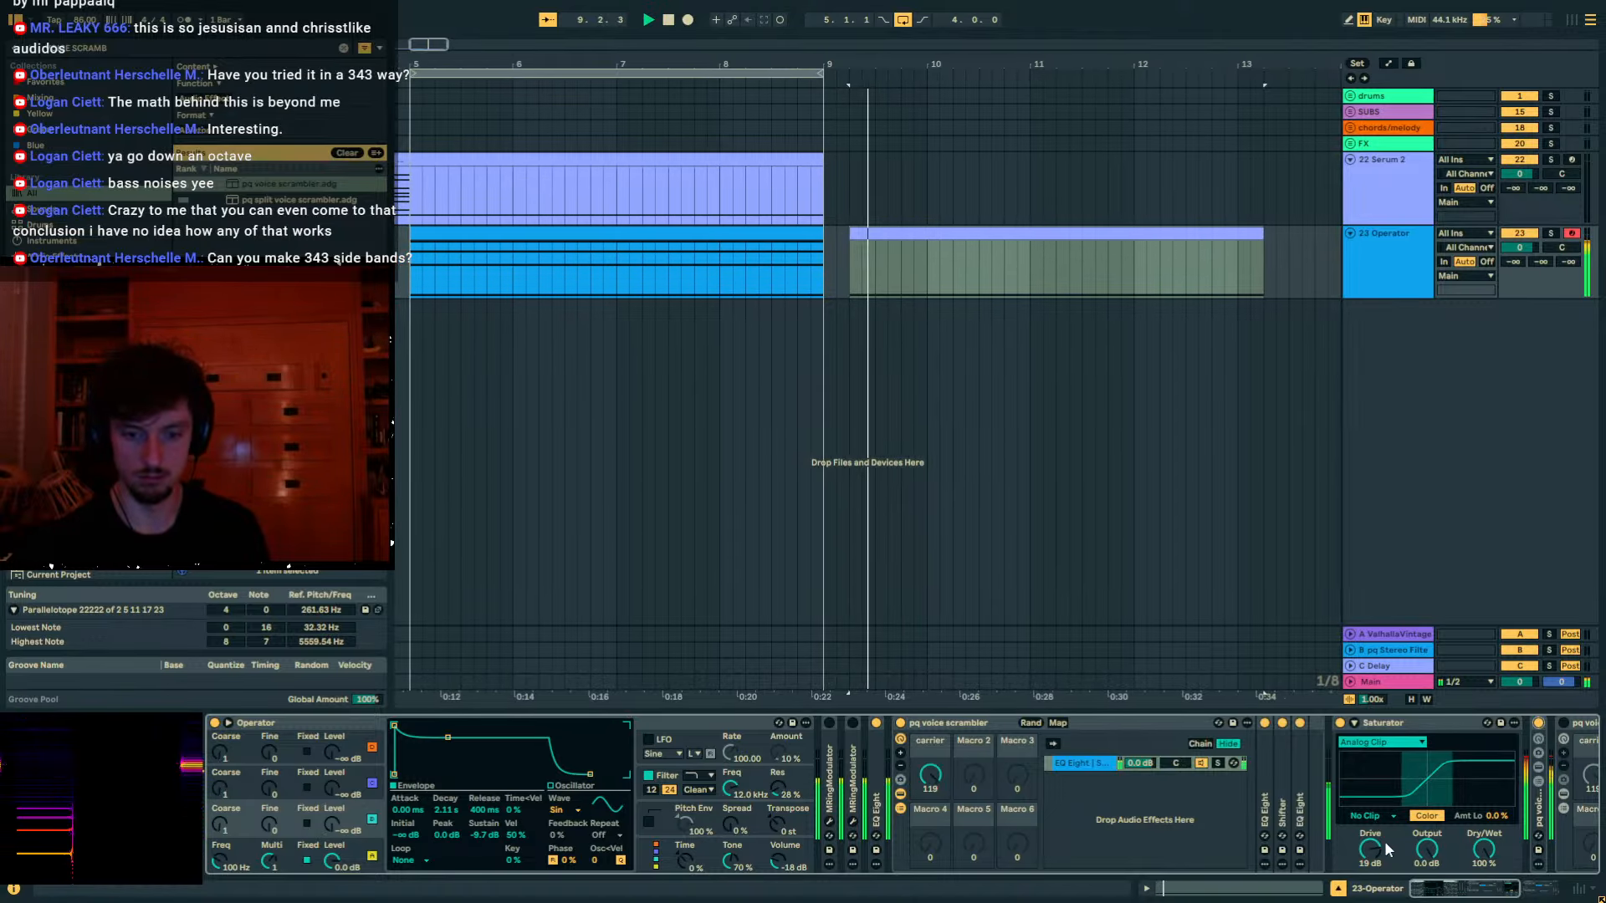
pyautogui.moveTo(1370, 849); pyautogui.dragTo(1370, 803)
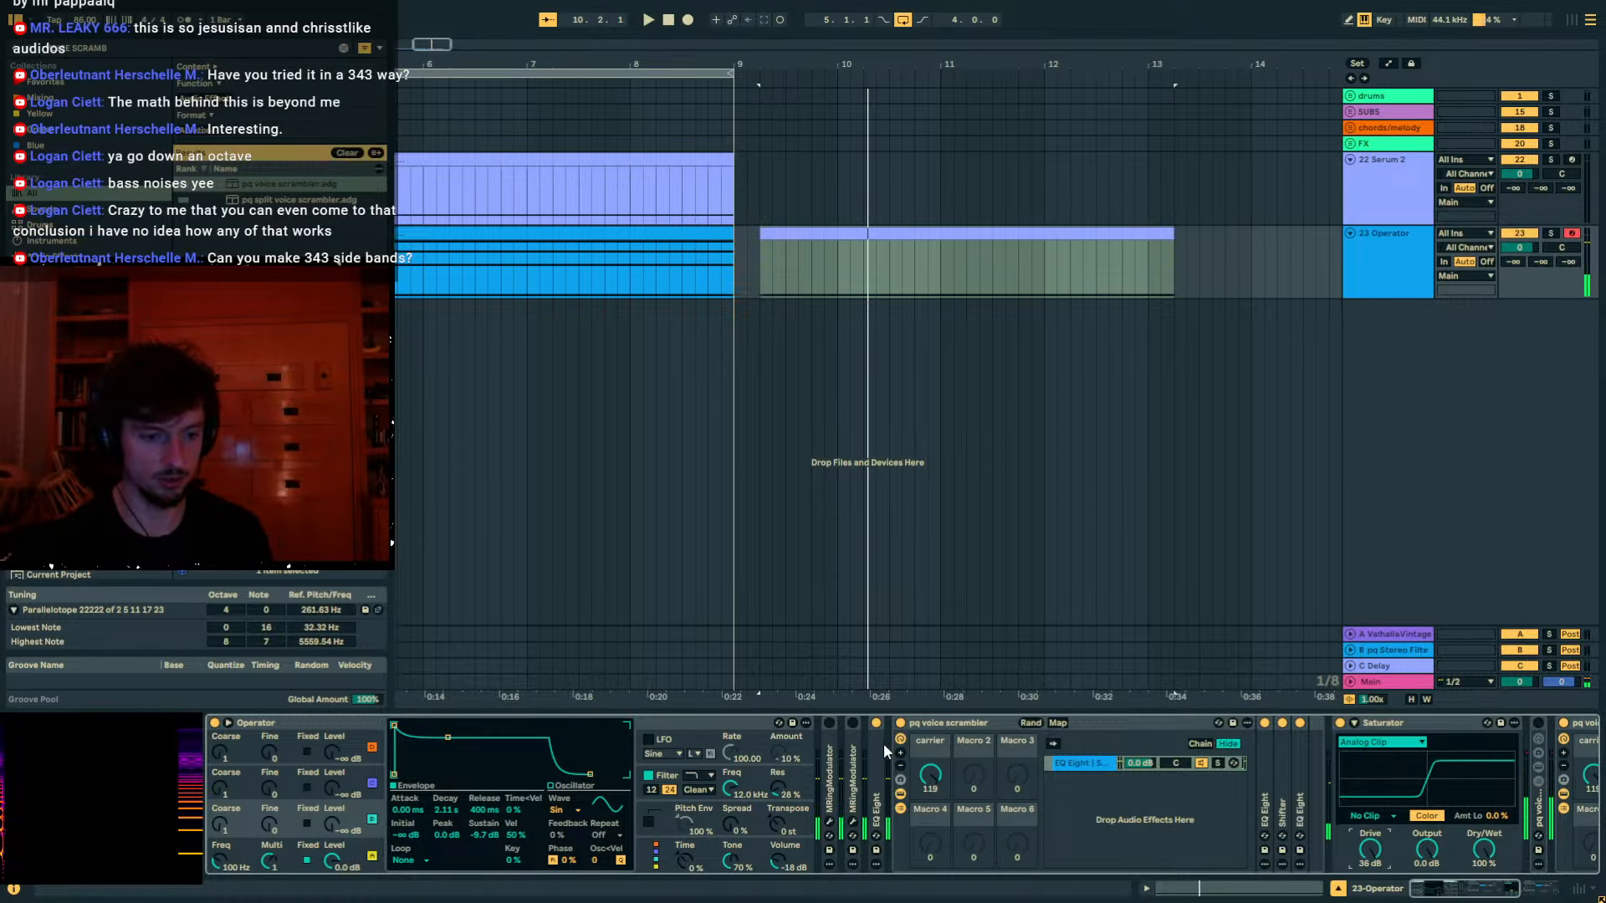
# Delete both MRingModulators, the EQ Eight before the first rack, and the inactive folded rack, and fold the Saturator.
pyautogui.press('Delete')
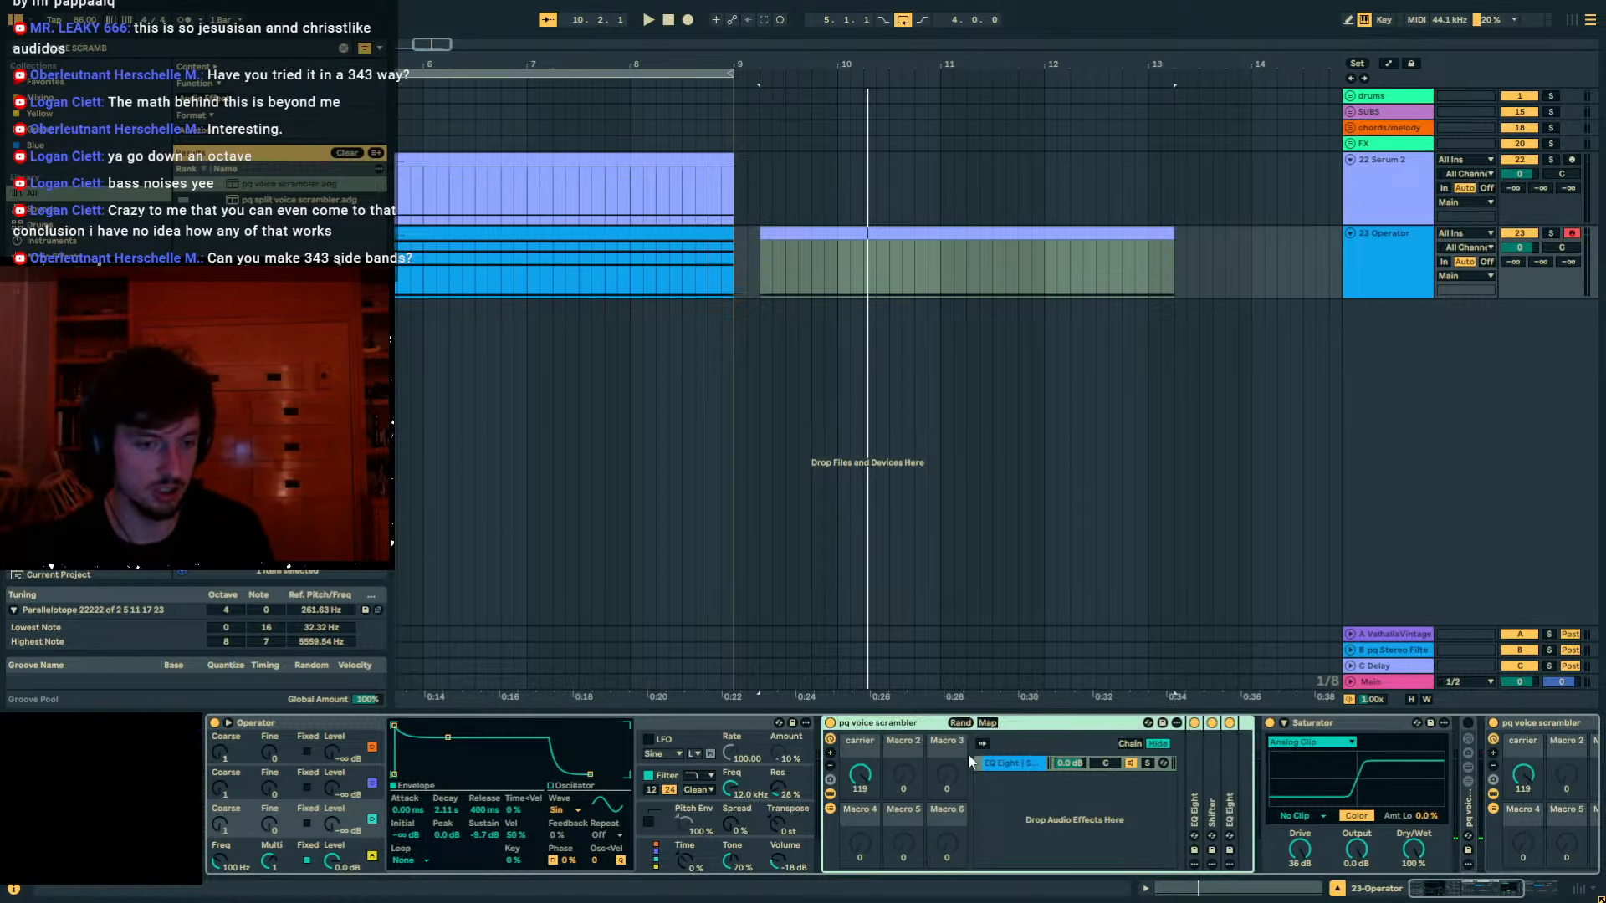
pyautogui.doubleClick(1318, 724)
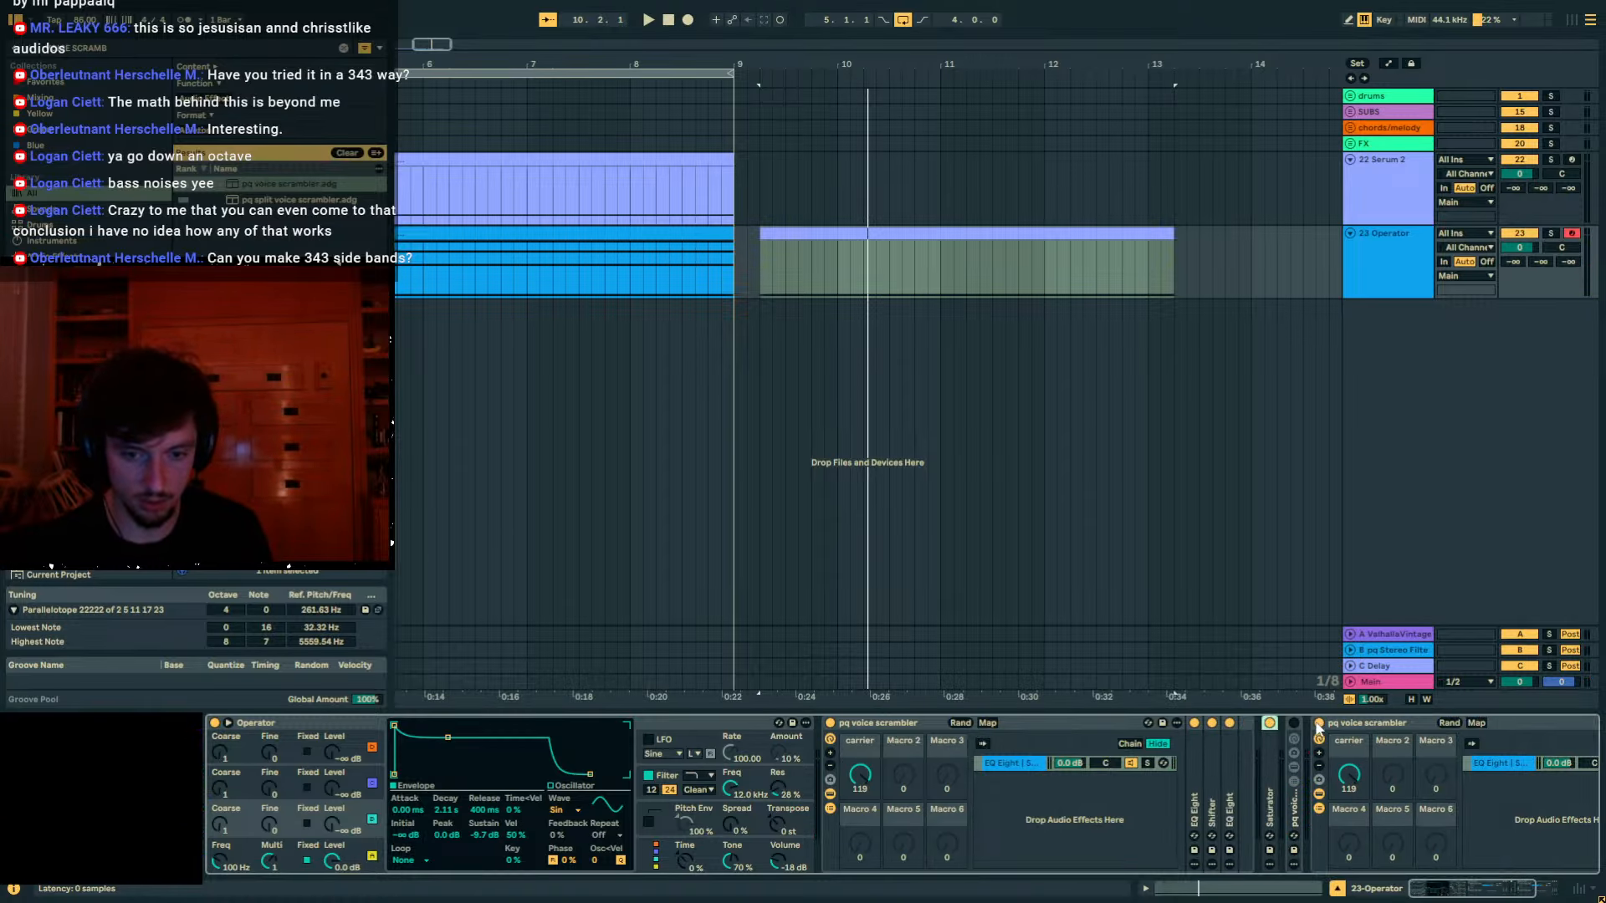
pyautogui.doubleClick(1294, 810)
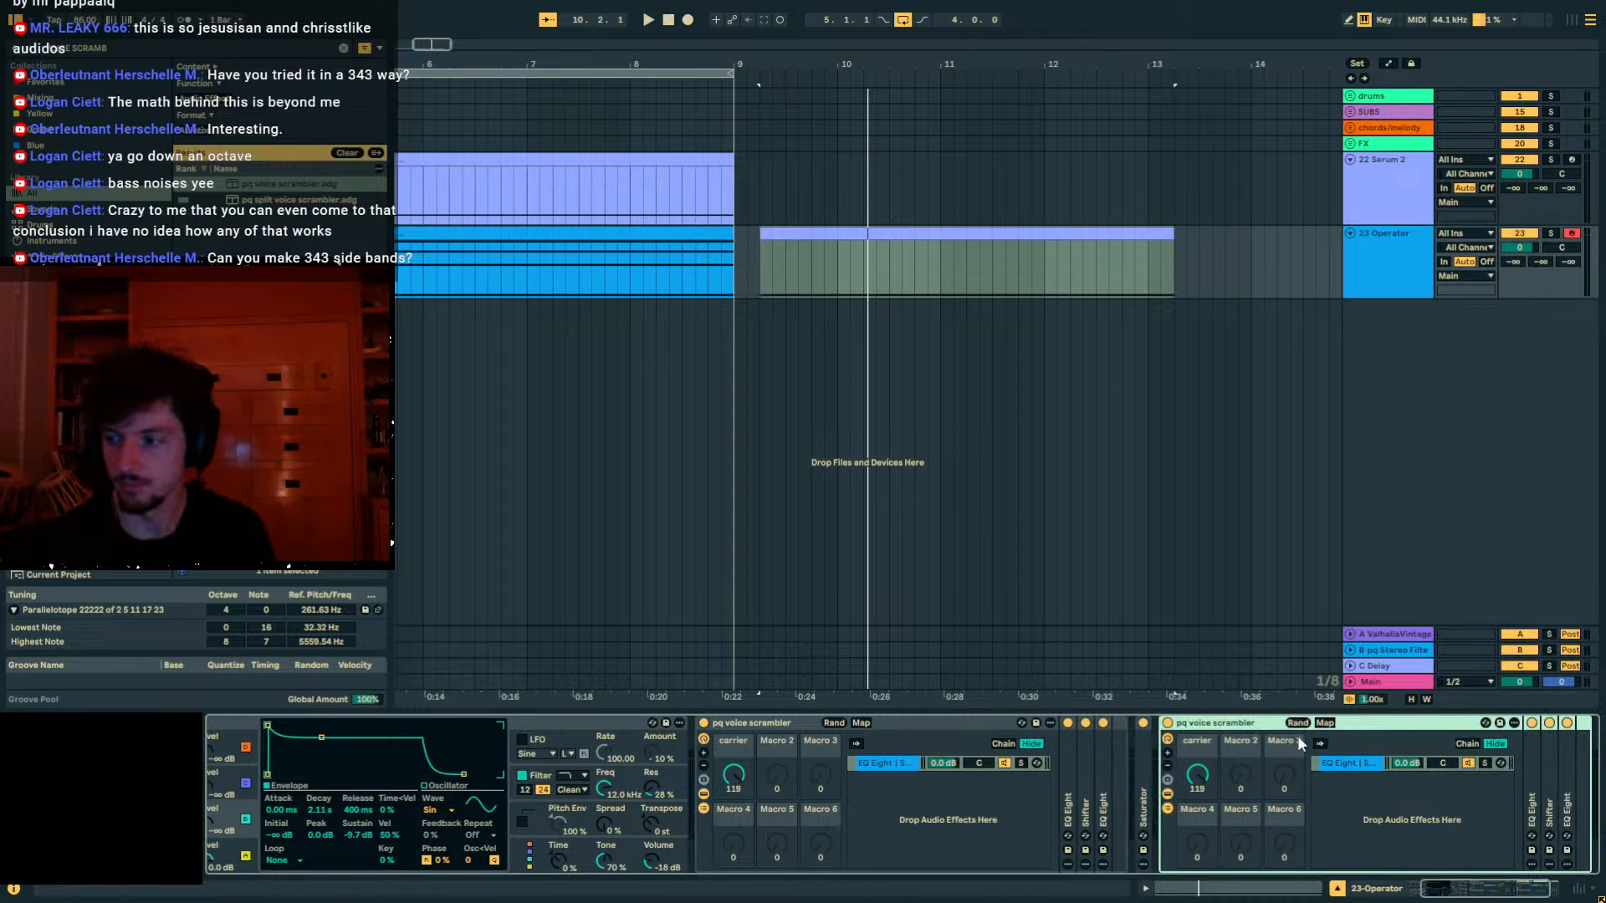
# Audition the simplified chain, fold both voice scrambler racks, and unfold the Saturator.
pyautogui.press('space')
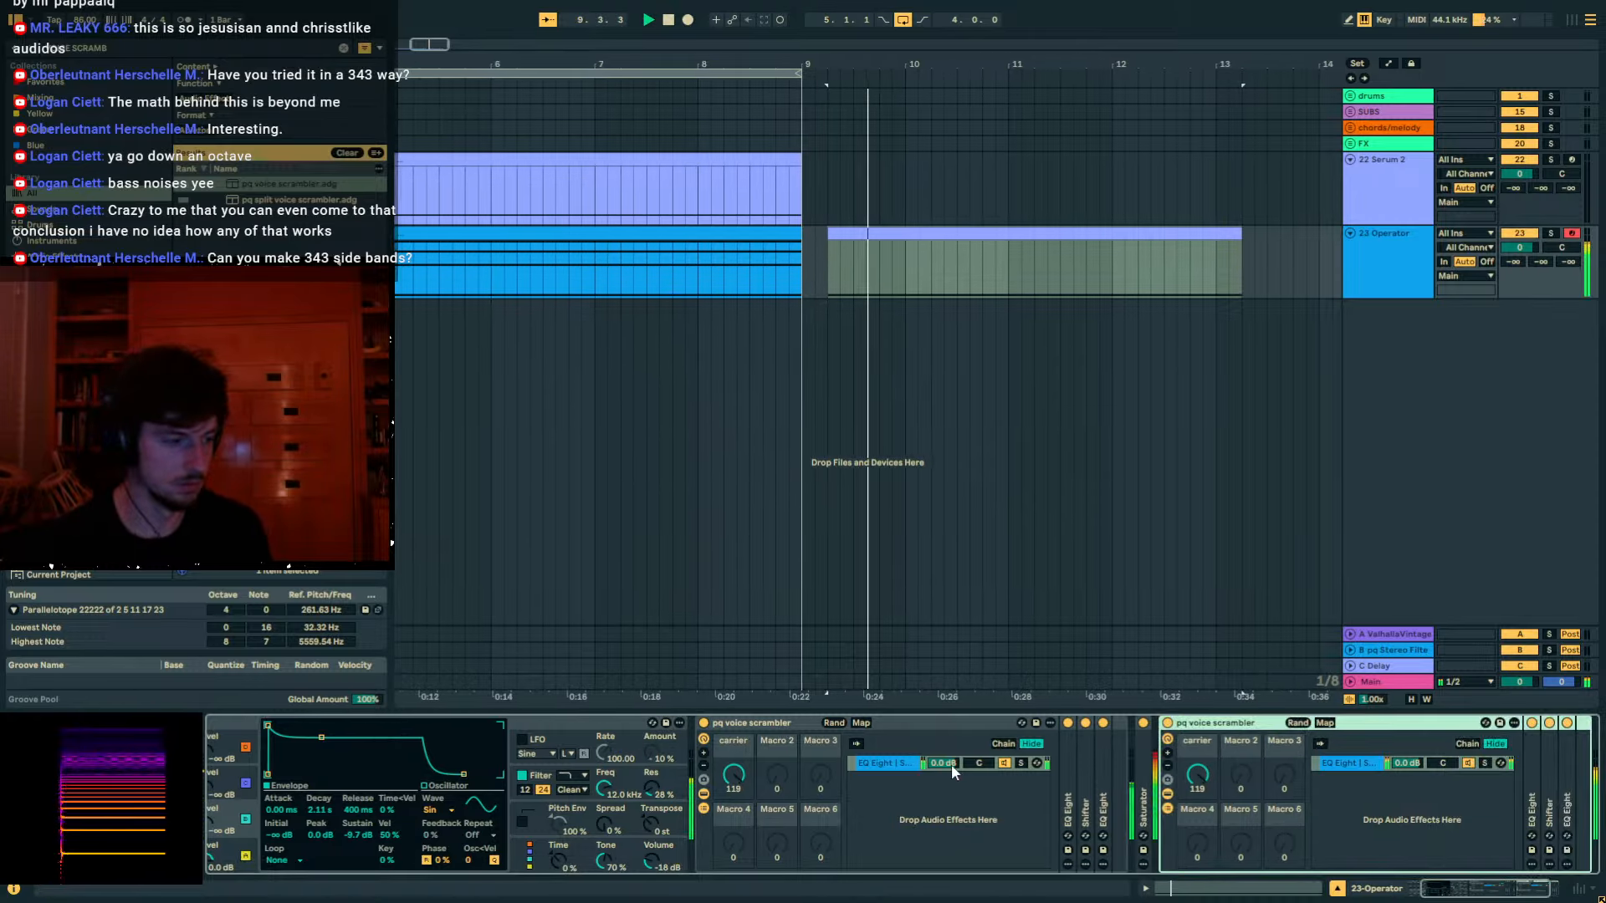
pyautogui.doubleClick(1210, 726)
pyautogui.doubleClick(780, 725)
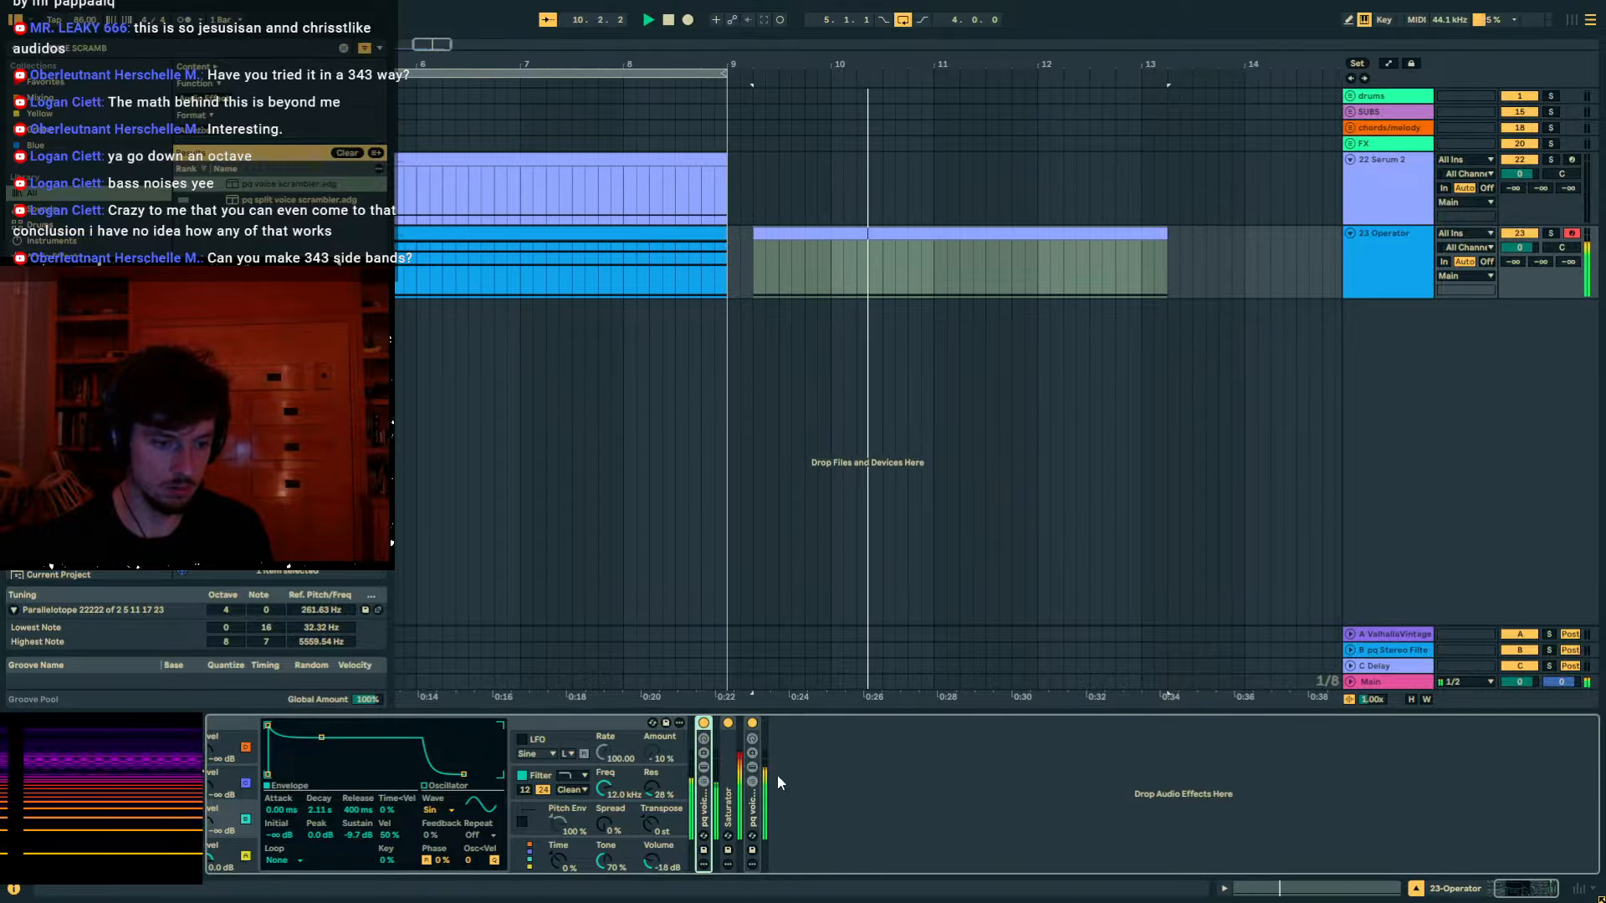
pyautogui.press('space')
pyautogui.doubleClick(725, 786)
# Audition the Saturator with both voice scrambler racks bypassed and set its drive to 28 dB.
pyautogui.press('space')
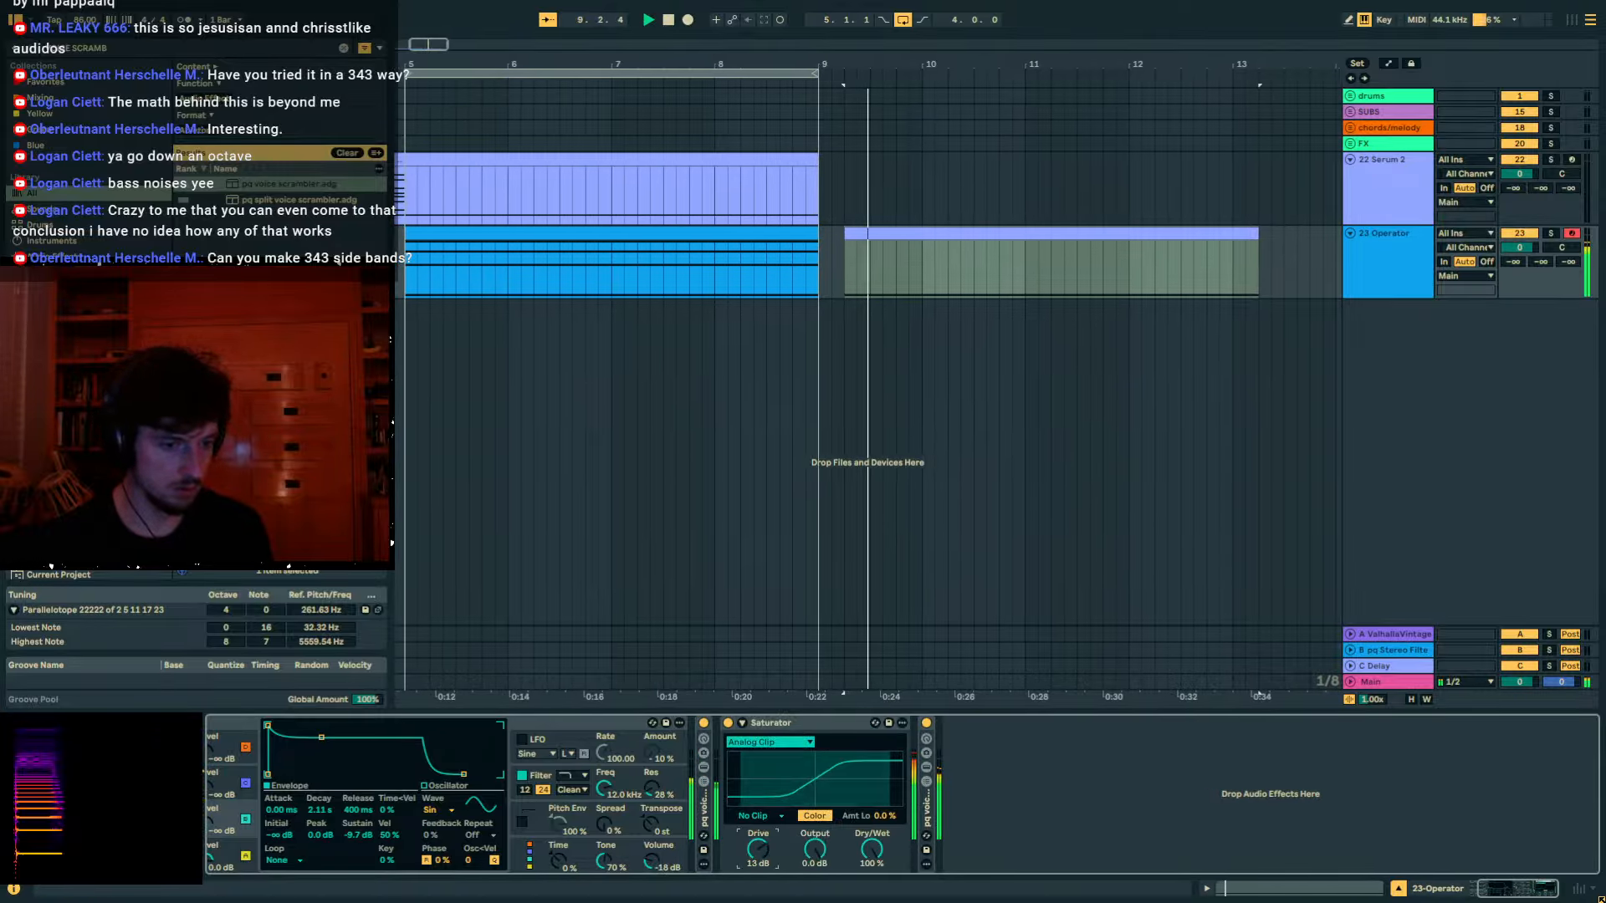
pyautogui.moveTo(757, 849); pyautogui.dragTo(757, 794)
pyautogui.press('space')
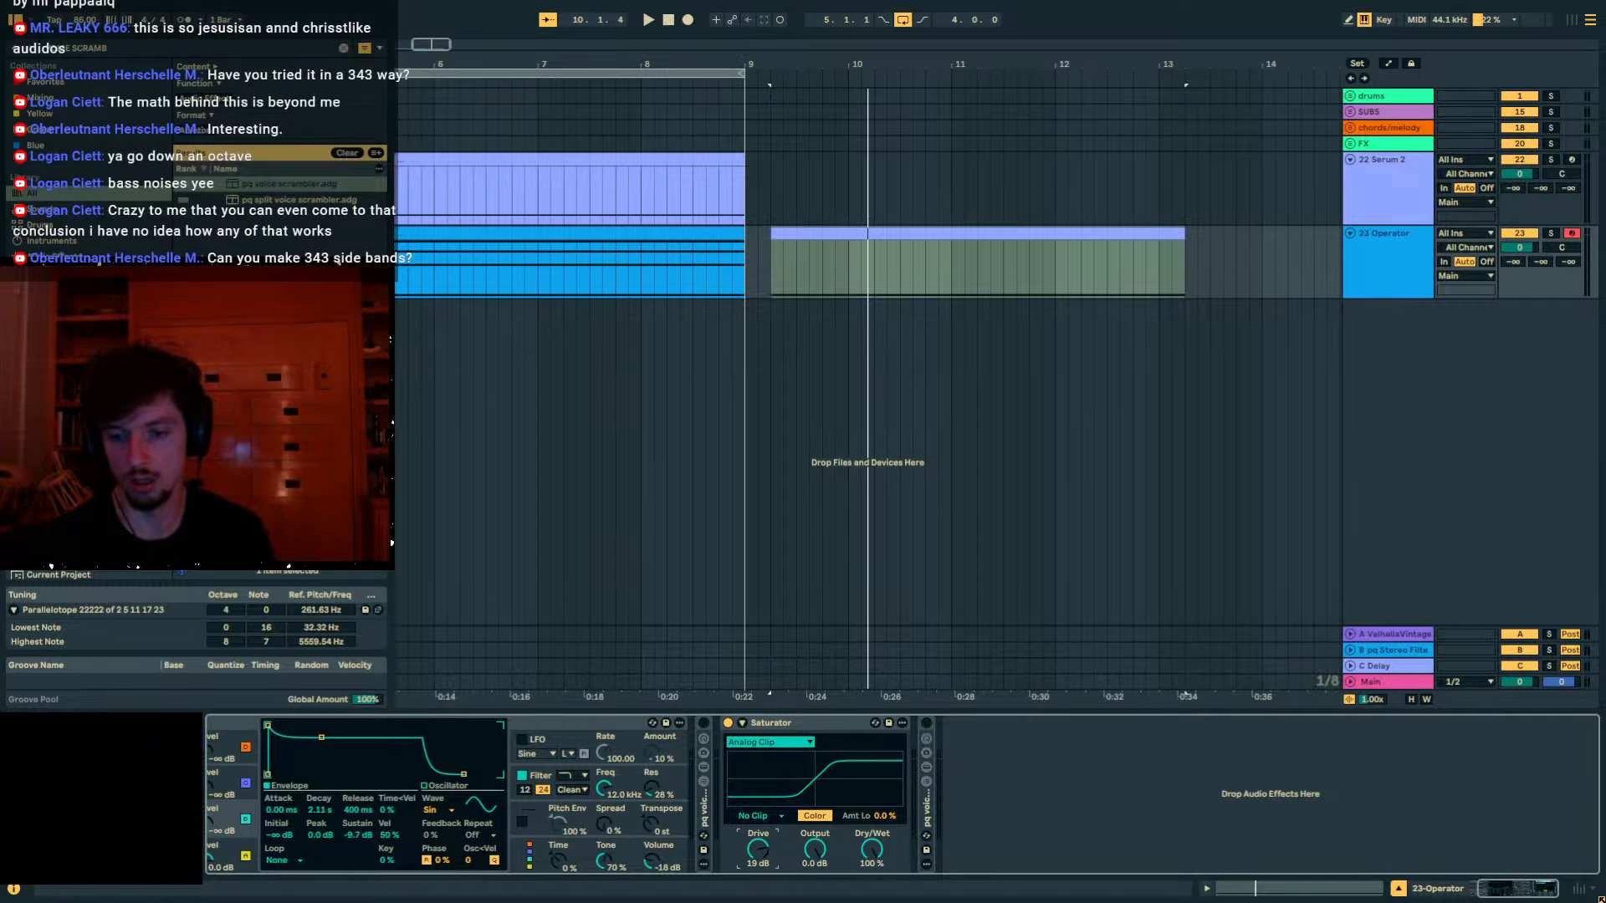
pyautogui.press('space')
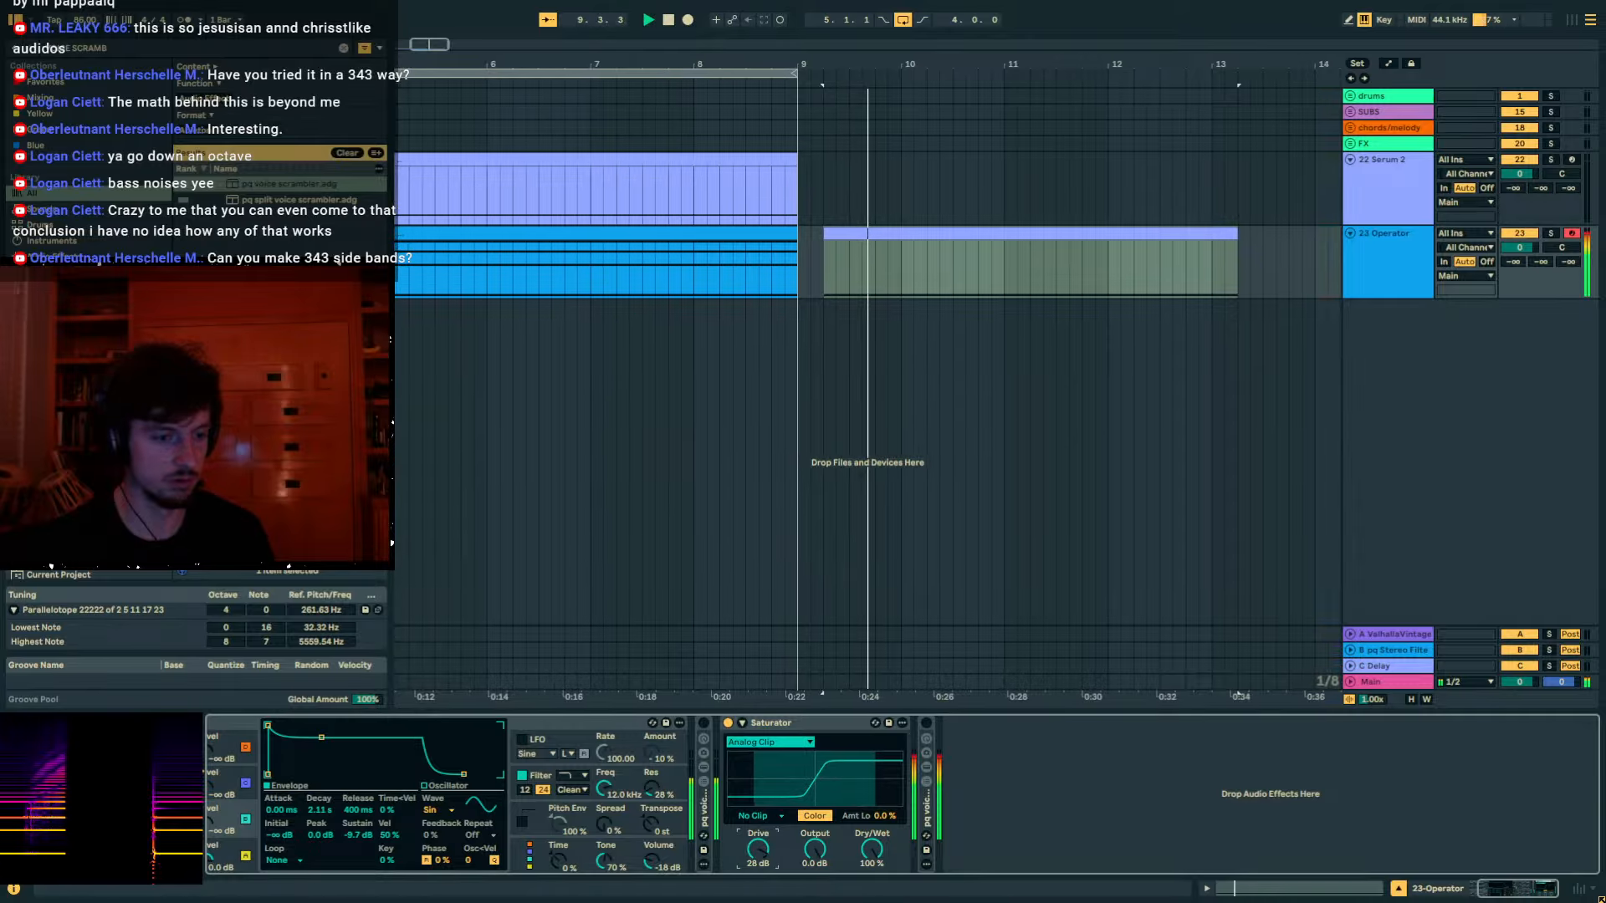
pyautogui.press('space')
# Reactivate and unfold both voice scrambler racks, setting the second rack's chain volume to 6.0 dB.
pyautogui.click(704, 722)
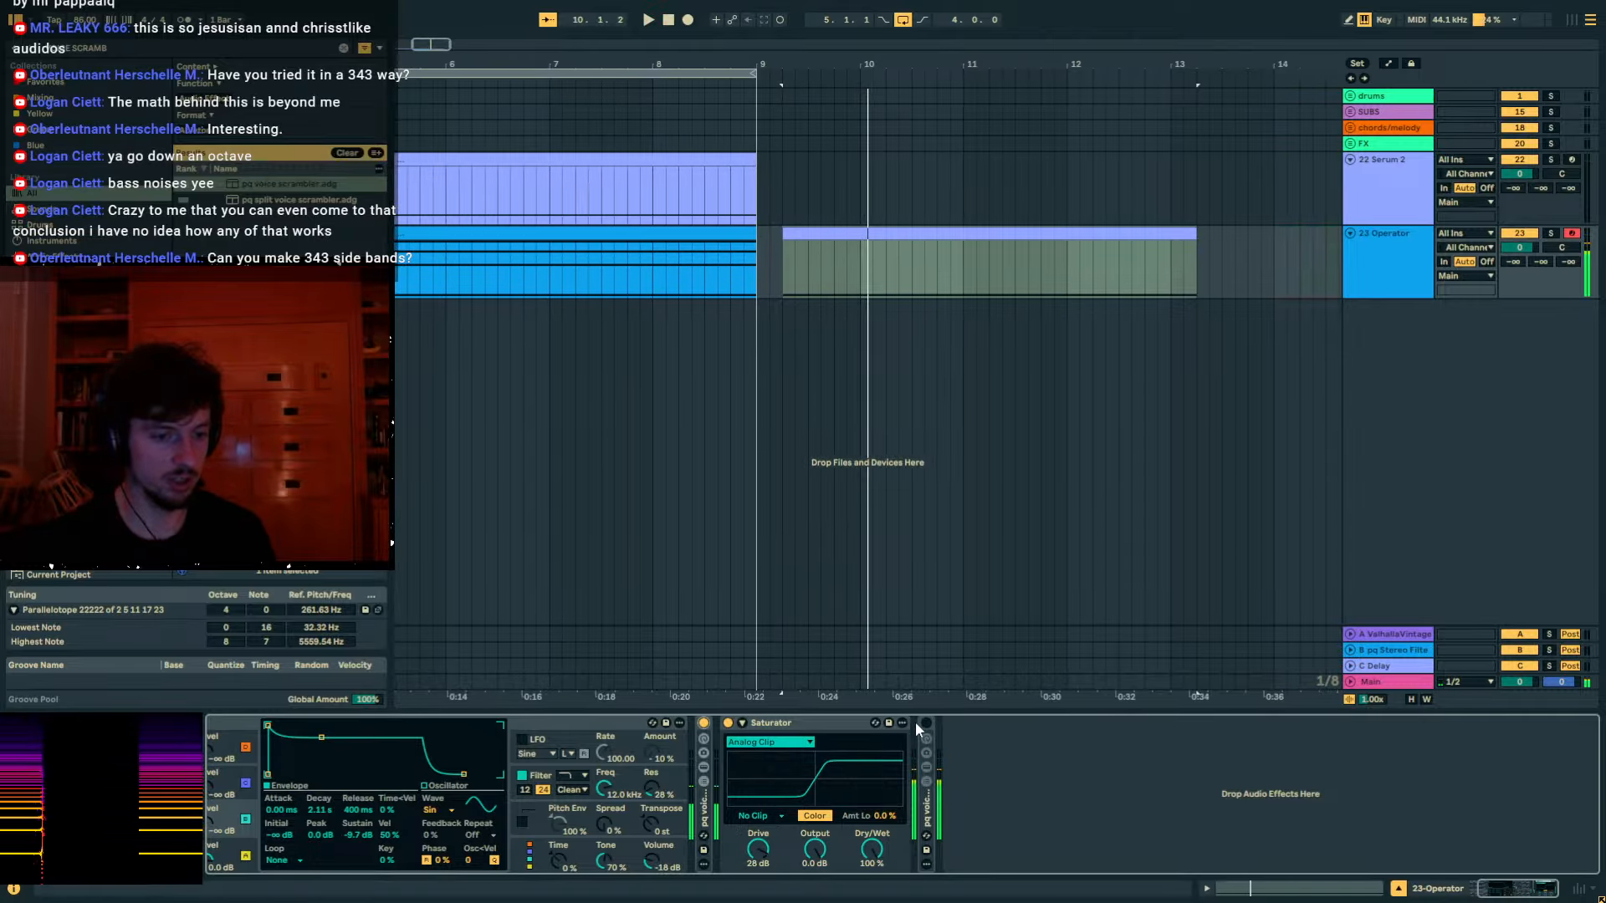
pyautogui.click(925, 724)
pyautogui.press('space')
pyautogui.doubleClick(926, 795)
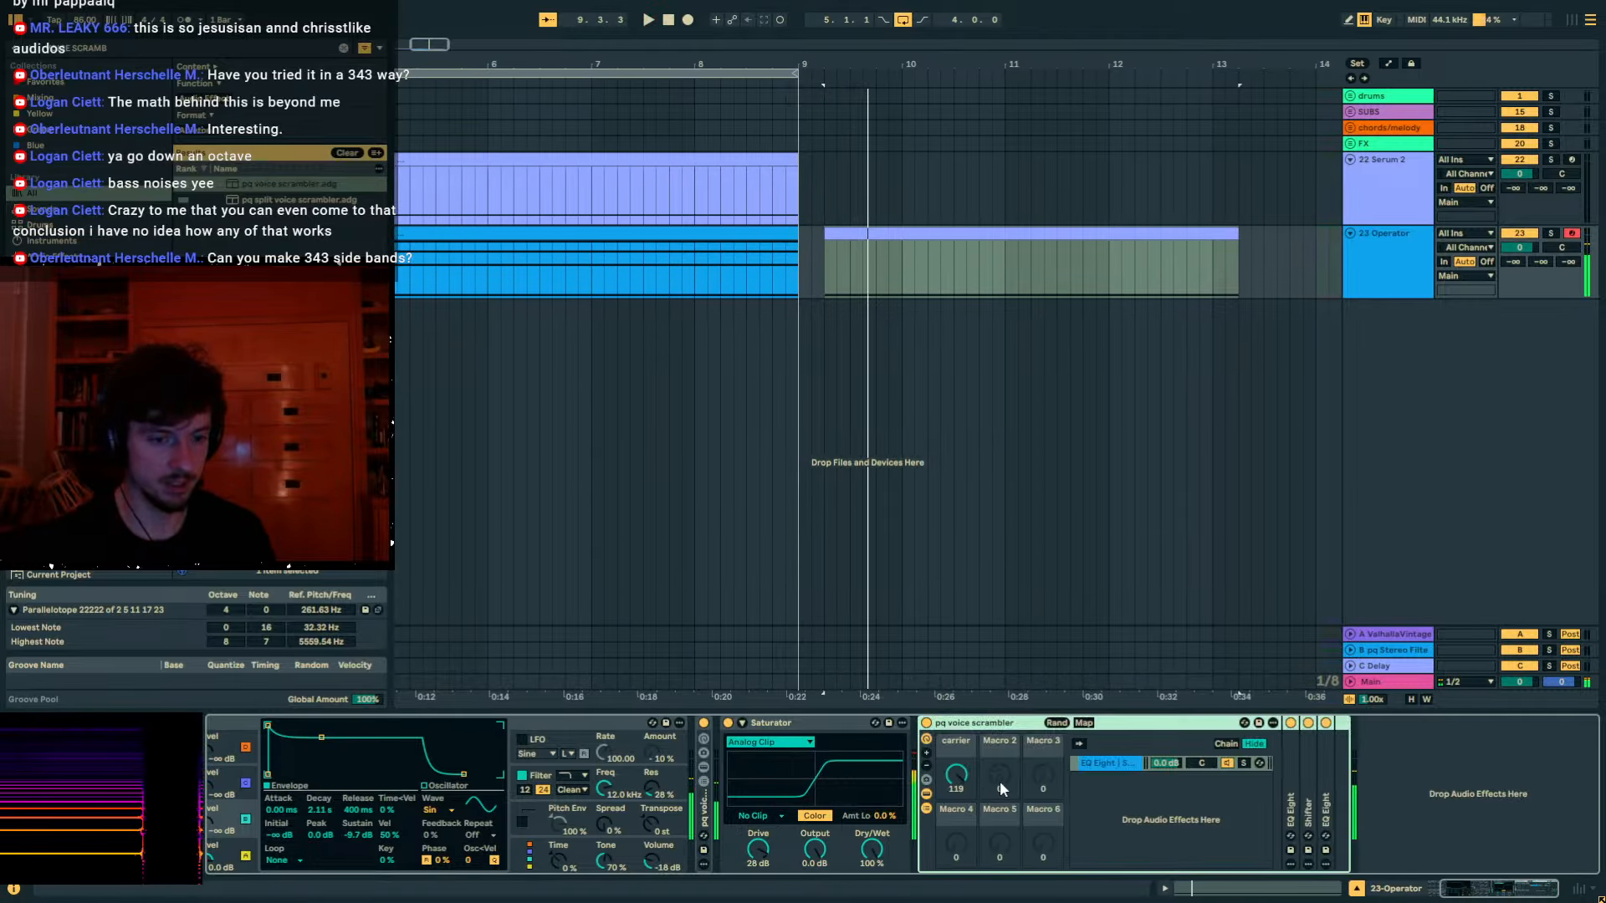
pyautogui.moveTo(1161, 763); pyautogui.dragTo(1161, 715)
pyautogui.press('space')
pyautogui.doubleClick(705, 794)
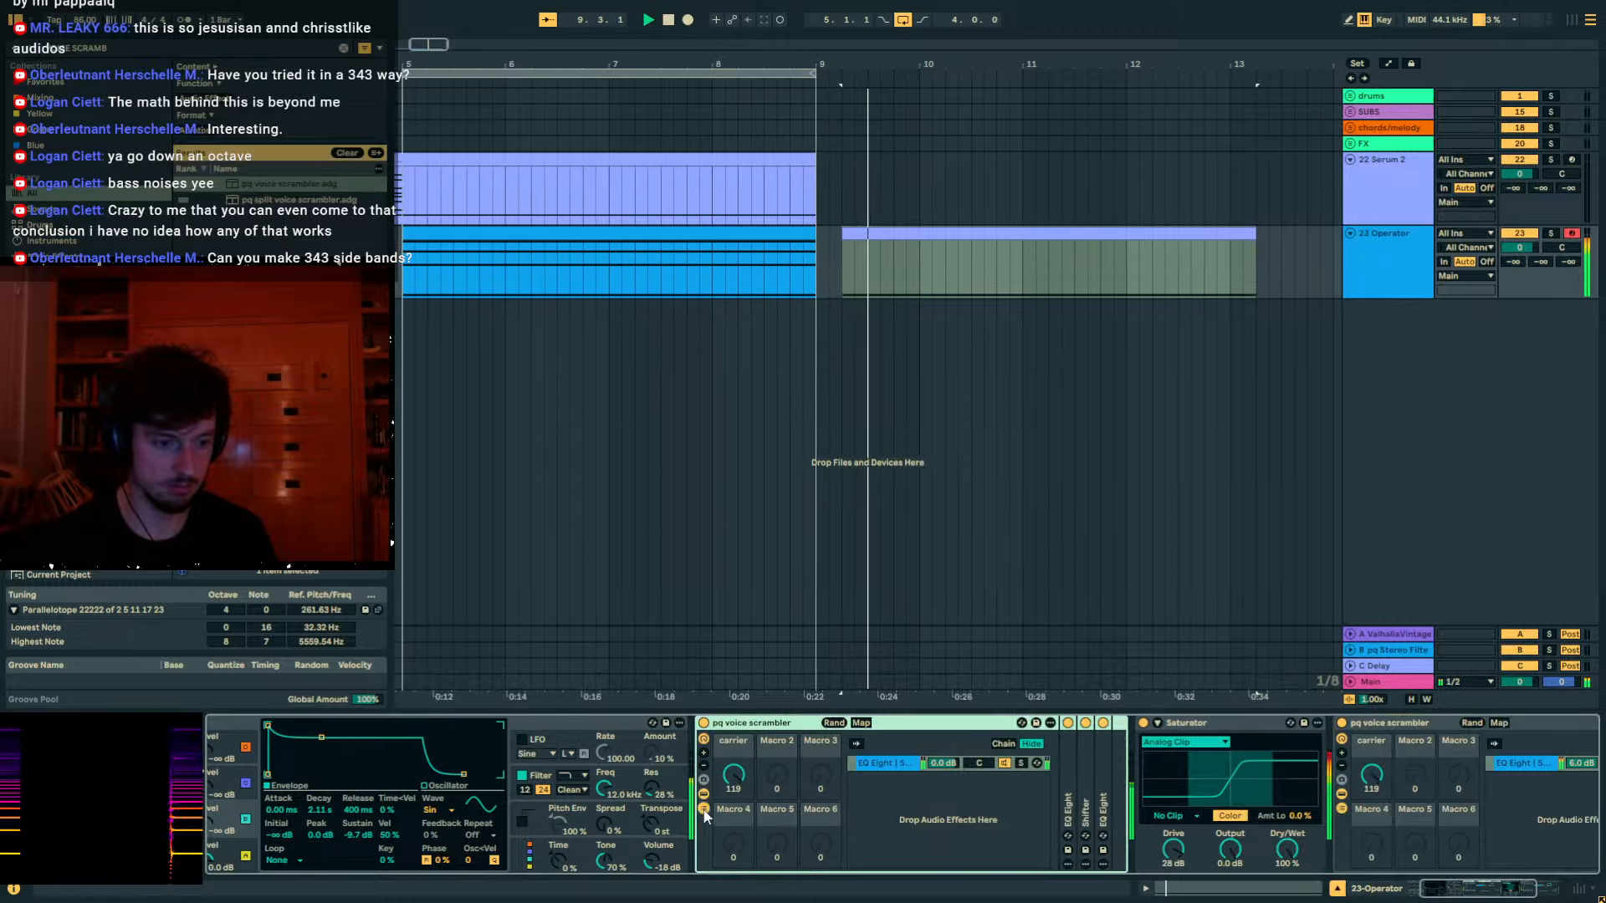
# Audition the tone with both voice scrambler racks bypassed, folding the first rack and leaving the second one unfolded.
pyautogui.doubleClick(885, 724)
pyautogui.click(926, 724)
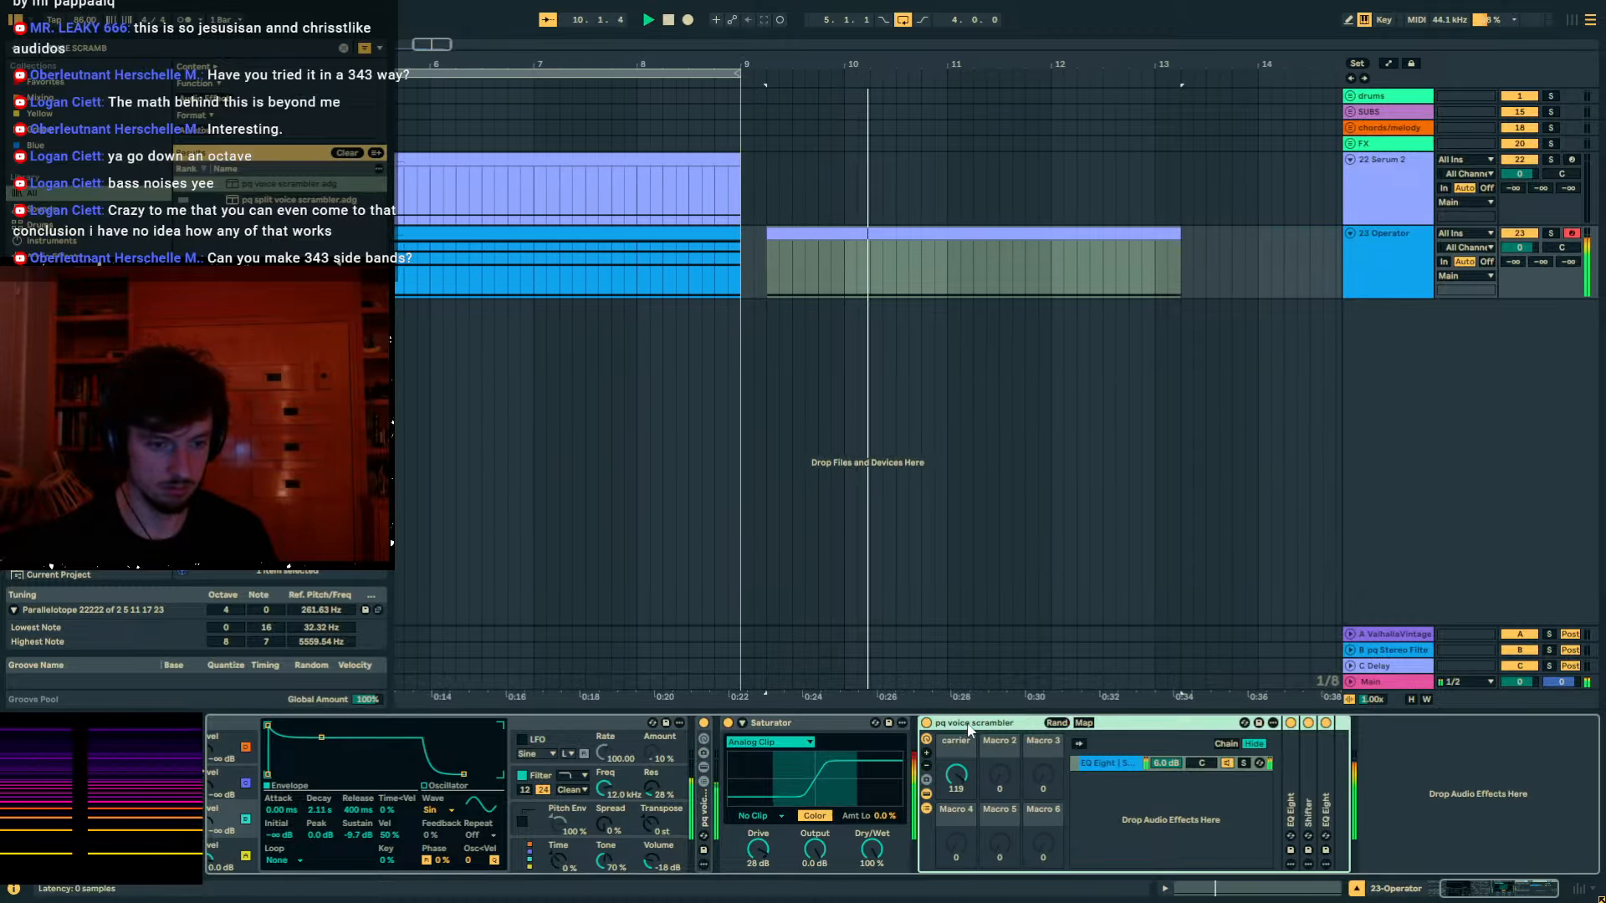
pyautogui.doubleClick(945, 724)
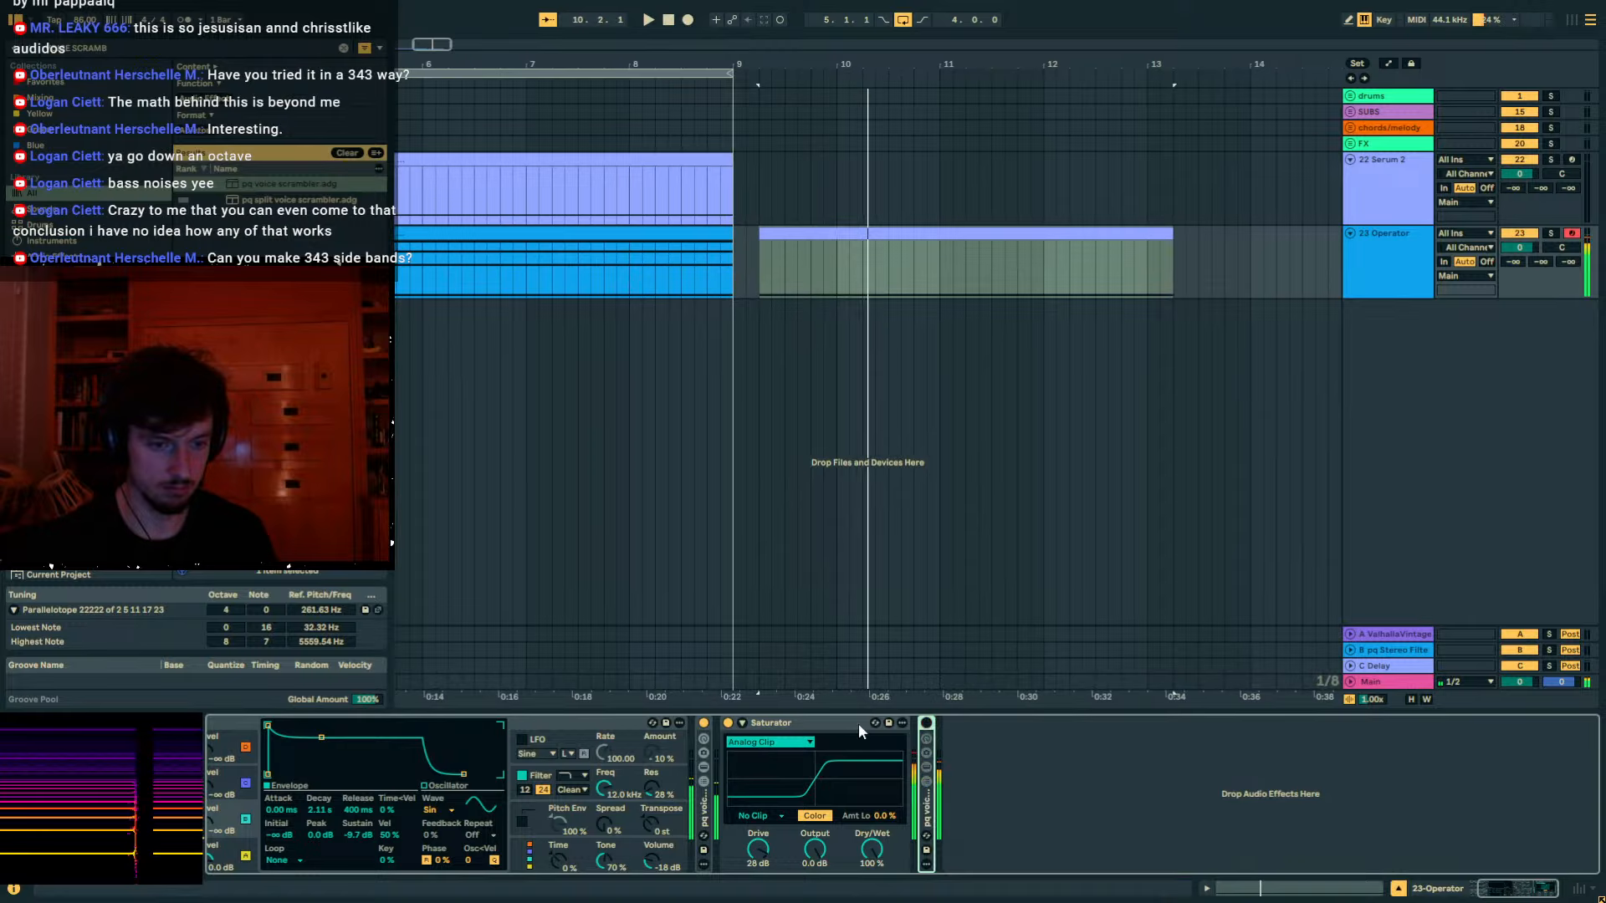
pyautogui.click(704, 723)
pyautogui.doubleClick(709, 801)
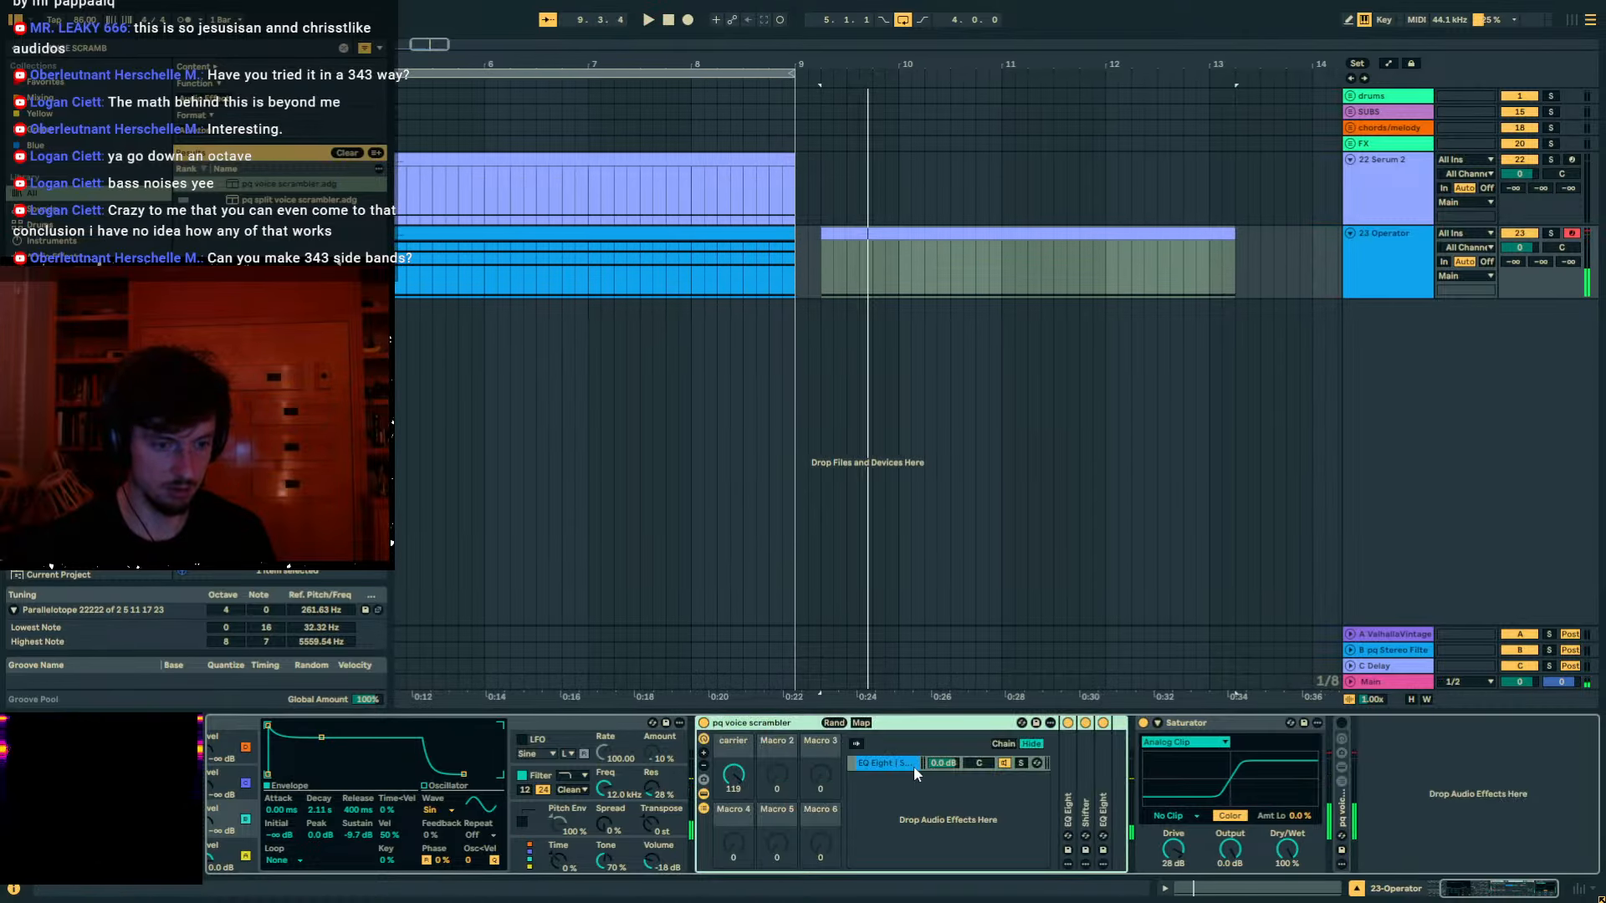
pyautogui.doubleClick(815, 724)
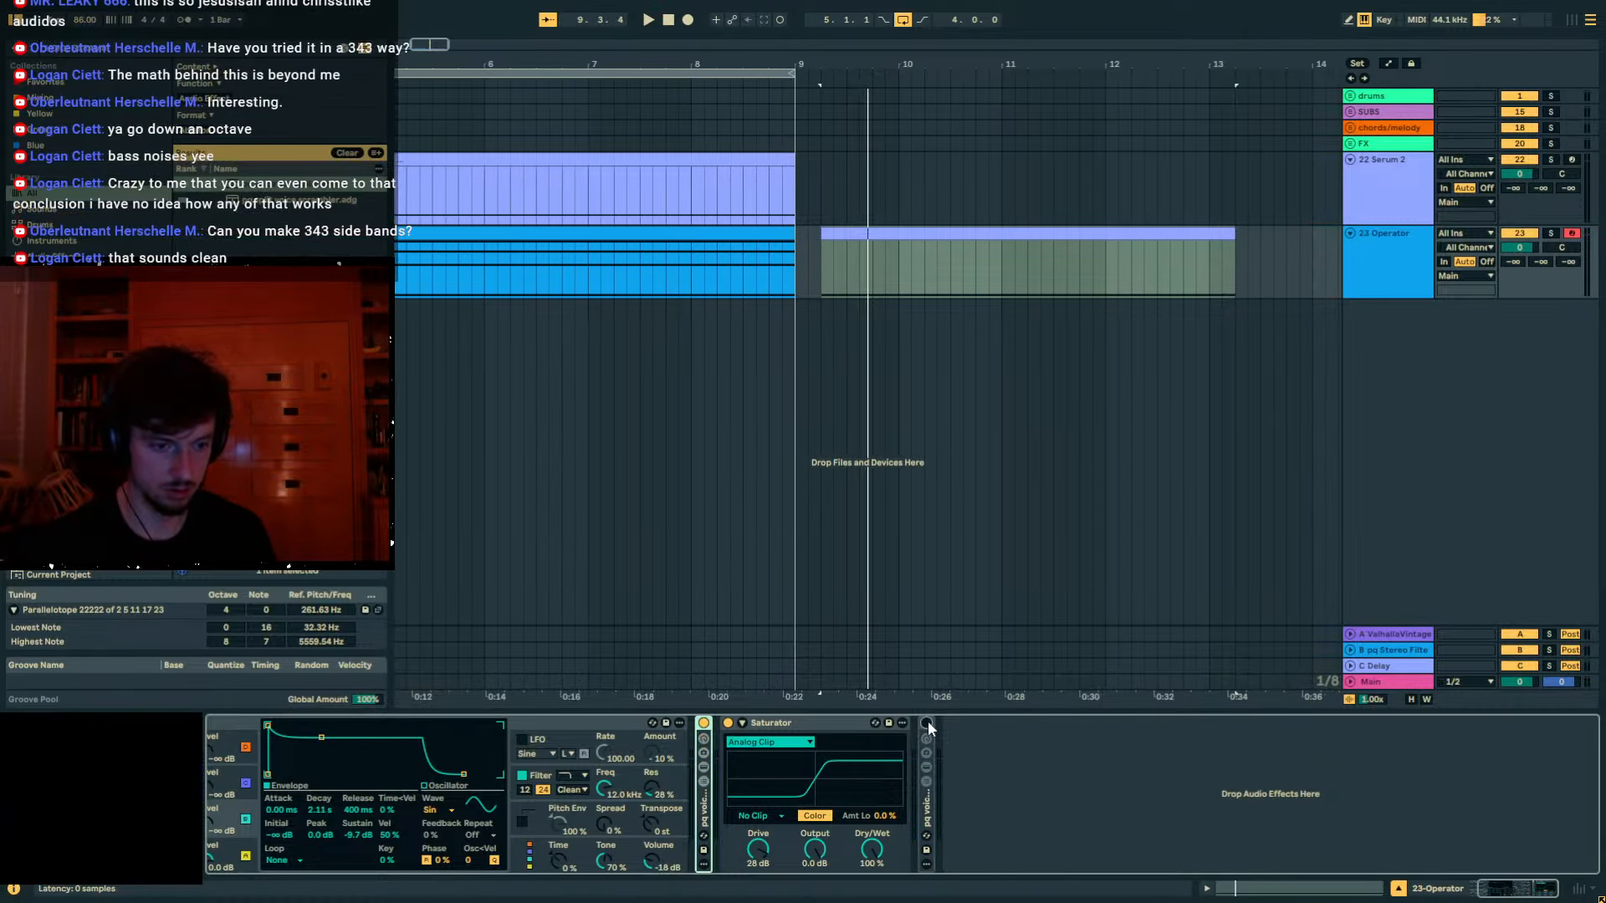
pyautogui.doubleClick(922, 772)
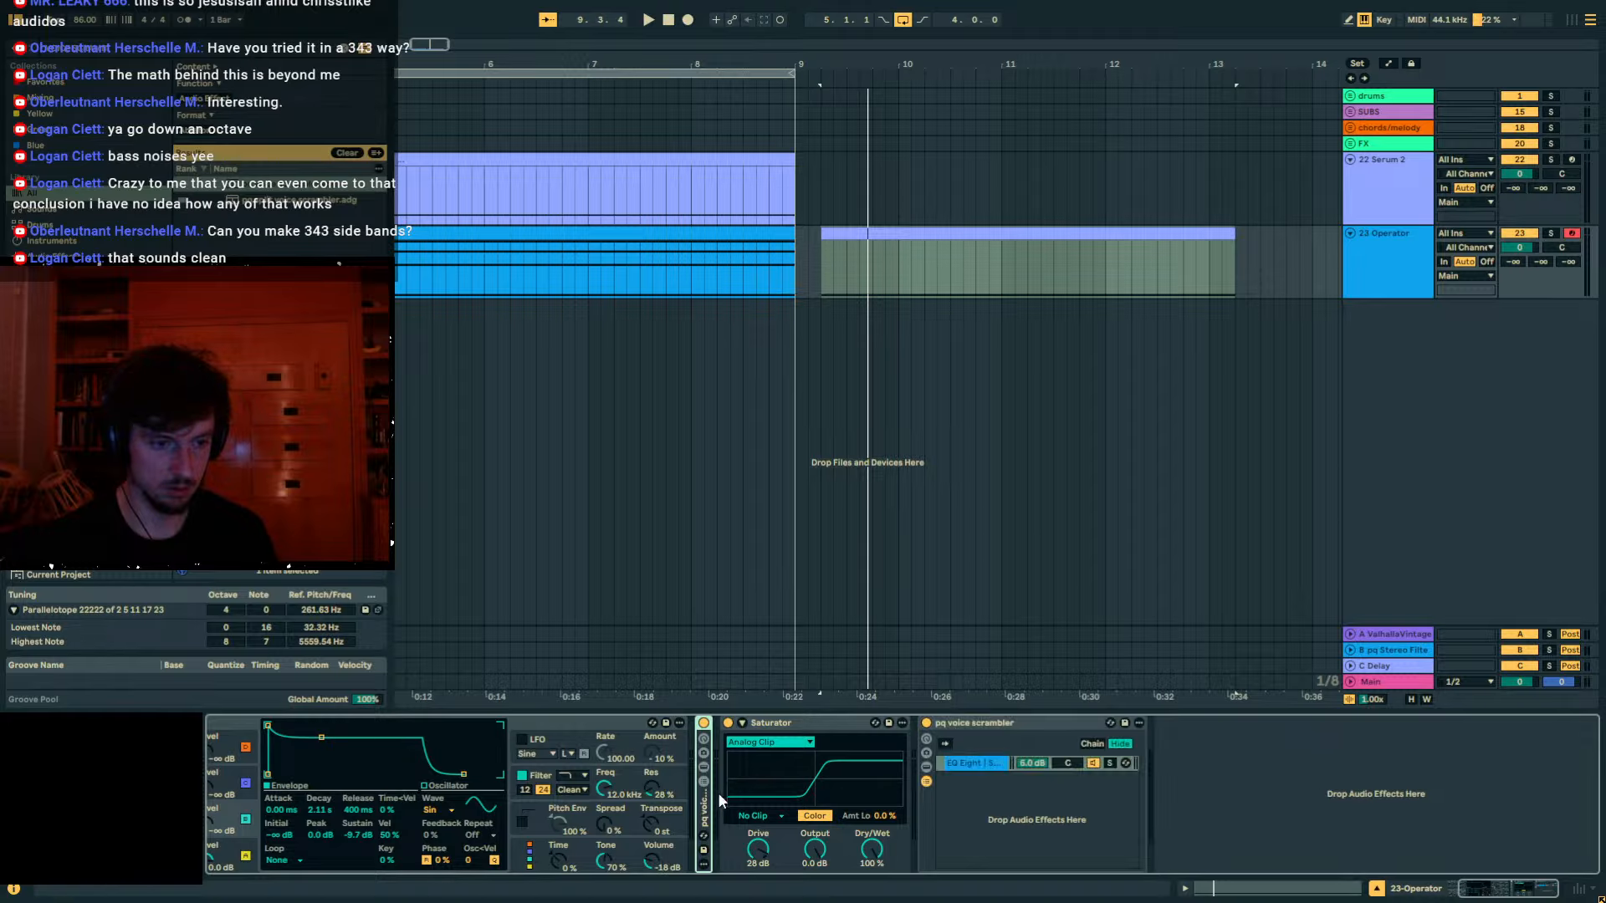
# Group both voice scrambler racks and the Saturator into one Audio Effect Rack and show its macro controls.
pyautogui.click(953, 725)
pyautogui.hotkey('ctrl', 'g')
pyautogui.click(724, 740)
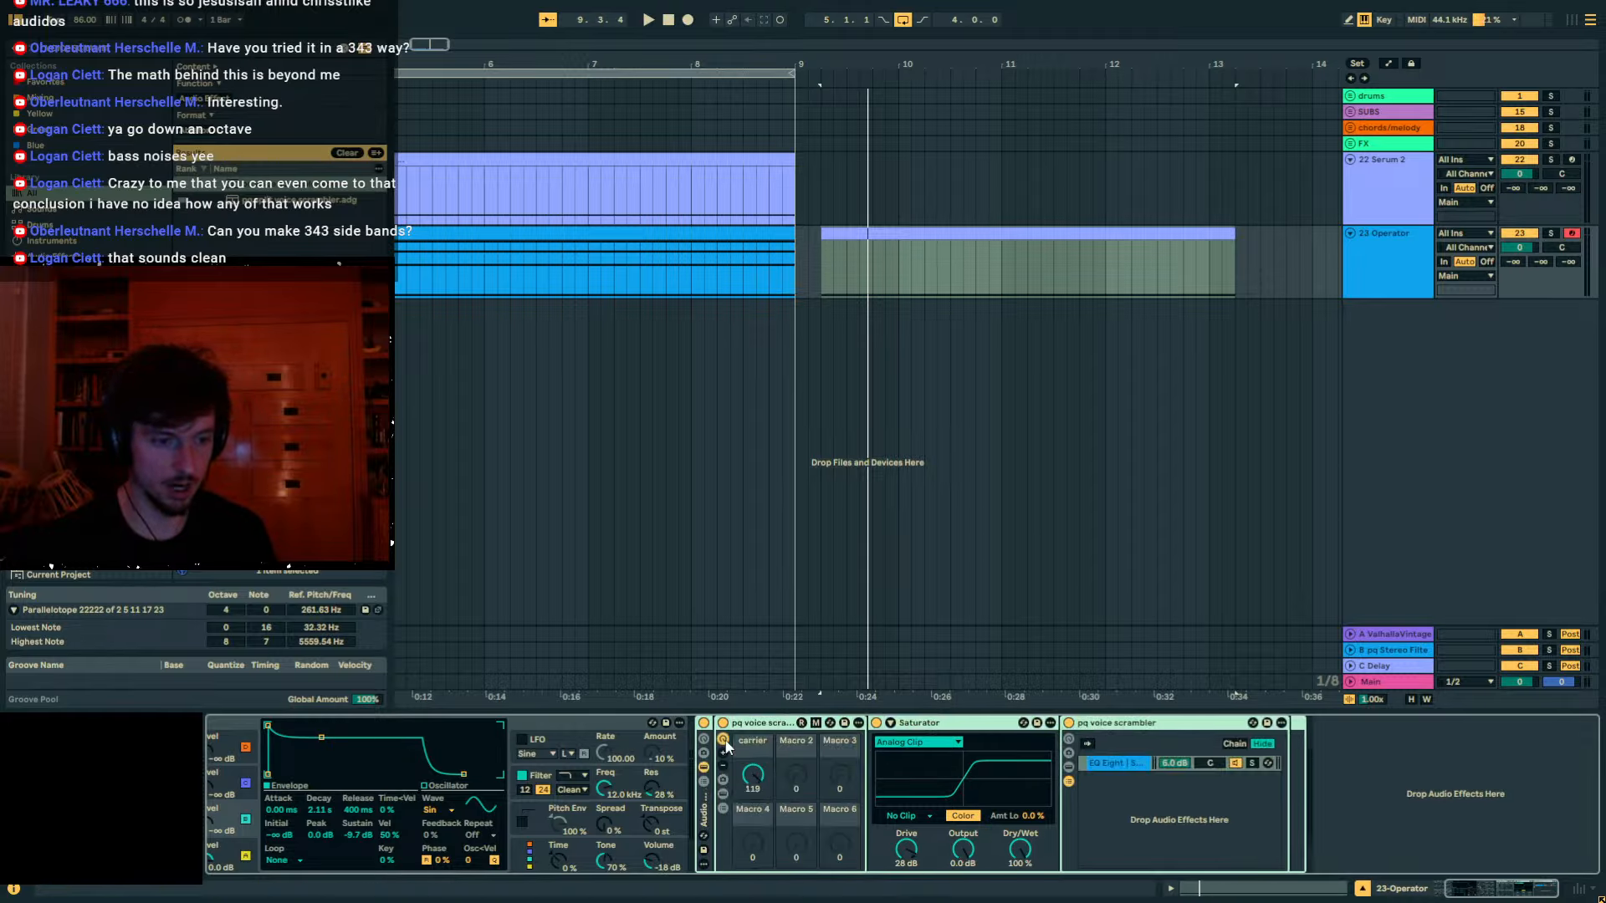
pyautogui.click(705, 740)
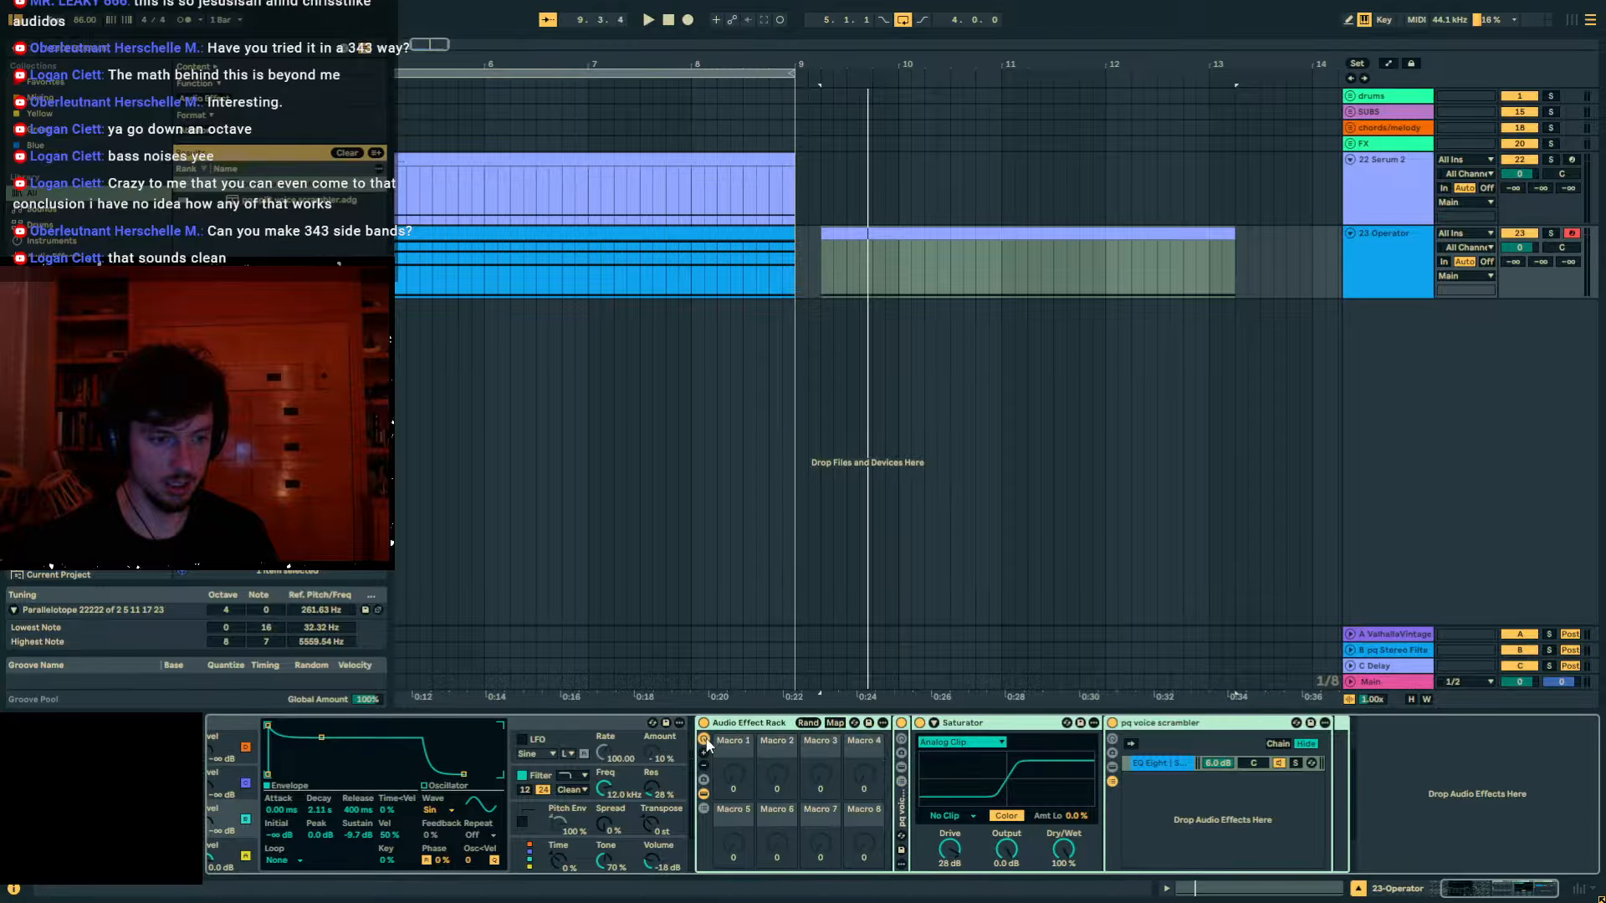
# Map the on/off switches of both voice scrambler racks to Macro 1 of the enclosing Audio Effect Rack.
pyautogui.click(834, 724)
pyautogui.click(732, 789)
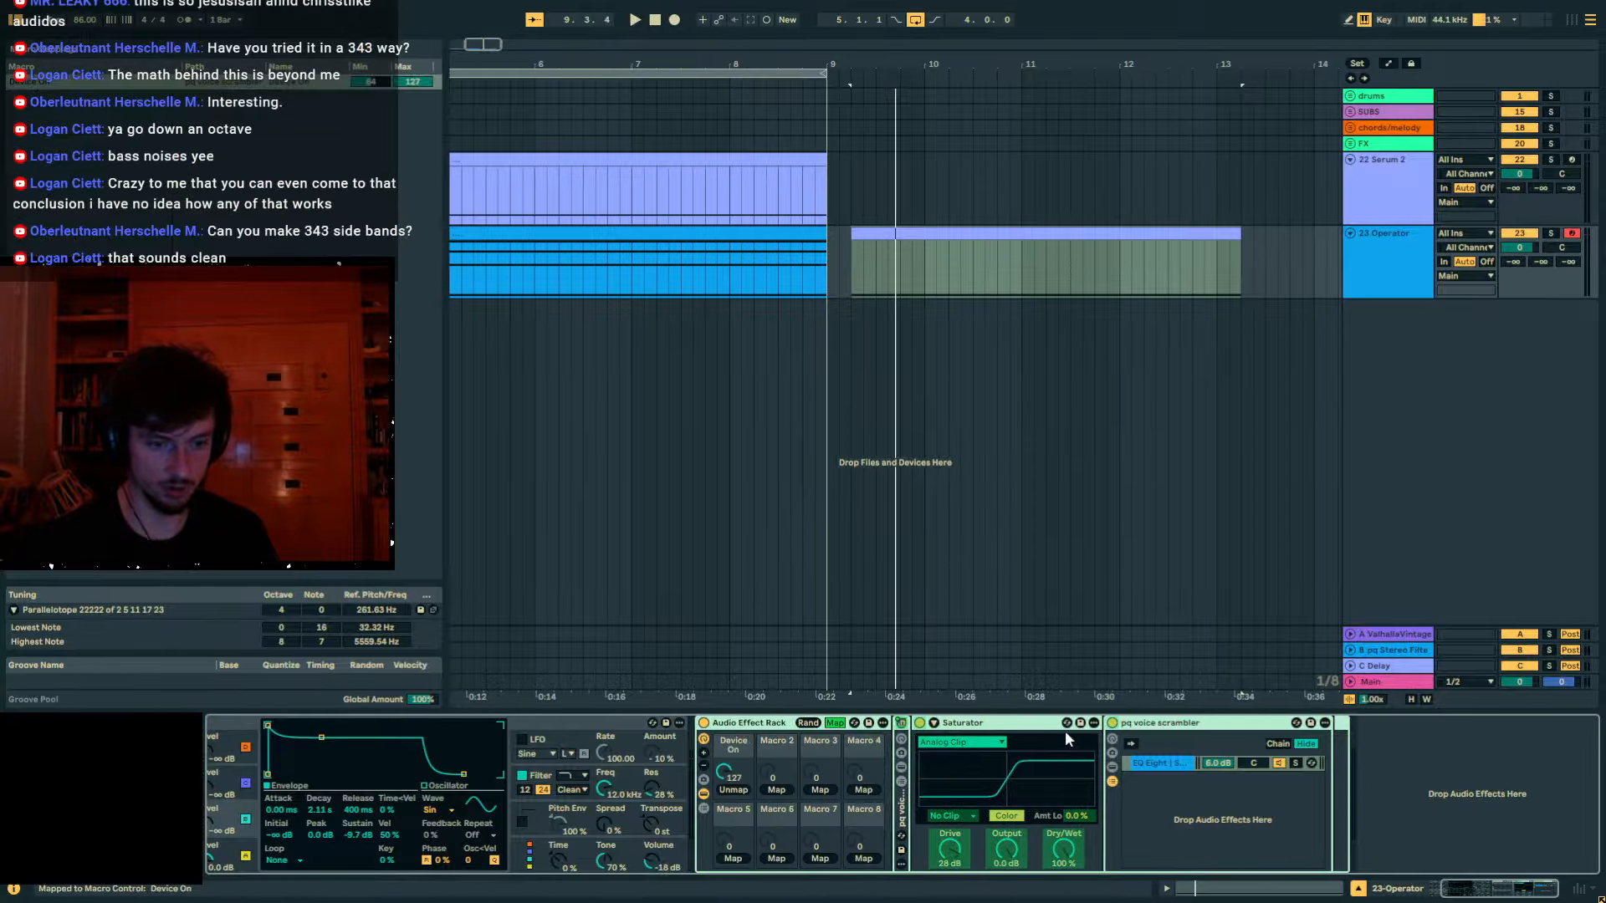
pyautogui.click(835, 724)
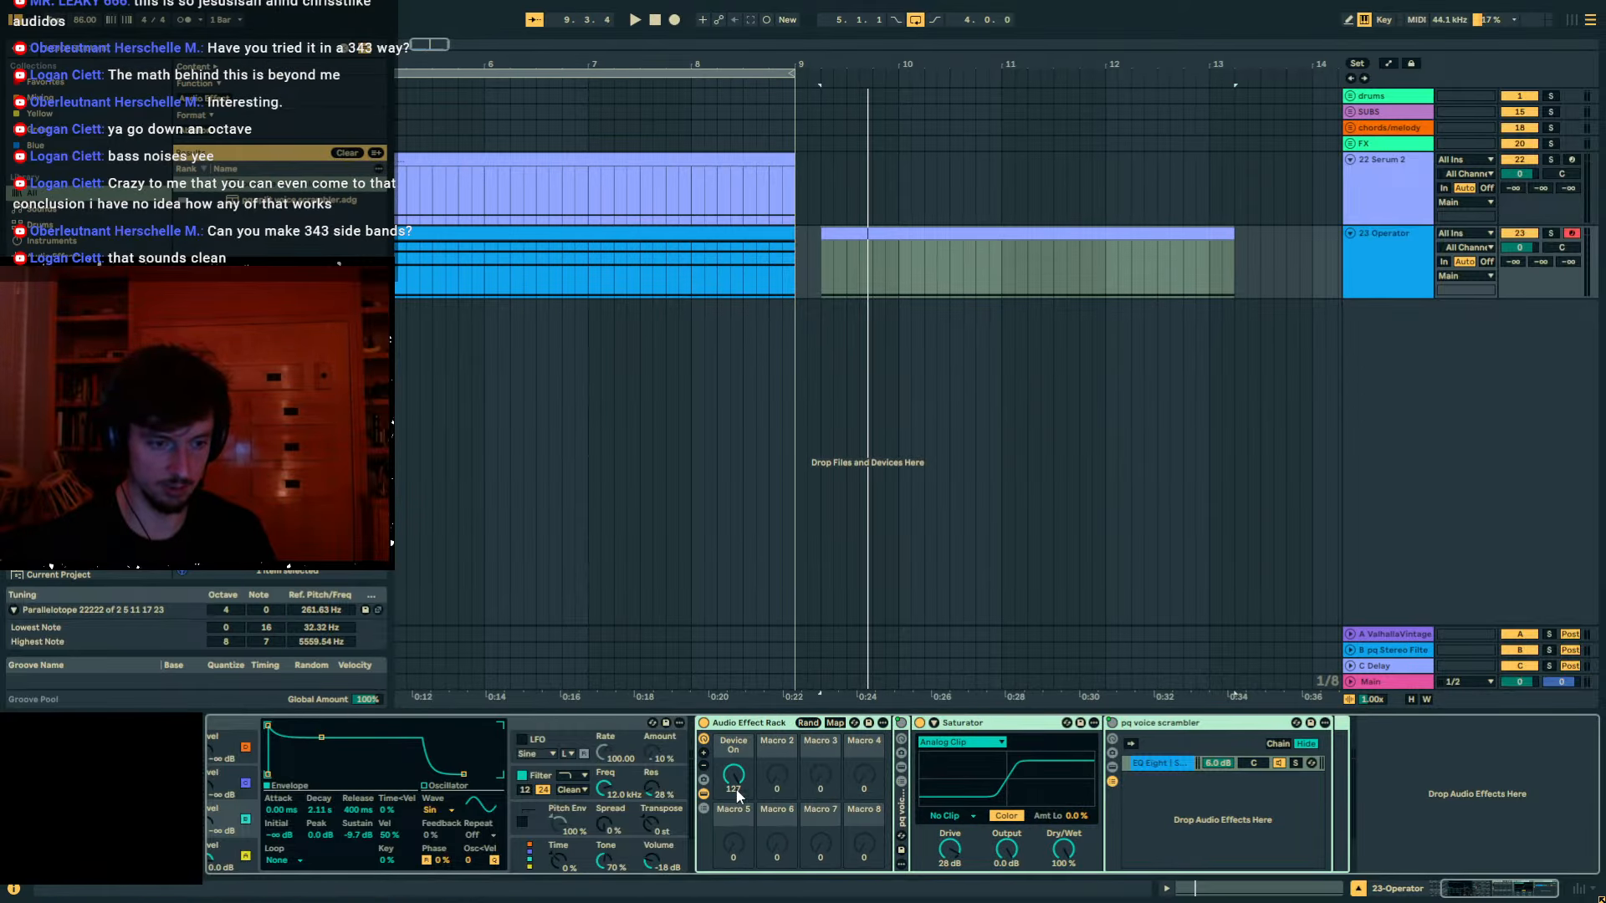
# Audition the chain while sweeping the Device On macro down and back up to 127.
pyautogui.moveTo(734, 779); pyautogui.dragTo(734, 865)
pyautogui.press('space')
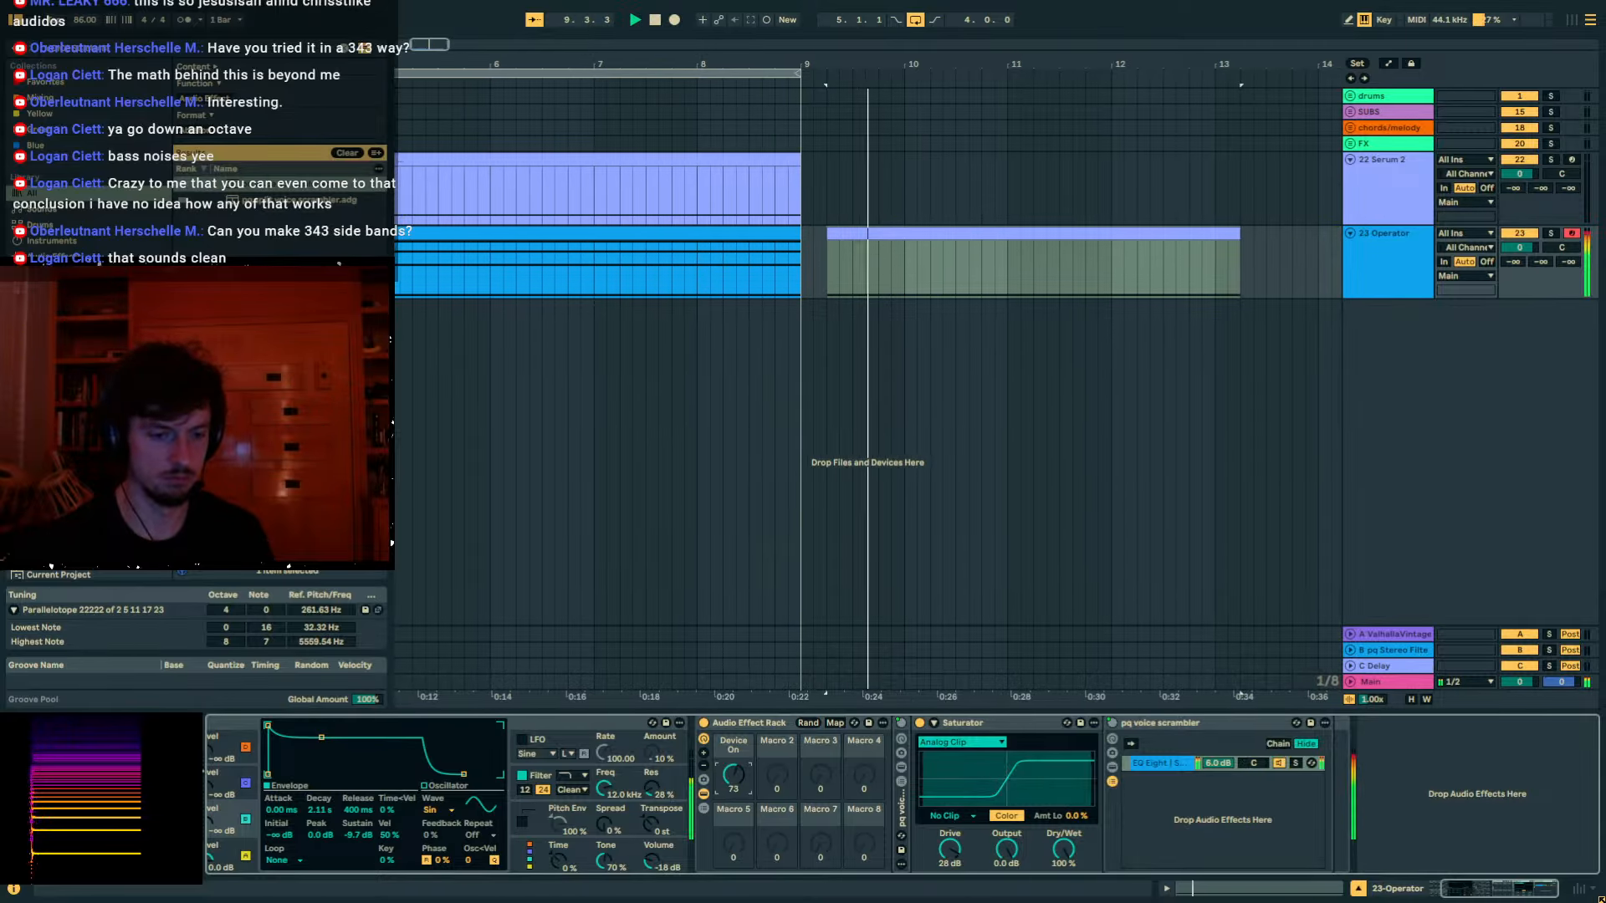
pyautogui.moveTo(733, 777); pyautogui.dragTo(734, 692)
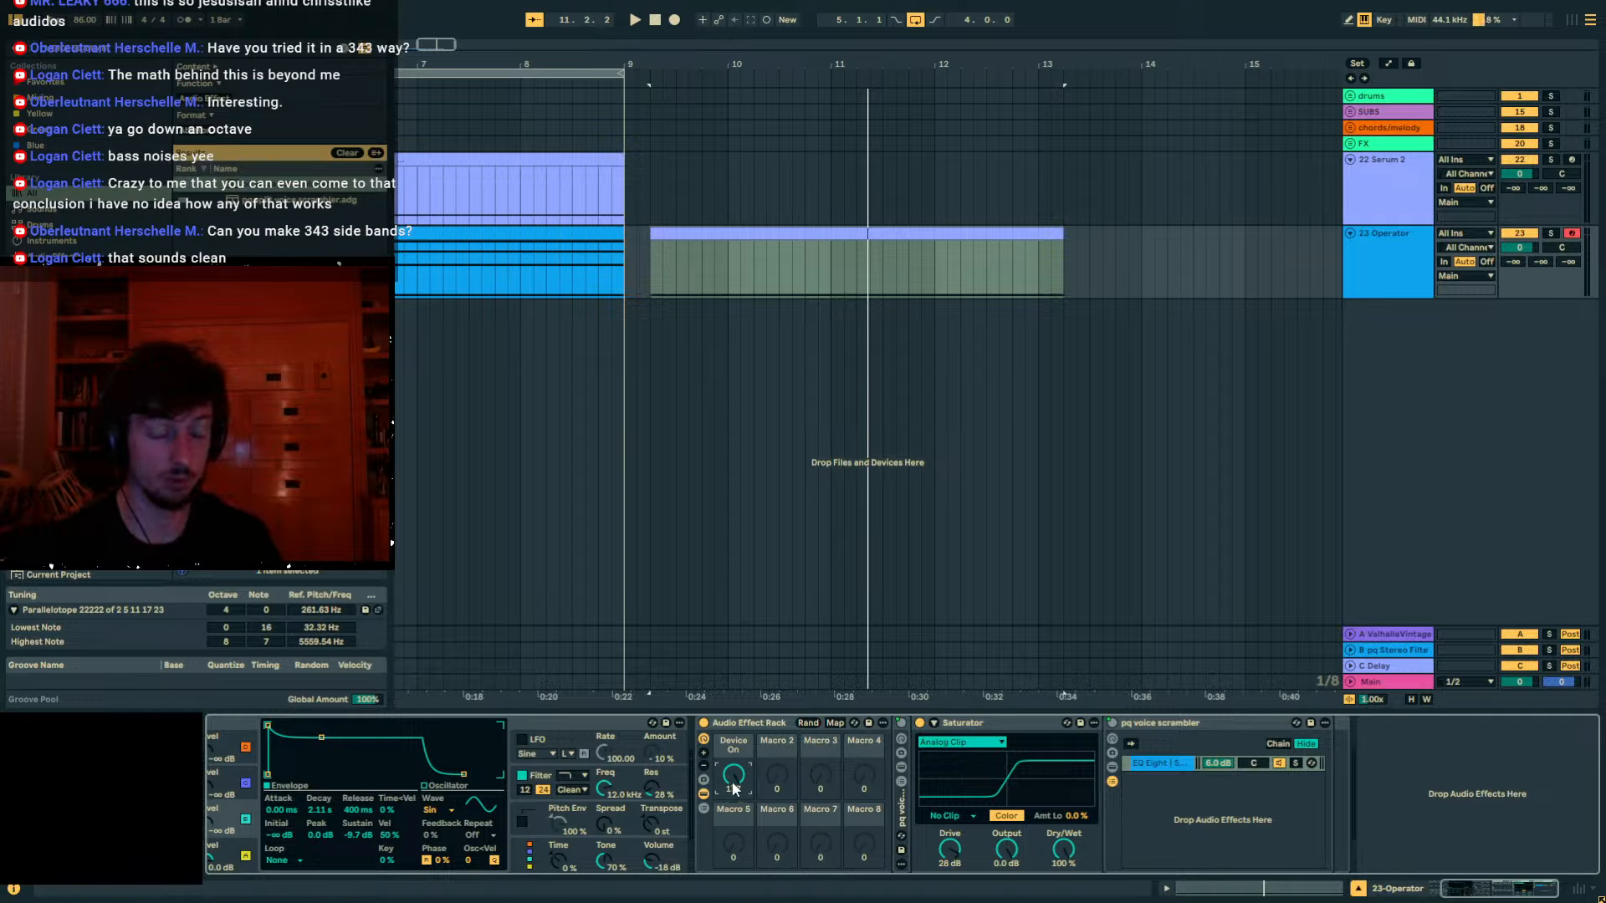
pyautogui.click(846, 332)
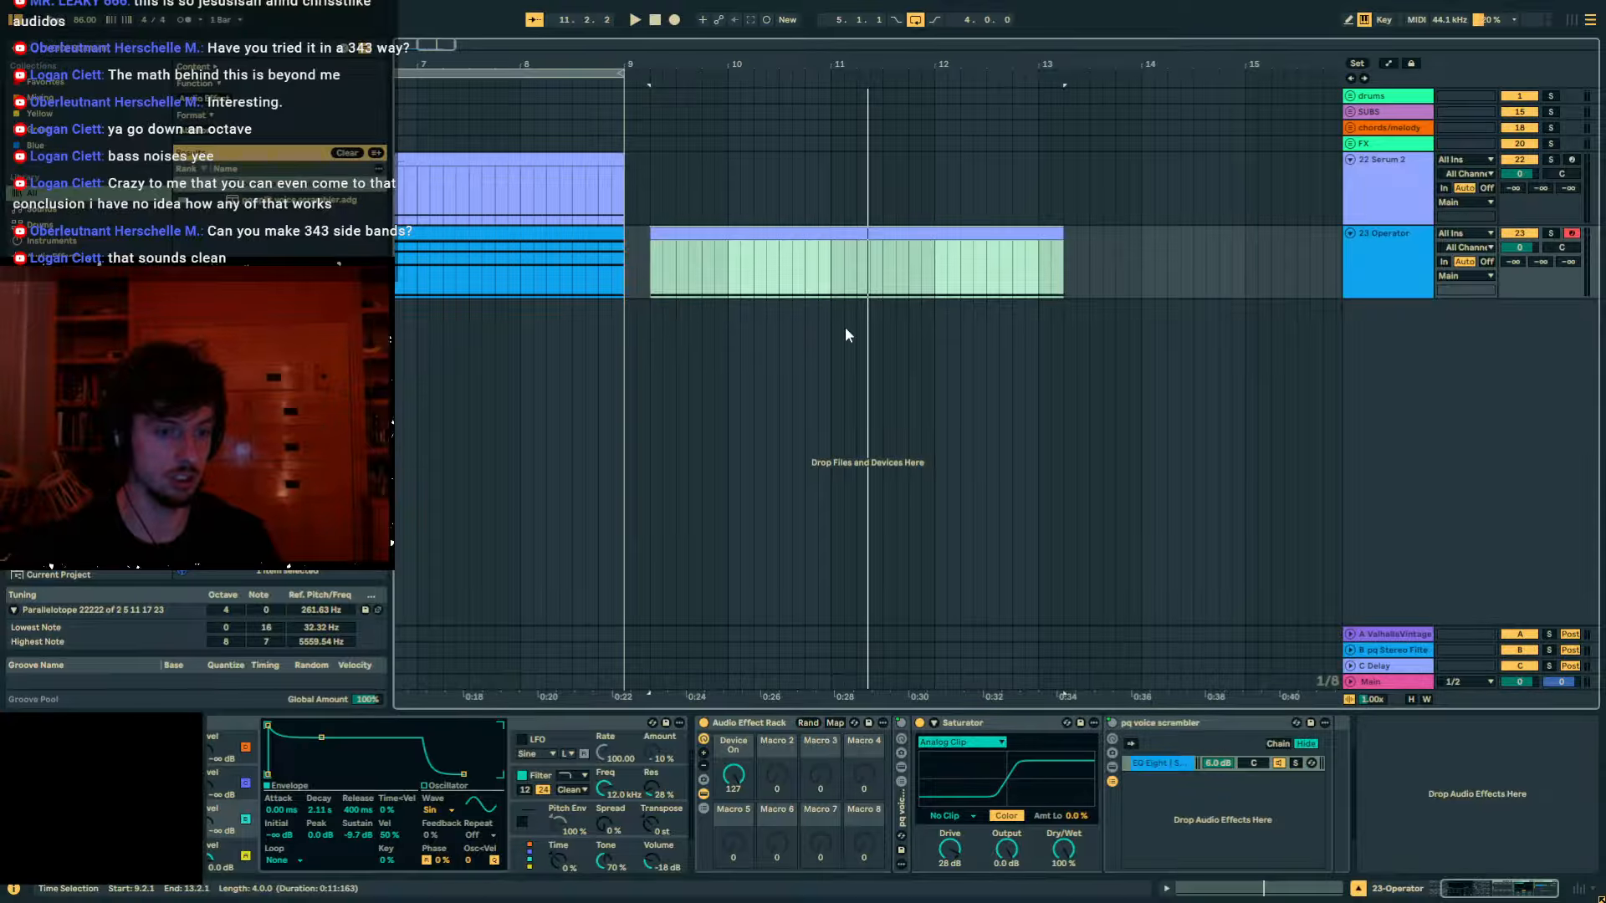
# Set the Saturator curve to Sinoid Fold and audition it while toggling the Device On macro, ending at 127.
pyautogui.click(972, 813)
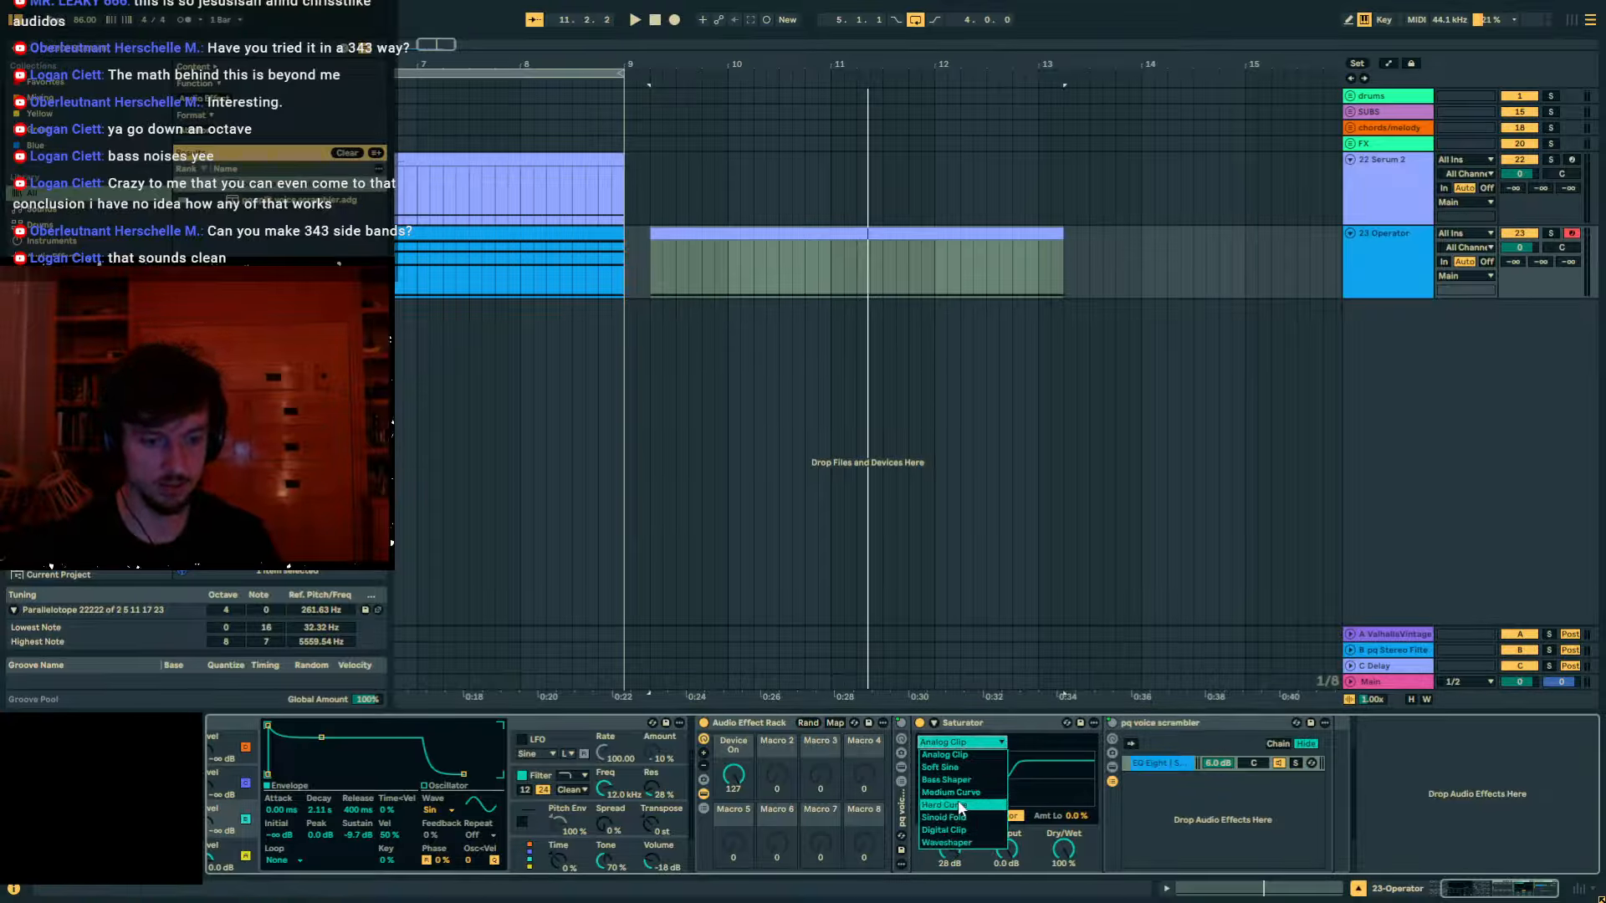
pyautogui.click(954, 815)
pyautogui.press('space')
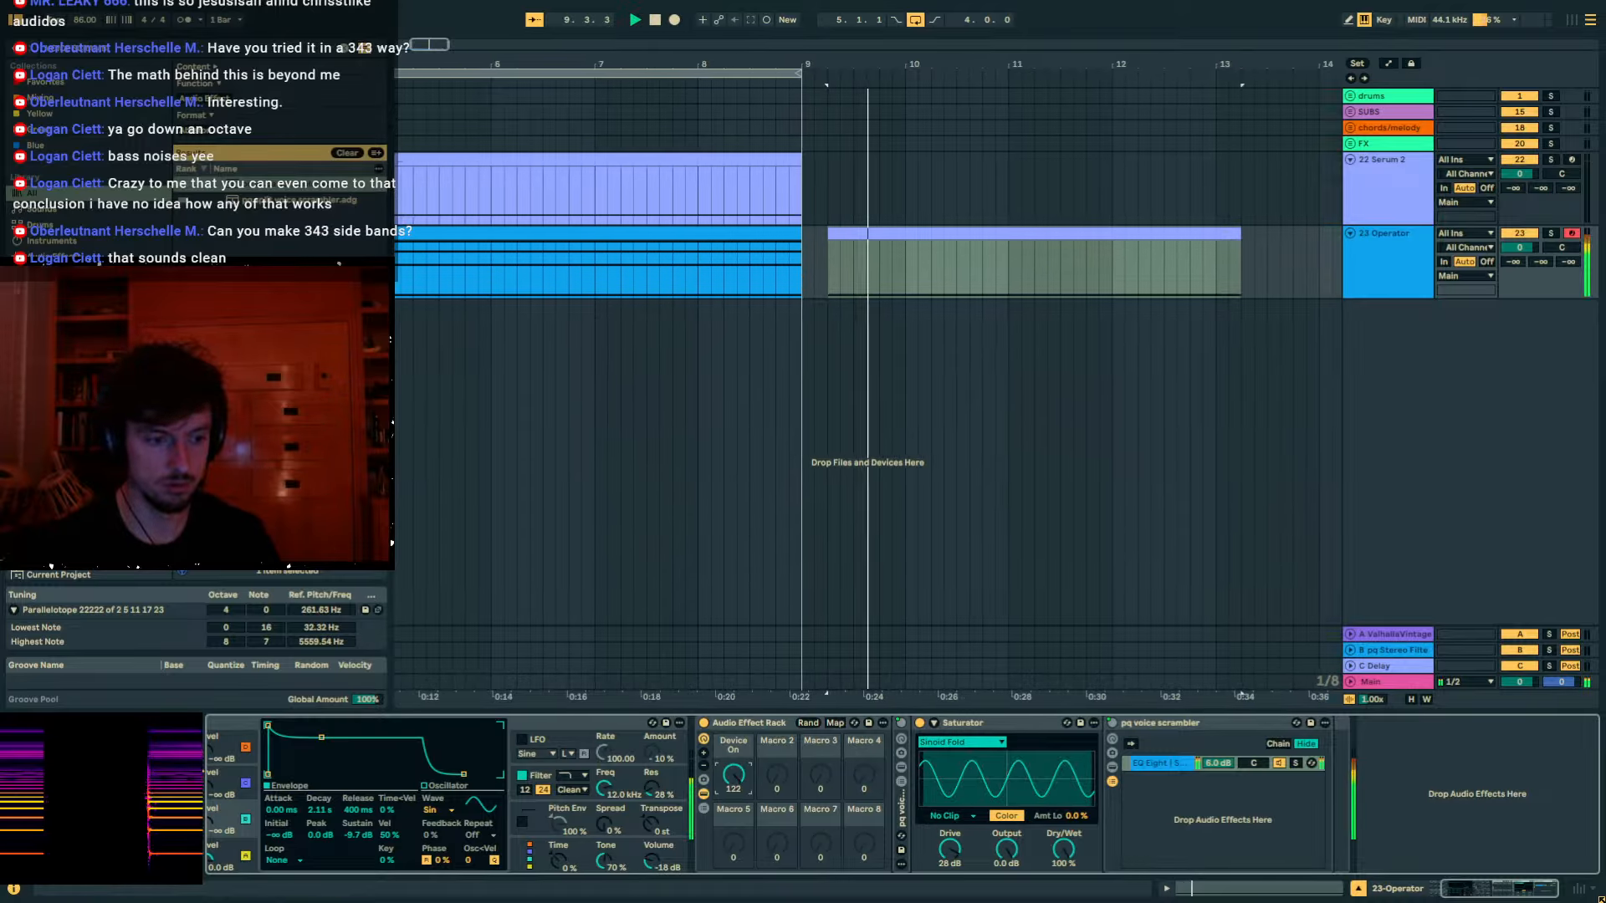
pyautogui.moveTo(739, 777); pyautogui.dragTo(739, 669)
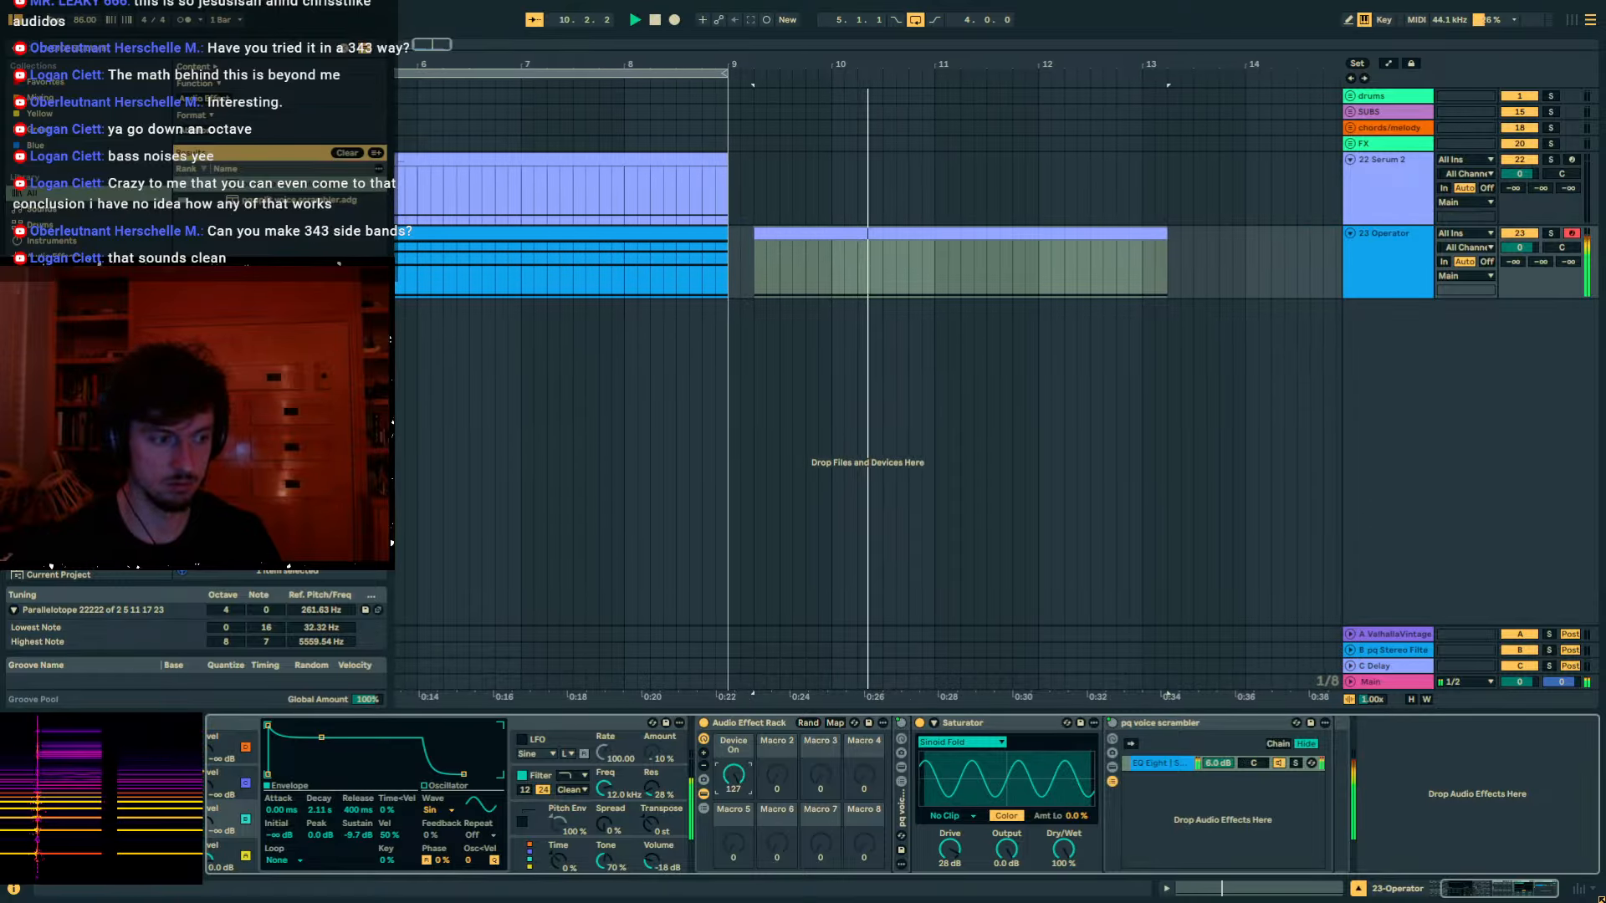
pyautogui.press('space')
# Insert an Echo before the bypassed Saturator and set its dry/wet to 100% and delay time to 321 ms during playback.
pyautogui.click(122, 52)
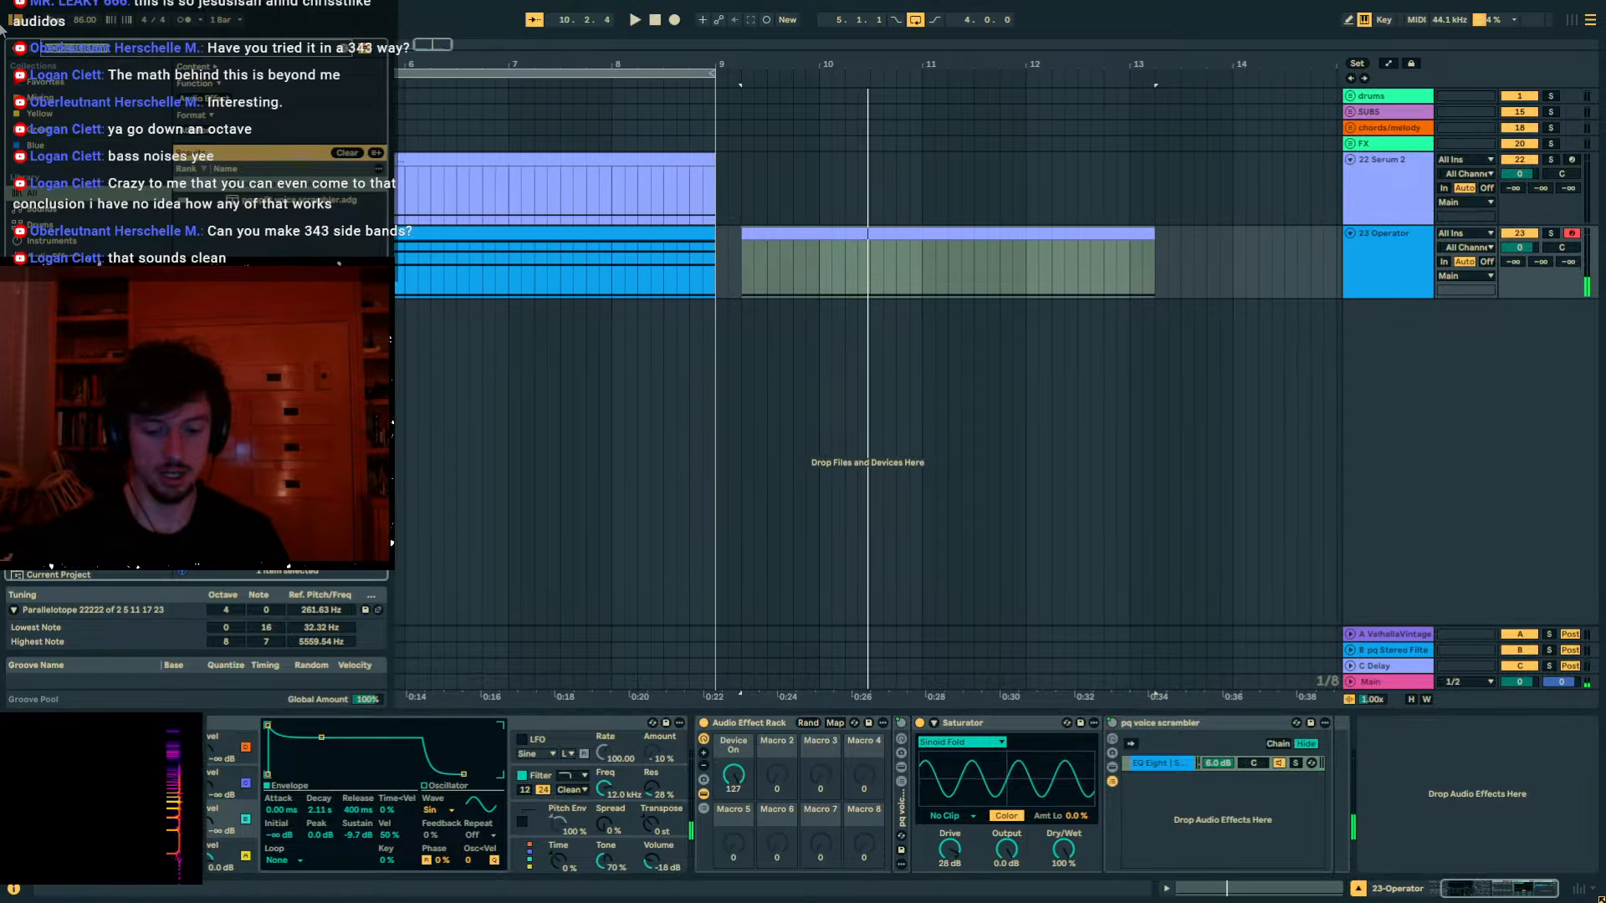
pyautogui.press('BackSpace')
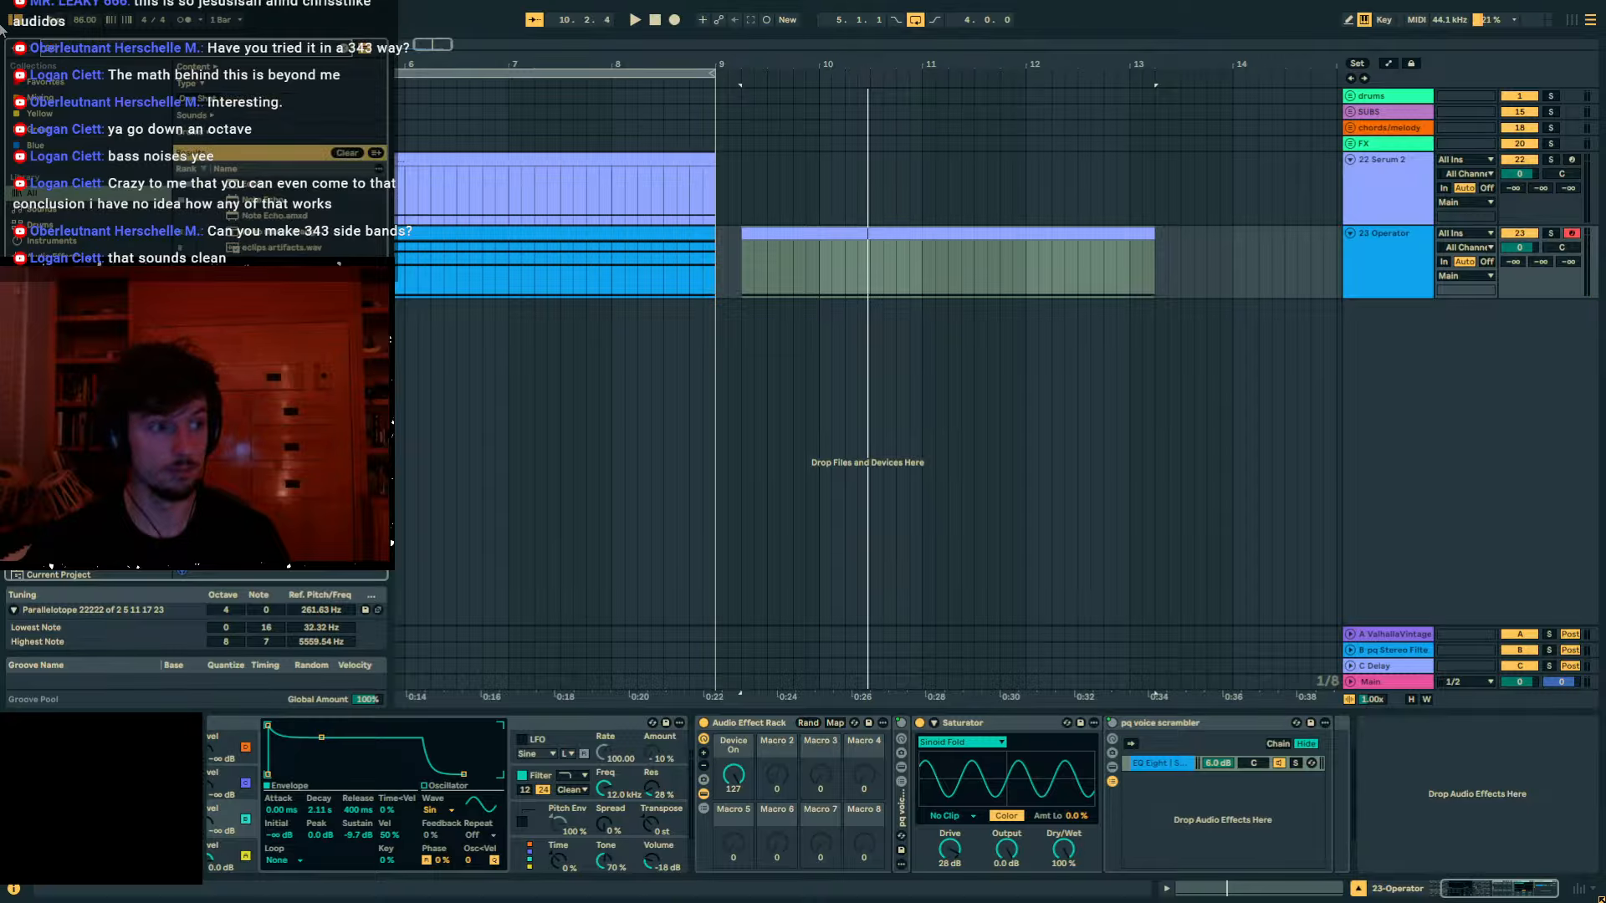
pyautogui.moveTo(925, 701); pyautogui.dragTo(990, 777)
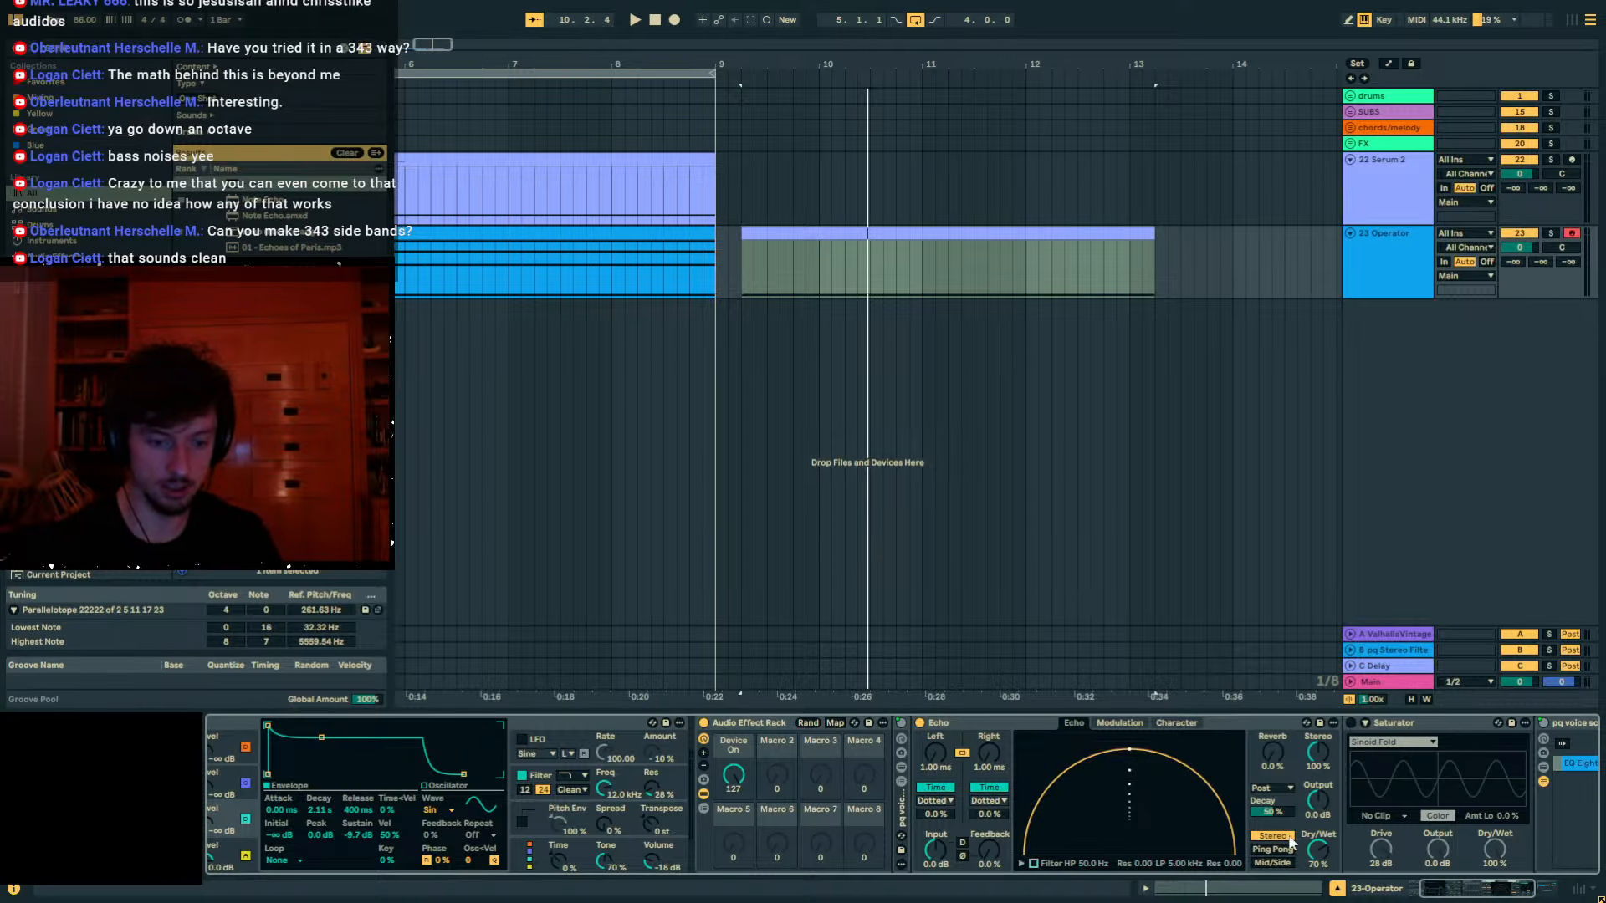
pyautogui.press('space')
pyautogui.moveTo(937, 751); pyautogui.dragTo(937, 677)
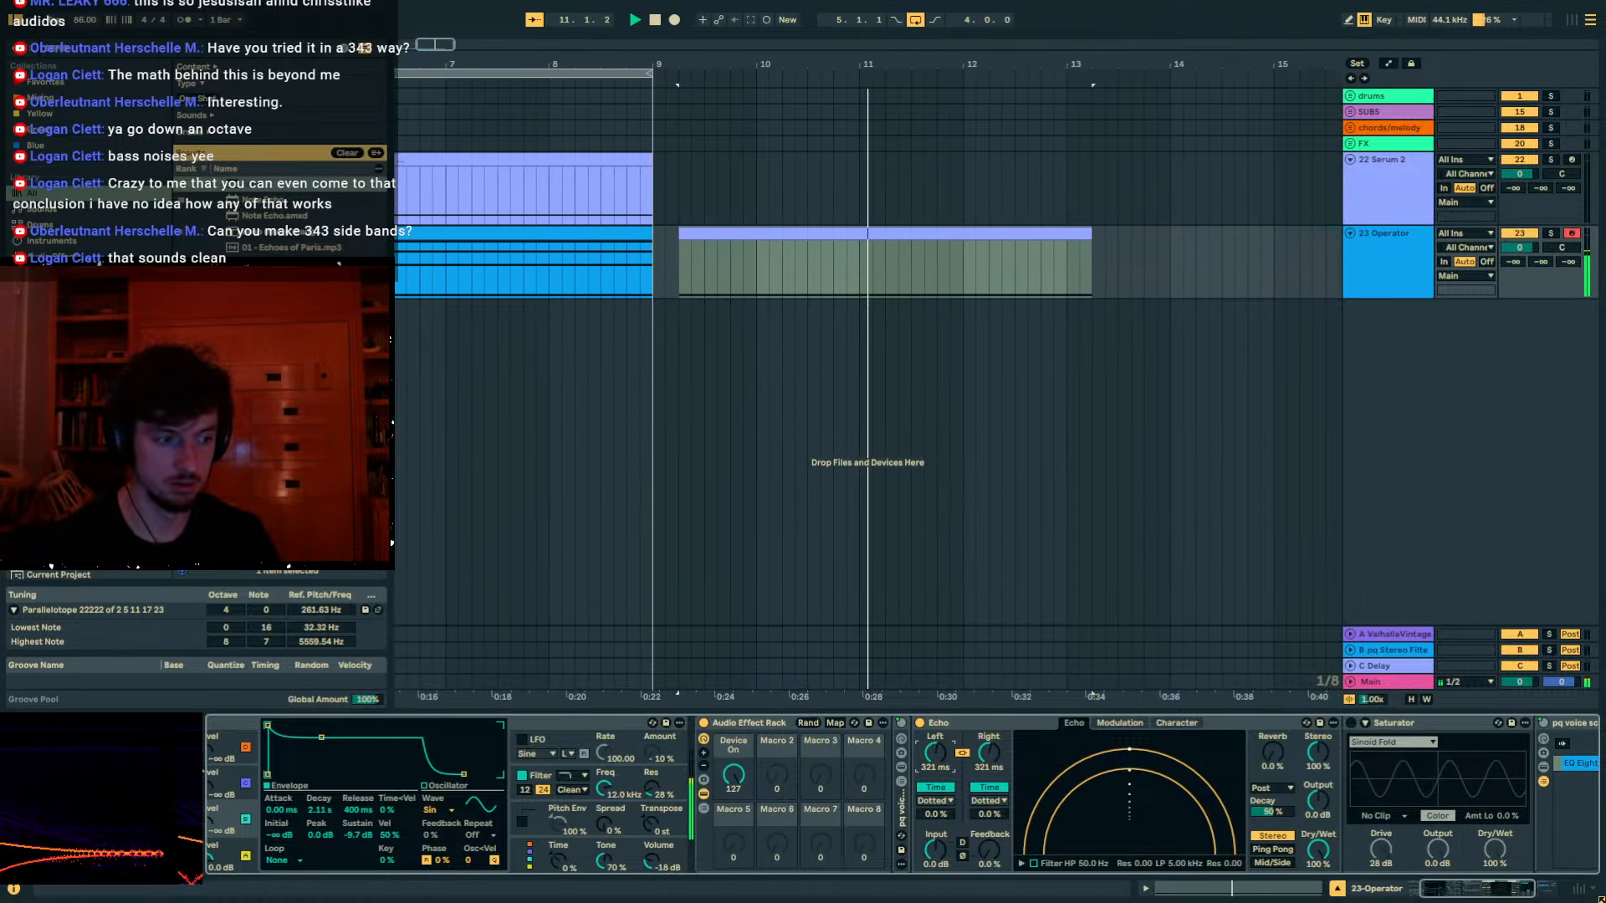
# Fold the Saturator and audition Echo time sweeps with the Device On macro off and on, ending at 263 ms and macro 127.
pyautogui.click(934, 723)
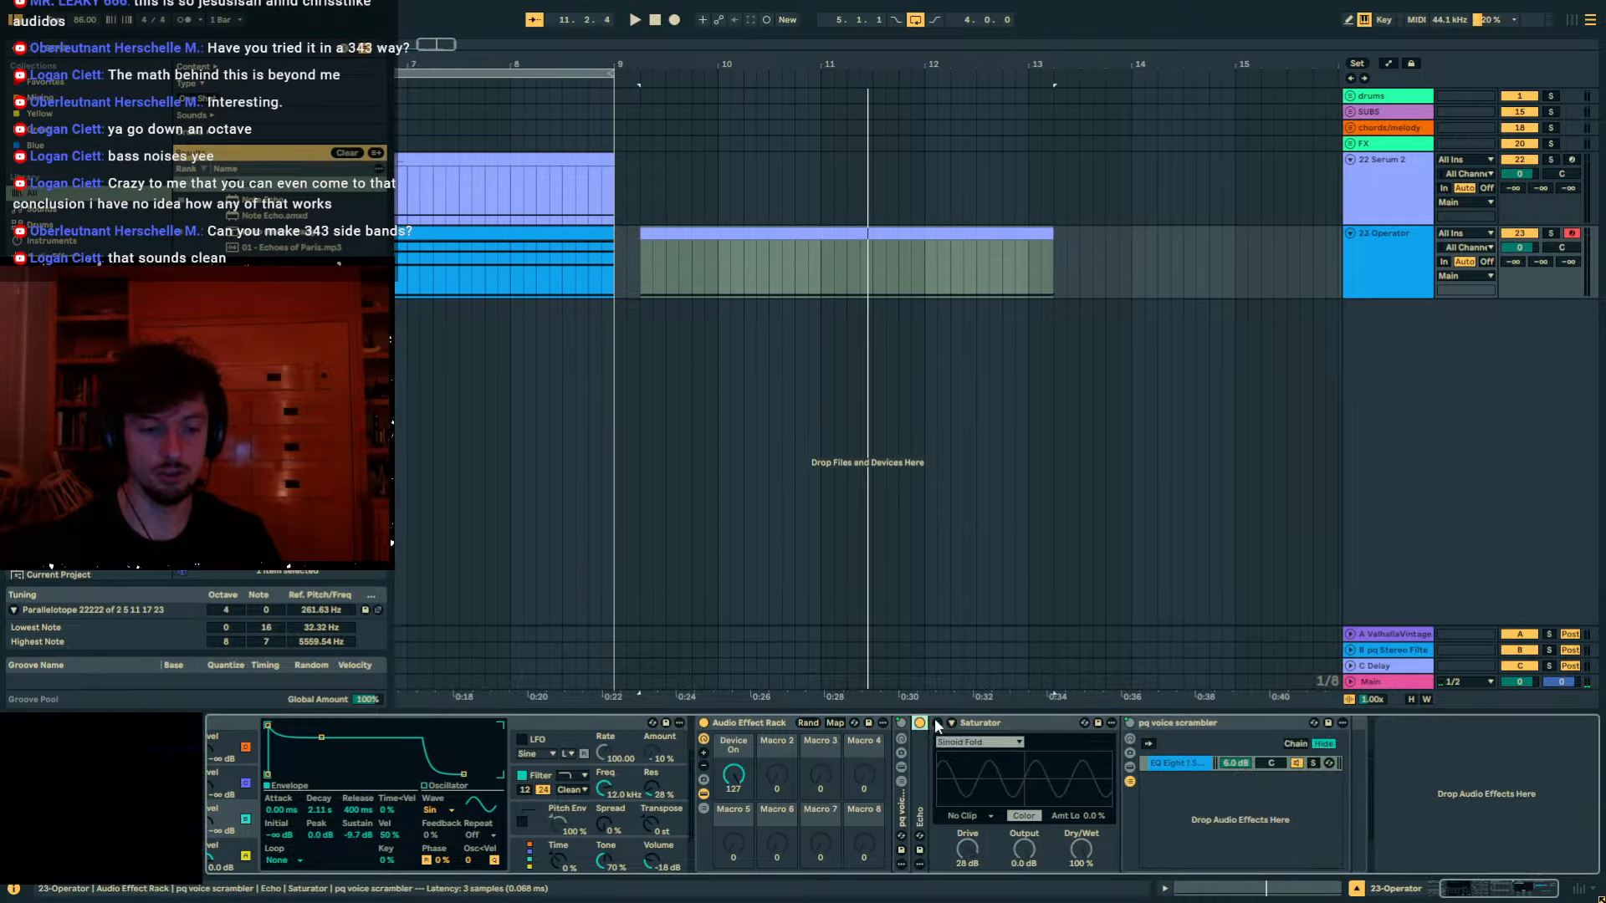
pyautogui.click(952, 723)
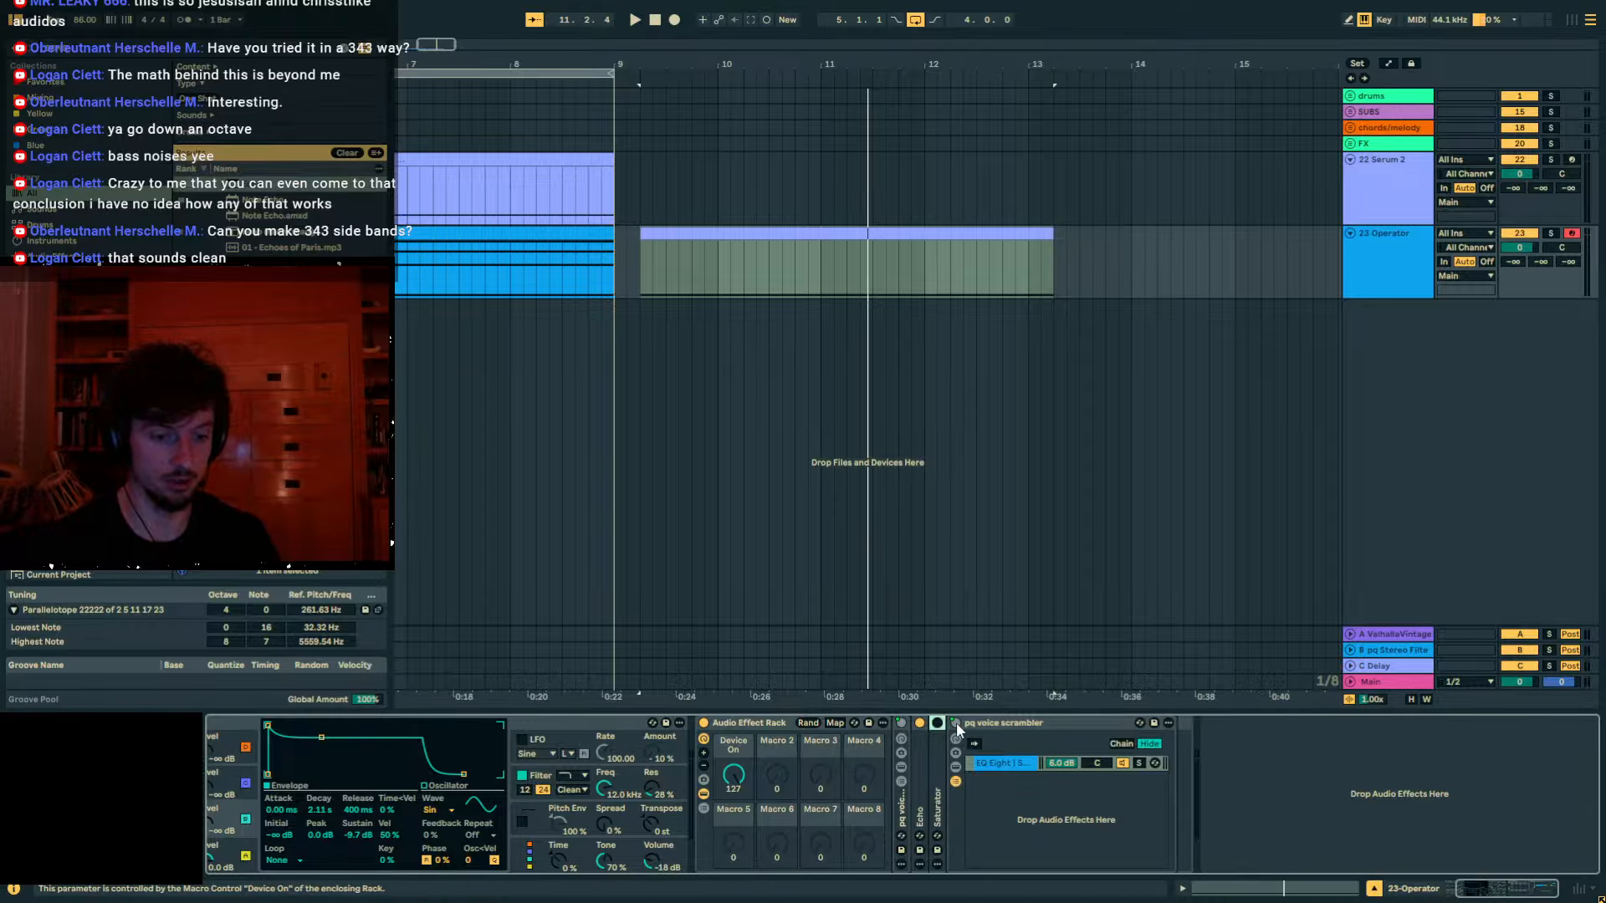
pyautogui.doubleClick(922, 774)
pyautogui.press('space')
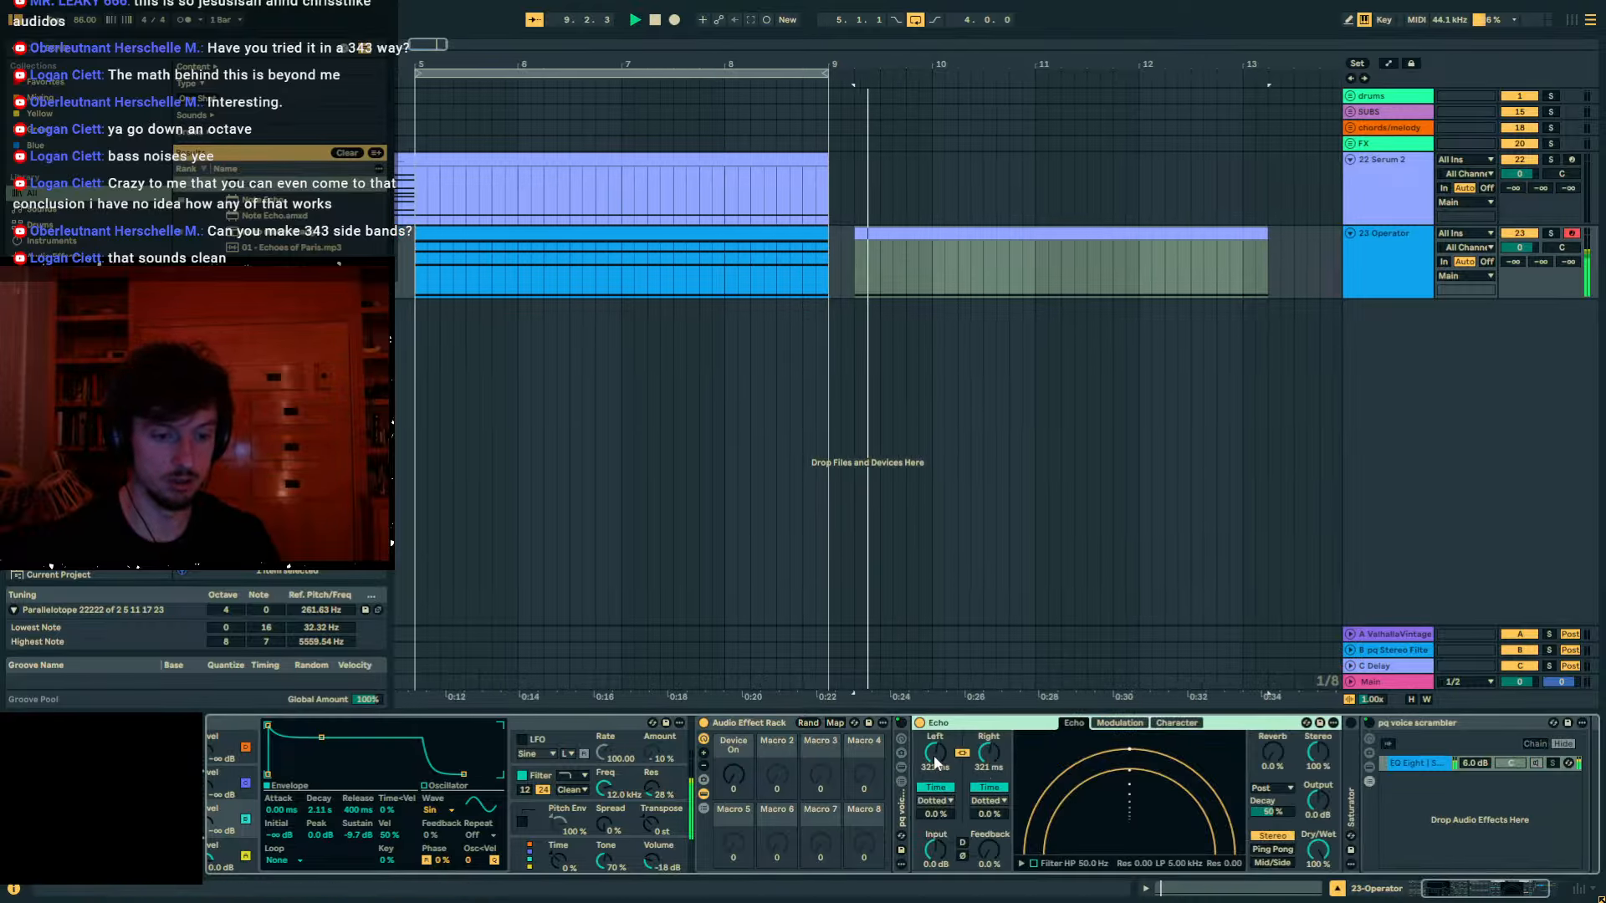
pyautogui.moveTo(935, 752); pyautogui.dragTo(935, 790)
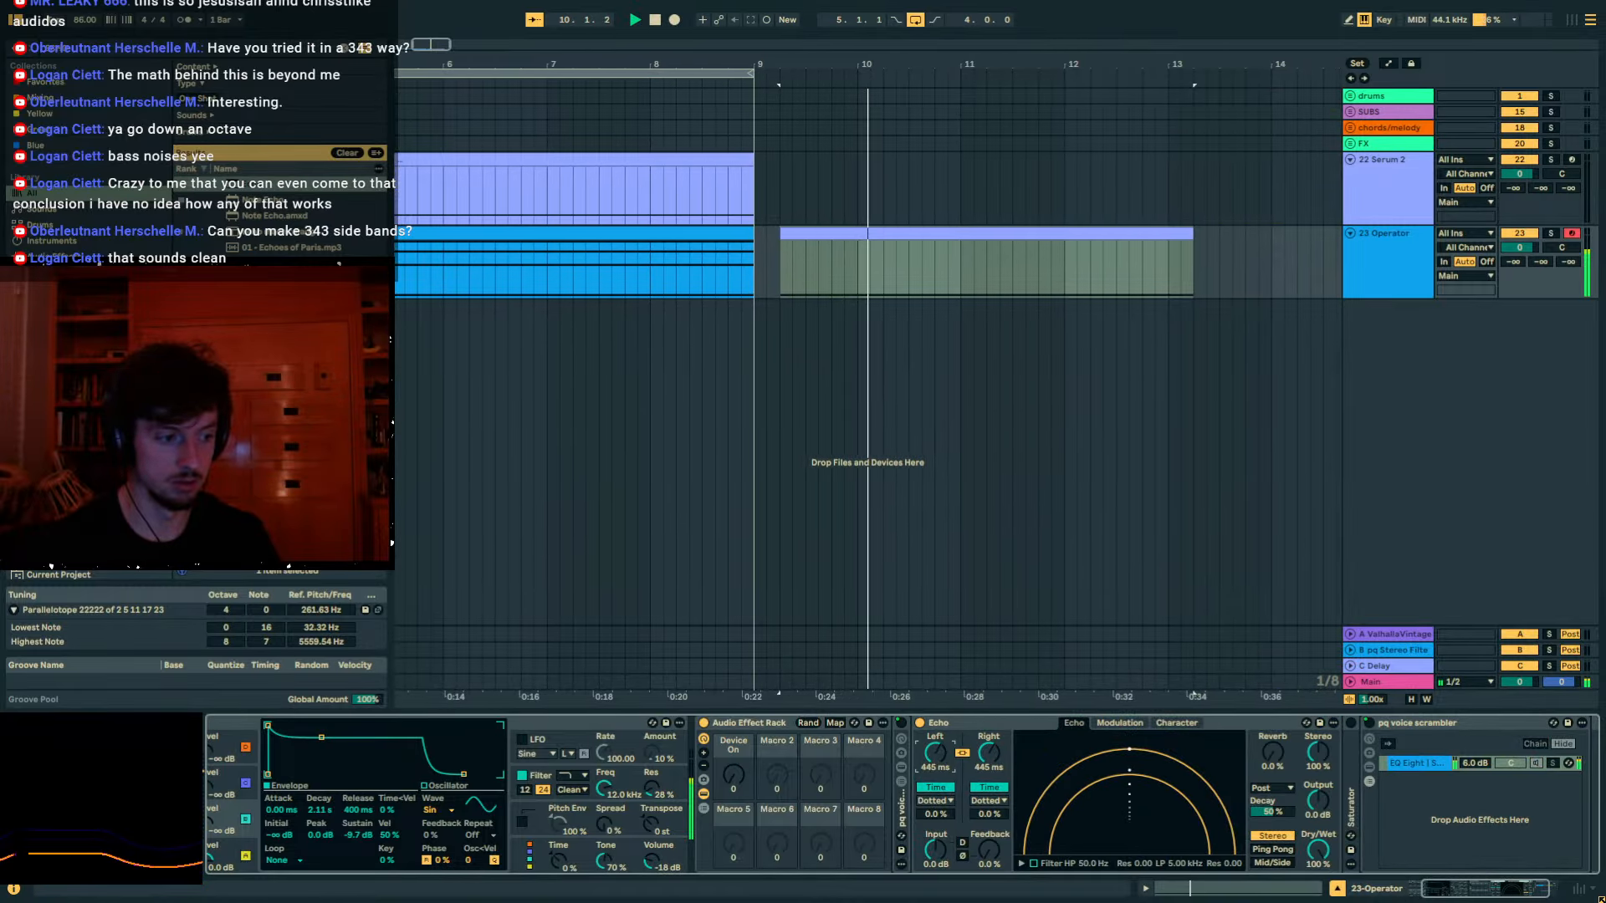
pyautogui.moveTo(733, 776); pyautogui.dragTo(734, 669)
pyautogui.moveTo(935, 752); pyautogui.dragTo(935, 771)
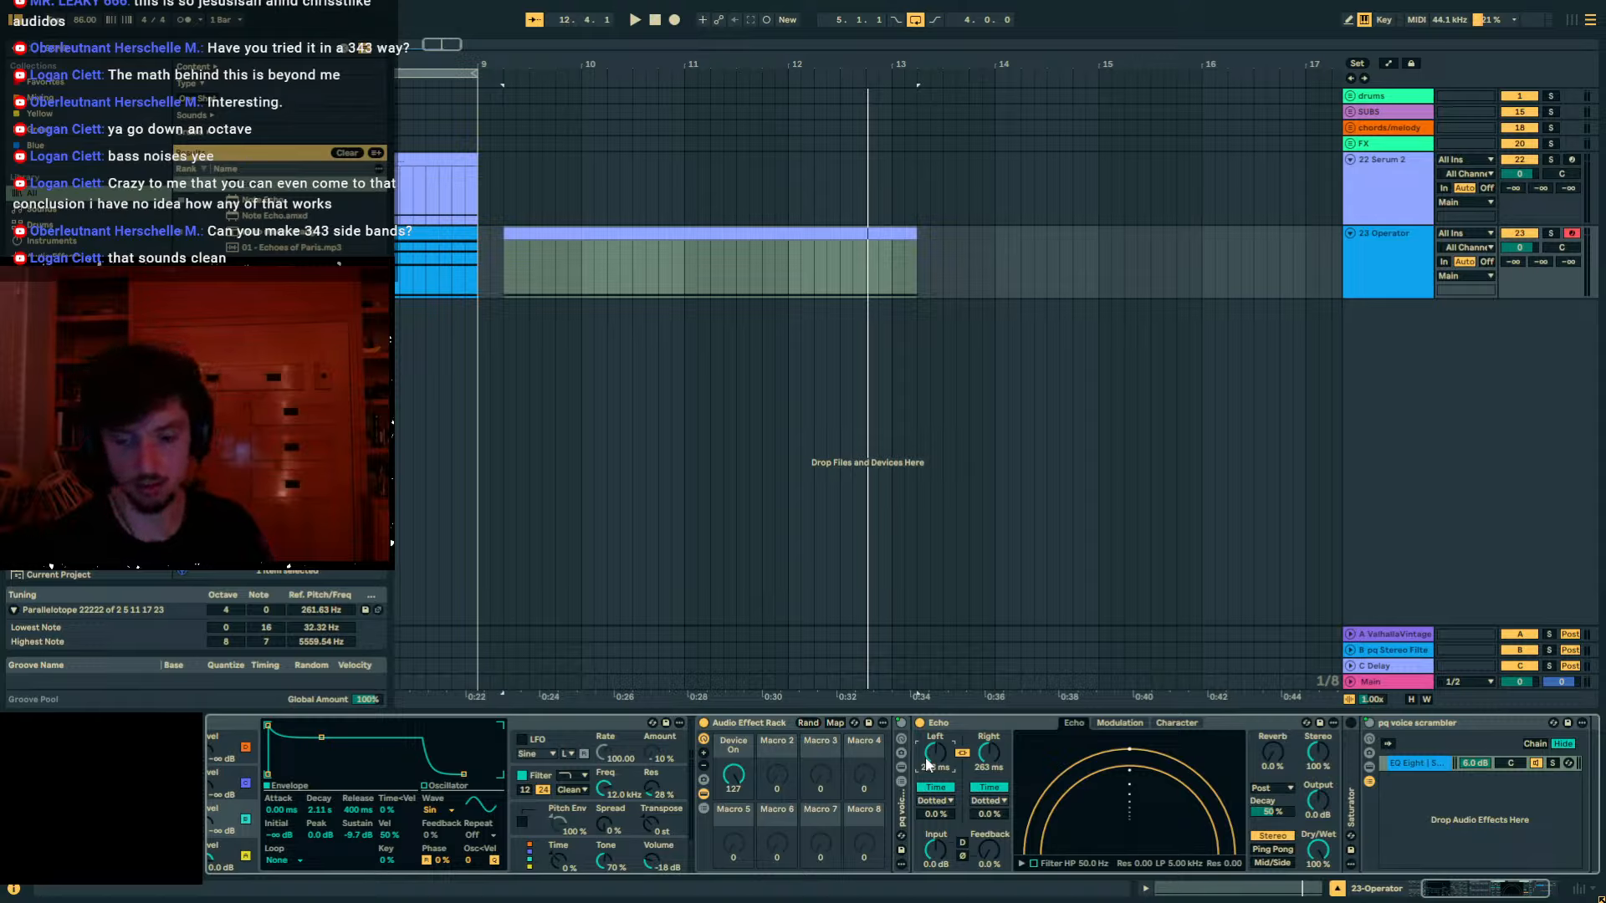
# Unfold the first voice scrambler rack, set Operator's oscillator B level to -6.7 dB, and turn off oscillator A's fixed frequency.
pyautogui.doubleClick(901, 808)
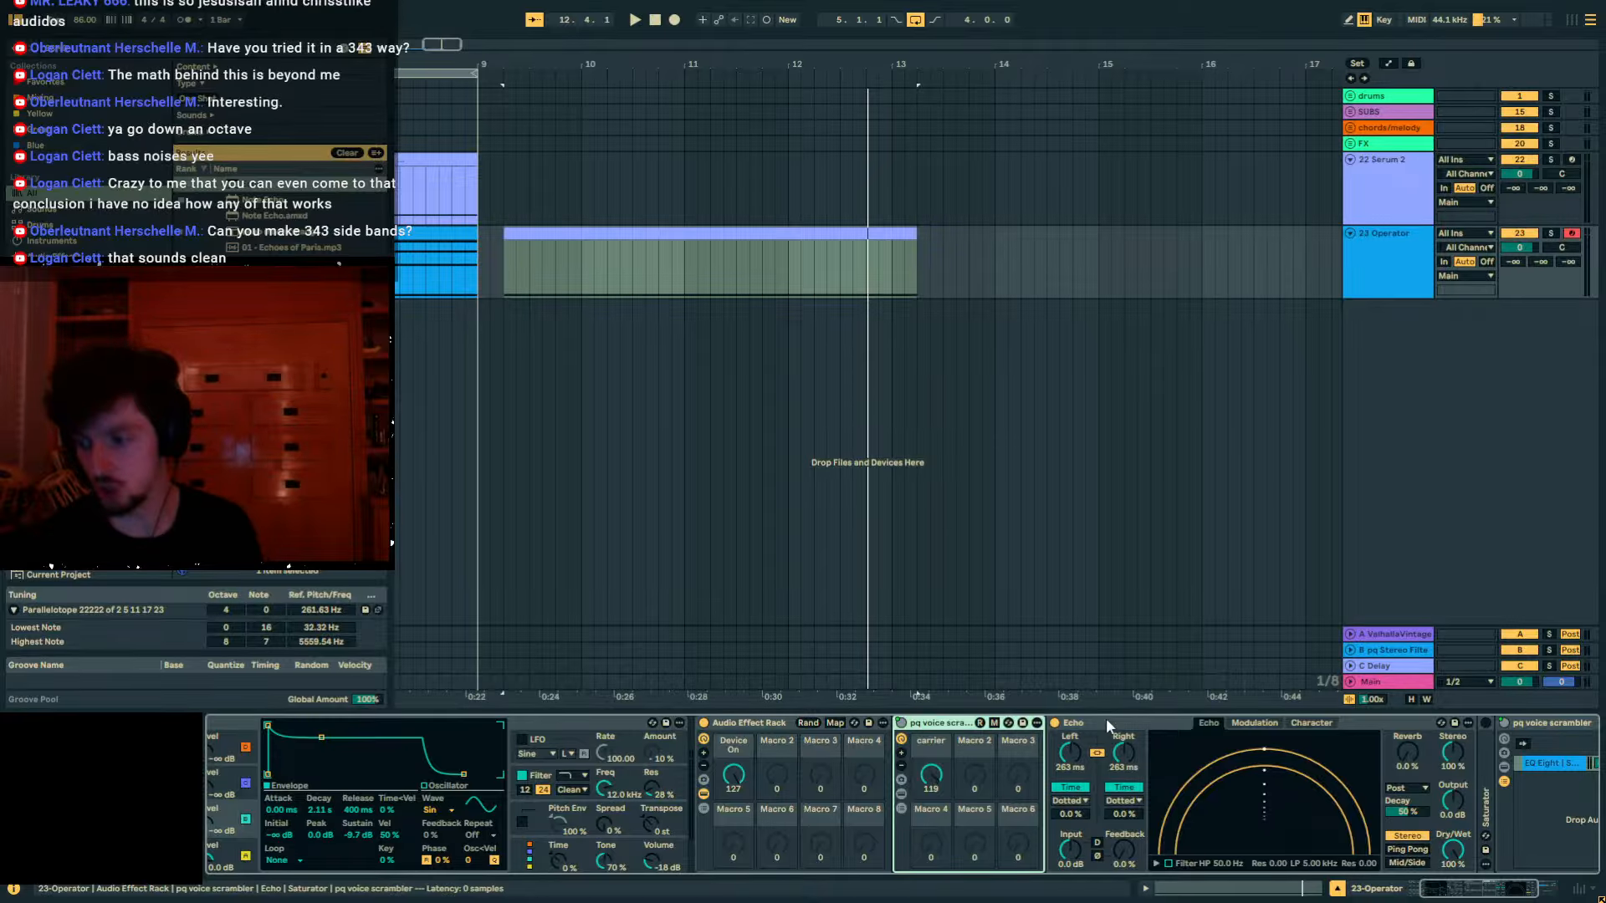
pyautogui.click(564, 739)
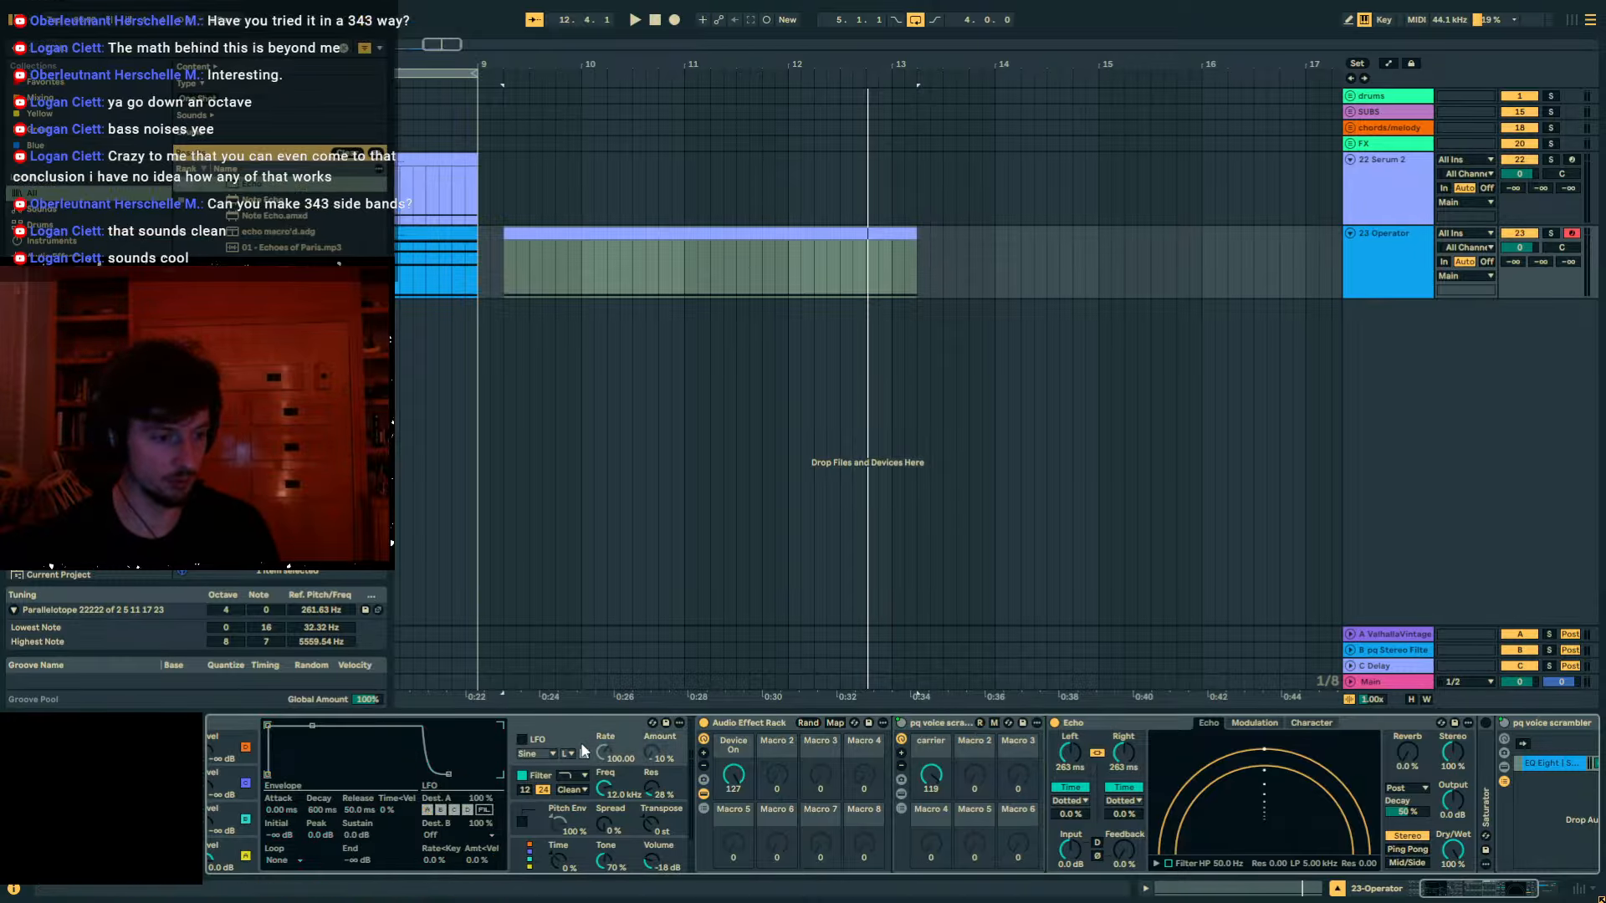
pyautogui.hscroll(-3, 565, 735)
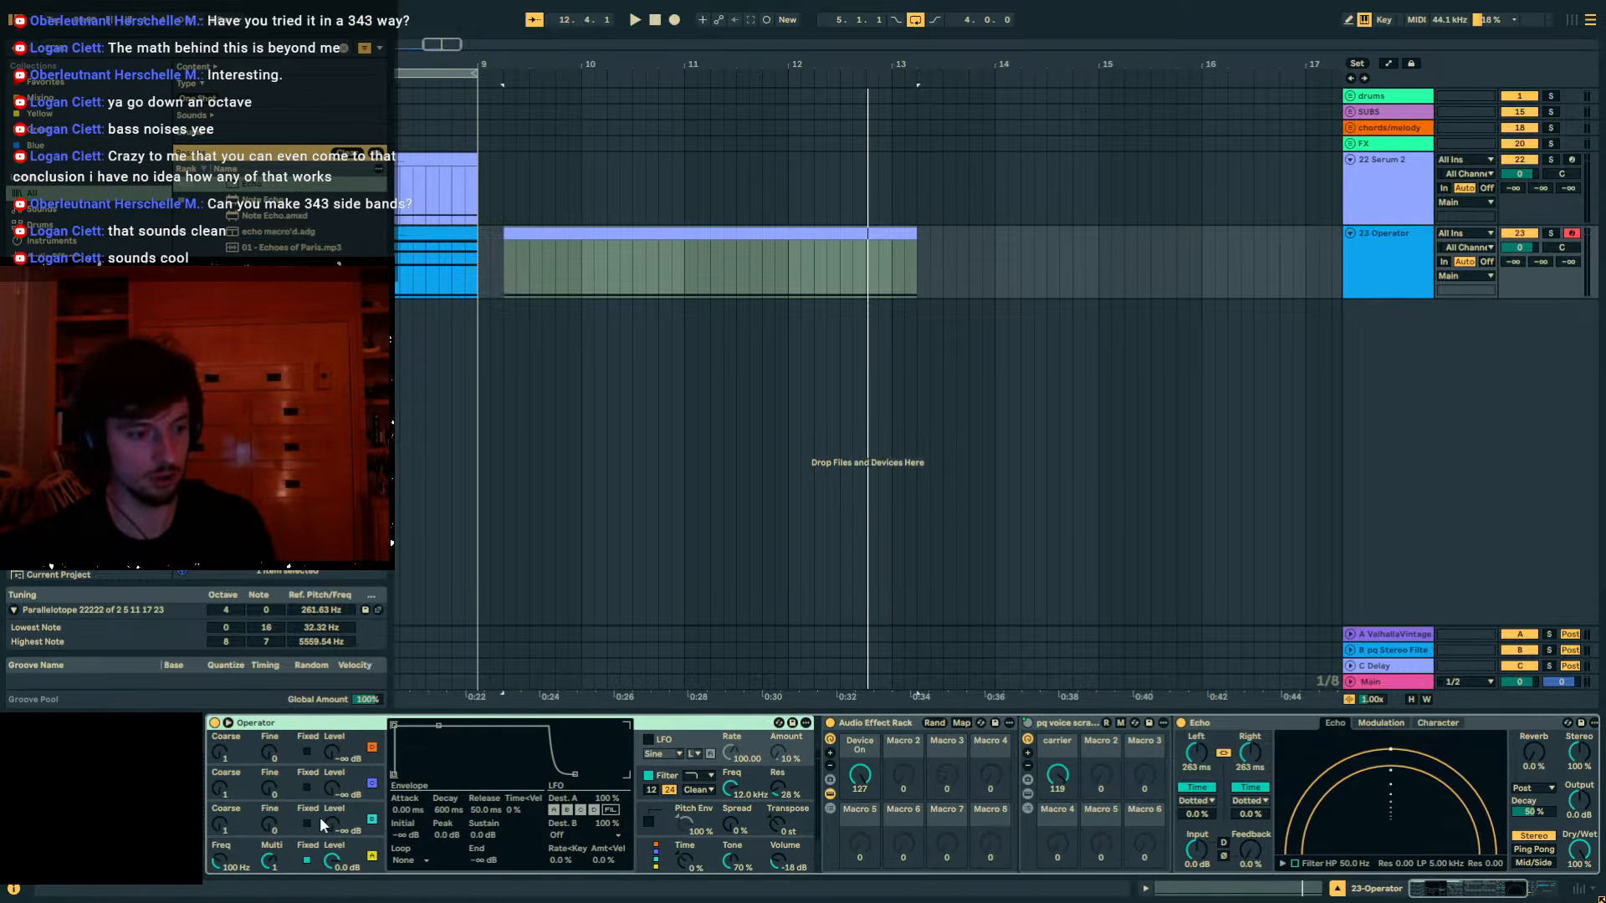
pyautogui.moveTo(319, 816)
pyautogui.mouseDown()
pyautogui.moveTo(319, 794)
pyautogui.moveTo(308, 861)
pyautogui.moveTo(331, 789)
pyautogui.moveTo(333, 817)
pyautogui.mouseUp()
pyautogui.click(307, 860)
pyautogui.press('space')
pyautogui.press('space')
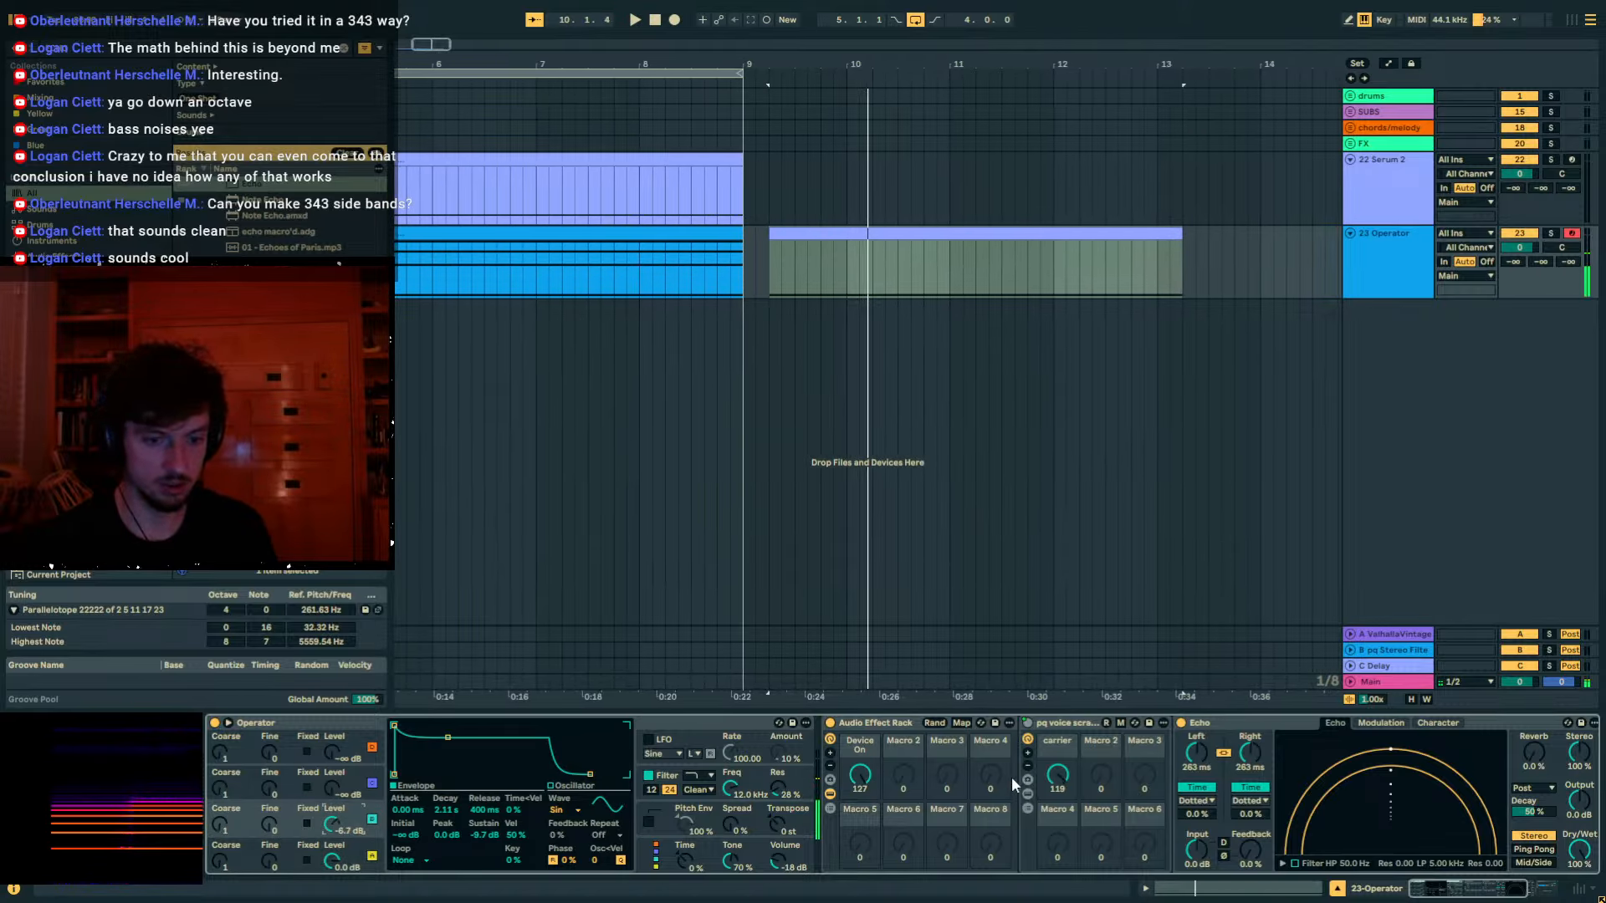
# Audition Echo time sweeps with the Device On macro at 0, bringing the delay time to 786 ms.
pyautogui.press('space')
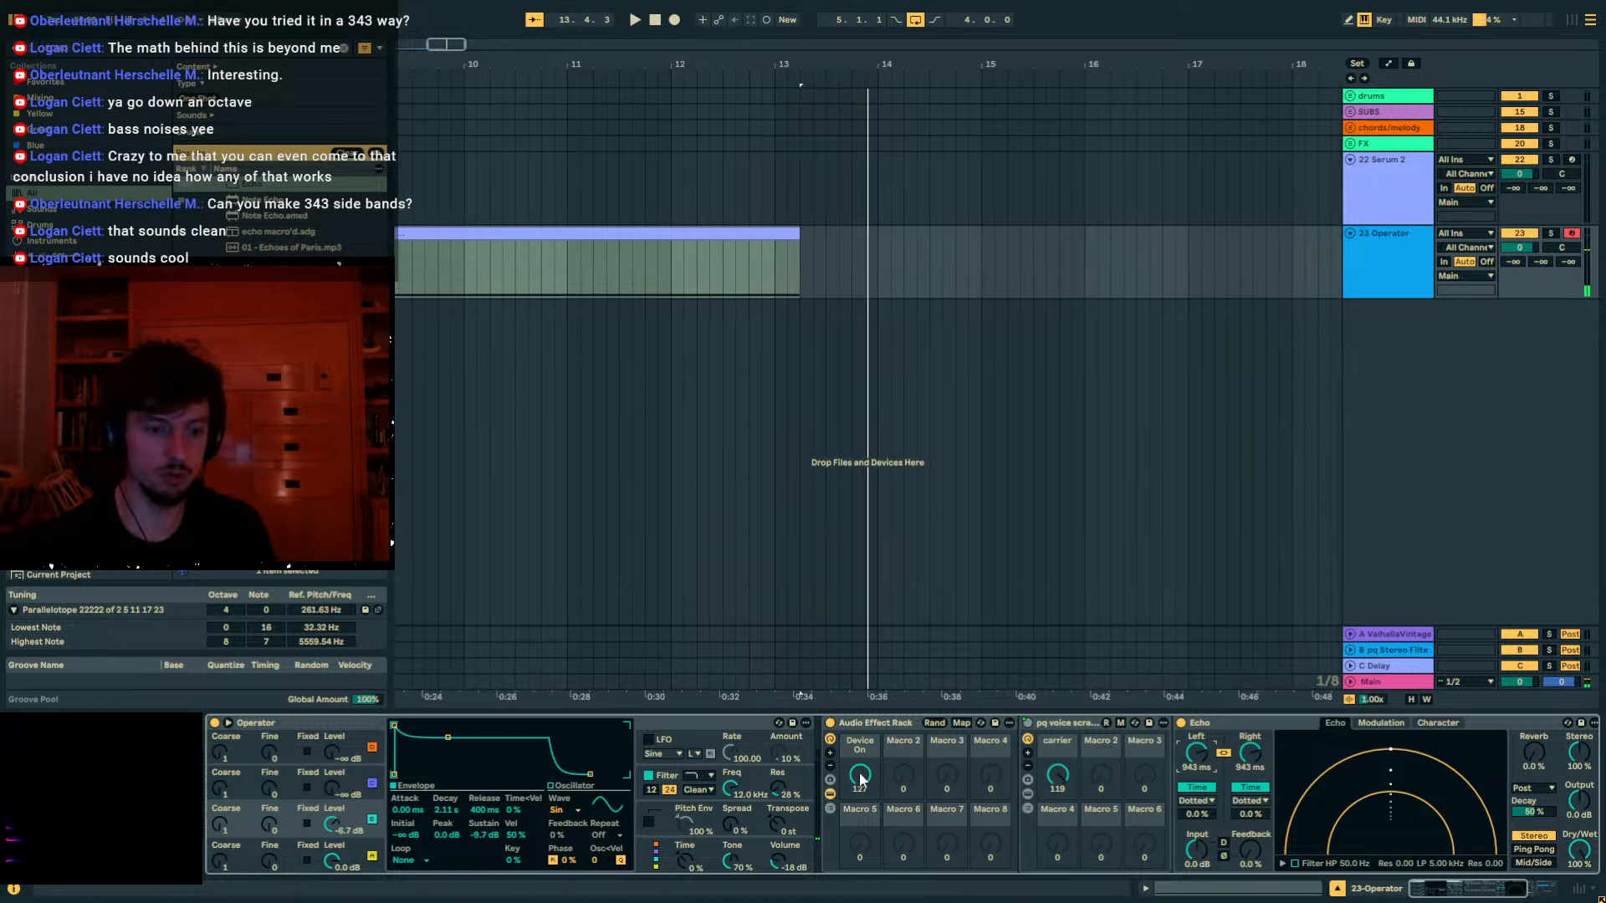
pyautogui.press('space')
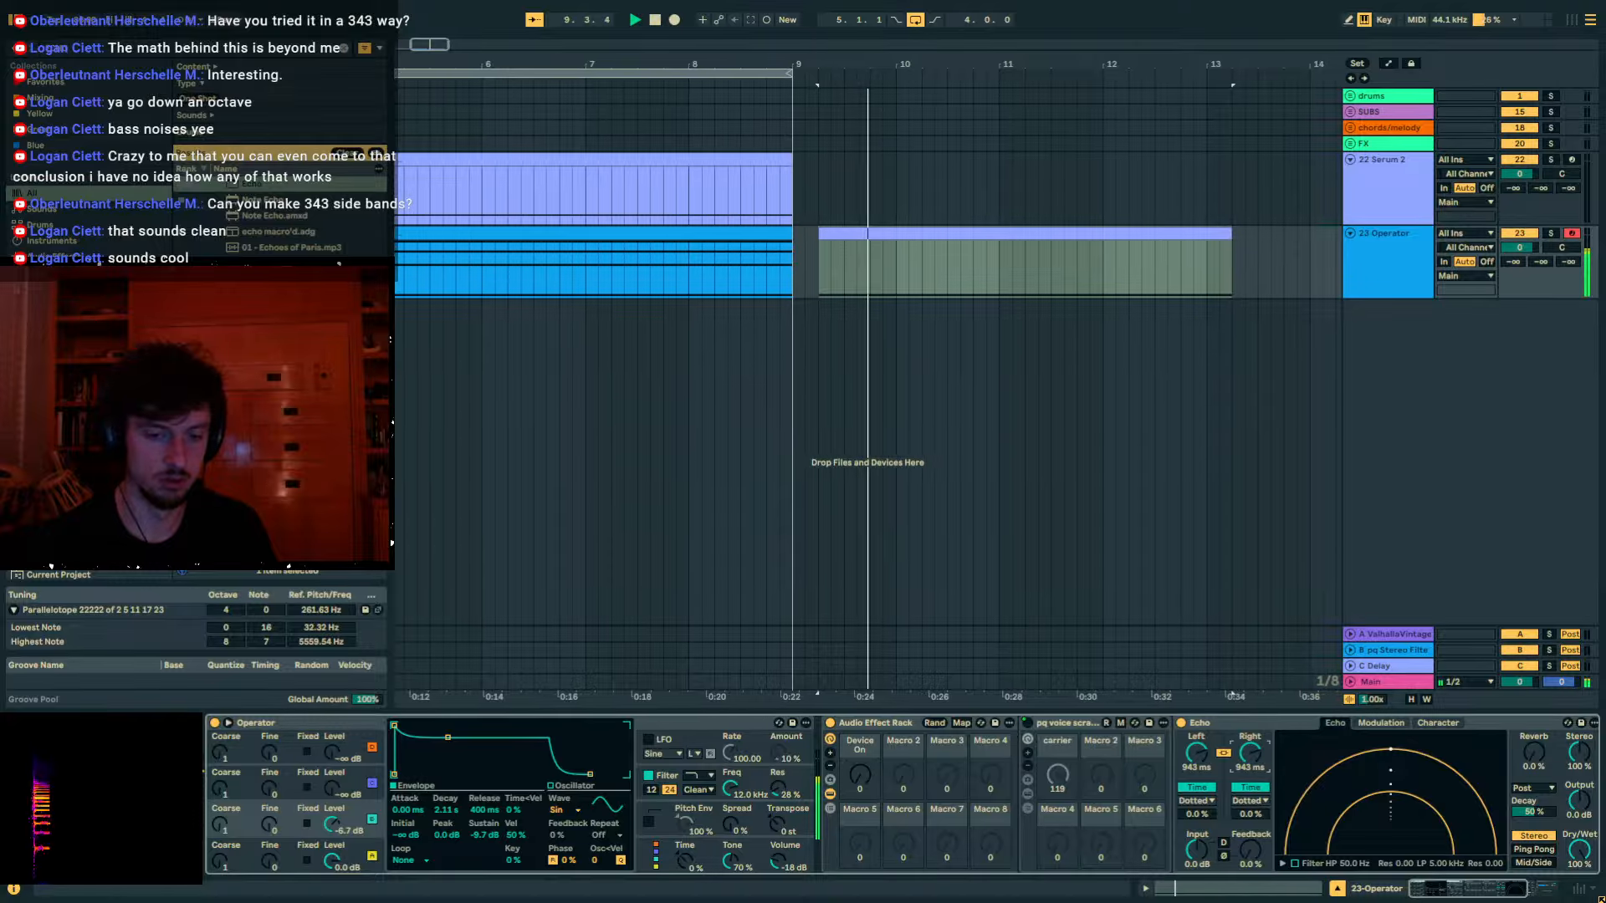
pyautogui.moveTo(1251, 755); pyautogui.dragTo(1254, 761)
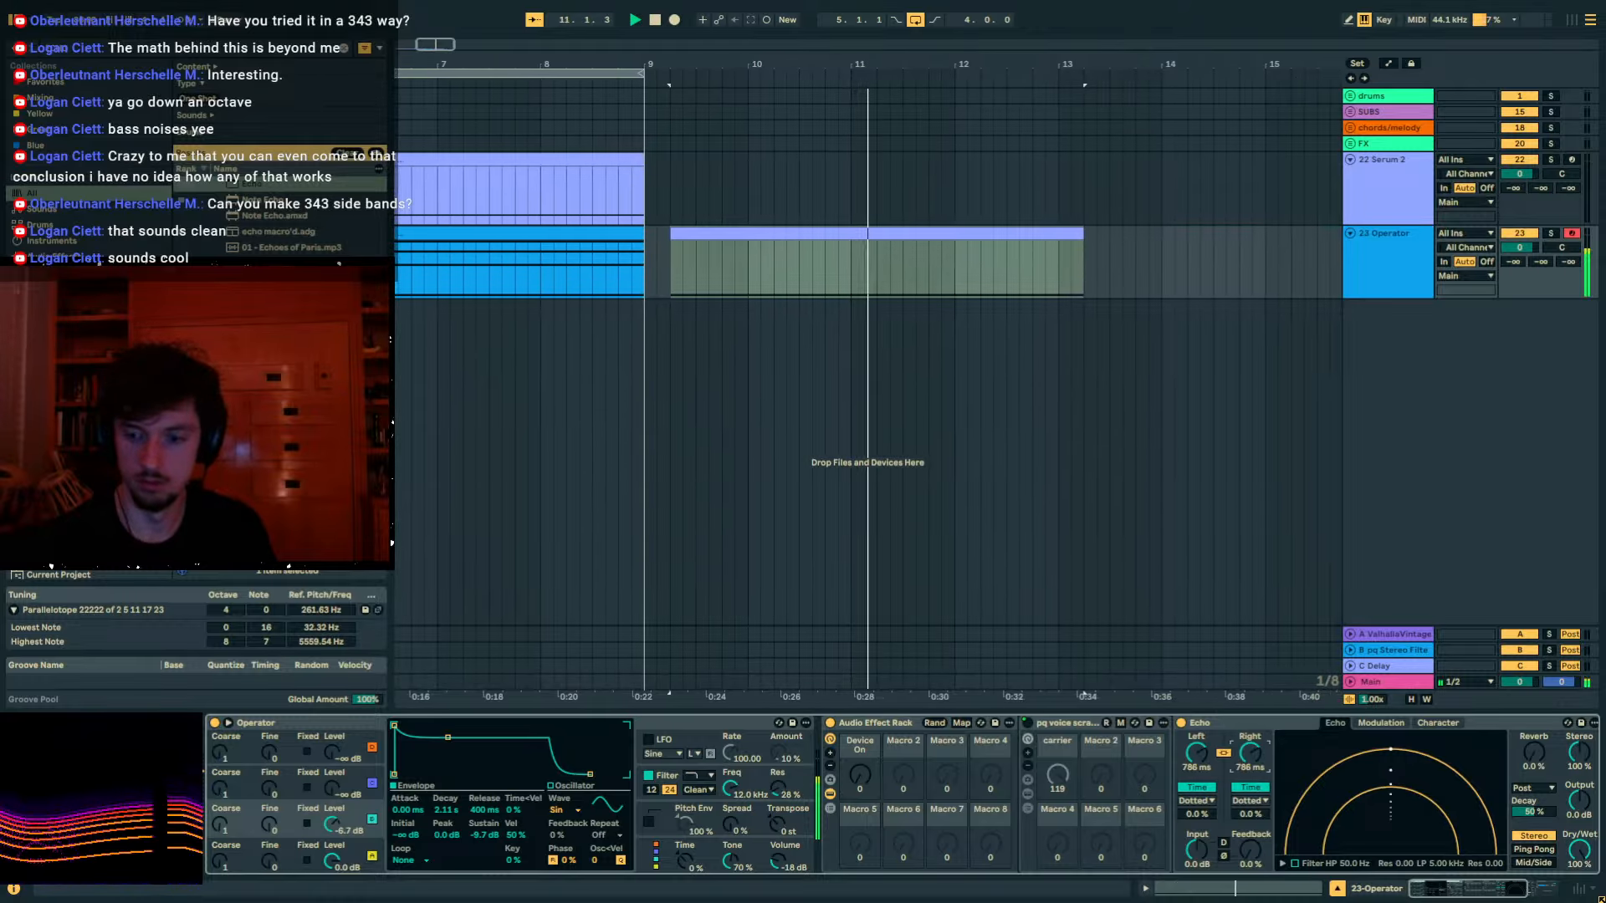
pyautogui.press('space')
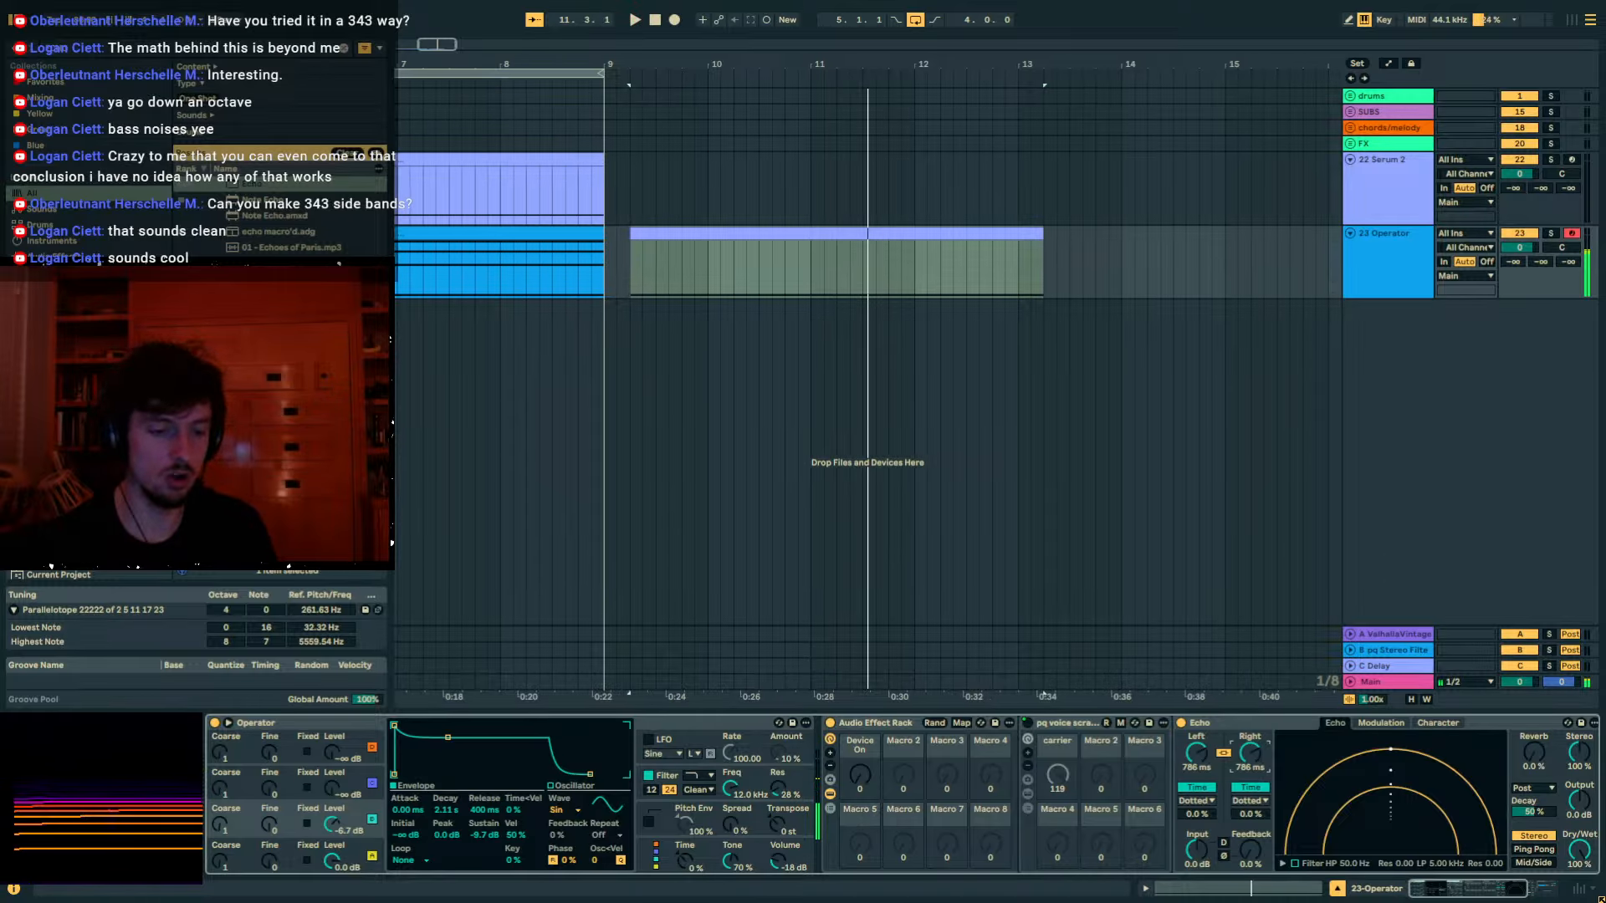
# Enable Wobble in the Echo's character settings, set its delay time to 124 ms, and play the result.
pyautogui.click(1420, 725)
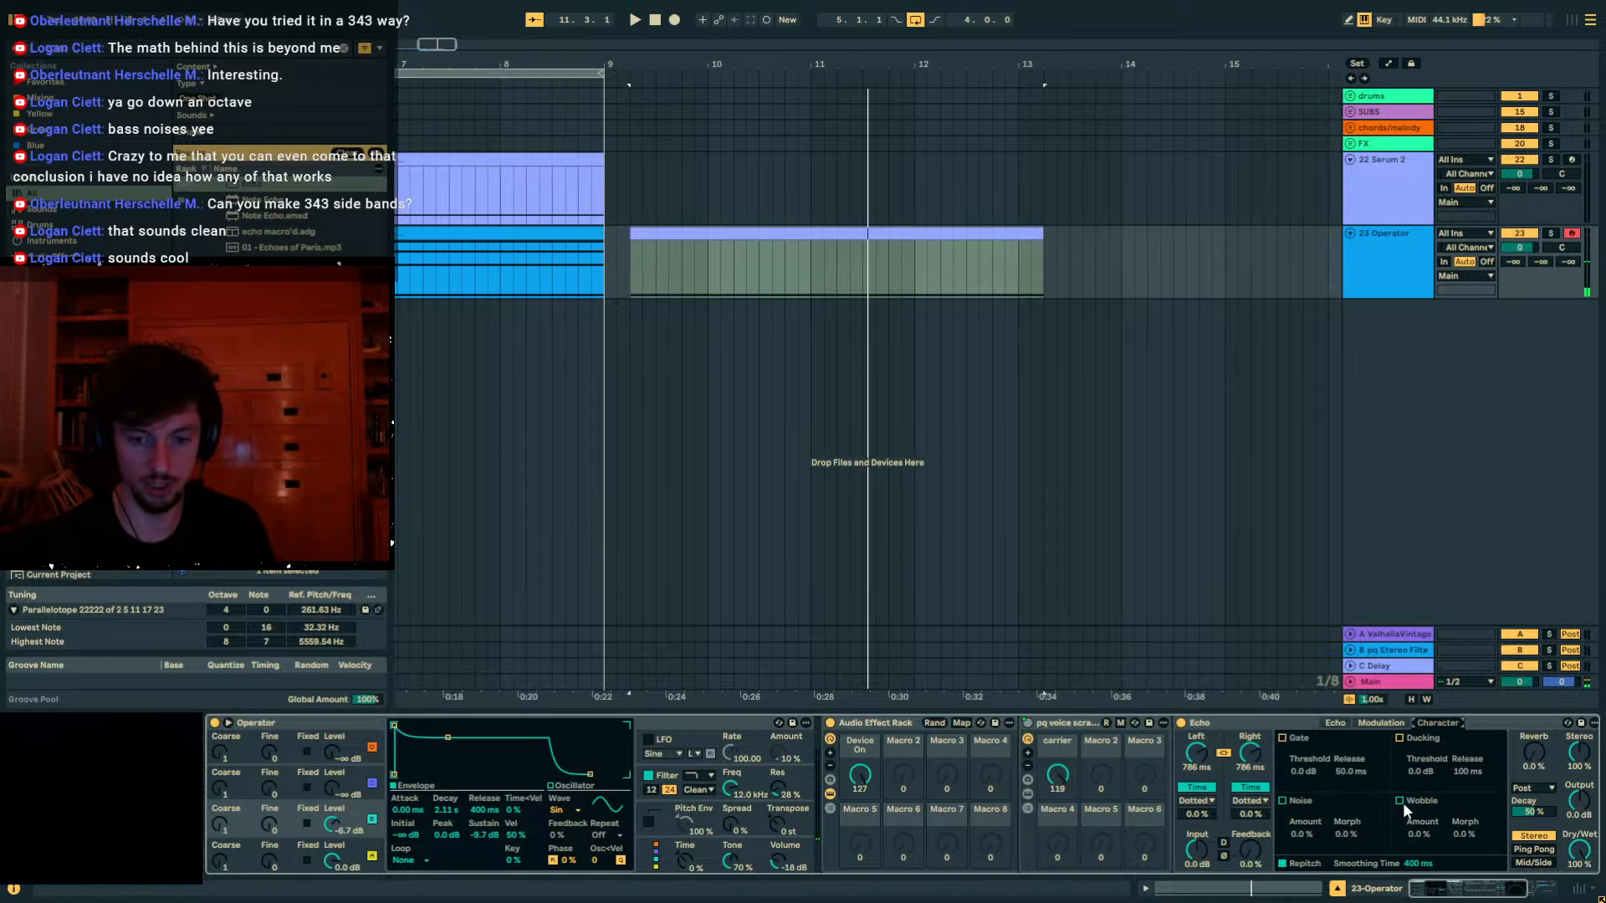
pyautogui.moveTo(1250, 753); pyautogui.dragTo(1250, 789)
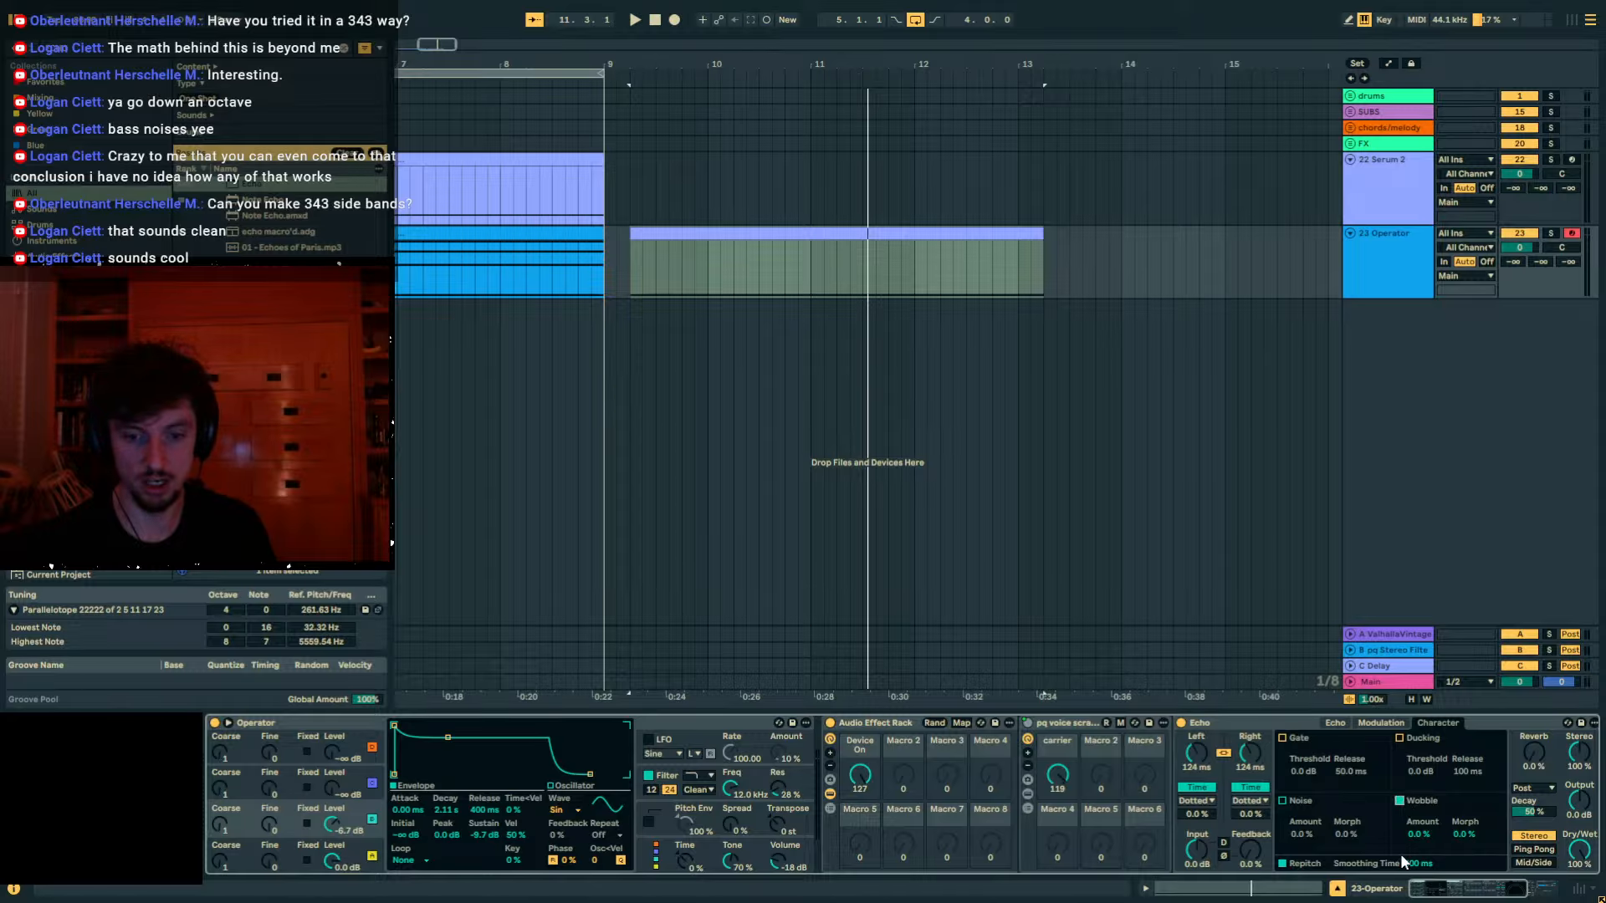
pyautogui.press('space')
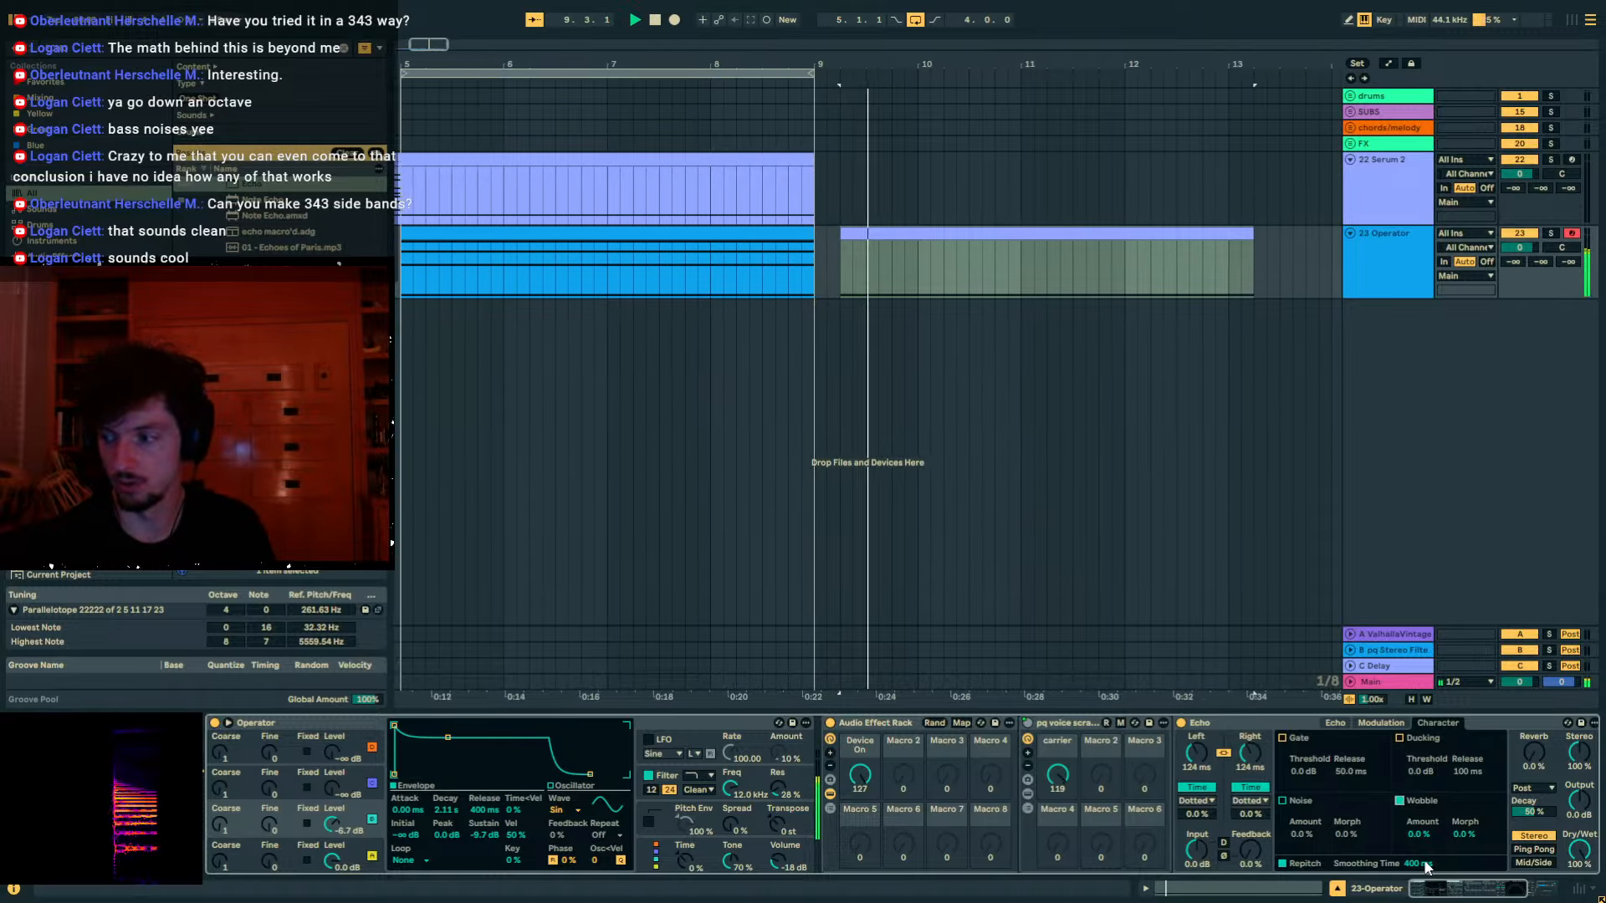
# Raise the Echo's Wobble amount with morph at 59%, lower its delay time to 1 ms, and loop the four-bar Operator clip.
pyautogui.moveTo(1424, 835)
pyautogui.mouseDown()
pyautogui.moveTo(1424, 800)
pyautogui.moveTo(1458, 804)
pyautogui.moveTo(1459, 784)
pyautogui.moveTo(1427, 813)
pyautogui.moveTo(1427, 792)
pyautogui.moveTo(1427, 854)
pyautogui.mouseUp()
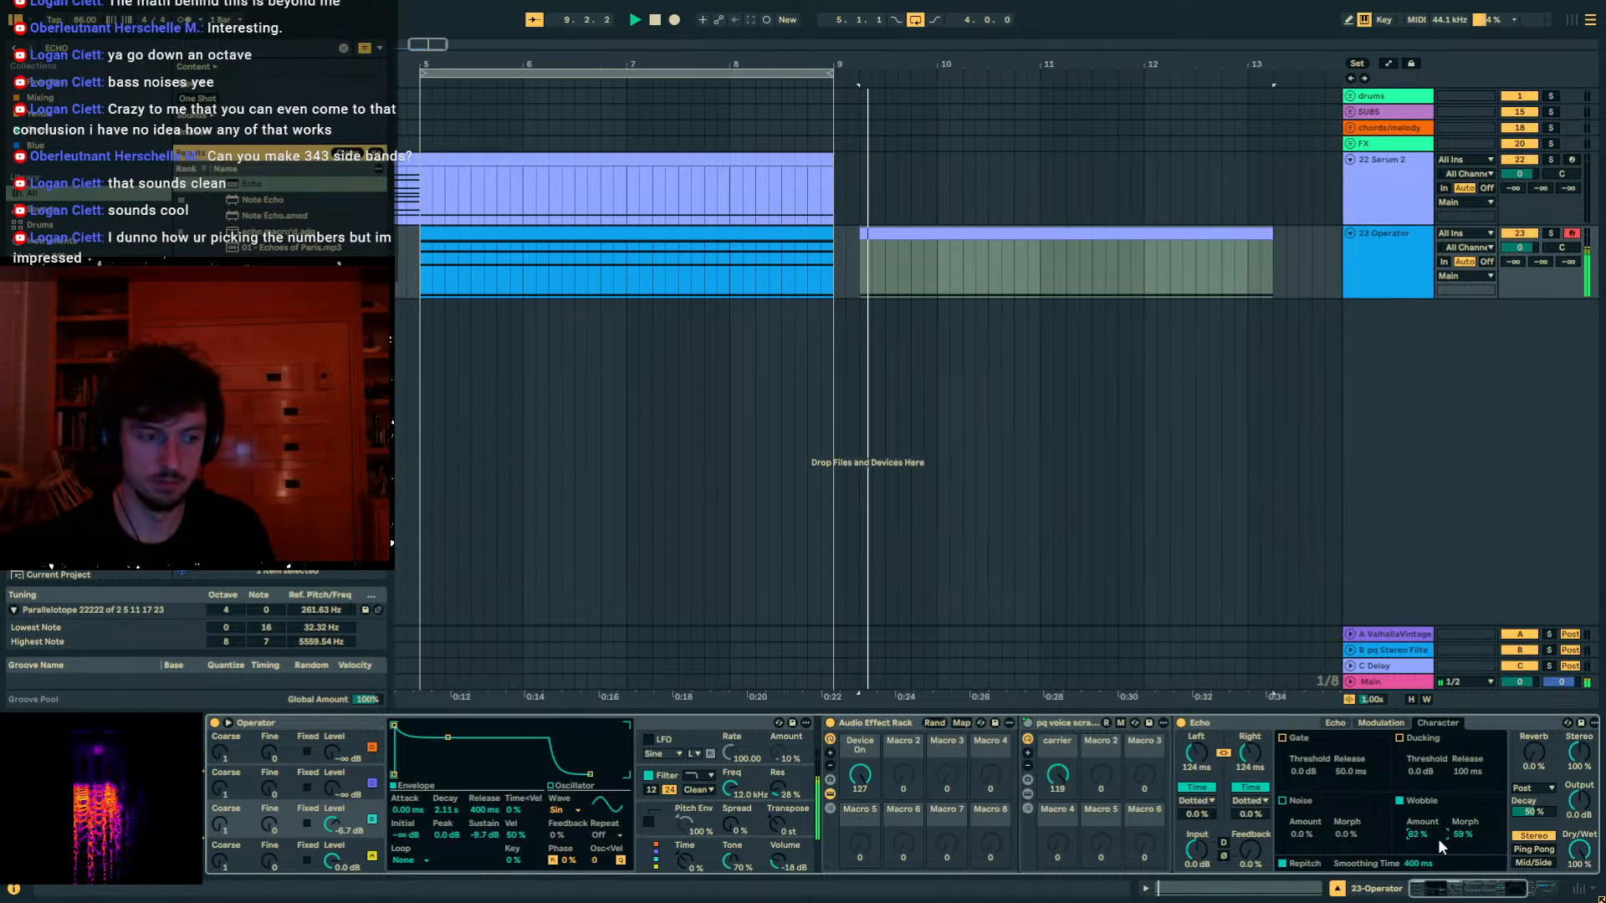
pyautogui.moveTo(1198, 743); pyautogui.dragTo(1198, 798)
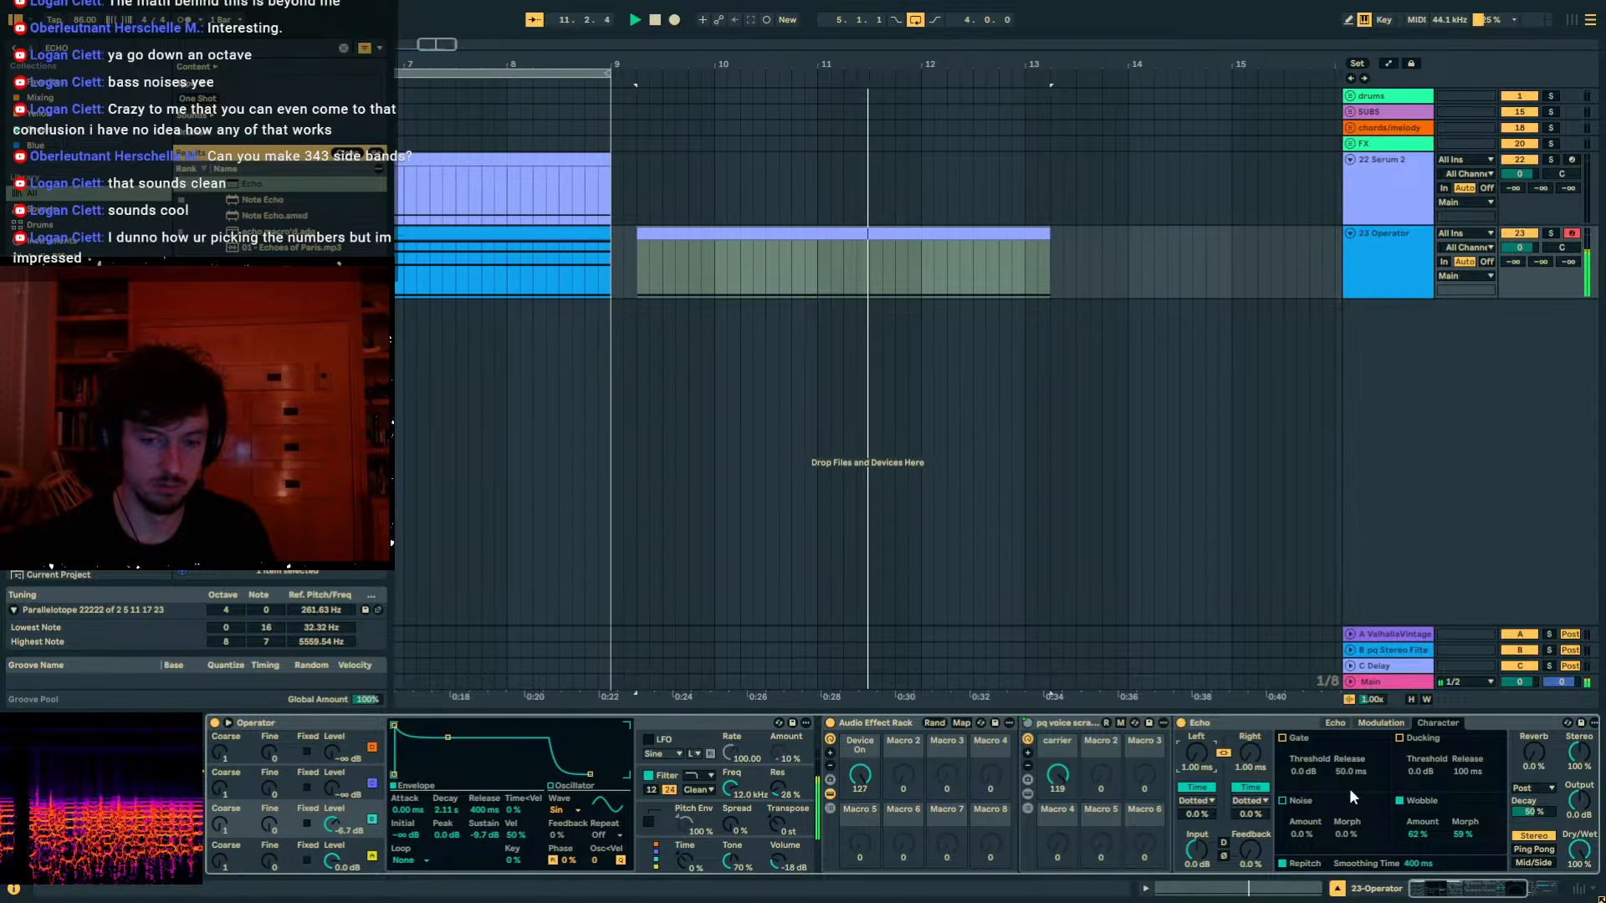
pyautogui.click(821, 231)
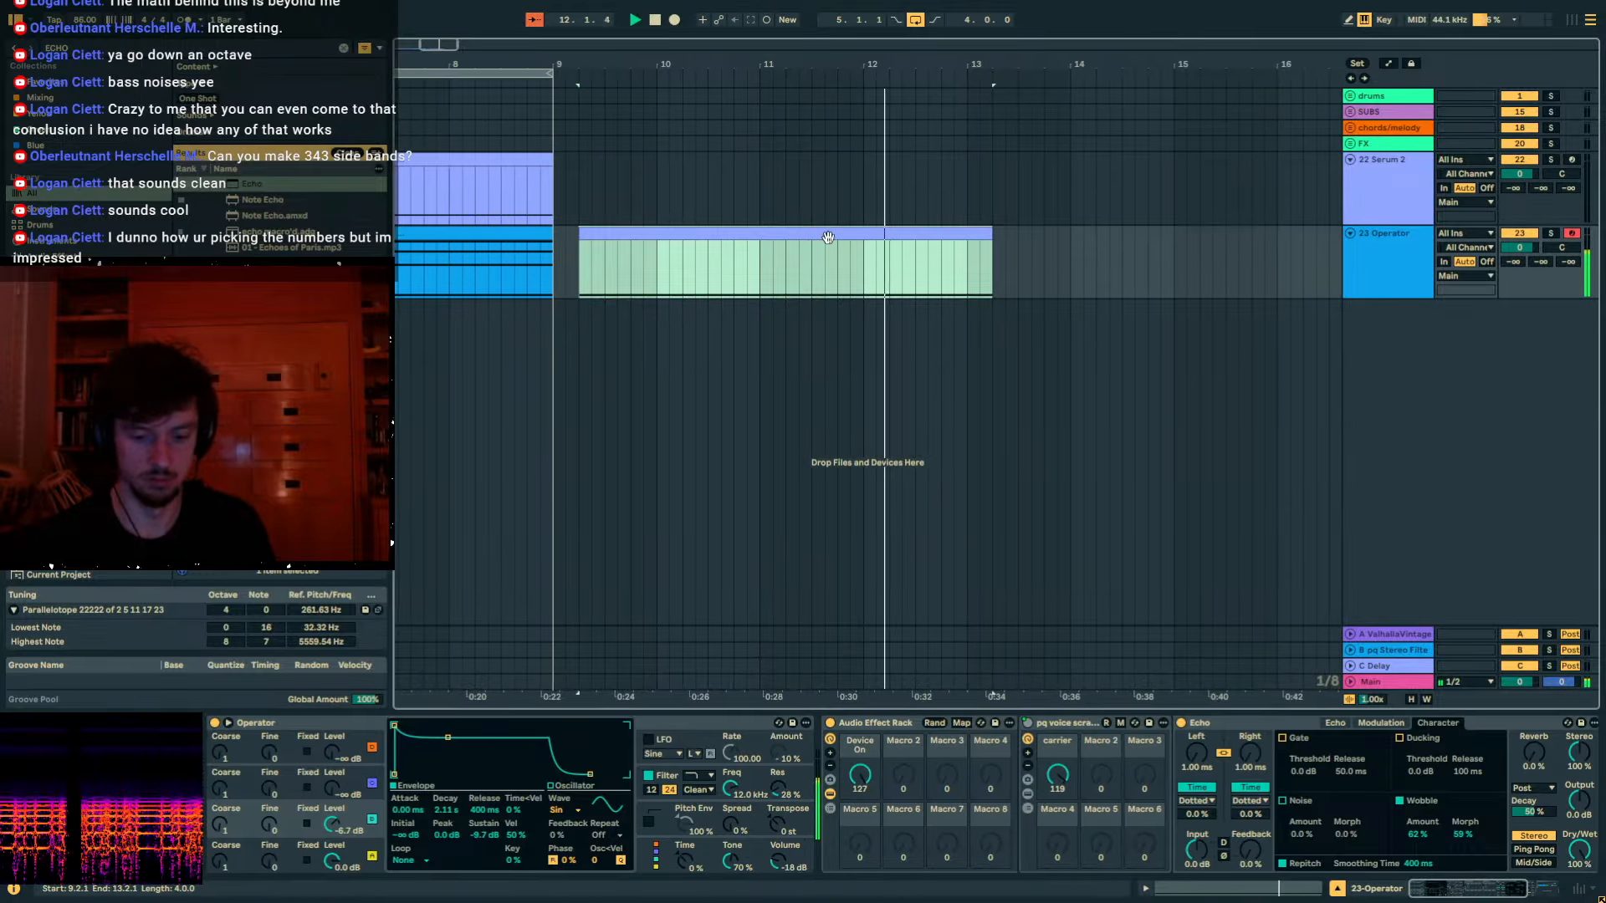
pyautogui.hotkey('ctrl', 'l')
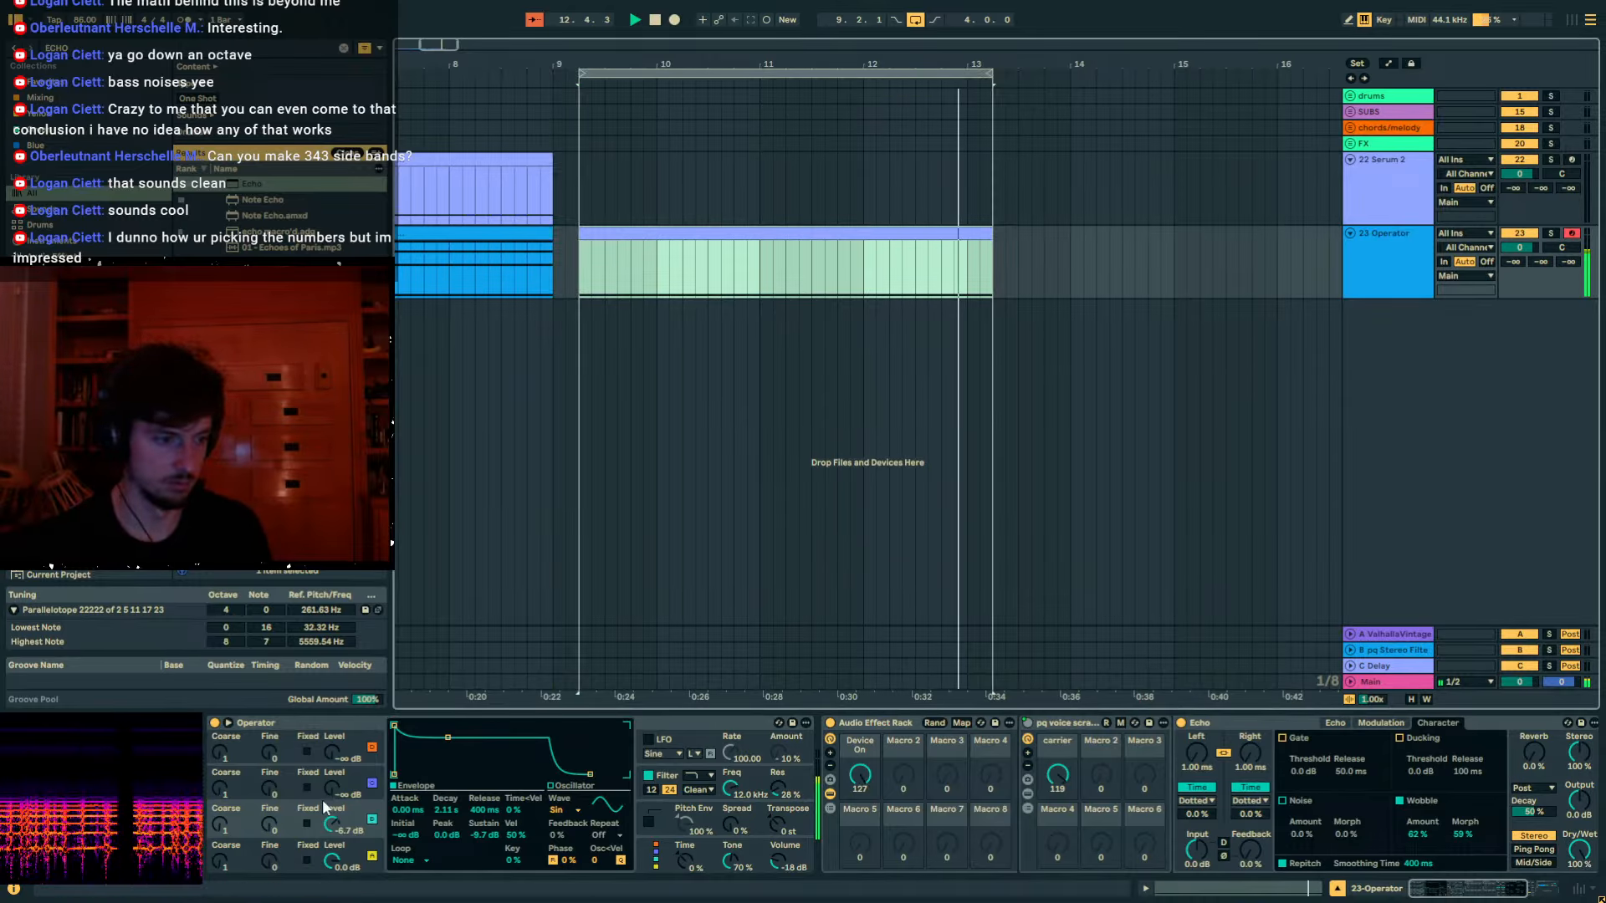
# Set oscillator B's coarse tuning to 5 and audition Echo with Wobble at 93% amount, 16% morph and delay time swept to 306 ms.
pyautogui.moveTo(221, 825); pyautogui.dragTo(221, 809)
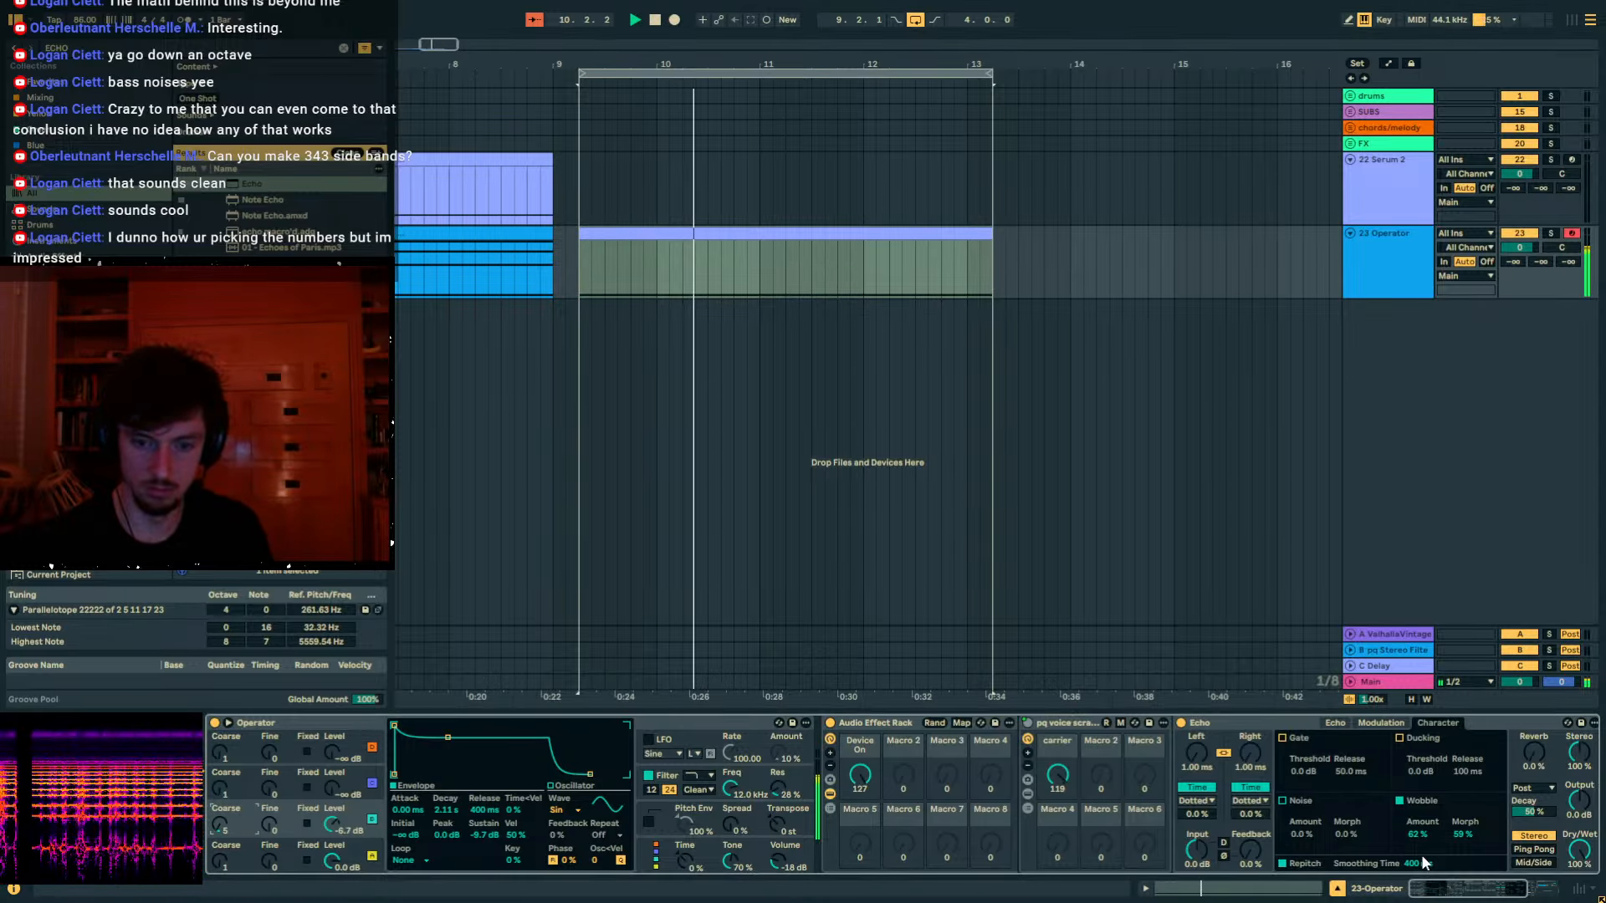
pyautogui.moveTo(1433, 833); pyautogui.dragTo(1452, 884)
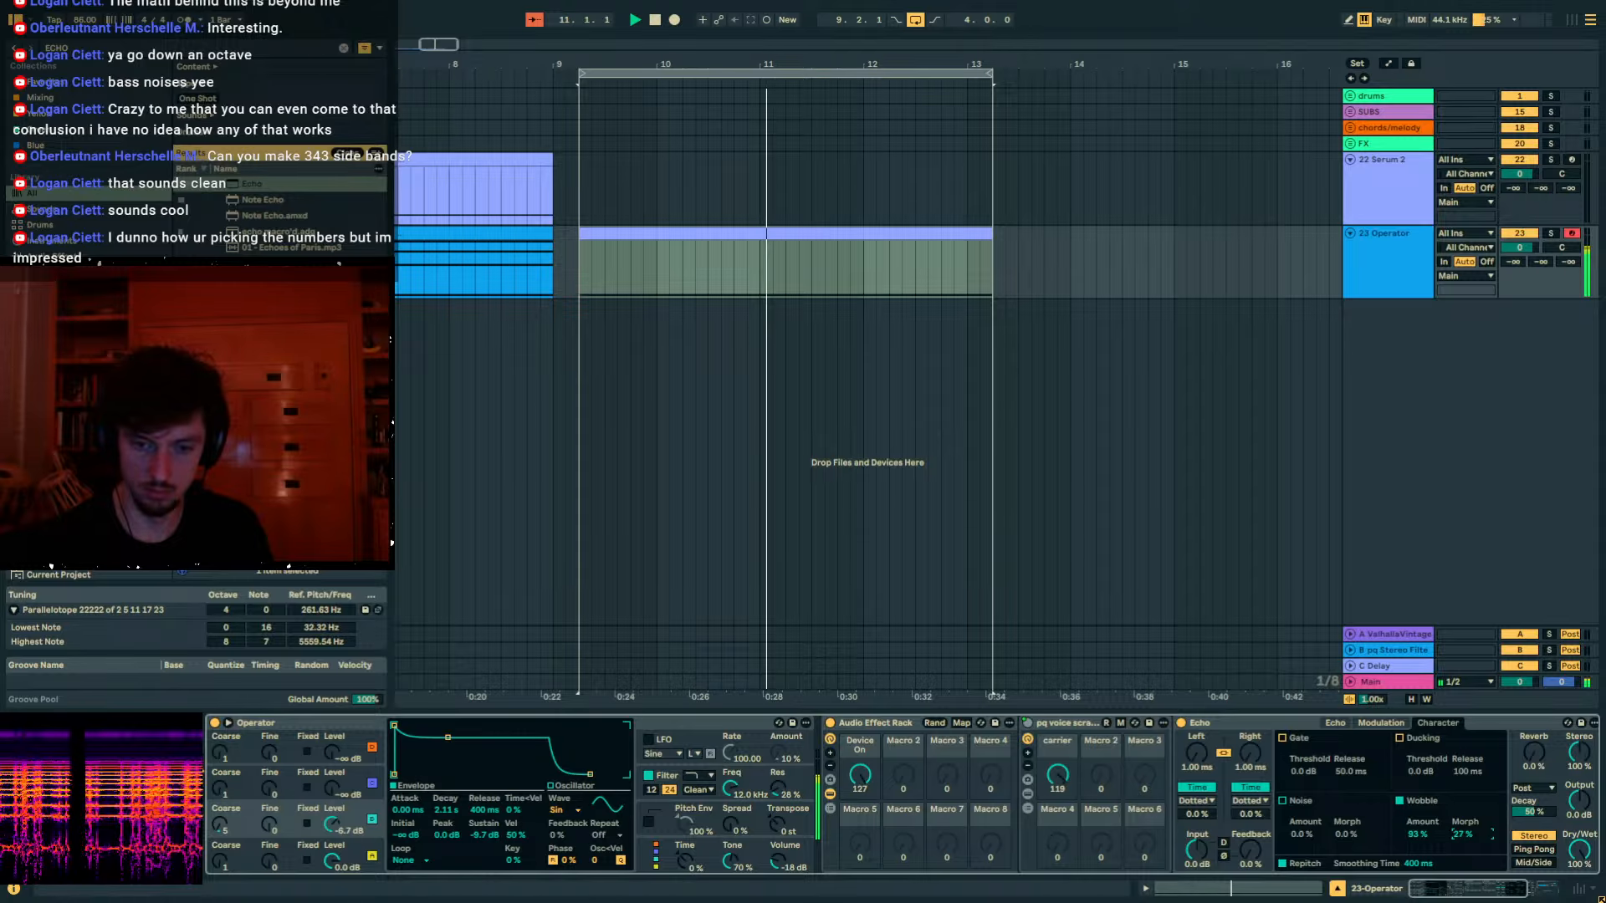
pyautogui.moveTo(1250, 752); pyautogui.dragTo(1250, 702)
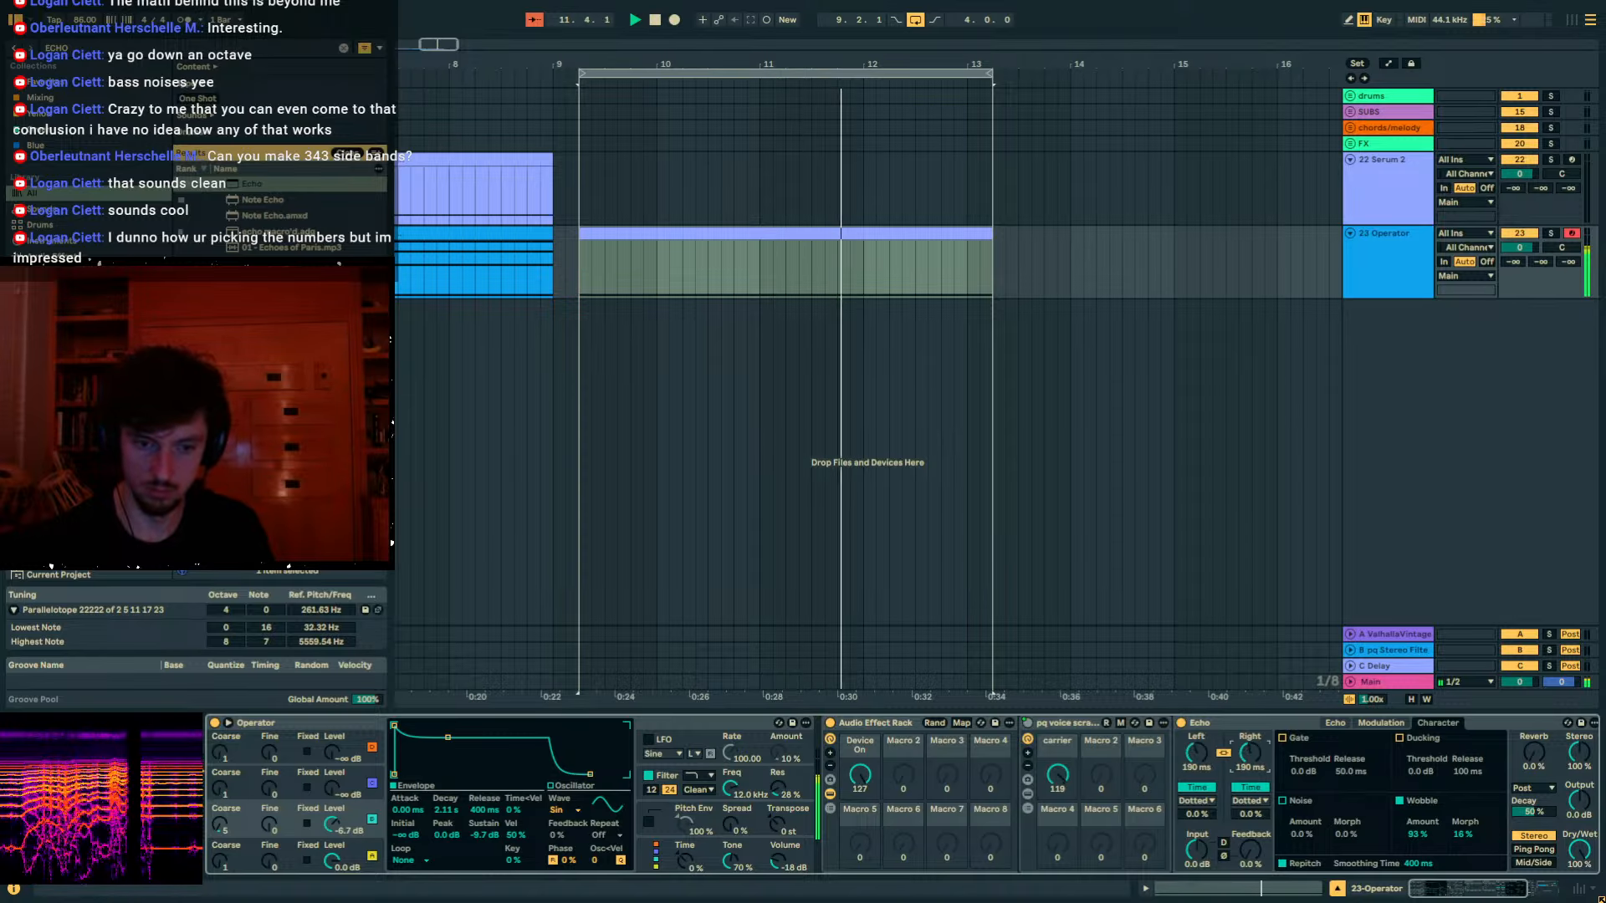
# Set oscillator B to -16 dB with coarse tuning 0.5, and sweep the Echo delay time down to 1 ms.
pyautogui.moveTo(335, 828); pyautogui.dragTo(335, 861)
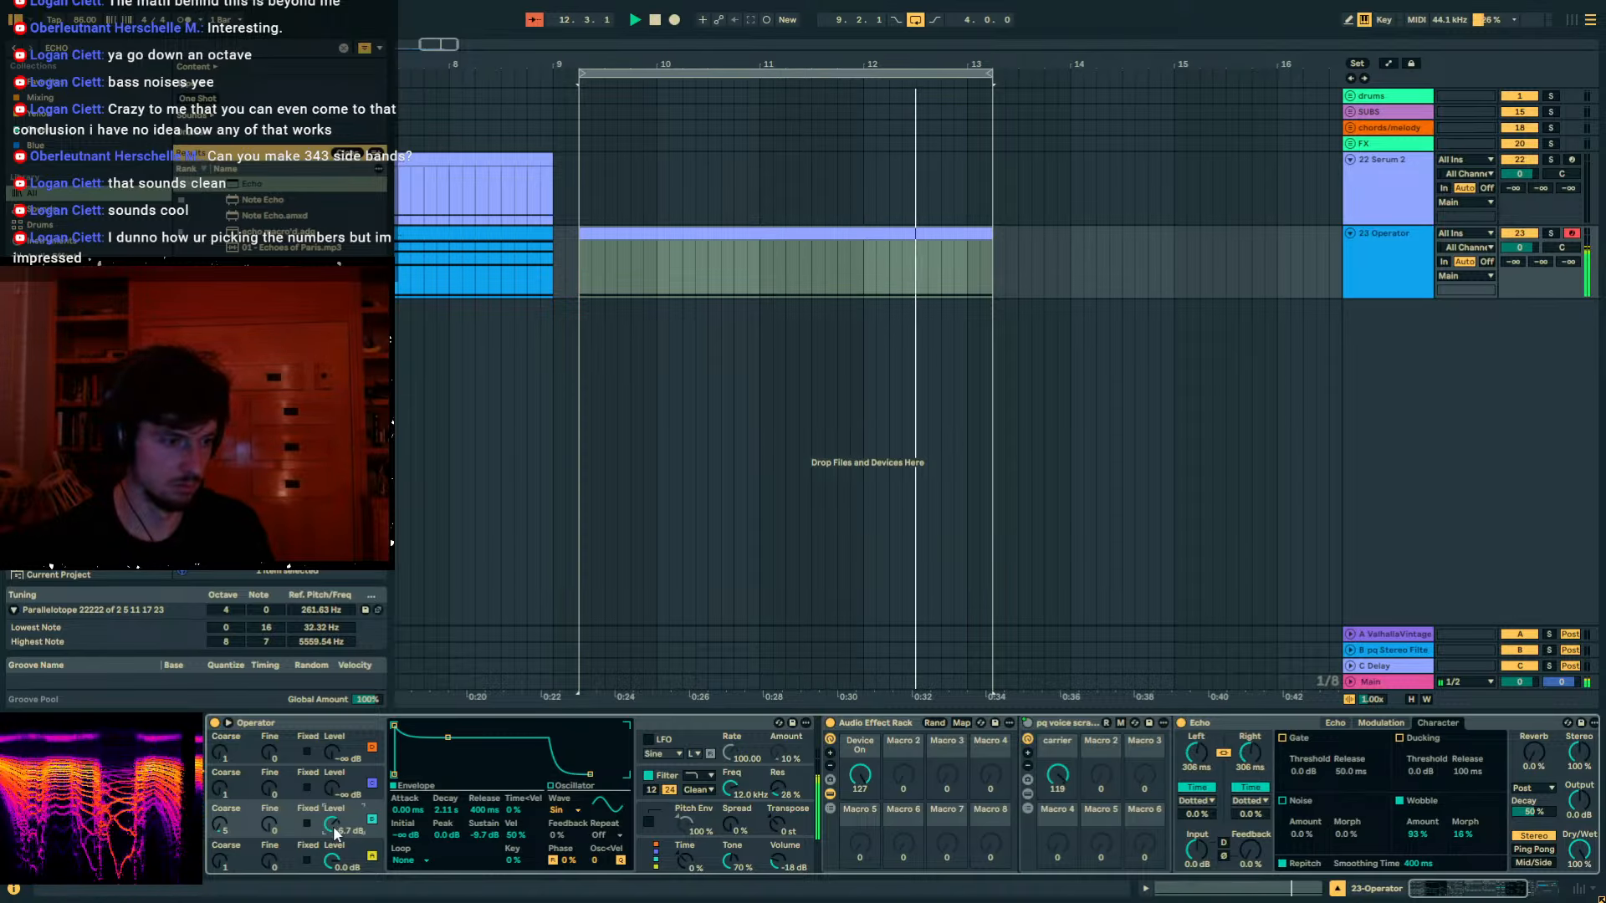
pyautogui.moveTo(220, 825); pyautogui.dragTo(220, 837)
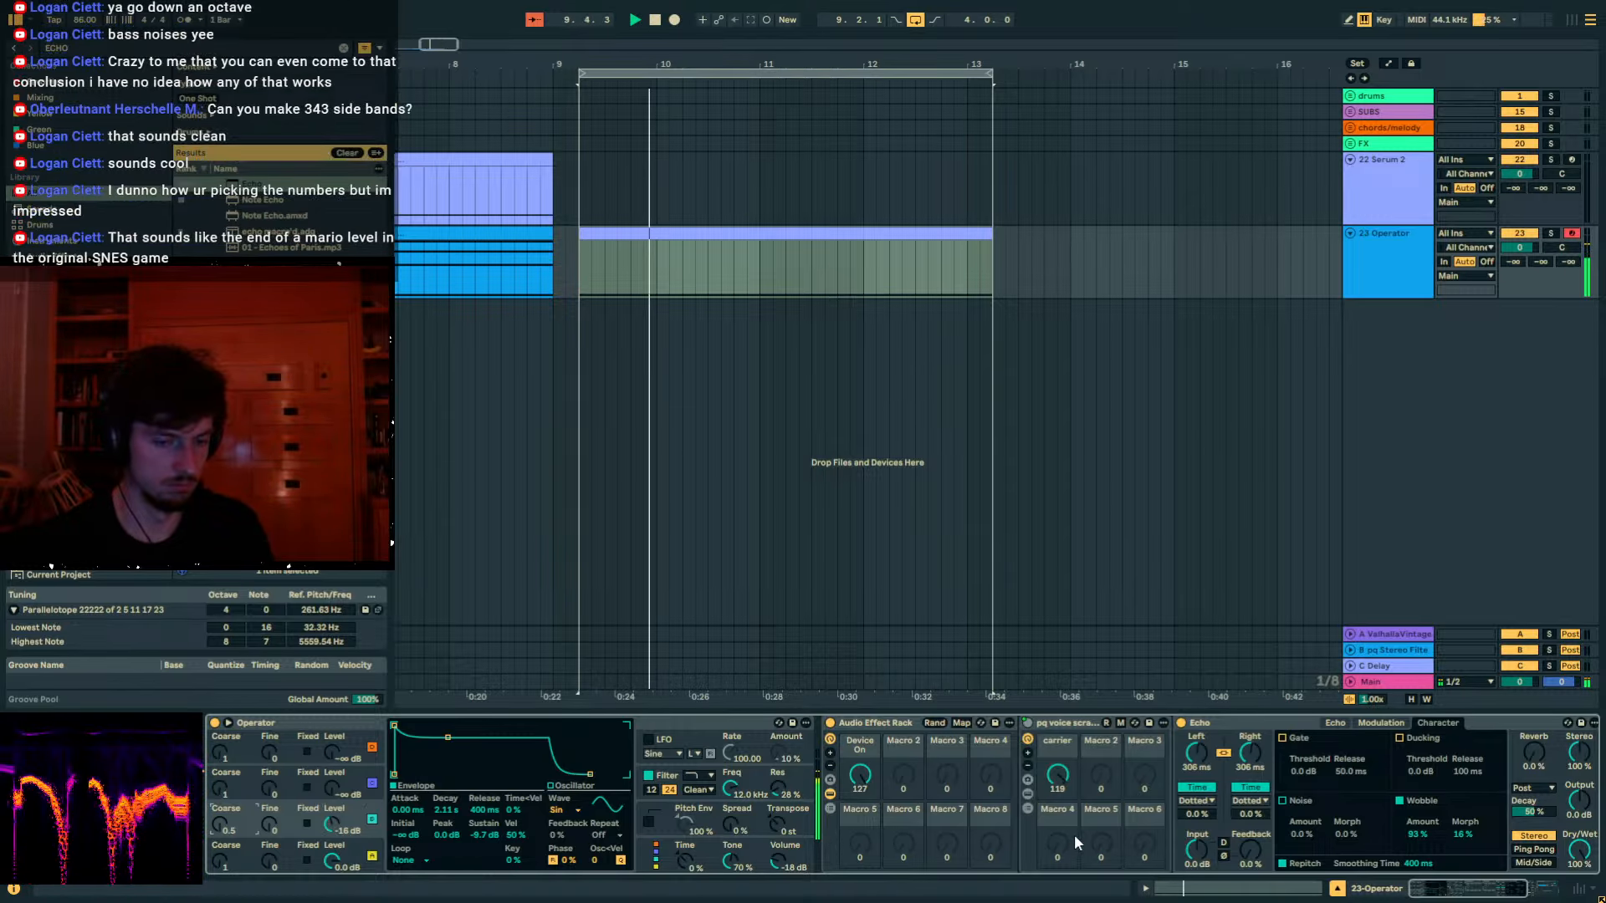
pyautogui.moveTo(1196, 753); pyautogui.dragTo(1196, 763)
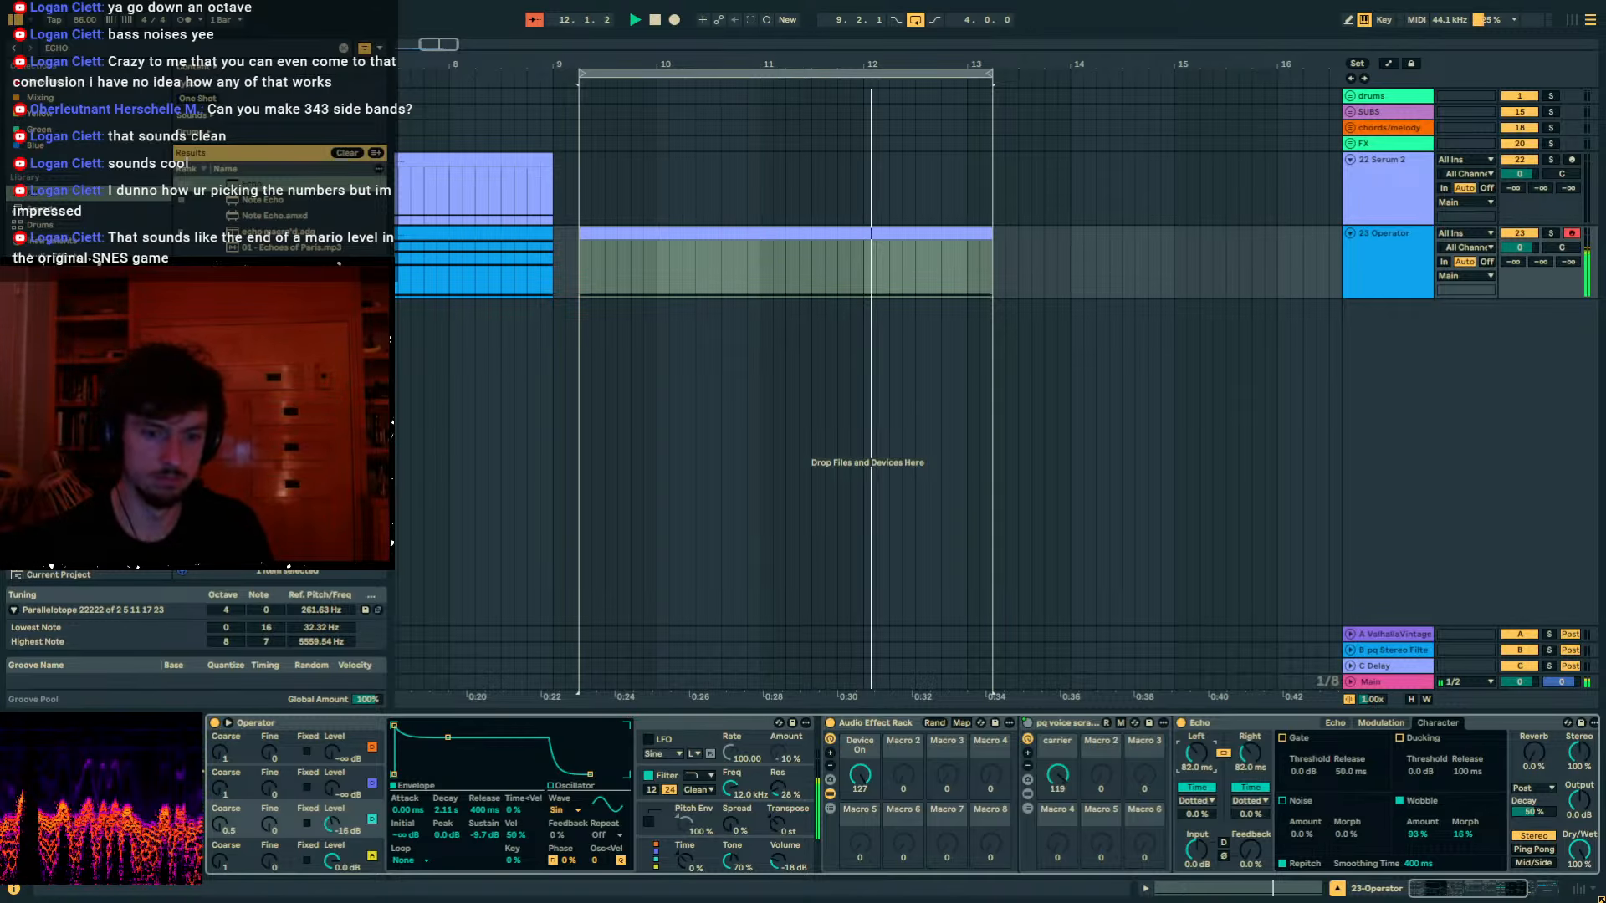
# Turn off and fold the Echo, and stop playback.
pyautogui.click(1181, 724)
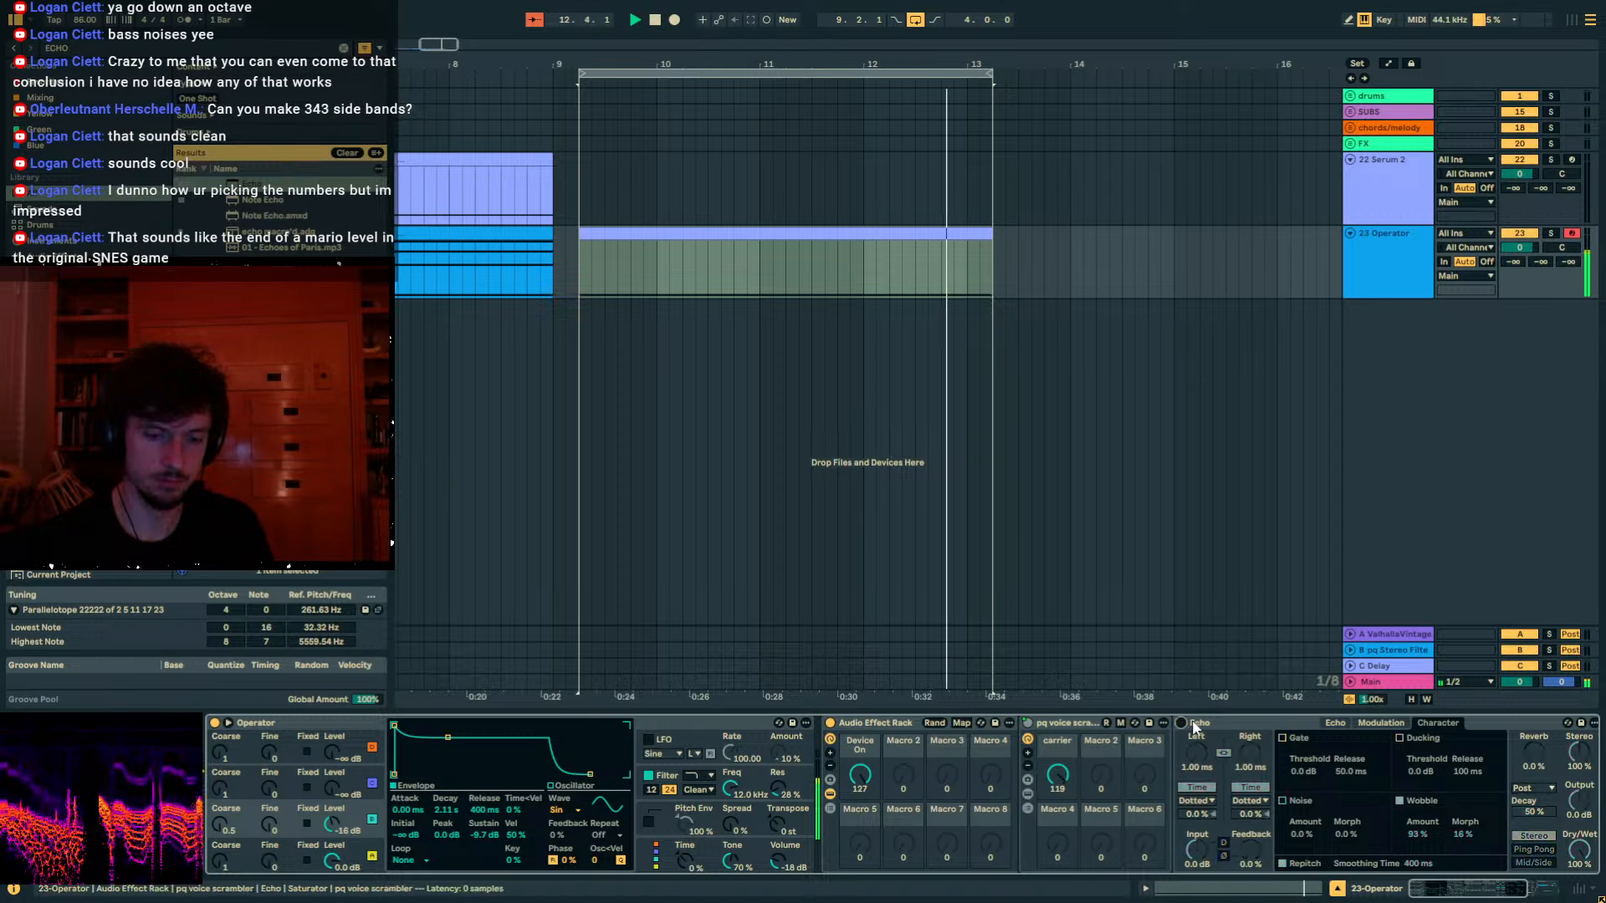
pyautogui.doubleClick(1197, 724)
pyautogui.press('space')
# Search the browser for "SHIFT" and insert Shifter between the first voice scrambler rack and the Echo.
pyautogui.click(75, 46)
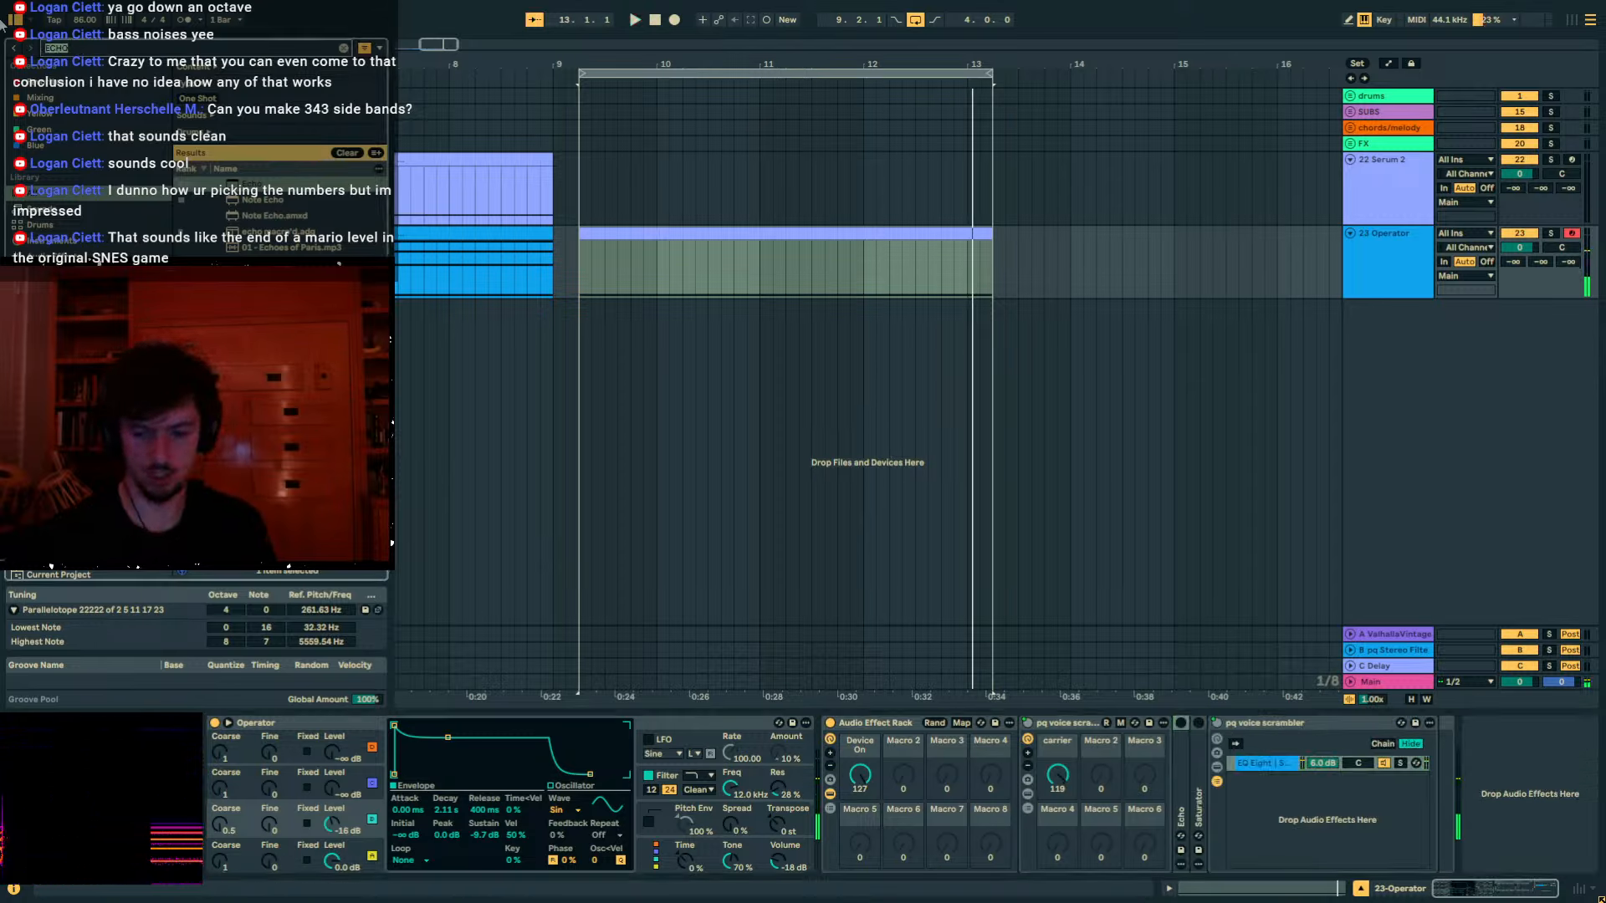
pyautogui.press('BackSpace')
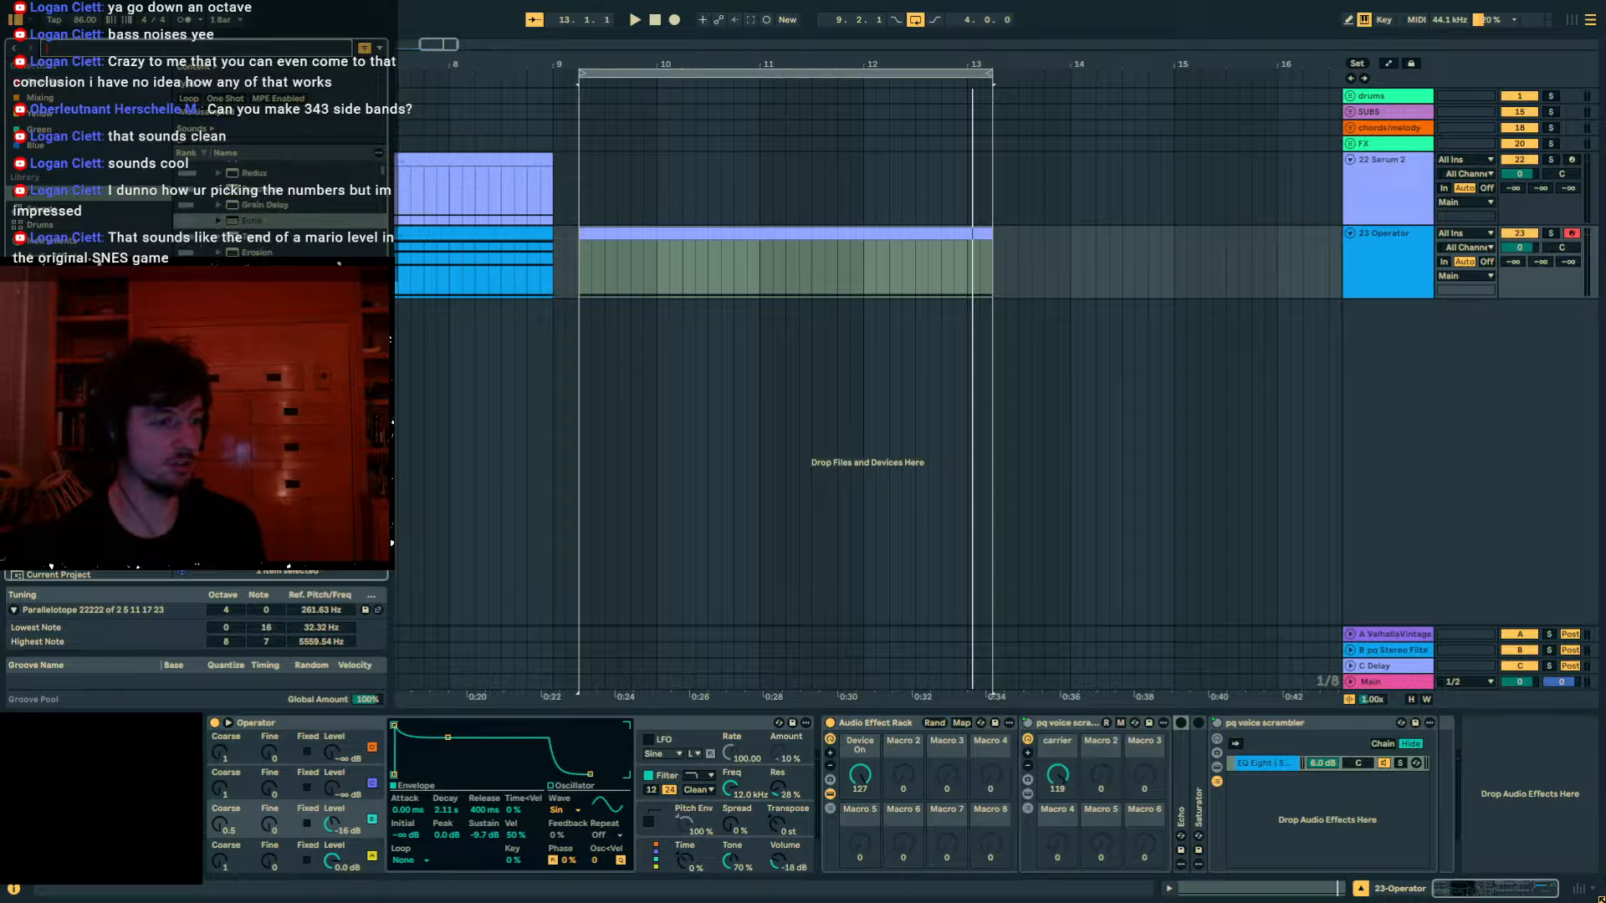
pyautogui.scroll(-3, 339, 262)
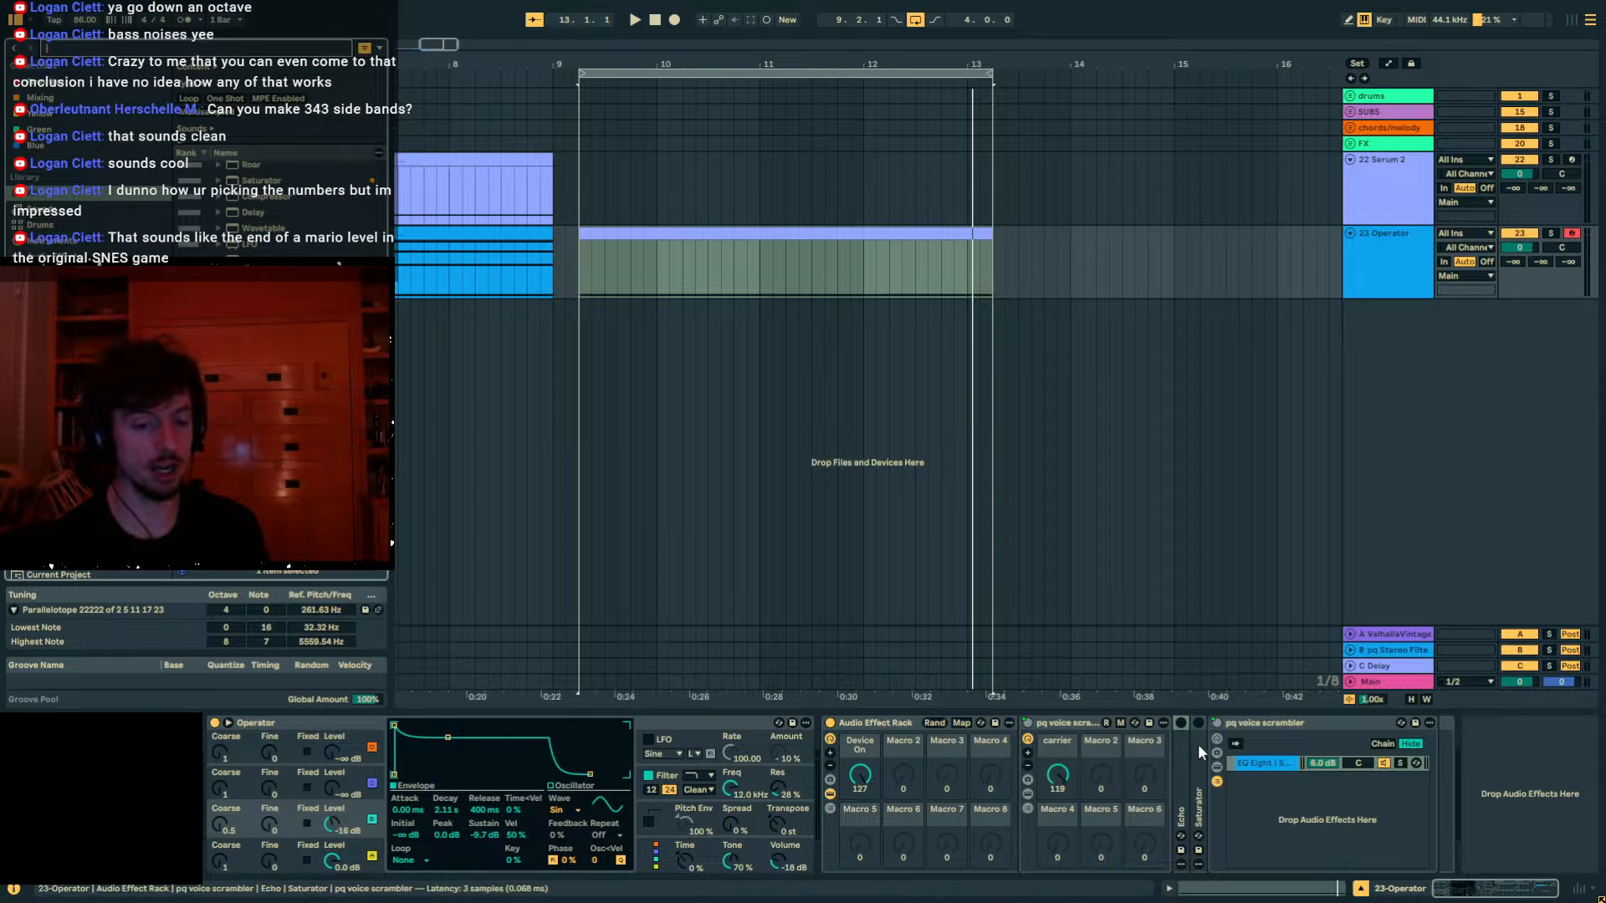
pyautogui.click(1070, 724)
pyautogui.click(133, 50)
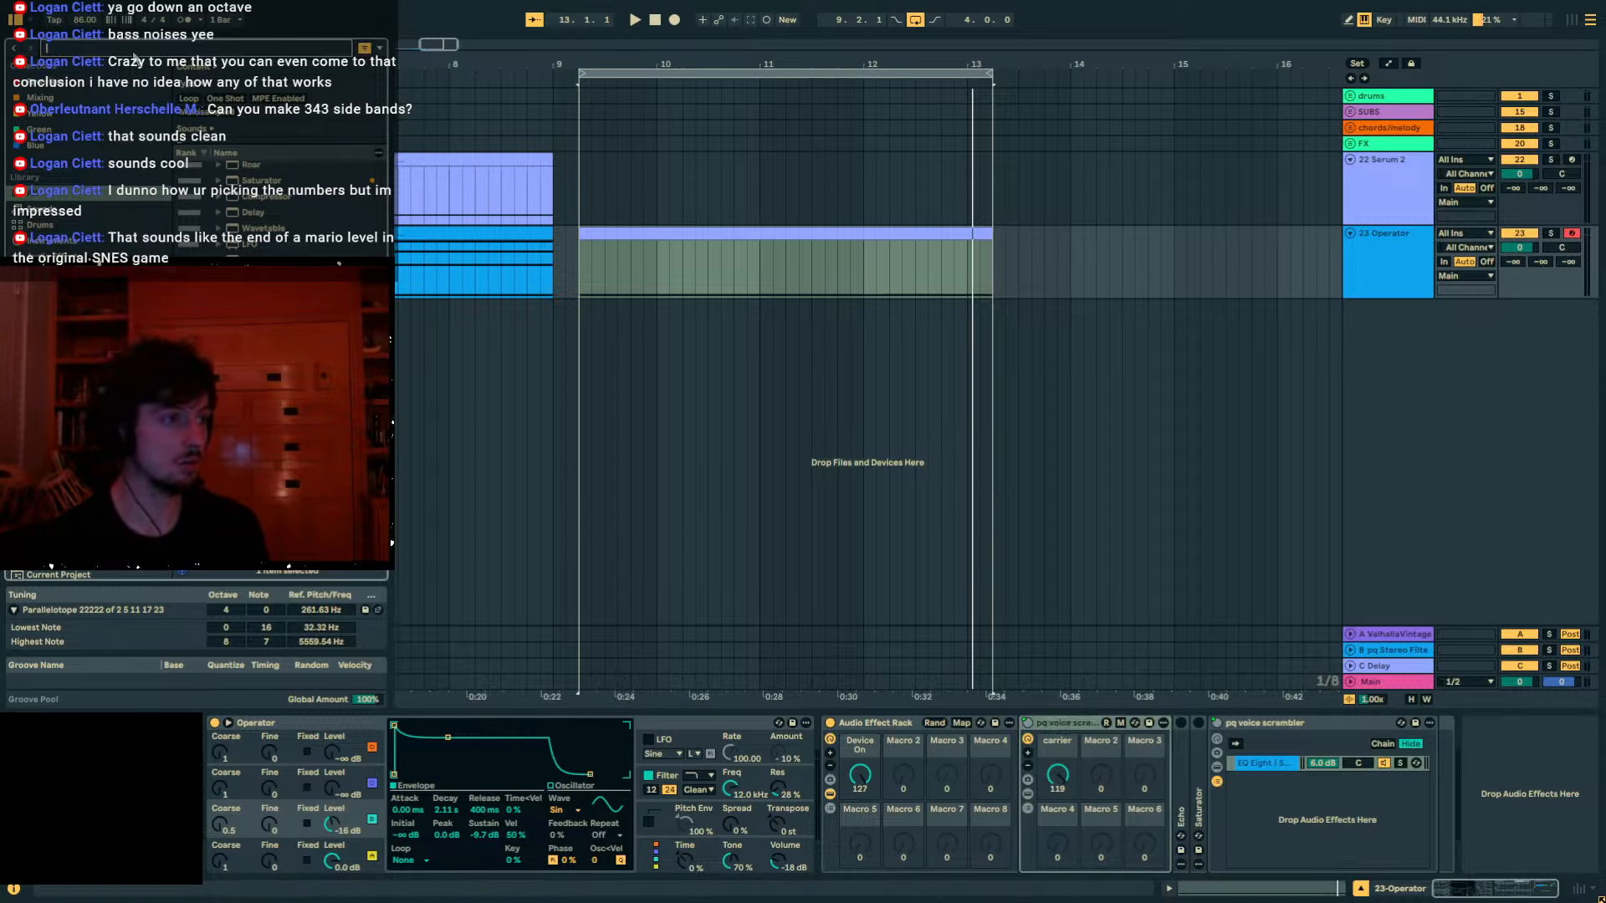
pyautogui.write('SHIFT')
pyautogui.moveTo(256, 188); pyautogui.dragTo(1186, 741)
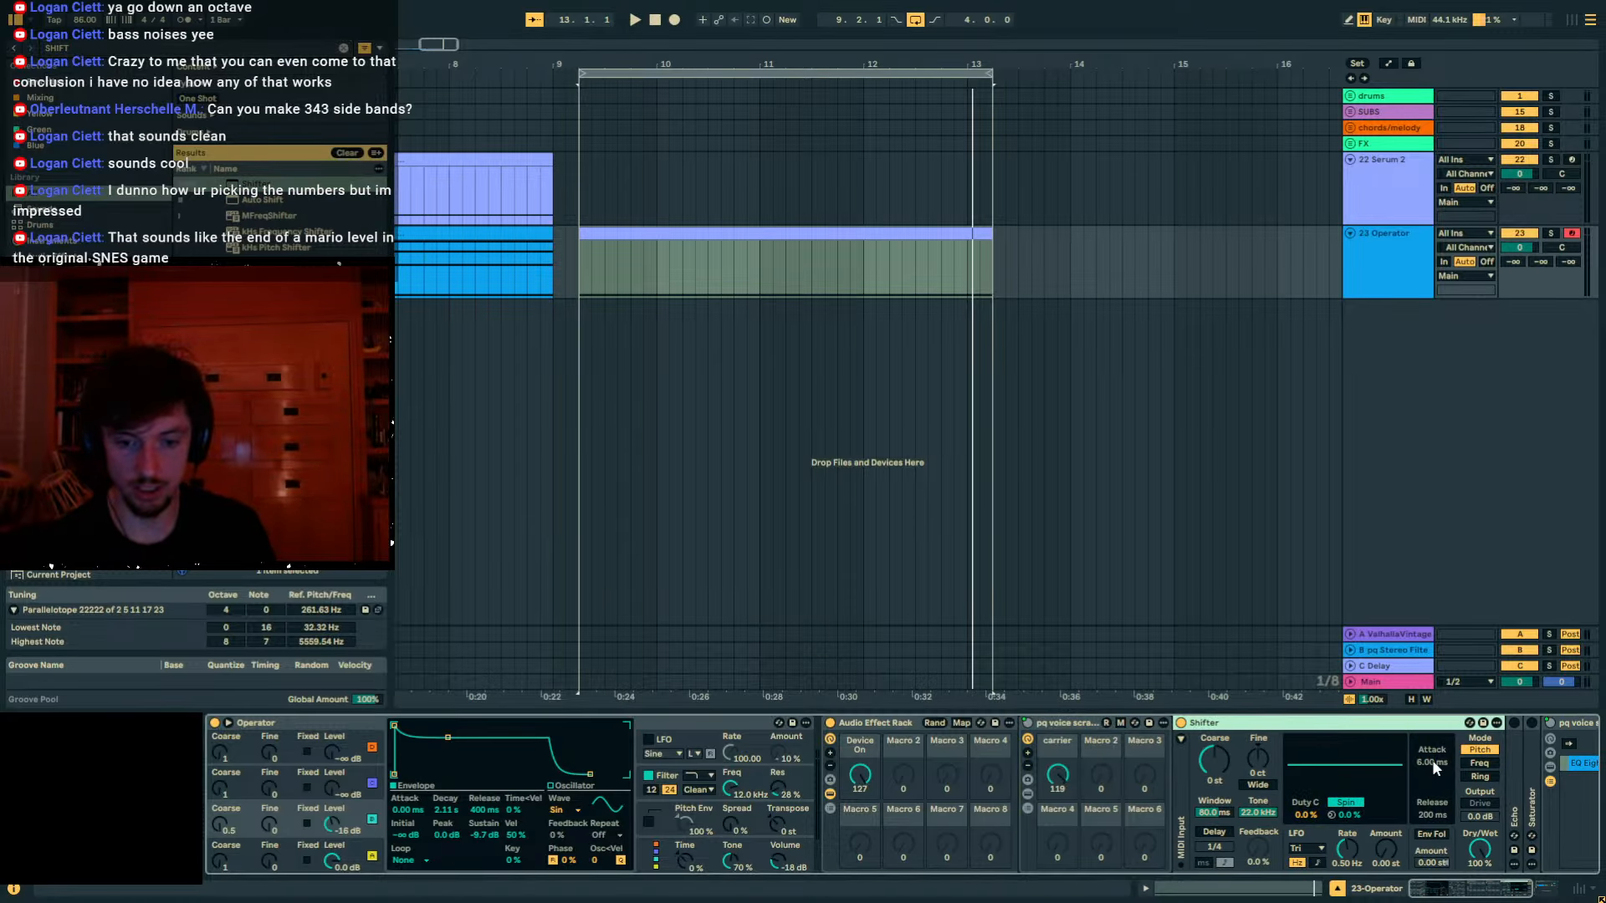
# Audition Shifter's coarse pitch between 3 st and -6 st during playback, and switch the device to Freq mode.
pyautogui.press('space')
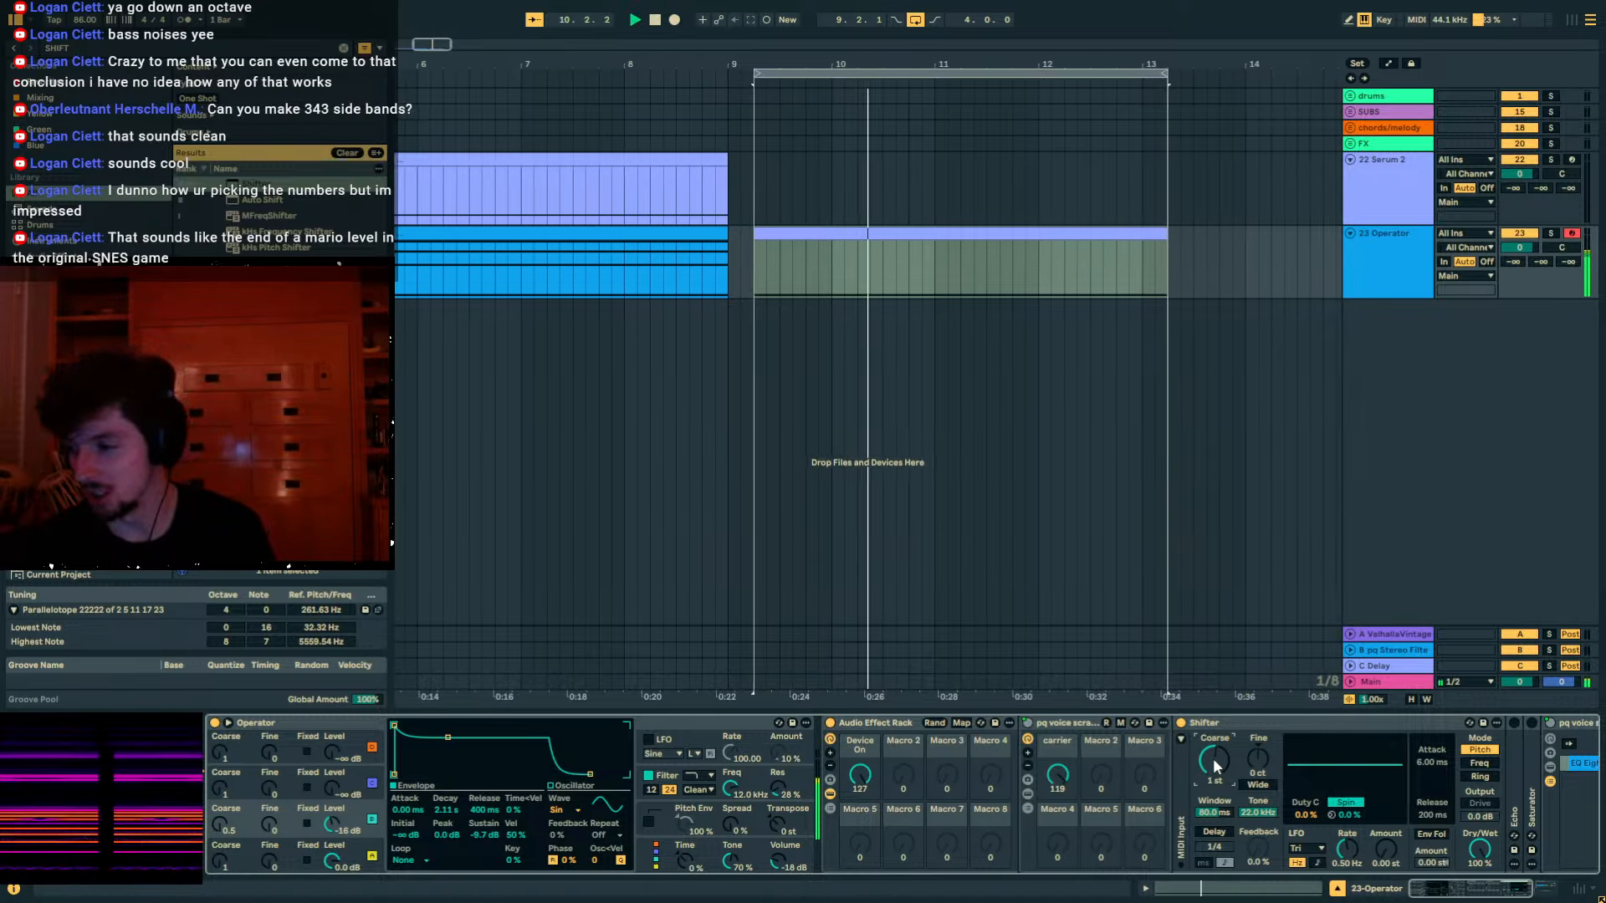
pyautogui.press('Up')
pyautogui.press('Up')
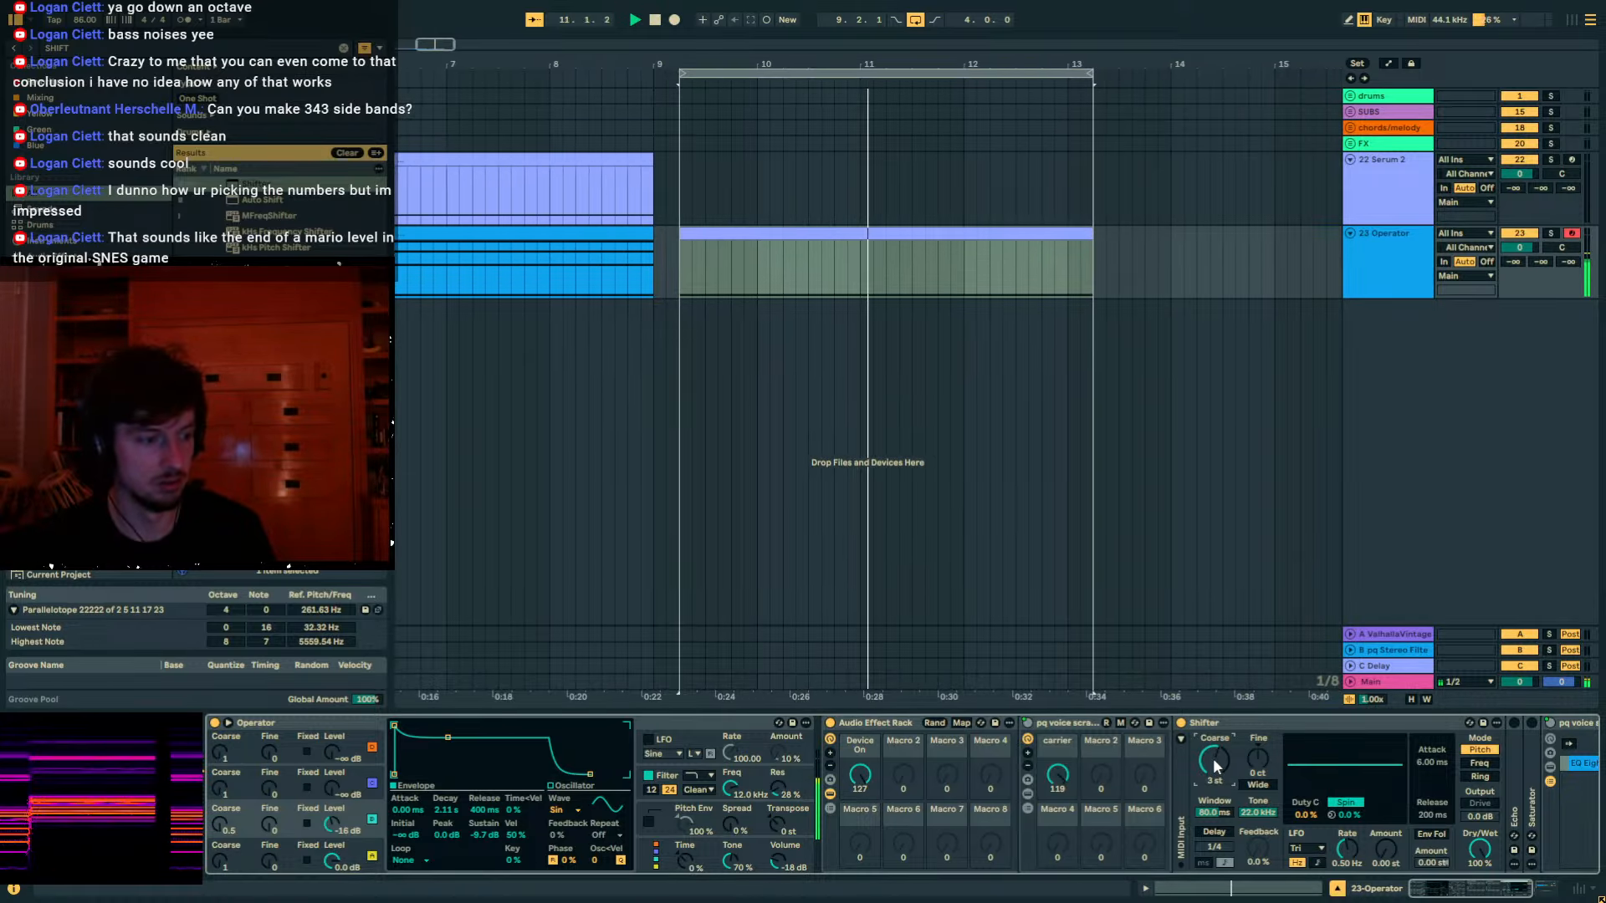
pyautogui.press('Down')
pyautogui.press('Down')
pyautogui.press('Down')
pyautogui.press('Down')
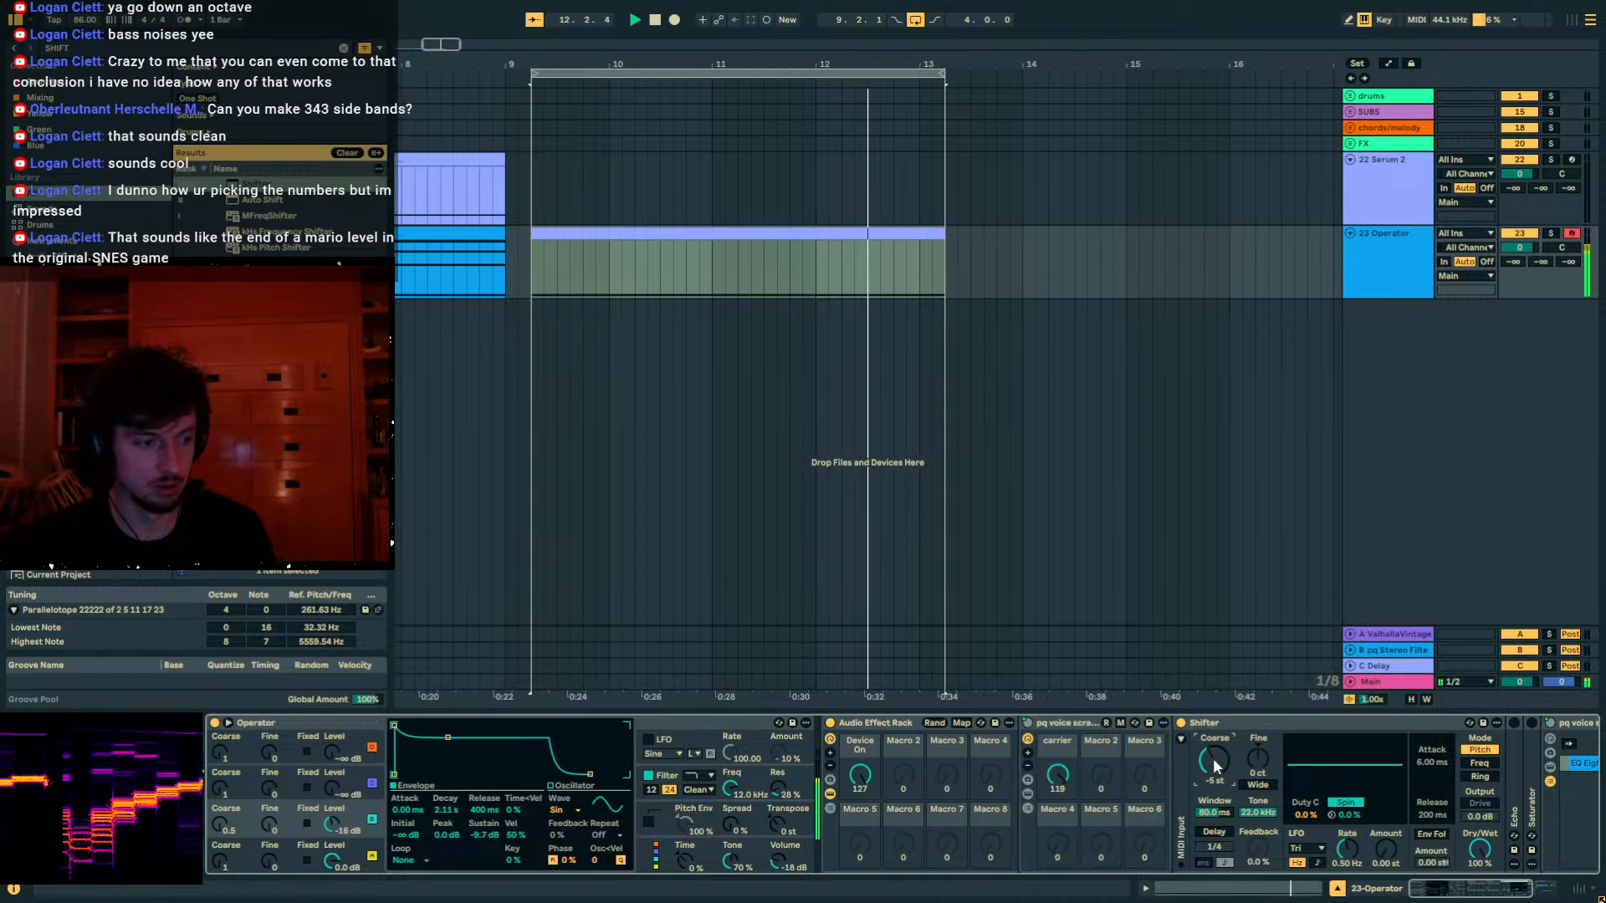
pyautogui.press('Up')
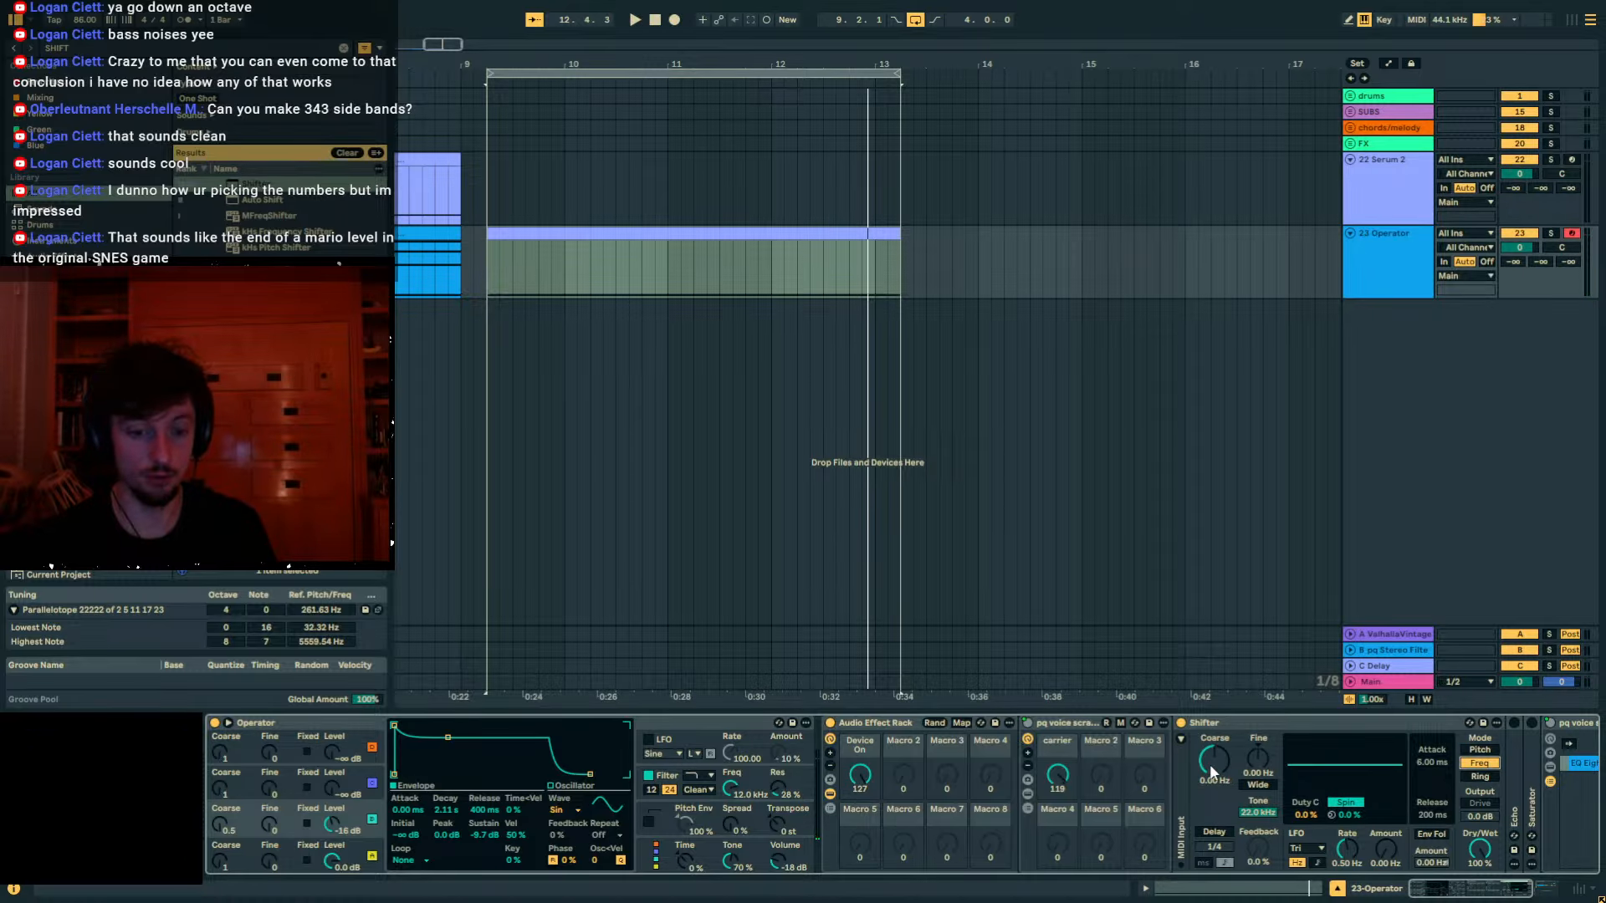
# Lower Shifter's fine frequency to -500 Hz during playback, compare it with 0 Hz, and undo the reset.
pyautogui.moveTo(1260, 757); pyautogui.dragTo(1259, 841)
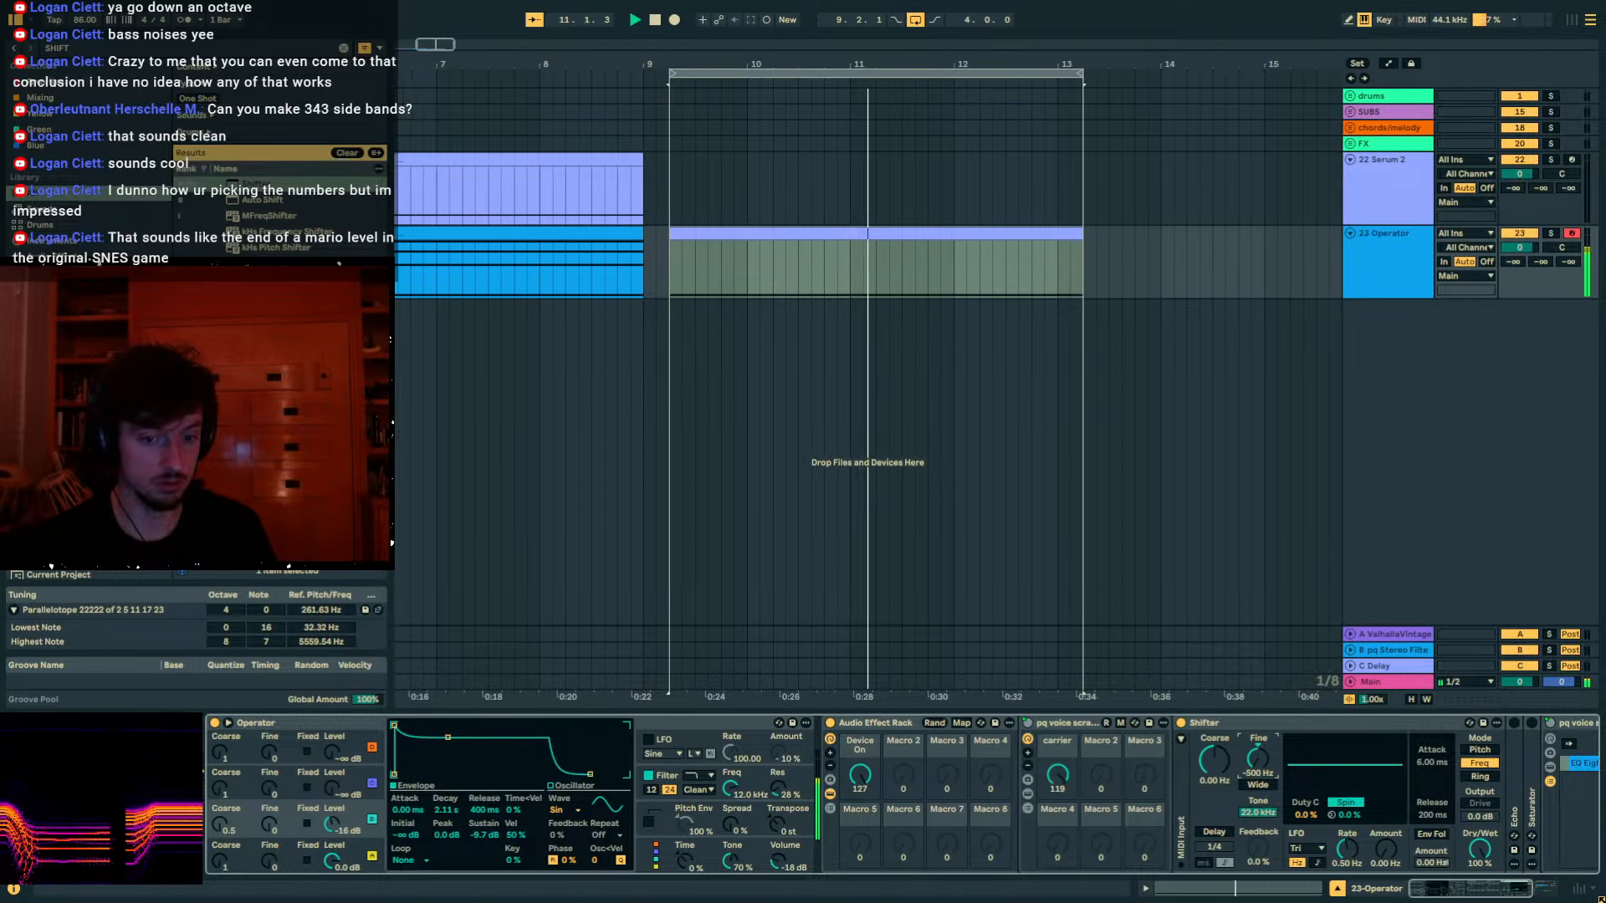
pyautogui.doubleClick(1261, 762)
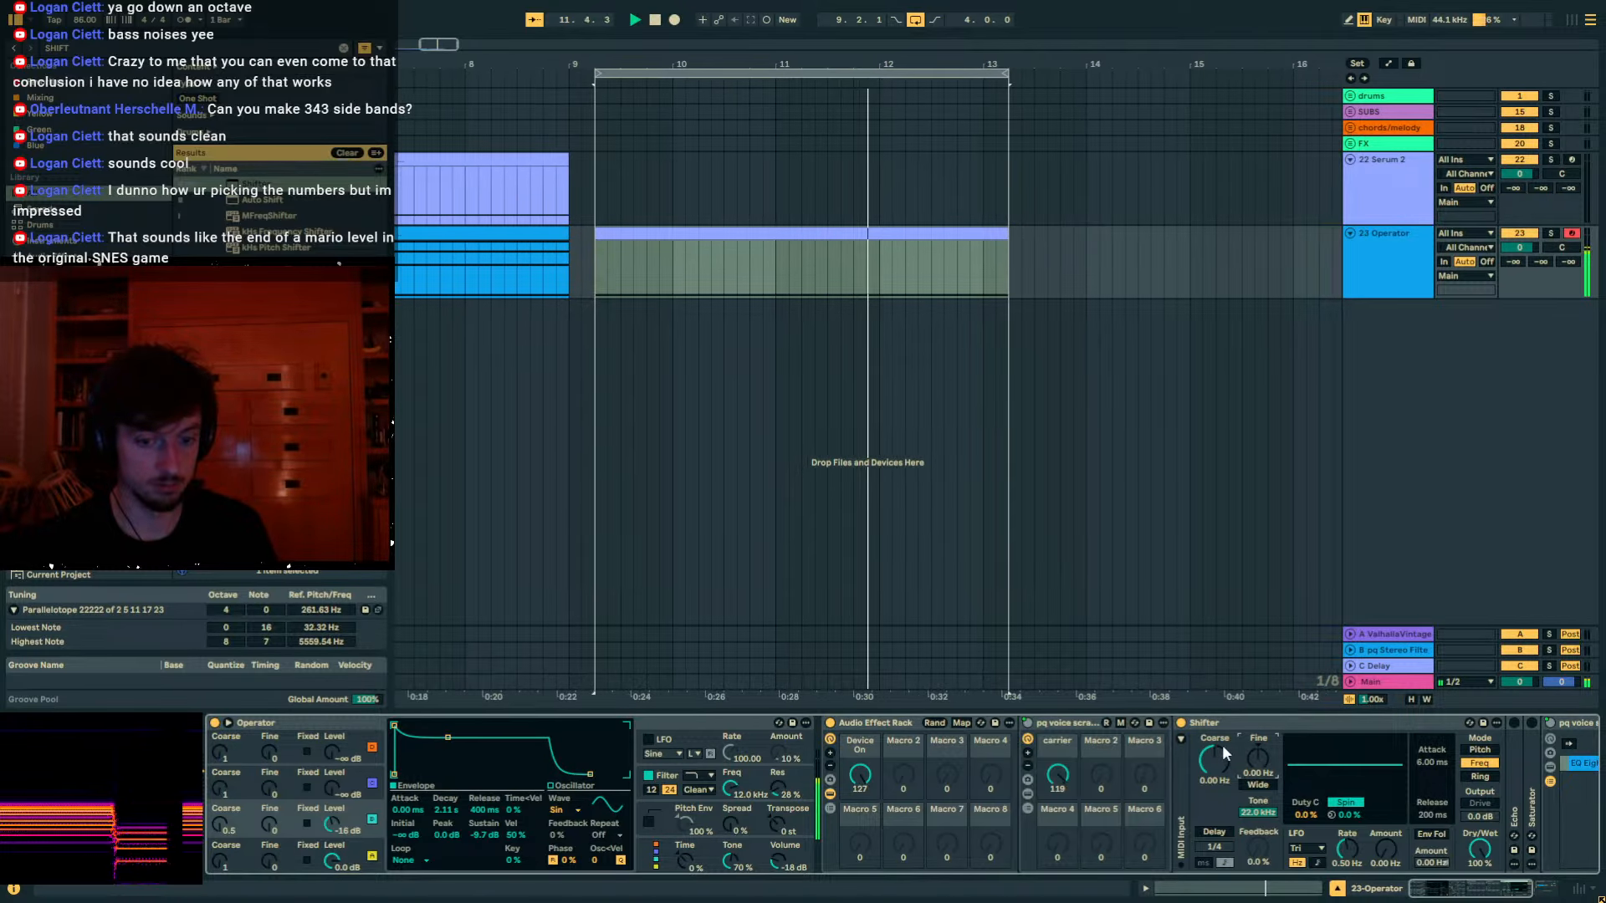
pyautogui.hotkey('ctrl', 'z')
# Compare the Device On macro at 0 and 127 during playback, bringing Shifter's fine frequency to 298 Hz.
pyautogui.moveTo(860, 778); pyautogui.dragTo(860, 886)
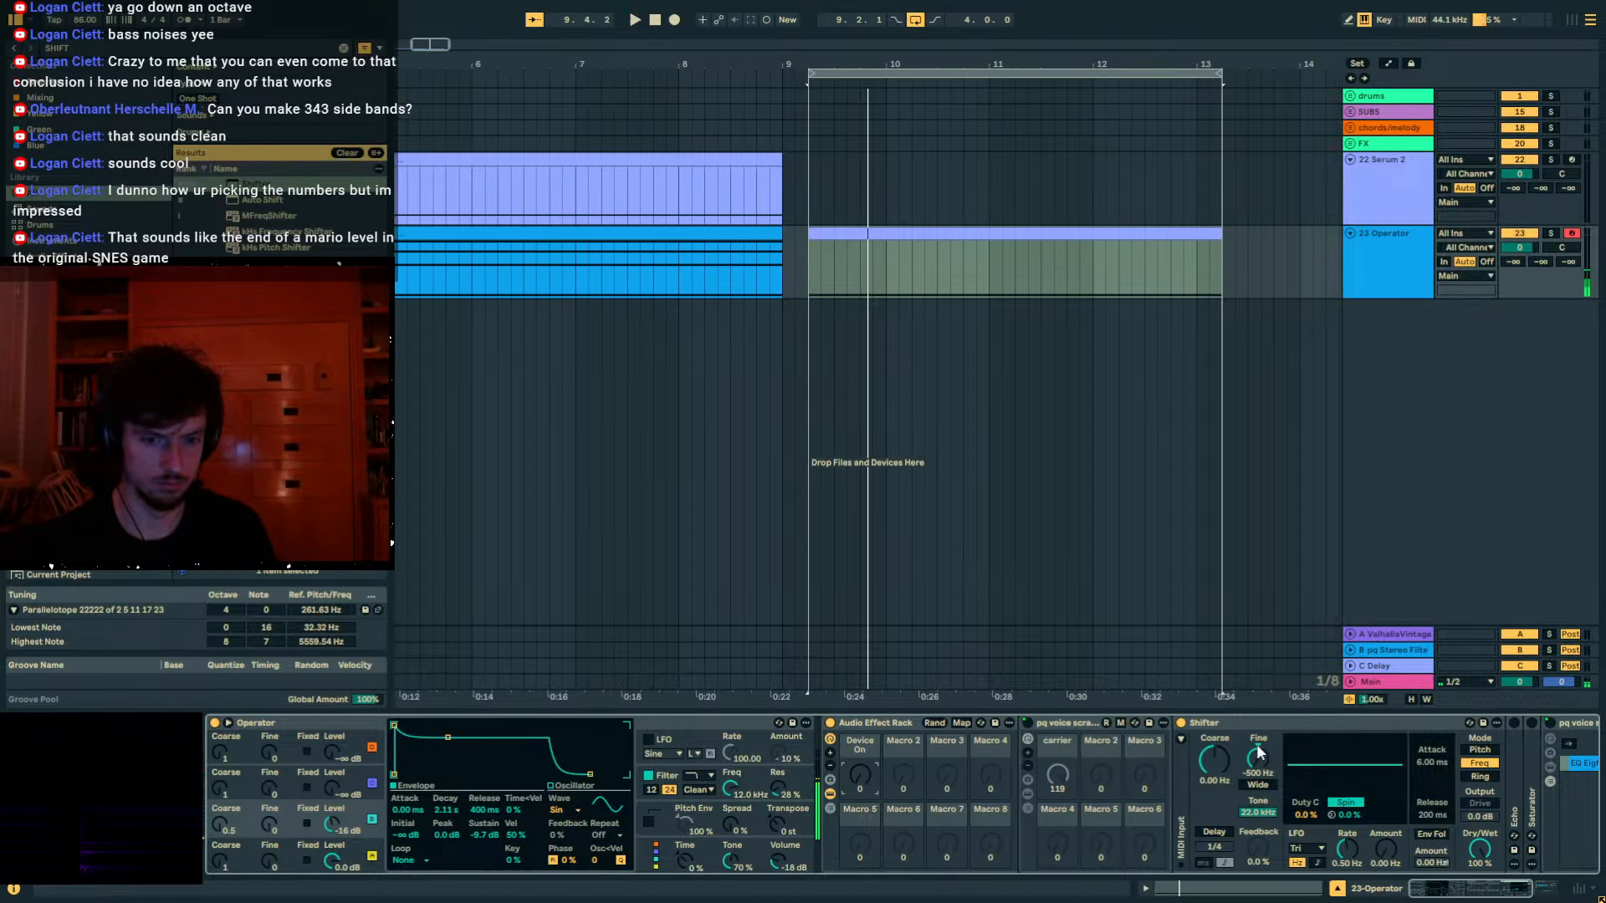
pyautogui.press('space')
pyautogui.moveTo(863, 775); pyautogui.dragTo(863, 661)
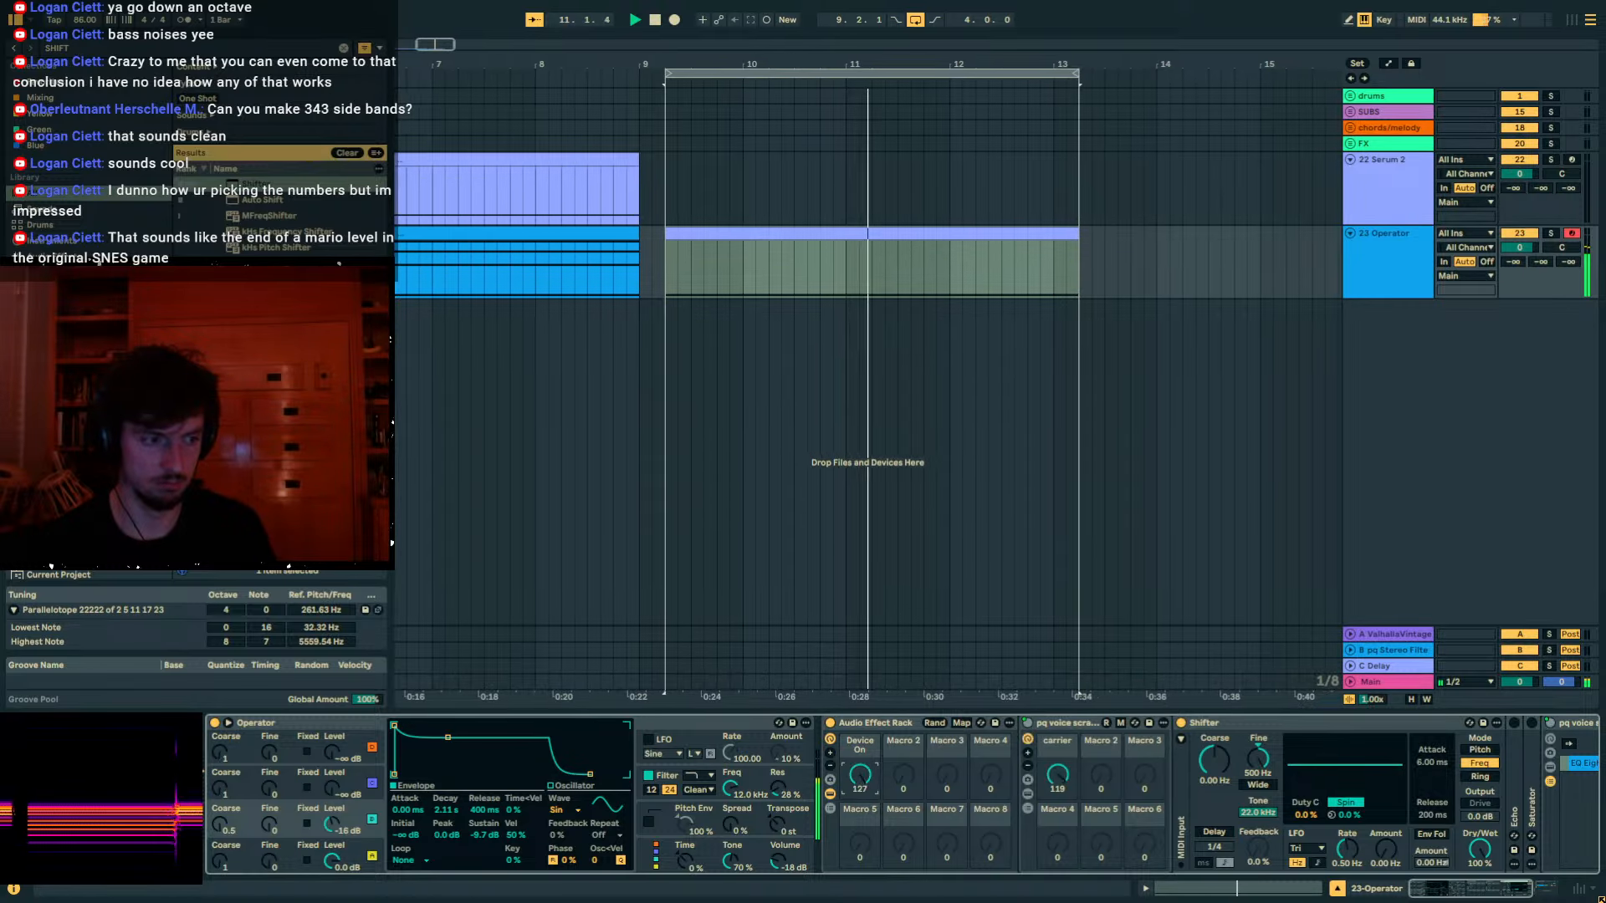
pyautogui.press('space')
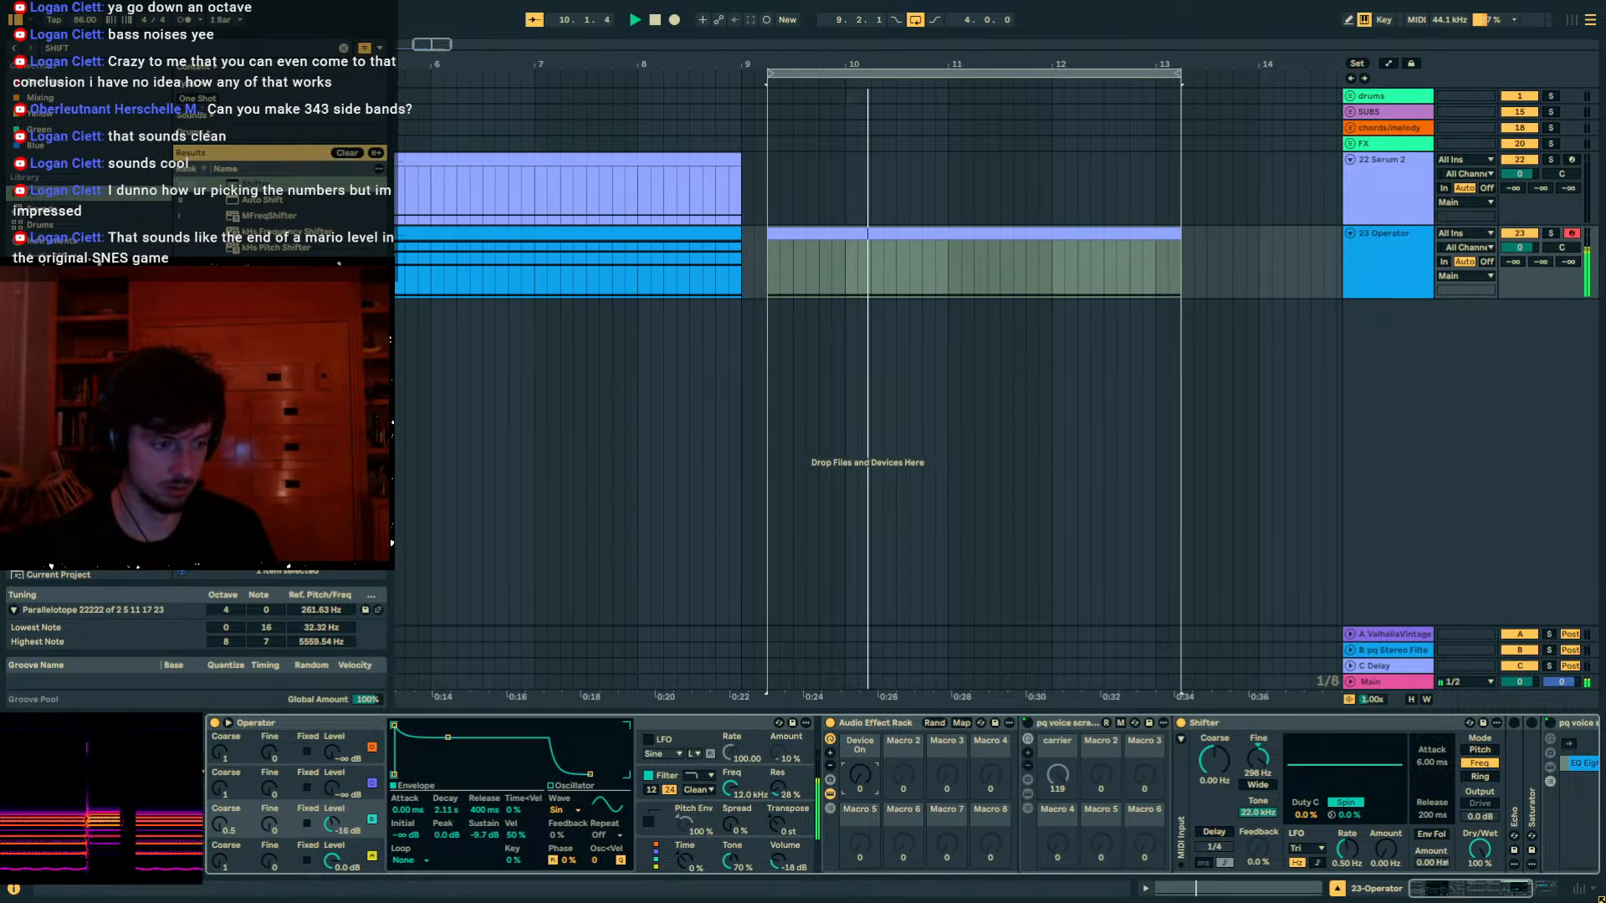
pyautogui.press('space')
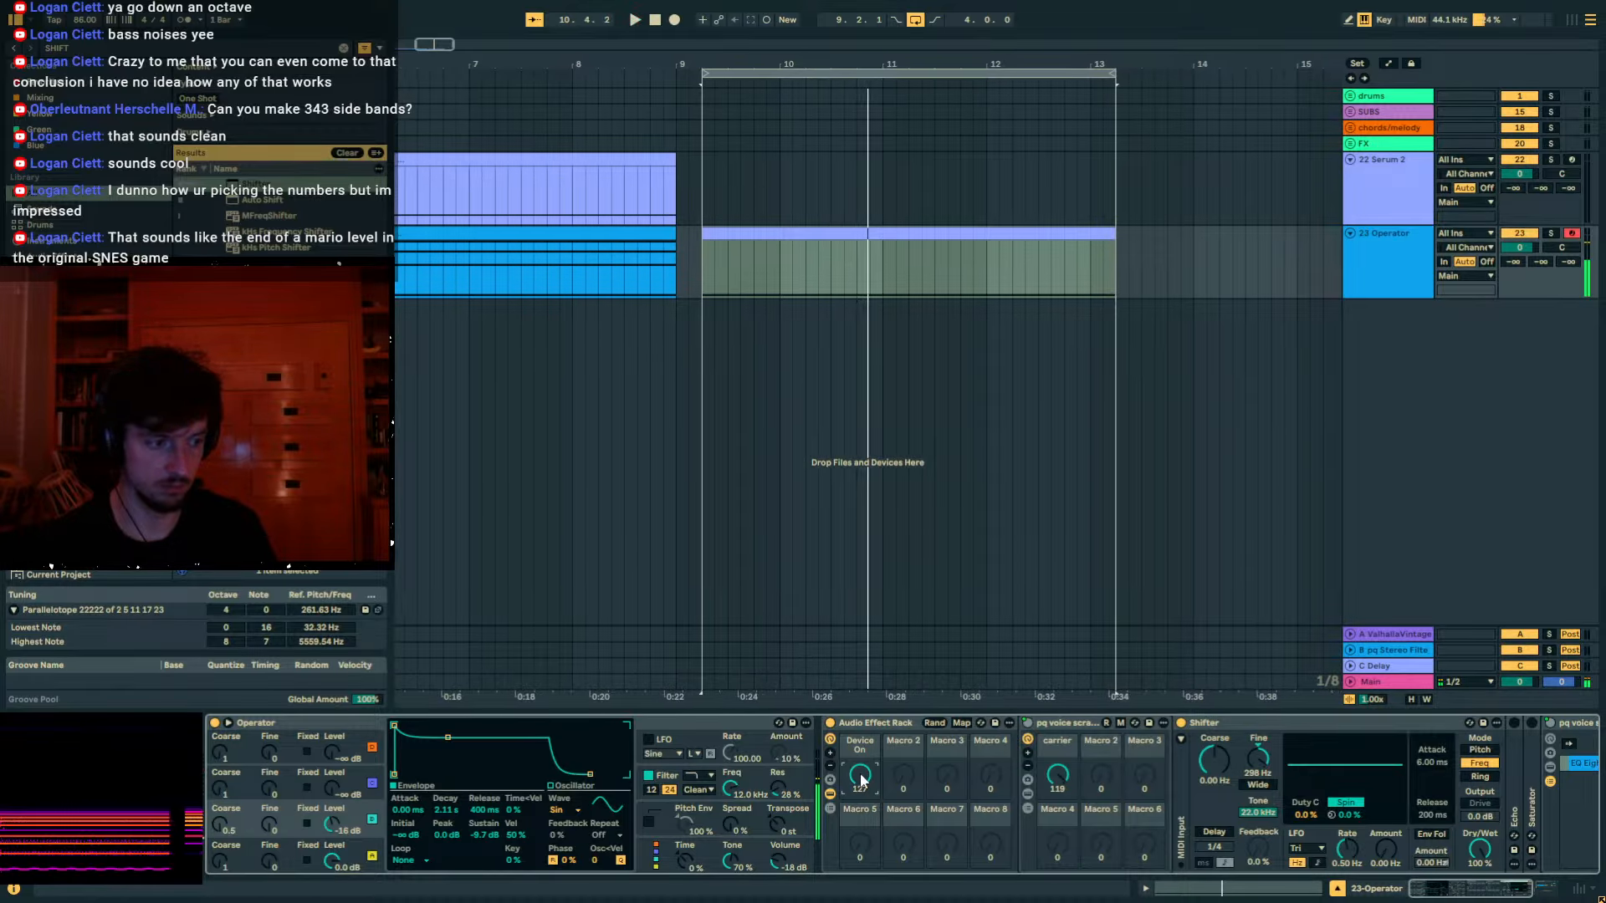
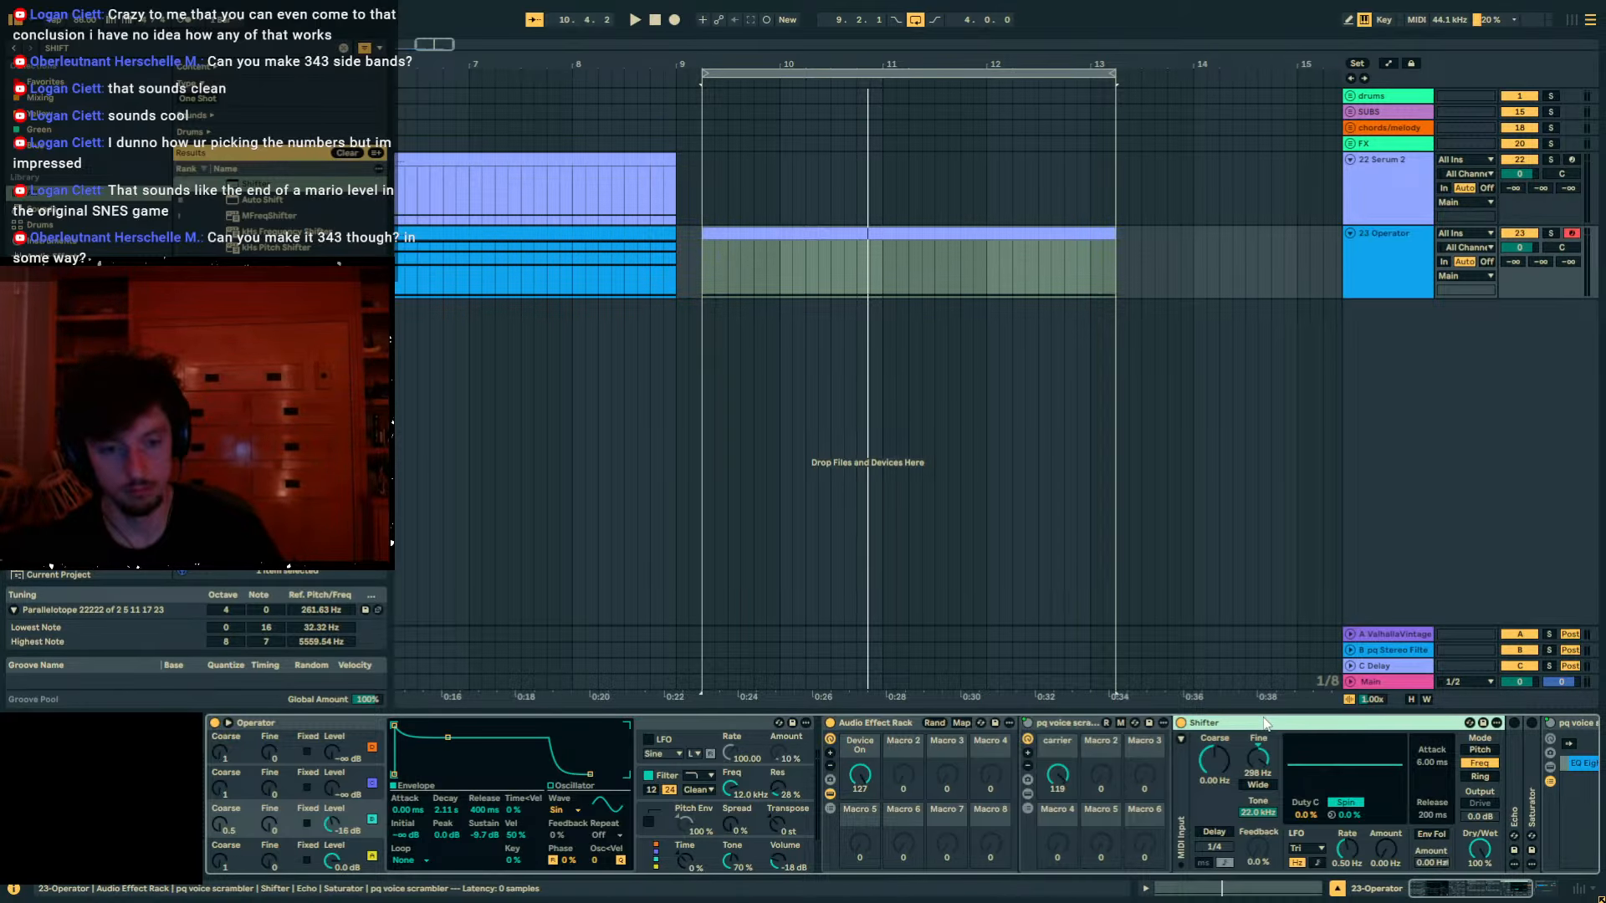
# Play the loop while lowering Shifter's fine frequency to 2 Hz.
pyautogui.press('space')
pyautogui.moveTo(1258, 757)
pyautogui.mouseDown()
pyautogui.moveTo(1258, 720)
pyautogui.moveTo(1258, 836)
pyautogui.moveTo(1258, 757)
pyautogui.moveTo(1258, 837)
pyautogui.moveTo(1258, 786)
pyautogui.mouseUp()
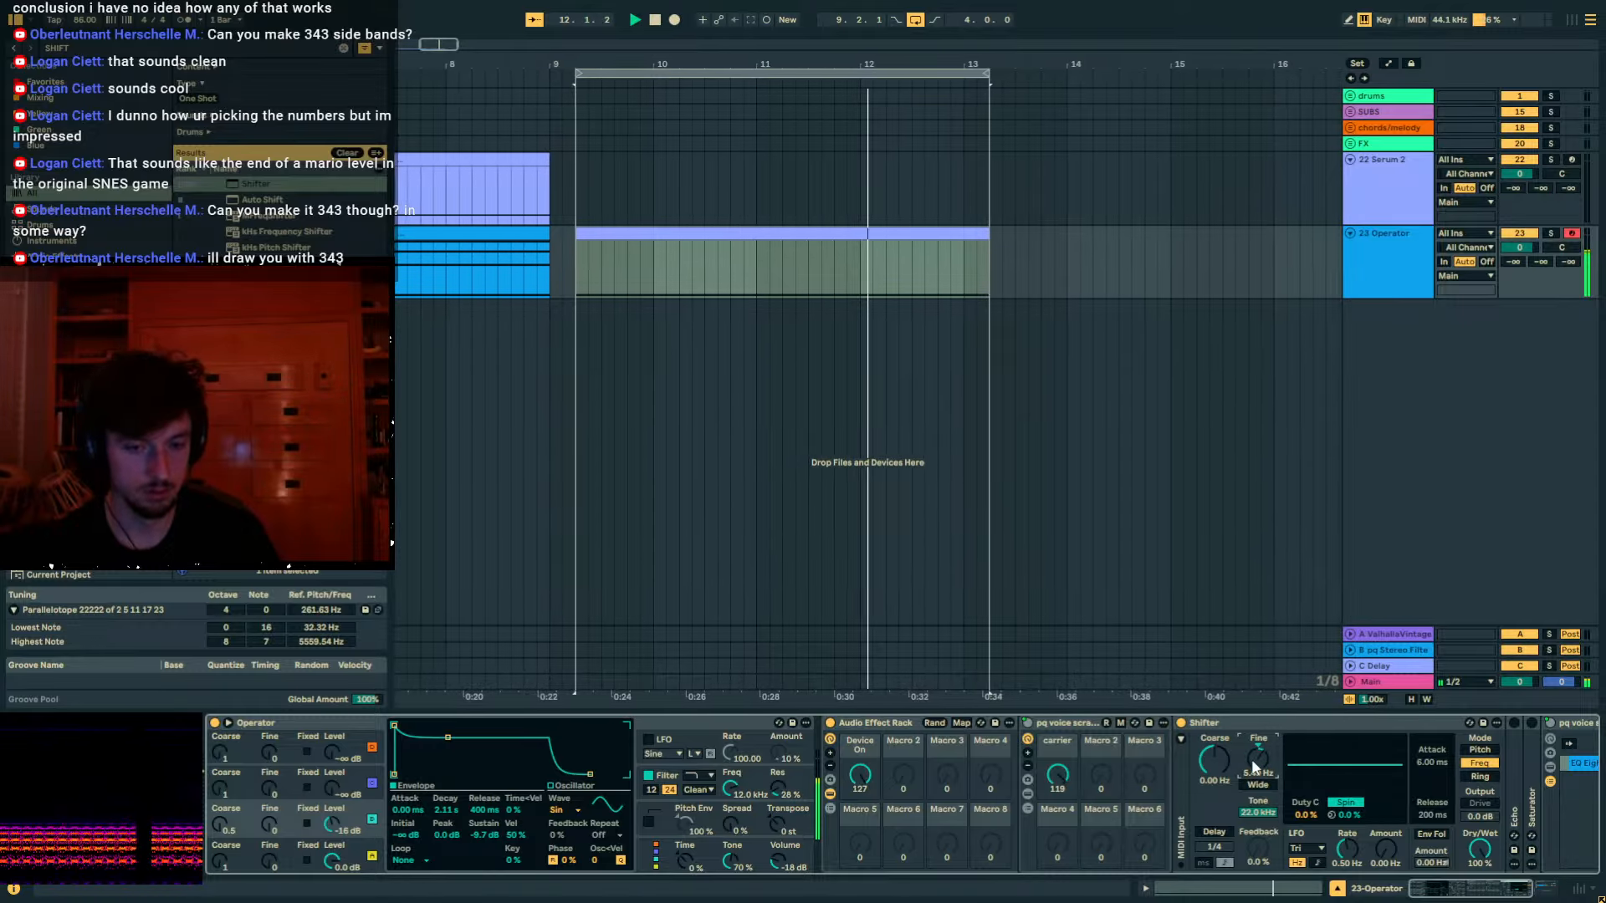
pyautogui.moveTo(1256, 761); pyautogui.dragTo(1256, 777)
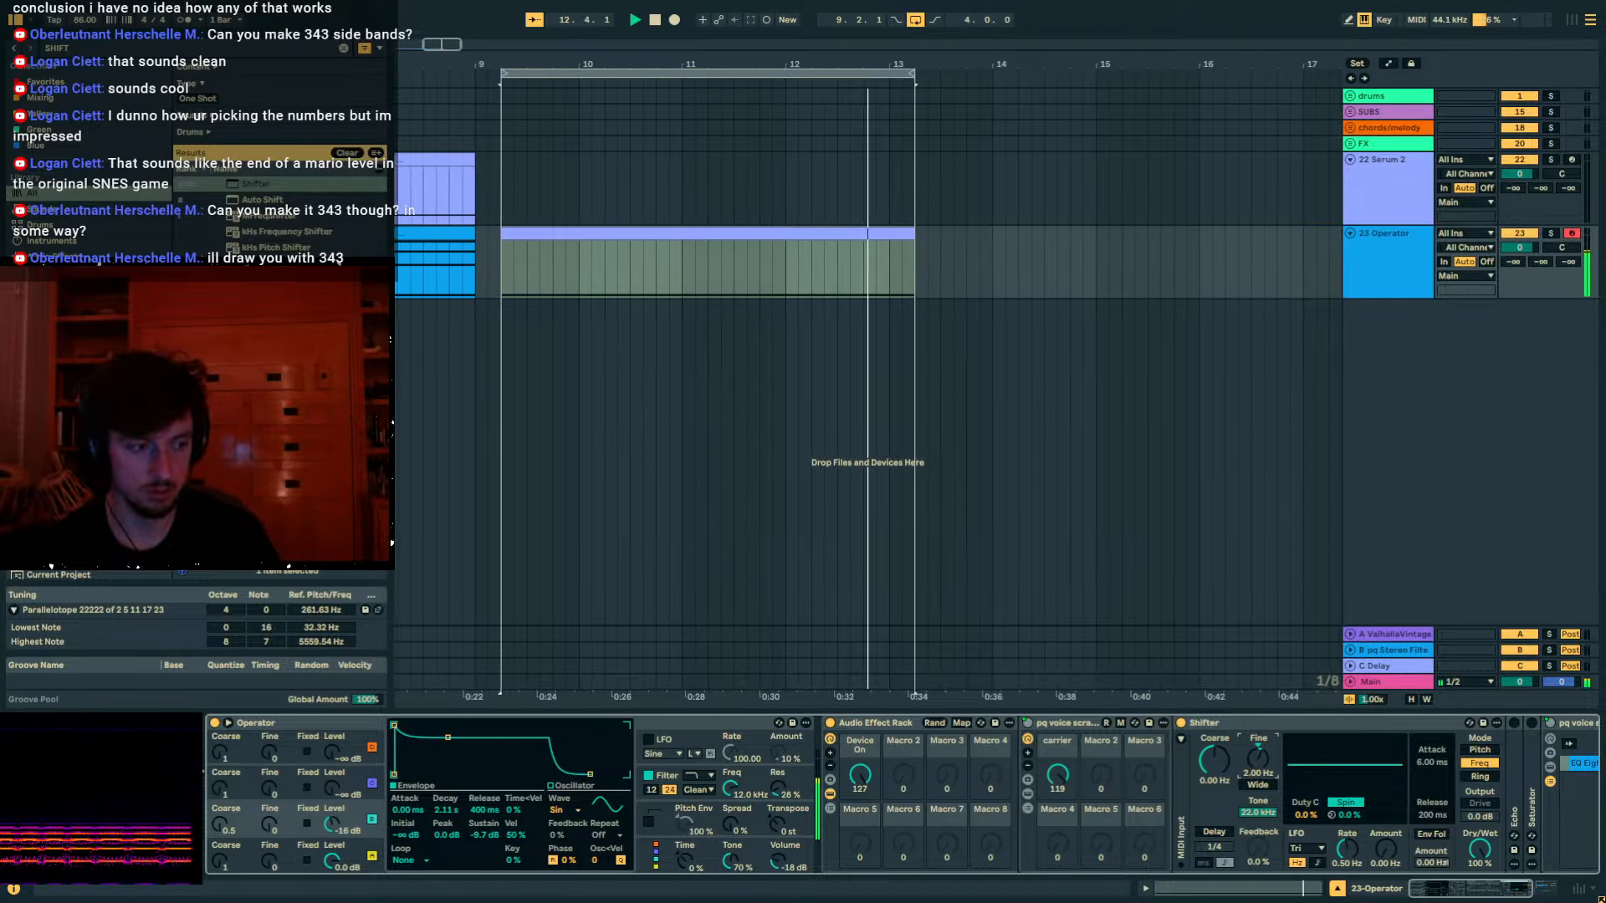
# Switch Shifter to Pitch mode, detune its fine pitch, and fold the device.
pyautogui.click(1480, 750)
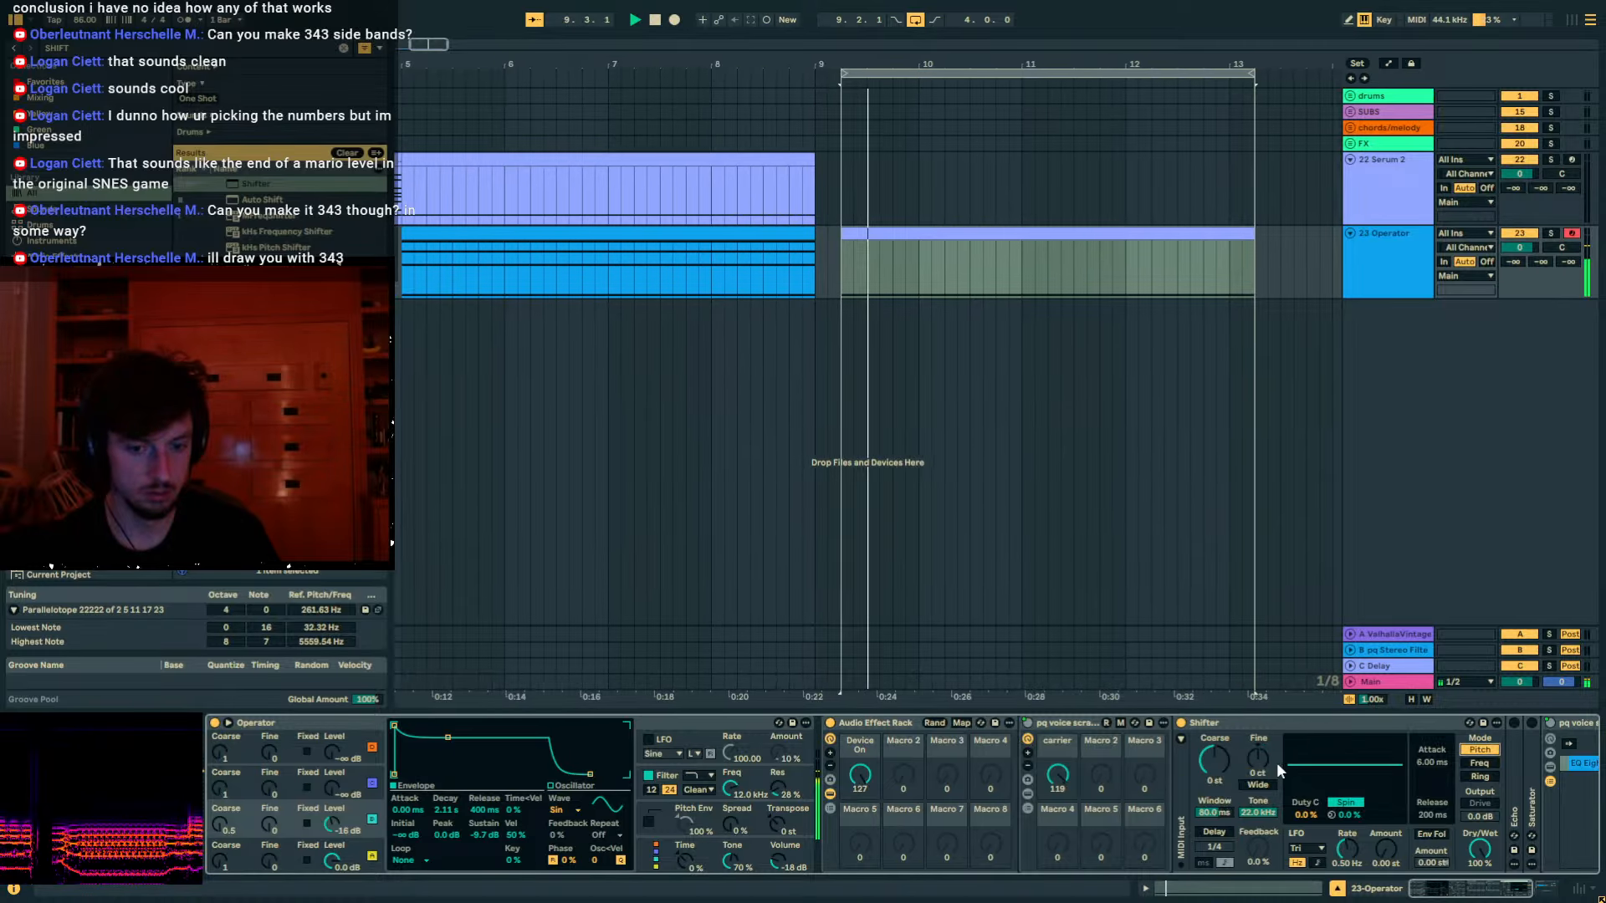
pyautogui.moveTo(1257, 760); pyautogui.dragTo(1257, 781)
pyautogui.doubleClick(1204, 723)
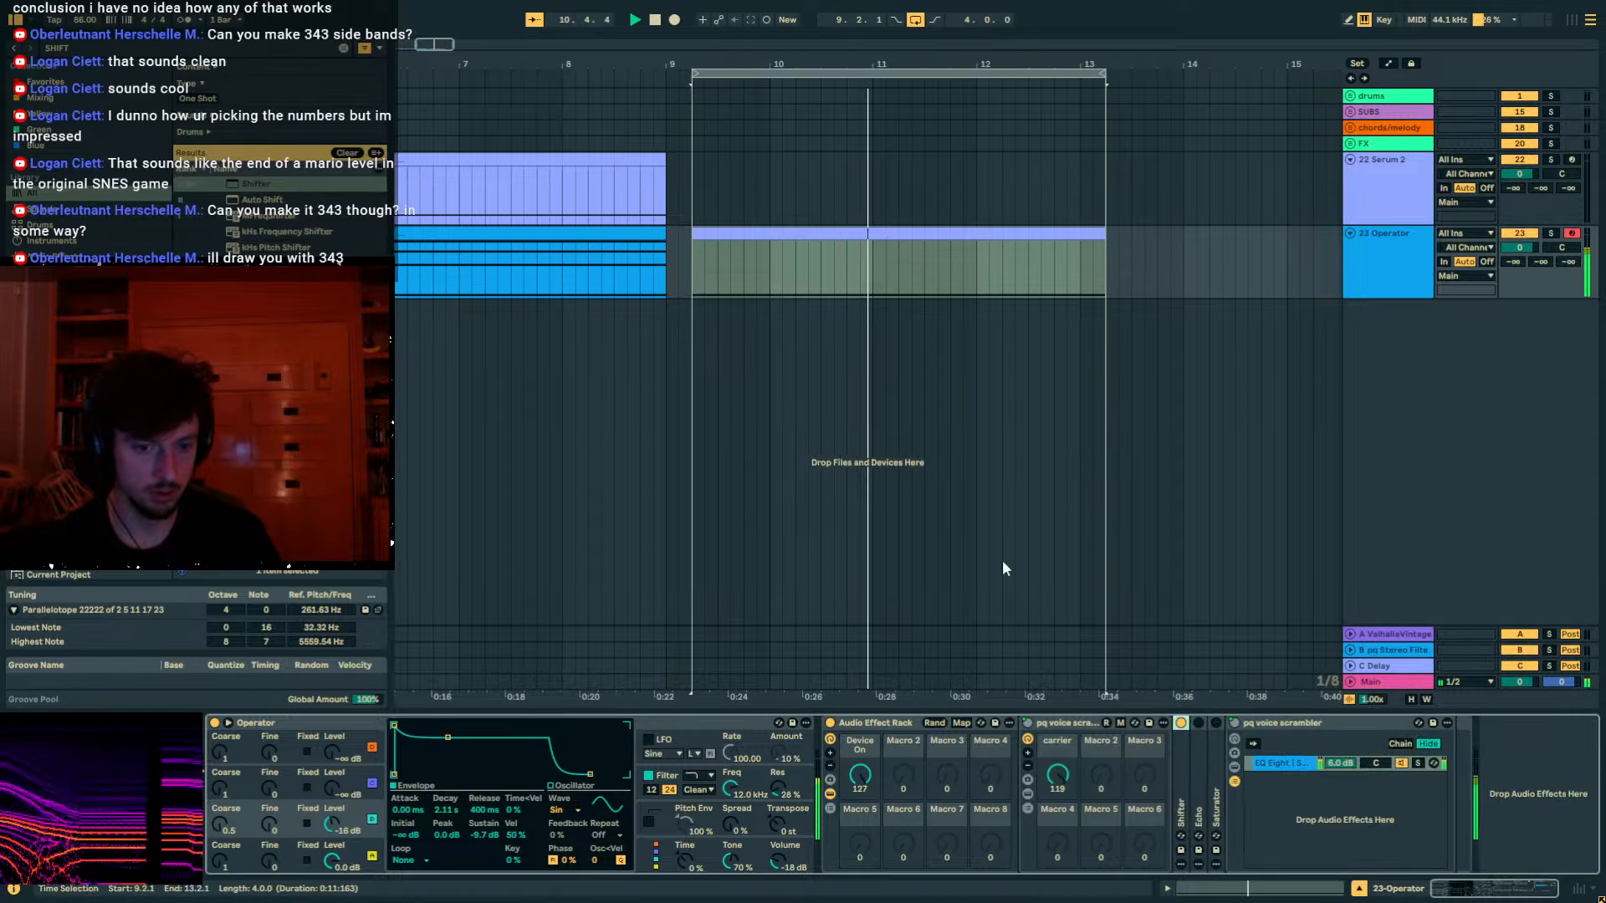
# Search the browser for "FLATLIN" and load the Flatline preset after the second voice scrambler rack.
pyautogui.press('space')
pyautogui.hotkey('ctrl', 'f')
pyautogui.write('FLATLIN')
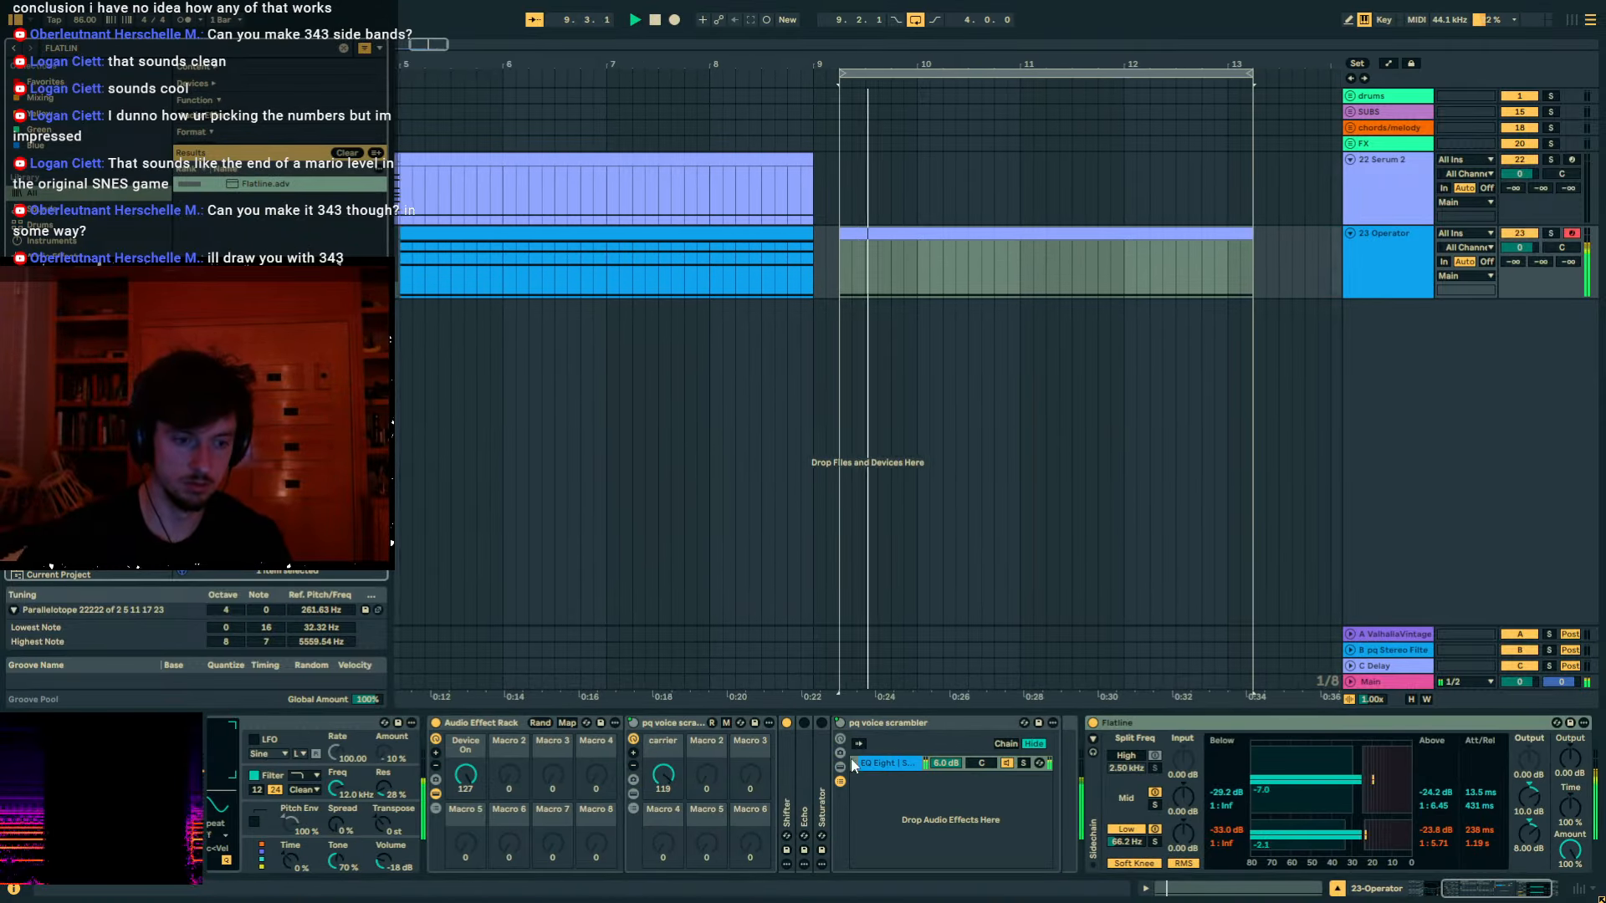
# Unfold Shifter and Echo, enable Shifter's Wide option, and set its spread to -25 ct during playback.
pyautogui.doubleClick(795, 781)
pyautogui.doubleClick(789, 760)
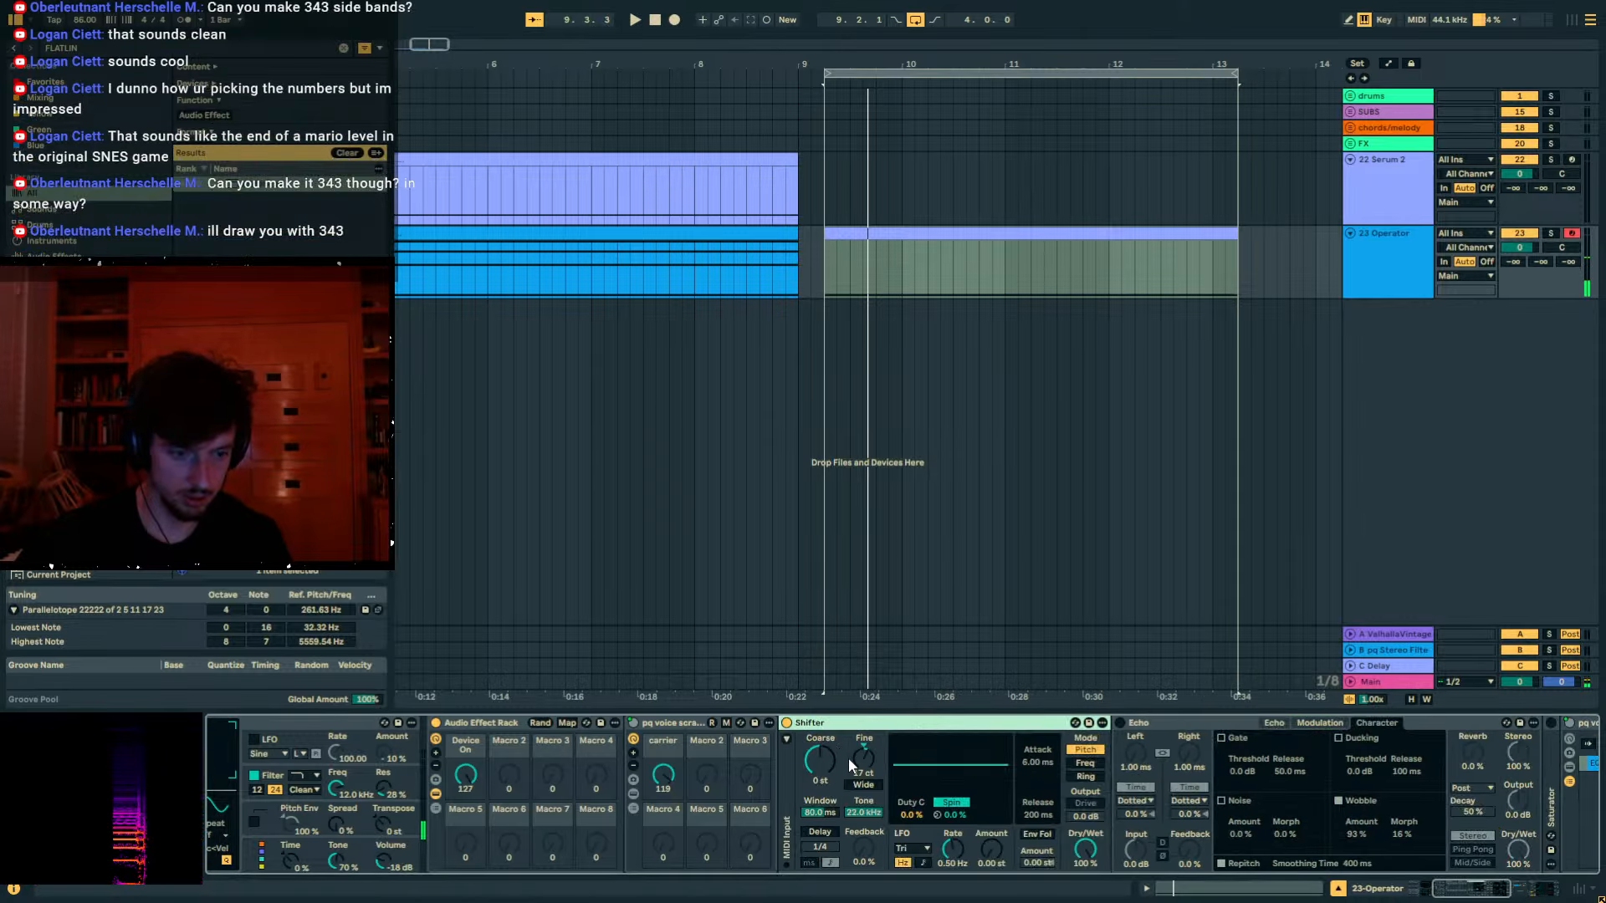
pyautogui.press('space')
pyautogui.click(867, 785)
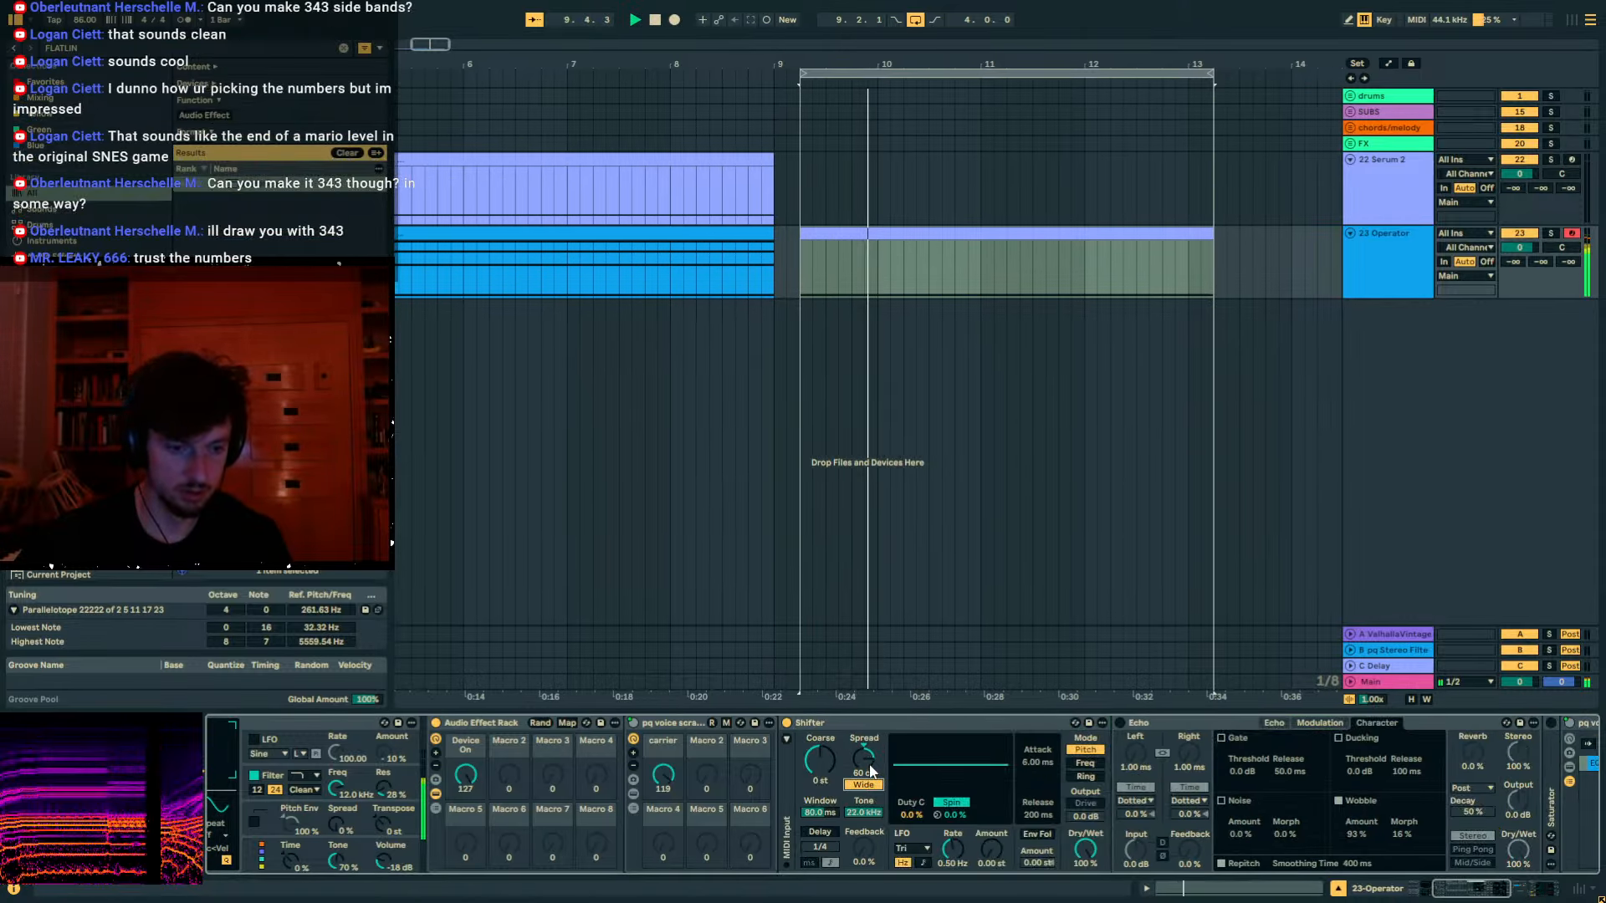
pyautogui.moveTo(867, 761); pyautogui.dragTo(866, 820)
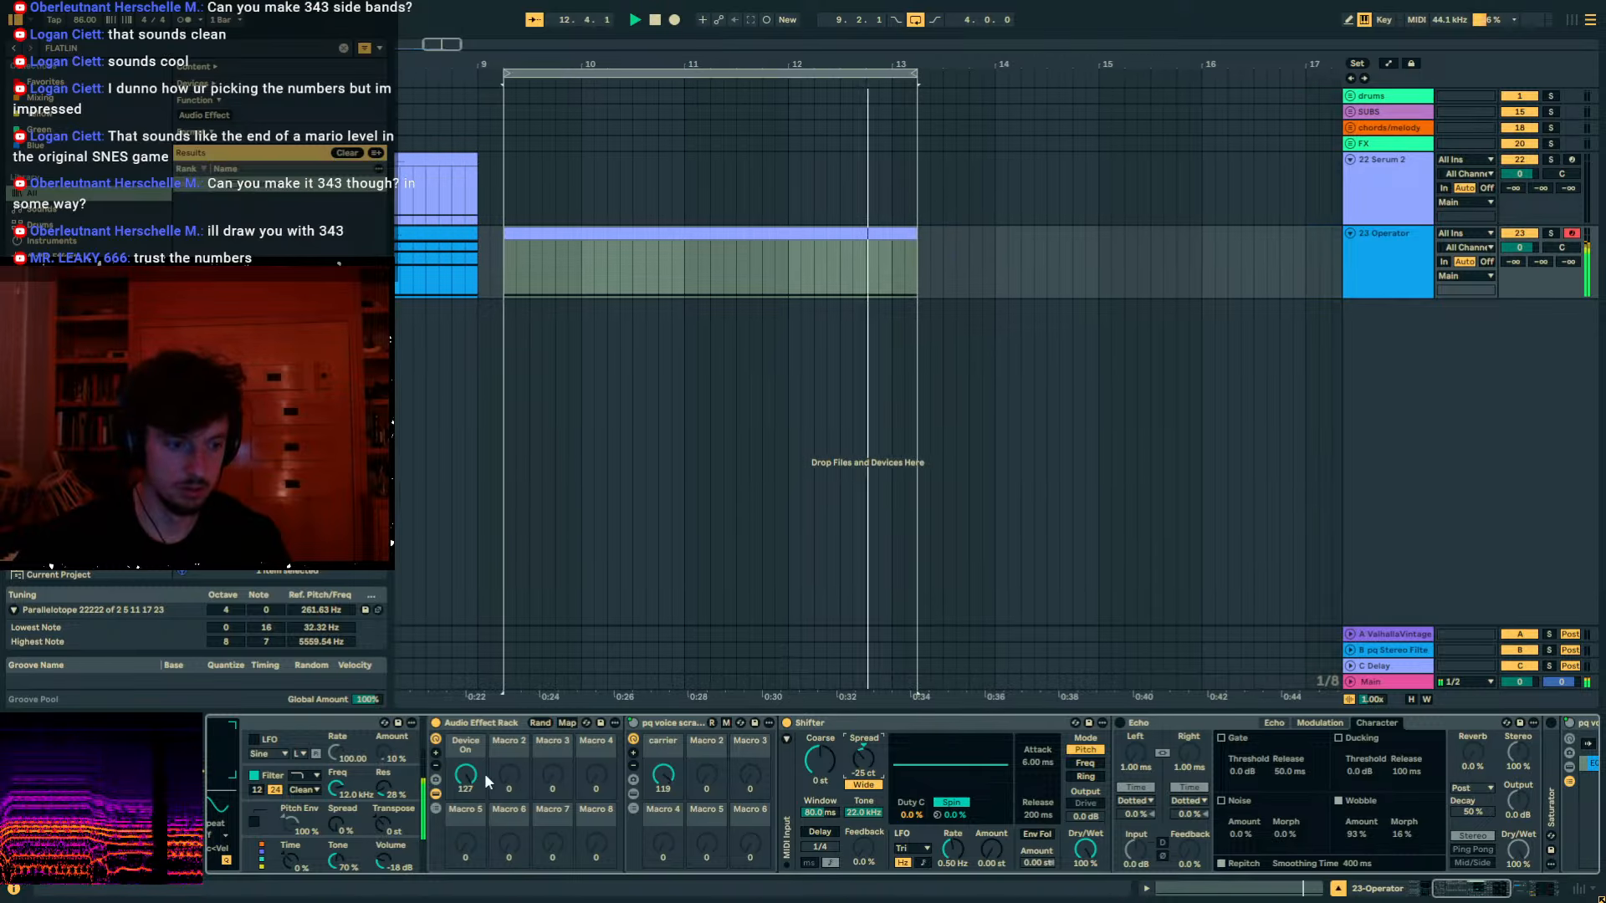
# Fold Echo and delete it together with Saturator, leaving Shifter directly before the second voice scrambler rack.
pyautogui.moveTo(484, 773)
pyautogui.mouseDown()
pyautogui.moveTo(484, 803)
pyautogui.moveTo(484, 773)
pyautogui.mouseUp()
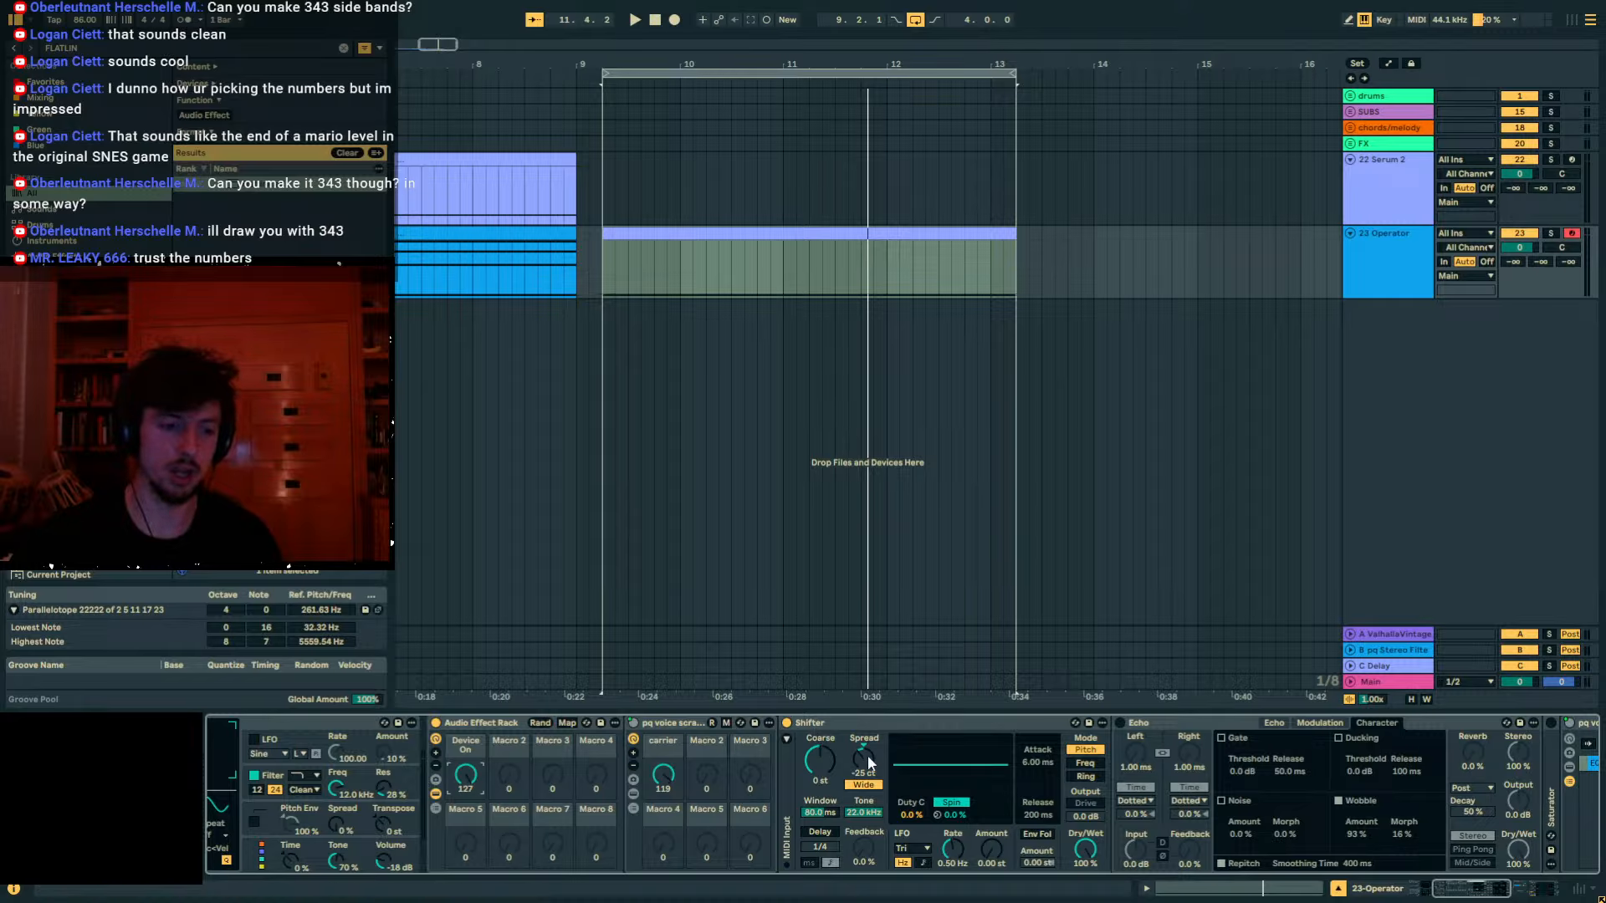
pyautogui.doubleClick(1144, 724)
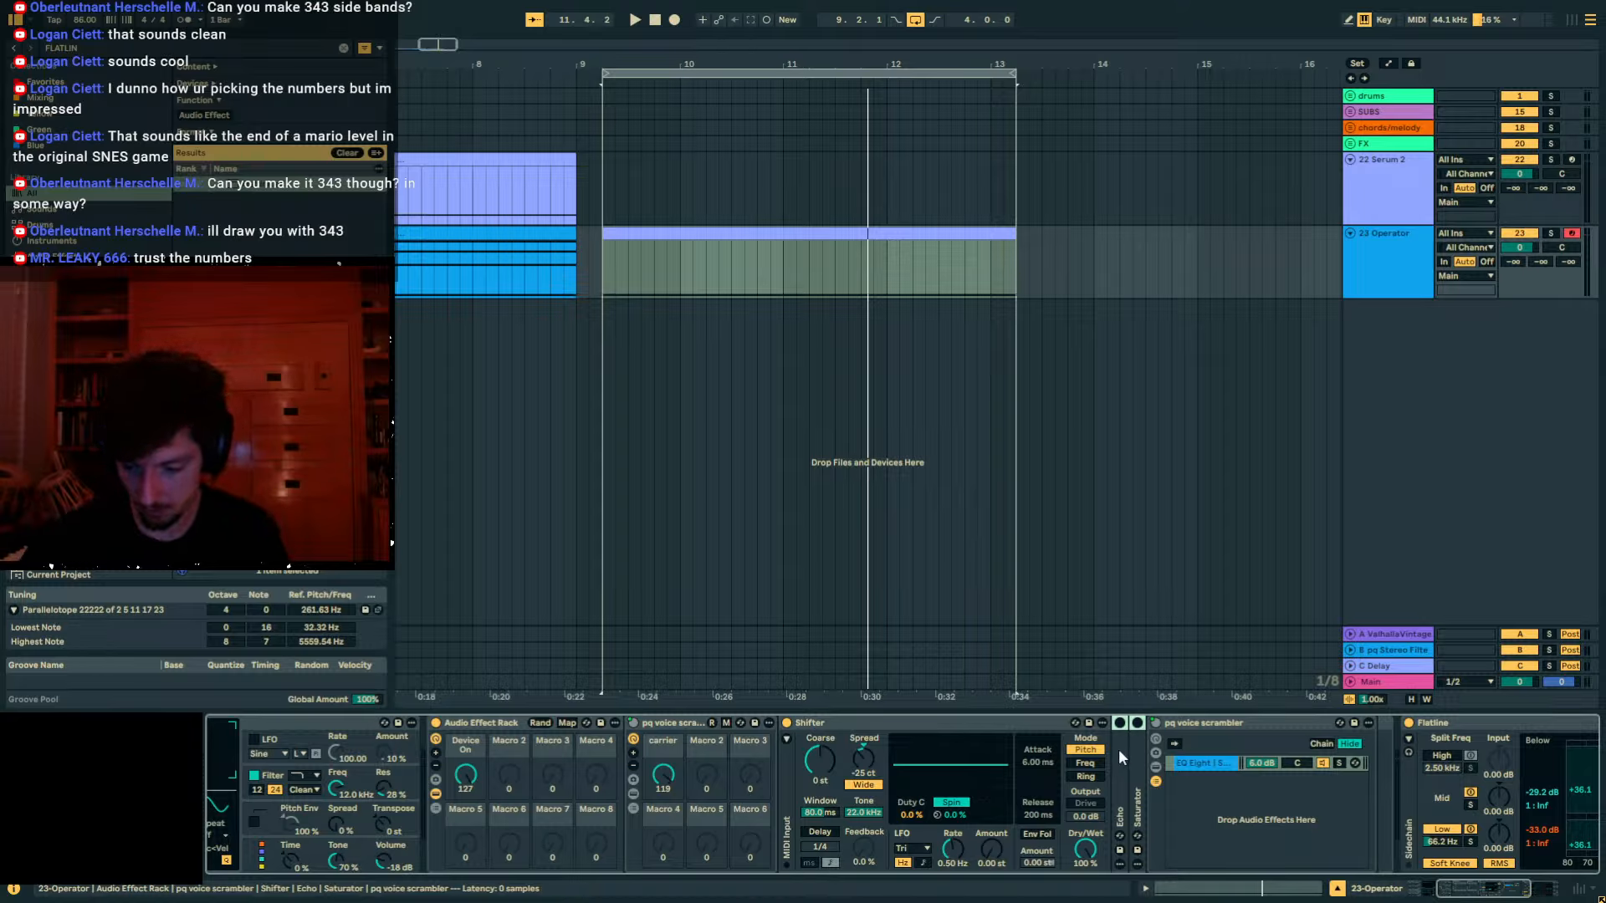
pyautogui.press('Delete')
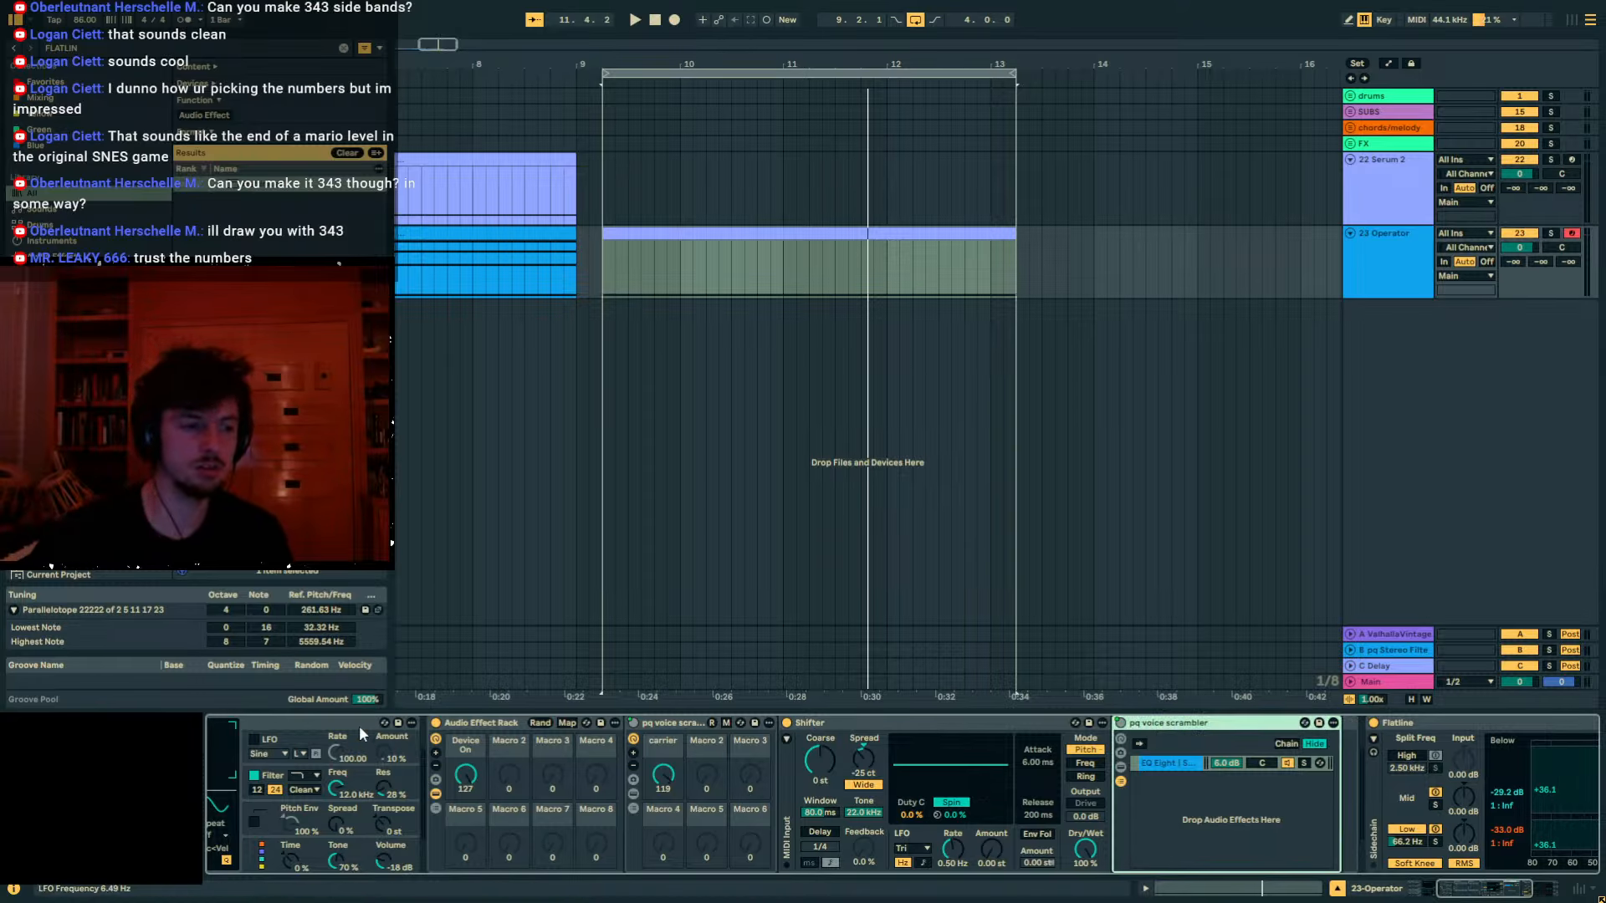
# Search the browser folders for "PAILI" and add the yappin babbies 4 and wobbly clams samples as new audio tracks.
pyautogui.hotkey('ctrl', 'f')
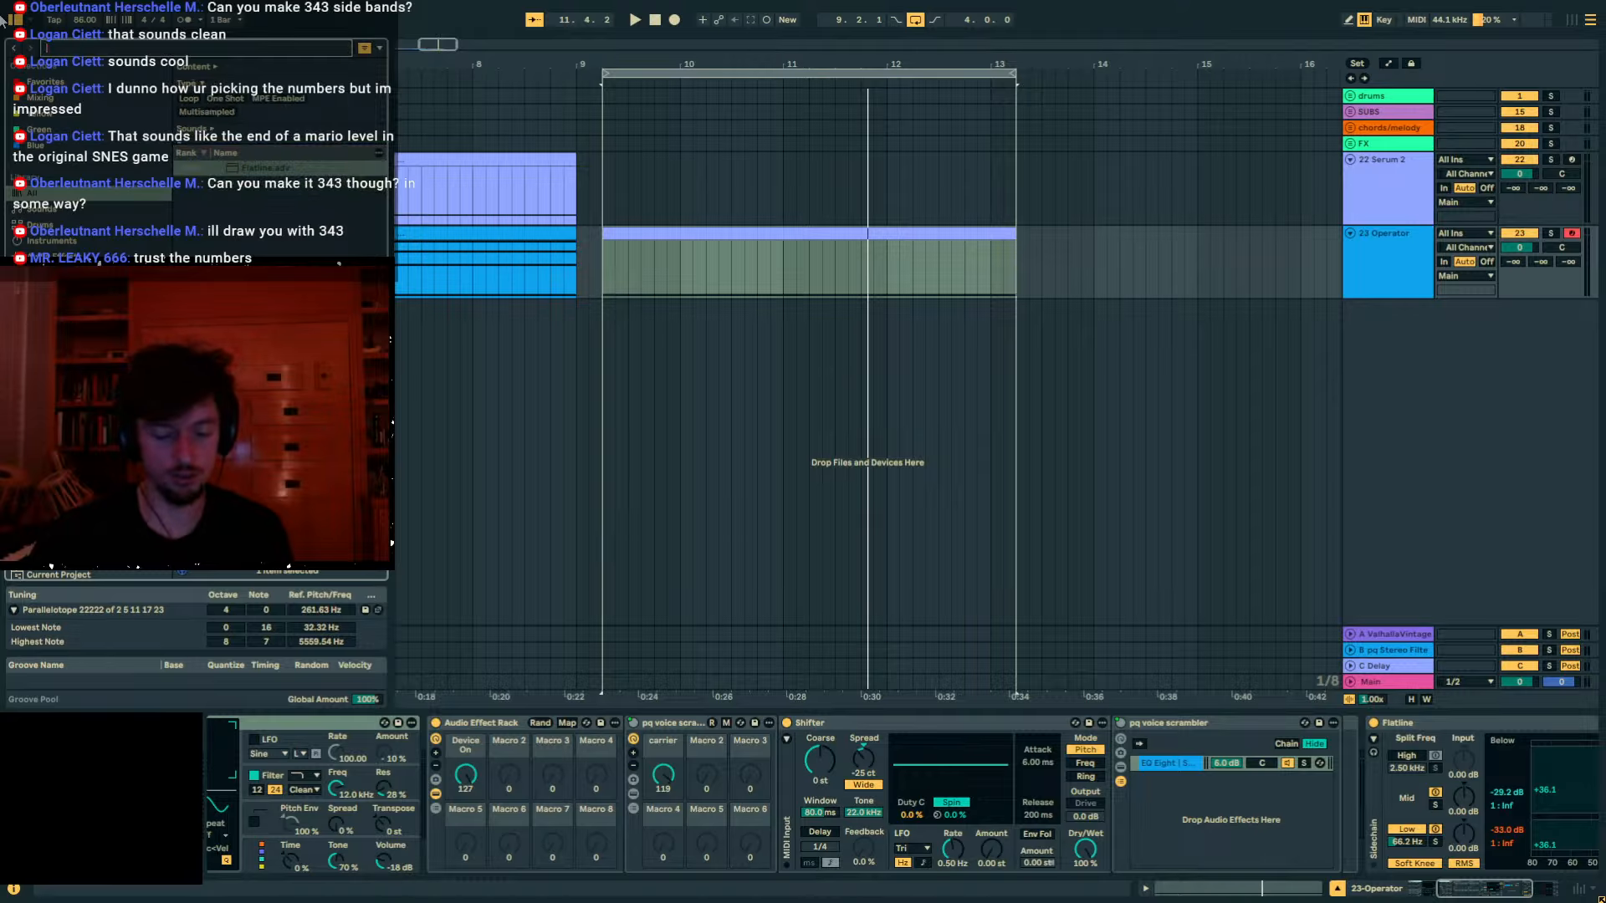
pyautogui.click(52, 468)
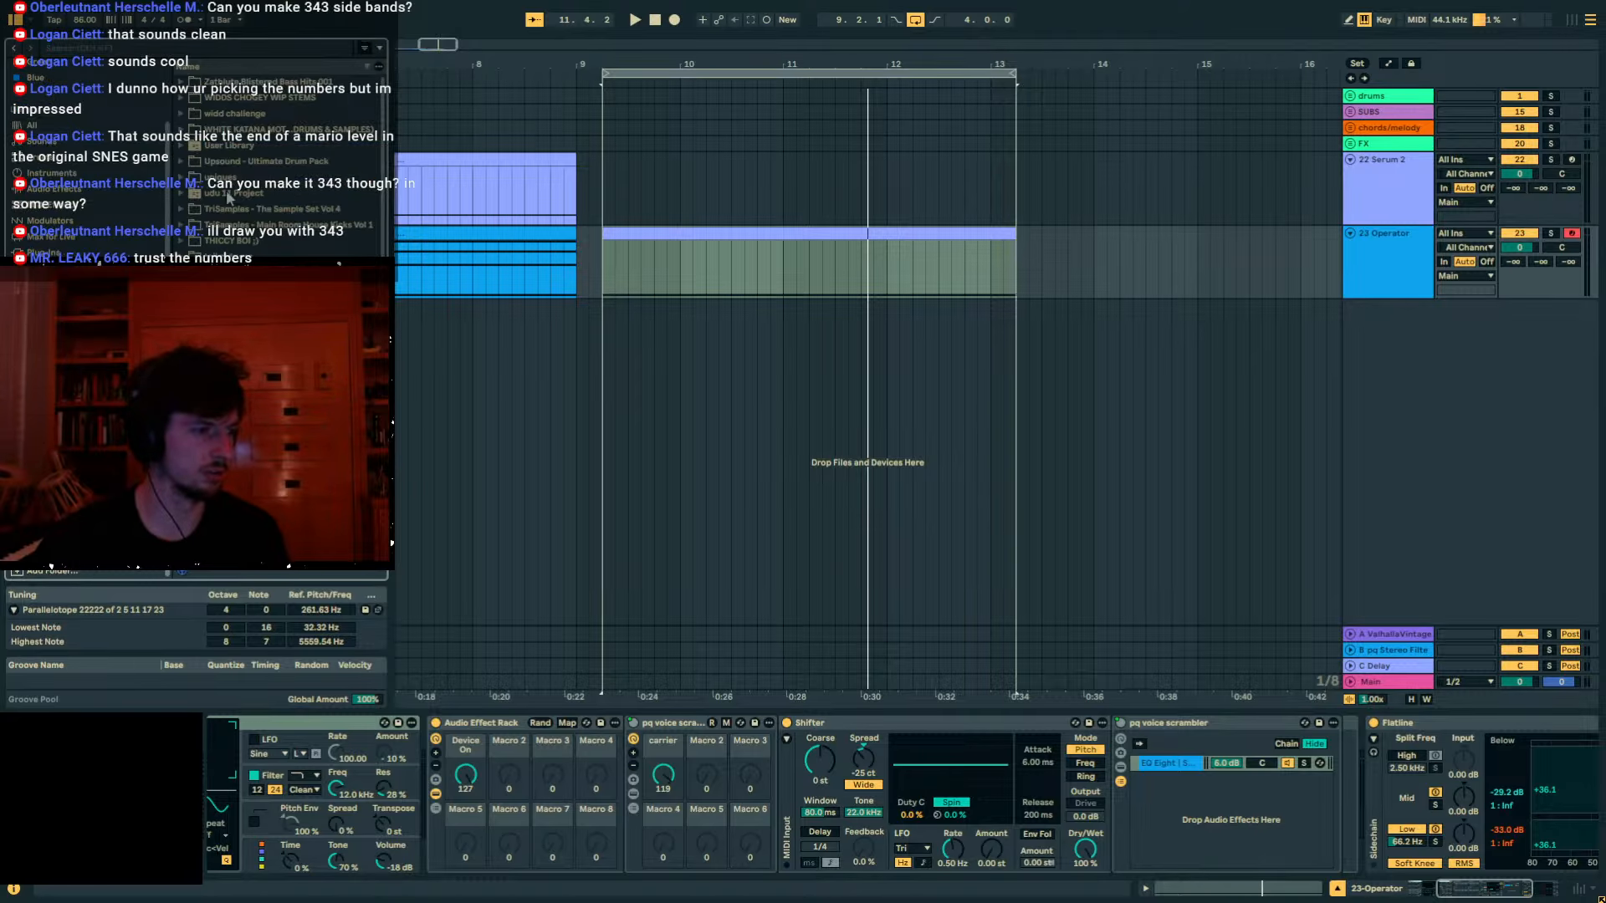
pyautogui.write('PAILI')
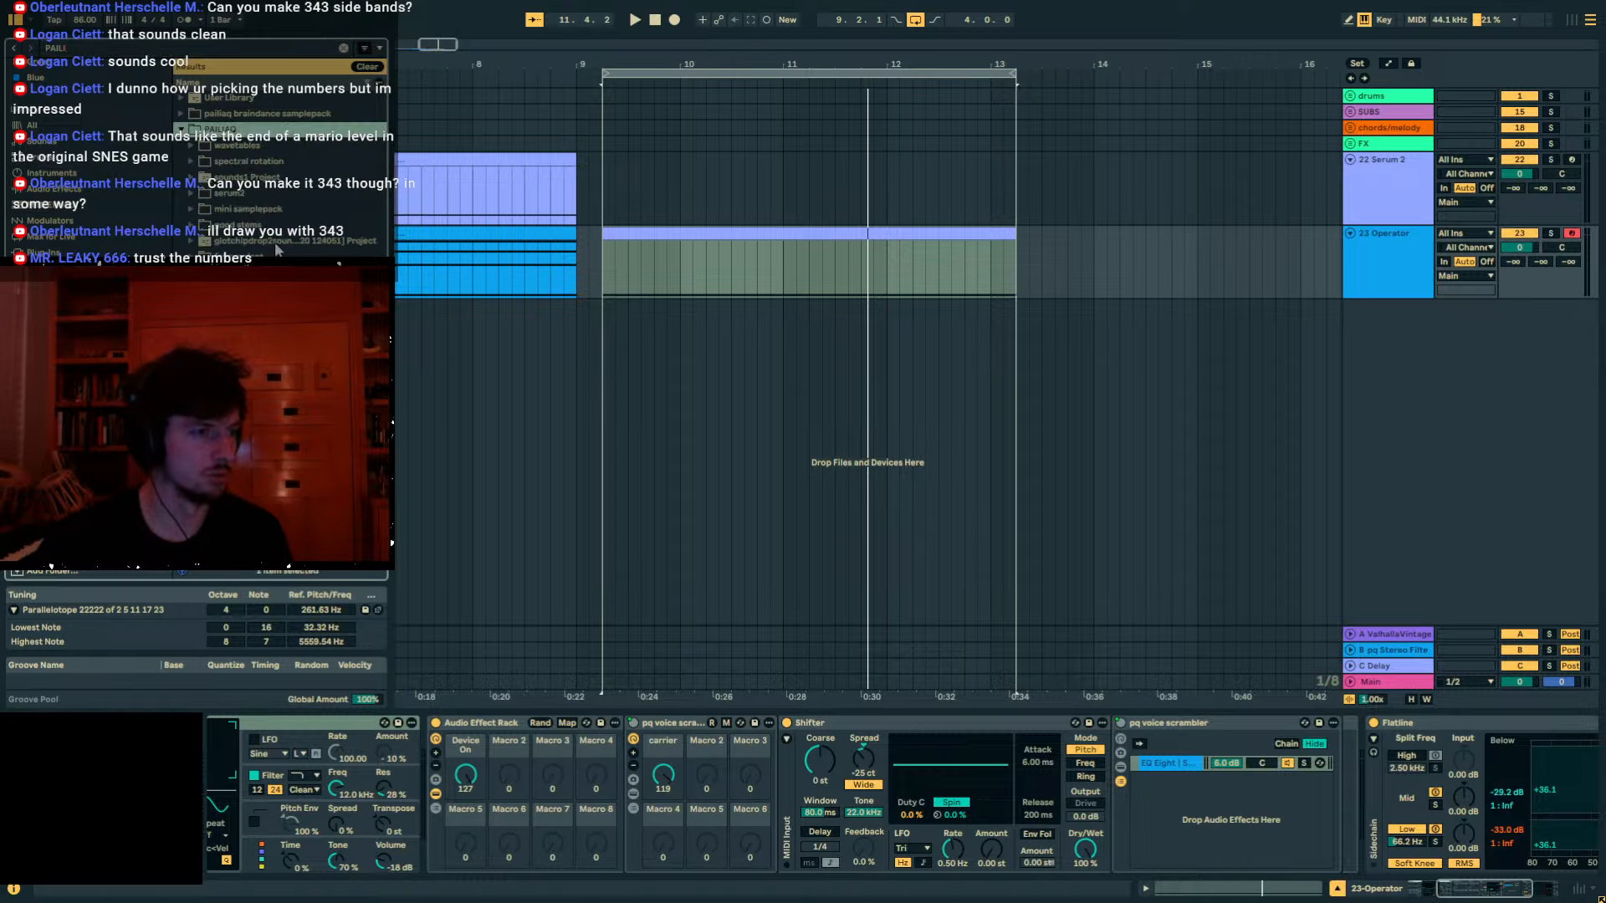
pyautogui.moveTo(251, 209); pyautogui.dragTo(757, 369)
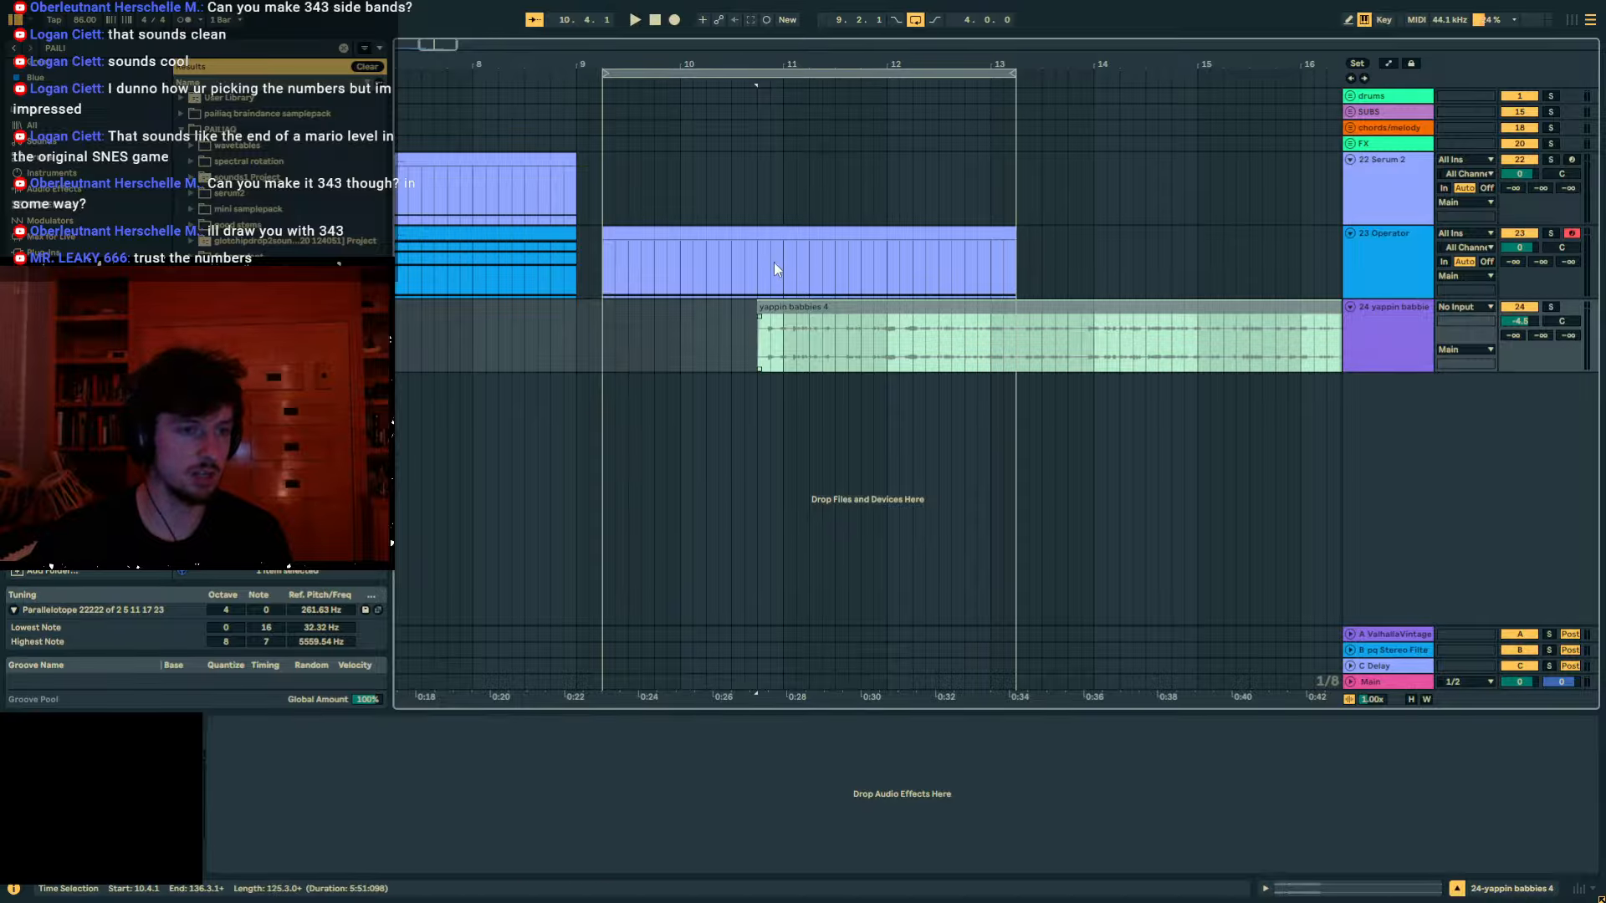
pyautogui.moveTo(251, 225); pyautogui.dragTo(652, 416)
# Copy the Audio Effect Rack from the Operator track to the wobbly clams track, solo that track and play it.
pyautogui.click(836, 261)
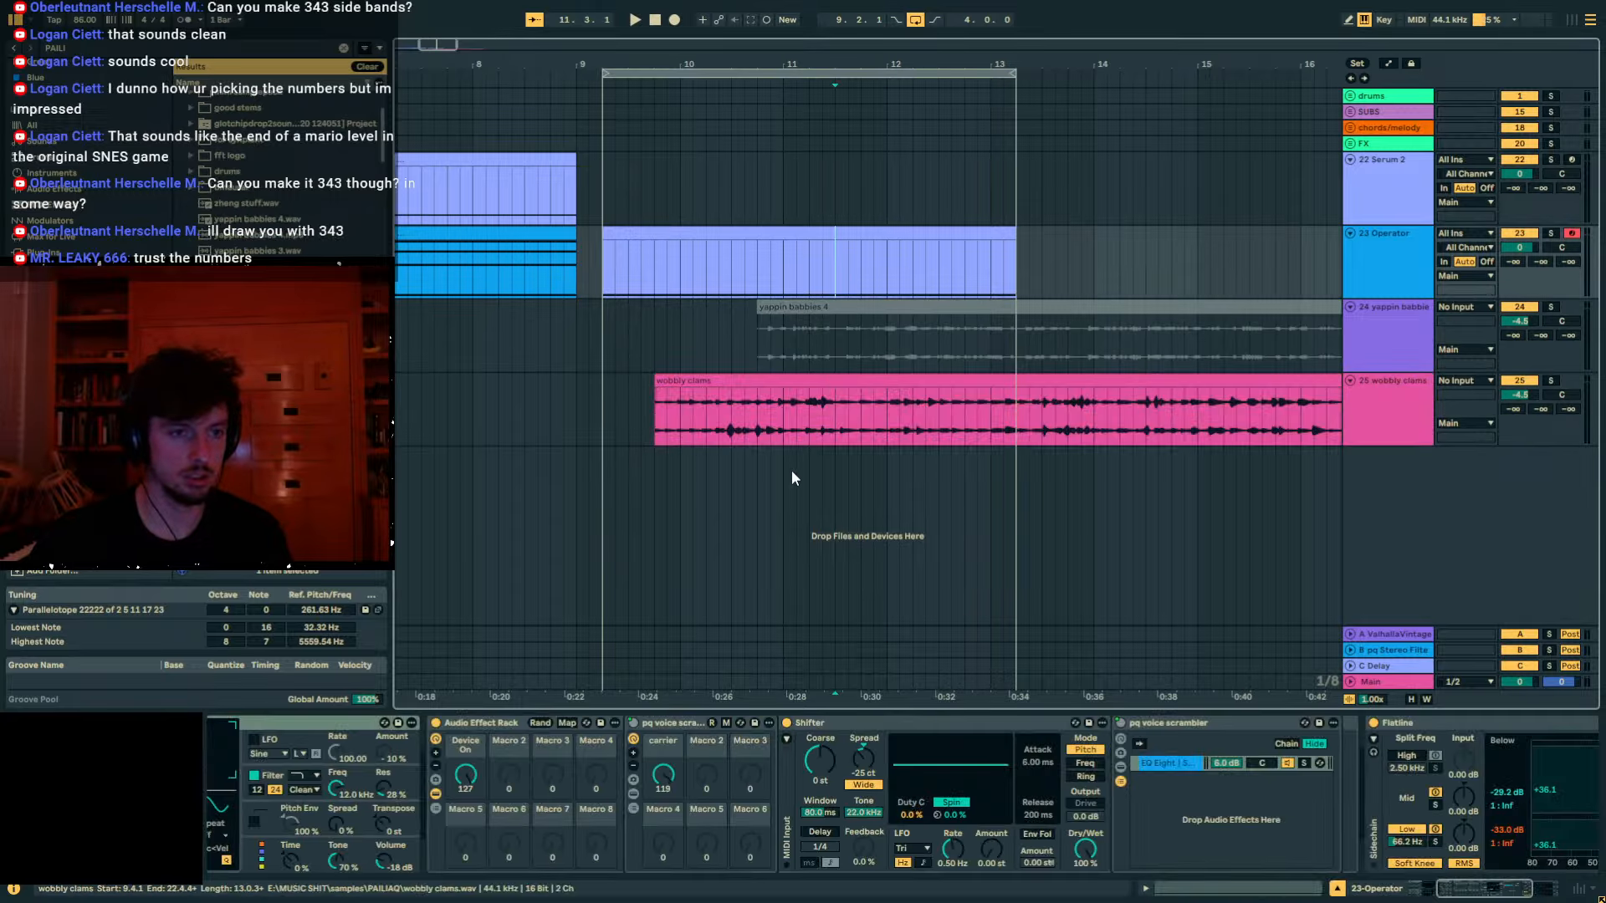
pyautogui.click(488, 727)
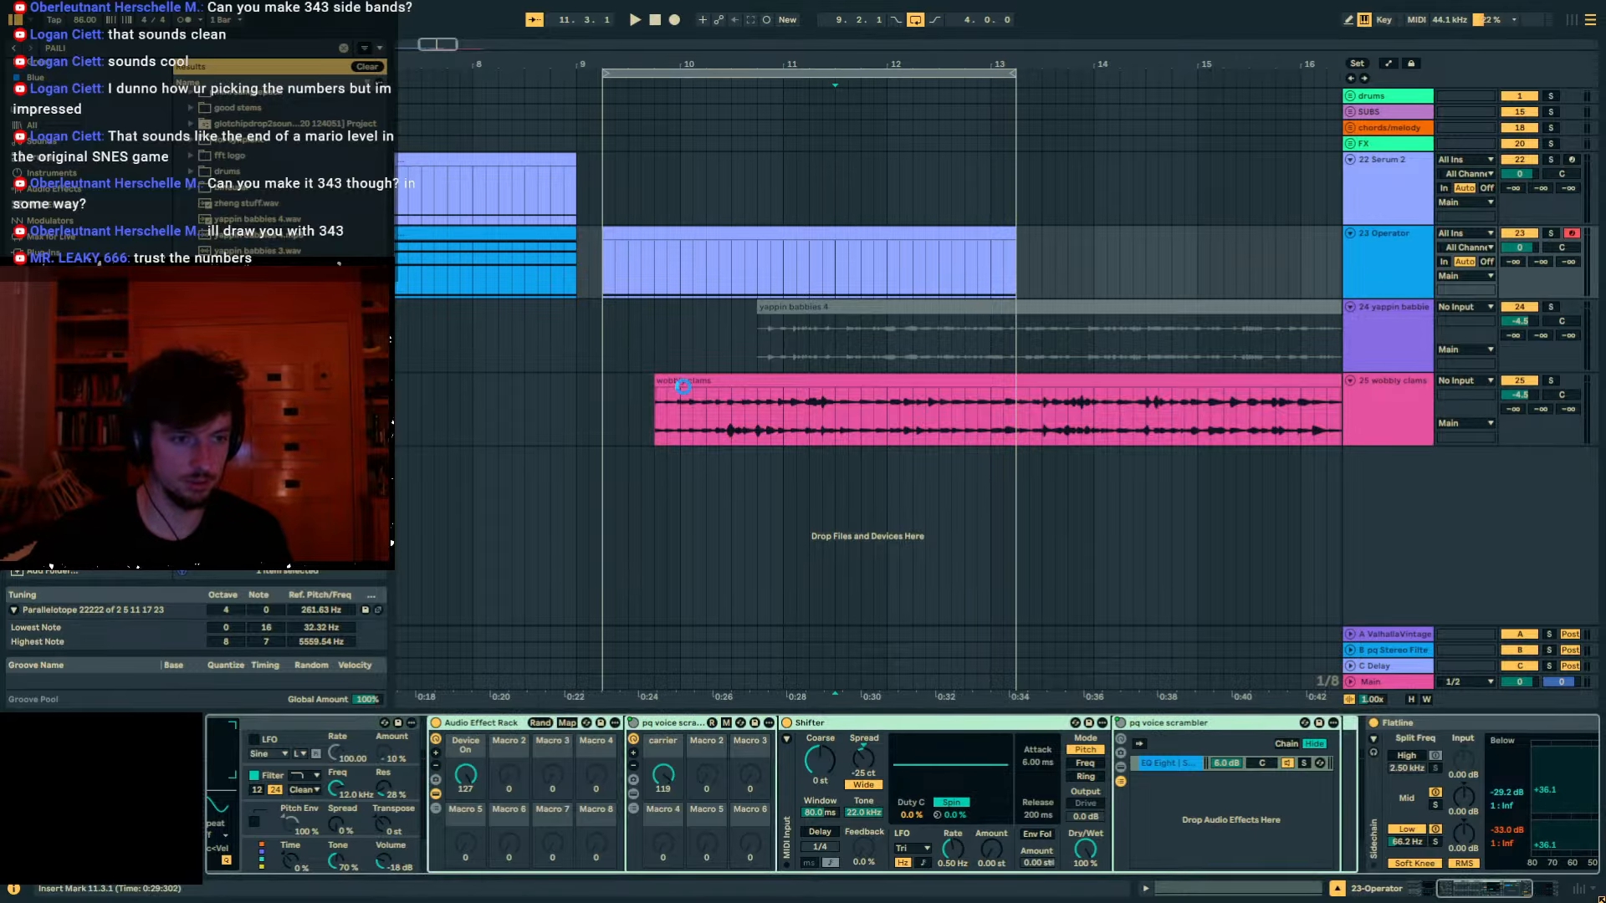
pyautogui.click(683, 386)
pyautogui.click(1550, 380)
pyautogui.press('space')
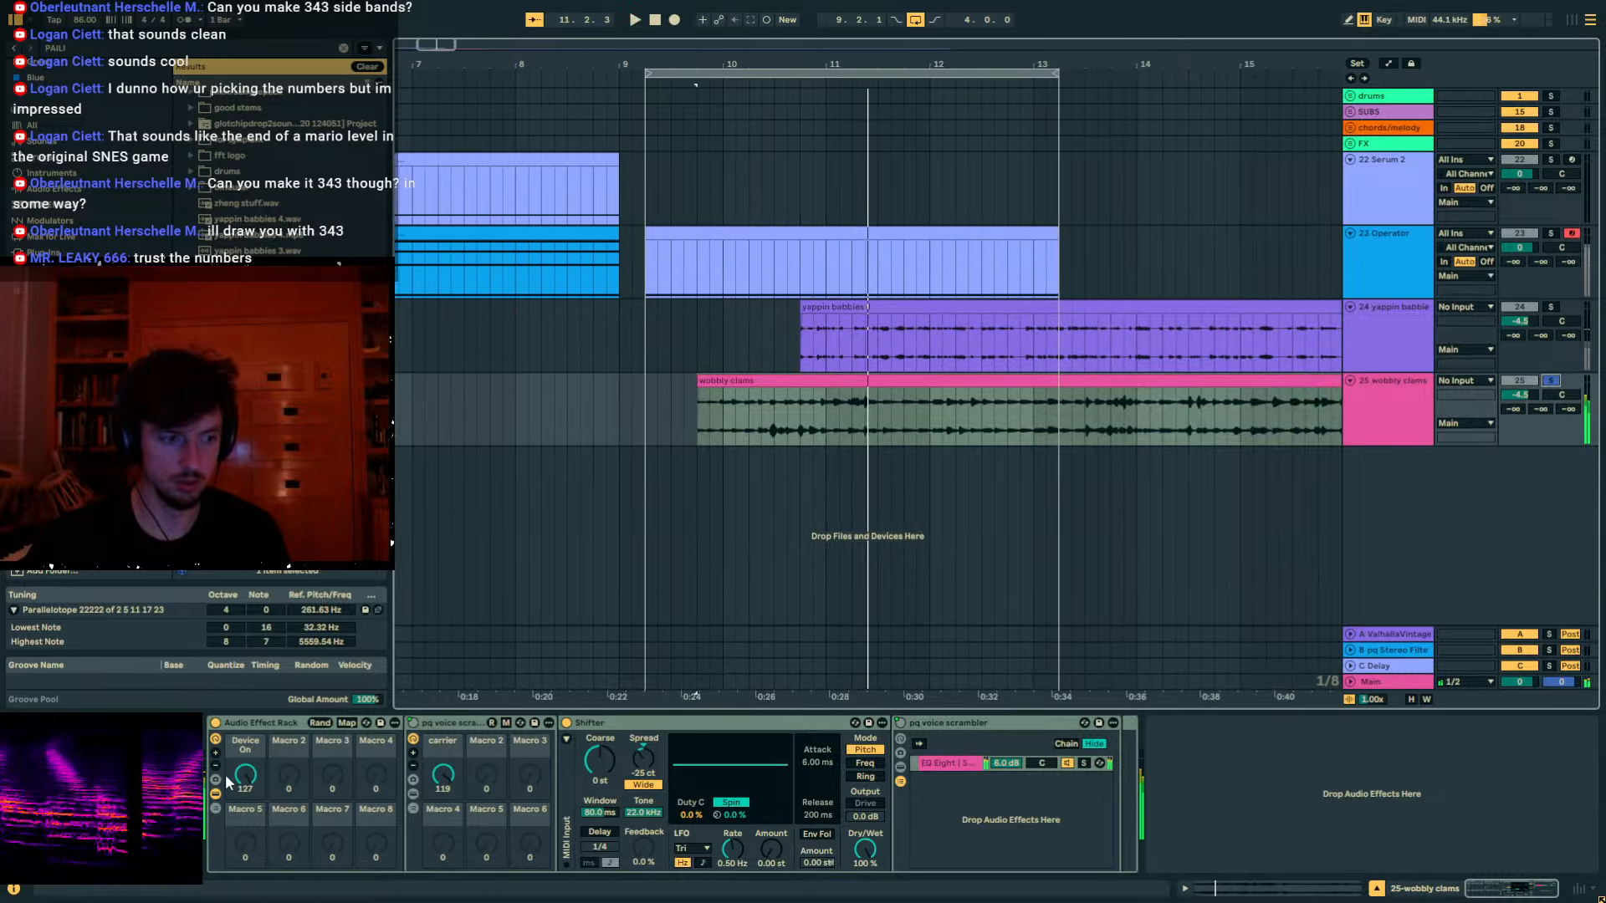
# Compare wobbly clams without and with the effect by setting the Device On macro to 0 and back to 127 during playback.
pyautogui.moveTo(245, 776); pyautogui.dragTo(245, 887)
pyautogui.press('space')
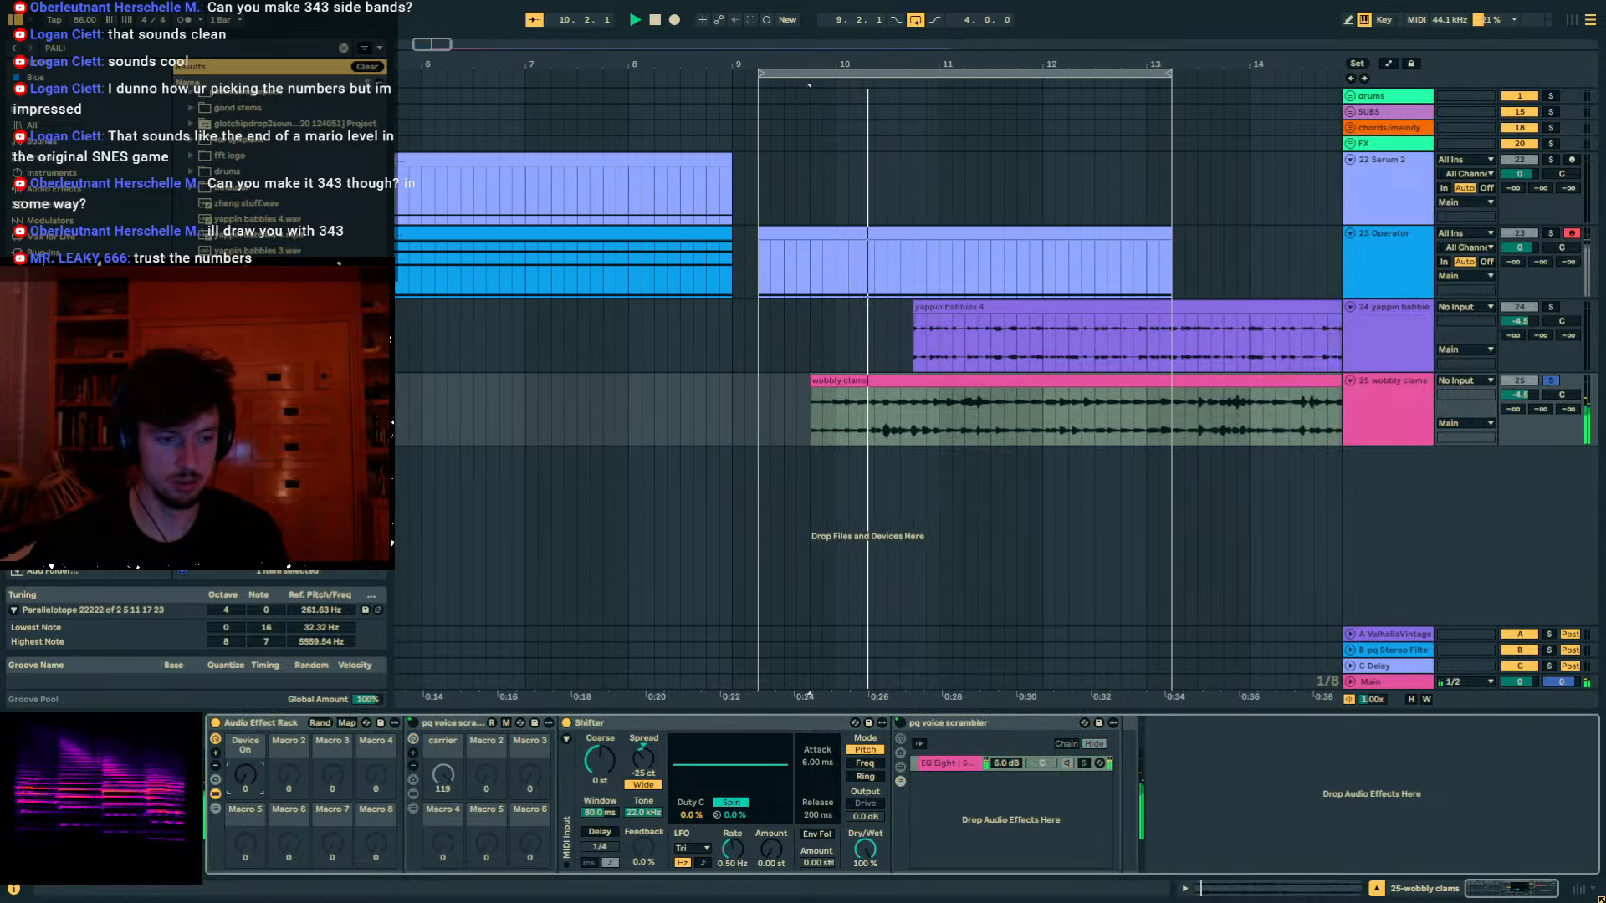
pyautogui.moveTo(245, 776); pyautogui.dragTo(245, 669)
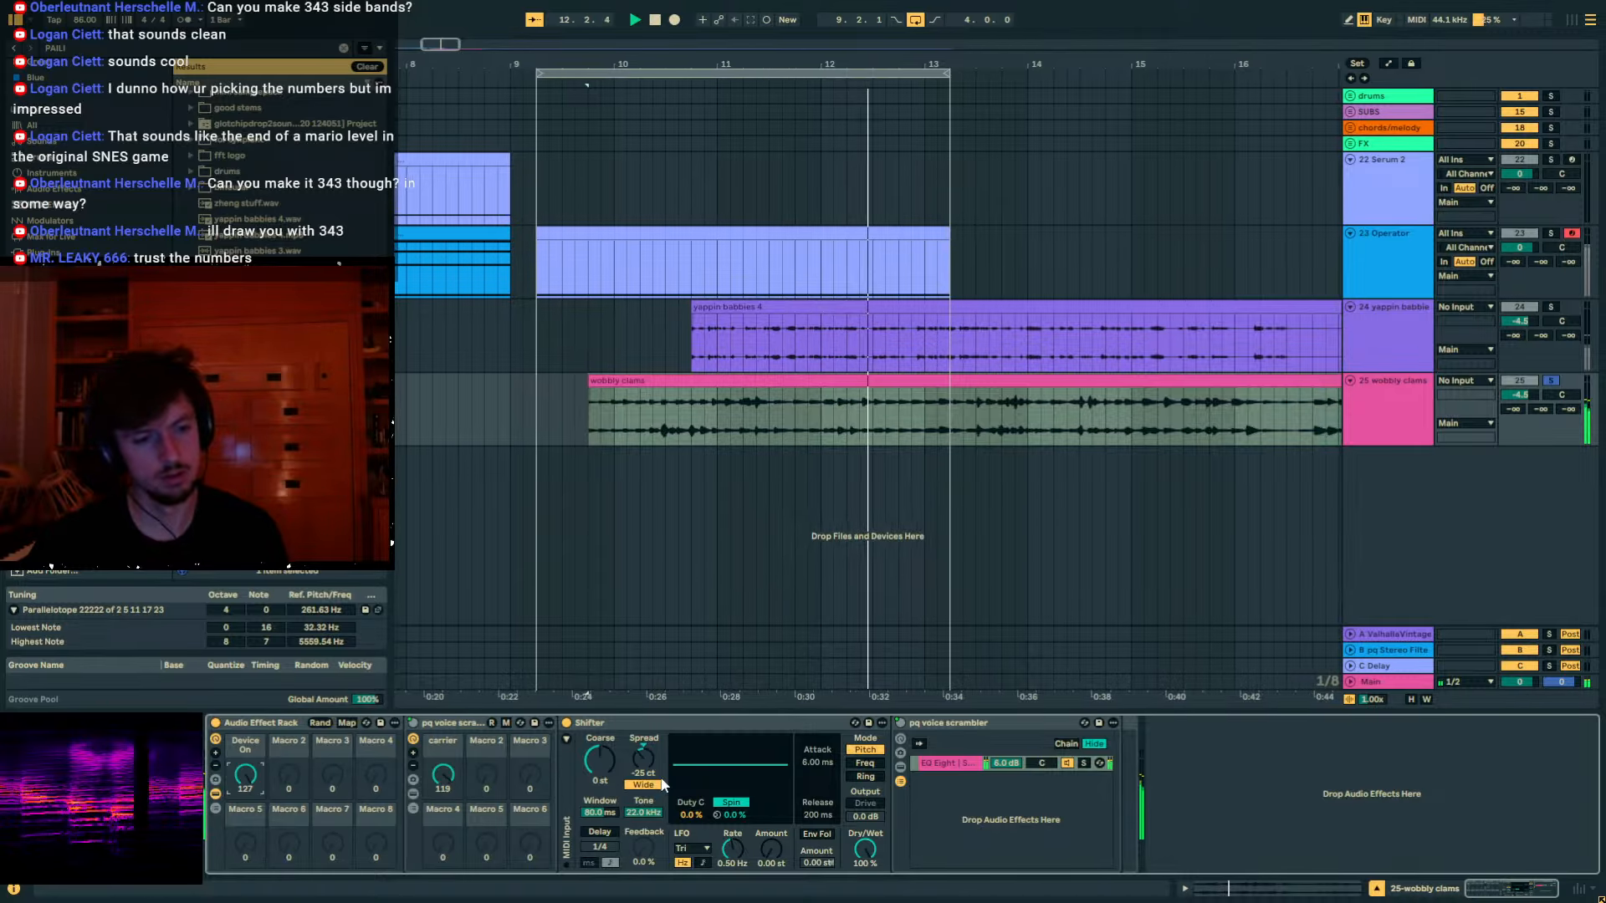
# Set Shifter's spread to -100 ct and audition the wobbly clams clip from further along the timeline.
pyautogui.press('space')
pyautogui.press('space')
pyautogui.moveTo(643, 759); pyautogui.dragTo(643, 824)
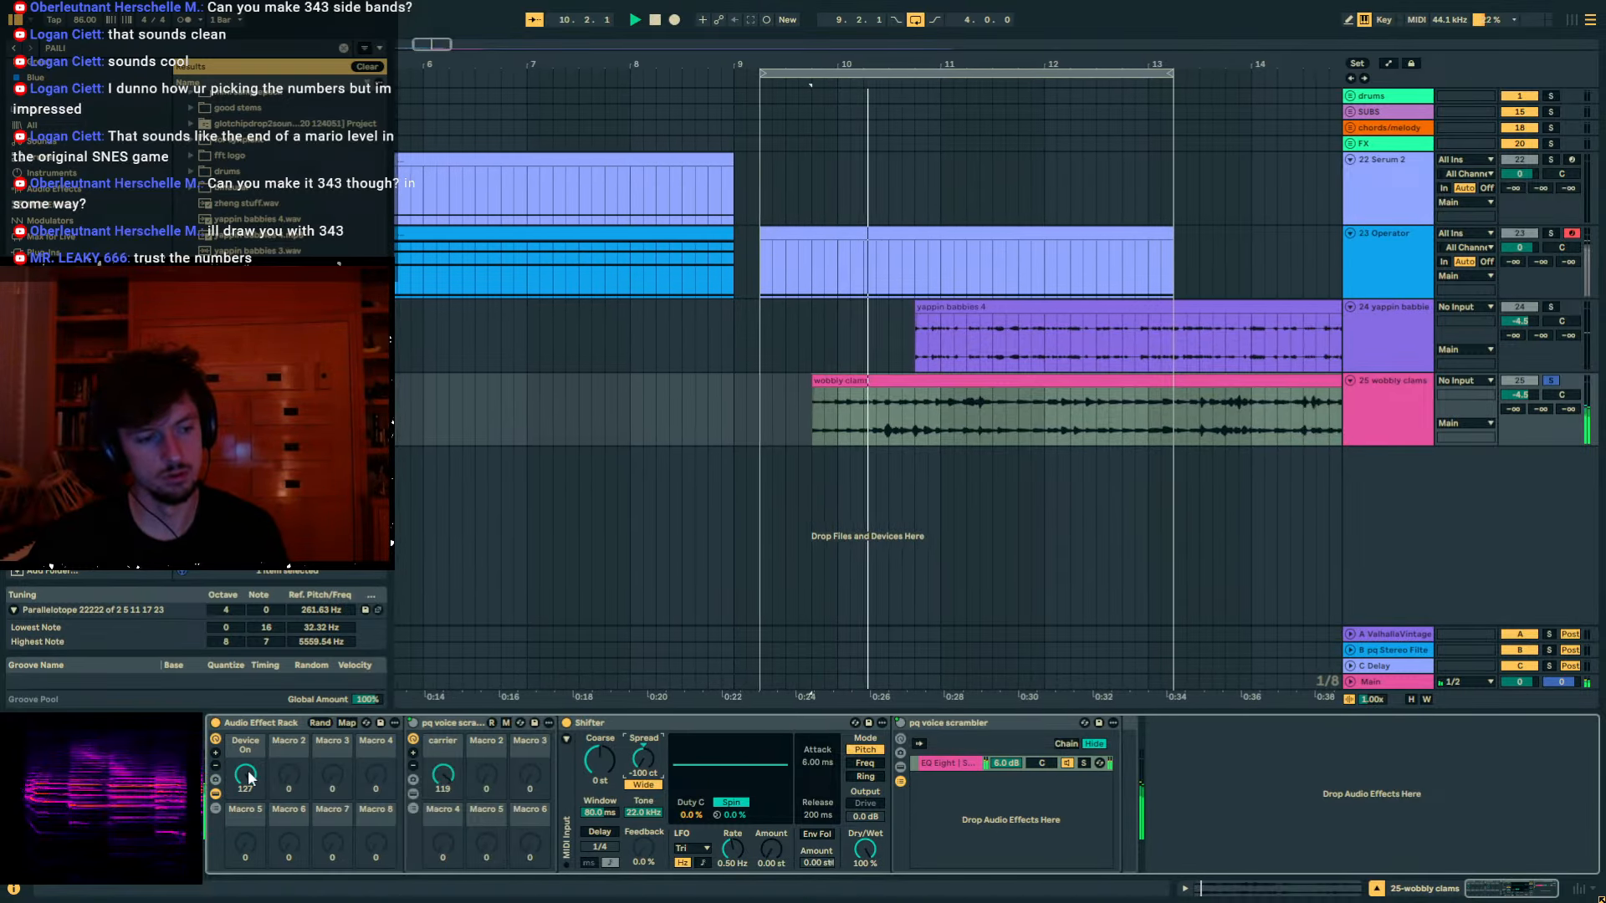
pyautogui.click(1131, 425)
pyautogui.press('space')
pyautogui.press('space')
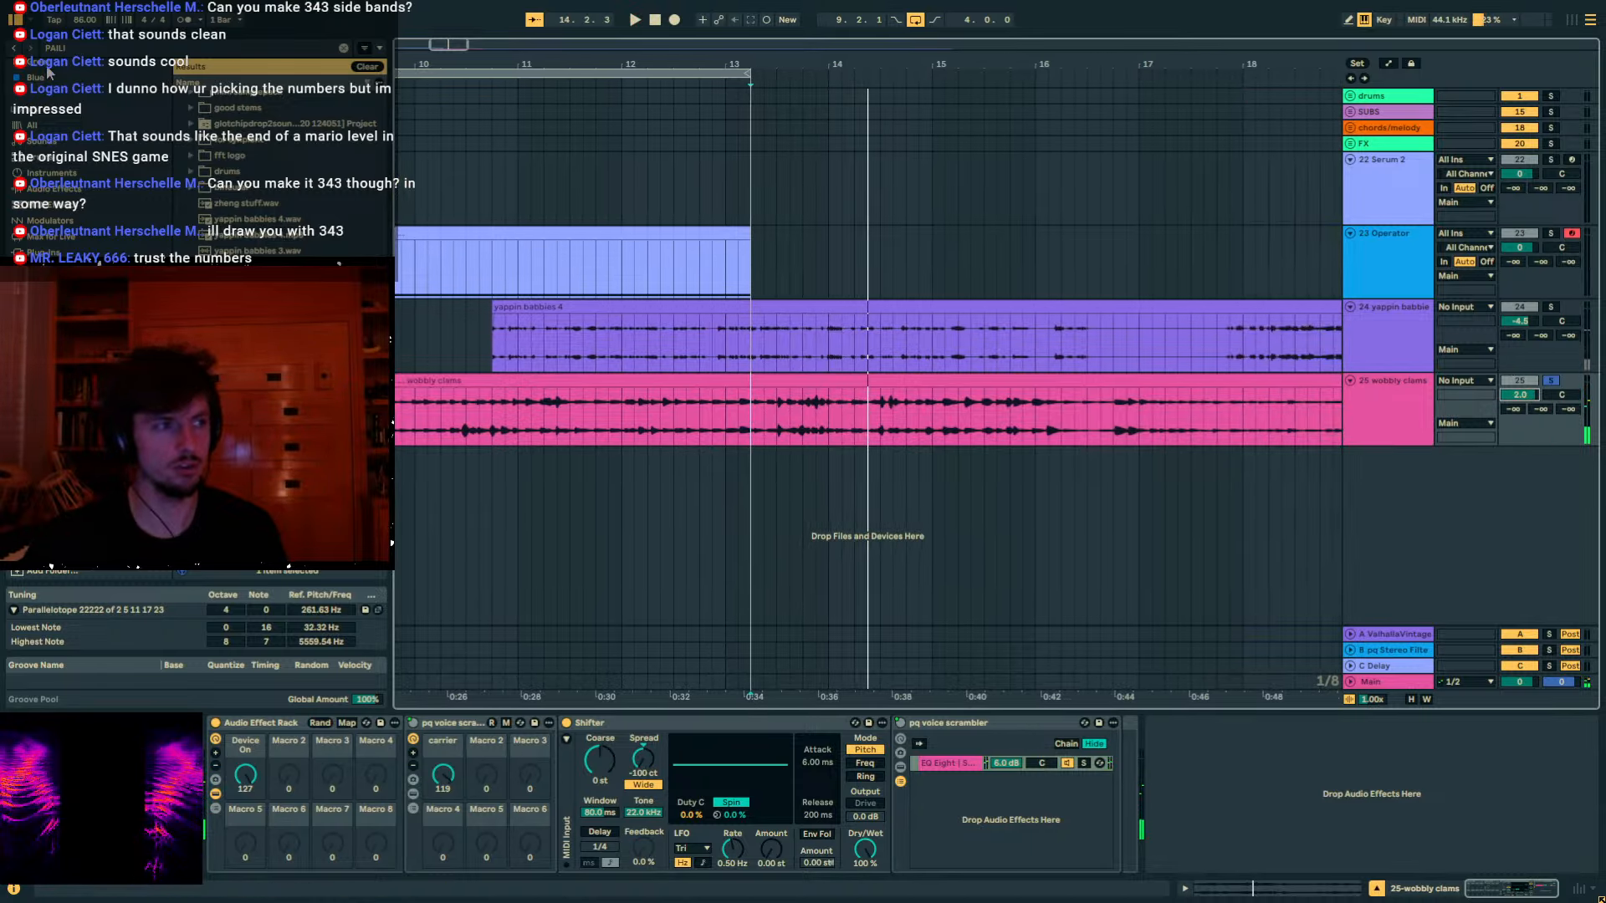
# Search the whole browser for "UTI", load Utility after the effect rack on the wobbly clams track and start playback.
pyautogui.hotkey('ctrl', 'f')
pyautogui.write('UTI')
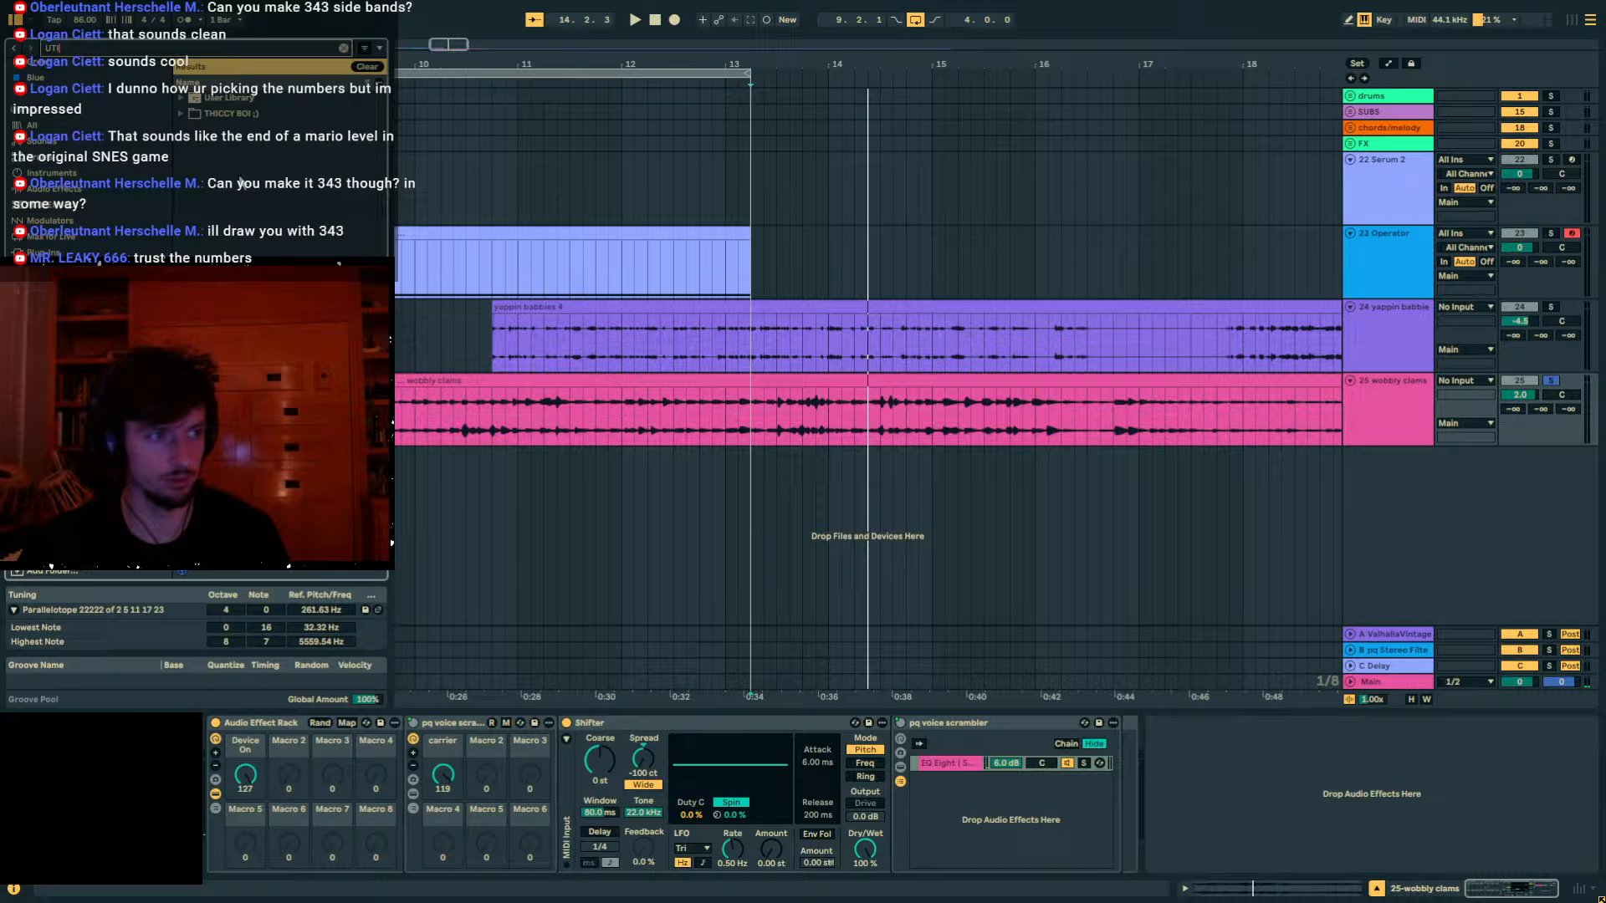
pyautogui.click(25, 125)
pyautogui.press('space')
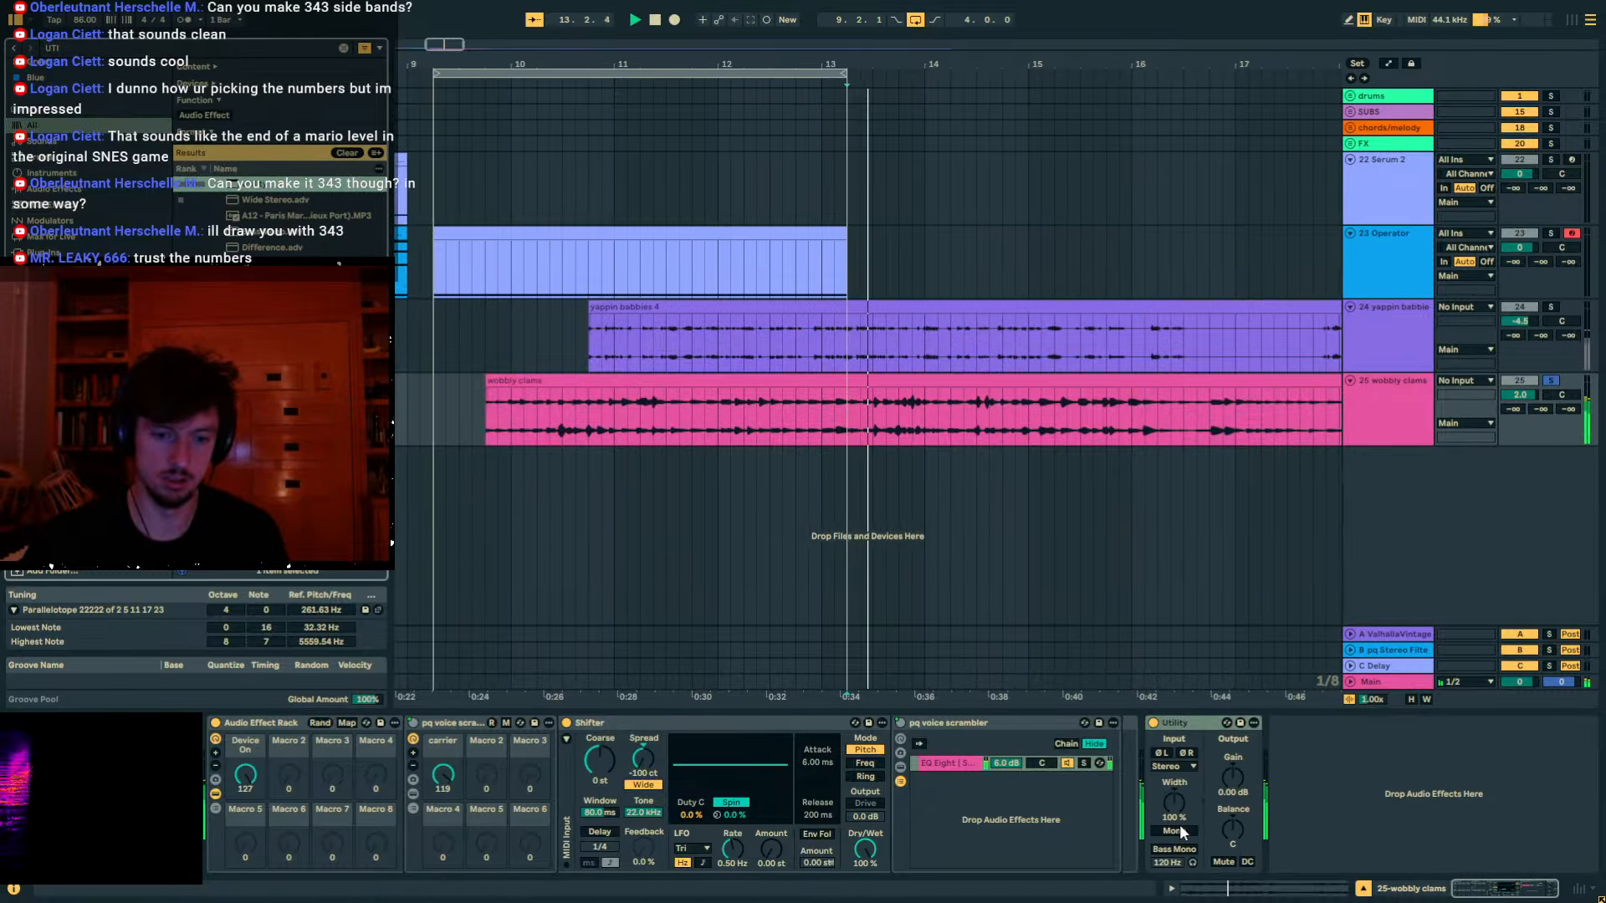
# Set the Shifter's spread to 100 ct and turn off Mono on the Utility of the wobbly clams track.
pyautogui.moveTo(644, 759); pyautogui.dragTo(643, 602)
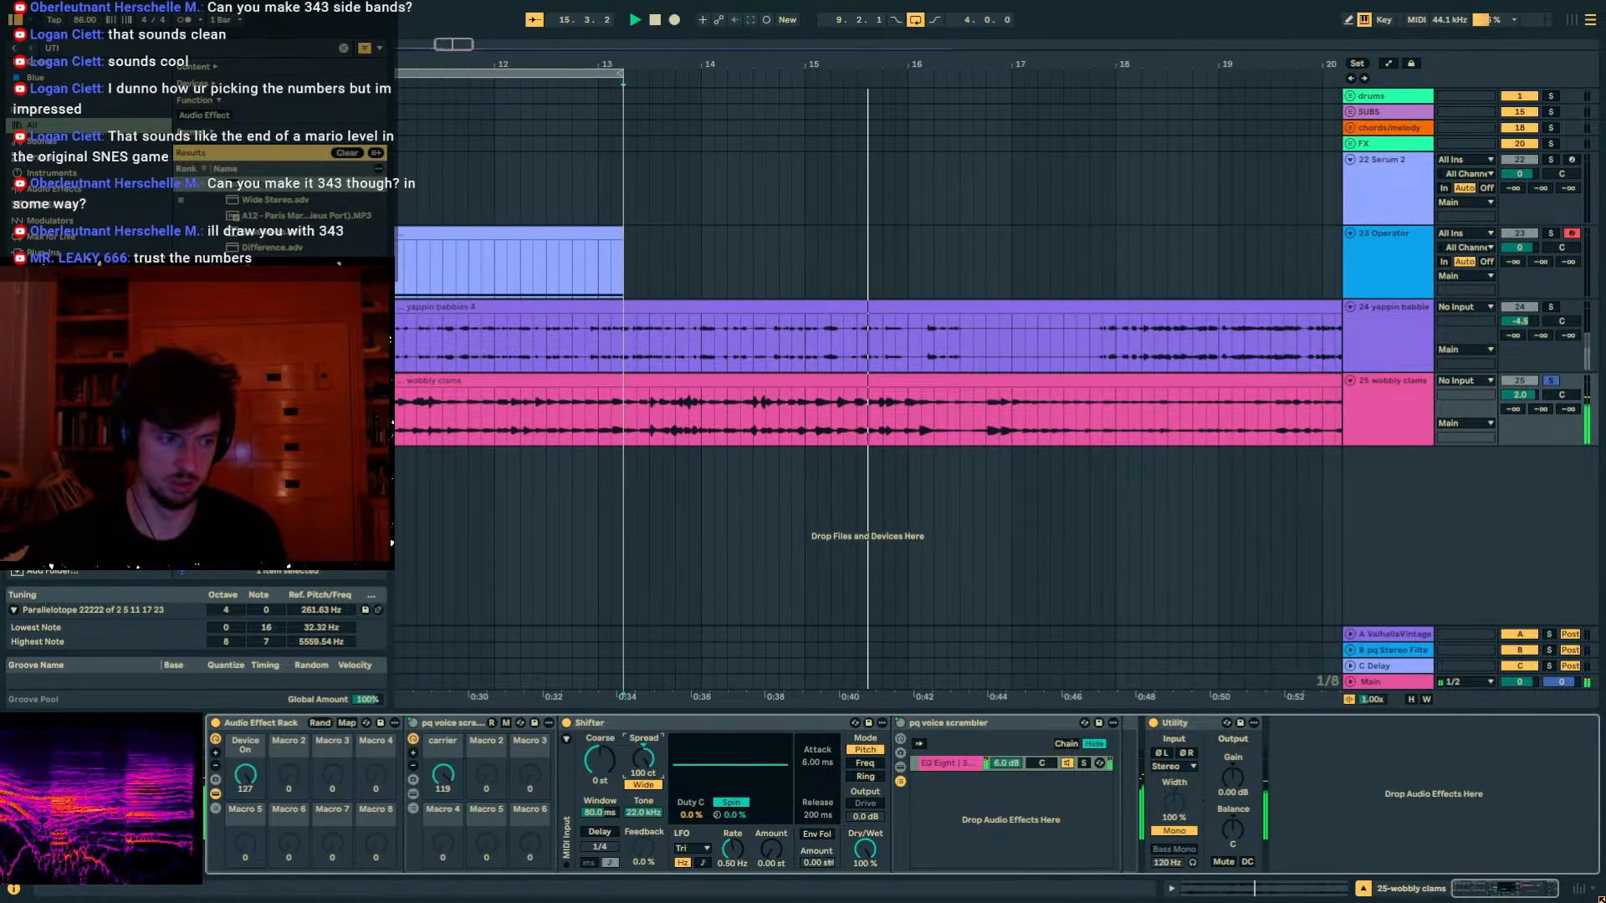
pyautogui.click(1175, 830)
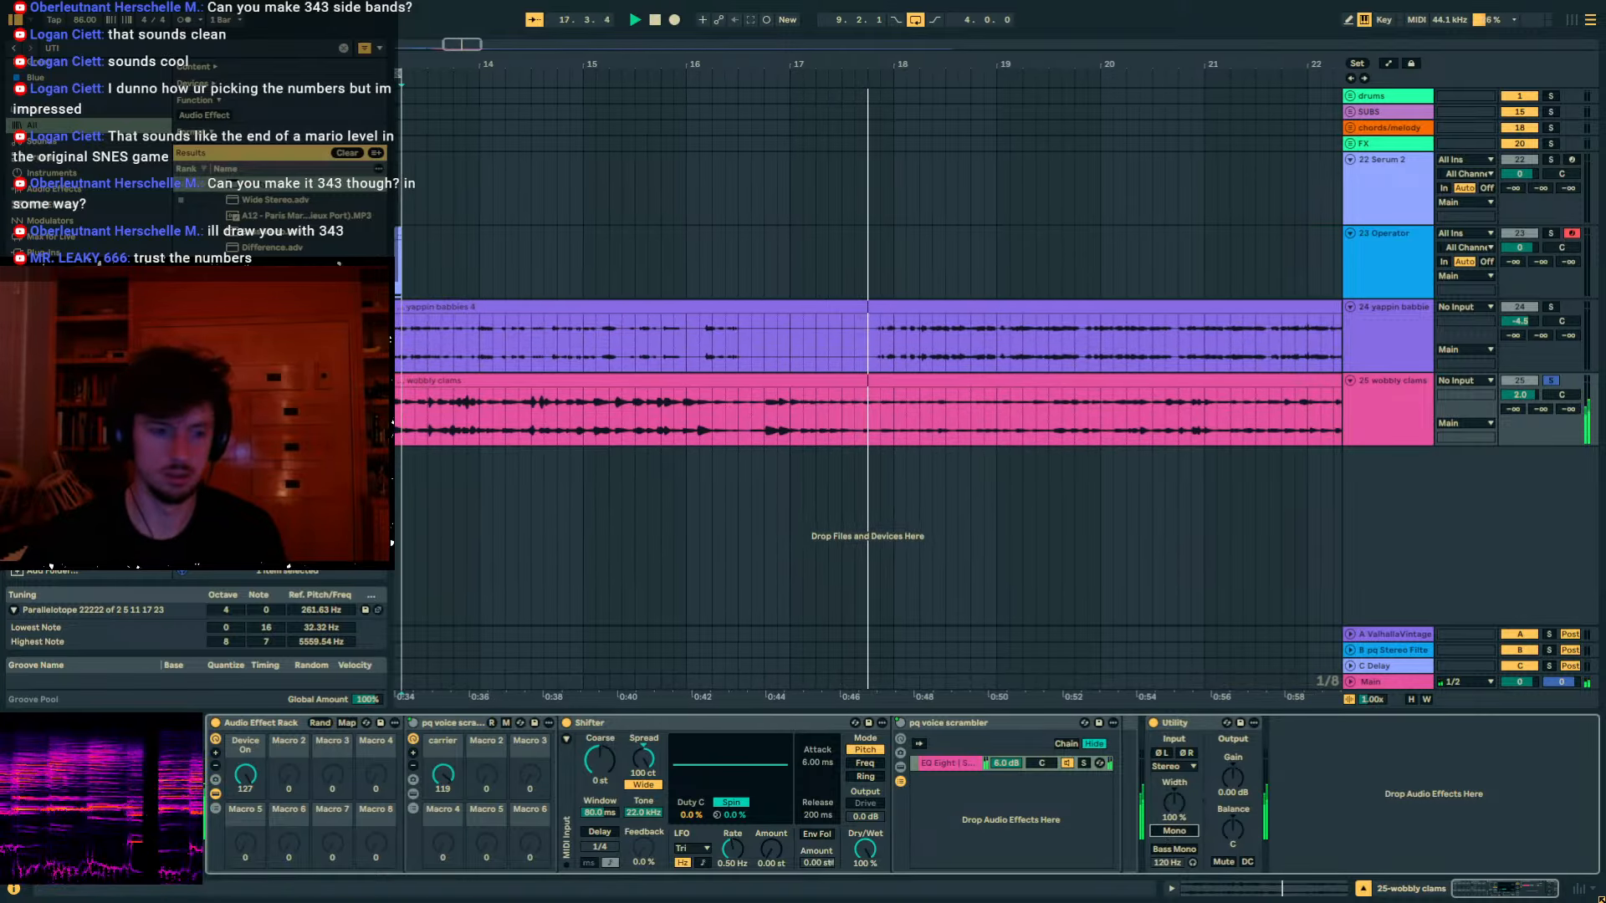
# Find the Saturator in the browser, add it before the Shifter, set its drive to 14 dB, and audition the clip.
pyautogui.click(77, 51)
pyautogui.write('SAT')
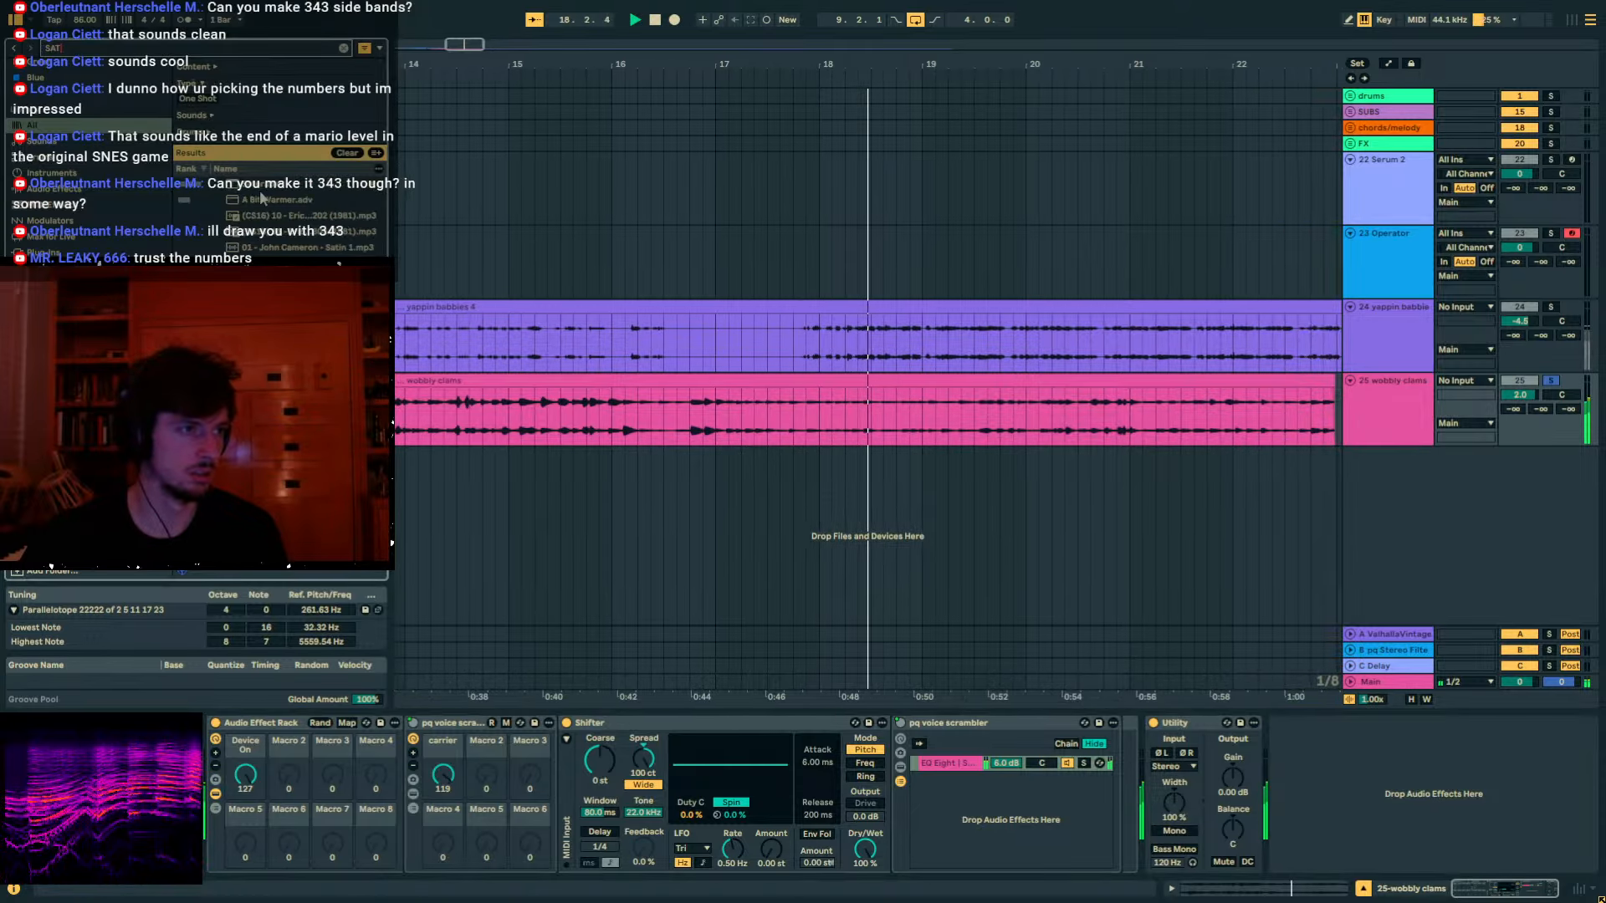
pyautogui.moveTo(256, 184)
pyautogui.mouseDown()
pyautogui.moveTo(803, 653)
pyautogui.moveTo(656, 753)
pyautogui.mouseUp()
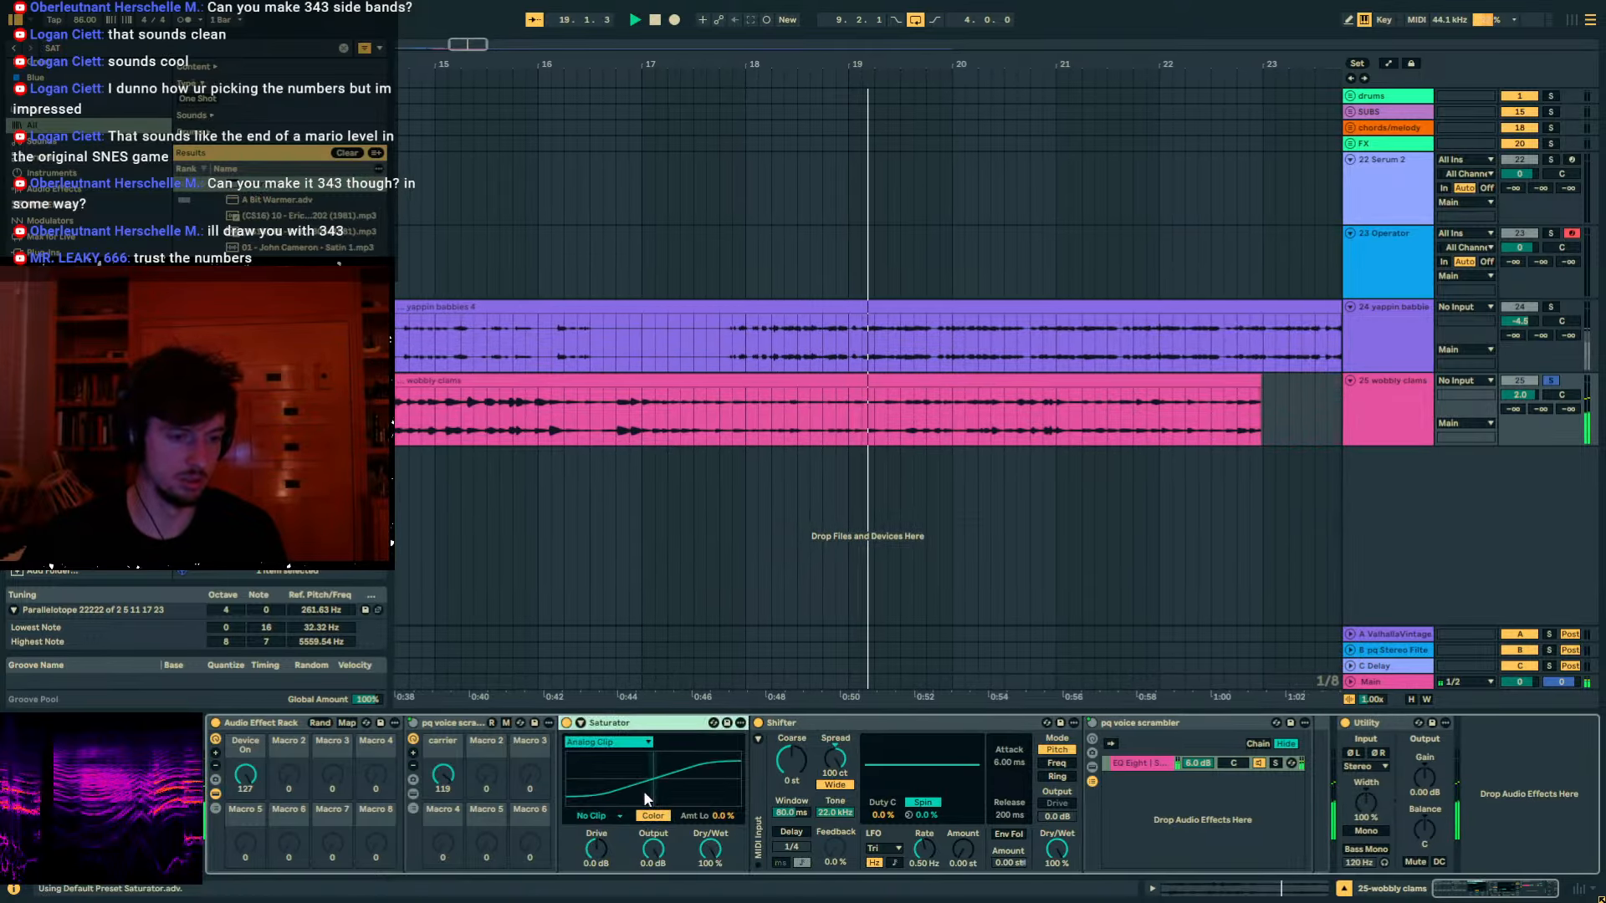
pyautogui.moveTo(597, 850); pyautogui.dragTo(596, 861)
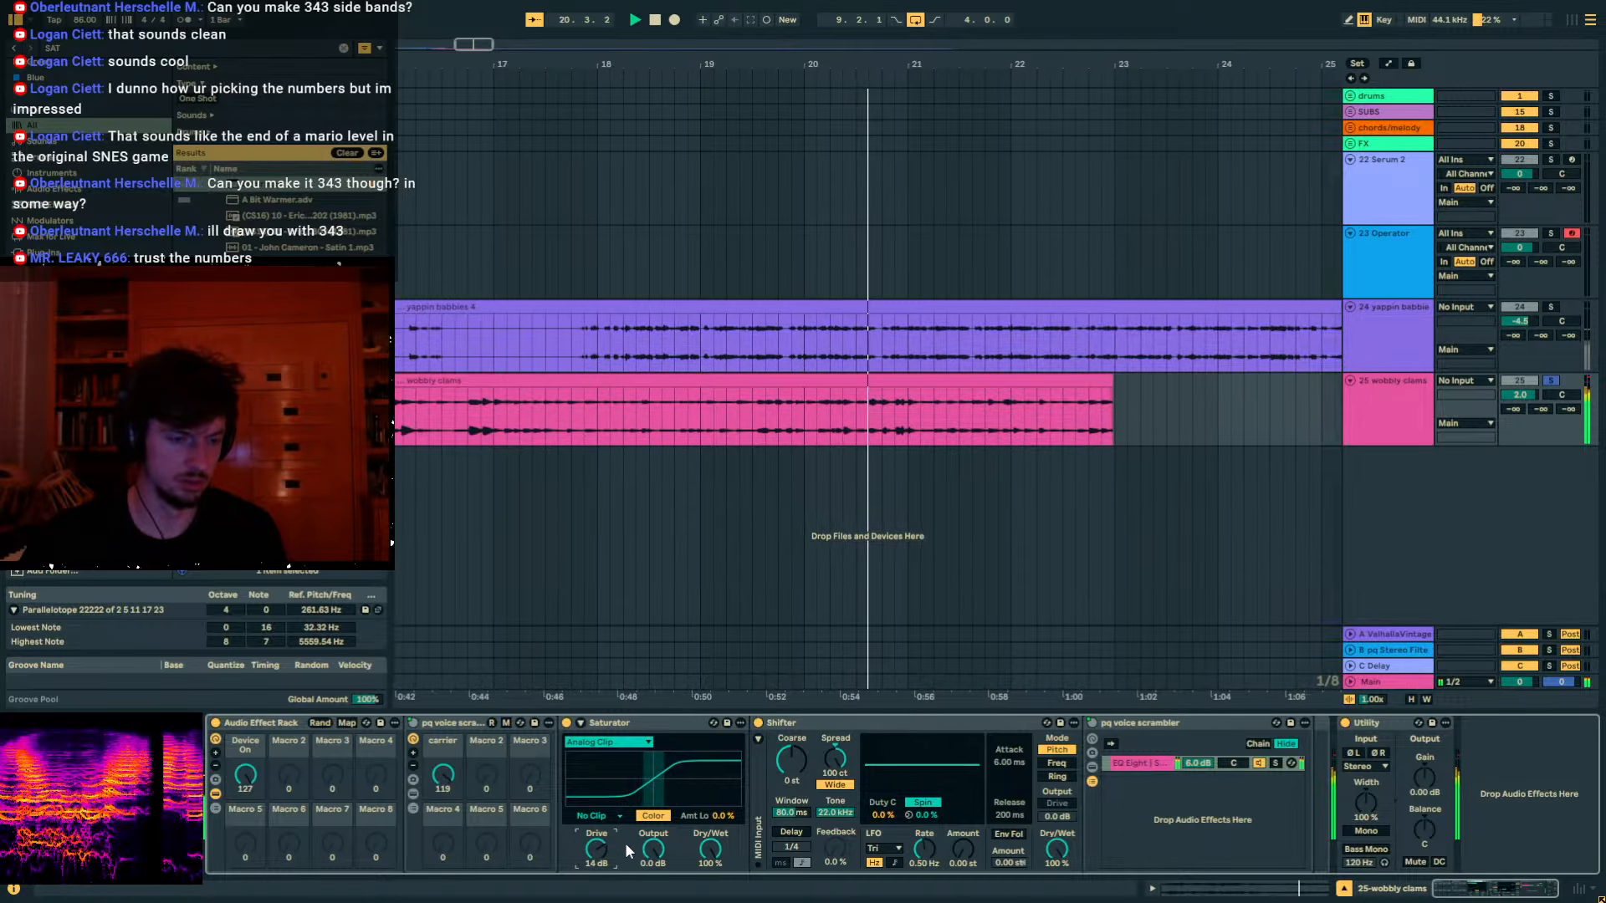
pyautogui.click(711, 427)
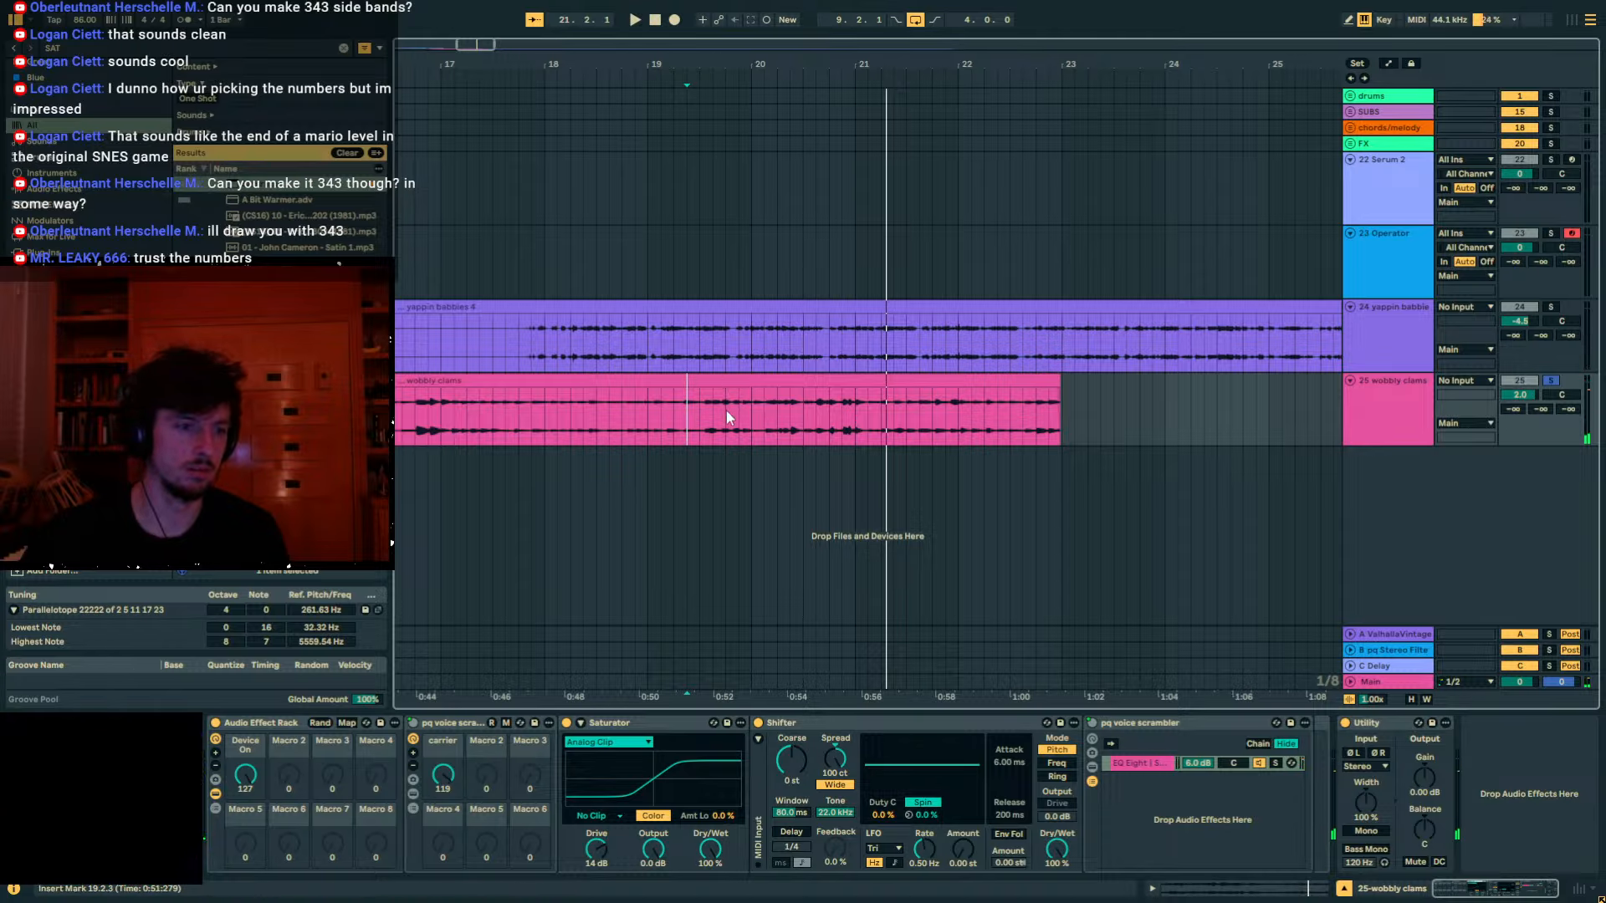
# Copy the wobbly clams effect chain without the Utility to the yappin babbies track, and play that track soloed.
pyautogui.click(283, 725)
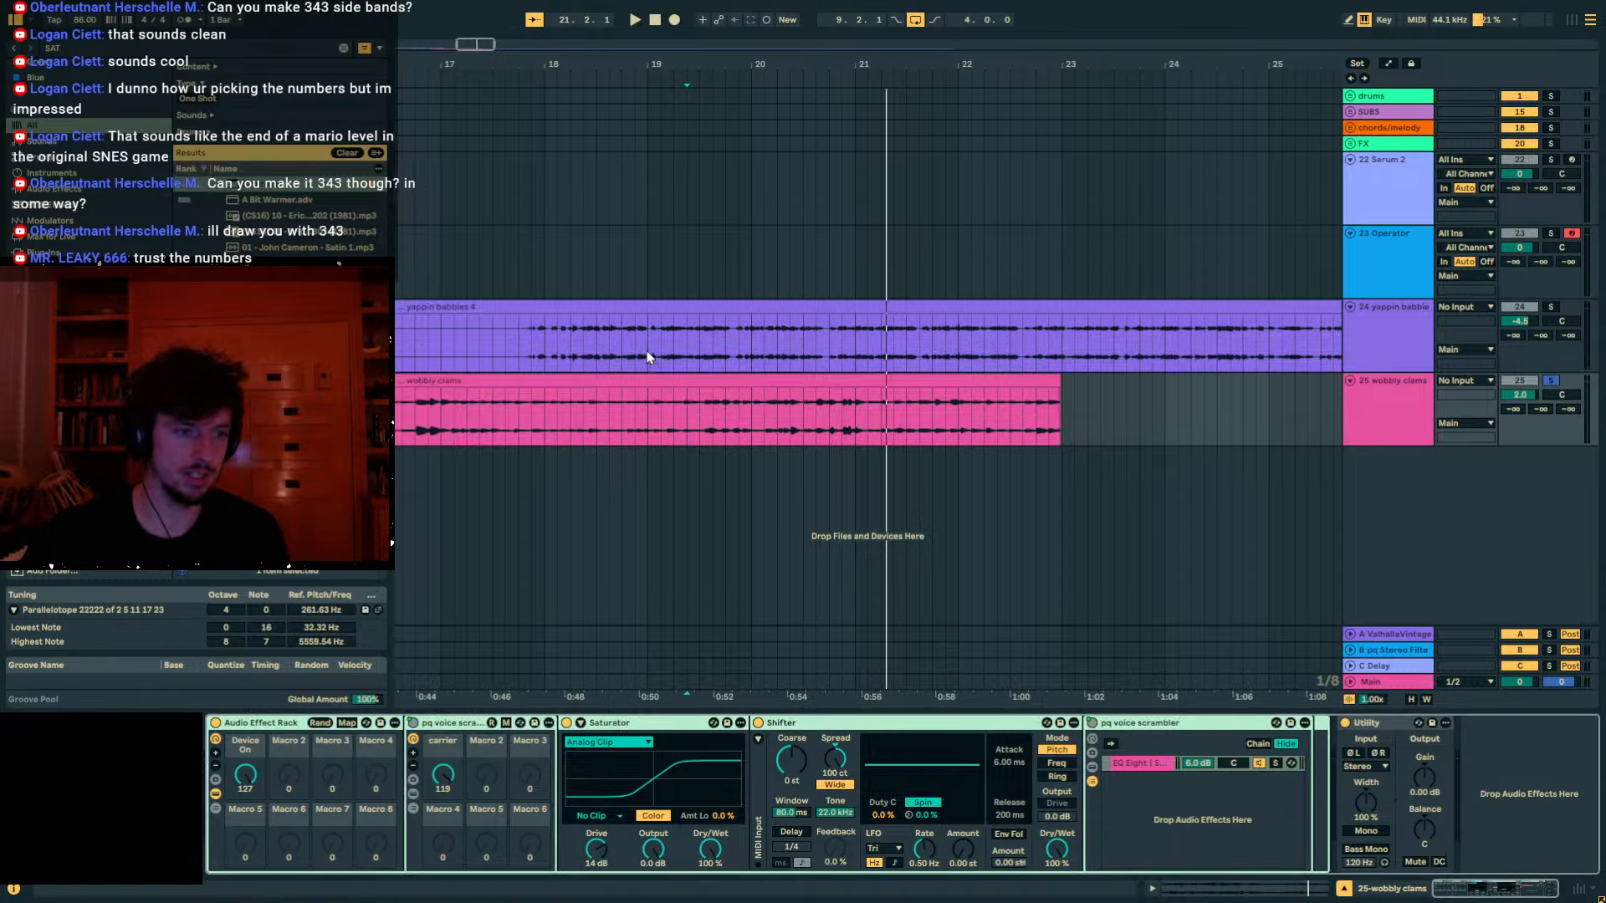
pyautogui.click(580, 343)
pyautogui.click(532, 344)
pyautogui.click(1552, 307)
pyautogui.press('space')
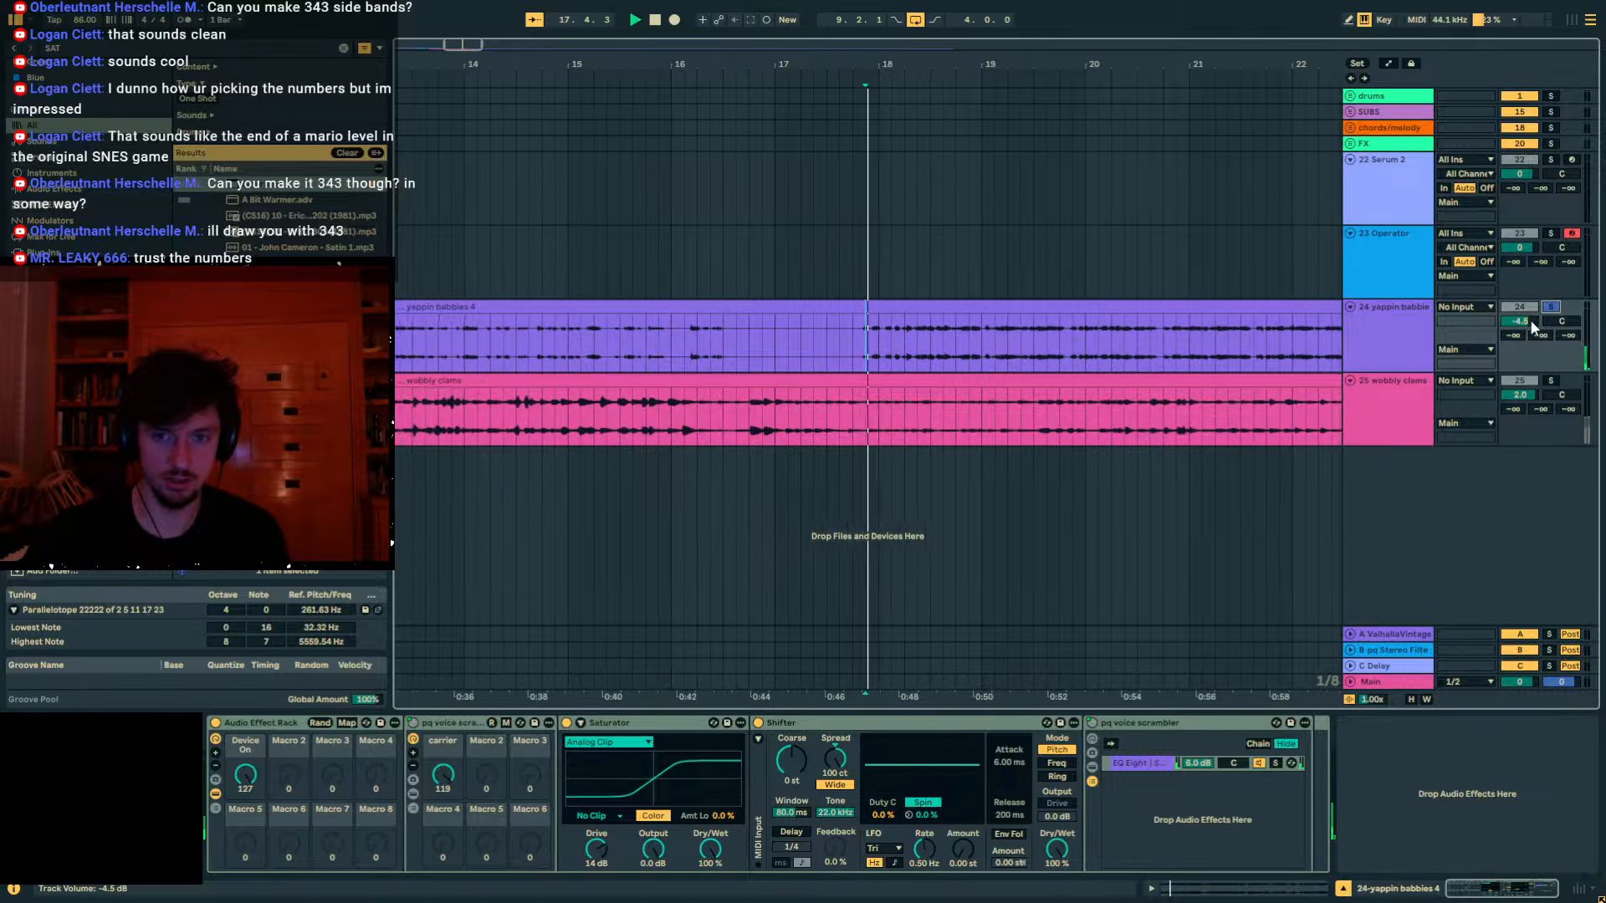
# Split the yappin babbies clip near the end of bar 17 and pitch its second part to -12 semitones.
pyautogui.hotkey('ctrl', 'e')
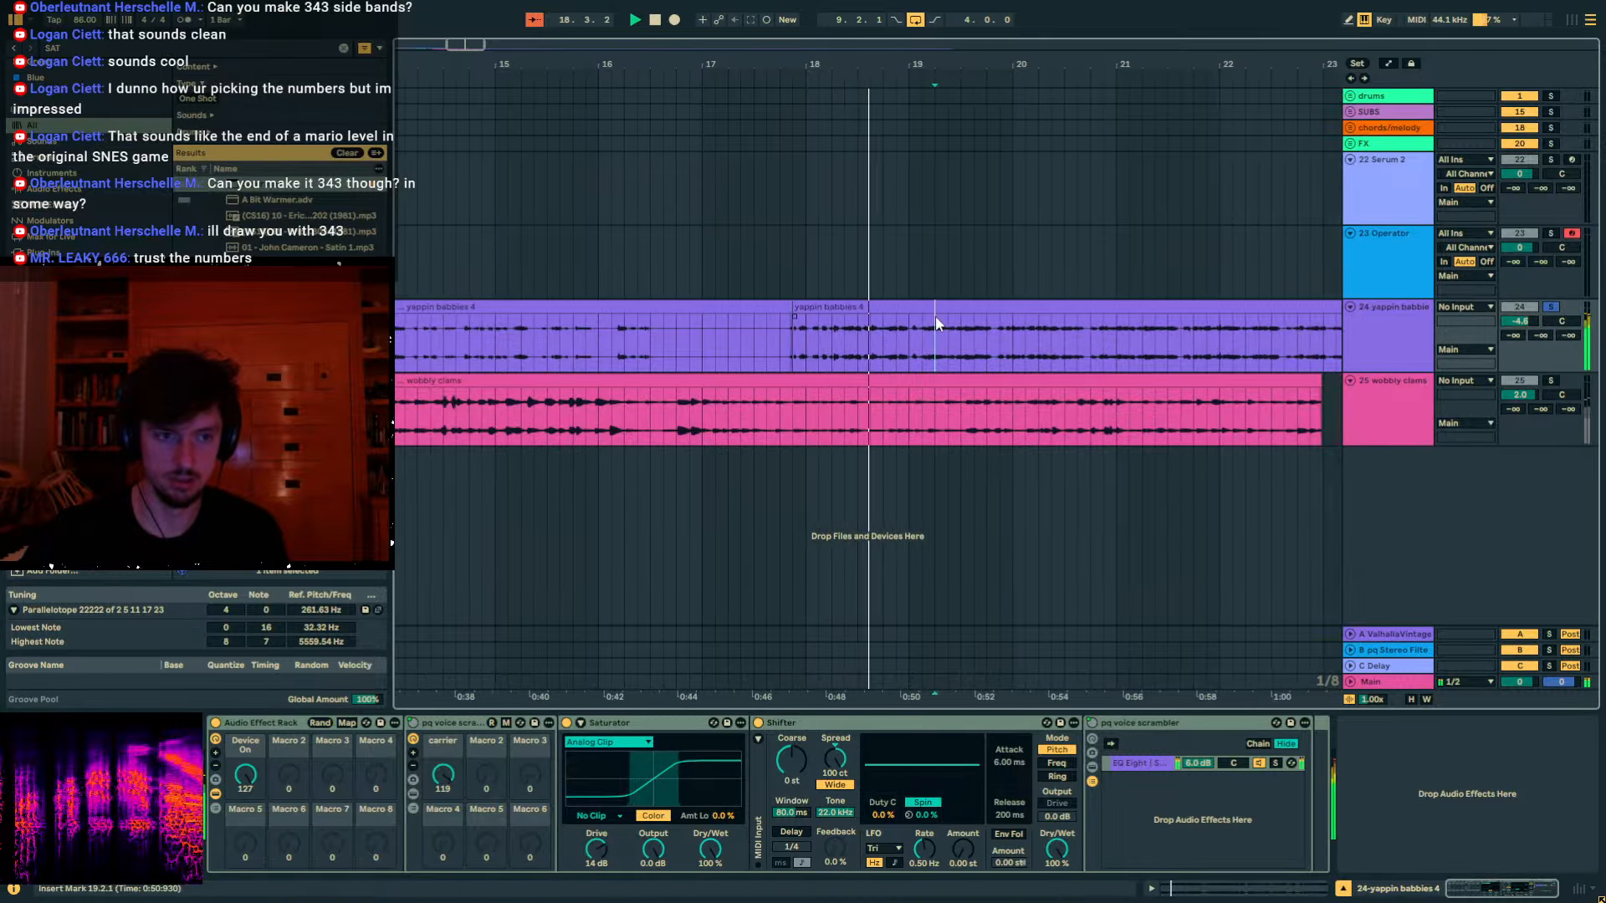
pyautogui.click(940, 309)
pyautogui.click(1223, 889)
pyautogui.click(372, 417)
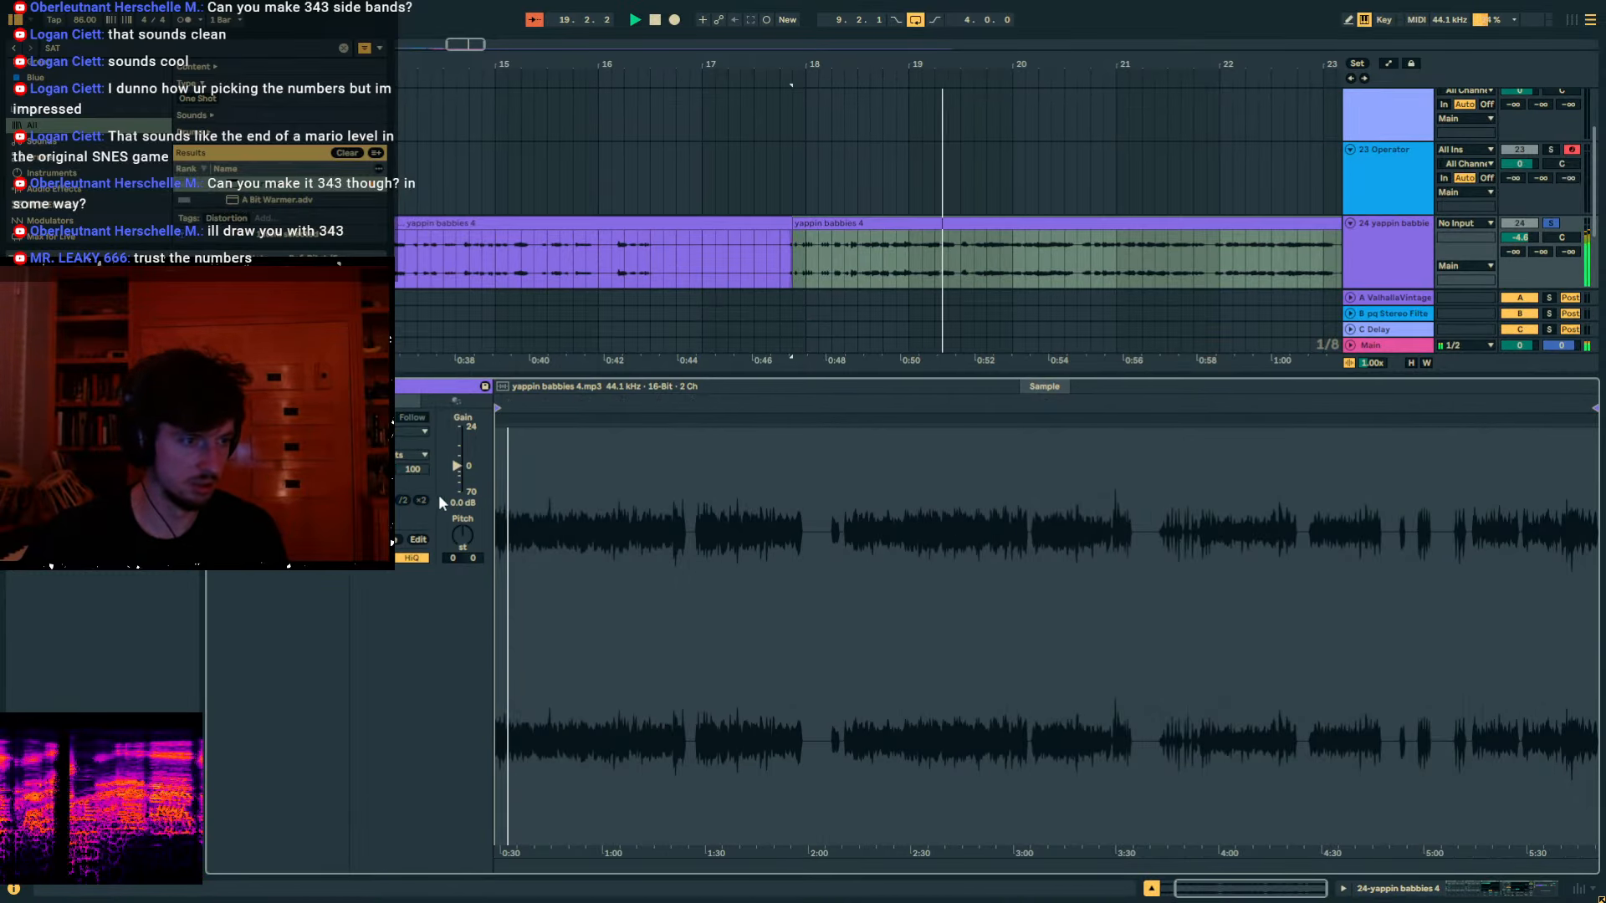
pyautogui.moveTo(462, 535); pyautogui.dragTo(463, 567)
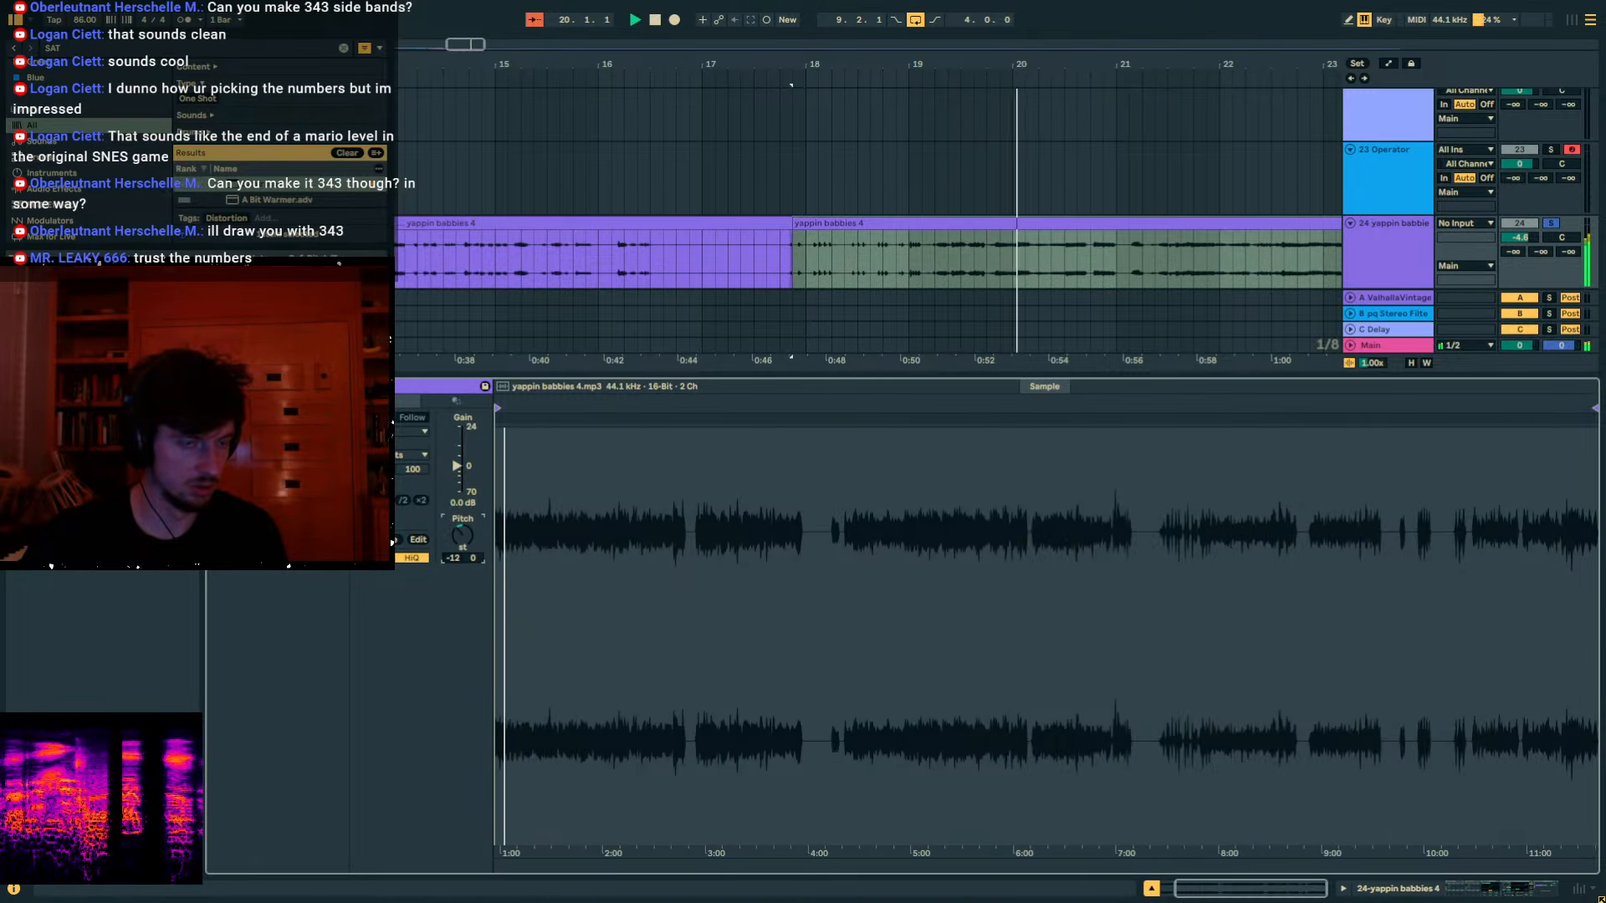
# Turn off Wide on the yappin babbies track's Shifter and set its fine pitch to 22 ct.
pyautogui.click(1420, 891)
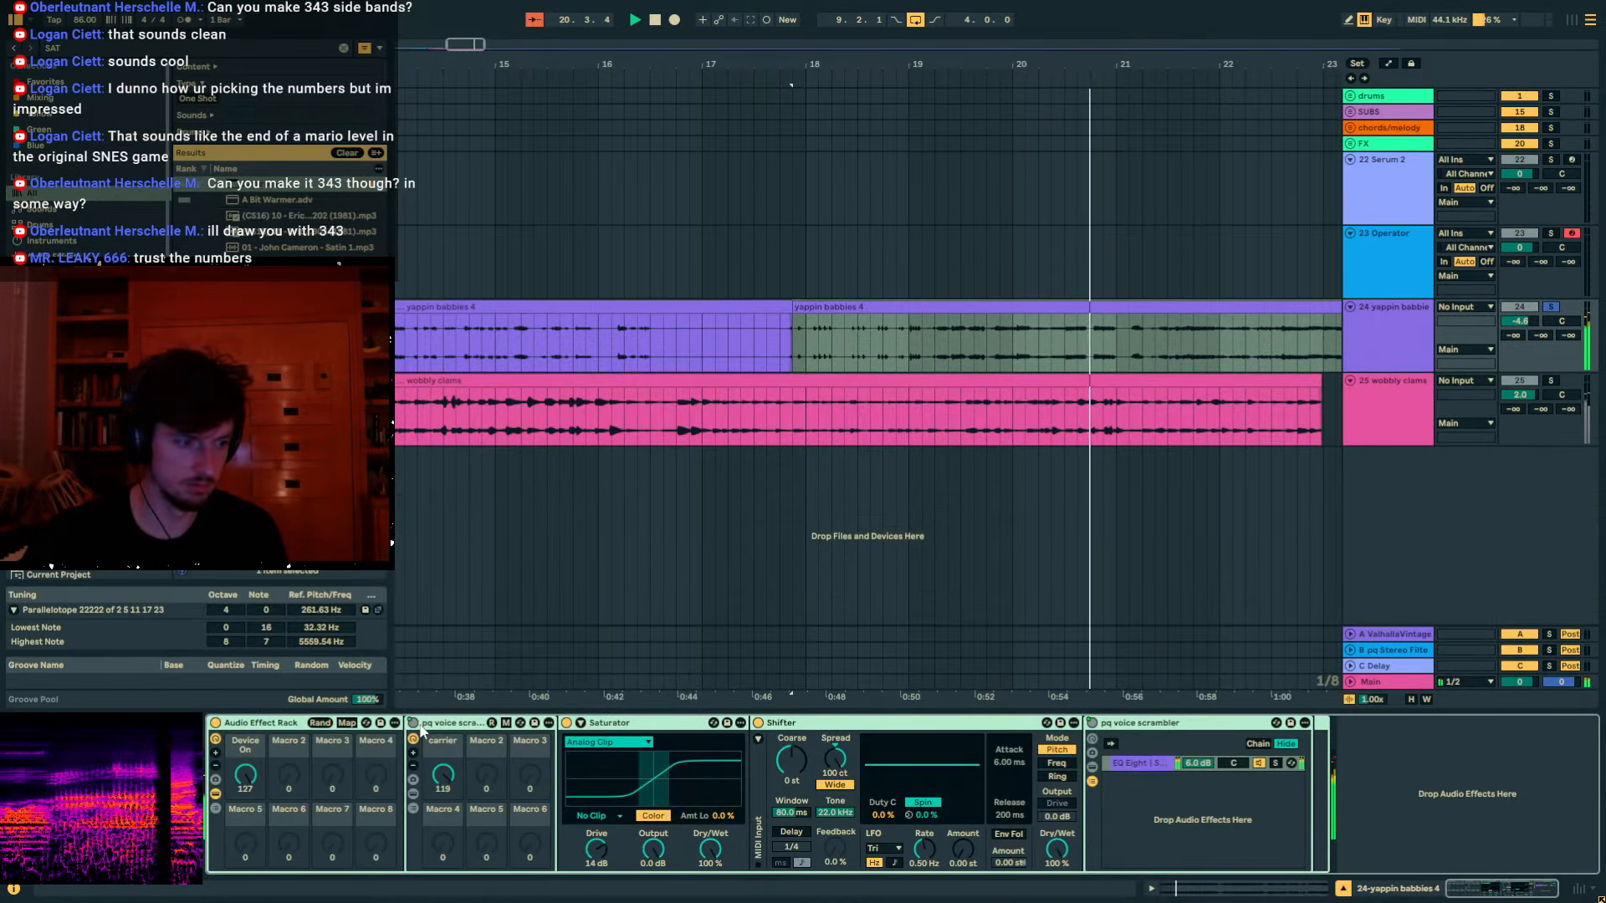
pyautogui.moveTo(250, 776); pyautogui.dragTo(250, 811)
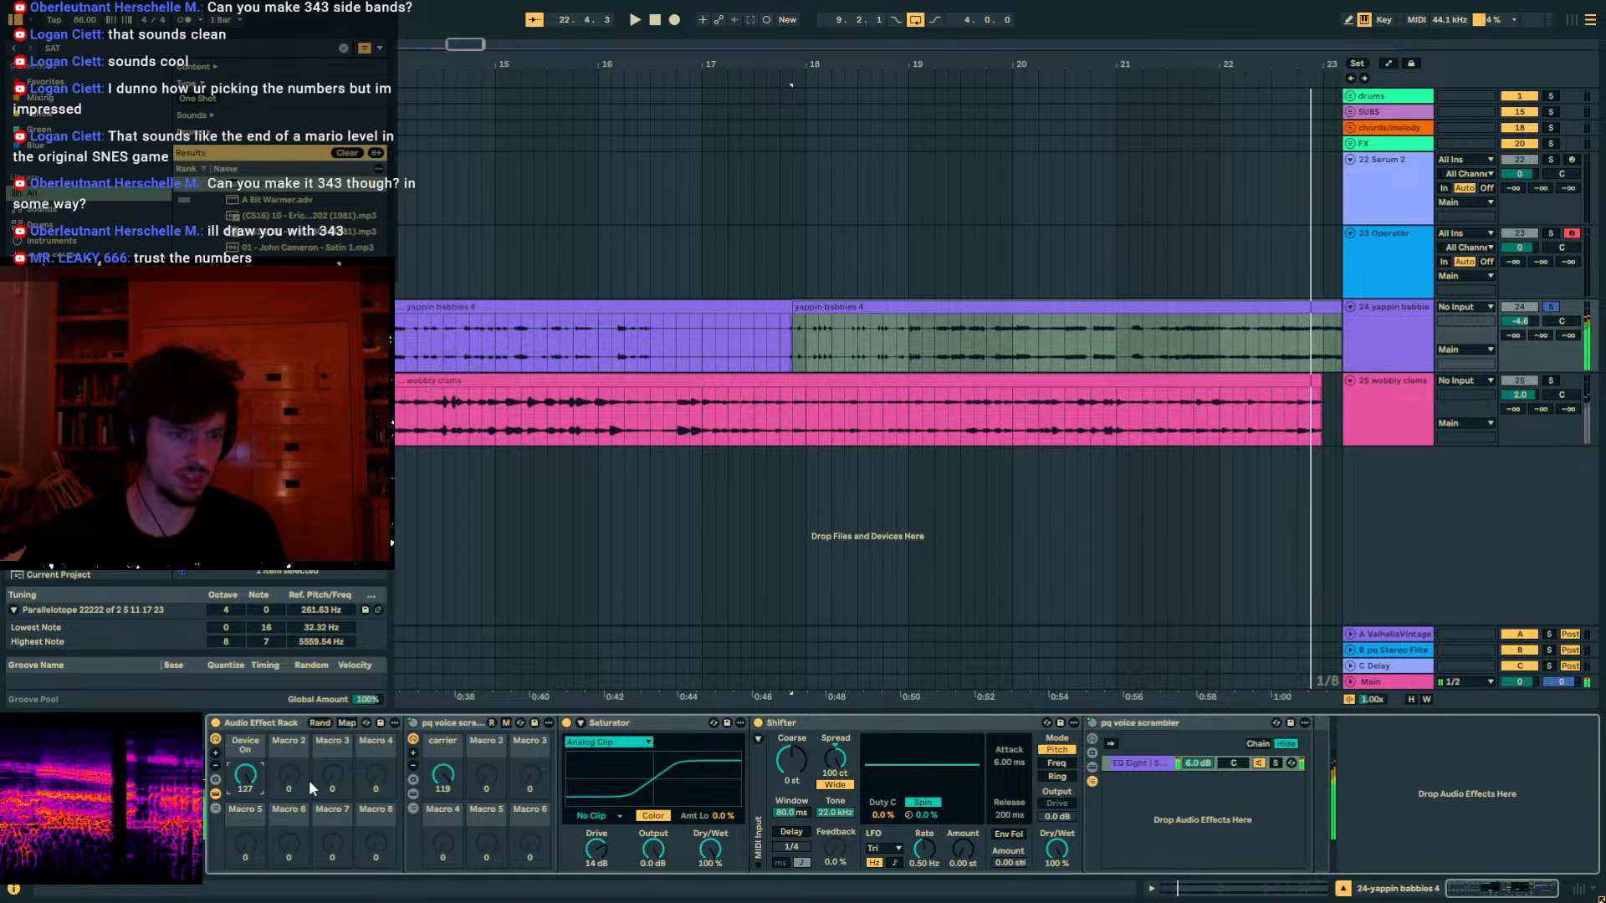
pyautogui.click(552, 420)
pyautogui.moveTo(733, 66); pyautogui.dragTo(1118, 45)
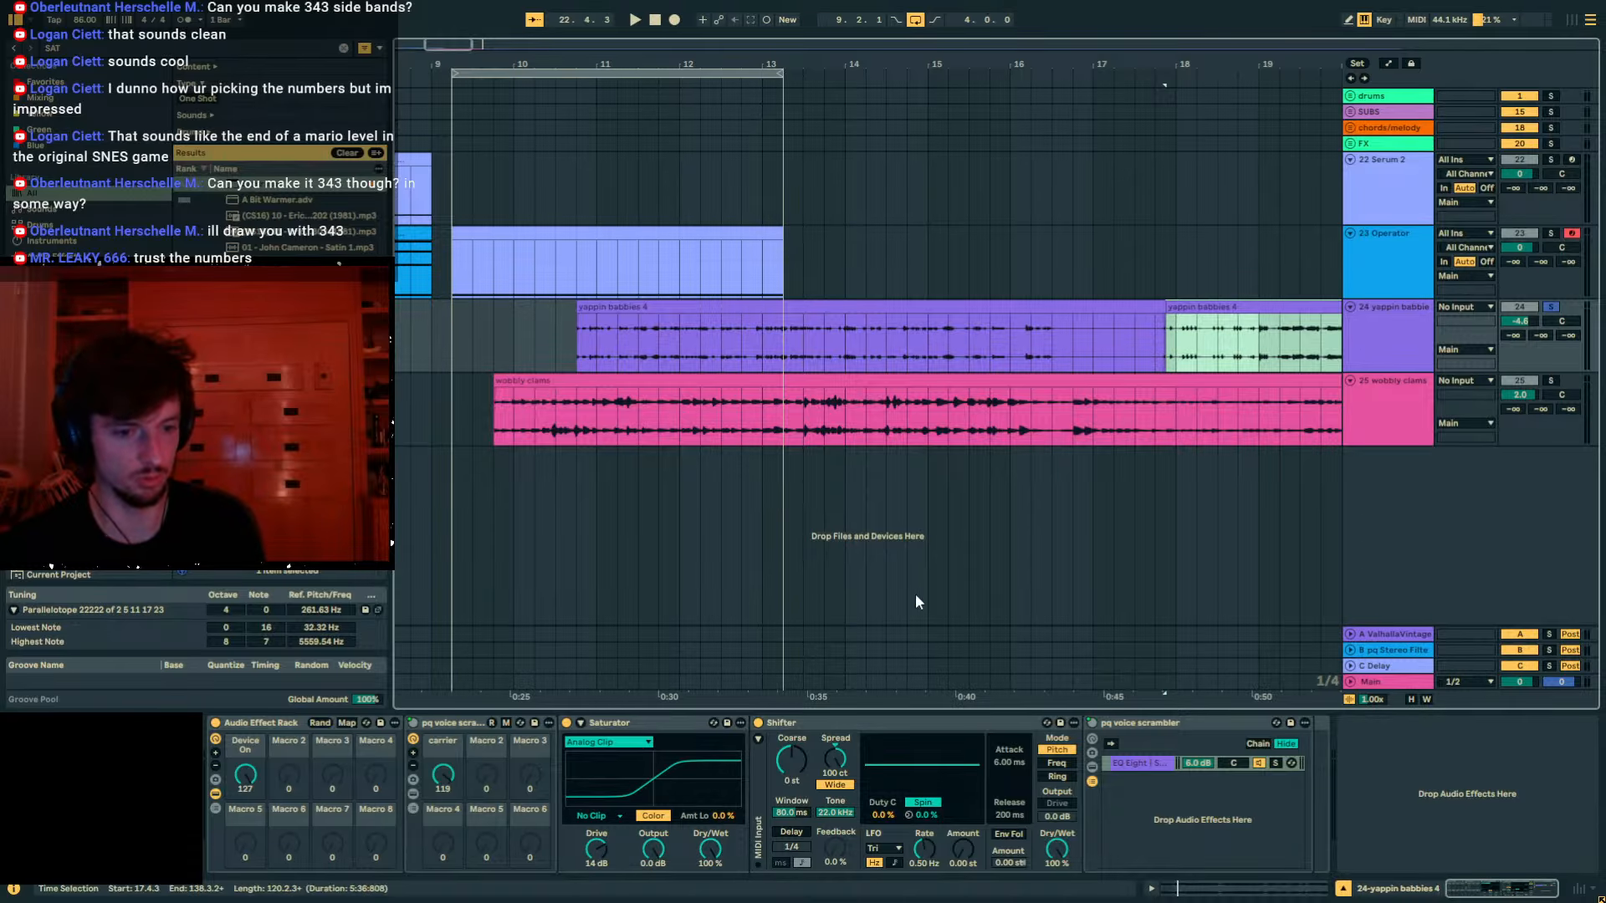
pyautogui.click(834, 758)
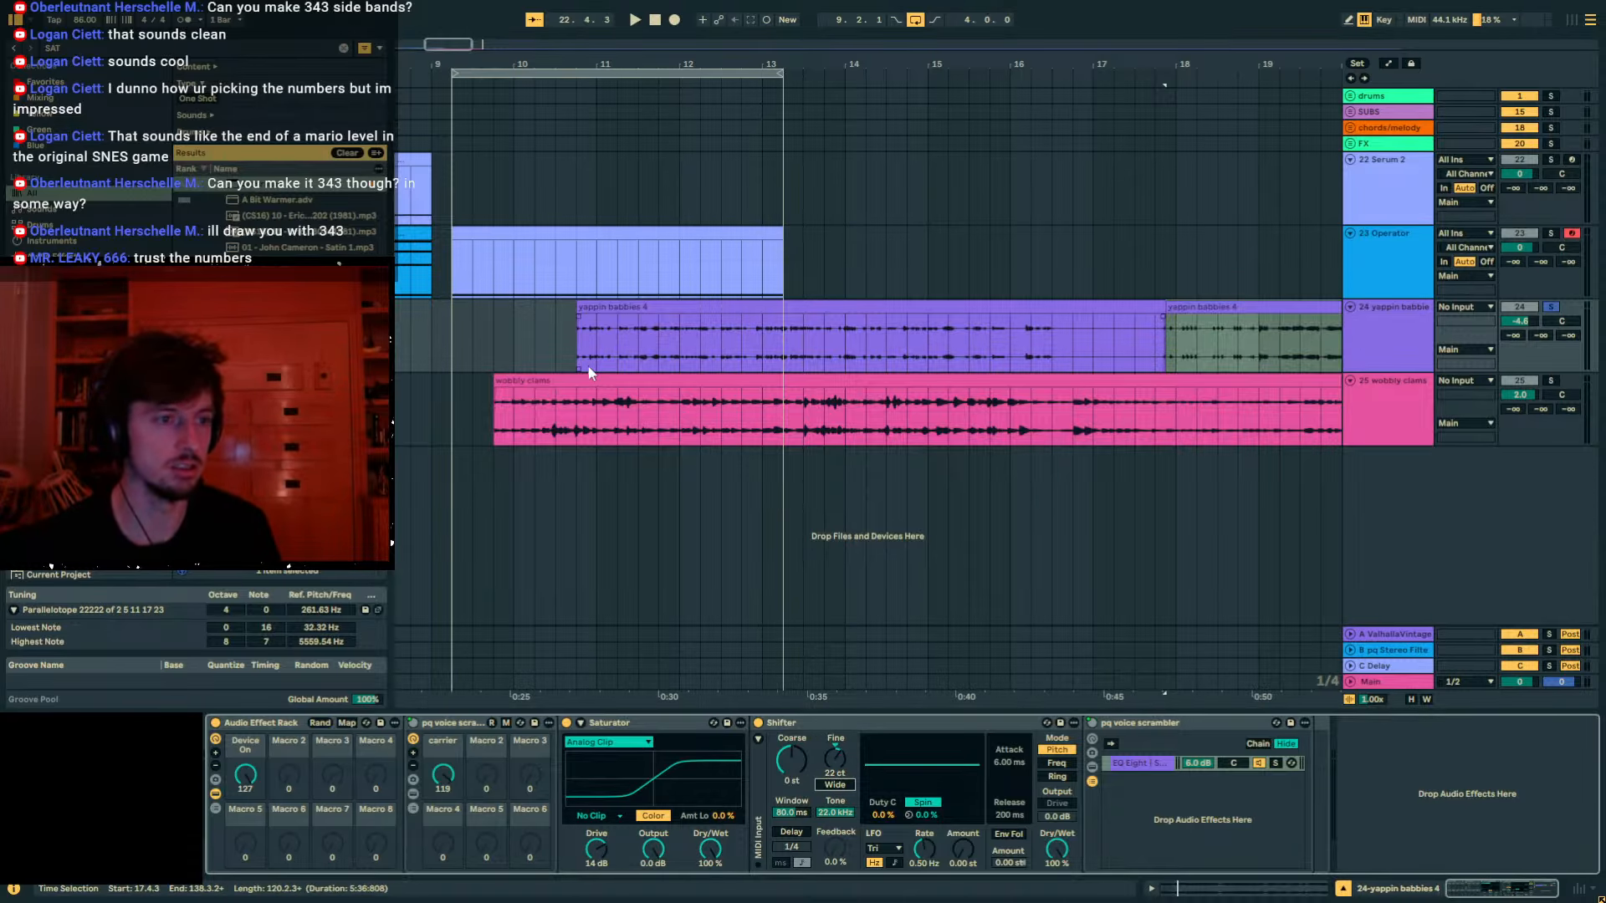
pyautogui.scroll(-3, 284, 368)
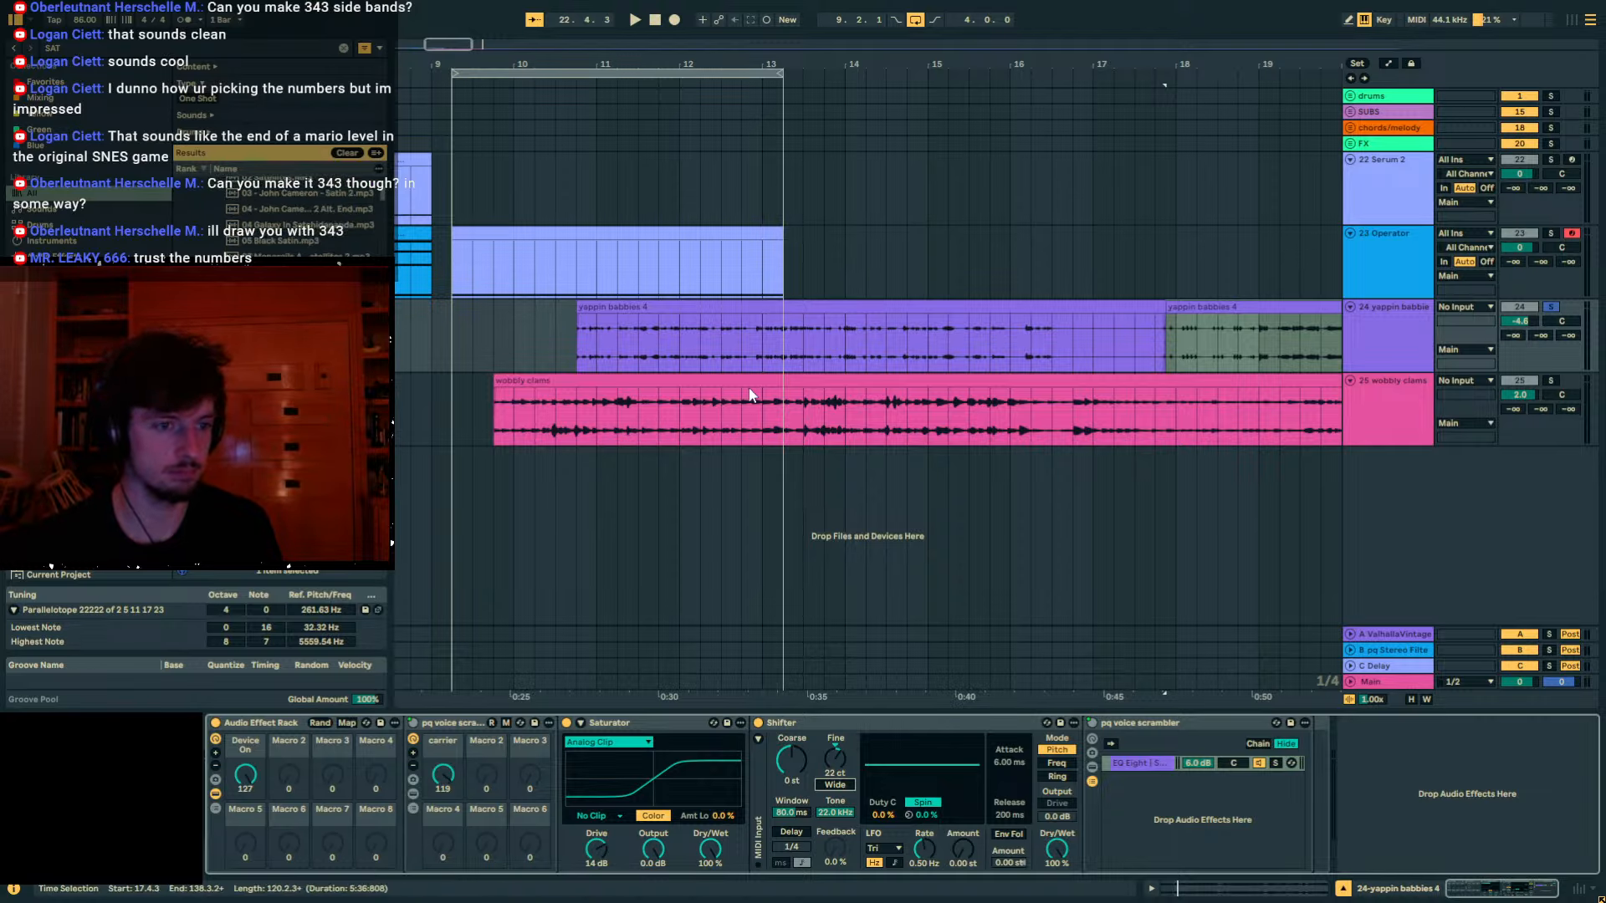
# Play the pitched clip from around bar 20 and set the Shifter's fine pitch to 10 ct.
pyautogui.press('space')
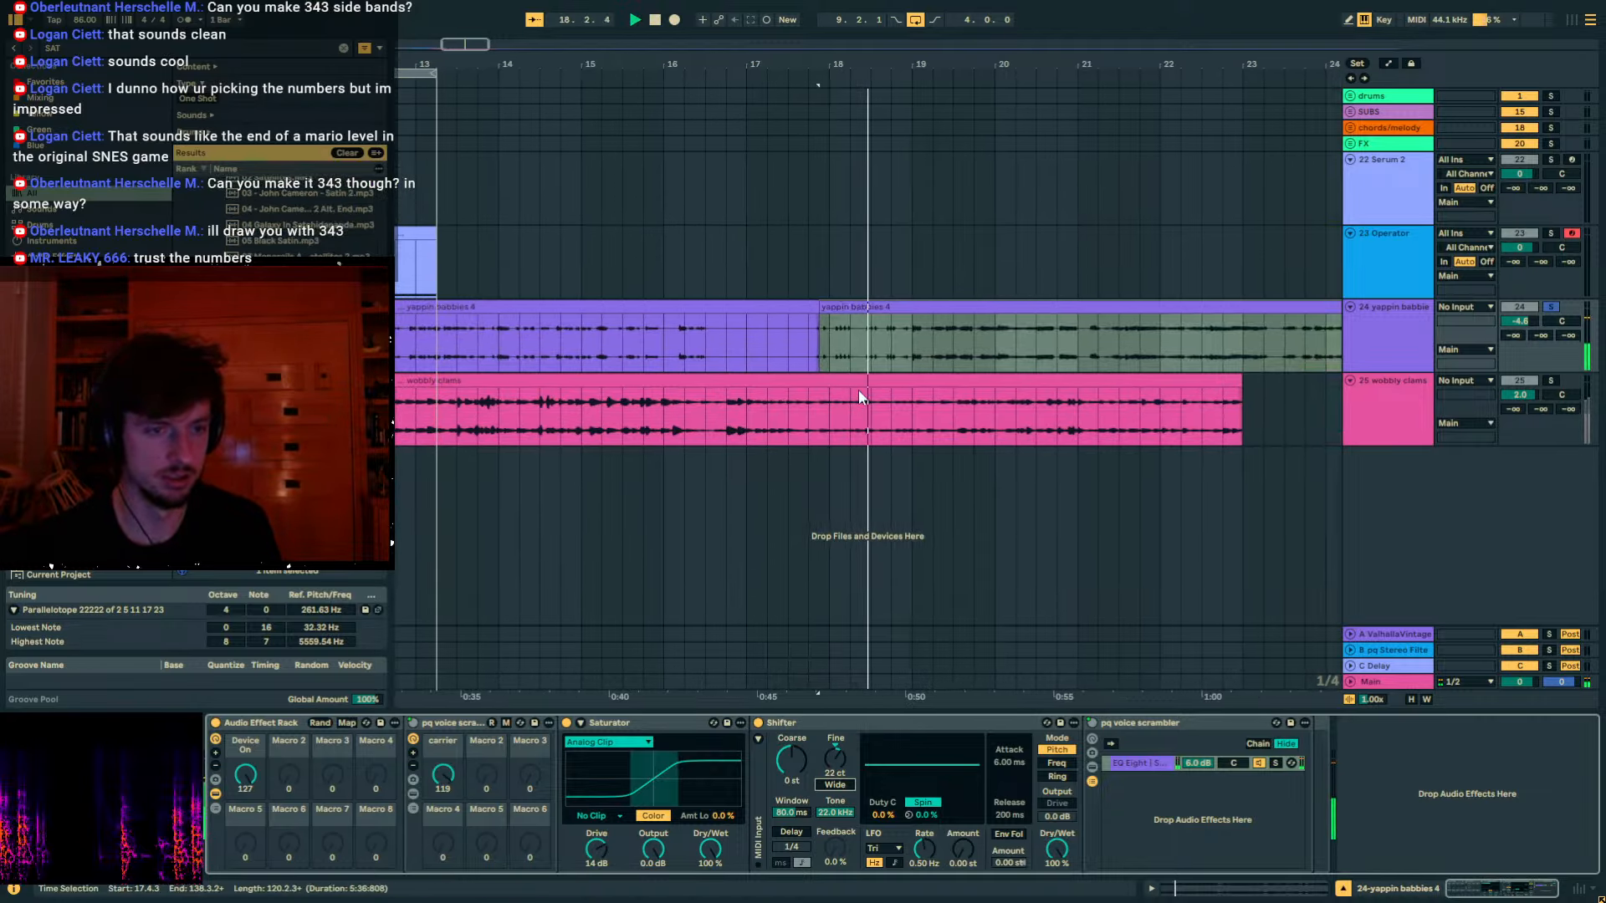
pyautogui.click(1020, 342)
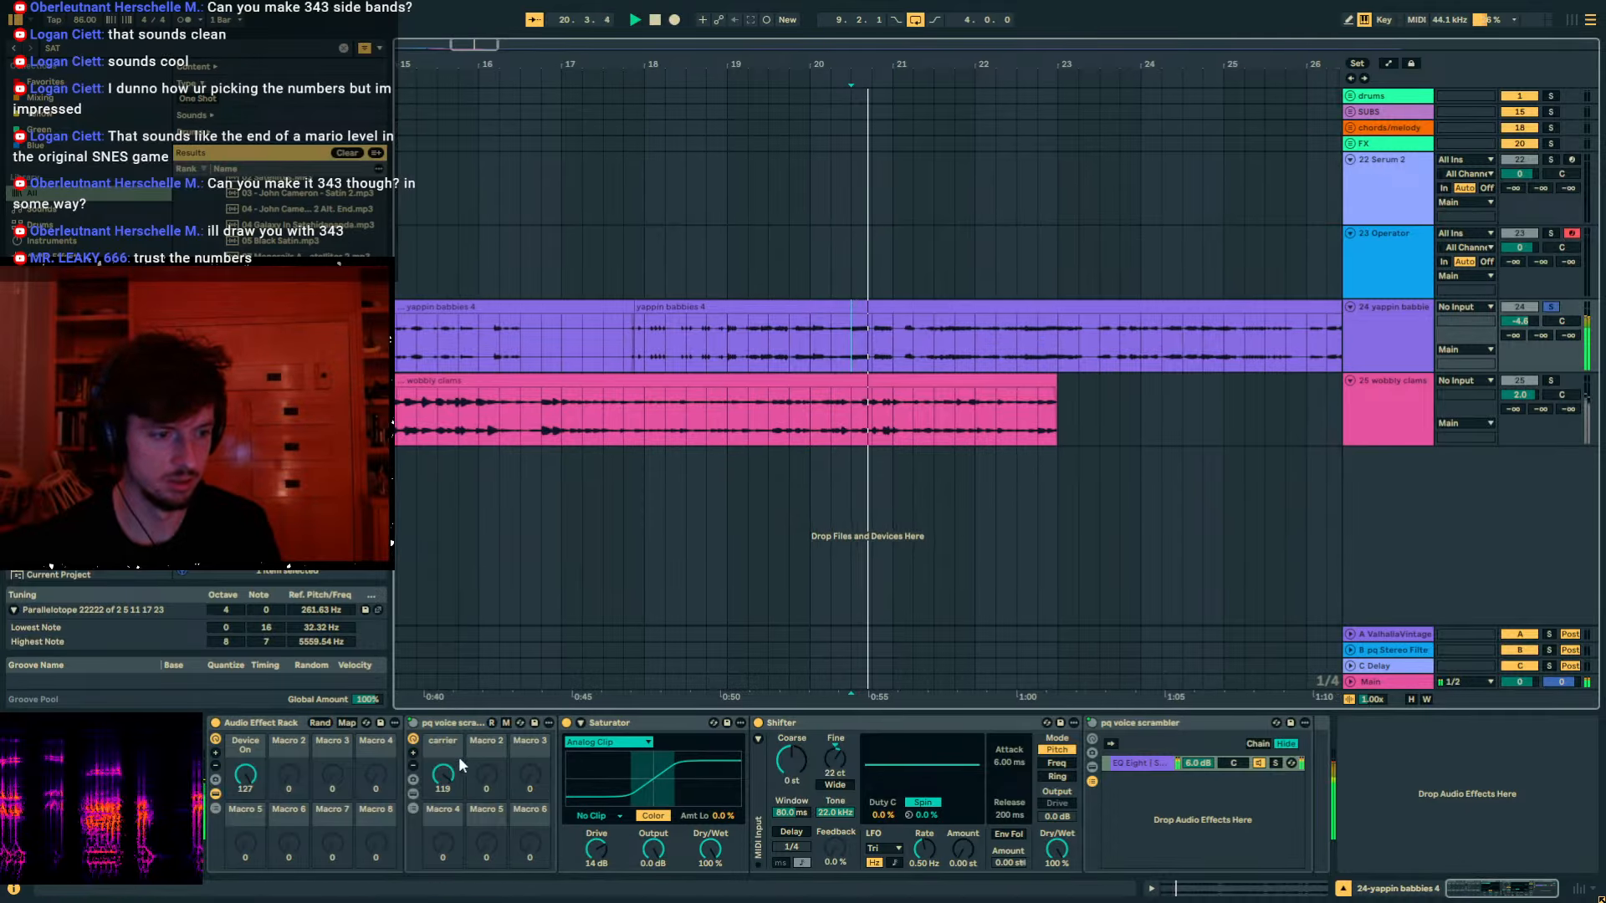
pyautogui.moveTo(828, 760); pyautogui.dragTo(828, 702)
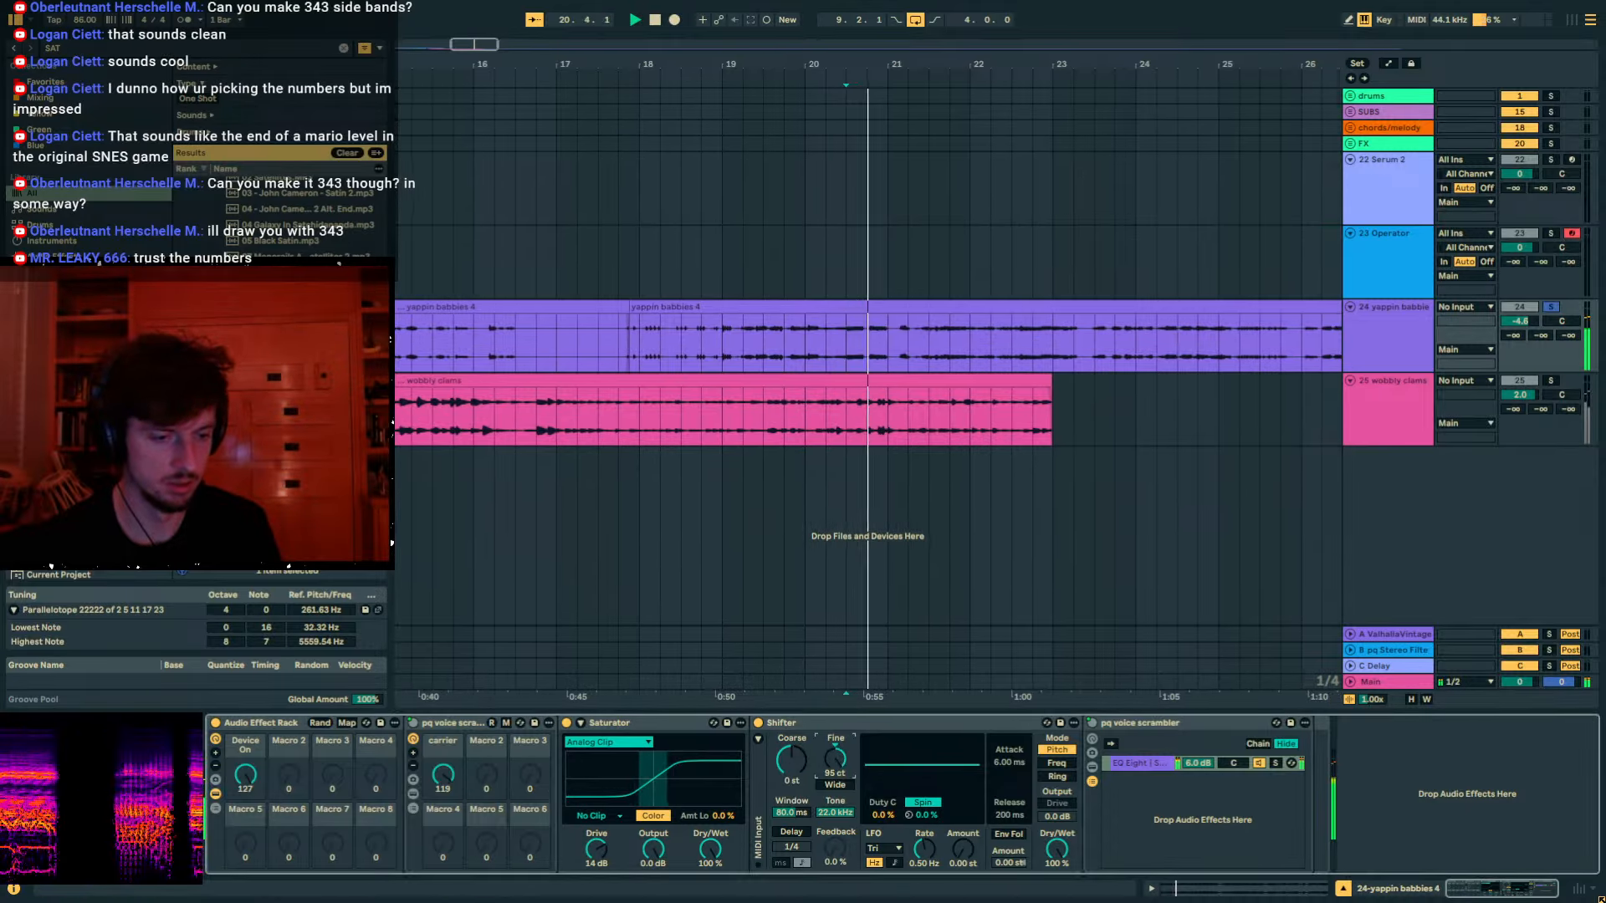
pyautogui.moveTo(835, 760); pyautogui.dragTo(835, 830)
pyautogui.press('space')
pyautogui.press('space')
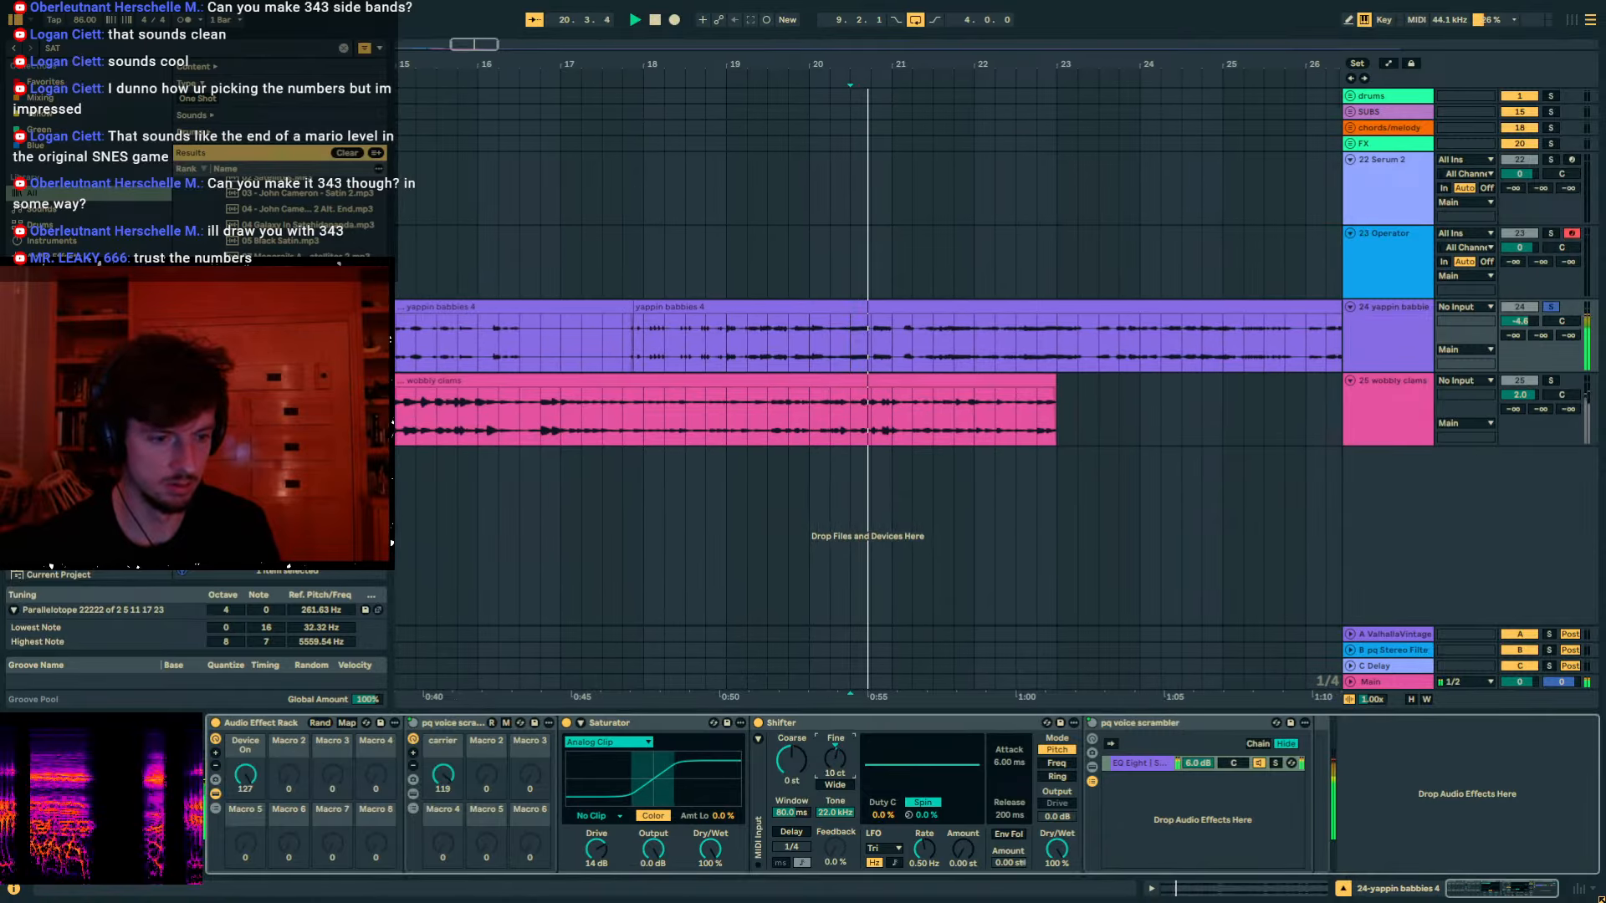
# Compare the yappin babbies vocal with the rack's Device On macro at 0 and at 127, and audition from bar 24.3.
pyautogui.moveTo(245, 774); pyautogui.dragTo(245, 879)
pyautogui.press('space')
pyautogui.press('space')
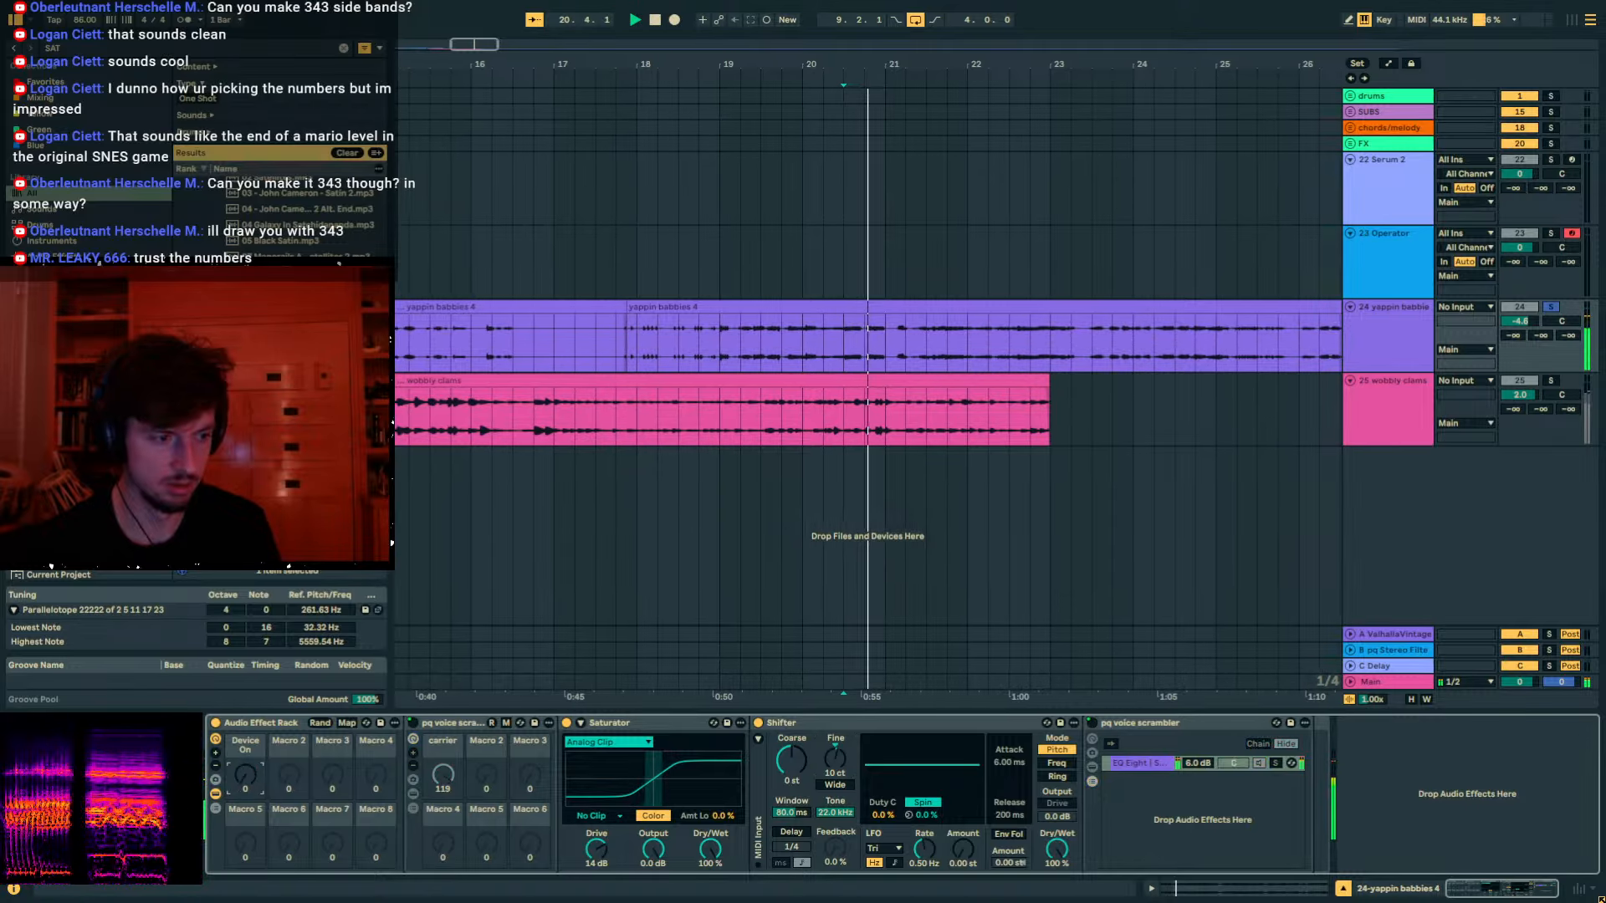
pyautogui.moveTo(245, 775); pyautogui.dragTo(245, 669)
pyautogui.press('space')
pyautogui.press('space')
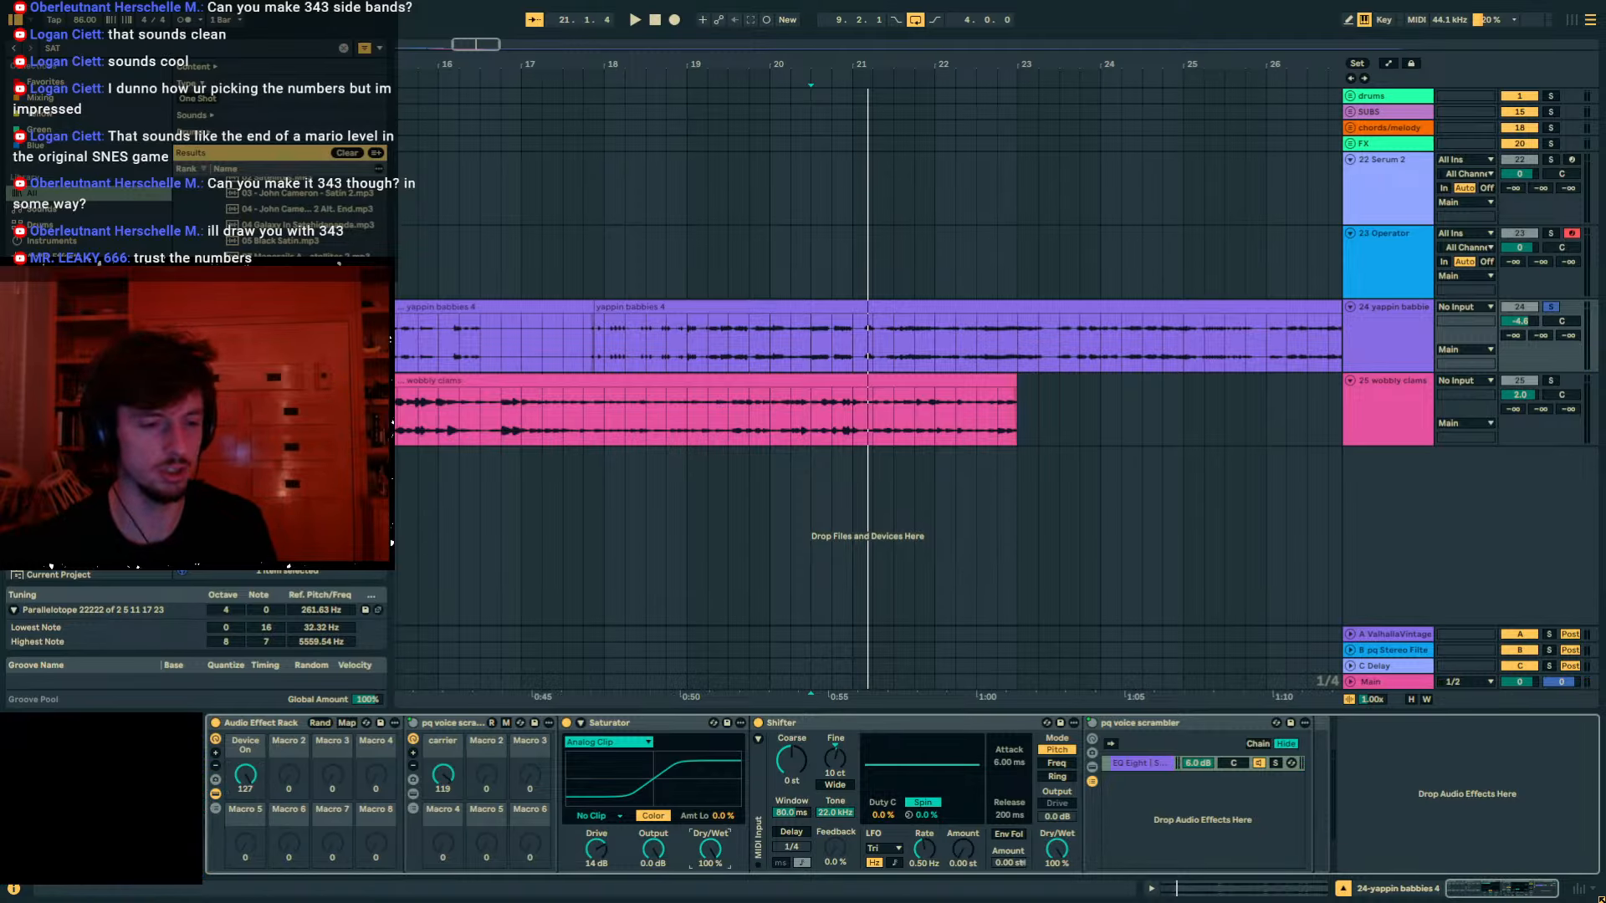
pyautogui.press('space')
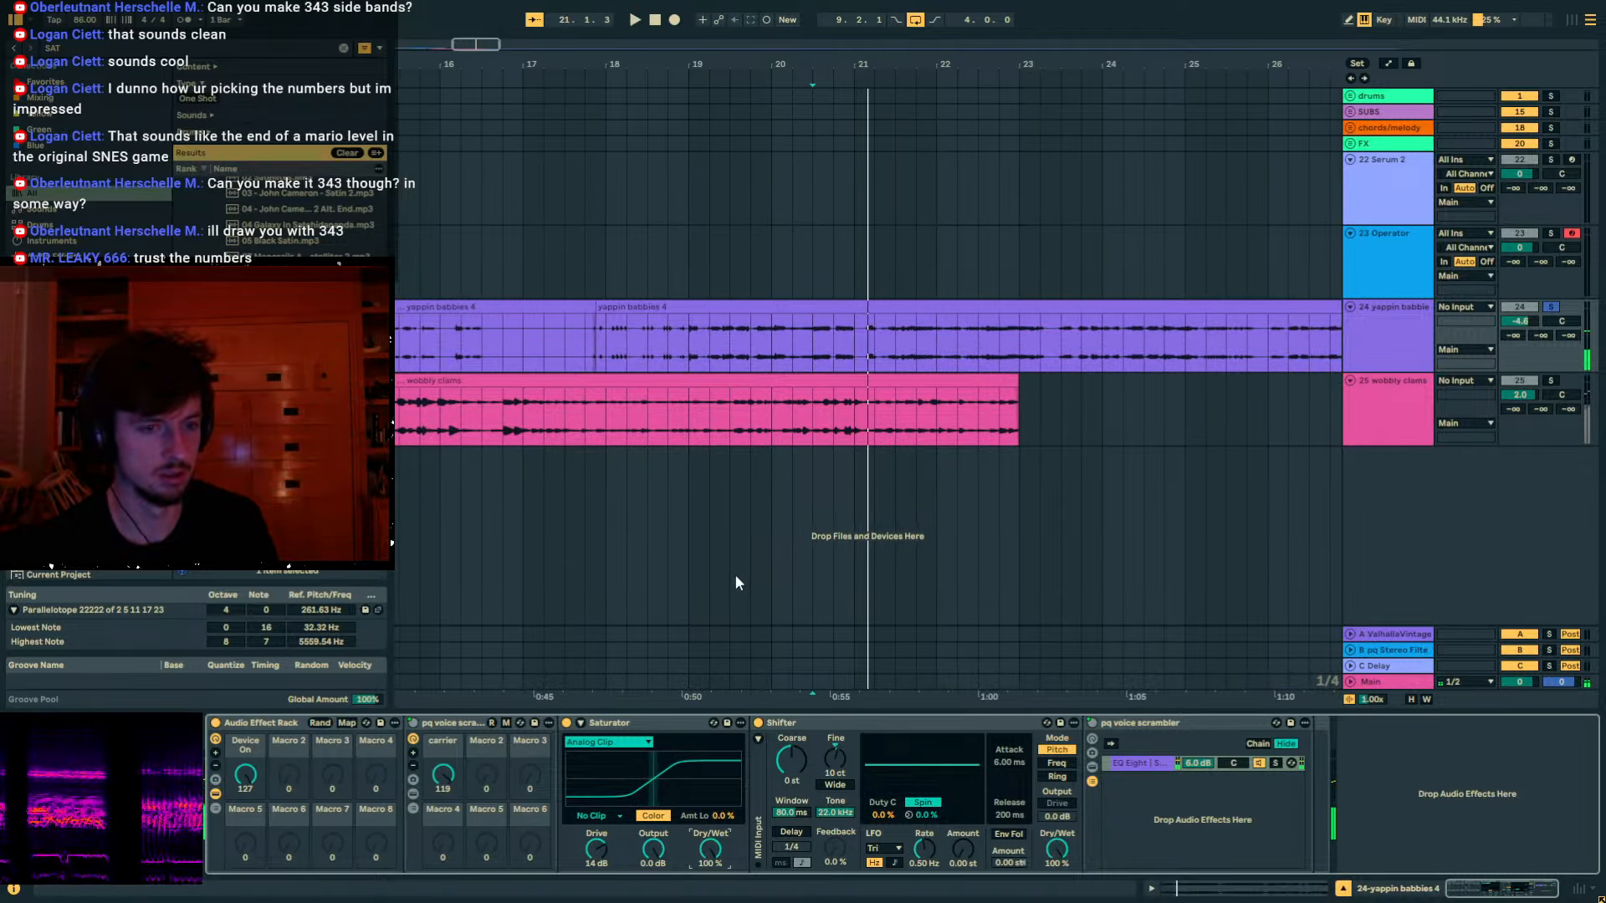
pyautogui.press('space')
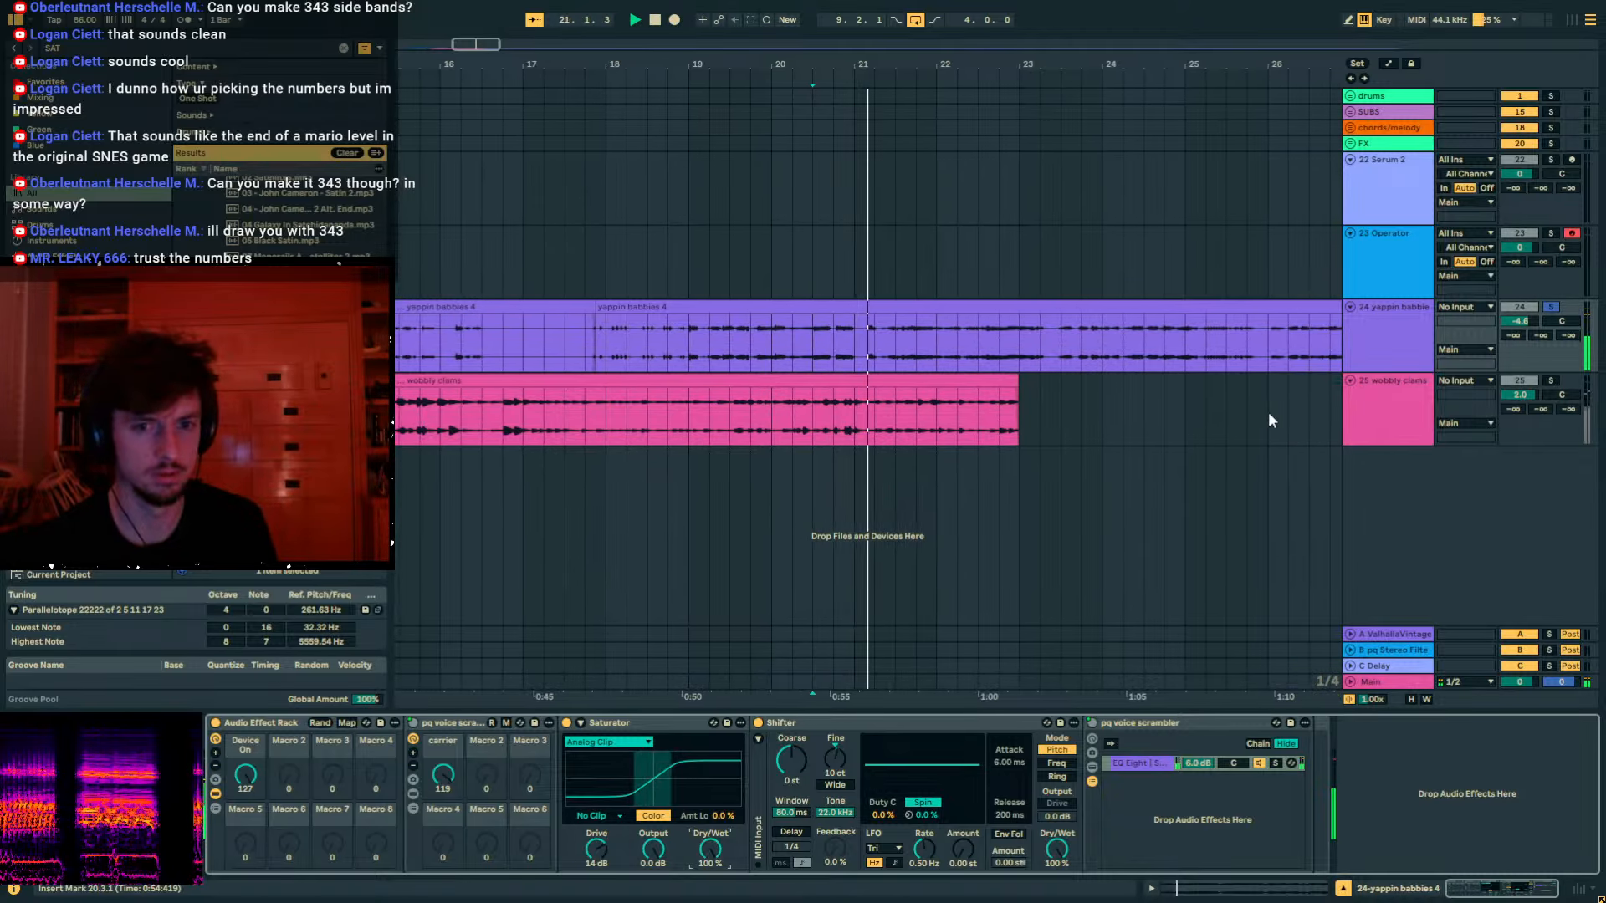
pyautogui.click(1164, 340)
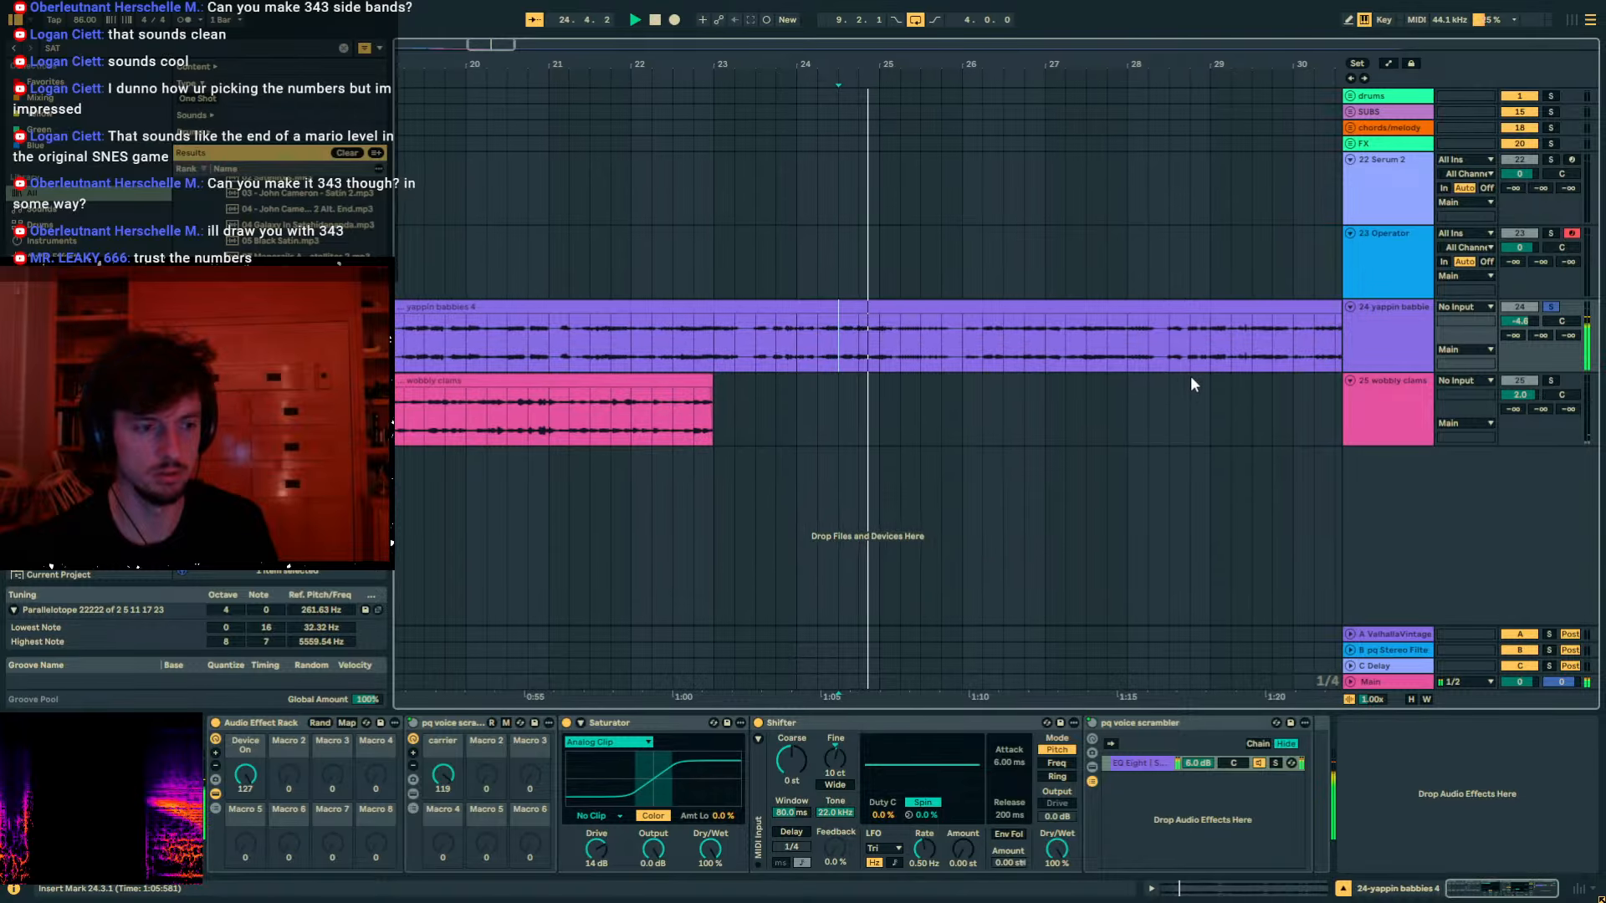
# Search the browser for DRUM LOOP and place the this-is-it-band drum loop midway through bar 28 on the yappin babbies track.
pyautogui.hotkey('ctrl', 'f')
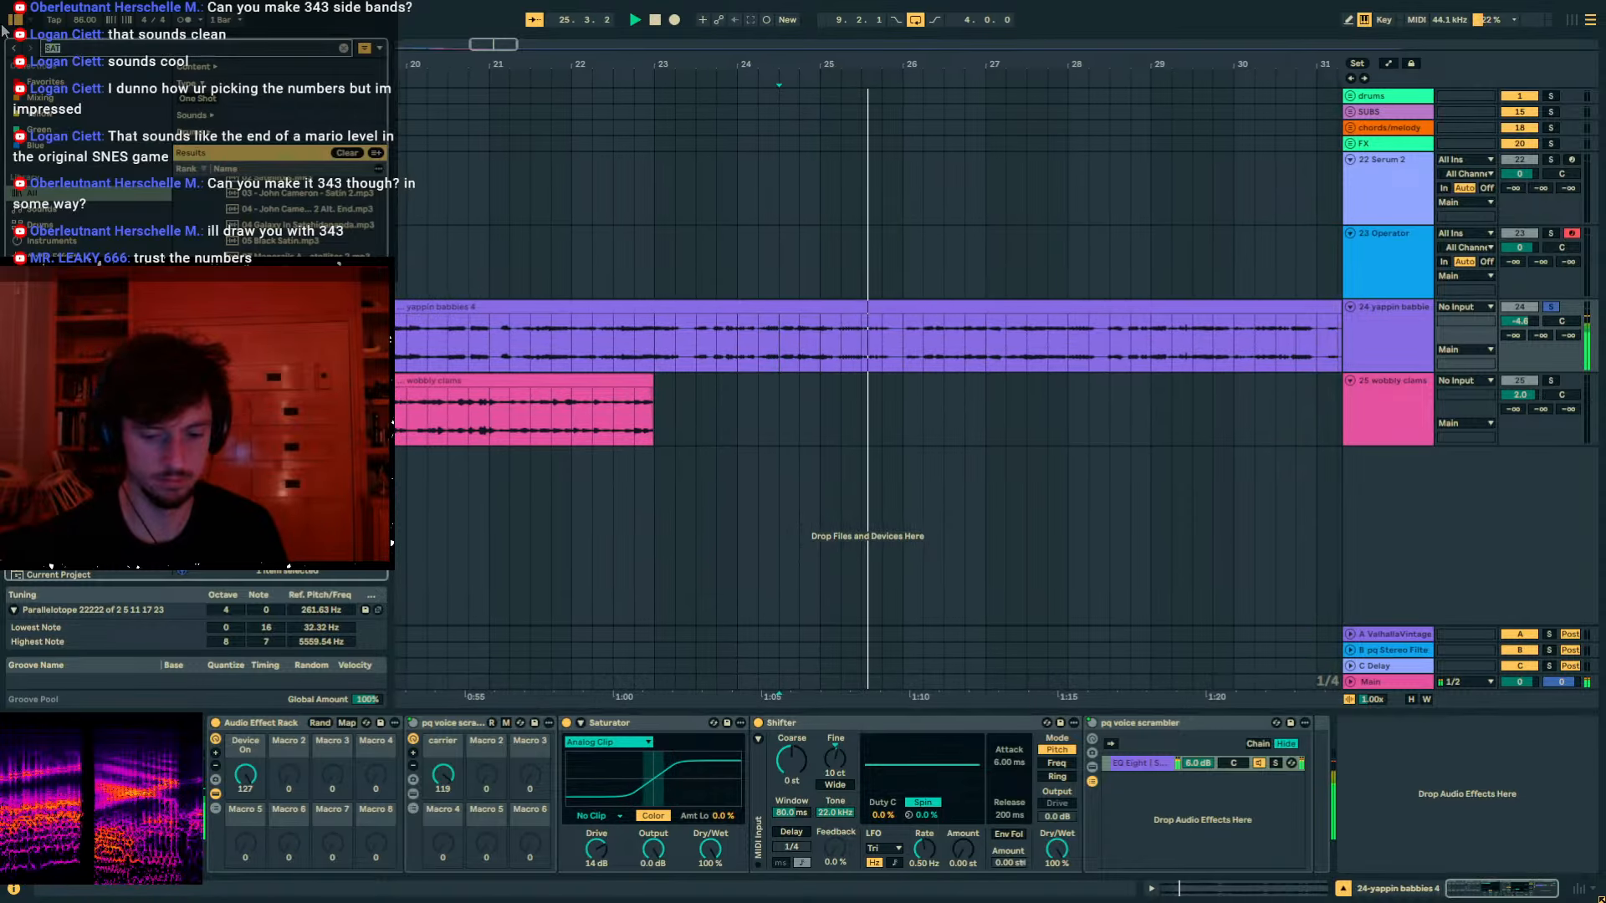
pyautogui.write('DRUM BEAT')
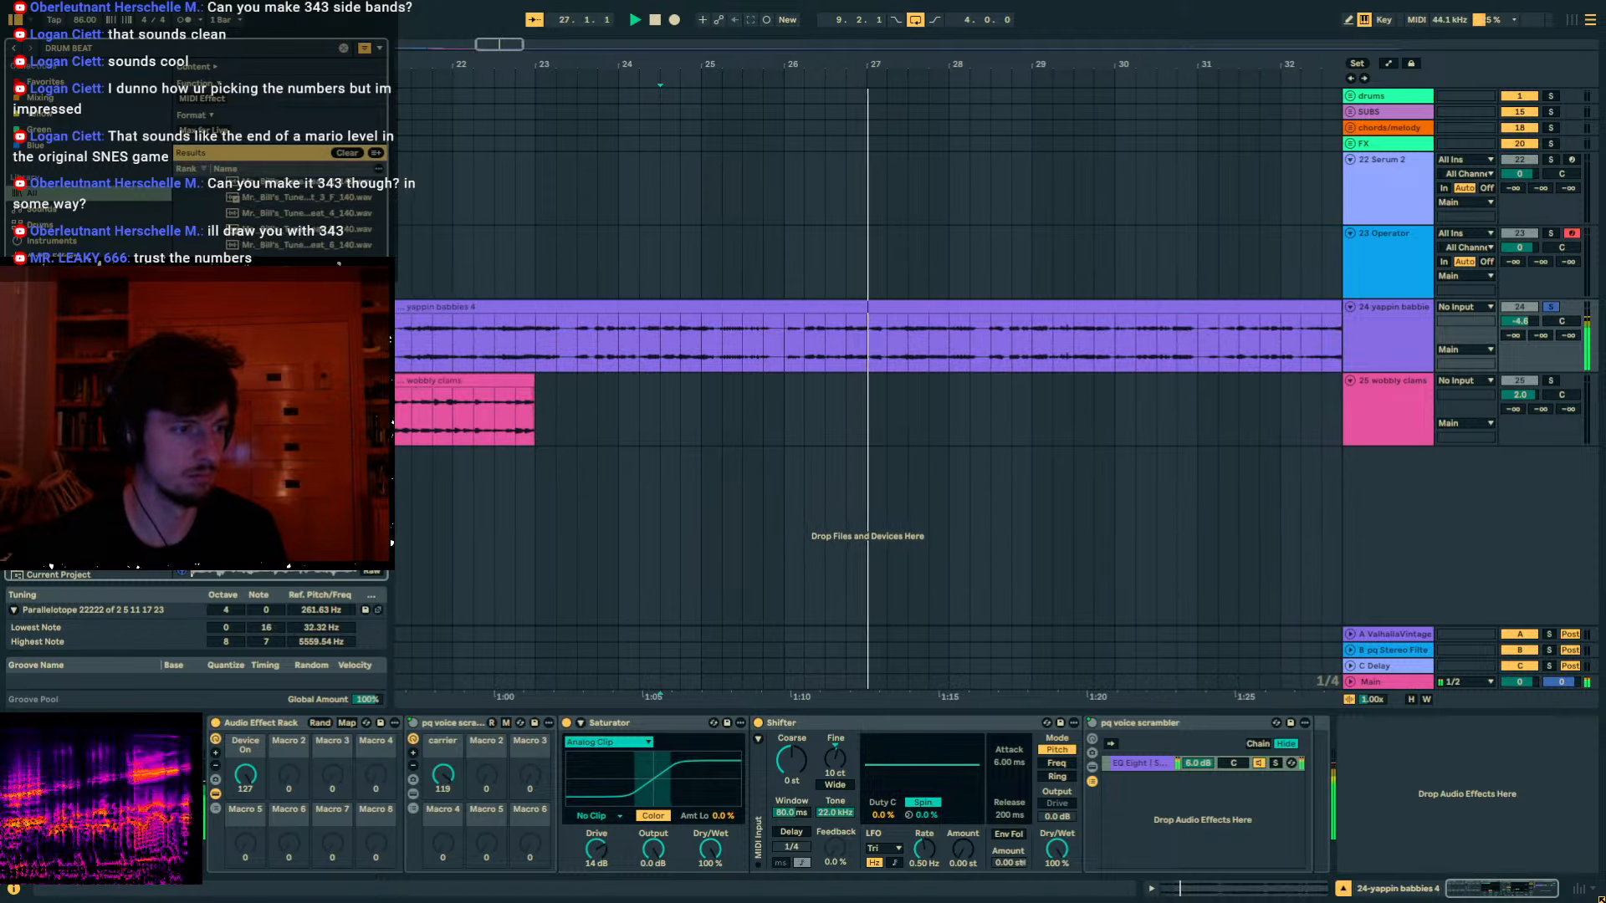
pyautogui.press('BackSpace')
pyautogui.press('BackSpace')
pyautogui.press('BackSpace')
pyautogui.press('BackSpace')
pyautogui.write('LO')
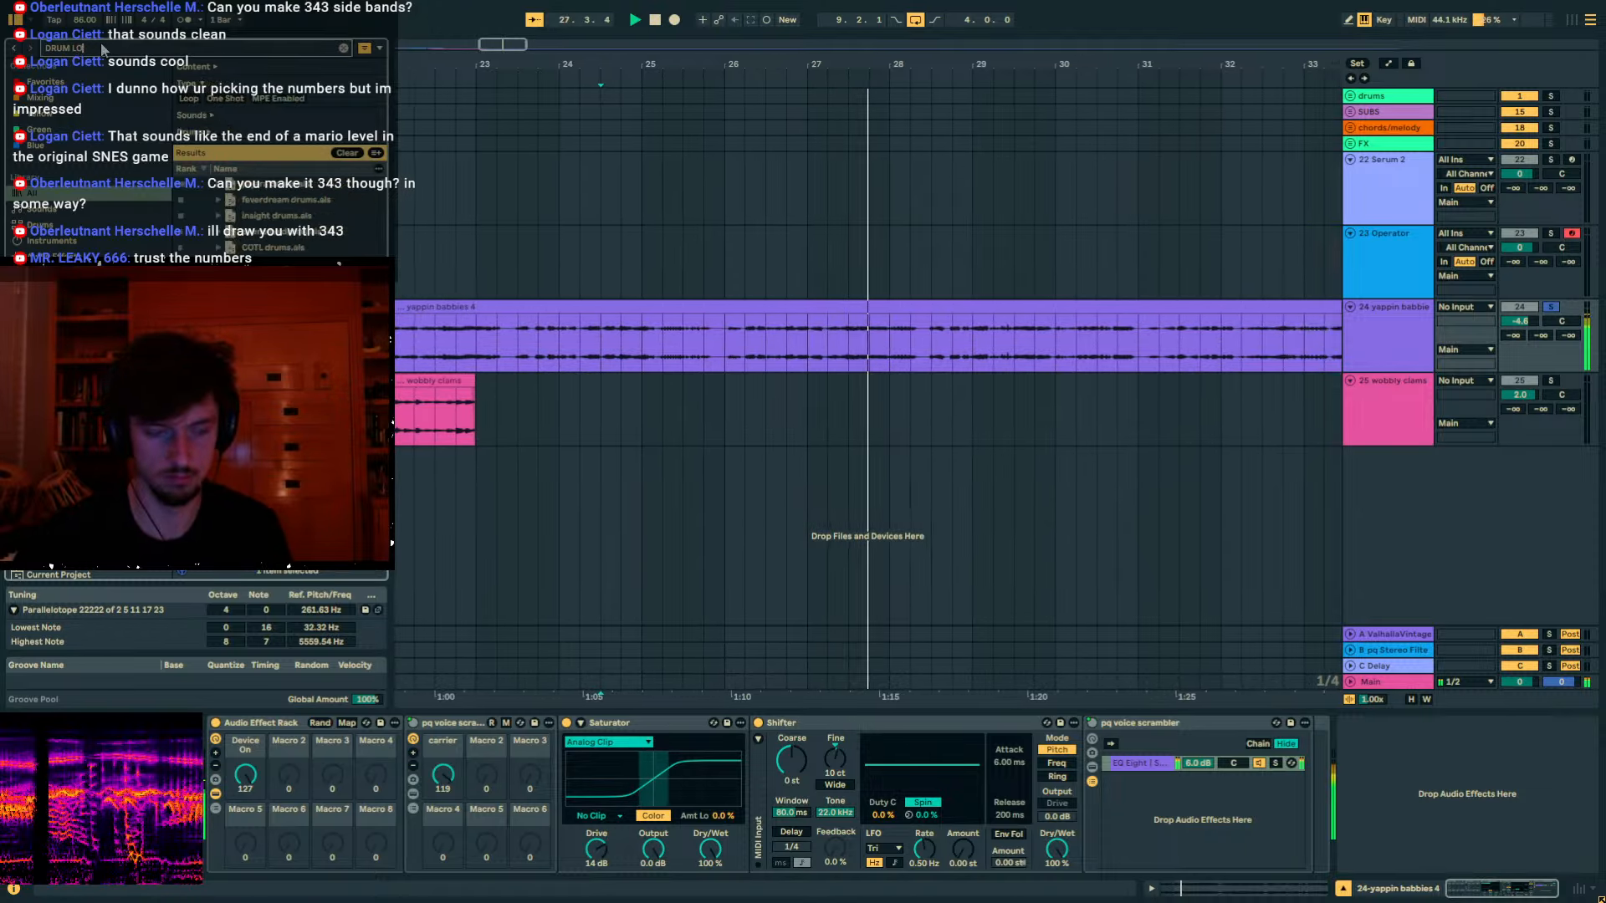
pyautogui.write('OP')
pyautogui.moveTo(284, 326); pyautogui.dragTo(876, 368)
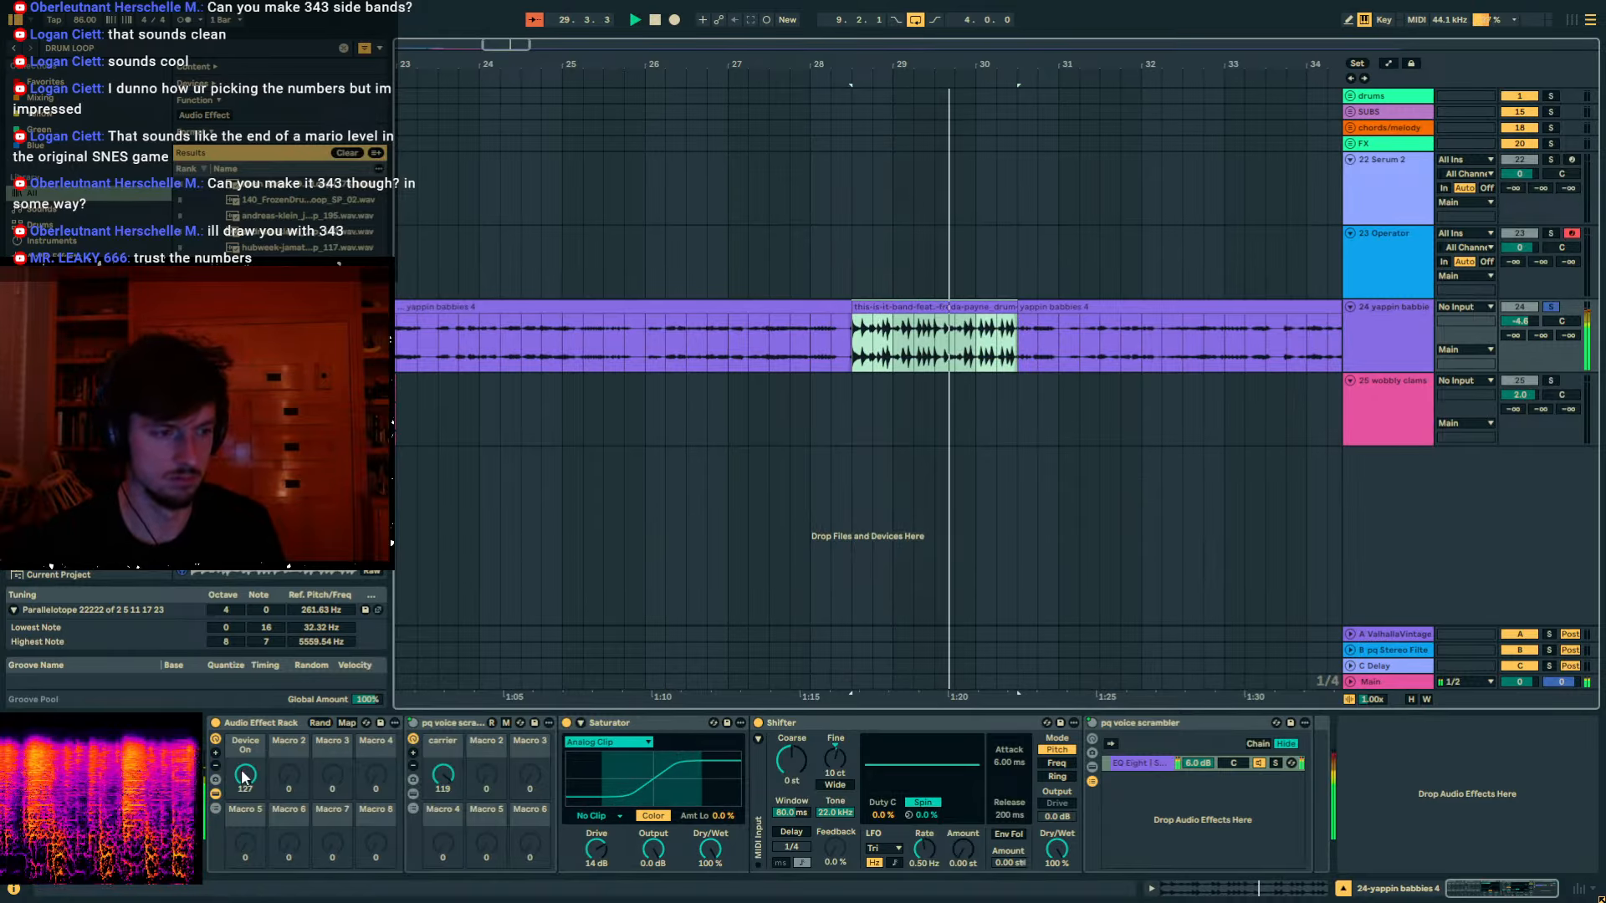
# Audition the drum loop through the effect rack, comparing its Device On macro and the Saturator's dry/wet setting.
pyautogui.moveTo(245, 775)
pyautogui.mouseDown()
pyautogui.moveTo(245, 828)
pyautogui.moveTo(245, 775)
pyautogui.mouseUp()
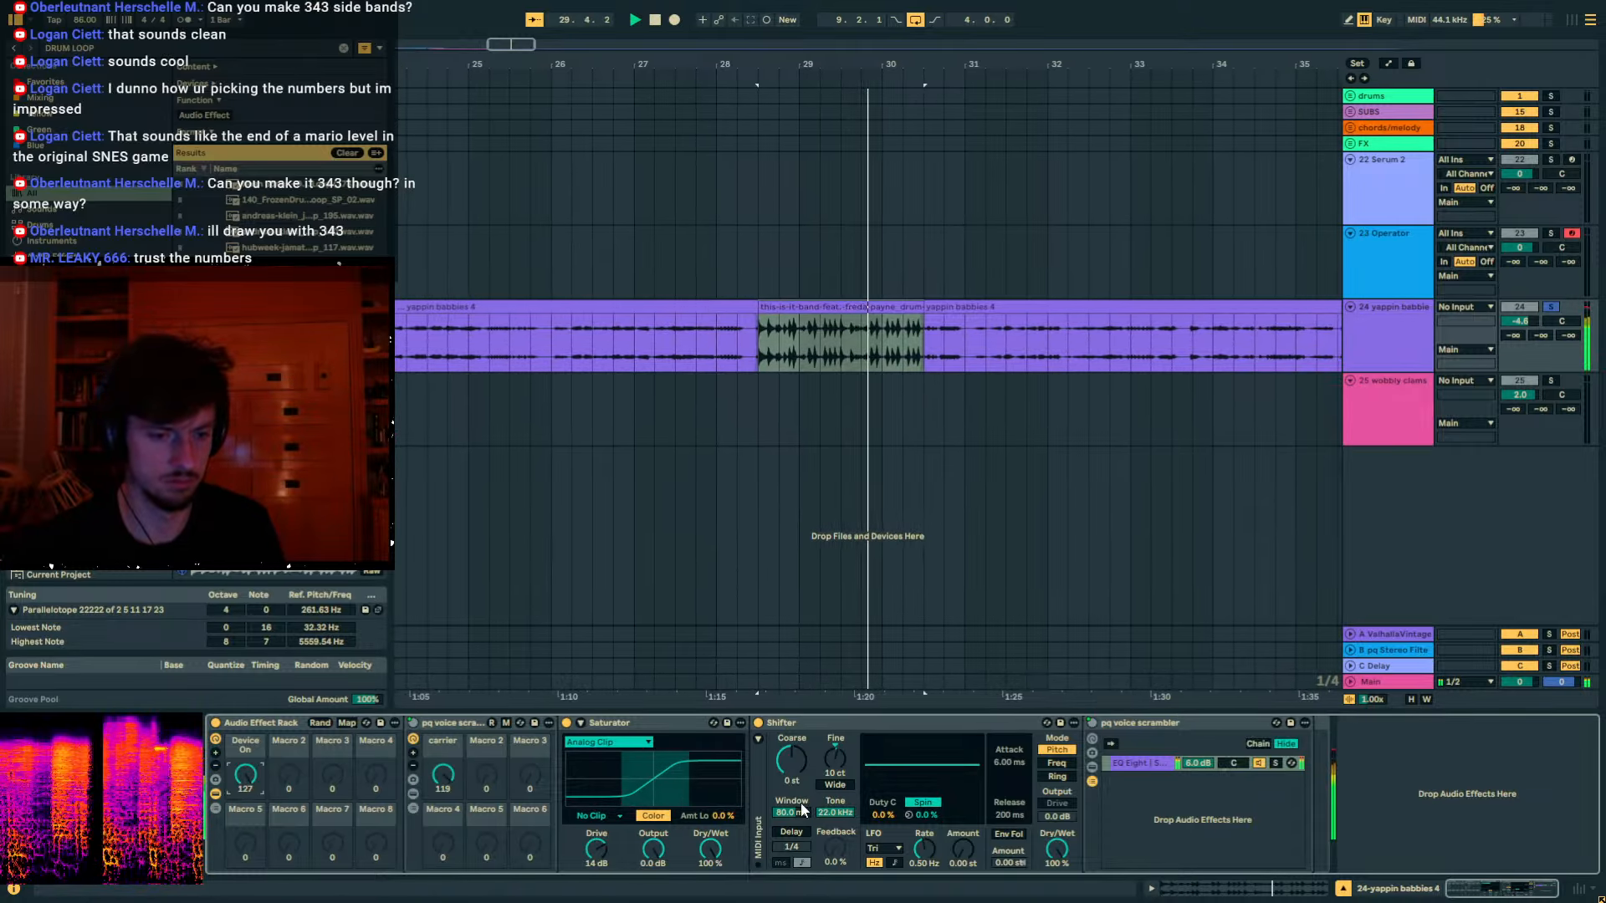
pyautogui.moveTo(710, 849); pyautogui.dragTo(710, 790)
pyautogui.press('space')
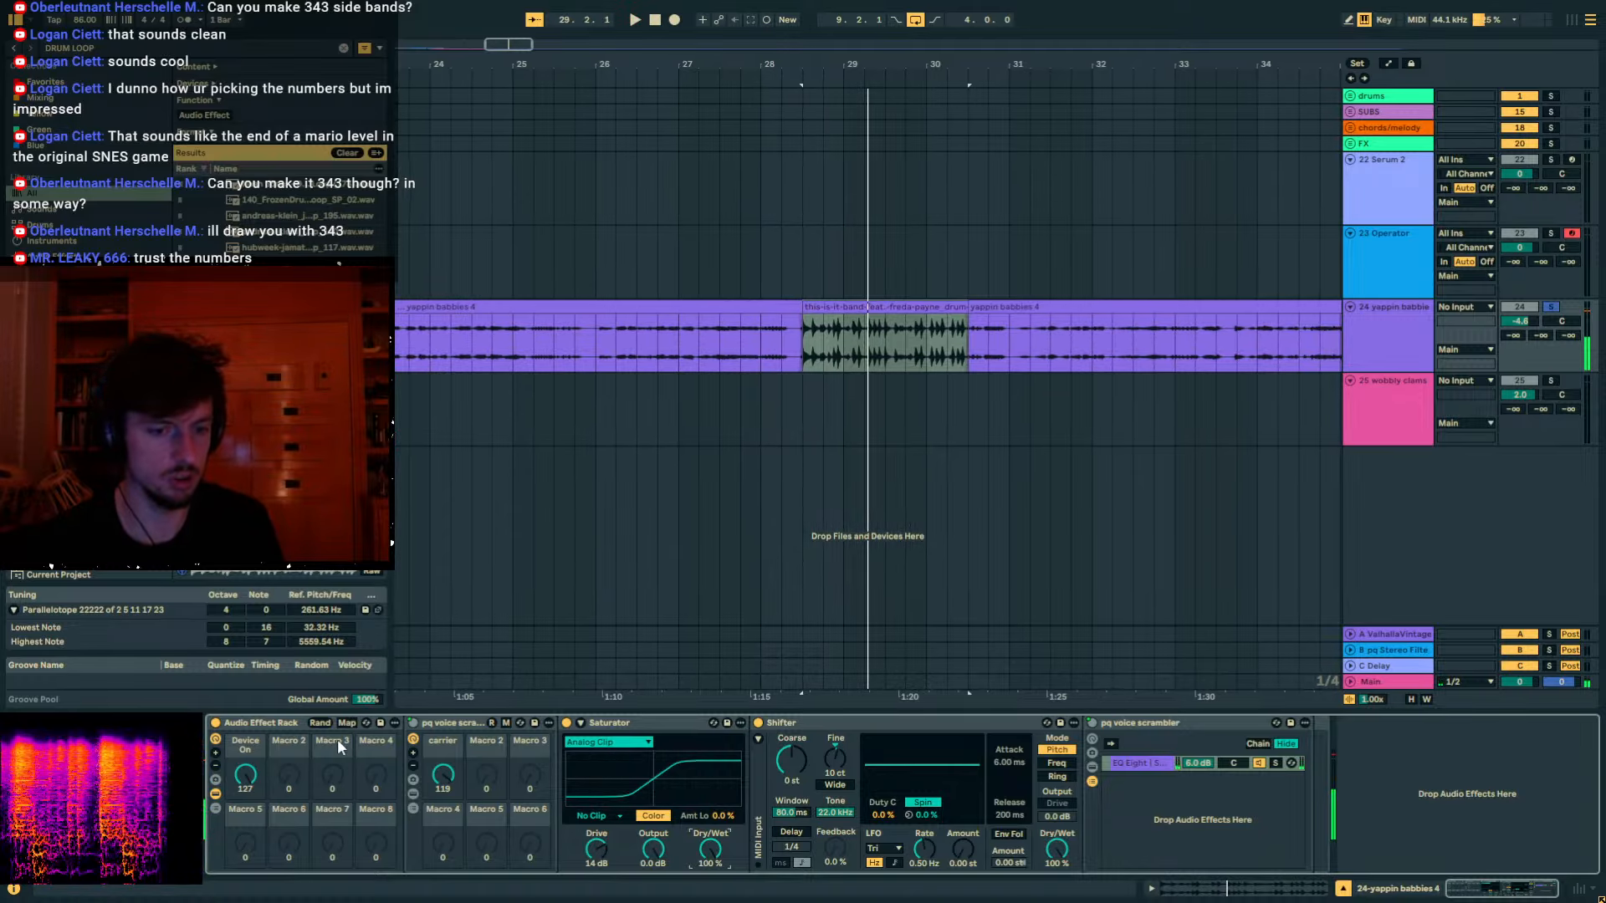
pyautogui.press('space')
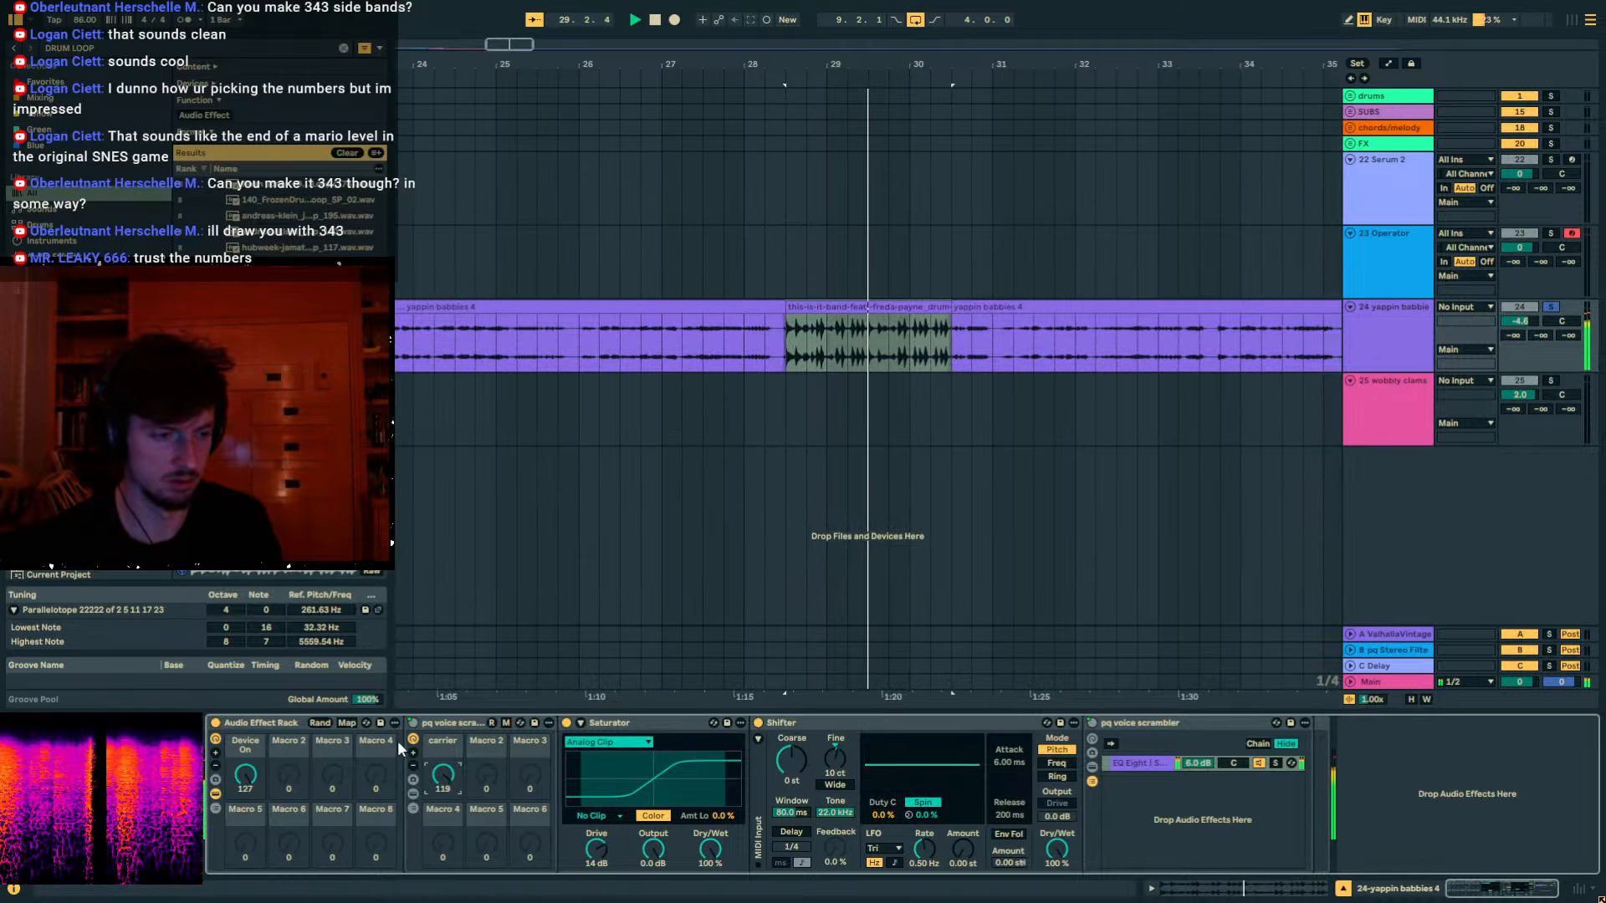
# Map the carriers of both pq voice scrambler racks to the outer rack's Macro 2, setting it to 127 and Device On to 0.
pyautogui.click(346, 723)
pyautogui.click(443, 777)
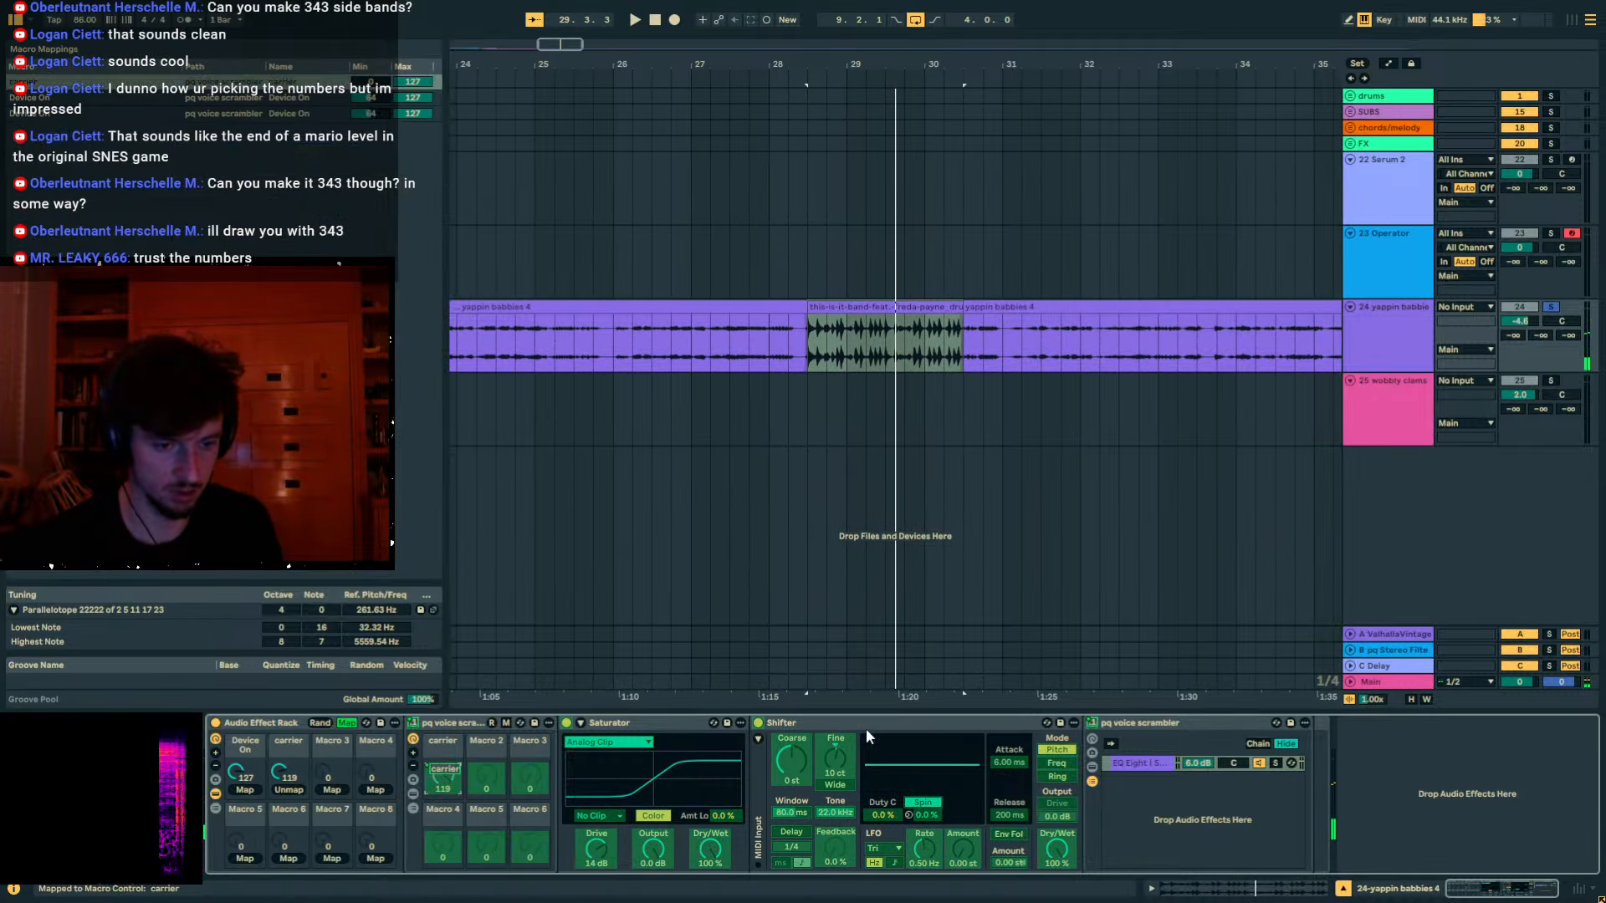
pyautogui.click(1092, 741)
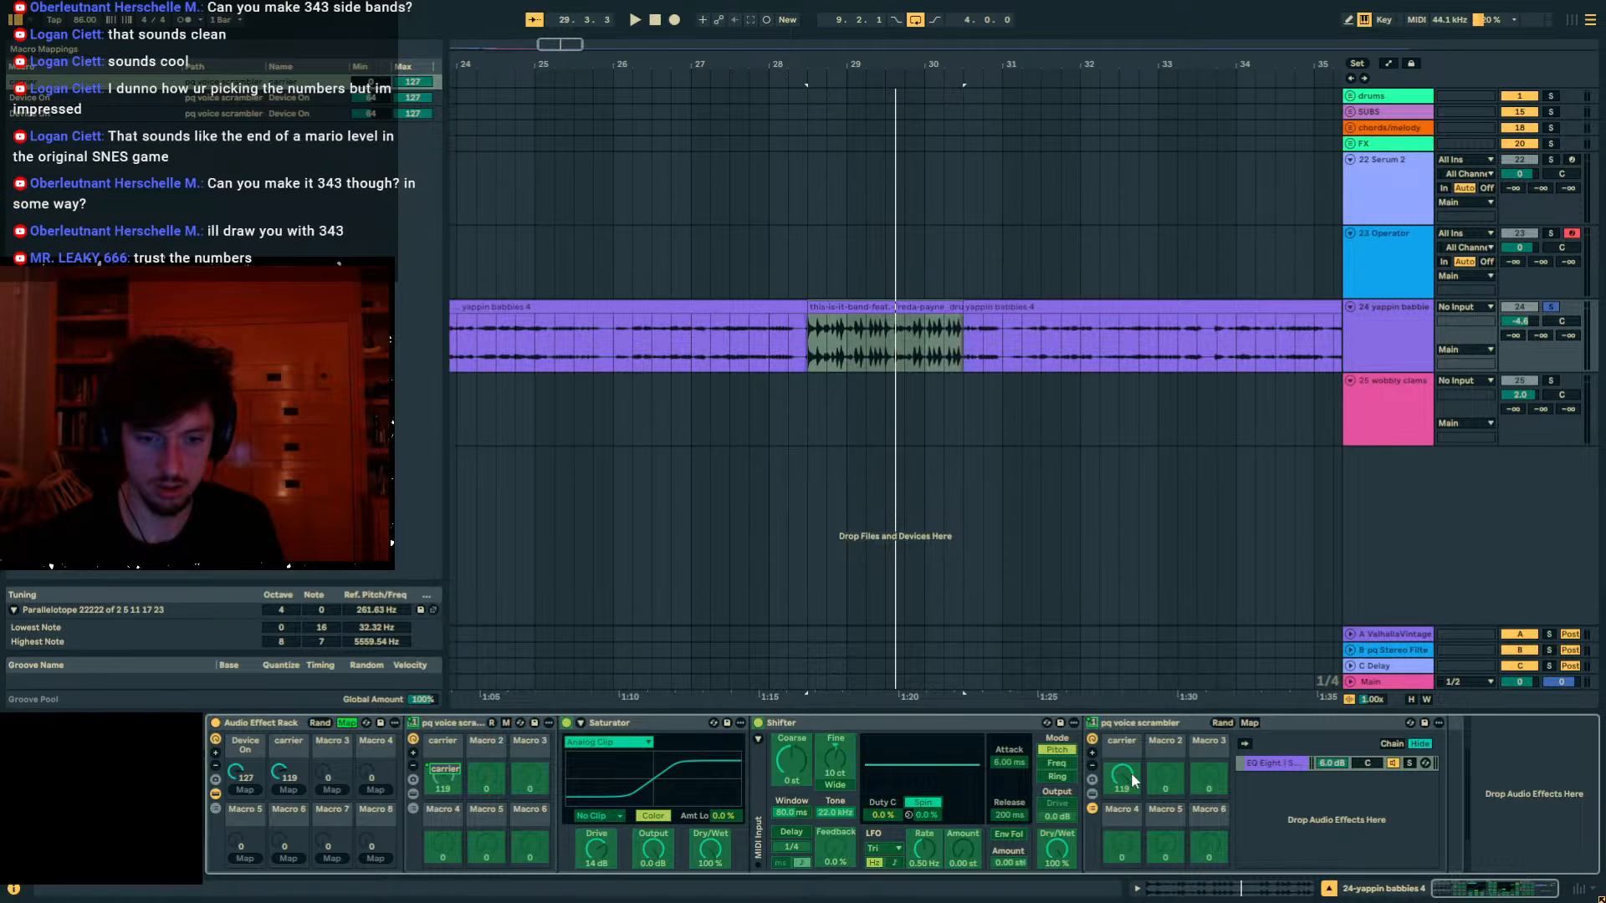
pyautogui.click(288, 790)
pyautogui.click(346, 723)
pyautogui.press('space')
pyautogui.moveTo(288, 775); pyautogui.dragTo(245, 878)
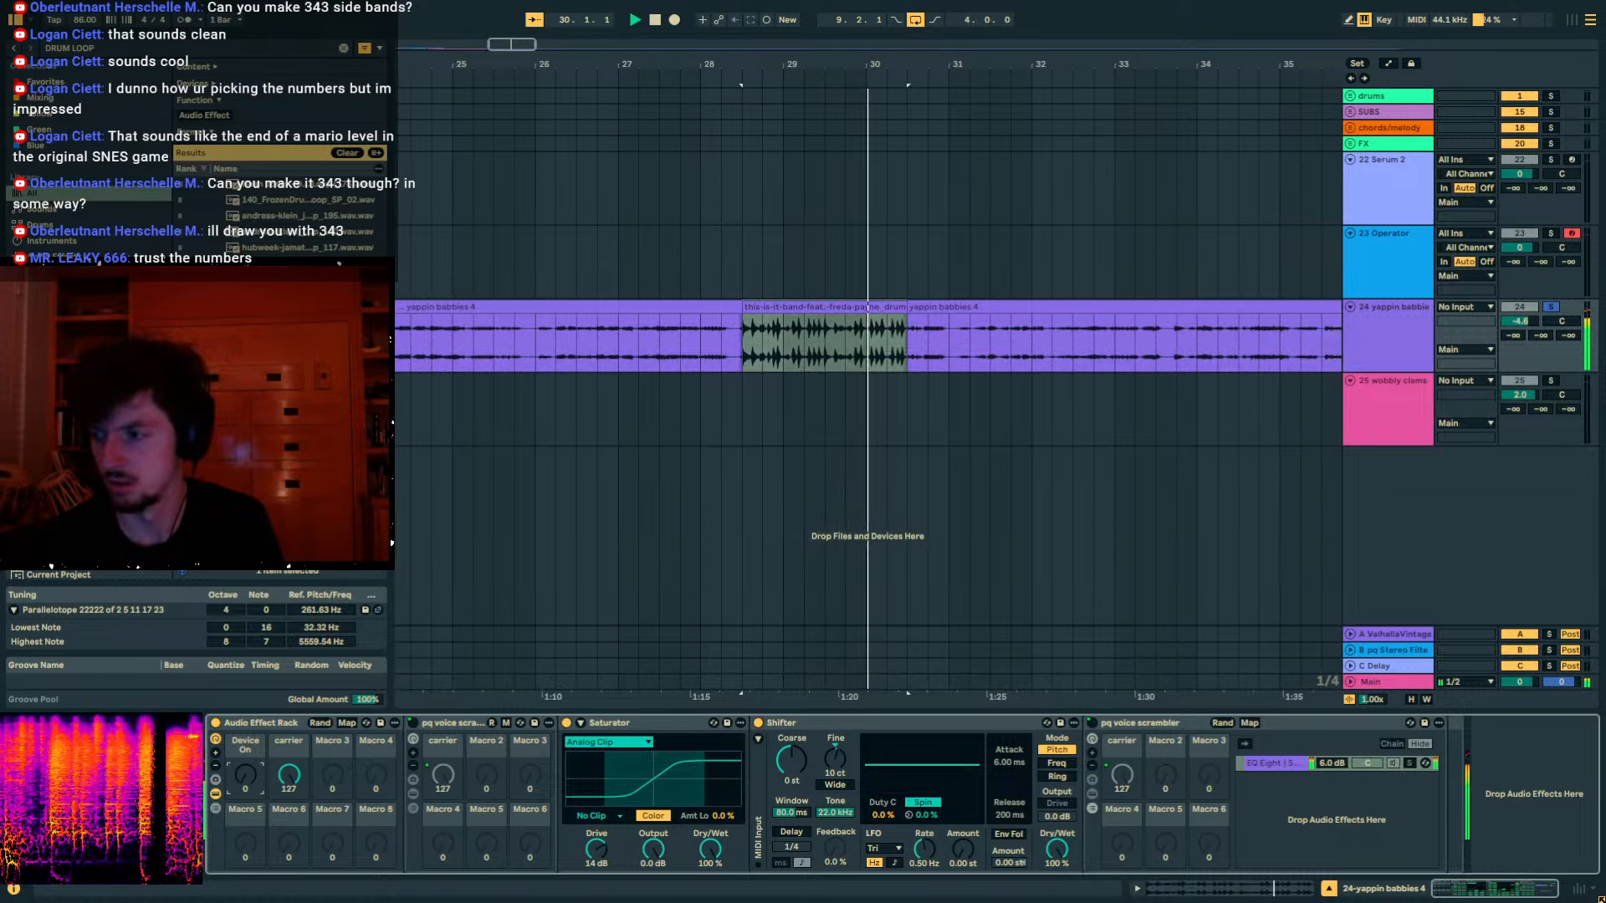
# Compare the drum loop through the effect rack with the Device On macro at 127 and at 0.
pyautogui.moveTo(245, 775); pyautogui.dragTo(245, 669)
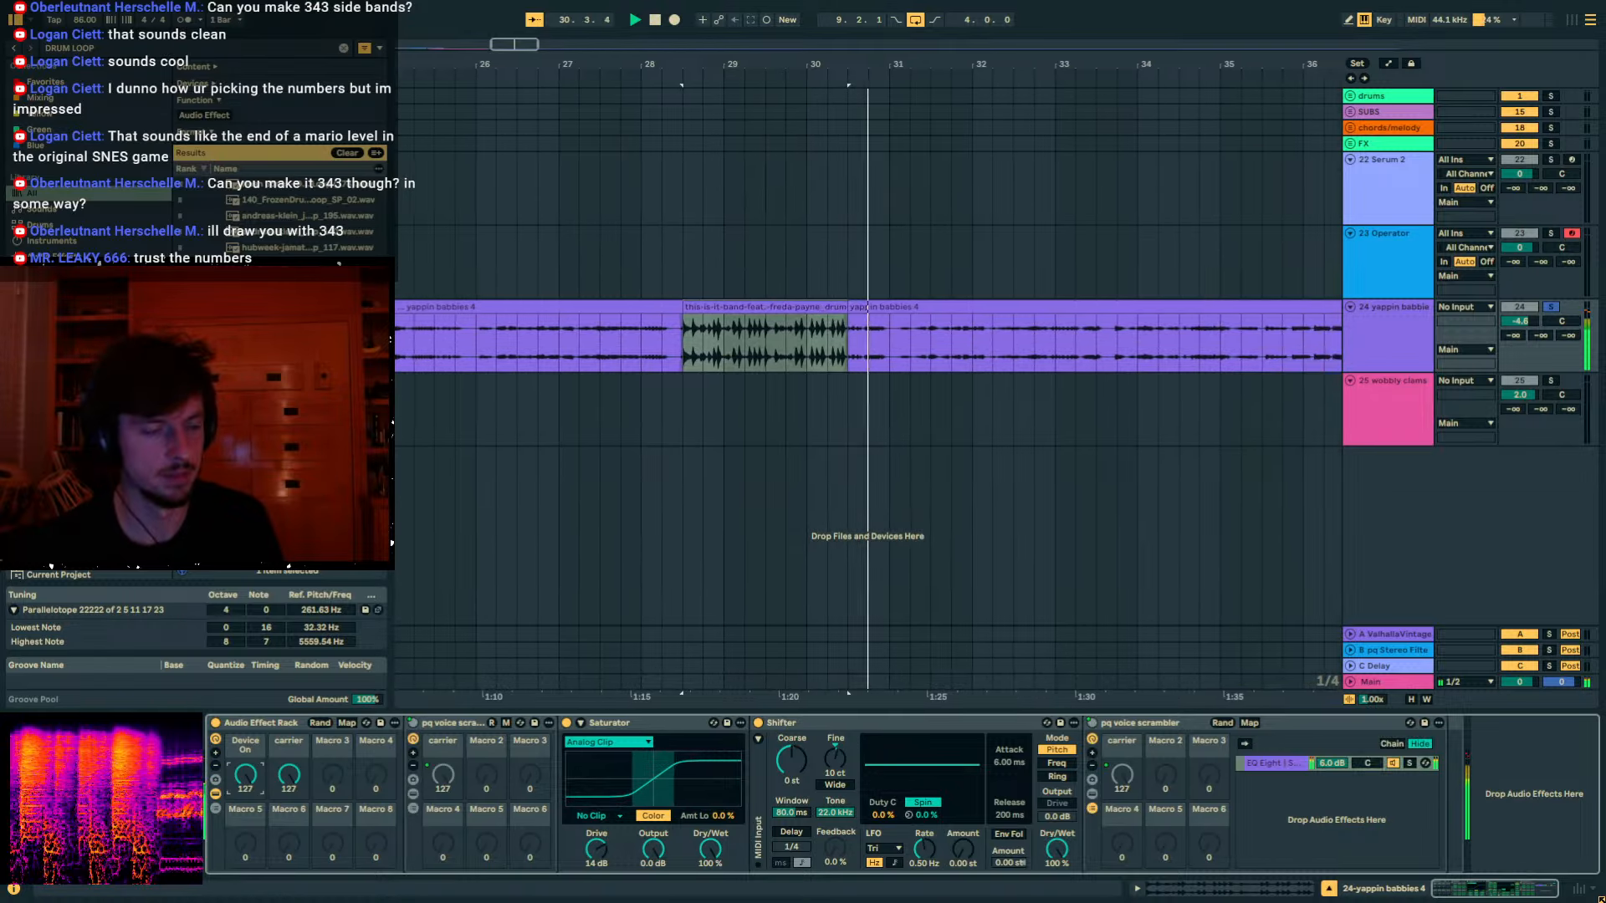
pyautogui.moveTo(245, 775); pyautogui.dragTo(245, 878)
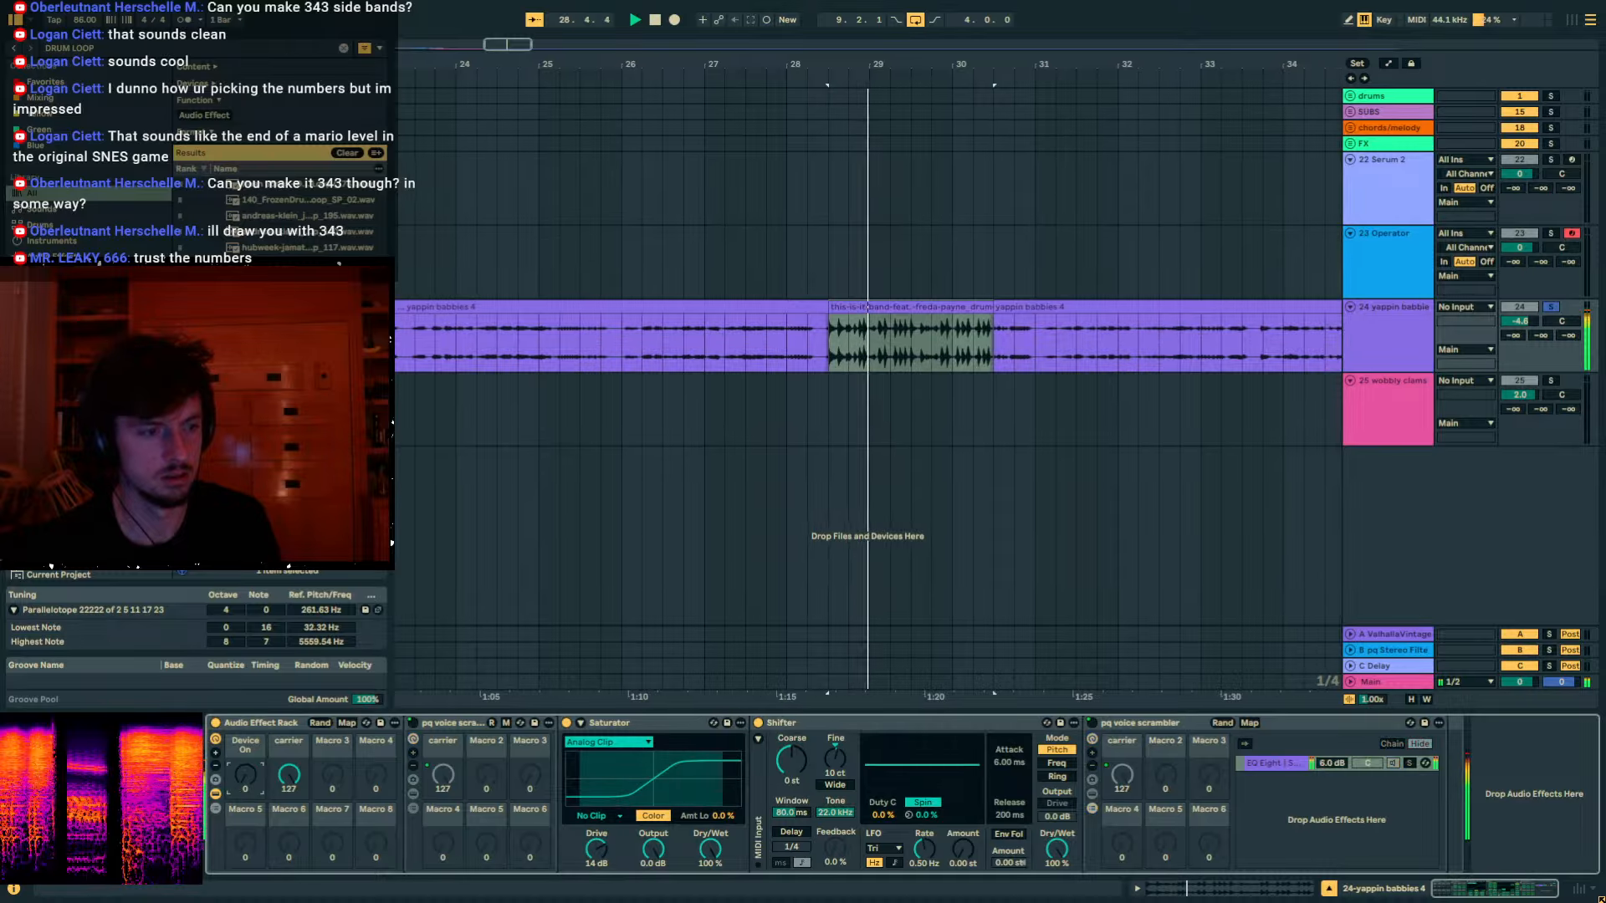
pyautogui.press('space')
# Turn off the Shifter between the voice scramblers and audition the drum loop with Device On at 0 and 127, leaving it at 127.
pyautogui.click(758, 723)
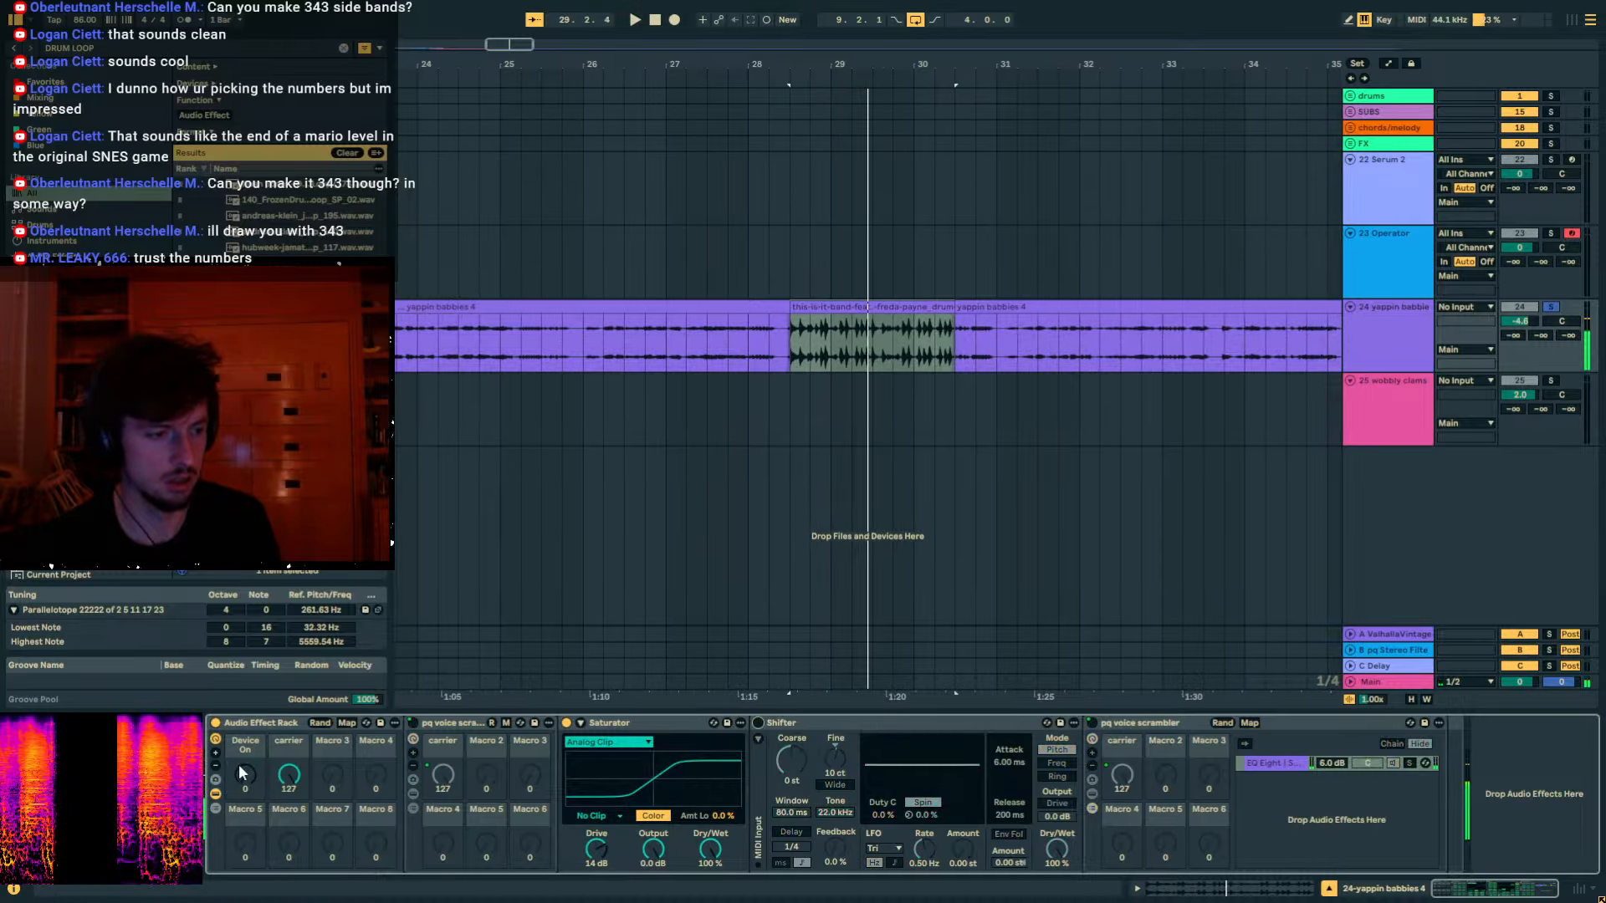
pyautogui.press('space')
pyautogui.moveTo(244, 774); pyautogui.dragTo(244, 669)
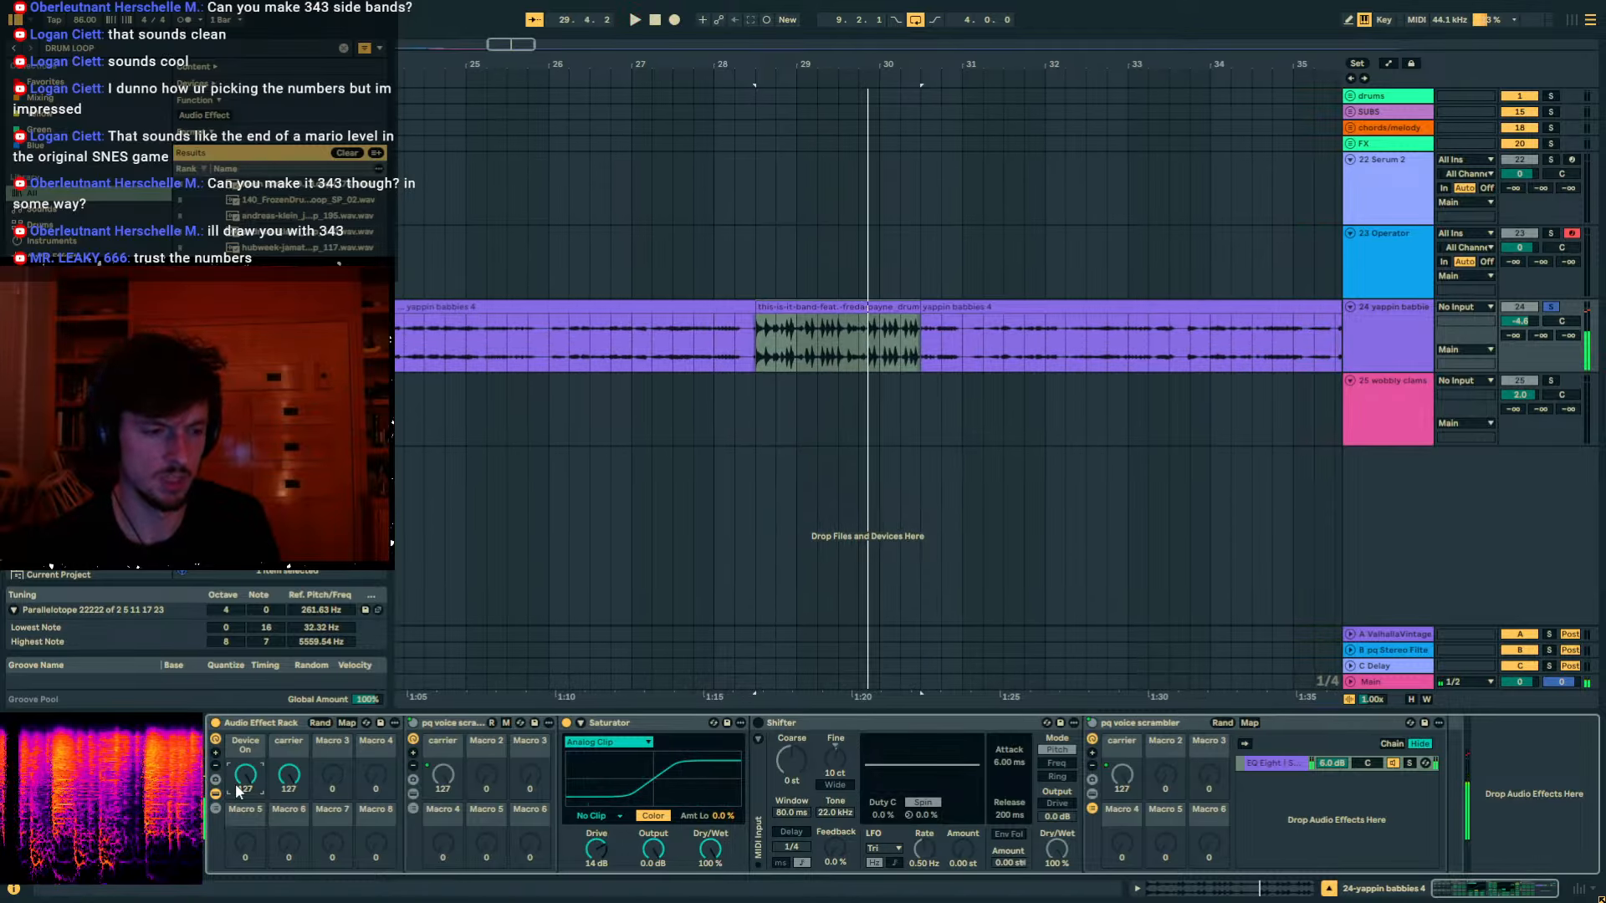
pyautogui.press('space')
pyautogui.moveTo(247, 778); pyautogui.dragTo(247, 884)
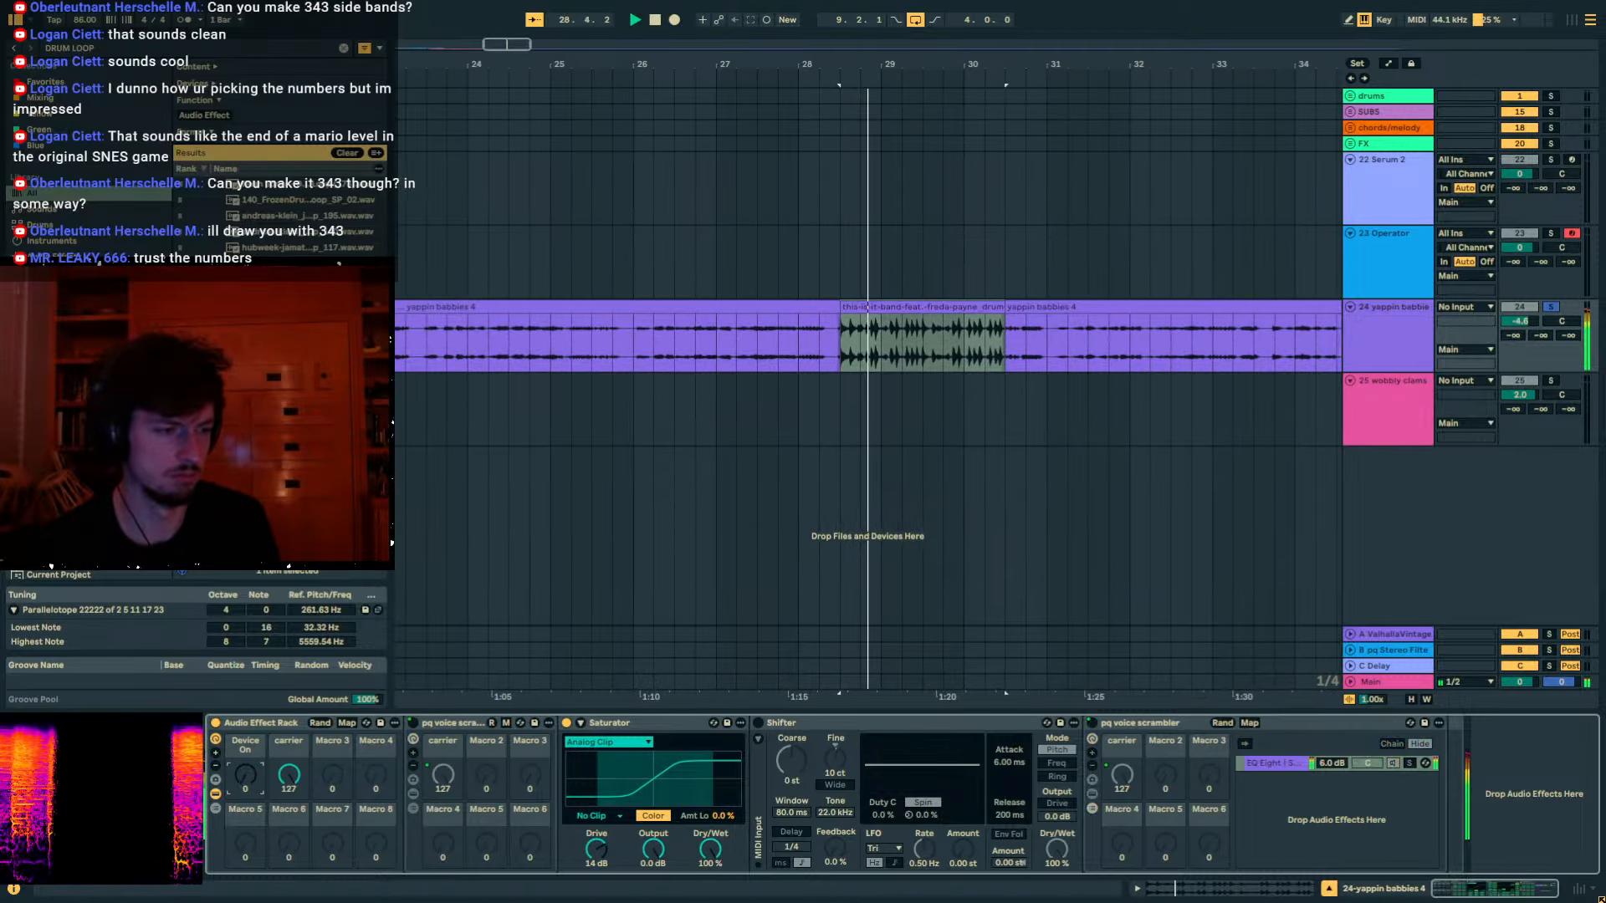
pyautogui.moveTo(246, 778); pyautogui.dragTo(246, 669)
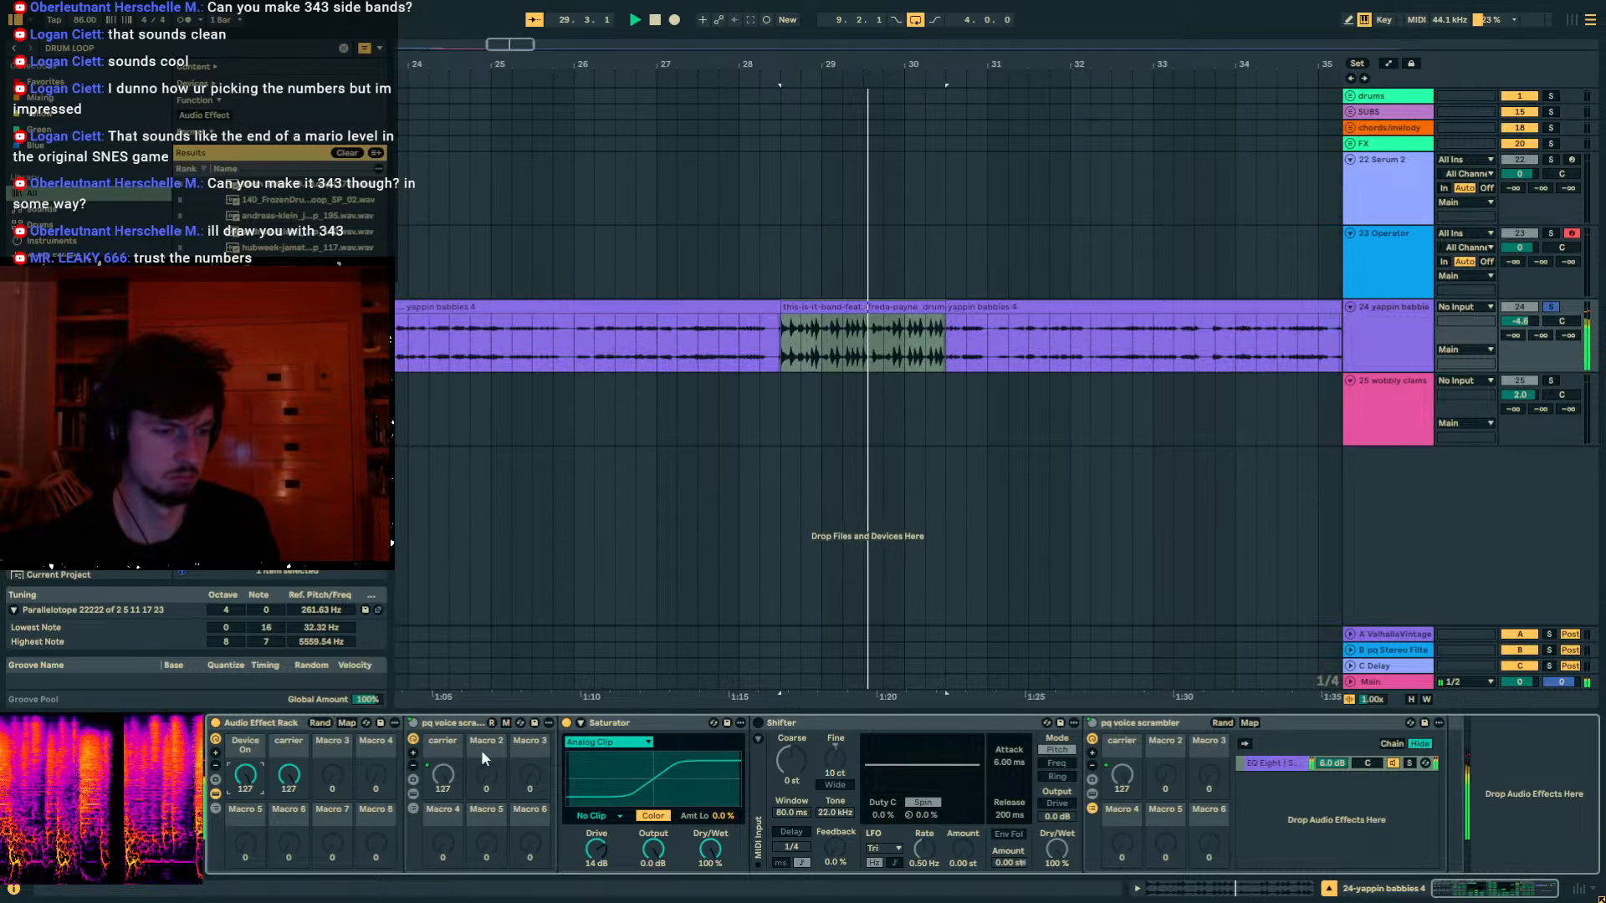
pyautogui.press('space')
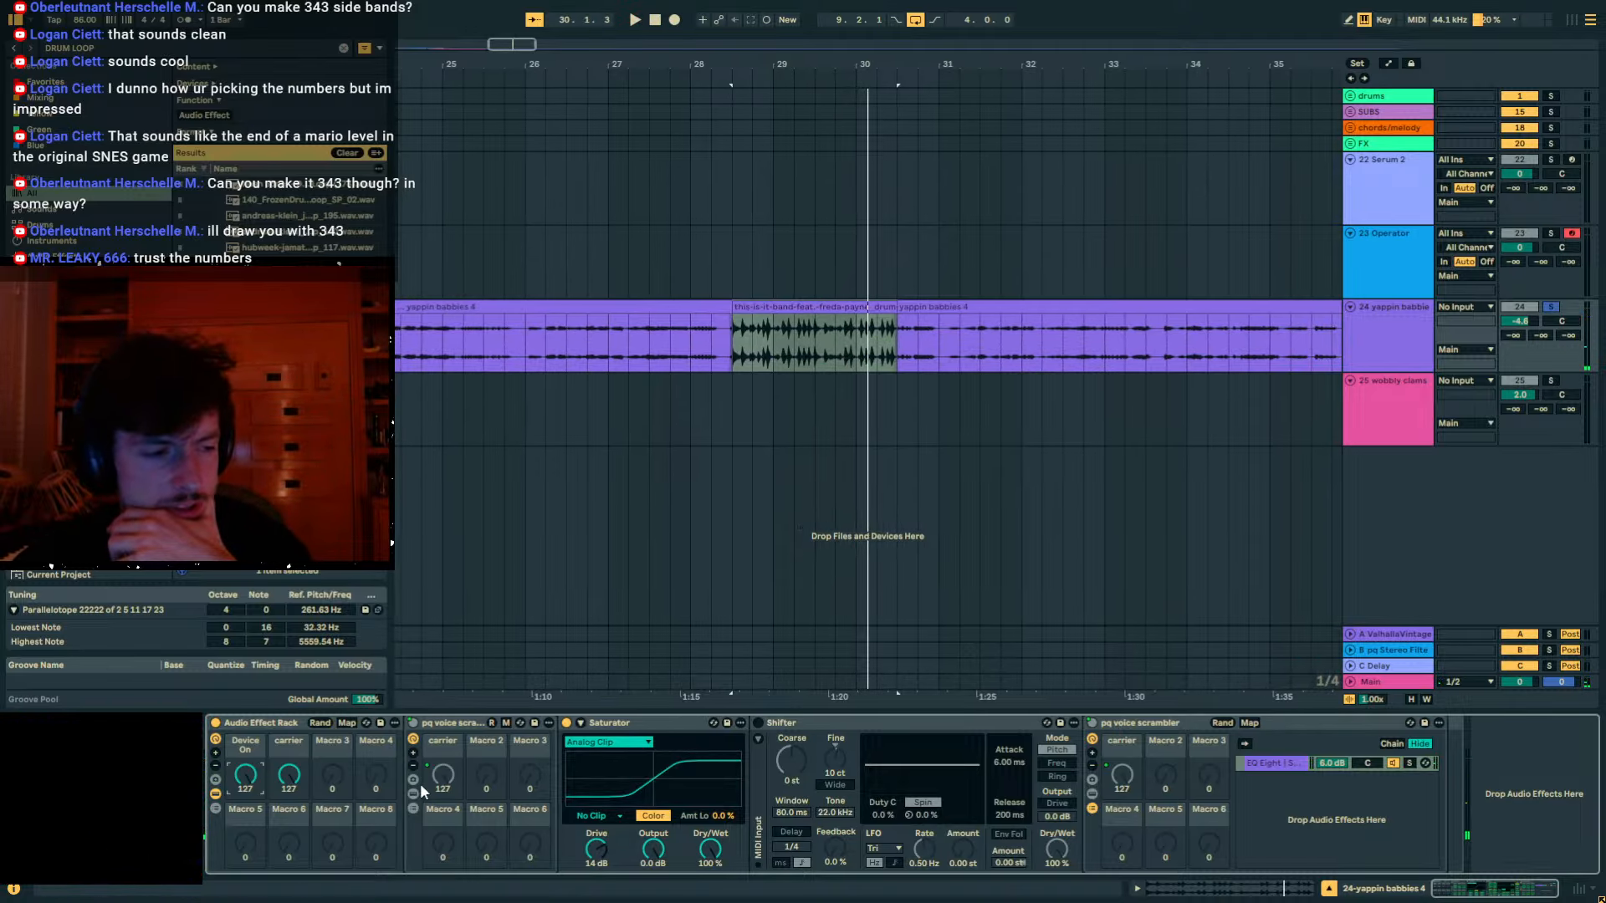
# Show the first pq voice scrambler's chain and examine the settings of its EQ Eight and Shifter, collapsing the devices again.
pyautogui.click(413, 807)
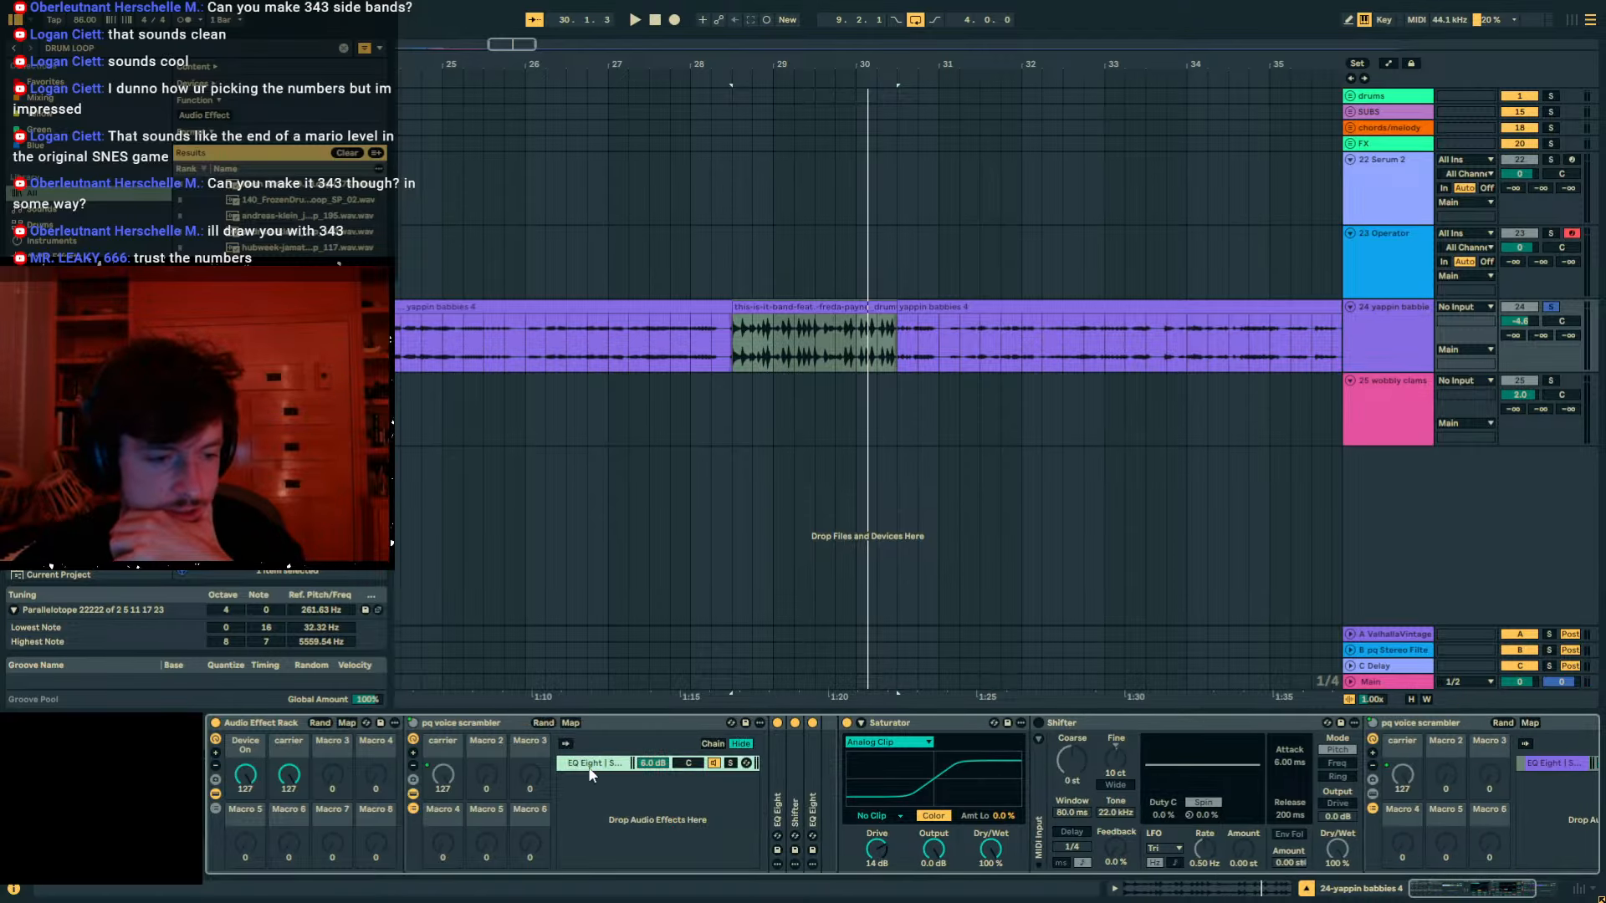
pyautogui.click(759, 766)
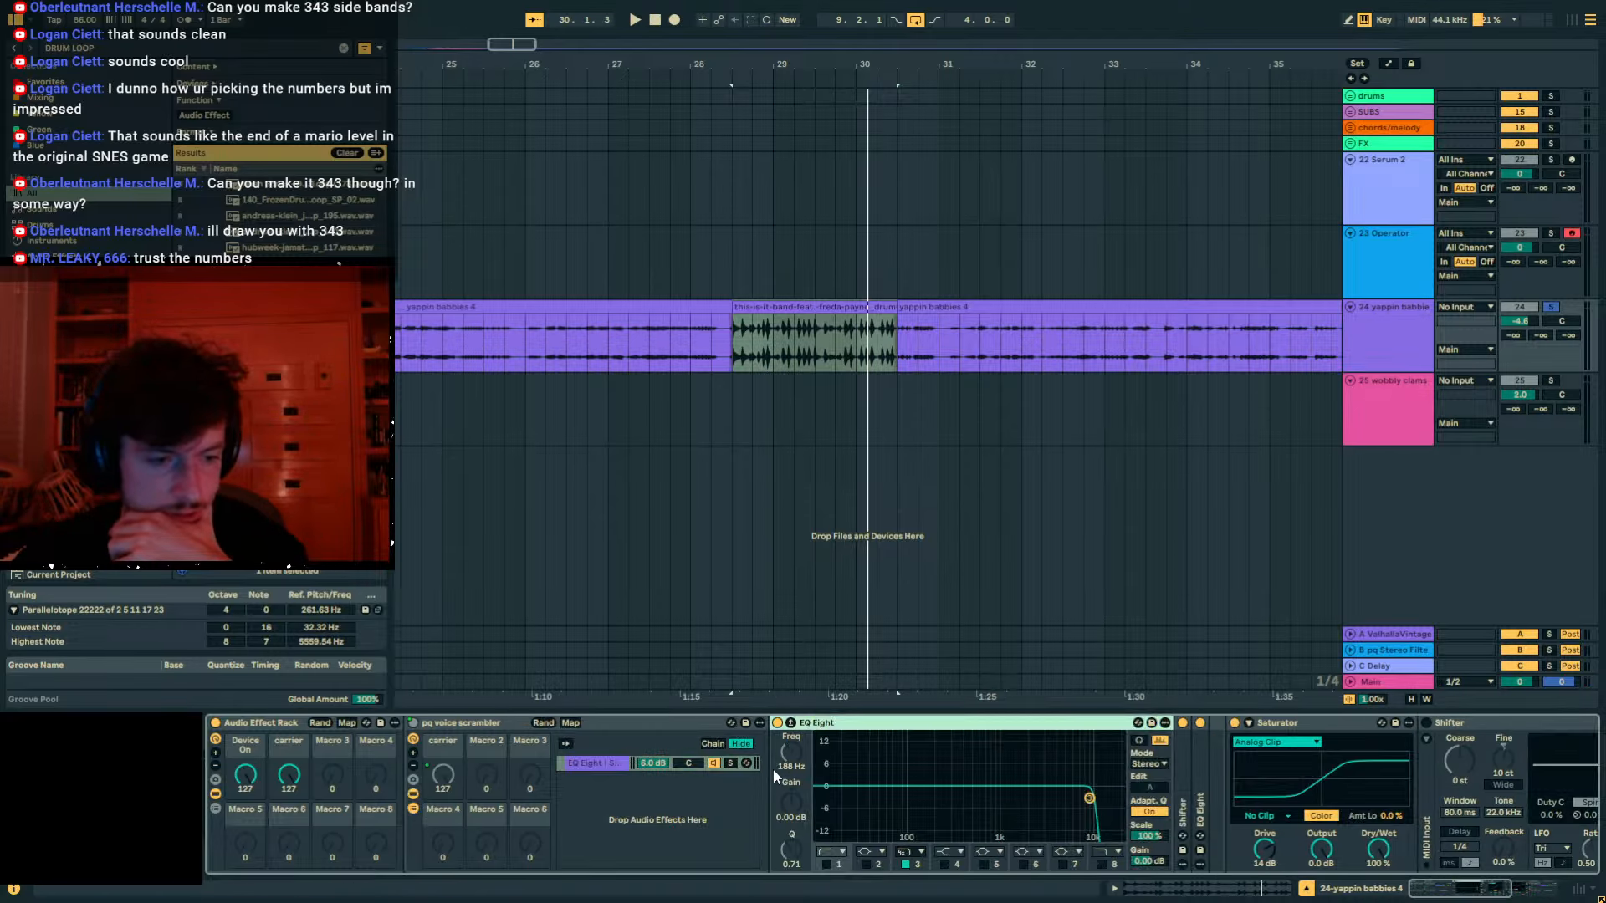
pyautogui.doubleClick(1200, 766)
pyautogui.doubleClick(1186, 768)
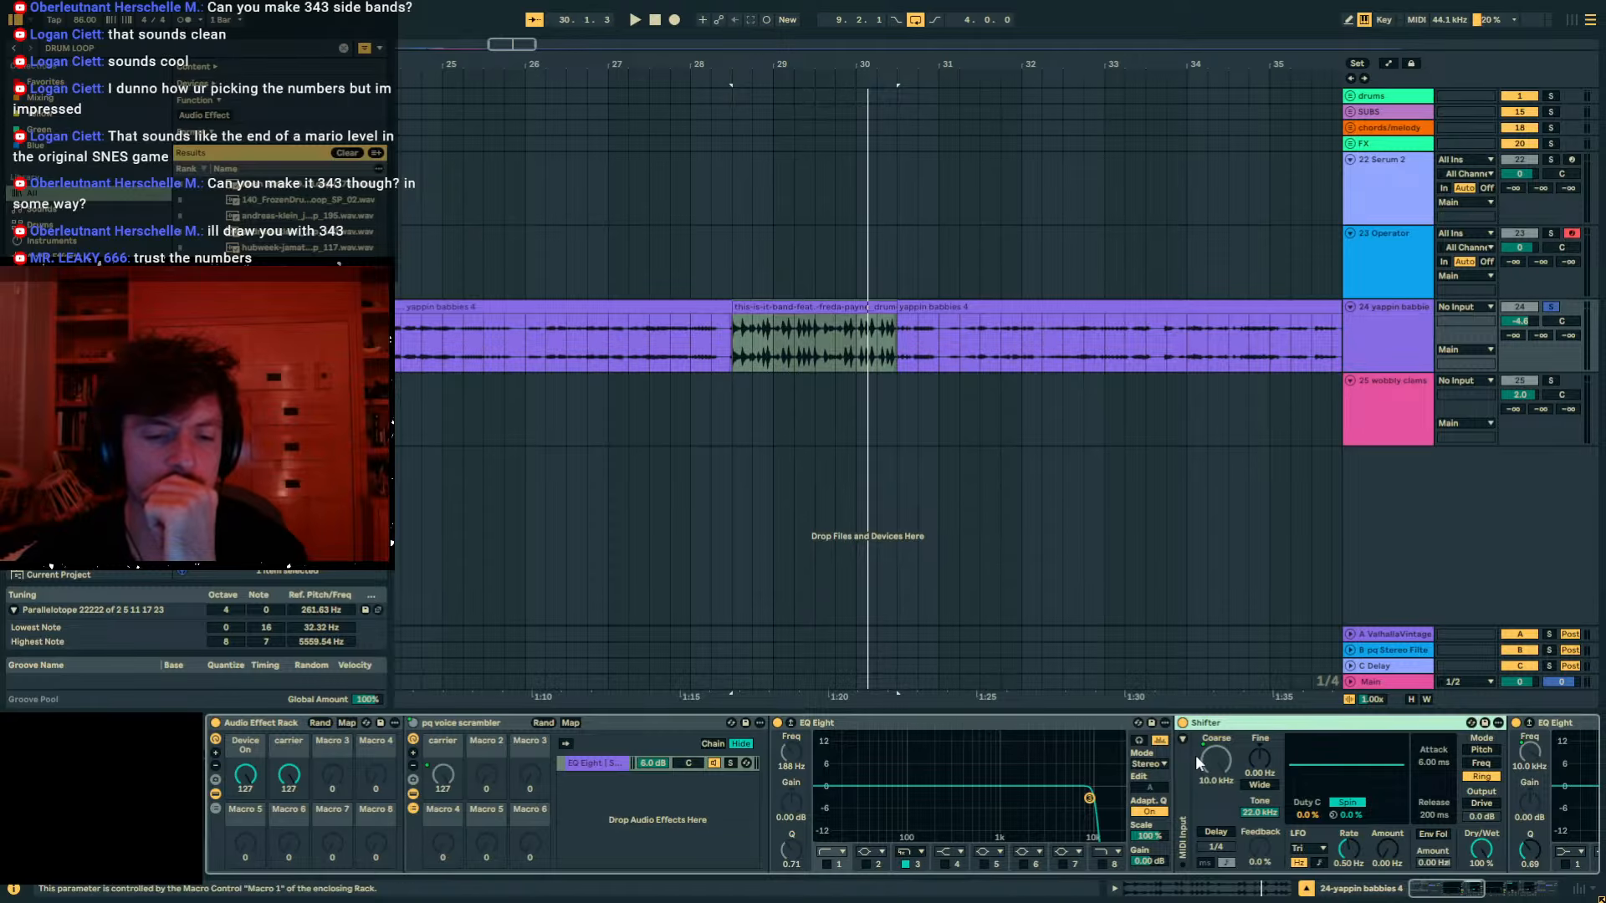
pyautogui.click(1100, 808)
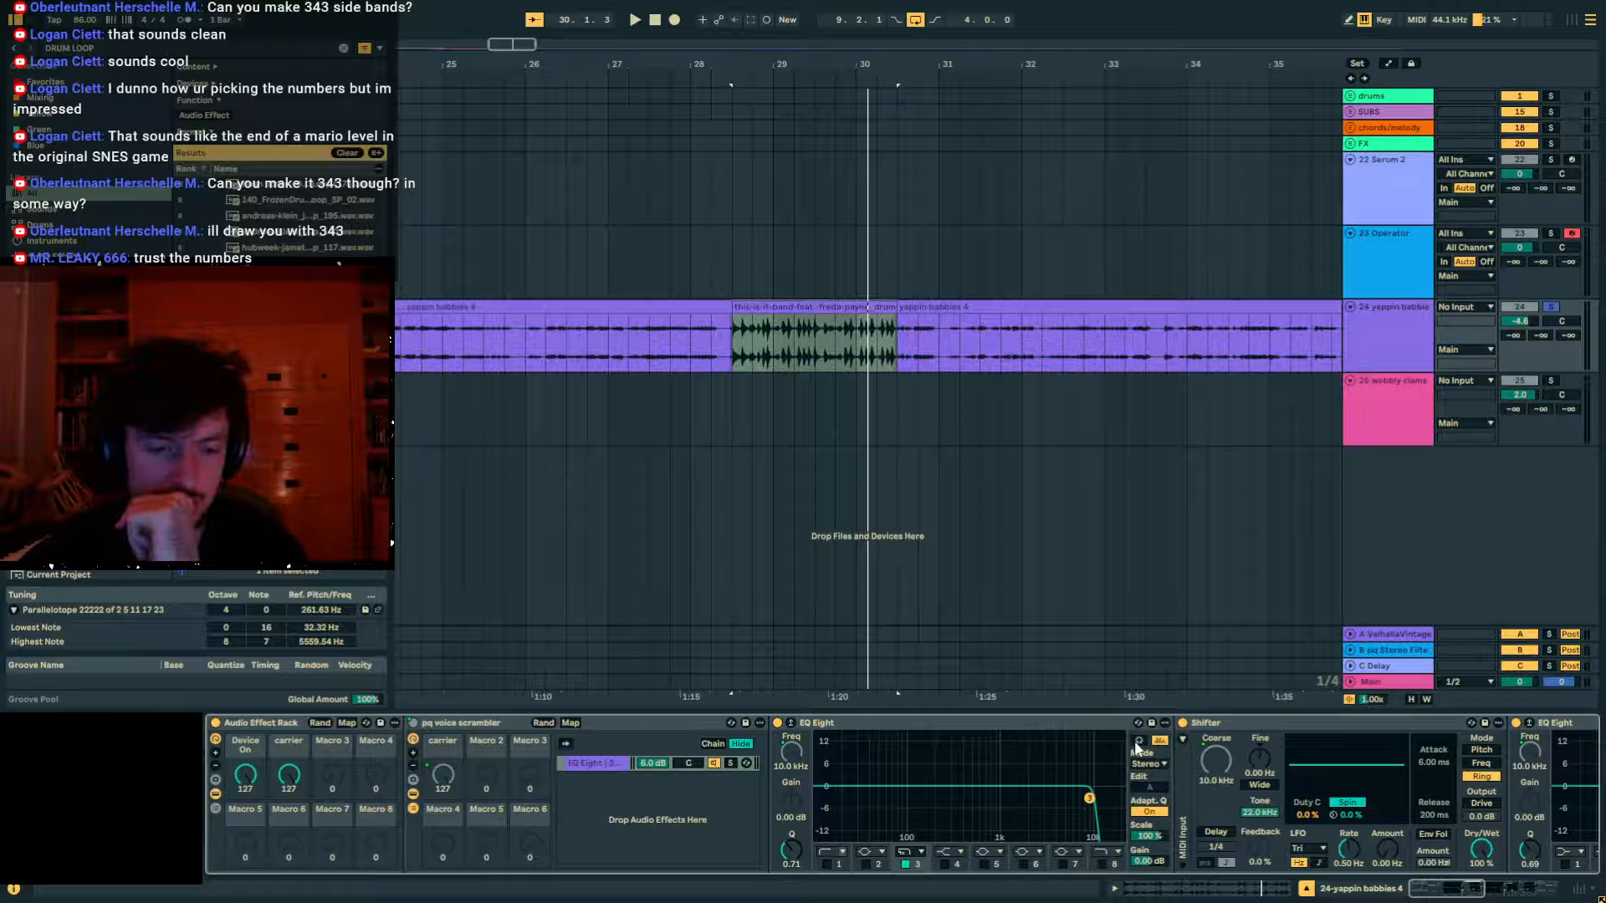
pyautogui.doubleClick(1224, 725)
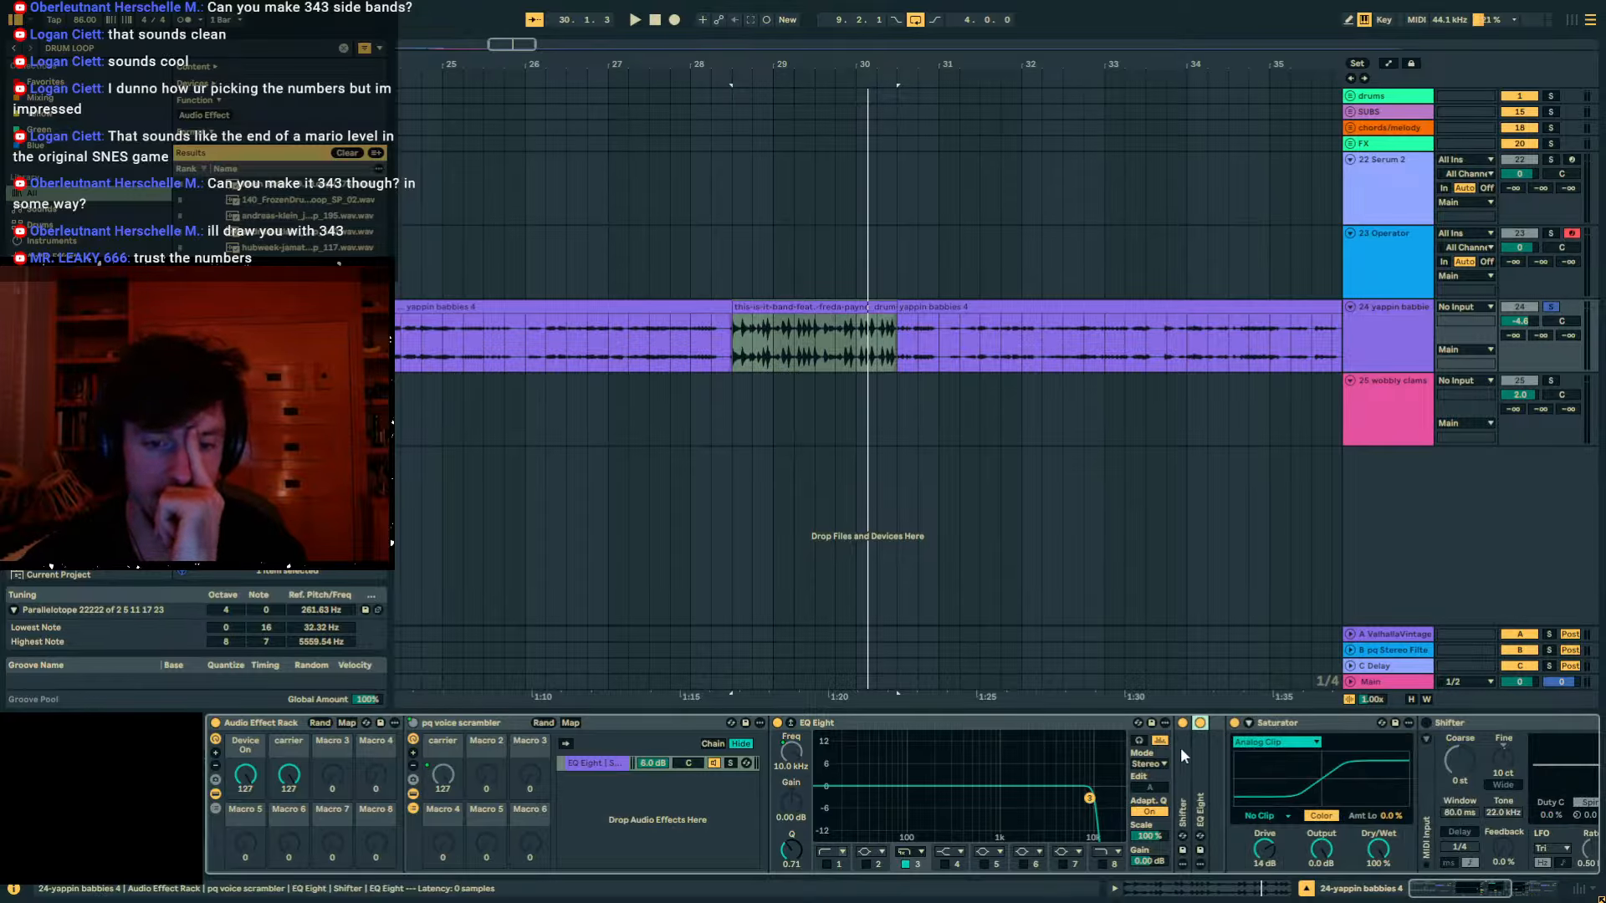
pyautogui.doubleClick(870, 724)
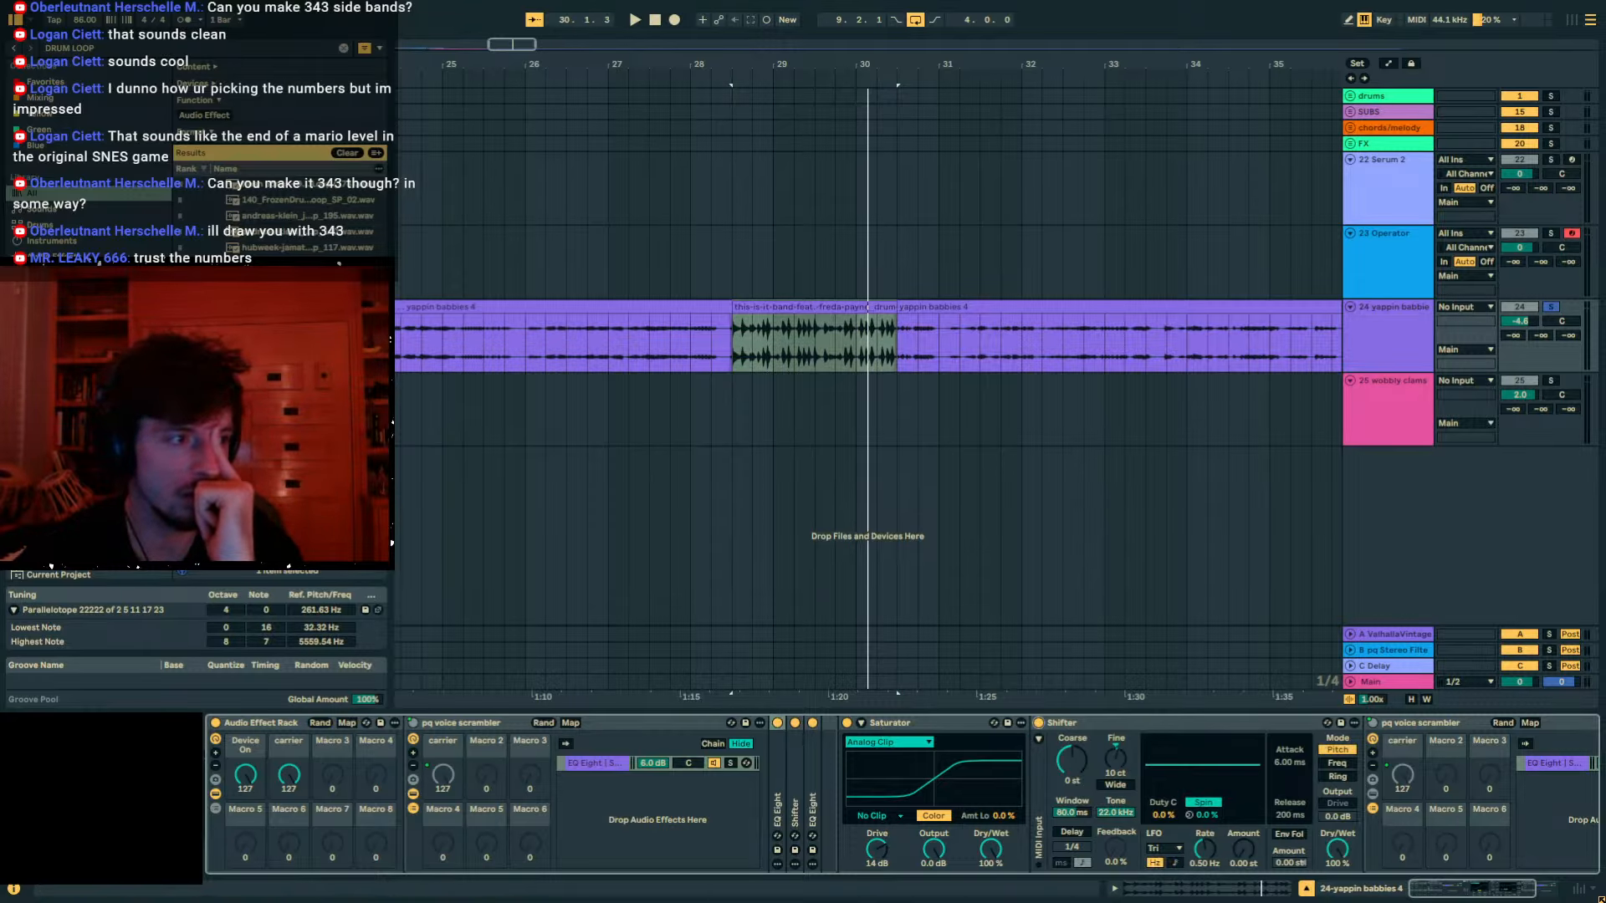
# Clear the browser search and look through the list of audio effects for another device to try.
pyautogui.click(57, 256)
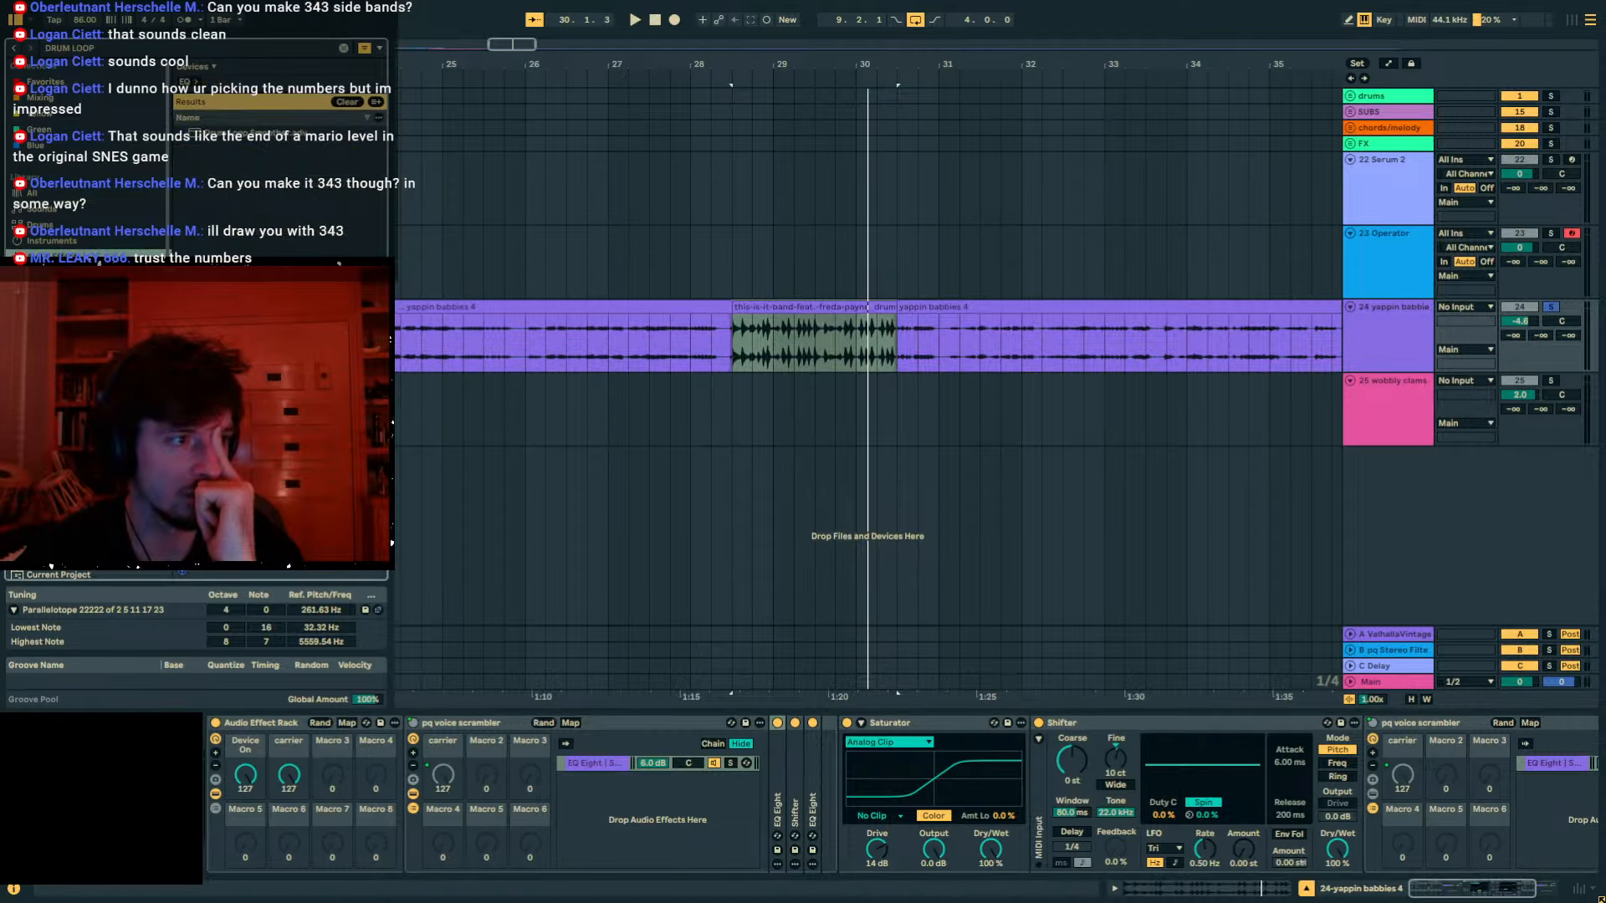
pyautogui.click(344, 48)
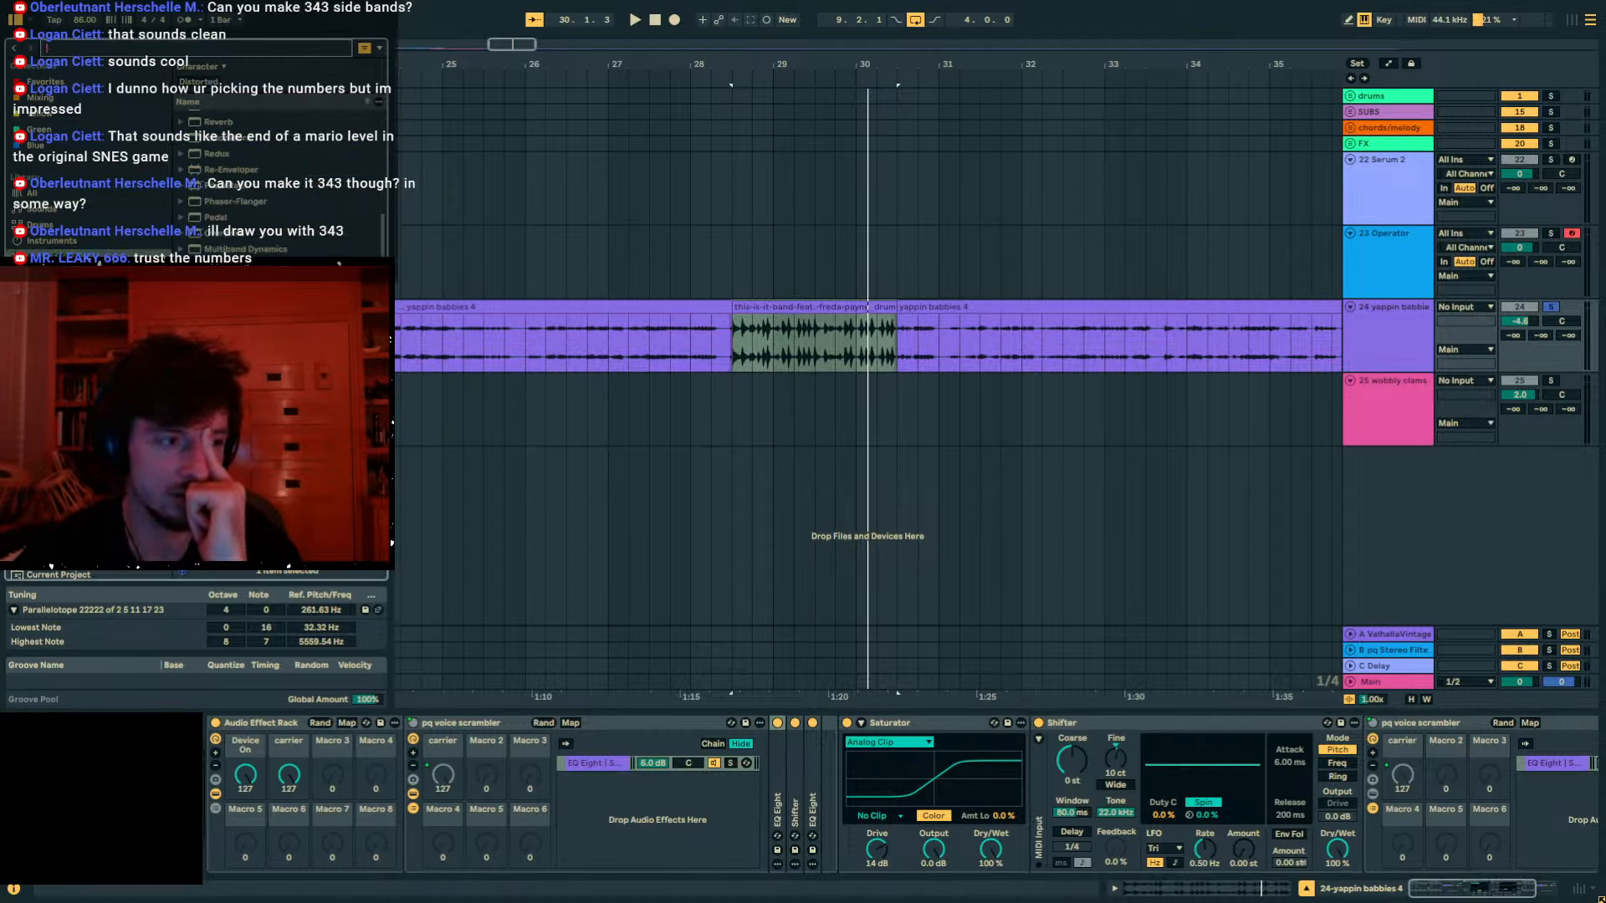
pyautogui.scroll(-3, 339, 264)
pyautogui.scroll(-3, 339, 265)
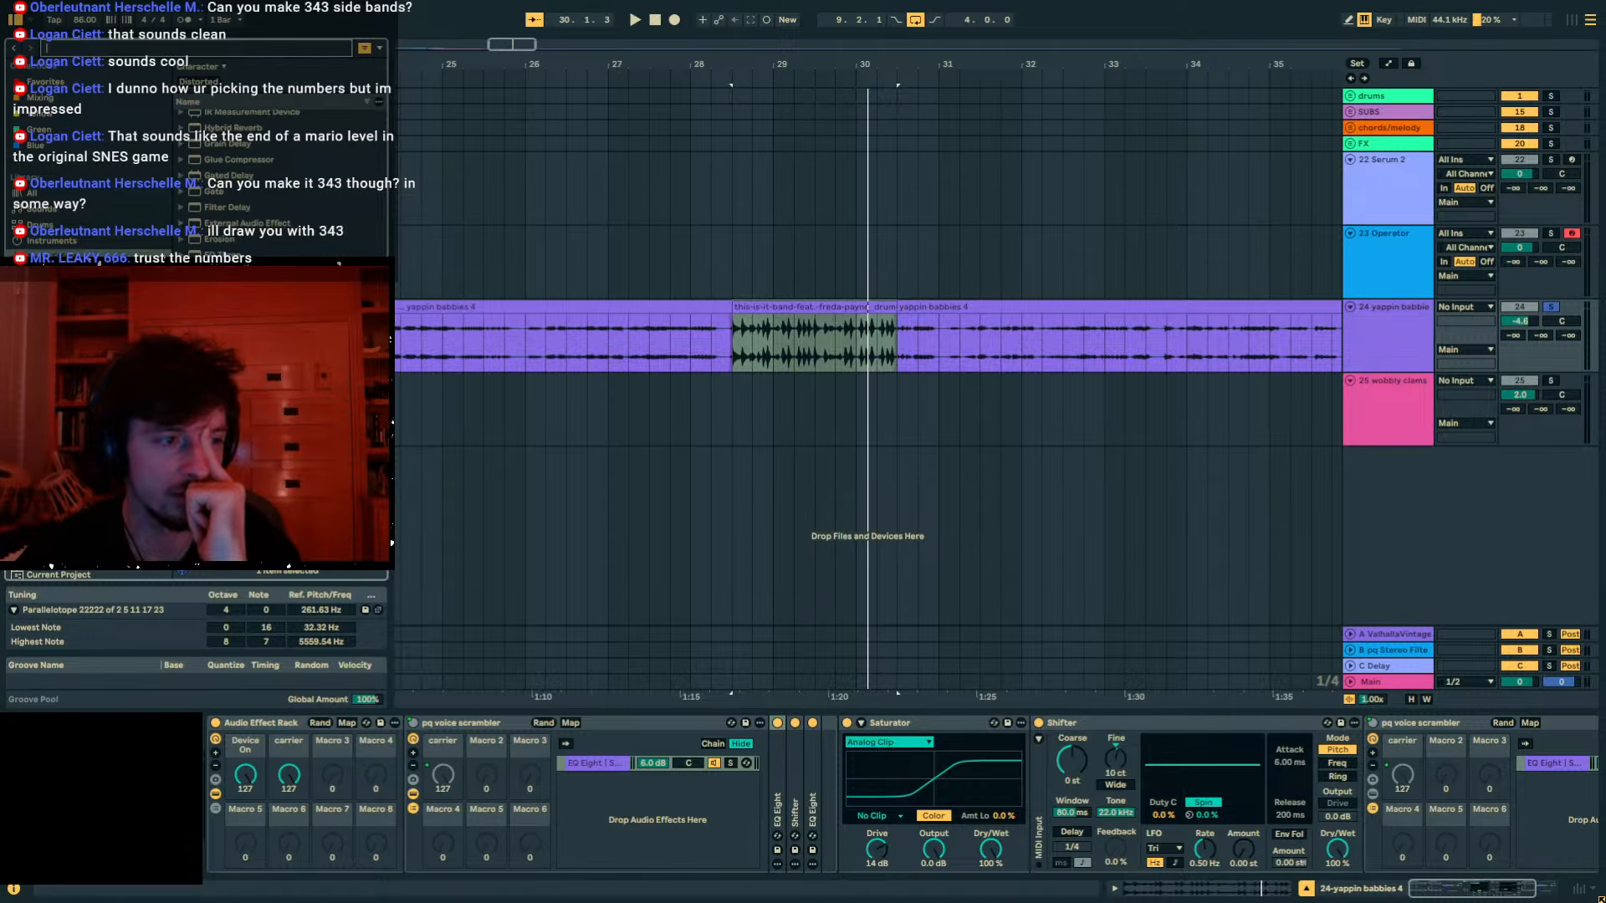
pyautogui.scroll(-3, 338, 265)
pyautogui.scroll(6, 338, 265)
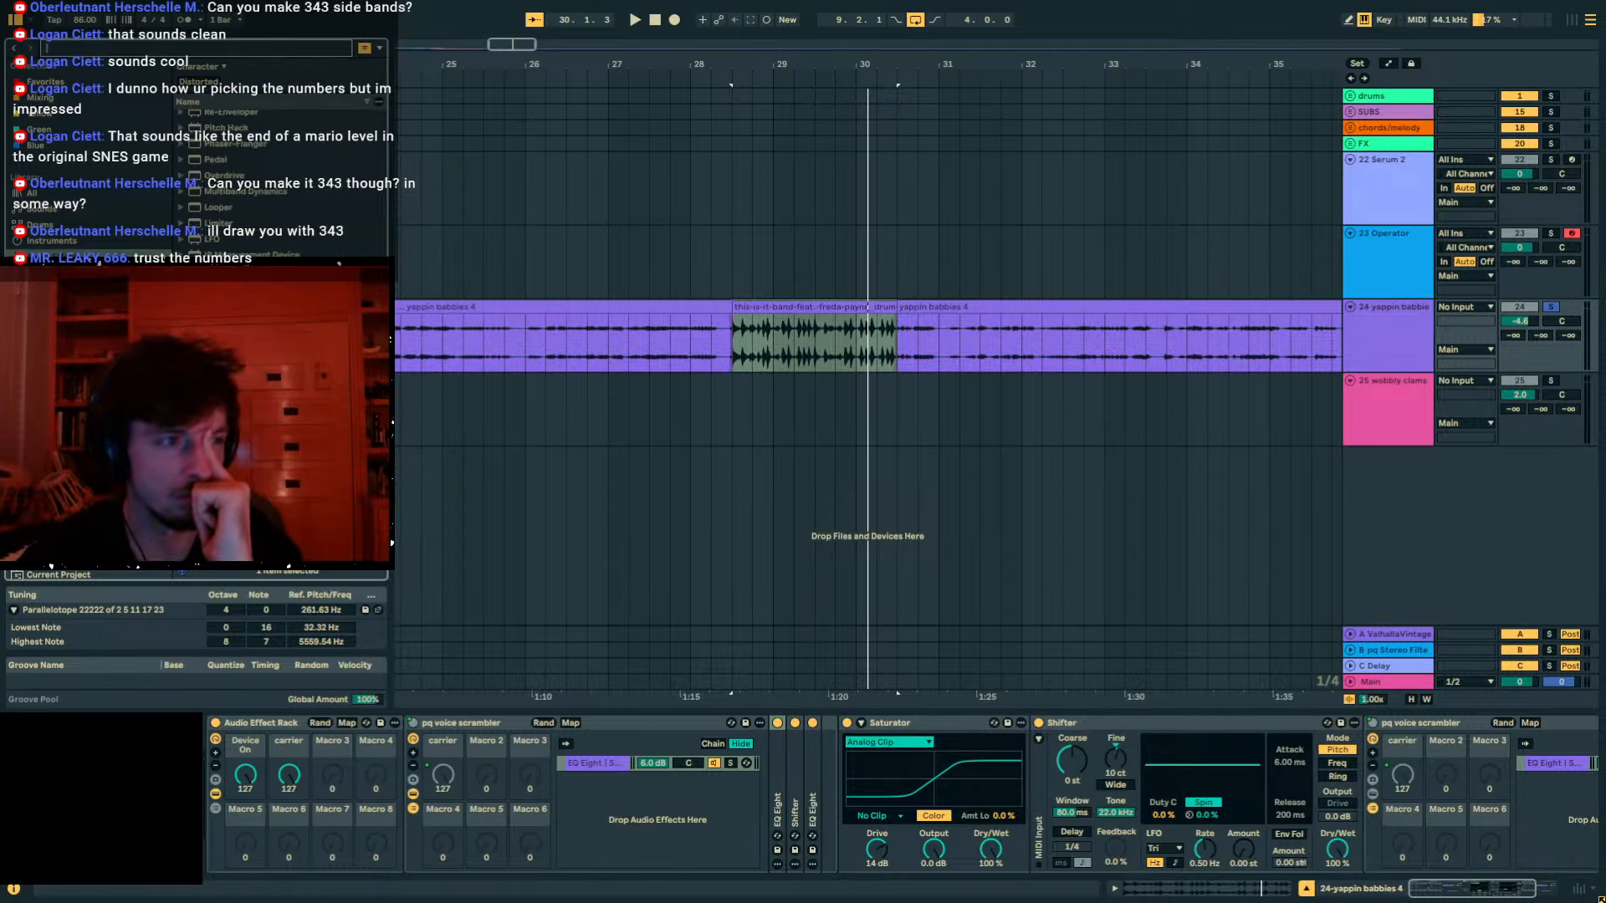
pyautogui.scroll(3, 339, 264)
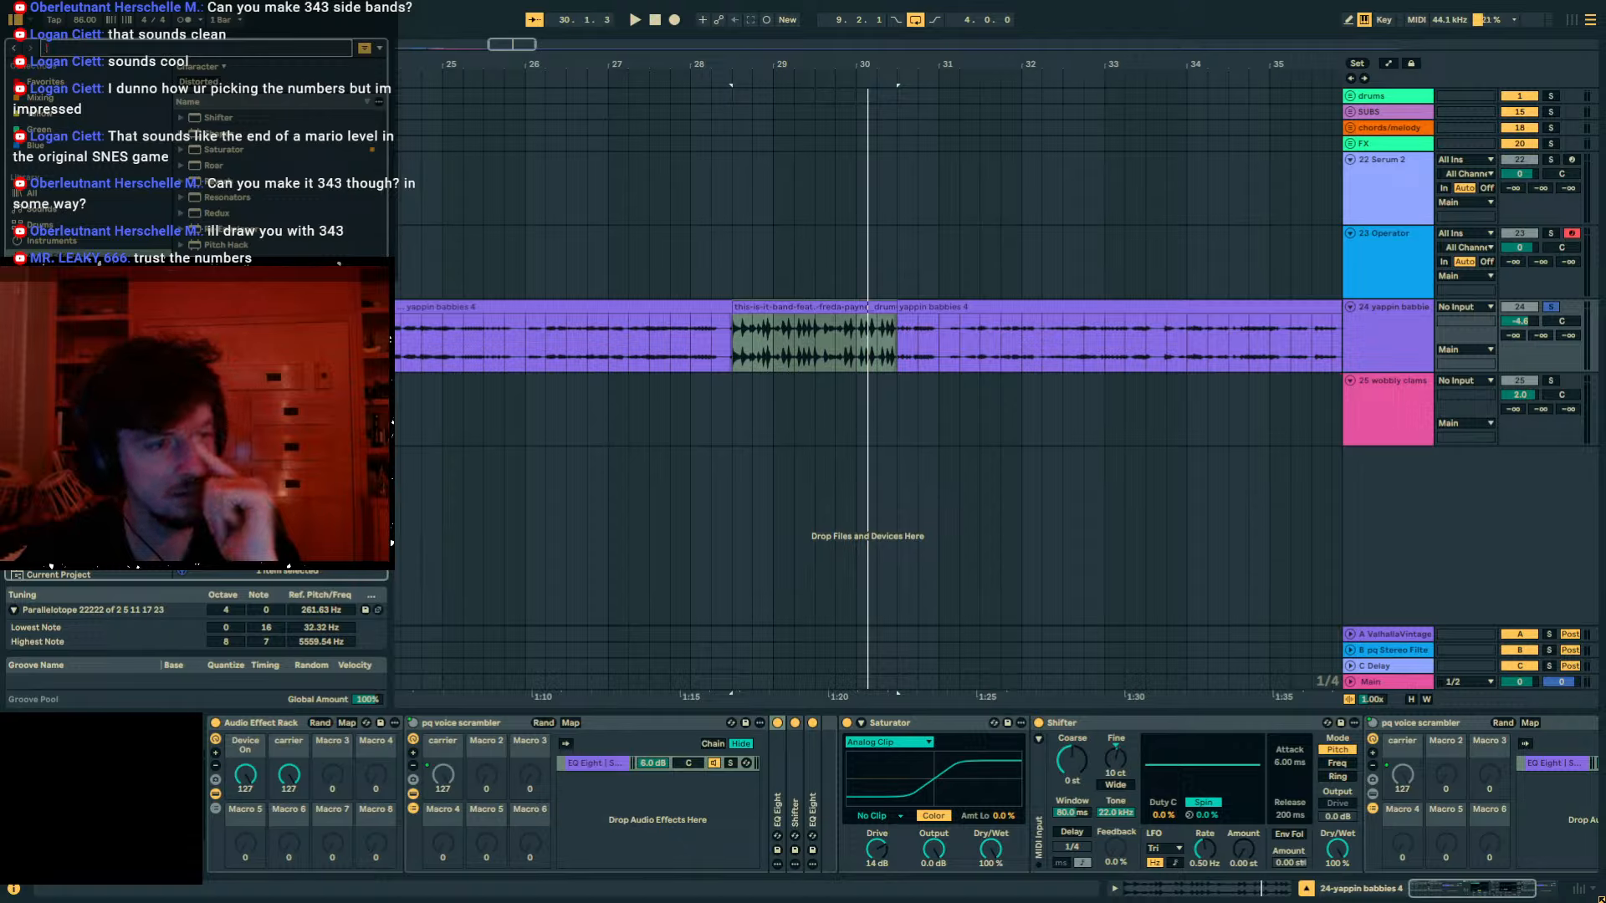
pyautogui.scroll(-3, 338, 264)
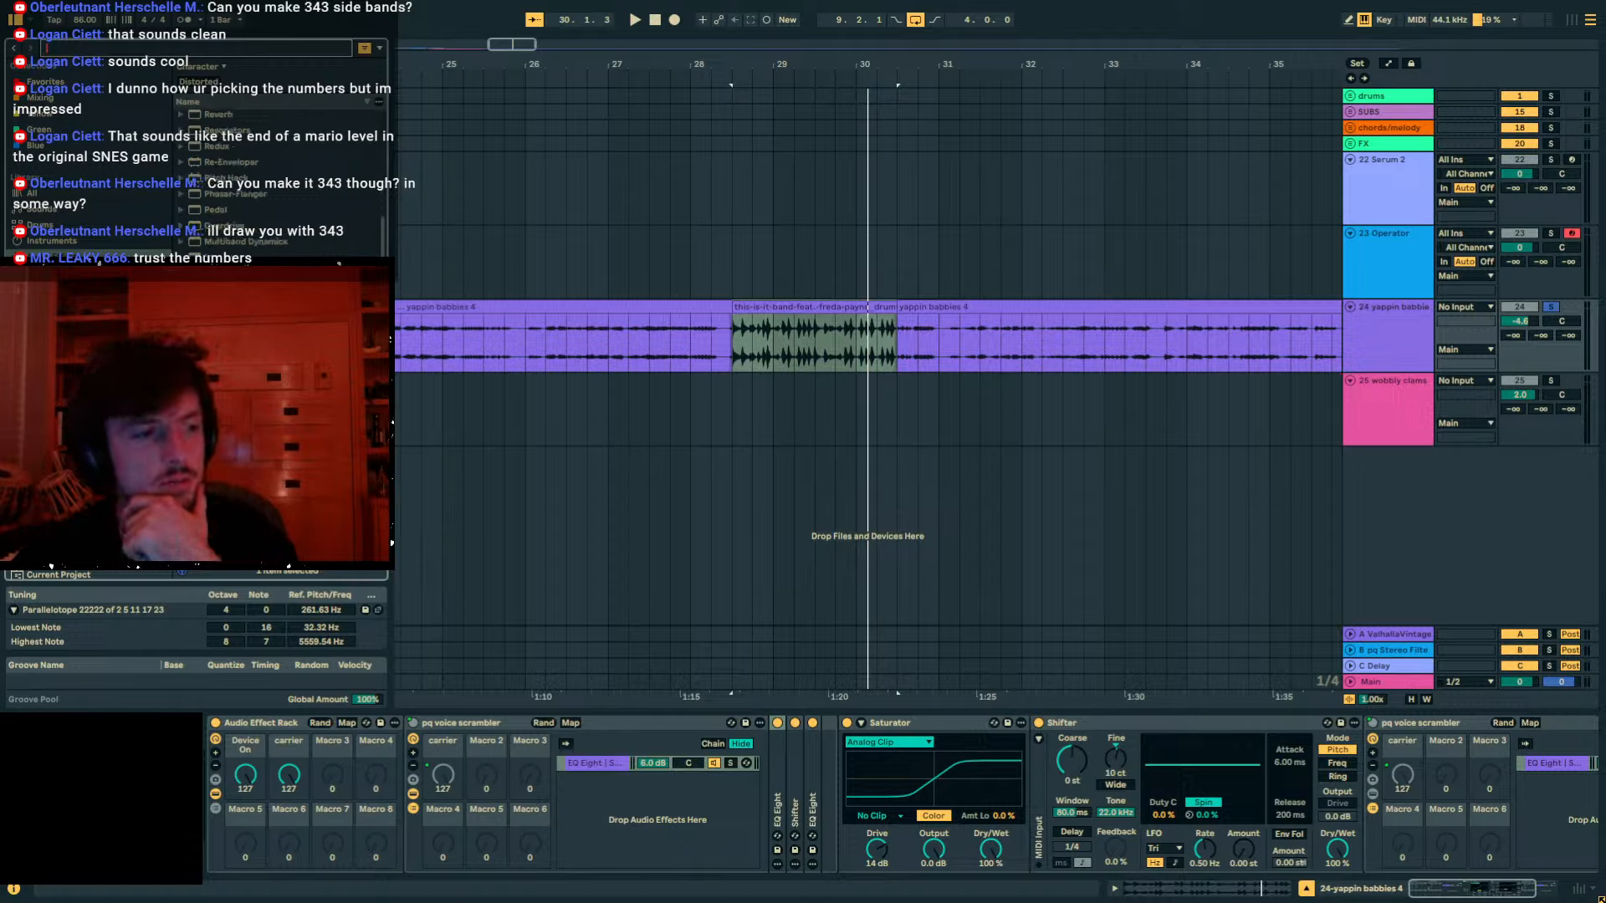
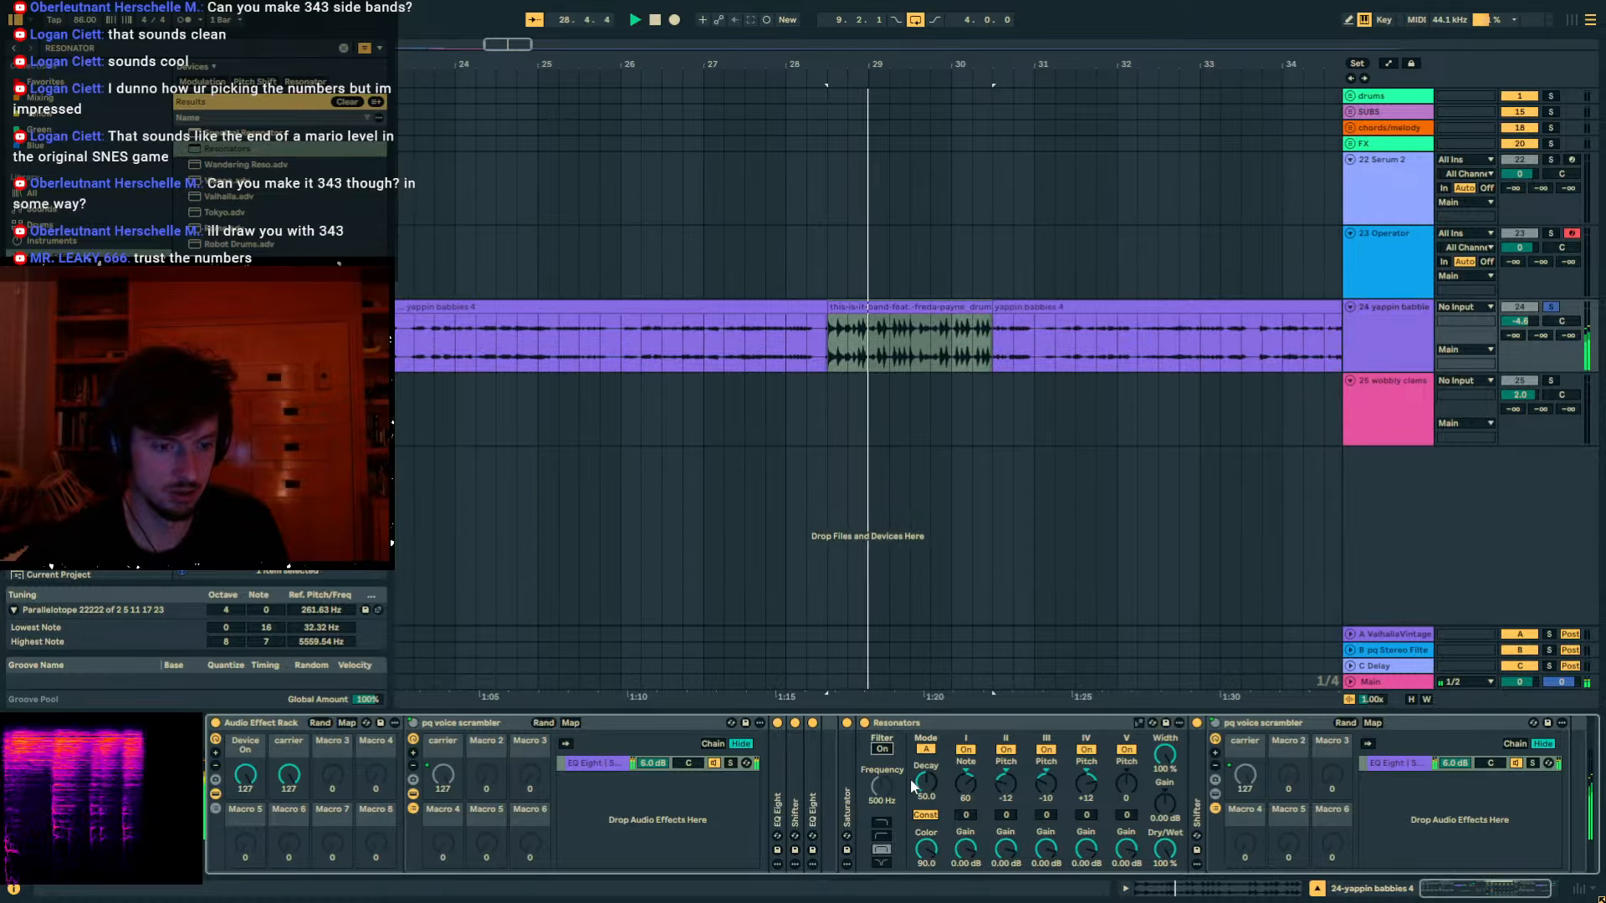
# Set the Resonators' Decay and Color to 100, and deactivate the yappin babbies clip that follows the drum loop.
pyautogui.moveTo(934, 786); pyautogui.dragTo(933, 744)
pyautogui.moveTo(928, 851); pyautogui.dragTo(928, 879)
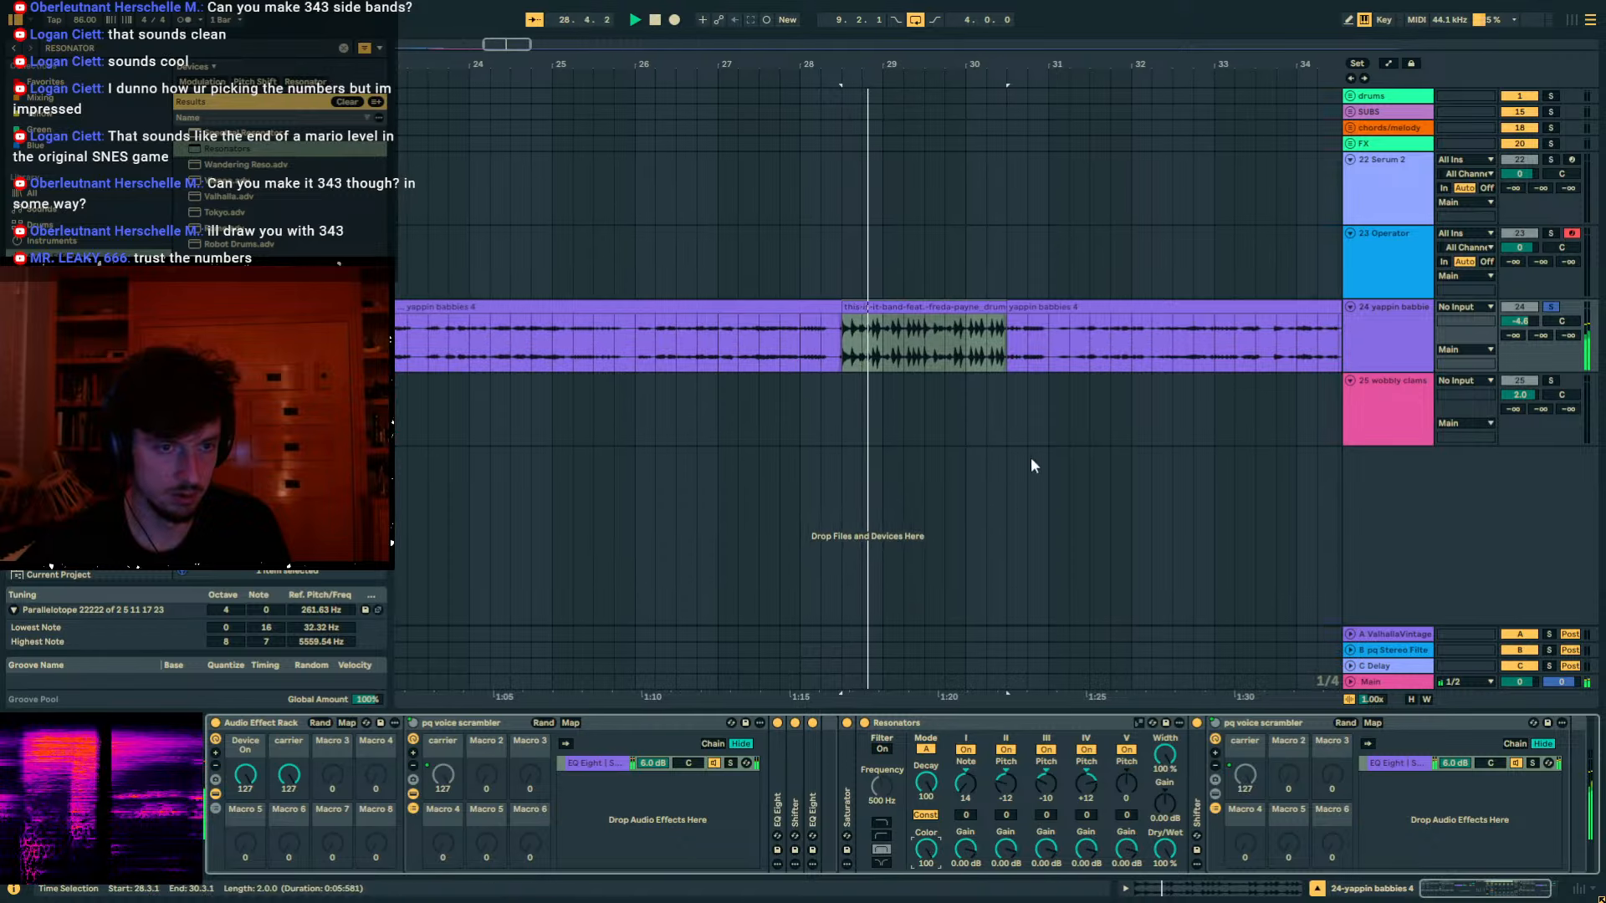
pyautogui.click(1040, 333)
pyautogui.click(882, 333)
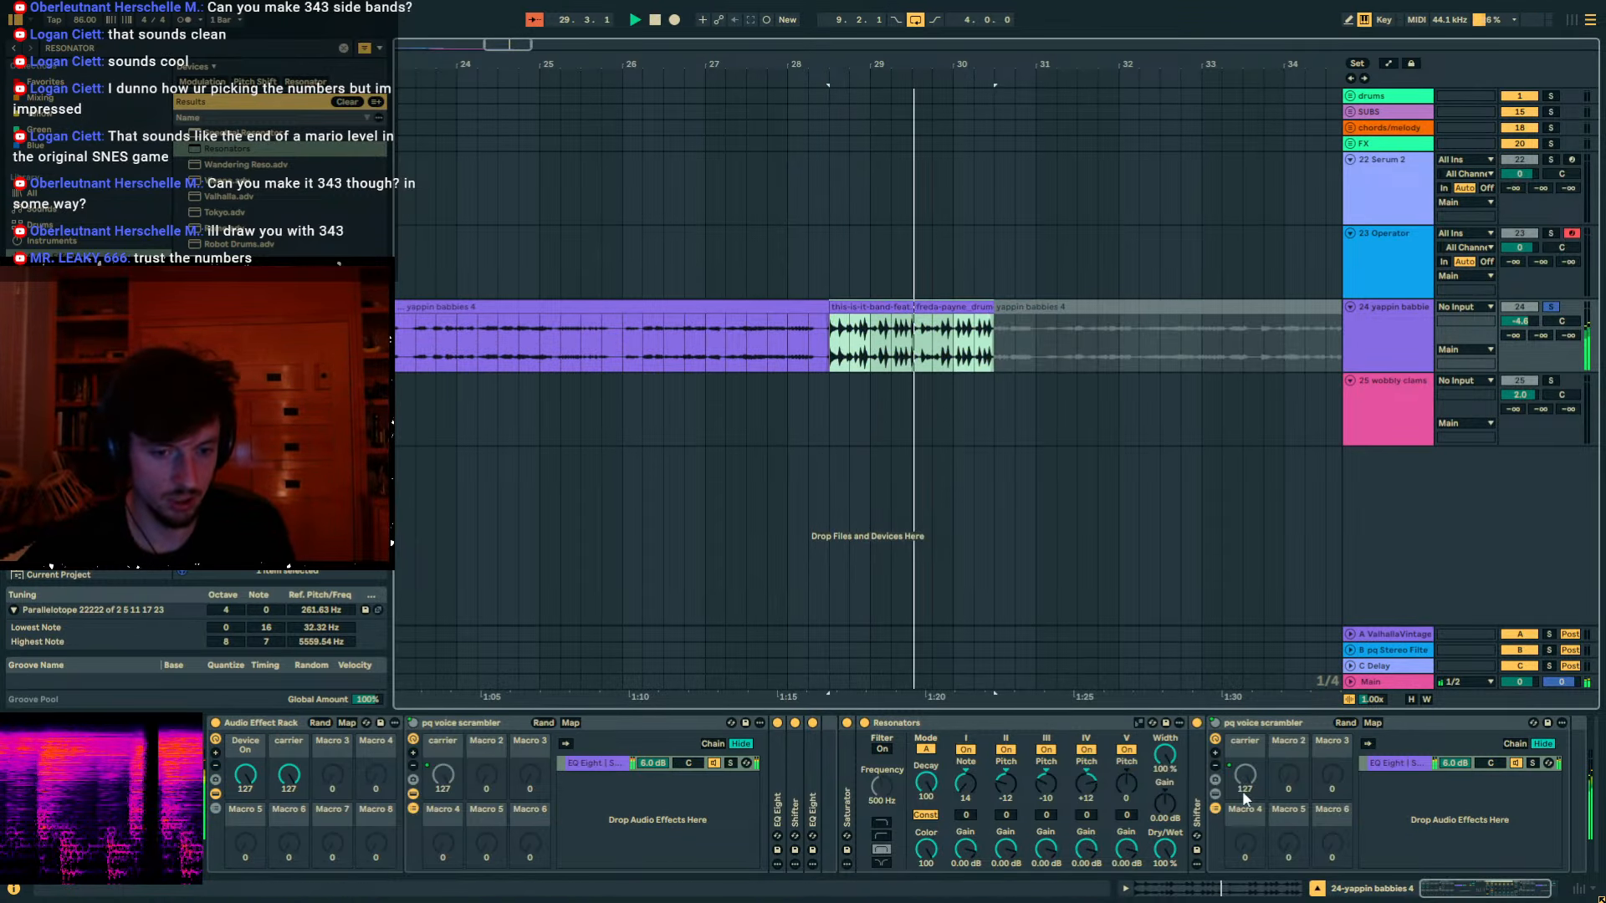
# Tune the Resonators to Note 81 and Pitch II -14, with fine tuning of 50, -50 and 50 on resonators I to III.
pyautogui.moveTo(1165, 849); pyautogui.dragTo(1165, 879)
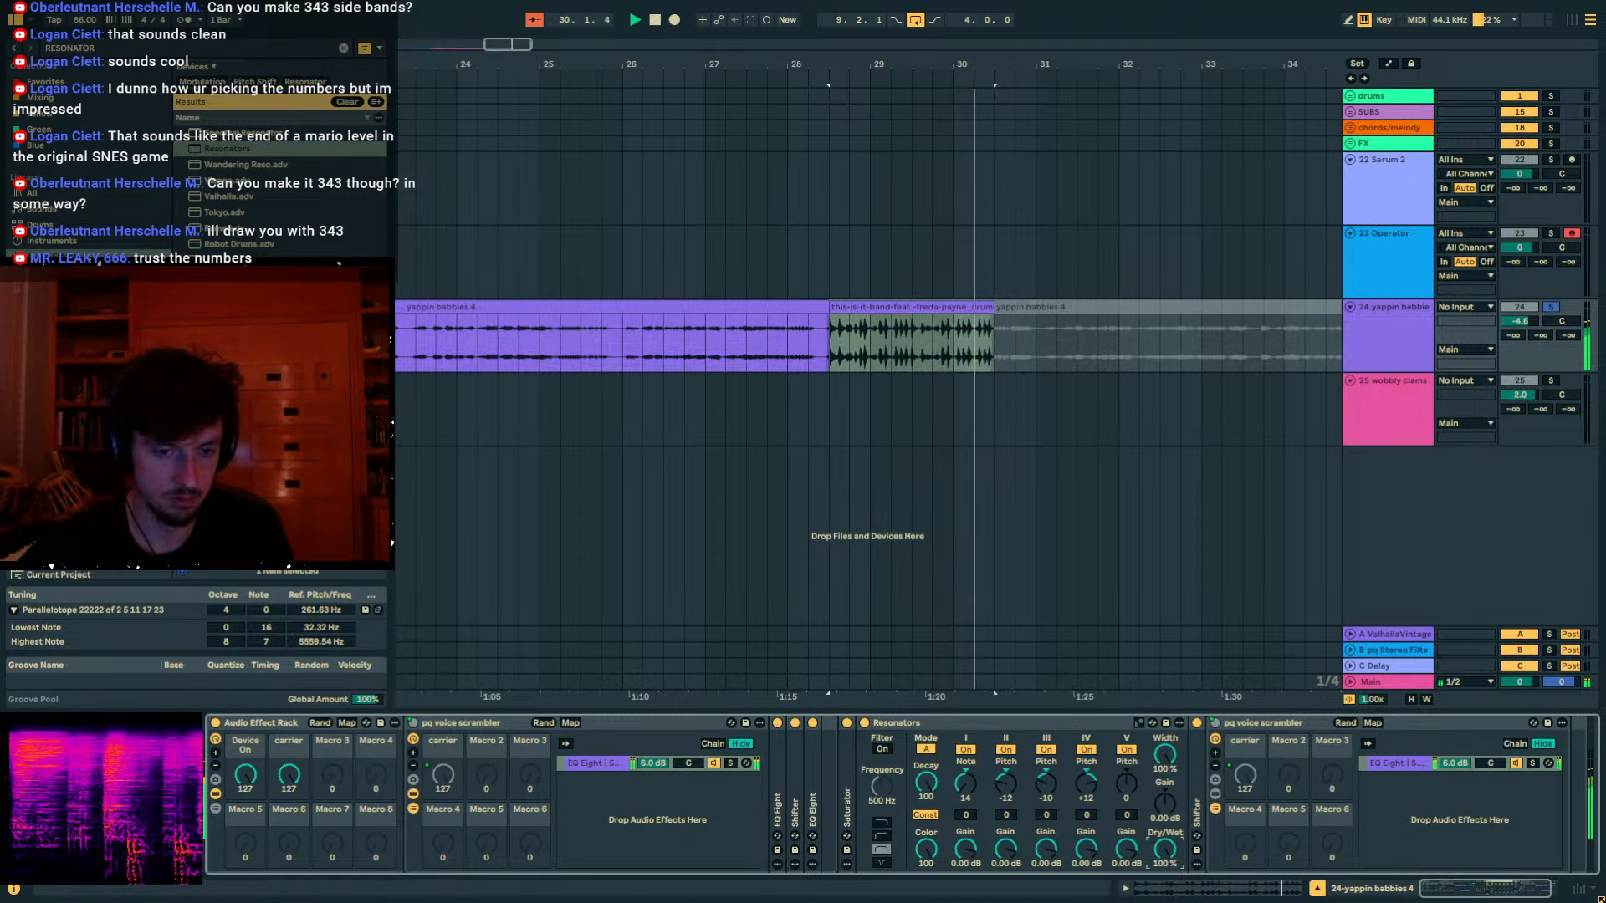
pyautogui.moveTo(926, 784); pyautogui.dragTo(926, 728)
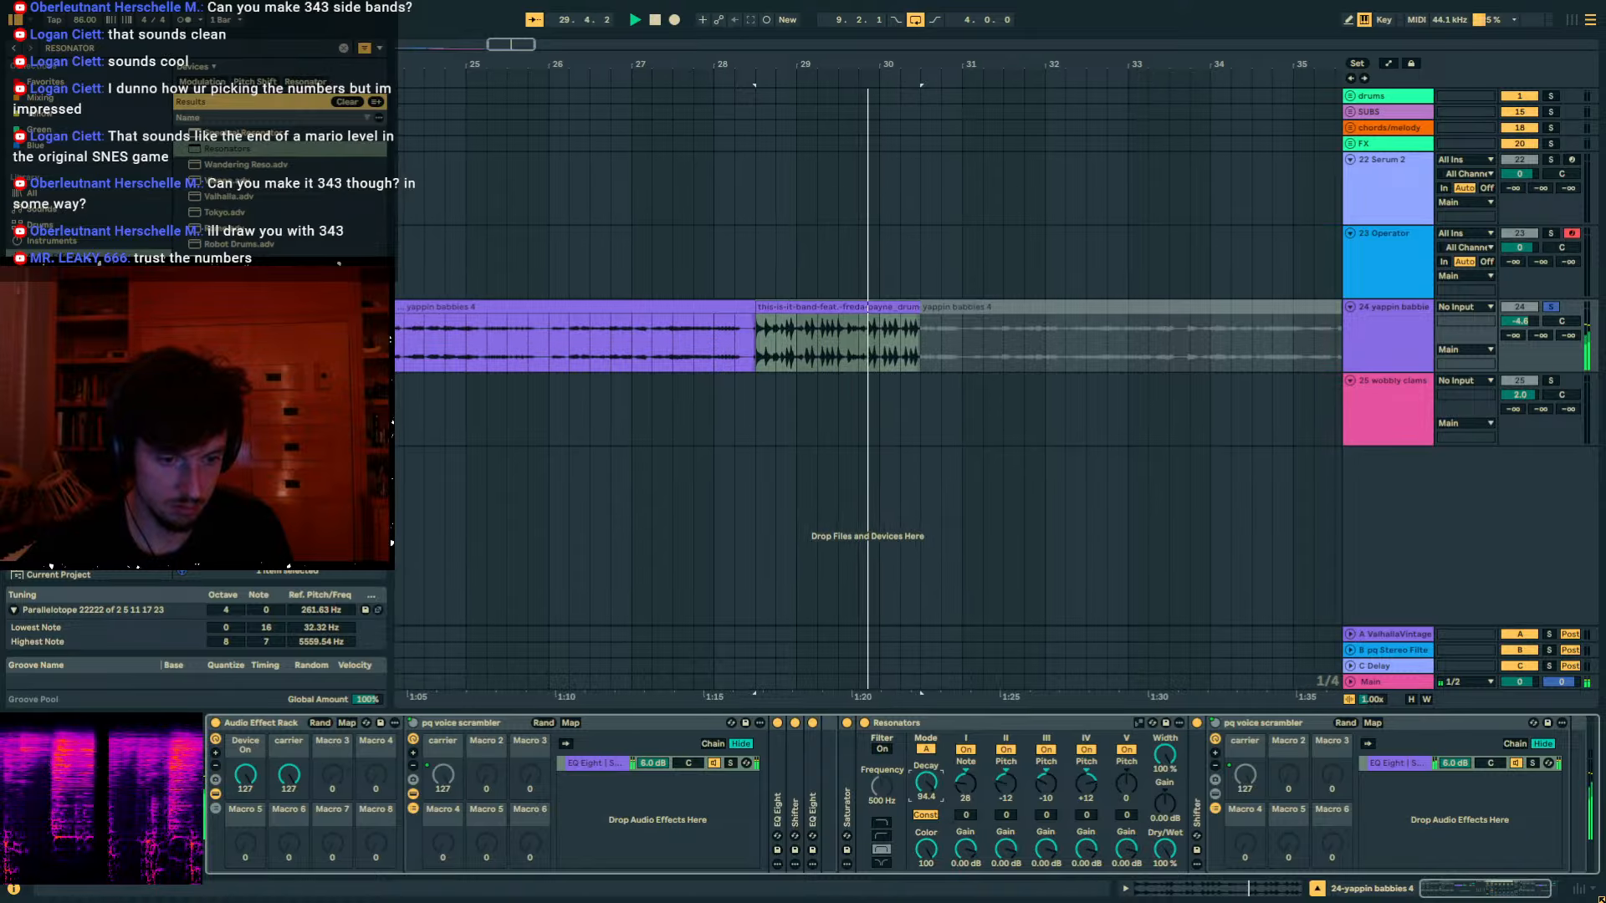
pyautogui.moveTo(966, 783); pyautogui.dragTo(966, 721)
pyautogui.moveTo(1134, 796); pyautogui.dragTo(1126, 831)
pyautogui.moveTo(1006, 784); pyautogui.dragTo(966, 766)
pyautogui.moveTo(1006, 815); pyautogui.dragTo(1047, 765)
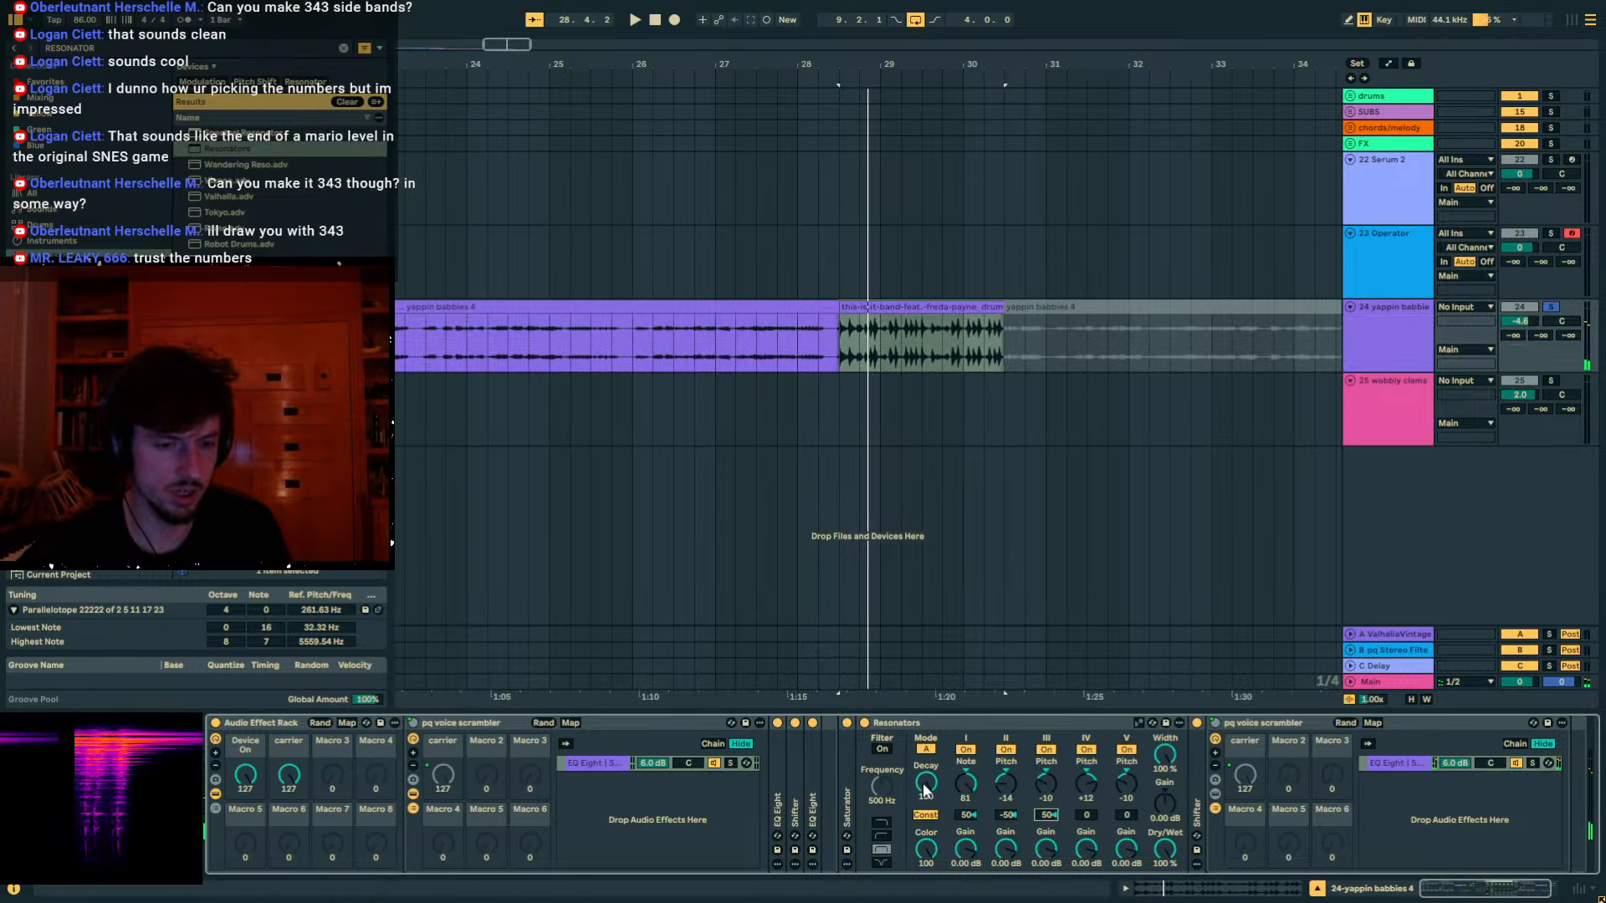
# Set the Resonators' Decay to 50, Mode to B and Color to 60.3 while auditioning the drum loop.
pyautogui.moveTo(922, 783)
pyautogui.mouseDown()
pyautogui.moveTo(921, 816)
pyautogui.moveTo(925, 782)
pyautogui.mouseUp()
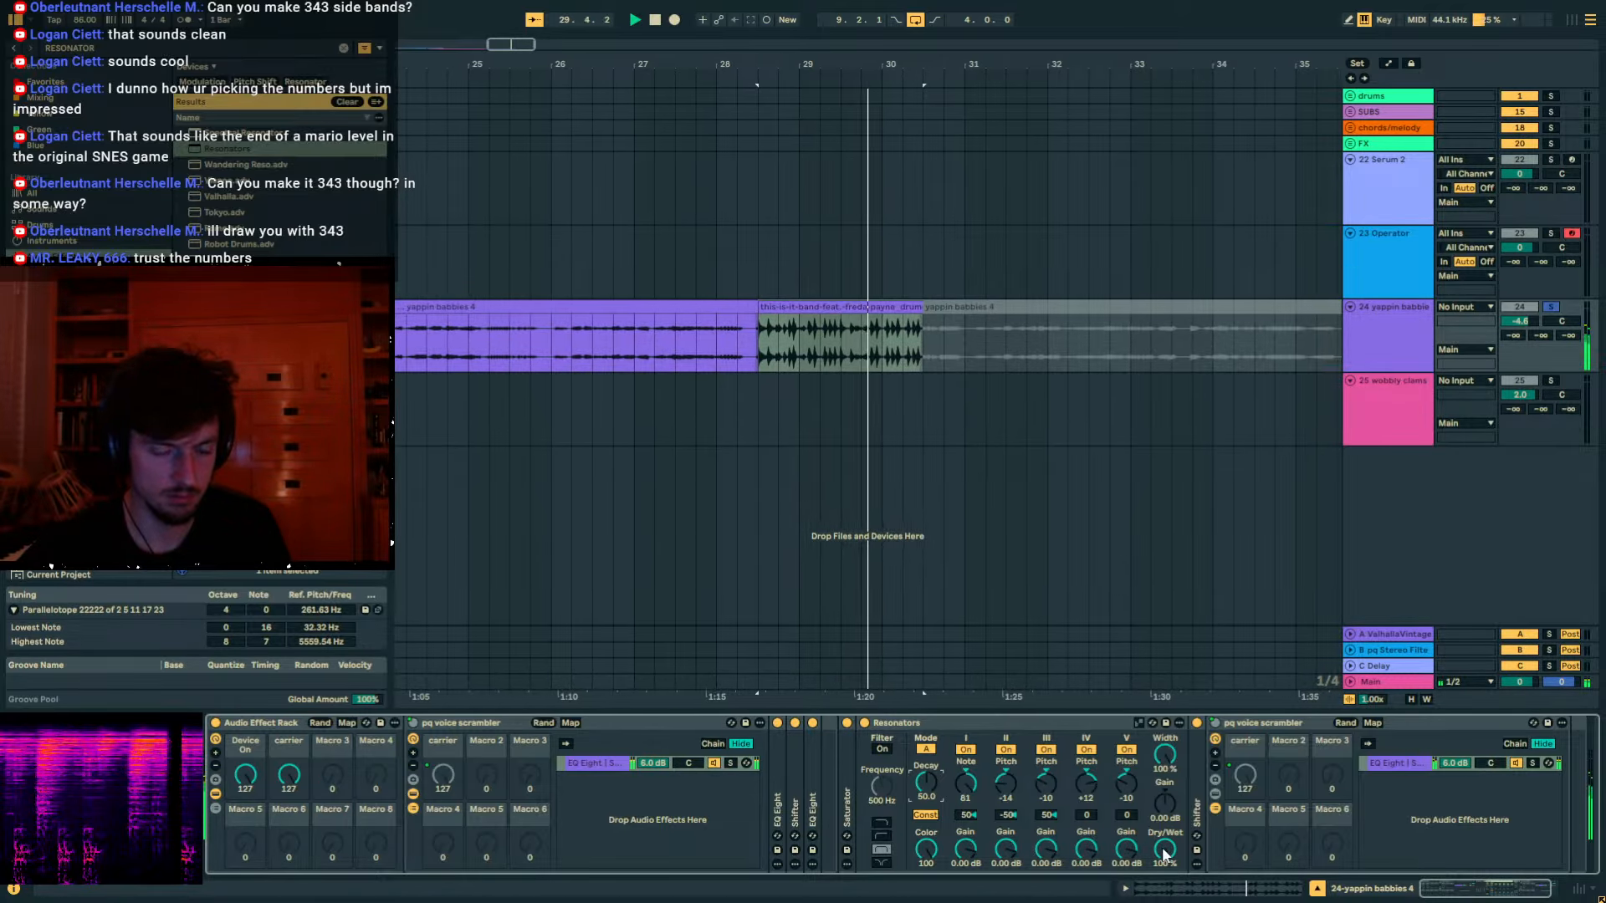
pyautogui.moveTo(1164, 851); pyautogui.dragTo(1165, 882)
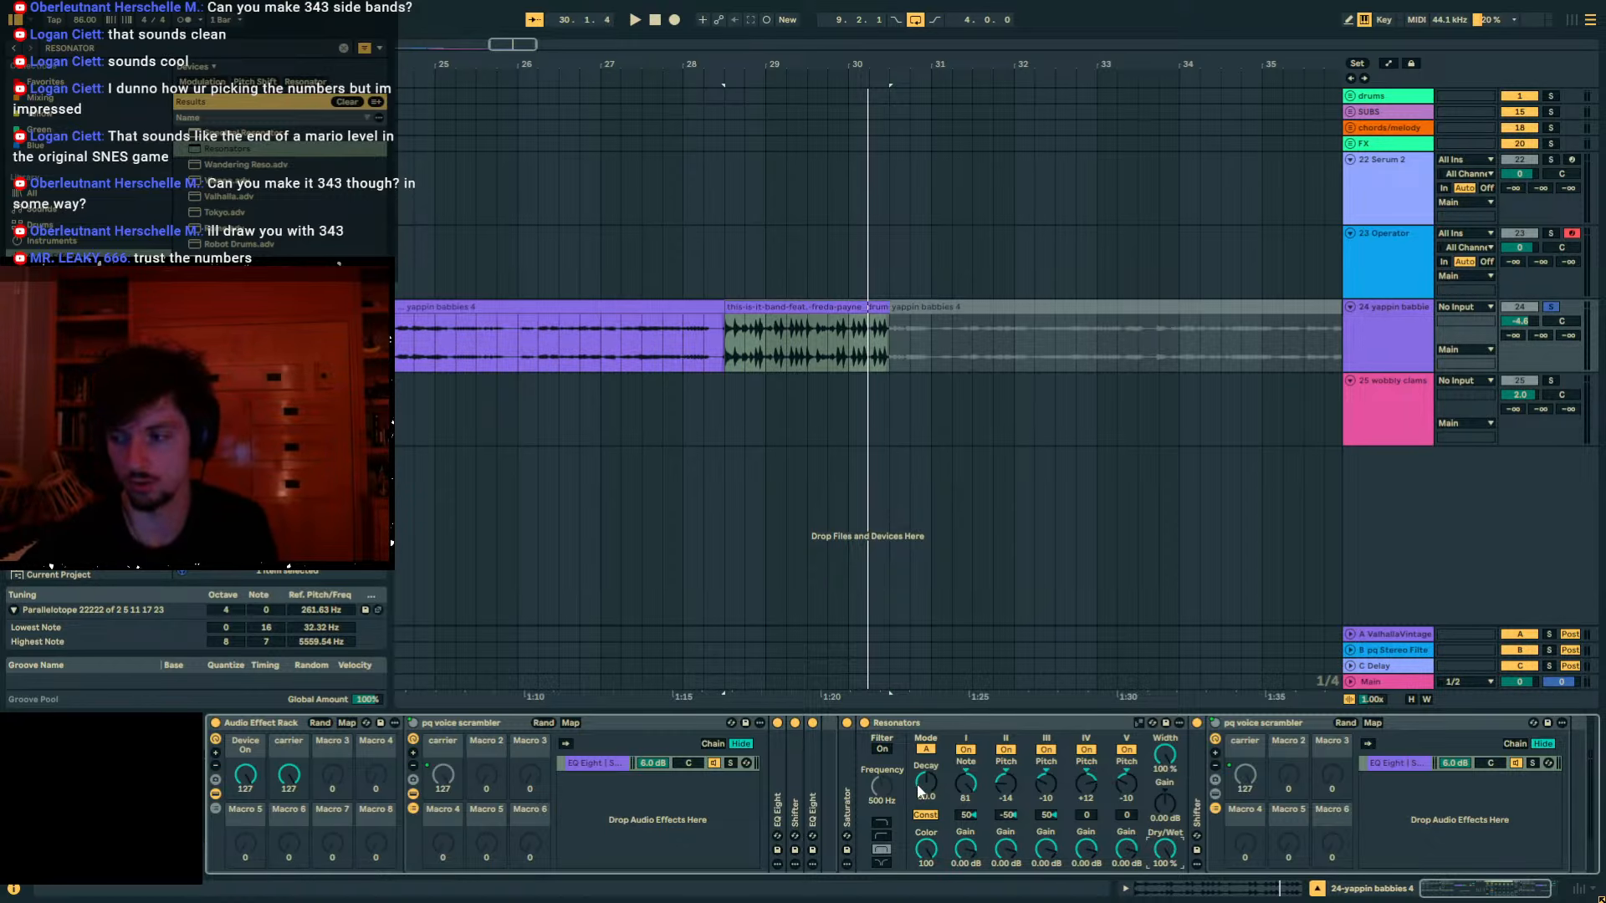
pyautogui.press('space')
pyautogui.moveTo(926, 850)
pyautogui.mouseDown()
pyautogui.moveTo(926, 887)
pyautogui.moveTo(926, 872)
pyautogui.mouseUp()
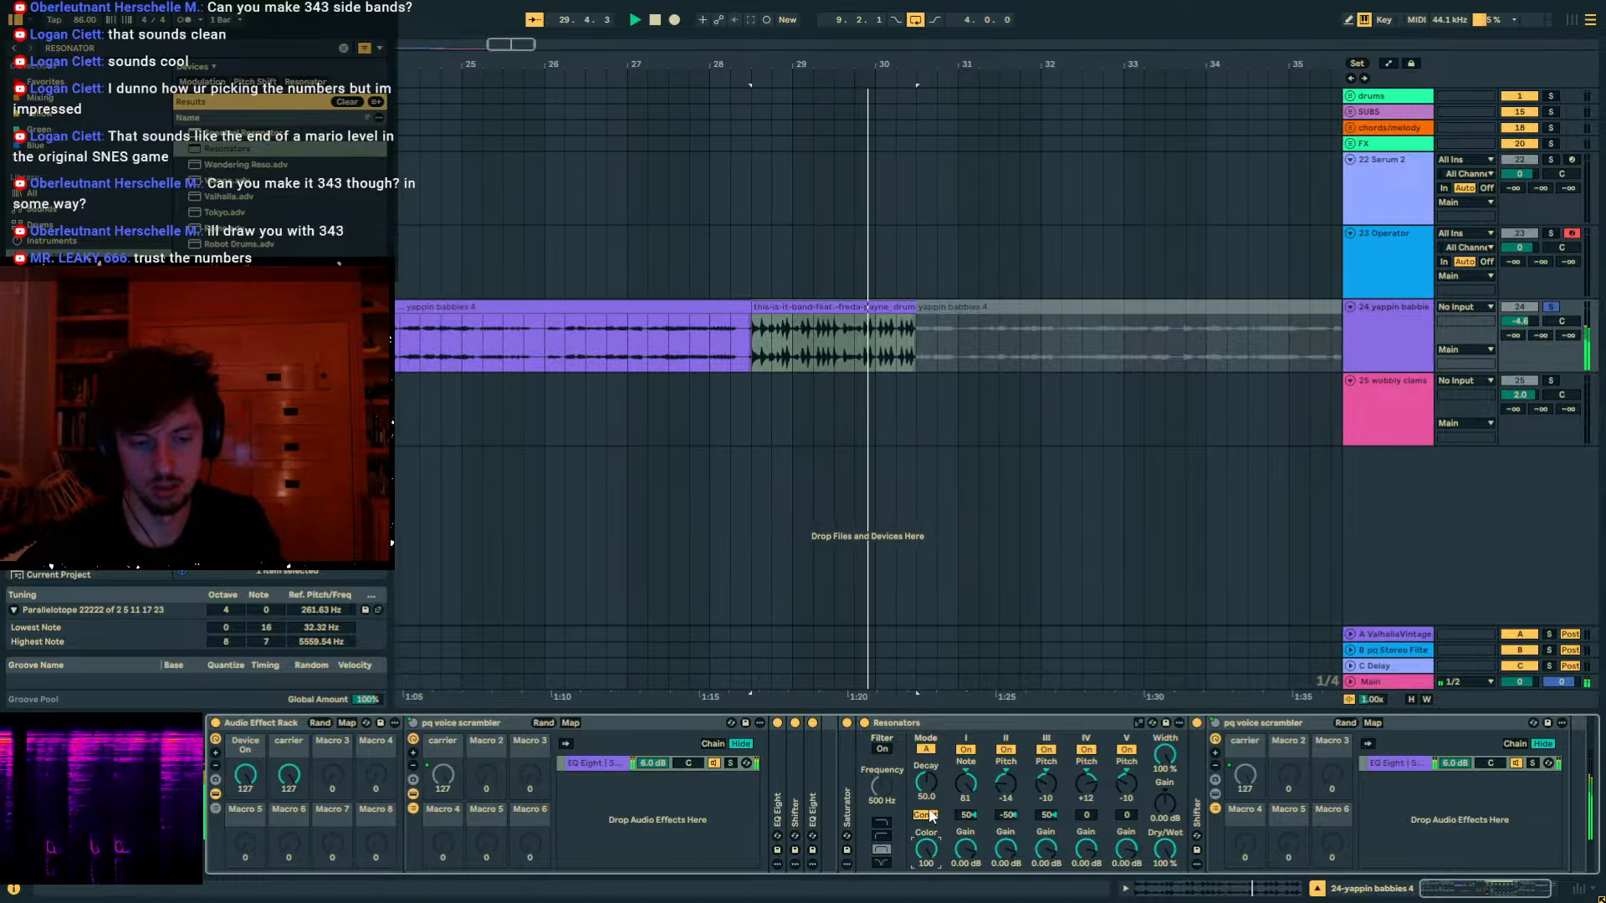
pyautogui.click(925, 749)
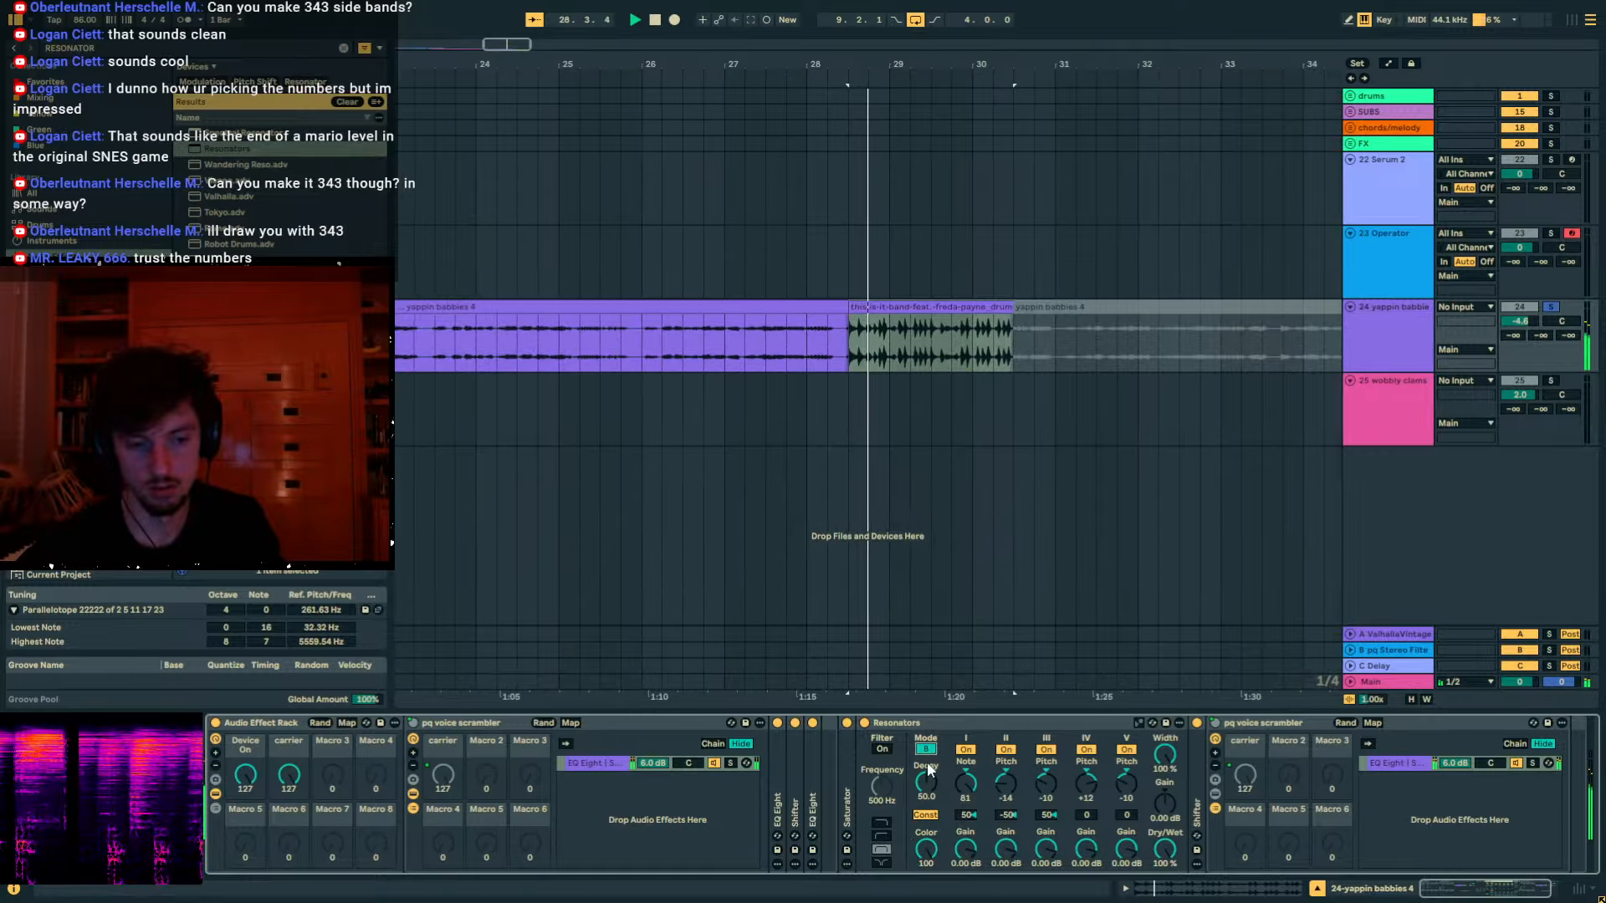
pyautogui.moveTo(926, 851); pyautogui.dragTo(926, 855)
pyautogui.moveTo(1165, 851); pyautogui.dragTo(1179, 818)
# Create an empty chain in the first pq voice scrambler and move it out in front of the Audio Effect Rack.
pyautogui.rightClick(629, 806)
pyautogui.click(661, 831)
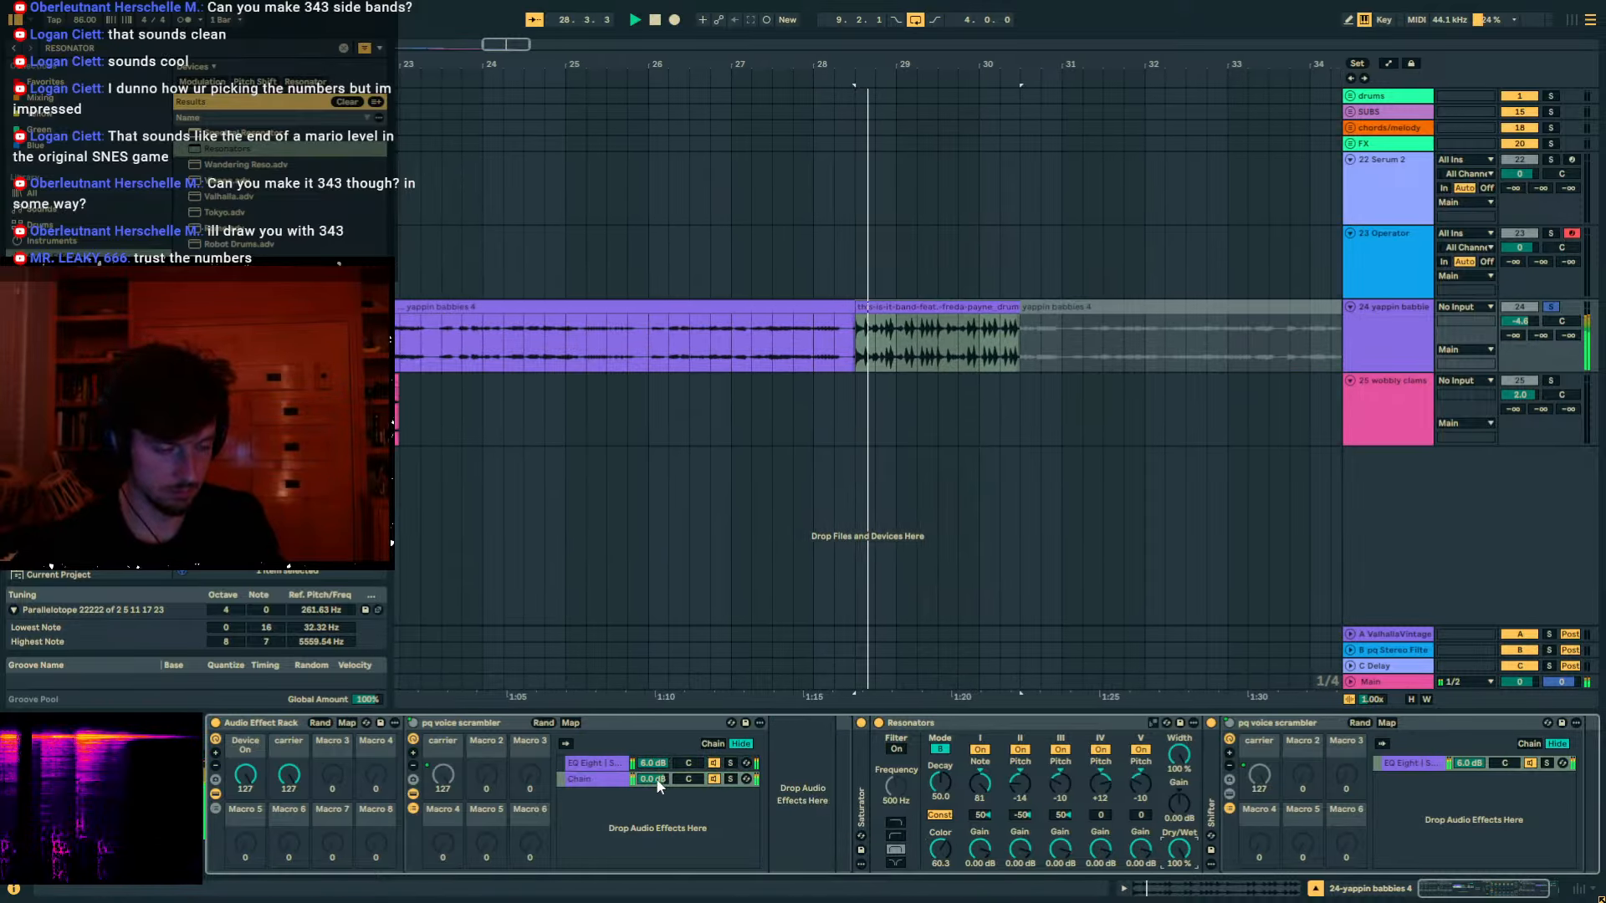
pyautogui.click(660, 782)
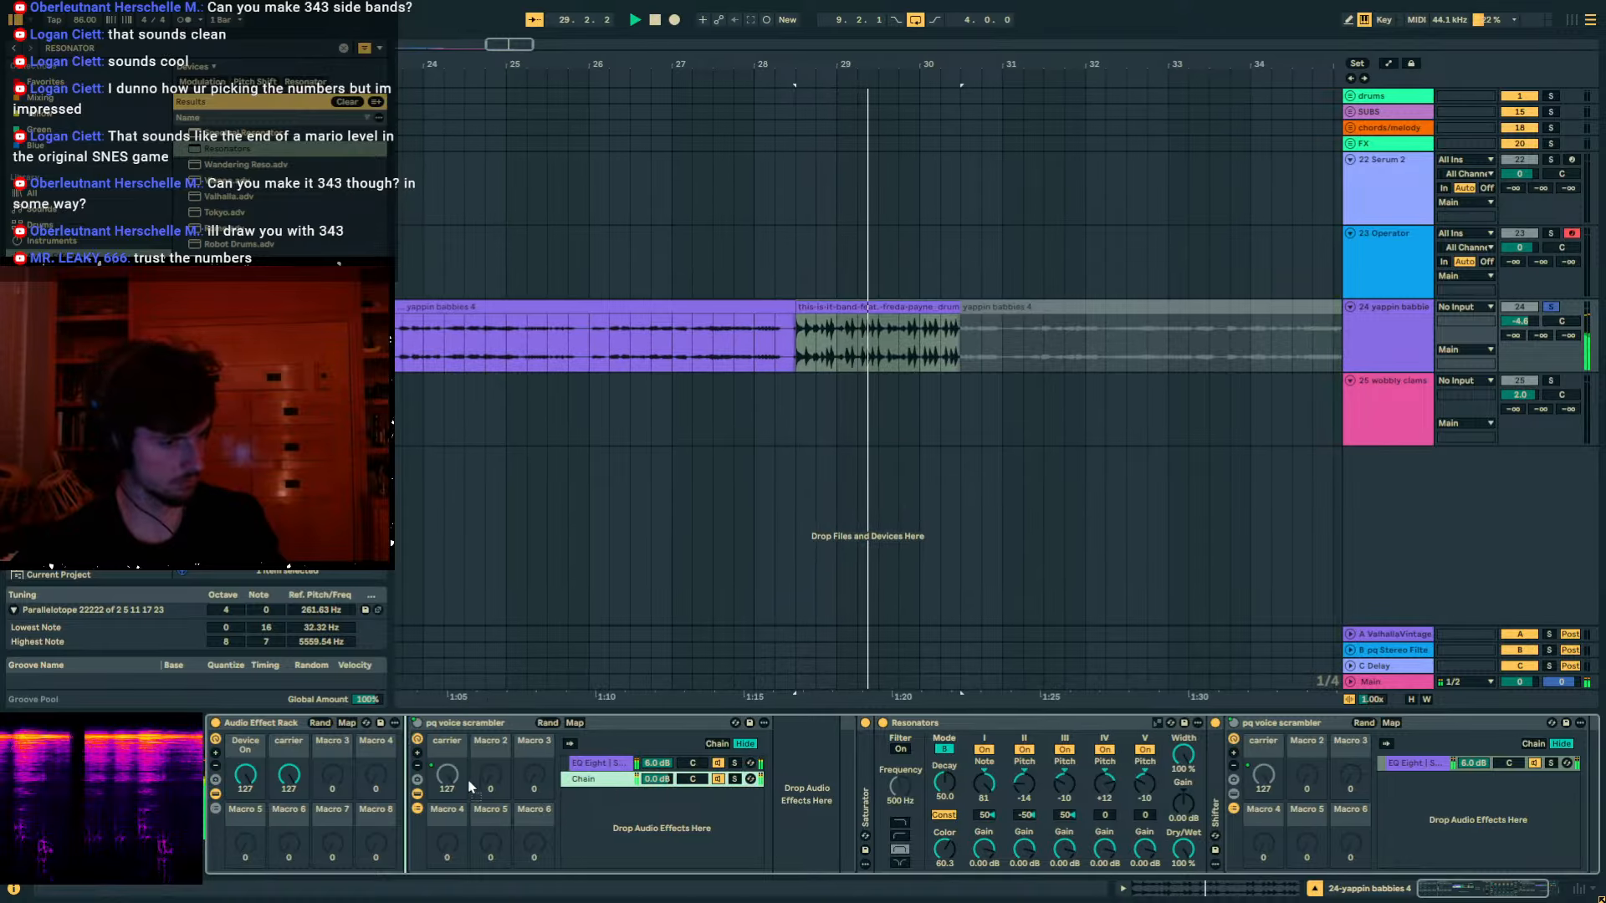
pyautogui.moveTo(308, 777); pyautogui.dragTo(302, 776)
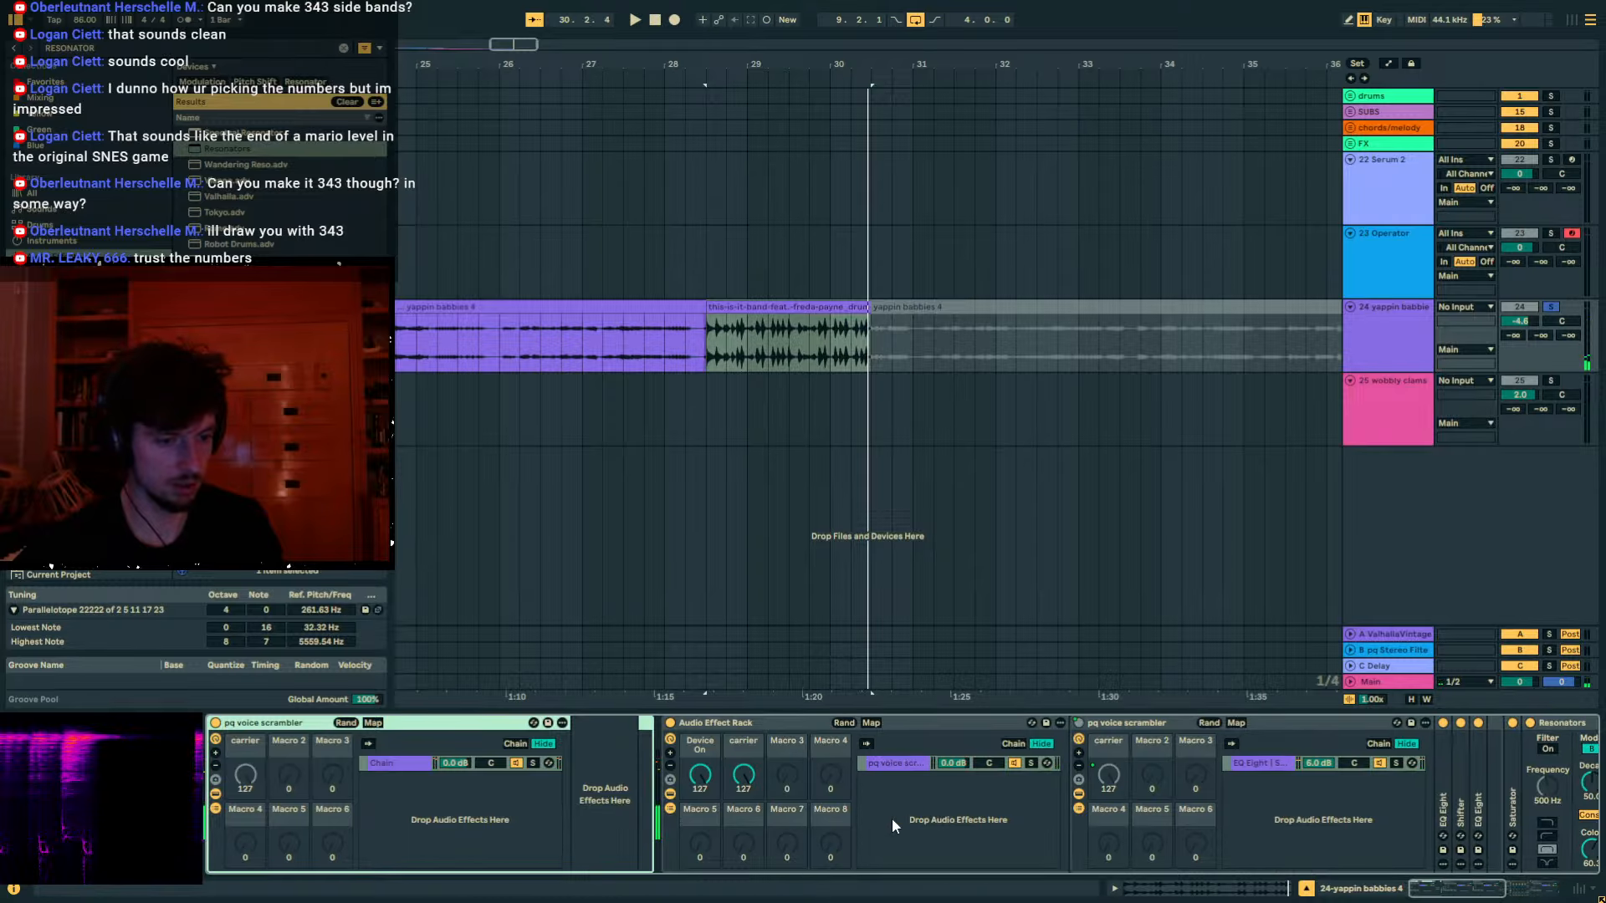
# Create an empty chain in the outer Audio Effect Rack, and bypass and collapse the separate pq voice scrambler rack before it.
pyautogui.rightClick(910, 819)
pyautogui.press('space')
pyautogui.click(215, 722)
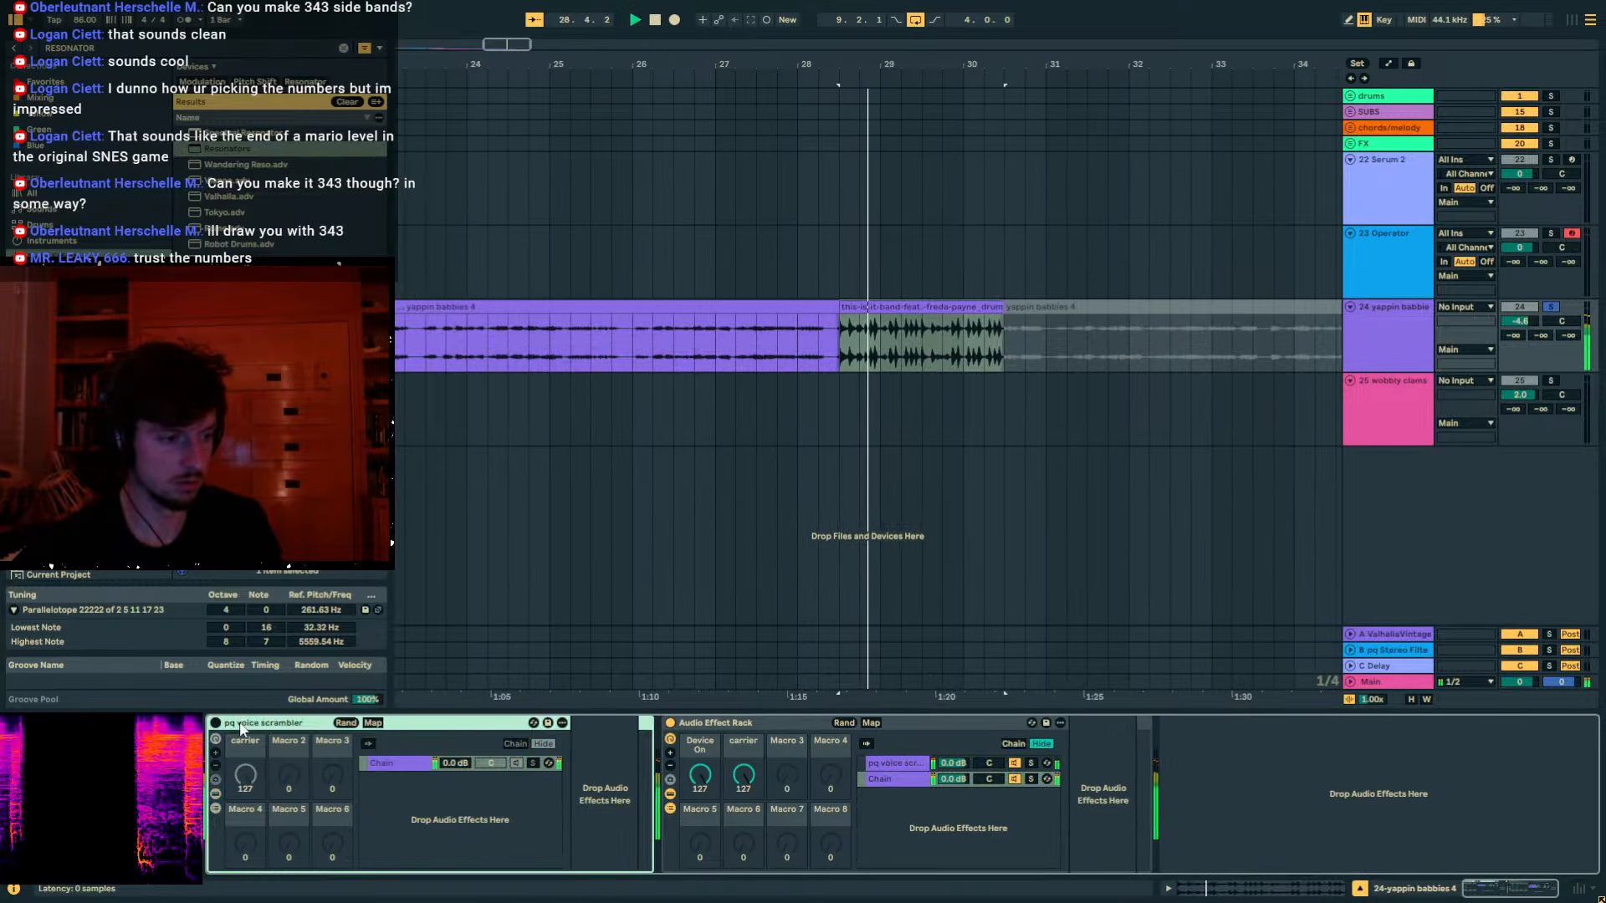
pyautogui.doubleClick(251, 724)
# Select the outer rack's pq voice scrambler chain and lower the Resonators' Note to 12.
pyautogui.click(453, 765)
pyautogui.moveTo(524, 763); pyautogui.dragTo(546, 761)
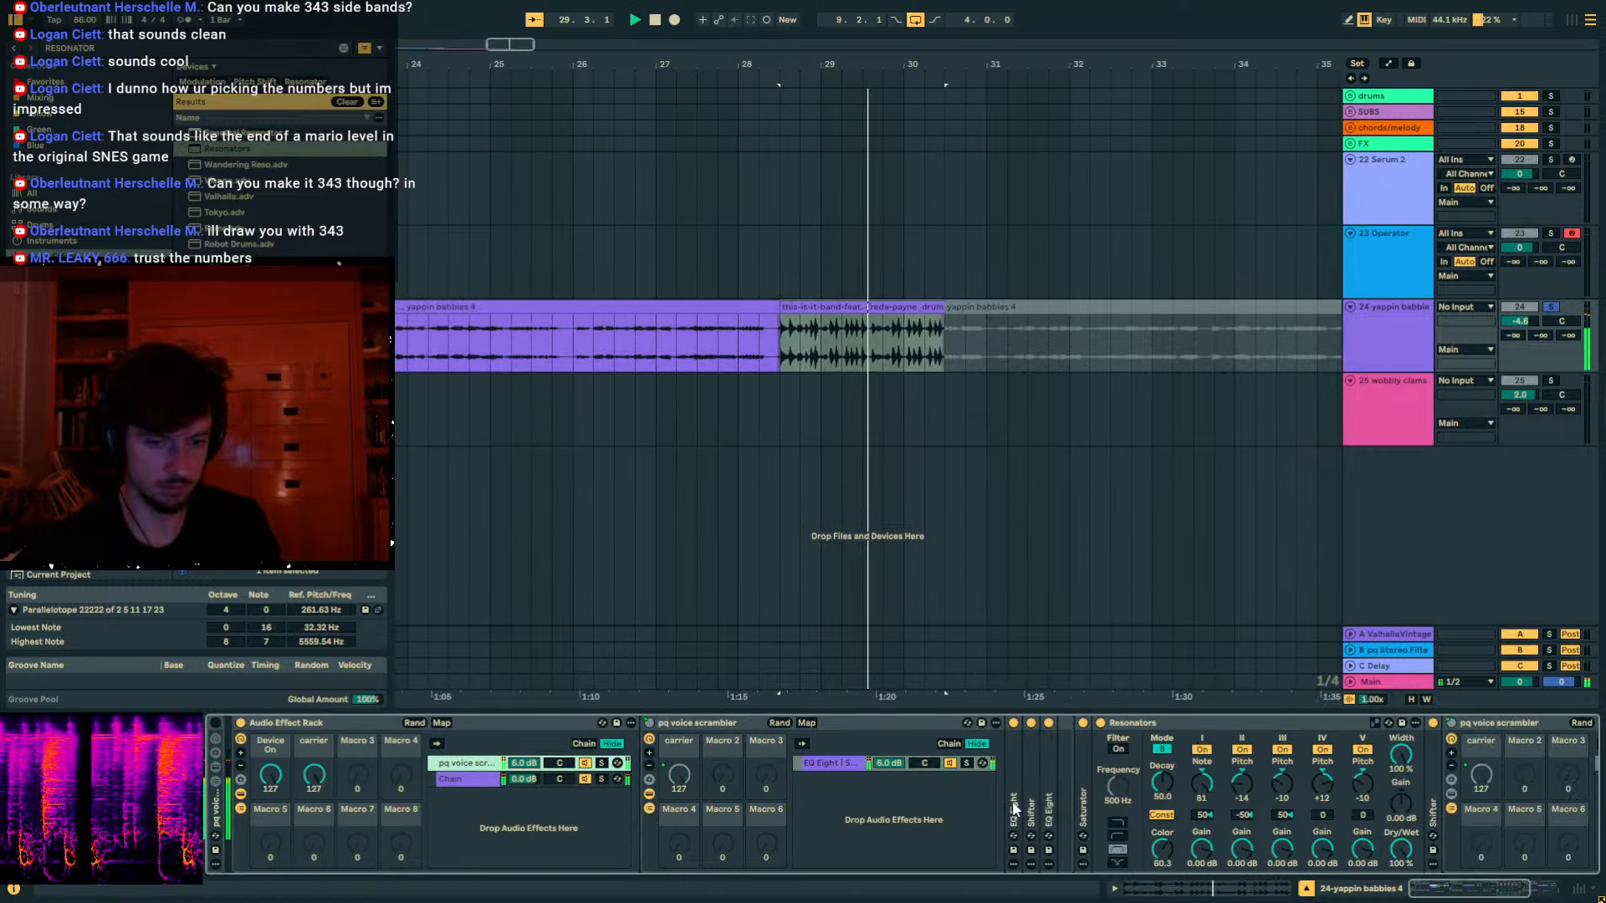
pyautogui.moveTo(1206, 778); pyautogui.dragTo(1206, 869)
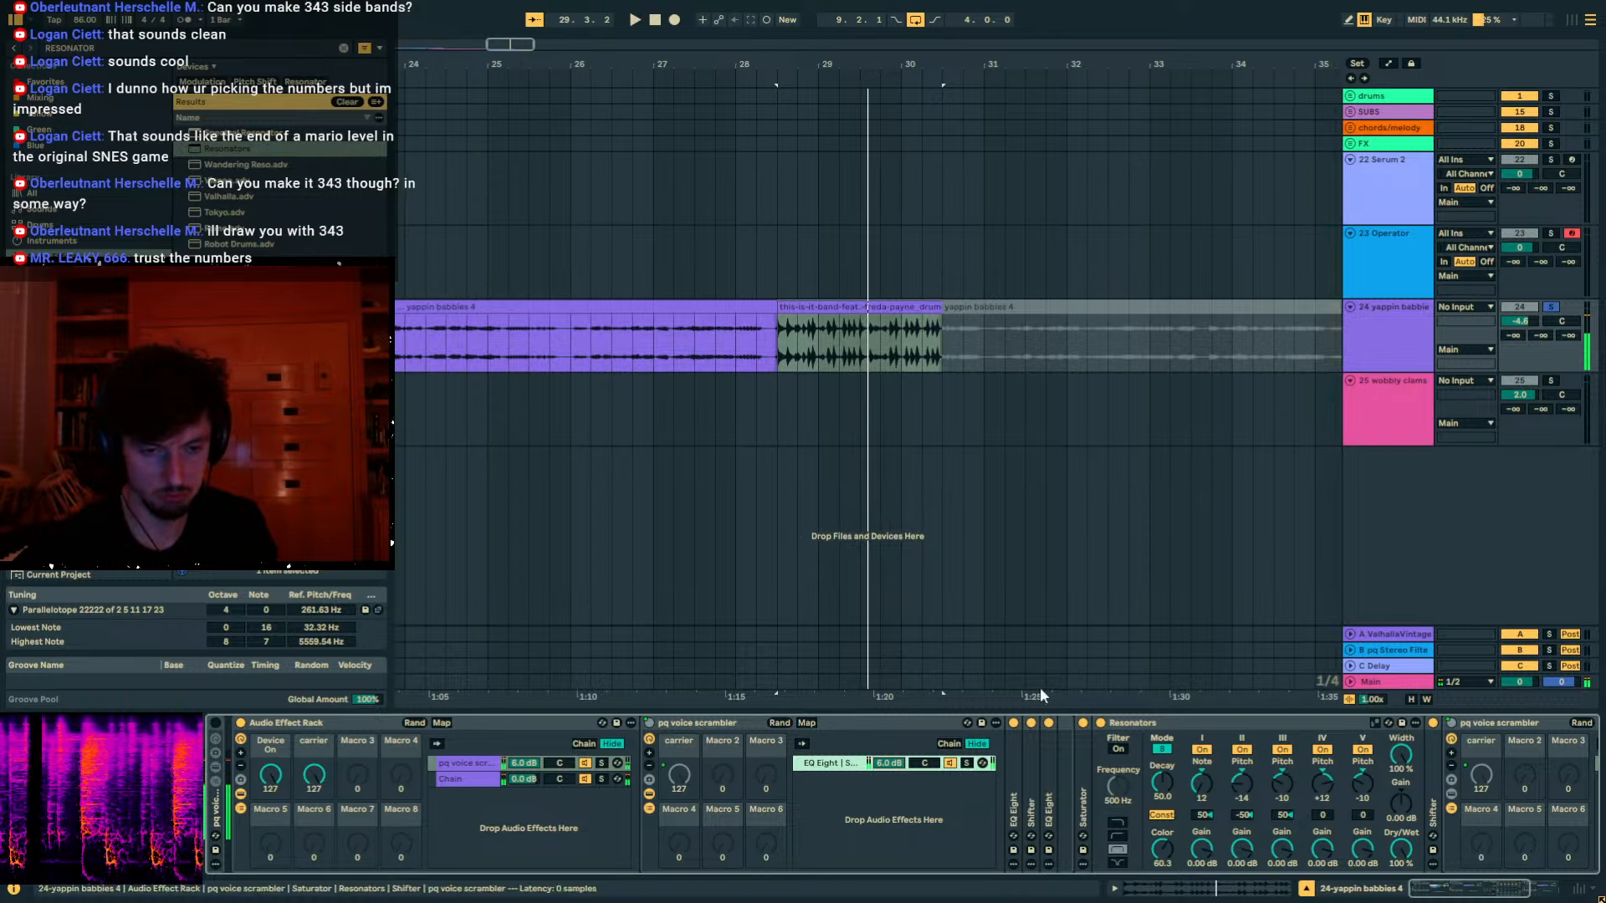
# Clear the browser search, insert a Chorus-Ensemble between Saturator and Resonators, and collapse the Resonators.
pyautogui.hotkey('ctrl', 'f')
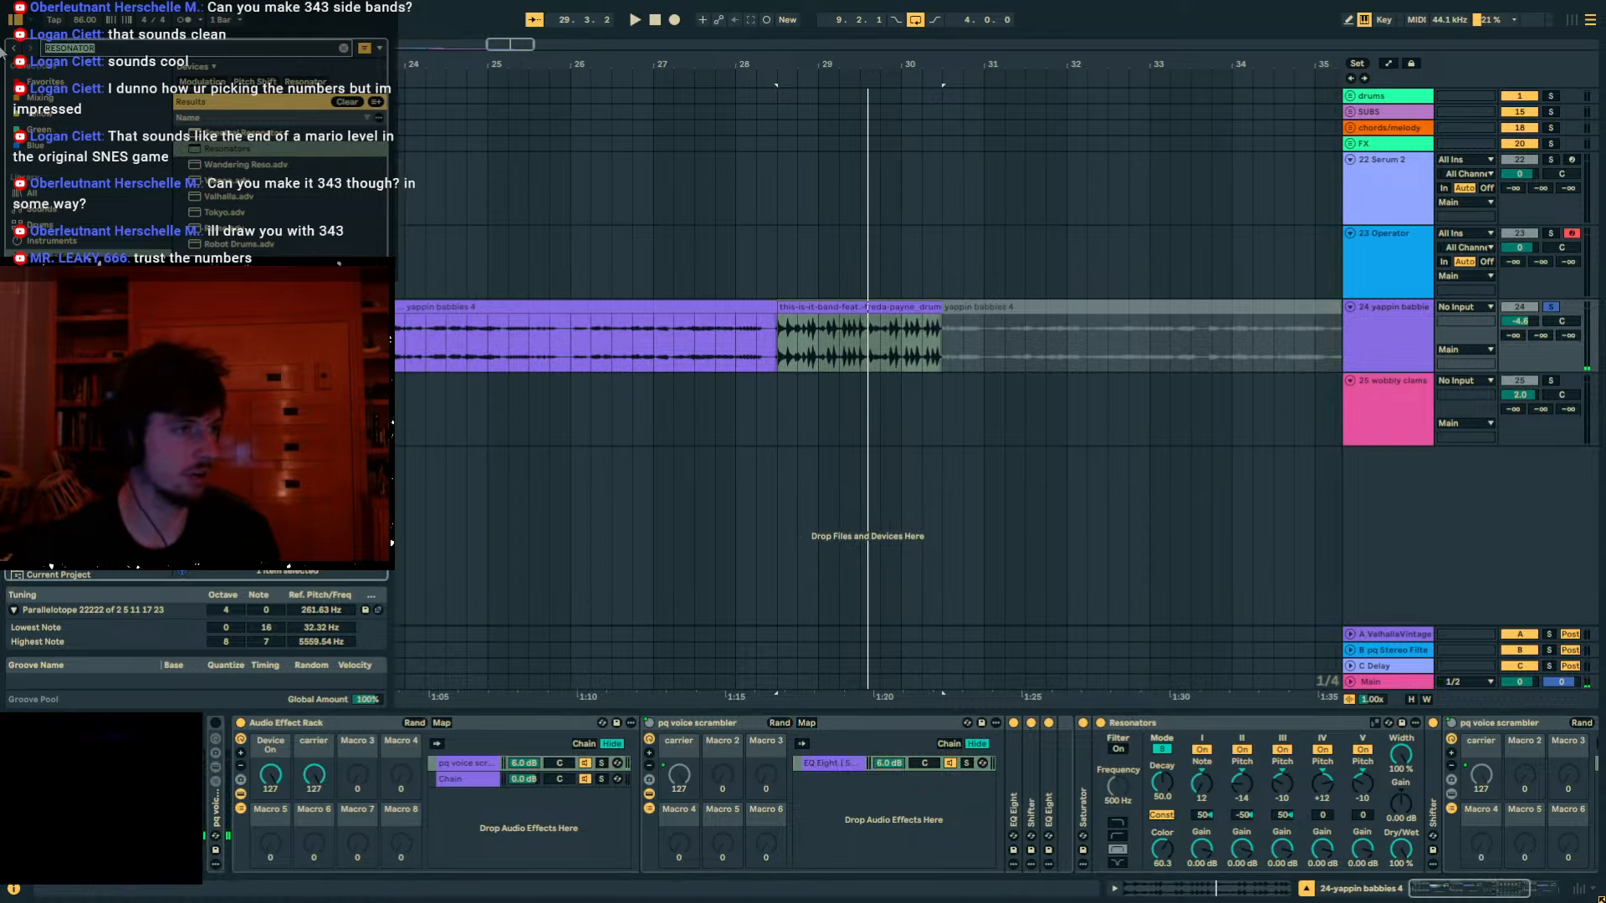
pyautogui.press('BackSpace')
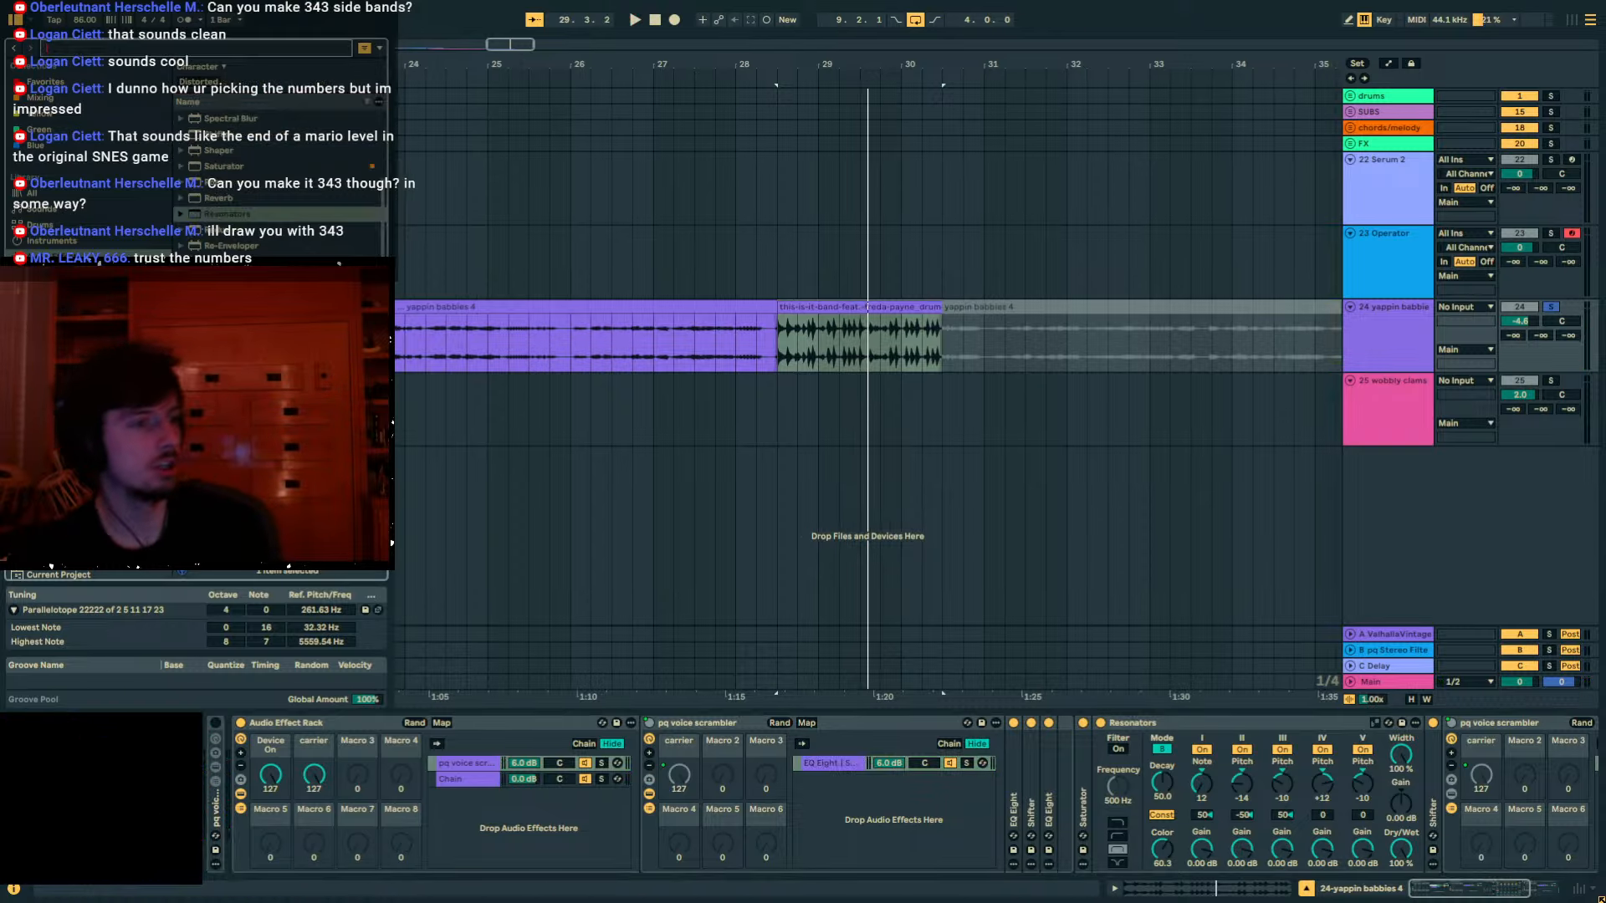
pyautogui.scroll(-3, 280, 184)
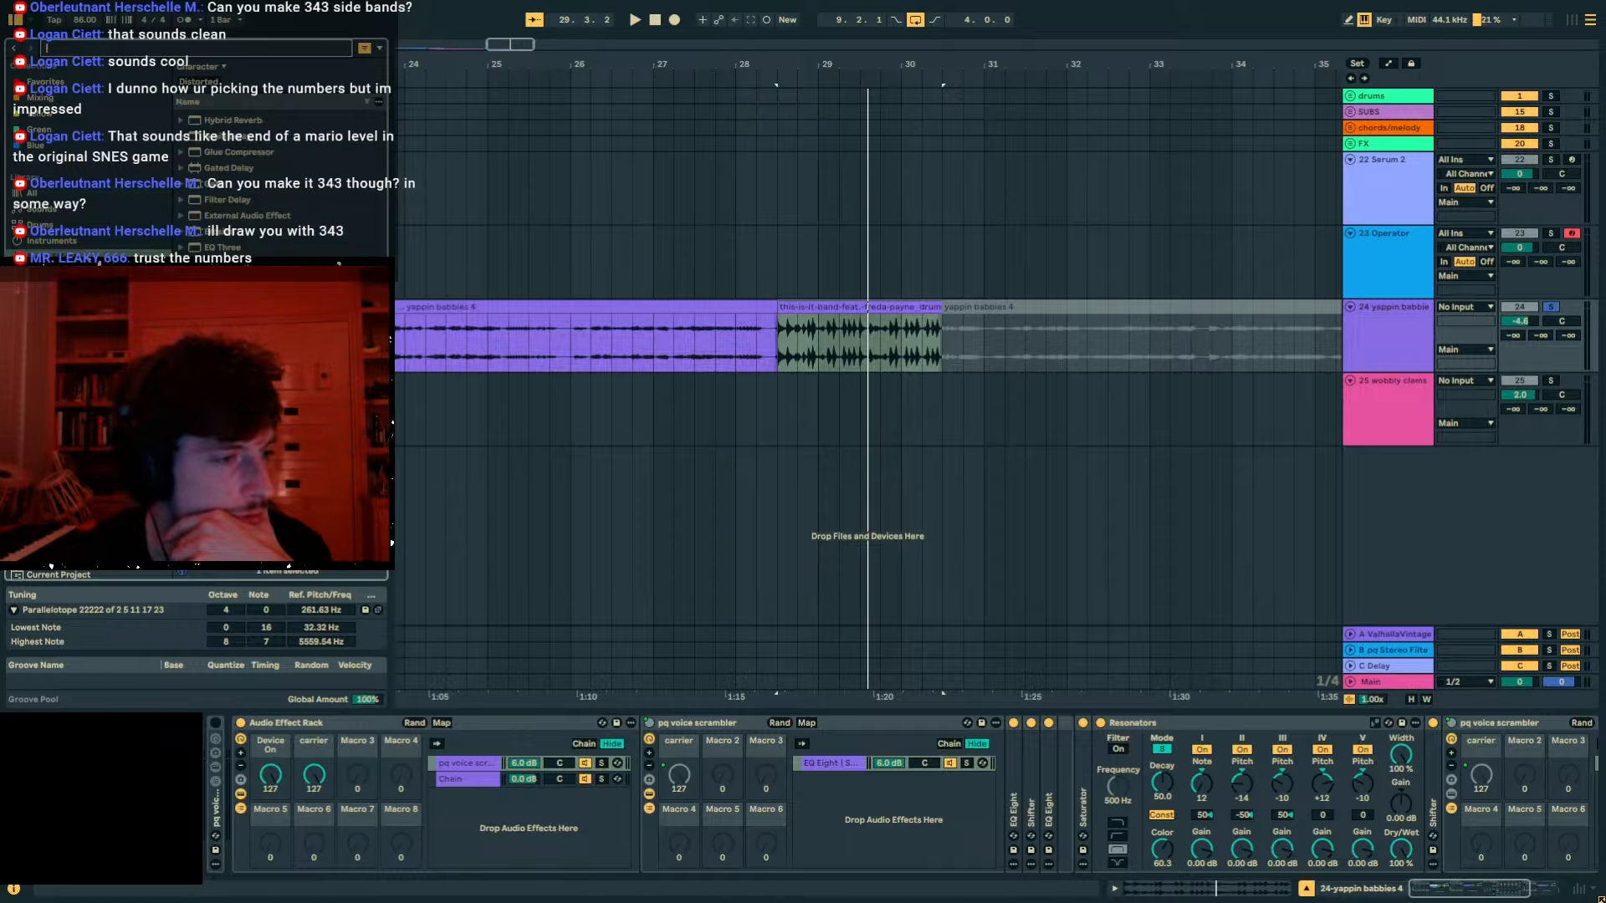
pyautogui.moveTo(238, 334); pyautogui.dragTo(1144, 741)
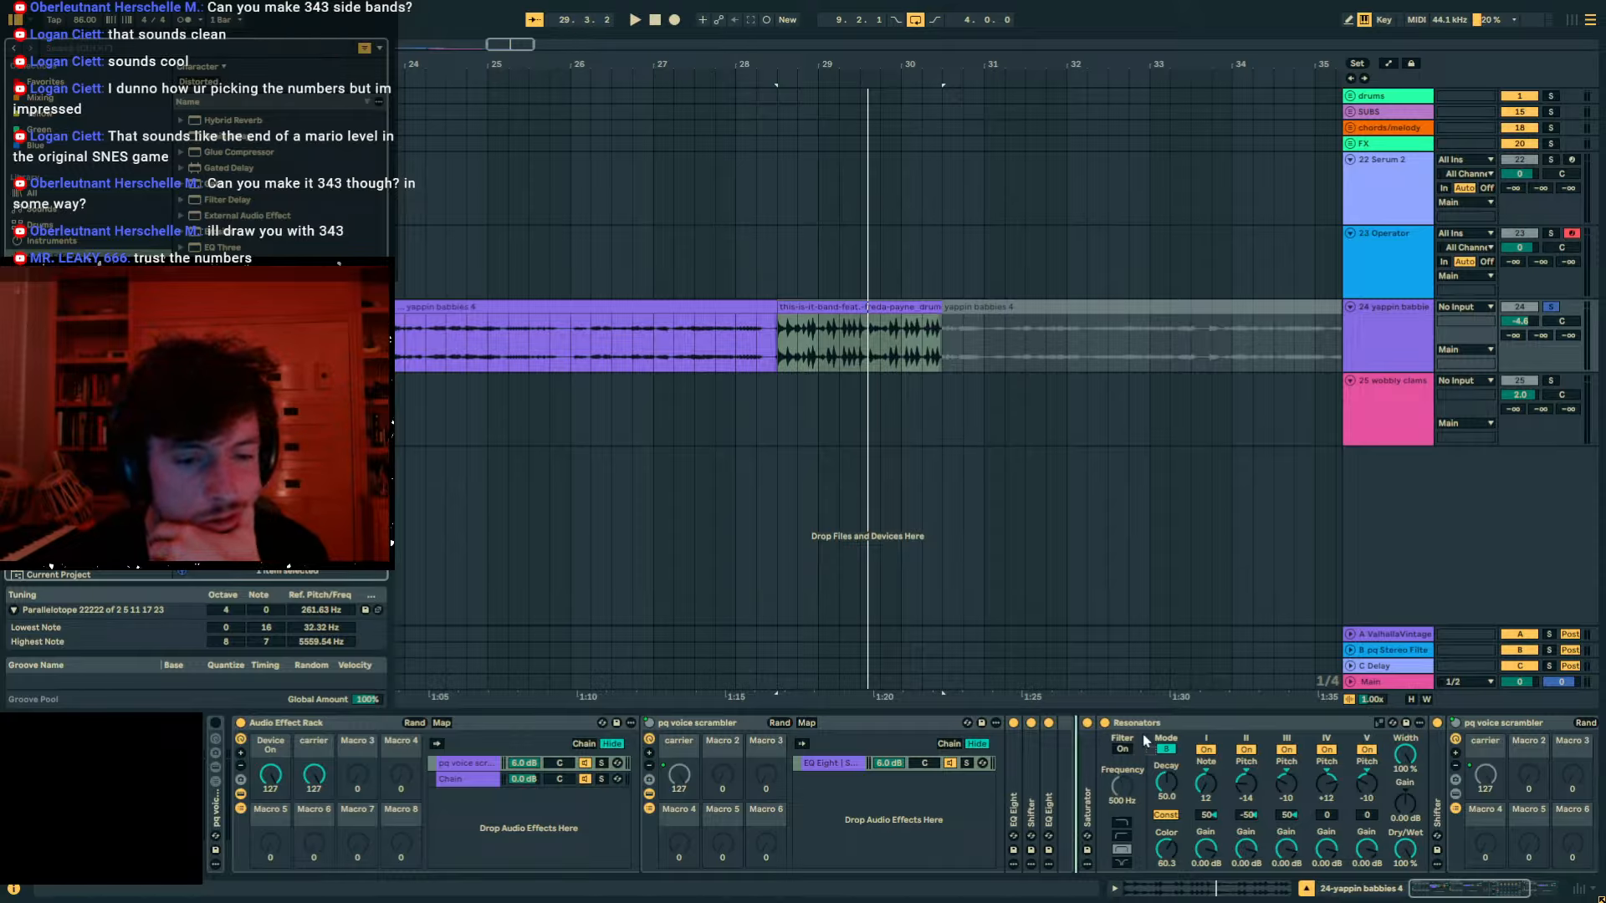
pyautogui.moveTo(1044, 751); pyautogui.dragTo(1300, 728)
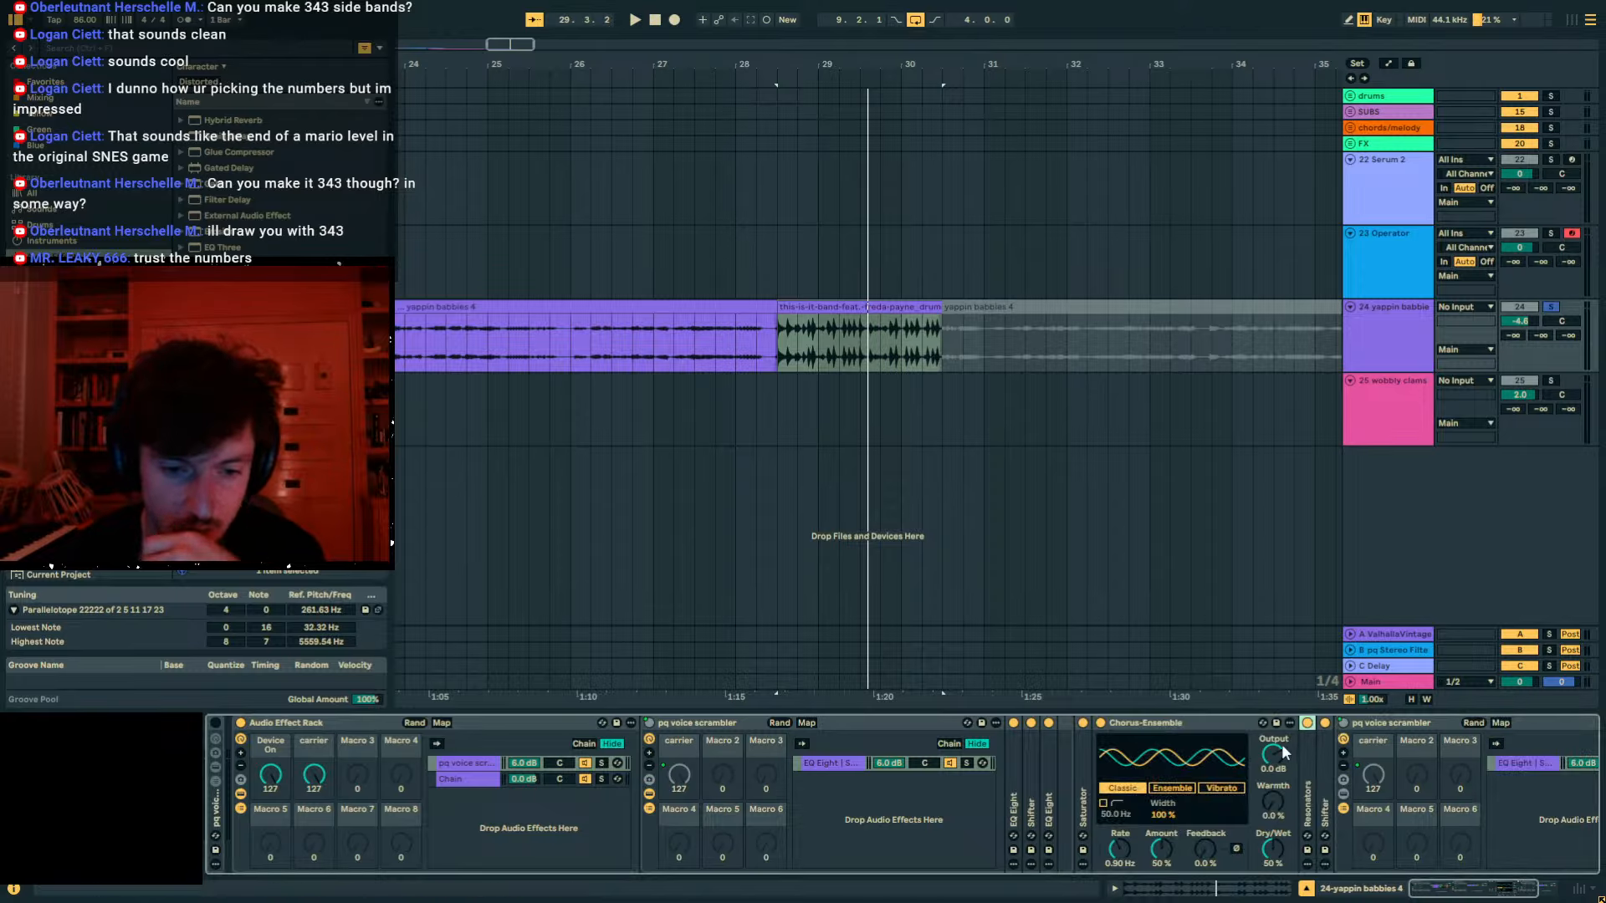
# Find the chorus stack preset in the browser and insert it between Saturator and Chorus-Ensemble.
pyautogui.hotkey('ctrl', 'f')
pyautogui.write('chor')
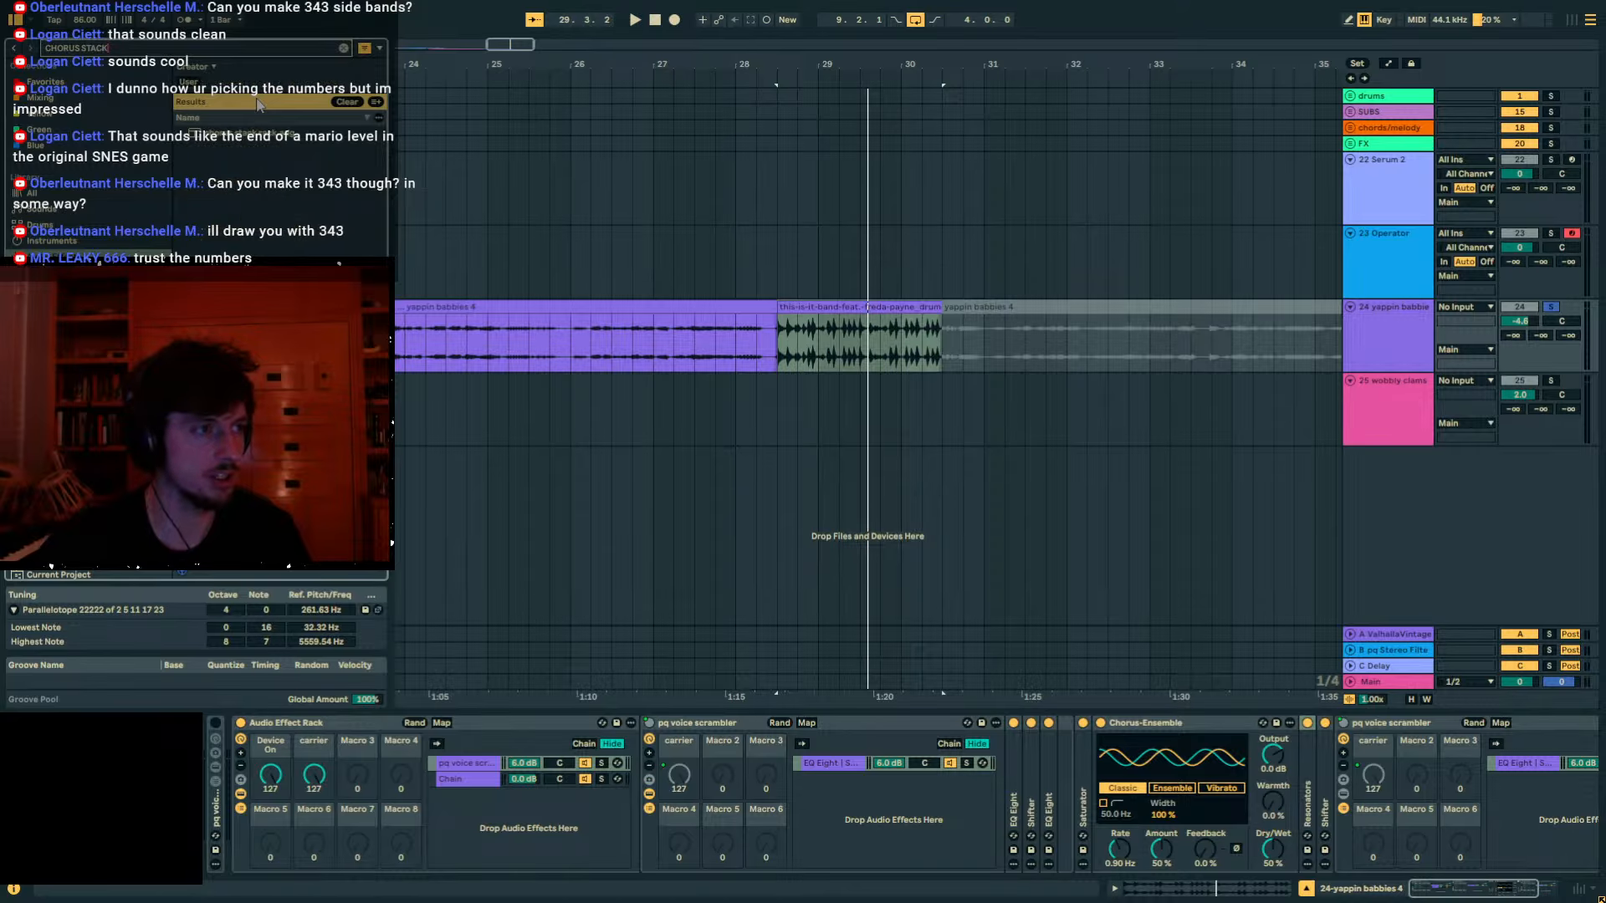
pyautogui.moveTo(1118, 691); pyautogui.dragTo(1136, 729)
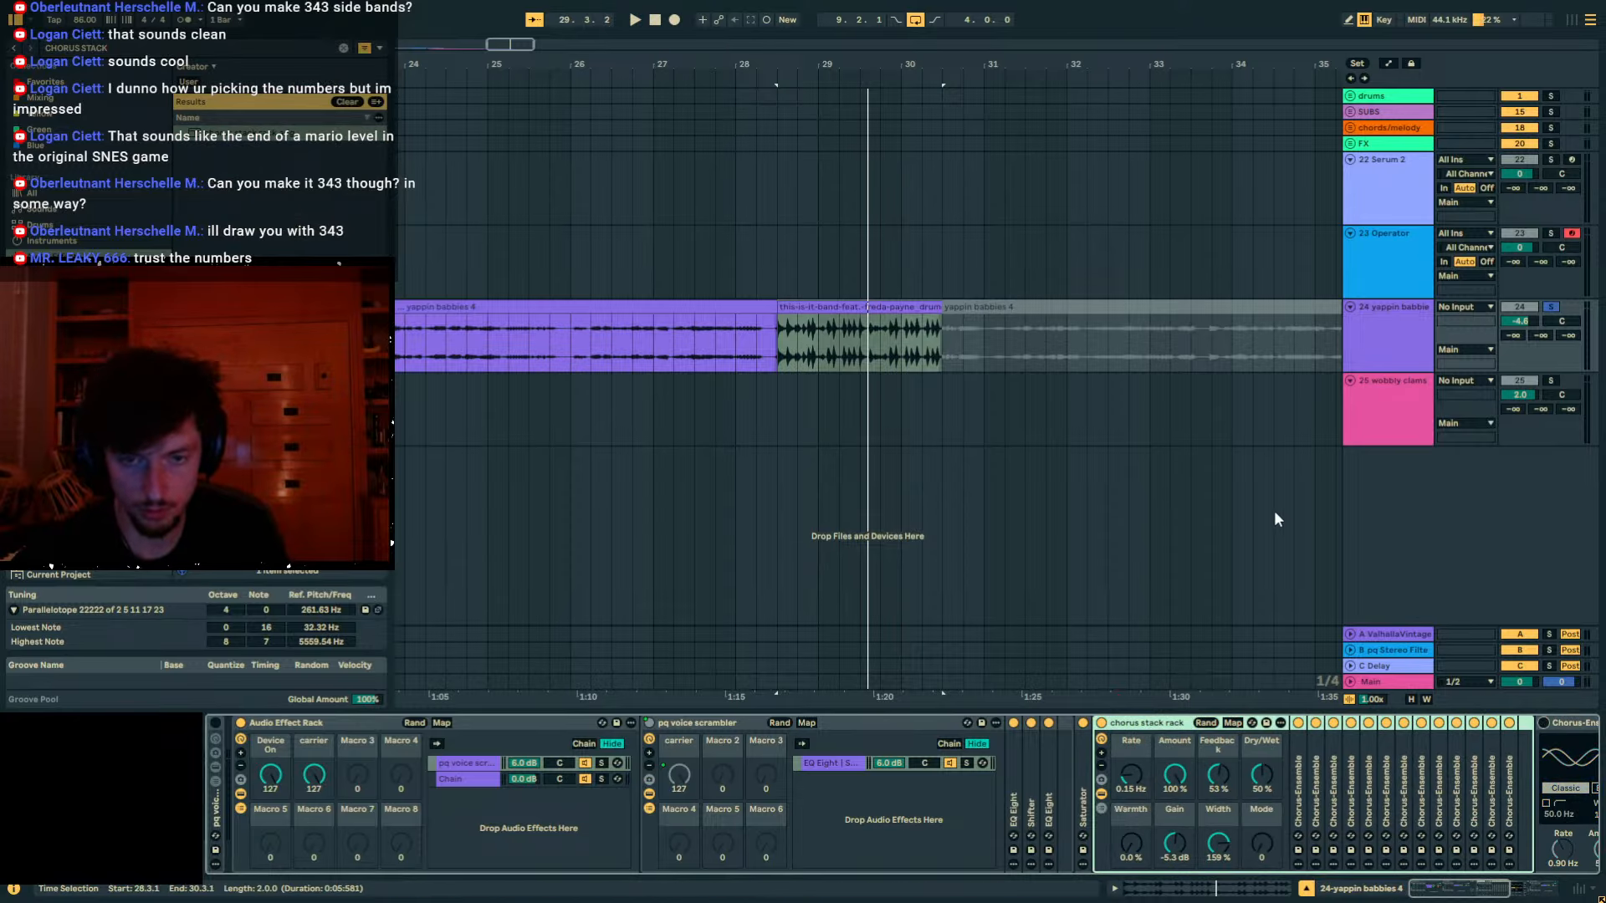
# Add Flatline at the end of the track's device chain, and bypass the single Chorus-Ensemble and the Resonators.
pyautogui.hotkey('ctrl', 'f')
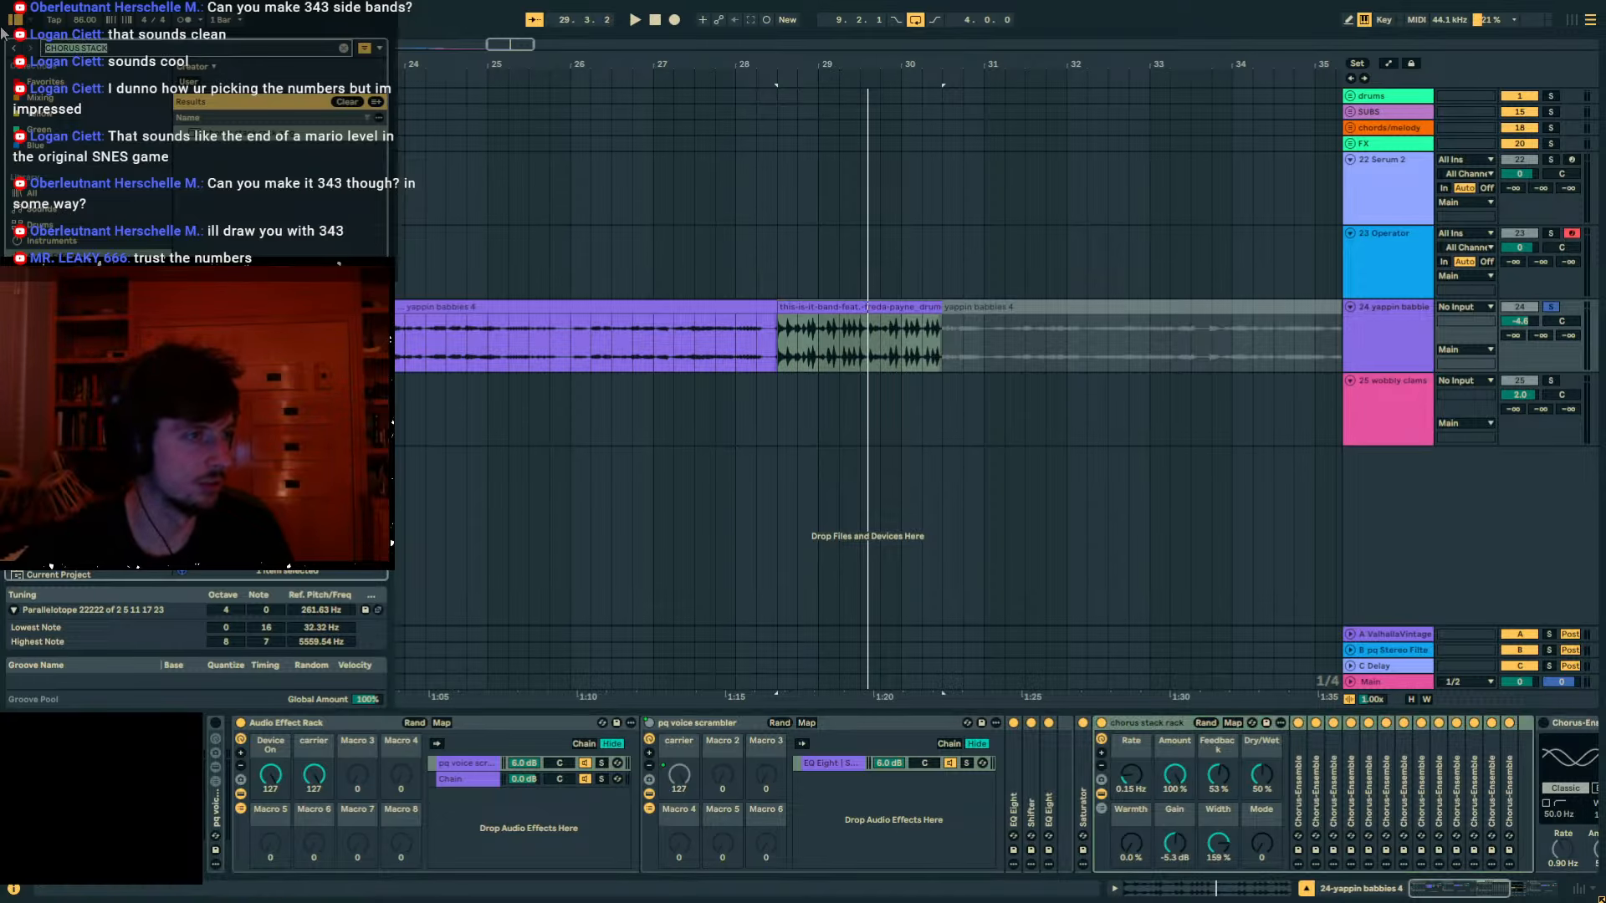
pyautogui.write('fl')
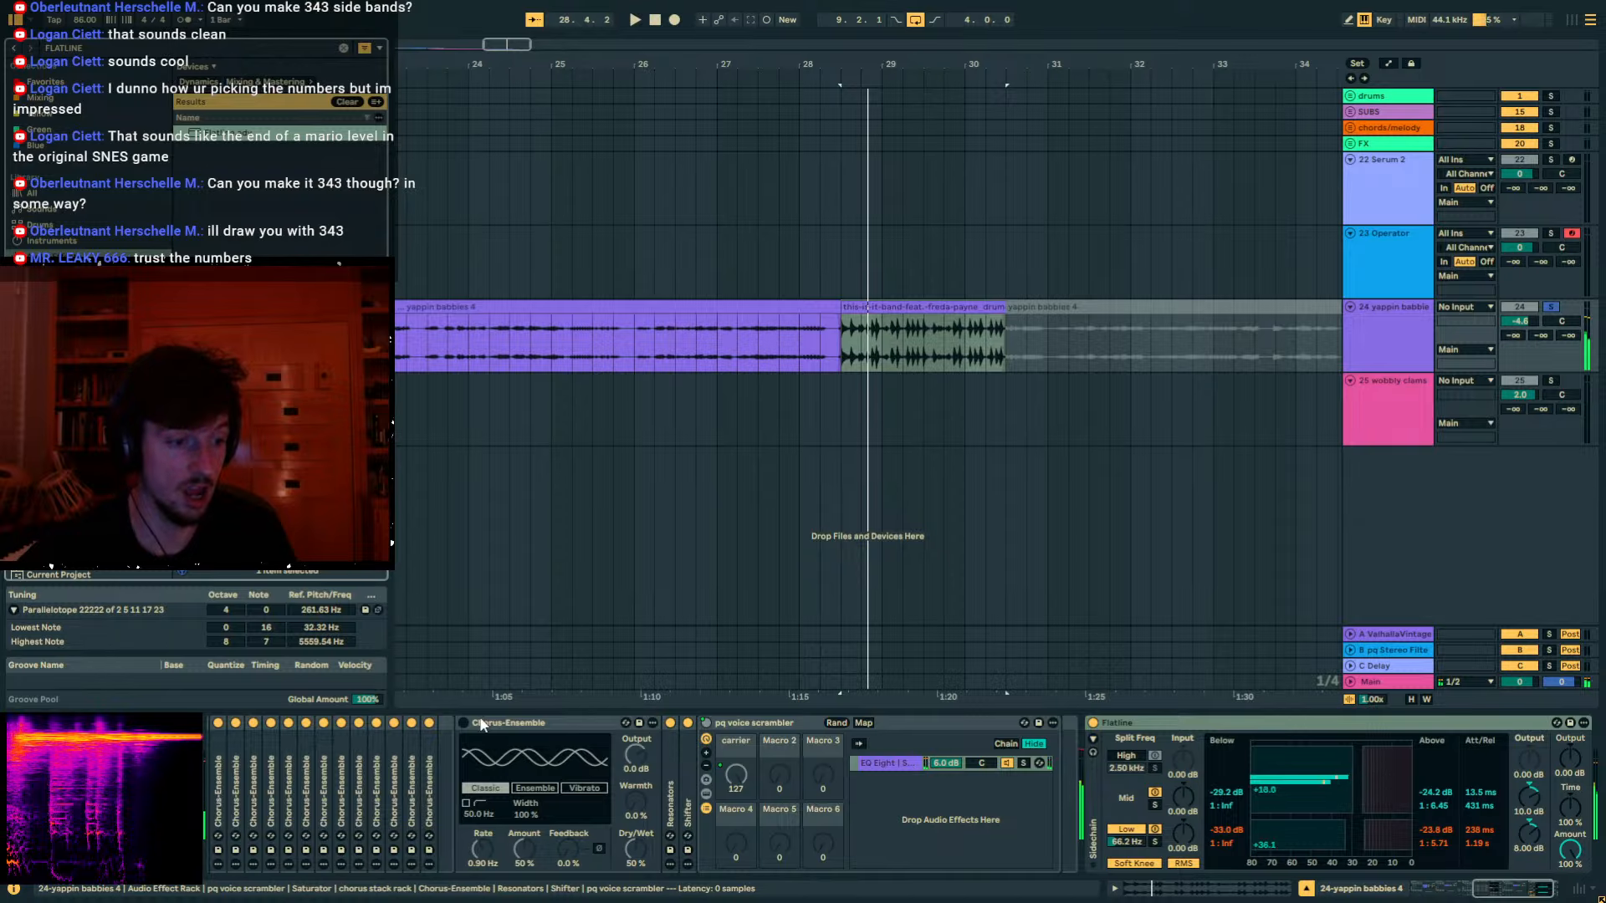
pyautogui.click(485, 726)
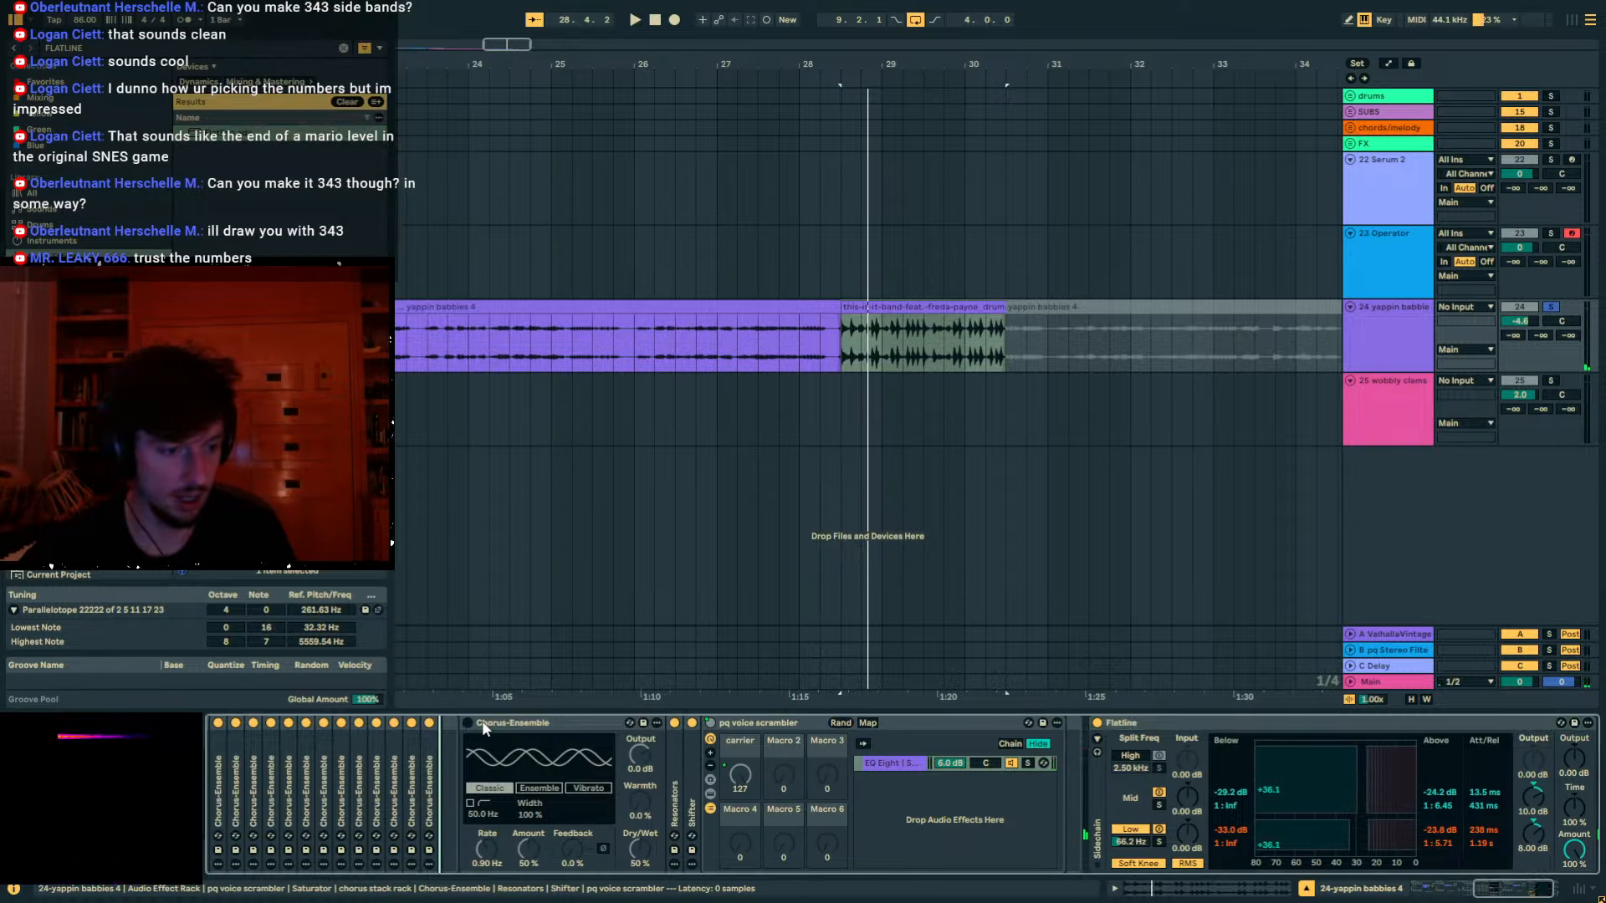
pyautogui.click(669, 724)
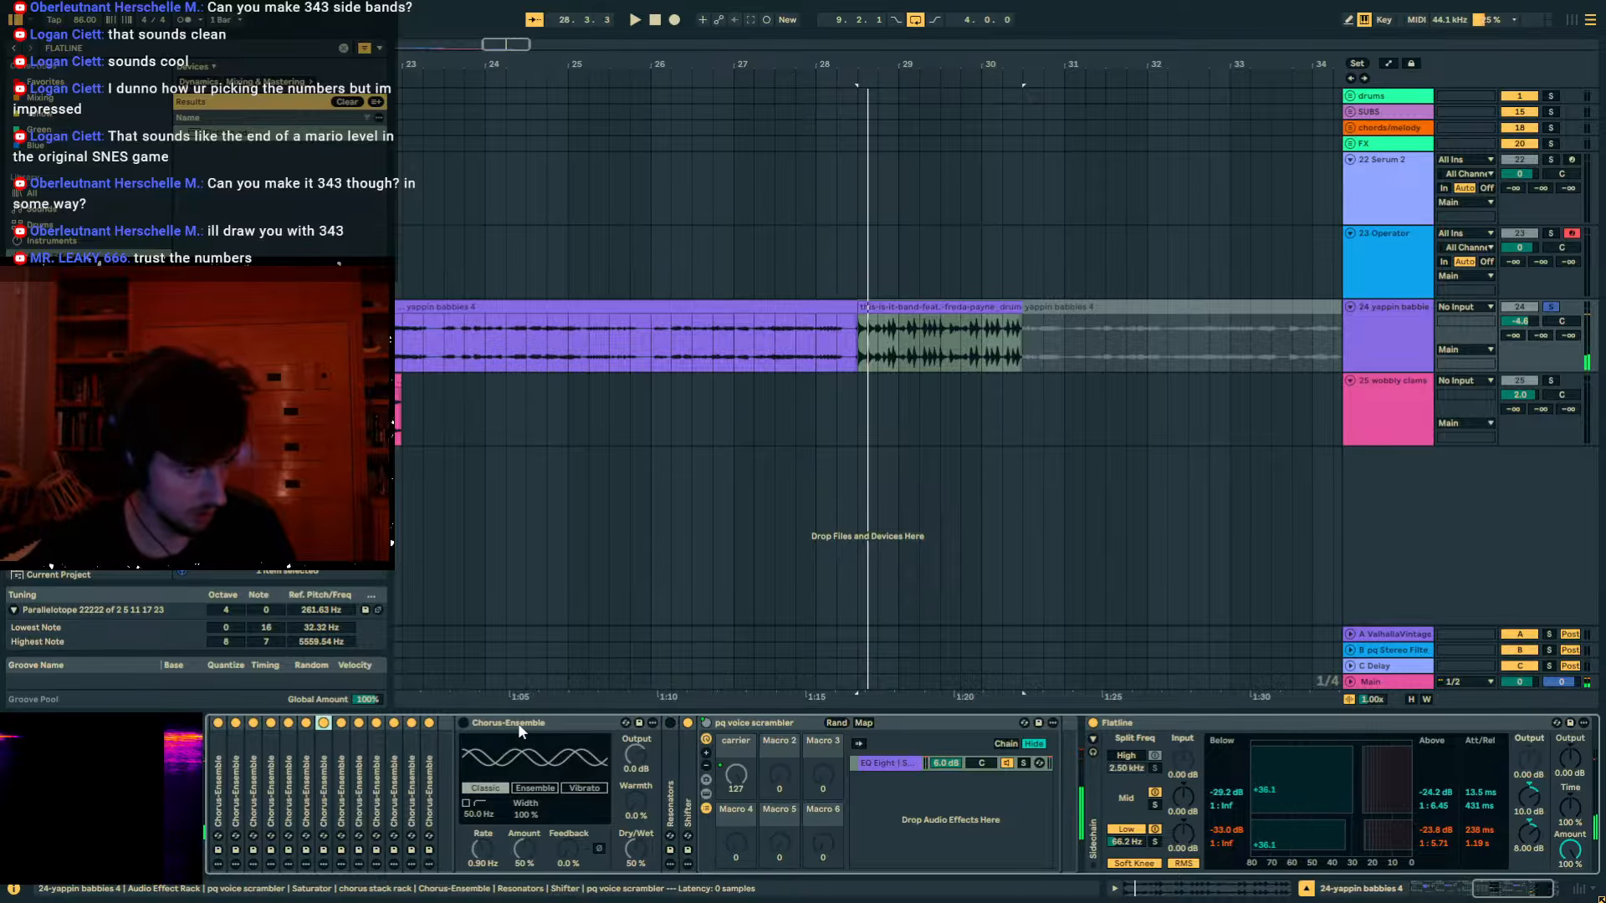
# Mute the outer Audio Effect Rack's empty chain and reset its pq voice scrambler chain's volume to 0 dB.
pyautogui.scroll(10, 518, 723)
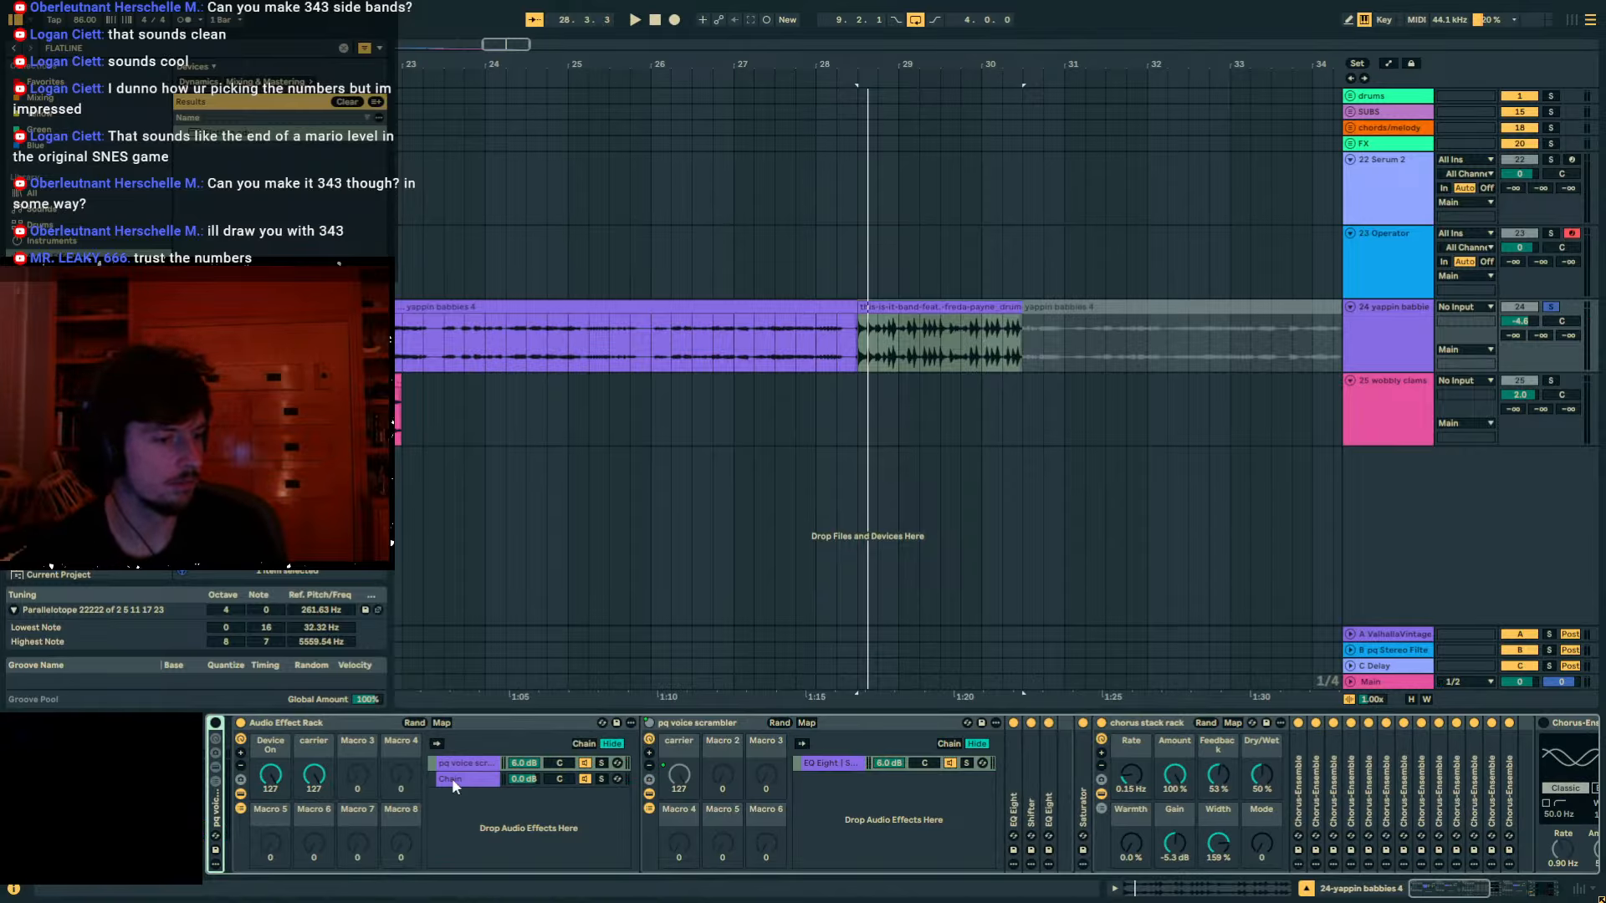
pyautogui.click(584, 777)
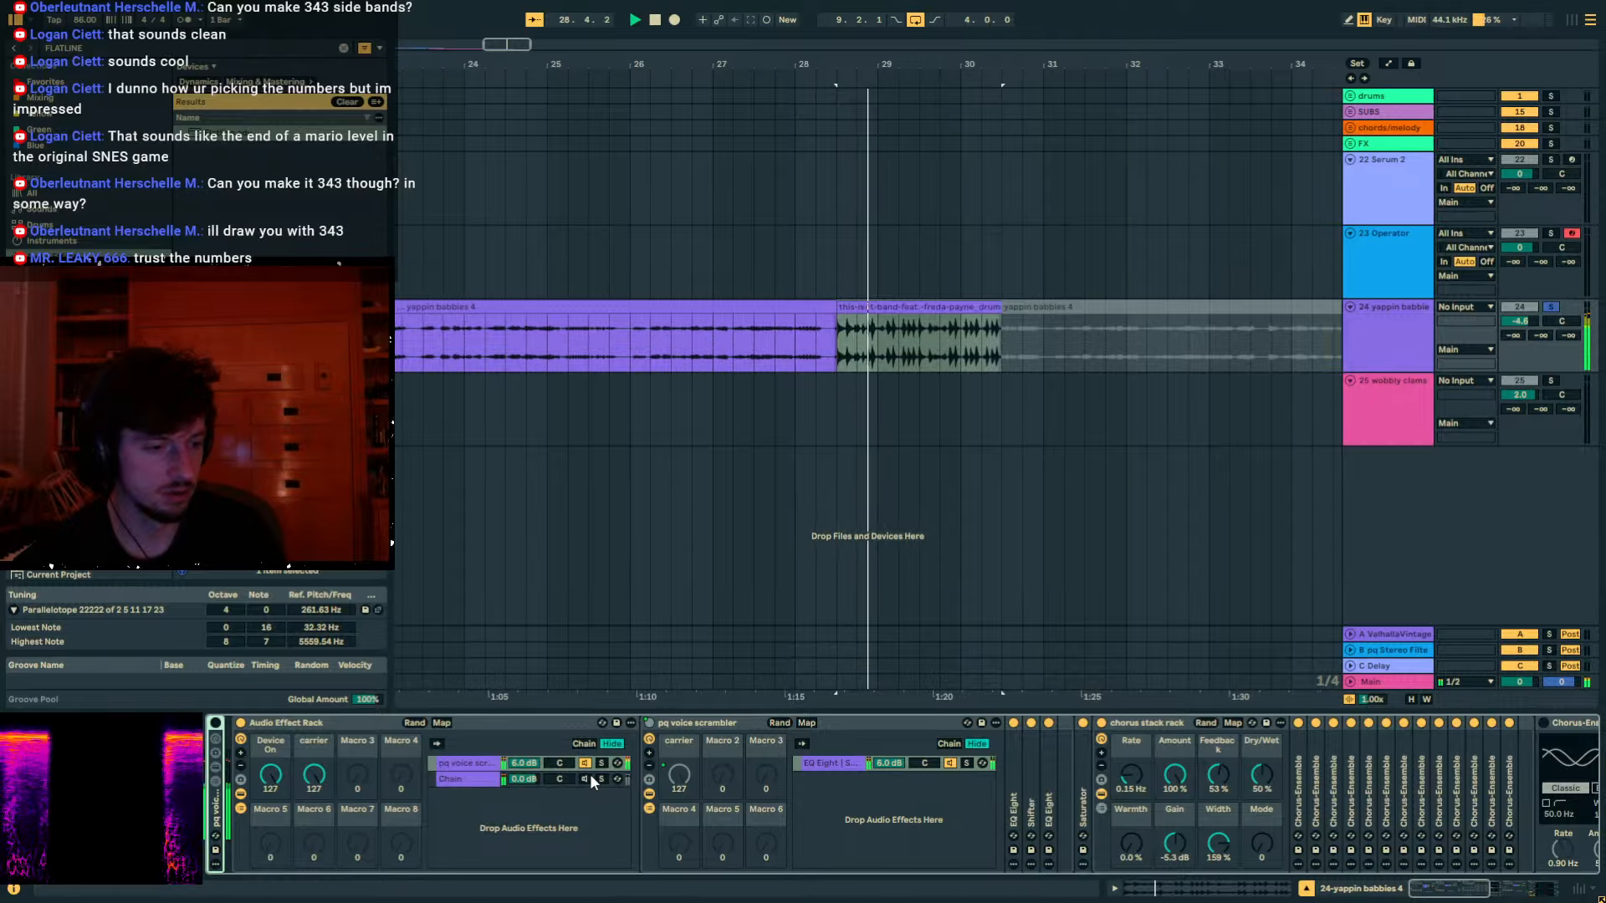
pyautogui.doubleClick(525, 763)
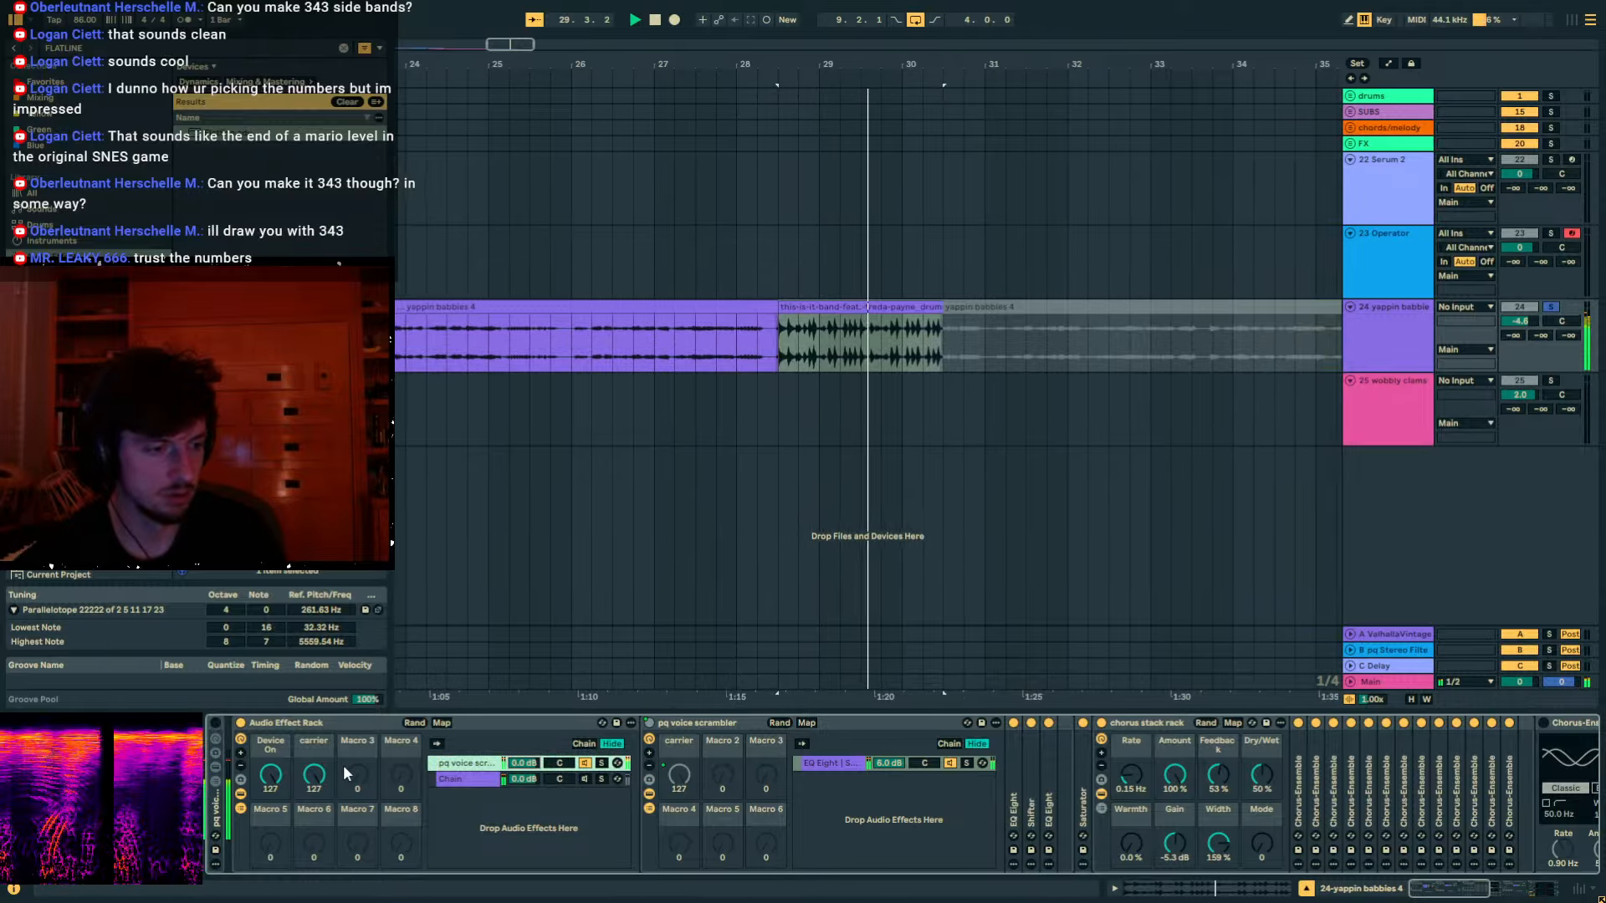
# Set the chorus stack rack's Rate to 0.24 Hz and Amount to 35%, and audition the loop with the Device On macro at 0.
pyautogui.click(1102, 724)
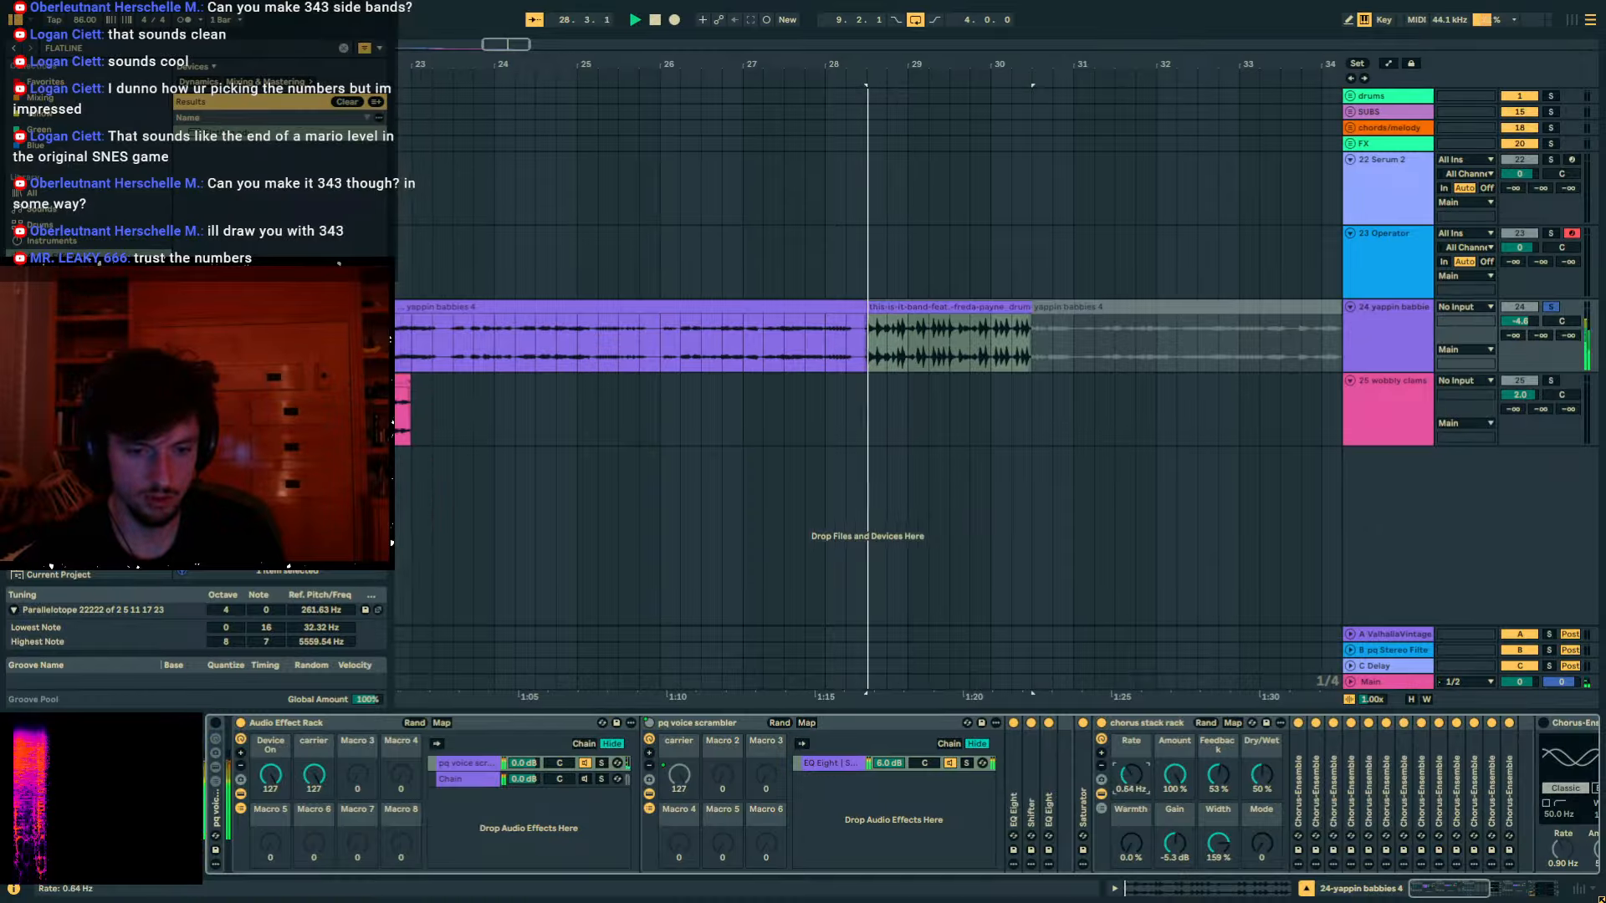
pyautogui.moveTo(1177, 782); pyautogui.dragTo(1178, 812)
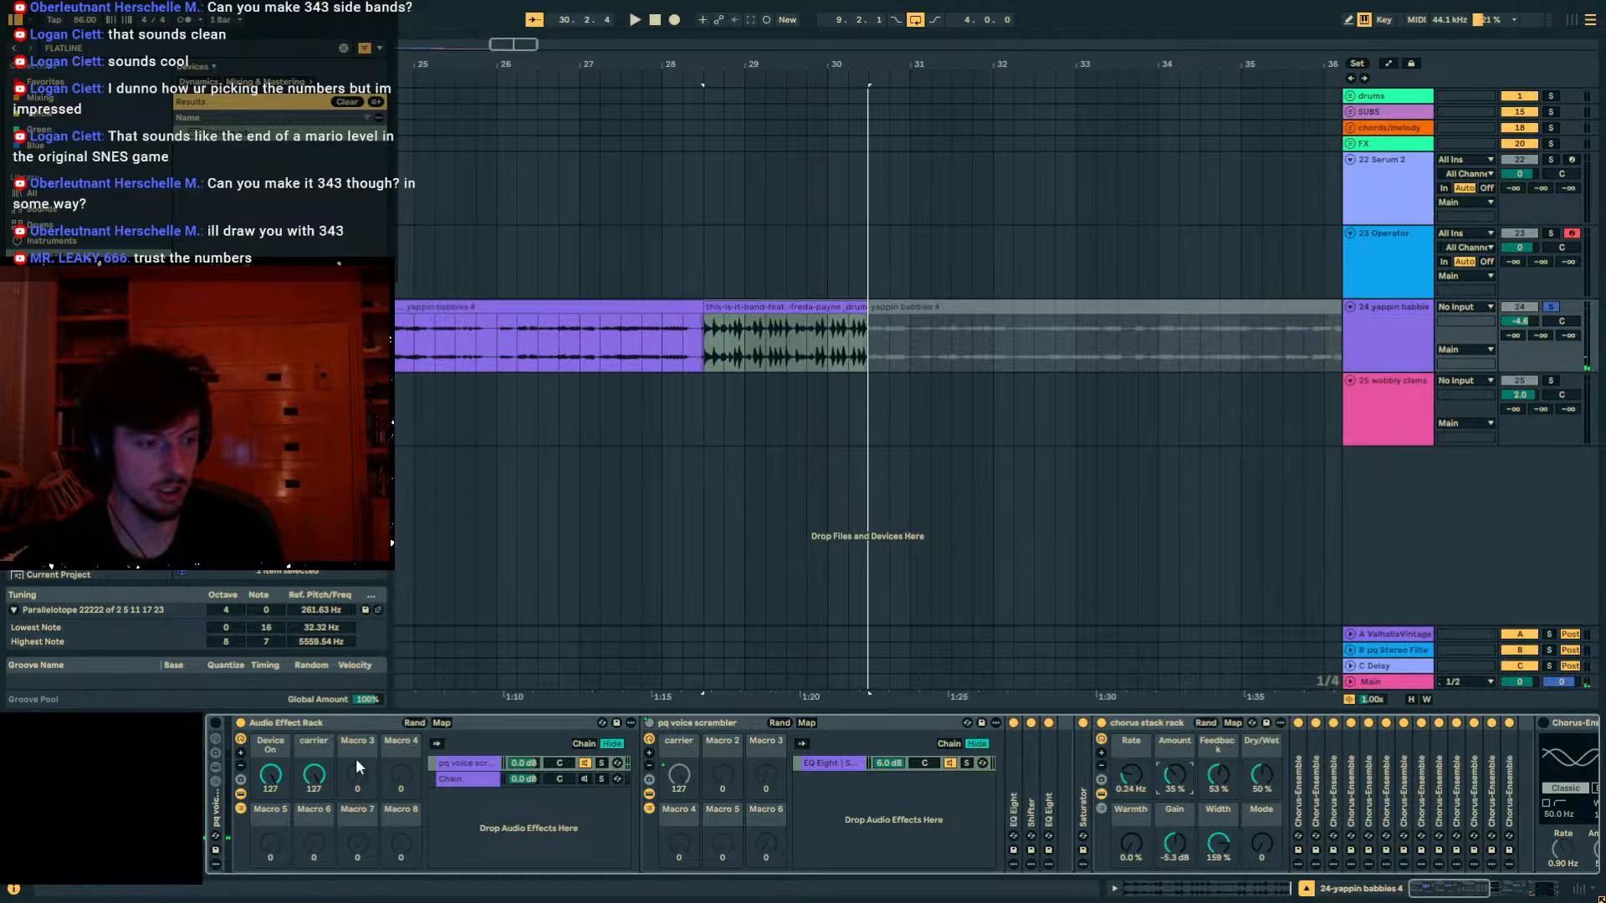
pyautogui.press('space')
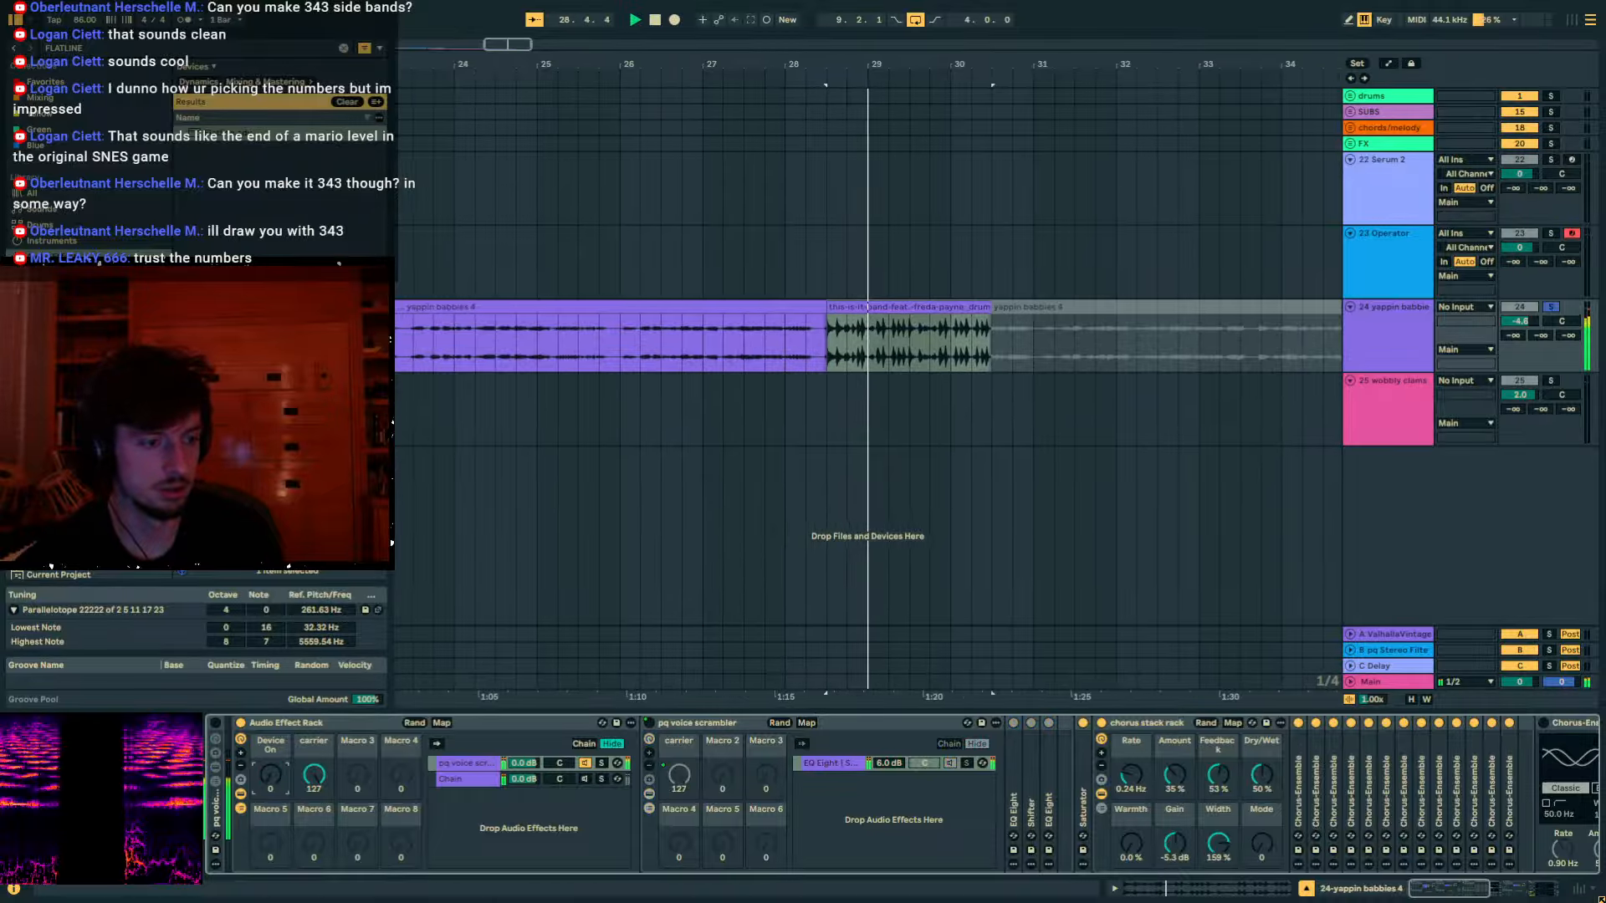
pyautogui.press('space')
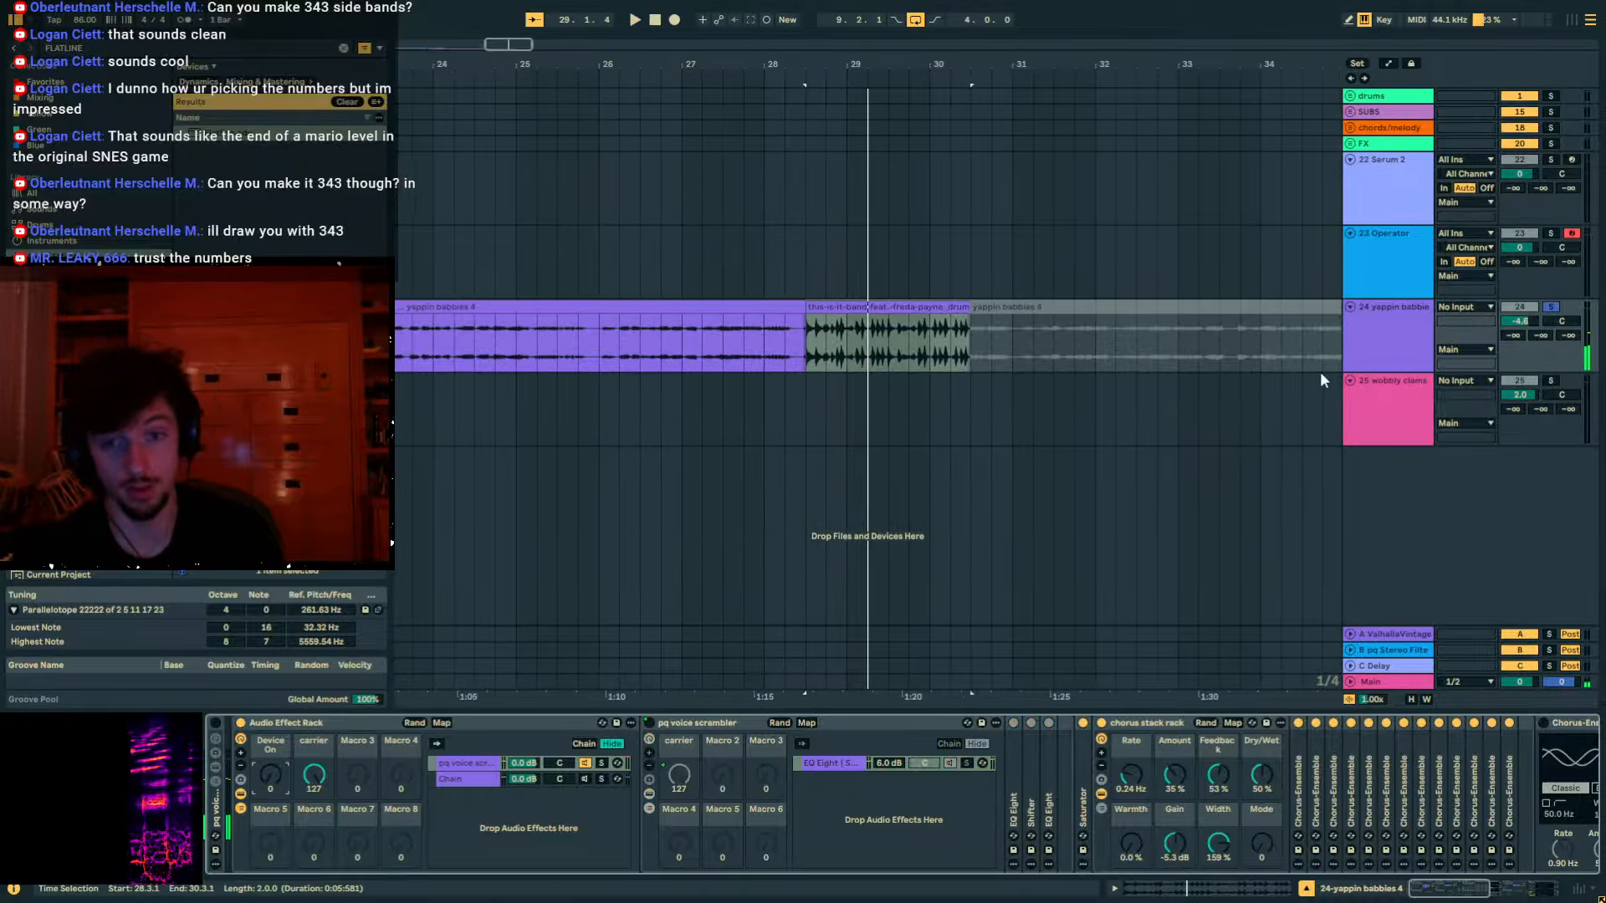
# Lower the yappin babbies track to -12.3 dB and set the chorus stack rack's Gain to -8.8 dB and Amount to 31%.
pyautogui.moveTo(1520, 322); pyautogui.dragTo(1520, 343)
pyautogui.press('space')
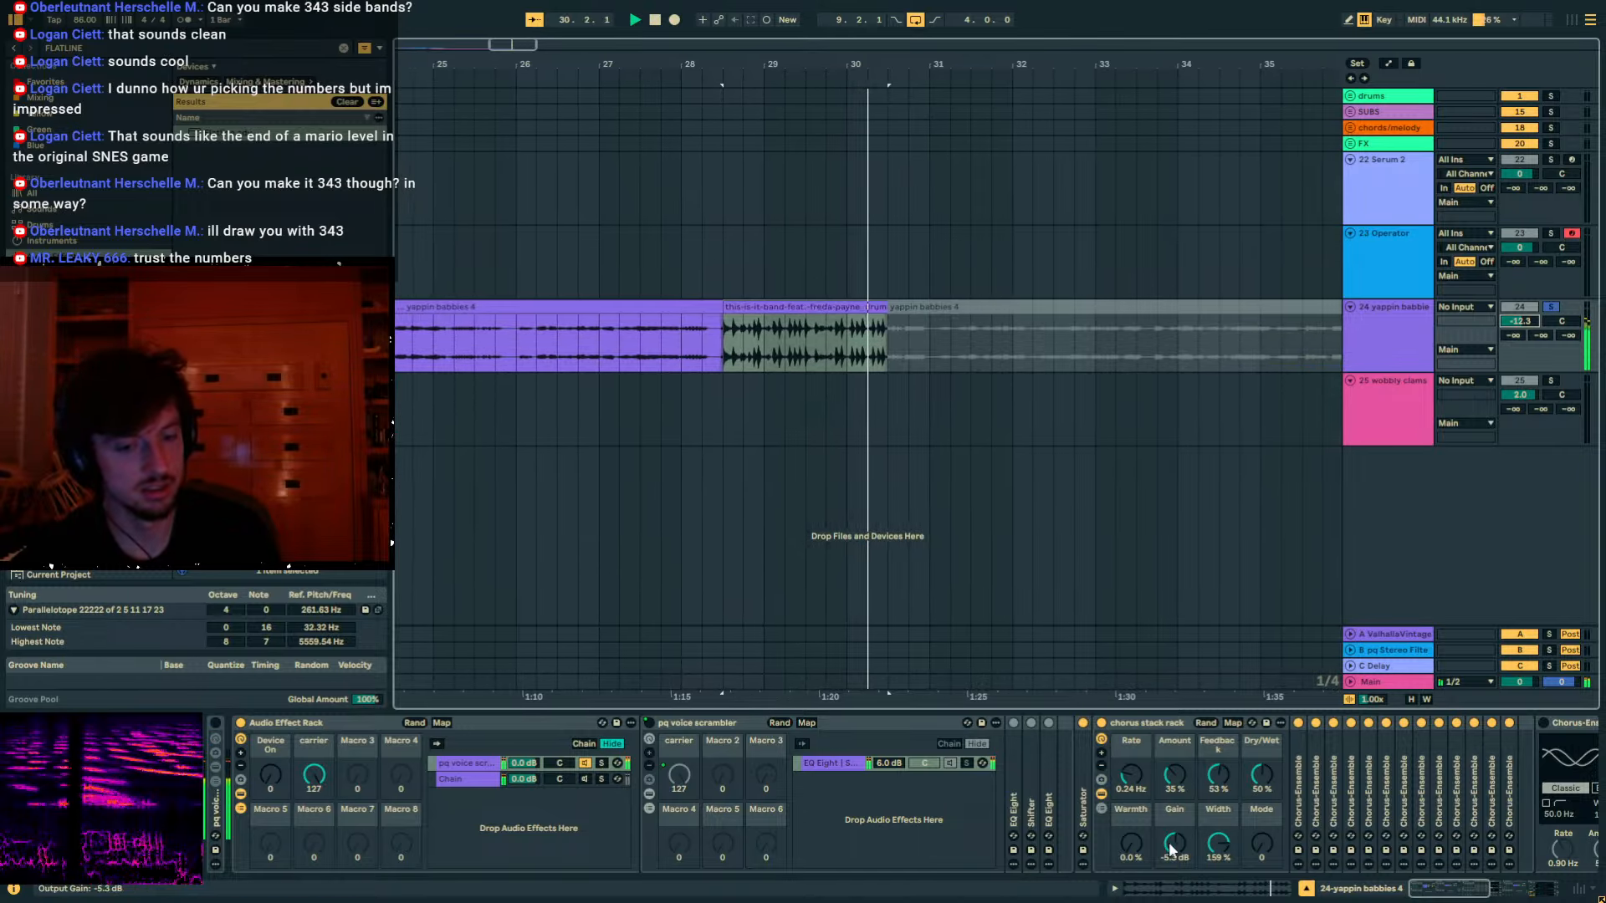
pyautogui.moveTo(1173, 845); pyautogui.dragTo(1173, 856)
pyautogui.moveTo(1177, 783); pyautogui.dragTo(1177, 744)
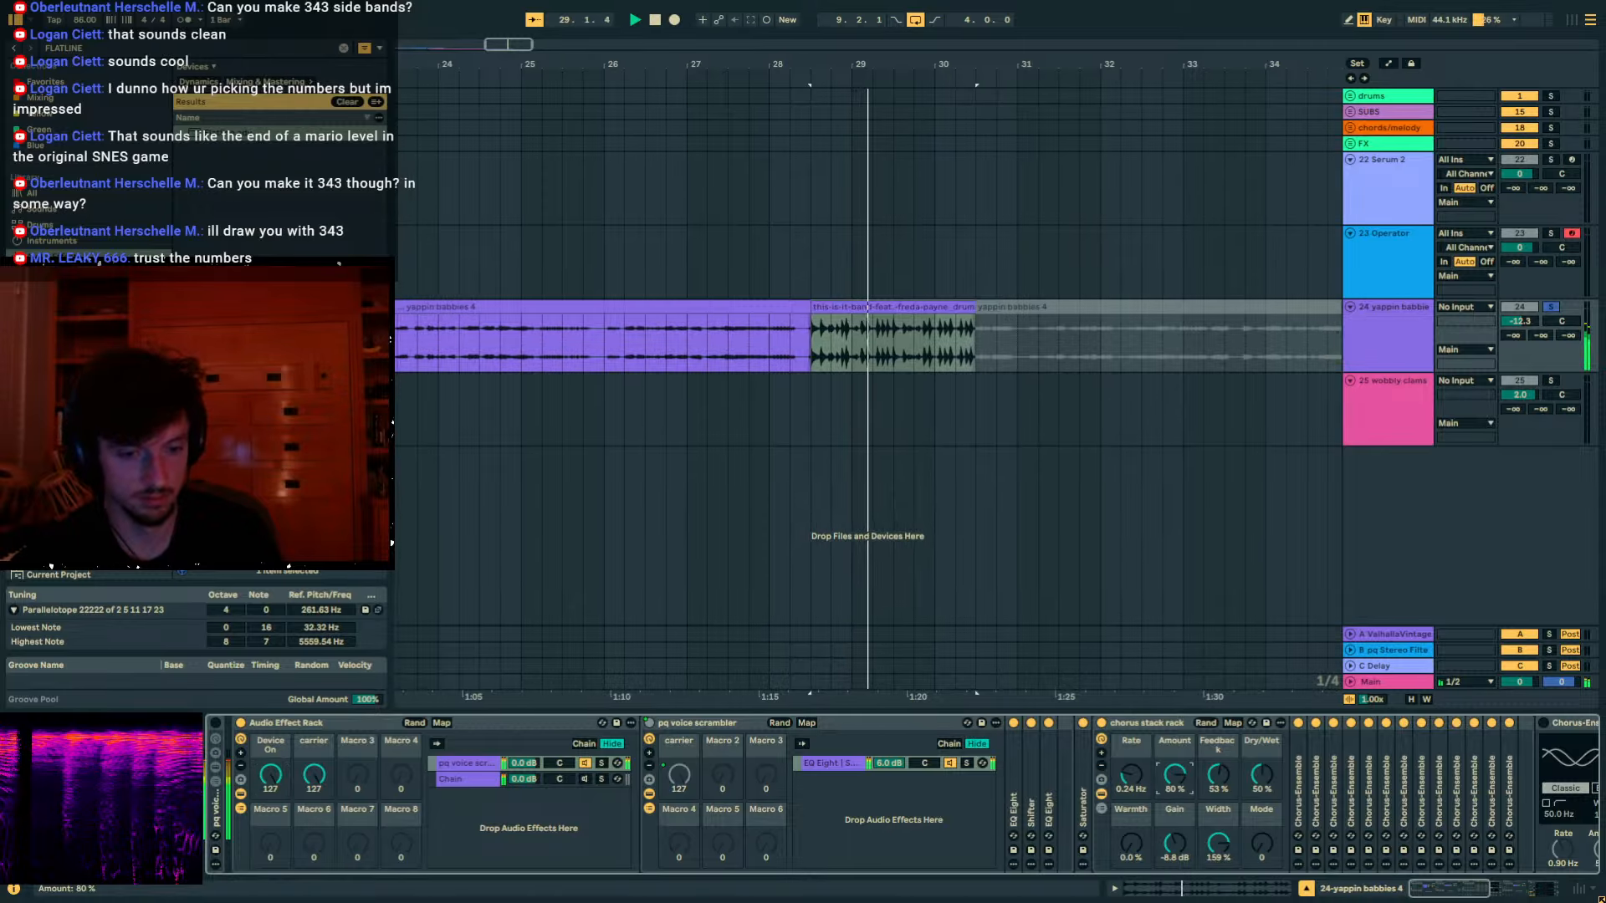
pyautogui.moveTo(1175, 776); pyautogui.dragTo(1175, 818)
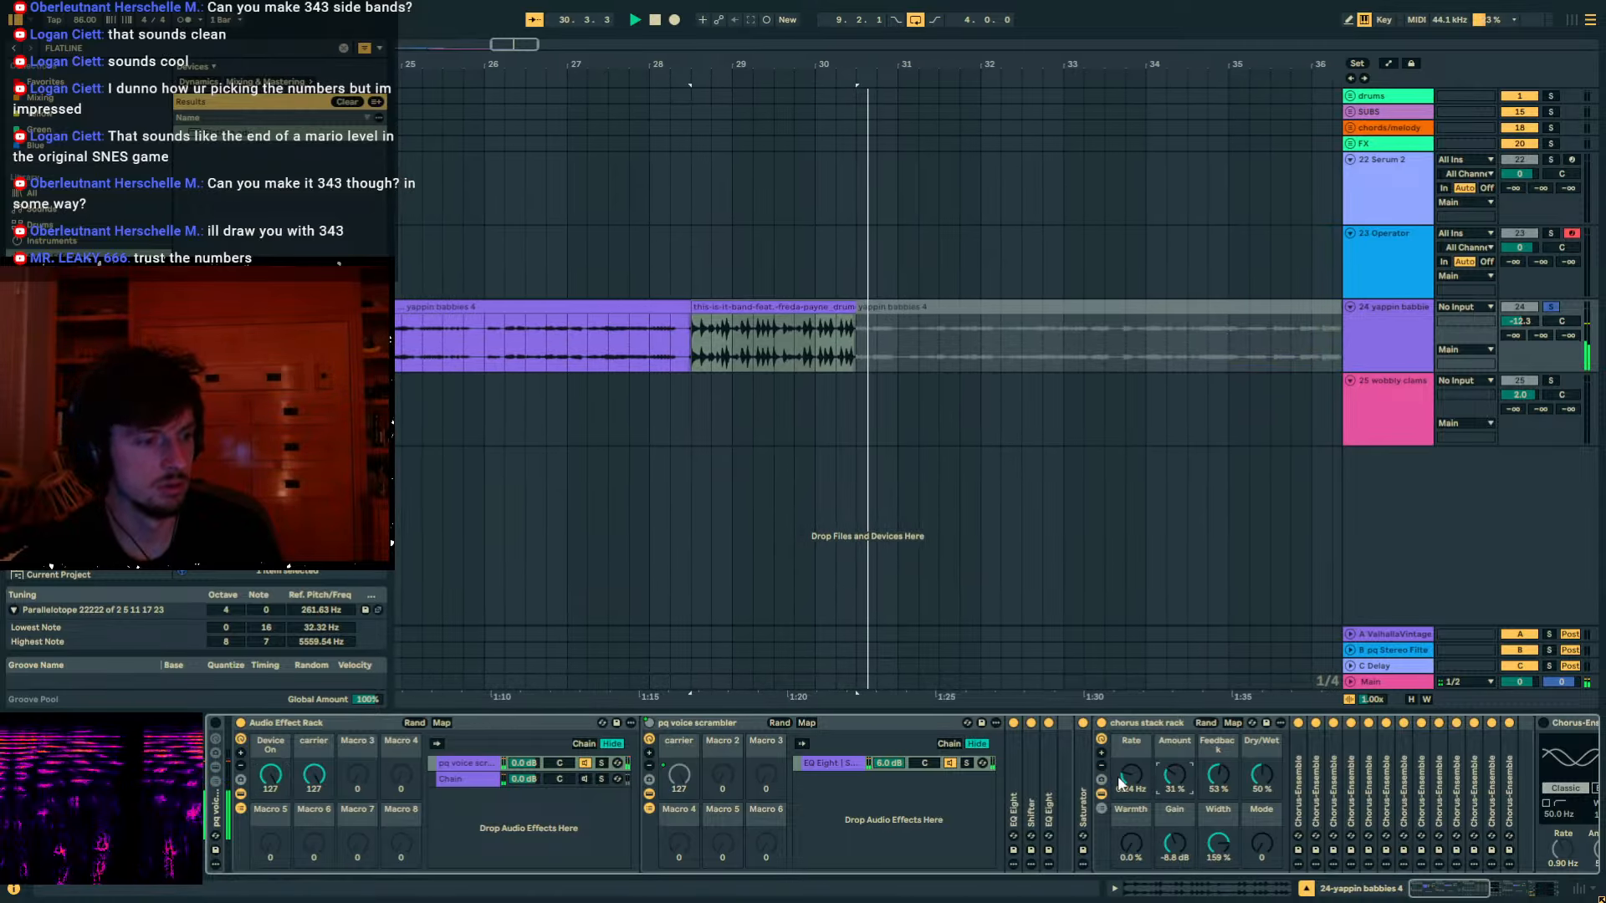
# Raise the chorus stack rack's Warmth to 21% while auditioning the drum loop, and collapse the rack.
pyautogui.press('space')
pyautogui.press('space')
pyautogui.moveTo(1132, 846); pyautogui.dragTo(1132, 828)
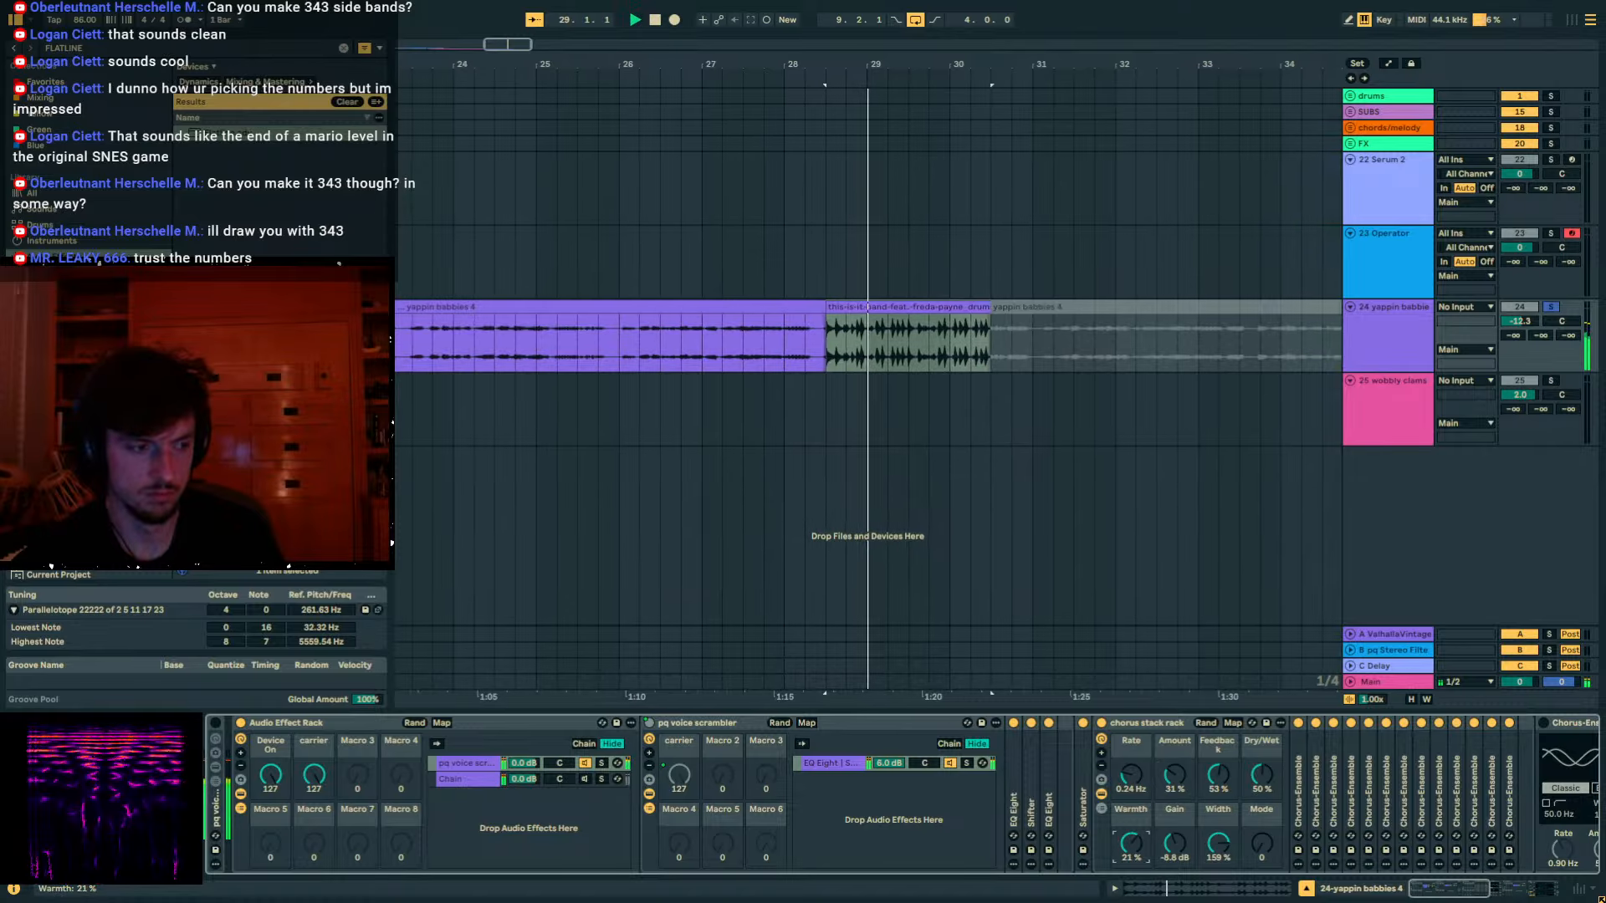
pyautogui.press('space')
pyautogui.doubleClick(1130, 722)
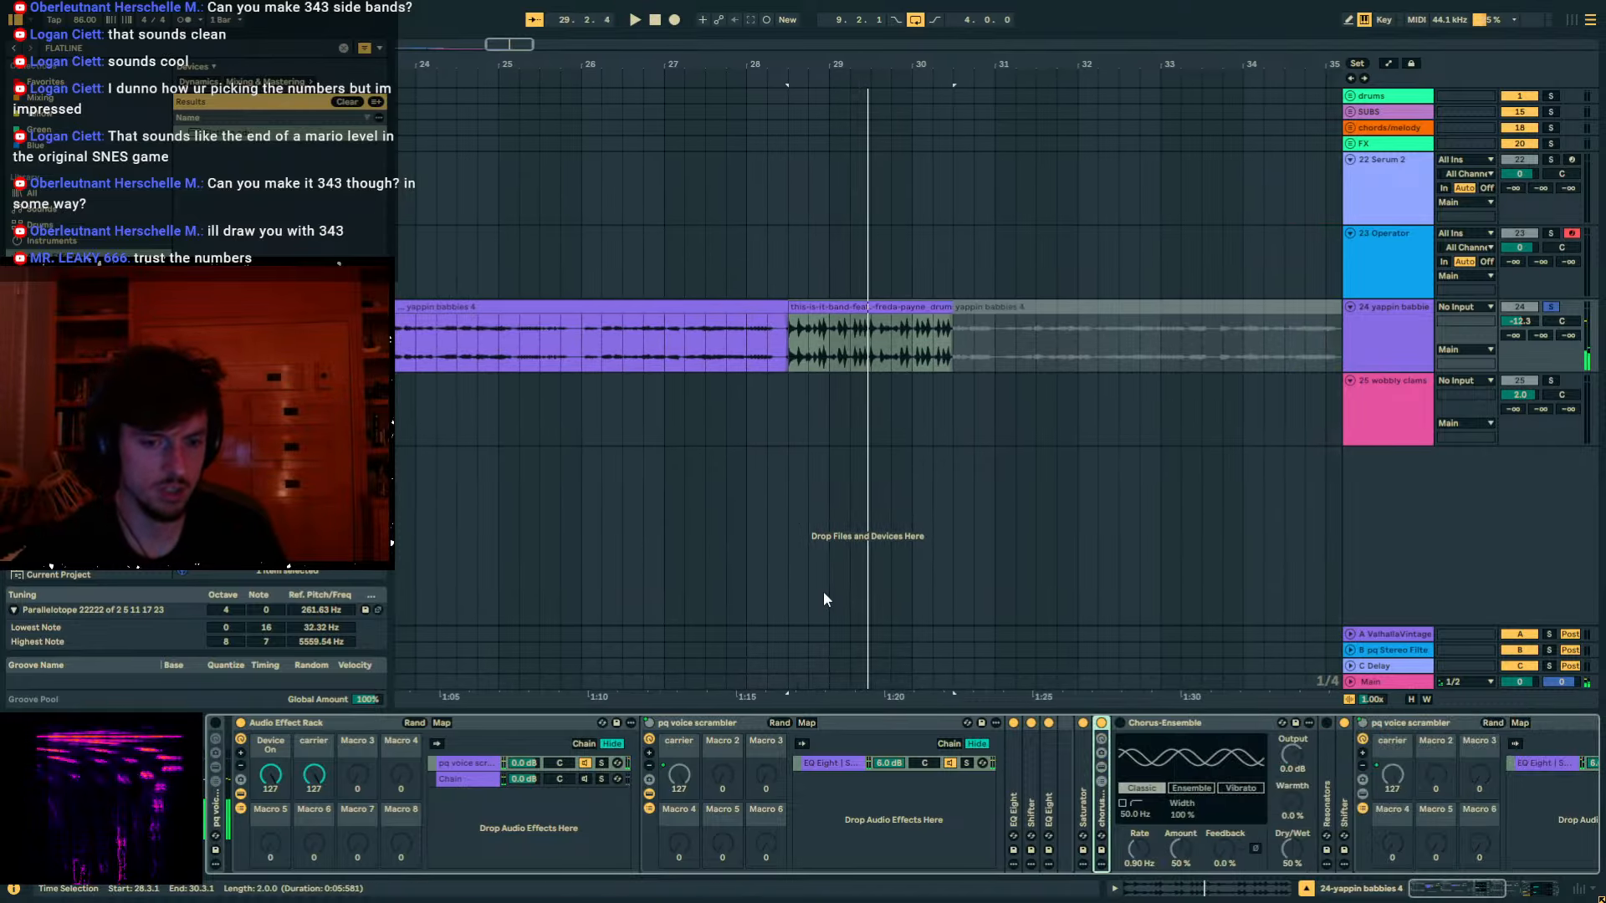
# Add a Shifter after Flatline and audition it in Ring mode with Coarse at 6.94 kHz.
pyautogui.hotkey('ctrl', 'f')
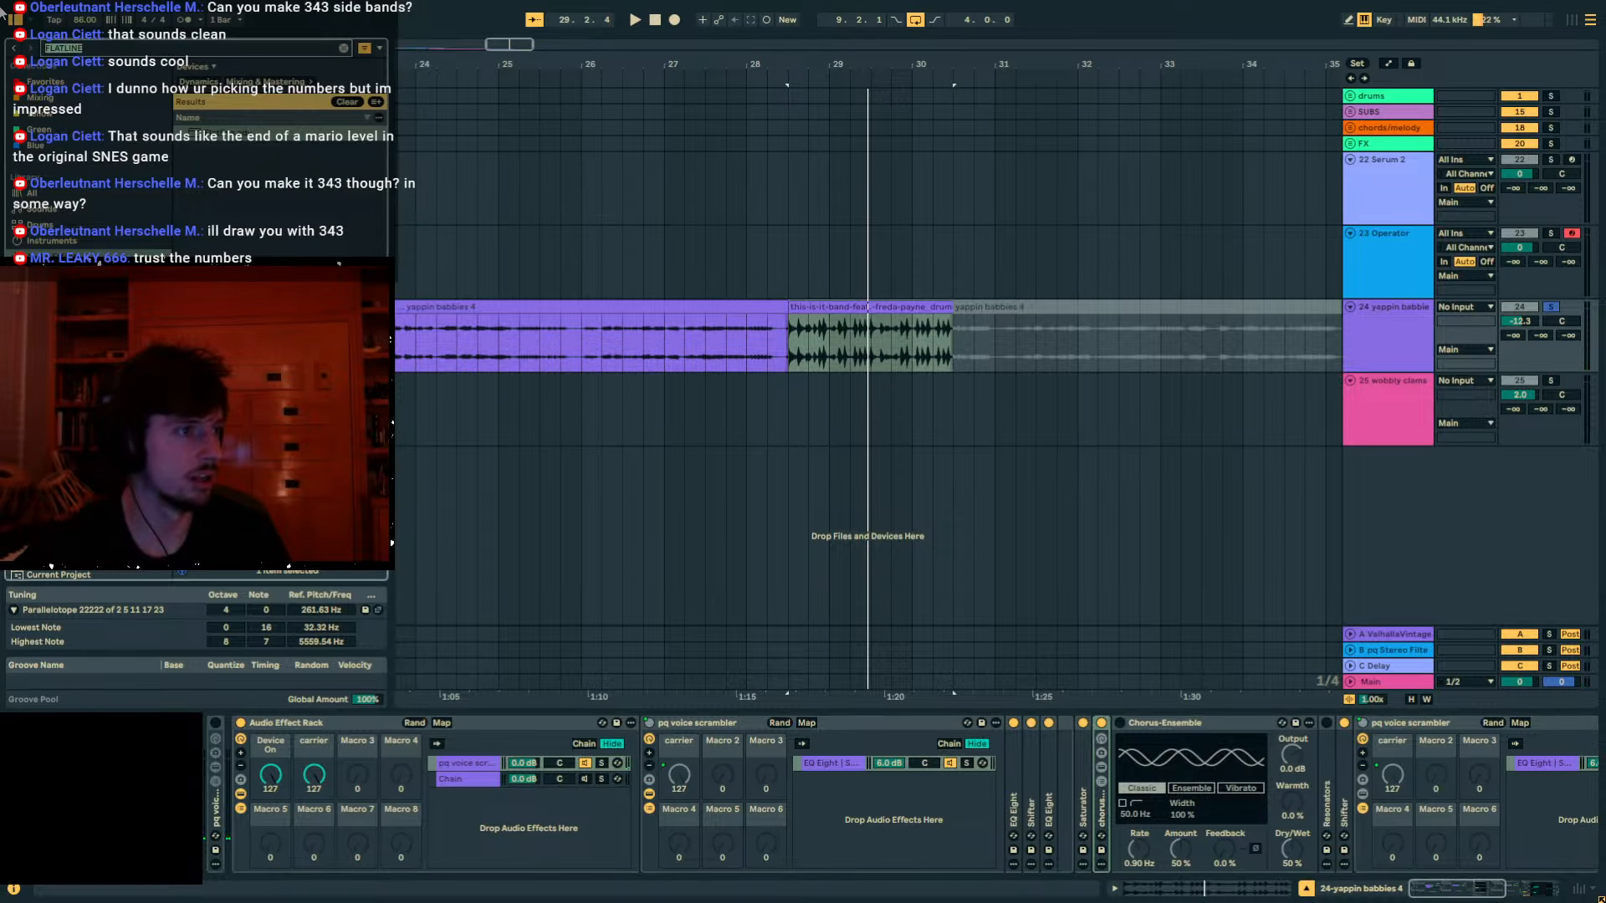
pyautogui.write('RING M')
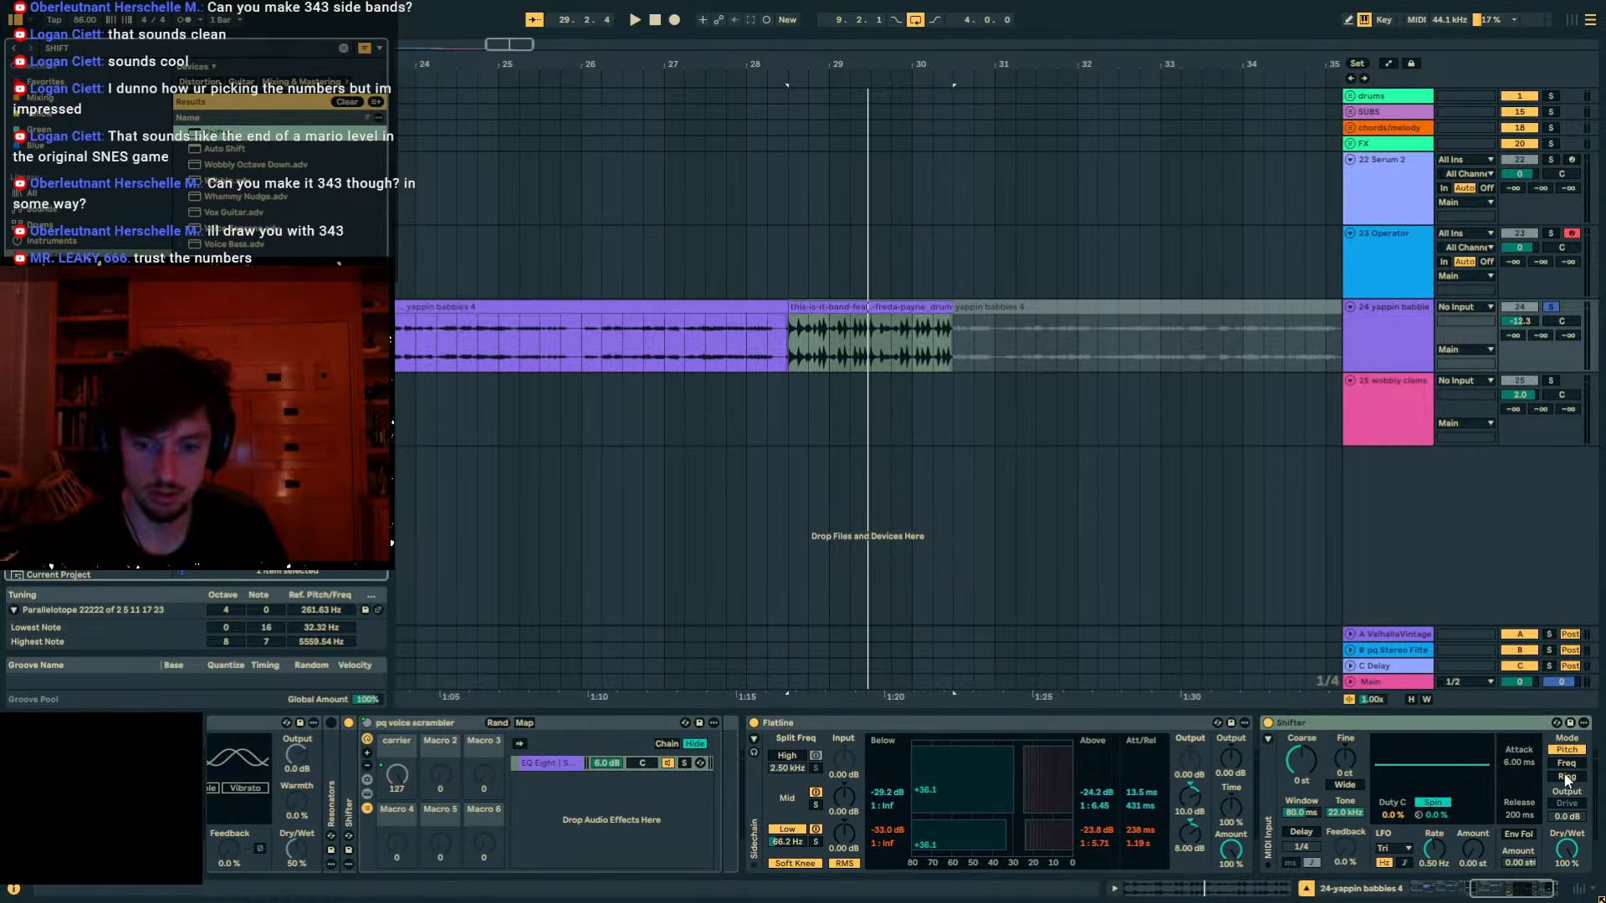
pyautogui.click(1566, 777)
pyautogui.press('space')
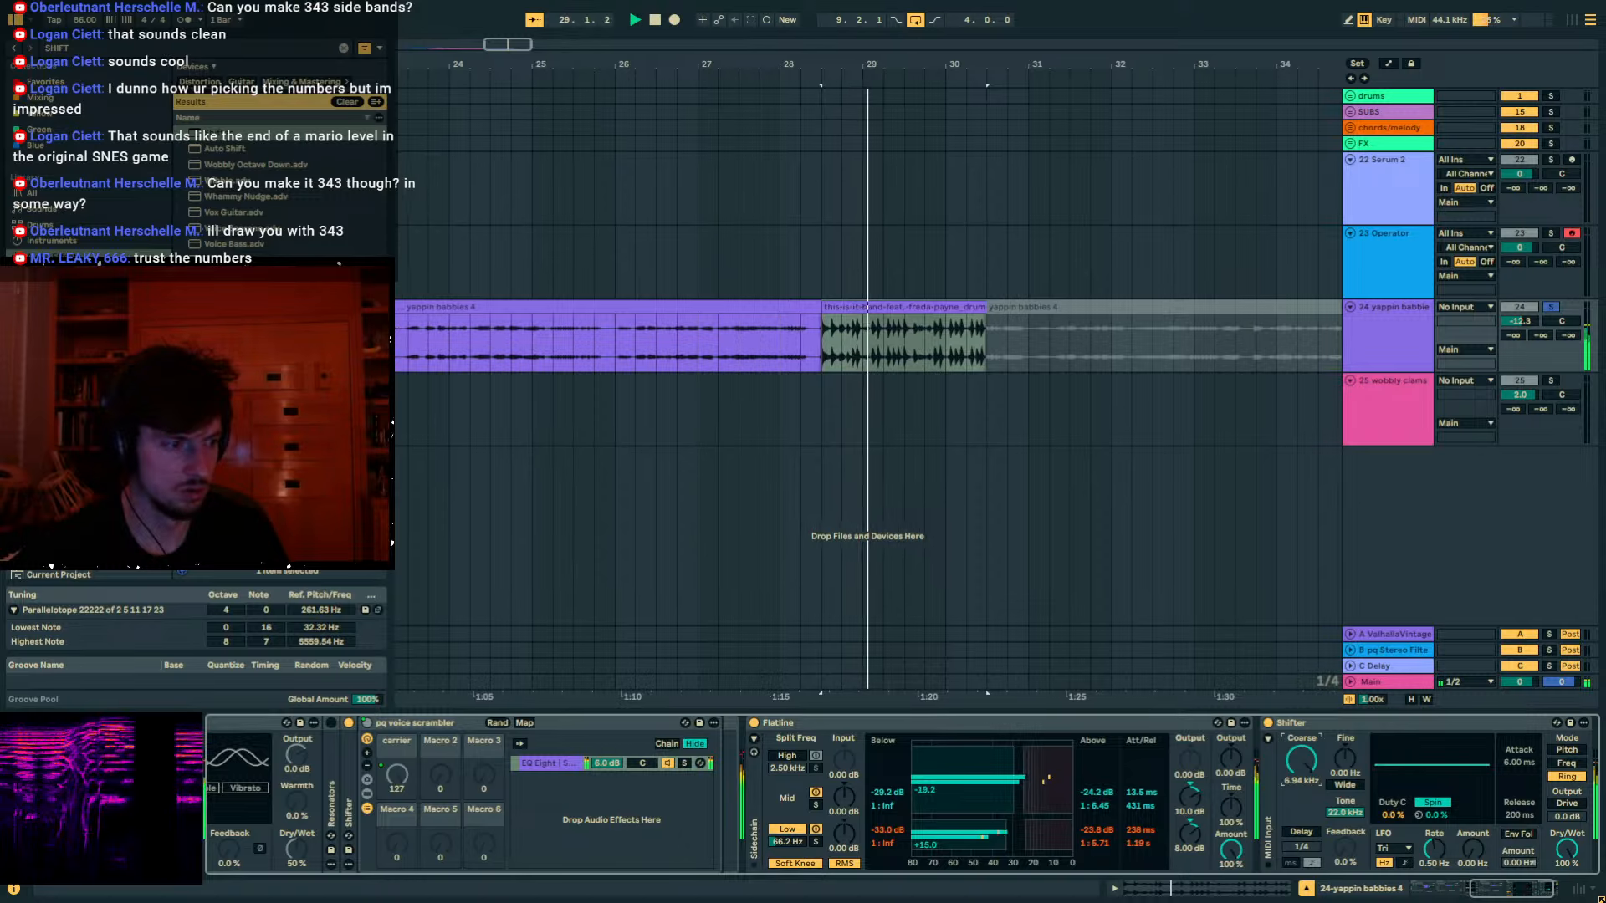
# Audition the Shifter in Freq mode with Coarse at -3.49 kHz and in Pitch mode at -24 st.
pyautogui.click(1566, 762)
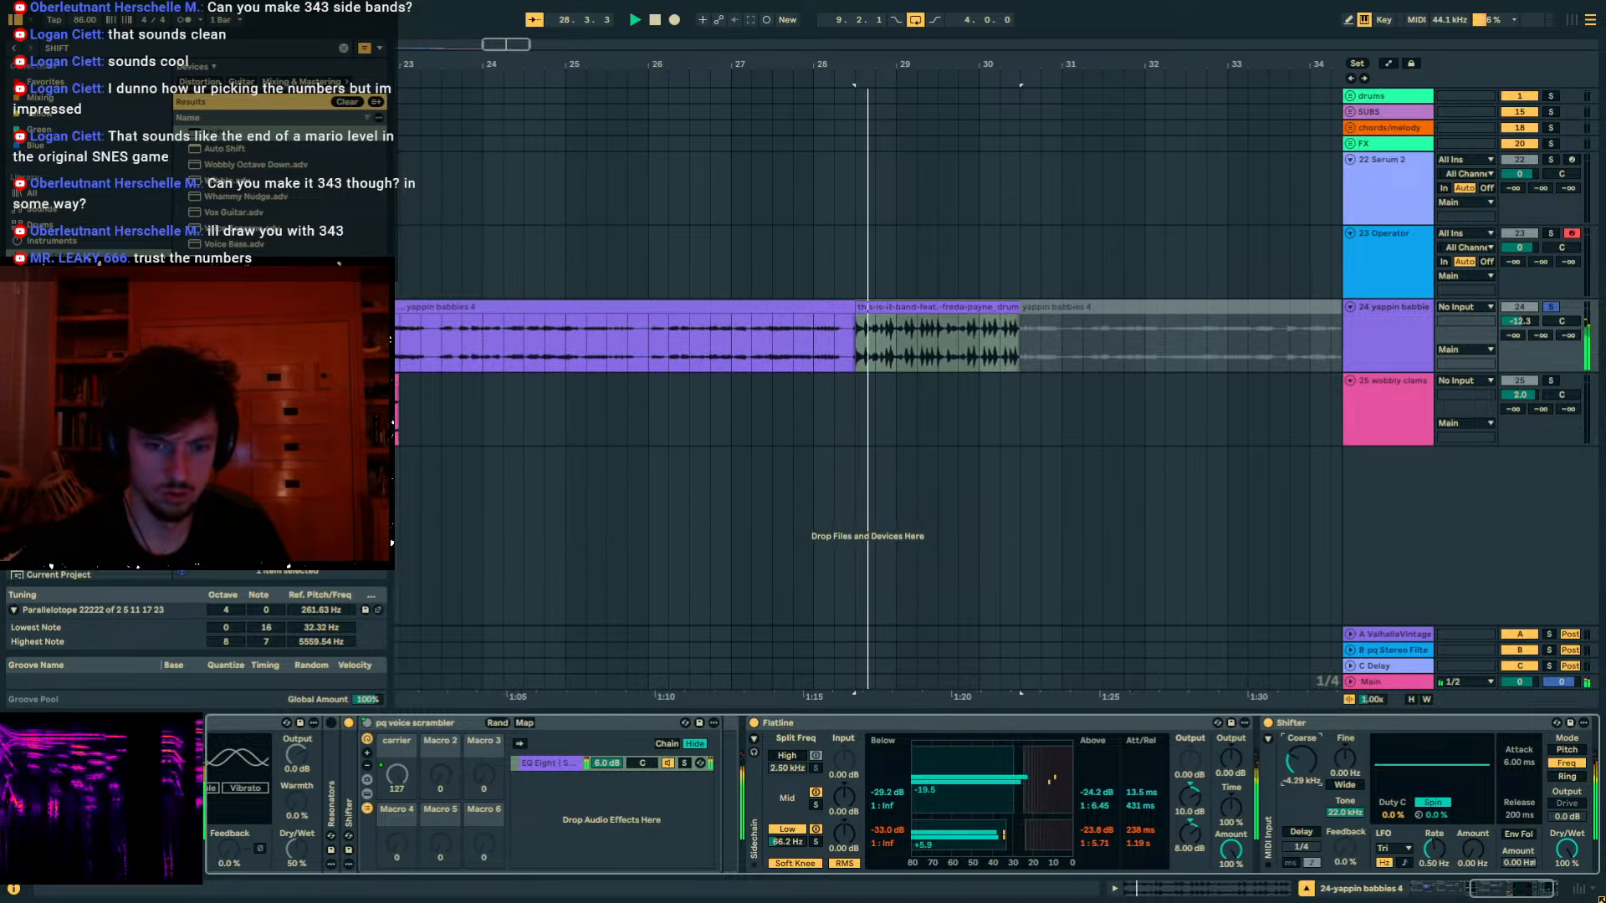
pyautogui.moveTo(1302, 761)
pyautogui.mouseDown()
pyautogui.moveTo(1302, 784)
pyautogui.moveTo(1301, 752)
pyautogui.mouseUp()
pyautogui.press('space')
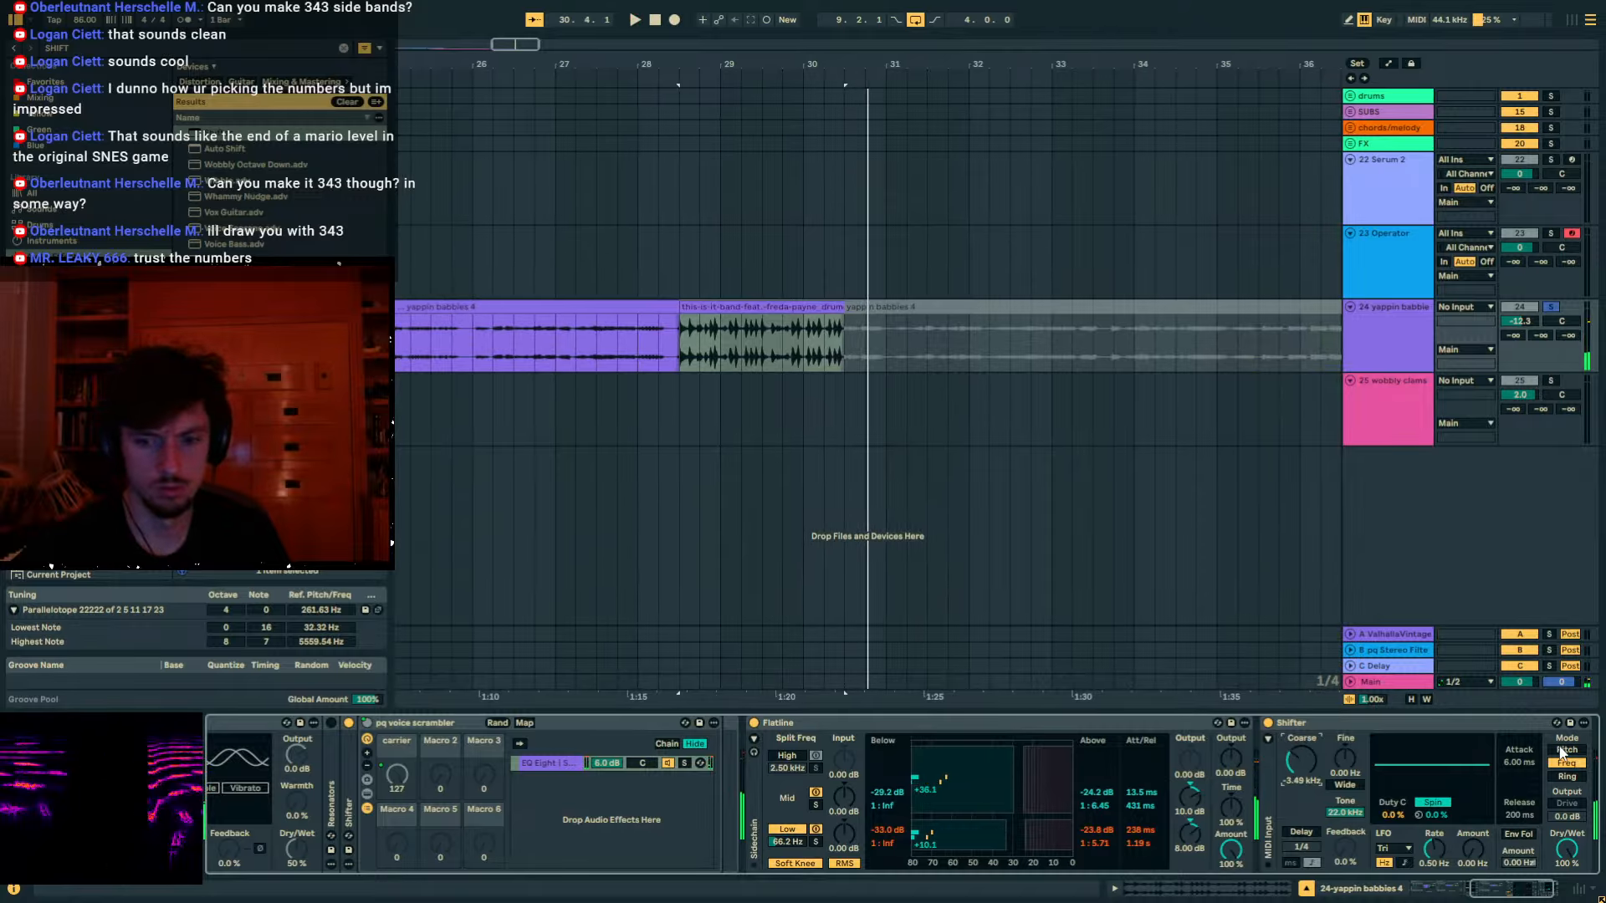
pyautogui.click(1564, 750)
pyautogui.press('space')
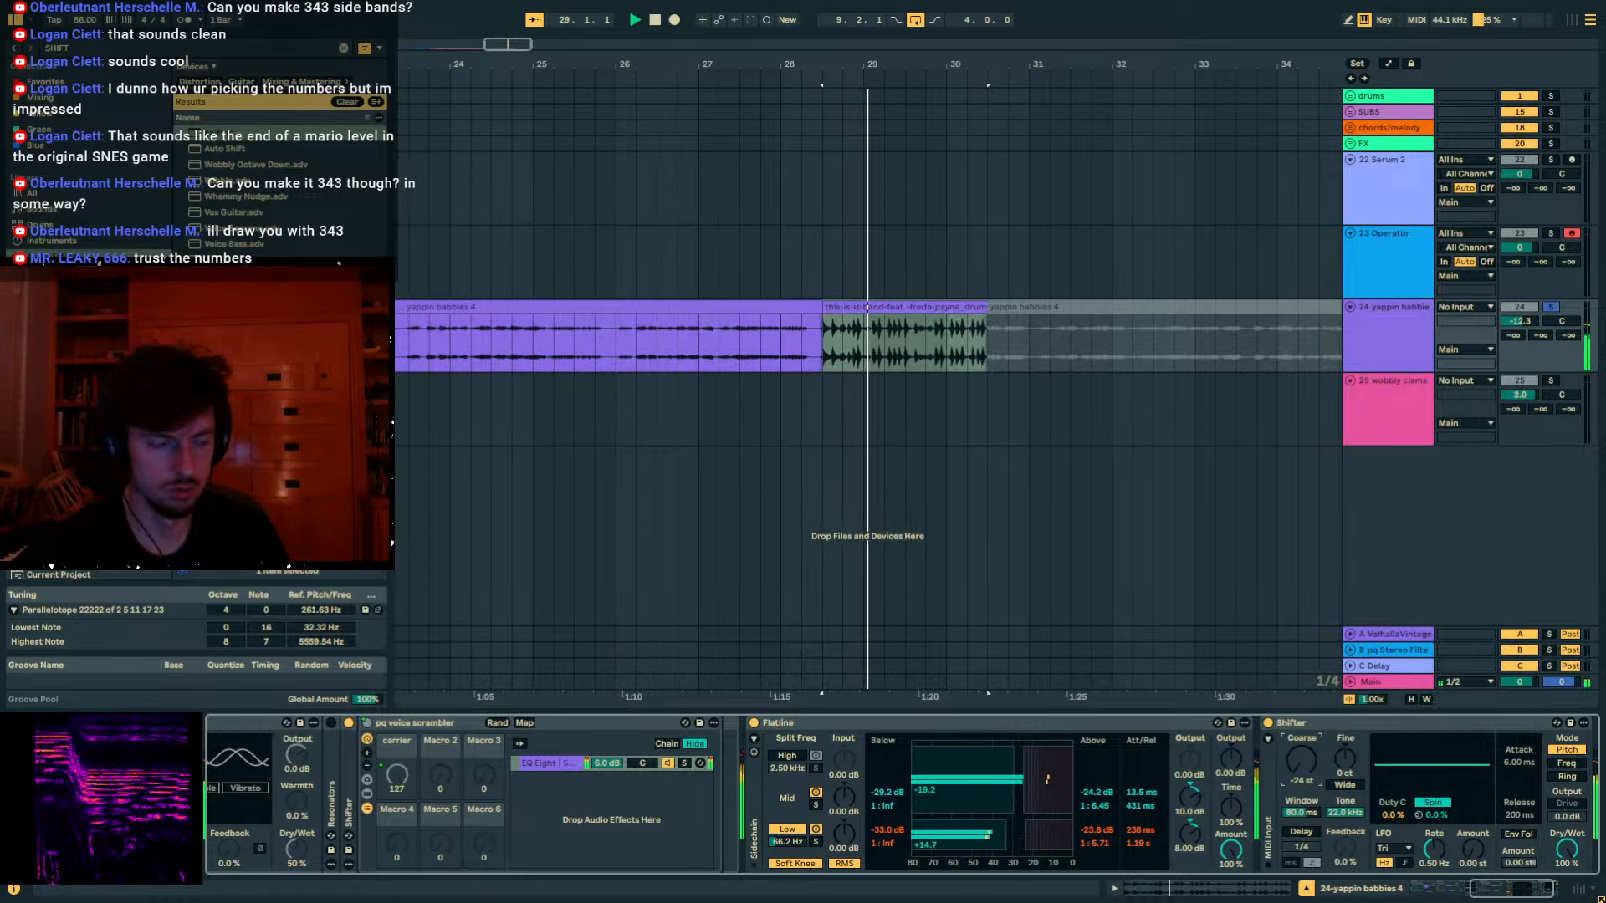
# Raise the yappin babbies track's send to the ValhallaVintage return and bypass the Shifter after Flatline.
pyautogui.moveTo(1513, 336); pyautogui.dragTo(1514, 284)
pyautogui.press('space')
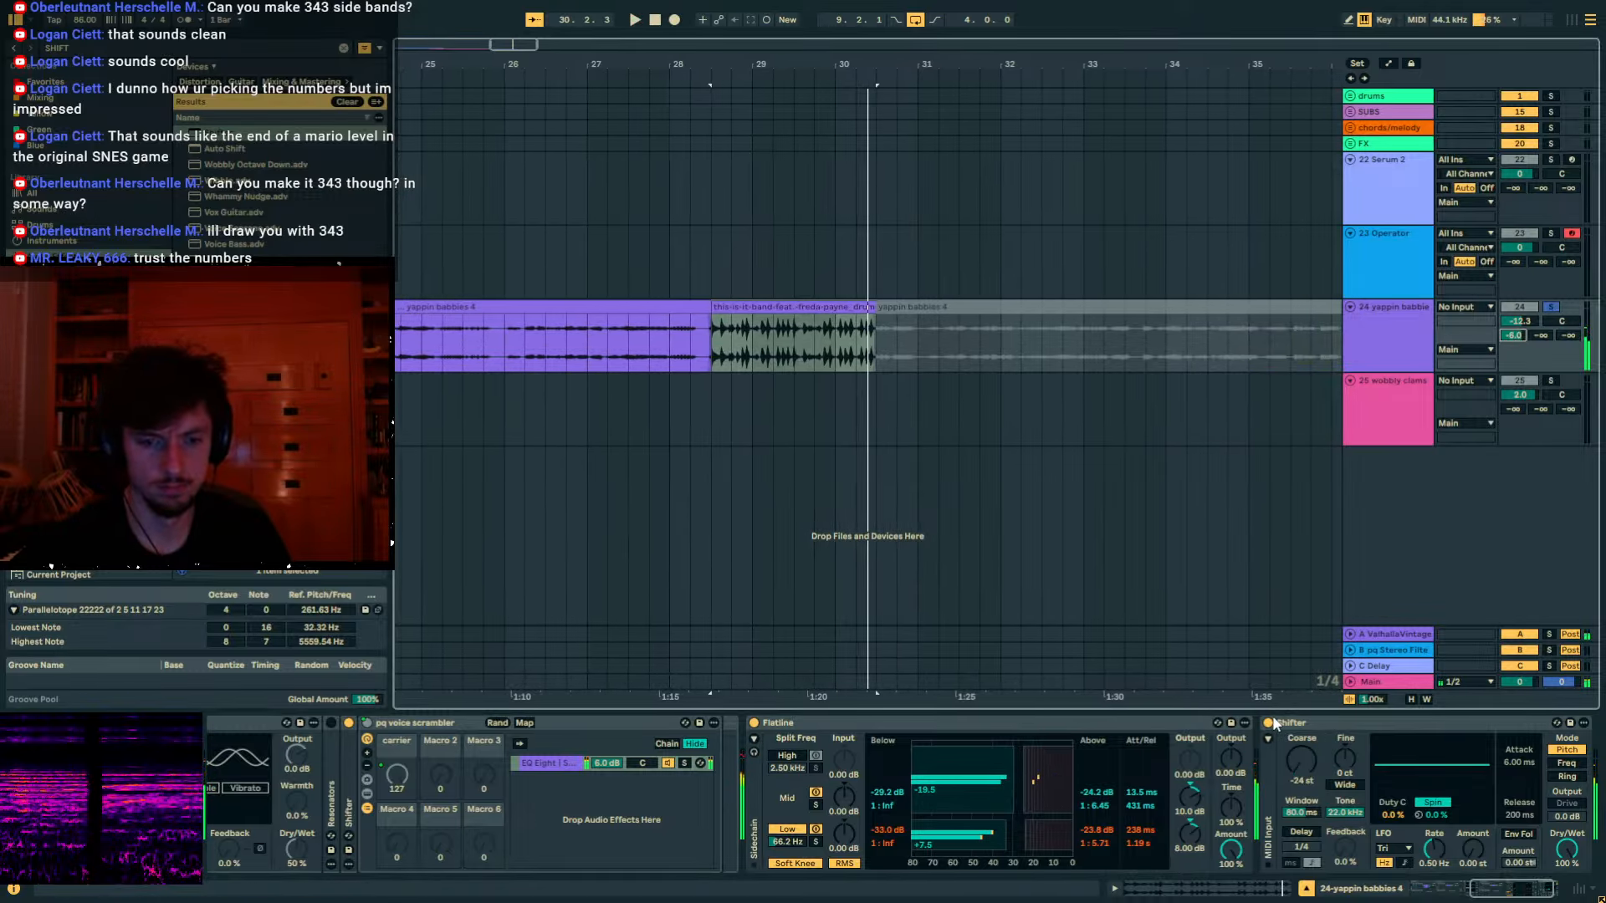
pyautogui.click(1273, 724)
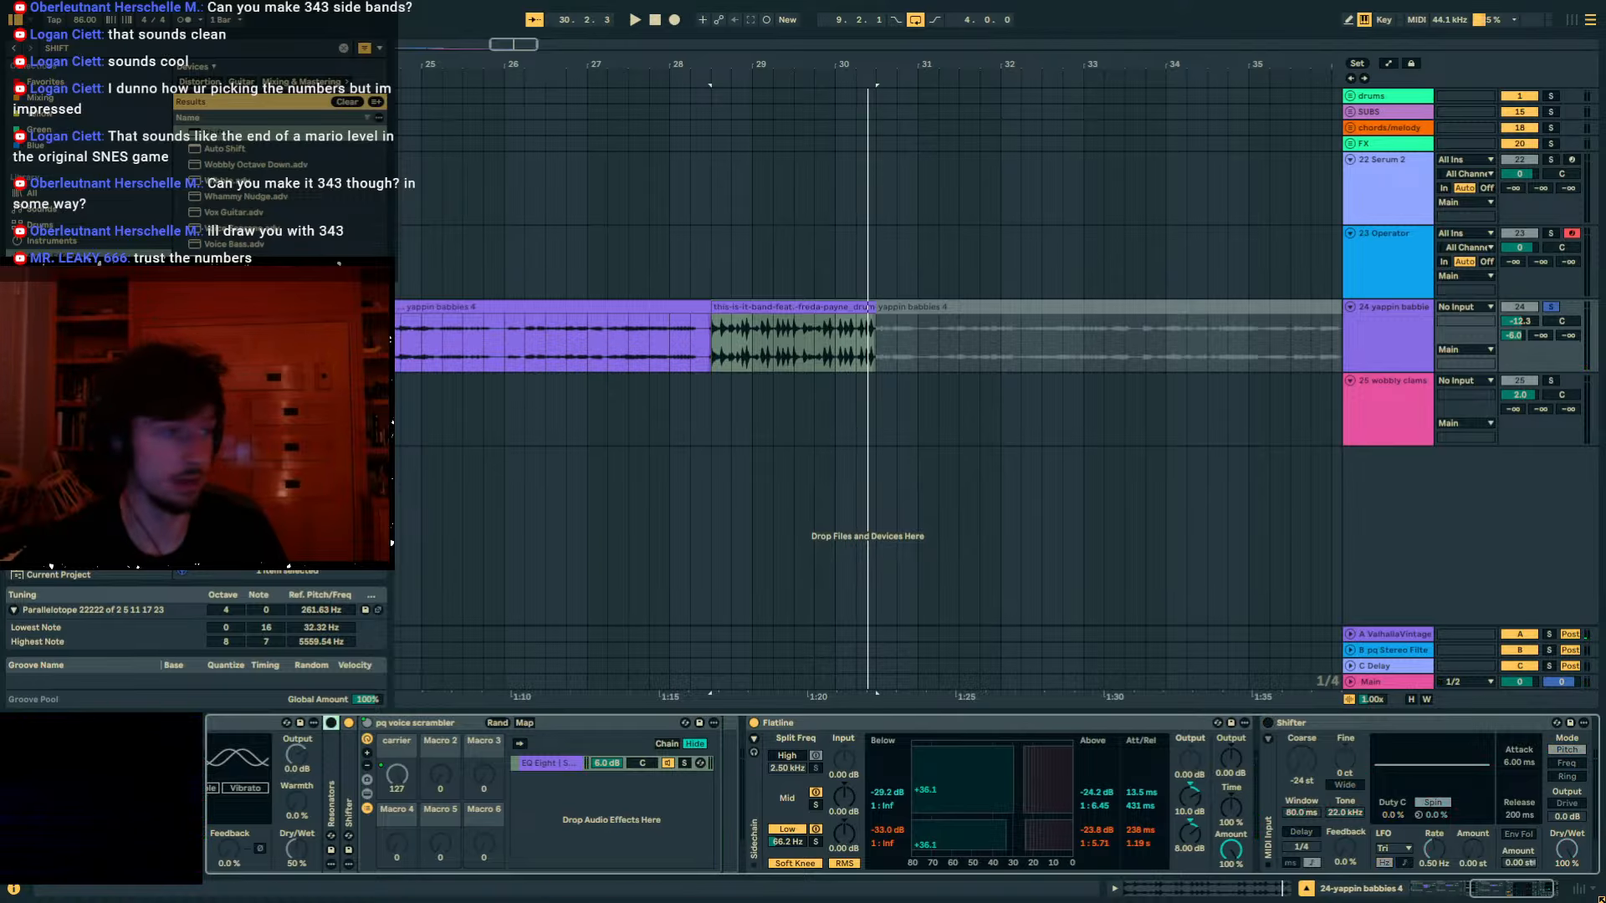
# Copy the bloom device from the Serum 2 track to the end of the yappin babbies chain, enable it and audition the vocal clip.
pyautogui.click(712, 289)
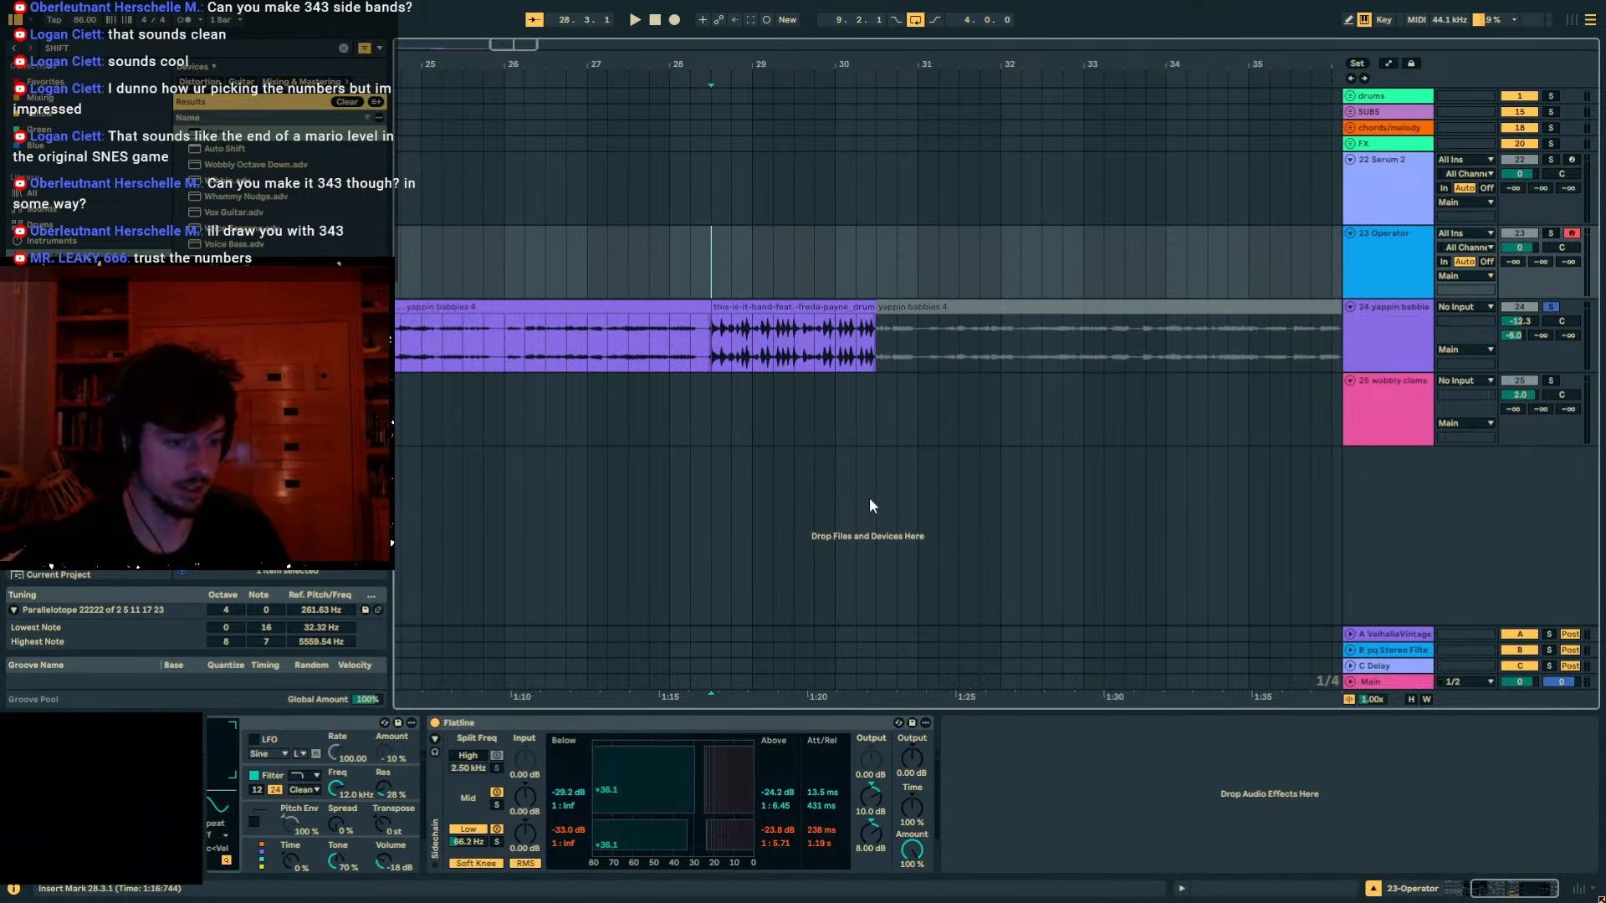
pyautogui.click(1408, 156)
pyautogui.click(894, 770)
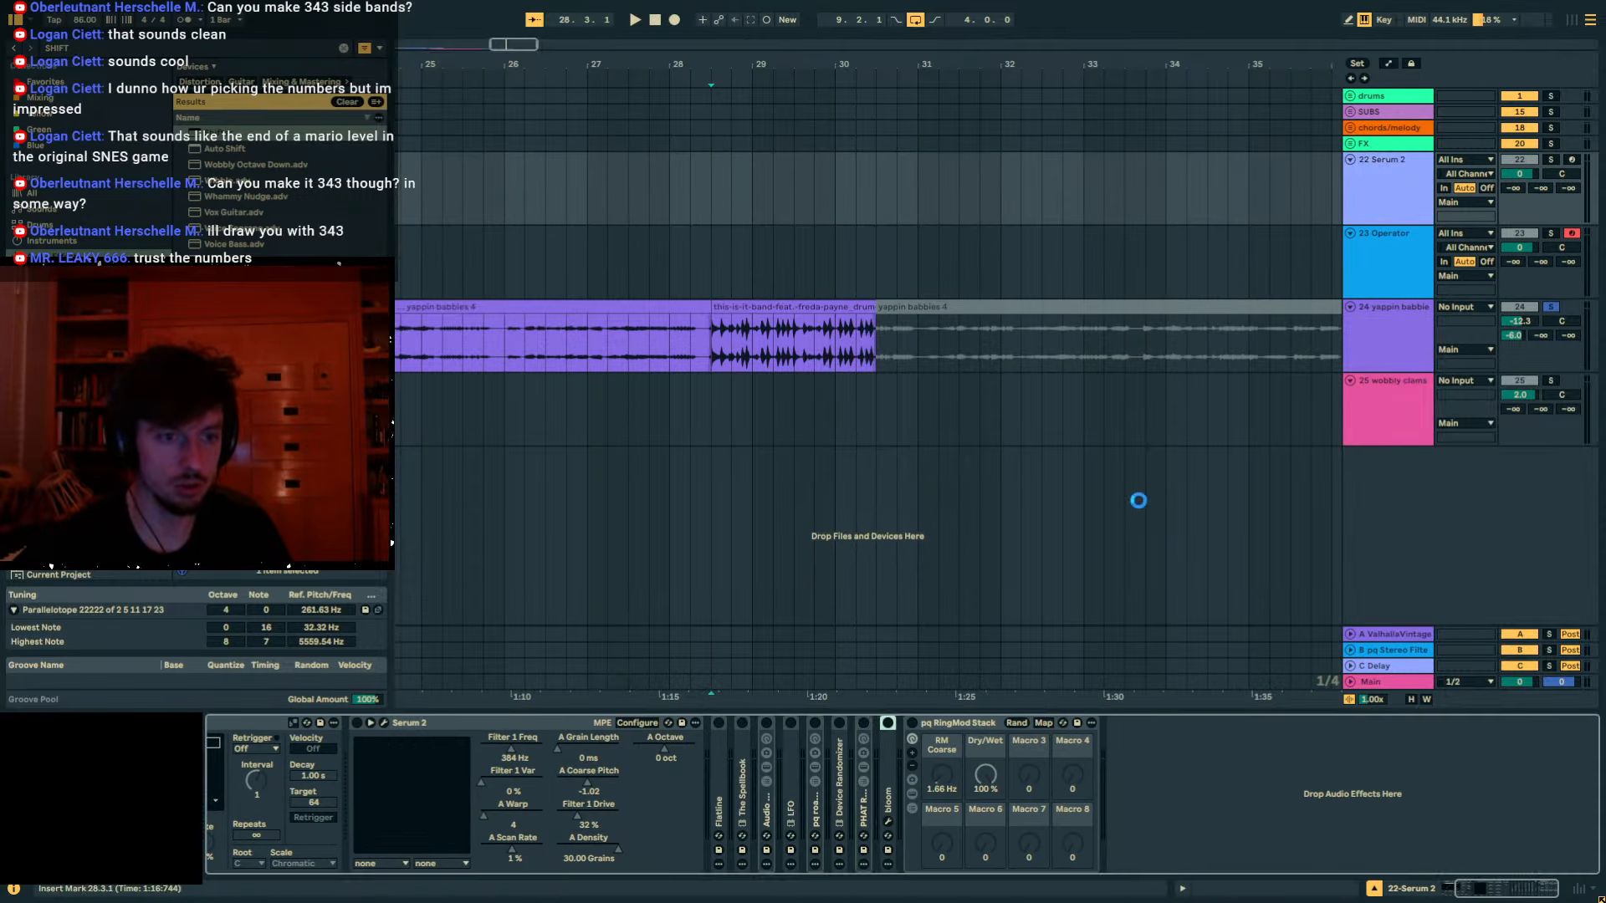
pyautogui.click(1392, 308)
pyautogui.doubleClick(1287, 723)
pyautogui.click(1289, 723)
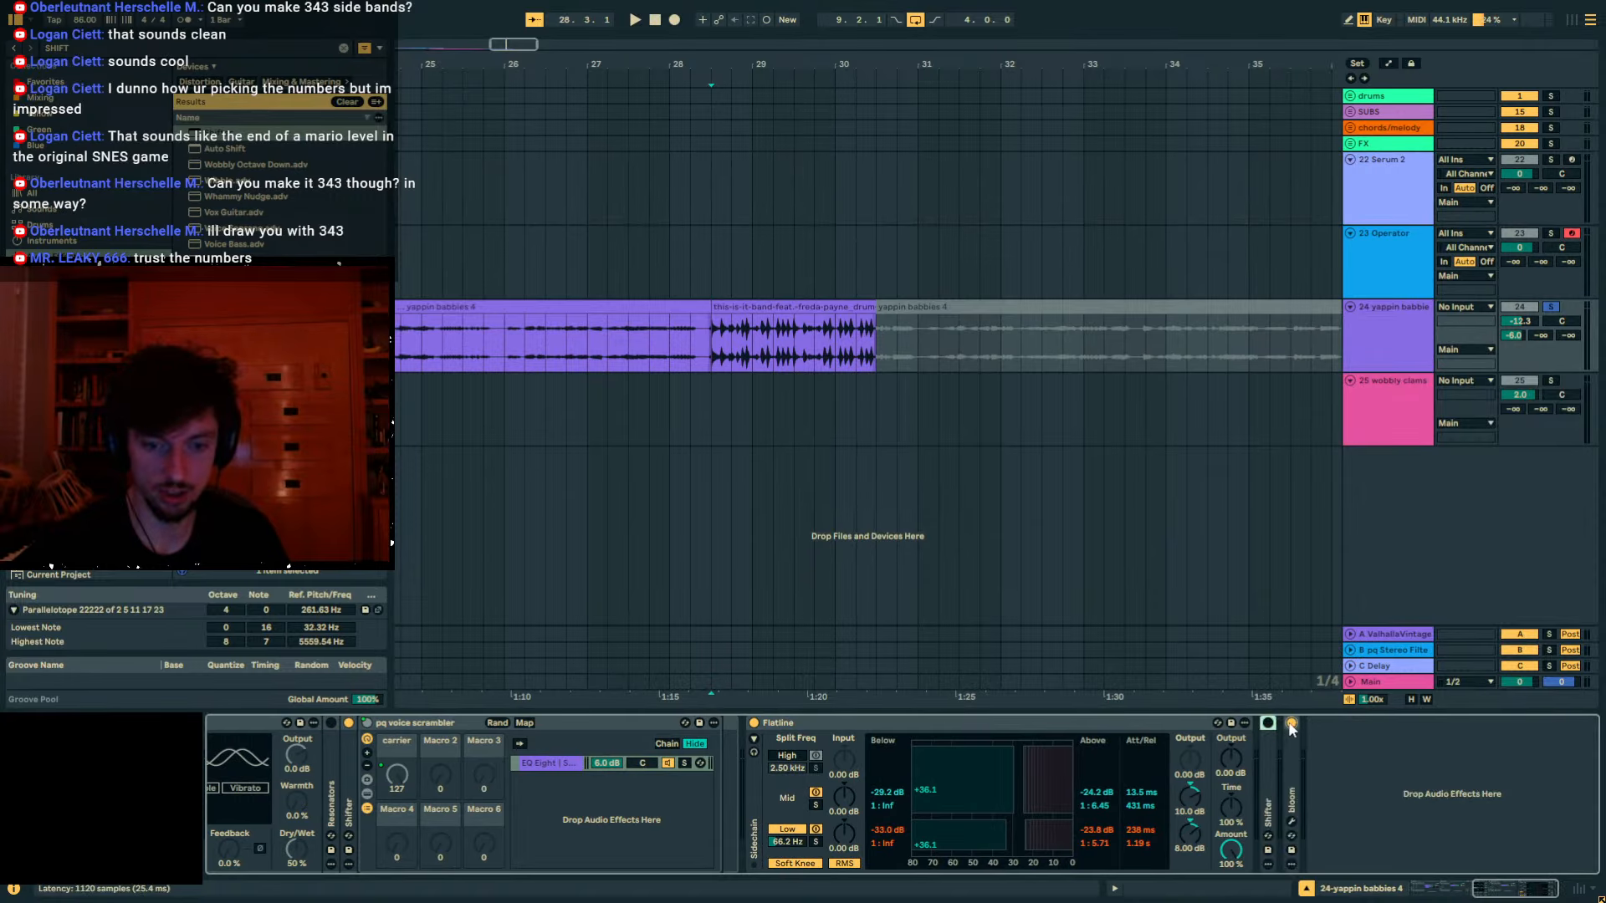
pyautogui.click(518, 326)
pyautogui.press('space')
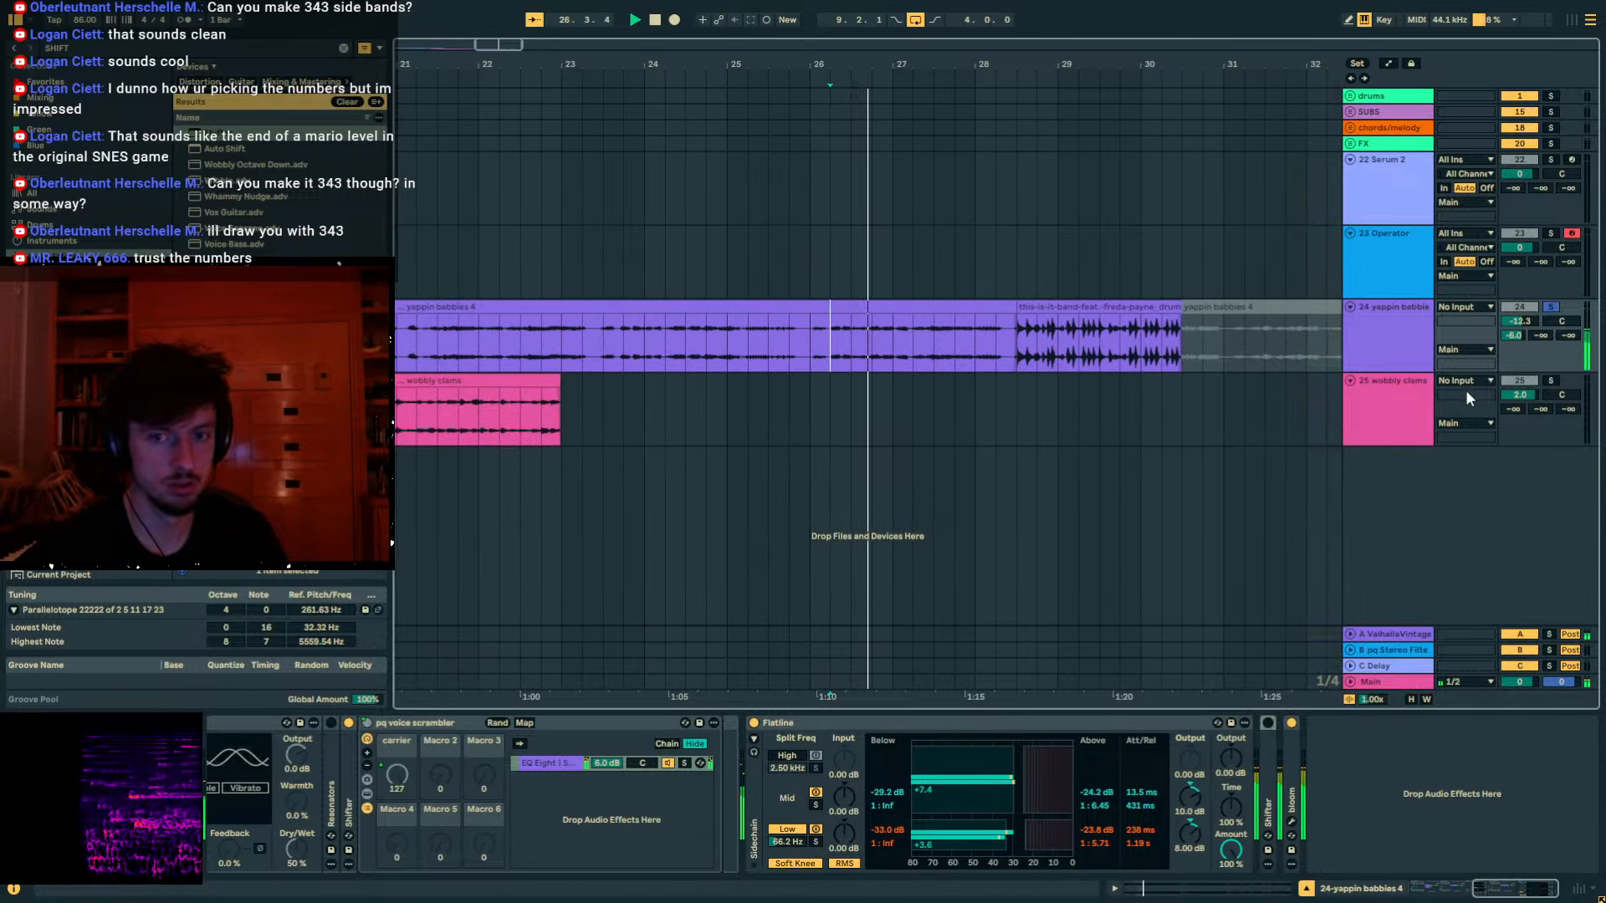
# Turn off the yappin babbies track's ValhallaVintage send, raise its volume to -8.5 dB and audition the vocal clip from bar 19.
pyautogui.moveTo(1525, 326); pyautogui.dragTo(1527, 325)
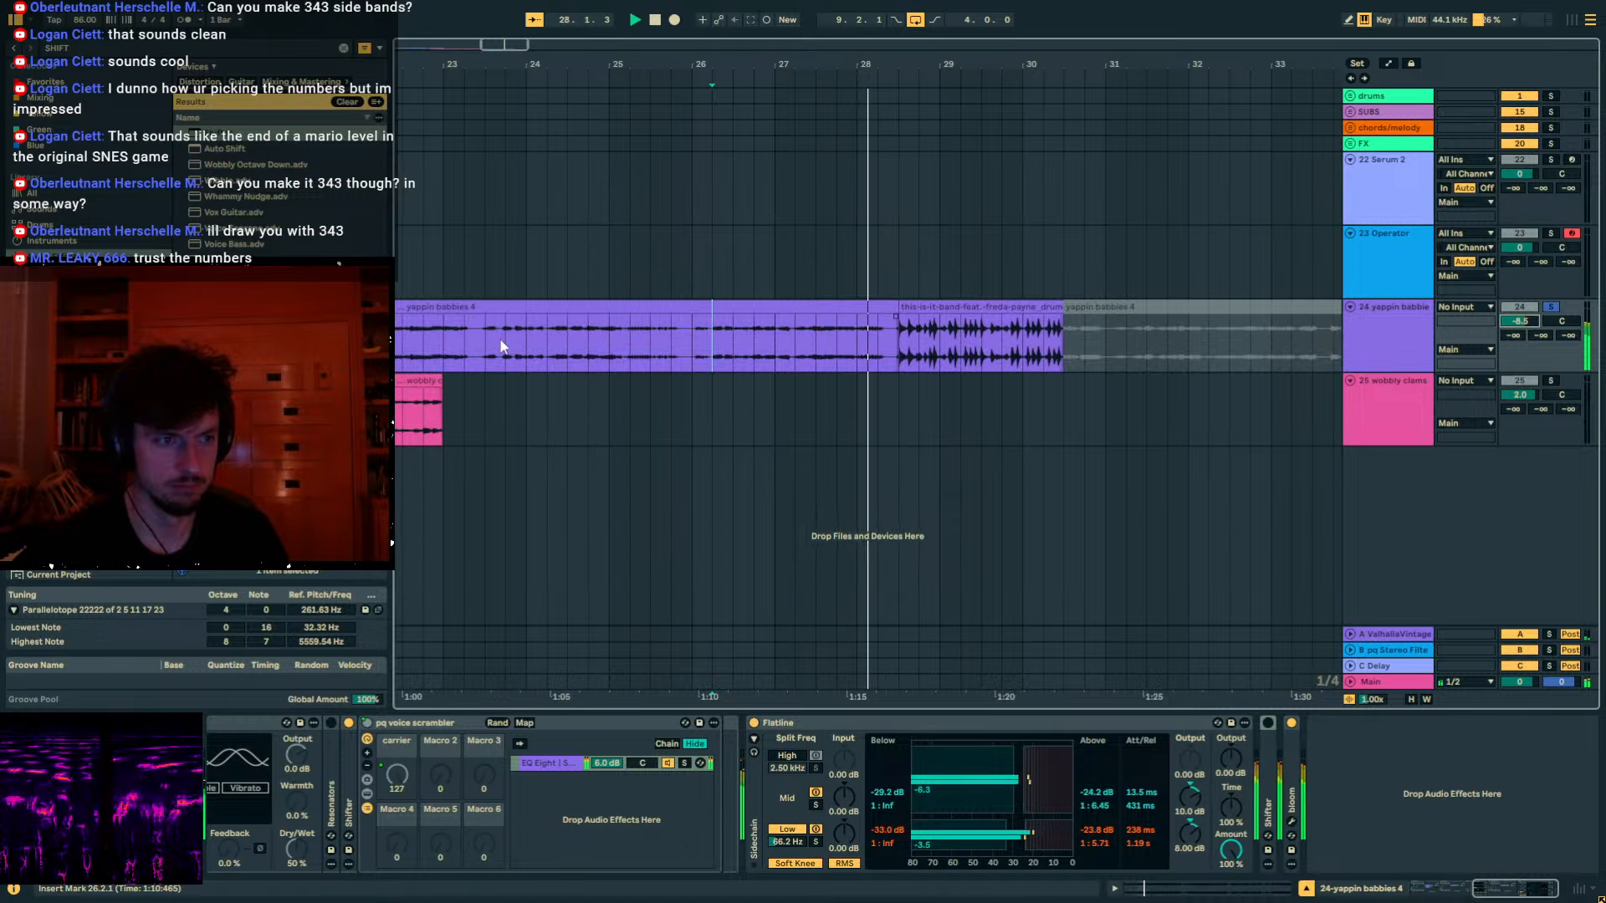
pyautogui.click(429, 345)
pyautogui.press('space')
pyautogui.press('space')
pyautogui.click(665, 347)
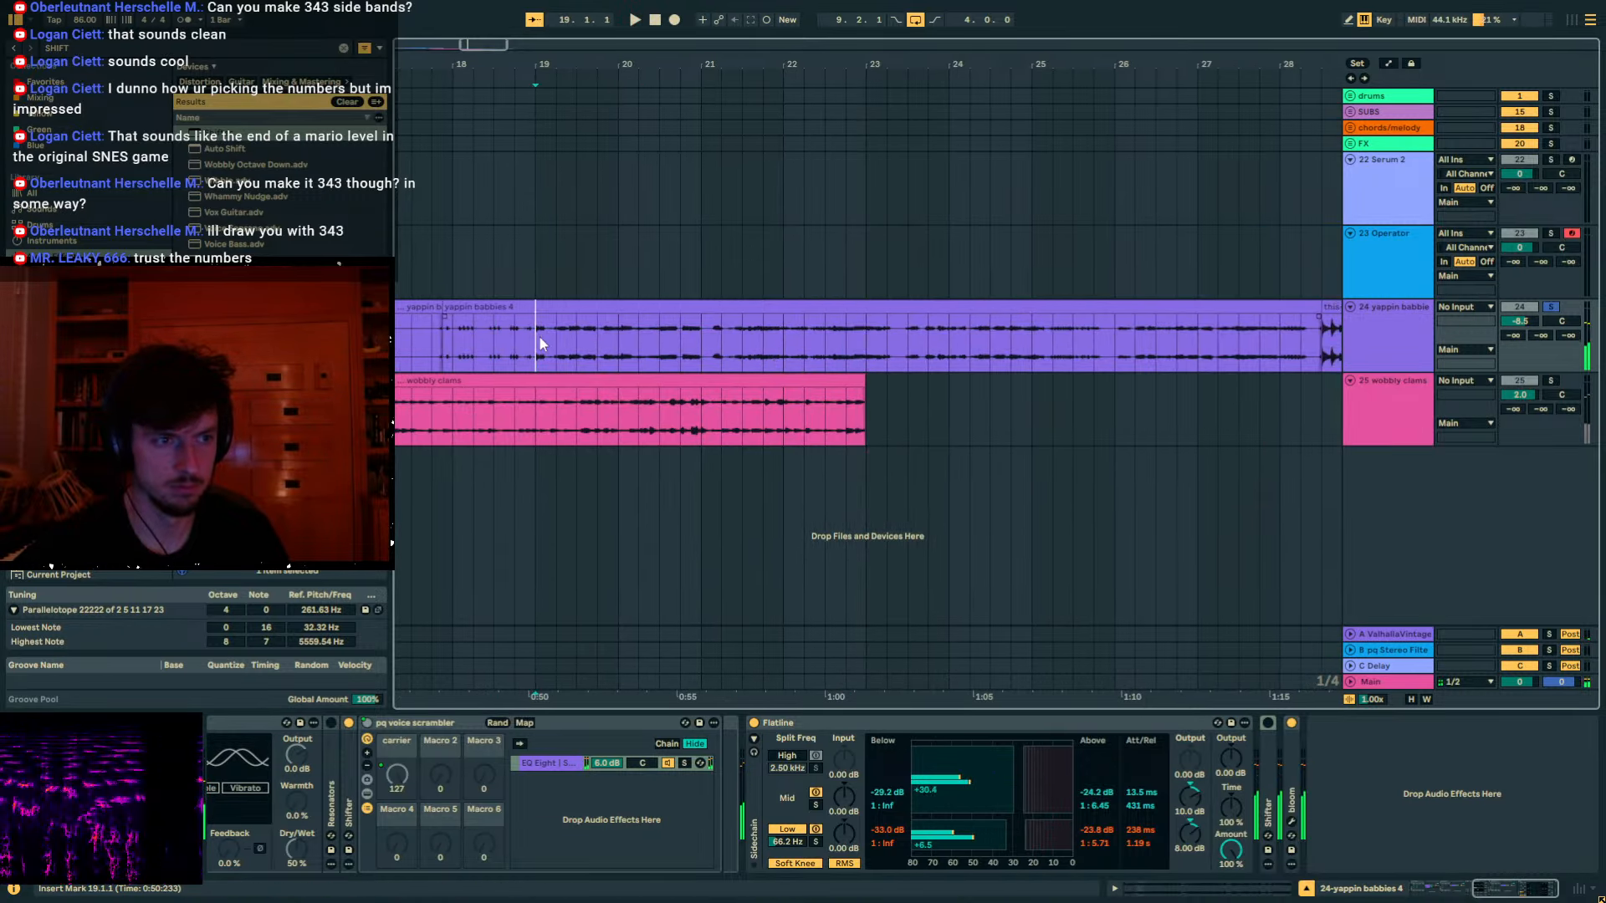
pyautogui.press('space')
# Unfold the chorus stack rack and set Rate to 0.10 Hz, Amount to 3.9%, Feedback to 79%, Dry/Wet to 31%, Warmth to 4.5% and Mode to 67.
pyautogui.click(416, 725)
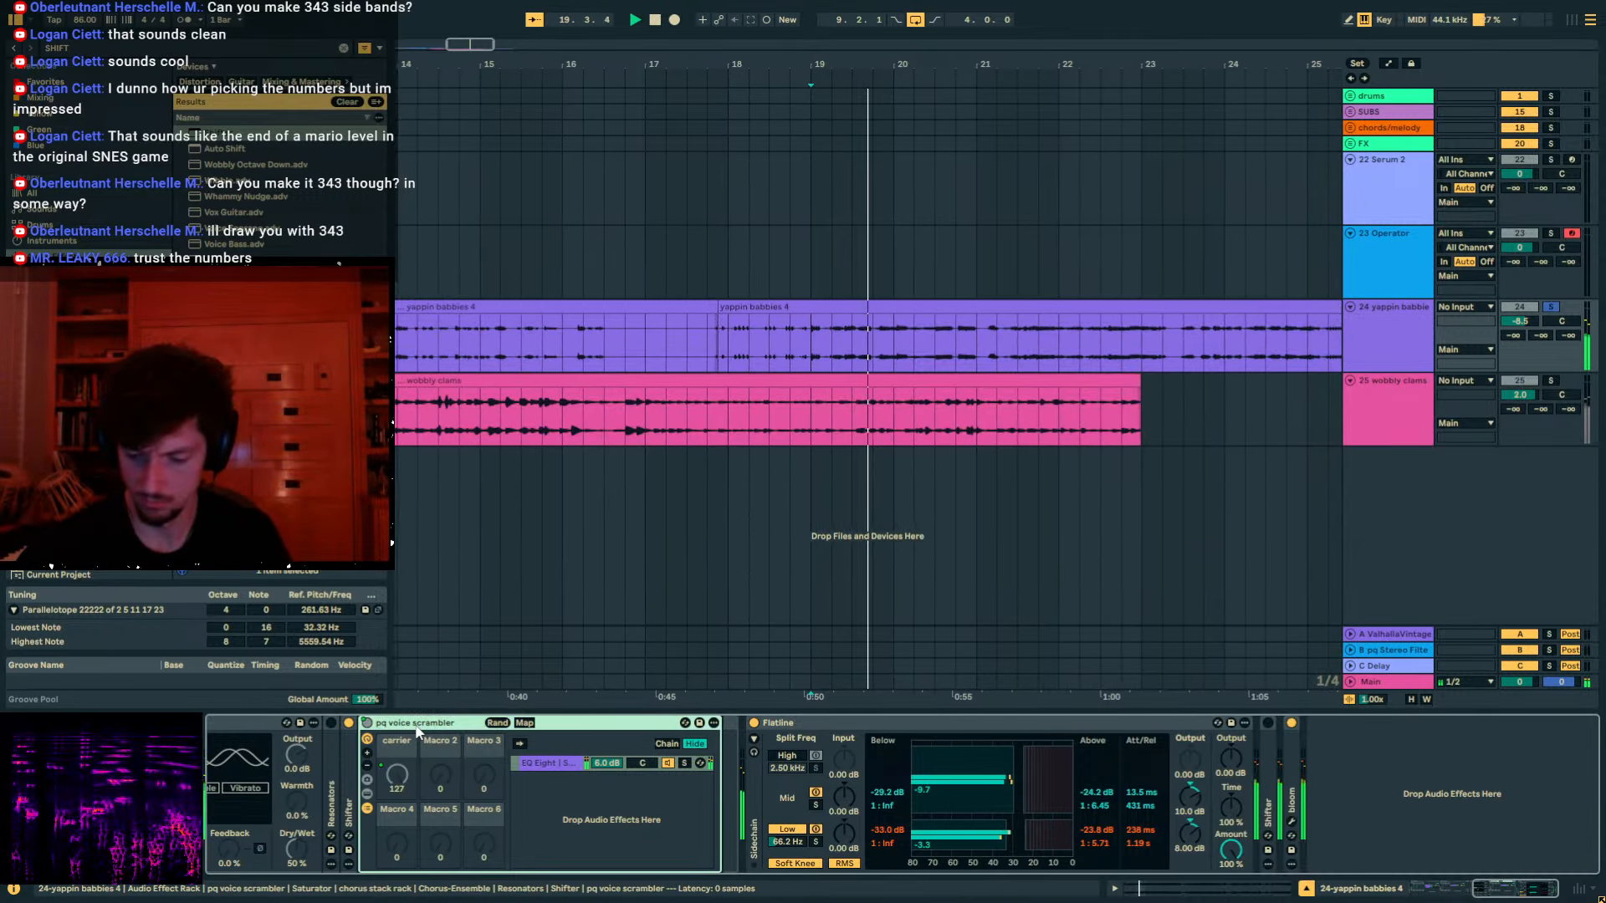
pyautogui.press('Left')
pyautogui.press('Left')
pyautogui.press('Left')
pyautogui.press('Left')
pyautogui.press('Left')
pyautogui.press('Left')
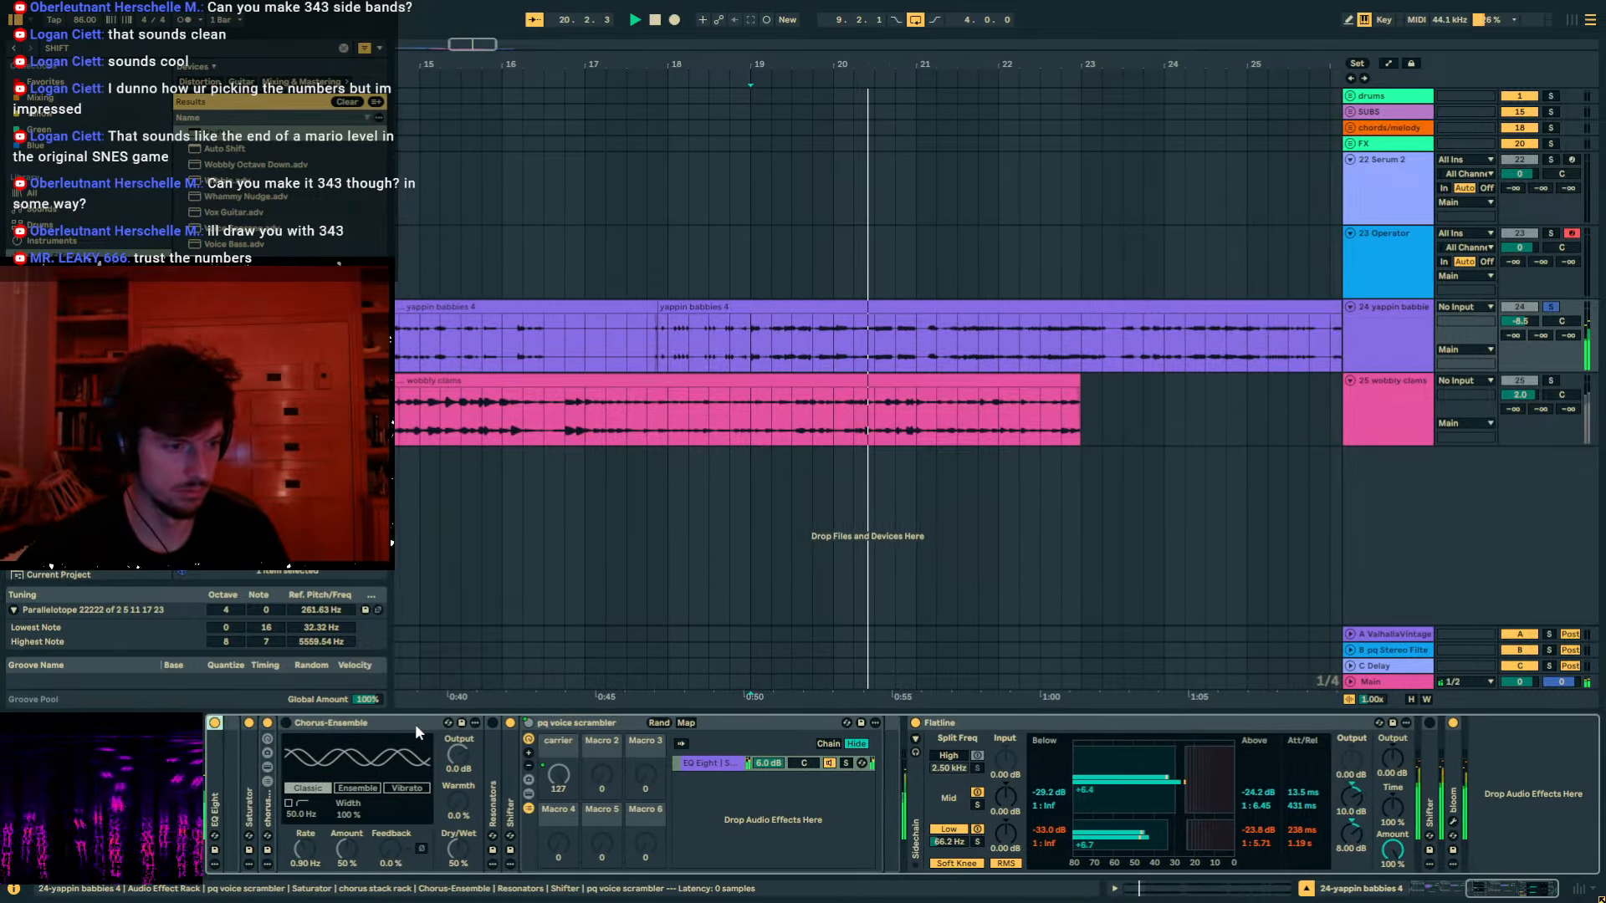
pyautogui.press('Left')
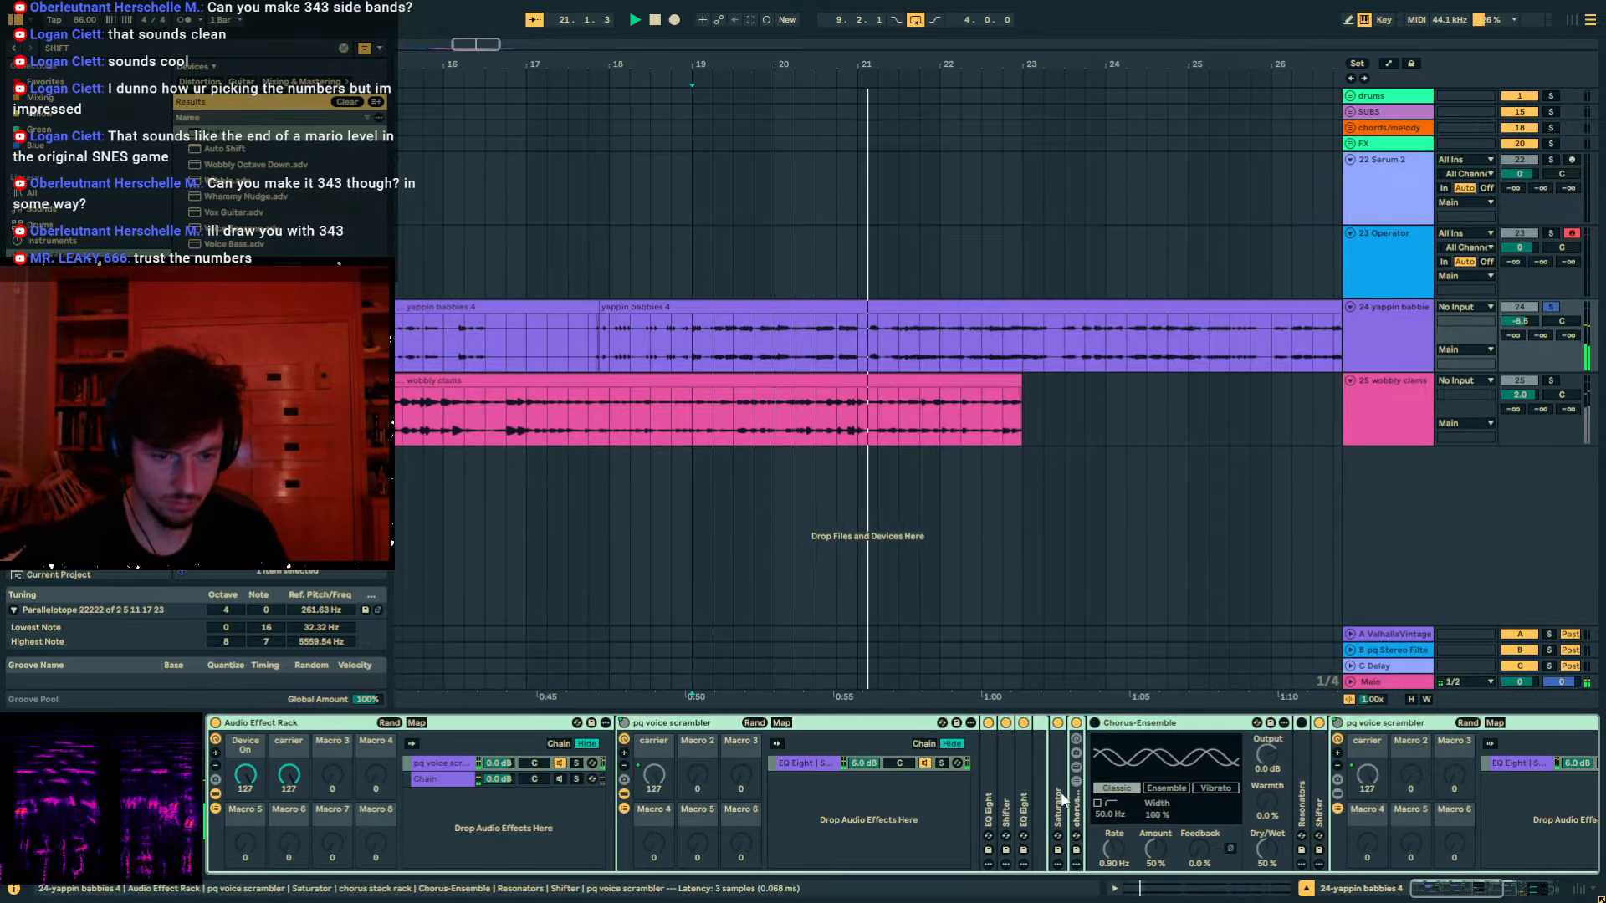
pyautogui.doubleClick(1072, 796)
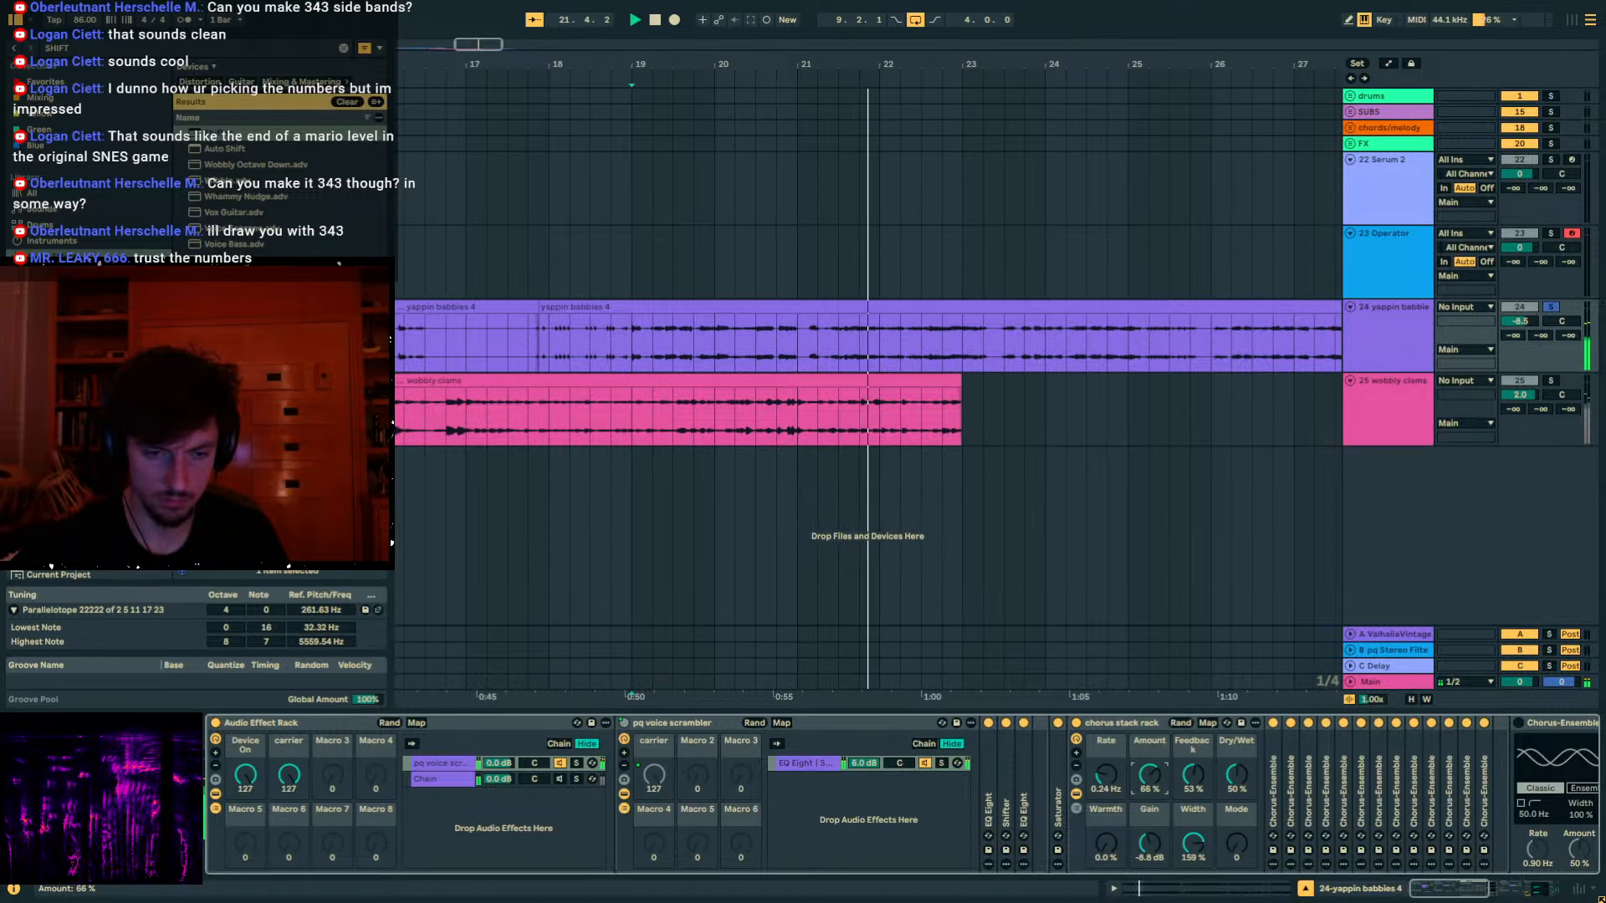
pyautogui.moveTo(1149, 776); pyautogui.dragTo(1150, 761)
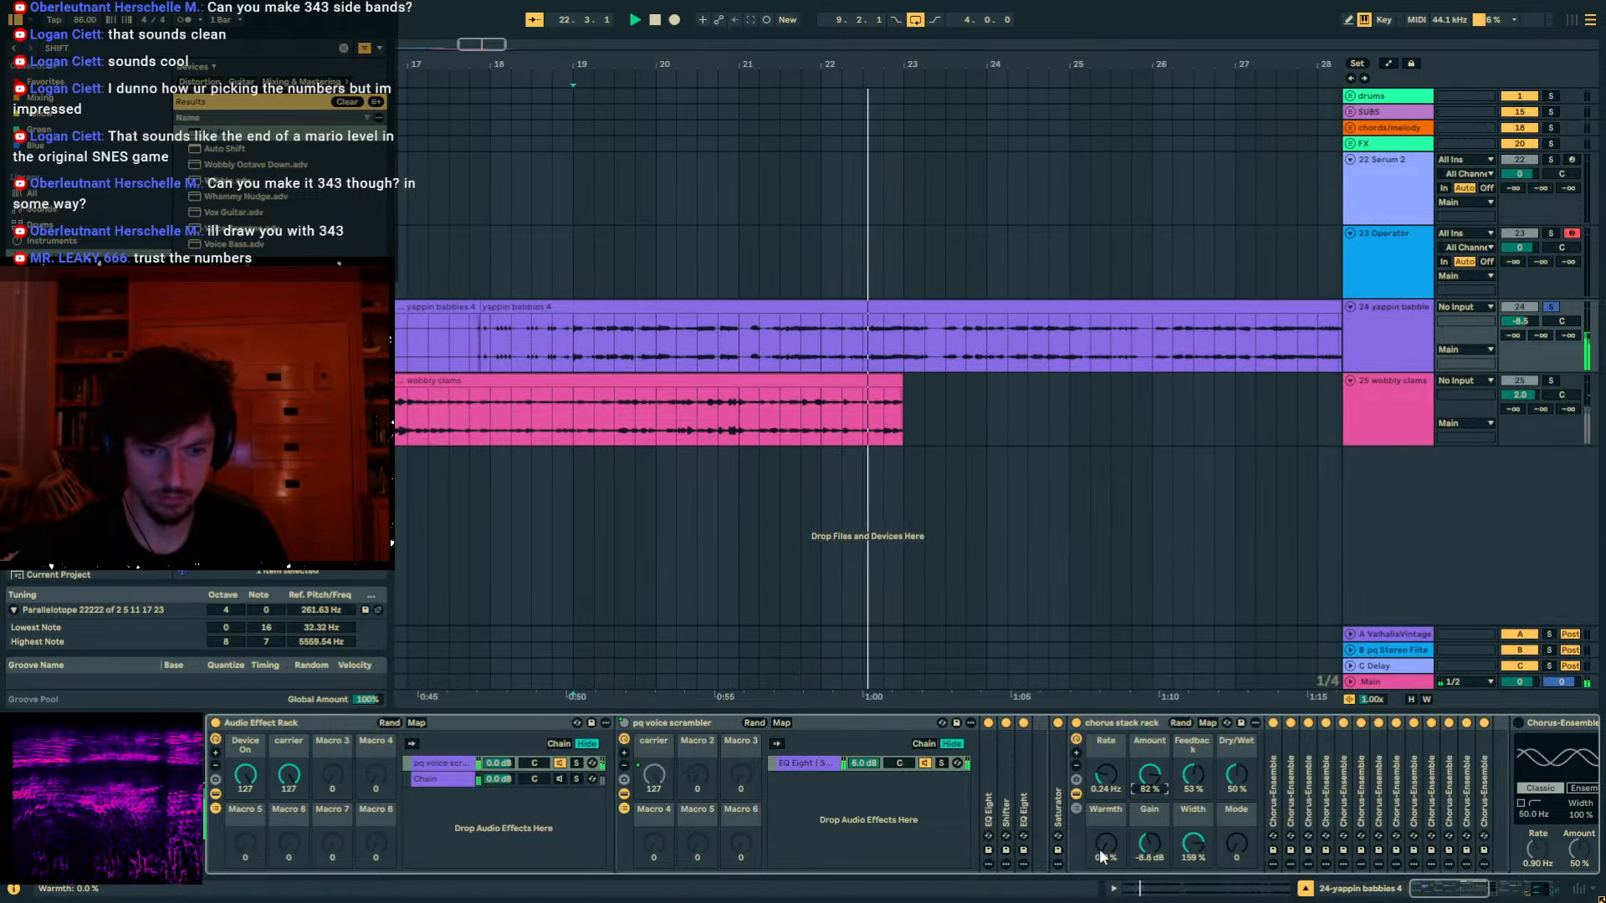
pyautogui.moveTo(1101, 856); pyautogui.dragTo(1101, 848)
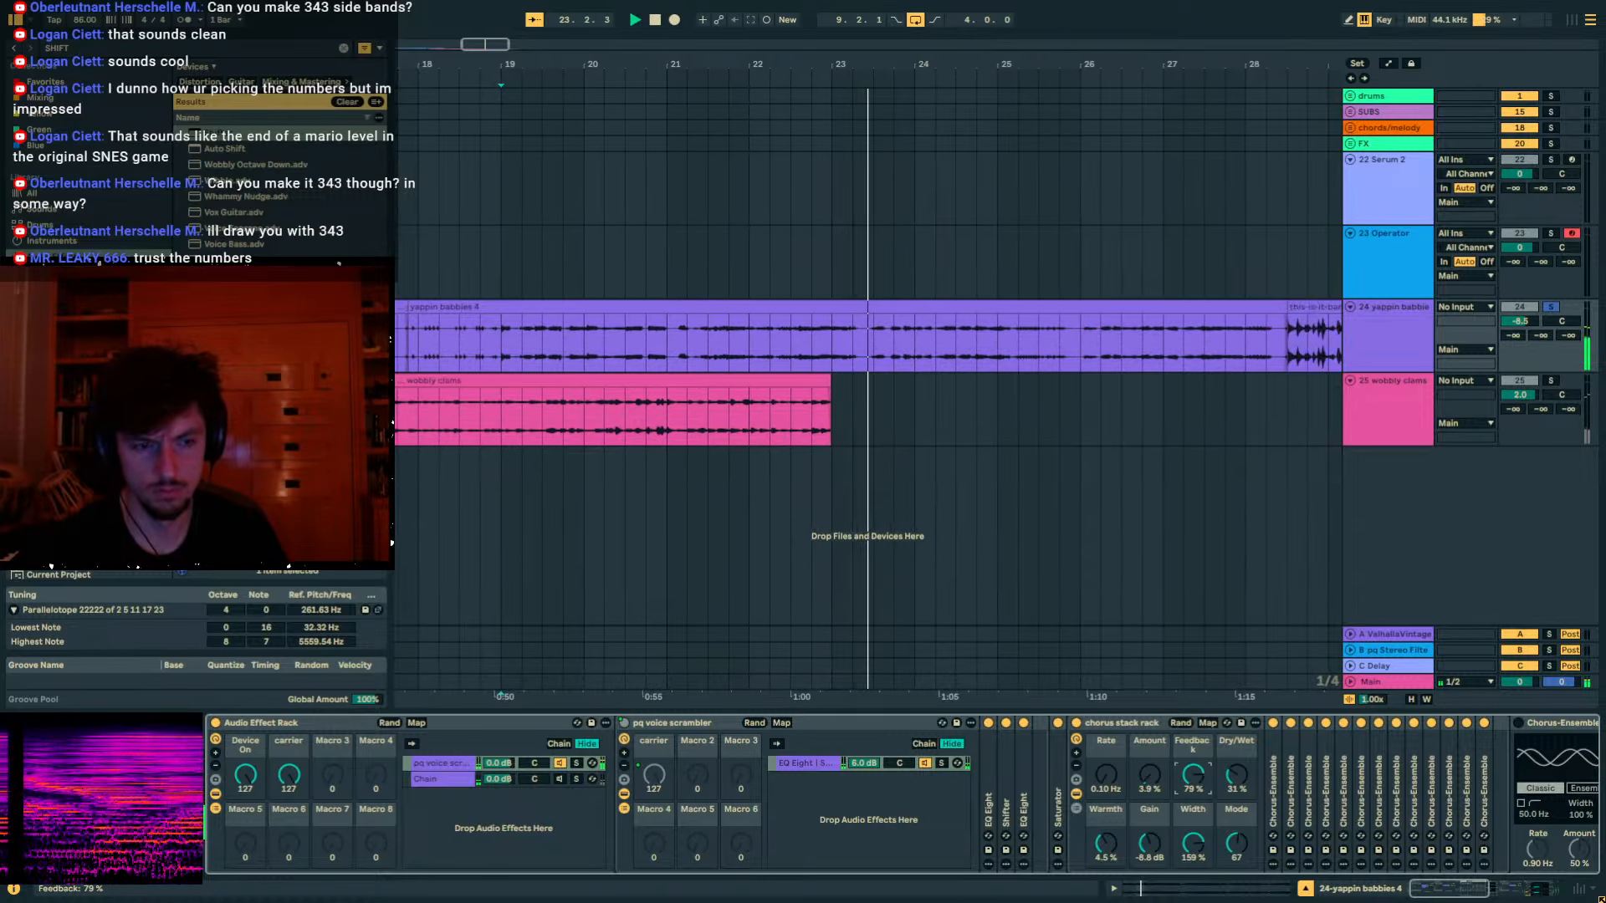
# Audition the Device On macro at 0 and back at 127, setting the chorus stack's Mode to 12, Rate to 1.13 Hz and Amount to 42%.
pyautogui.moveTo(251, 776); pyautogui.dragTo(251, 885)
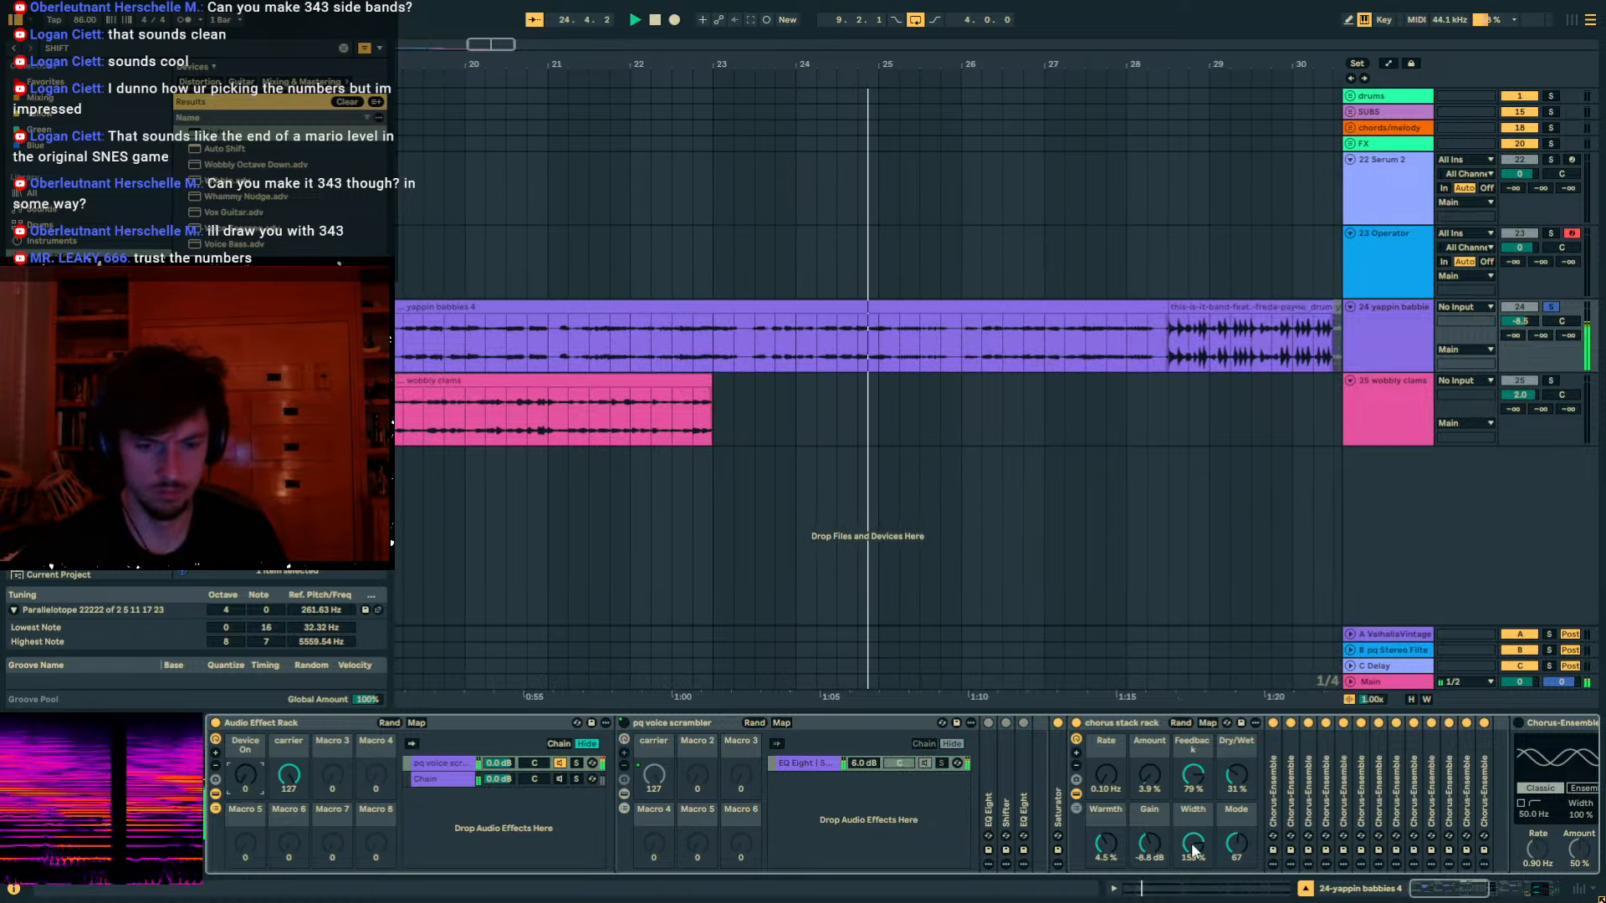
pyautogui.moveTo(1236, 844); pyautogui.dragTo(1236, 890)
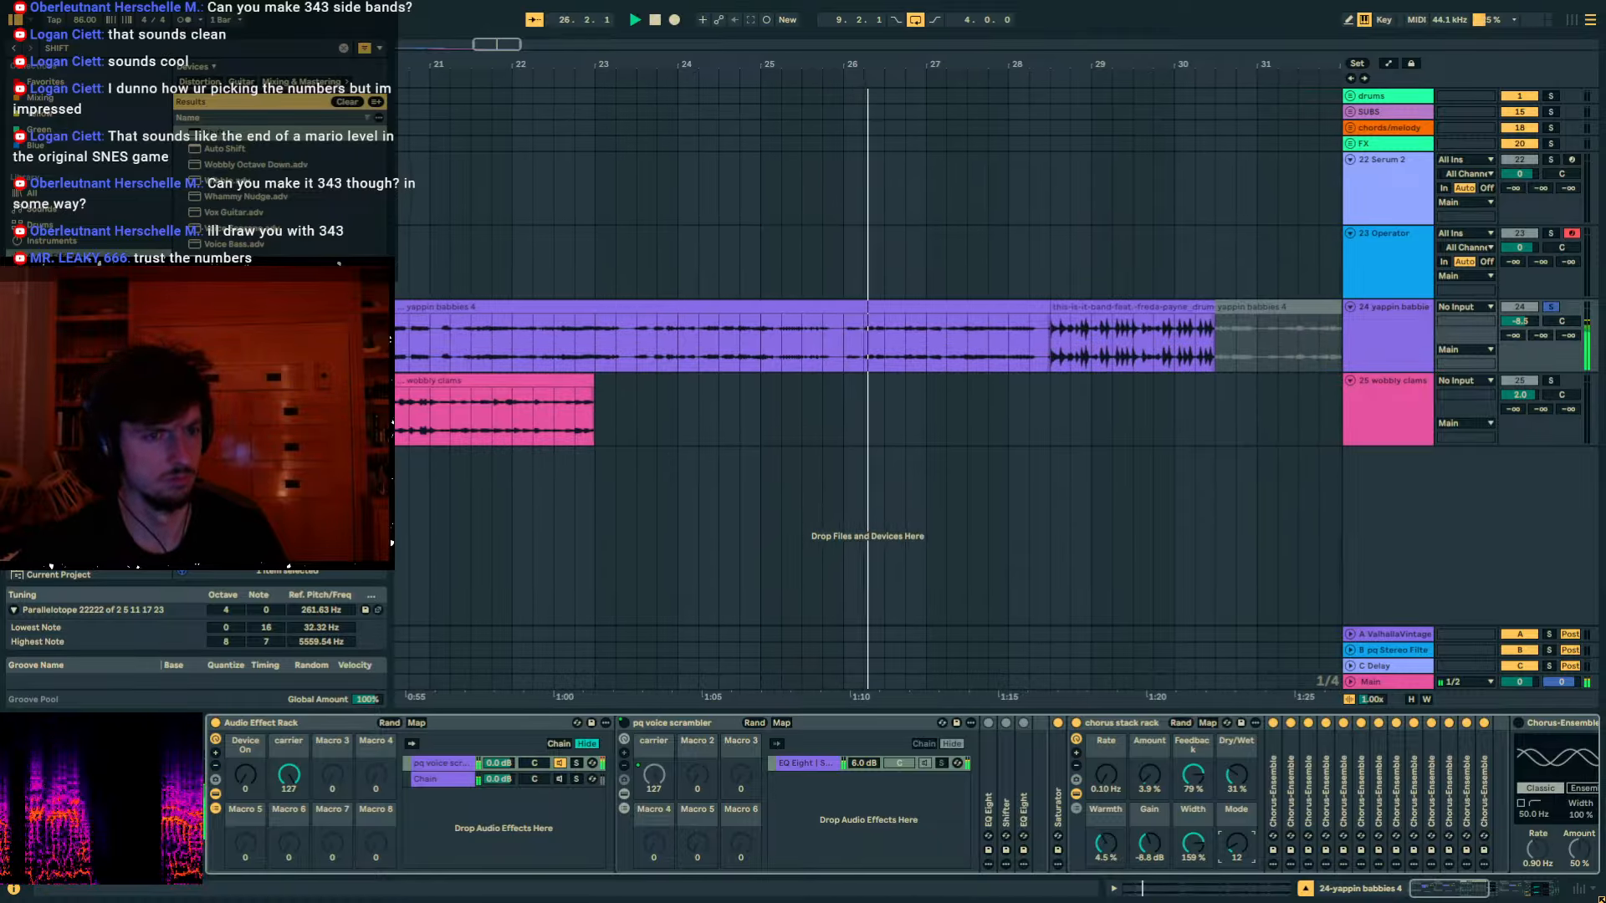
pyautogui.moveTo(1106, 776); pyautogui.dragTo(1105, 731)
pyautogui.moveTo(1152, 781); pyautogui.dragTo(1152, 717)
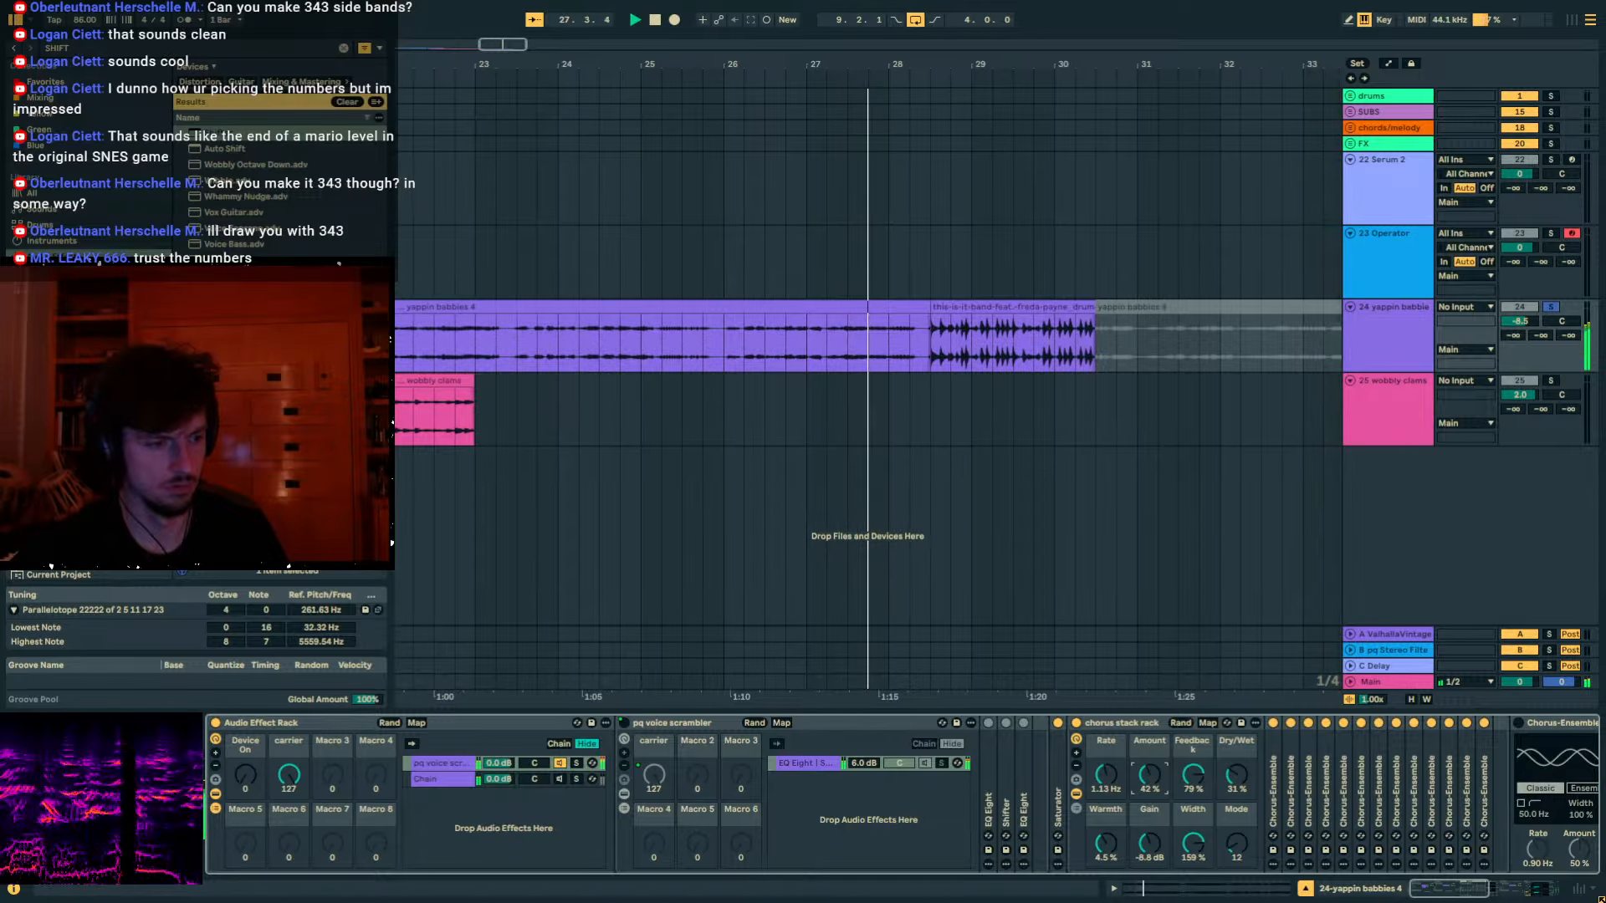
pyautogui.moveTo(245, 776); pyautogui.dragTo(246, 661)
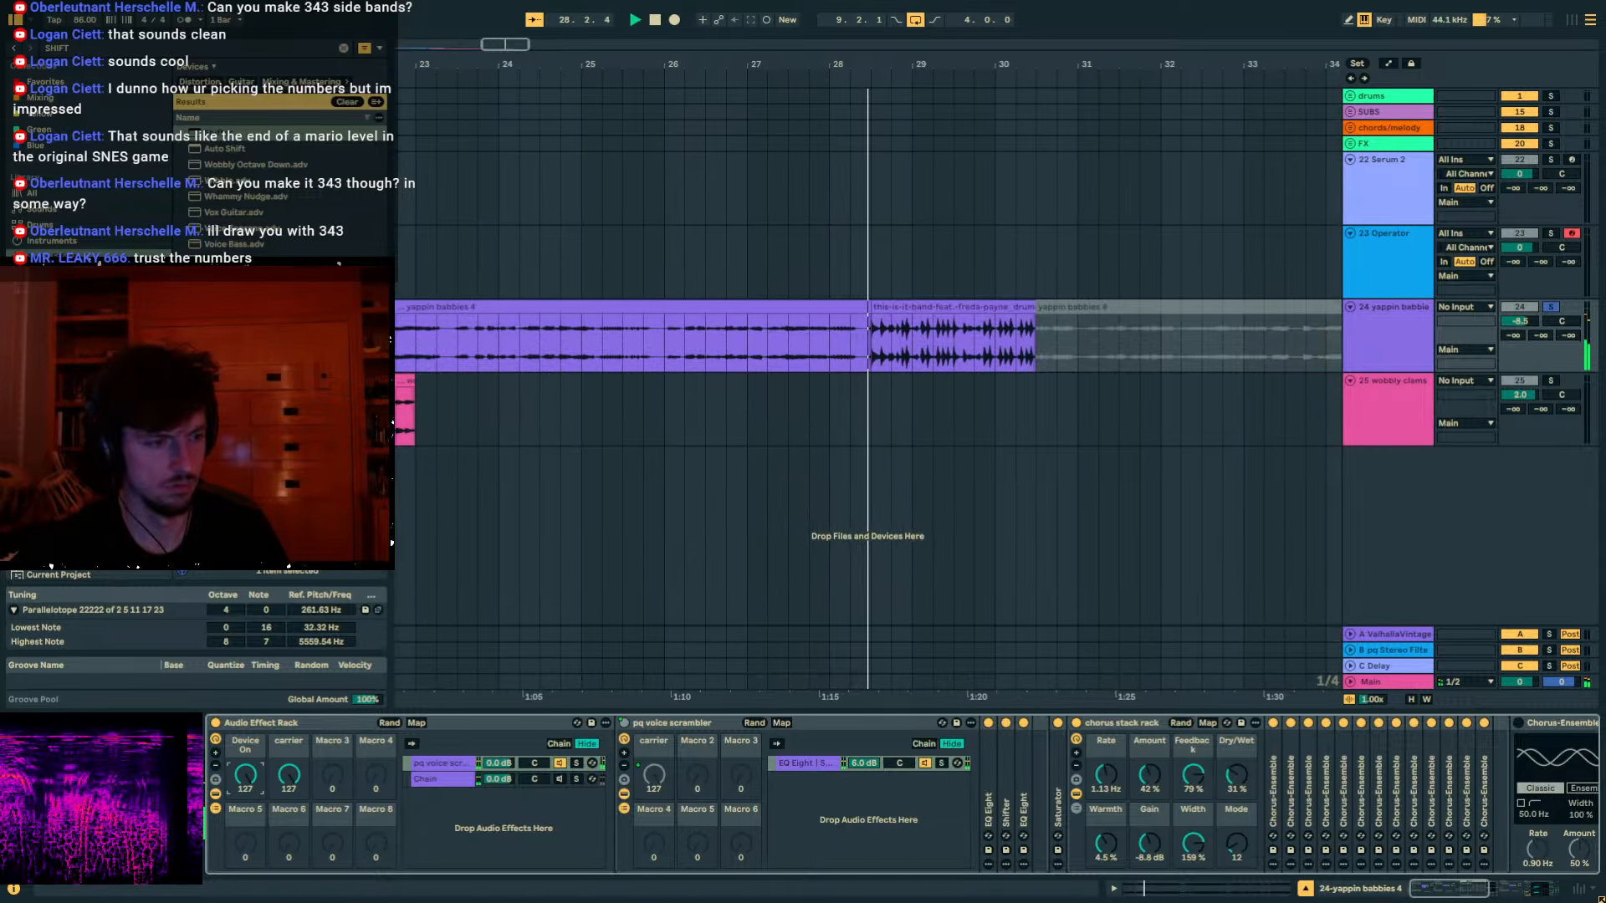
# Double the drum loop clip's warp tempo and extend the clip to four bars, ending at 32.3.1.
pyautogui.click(882, 302)
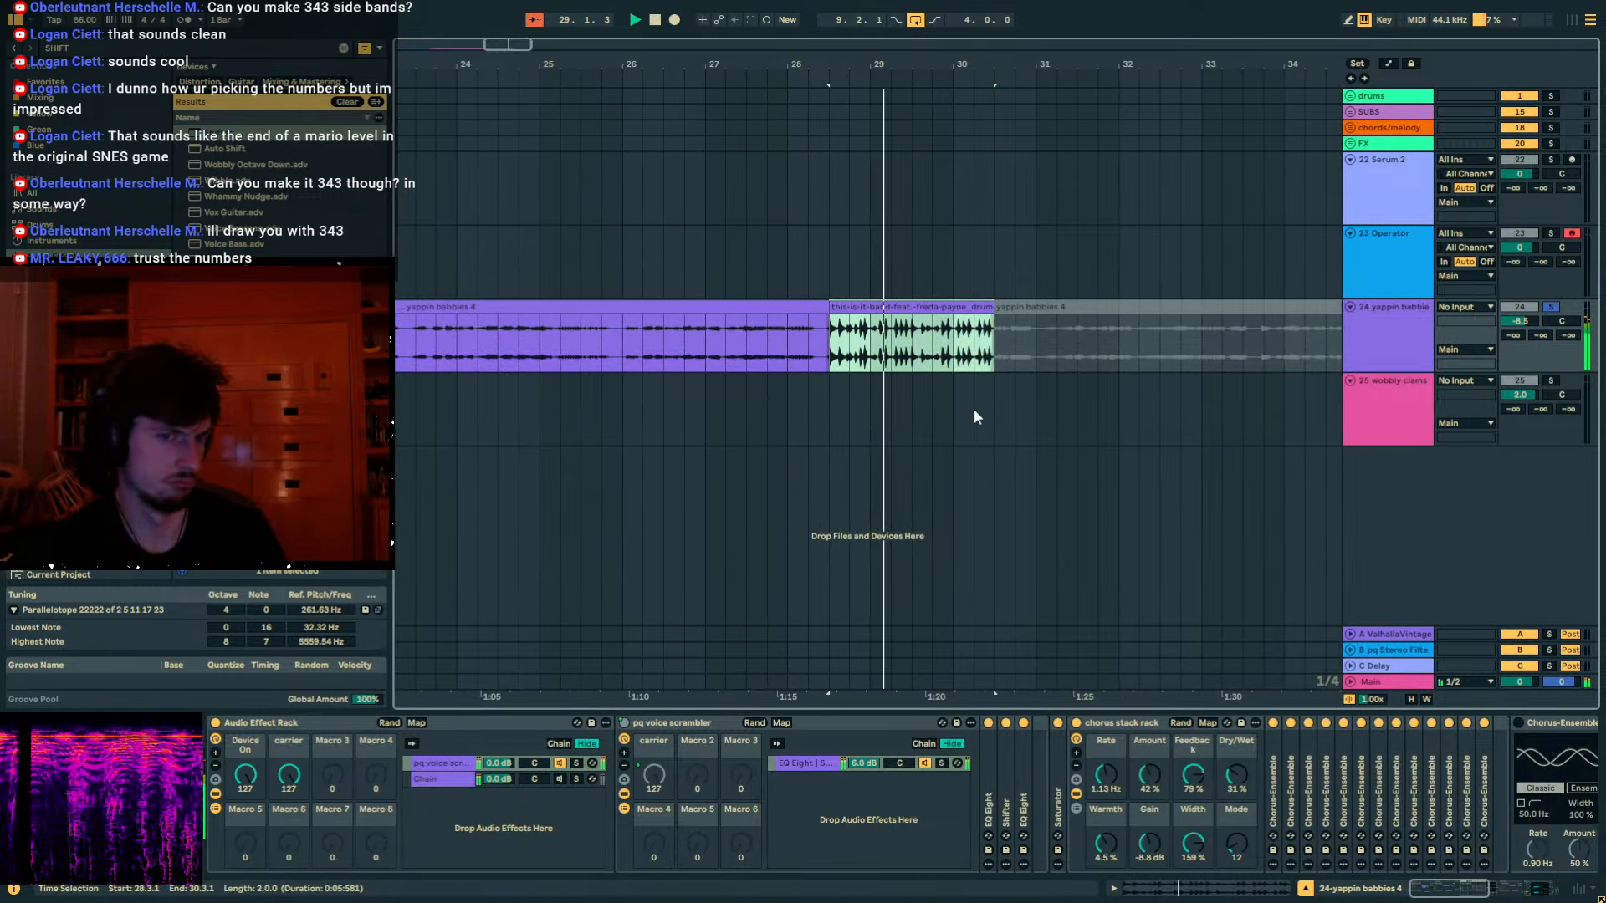
pyautogui.hotkey('shift', 'Tab')
pyautogui.click(423, 499)
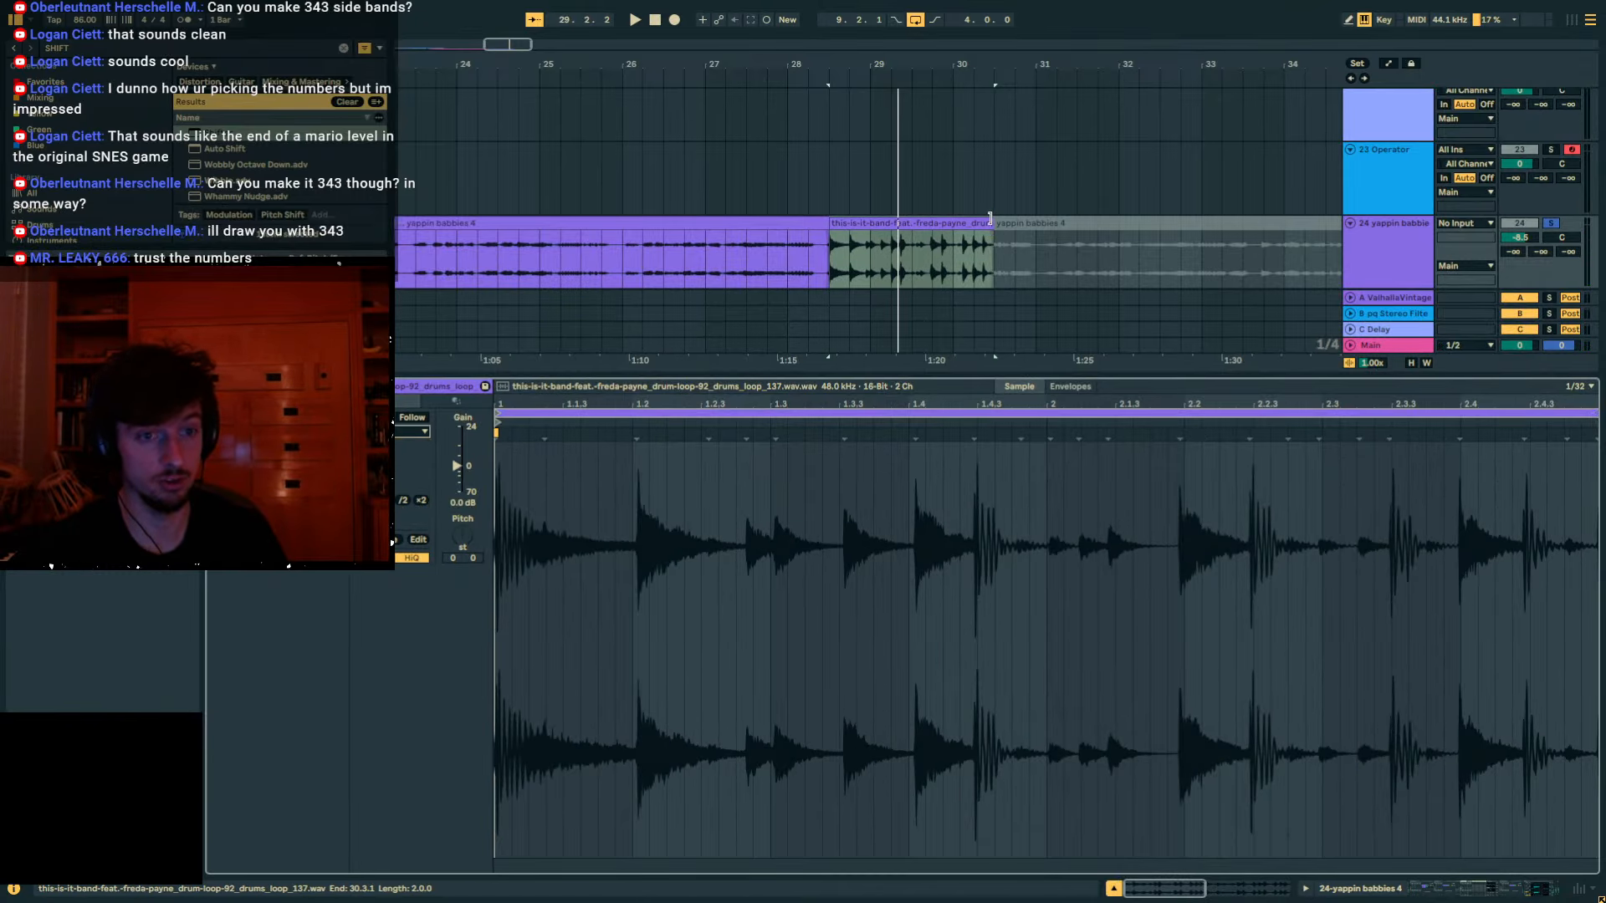
pyautogui.moveTo(989, 218); pyautogui.dragTo(1167, 228)
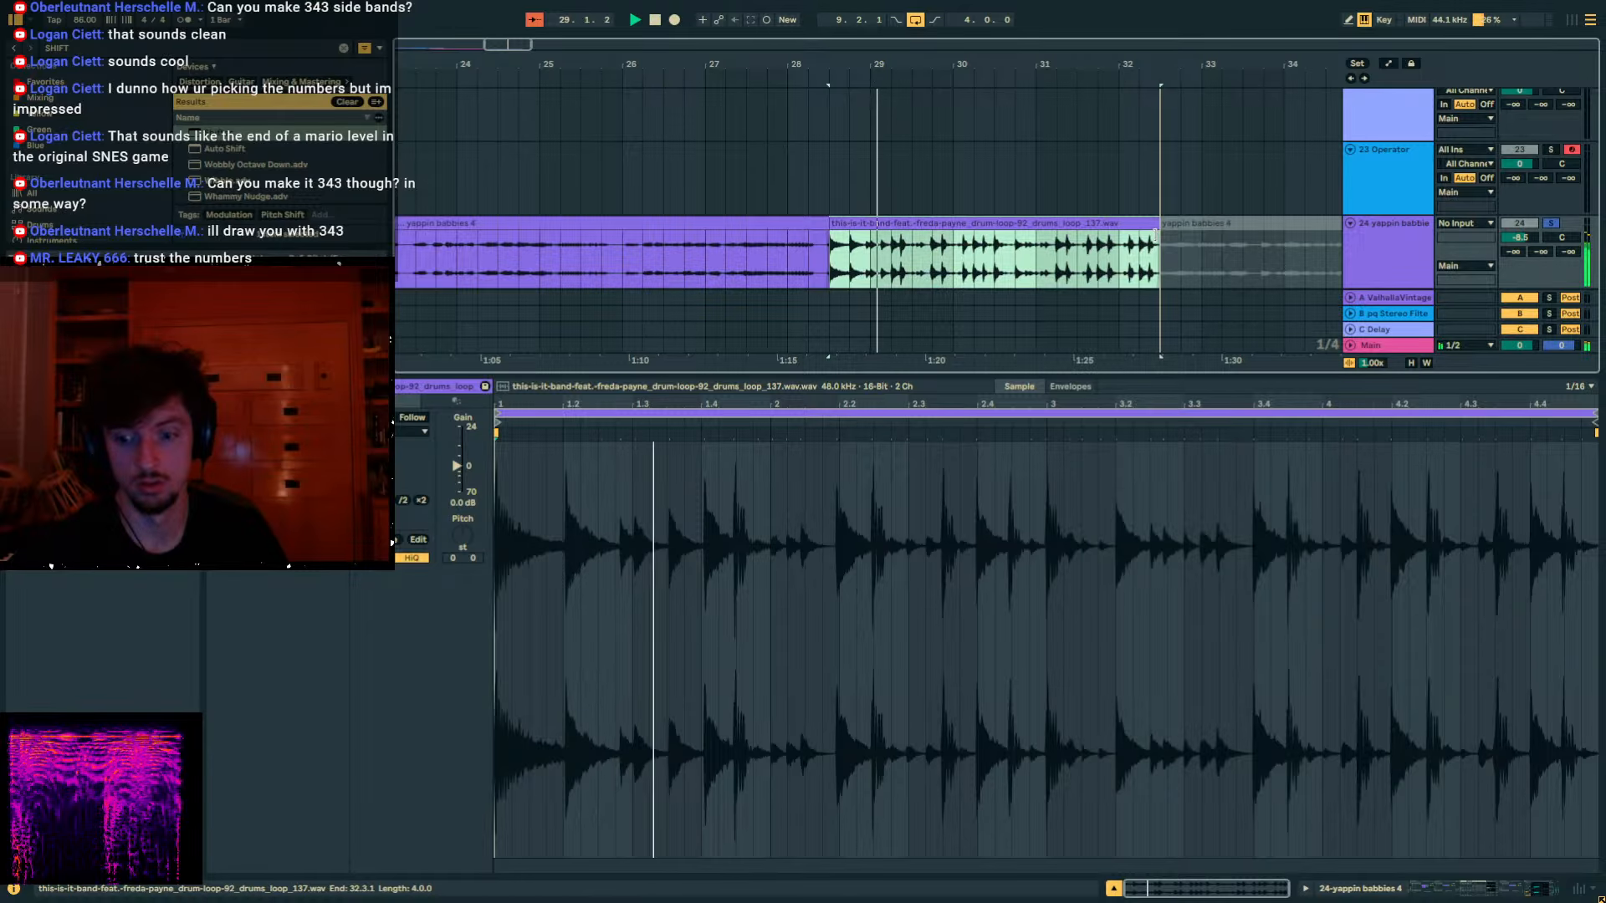
pyautogui.click(1501, 885)
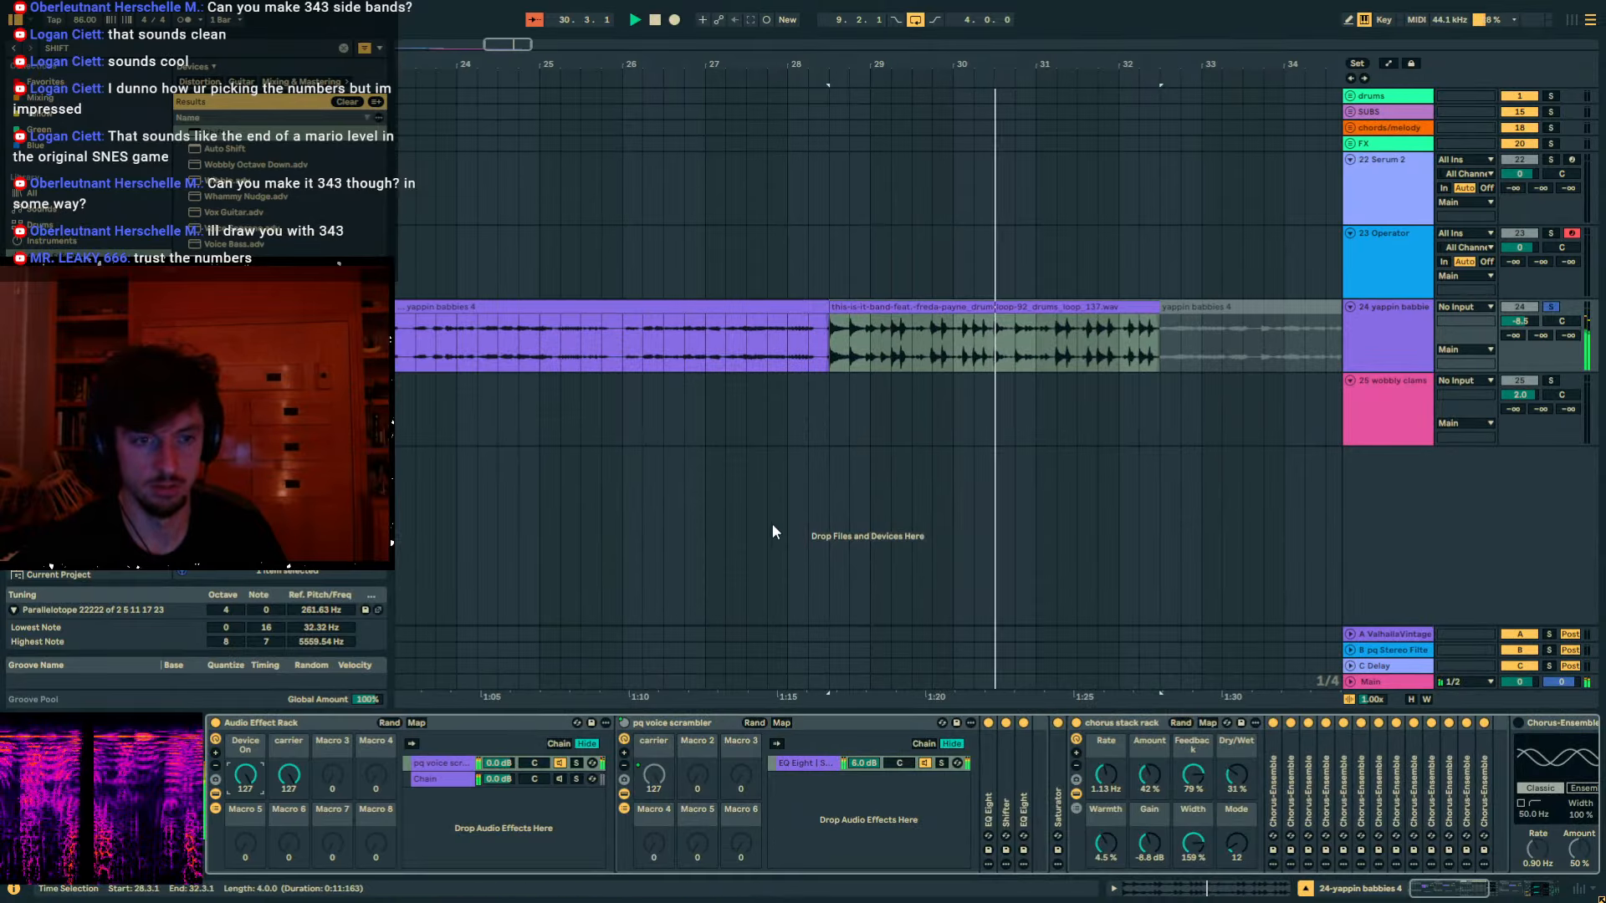
# Fold the chorus stack rack, the pq voice scrambler rack before Flatline, and Flatline itself.
pyautogui.doubleClick(1121, 723)
pyautogui.doubleClick(1370, 724)
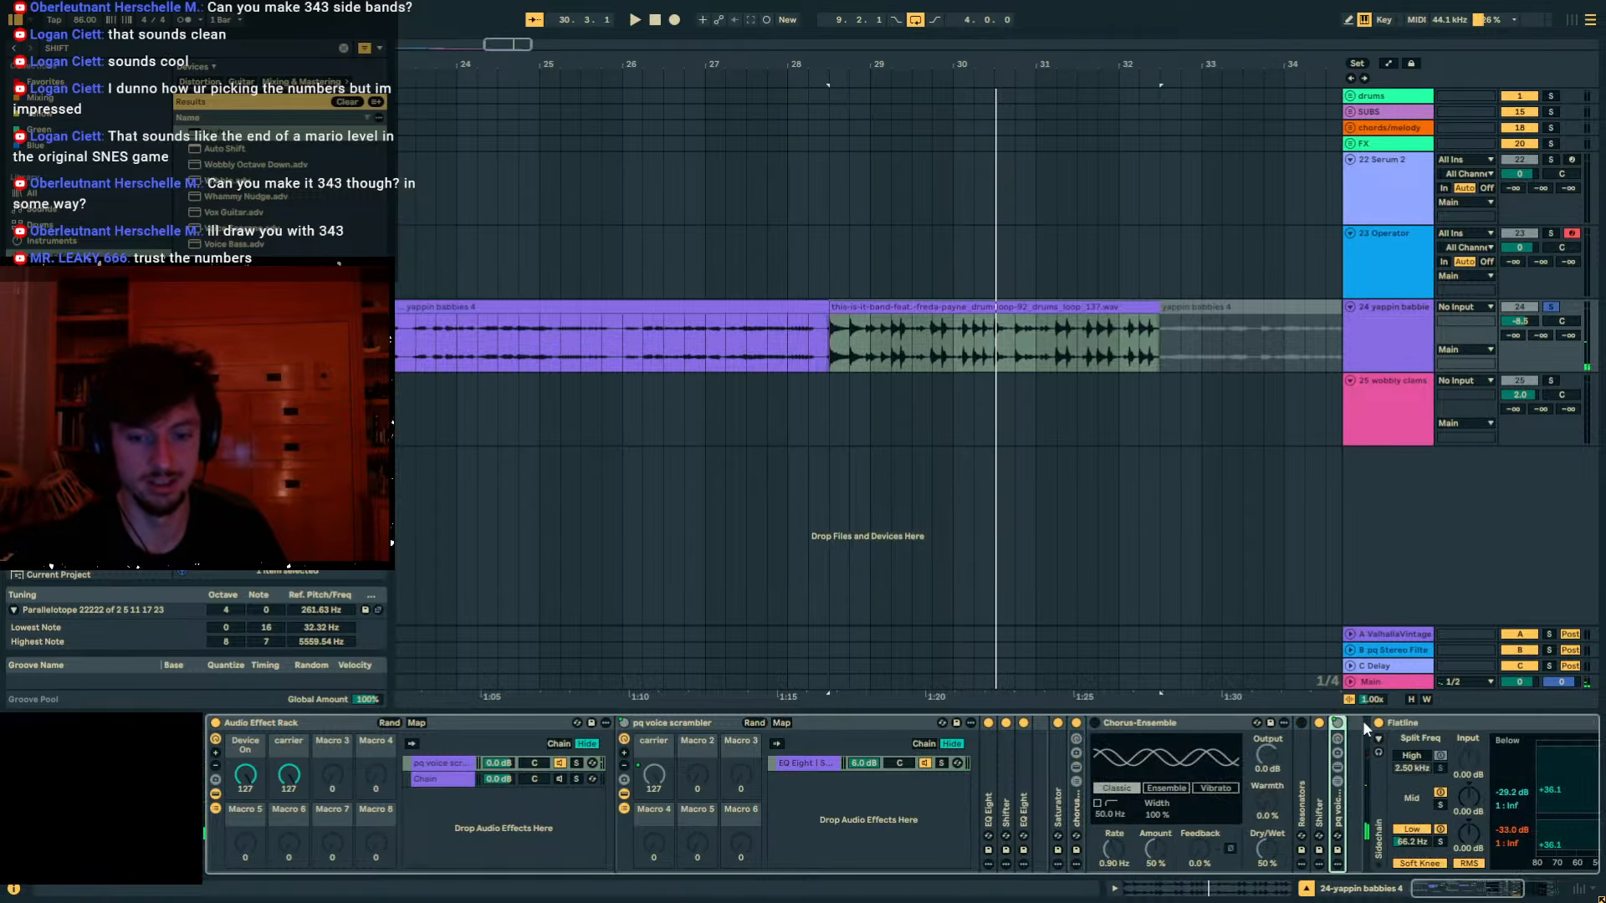
pyautogui.doubleClick(1409, 724)
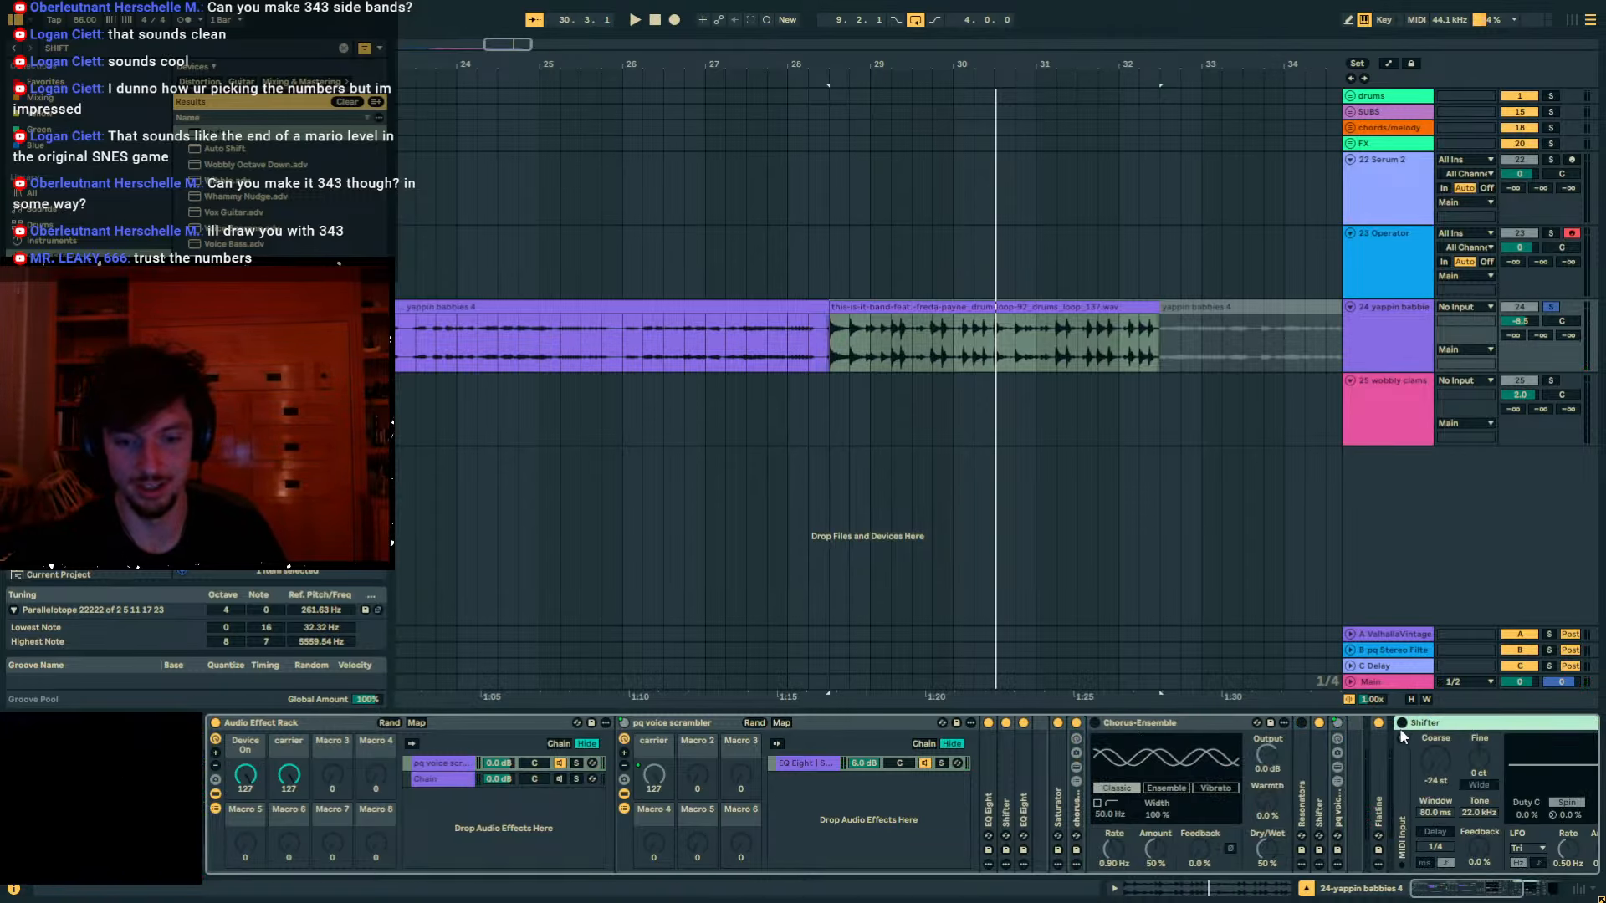
# Enable the Shifter after Flatline in Ring mode and audition the drum loop with Coarse at 10.0 kHz.
pyautogui.press('space')
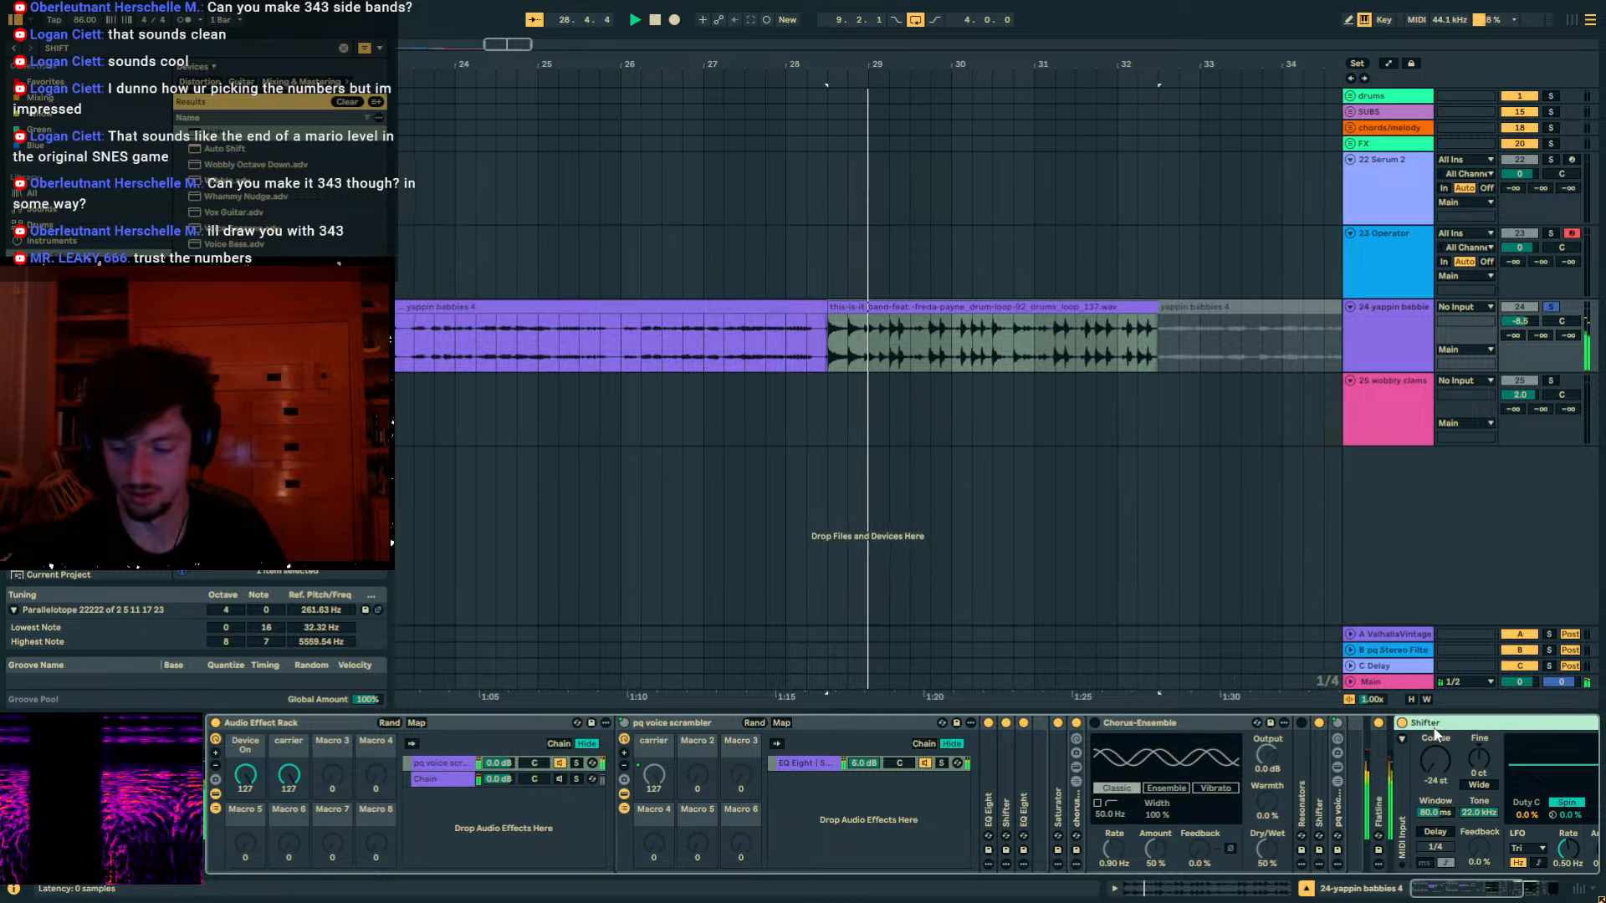
pyautogui.hscroll(4, 1417, 732)
pyautogui.click(1356, 775)
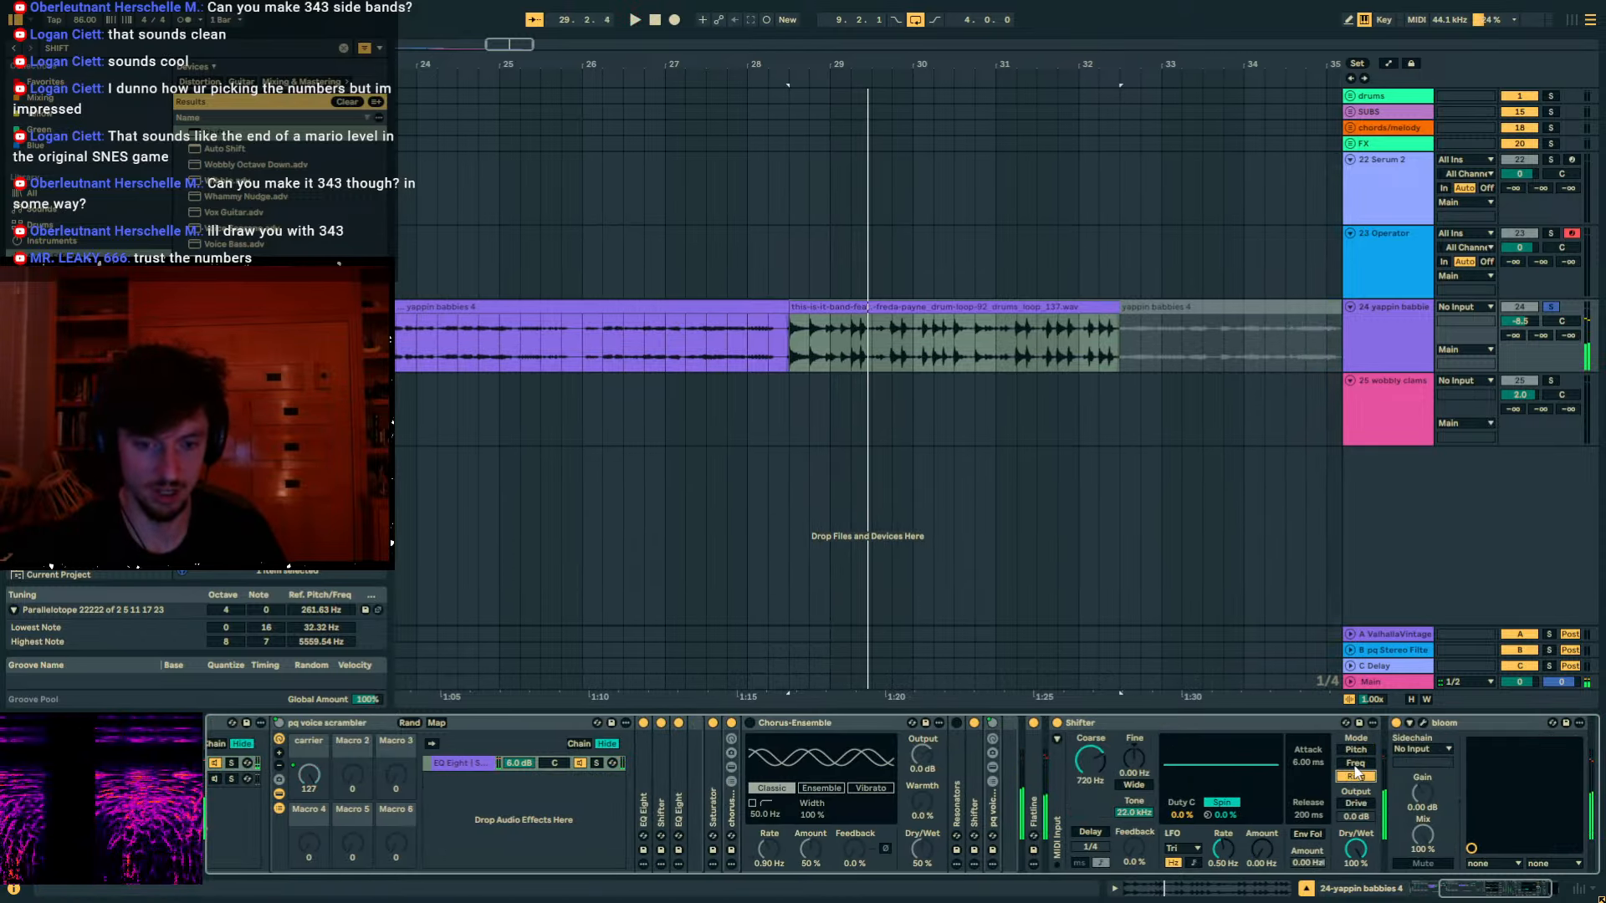
pyautogui.click(1356, 775)
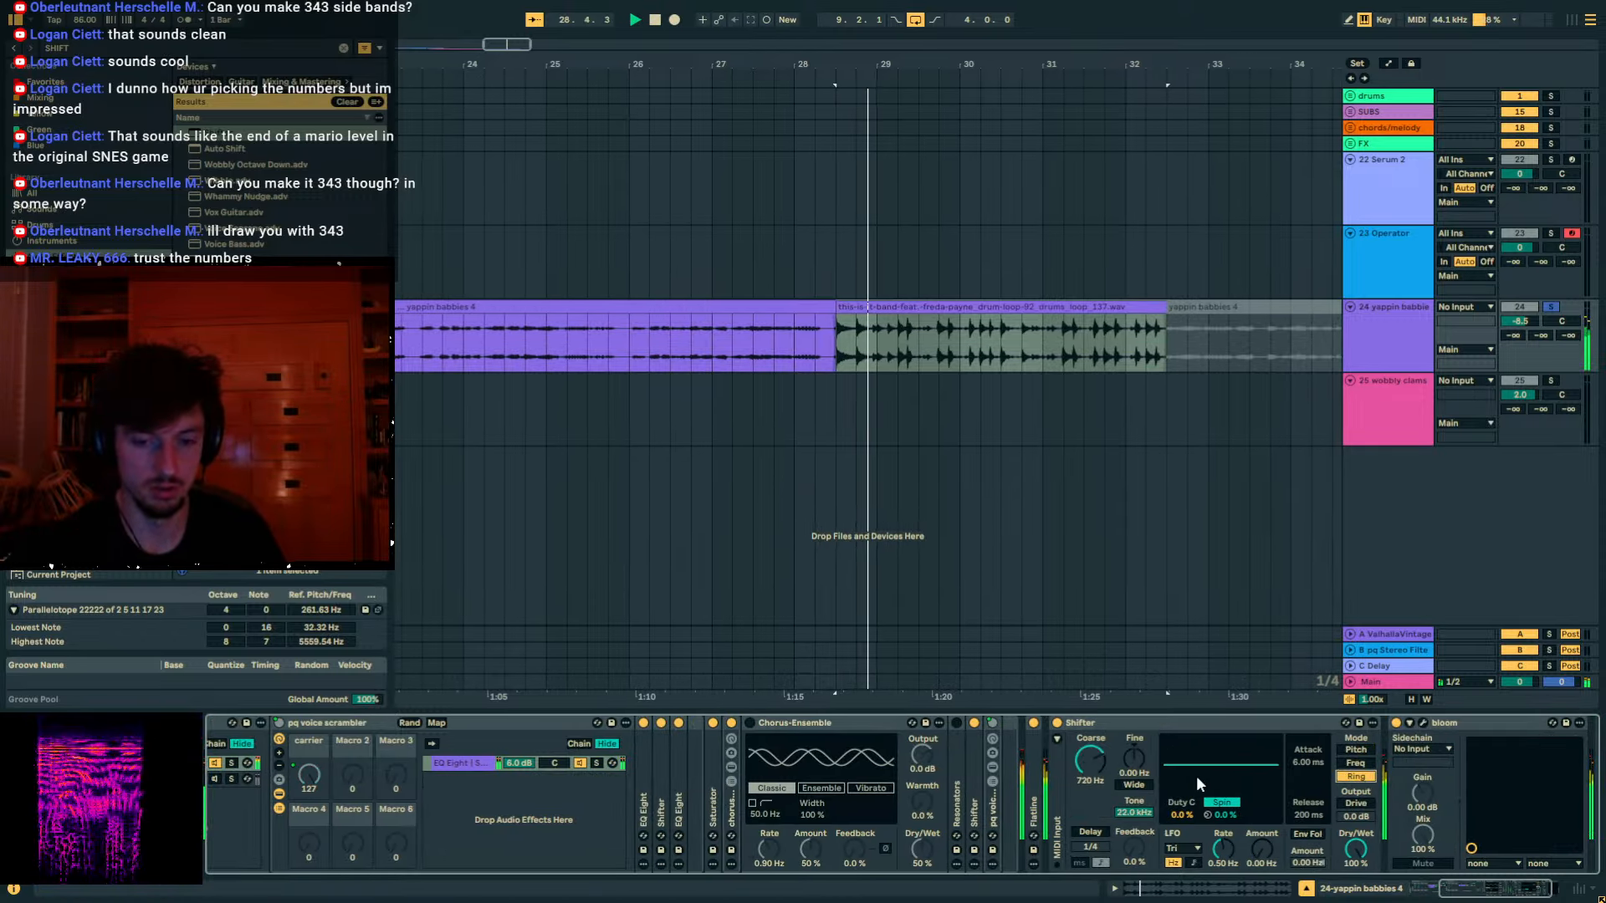
pyautogui.moveTo(1099, 766); pyautogui.dragTo(1099, 652)
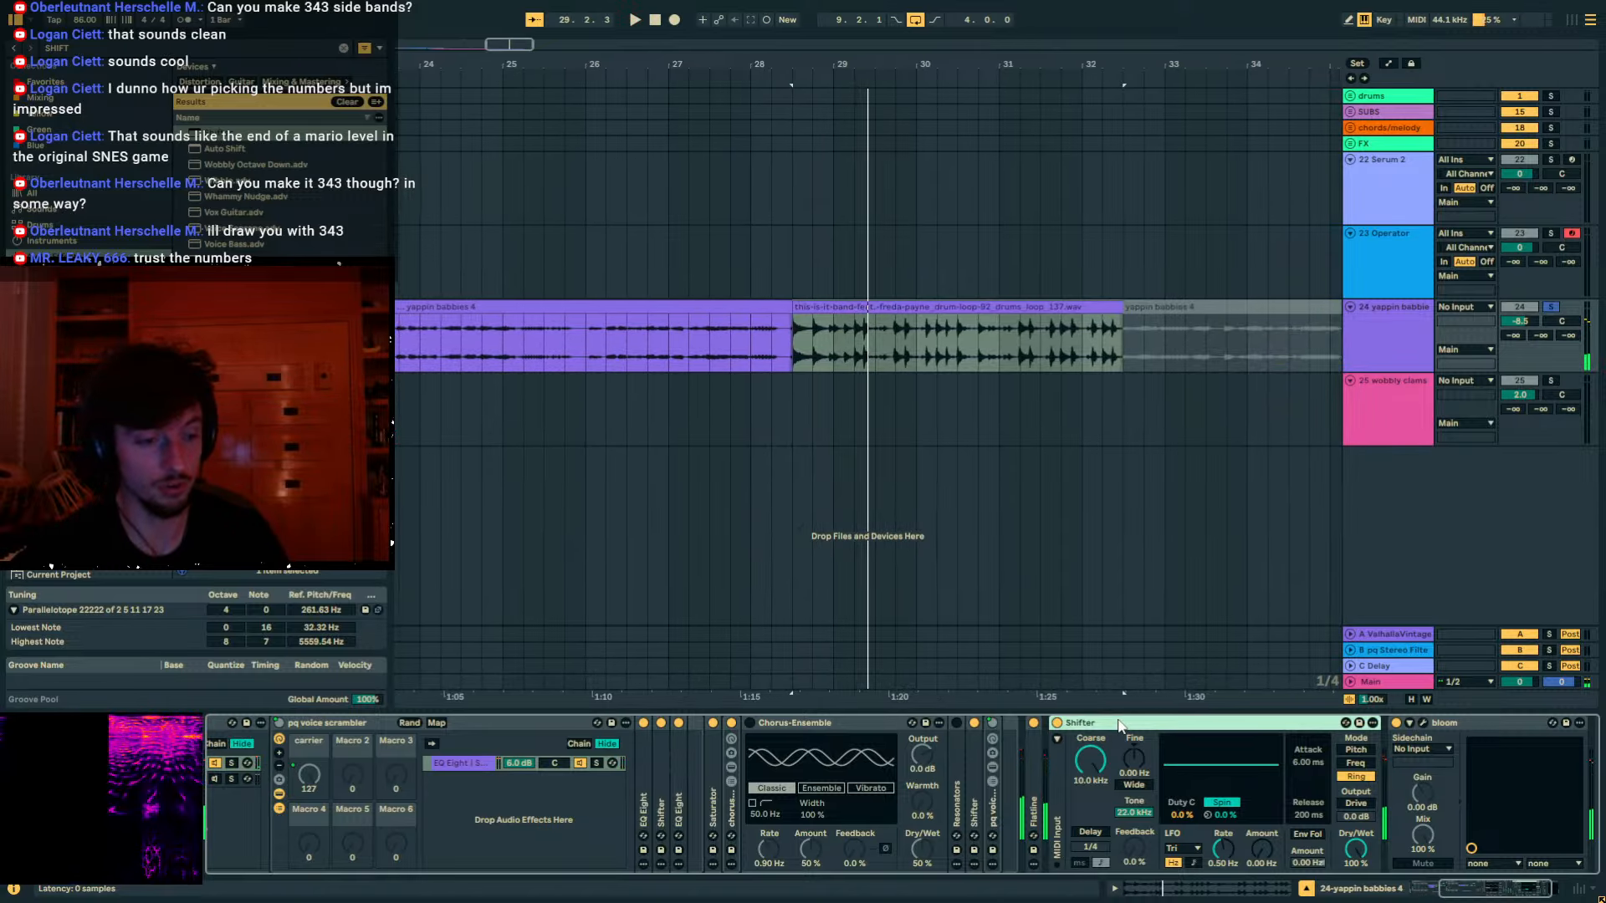
# Duplicate the Shifter, enable the copy and set its Coarse to 1.34 Hz while auditioning the drum loop.
pyautogui.hotkey('ctrl', 'd')
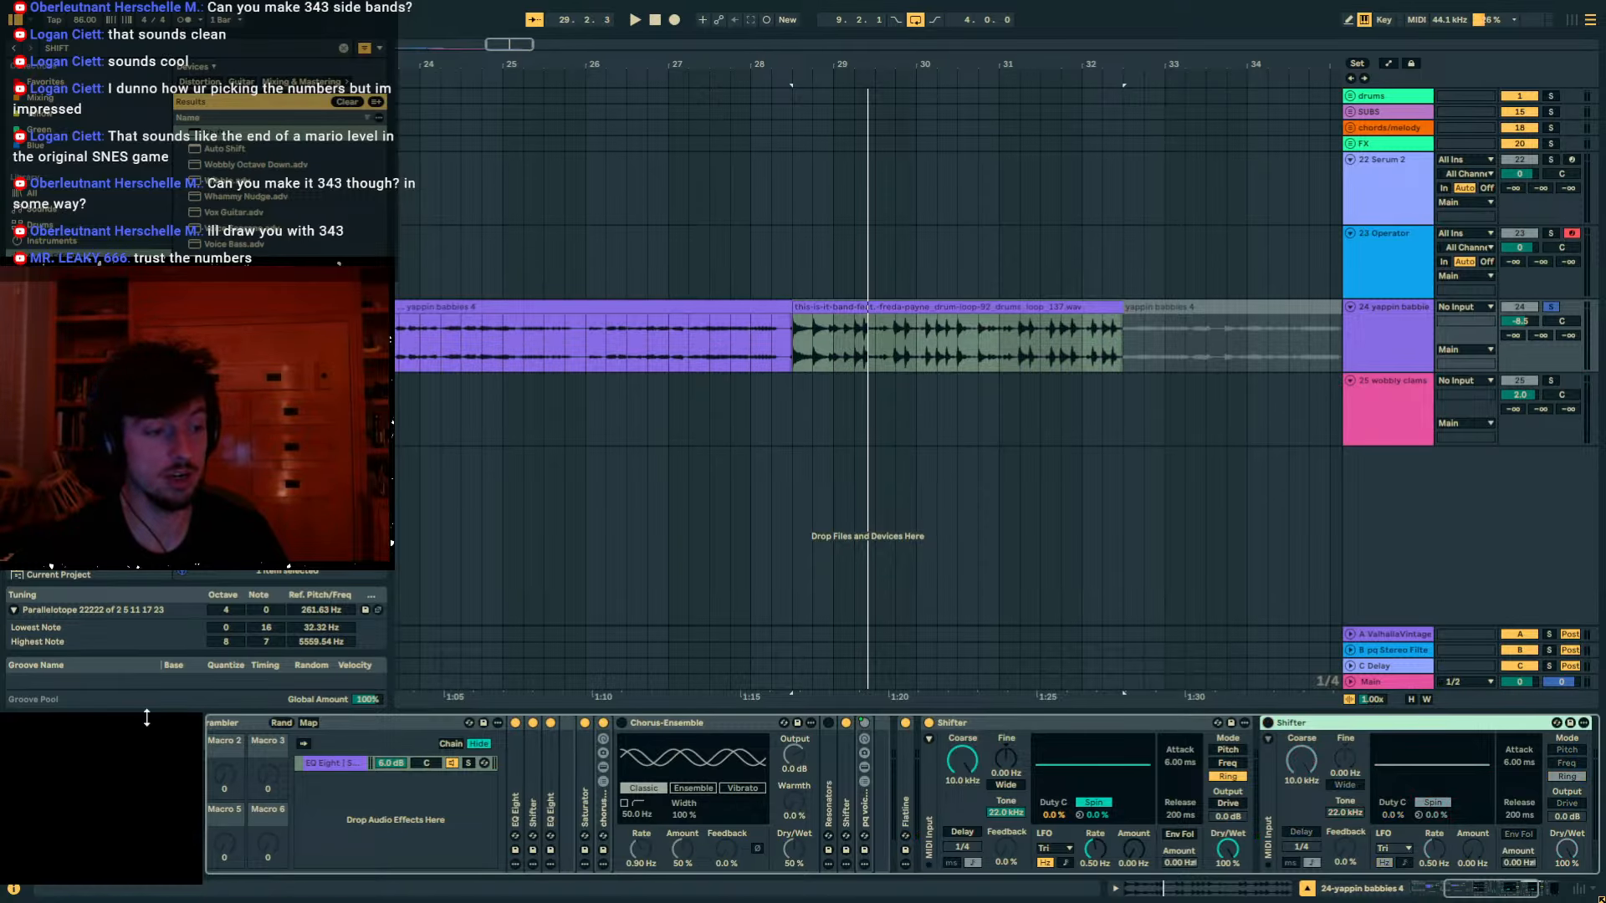
pyautogui.press('space')
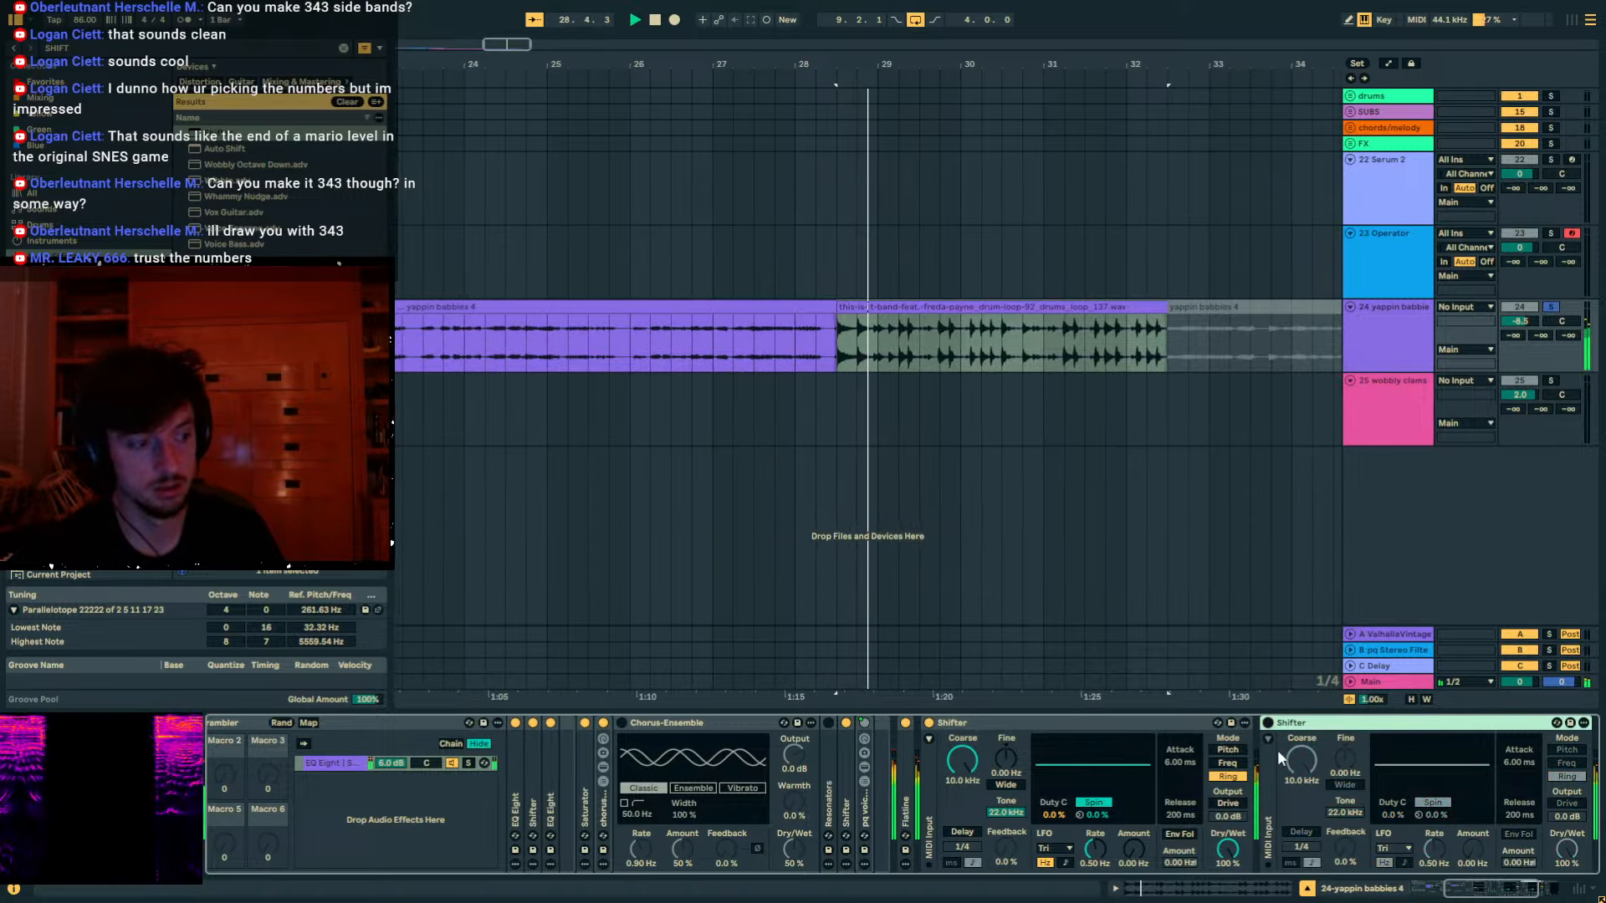
pyautogui.click(1268, 723)
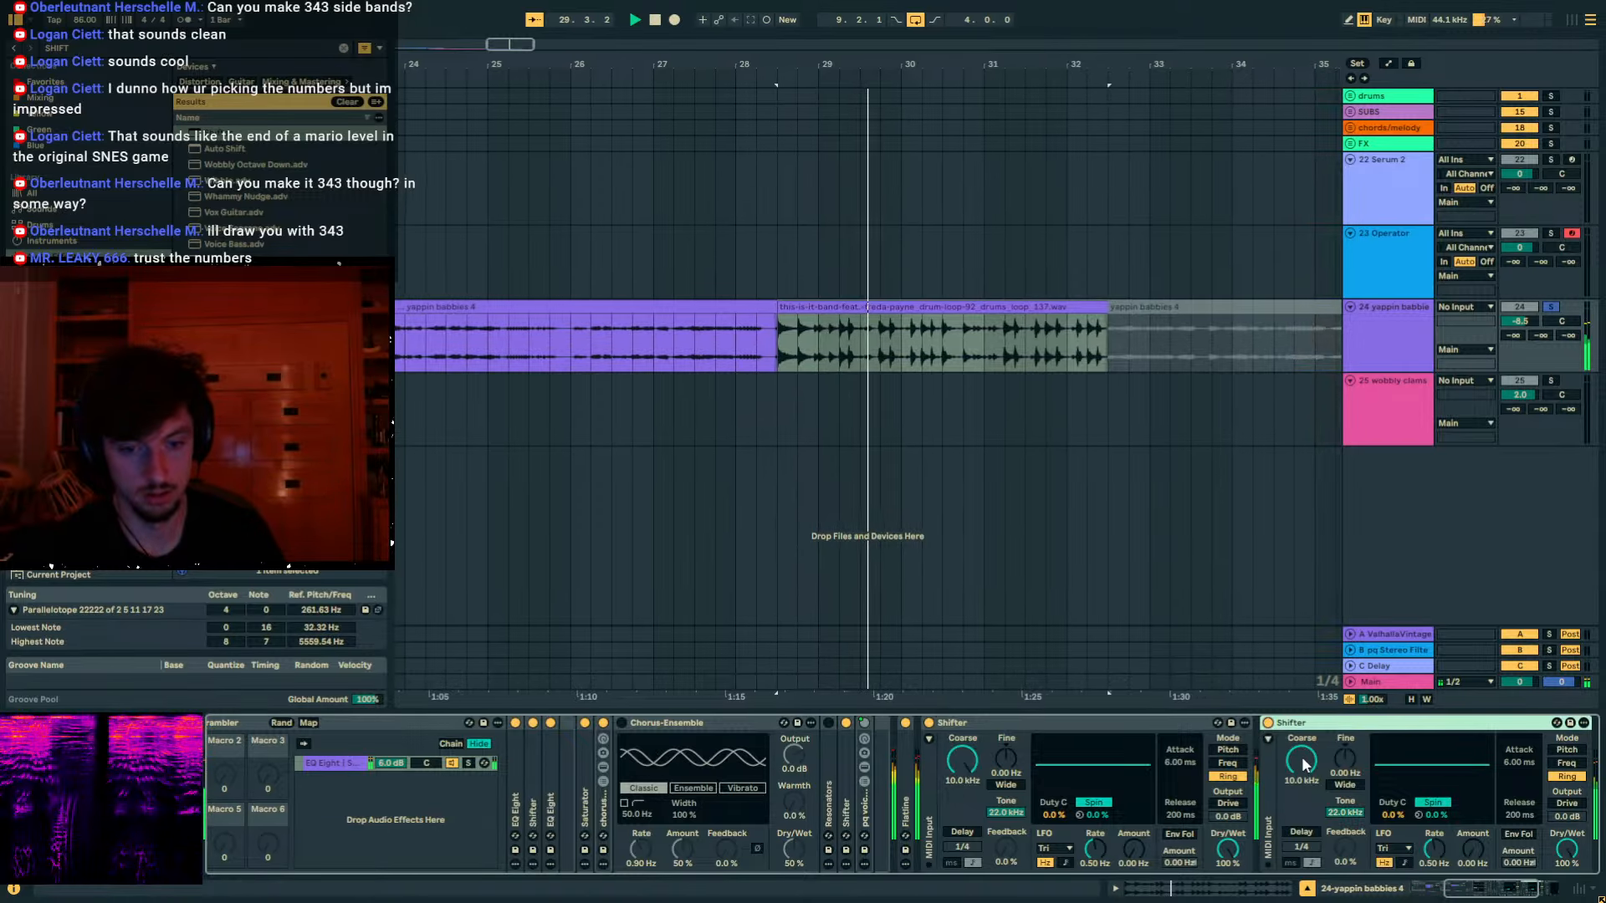
pyautogui.moveTo(1302, 760); pyautogui.dragTo(1301, 858)
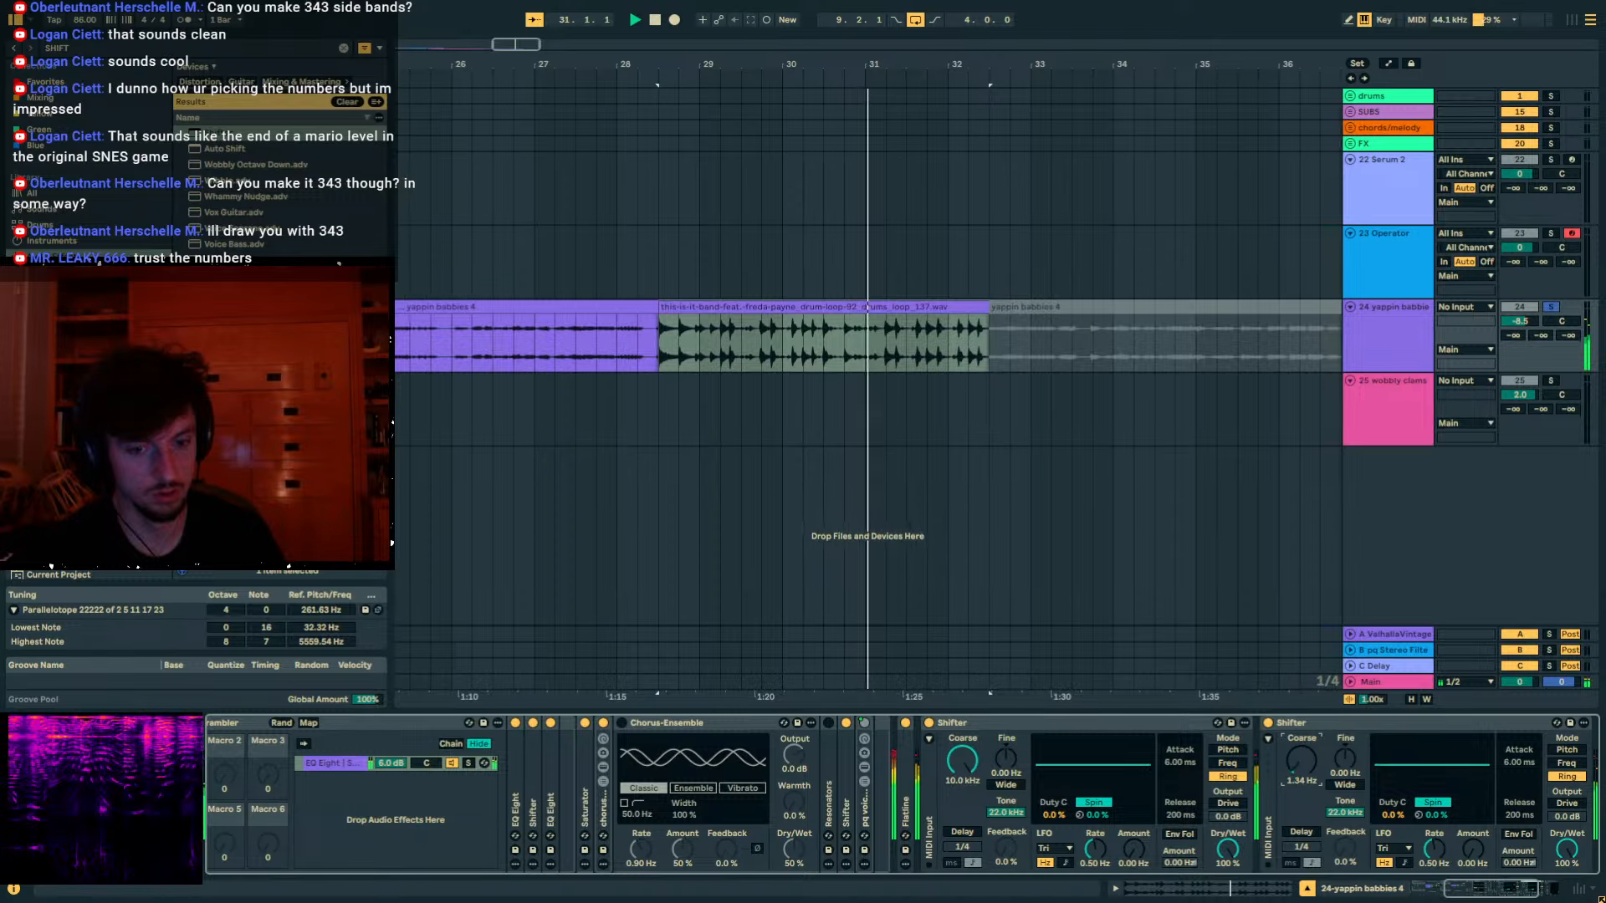
# Audition the drum loop with the first Shifter's Coarse at 10.0 kHz and bypass the duplicated Shifter.
pyautogui.press('space')
pyautogui.press('space')
pyautogui.moveTo(962, 760)
pyautogui.mouseDown()
pyautogui.moveTo(962, 818)
pyautogui.moveTo(962, 731)
pyautogui.mouseUp()
pyautogui.click(1268, 723)
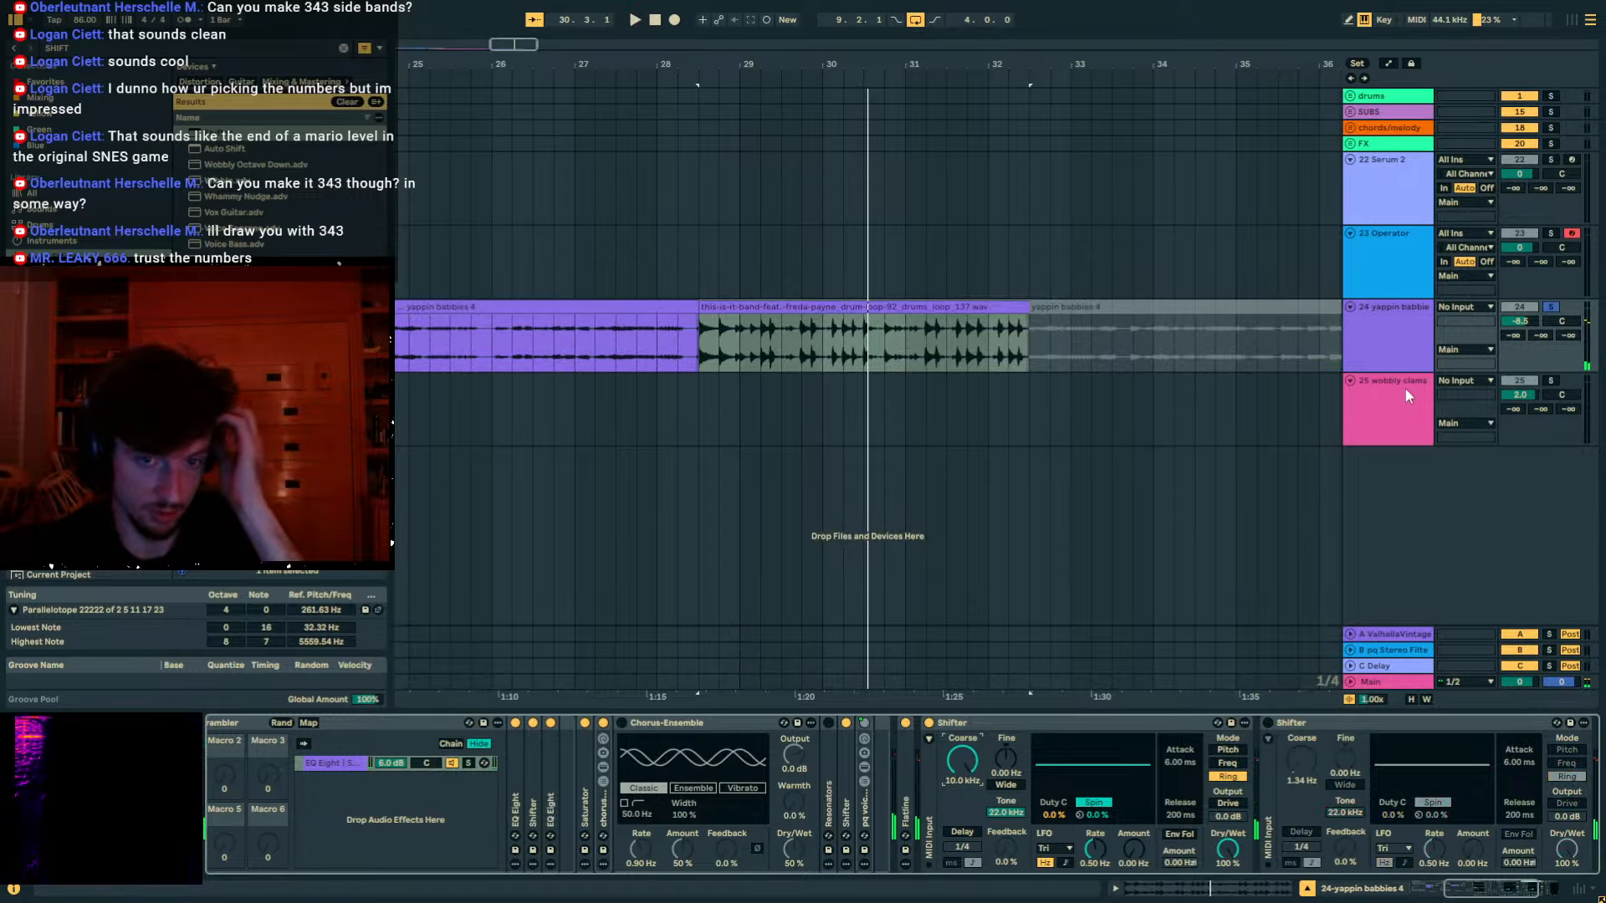
# Add an audio track fed post-mixer from the yappin babbies track, with monitoring off, and record the processed drum loop onto it.
pyautogui.click(1401, 357)
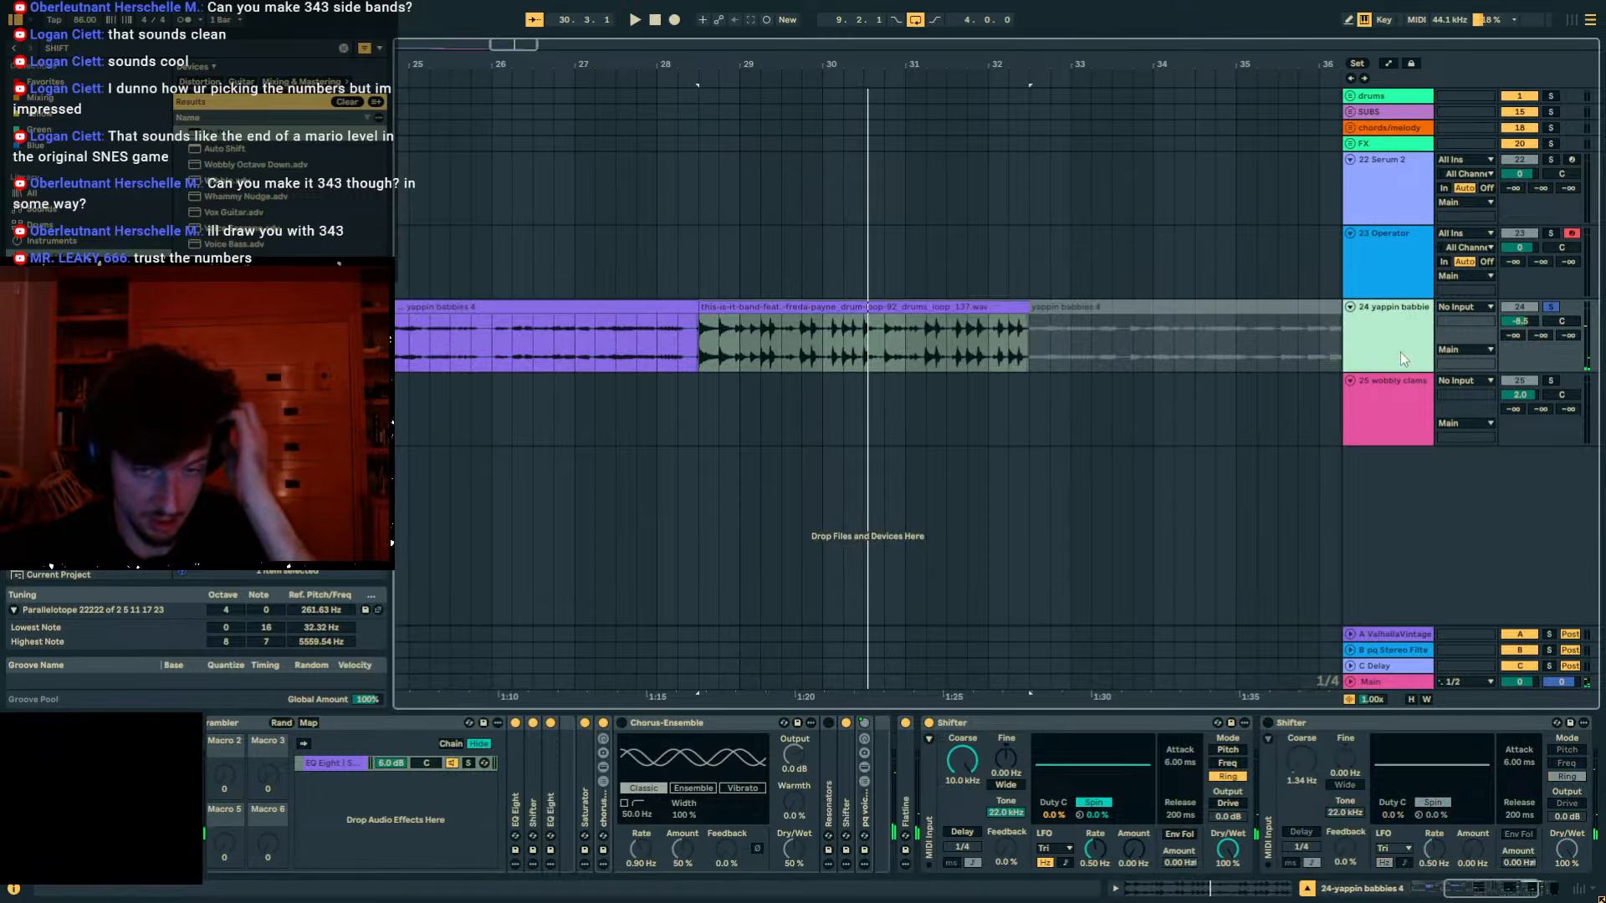
pyautogui.hotkey('ctrl', 't')
pyautogui.click(1464, 381)
pyautogui.click(1477, 725)
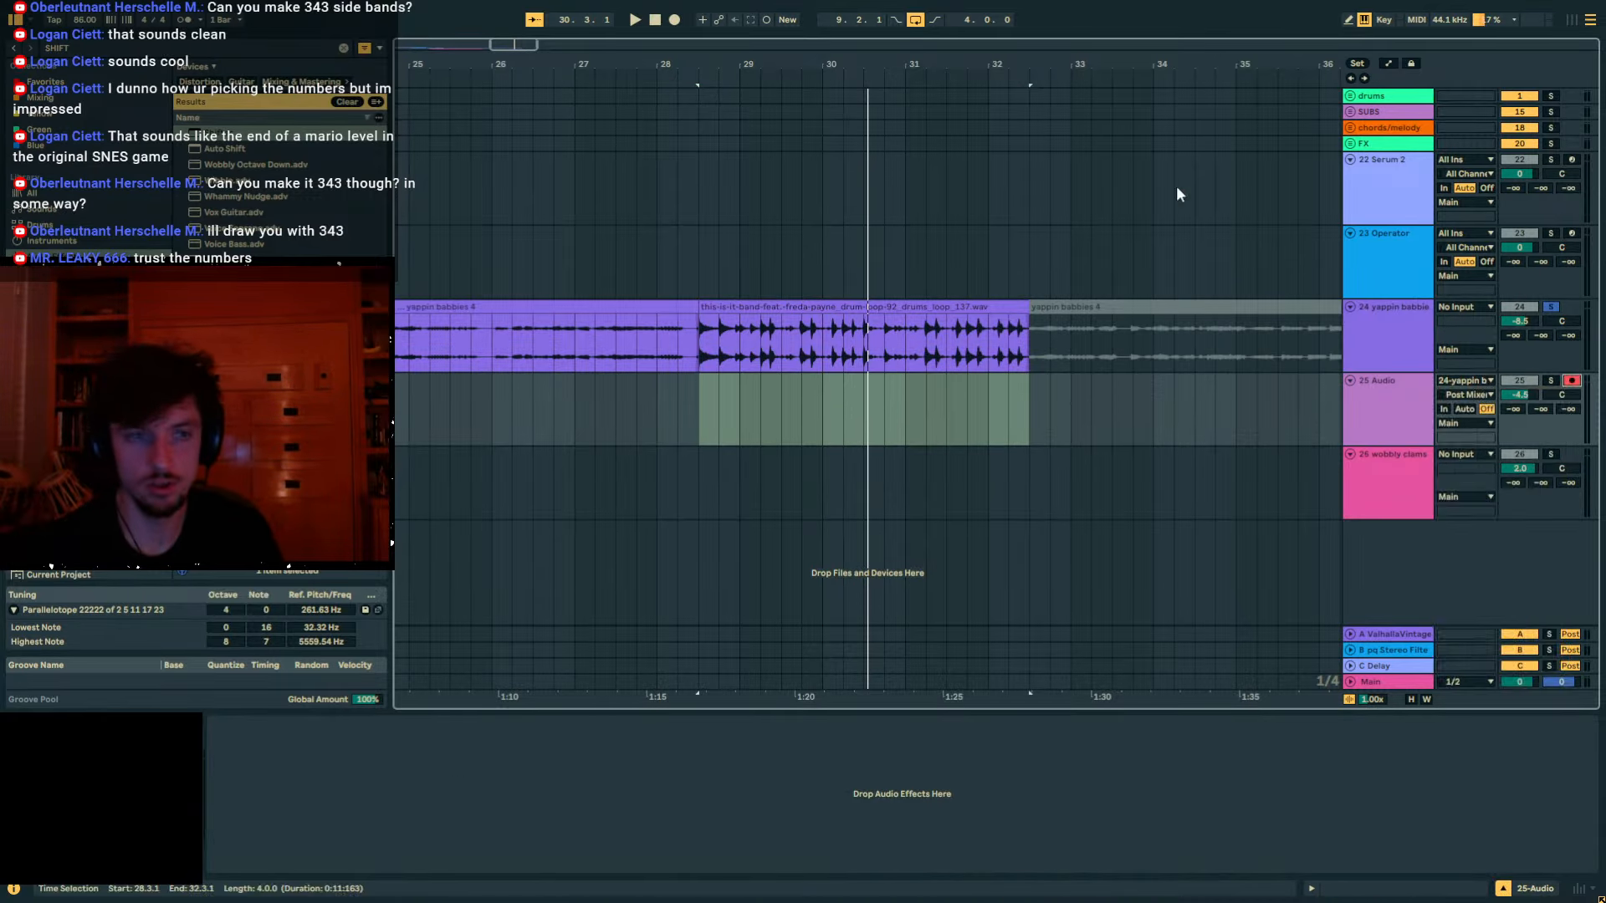
pyautogui.click(676, 20)
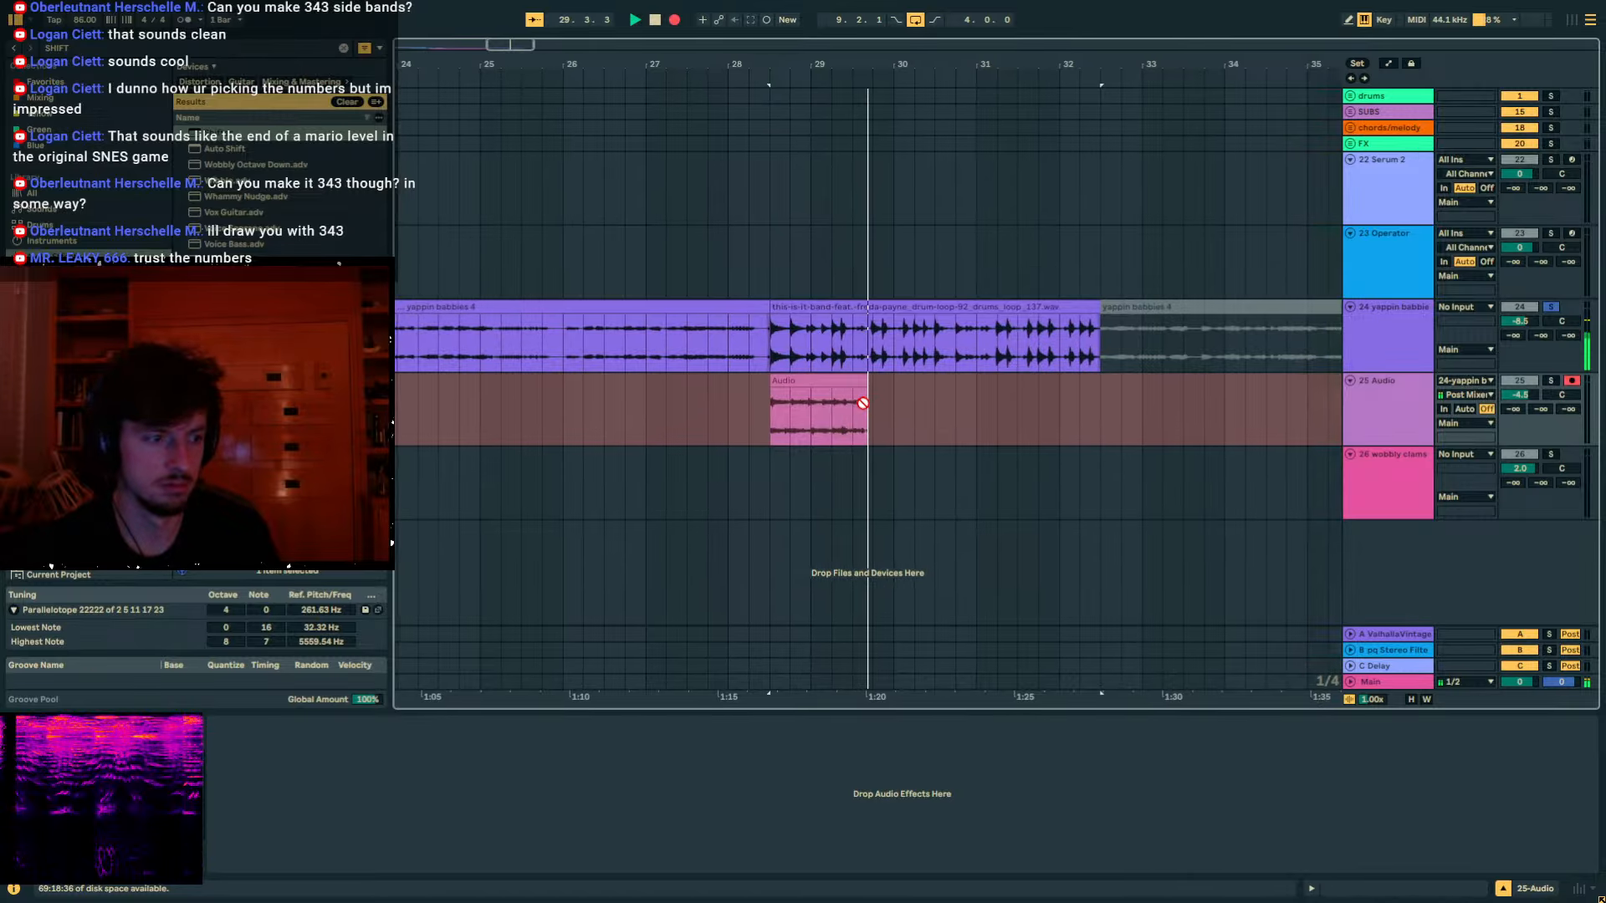
pyautogui.press('space')
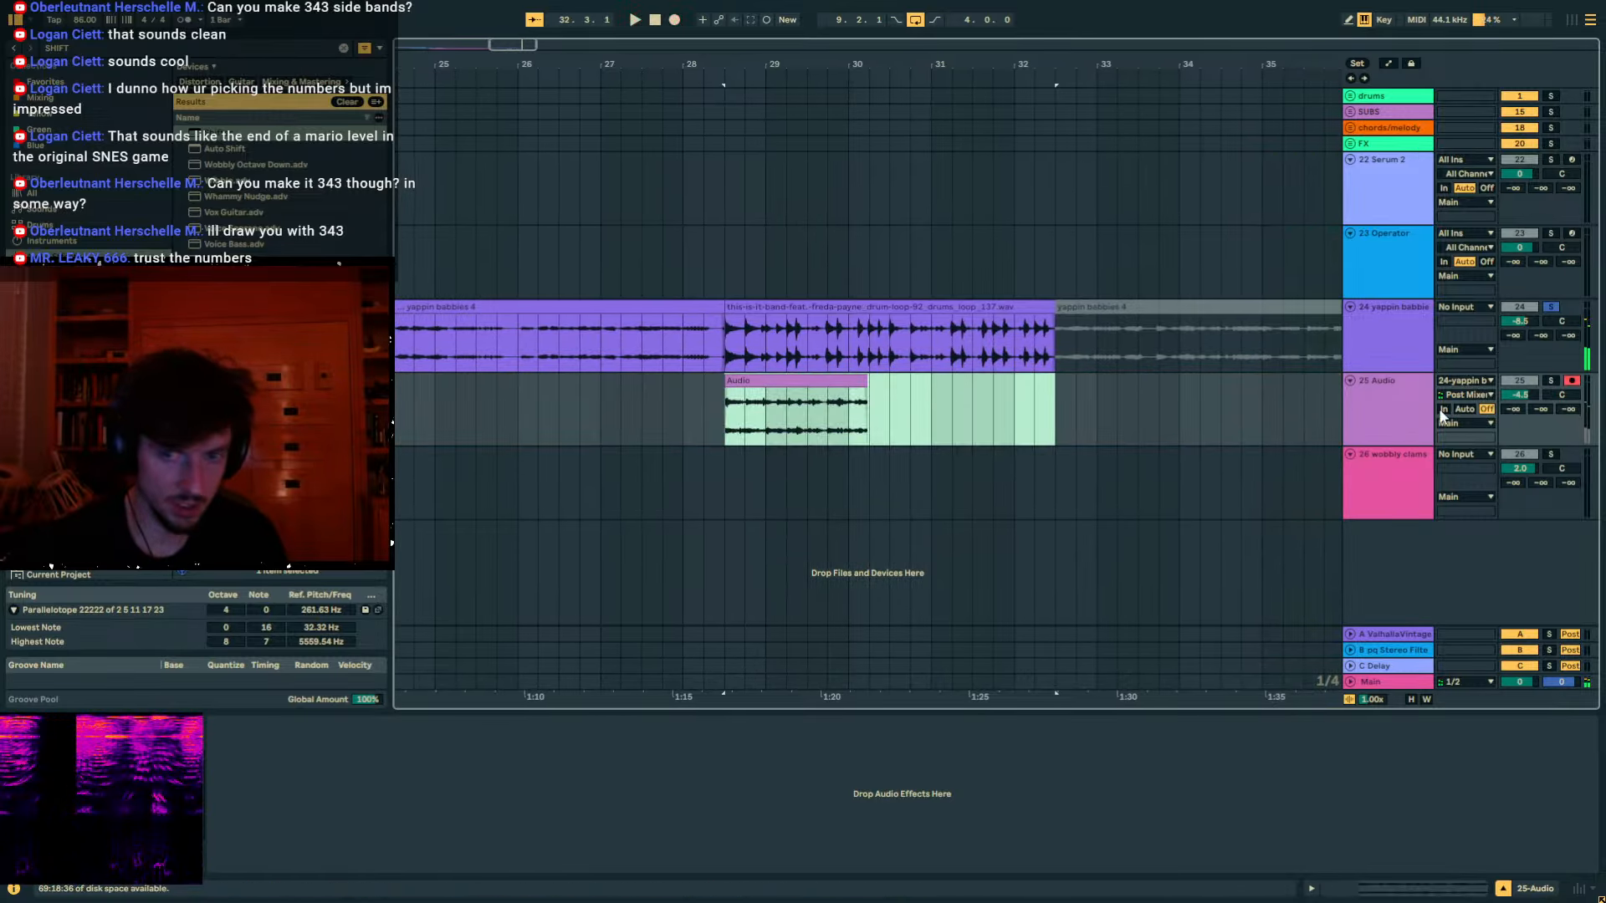
# Solo the new audio track and slow the recorded clip down by repeatedly doubling its warp tempo while auditioning it.
pyautogui.click(1550, 381)
pyautogui.hotkey('shift', 'Tab')
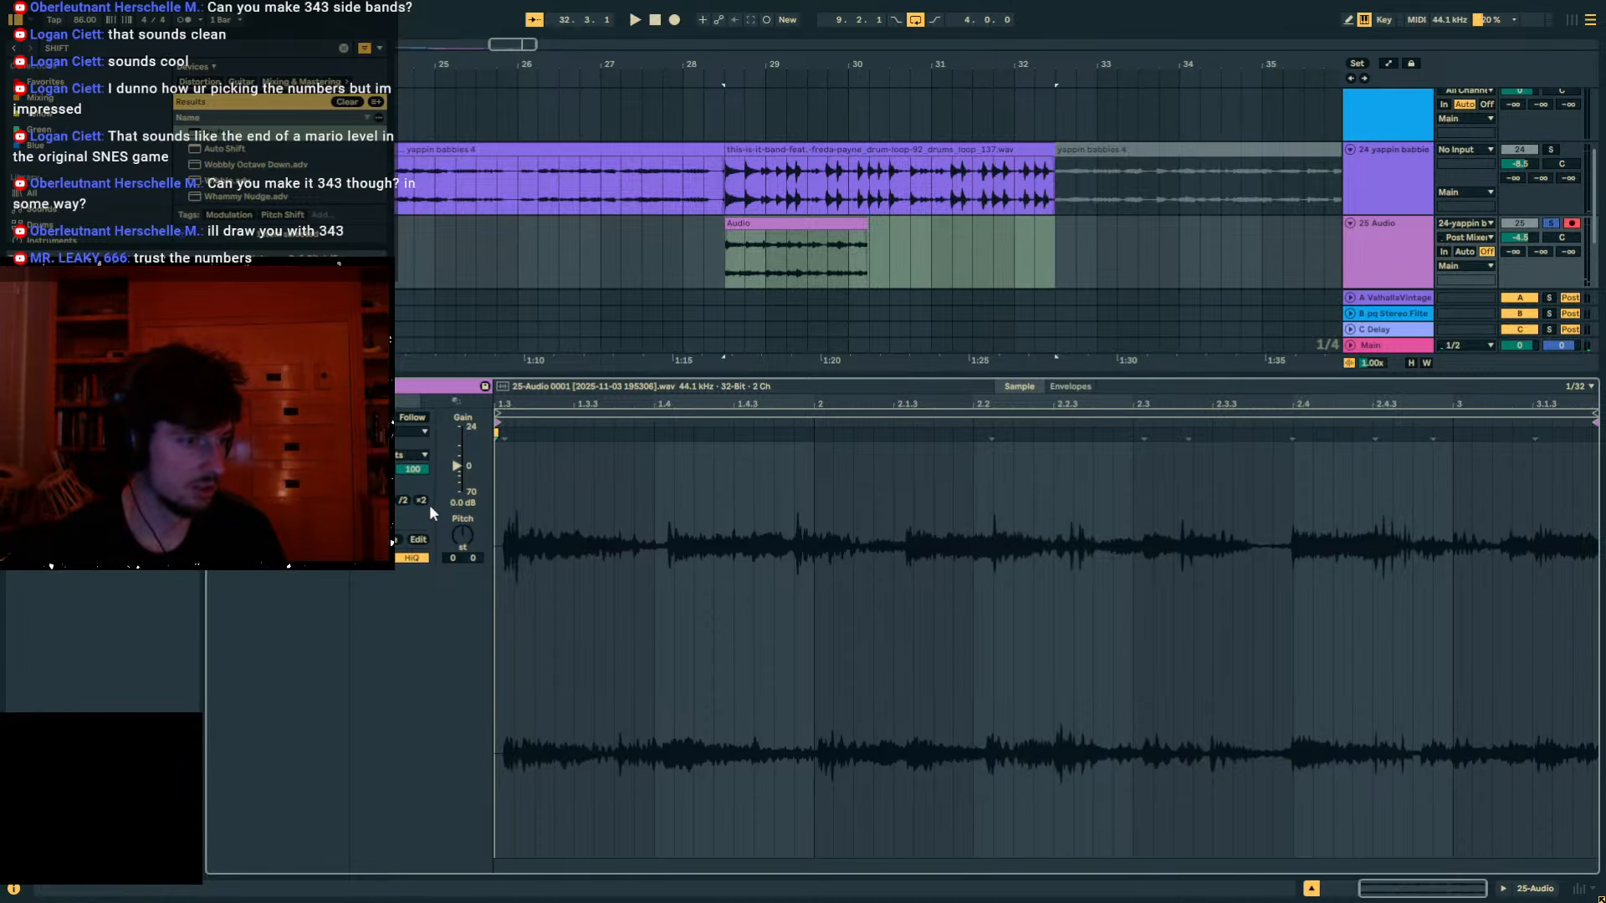
pyautogui.press('space')
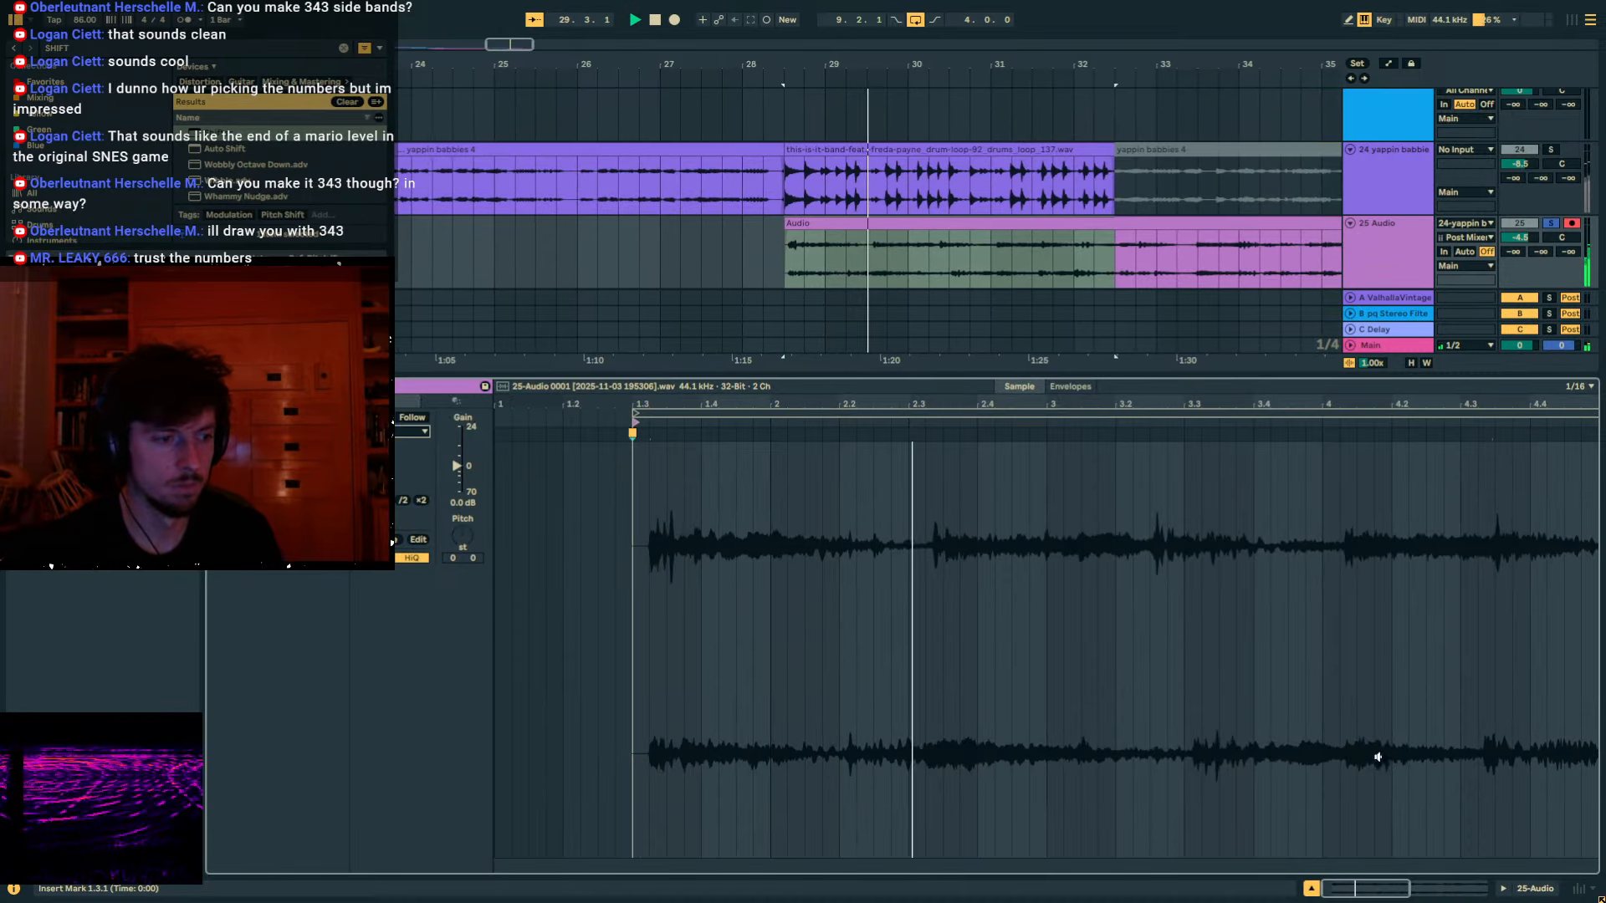
pyautogui.hotkey('shift', 'Tab')
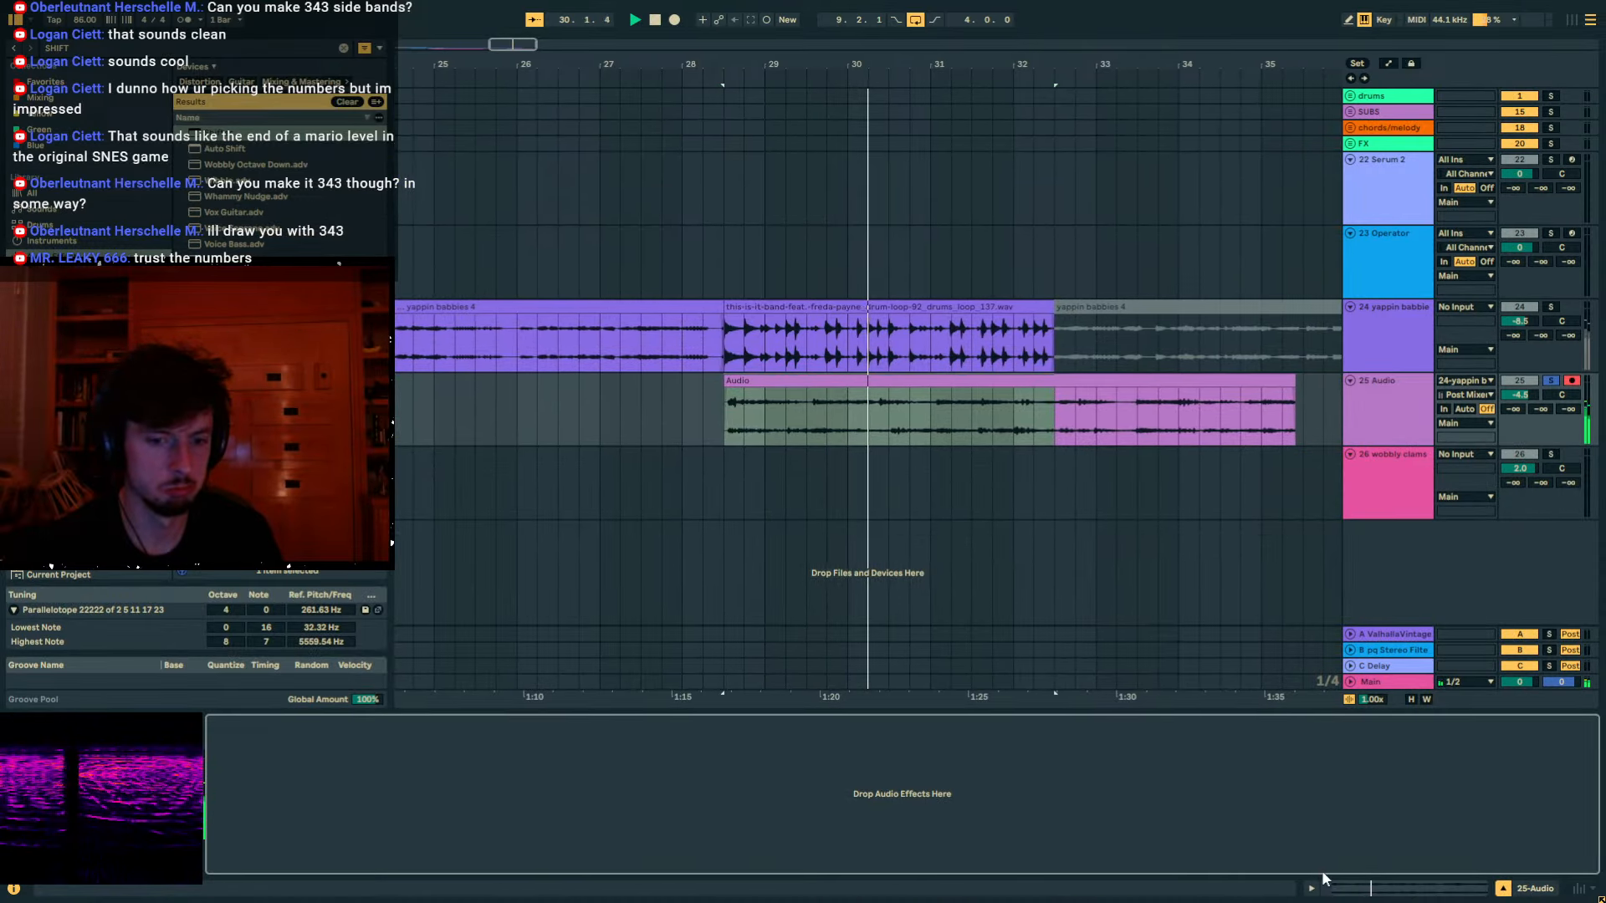
pyautogui.hotkey('shift', 'Tab')
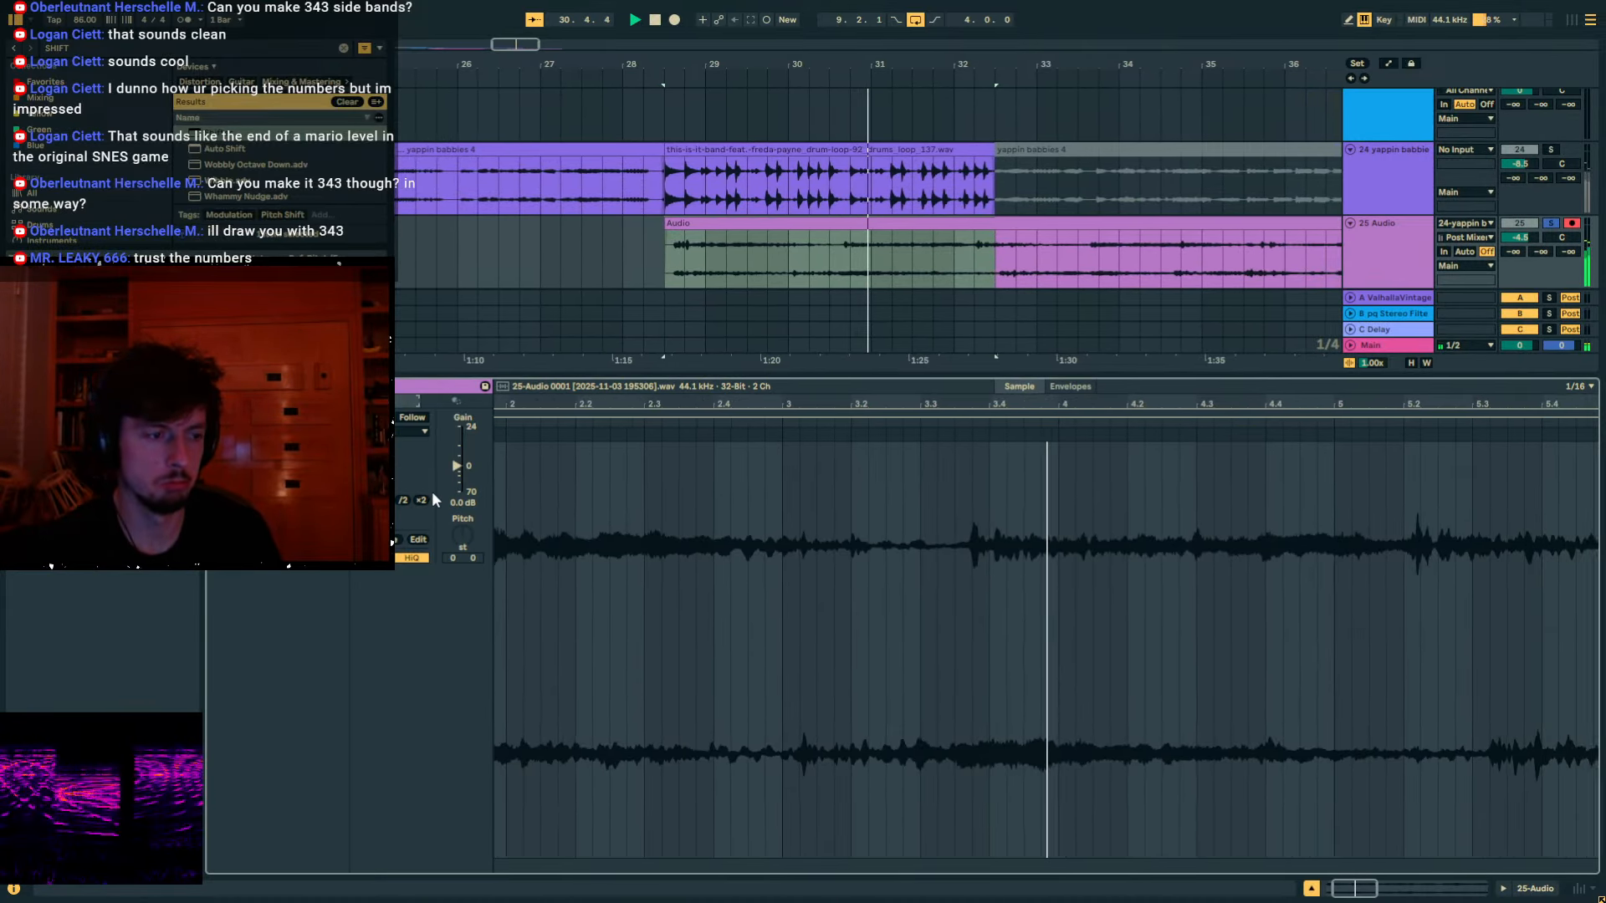
# Add Flatline to the 25 Audio track and set its ValhallaVintage send to about -7.5 dB.
pyautogui.hotkey('shift', 'Tab')
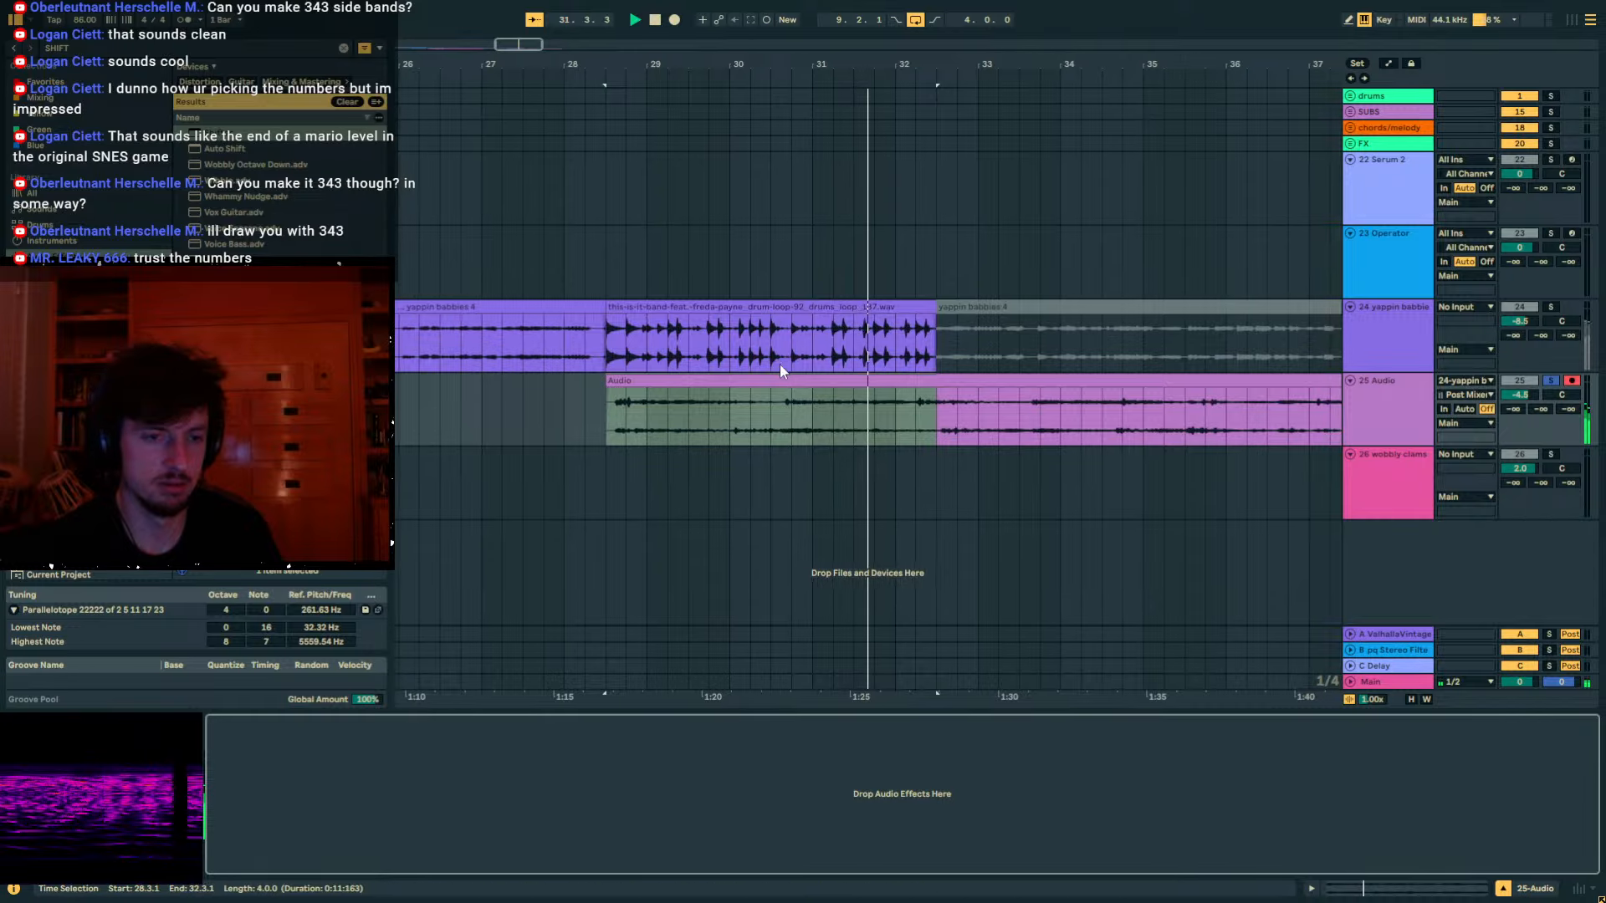
pyautogui.click(92, 49)
pyautogui.write('FLATLINE')
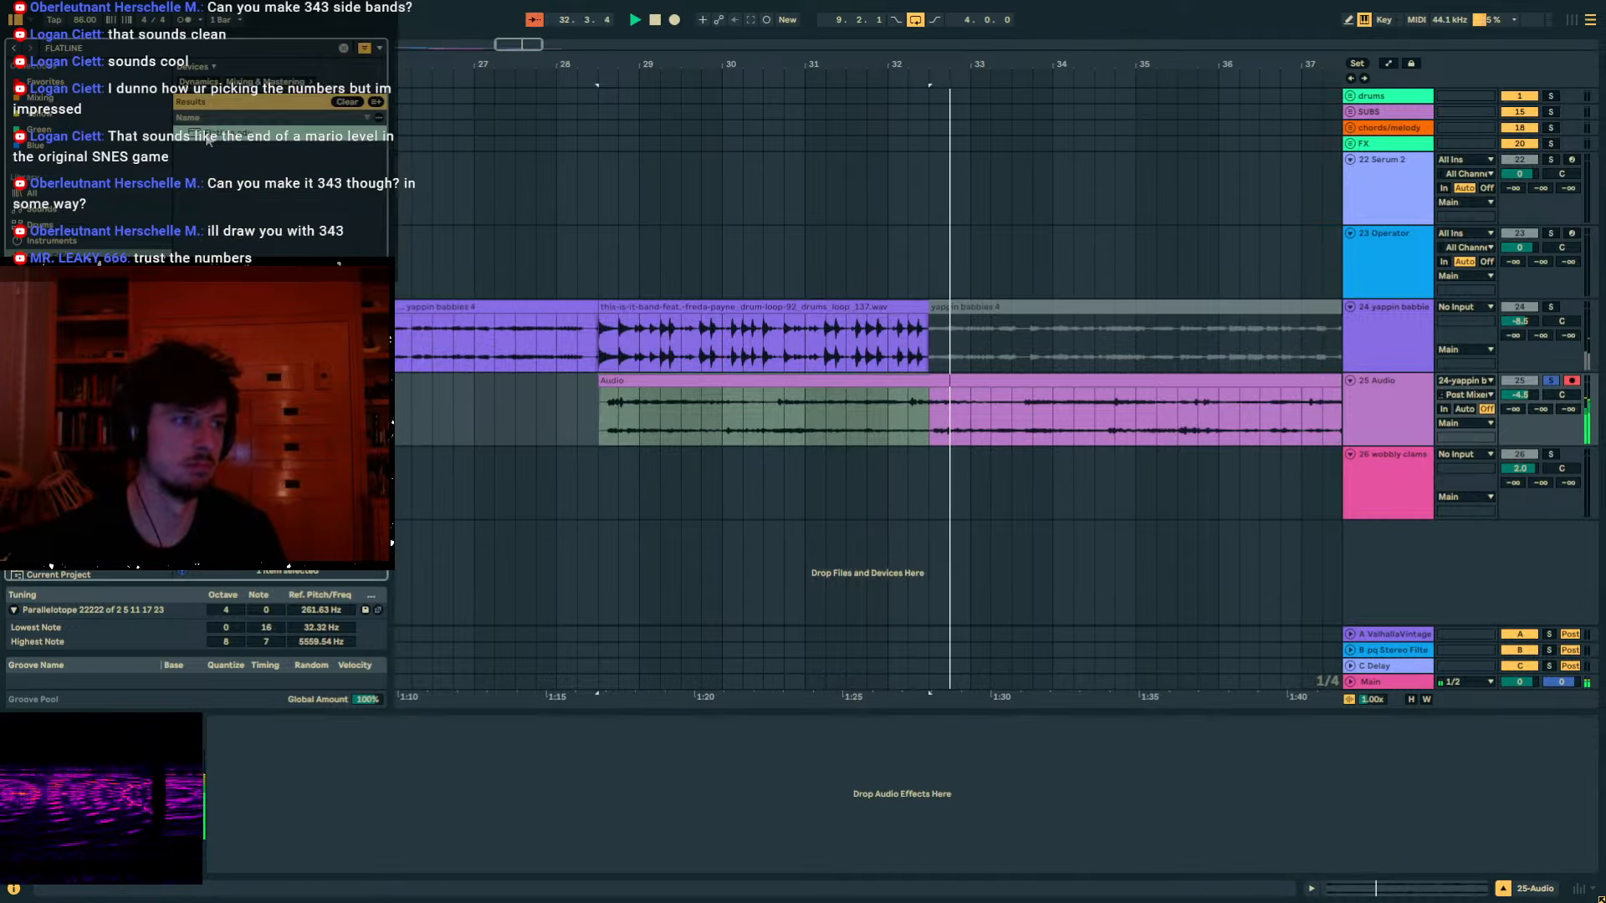
pyautogui.doubleClick(208, 140)
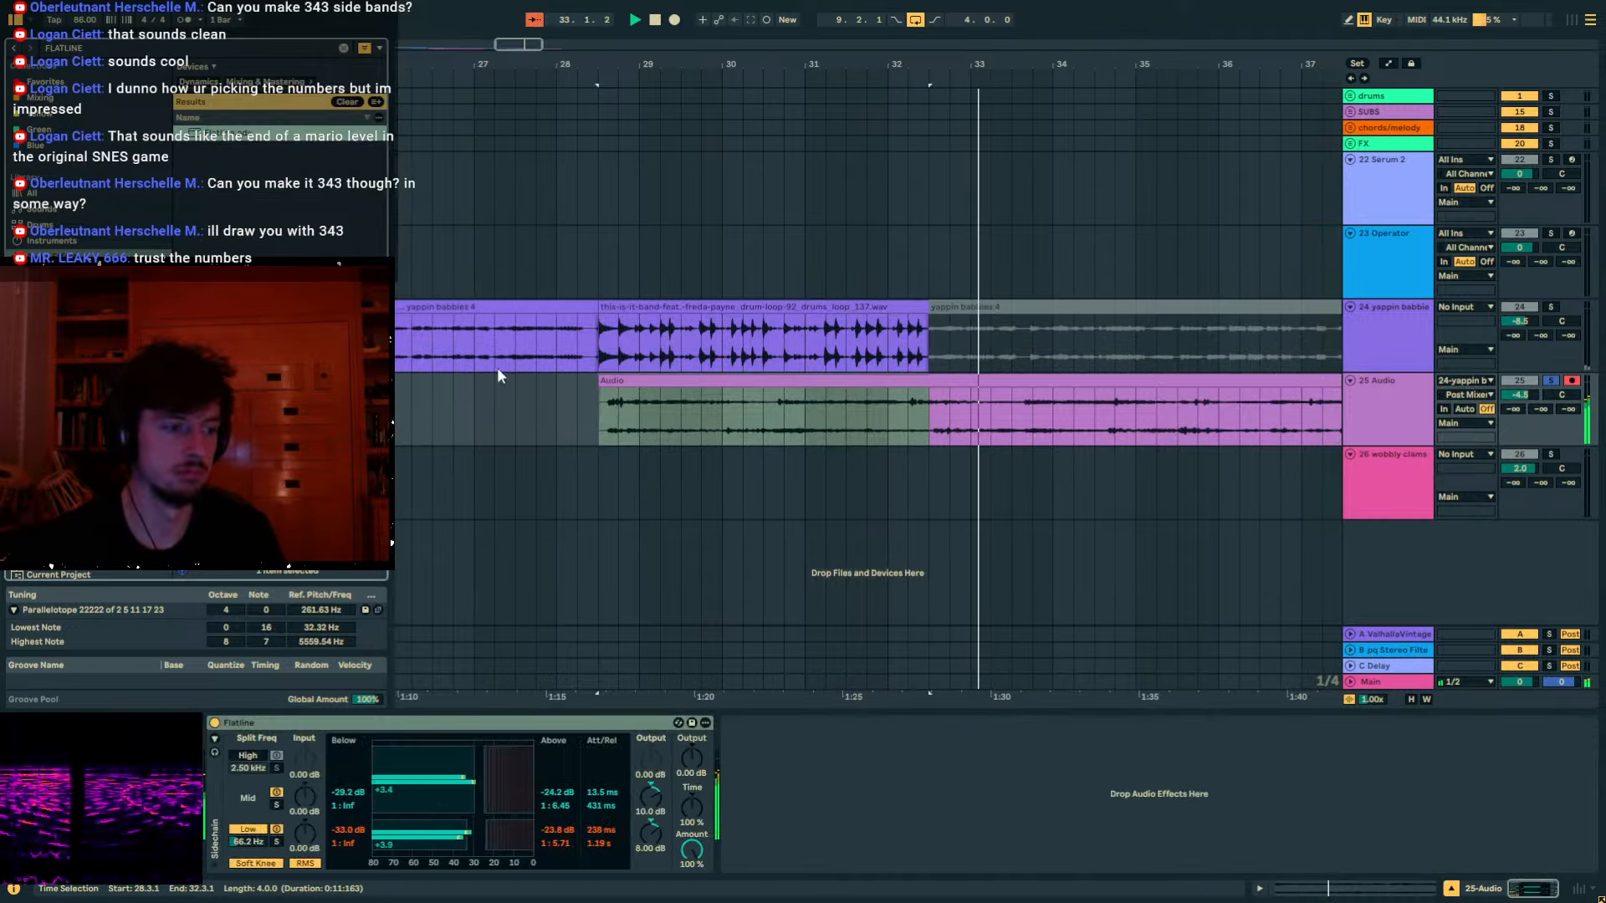
pyautogui.moveTo(1514, 409); pyautogui.dragTo(1514, 388)
# Add Roar after Flatline with Single routing and Amount at 23%, and lower the 25 Audio track volume to -7.5 dB.
pyautogui.click(165, 48)
pyautogui.write('roar')
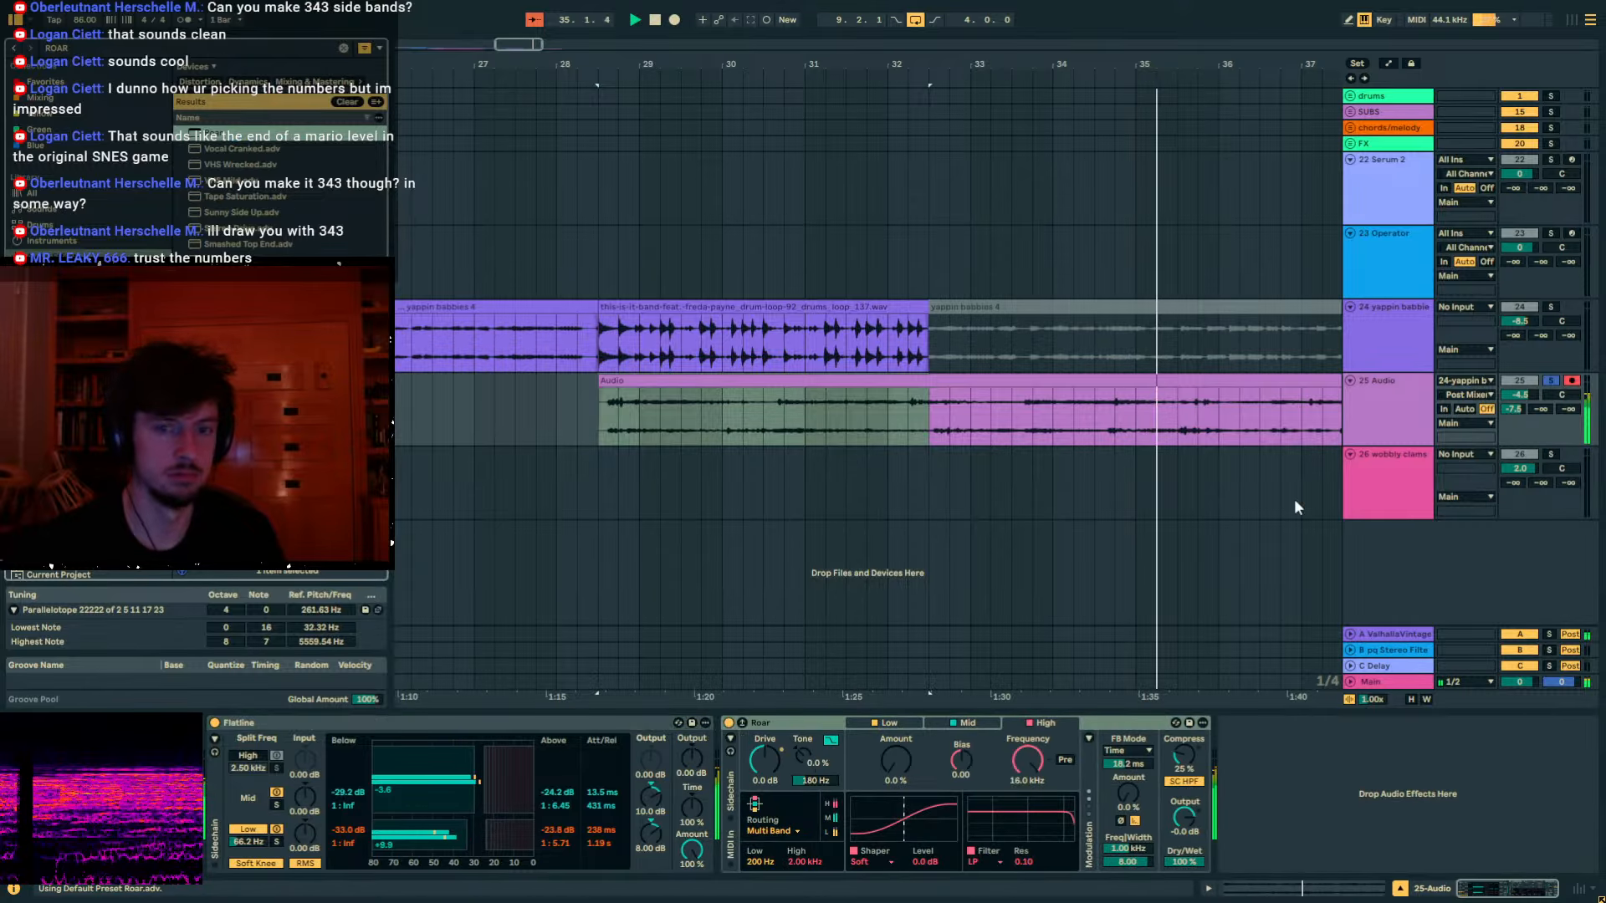
pyautogui.click(783, 832)
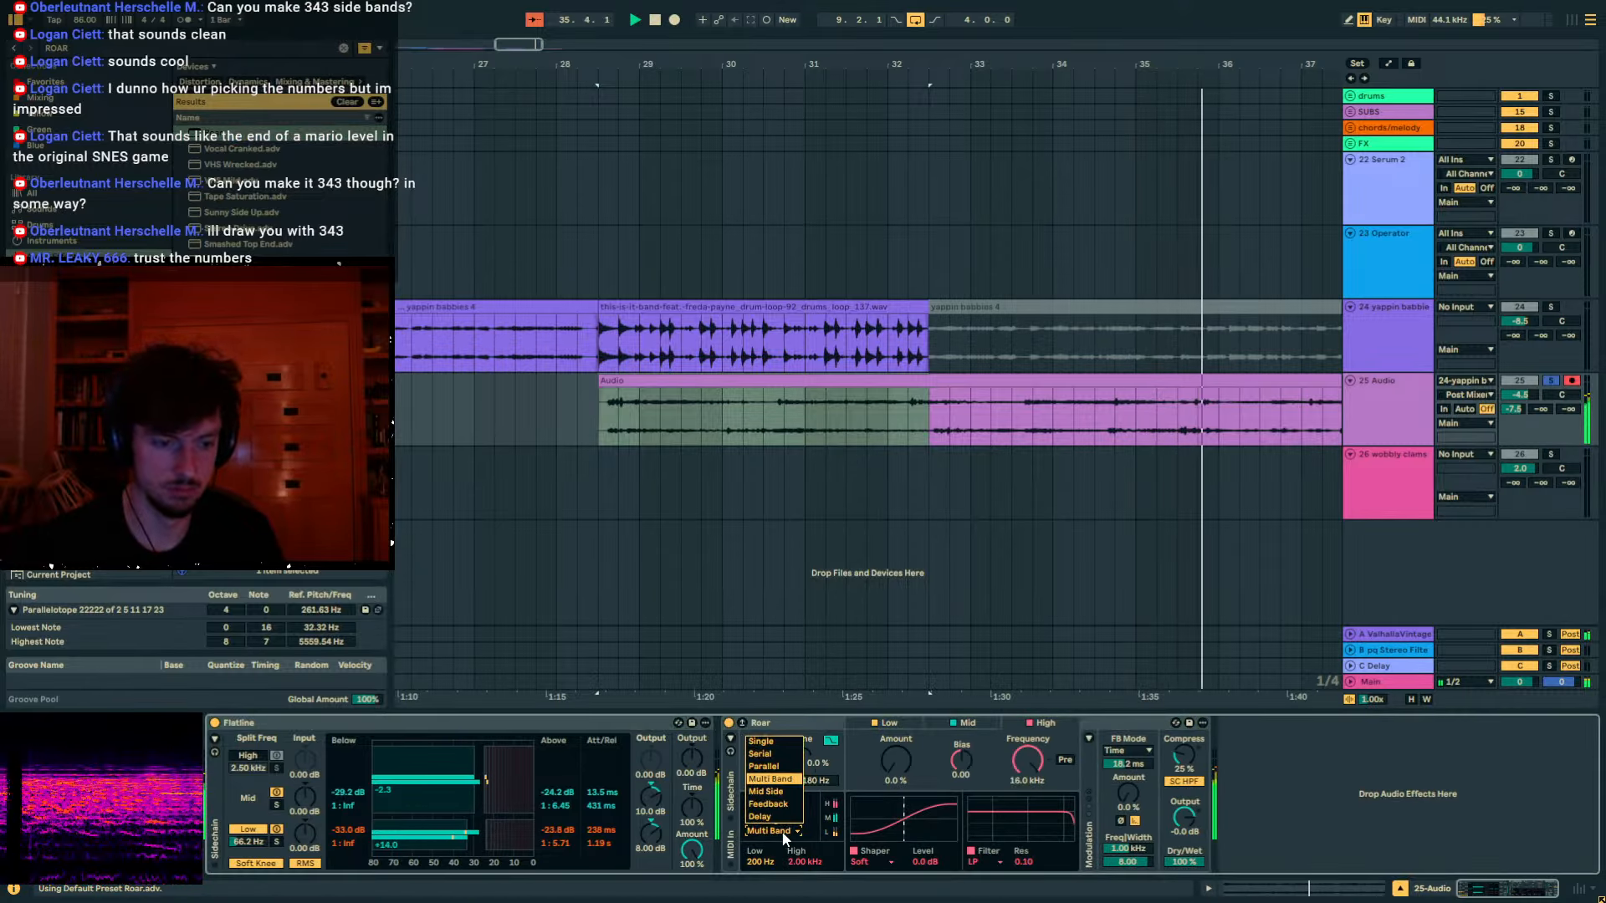
pyautogui.click(778, 743)
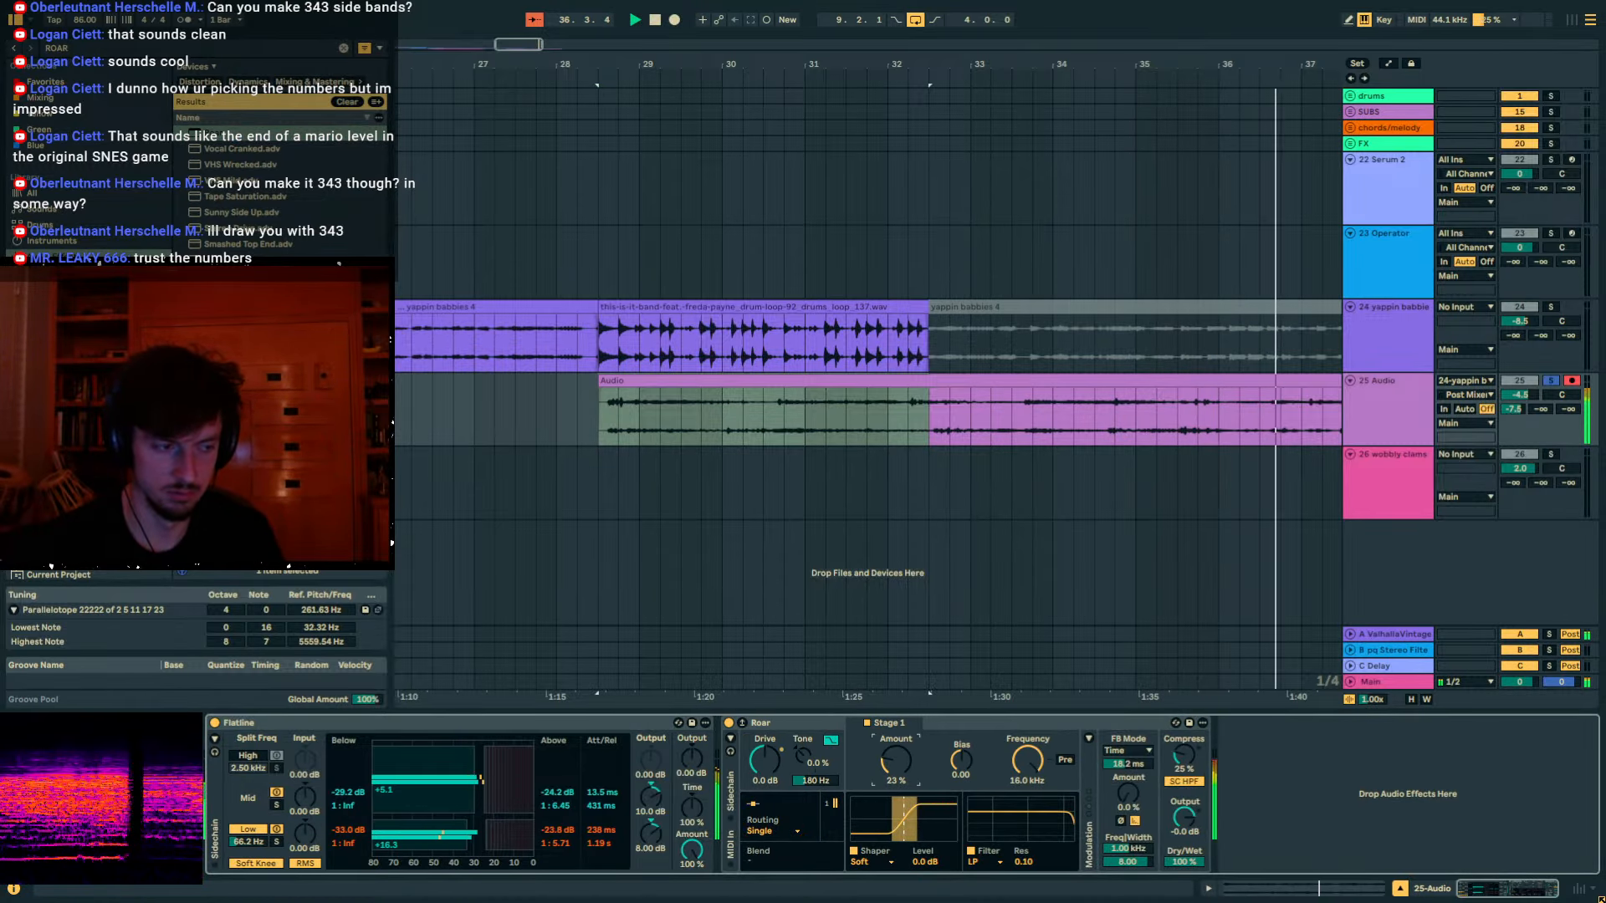
pyautogui.moveTo(1520, 394); pyautogui.dragTo(1524, 404)
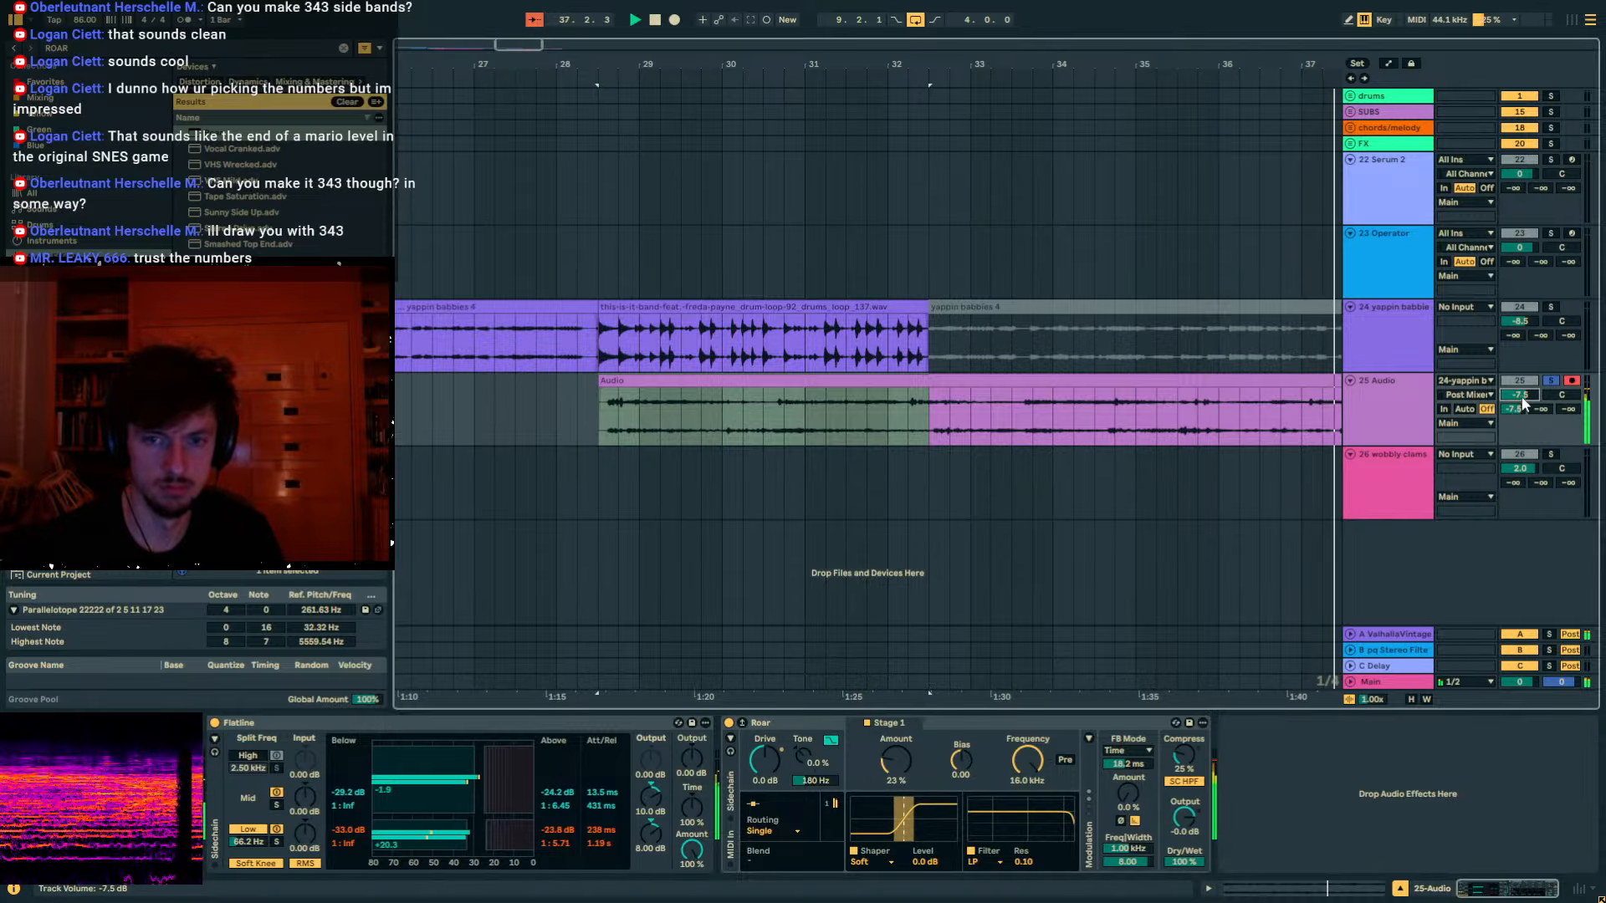
# Try to double the recorded clip's warp tempo once more and audition it from its start.
pyautogui.moveTo(1184, 65); pyautogui.dragTo(916, 33)
pyautogui.click(1055, 379)
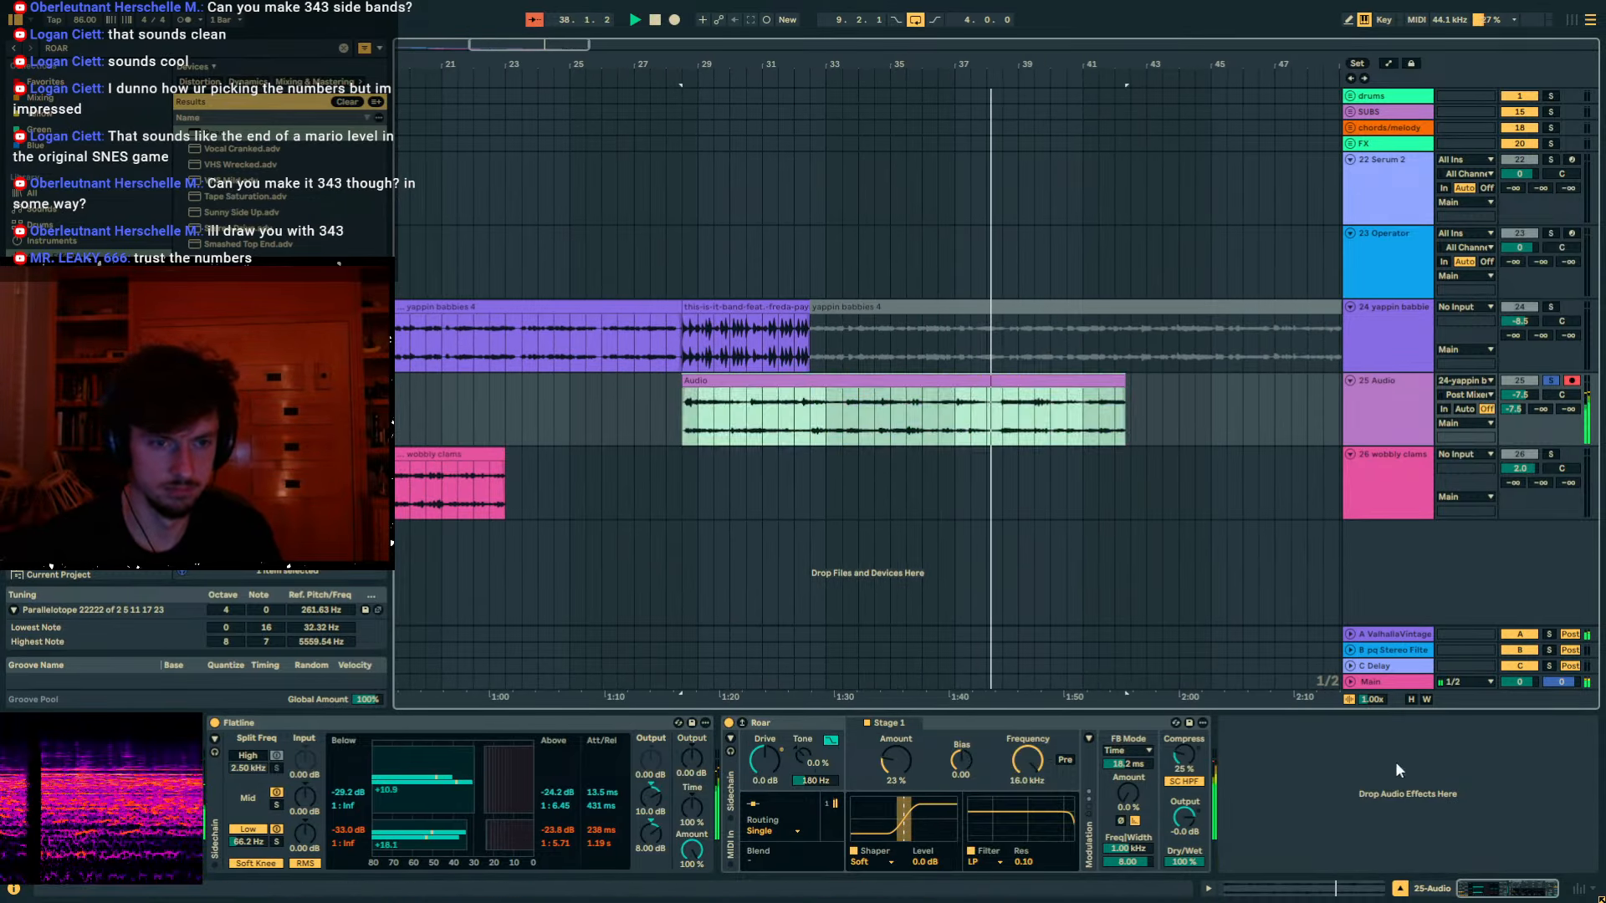
pyautogui.click(1329, 888)
pyautogui.click(422, 500)
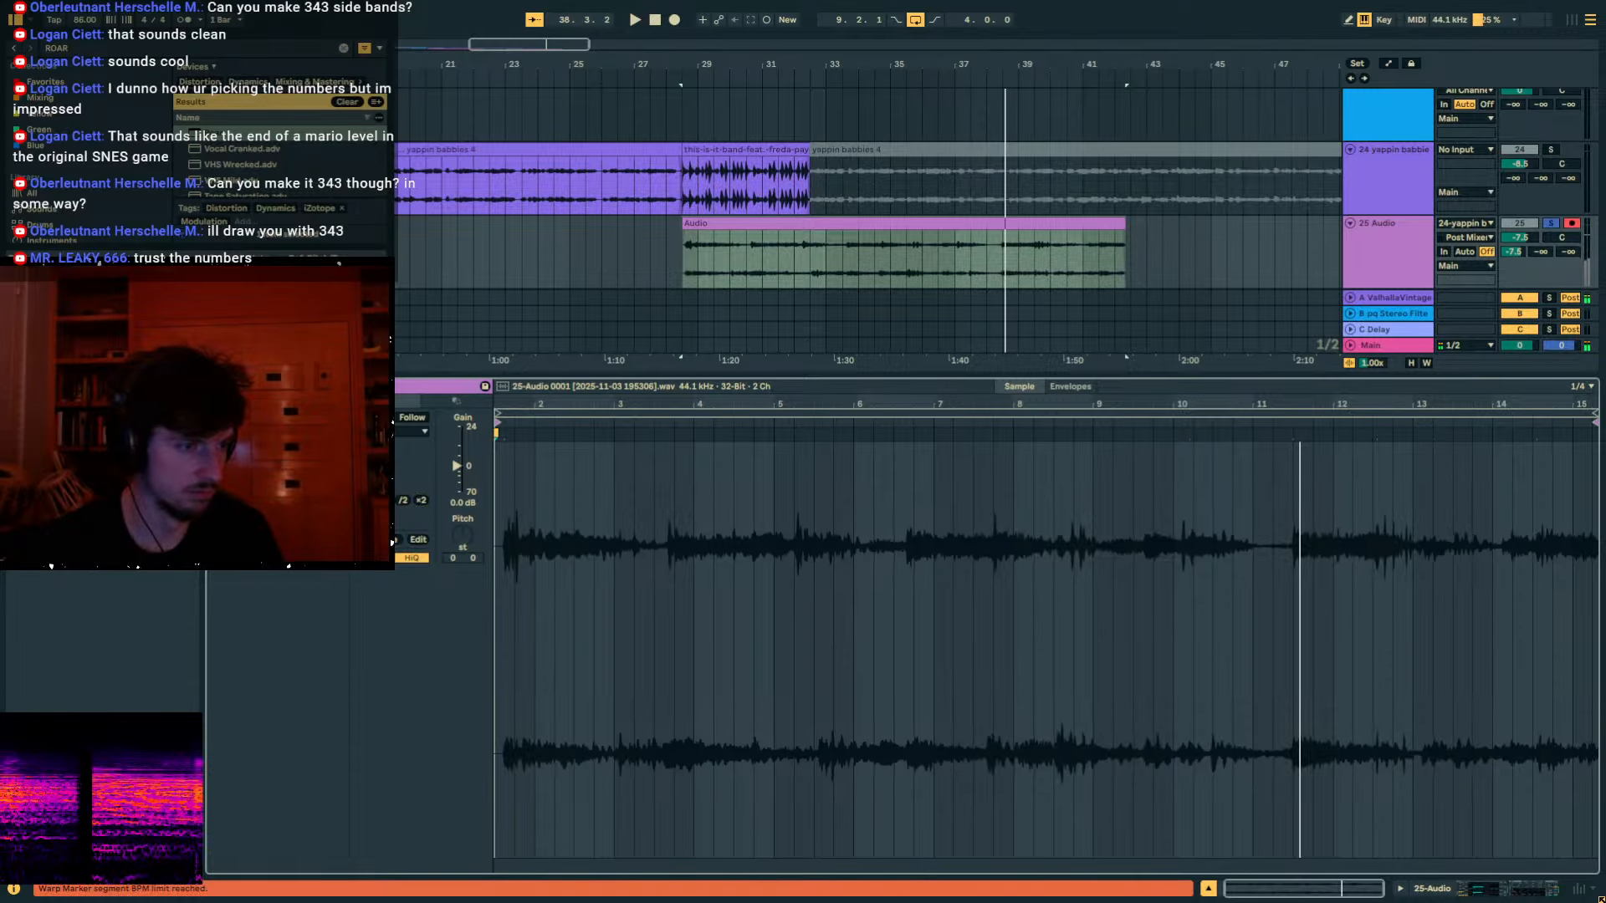
pyautogui.press('space')
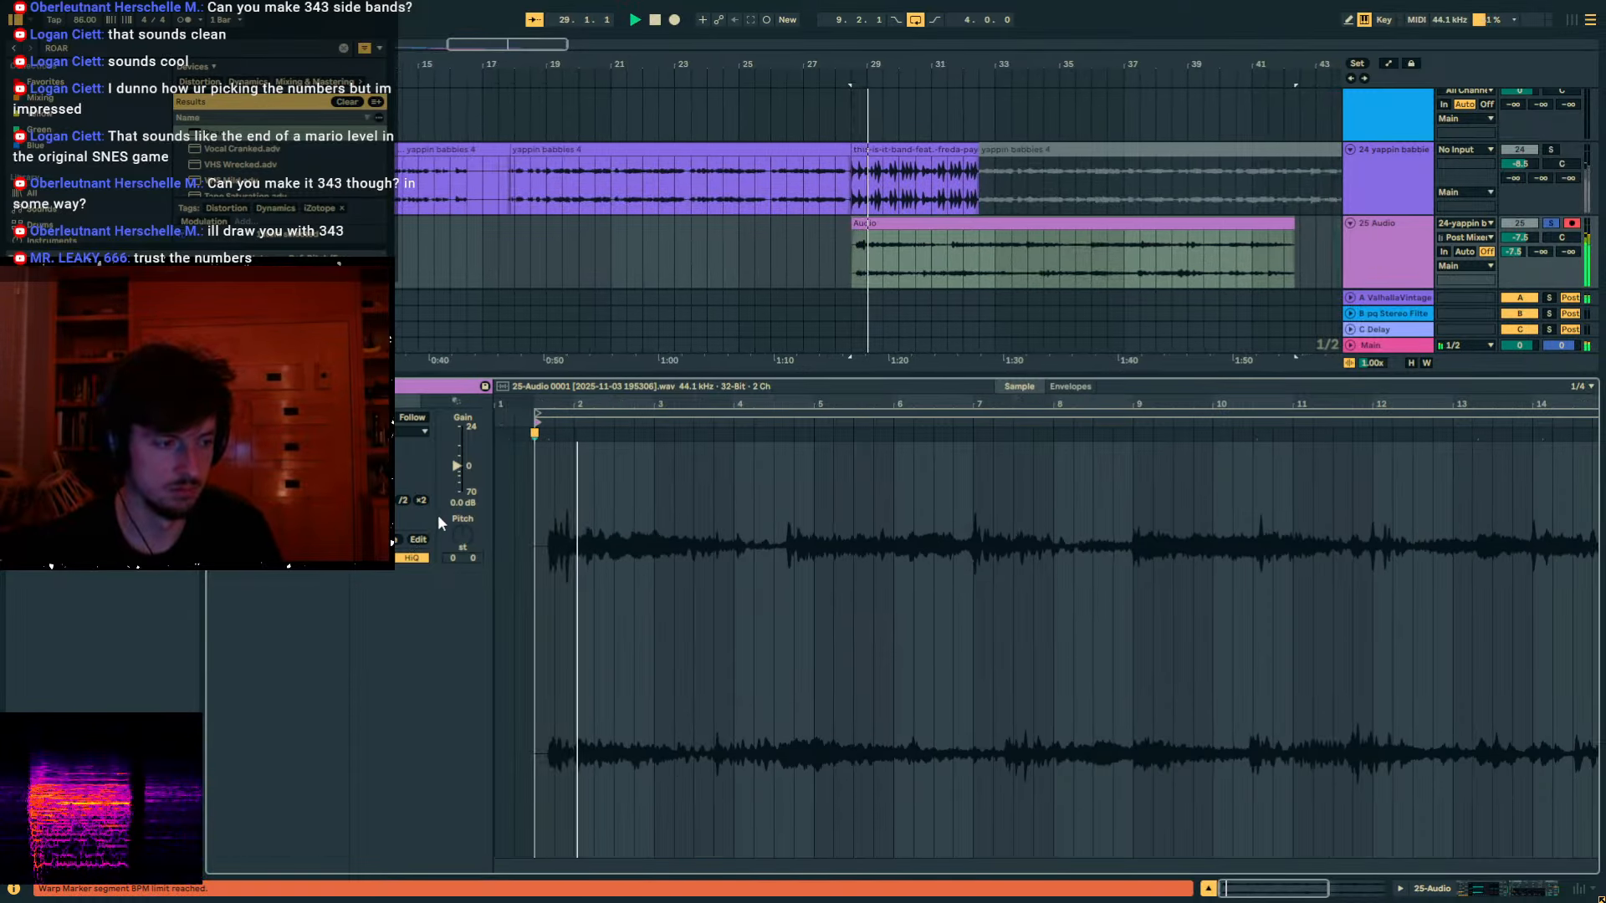
# Set the 25 Audio volume to -5.3 dB, fold the two Shifters on yappin babbies and add bloom after Roar.
pyautogui.click(1503, 889)
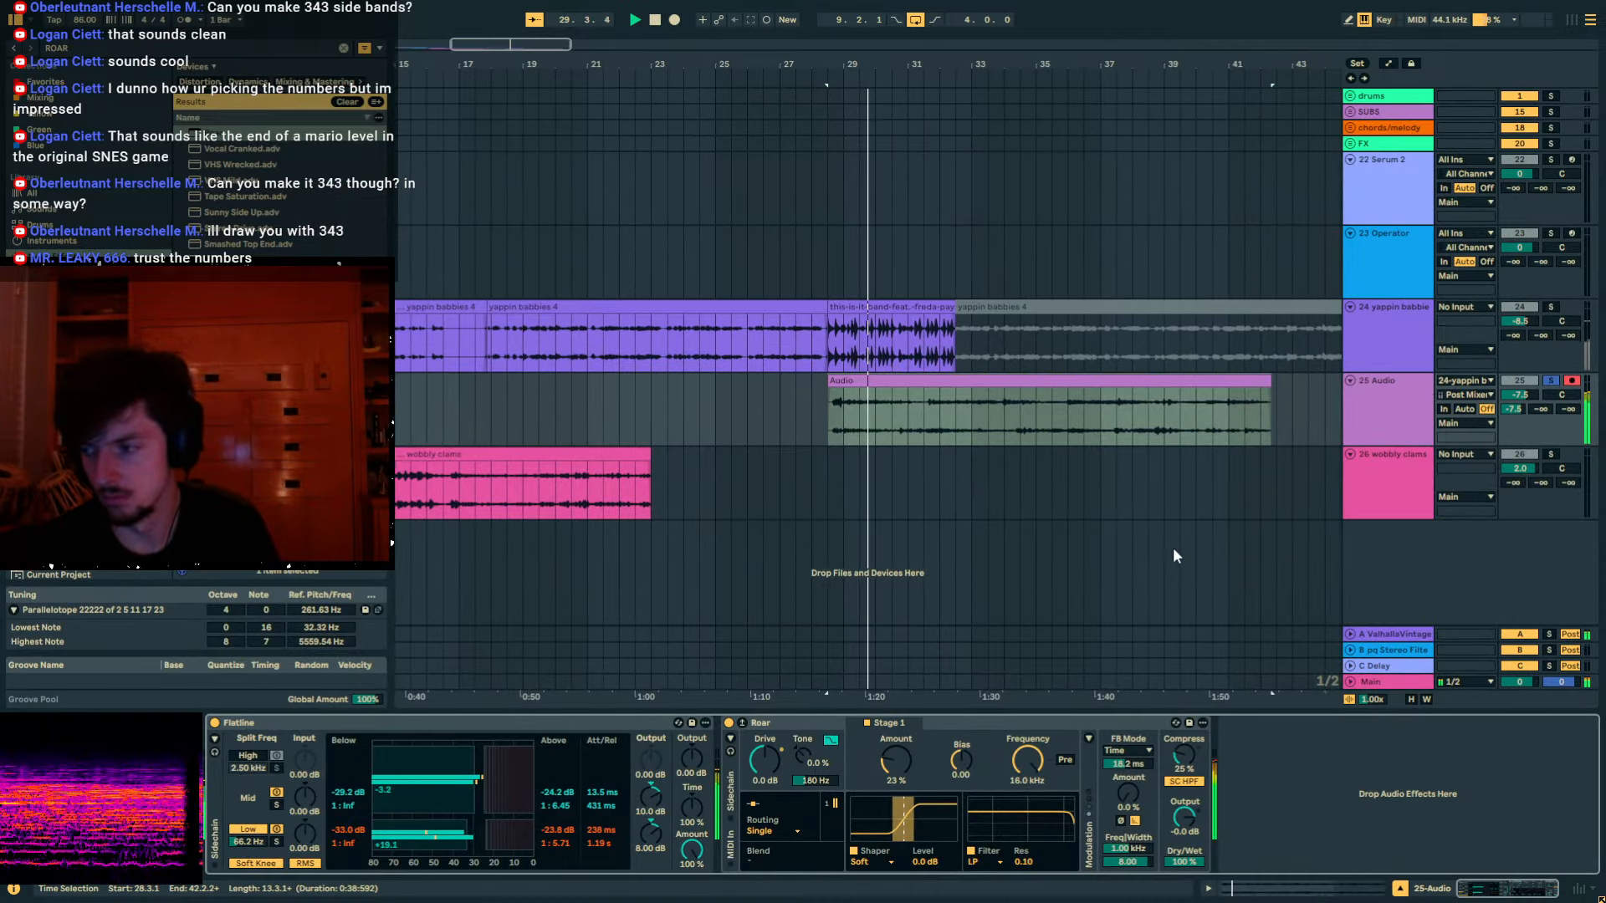
pyautogui.moveTo(1525, 405); pyautogui.dragTo(1525, 391)
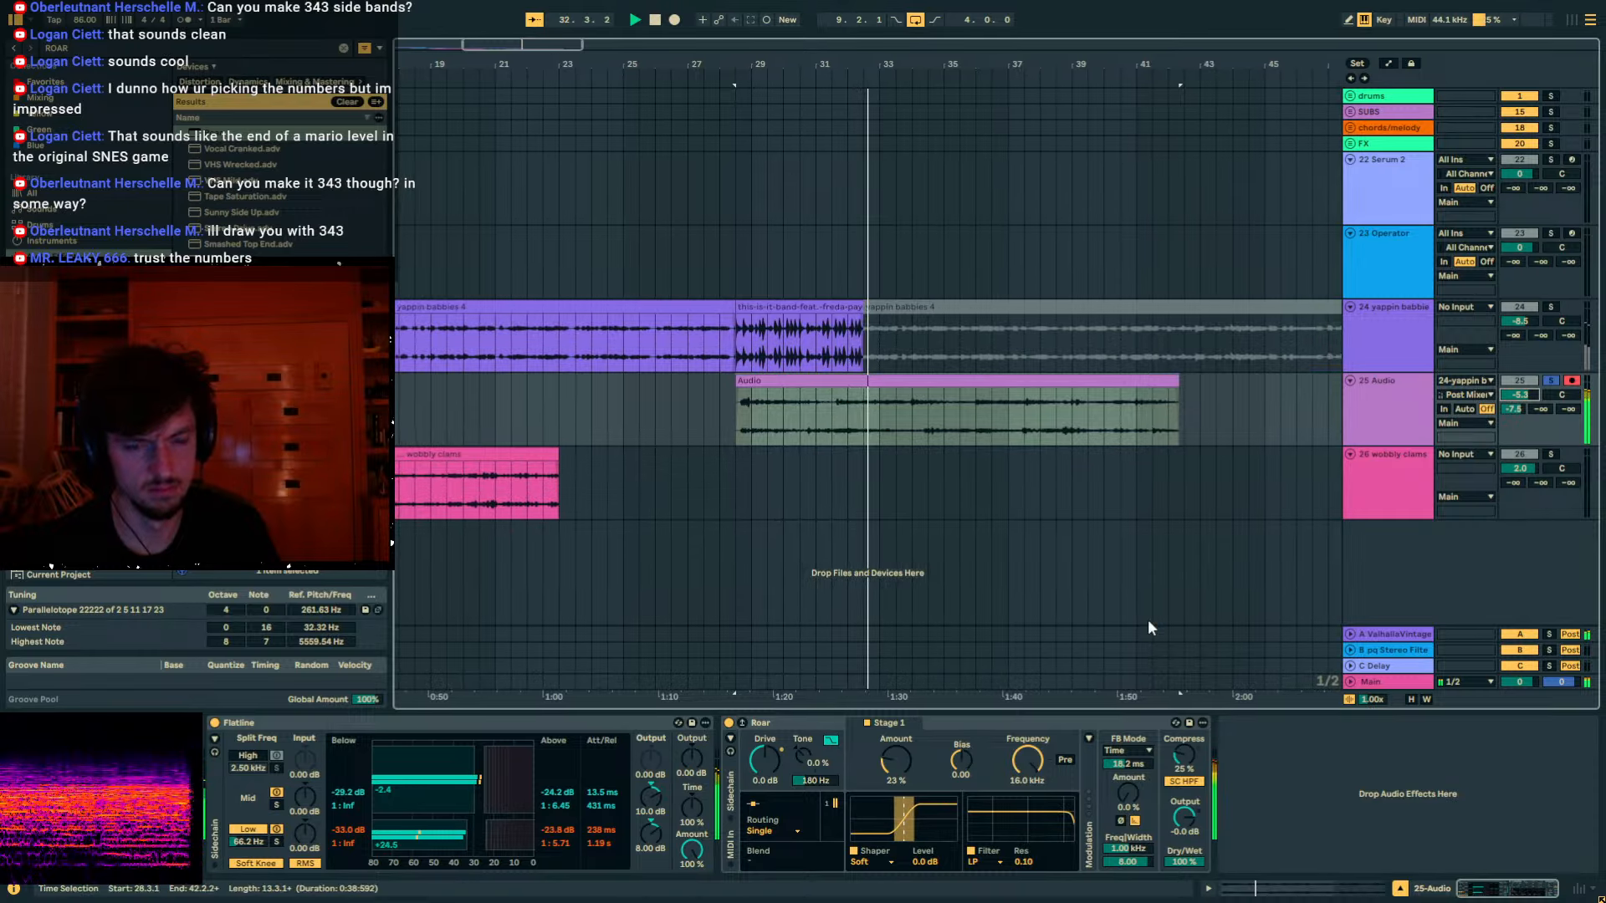
pyautogui.click(1395, 339)
pyautogui.doubleClick(1079, 725)
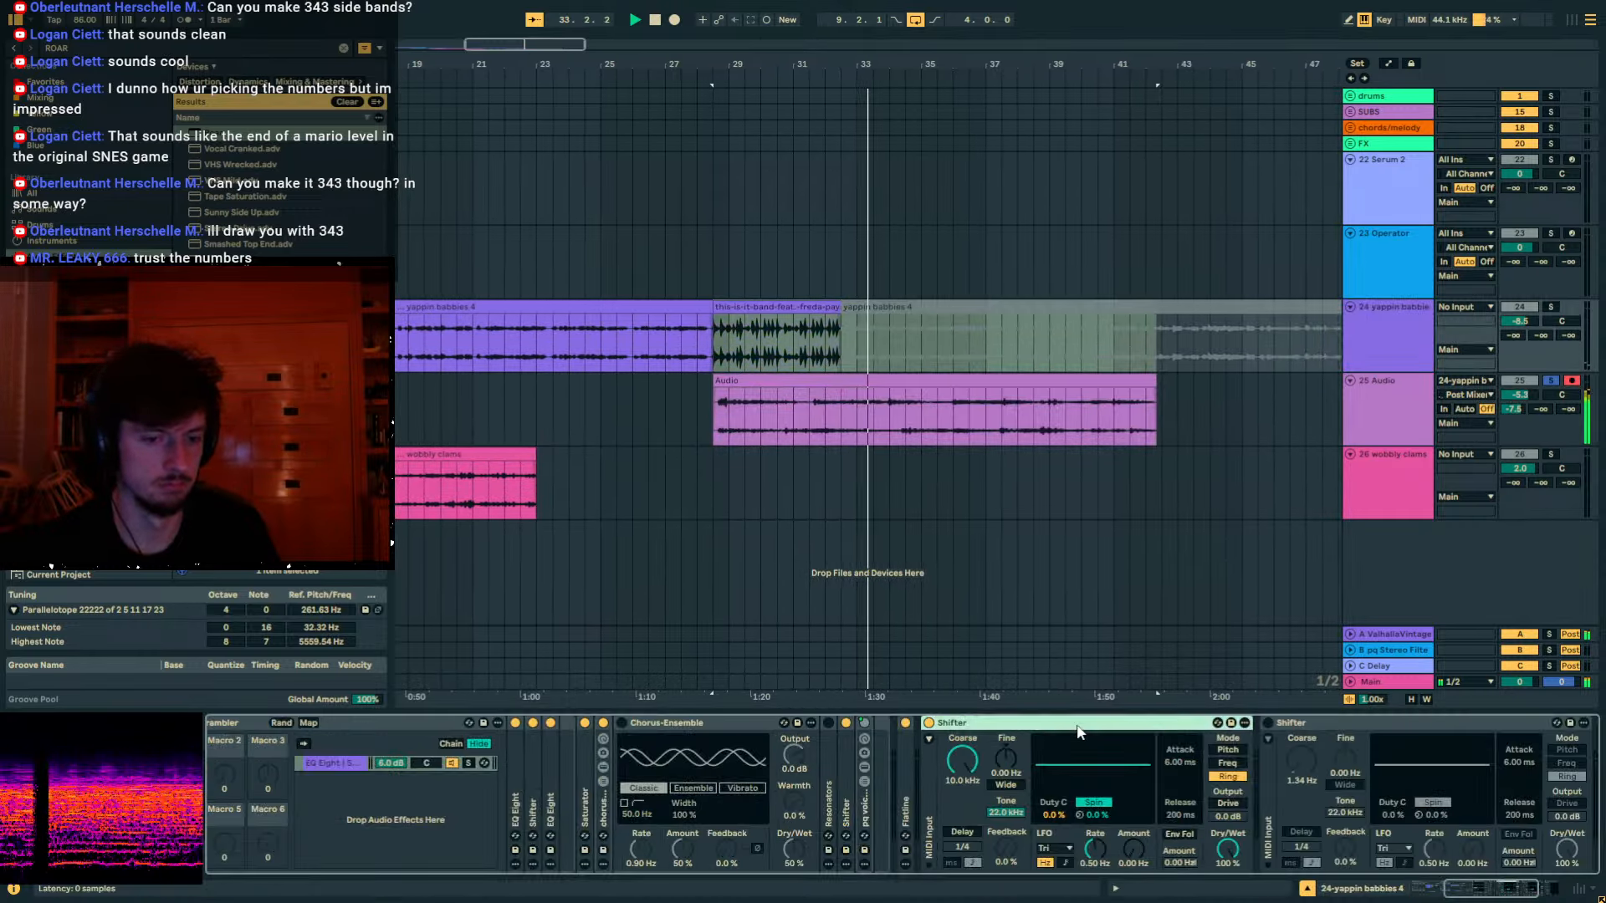
pyautogui.doubleClick(1070, 724)
pyautogui.click(1066, 724)
pyautogui.click(964, 435)
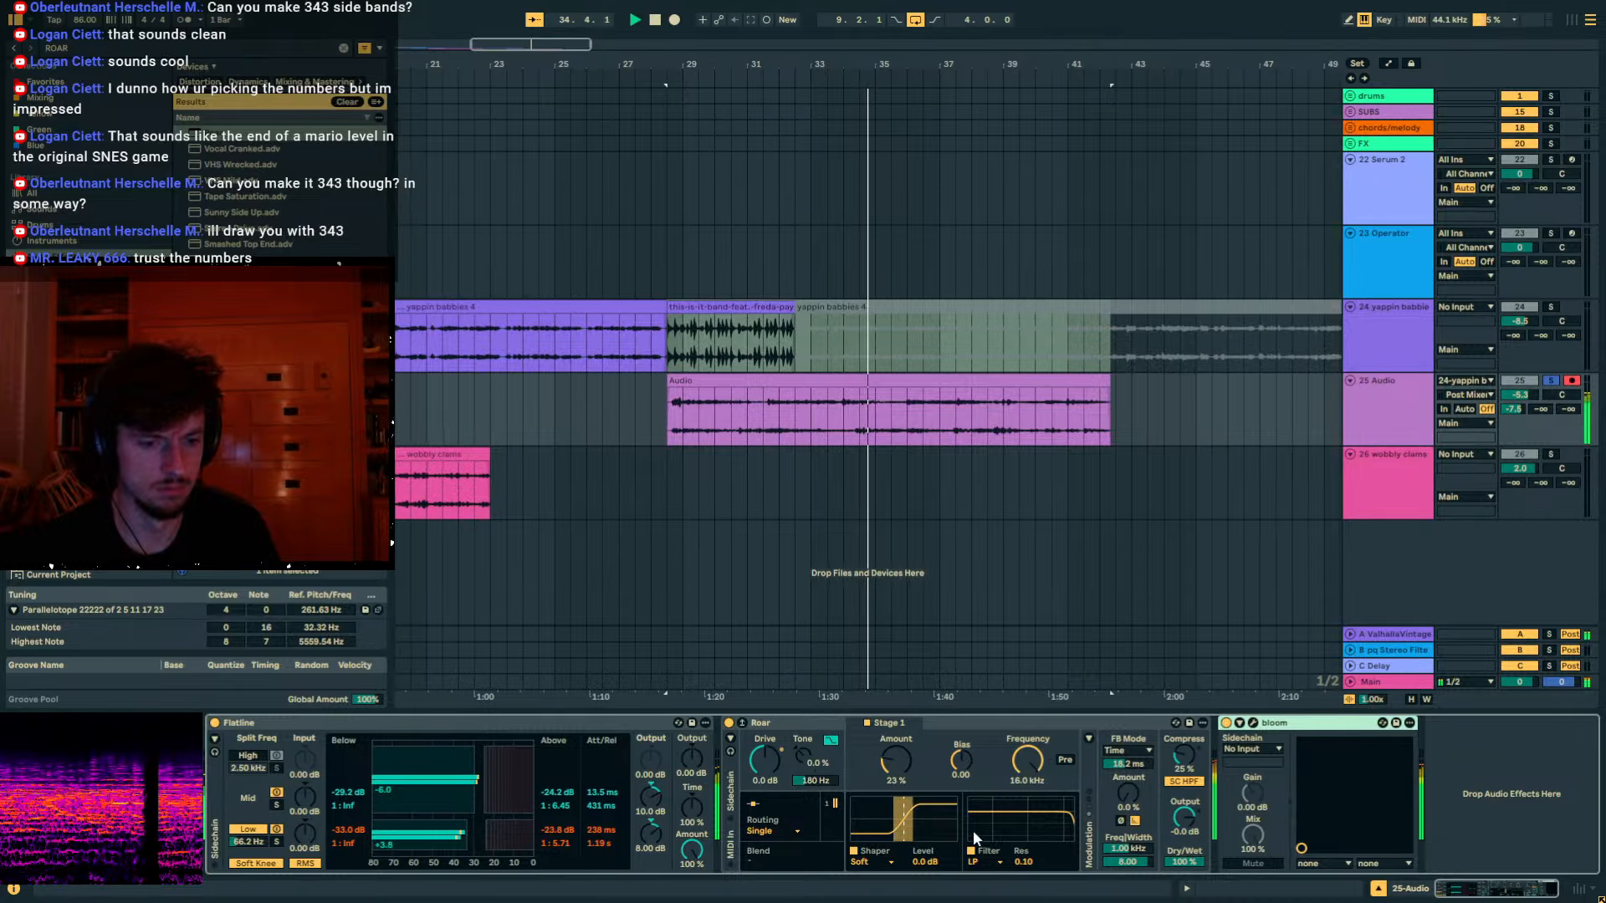
# Set Roar's Bias to 0.17 on the 25 Audio track and stop playback.
pyautogui.moveTo(961, 761)
pyautogui.mouseDown()
pyautogui.moveTo(961, 702)
pyautogui.moveTo(961, 747)
pyautogui.mouseUp()
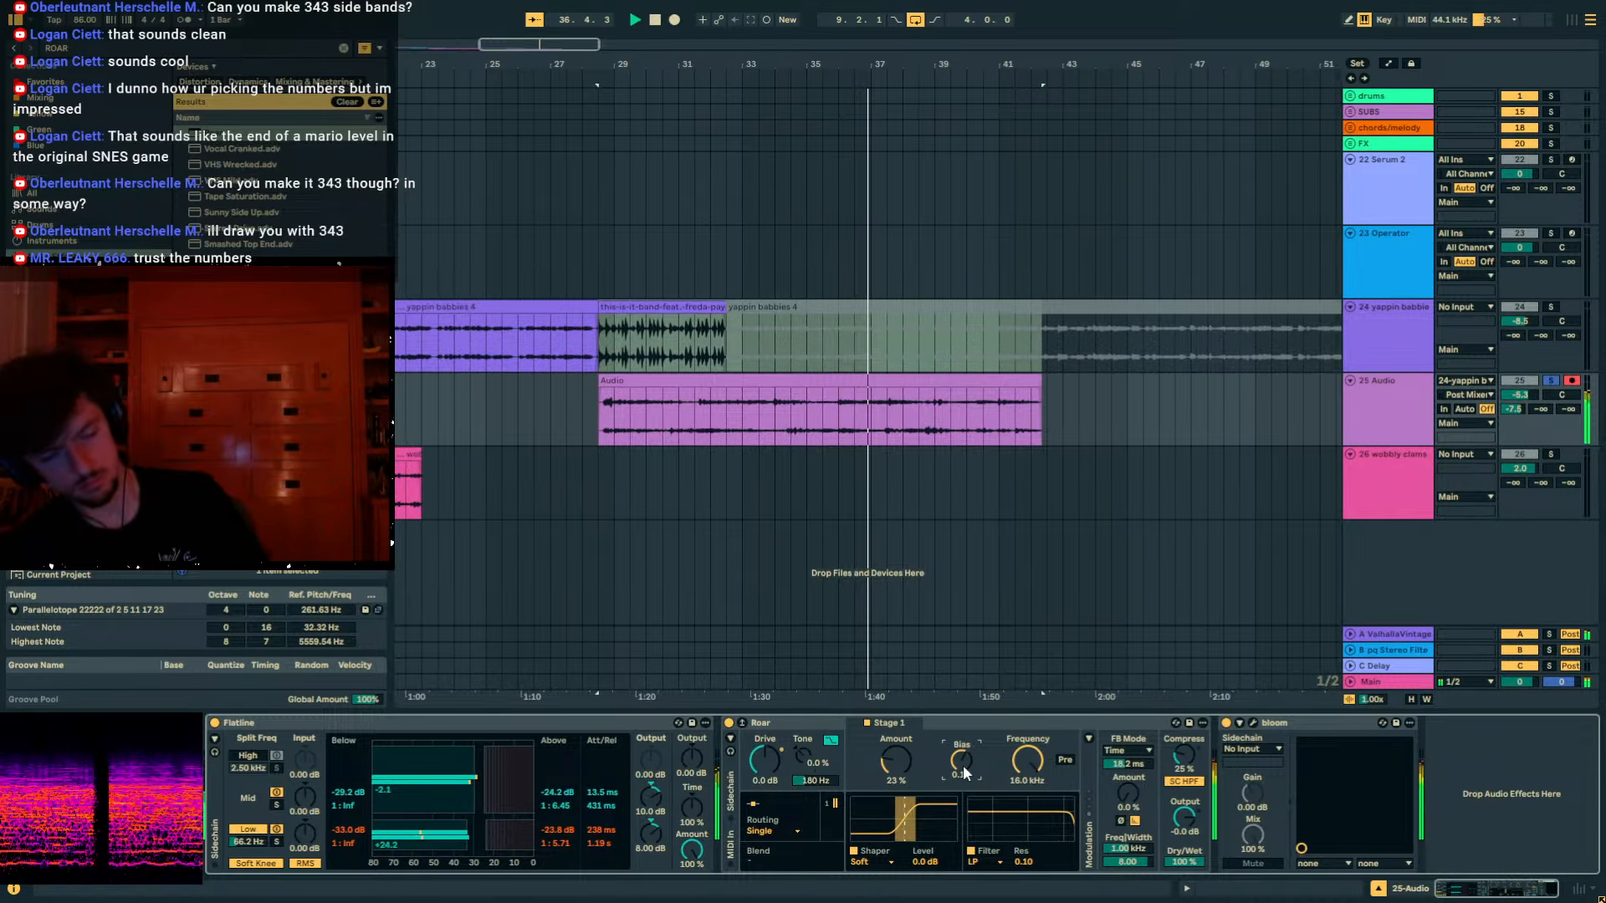
pyautogui.click(937, 422)
pyautogui.press('space')
pyautogui.click(1050, 425)
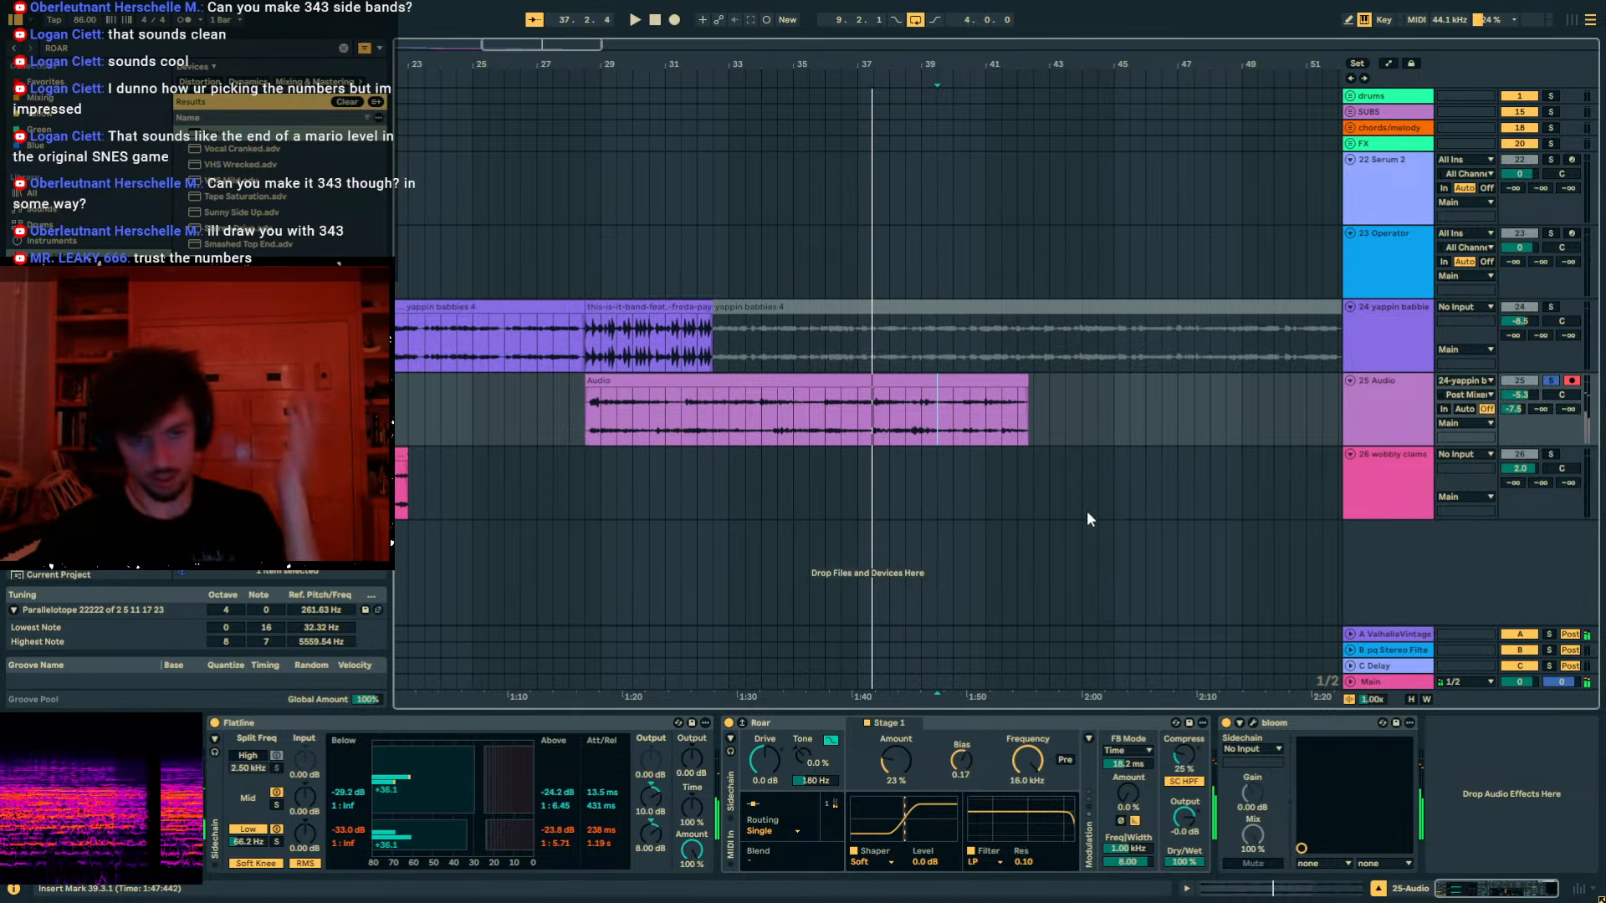
pyautogui.moveTo(917, 67)
pyautogui.mouseDown()
pyautogui.moveTo(1177, 65)
pyautogui.moveTo(711, 67)
pyautogui.mouseUp()
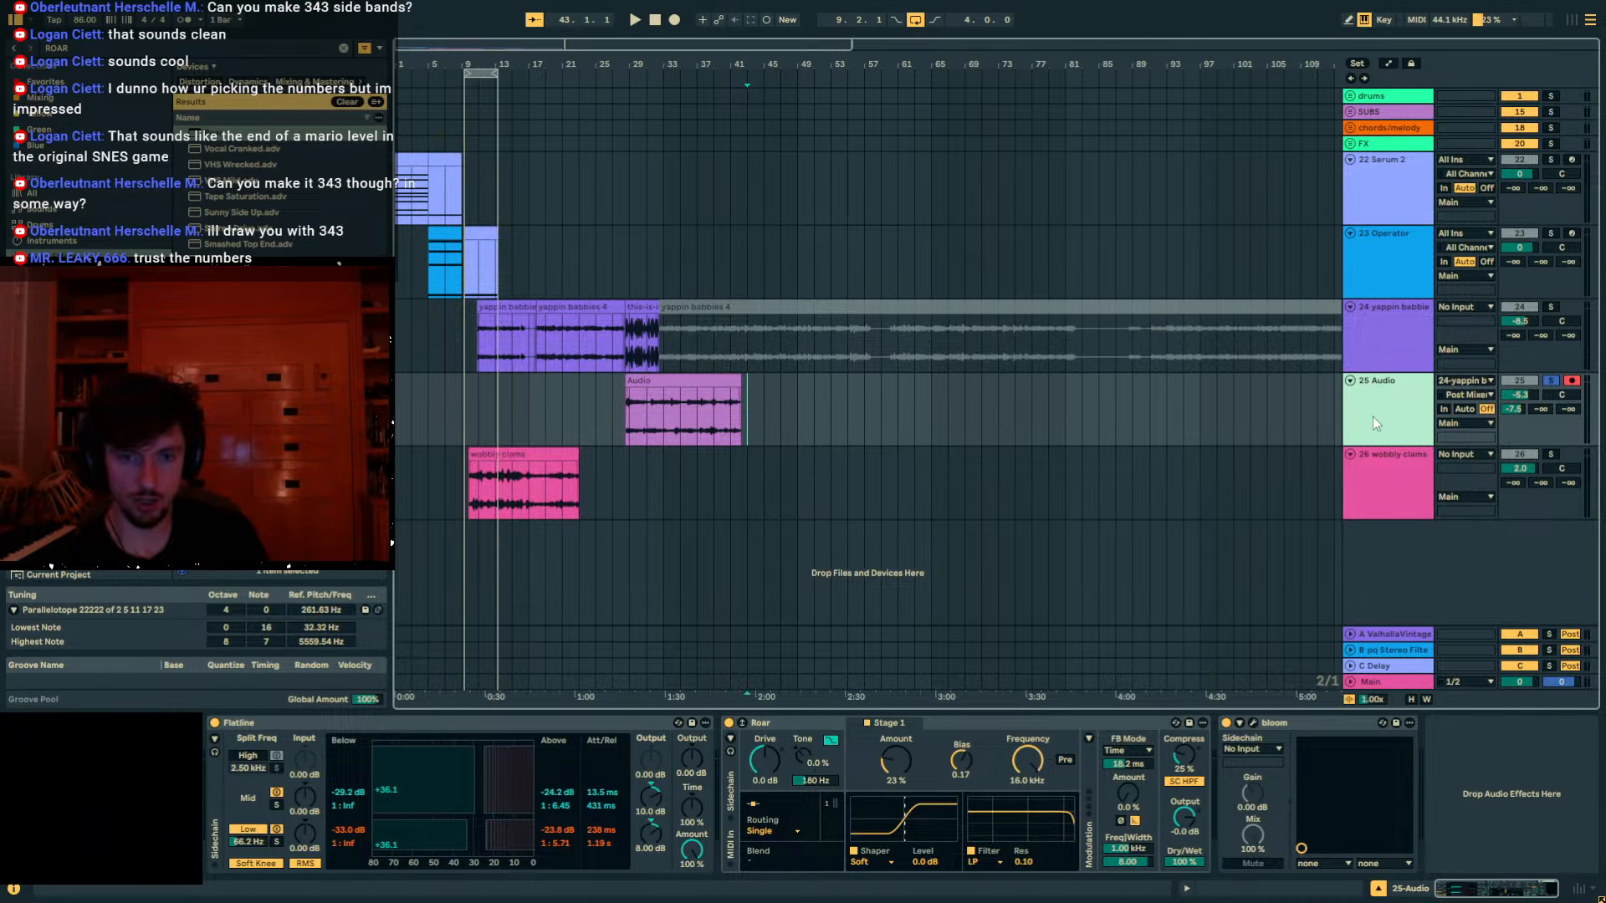
# Insert a new MIDI track below the wobbly clams track.
pyautogui.click(1393, 475)
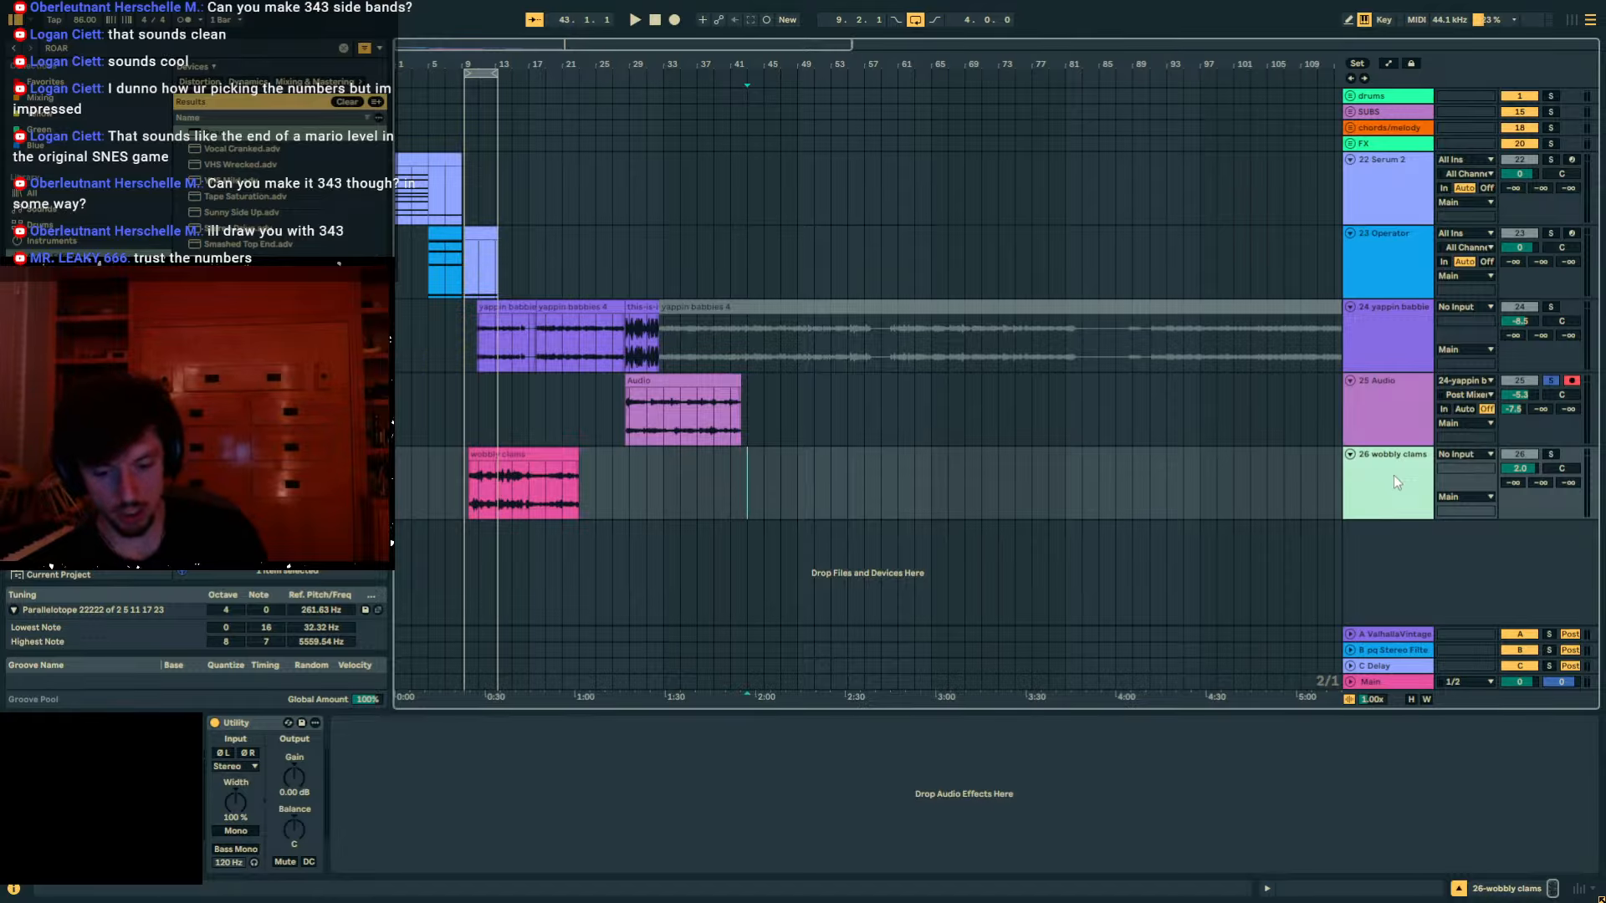
pyautogui.hotkey('ctrl', 'shift', 't')
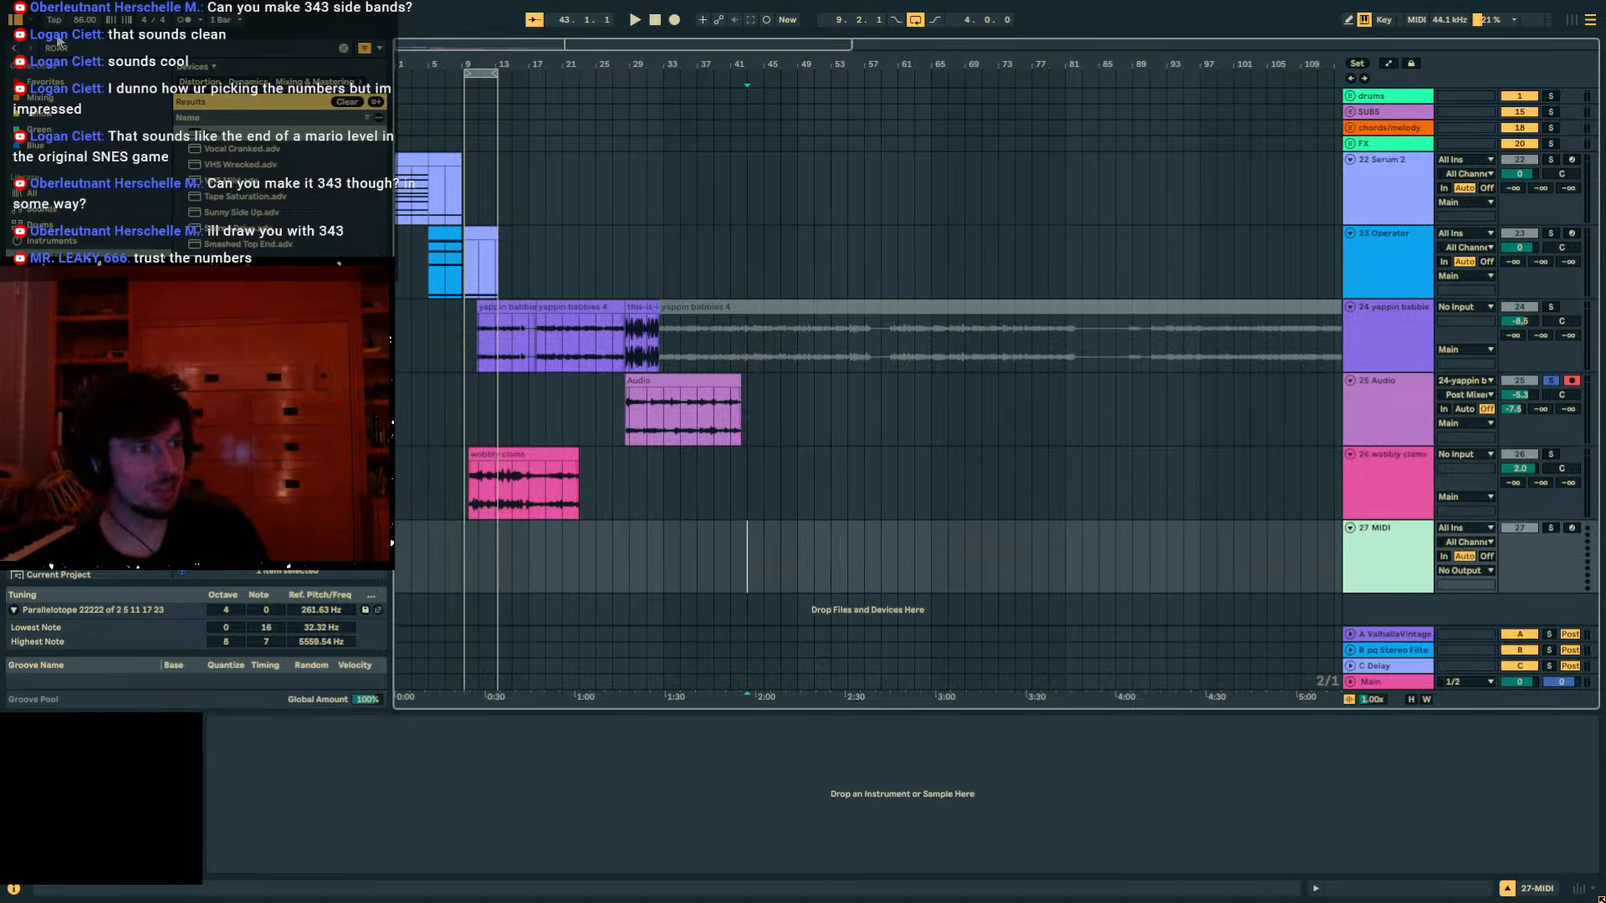
pyautogui.hotkey('ctrl', 'f')
pyautogui.press('Escape')
# Insert Auto Shift between the Saturator and the chorus stack rack in the yappin babbies effect chain.
pyautogui.click(659, 361)
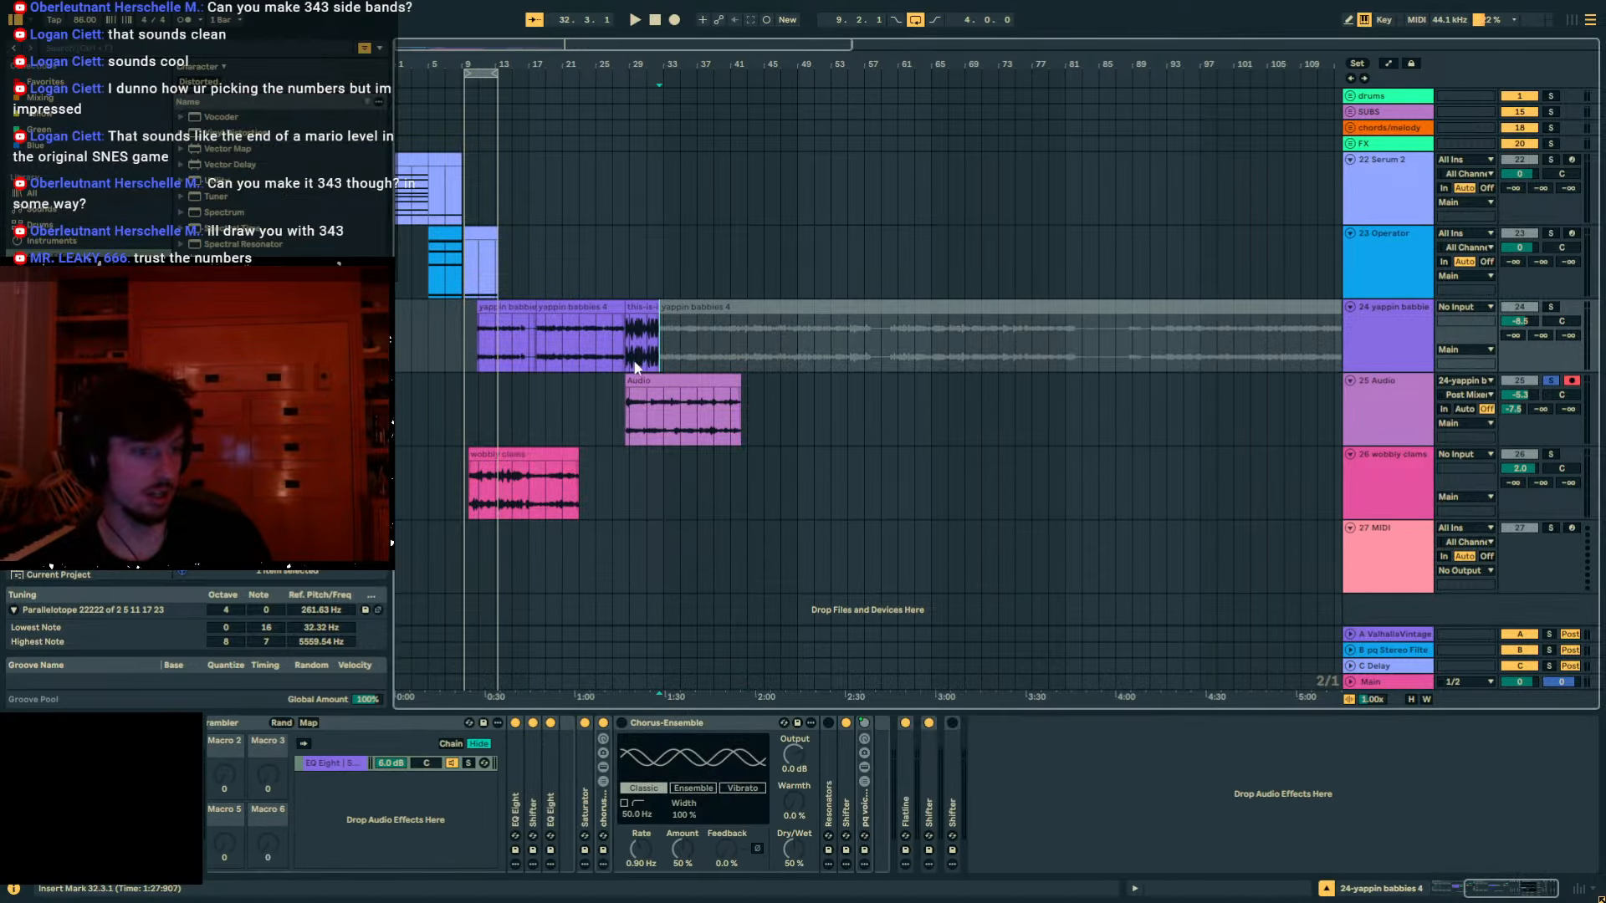
pyautogui.click(649, 725)
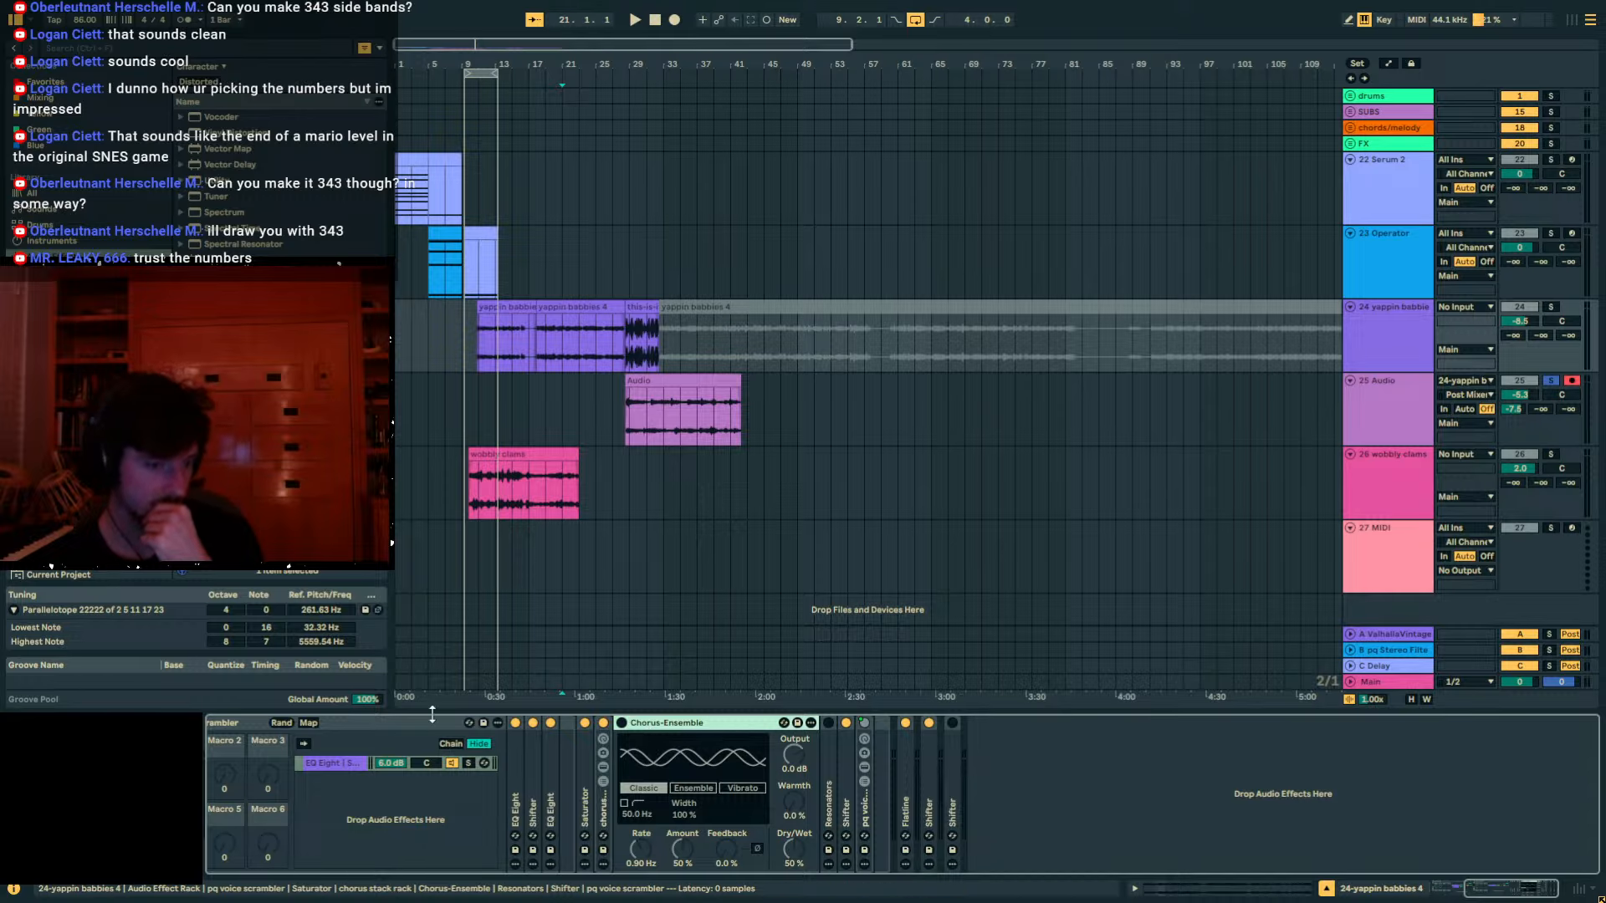
pyautogui.click(422, 725)
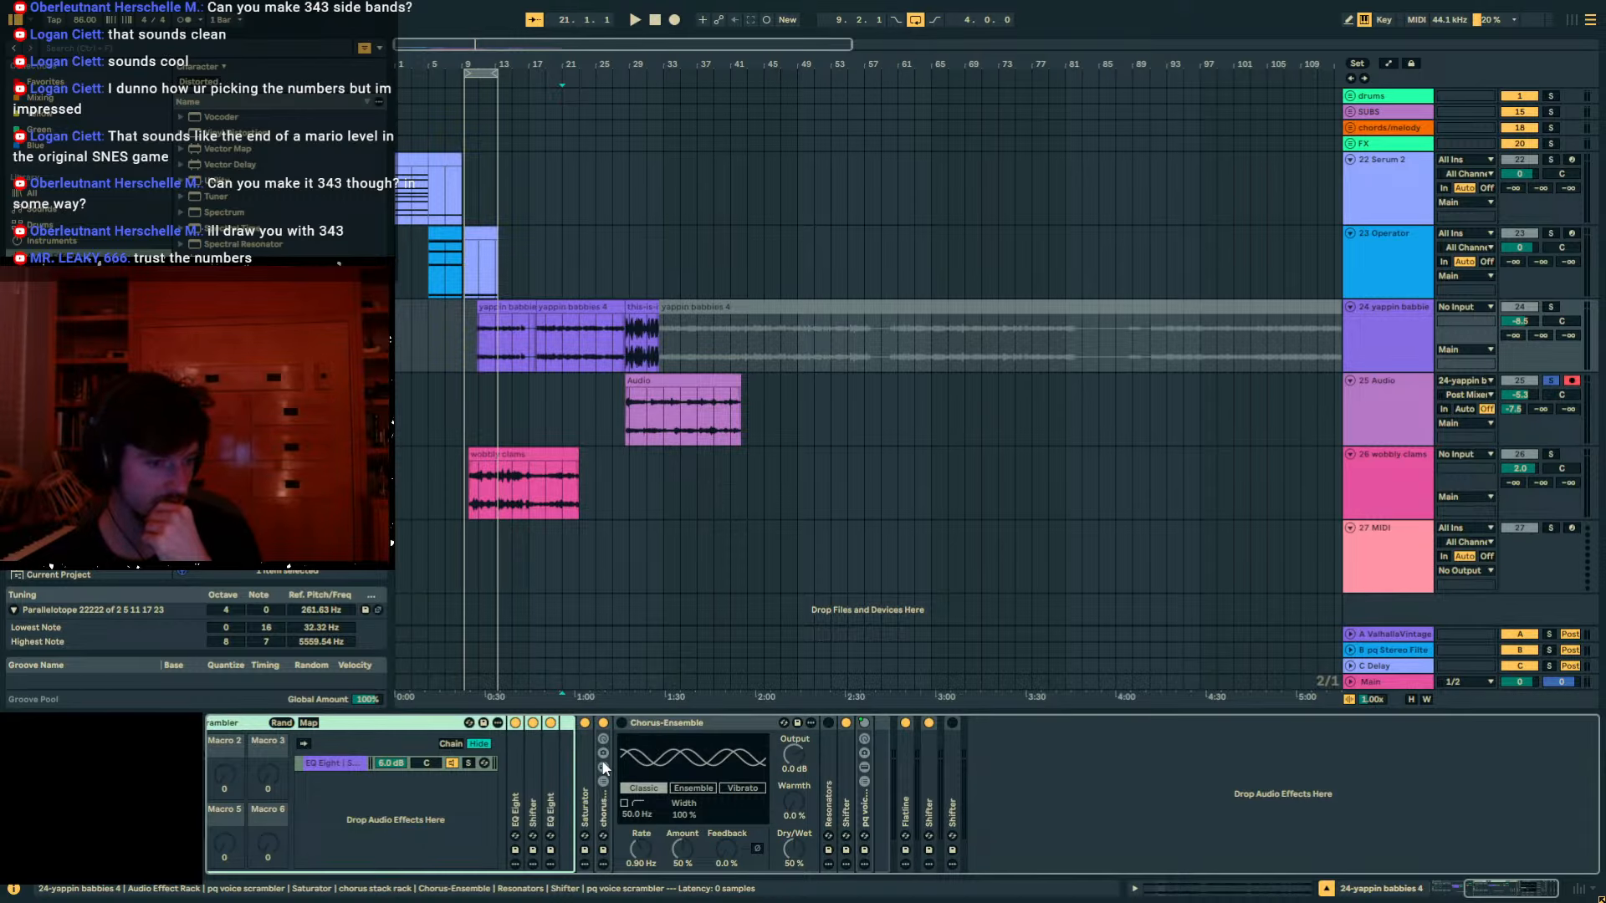
pyautogui.doubleClick(599, 816)
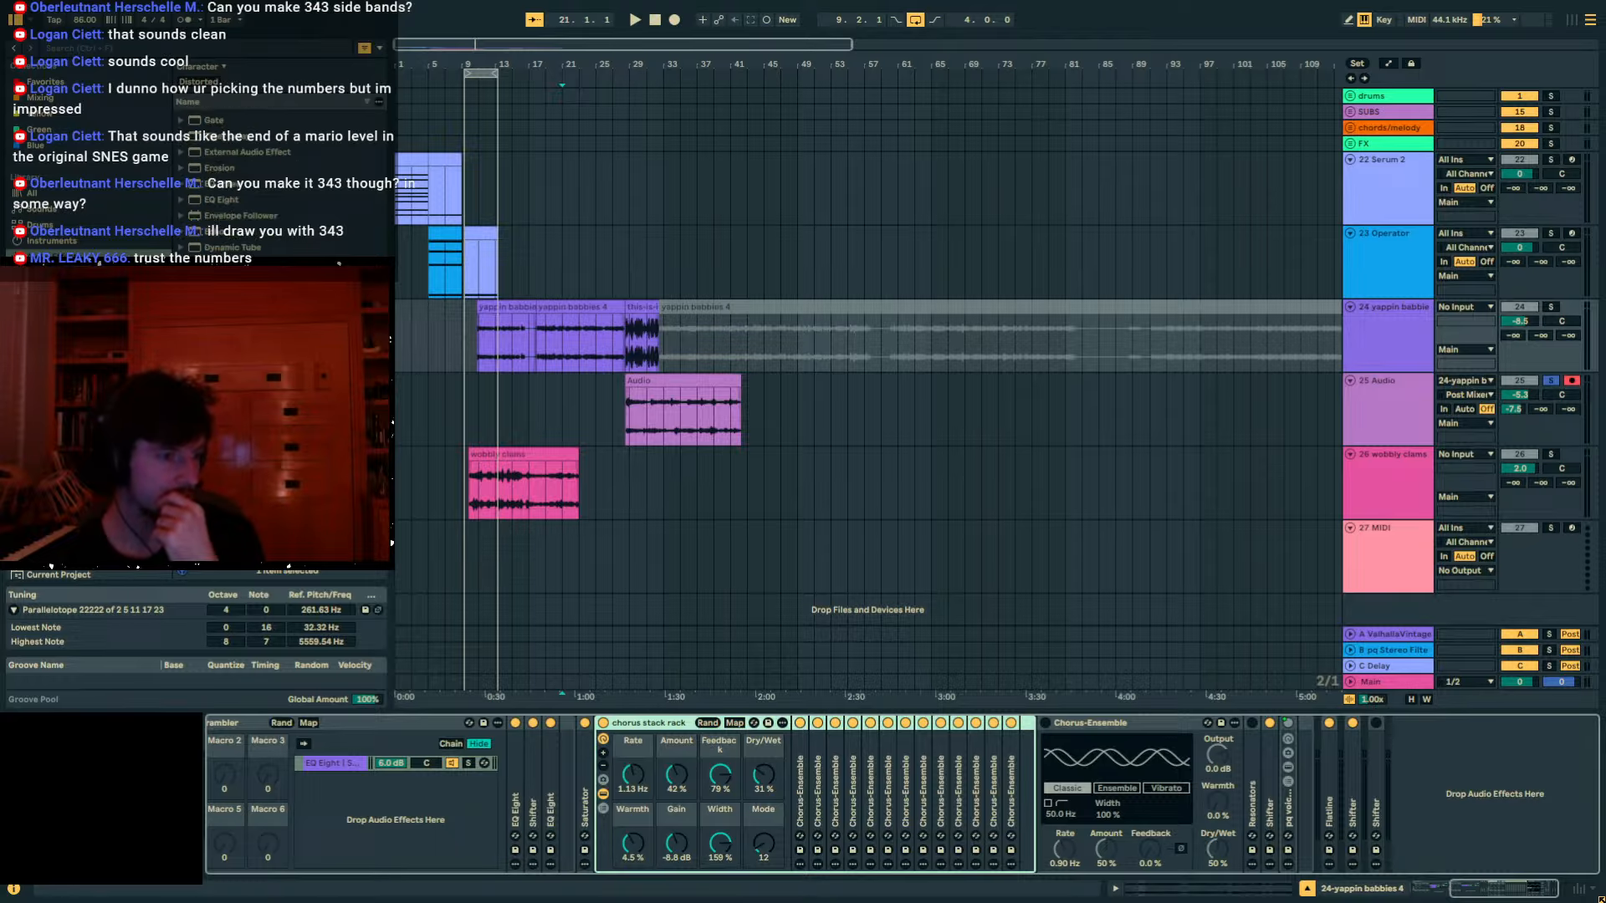
pyautogui.moveTo(243, 401)
pyautogui.mouseDown()
pyautogui.moveTo(673, 768)
pyautogui.moveTo(594, 745)
pyautogui.mouseUp()
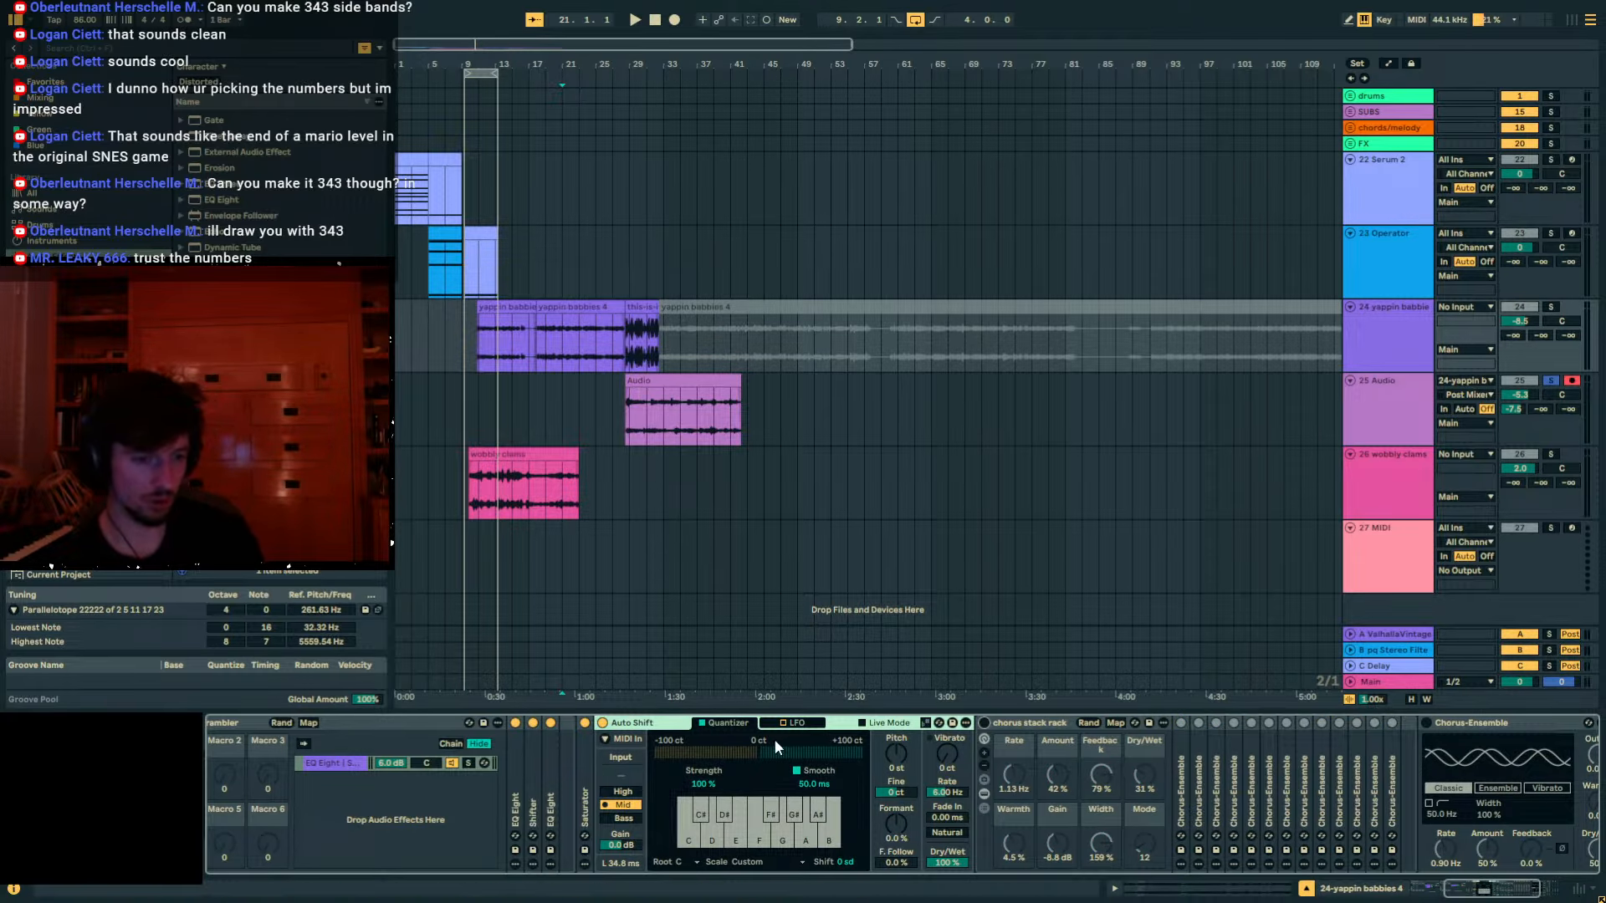
# Solo the yappin babbies track and play the drum loop section.
pyautogui.click(641, 307)
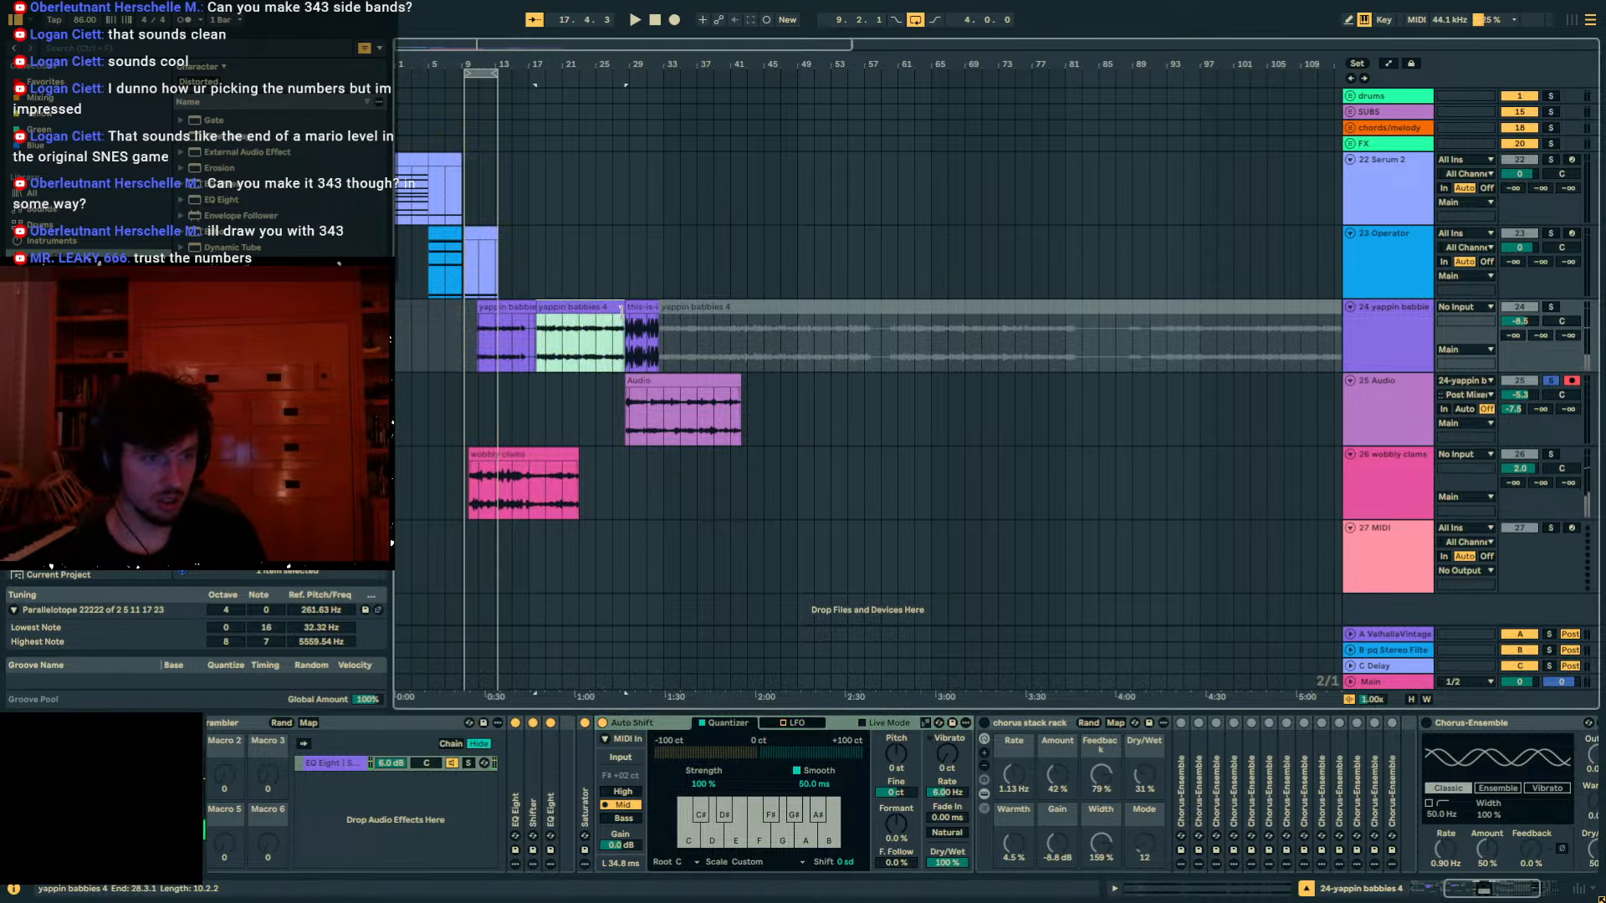
pyautogui.click(1550, 307)
pyautogui.press('space')
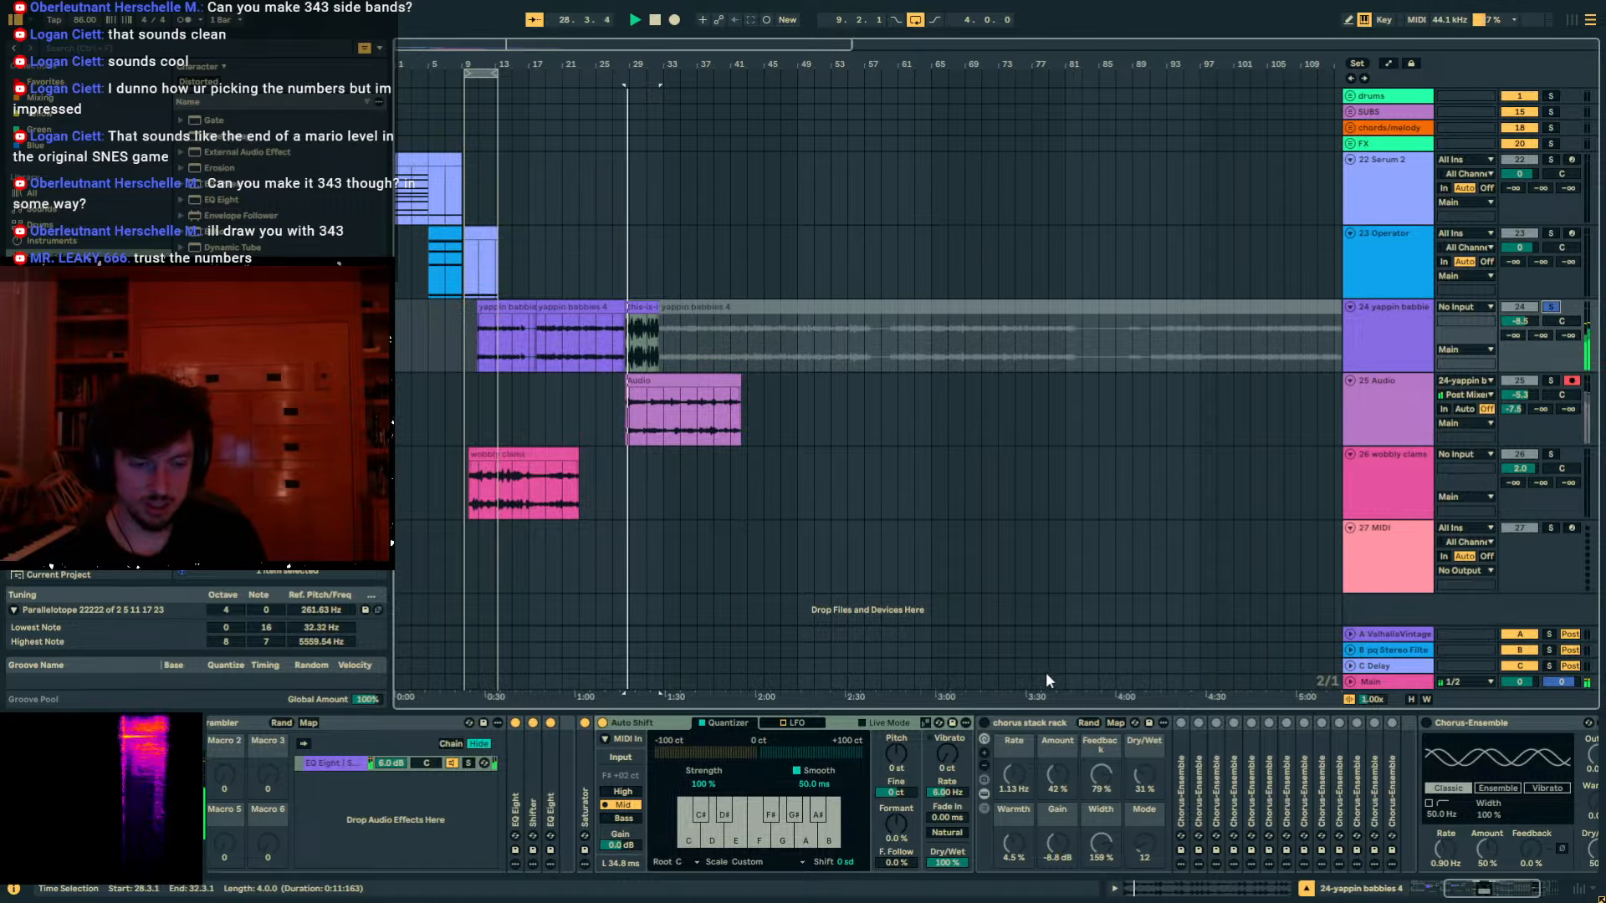
# Bypass and fold Auto Shift and the chorus stack rack, and bypass the Shifter directly after Flatline while auditioning.
pyautogui.click(602, 724)
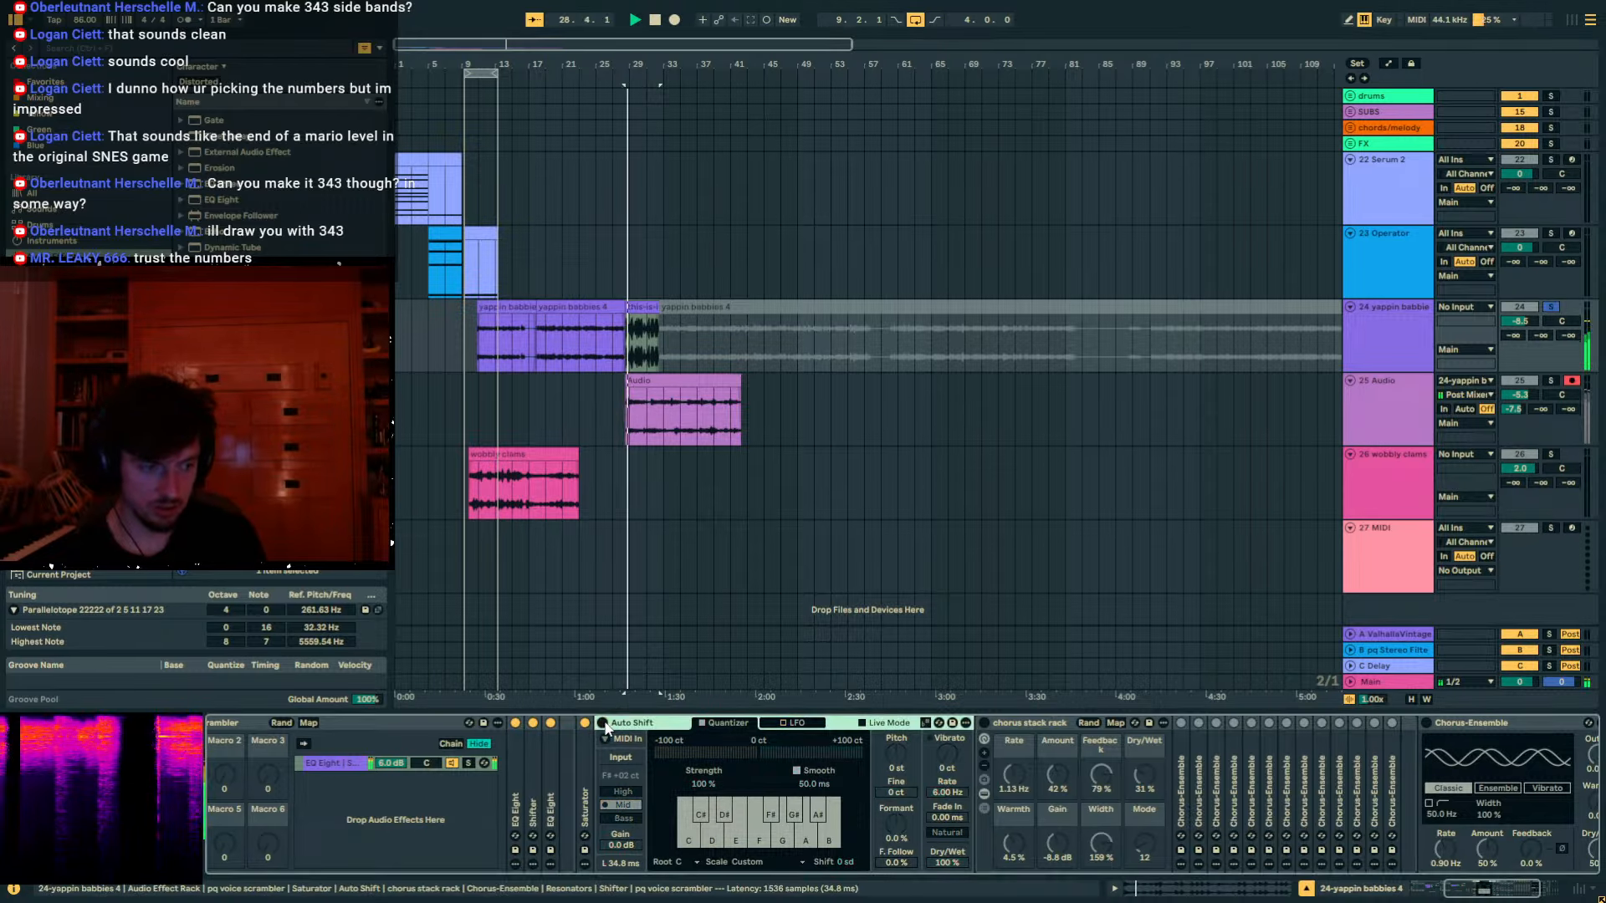
pyautogui.doubleClick(669, 724)
pyautogui.press('space')
pyautogui.doubleClick(677, 725)
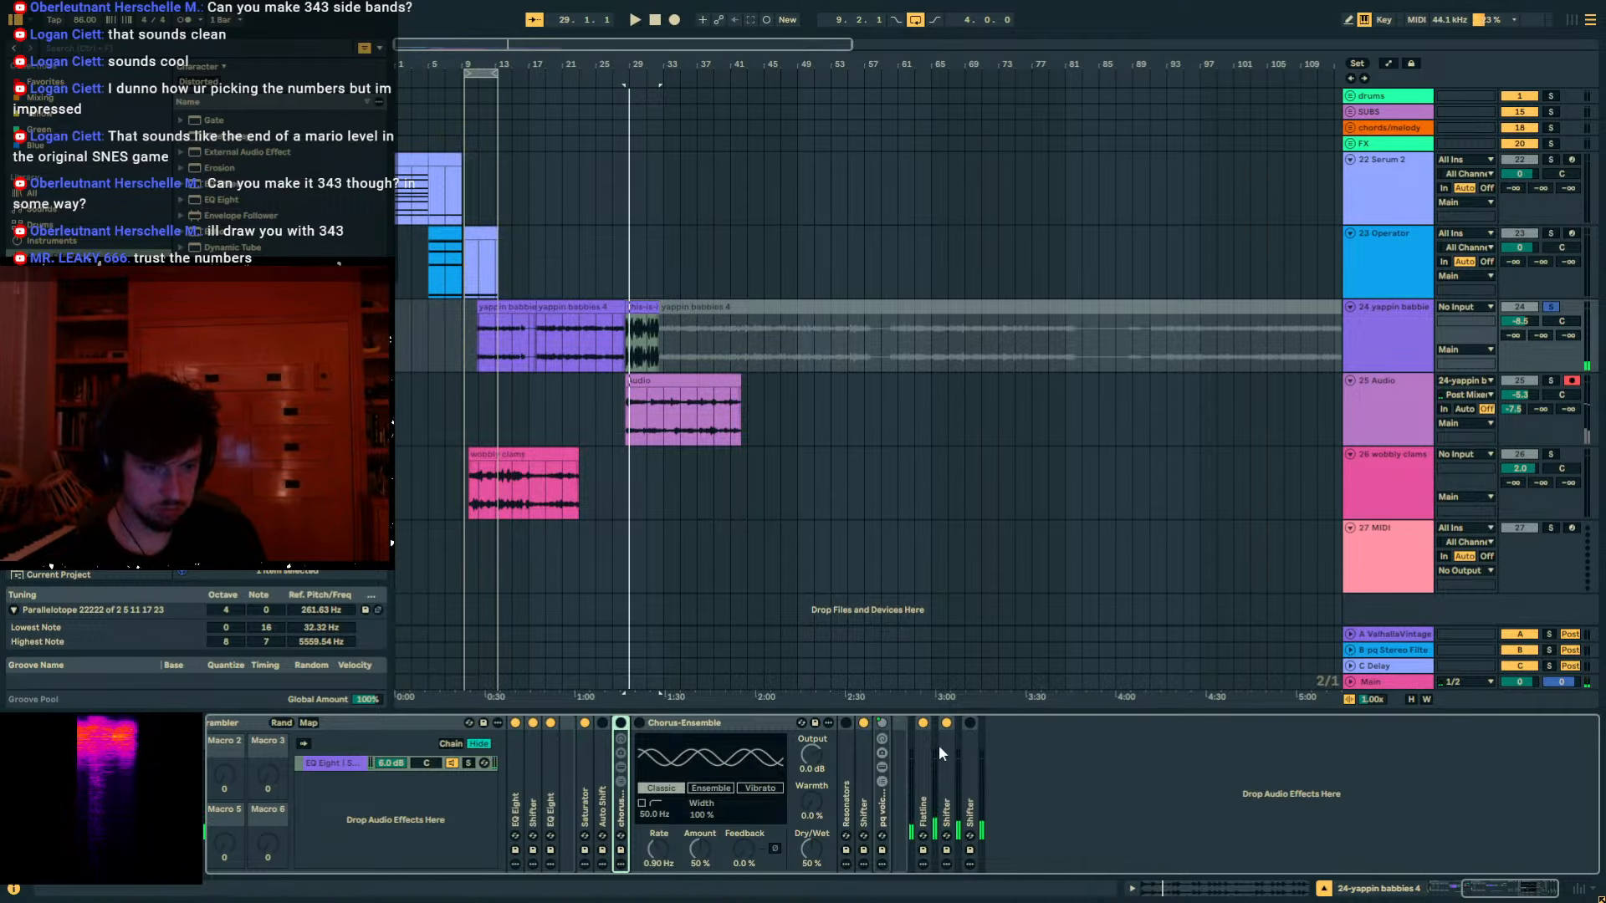
pyautogui.click(924, 724)
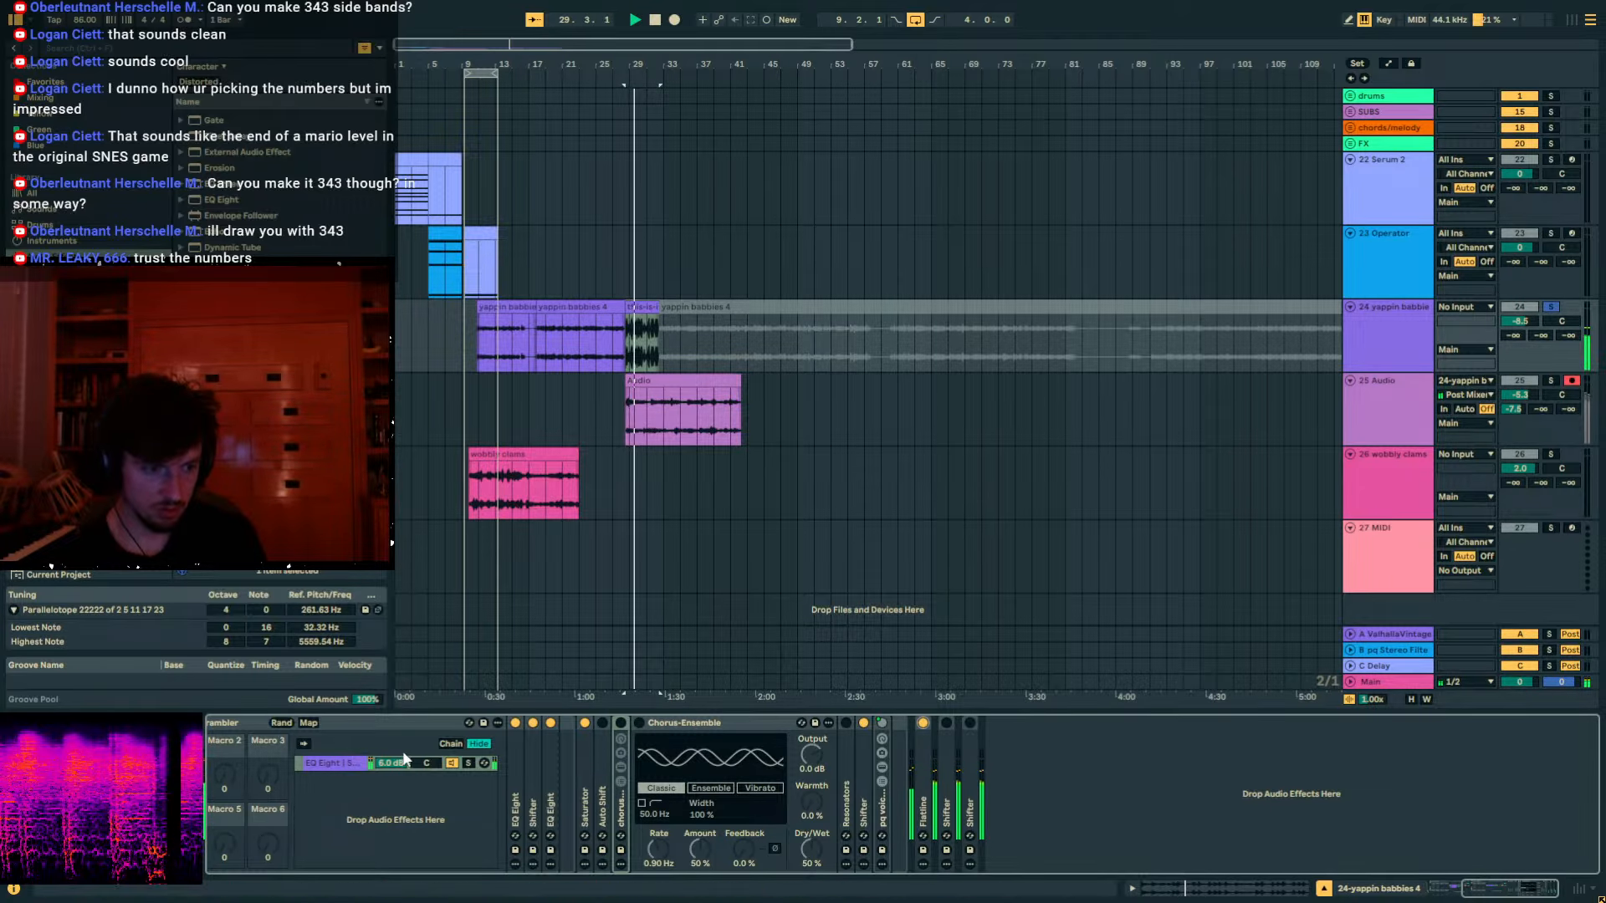
# Bypass the Saturator, unfold and enable Auto Shift, and set its Vibrato to 190 ct.
pyautogui.doubleClick(598, 733)
pyautogui.press('space')
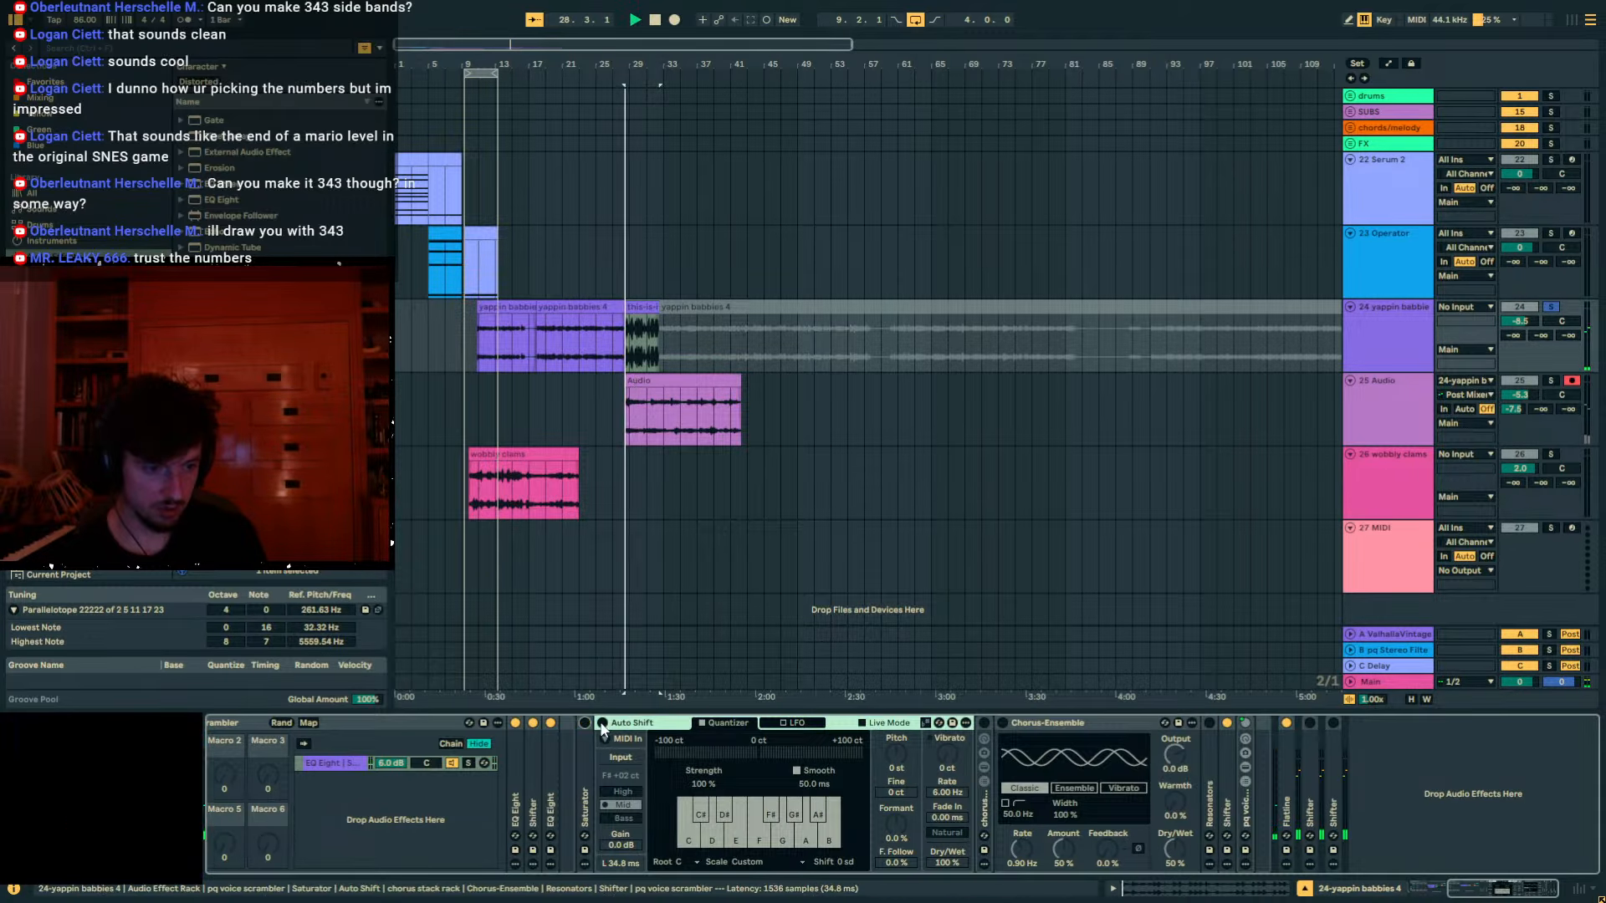
pyautogui.click(602, 724)
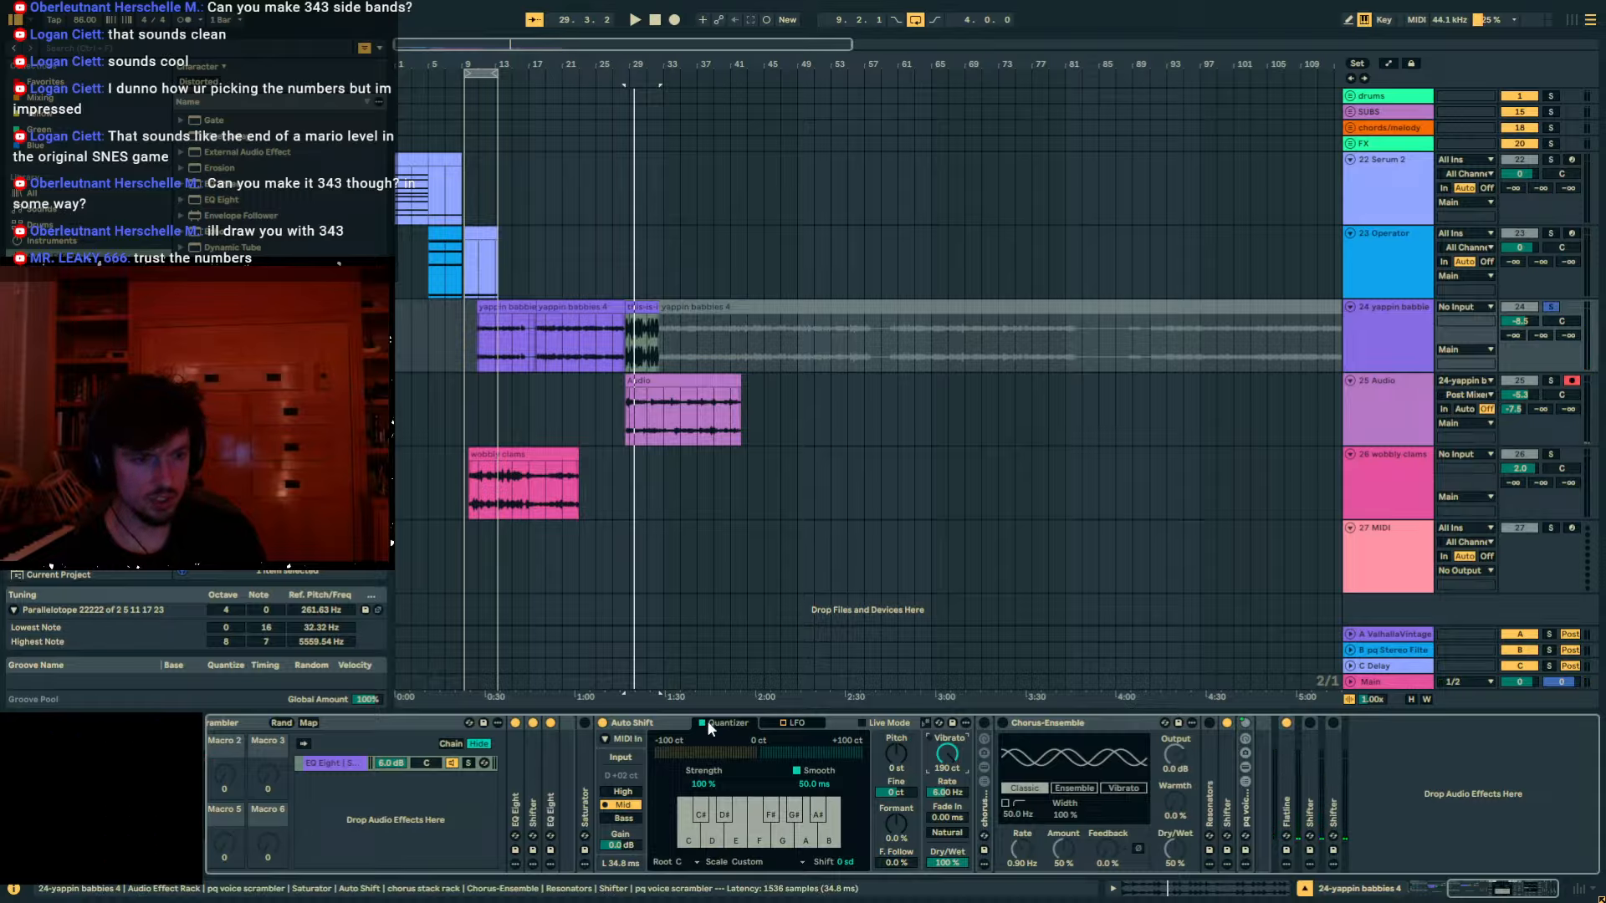
# Set Auto Shift's input range to Bass with 16 dB Gain, and its Pitch to 12 and Formant to 100%.
pyautogui.click(629, 817)
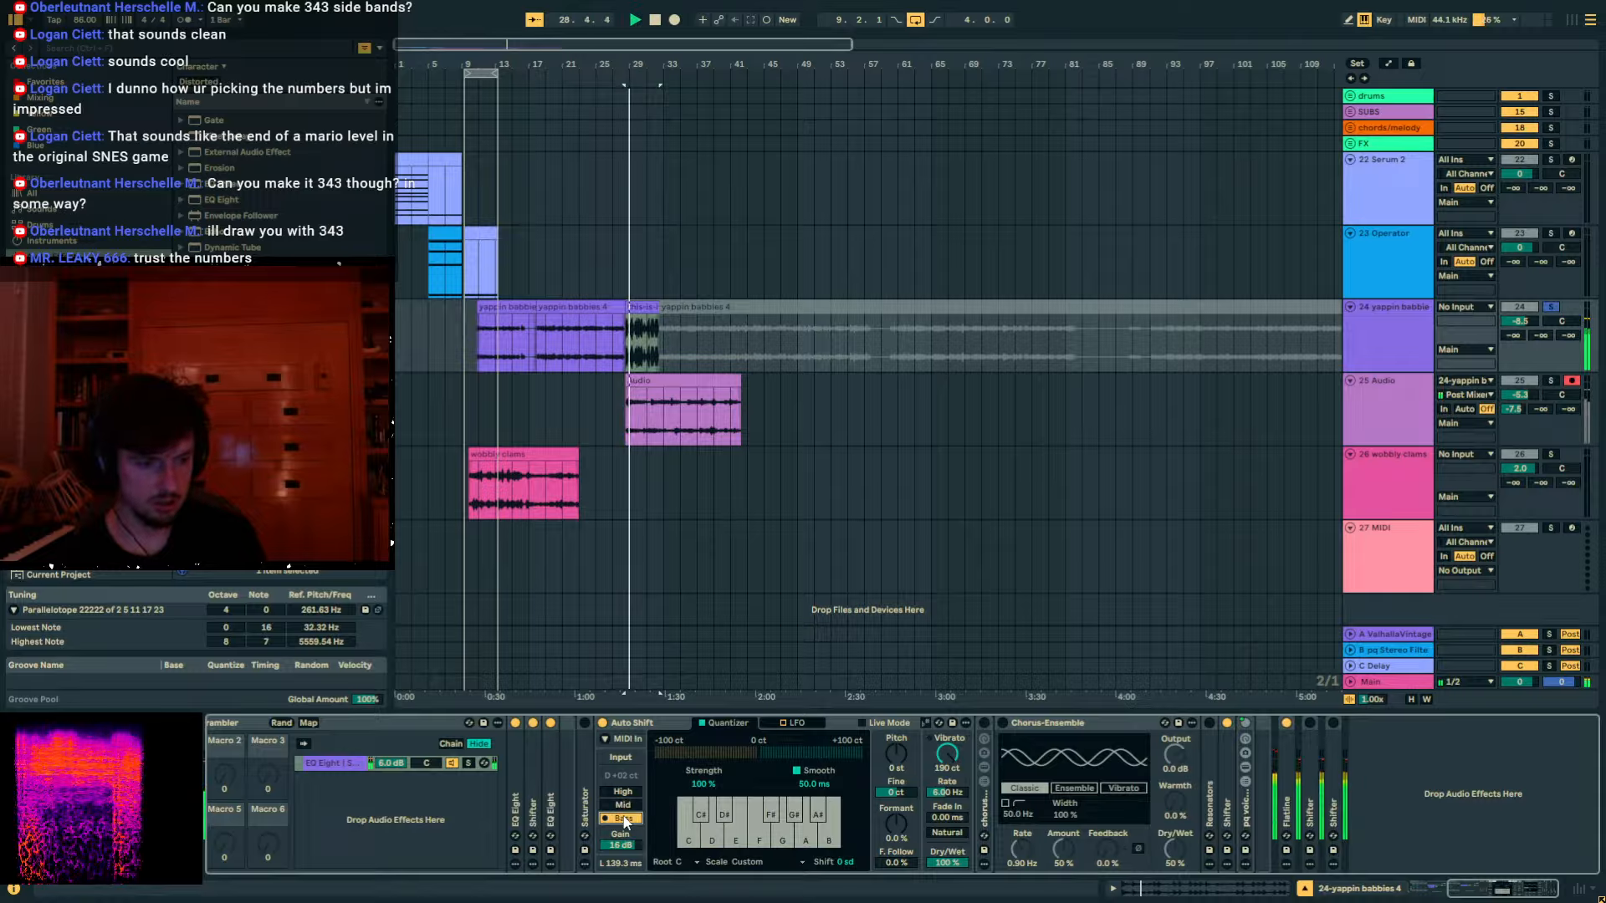
pyautogui.click(710, 787)
pyautogui.moveTo(902, 753); pyautogui.dragTo(902, 707)
pyautogui.moveTo(902, 823); pyautogui.dragTo(903, 769)
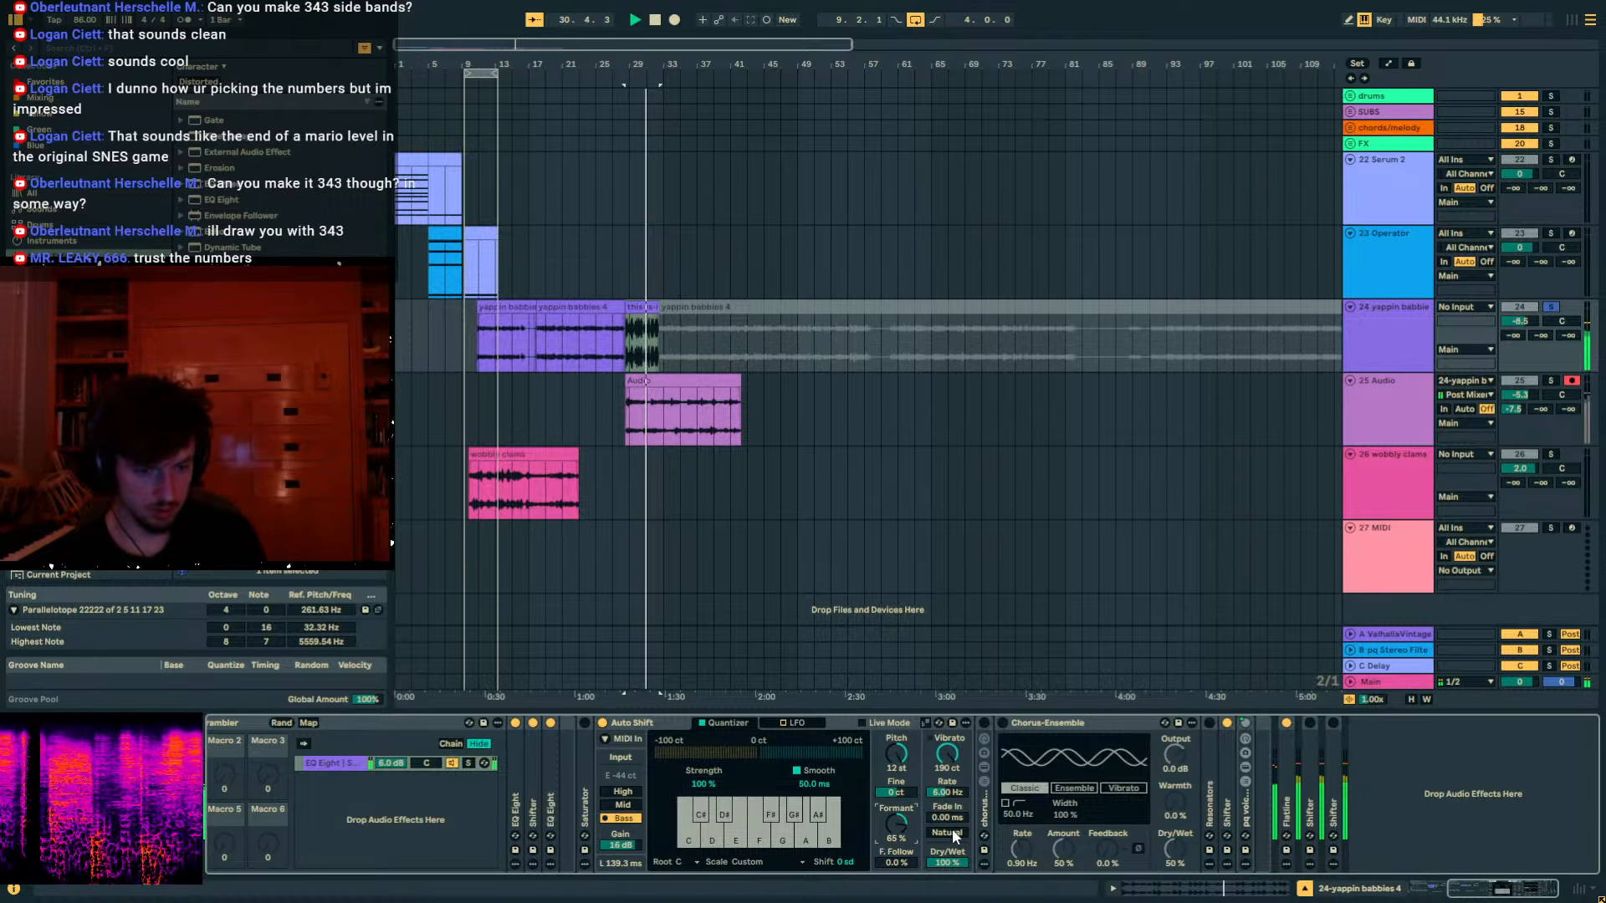
pyautogui.moveTo(898, 825); pyautogui.dragTo(897, 782)
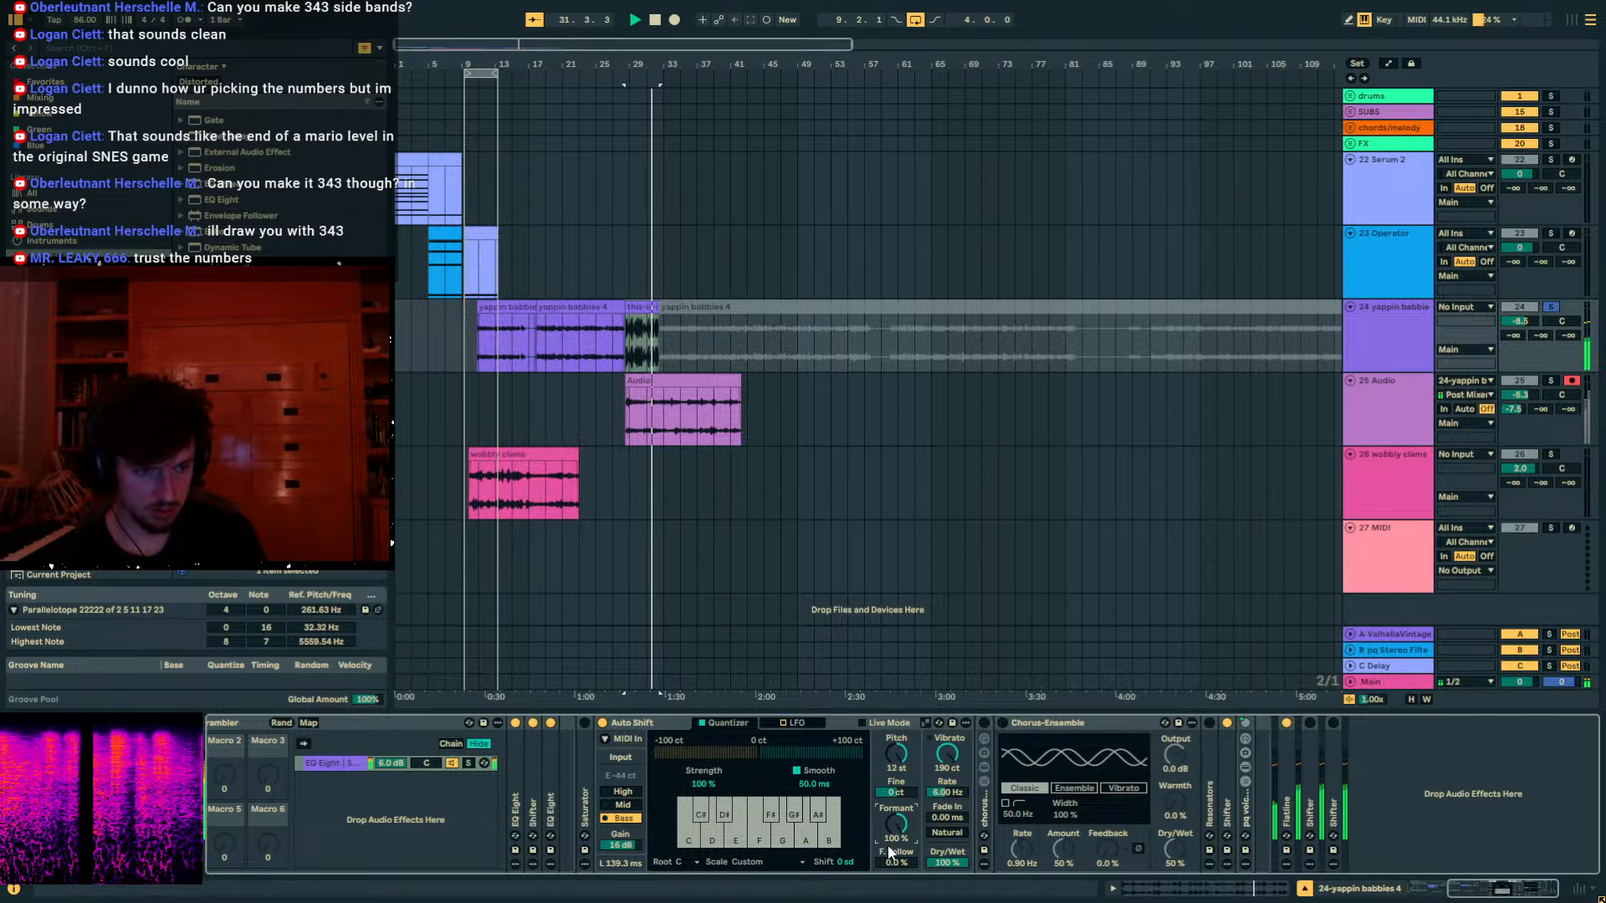
pyautogui.click(632, 729)
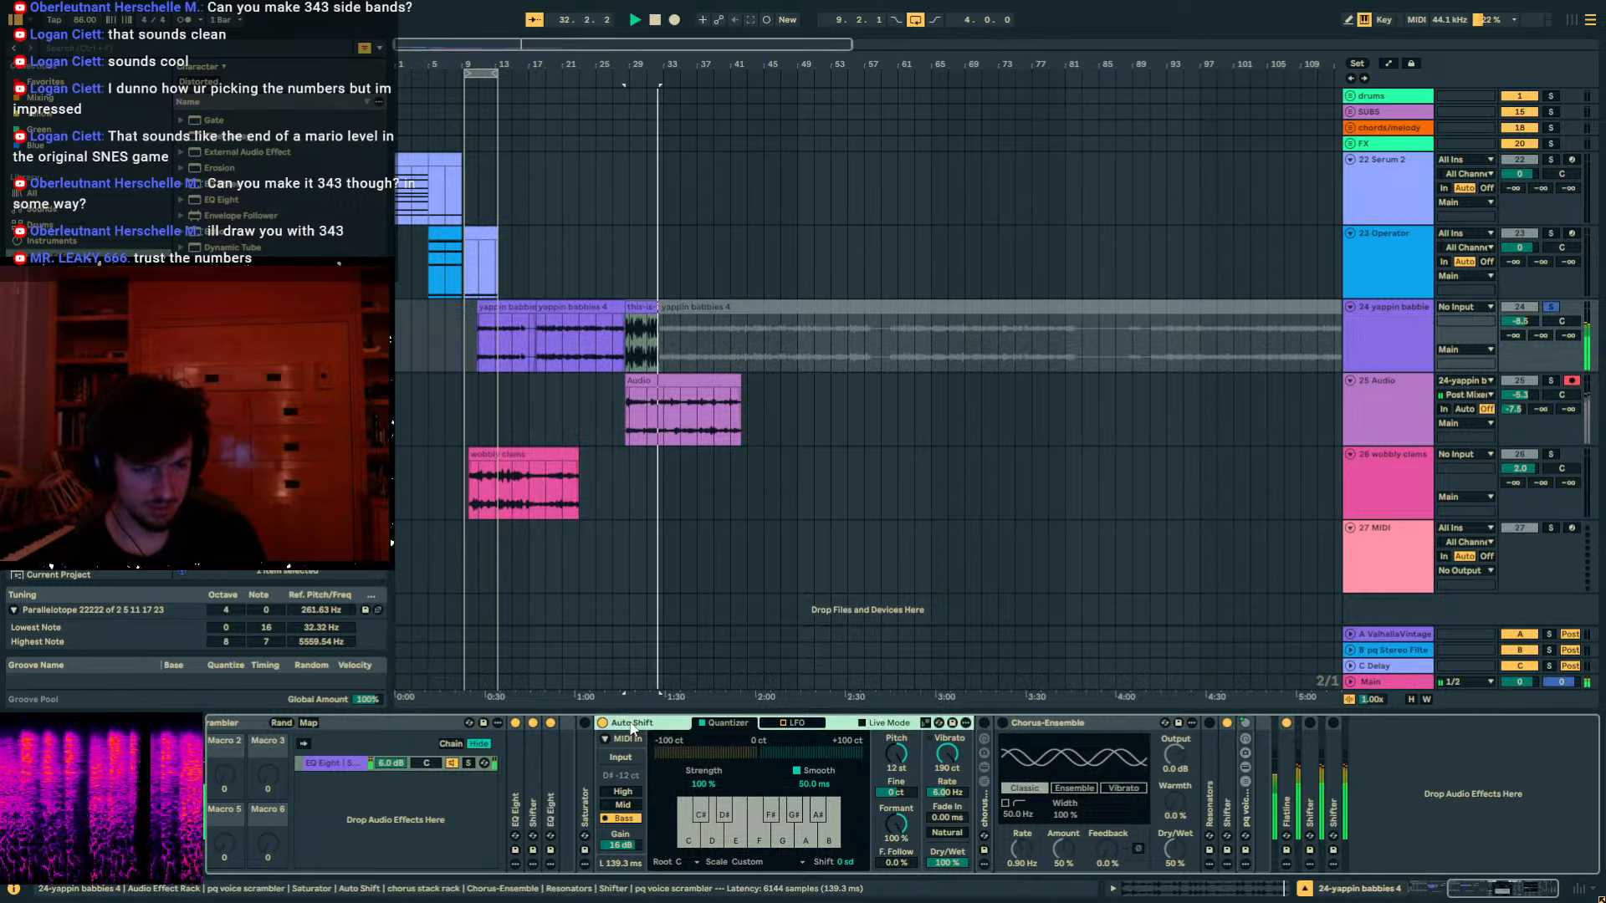
# Play the drum loop and turn the outer Audio Effect Rack's Device On macro down to 0 for comparison.
pyautogui.press('Left')
pyautogui.press('Left')
pyautogui.press('Left')
pyautogui.press('Left')
pyautogui.press('space')
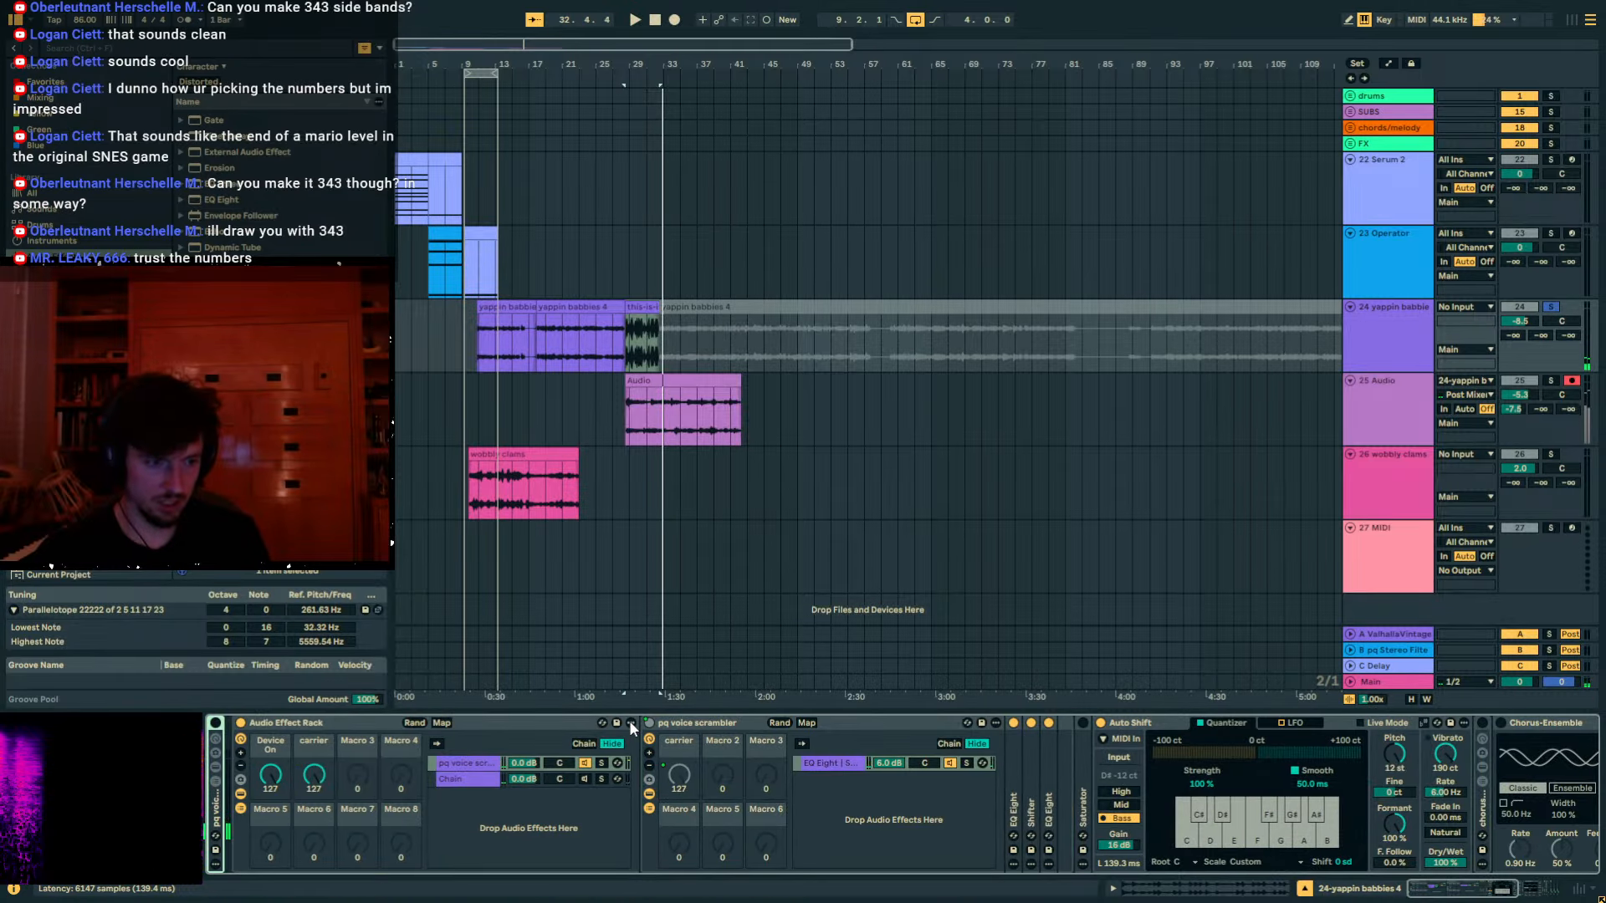
pyautogui.press('space')
pyautogui.moveTo(316, 773); pyautogui.dragTo(316, 887)
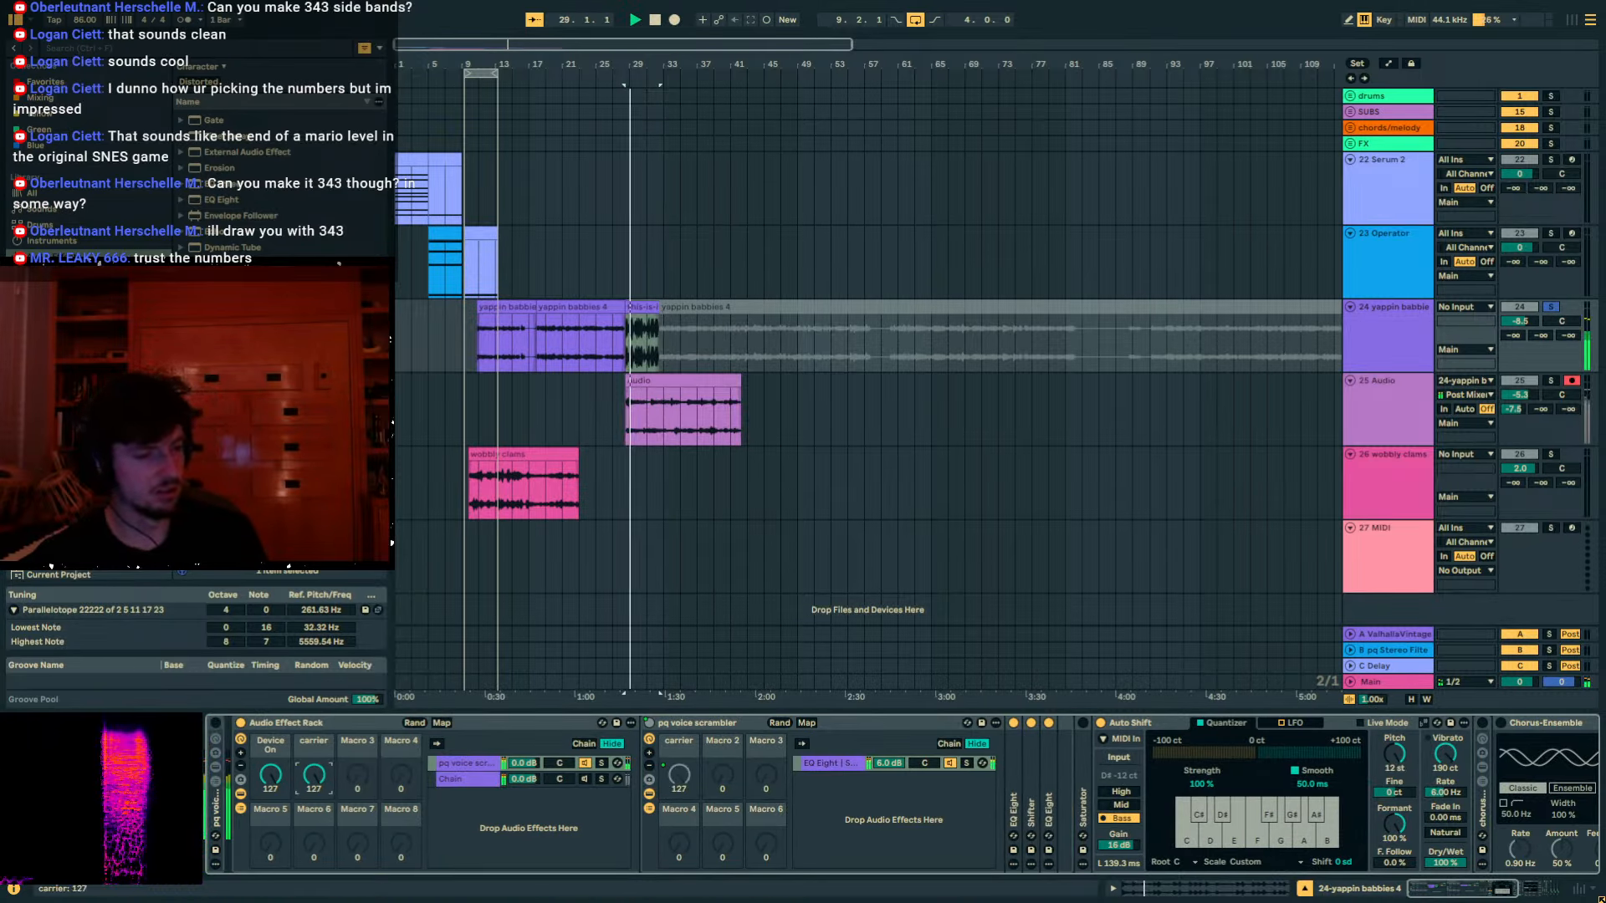
pyautogui.moveTo(270, 773); pyautogui.dragTo(270, 878)
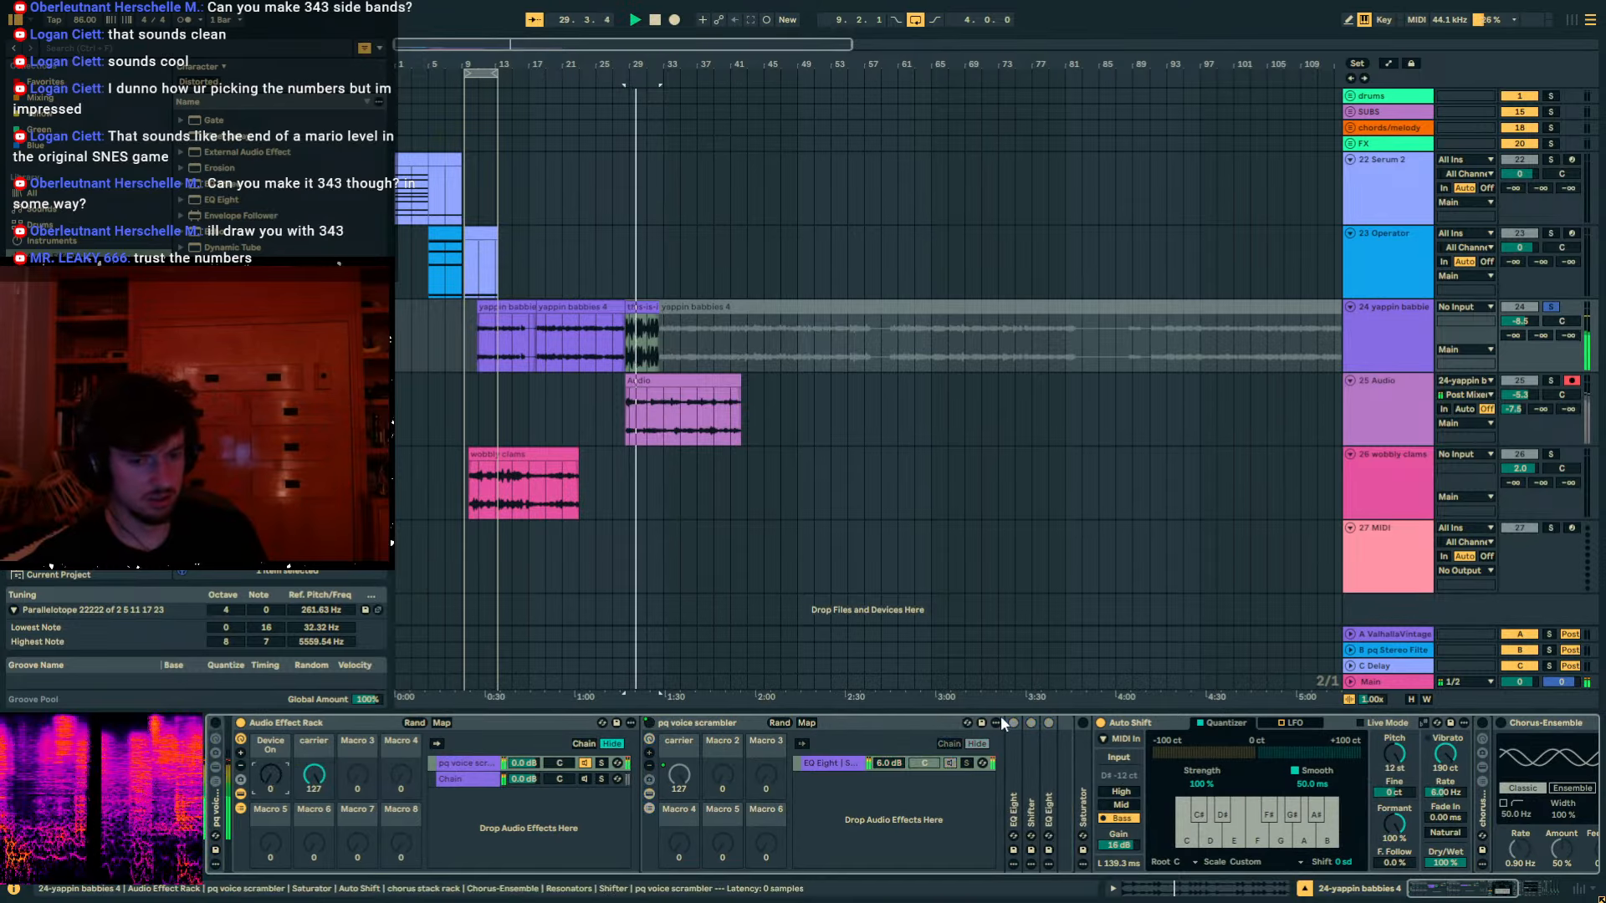
# Set Auto Shift's Pitch to -12 st and the rack's Device On macro to 127 while auditioning the loop.
pyautogui.moveTo(1392, 755); pyautogui.dragTo(1392, 807)
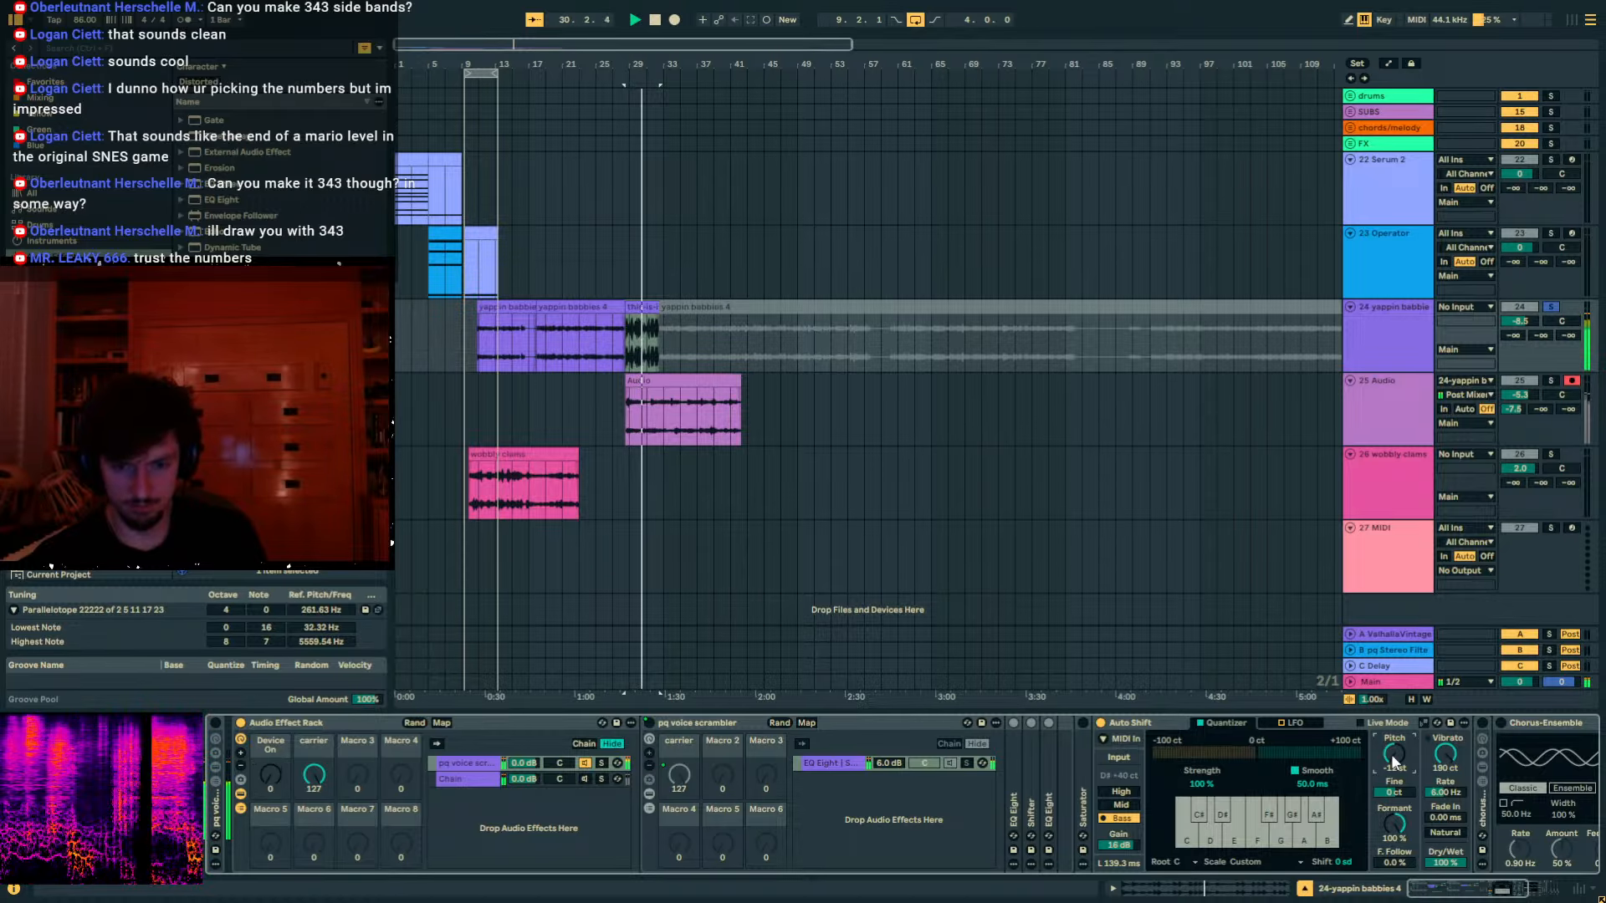
pyautogui.moveTo(270, 776); pyautogui.dragTo(270, 669)
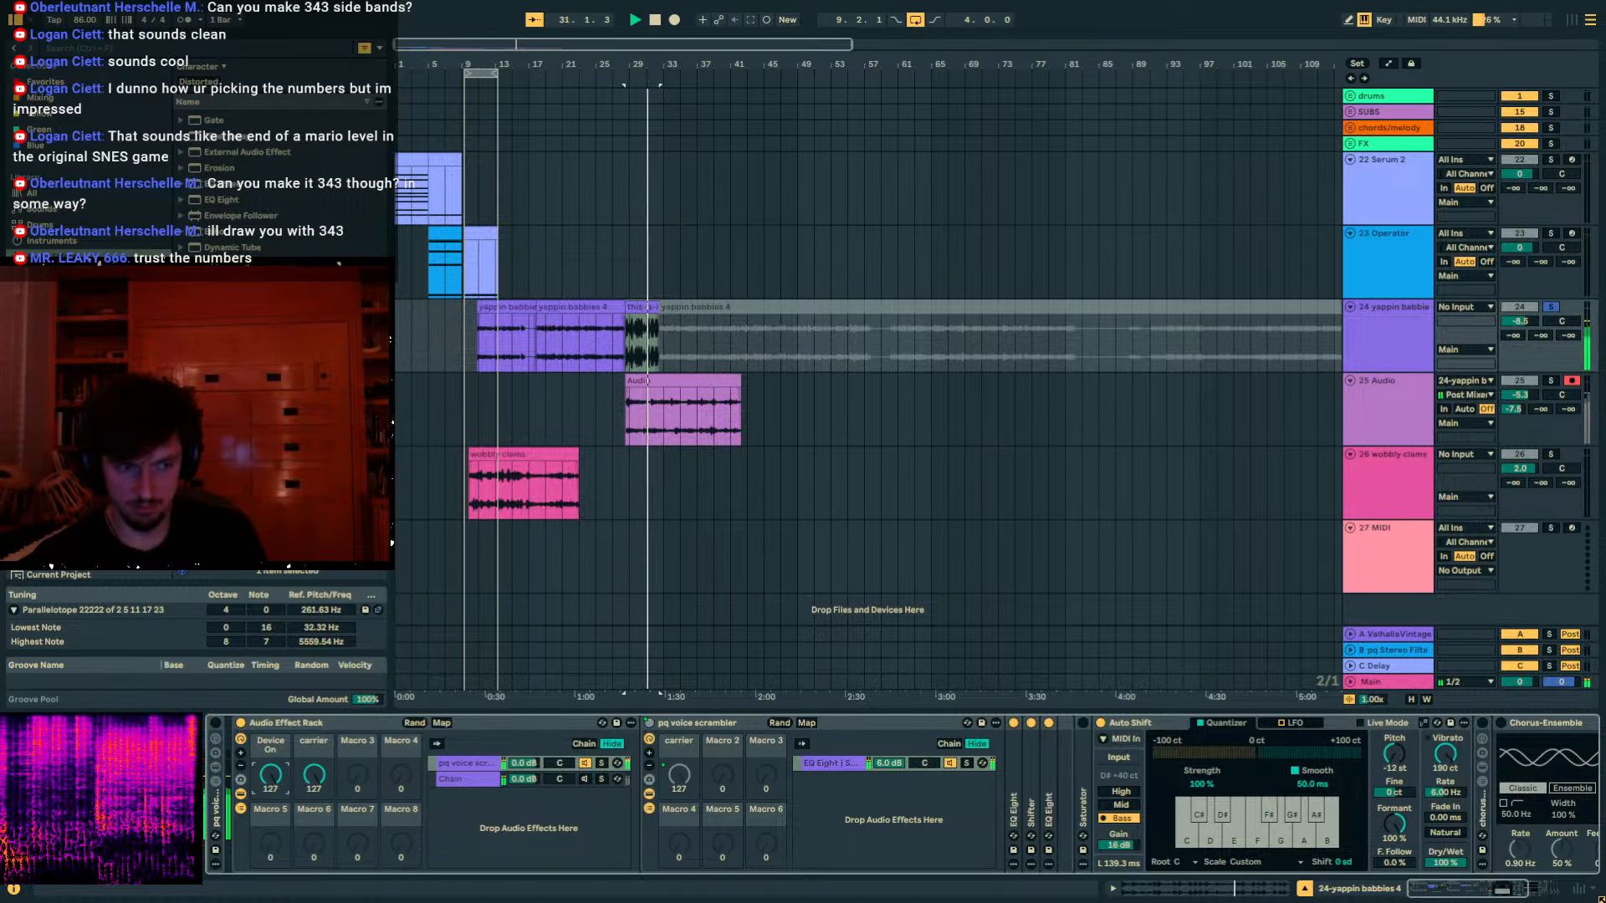
pyautogui.press('space')
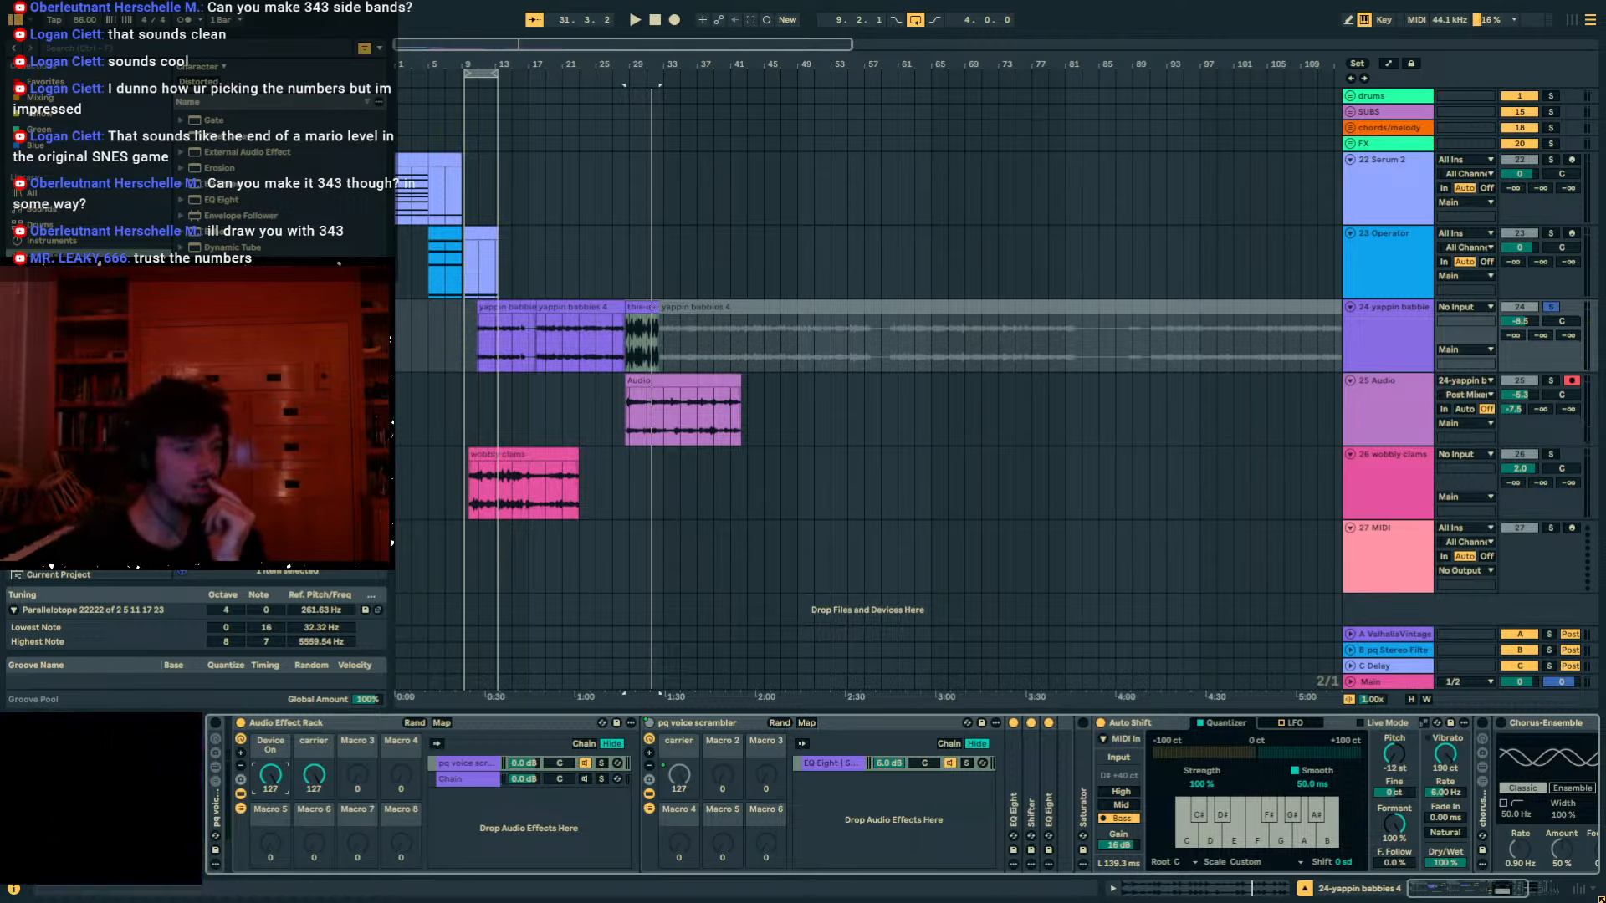
# Insert Erosion between the Saturator and Auto Shift, and bypass Auto Shift.
pyautogui.scroll(5, 276, 175)
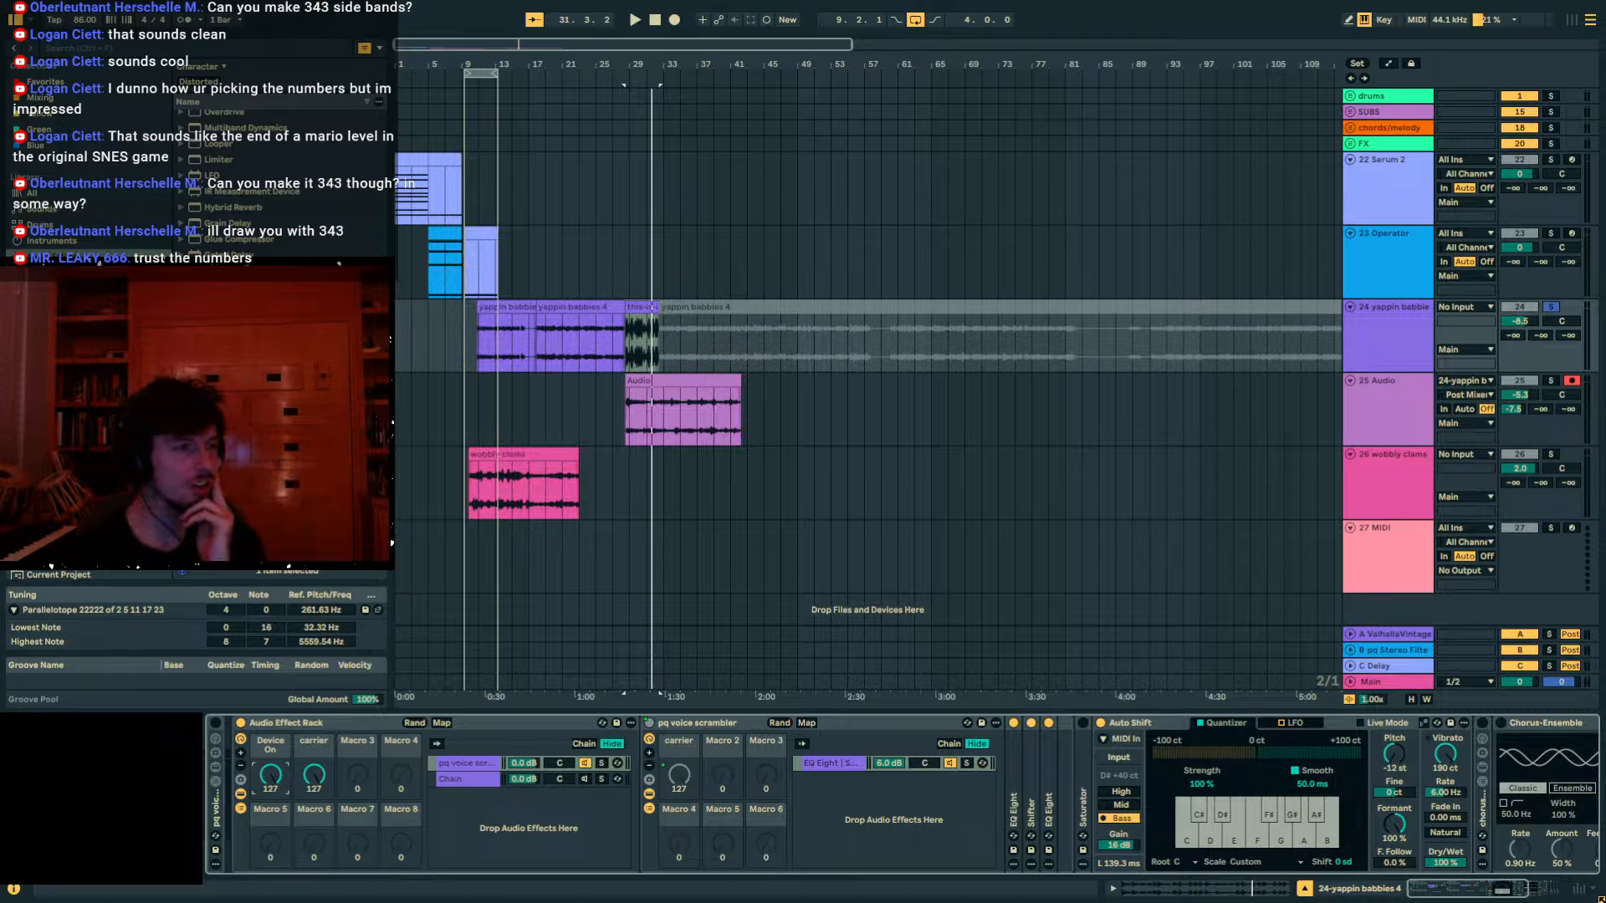
pyautogui.moveTo(226, 310); pyautogui.dragTo(1129, 734)
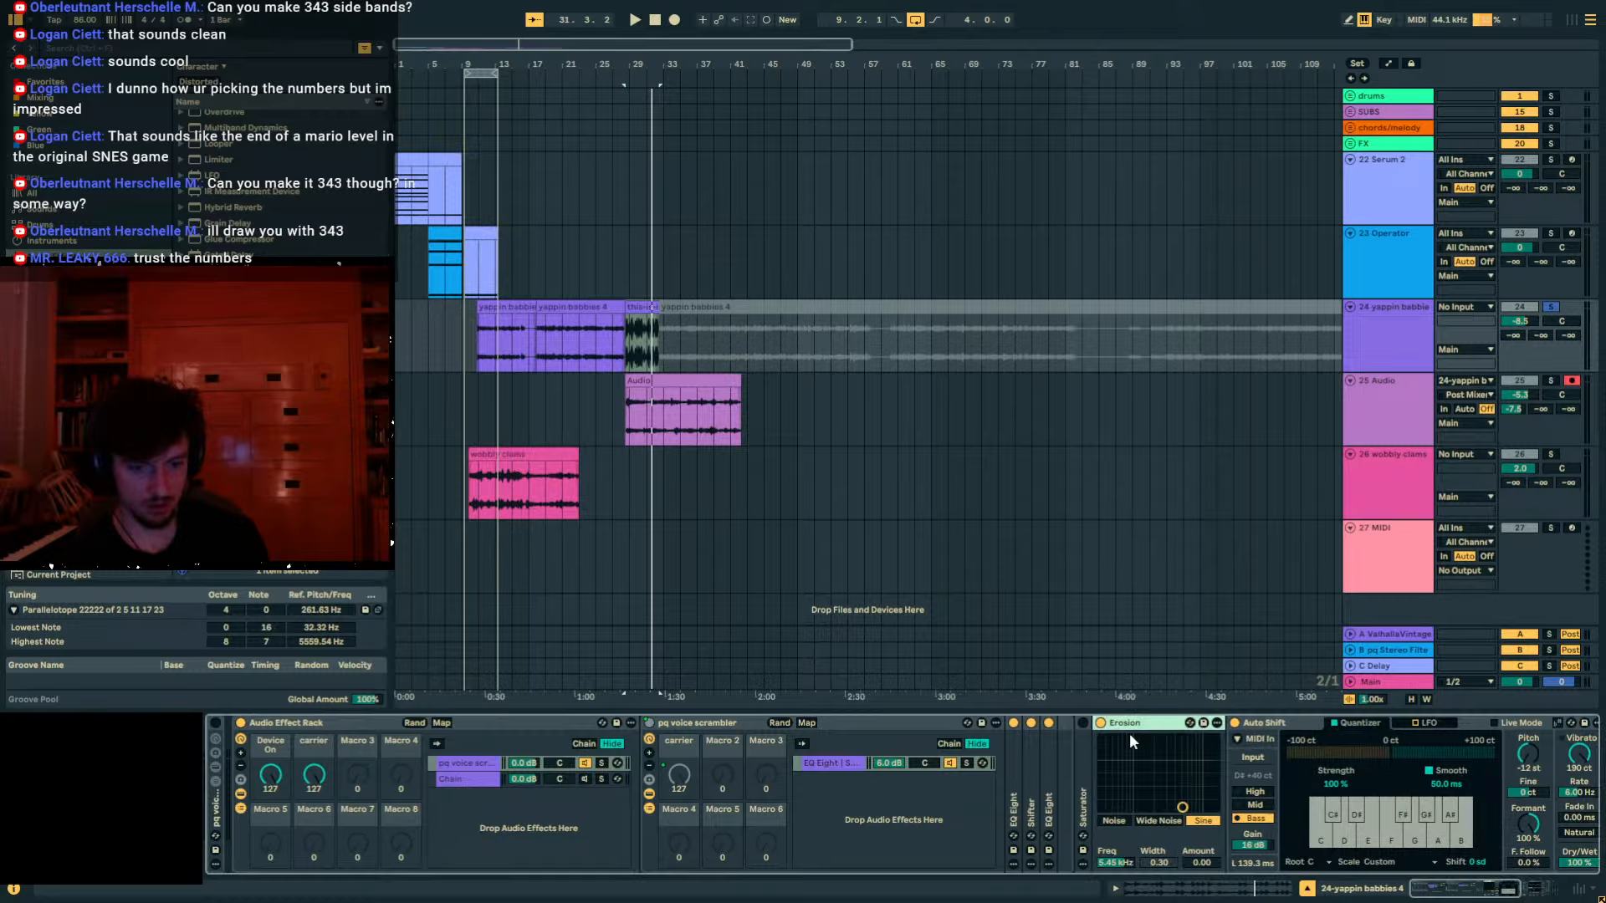
pyautogui.click(1236, 723)
# Play the loop and set Erosion's frequency to 2.66 kHz and its amount to 134.
pyautogui.press('space')
pyautogui.moveTo(1182, 807); pyautogui.dragTo(1215, 739)
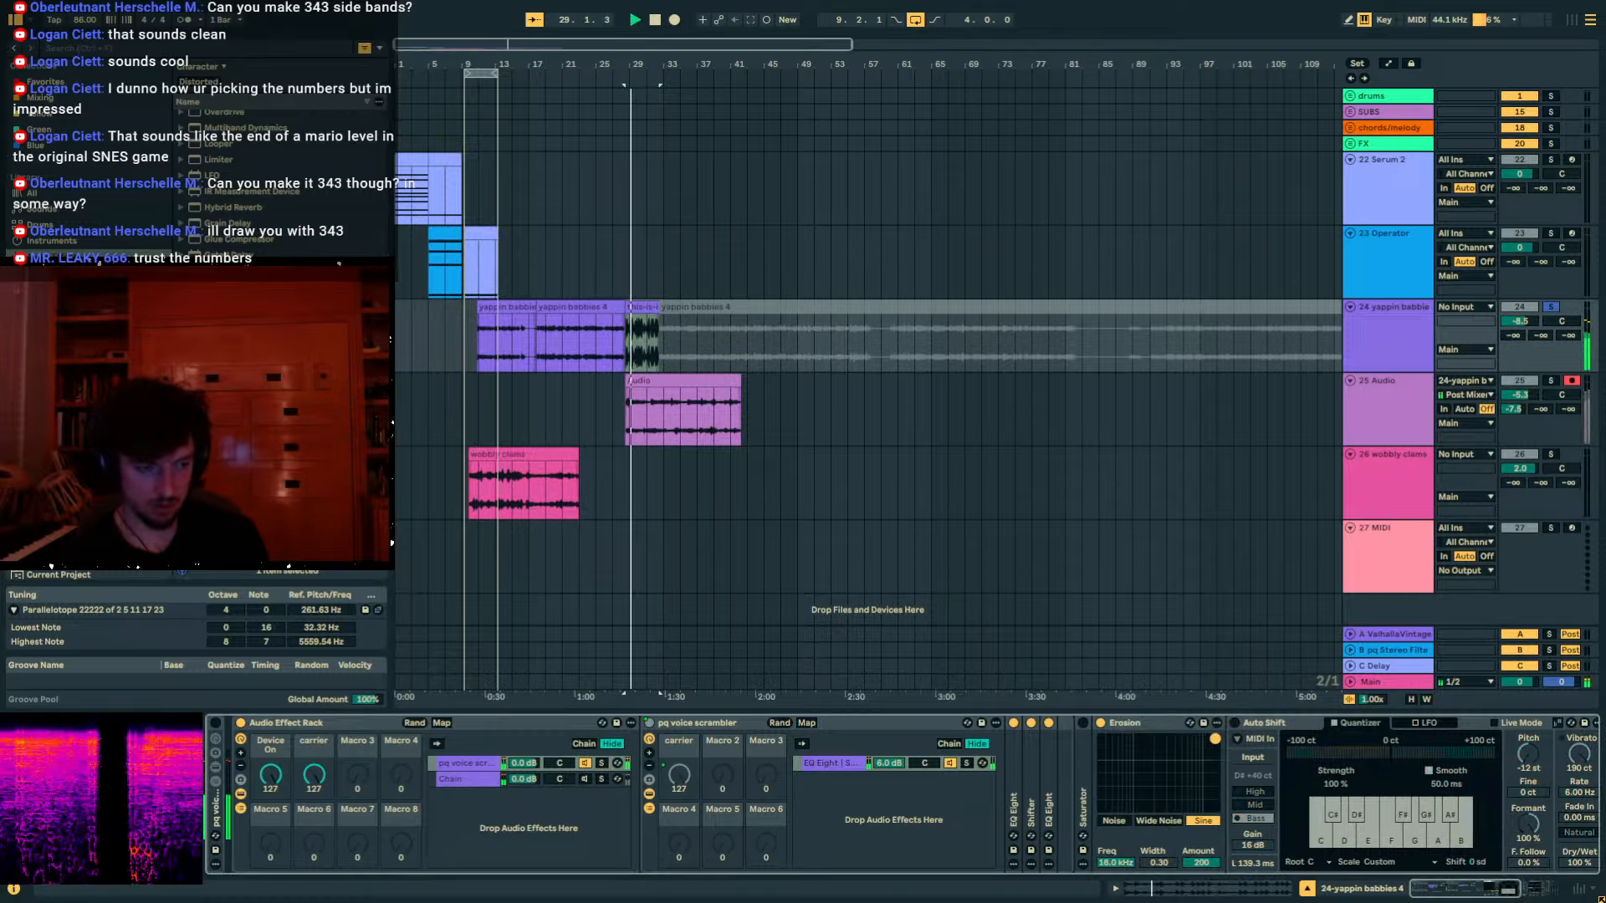
pyautogui.moveTo(1216, 739); pyautogui.dragTo(1162, 751)
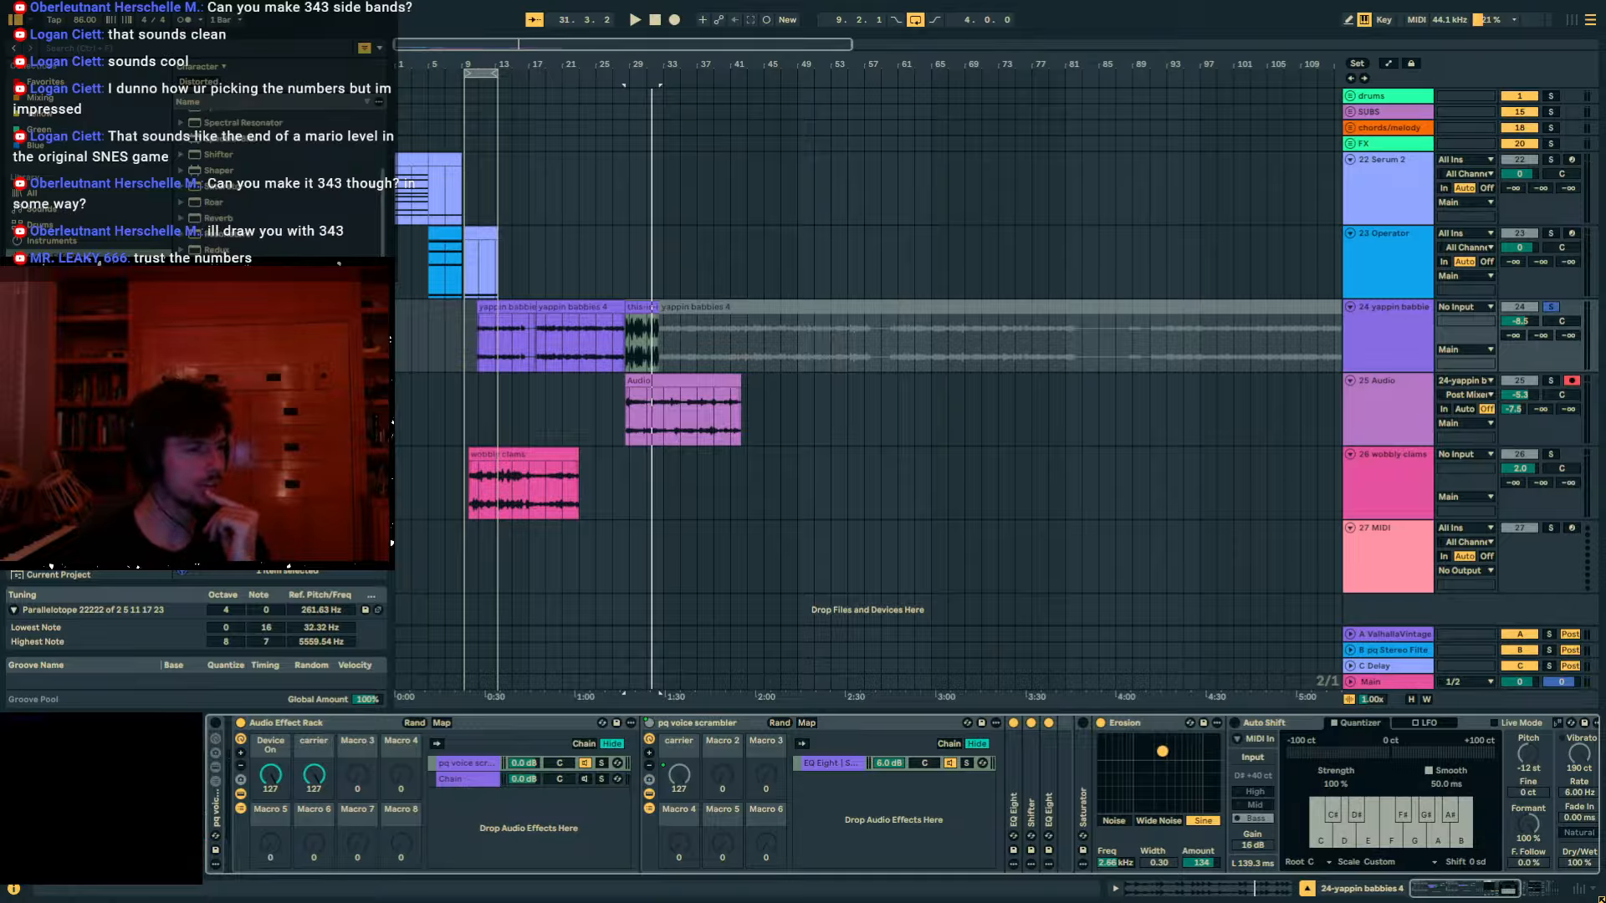
# Find Spectral Time among the audio effects and insert it between the Saturator and Erosion.
pyautogui.scroll(3, 234, 184)
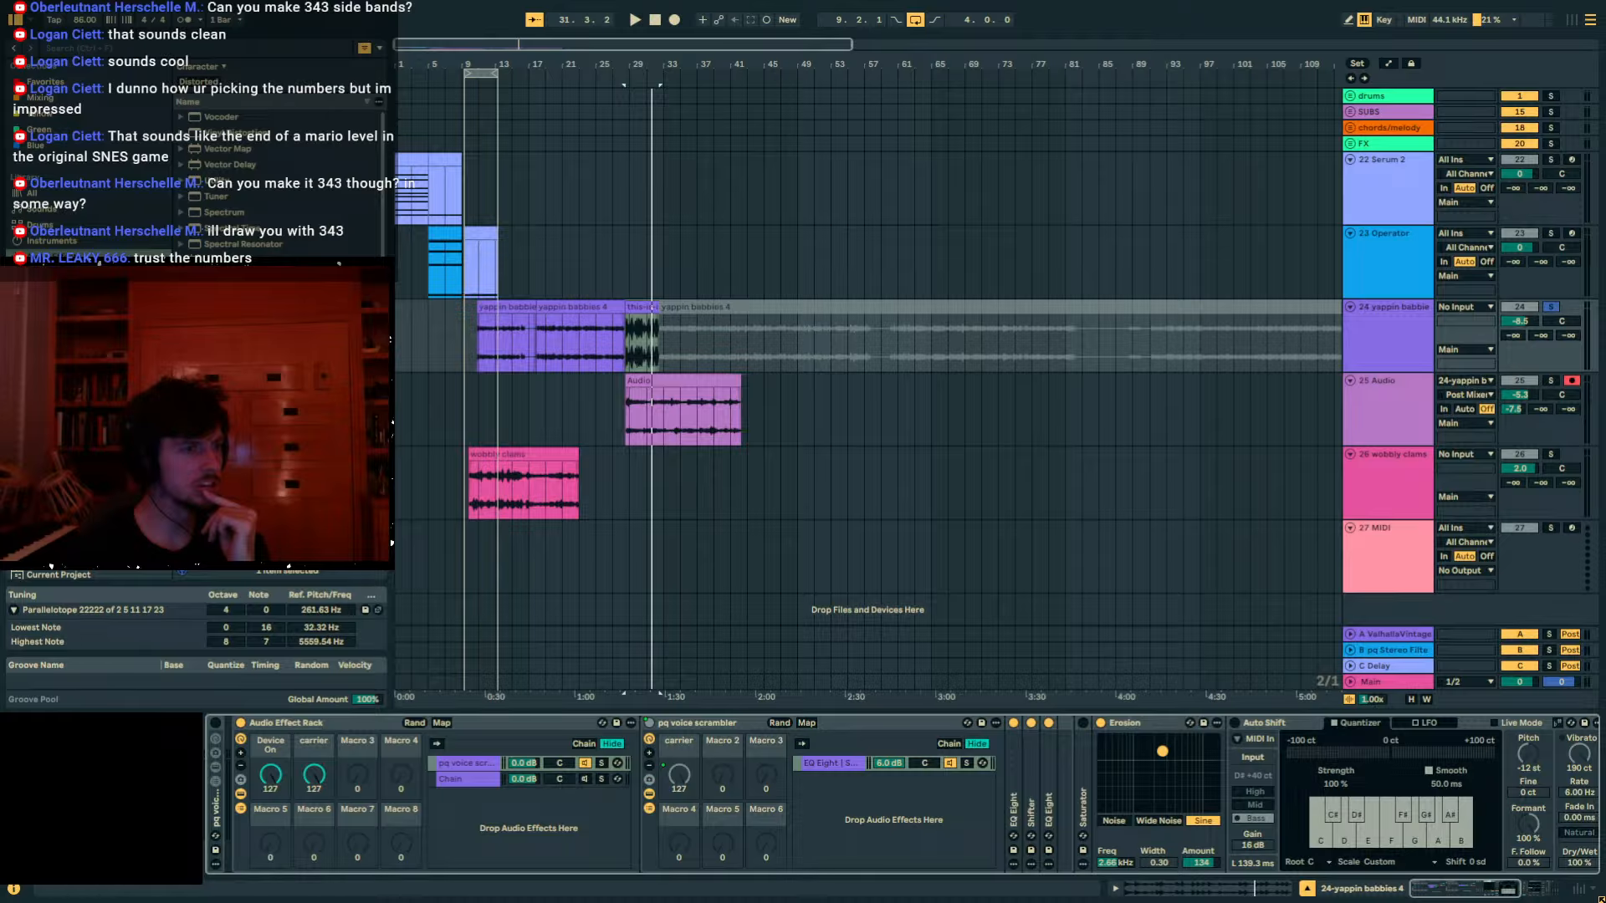
pyautogui.click(214, 239)
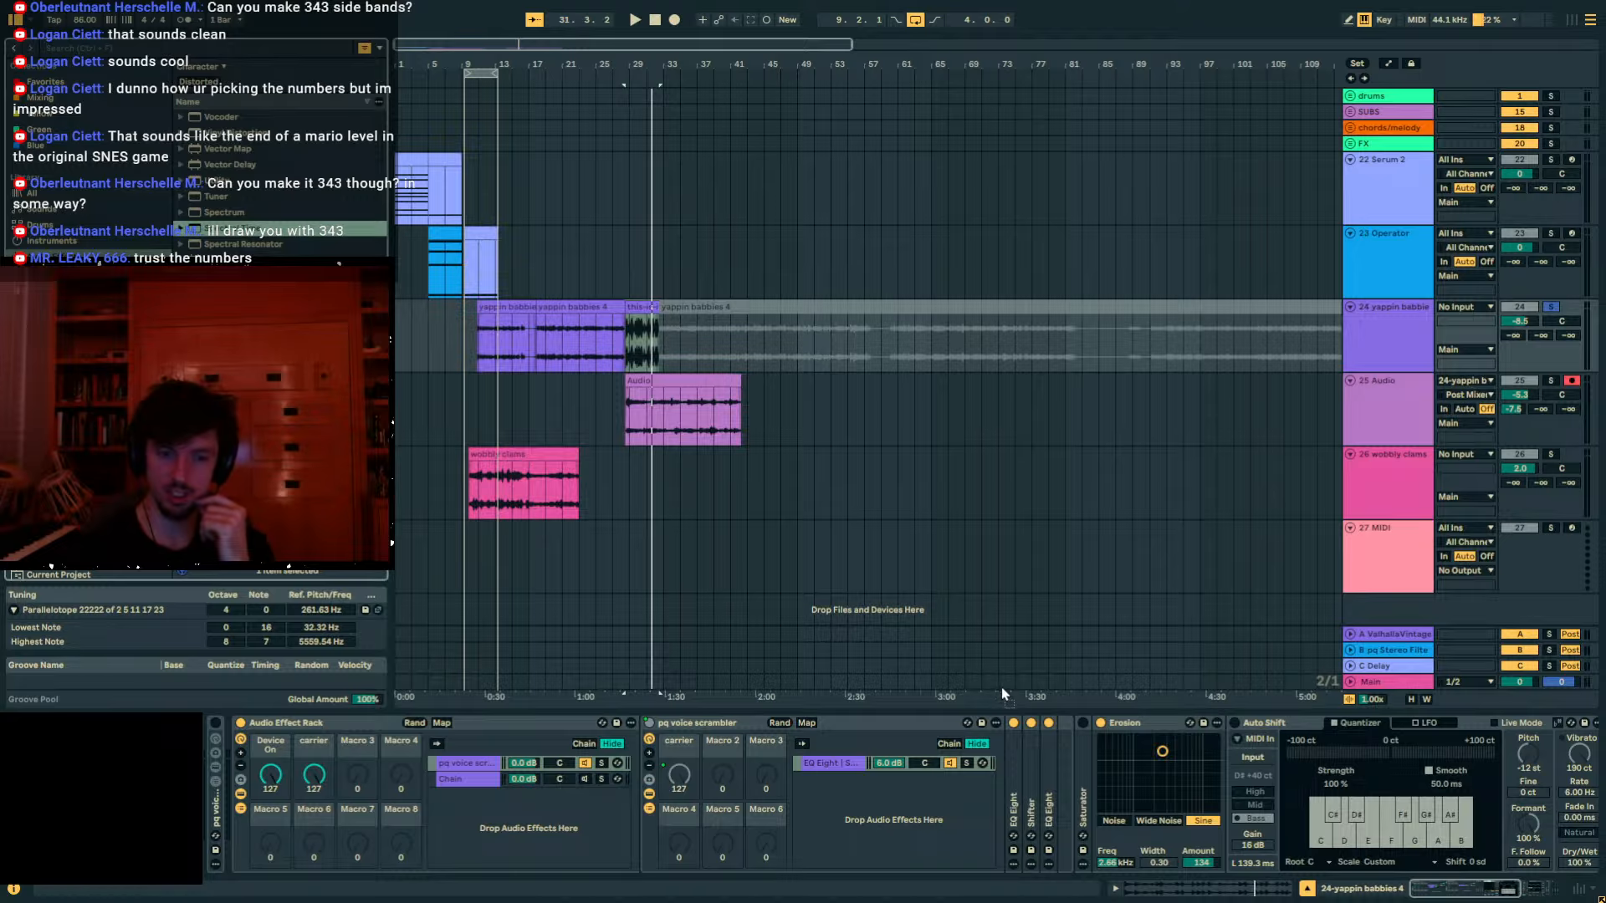
pyautogui.moveTo(1004, 694); pyautogui.dragTo(1111, 756)
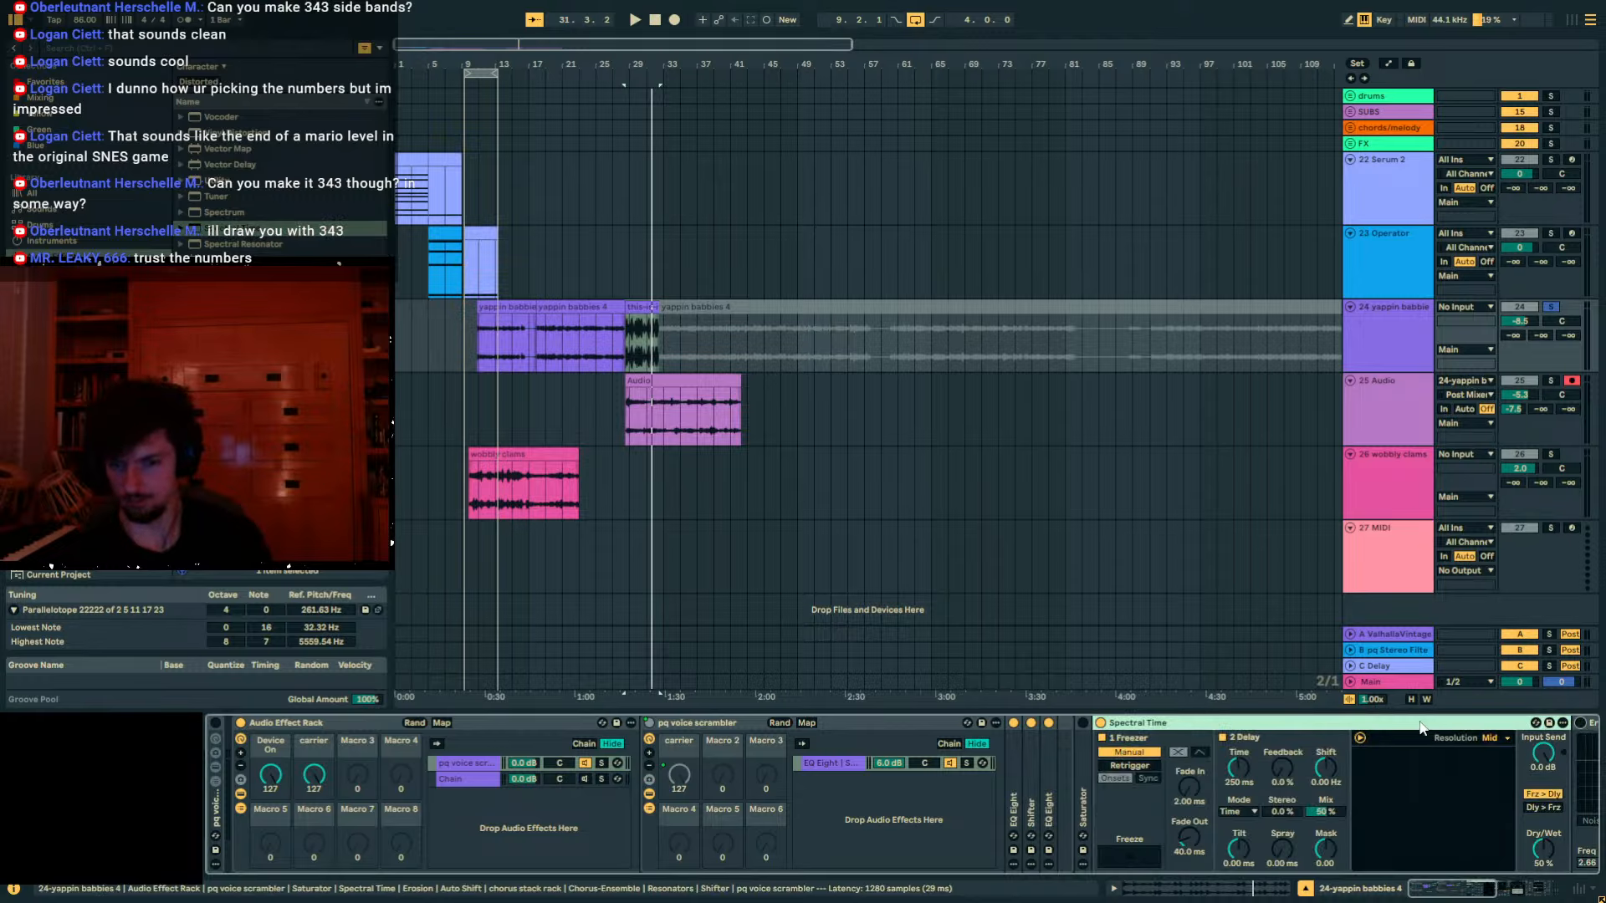
# While the loop plays, set Spectral Time's Shift to 7.39 Hz, delay Mix to 100%, Tilt to 565 ms and Dry/Wet to 100%.
pyautogui.press('space')
pyautogui.moveTo(1288, 768)
pyautogui.mouseDown()
pyautogui.moveTo(1288, 694)
pyautogui.moveTo(1325, 741)
pyautogui.mouseUp()
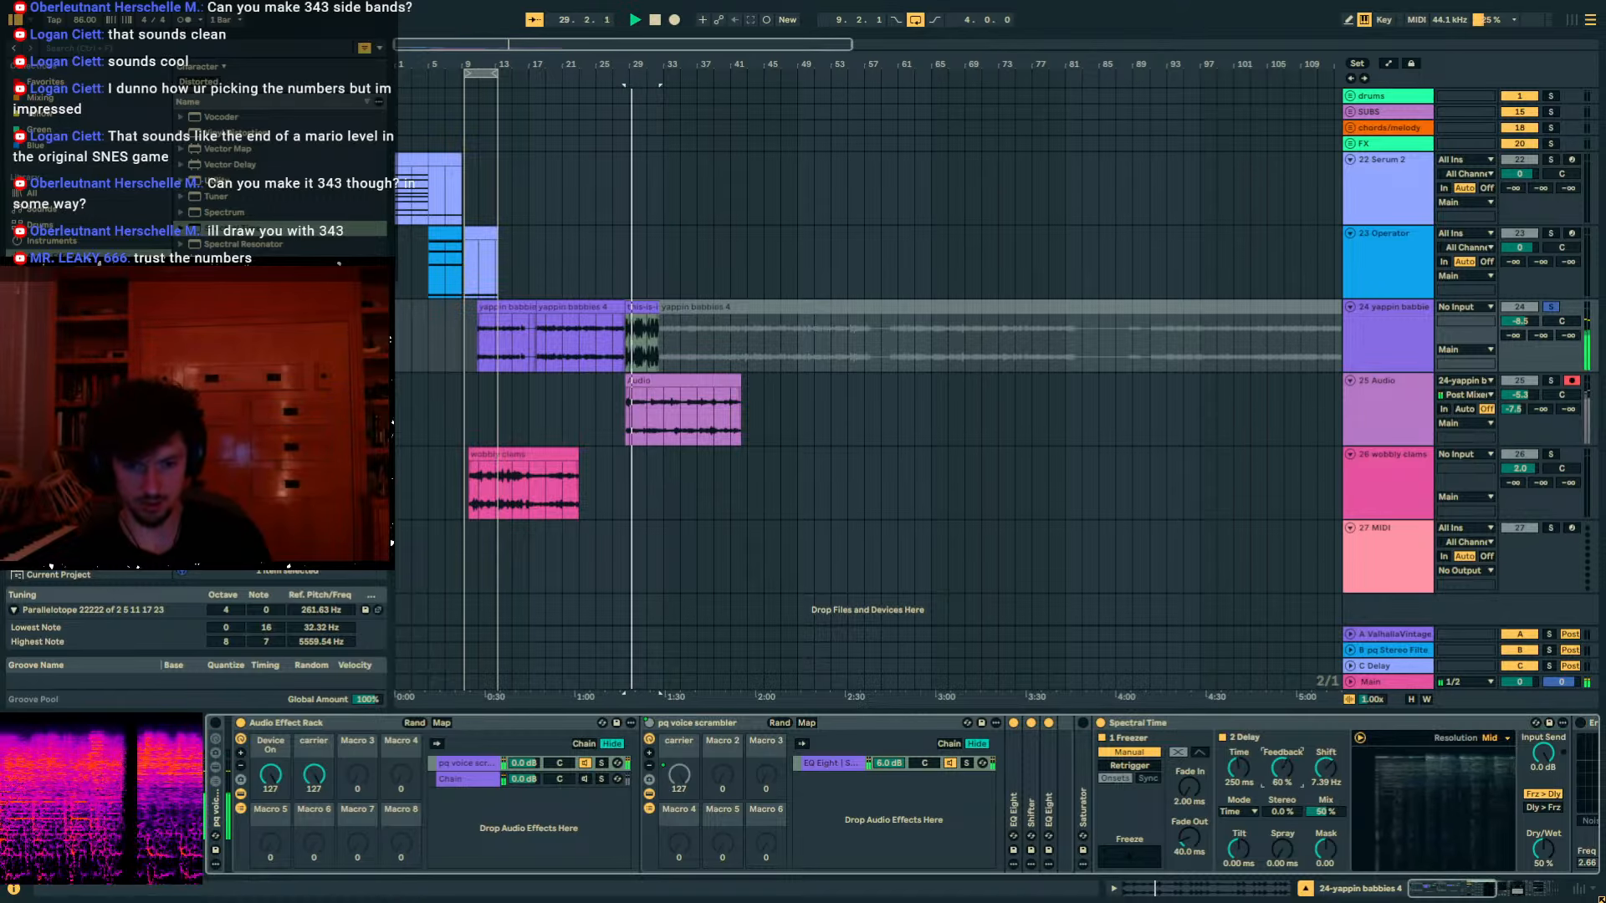
pyautogui.doubleClick(1283, 768)
pyautogui.moveTo(1283, 849)
pyautogui.mouseDown()
pyautogui.moveTo(1238, 824)
pyautogui.moveTo(1325, 782)
pyautogui.moveTo(1324, 753)
pyautogui.mouseUp()
pyautogui.doubleClick(1283, 849)
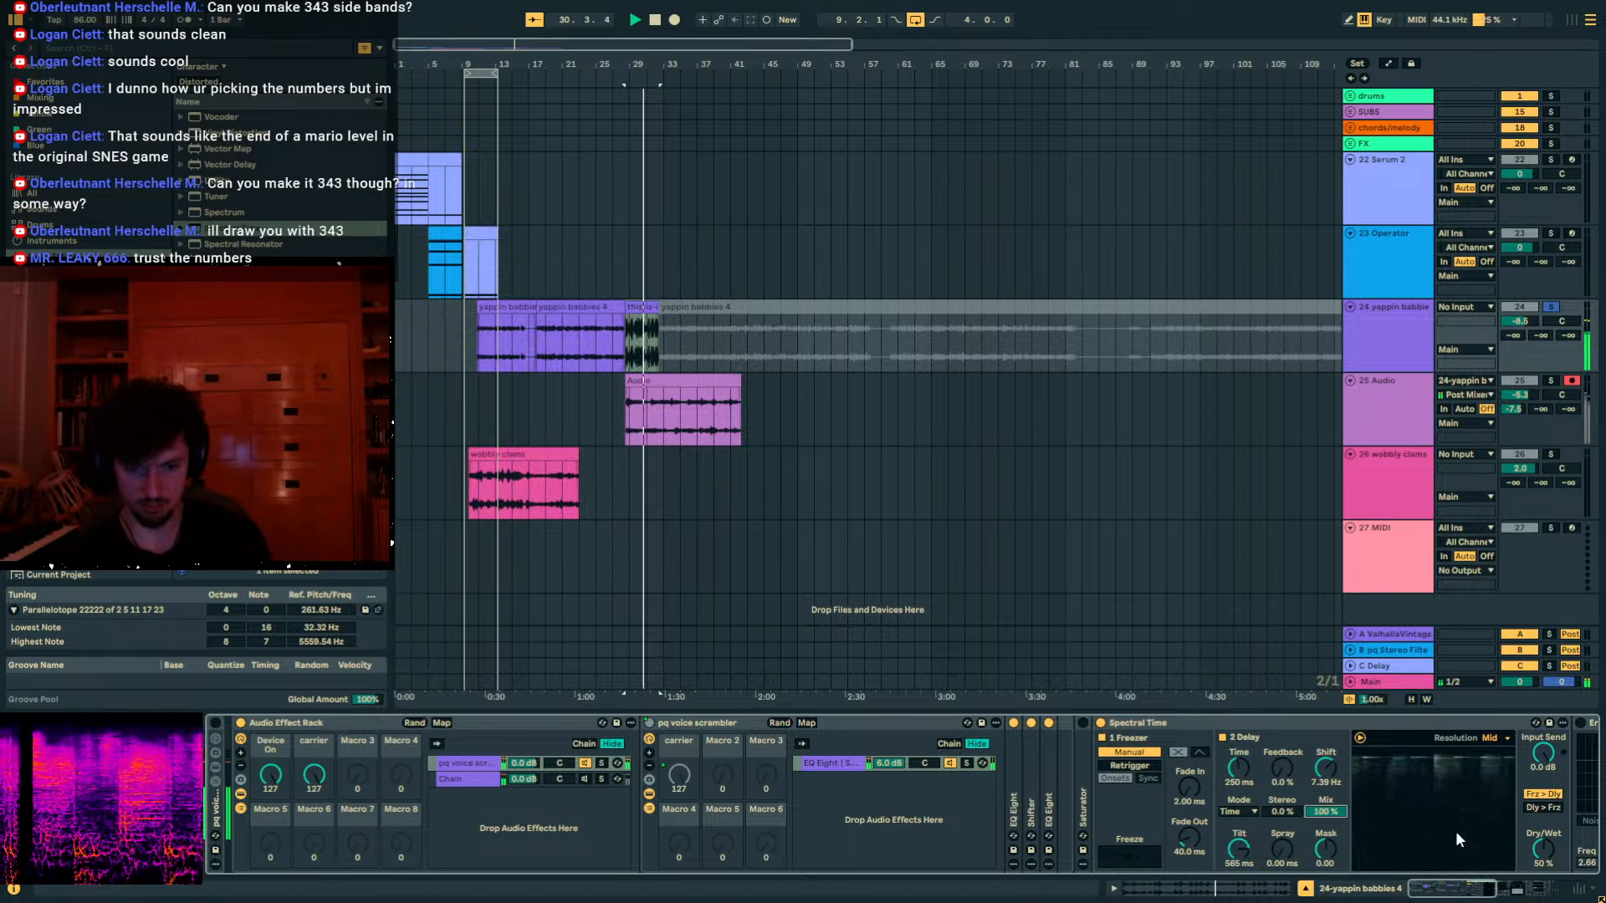
pyautogui.moveTo(1543, 850); pyautogui.dragTo(1543, 778)
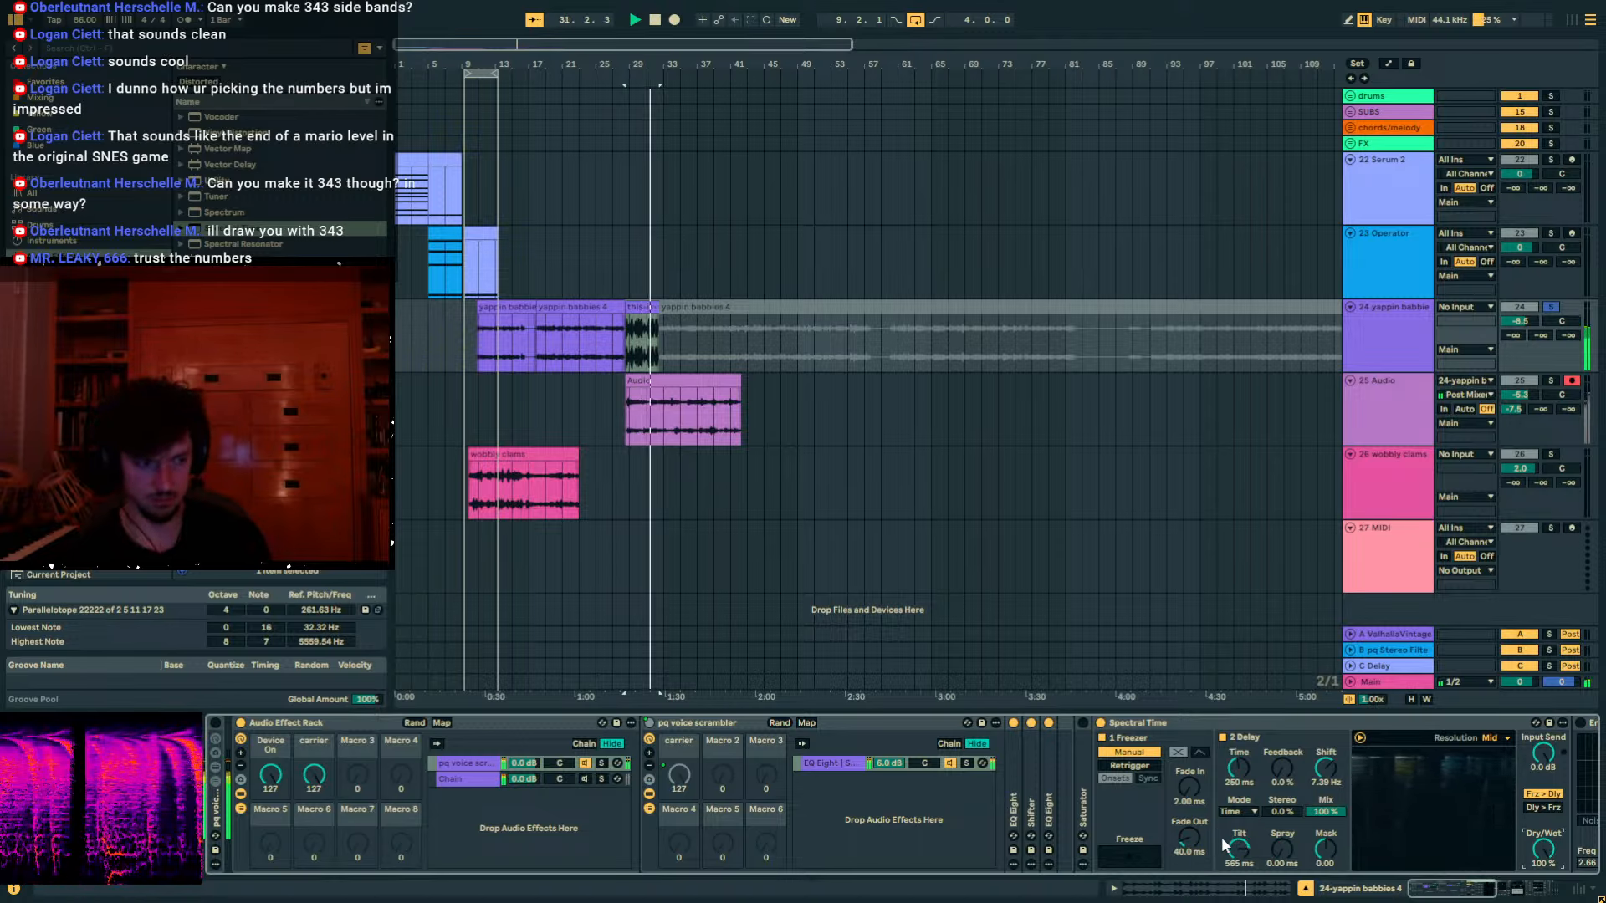
# Set Spectral Time's Tilt to -726 ms, Stereo to 25% and Time to 3.00 s, and fold the Audio Effect Rack.
pyautogui.moveTo(1236, 852)
pyautogui.mouseDown()
pyautogui.moveTo(1237, 891)
pyautogui.moveTo(1238, 870)
pyautogui.mouseUp()
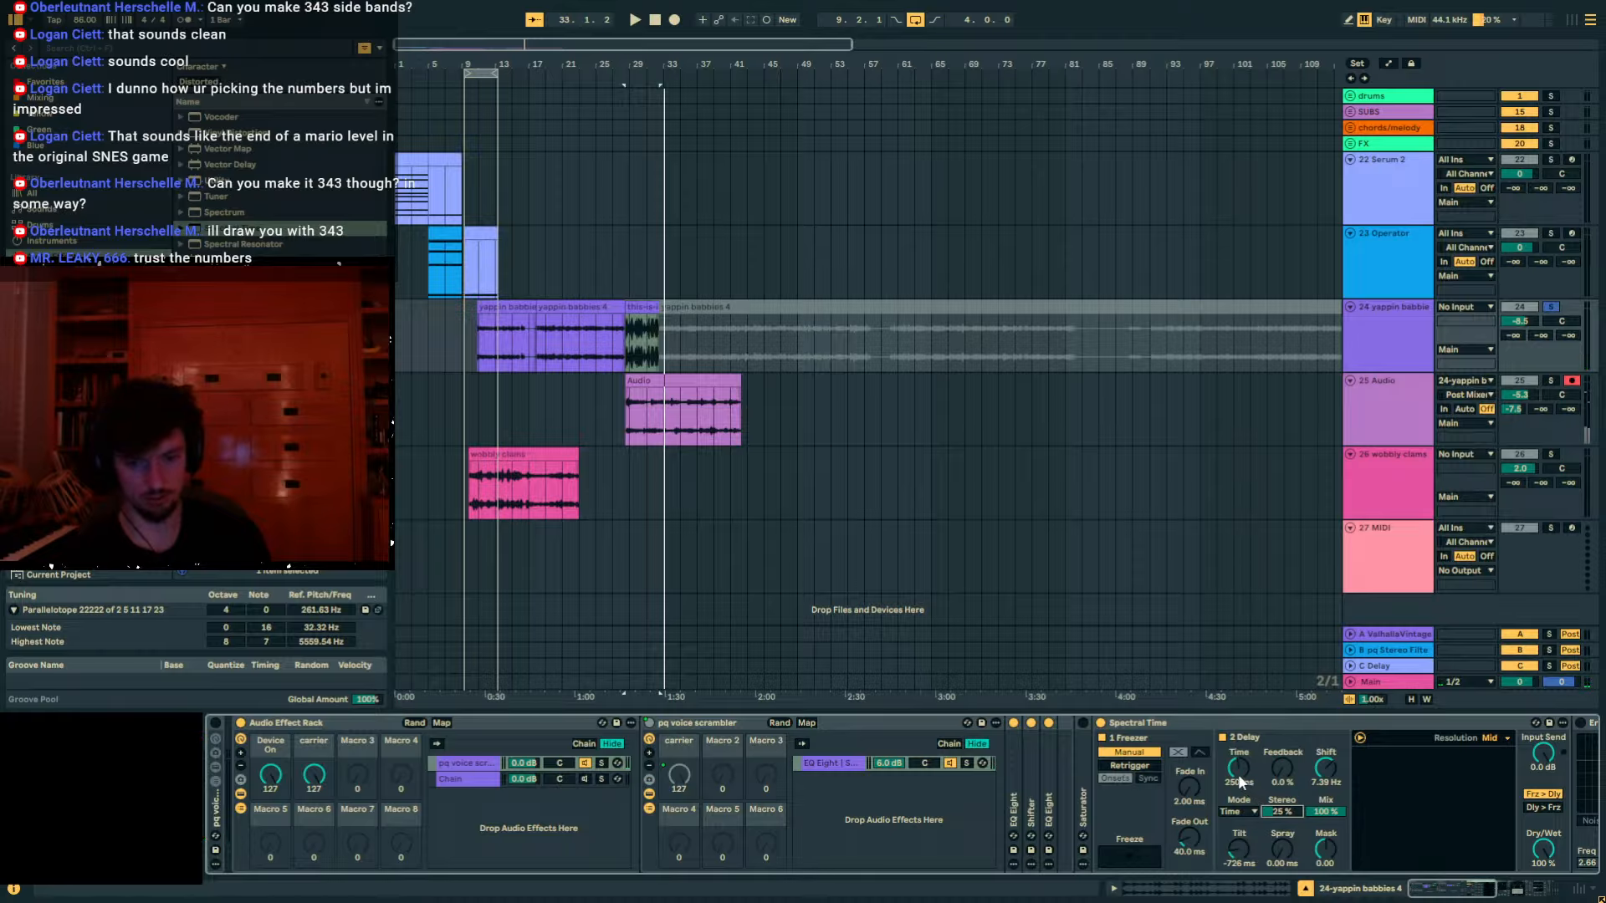
pyautogui.moveTo(1239, 770); pyautogui.dragTo(1211, 791)
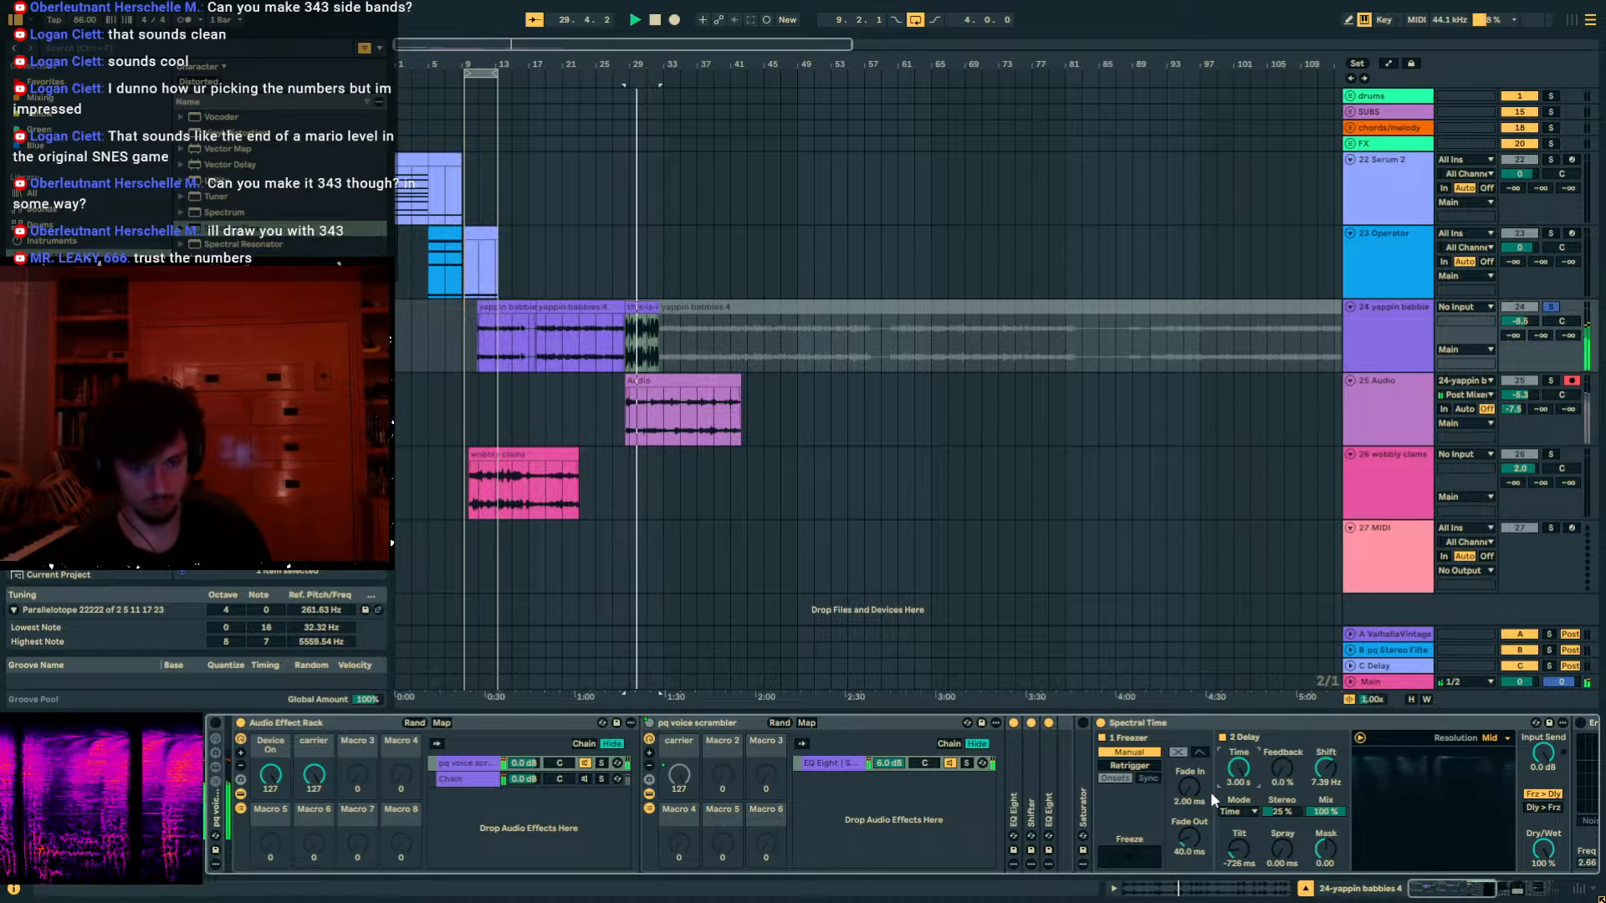
pyautogui.moveTo(727, 733); pyautogui.dragTo(359, 719)
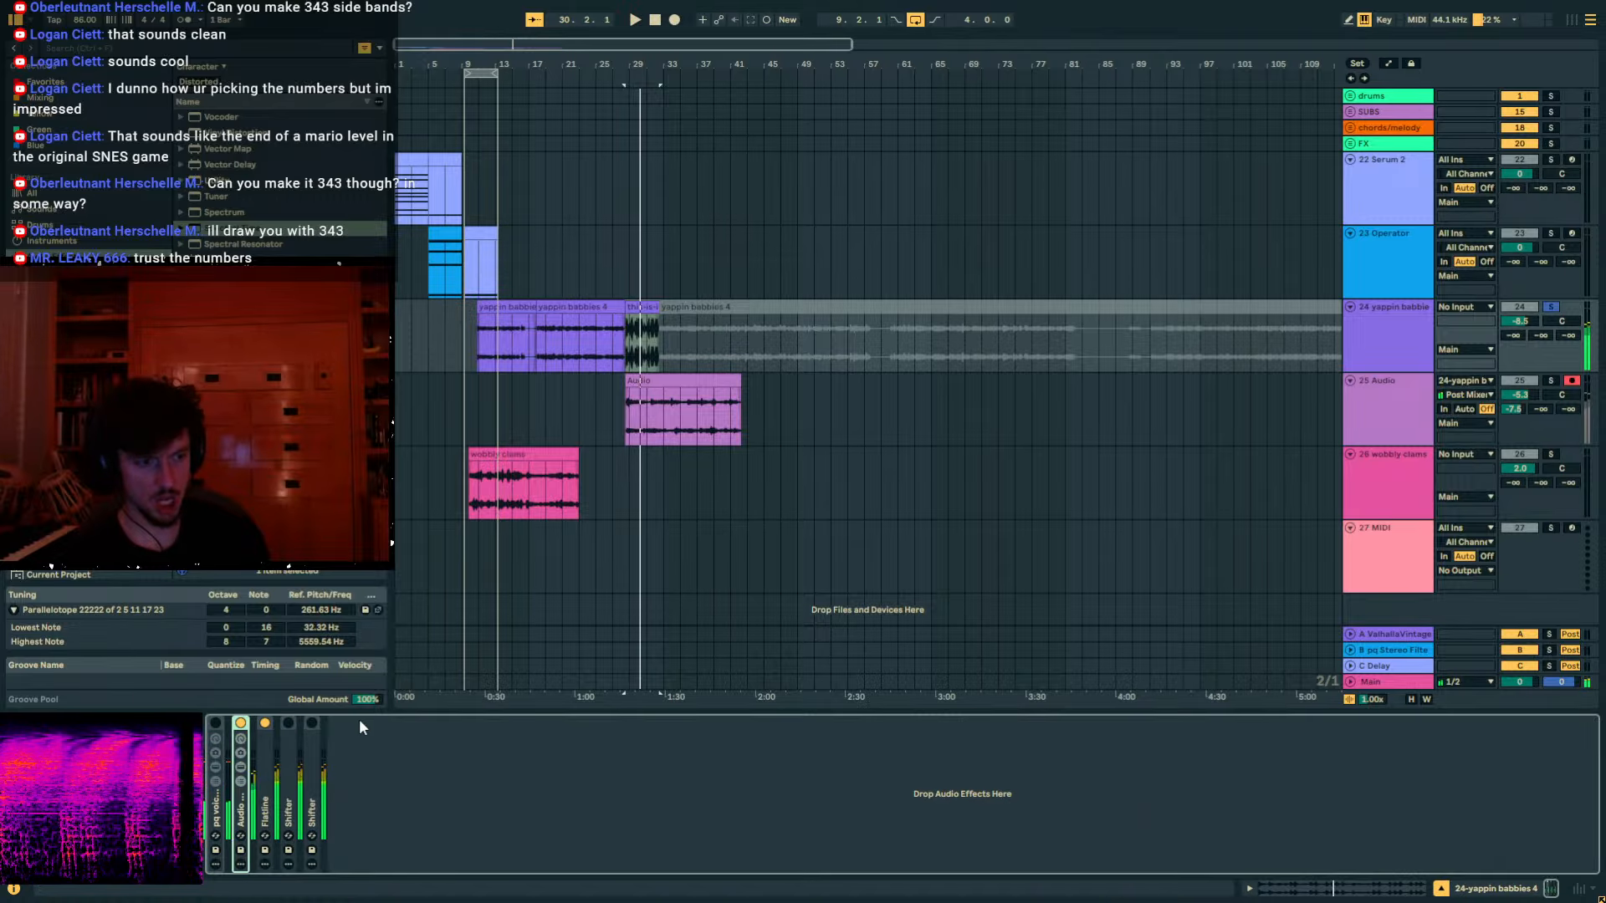
# Delete the yappin babbies, Audio and wobbly clams tracks.
pyautogui.click(1367, 420)
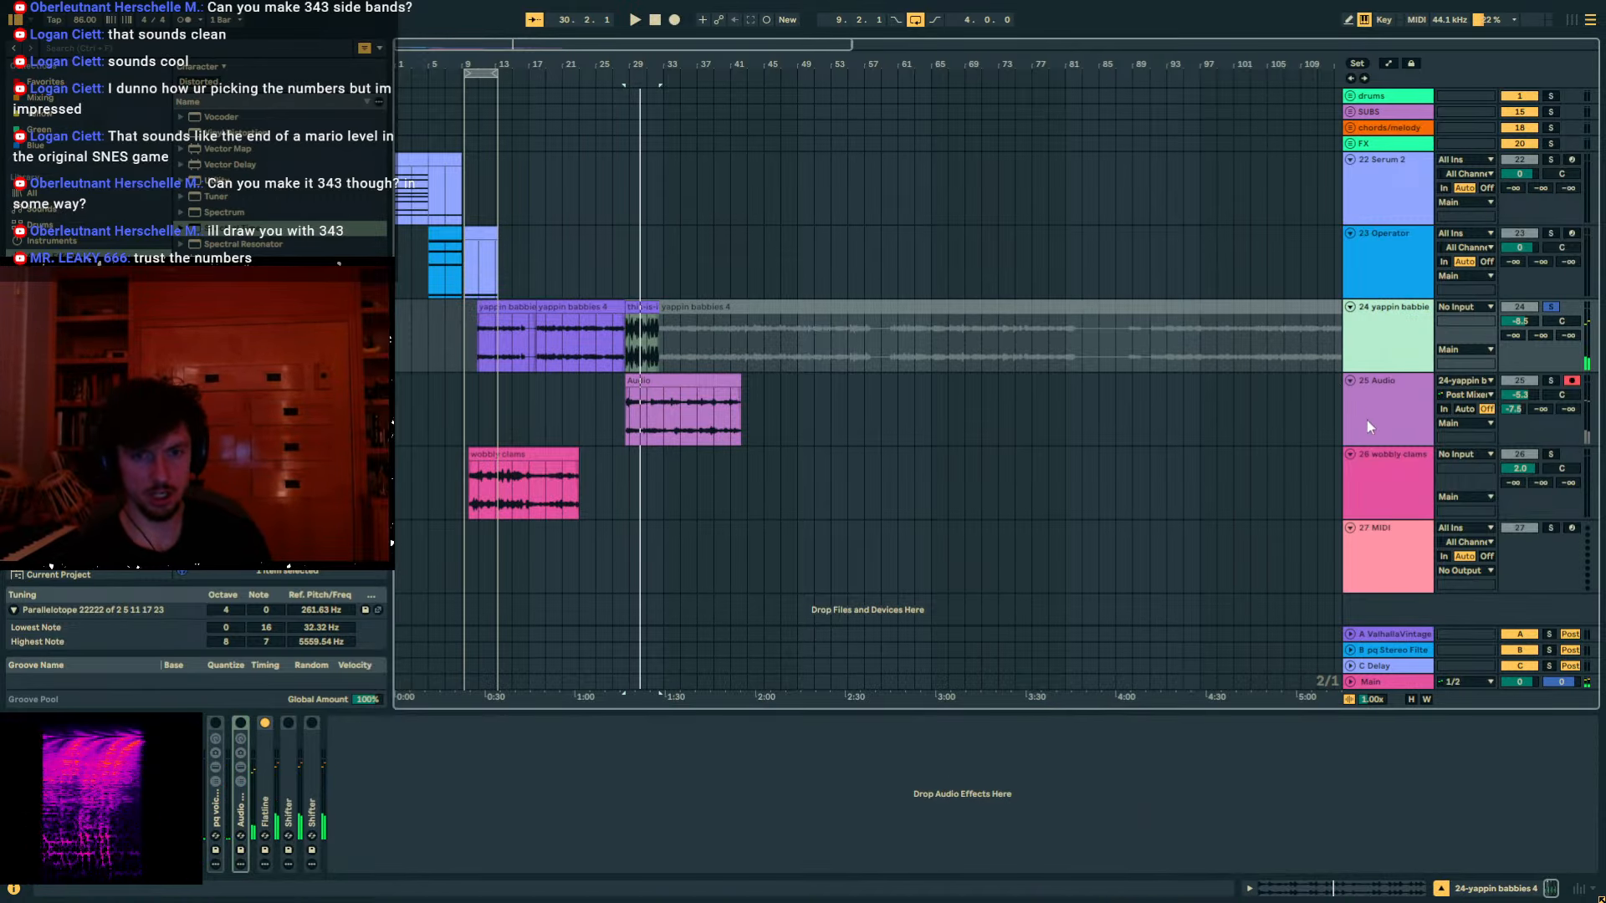
pyautogui.keyDown('shift'); pyautogui.click(1385, 497); pyautogui.keyUp('shift')
pyautogui.press('Delete')
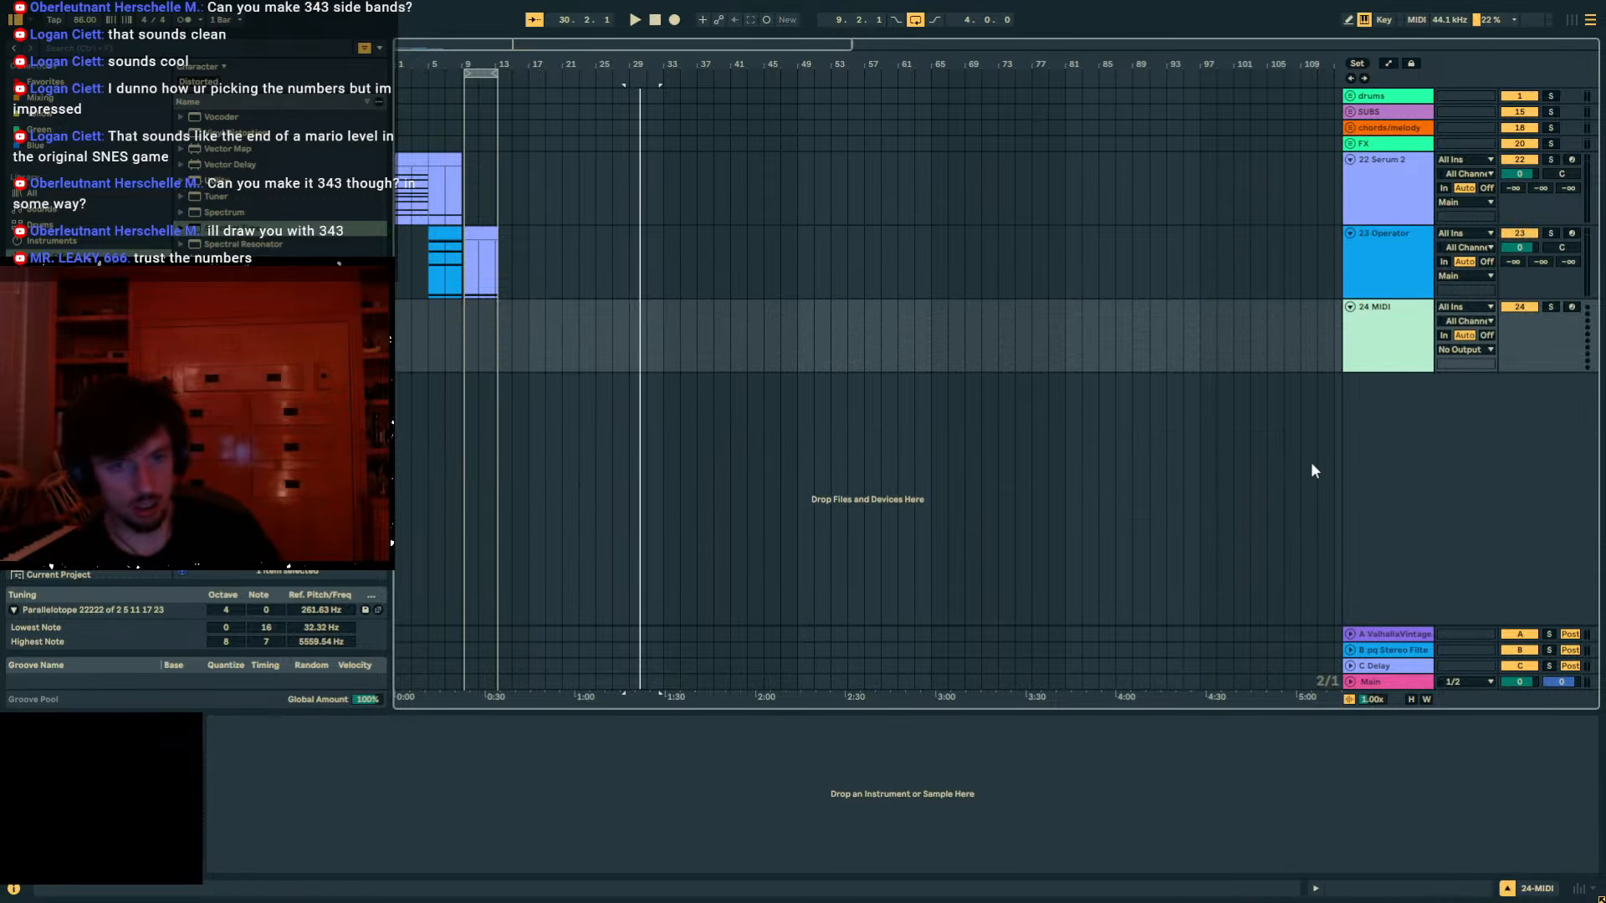
# Insert an empty four-bar MIDI clip at the start of the MIDI track.
pyautogui.click(1438, 322)
pyautogui.click(1403, 328)
pyautogui.click(1402, 329)
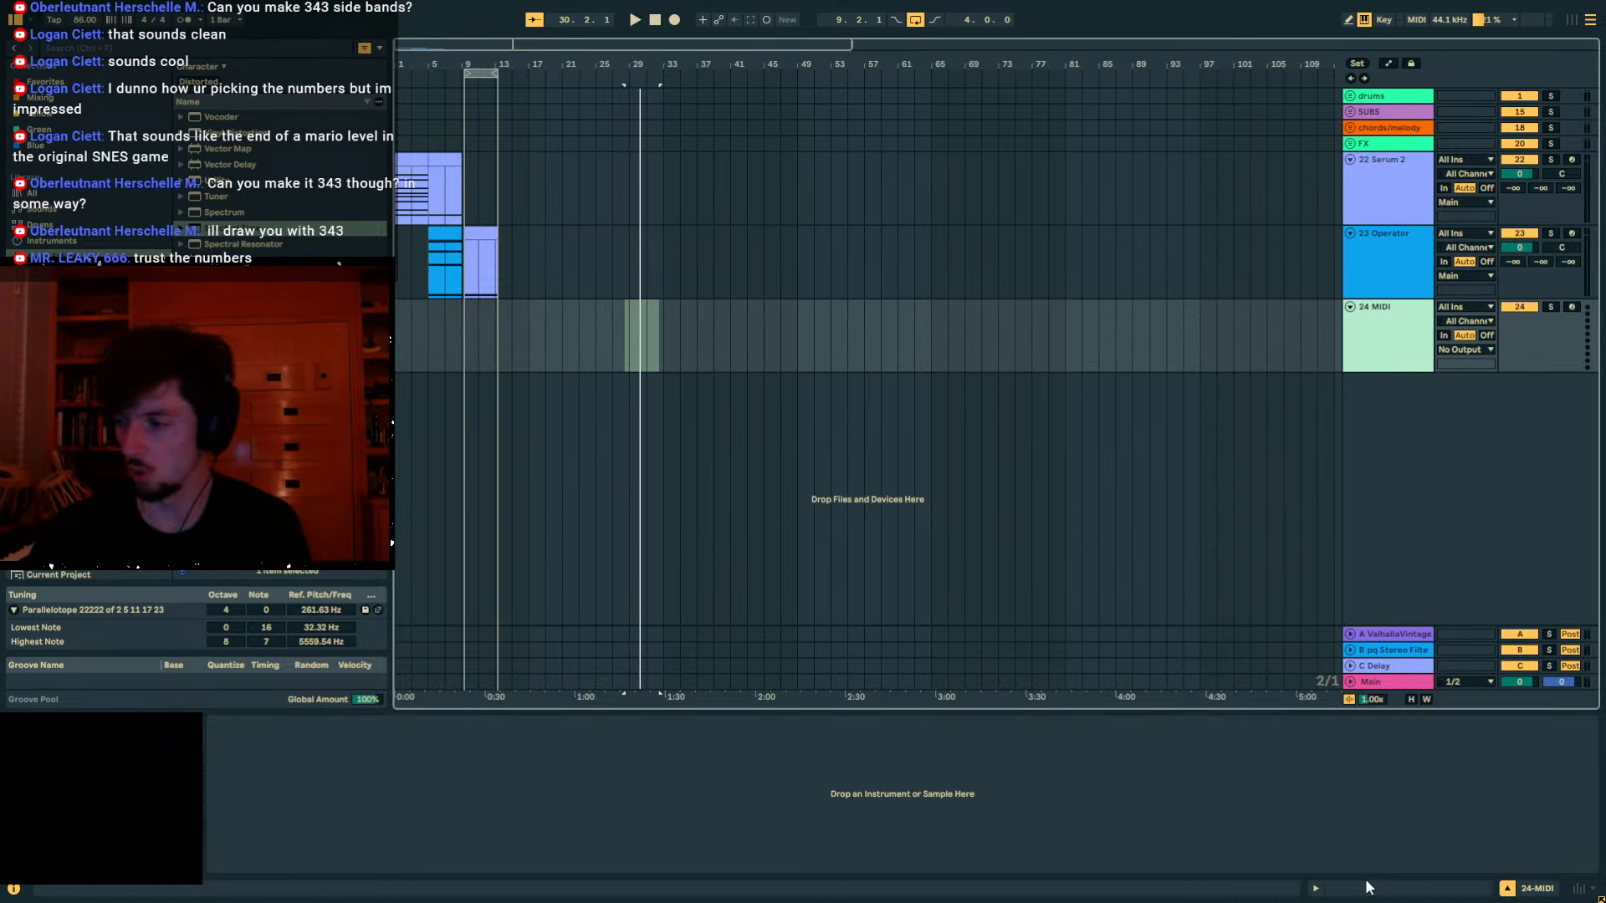
pyautogui.moveTo(410, 64); pyautogui.dragTo(410, 199)
pyautogui.moveTo(735, 334); pyautogui.dragTo(398, 338)
pyautogui.hotkey('ctrl', 'shift', 'm')
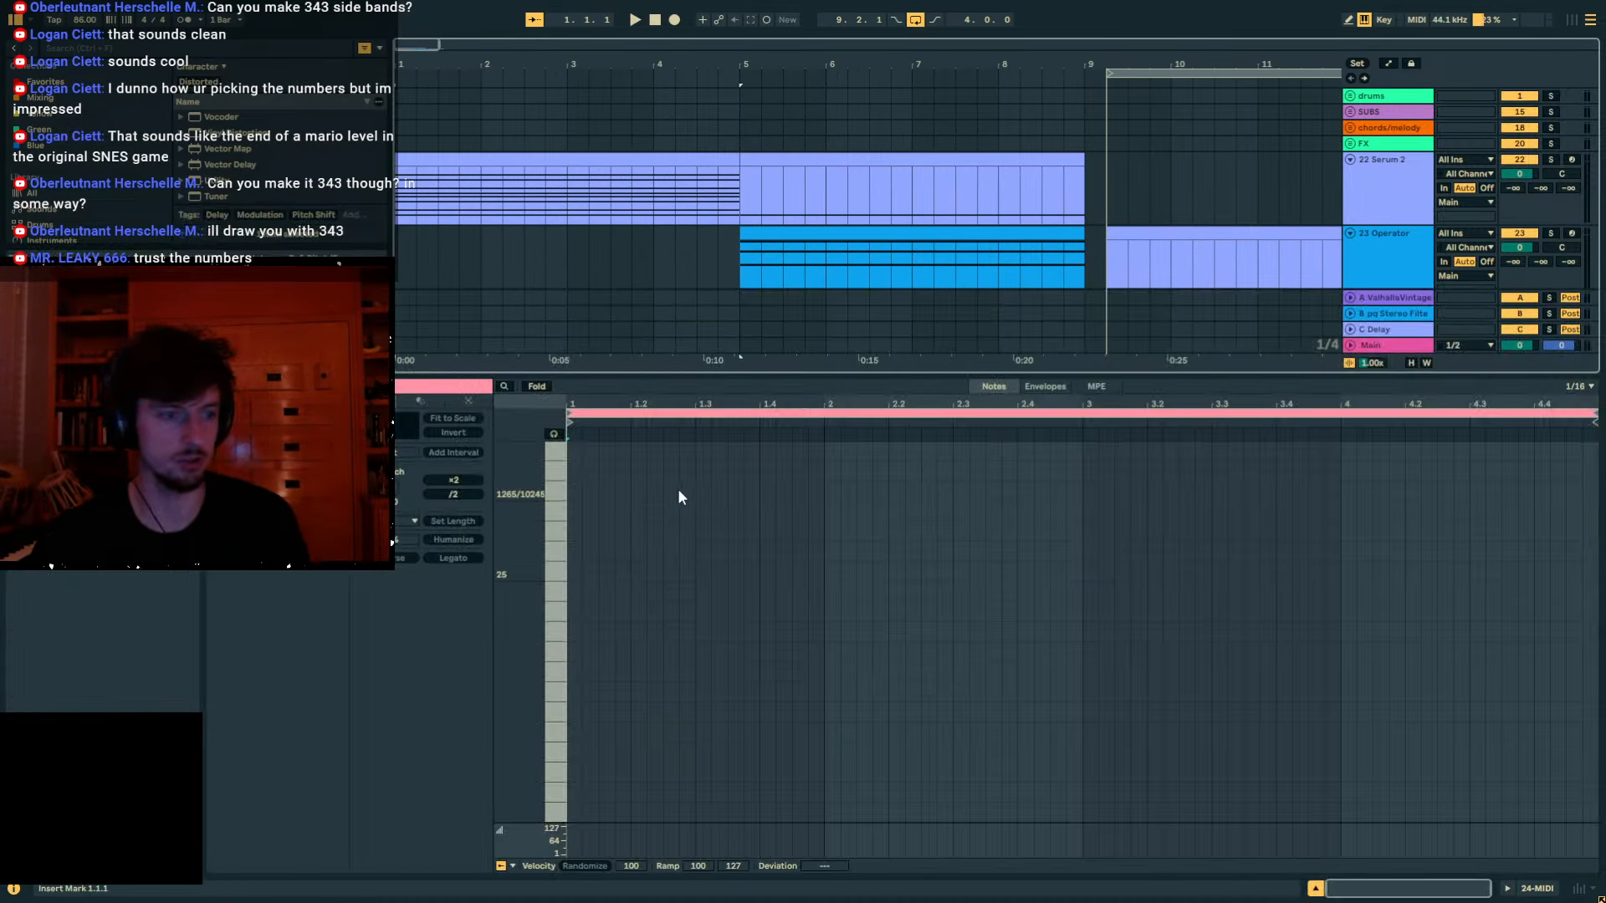
# Draw a three-note chord at bar 1, from pitch 25 up to 187/1285, and lengthen the notes to 4.2.1.
pyautogui.click(575, 653)
pyautogui.click(575, 534)
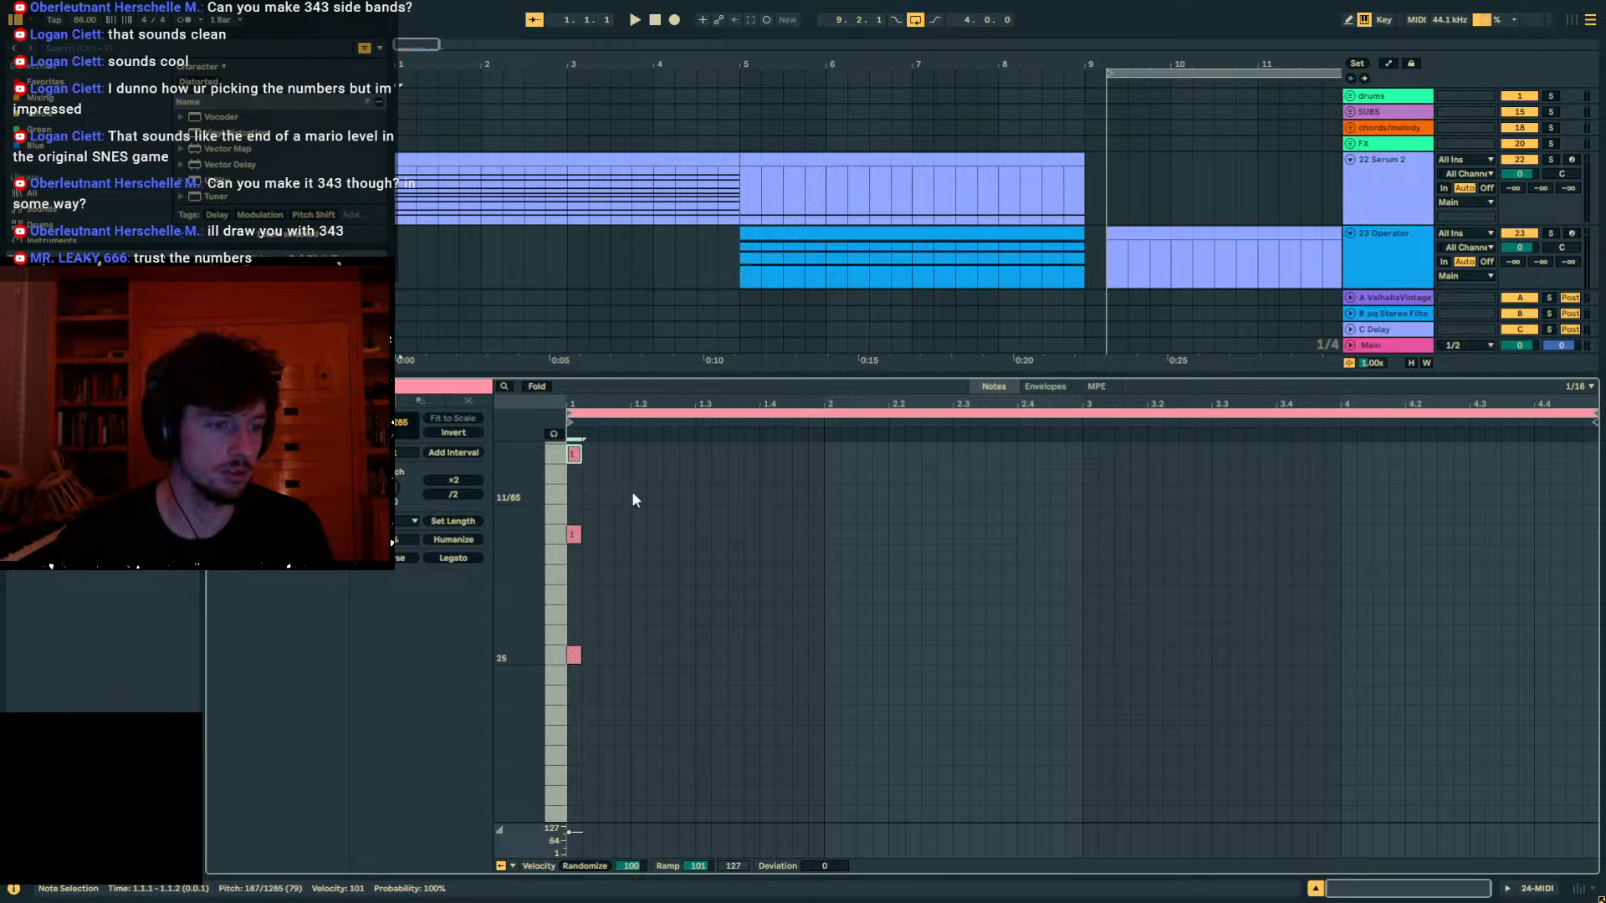
pyautogui.moveTo(583, 654); pyautogui.dragTo(1420, 678)
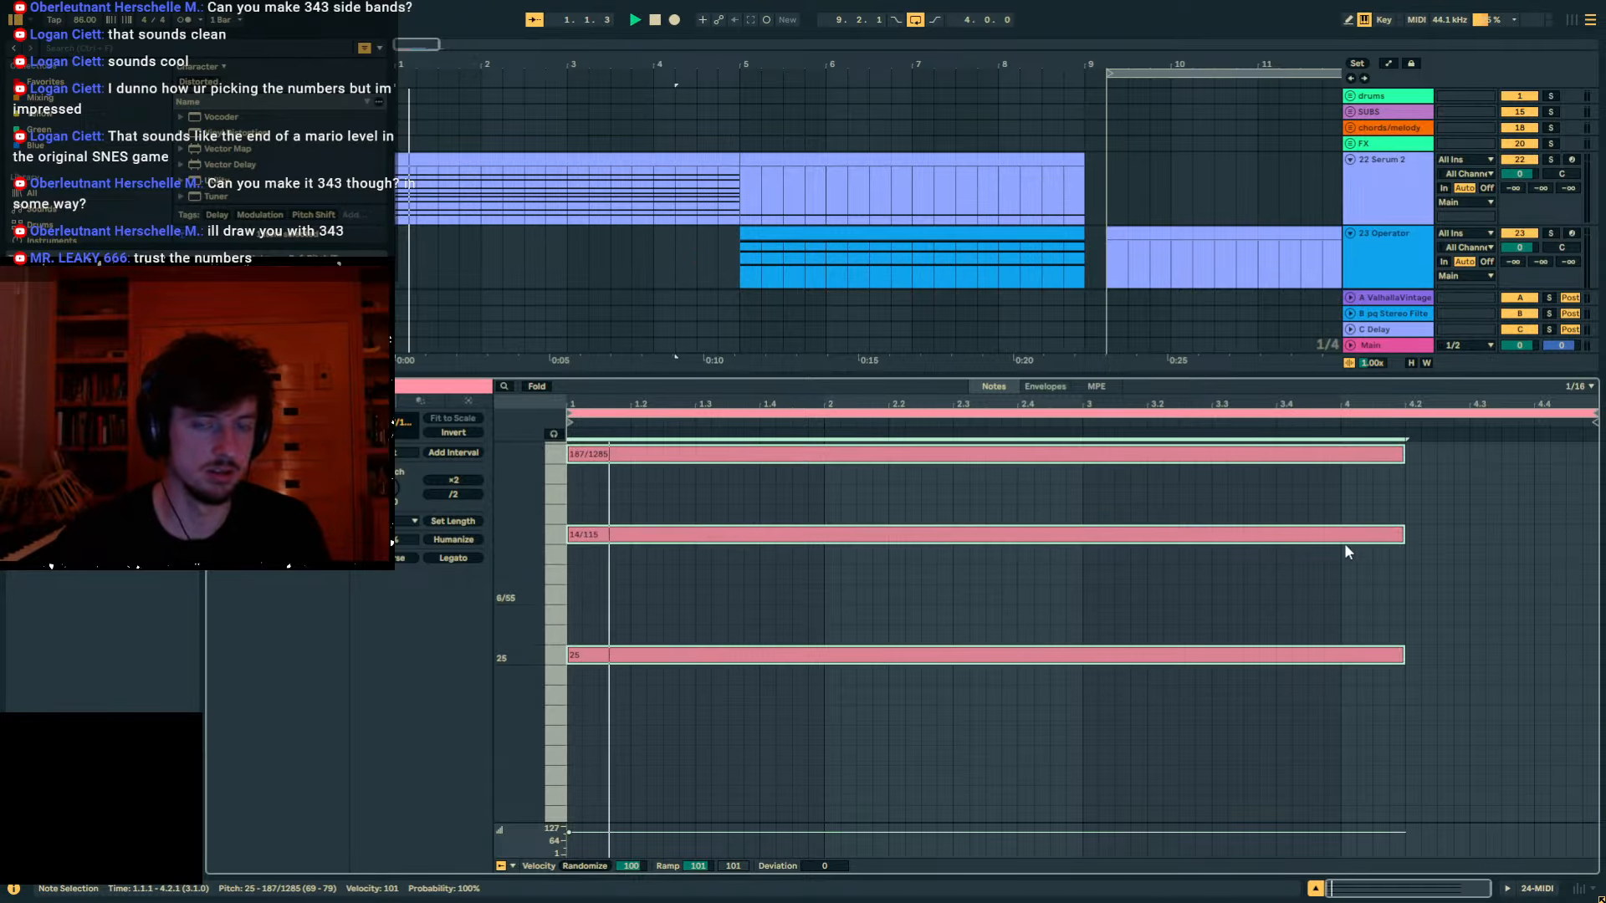
pyautogui.scroll(-3, 543, 214)
# Copy the Operator instrument from the existing Operator track onto the new MIDI track.
pyautogui.click(1388, 159)
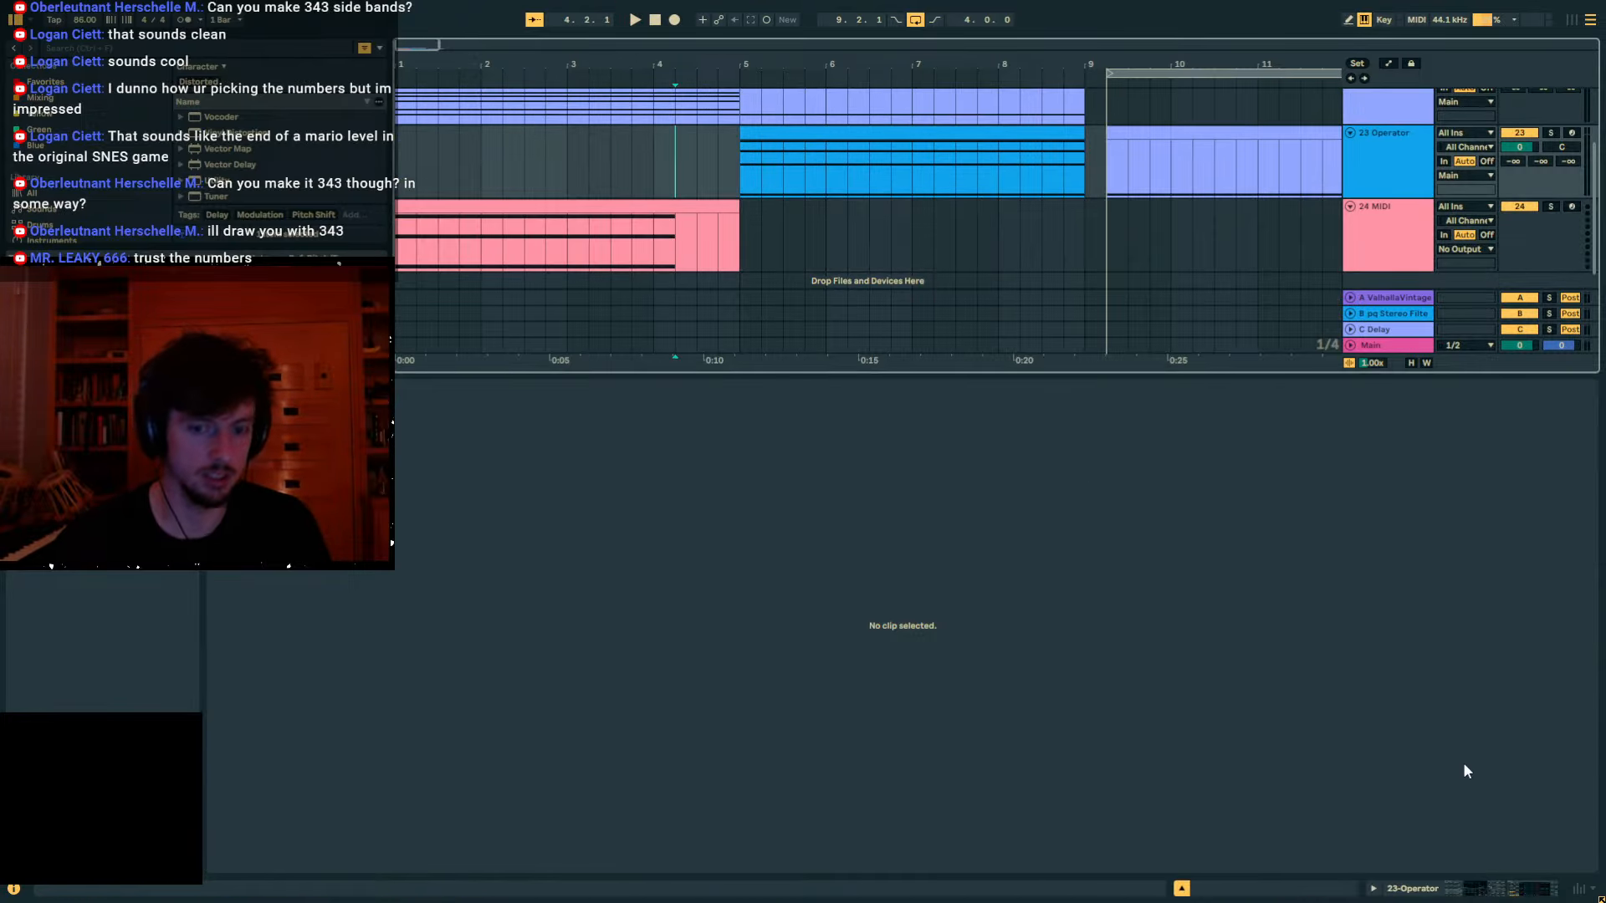
pyautogui.click(1503, 889)
pyautogui.click(301, 720)
pyautogui.click(523, 339)
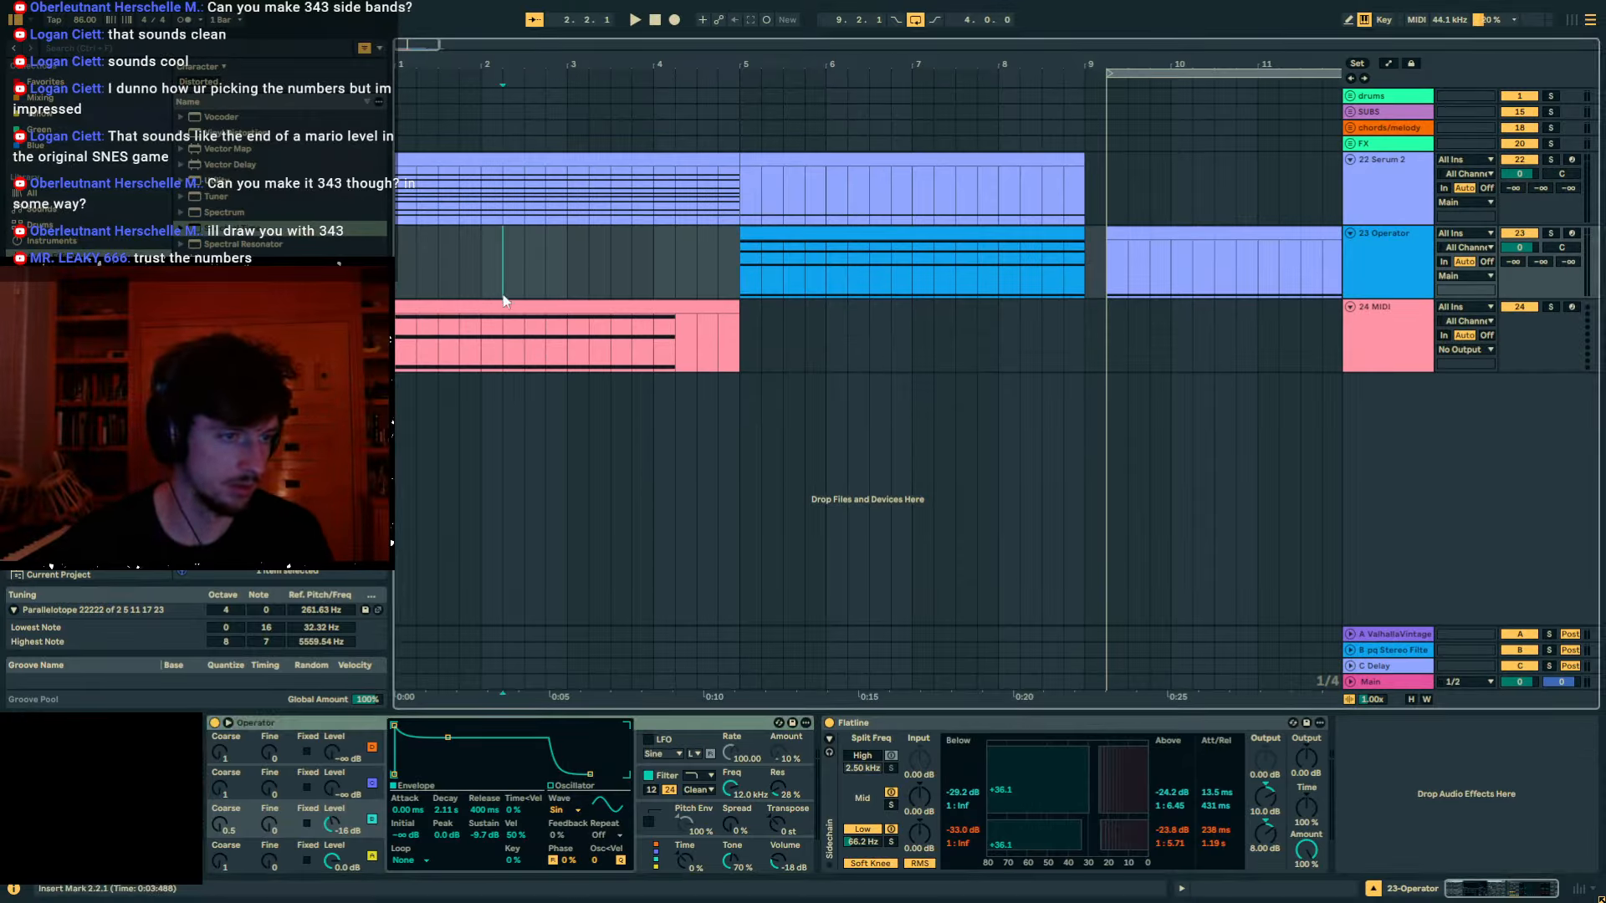
pyautogui.hotkey('ctrl', 'v')
# Solo the new Operator track and play its chord from the start.
pyautogui.press('space')
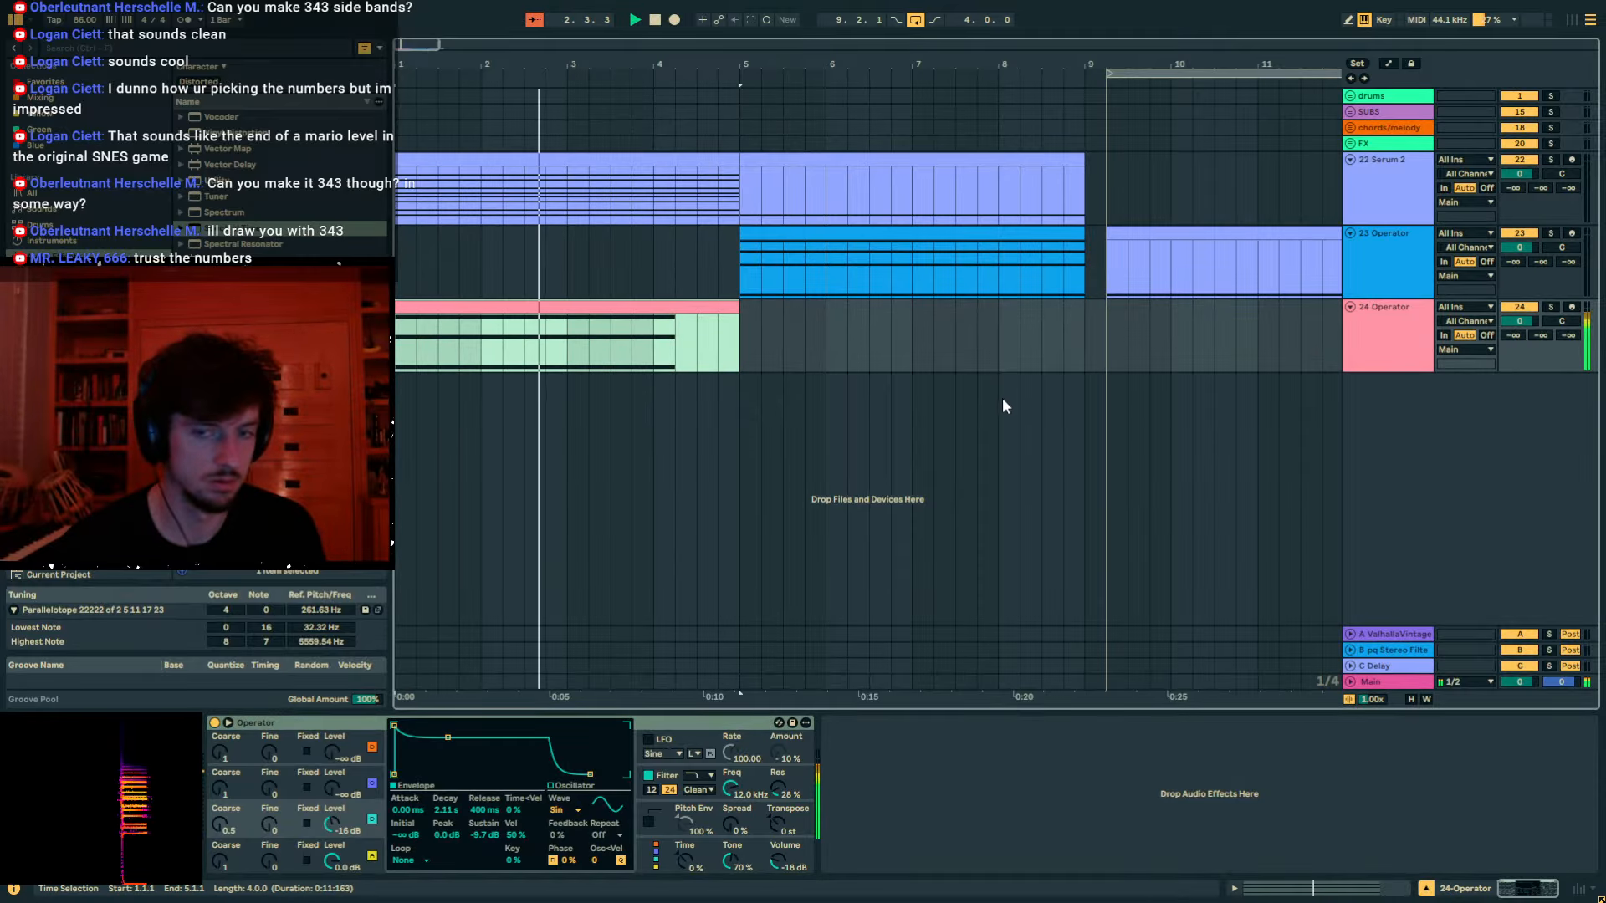
pyautogui.click(1551, 307)
pyautogui.press('space')
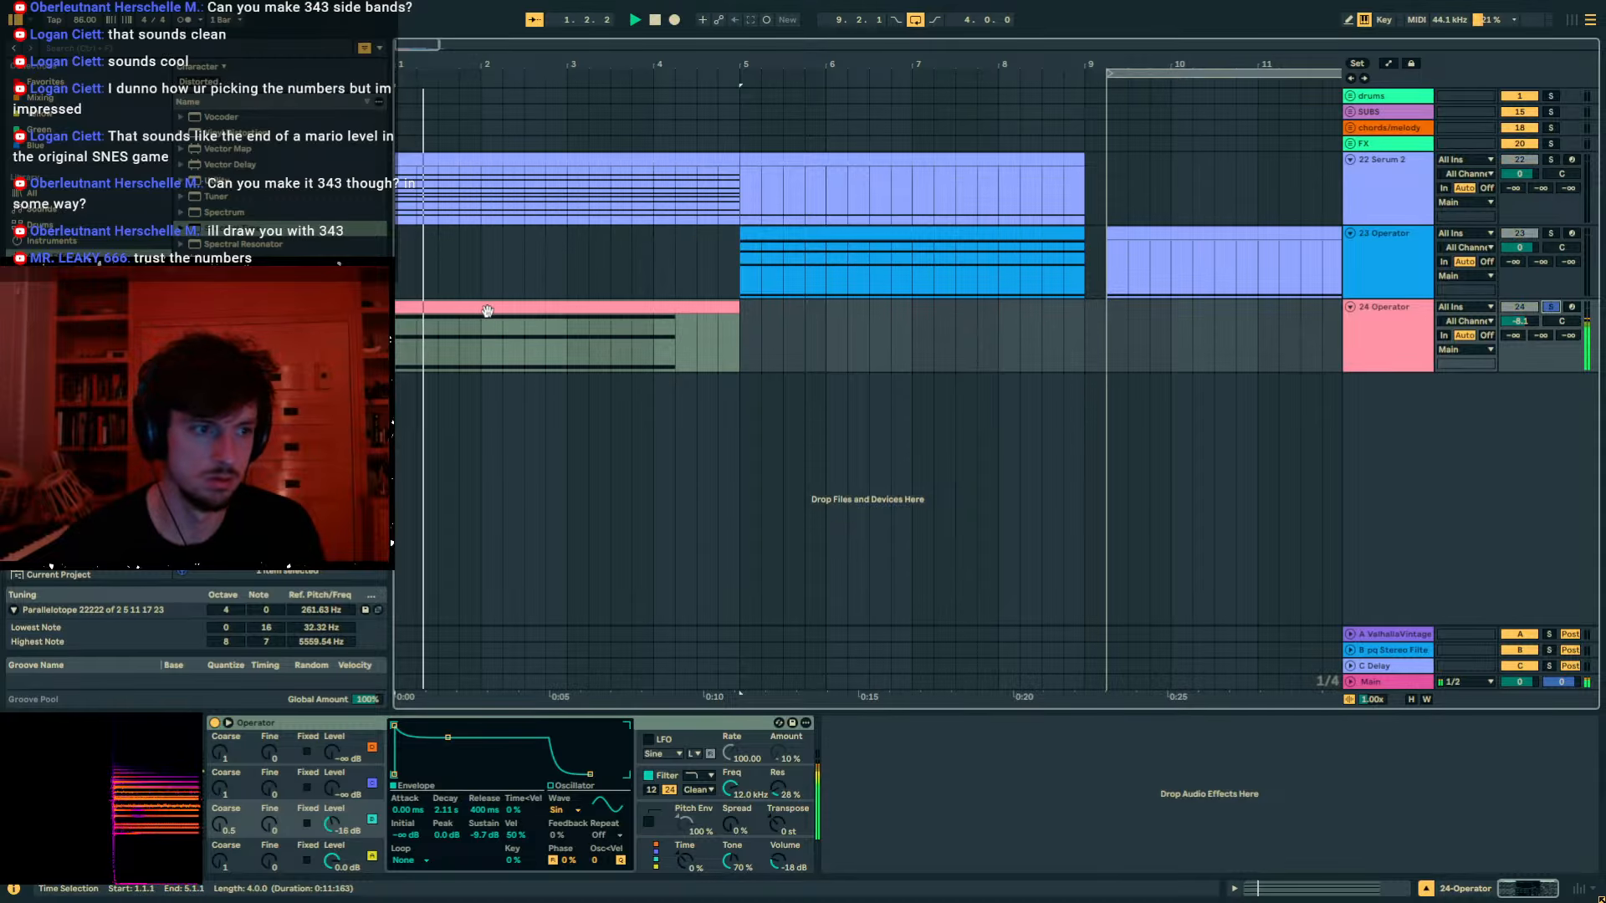
# Open the chord clip, select all its notes, and remove the loaded tuning from the set.
pyautogui.click(1261, 888)
pyautogui.press('space')
pyautogui.click(774, 717)
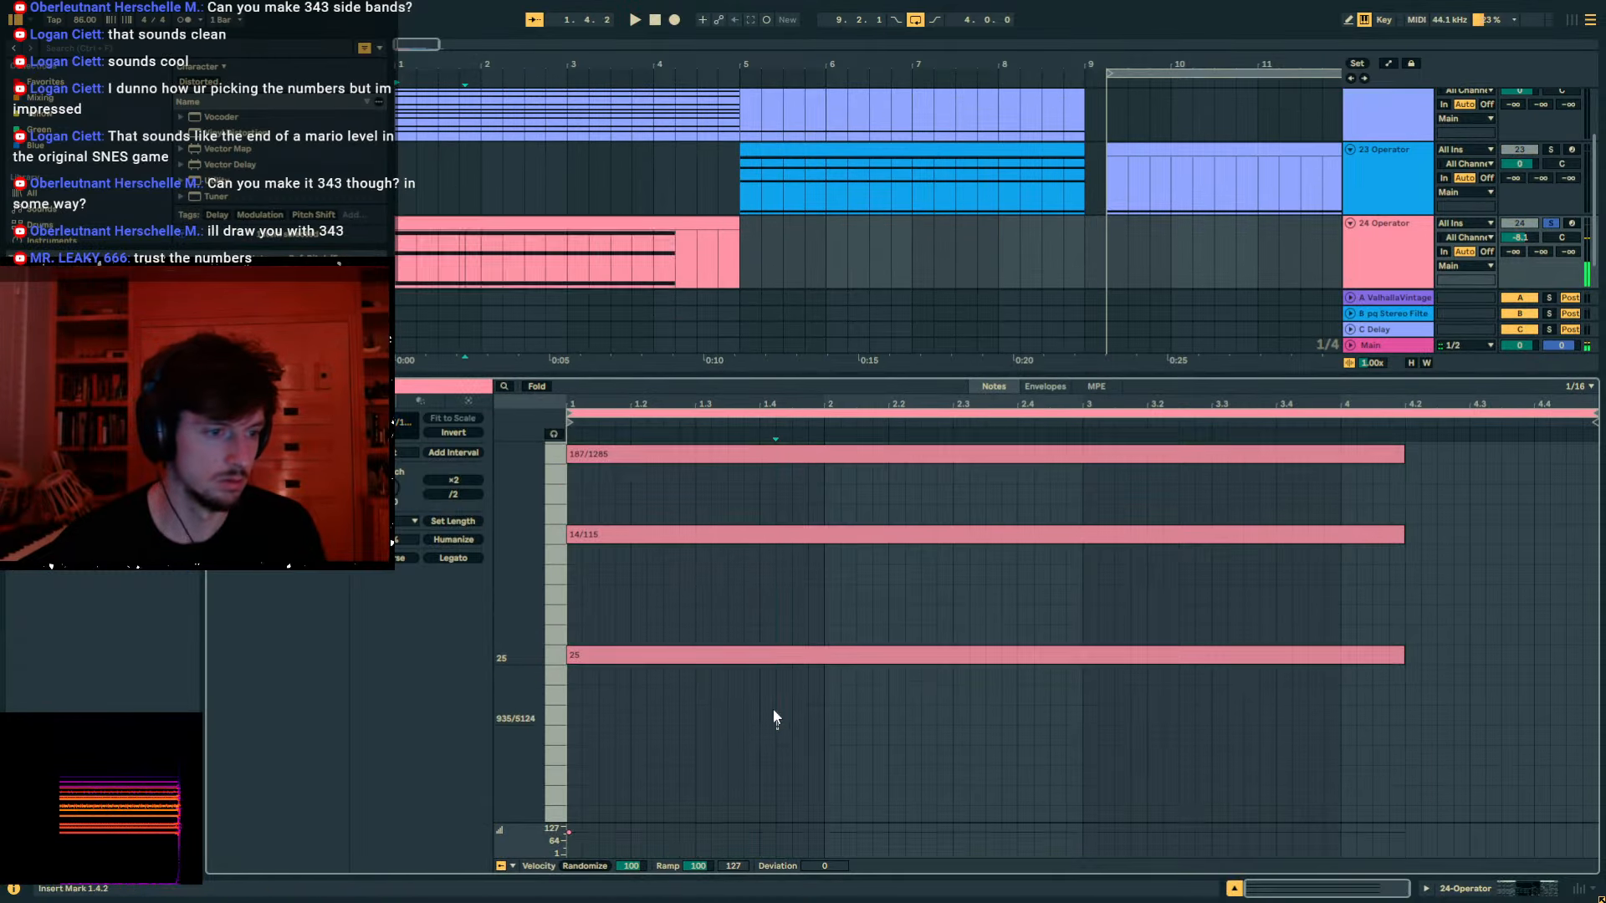
pyautogui.hotkey('ctrl', 'a')
pyautogui.click(131, 256)
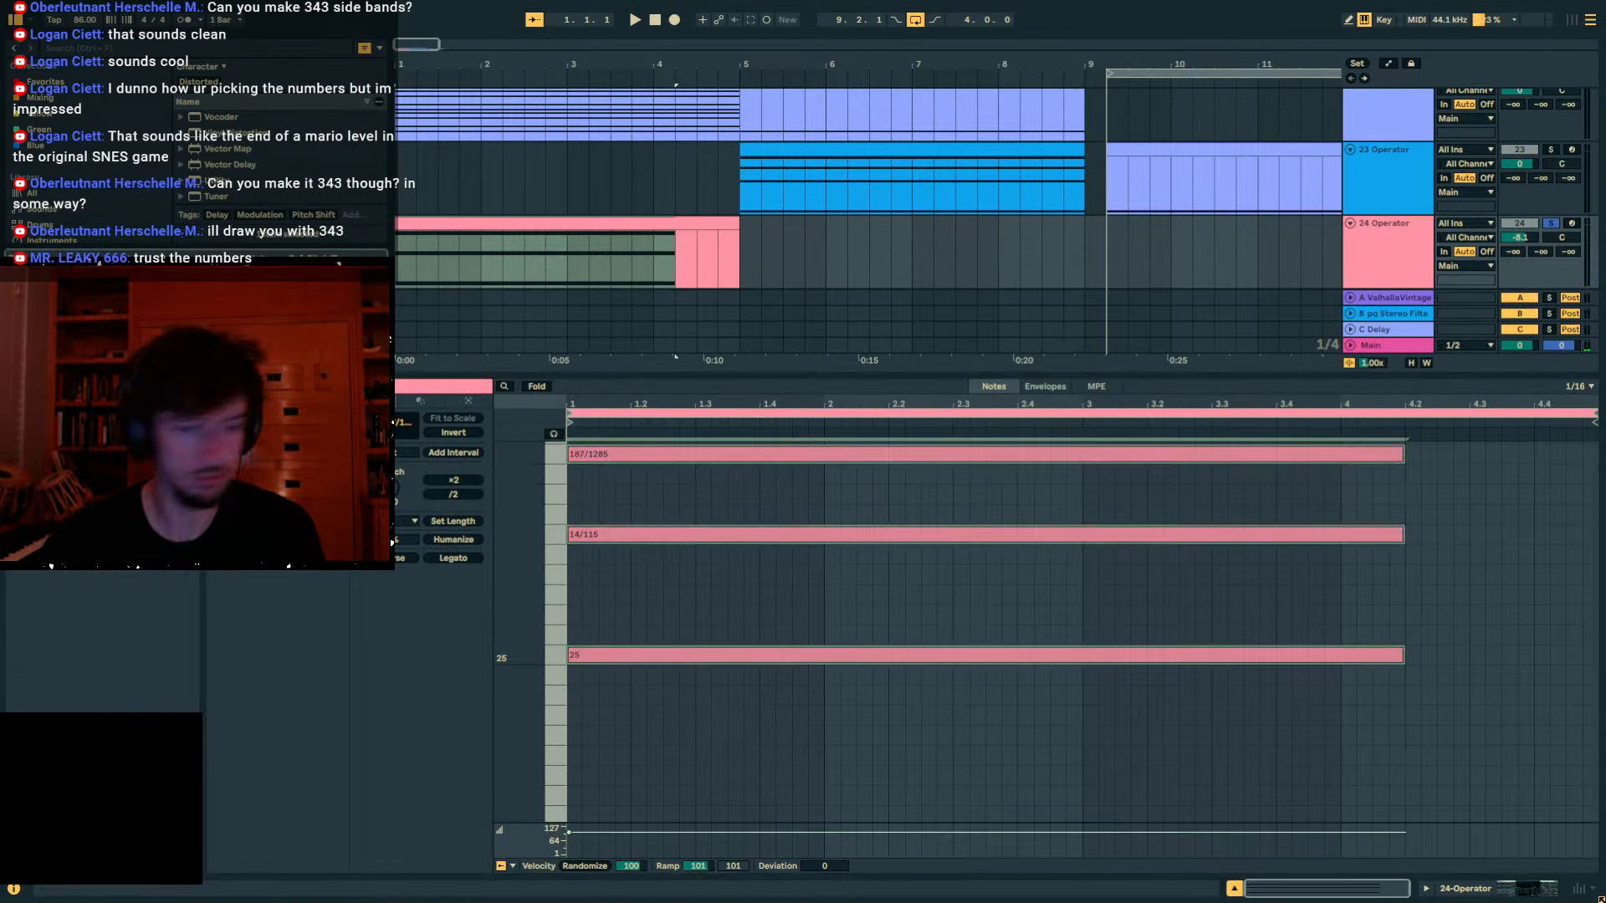
pyautogui.press('Delete')
# Move the chord's two upper notes to C4 and E4 above the A3, playing the result.
pyautogui.scroll(1, 674, 659)
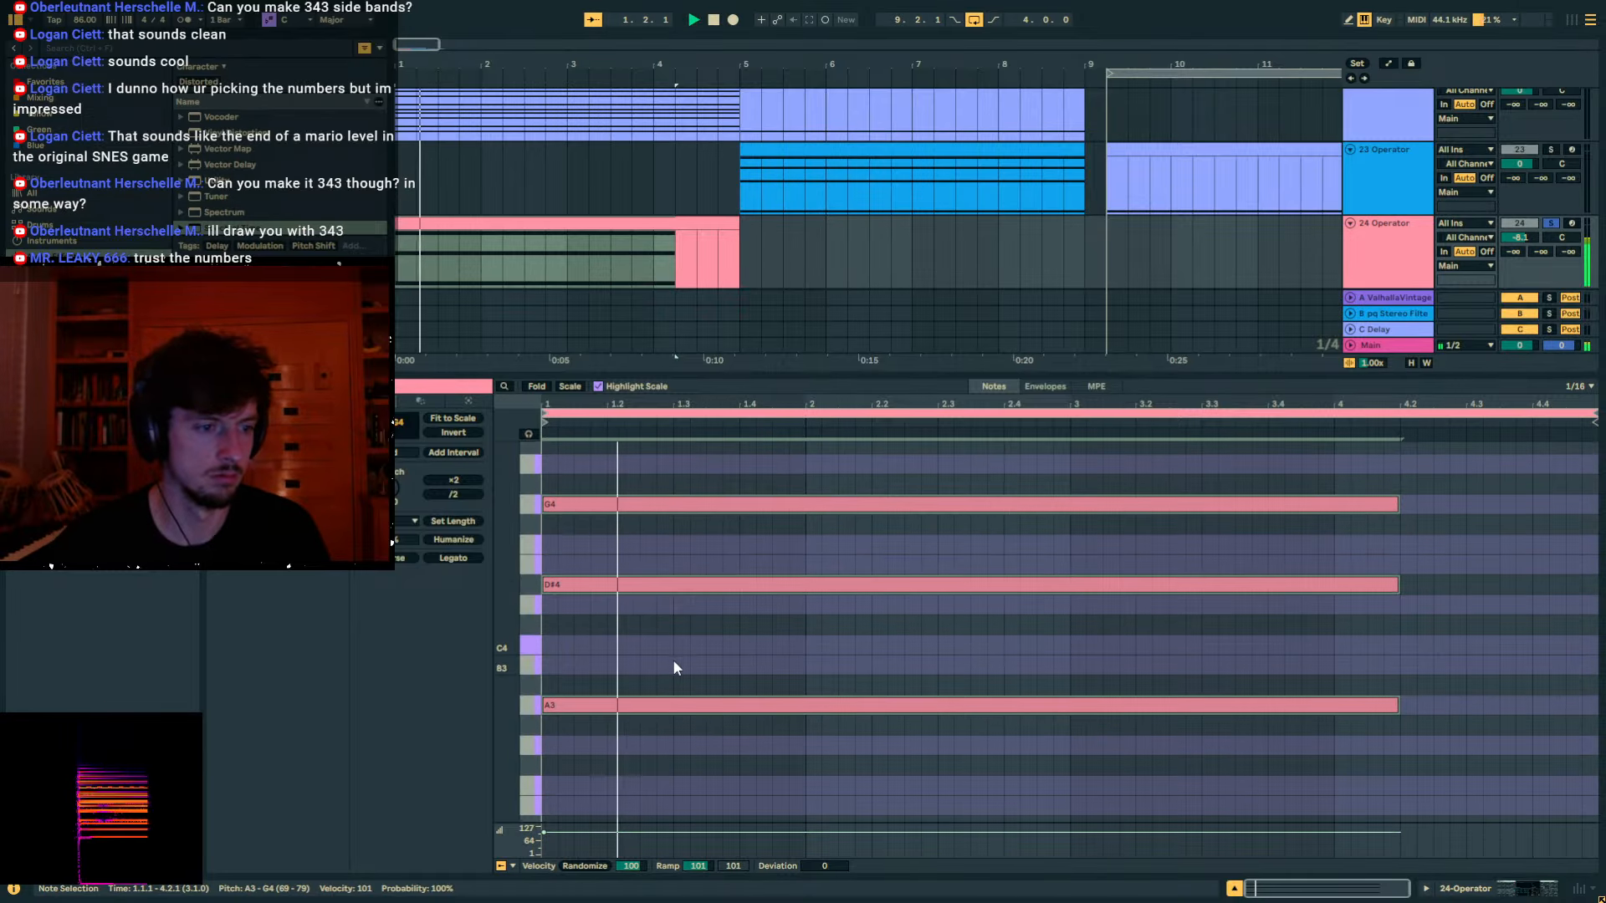
pyautogui.click(612, 588)
pyautogui.moveTo(613, 589)
pyautogui.mouseDown()
pyautogui.moveTo(612, 621)
pyautogui.moveTo(612, 601)
pyautogui.mouseUp()
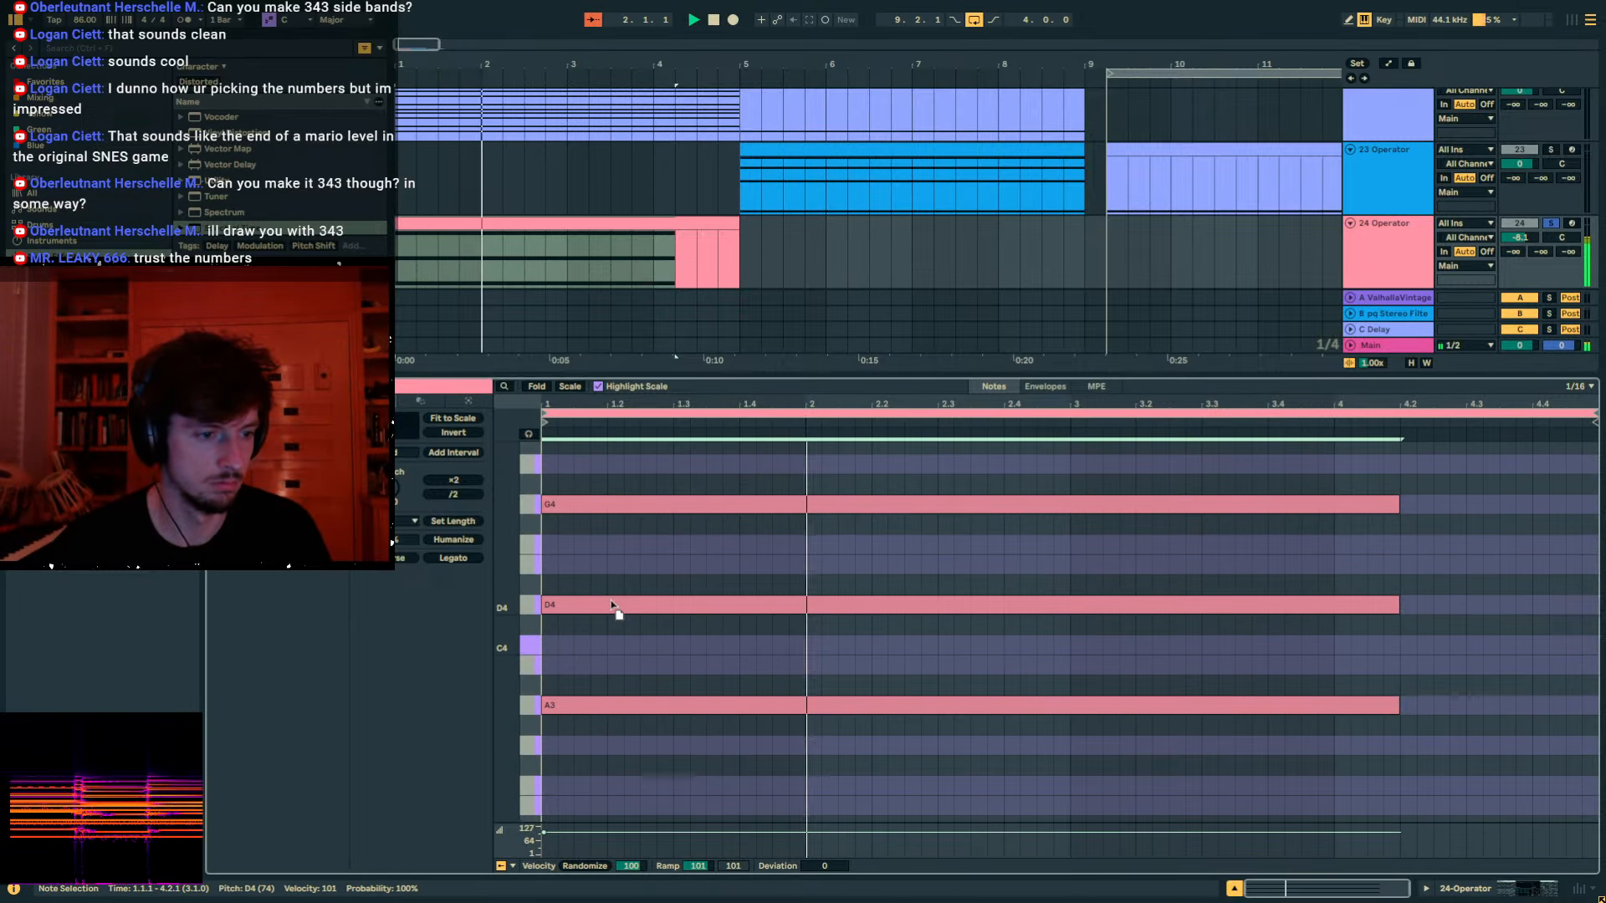
pyautogui.moveTo(591, 503); pyautogui.dragTo(584, 644)
pyautogui.press('space')
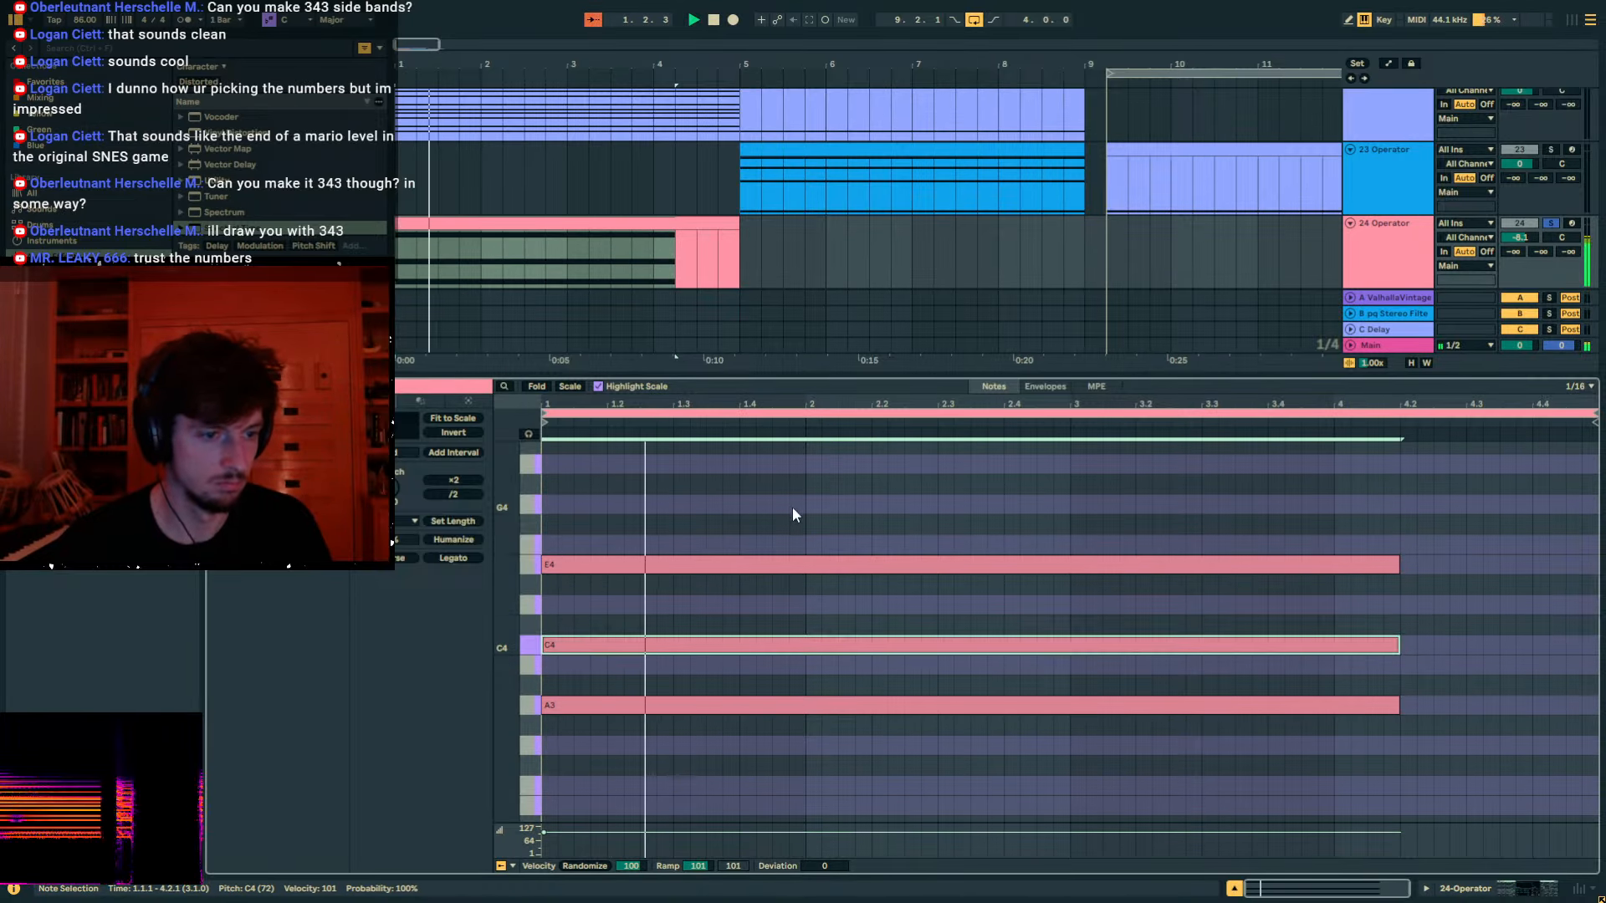
# Try to duplicate the three chord notes further along the clip.
pyautogui.moveTo(791, 507); pyautogui.dragTo(811, 724)
pyautogui.press('space')
pyautogui.hotkey('ctrl', 'd')
pyautogui.hotkey('ctrl', 'z')
pyautogui.click(694, 285)
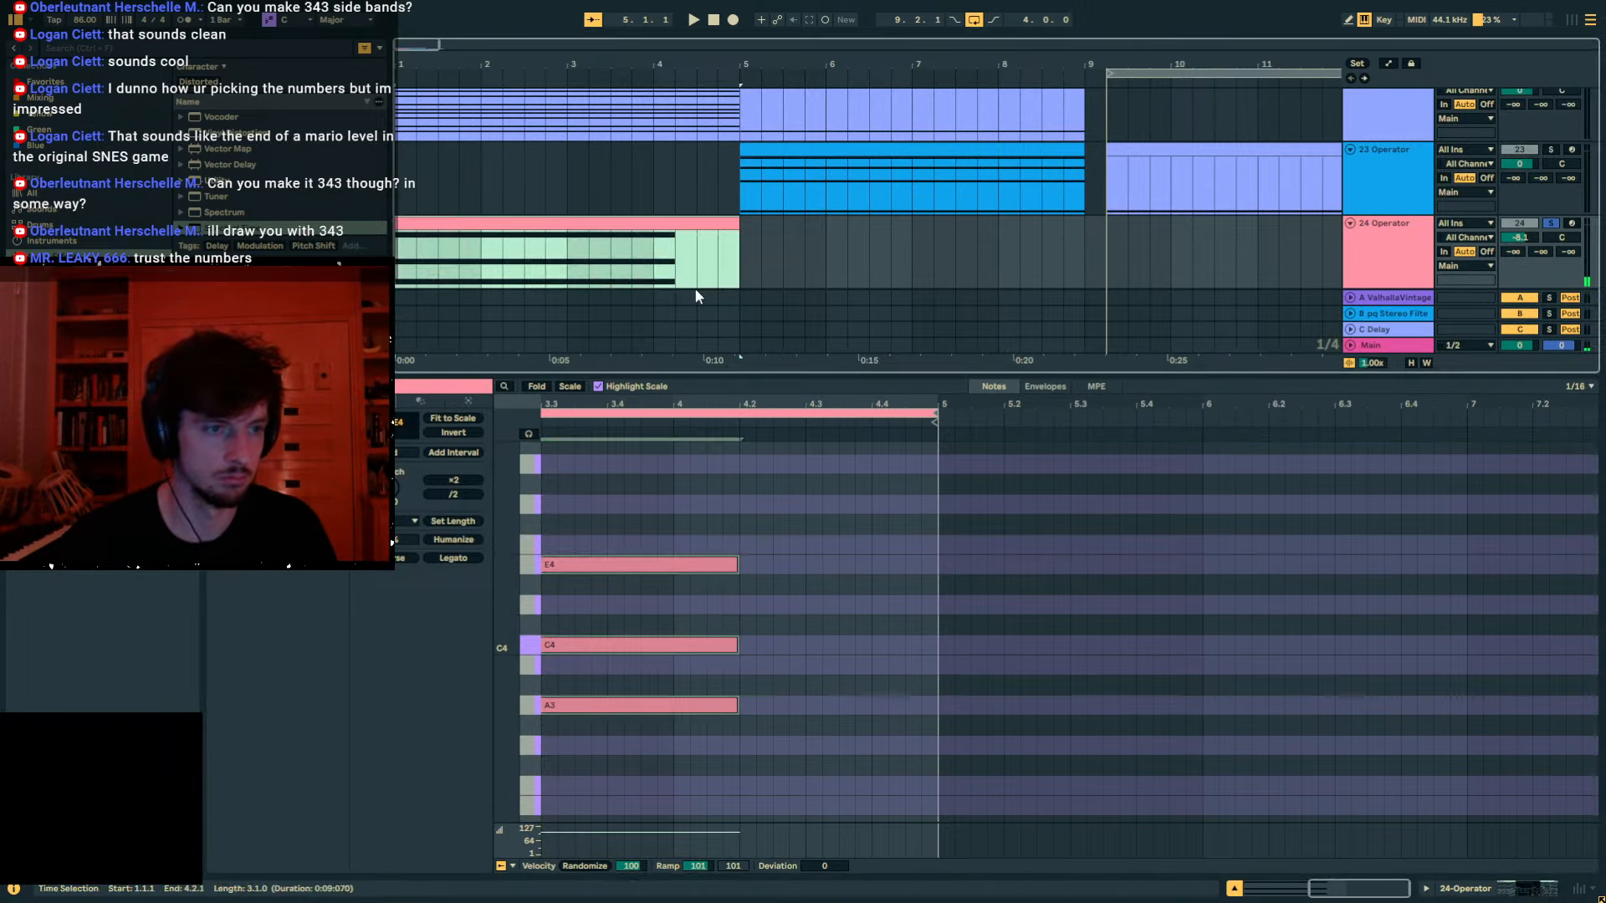
# Set Operator's oscillator A coarse to 2 and its transpose to -12 st, playing the chord to check the sound.
pyautogui.click(1462, 889)
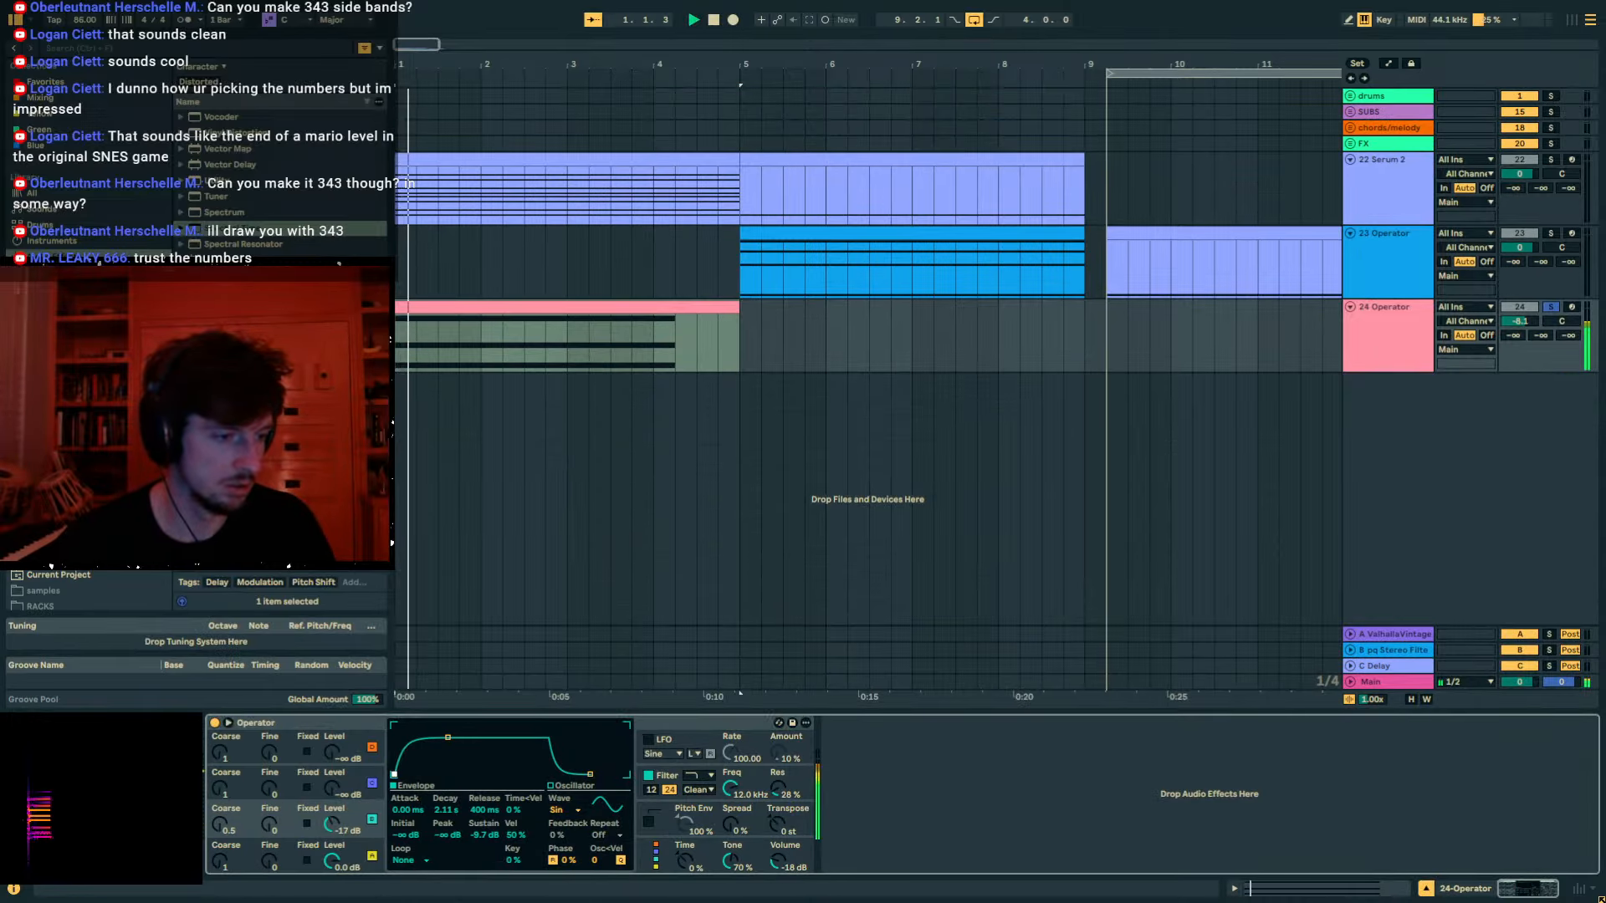
pyautogui.click(221, 826)
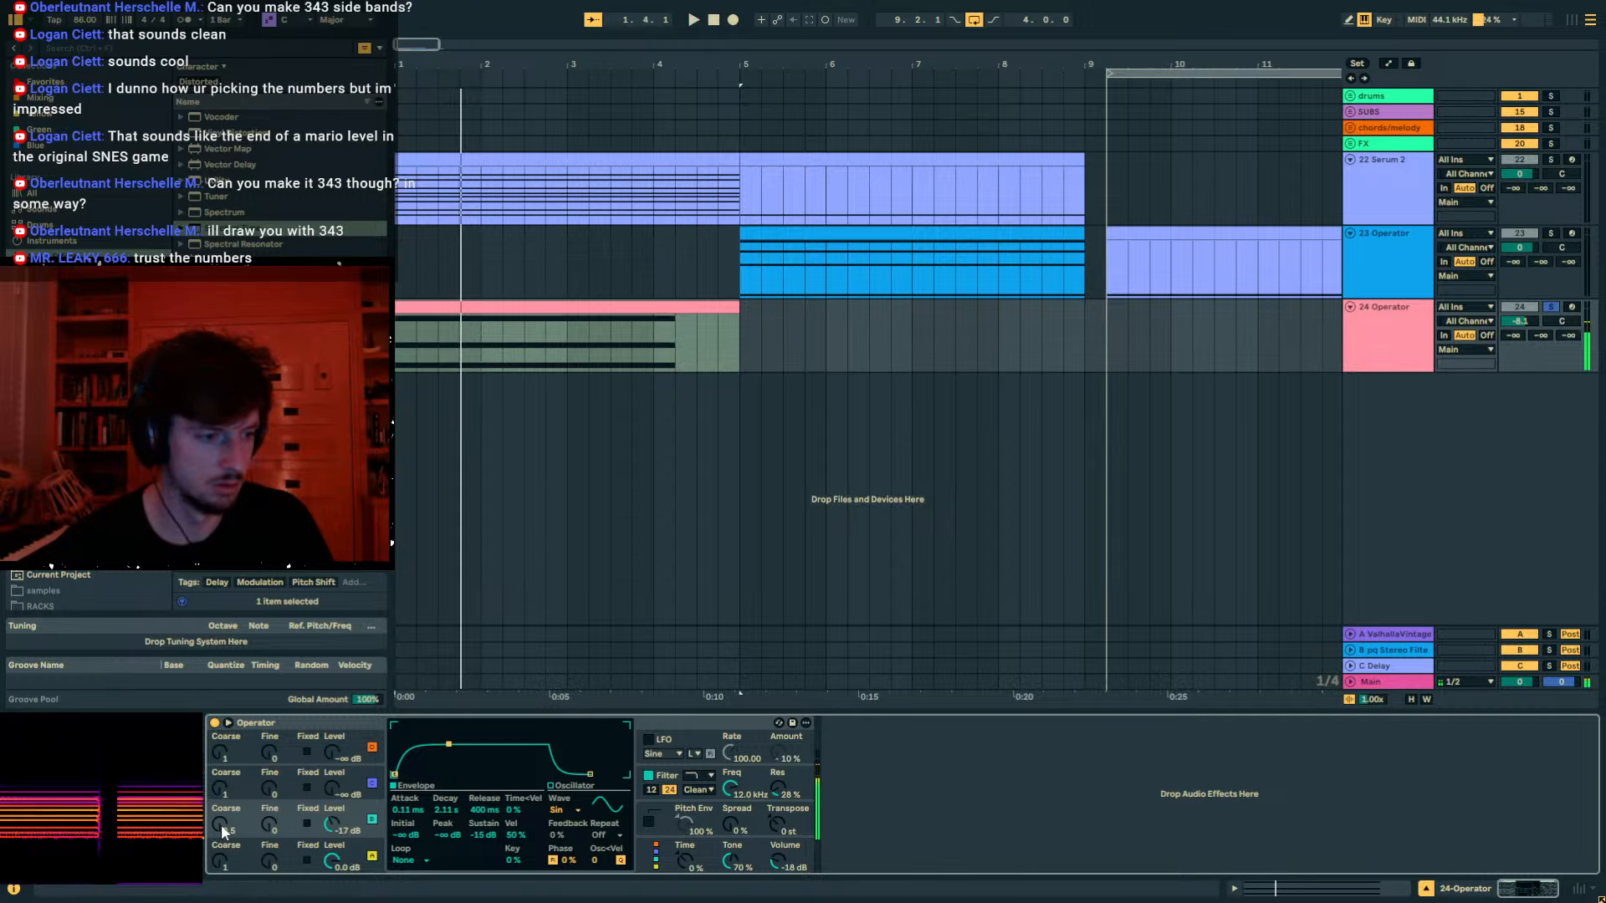
pyautogui.moveTo(238, 866); pyautogui.dragTo(238, 858)
pyautogui.press('space')
pyautogui.click(778, 828)
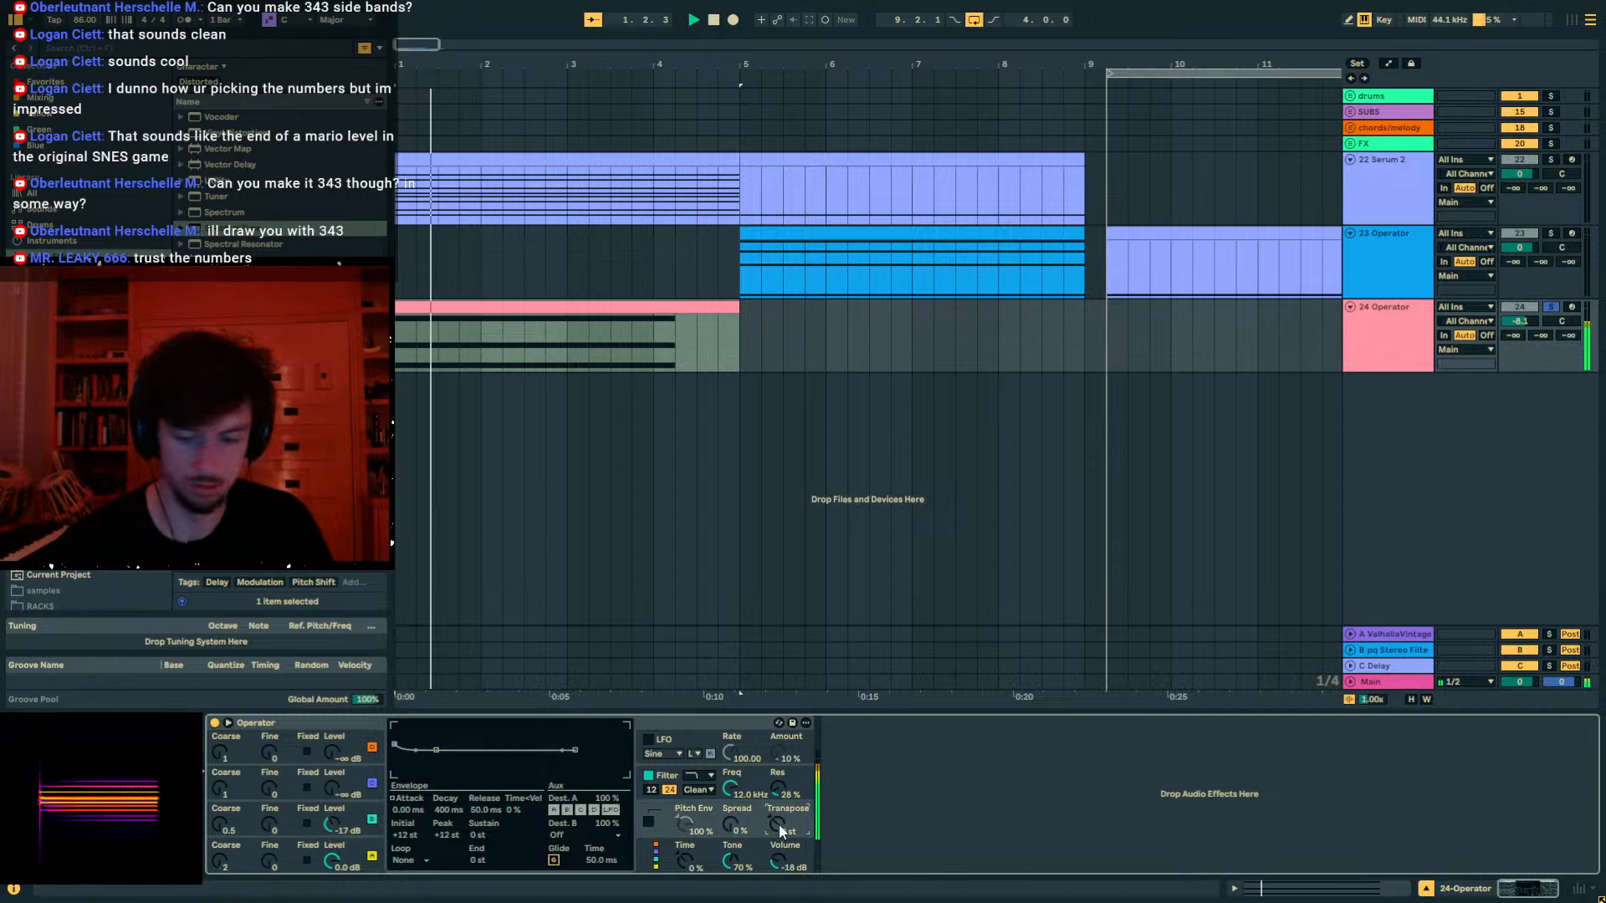
pyautogui.press('space')
pyautogui.press('space')
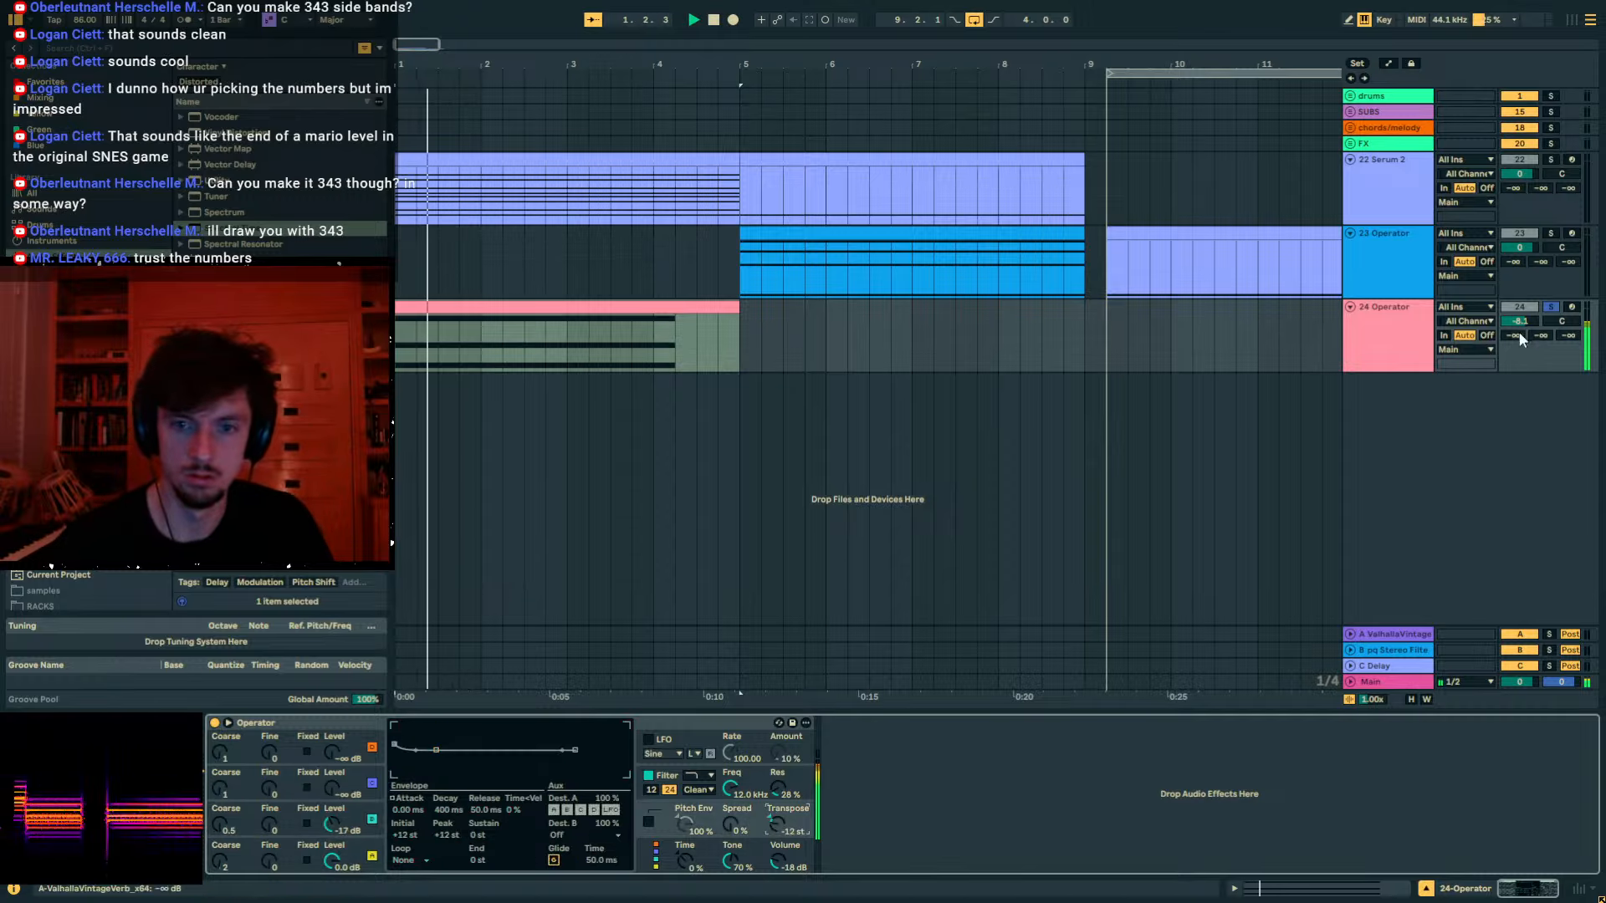
# Raise the pink Operator track's reverb send A to -1.0 dB and select its chord clip.
pyautogui.moveTo(1520, 338); pyautogui.dragTo(1521, 268)
pyautogui.click(1384, 349)
pyautogui.click(609, 310)
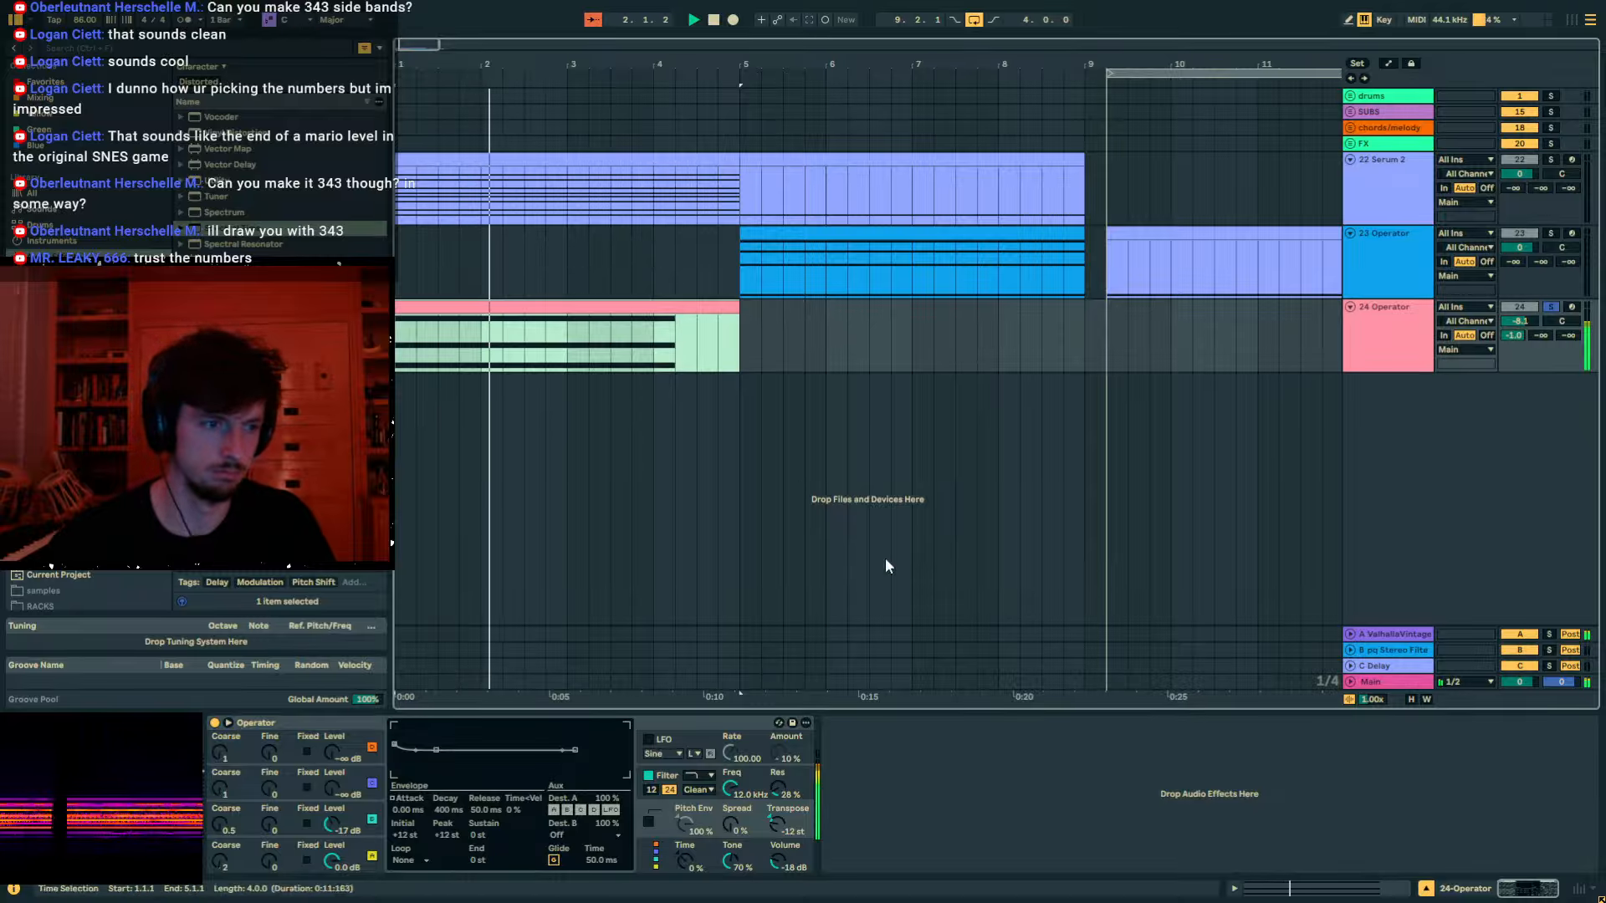
# Open the chord clip, stop playback, and shorten its three notes so they end with bar 1.
pyautogui.click(1323, 889)
pyautogui.press('space')
pyautogui.click(1315, 746)
pyautogui.moveTo(1315, 749); pyautogui.dragTo(805, 563)
# Add a B4 note above the bar 1 chord and lengthen it to the full bar.
pyautogui.scroll(3, 575, 520)
pyautogui.click(563, 535)
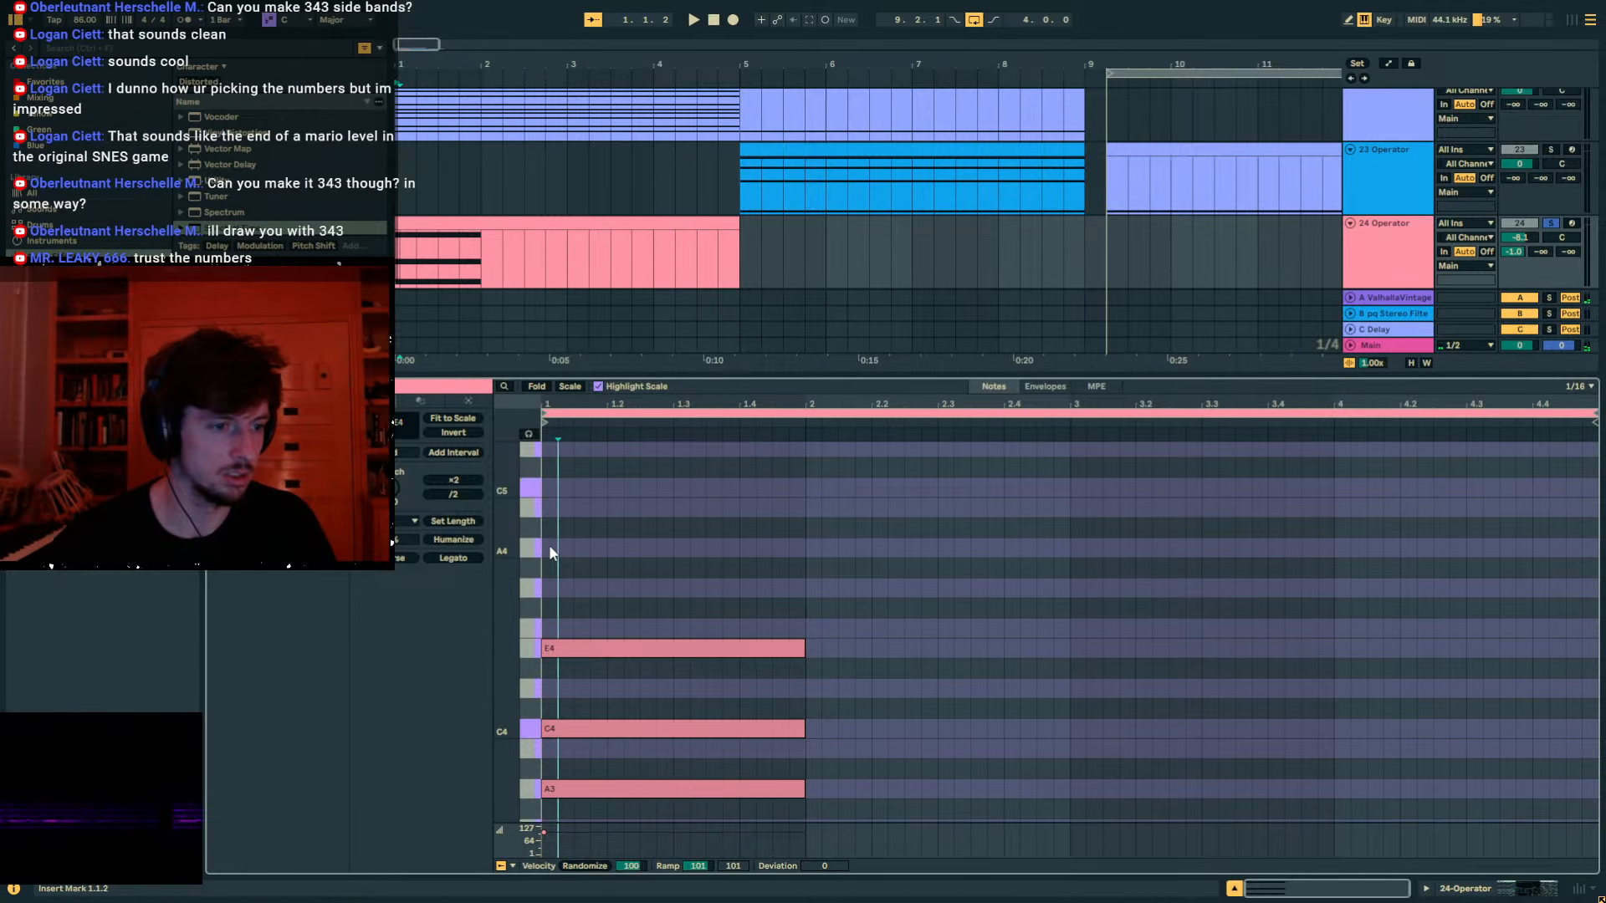
pyautogui.doubleClick(550, 511)
pyautogui.press('space')
pyautogui.moveTo(558, 511); pyautogui.dragTo(839, 552)
# Duplicate the bar 1 notes into bar 2 and move the copies to E3, G3, B3 and A4.
pyautogui.hotkey('ctrl', 'd')
pyautogui.scroll(-3, 870, 585)
pyautogui.moveTo(834, 703); pyautogui.dragTo(686, 467)
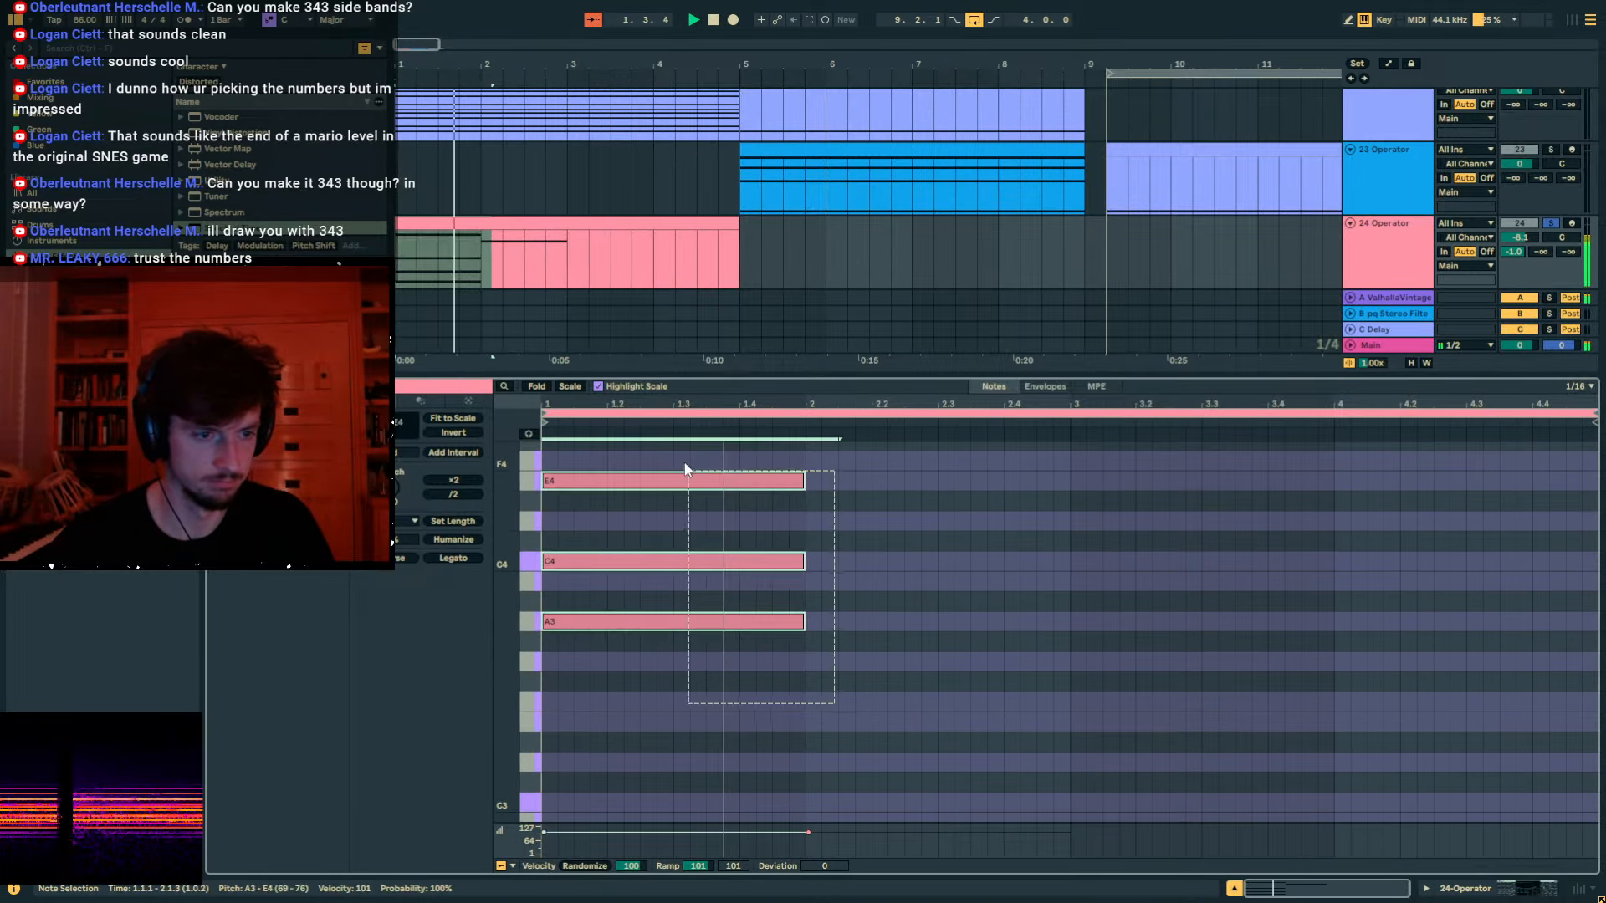
pyautogui.hotkey('ctrl', 'd')
pyautogui.moveTo(860, 485); pyautogui.dragTo(835, 580)
pyautogui.click(874, 605)
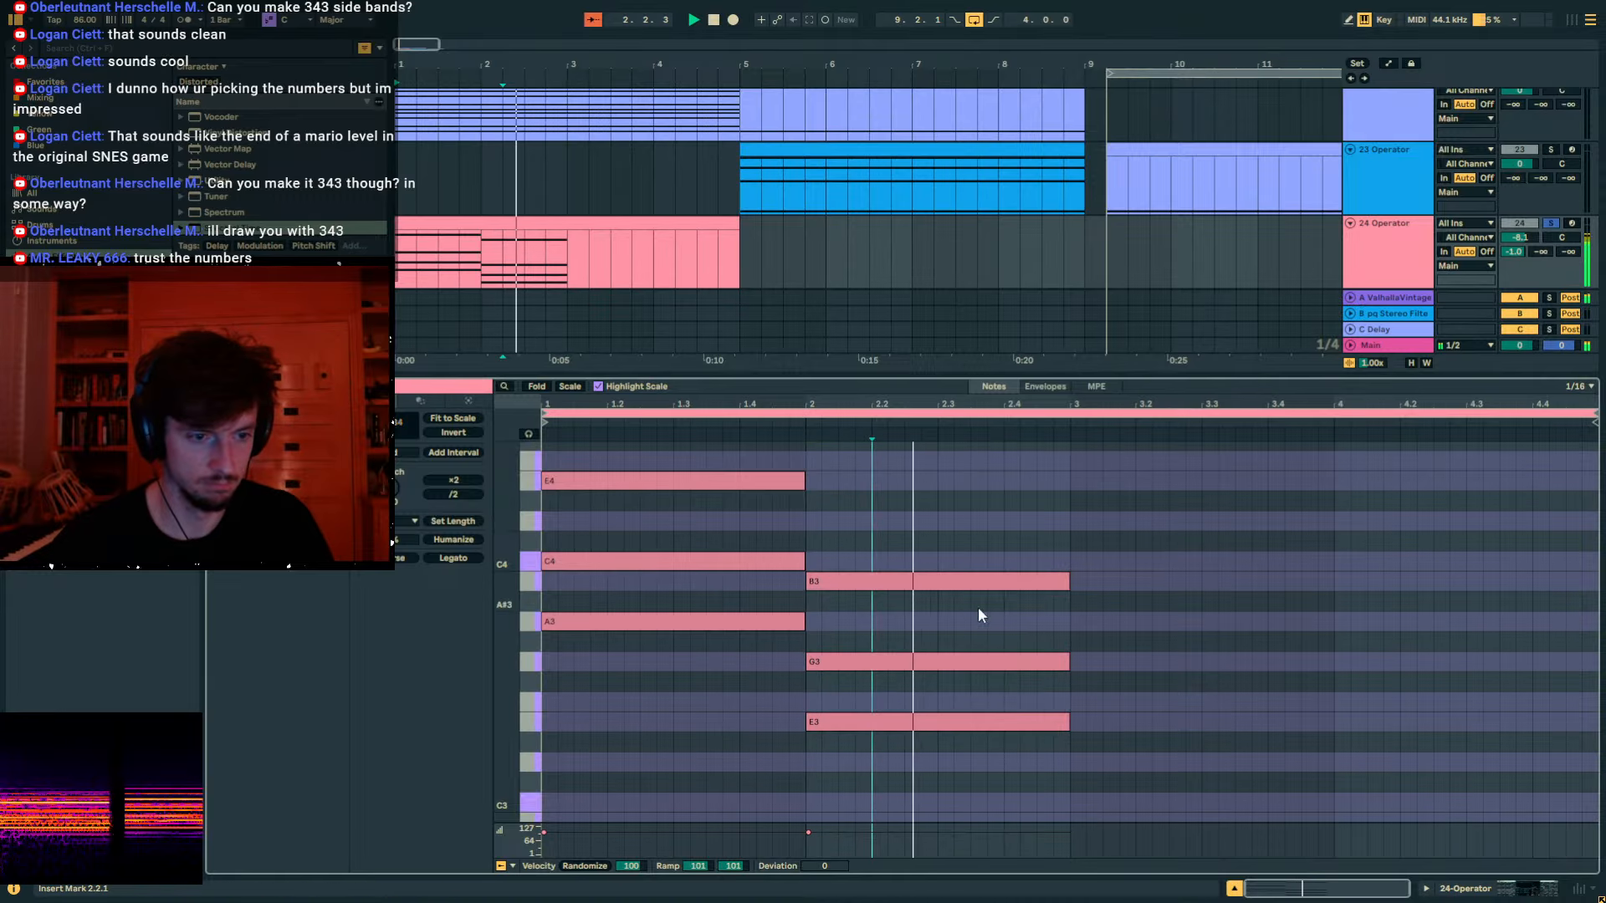
# Select all notes in the clip and duplicate both chords into bars 3 and 4.
pyautogui.scroll(4, 996, 586)
pyautogui.hotkey('ctrl', 'a')
pyautogui.hotkey('ctrl', 'd')
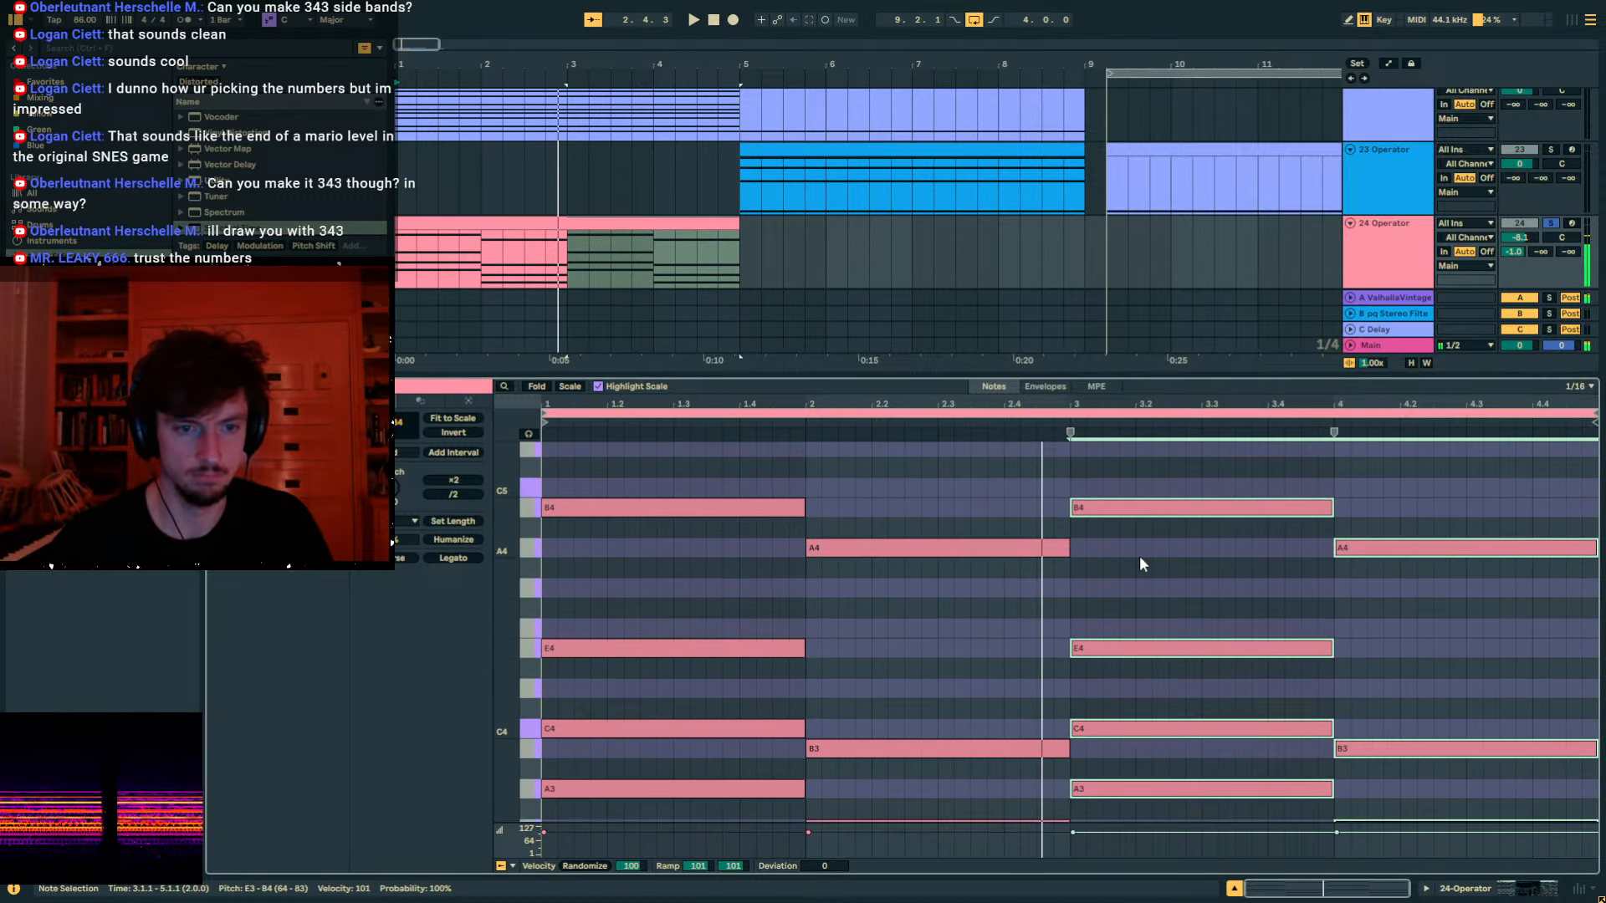
# Replace the B4 in bar 3 with a G4 note lasting the whole bar.
pyautogui.click(1109, 510)
pyautogui.press('Delete')
pyautogui.doubleClick(1101, 589)
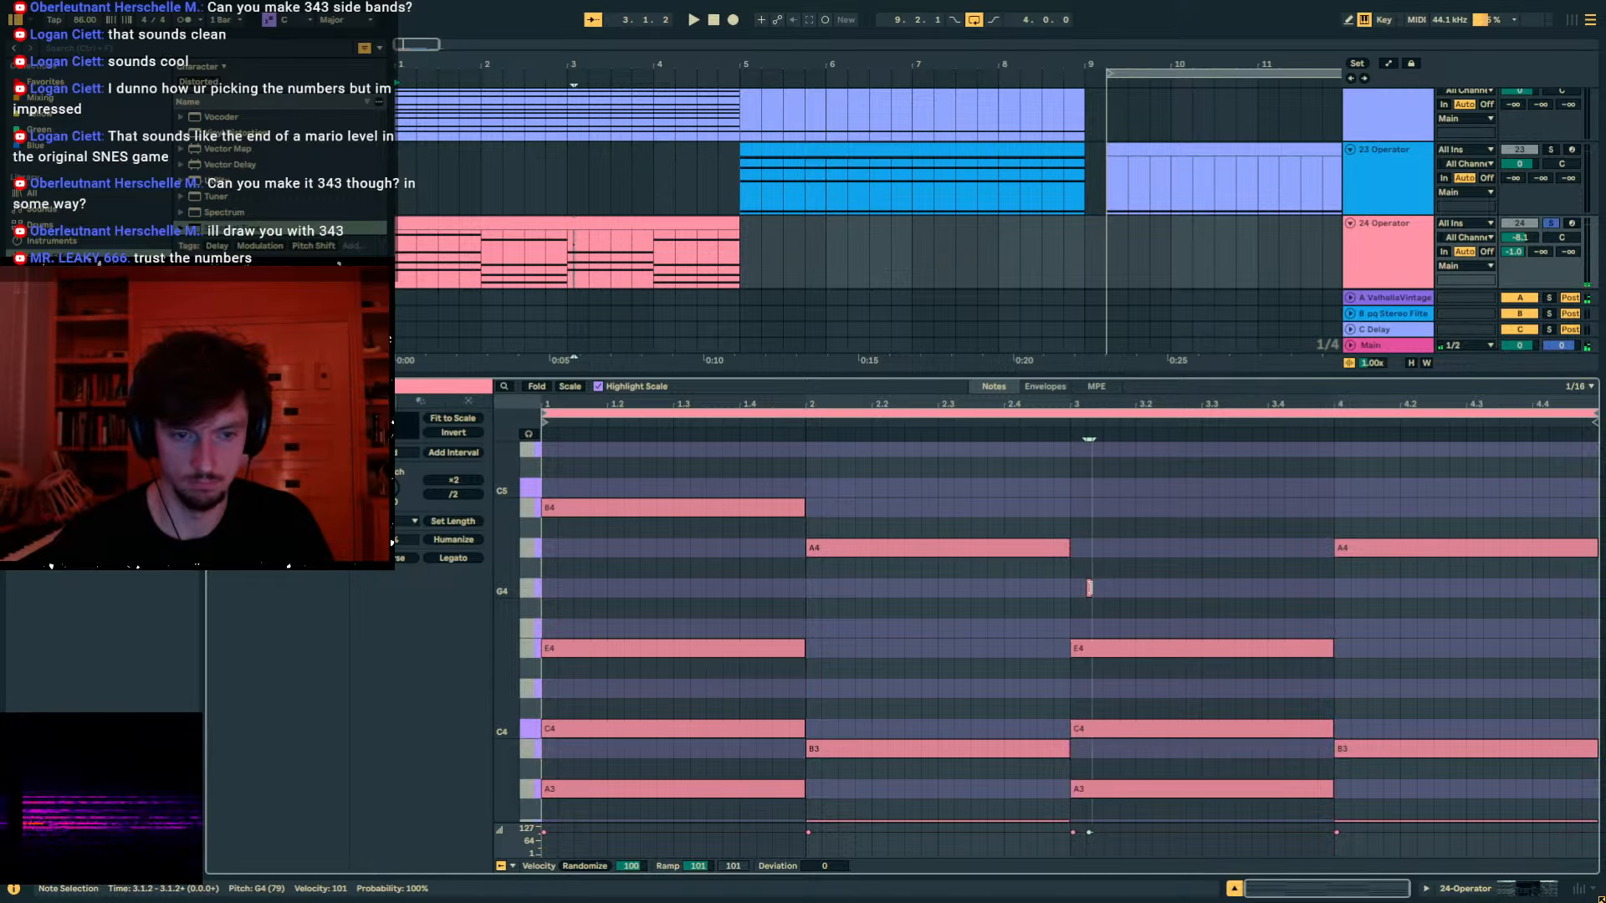
pyautogui.moveTo(1085, 588); pyautogui.dragTo(1334, 589)
# Move the three lower notes of the bar 3 chord to D#4, A#3 and G3, and play the progression.
pyautogui.scroll(-4, 1255, 602)
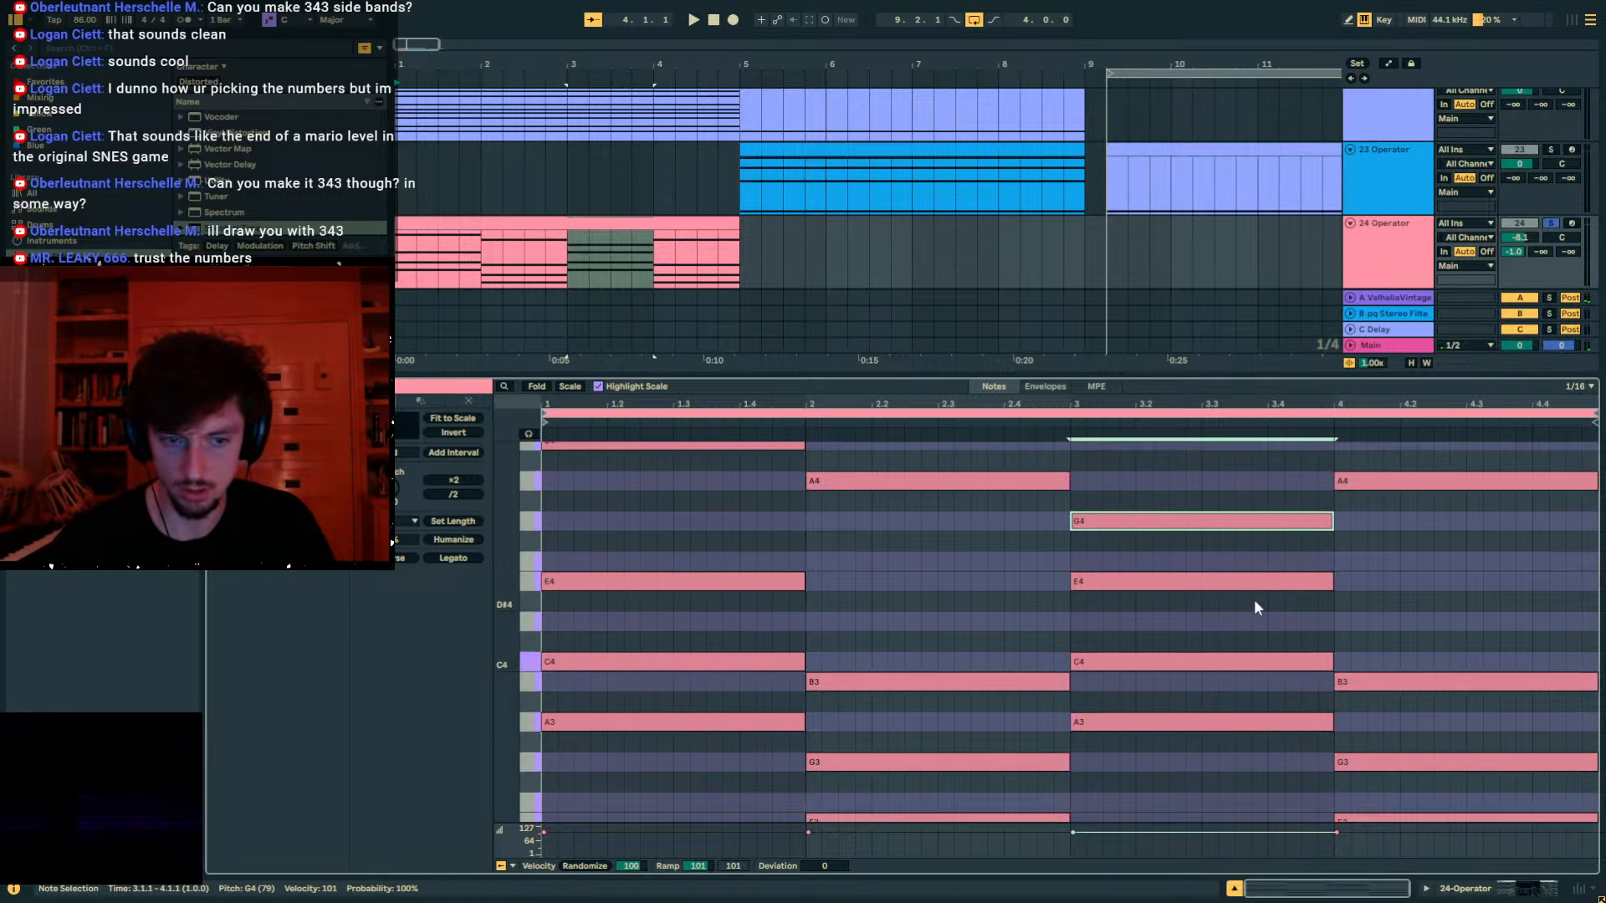
pyautogui.moveTo(1108, 565); pyautogui.dragTo(1123, 678)
pyautogui.scroll(-3, 1111, 593)
pyautogui.press('space')
pyautogui.scroll(4, 1120, 651)
pyautogui.scroll(7, 1146, 675)
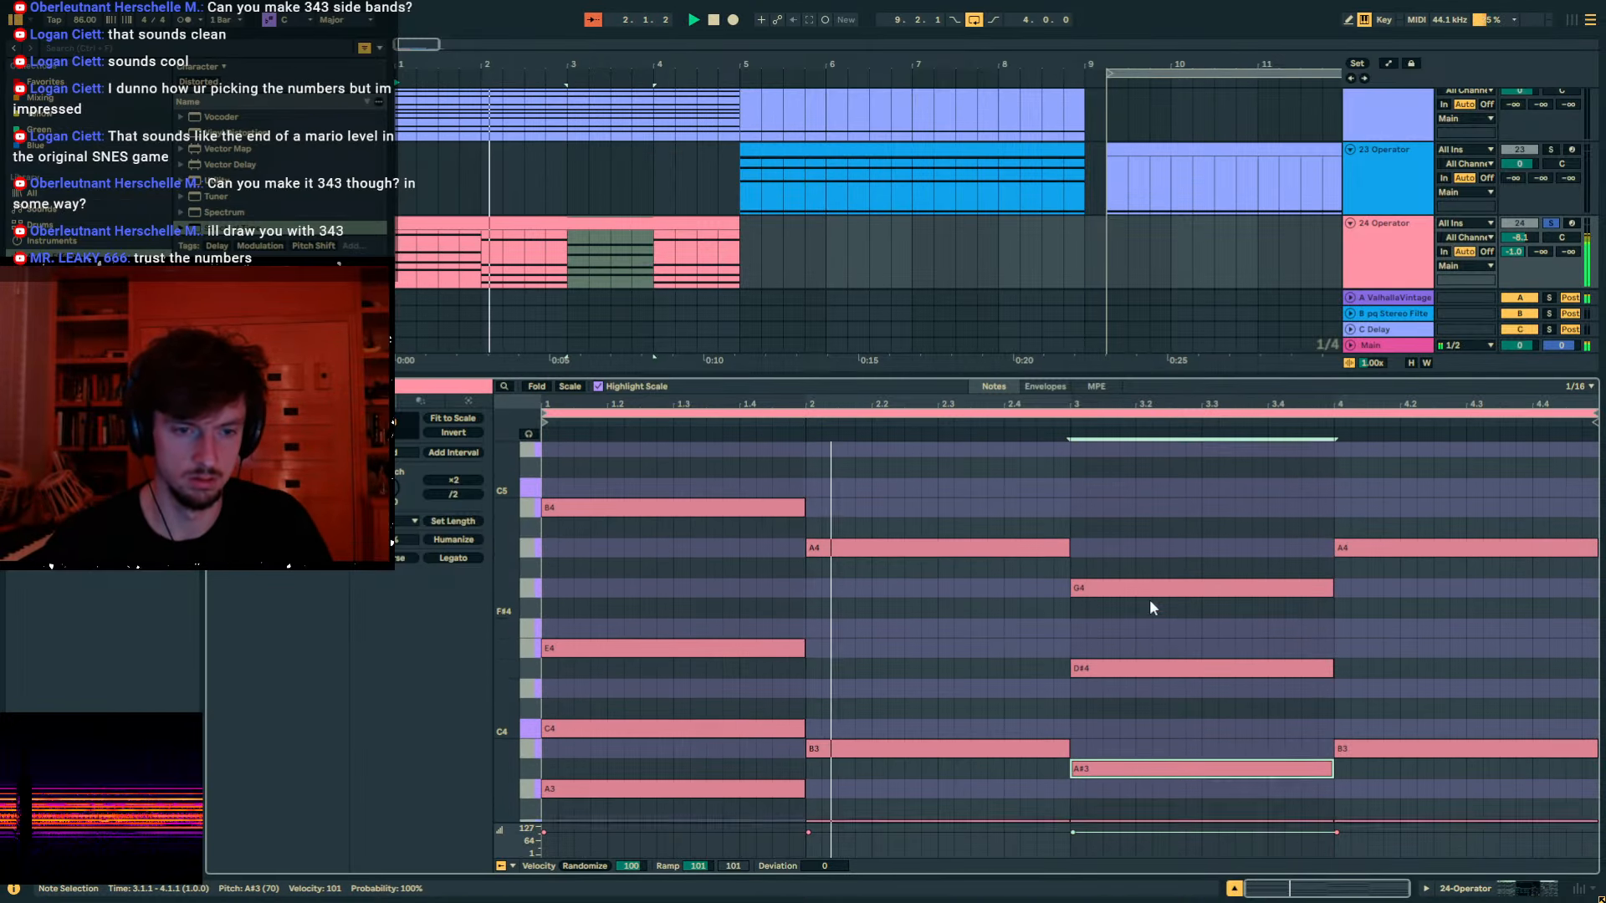
pyautogui.scroll(-3, 1119, 641)
pyautogui.scroll(-3, 1134, 644)
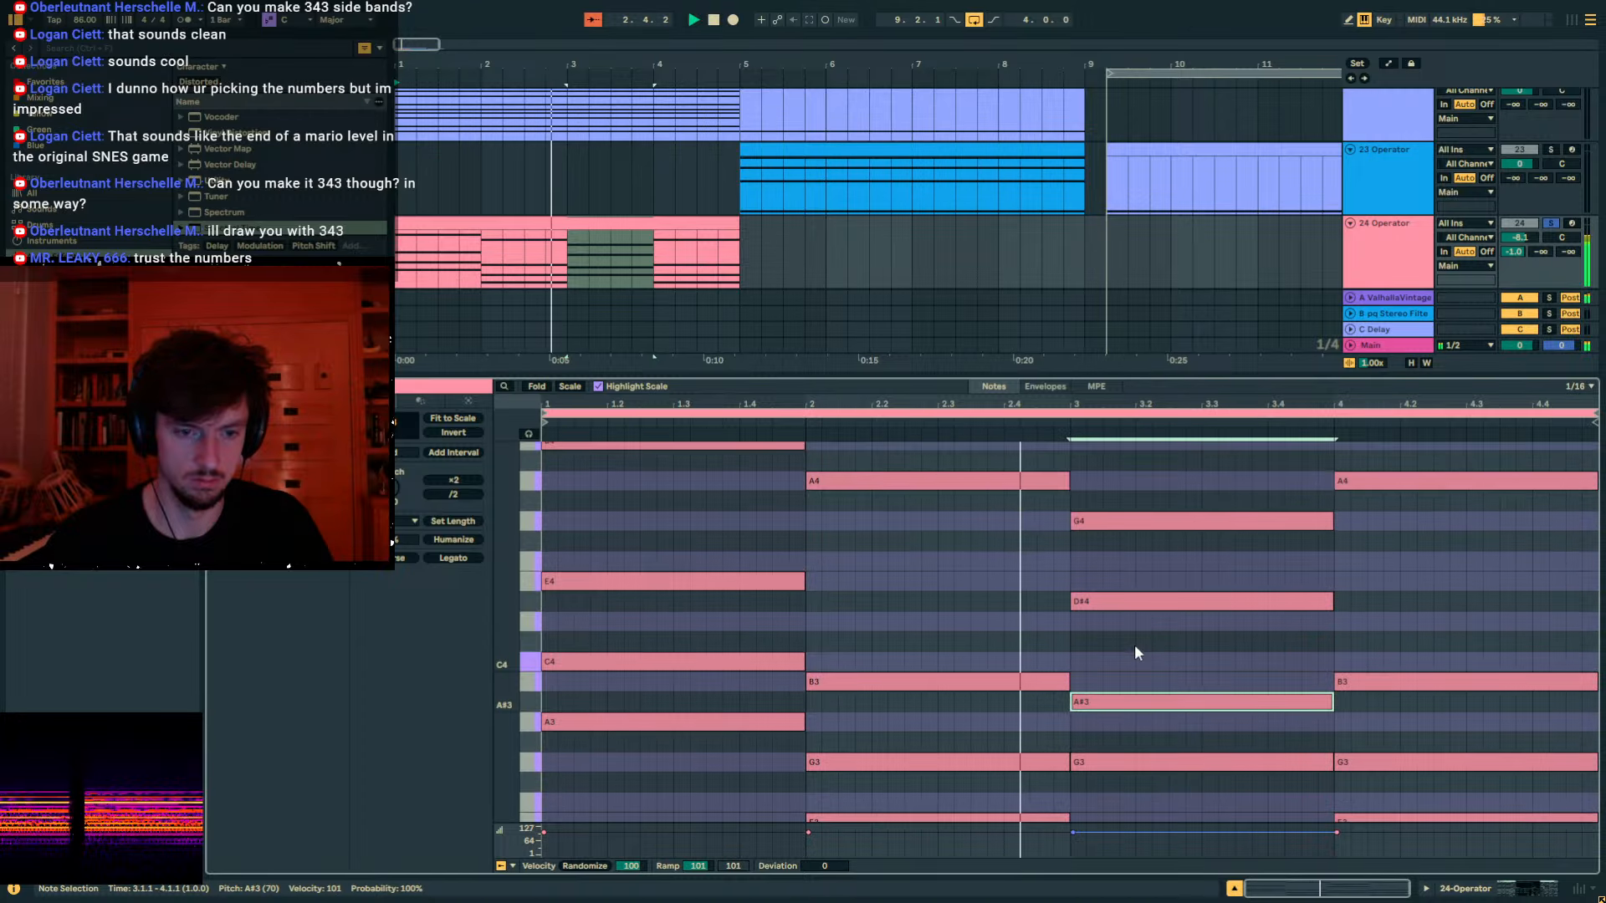
pyautogui.scroll(1, 1153, 600)
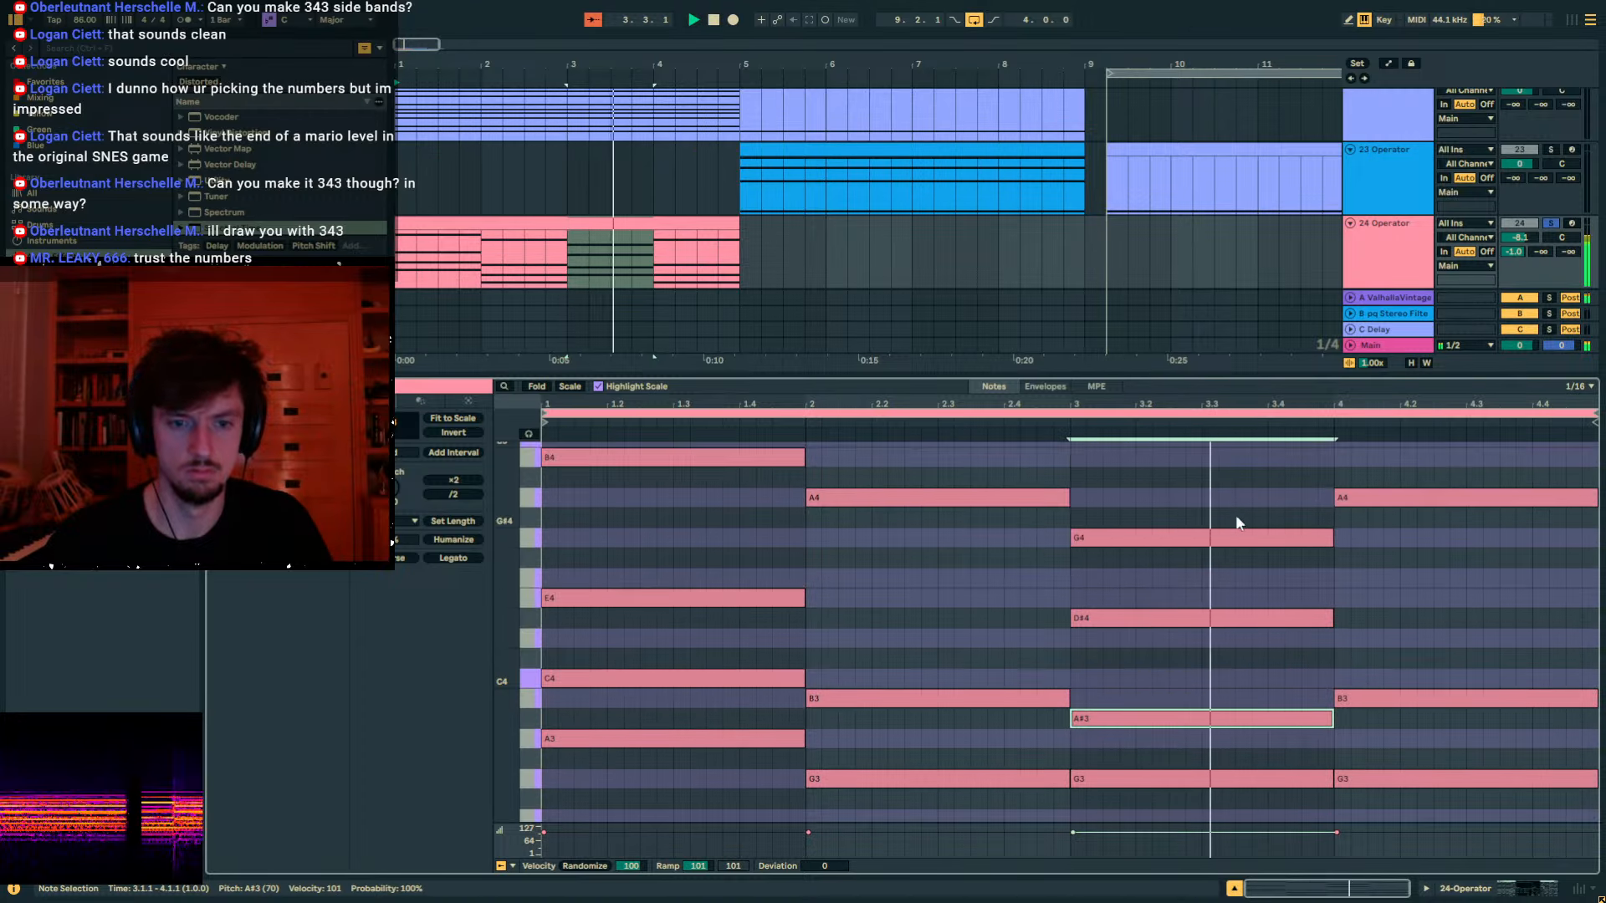
# Lower the top note of the bar 4 chord to F#4.
pyautogui.click(1368, 512)
pyautogui.click(1369, 499)
pyautogui.scroll(-7, 1387, 609)
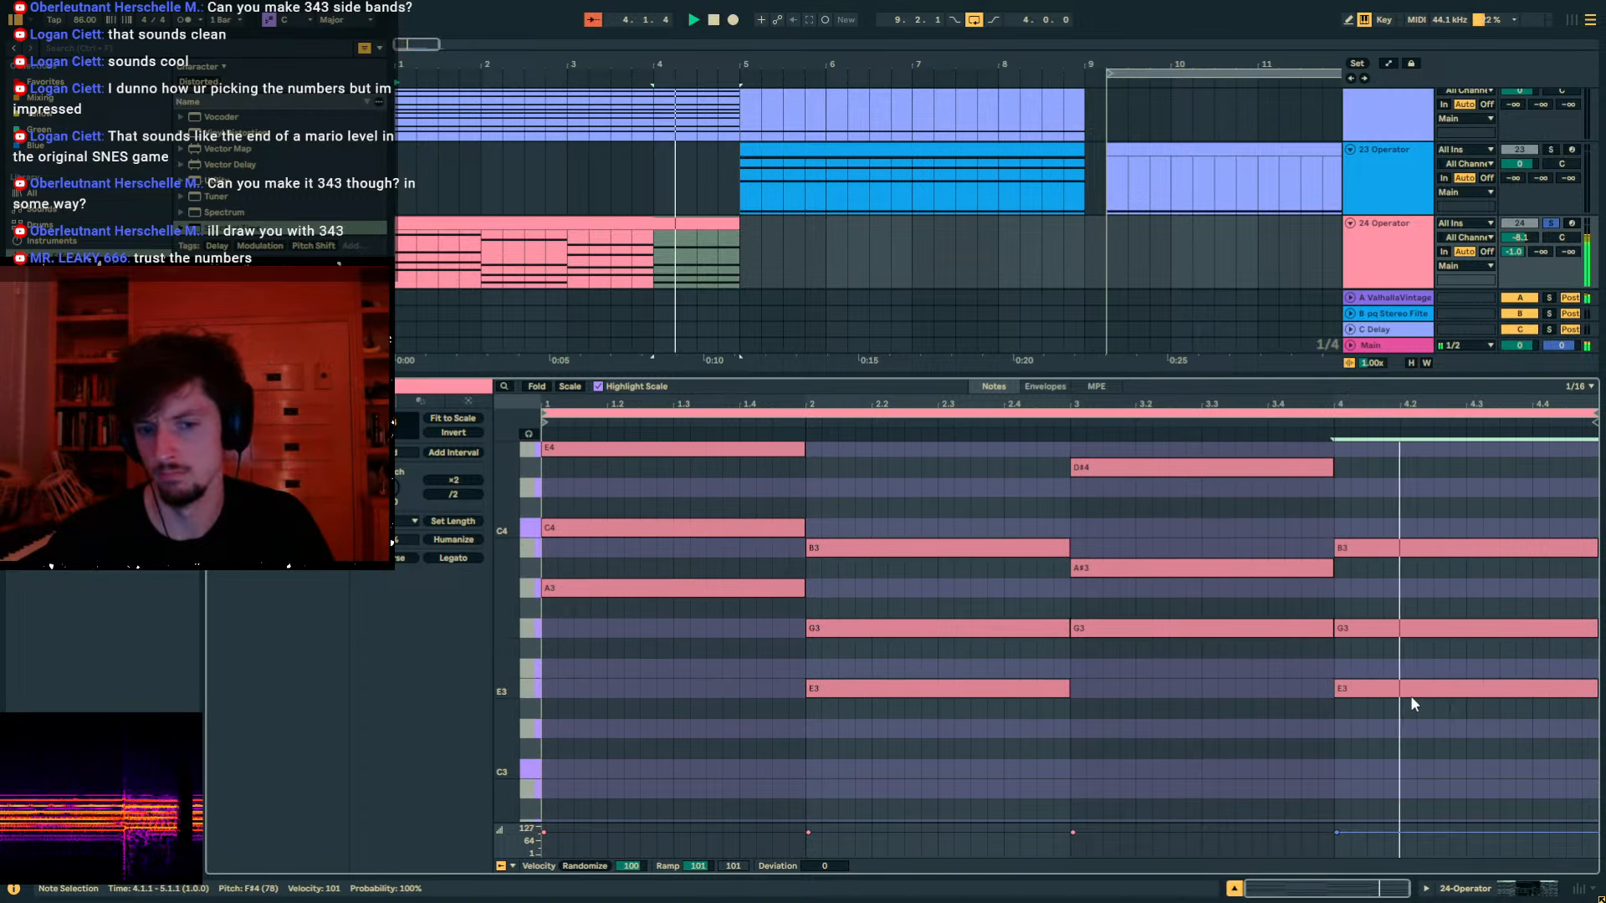
# Lower the Operator track's volume to -11.8 dB, bring back its device chain, and play the chords.
pyautogui.click(625, 223)
pyautogui.press('space')
pyautogui.click(1519, 237)
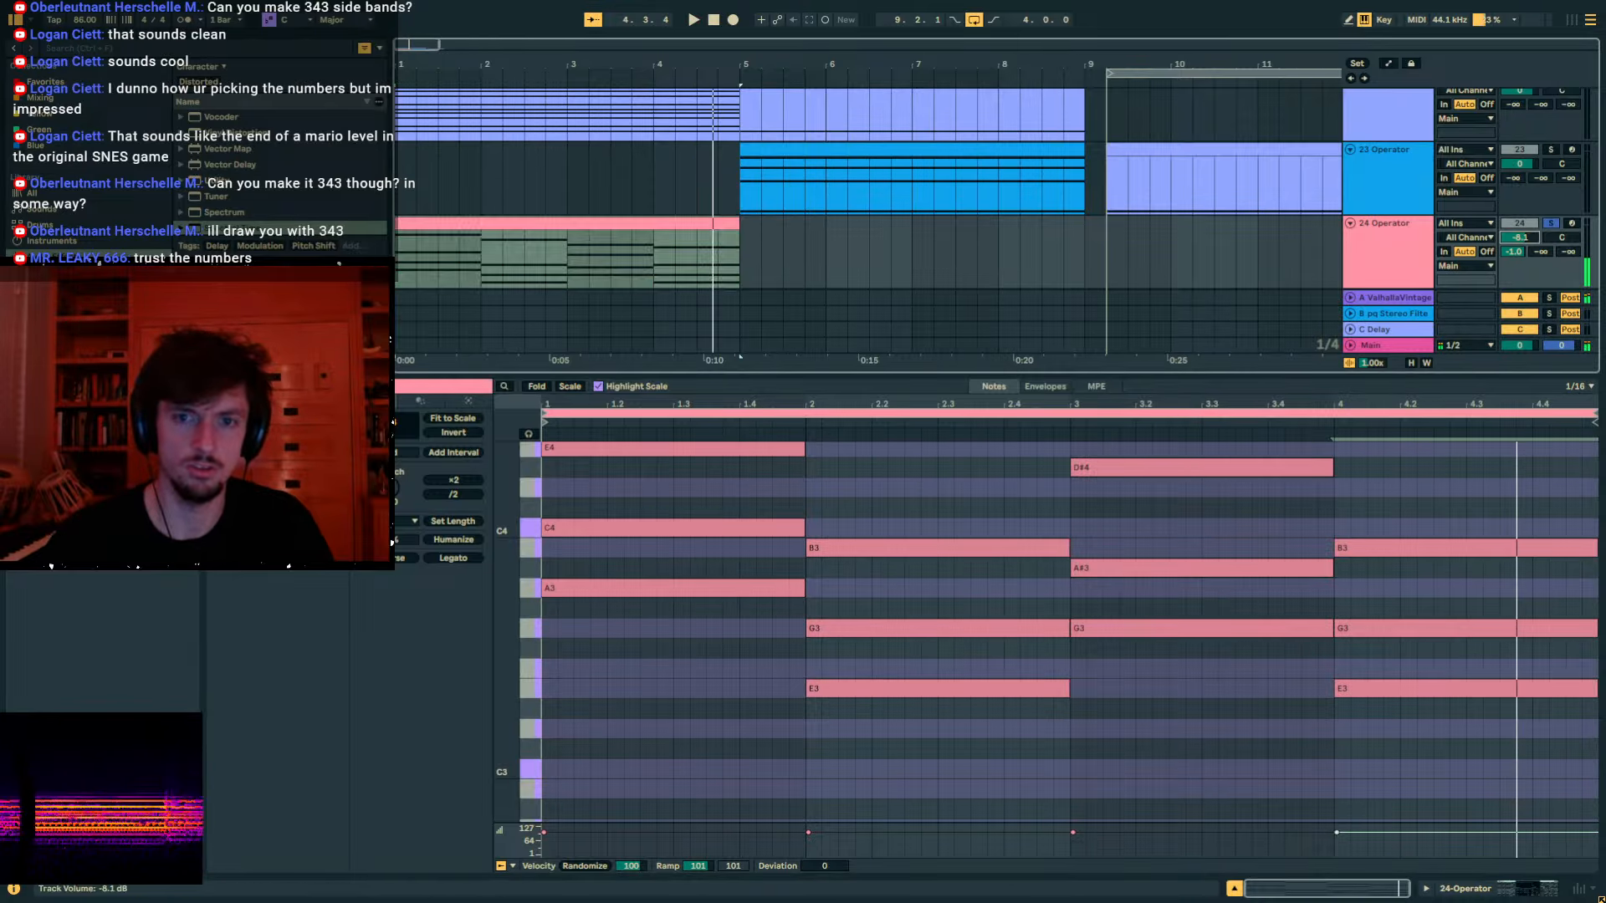
pyautogui.click(1473, 889)
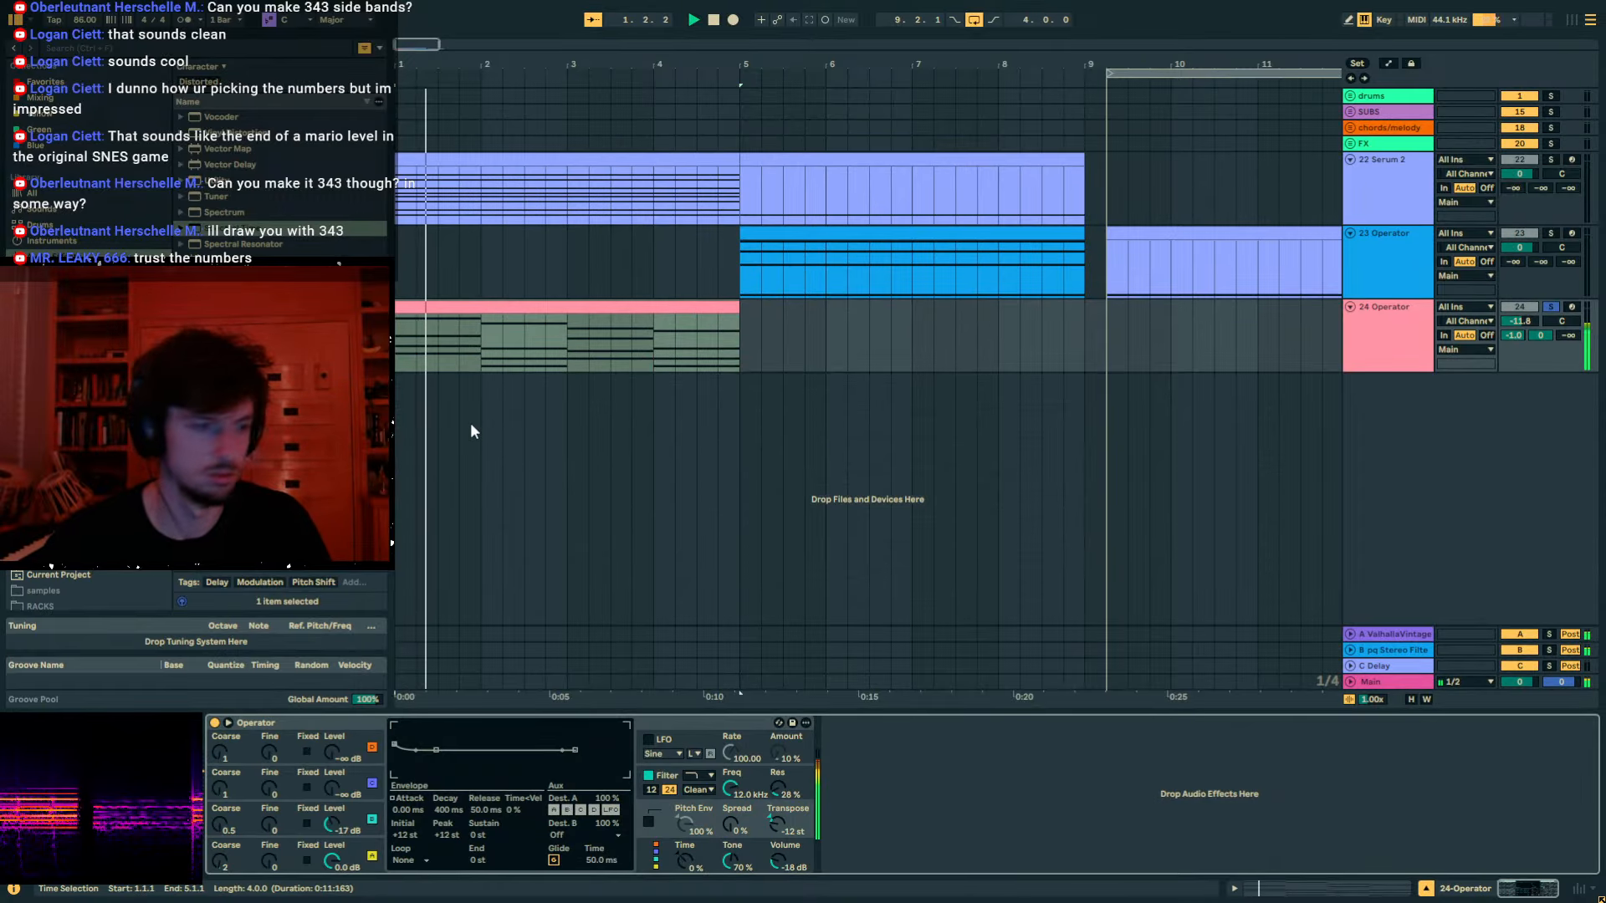
# Search the browser for SPECTRAL and add Spectral Resonator and Spectral Time after Operator.
pyautogui.click(90, 48)
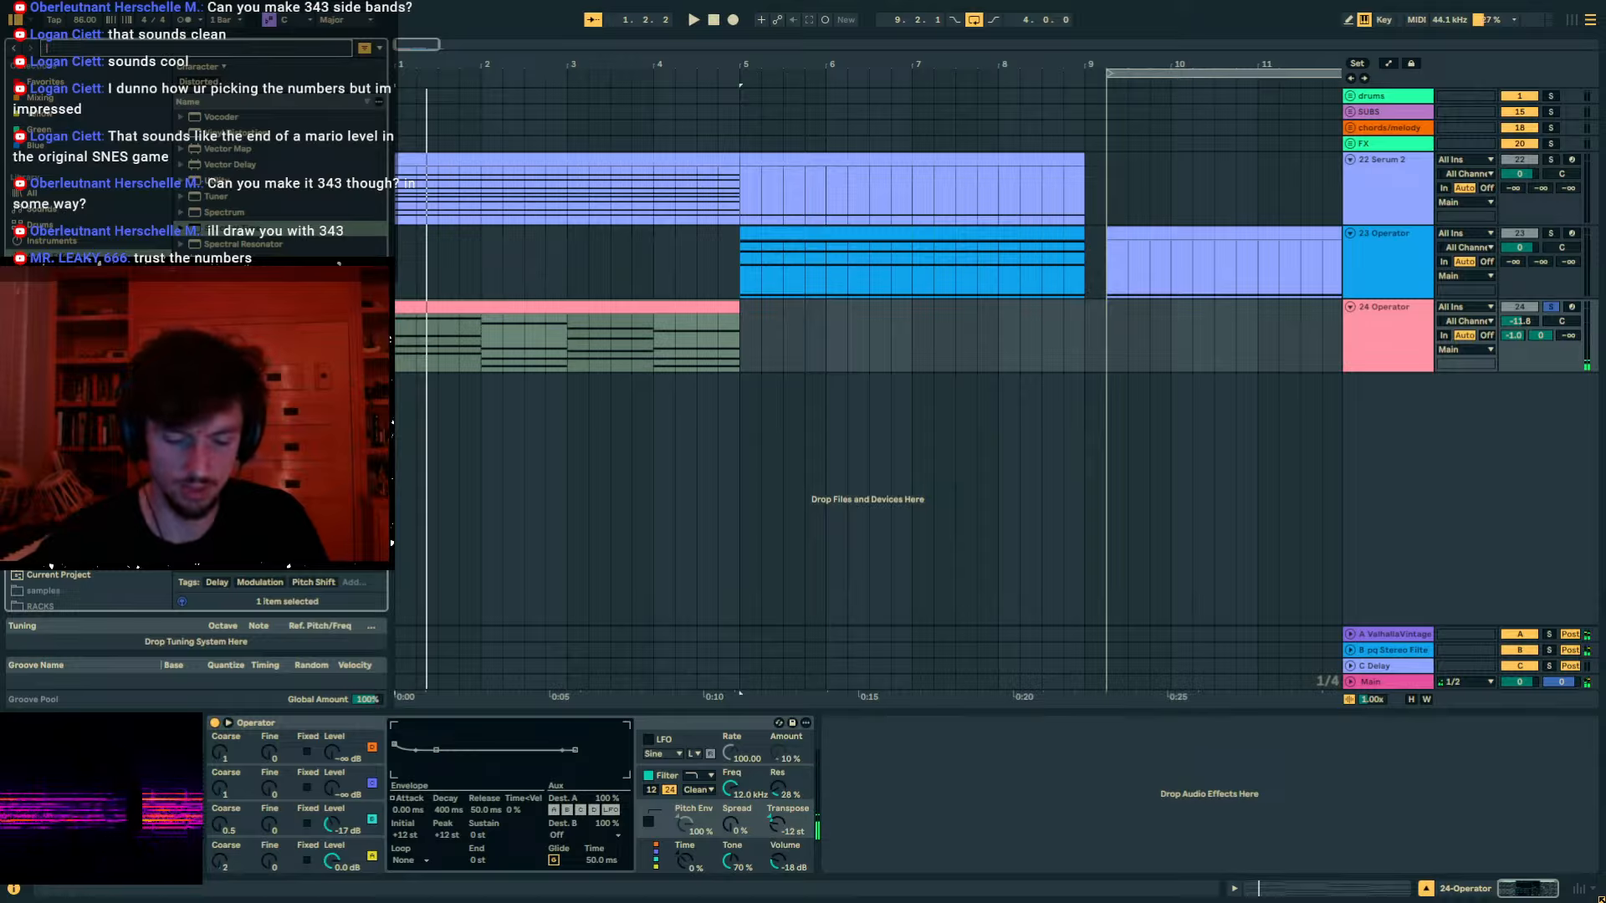
pyautogui.write('SPECTRAL')
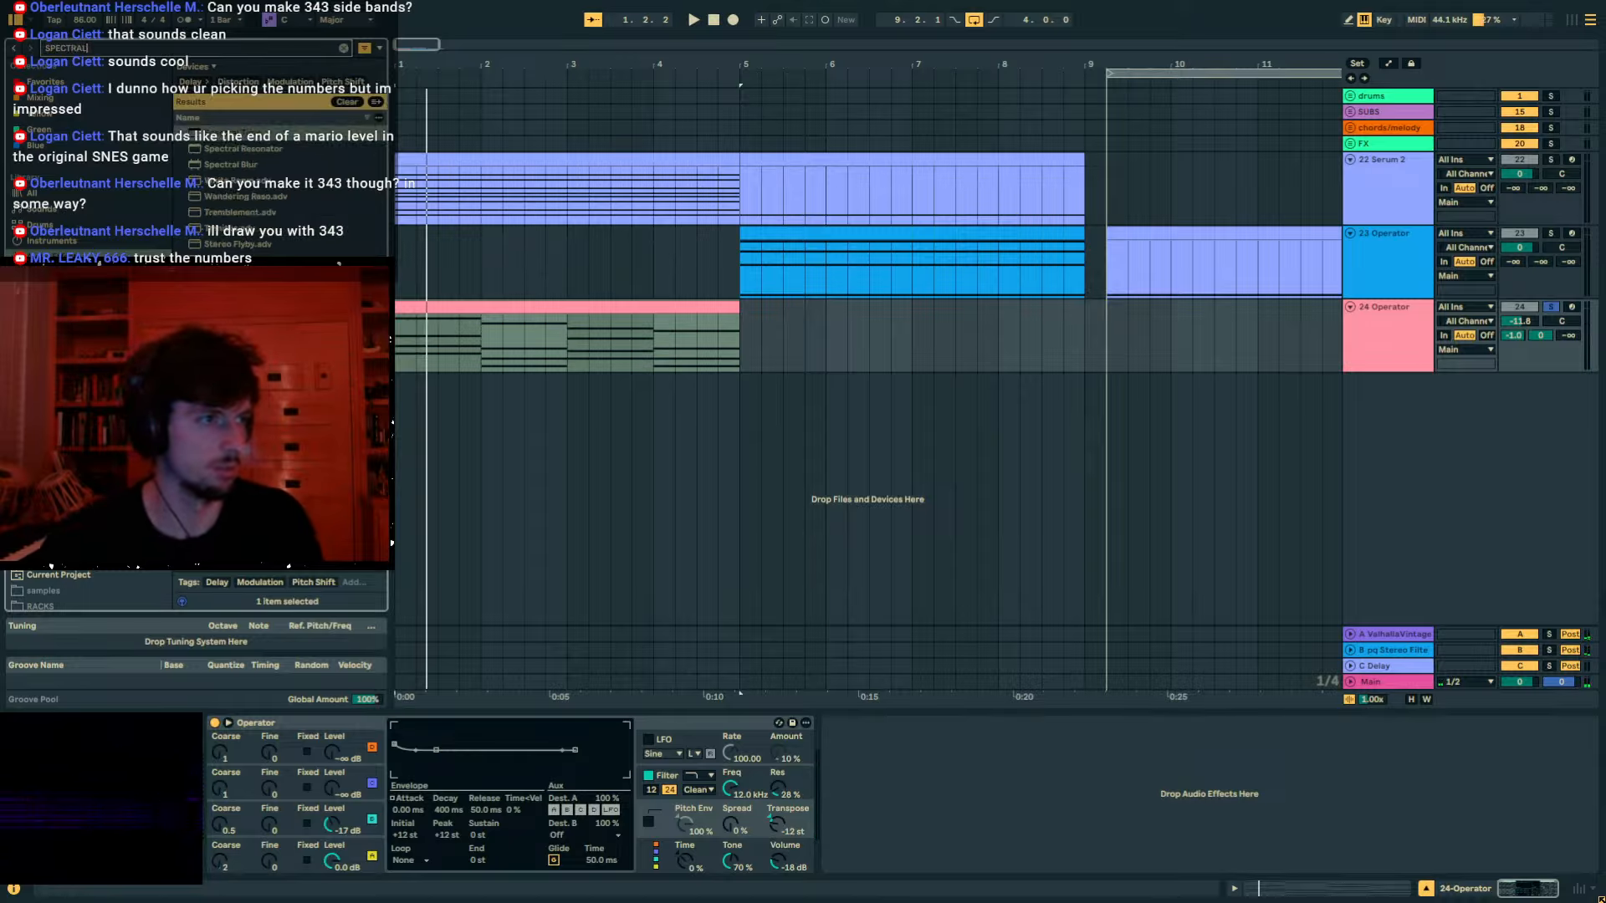
pyautogui.press('Down')
pyautogui.press('Return')
pyautogui.press('space')
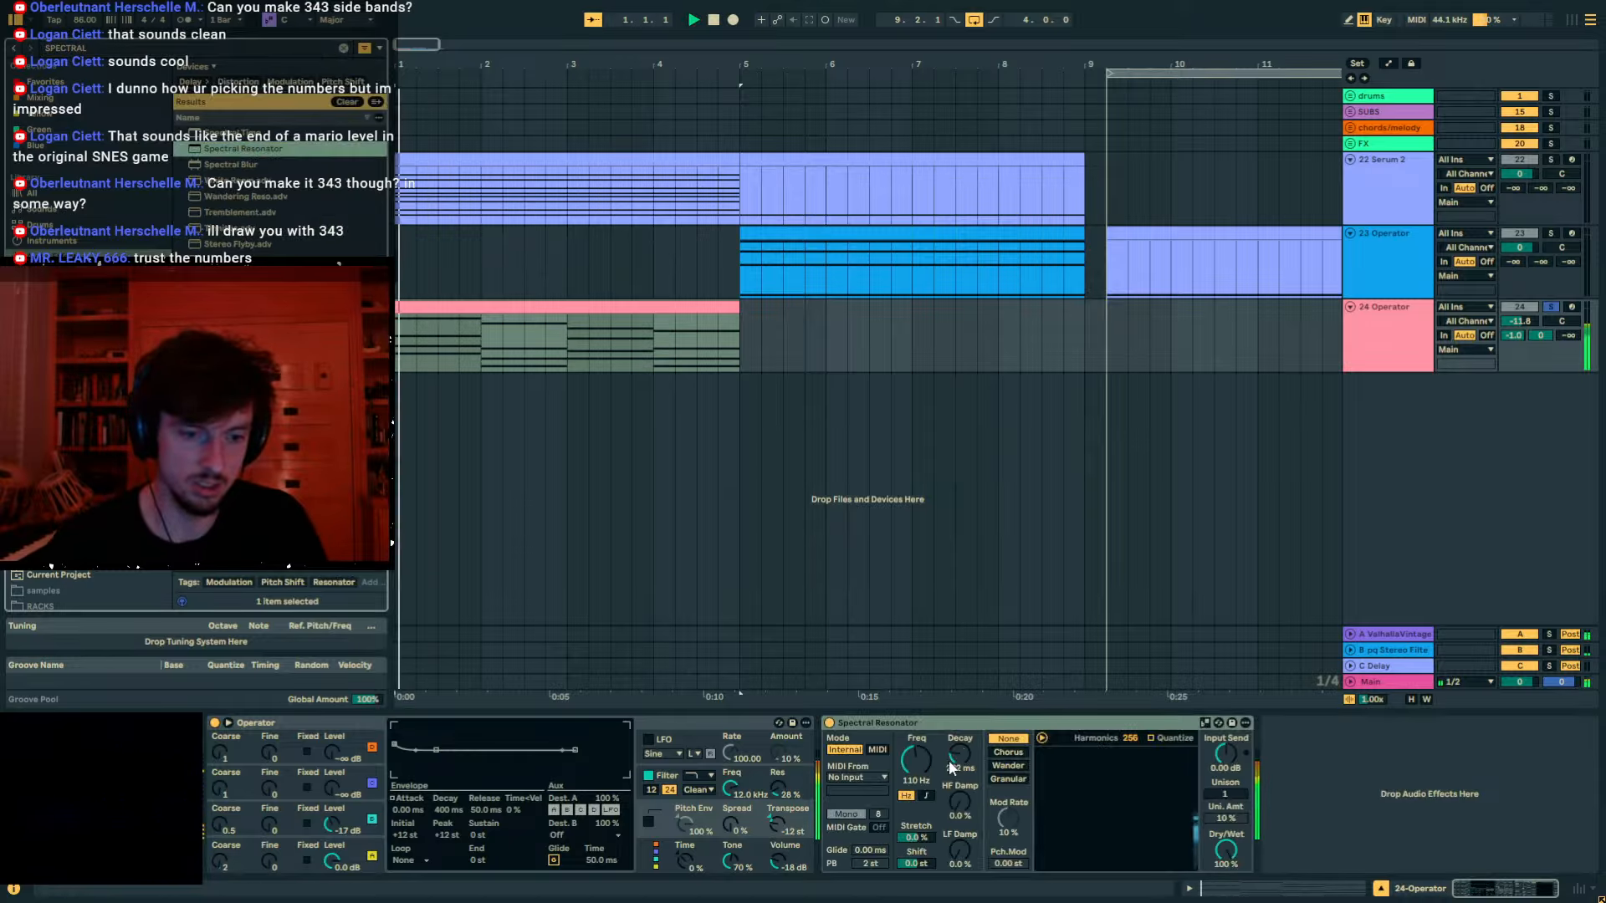
pyautogui.press('Up')
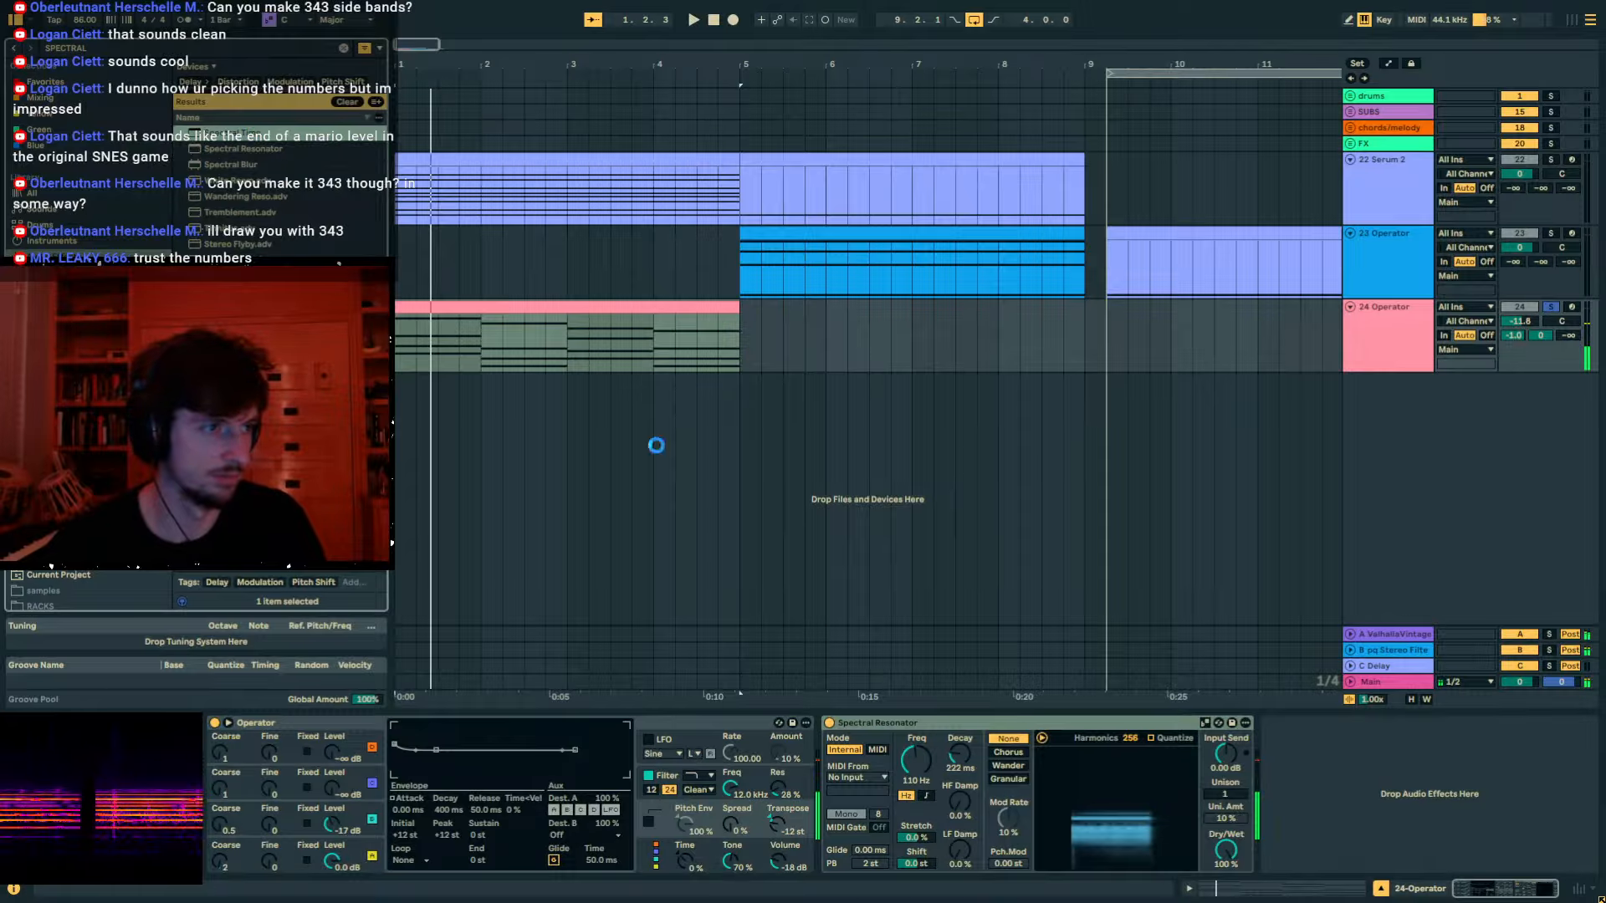
pyautogui.press('Return')
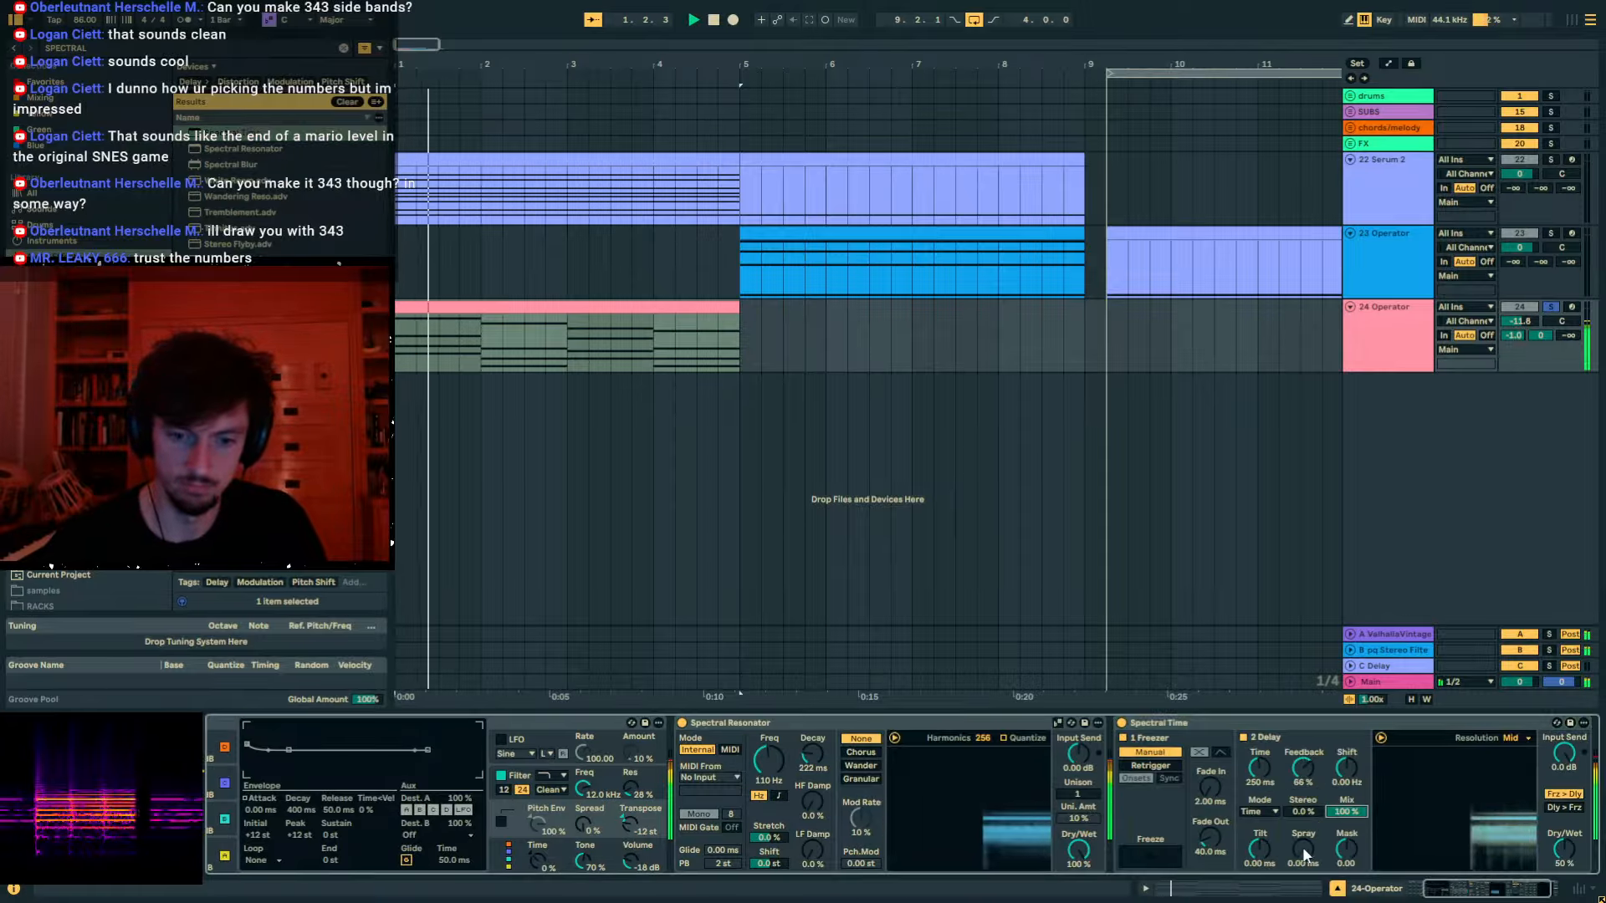
# In Spectral Time, lengthen the delay time, set Spray to 257 ms, and raise Dry/Wet to 100 %.
pyautogui.moveTo(1262, 769); pyautogui.dragTo(1261, 745)
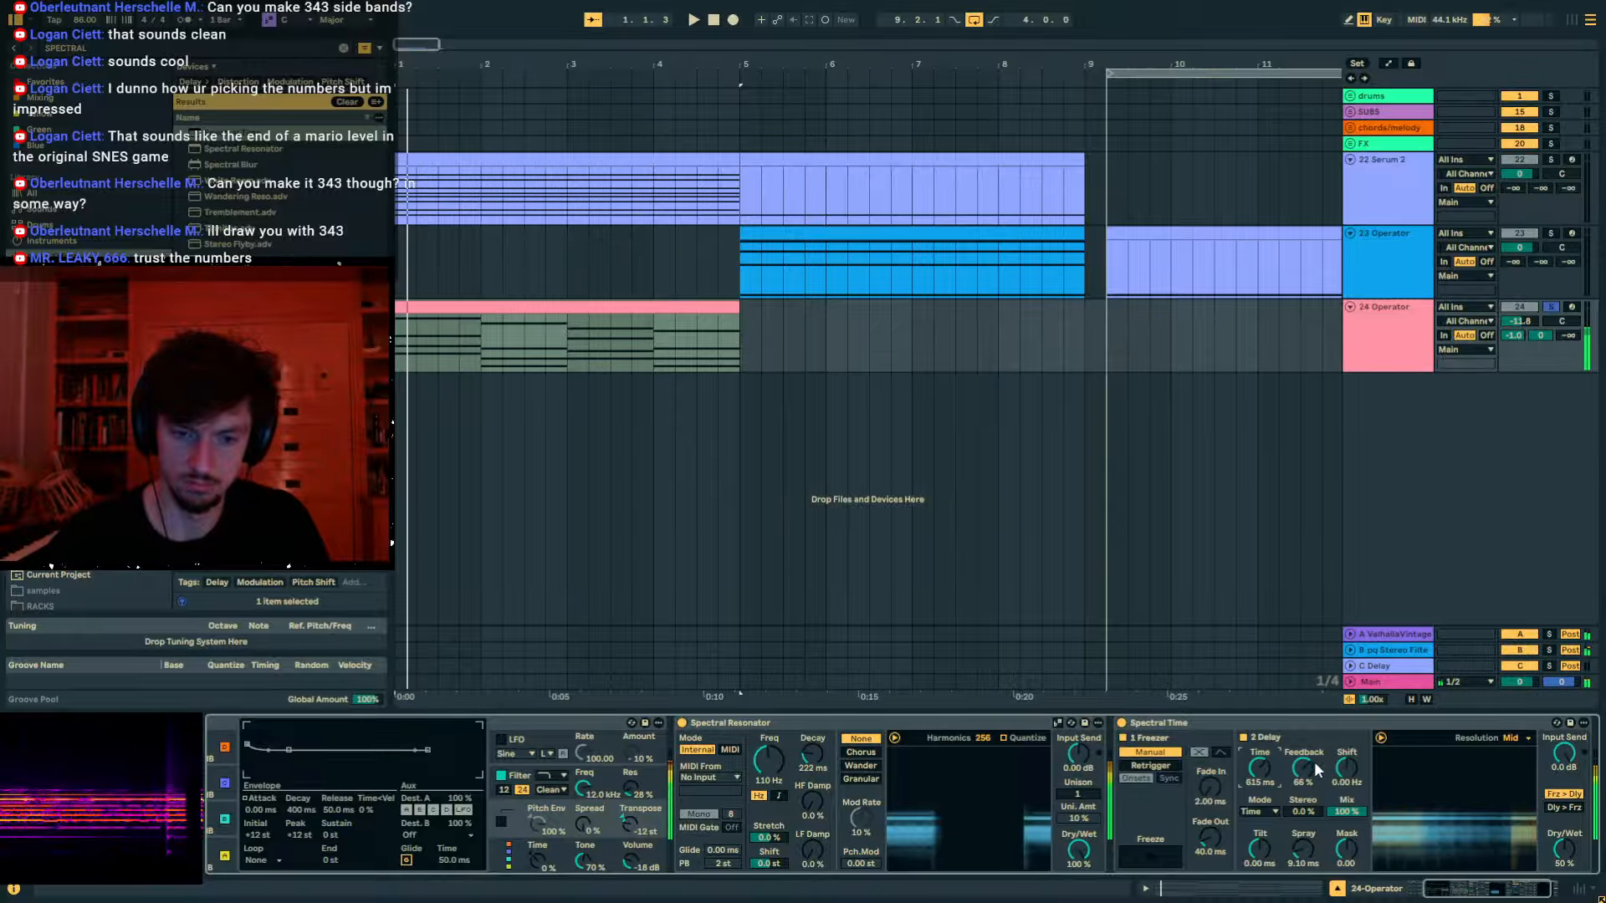
pyautogui.moveTo(1303, 850); pyautogui.dragTo(1303, 794)
pyautogui.press('space')
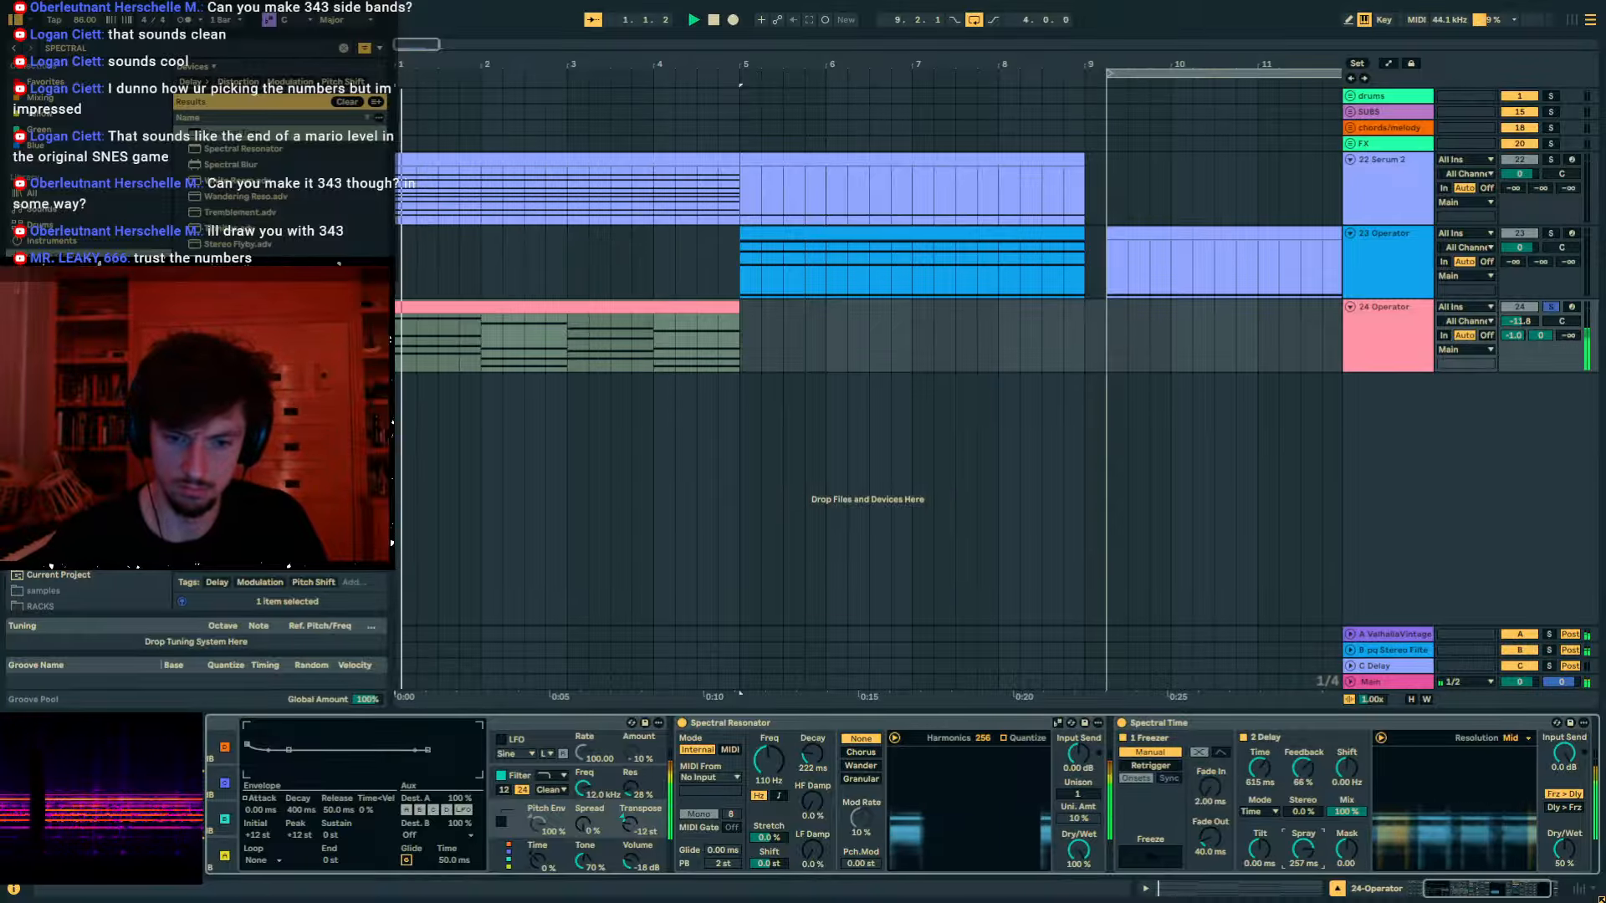
pyautogui.moveTo(1564, 850); pyautogui.dragTo(1543, 799)
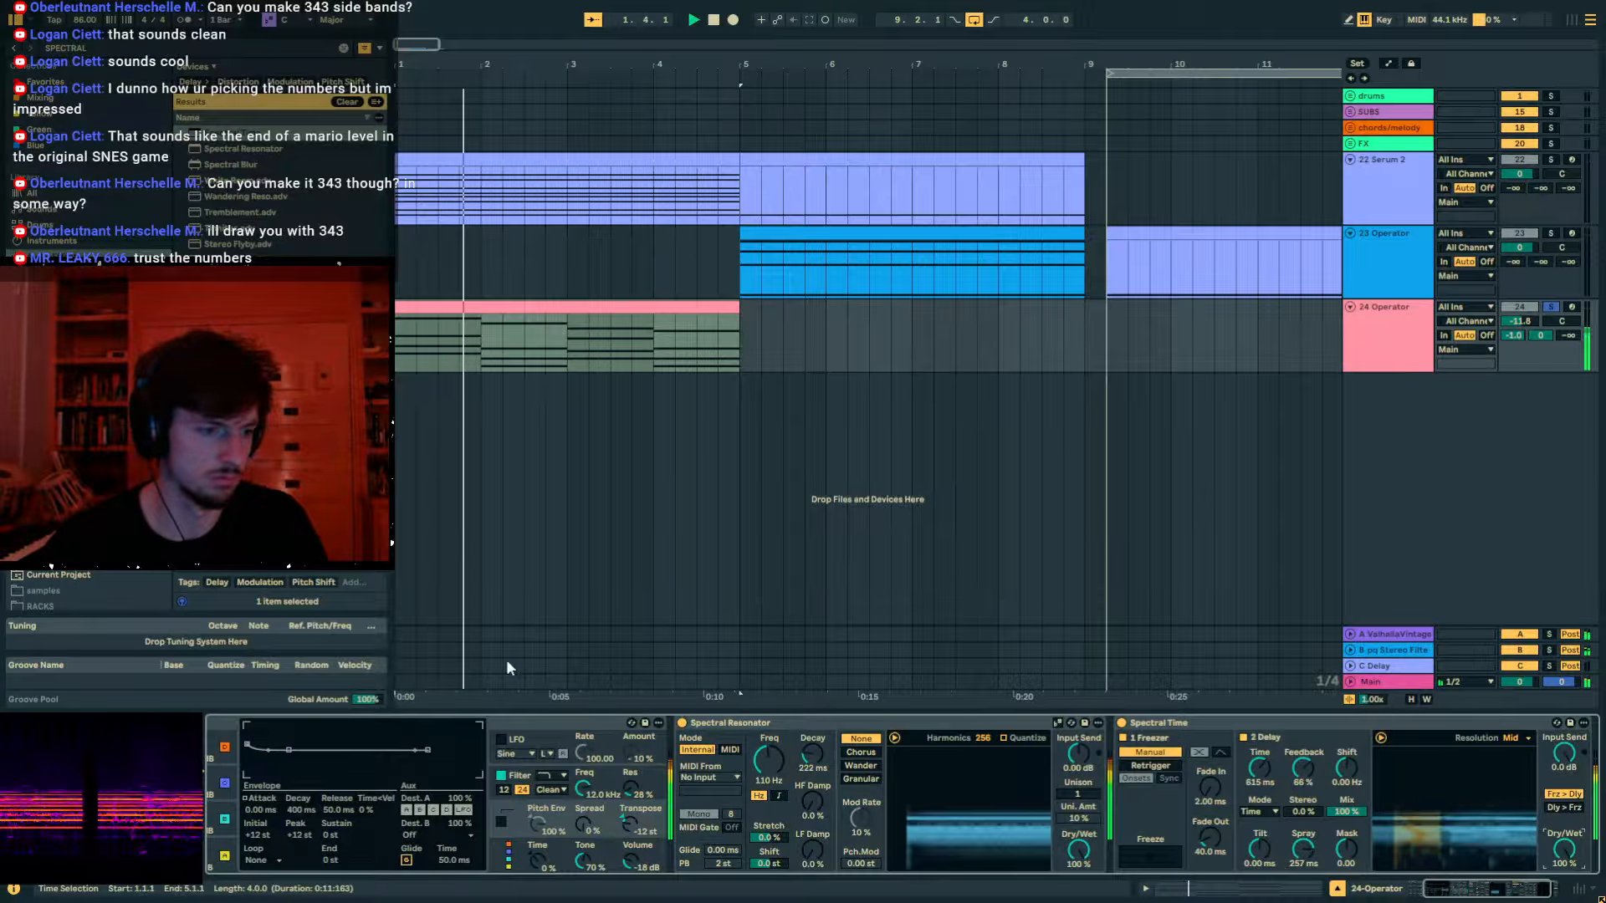
# Raise Operator's oscillator C level to 0.0 dB and choose the algorithm with all four oscillators in parallel.
pyautogui.click(403, 765)
pyautogui.hscroll(-3, 404, 764)
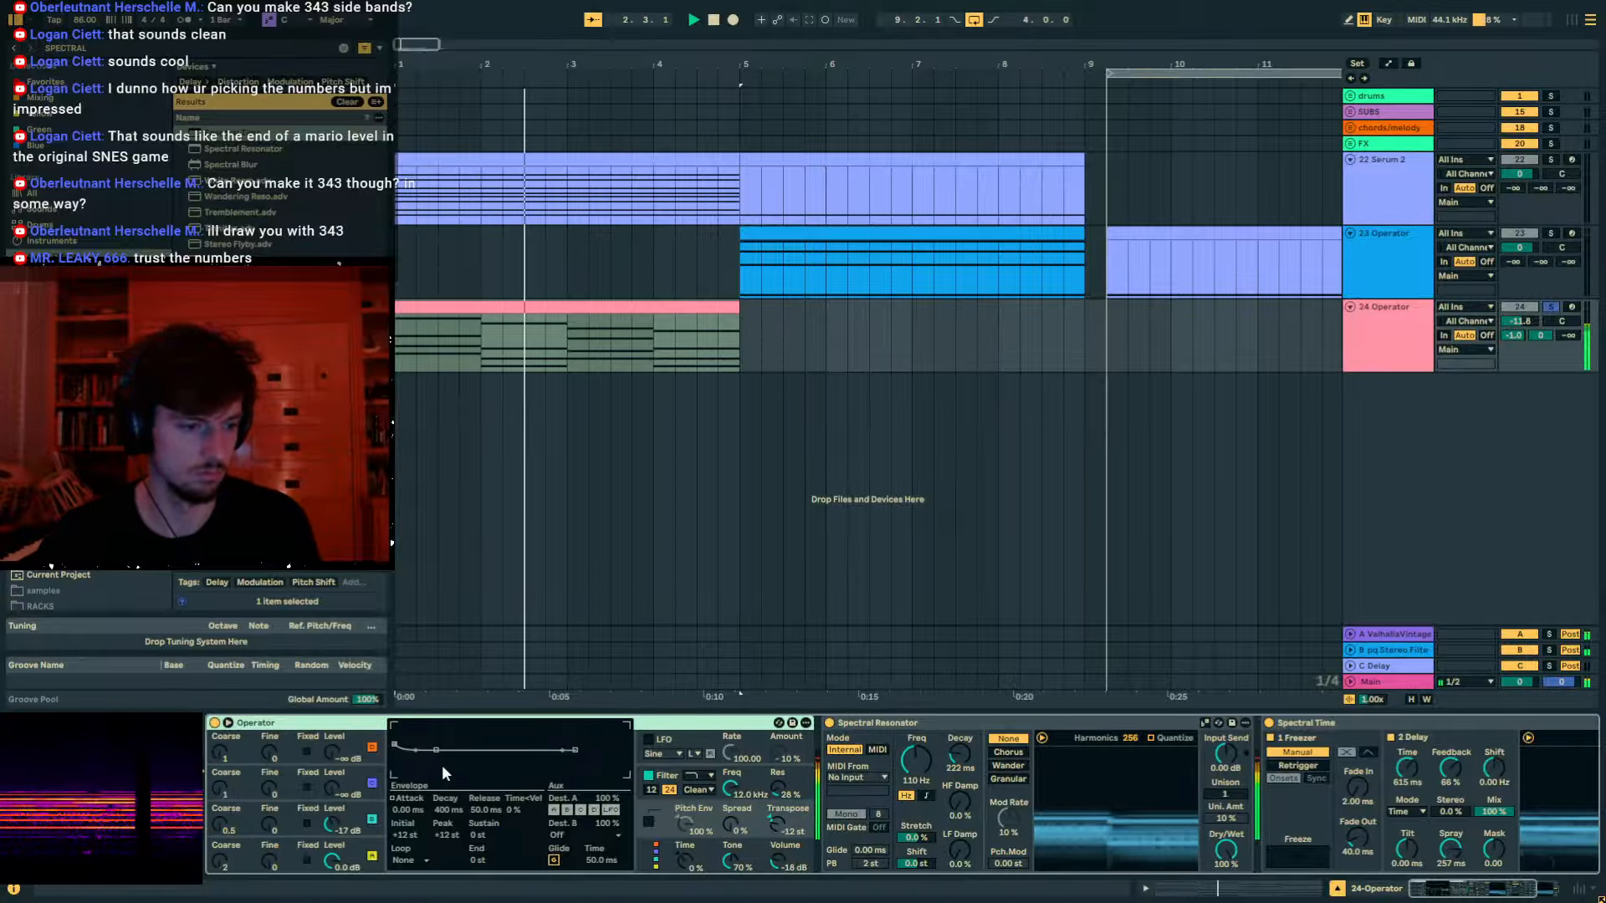
pyautogui.click(331, 790)
pyautogui.click(638, 860)
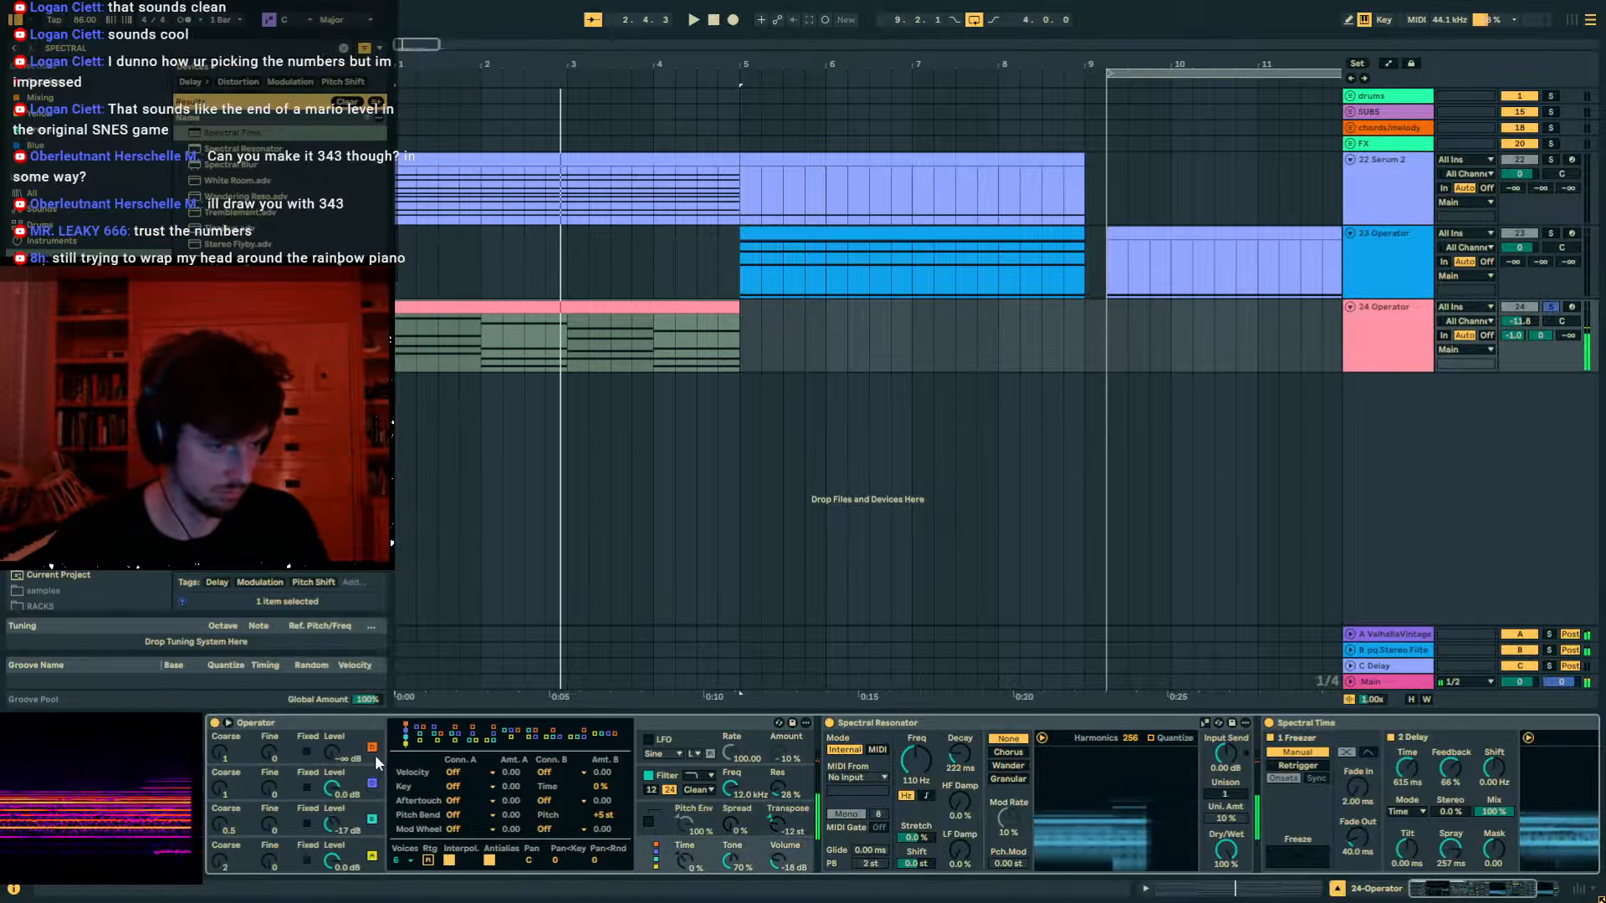
pyautogui.click(595, 737)
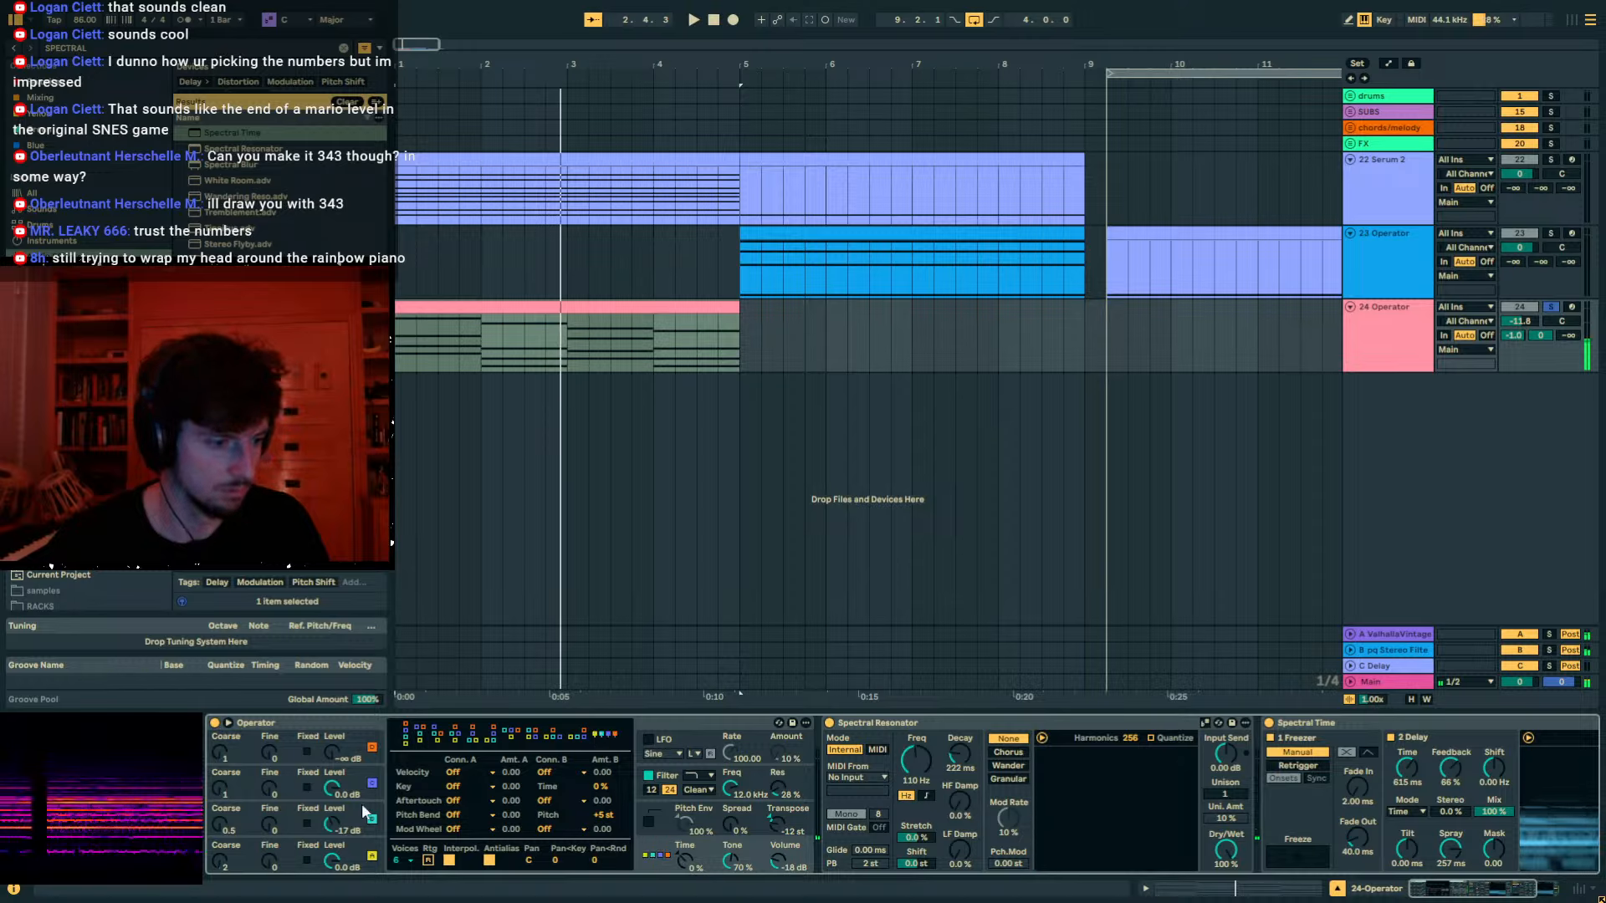
# Set oscillator A's coarse to 4 and oscillator B's coarse to 2, and play the chords.
pyautogui.click(222, 862)
pyautogui.write('11')
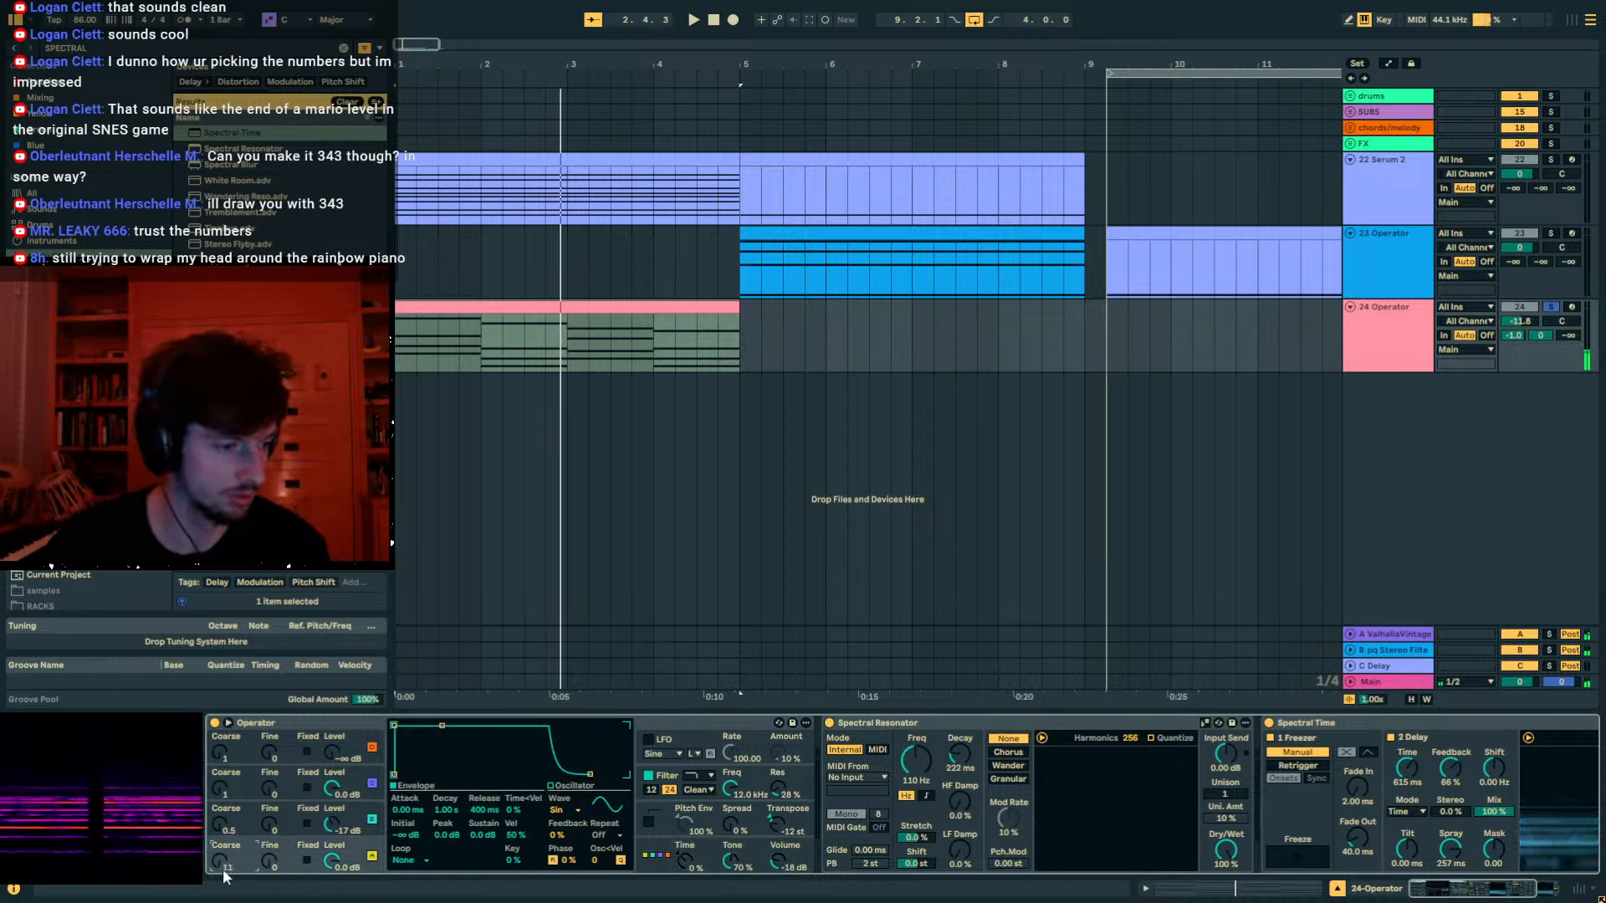
pyautogui.moveTo(219, 865); pyautogui.dragTo(219, 899)
pyautogui.write('2')
pyautogui.press('Return')
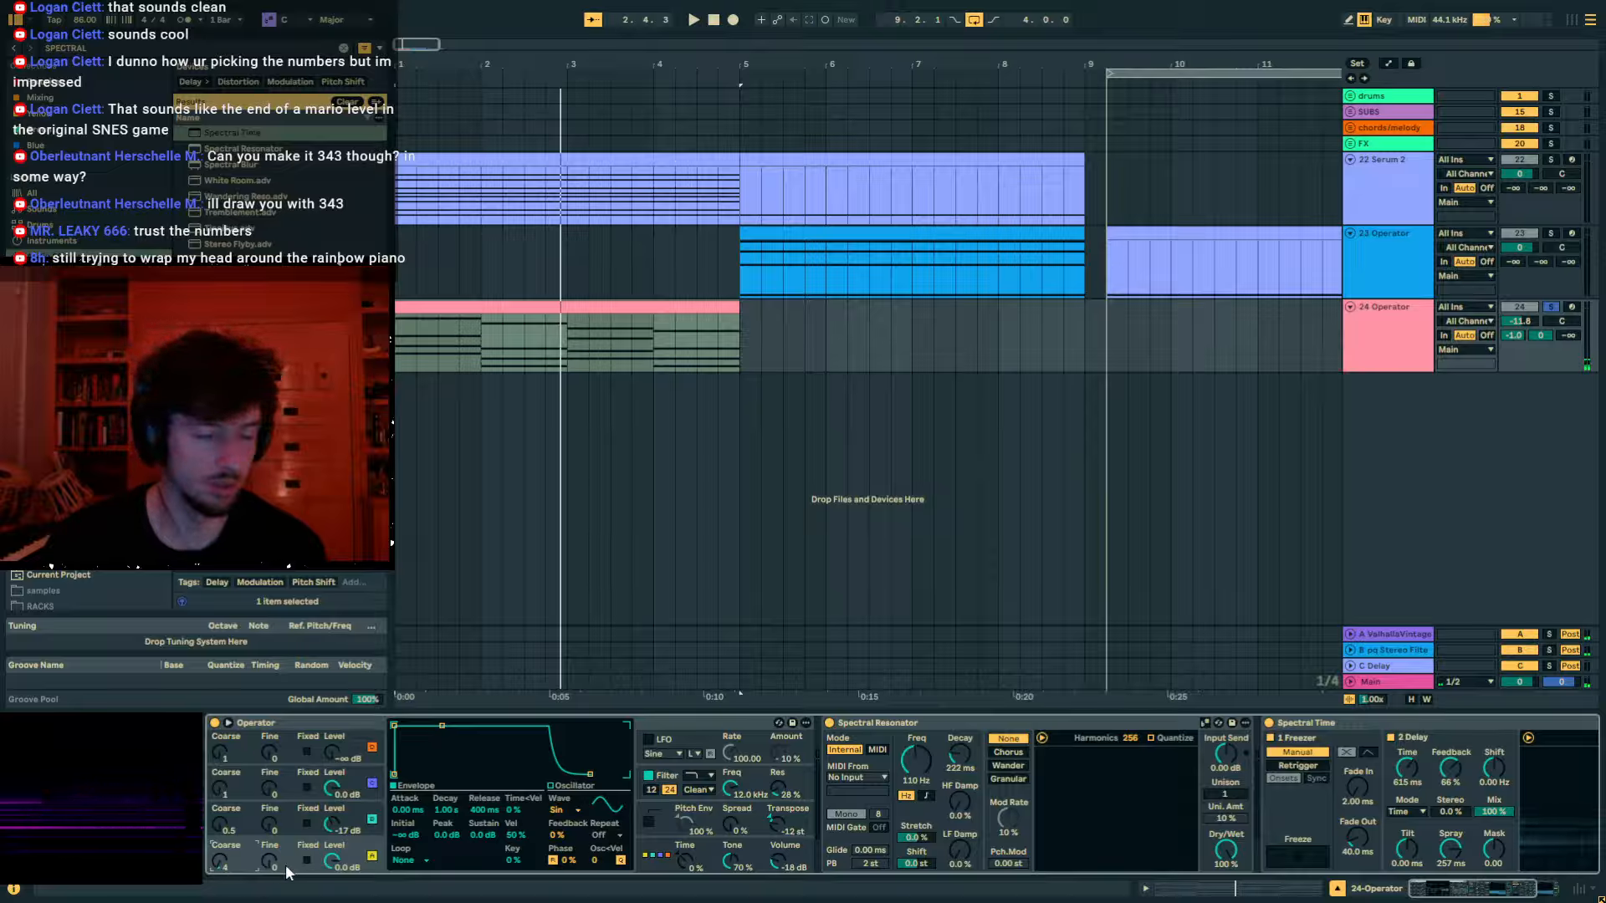
pyautogui.click(220, 824)
pyautogui.write('2')
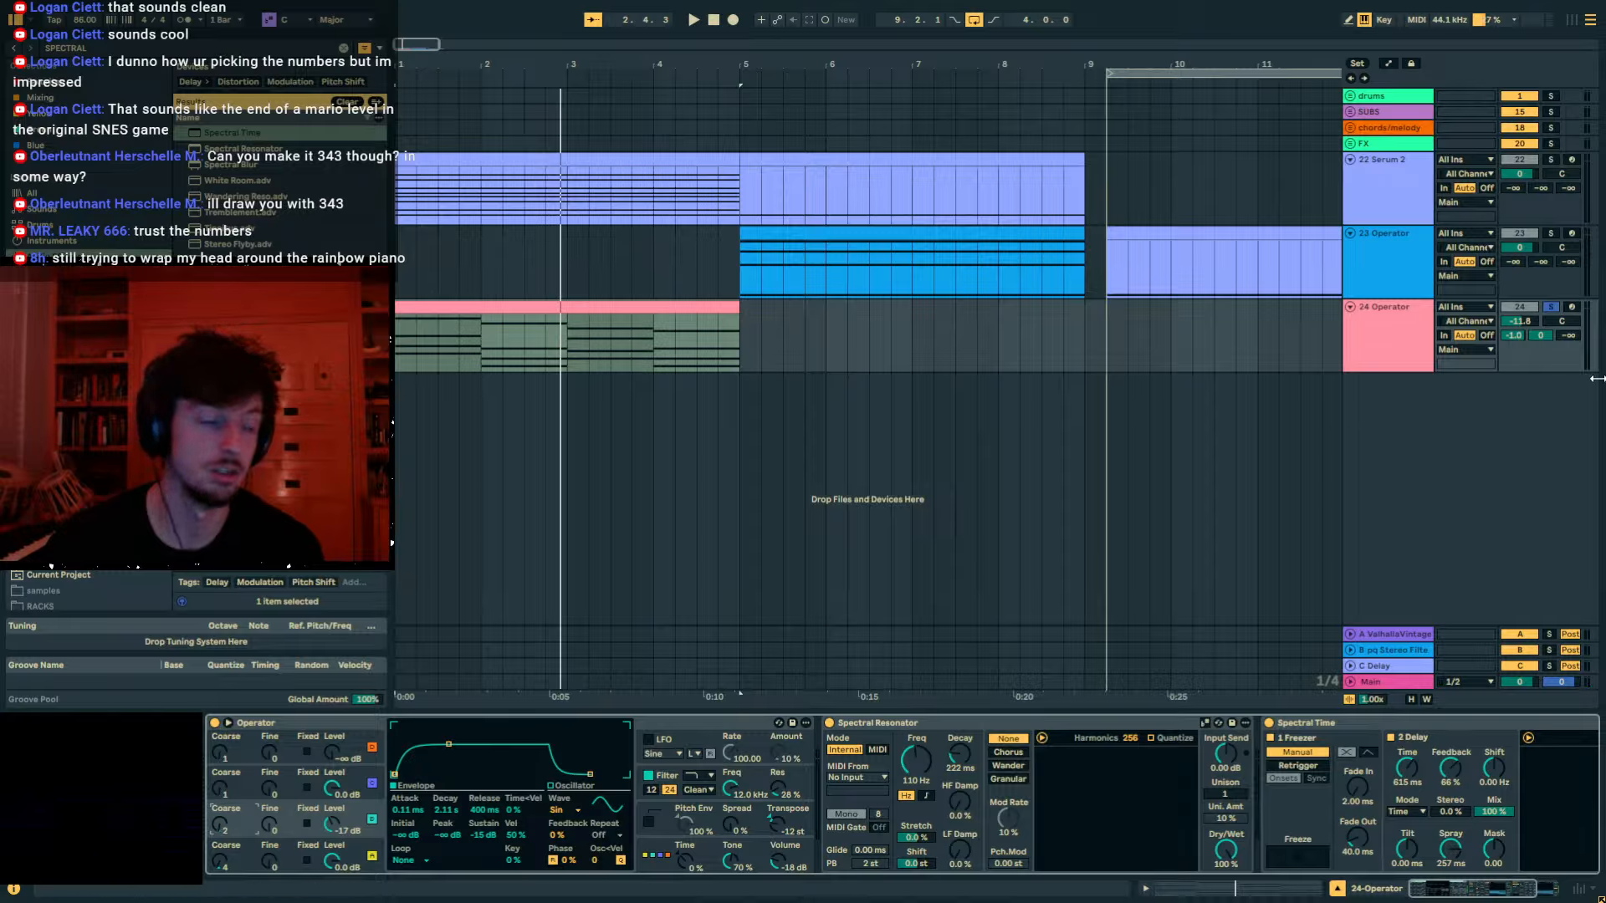
pyautogui.press('space')
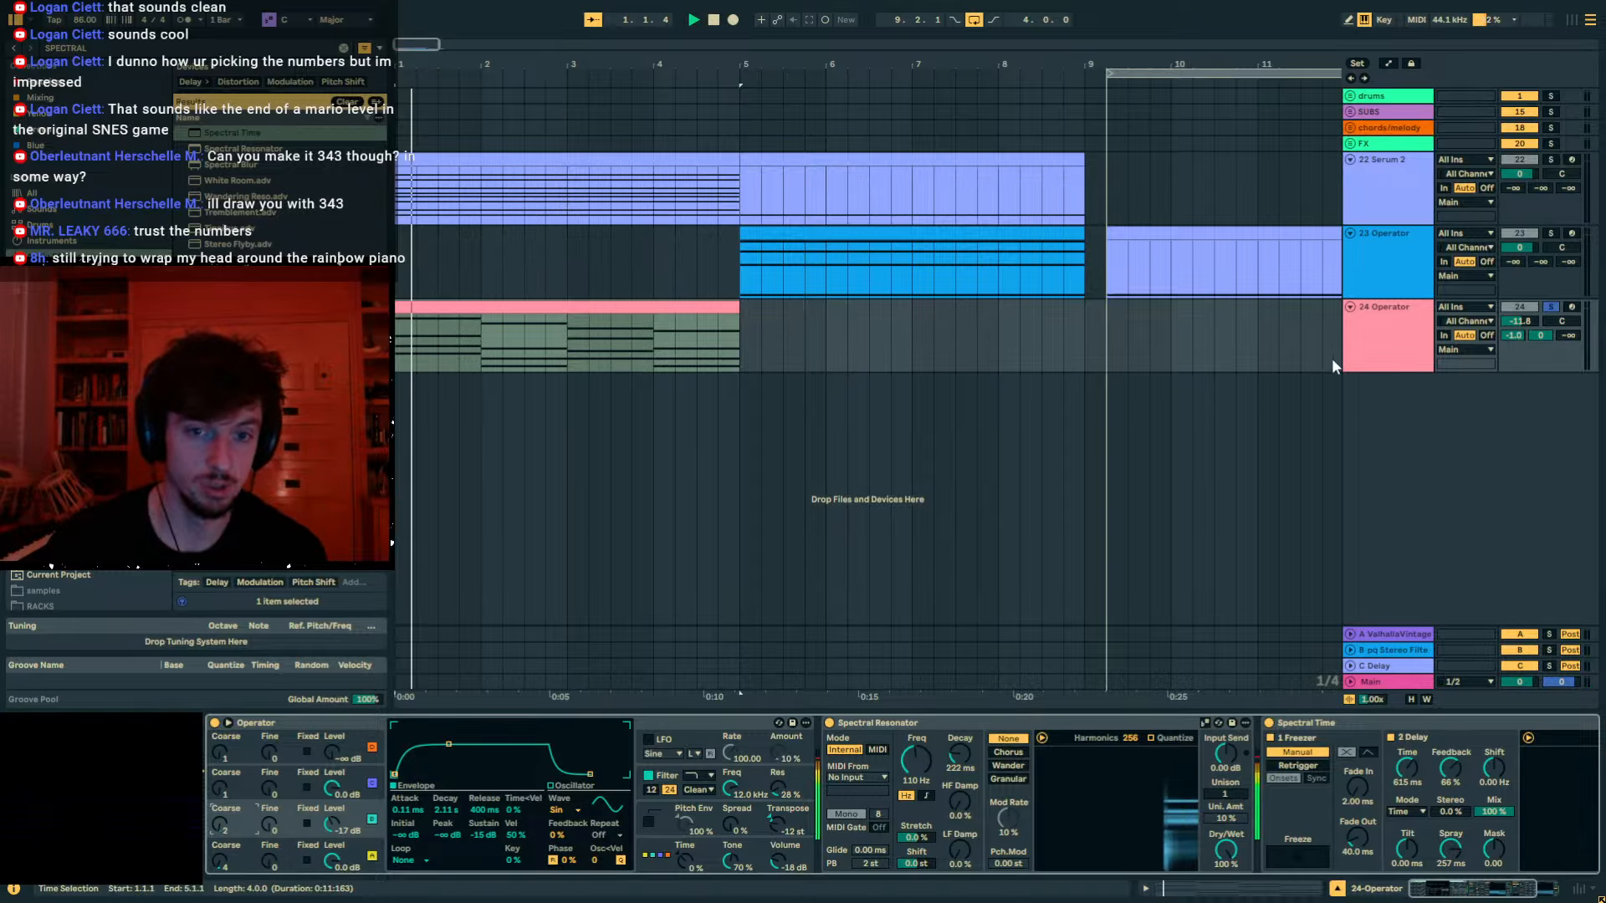
# Lower oscillator C's coarse to 0.5 and switch Operator to the algorithm with two parallel oscillator pairs.
pyautogui.moveTo(220, 788); pyautogui.dragTo(221, 797)
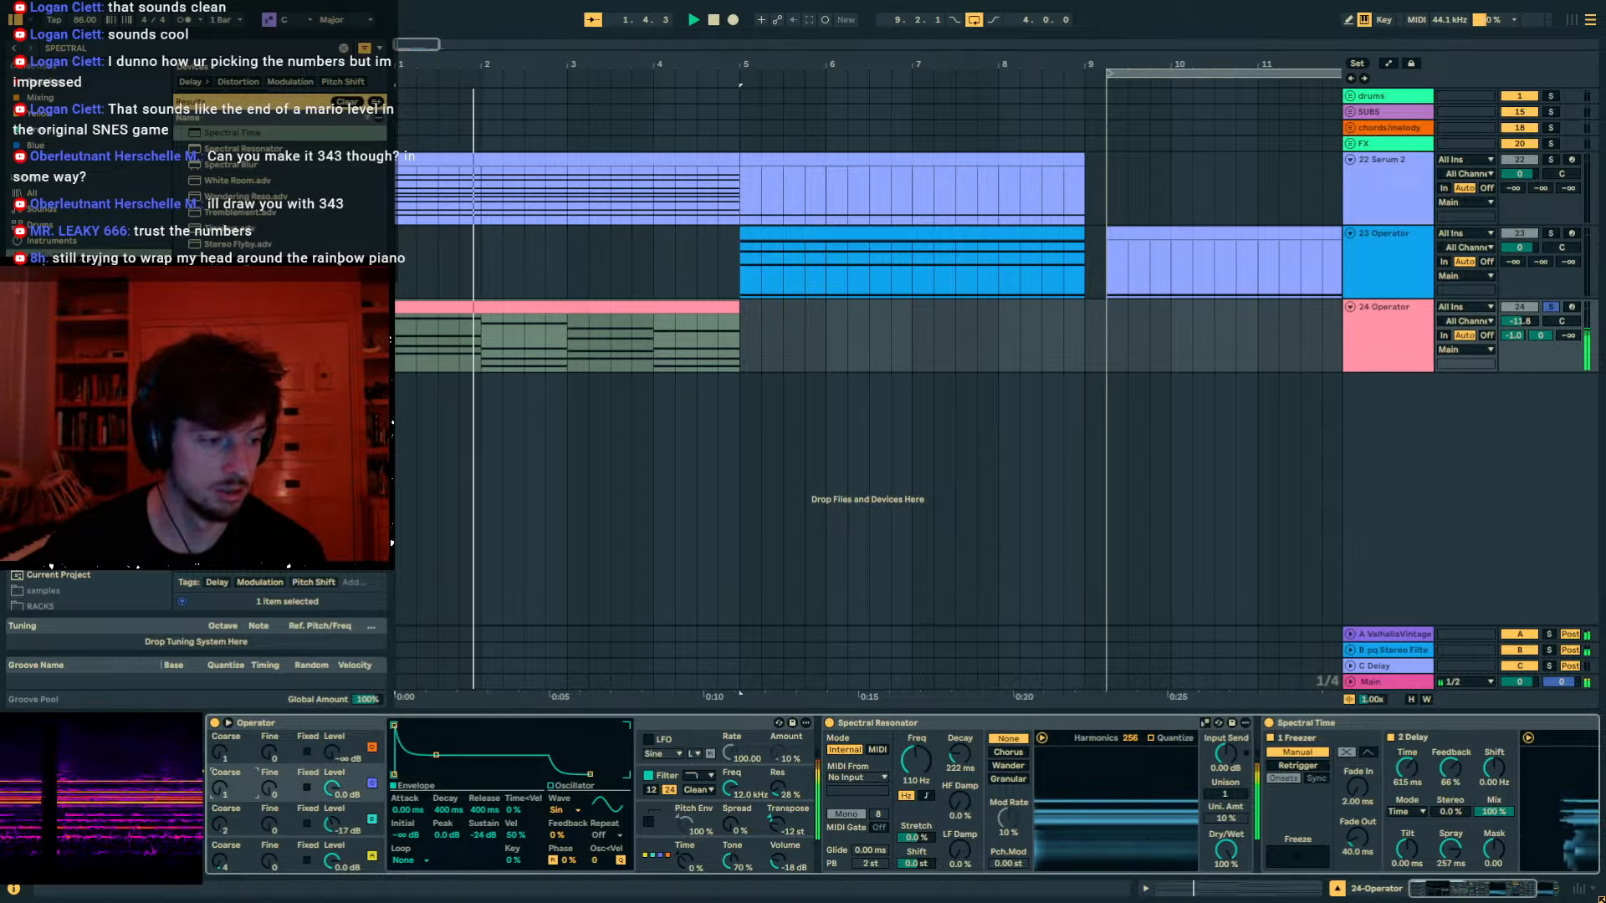
pyautogui.click(646, 861)
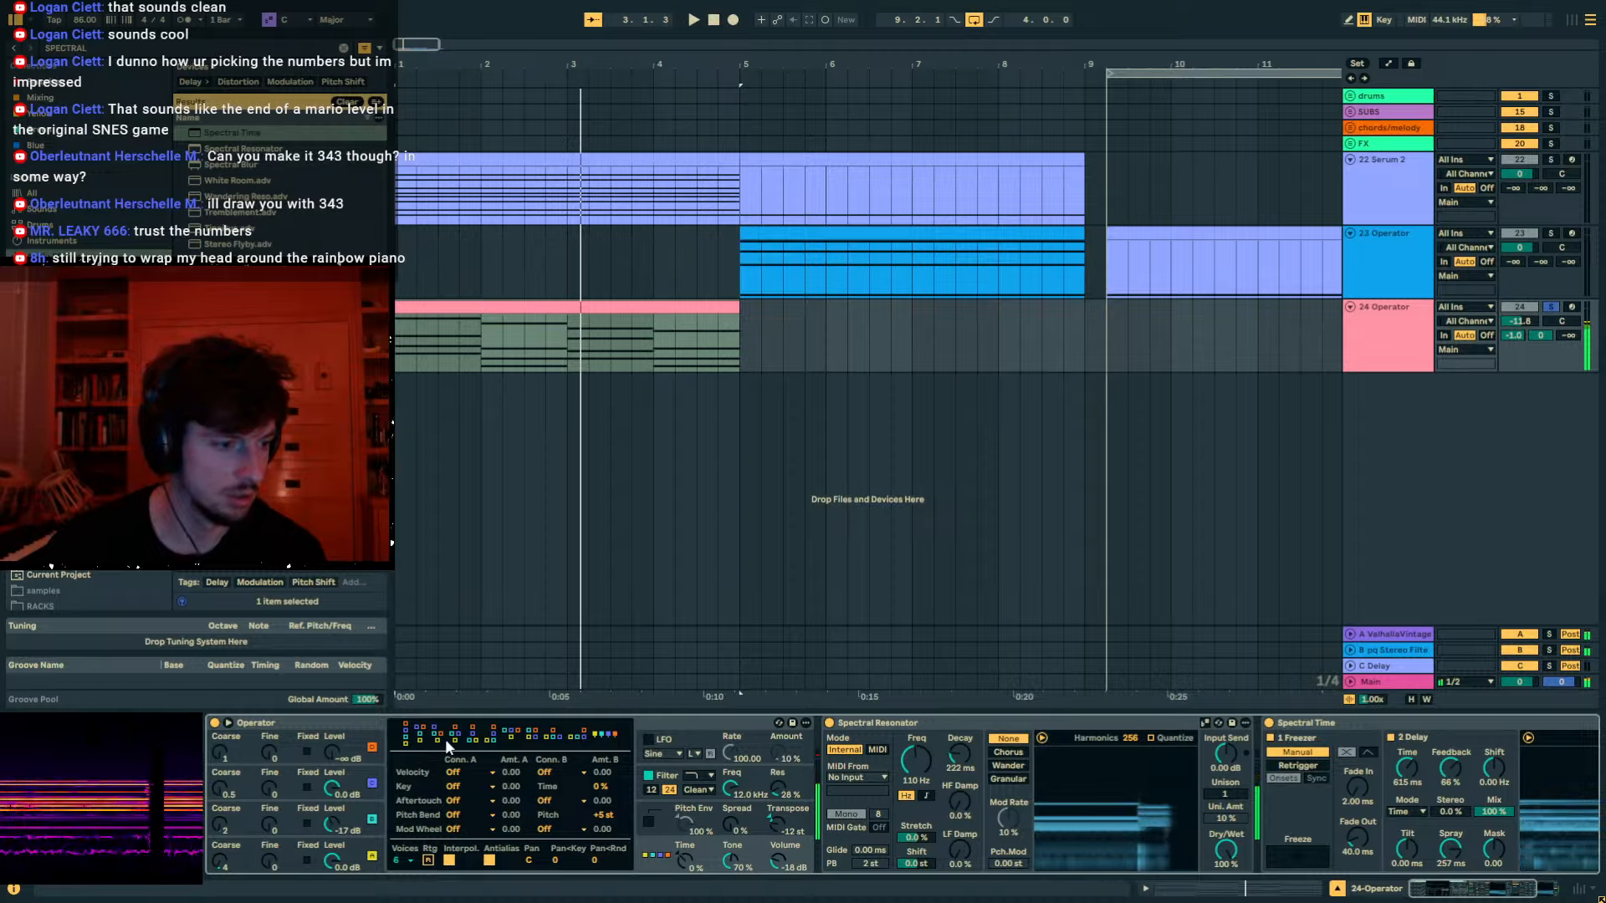
pyautogui.click(532, 736)
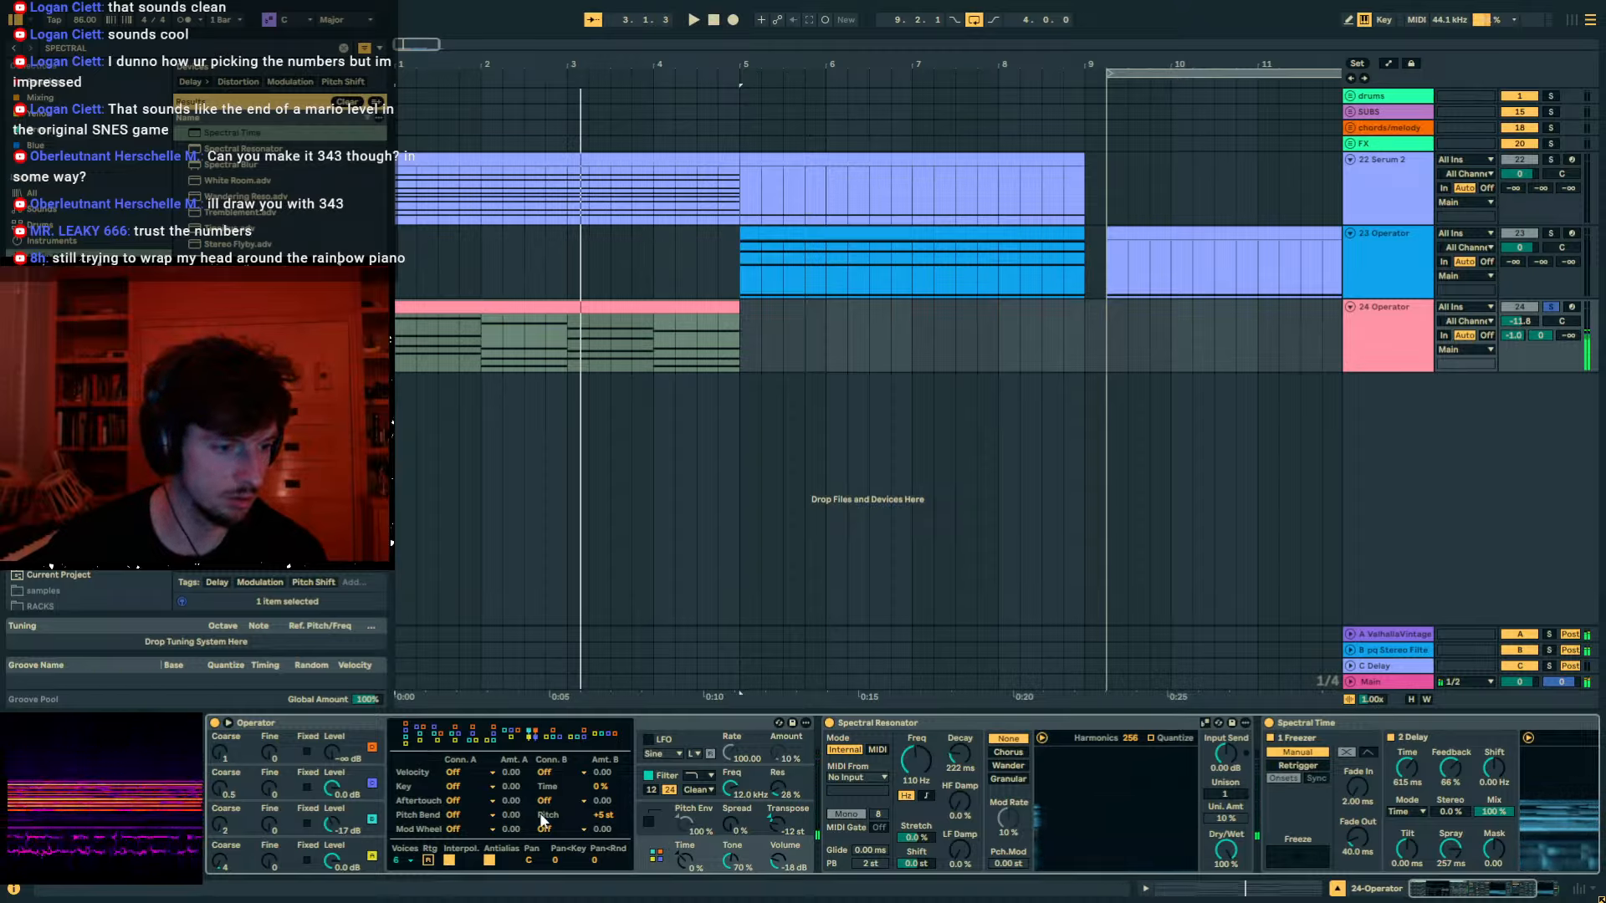
# Lower Operator's oscillator C level to about -1.9 dB during playback and collapse the two Spectral devices.
pyautogui.press('space')
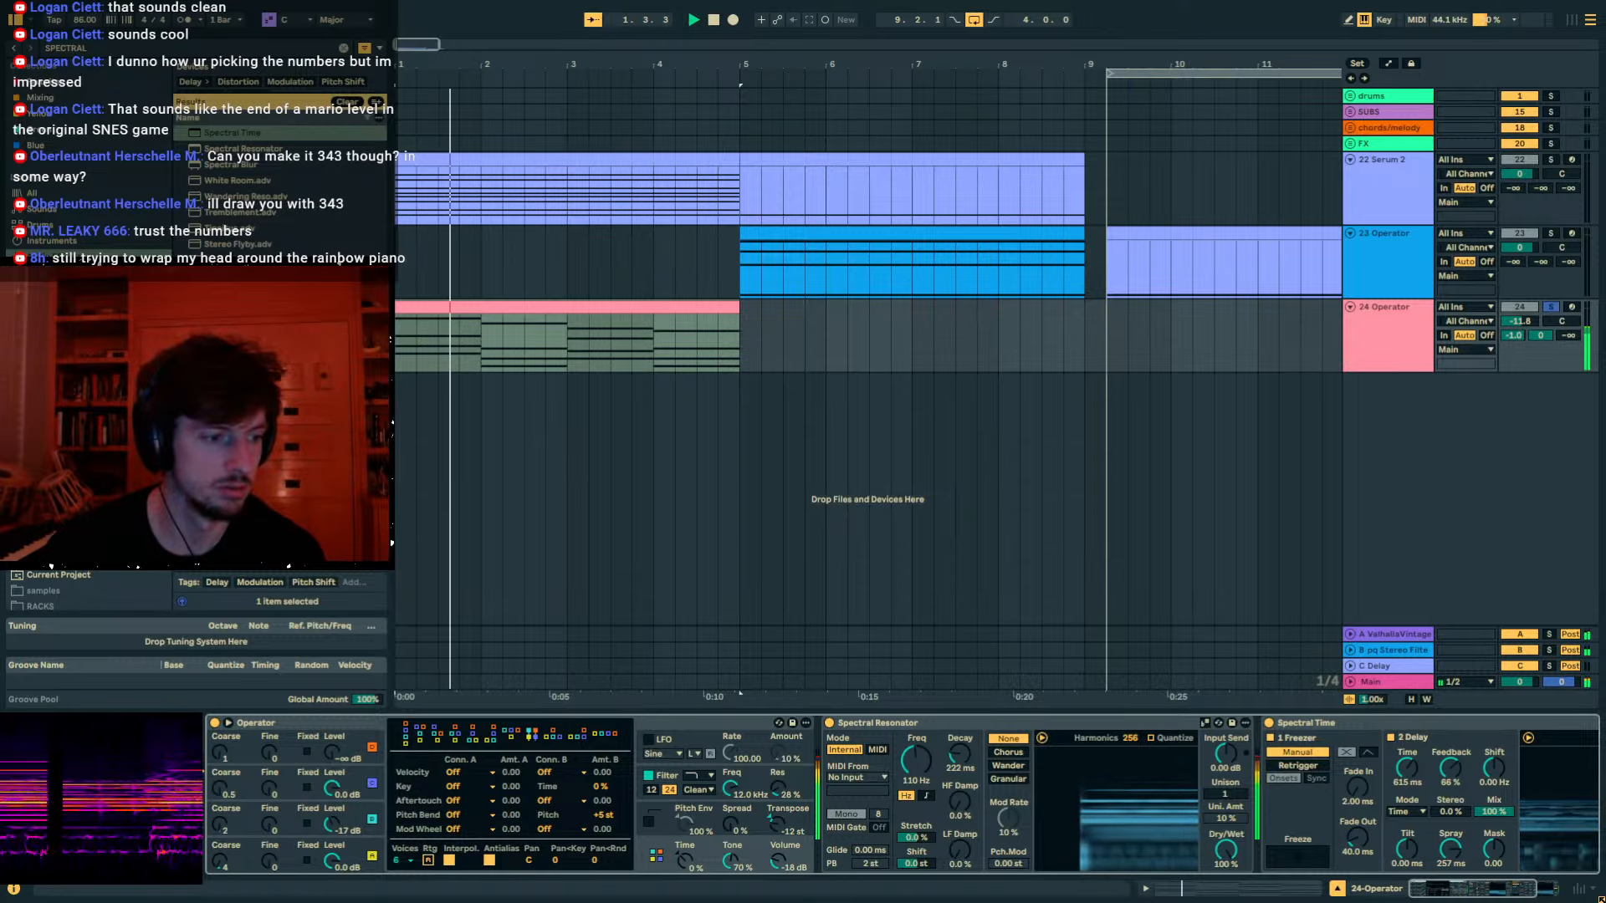
pyautogui.moveTo(328, 796); pyautogui.dragTo(328, 805)
pyautogui.doubleClick(962, 721)
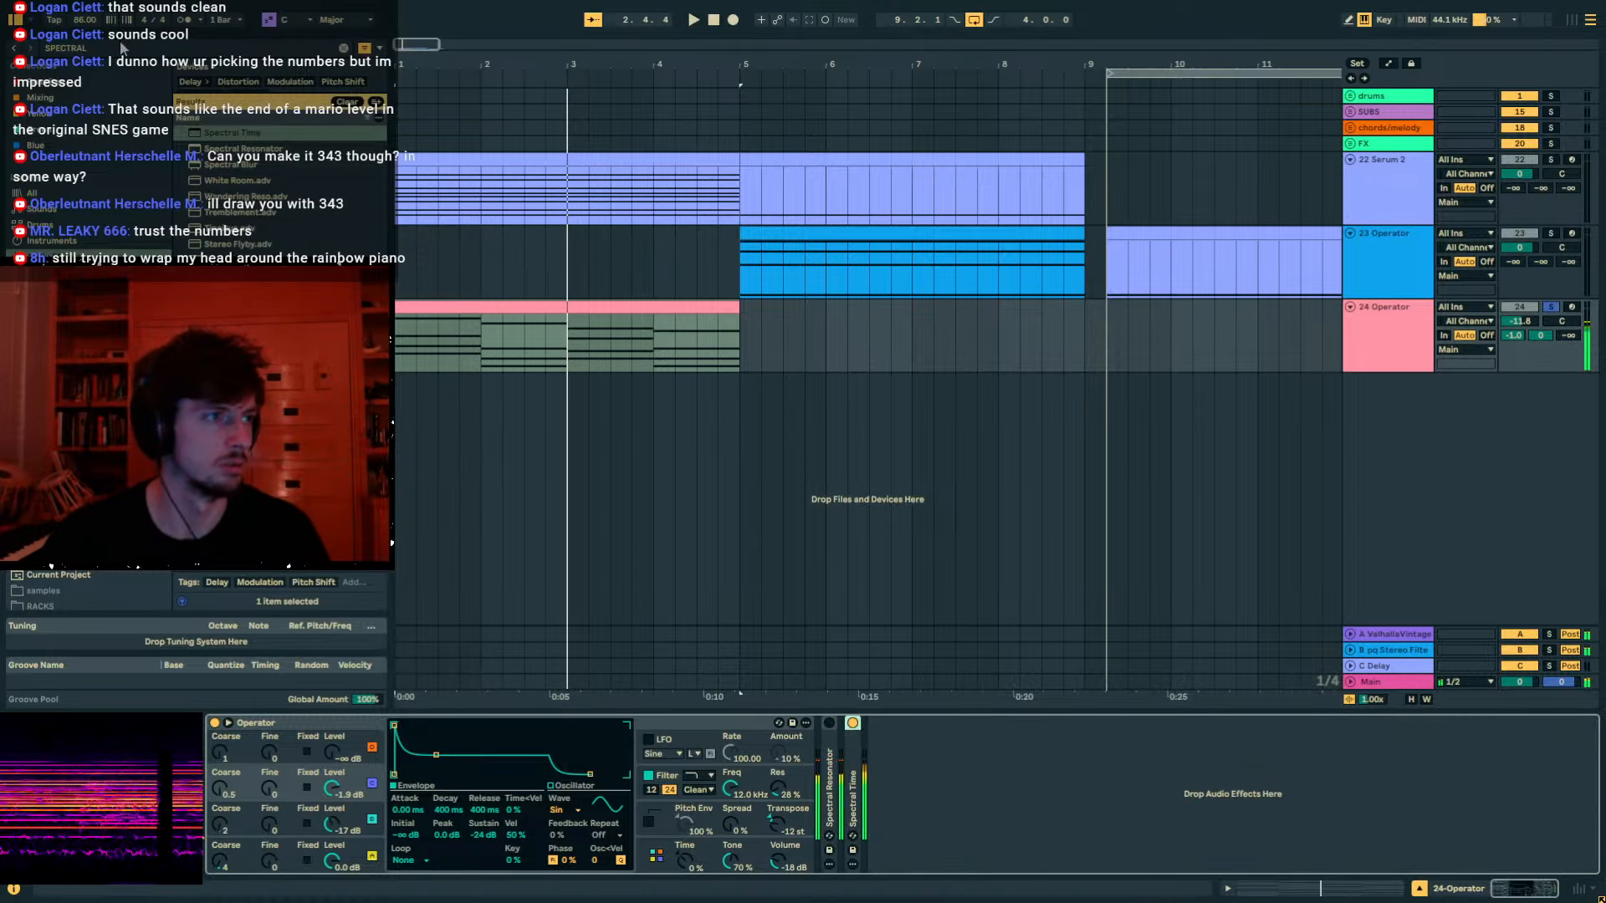
# Search the browser for "spellbook" and add The Spellbook preset after Spectral Time.
pyautogui.hotkey('ctrl', 'f')
pyautogui.write('spellbook')
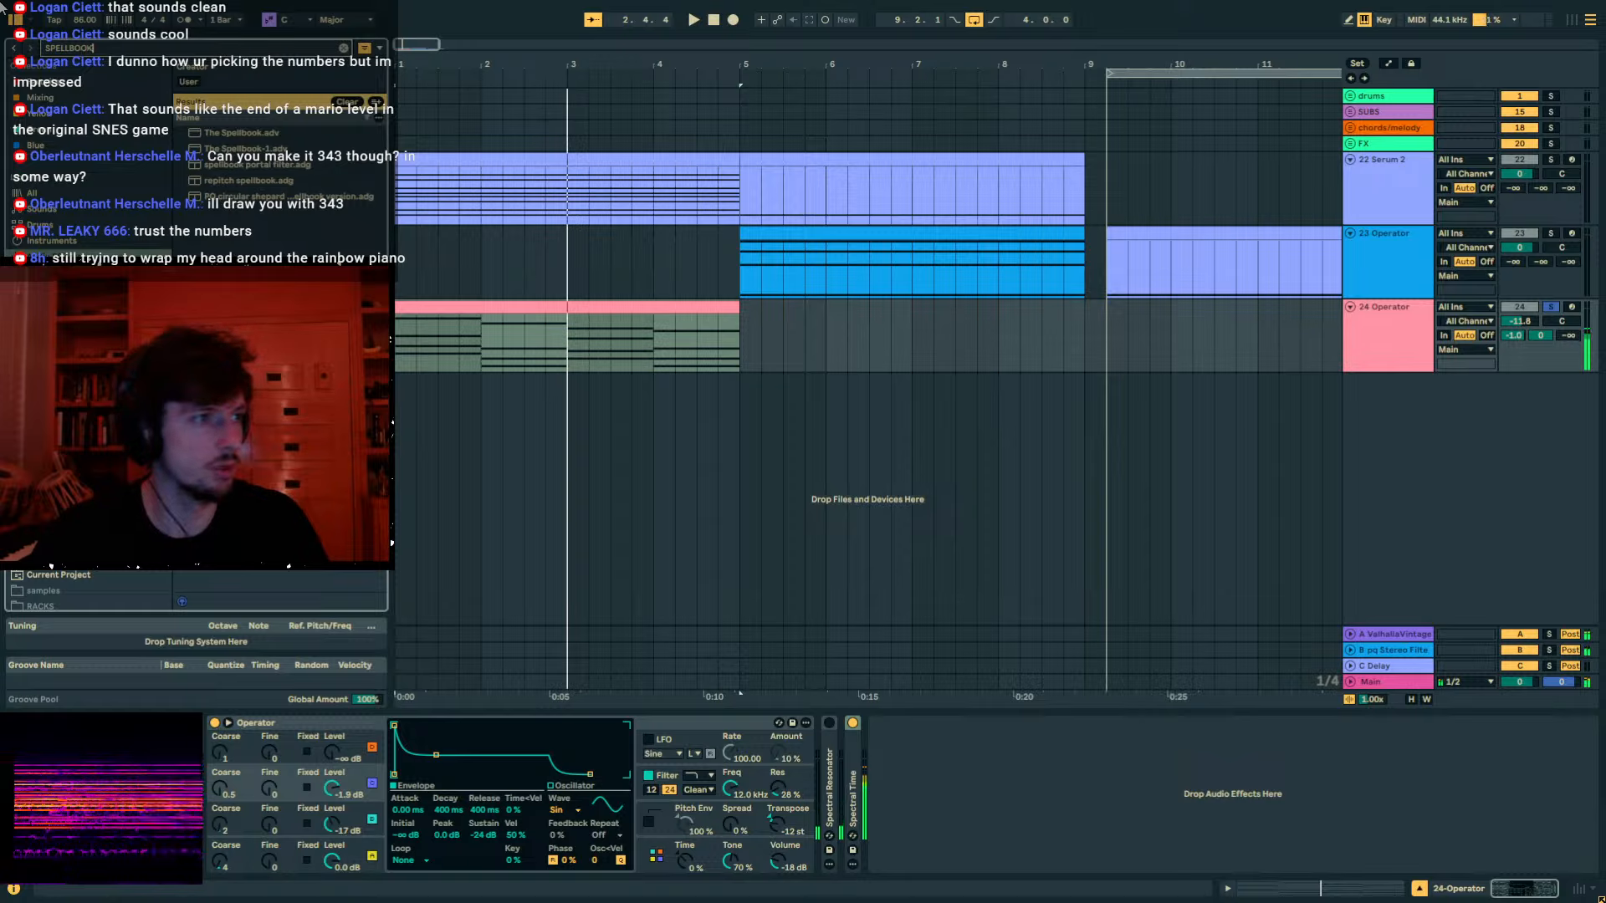
pyautogui.click(266, 134)
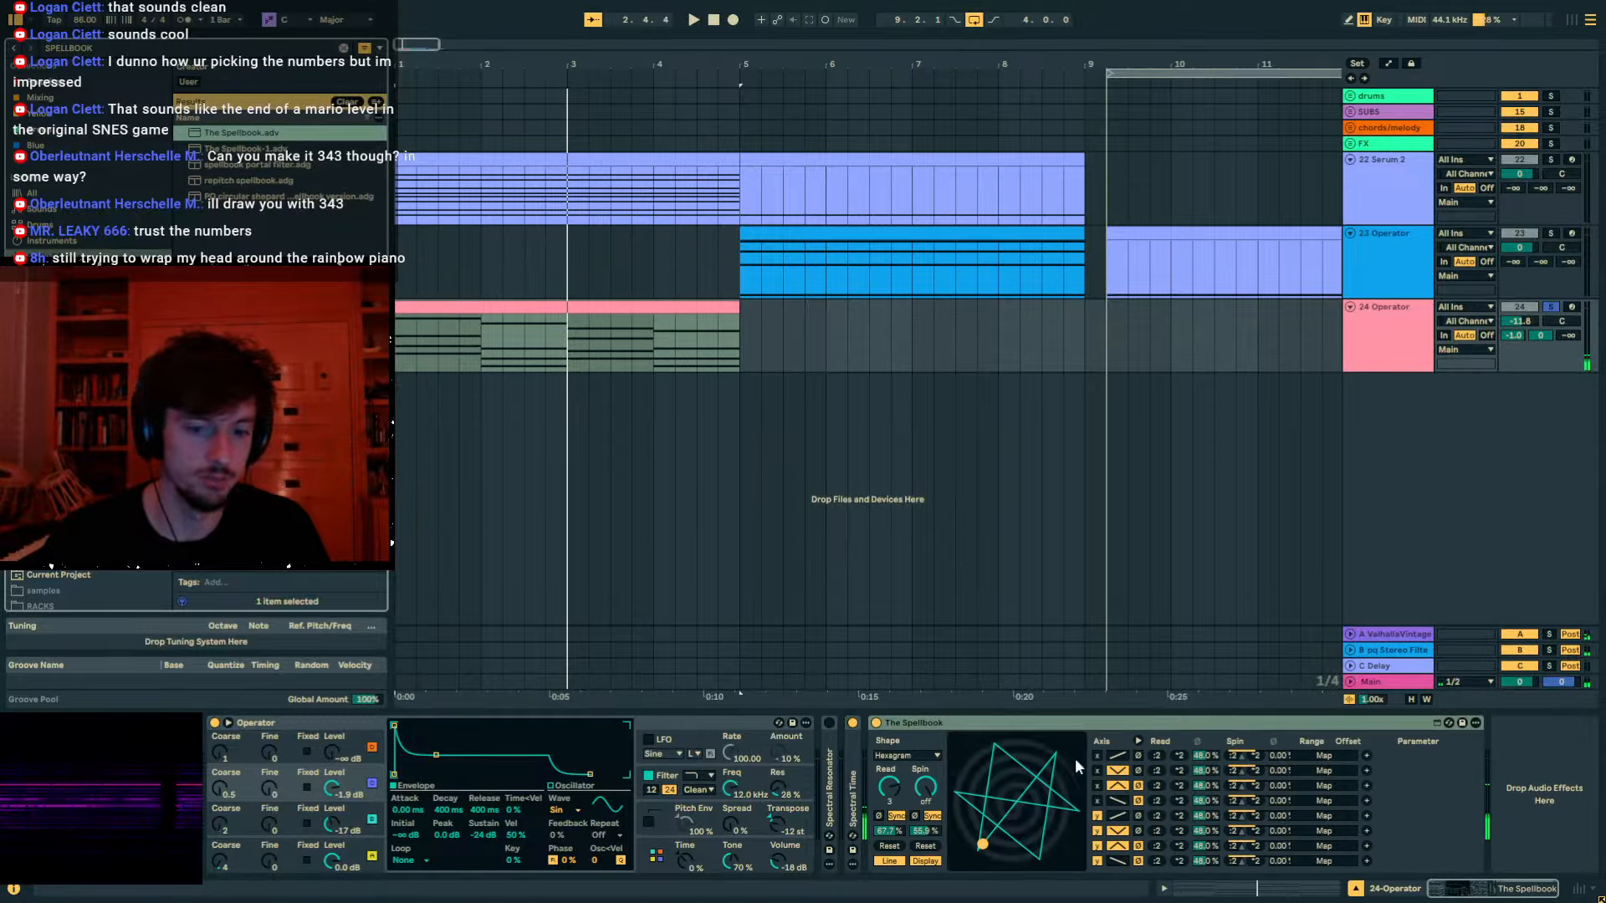
pyautogui.click(1092, 734)
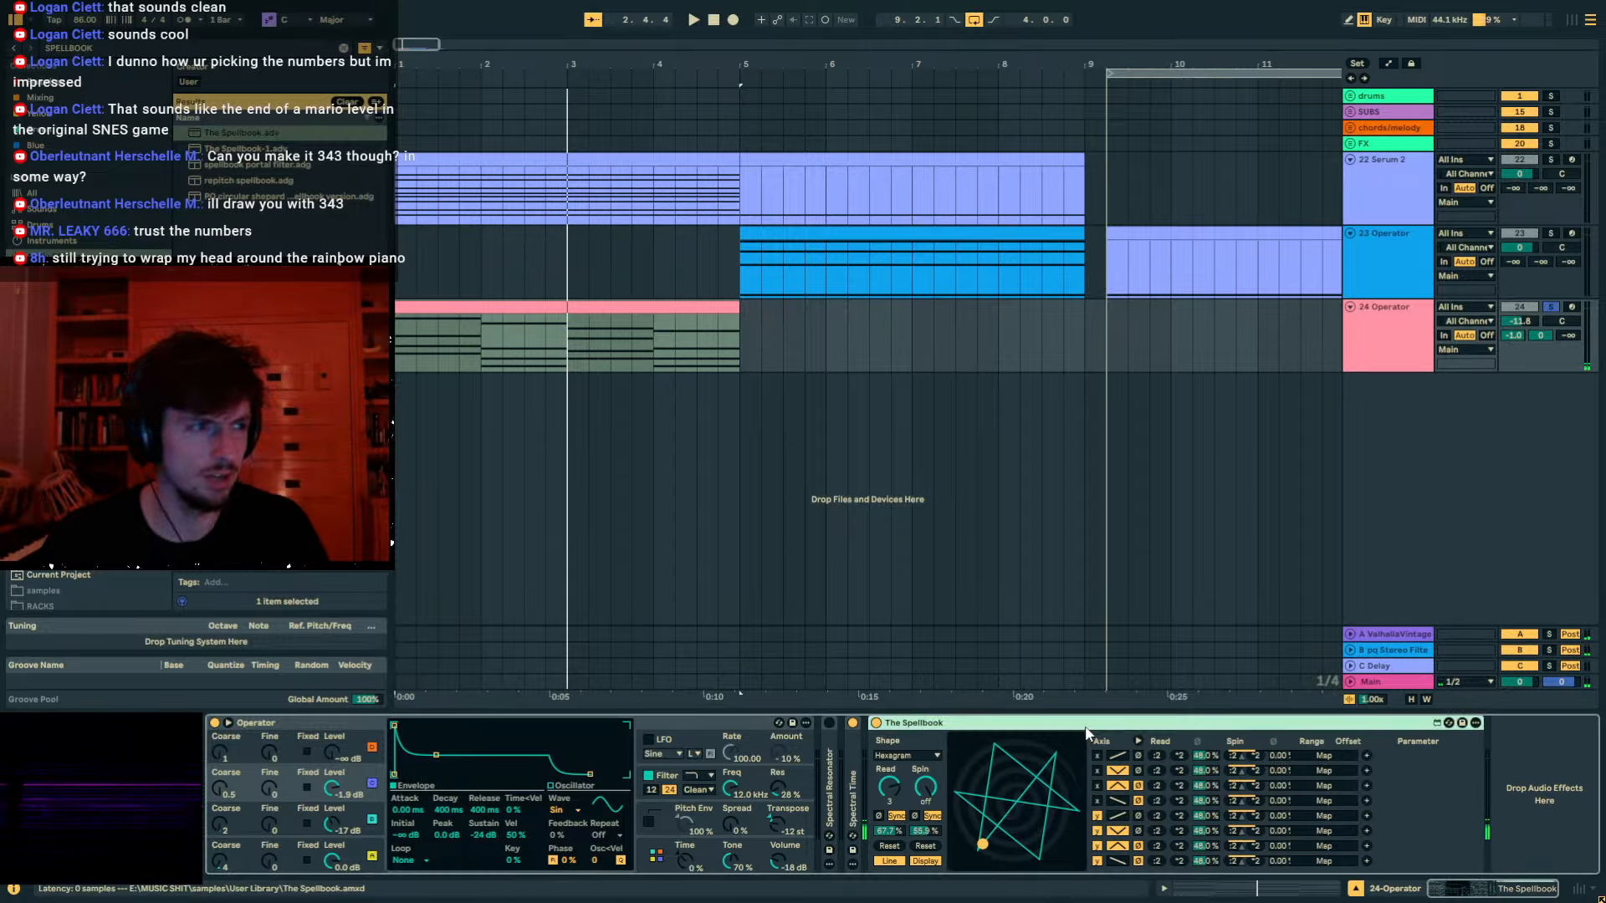
# Add The Spellbook-1 preset as a second device, undo the deletion of The Spellbook, and deactivate The Spellbook-1.
pyautogui.doubleClick(241, 145)
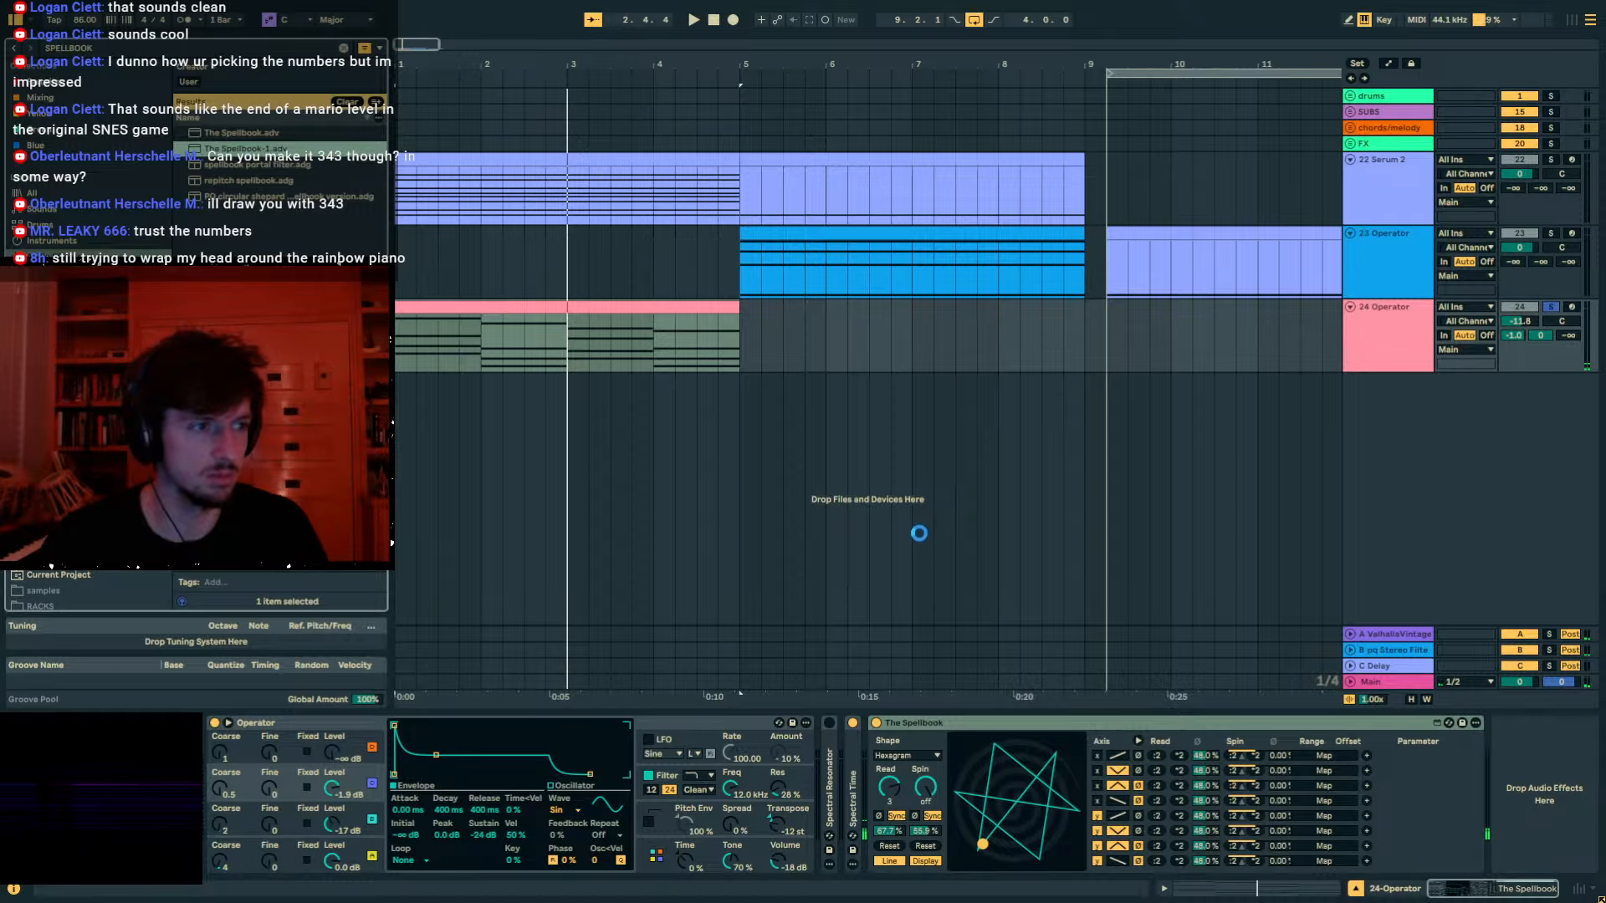
pyautogui.click(799, 733)
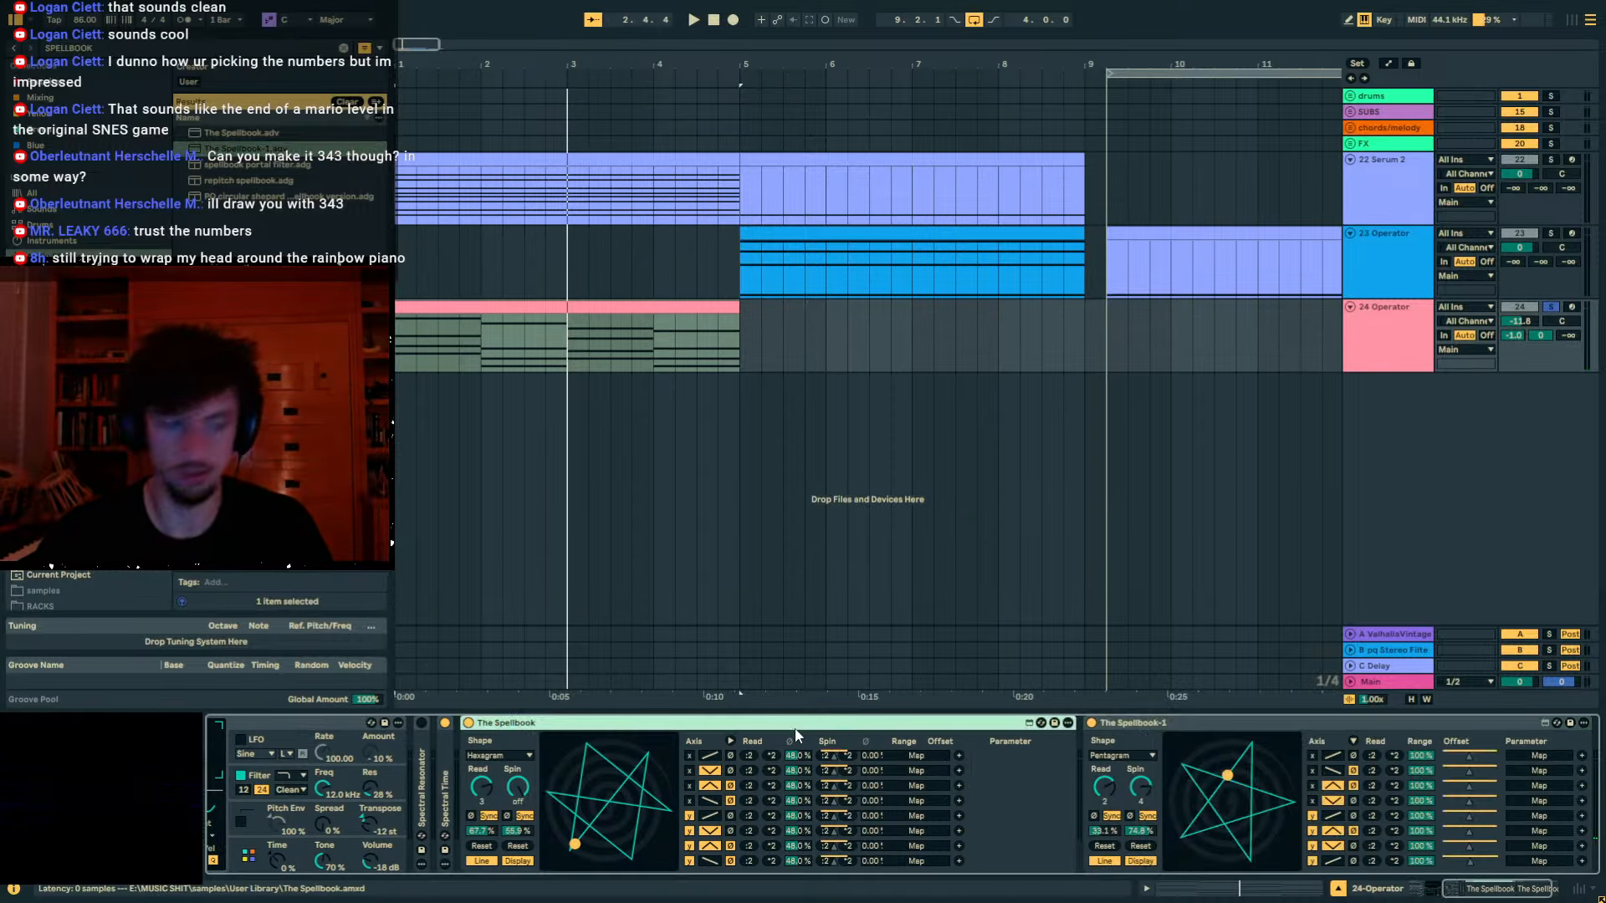
pyautogui.press('Delete')
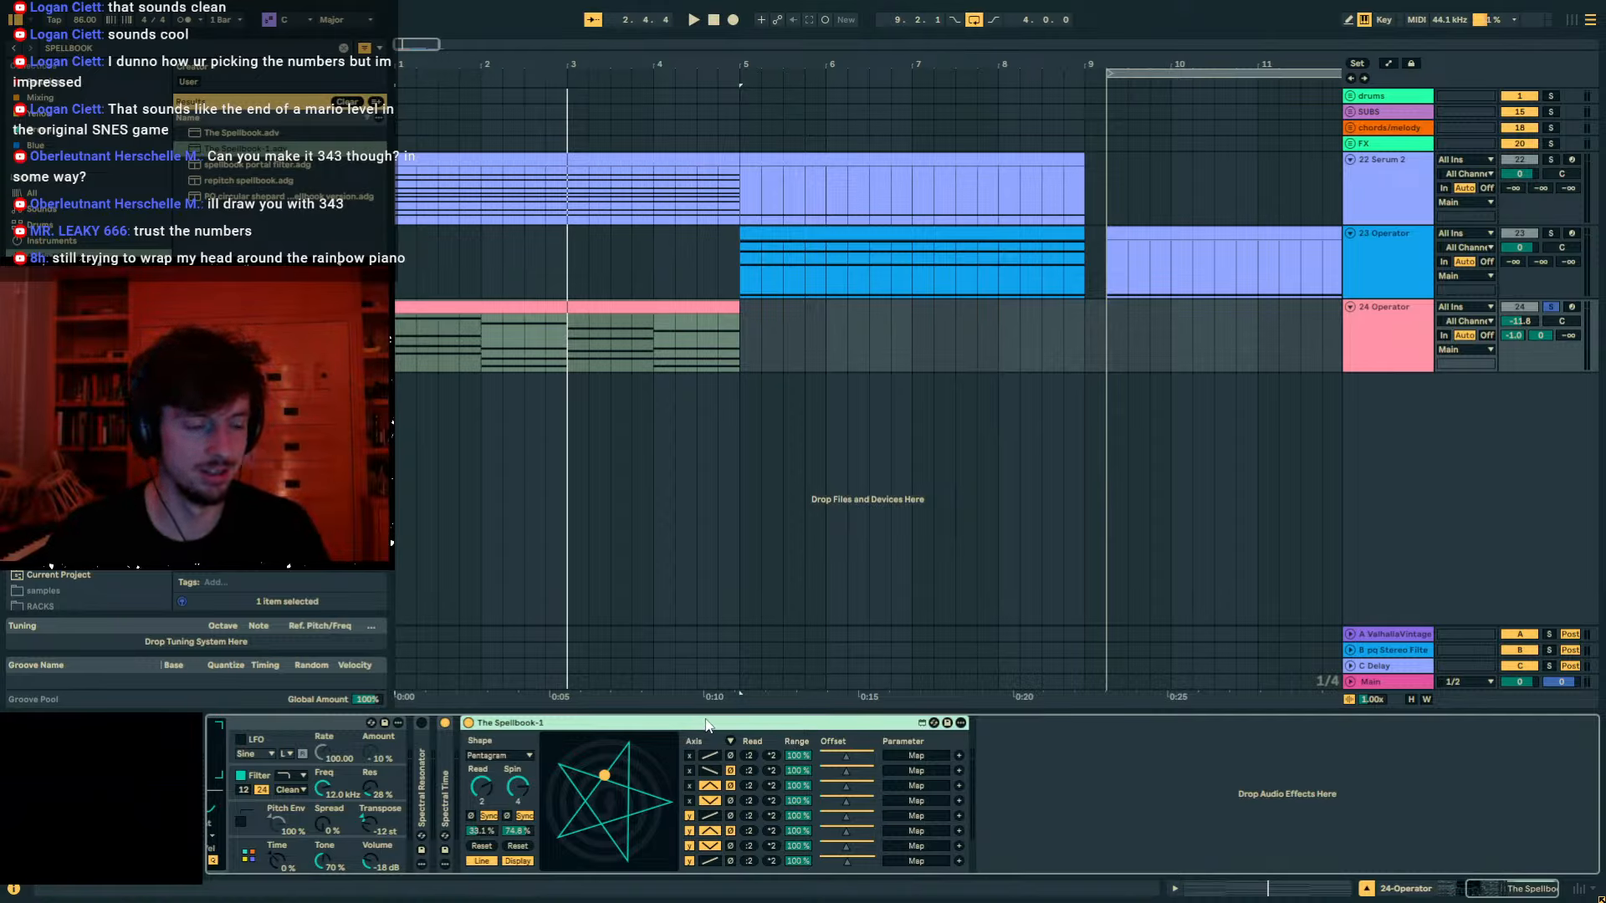
pyautogui.hotkey('ctrl', 'z')
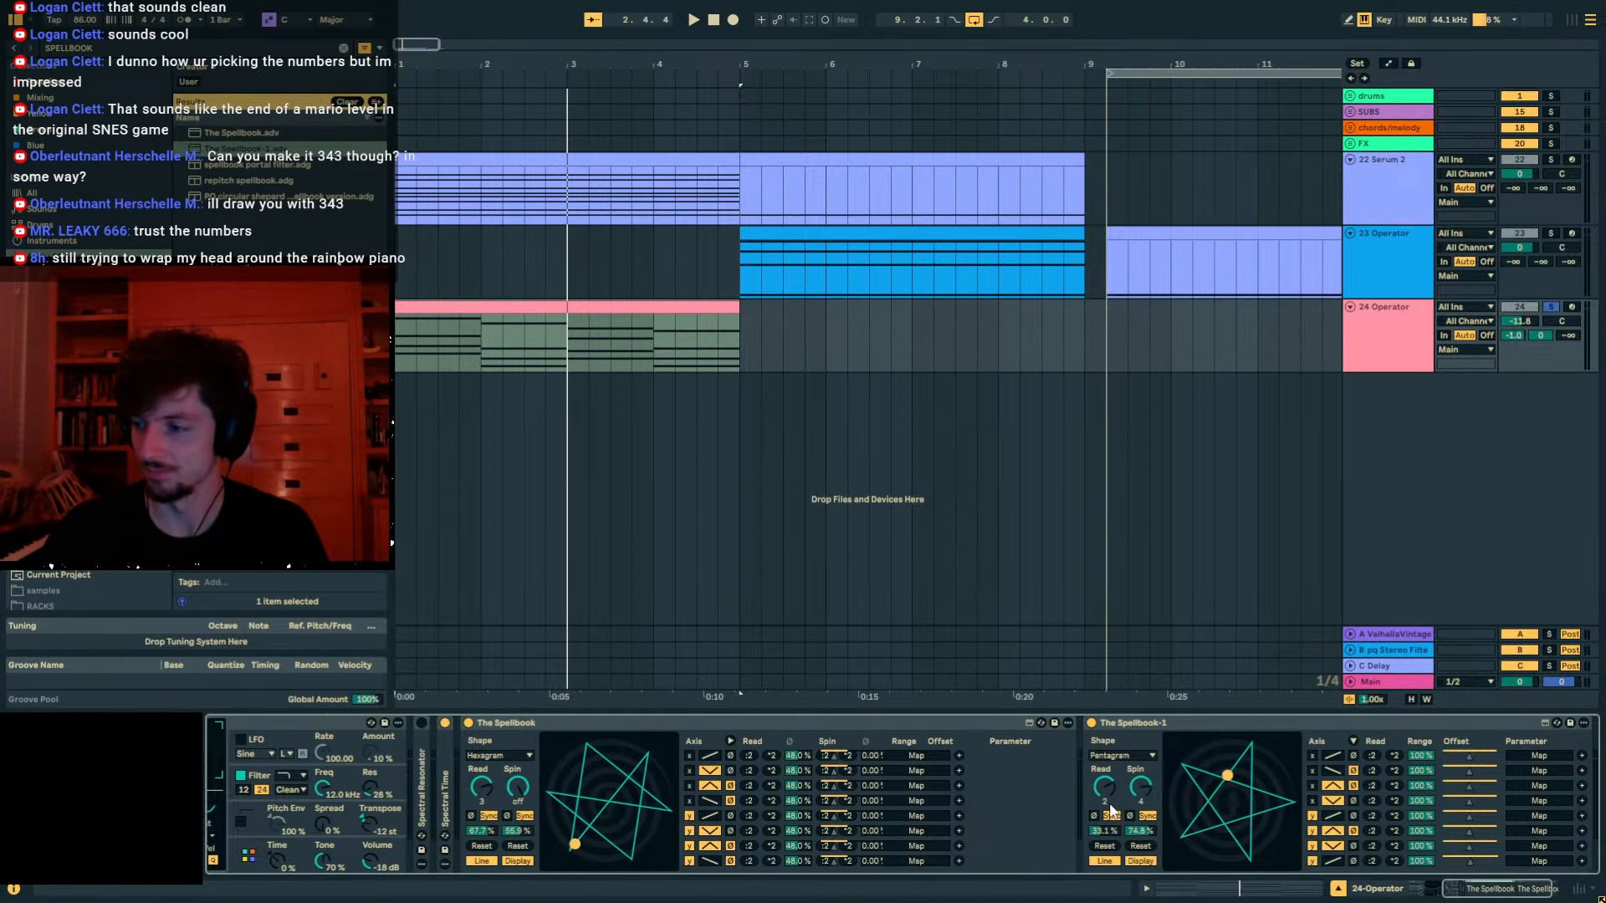
pyautogui.click(1092, 722)
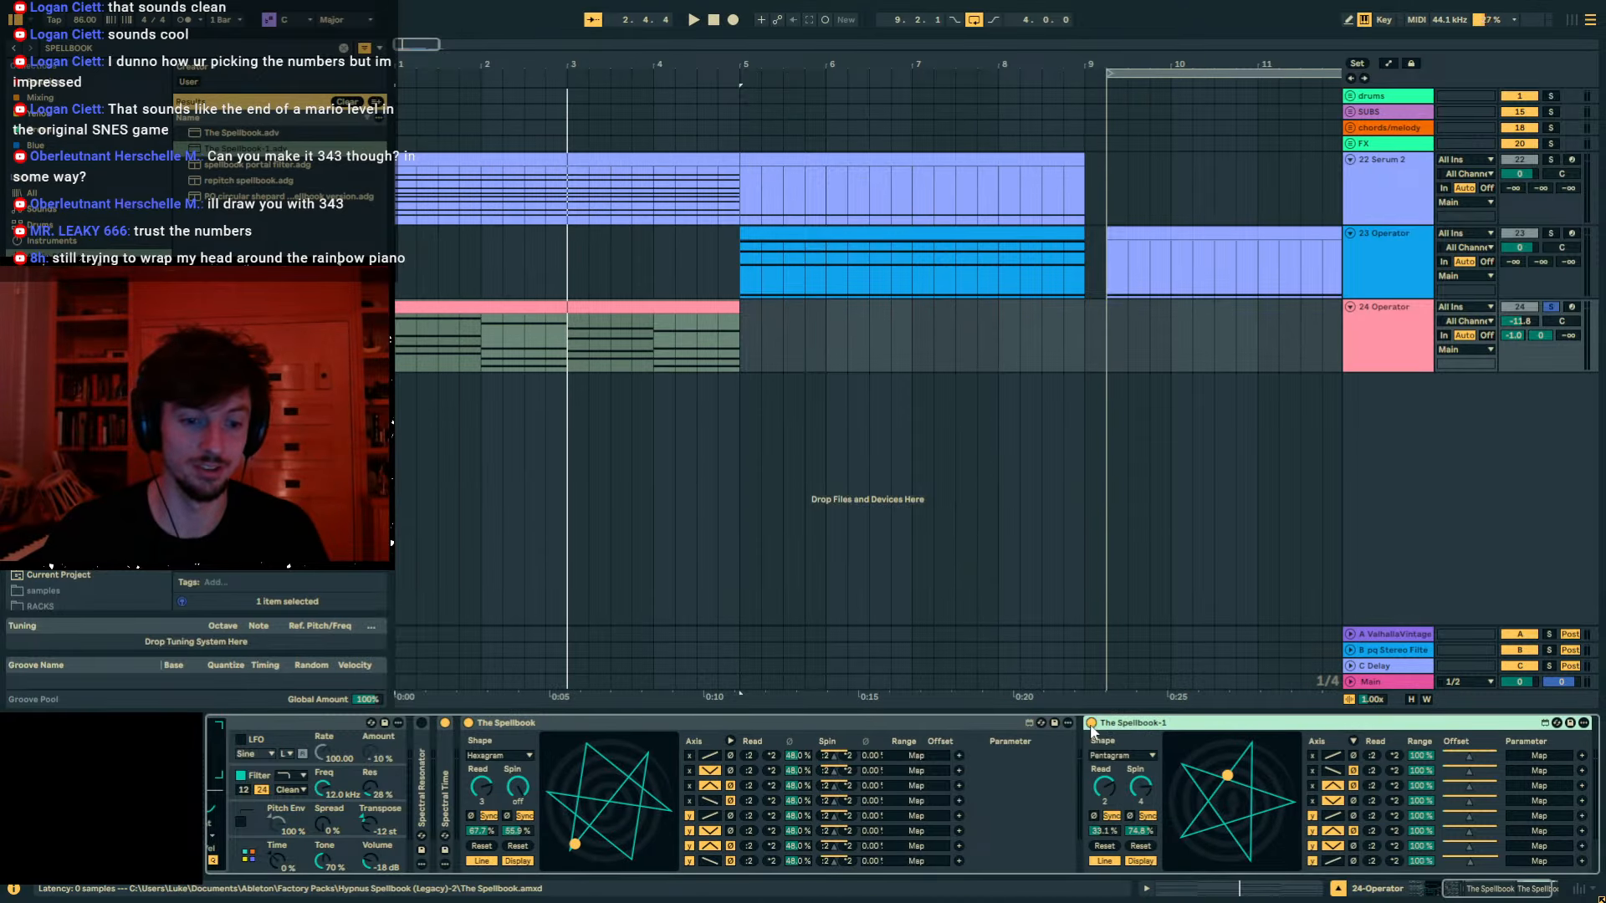
# Switch The Spellbook's axis table to show Offset sliders and delete The Spellbook-1 device.
pyautogui.click(731, 741)
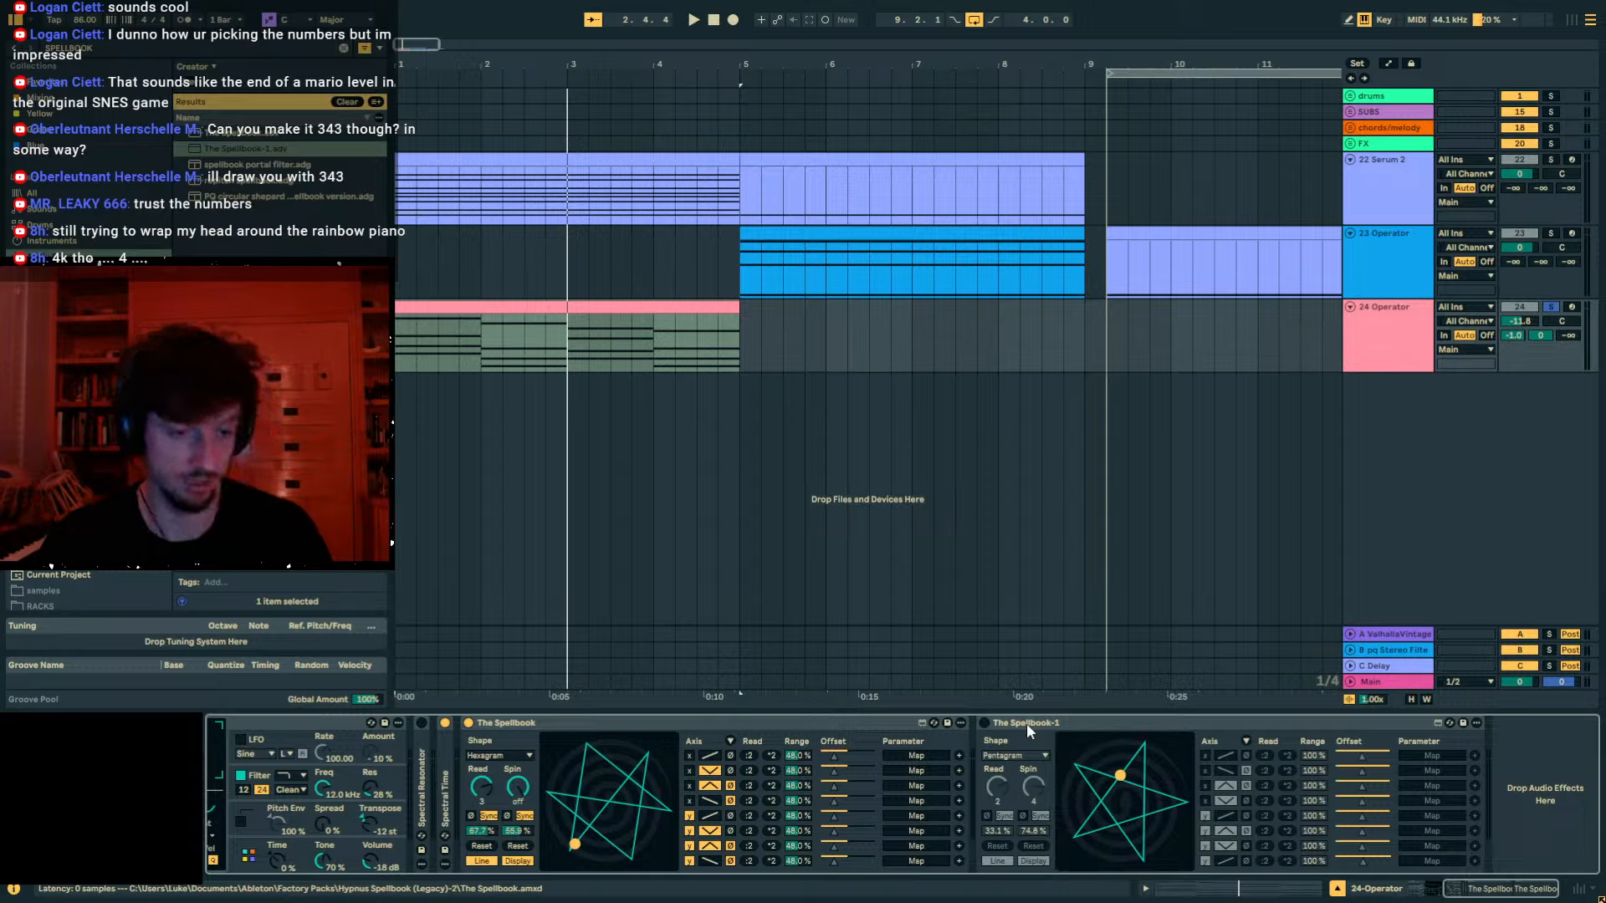
pyautogui.click(1022, 725)
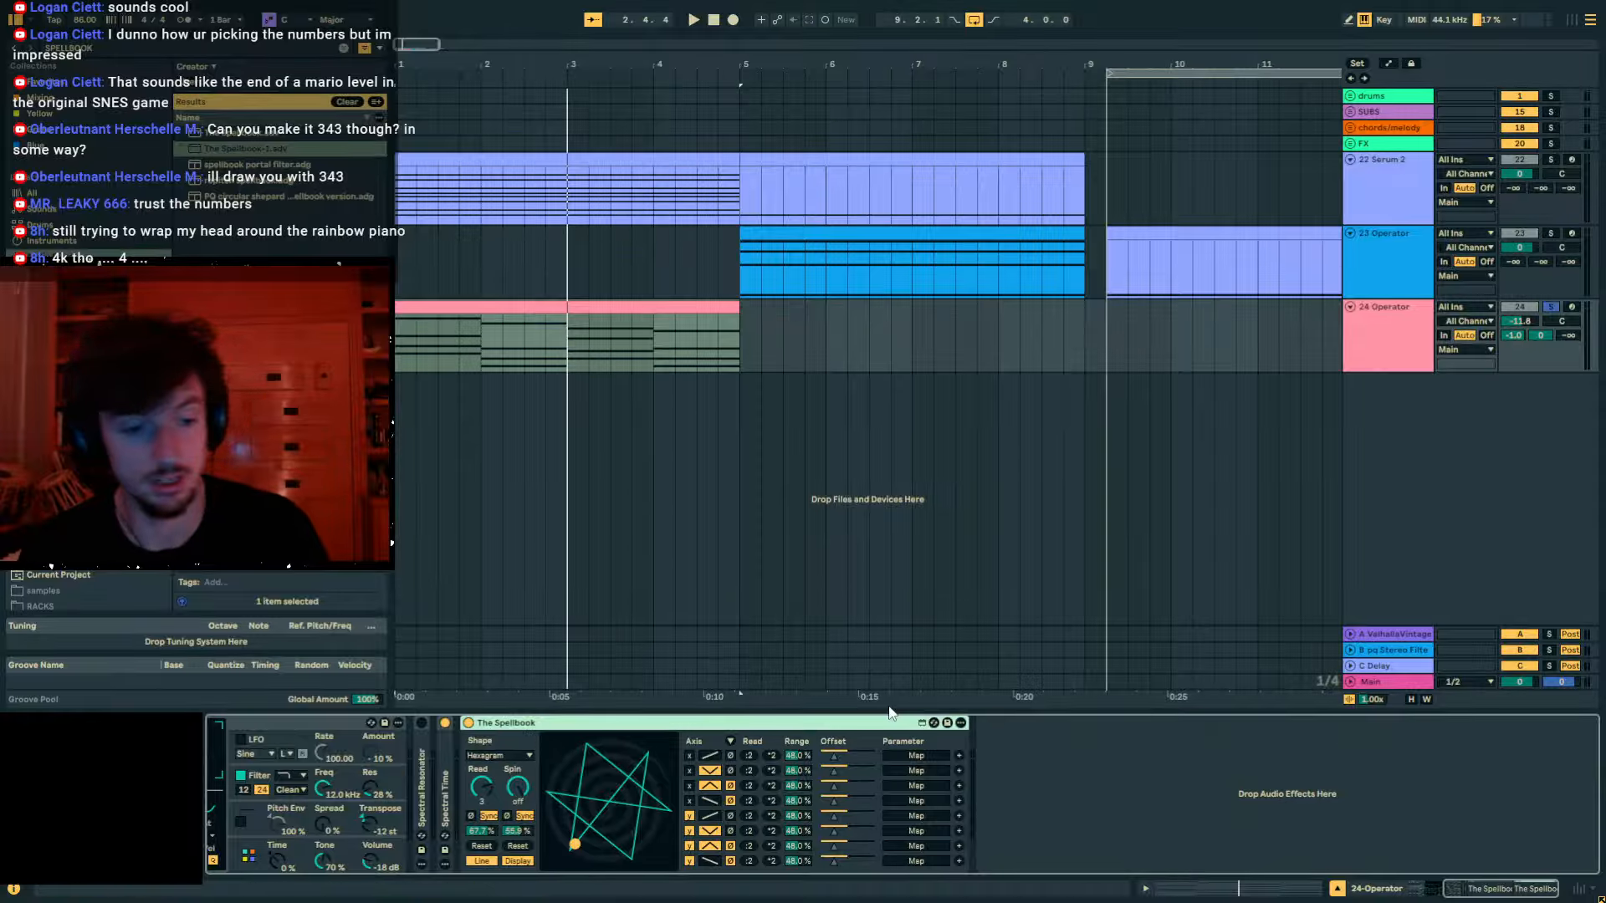
pyautogui.press('Delete')
pyautogui.press('Left')
pyautogui.press('Left')
pyautogui.press('Left')
pyautogui.press('Right')
pyautogui.press('Right')
pyautogui.press('Right')
pyautogui.press('Right')
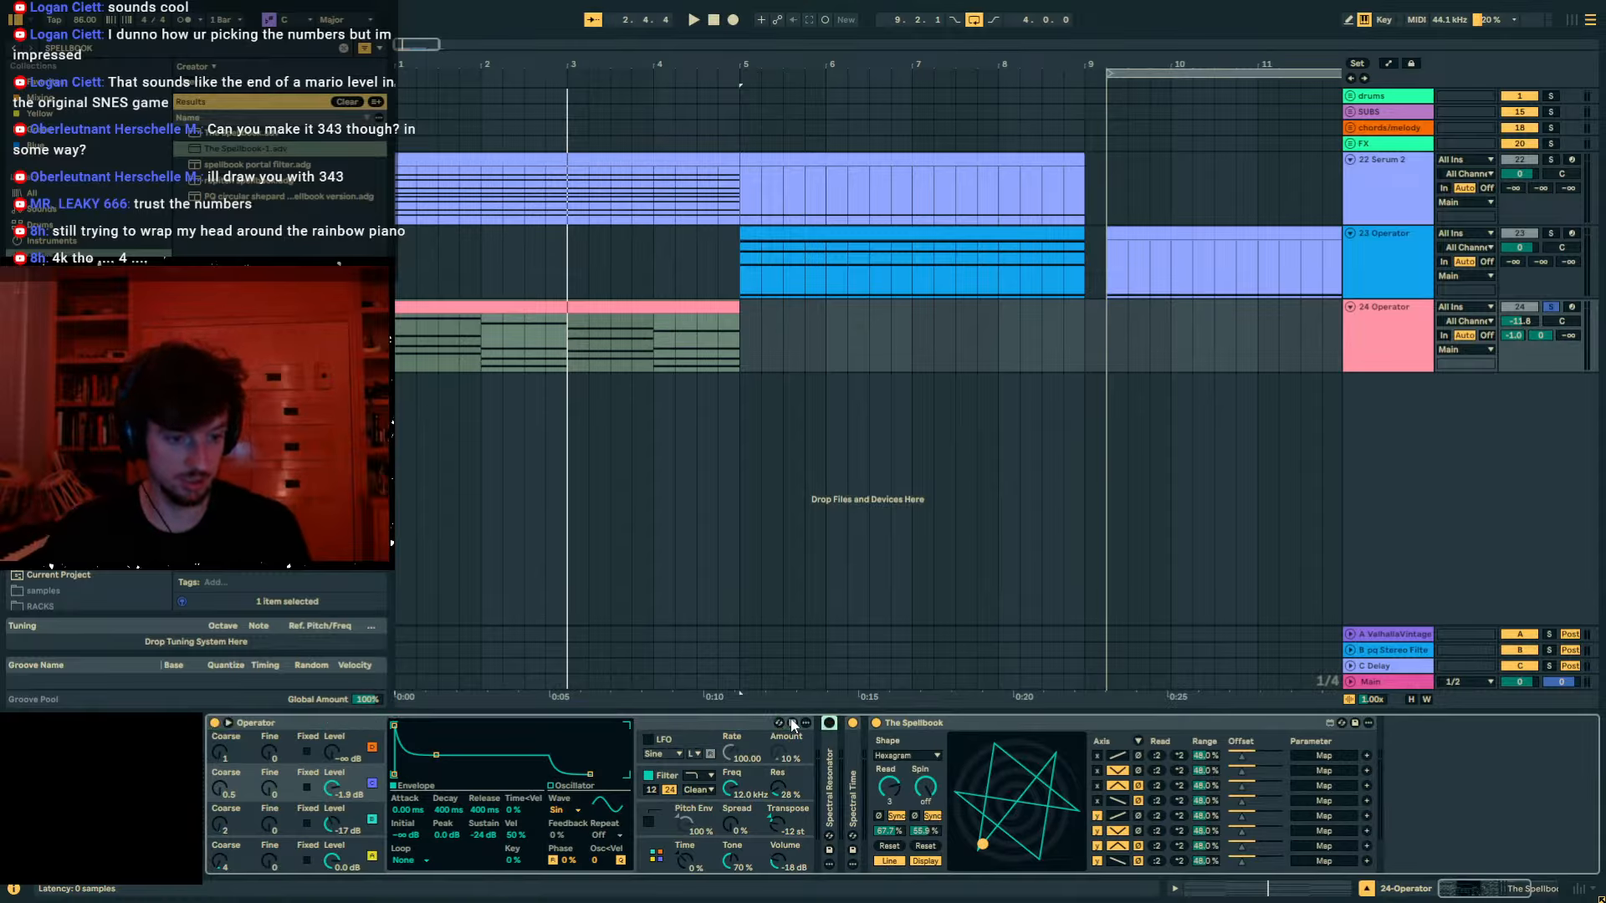
pyautogui.press('Left')
pyautogui.press('Left')
pyautogui.press('Left')
pyautogui.press('Left')
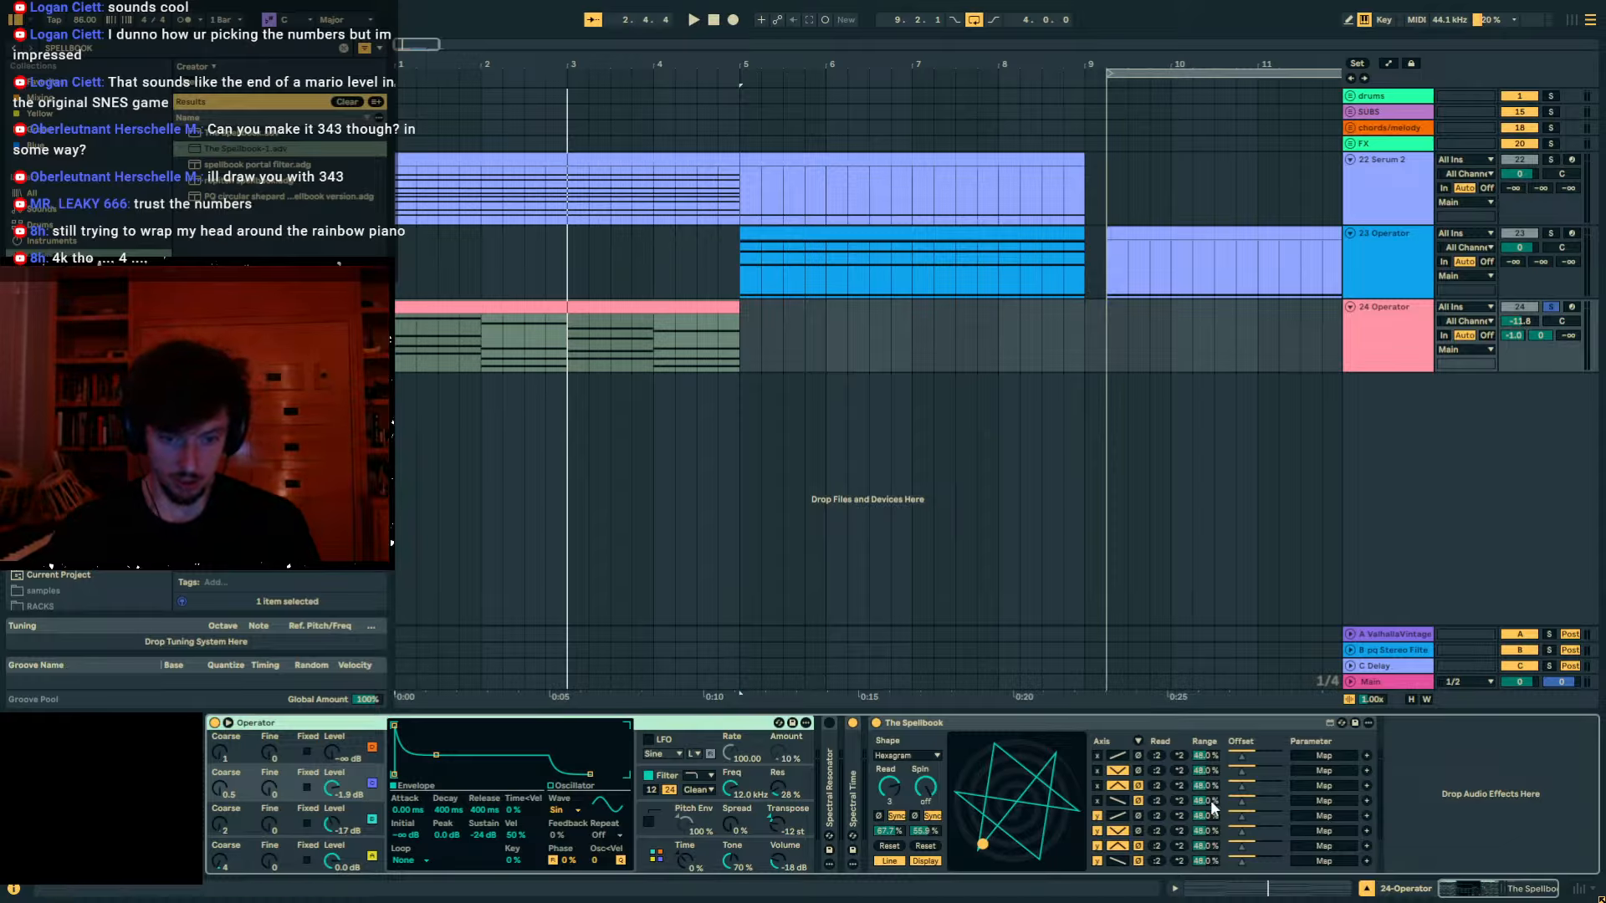
# Centre the axis offsets in The Spellbook and set all axis ranges to 100 %.
pyautogui.click(1244, 751)
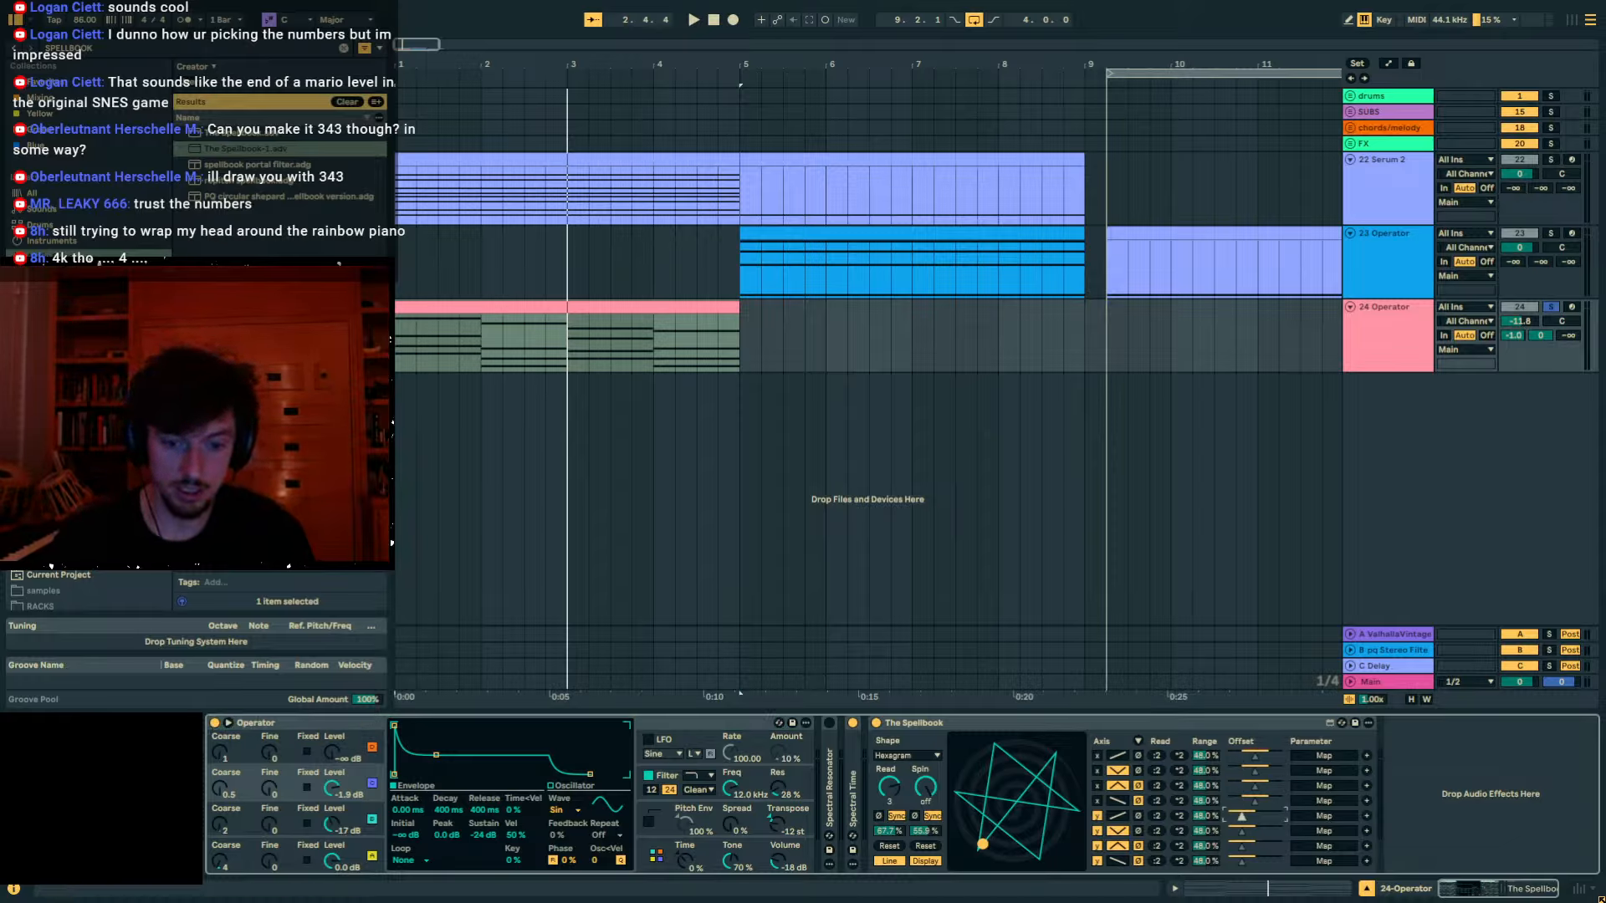
pyautogui.doubleClick(1206, 817)
pyautogui.doubleClick(1207, 832)
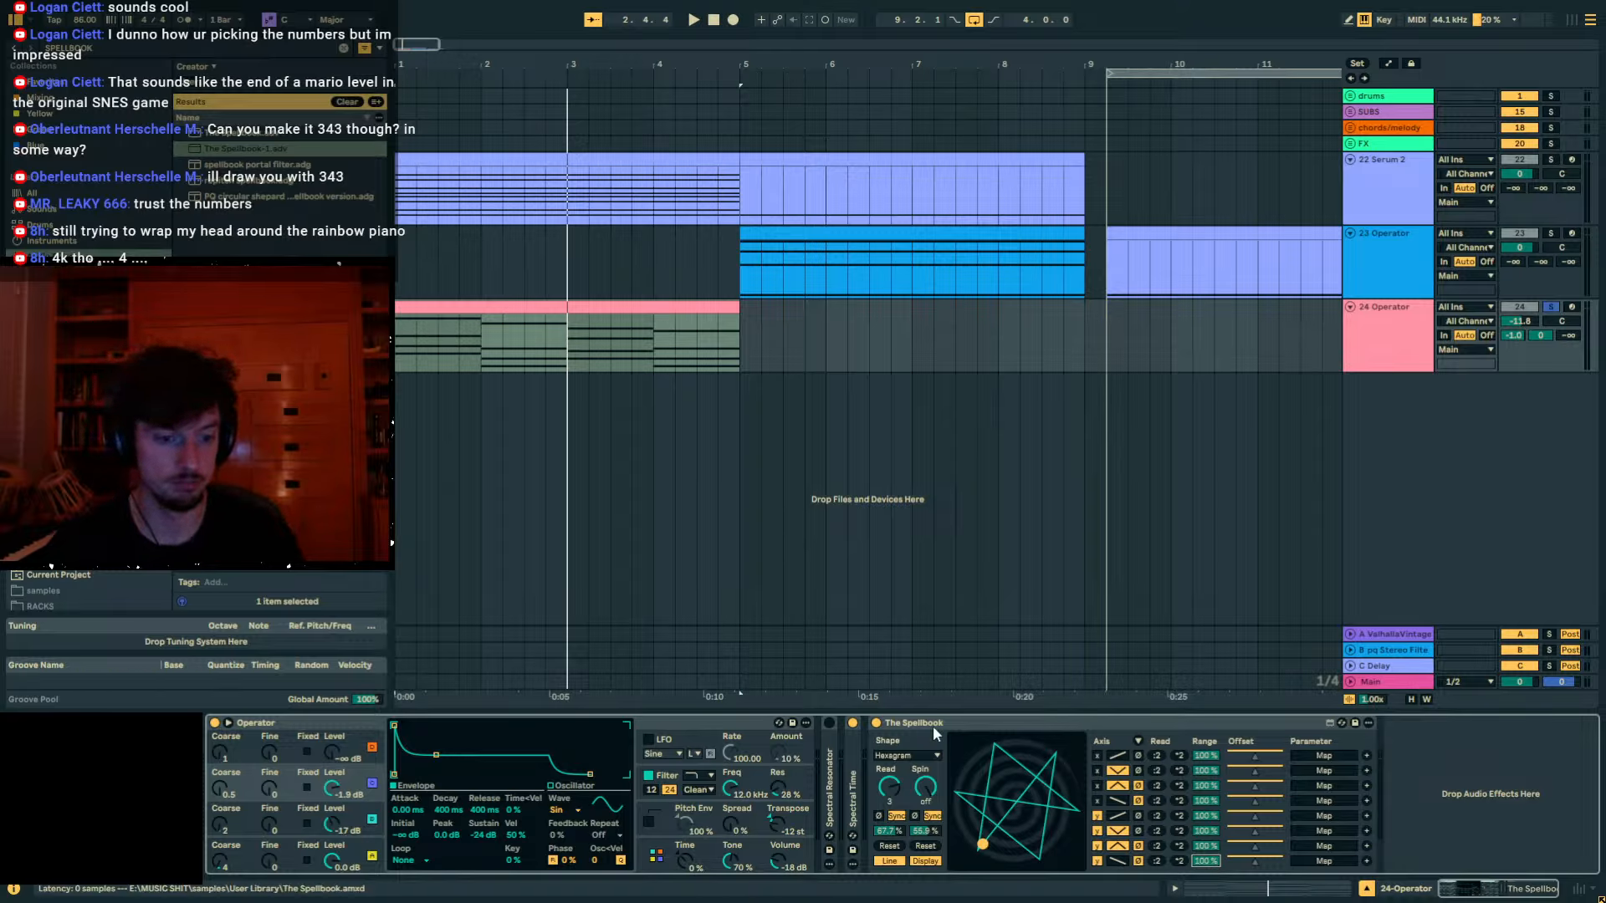
# Map The Spellbook's first five axes to Spectral Time's delay time, frequency shift, spray, tilt and mask.
pyautogui.click(1112, 753)
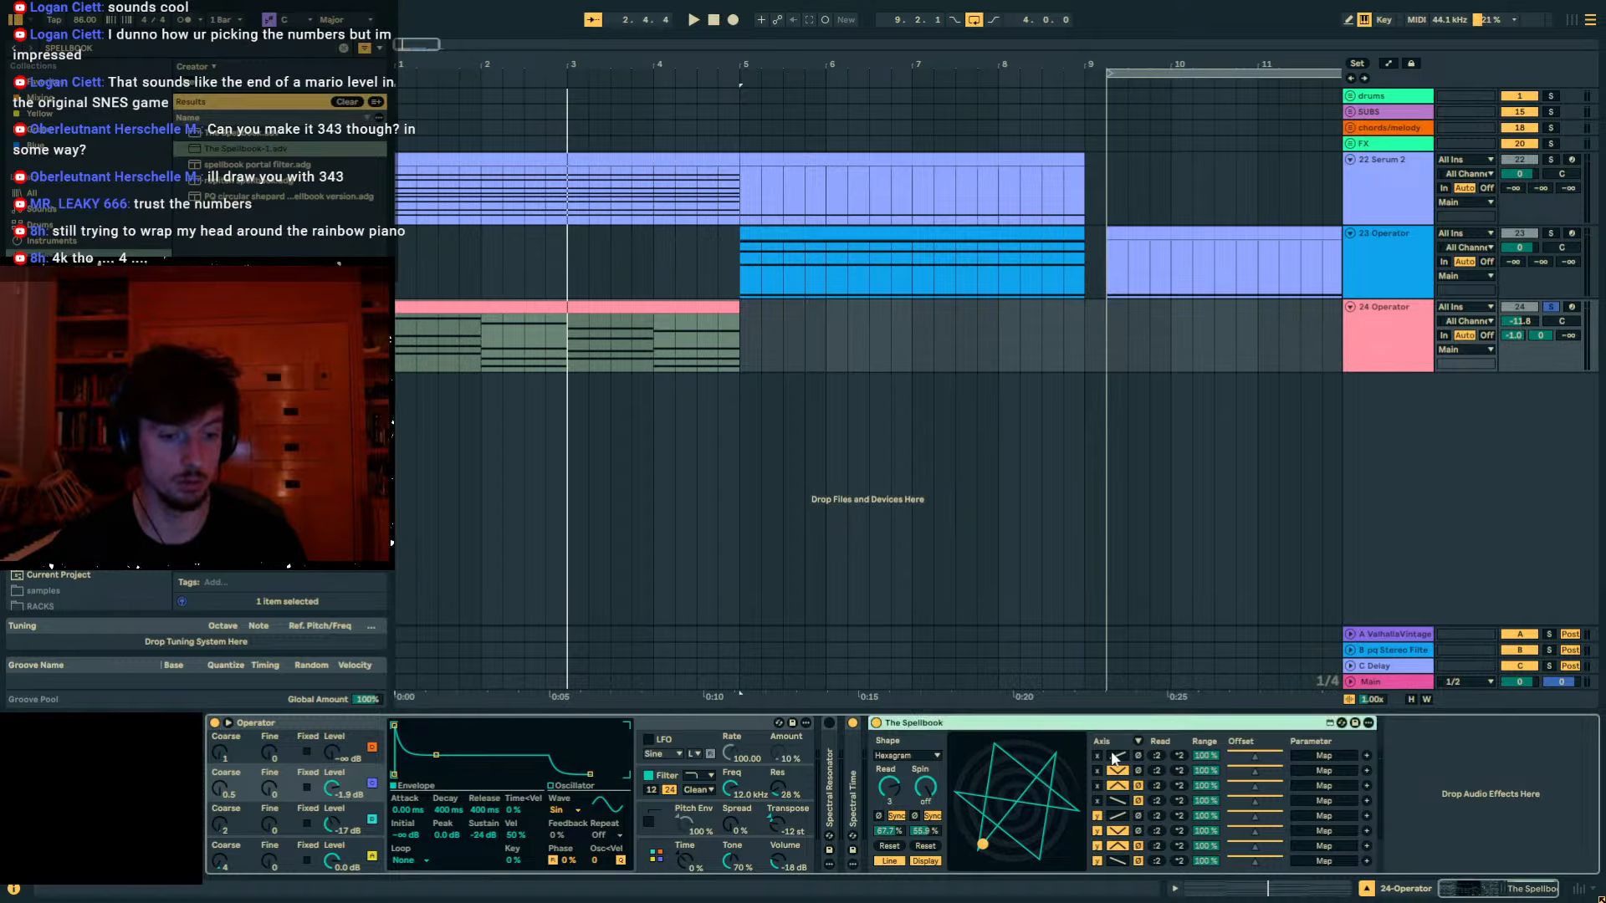
pyautogui.click(1334, 756)
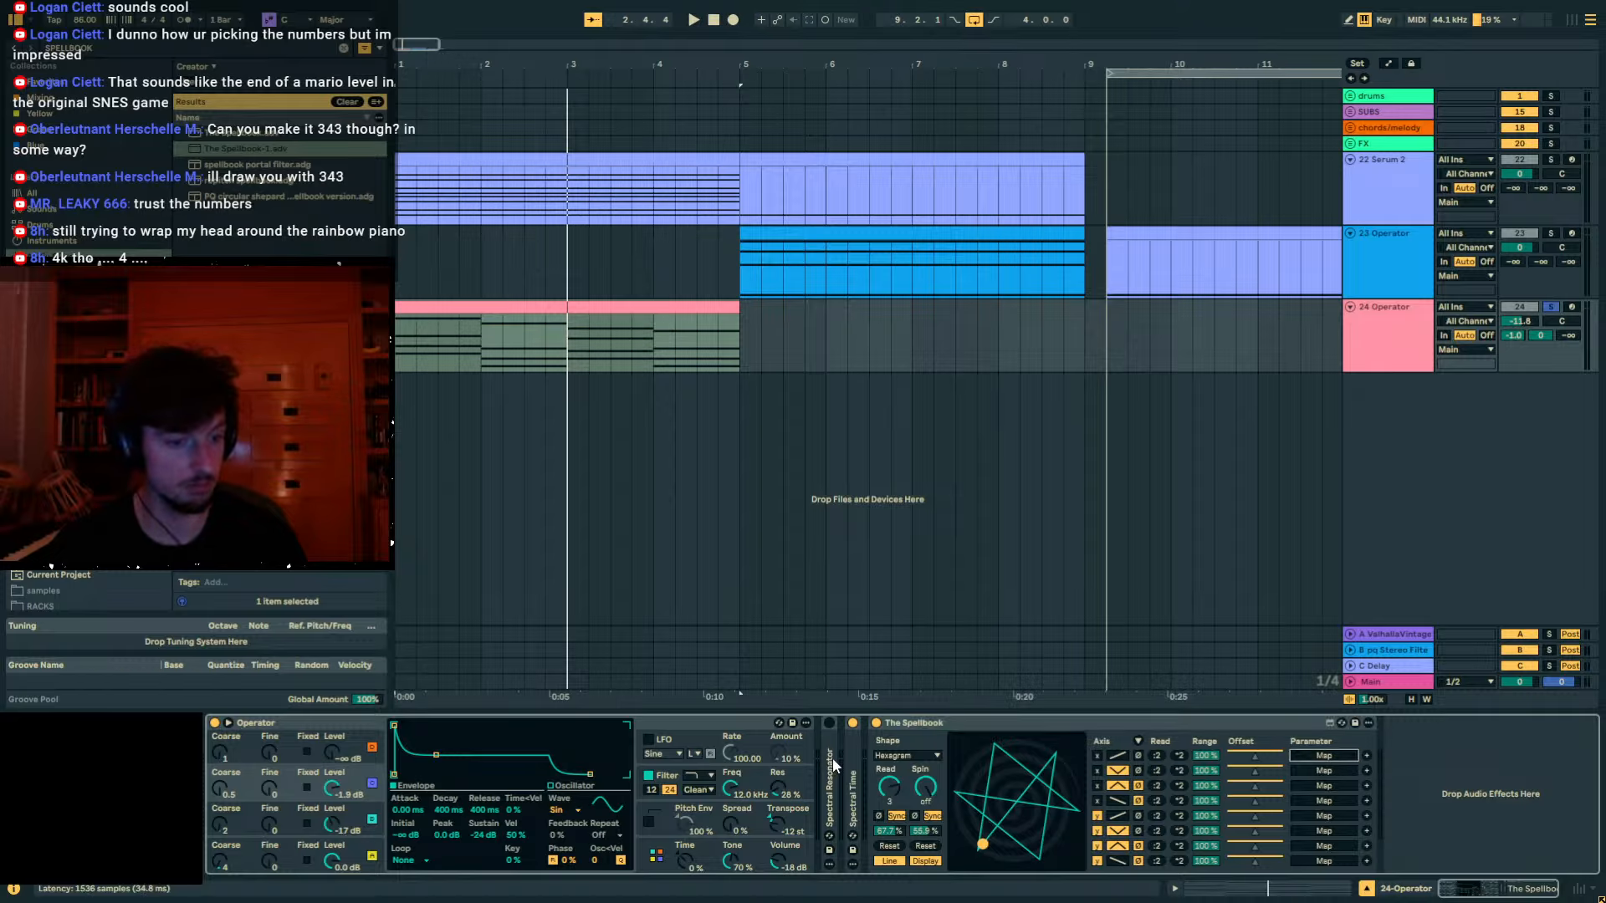
pyautogui.click(725, 722)
pyautogui.click(910, 726)
pyautogui.click(916, 734)
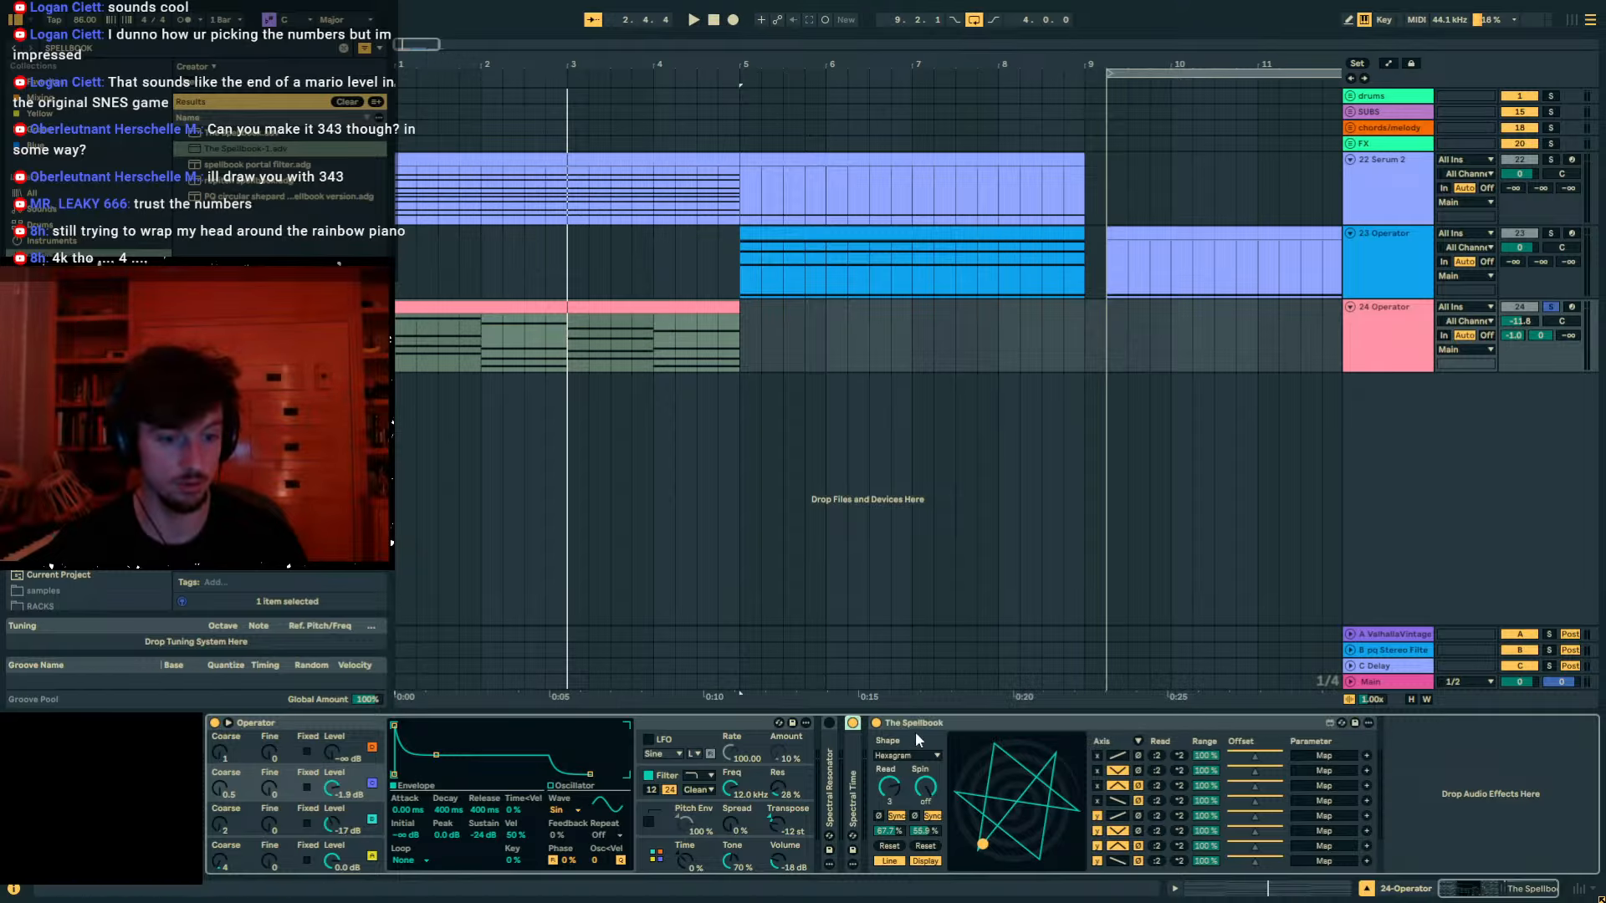
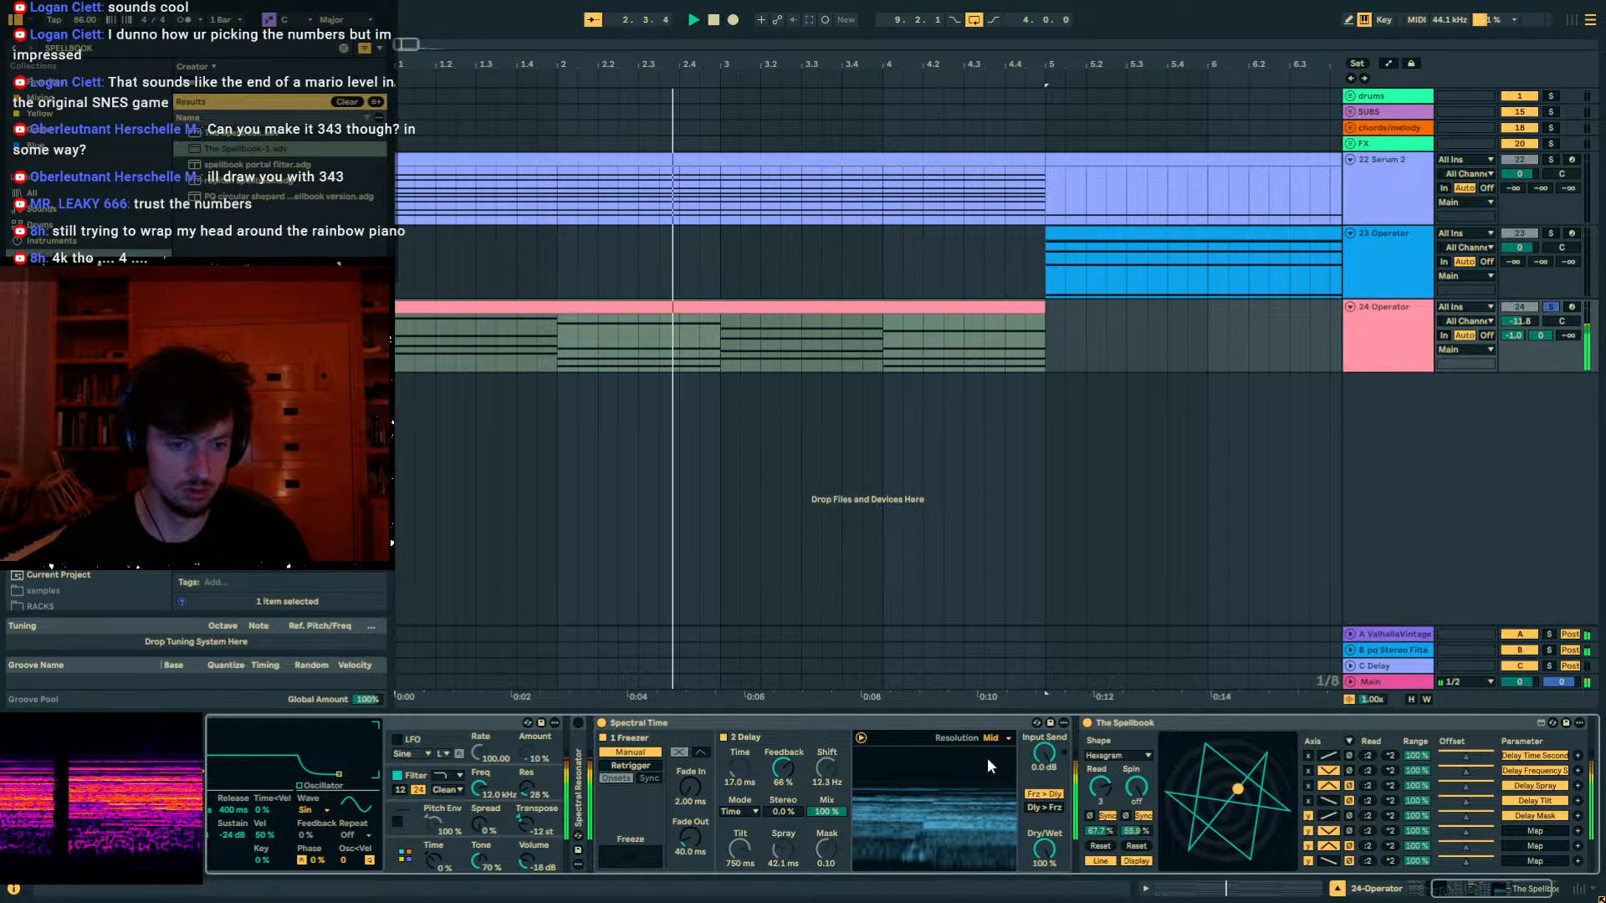
# Set Spectral Time's resolution to Ultra and raise Operator's Spread to 50 %.
pyautogui.click(995, 739)
pyautogui.click(1002, 787)
pyautogui.moveTo(479, 825); pyautogui.dragTo(478, 774)
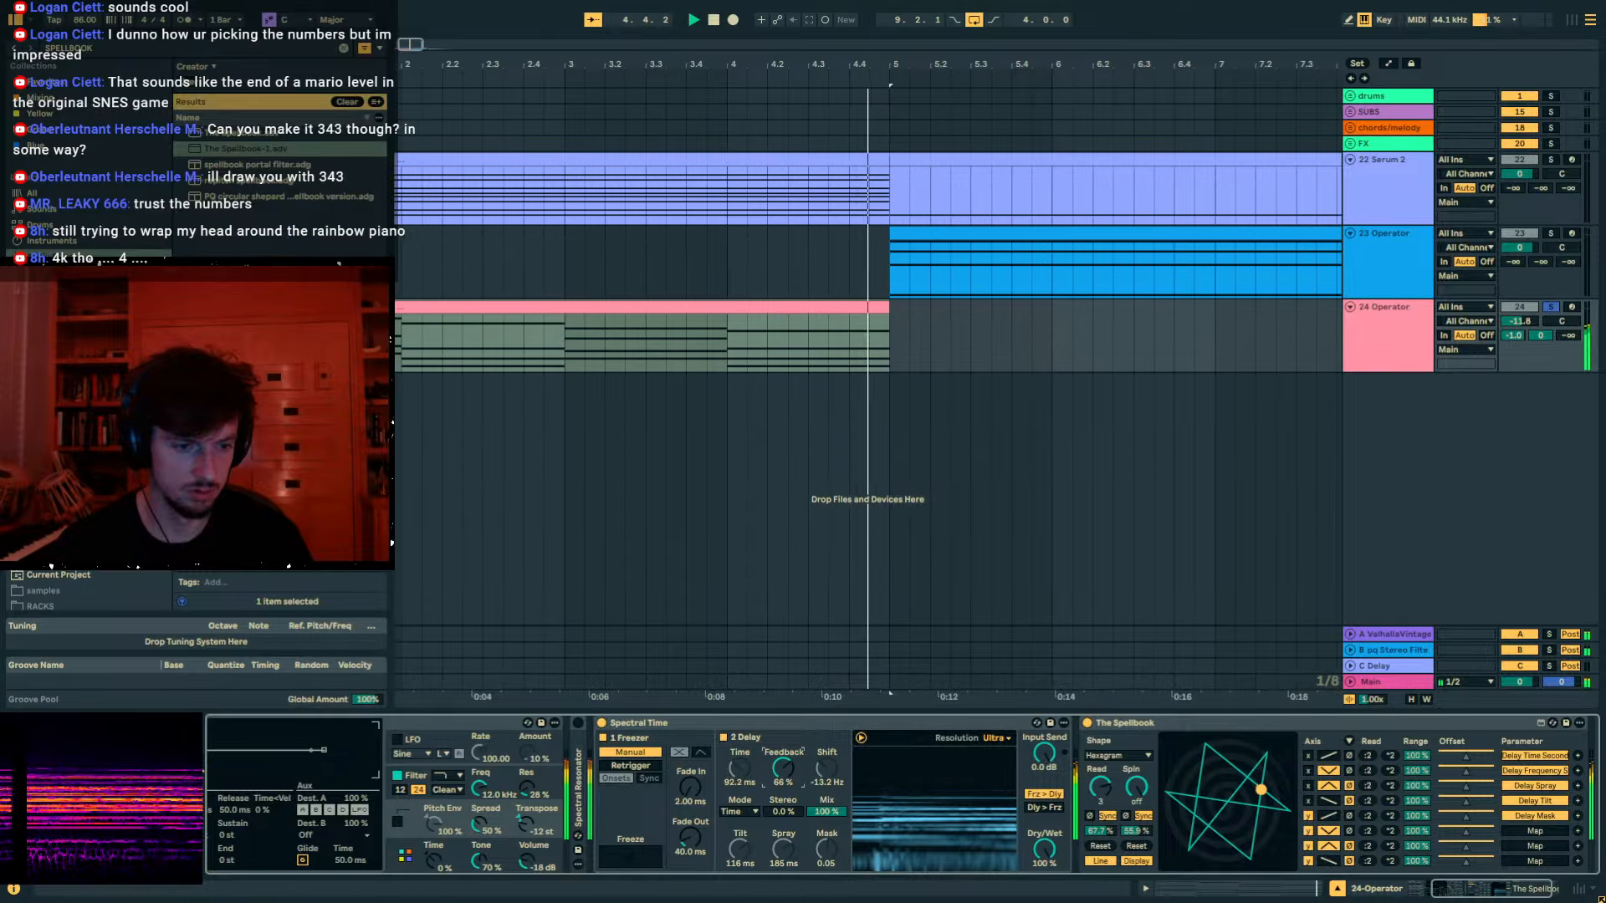
# Loop playback over the four-bar chord clip and add an Arpeggiator before Operator.
pyautogui.click(552, 321)
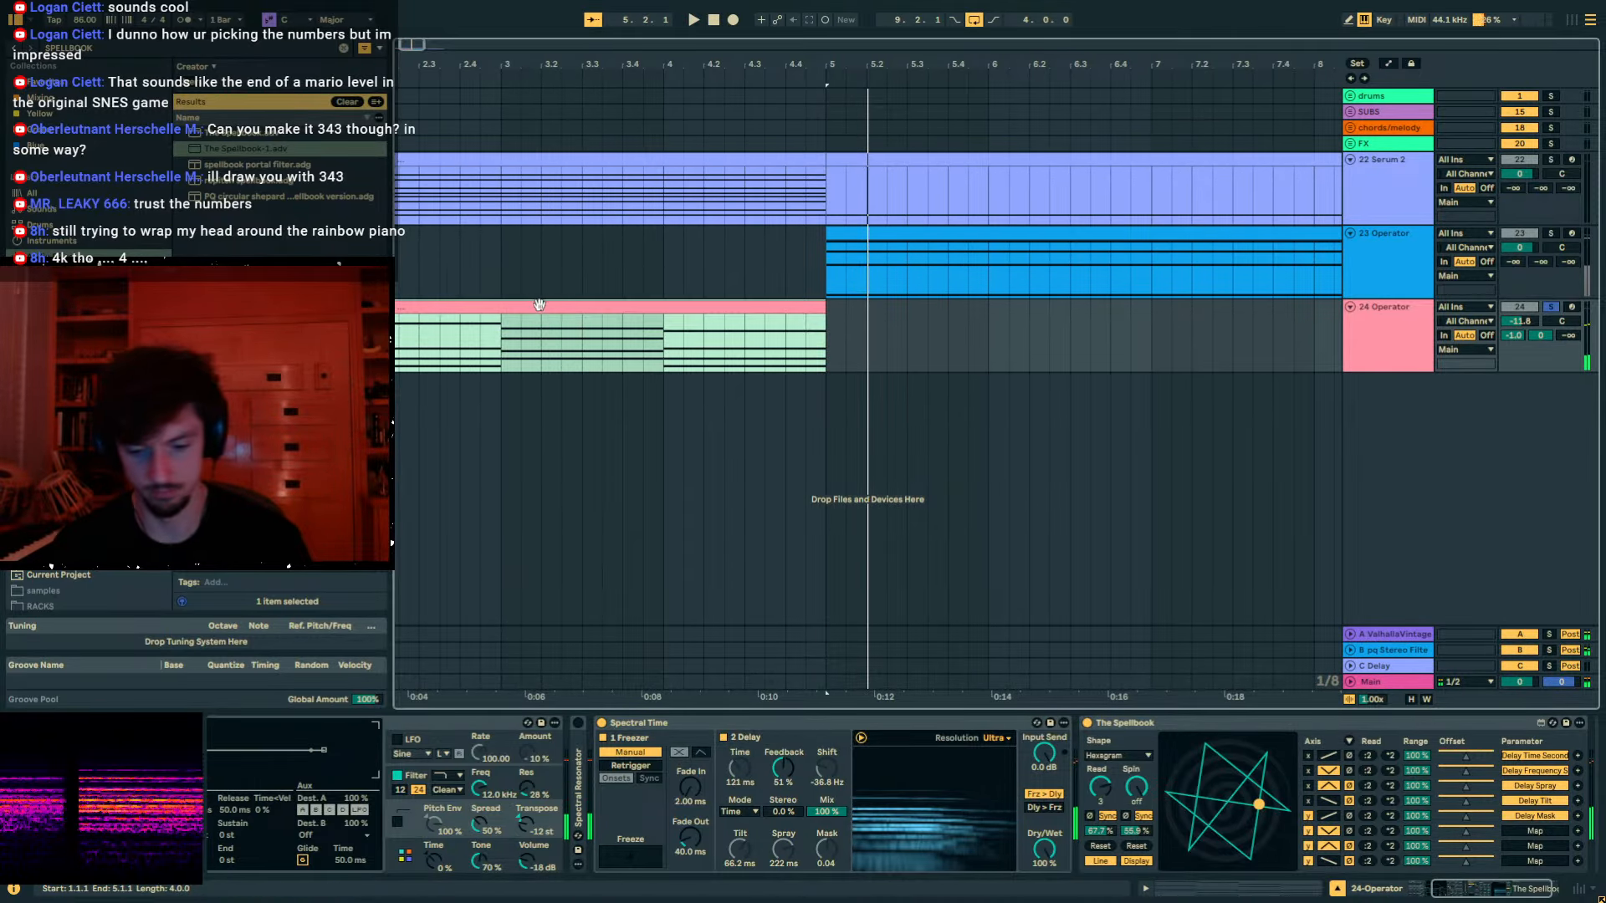
pyautogui.hotkey('ctrl', 'l')
pyautogui.write('arp')
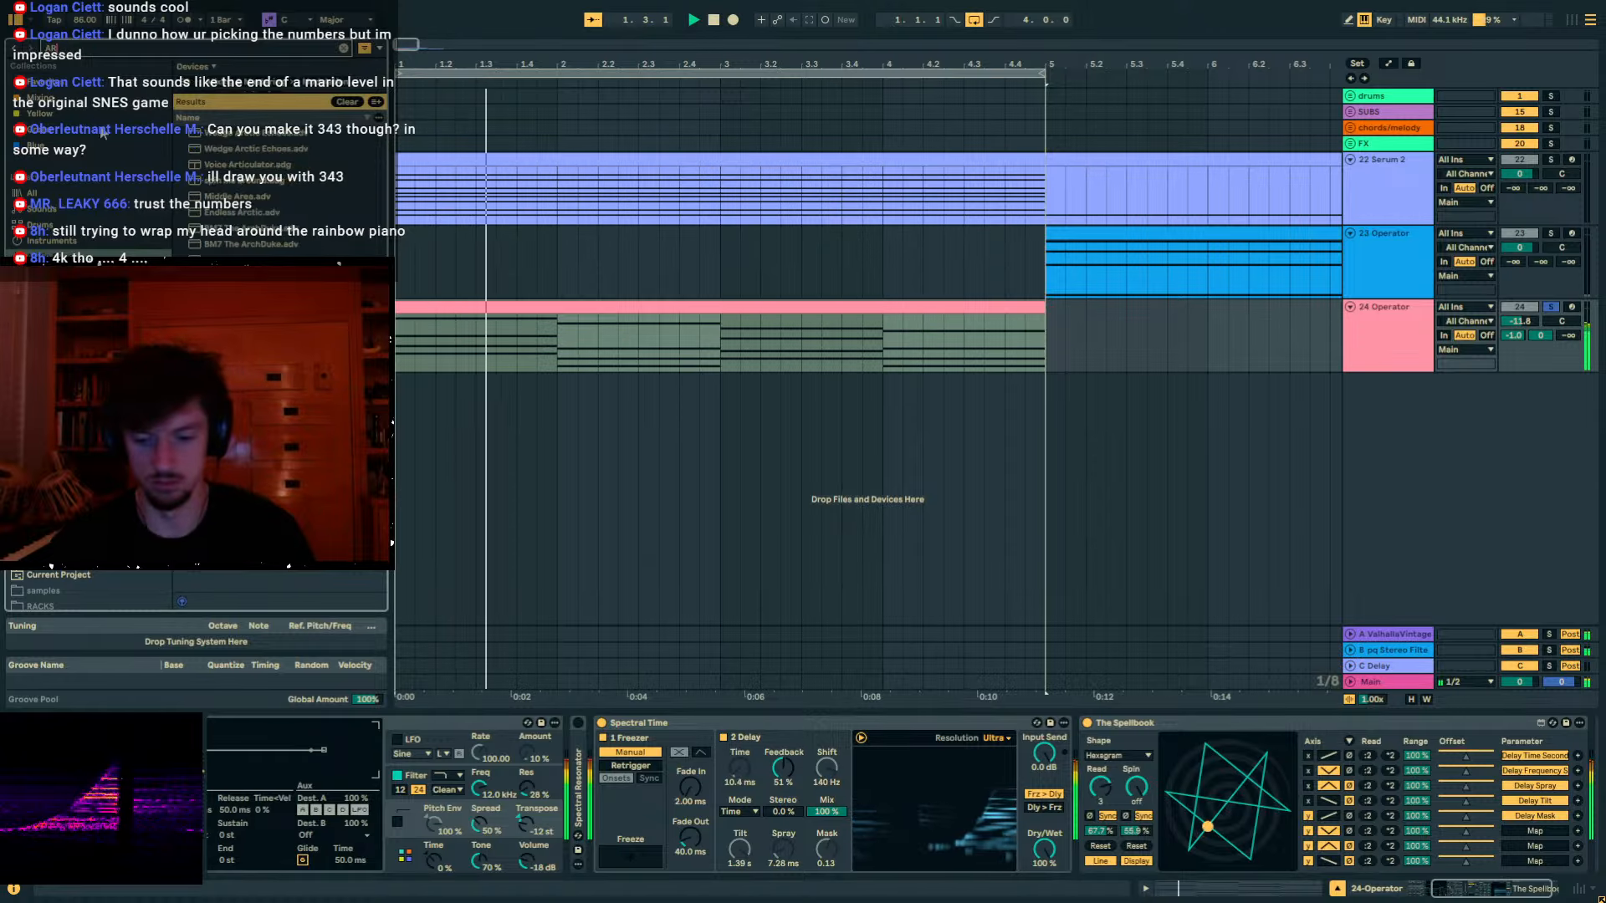
pyautogui.doubleClick(266, 186)
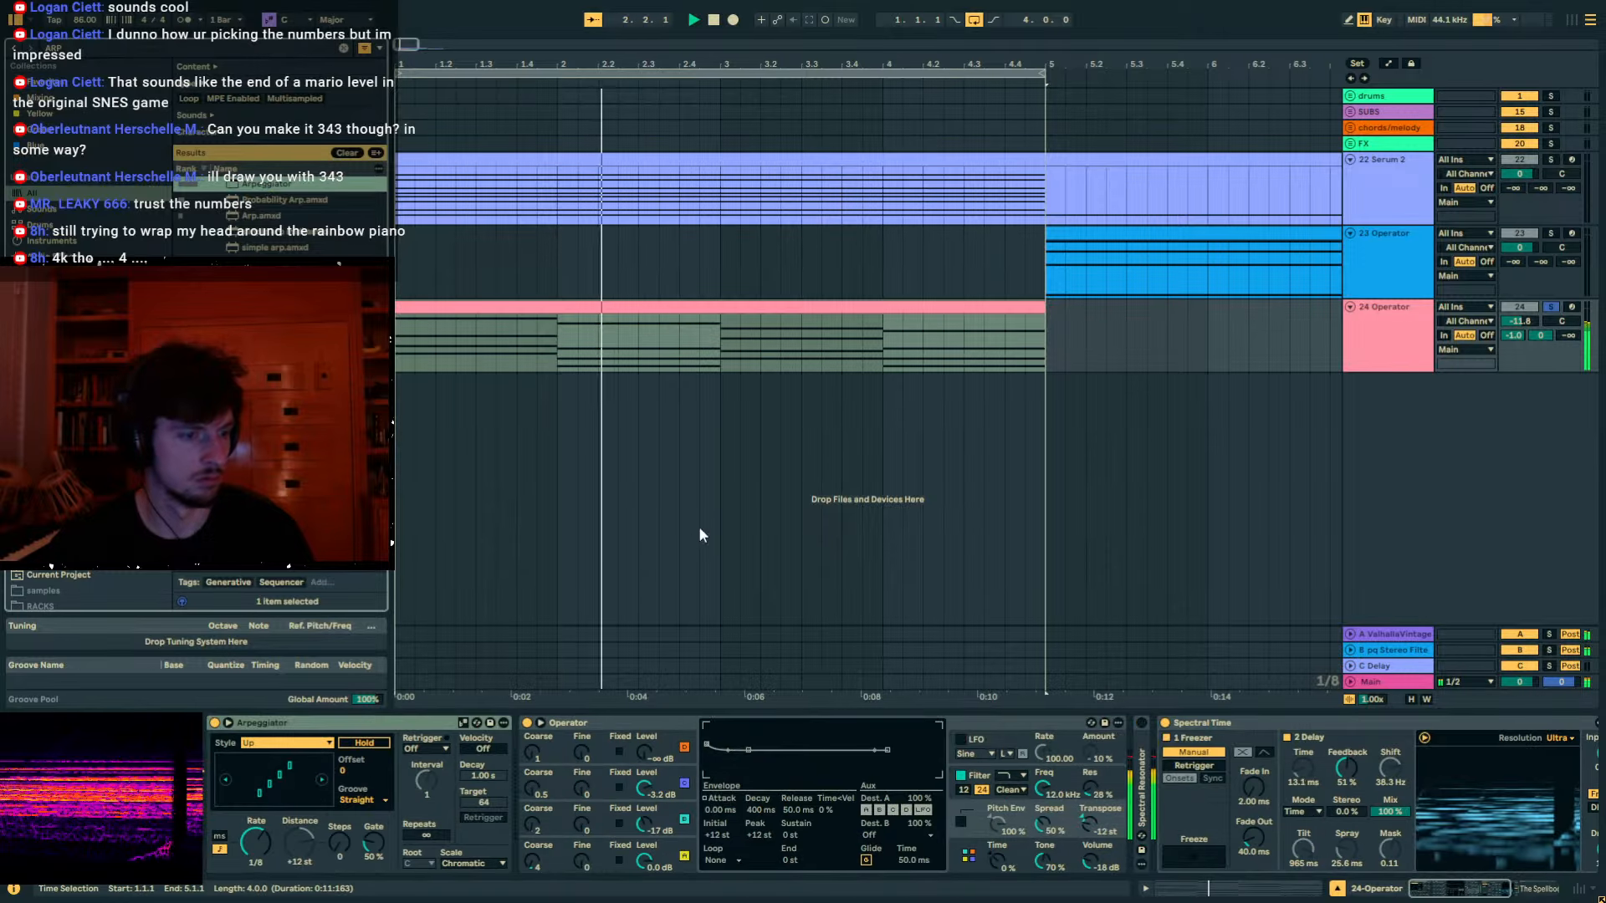
# Lower Spectral Time's Dry/Wet to 33 %.
pyautogui.click(1217, 796)
pyautogui.hscroll(5, 1217, 796)
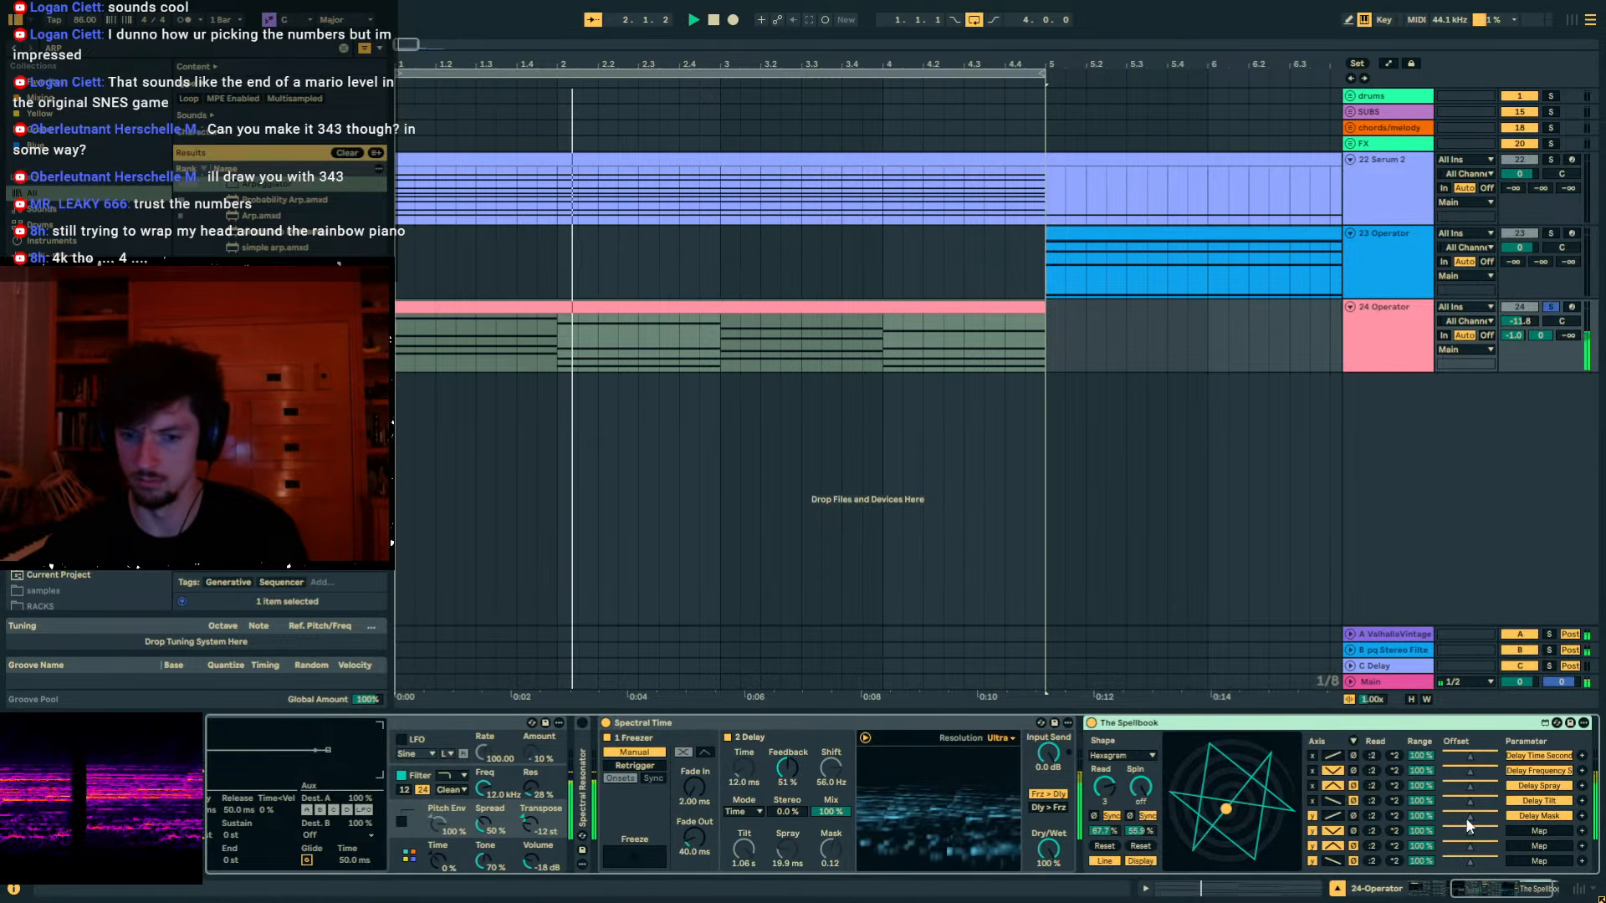
pyautogui.moveTo(1048, 849); pyautogui.dragTo(1048, 820)
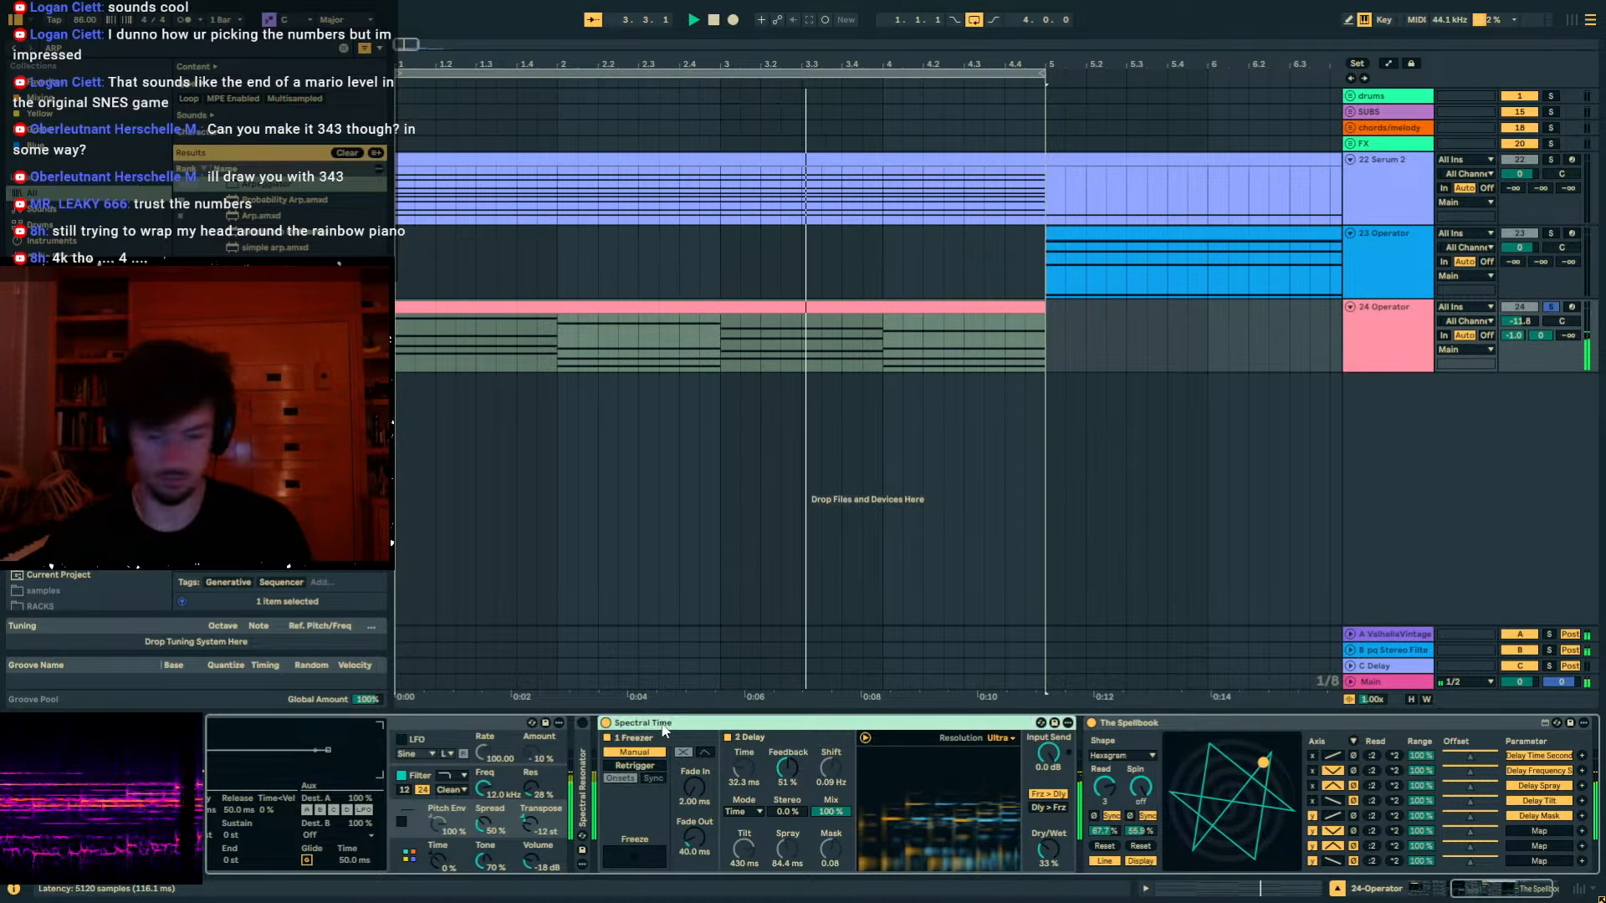
# Set the Arpeggiator's rate to 1/16 and raise Operator's Spread to 72 %.
pyautogui.hscroll(-5, 698, 745)
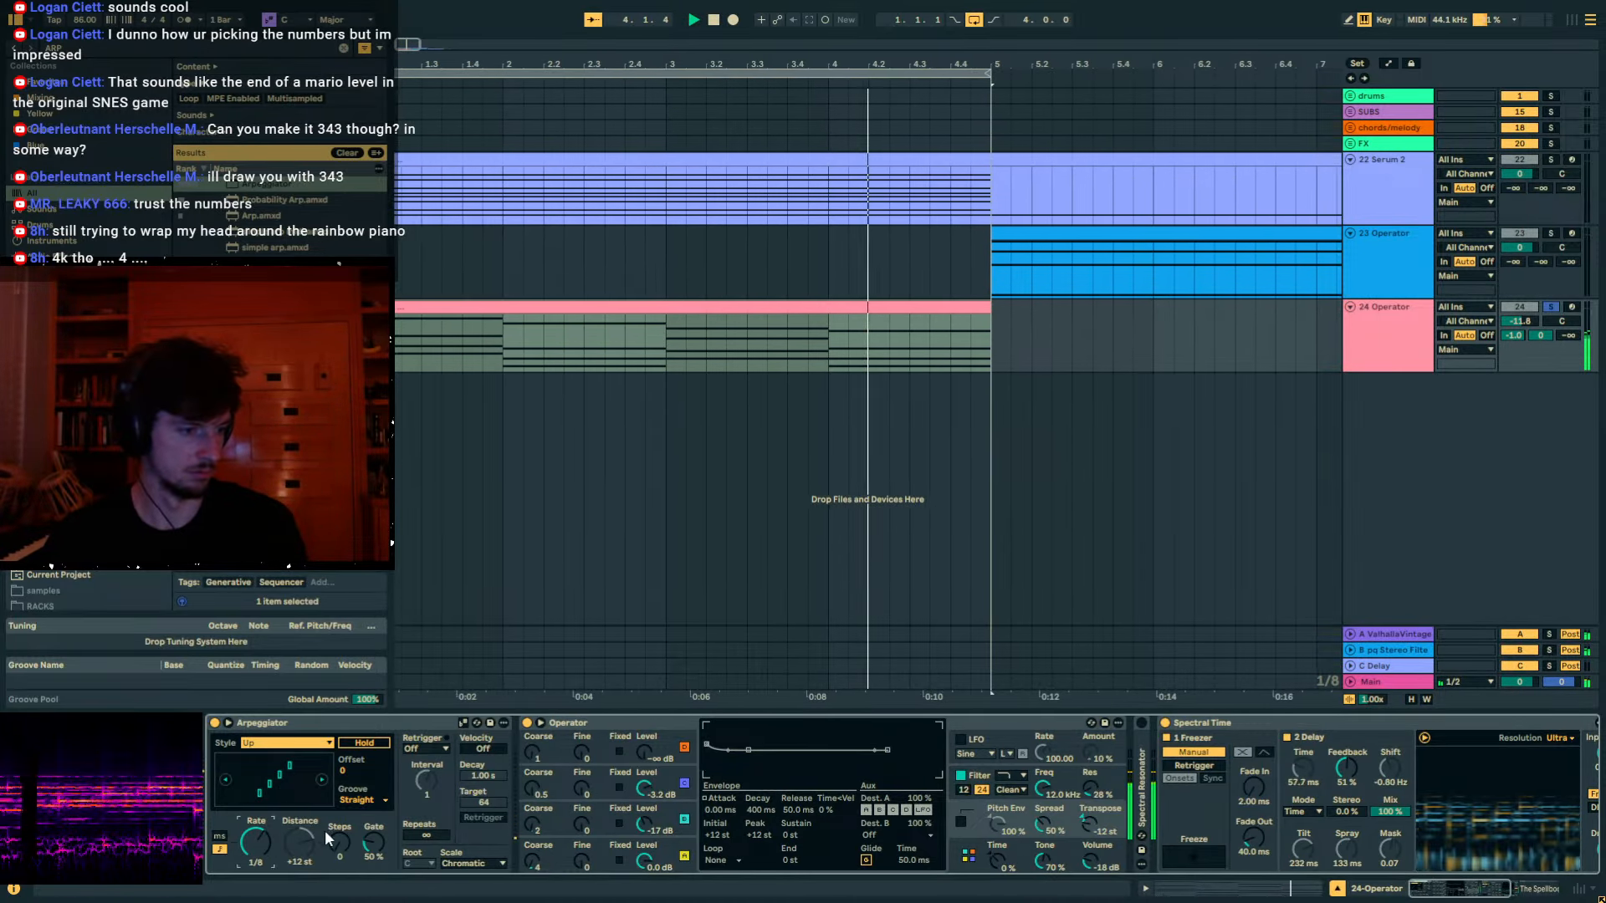
pyautogui.moveTo(340, 845); pyautogui.dragTo(266, 838)
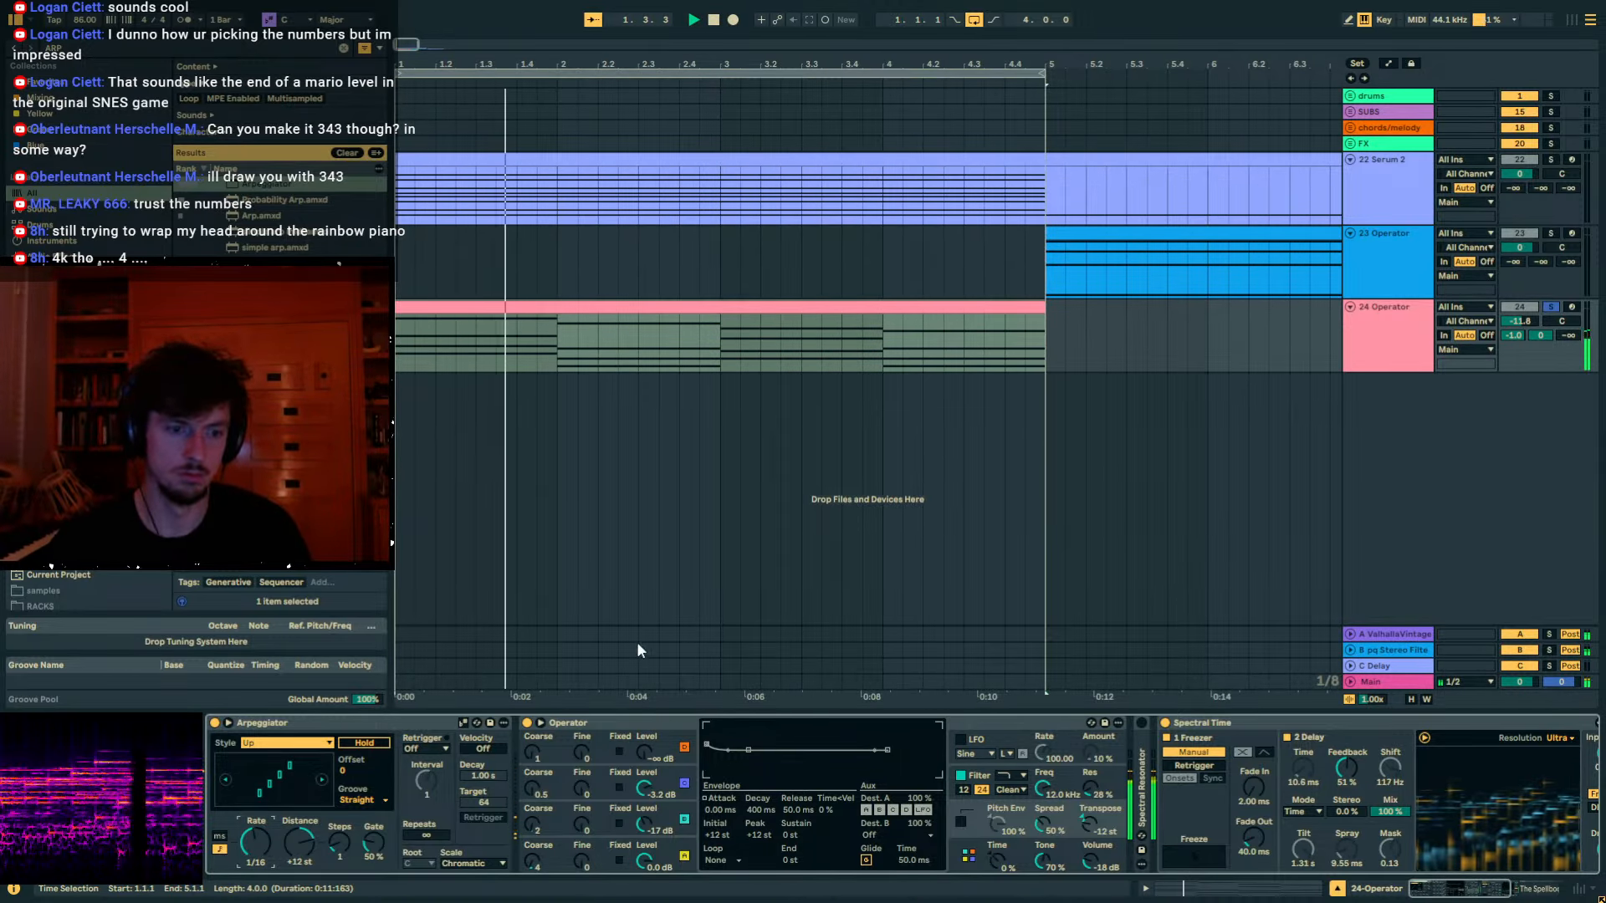
pyautogui.moveTo(1043, 824); pyautogui.dragTo(1043, 832)
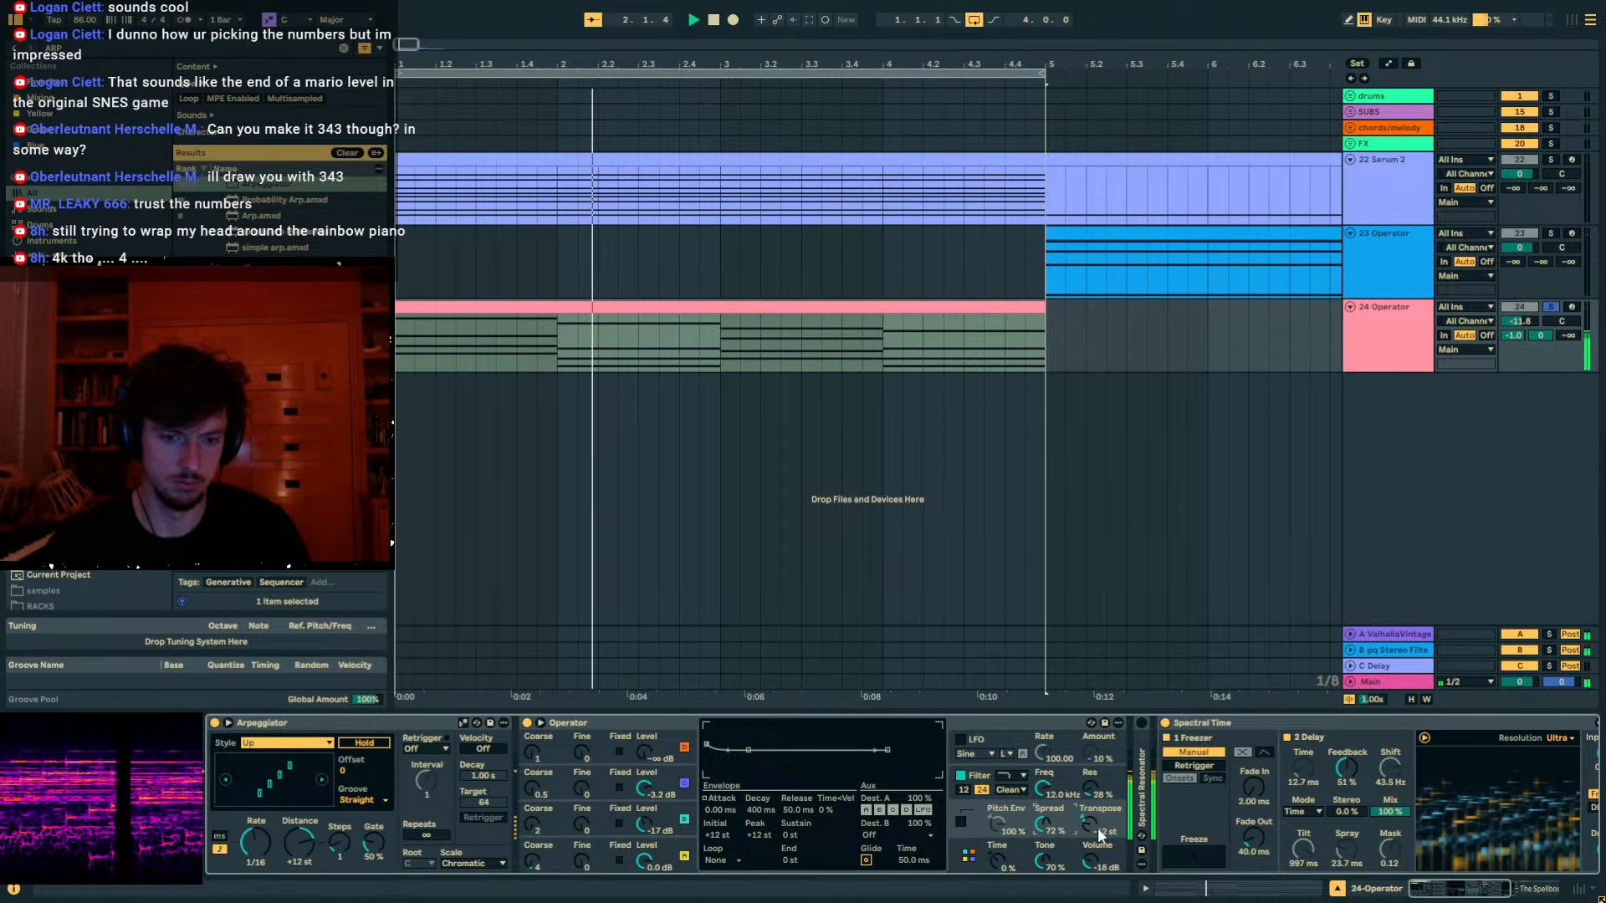
# Raise the 24 Operator track's volume to about -8.7 dB and set its first send to -69.5 dB.
pyautogui.click(1298, 726)
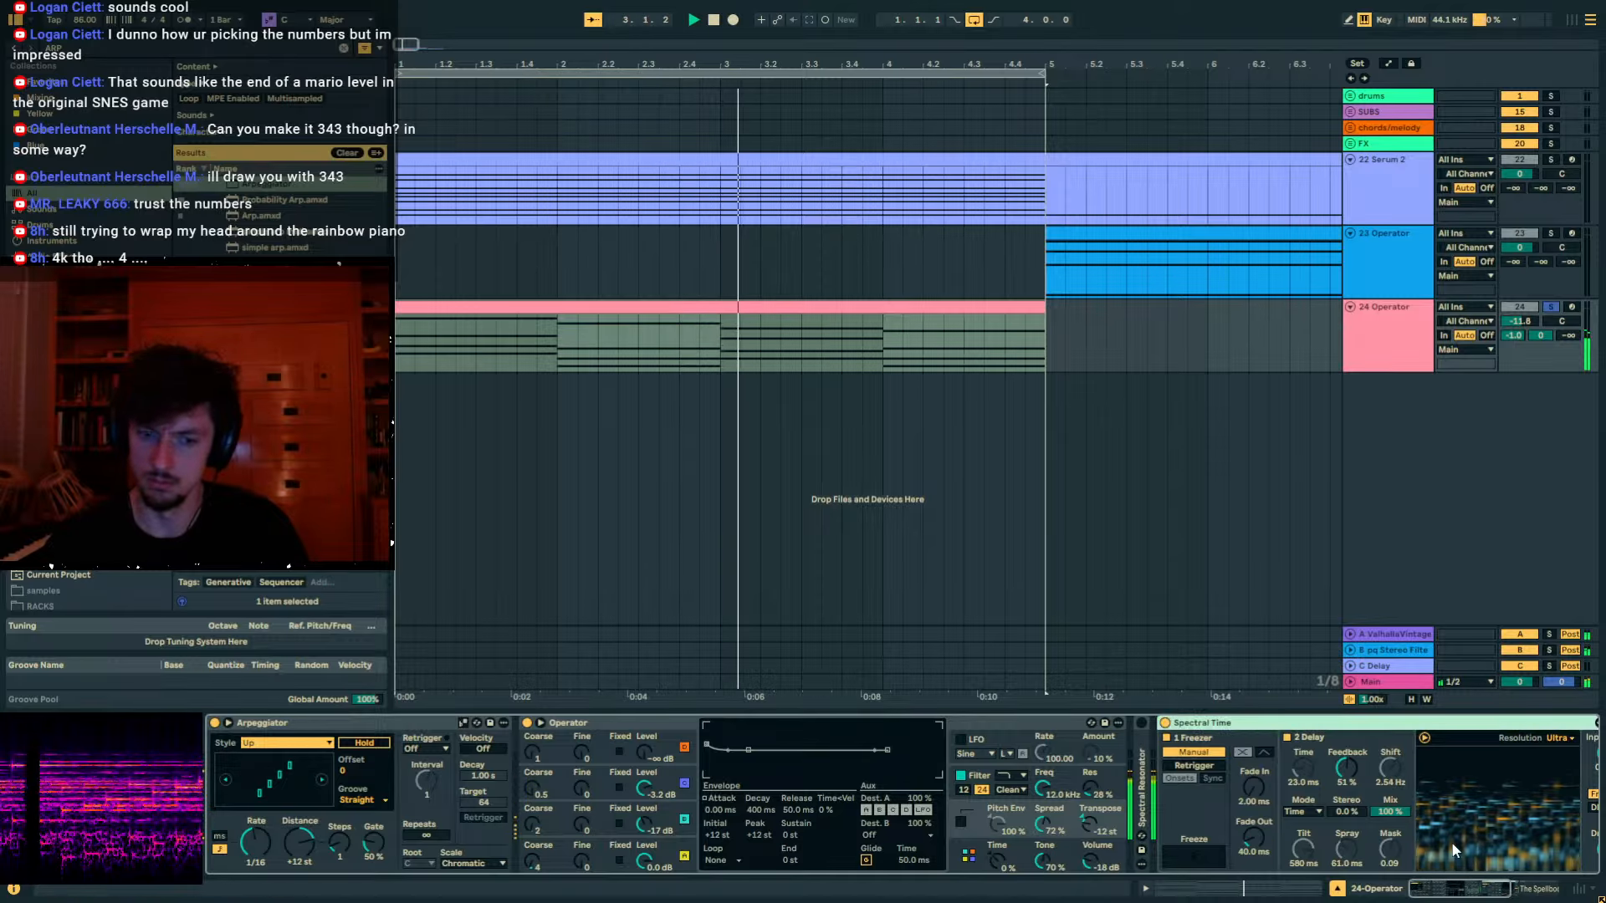
pyautogui.hscroll(5, 1325, 731)
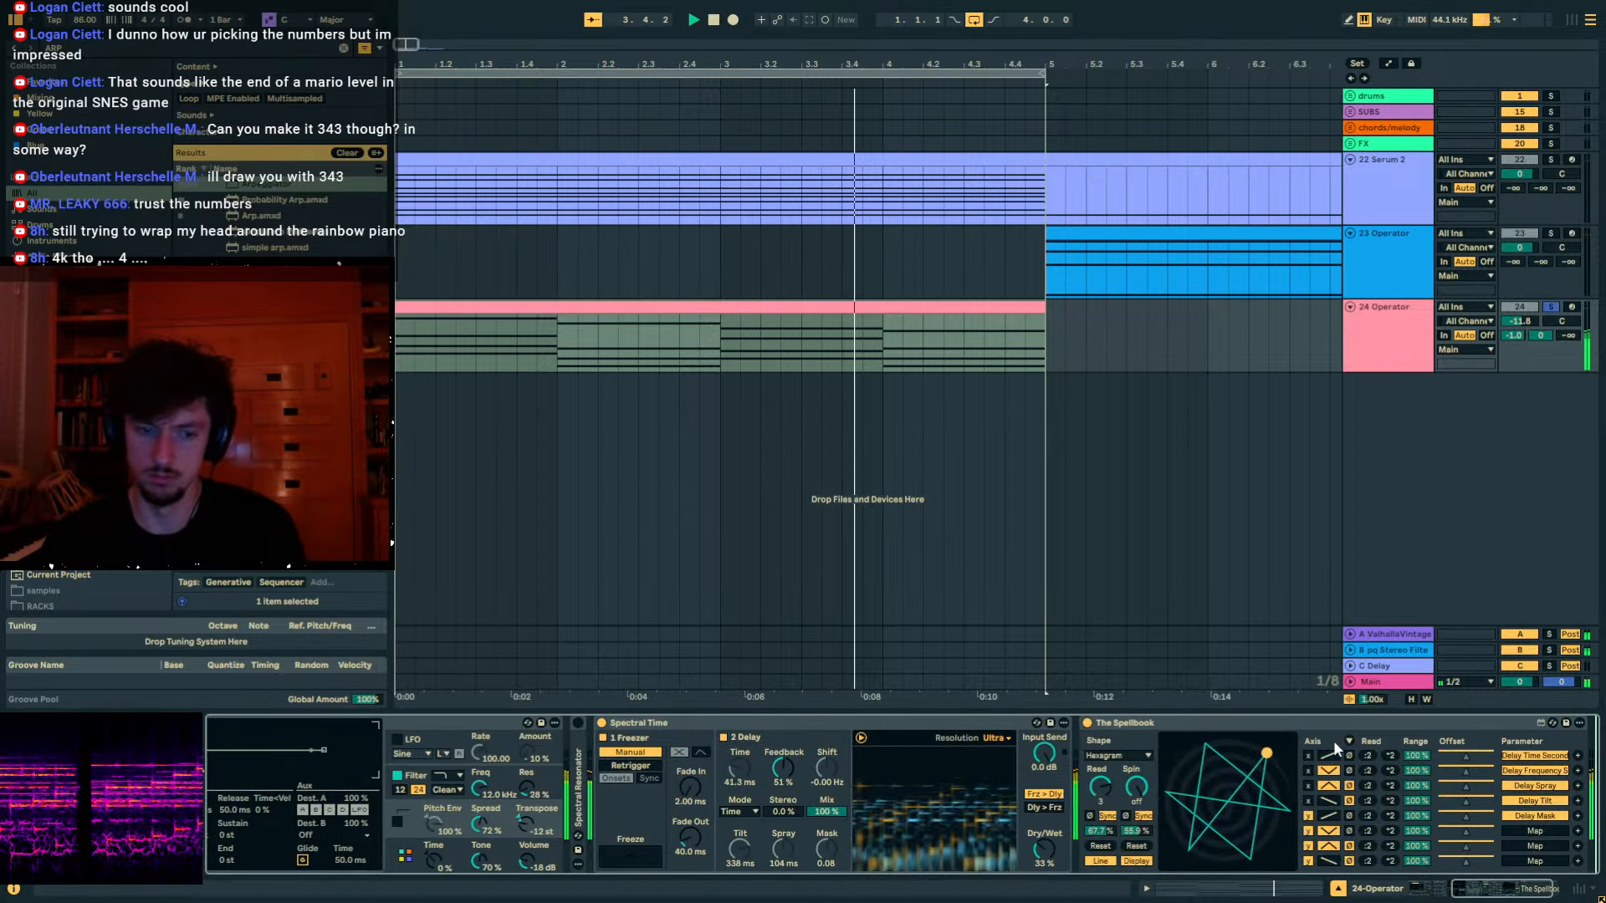
pyautogui.moveTo(1518, 322); pyautogui.dragTo(1515, 385)
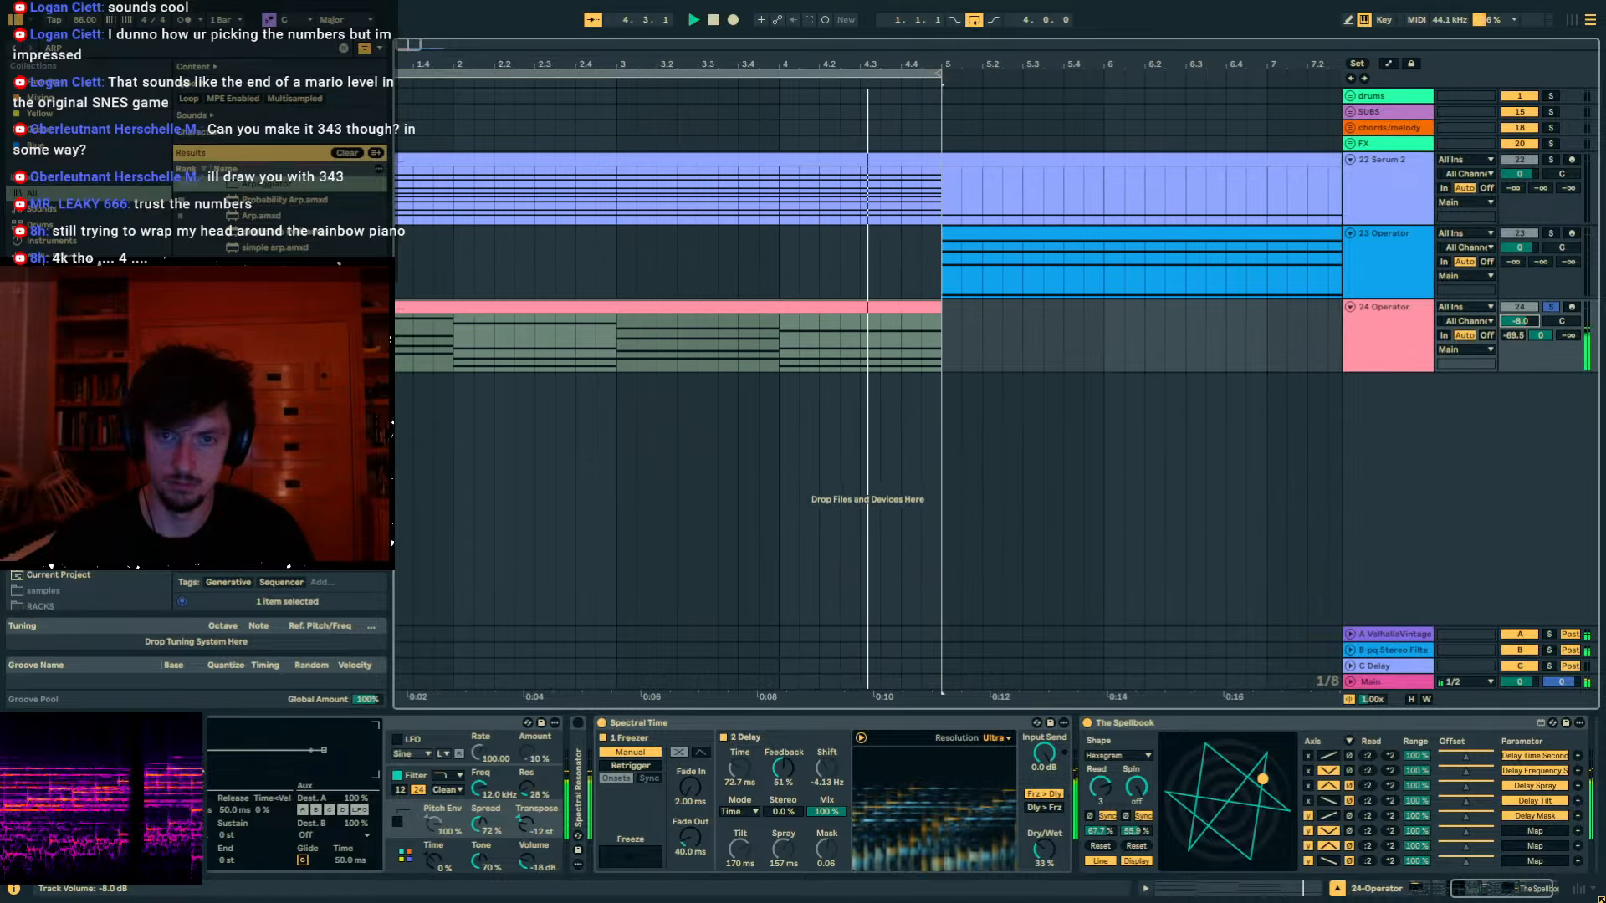
pyautogui.click(1392, 342)
# Set Spectral Time's Dry/Wet to 63 % and its delay Stereo to 84 %.
pyautogui.moveTo(737, 65); pyautogui.dragTo(738, 37)
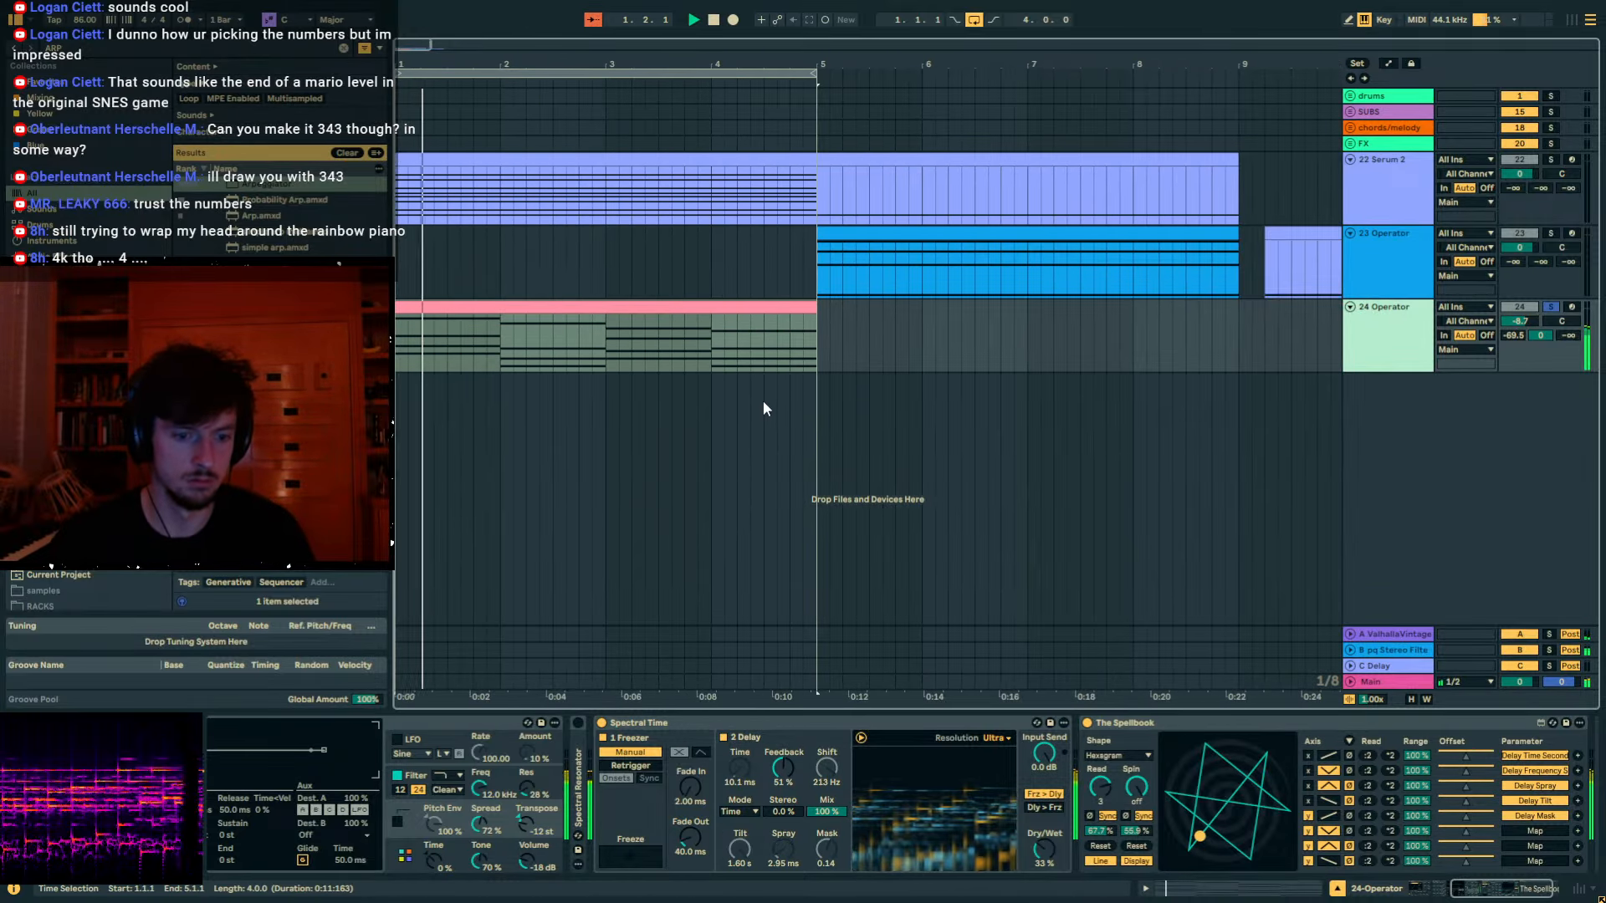
pyautogui.moveTo(1044, 848)
pyautogui.mouseDown()
pyautogui.moveTo(1044, 815)
pyautogui.moveTo(1044, 867)
pyautogui.mouseUp()
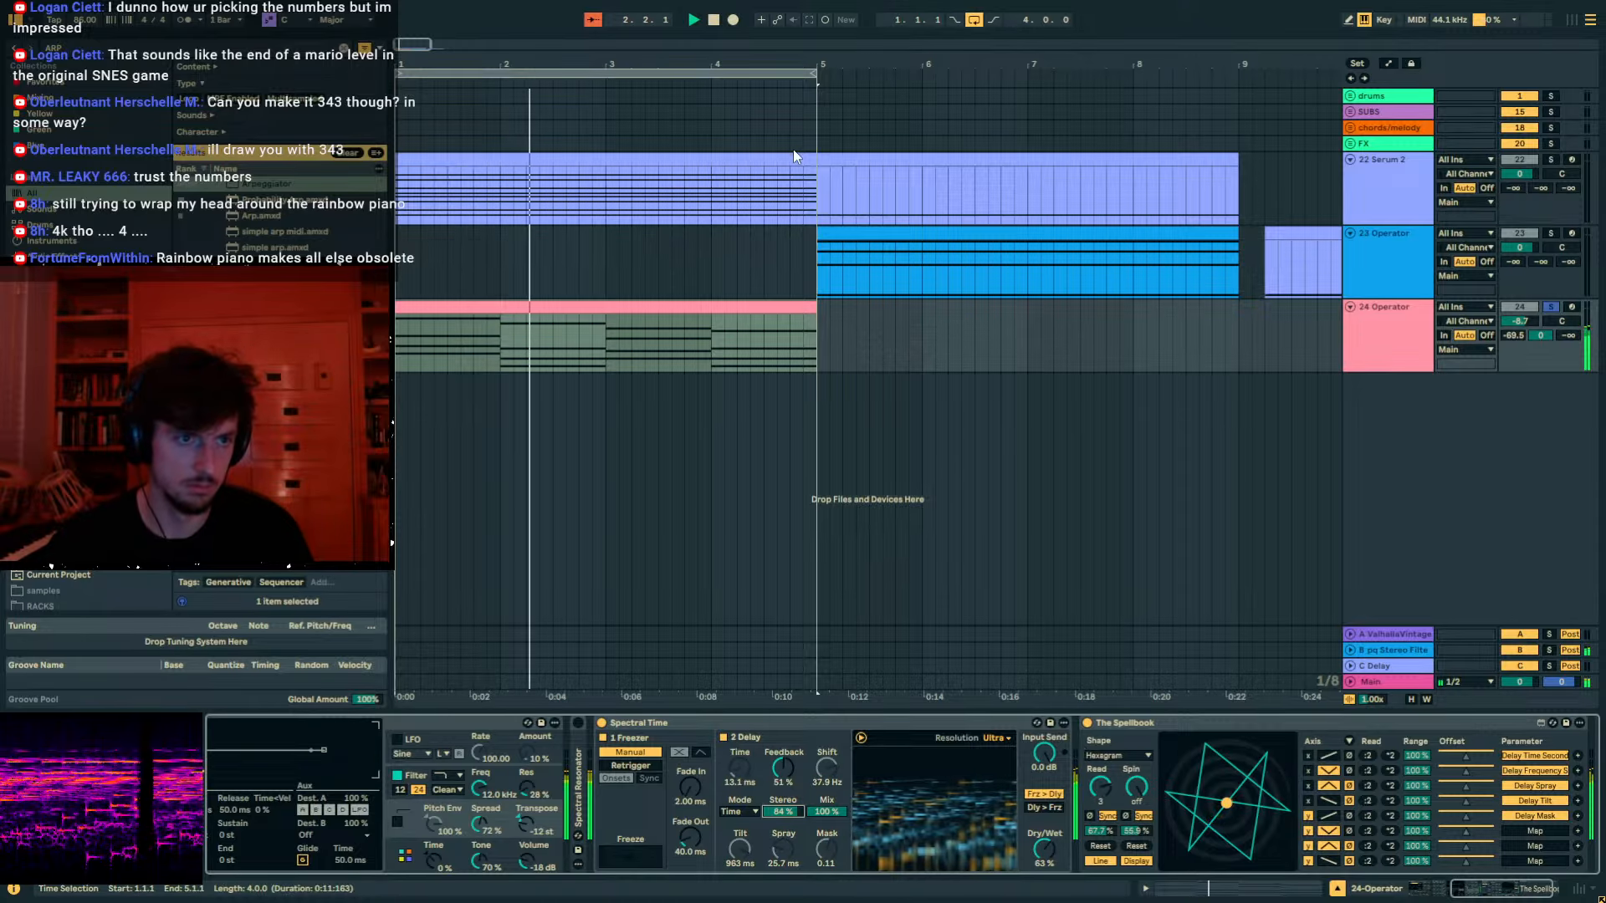
# Duplicate the chord clip to fill 16 bars and extend the loop to cover them.
pyautogui.hotkey('ctrl', 'd')
pyautogui.hotkey('ctrl', 'd')
pyautogui.moveTo(781, 60); pyautogui.dragTo(927, 71)
pyautogui.hotkey('ctrl', 'd')
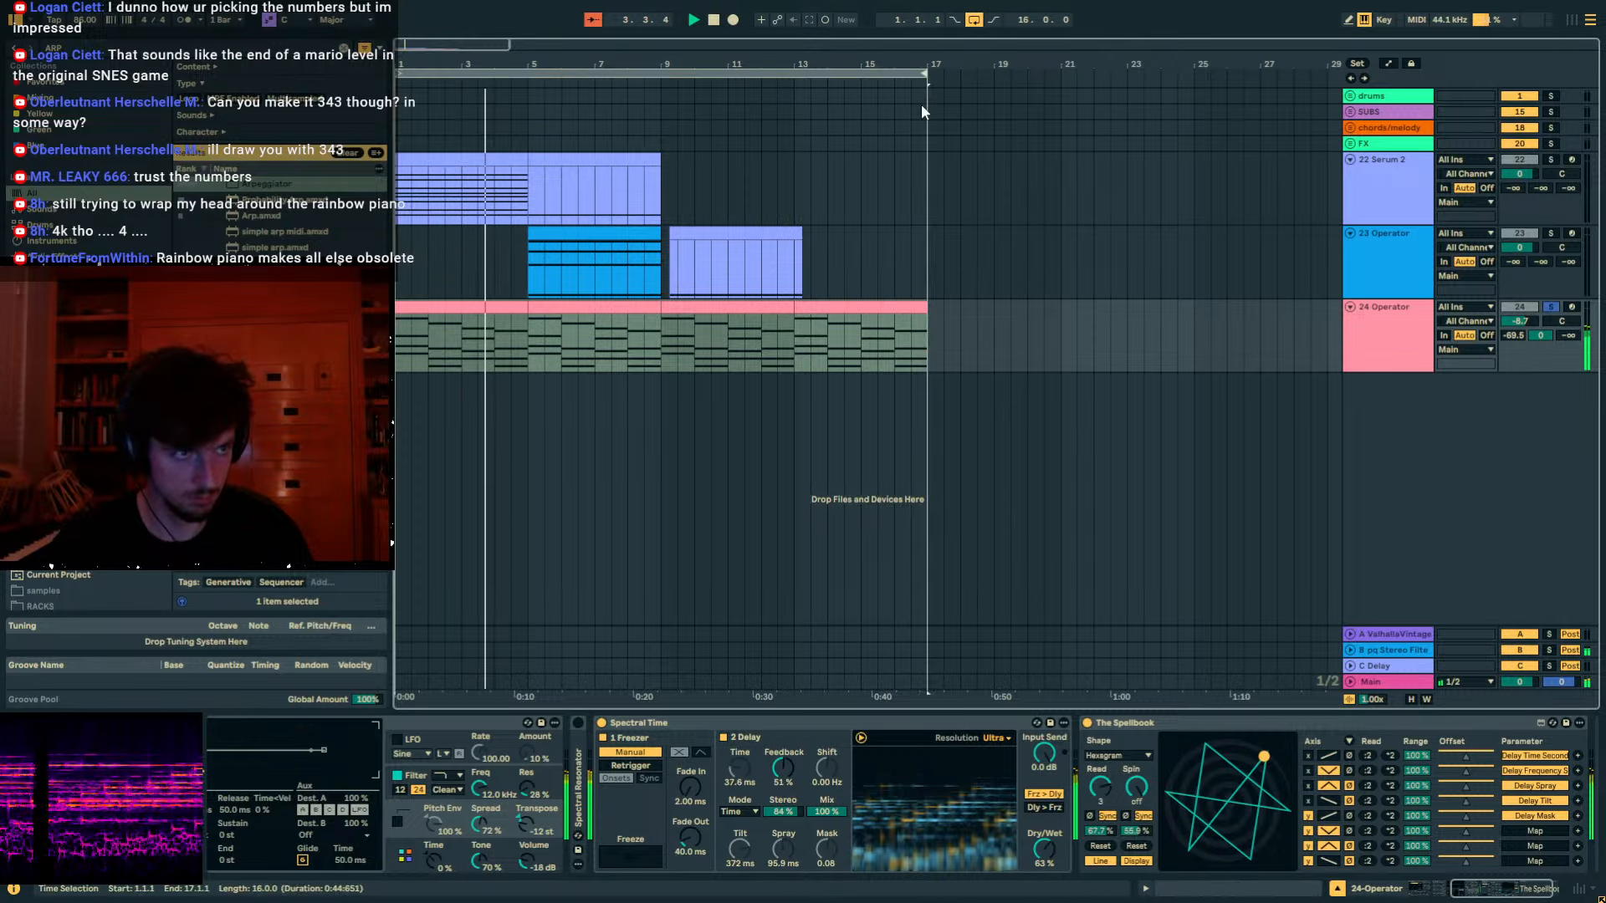
# Search the browser for "DRUM LOOP" and place six soul-clap space drum loops on a new audio track below the 24 Operator track.
pyautogui.hotkey('ctrl', 'f')
pyautogui.write('DRUM LO')
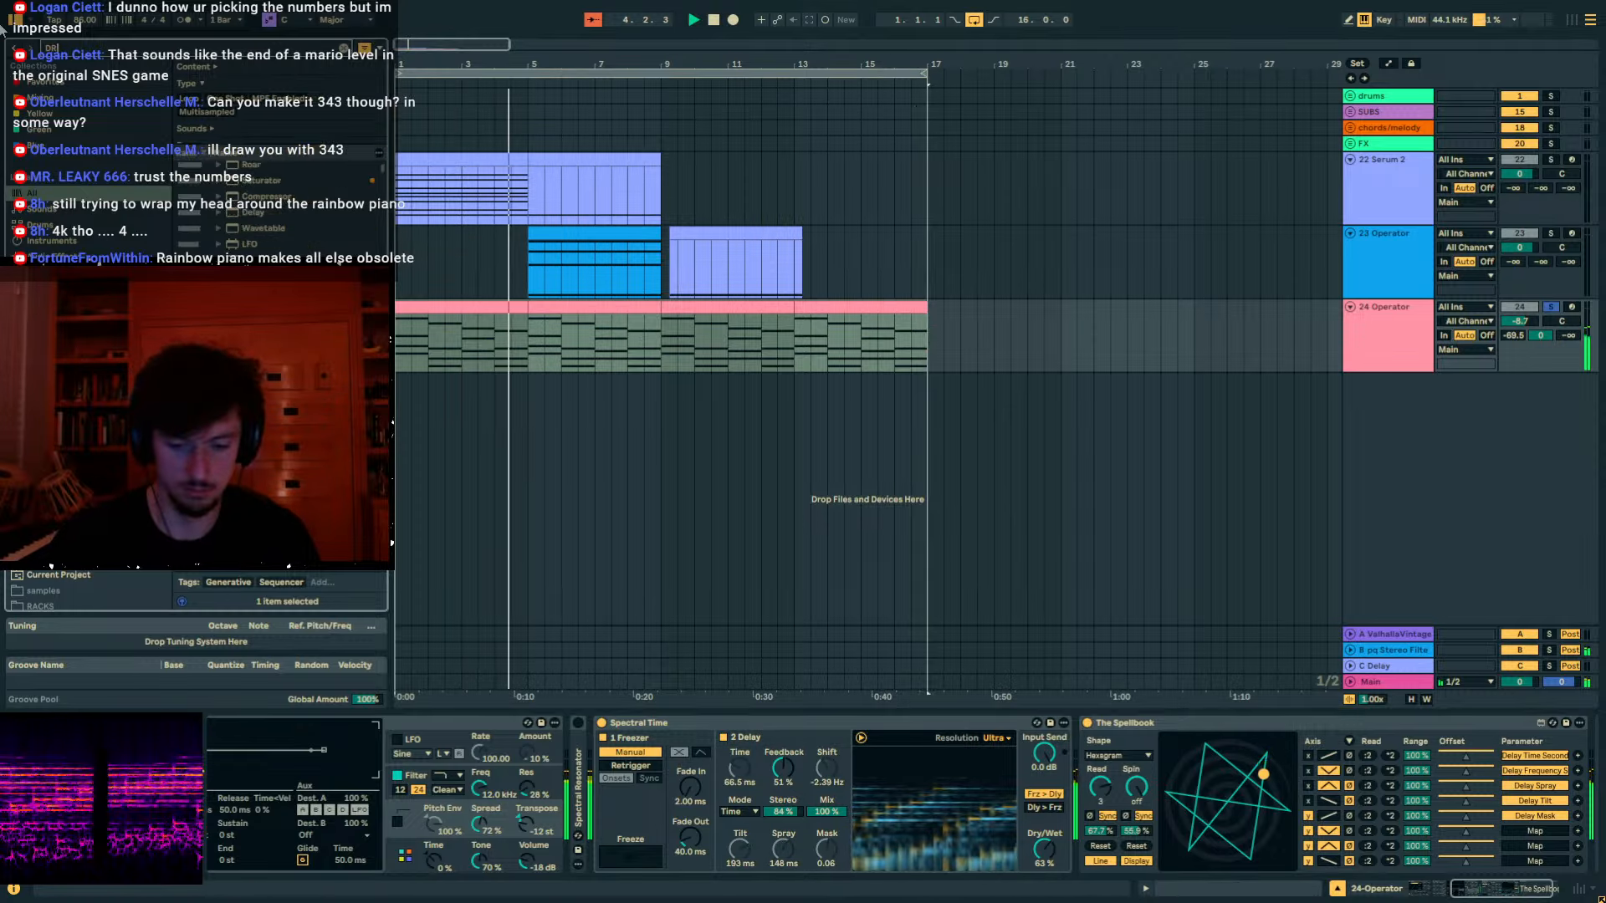
pyautogui.write('O')
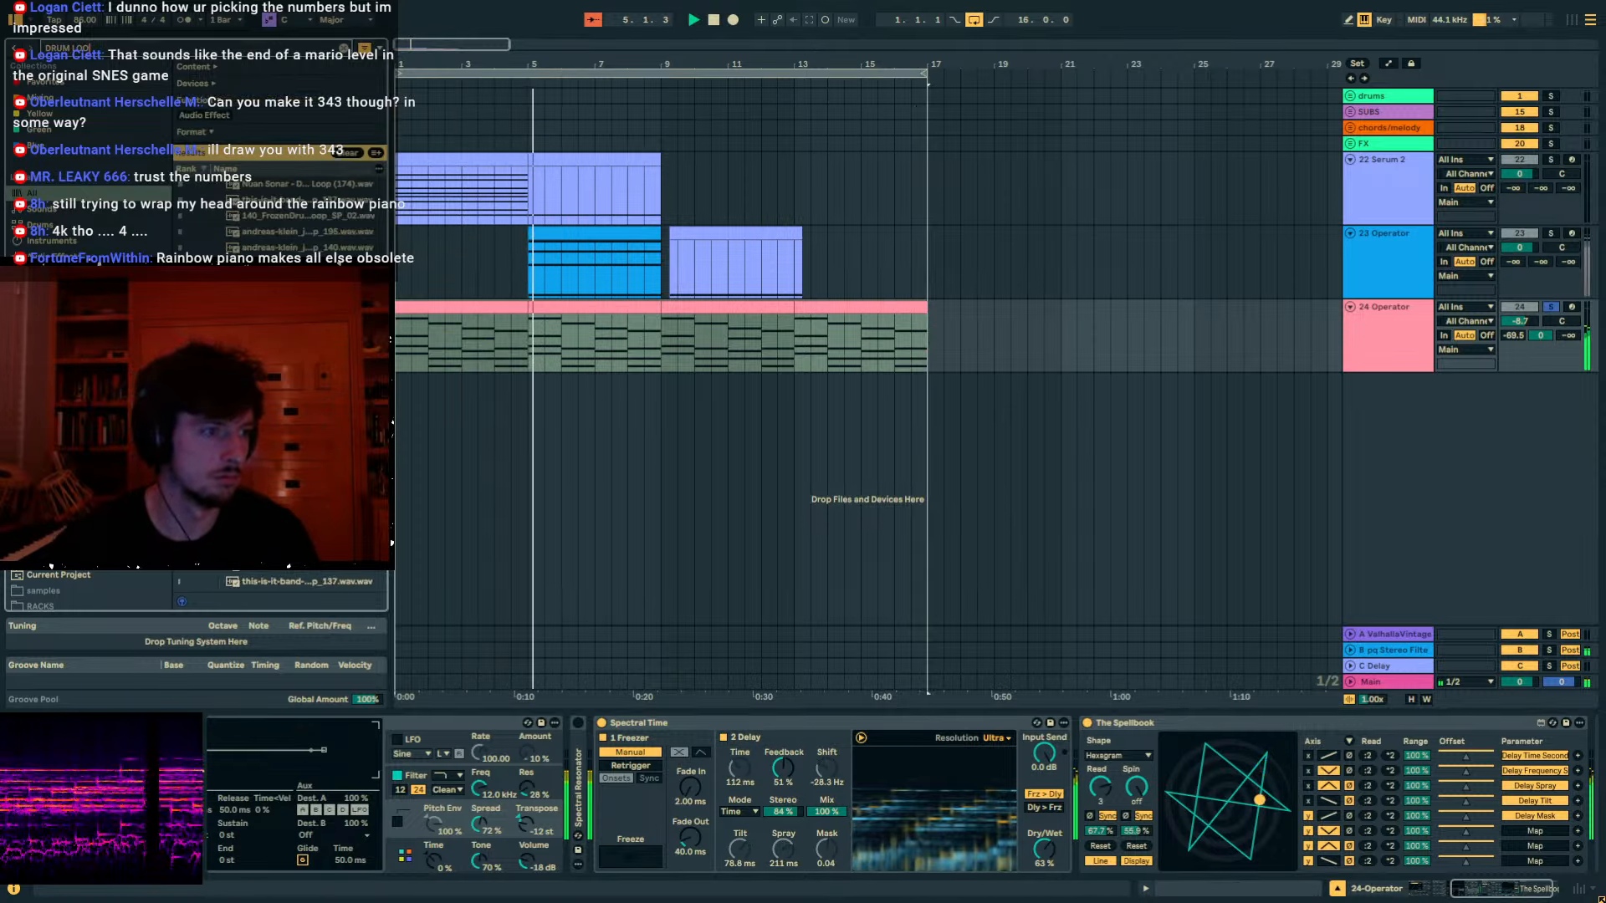
pyautogui.moveTo(383, 207); pyautogui.dragTo(392, 519)
pyautogui.moveTo(309, 451); pyautogui.dragTo(359, 409)
pyautogui.scroll(-5, 334, 410)
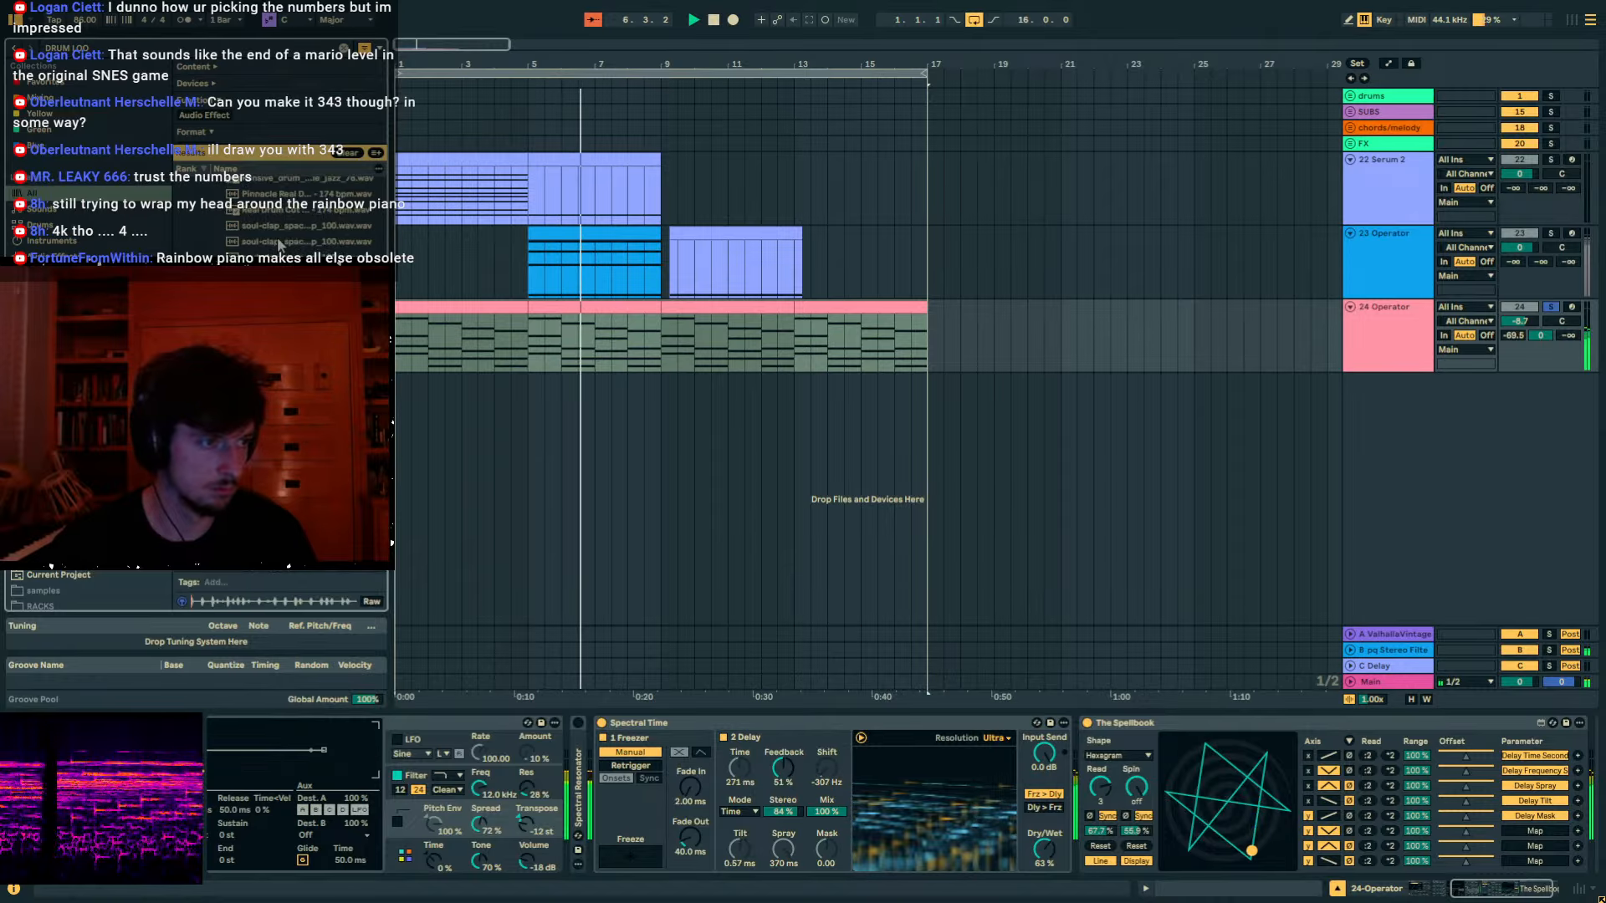
pyautogui.keyDown('shift'); pyautogui.click(280, 245); pyautogui.keyUp('shift')
pyautogui.moveTo(280, 244); pyautogui.dragTo(606, 377)
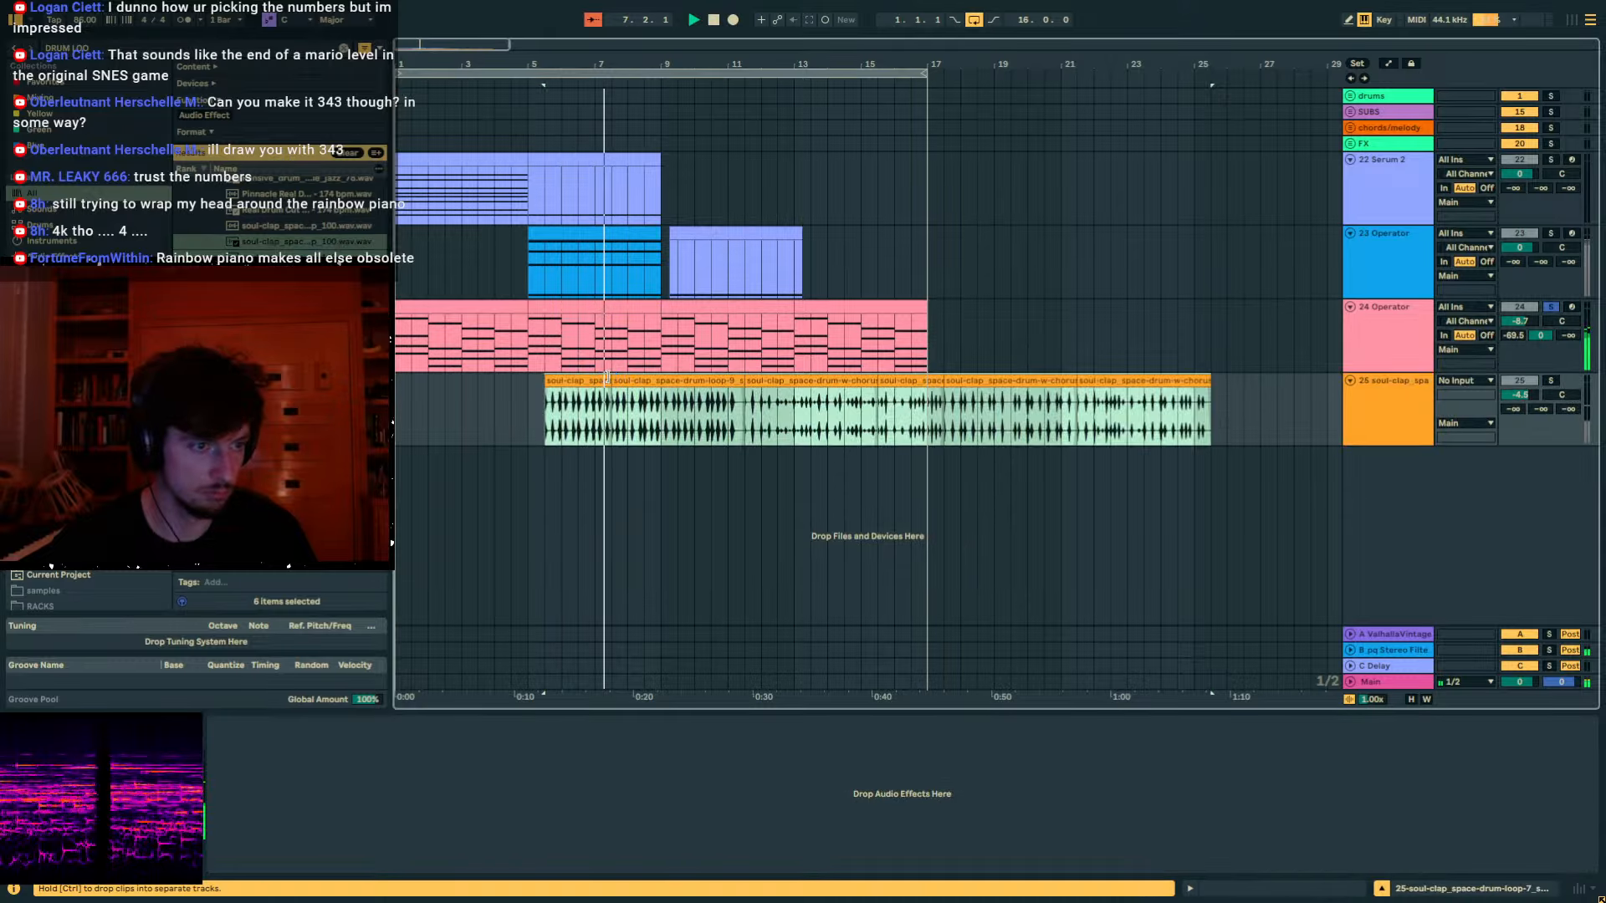
# Solo the soul-clap drum loop track, set its volume to -14.5 dB and its second send to -6.0 dB.
pyautogui.moveTo(1542, 411); pyautogui.dragTo(1532, 404)
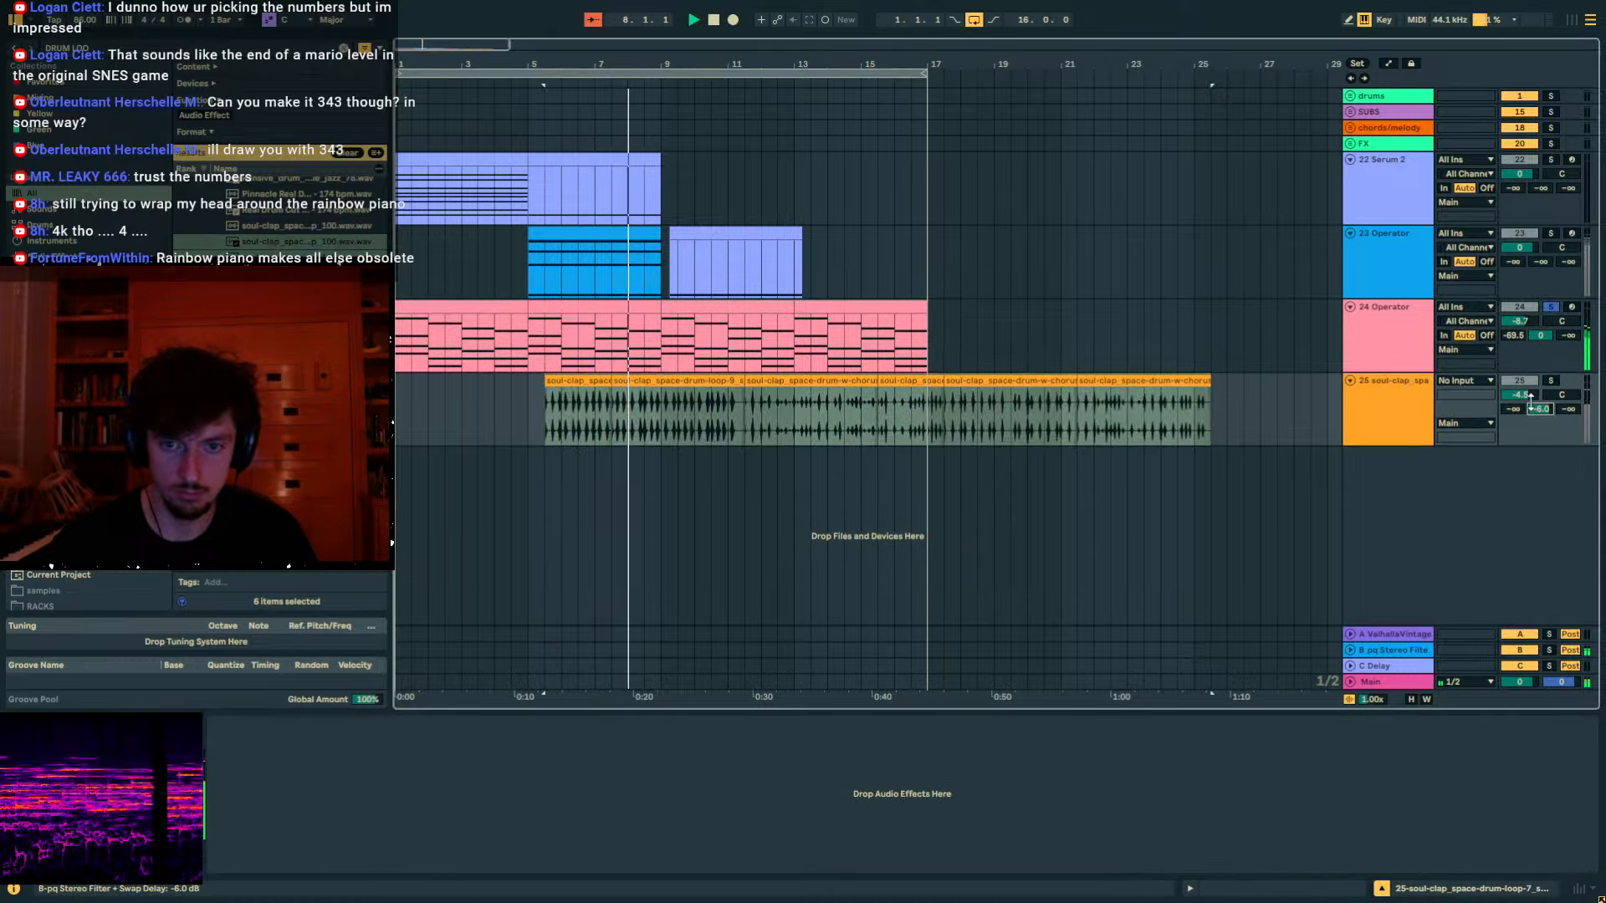
pyautogui.click(1550, 380)
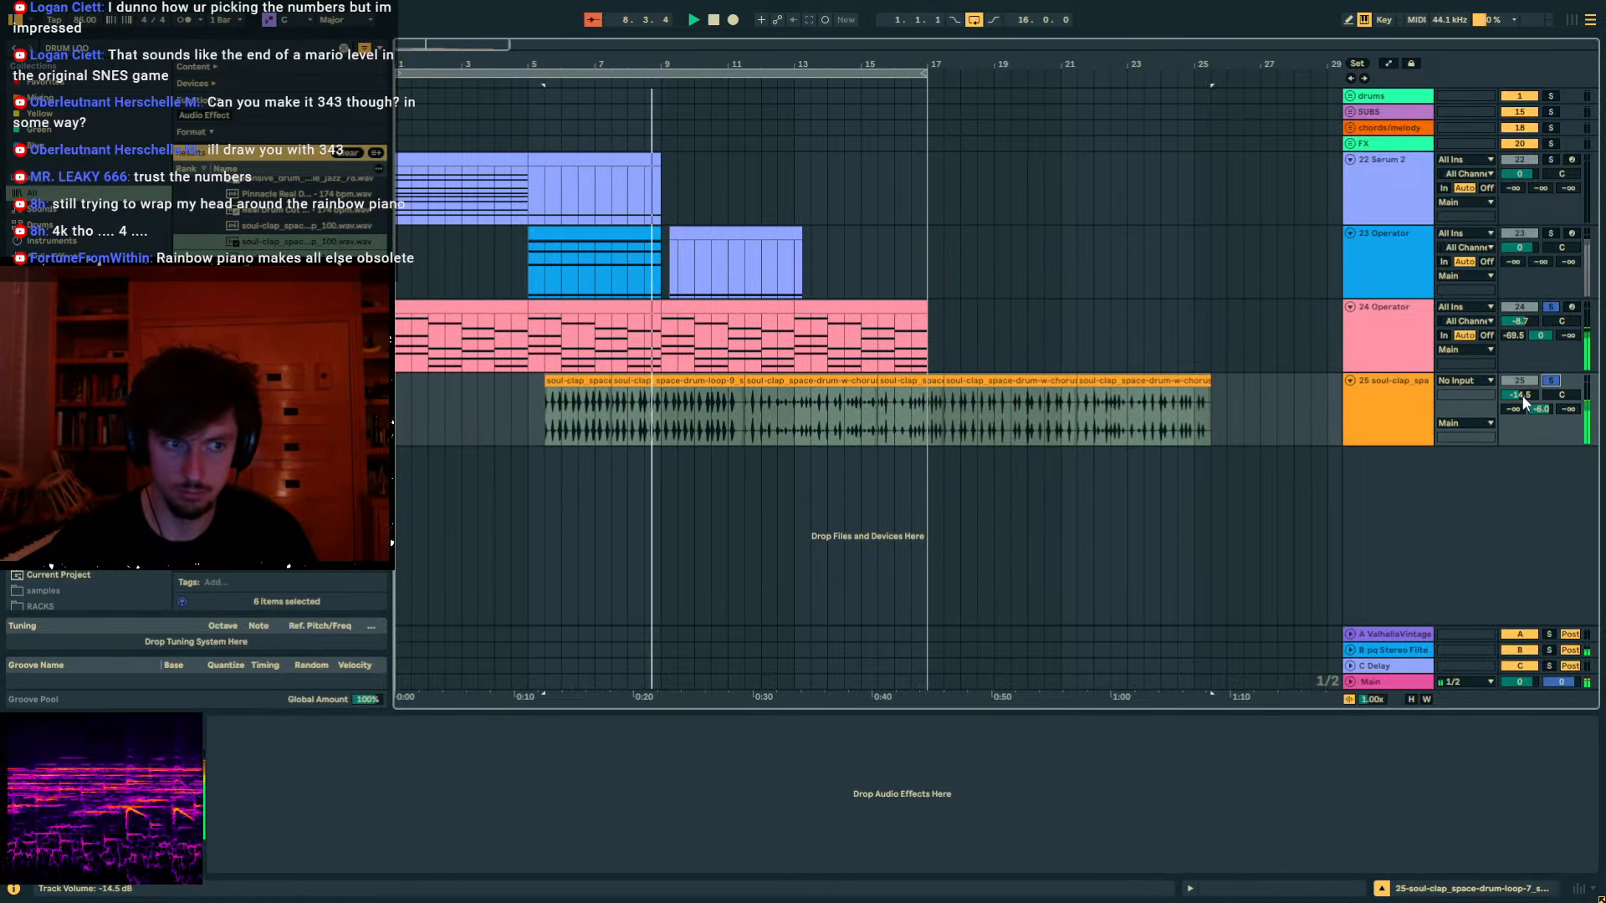
pyautogui.click(1386, 393)
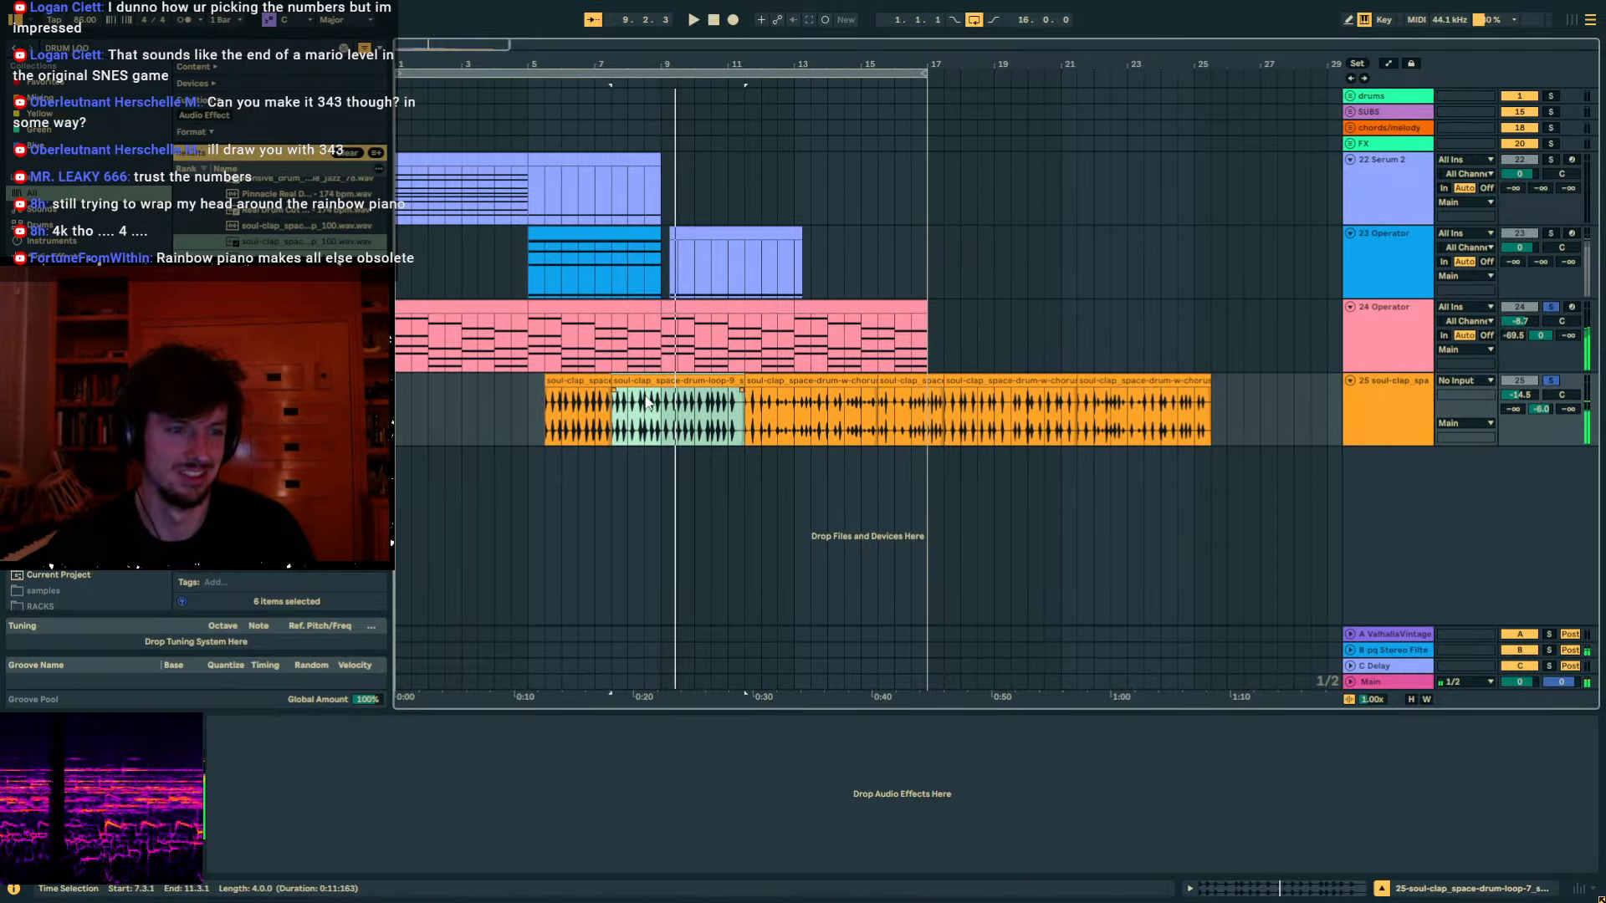
# Audition soul-clap drum-loop-9 and the first chorus loops after it against the arrangement.
pyautogui.press('z')
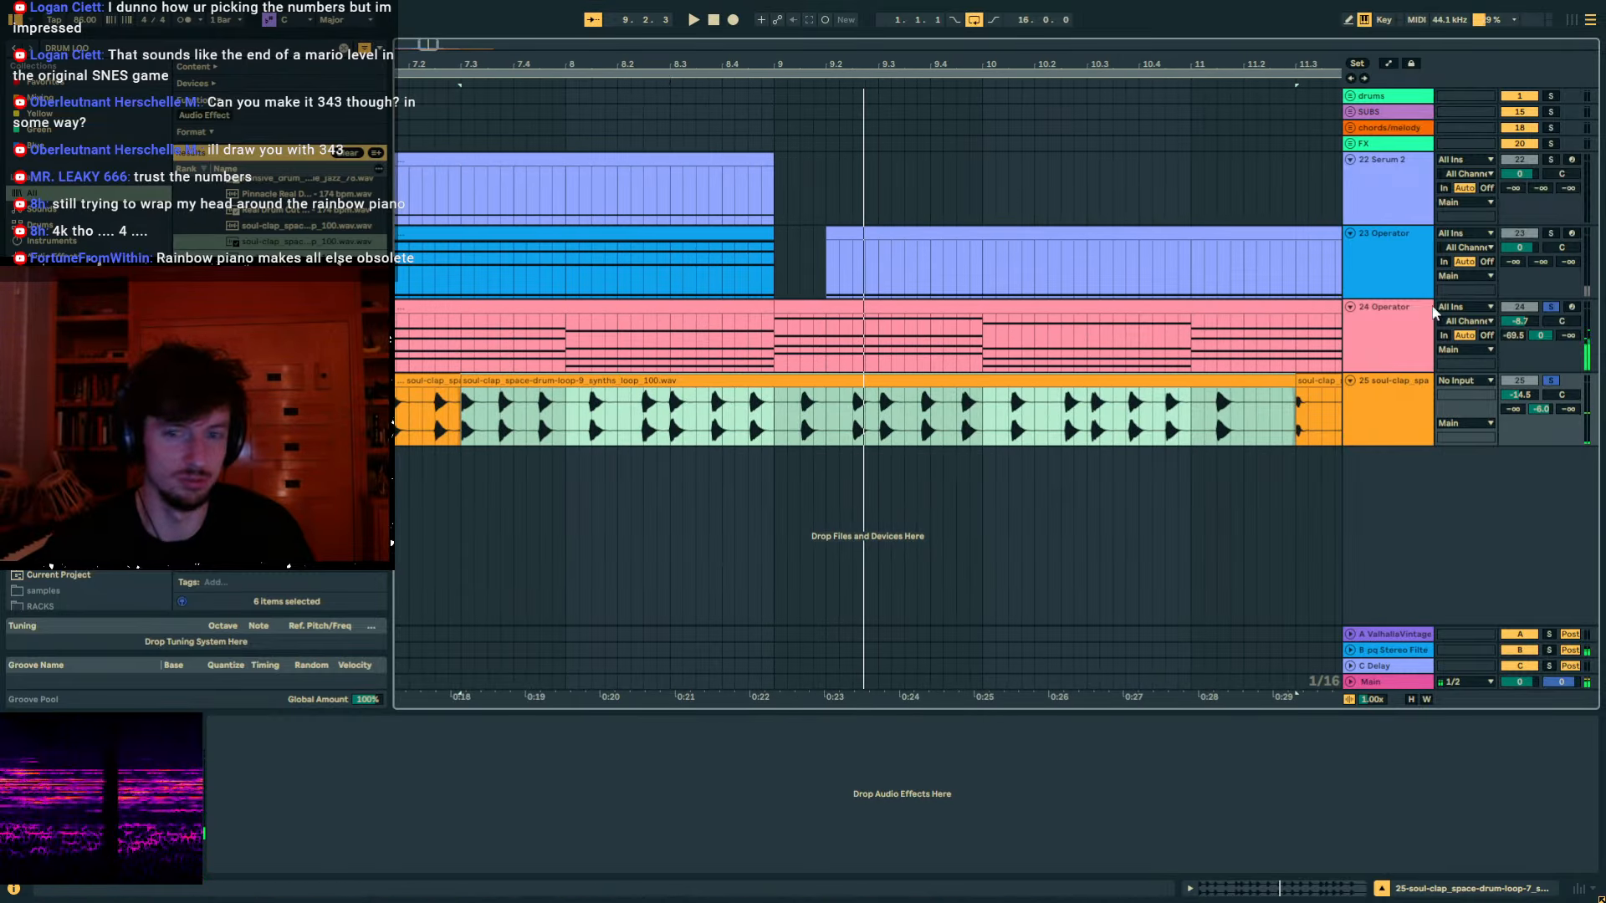
pyautogui.press('space')
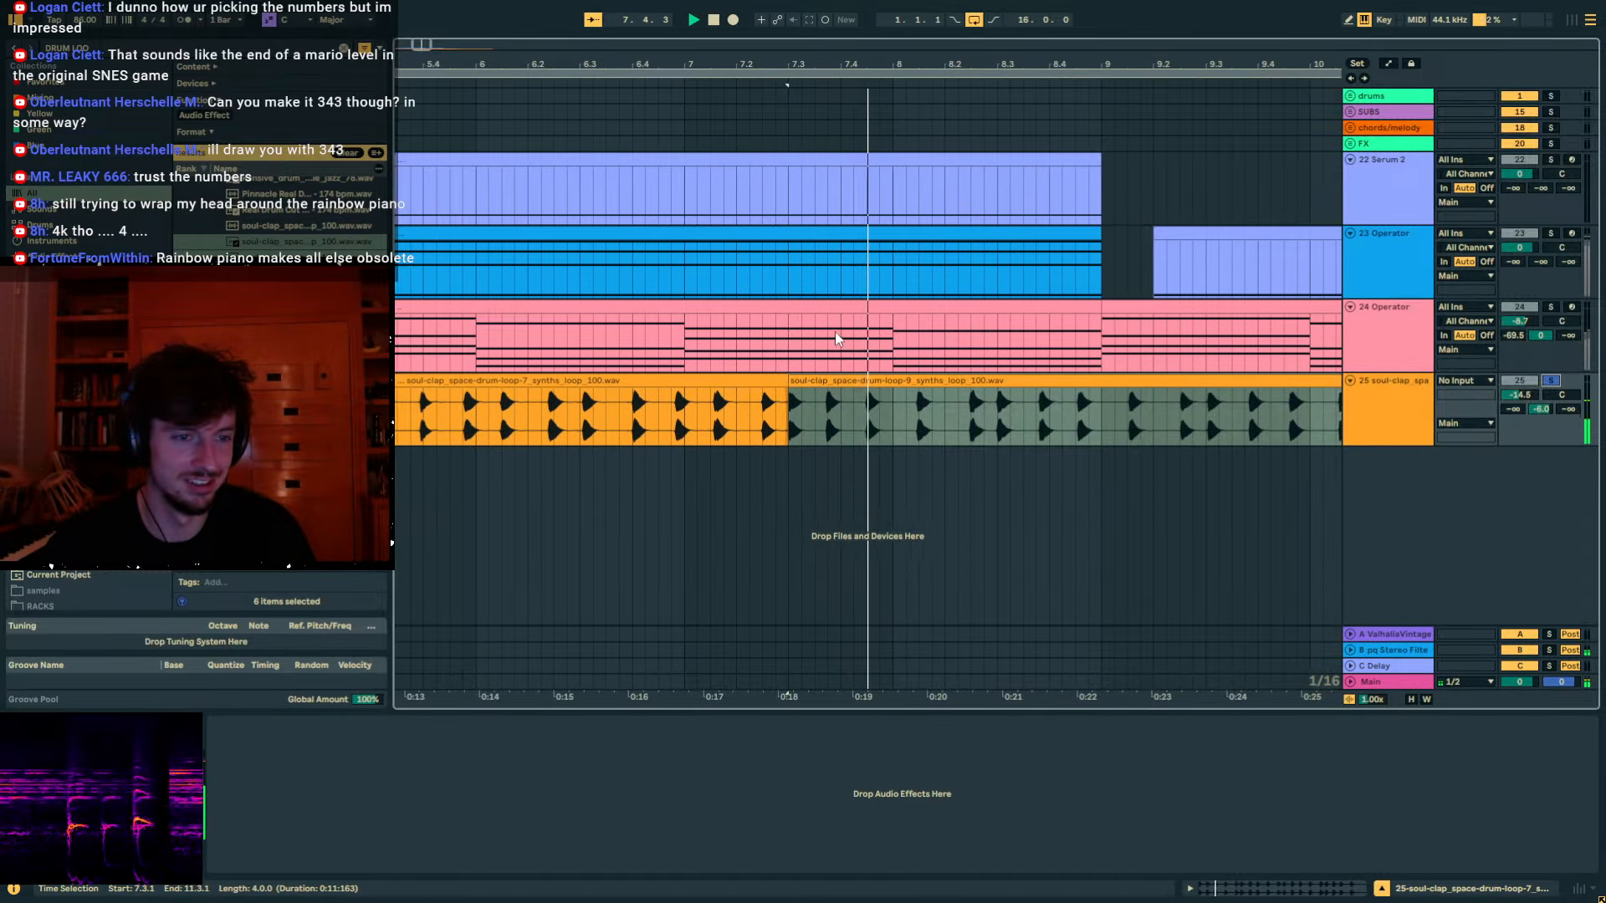
pyautogui.click(872, 381)
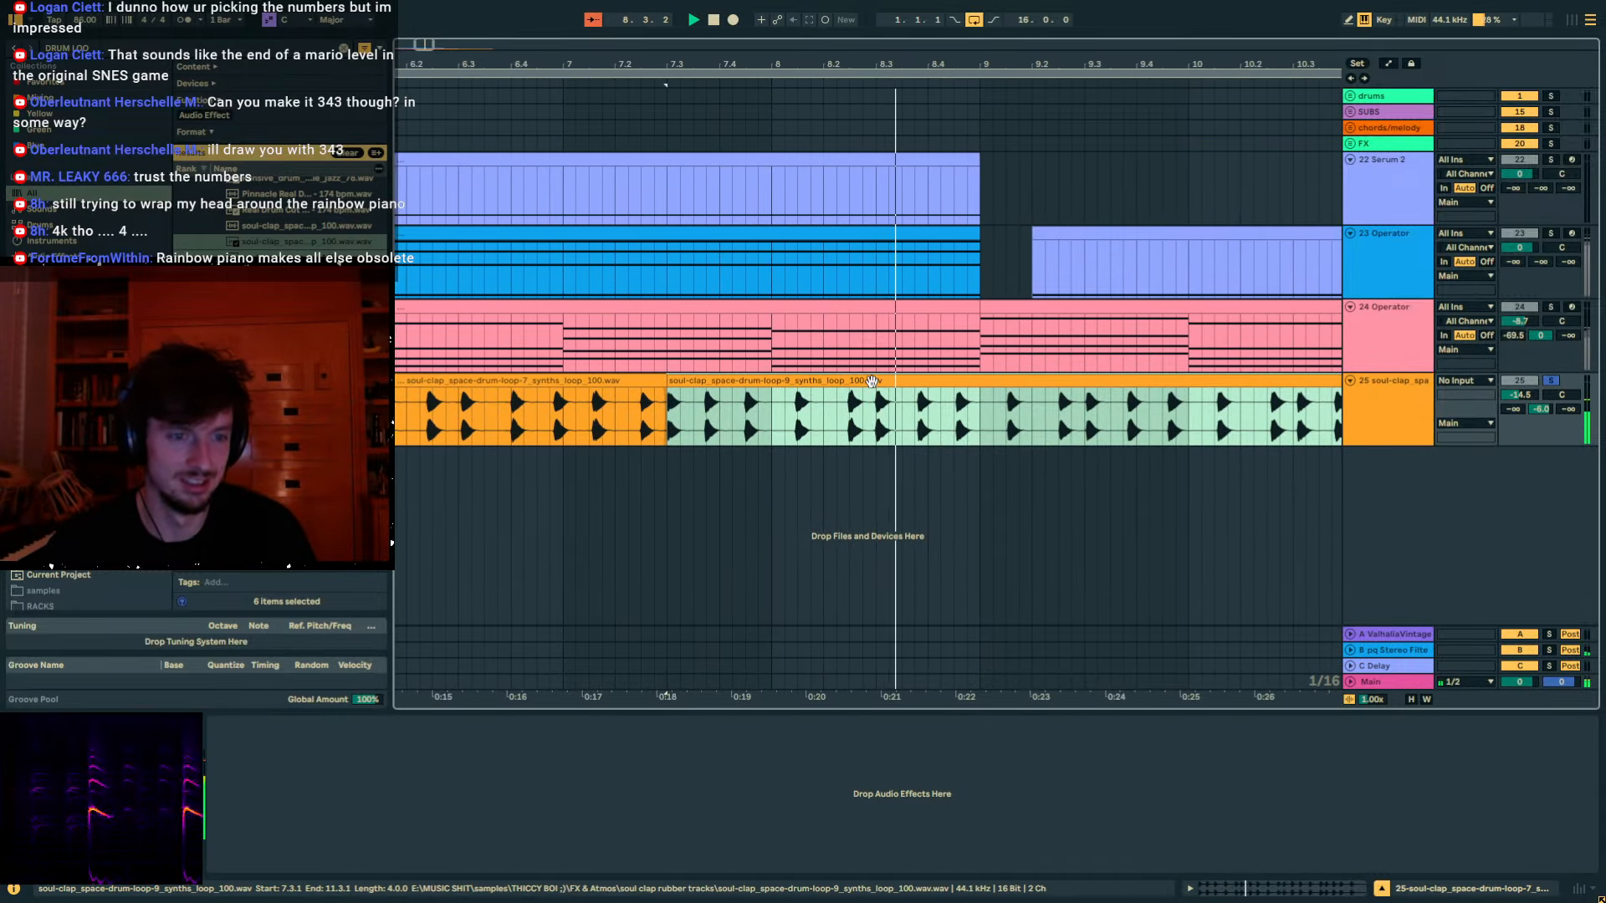
pyautogui.click(982, 415)
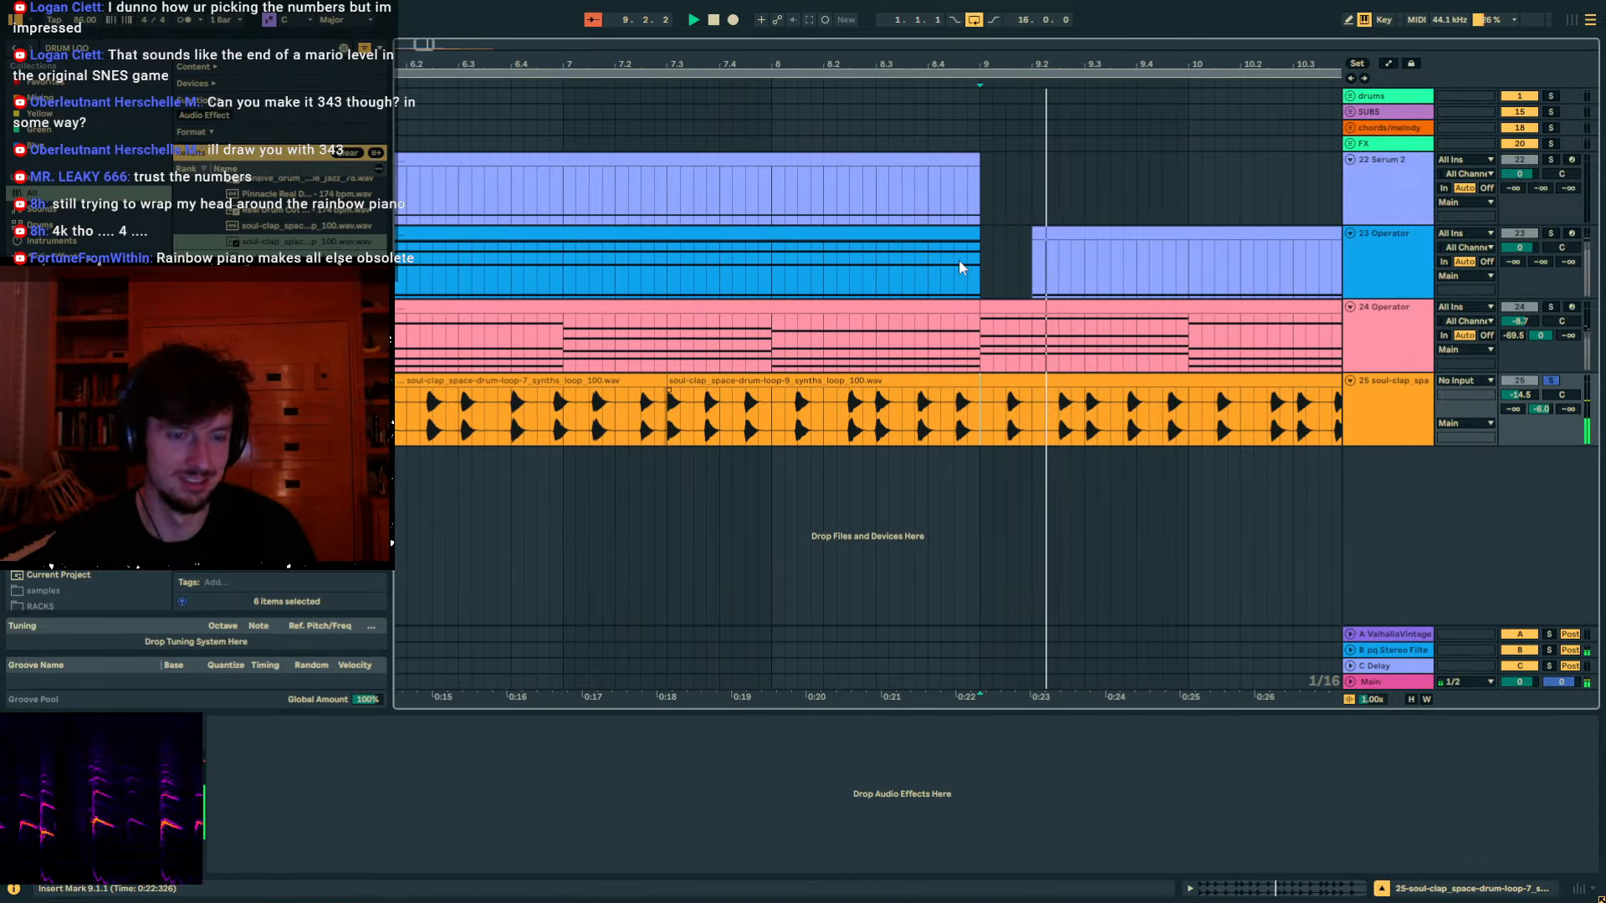
pyautogui.scroll(-6, 750, 237)
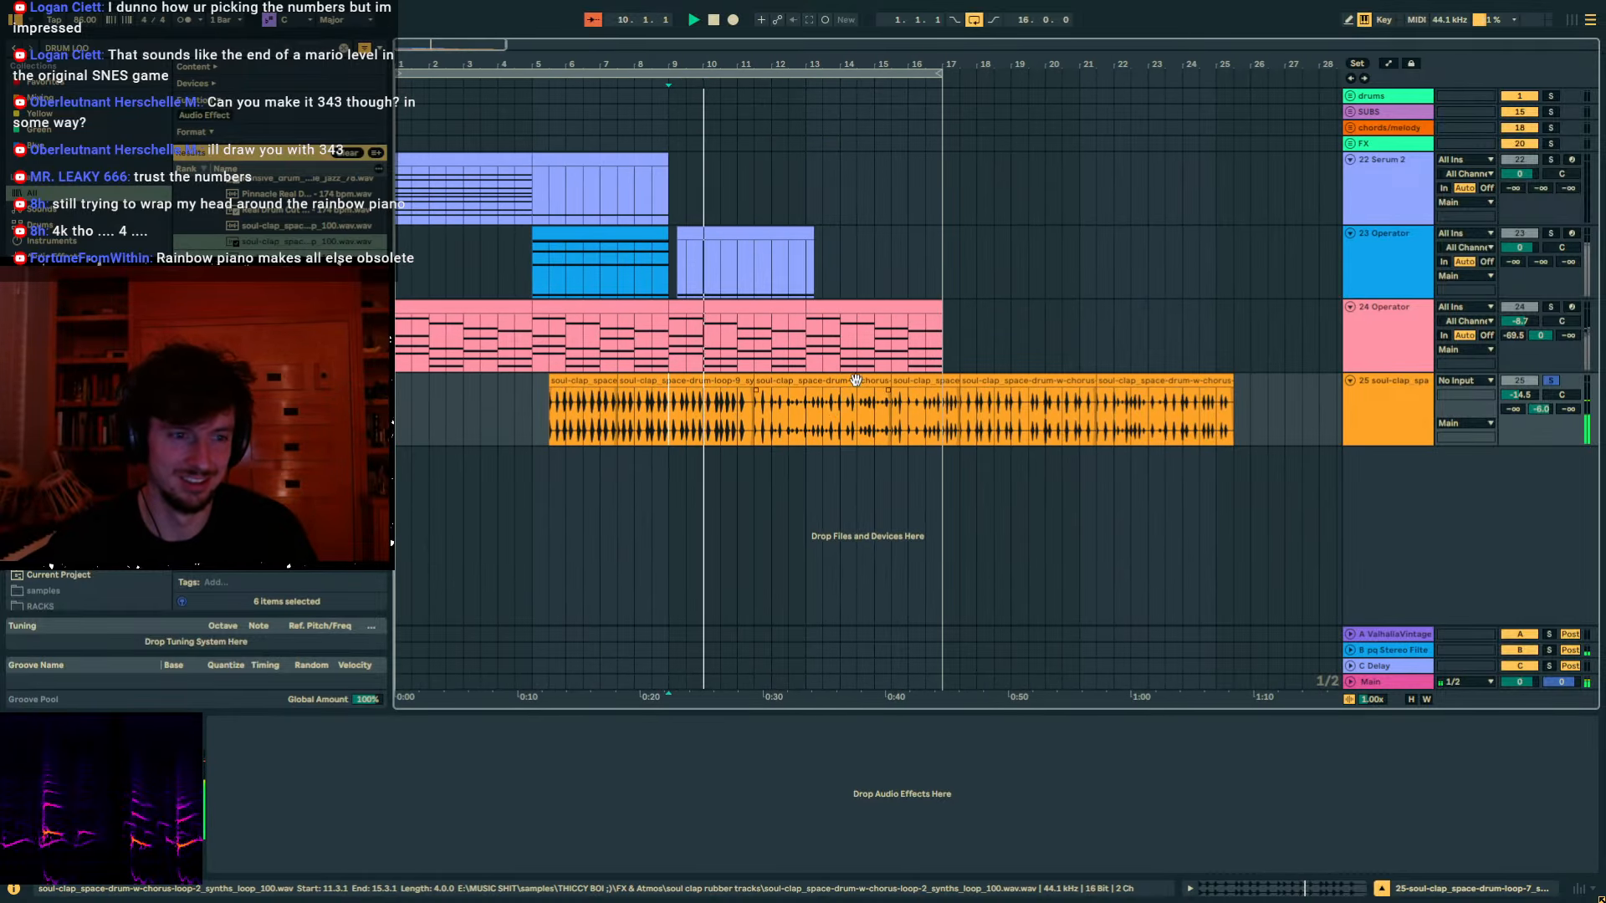
pyautogui.click(851, 382)
pyautogui.click(697, 384)
pyautogui.click(814, 382)
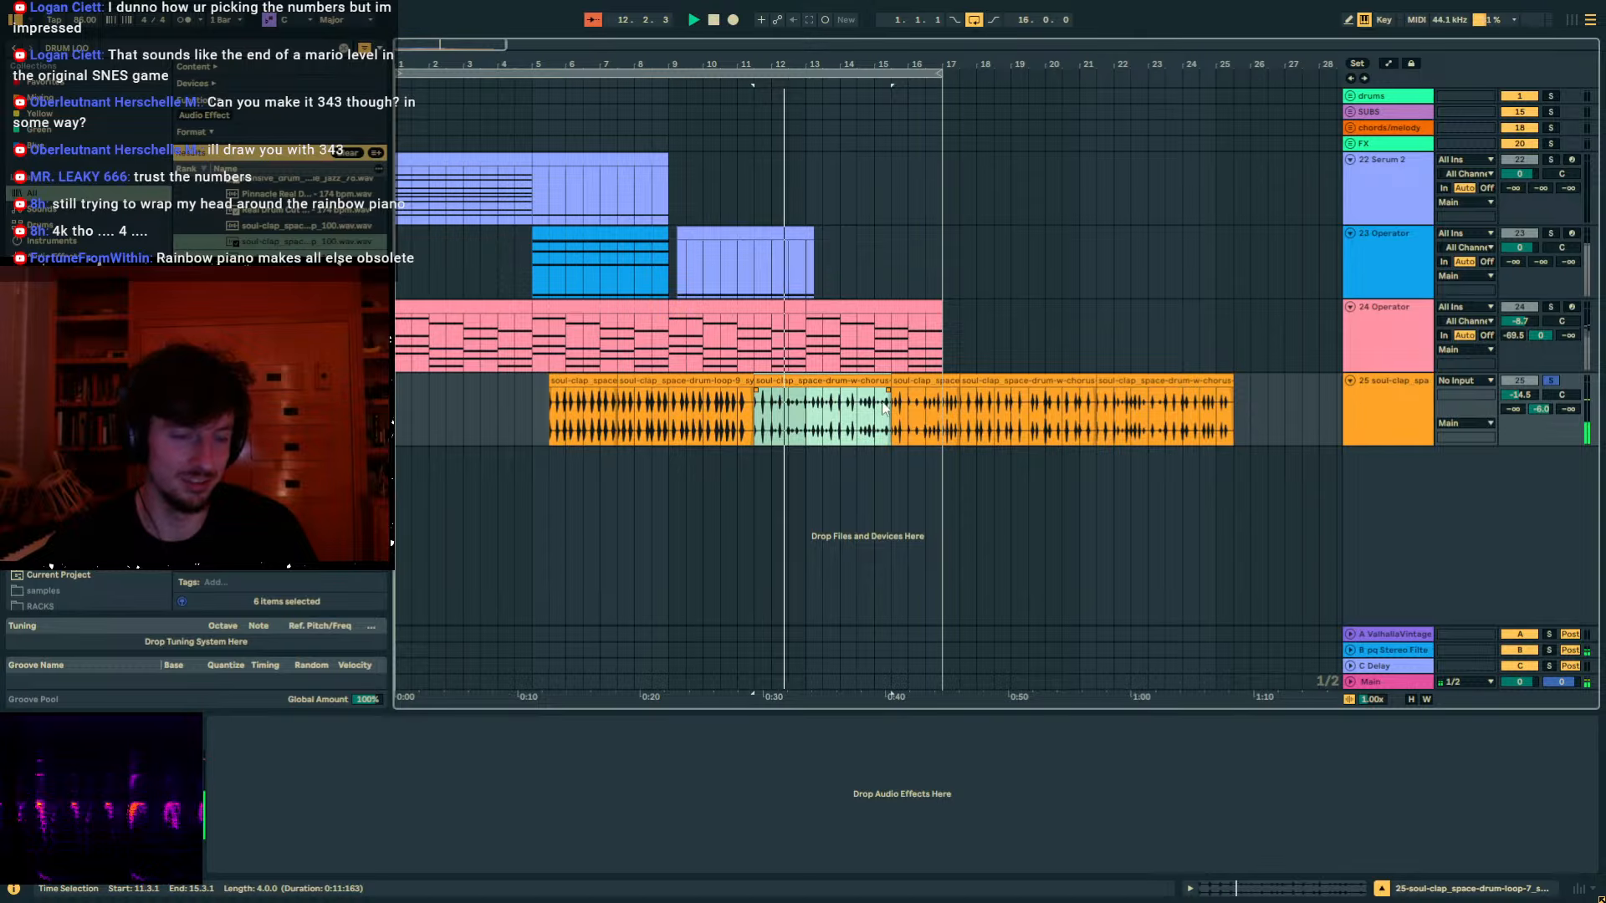
pyautogui.click(961, 393)
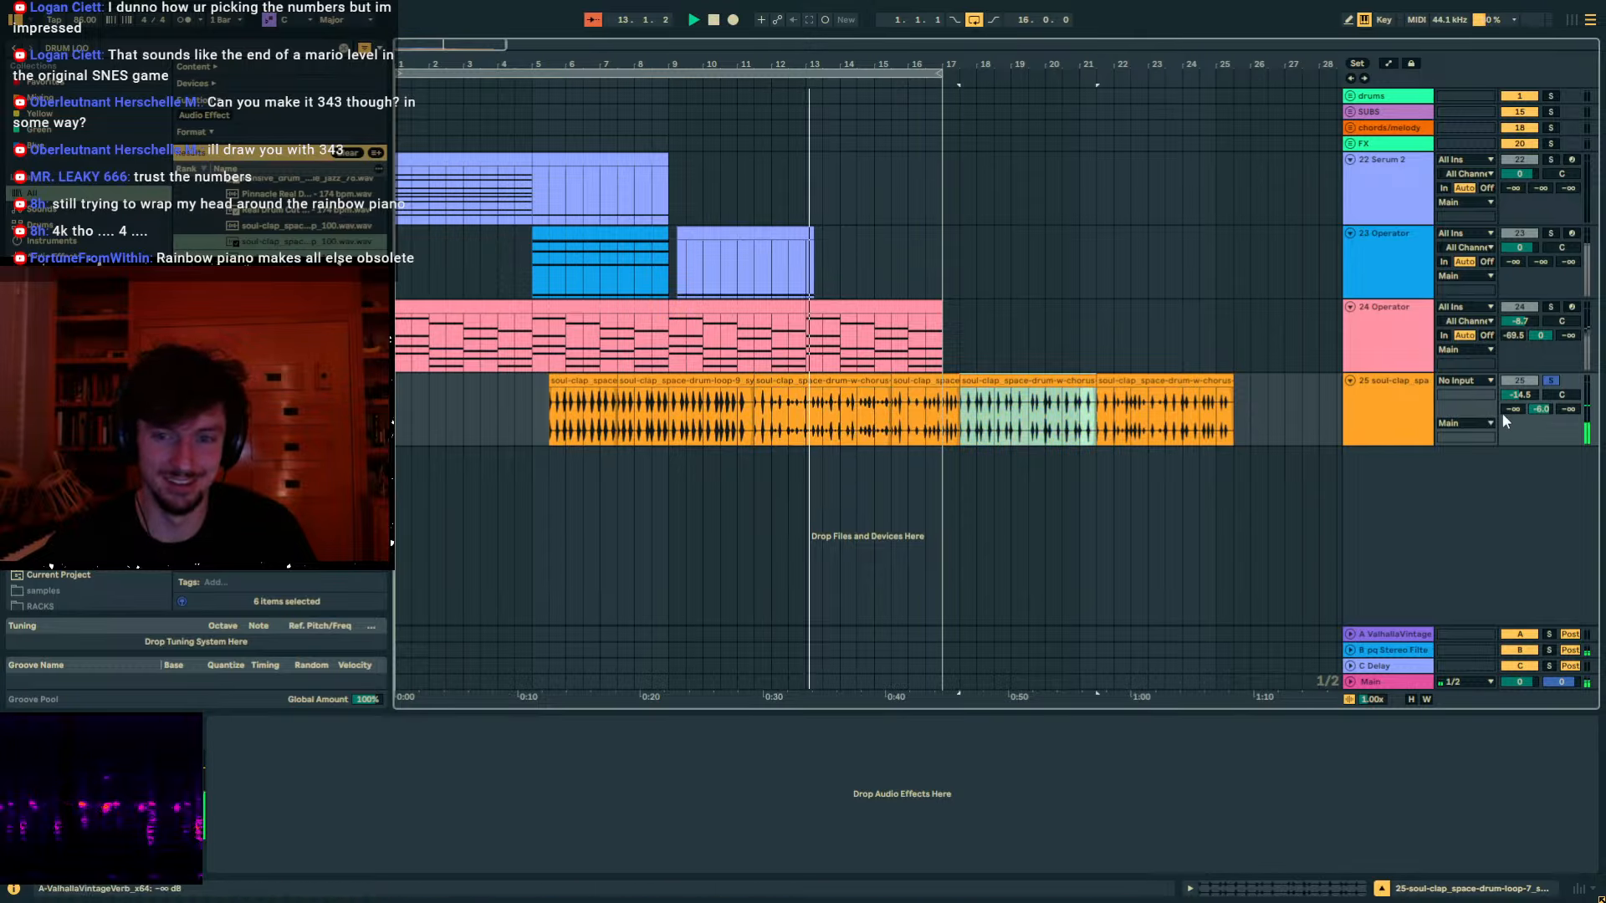
# Raise the drum loop track's volume to -7.2 dB, turn off its second send, and audition the last two chorus loops.
pyautogui.press('space')
pyautogui.press('space')
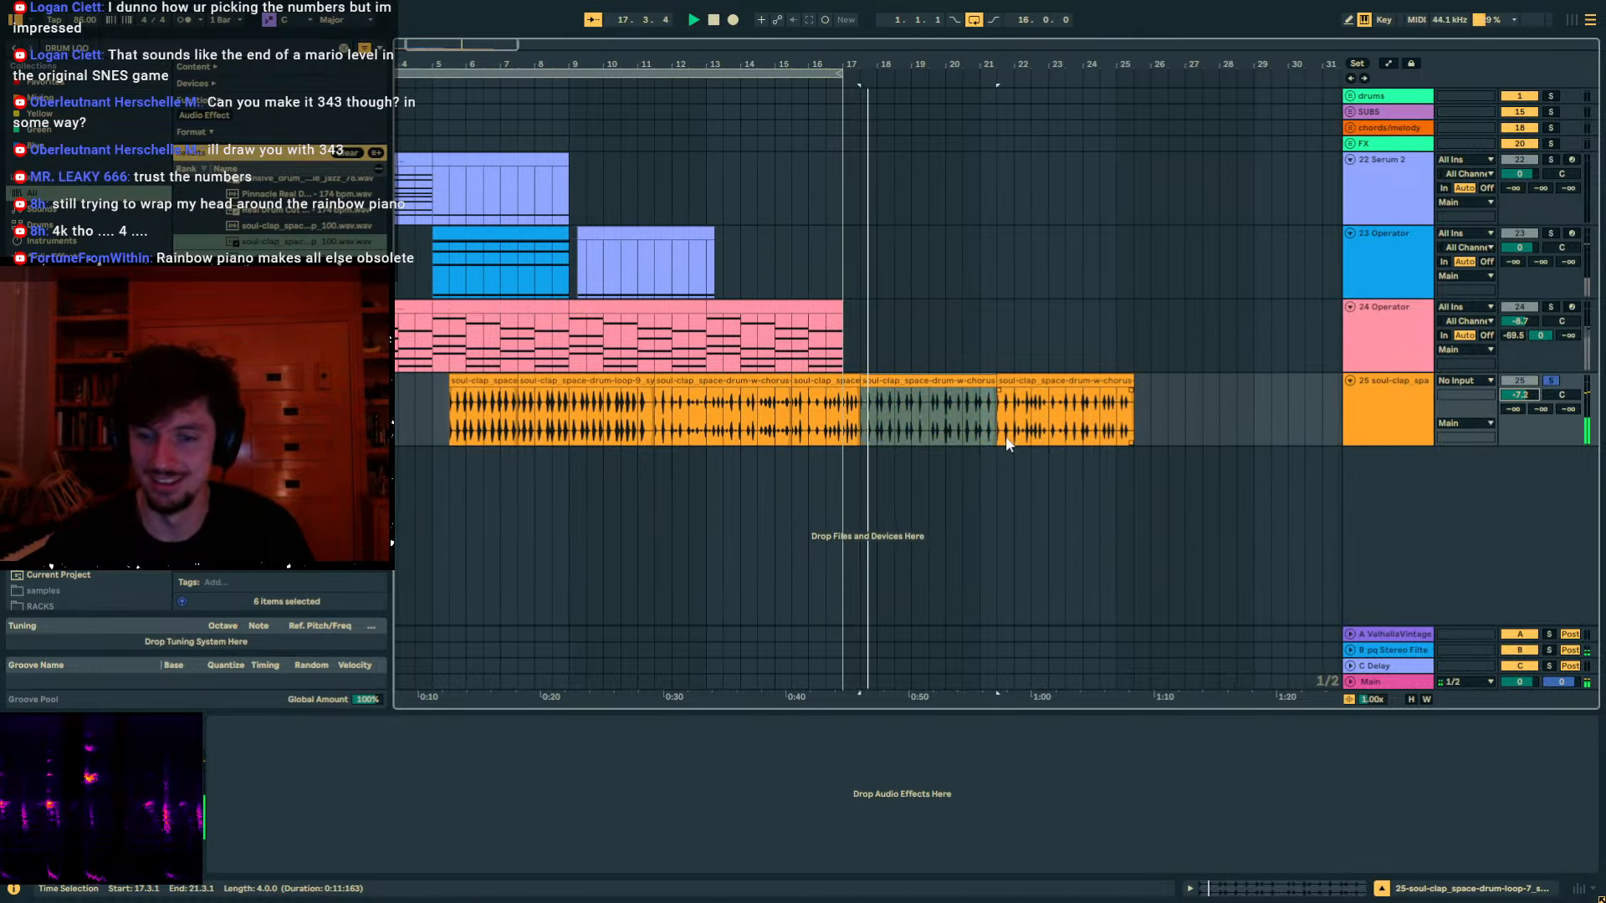
pyautogui.click(908, 368)
pyautogui.click(976, 402)
pyautogui.click(989, 387)
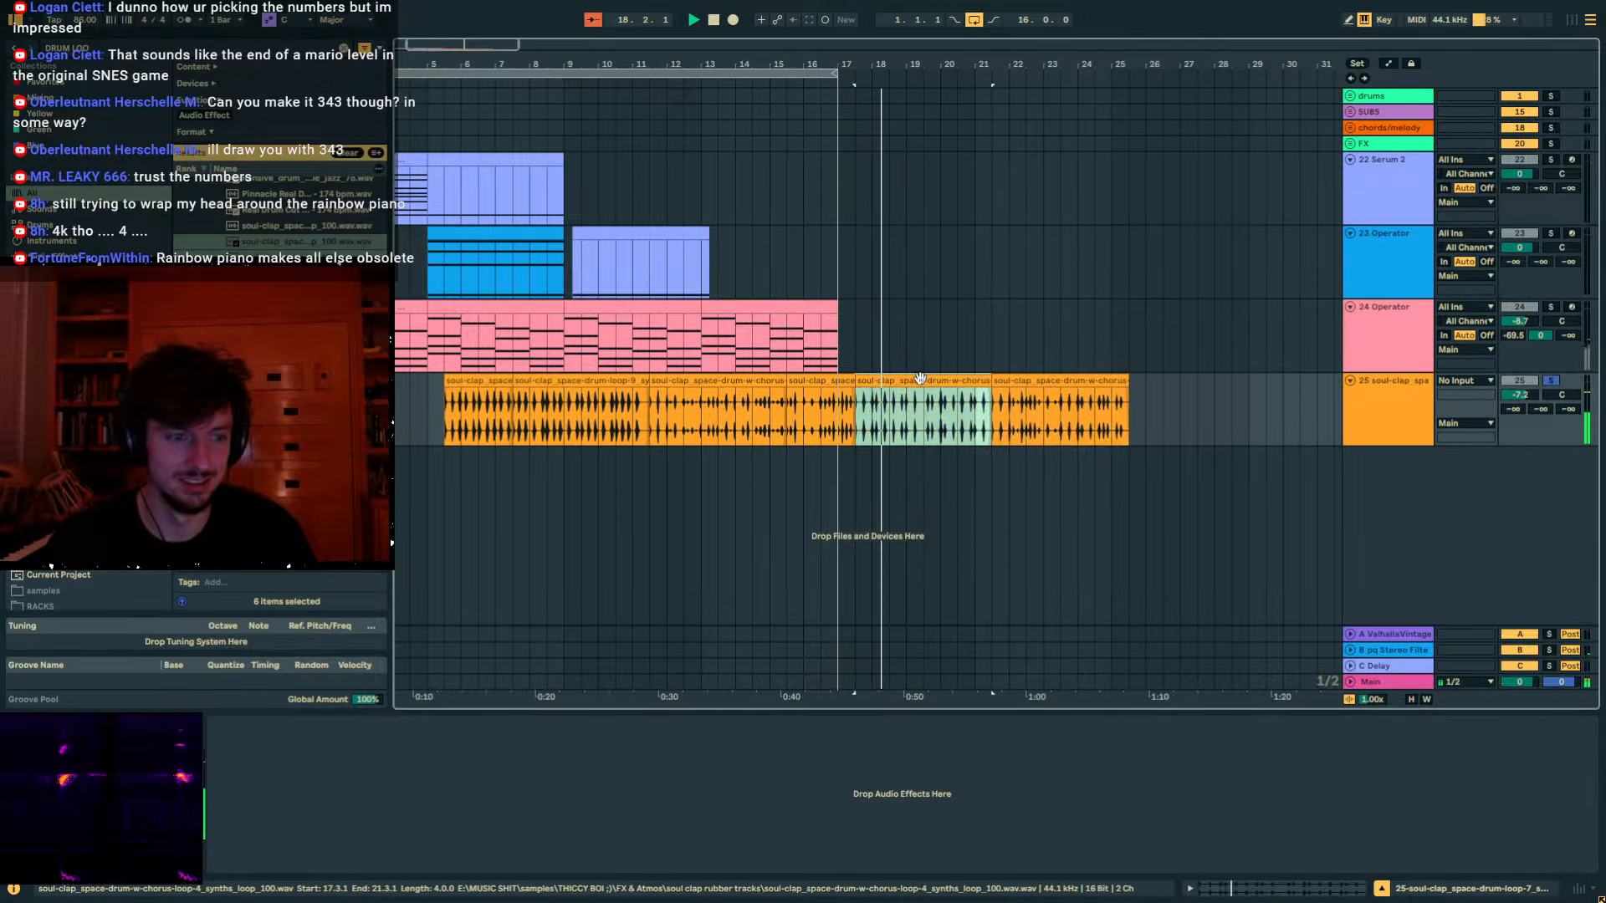
pyautogui.click(1045, 384)
pyautogui.press('space')
pyautogui.press('space')
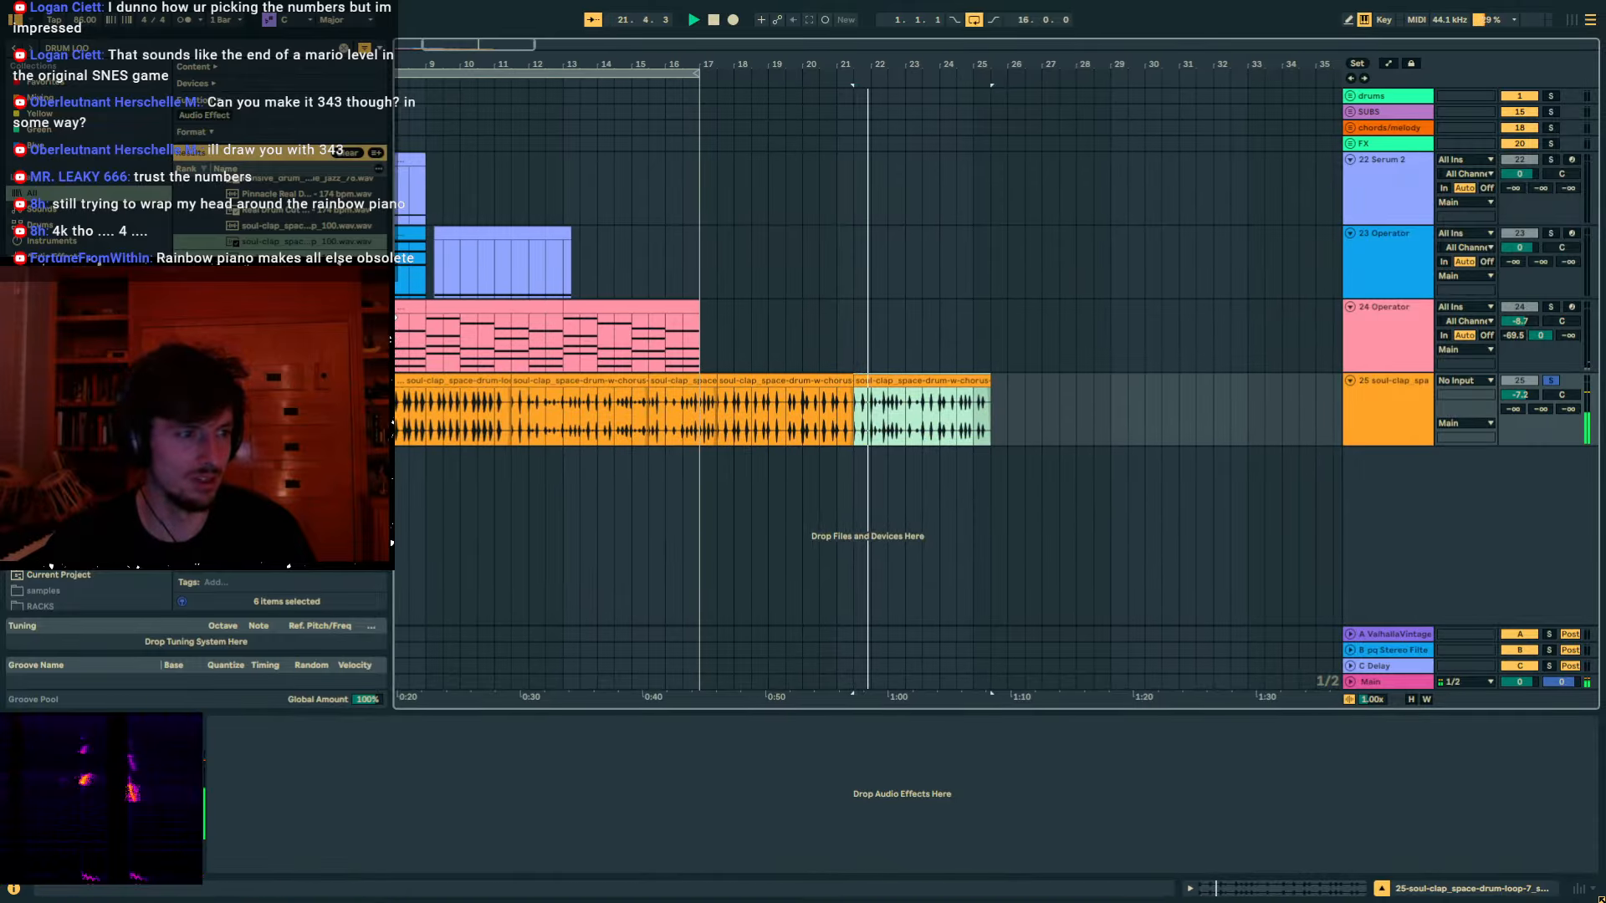
# Preview more drum loops in the browser and place the kore-players drum-loop-85 sample at bar 5 of the drum loop track.
pyautogui.scroll(5, 292, 217)
pyautogui.scroll(3, 292, 218)
pyautogui.press('space')
pyautogui.click(293, 335)
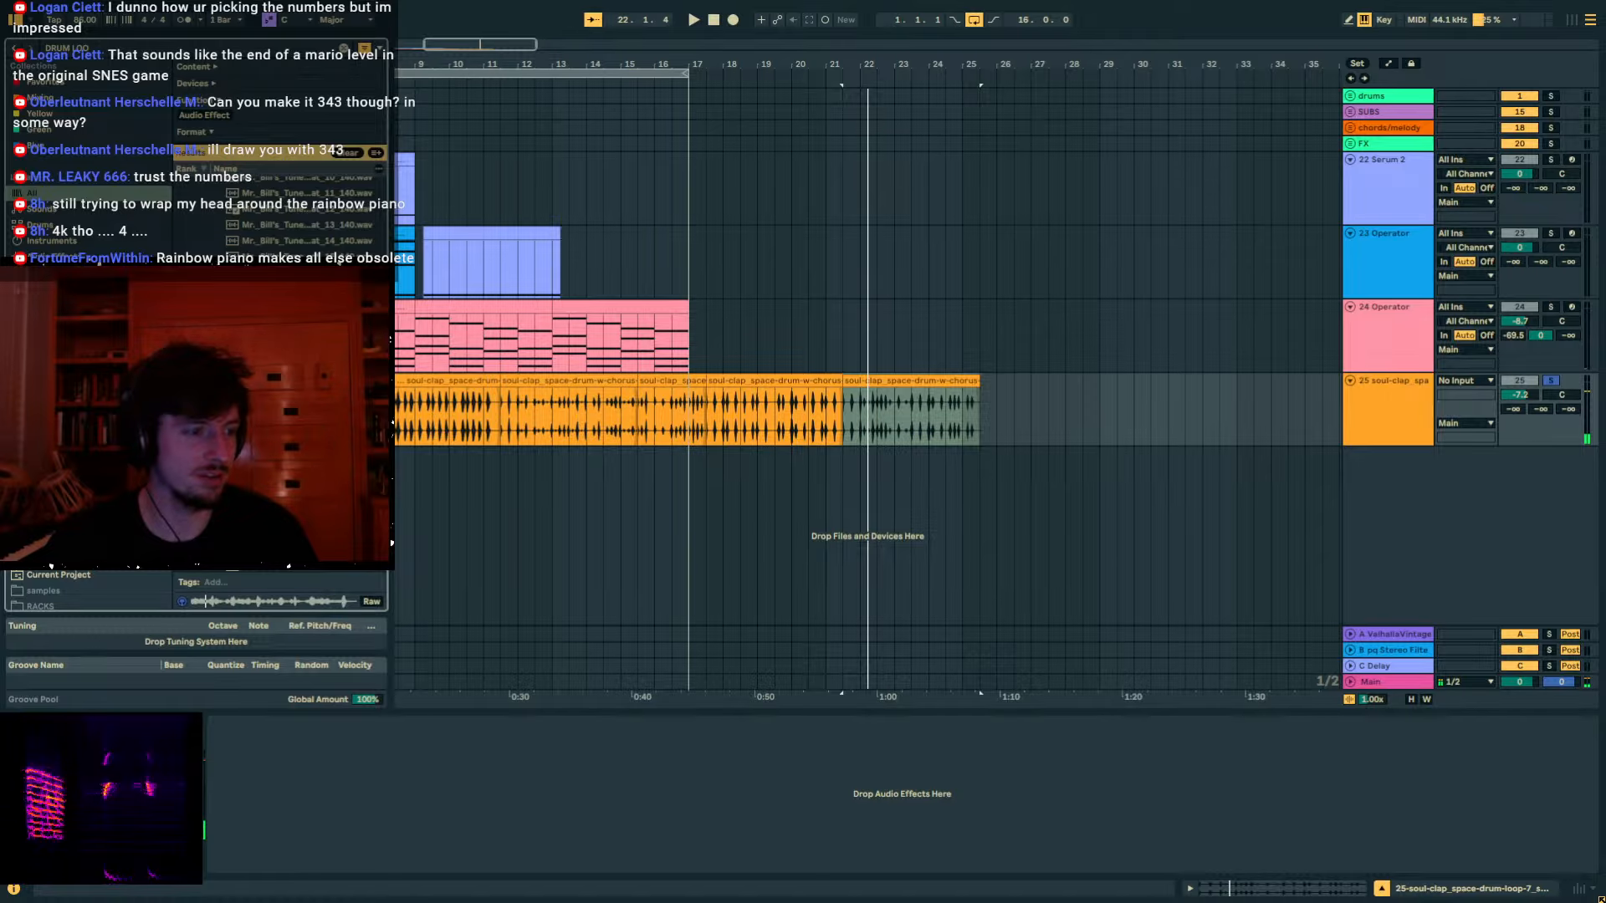
pyautogui.moveTo(475, 66); pyautogui.dragTo(738, 77)
pyautogui.scroll(-5, 293, 334)
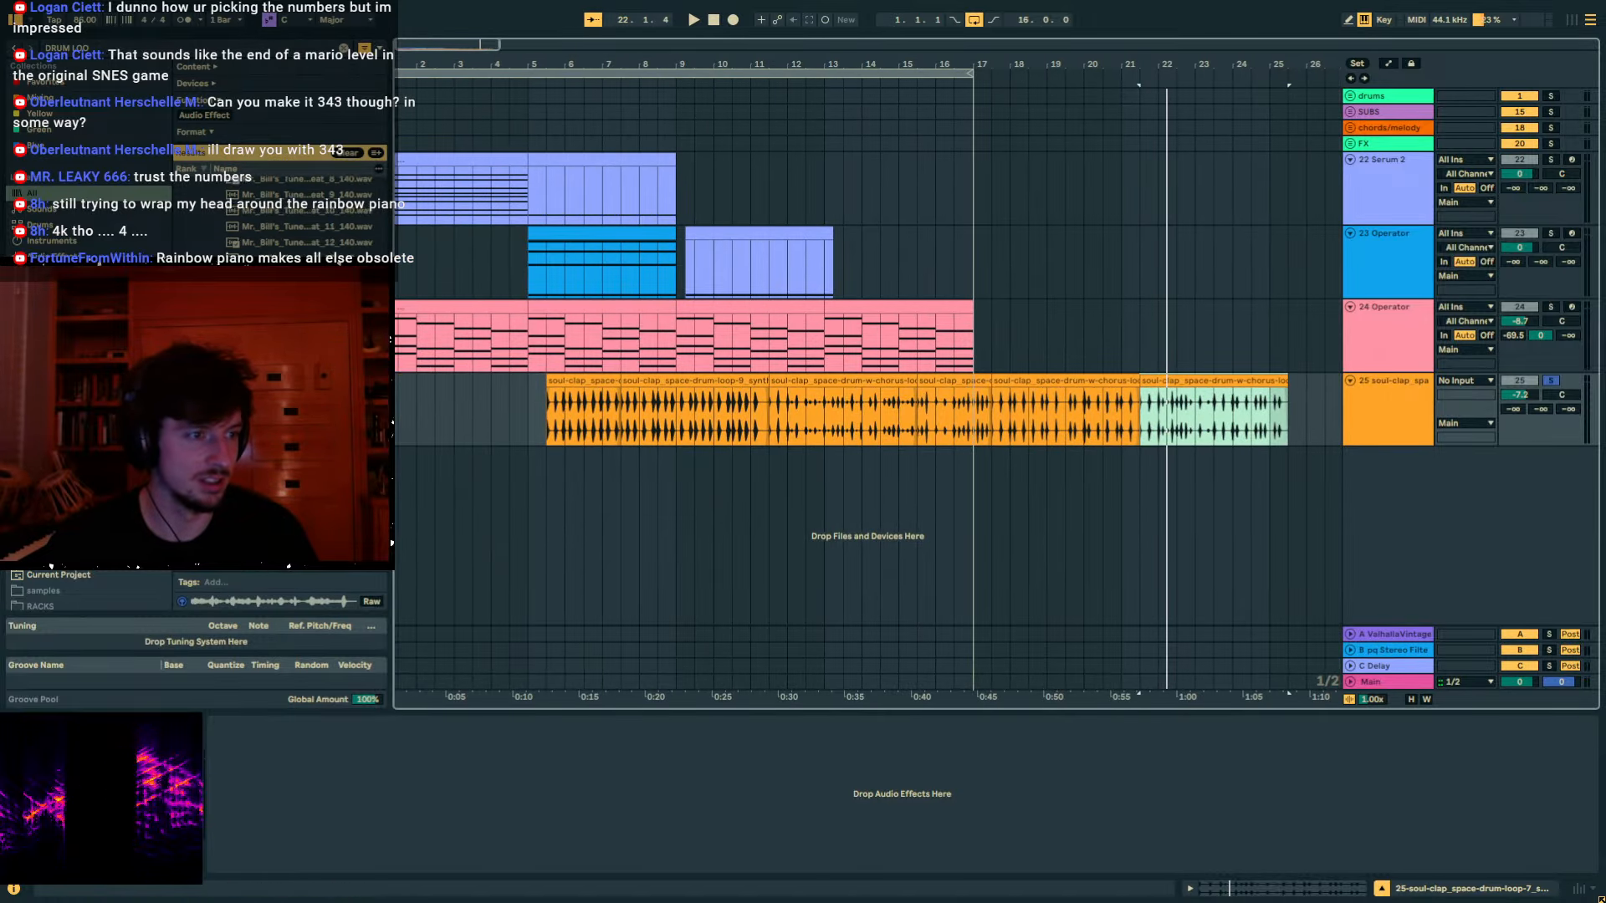
pyautogui.click(292, 376)
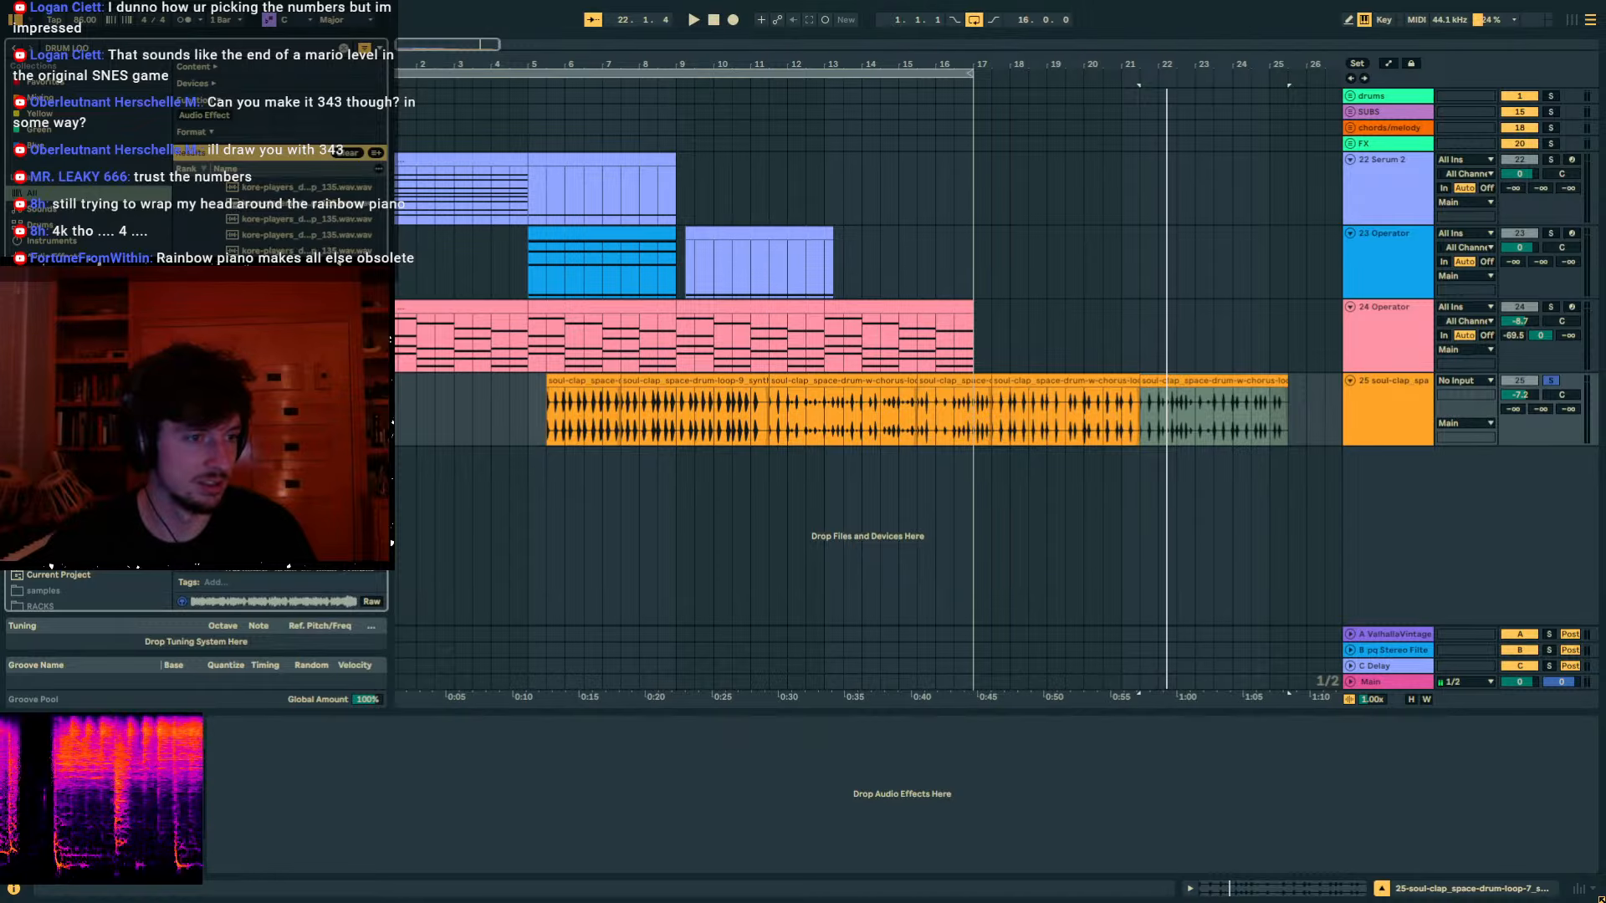
pyautogui.moveTo(293, 376); pyautogui.dragTo(522, 402)
# Play the kore-players clip and set its warp mode to Complex Pro.
pyautogui.press('space')
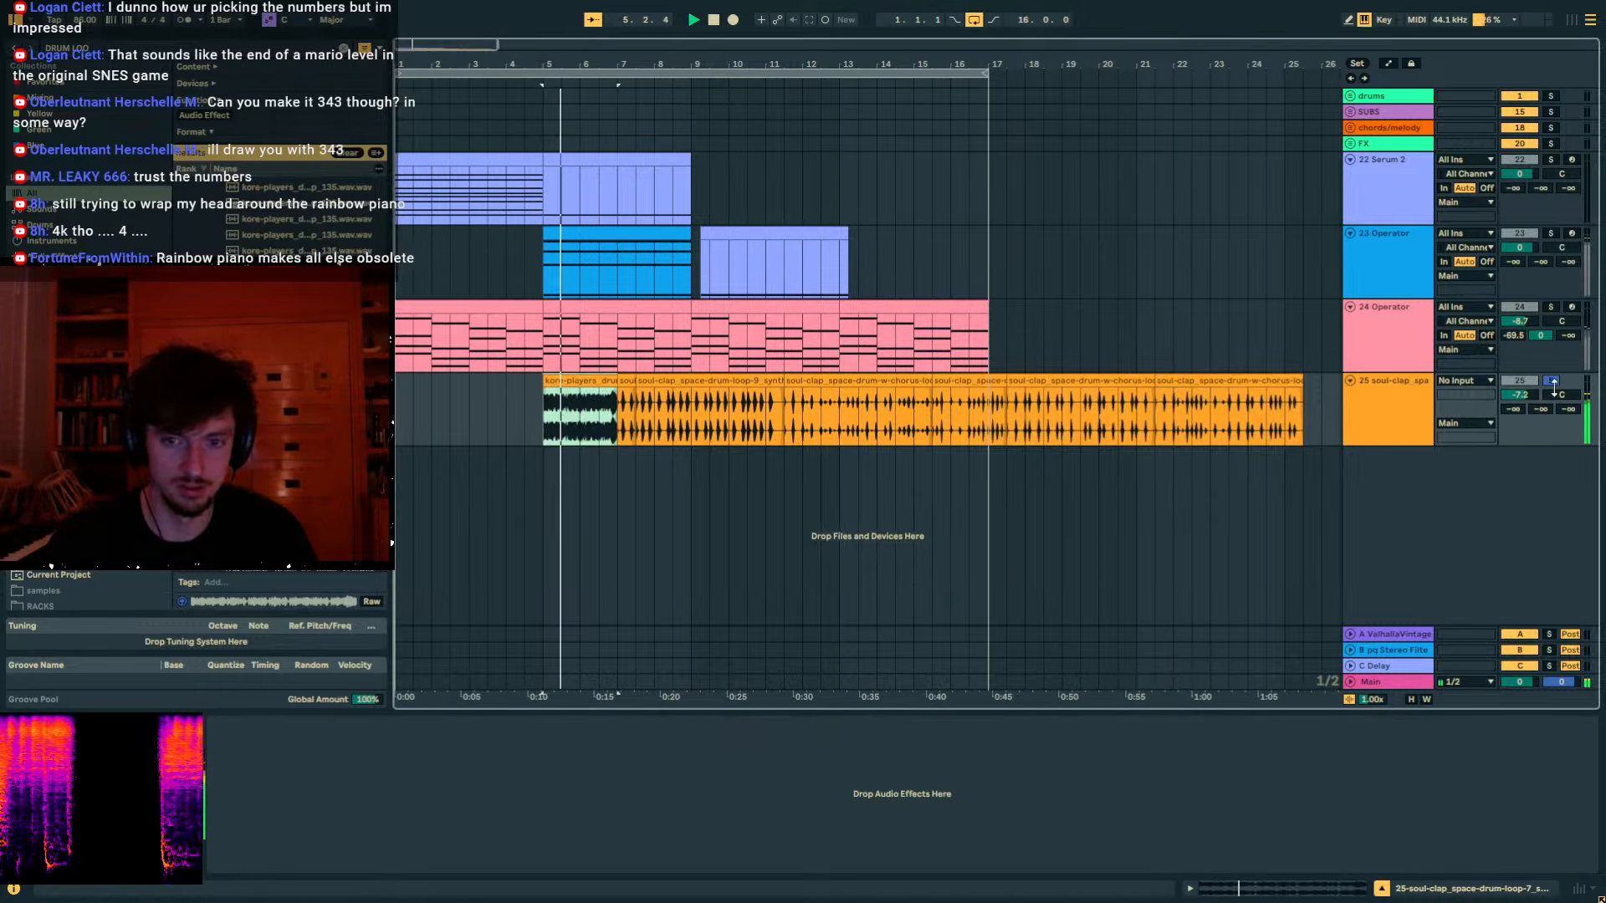
pyautogui.click(1325, 889)
pyautogui.click(419, 502)
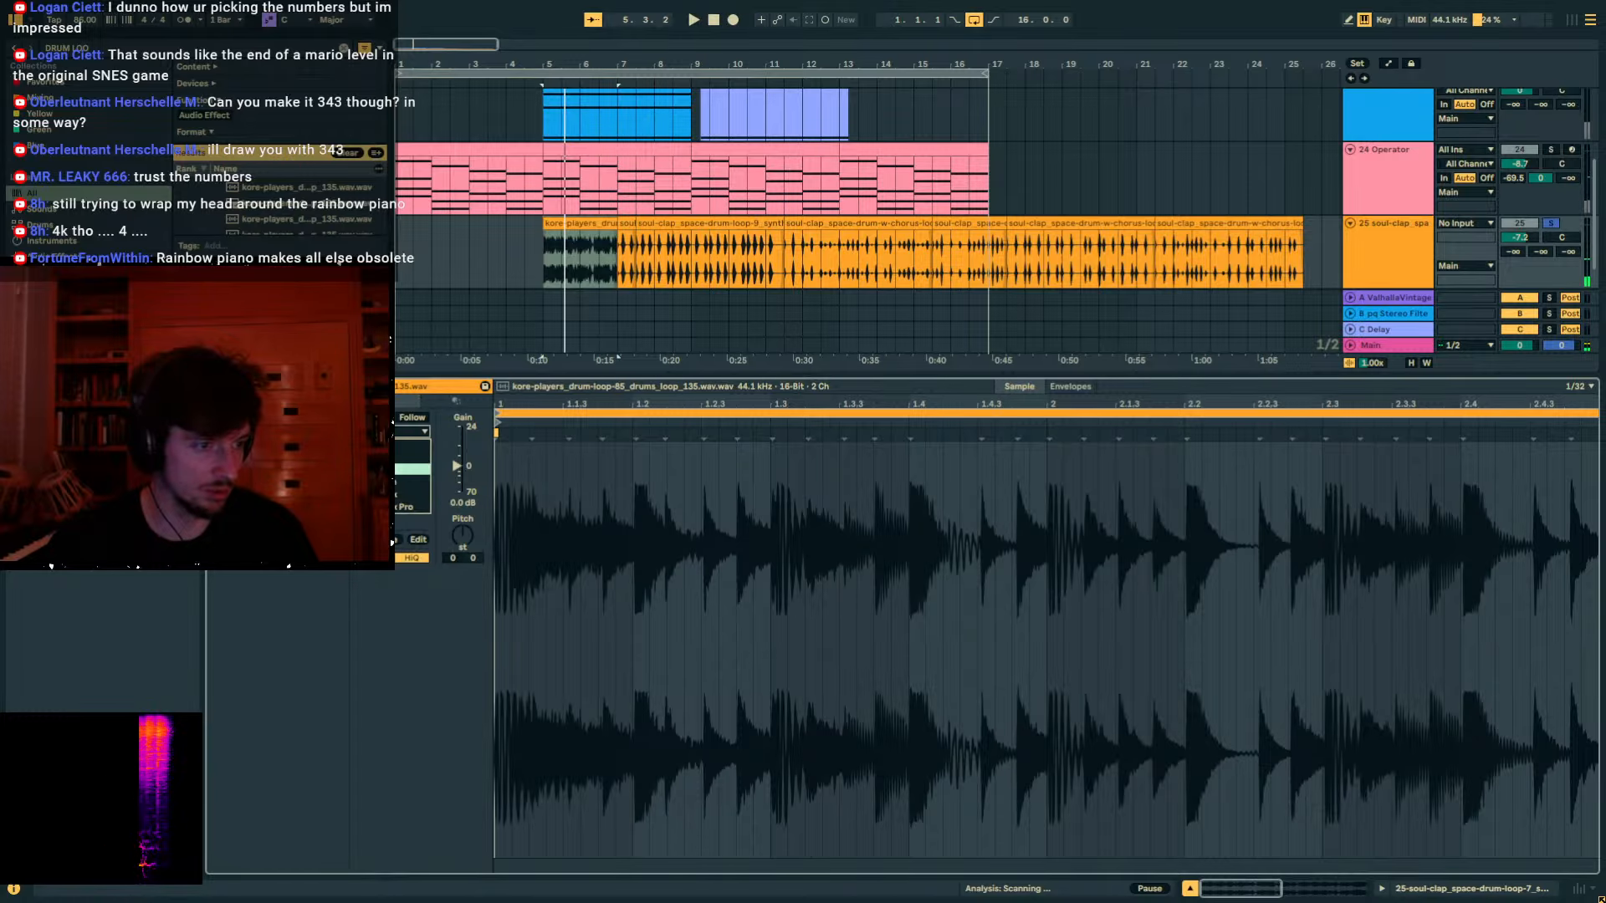
# Add the pq VOCOTT rack to the drum loop track and extend the kore-players clip to bar 9.
pyautogui.hotkey('ctrl', 'f')
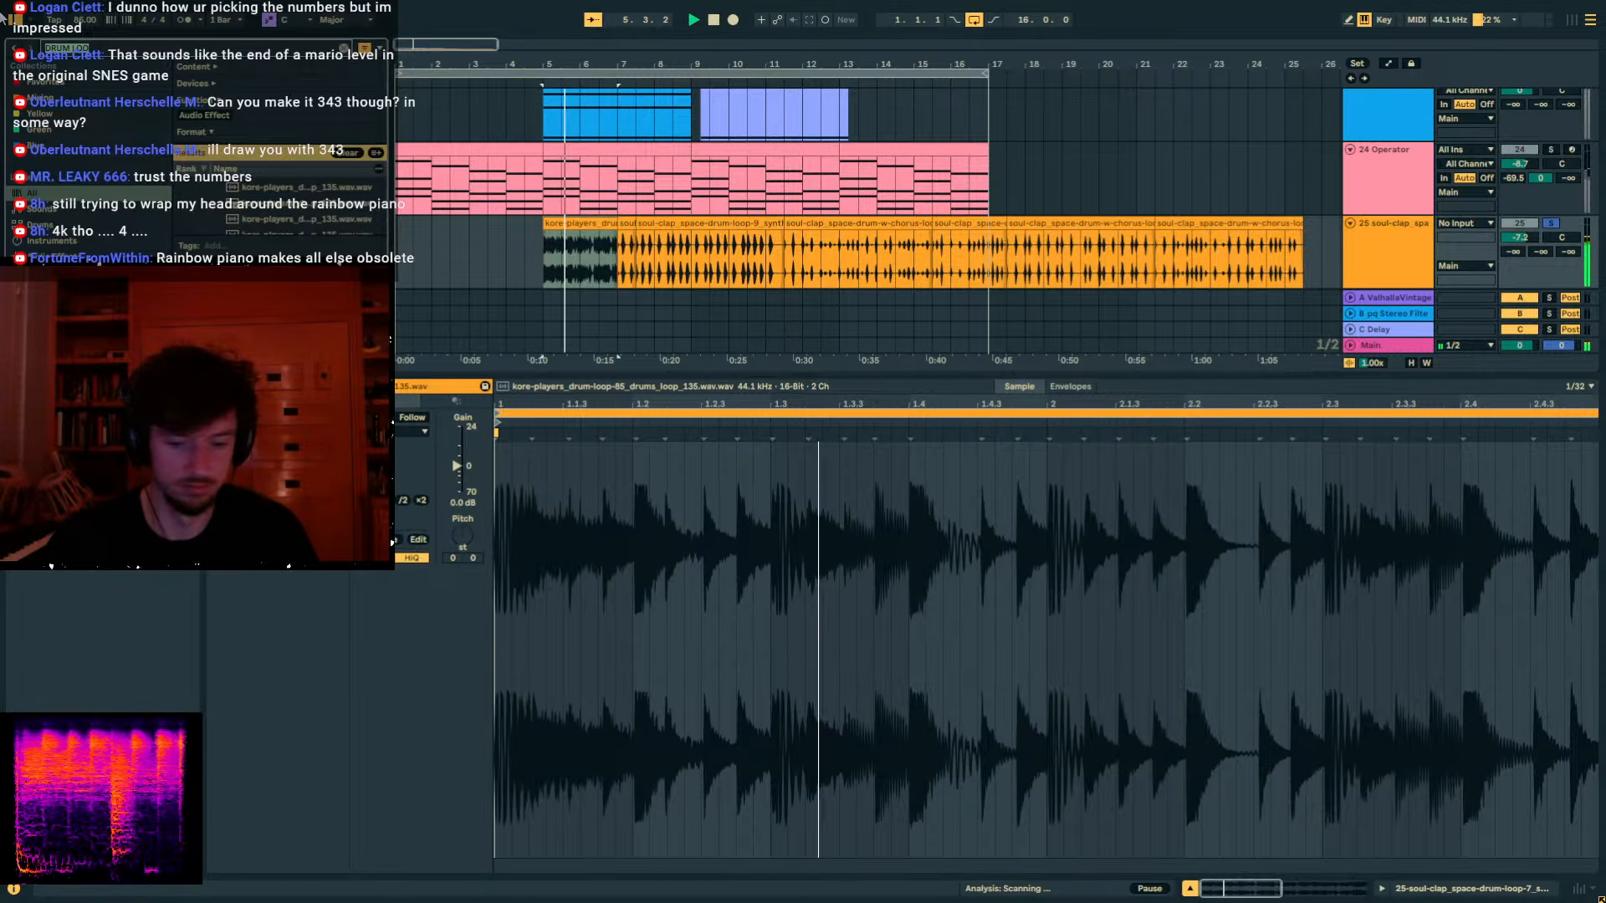
pyautogui.write('vocott')
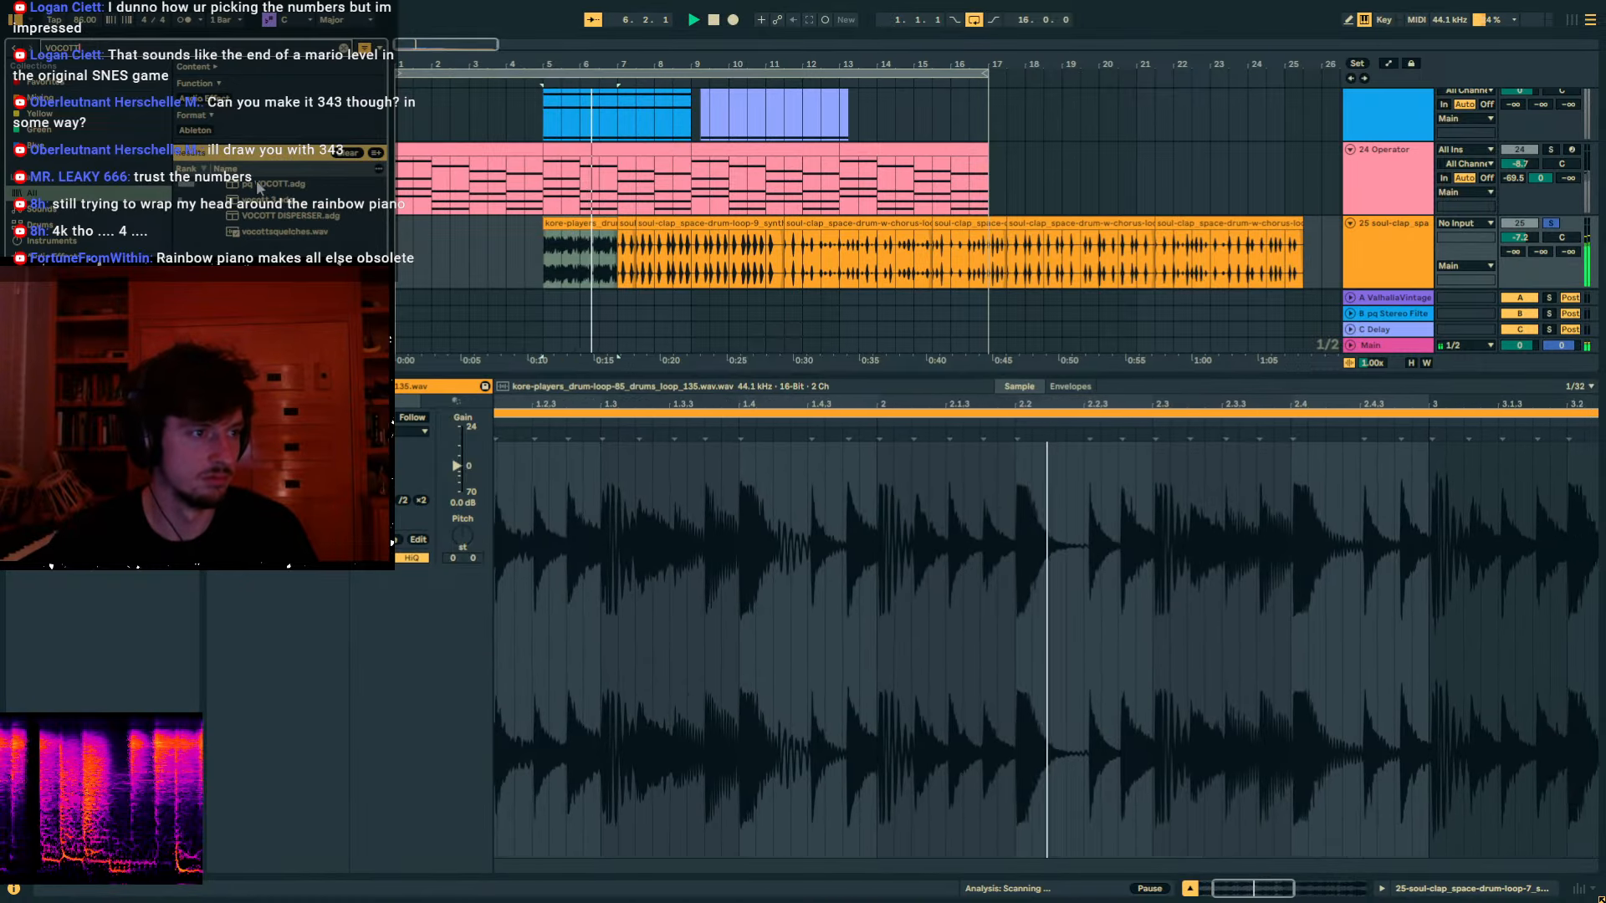
pyautogui.press('Return')
pyautogui.moveTo(617, 382); pyautogui.dragTo(691, 382)
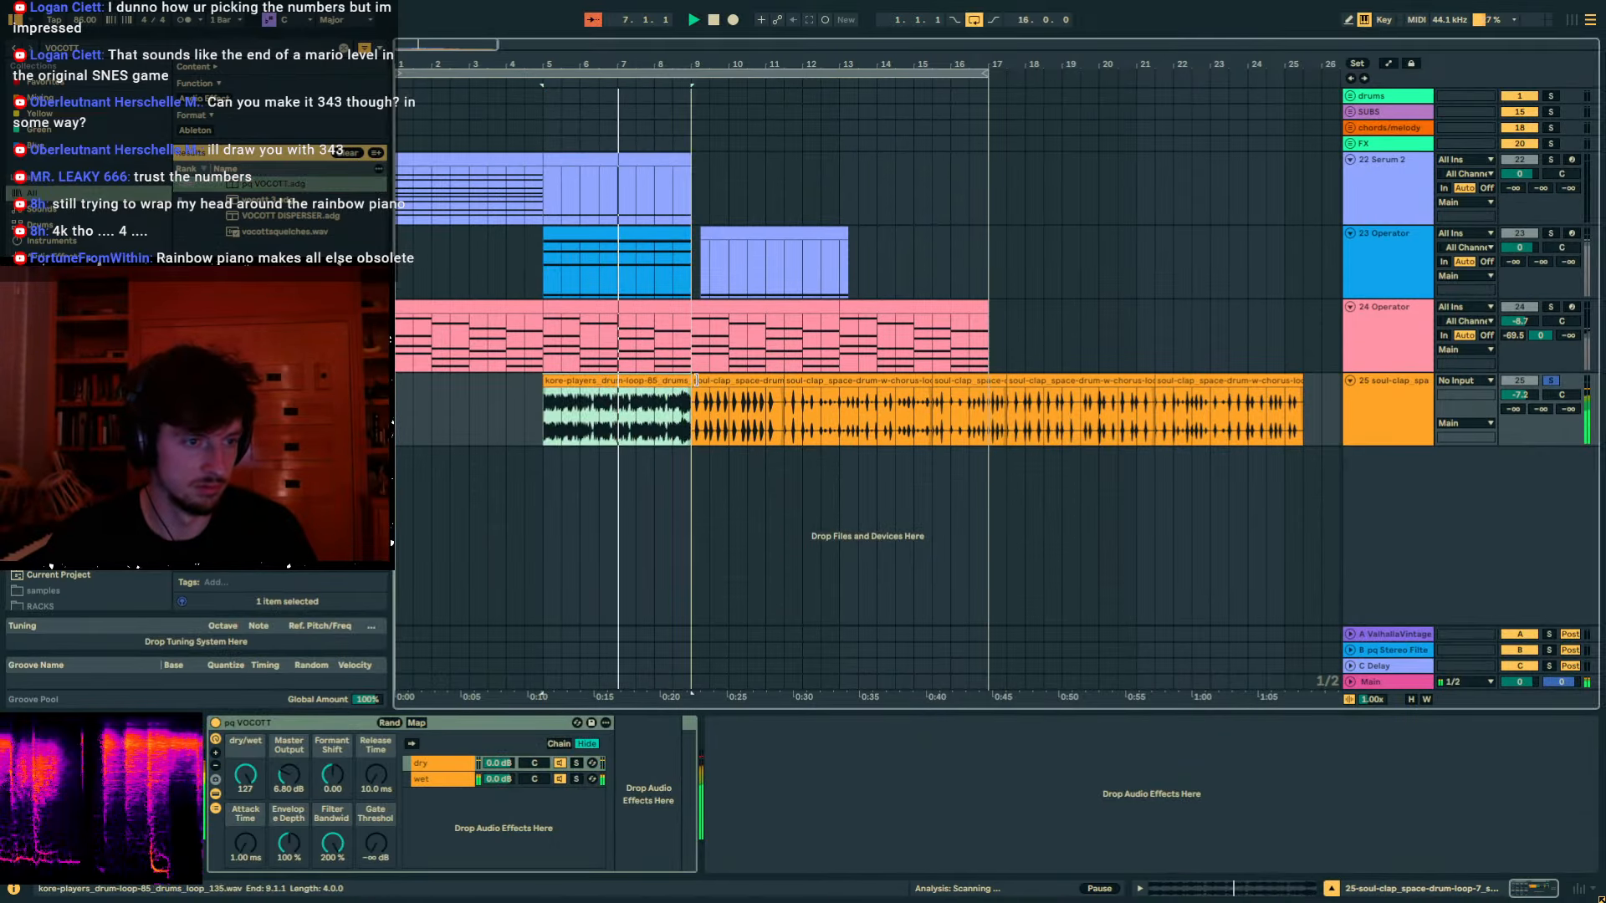
# Set the wet chain's Vocoder to 12 bands, then VOCOTT's Master Output to 14.0 dB and Envelope Depth to 192 %.
pyautogui.click(443, 779)
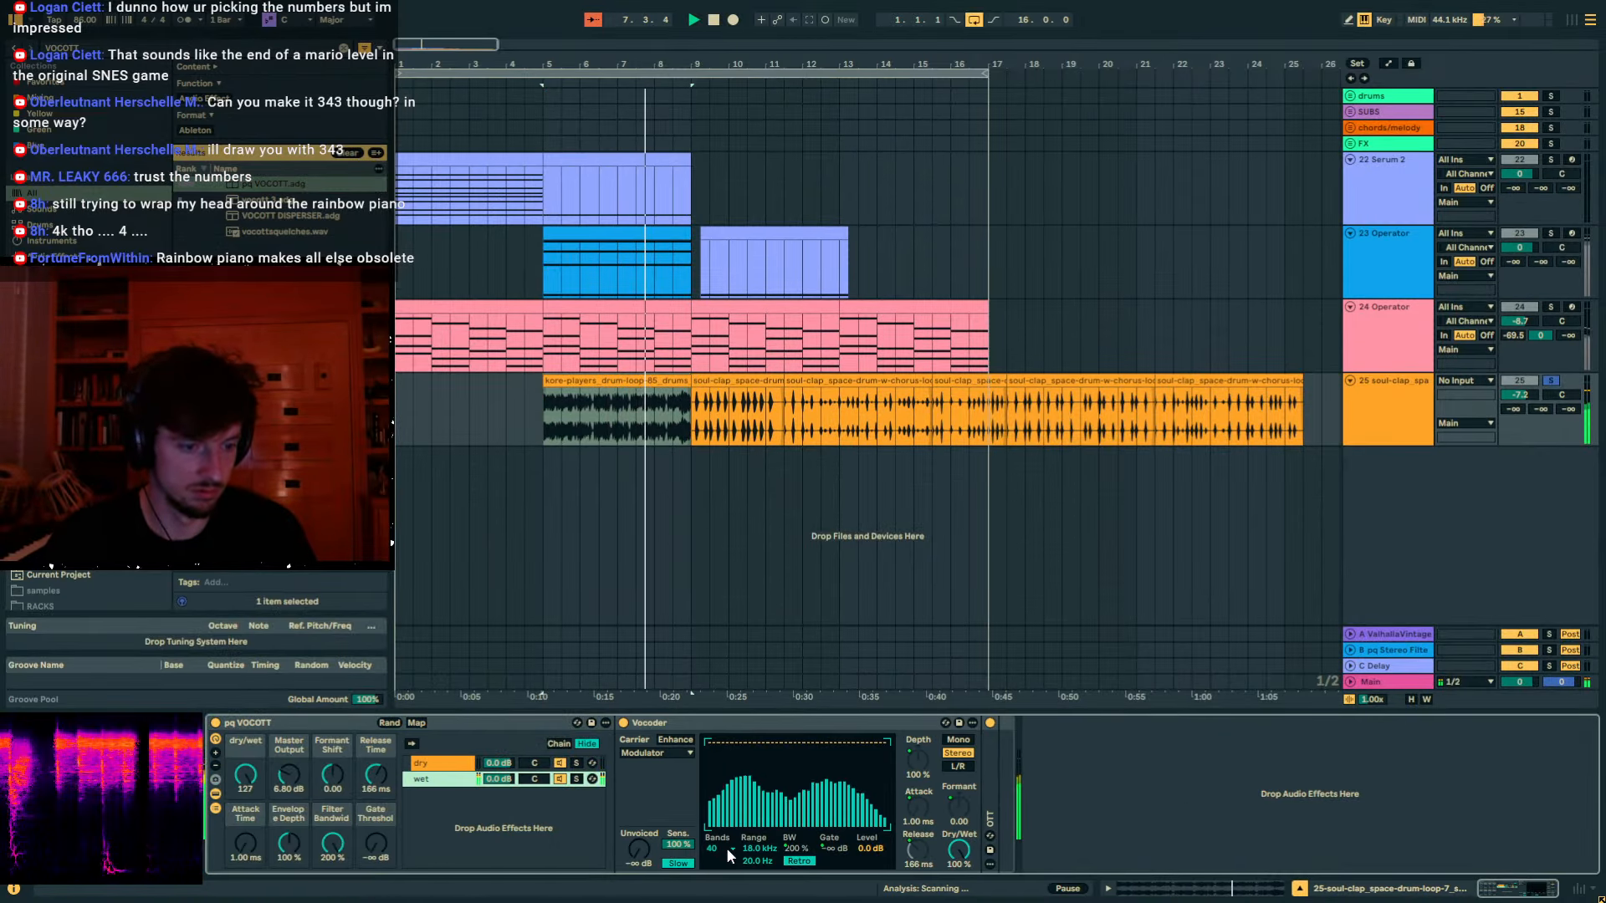
pyautogui.click(724, 848)
pyautogui.click(717, 747)
pyautogui.moveTo(289, 776); pyautogui.dragTo(293, 776)
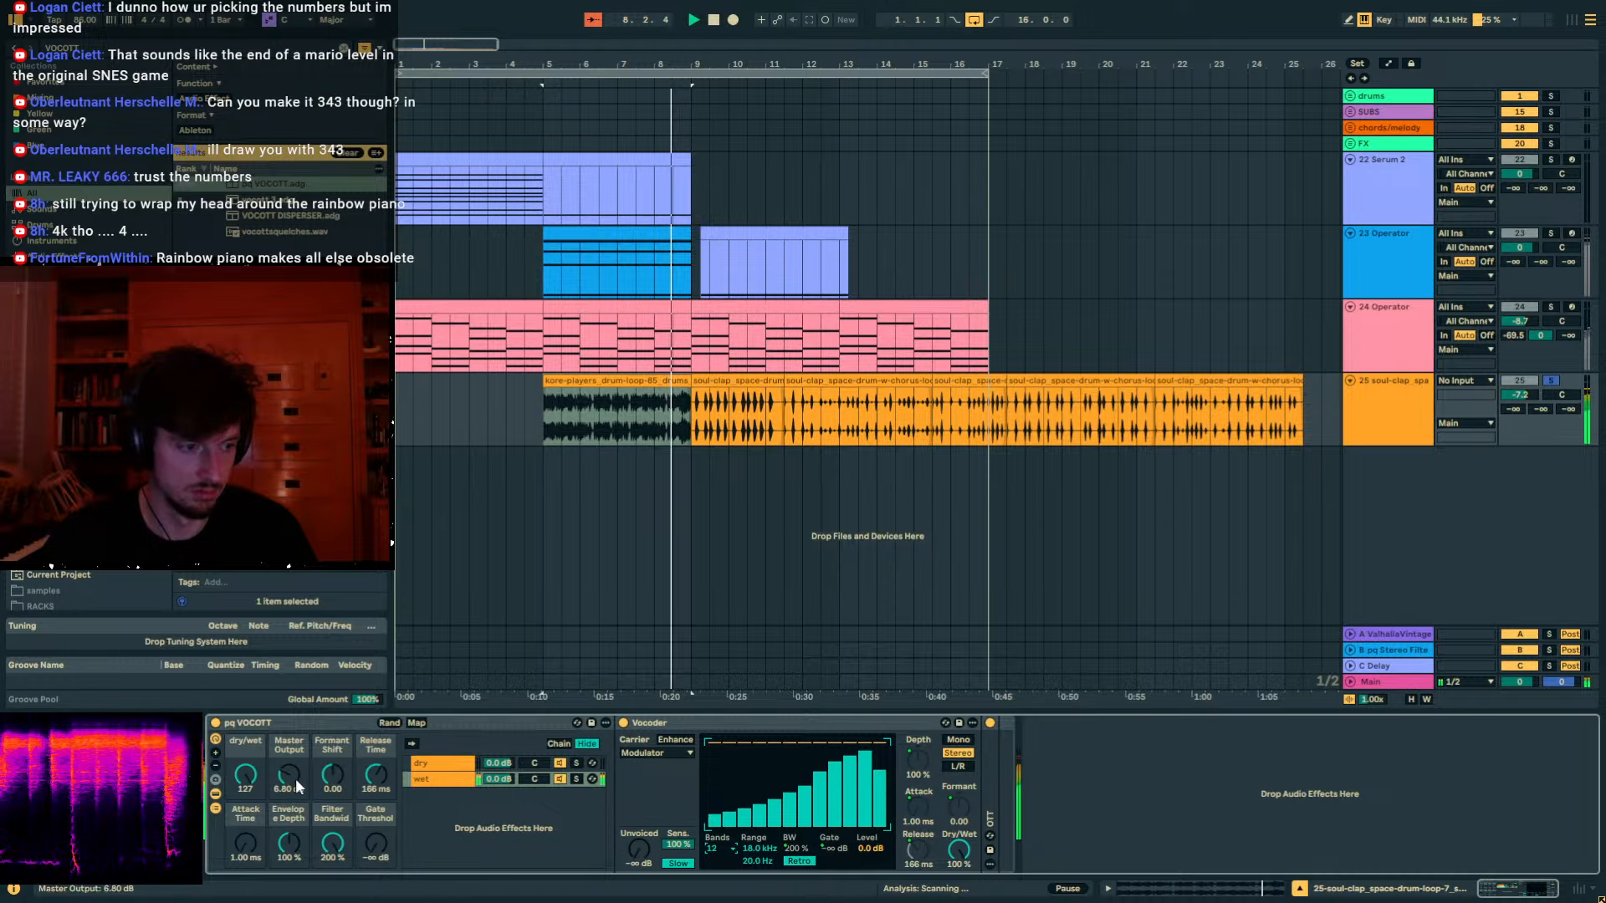
pyautogui.moveTo(291, 846); pyautogui.dragTo(291, 824)
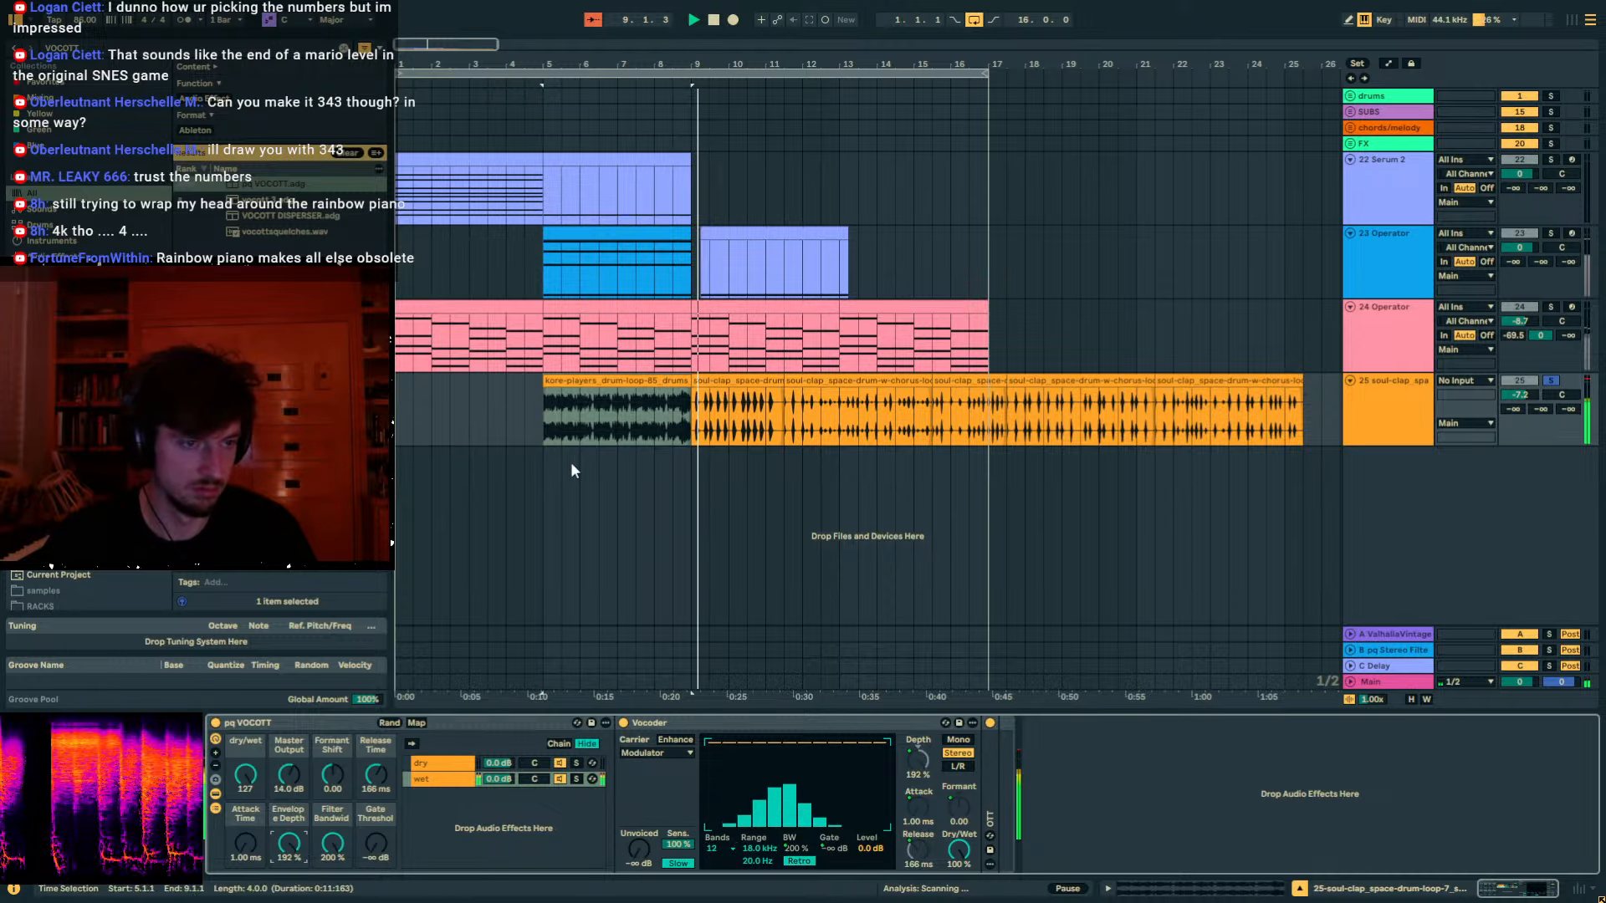
# Duplicate the four-bar kore-players clip twice so the drums run to bar 17.
pyautogui.click(621, 384)
pyautogui.hotkey('ctrl', 'd')
pyautogui.hotkey('ctrl', 'd')
pyautogui.click(620, 384)
# Find the ST4b plug-in, add it after VOCOTT on the drum loop track, and close its window.
pyautogui.click(208, 138)
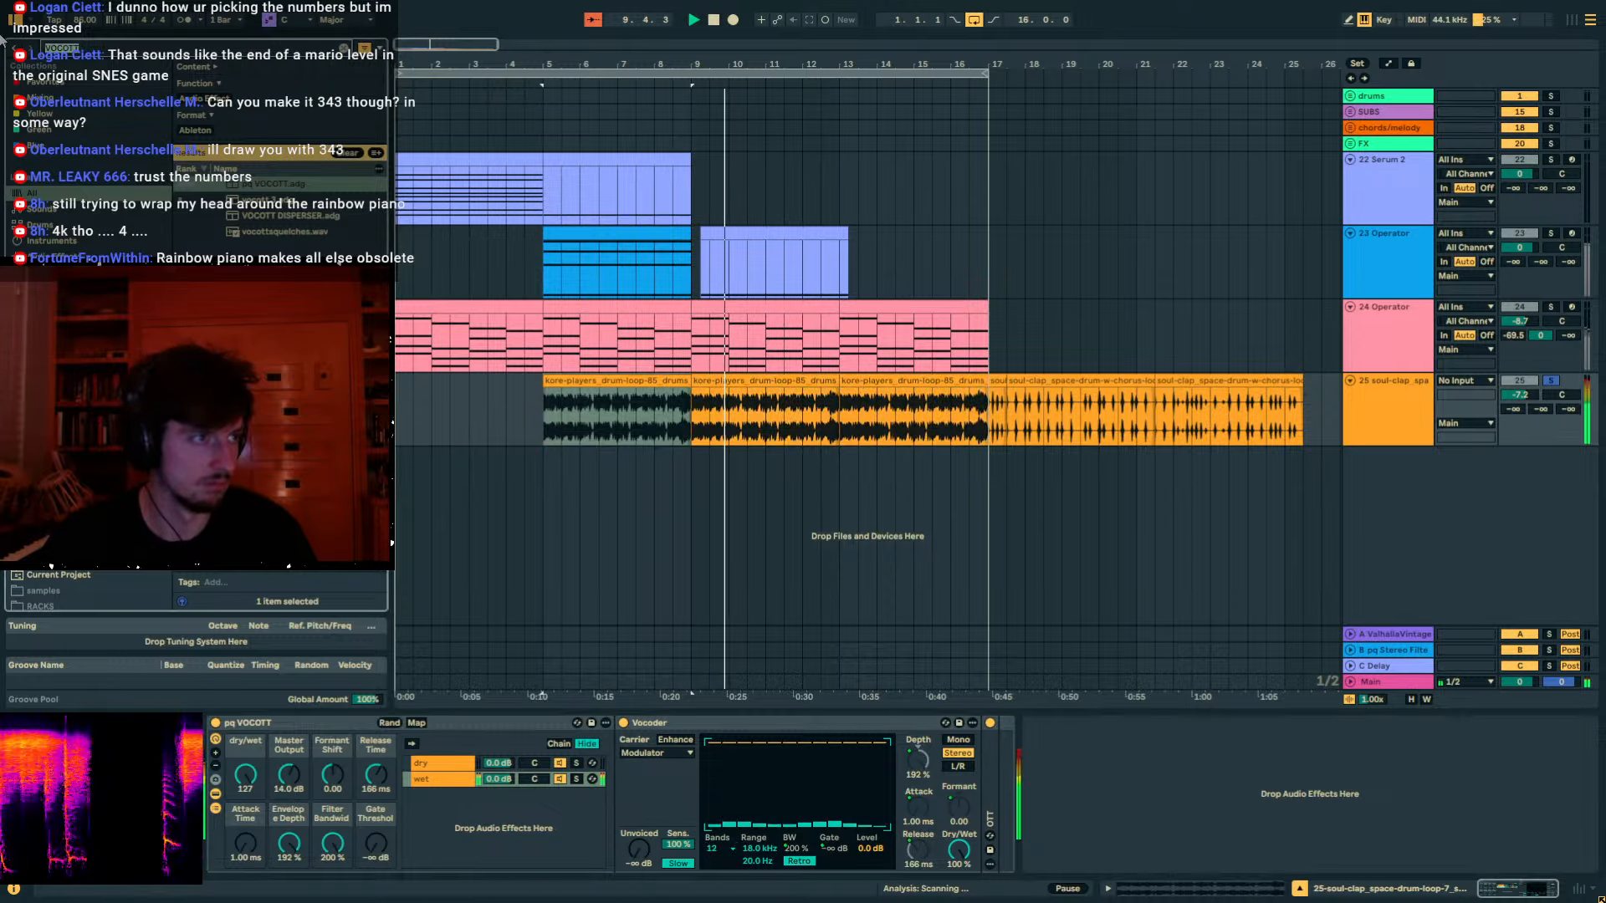
pyautogui.doubleClick(251, 183)
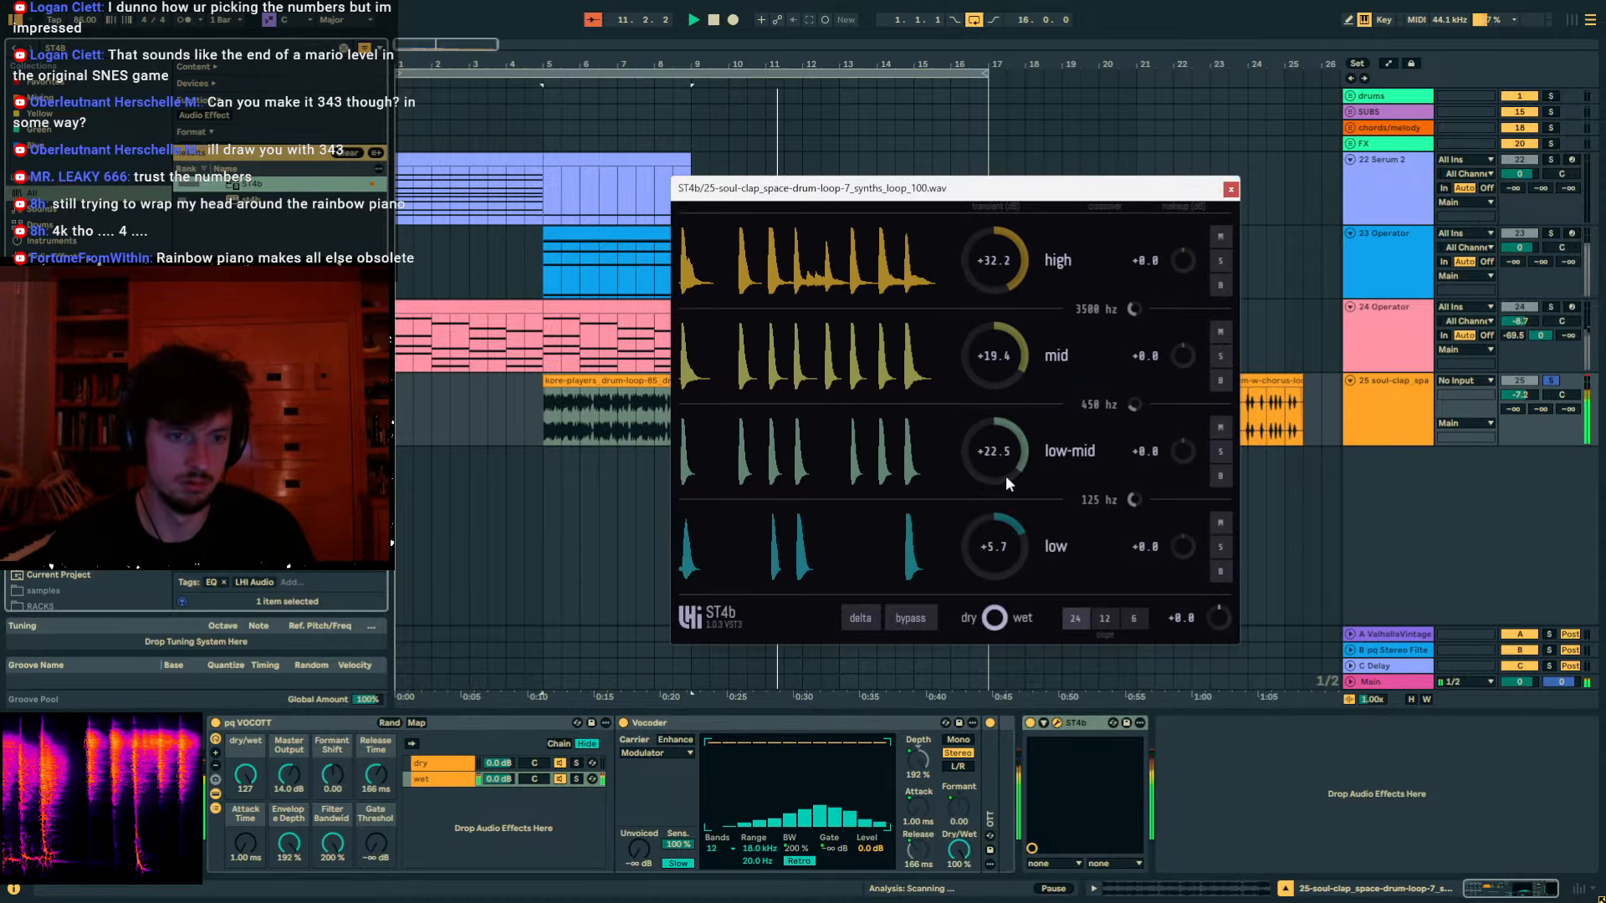
pyautogui.click(1231, 189)
# Copy the three kore-players clips and paste them at bar 1 to fill all 16 bars.
pyautogui.click(778, 381)
pyautogui.keyDown('shift'); pyautogui.click(862, 382); pyautogui.keyUp('shift')
pyautogui.keyDown('shift'); pyautogui.click(654, 382); pyautogui.keyUp('shift')
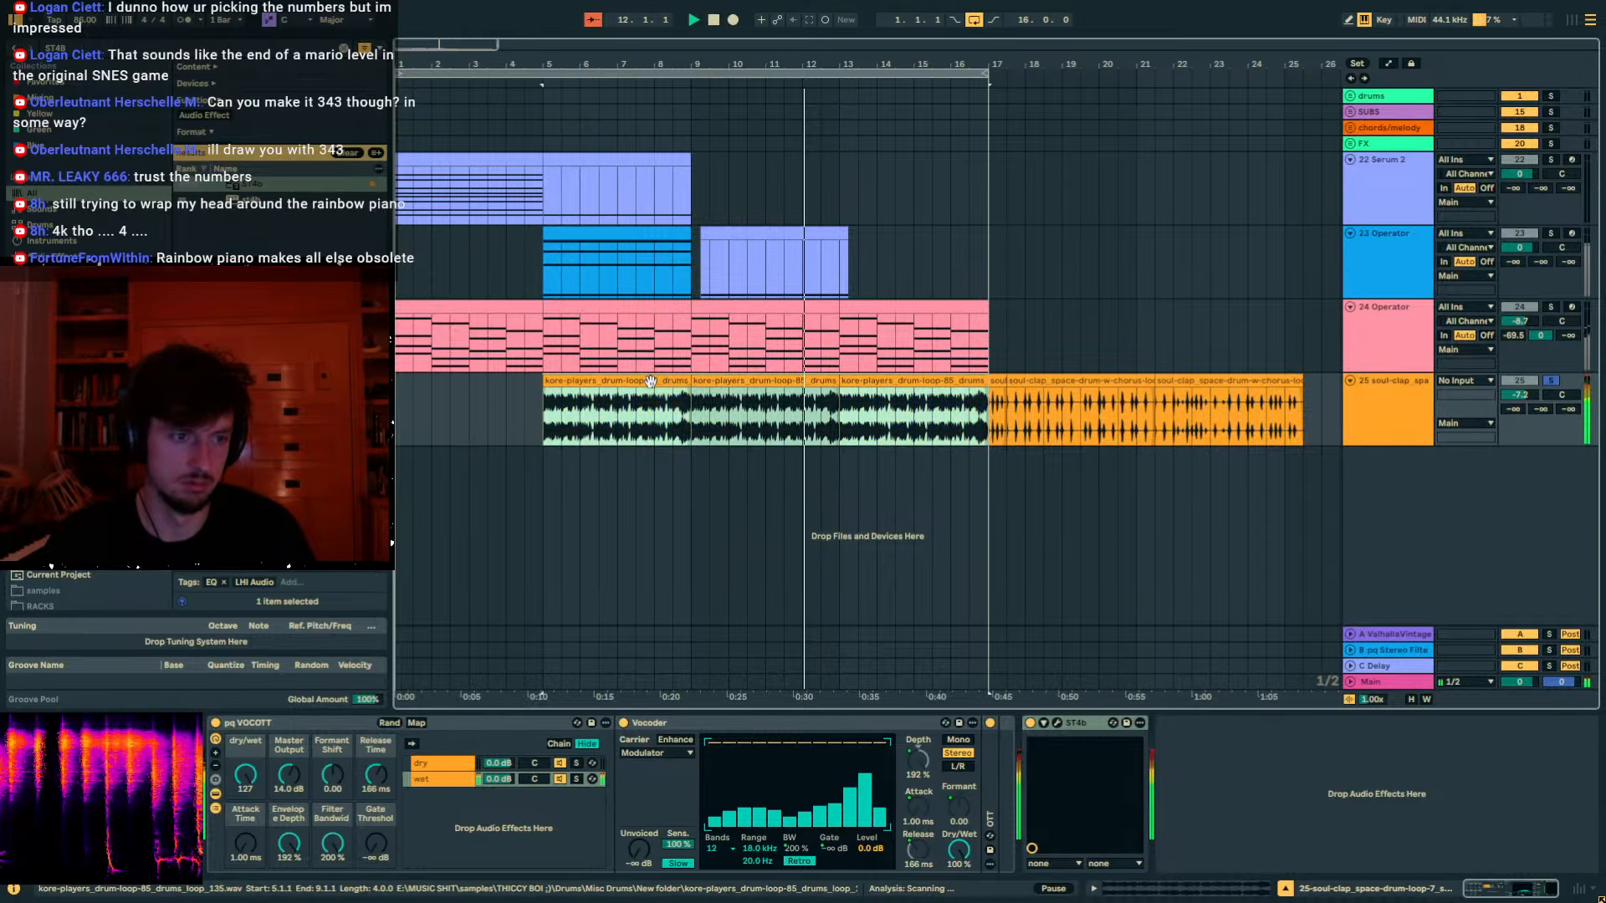
pyautogui.click(400, 388)
pyautogui.hotkey('ctrl', 'v')
# Find Drum Buss, add it after ST4b on the drum loop track, and set its Boom to 67 %.
pyautogui.hotkey('ctrl', 'f')
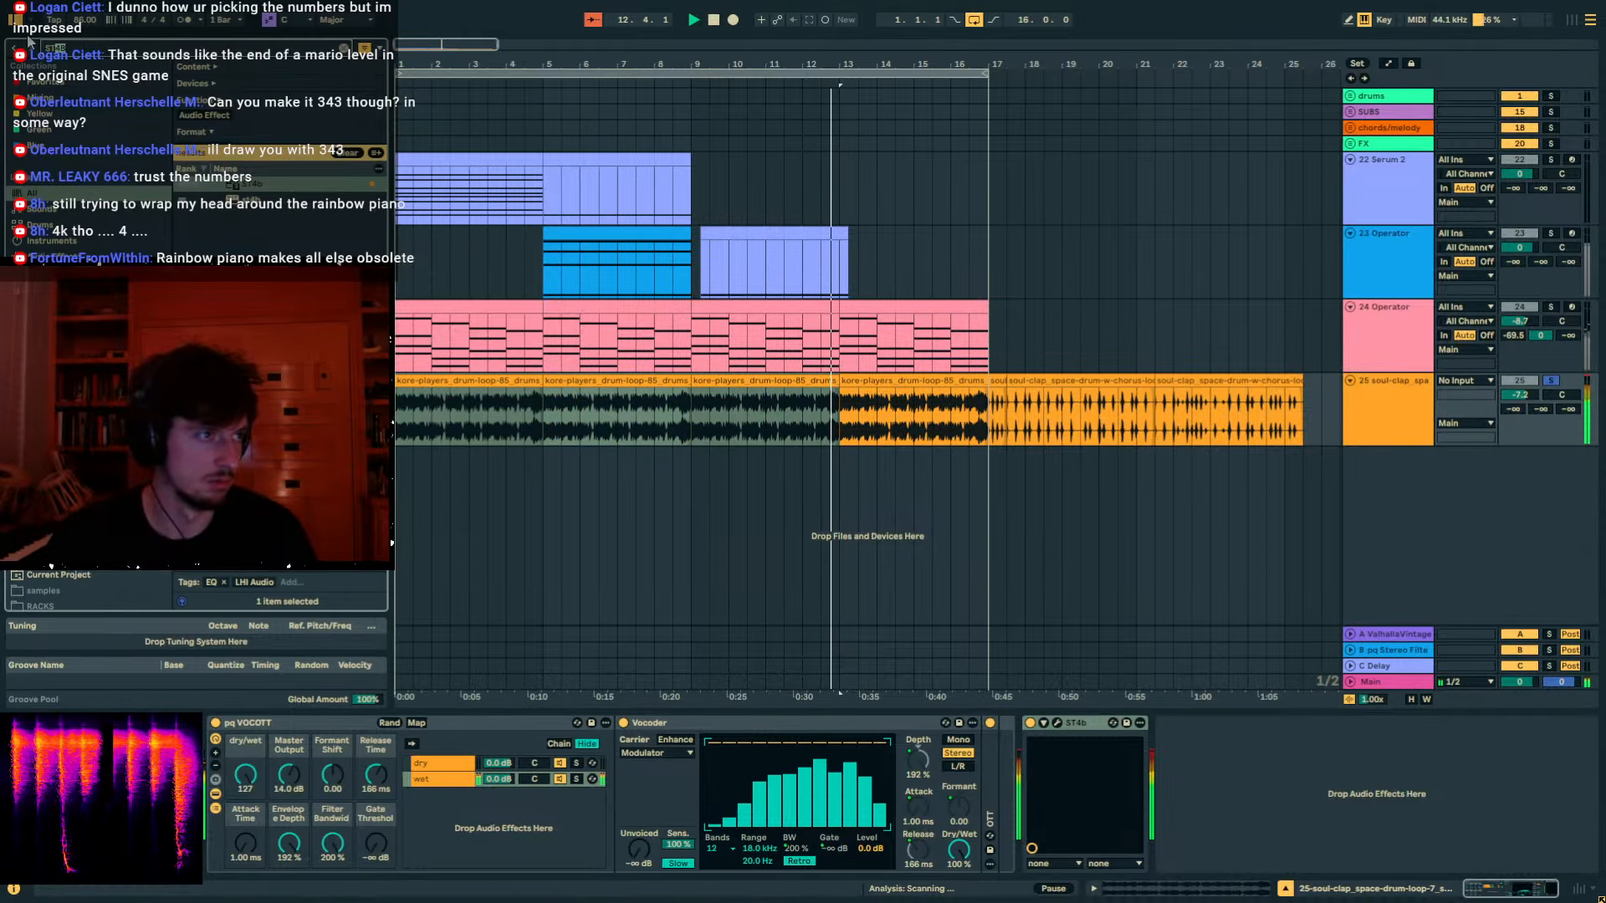
pyautogui.write('DRUM LOOP')
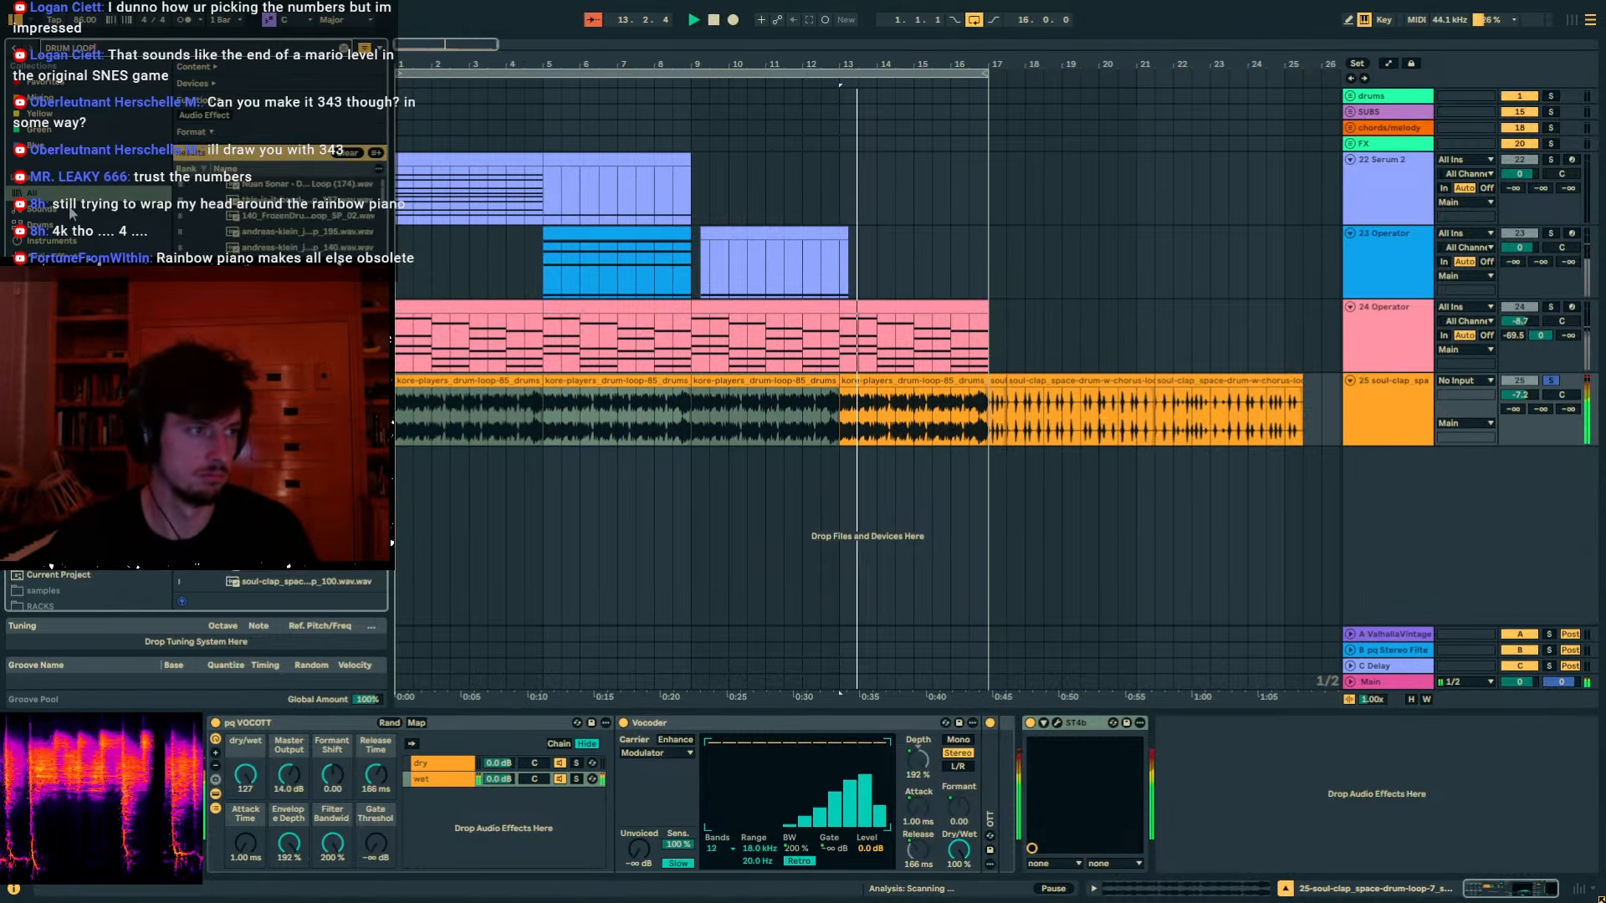
pyautogui.press('BackSpace')
pyautogui.press('BackSpace')
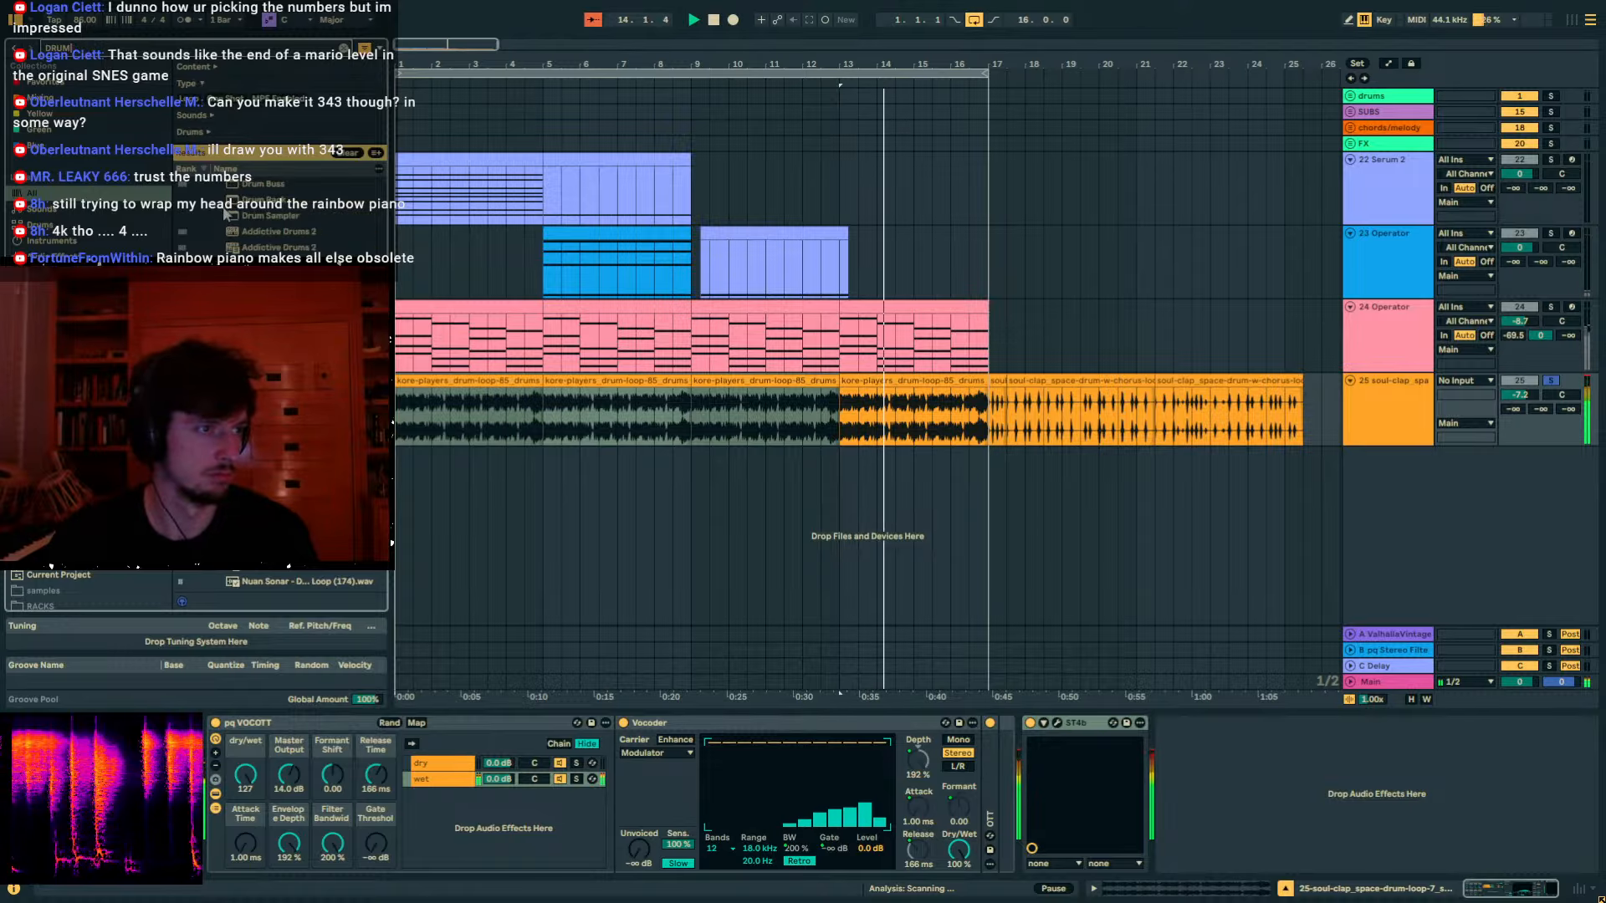
pyautogui.doubleClick(254, 184)
pyautogui.moveTo(1283, 774)
pyautogui.mouseDown()
pyautogui.moveTo(1283, 728)
pyautogui.moveTo(1273, 779)
pyautogui.mouseUp()
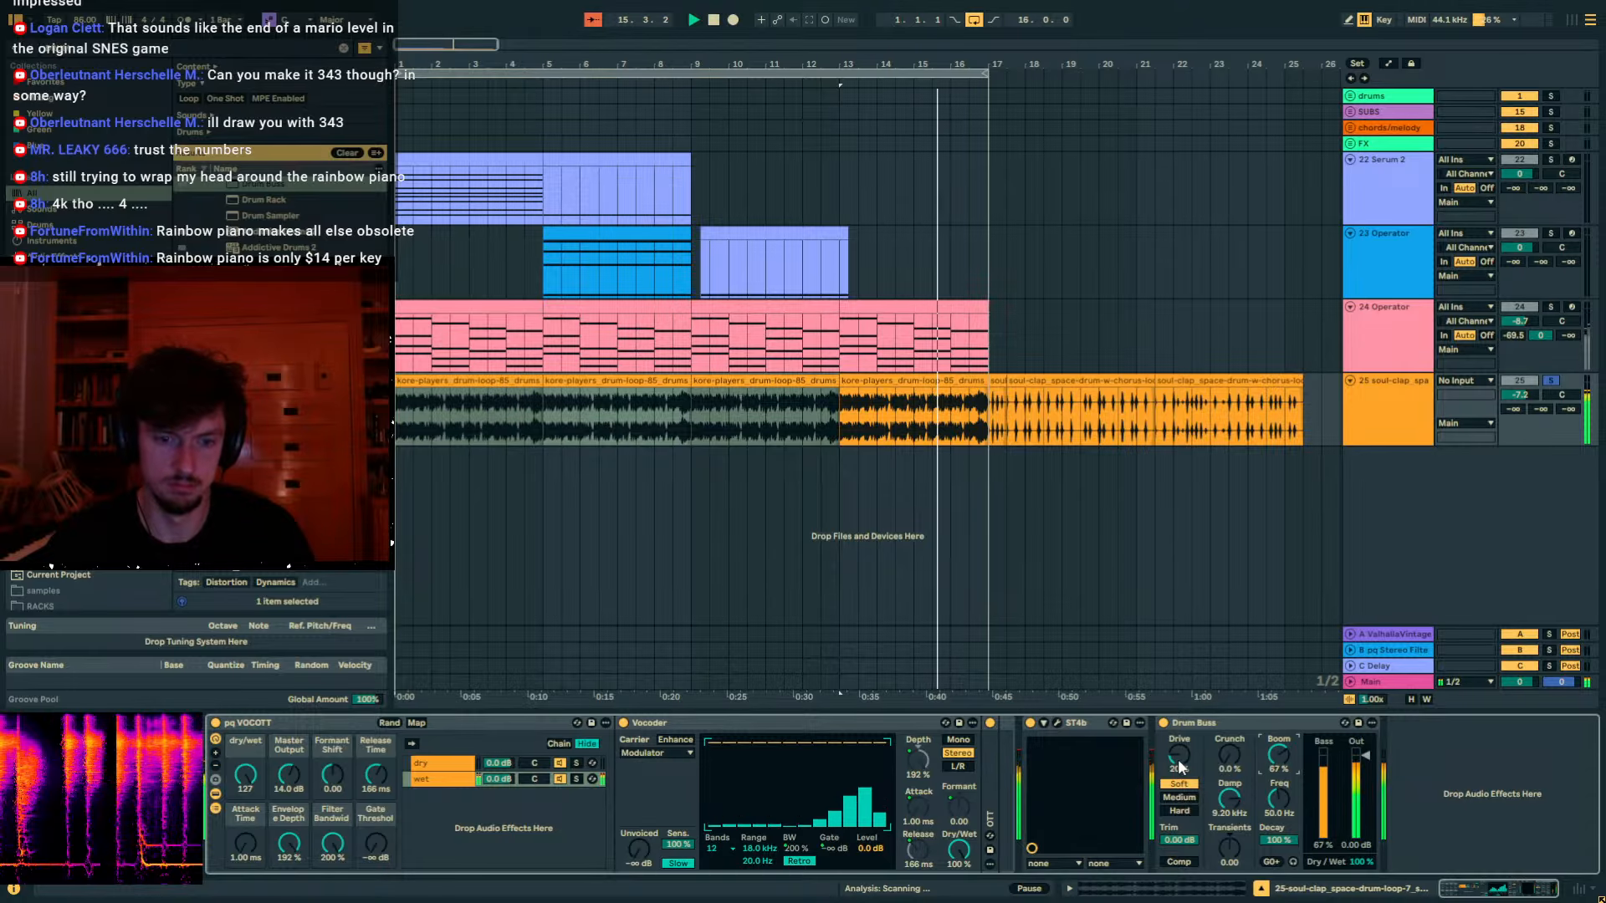
# Set the Drum Buss Drive to 0 %, check the ST4b window, and take the drum loop track out of solo.
pyautogui.moveTo(1177, 763); pyautogui.dragTo(1177, 786)
pyautogui.click(1056, 724)
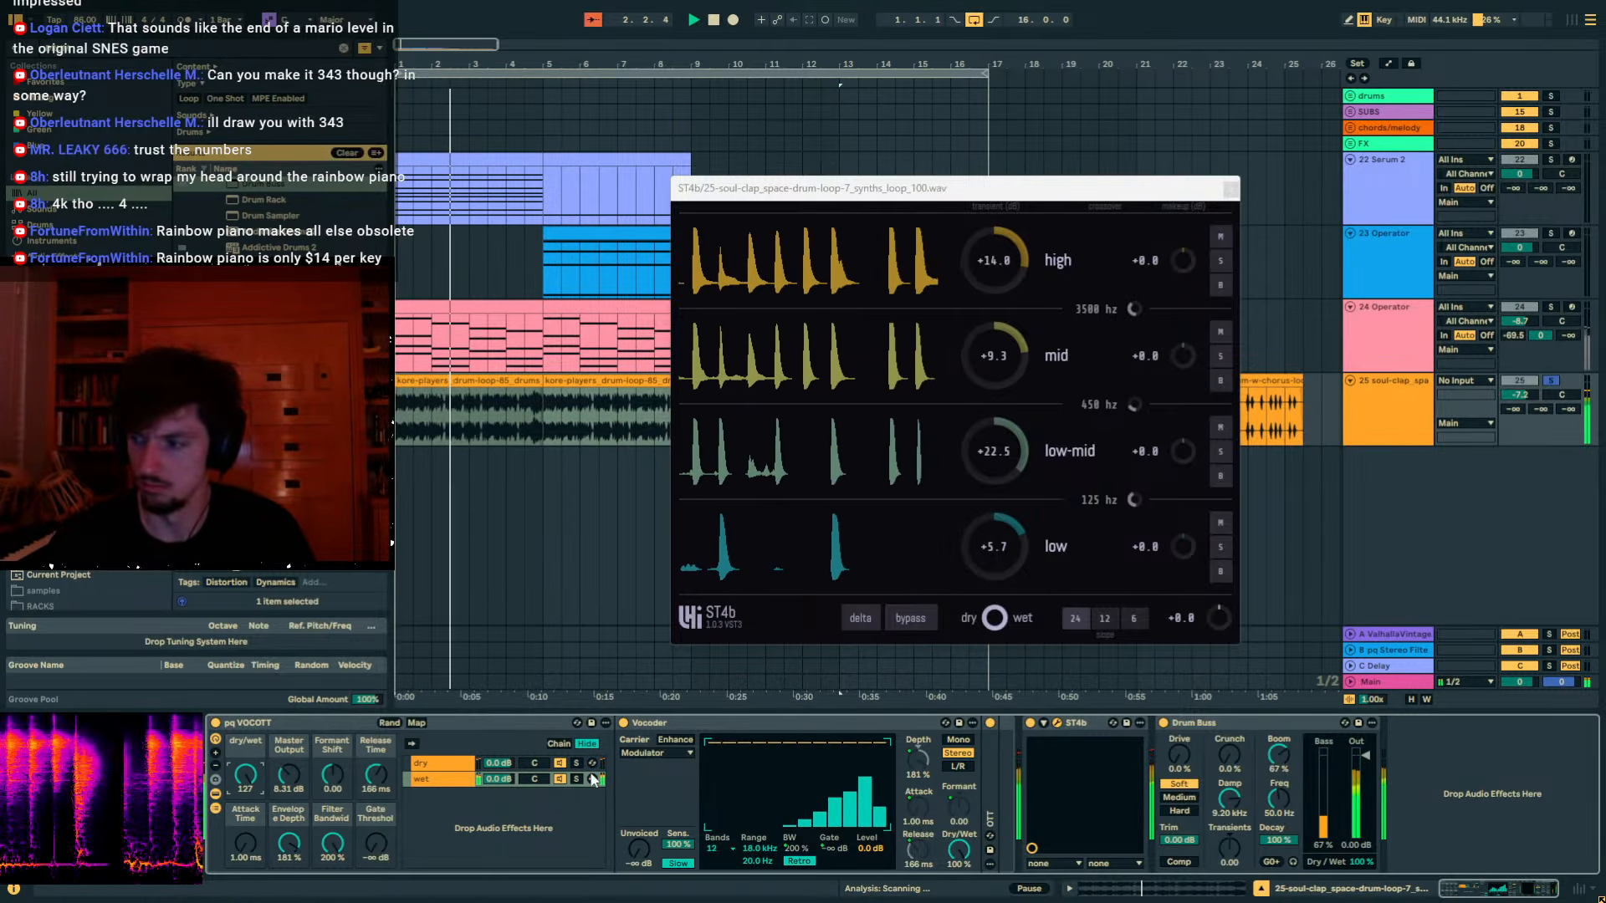
pyautogui.click(1231, 189)
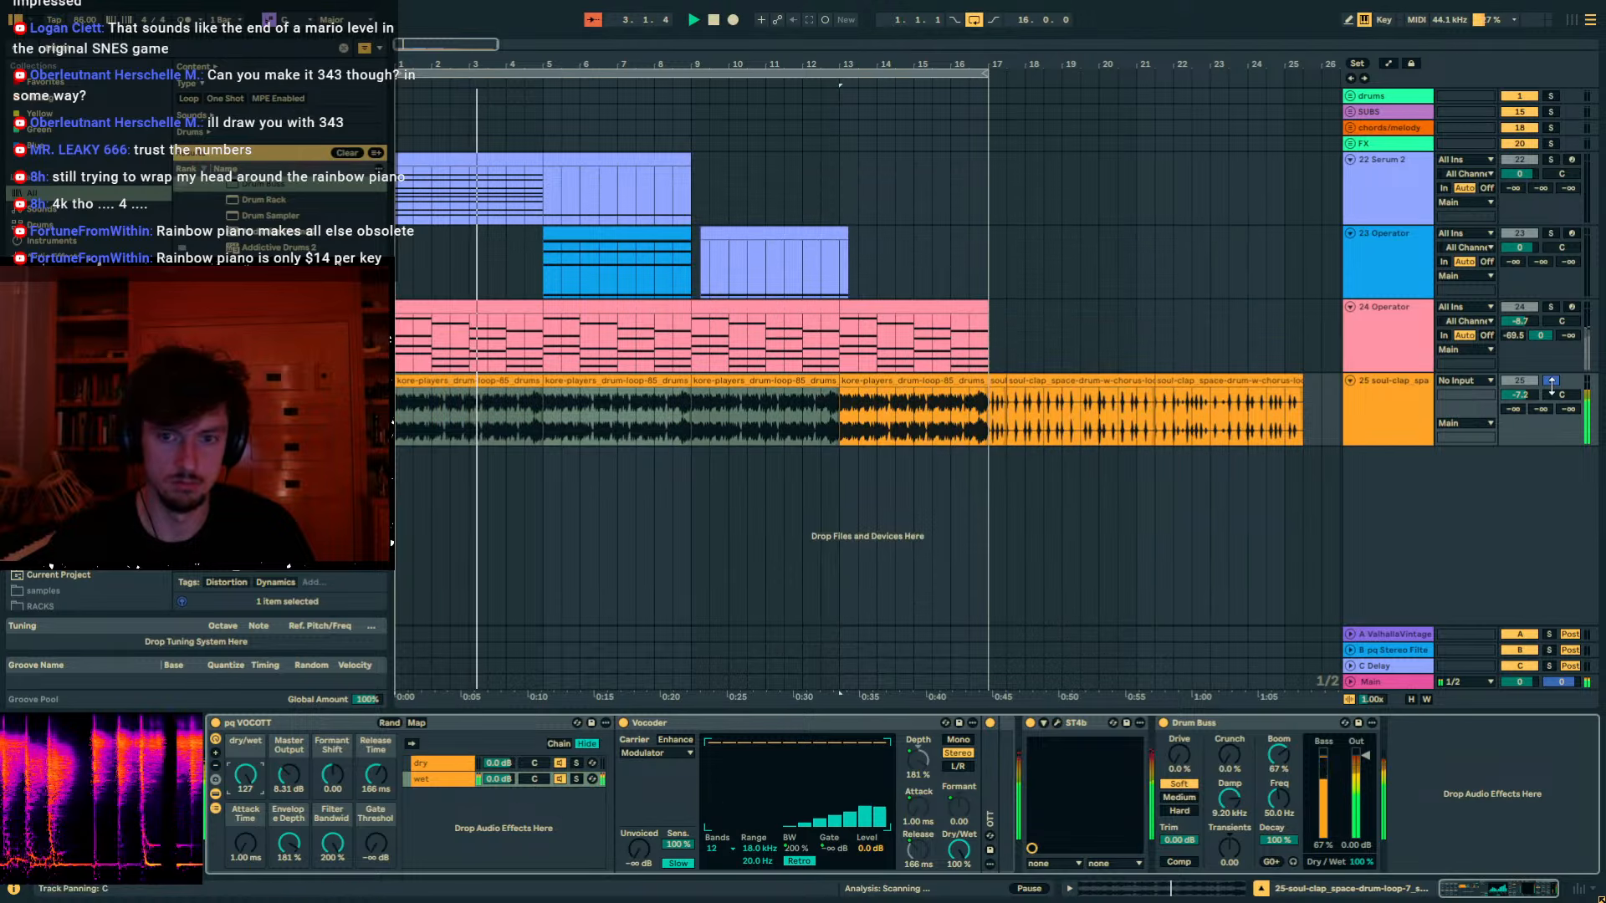
pyautogui.click(1550, 382)
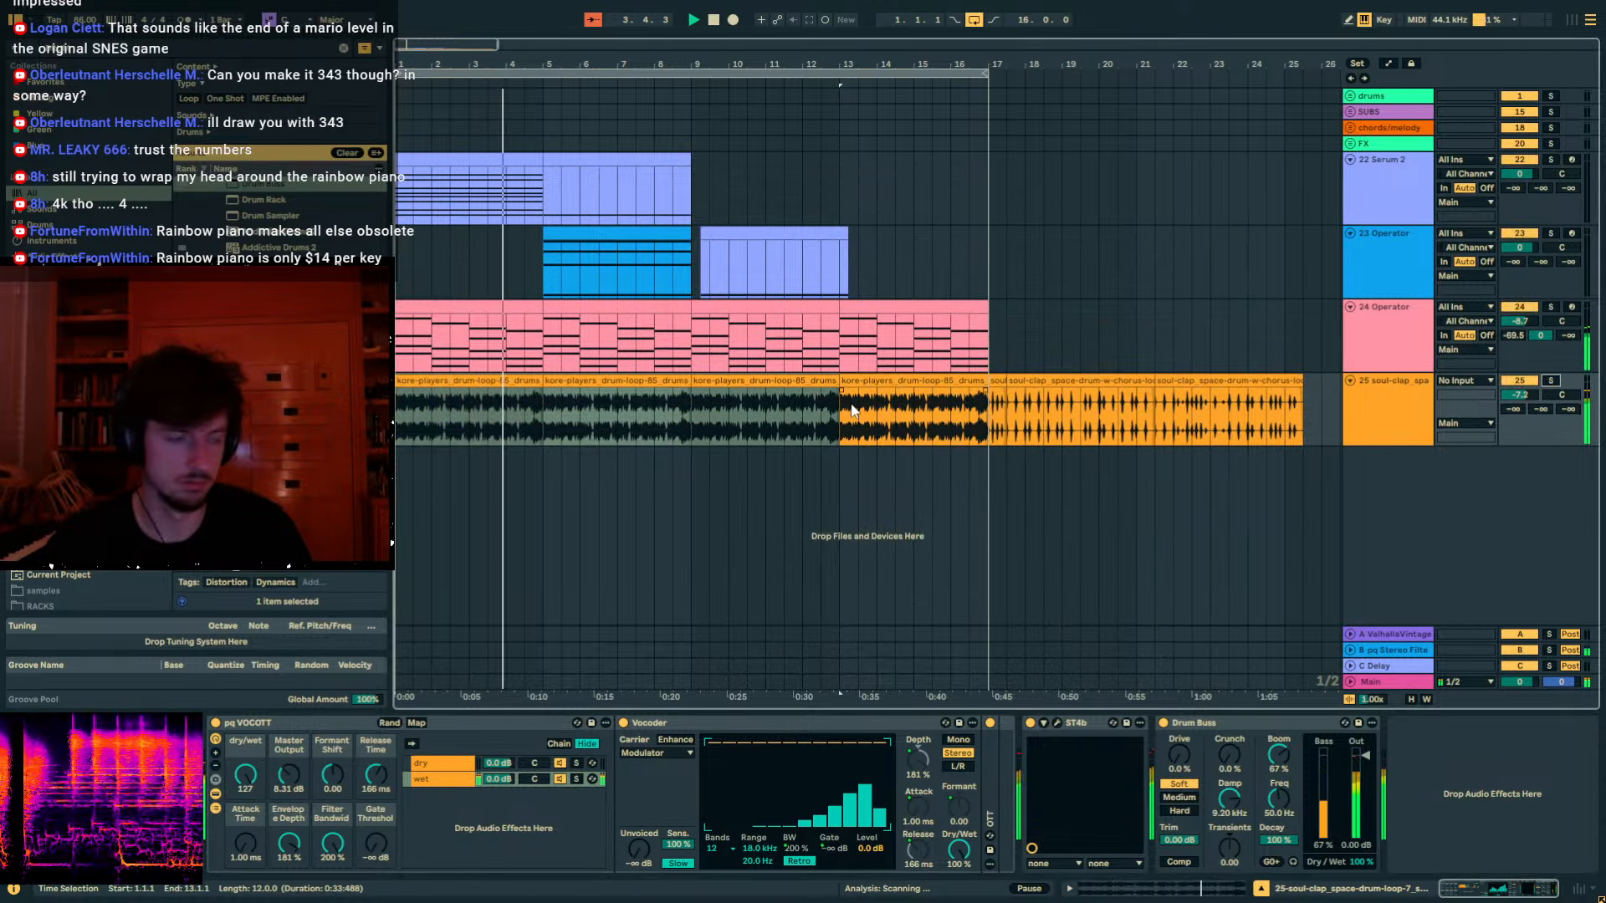
# Duplicate the kore-players clip at bar 1 over the one at bar 5 and stop playback.
pyautogui.click(522, 393)
pyautogui.click(523, 381)
pyautogui.hotkey('ctrl', 'd')
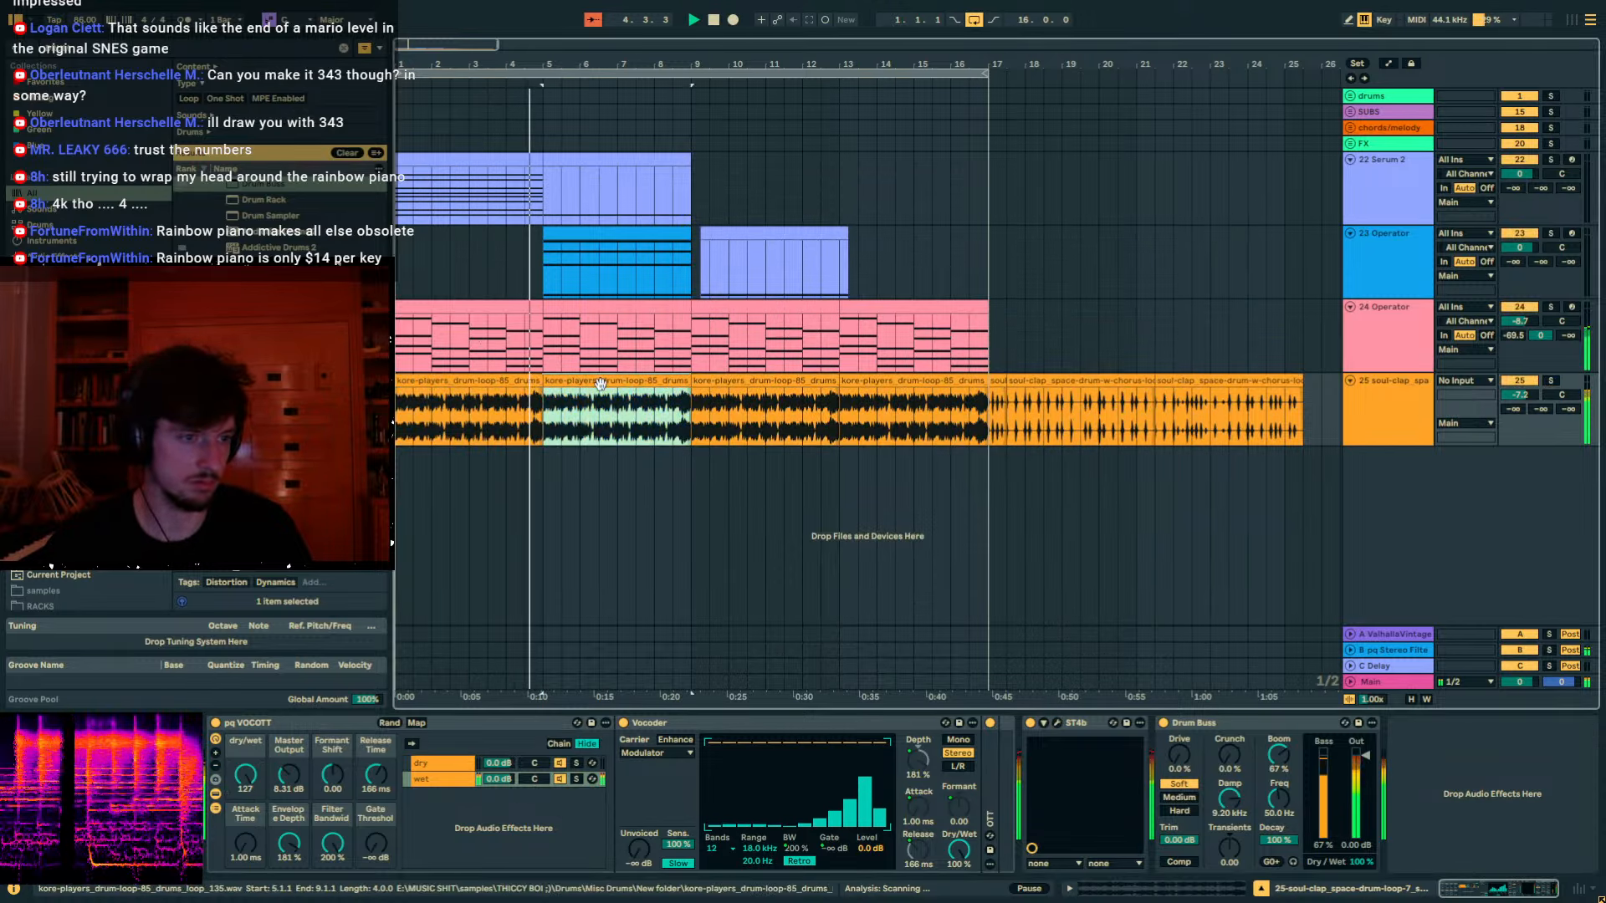
pyautogui.press('space')
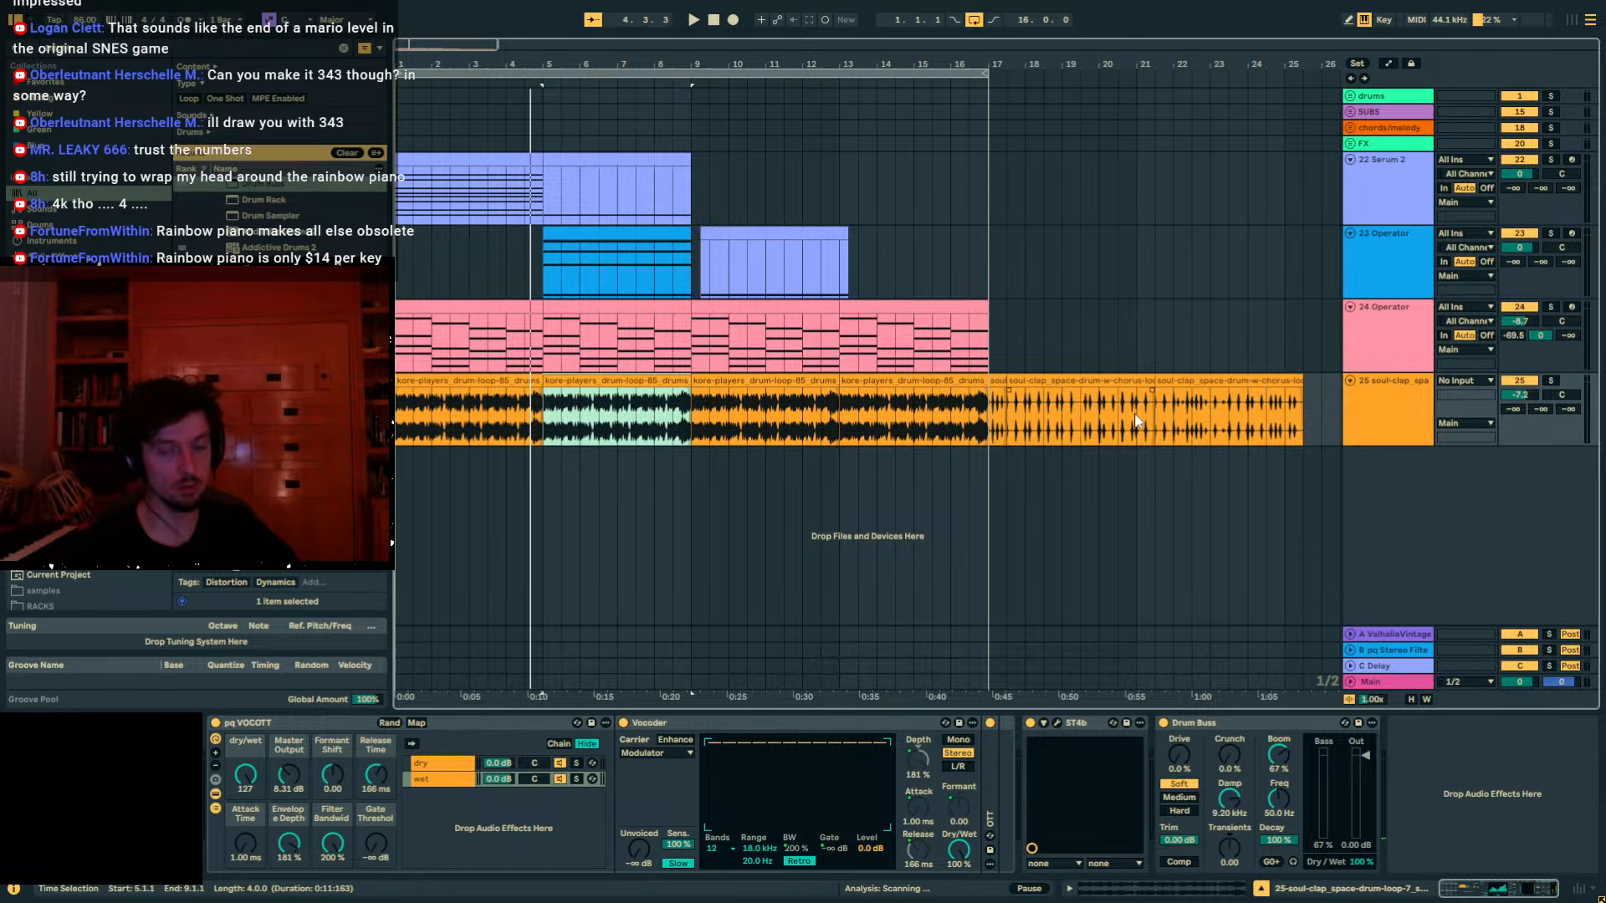
# Listen to the opening bars of the Operator progression with the drum loop and compare the two tracks' device chains.
pyautogui.moveTo(465, 64); pyautogui.dragTo(474, 159)
pyautogui.click(656, 414)
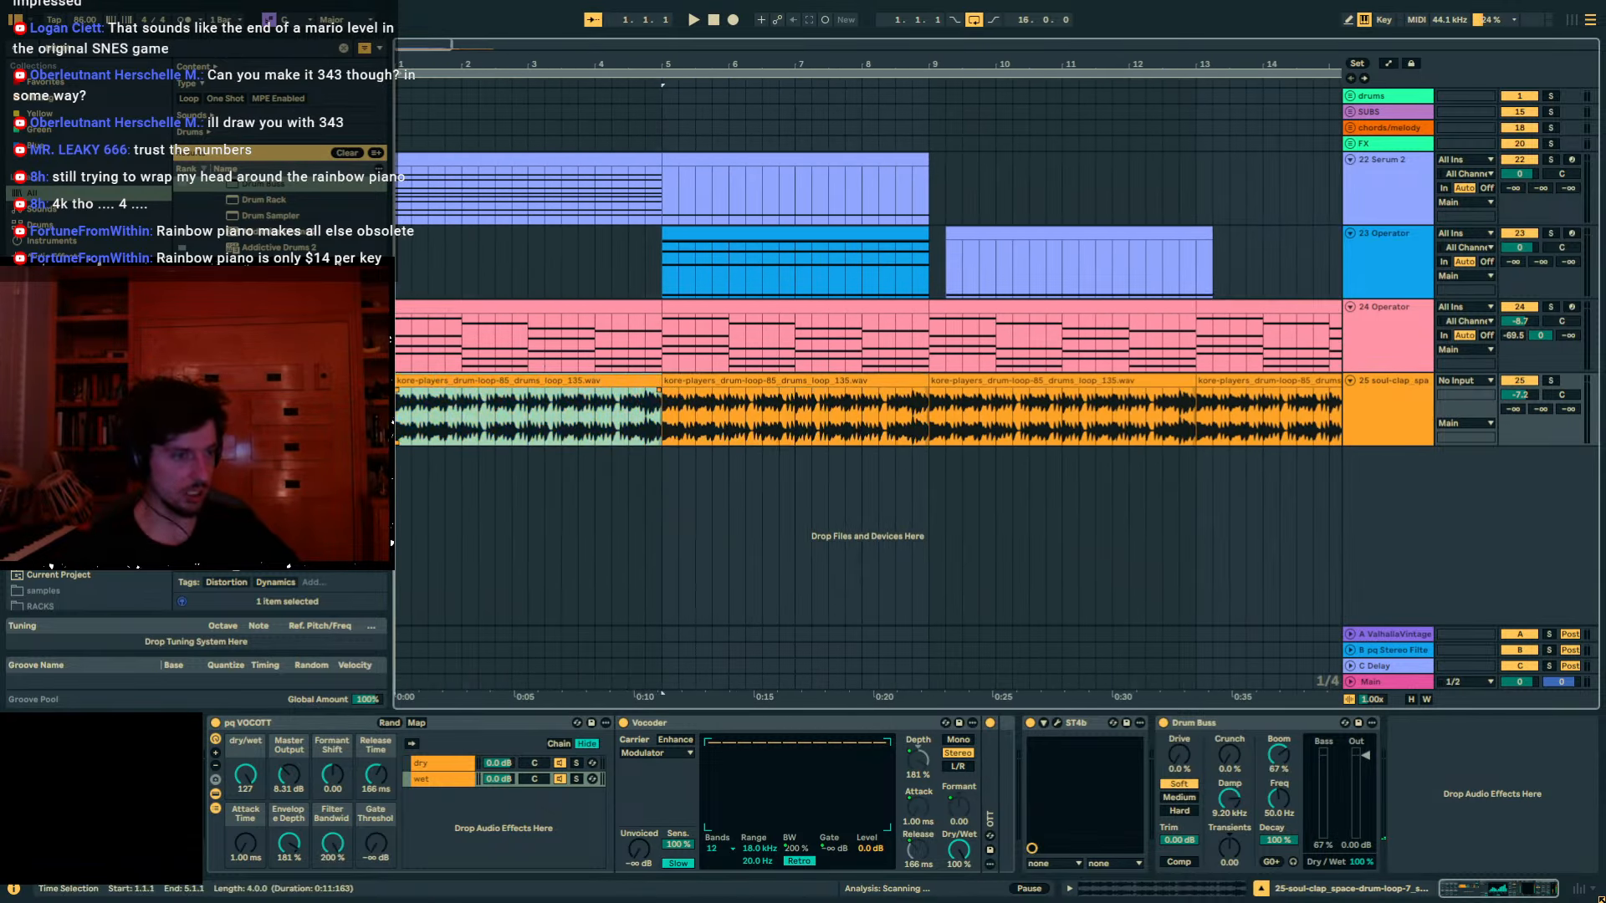
pyautogui.moveTo(656, 414); pyautogui.dragTo(888, 404)
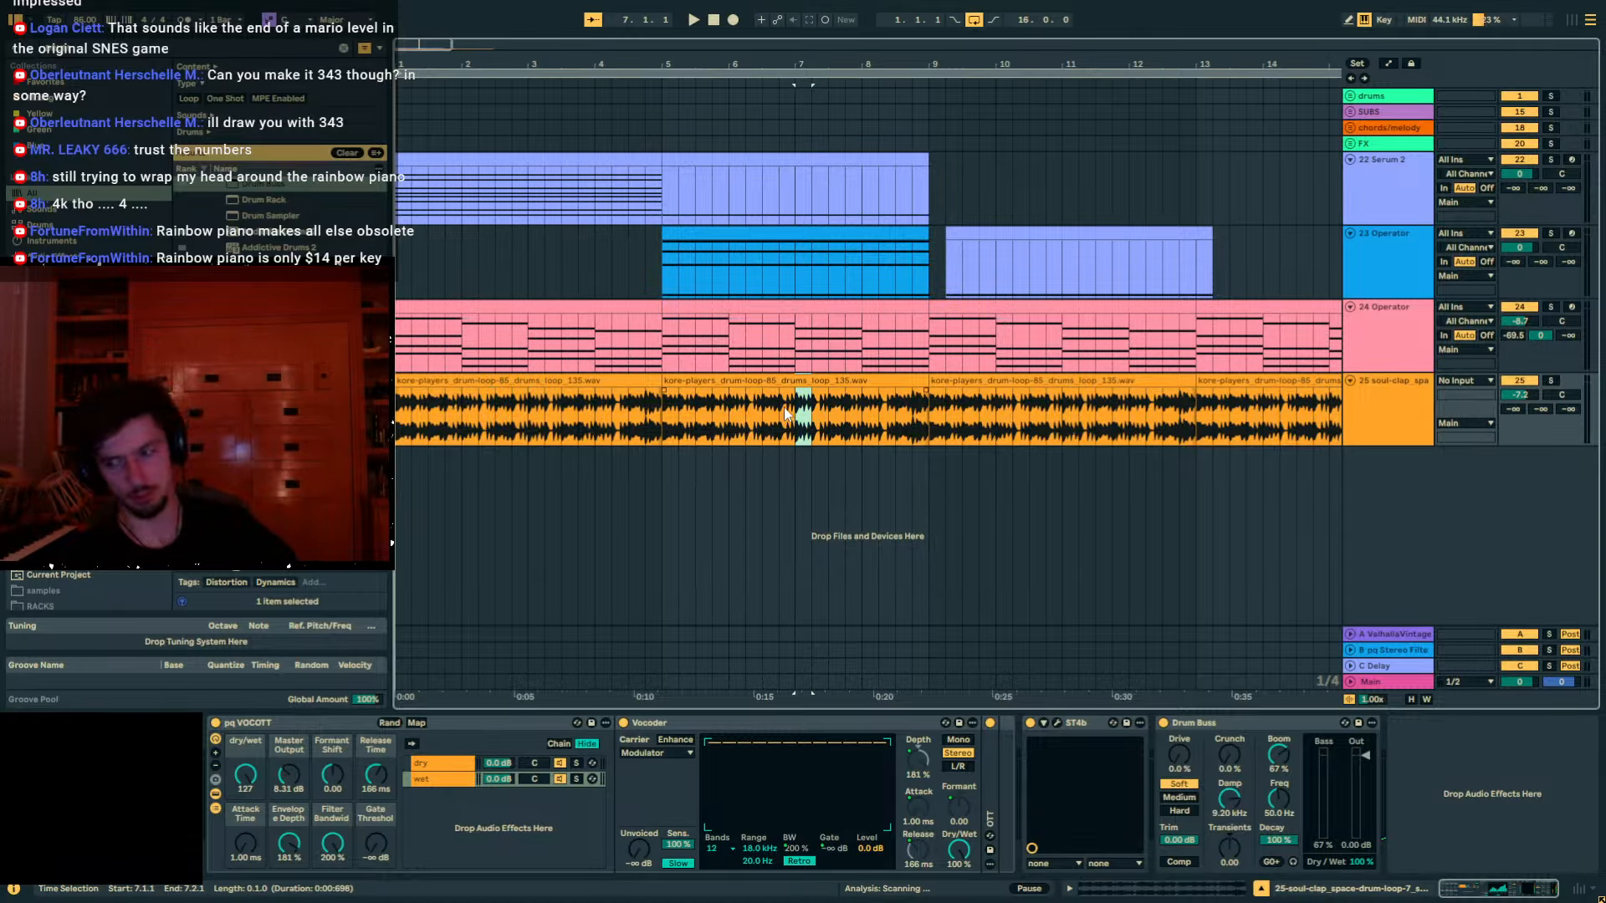
pyautogui.click(658, 381)
pyautogui.press('space')
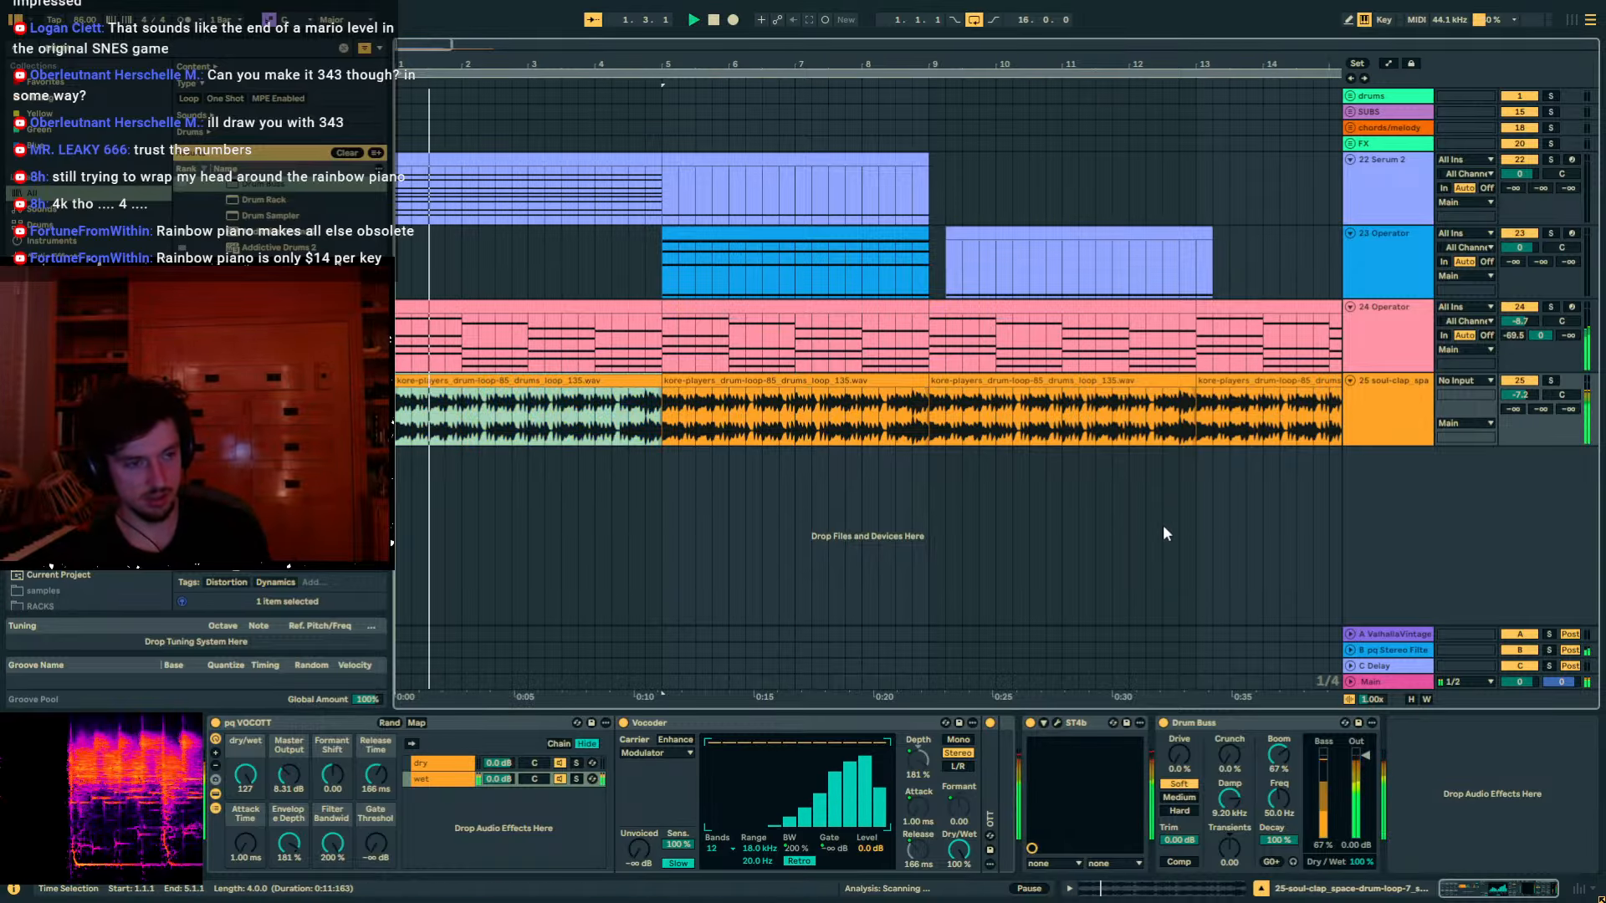
pyautogui.press('space')
pyautogui.click(1415, 407)
pyautogui.press('Up')
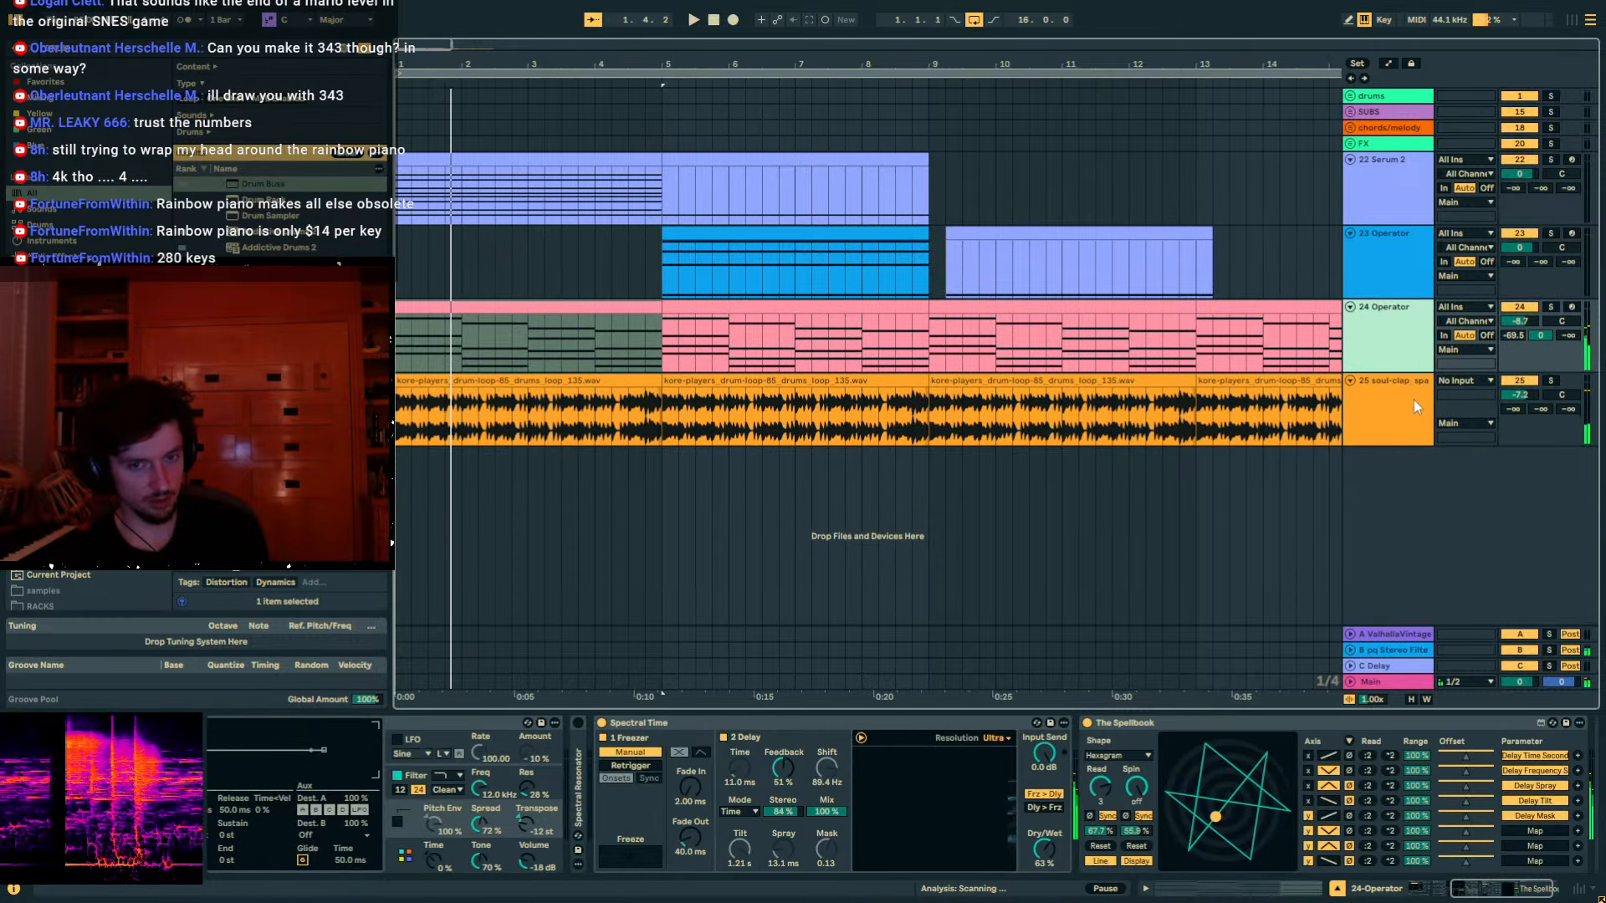
pyautogui.press('Down')
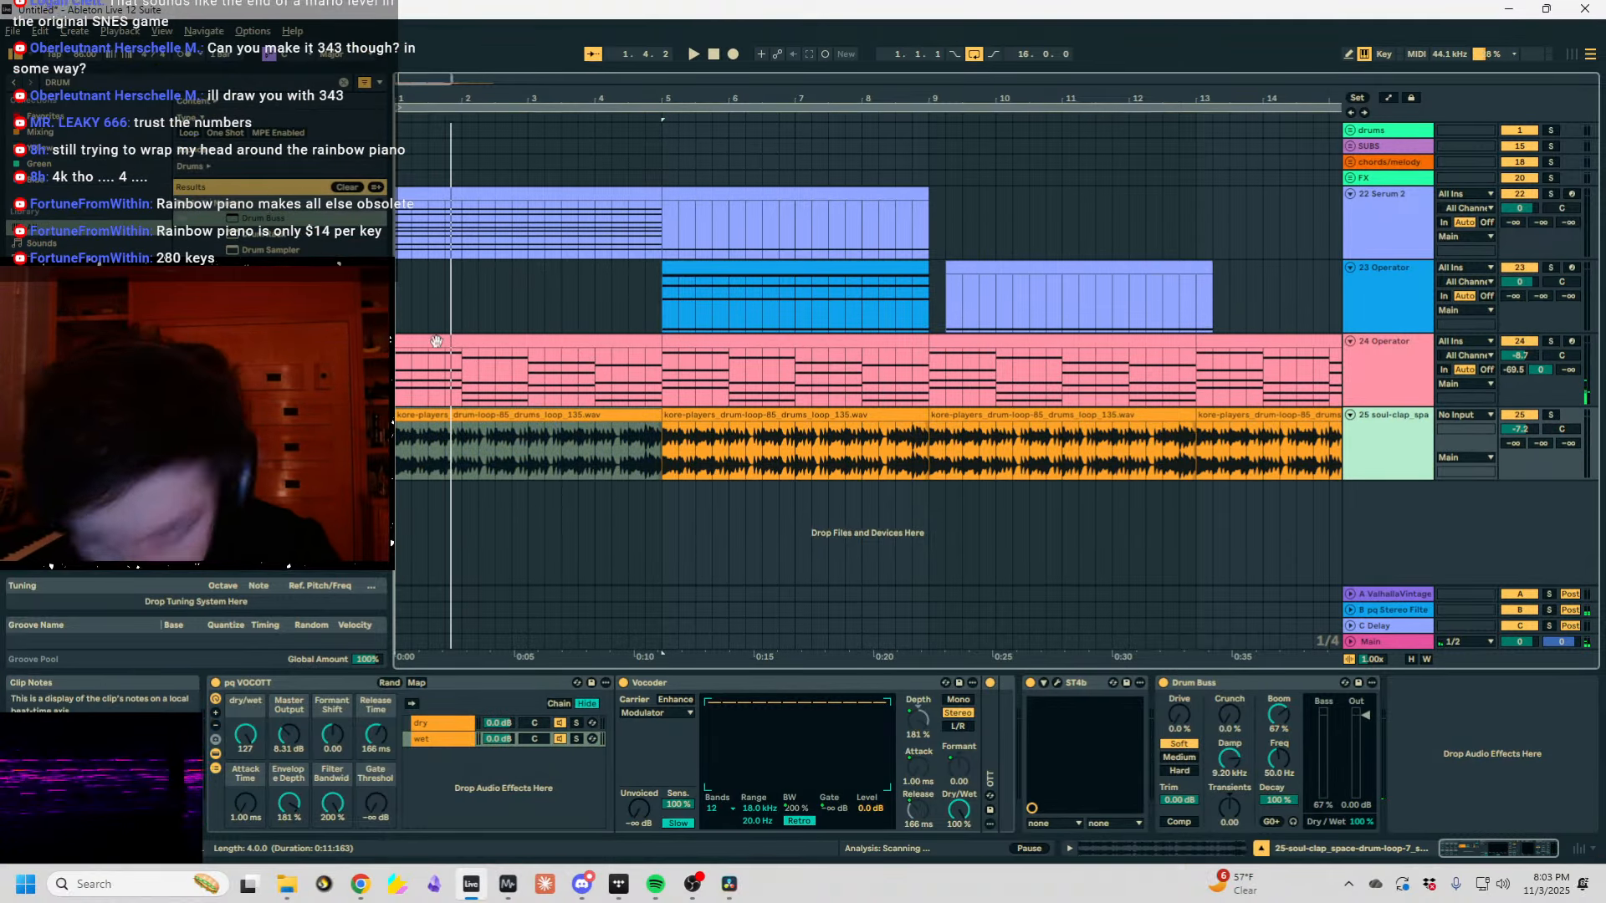
# Look through the list of recent Live Sets and review the device chains on the Operator and Serum 2 tracks.
pyautogui.press('F11')
pyautogui.click(12, 31)
pyautogui.moveTo(73, 88)
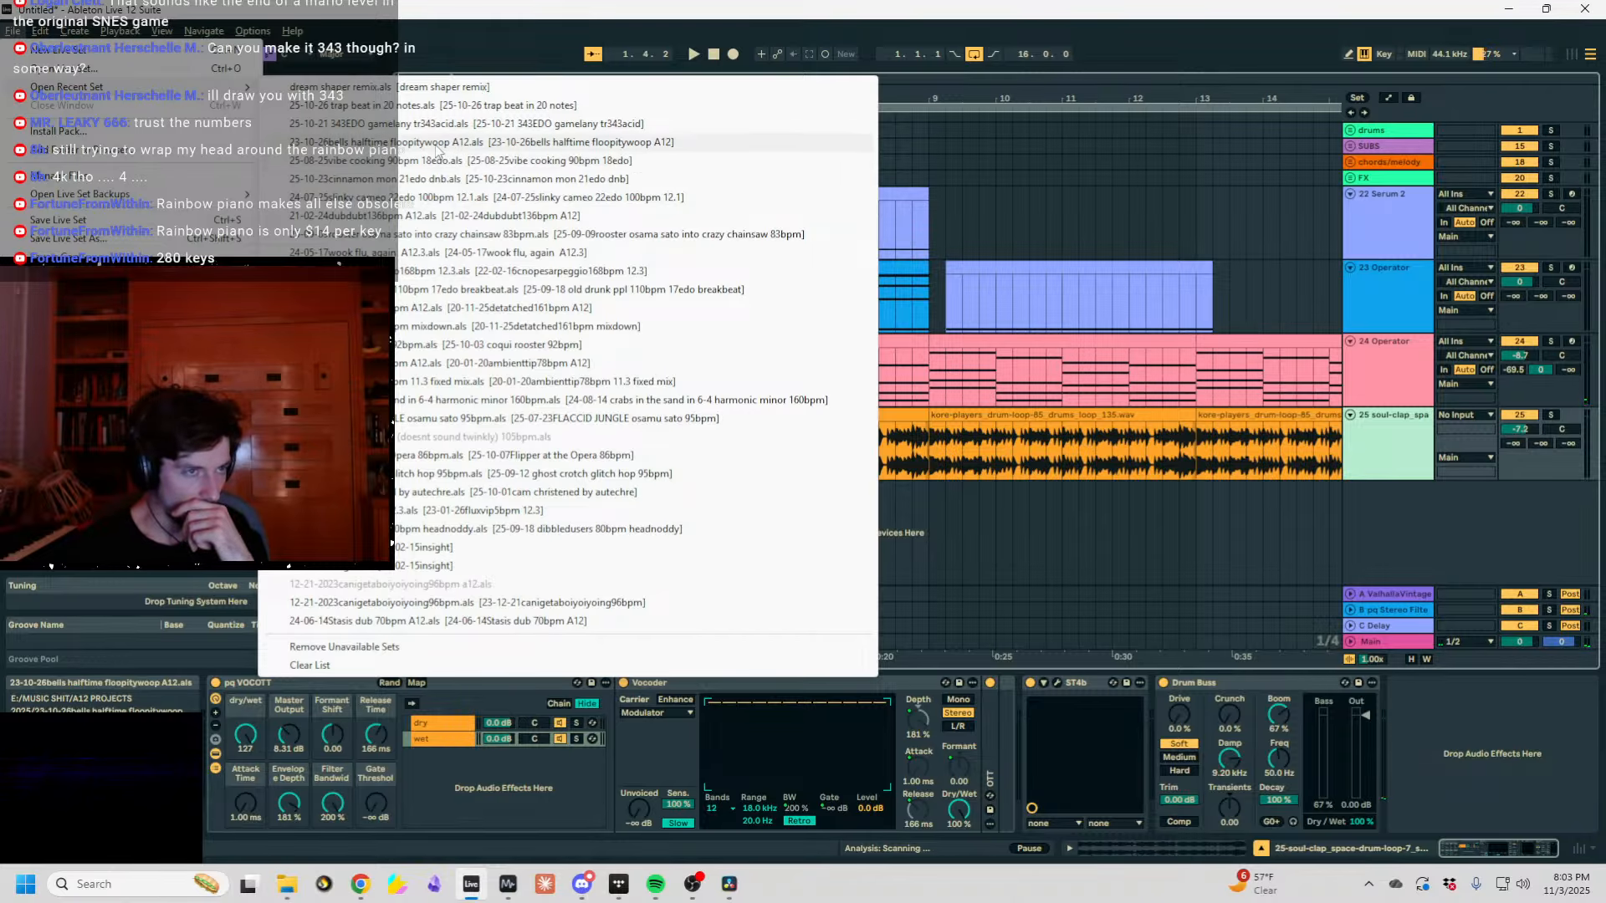
pyautogui.click(1417, 420)
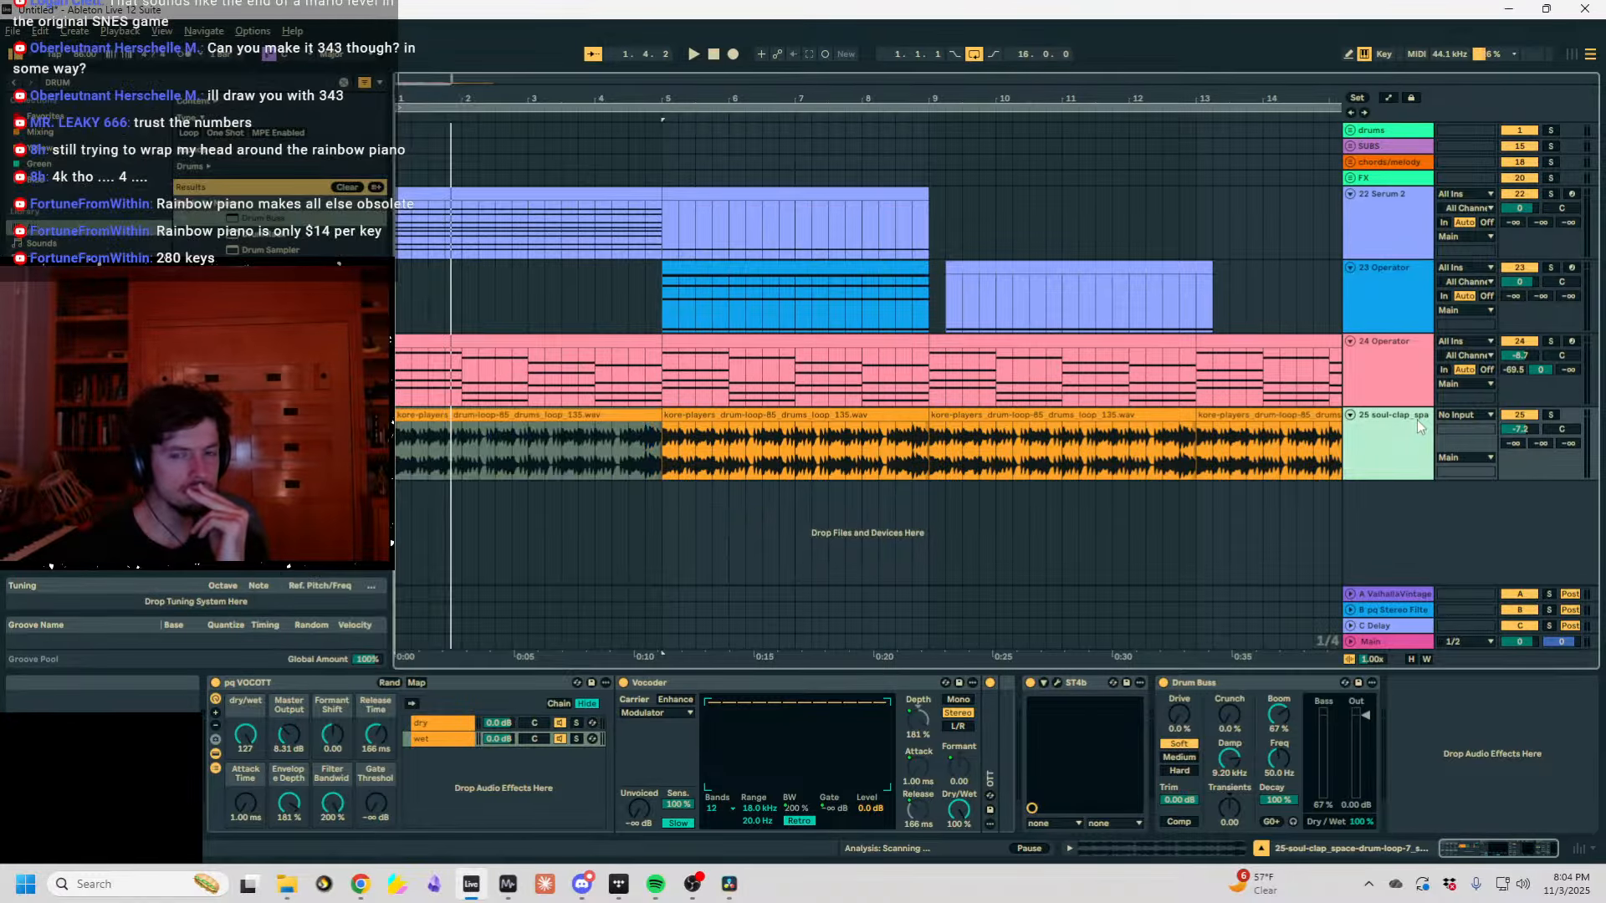
pyautogui.click(1386, 349)
pyautogui.click(1358, 323)
pyautogui.click(1372, 197)
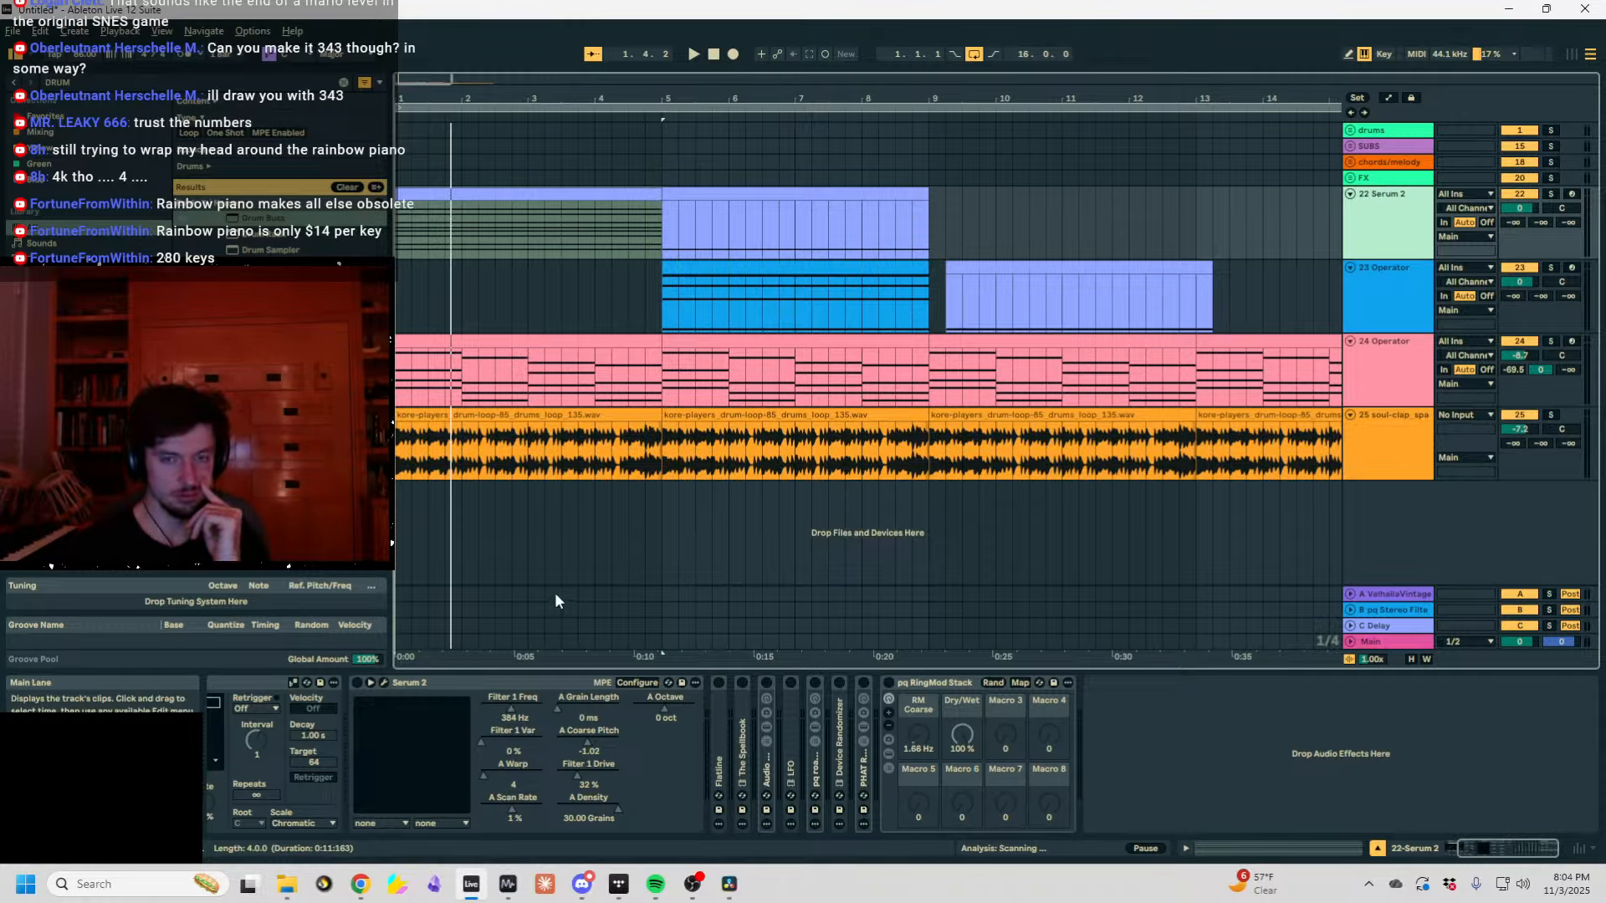
pyautogui.click(799, 274)
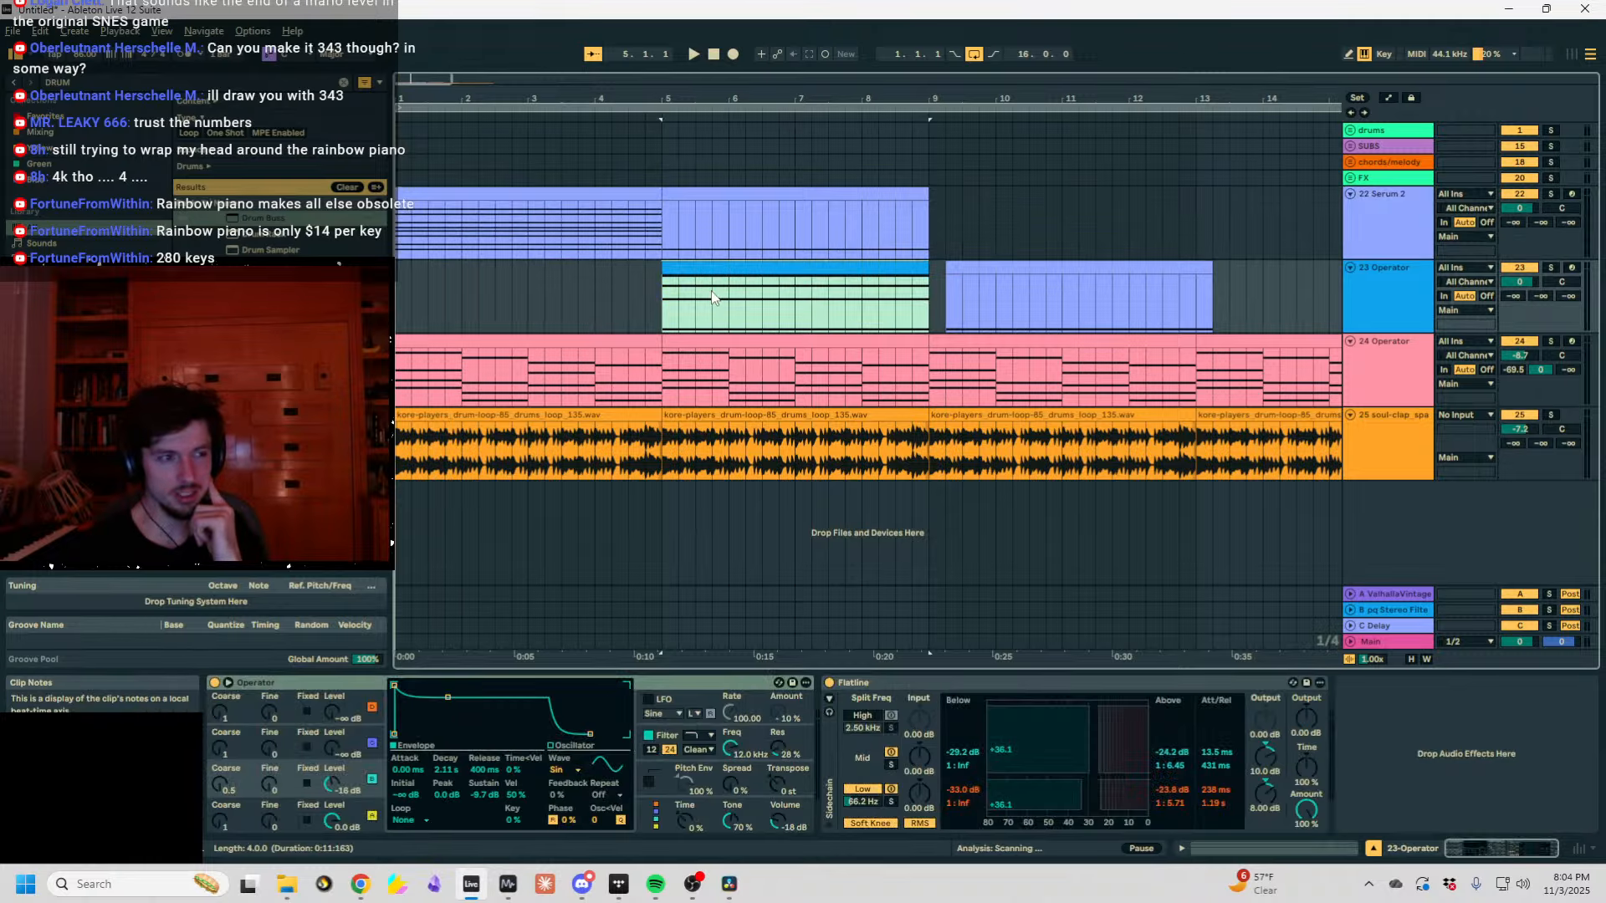
# Clear the browser search and look through the unfiltered list of available devices.
pyautogui.click(344, 83)
pyautogui.scroll(-2, 83, 380)
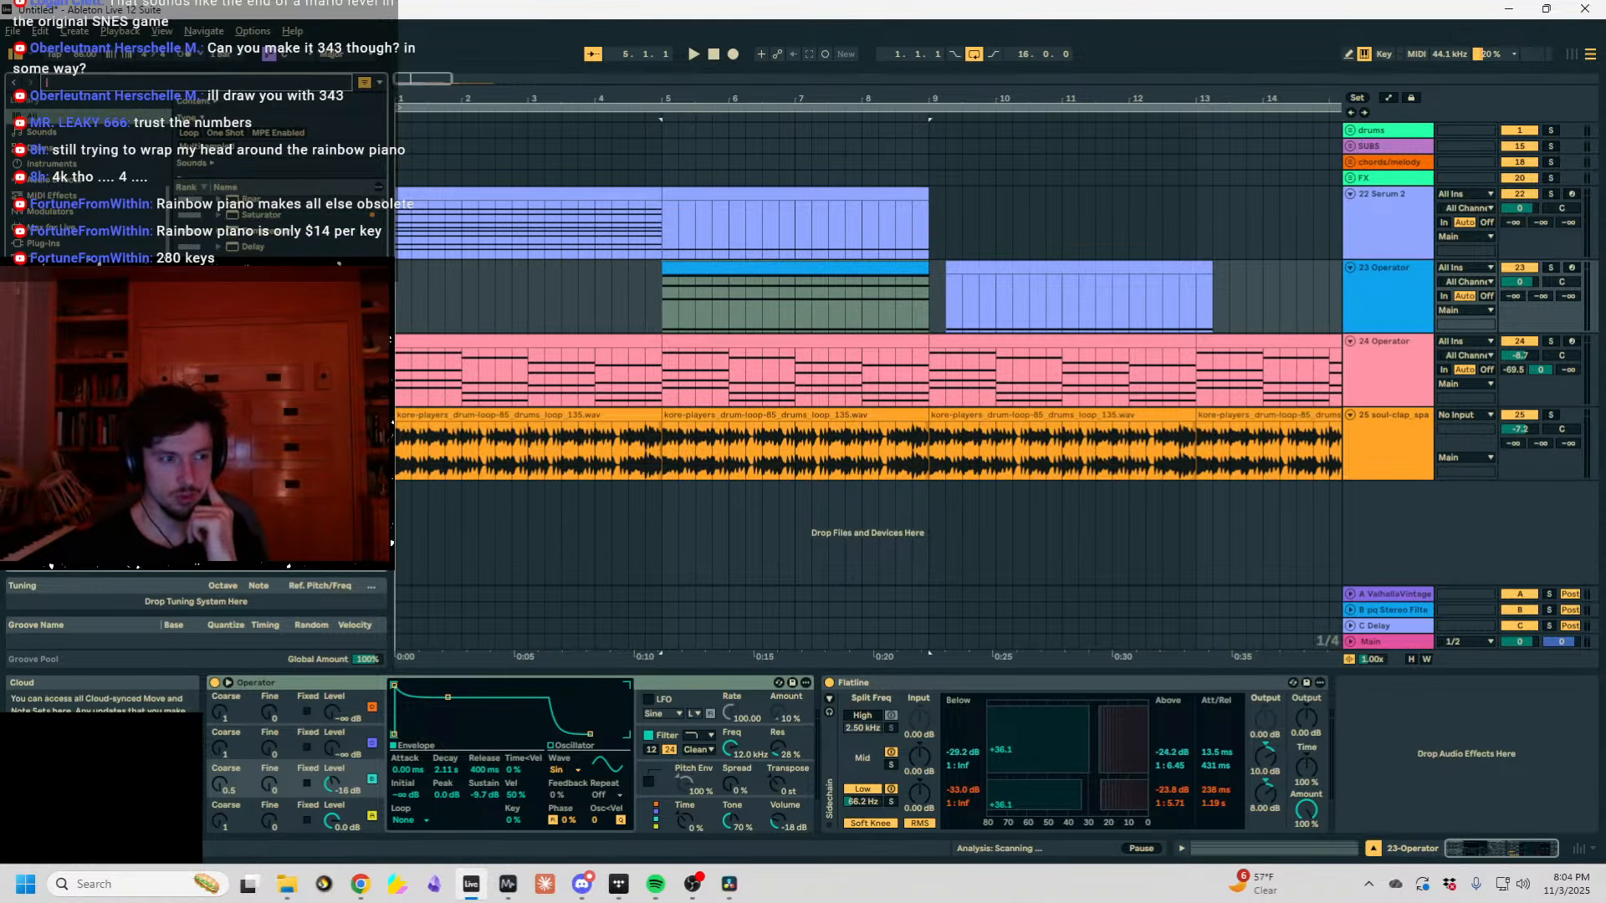
pyautogui.scroll(3, 84, 167)
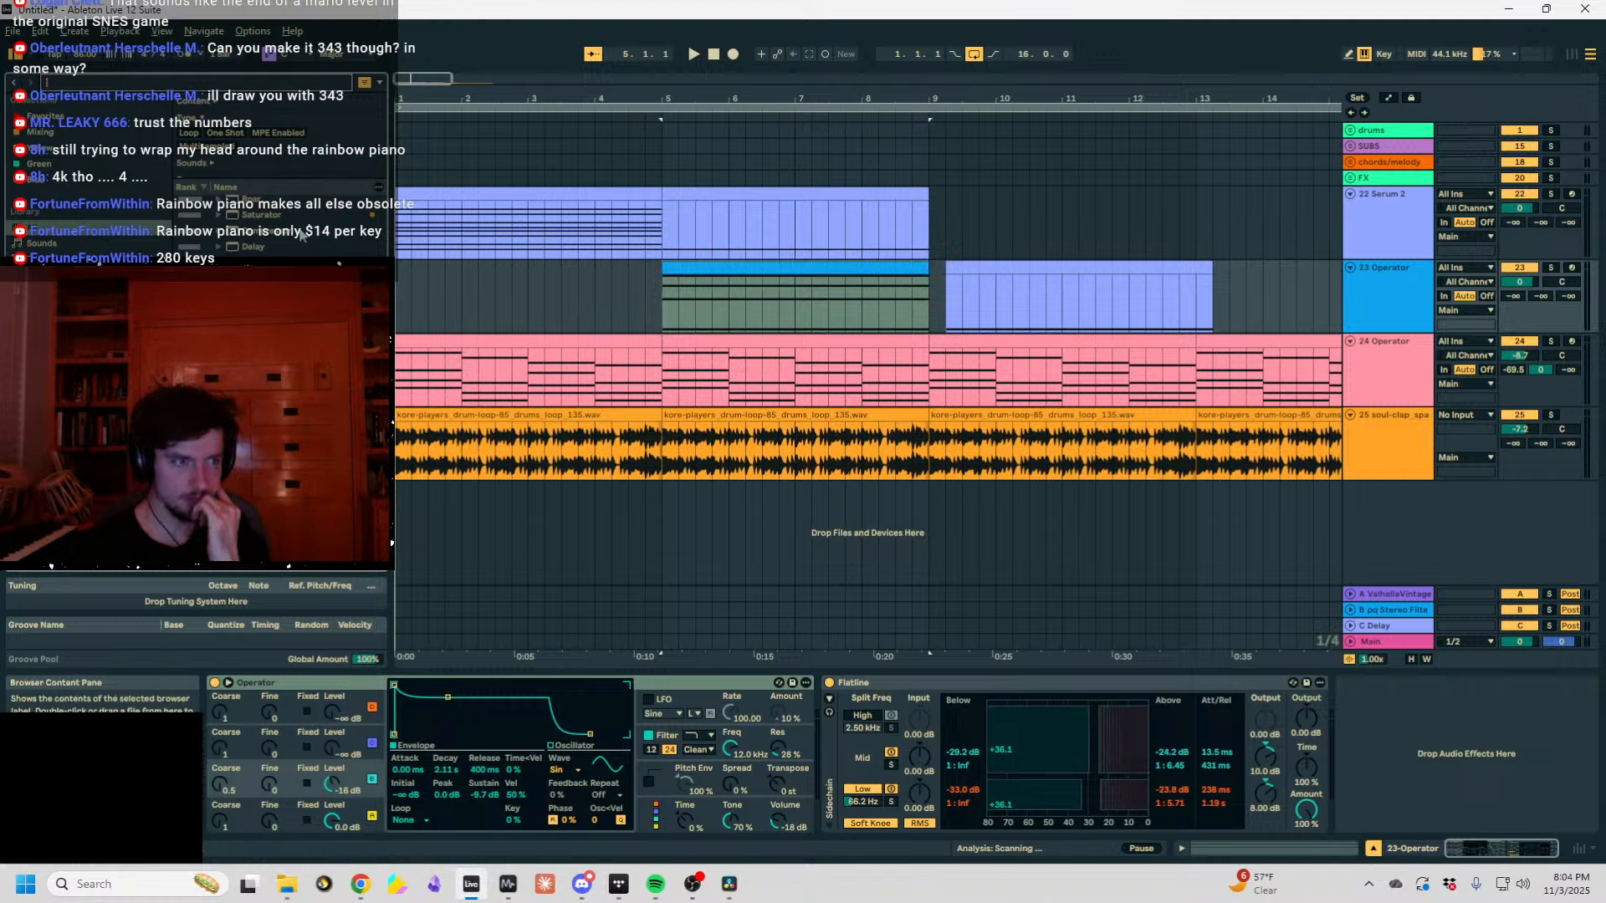
pyautogui.scroll(-3, 338, 264)
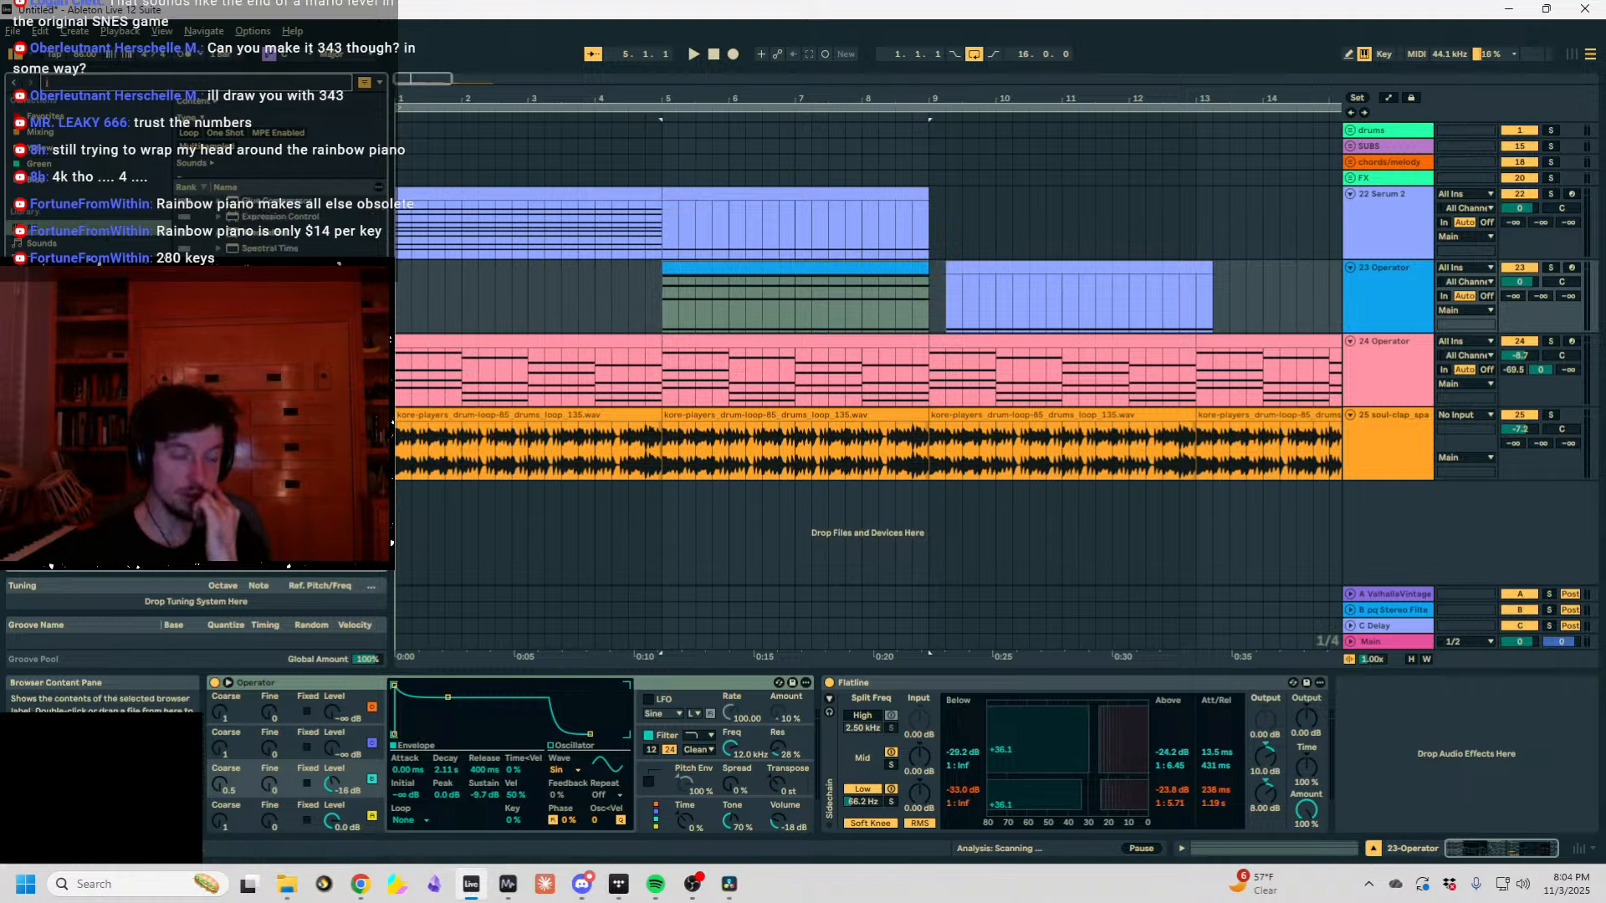
pyautogui.scroll(-3, 339, 263)
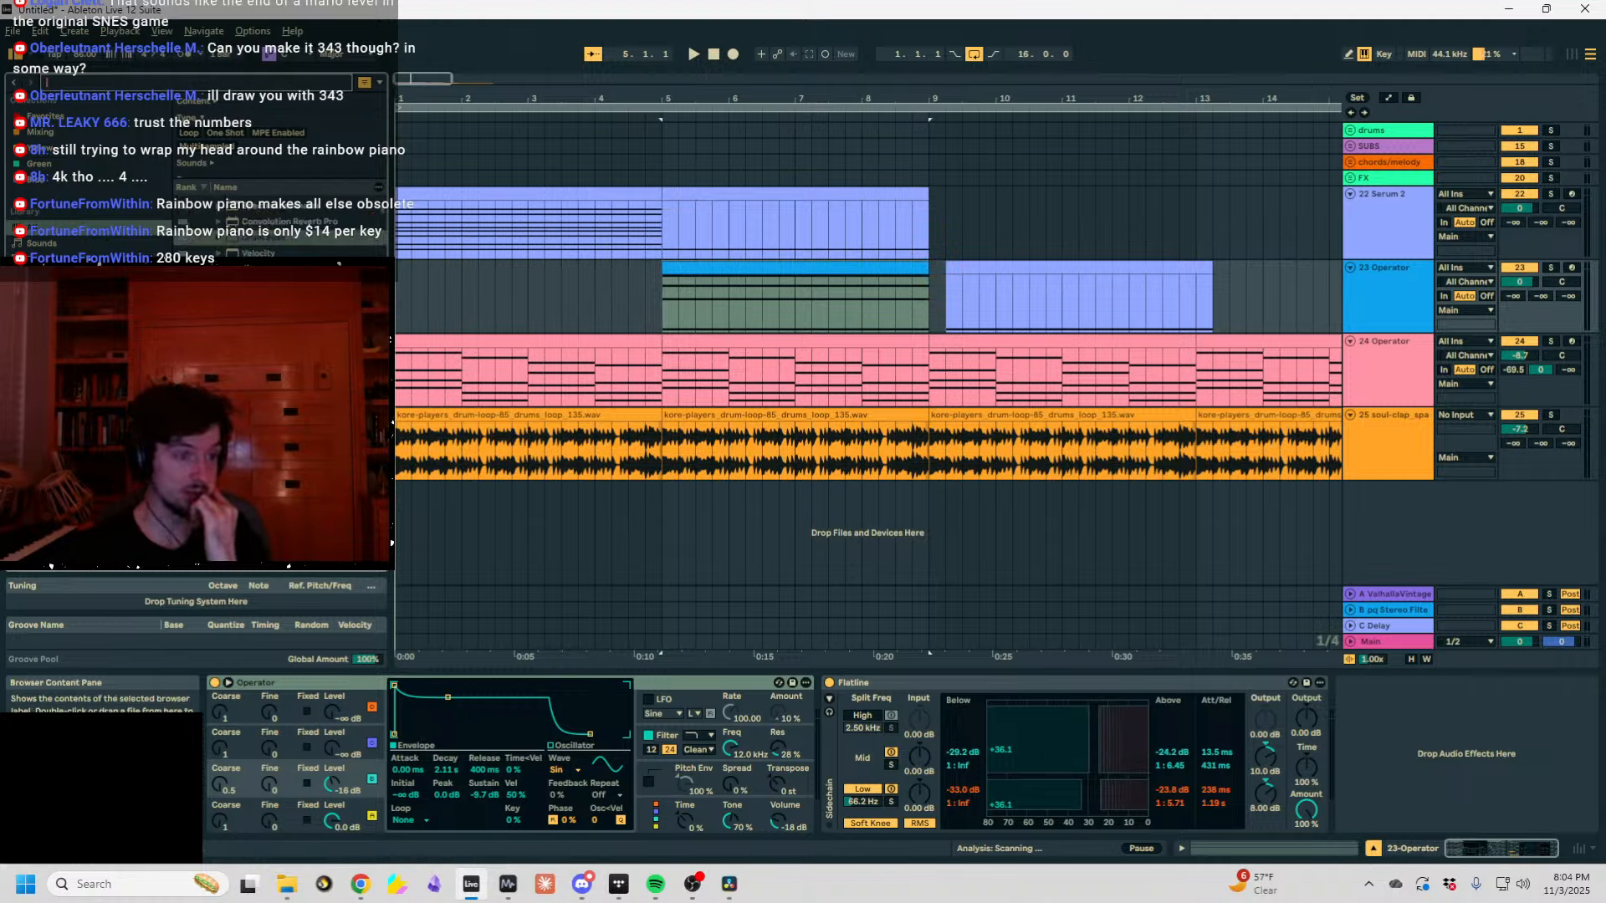
pyautogui.scroll(-3, 339, 263)
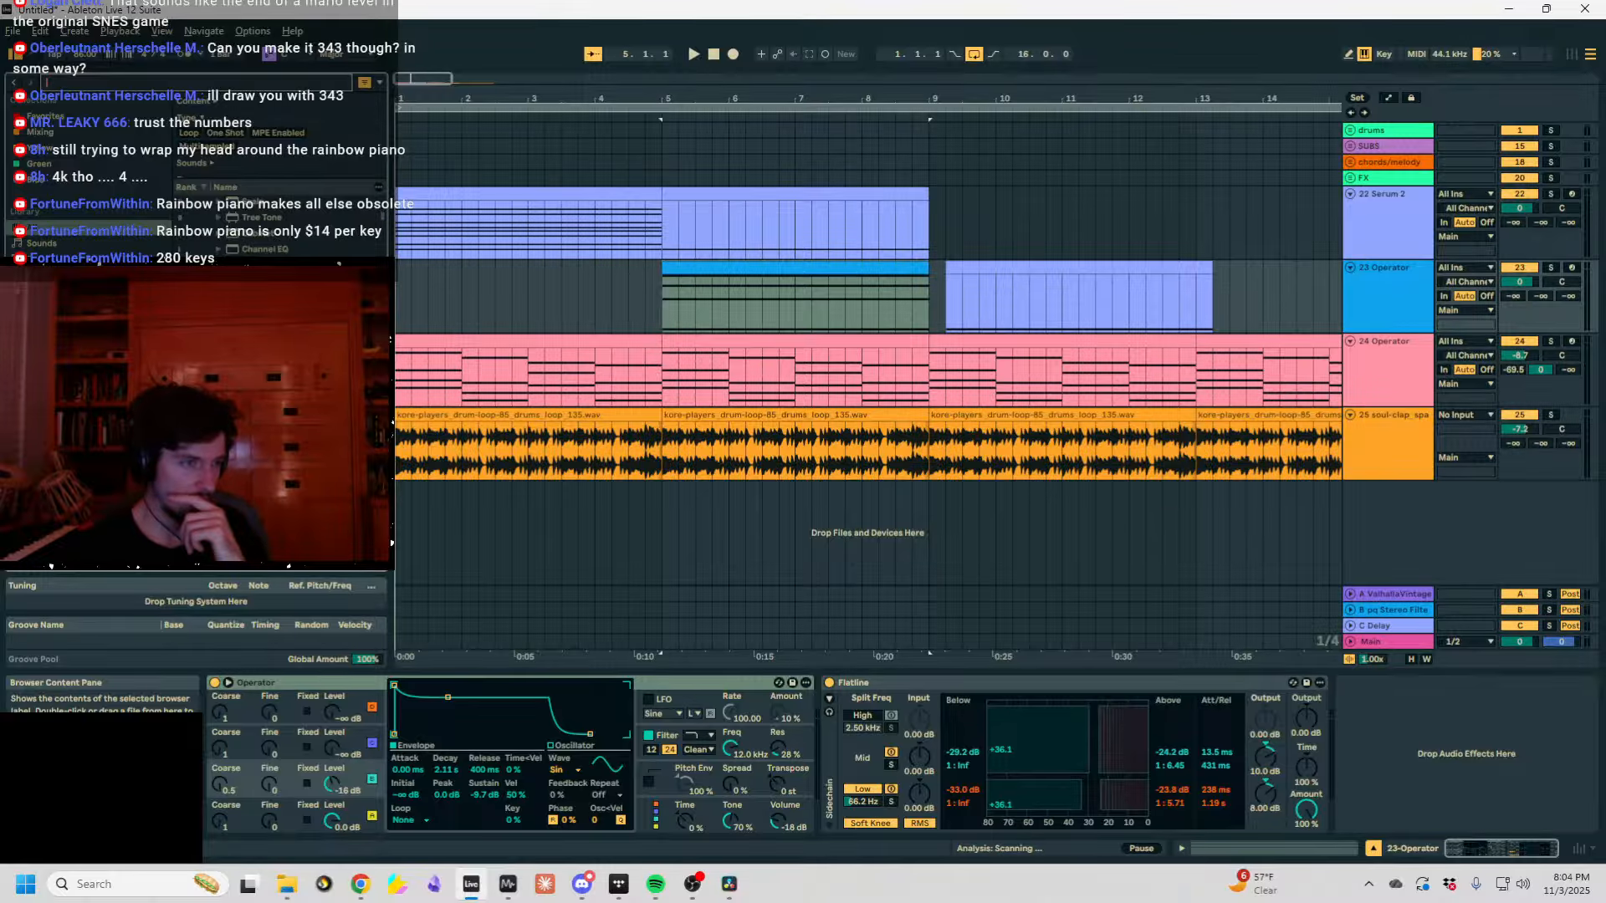
pyautogui.click(52, 290)
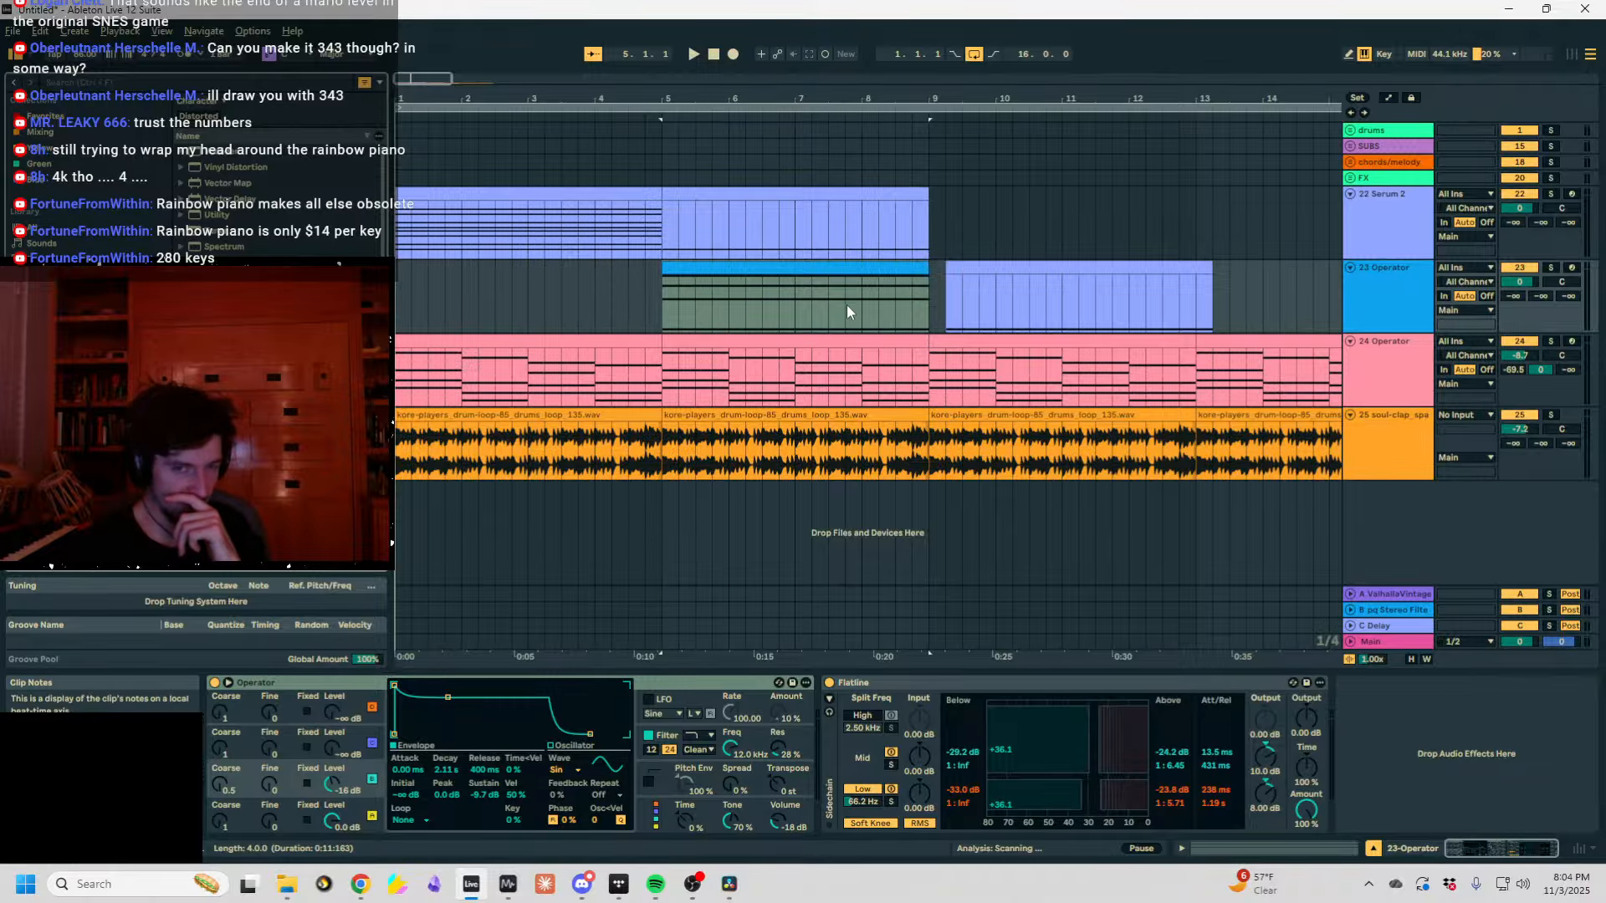
# Insert a new MIDI track below the drum loop track.
pyautogui.click(1412, 444)
pyautogui.hotkey('ctrl', 'shift', 't')
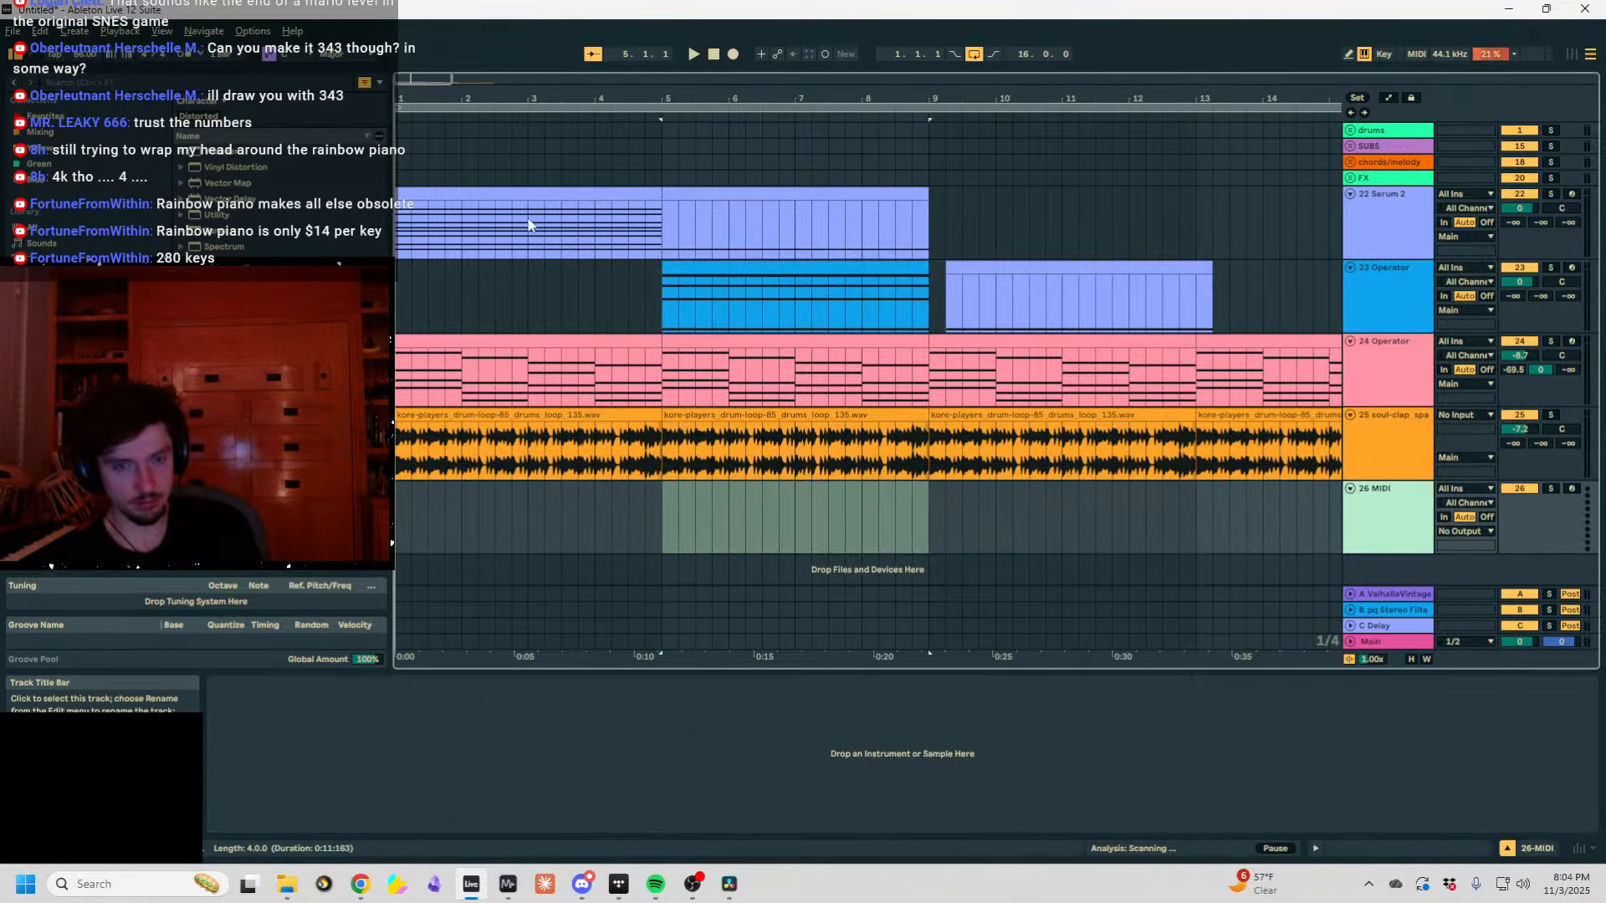
pyautogui.click(188, 87)
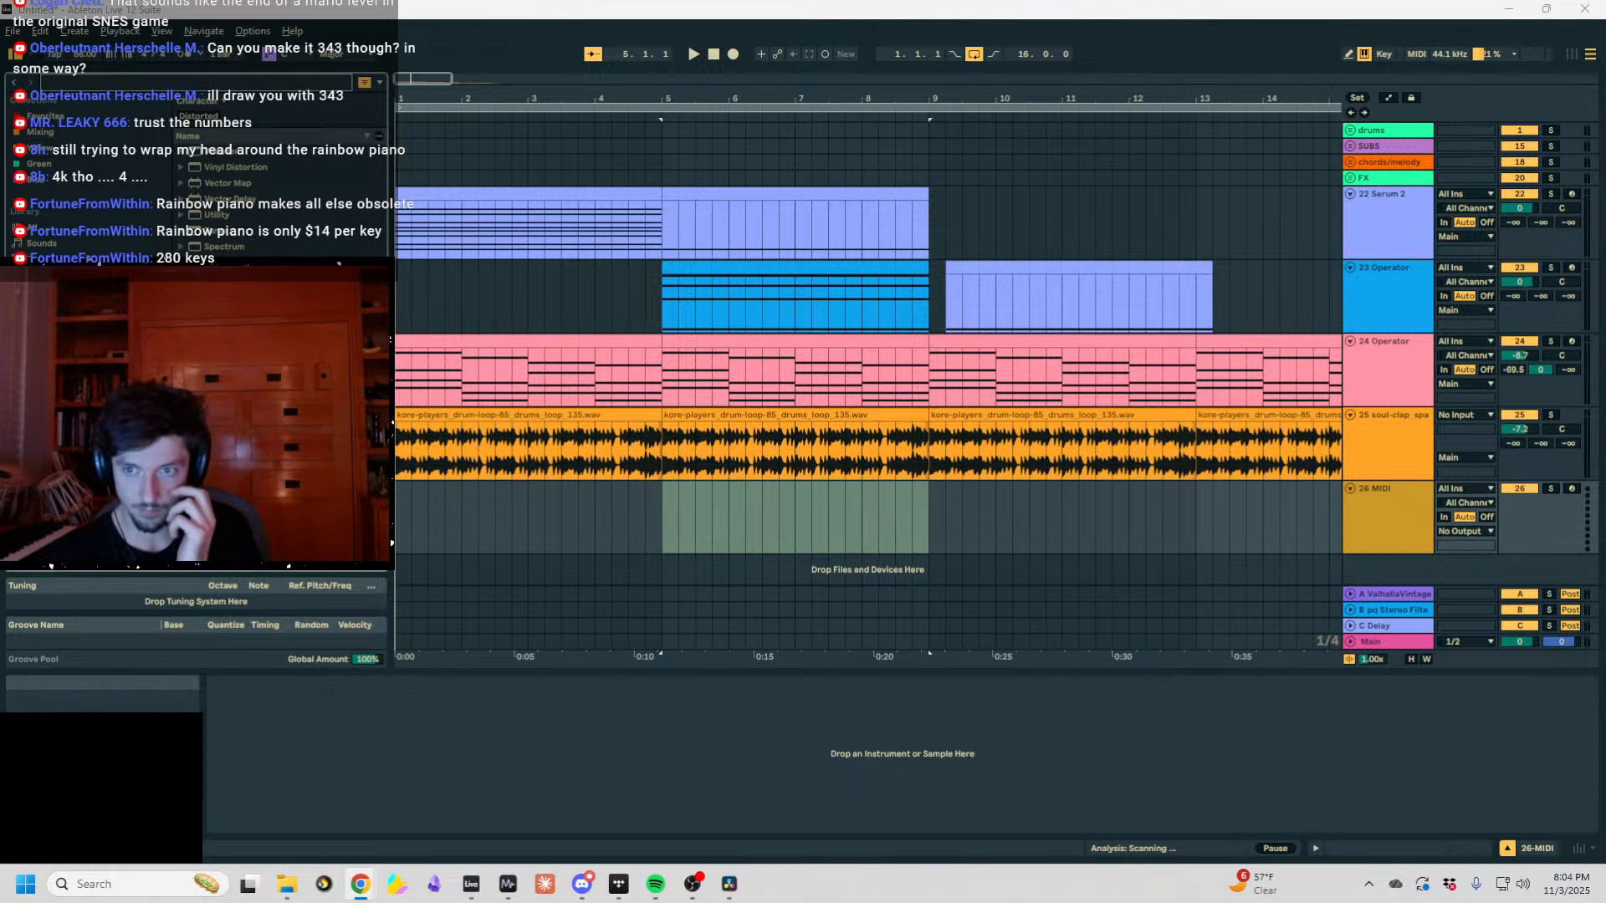
# Switch to Scale Workshop in Chrome and generate a harmonic series segment from harmonic 1 to harmonic 64.
pyautogui.moveTo(1599, 104); pyautogui.dragTo(611, 139)
pyautogui.click(599, 360)
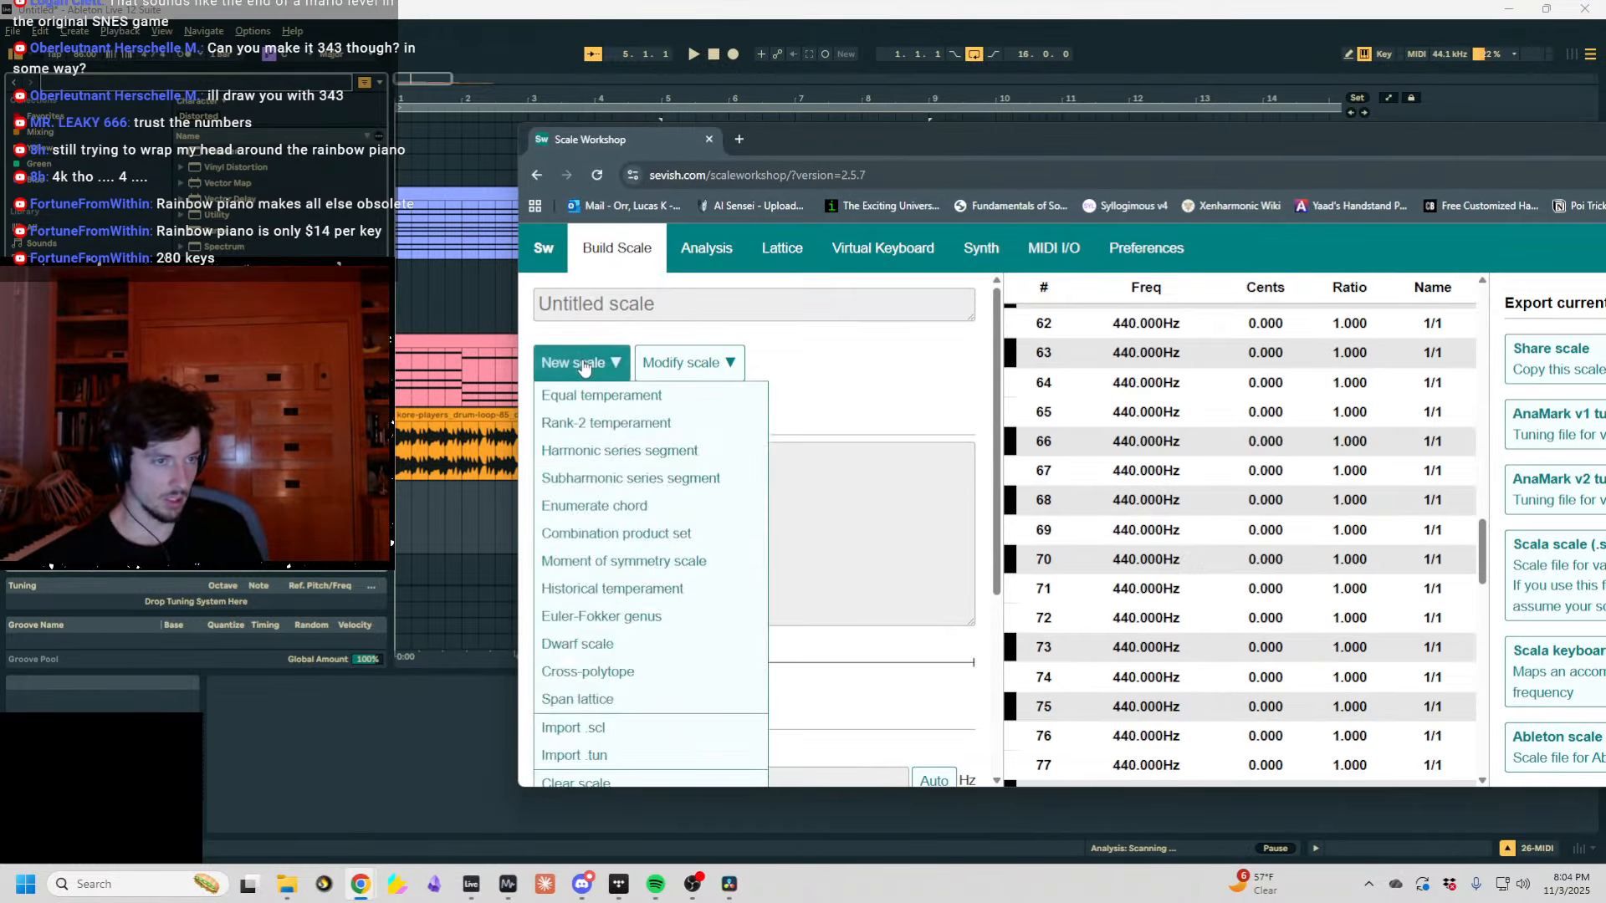
pyautogui.click(598, 452)
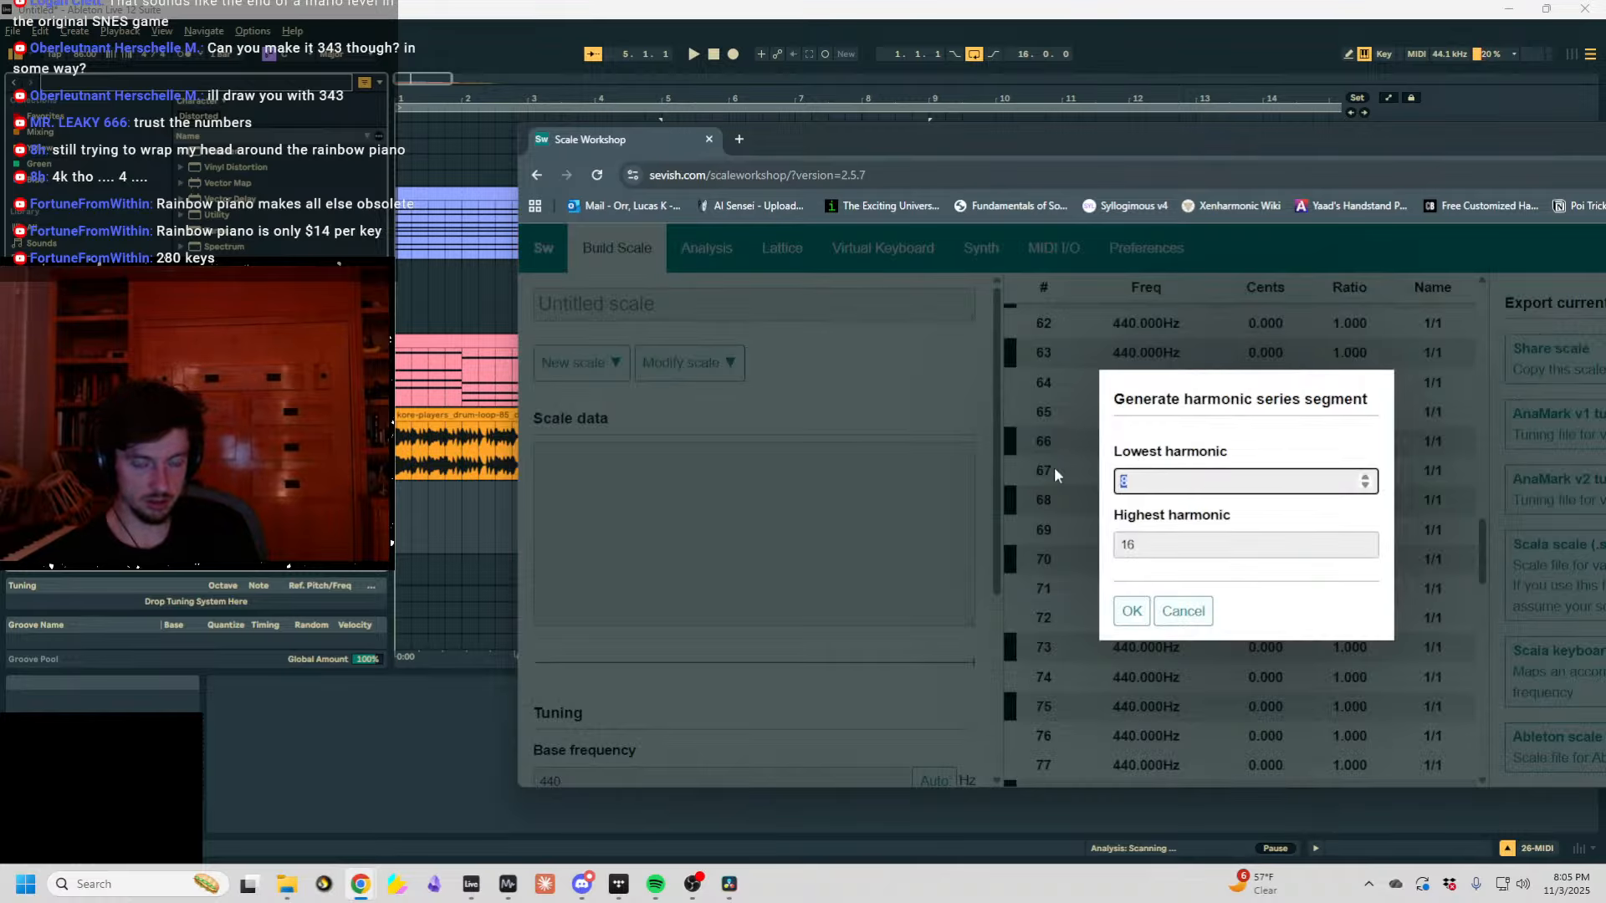
pyautogui.press('Tab')
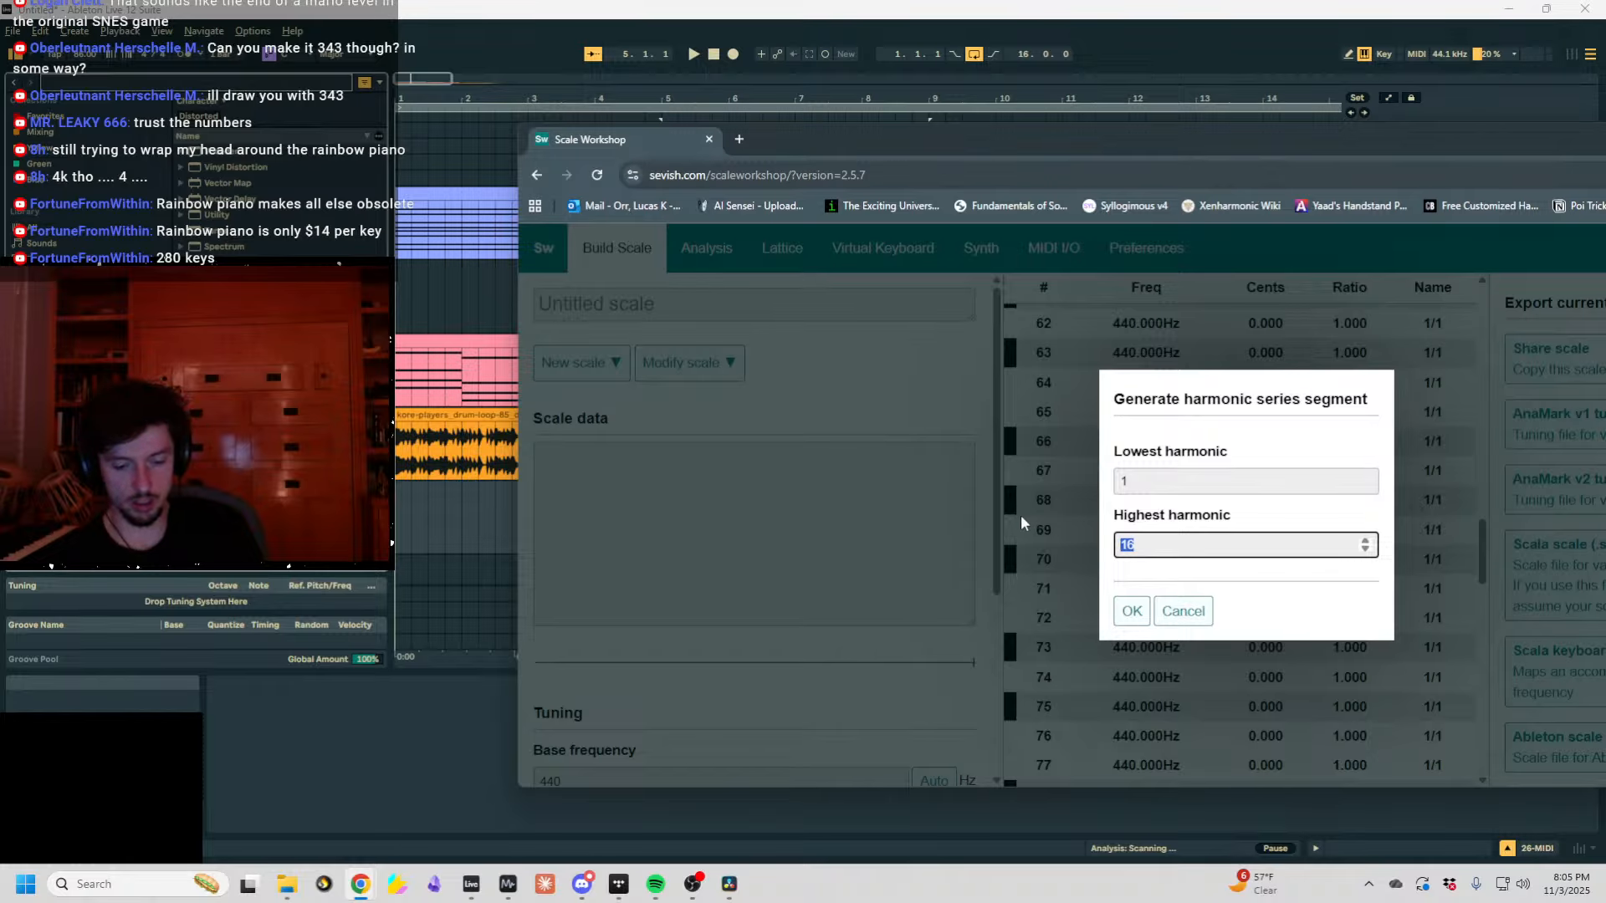
pyautogui.write('64')
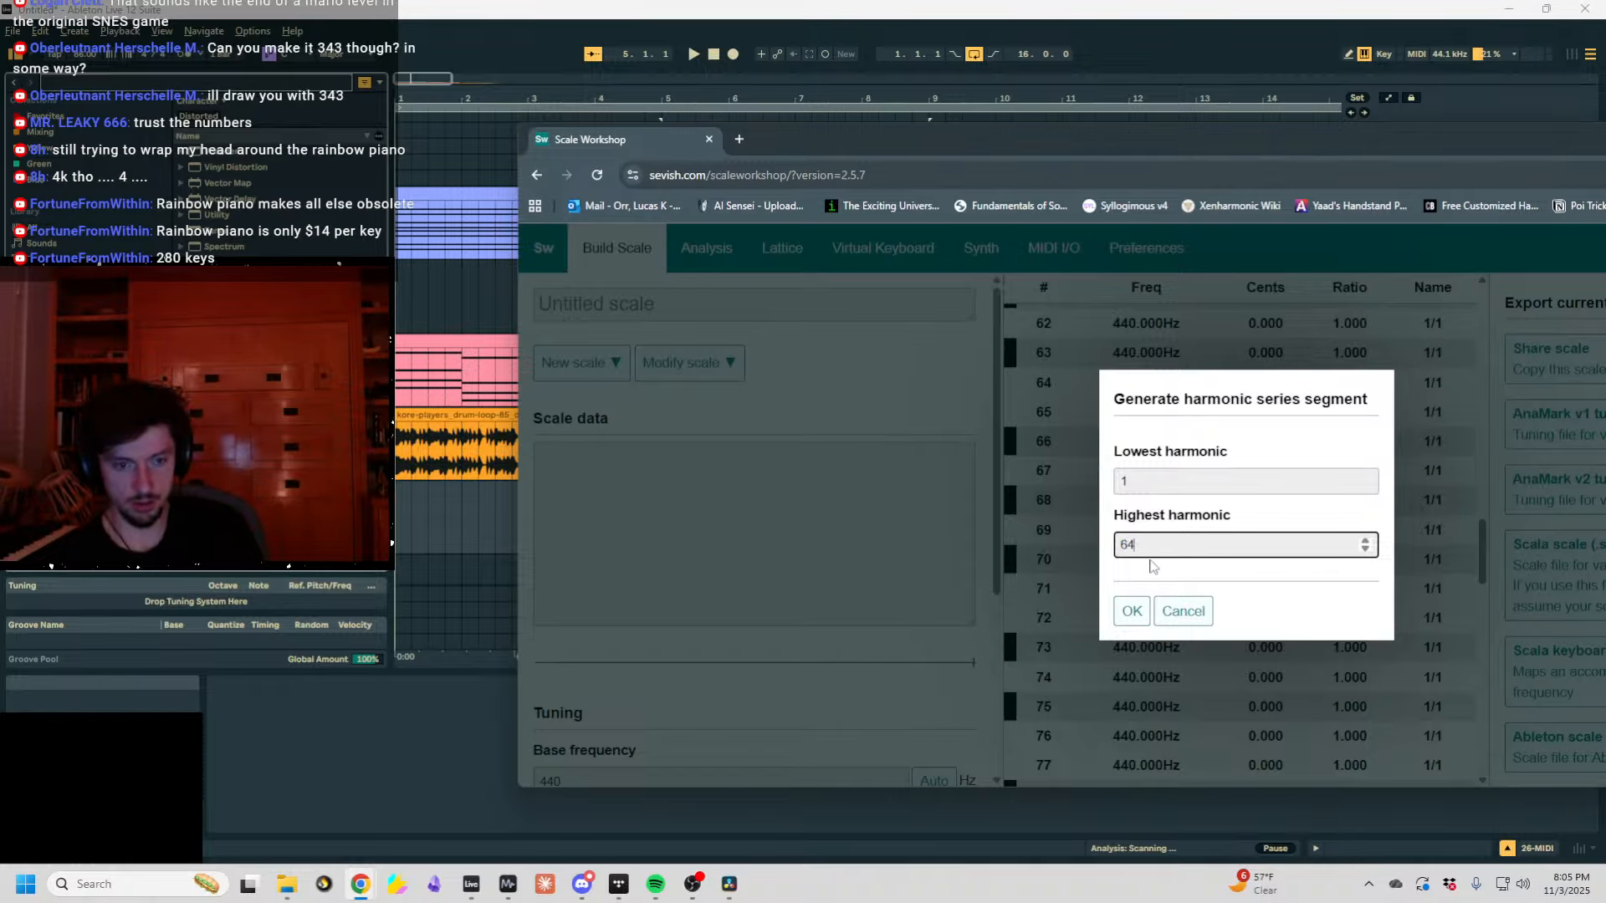
pyautogui.click(1132, 611)
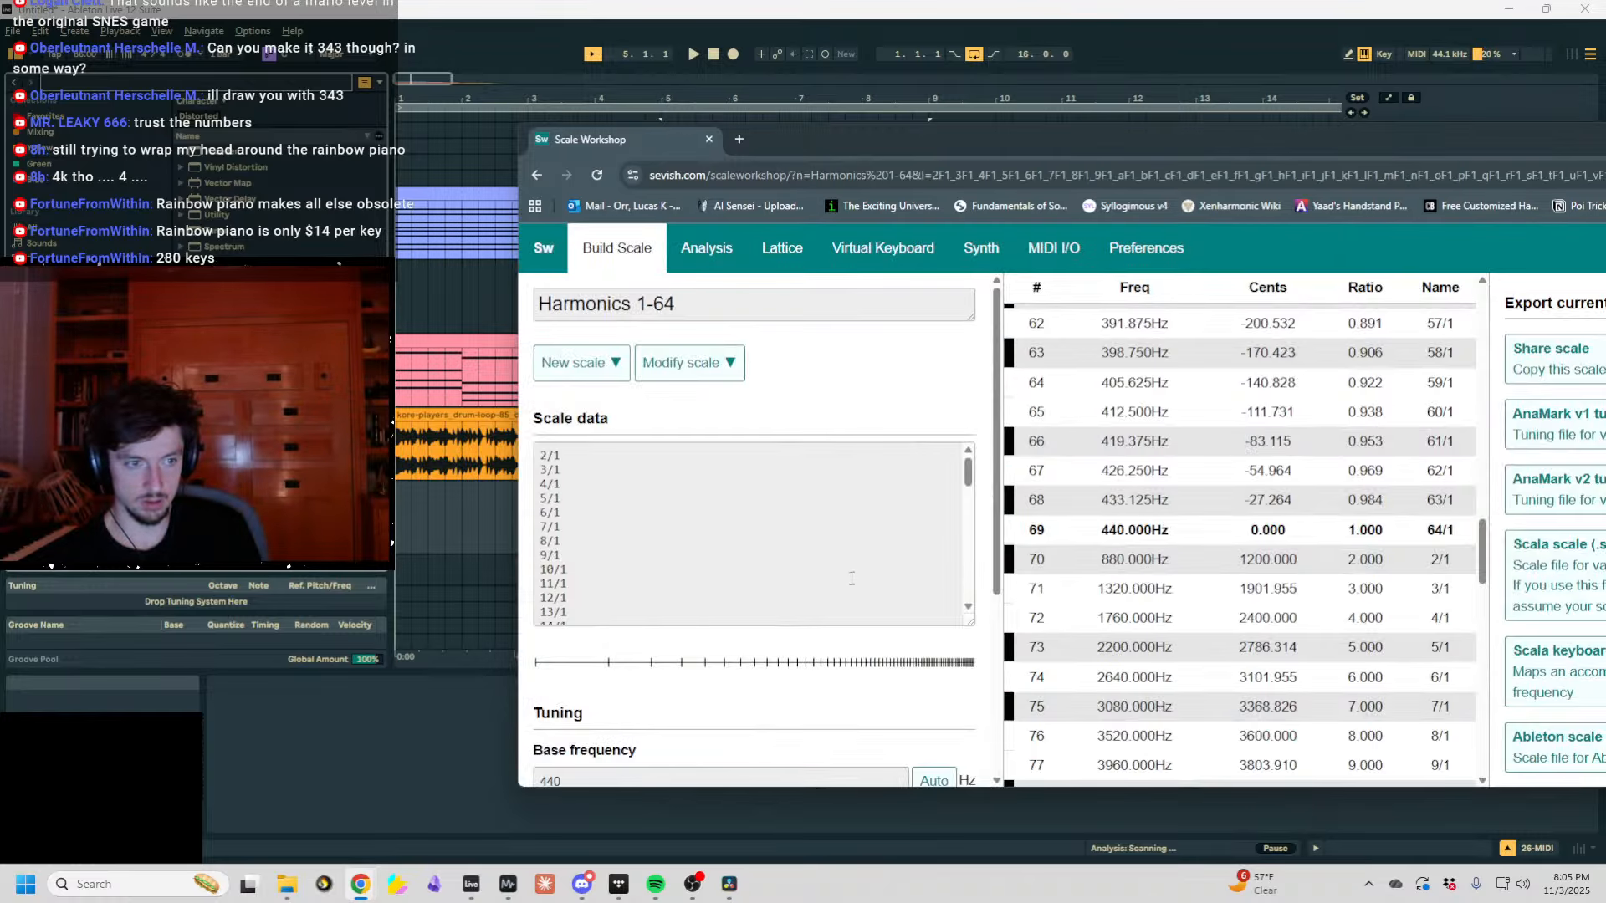
# Export the Harmonics 1-64 scale as an Ableton scale (.ascl) and load it as the tuning in Ableton Live.
pyautogui.moveTo(991, 139); pyautogui.dragTo(695, 139)
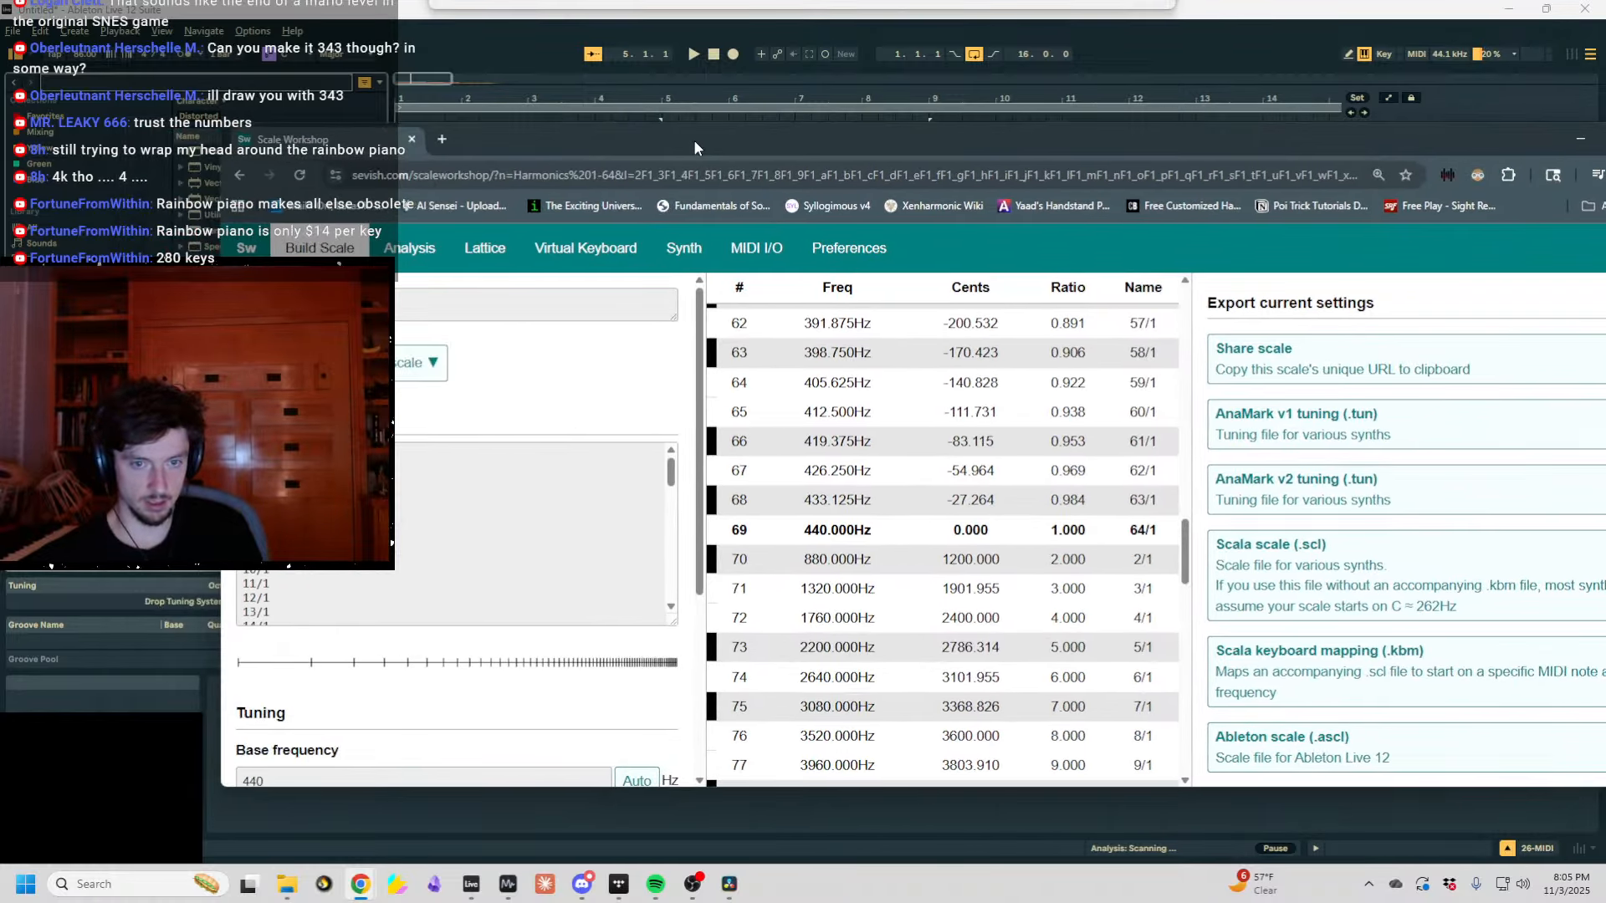
pyautogui.scroll(-1, 1296, 670)
pyautogui.click(1297, 665)
pyautogui.moveTo(824, 148); pyautogui.dragTo(1605, 180)
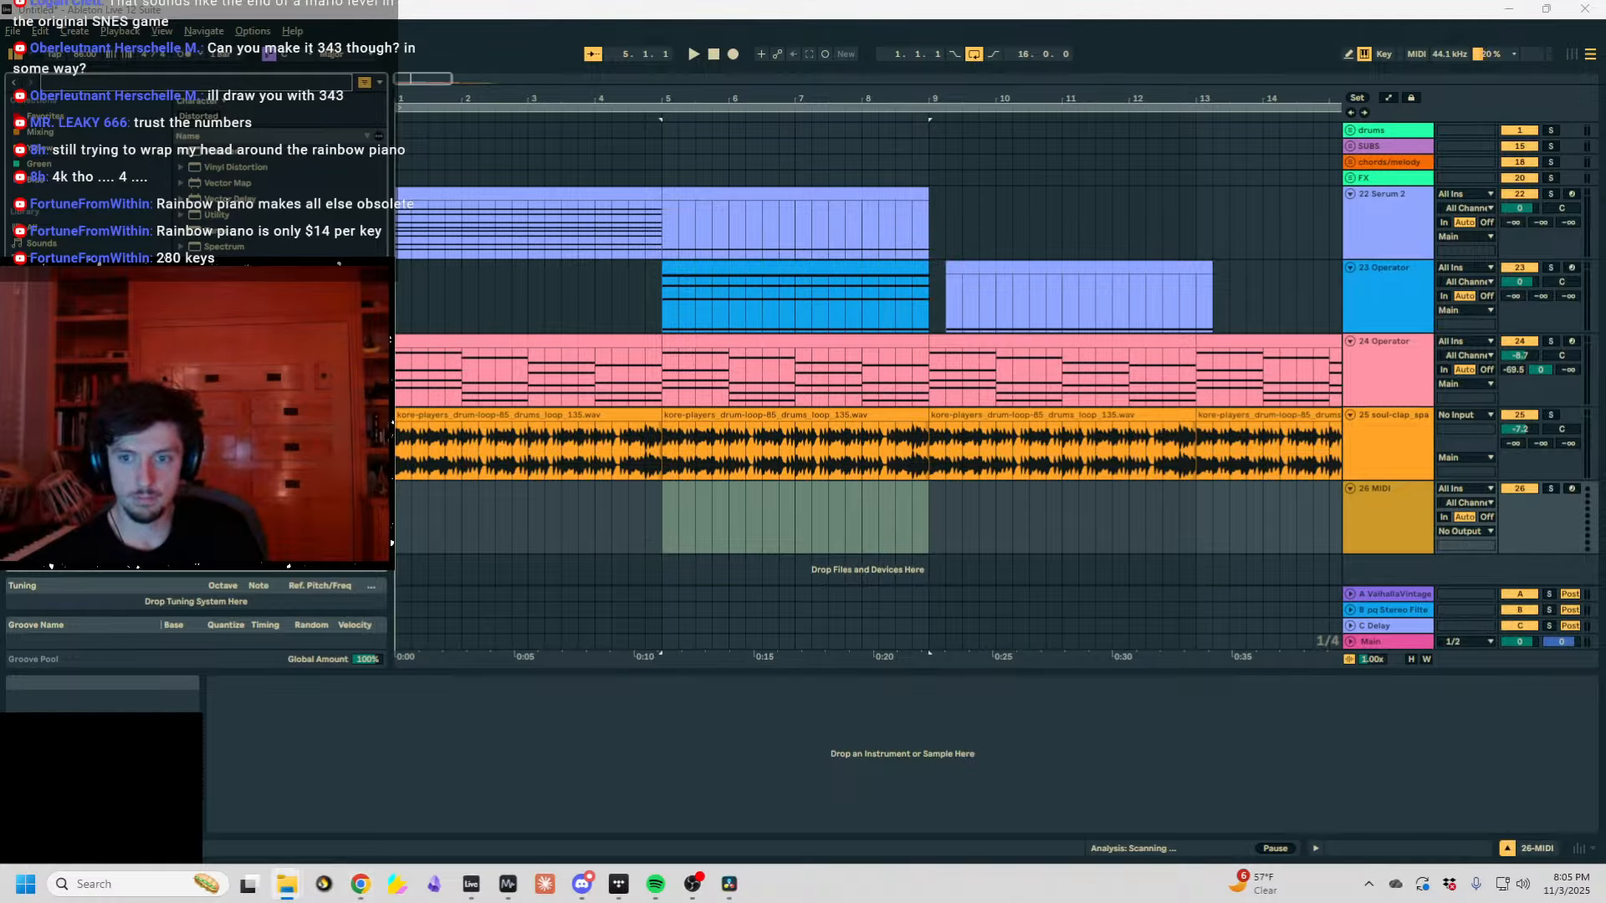
pyautogui.moveTo(196, 601); pyautogui.dragTo(323, 586)
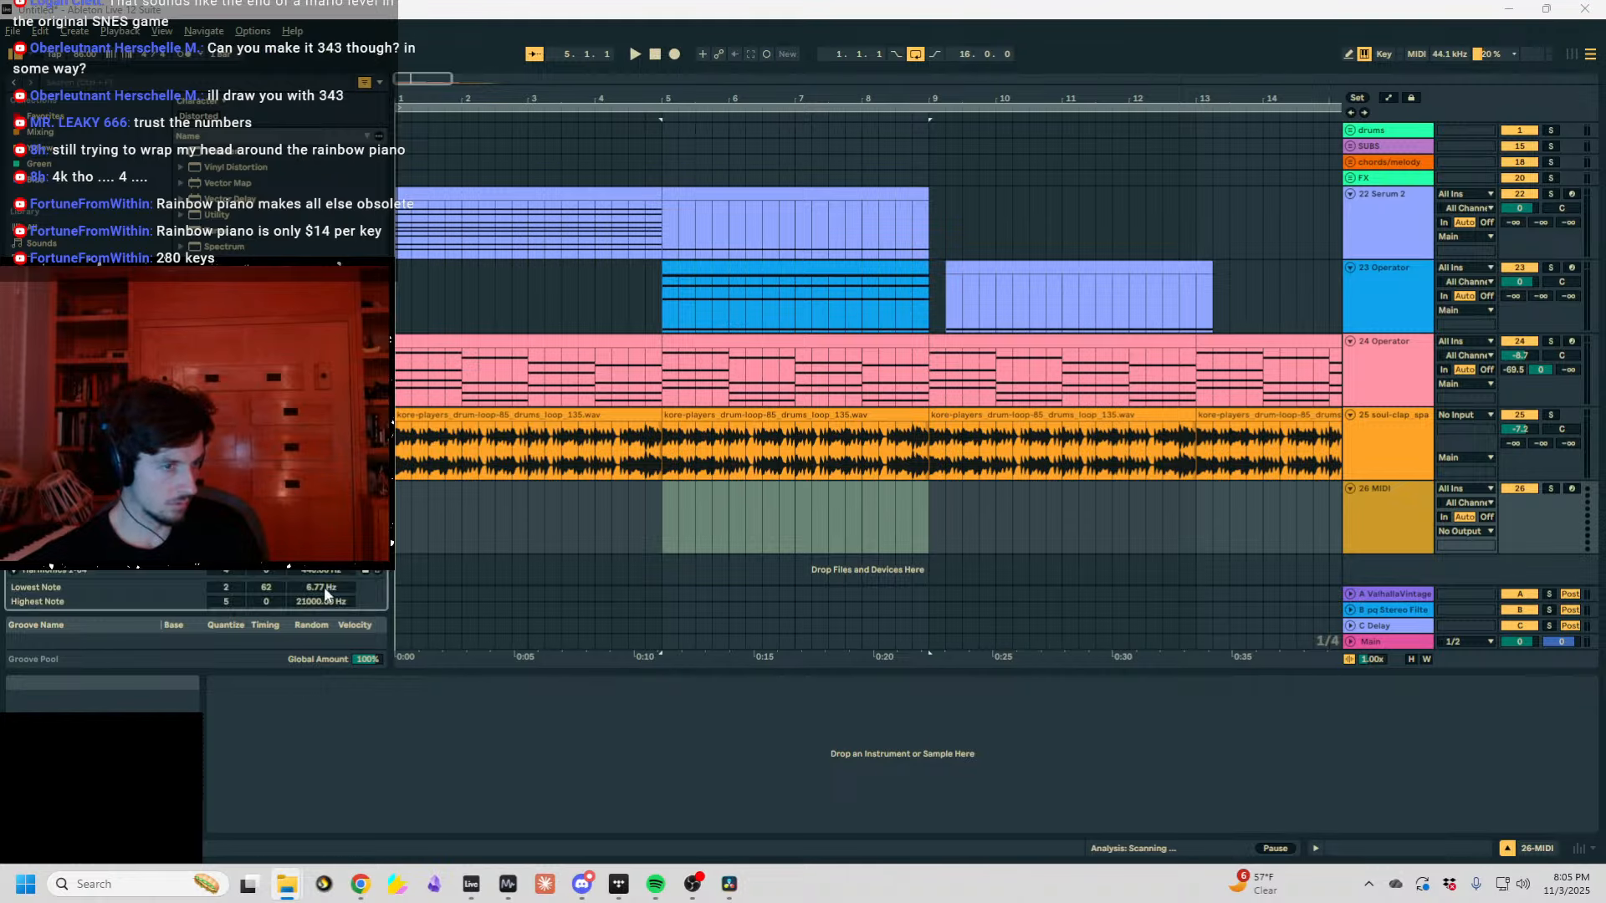
# Copy the first four-bar clip from track 24 Operator to bar 1 of the new MIDI track and start playback.
pyautogui.click(627, 505)
pyautogui.click(546, 361)
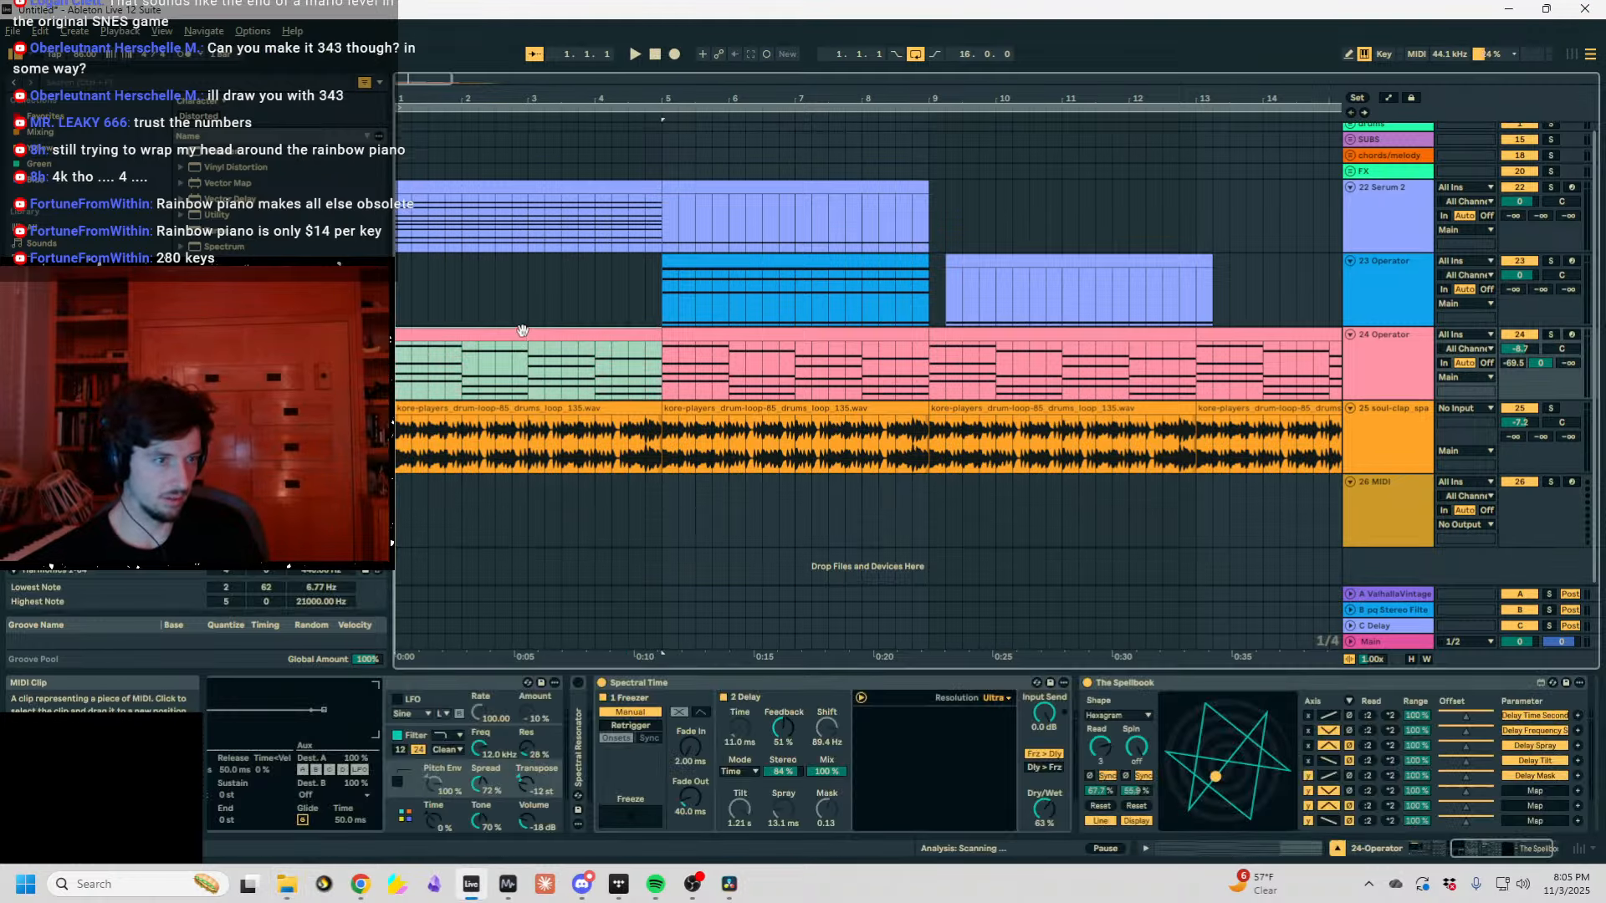
pyautogui.click(399, 494)
pyautogui.hotkey('ctrl', 'v')
pyautogui.press('space')
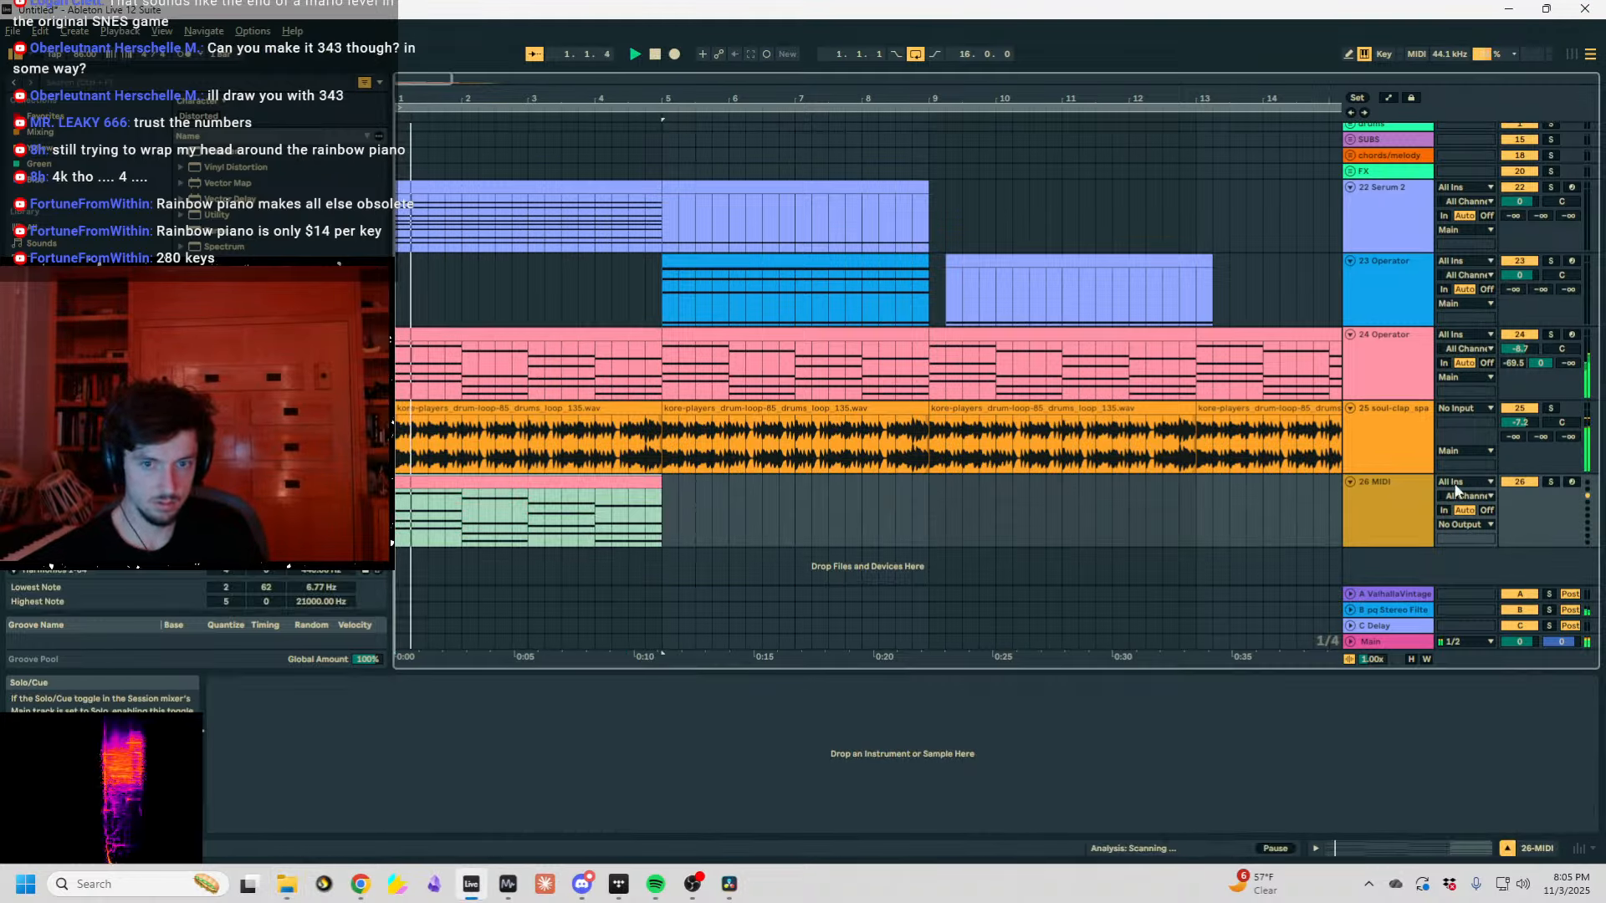
# Find Operator, add it to the new MIDI track, solo that track, and return Live to full screen.
pyautogui.click(153, 82)
pyautogui.write('operat')
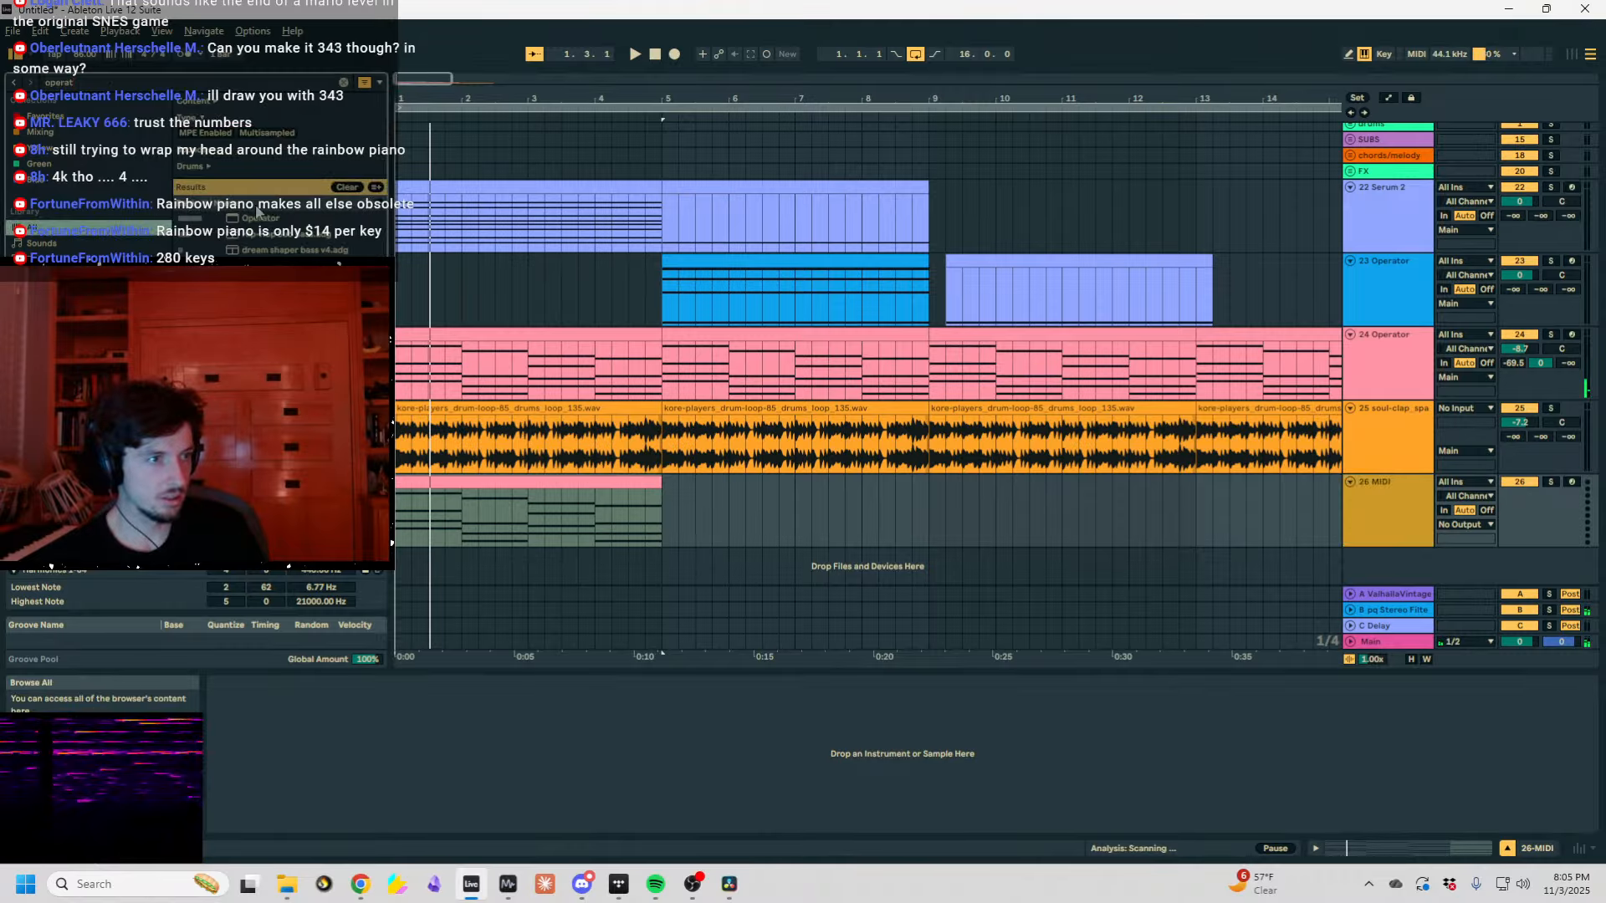
pyautogui.press('Down')
pyautogui.press('Return')
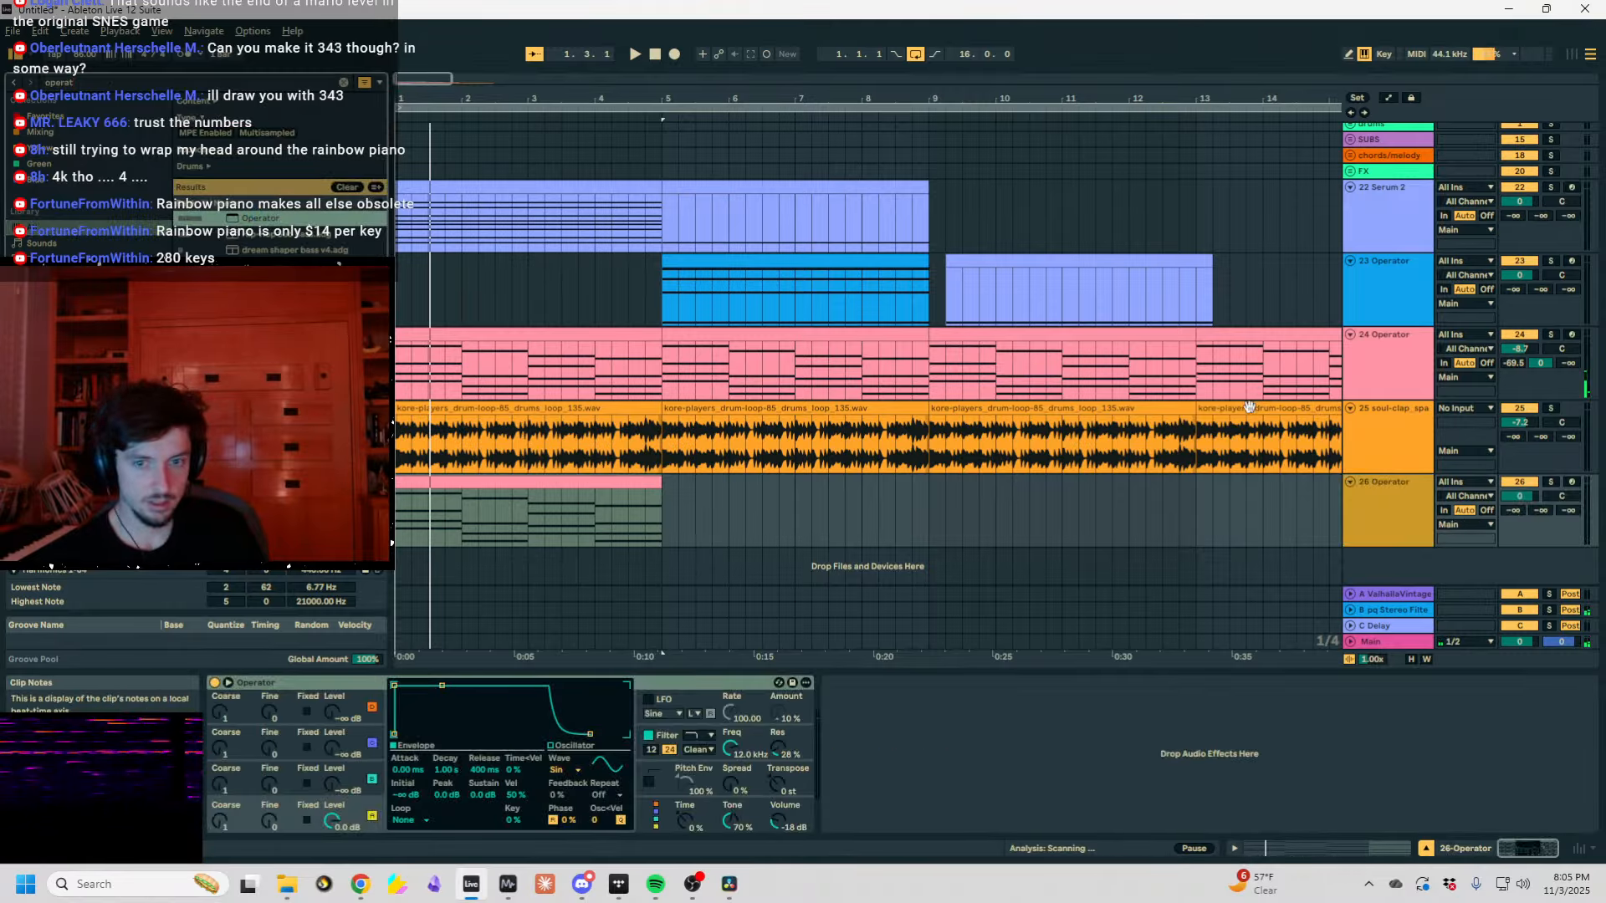
pyautogui.click(1548, 482)
pyautogui.click(1338, 680)
pyautogui.press('F11')
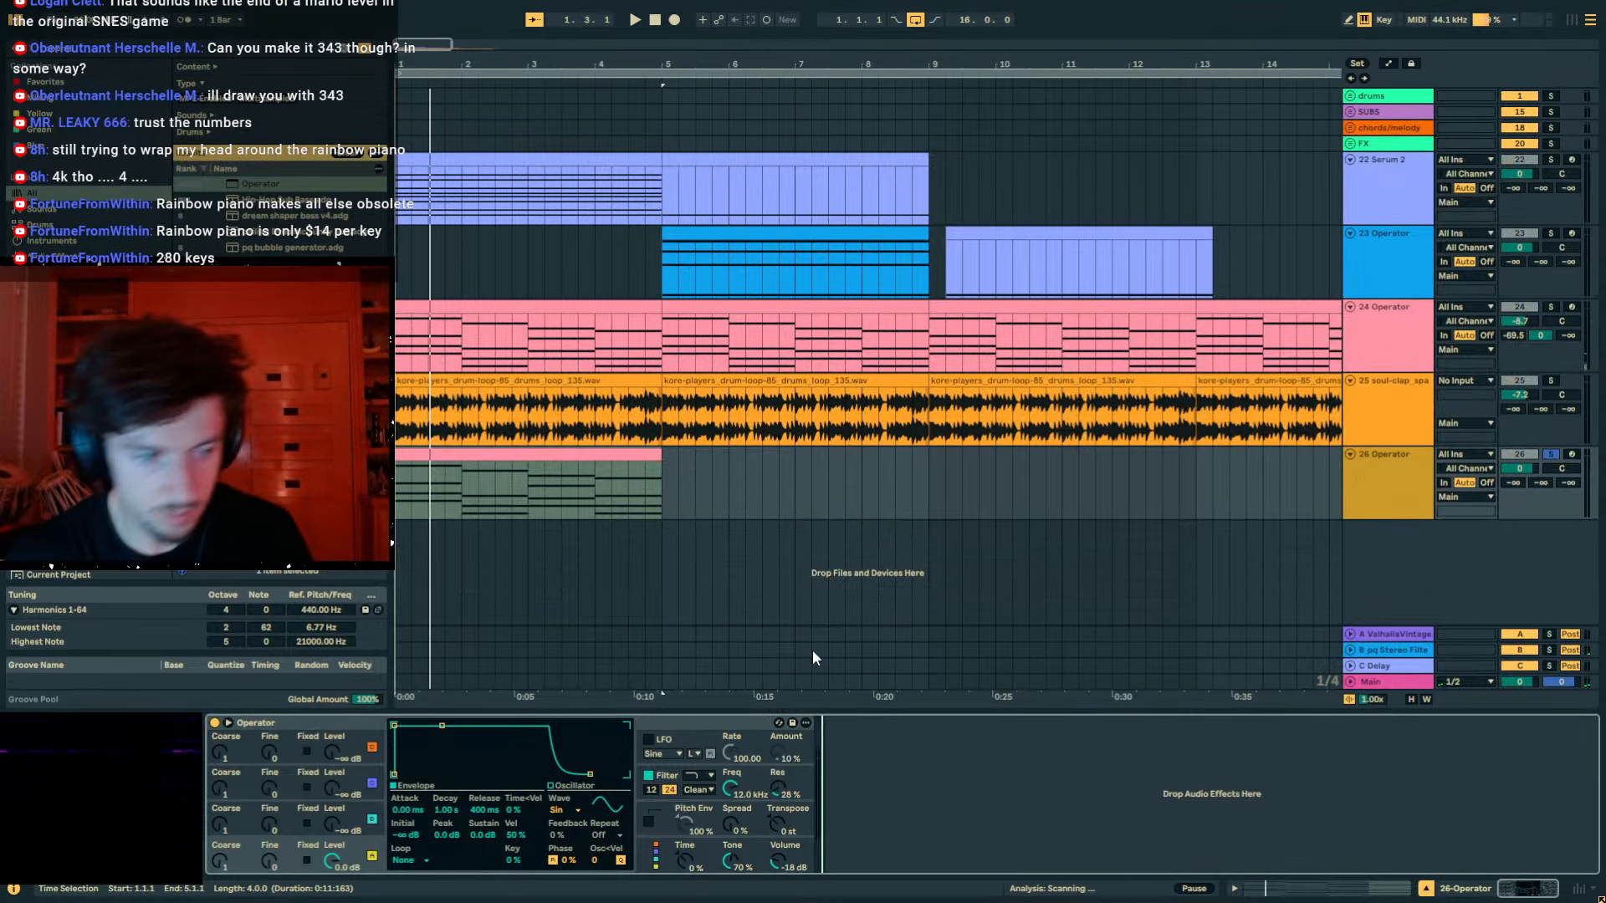
# Clear all notes from the track 26 Operator clip and draw one long 64/13 note from bar 1 to just past beat 2.3.
pyautogui.press('space')
pyautogui.click(1275, 892)
pyautogui.click(730, 700)
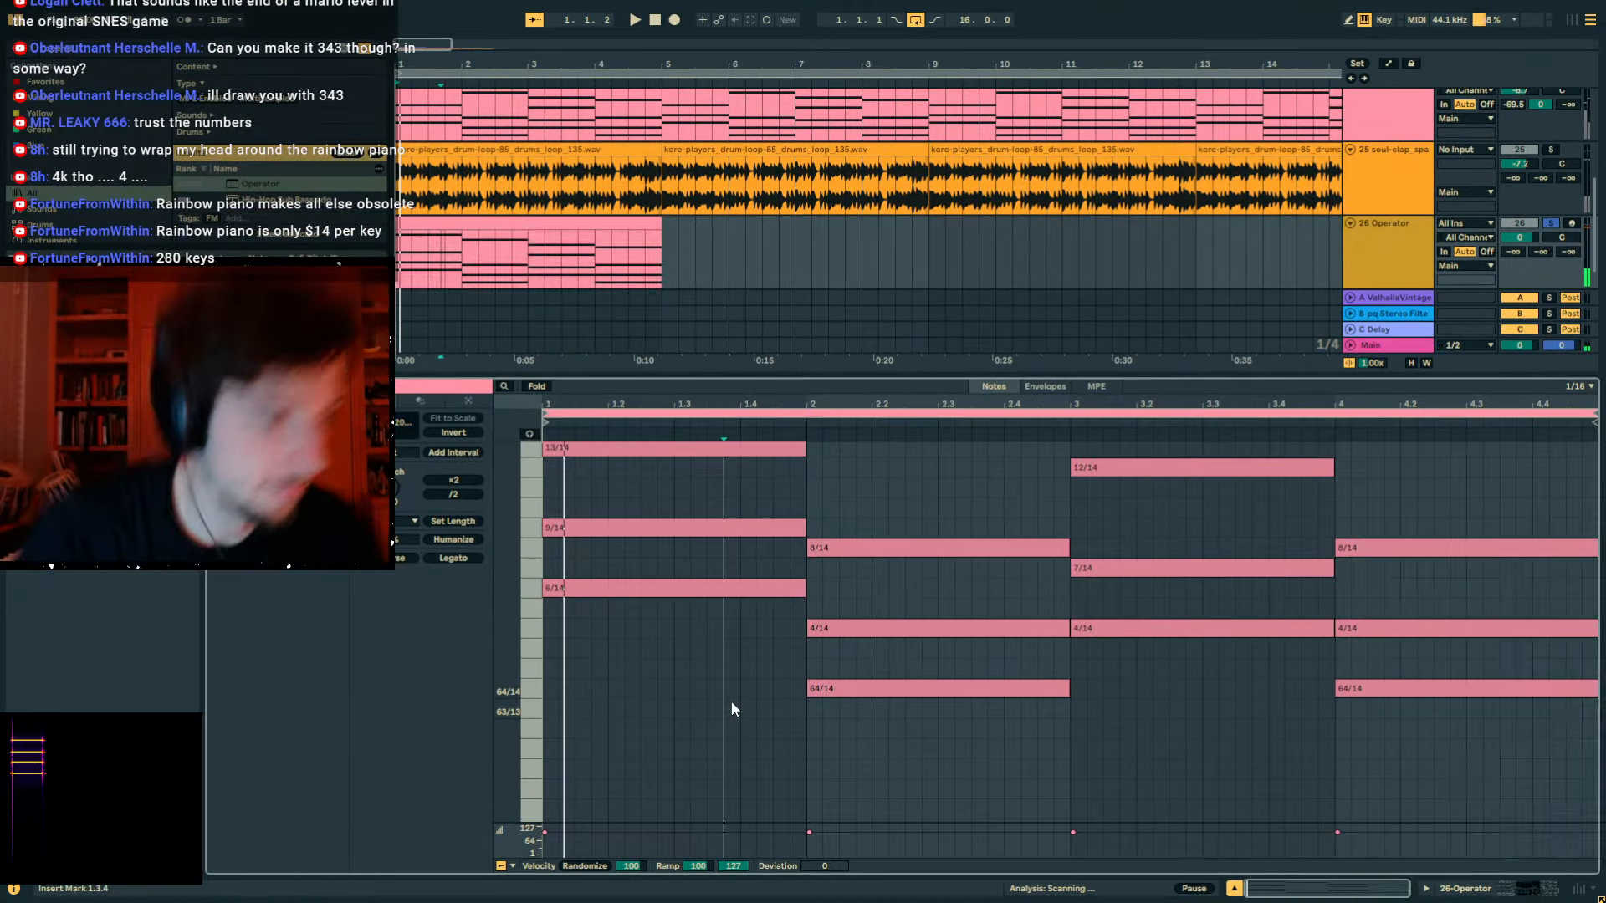
pyautogui.hotkey('ctrl', 'a')
pyautogui.press('Delete')
pyautogui.scroll(5, 576, 686)
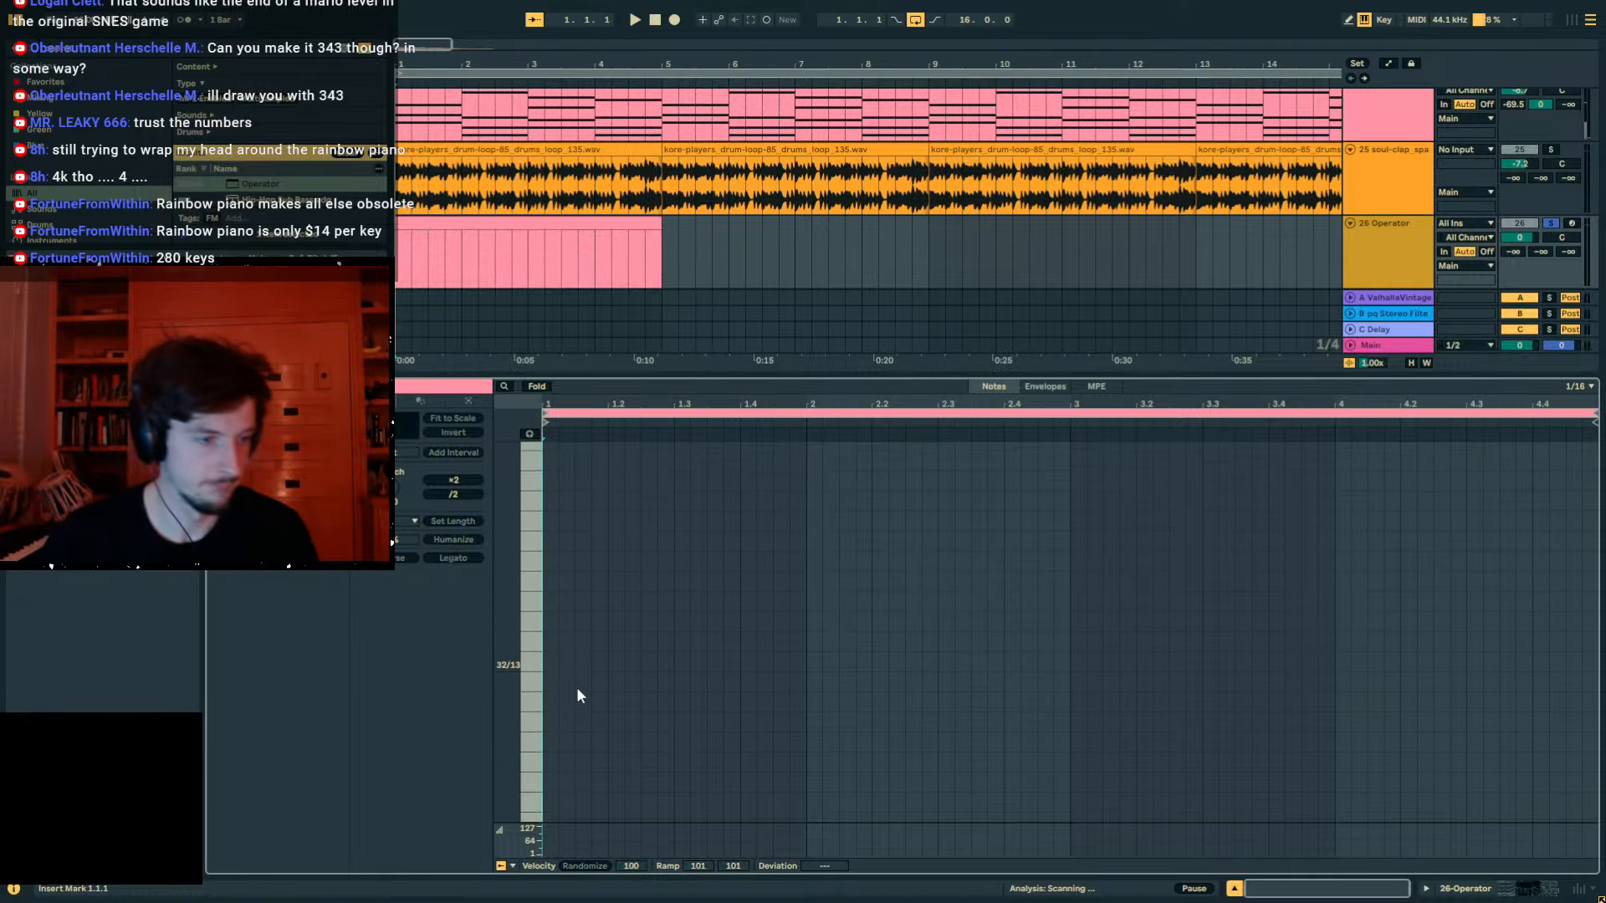
pyautogui.doubleClick(550, 792)
pyautogui.moveTo(556, 792); pyautogui.dragTo(952, 793)
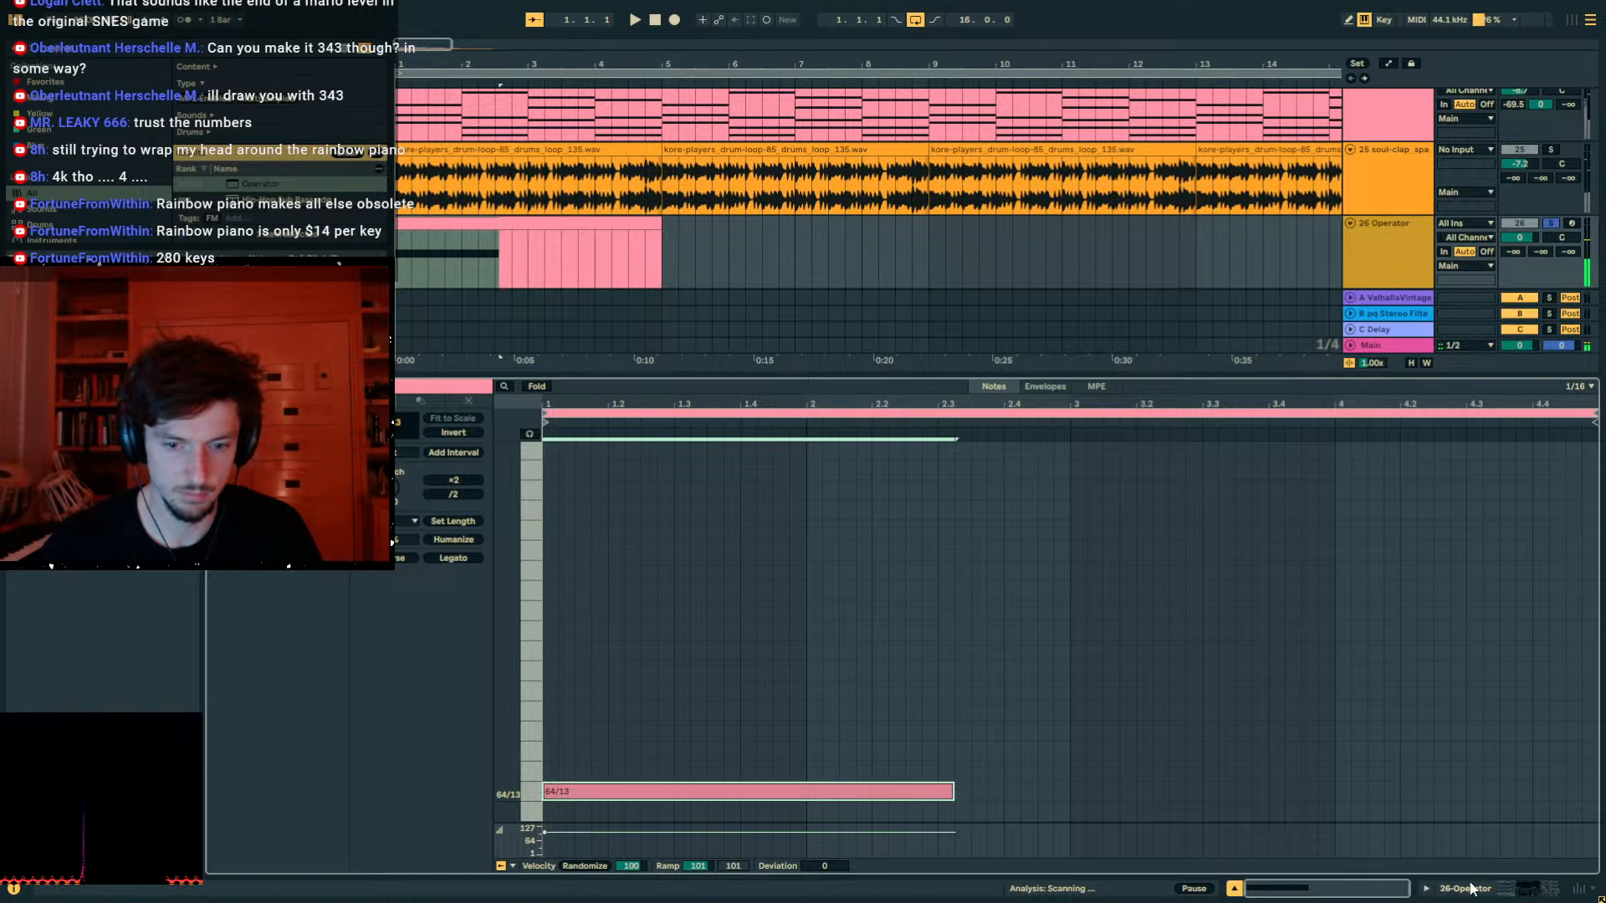
# Play the clip and set the Transpose of track 26's Operator to +36 st.
pyautogui.hotkey('shift', 'Tab')
pyautogui.press('space')
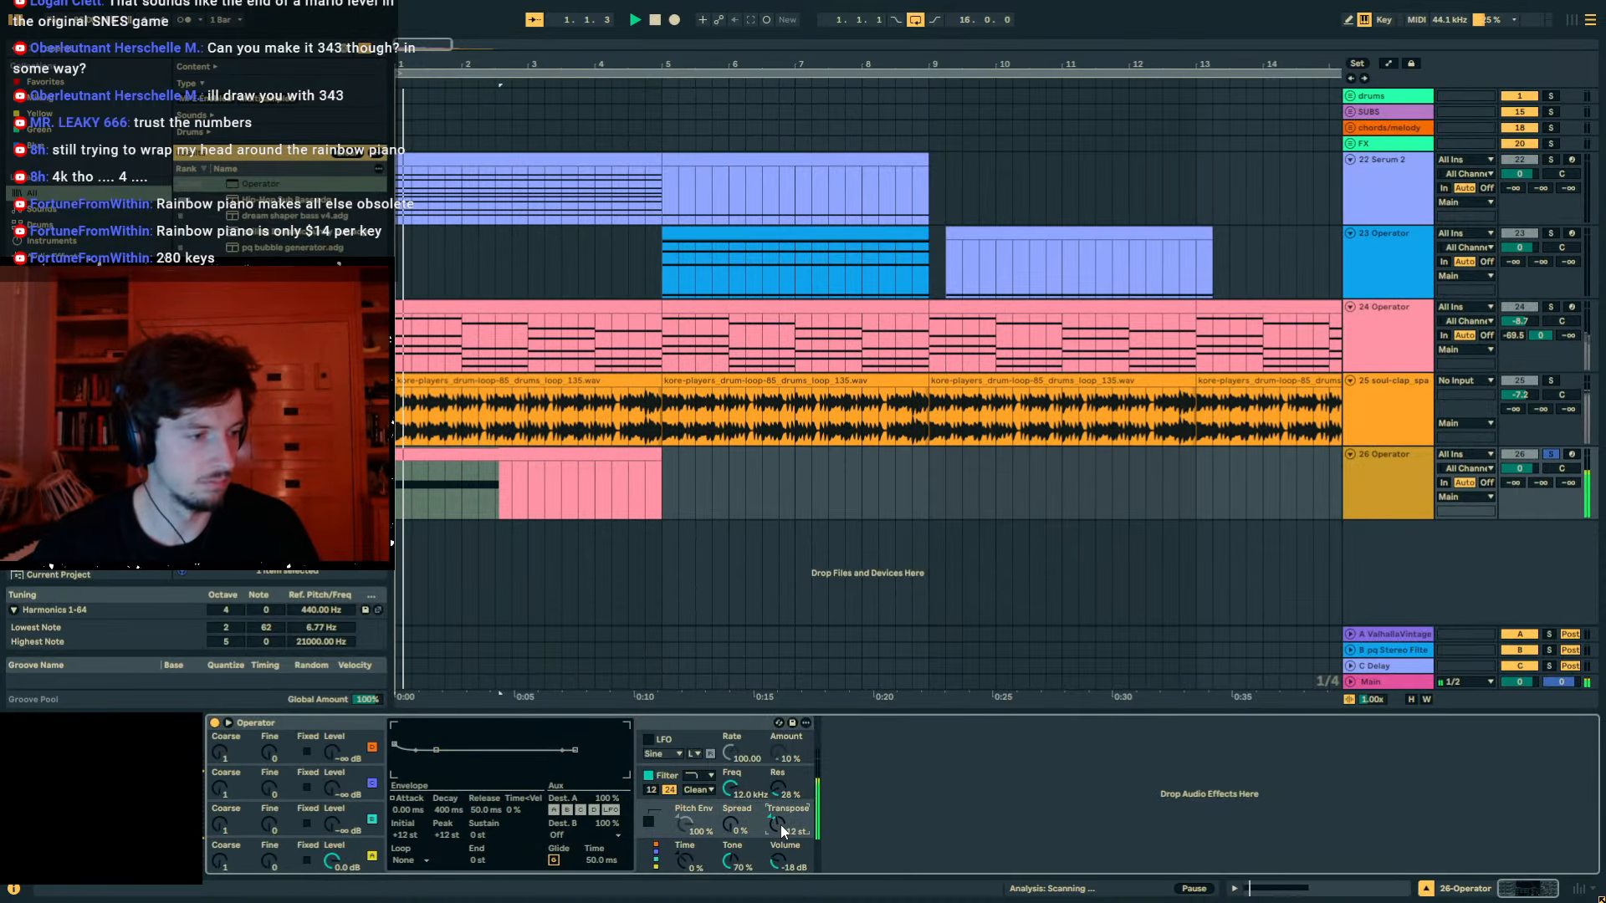
pyautogui.moveTo(780, 825); pyautogui.dragTo(782, 829)
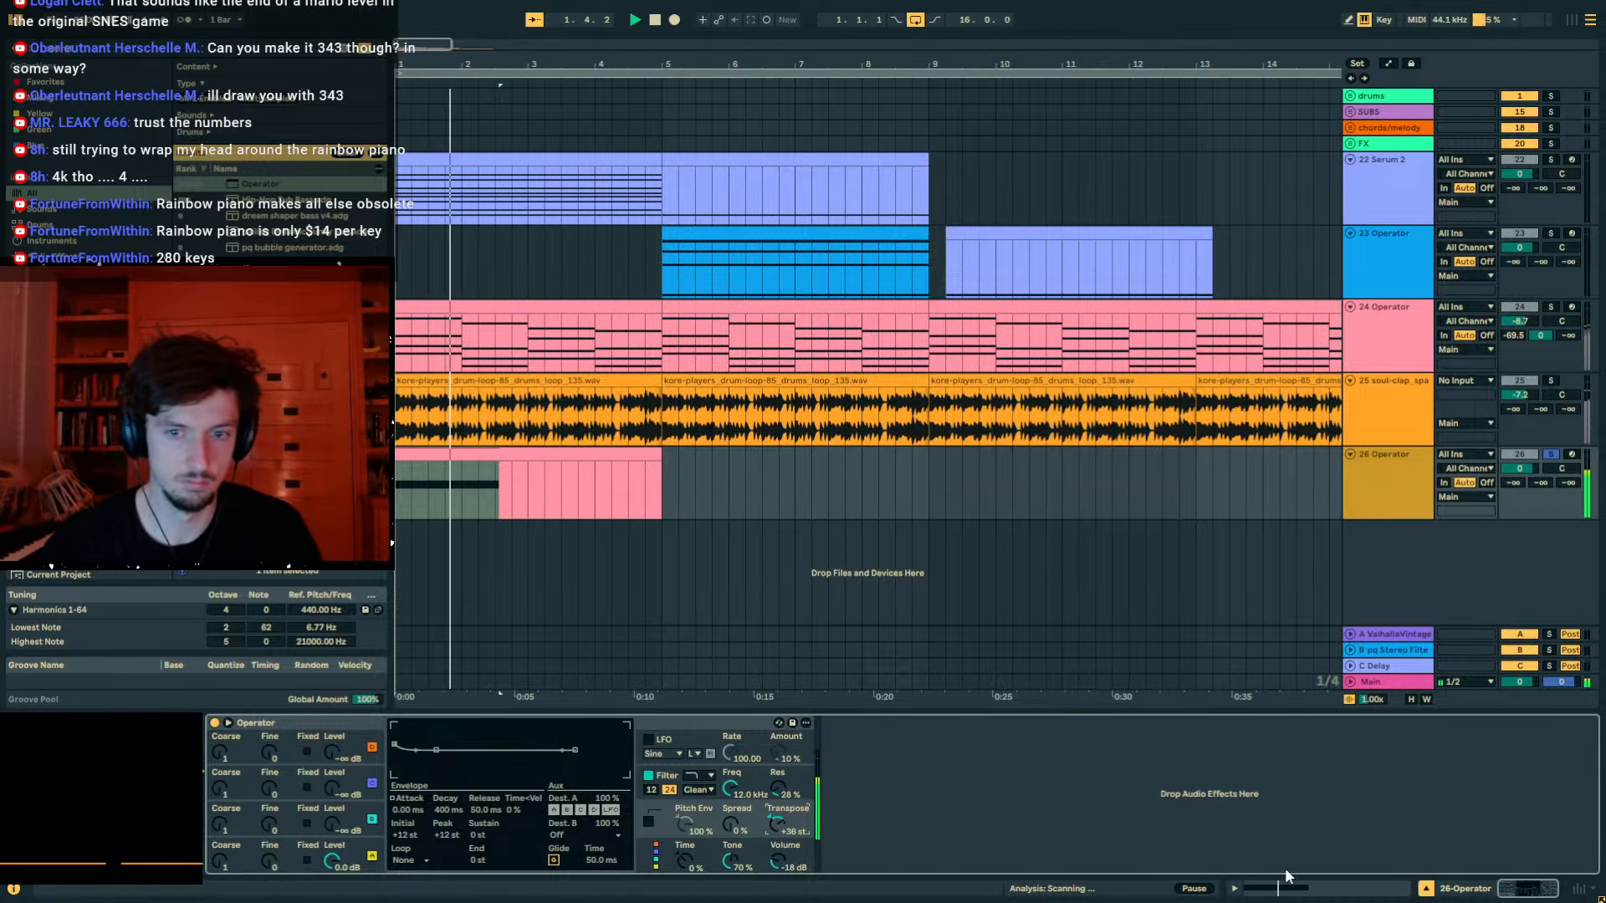
# Draw a rising sixteenth-note run from 2/13 to 9/13 starting at 1.1.2, plus three scattered higher notes up to 15/13 above it.
pyautogui.click(1337, 895)
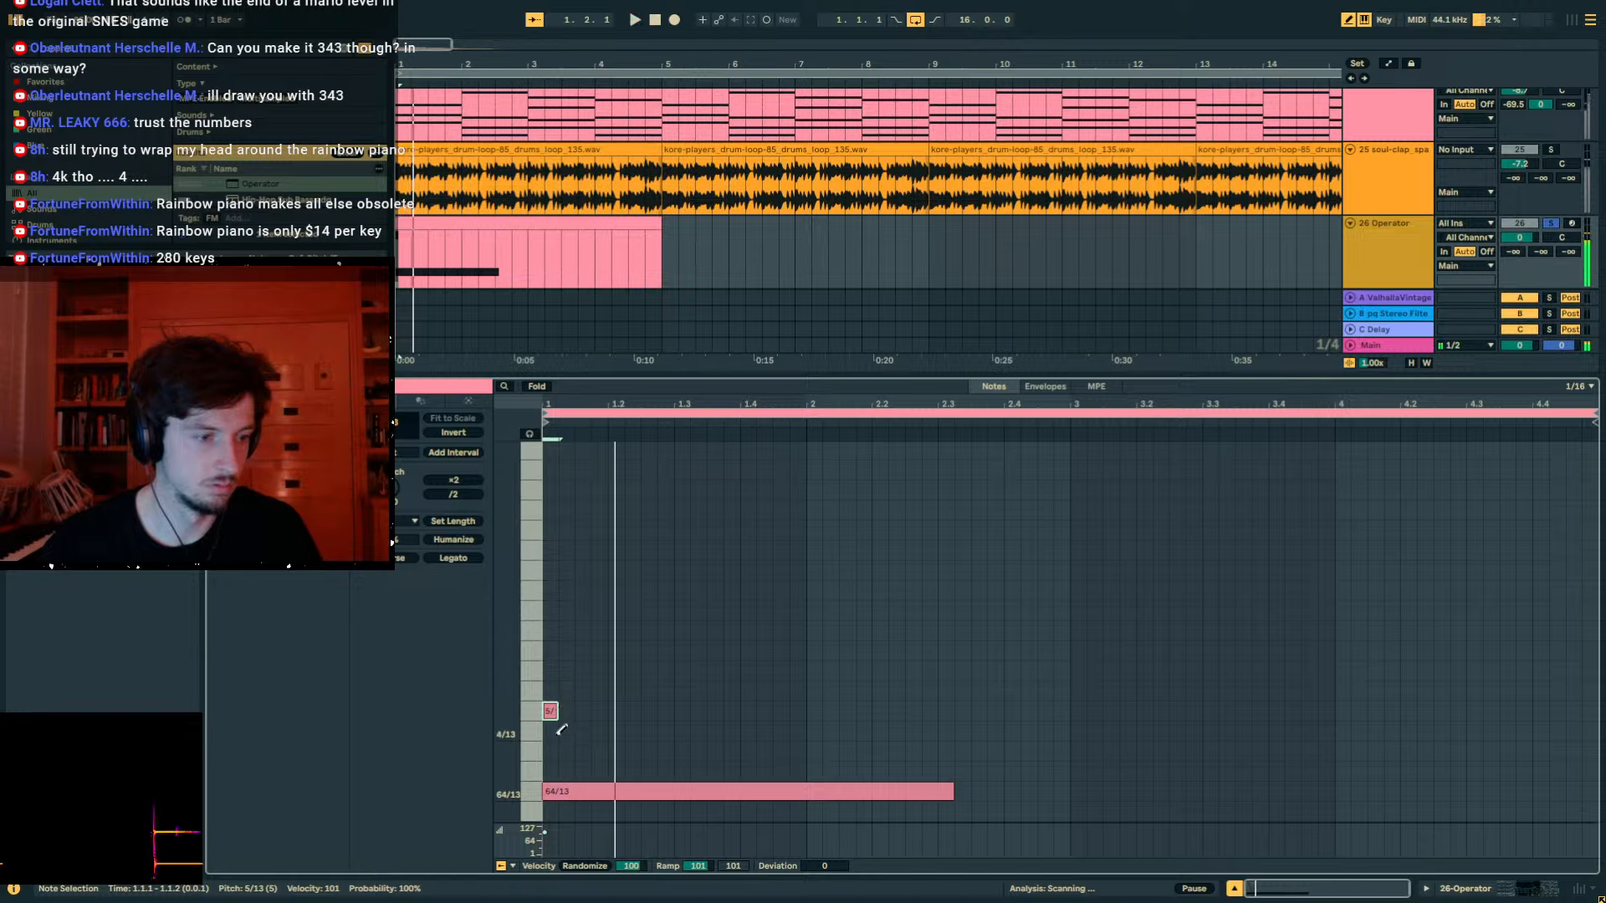
pyautogui.click(567, 771)
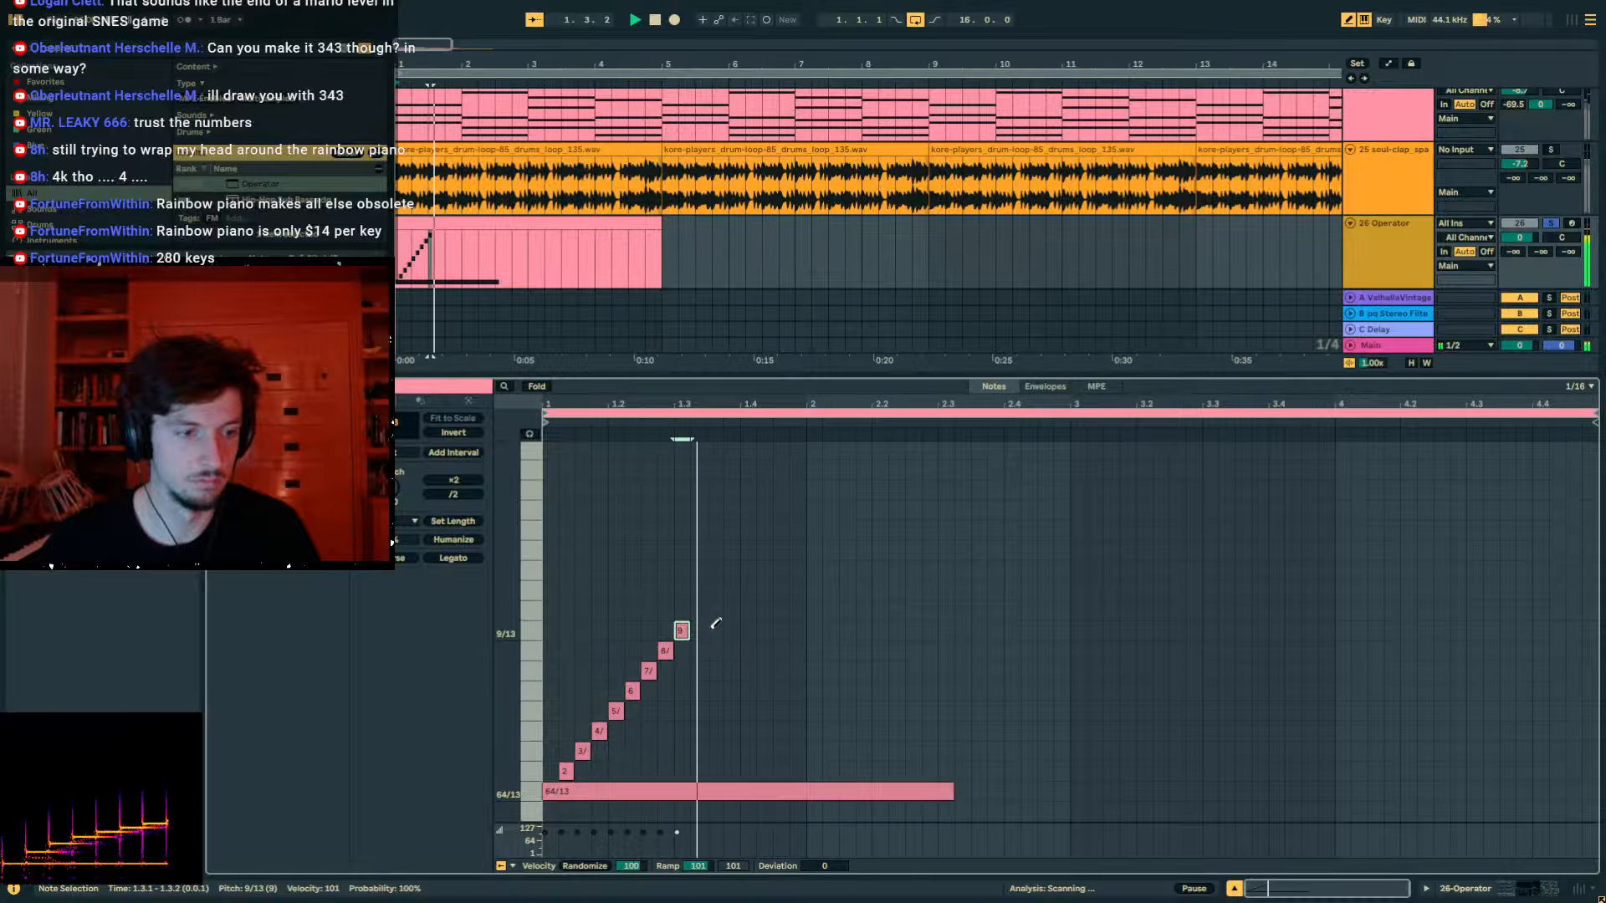
pyautogui.press('b')
pyautogui.click(567, 531)
pyautogui.click(599, 570)
pyautogui.click(649, 510)
pyautogui.press('space')
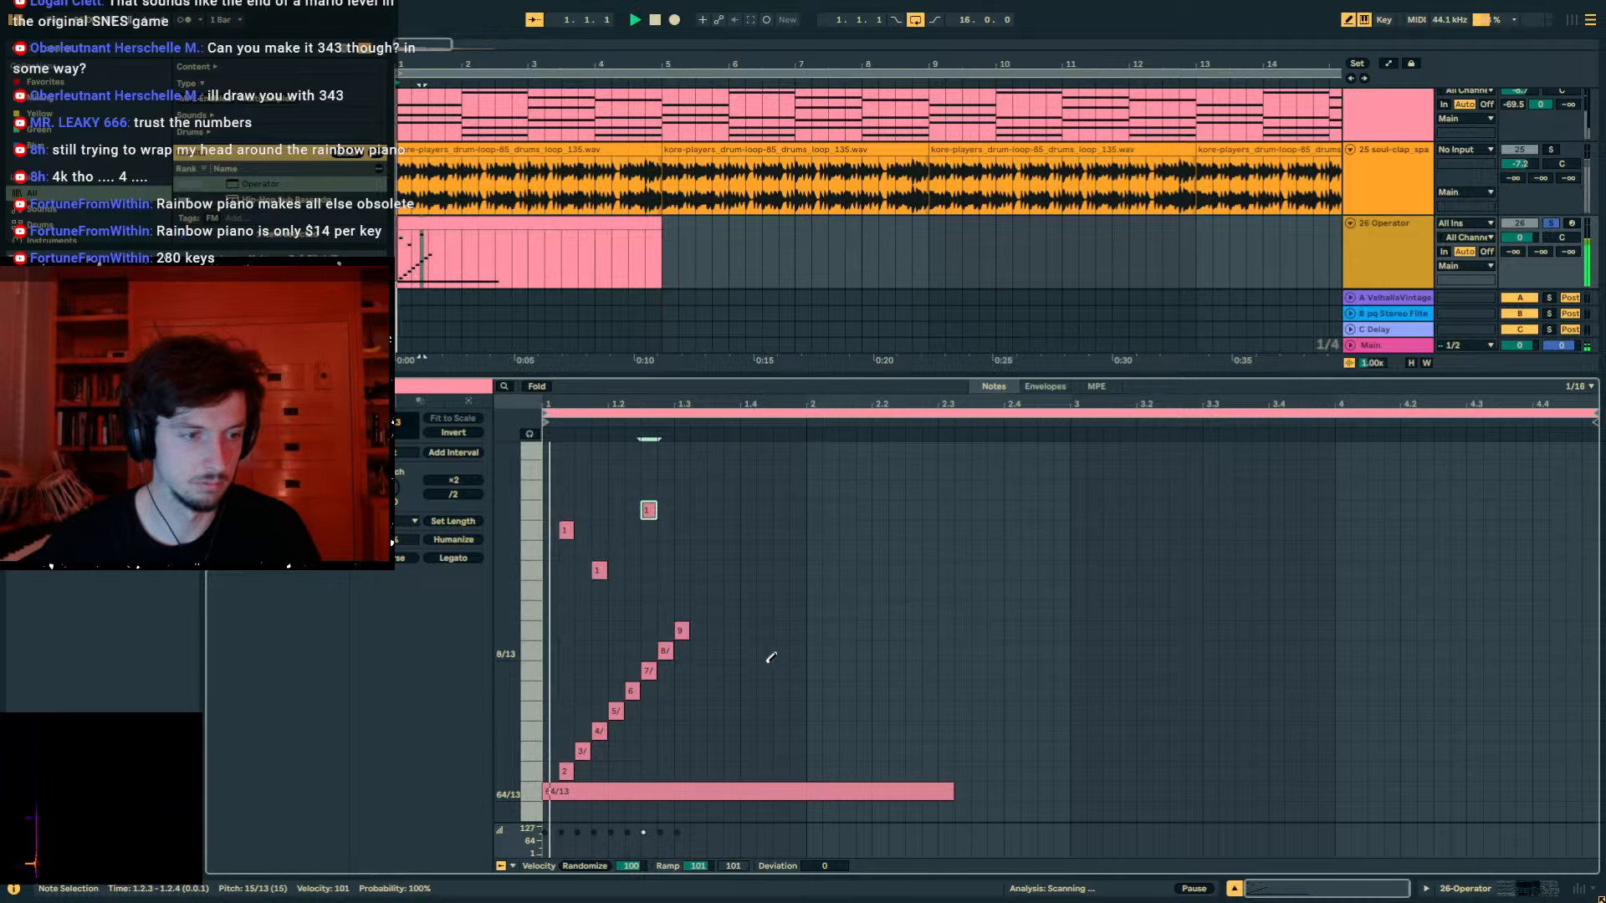
# Add notes at 10/13 and 5/13 on 1.3.3 and another 10/13 note on 1.4.3.
pyautogui.click(713, 611)
pyautogui.click(714, 711)
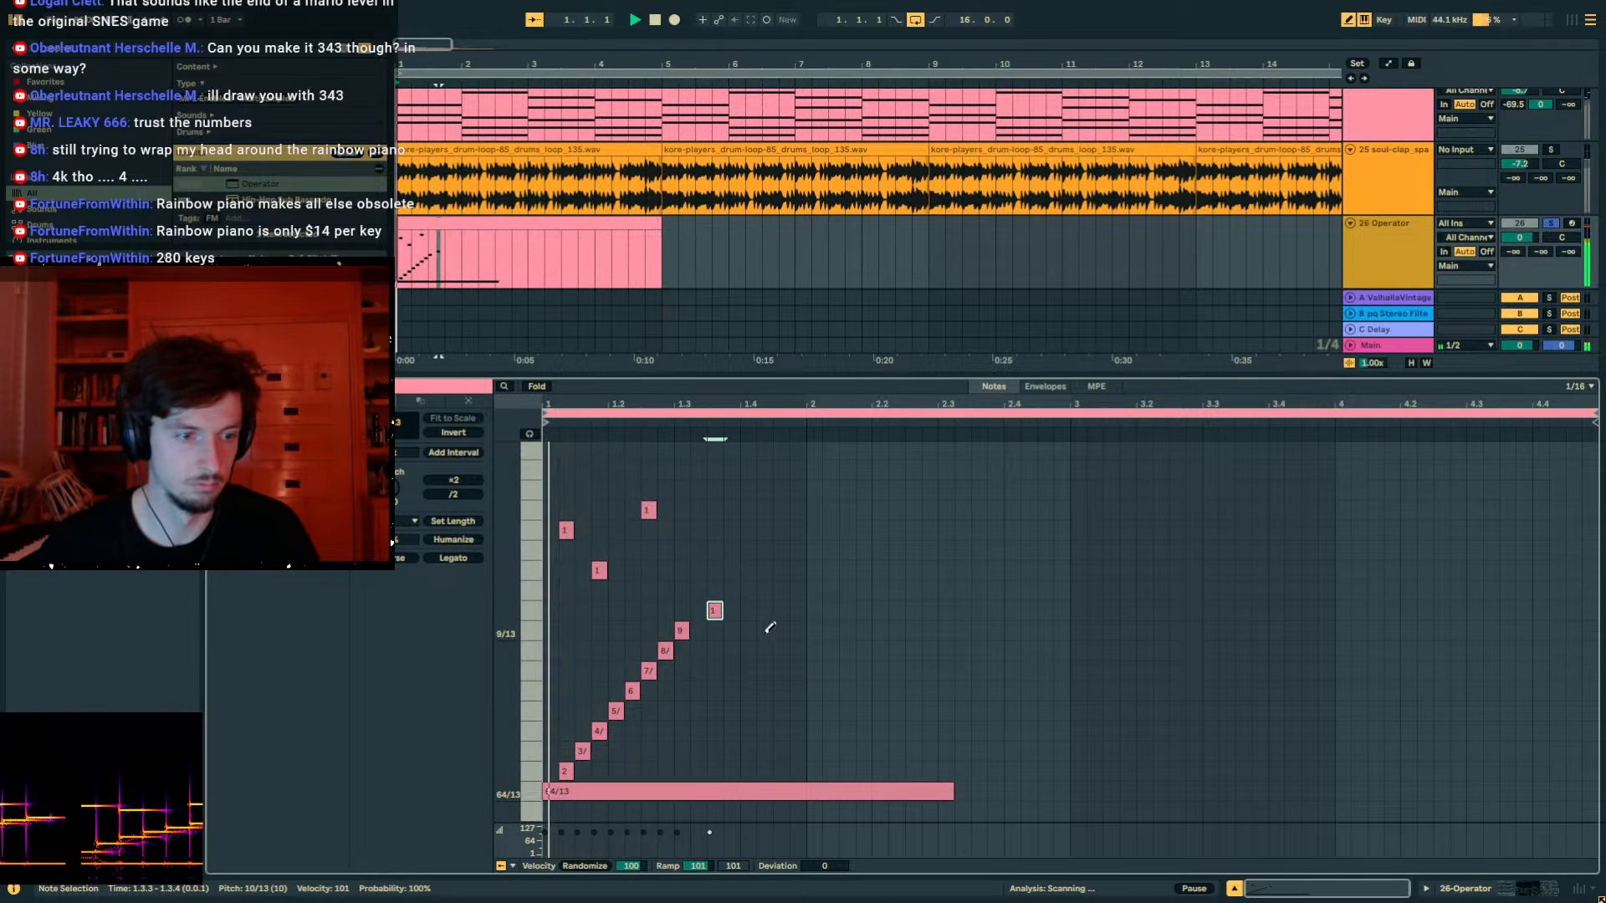
pyautogui.click(780, 610)
# Duplicate all the short bar 1 notes into bar 2 and shift the copy one sixteenth earlier to start at 2.1.2.
pyautogui.press('b')
pyautogui.moveTo(809, 470)
pyautogui.mouseDown()
pyautogui.moveTo(609, 721)
pyautogui.moveTo(541, 774)
pyautogui.mouseUp()
pyautogui.hotkey('ctrl', 'd')
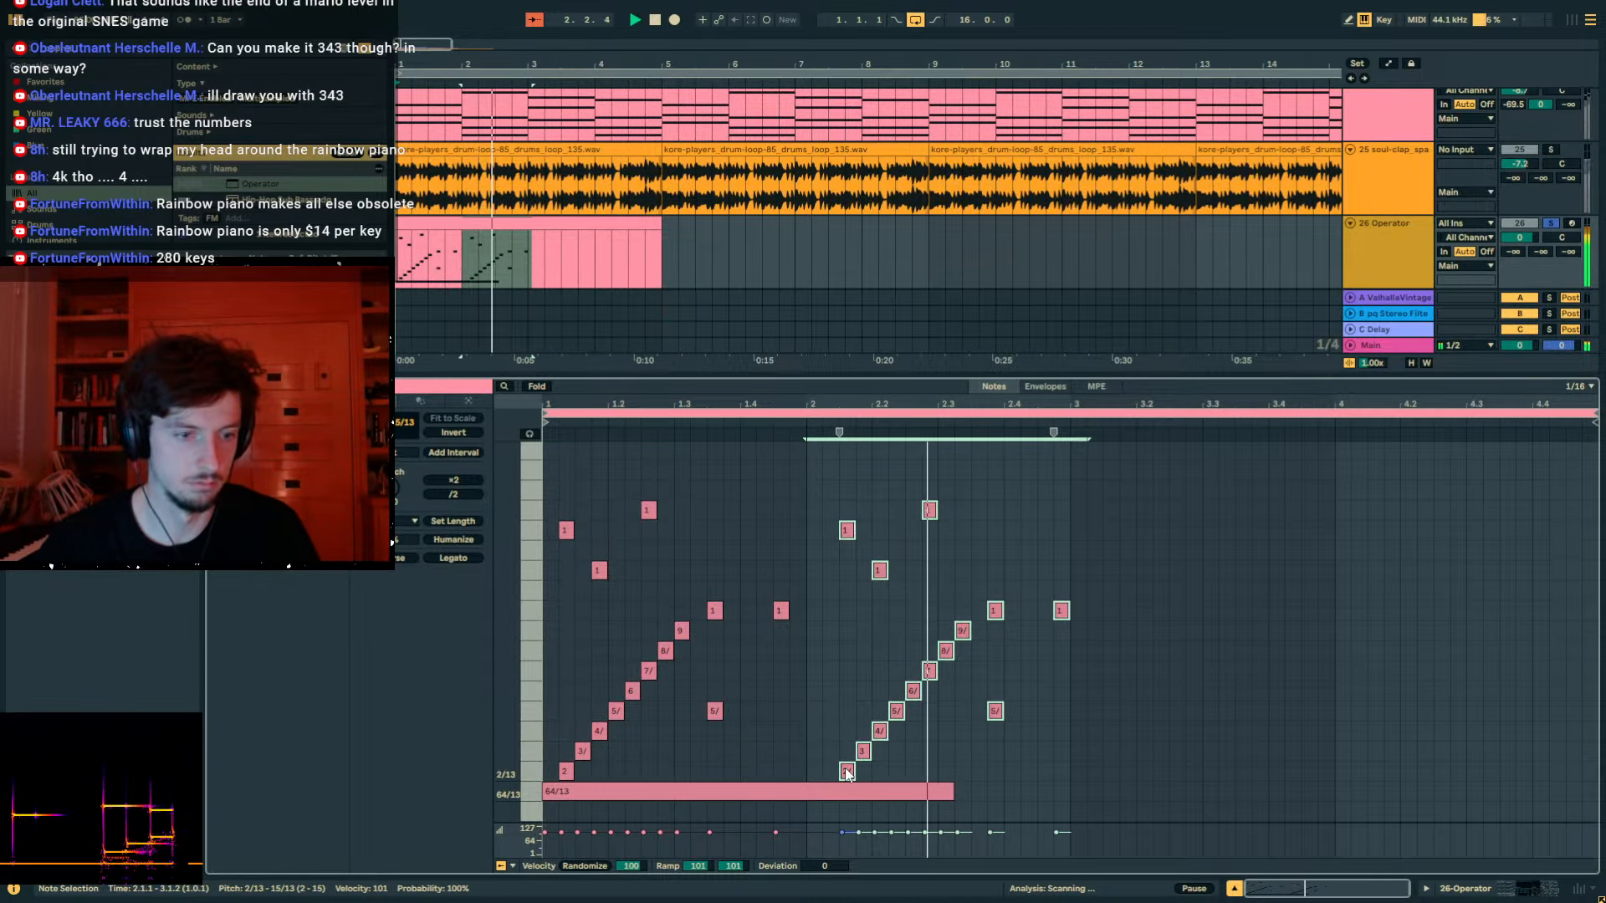
pyautogui.moveTo(847, 771); pyautogui.dragTo(830, 776)
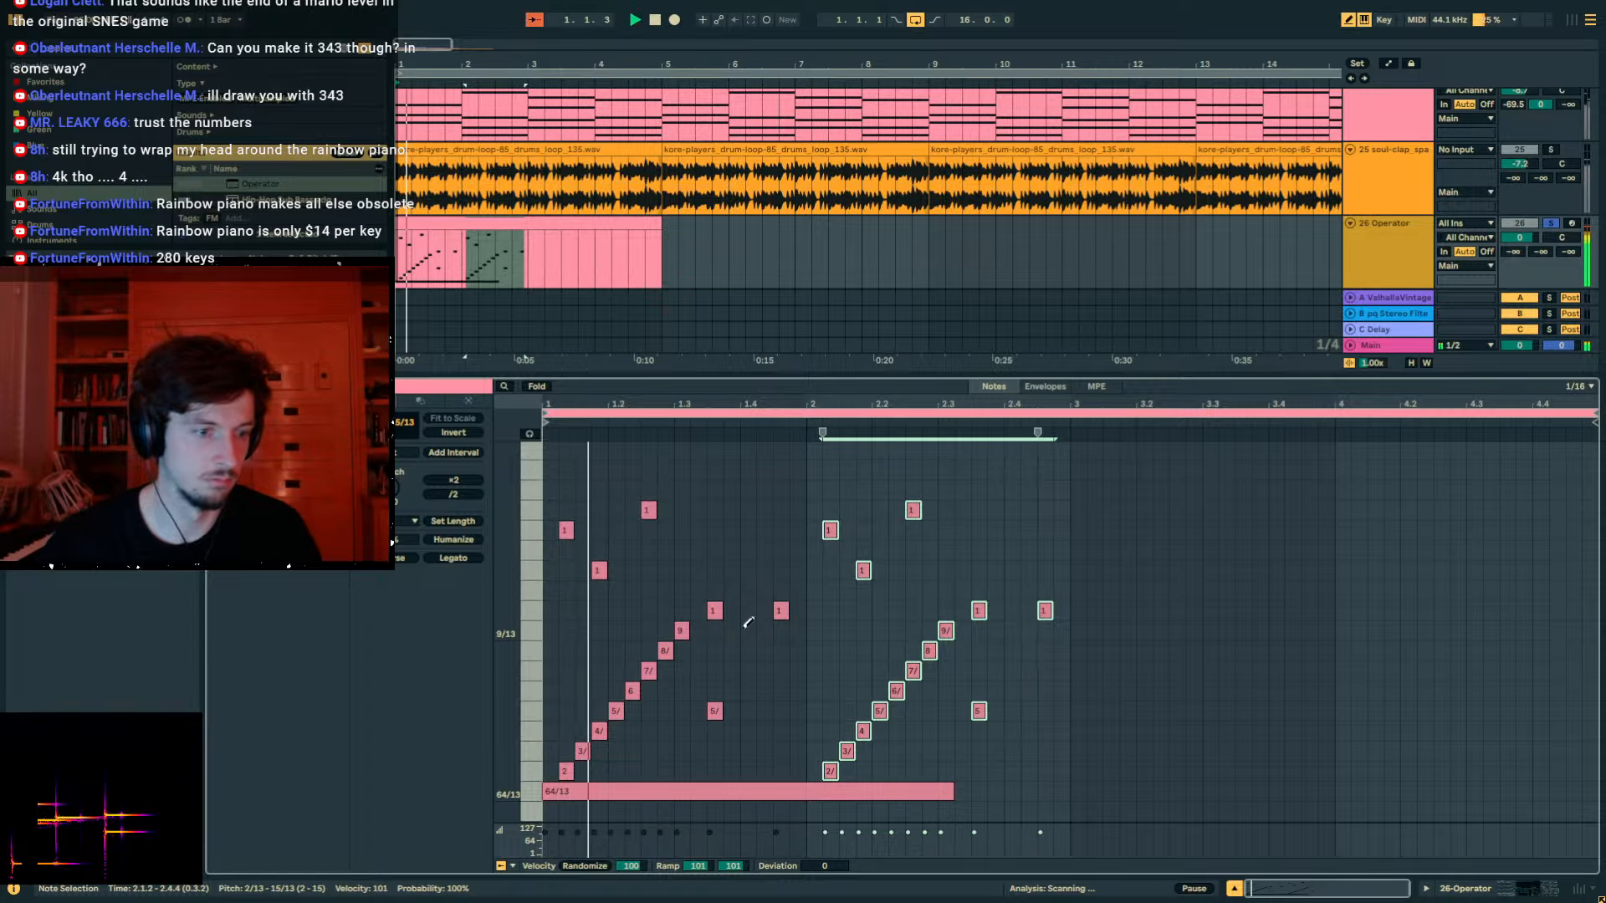
# Fill the end of bar 1 with low sixteenth notes: 3/13 on 1.3.4, 6/13 on 1.4.1, and 4/13 on 1.4.2 and 1.4.4.
pyautogui.press('b')
pyautogui.click(746, 691)
pyautogui.click(764, 731)
pyautogui.click(731, 751)
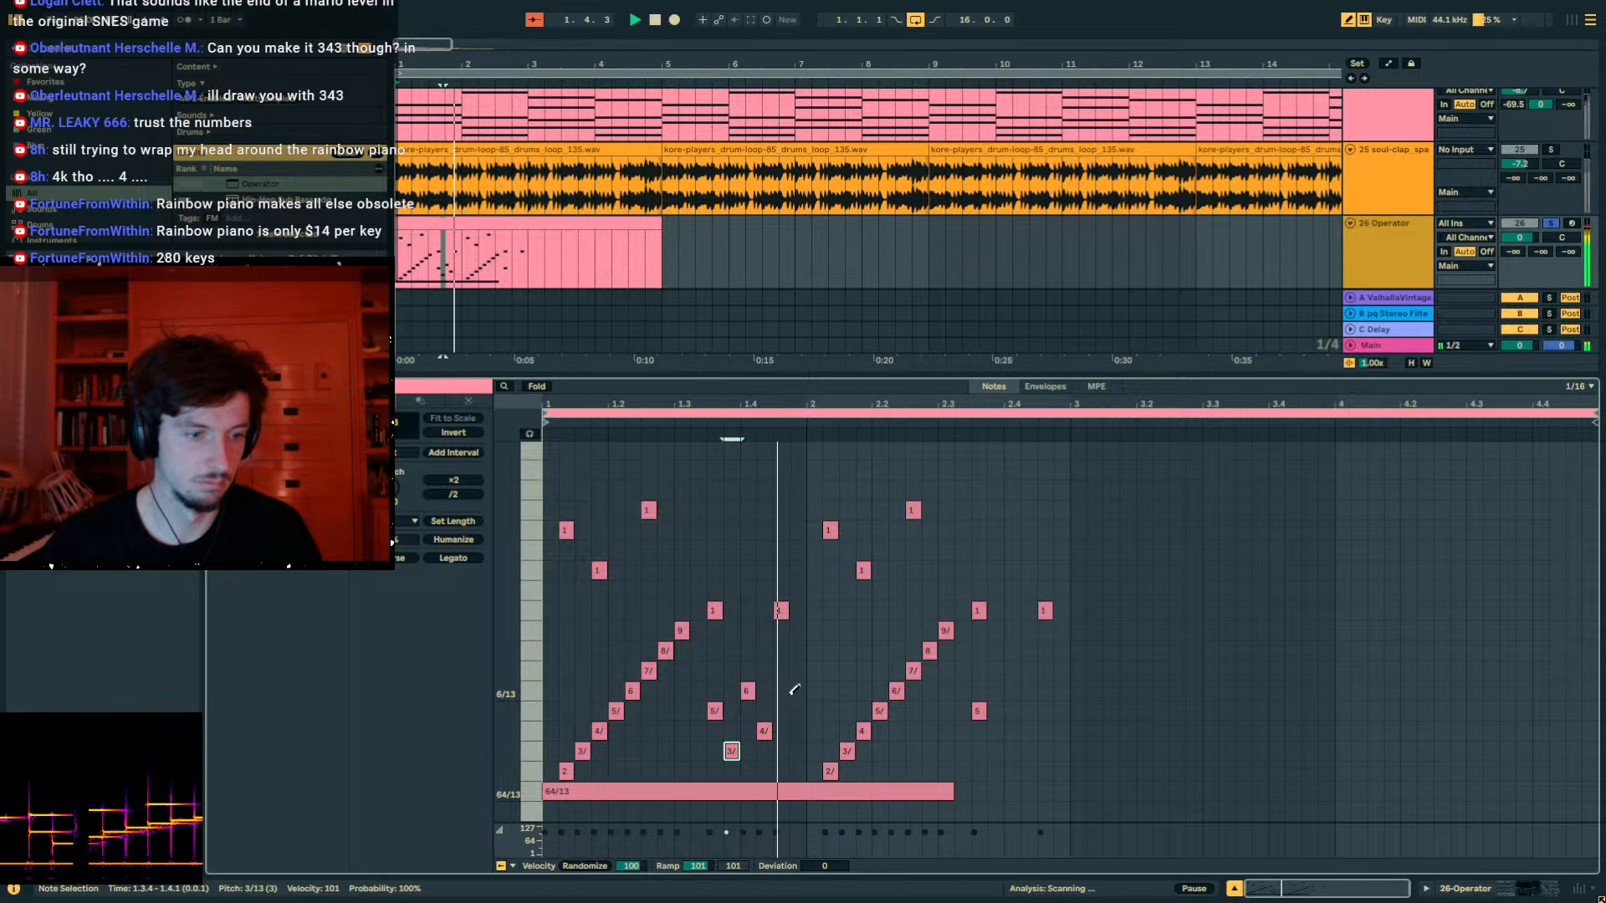
pyautogui.click(798, 730)
# Duplicate the lower short notes of bar 1, from 2/13 up to 10/13, into bar 2.
pyautogui.press('b')
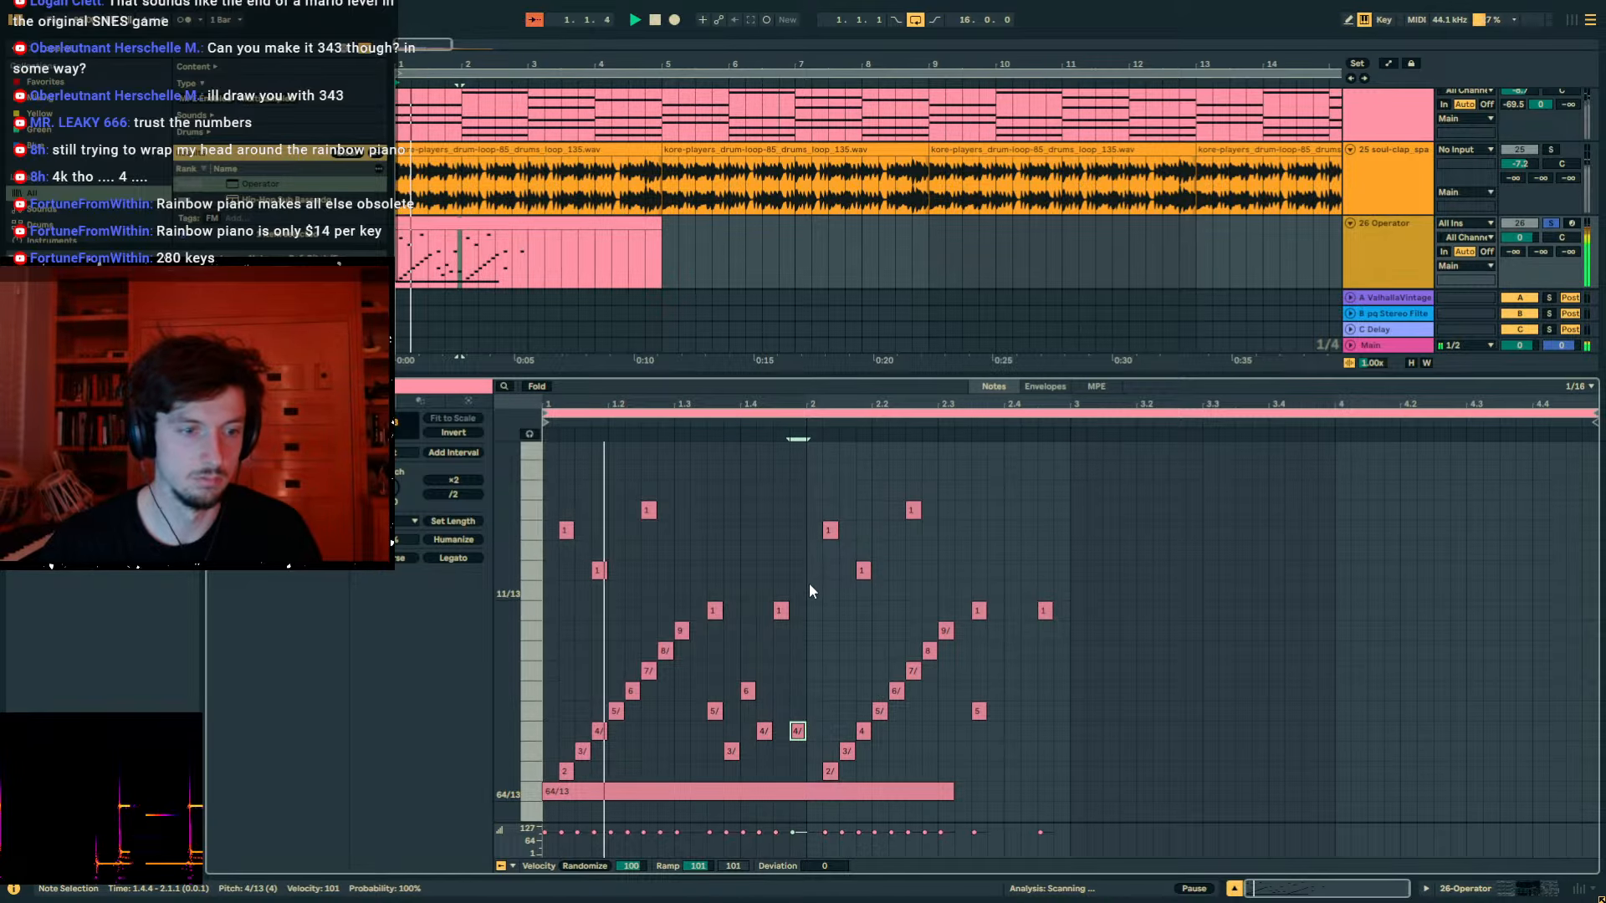
pyautogui.moveTo(809, 584); pyautogui.dragTo(545, 768)
pyautogui.hotkey('ctrl', 'd')
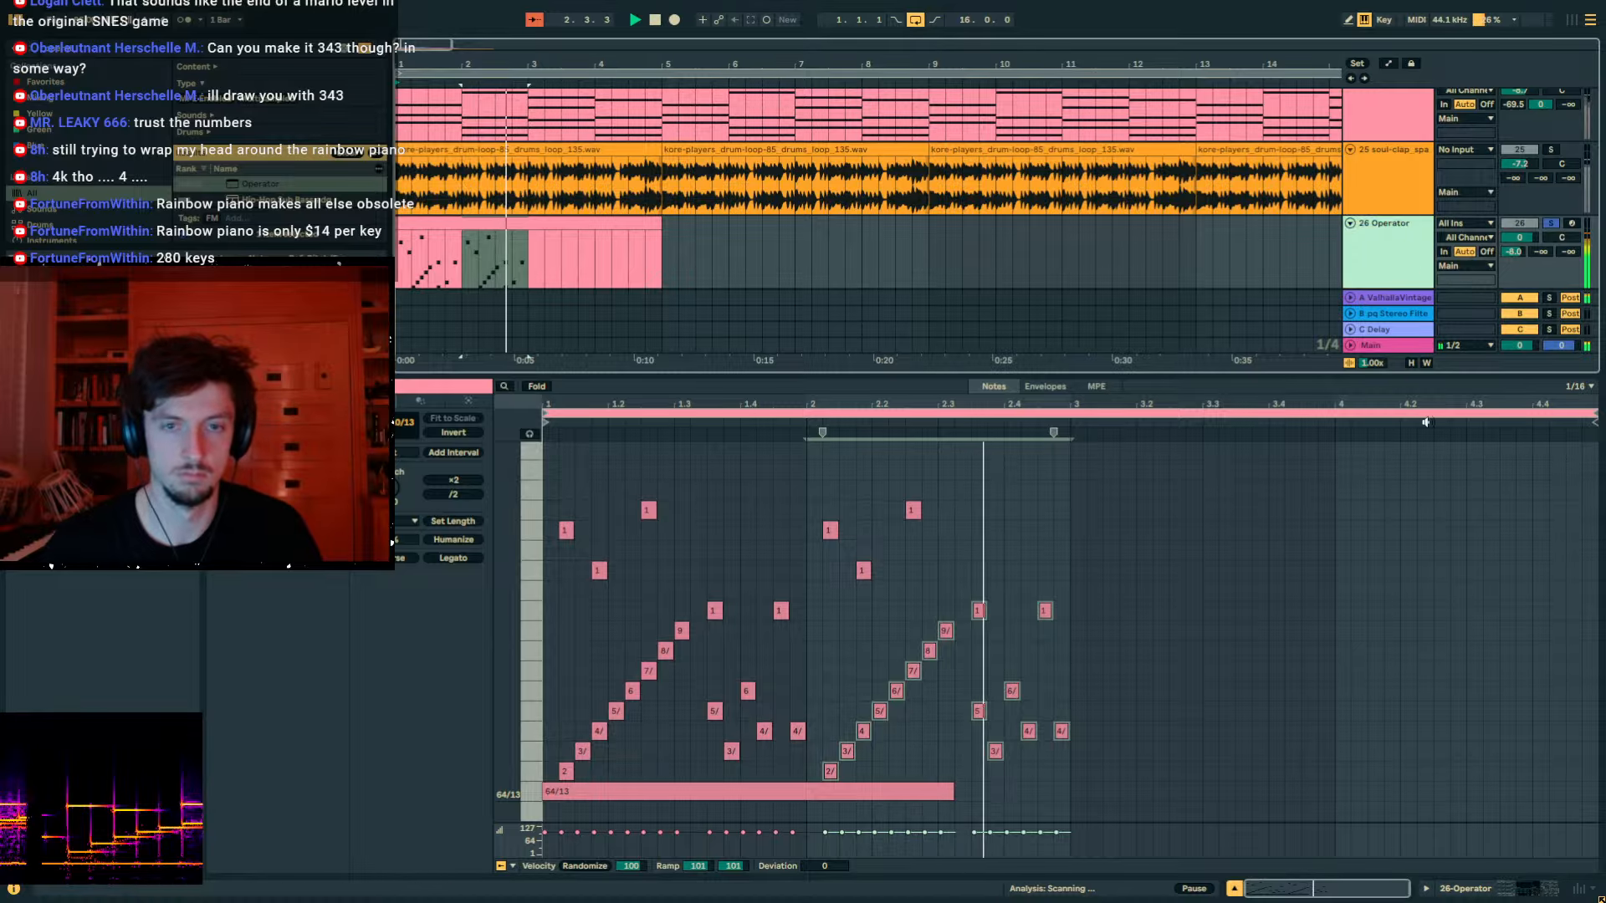
# Duplicate the two-bar clip on track 26 Operator to bar 3 and loop playback across both clips.
pyautogui.click(1505, 889)
pyautogui.press('space')
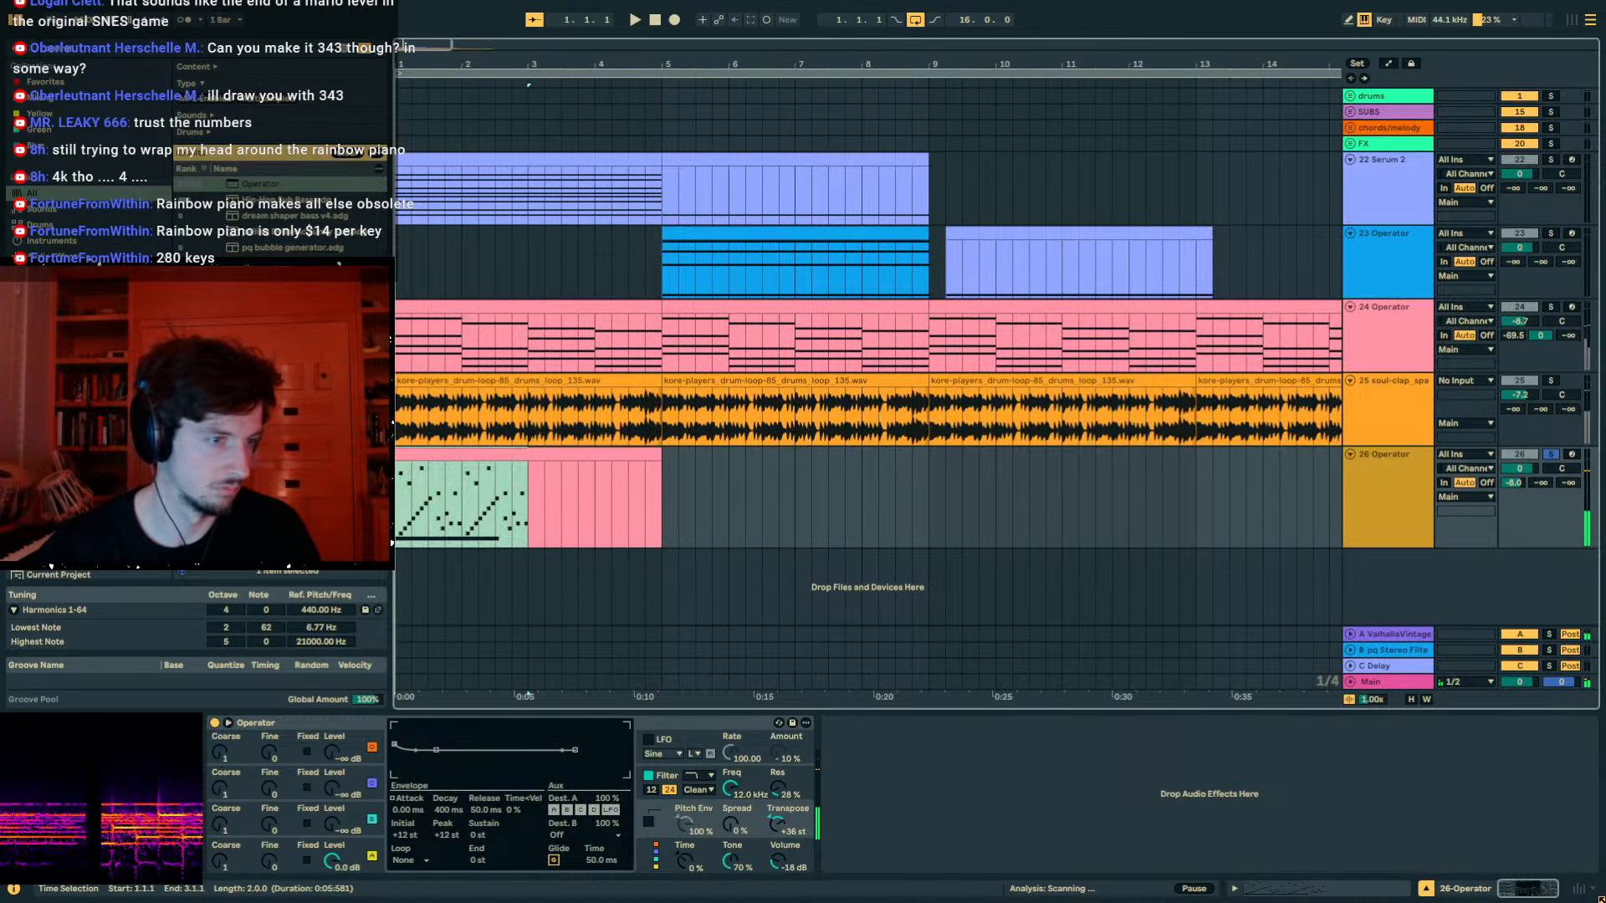
pyautogui.click(491, 452)
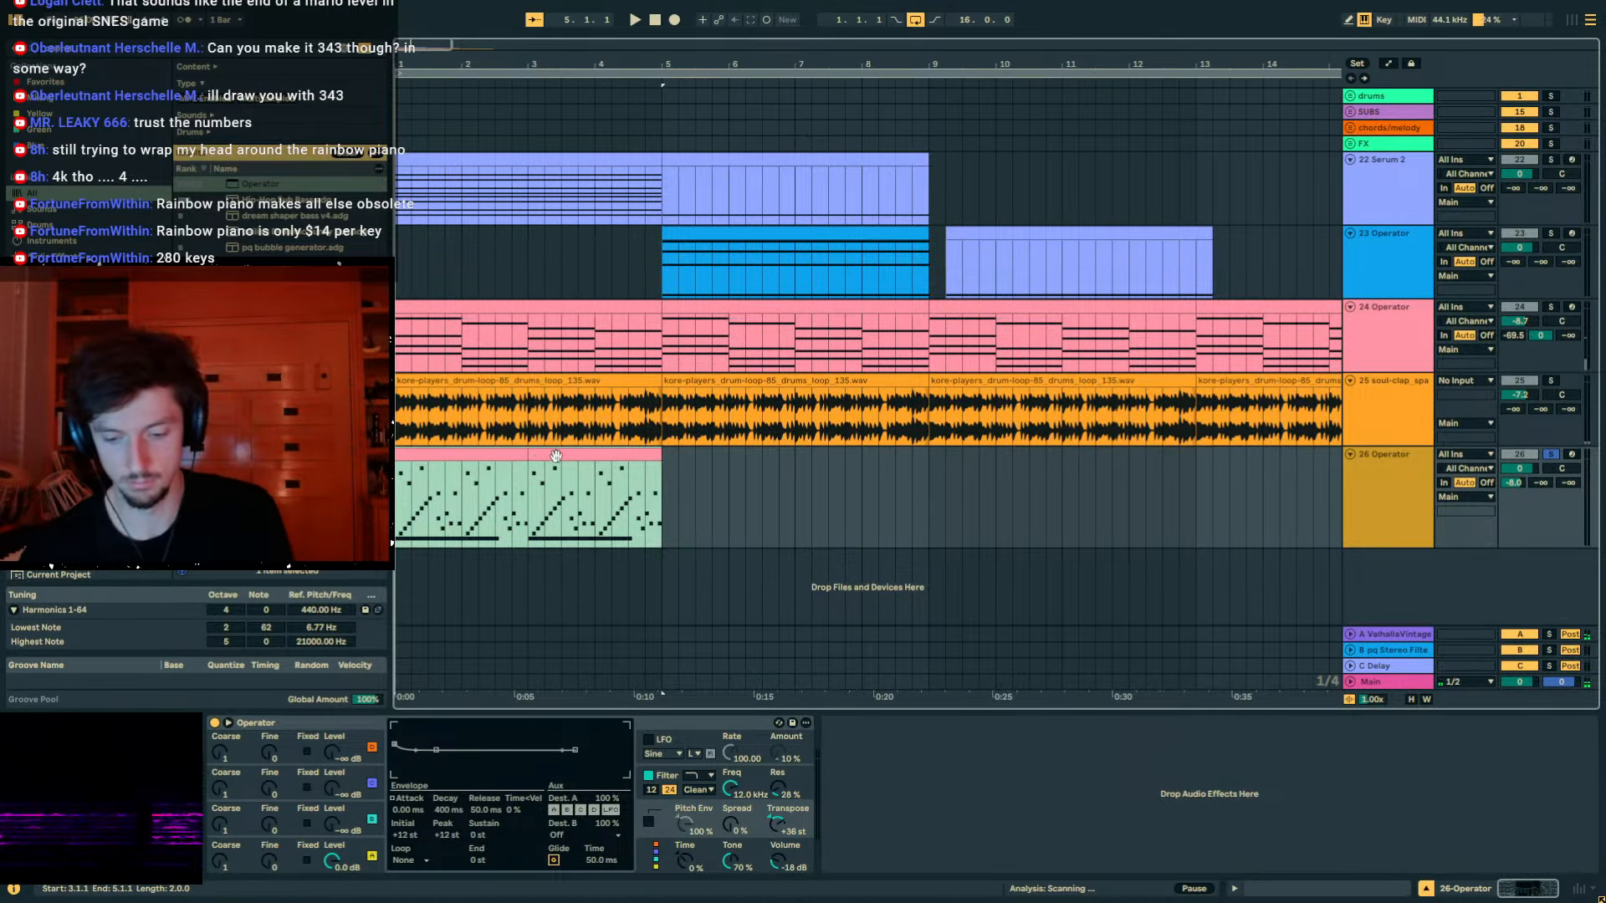
pyautogui.hotkey('ctrl', 'l')
pyautogui.press('space')
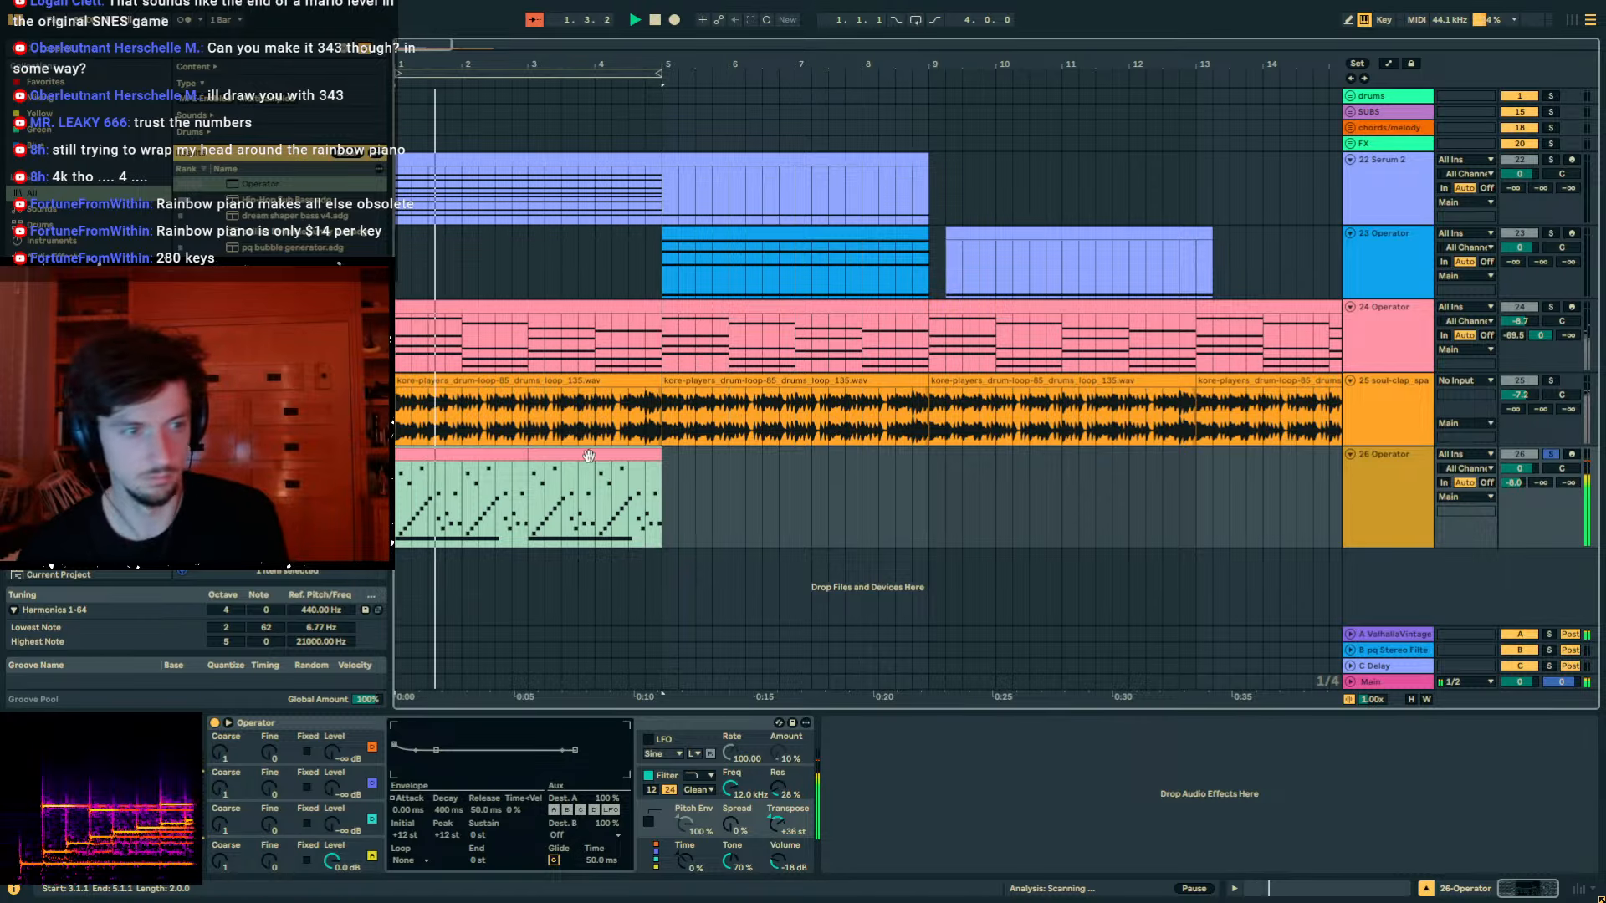
# Set oscillator B's level to -17 dB and reshape its envelope to about 810 ms decay and -3.4 dB sustain.
pyautogui.click(378, 823)
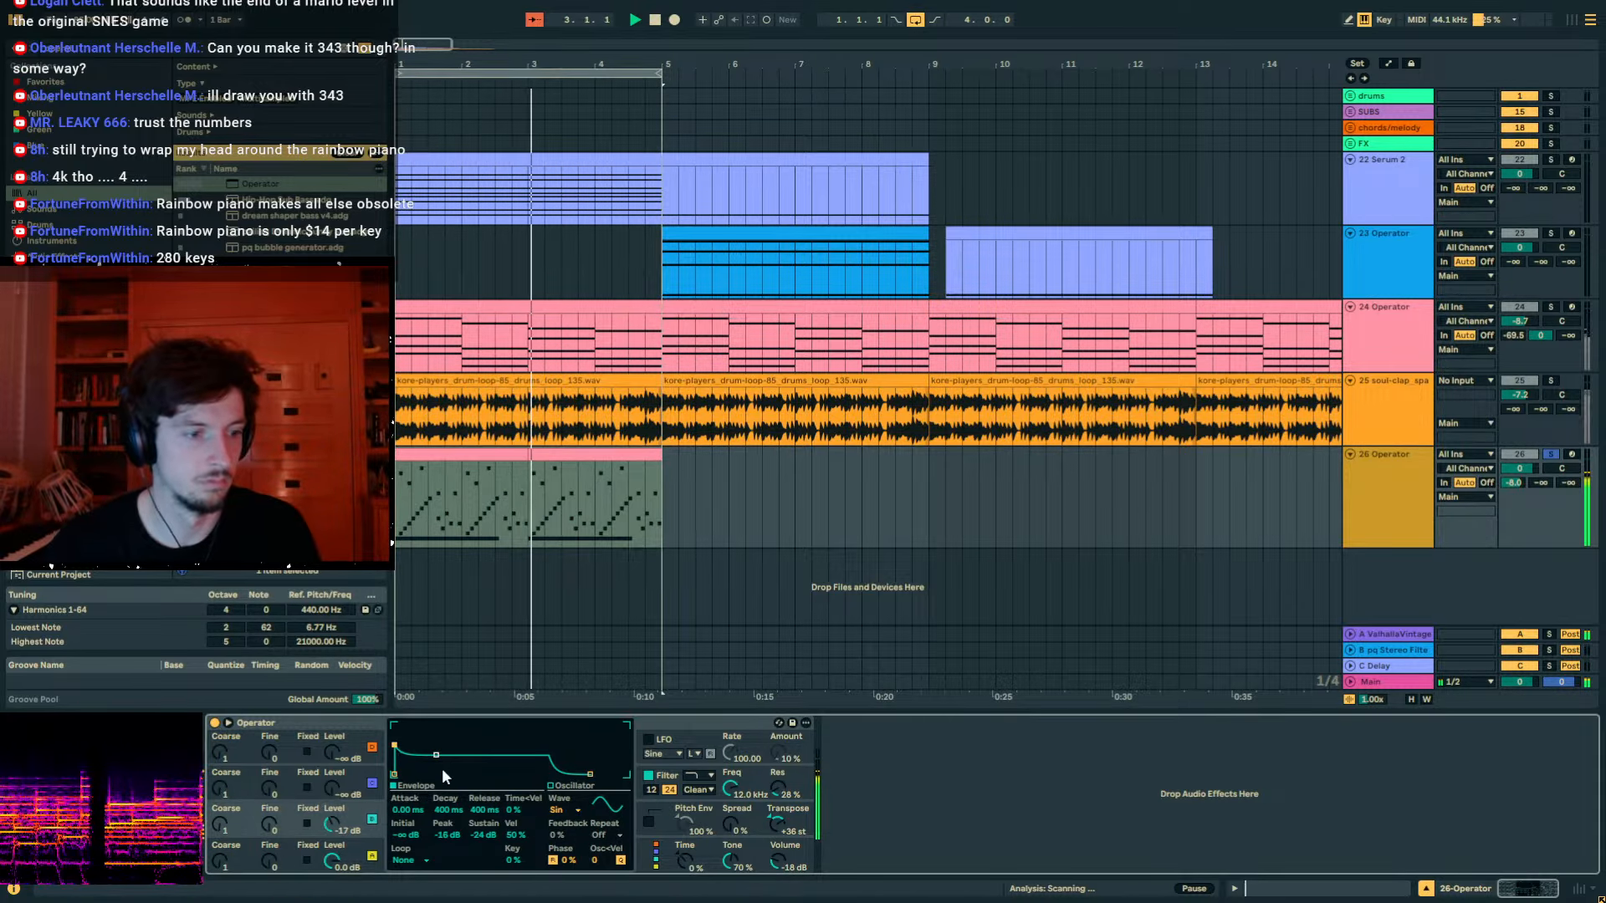
pyautogui.moveTo(435, 755); pyautogui.dragTo(439, 728)
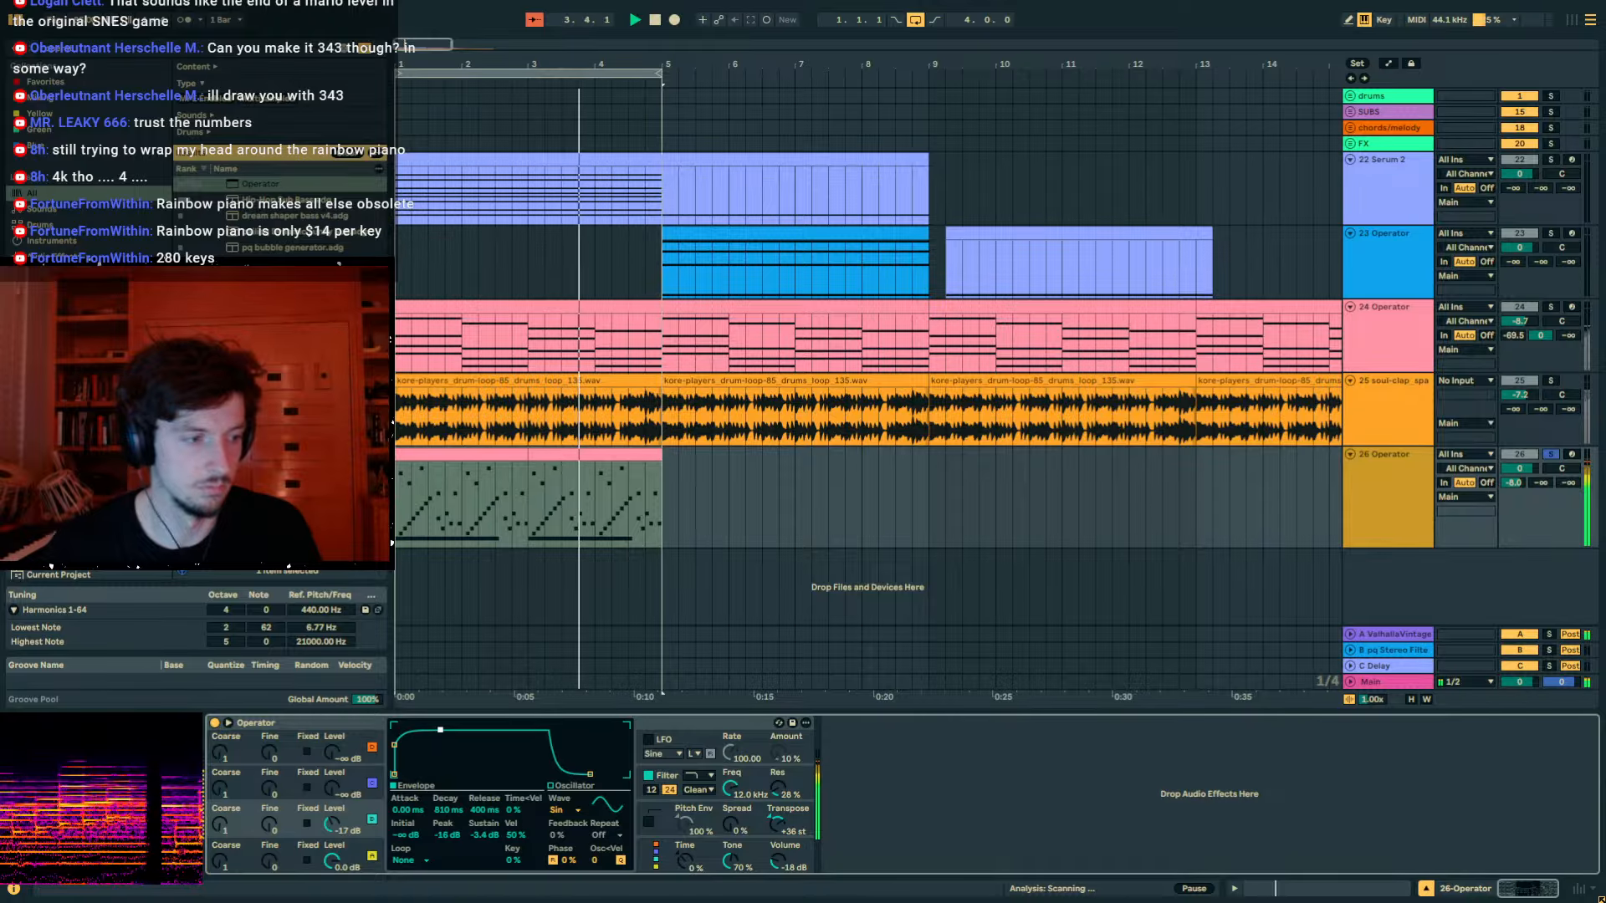
# Open the second clip on track 26 and draw high notes 24/13, 22/13, 24/13 and 19/13 up to beat 1.3.
pyautogui.click(620, 454)
pyautogui.doubleClick(619, 454)
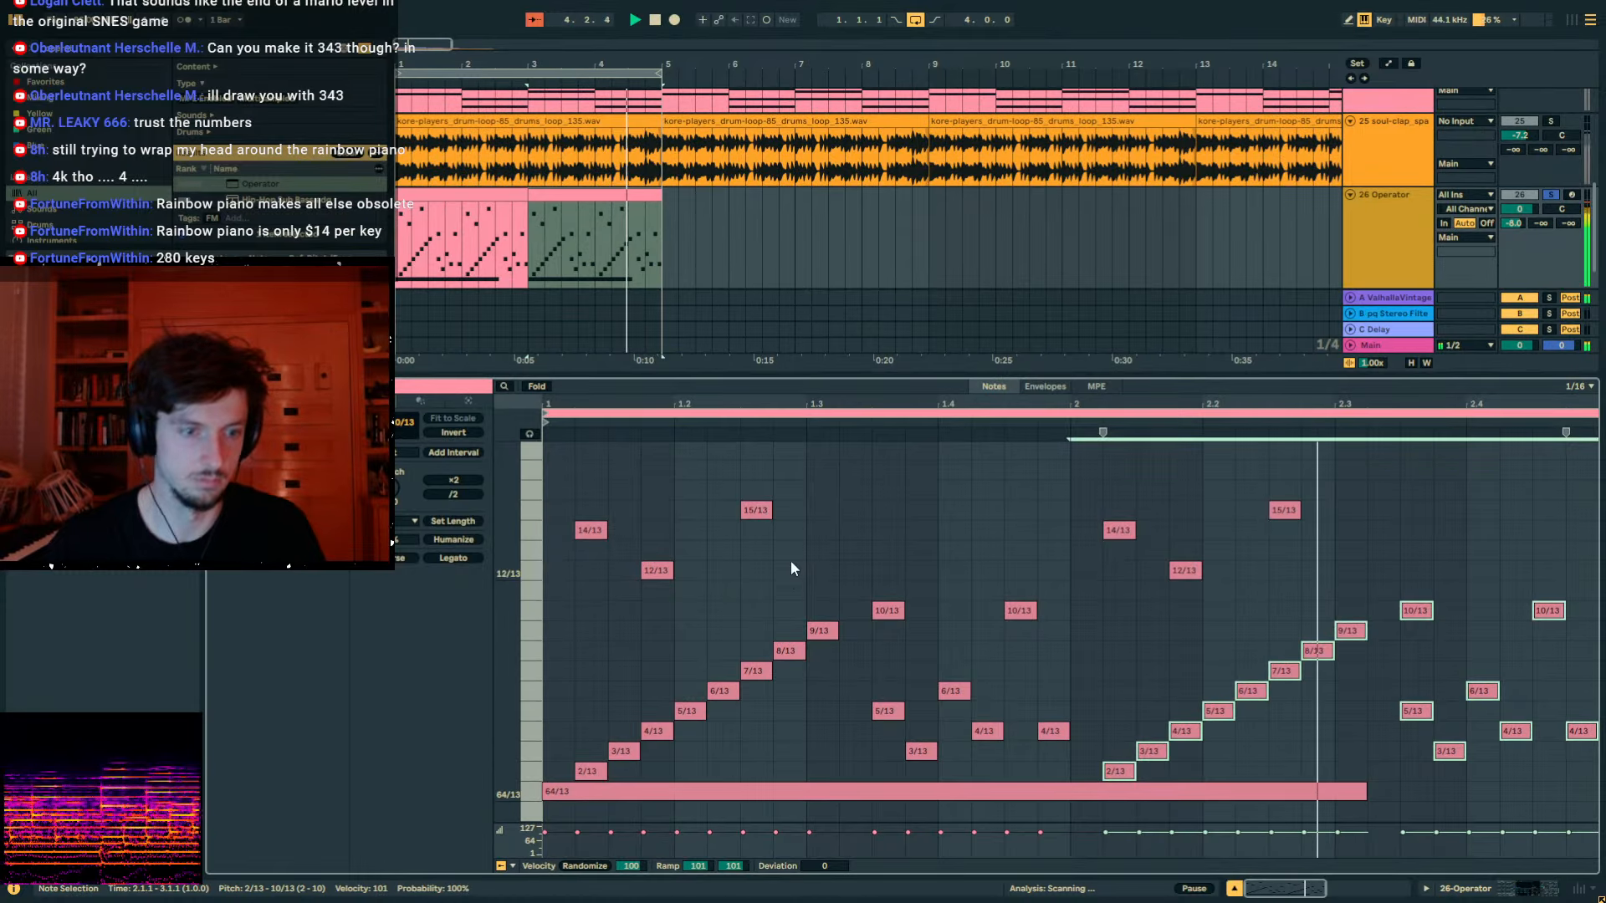
pyautogui.scroll(4, 669, 559)
pyautogui.press('b')
pyautogui.click(561, 548)
pyautogui.click(591, 588)
pyautogui.click(749, 553)
pyautogui.press('space')
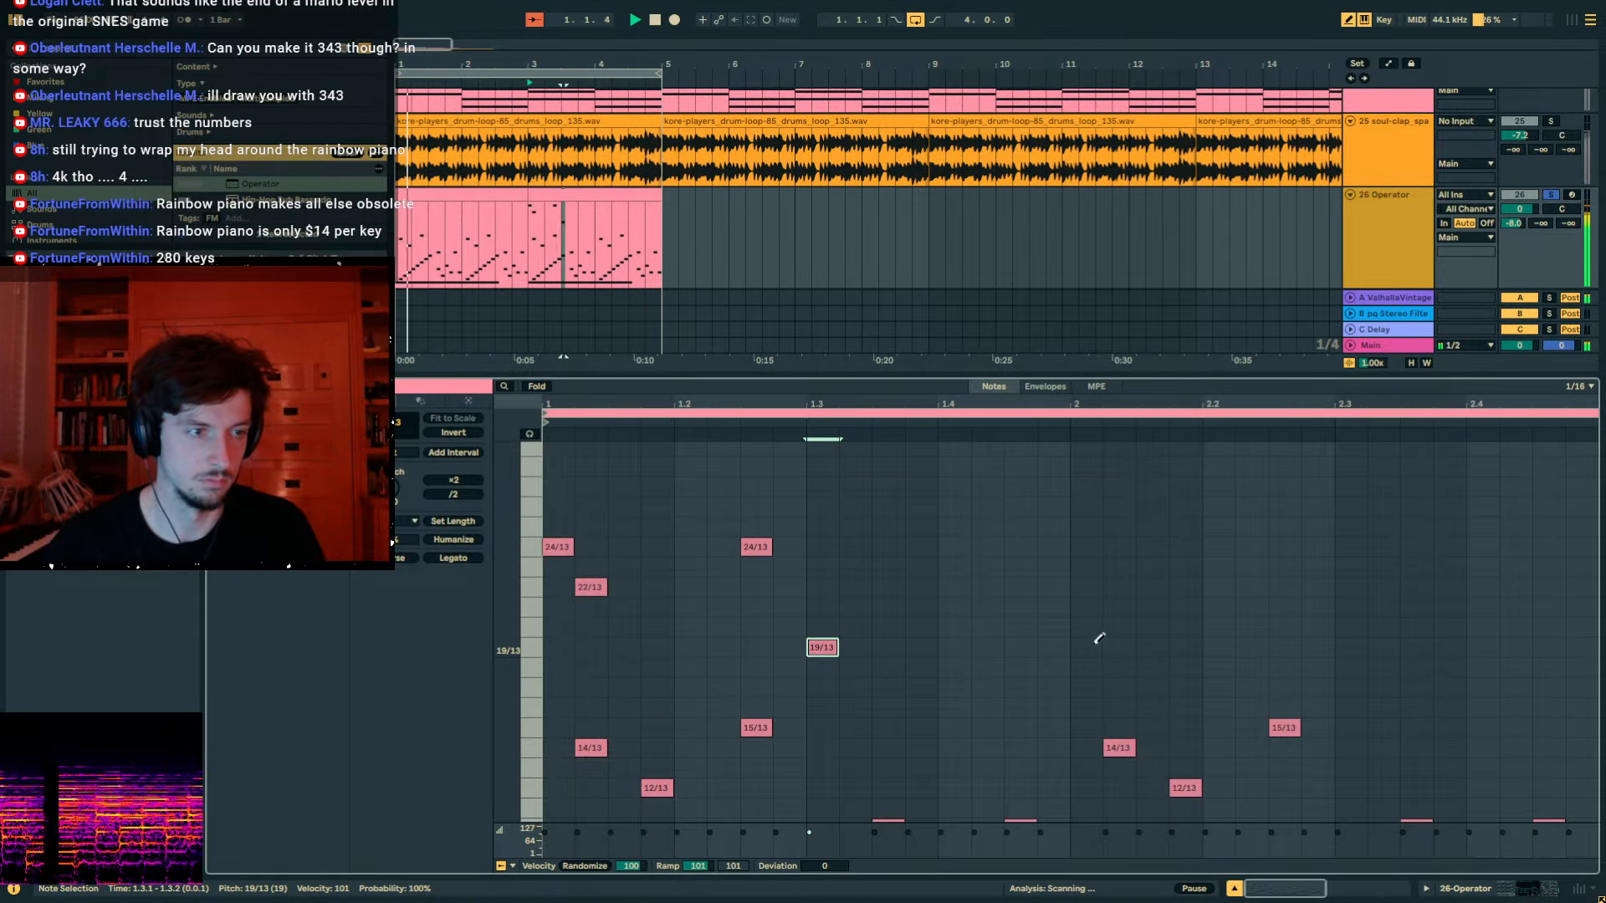
# Add high notes 27/13, 23/13 and 29/13 in the second half of the second clip's first bar.
pyautogui.click(479, 204)
pyautogui.click(583, 195)
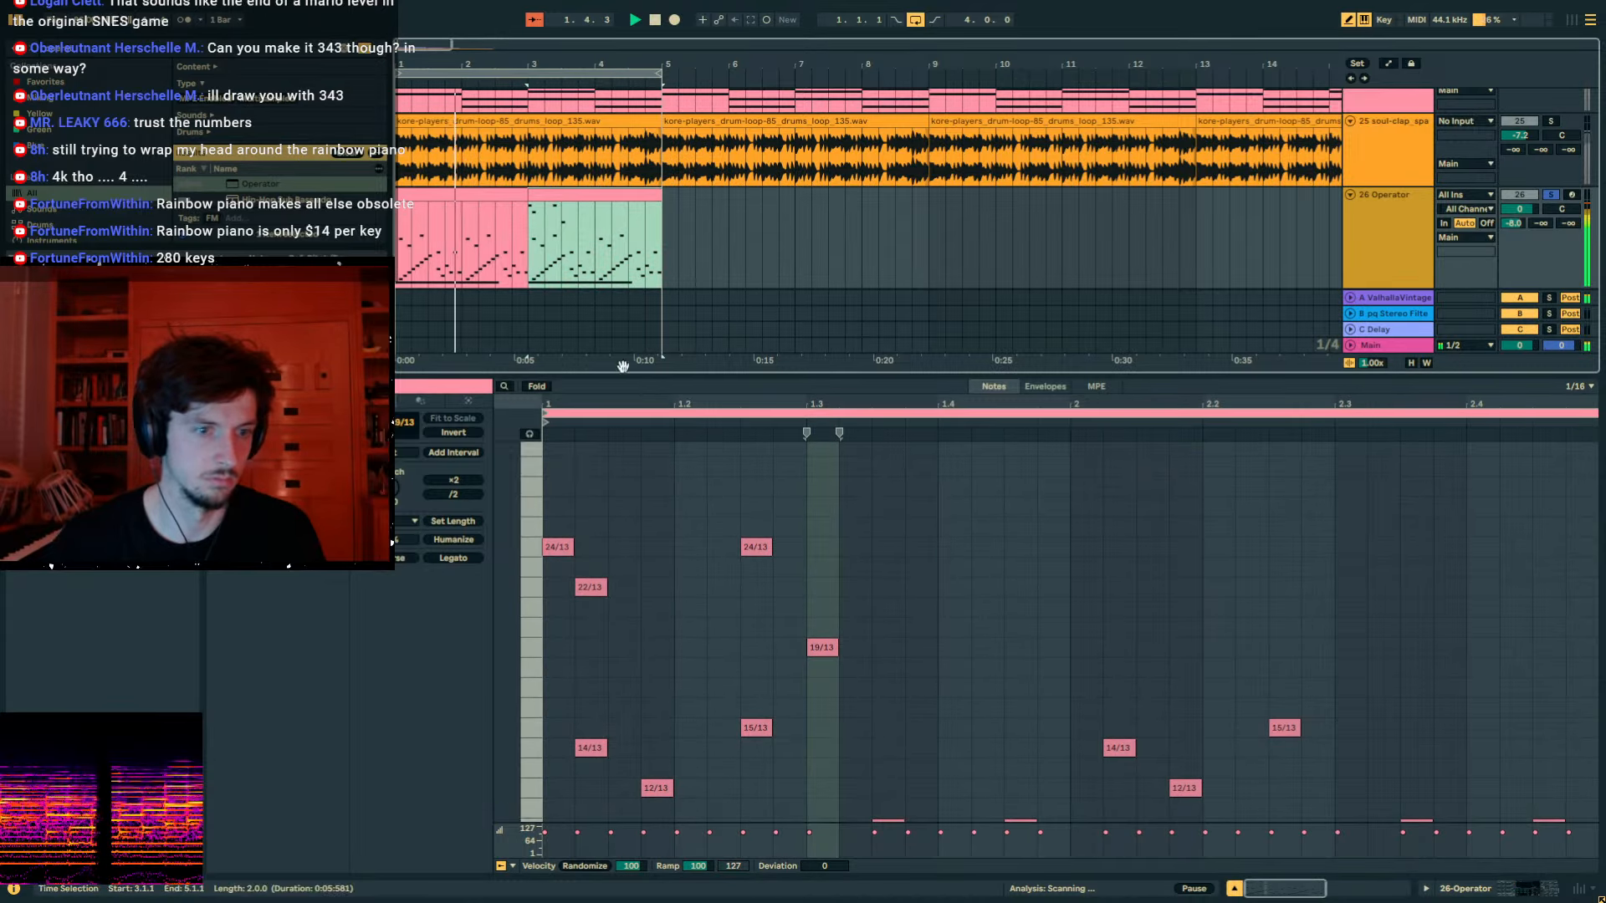
pyautogui.scroll(3, 954, 604)
pyautogui.click(887, 604)
pyautogui.click(1020, 683)
pyautogui.click(1052, 564)
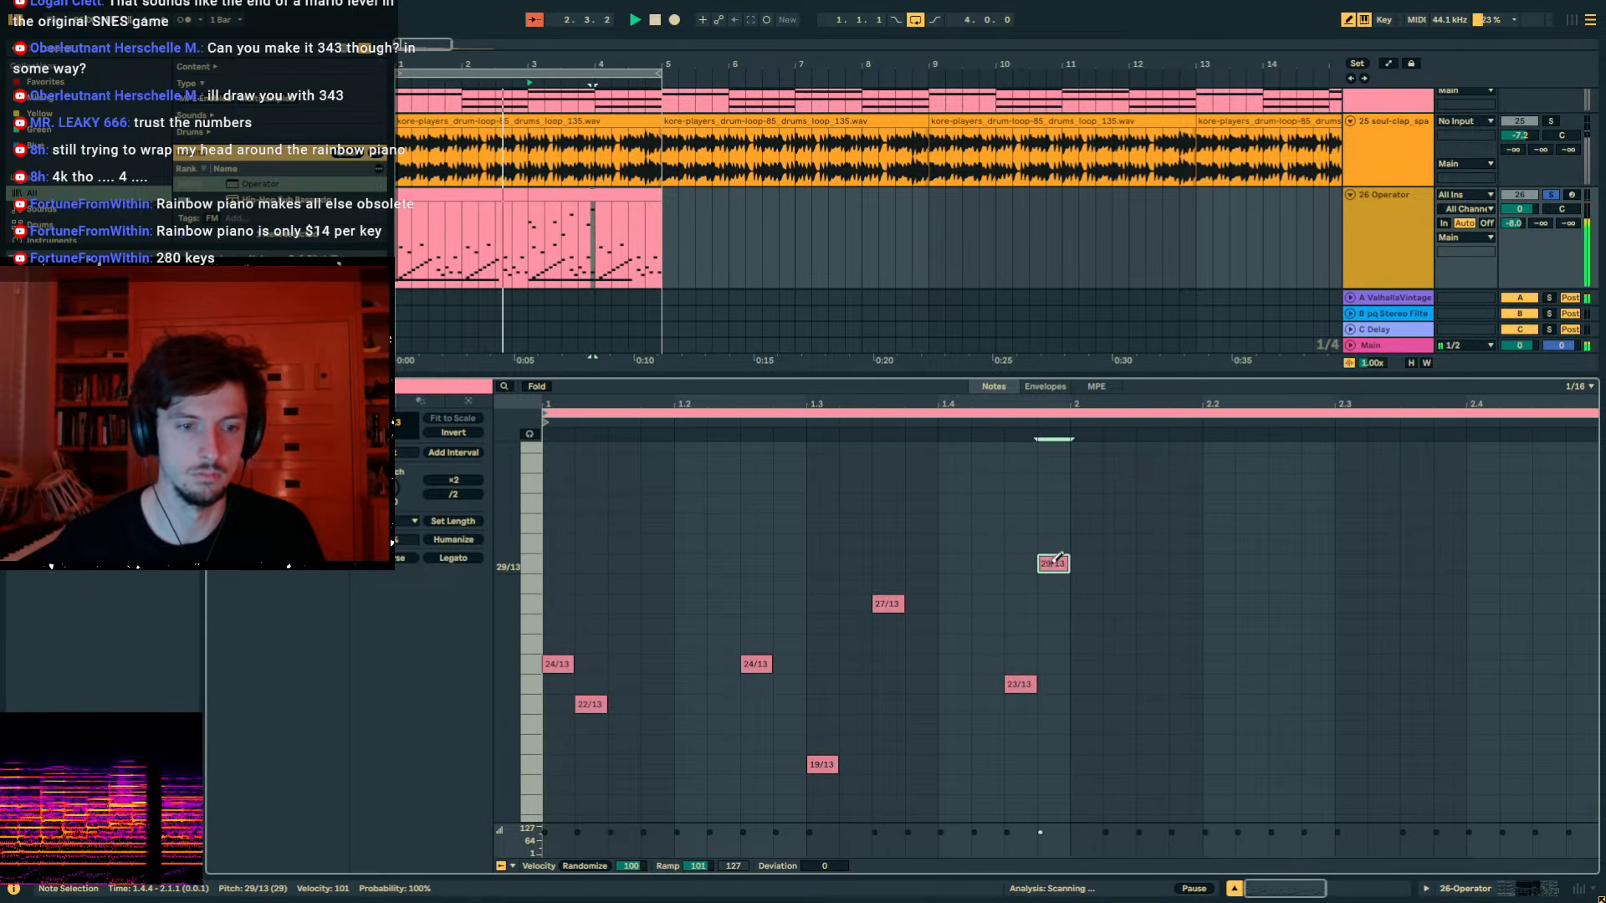
# Duplicate the high notes 22/13 to 29/13 from the first bar into the clip's second bar.
pyautogui.press('b')
pyautogui.moveTo(1079, 518)
pyautogui.mouseDown()
pyautogui.moveTo(651, 746)
pyautogui.moveTo(556, 744)
pyautogui.mouseUp()
pyautogui.hotkey('ctrl', 'd')
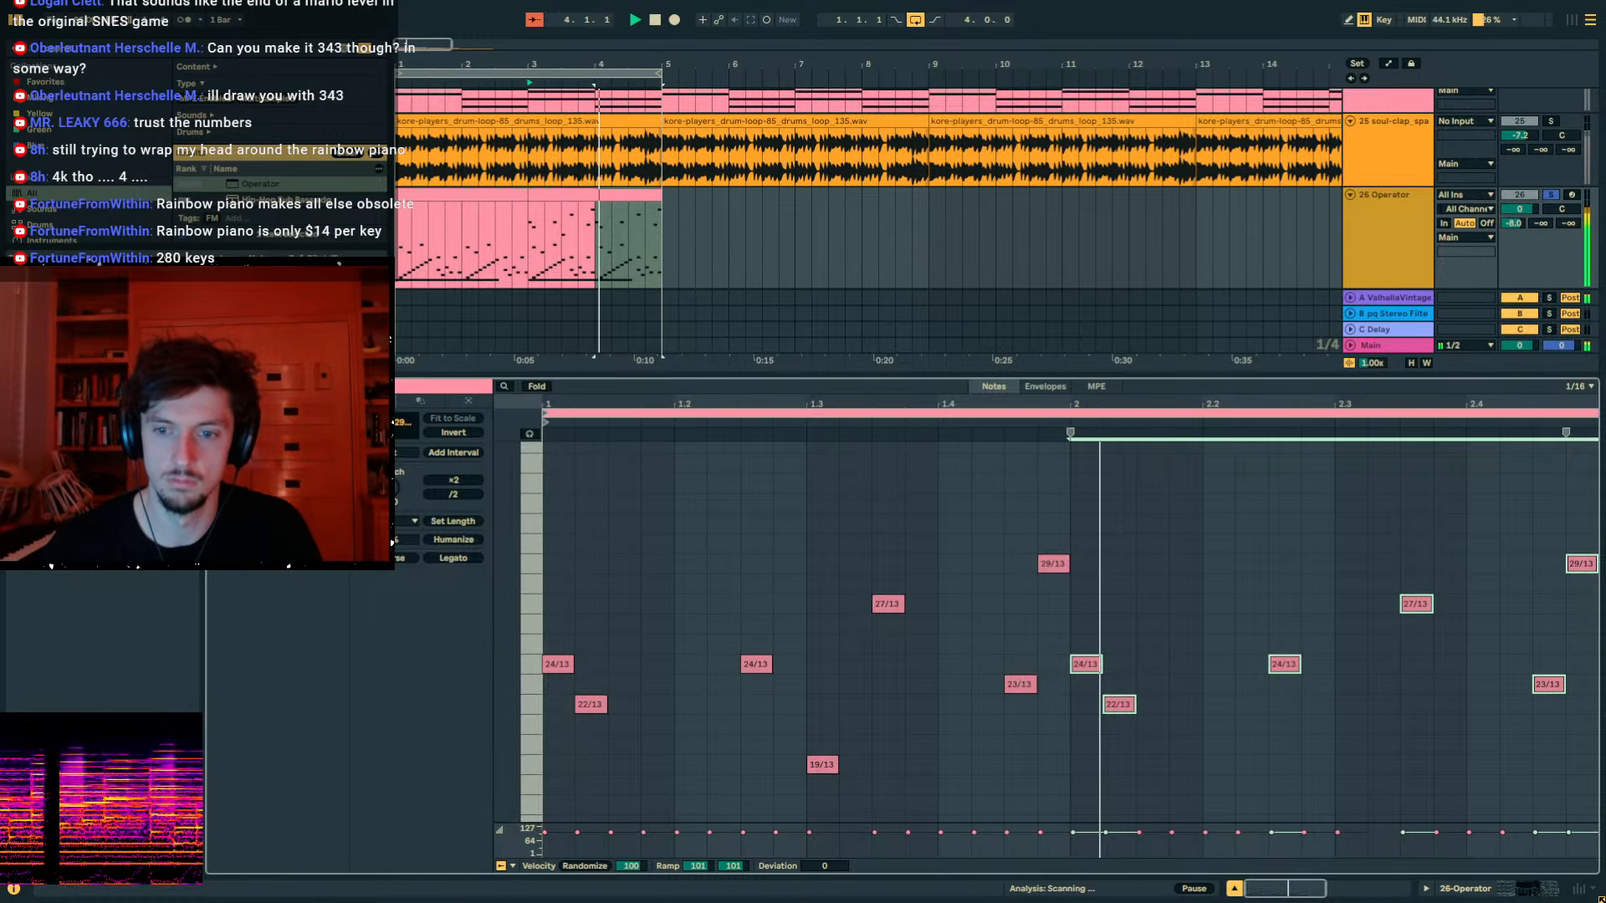
pyautogui.click(1102, 628)
pyautogui.click(945, 542)
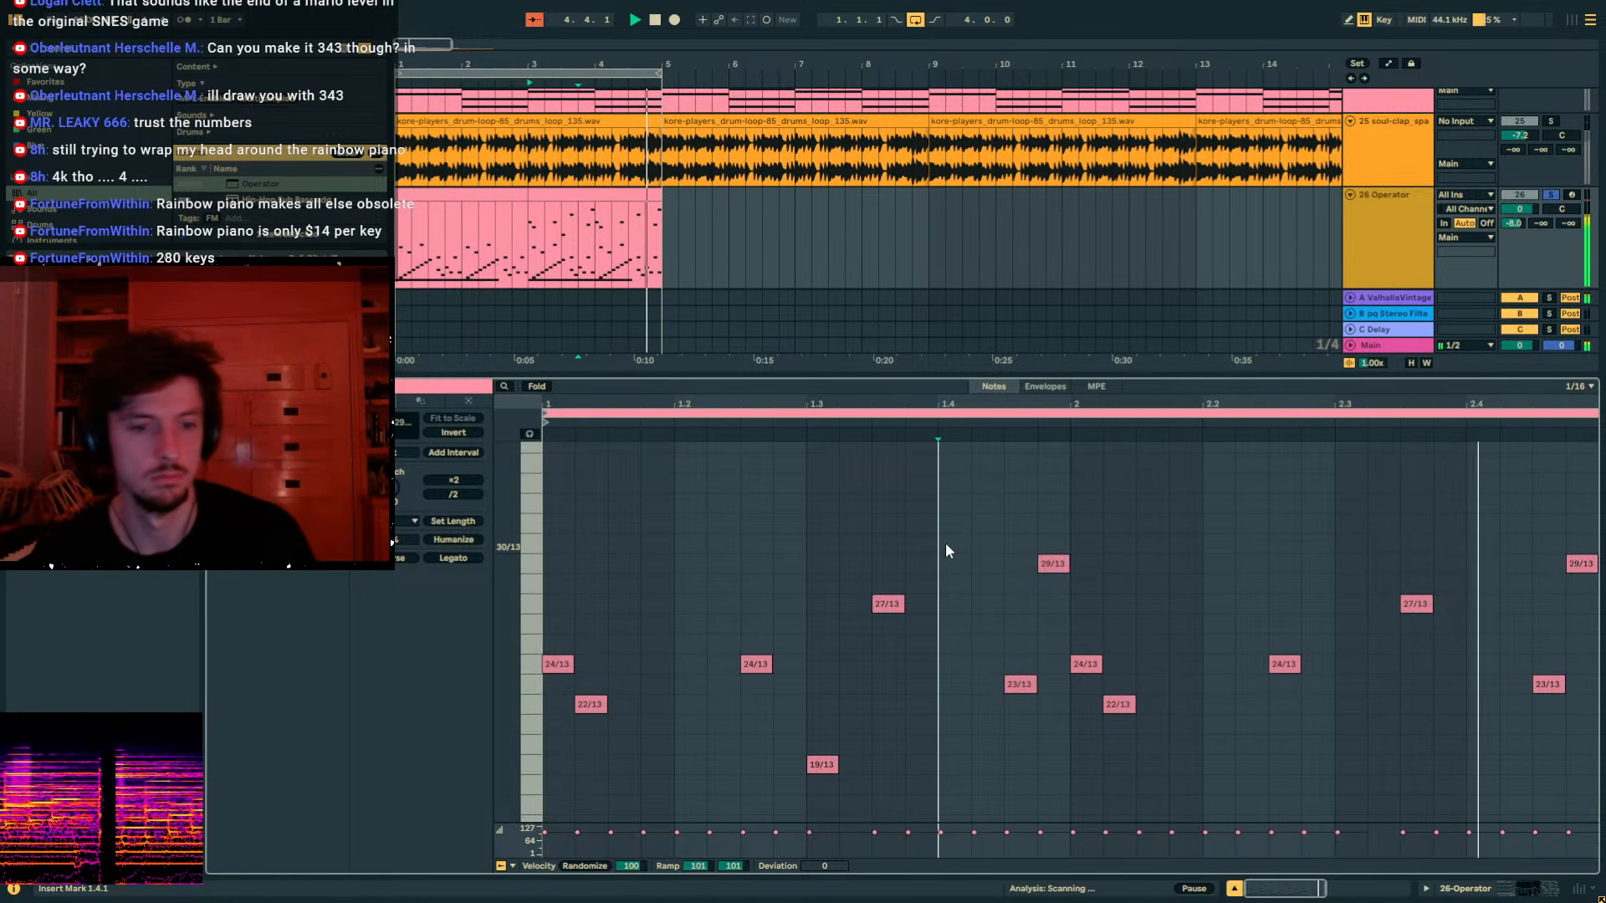
# Transpose the high notes from 22/13 upward in both bars down into the 9/13 to 16/13 range.
pyautogui.scroll(-2, 1041, 569)
pyautogui.press('space')
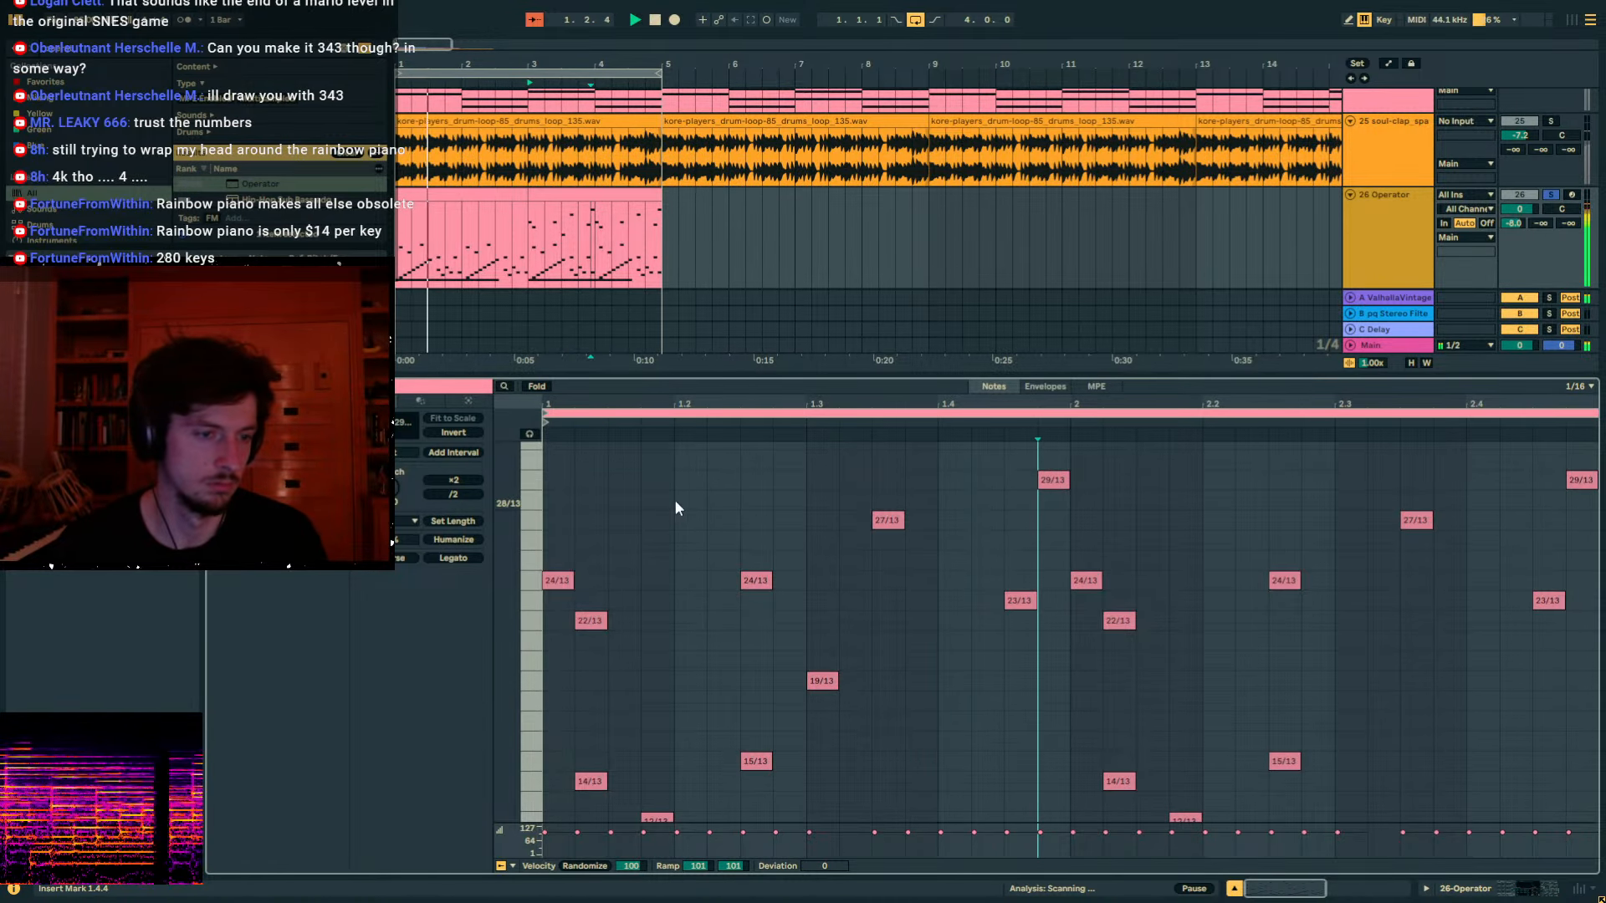
pyautogui.moveTo(540, 481); pyautogui.dragTo(1593, 659)
pyautogui.hotkey('shift', 'Down')
pyautogui.press('space')
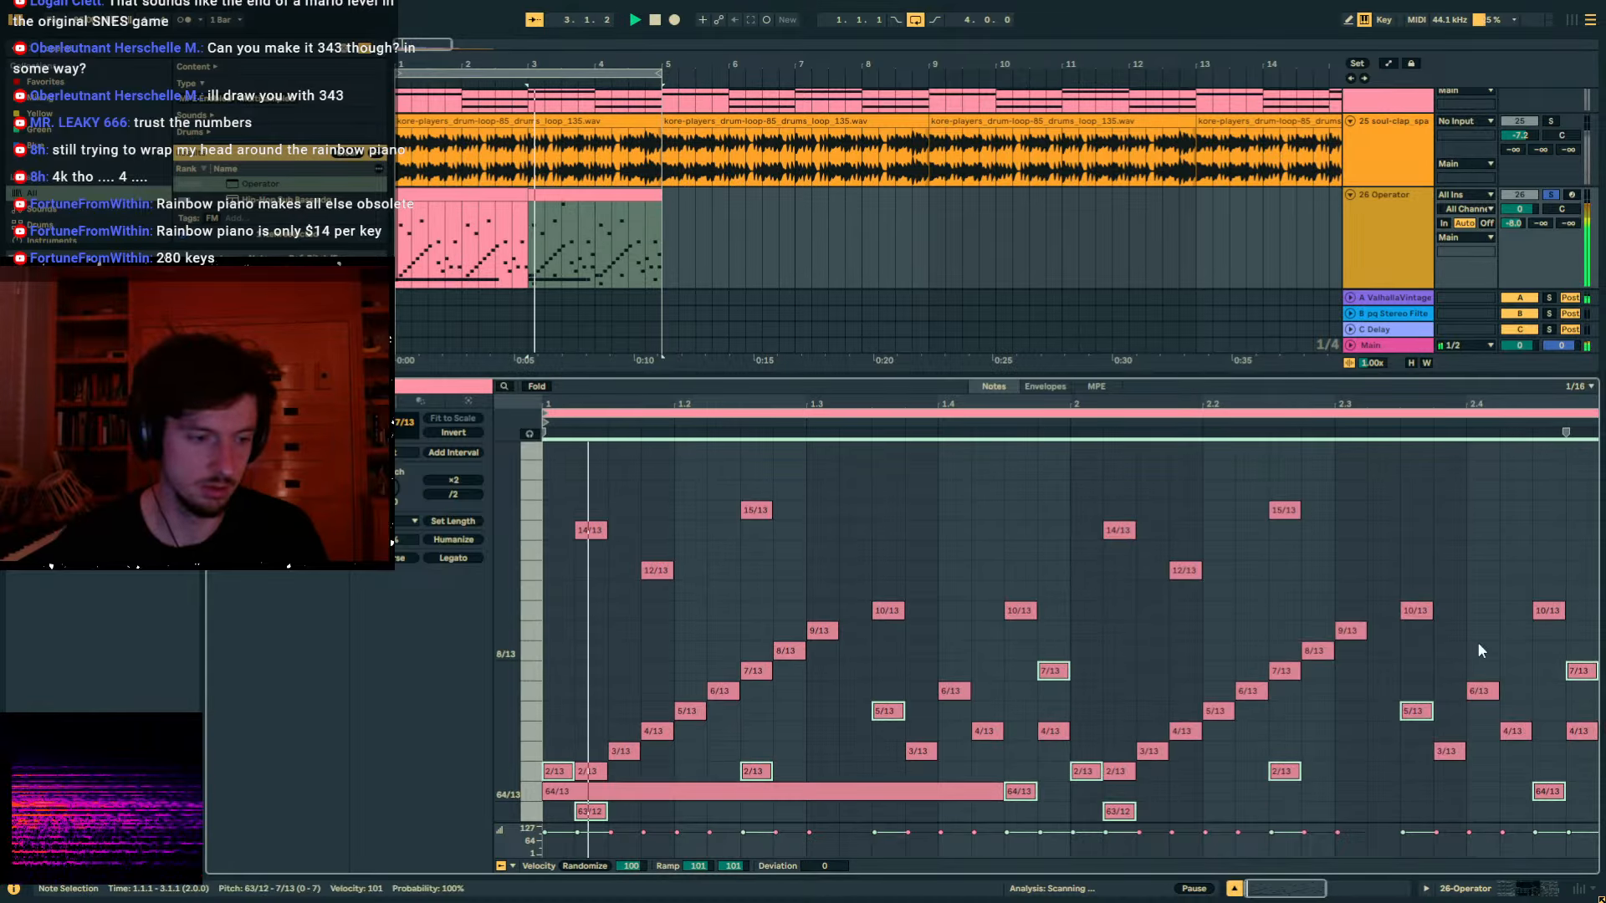
pyautogui.moveTo(750, 770); pyautogui.dragTo(760, 595)
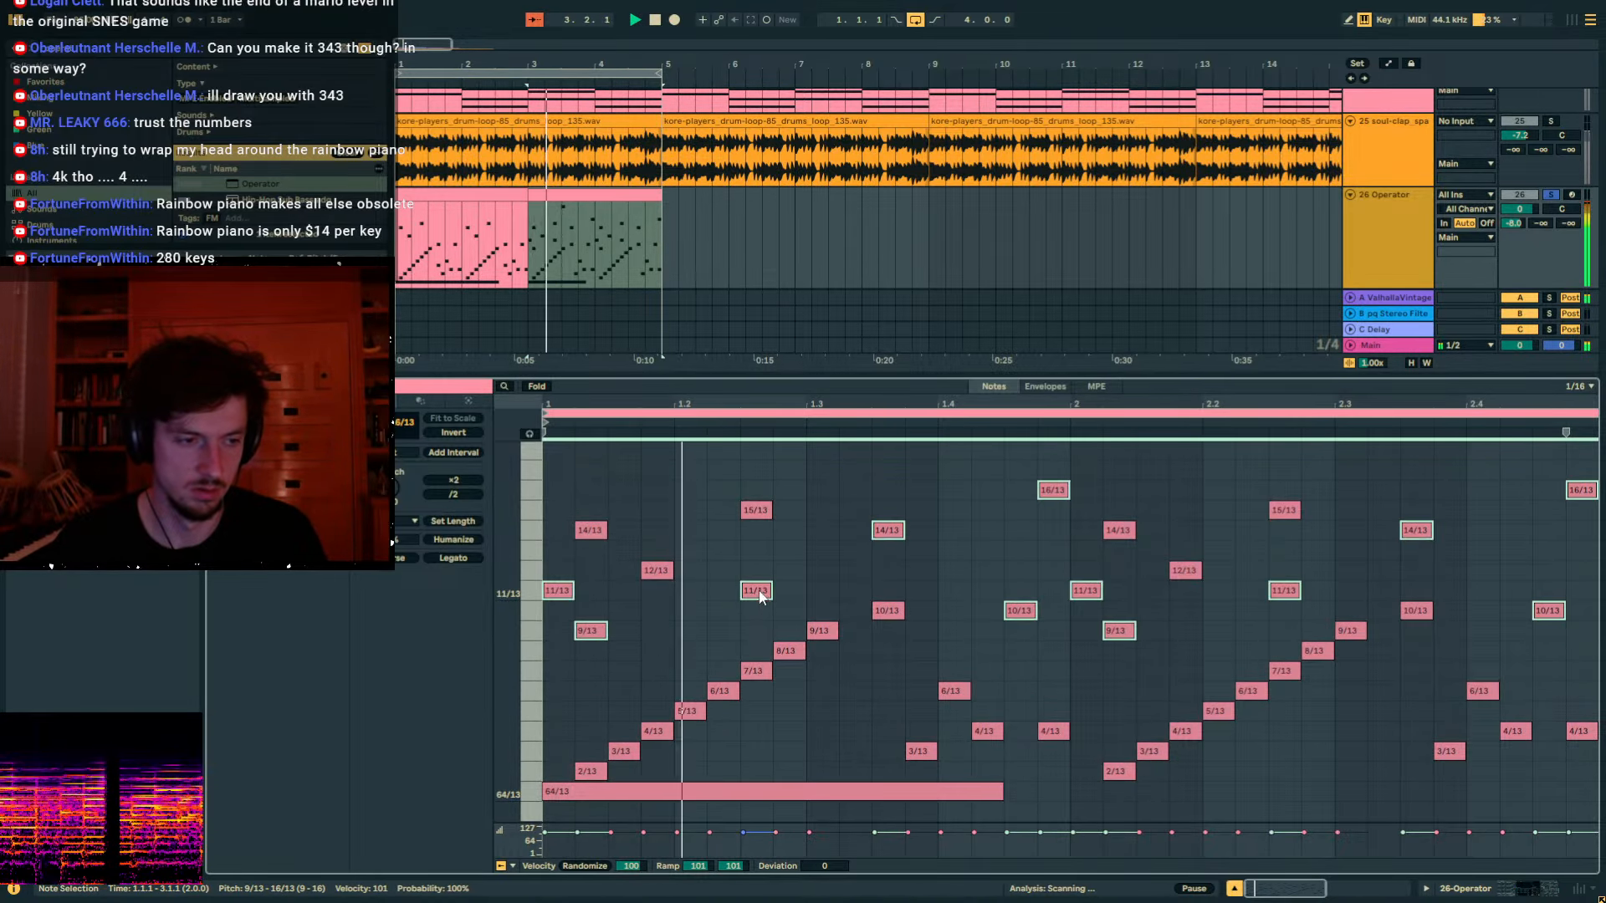
# Delete the long 64/13 note from the second clip and replace the first clip with a copy of it.
pyautogui.click(582, 796)
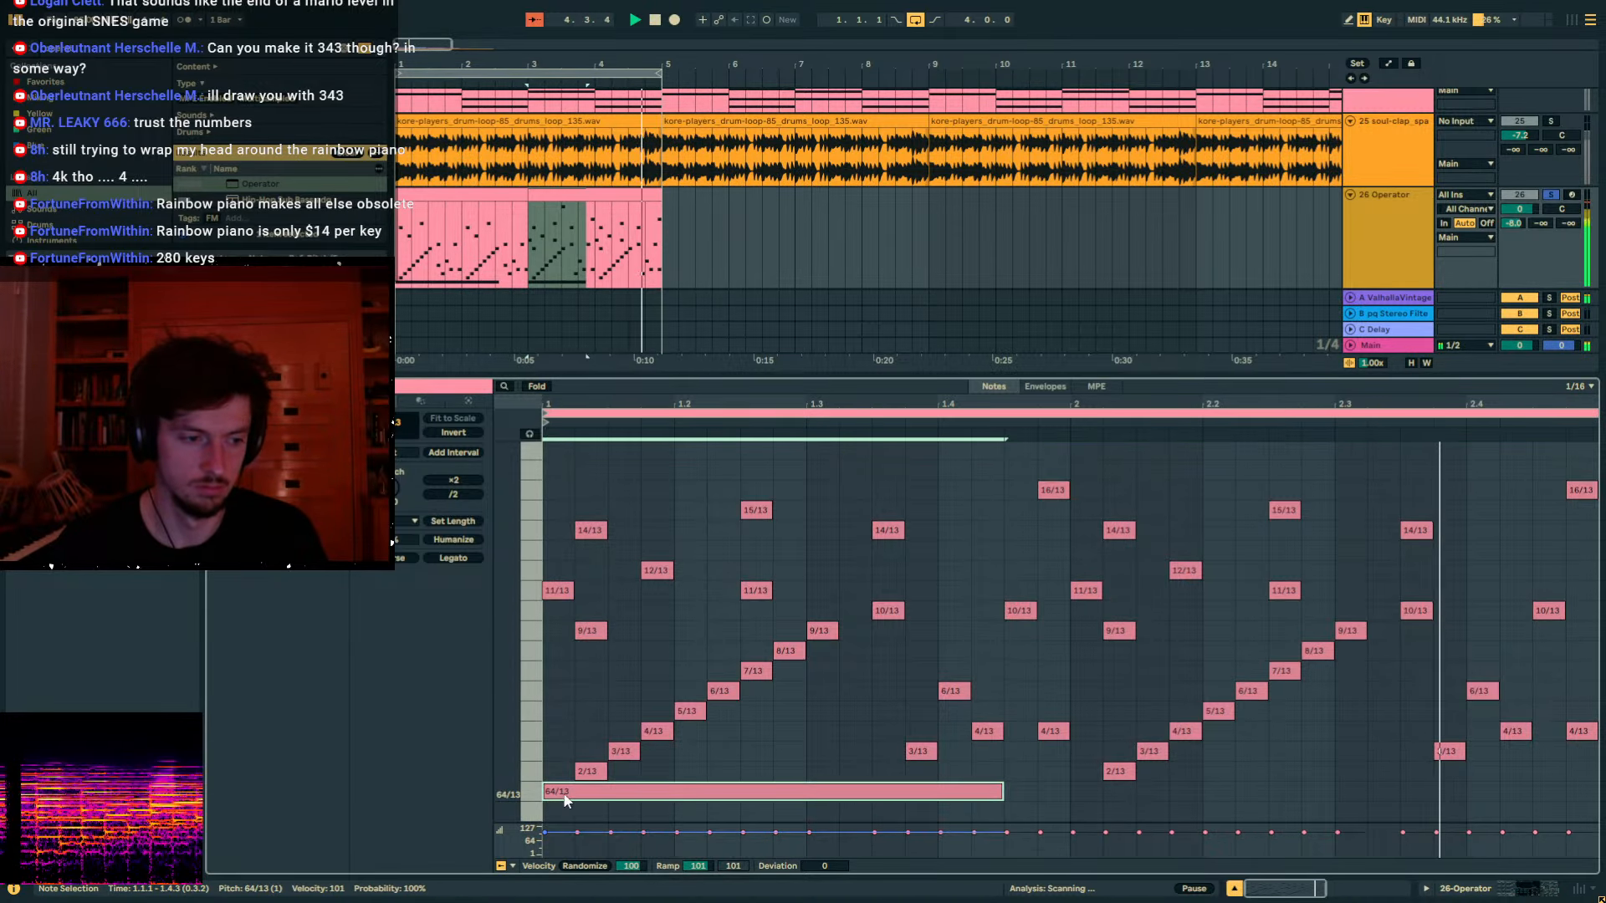
pyautogui.press('Delete')
pyautogui.click(512, 195)
pyautogui.click(557, 206)
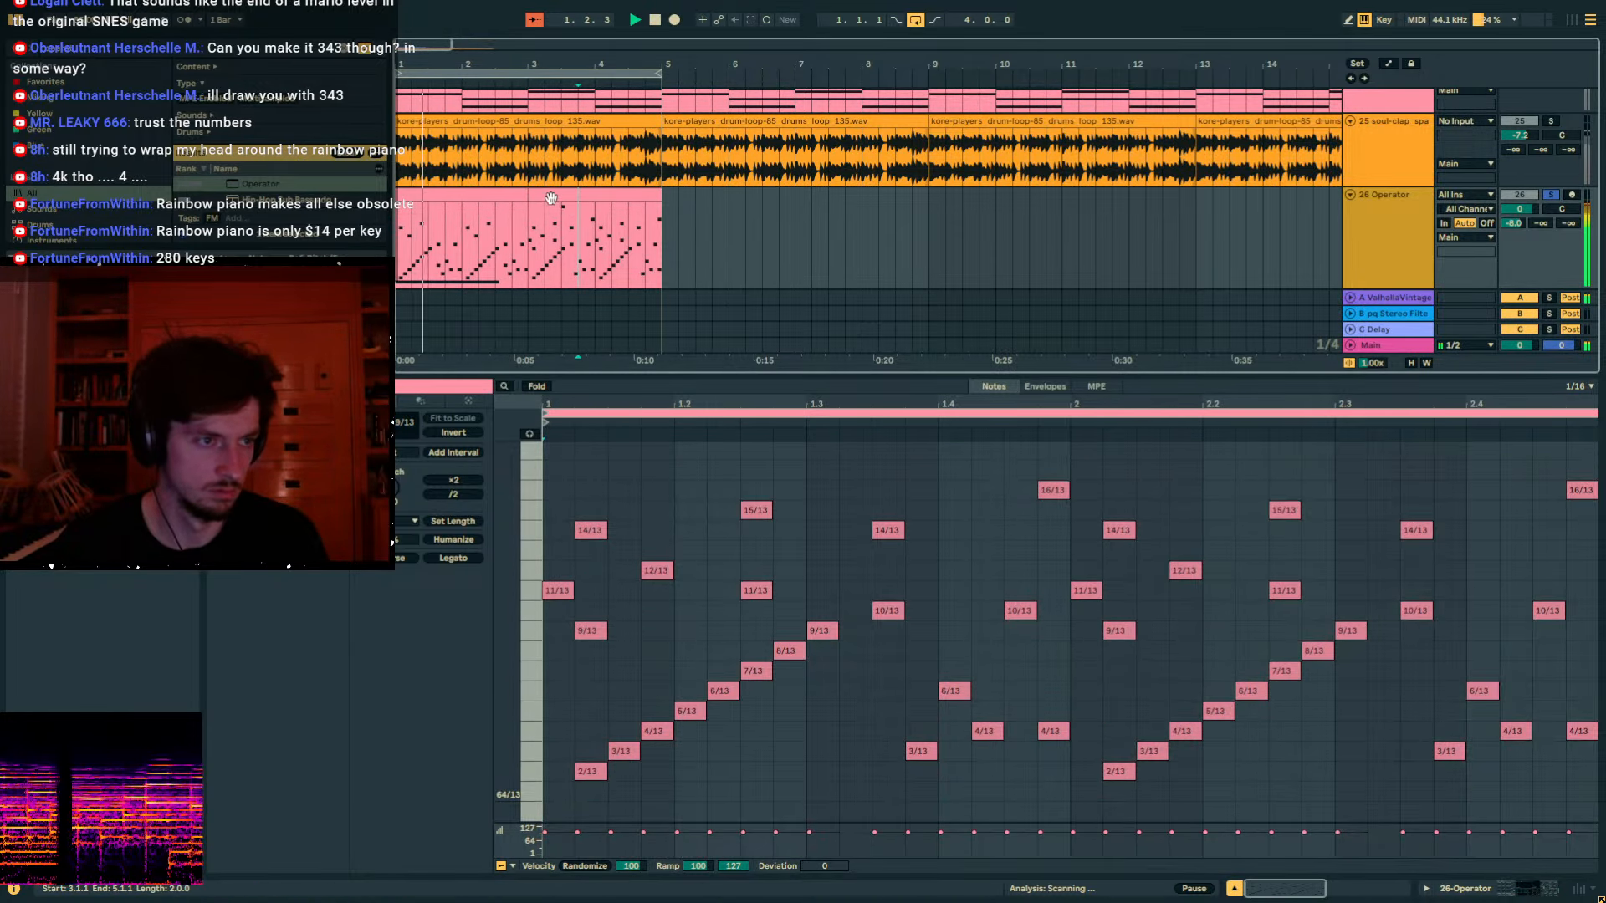
pyautogui.click(557, 196)
pyautogui.hotkey('ctrl', 'c')
pyautogui.click(507, 196)
pyautogui.hotkey('ctrl', 'v')
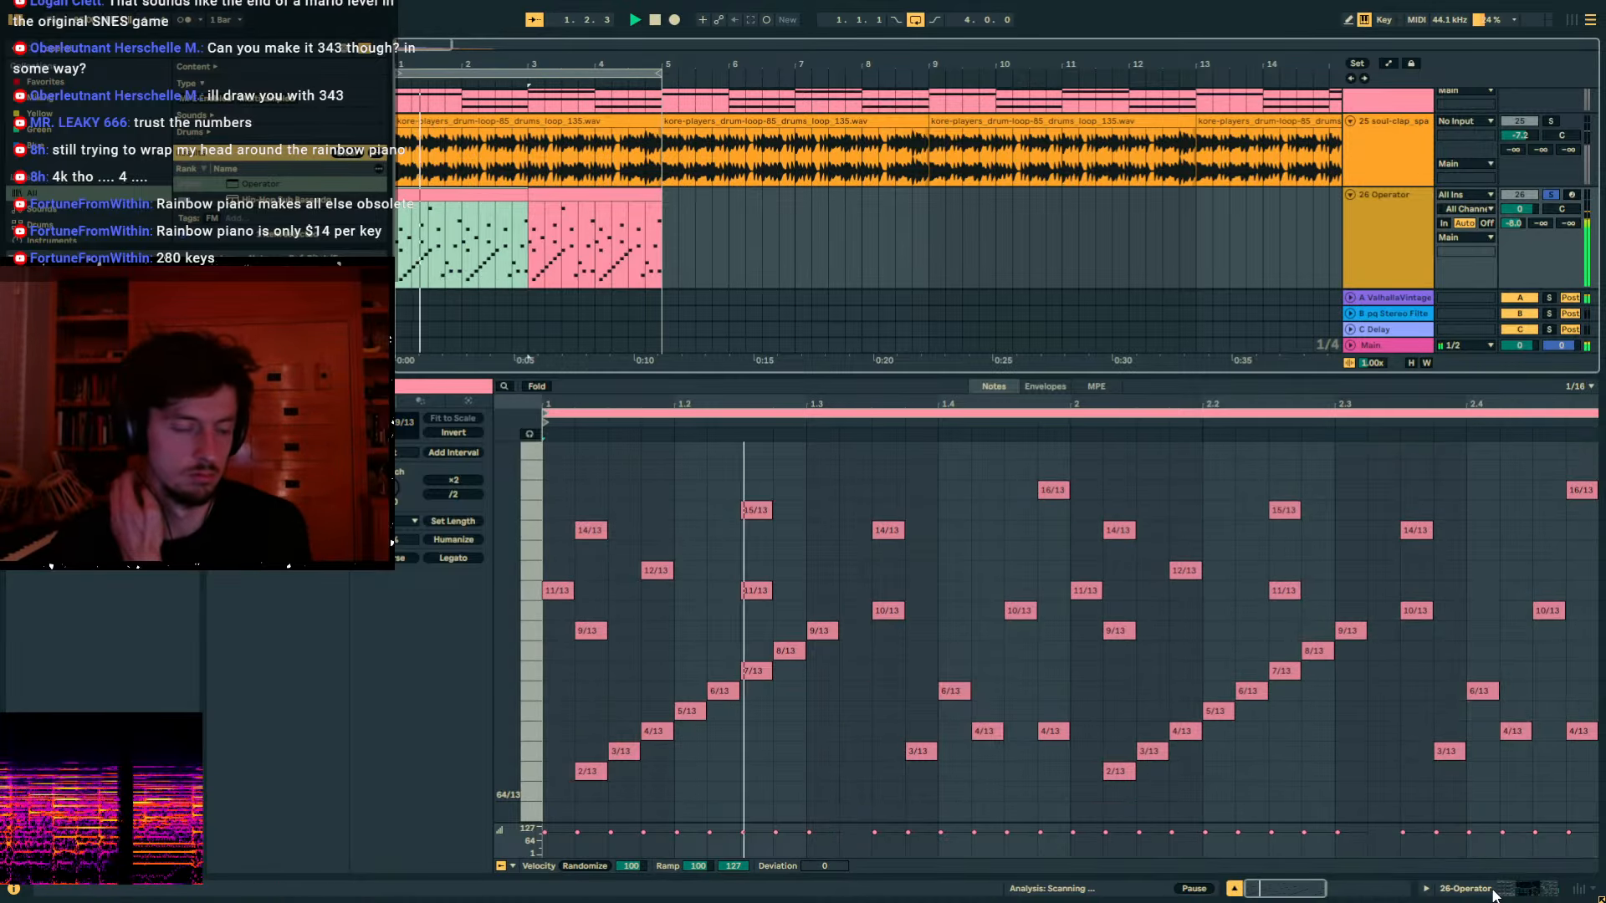
# Add a 6/13 note held through the first clip's first bar and extend the 9/13 note from beat 1.3 to bar 2.
pyautogui.doubleClick(570, 695)
pyautogui.press('space')
pyautogui.press('space')
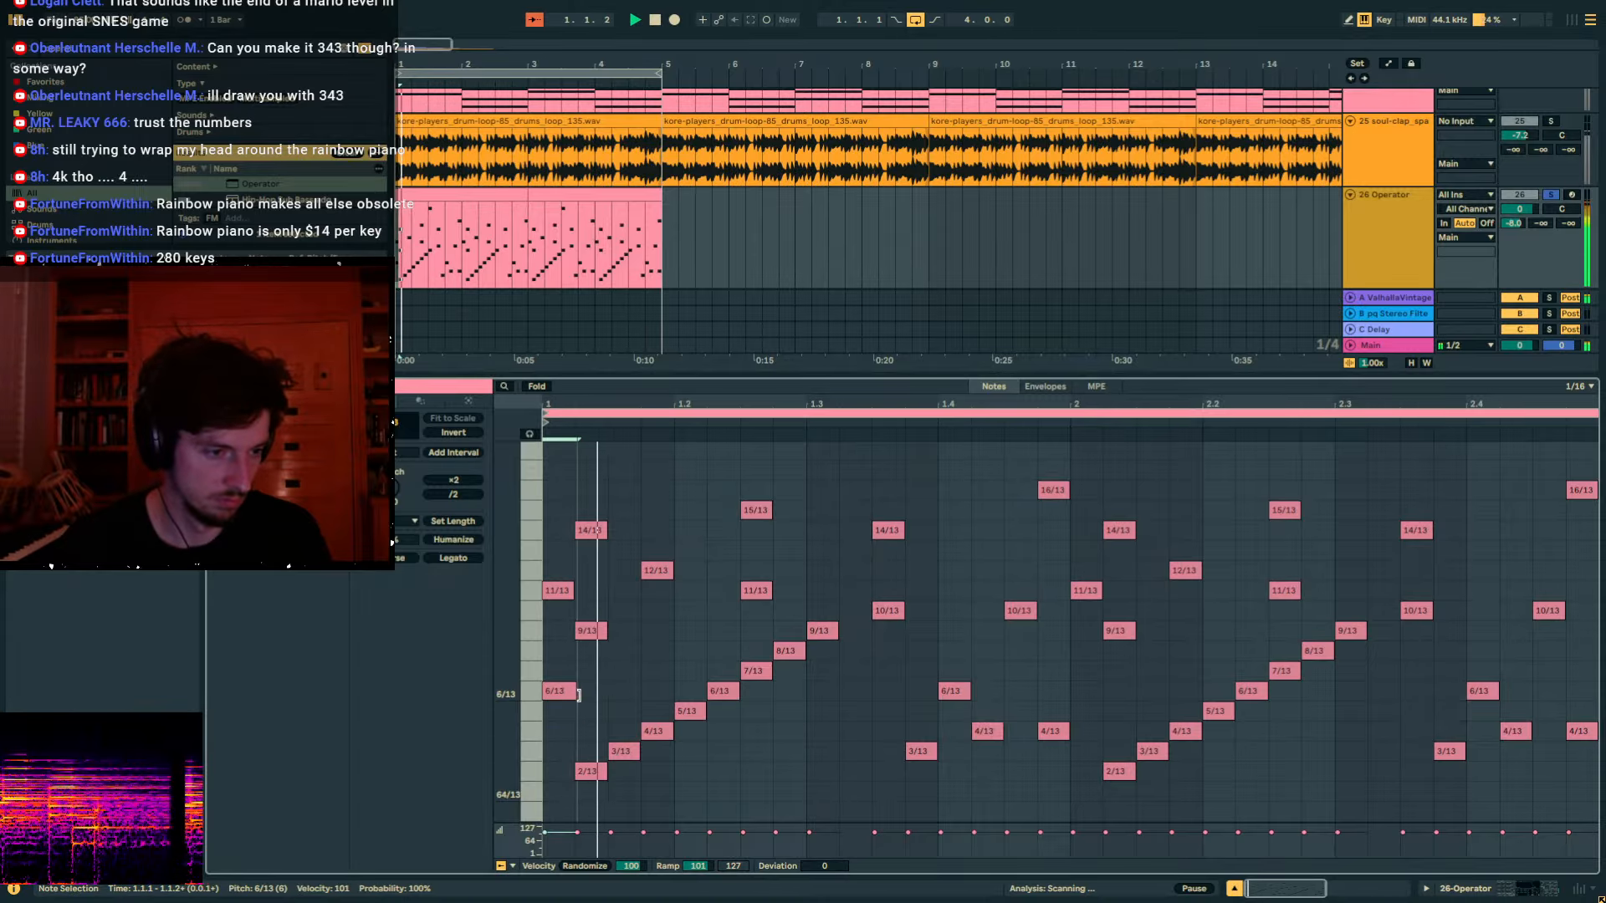
pyautogui.moveTo(572, 695); pyautogui.dragTo(1057, 632)
pyautogui.press('space')
pyautogui.press('space')
pyautogui.moveTo(872, 690); pyautogui.dragTo(1063, 691)
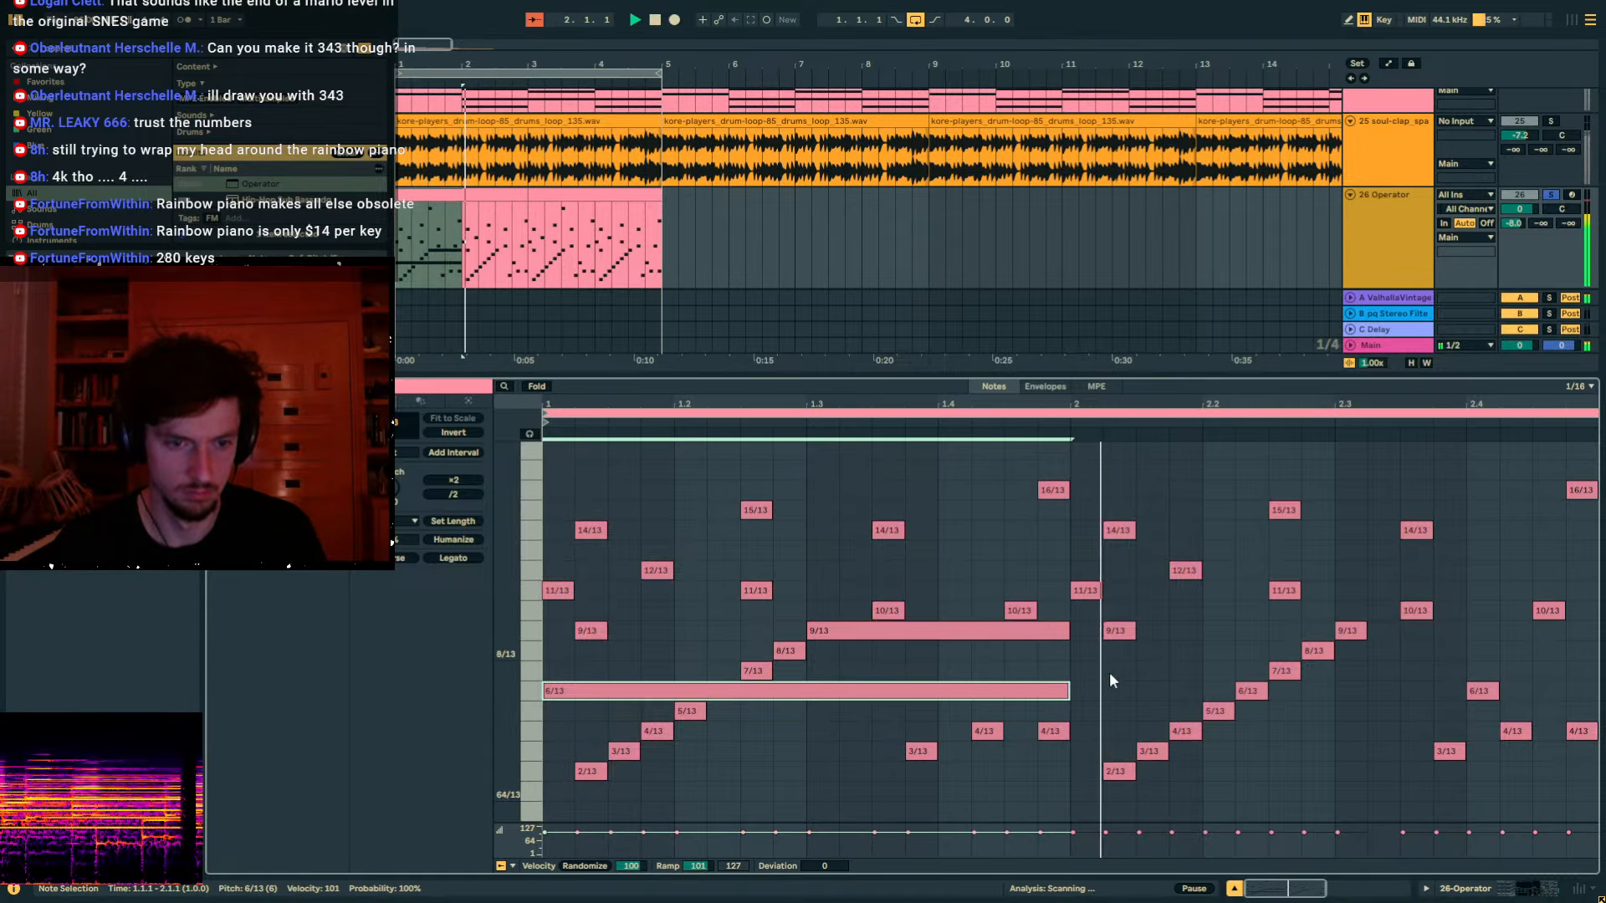
pyautogui.press('space')
# Add 64/13 and 4/13 notes at bar 2 of the first clip and extend both through the whole bar.
pyautogui.click(1054, 734)
pyautogui.doubleClick(1090, 793)
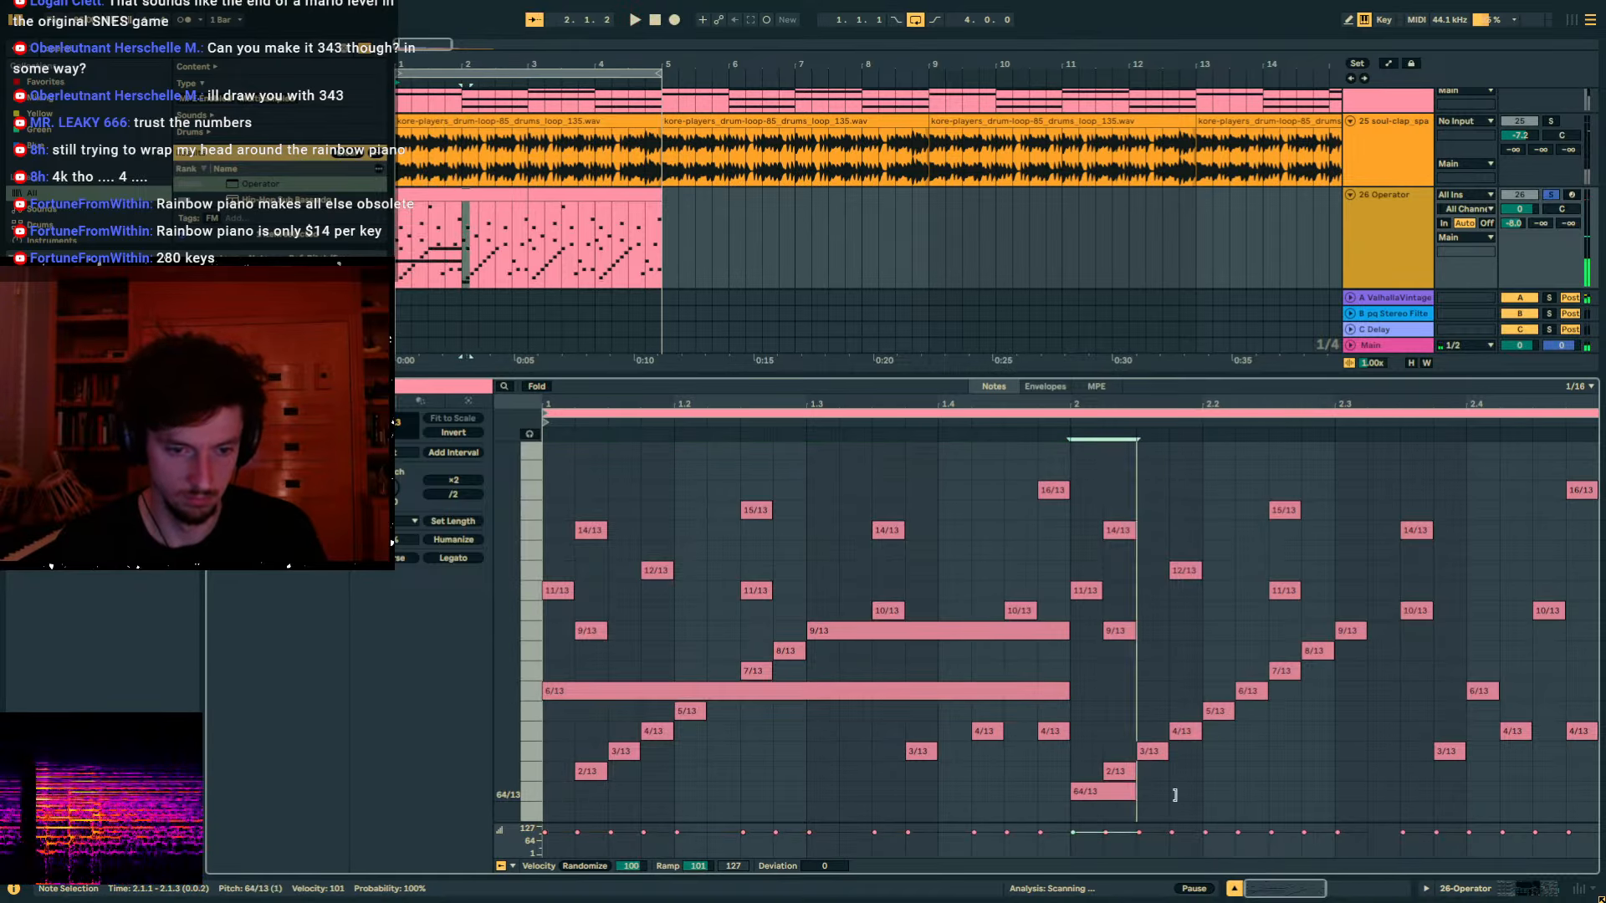
pyautogui.moveTo(1174, 794); pyautogui.dragTo(1332, 793)
pyautogui.doubleClick(1086, 731)
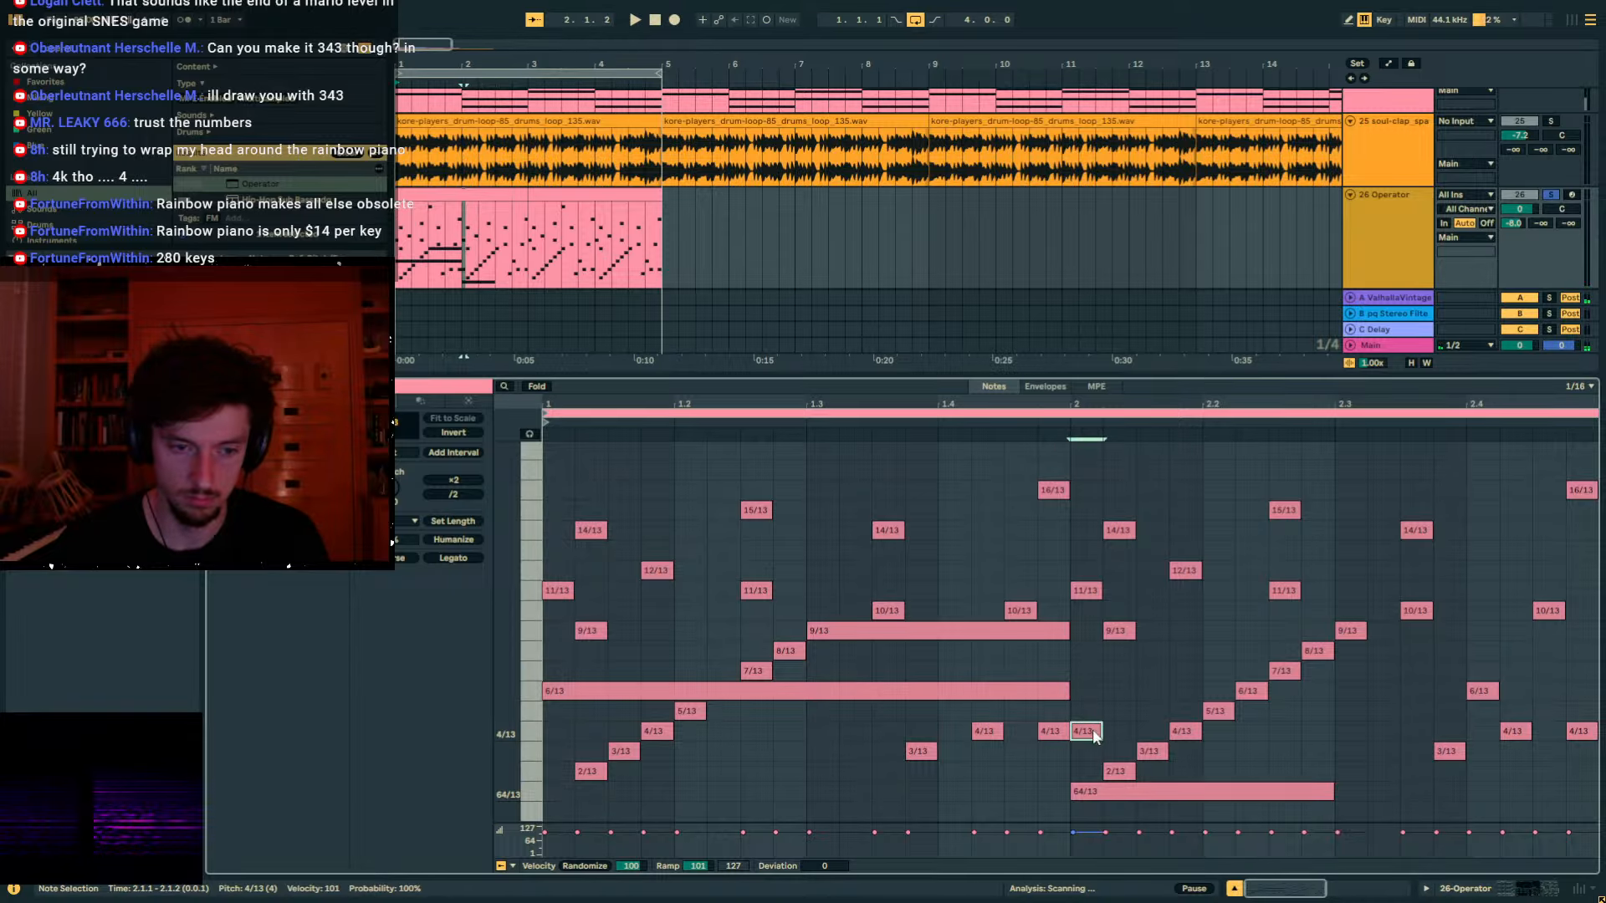
pyautogui.moveTo(1102, 731); pyautogui.dragTo(1388, 741)
pyautogui.keyDown('shift'); pyautogui.click(1329, 792); pyautogui.keyUp('shift')
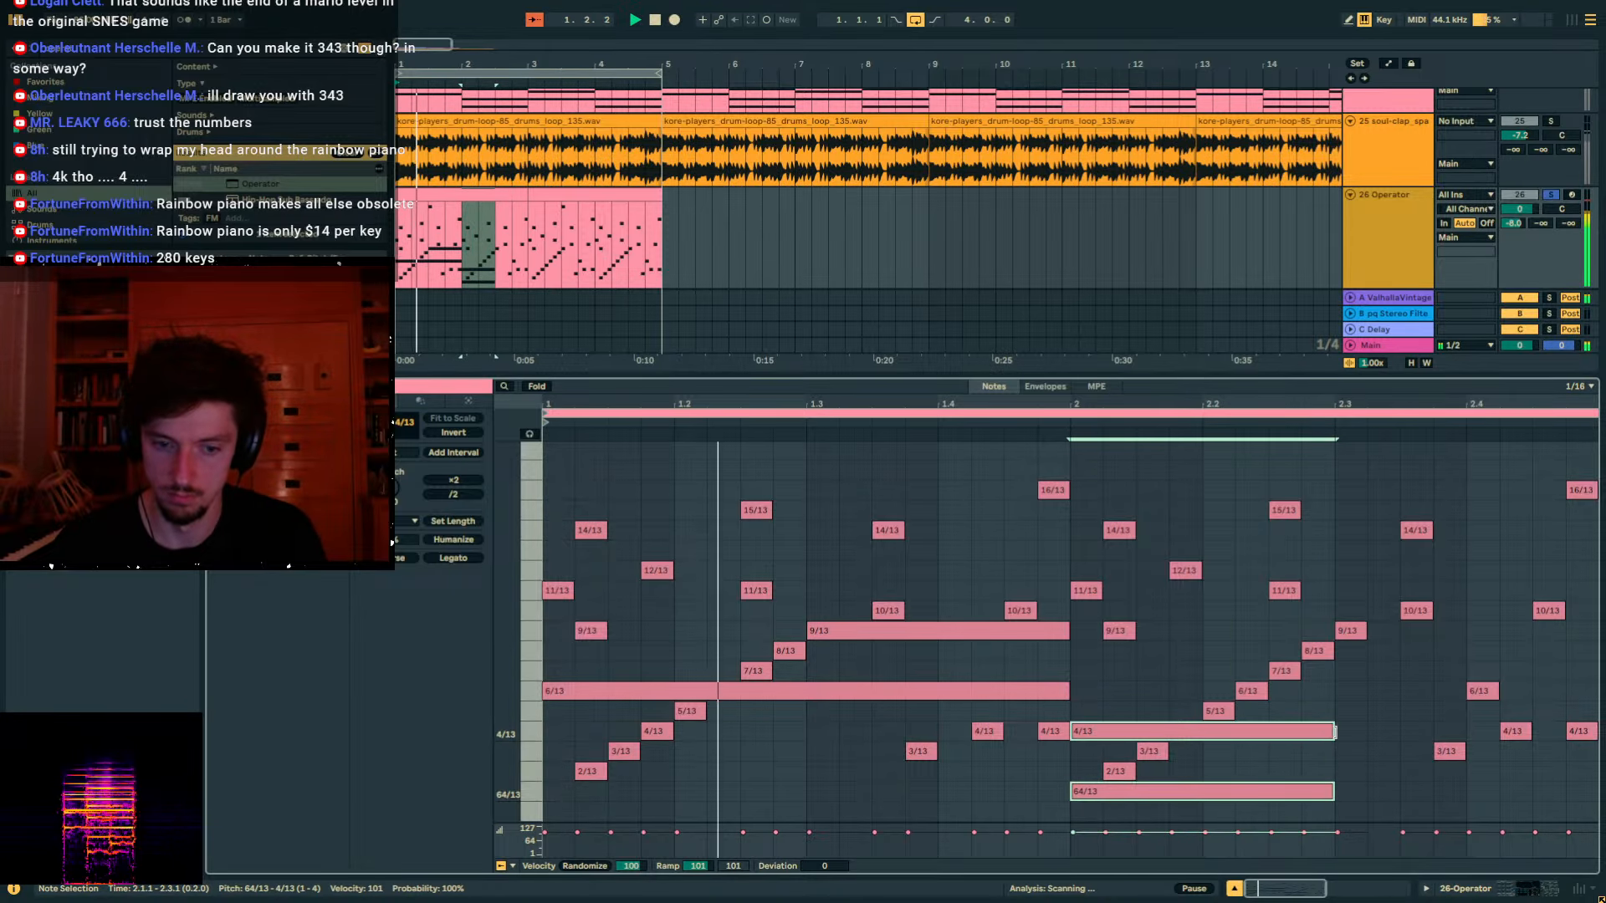
pyautogui.moveTo(1332, 792); pyautogui.dragTo(1583, 753)
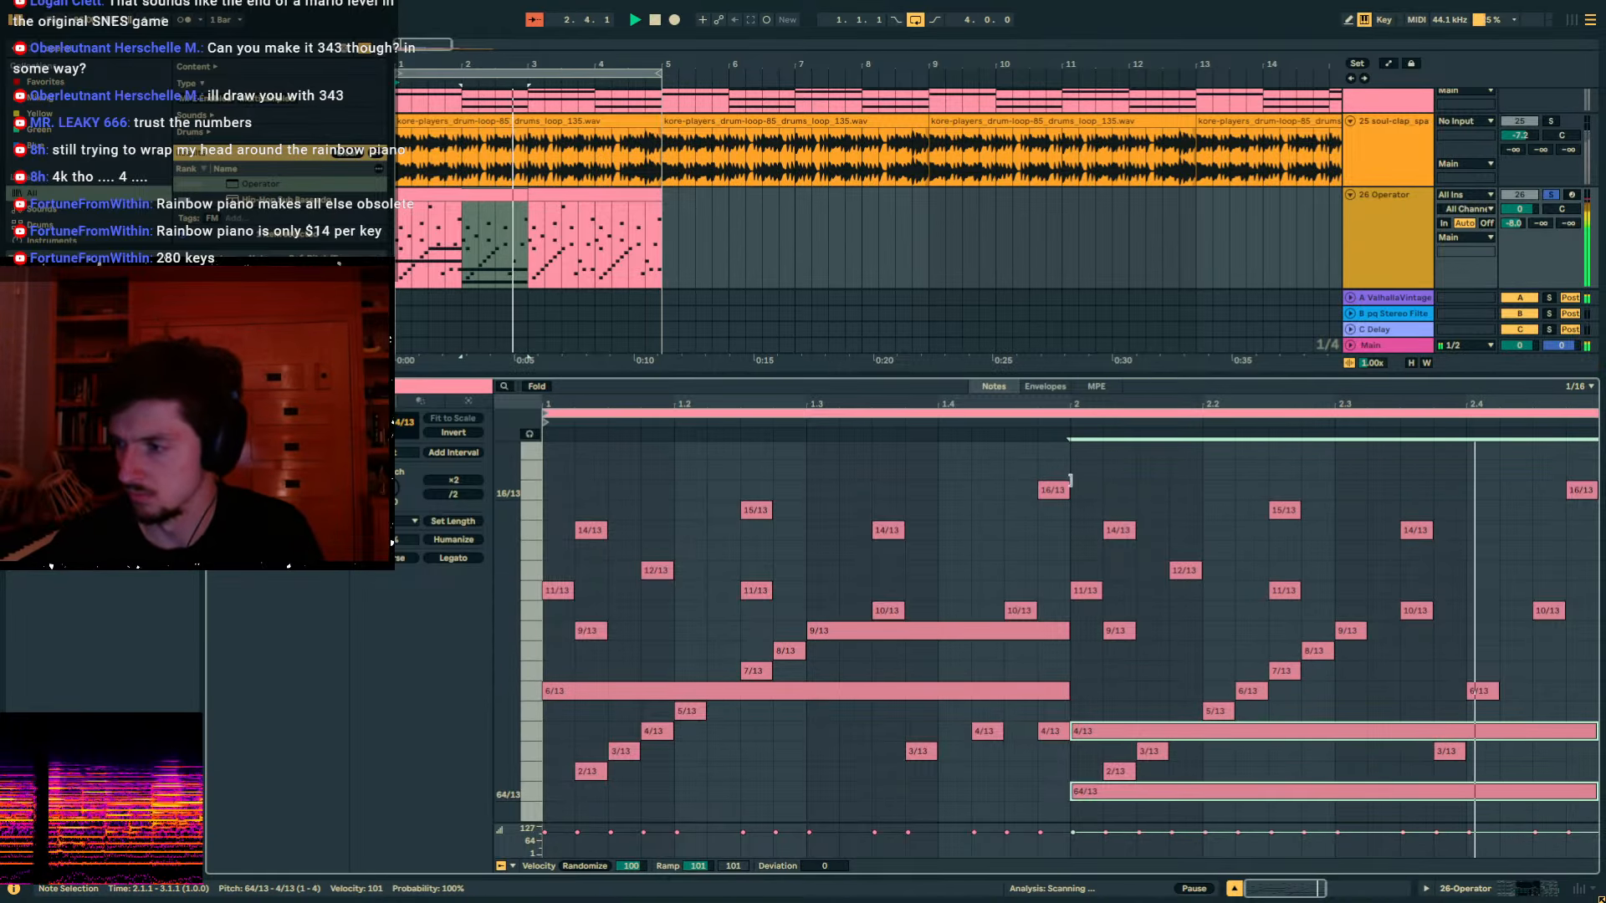
# Replace the clip at bar 3 on track 26 with a copy of the edited first clip.
pyautogui.moveTo(539, 228); pyautogui.dragTo(661, 251)
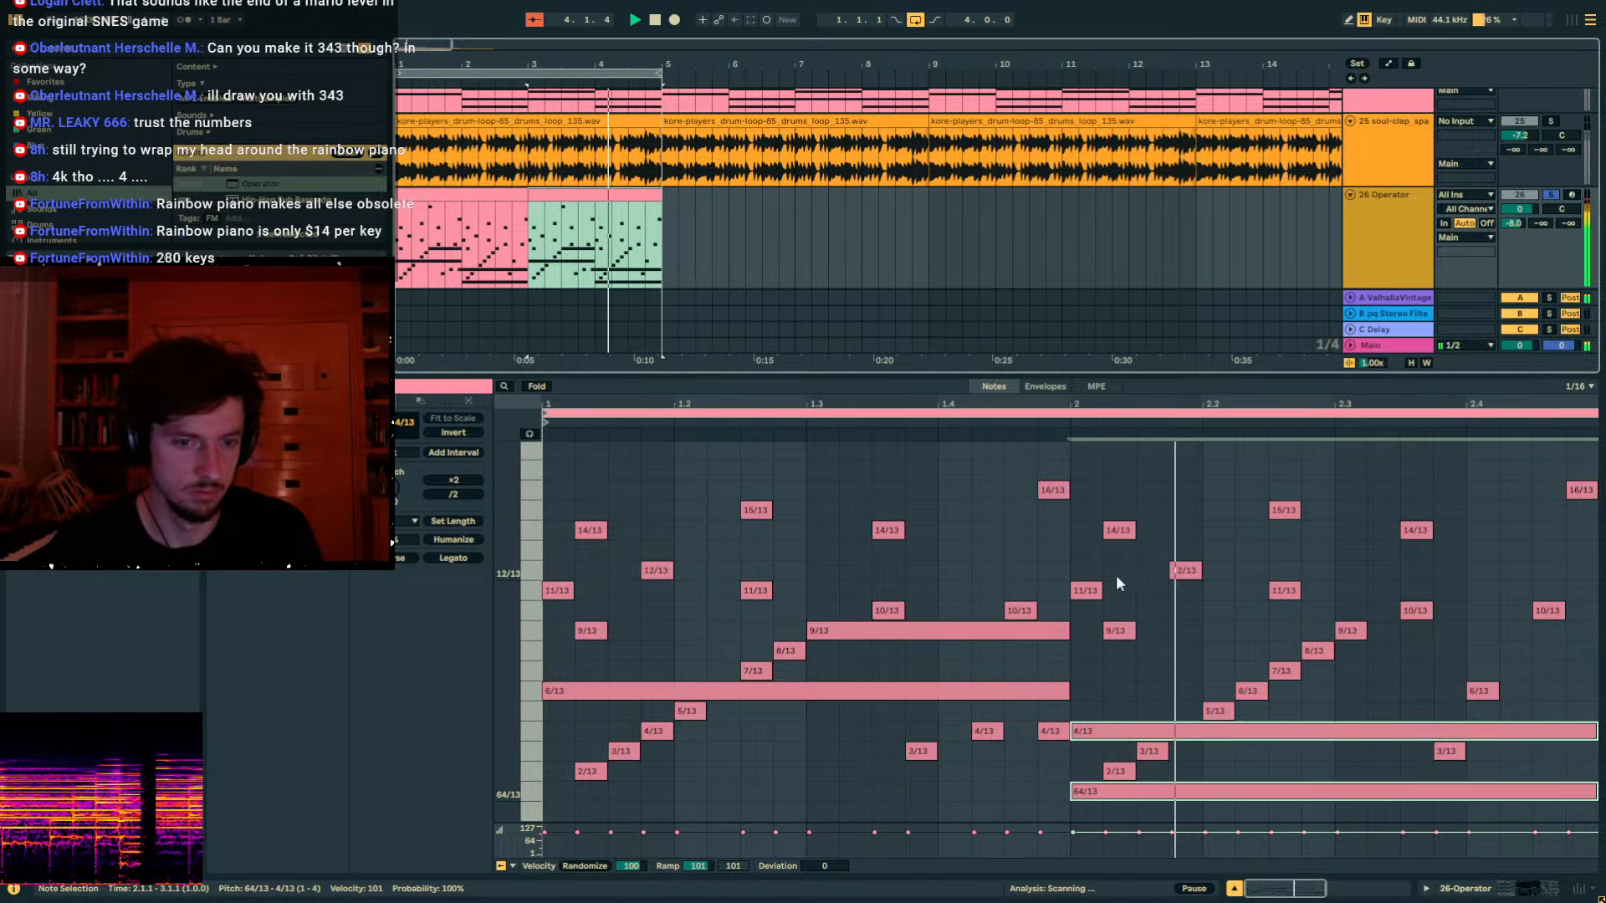
pyautogui.click(468, 195)
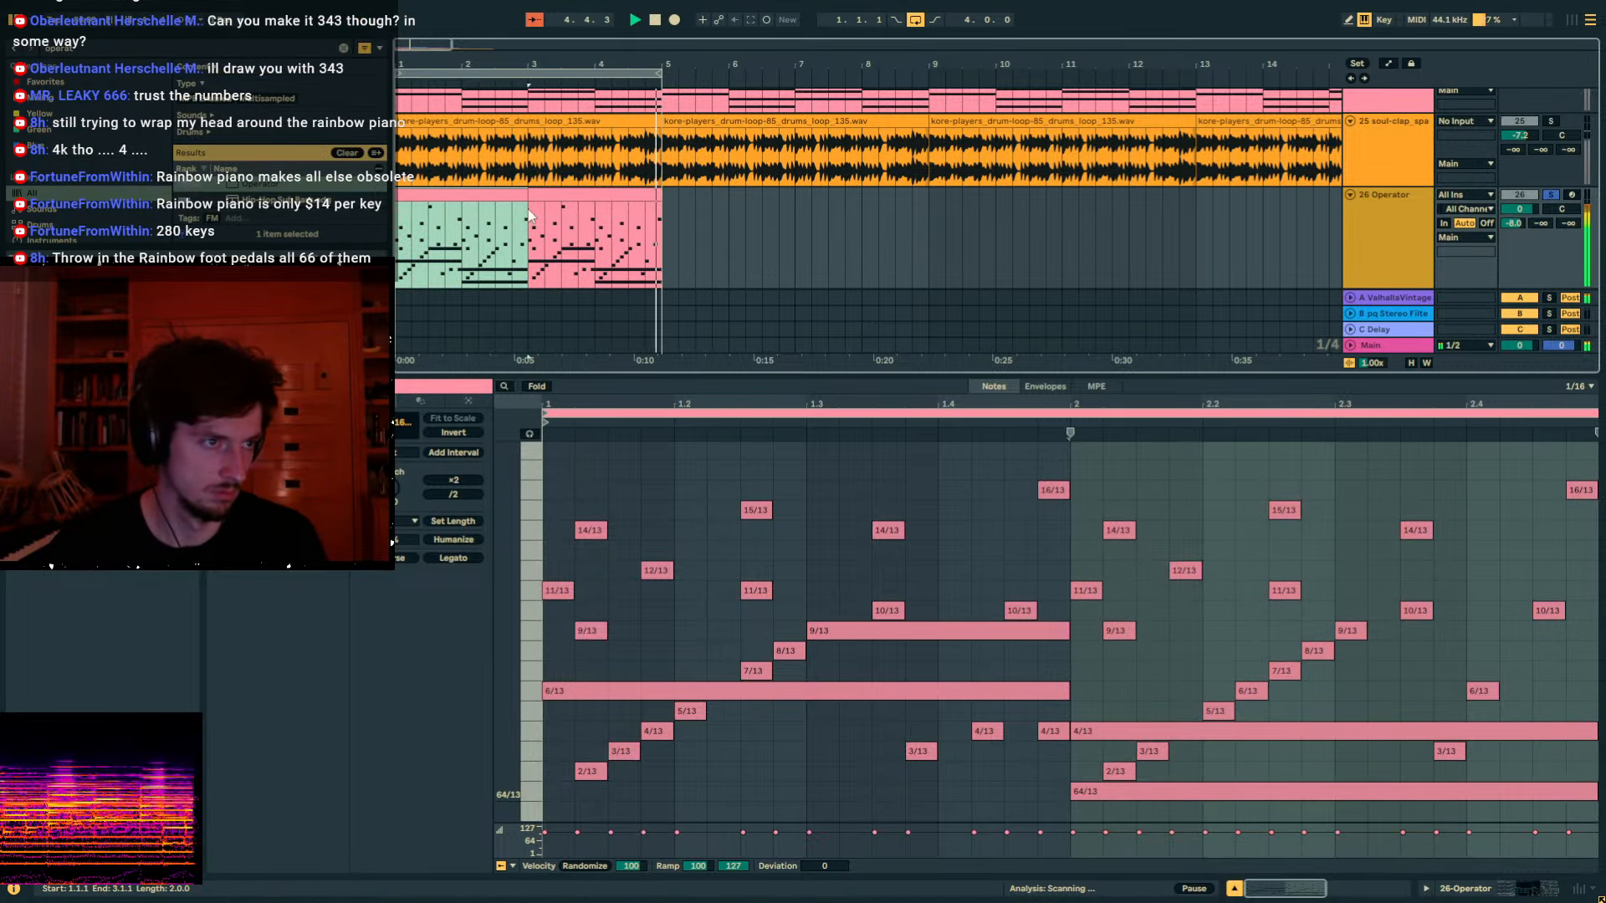
pyautogui.scroll(3, 926, 636)
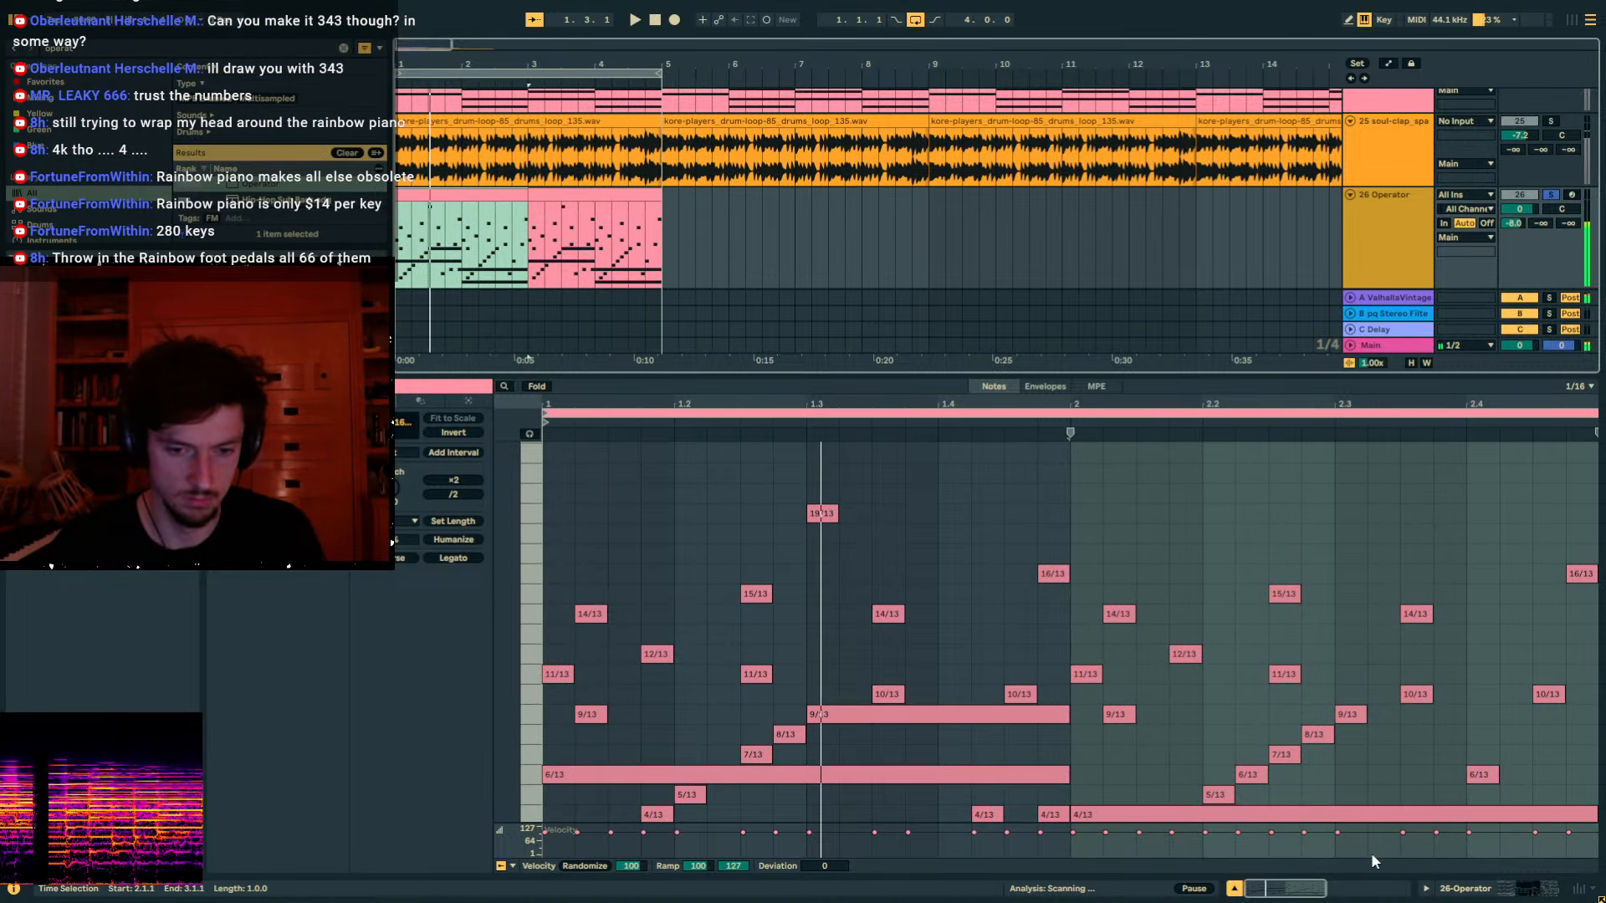
# Lower Operator's Tone to 9.5% and set oscillator B to coarse 0.5 with a higher level.
pyautogui.click(1462, 889)
pyautogui.click(701, 867)
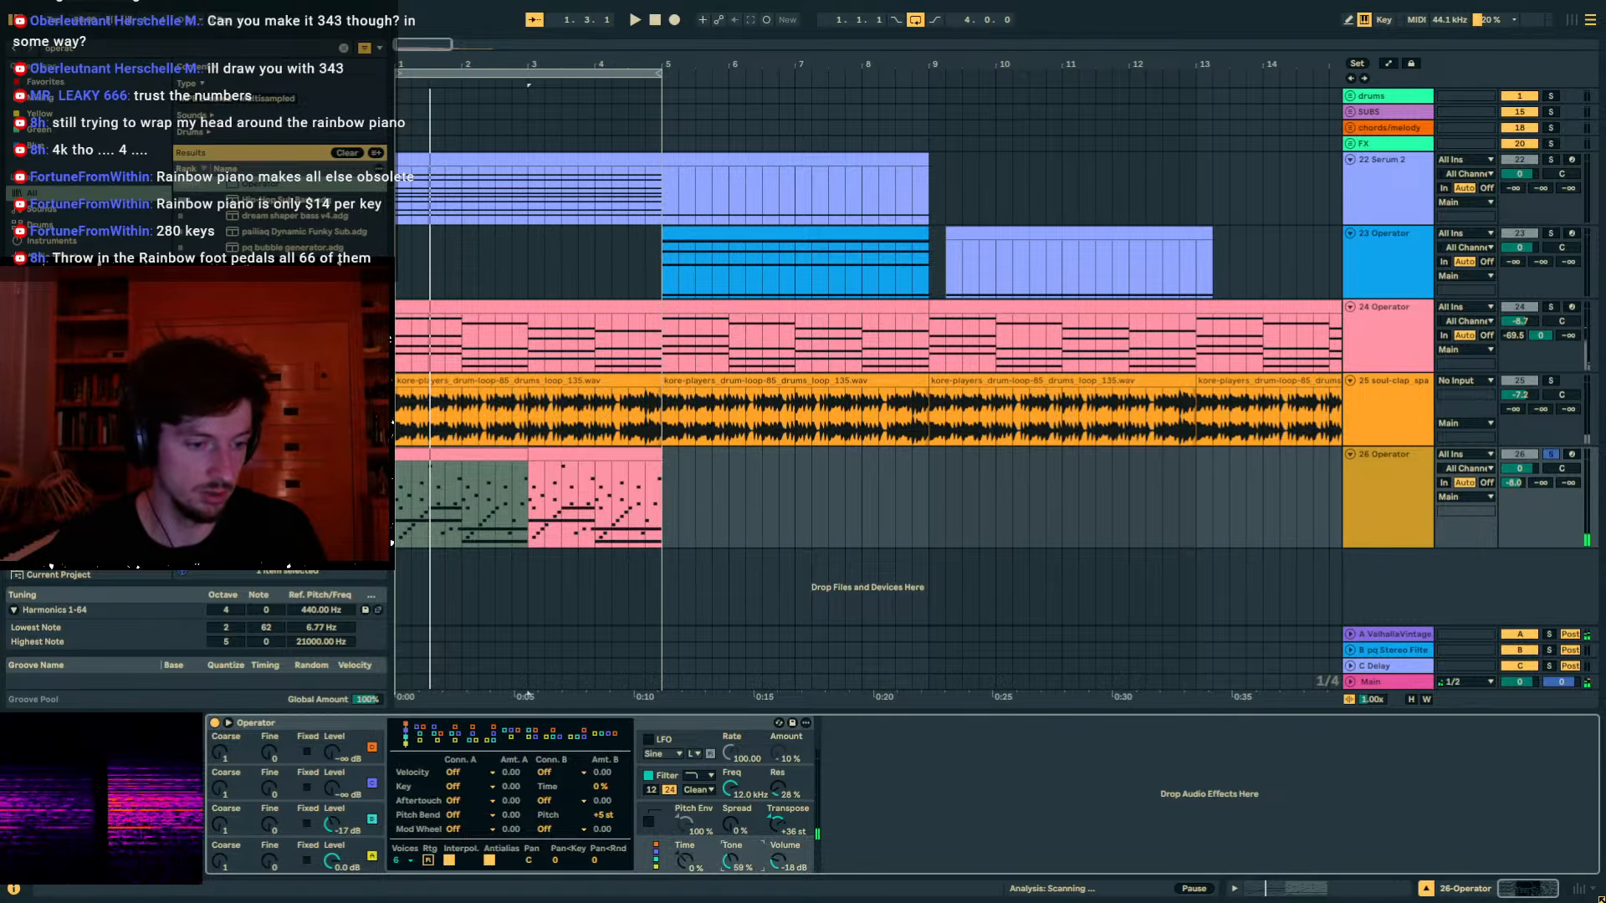
pyautogui.moveTo(332, 824); pyautogui.dragTo(332, 799)
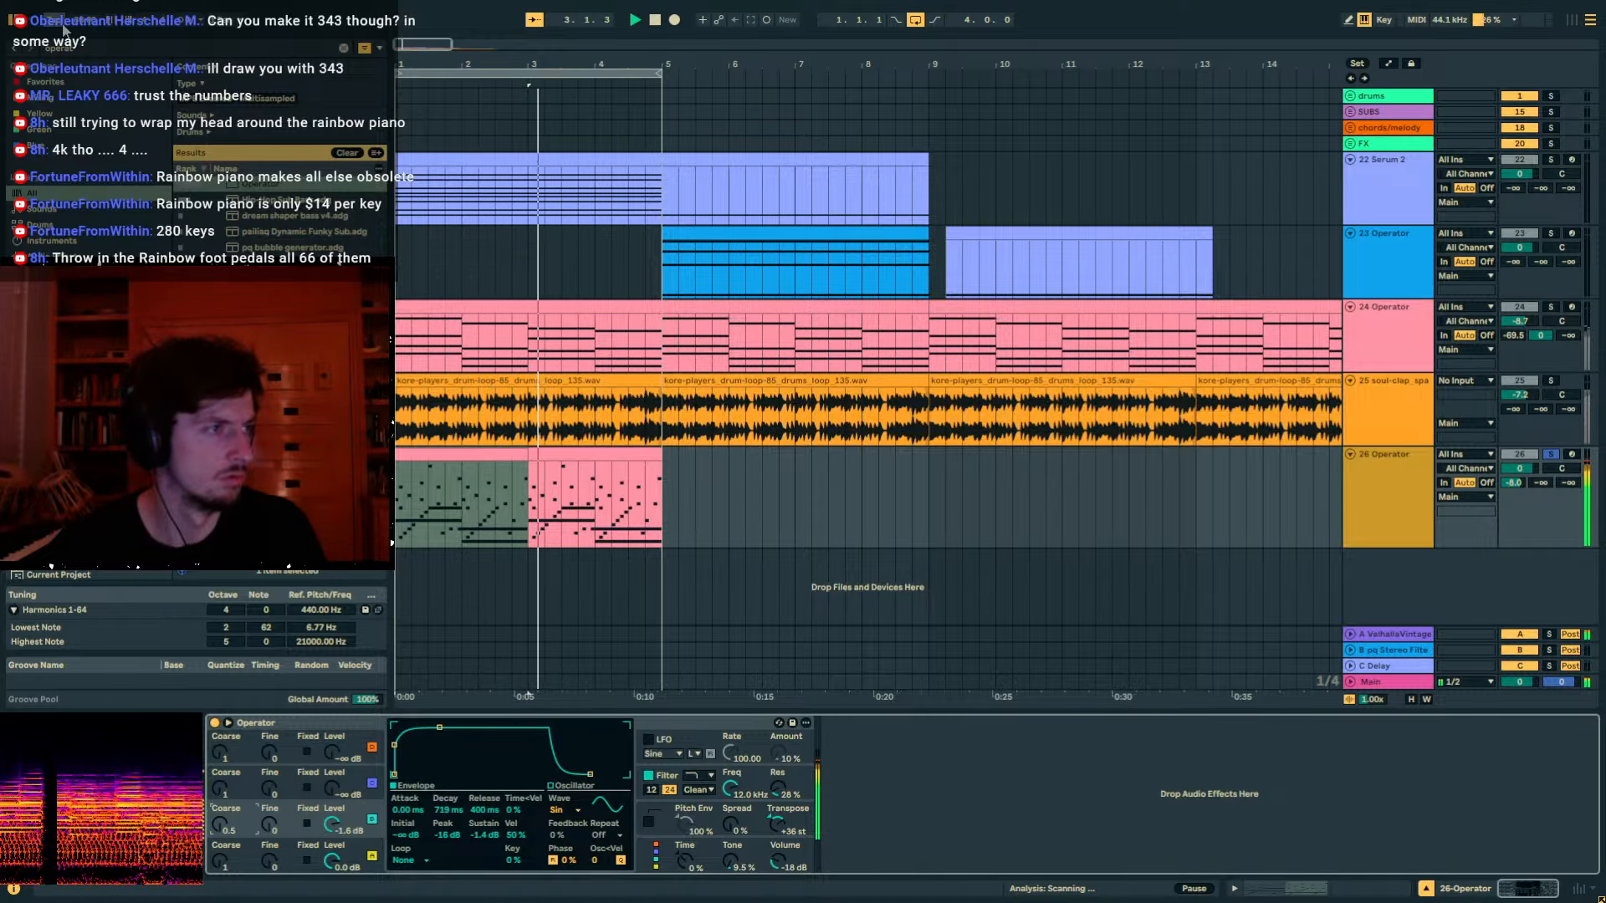
# Search the browser for "roar" and add the Roar effect to track 26 Operator.
pyautogui.moveTo(77, 46); pyautogui.dragTo(2, 40)
pyautogui.write('roar')
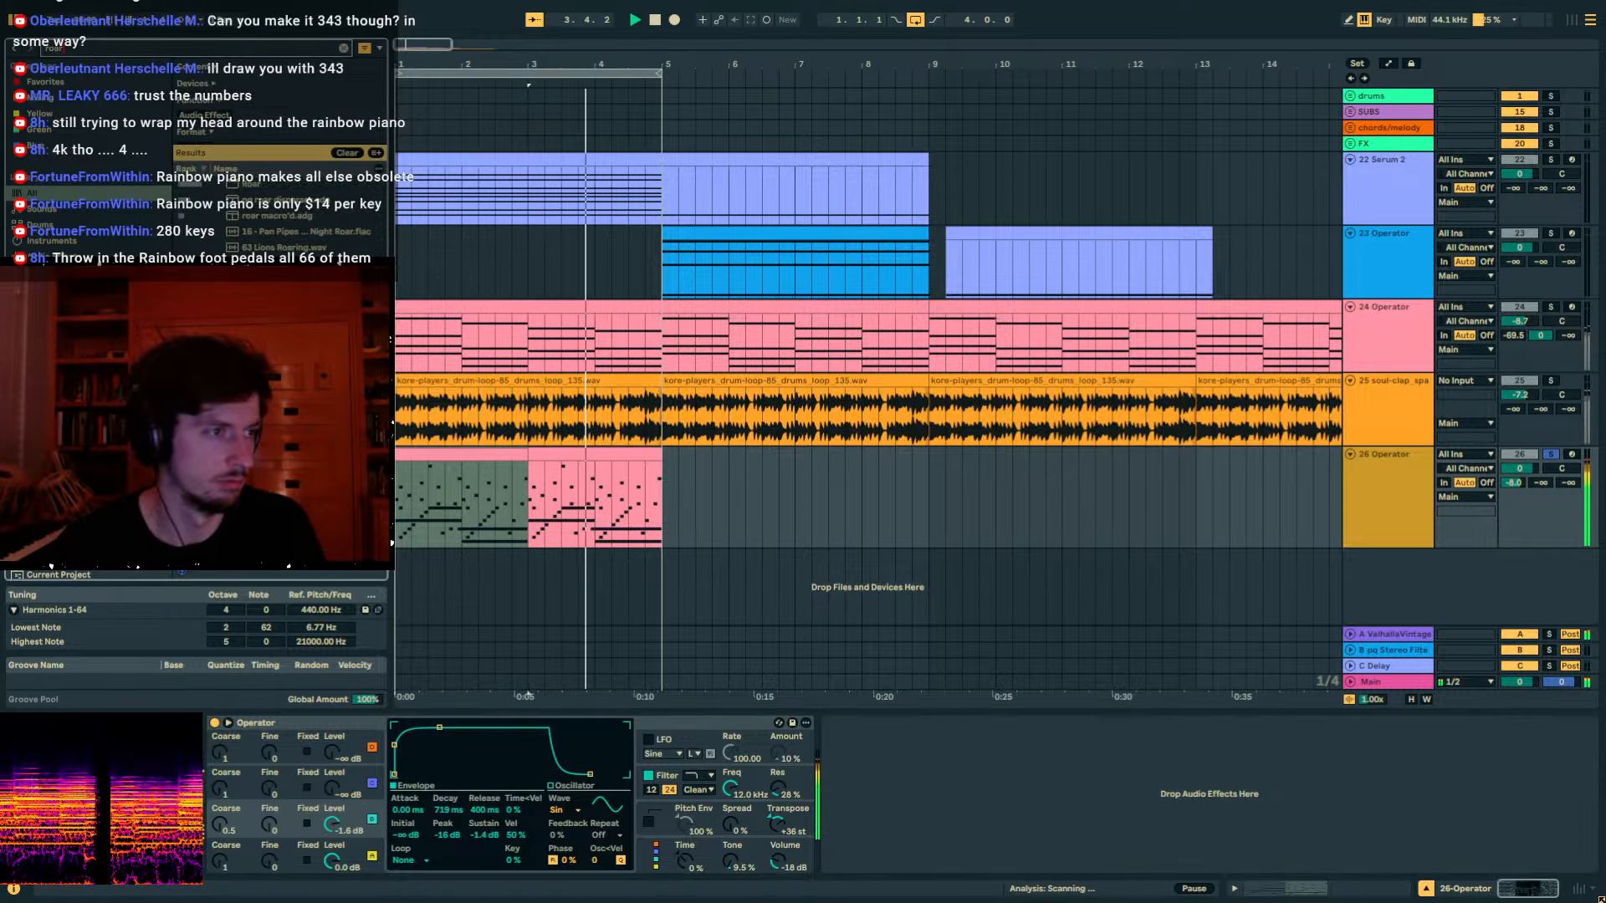
pyautogui.press('Down')
pyautogui.press('Return')
# Set Roar to Multi Band routing with 44% amount, and lower oscillator B to -10 dB and the track volume to -11.2 dB.
pyautogui.doubleClick(244, 829)
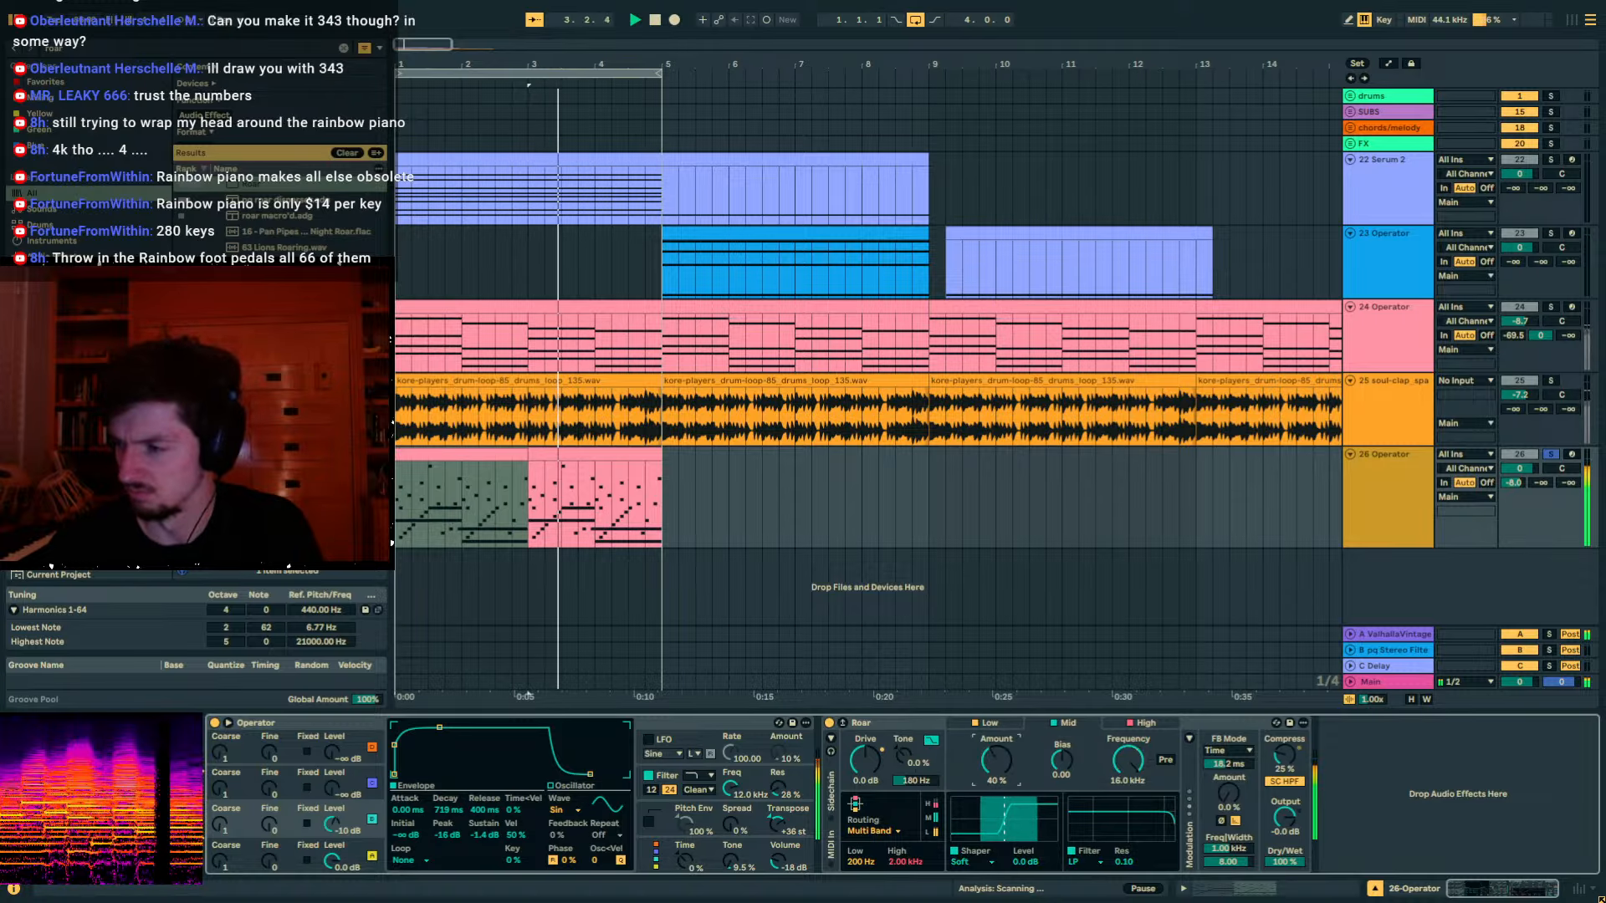
pyautogui.moveTo(996, 760)
pyautogui.mouseDown()
pyautogui.moveTo(996, 728)
pyautogui.moveTo(996, 754)
pyautogui.mouseUp()
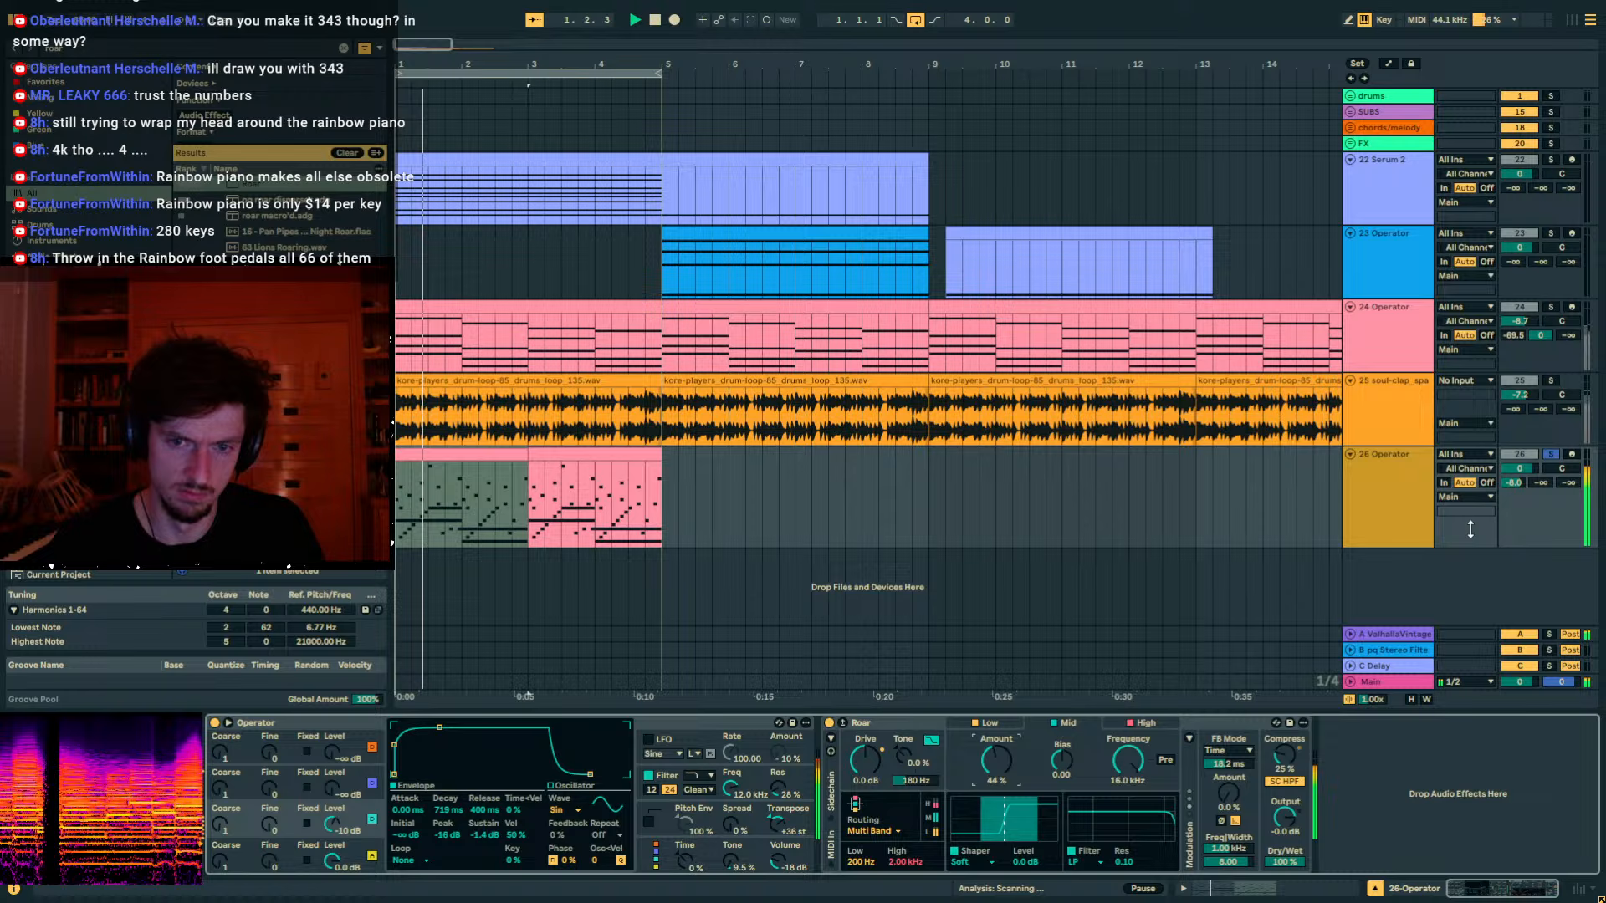
pyautogui.click(1513, 482)
pyautogui.click(1381, 519)
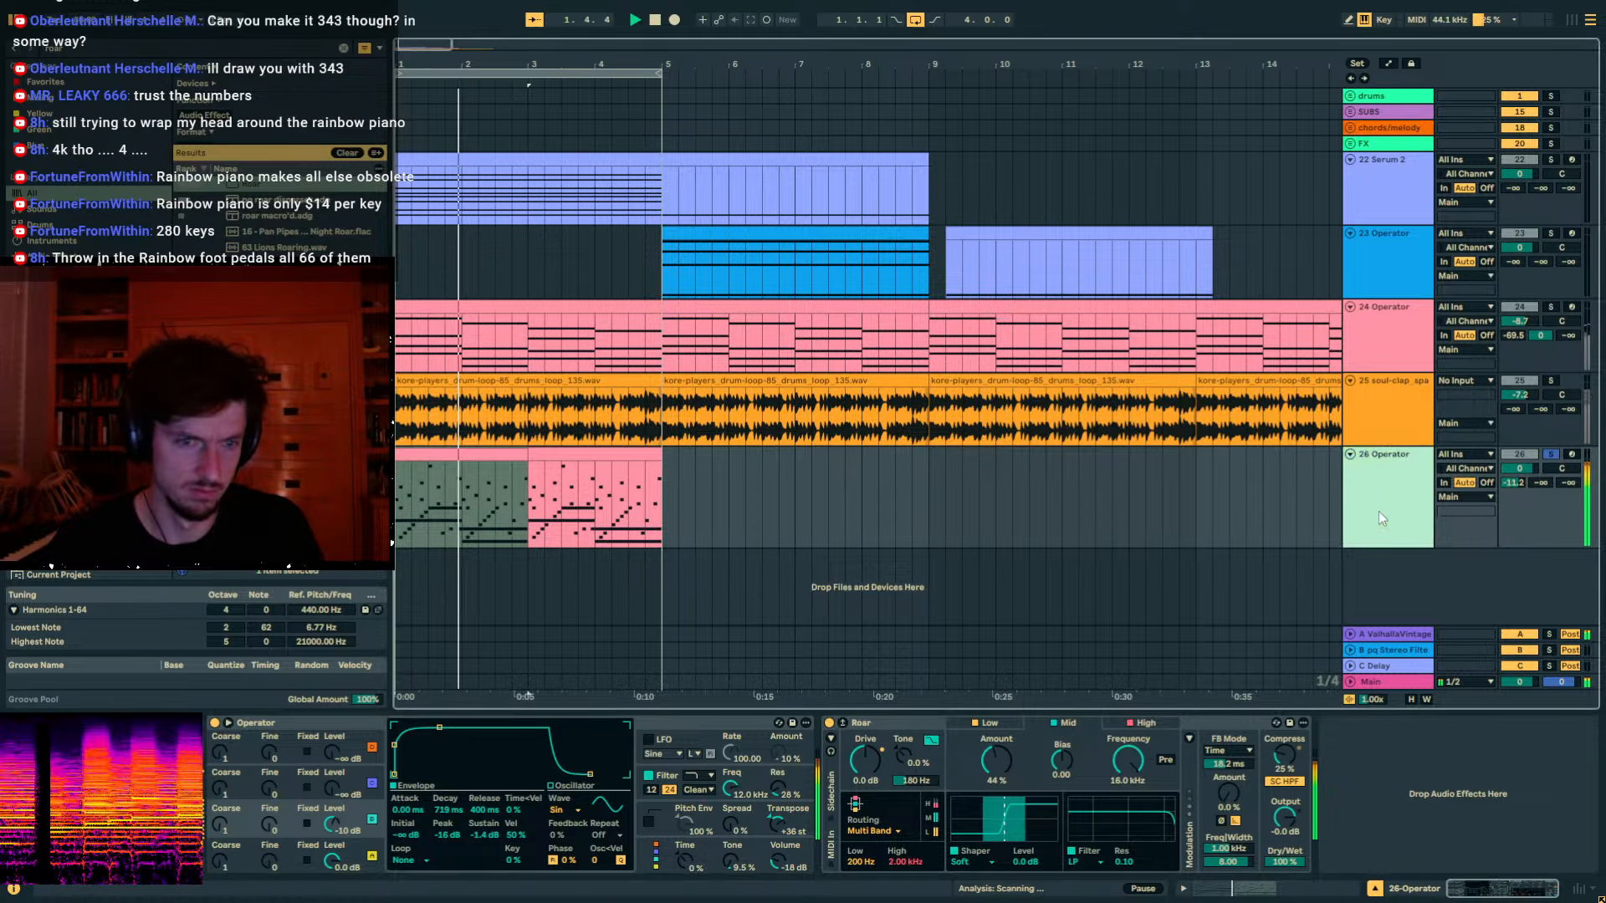
# Try adding a high 23/13 note at the start of the second clip on track 26.
pyautogui.click(559, 454)
pyautogui.click(1219, 895)
pyautogui.scroll(2, 599, 542)
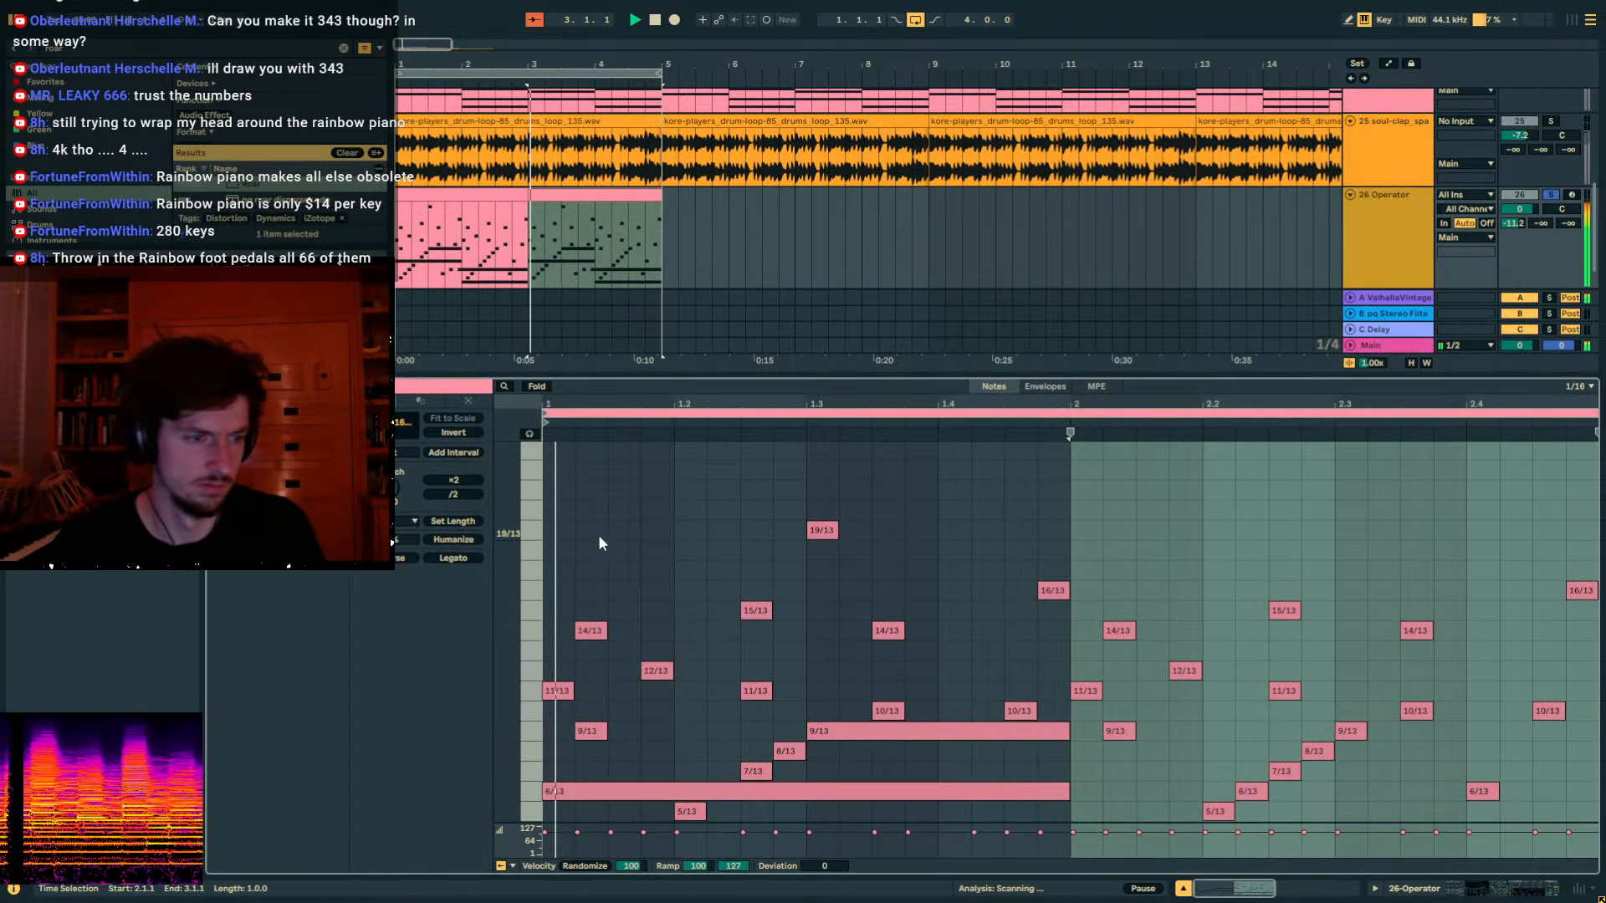
pyautogui.doubleClick(569, 511)
pyautogui.moveTo(569, 511); pyautogui.dragTo(568, 459)
pyautogui.scroll(2, 568, 461)
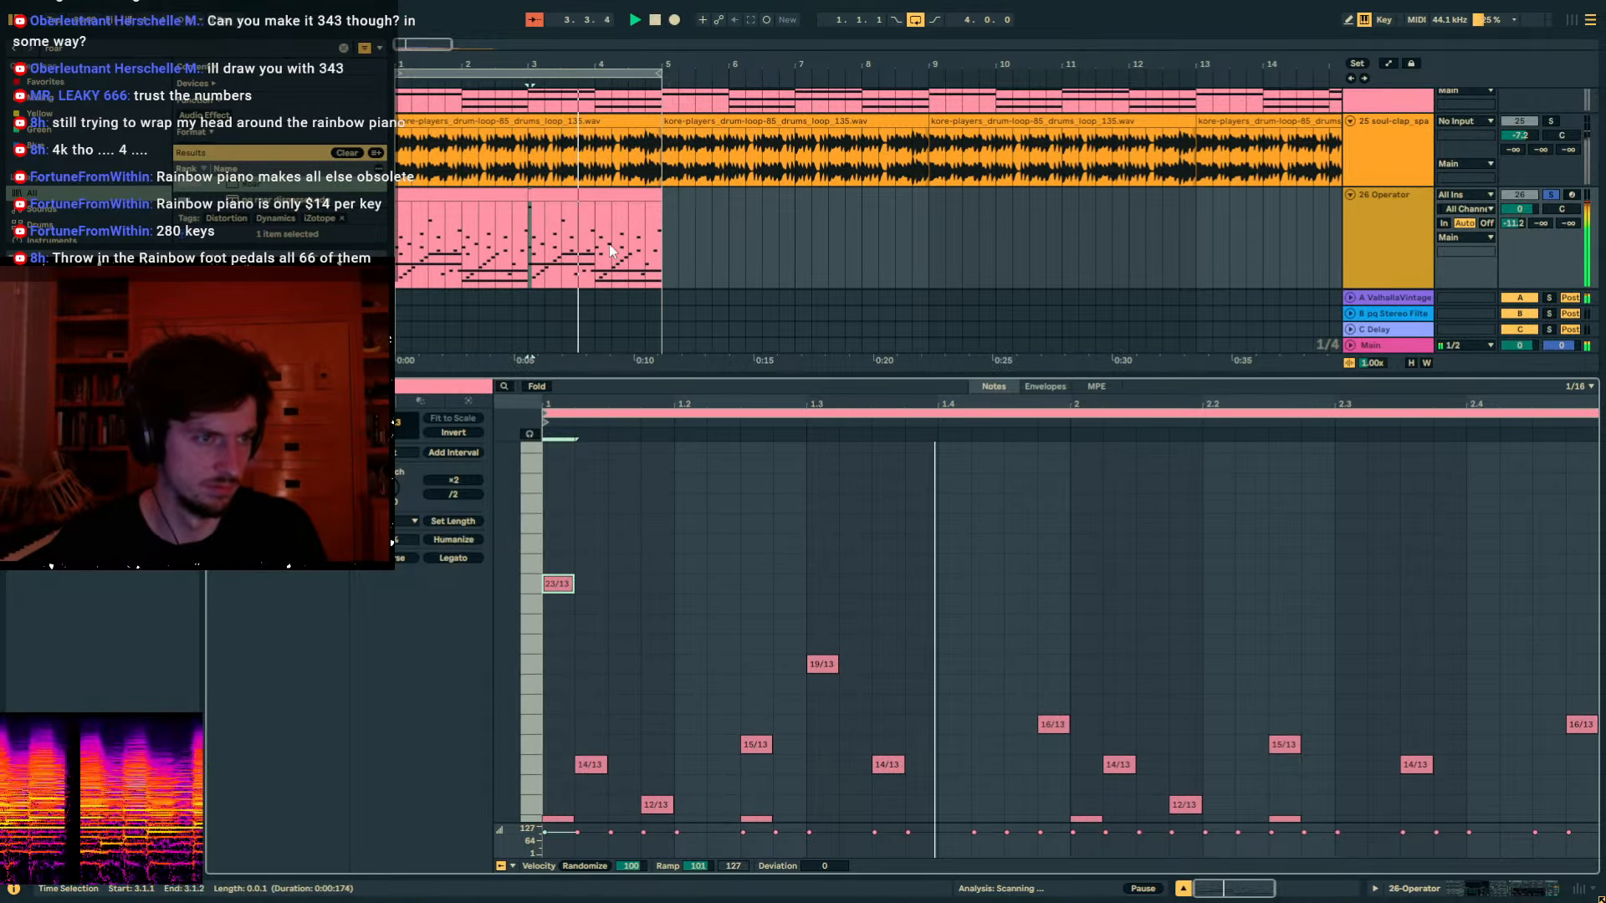
pyautogui.click(580, 195)
pyautogui.hotkey('ctrl', 'z')
pyautogui.hotkey('ctrl', 'z')
# Consolidate the clips in bars 1 to 4 of track 26 Operator into one clip and duplicate it to bar 5.
pyautogui.click(564, 194)
pyautogui.keyDown('shift'); pyautogui.click(483, 195); pyautogui.keyUp('shift')
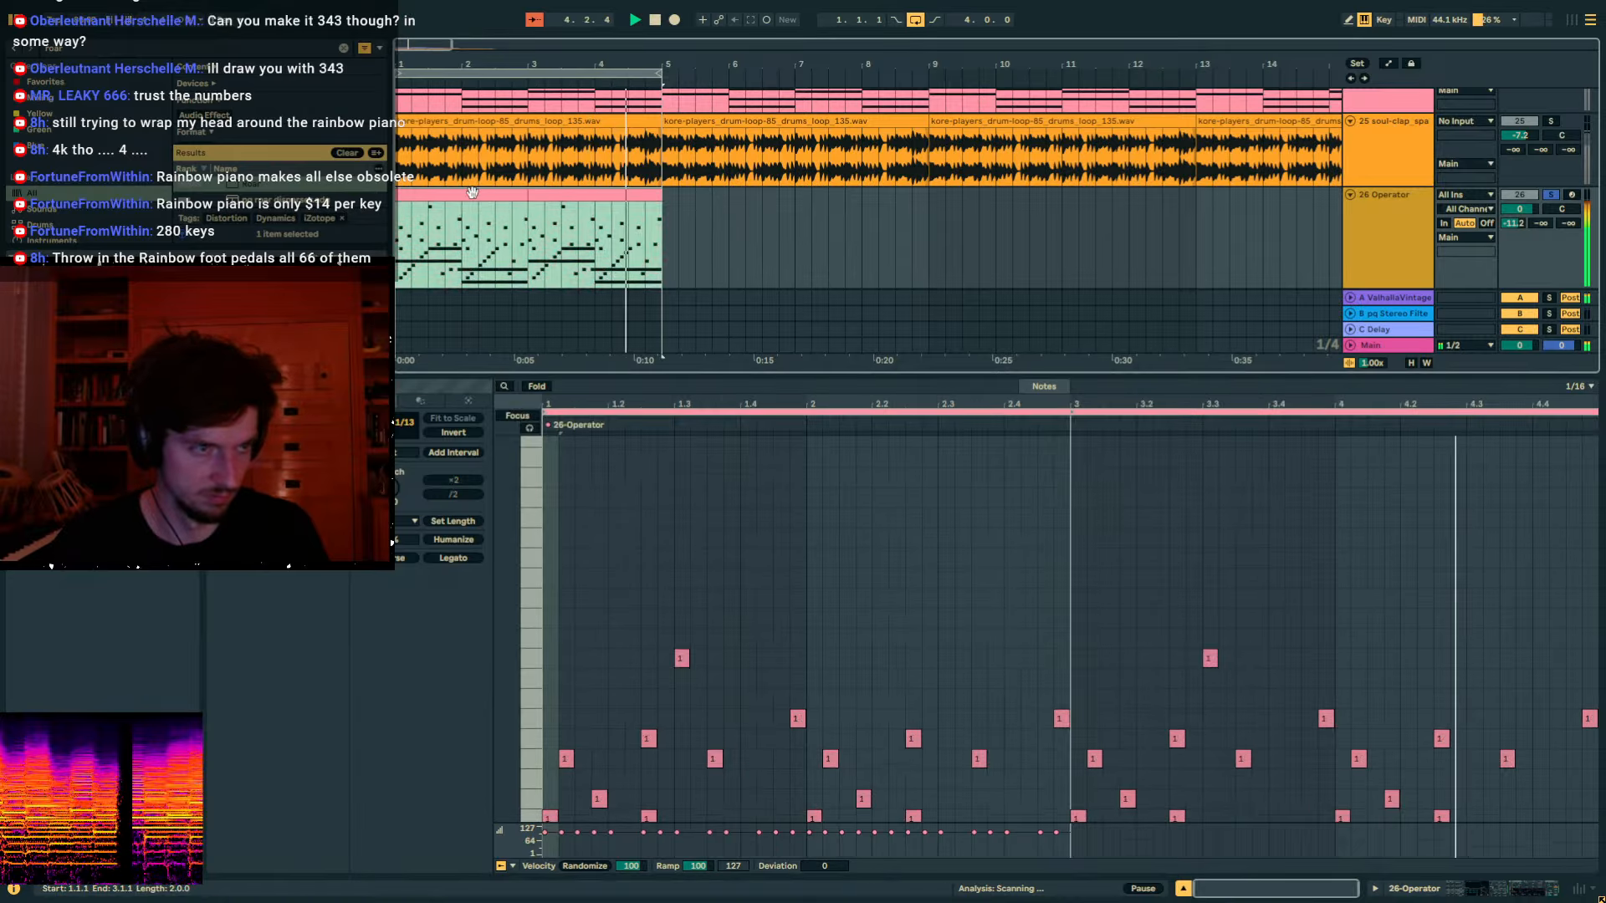
pyautogui.hotkey('ctrl', 'j')
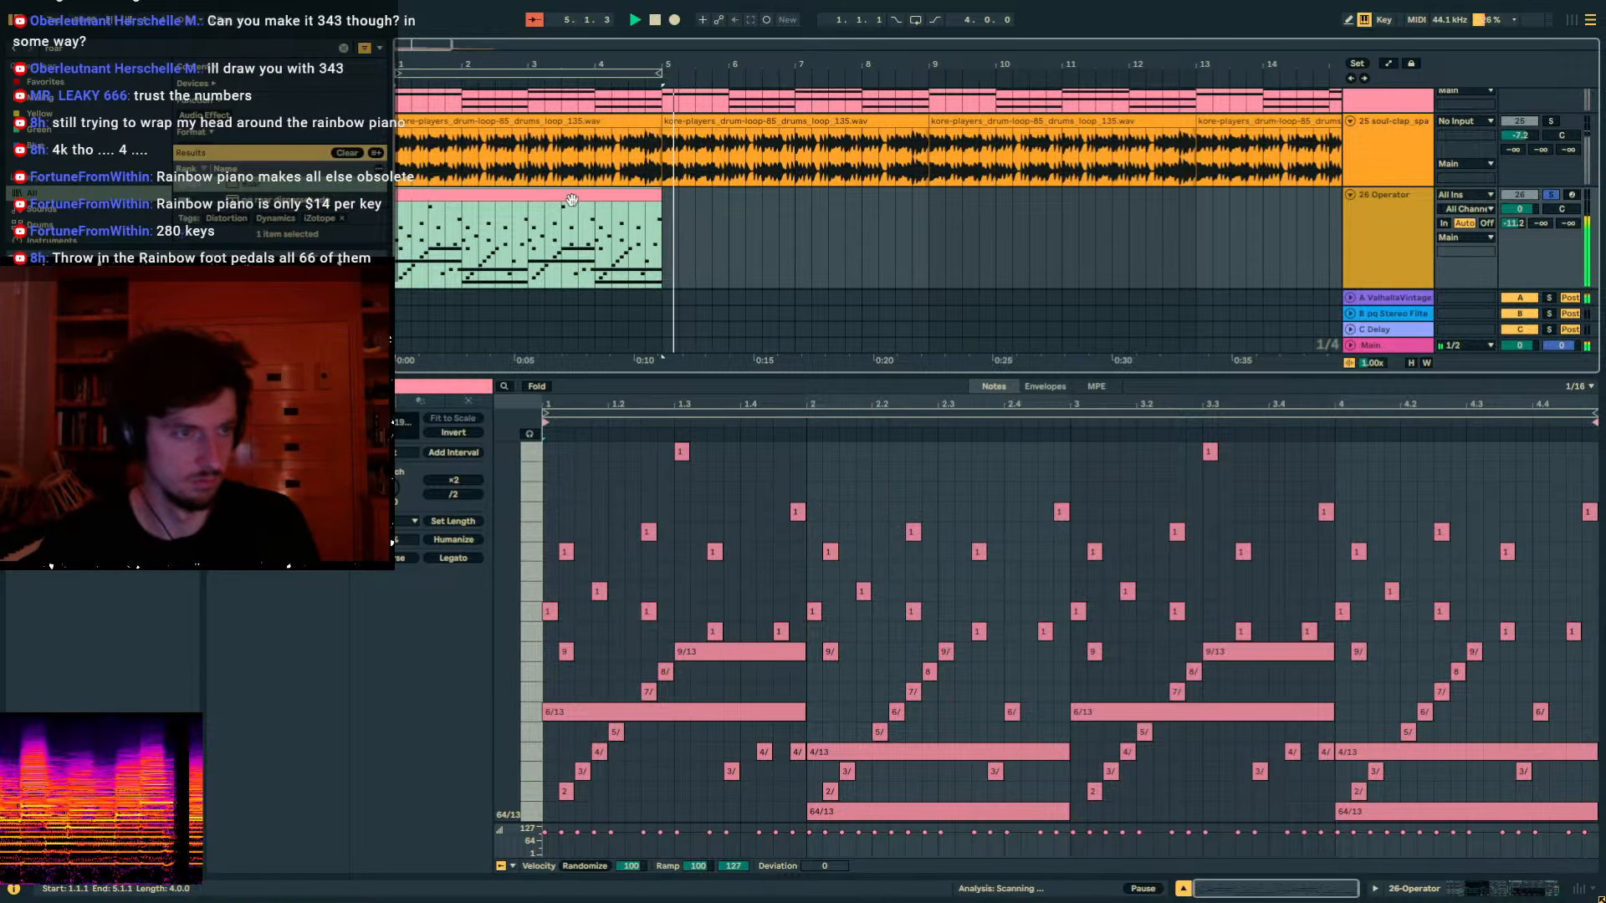
pyautogui.press('space')
pyautogui.hotkey('ctrl', 'd')
# Draw a descending run of sixteenth notes from 35/13 down to 23/13 in bar 1 of the duplicated clip.
pyautogui.scroll(6, 570, 516)
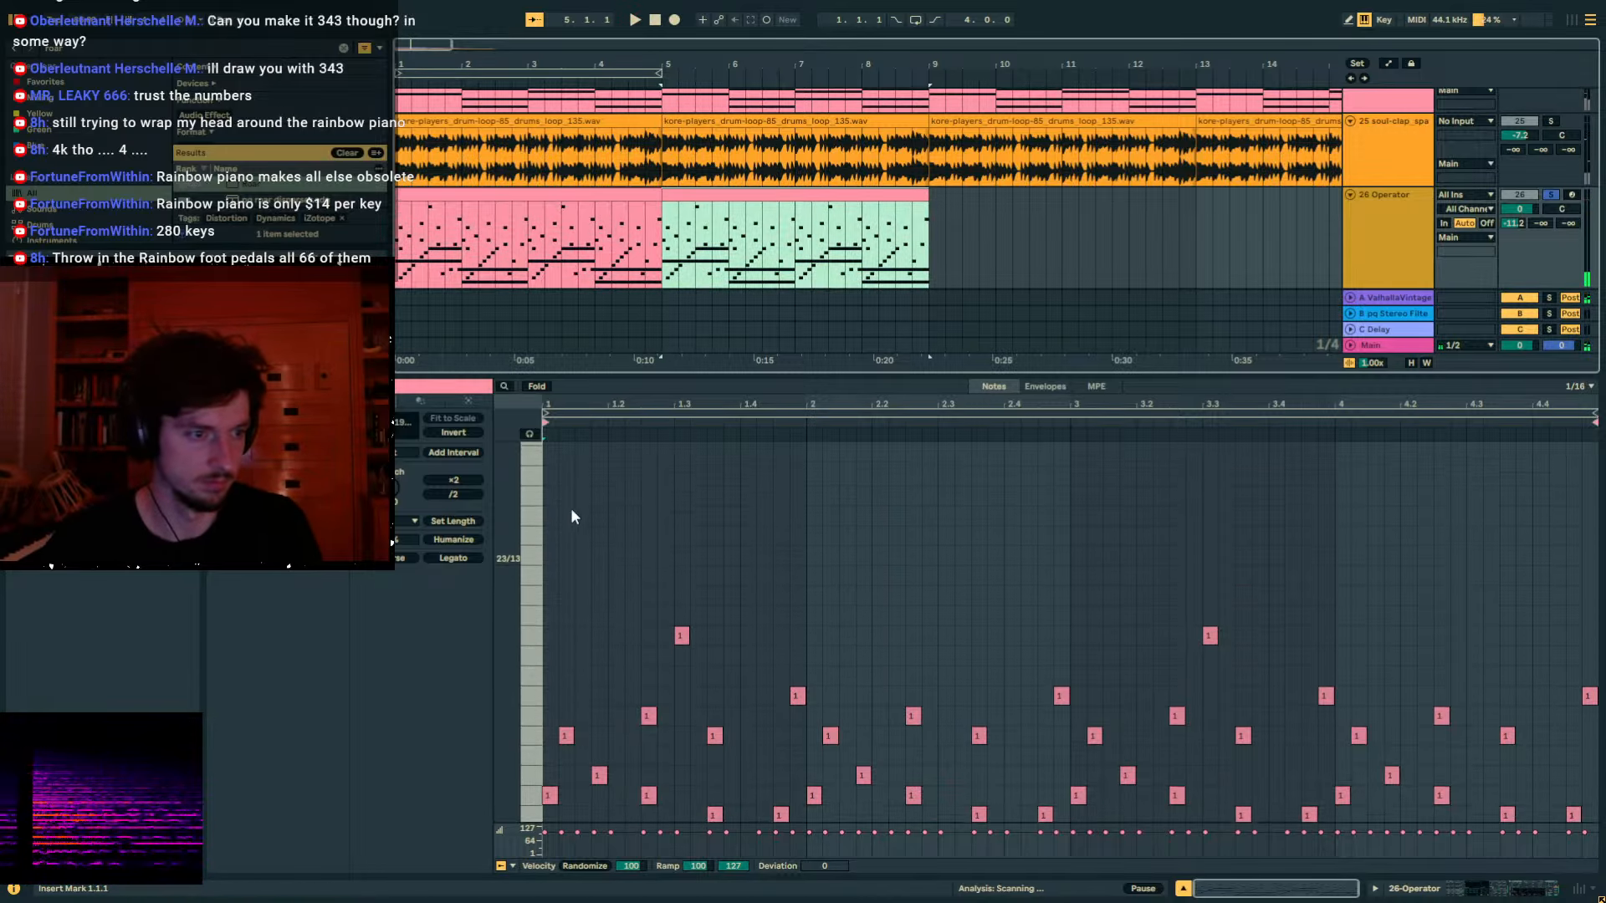
pyautogui.press('b')
pyautogui.click(550, 500)
pyautogui.click(567, 520)
pyautogui.click(599, 579)
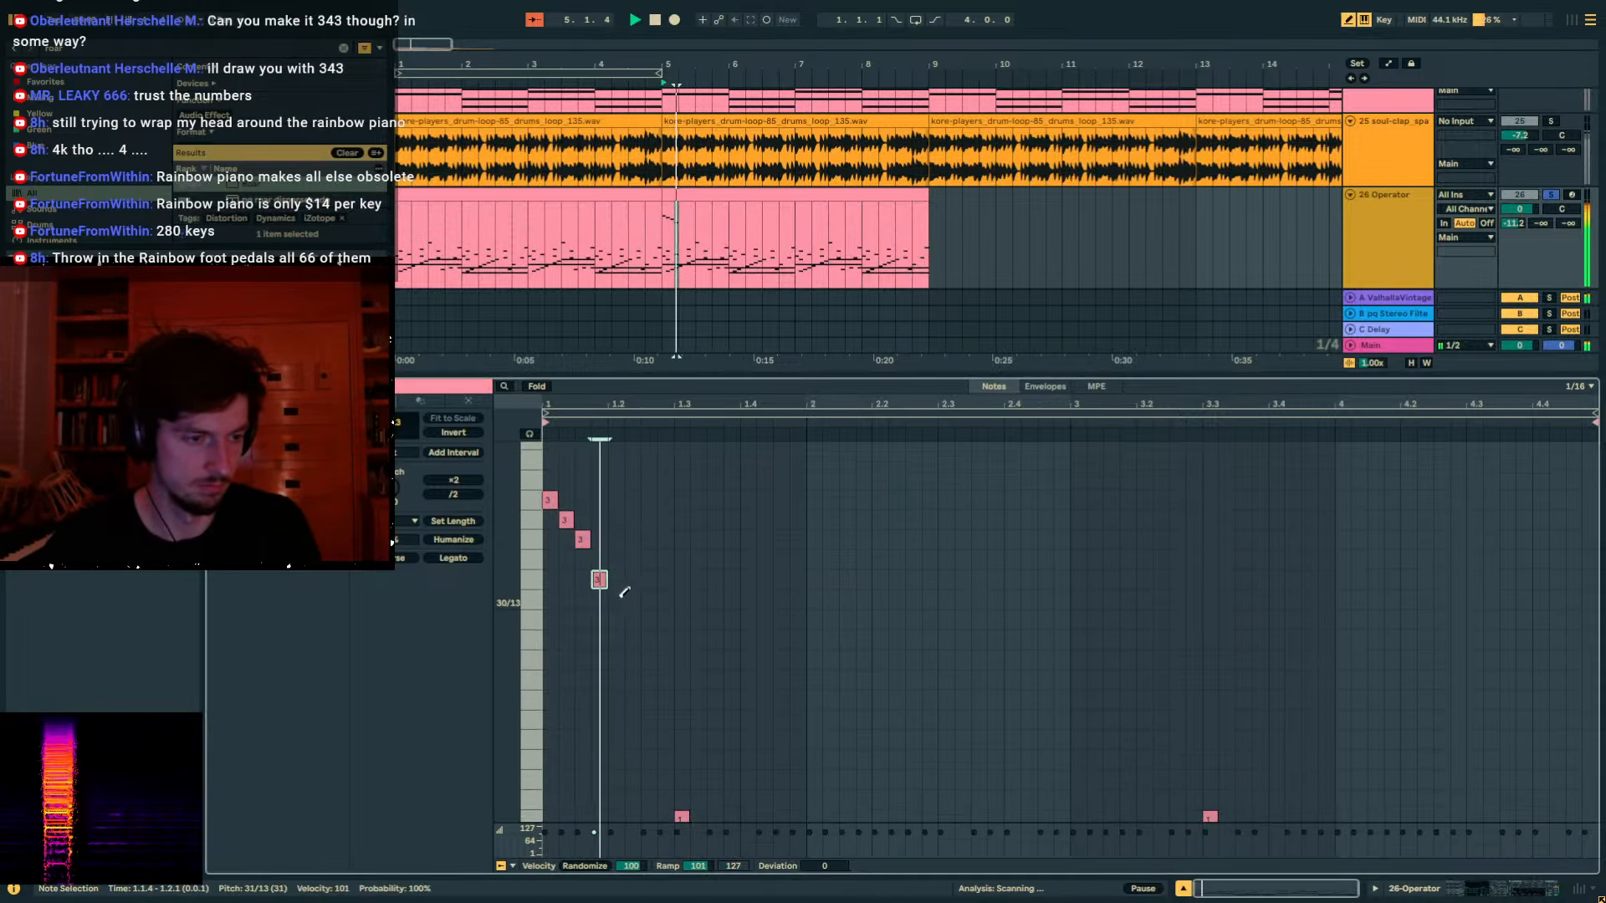
pyautogui.click(615, 599)
pyautogui.moveTo(669, 658); pyautogui.dragTo(763, 717)
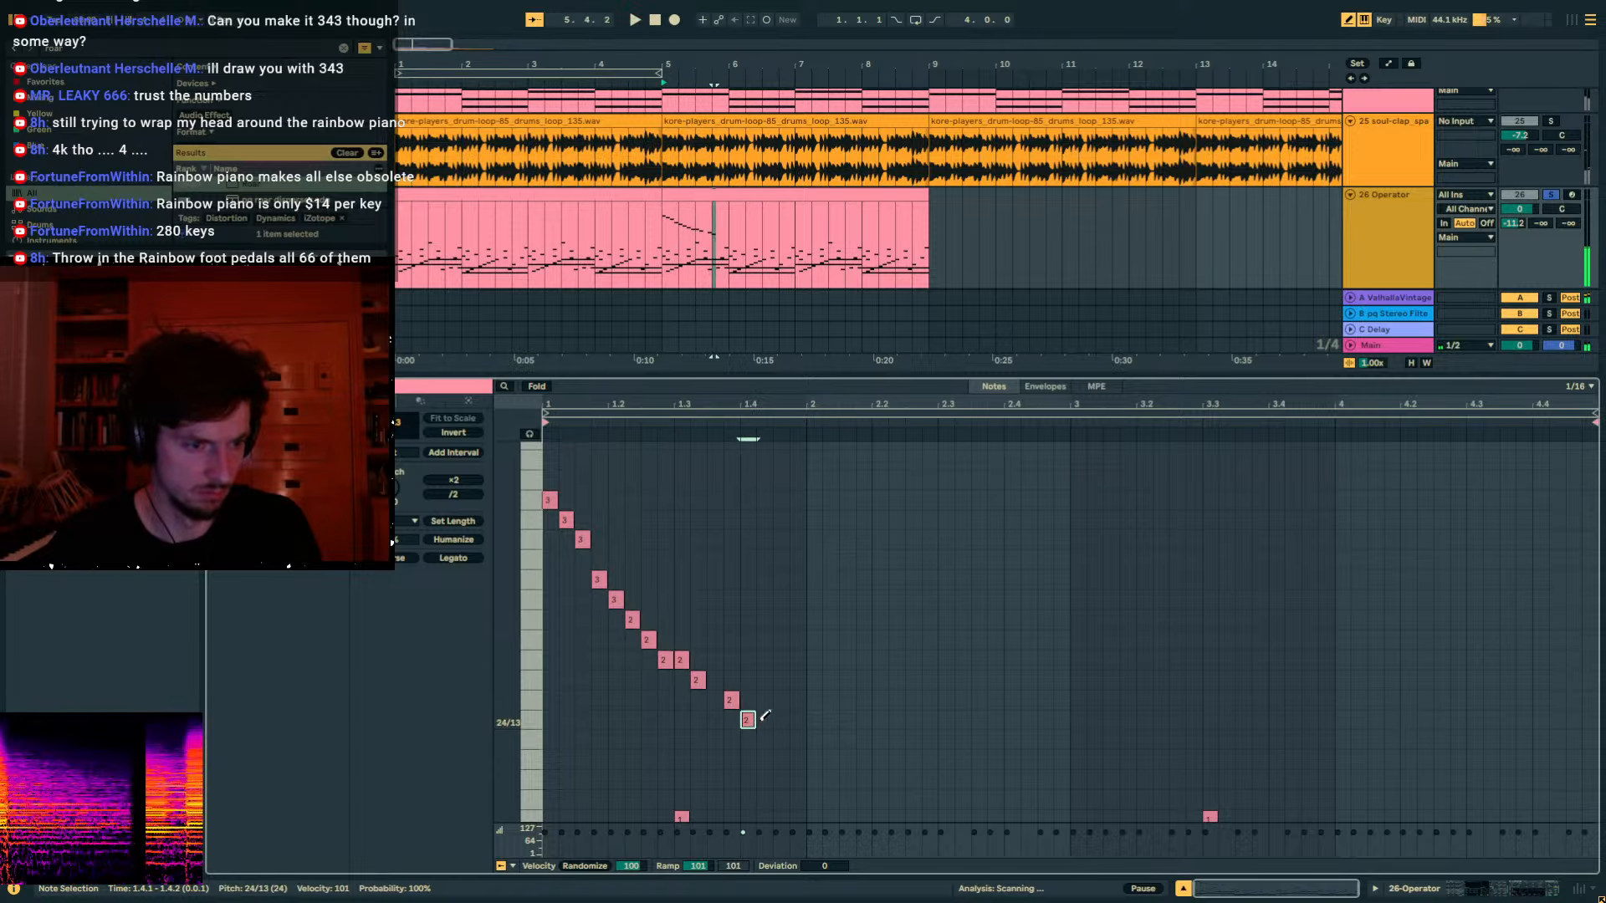
pyautogui.press('b')
# Duplicate the descending run into bar 2 of the clip, aligned with the bar's start.
pyautogui.moveTo(795, 435)
pyautogui.mouseDown()
pyautogui.moveTo(573, 756)
pyautogui.moveTo(540, 771)
pyautogui.mouseUp()
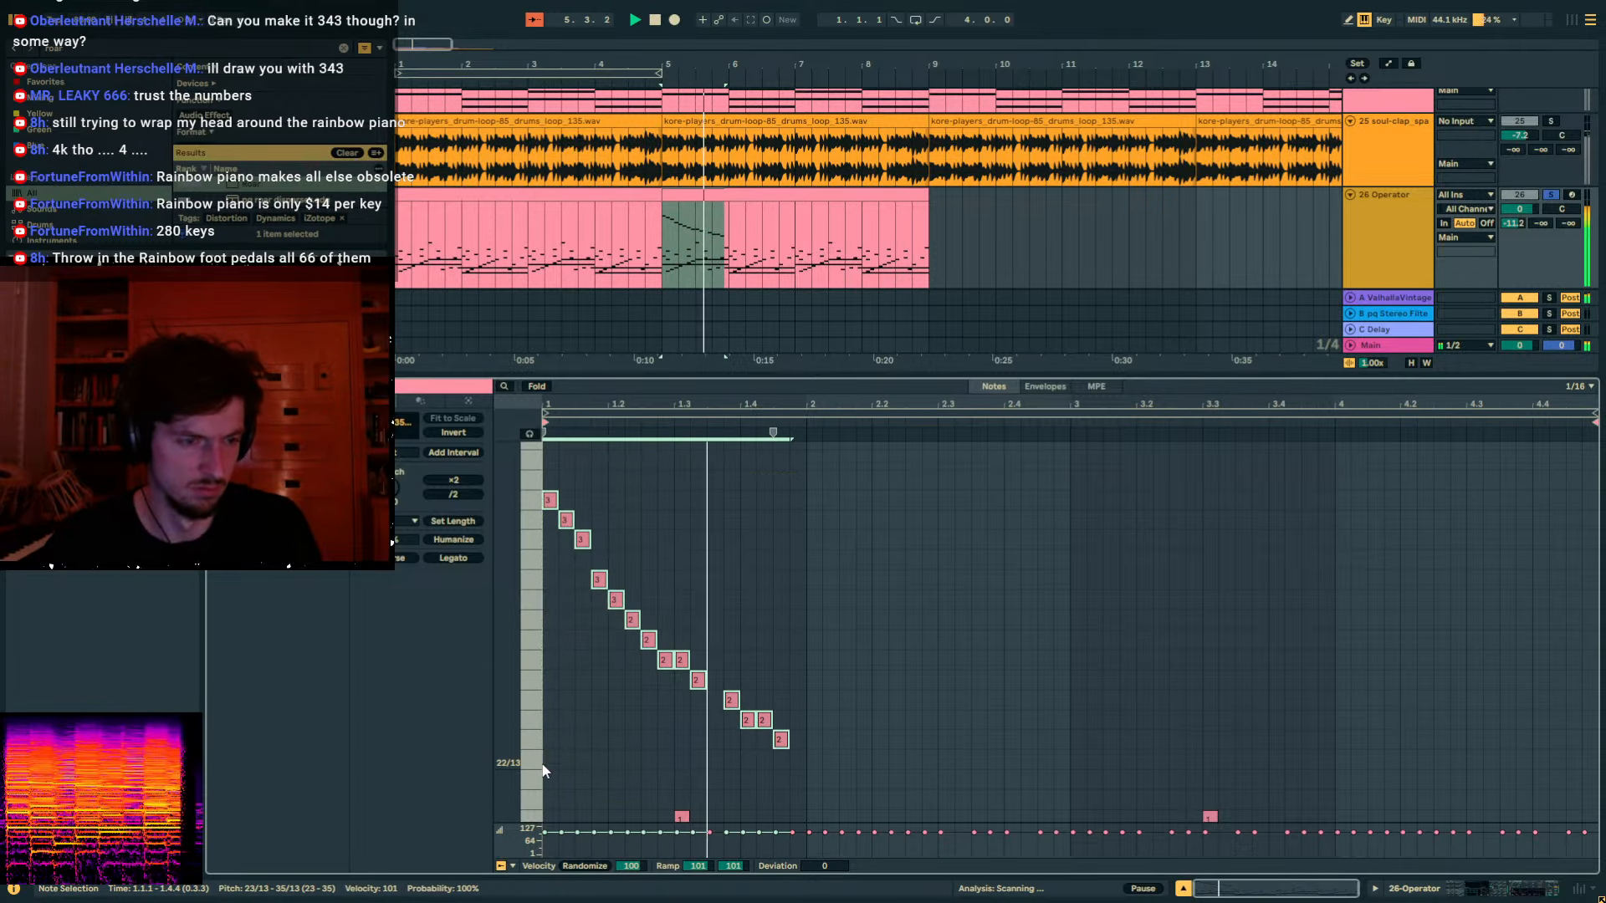
pyautogui.hotkey('ctrl', 'd')
pyautogui.moveTo(804, 506); pyautogui.dragTo(820, 506)
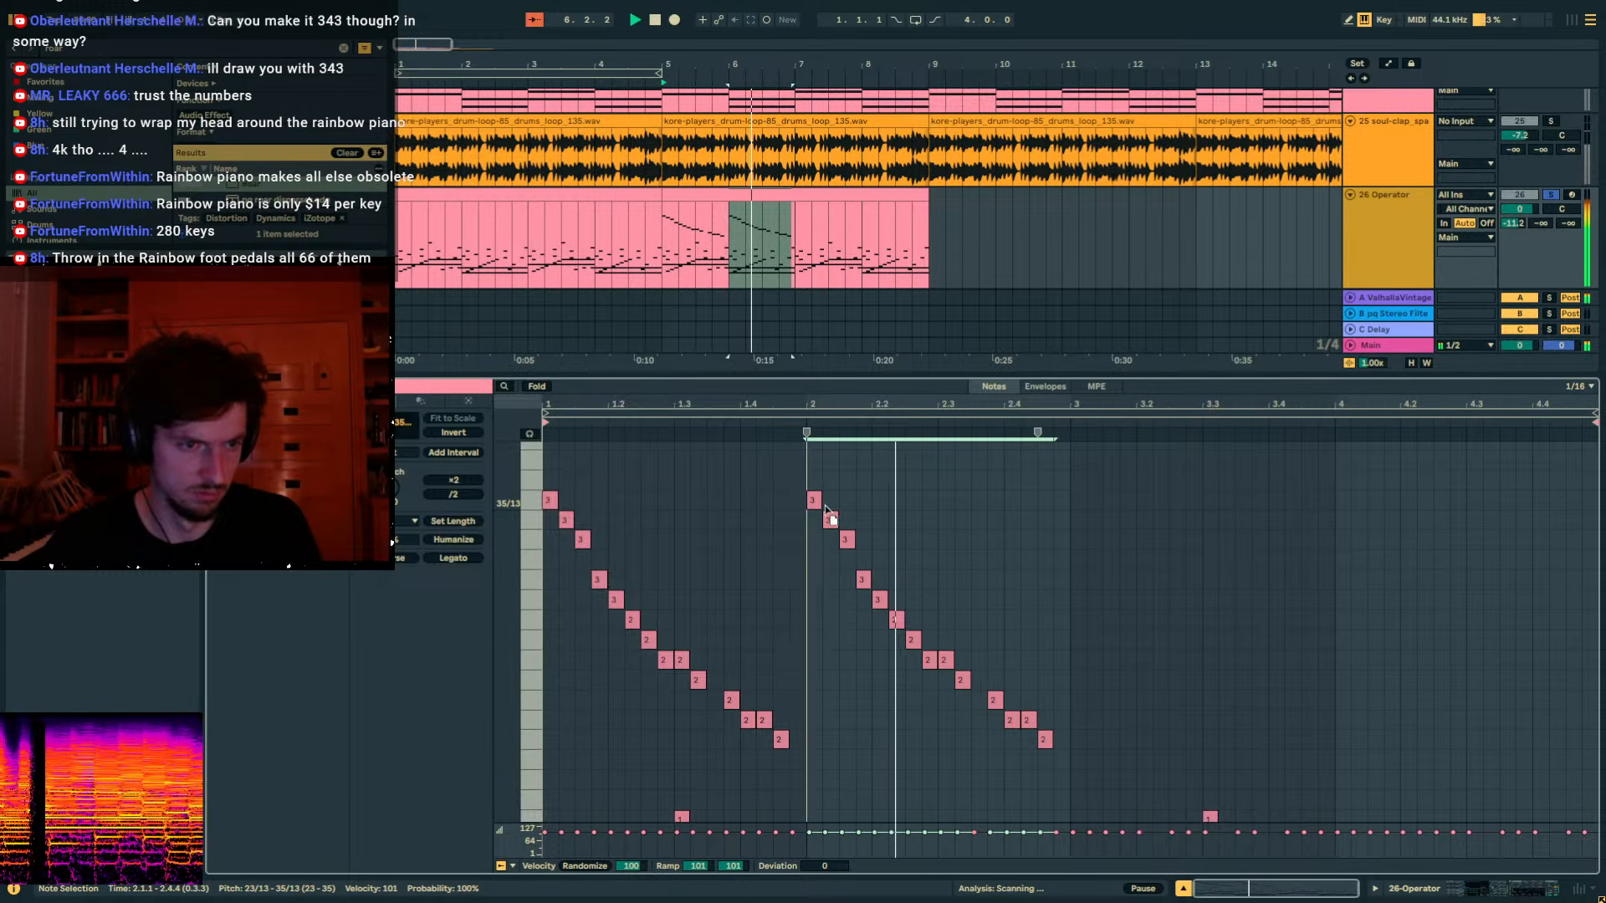
# Duplicate the two descending runs into bars 3 and 4 of the clip.
pyautogui.moveTo(1058, 443); pyautogui.dragTo(495, 751)
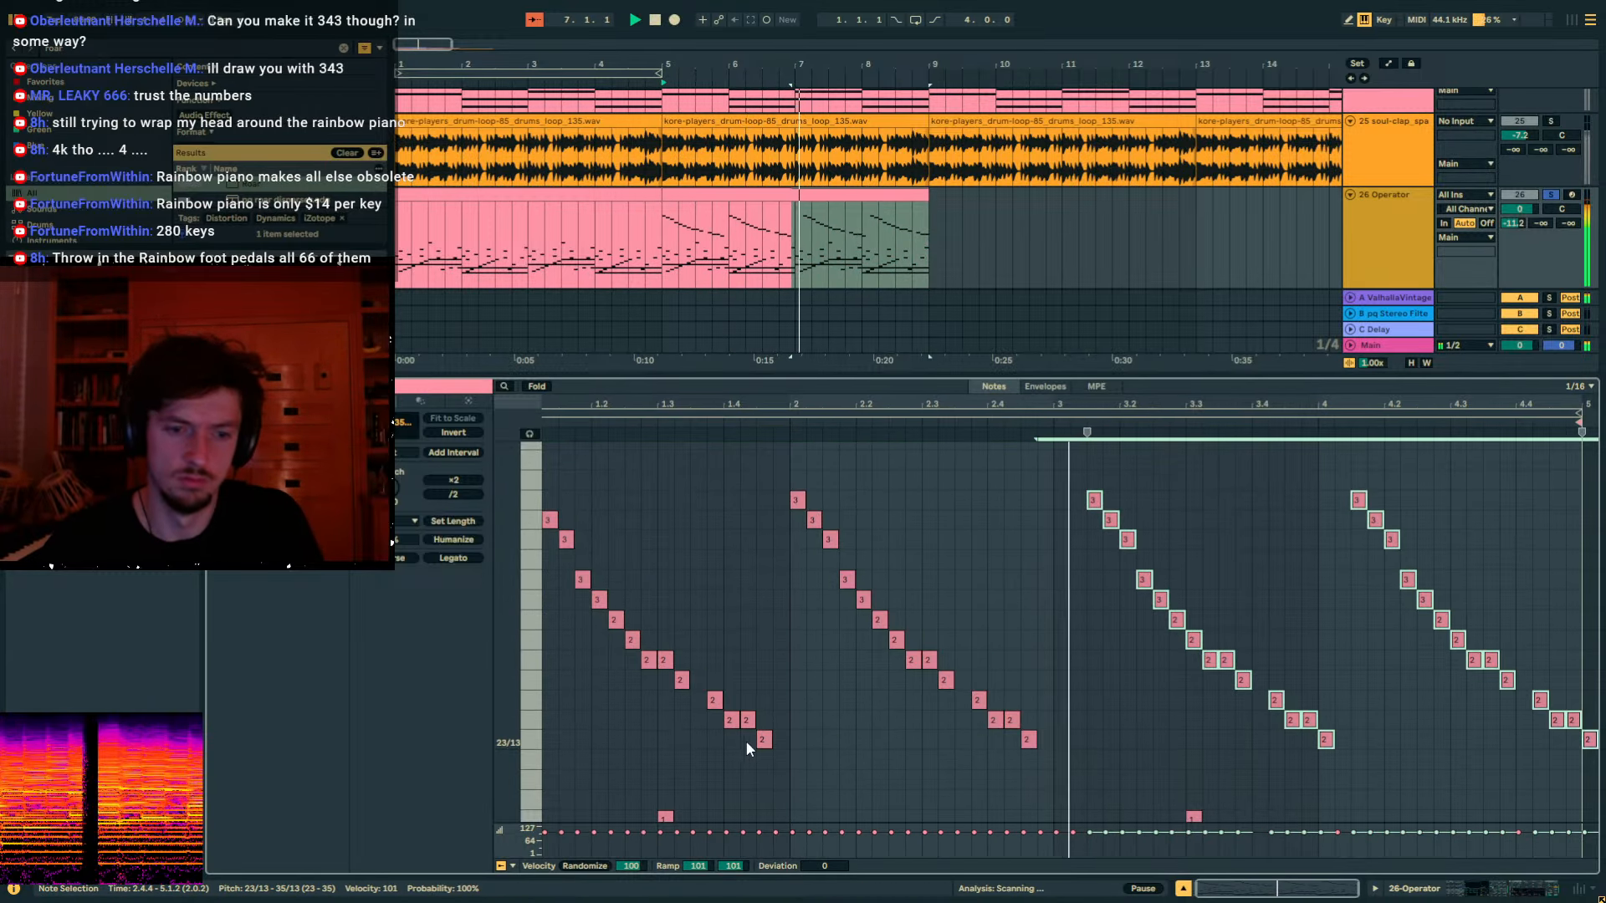
pyautogui.hotkey('ctrl', 'd')
pyautogui.click(1093, 502)
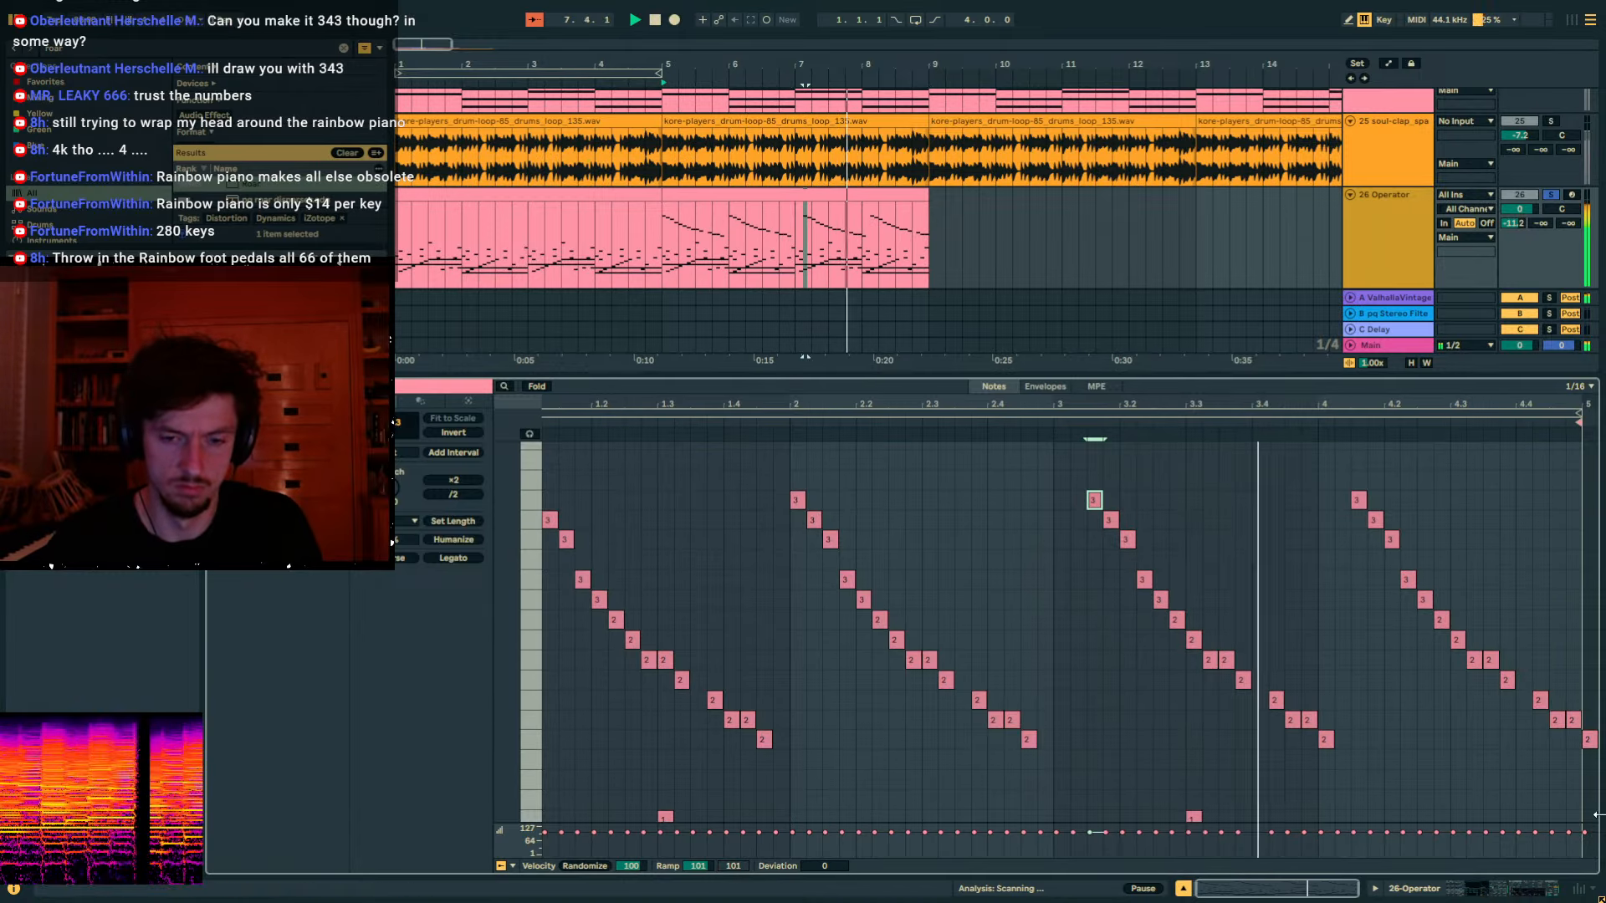
# Set Roar's Amount to 27% and track 26 Operator's send A to -3.0 dB while auditioning the clips.
pyautogui.click(1487, 891)
pyautogui.click(803, 455)
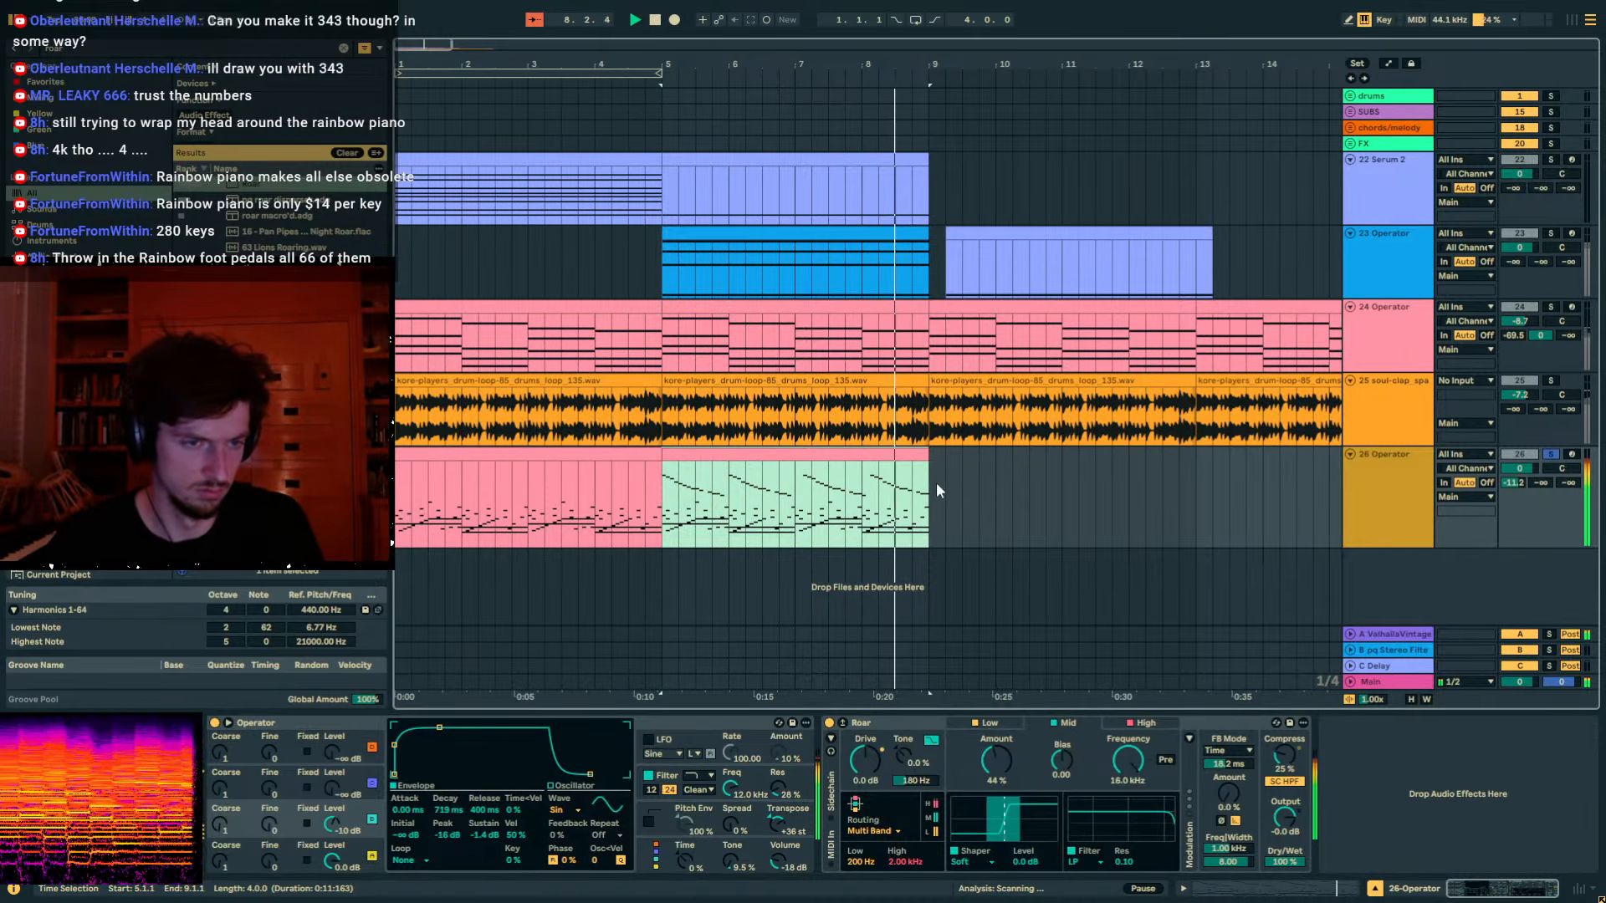
pyautogui.moveTo(932, 492); pyautogui.dragTo(397, 502)
pyautogui.press('space')
pyautogui.press('space')
pyautogui.moveTo(988, 768); pyautogui.dragTo(995, 777)
pyautogui.click(634, 513)
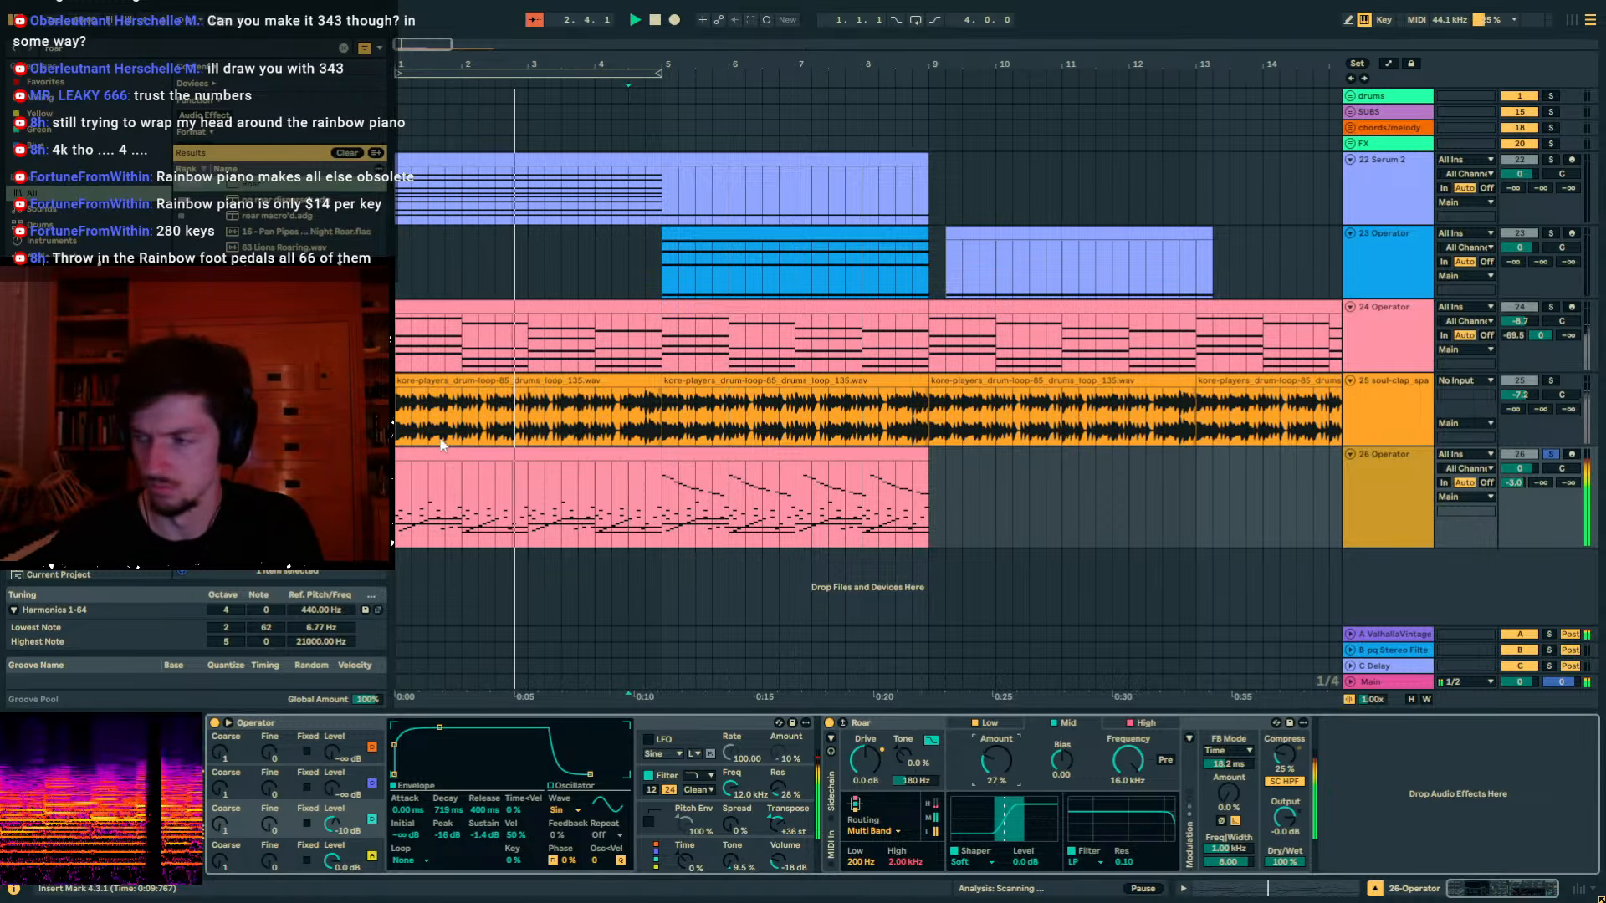
pyautogui.click(629, 507)
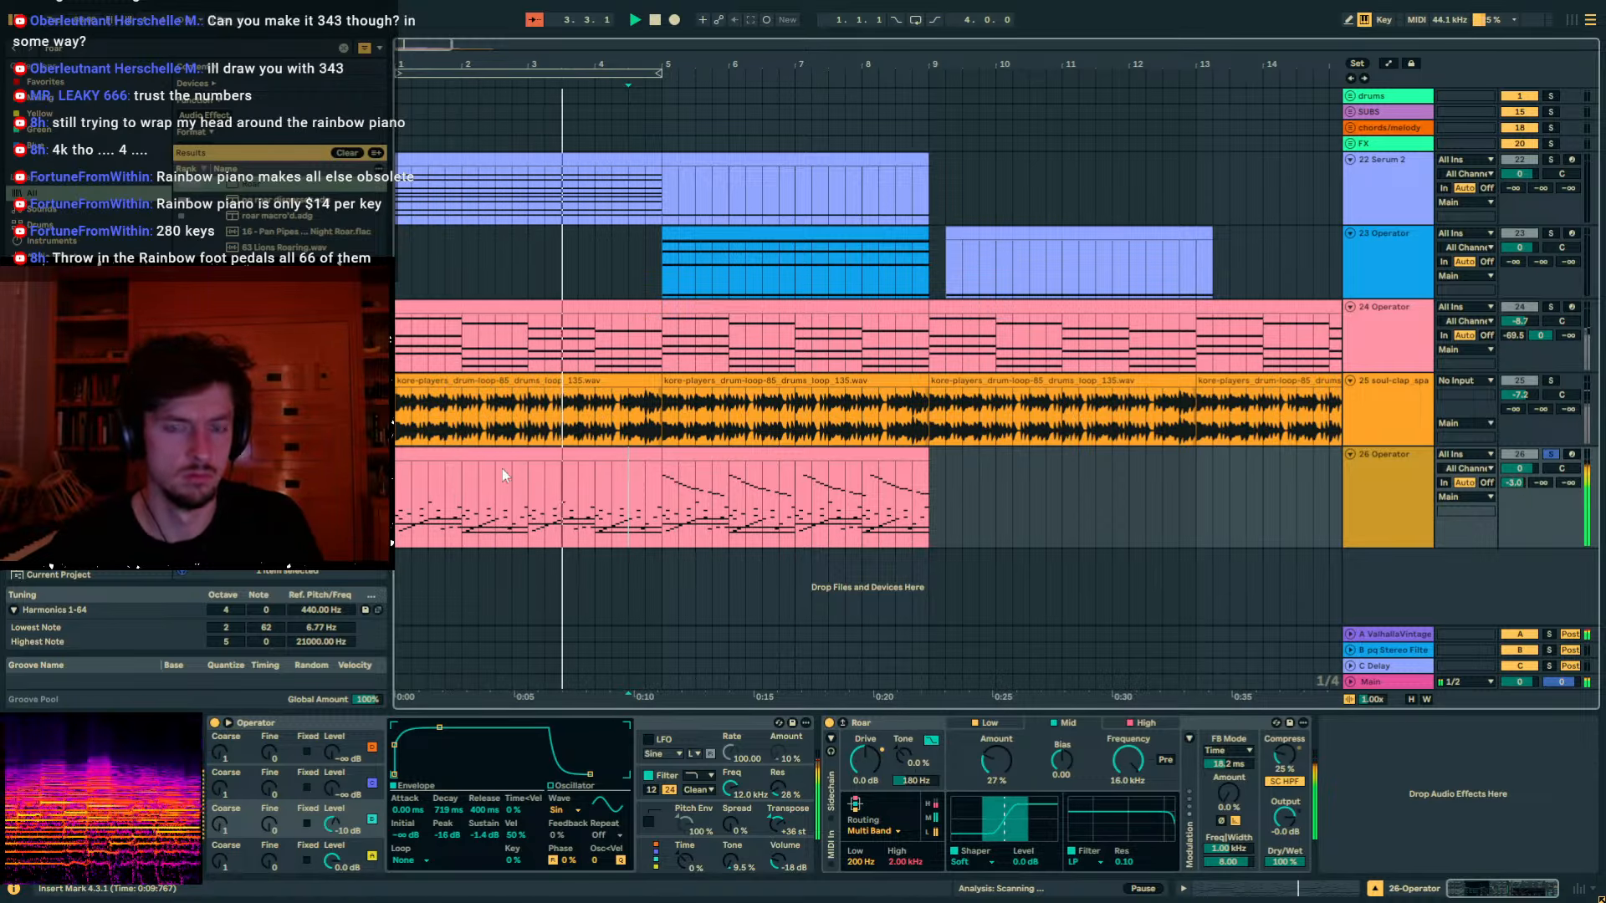
pyautogui.click(666, 511)
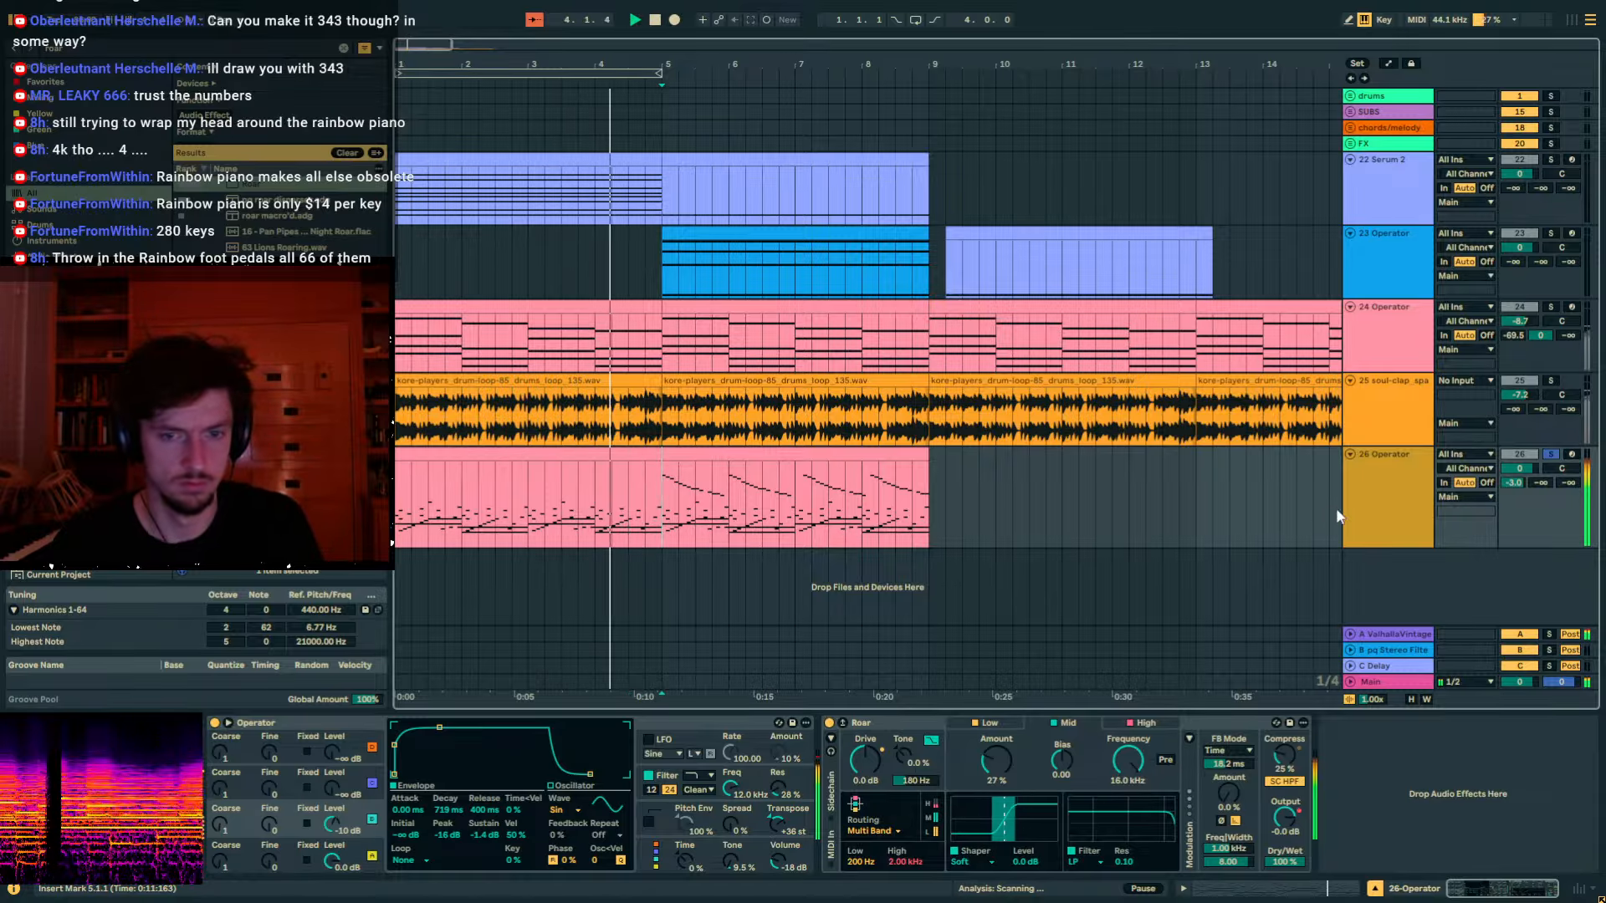
# Lower Roar's Amount to 8.7% and audition the second clip on track 26 from bar 6.
pyautogui.click(1372, 511)
pyautogui.click(765, 454)
pyautogui.click(1015, 770)
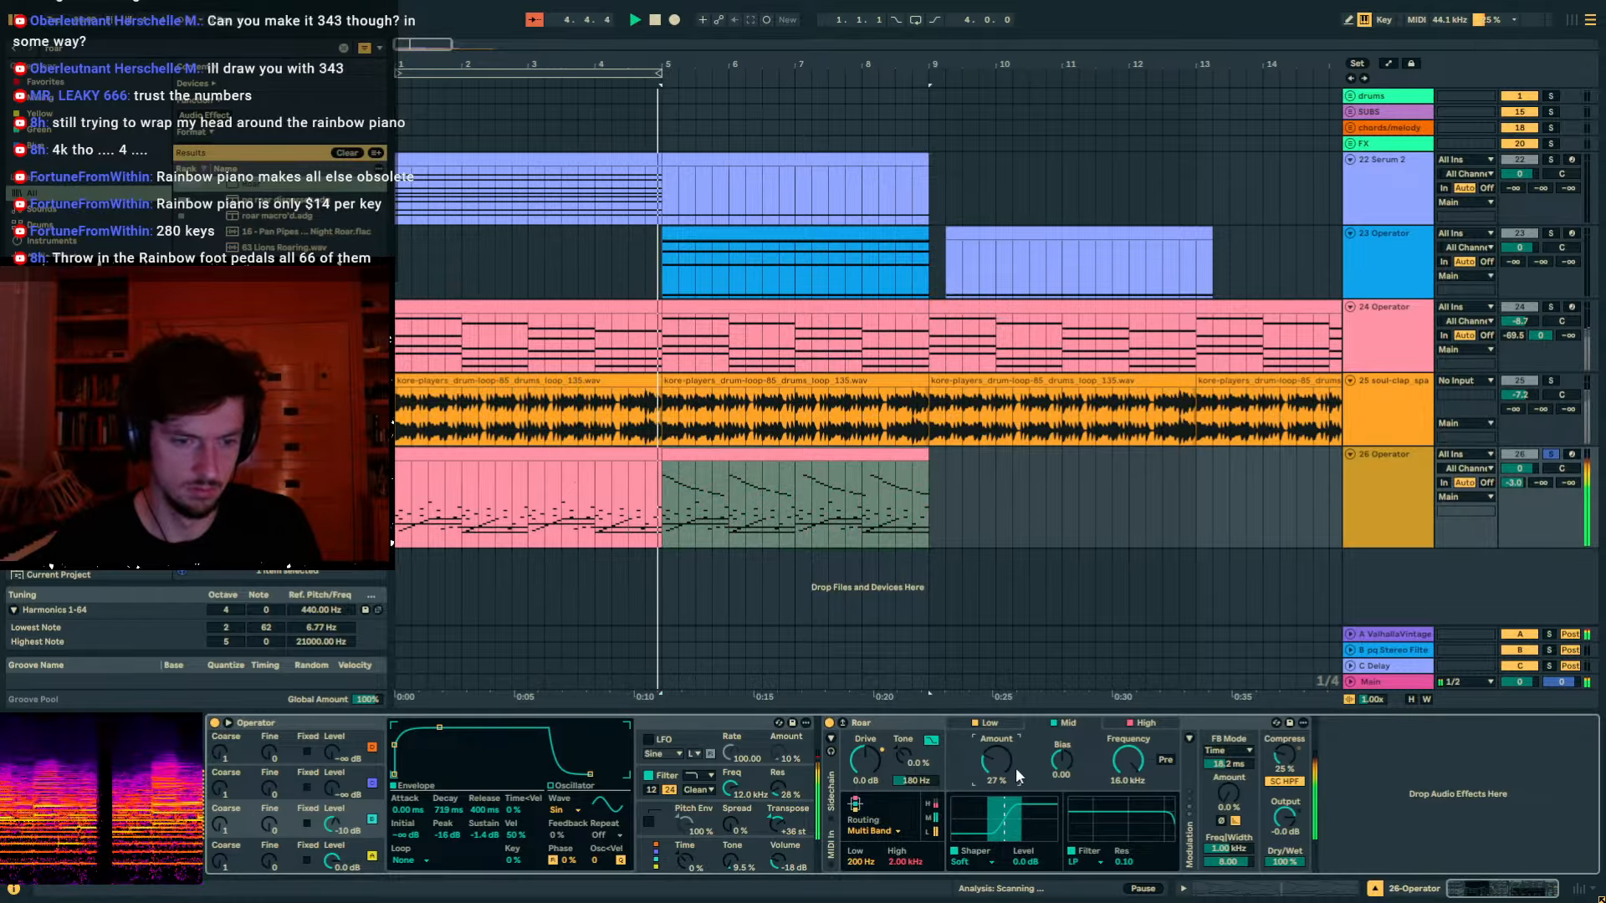
pyautogui.moveTo(1020, 776); pyautogui.dragTo(1020, 806)
pyautogui.click(734, 467)
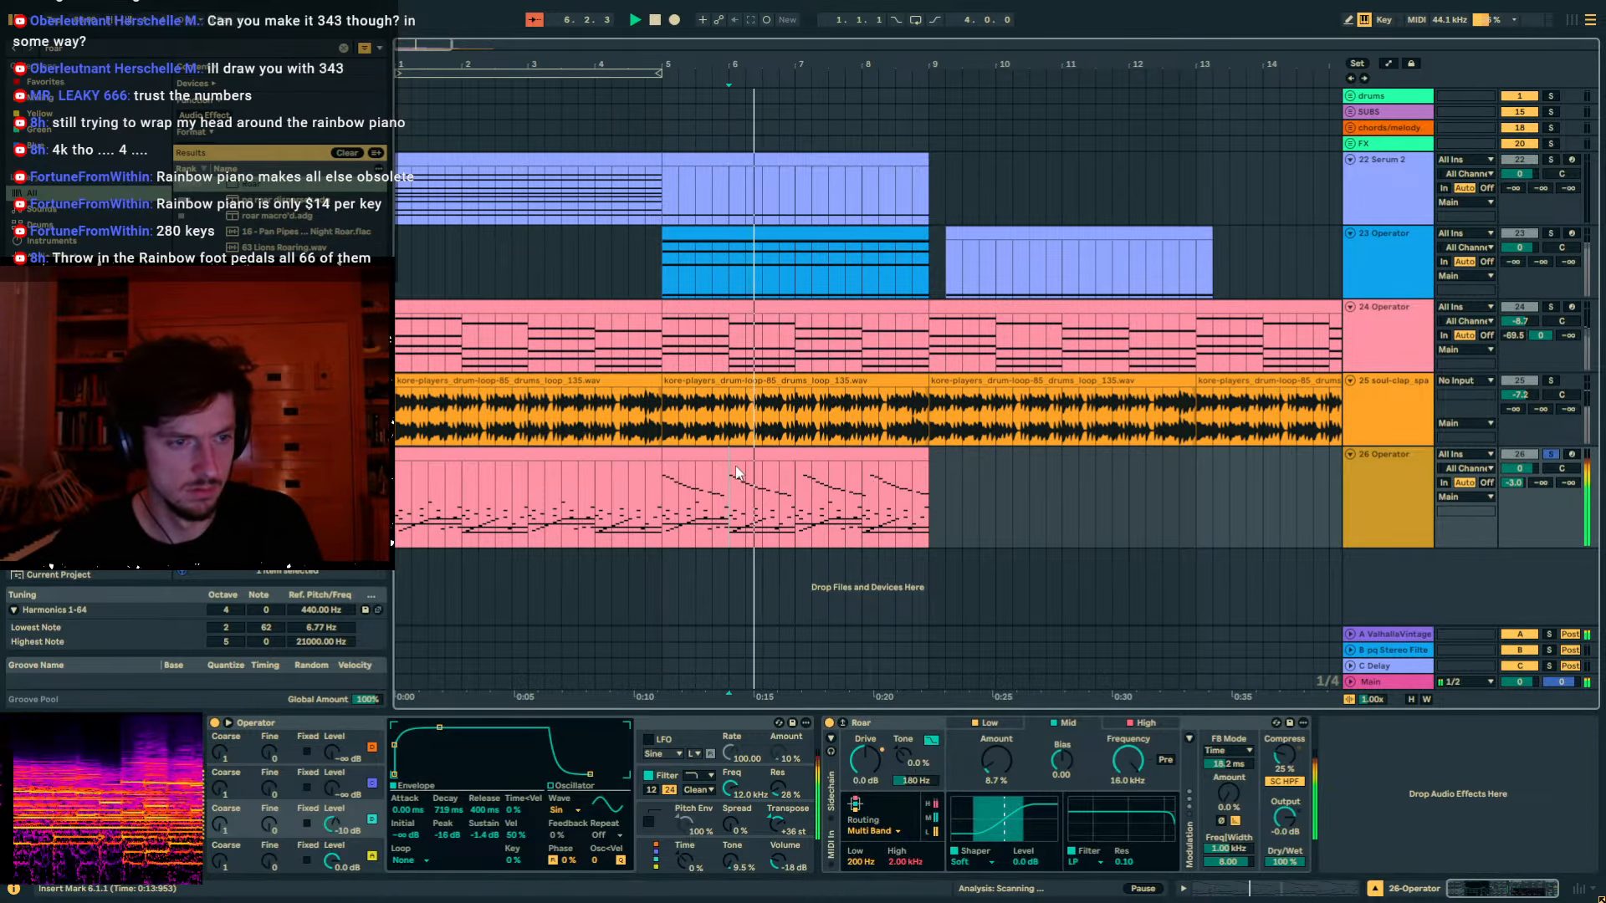
# Invert the descending run in bar 2 of the second clip so that it rises.
pyautogui.click(734, 456)
pyautogui.hotkey('shift', 'Tab')
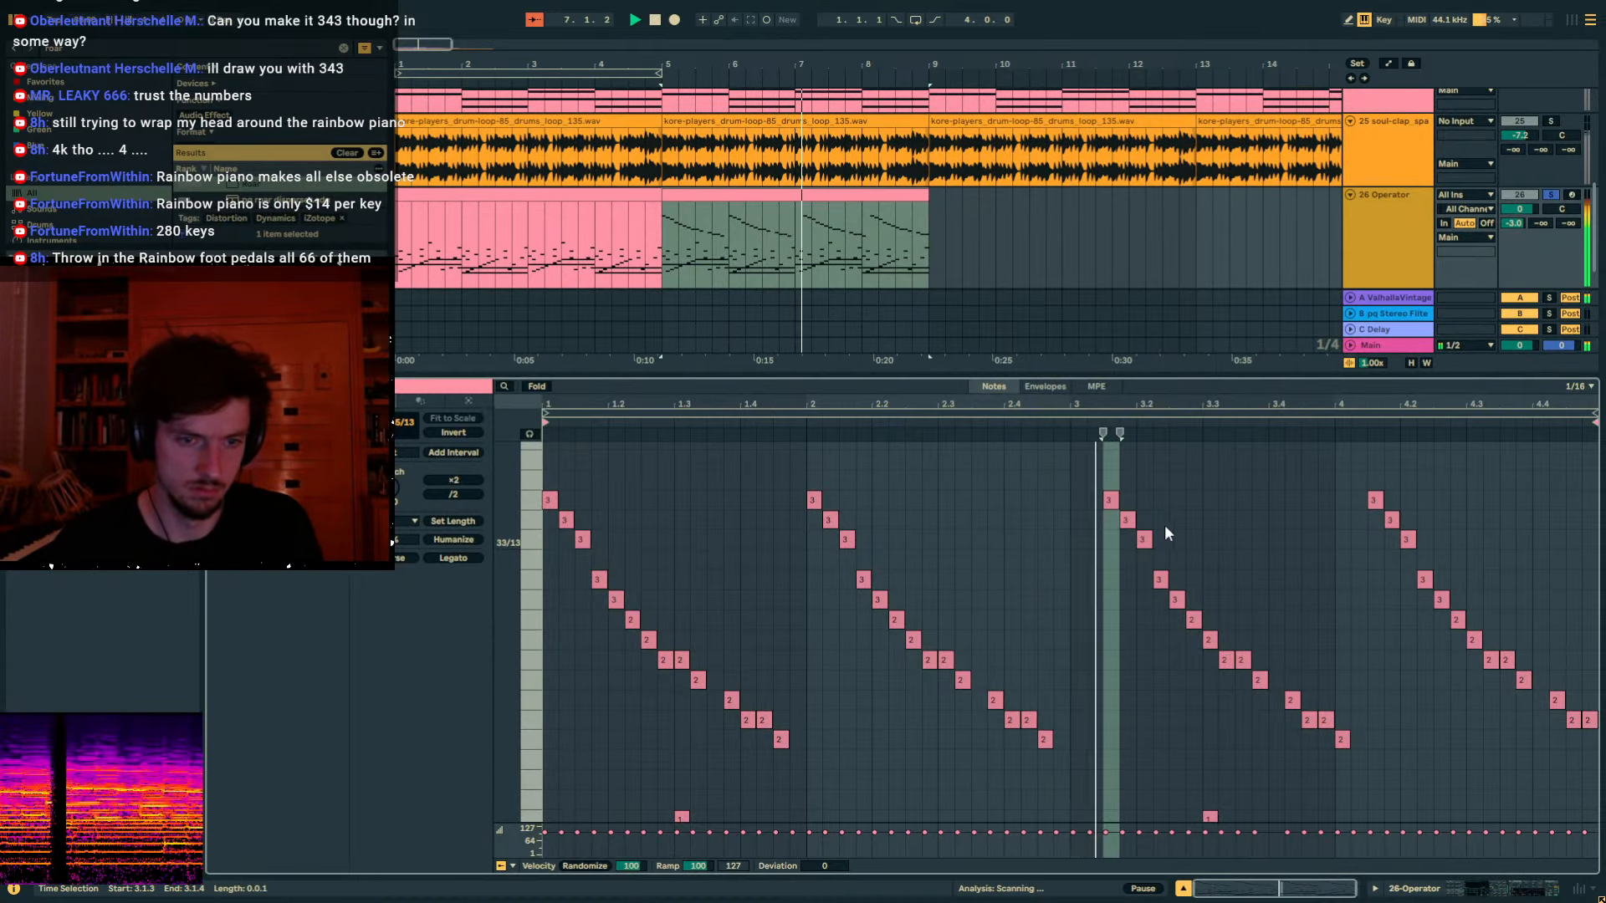
pyautogui.moveTo(1086, 471); pyautogui.dragTo(1308, 771)
pyautogui.moveTo(1075, 755); pyautogui.dragTo(807, 492)
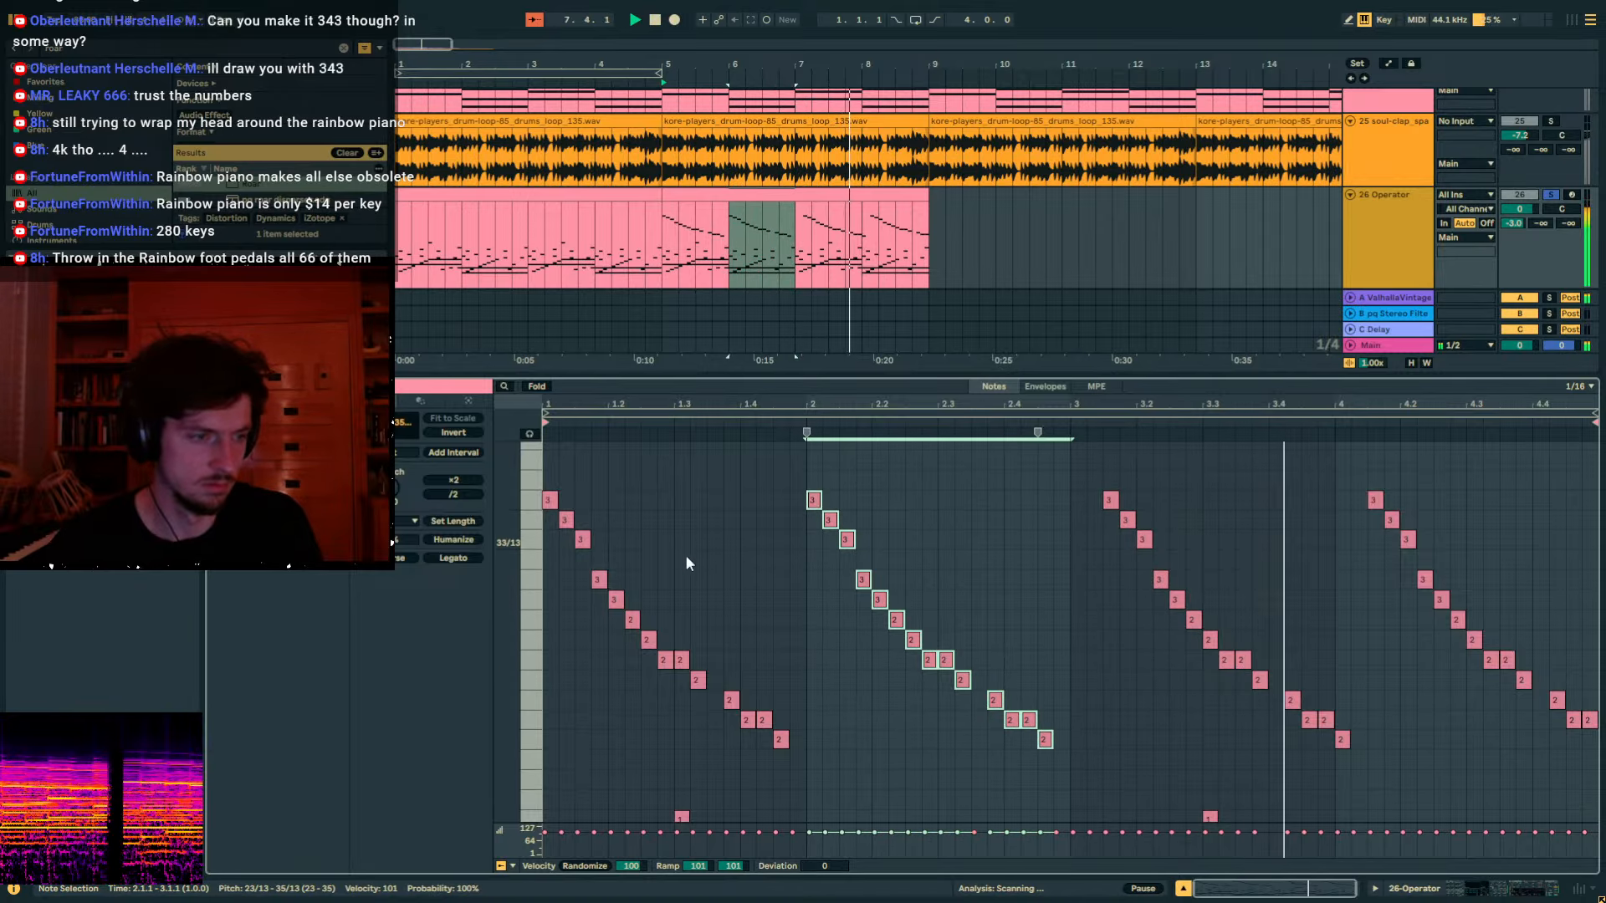
pyautogui.click(453, 433)
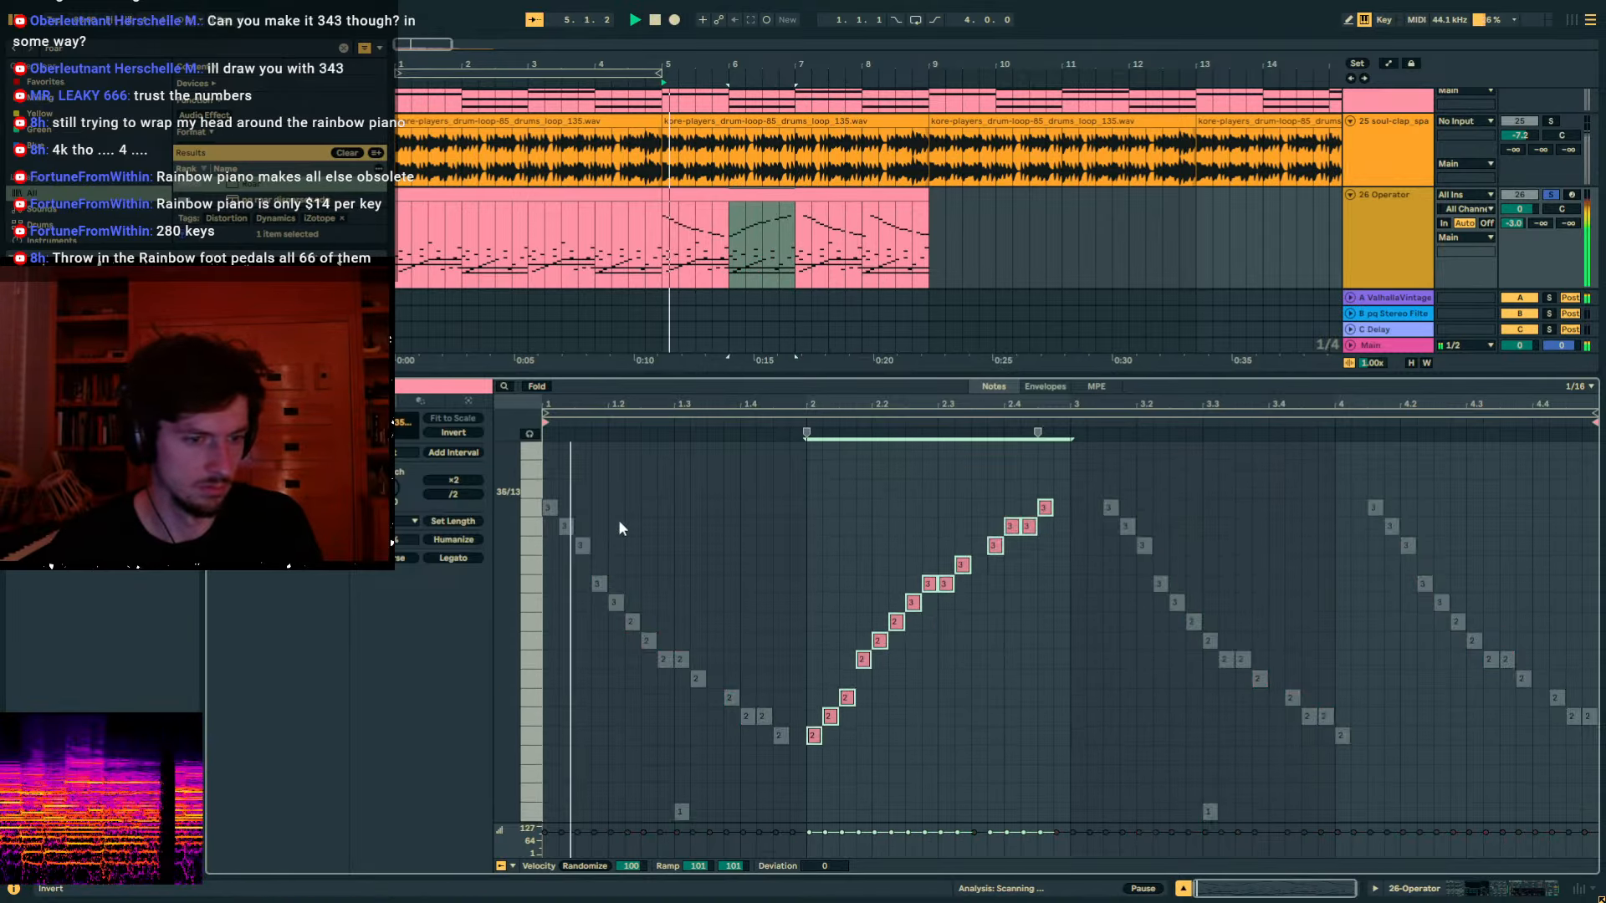
# Add a 21/13 note at the end of bar 1 and a 36/13 note at the end of bar 2.
pyautogui.click(805, 763)
pyautogui.doubleClick(797, 774)
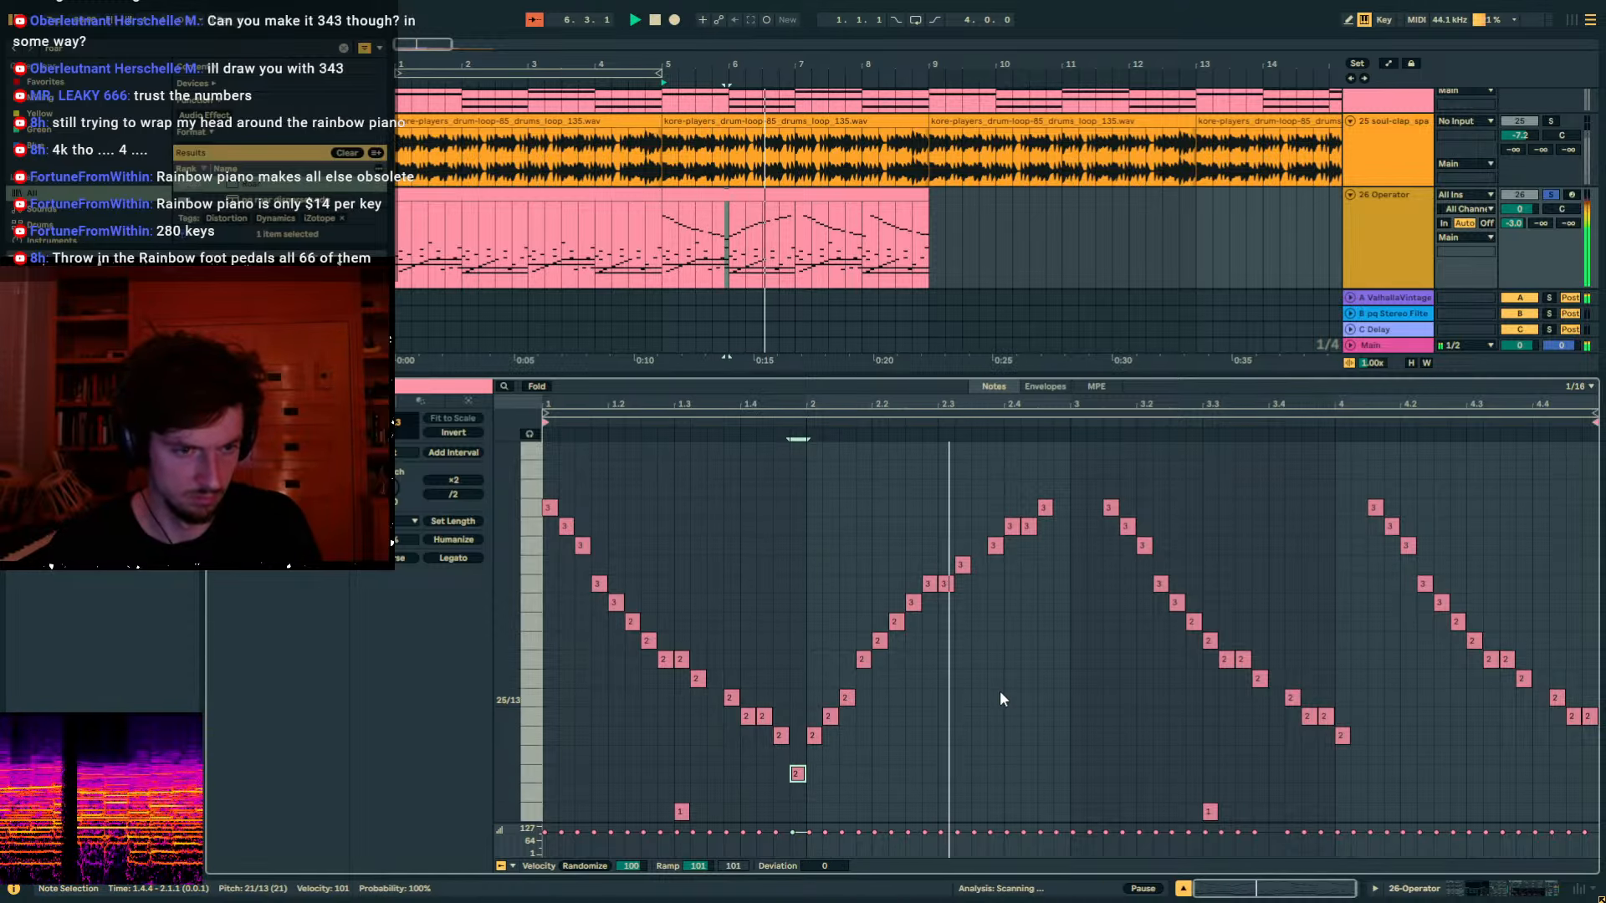
pyautogui.doubleClick(1061, 489)
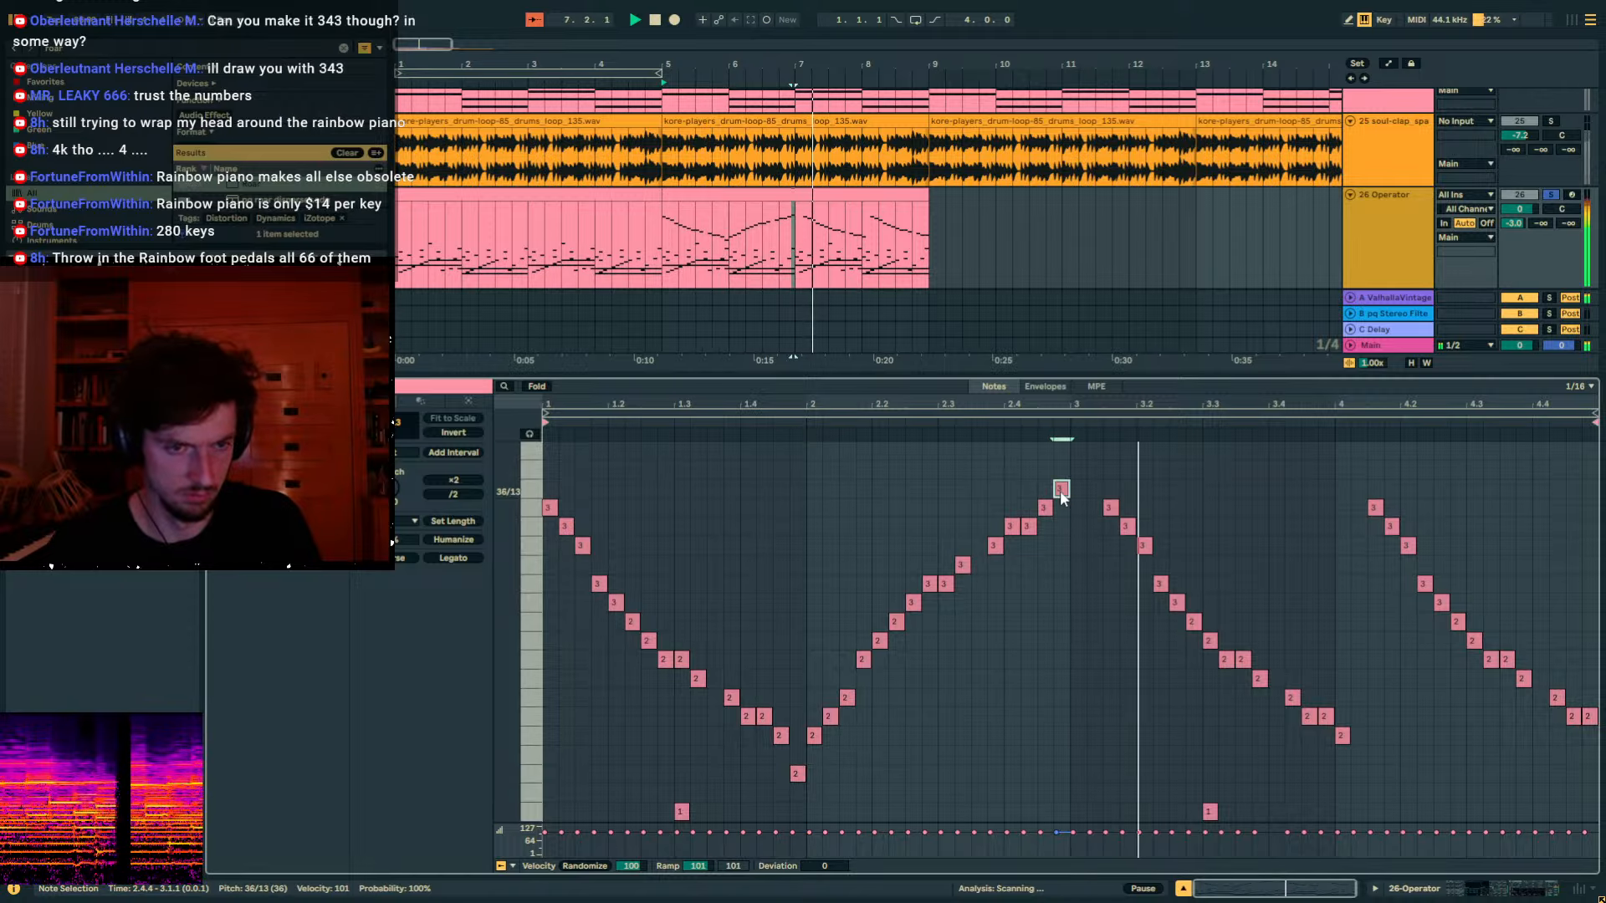
# Clear all the high run notes from bars 3 and 4 of the clip.
pyautogui.press('space')
pyautogui.moveTo(1068, 449); pyautogui.dragTo(485, 770)
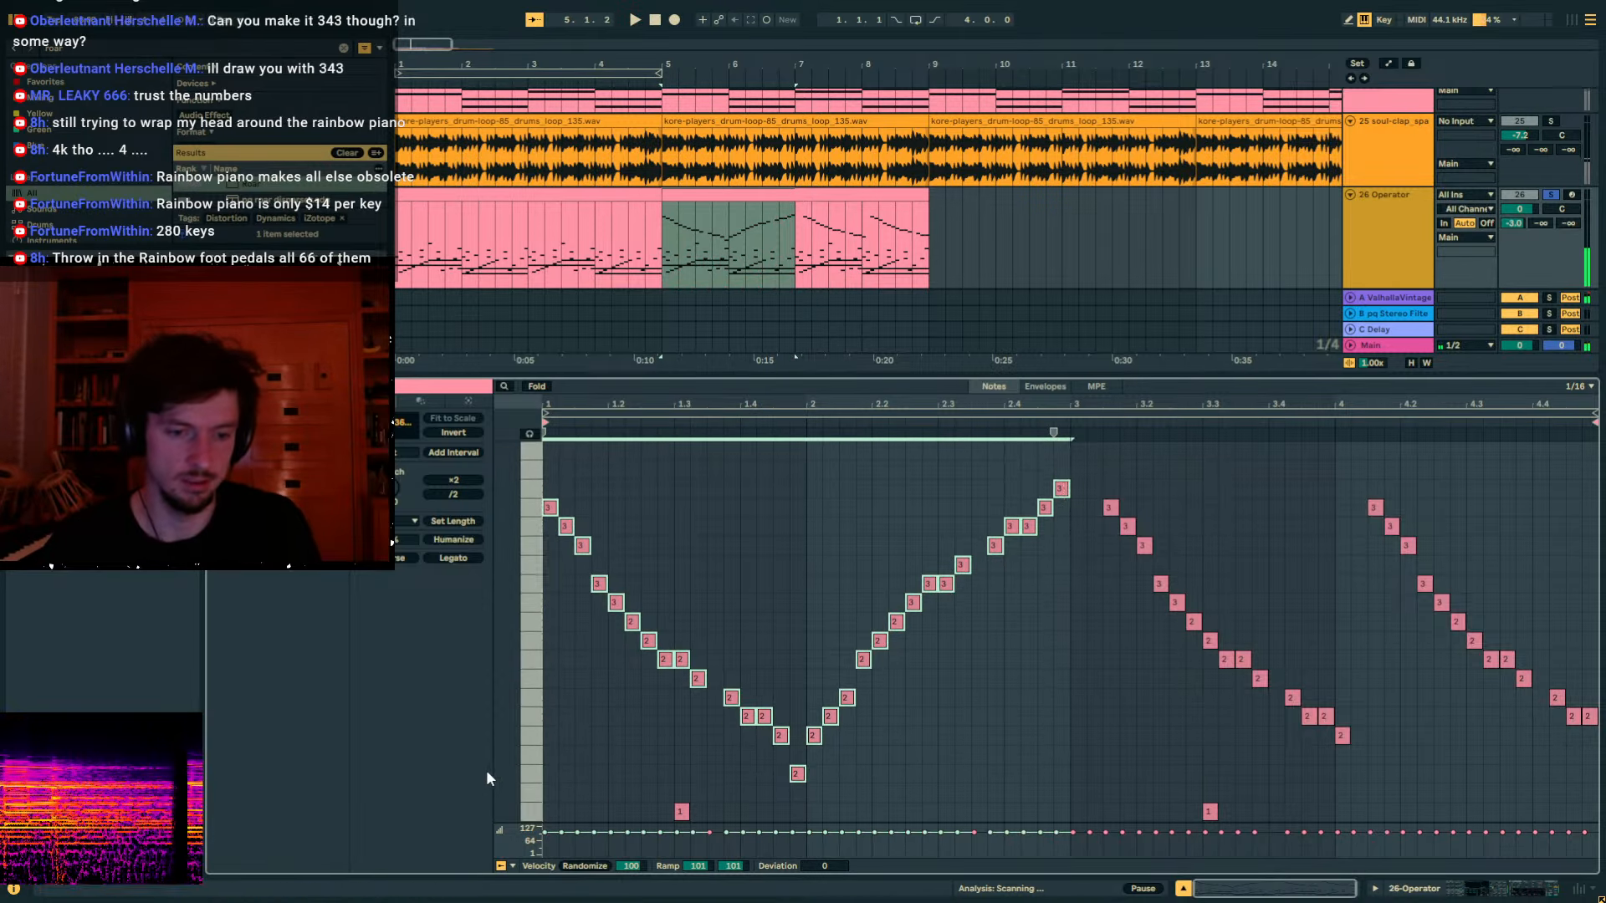
pyautogui.hotkey('ctrl', 'd')
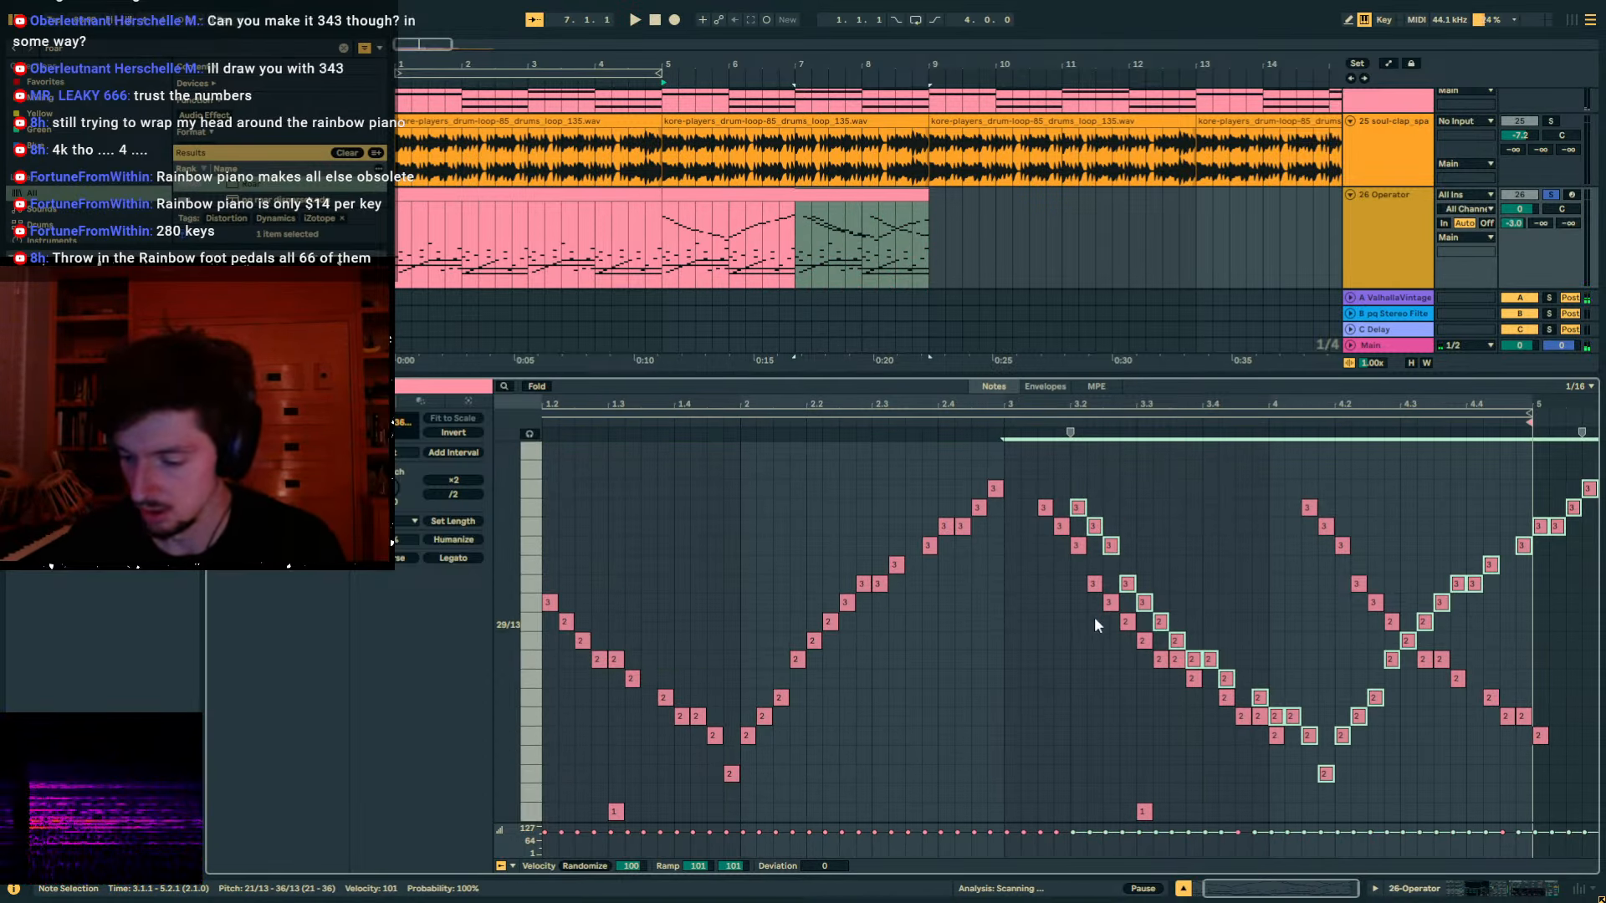
pyautogui.moveTo(1016, 489); pyautogui.dragTo(1593, 836)
pyautogui.press('Delete')
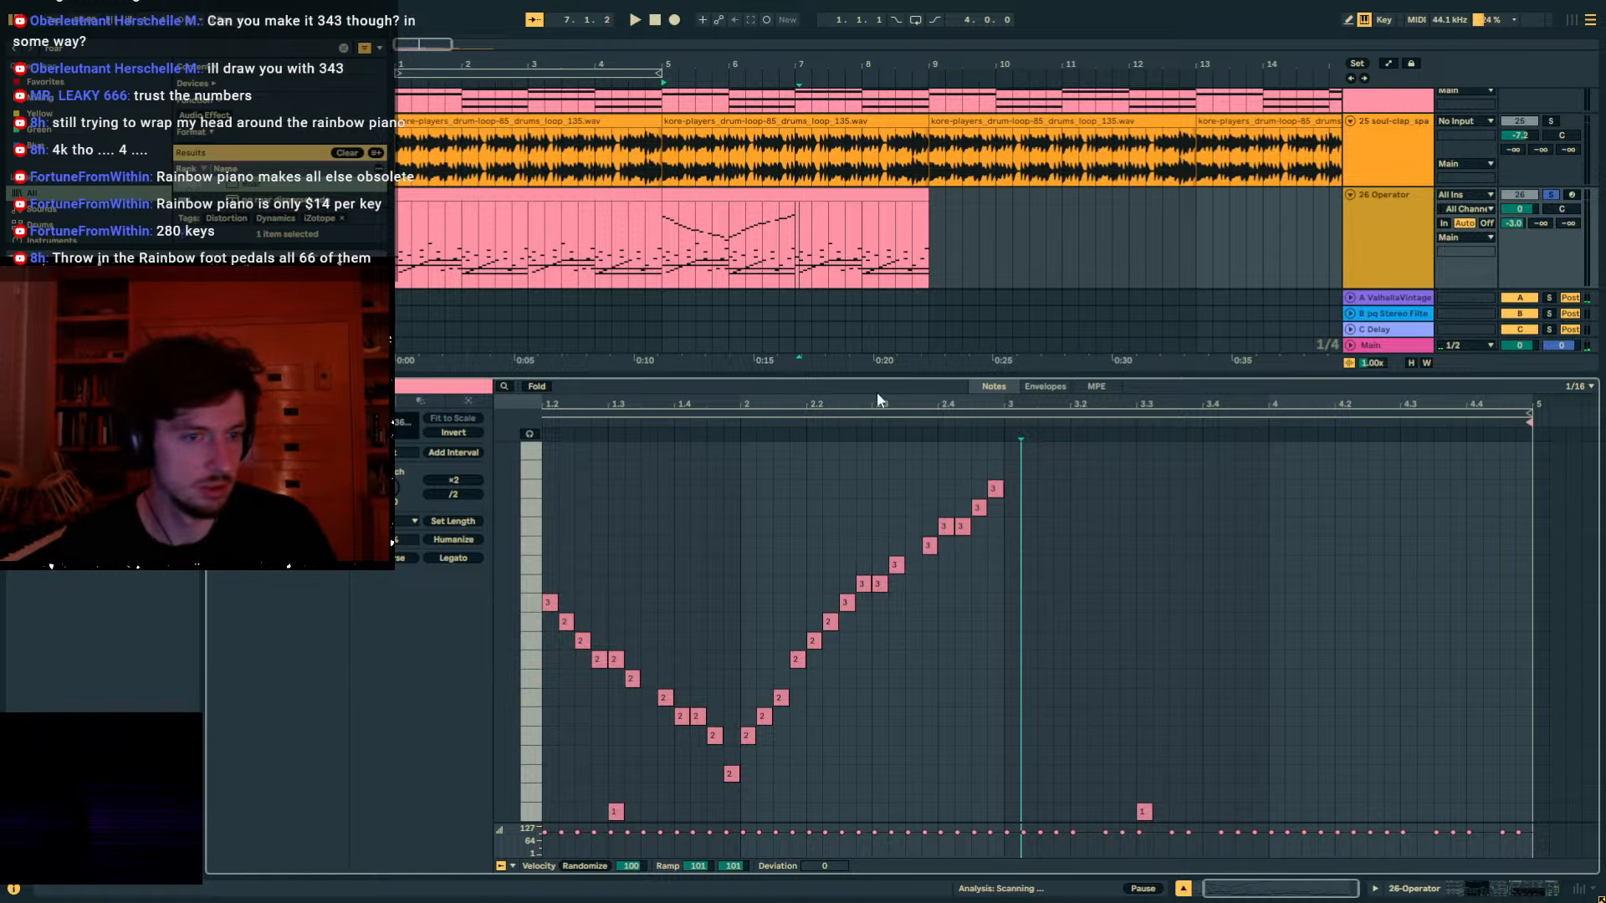
# Duplicate the falling and rising two-bar run into bars 3 and 4 and transpose the copy down to span 63/12 to 15/13.
pyautogui.moveTo(877, 400); pyautogui.dragTo(962, 399)
pyautogui.moveTo(1074, 467)
pyautogui.mouseDown()
pyautogui.moveTo(670, 758)
pyautogui.moveTo(540, 758)
pyautogui.mouseUp()
pyautogui.hotkey('ctrl', 'd')
pyautogui.press('Right')
pyautogui.press('Left')
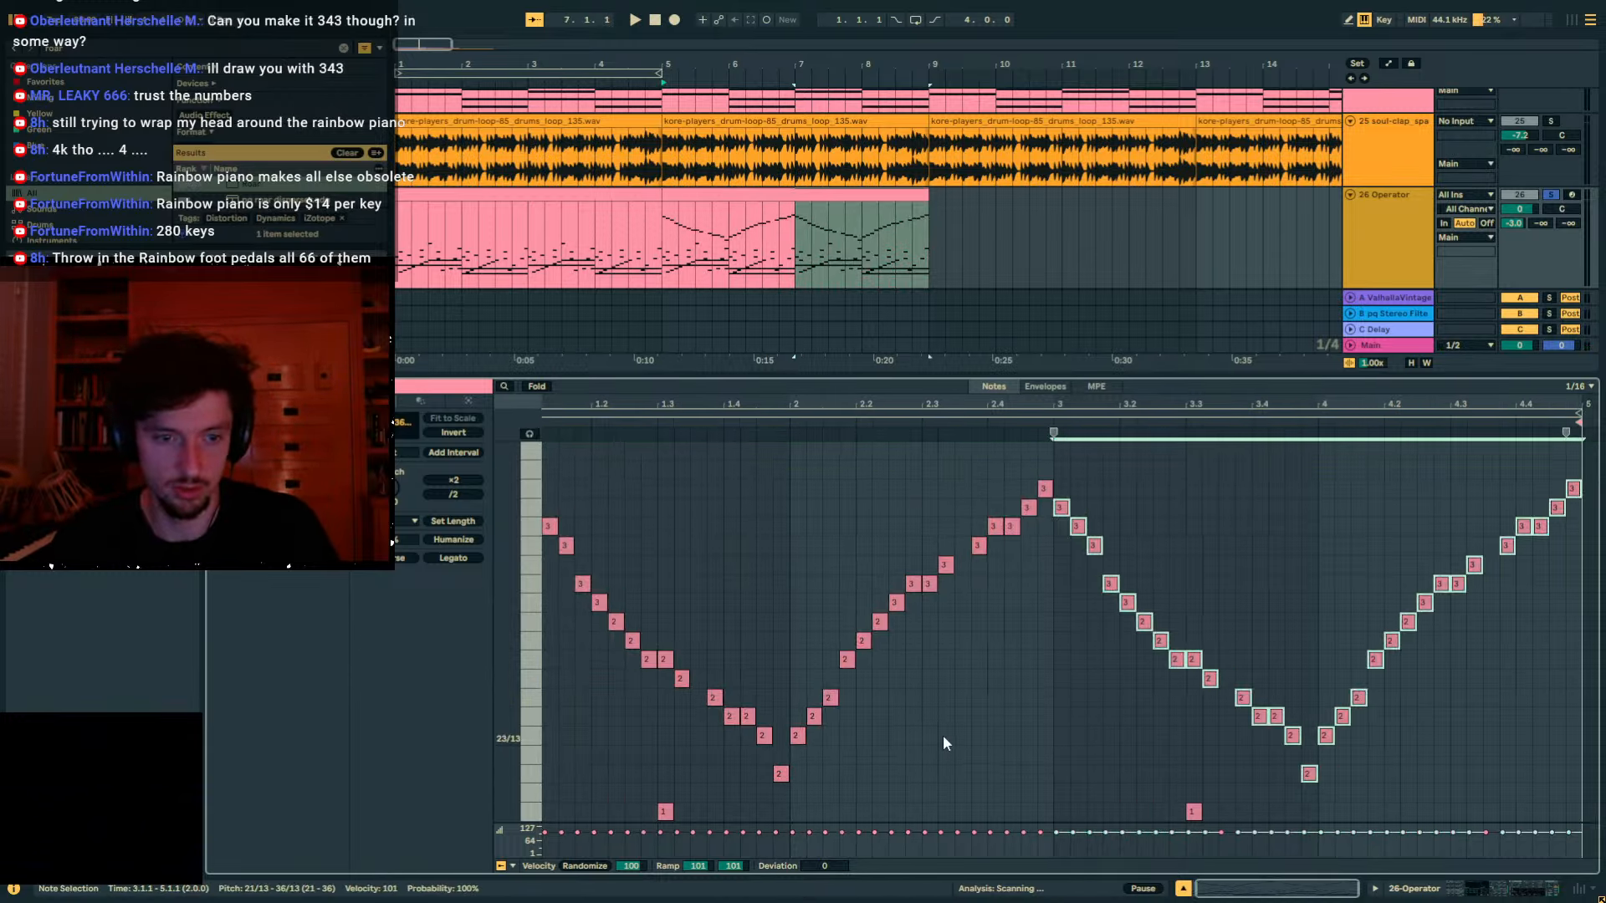
pyautogui.hotkey('shift', 'Down')
pyautogui.press('space')
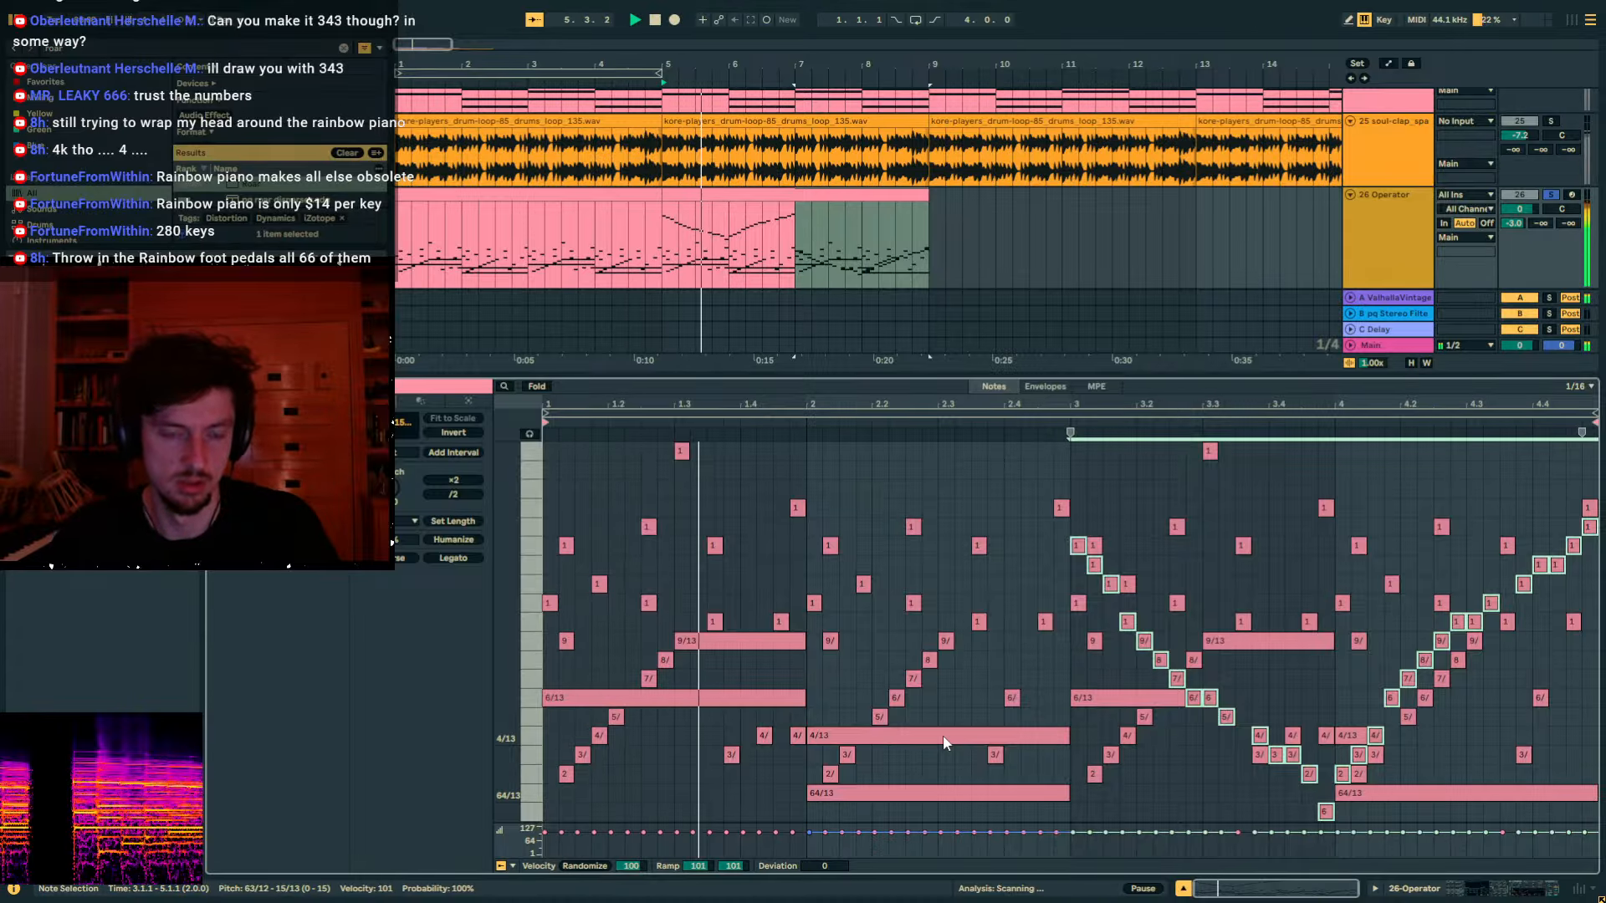
# Reset track 26 Operator's send A to its default and raise Roar's Amount to 51%.
pyautogui.click(1403, 892)
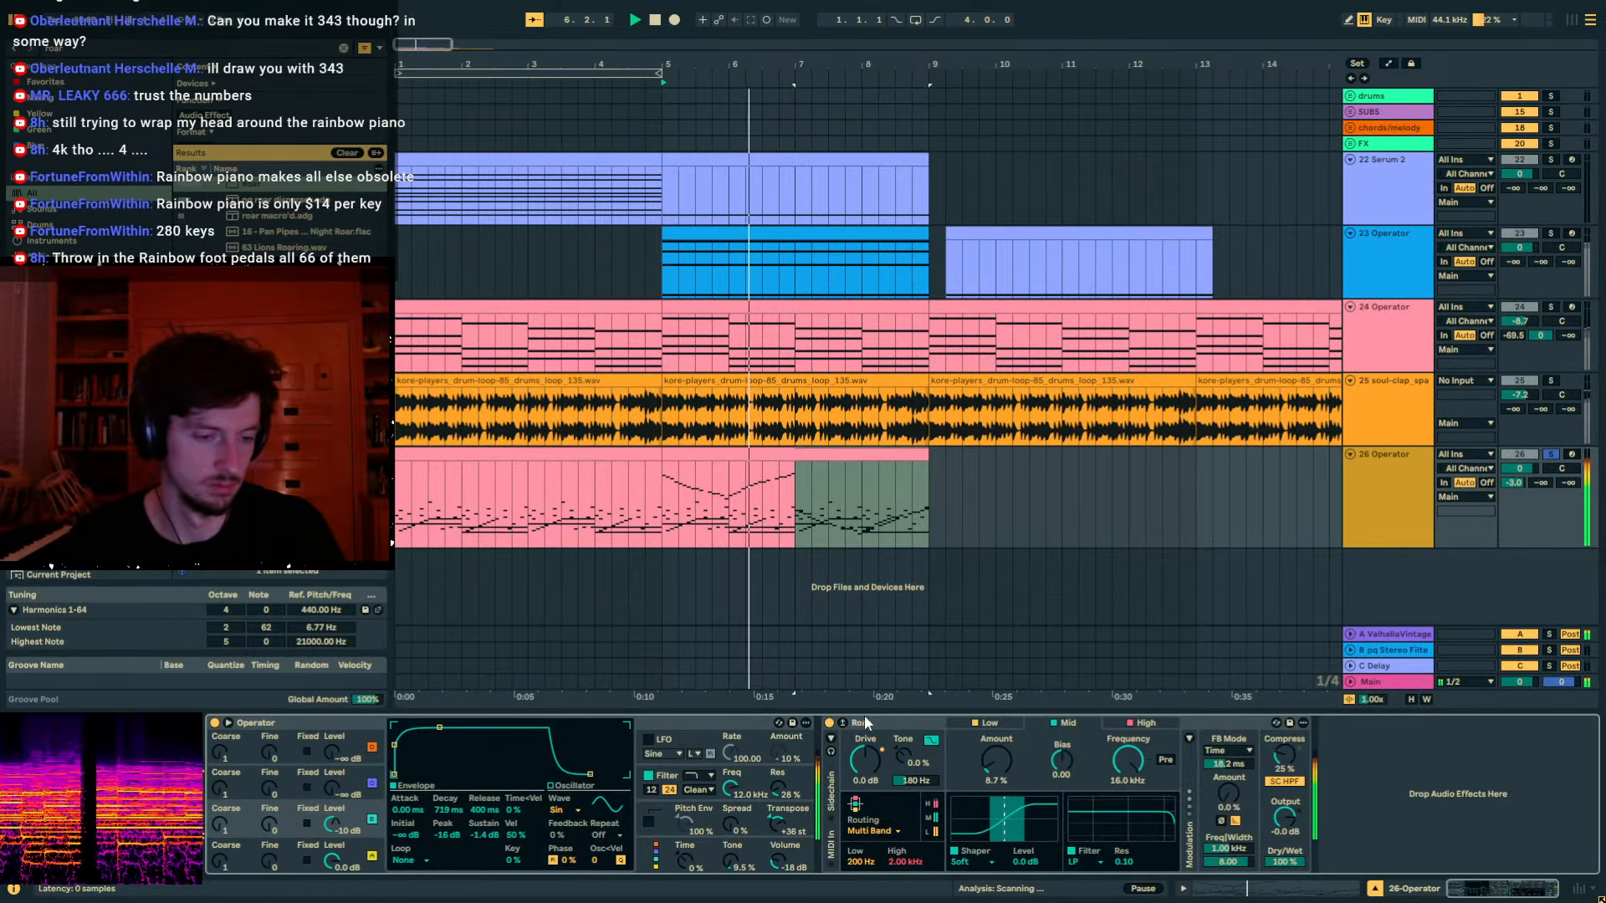
pyautogui.moveTo(785, 478); pyautogui.dragTo(662, 481)
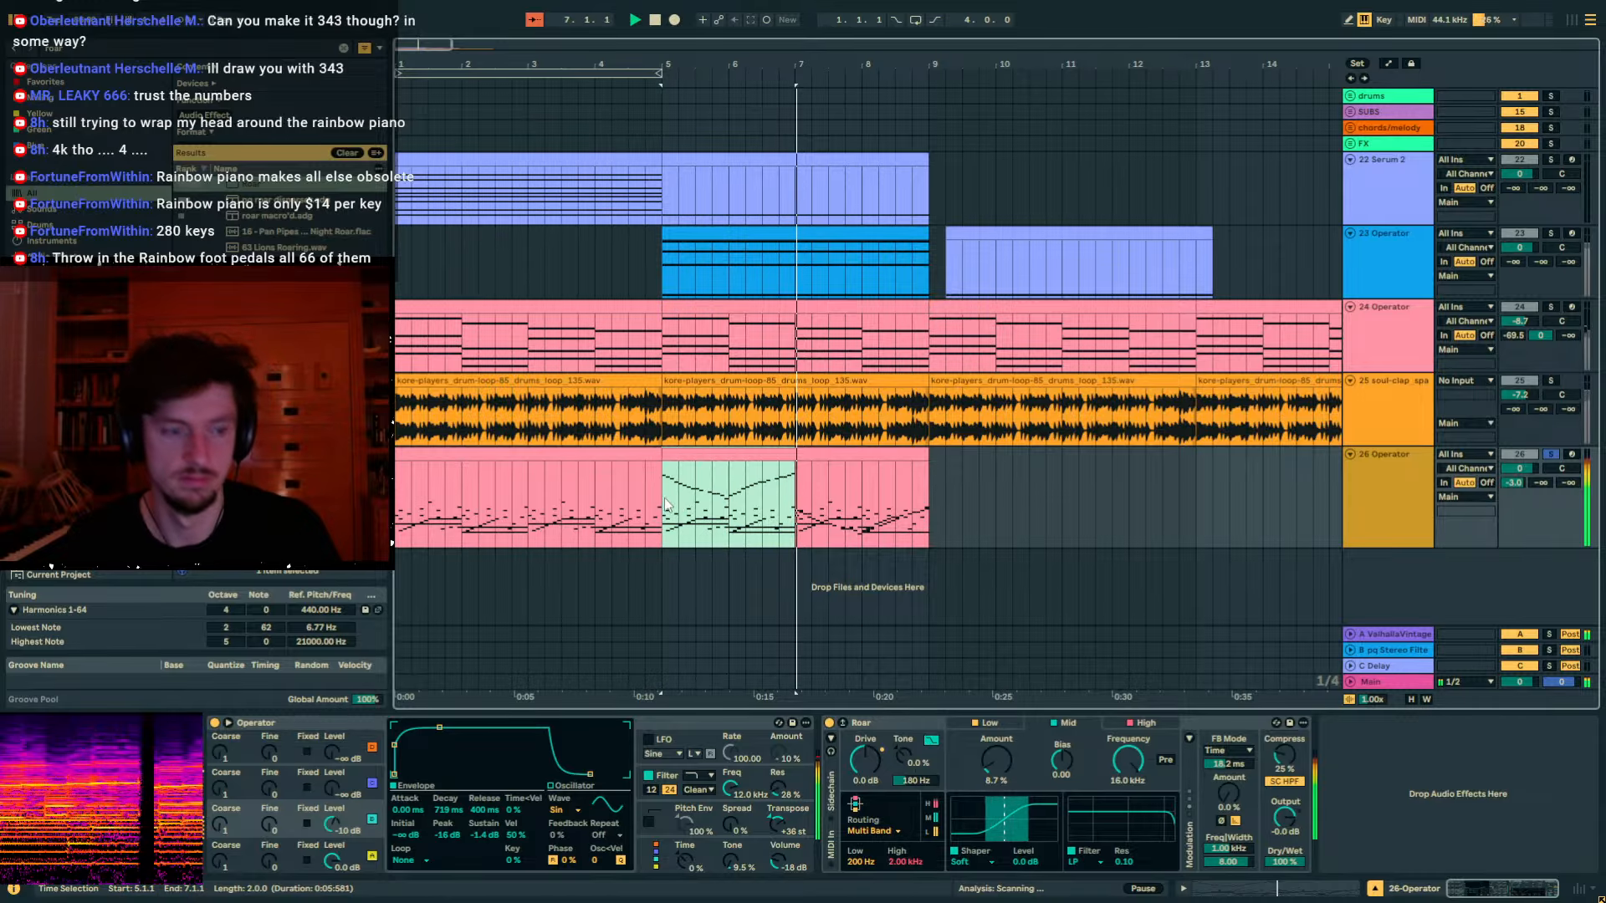
pyautogui.keyDown('shift'); pyautogui.click(923, 469); pyautogui.keyUp('shift')
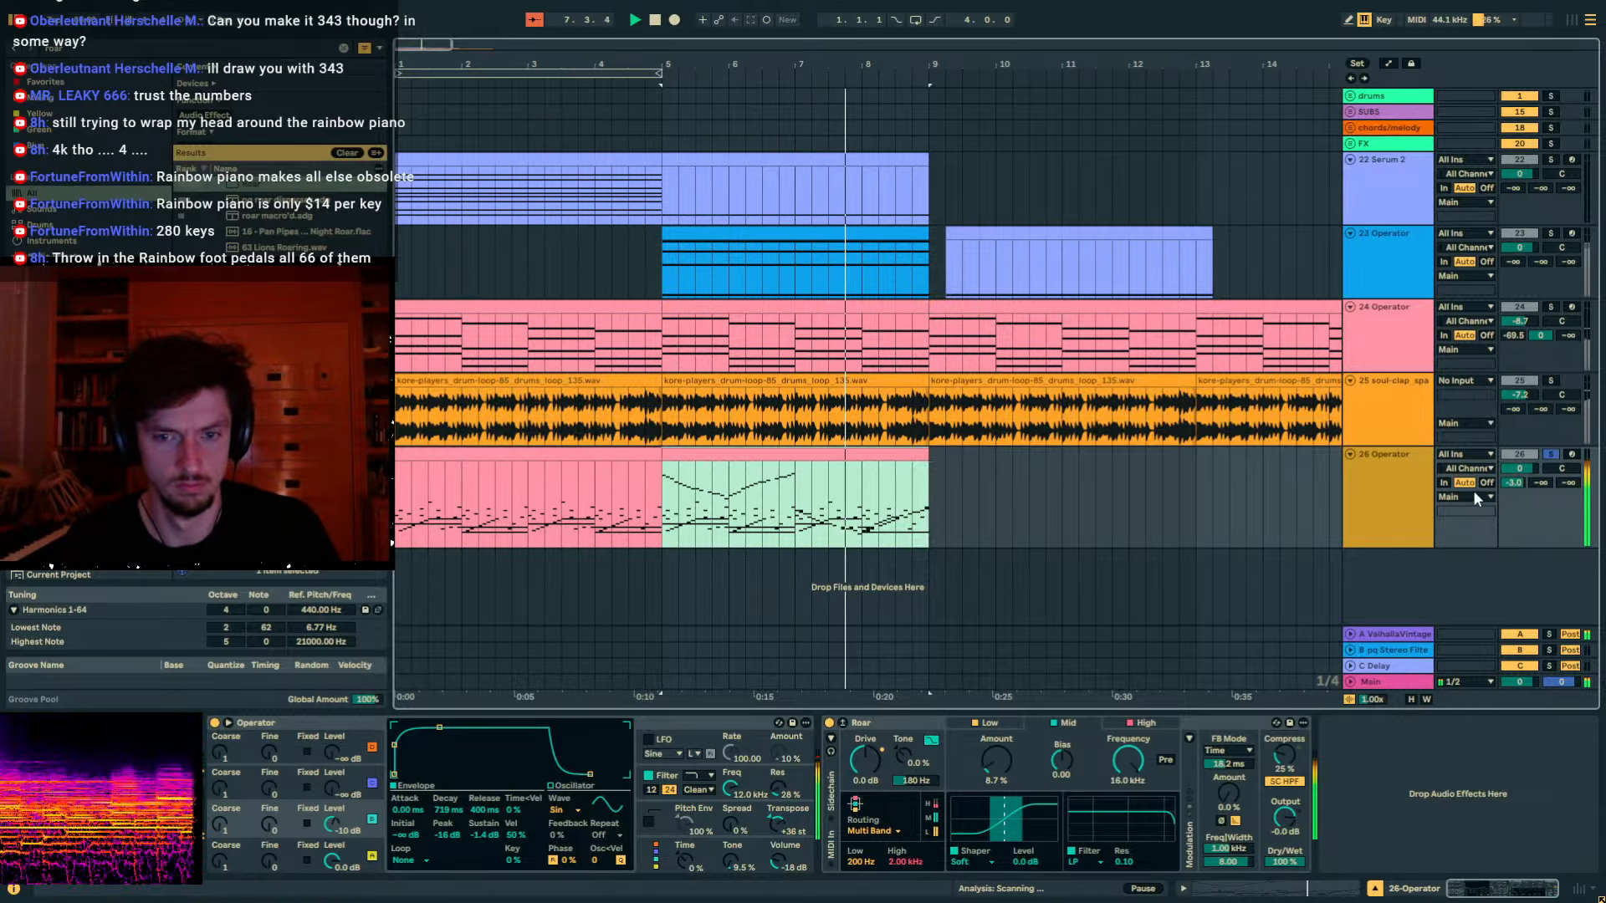
pyautogui.doubleClick(1515, 484)
pyautogui.click(801, 519)
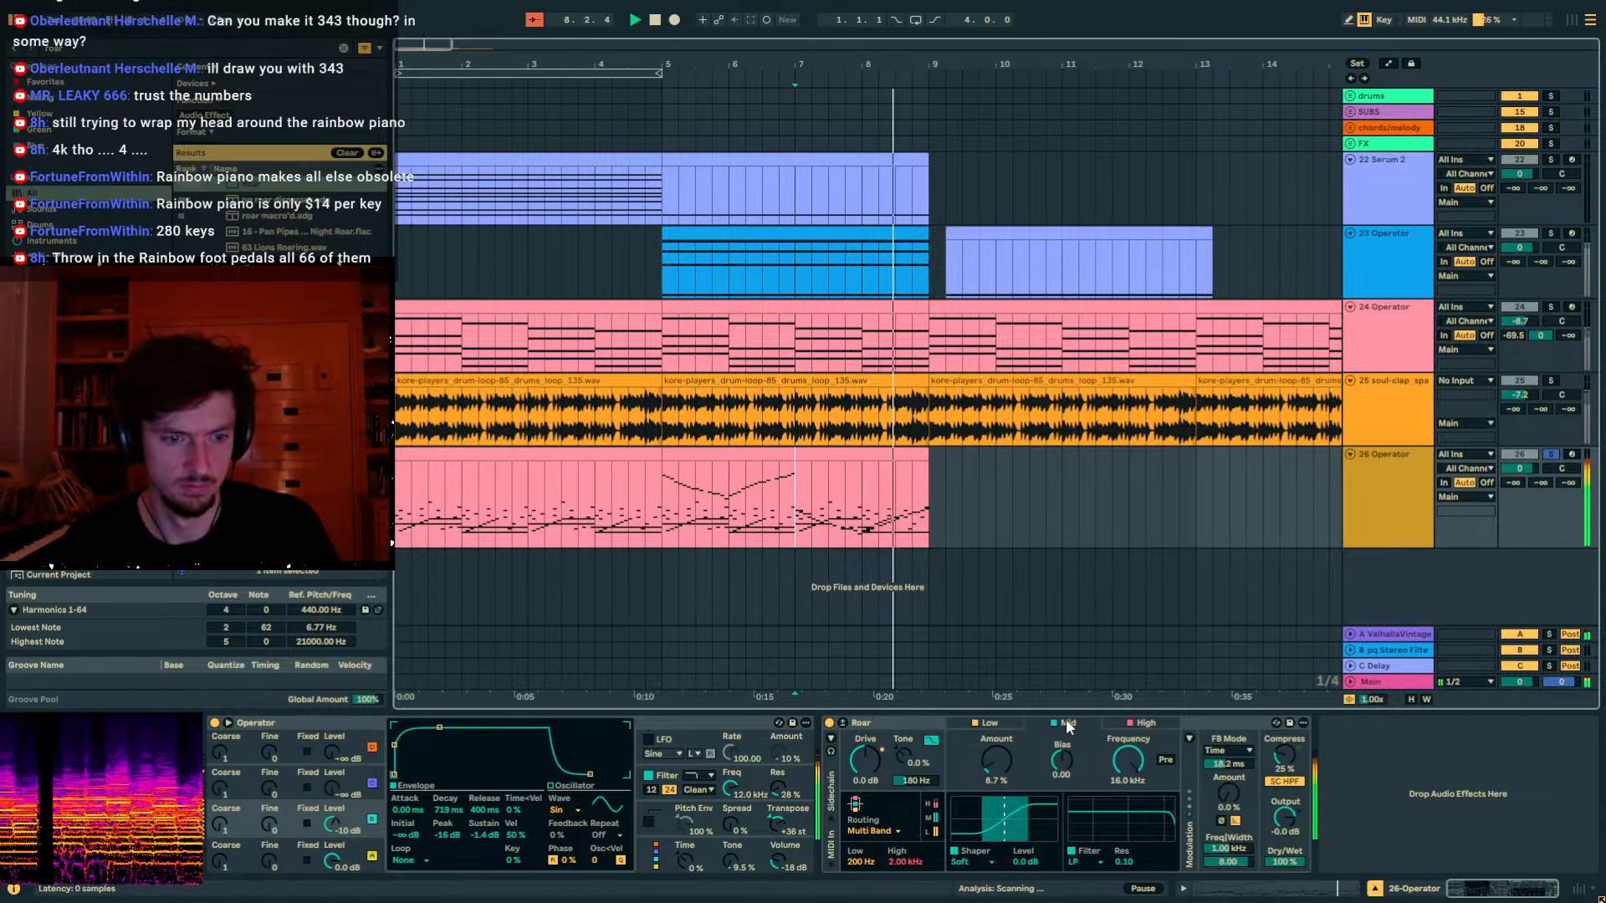
pyautogui.moveTo(996, 760); pyautogui.dragTo(996, 699)
pyautogui.moveTo(996, 759); pyautogui.dragTo(996, 726)
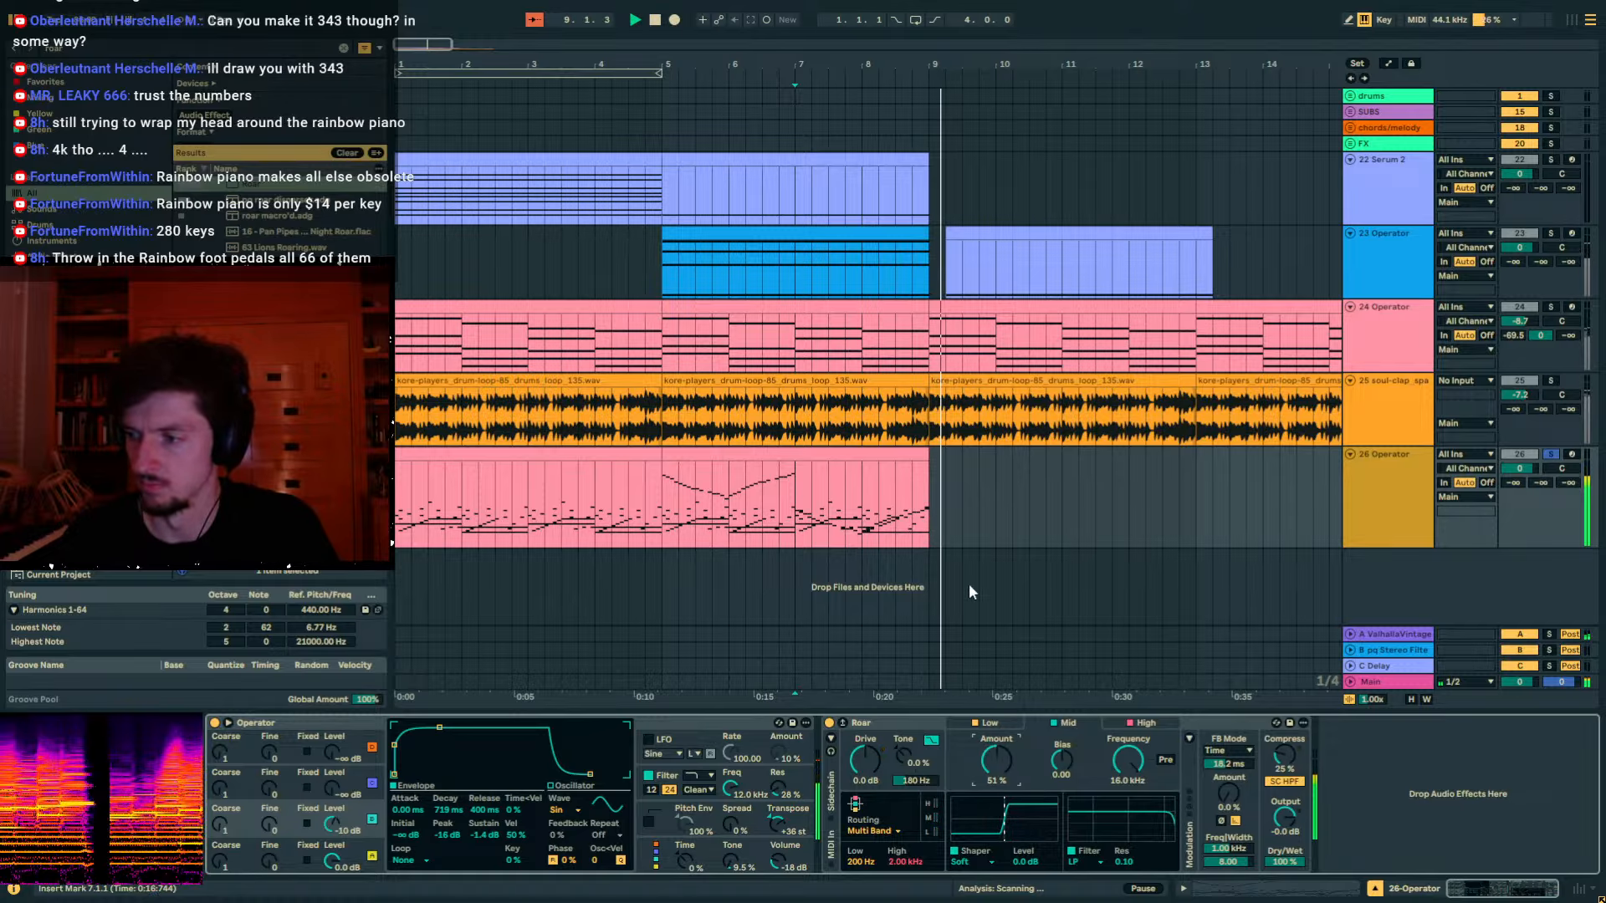
# Audition track 26 from bar 7 and set Roar's Amount to 34% and Bias to 0.78.
pyautogui.press('space')
pyautogui.moveTo(928, 524)
pyautogui.mouseDown()
pyautogui.moveTo(812, 520)
pyautogui.moveTo(949, 525)
pyautogui.mouseUp()
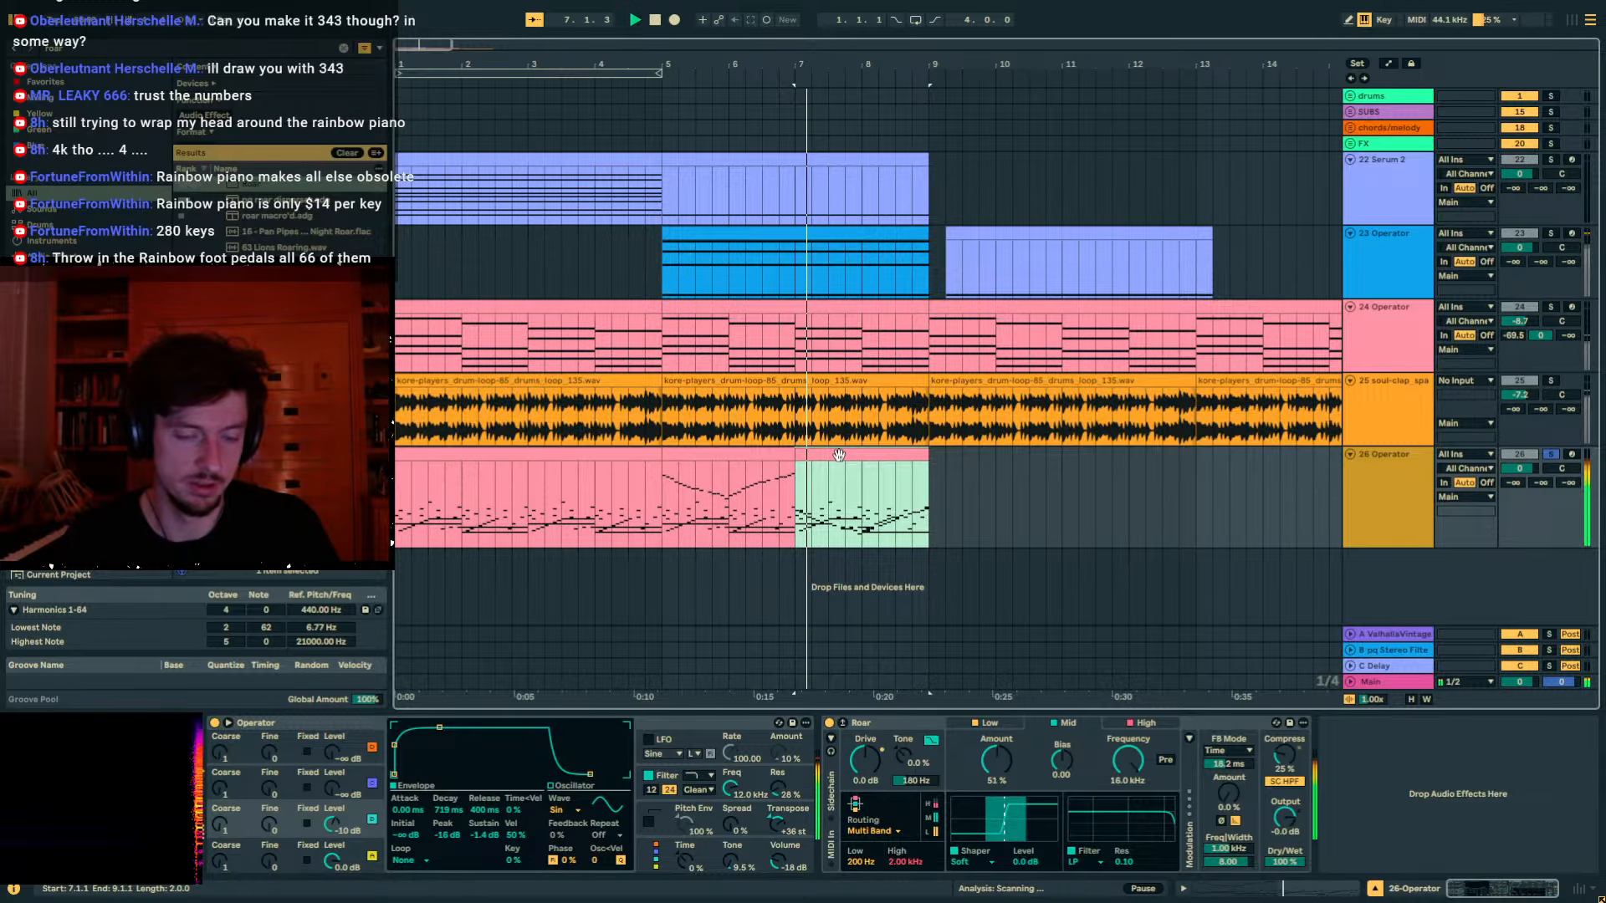
pyautogui.moveTo(996, 759); pyautogui.dragTo(1062, 703)
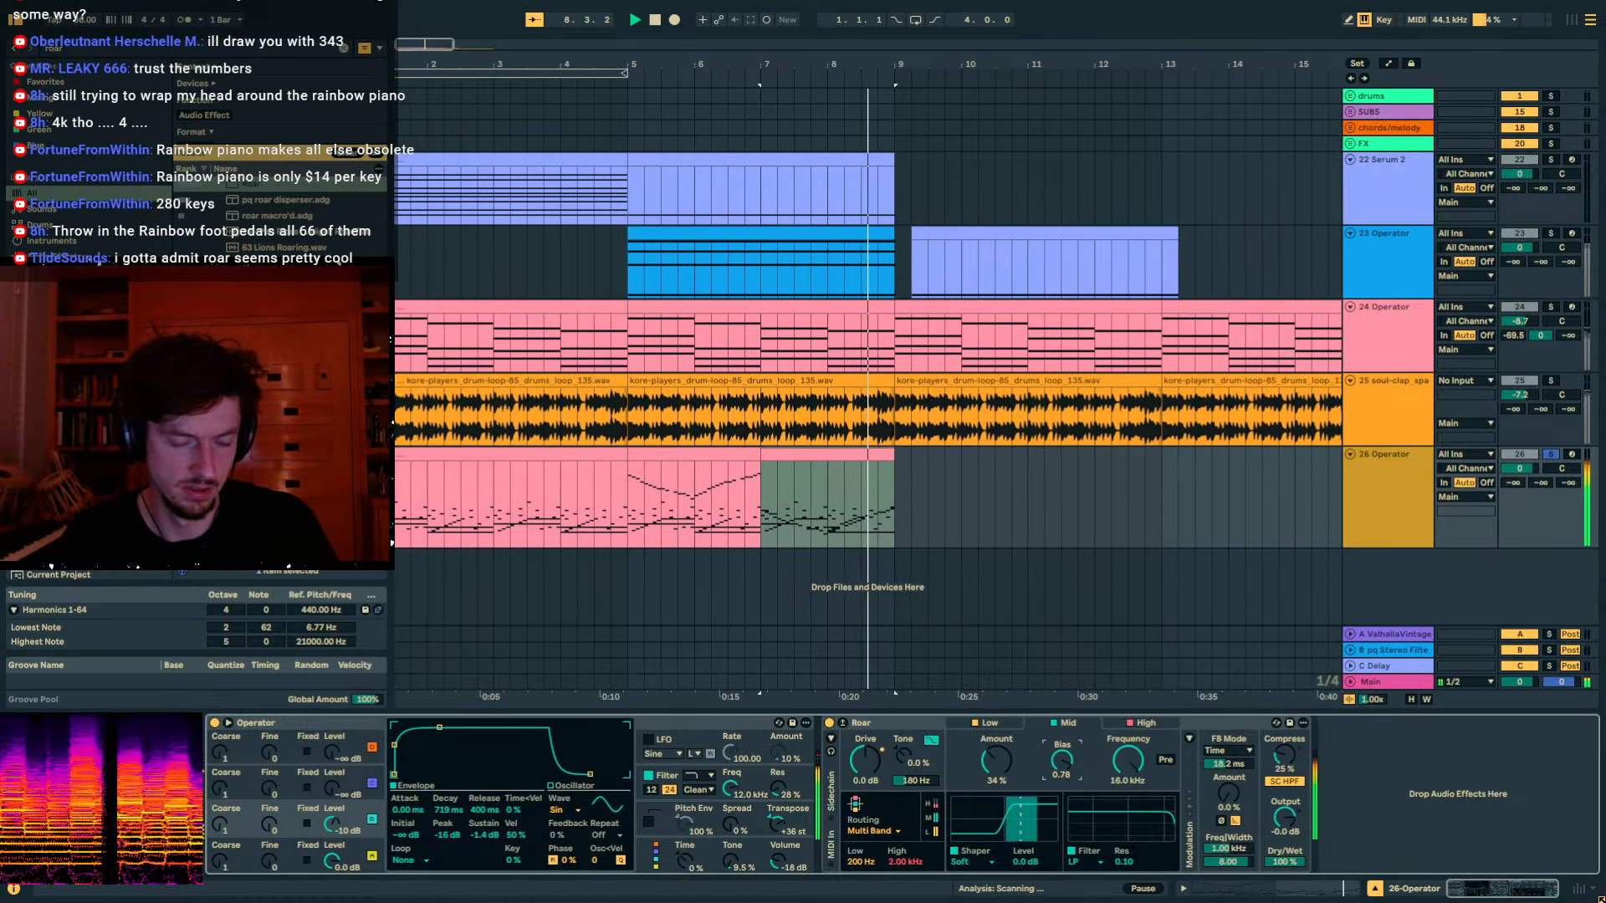
# Loop playback over bars 7 and 8 of the arrangement and raise Roar's Bias to 0.92.
pyautogui.press('space')
pyautogui.click(809, 454)
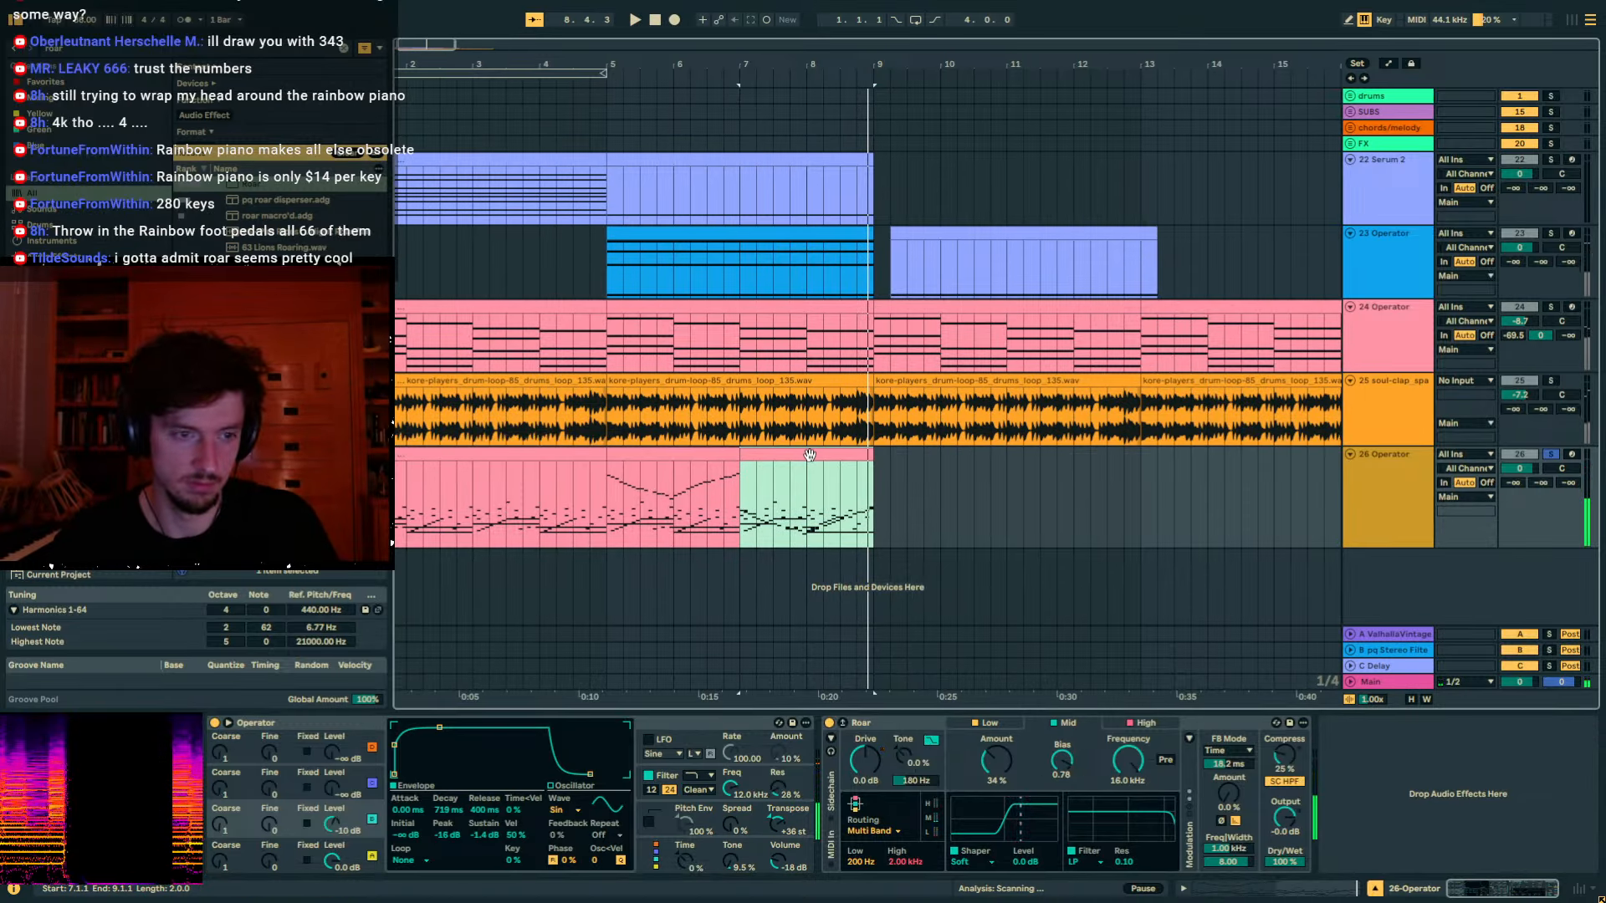
pyautogui.press('space')
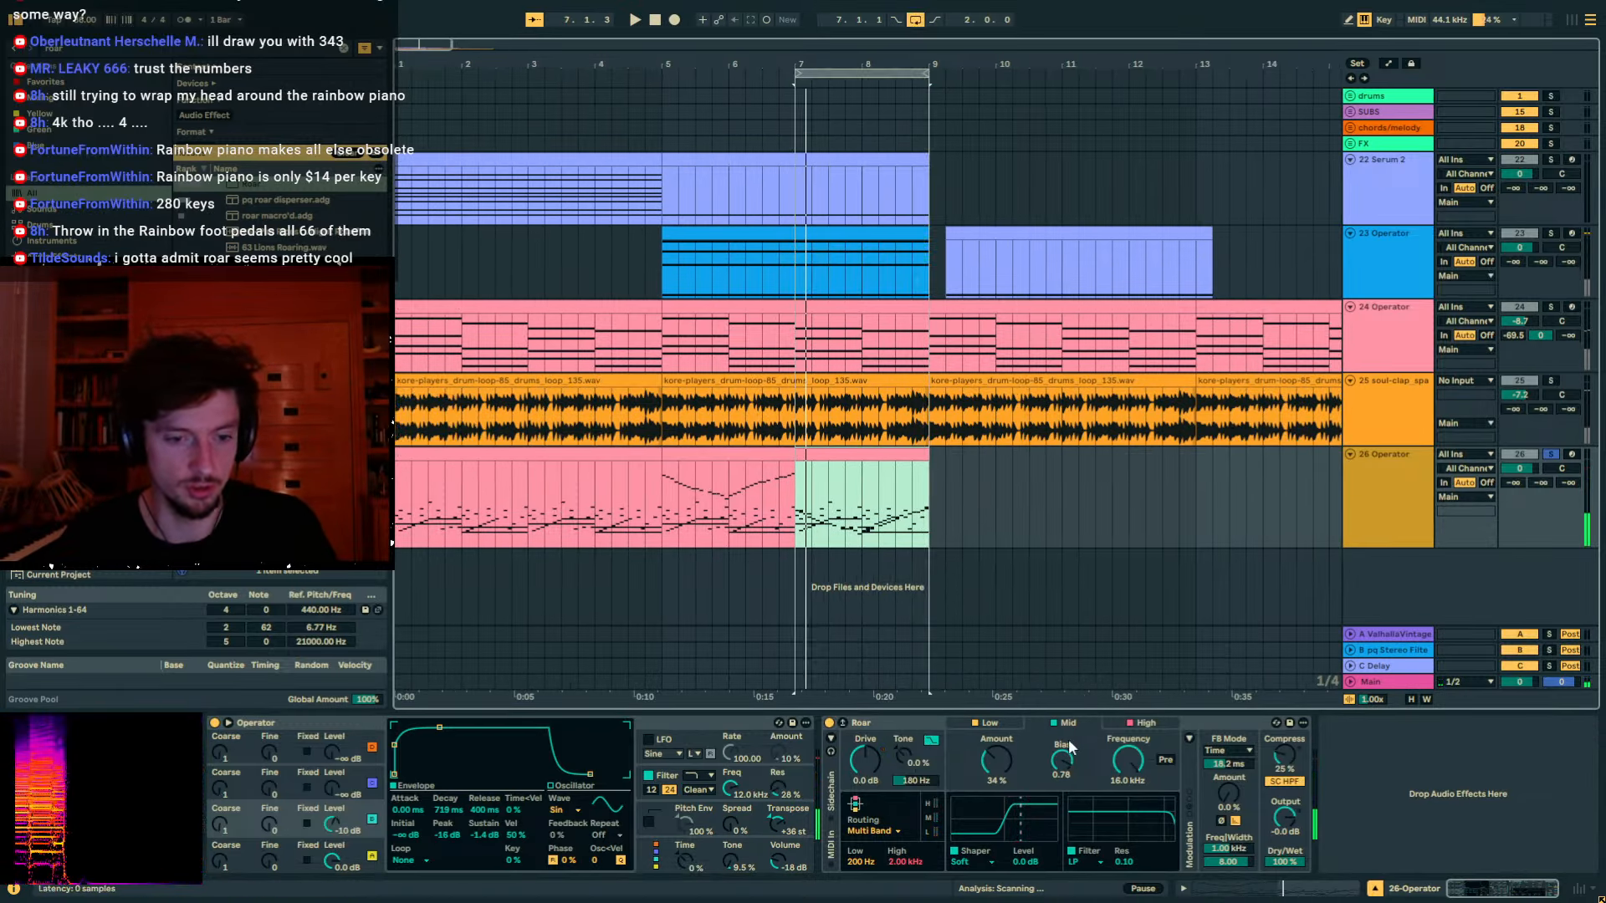
pyautogui.moveTo(1070, 747); pyautogui.dragTo(1071, 730)
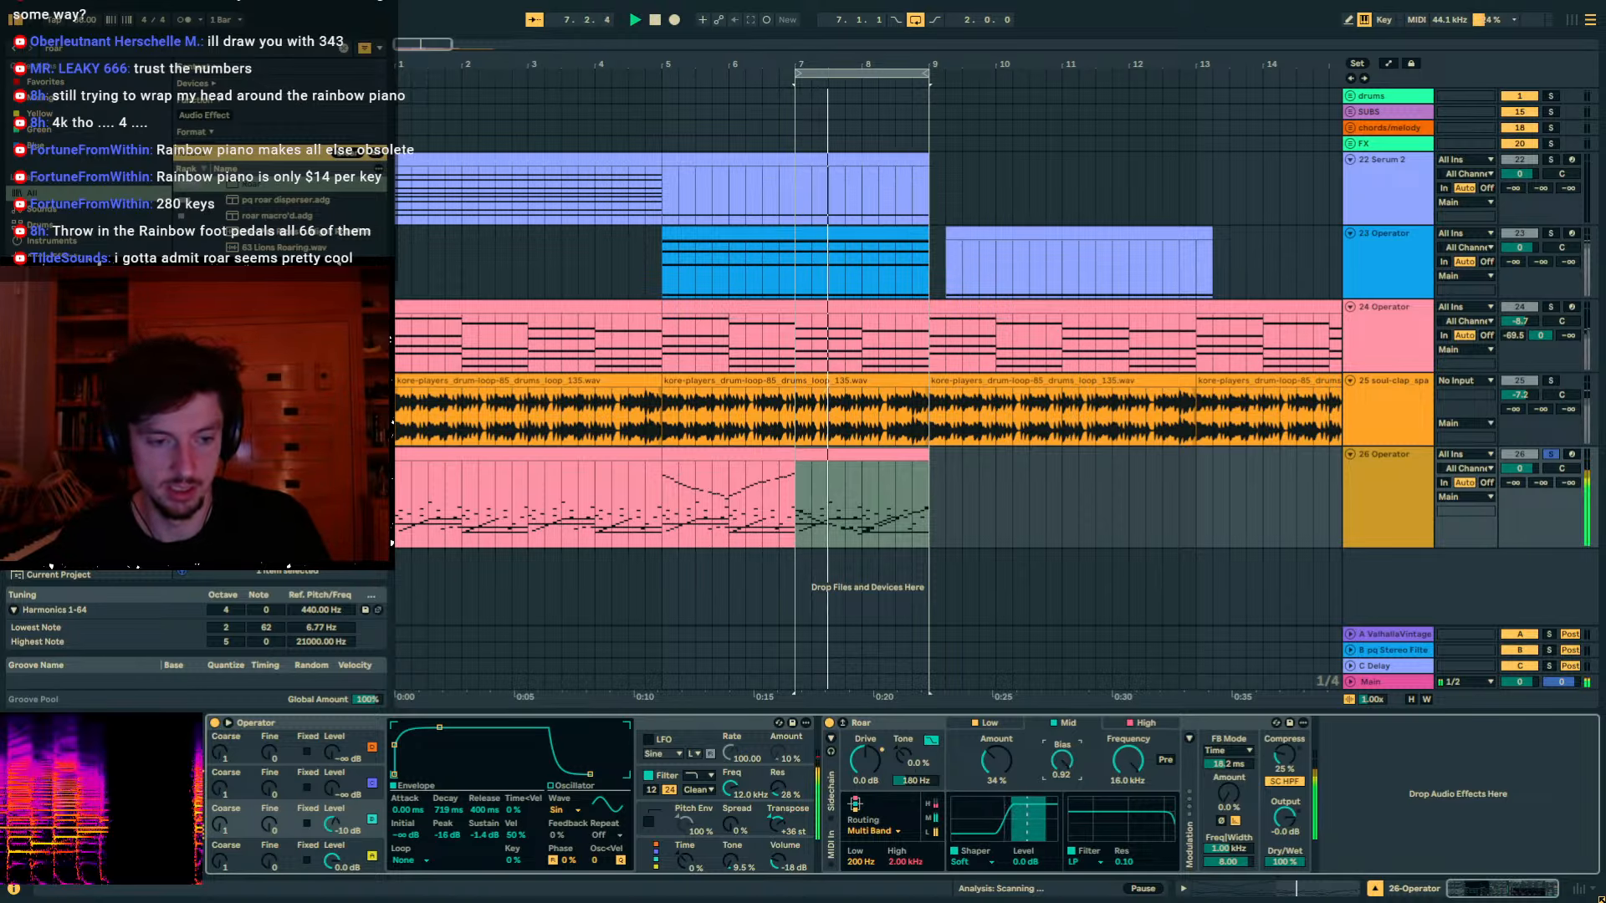
# Set Roar's Amount to 27% and Bias to 0.00, and raise track 26's send A to -3.0 dB.
pyautogui.moveTo(1061, 759); pyautogui.dragTo(1061, 790)
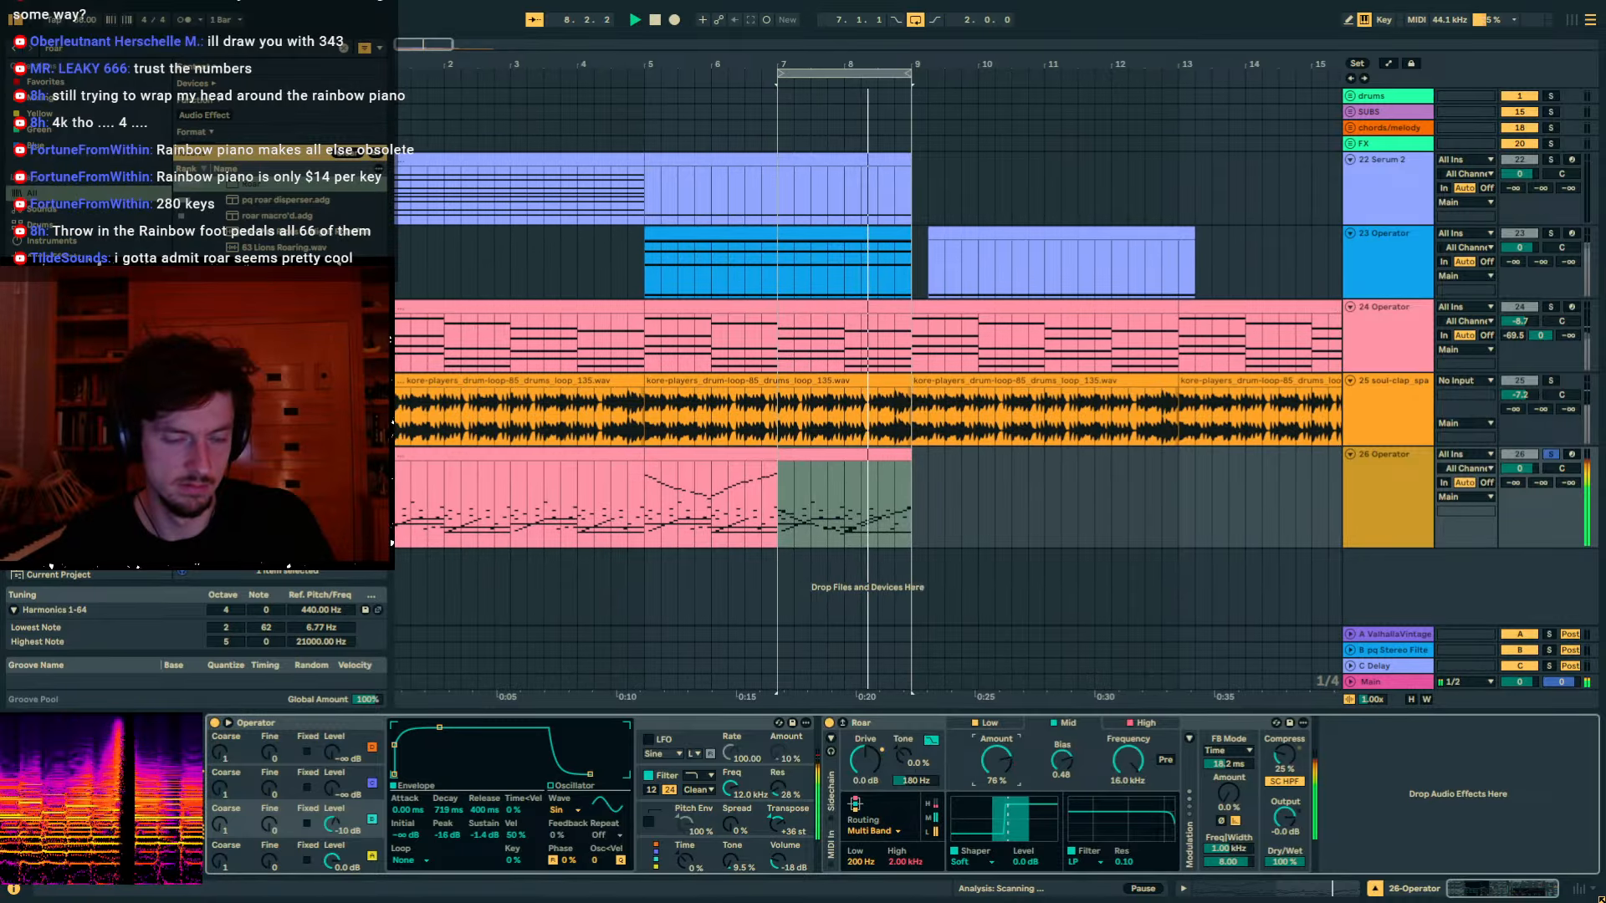
pyautogui.moveTo(1064, 762); pyautogui.dragTo(1064, 734)
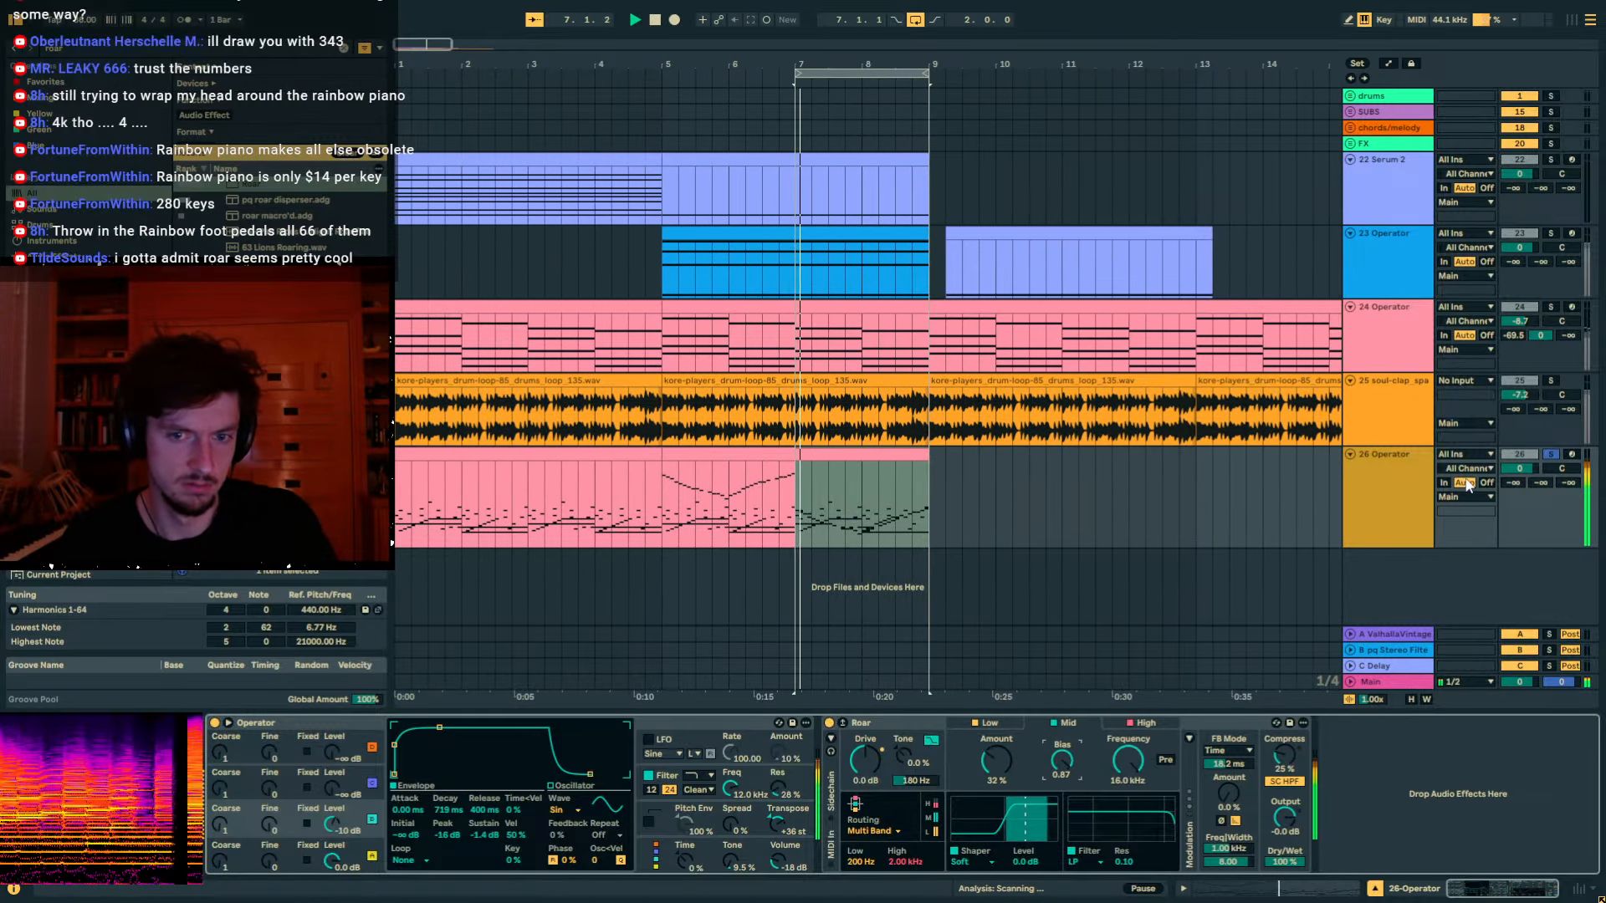
pyautogui.moveTo(1513, 483); pyautogui.dragTo(1513, 488)
pyautogui.moveTo(1061, 762); pyautogui.dragTo(999, 743)
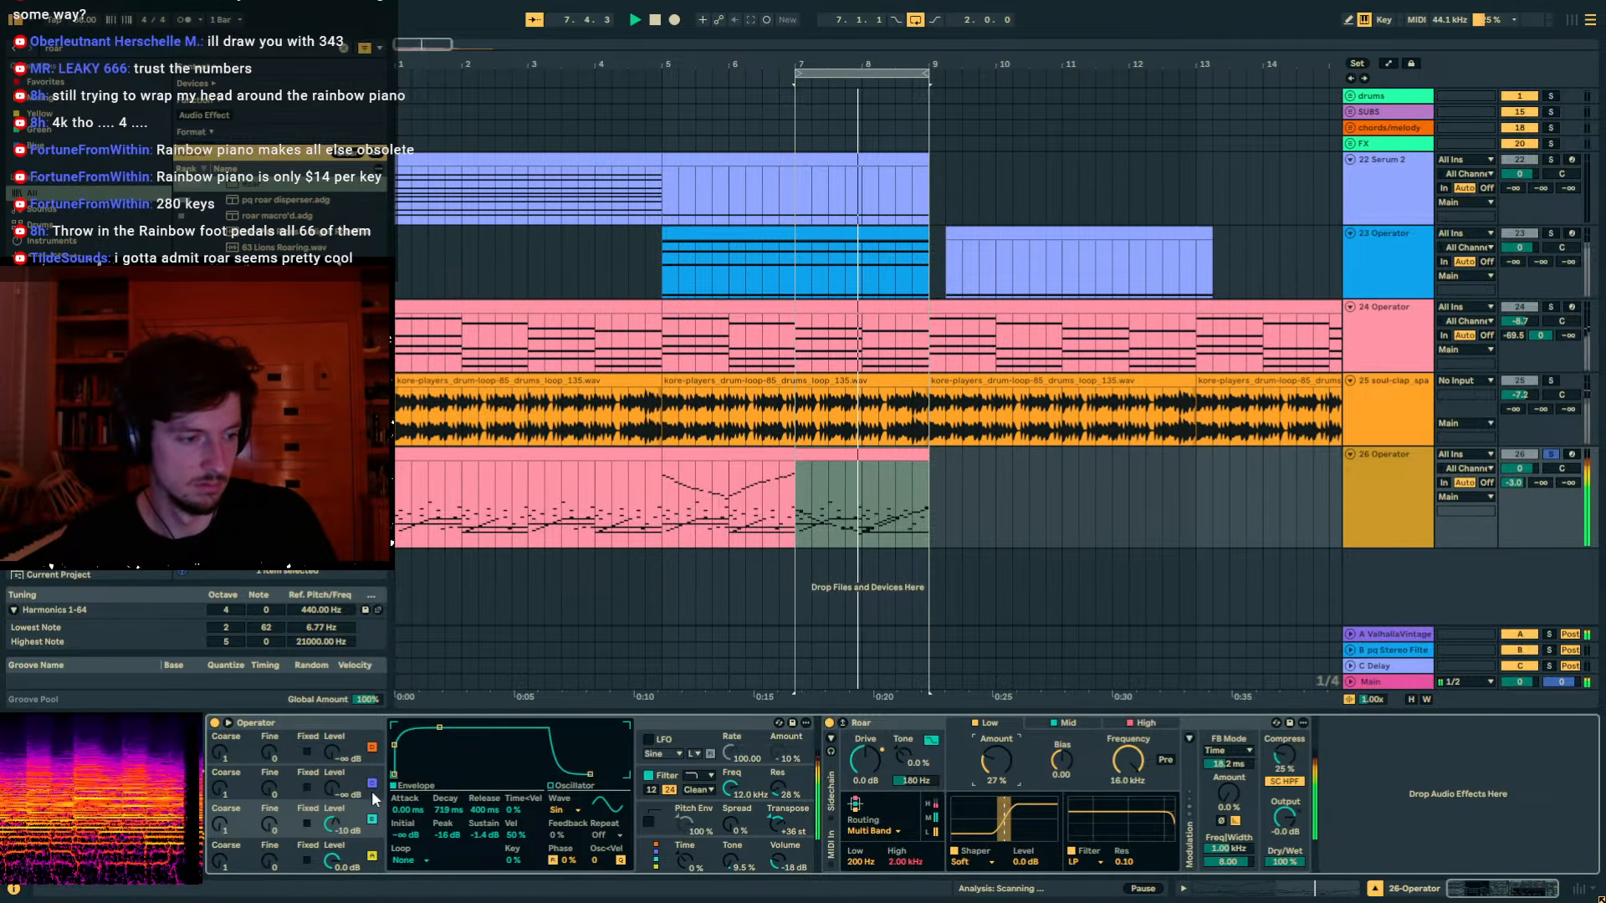
# Try oscillator B at coarse 0.5 and -11 dB, then return its coarse to 1, with level -43 dB and Operator's Tone at 12%.
pyautogui.moveTo(332, 824); pyautogui.dragTo(333, 827)
pyautogui.moveTo(220, 825); pyautogui.dragTo(220, 832)
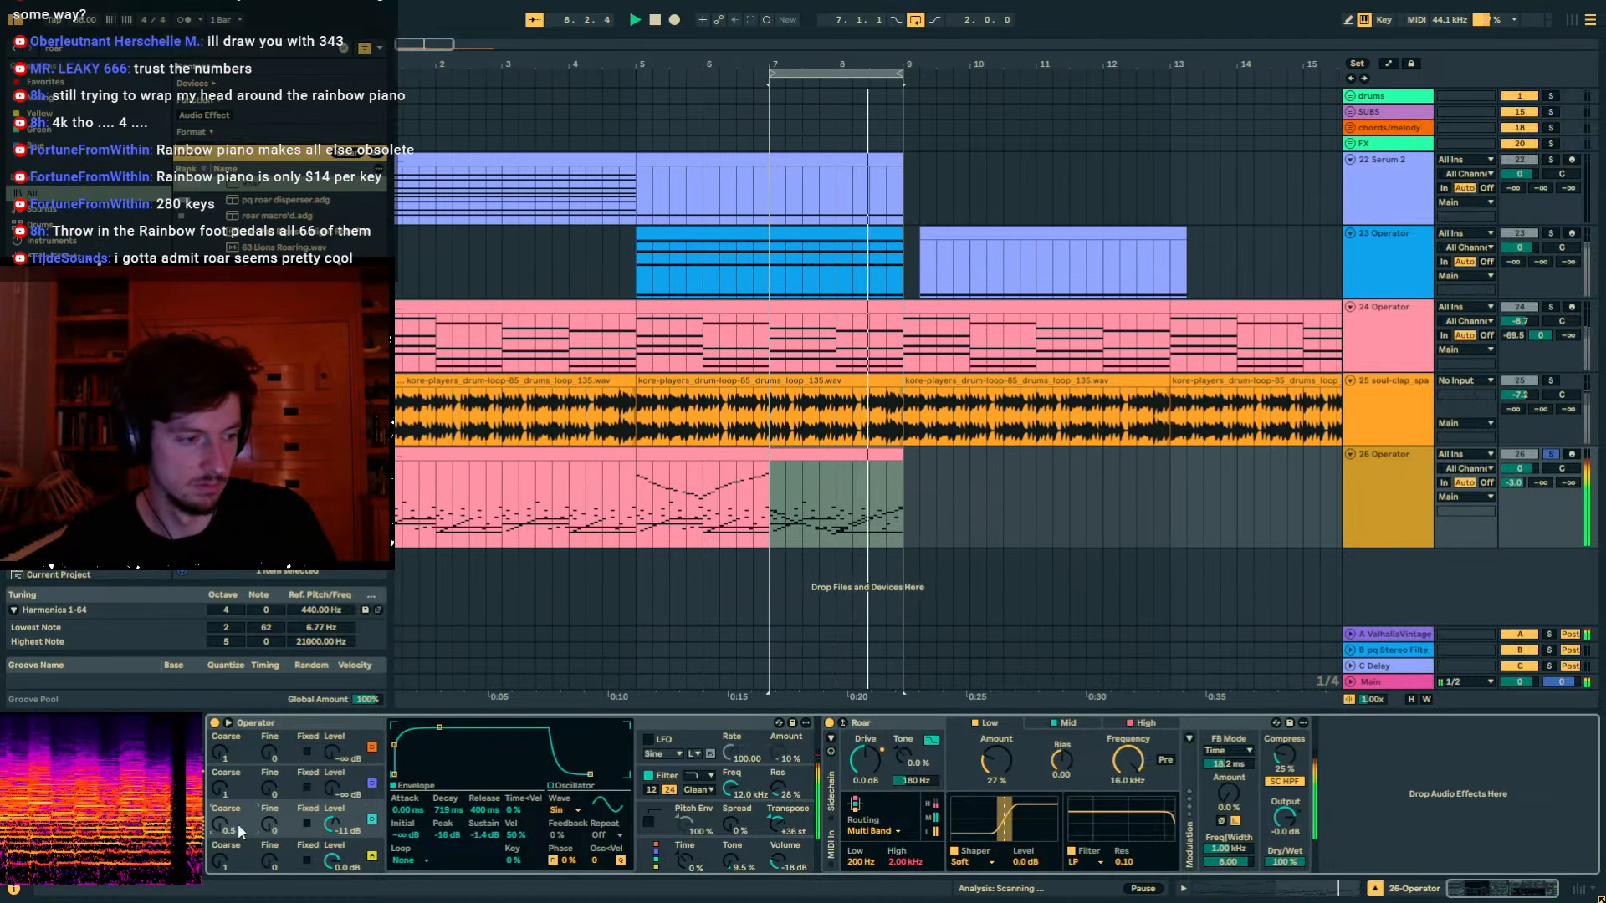
pyautogui.click(621, 860)
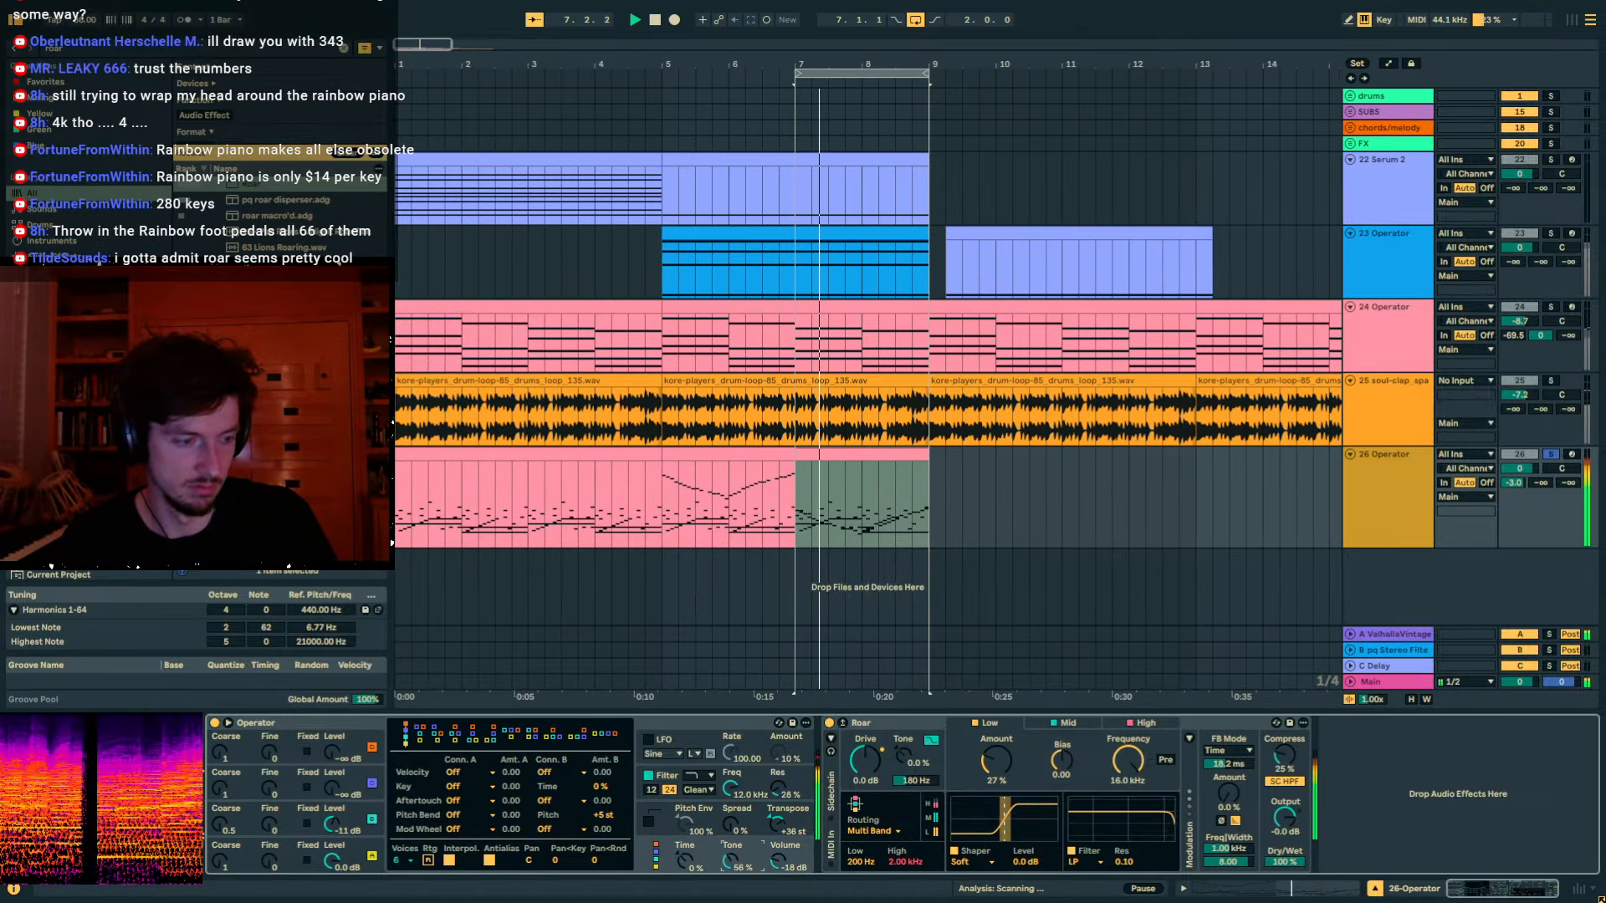
pyautogui.moveTo(341, 828); pyautogui.dragTo(342, 857)
pyautogui.moveTo(243, 827); pyautogui.dragTo(243, 820)
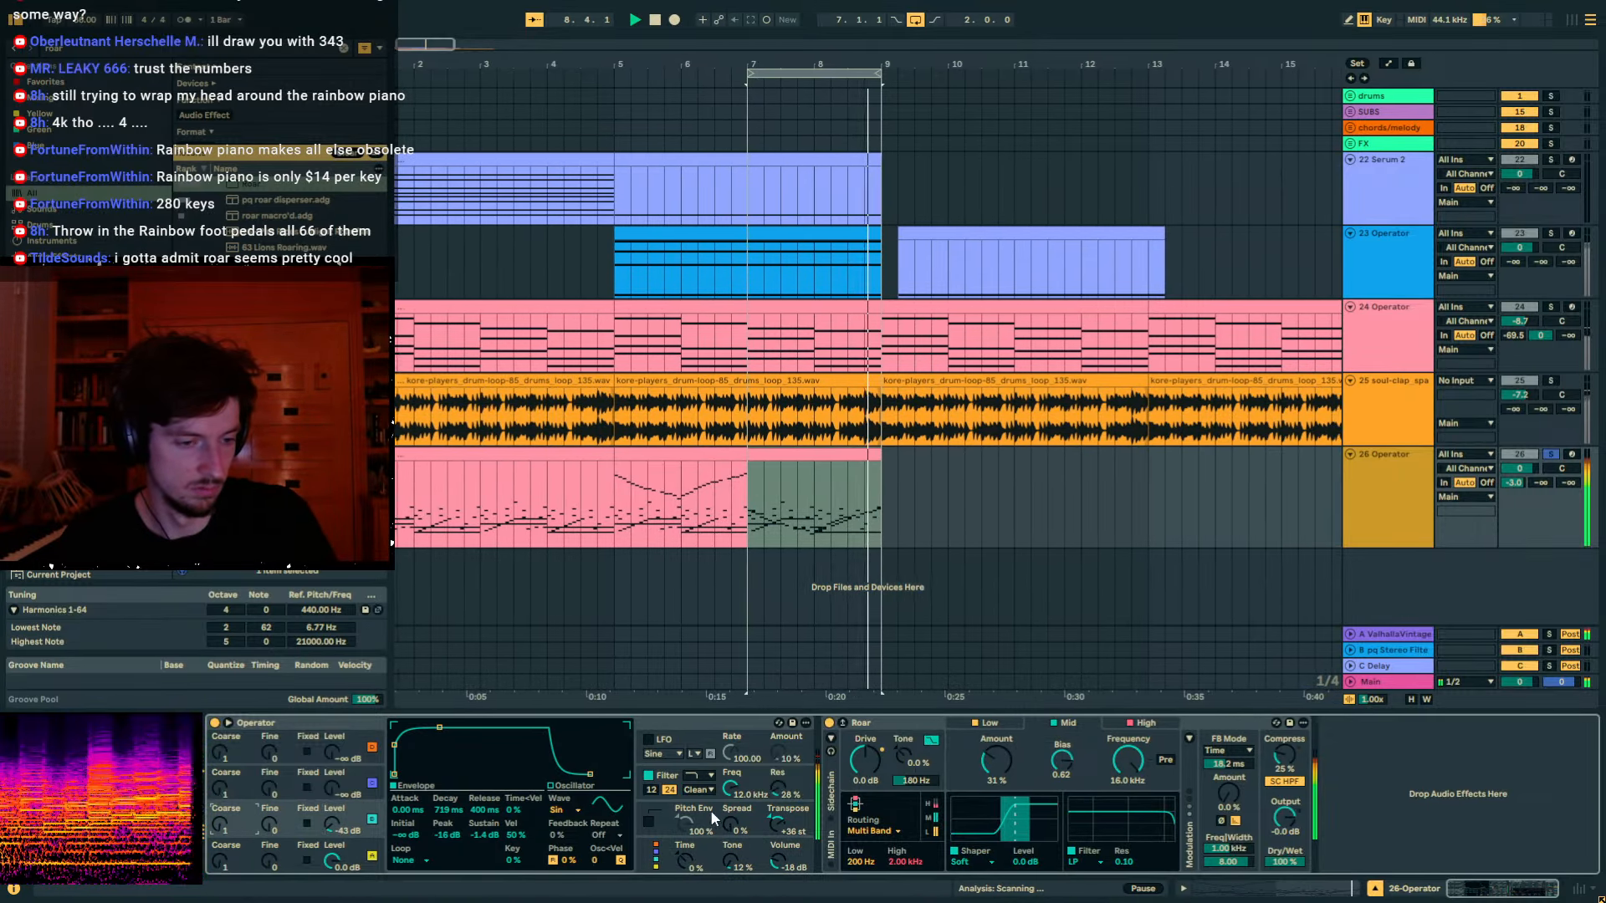
# Set Roar's Amount to 0% and Bias to 0.08.
pyautogui.moveTo(999, 751)
pyautogui.mouseDown()
pyautogui.moveTo(1070, 805)
pyautogui.moveTo(987, 765)
pyautogui.mouseUp()
pyautogui.click(1064, 724)
pyautogui.click(864, 454)
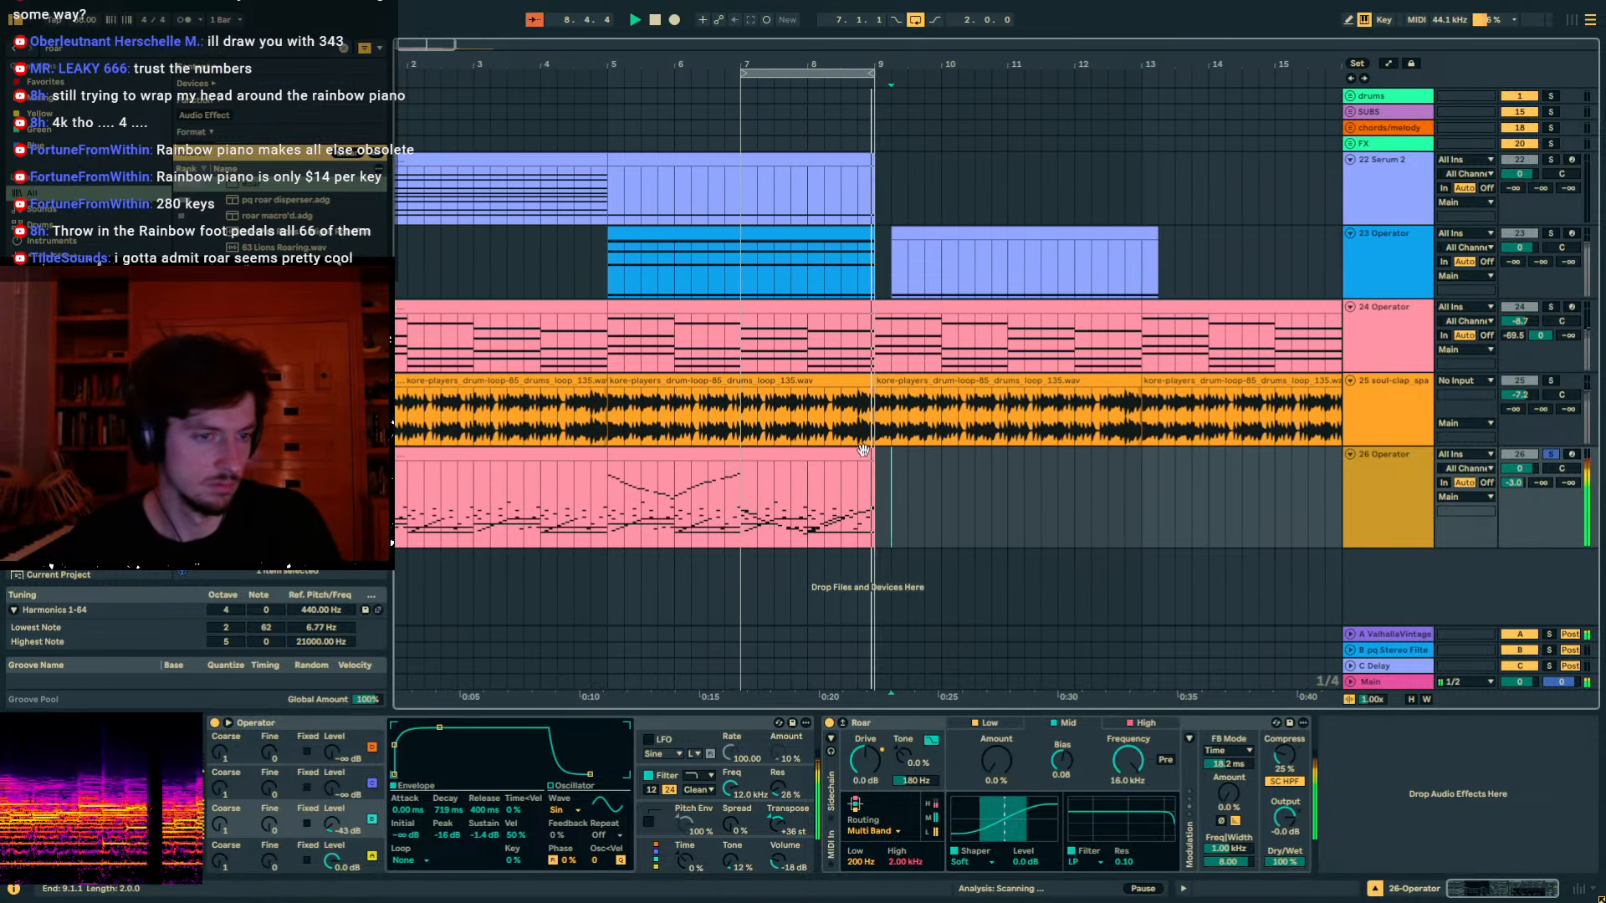
# Invert all notes in track 26's clip at arrangement bars 7 and 8 and audition the inverted pattern.
pyautogui.click(1317, 888)
pyautogui.press('space')
pyautogui.click(627, 507)
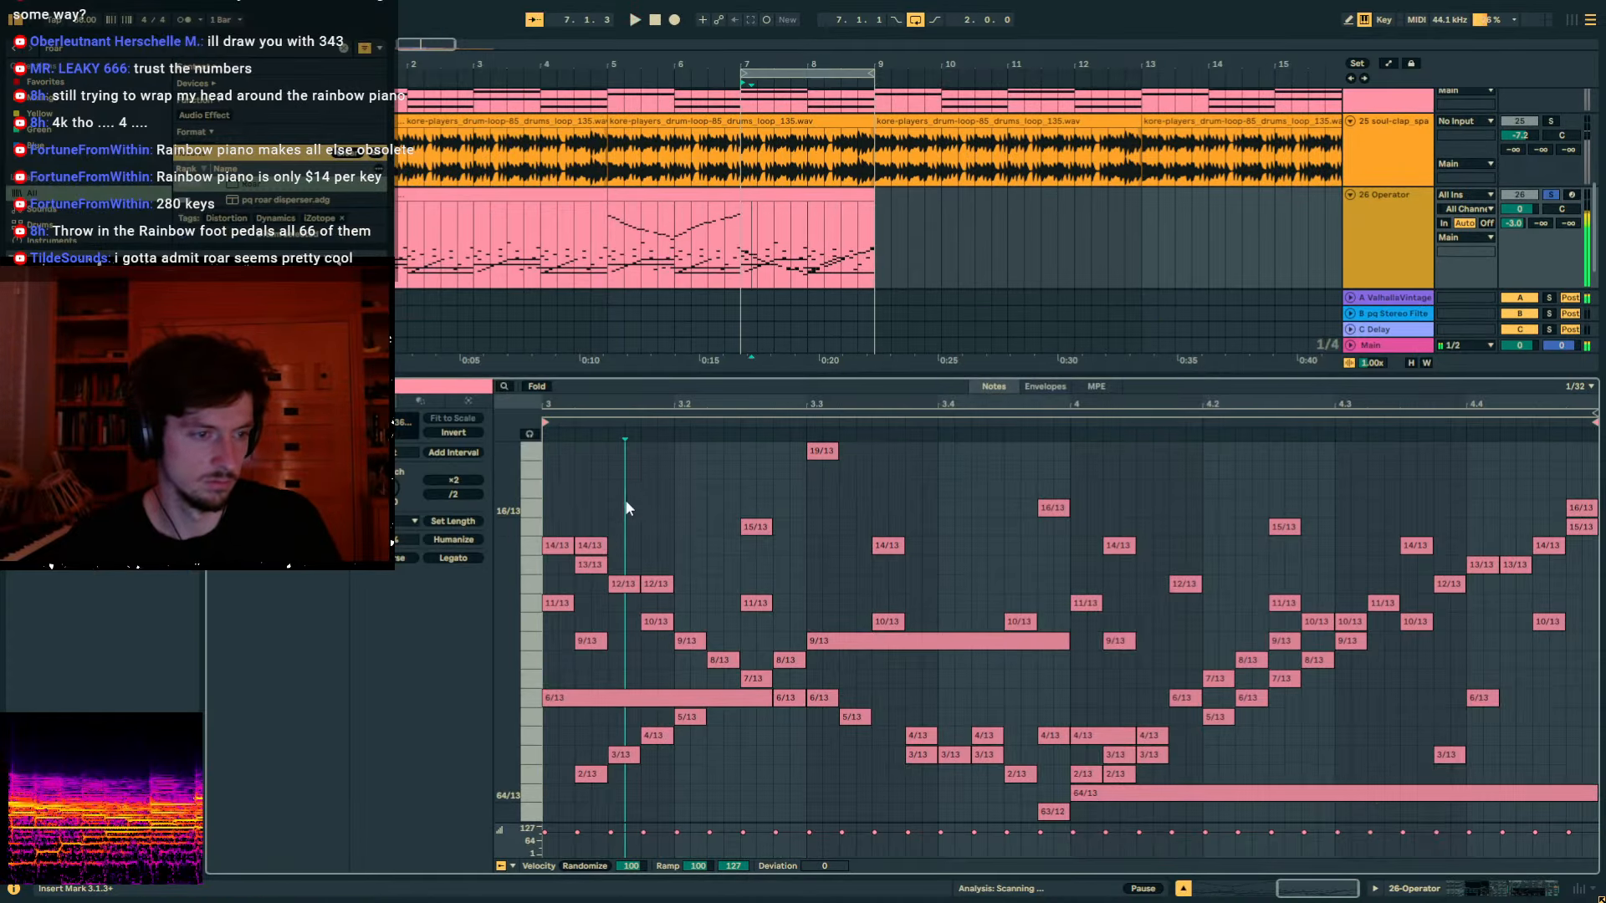
pyautogui.hotkey('ctrl', 'a')
pyautogui.click(455, 430)
pyautogui.press('space')
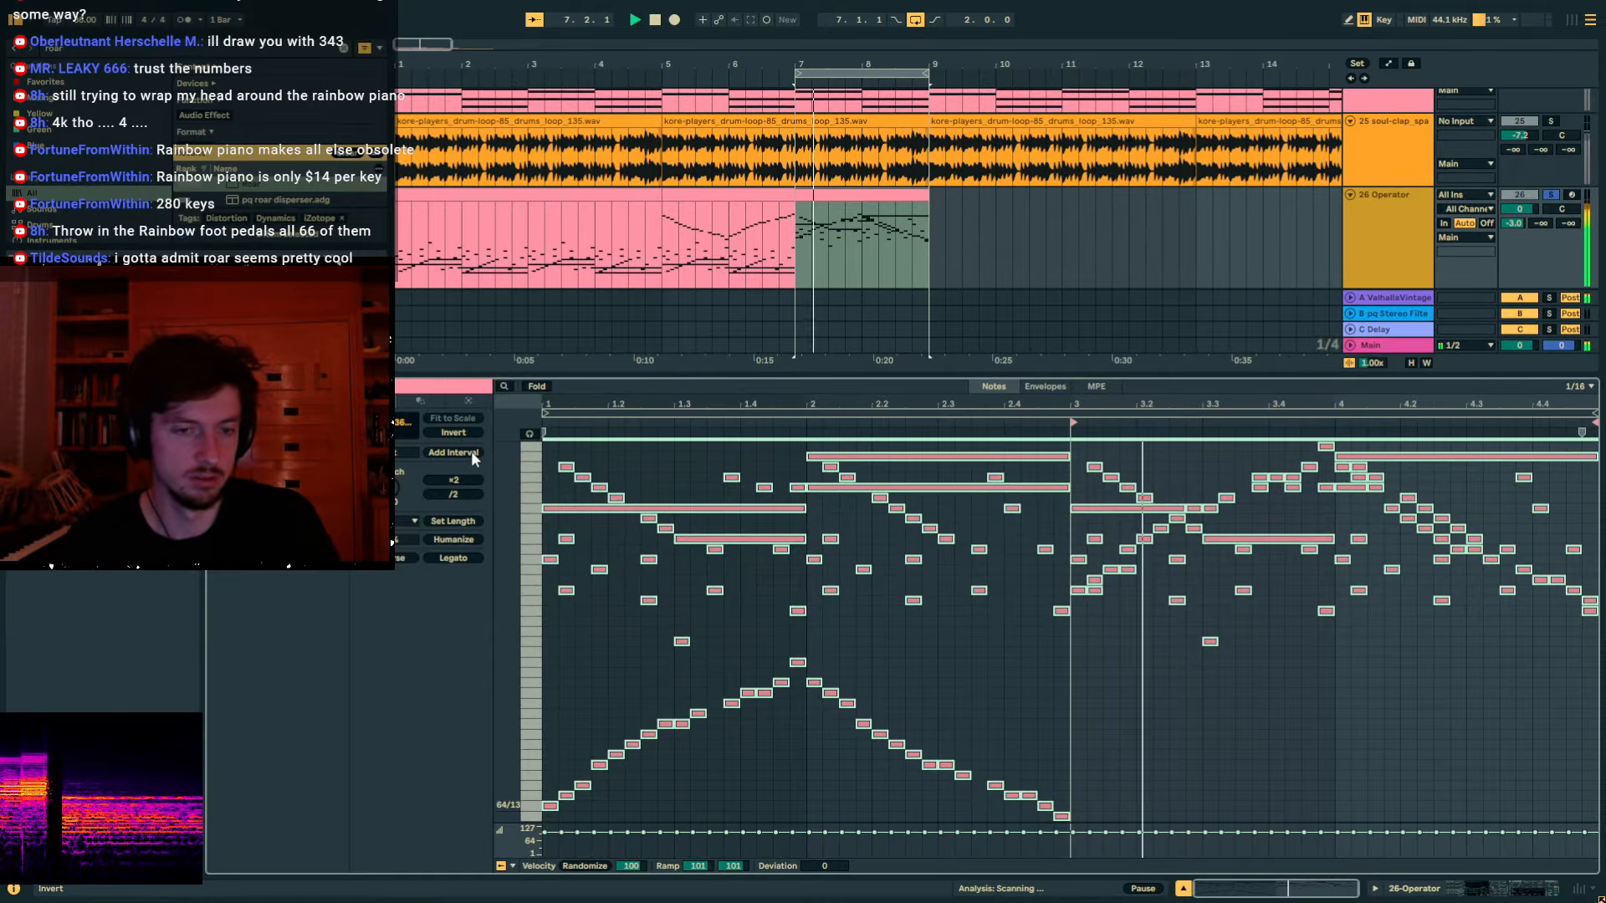
pyautogui.press('space')
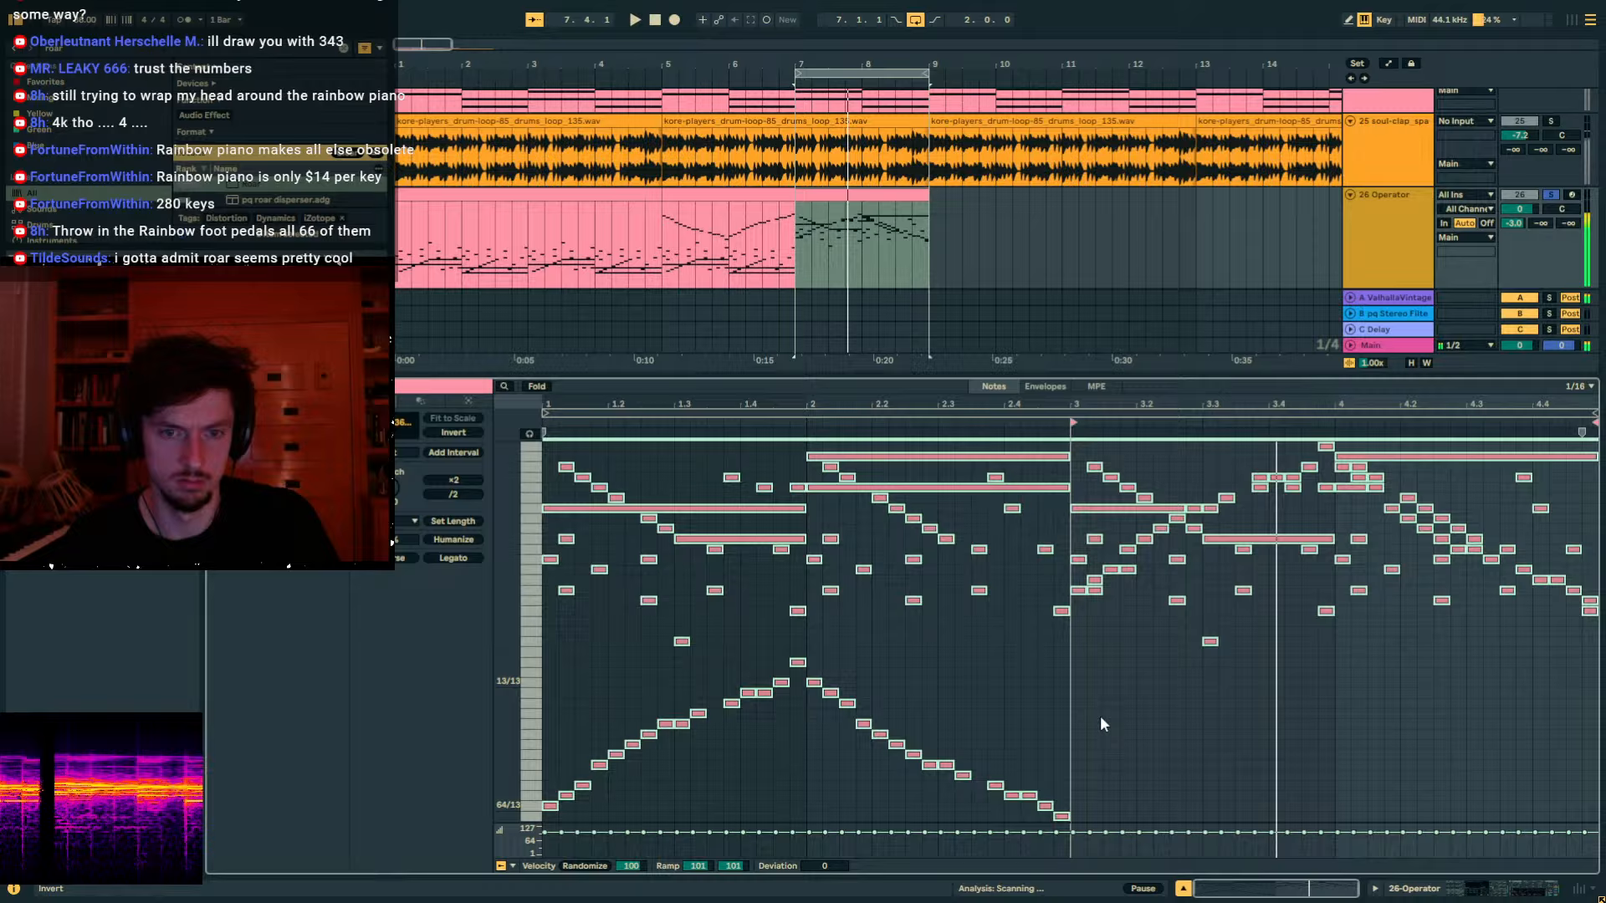
pyautogui.click(1427, 888)
pyautogui.click(777, 827)
pyautogui.press('space')
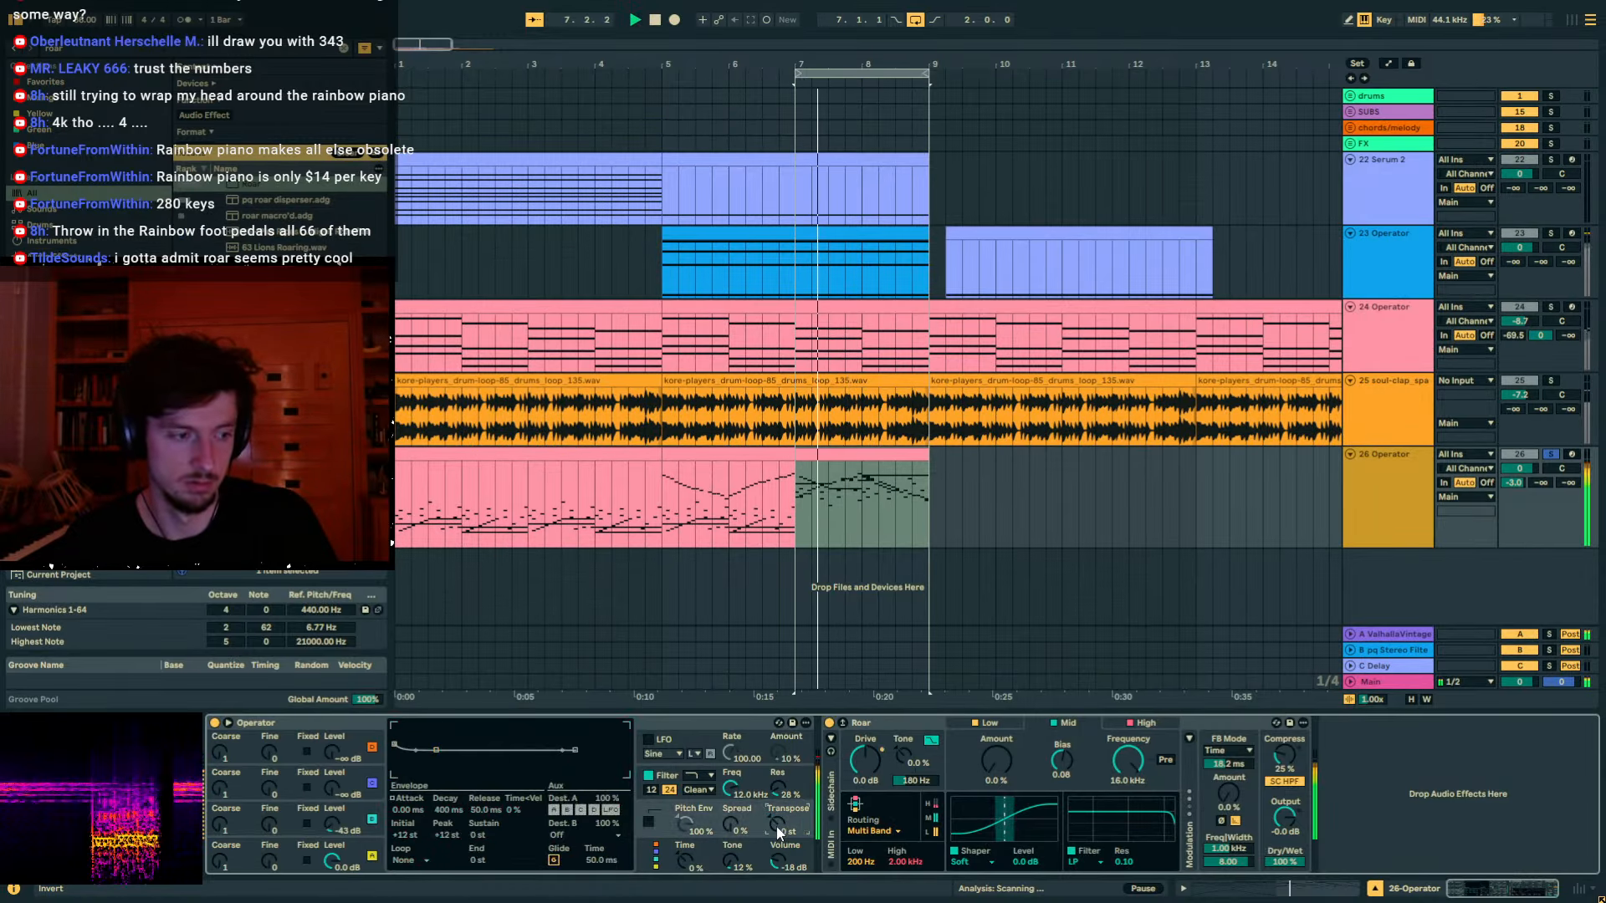
pyautogui.press('space')
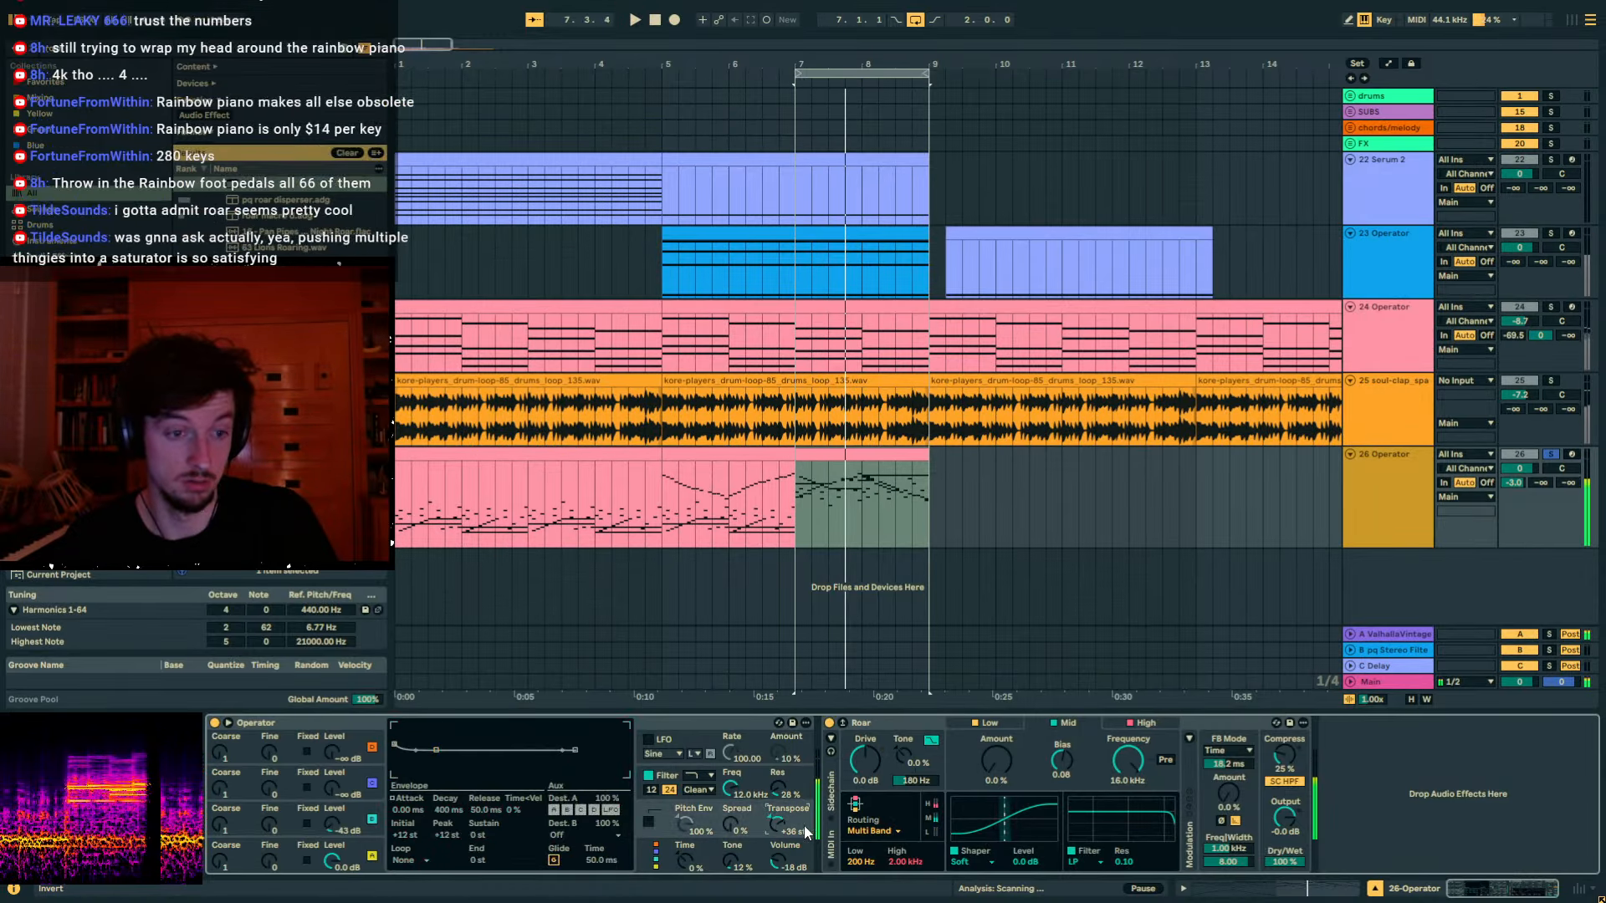
# Transpose the inverted notes in clip bars 3 and 4 down to span 63/12 to 19/13 and play the loop.
pyautogui.click(1273, 889)
pyautogui.moveTo(1081, 691); pyautogui.dragTo(1596, 436)
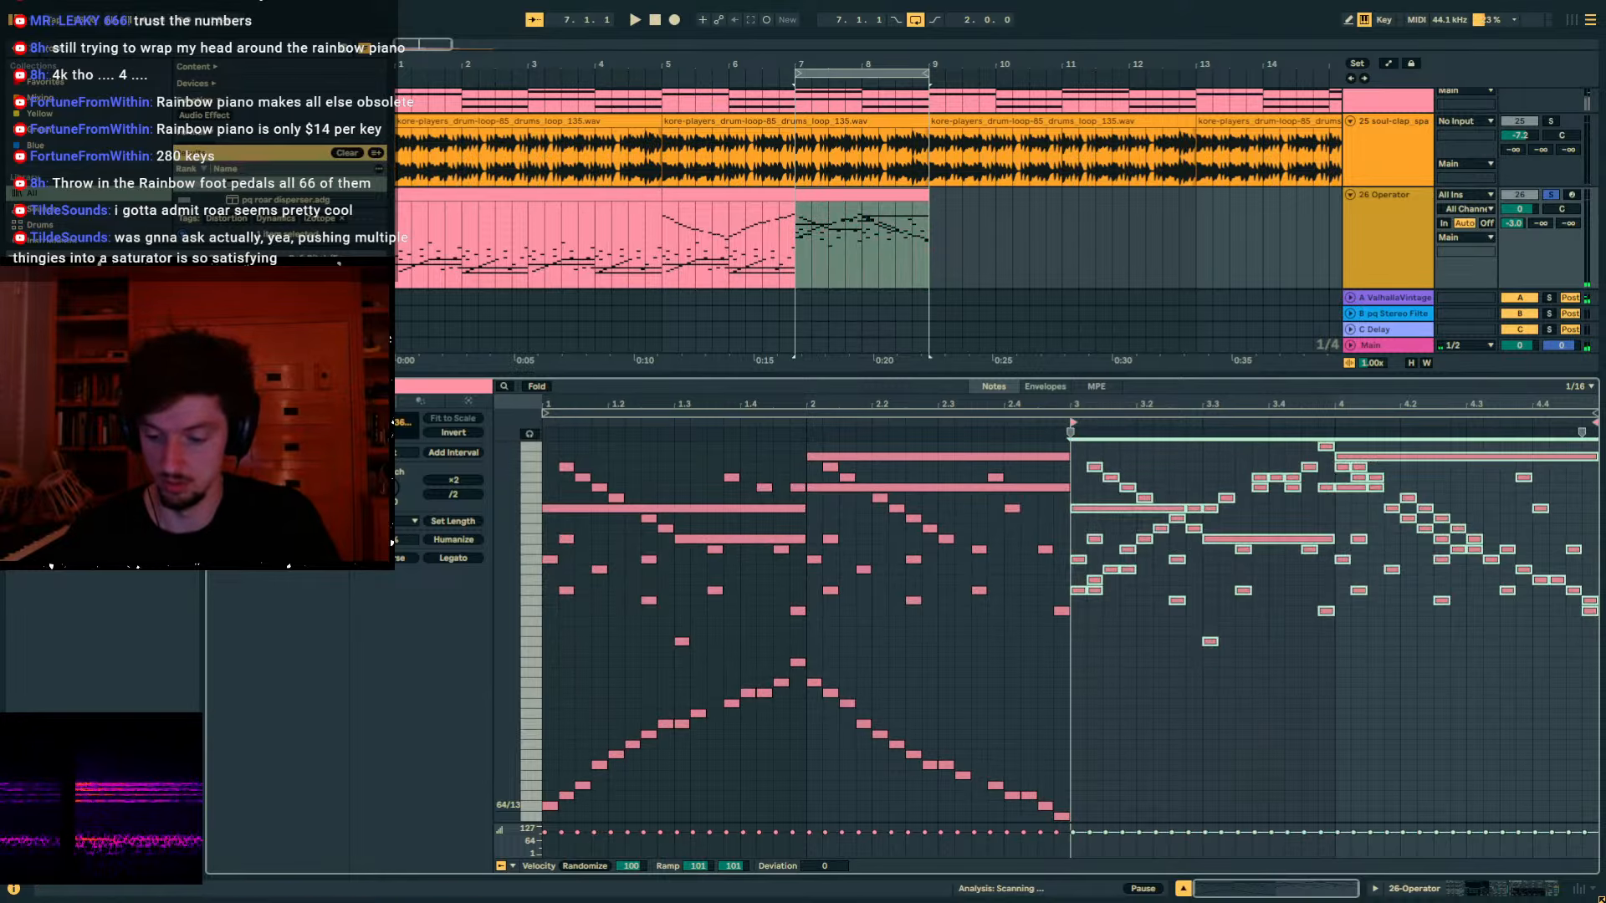
pyautogui.hotkey('shift', 'Down')
pyautogui.press('space')
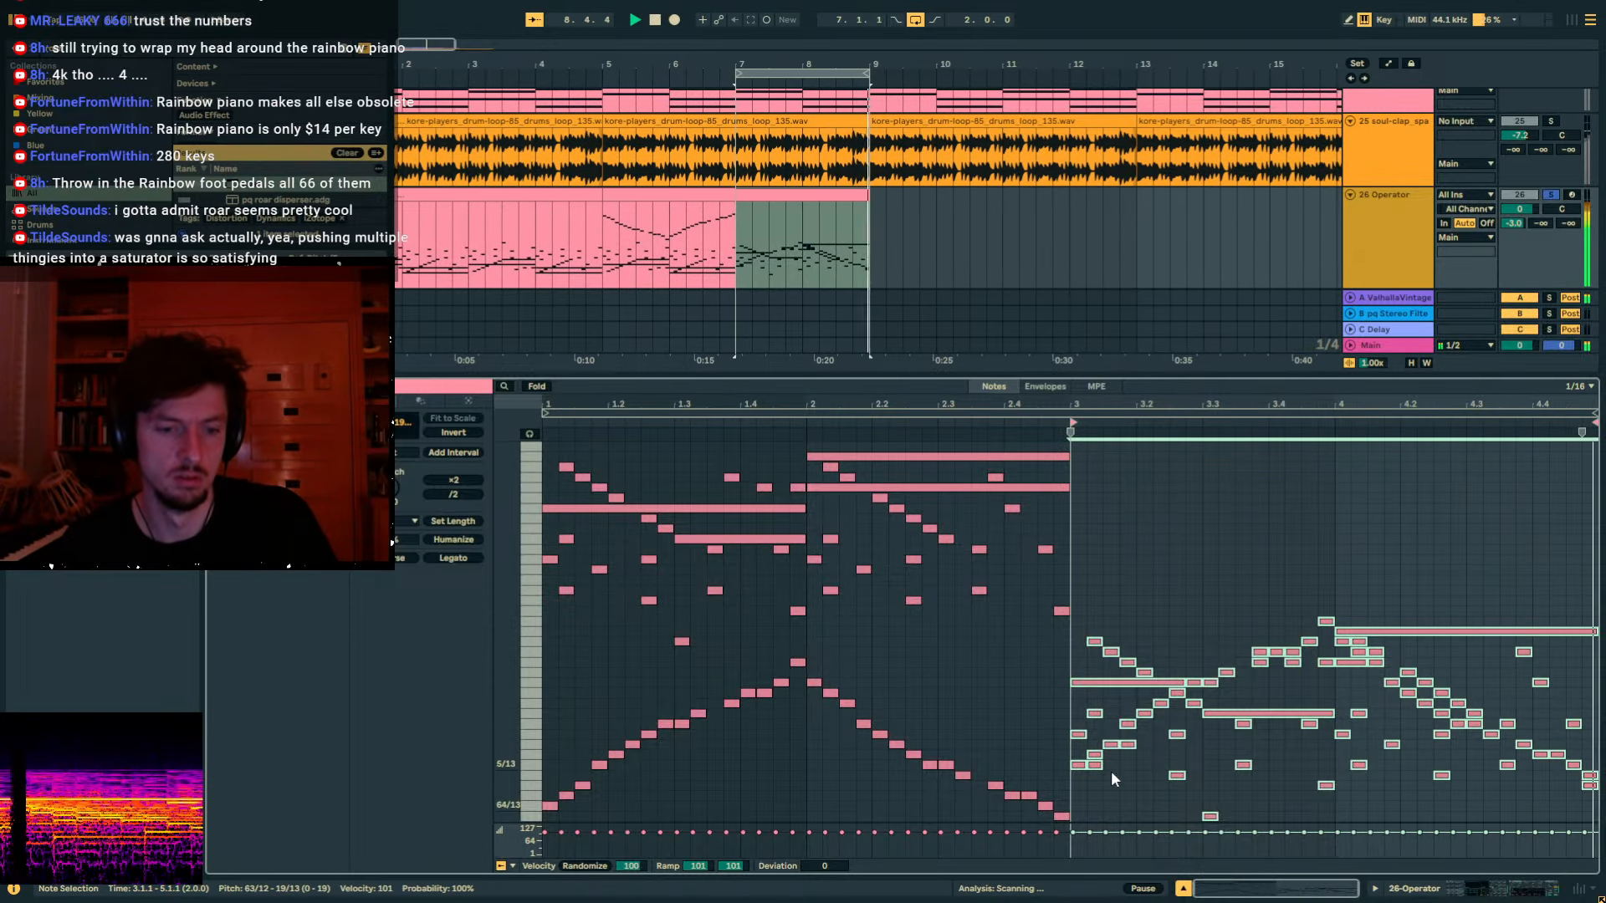
# Draw two half-bar bass notes, 64/13 and 63/12, in clip bar 3 and duplicate them into bar 4.
pyautogui.doubleClick(1081, 804)
pyautogui.moveTo(1086, 804); pyautogui.dragTo(1217, 819)
pyautogui.moveTo(1338, 820); pyautogui.dragTo(1175, 805)
pyautogui.hotkey('ctrl', 'd')
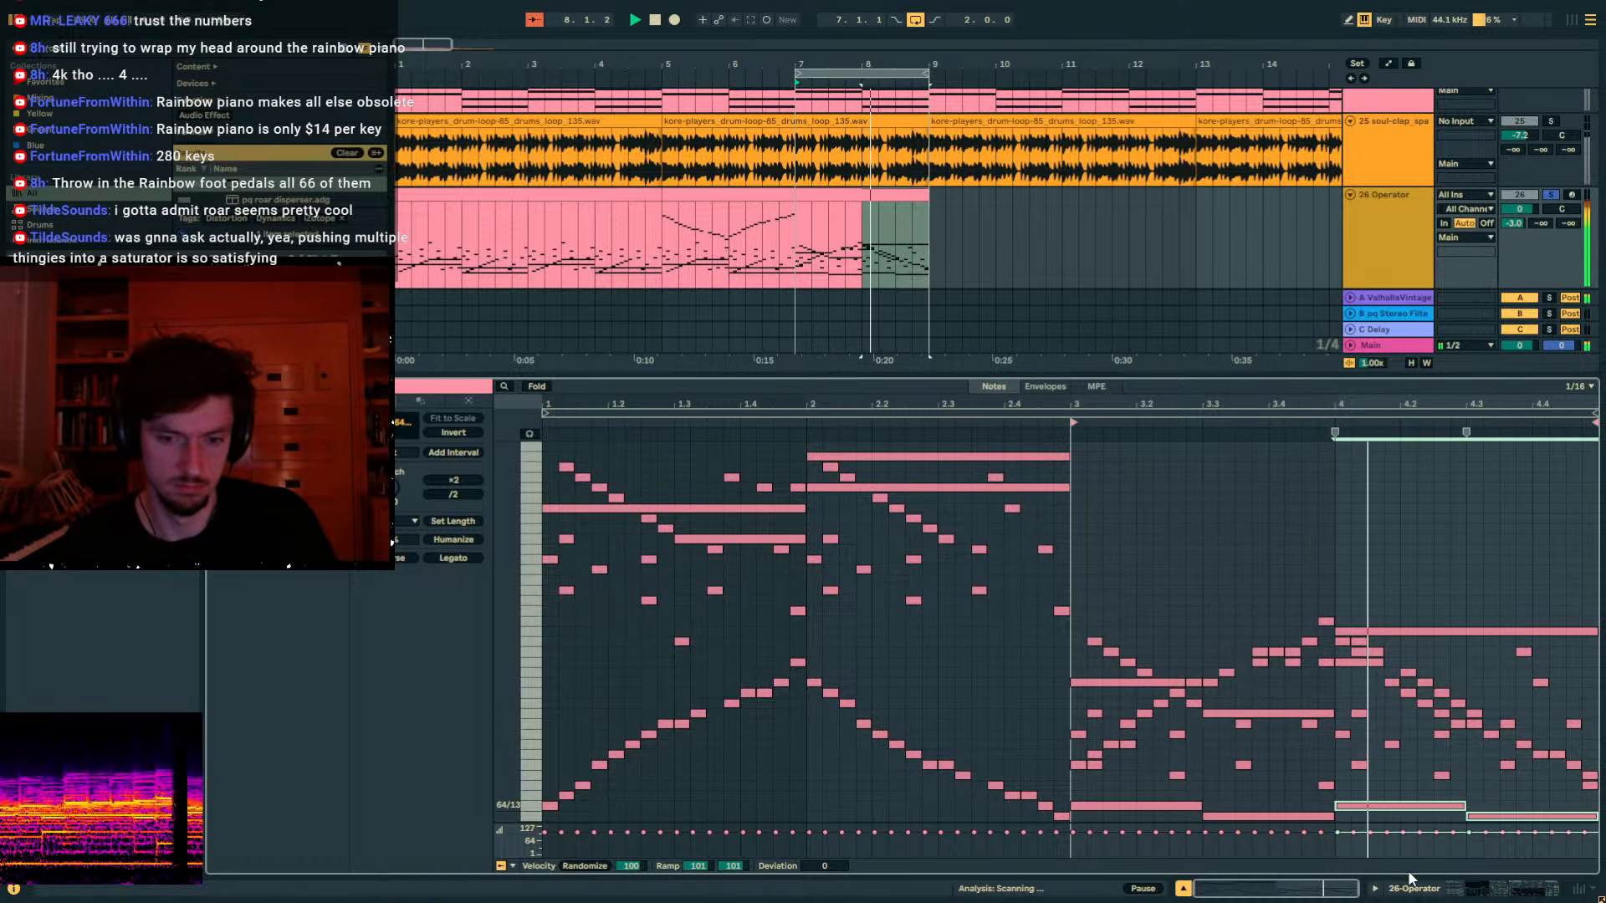
# Delete the long high note in clip bar 4 and deactivate the 12/13 to 17/13 notes at its start and the two notes at 4.2.4.
pyautogui.click(1382, 633)
pyautogui.press('Delete')
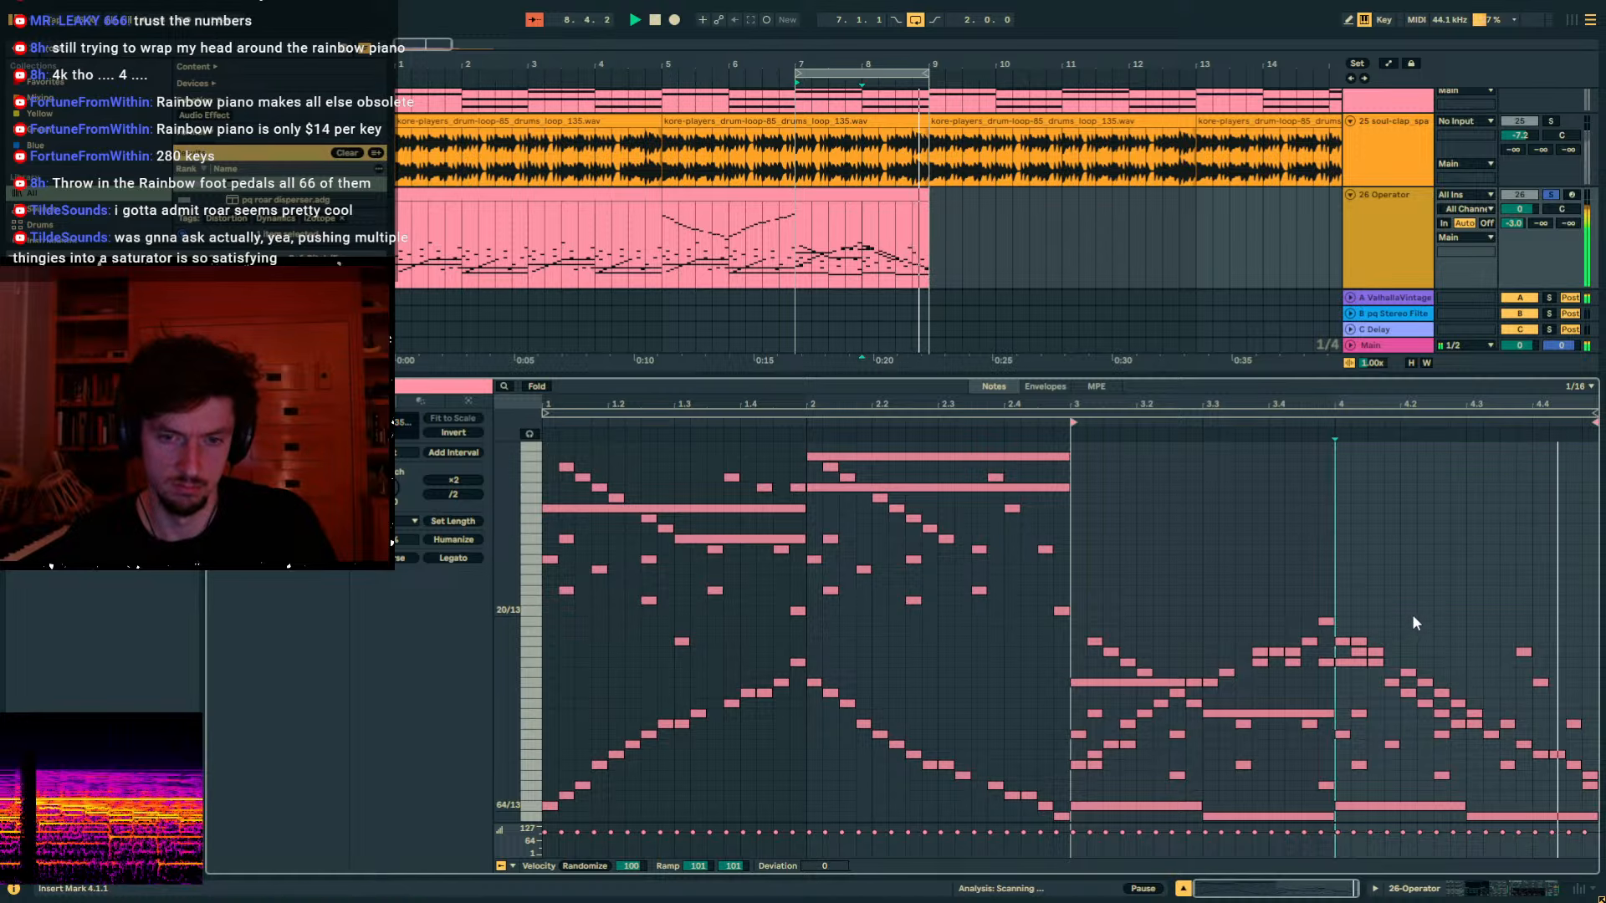
pyautogui.moveTo(1413, 616); pyautogui.dragTo(1358, 694)
pyautogui.press('0')
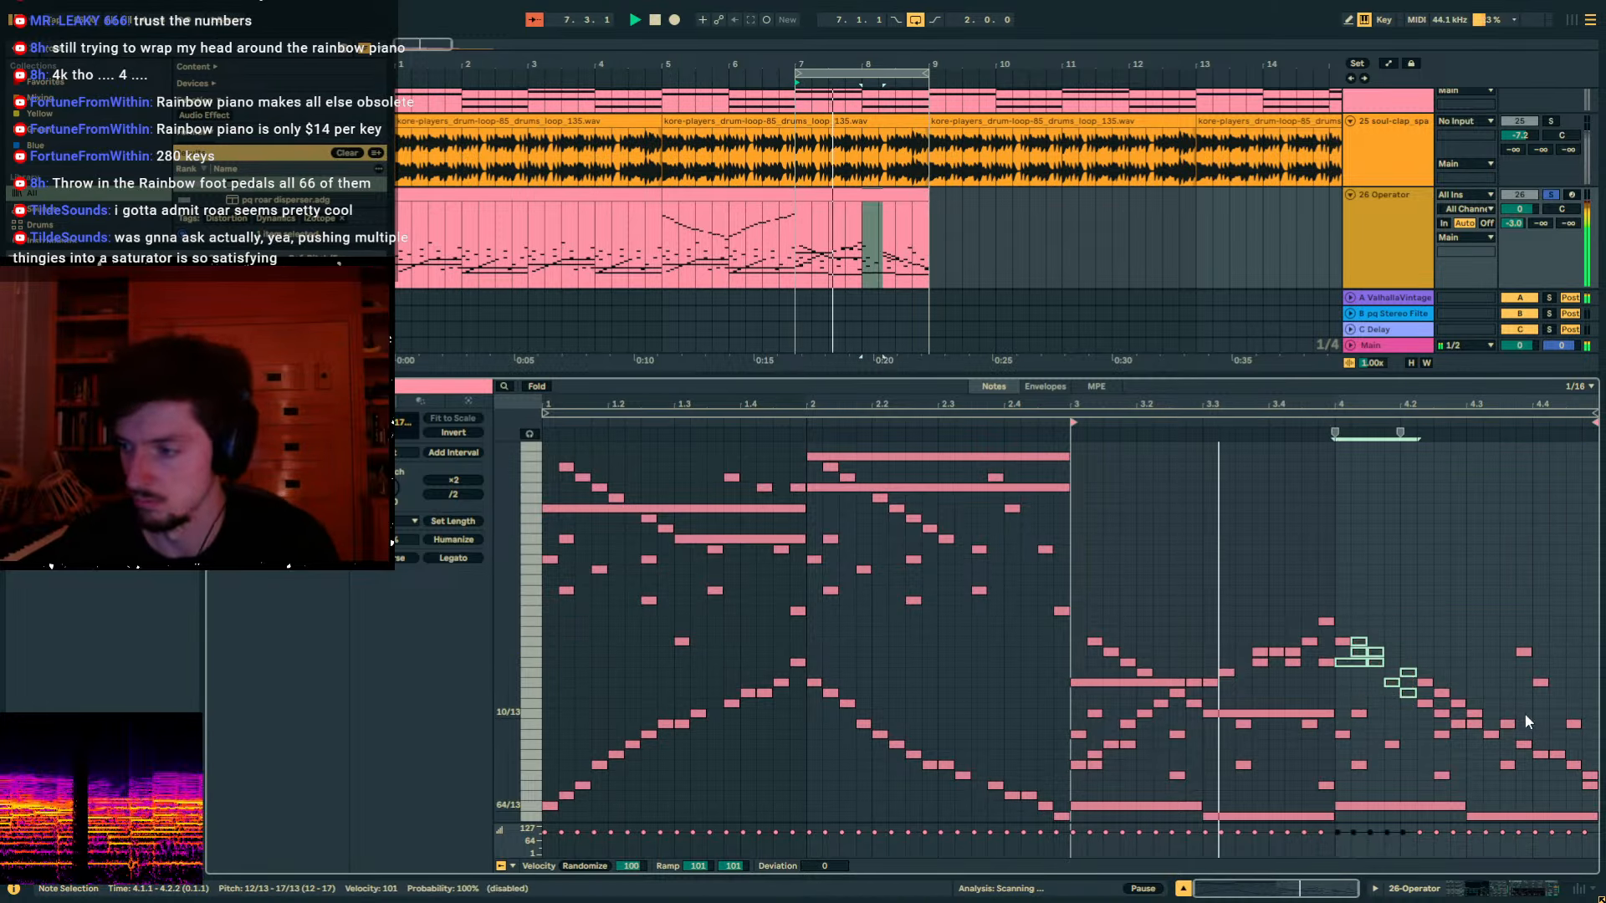
pyautogui.moveTo(1447, 655); pyautogui.dragTo(1473, 736)
pyautogui.press('0')
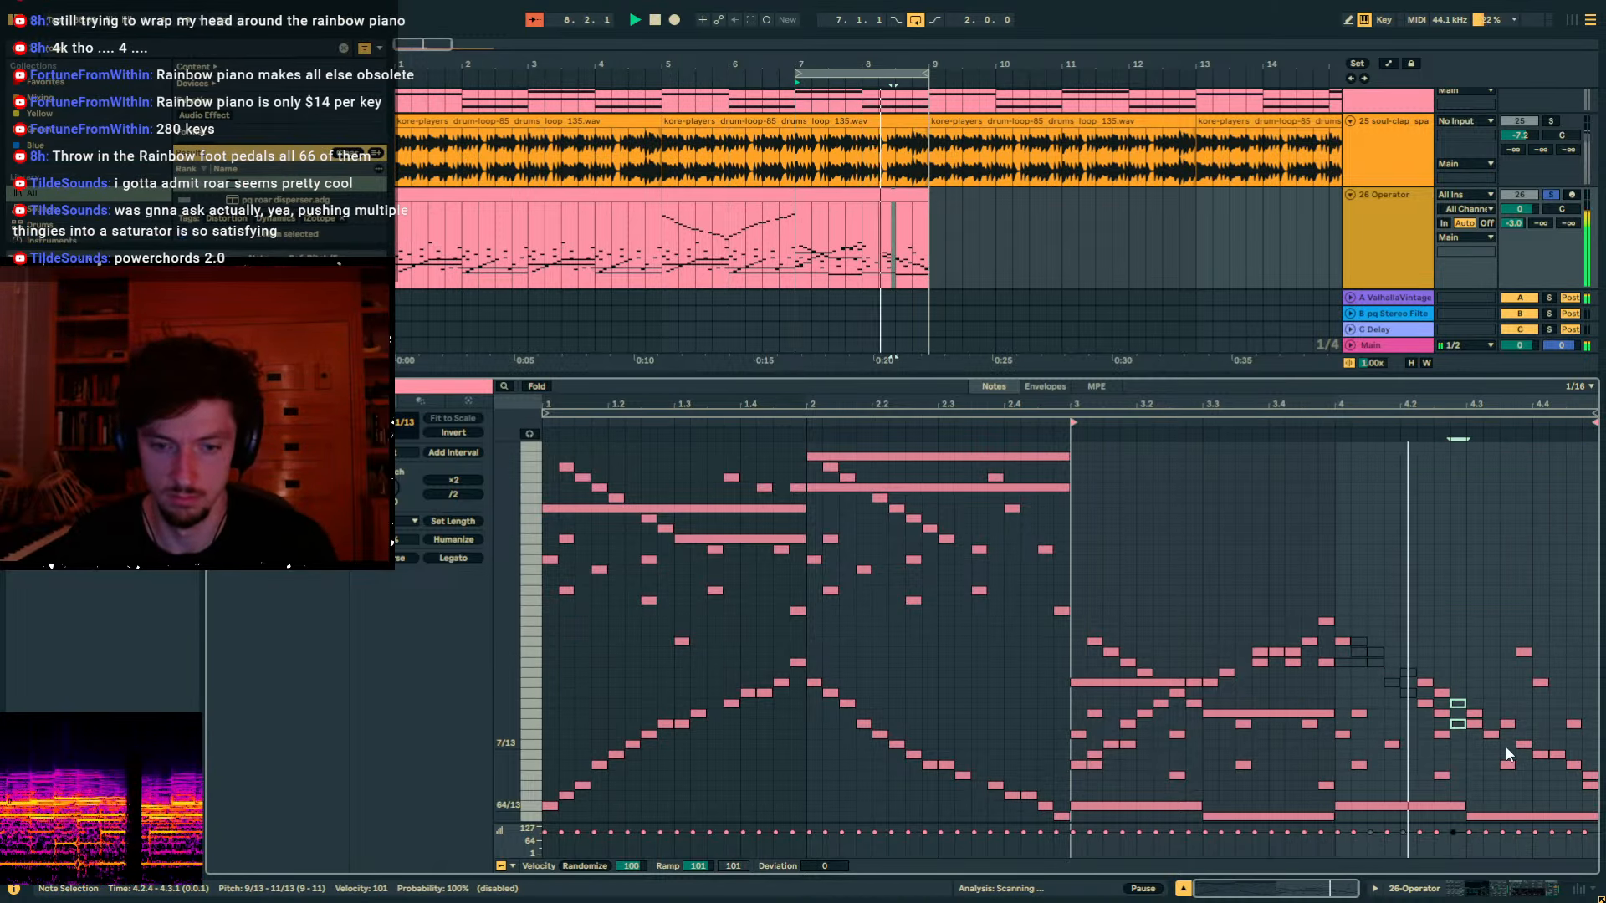
# Deactivate most of the upper melody notes pitched 10/13 and above across clip bar 3.
pyautogui.moveTo(1199, 633); pyautogui.dragTo(1108, 709)
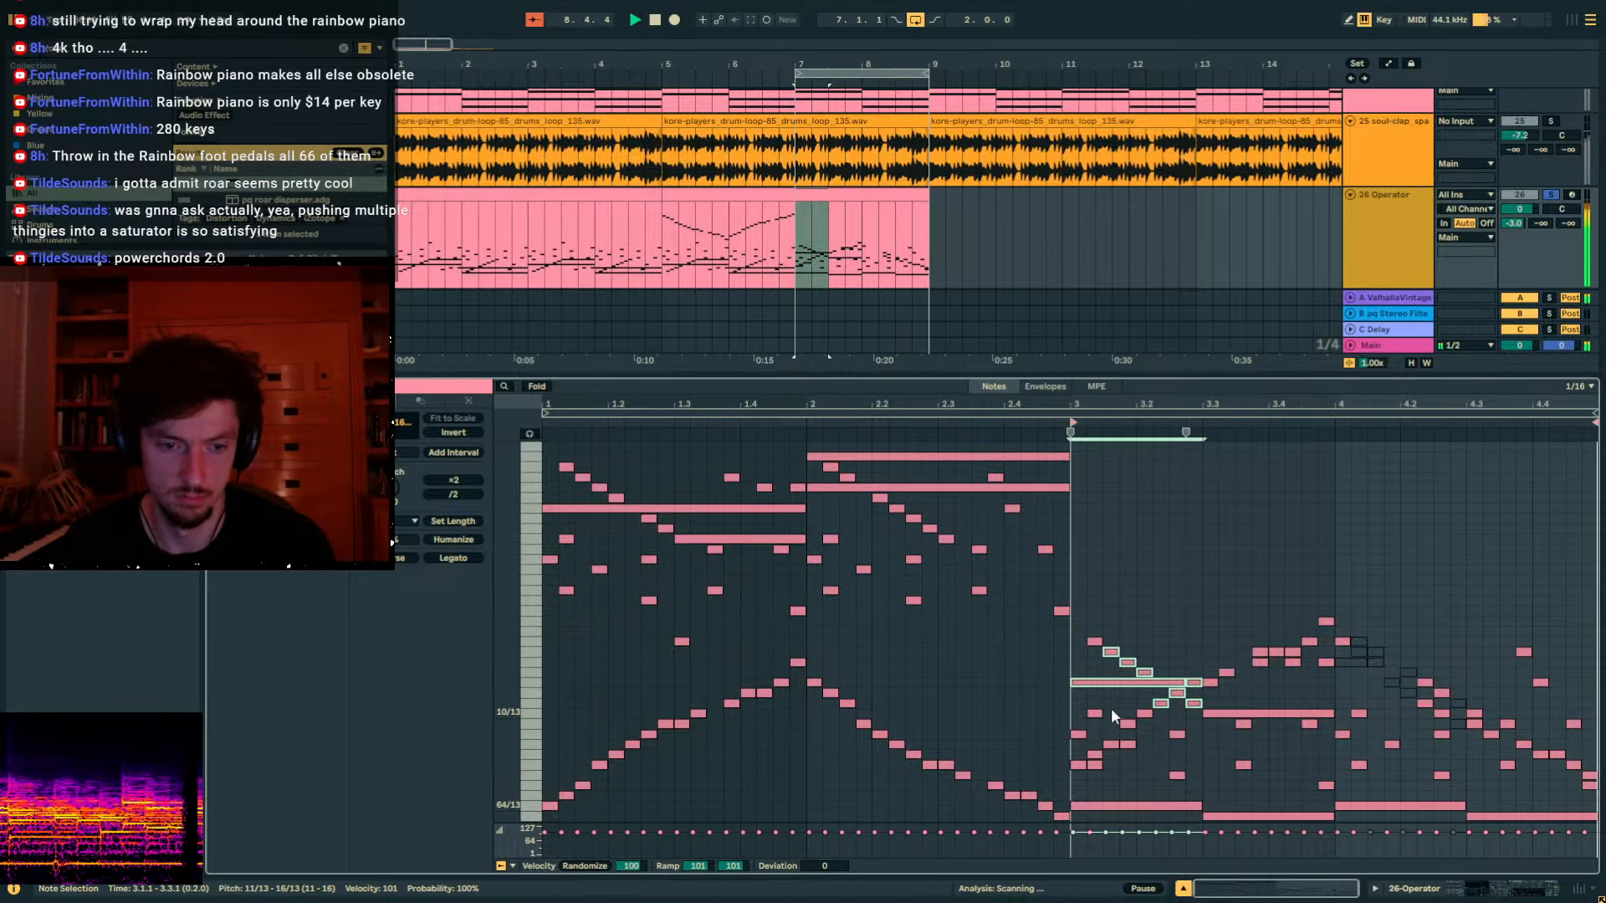
pyautogui.press('0')
pyautogui.moveTo(1215, 628); pyautogui.dragTo(1277, 708)
pyautogui.press('0')
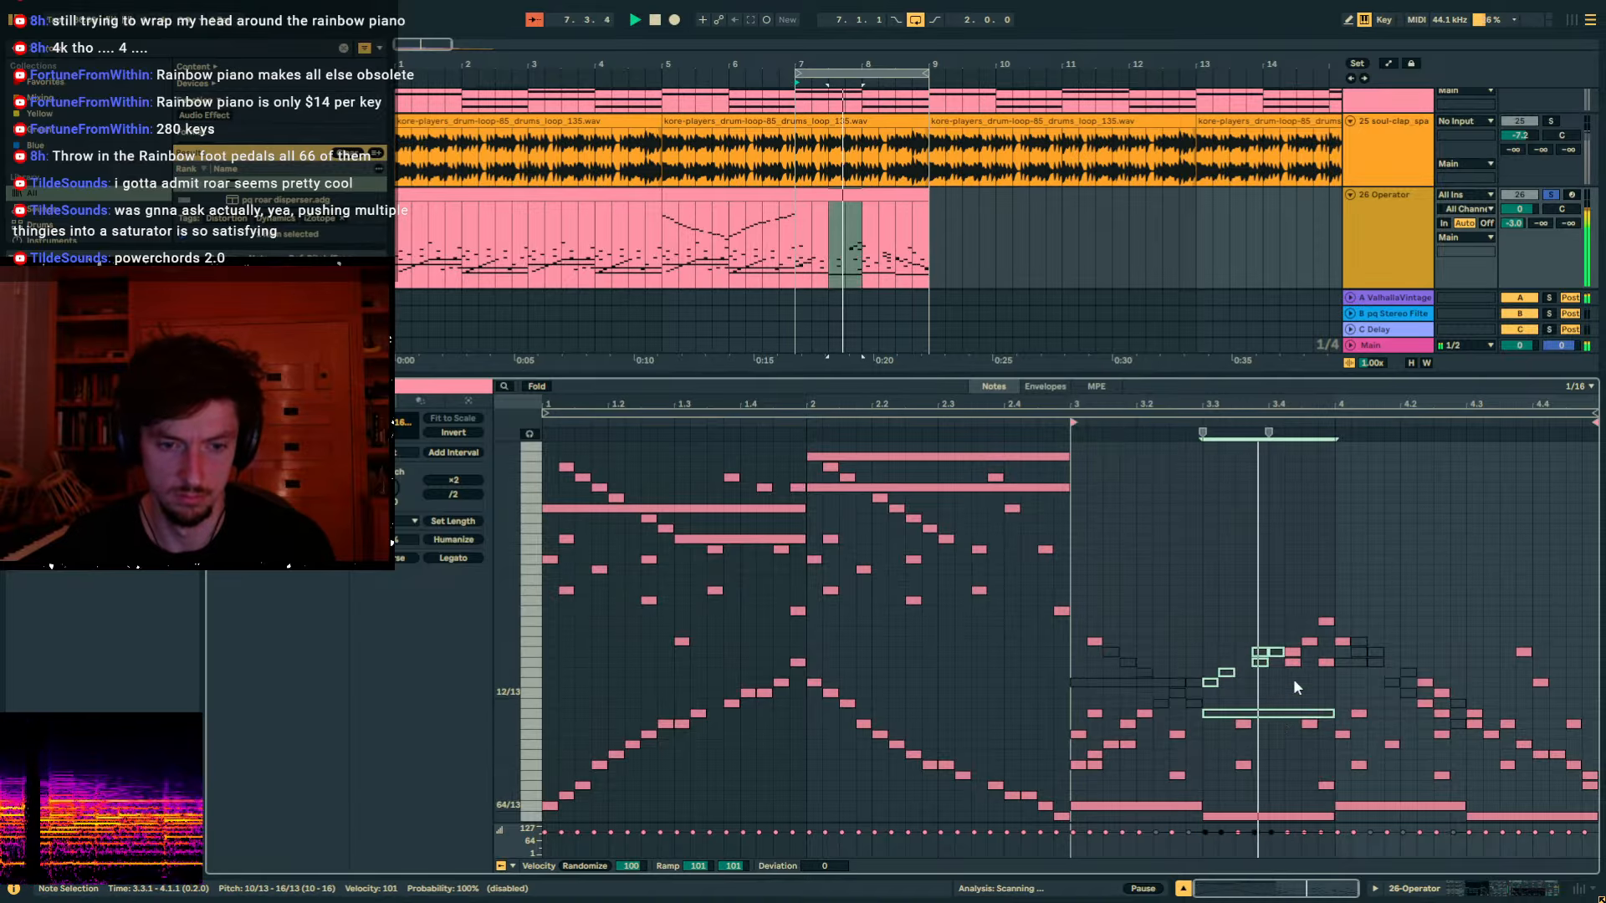
pyautogui.moveTo(1293, 596); pyautogui.dragTo(1373, 686)
pyautogui.press('0')
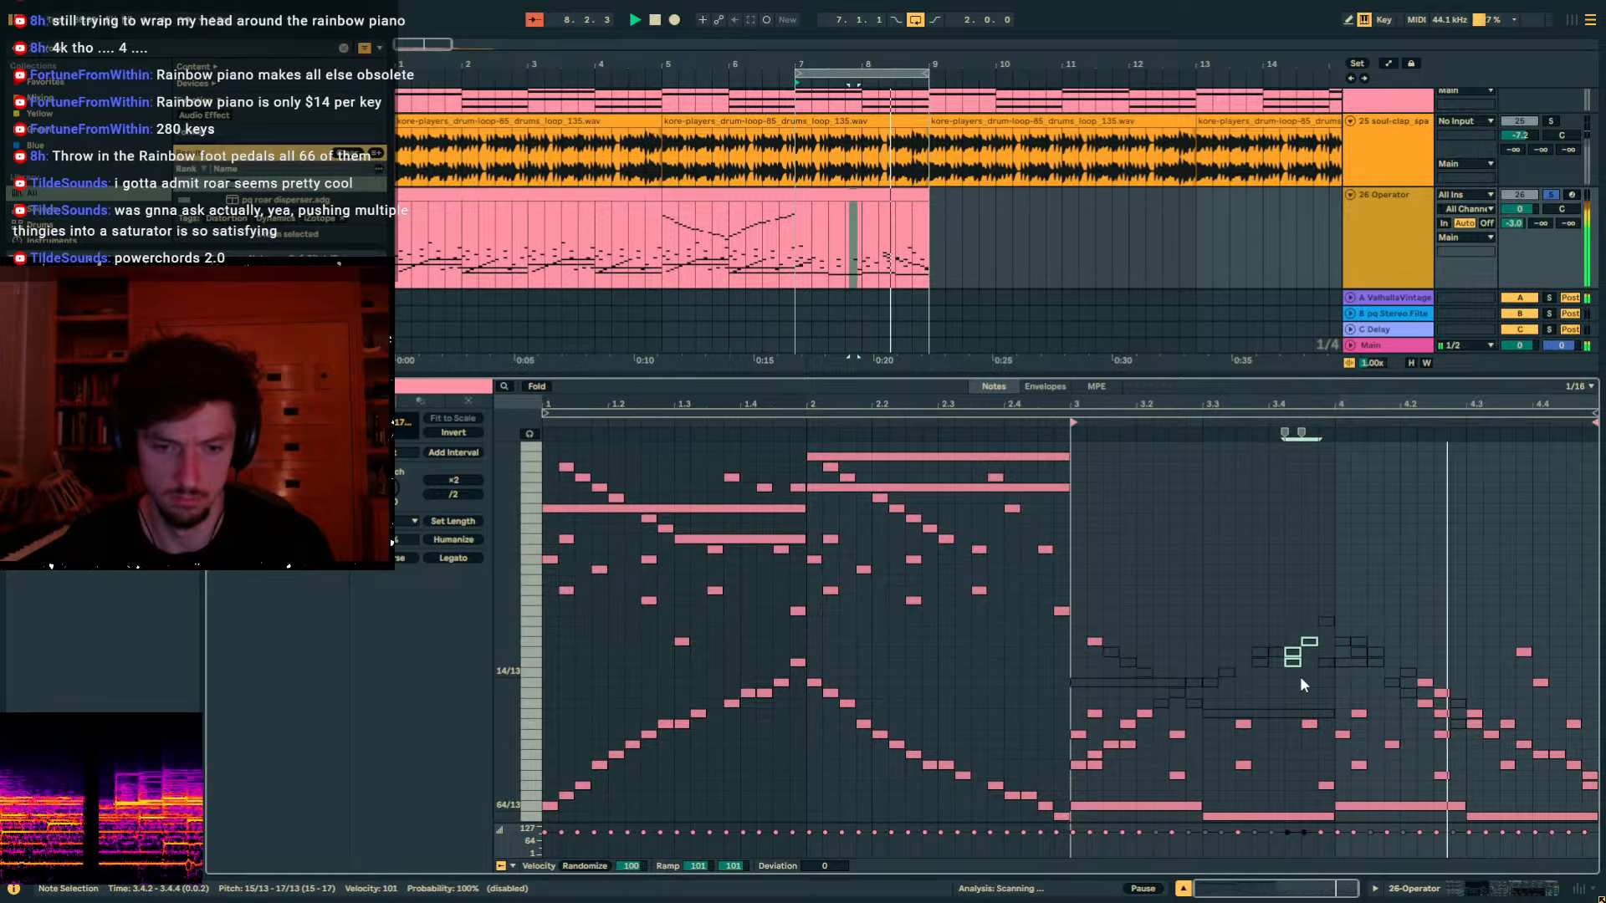
pyautogui.moveTo(1499, 644); pyautogui.dragTo(1567, 753)
# Raise Roar's Amount to 31%, turn track 26's send A fully down and set its send B to 0 dB.
pyautogui.hotkey('shift', 'Tab')
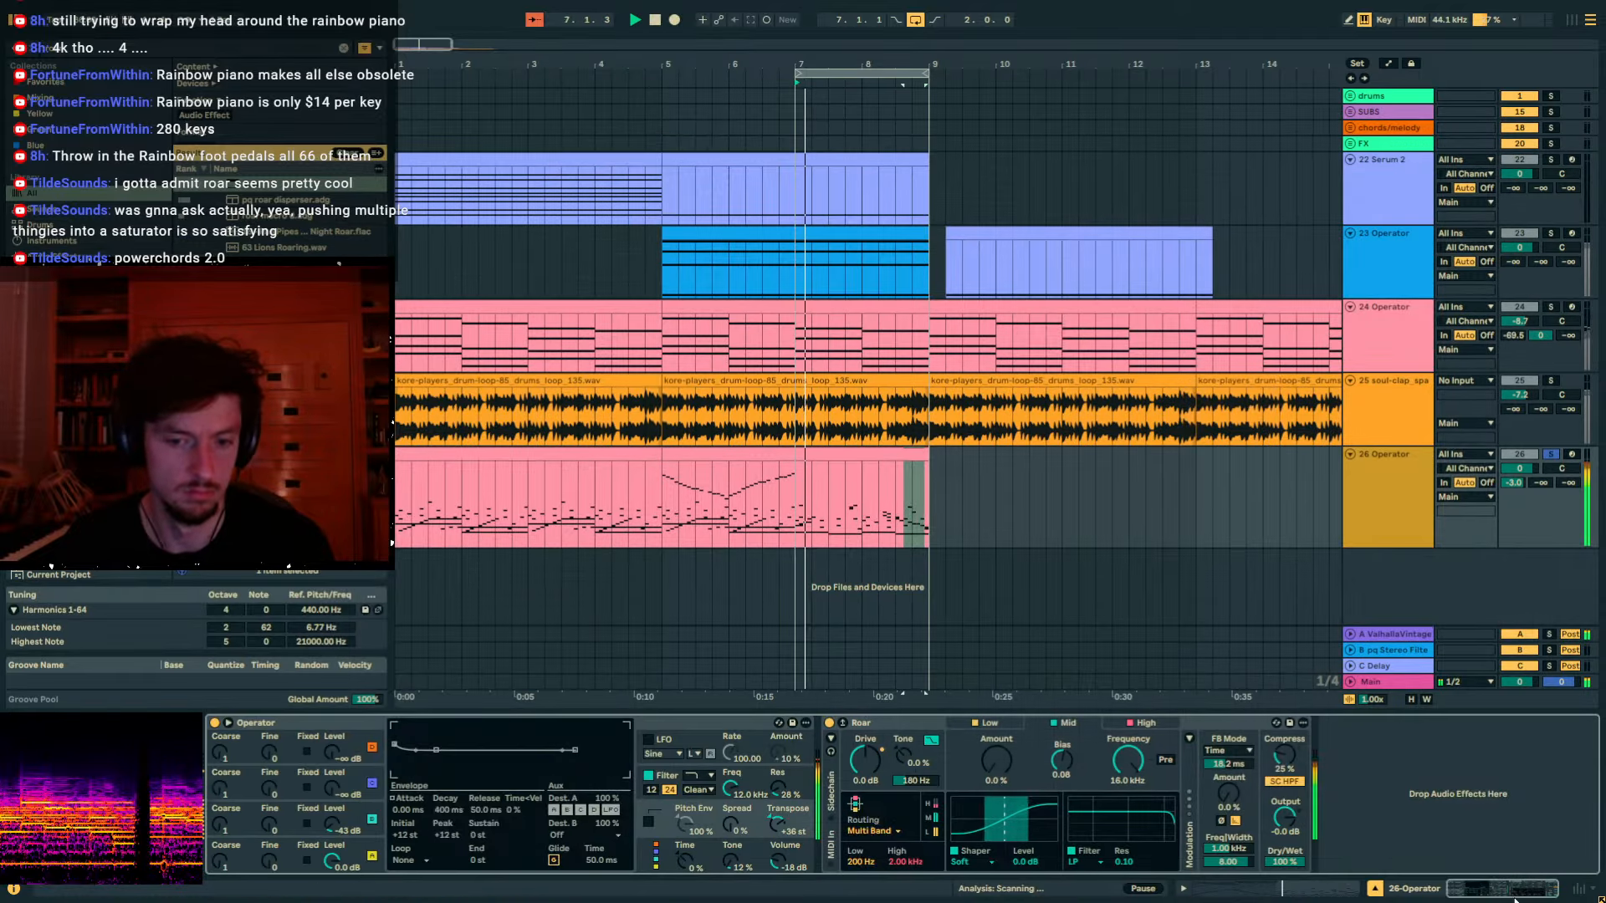
pyautogui.moveTo(996, 759); pyautogui.dragTo(997, 707)
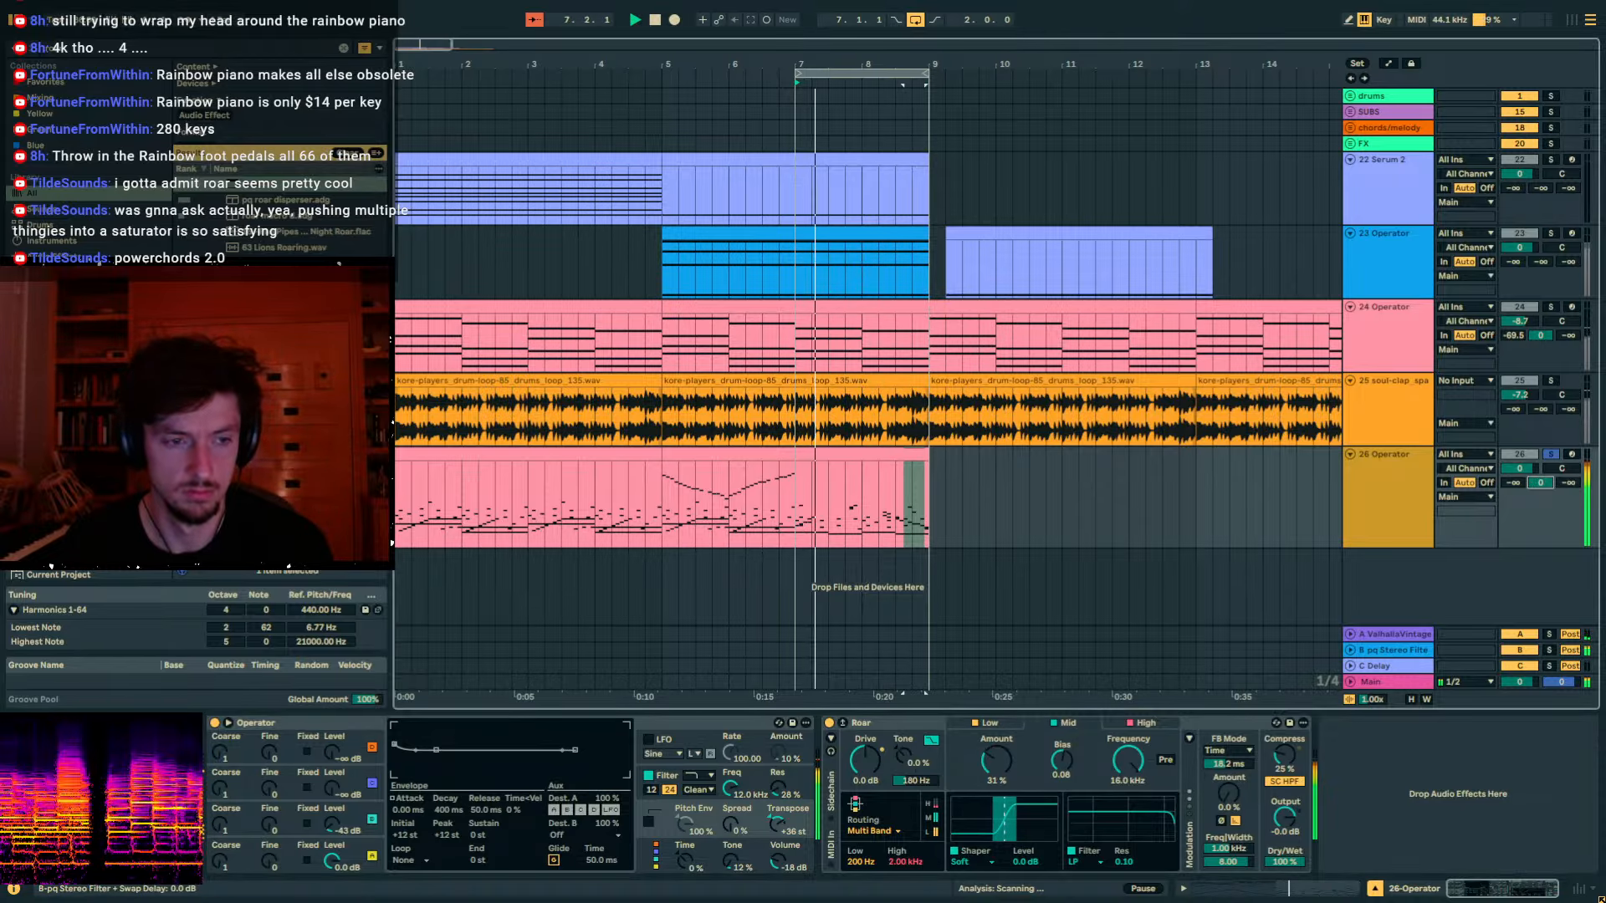
pyautogui.click(833, 455)
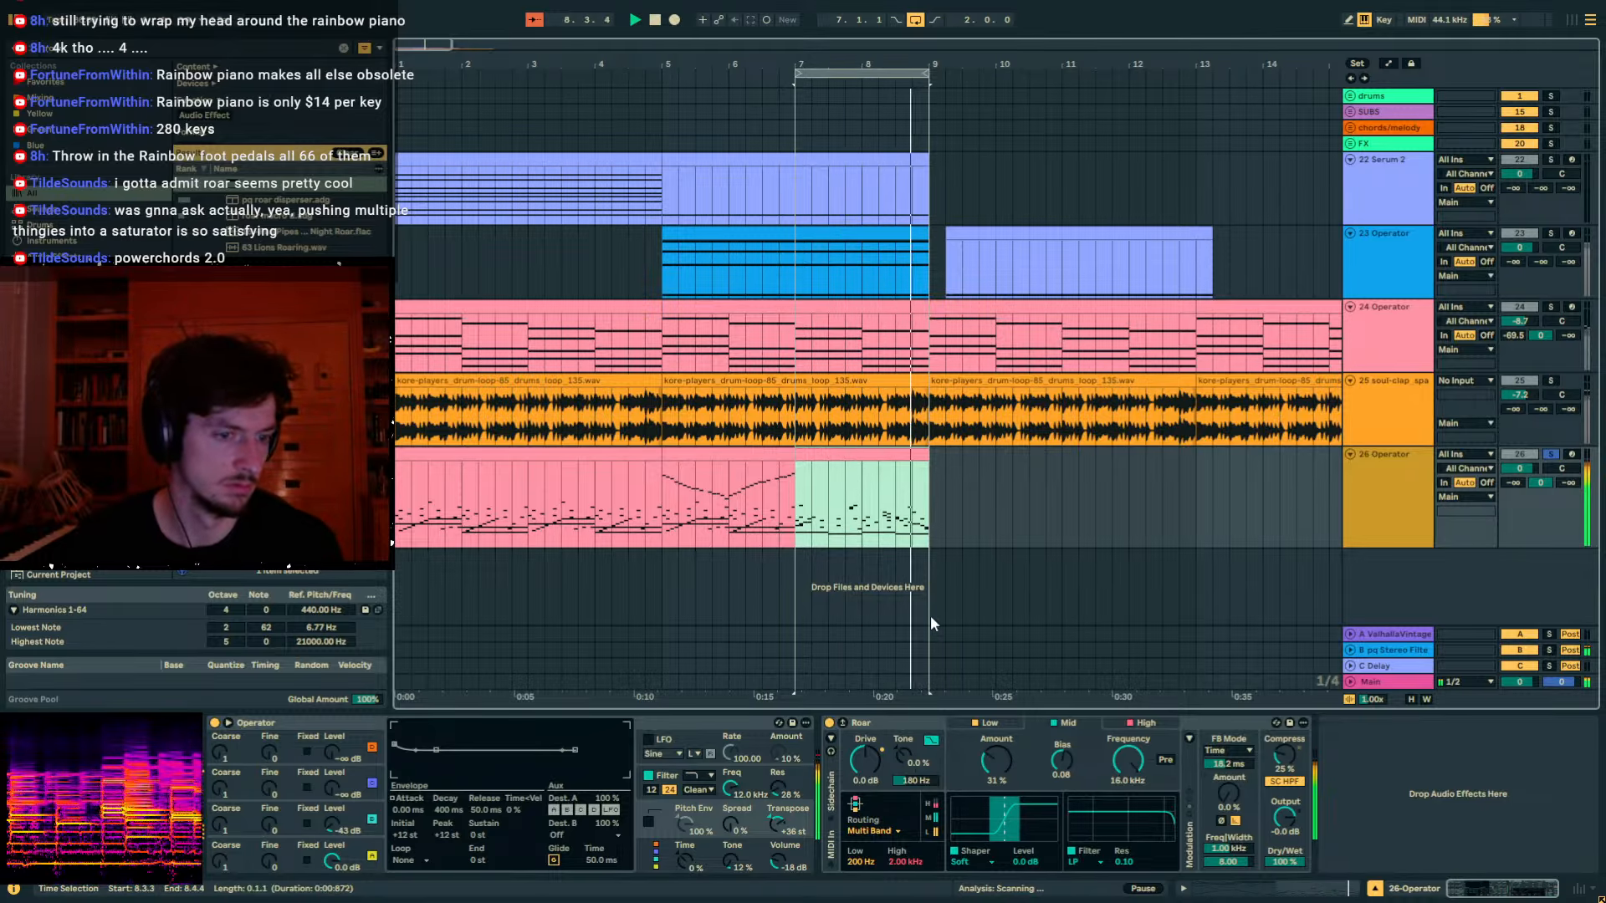
# Set Operator's Tone to 5.6% and oscillator B's level to -10 dB, with Roar's Amount at 26% and Bias at 0.00.
pyautogui.moveTo(736, 861); pyautogui.dragTo(737, 878)
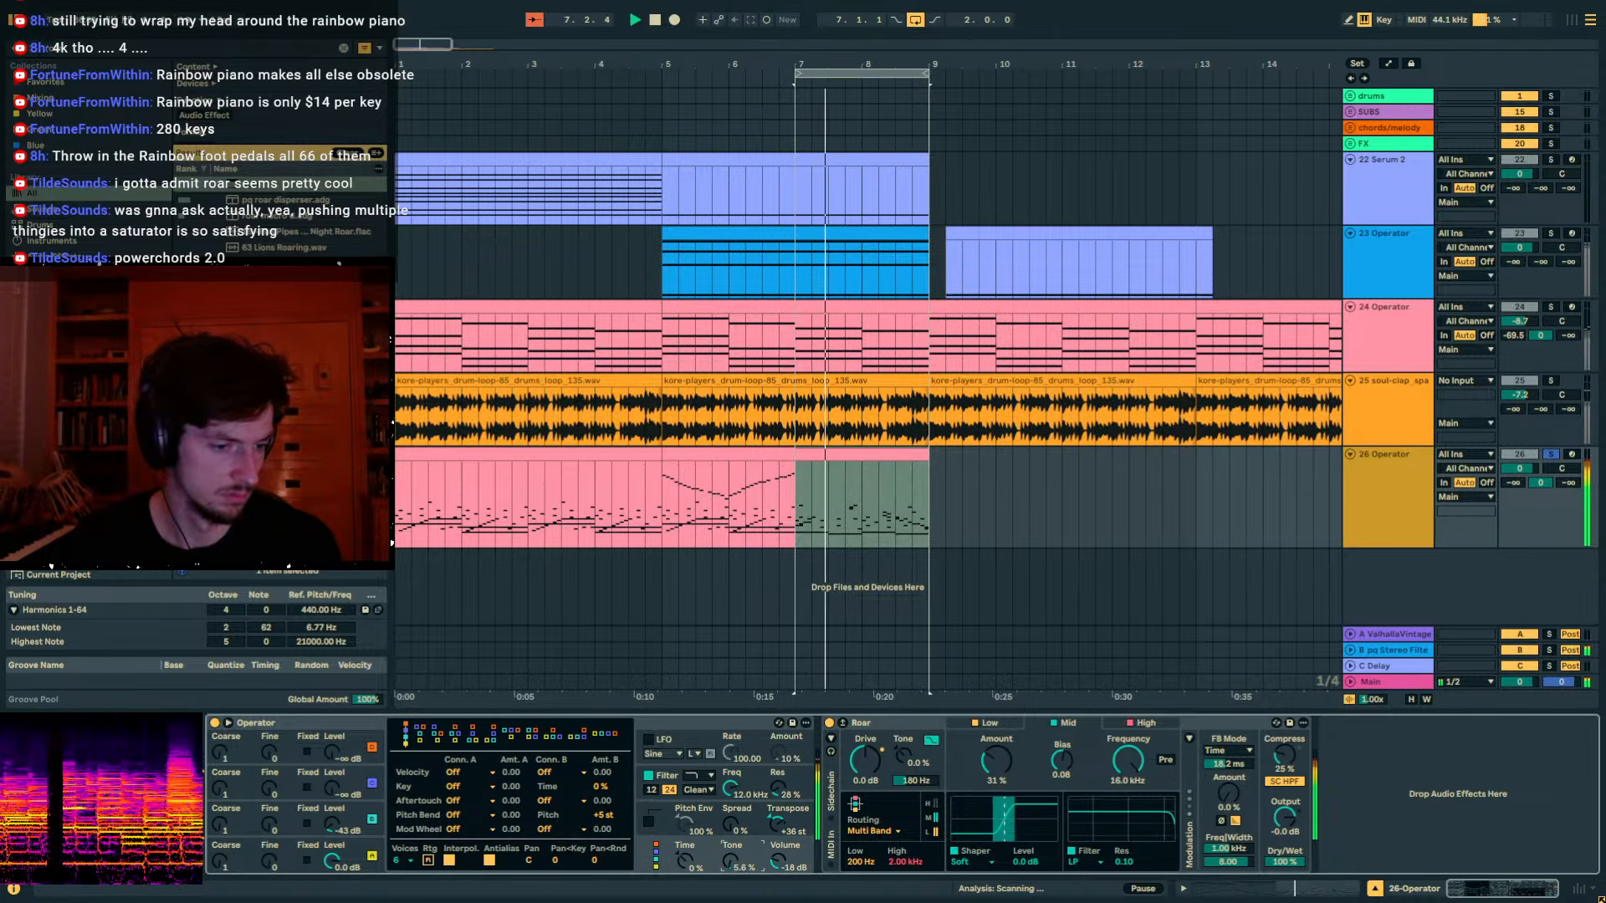
pyautogui.moveTo(333, 823); pyautogui.dragTo(333, 790)
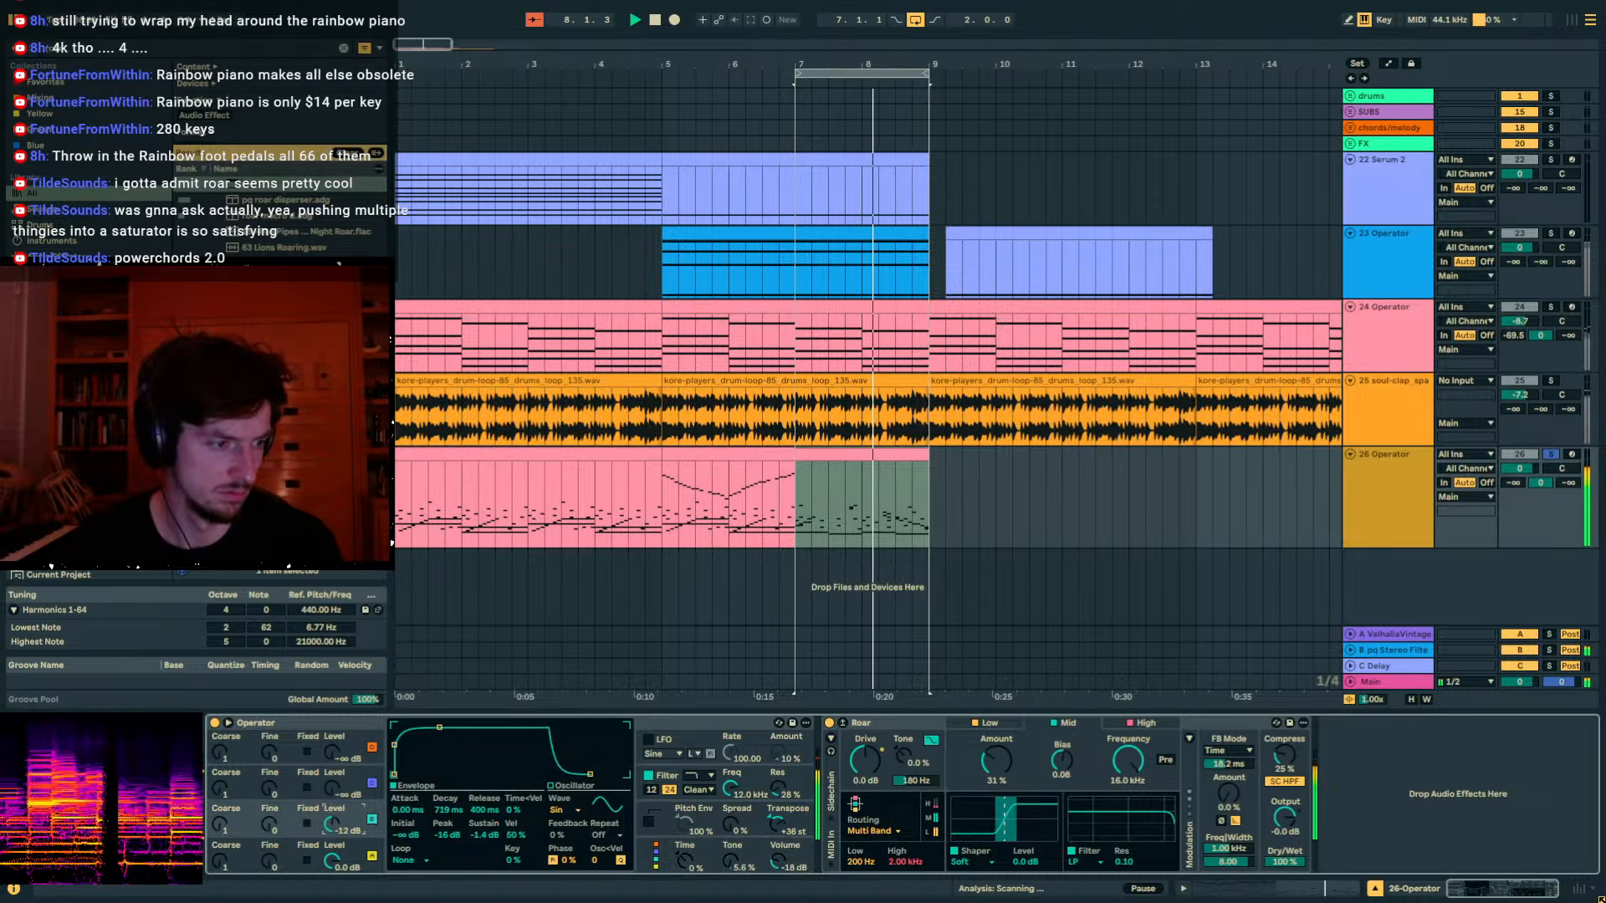
pyautogui.moveTo(995, 760)
pyautogui.mouseDown()
pyautogui.moveTo(995, 736)
pyautogui.moveTo(995, 765)
pyautogui.mouseUp()
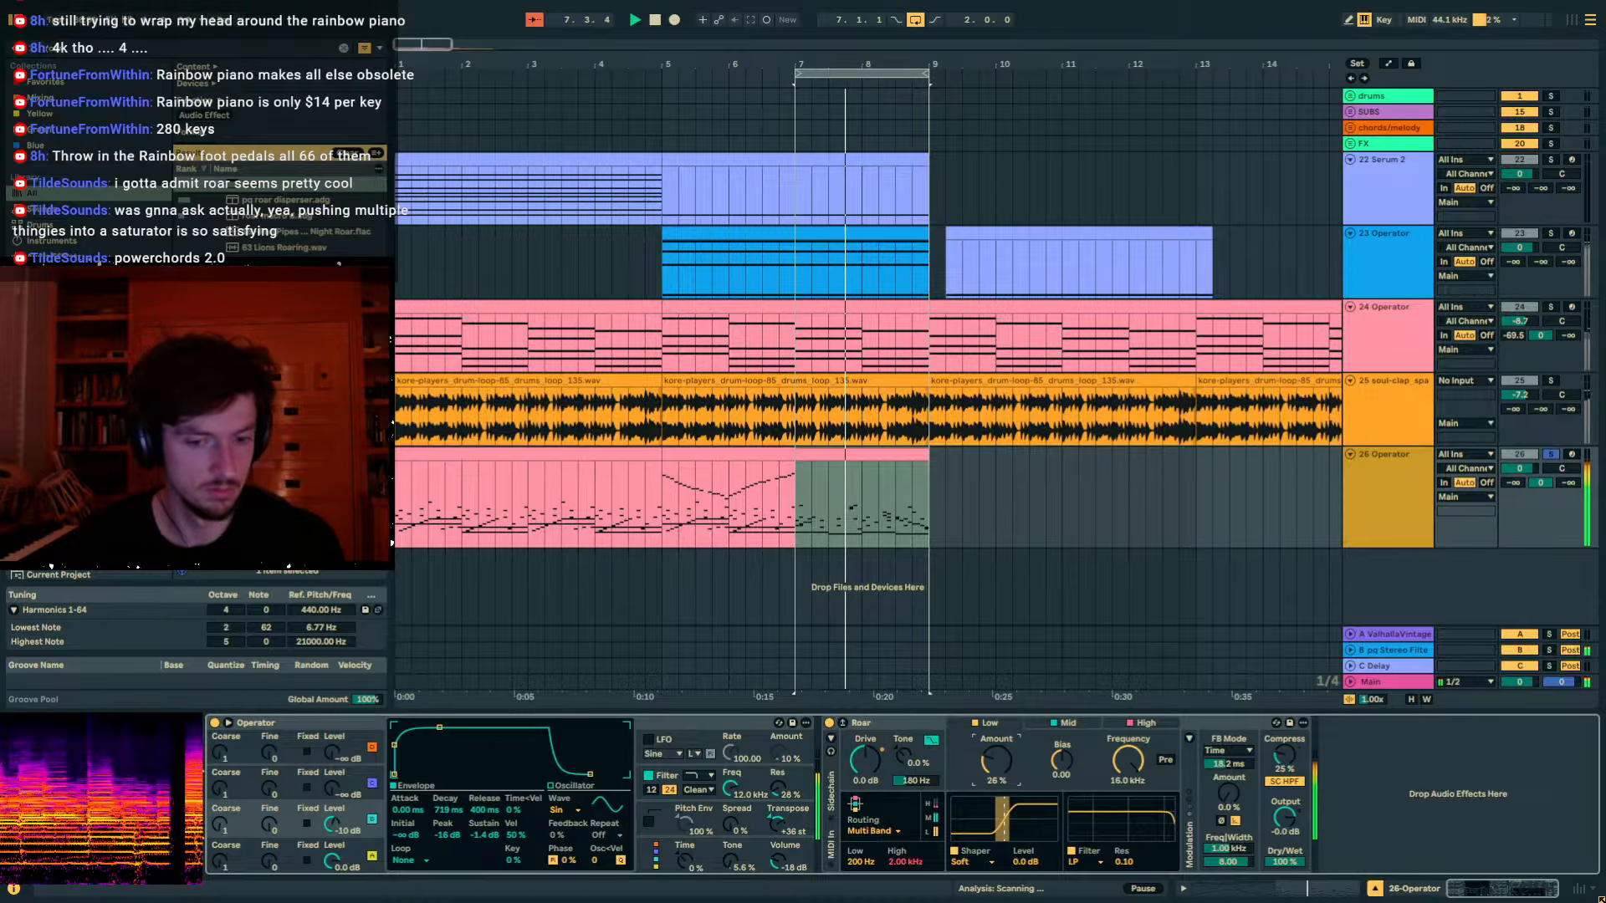
# Add two five-sixteenth notes to track 26's bars 7 and 8 clip: 27/13 at the start of bar 3 and 23/13 at the start of bar 4.
pyautogui.doubleClick(813, 454)
pyautogui.click(1088, 620)
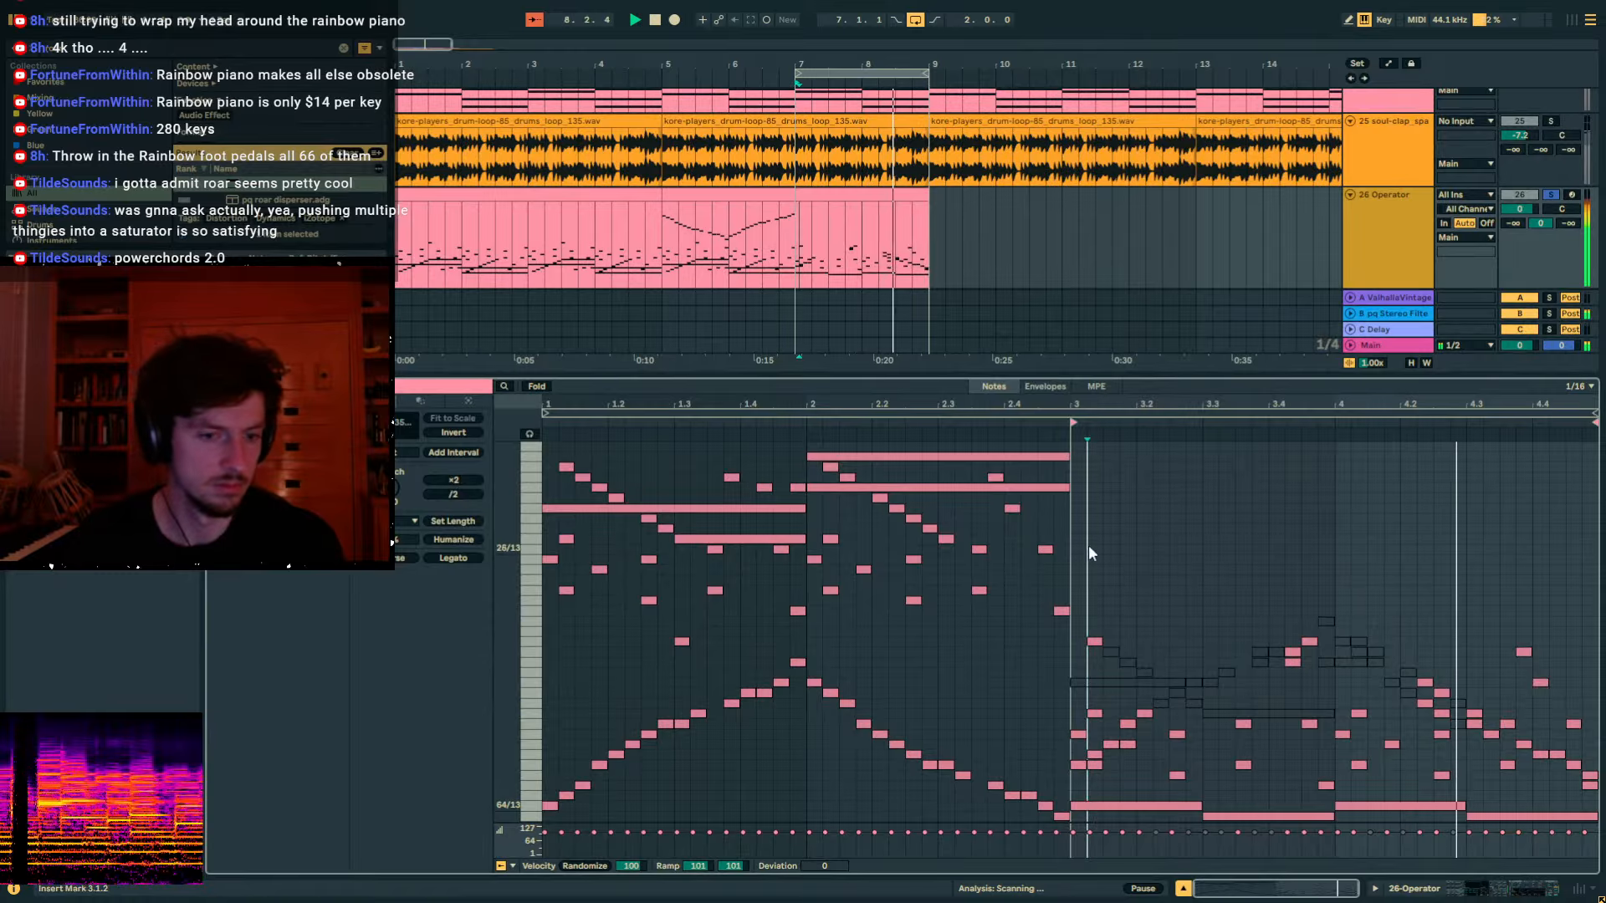
pyautogui.moveTo(1087, 540); pyautogui.dragTo(1152, 538)
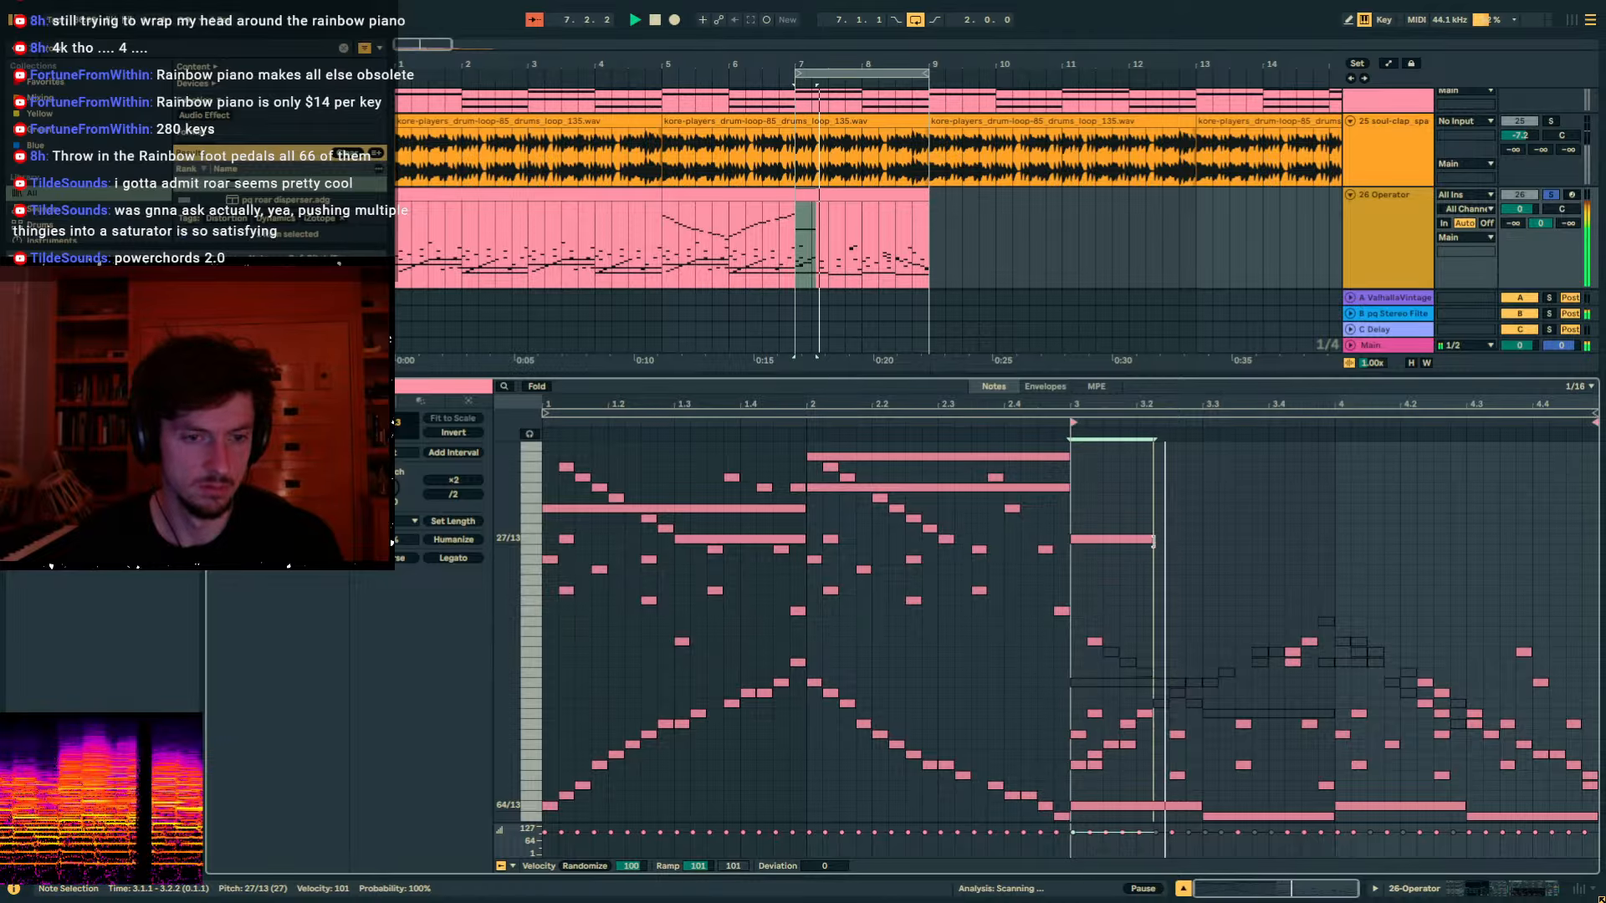
pyautogui.click(1355, 559)
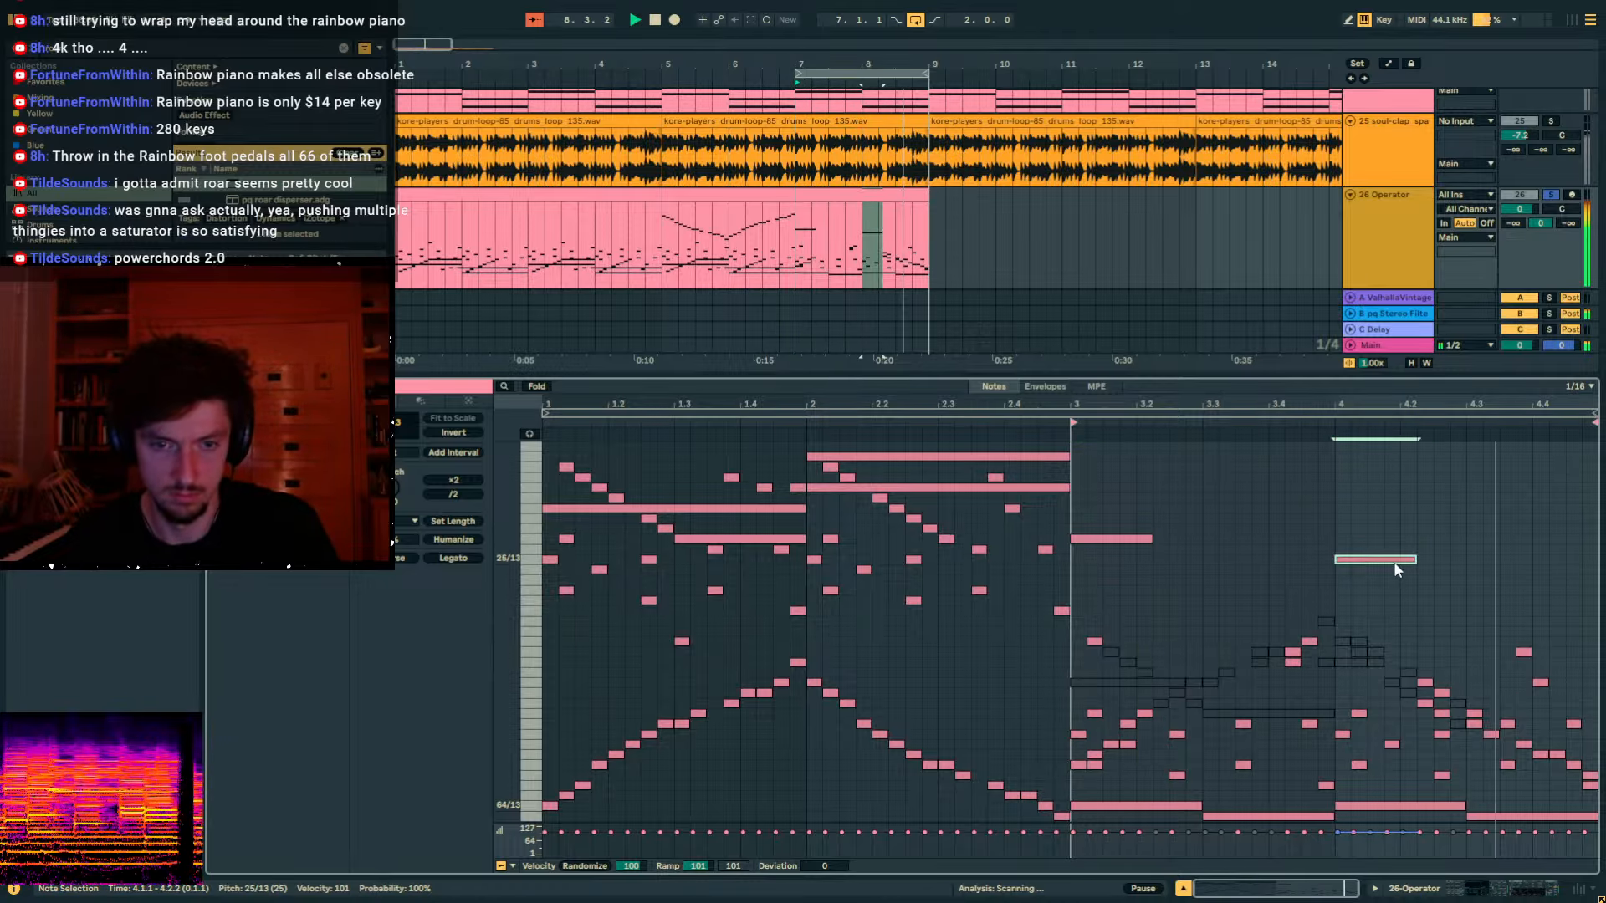
pyautogui.moveTo(1361, 505); pyautogui.dragTo(1469, 559)
pyautogui.moveTo(1365, 563); pyautogui.dragTo(1366, 584)
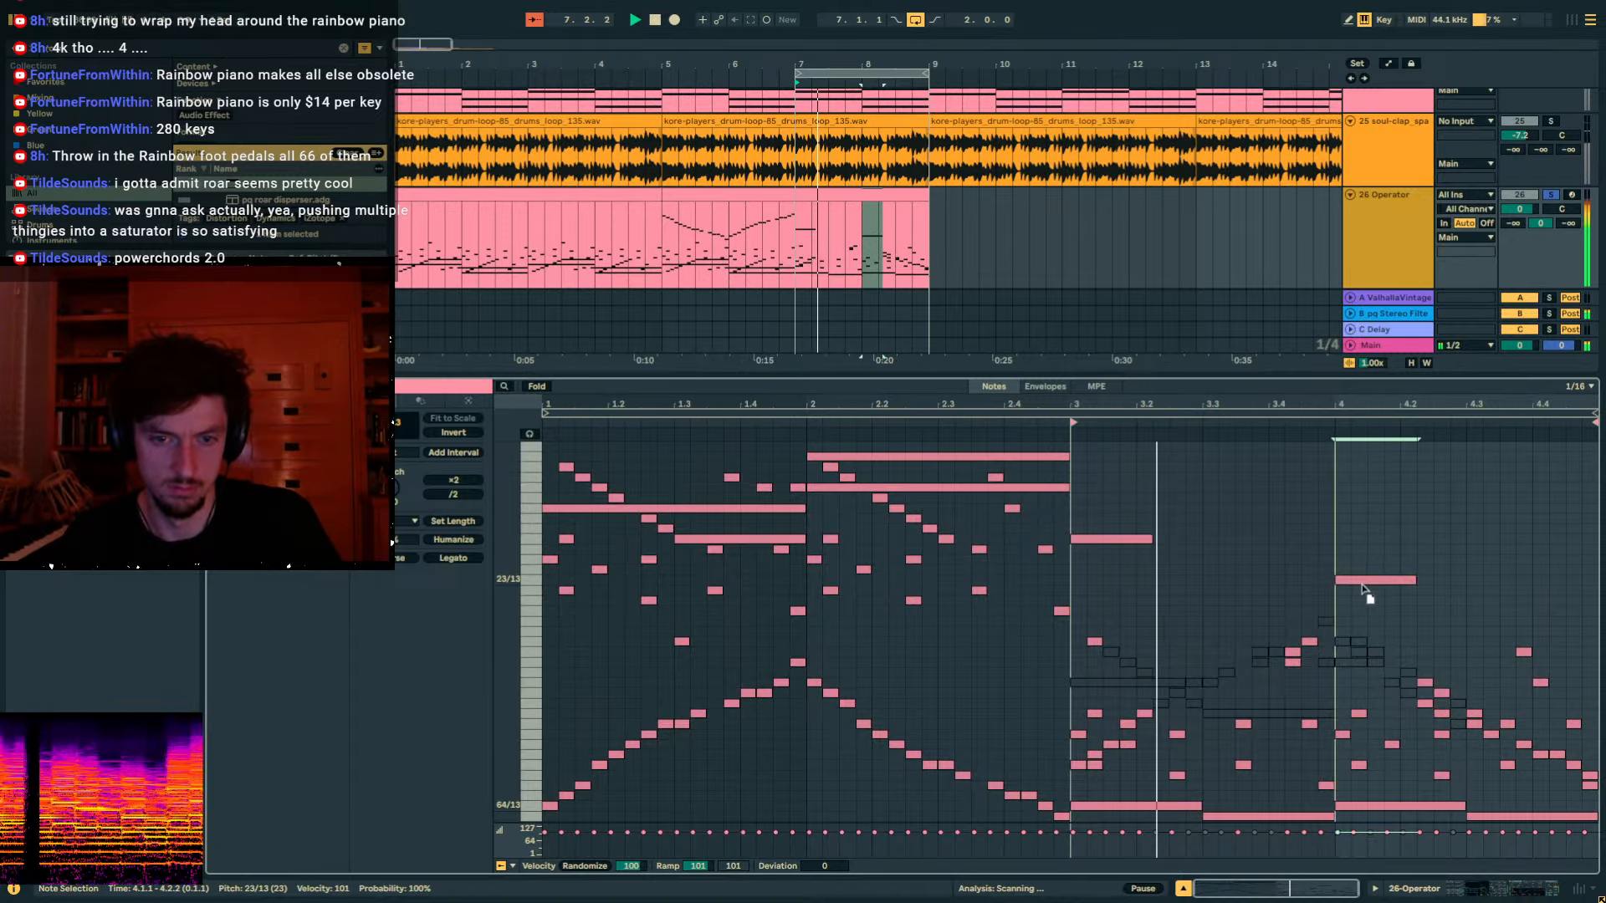
# Set track 26's send A to -13.7 dB and add a short 21/13 note at 4.3.3.
pyautogui.moveTo(1508, 224); pyautogui.dragTo(1509, 211)
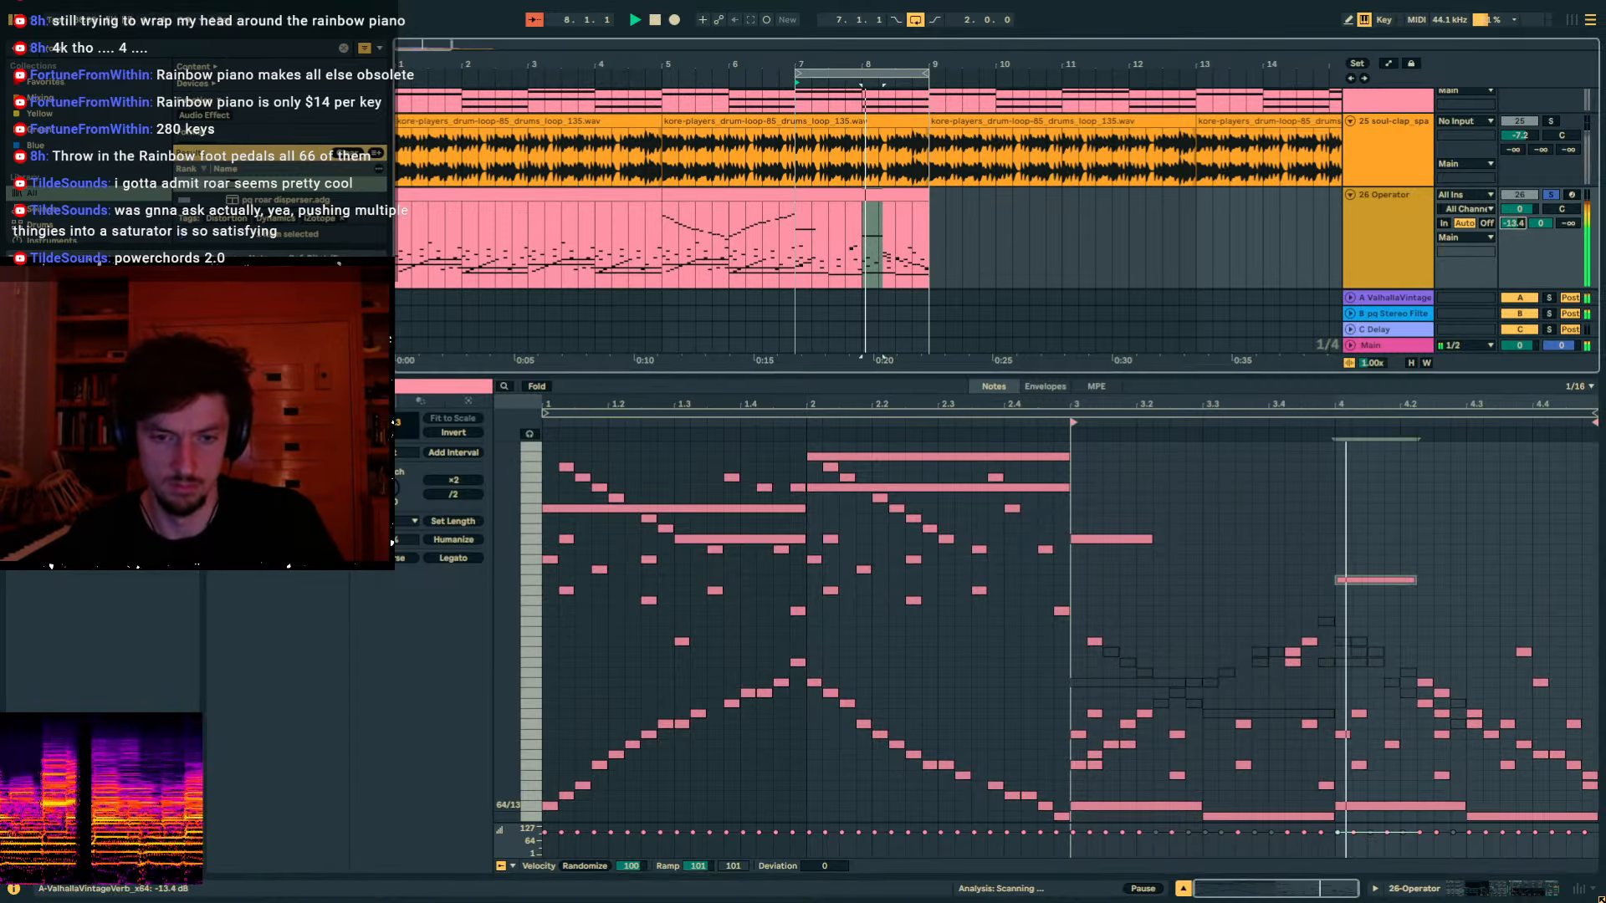
pyautogui.click(1508, 611)
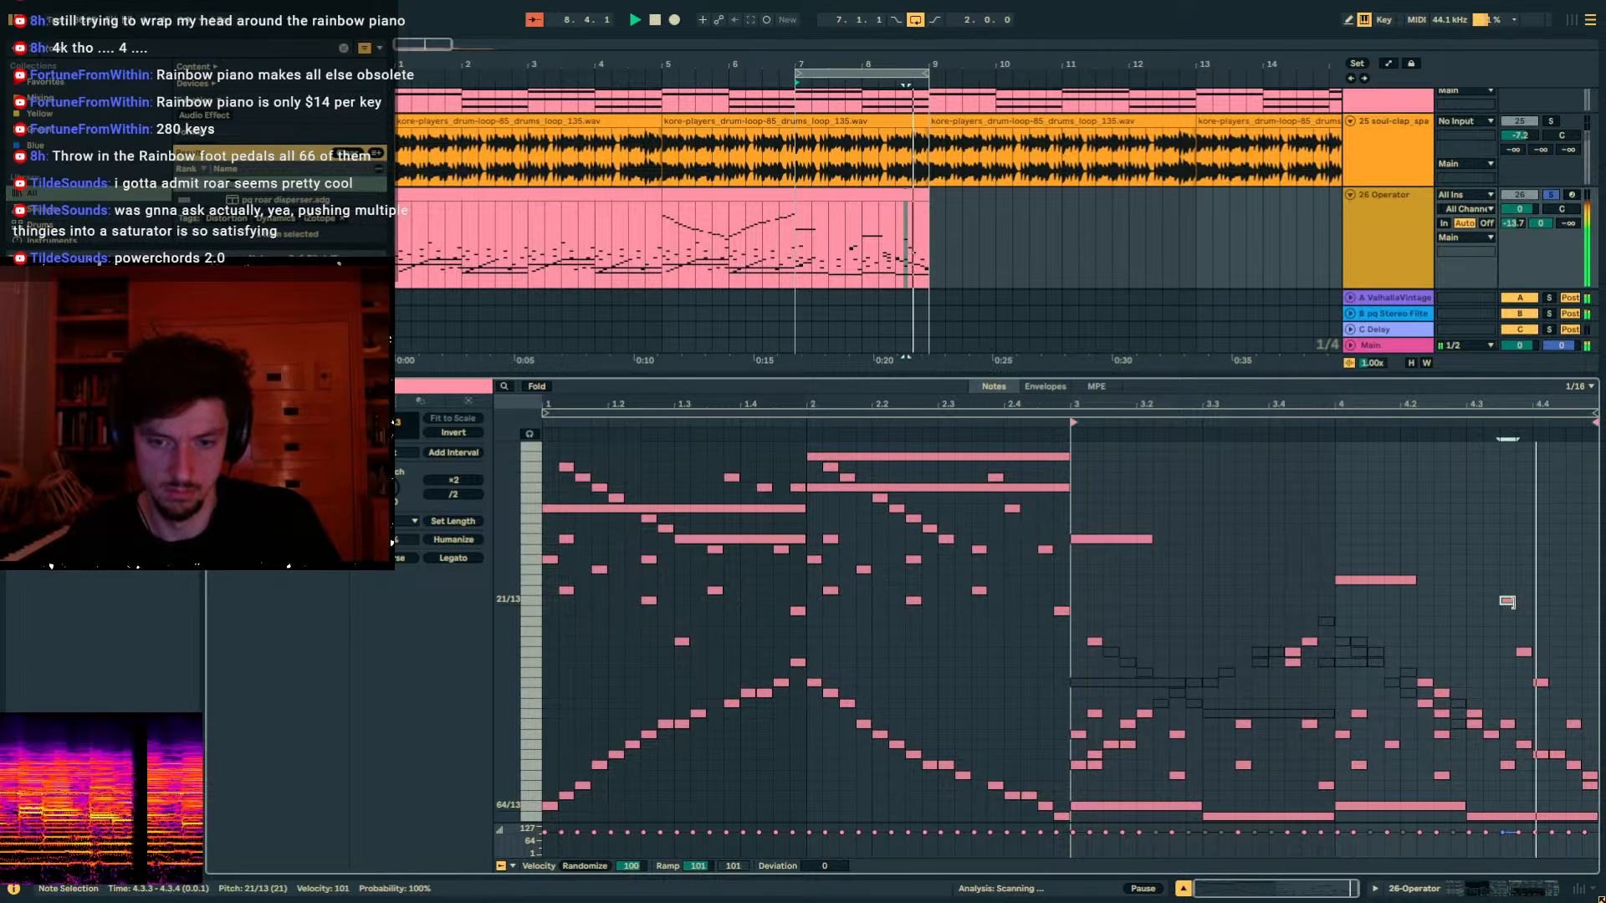
# Select track 26's first clip and play the arrangement from bar 1.
pyautogui.click(870, 206)
pyautogui.click(610, 203)
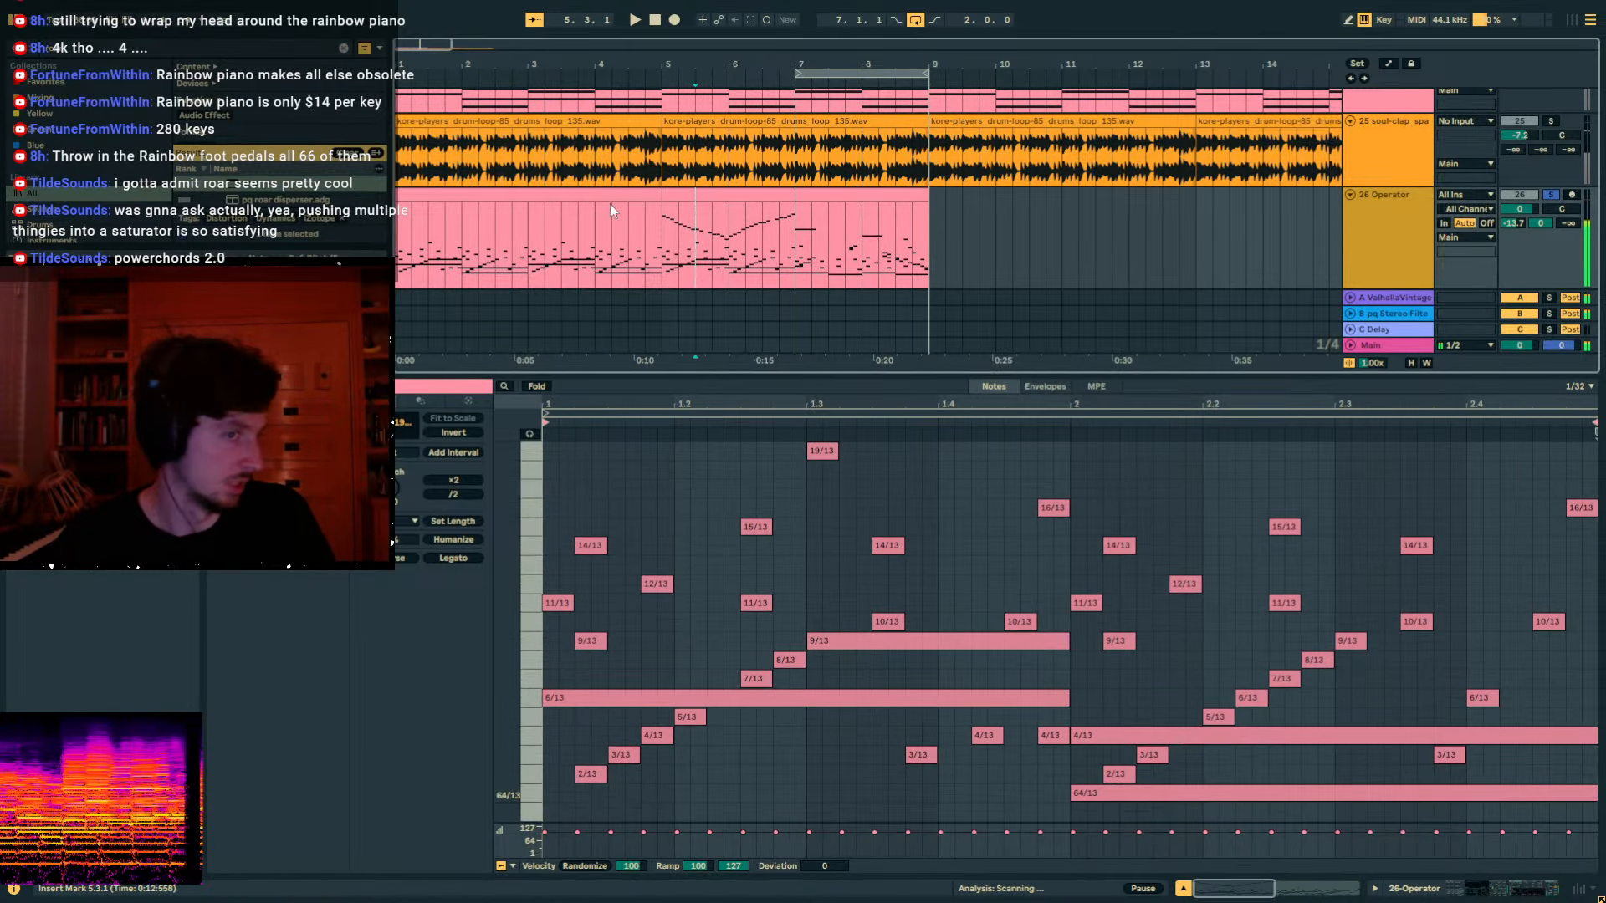
pyautogui.press('space')
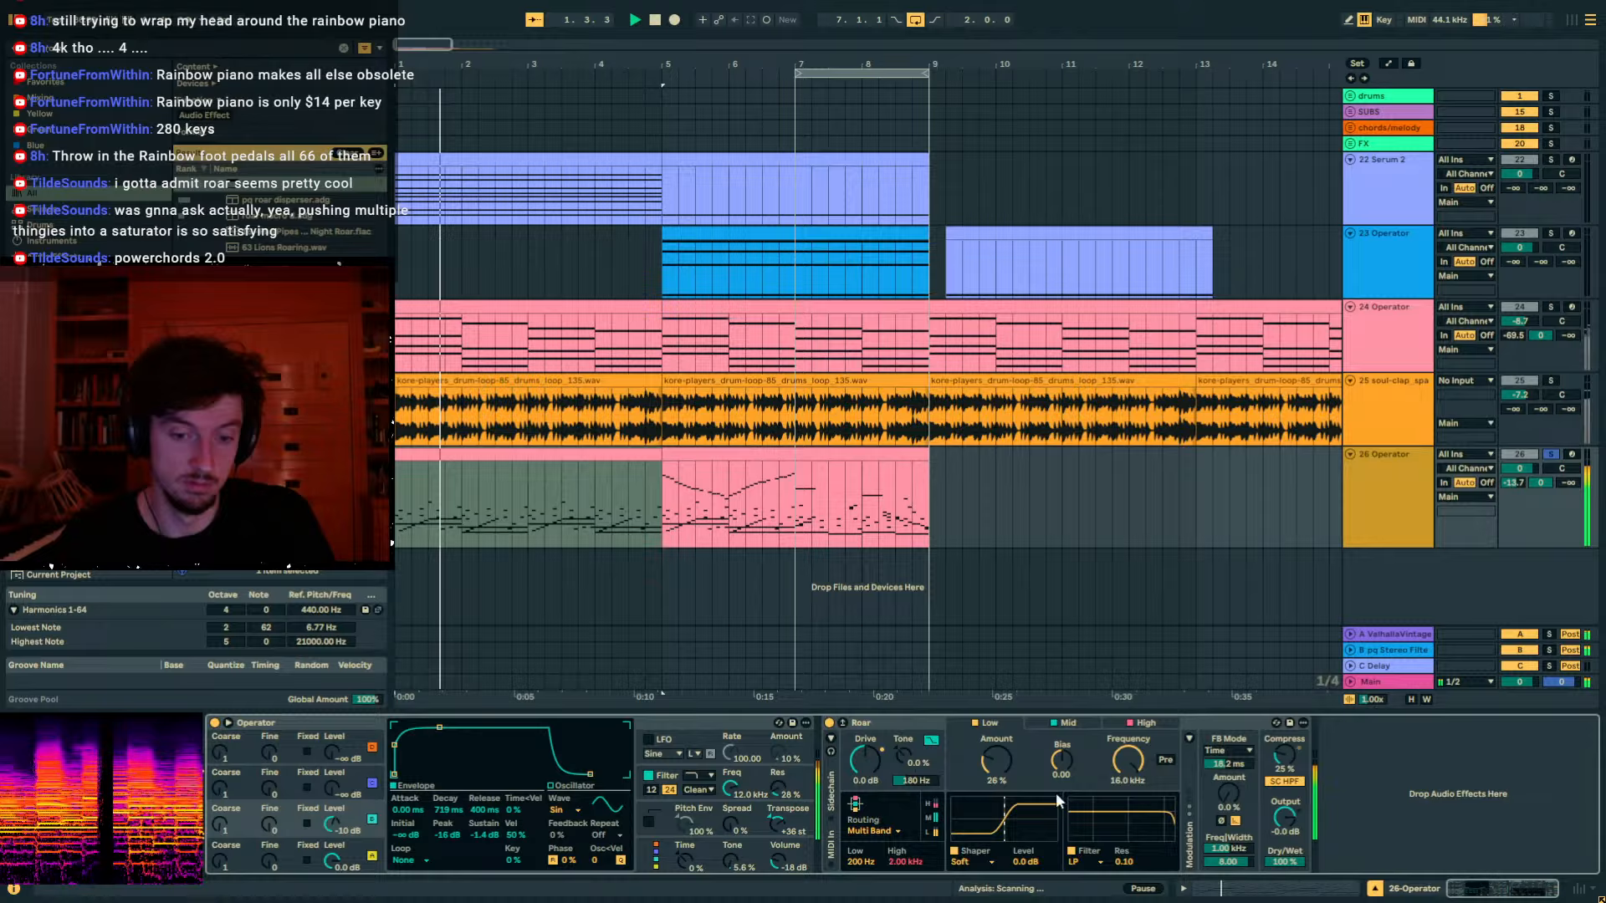
# Lower Operator oscillator B's level to -29 dB and bypass Roar on track 26.
pyautogui.click(1402, 242)
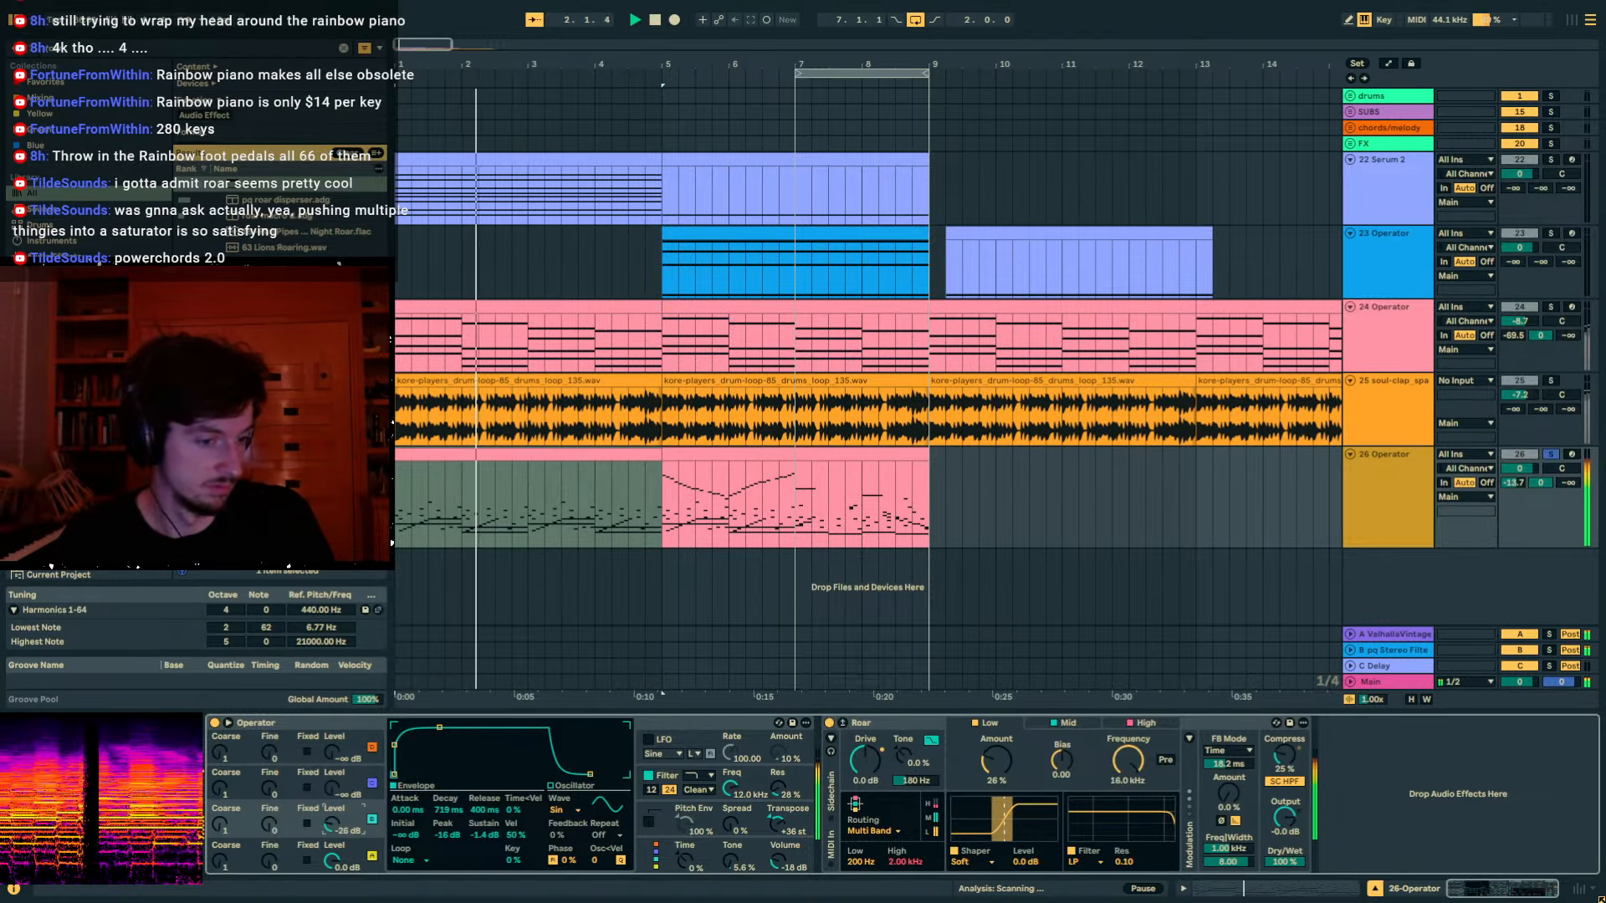
pyautogui.click(975, 722)
pyautogui.click(1131, 723)
pyautogui.click(862, 724)
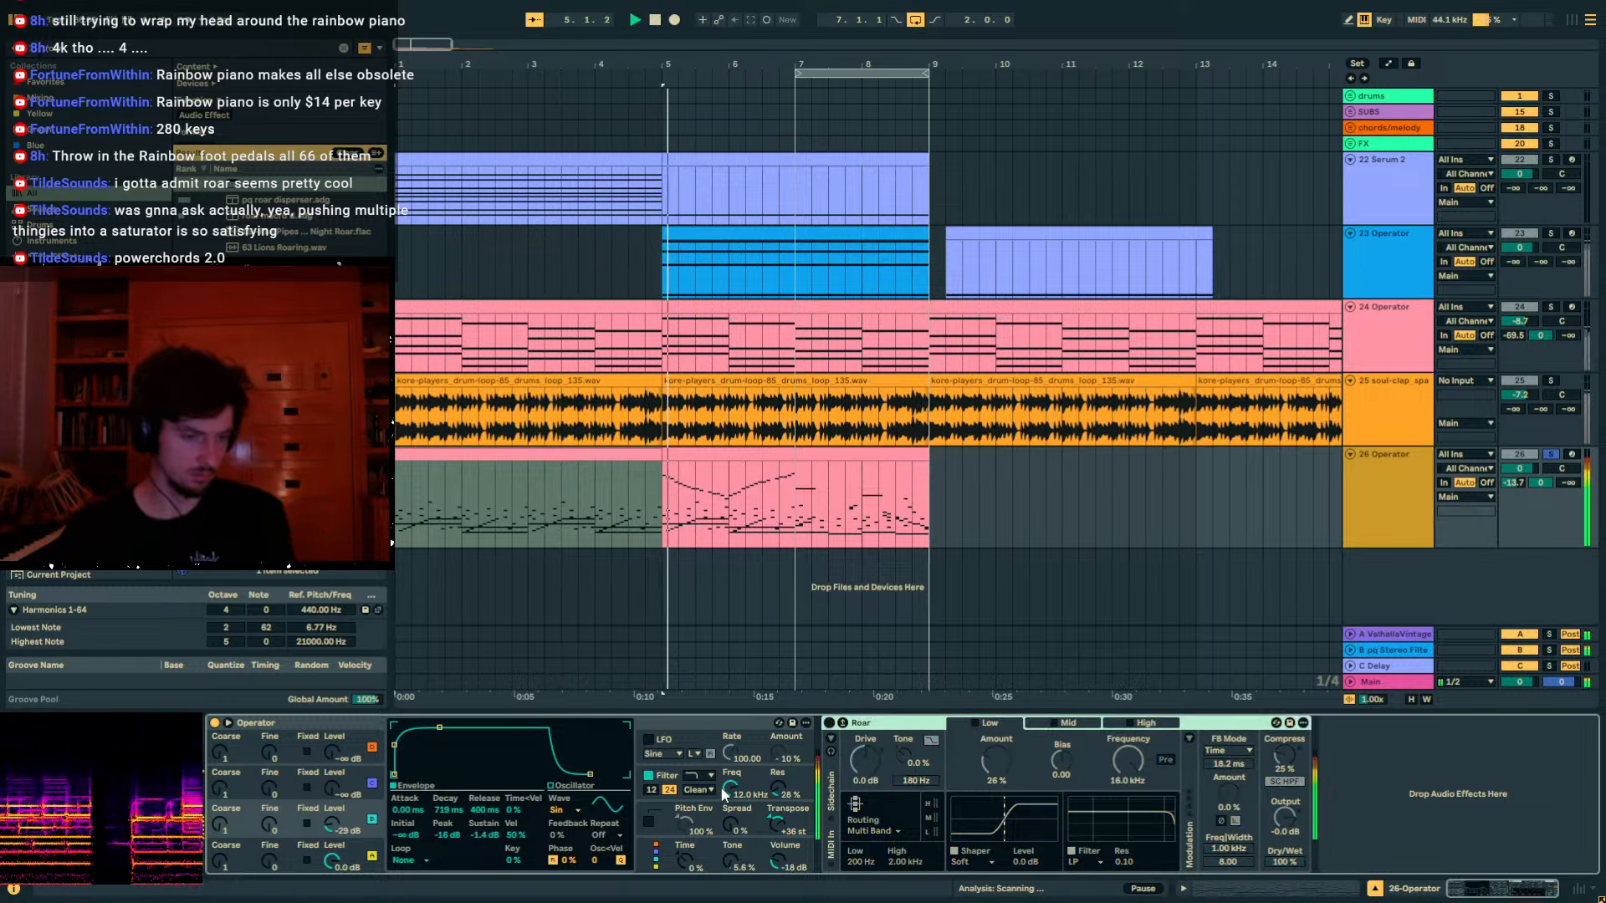
# Loop bars 1 to 4 around track 26's first clip and slow the song tempo down strongly.
pyautogui.click(626, 449)
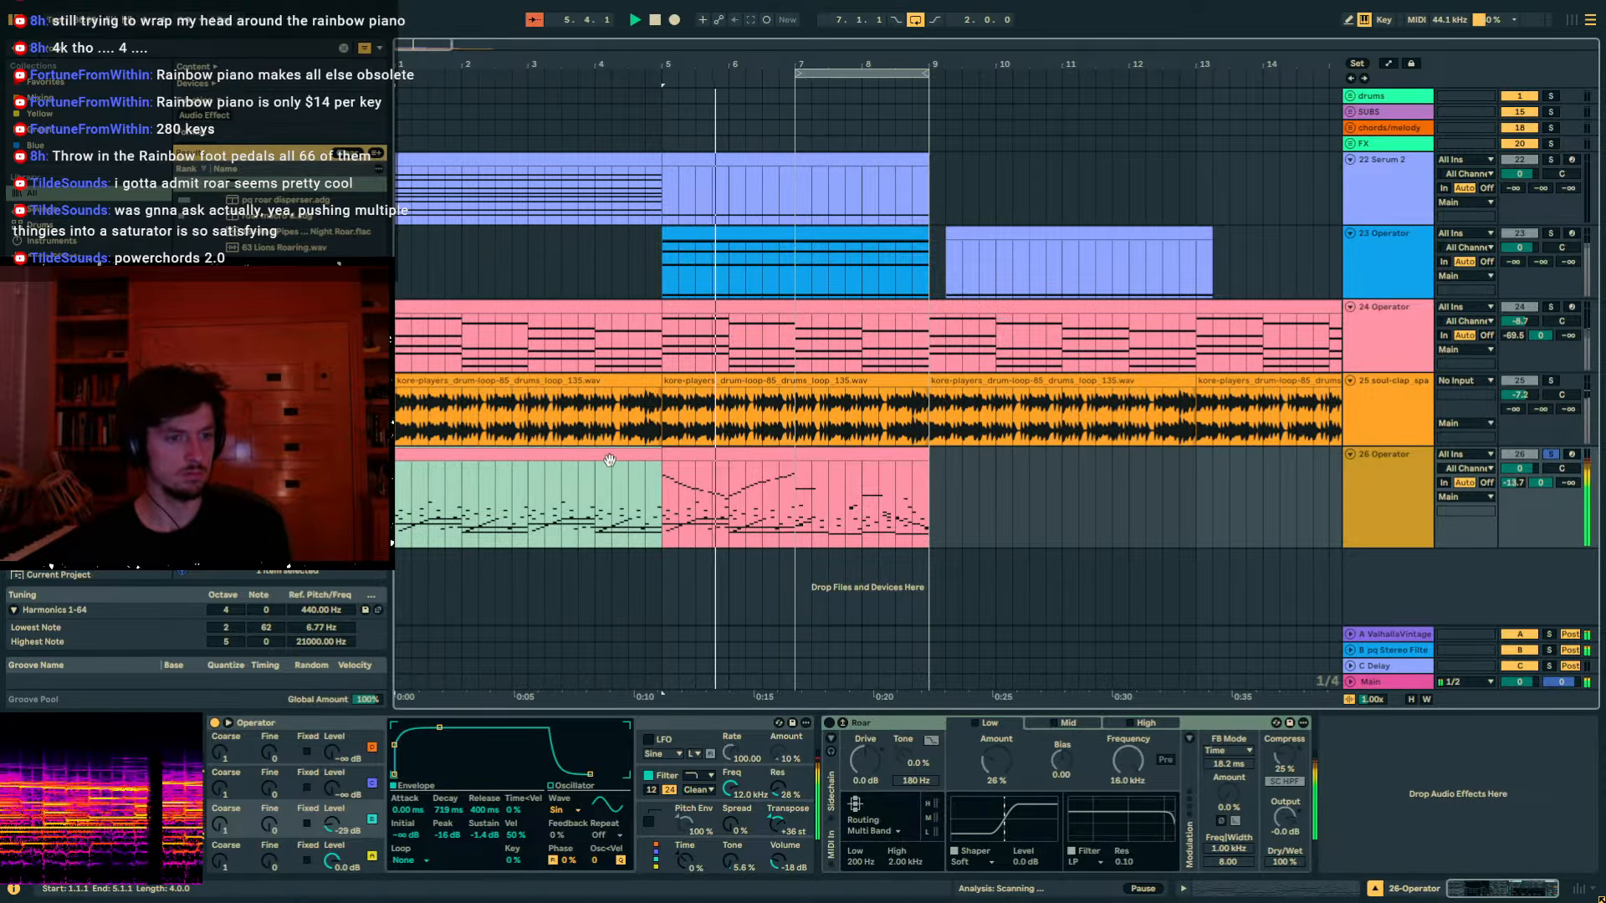
pyautogui.hotkey('ctrl', 'l')
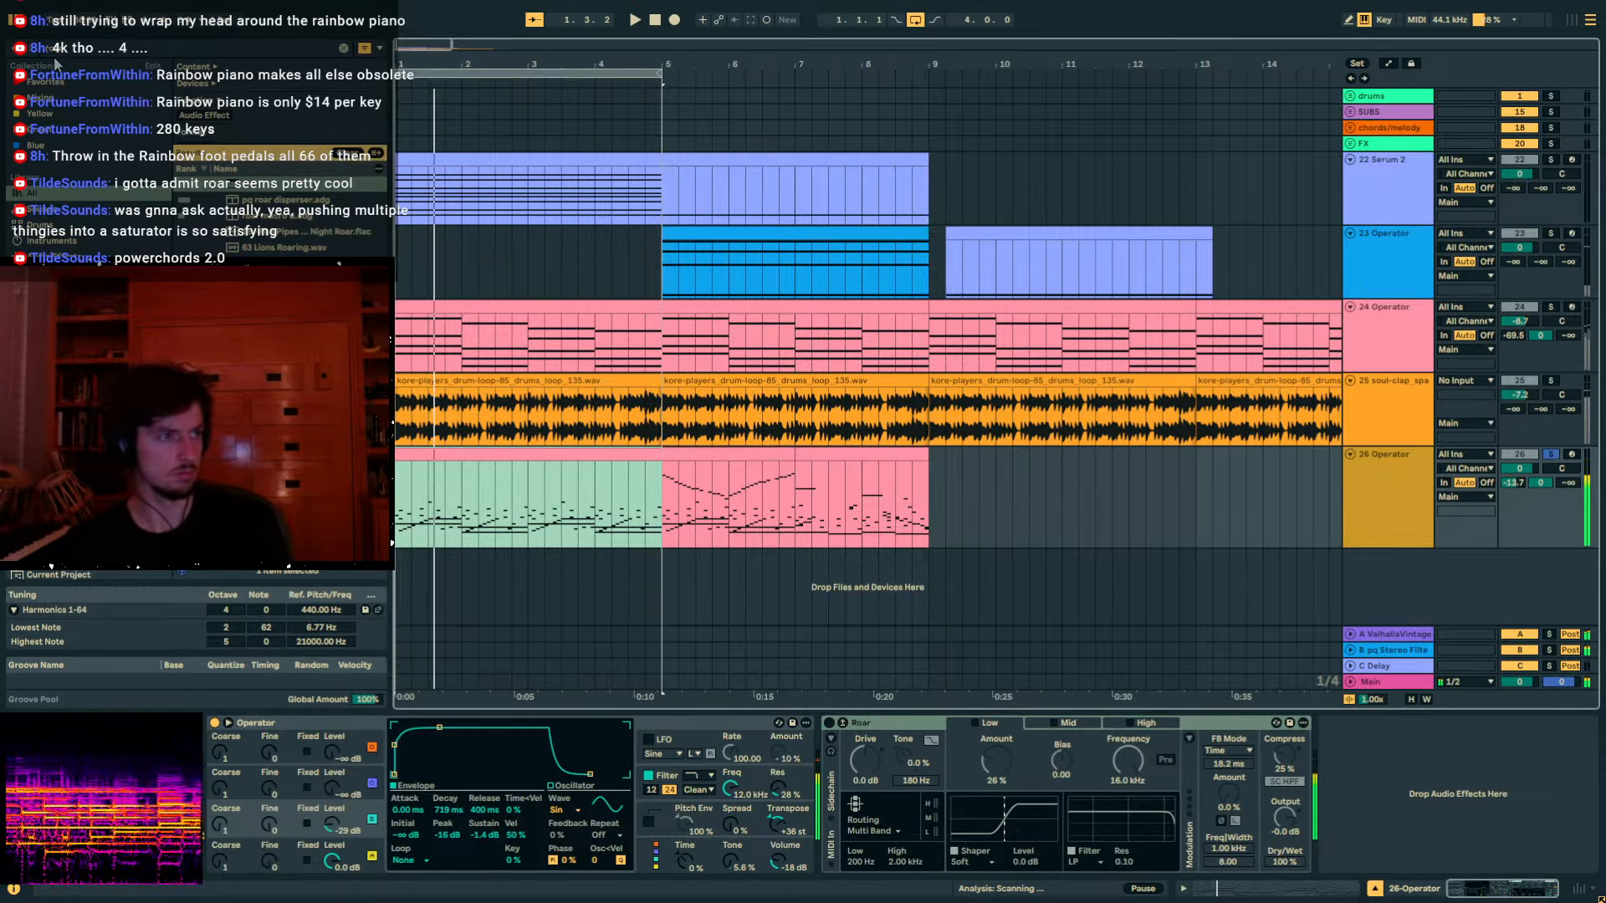
pyautogui.moveTo(84, 19)
pyautogui.mouseDown()
pyautogui.moveTo(84, 59)
pyautogui.moveTo(84, 23)
pyautogui.mouseUp()
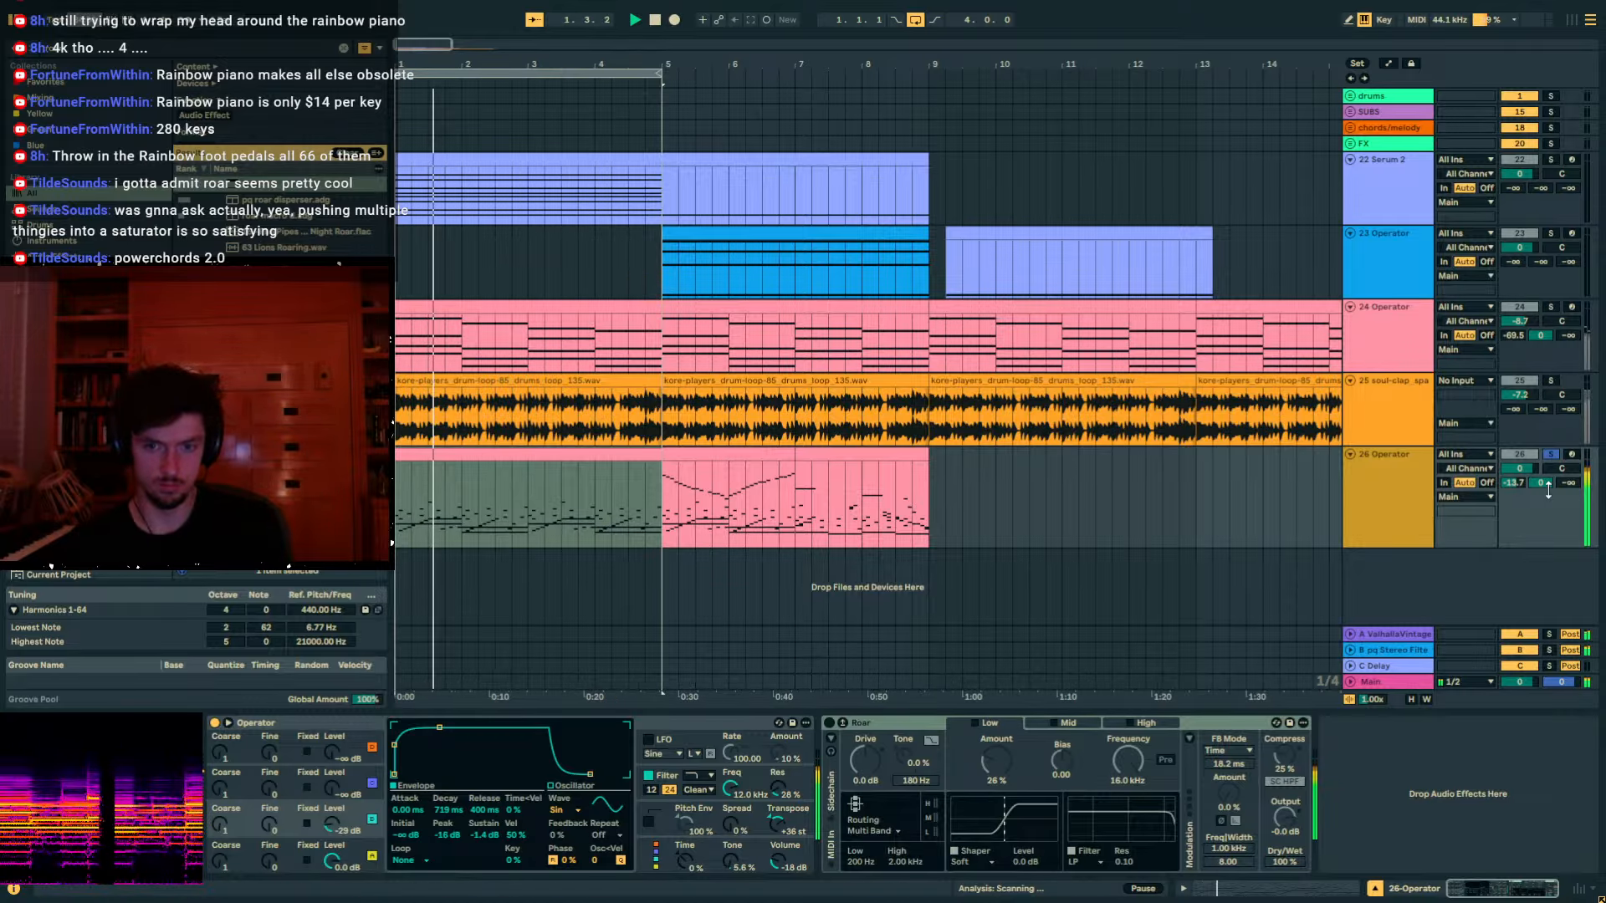
# Turn track 26's sends A and B fully down to -inf dB.
pyautogui.moveTo(1513, 483); pyautogui.dragTo(1513, 569)
pyautogui.moveTo(1540, 482); pyautogui.dragTo(1540, 586)
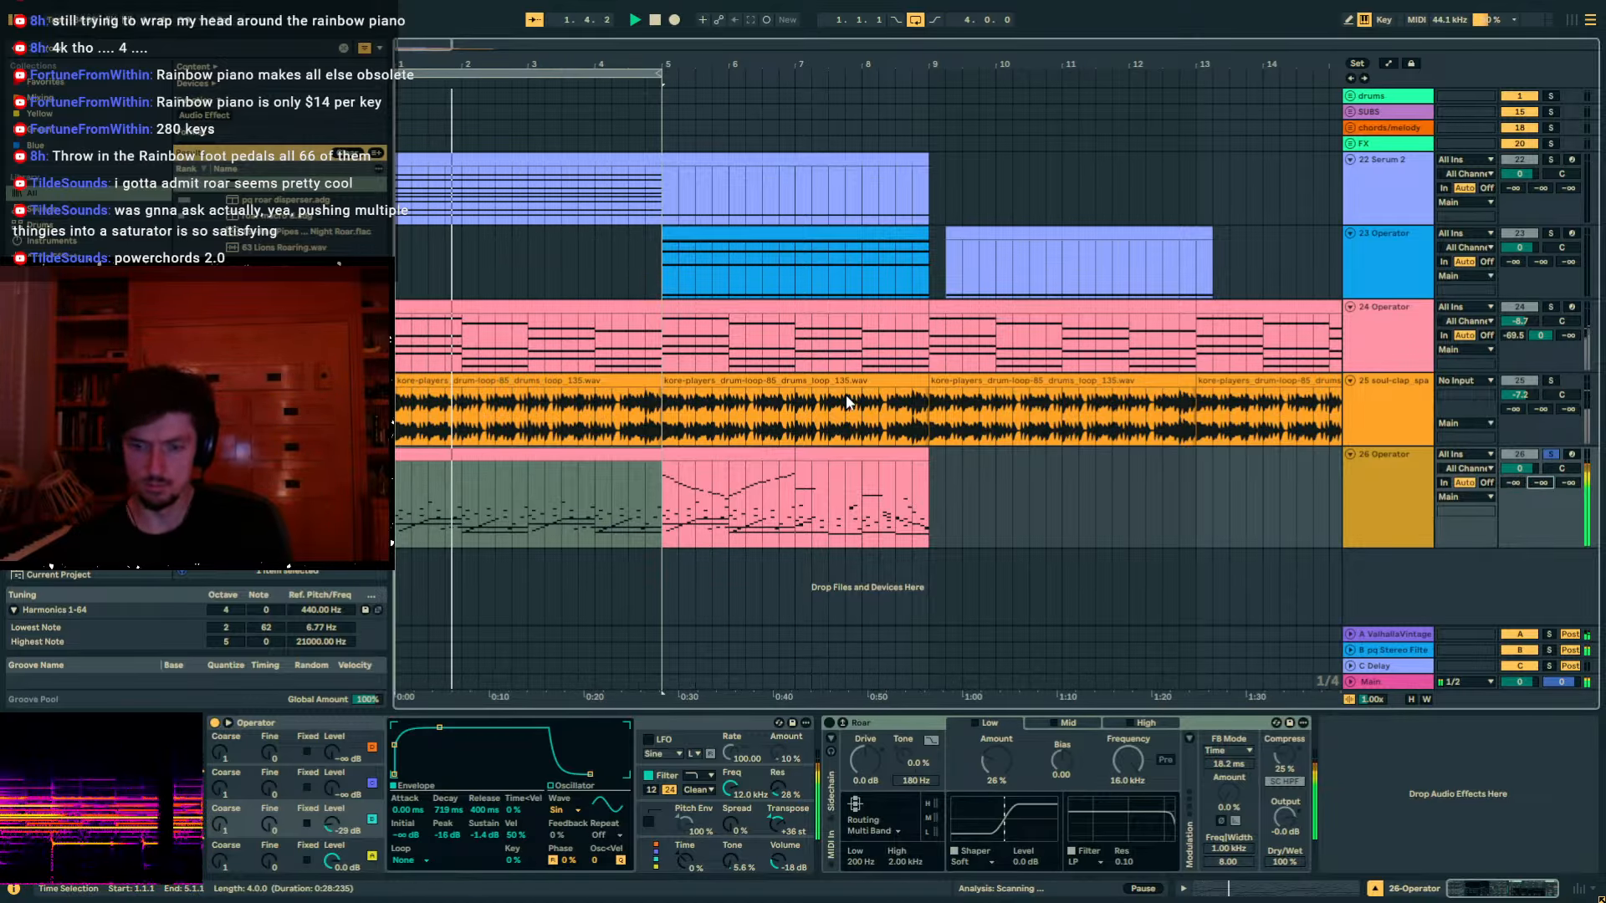
# Give Operator's oscillator A envelope a decay of 638 ms and a sustain of -inf dB.
pyautogui.click(513, 495)
pyautogui.click(368, 851)
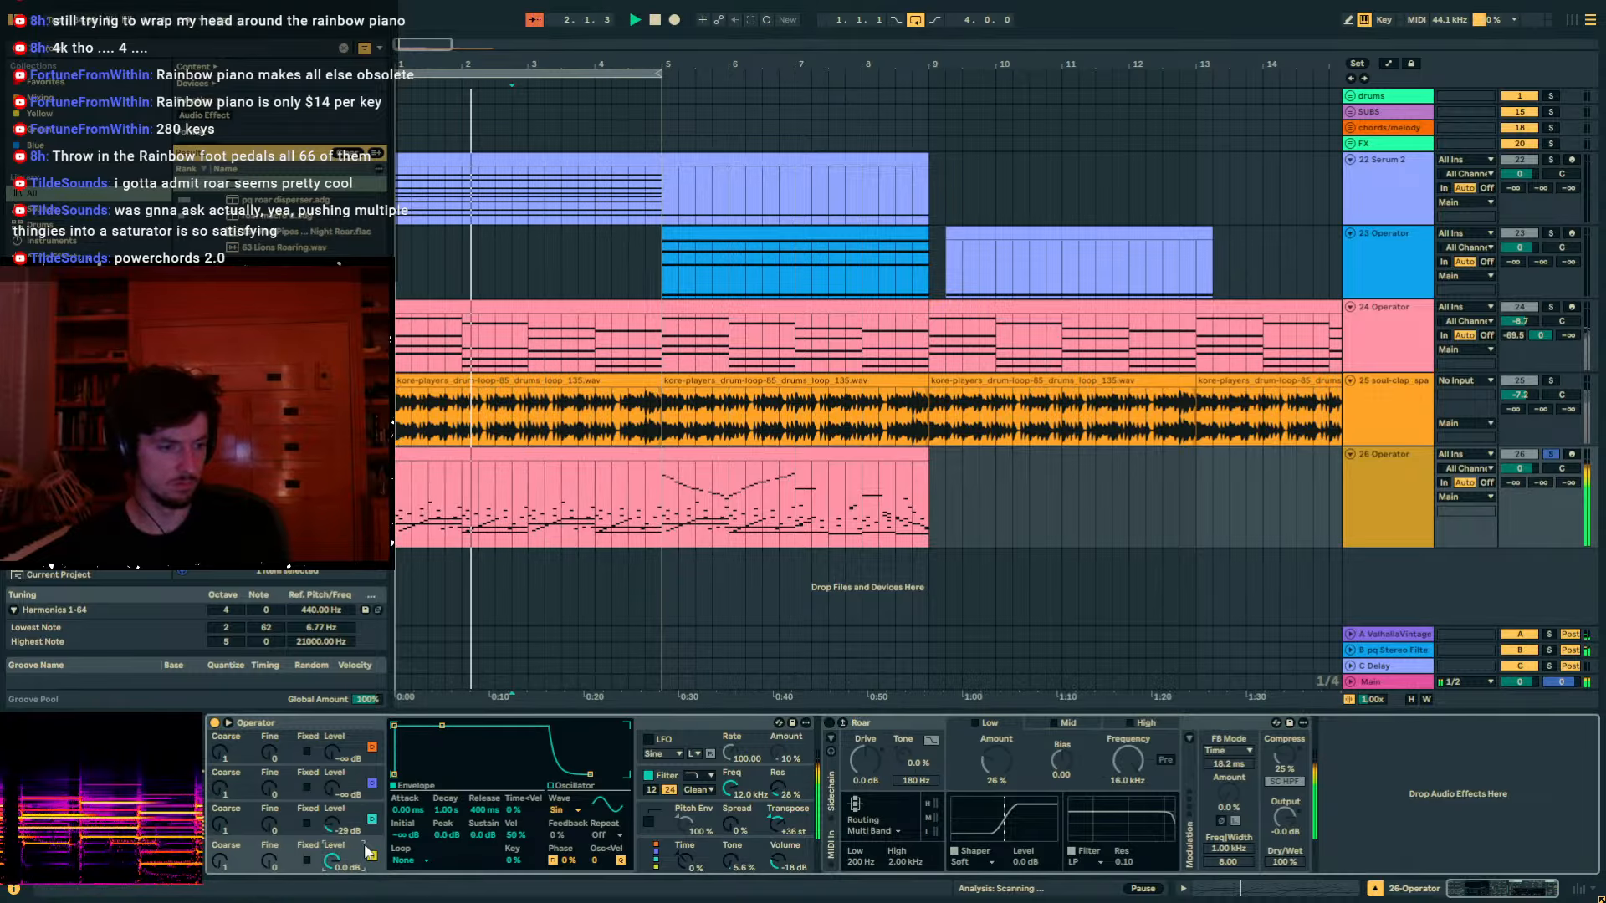
pyautogui.moveTo(444, 727); pyautogui.dragTo(439, 774)
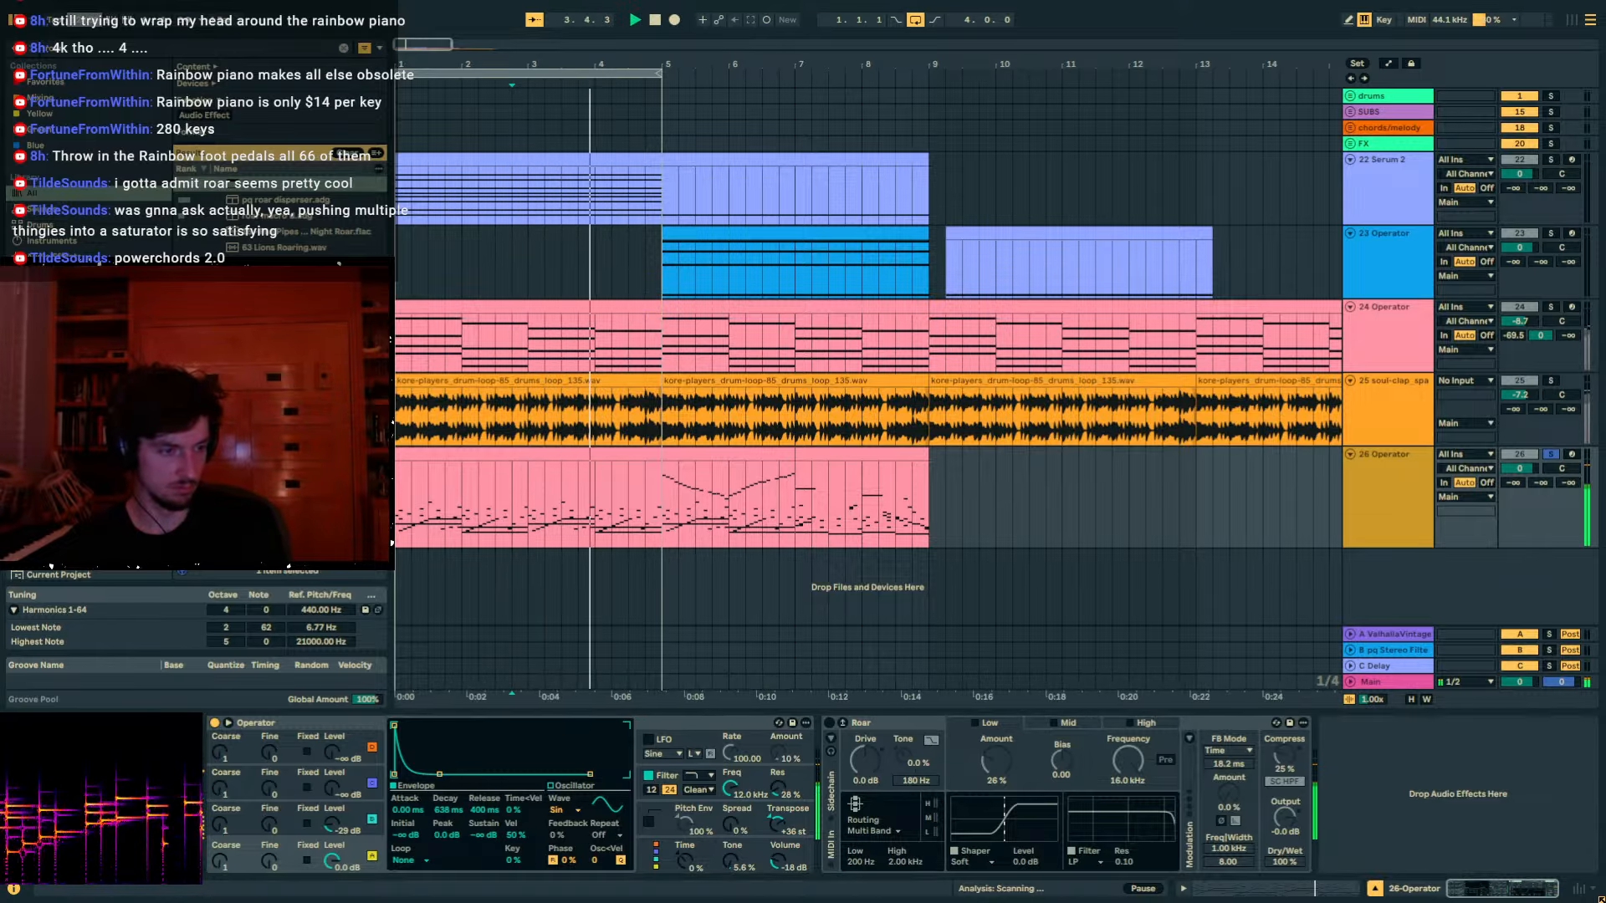
pyautogui.press('space')
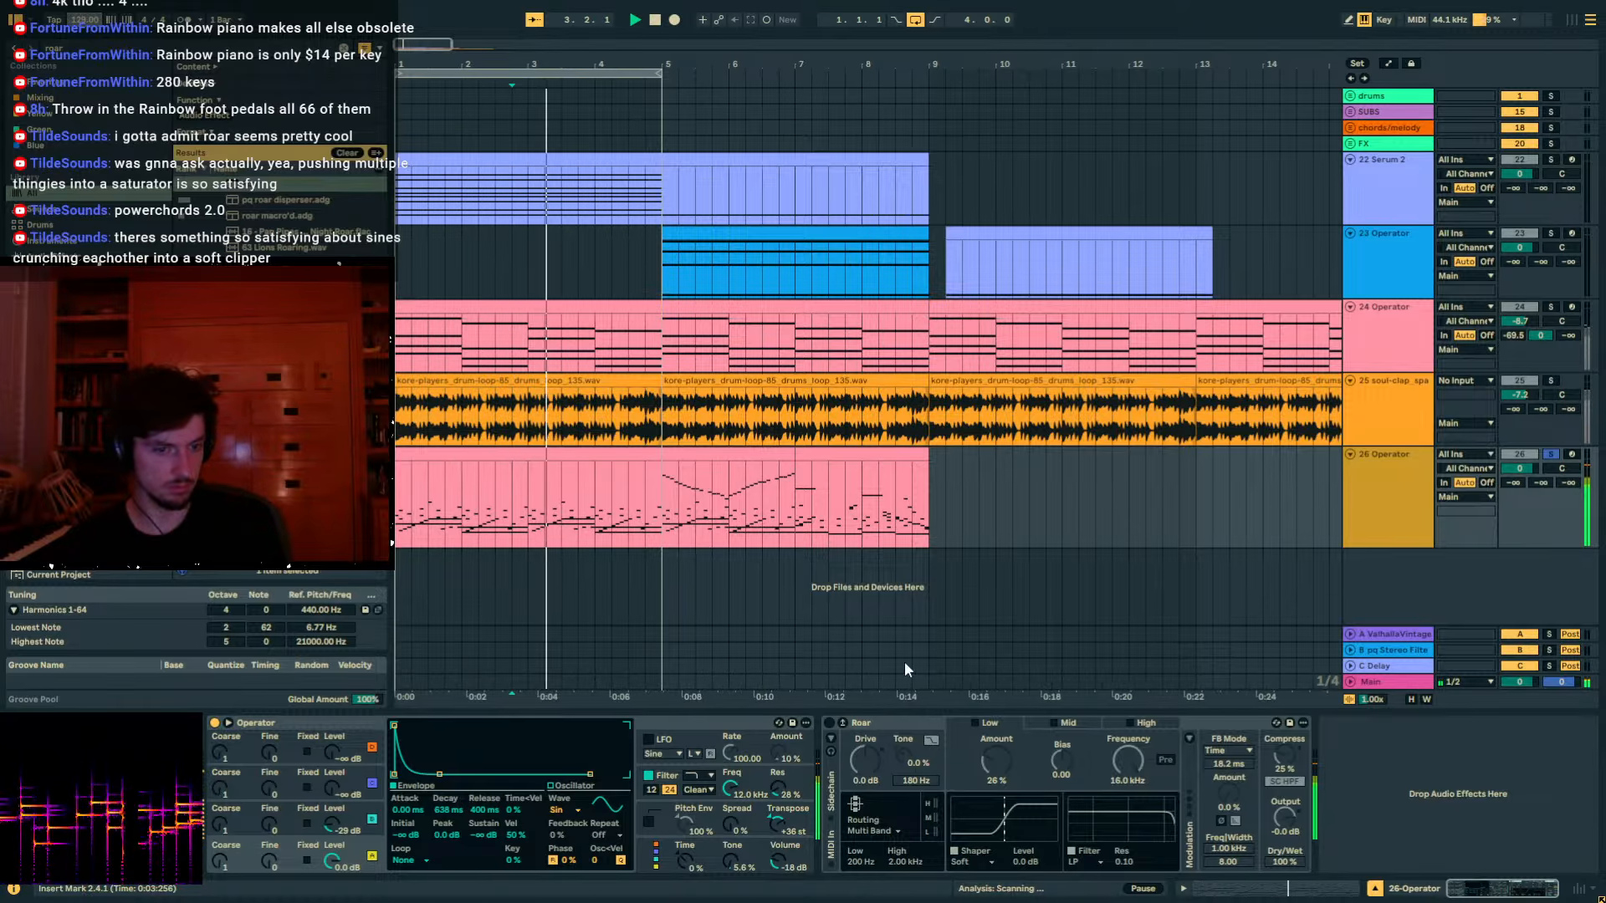
# Switch Roar back on and set its Low band shaper Amount to 69%.
pyautogui.click(829, 723)
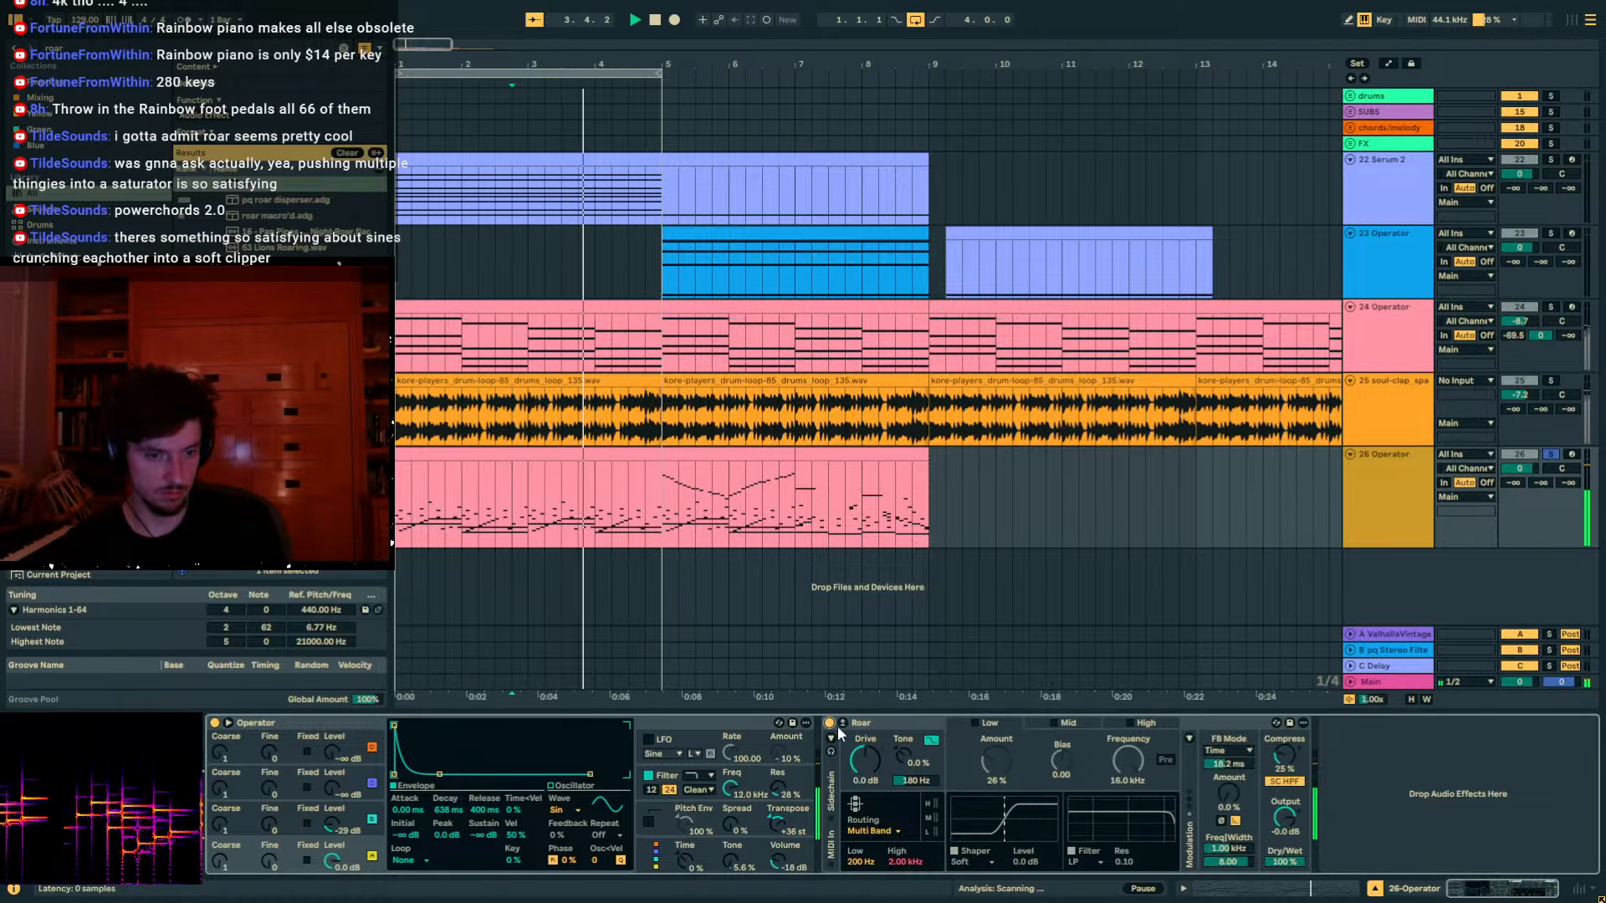
pyautogui.click(1052, 723)
pyautogui.click(973, 724)
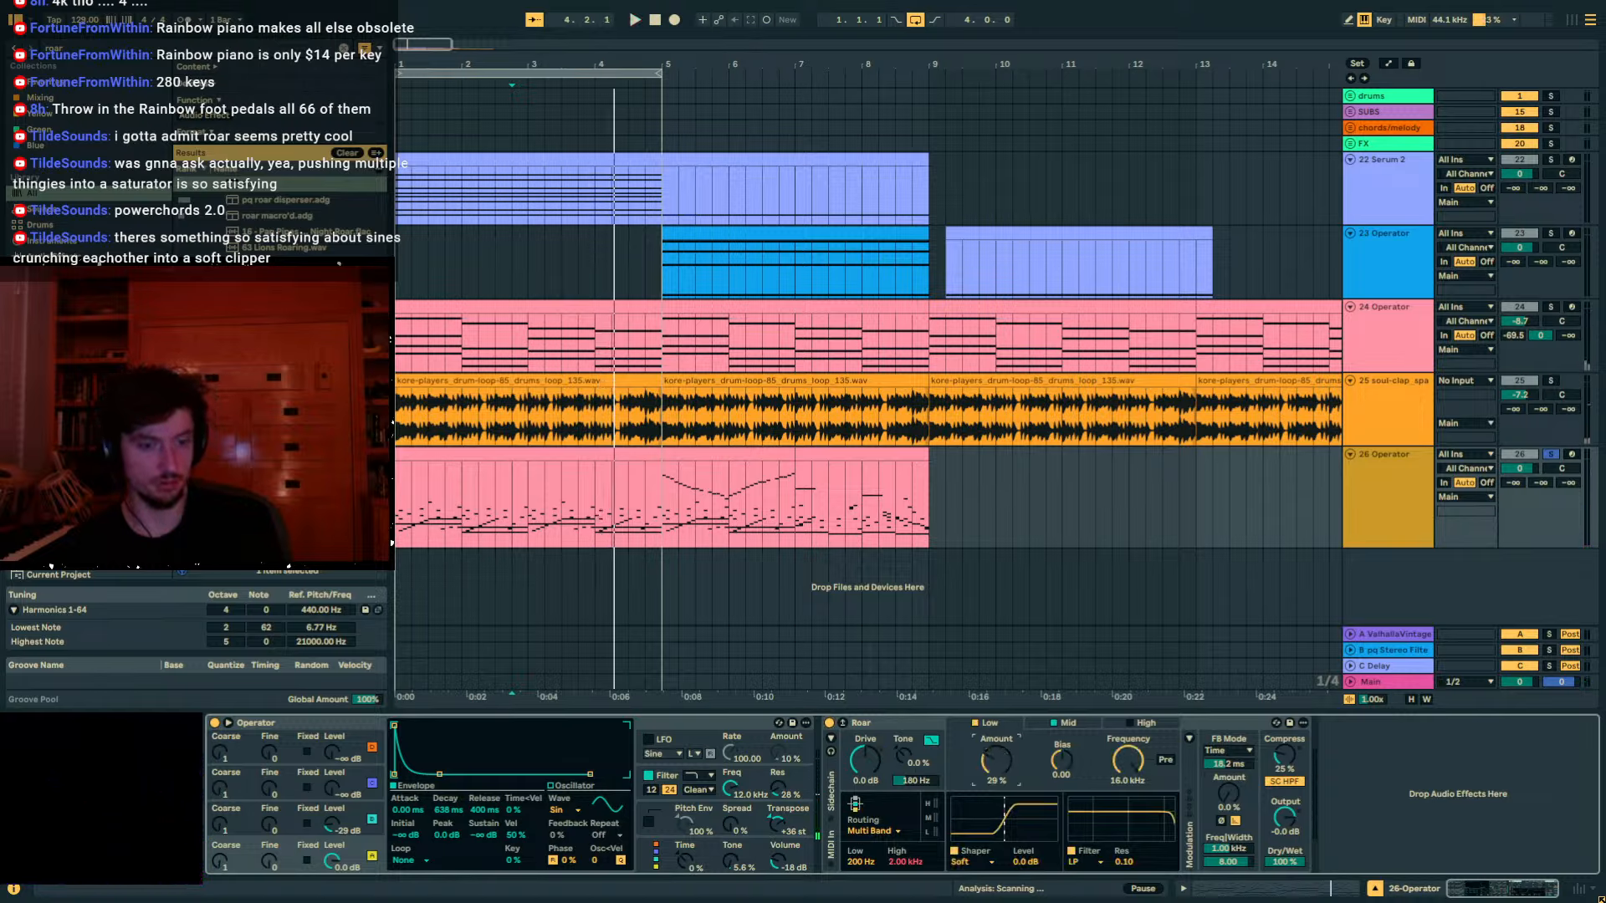
pyautogui.moveTo(996, 759)
pyautogui.mouseDown()
pyautogui.moveTo(997, 723)
pyautogui.moveTo(1001, 770)
pyautogui.mouseUp()
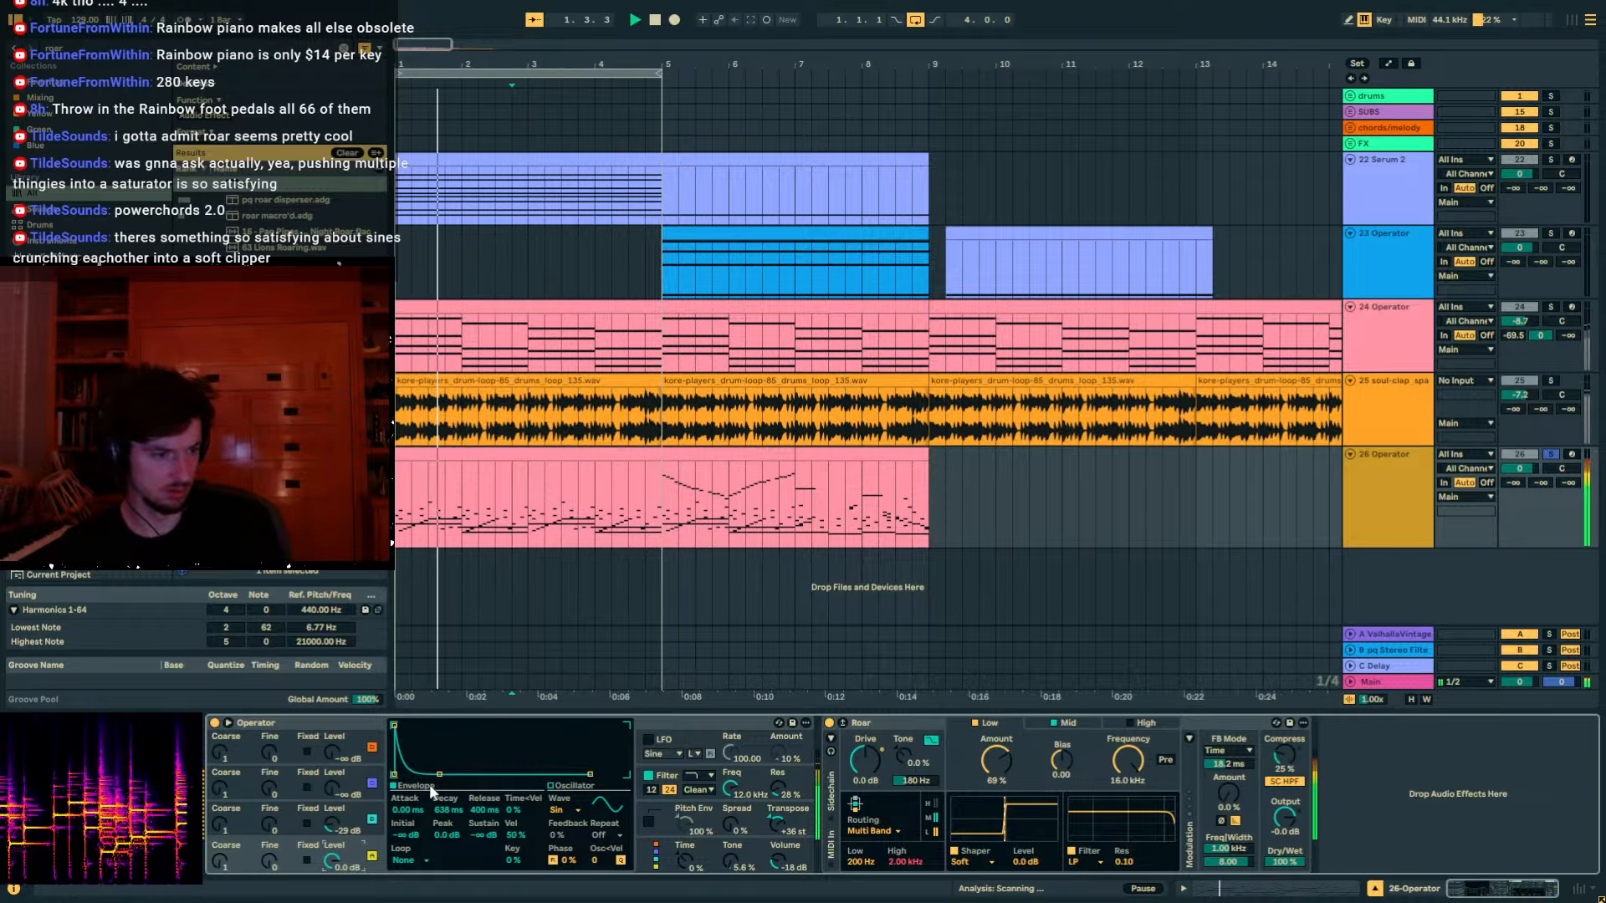
# Set Operator oscillator B's level to -19 dB and lengthen oscillator A's envelope decay to 12.7 s.
pyautogui.moveTo(439, 774)
pyautogui.mouseDown()
pyautogui.moveTo(458, 775)
pyautogui.moveTo(445, 775)
pyautogui.mouseUp()
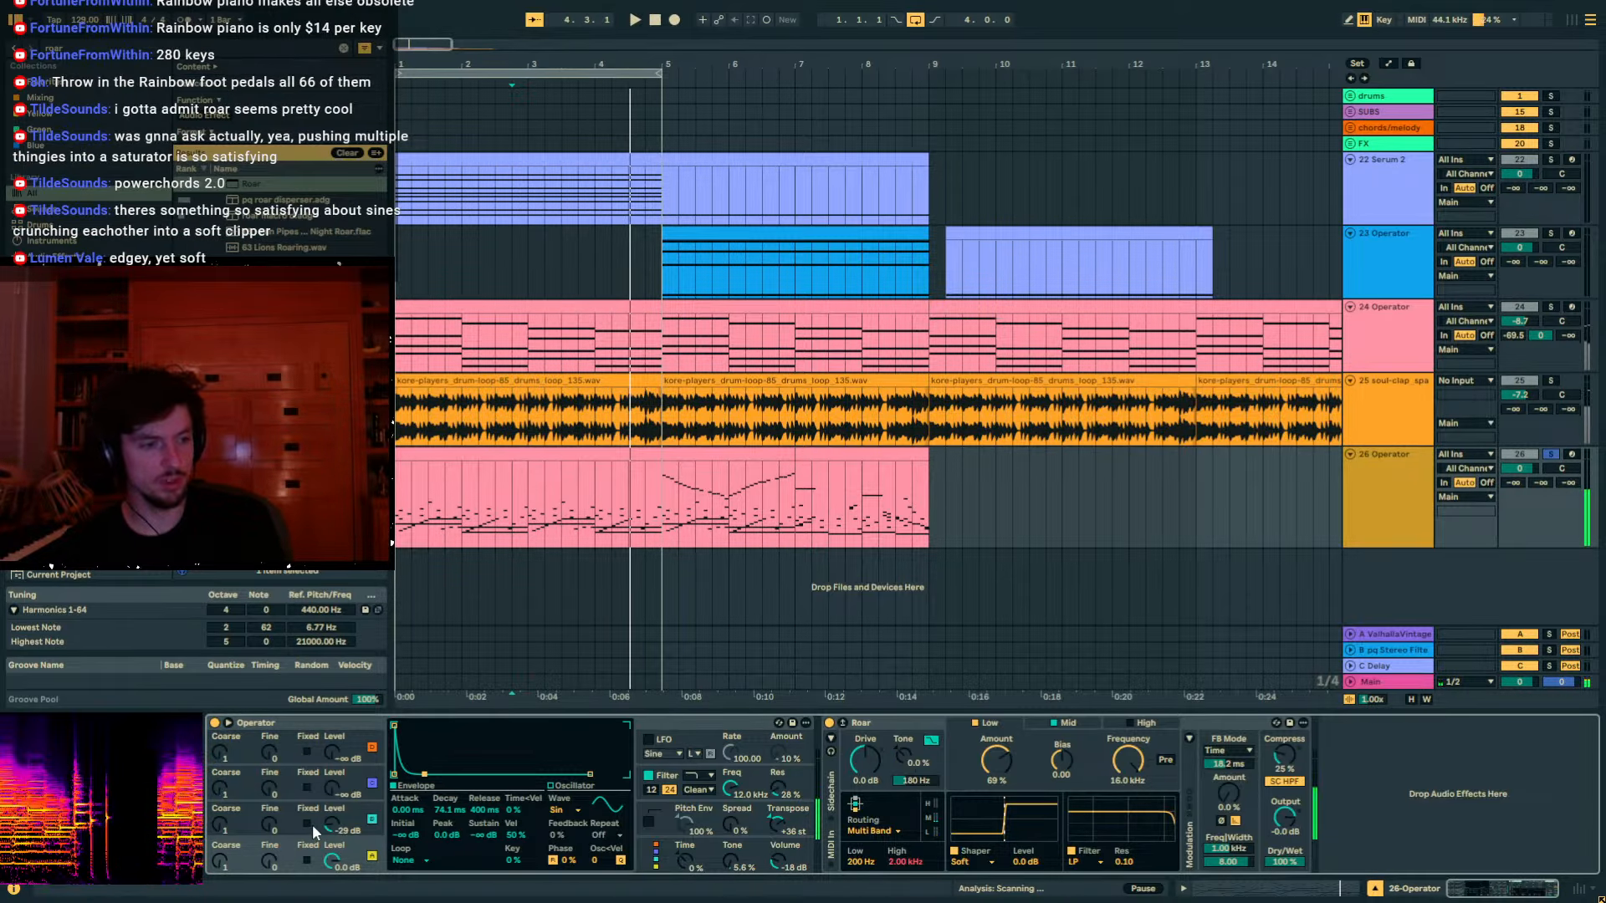
pyautogui.moveTo(332, 826); pyautogui.dragTo(332, 815)
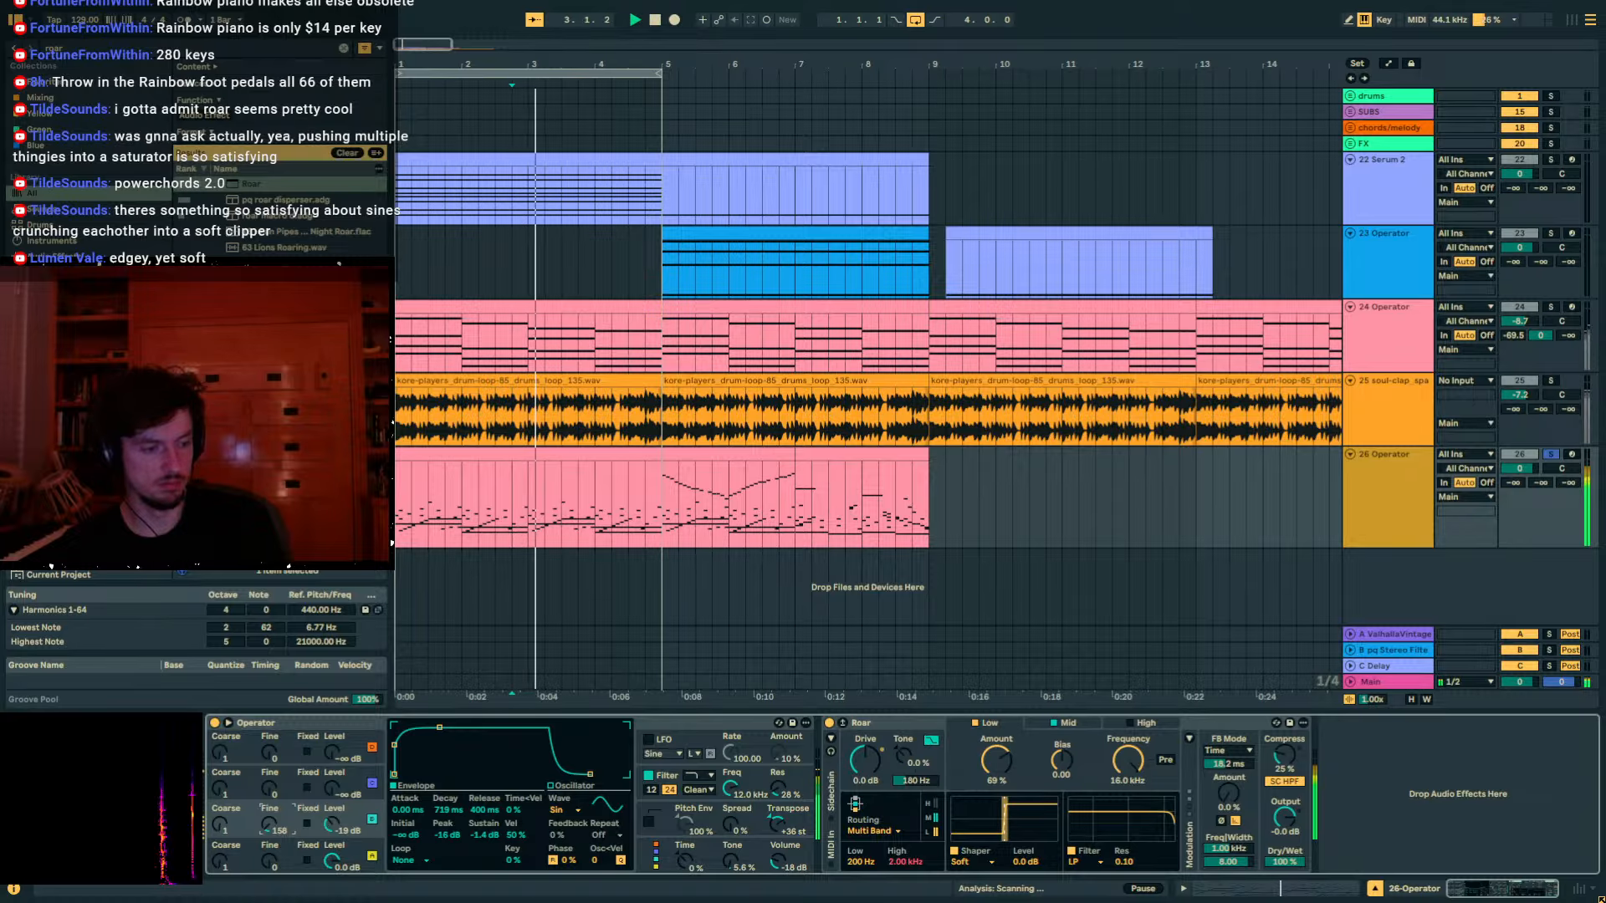
pyautogui.click(332, 862)
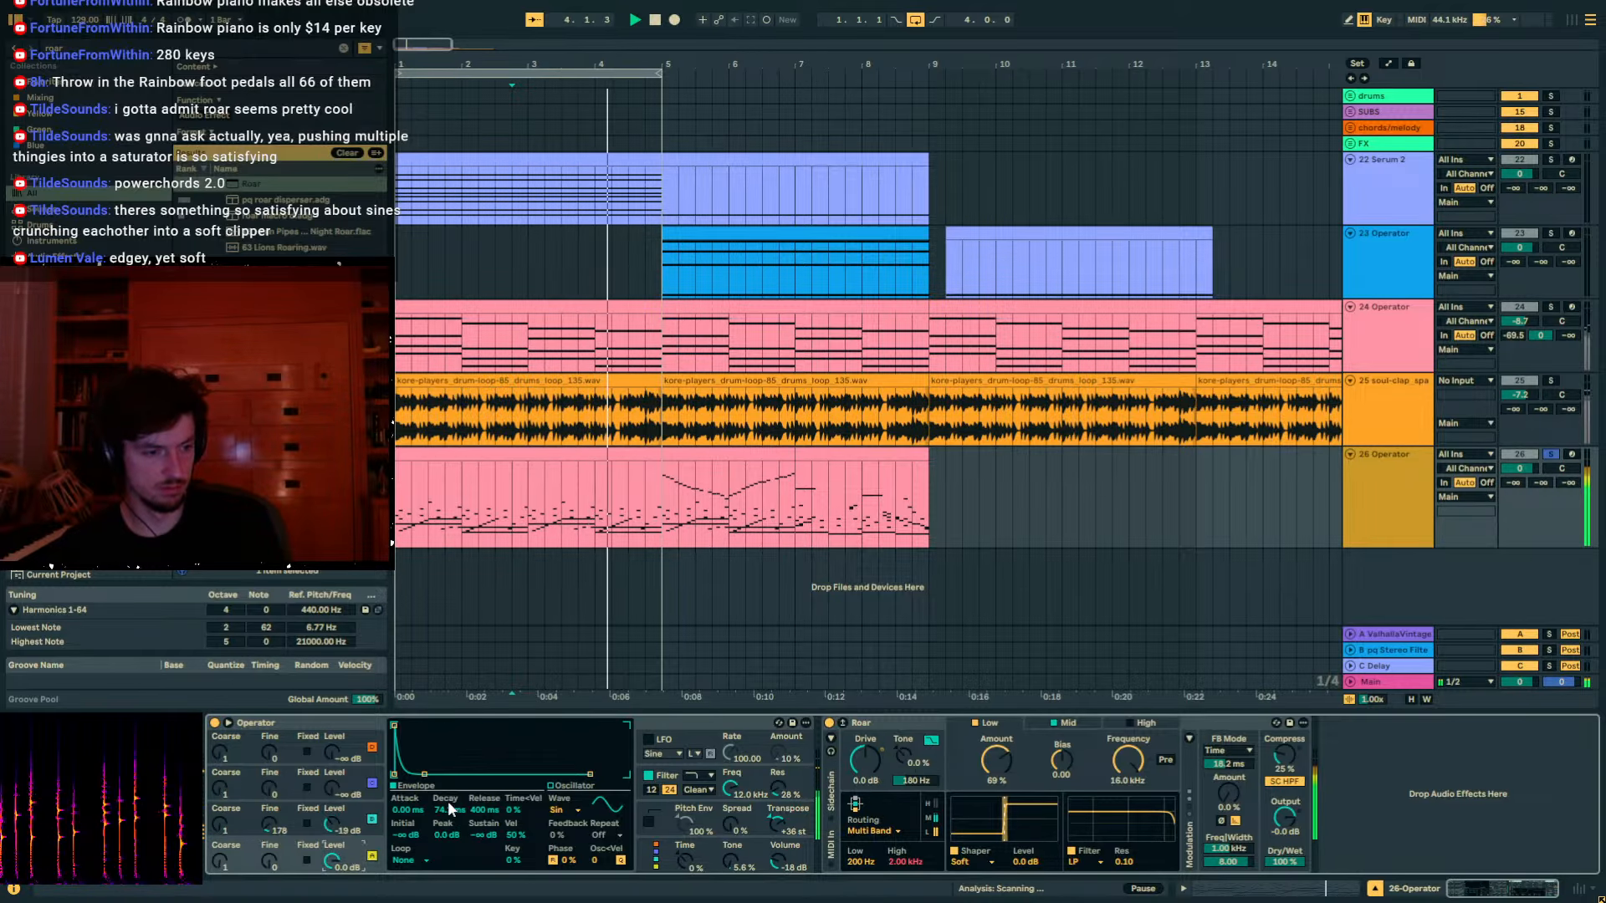
pyautogui.press('space')
pyautogui.press('space')
pyautogui.moveTo(436, 775); pyautogui.dragTo(460, 774)
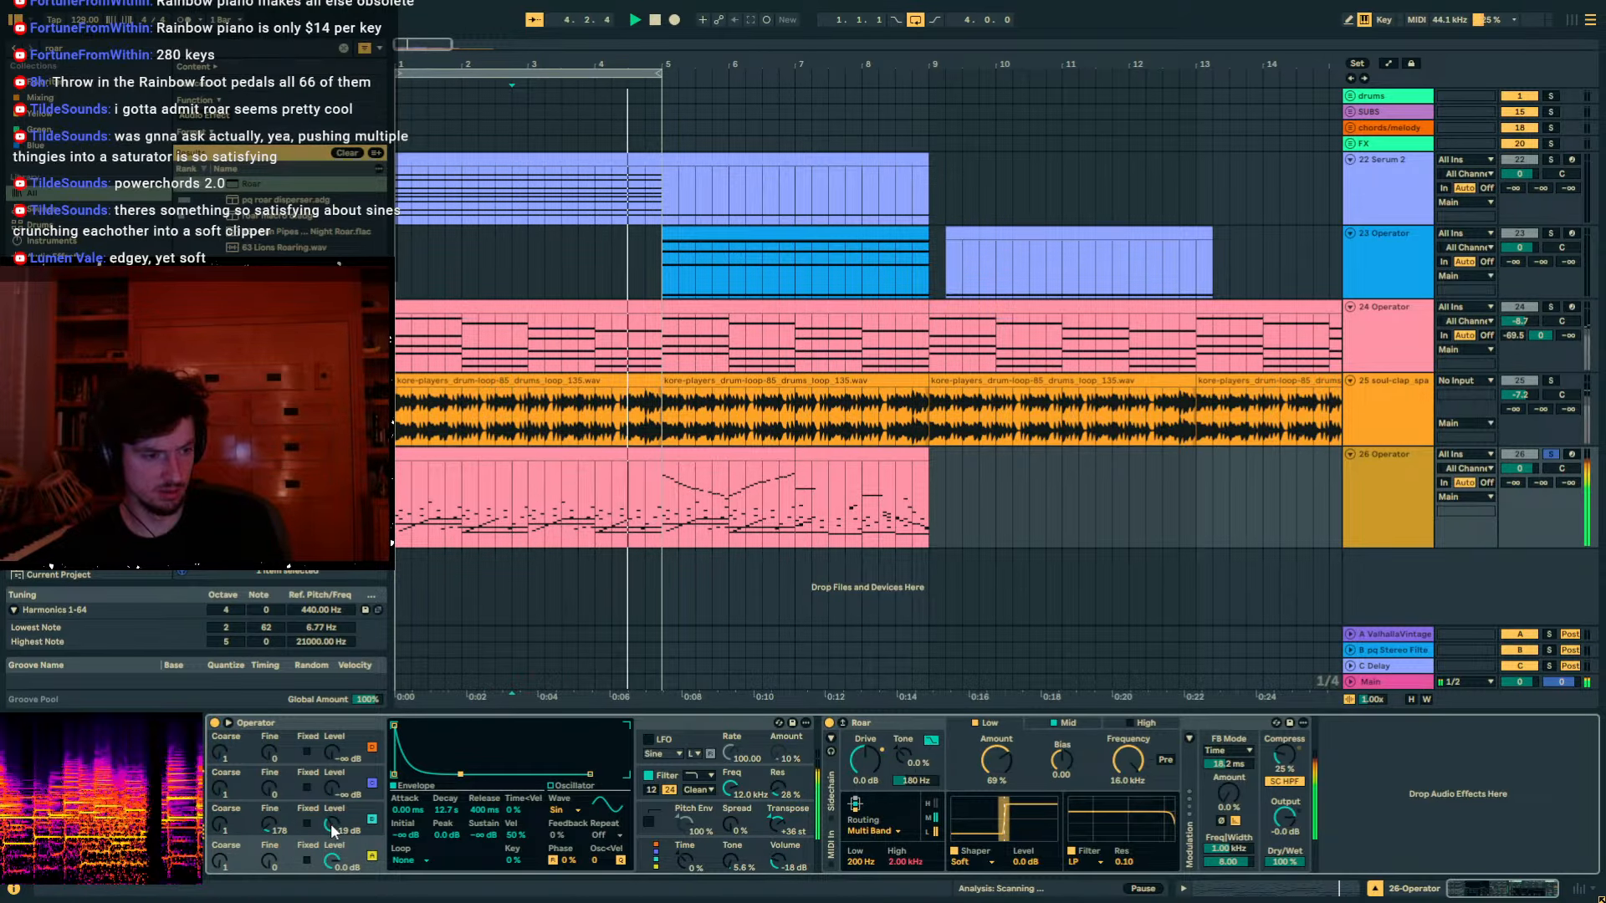
# Bypass Roar, play track 26's first clip from bar 1 and set oscillator B's level to -21 dB.
pyautogui.click(829, 724)
pyautogui.press('space')
pyautogui.click(461, 453)
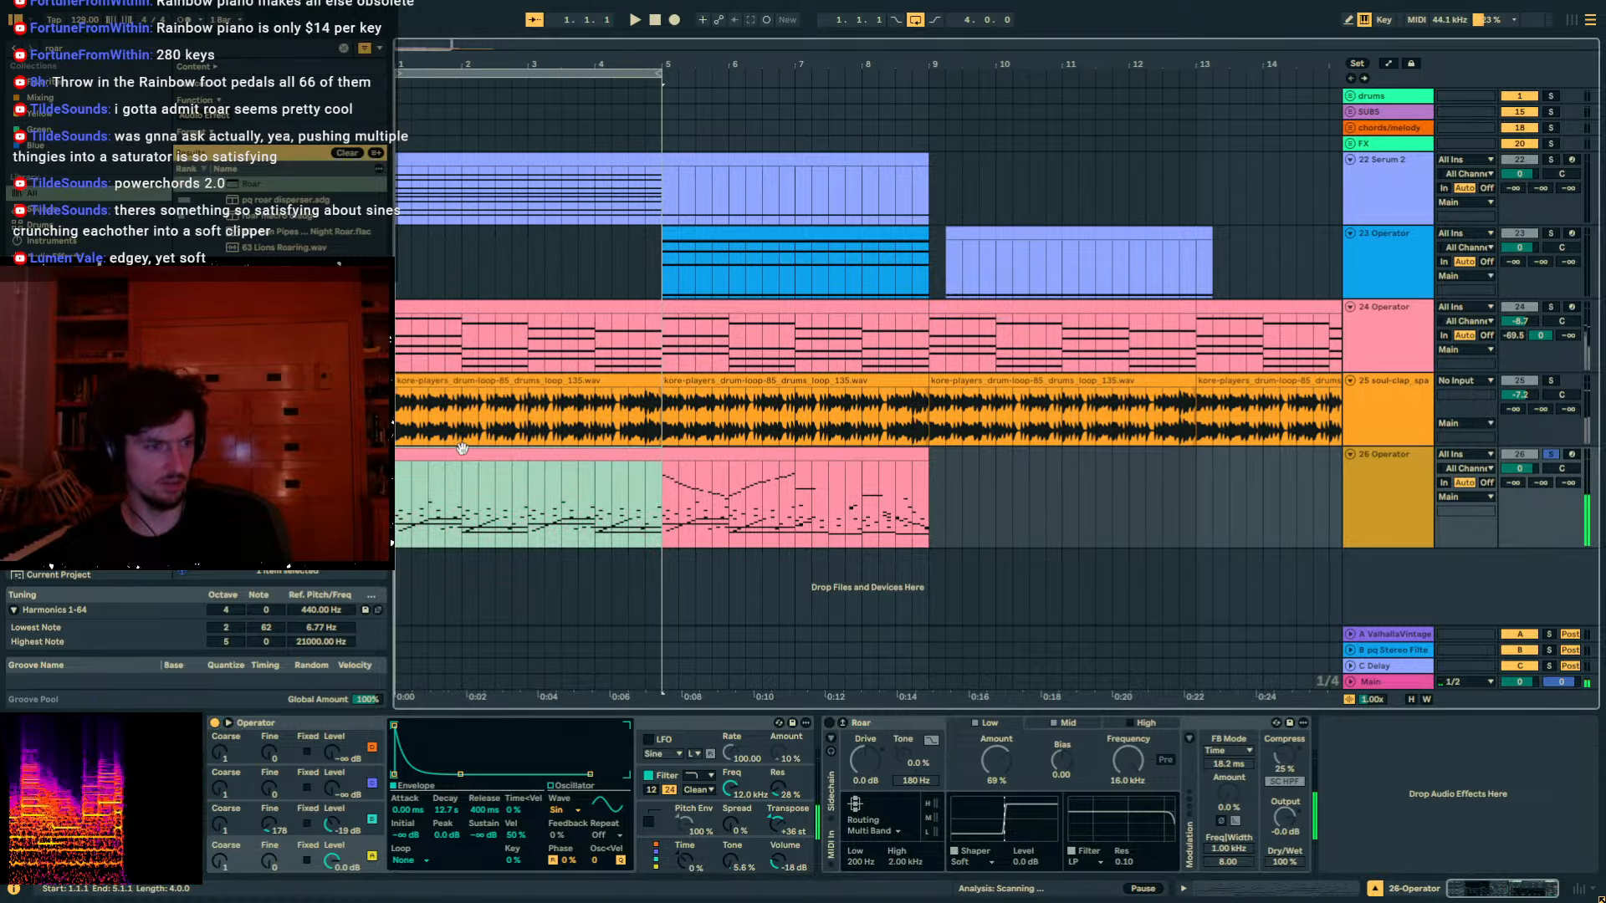
pyautogui.press('space')
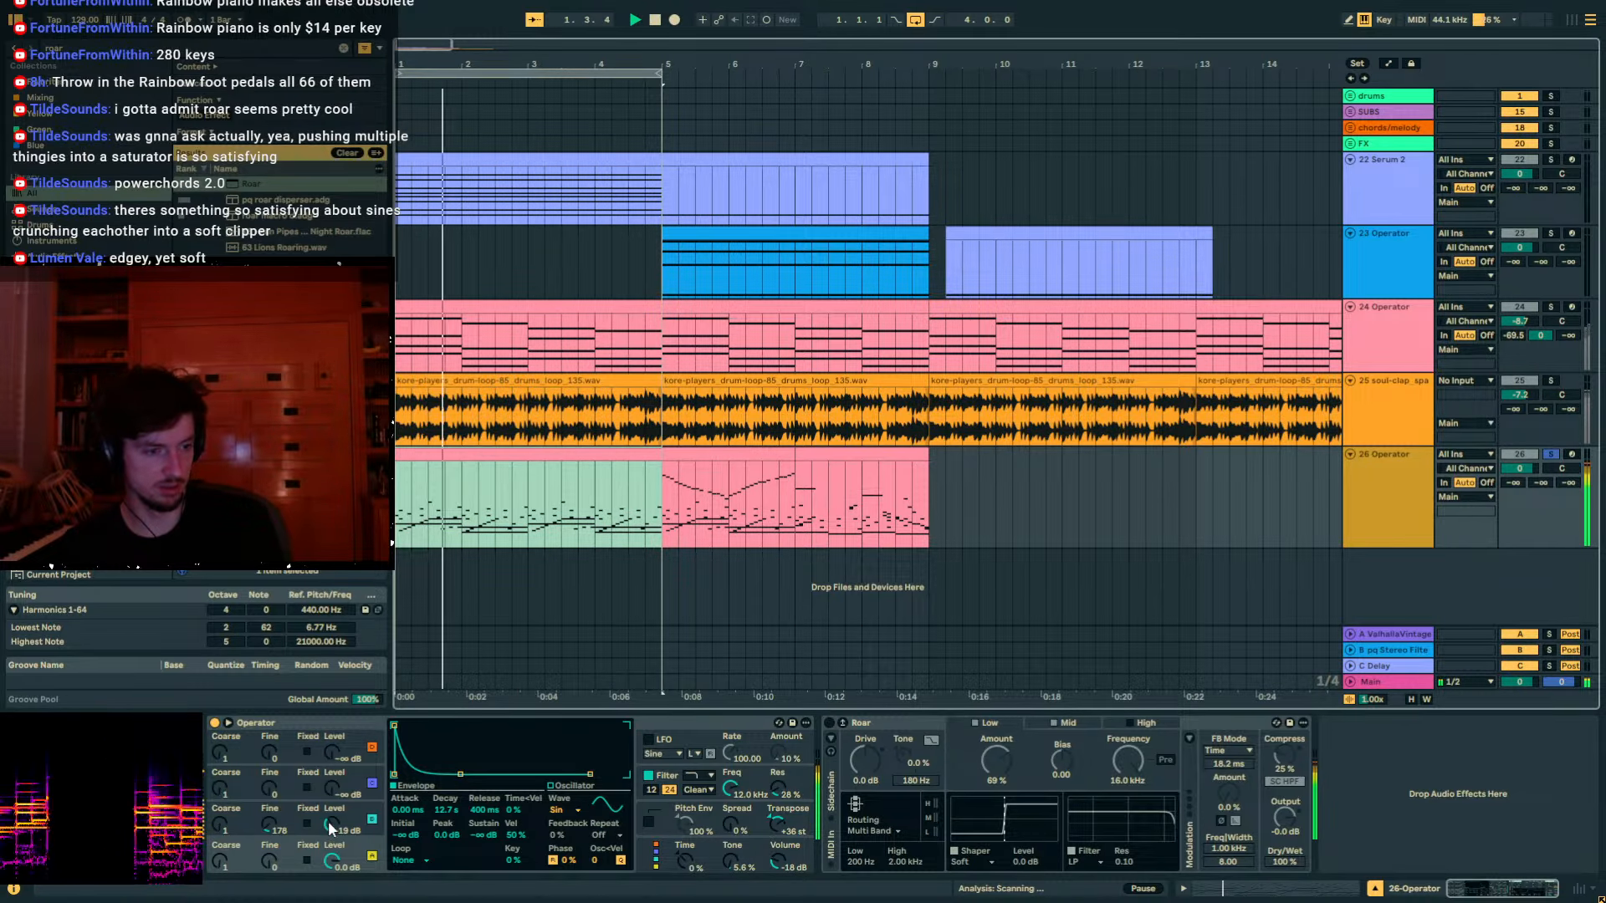
pyautogui.moveTo(333, 824)
pyautogui.mouseDown()
pyautogui.moveTo(333, 801)
pyautogui.moveTo(333, 831)
pyautogui.mouseUp()
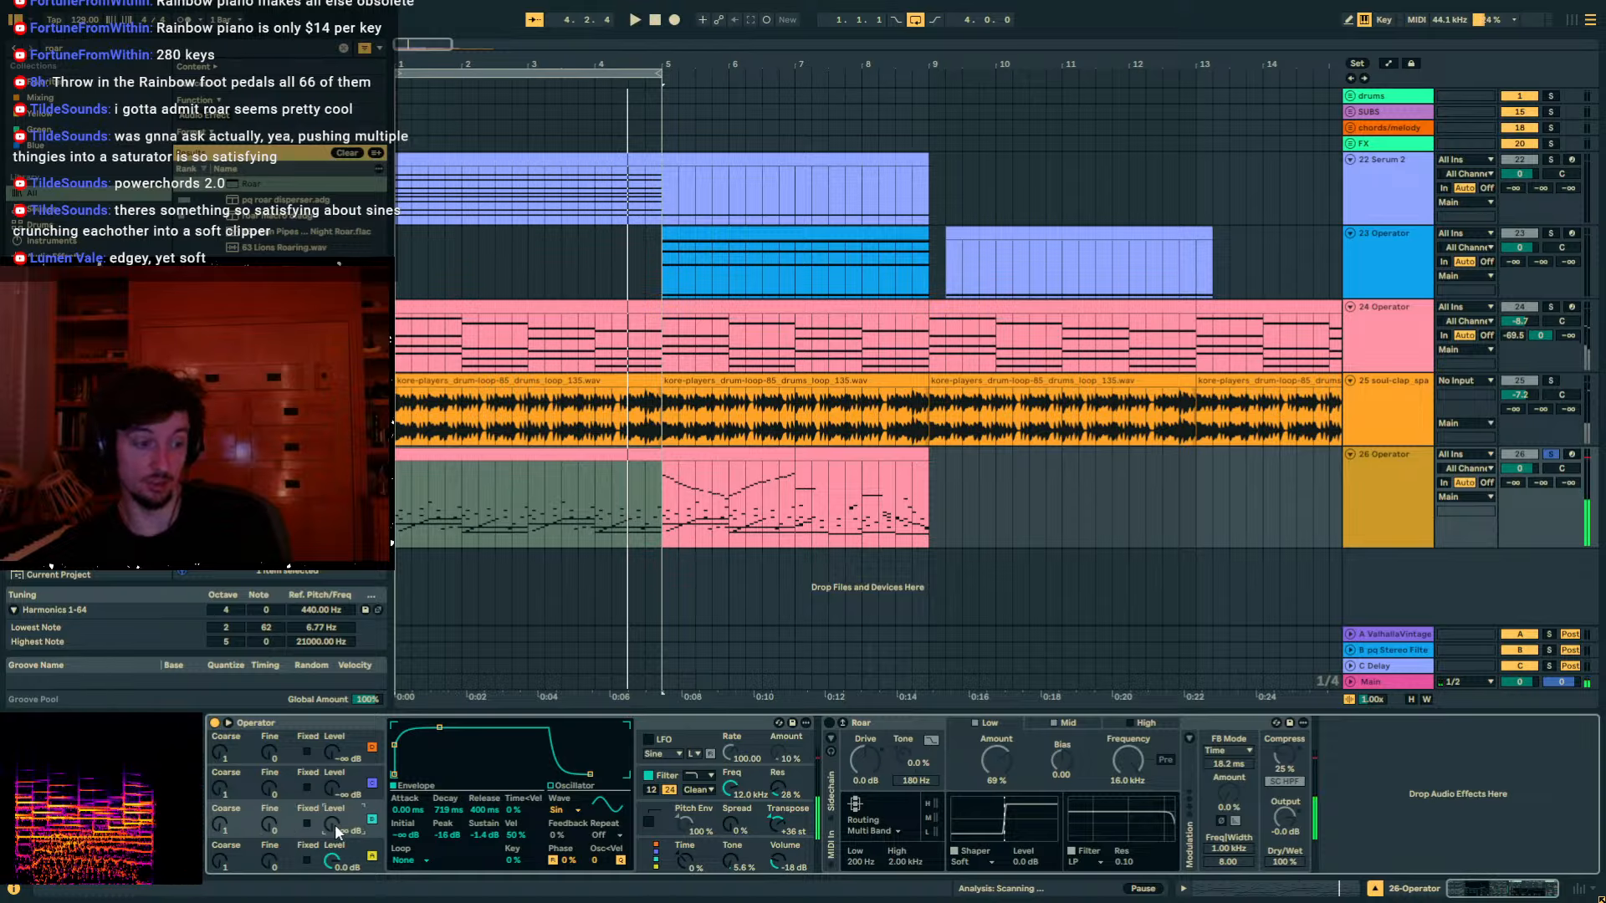
pyautogui.moveTo(333, 825); pyautogui.dragTo(333, 845)
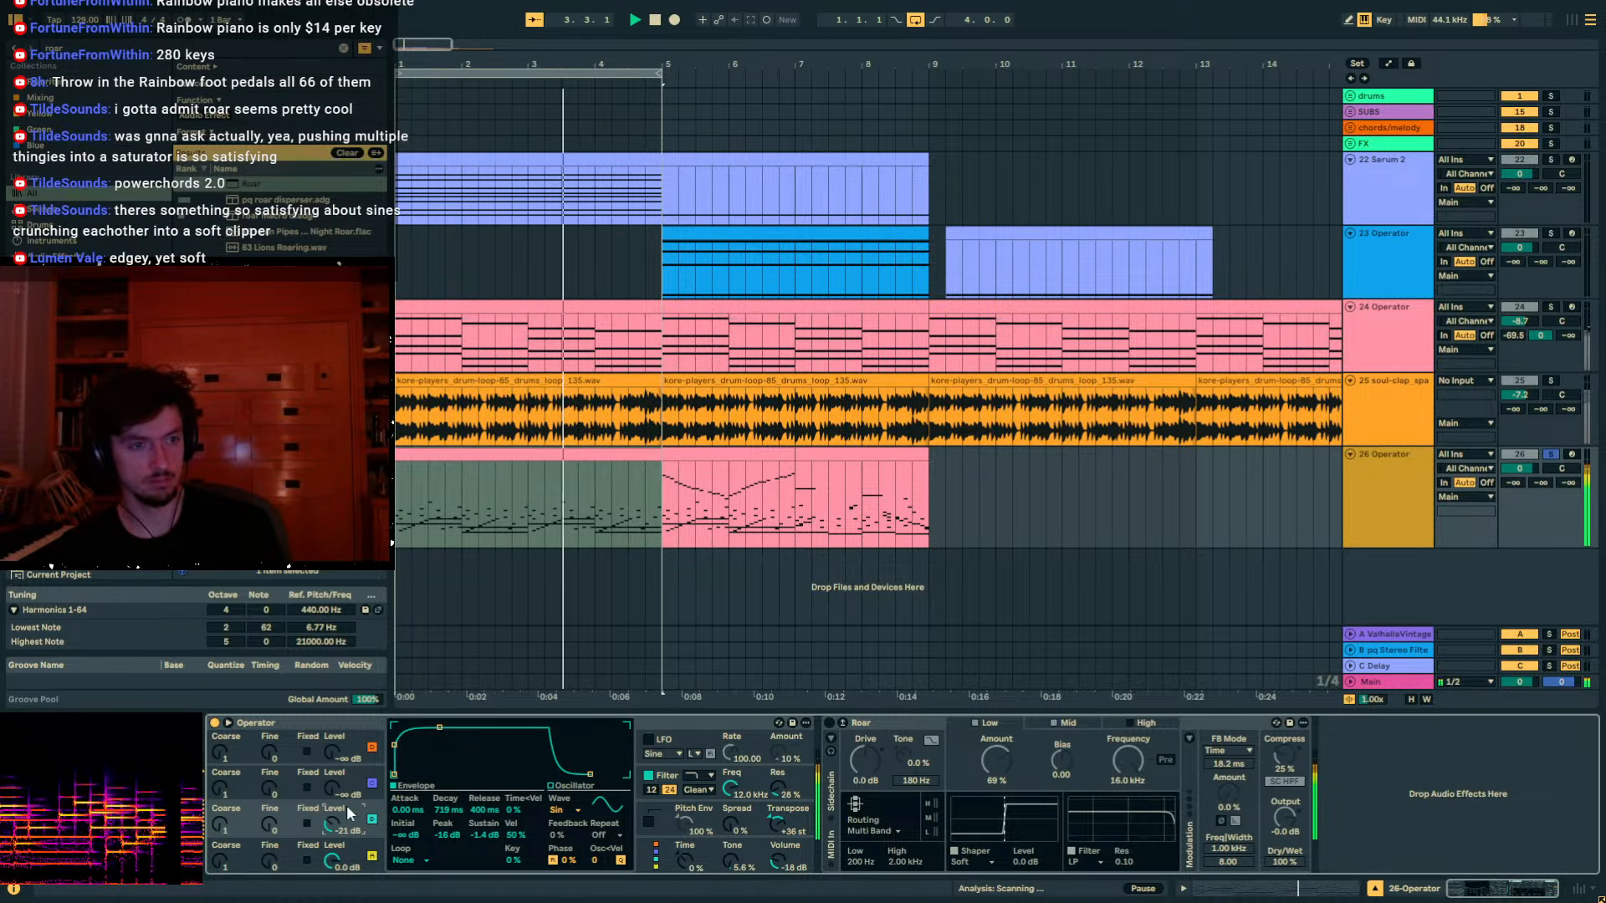
# Open the Serum 2 plug-in window on track 22 and show LFO 1's shape.
pyautogui.click(1359, 201)
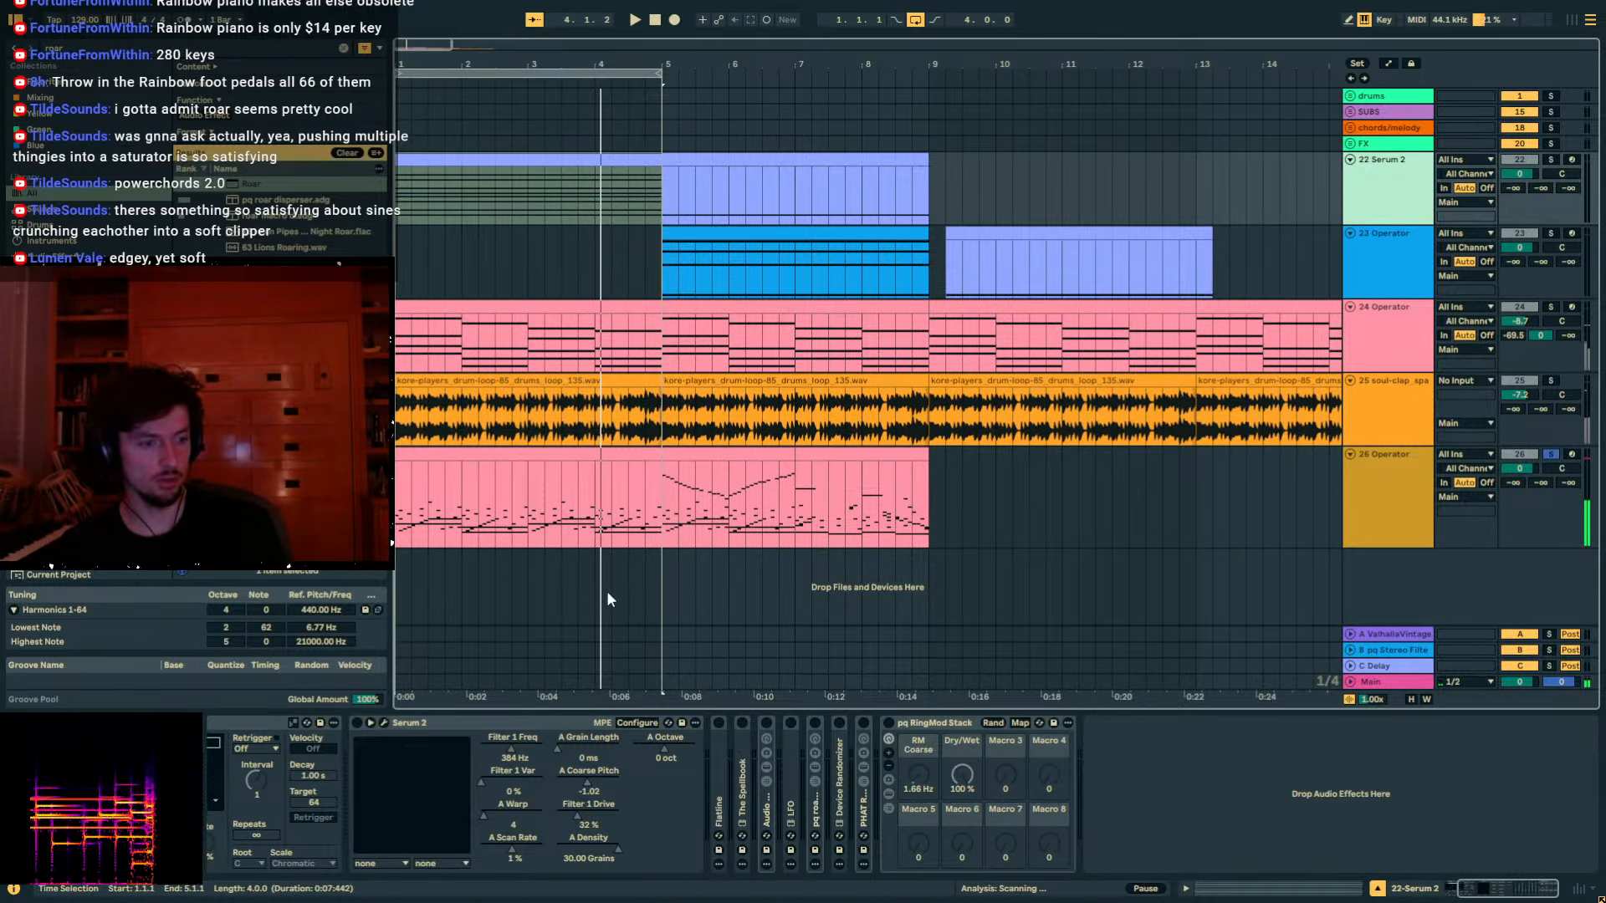
pyautogui.click(382, 723)
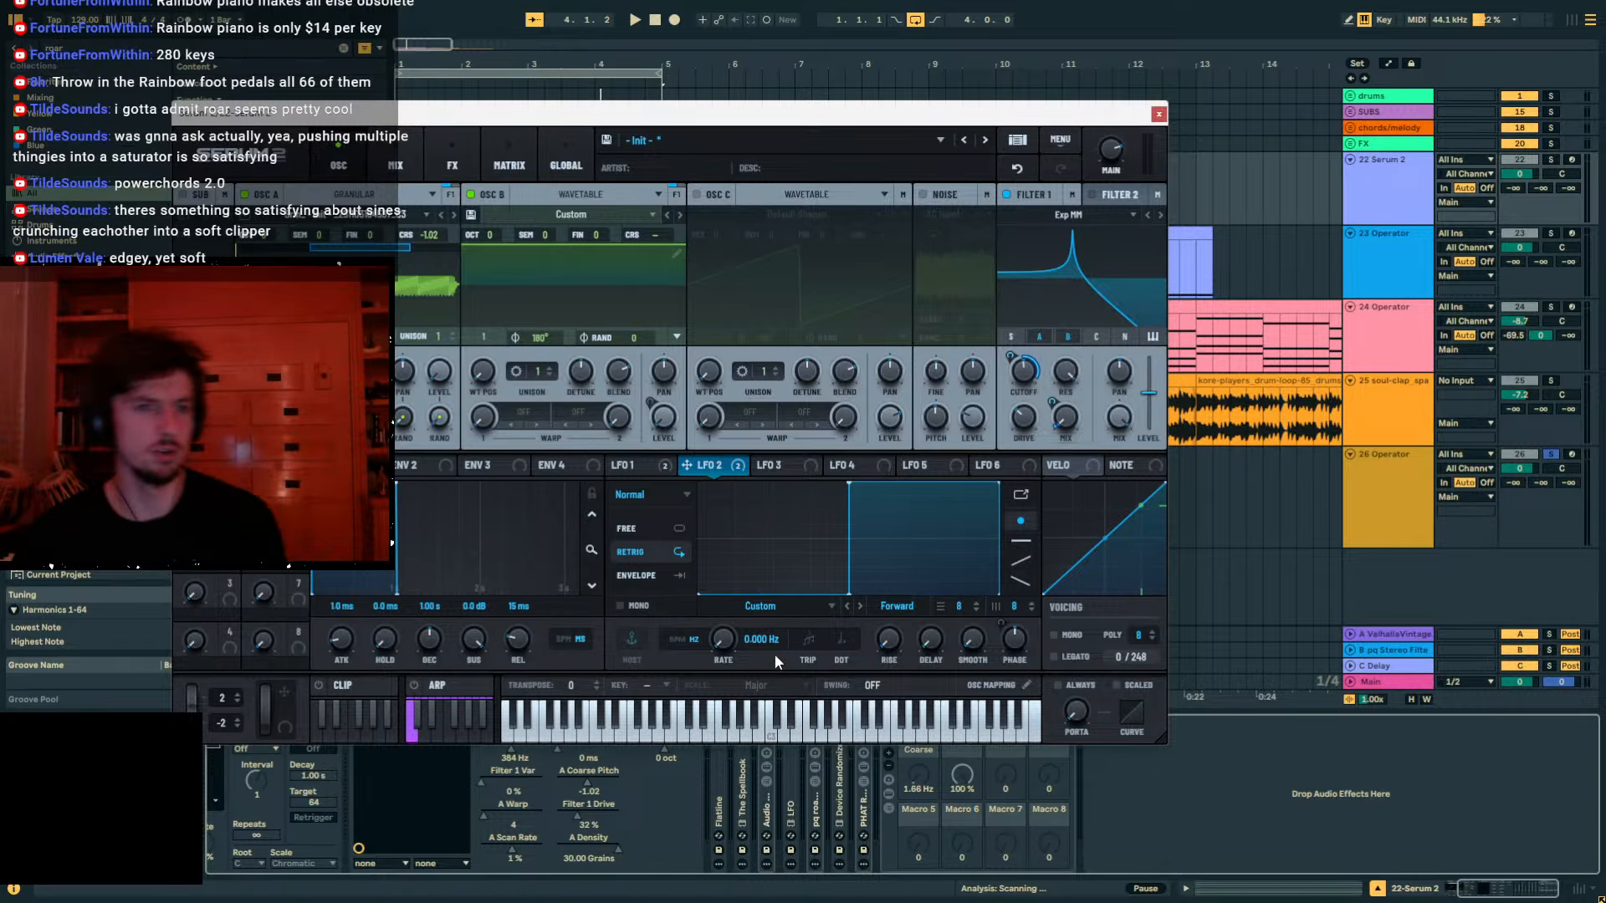
pyautogui.moveTo(563, 125); pyautogui.dragTo(797, 136)
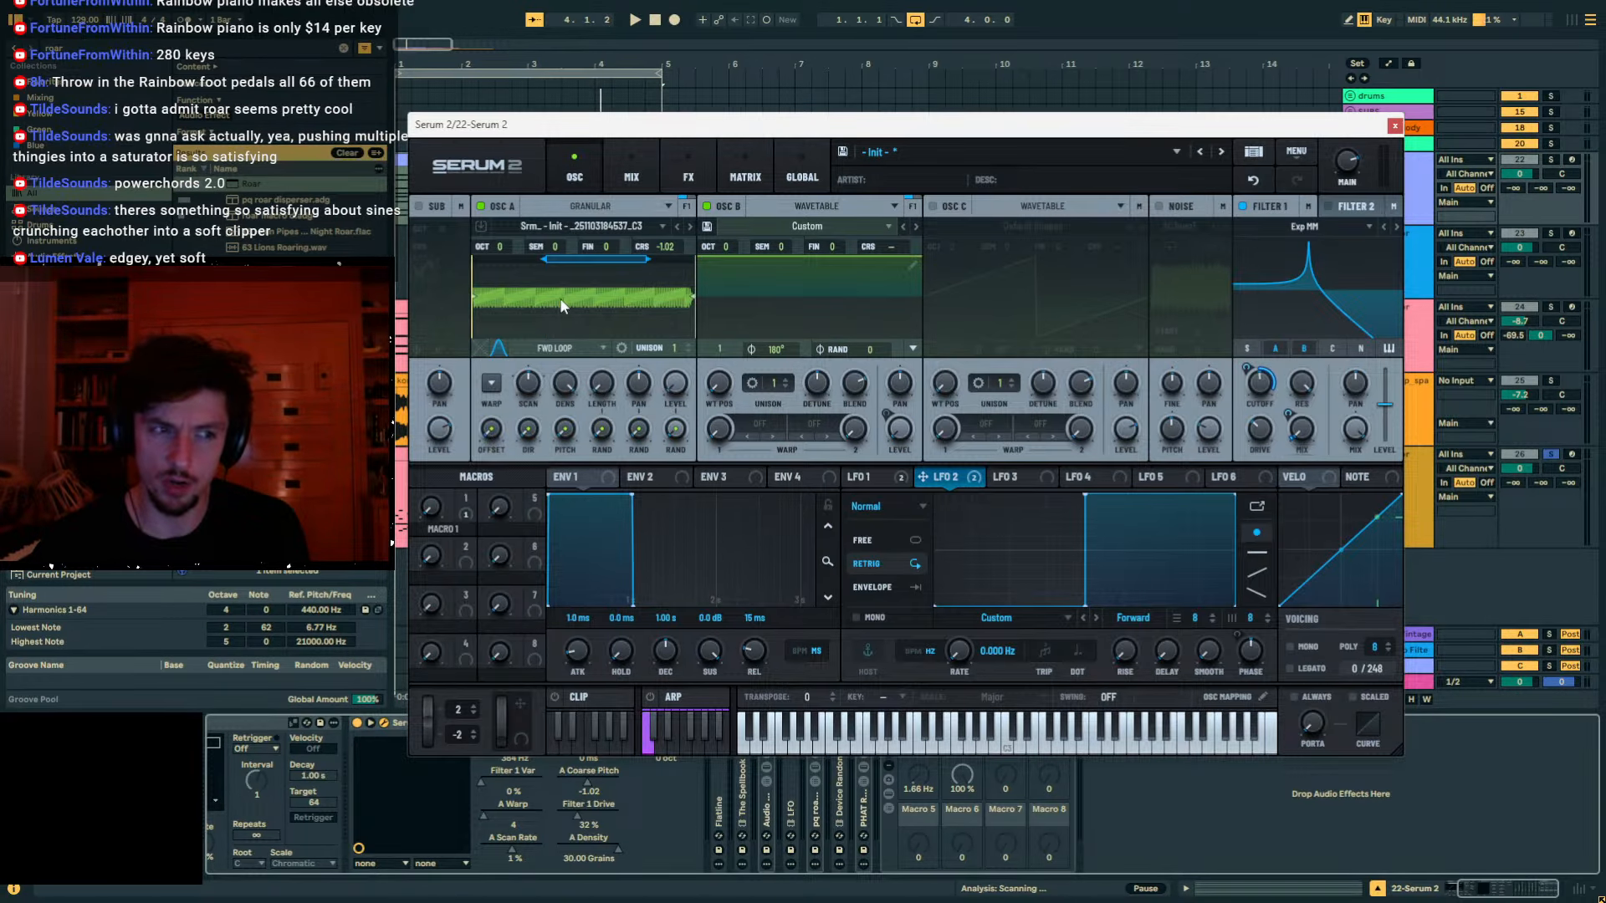
pyautogui.click(895, 487)
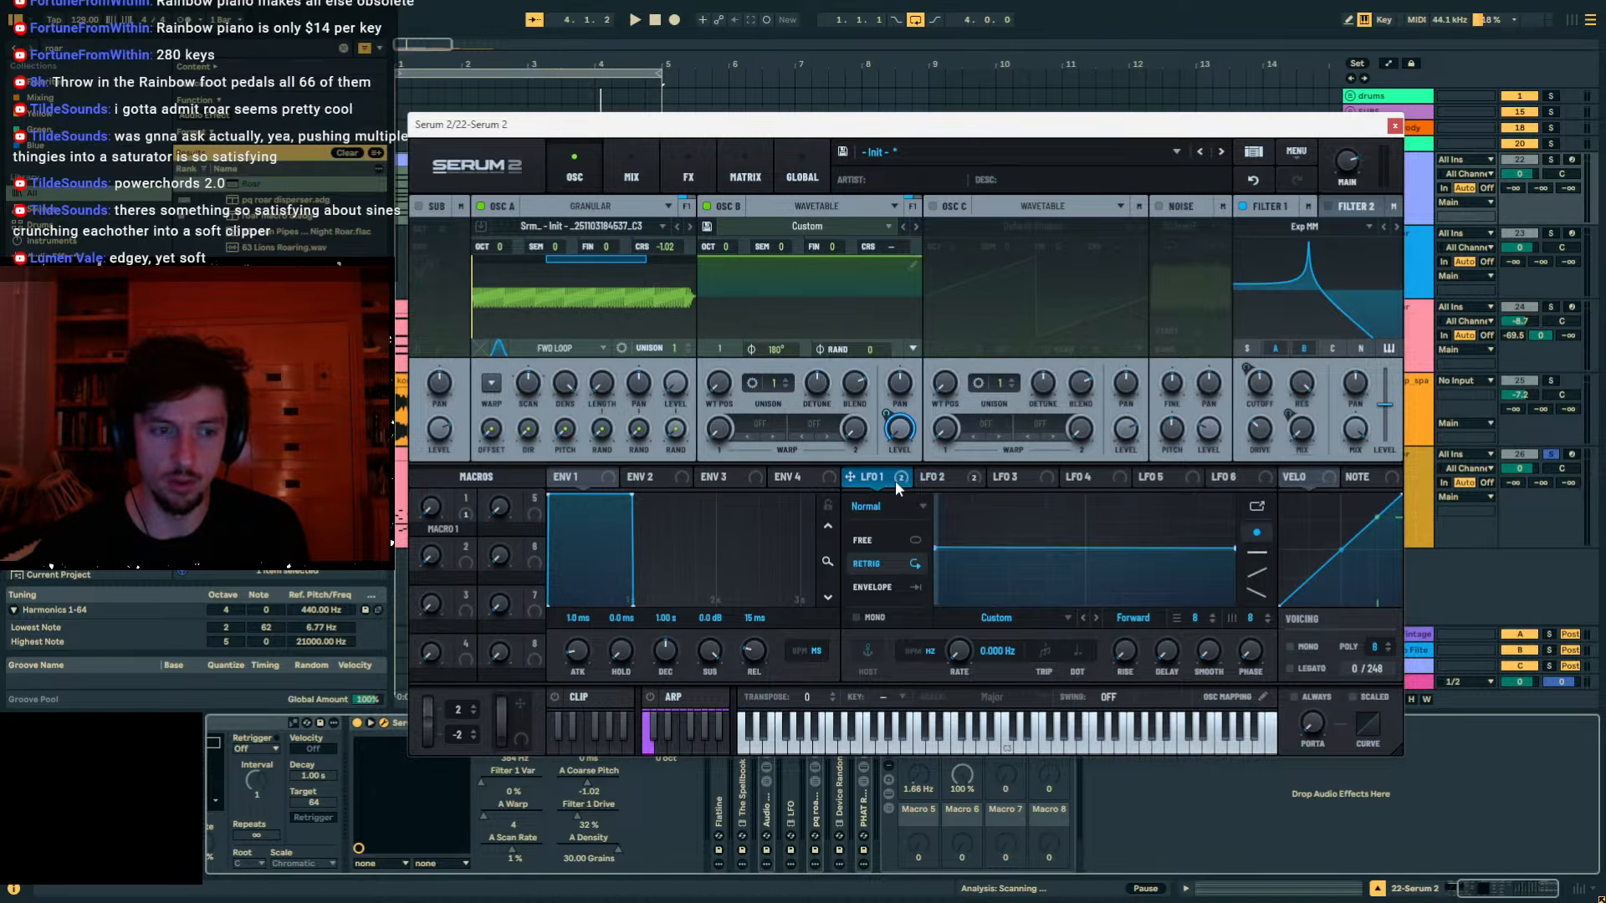
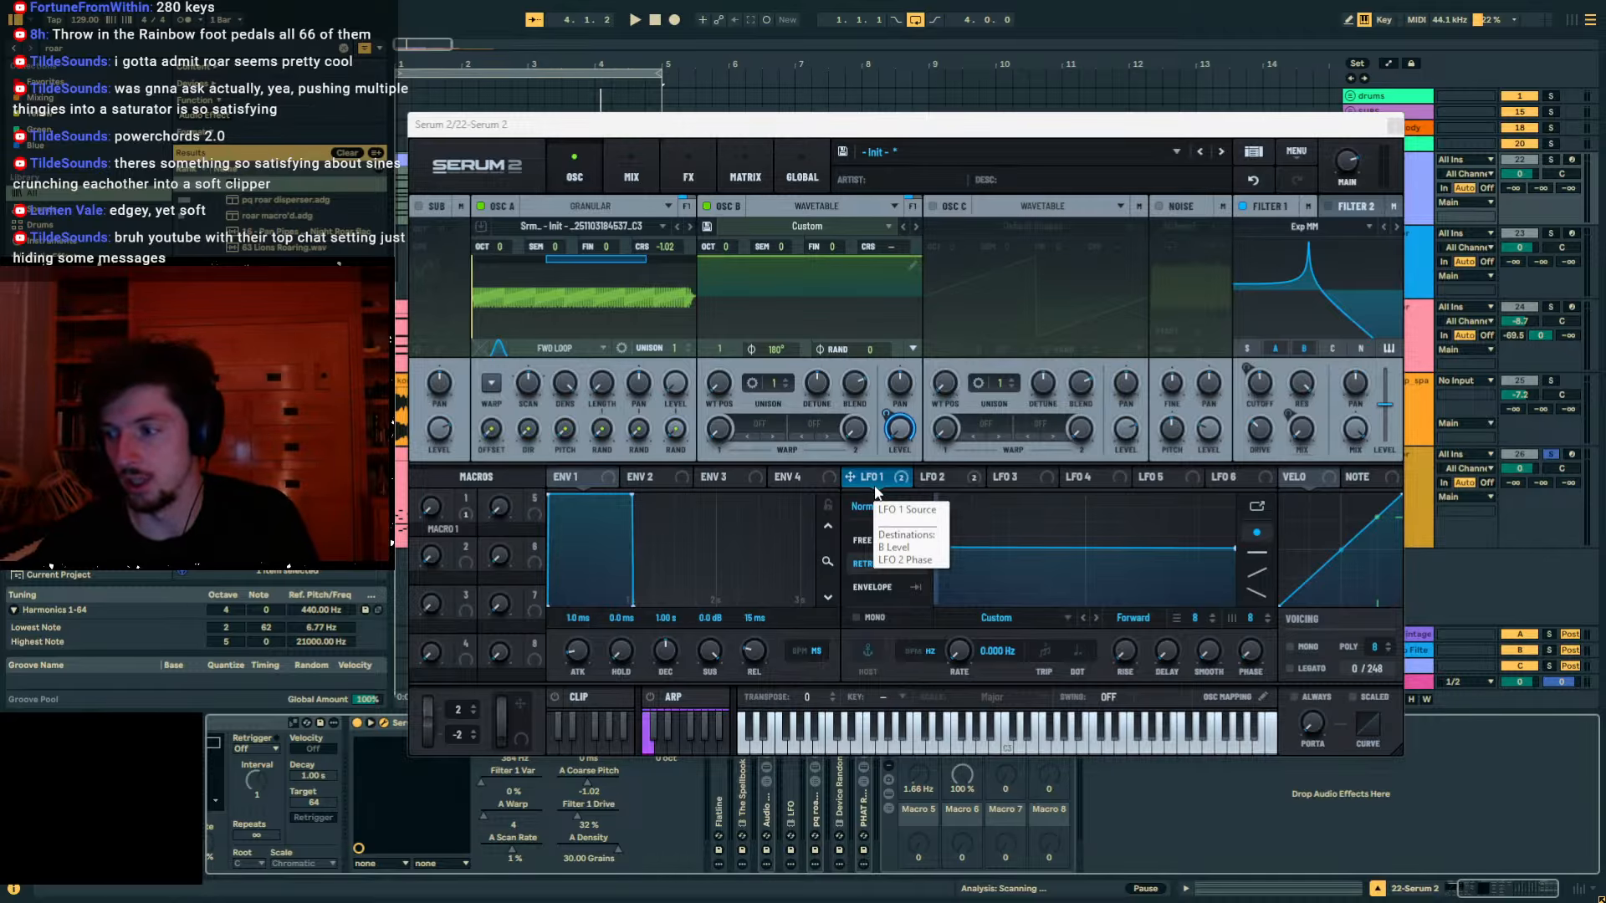
# Compare the shapes and modulation destinations of LFO 1 and LFO 2 in Serum 2.
pyautogui.moveTo(1261, 126); pyautogui.dragTo(1115, 128)
pyautogui.click(1395, 191)
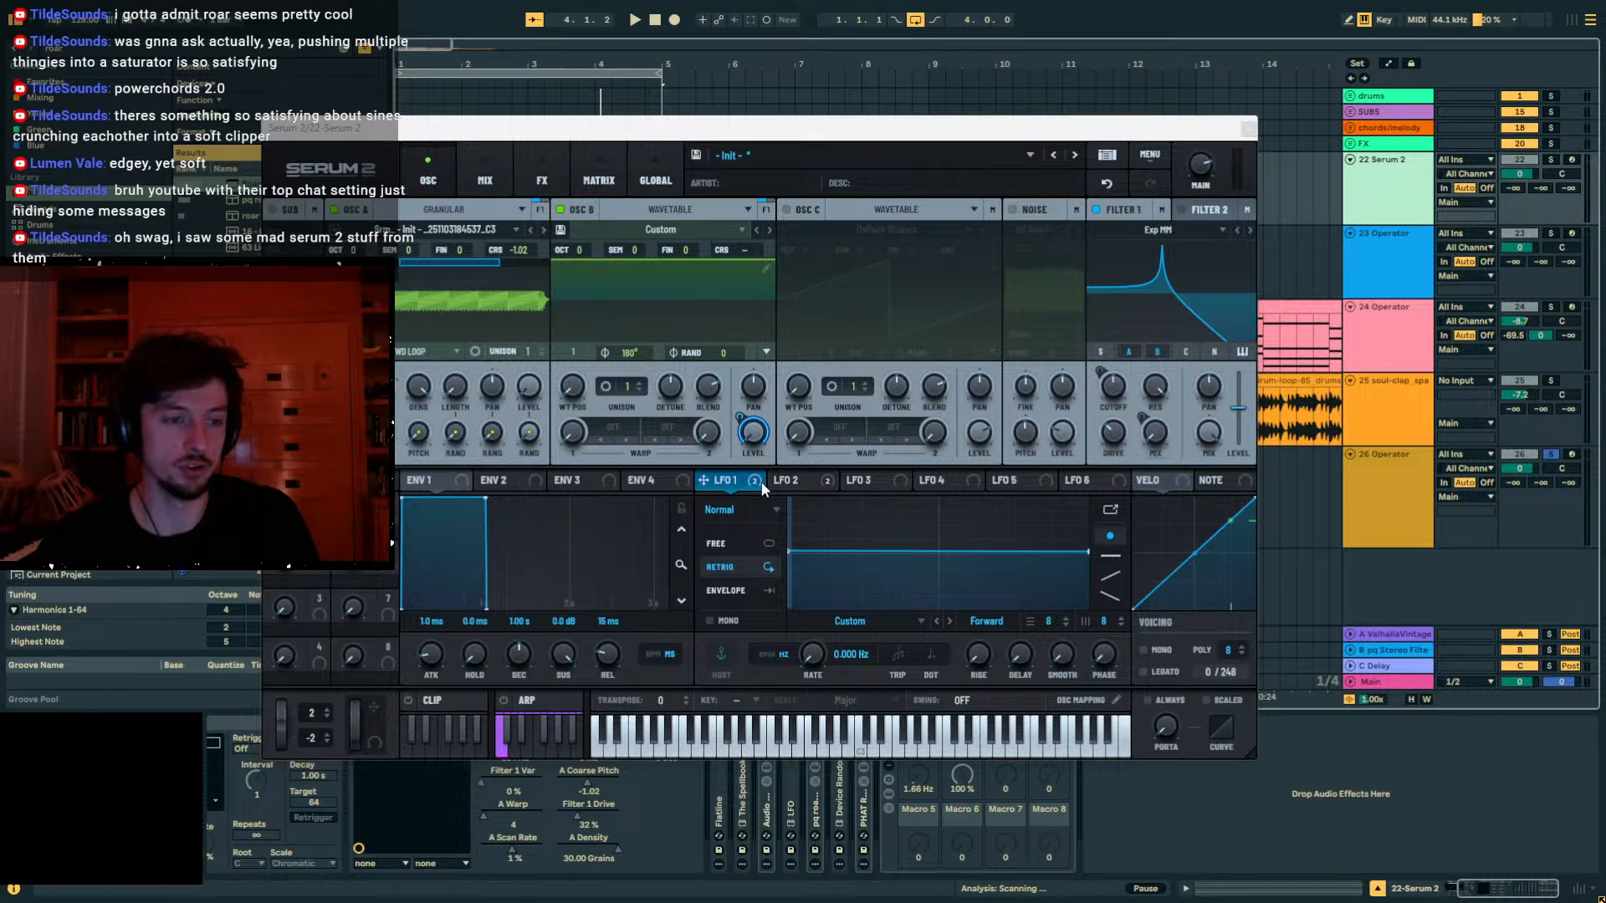
pyautogui.click(786, 481)
pyautogui.click(730, 480)
pyautogui.click(791, 480)
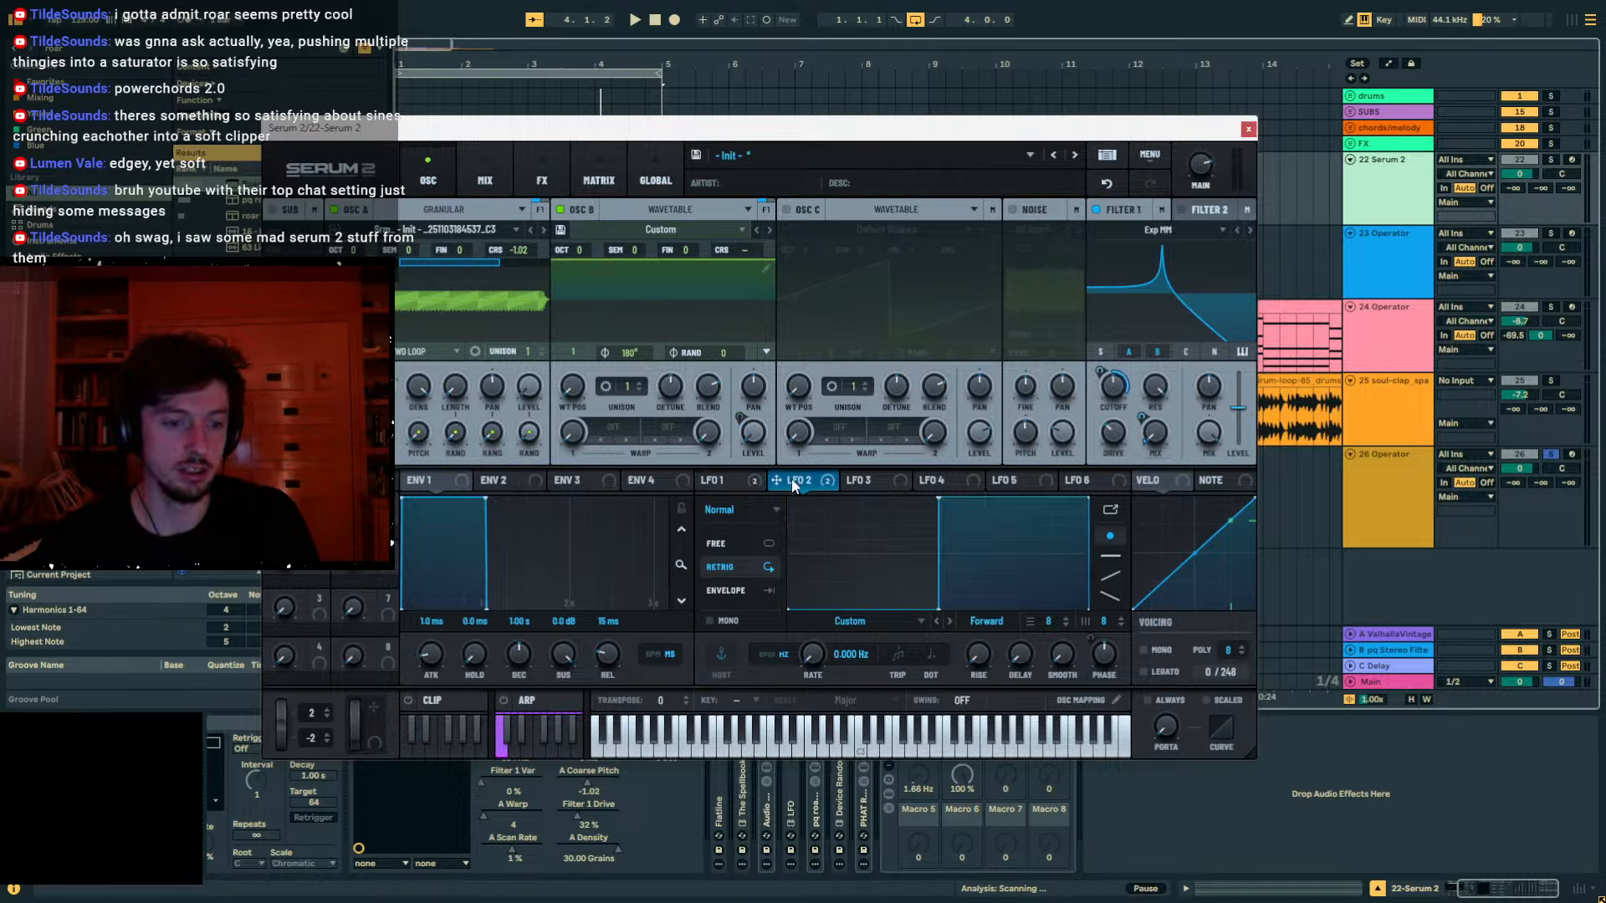
pyautogui.click(744, 479)
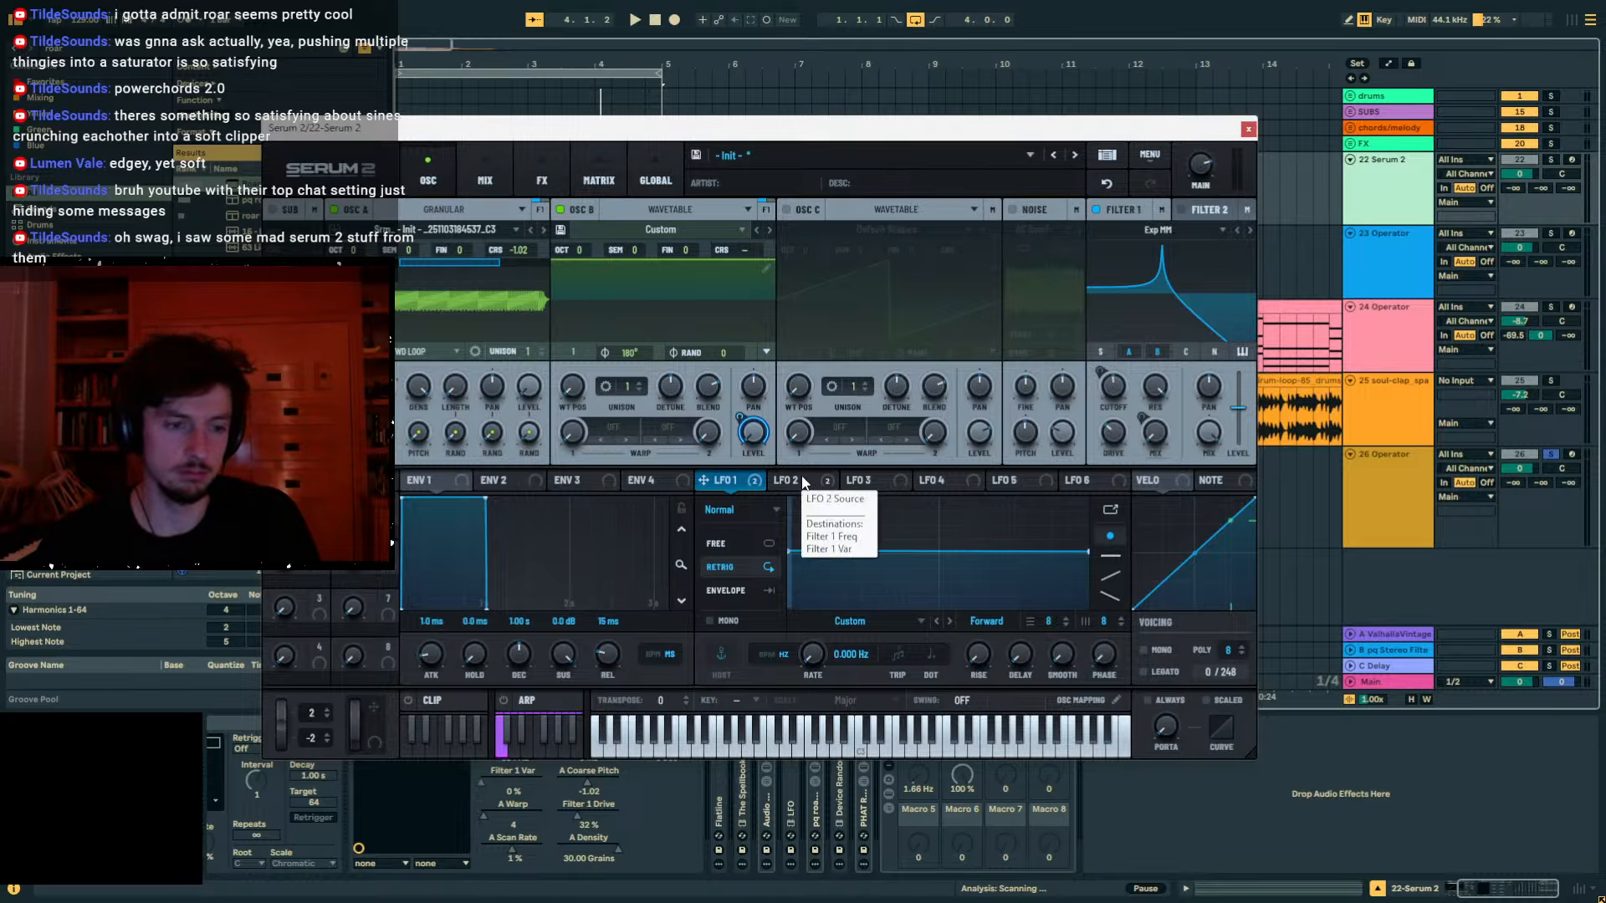
pyautogui.click(801, 477)
pyautogui.click(752, 480)
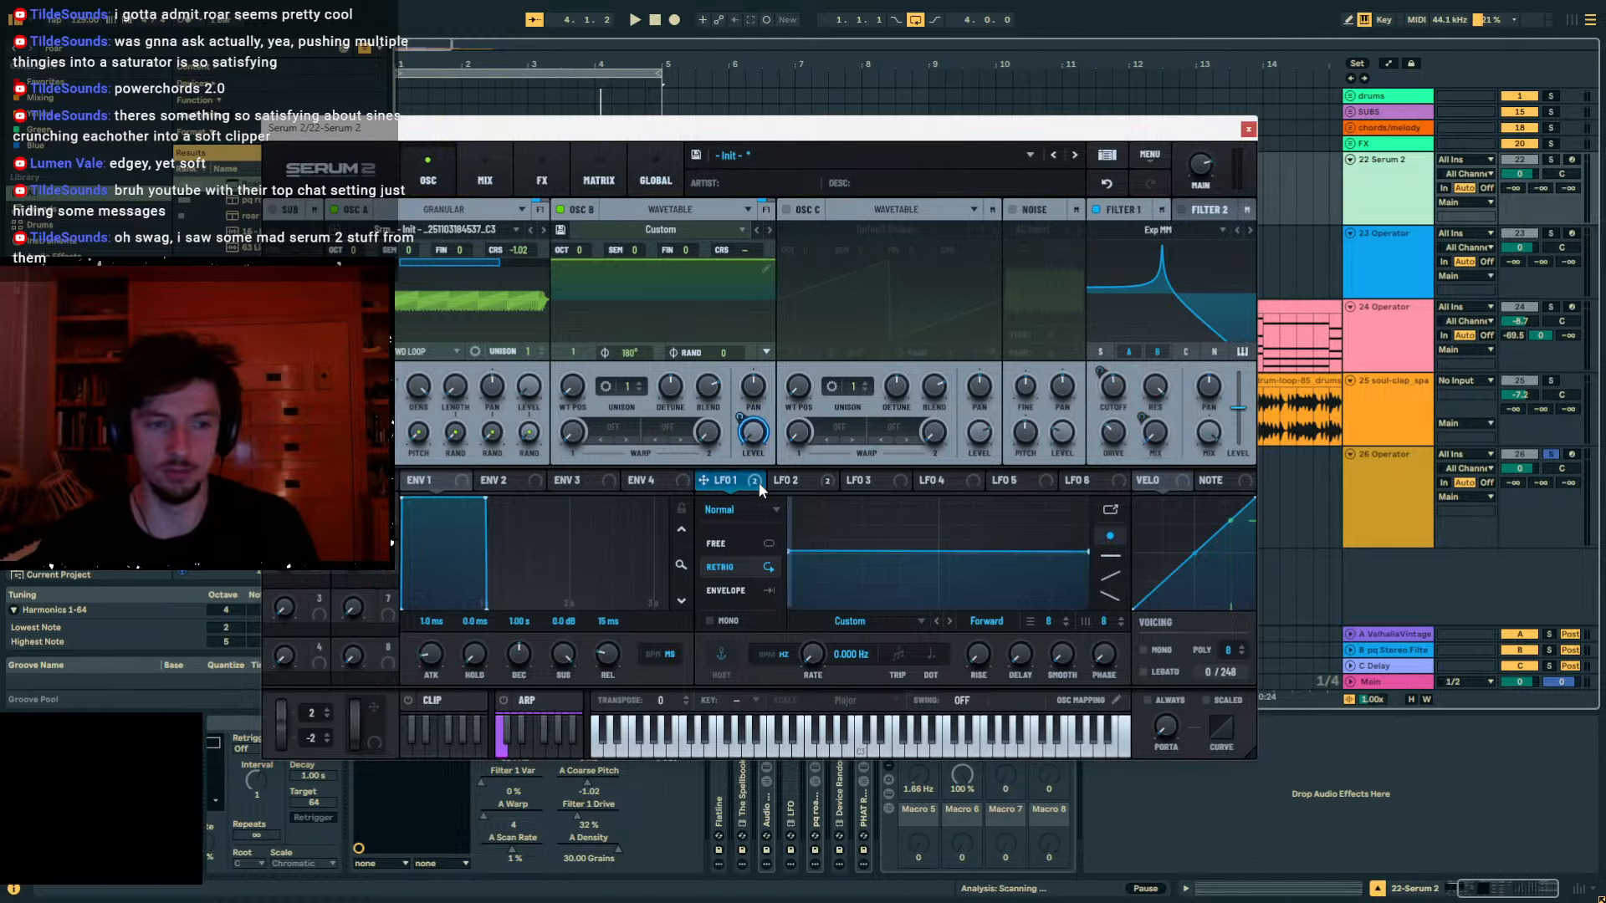
pyautogui.click(799, 481)
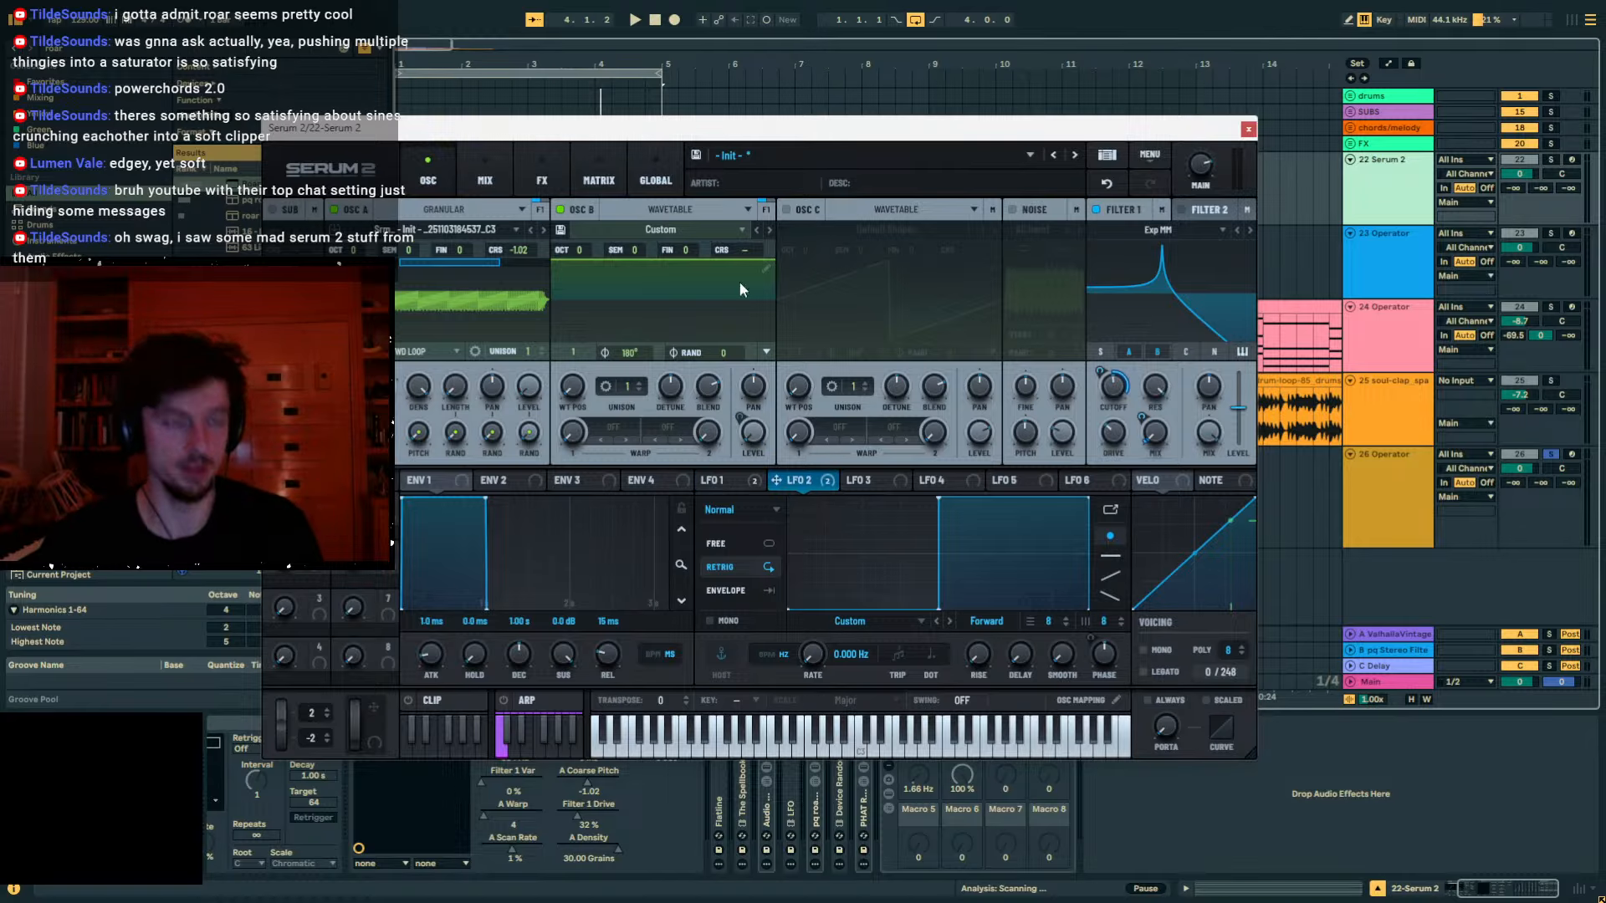
# Lower track 22's volume to -9.9 dB, solo it and play its second clip from bar 5.
pyautogui.moveTo(690, 125); pyautogui.dragTo(783, 271)
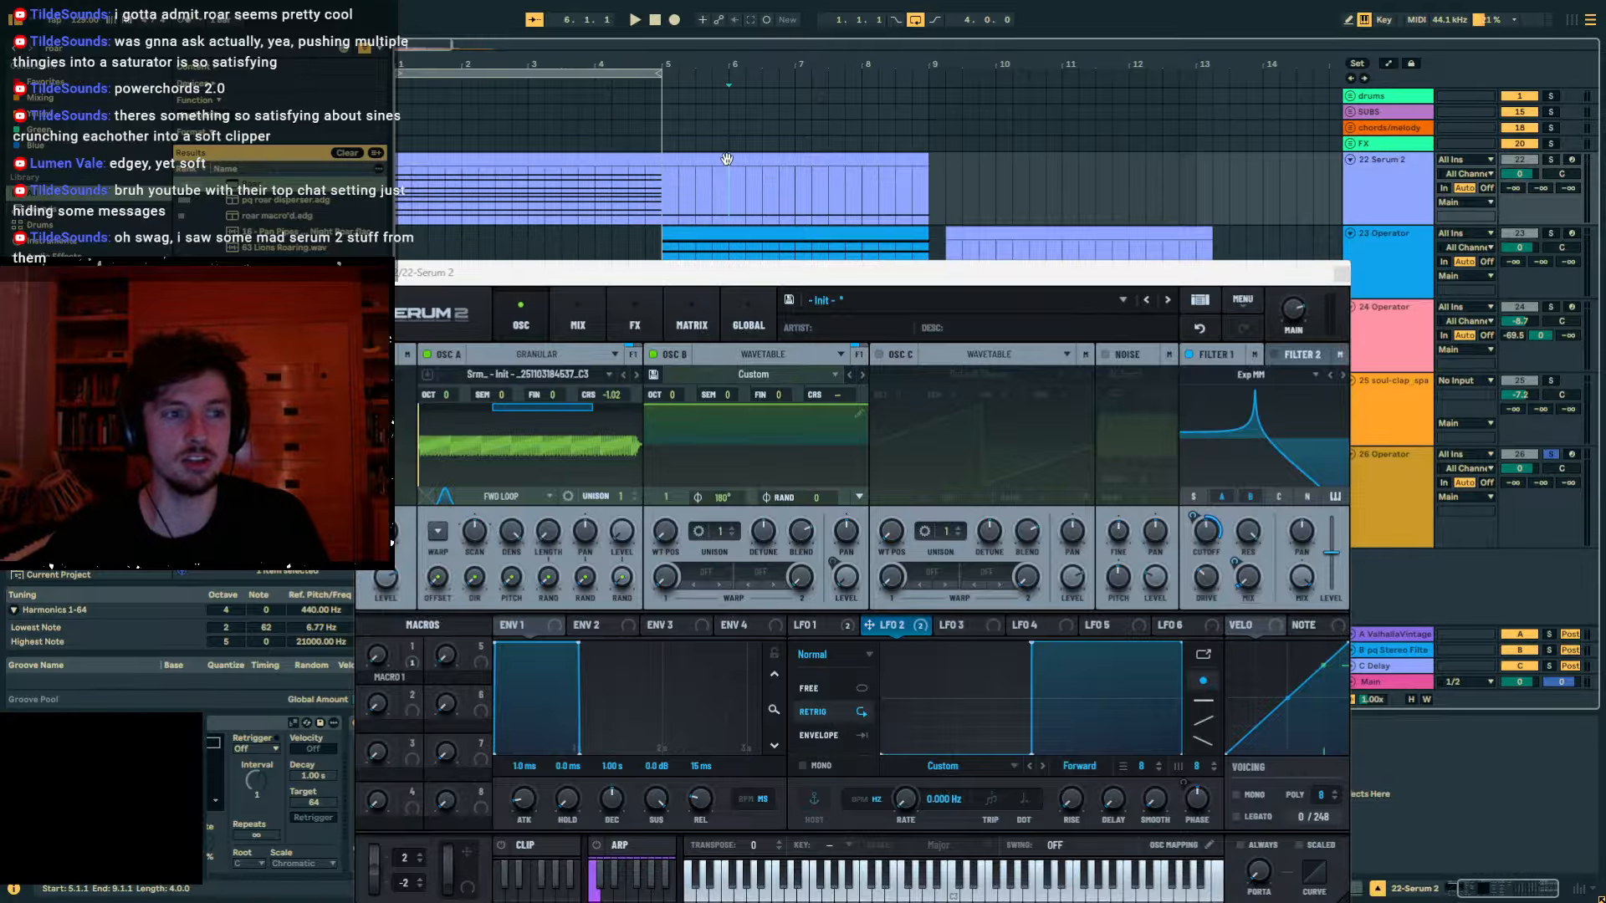
pyautogui.click(890, 187)
pyautogui.moveTo(1519, 173); pyautogui.dragTo(1519, 201)
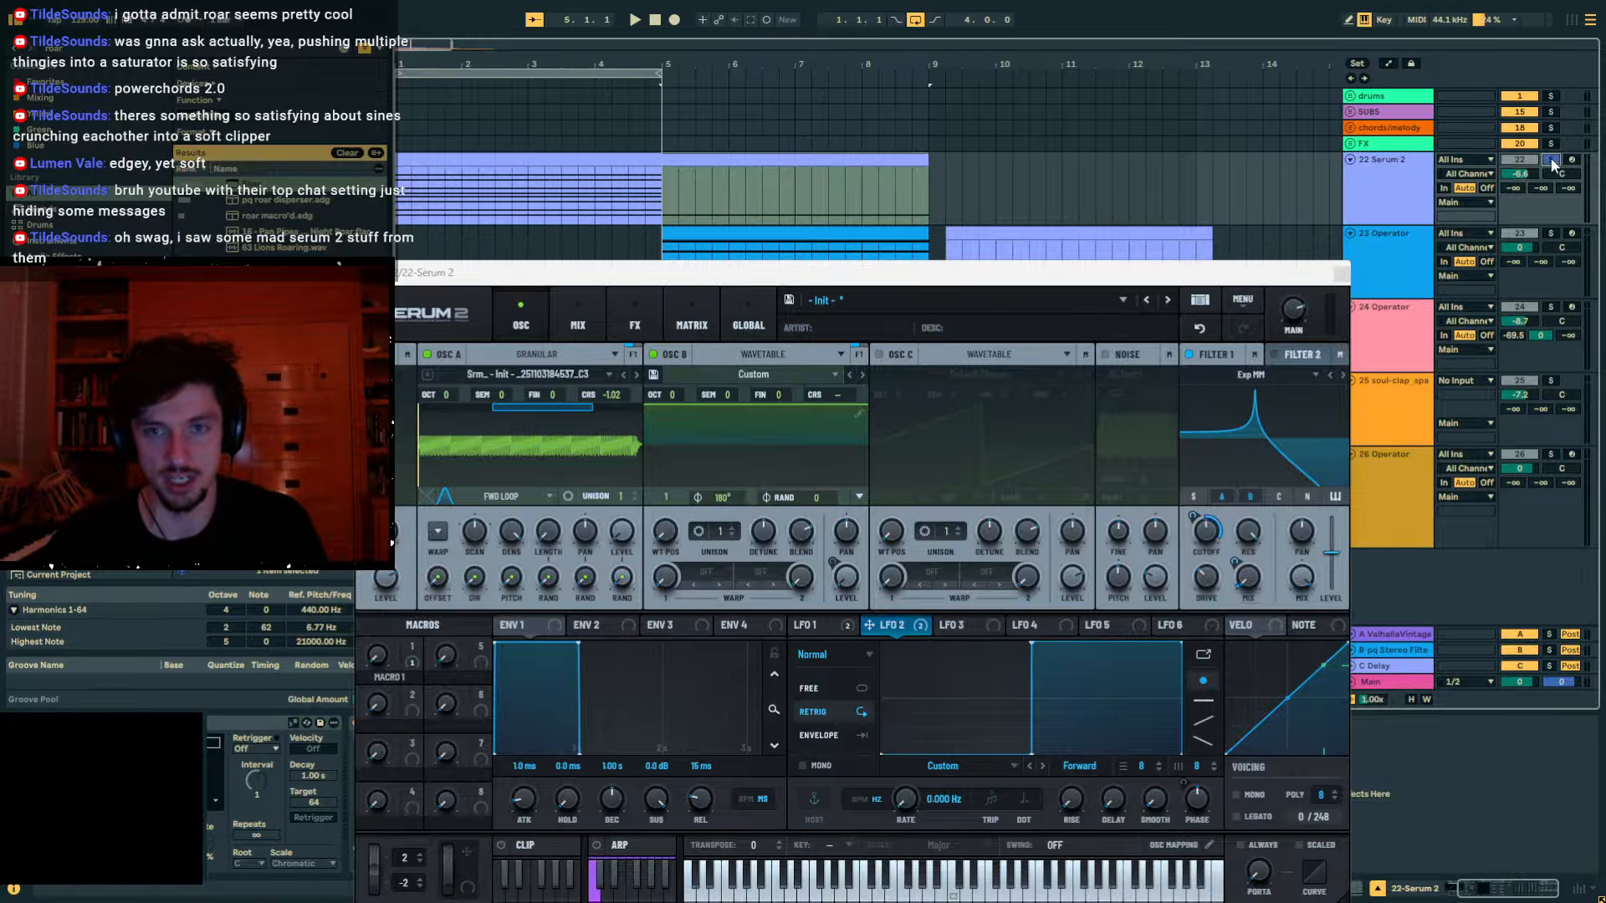
pyautogui.click(891, 160)
pyautogui.press('space')
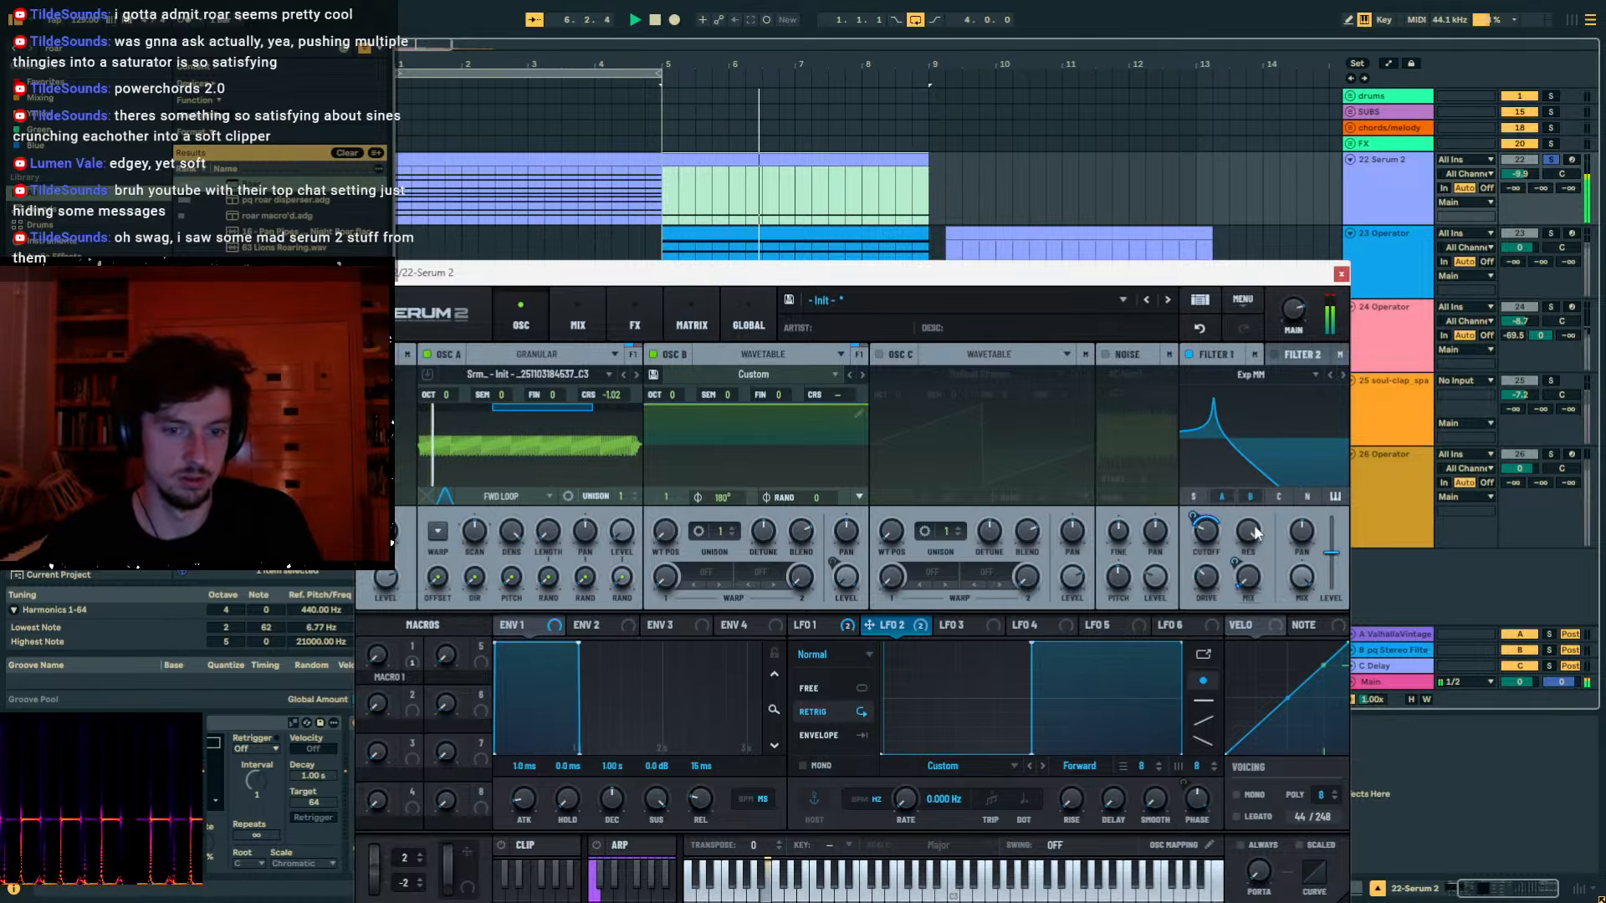
# Enable The Spellbook in track 22's device chain and unfold the PHAT RACK to show its macros.
pyautogui.click(1416, 182)
pyautogui.moveTo(978, 279); pyautogui.dragTo(1086, 72)
pyautogui.click(743, 725)
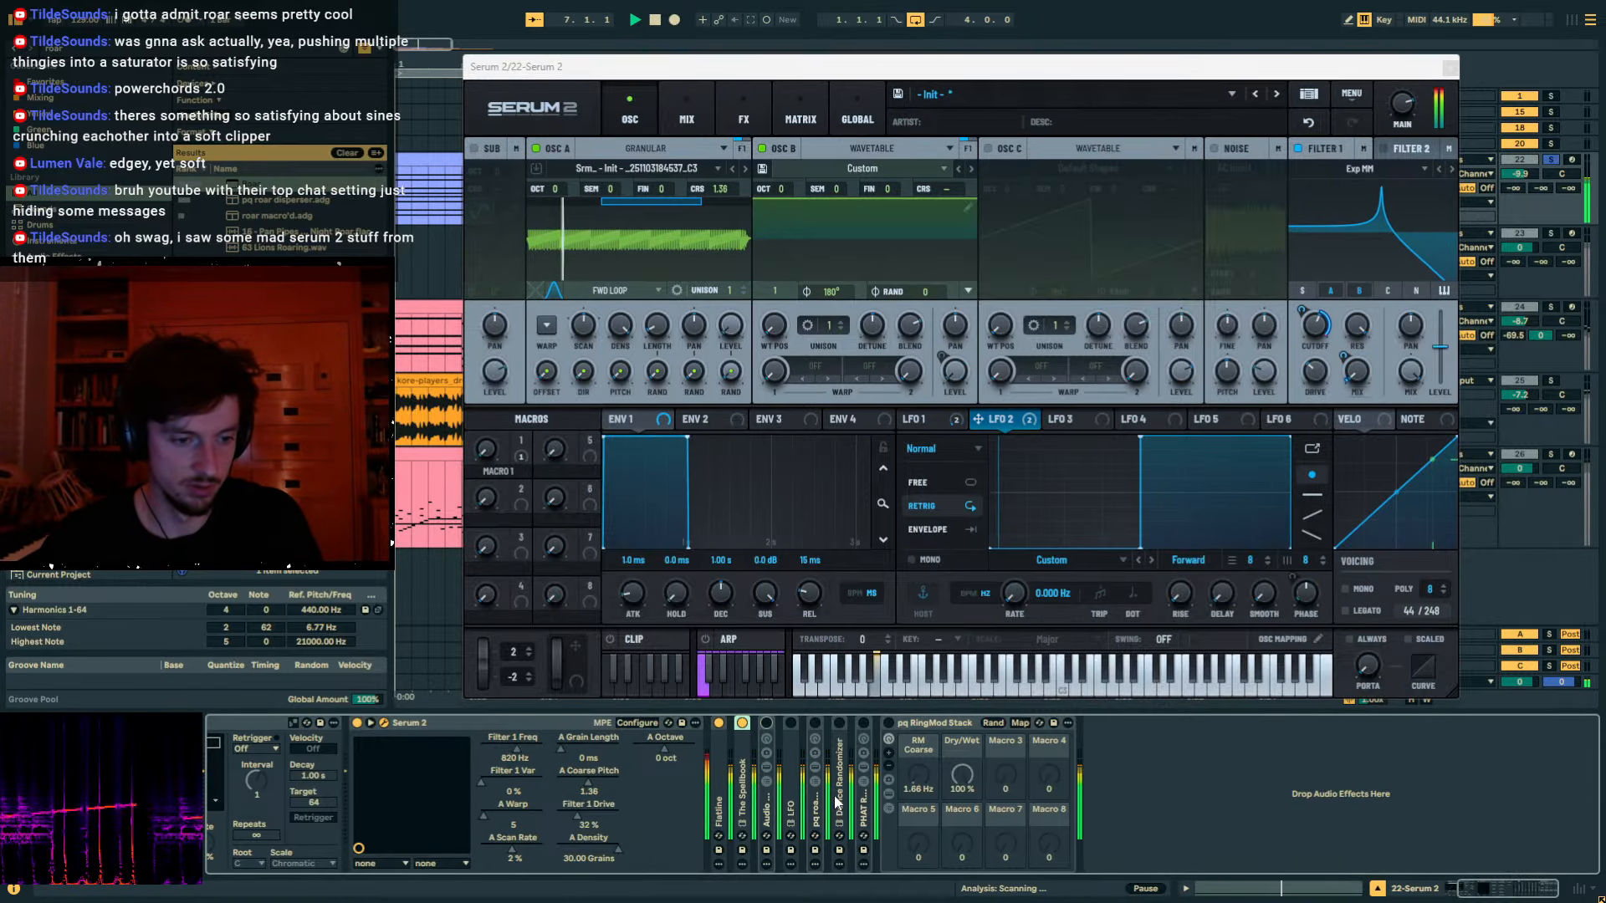
pyautogui.doubleClick(865, 809)
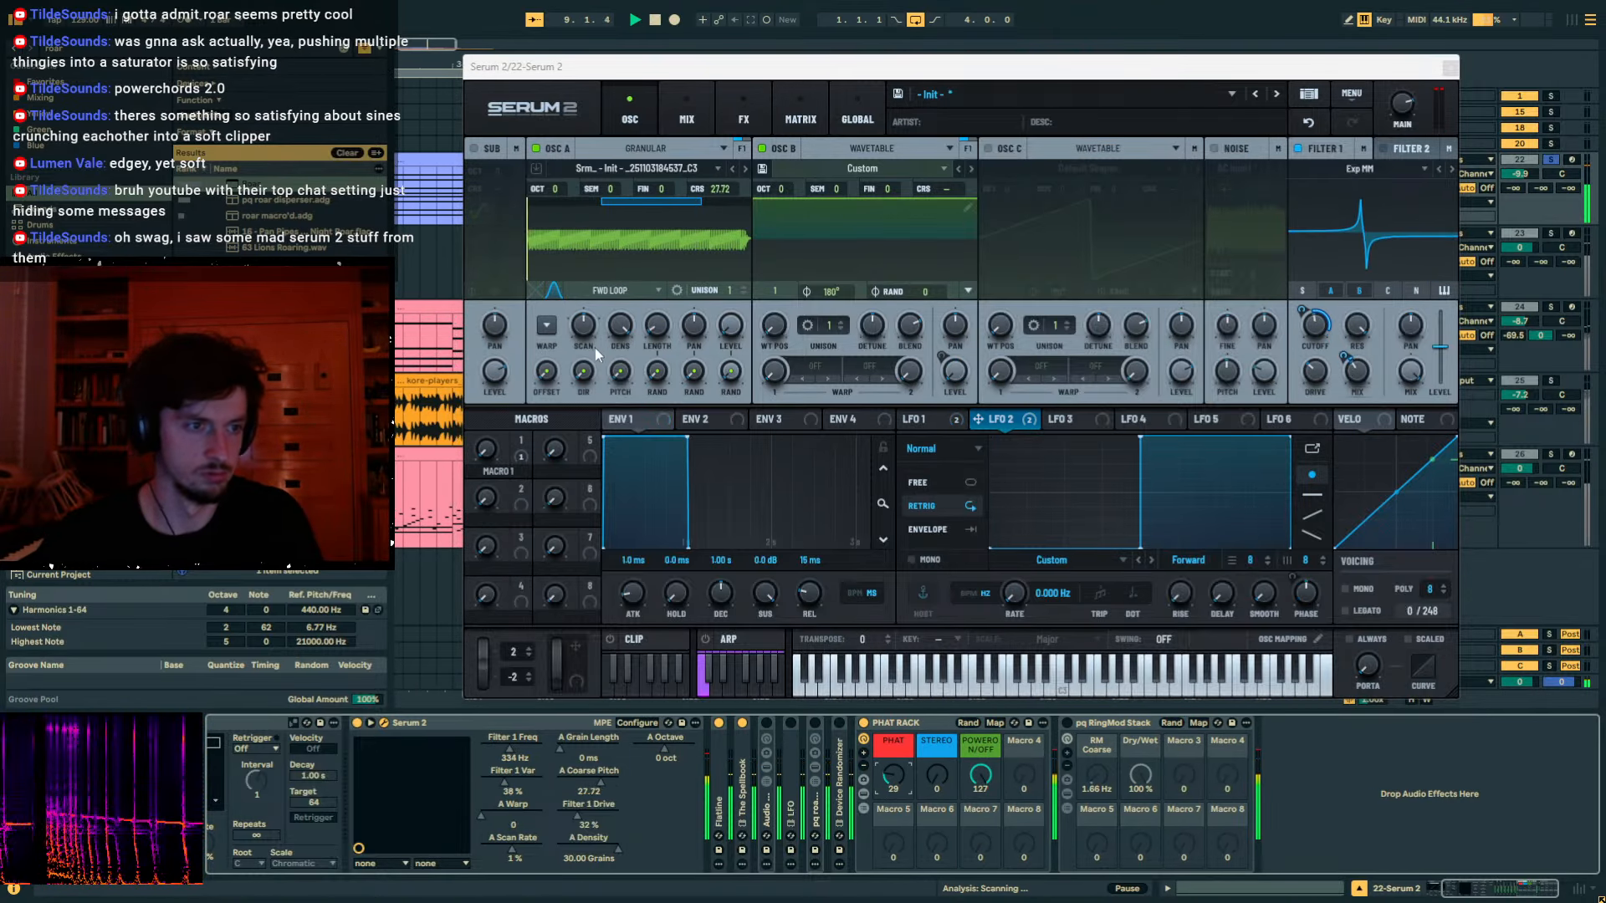
# Unfold The Spellbook and widen its modulation range for A Scan Rate to 58.7%.
pyautogui.moveTo(583, 327); pyautogui.dragTo(584, 306)
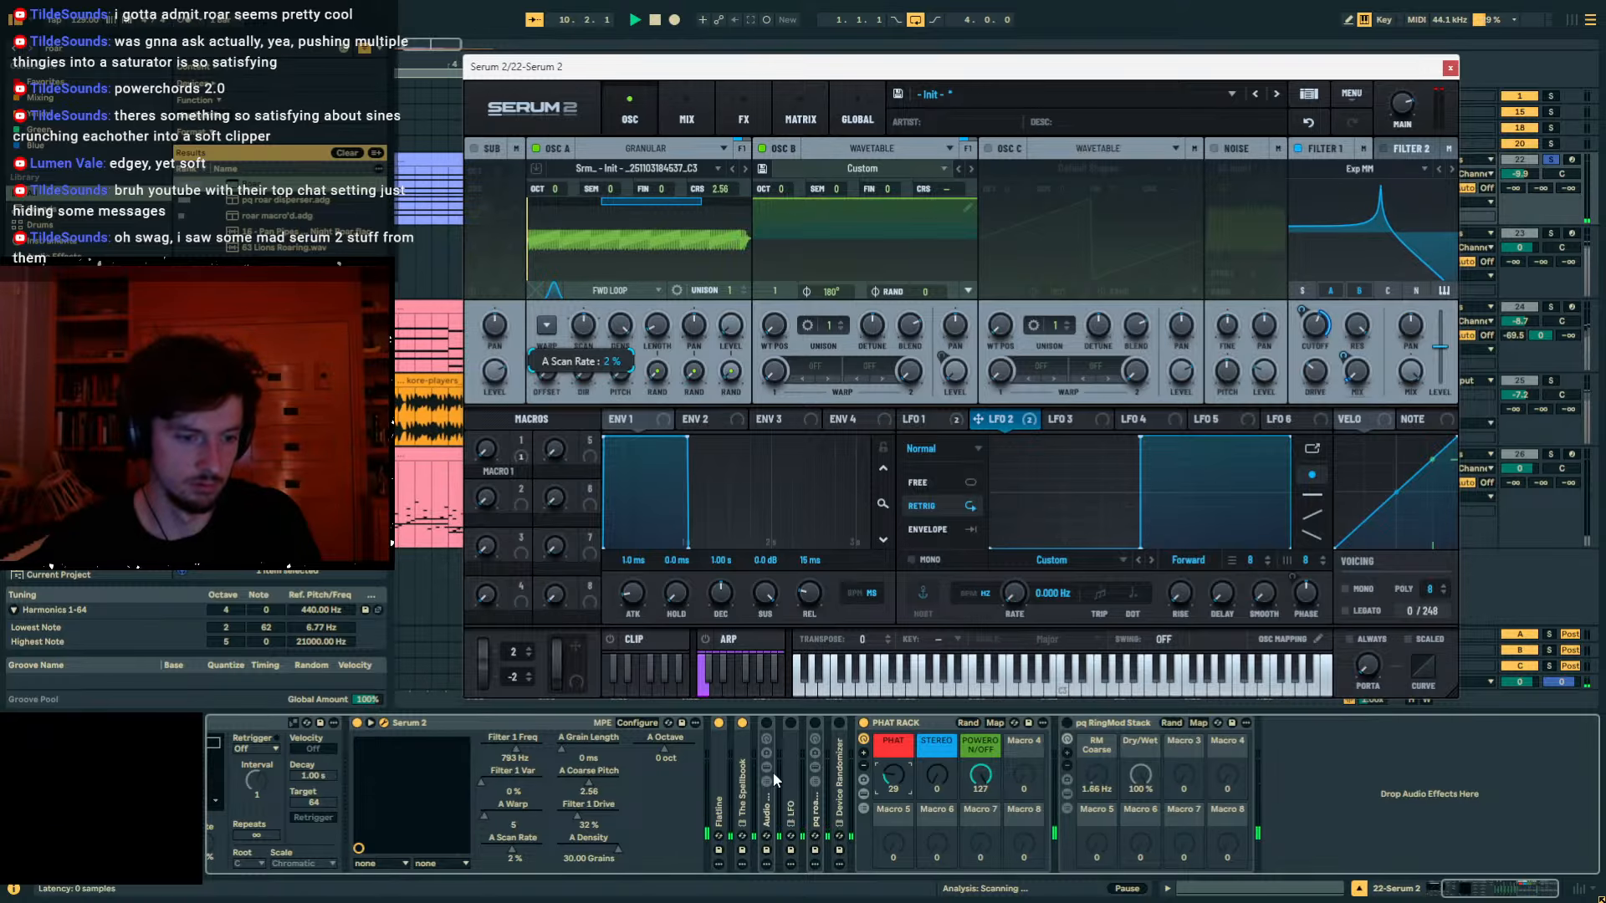
pyautogui.doubleClick(742, 799)
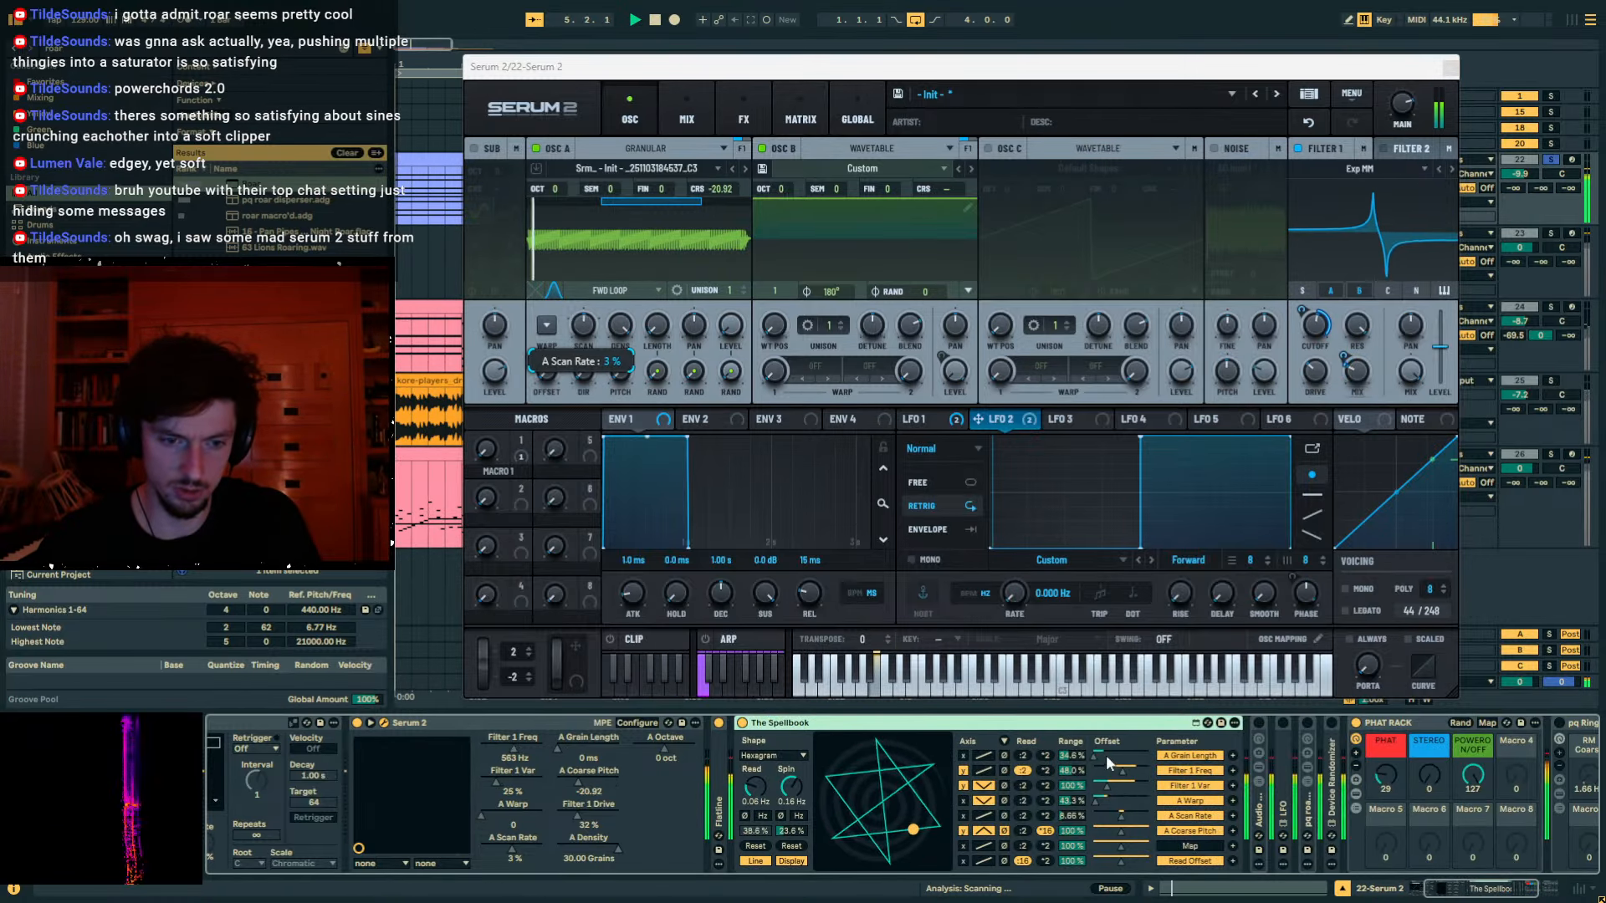
pyautogui.click(1106, 755)
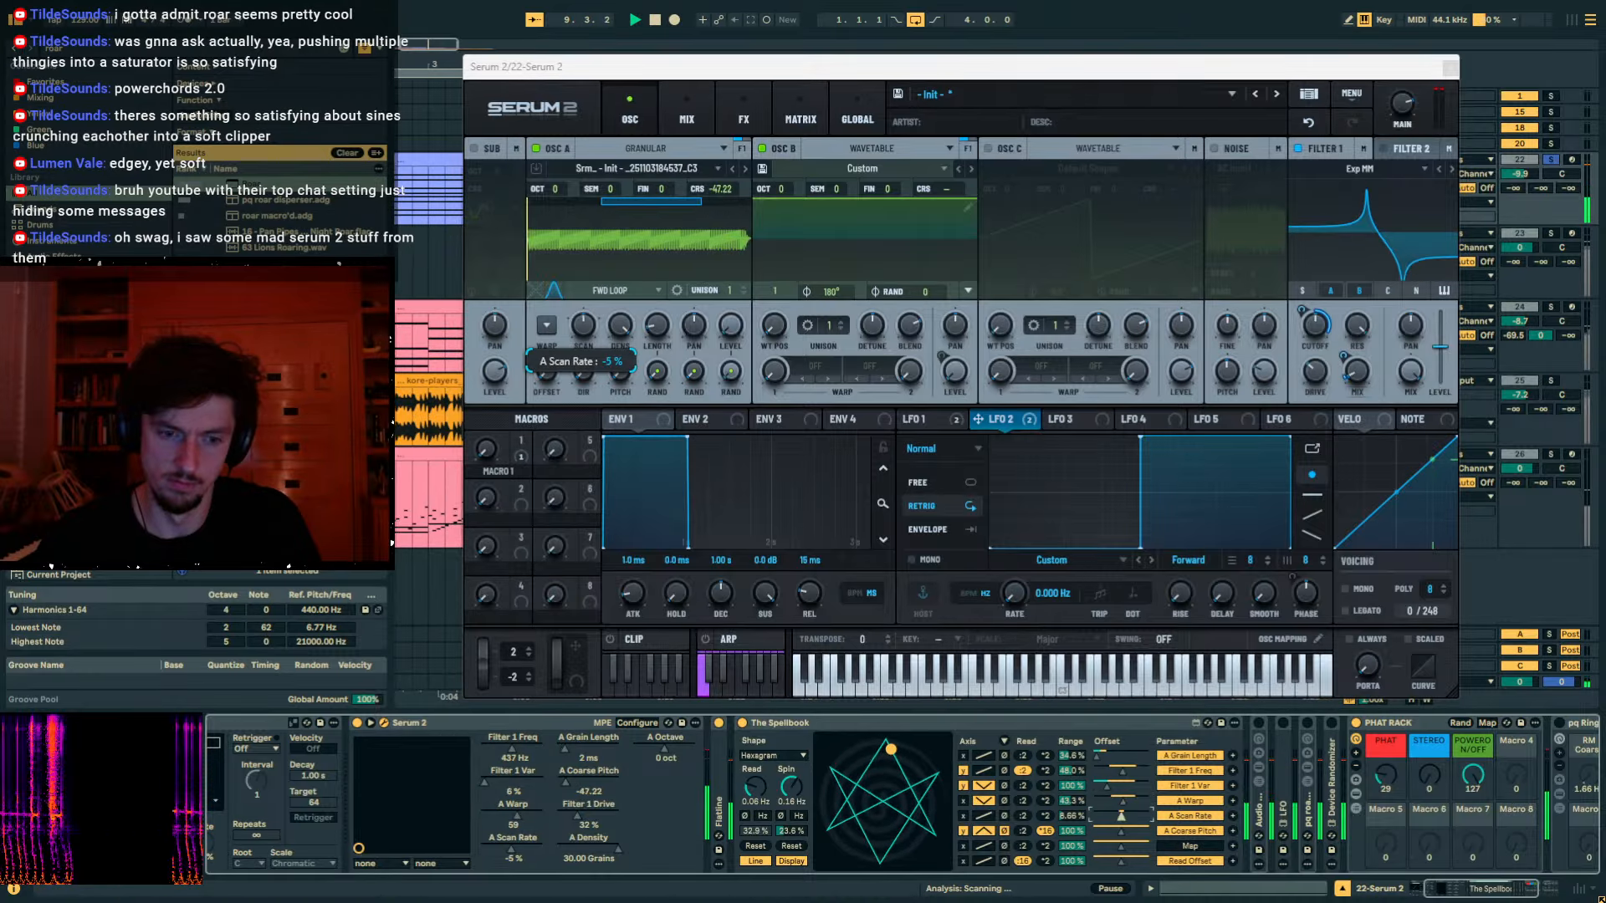
pyautogui.moveTo(1072, 816); pyautogui.dragTo(1072, 774)
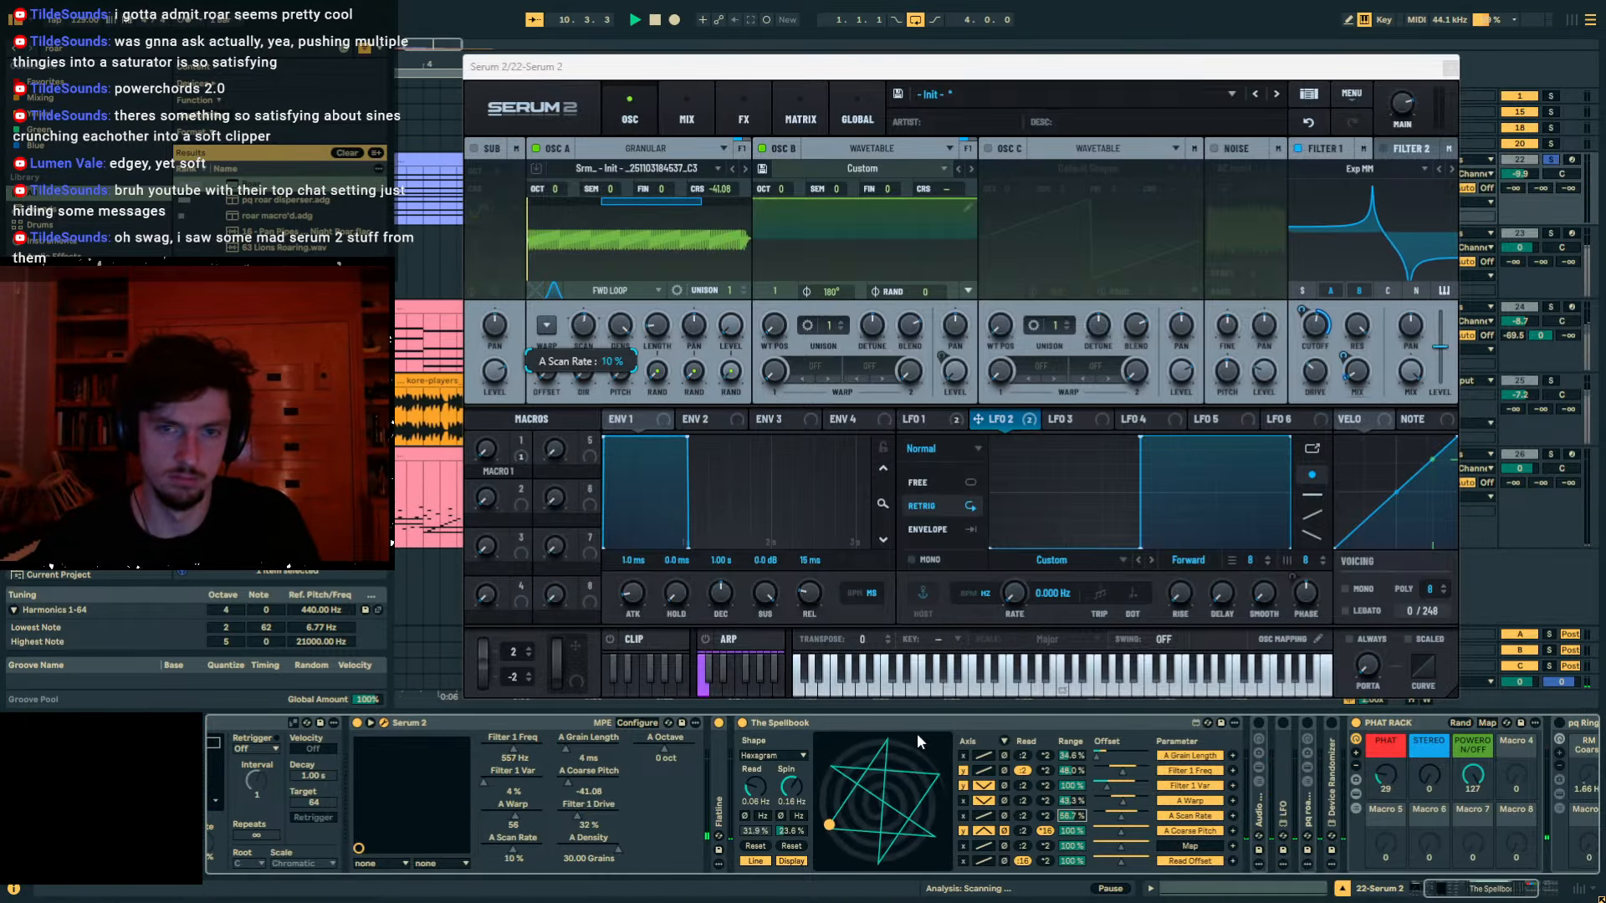
# Loop track 22's second clip for four bars from bar 5, moving the Serum 2 window aside and back.
pyautogui.press('space')
pyautogui.press('space')
pyautogui.moveTo(765, 78); pyautogui.dragTo(732, 345)
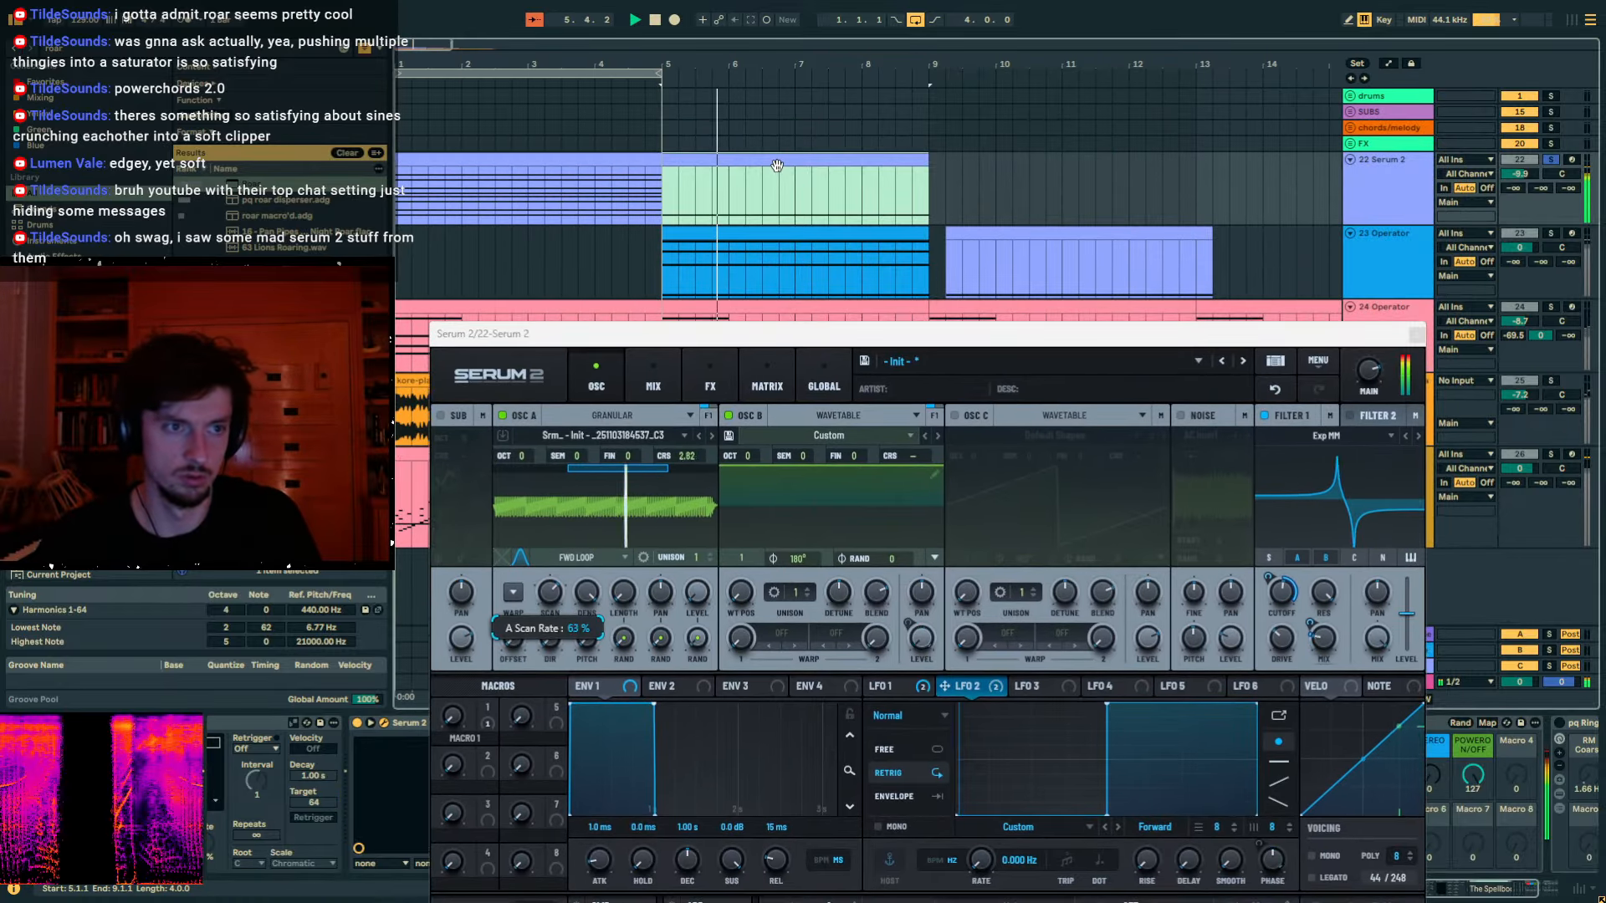
pyautogui.moveTo(911, 344); pyautogui.dragTo(857, 81)
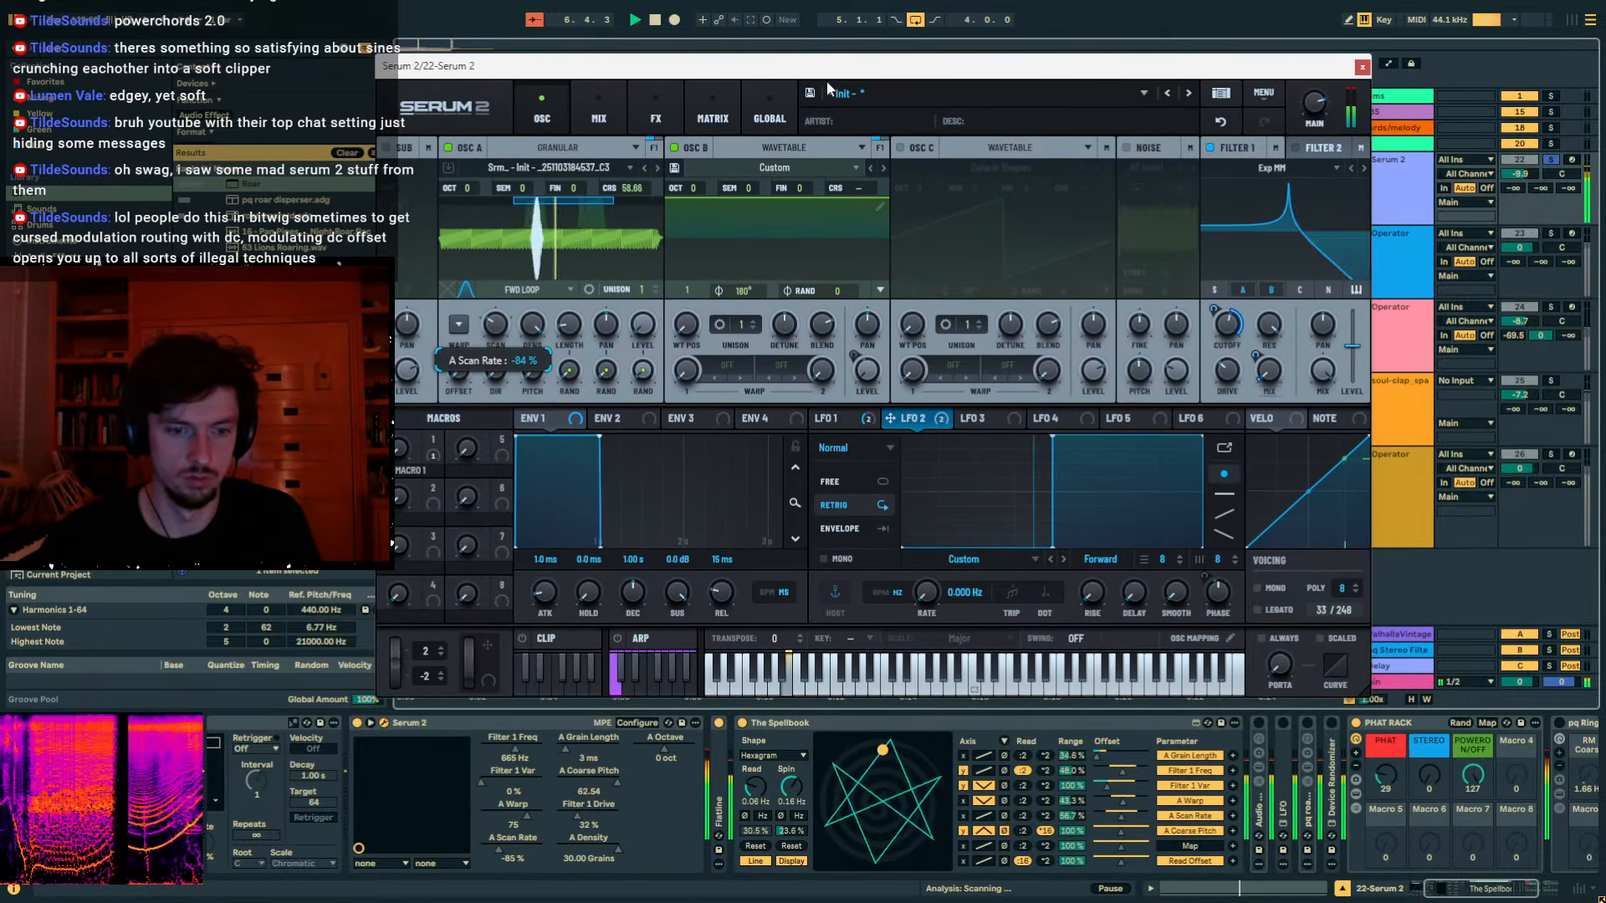
# Reset The Spellbook's Filter 1 Var offset and change Serum 2's Filter 1 type to Formant-I.
pyautogui.doubleClick(1104, 786)
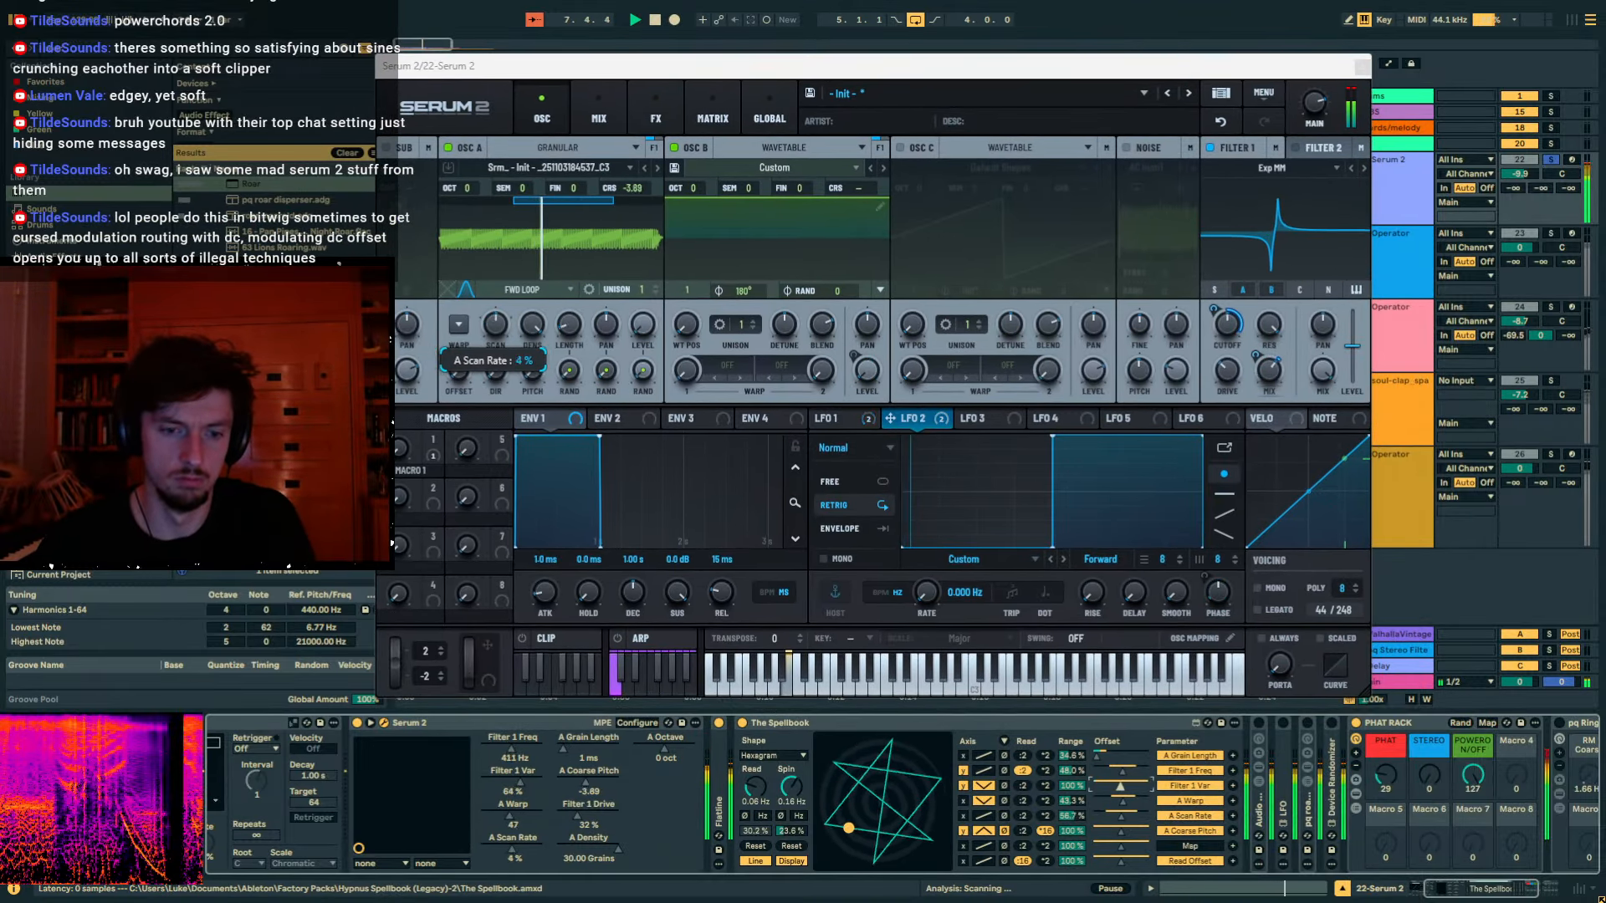
pyautogui.click(1276, 168)
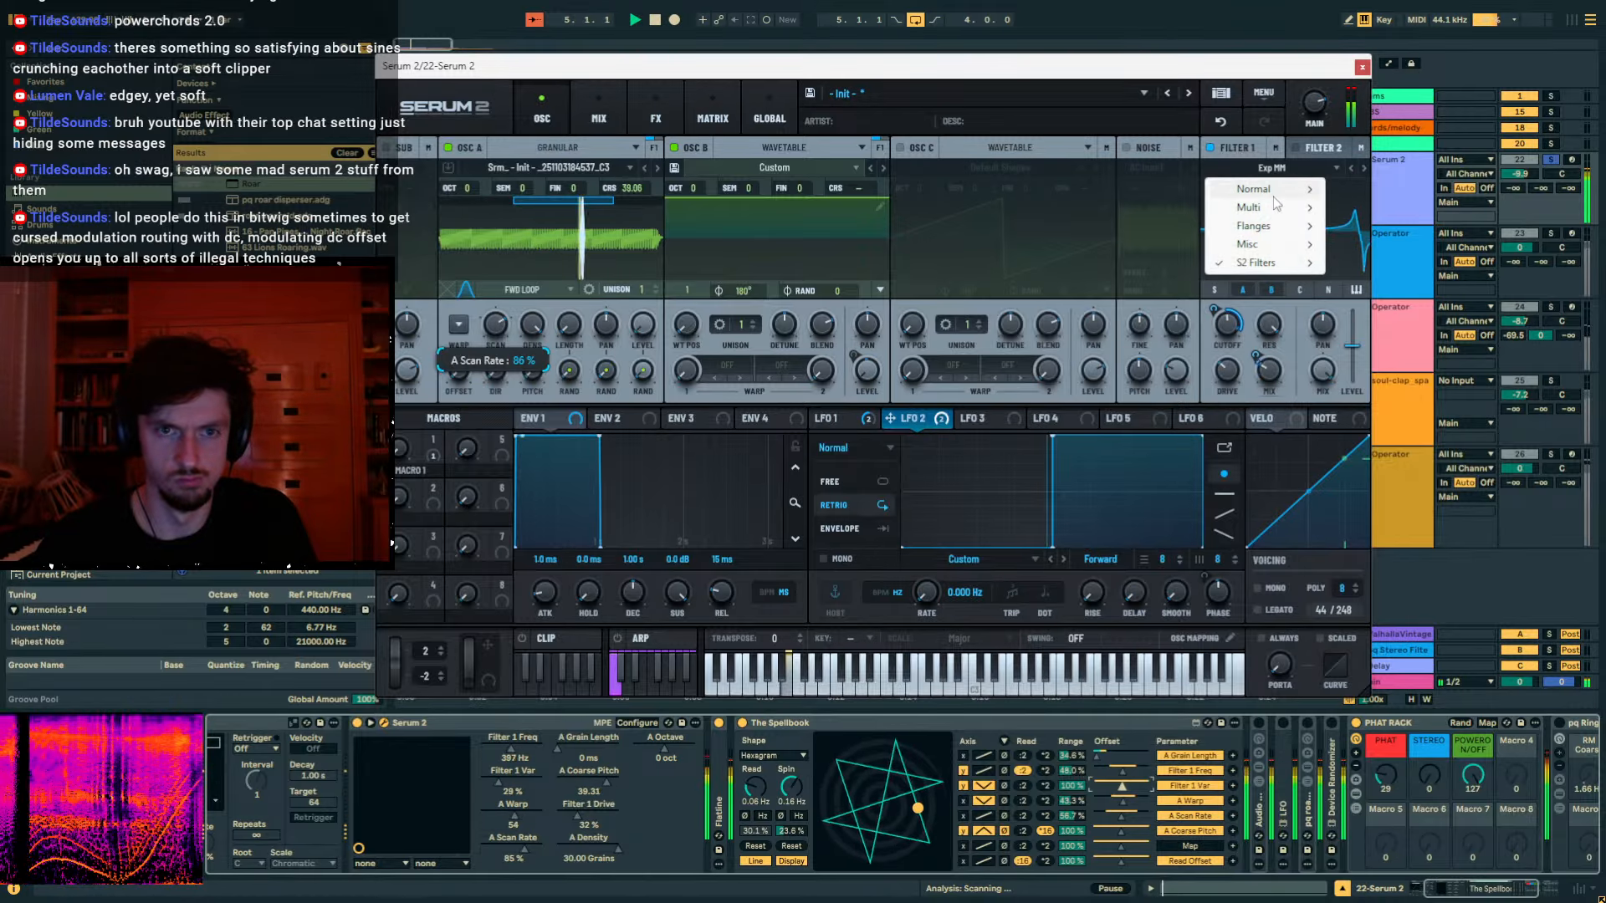
pyautogui.moveTo(1267, 241)
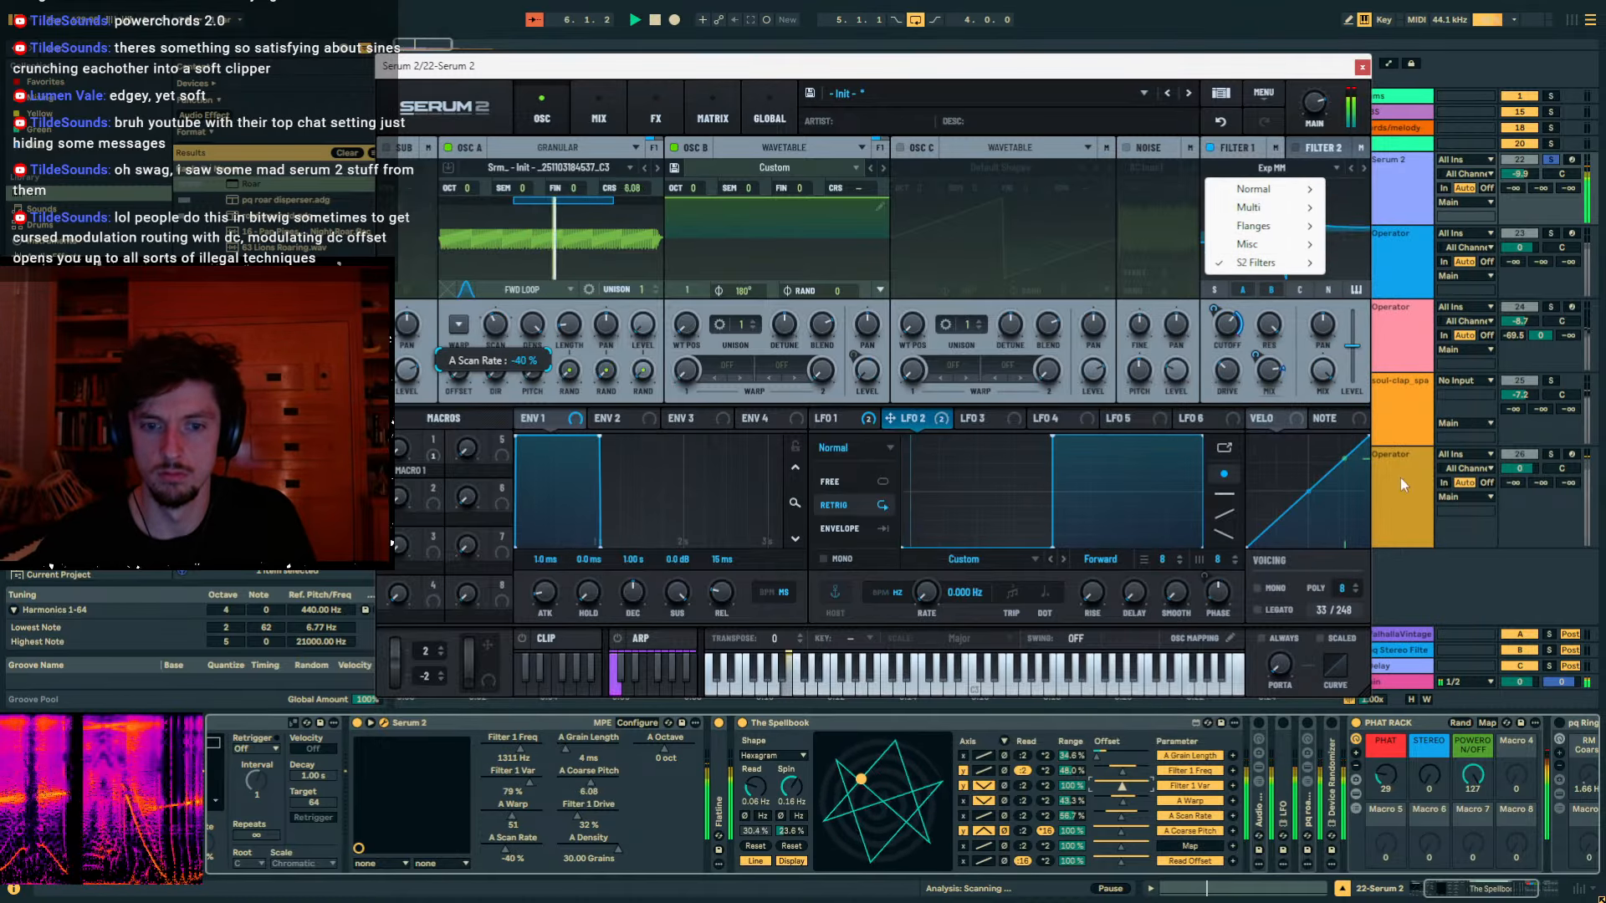
pyautogui.click(1406, 520)
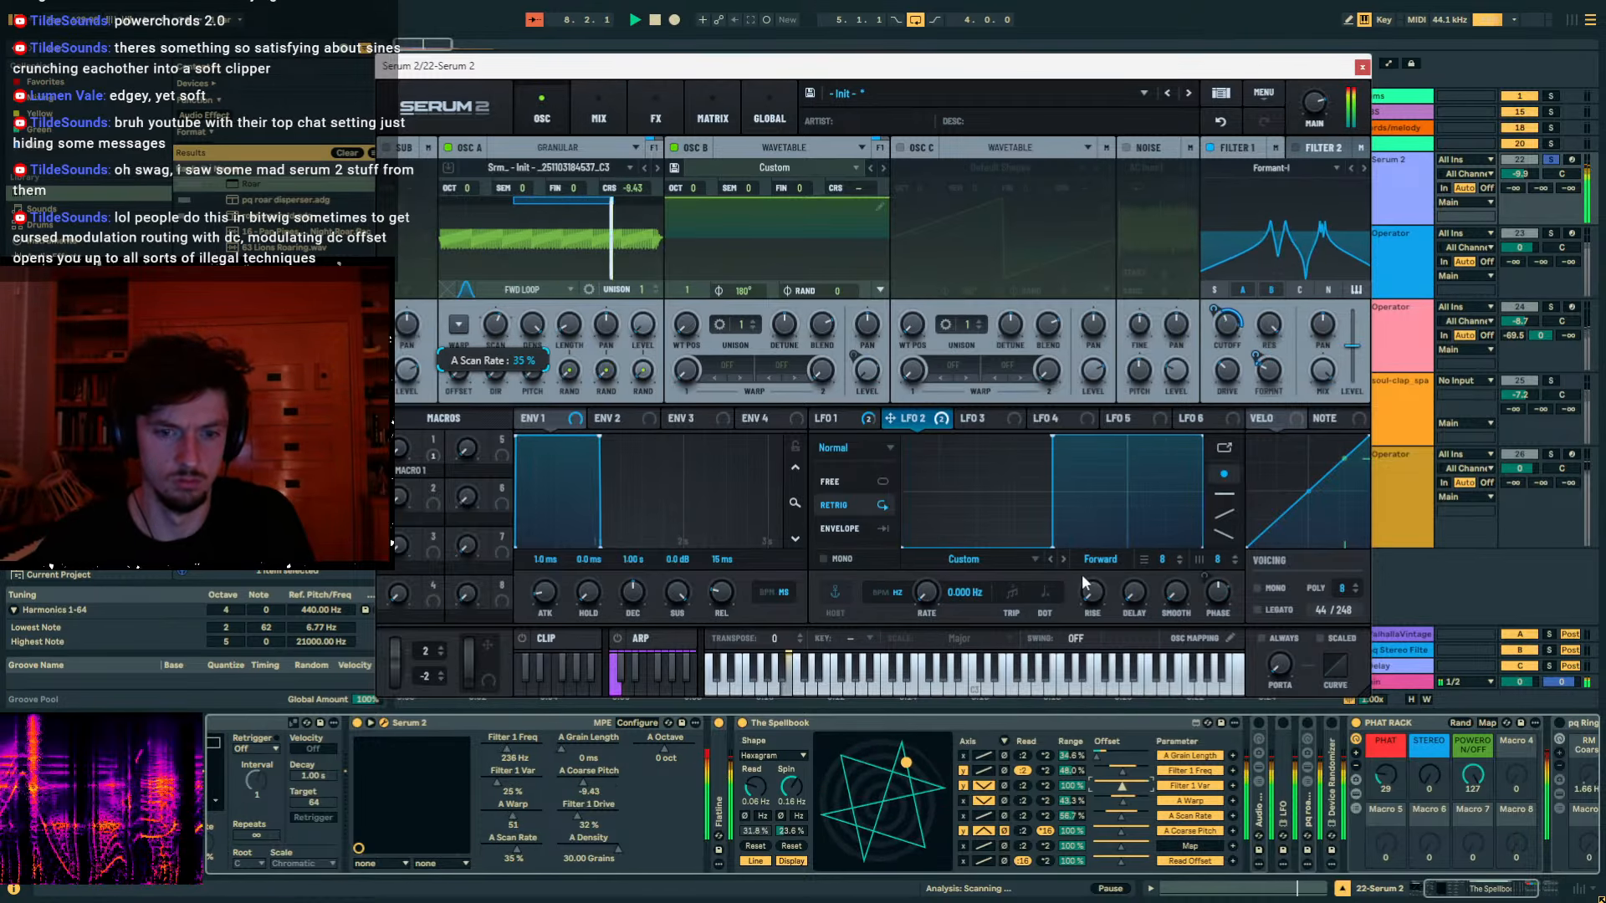
# Compare the sound with PHAT RACK bypassed and enabled, and point out oscillator B's level in Serum 2.
pyautogui.click(1356, 725)
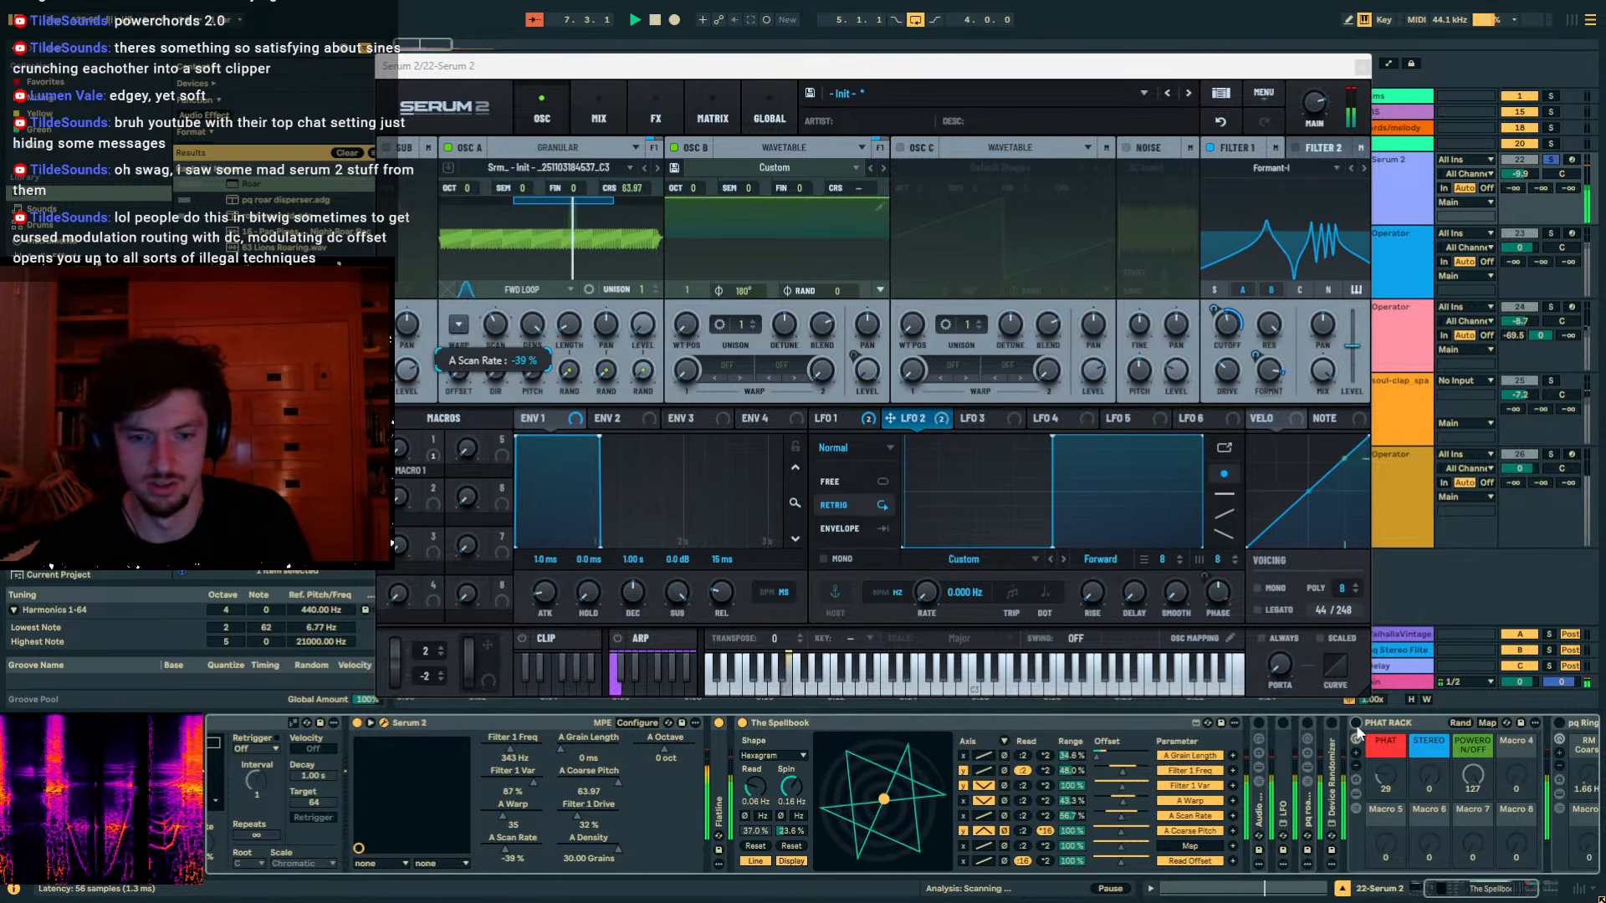
pyautogui.click(1356, 726)
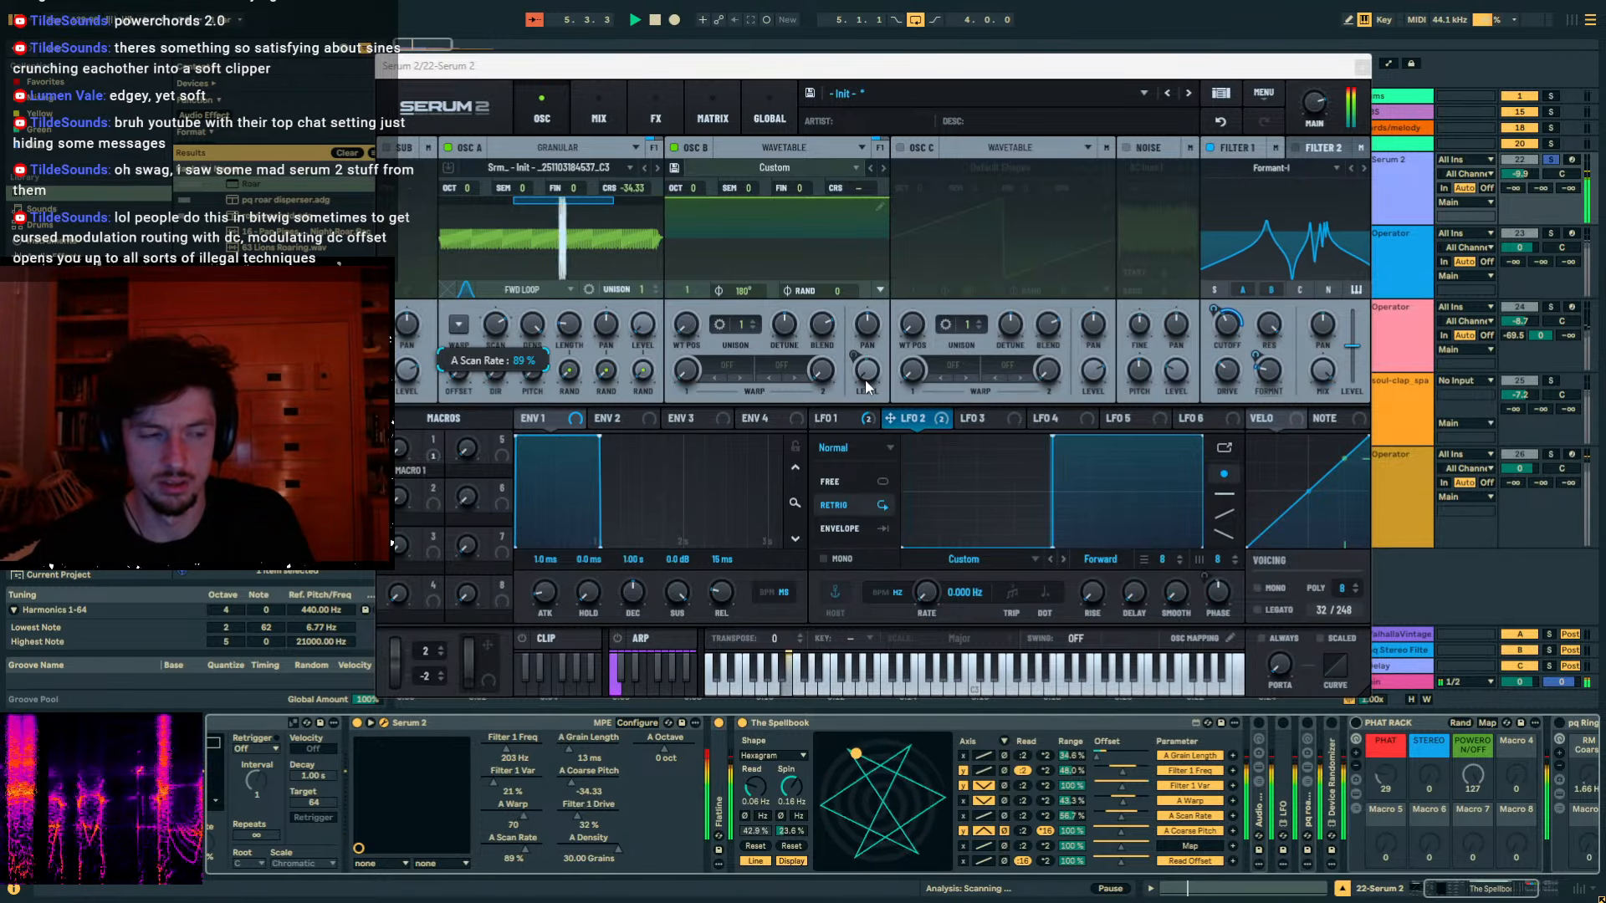
pyautogui.moveTo(864, 381)
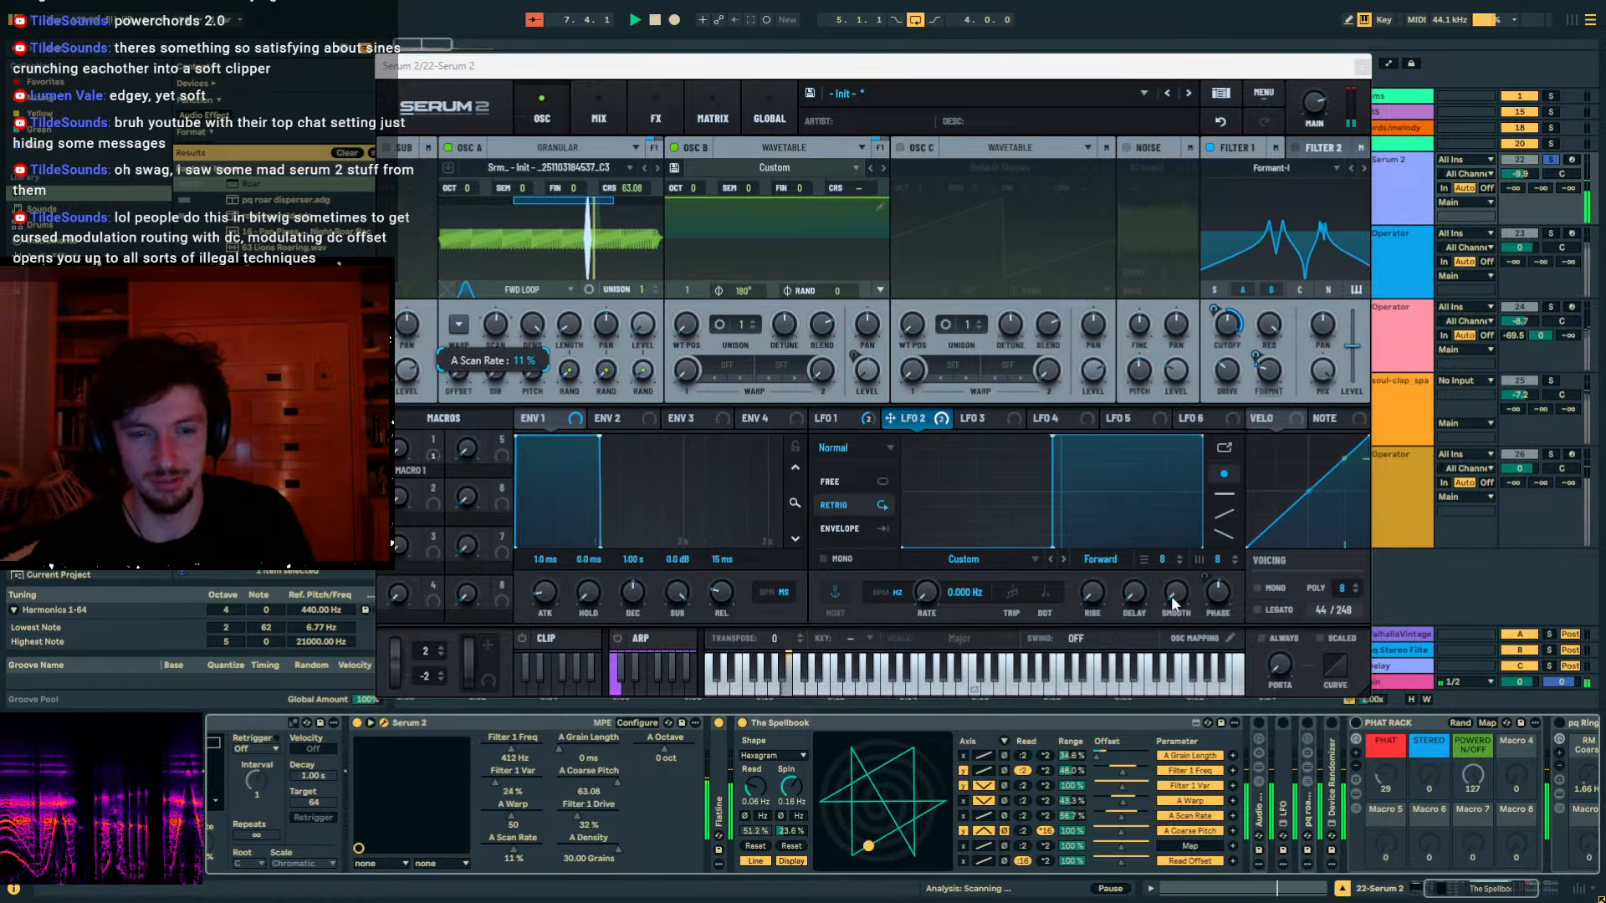
# Shift The Spellbook's offsets for A Grain Length, A Warp and Filter 1 Freq, and slow its spin to 0.01 Hz.
pyautogui.moveTo(1099, 750)
pyautogui.mouseDown()
pyautogui.moveTo(1133, 755)
pyautogui.moveTo(1100, 755)
pyautogui.mouseUp()
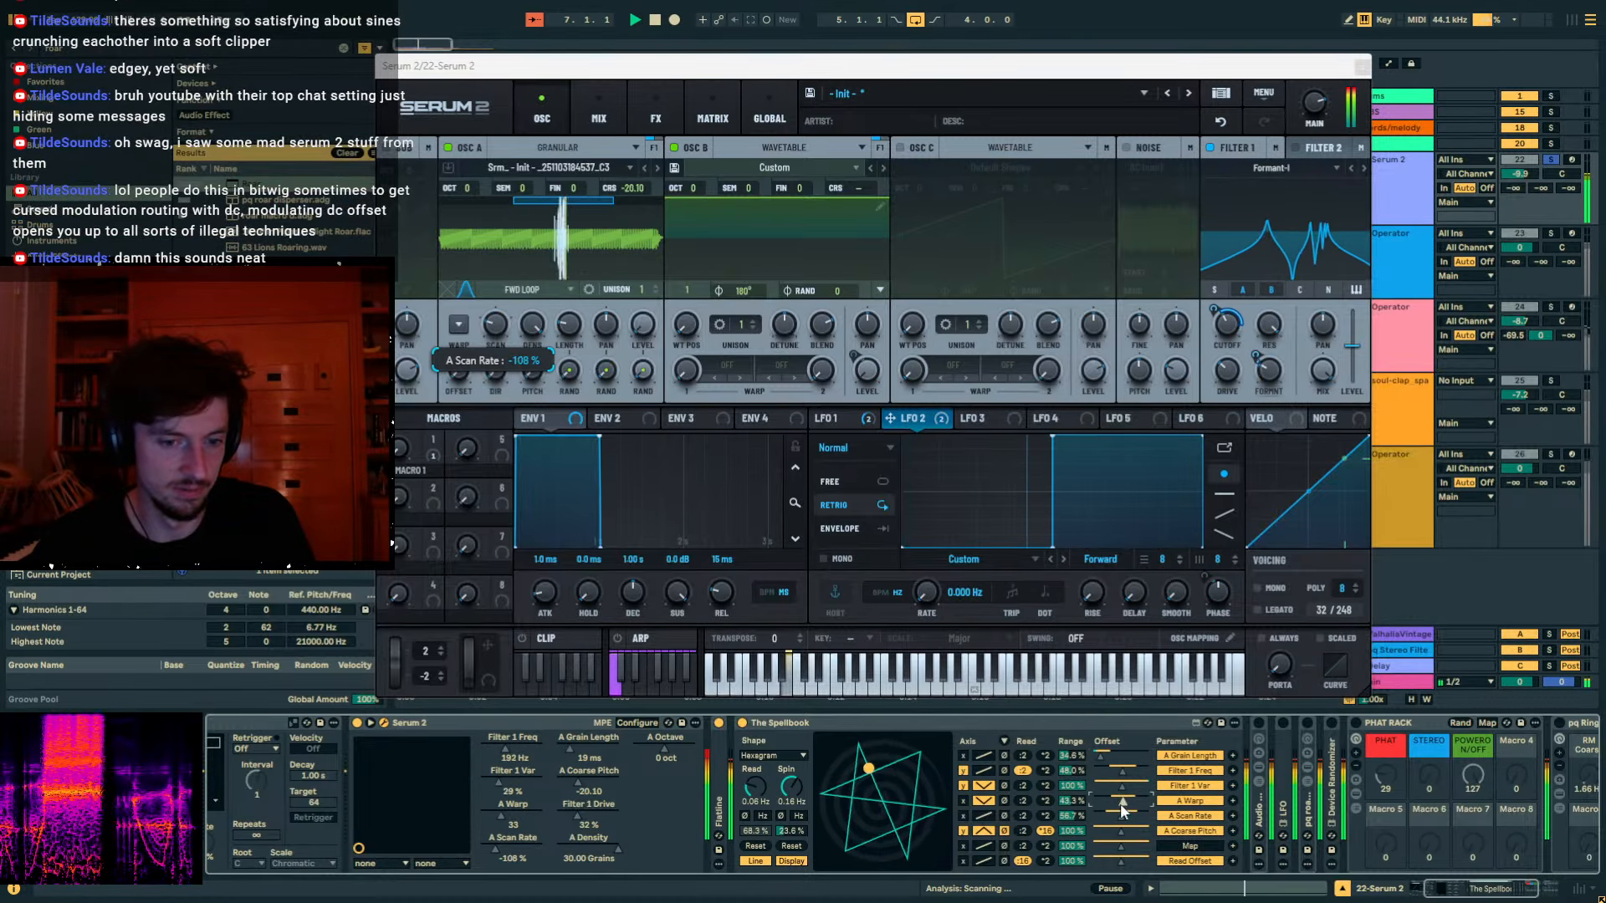
pyautogui.moveTo(1121, 803); pyautogui.dragTo(1112, 771)
pyautogui.moveTo(792, 786); pyautogui.dragTo(791, 836)
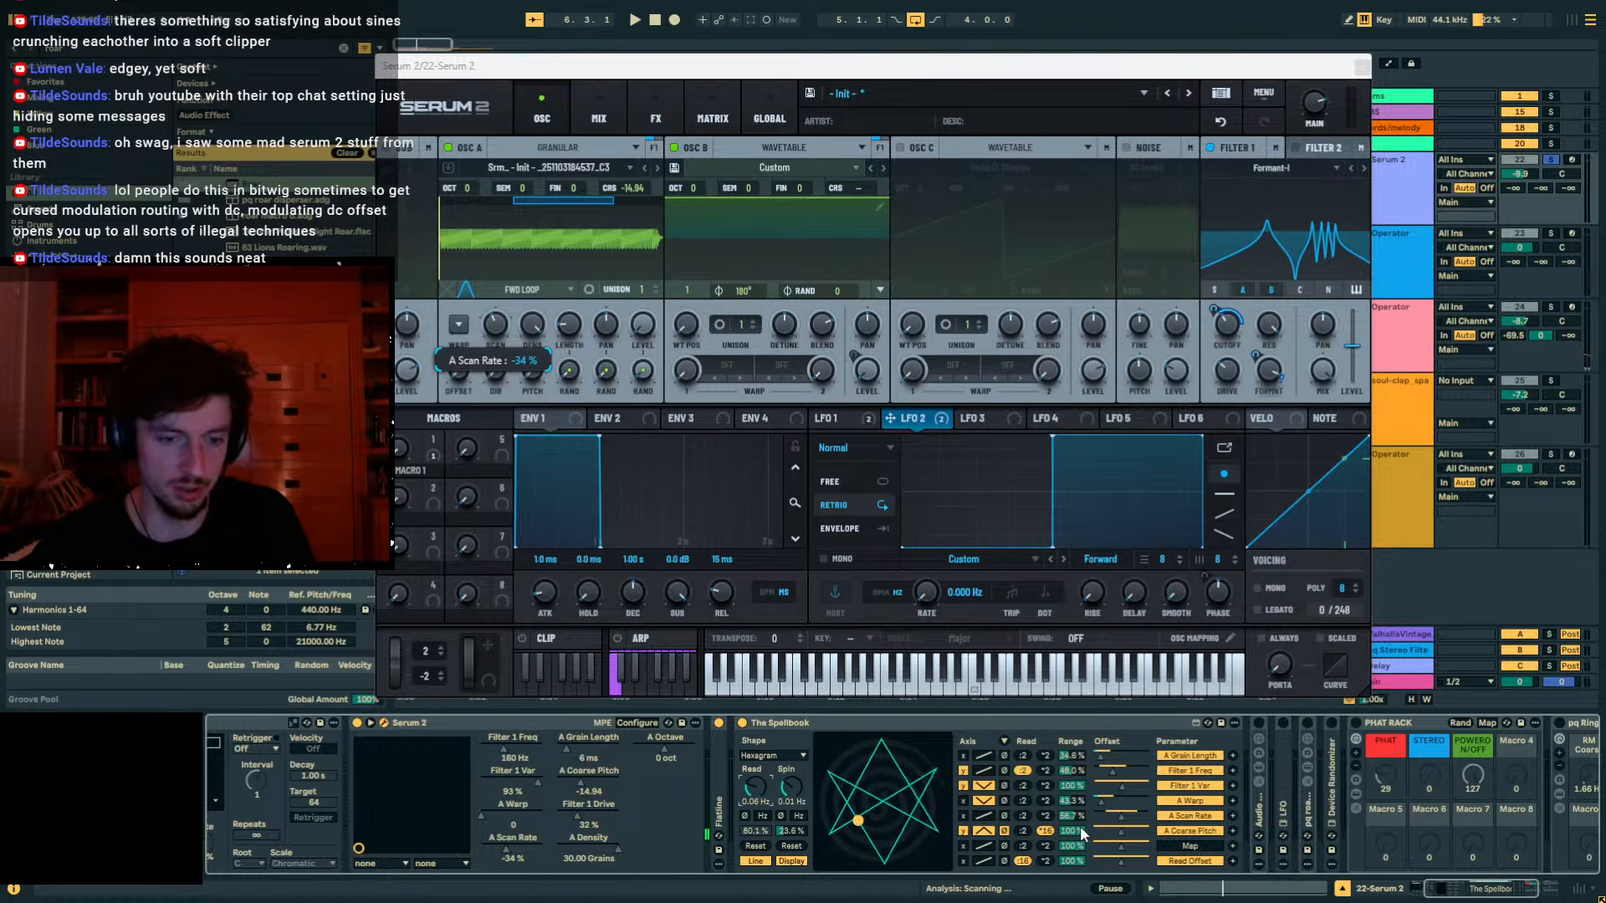
# Cut The Spellbook's A Coarse Pitch range to 0%, shift the pitch and warp offsets, and raise the read rate to 1.74 Hz.
pyautogui.press('space')
pyautogui.moveTo(1078, 830); pyautogui.dragTo(1077, 895)
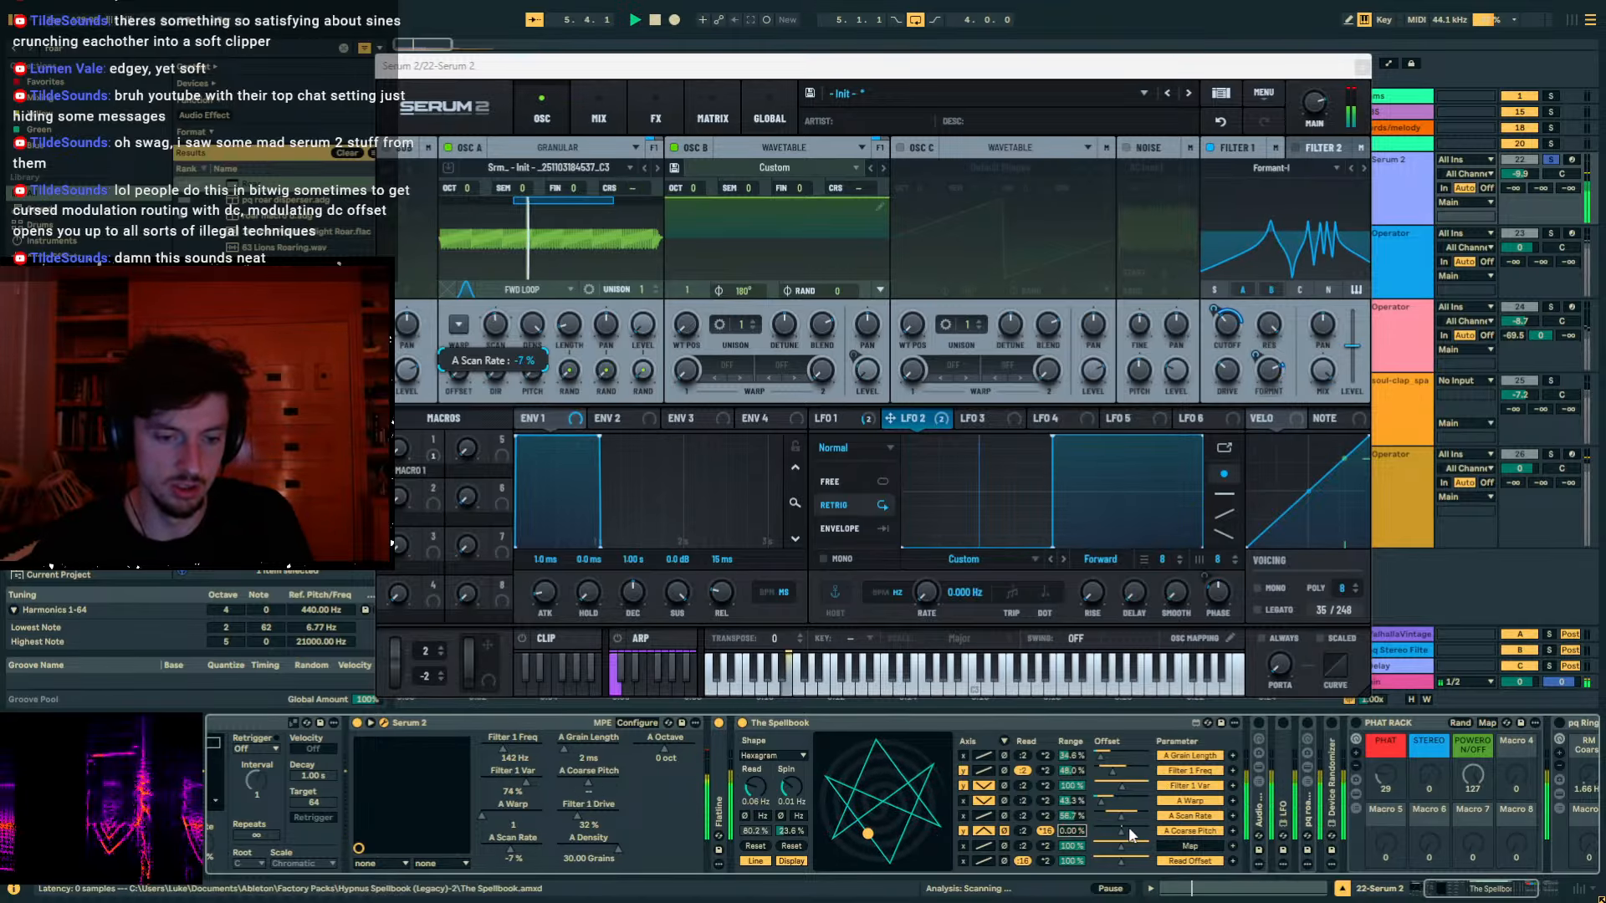
pyautogui.moveTo(1128, 834); pyautogui.dragTo(1110, 832)
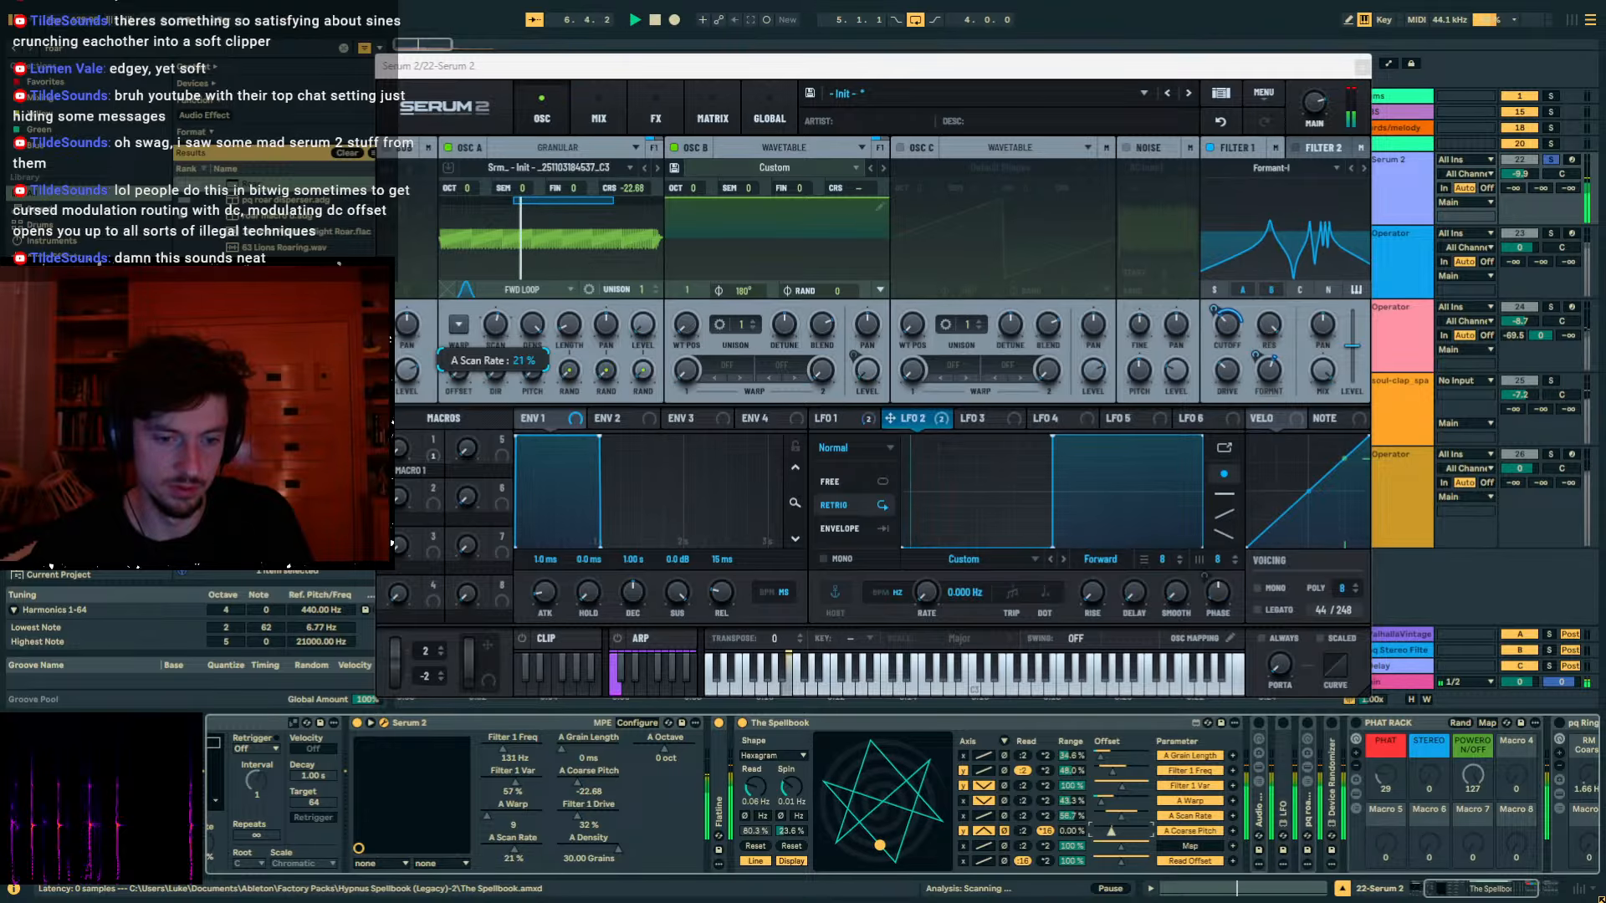
pyautogui.moveTo(754, 786); pyautogui.dragTo(755, 771)
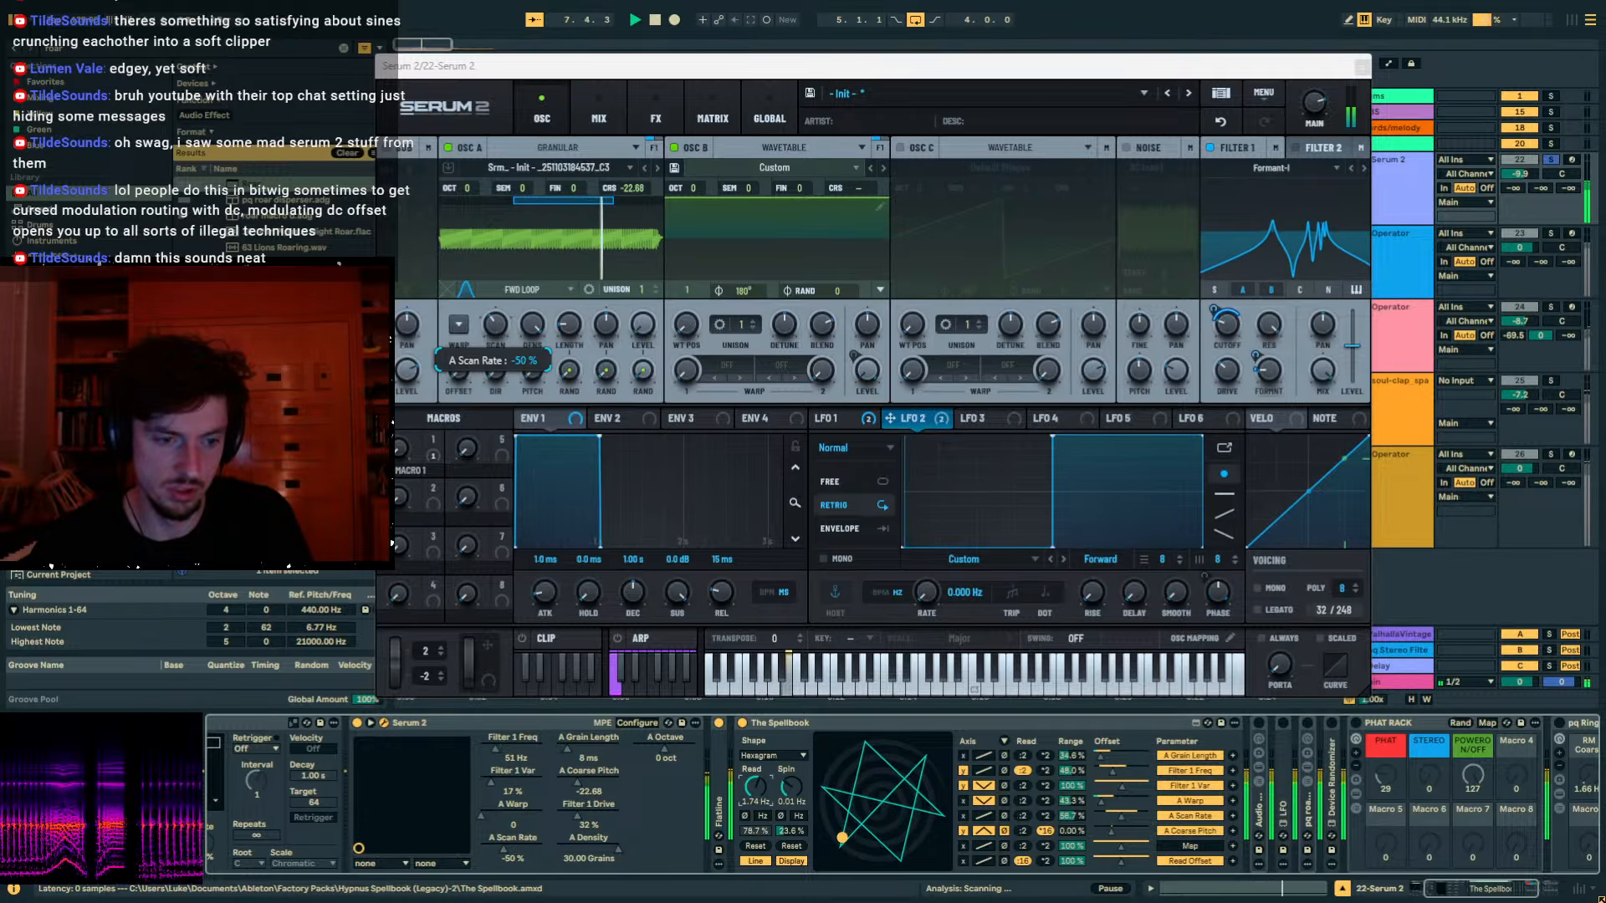
pyautogui.moveTo(1102, 803)
pyautogui.mouseDown()
pyautogui.moveTo(1124, 801)
pyautogui.moveTo(1124, 772)
pyautogui.mouseUp()
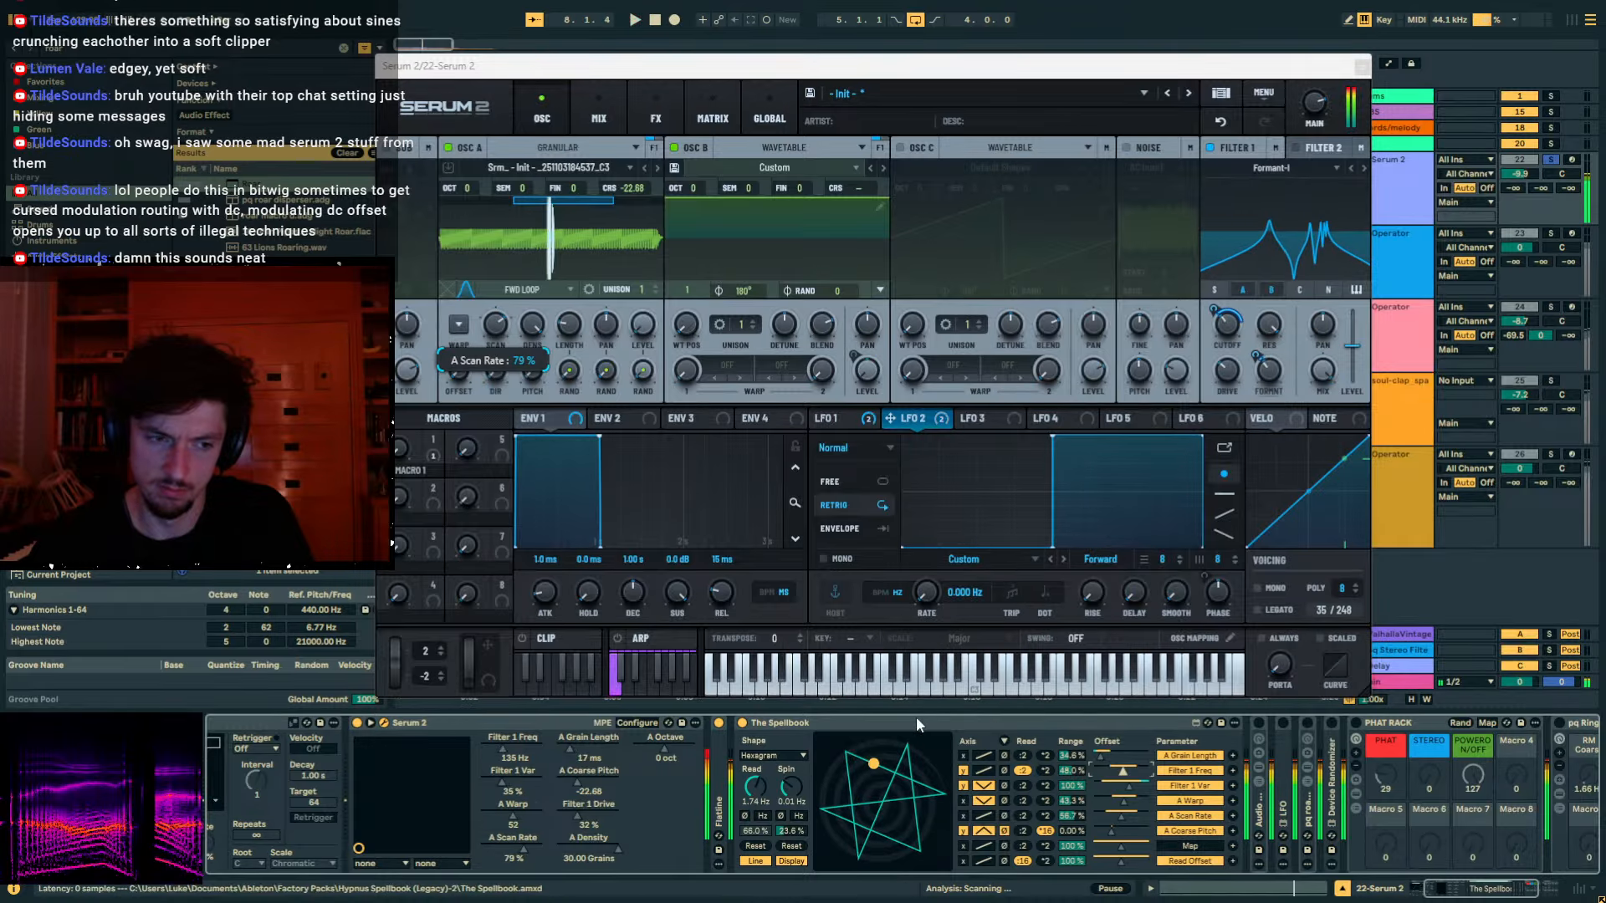
# Delete The Spellbook from track 22, and set oscillator A's Scan Rate to 19% and LFO 2's Smooth to 19 in Serum 2.
pyautogui.press('Delete')
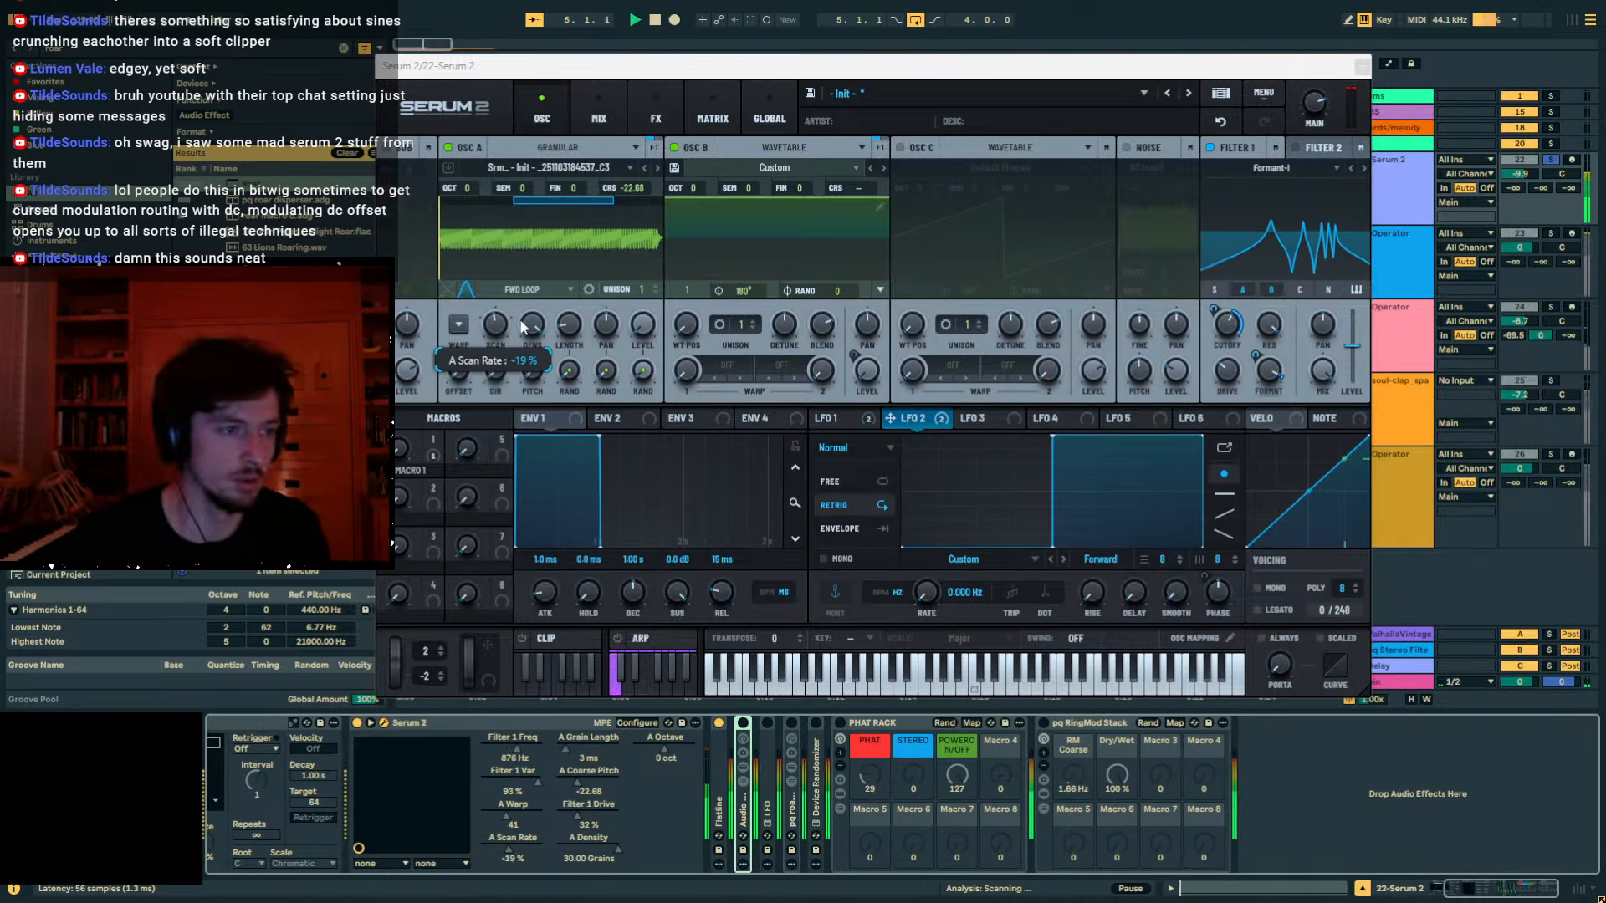
pyautogui.press('space')
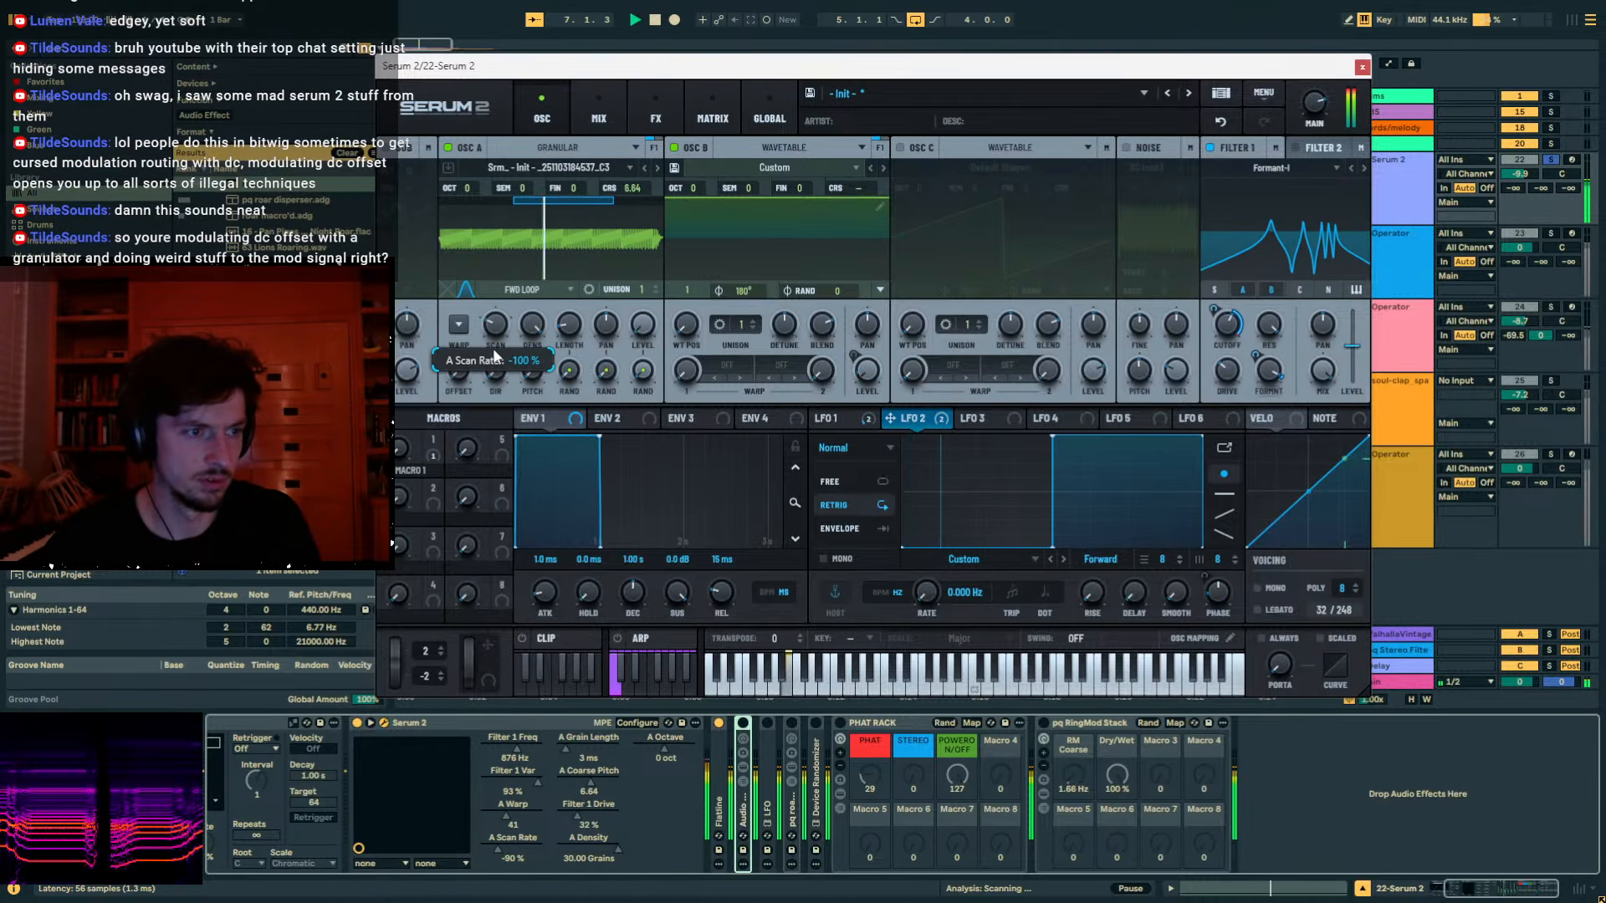
pyautogui.moveTo(495, 354); pyautogui.dragTo(504, 304)
pyautogui.moveTo(1172, 593); pyautogui.dragTo(1169, 558)
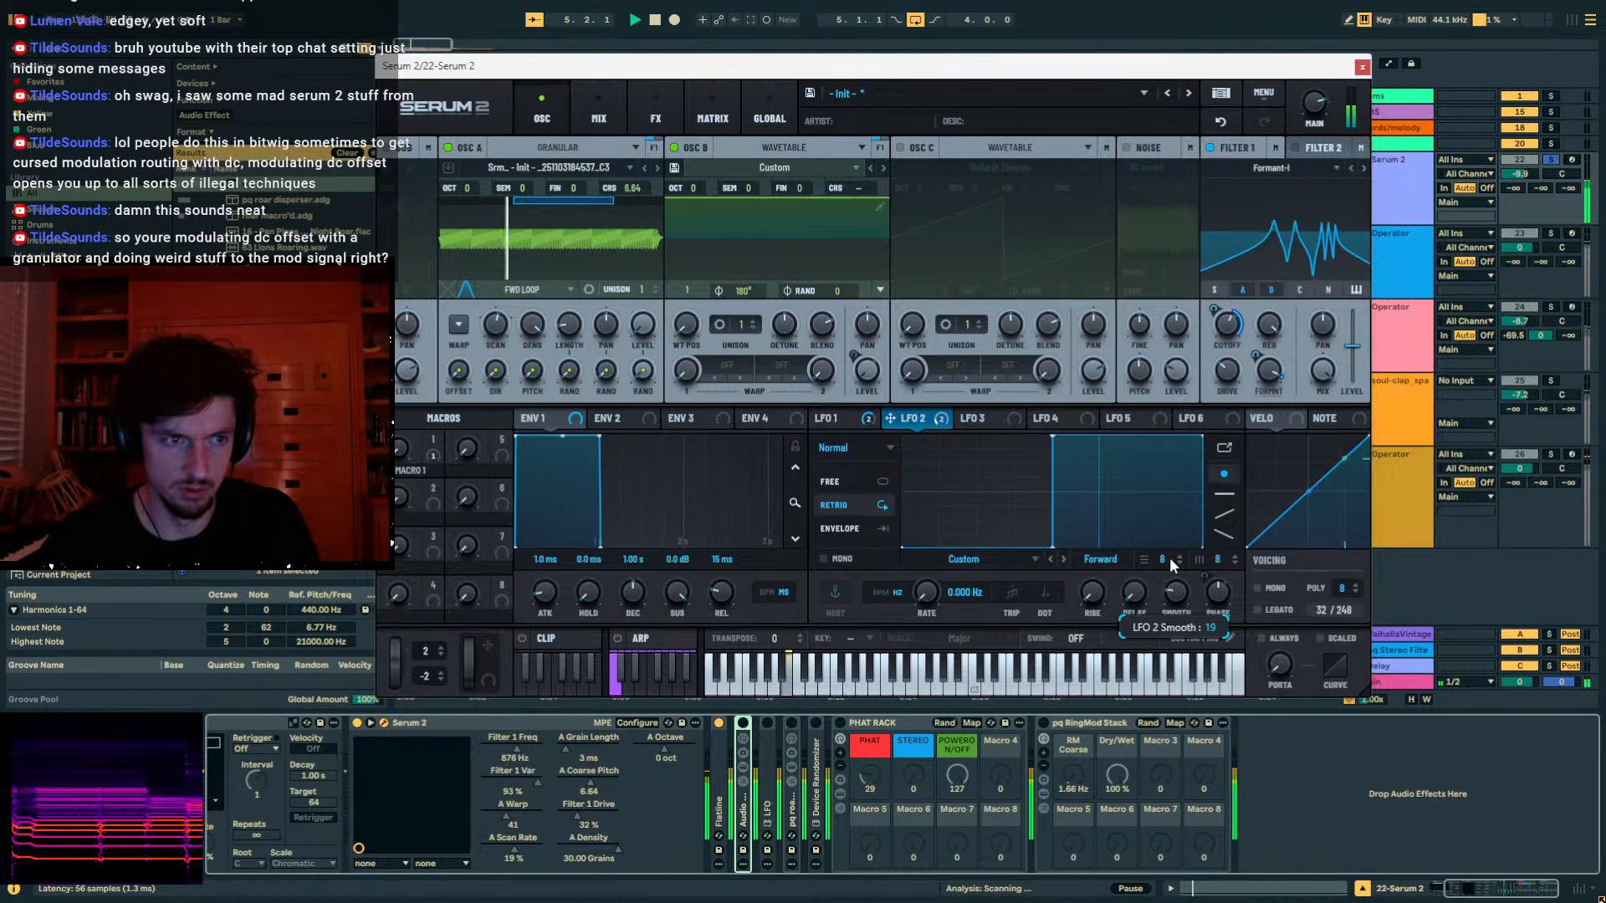
# Switch Filter 1 to Formant-III with an 86 Hz cutoff and 4% formant, and lower PHAT RACK's PHAT macro to 13.
pyautogui.moveTo(1227, 325); pyautogui.dragTo(1219, 381)
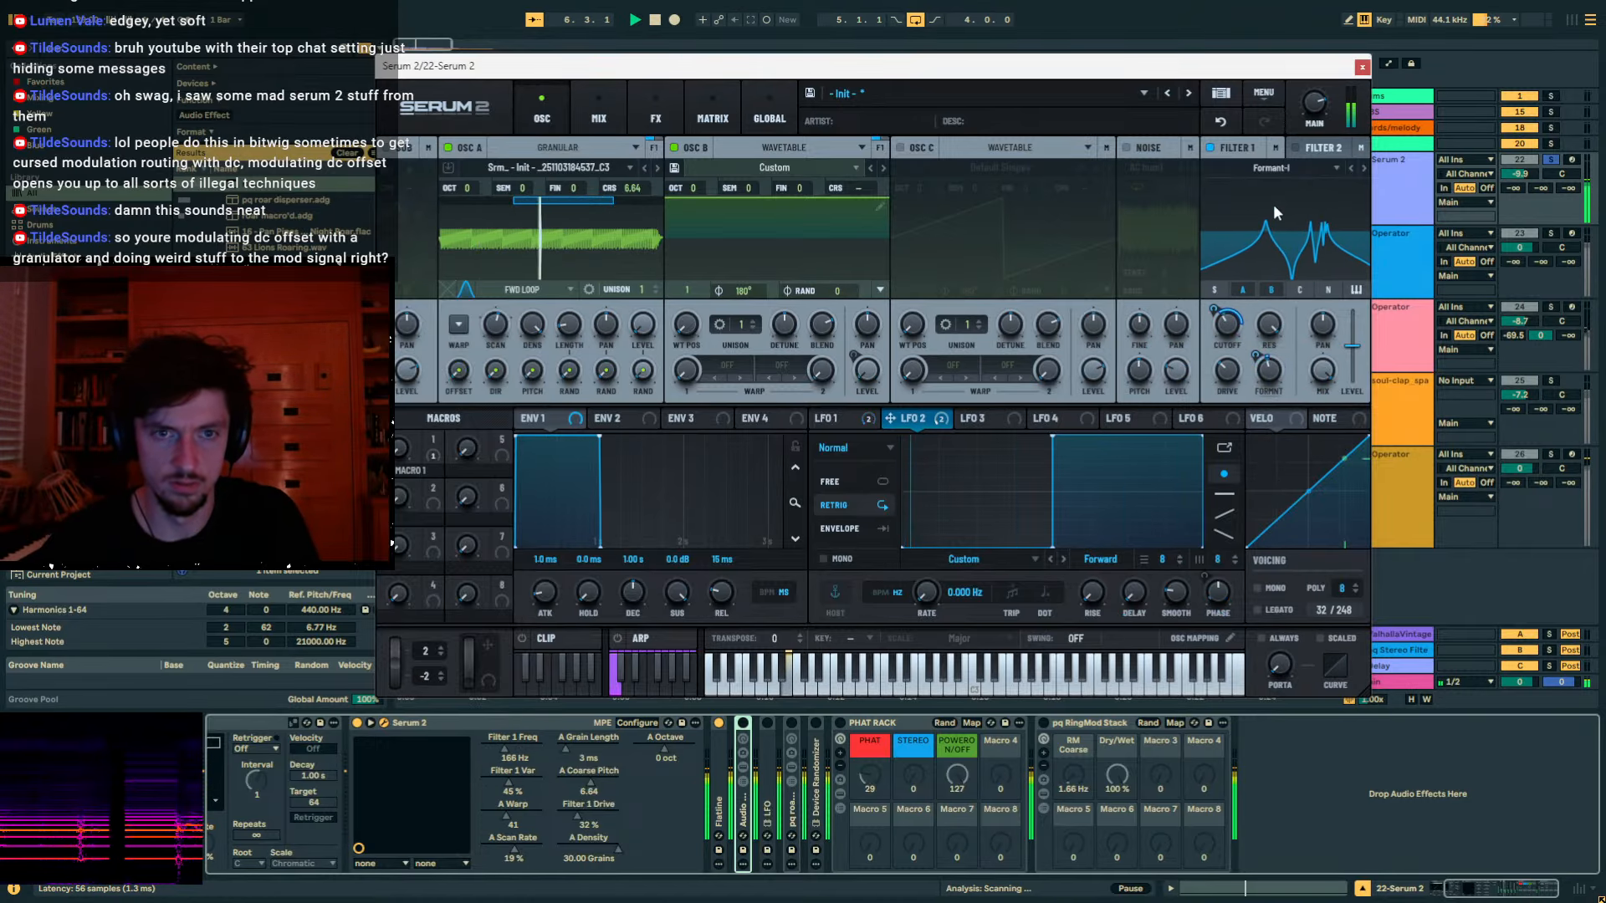
pyautogui.click(1363, 168)
pyautogui.click(1363, 168)
pyautogui.moveTo(1269, 371); pyautogui.dragTo(1256, 403)
pyautogui.moveTo(1227, 324); pyautogui.dragTo(1221, 370)
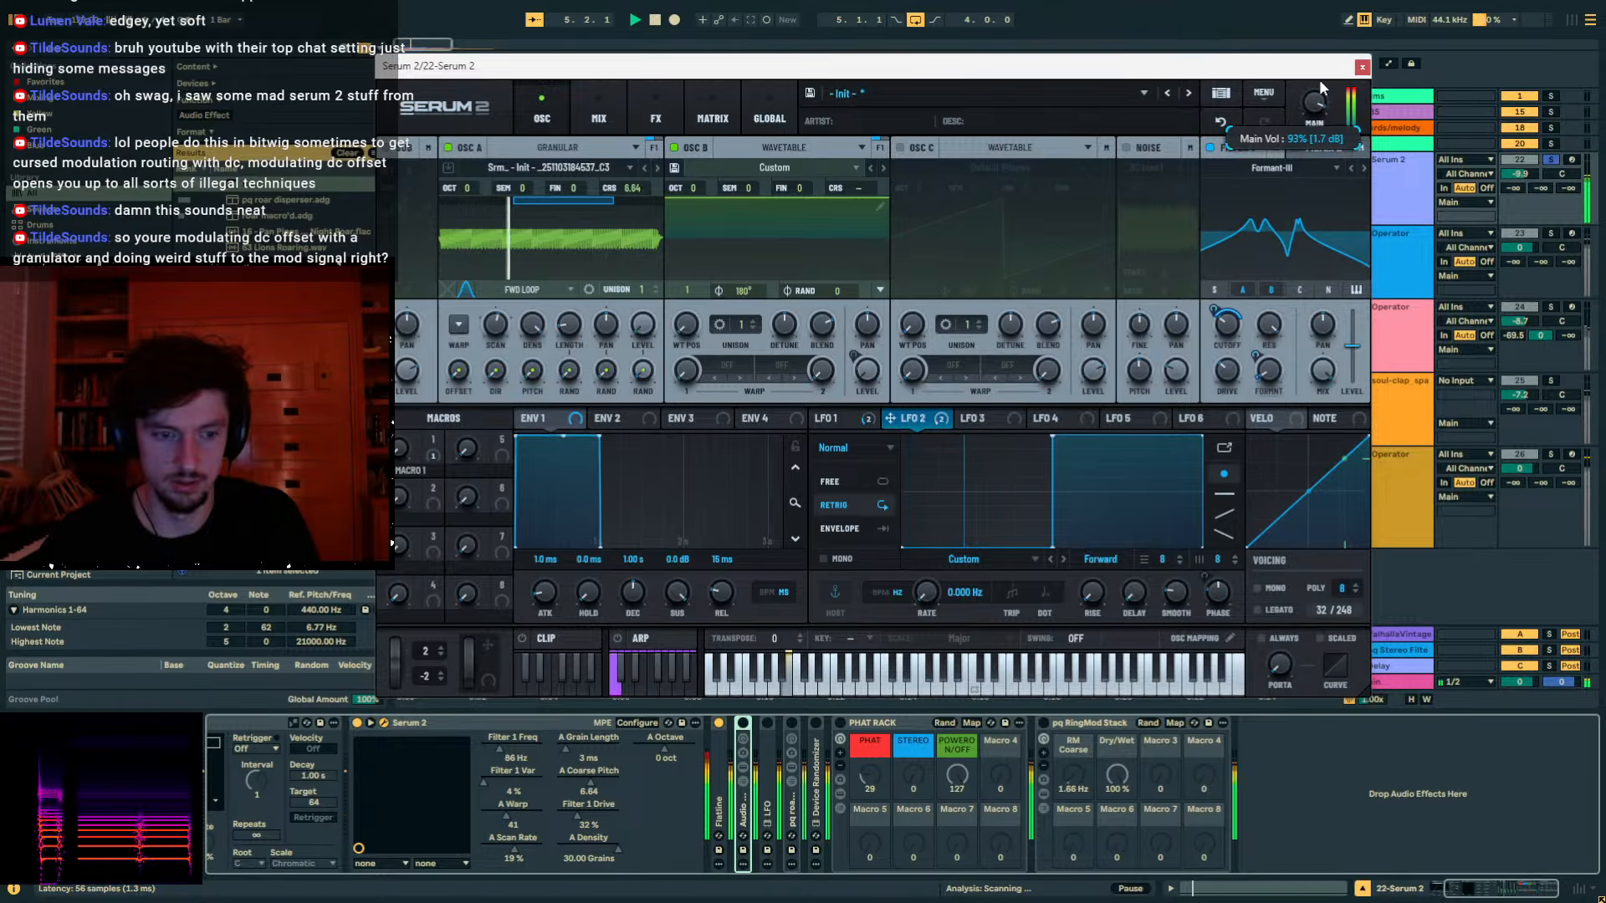
pyautogui.click(839, 723)
pyautogui.press('space')
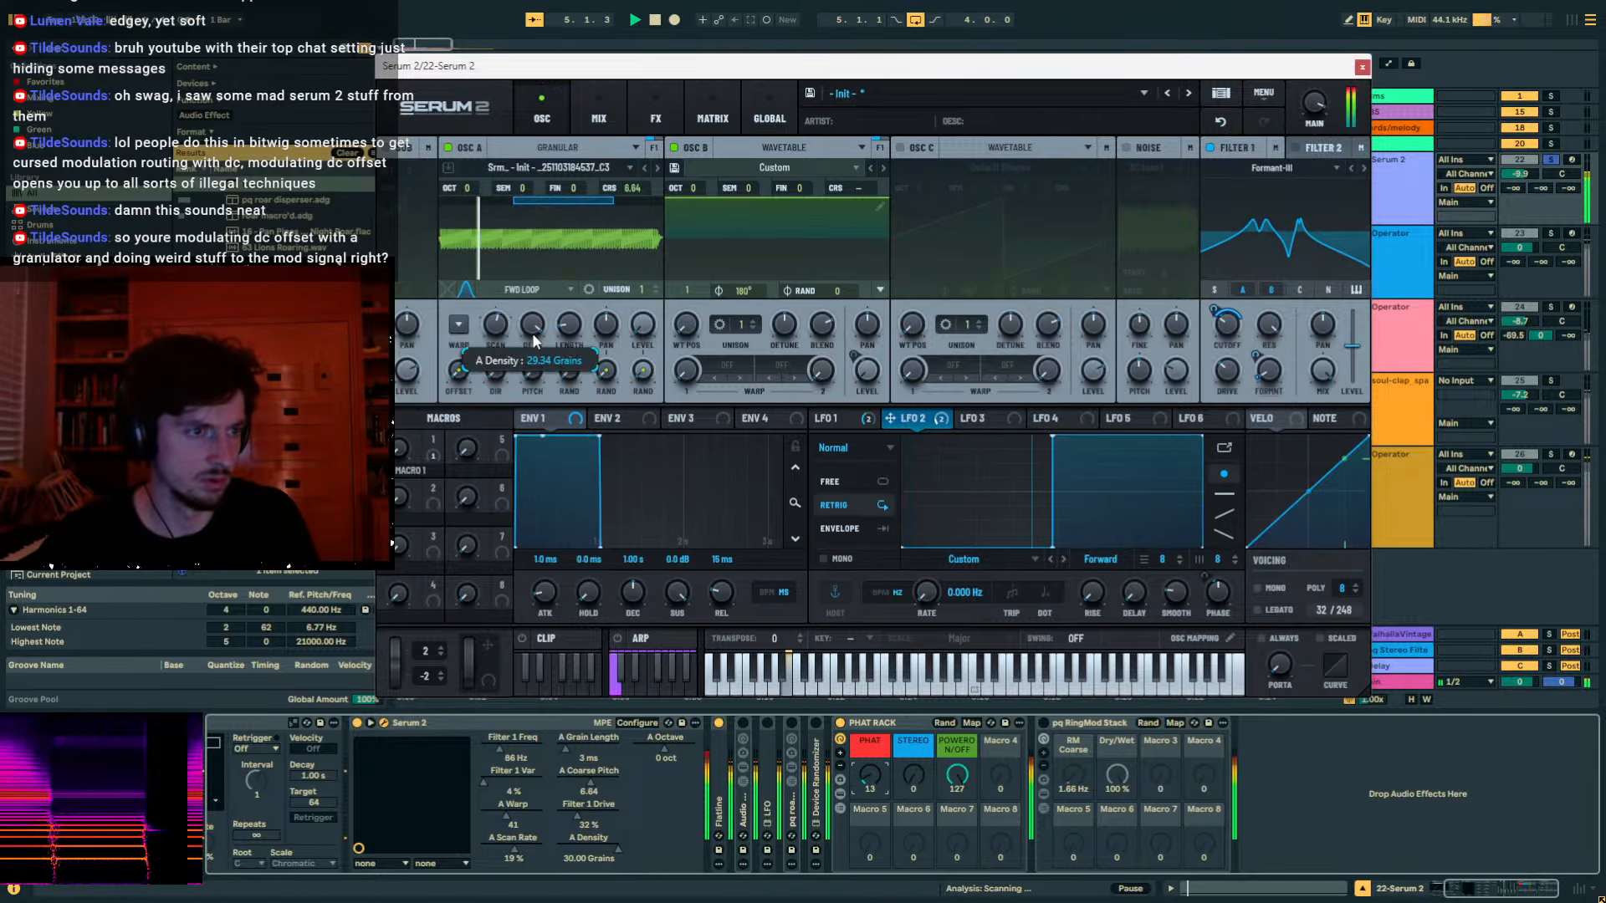
# Set oscillator A's Scan Rate to -14% and coarse pitch to -51.10, and Filter 1's drive to 97% and cutoff to 110 Hz.
pyautogui.moveTo(531, 333); pyautogui.dragTo(563, 323)
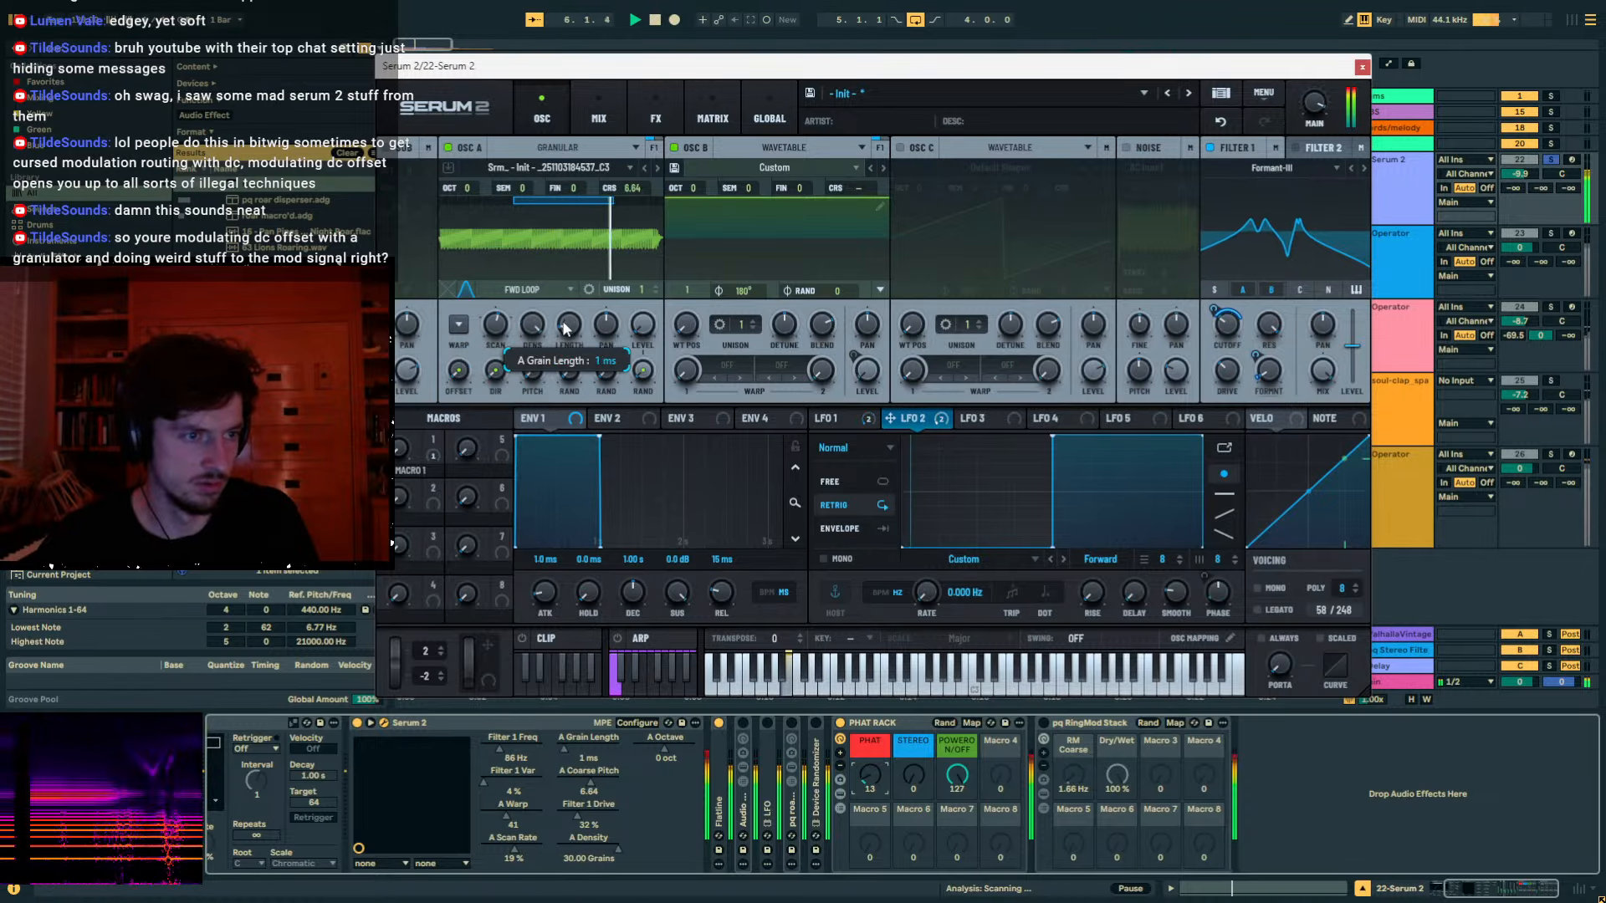
pyautogui.moveTo(495, 370); pyautogui.dragTo(497, 330)
pyautogui.moveTo(1226, 381); pyautogui.dragTo(1218, 332)
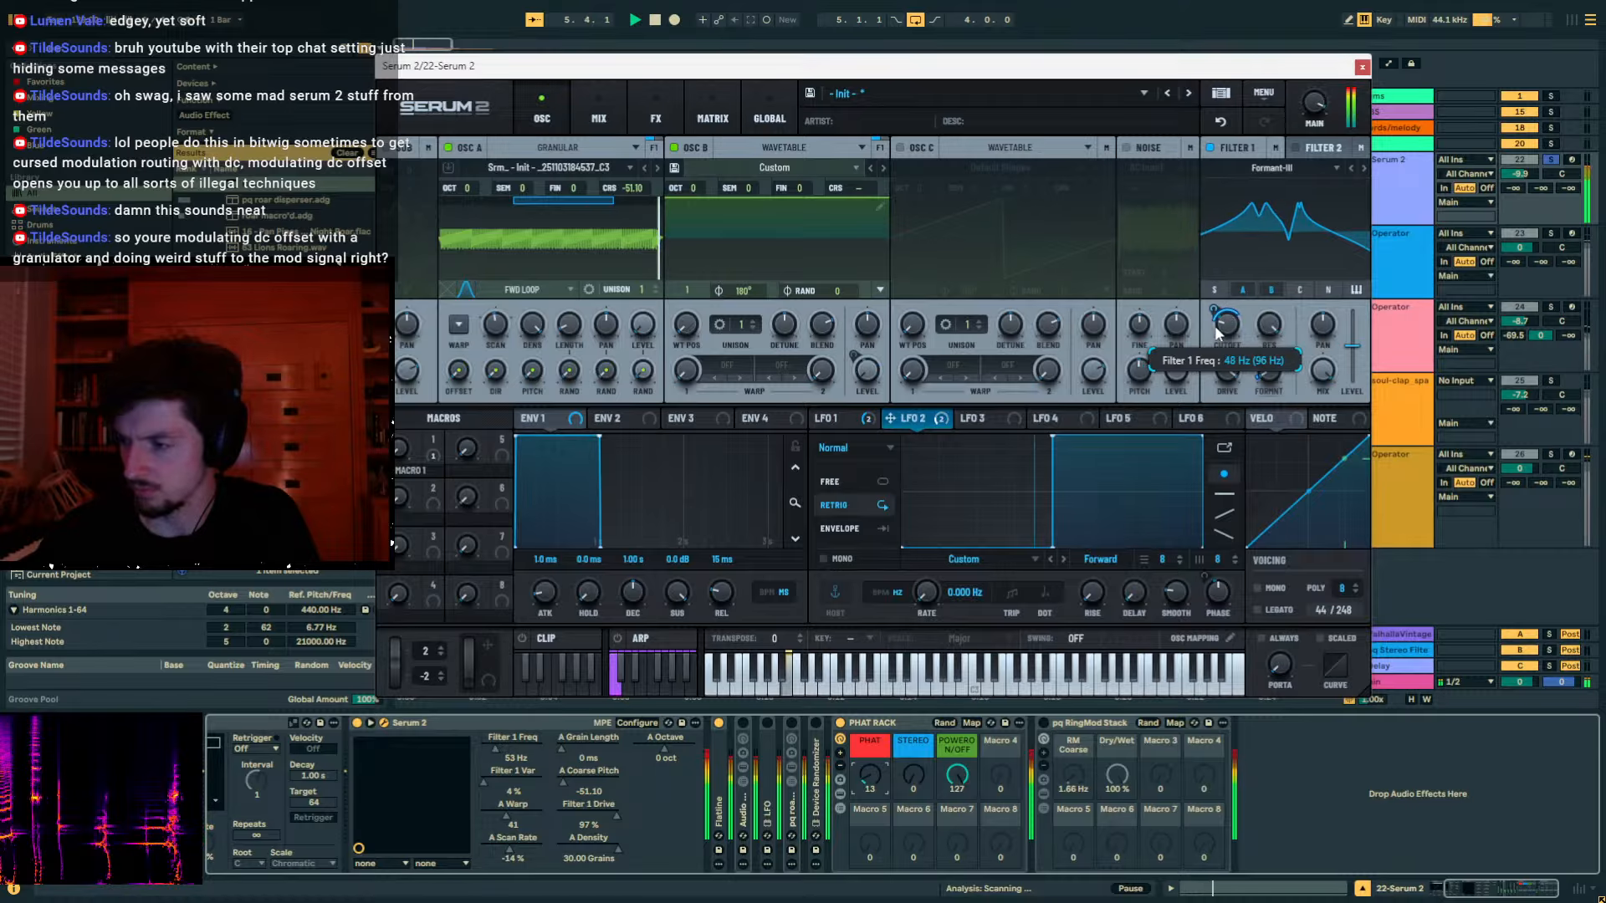
pyautogui.moveTo(1220, 276); pyautogui.dragTo(1179, 322)
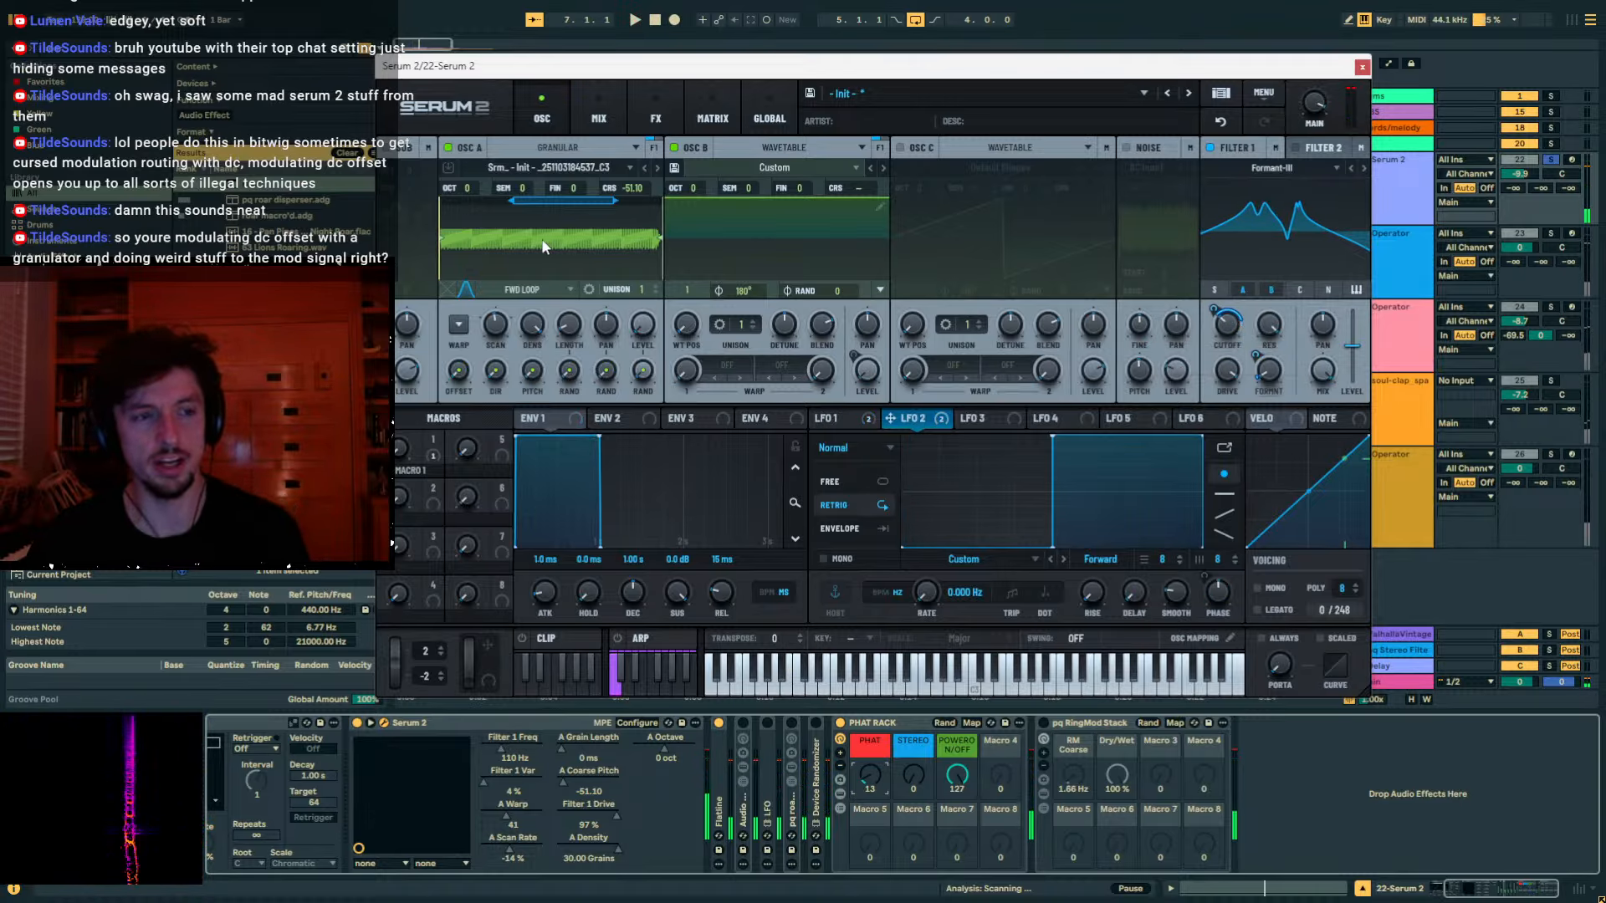
# Show LFO 1's modulation destinations while playing the loop, and switch between LFO 1 and LFO 2 to explain their routing.
pyautogui.click(870, 420)
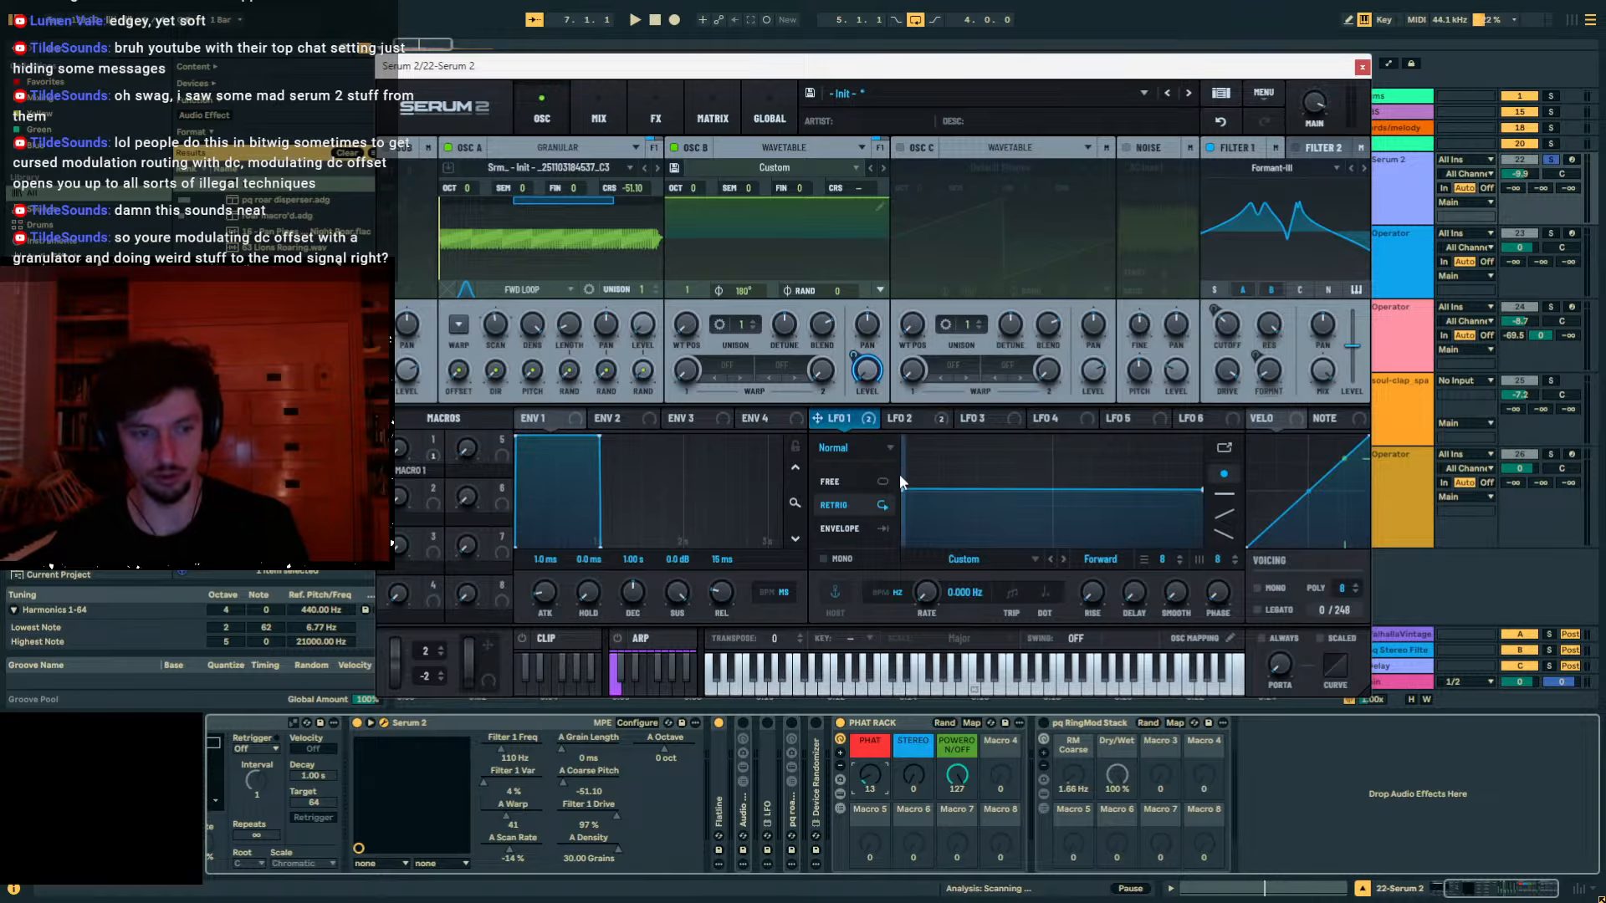
pyautogui.press('space')
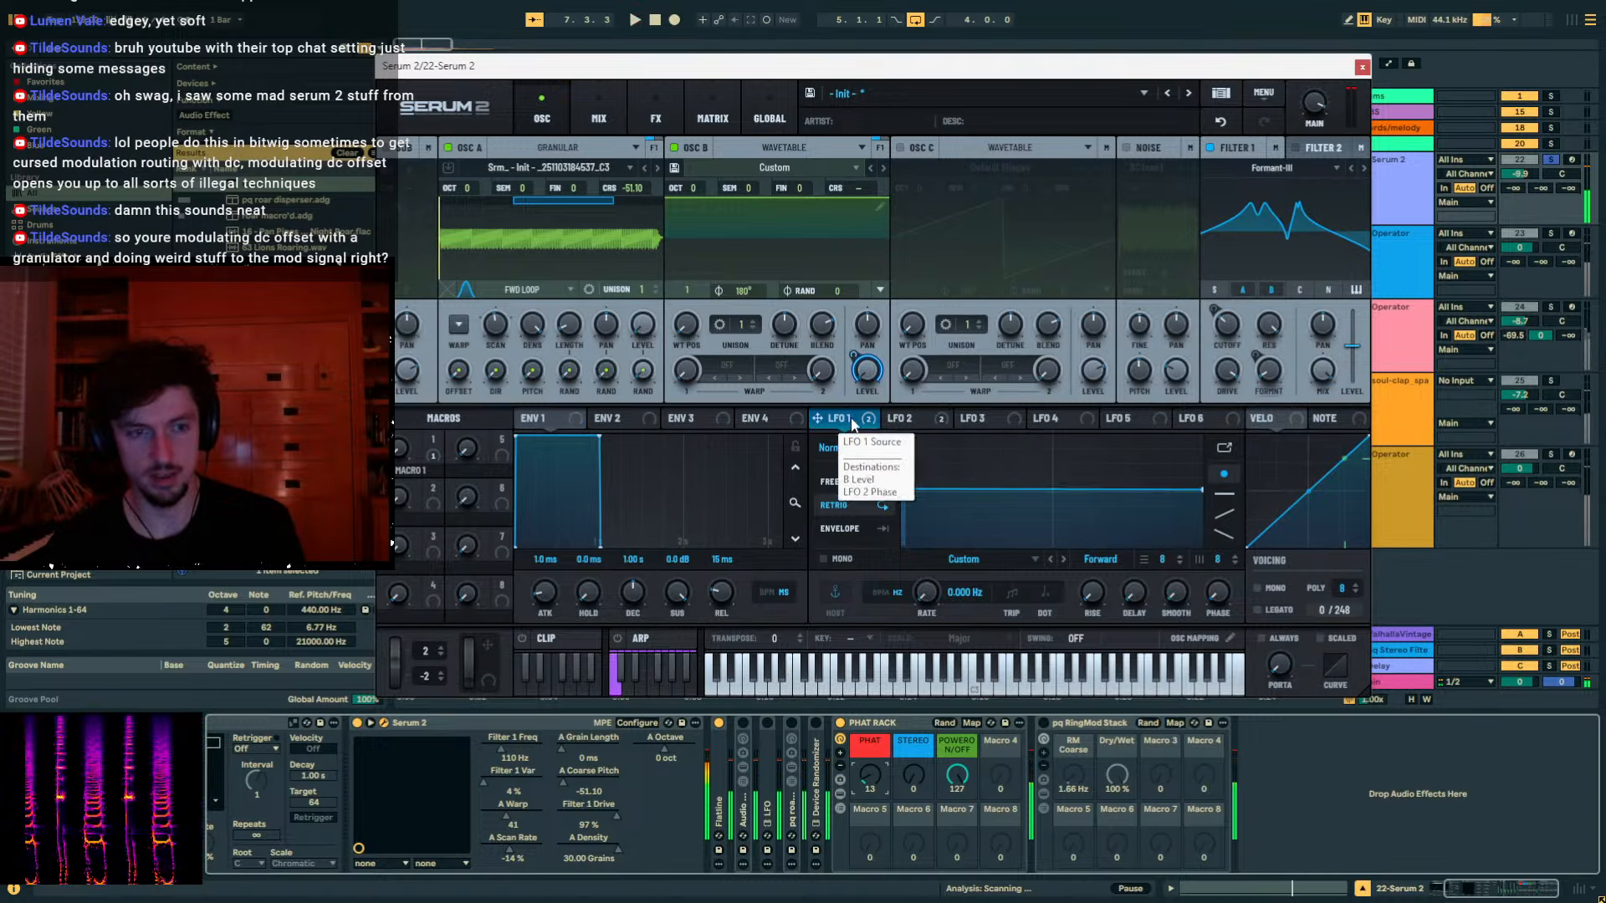
pyautogui.click(903, 417)
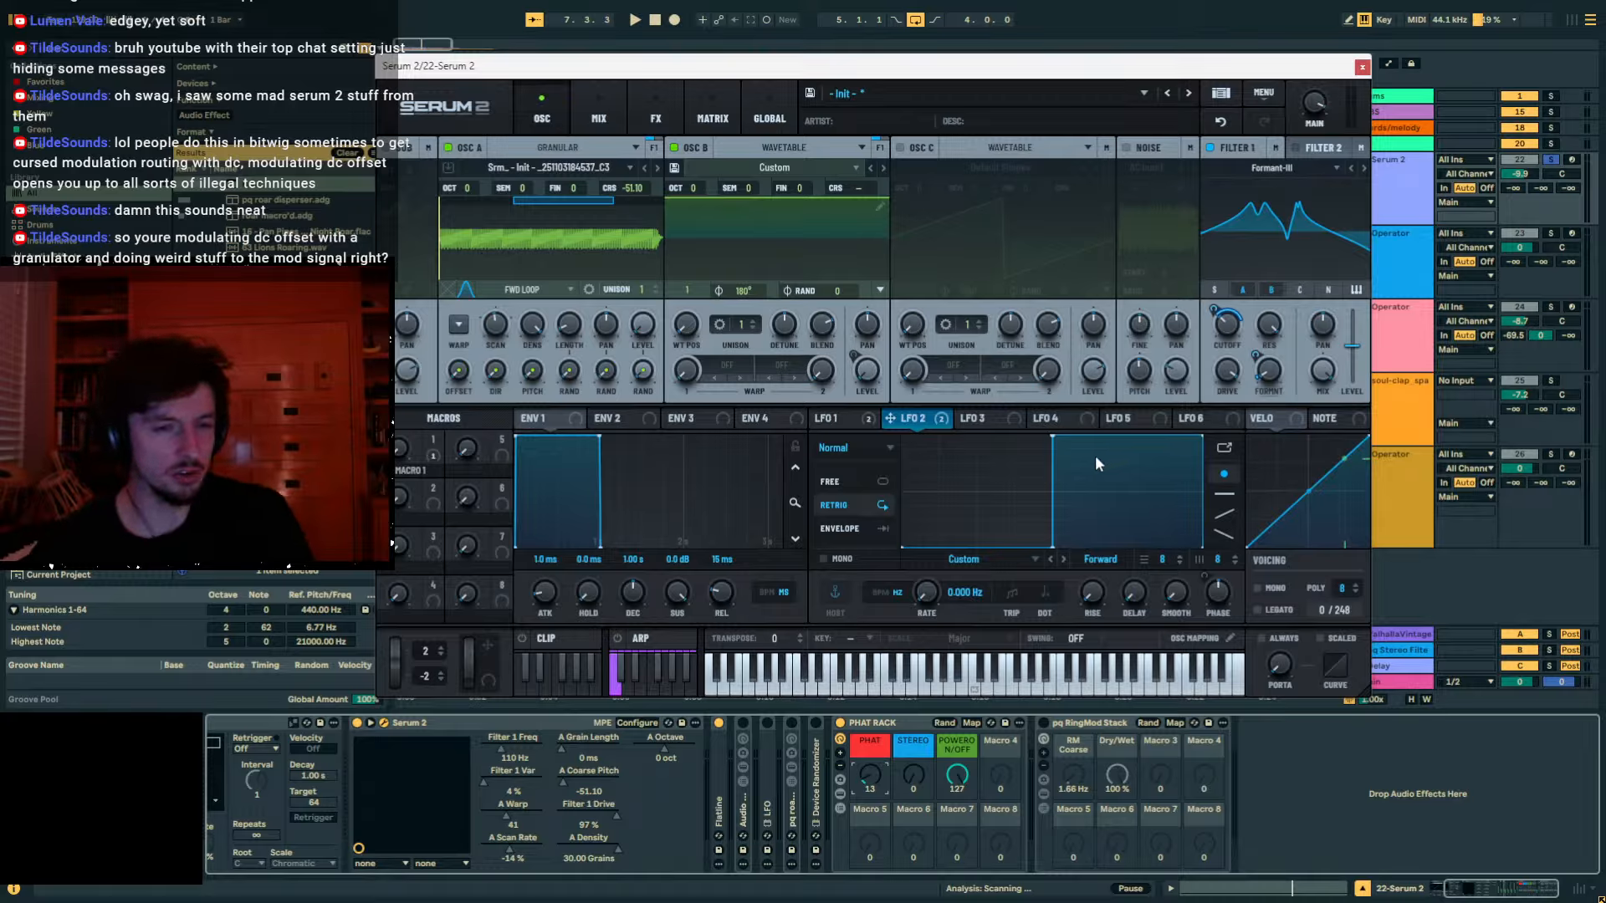
pyautogui.click(860, 416)
pyautogui.click(909, 417)
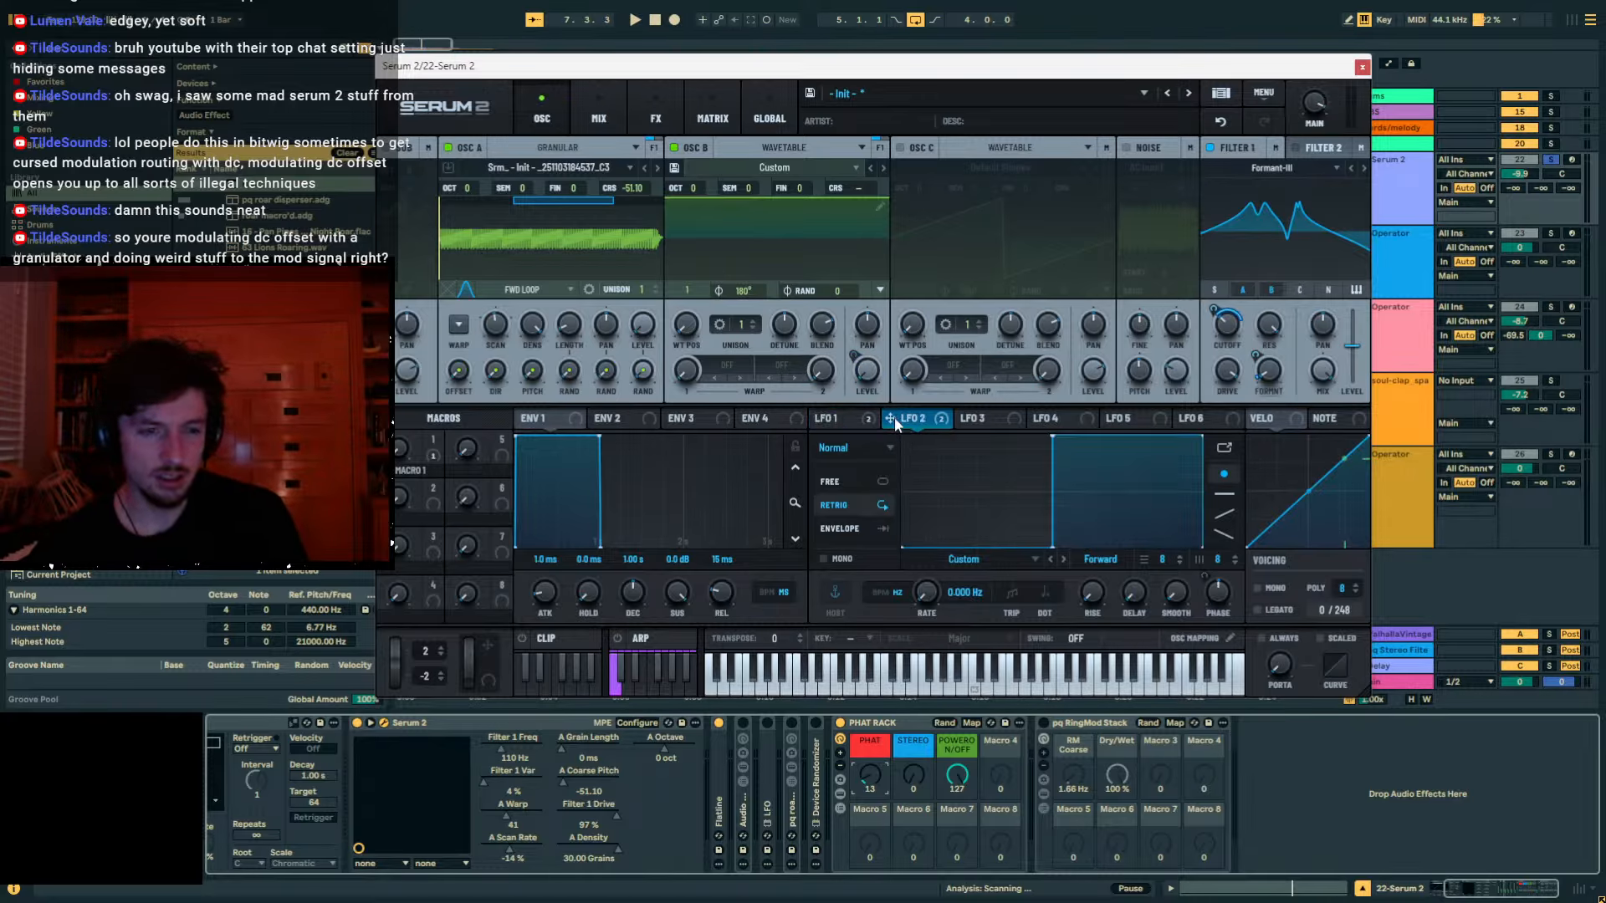
pyautogui.click(835, 415)
pyautogui.click(895, 418)
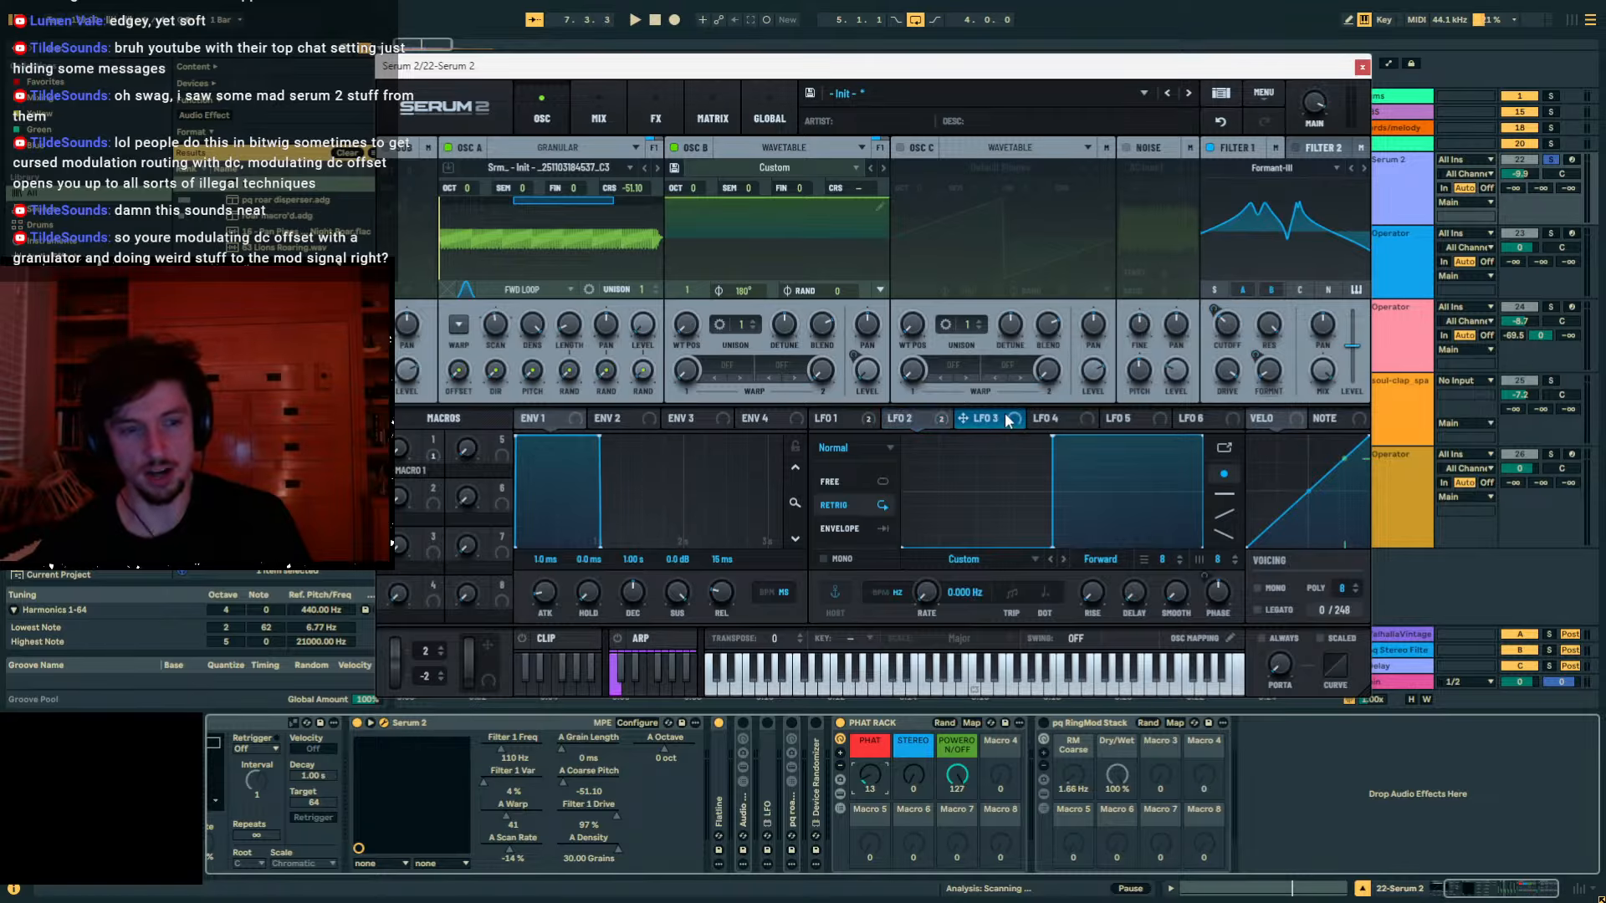
# Switch between LFO 2 and LFO 3, and show the modulator assigned to oscillator B's level.
pyautogui.click(1004, 418)
pyautogui.click(918, 416)
pyautogui.click(991, 416)
pyautogui.click(922, 413)
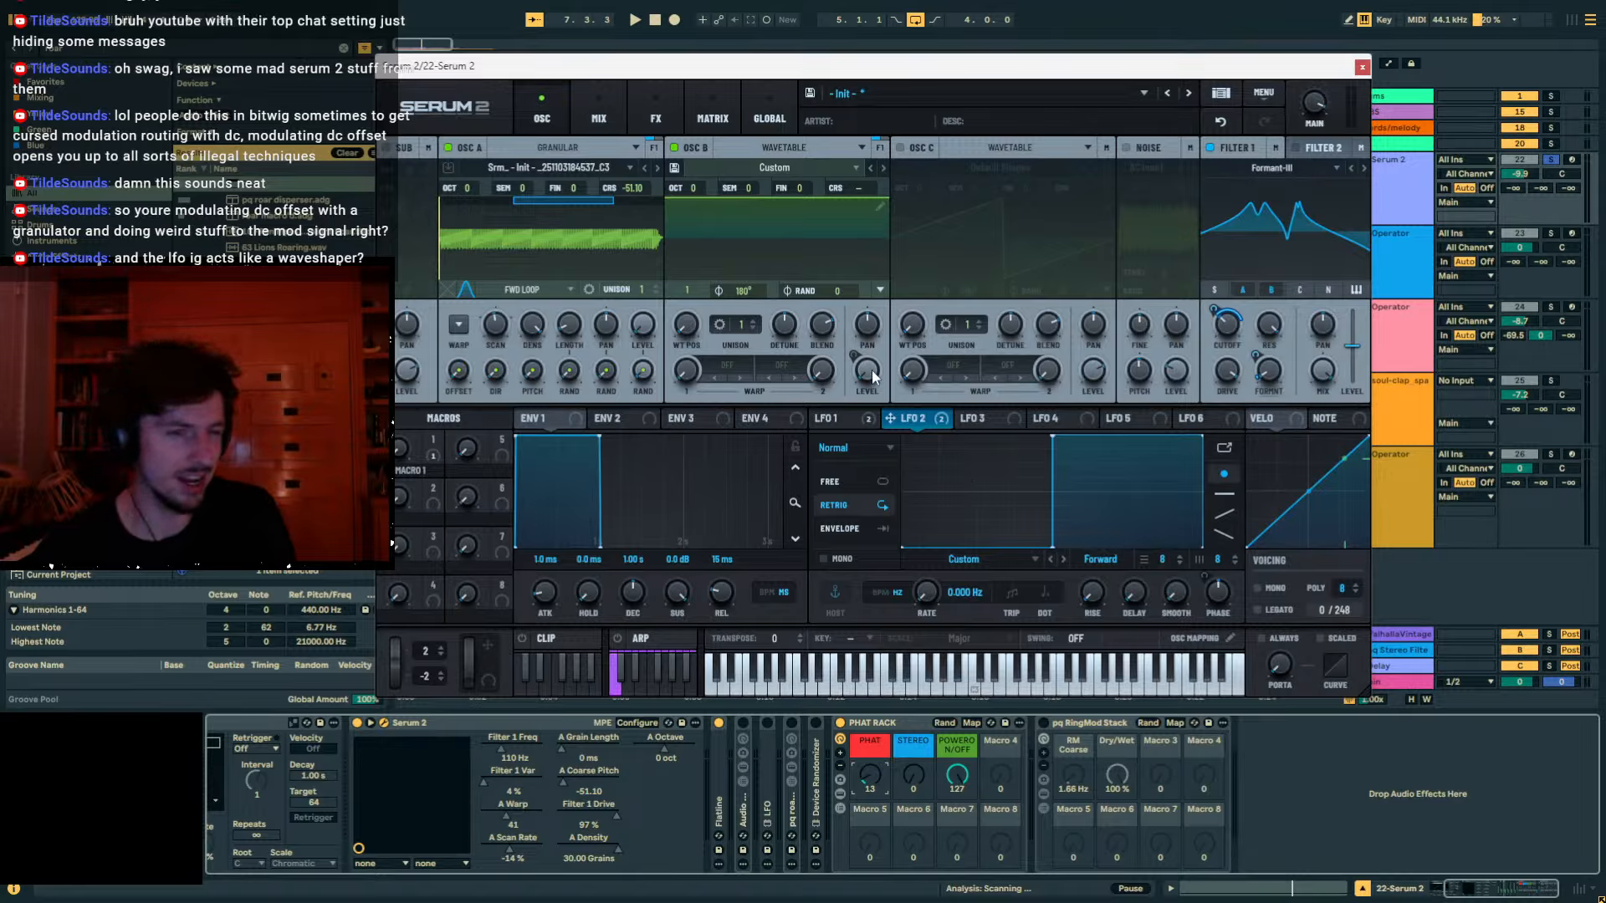
pyautogui.moveTo(867, 376)
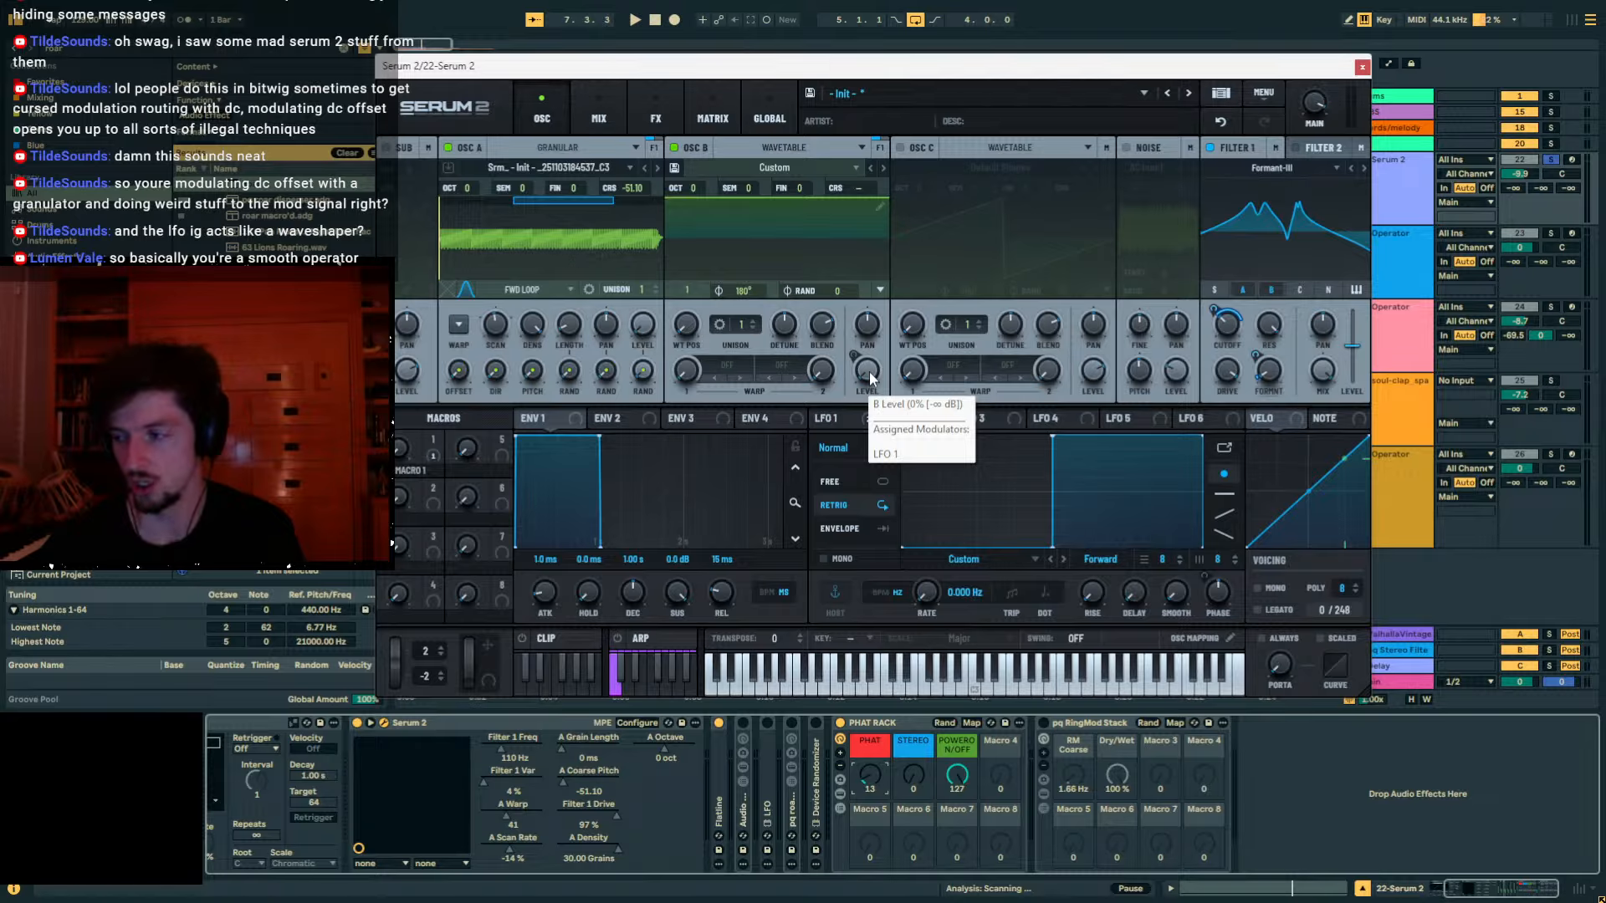
# Show LFO 1's shape and its modulation of oscillator B's level, and start looped playback.
pyautogui.click(852, 420)
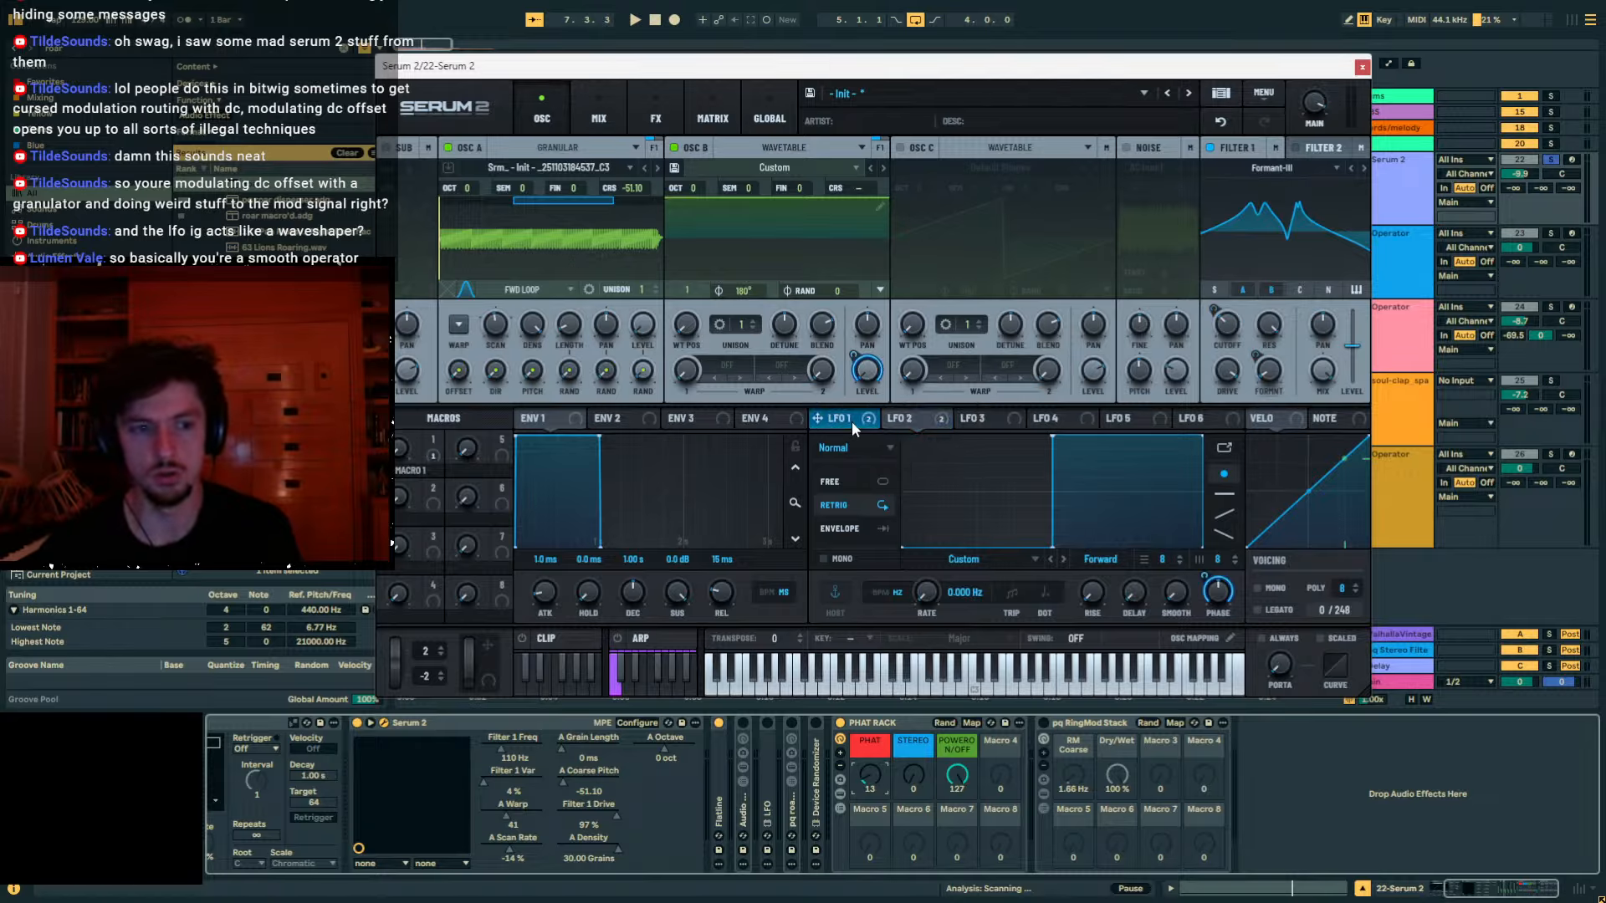
pyautogui.moveTo(920, 415)
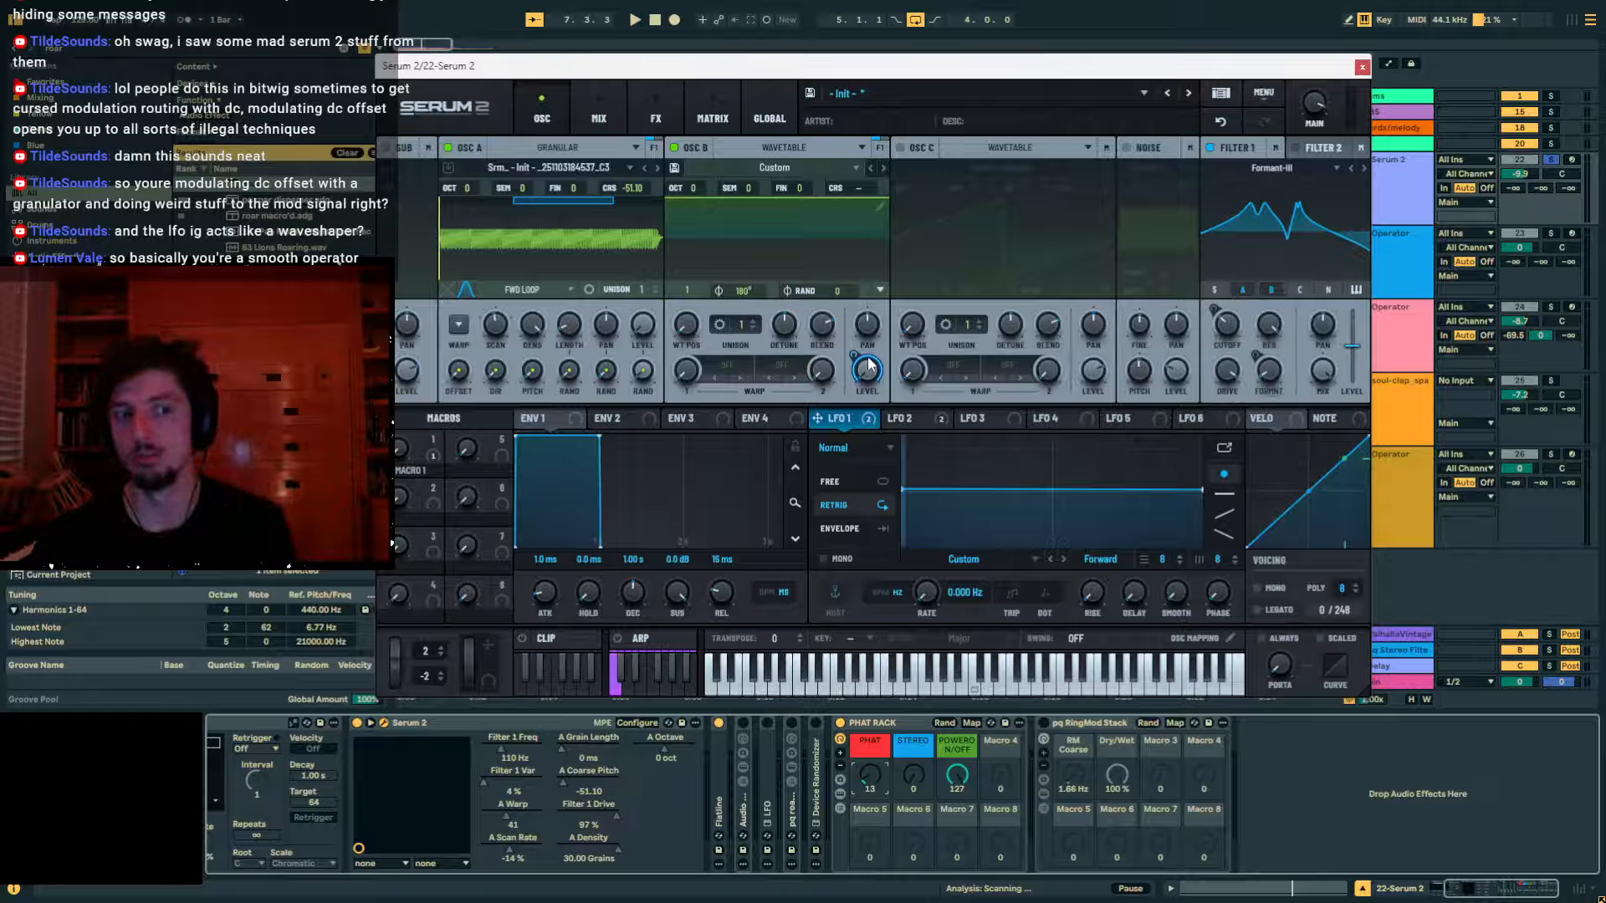
pyautogui.press('space')
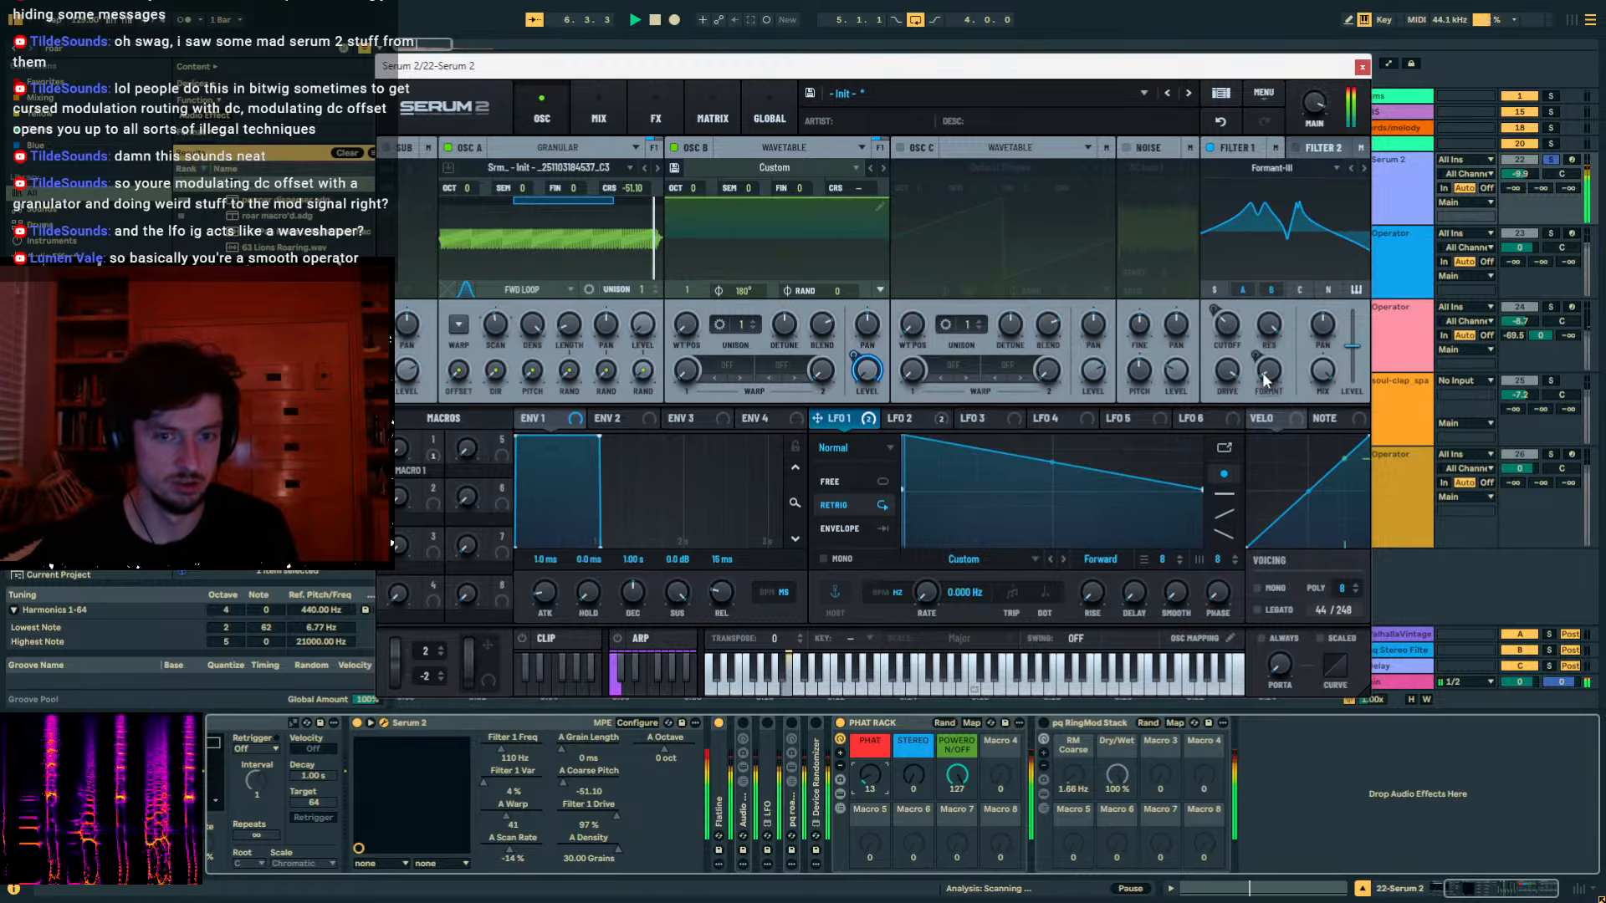
# Set Filter 1's cutoff to 67 Hz and formant to 9%, and oscillator A's warp to 43% and coarse pitch to -57.41.
pyautogui.moveTo(1264, 372)
pyautogui.mouseDown()
pyautogui.moveTo(1280, 318)
pyautogui.moveTo(1268, 361)
pyautogui.mouseUp()
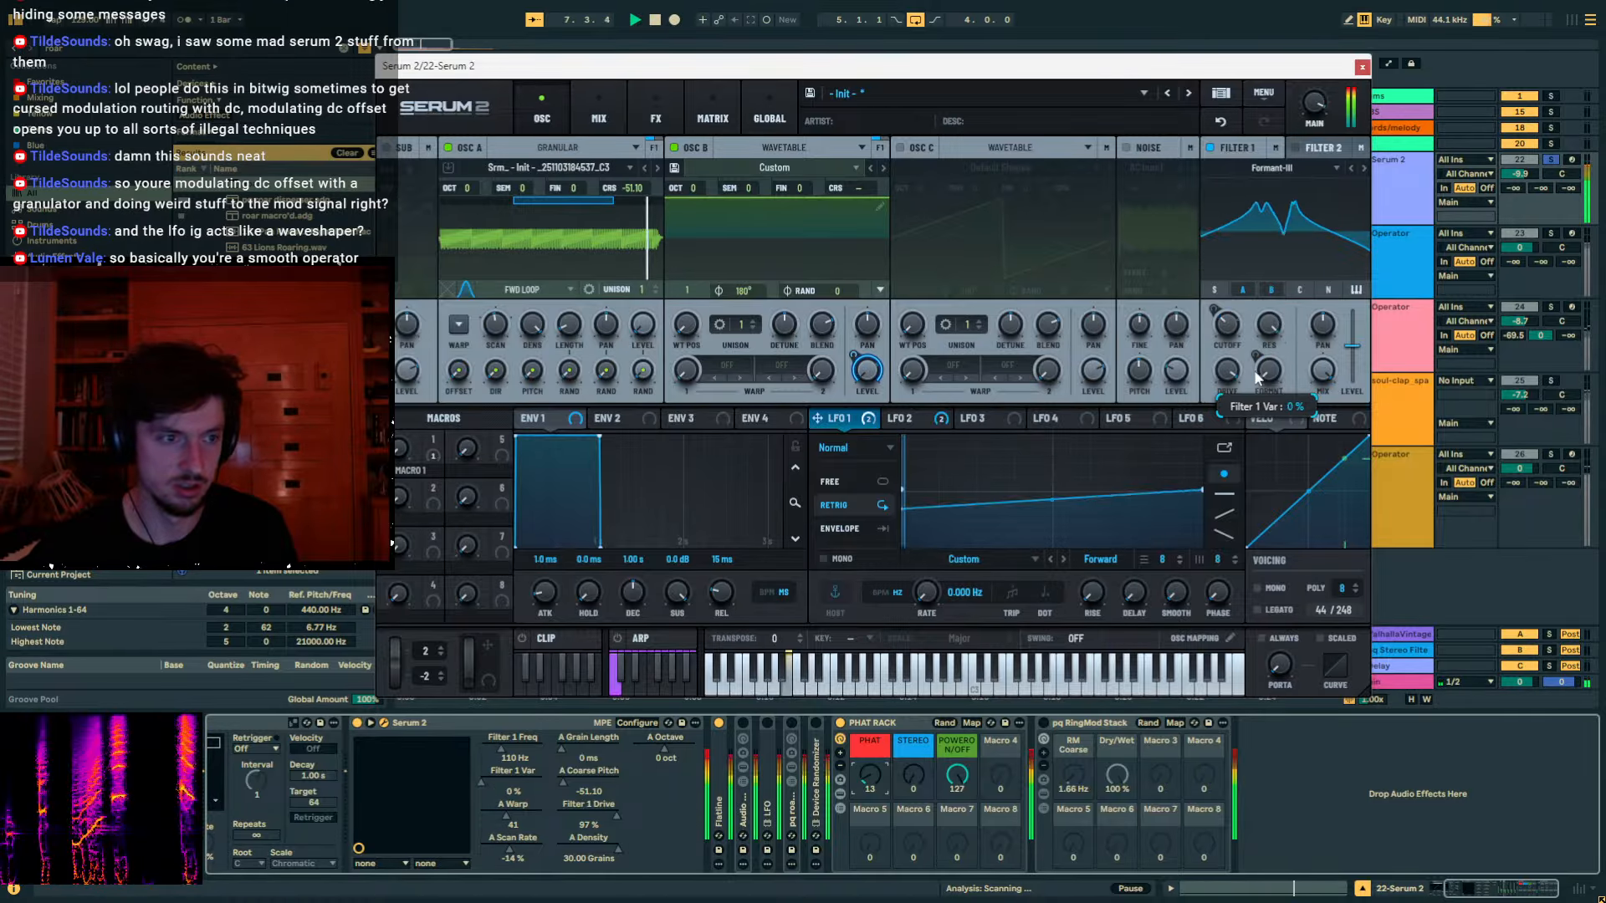
pyautogui.click(459, 325)
pyautogui.moveTo(495, 366); pyautogui.dragTo(509, 339)
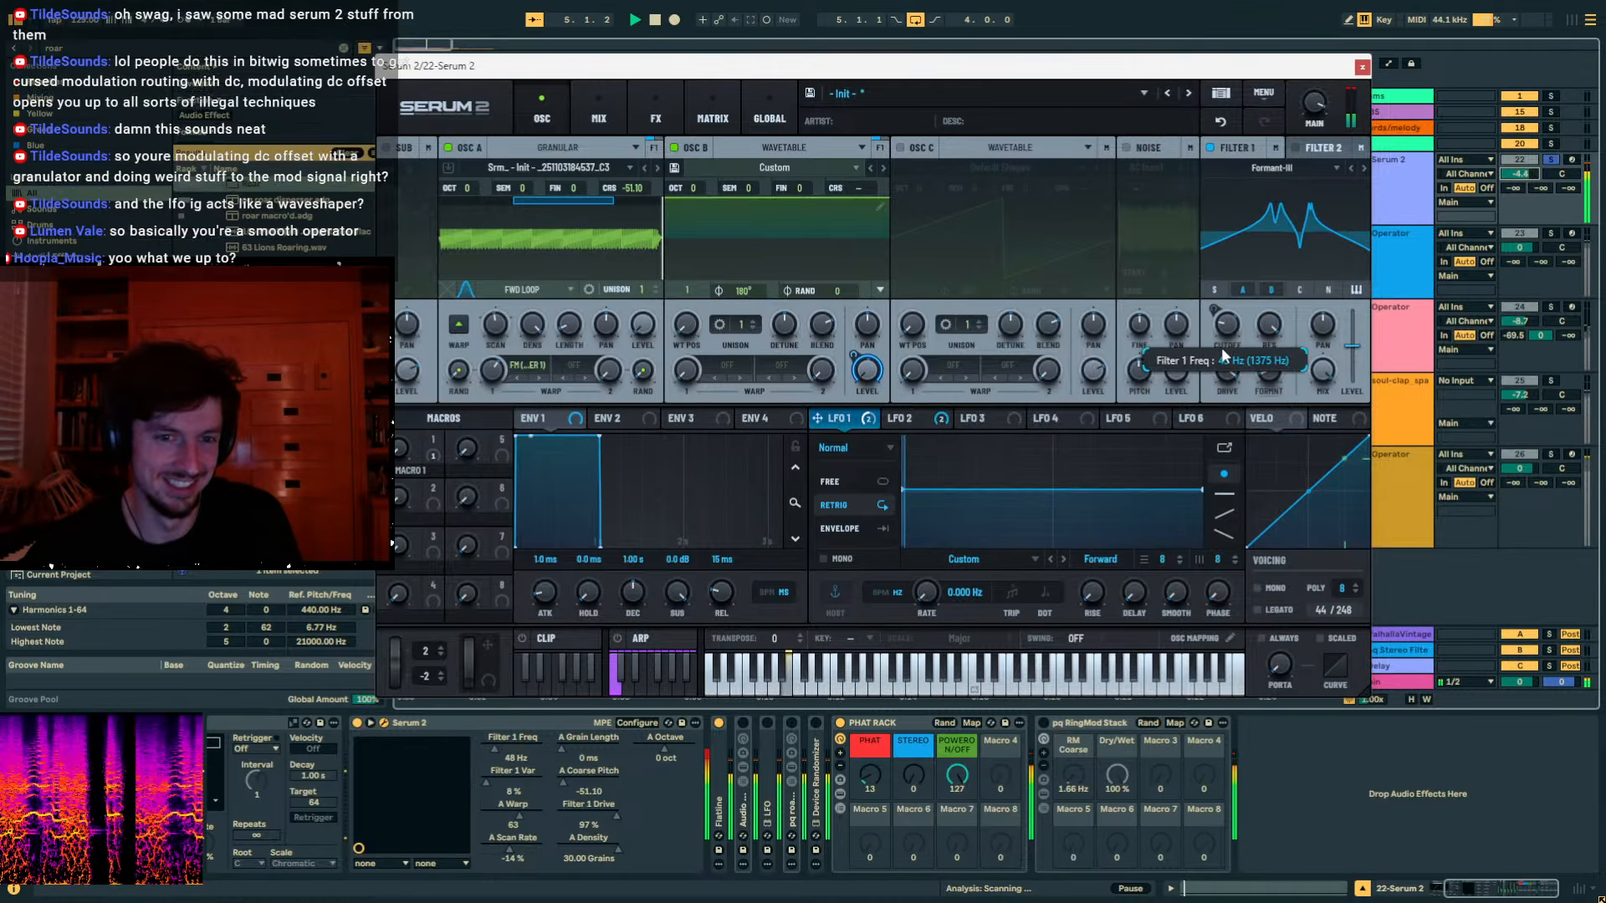
pyautogui.moveTo(1222, 363); pyautogui.dragTo(1184, 306)
pyautogui.moveTo(1270, 371)
pyautogui.mouseDown()
pyautogui.moveTo(1280, 326)
pyautogui.moveTo(1255, 366)
pyautogui.moveTo(1267, 309)
pyautogui.moveTo(1256, 356)
pyautogui.moveTo(1088, 377)
pyautogui.moveTo(495, 377)
pyautogui.moveTo(1270, 361)
pyautogui.mouseUp()
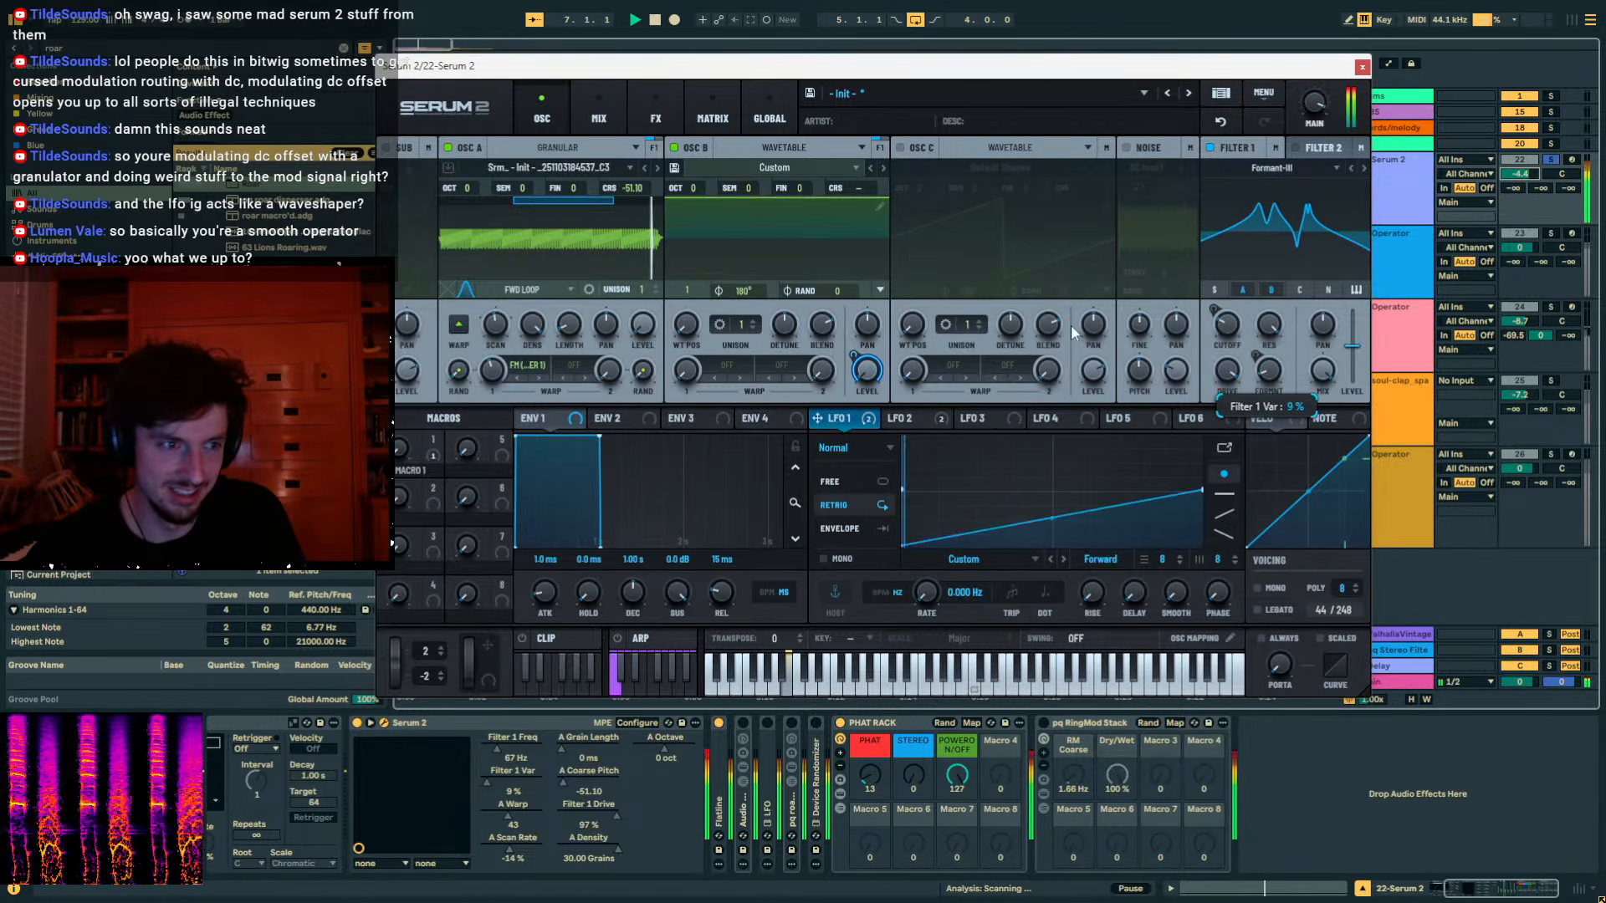
pyautogui.moveTo(649, 184); pyautogui.dragTo(674, 232)
# In oscillator B's wavetable editor, redraw frame 1 with the flat brush as a constant line at the minimum level.
pyautogui.click(885, 207)
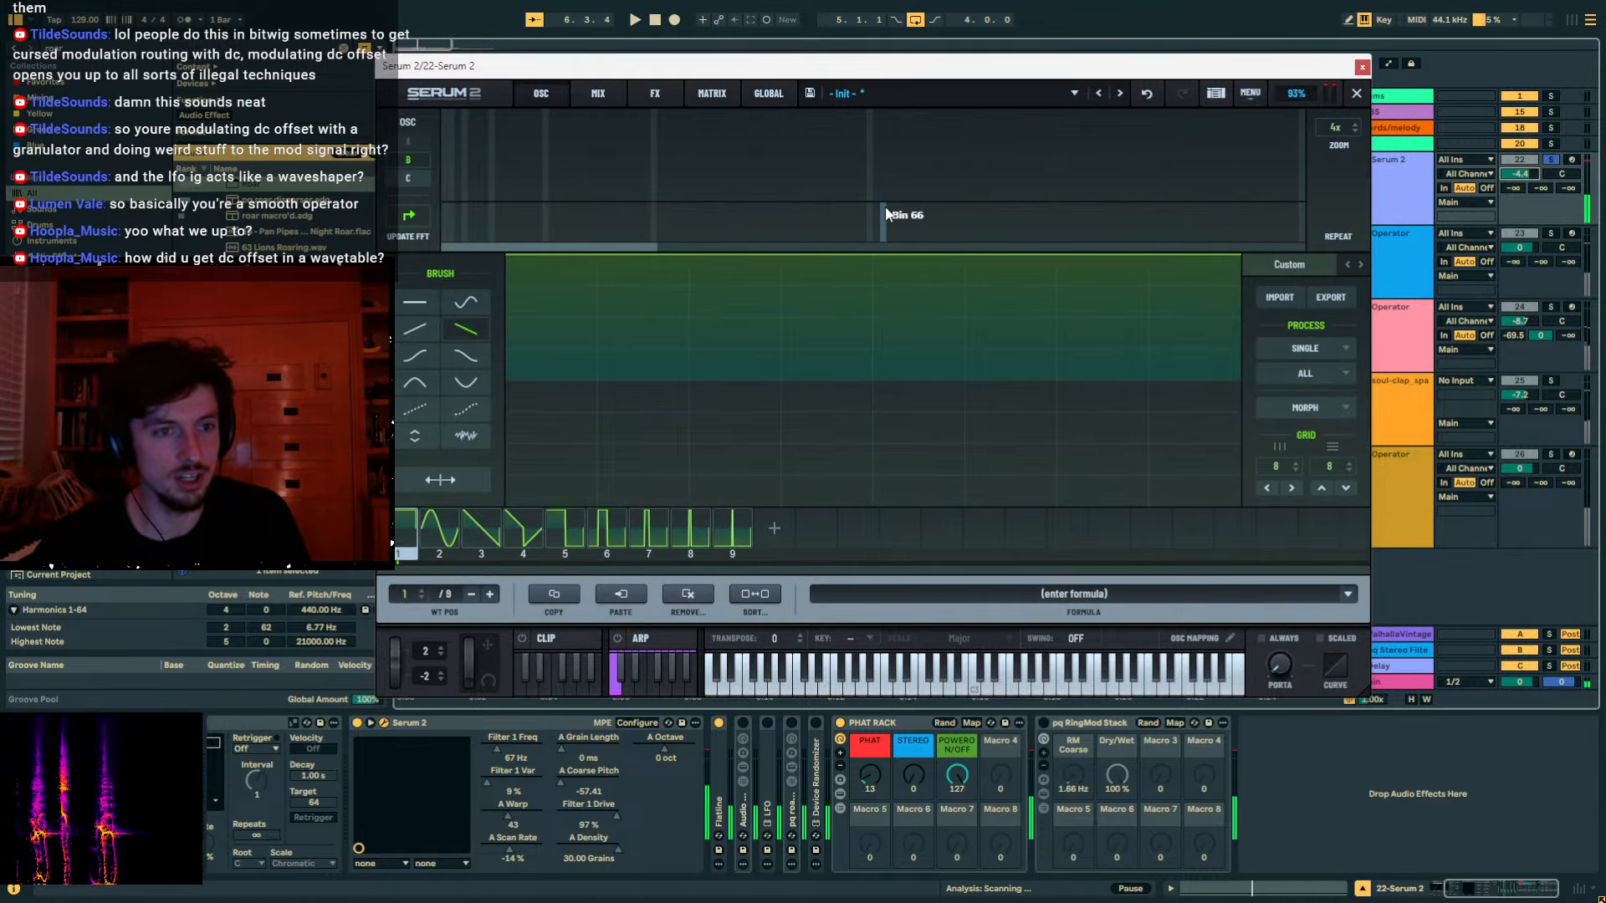
pyautogui.moveTo(589, 324)
pyautogui.mouseDown()
pyautogui.moveTo(540, 389)
pyautogui.moveTo(554, 237)
pyautogui.mouseUp()
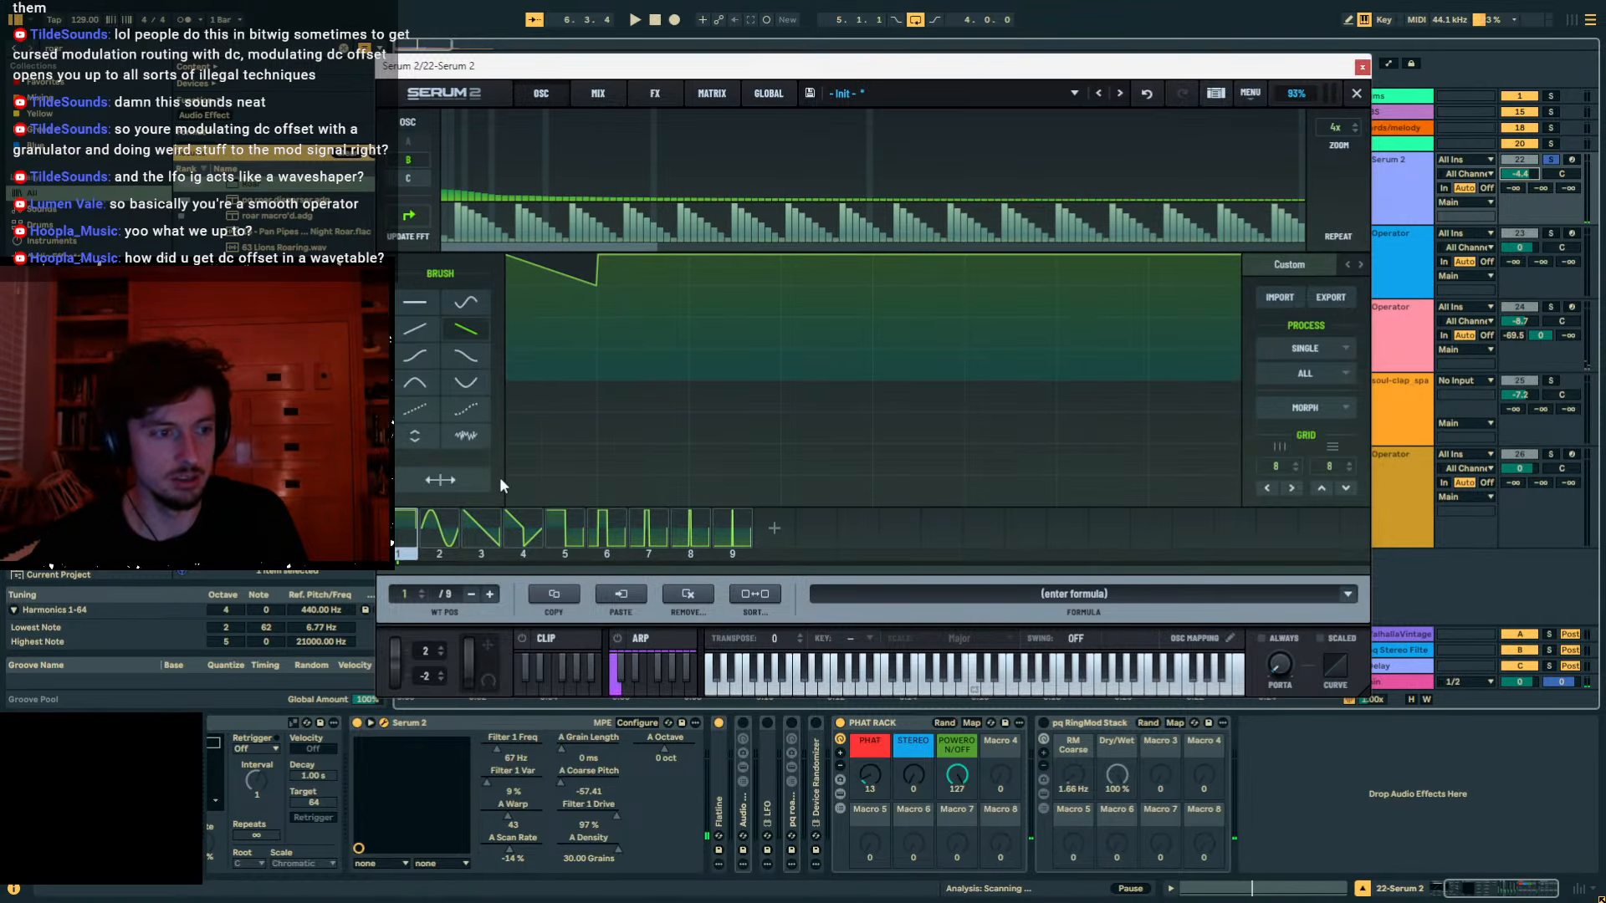
pyautogui.click(415, 302)
pyautogui.click(540, 276)
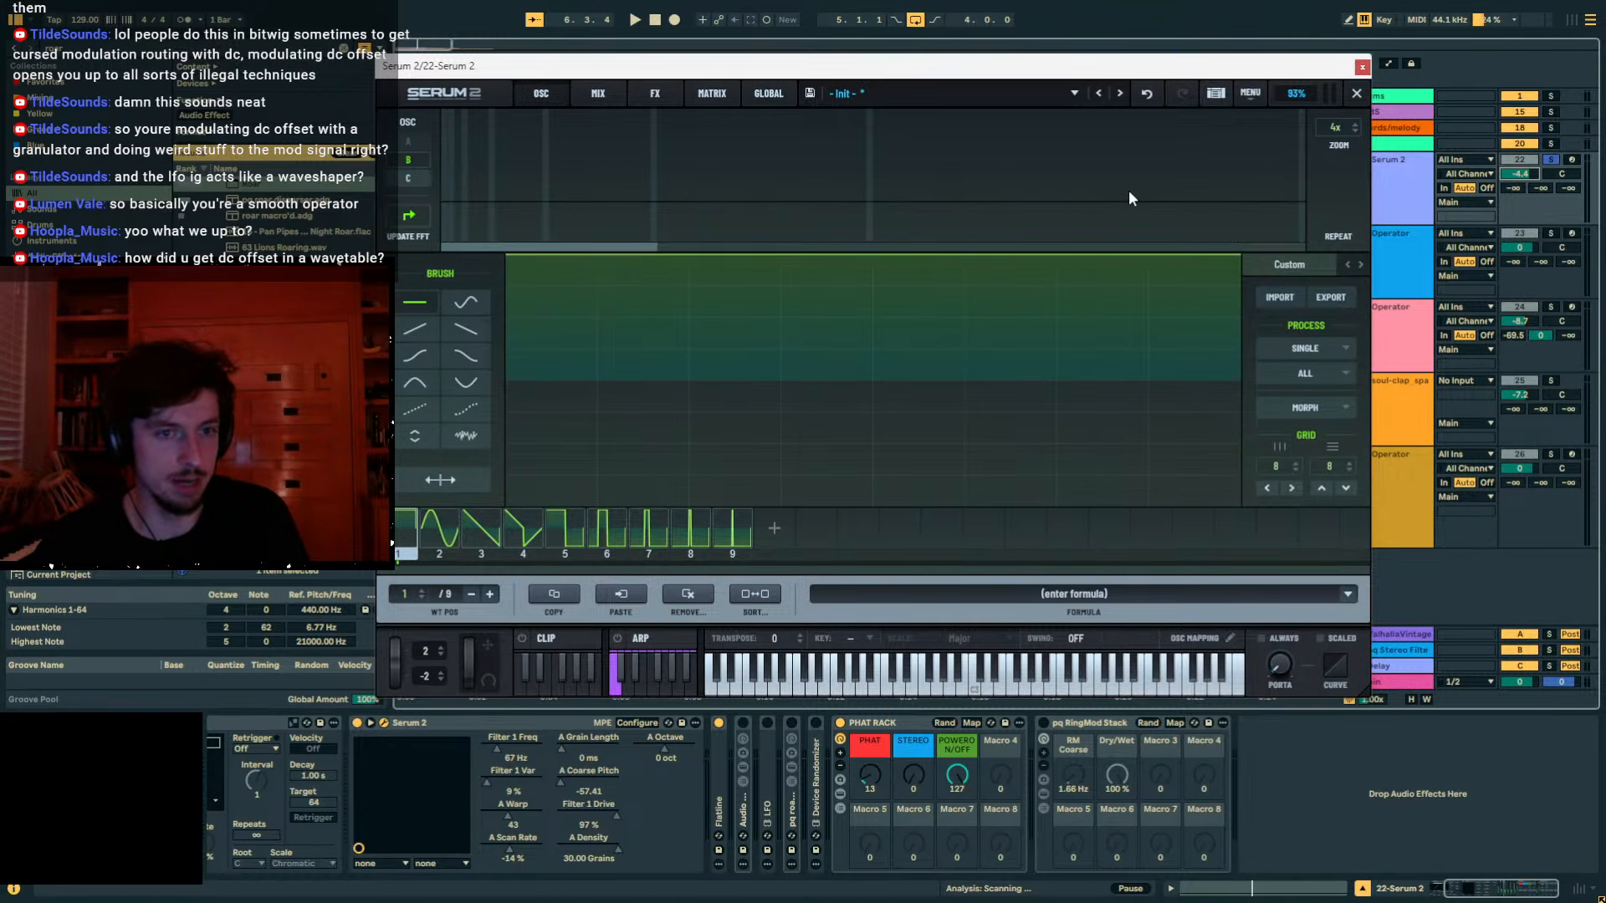
pyautogui.moveTo(1161, 242)
pyautogui.mouseDown()
pyautogui.moveTo(954, 522)
pyautogui.moveTo(502, 521)
pyautogui.mouseUp()
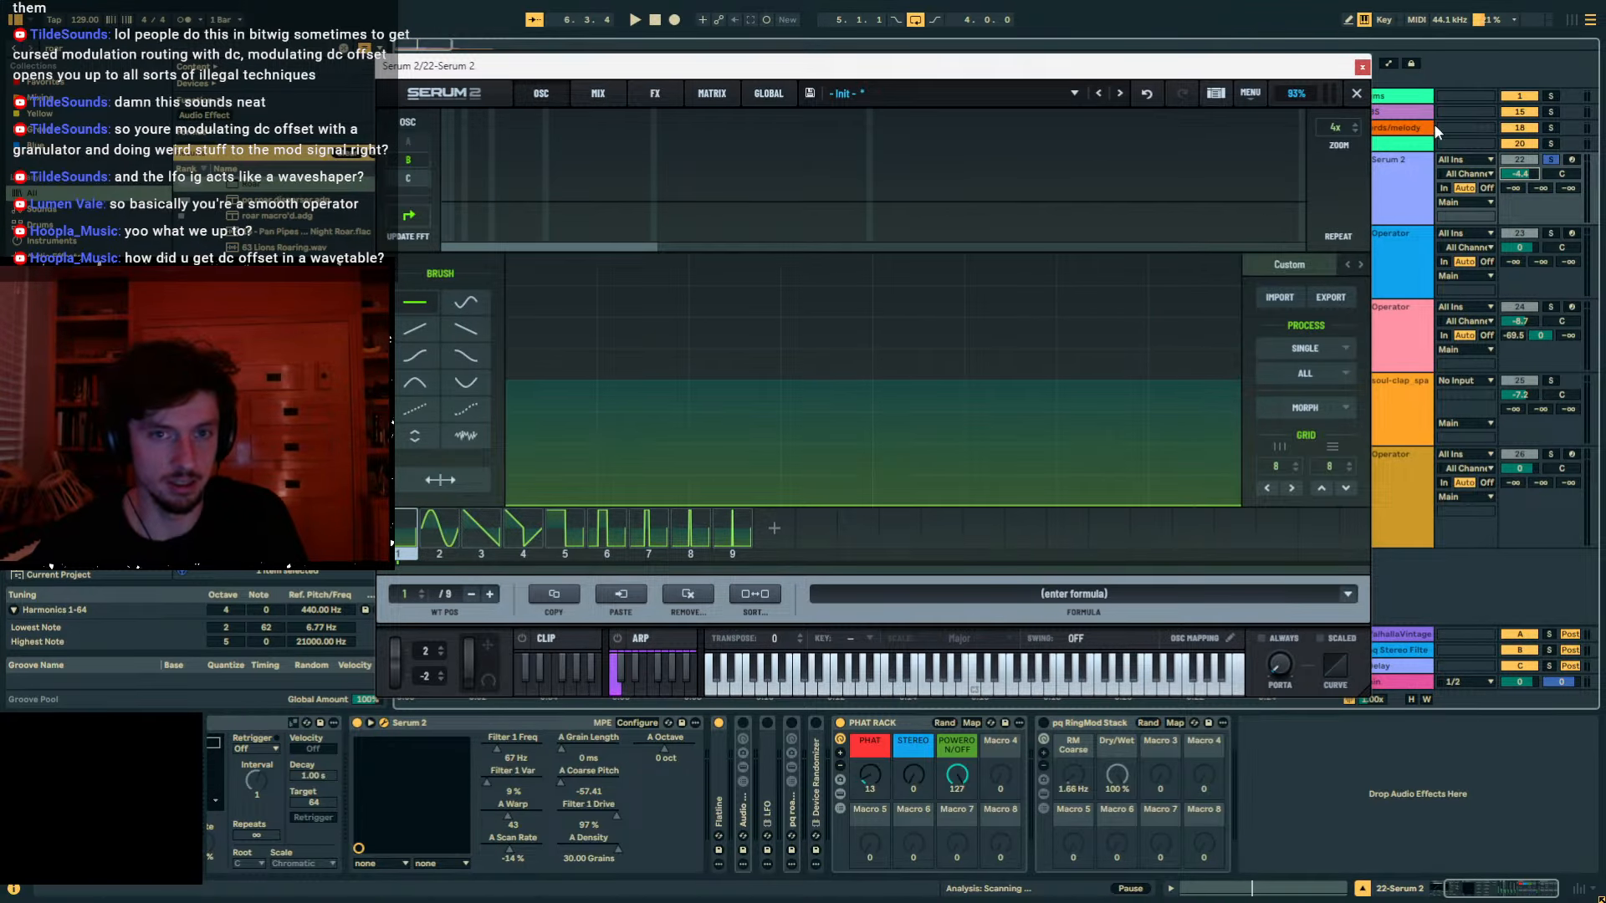
pyautogui.click(1356, 94)
# Play the loop to hear the negative DC offset, and set oscillator A's FM warp to 49%.
pyautogui.press('space')
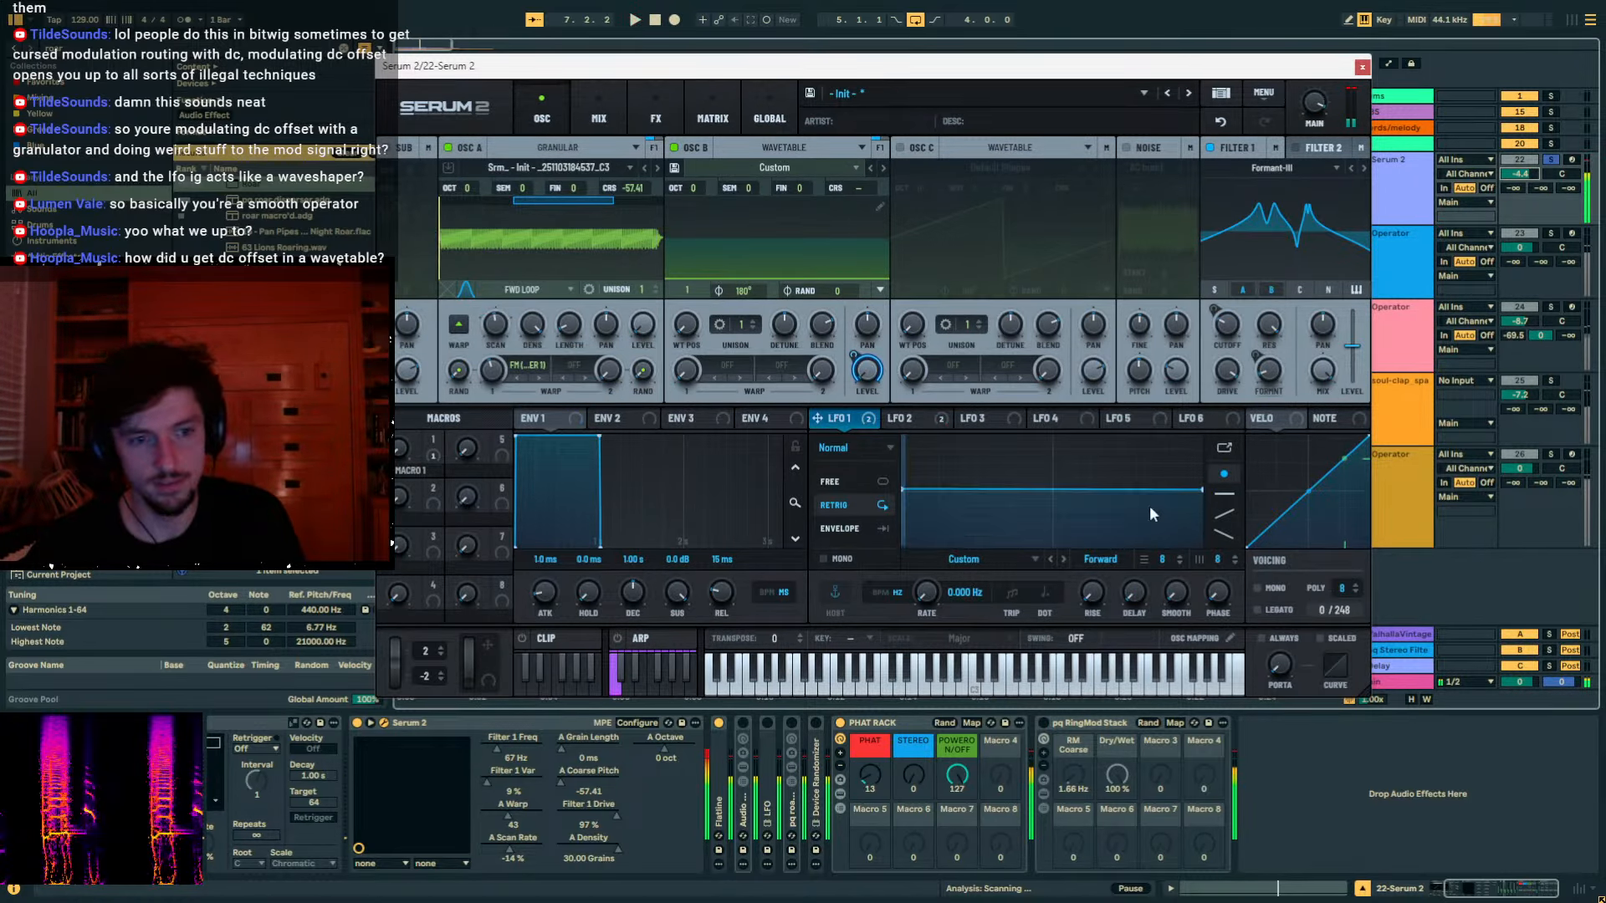
pyautogui.press('space')
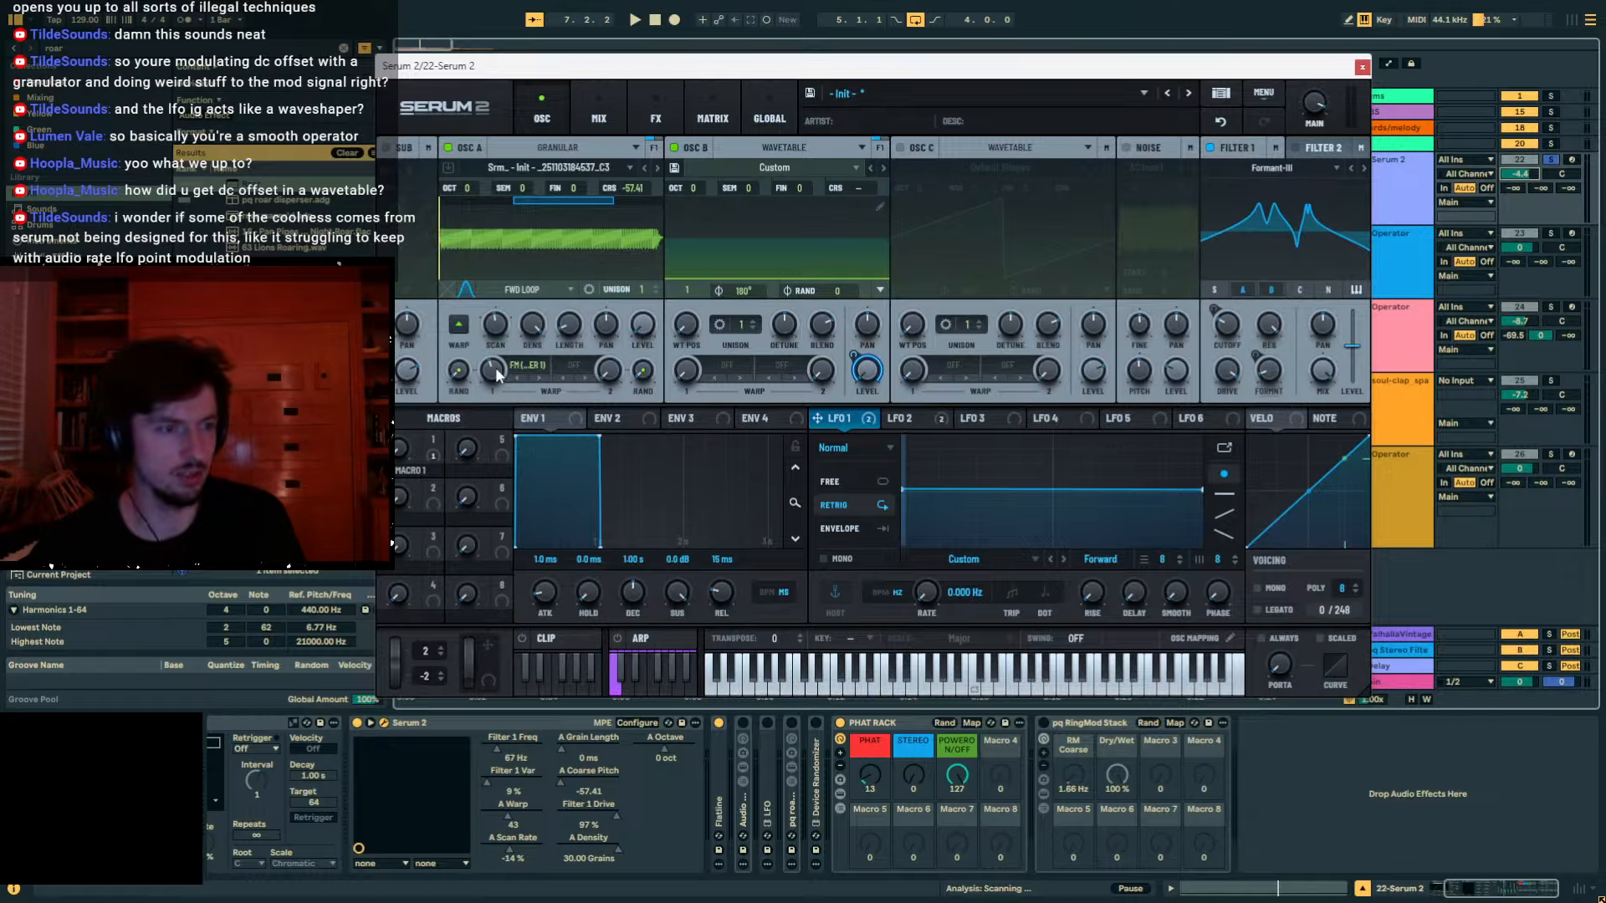
pyautogui.moveTo(496, 370)
pyautogui.press('space')
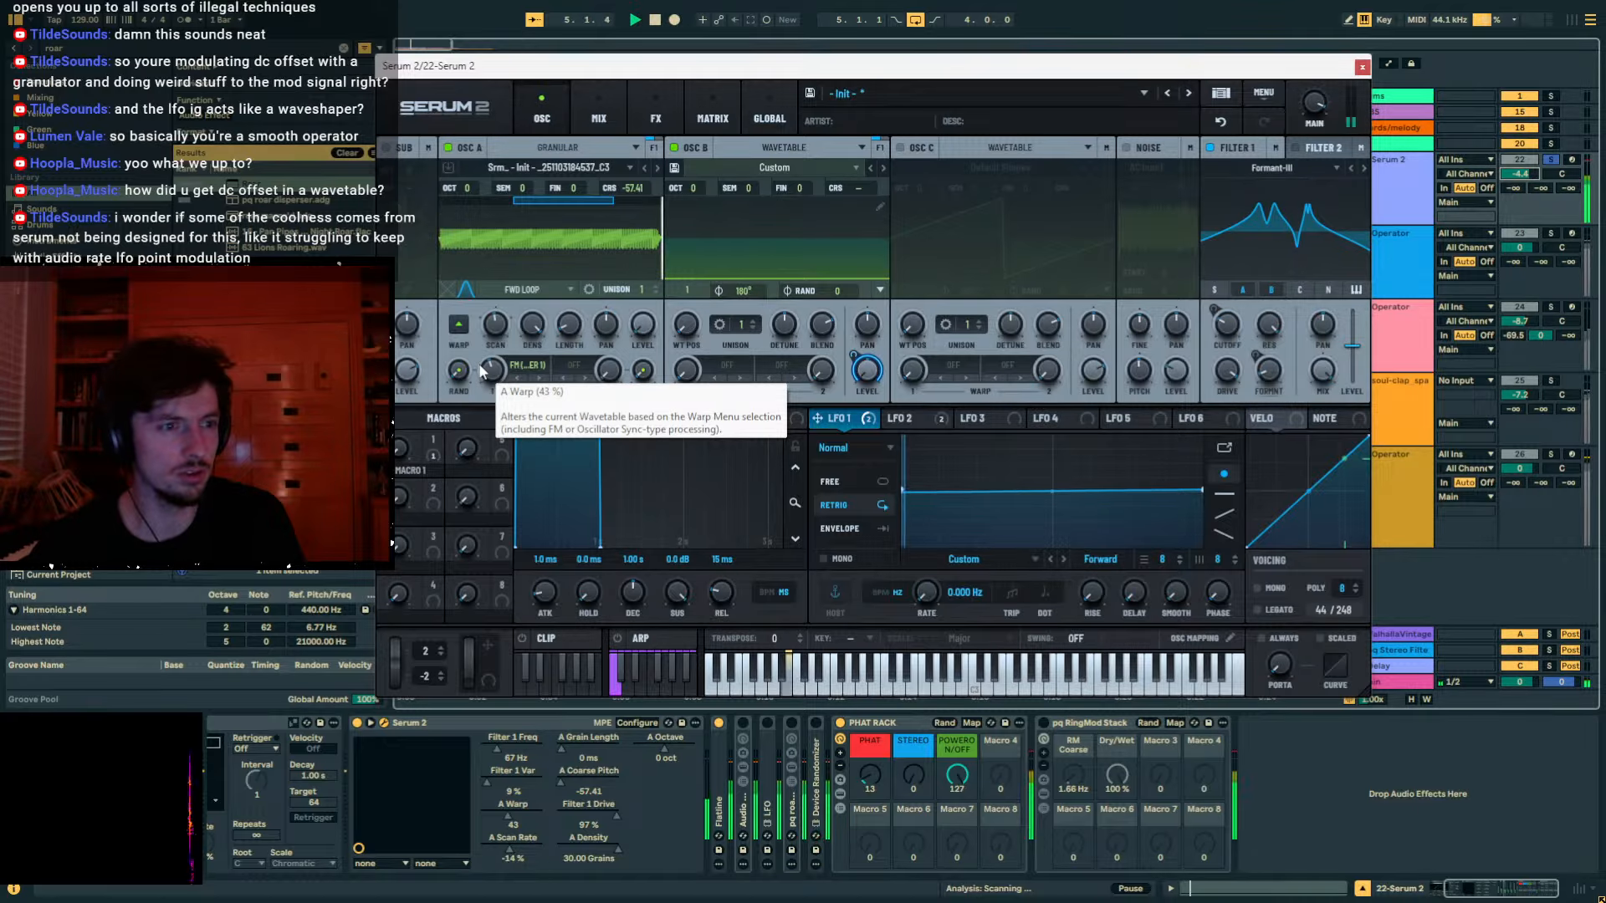
pyautogui.moveTo(496, 370)
pyautogui.mouseDown()
pyautogui.moveTo(502, 348)
pyautogui.moveTo(482, 369)
pyautogui.mouseUp()
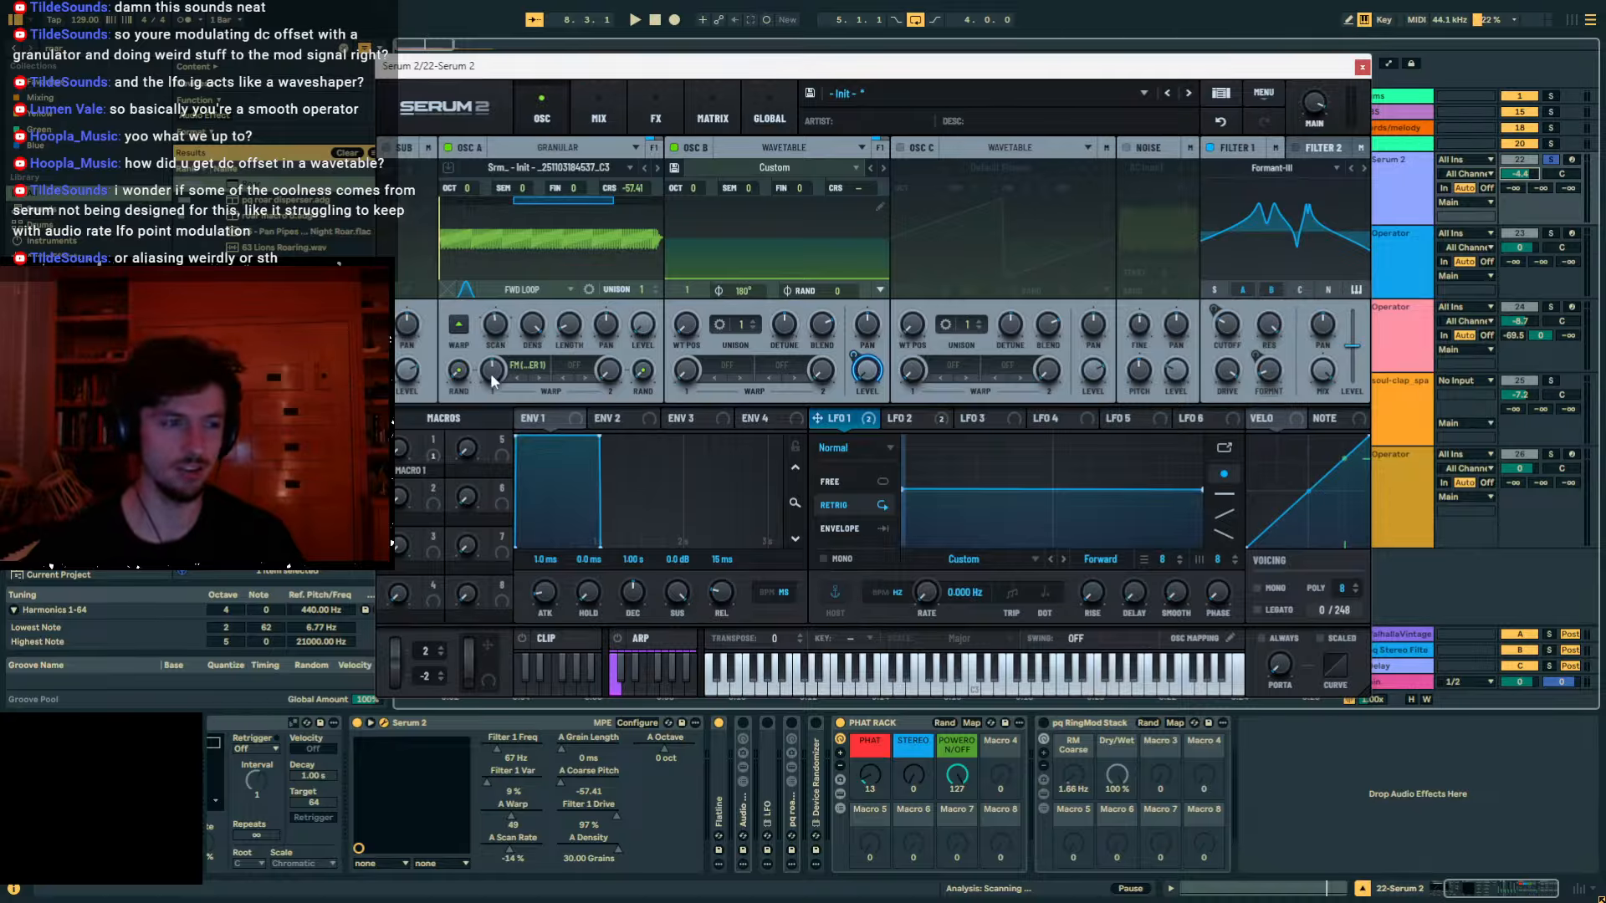
pyautogui.moveTo(491, 375)
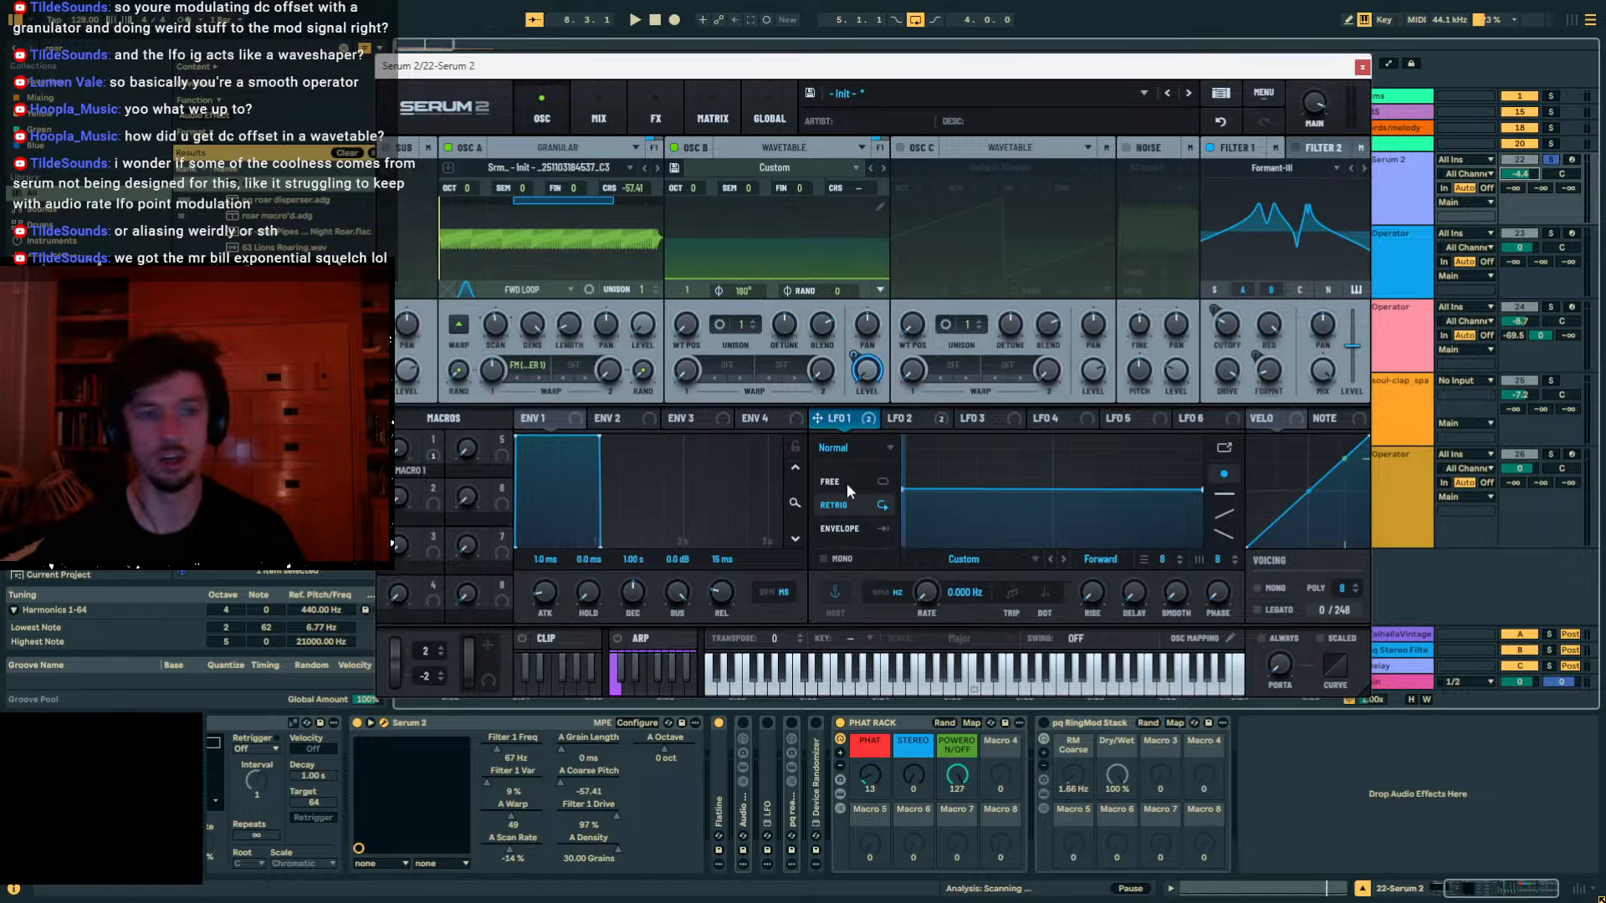
pyautogui.moveTo(842, 479)
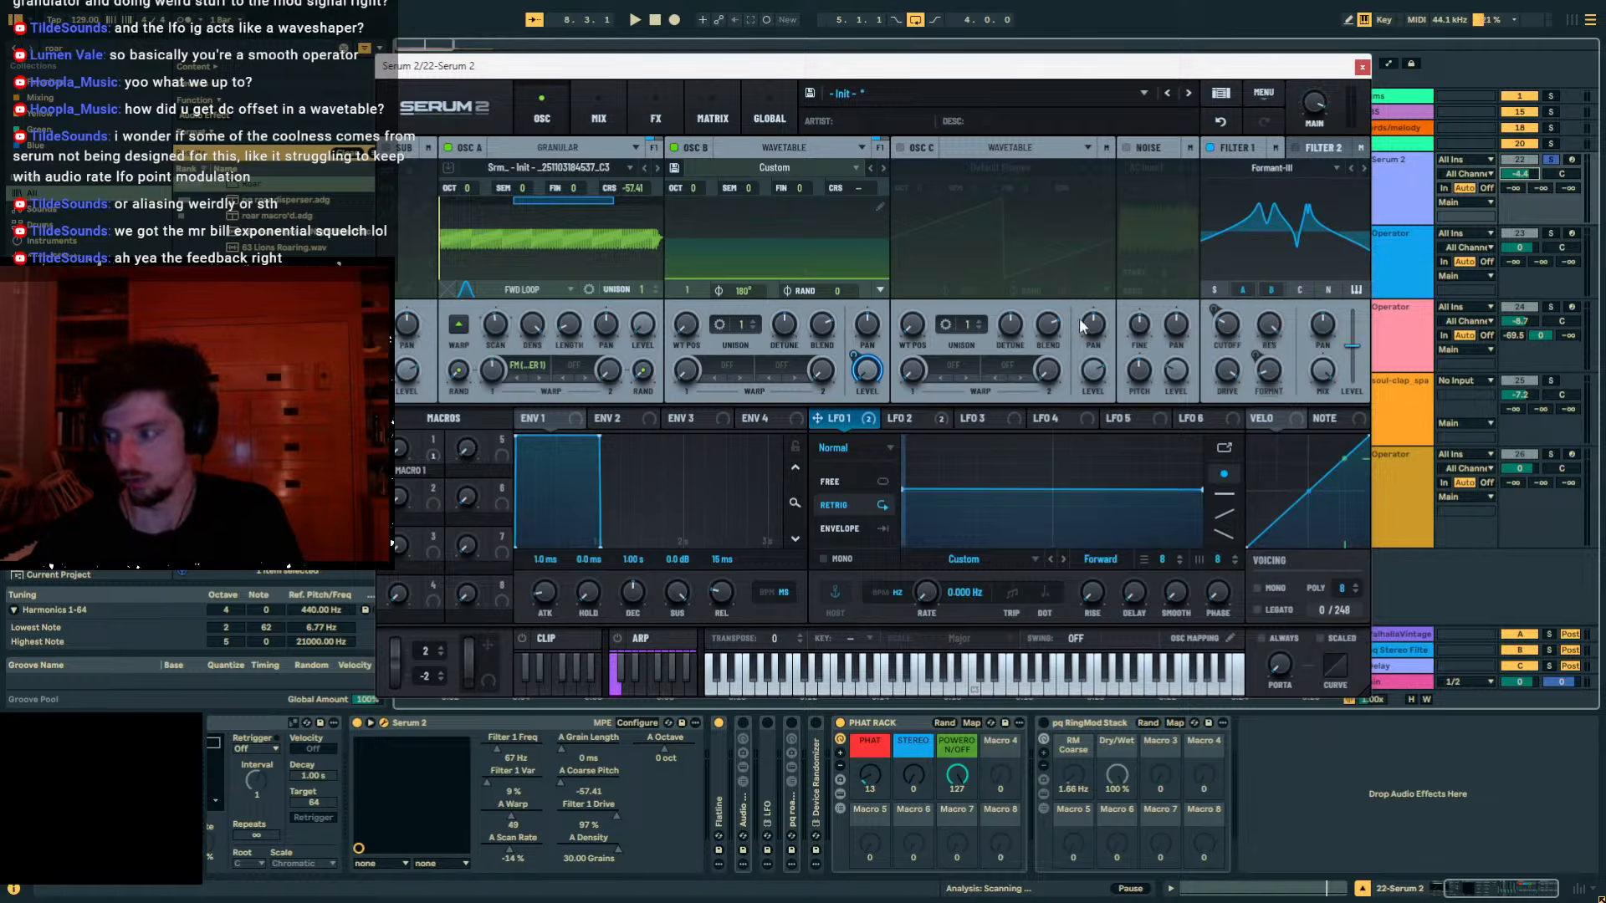
# Examine the modulation matrix and the source curve of the OSC A to LFO Bus 1 routing, and compare LFO 1 with LFO 2.
pyautogui.click(912, 418)
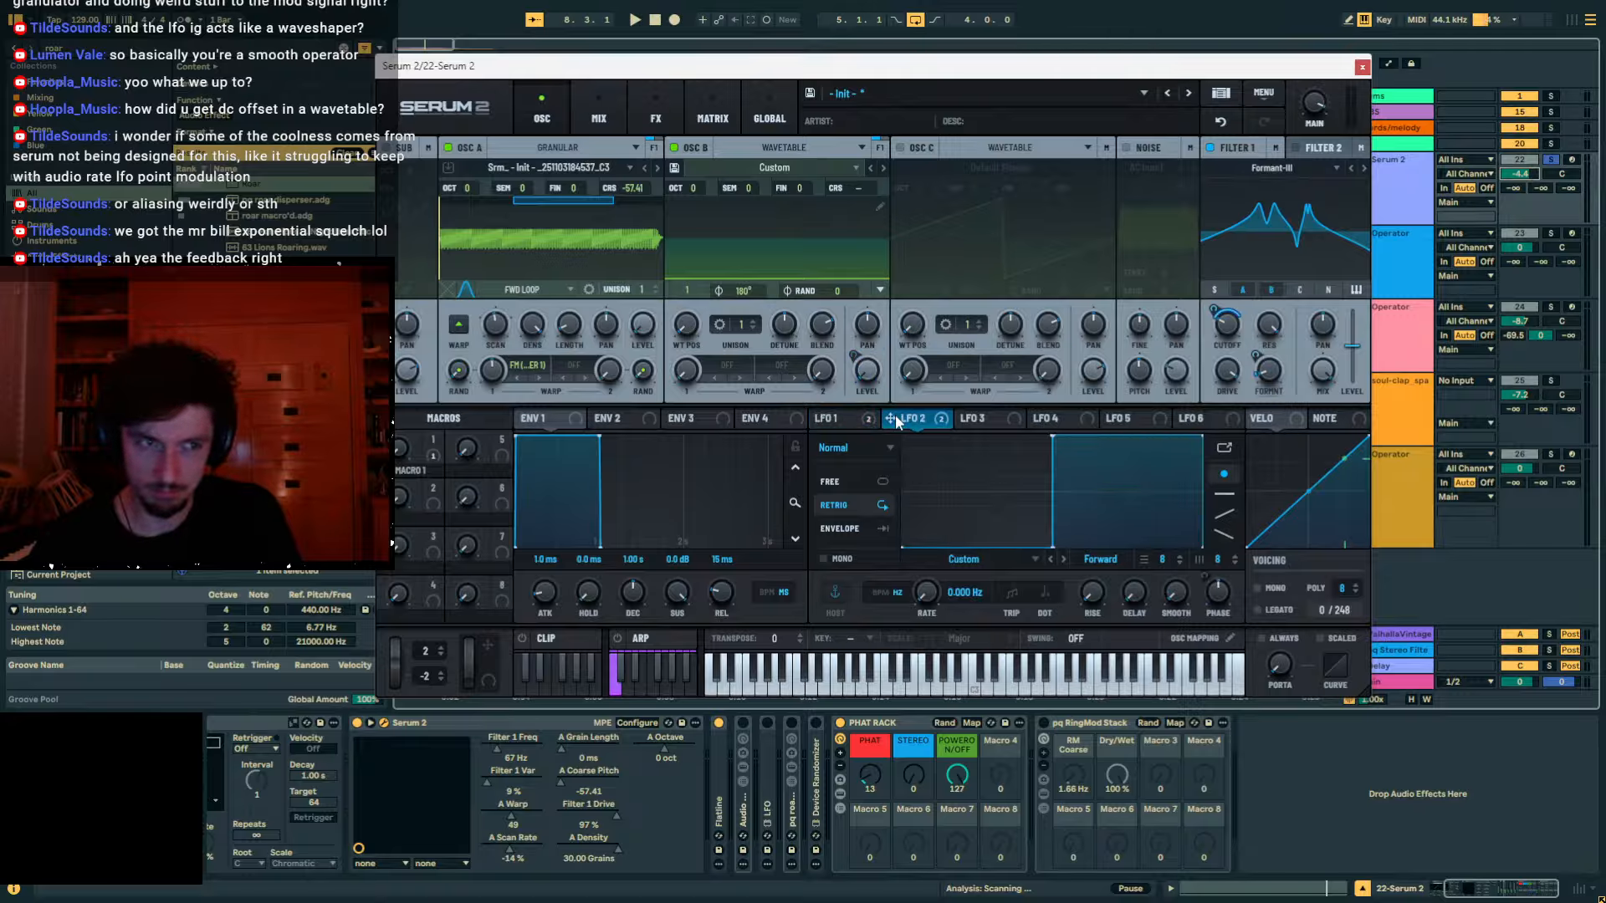
pyautogui.click(712, 113)
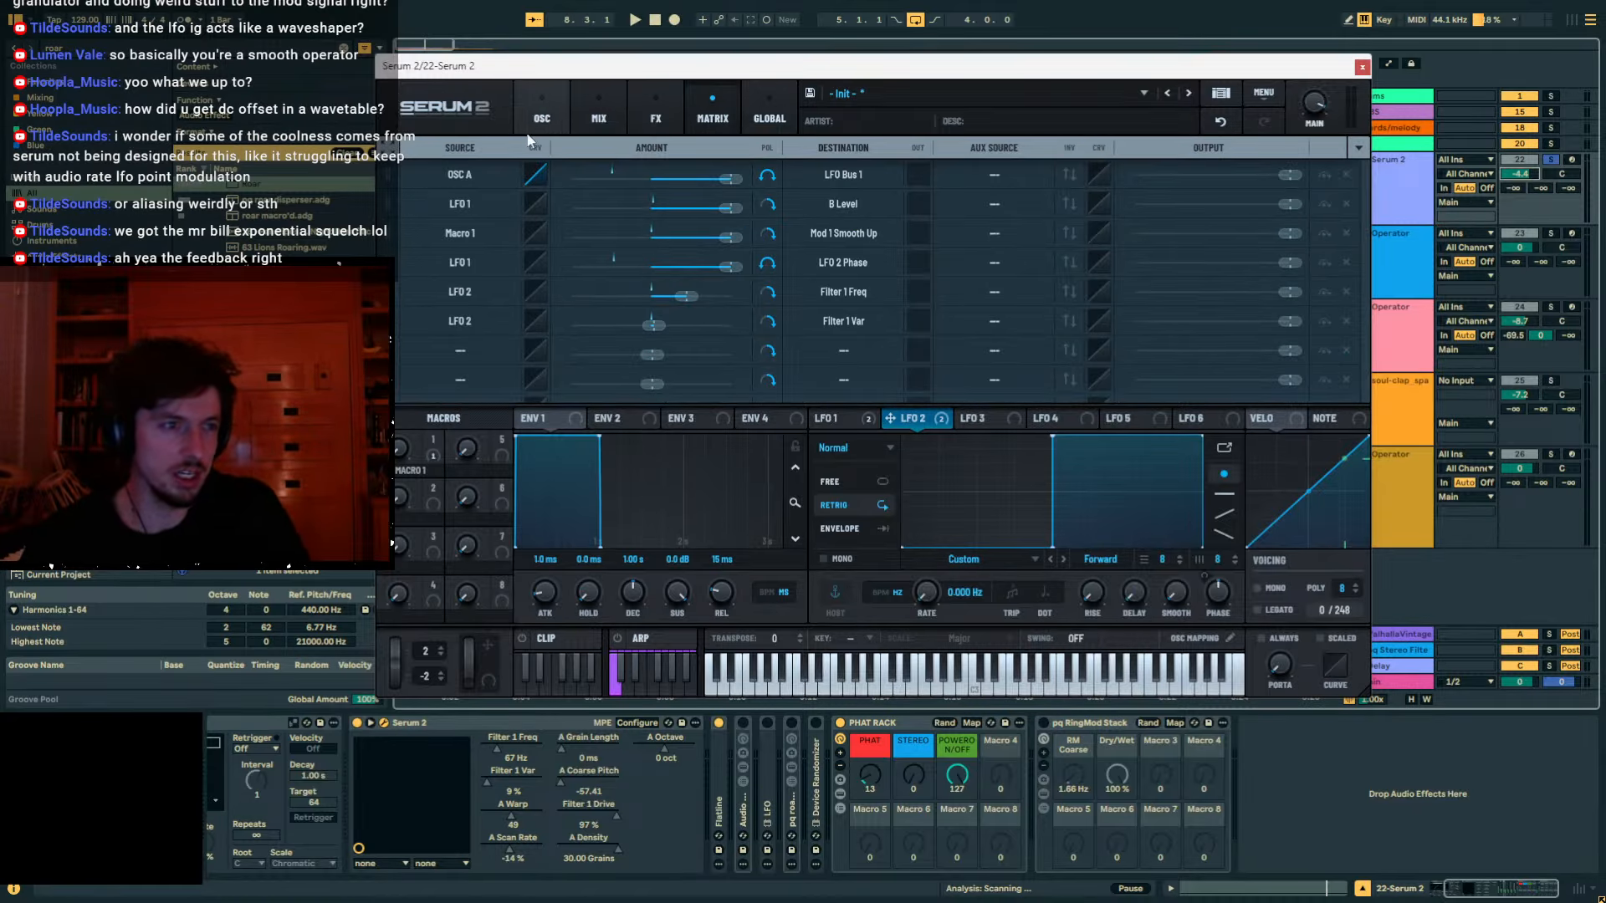
pyautogui.click(535, 175)
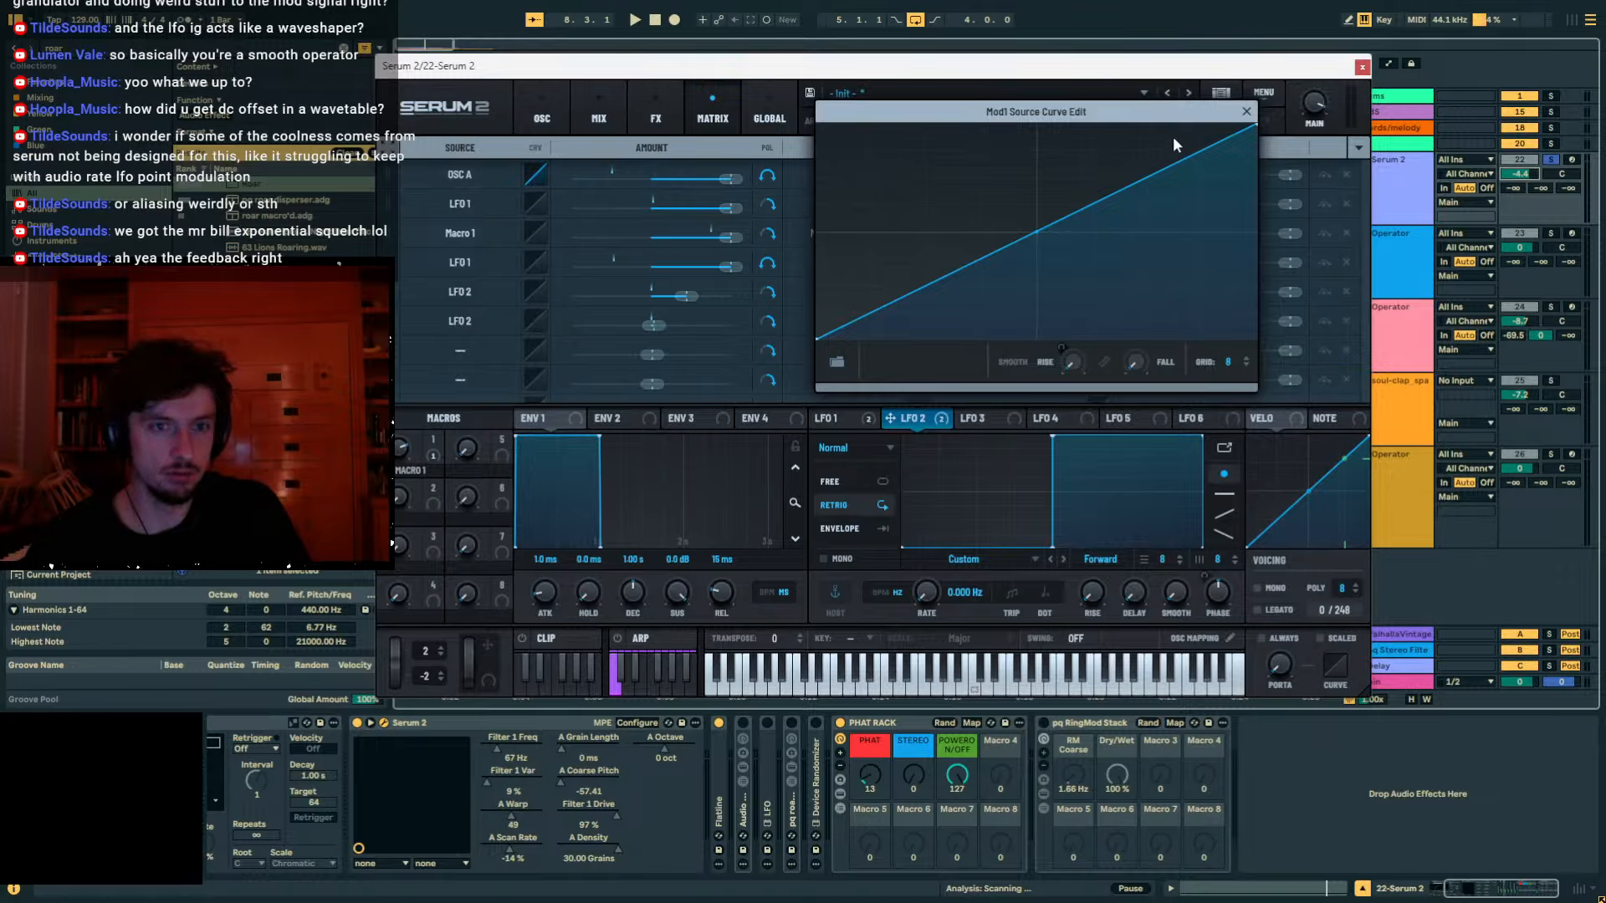
pyautogui.click(1246, 111)
pyautogui.click(542, 115)
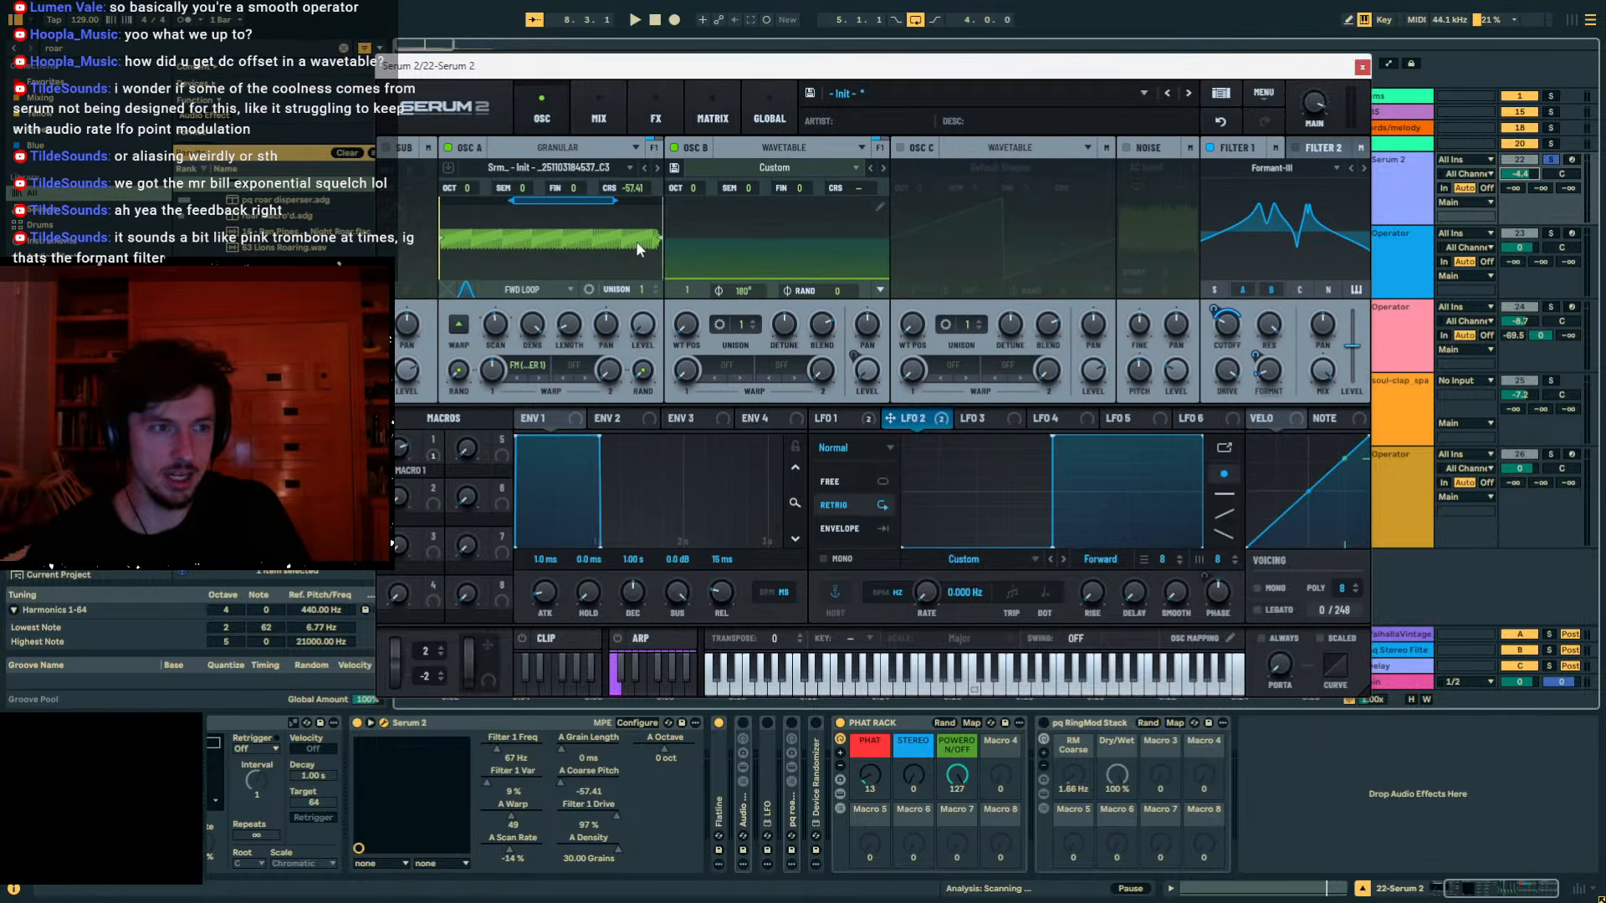
pyautogui.click(837, 418)
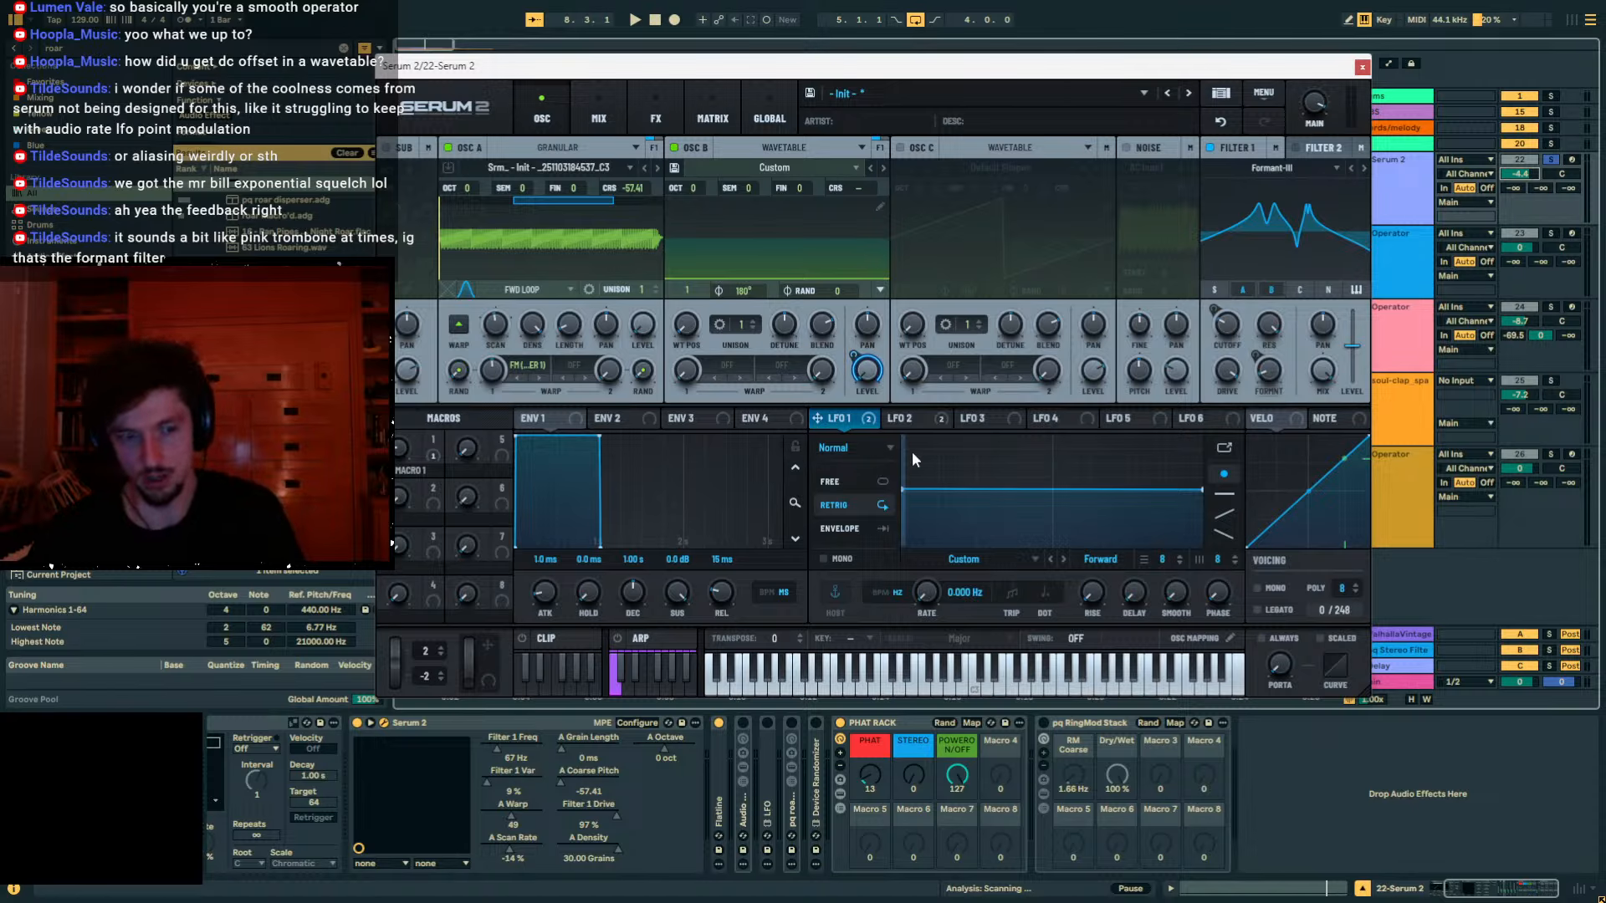
pyautogui.click(910, 418)
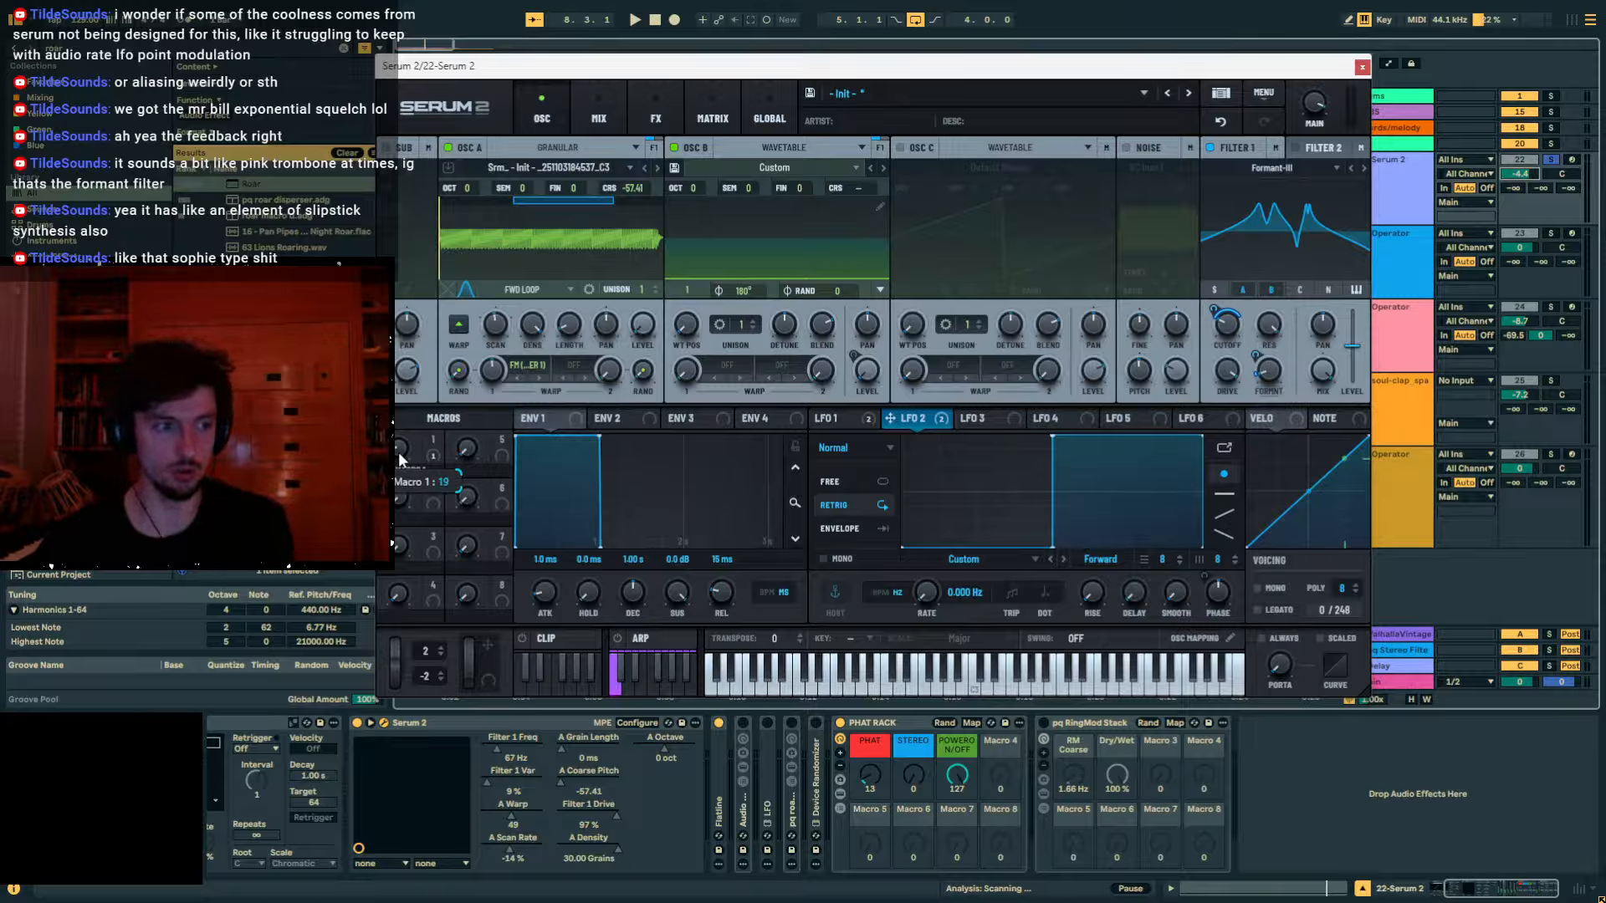
# Adjust Macro 1, and set oscillator A's coarse pitch to -46.36 and Scan Rate to 74% while the loop plays.
pyautogui.moveTo(398, 451); pyautogui.dragTo(403, 419)
pyautogui.press('space')
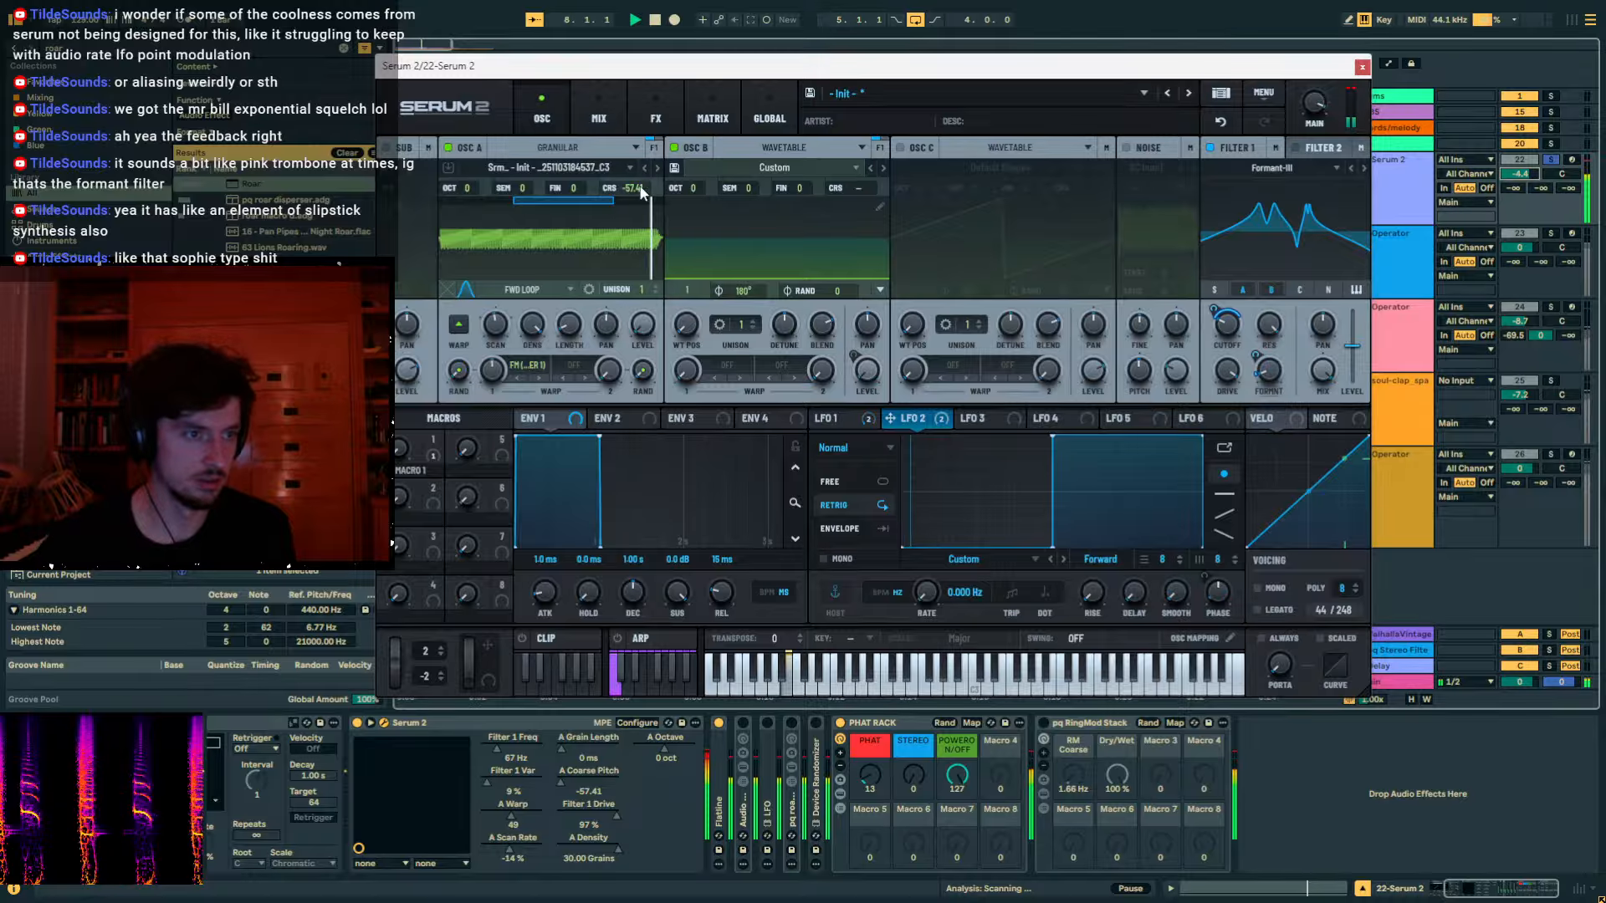
pyautogui.moveTo(647, 139)
pyautogui.mouseDown()
pyautogui.moveTo(669, 17)
pyautogui.moveTo(642, 147)
pyautogui.mouseUp()
pyautogui.moveTo(495, 319); pyautogui.dragTo(489, 261)
# Set LFO 2's modulation of Filter 1's formant to 8%, and set the filter's formant to 32% and cutoff to 13 Hz.
pyautogui.moveTo(1268, 370)
pyautogui.mouseDown()
pyautogui.moveTo(1270, 329)
pyautogui.moveTo(1256, 353)
pyautogui.mouseUp()
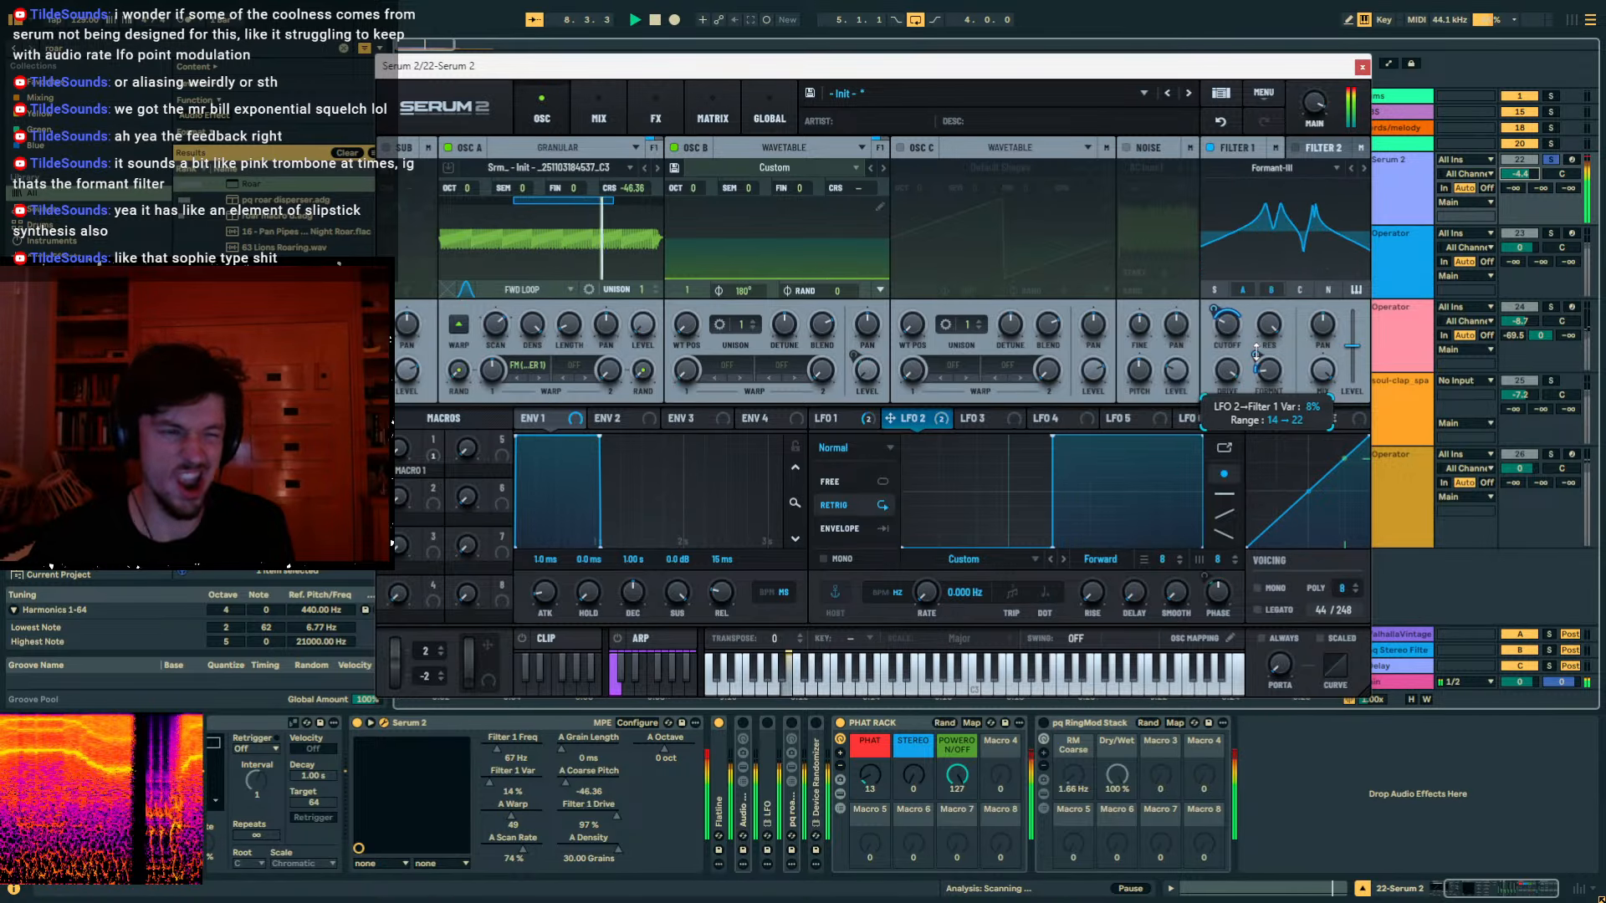
pyautogui.press('space')
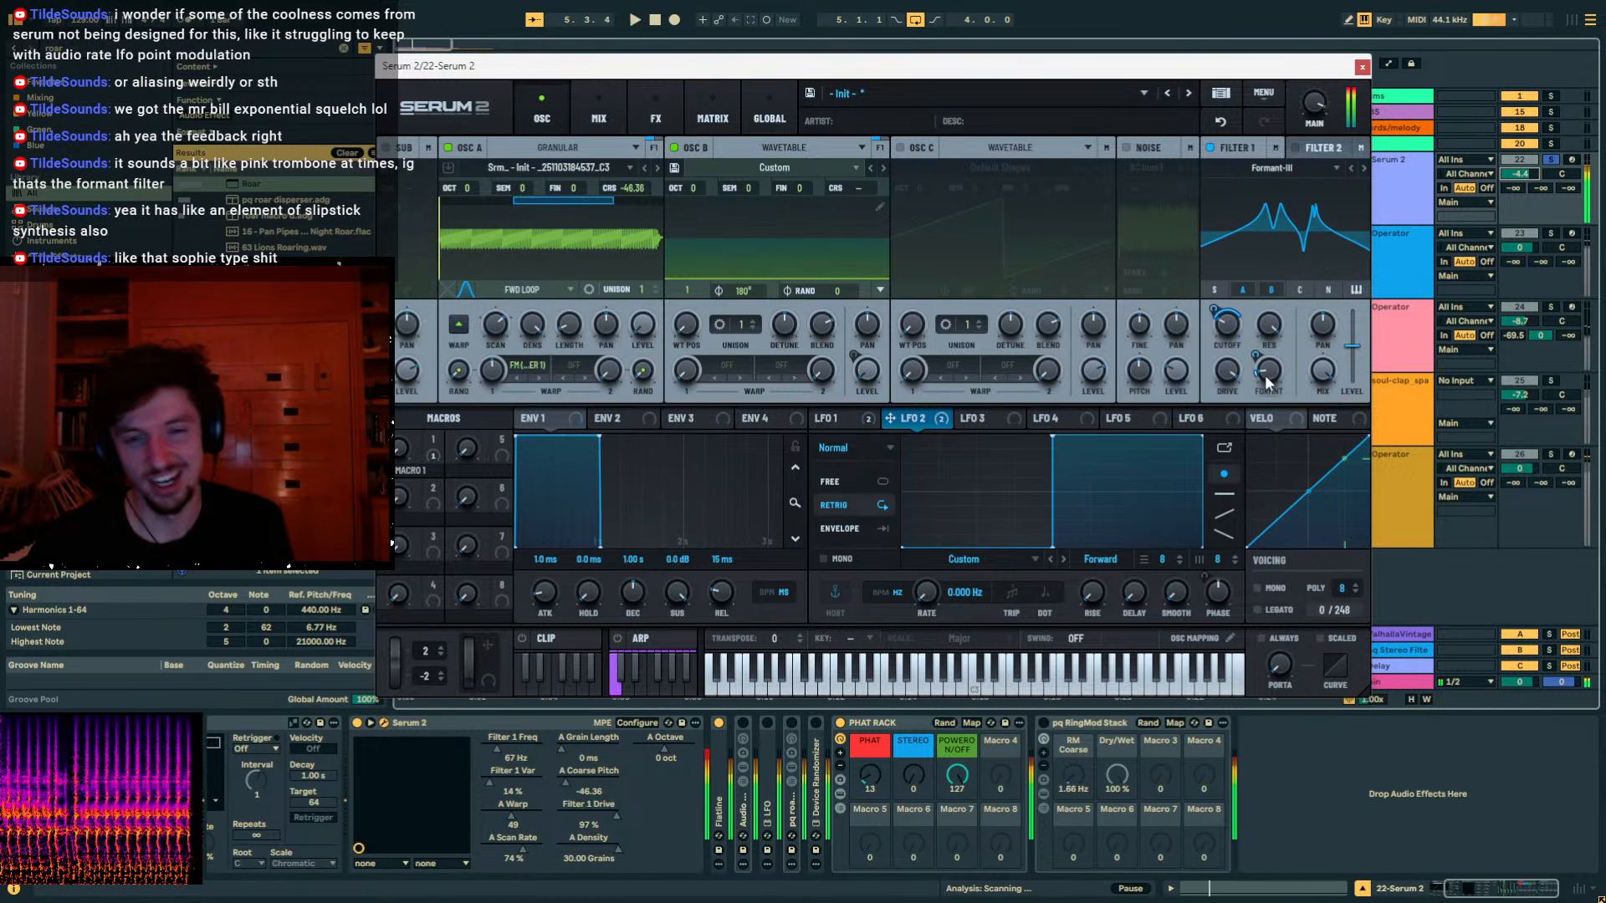
pyautogui.moveTo(1268, 378); pyautogui.dragTo(1274, 338)
pyautogui.press('space')
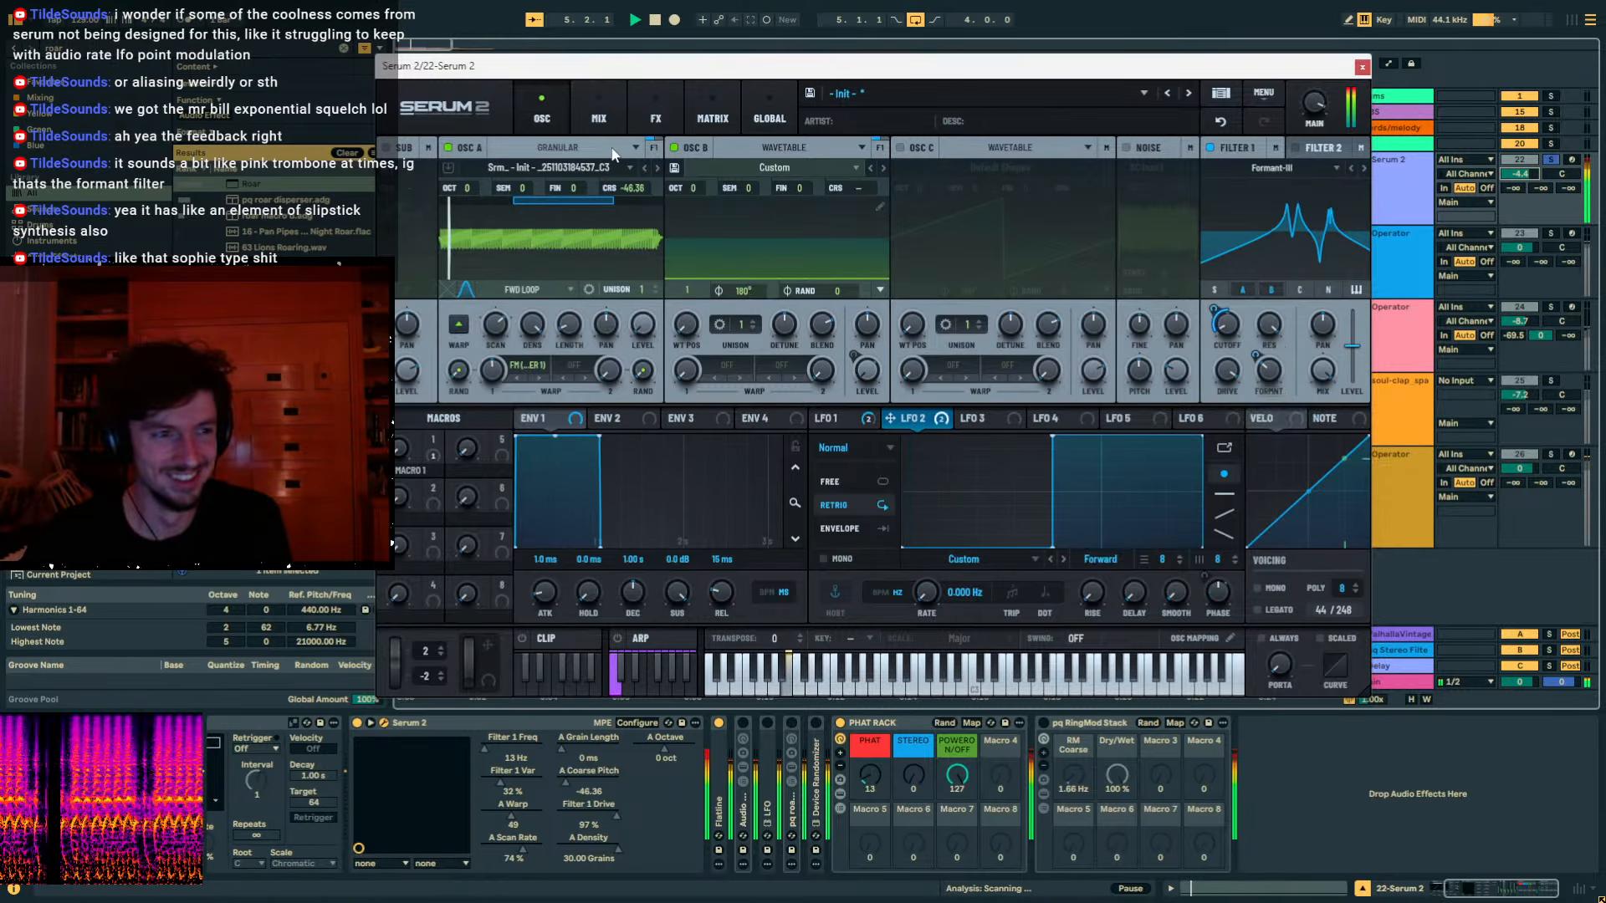
# Lower oscillator A's coarse pitch to -64.00 and its octave to -4.
pyautogui.moveTo(632, 189); pyautogui.dragTo(538, 341)
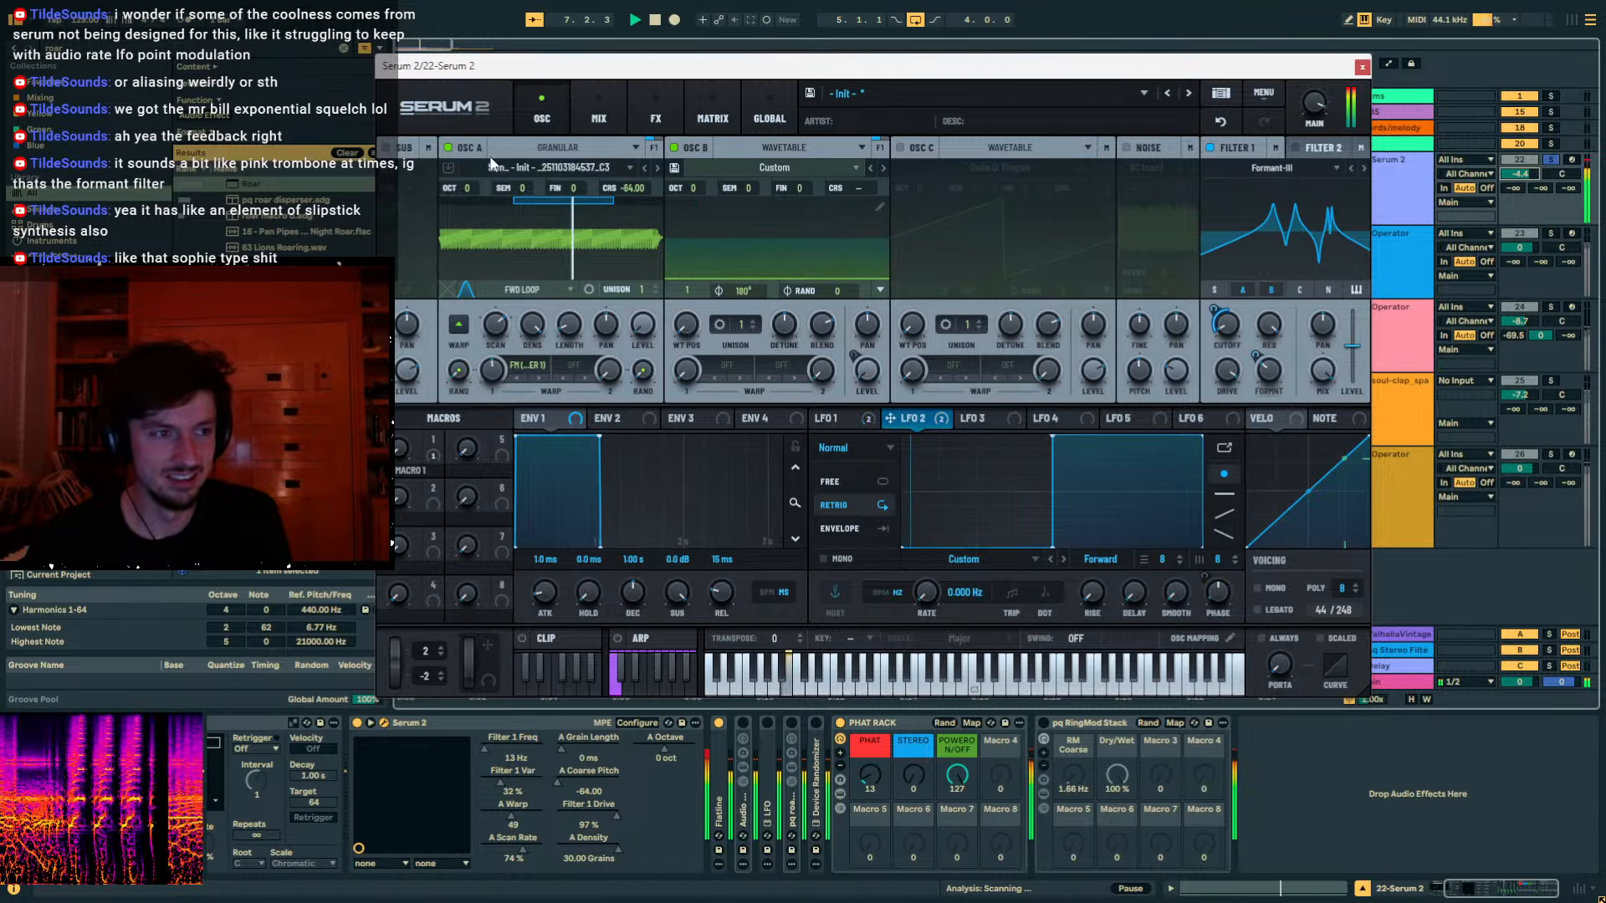
pyautogui.moveTo(466, 189); pyautogui.dragTo(434, 295)
pyautogui.moveTo(629, 188); pyautogui.dragTo(581, 212)
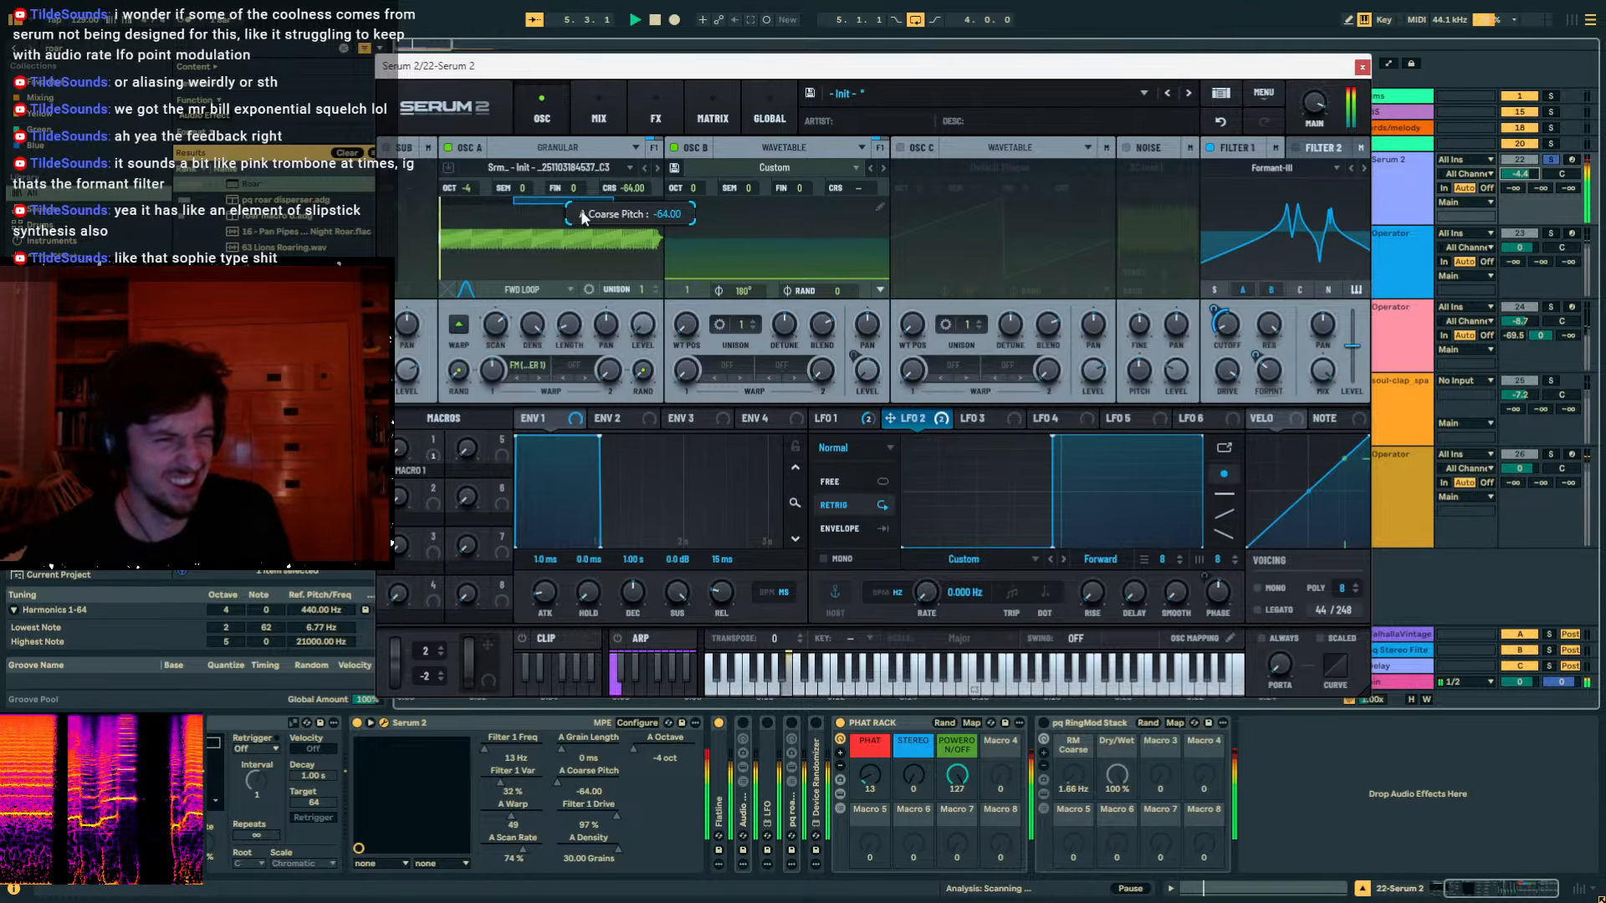
# Switch off PHAT RACK, and set oscillator A's warp to 47% and Scan Rate to 34%.
pyautogui.moveTo(495, 366); pyautogui.dragTo(481, 447)
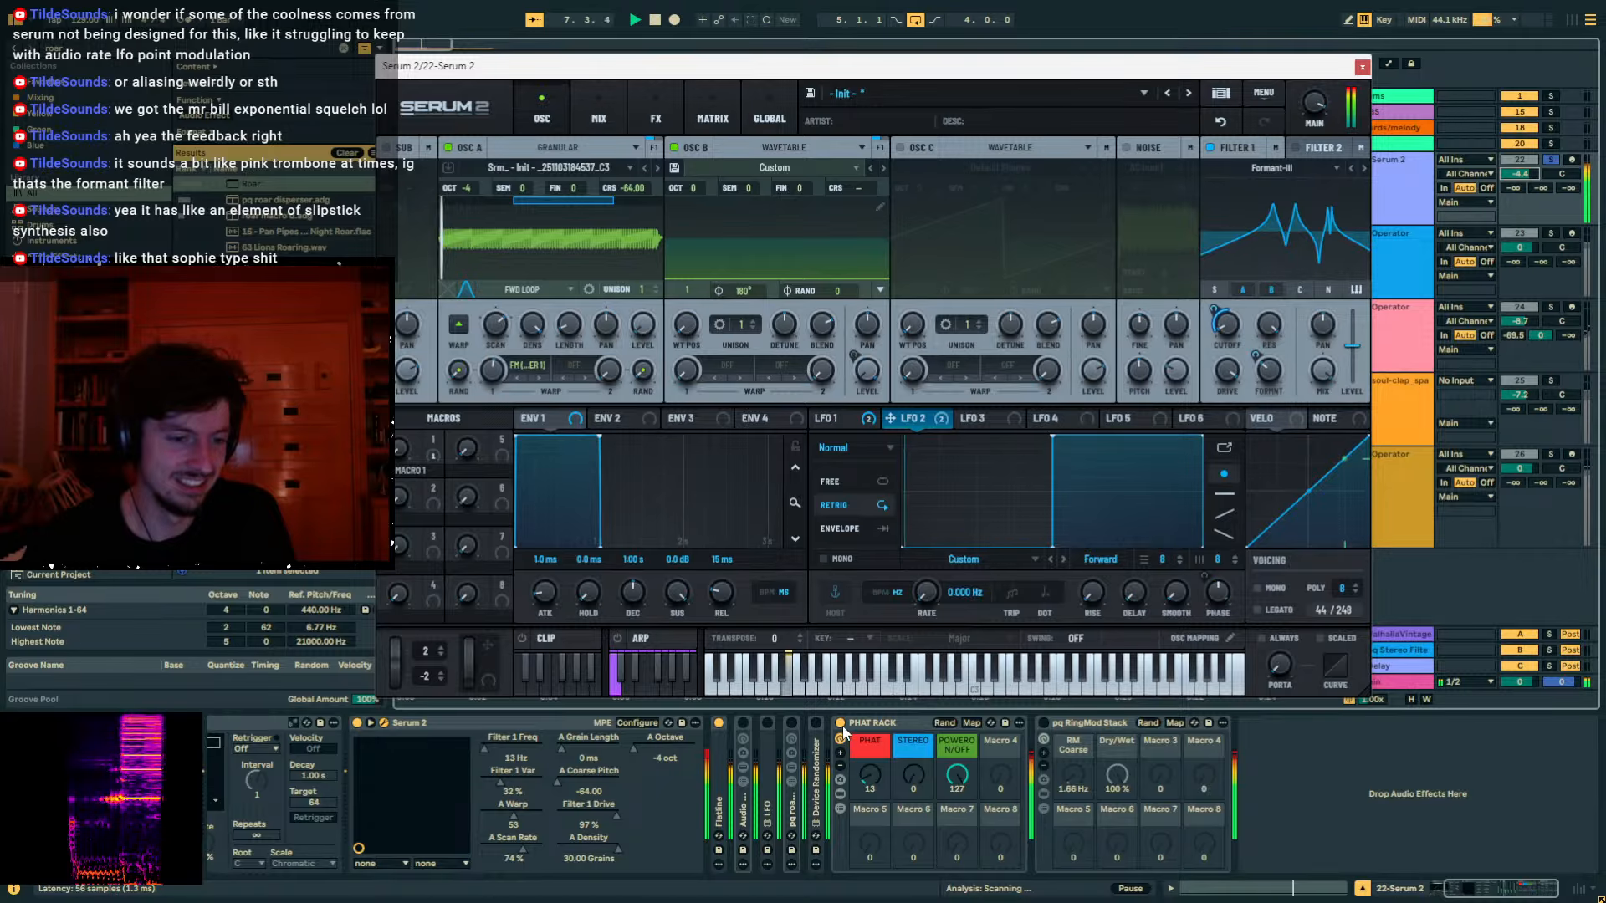
pyautogui.click(840, 726)
pyautogui.moveTo(481, 402); pyautogui.dragTo(451, 450)
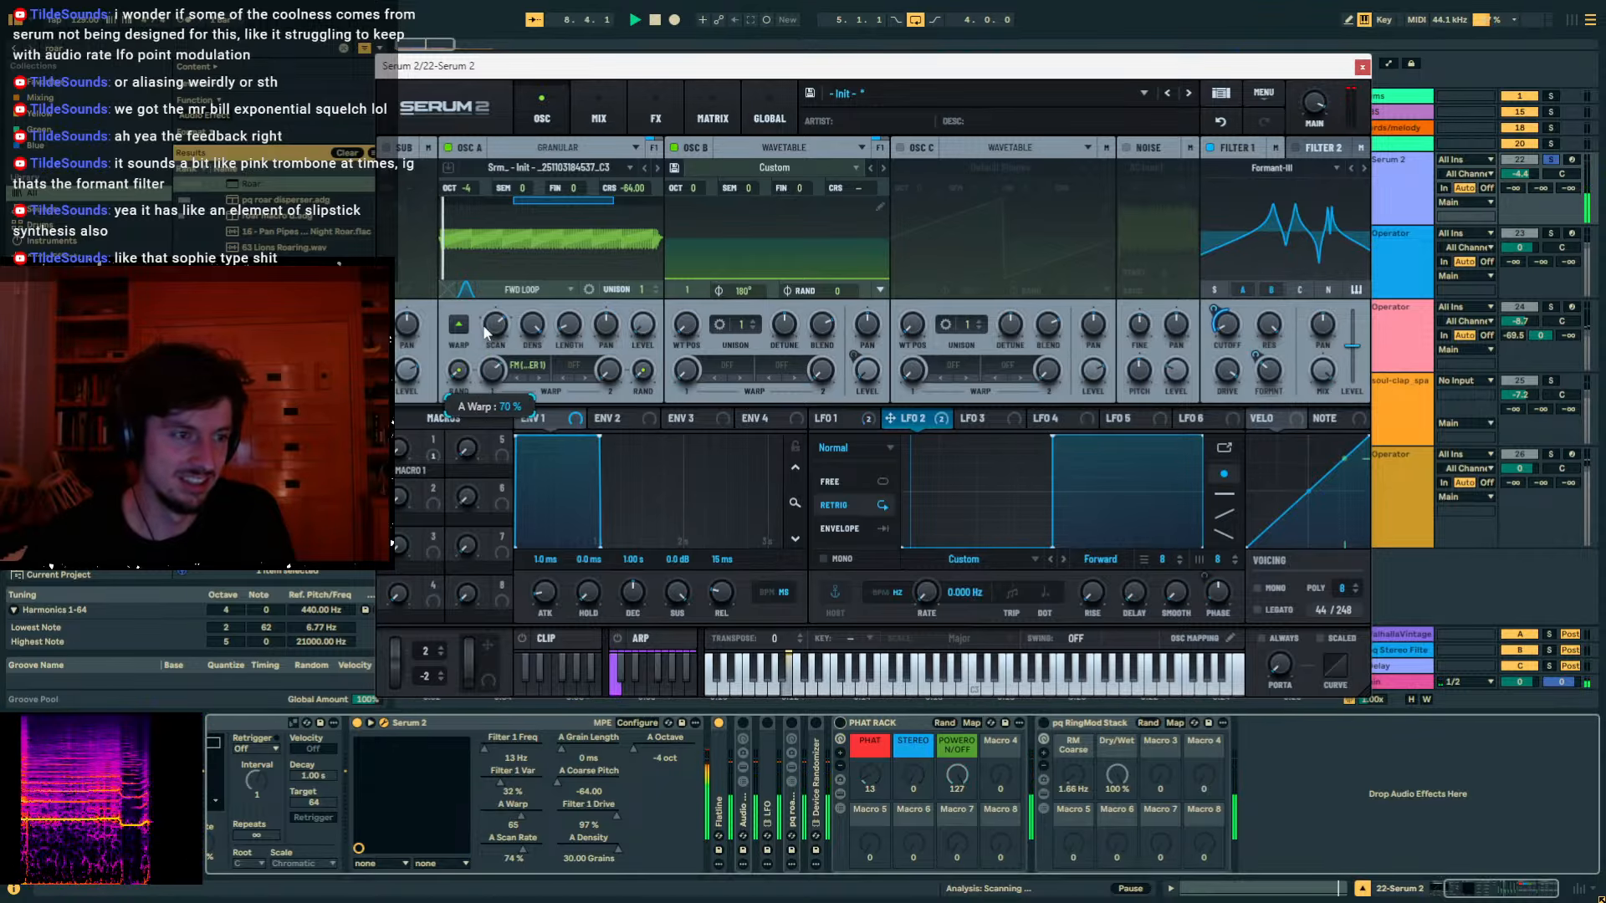
pyautogui.moveTo(488, 332); pyautogui.dragTo(456, 449)
pyautogui.moveTo(459, 373); pyautogui.dragTo(464, 354)
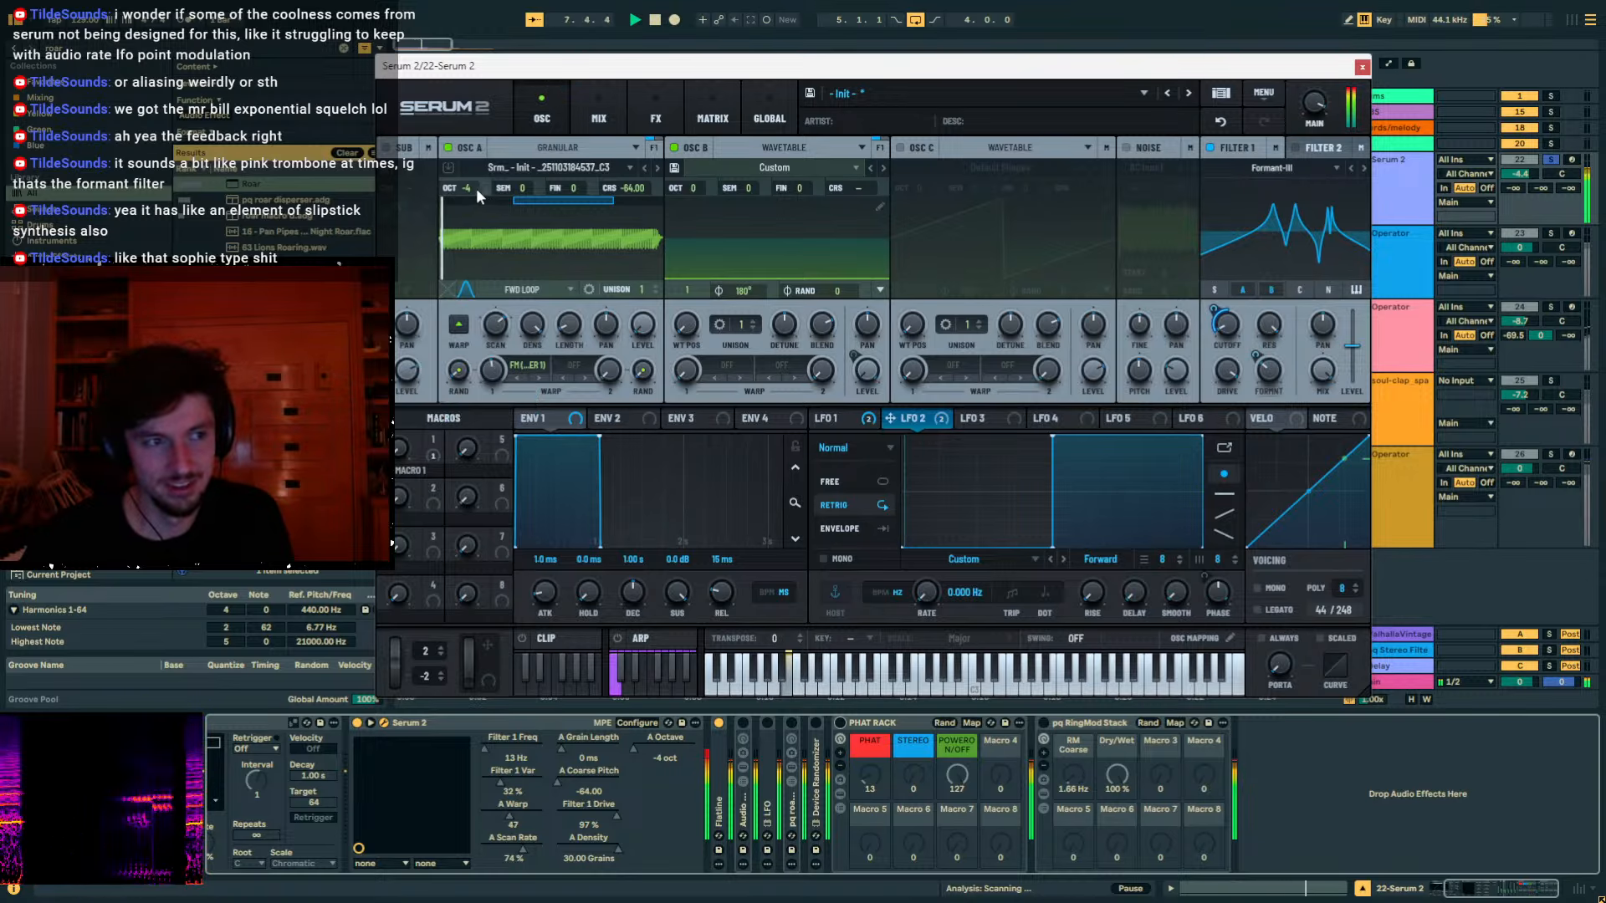
# Set oscillator A's warp to 49%, Scan Rate to 9% and grain length to 1 ms.
pyautogui.moveTo(493, 328); pyautogui.dragTo(567, 320)
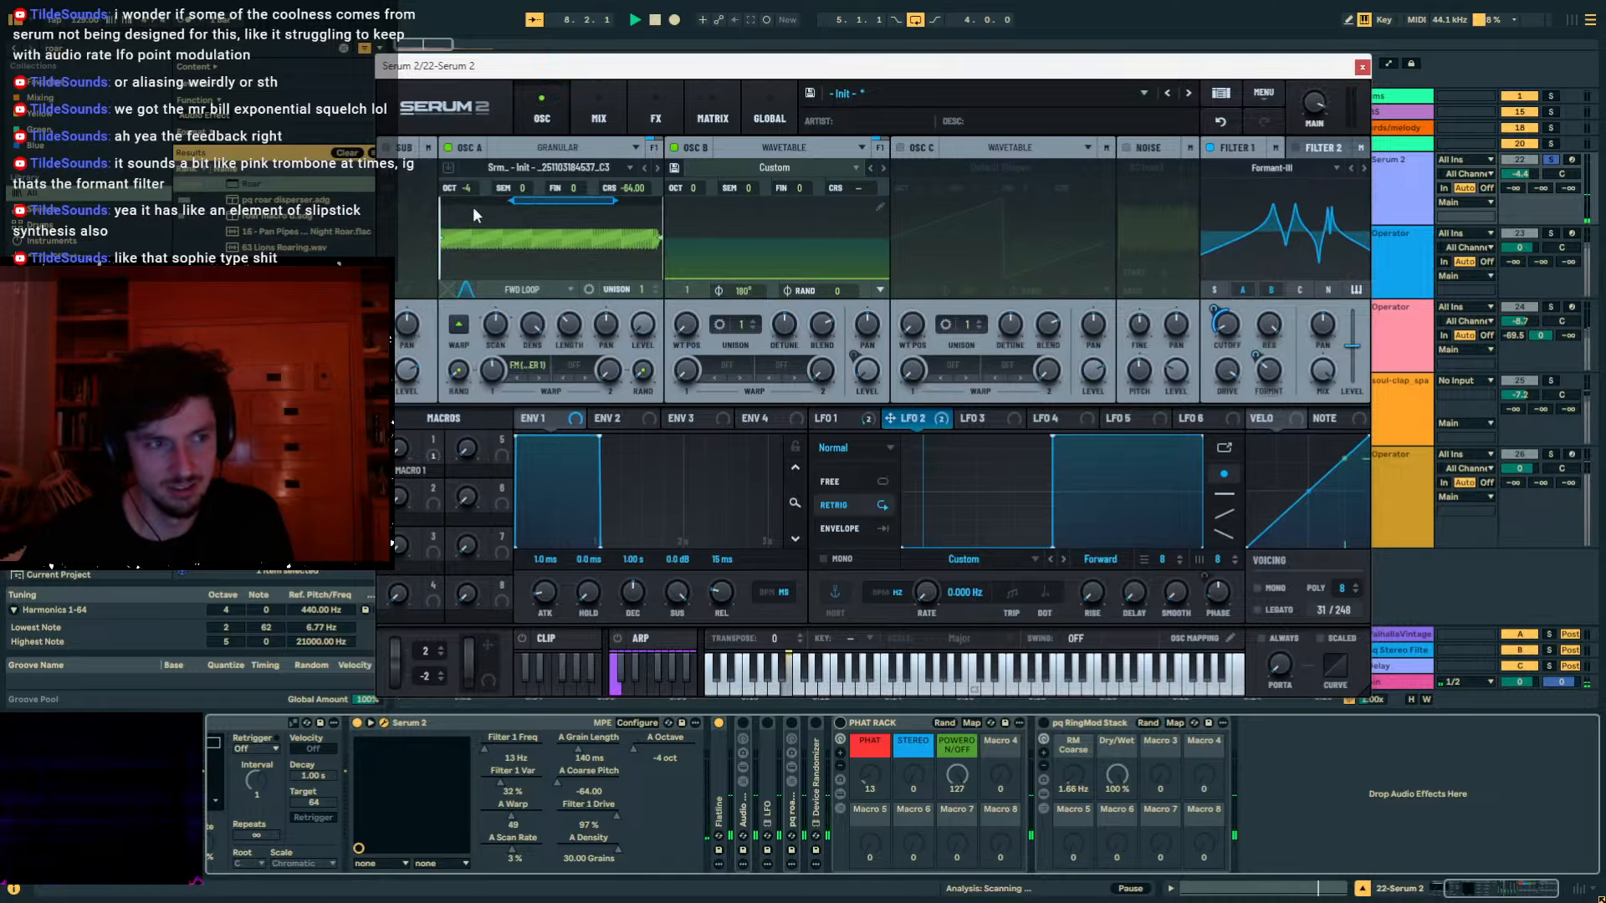
pyautogui.moveTo(481, 126); pyautogui.dragTo(492, 110)
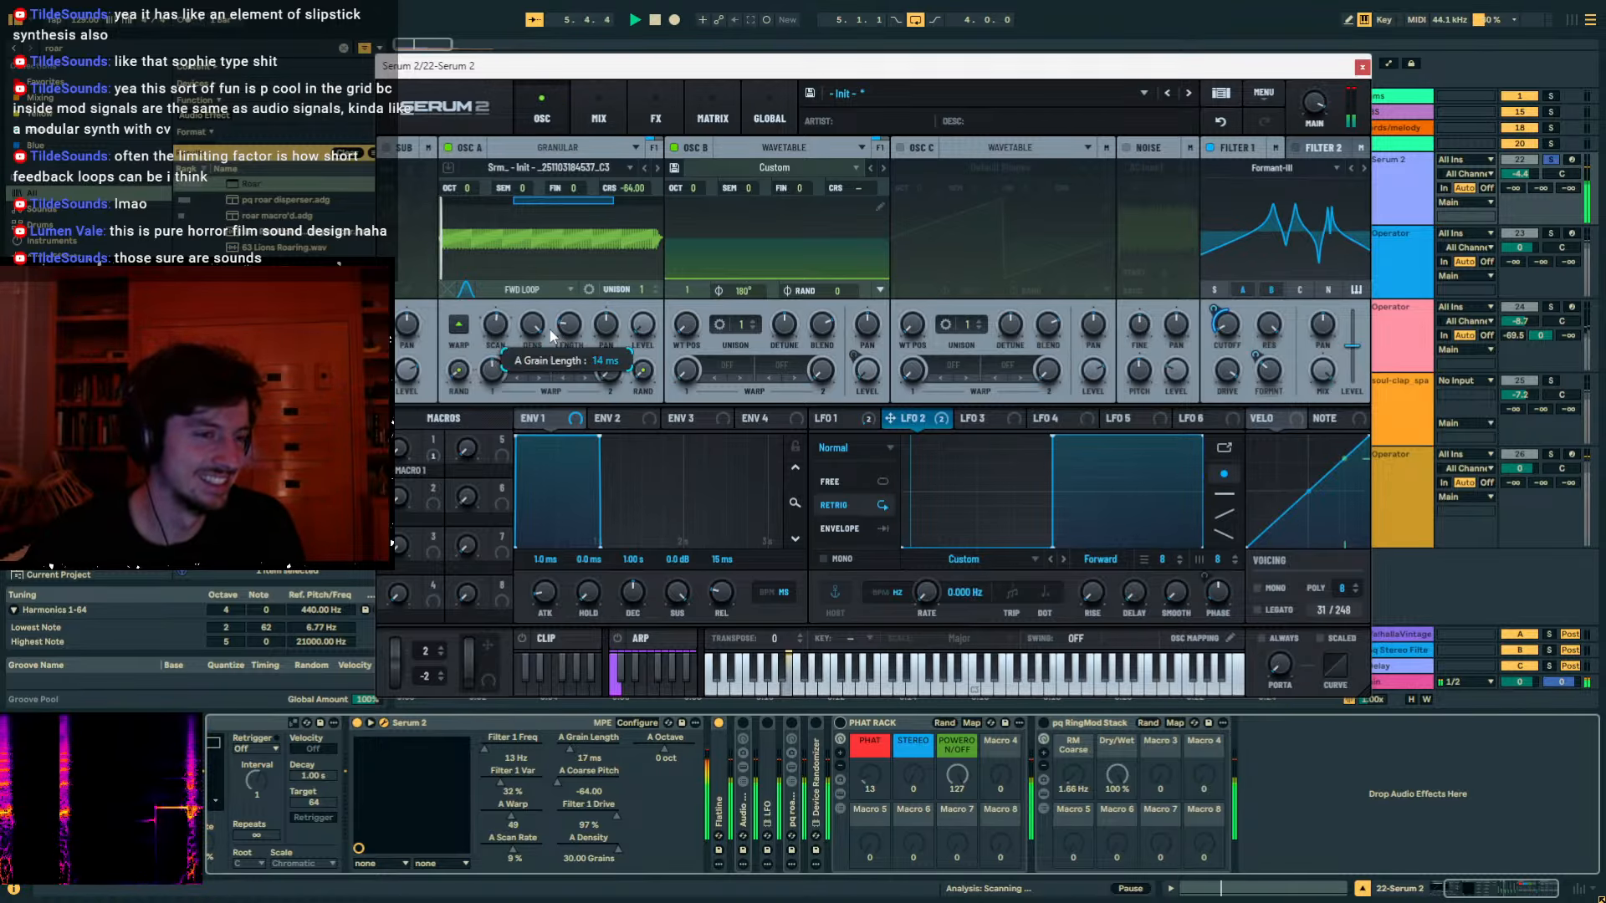
pyautogui.moveTo(550, 330); pyautogui.dragTo(543, 331)
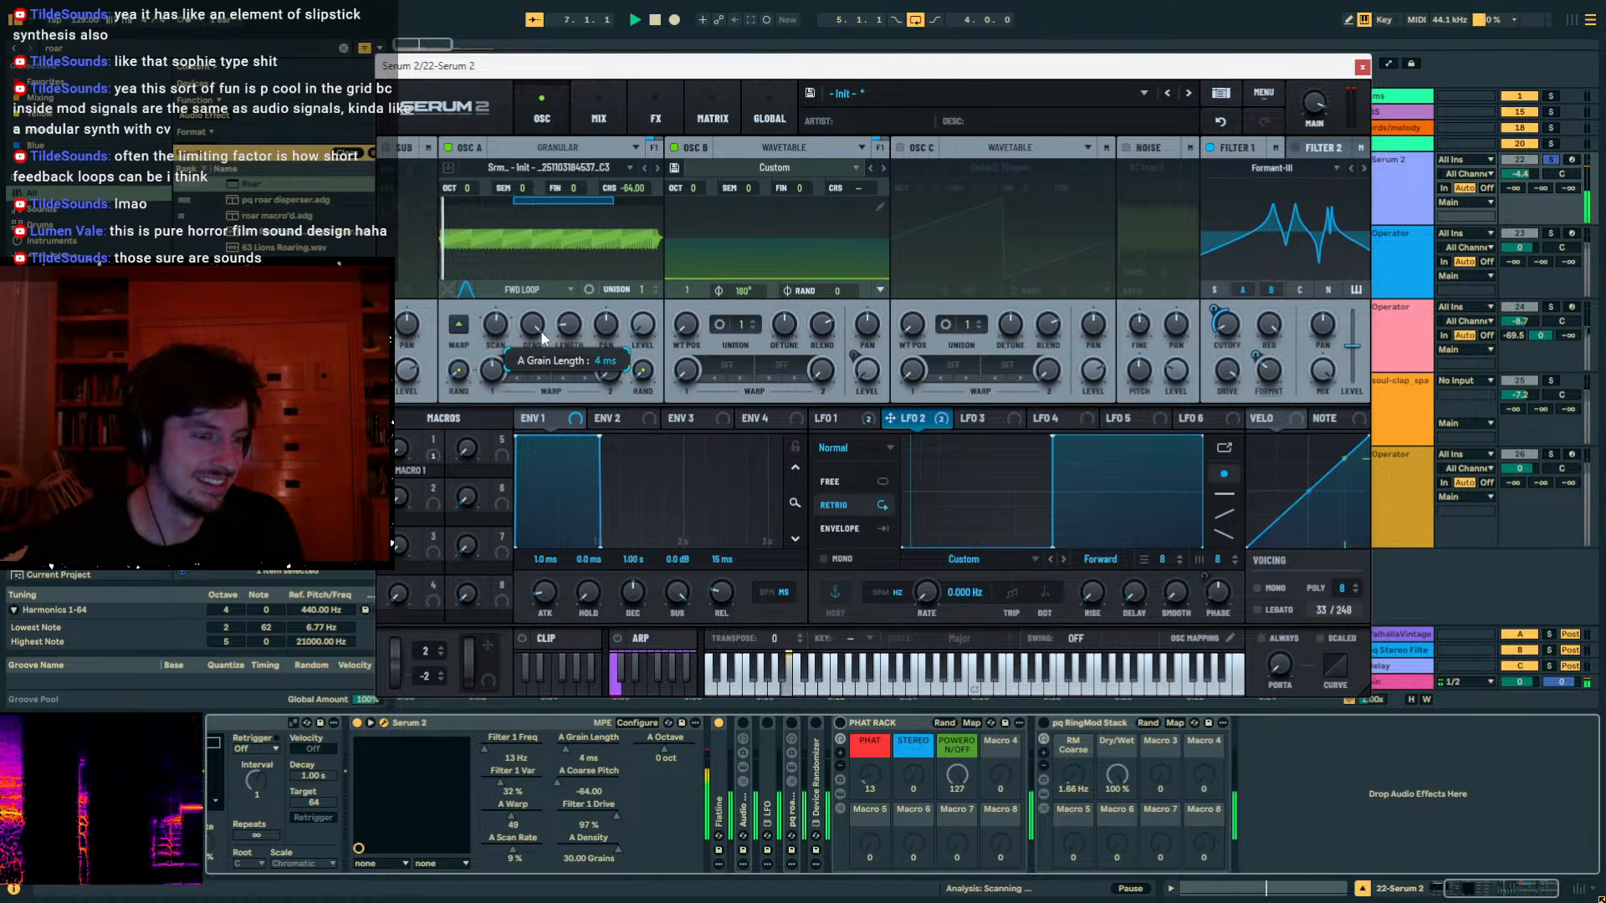
pyautogui.moveTo(539, 332); pyautogui.dragTo(536, 333)
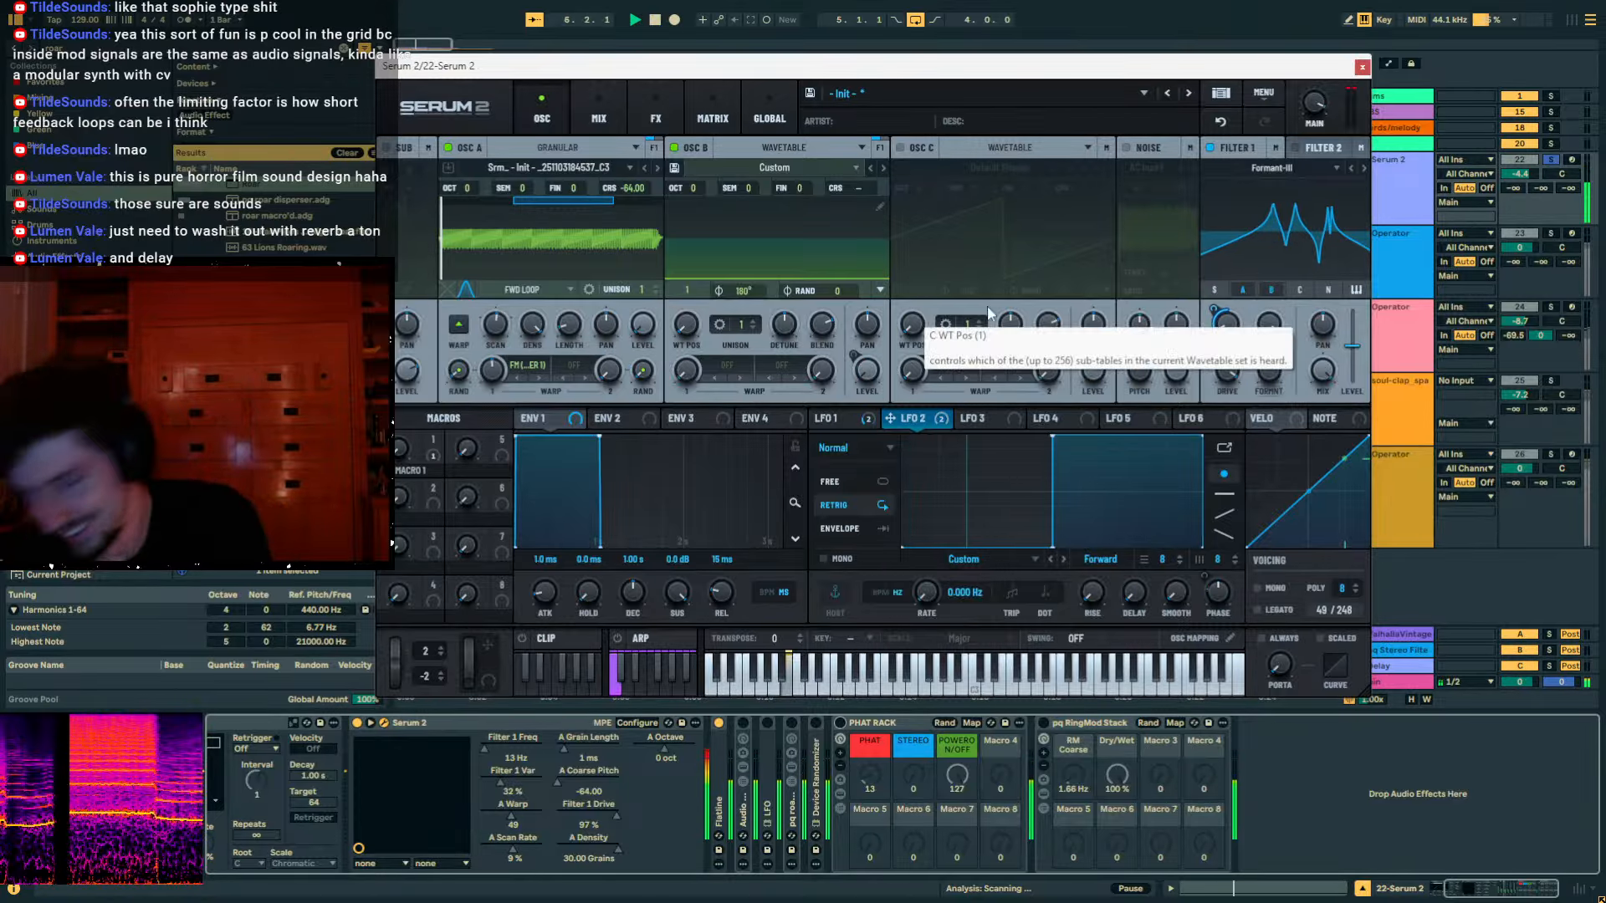
# Raise track 22's send A to -8.4 dB and send B to -4.7 dB.
pyautogui.moveTo(1513, 188); pyautogui.dragTo(1513, 117)
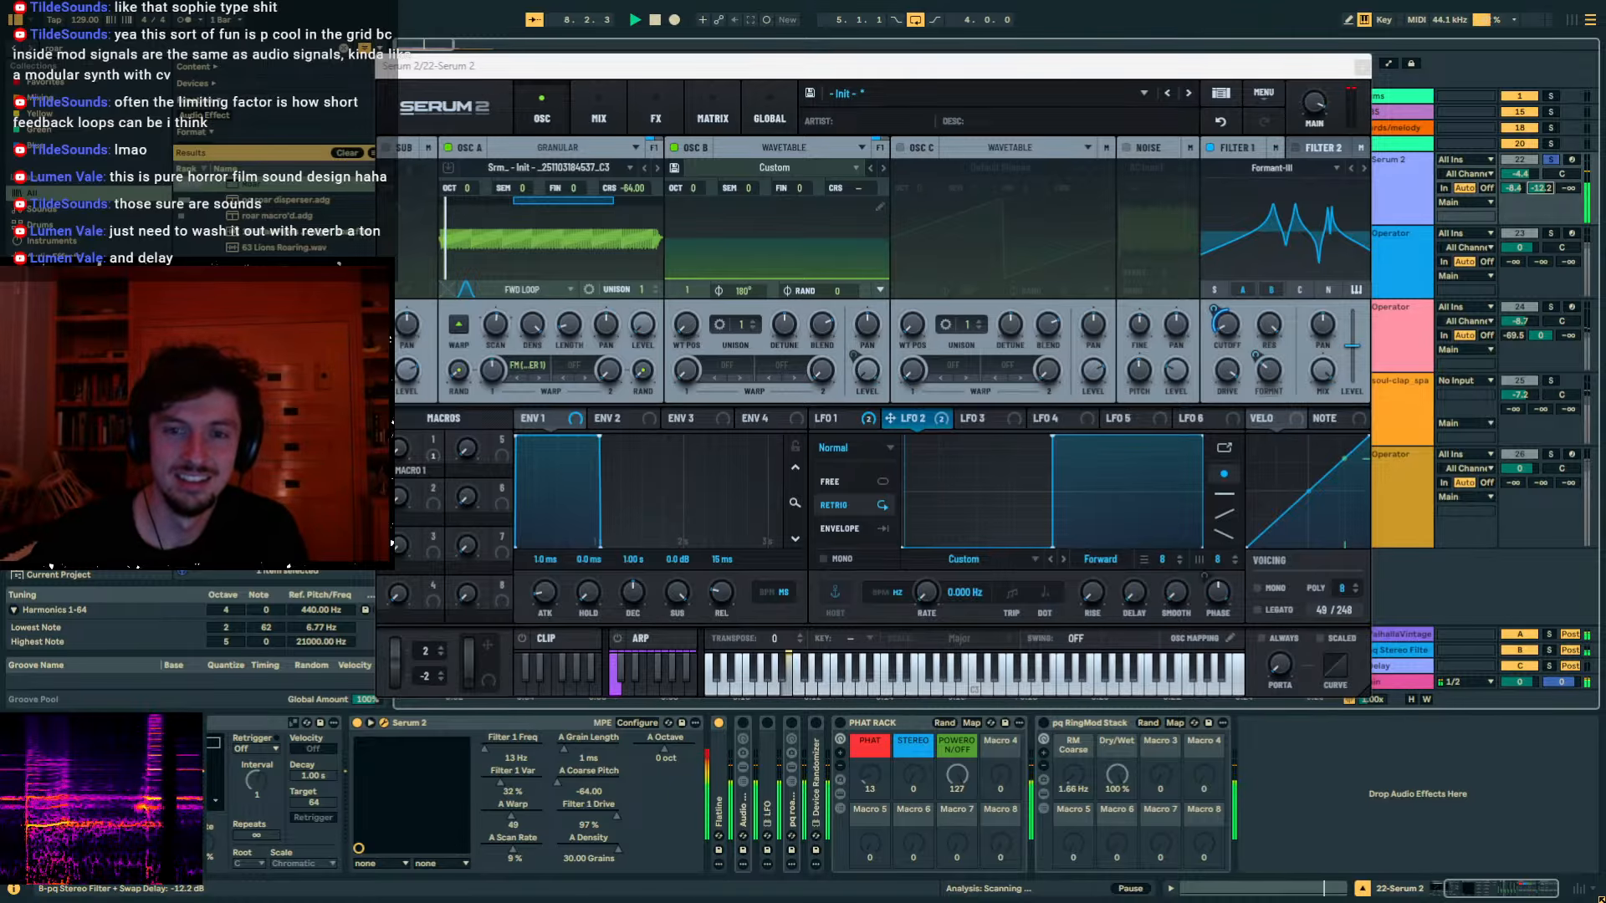
pyautogui.moveTo(1537, 189); pyautogui.dragTo(1537, 194)
# Set oscillator A's warp to 33% and Scan Rate to 4%, and Filter 1's formant to 18%.
pyautogui.moveTo(496, 369); pyautogui.dragTo(504, 354)
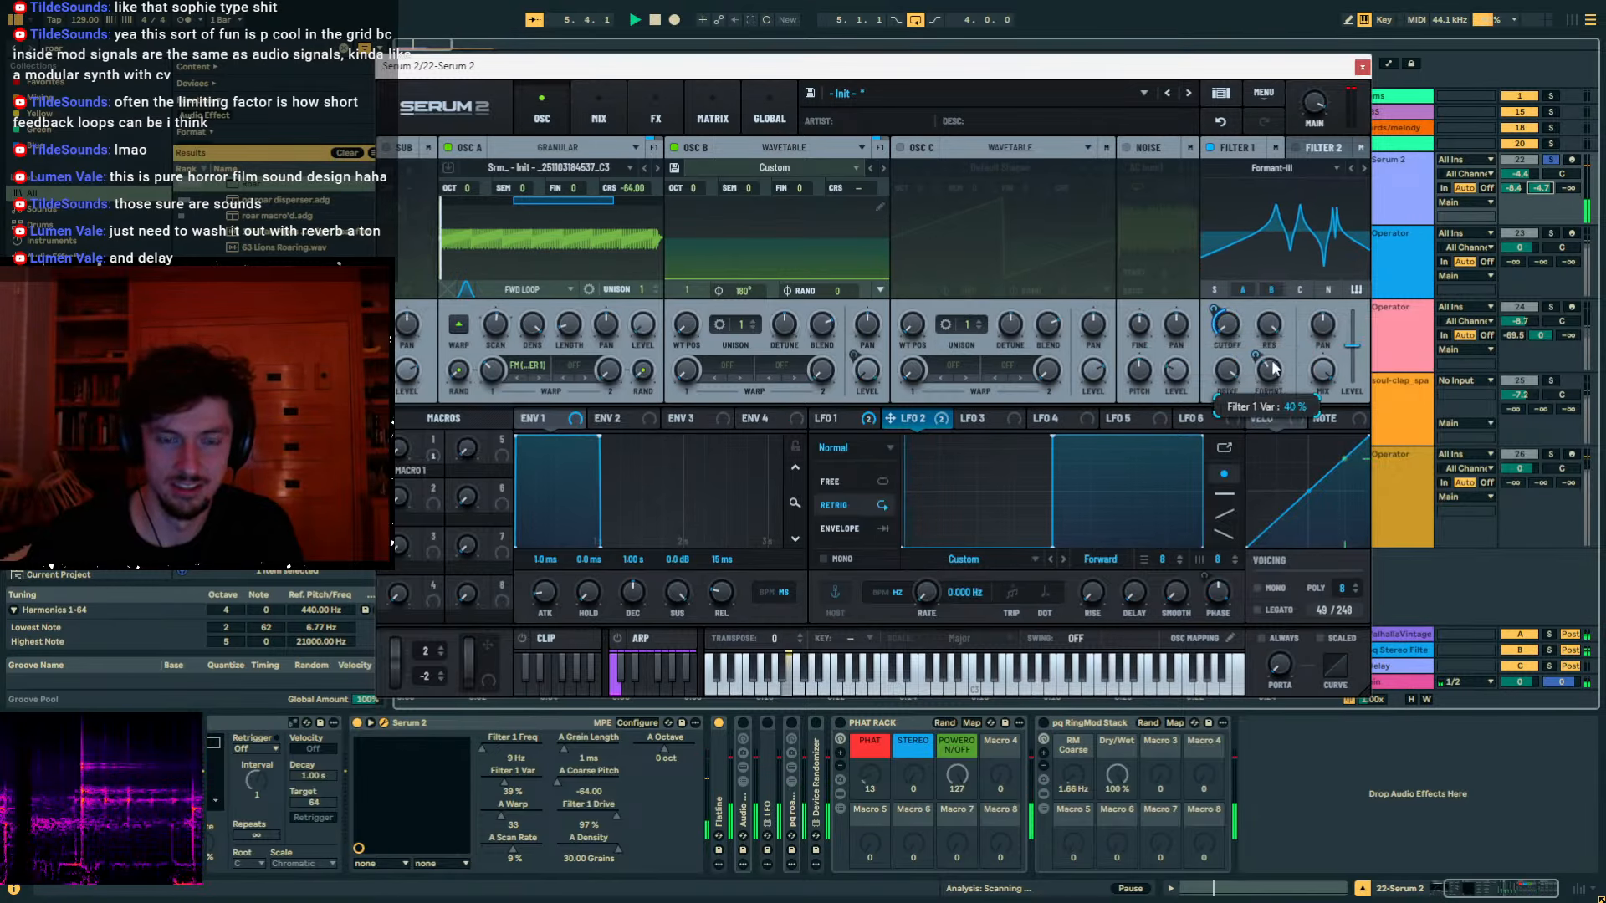
pyautogui.moveTo(1288, 309); pyautogui.dragTo(1263, 407)
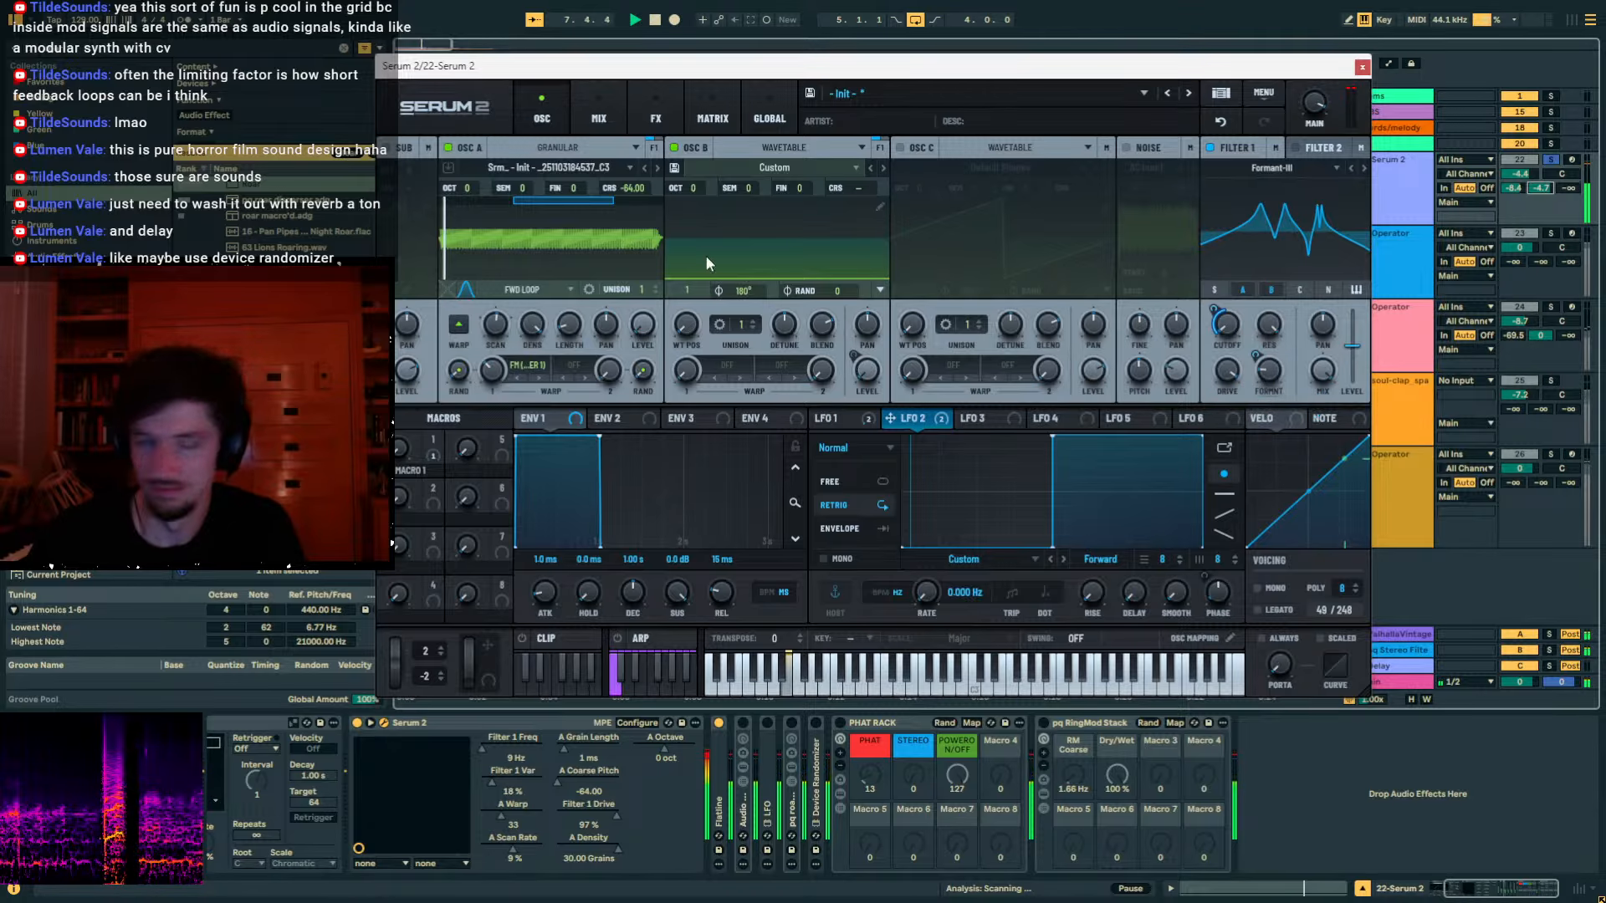
pyautogui.moveTo(511, 308); pyautogui.dragTo(567, 326)
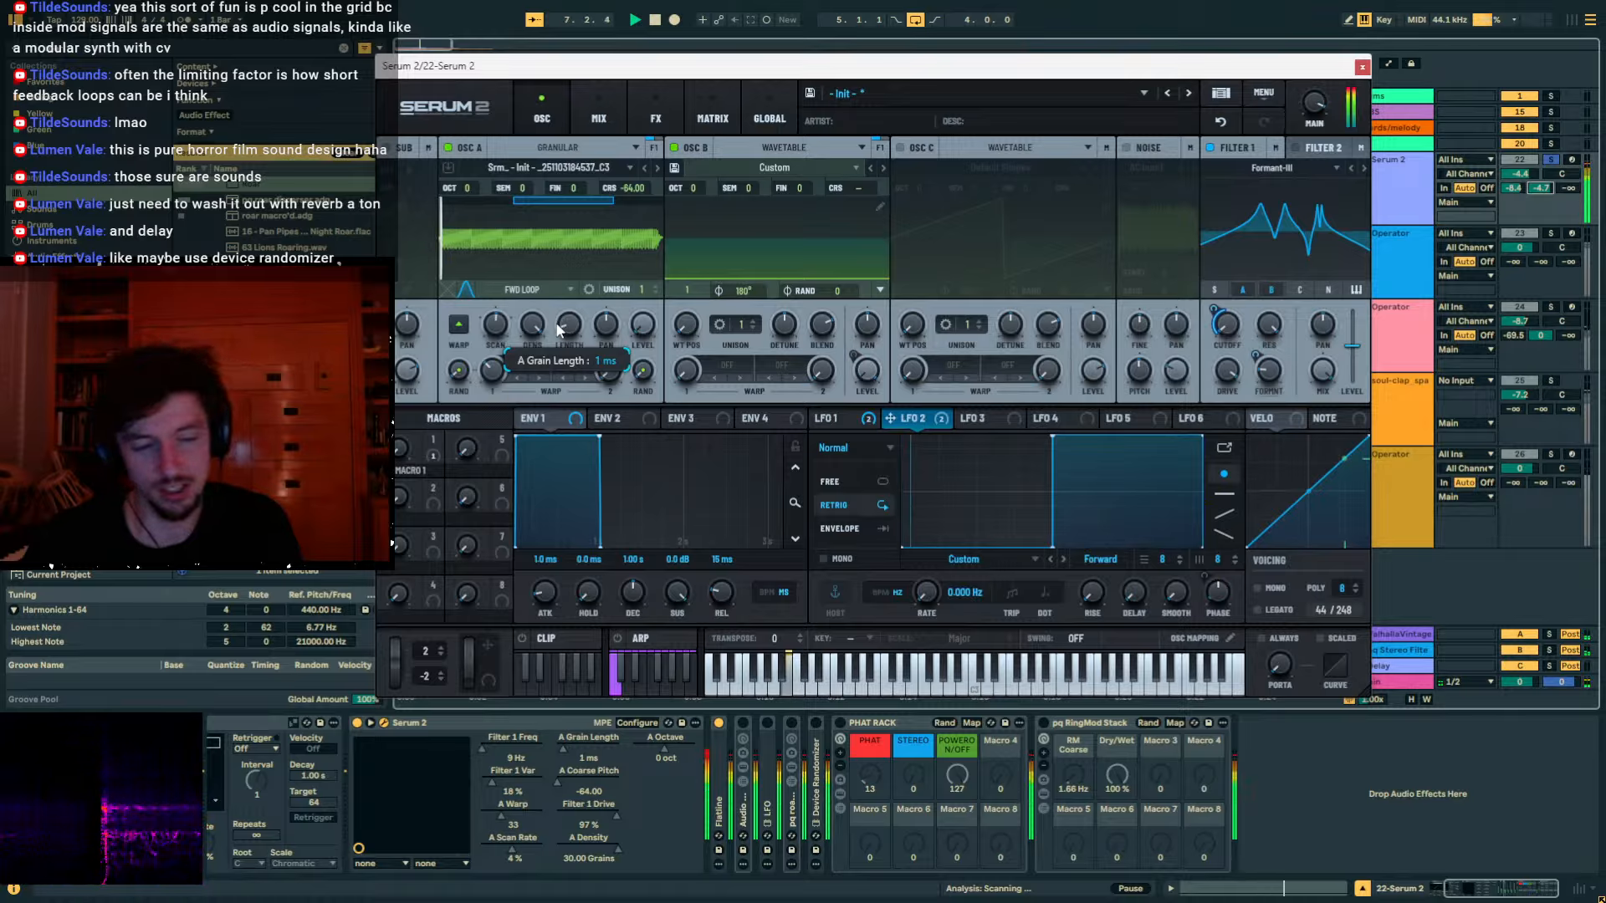
# Map the Device Randomizer to Serum 2, start playback, and switch PHAT RACK back on with PHAT at 30.
pyautogui.doubleClick(817, 721)
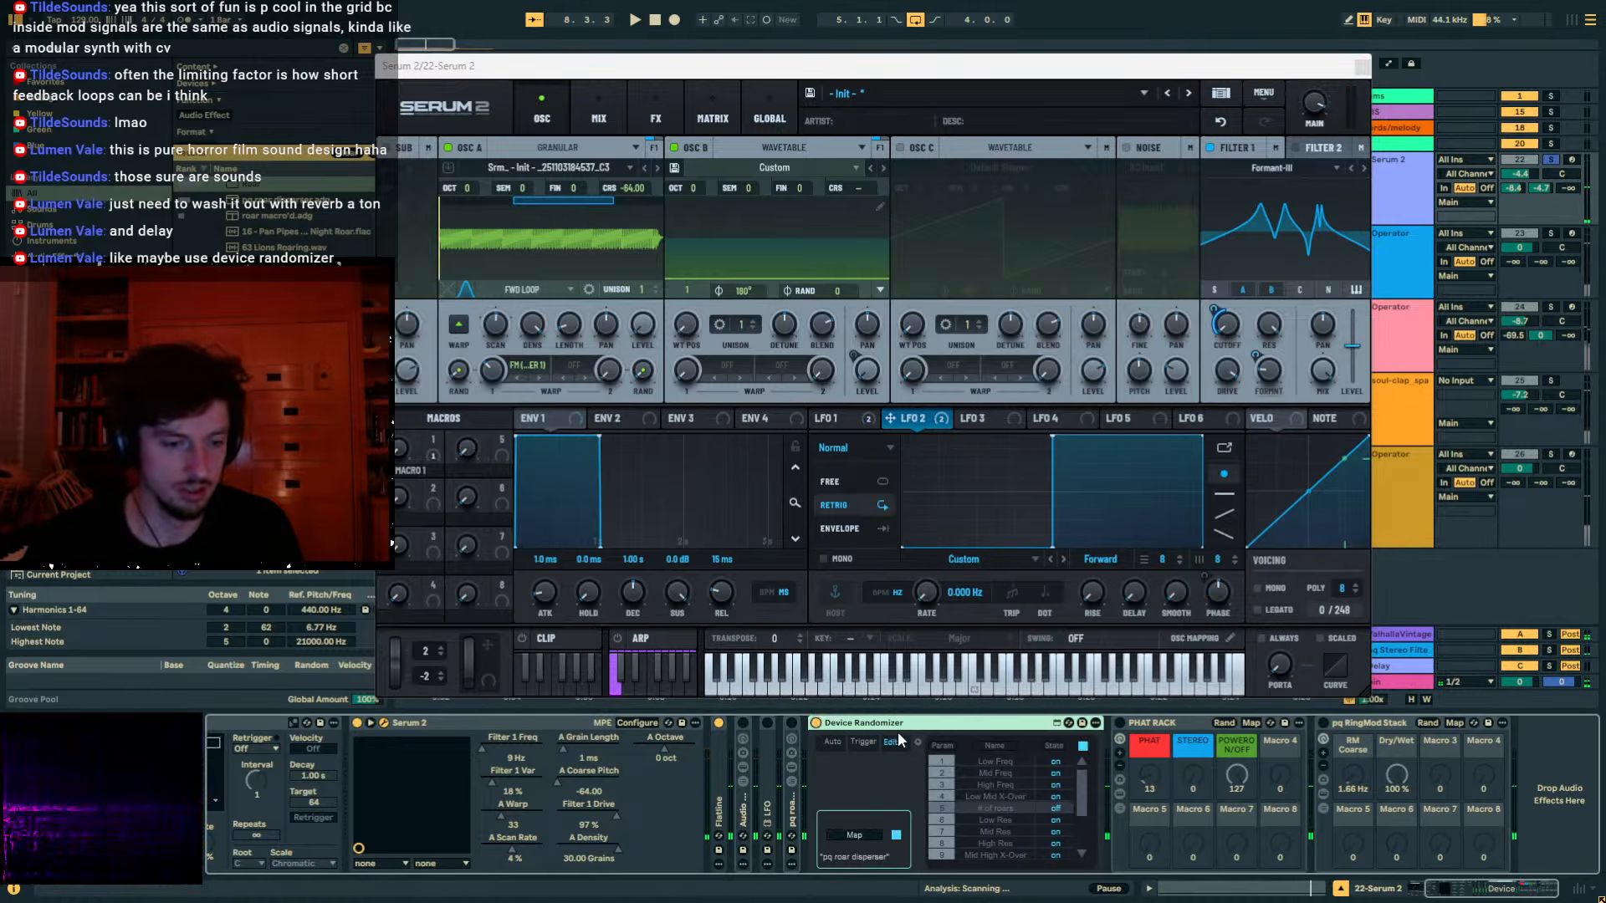
pyautogui.click(851, 741)
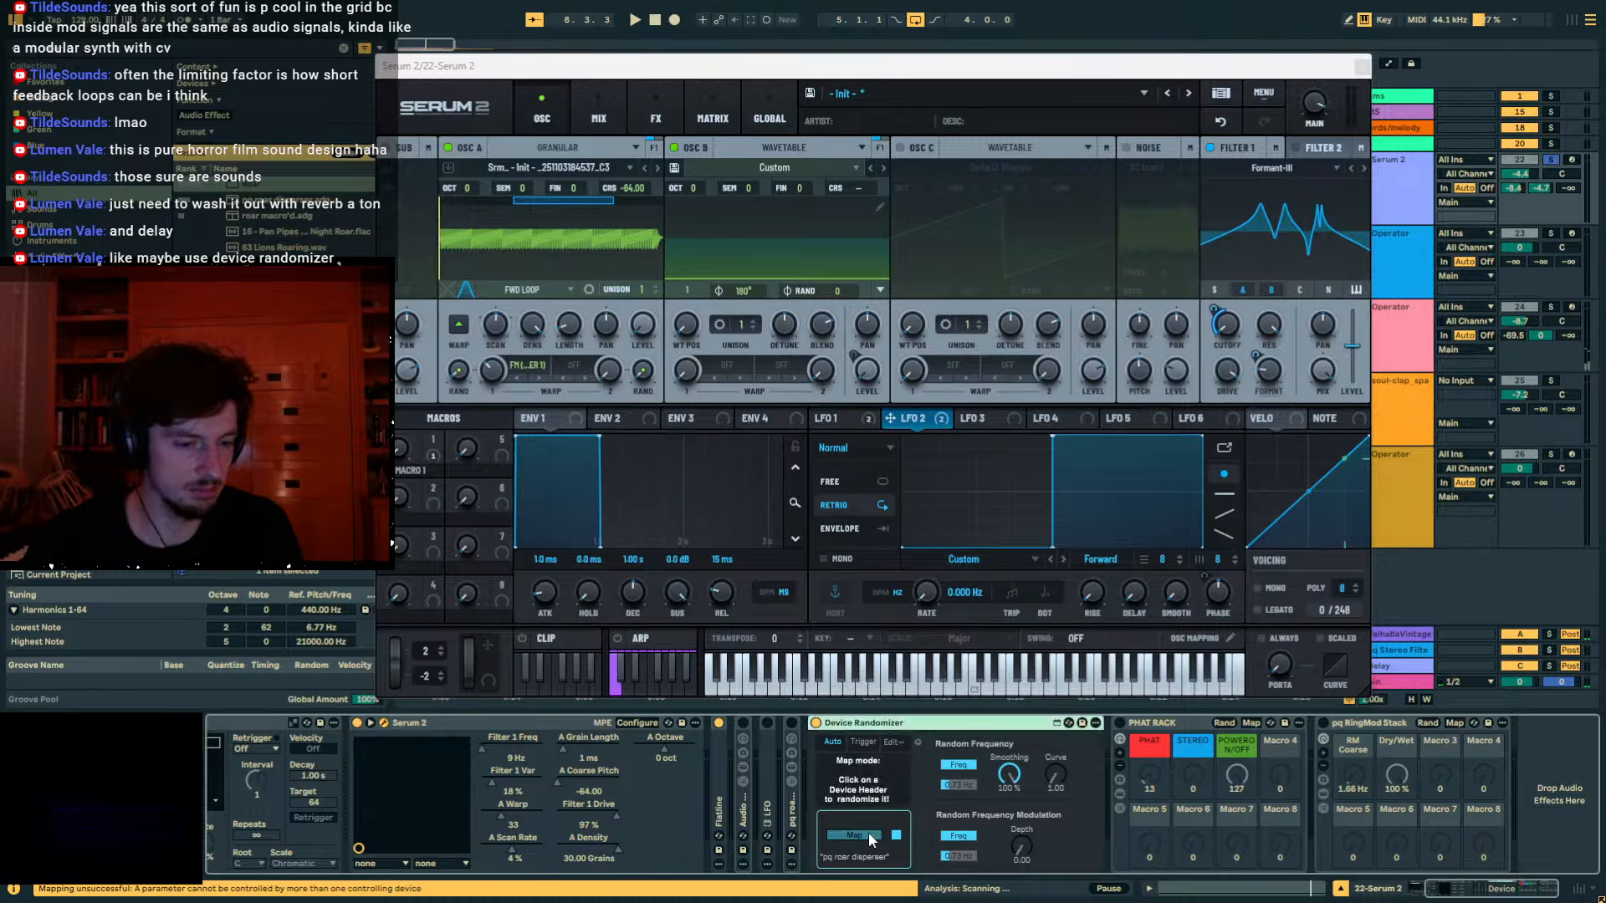
pyautogui.click(535, 724)
pyautogui.press('space')
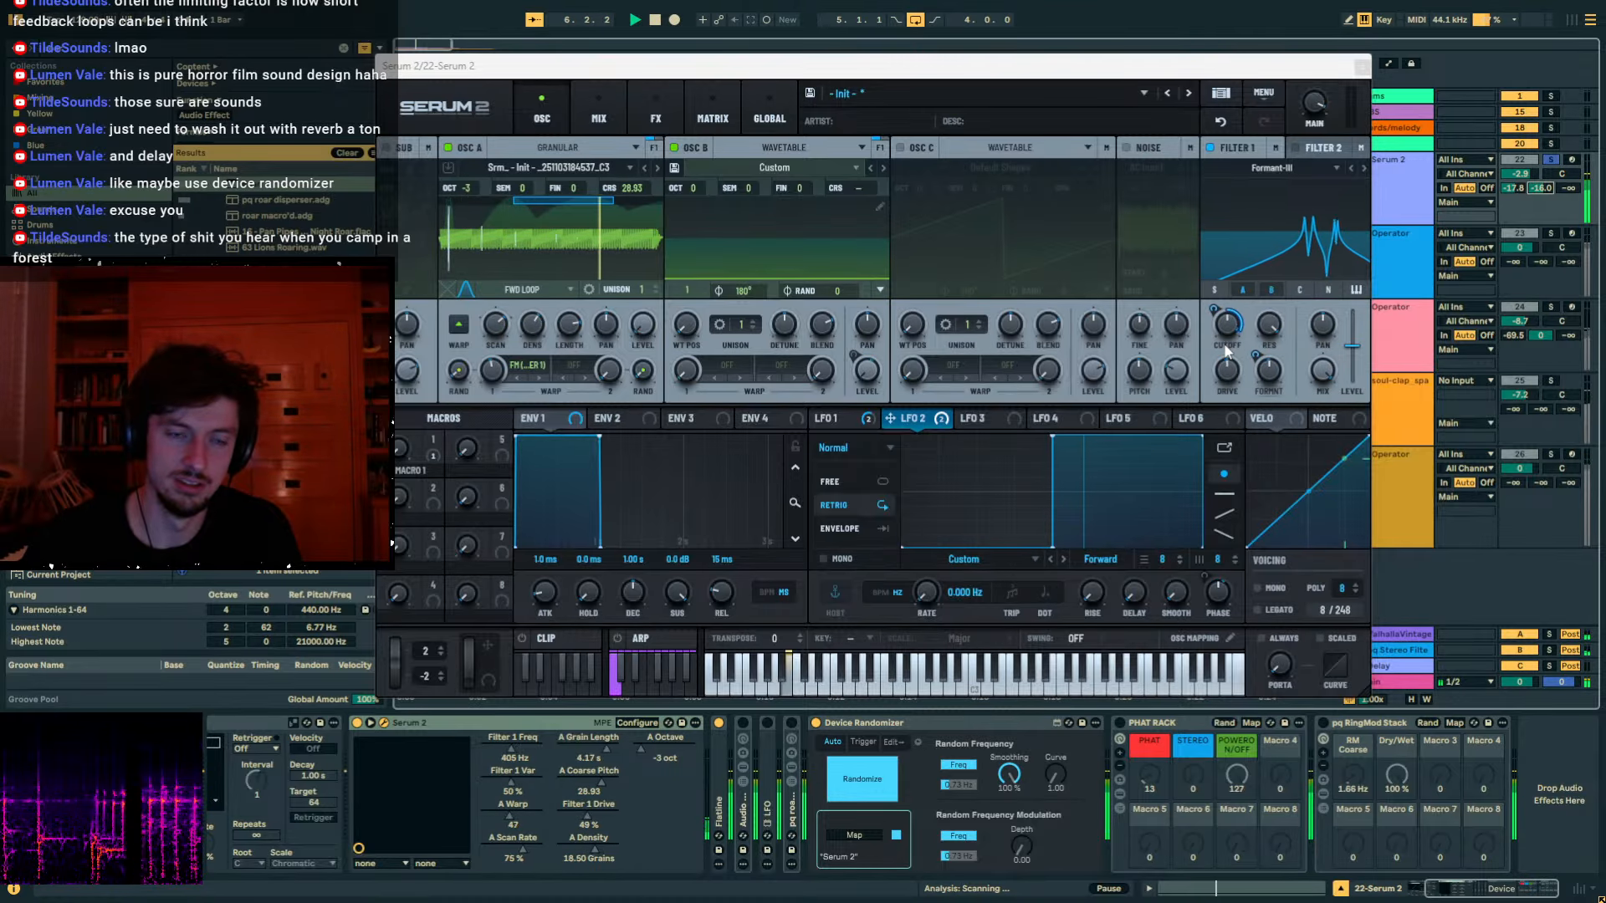
pyautogui.click(1120, 722)
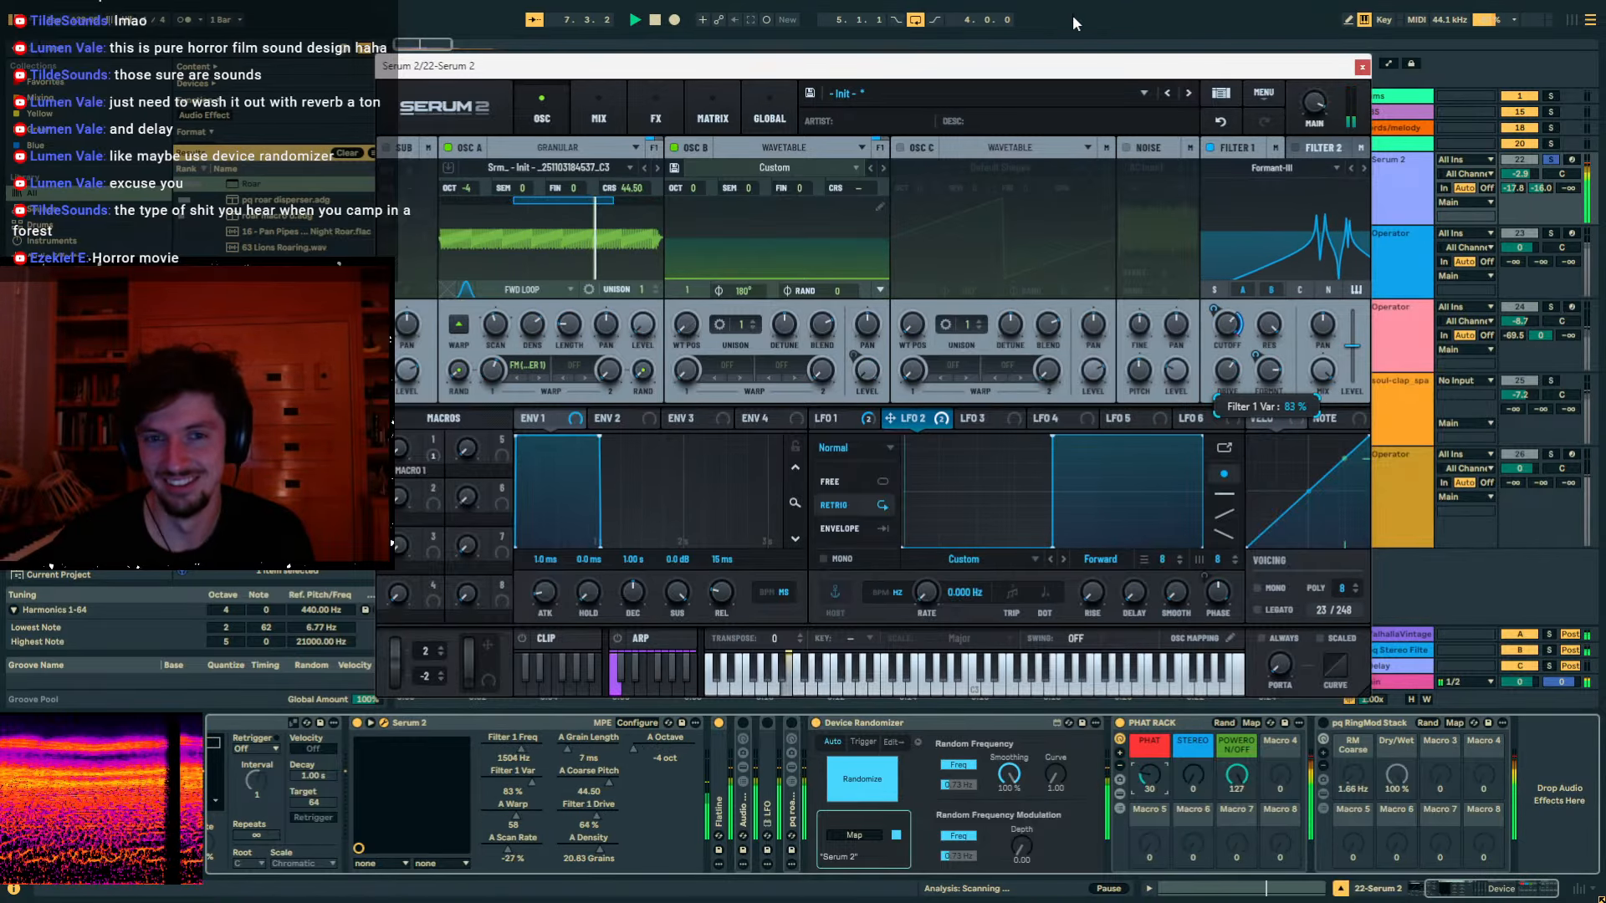
# Insert an audio track below track 22, route its input from 22-Serum 2, and start recording.
pyautogui.hotkey('ctrl', 't')
pyautogui.click(1469, 235)
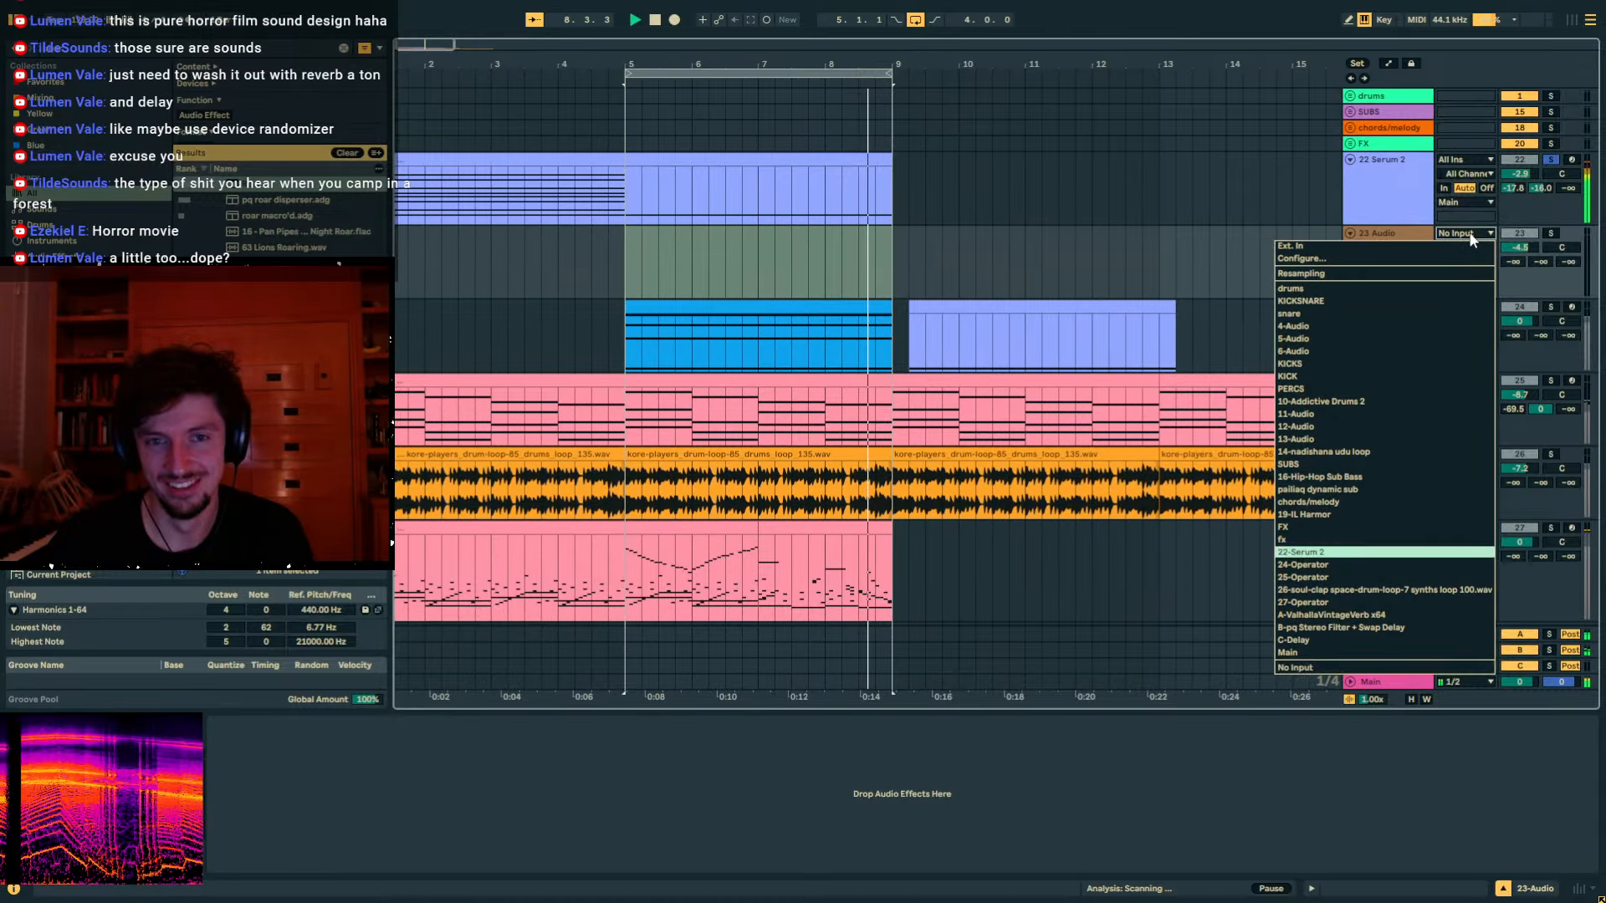
pyautogui.click(1300, 552)
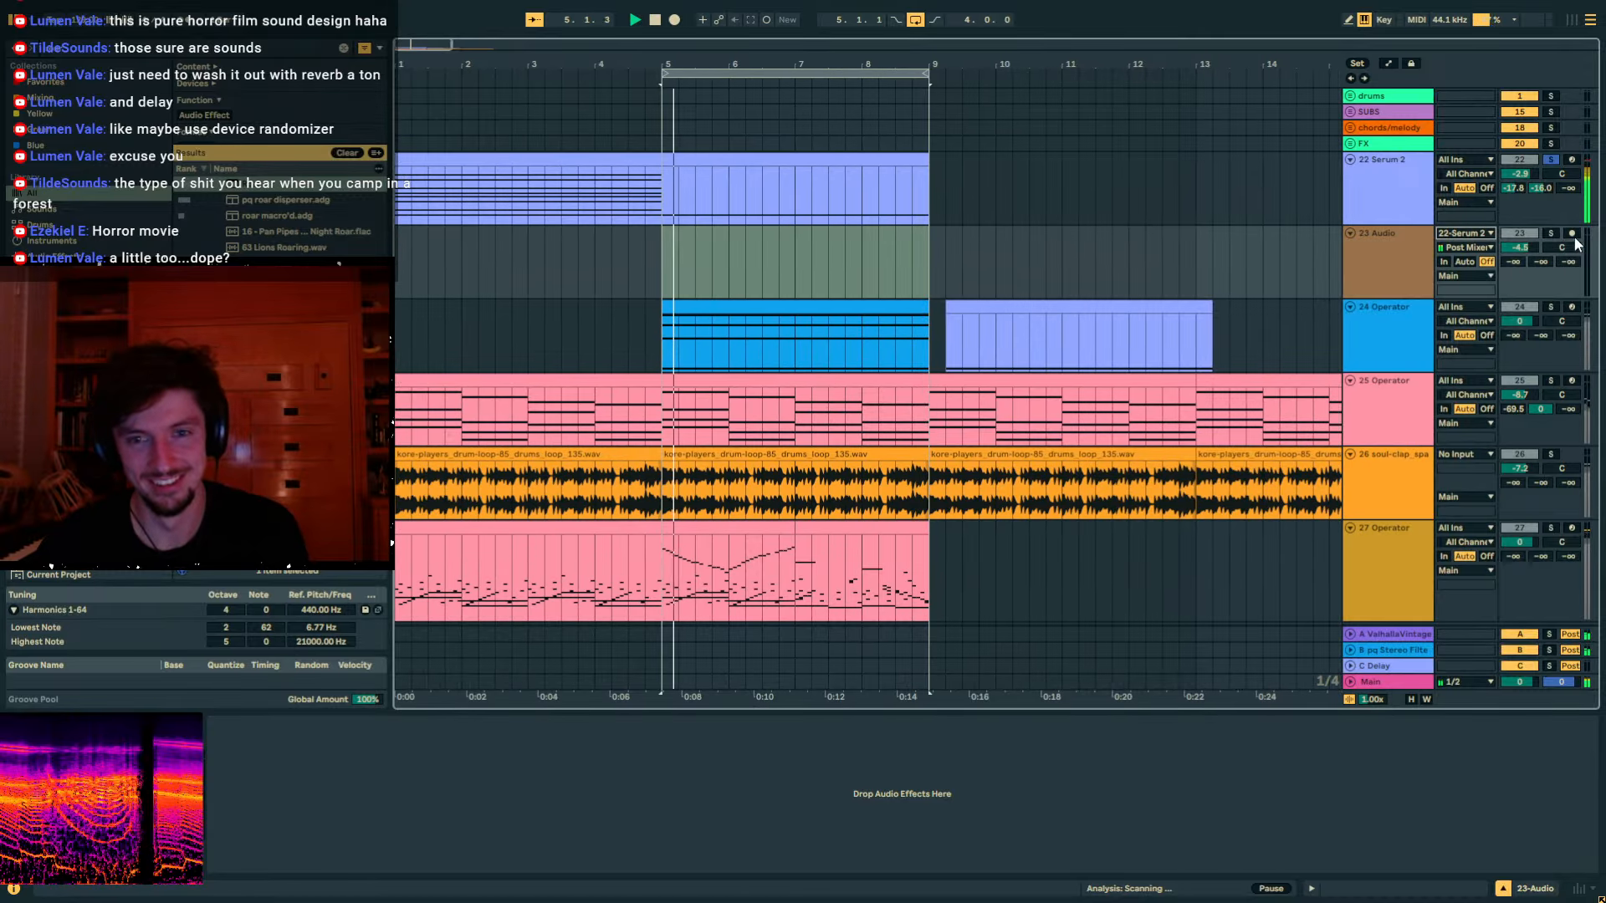
pyautogui.click(674, 19)
# Adjust the # of roars macro and toggle the pq roar disperser on track 22, and collapse the device.
pyautogui.click(1368, 184)
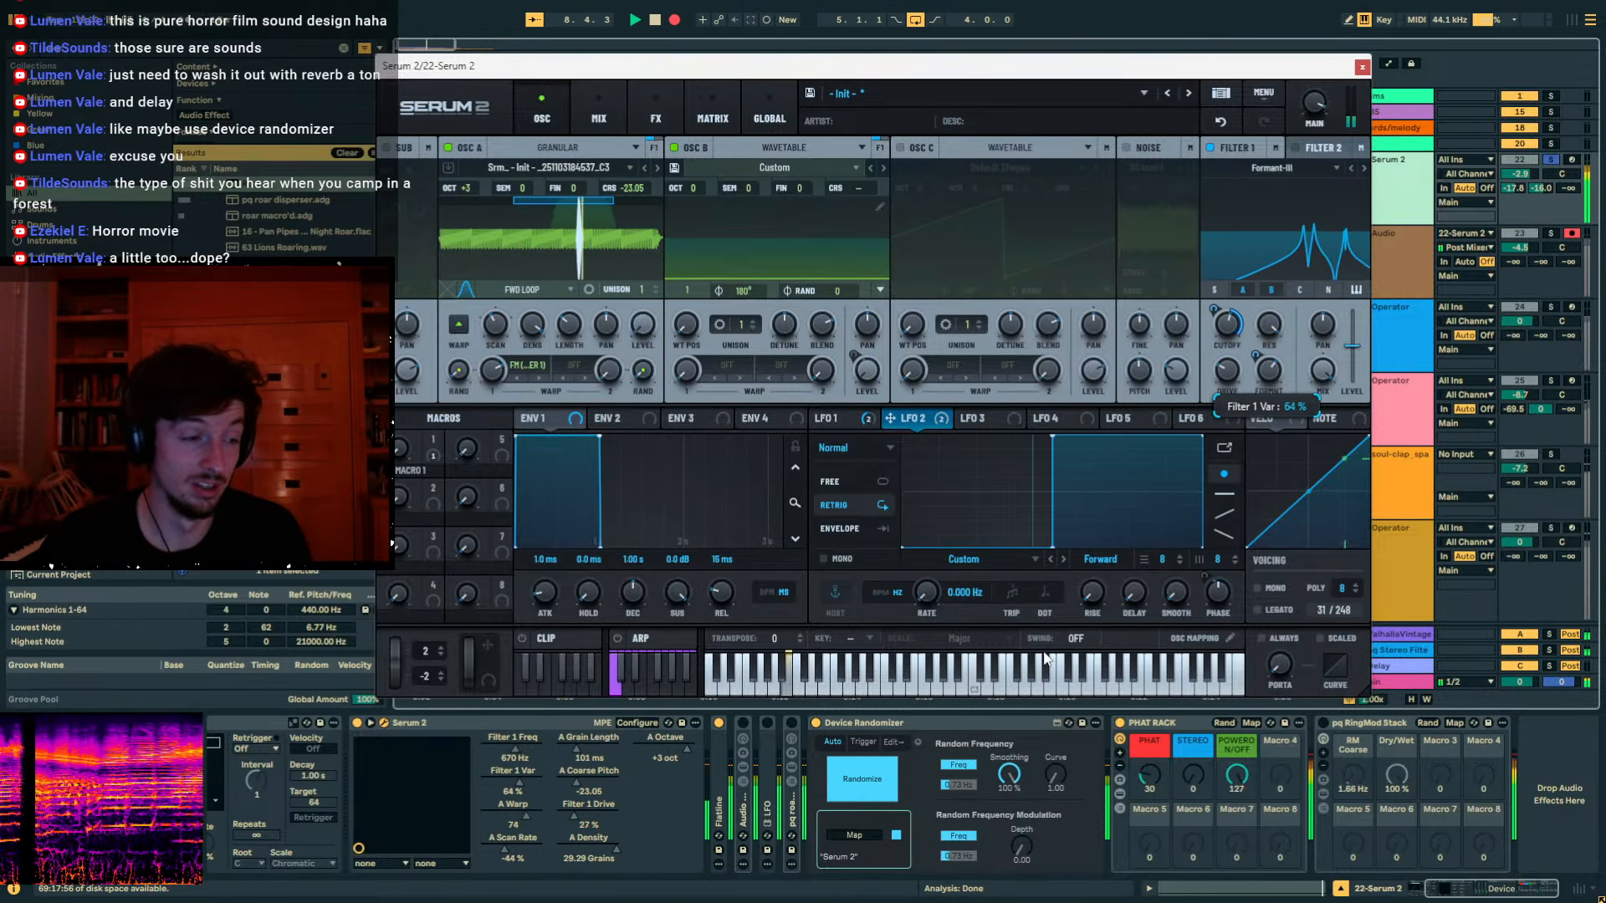
pyautogui.doubleClick(791, 815)
pyautogui.moveTo(997, 776); pyautogui.dragTo(997, 824)
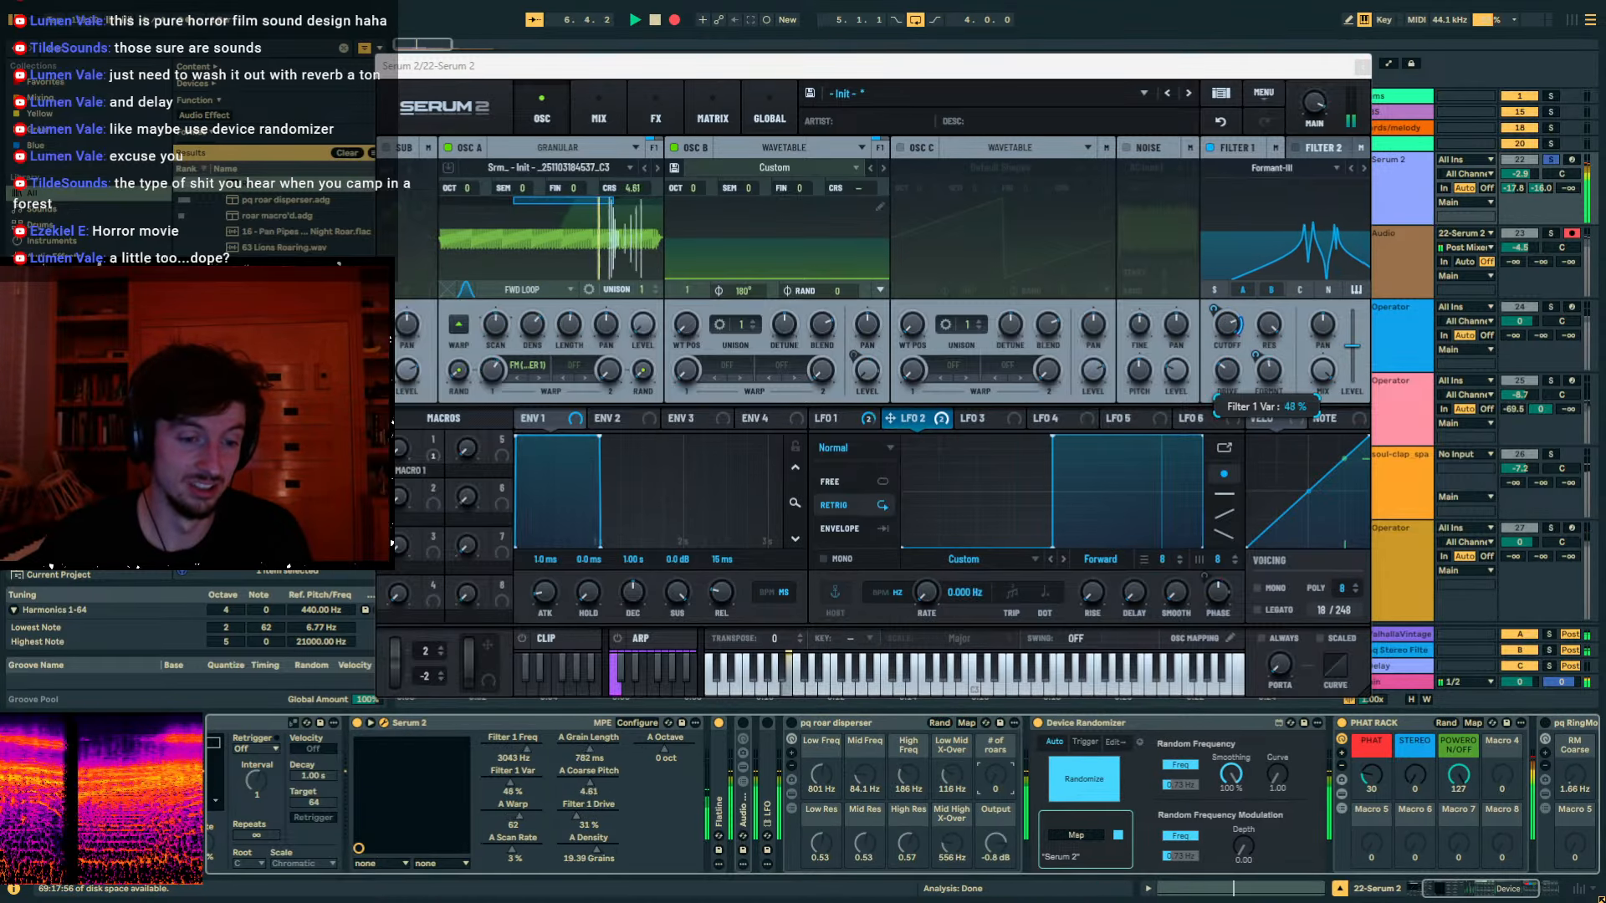
pyautogui.click(791, 723)
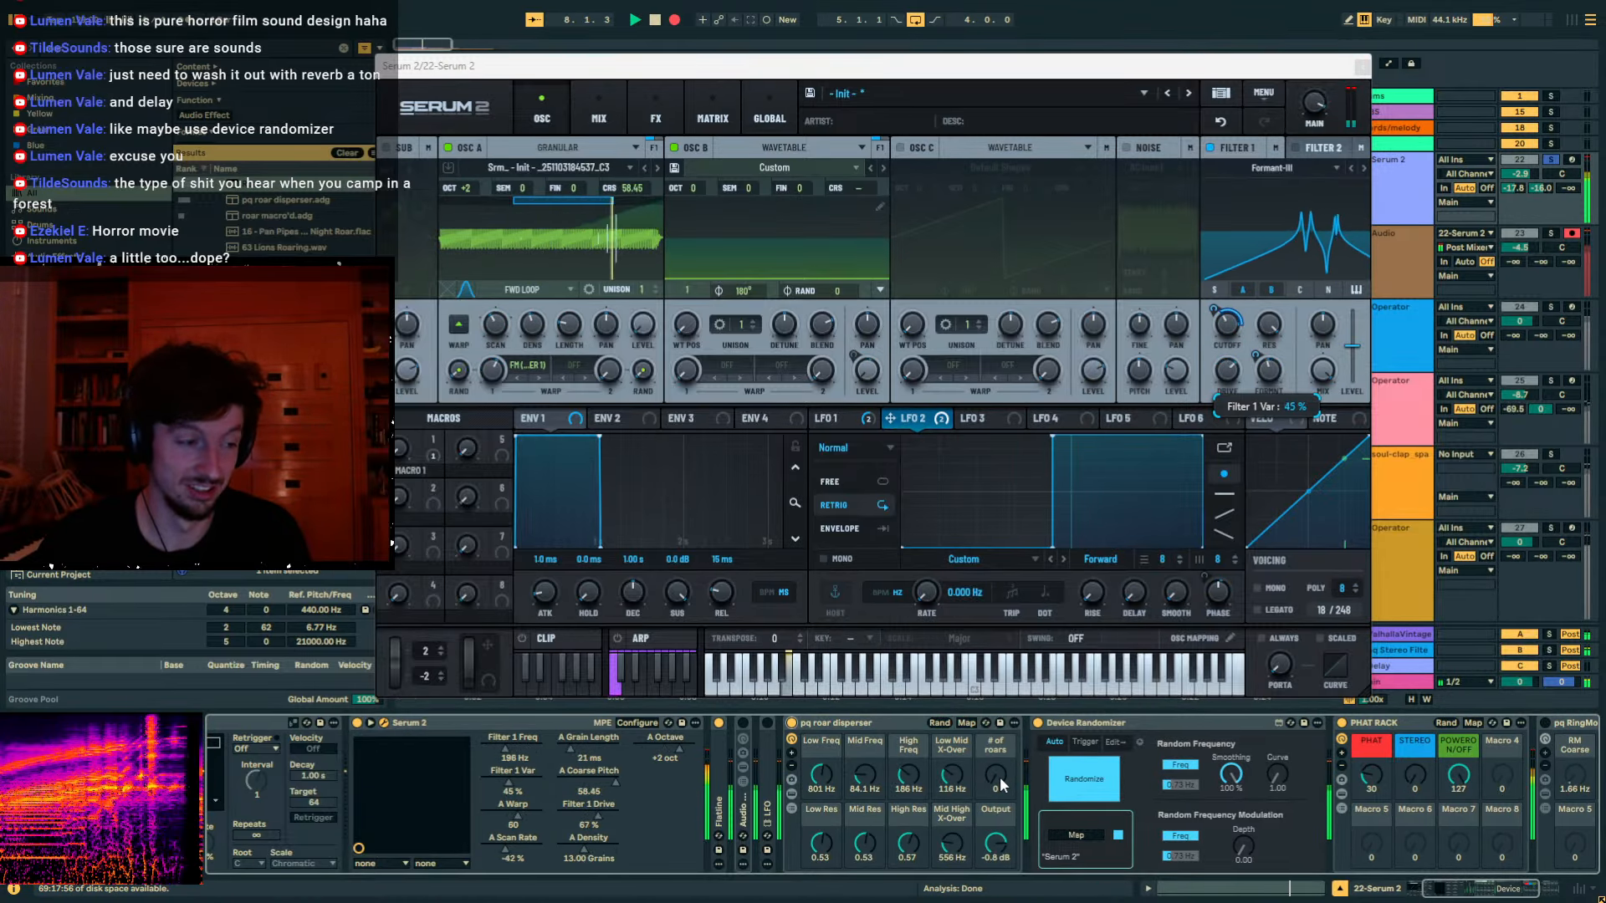
pyautogui.moveTo(999, 776); pyautogui.dragTo(999, 766)
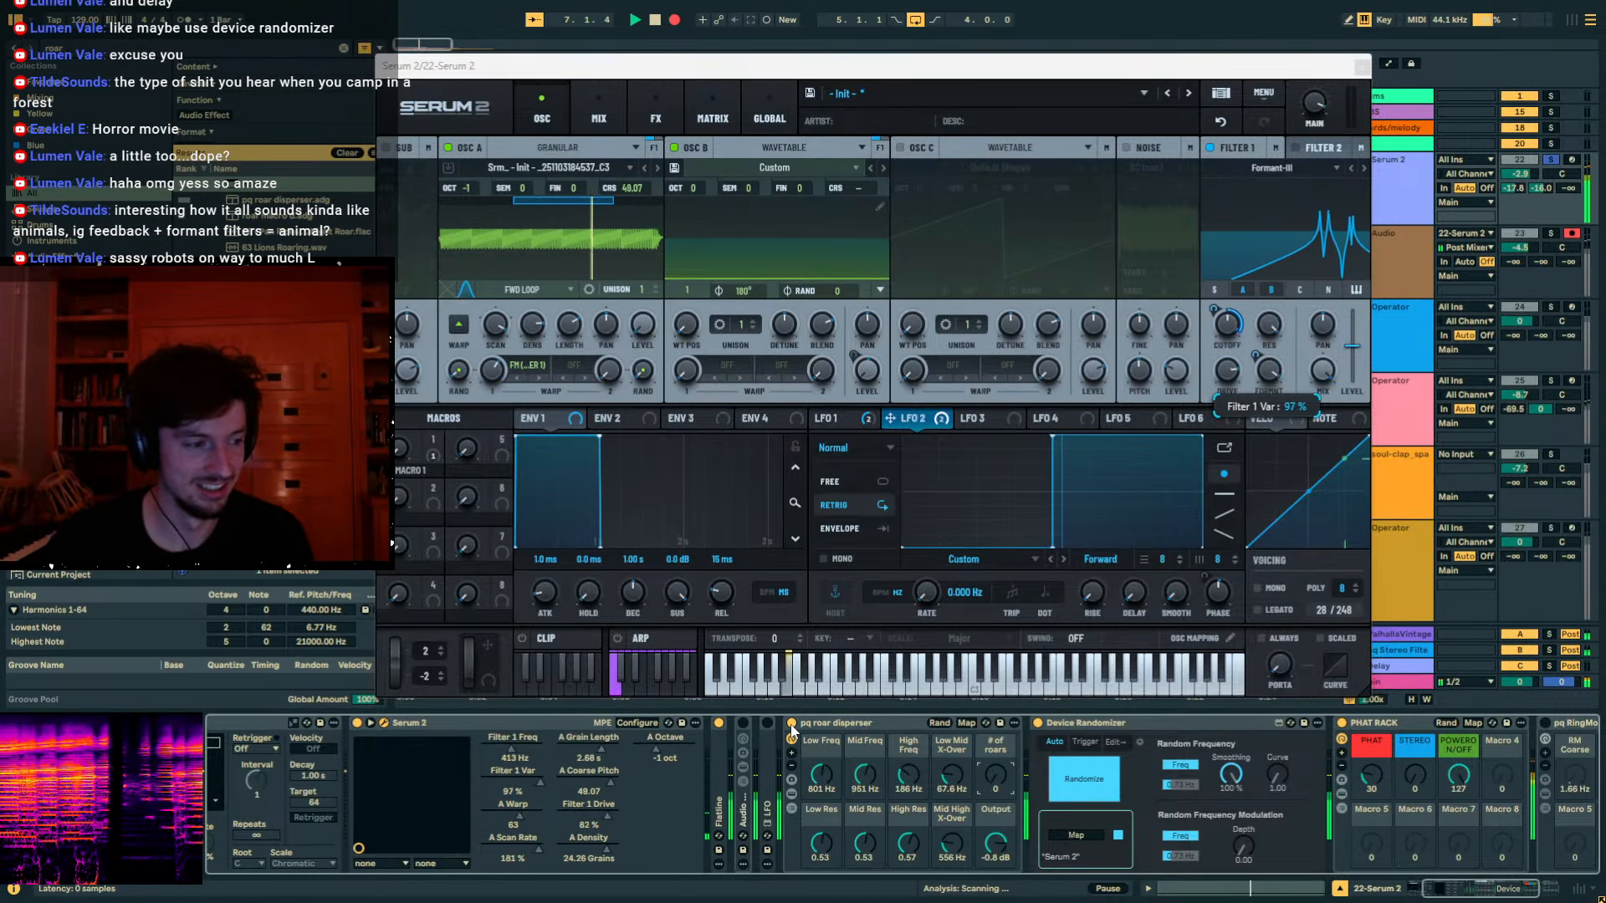
pyautogui.click(832, 726)
pyautogui.doubleClick(833, 725)
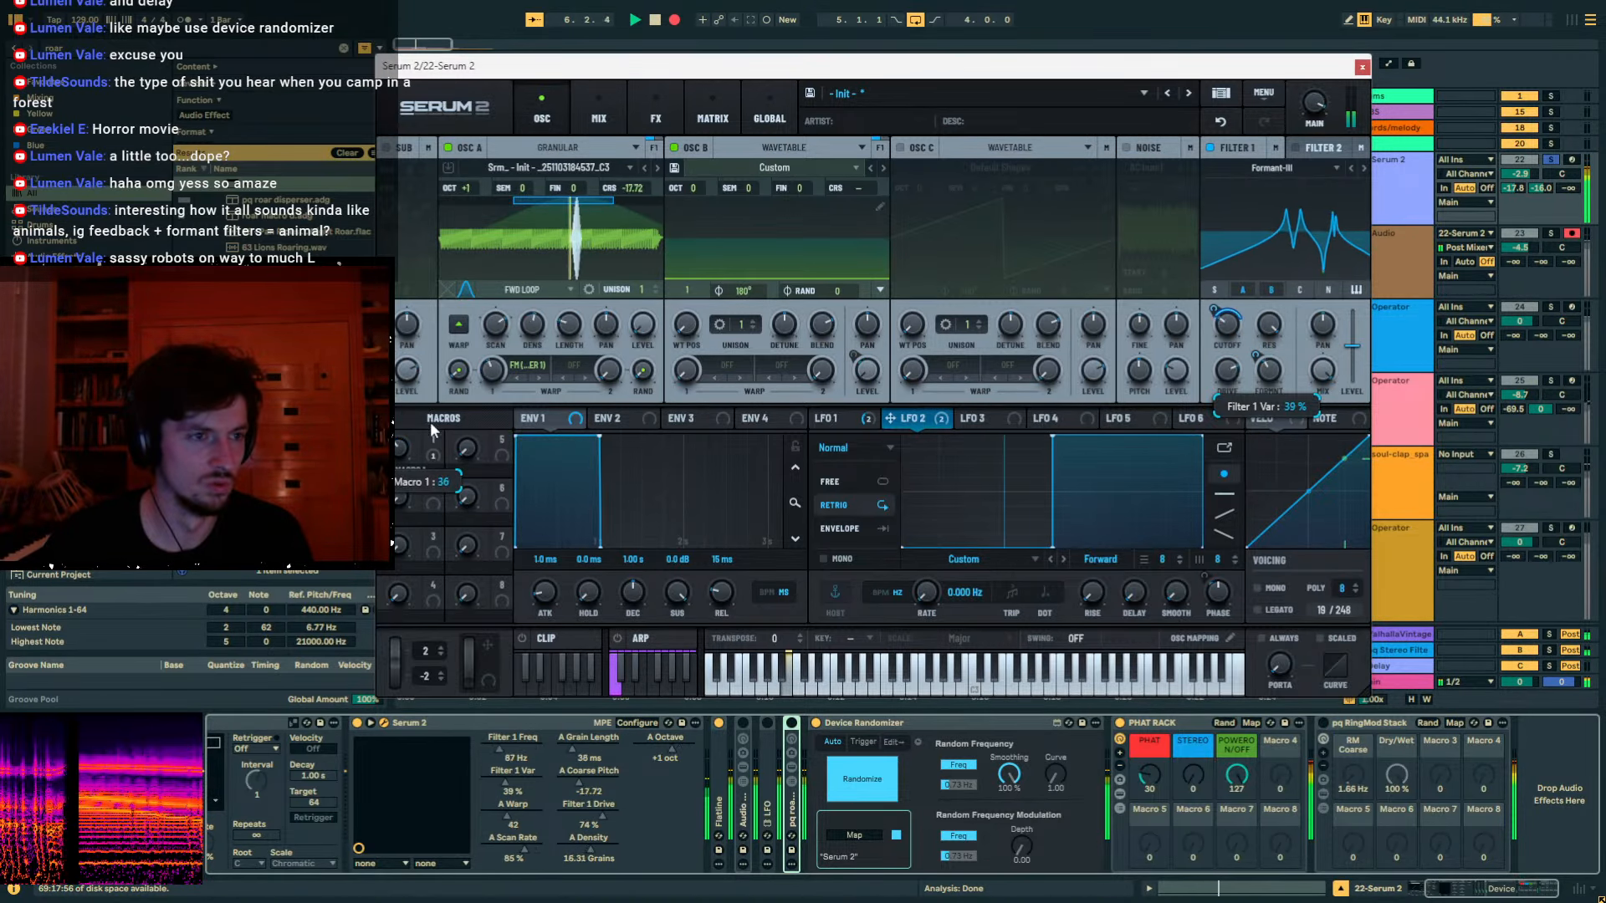
# Add a Bode effect below the delay in Serum's main effects rack and set its wet level to 0%.
pyautogui.click(598, 113)
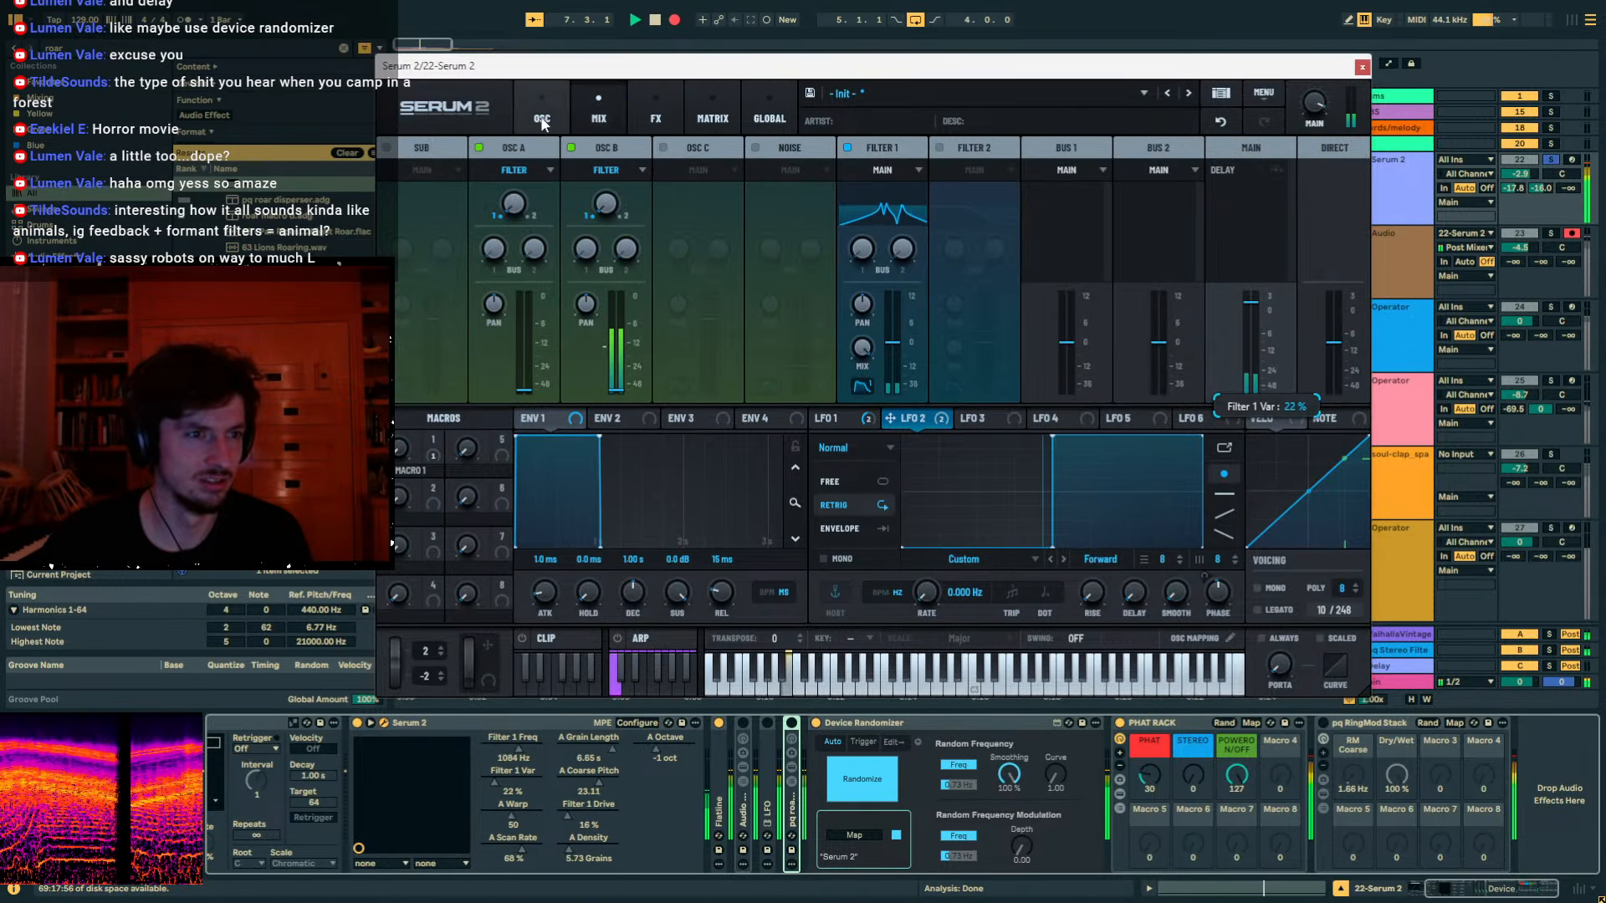
pyautogui.click(661, 111)
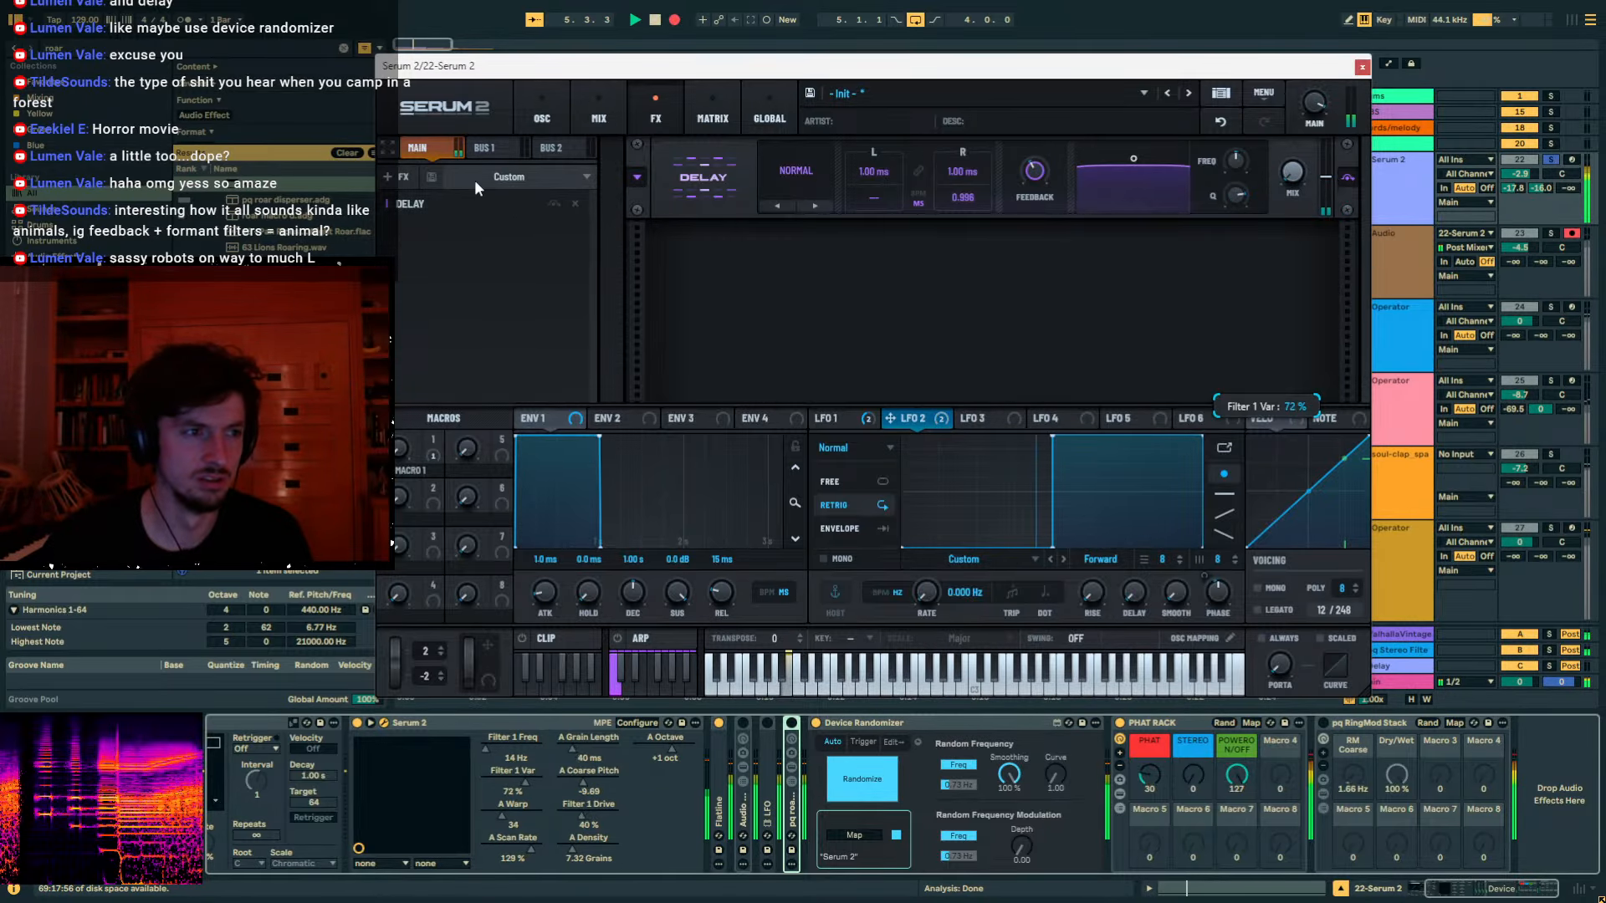
pyautogui.click(400, 174)
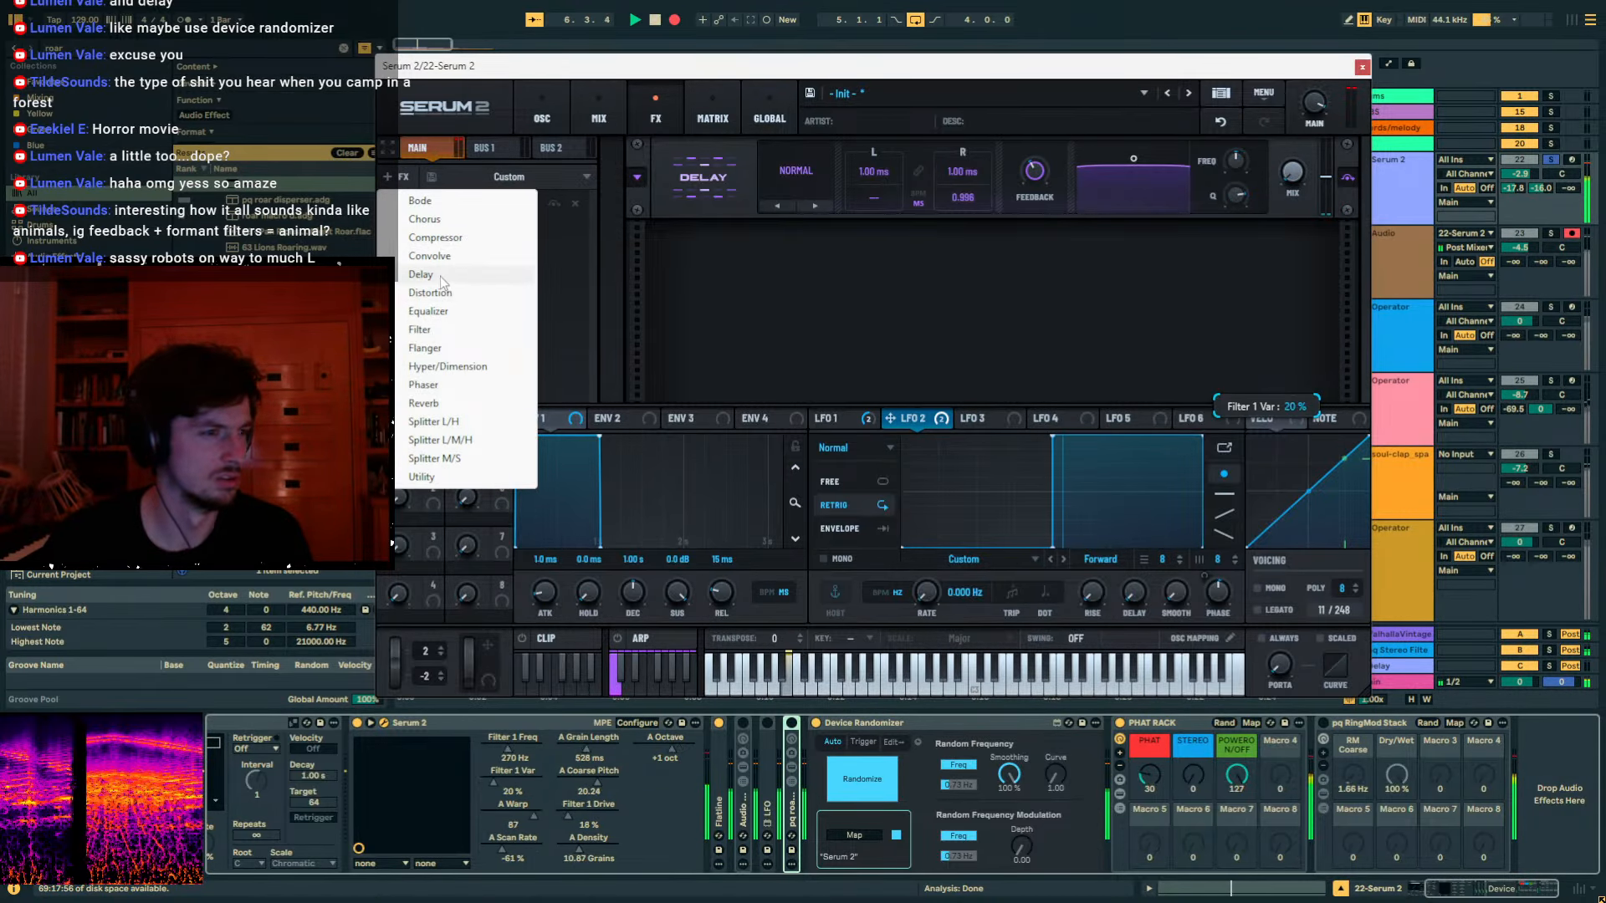
pyautogui.click(420, 201)
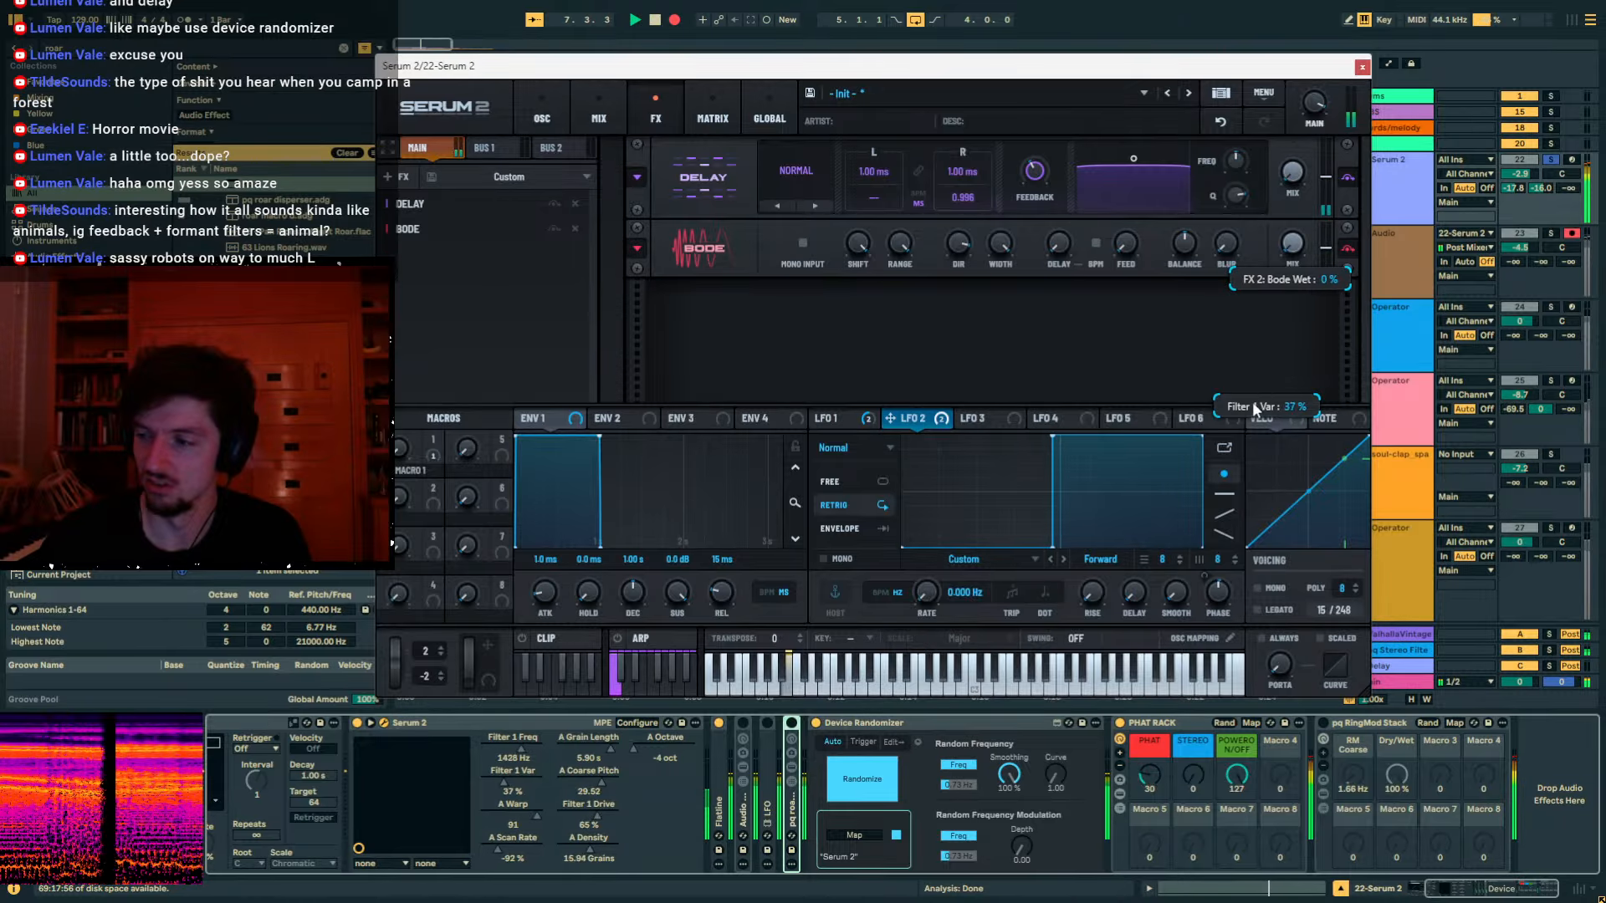
pyautogui.click(542, 115)
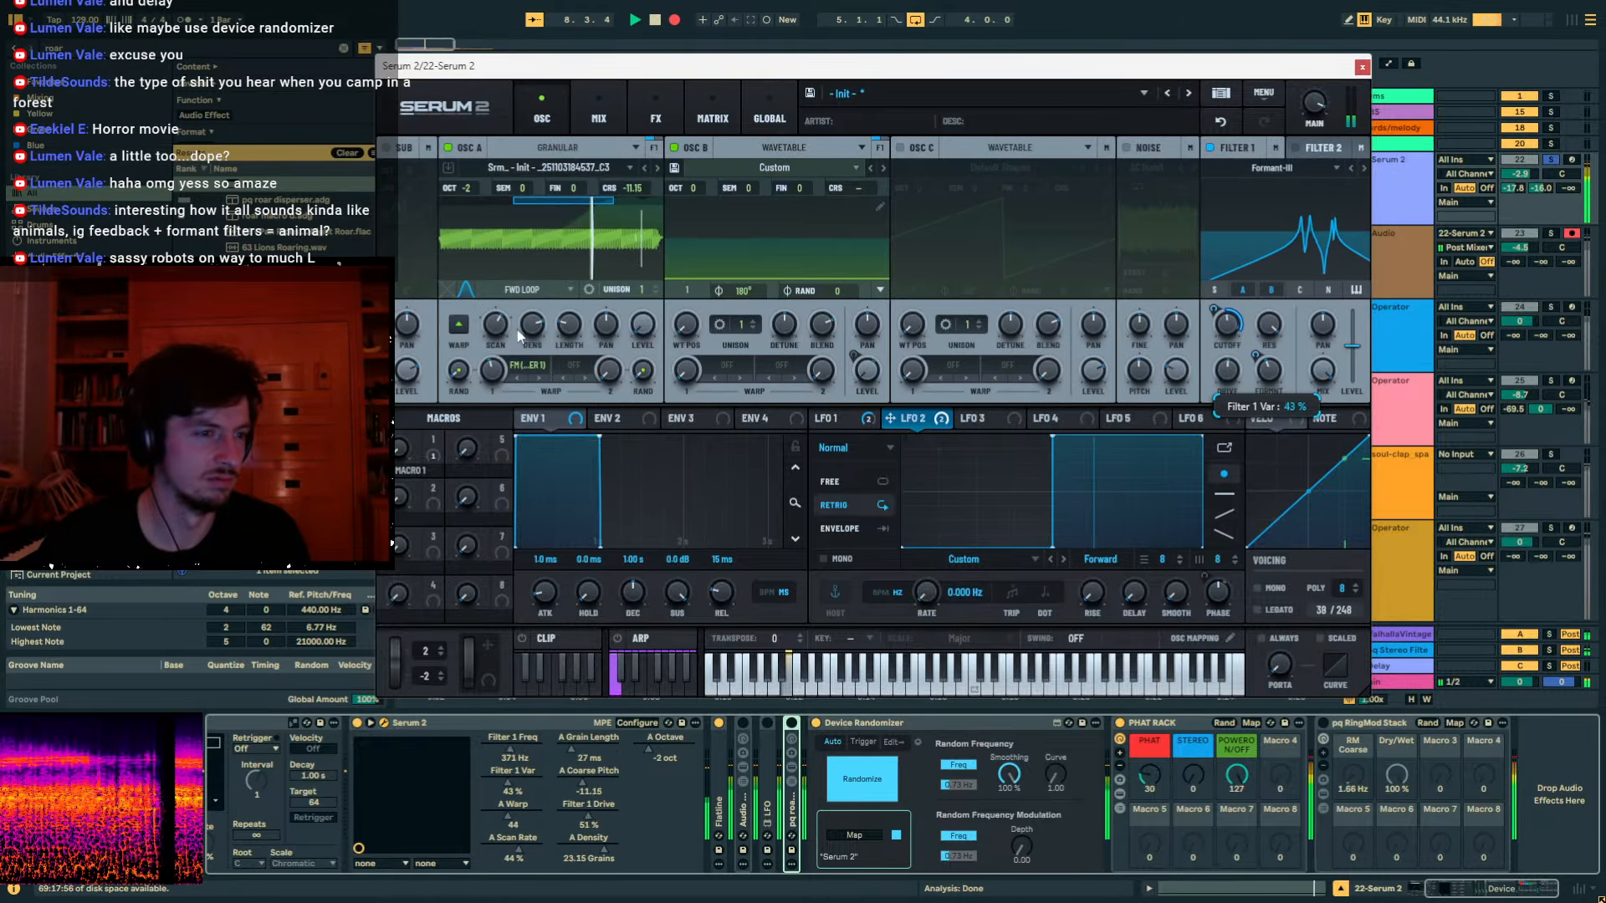
# Inspect the Device Randomizer's list of mapped Serum 2 parameters and reverse its sort order.
pyautogui.click(890, 742)
pyautogui.click(890, 741)
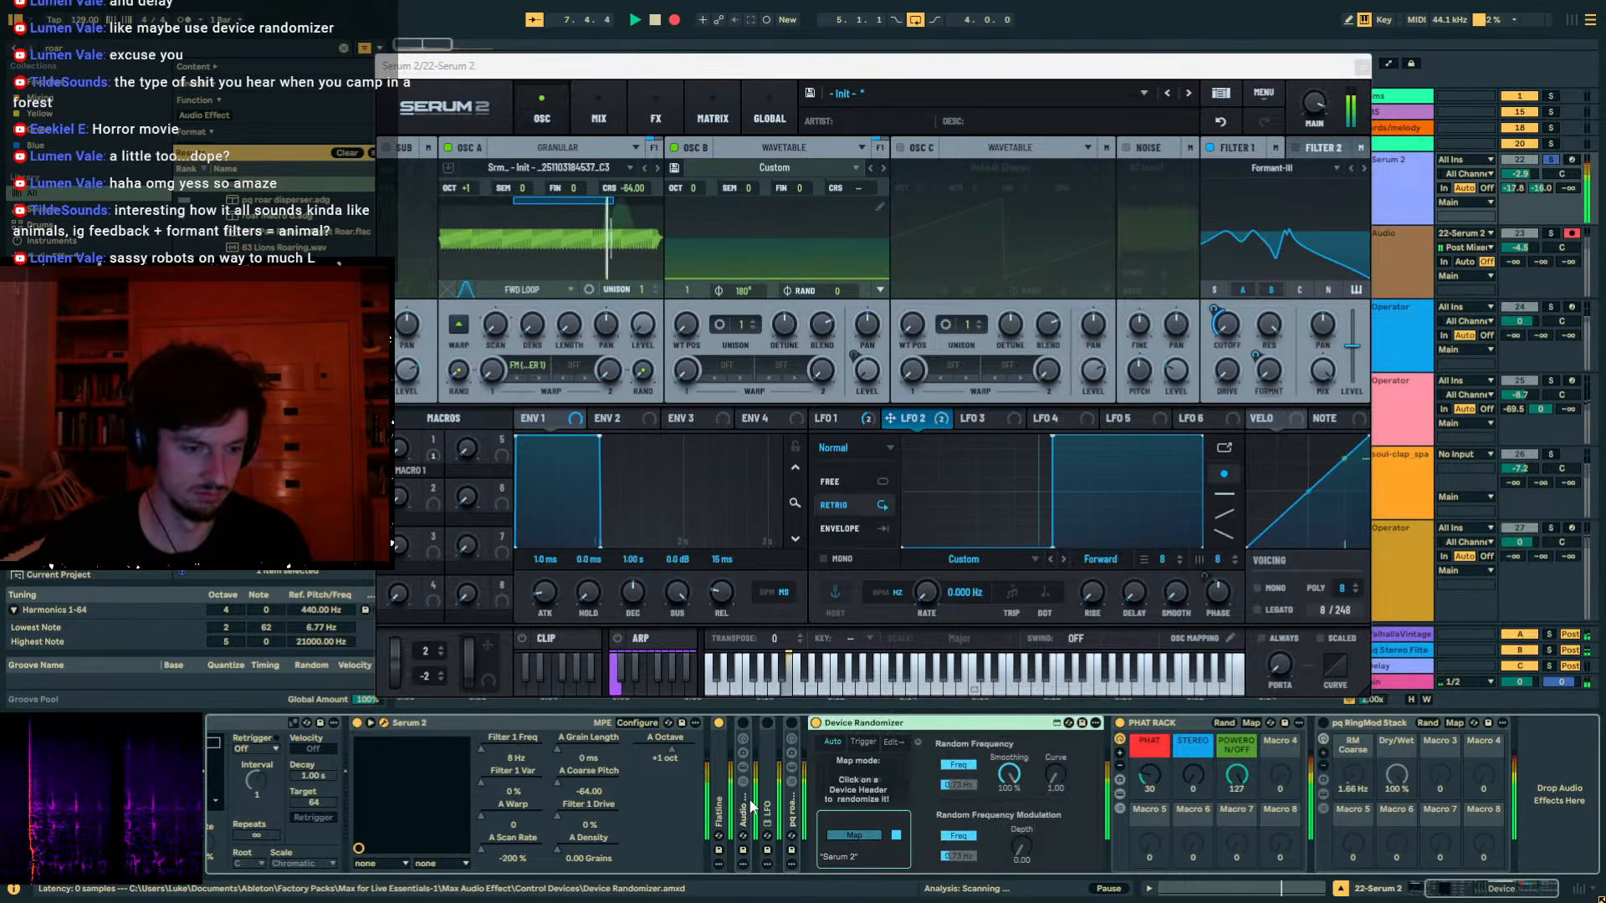
pyautogui.click(832, 742)
pyautogui.click(890, 741)
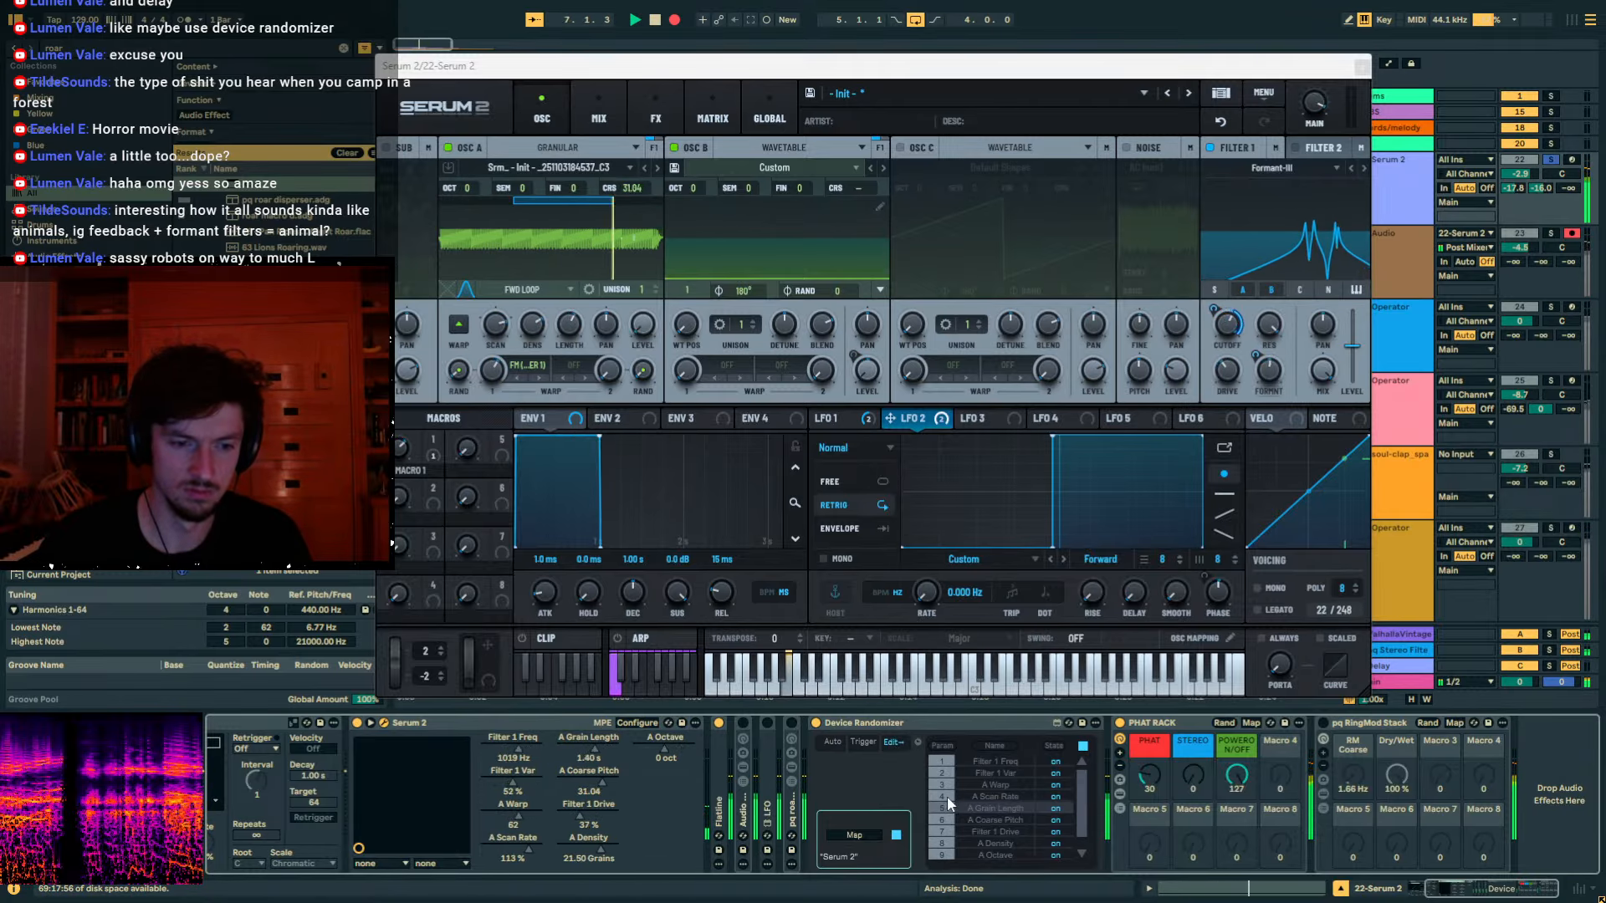
pyautogui.scroll(-1, 954, 793)
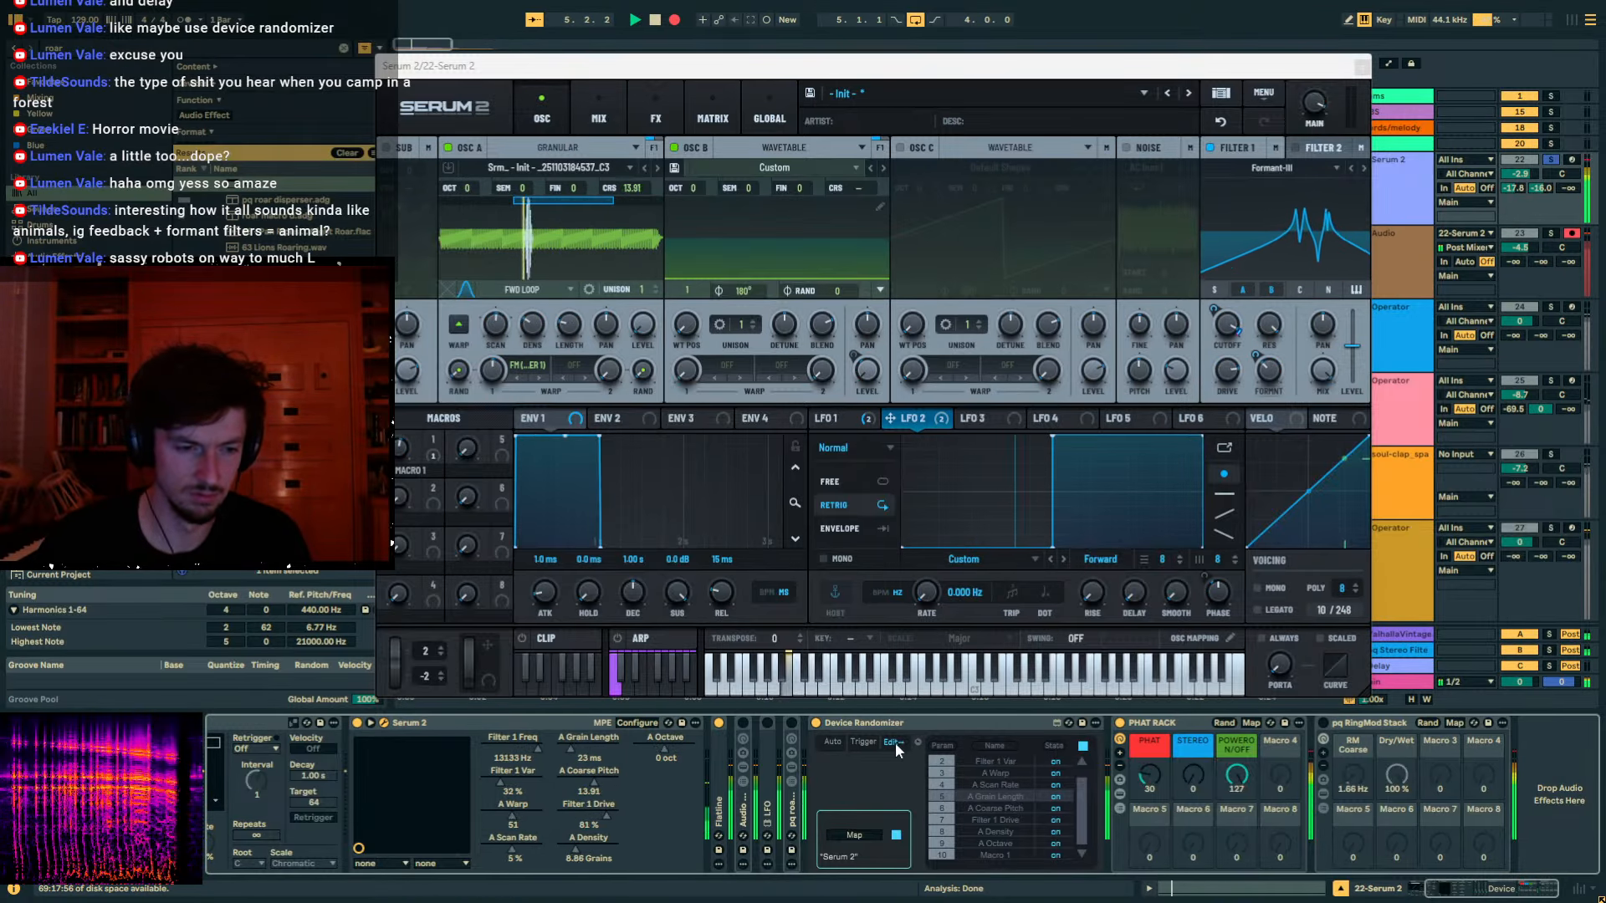
pyautogui.click(1063, 746)
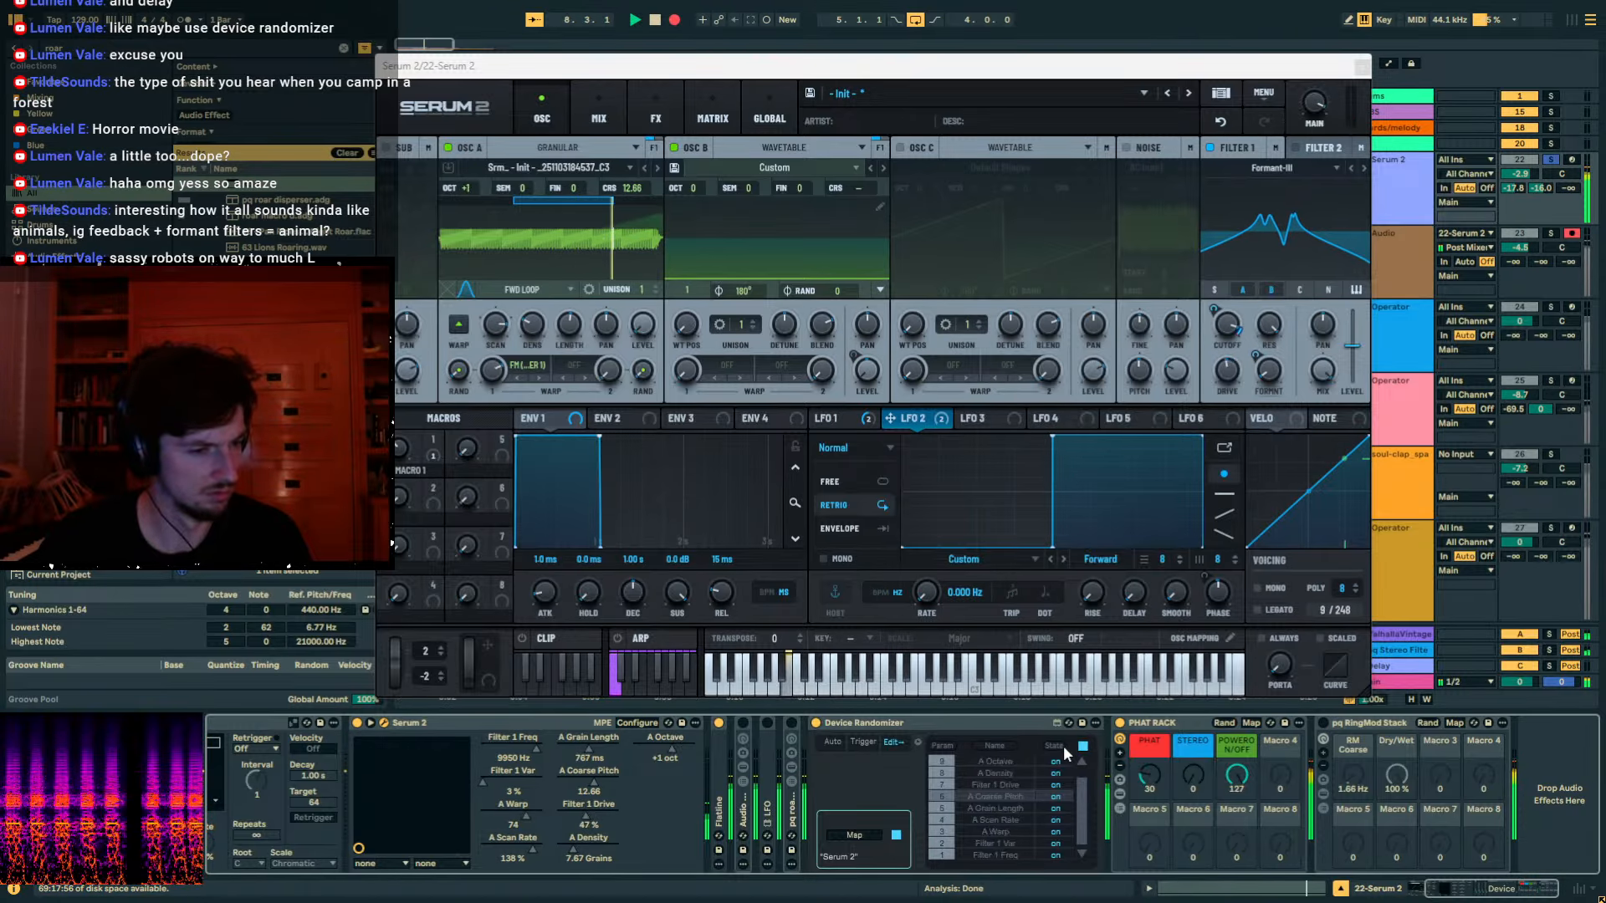
pyautogui.click(1063, 745)
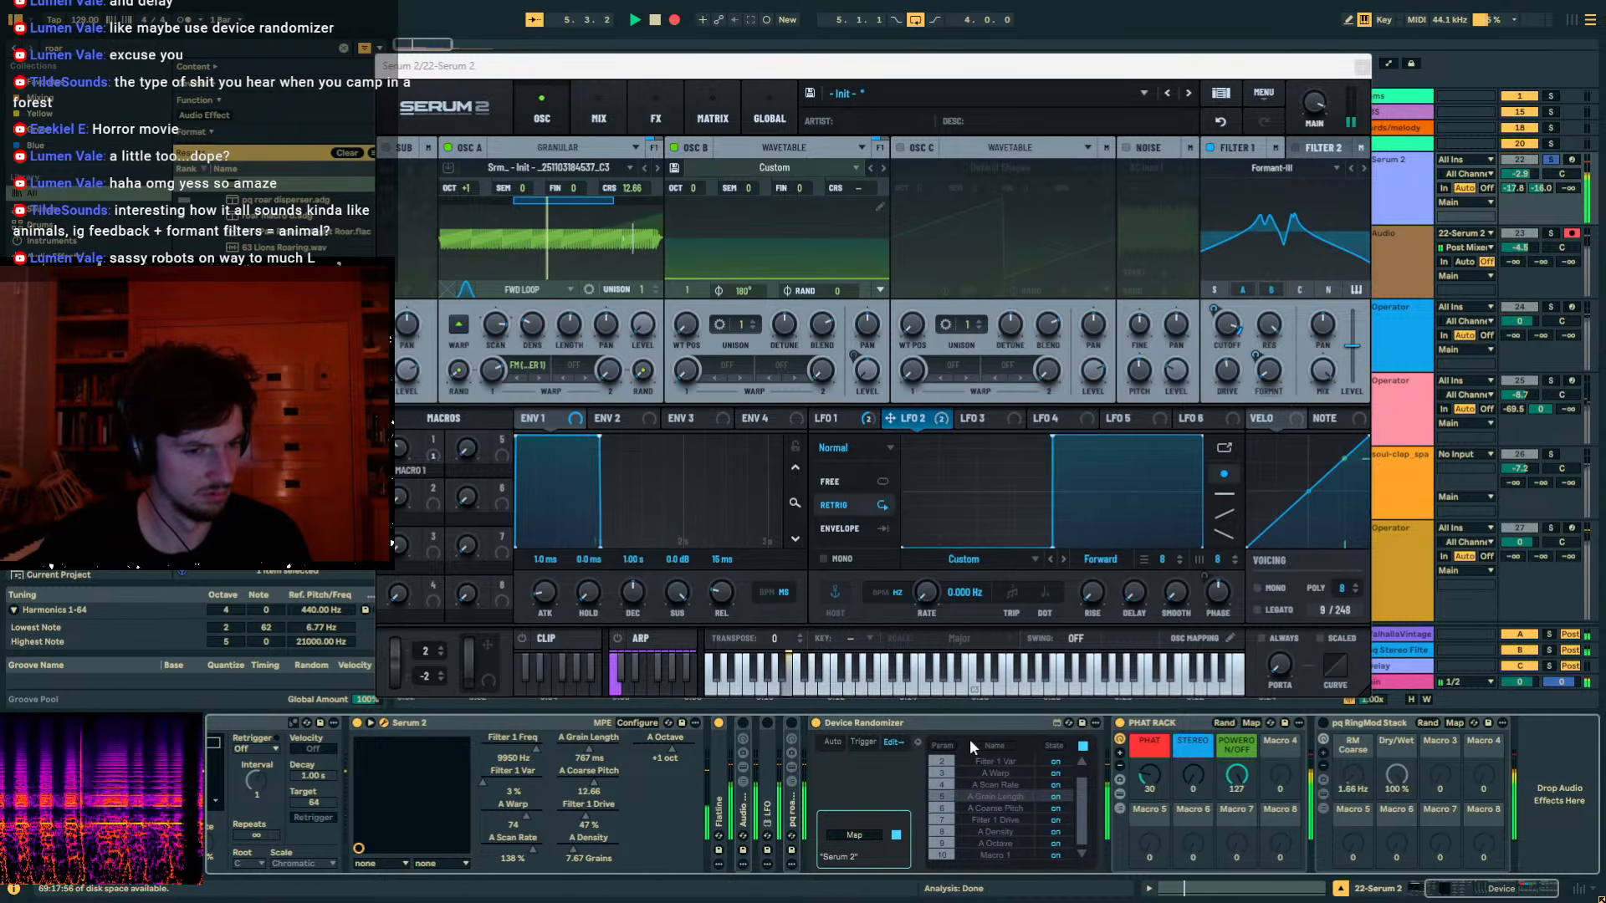
# Clear the Device Randomizer's mapping and map it to Serum 2 again.
pyautogui.click(896, 836)
pyautogui.click(854, 834)
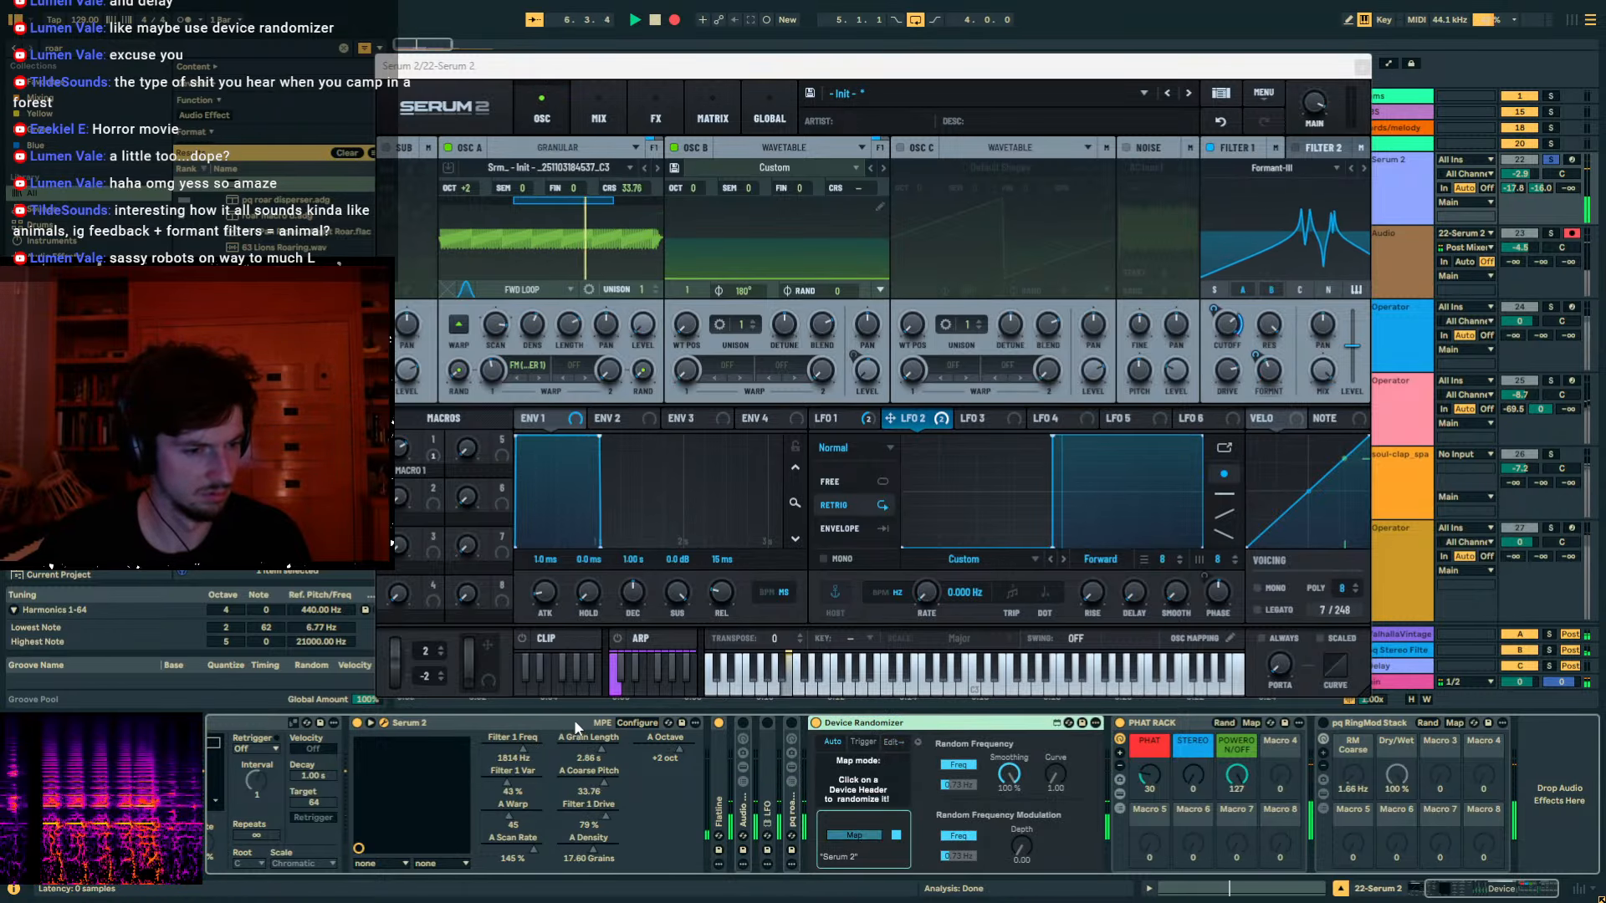
pyautogui.click(854, 834)
# Set the Device Randomizer's smoothing to 15.5% and curve to 4.30, and raise its random frequency.
pyautogui.moveTo(1005, 795); pyautogui.dragTo(1005, 828)
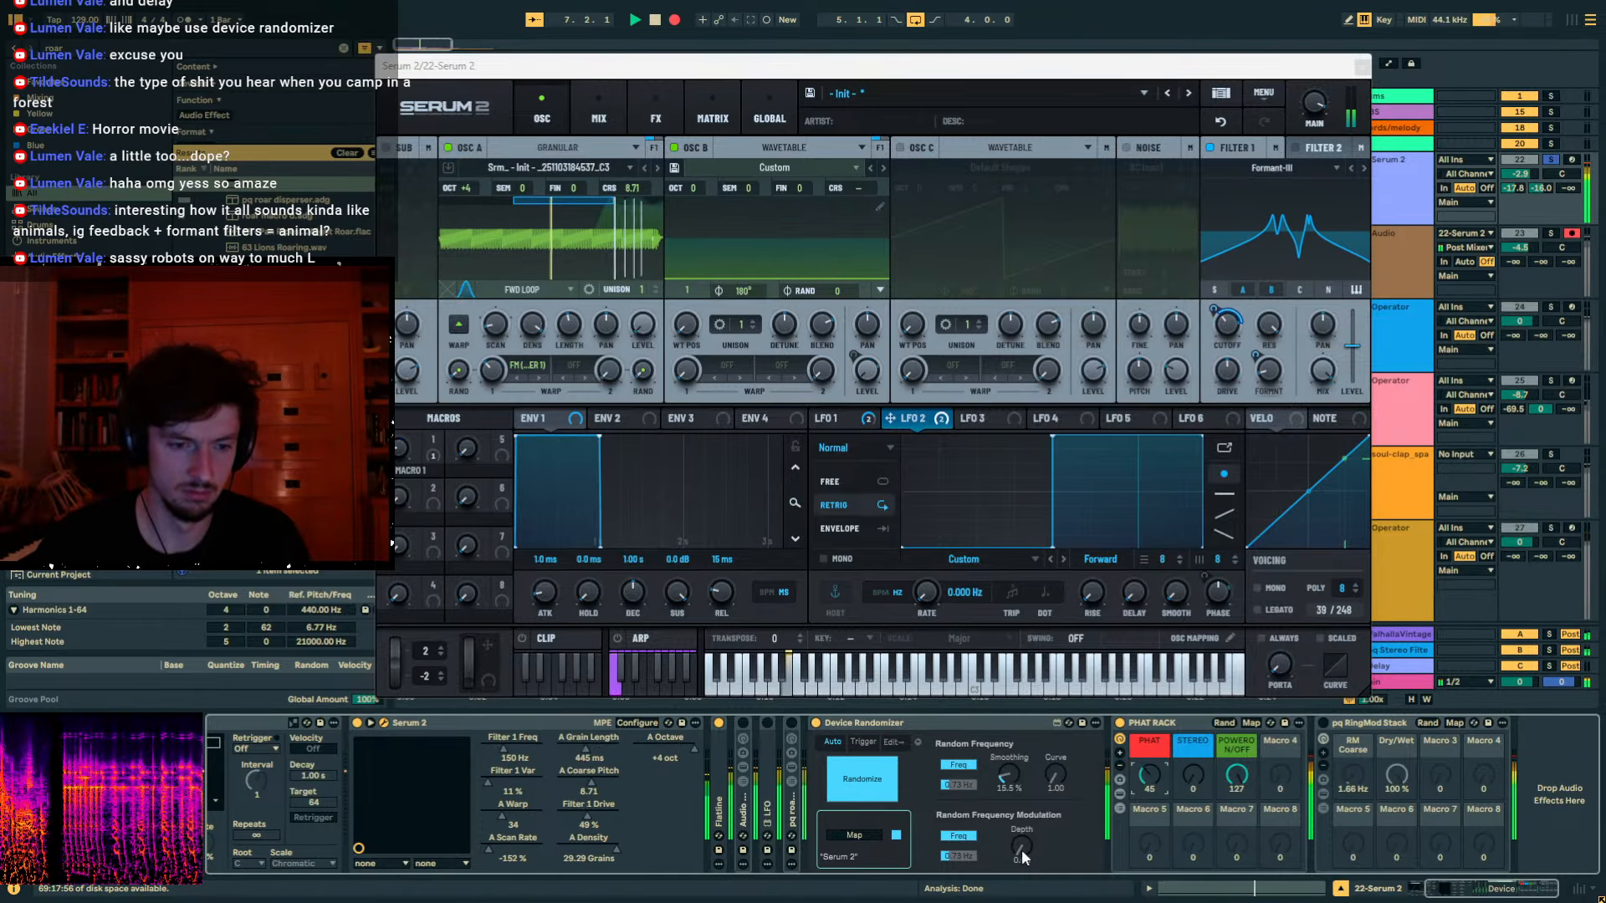
pyautogui.moveTo(1055, 790); pyautogui.dragTo(1061, 736)
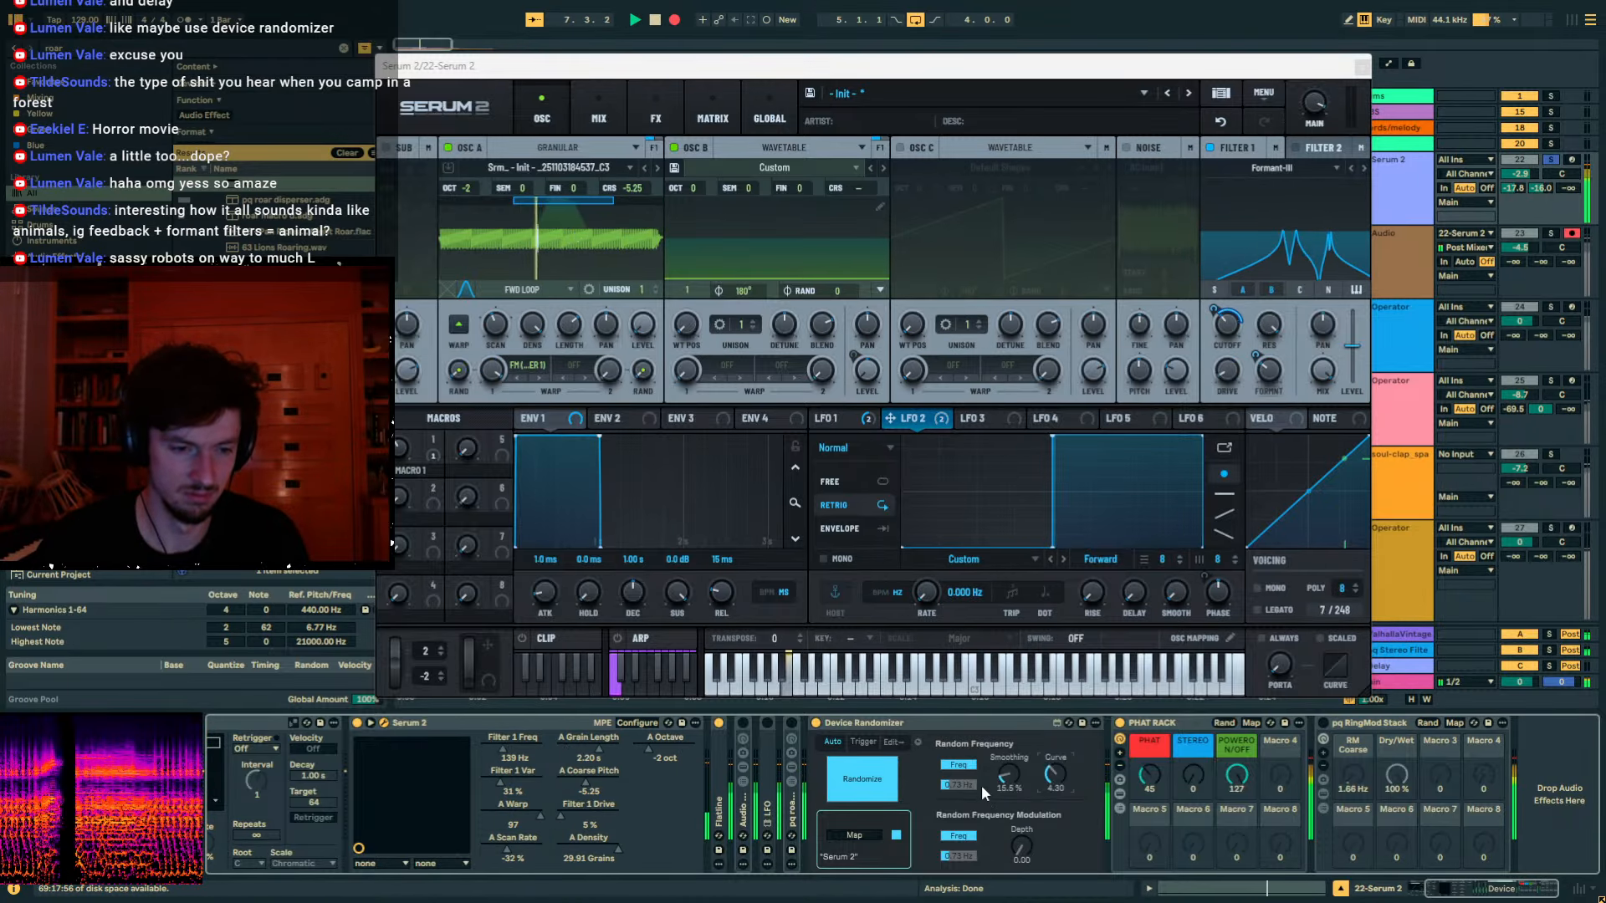
pyautogui.moveTo(959, 785); pyautogui.dragTo(959, 754)
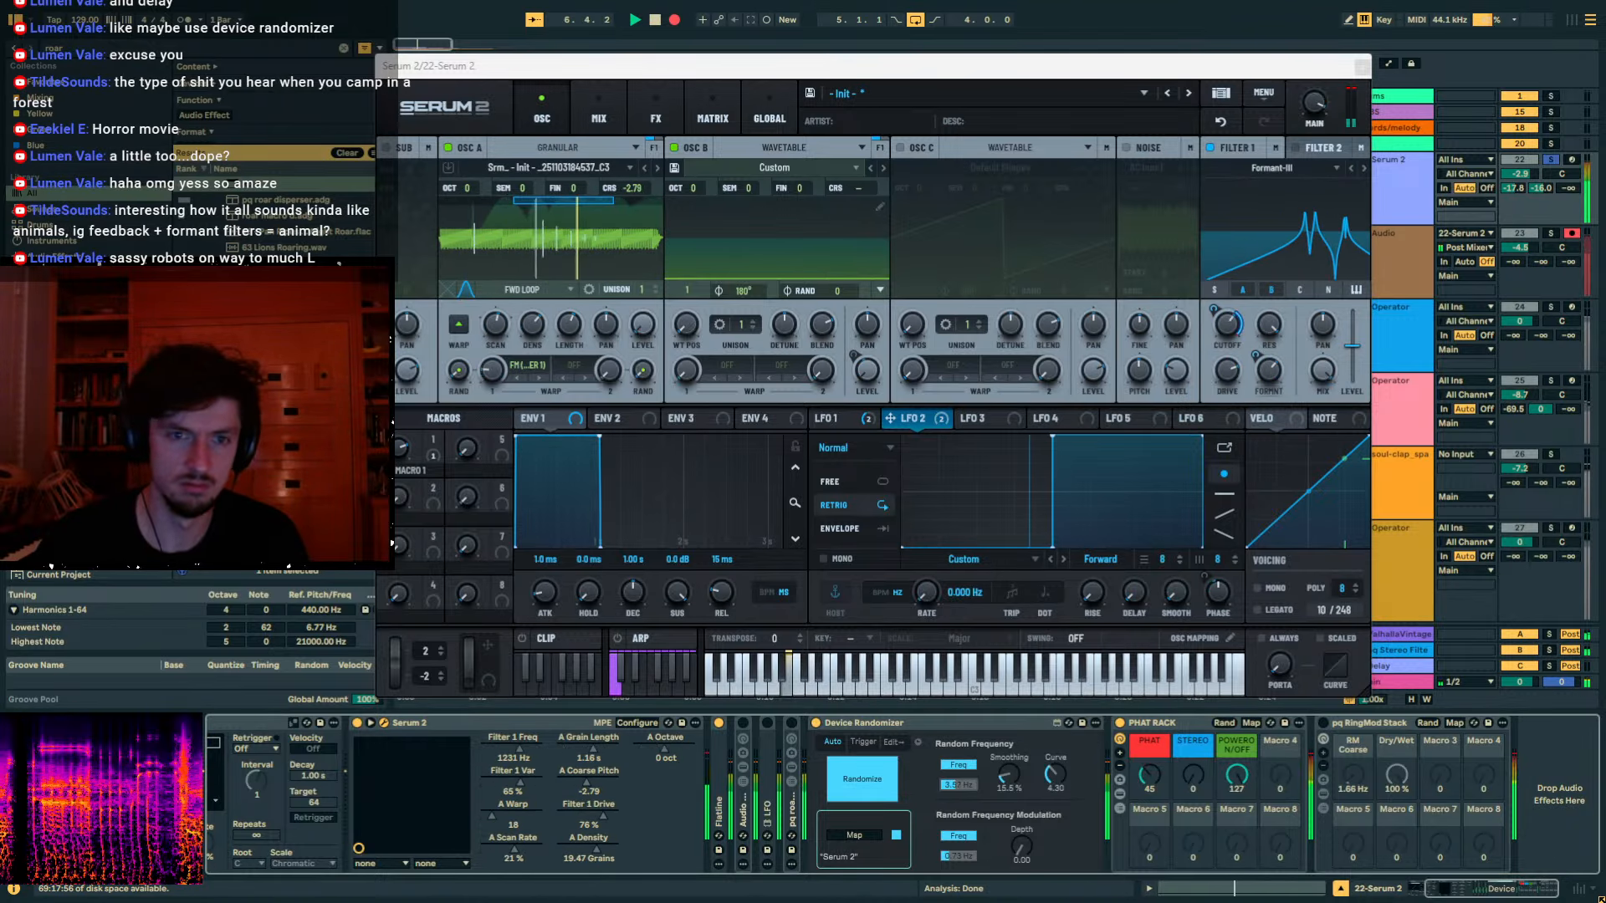
# Change Filter 1's type to Bandreject.
pyautogui.click(1362, 167)
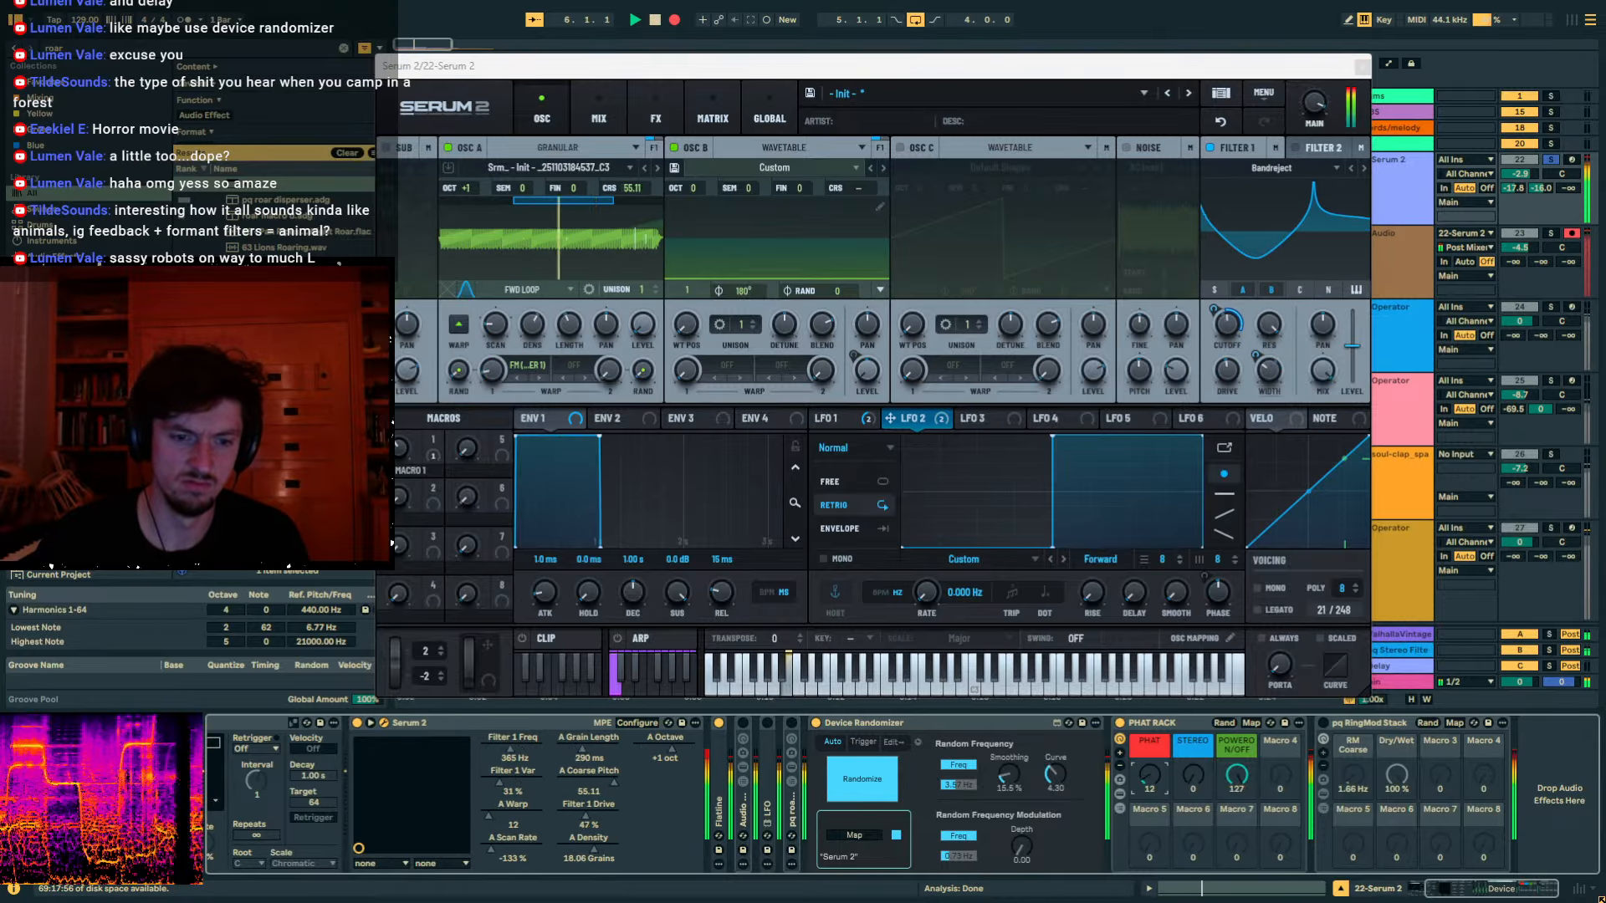
# Examine the device chains of the Operator tracks and the soul-clap drum loop track.
pyautogui.click(1397, 531)
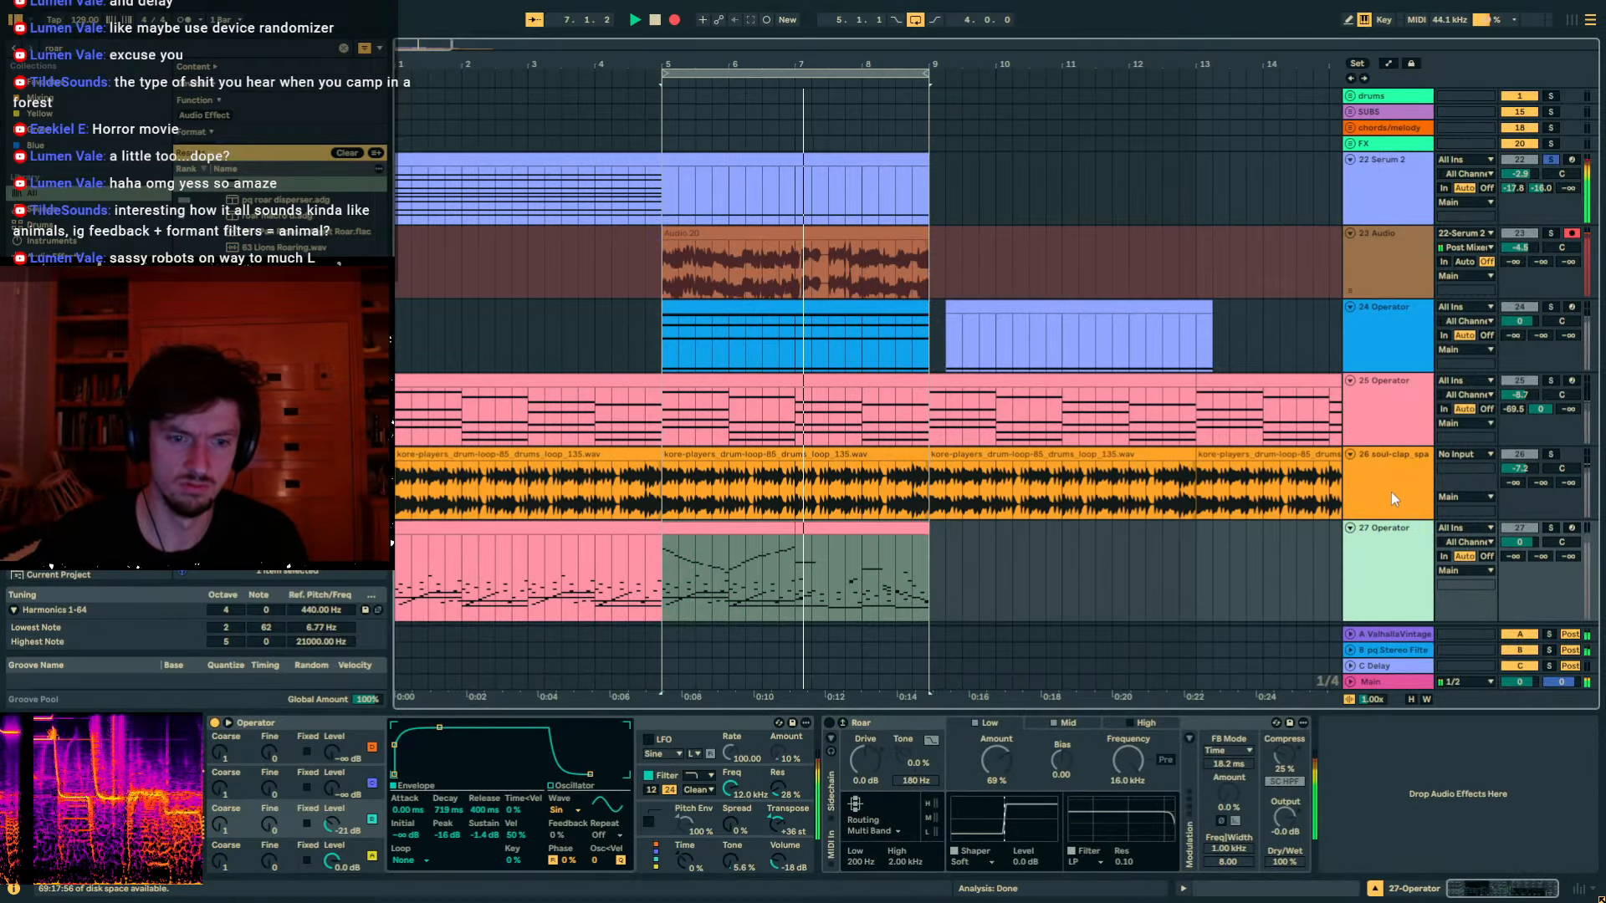
pyautogui.click(1390, 493)
pyautogui.click(1384, 409)
pyautogui.click(1382, 341)
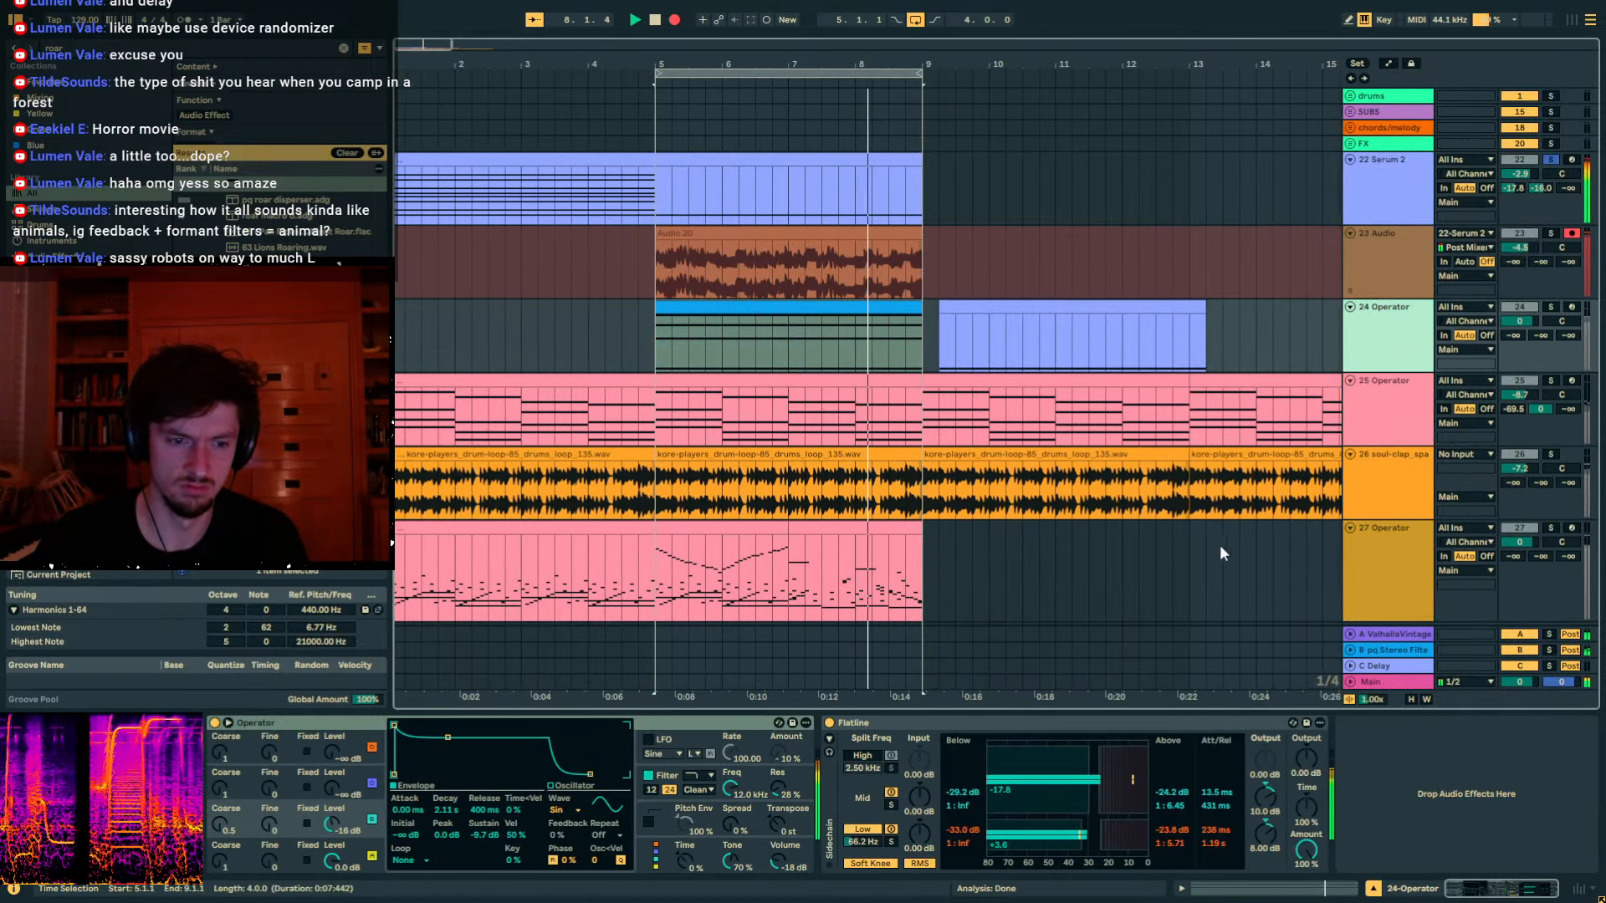
pyautogui.click(1401, 266)
pyautogui.click(1387, 409)
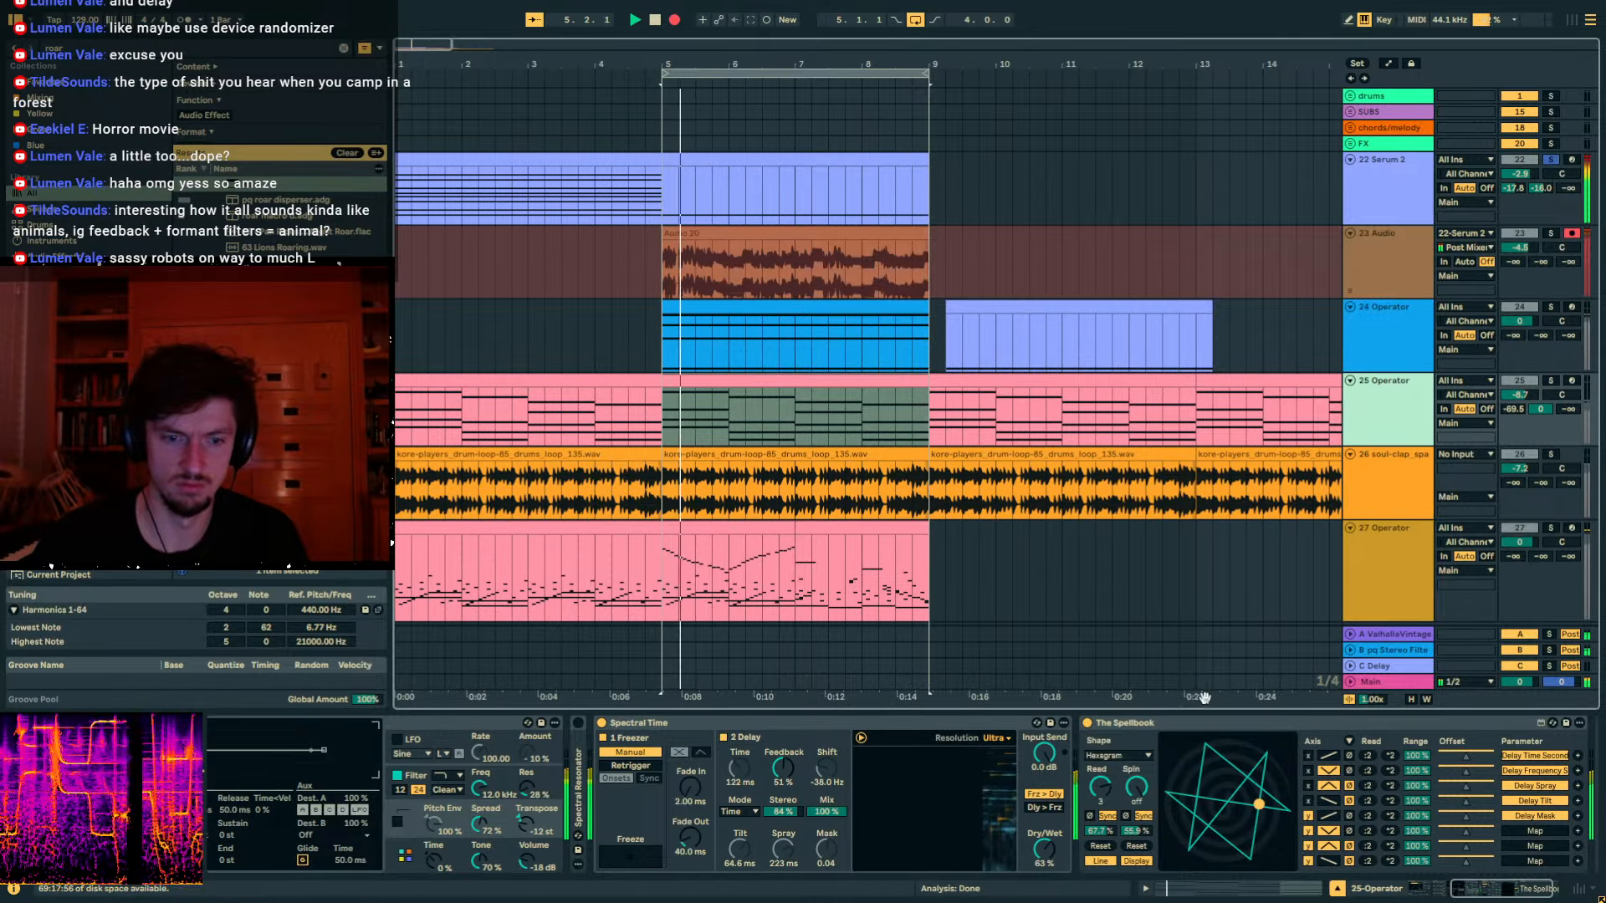
pyautogui.click(1382, 476)
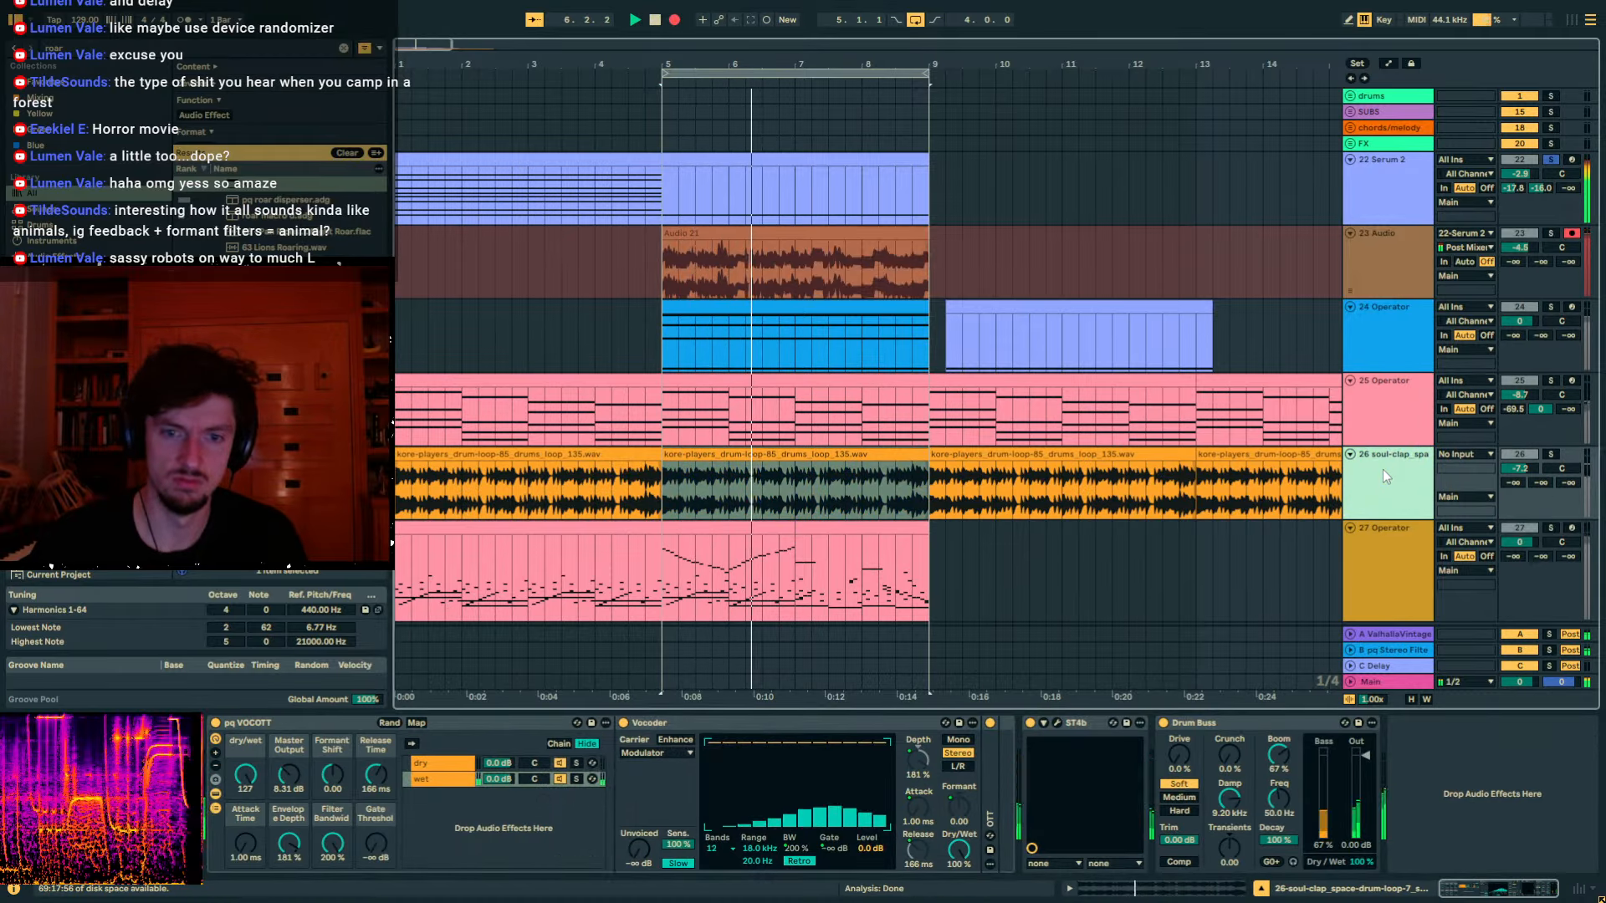
pyautogui.click(1356, 425)
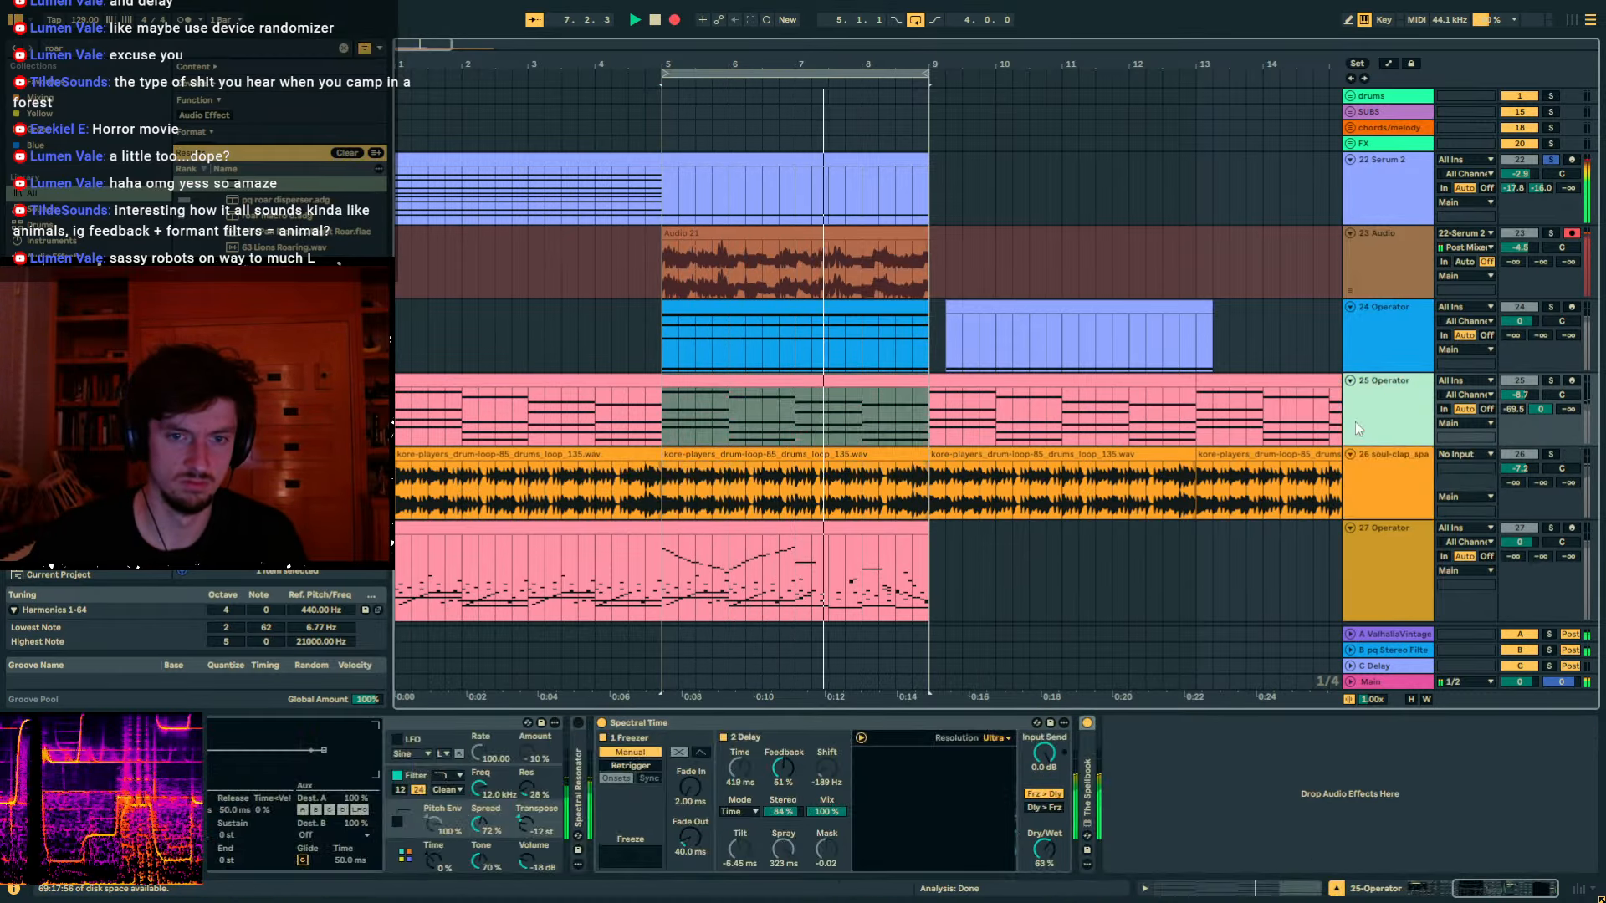
# Find the bloom plugin in the browser and load it at the end of track 22's Serum 2 device chain.
pyautogui.click(1372, 557)
pyautogui.click(1379, 249)
pyautogui.click(1379, 183)
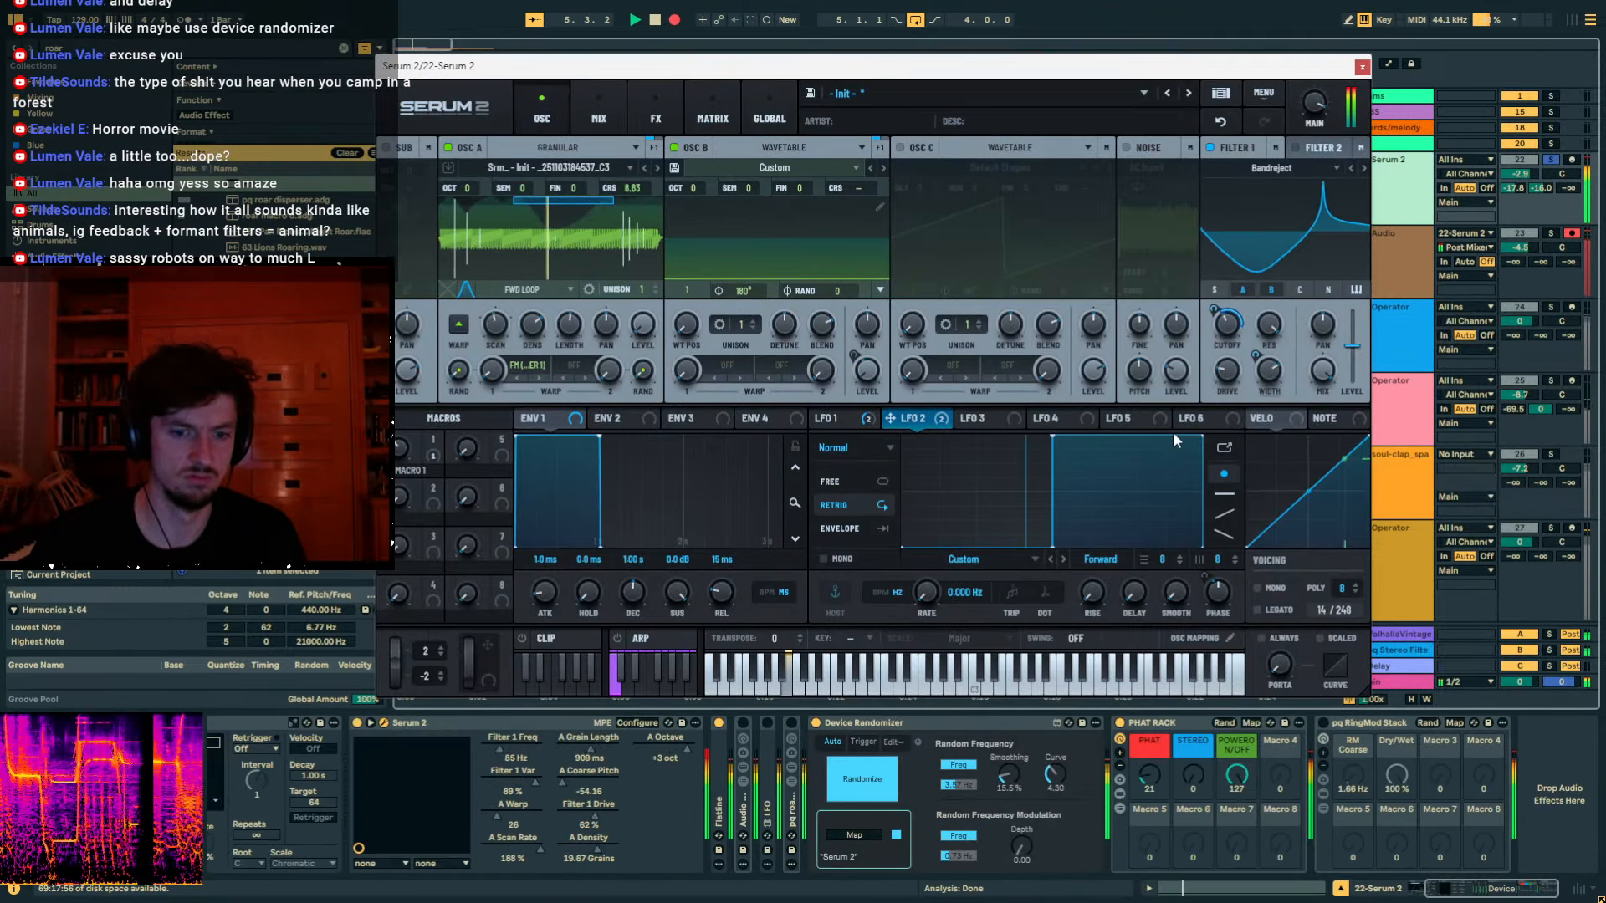
pyautogui.click(257, 49)
pyautogui.write('bloom')
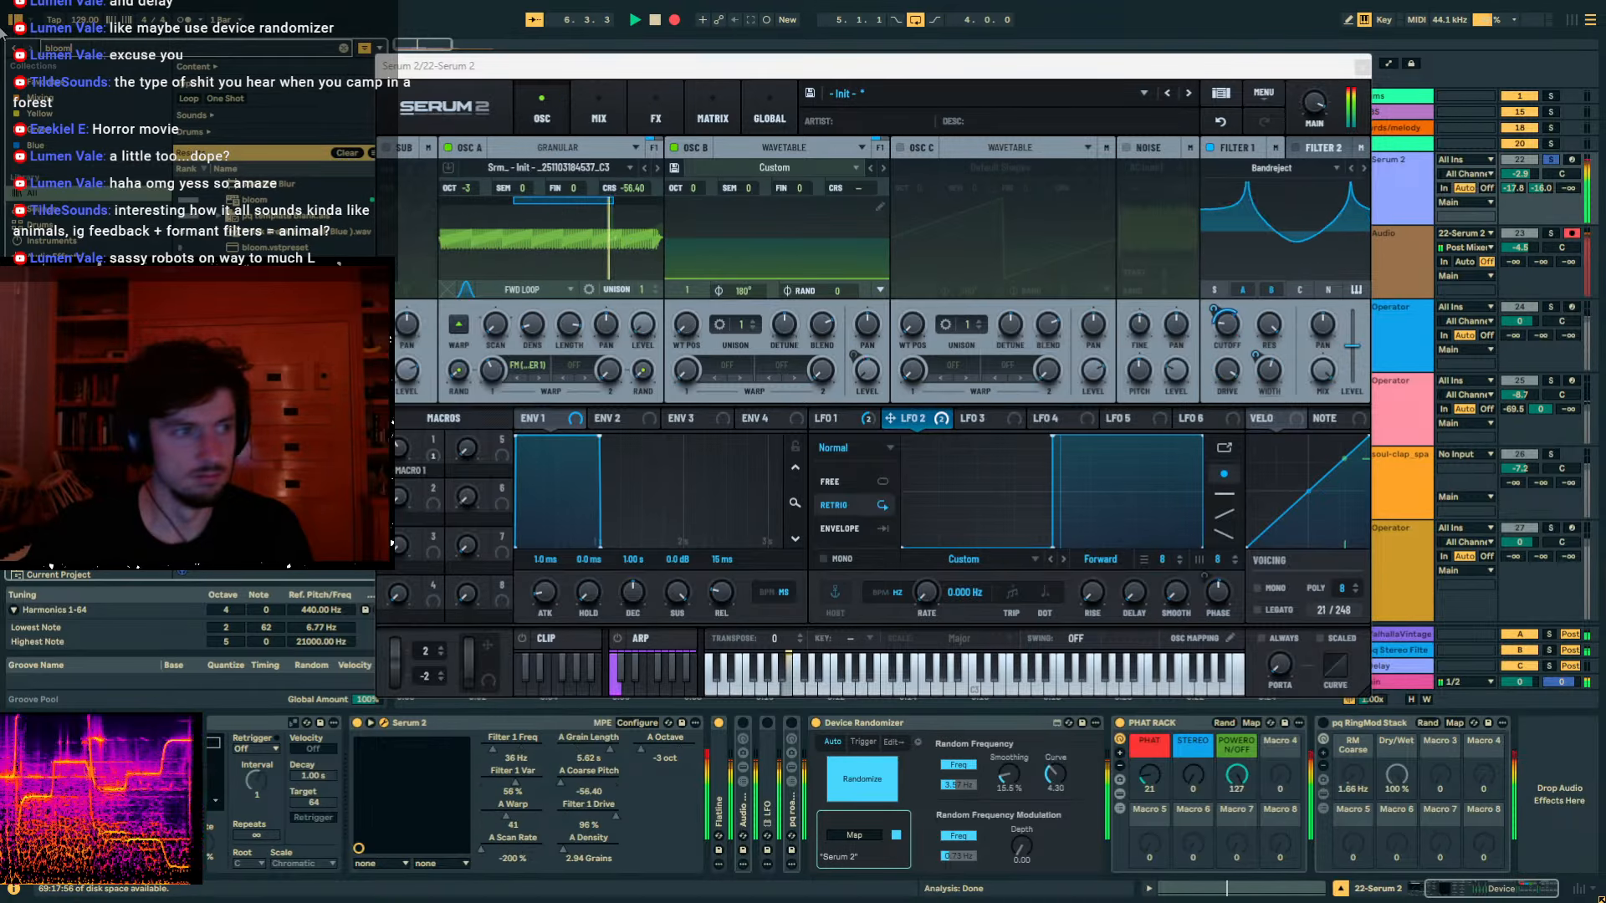
pyautogui.doubleClick(267, 186)
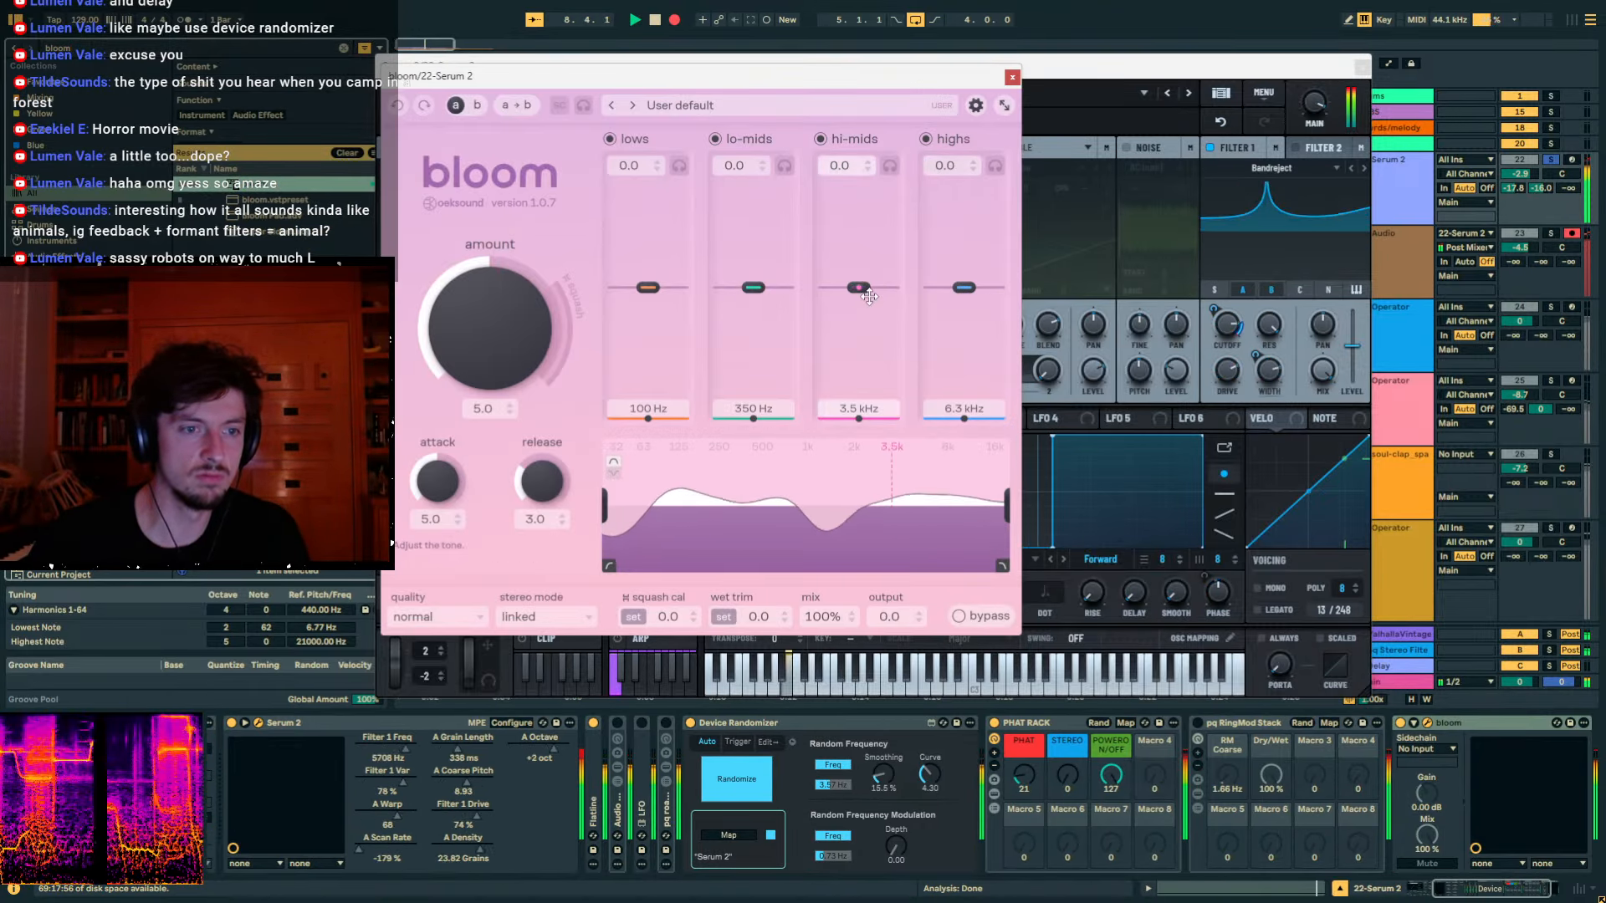
# Set bloom's amount to 7.0 and its hi-mids band to -2.0 at 3.4 kHz.
pyautogui.click(1012, 76)
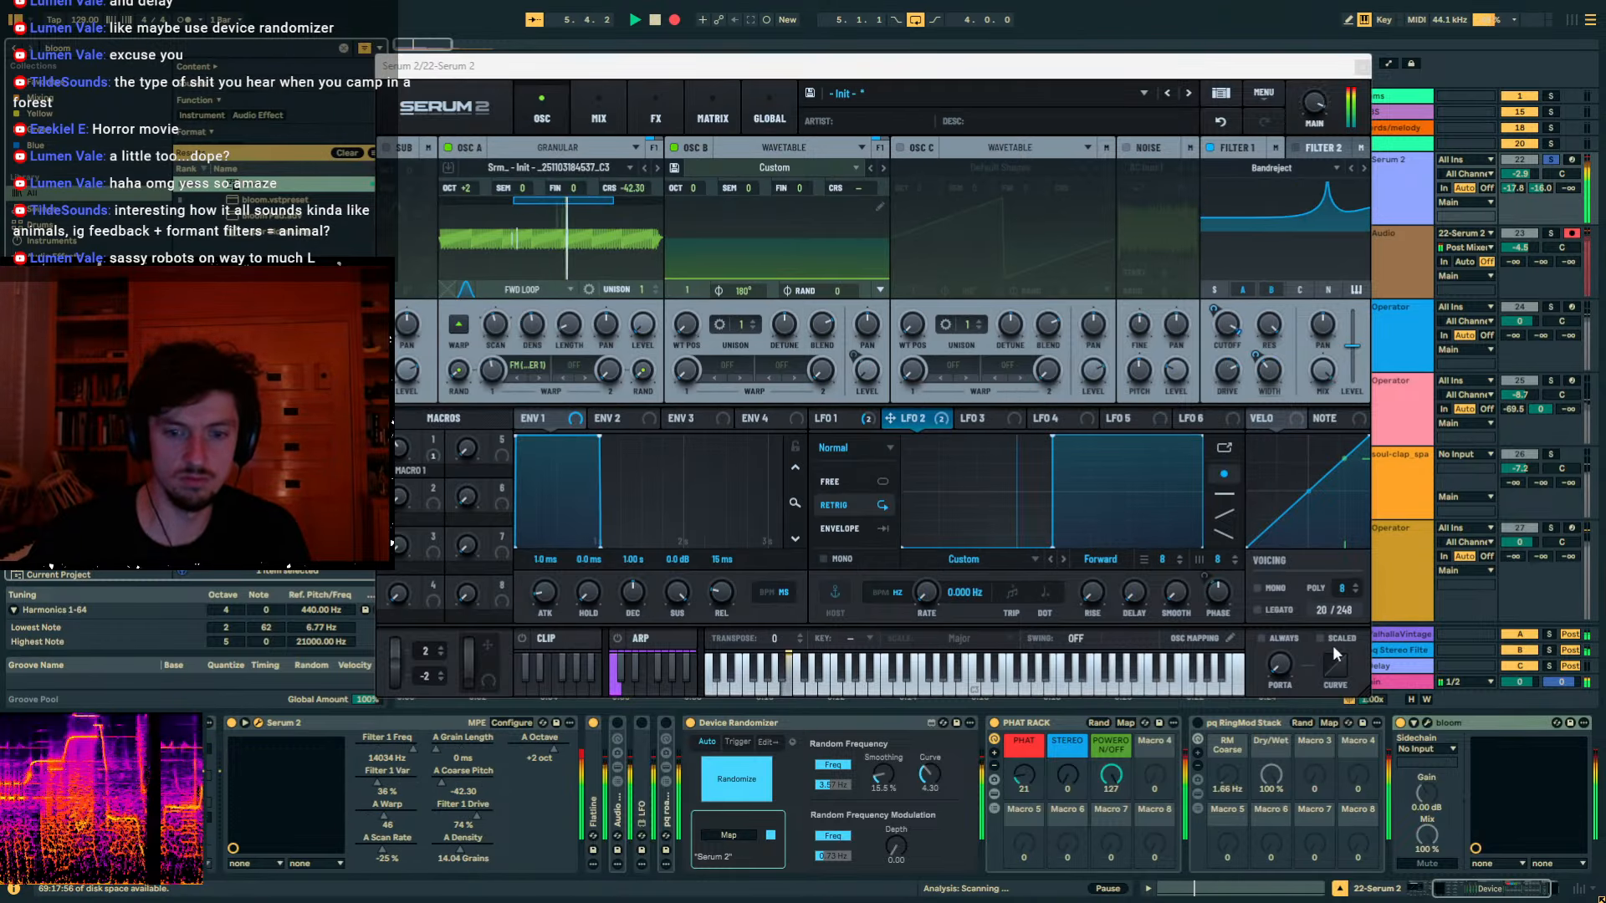
pyautogui.click(1425, 722)
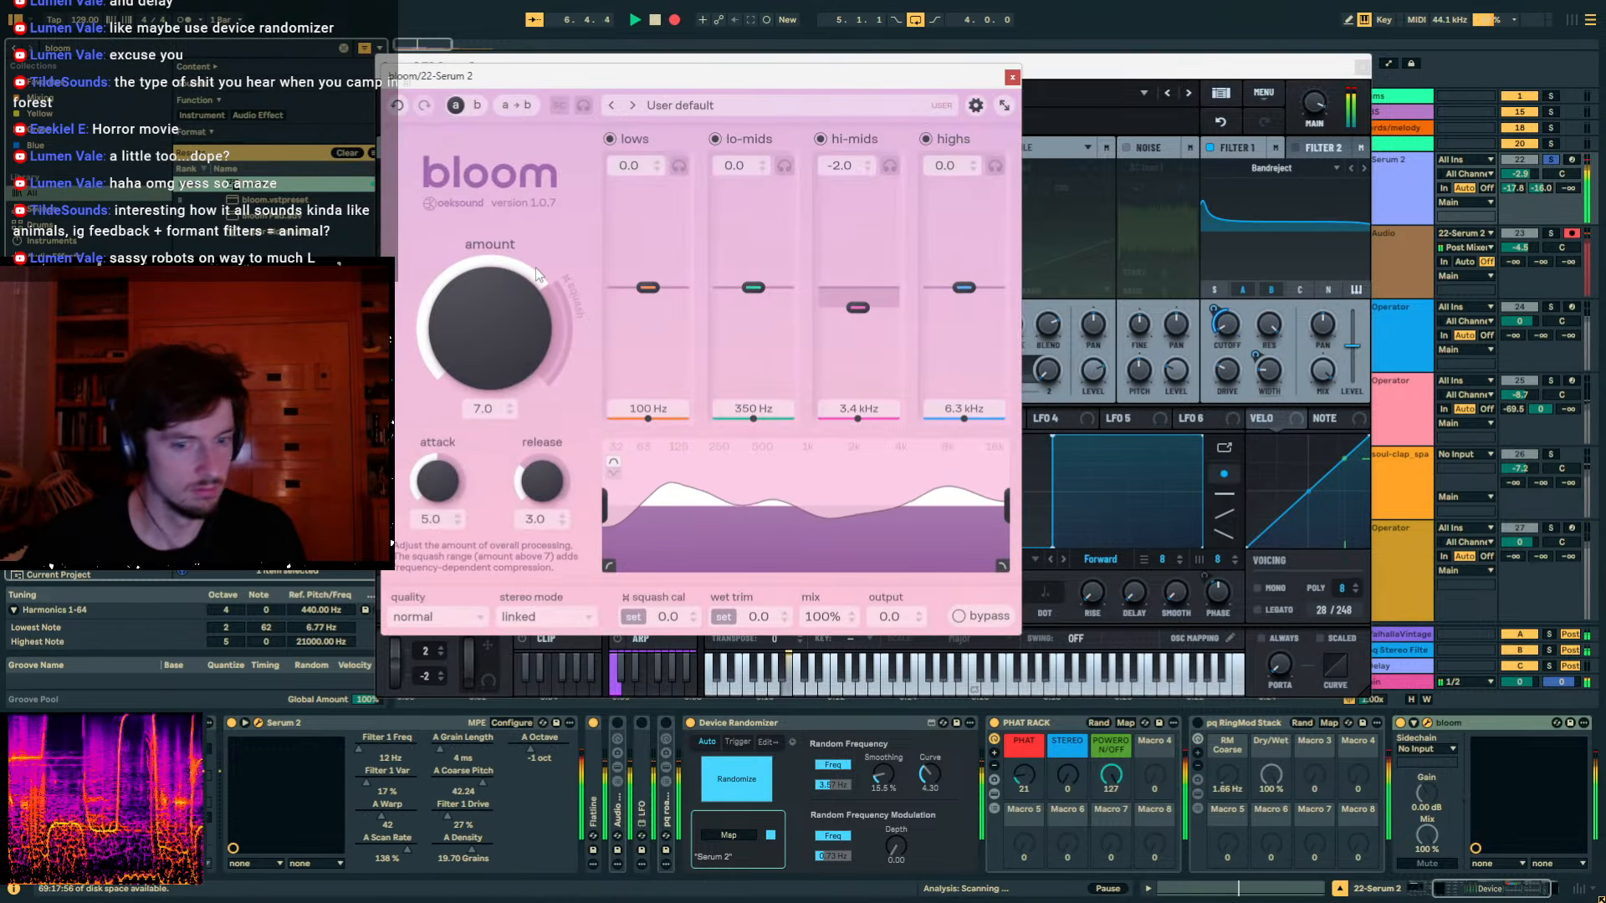
pyautogui.click(1012, 77)
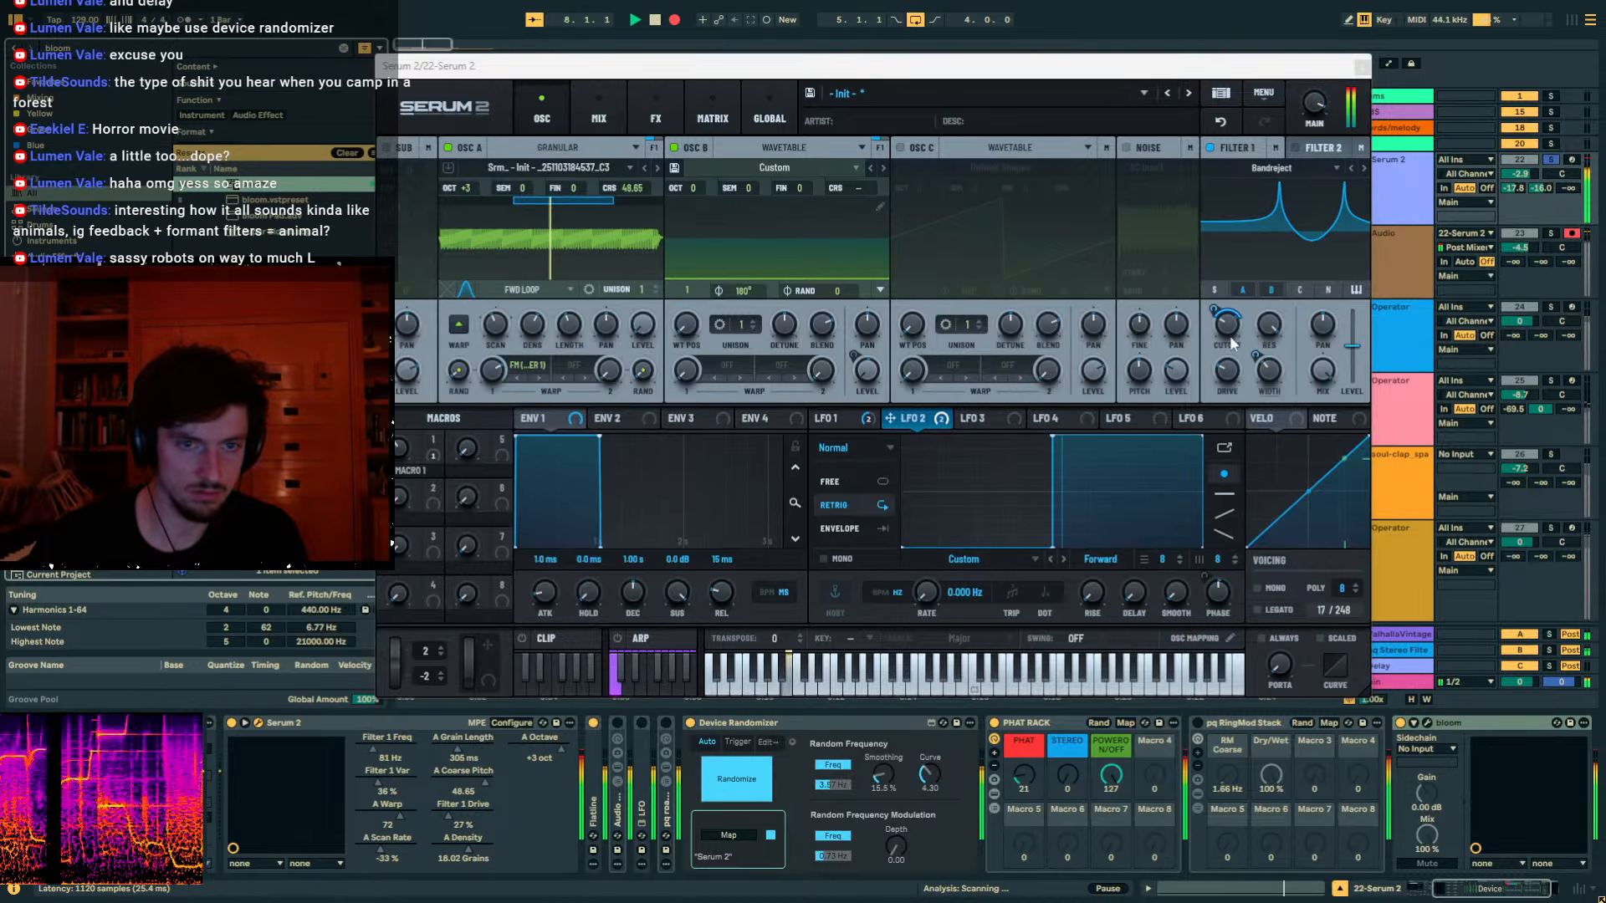
# Retune the Device Randomizer's random frequency and lower its smoothing.
pyautogui.moveTo(839, 785); pyautogui.dragTo(885, 787)
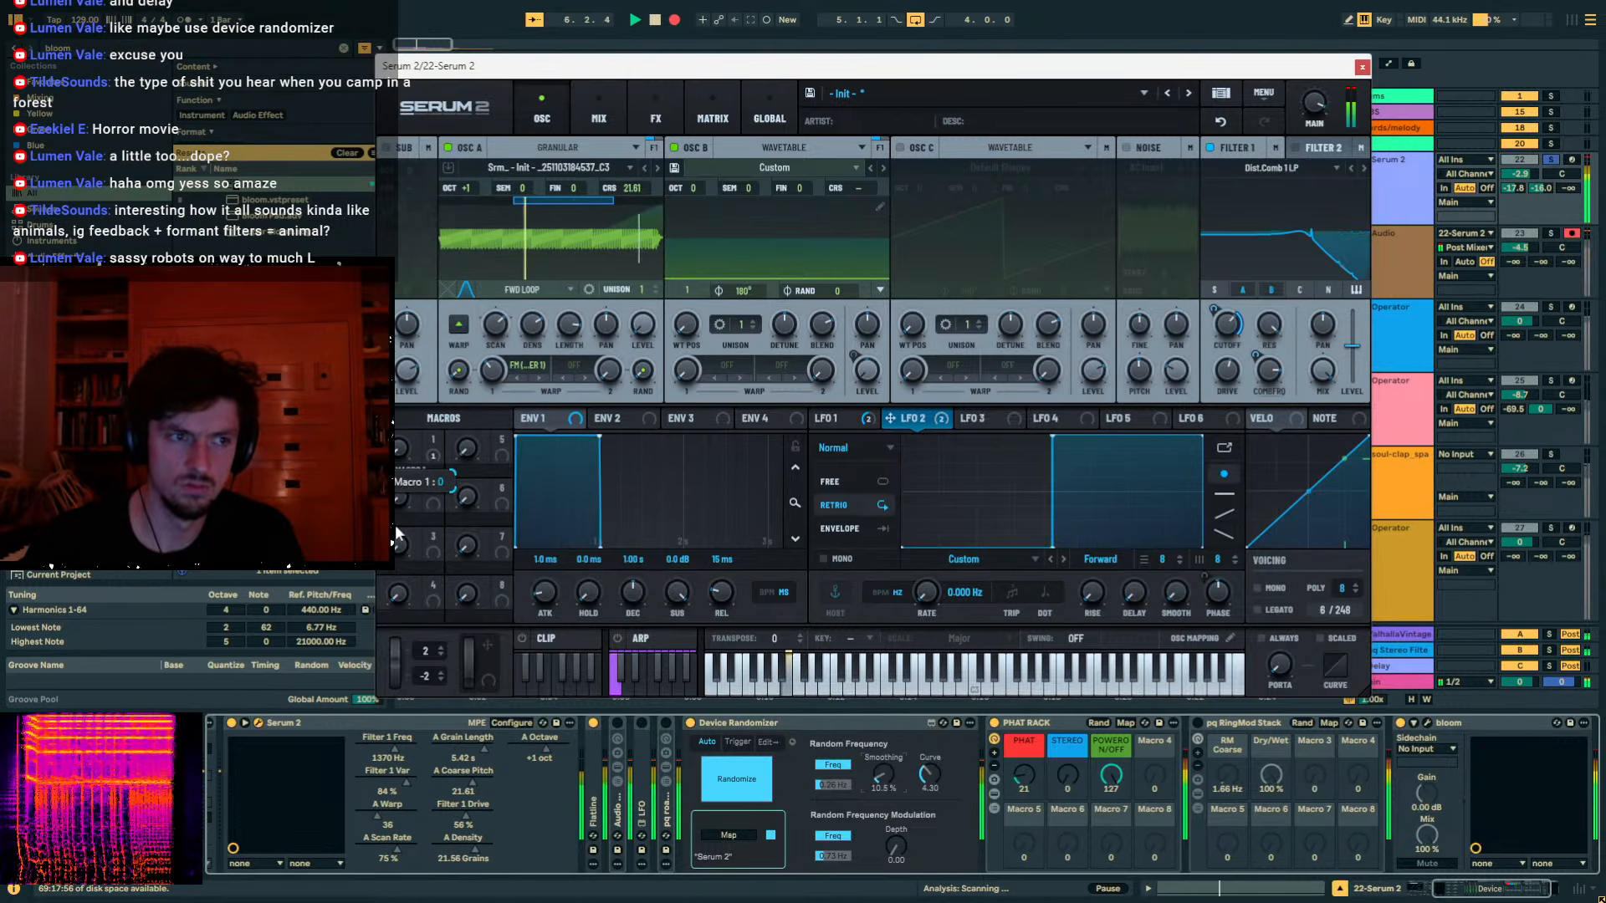
pyautogui.moveTo(833, 785)
pyautogui.mouseDown()
pyautogui.moveTo(833, 753)
pyautogui.moveTo(833, 772)
pyautogui.mouseUp()
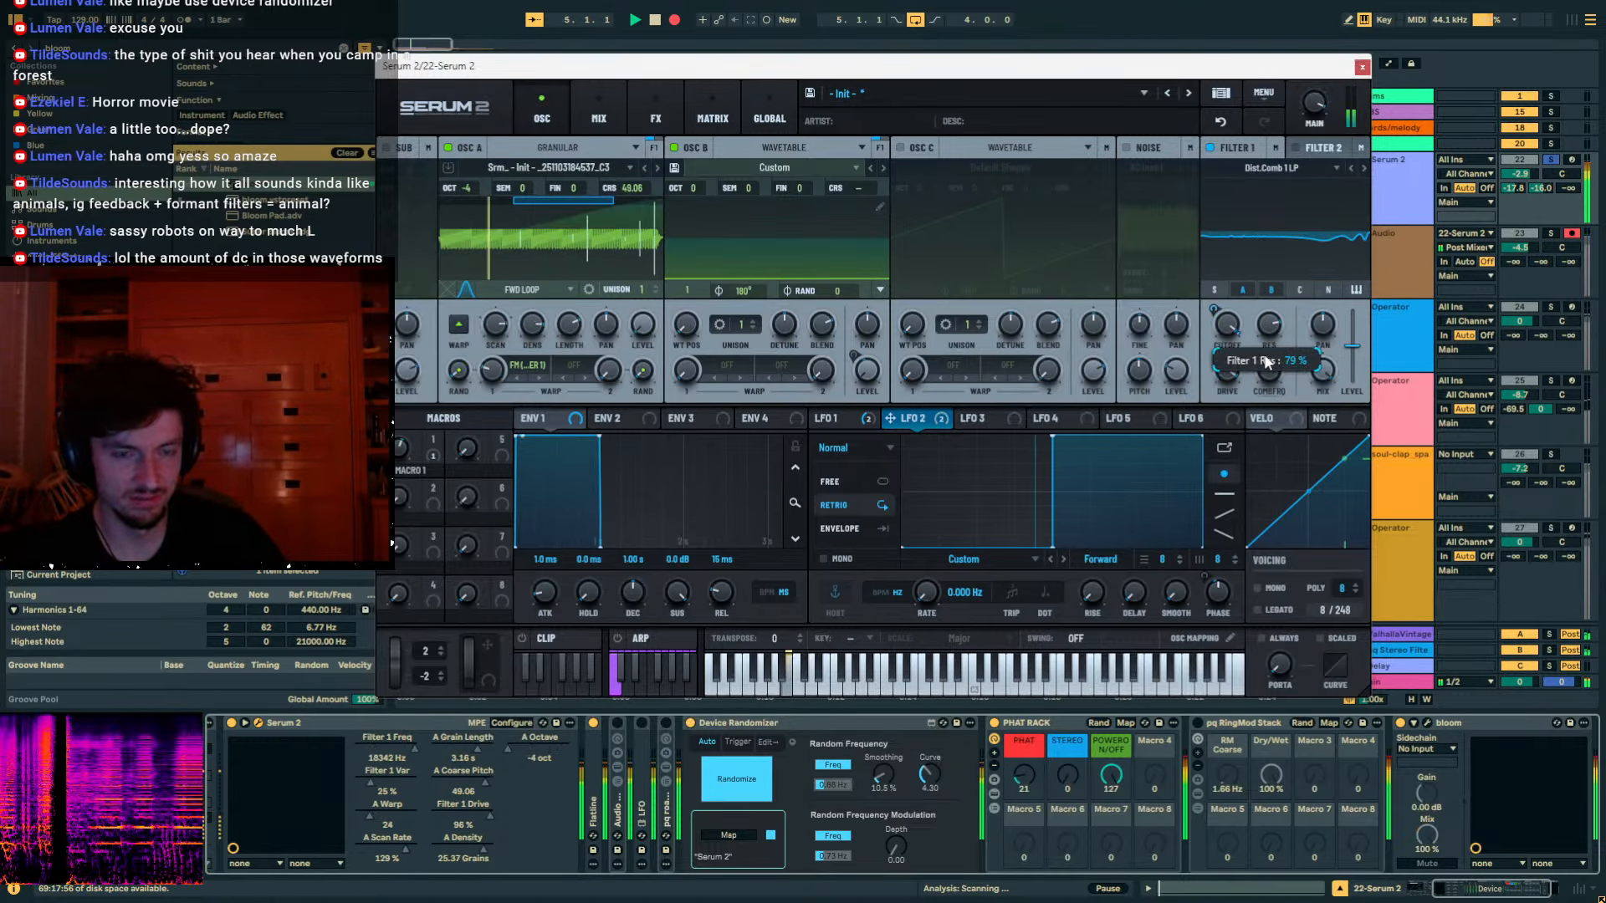
# Review Serum 2's modulation matrix and set oscillator A's second warp mode to AM (B).
pyautogui.click(703, 116)
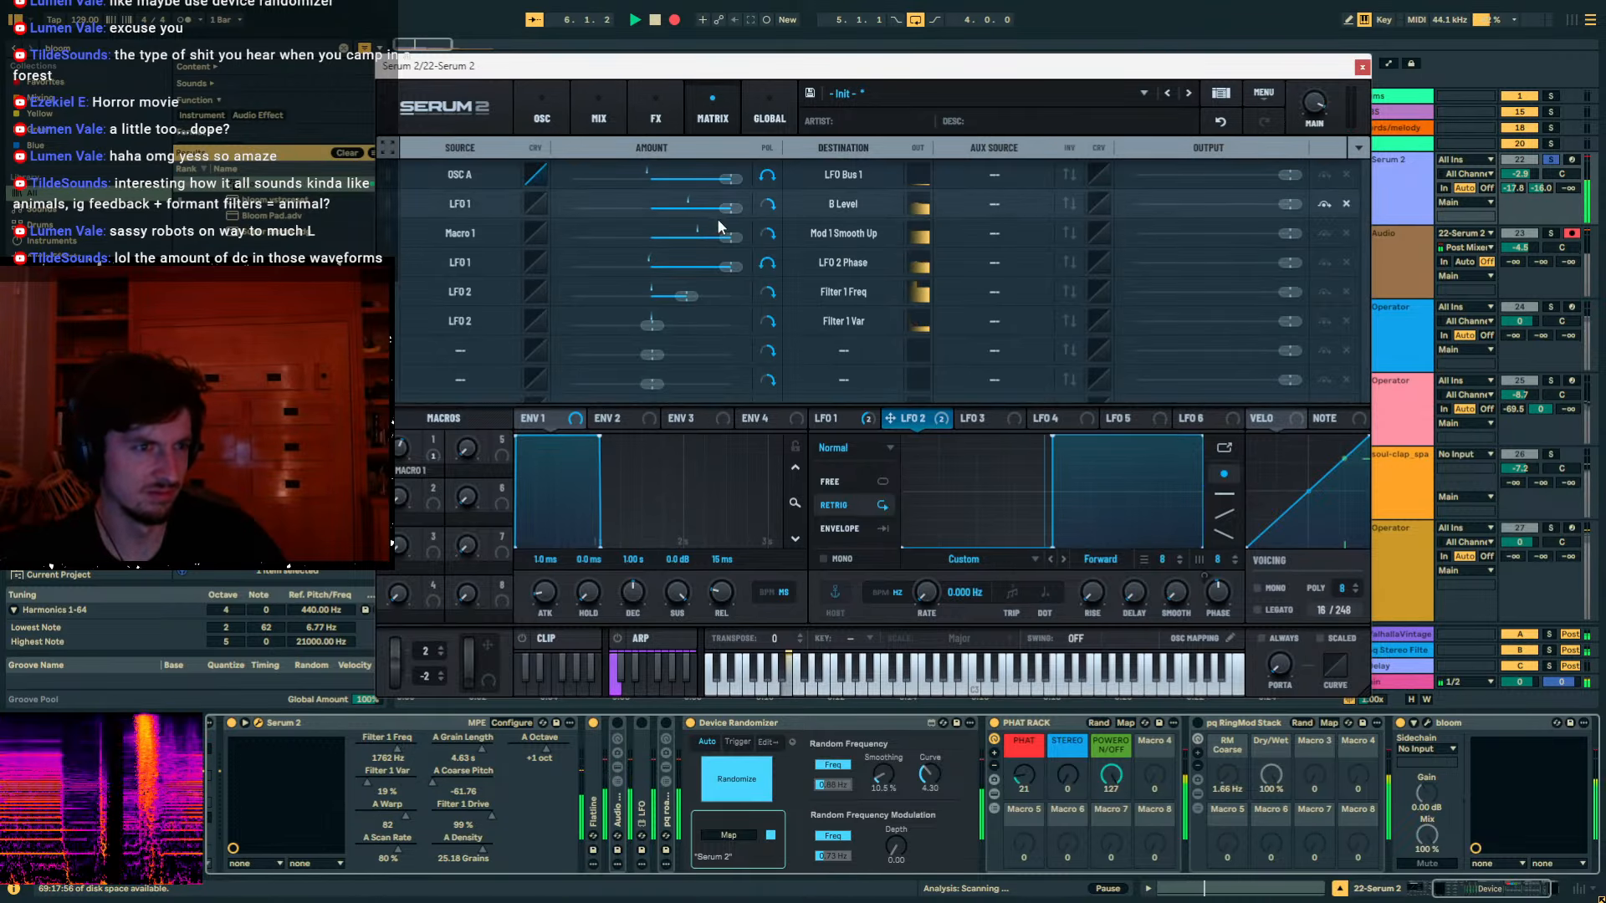
pyautogui.click(542, 116)
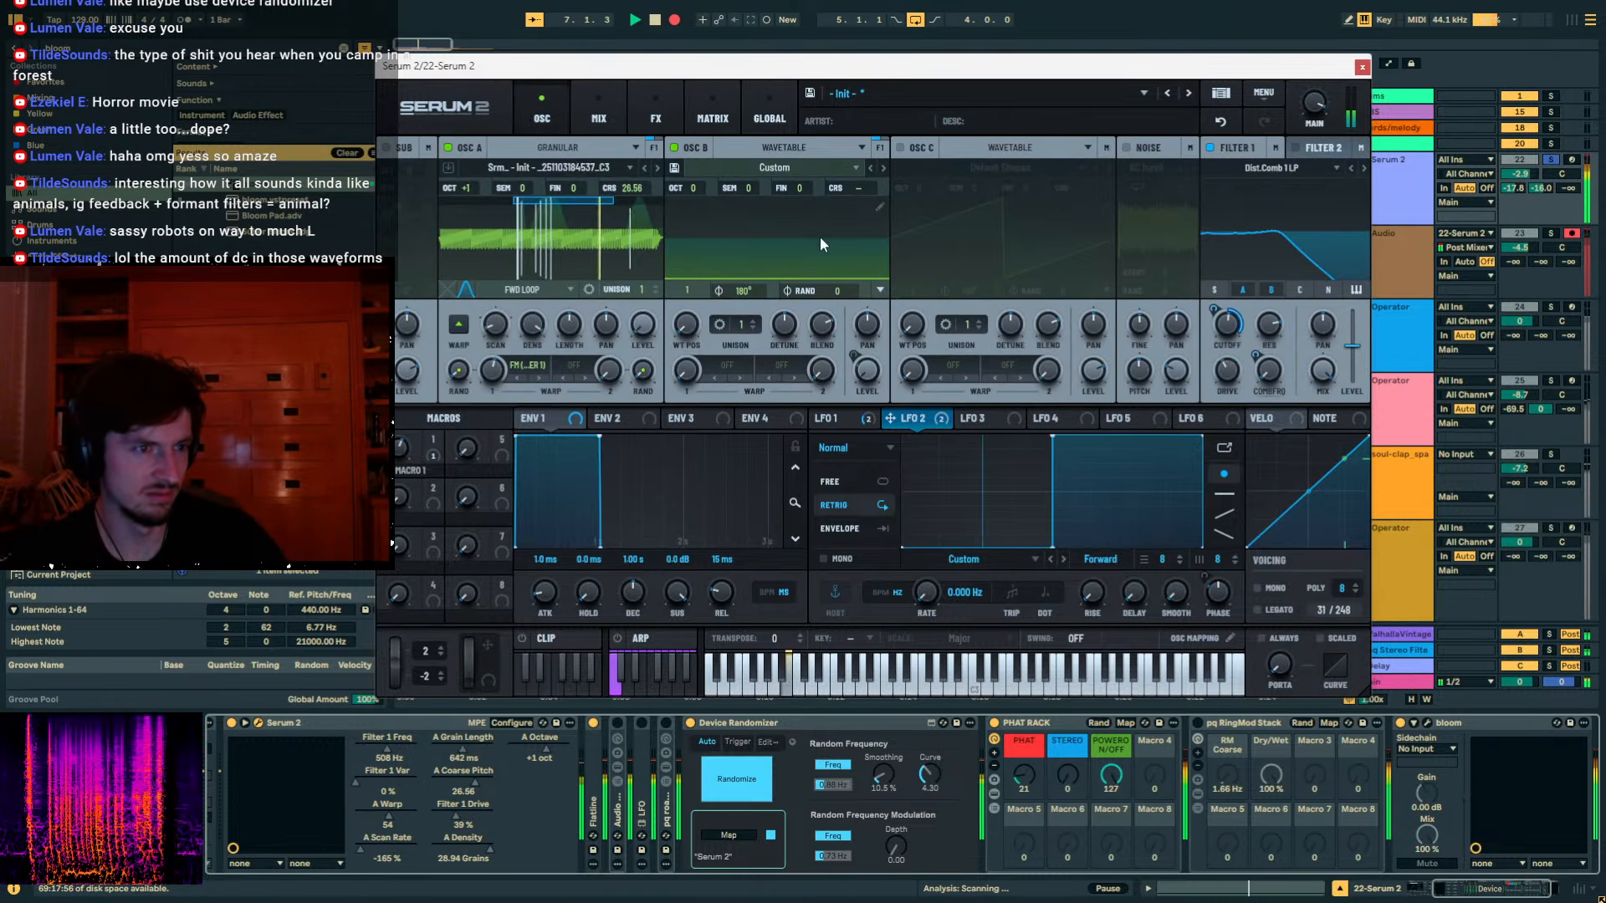
pyautogui.moveTo(1243, 153); pyautogui.dragTo(502, 373)
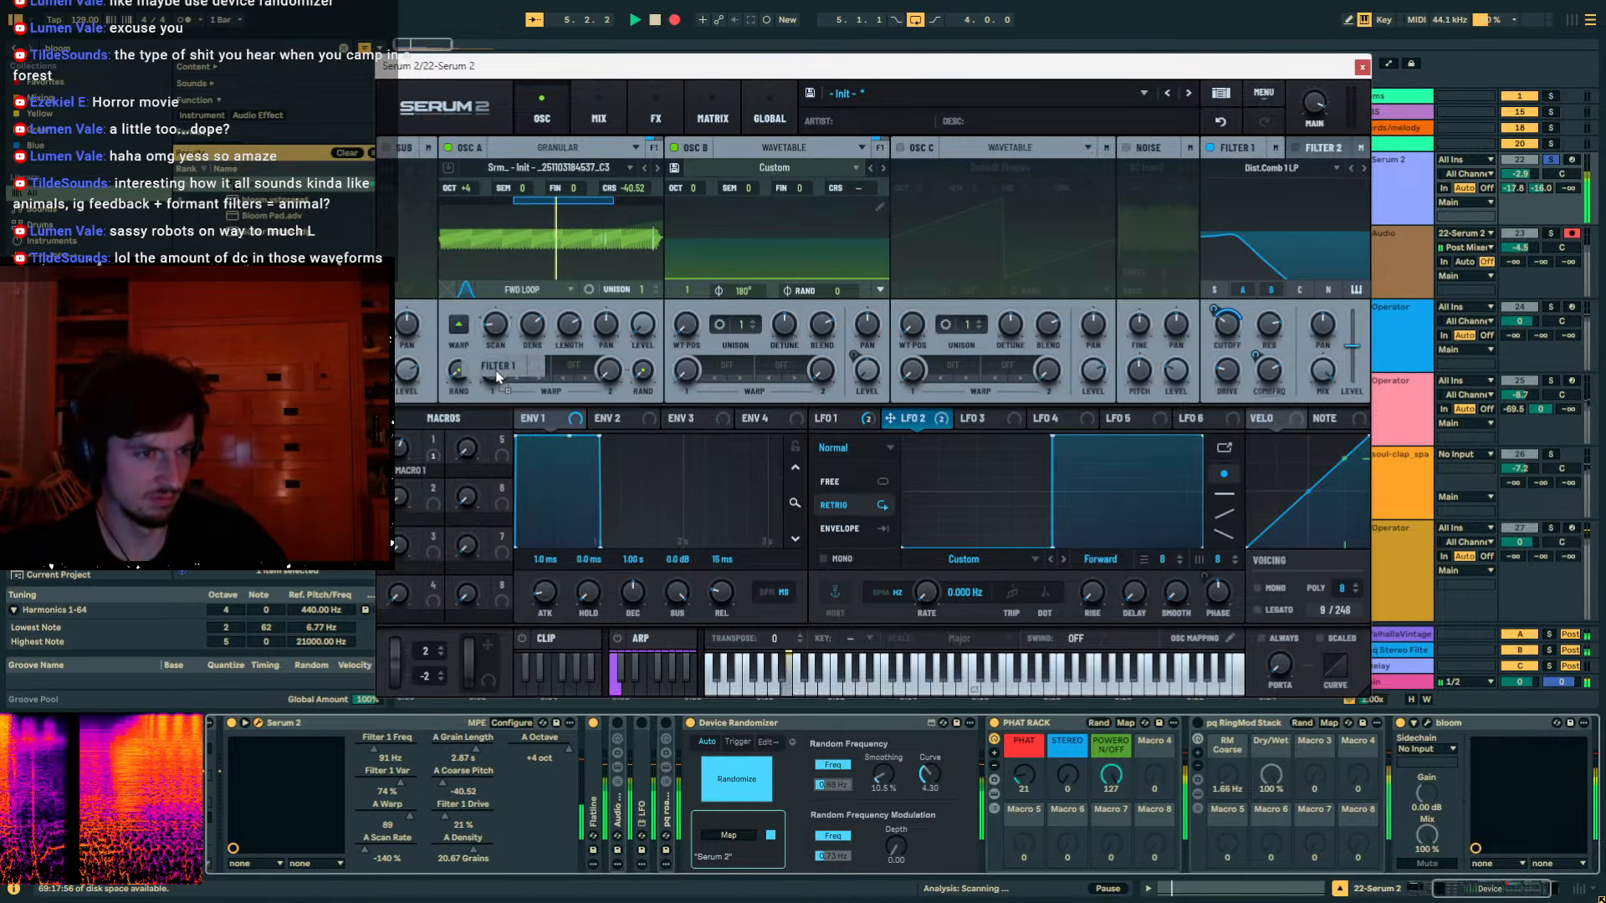
pyautogui.click(576, 368)
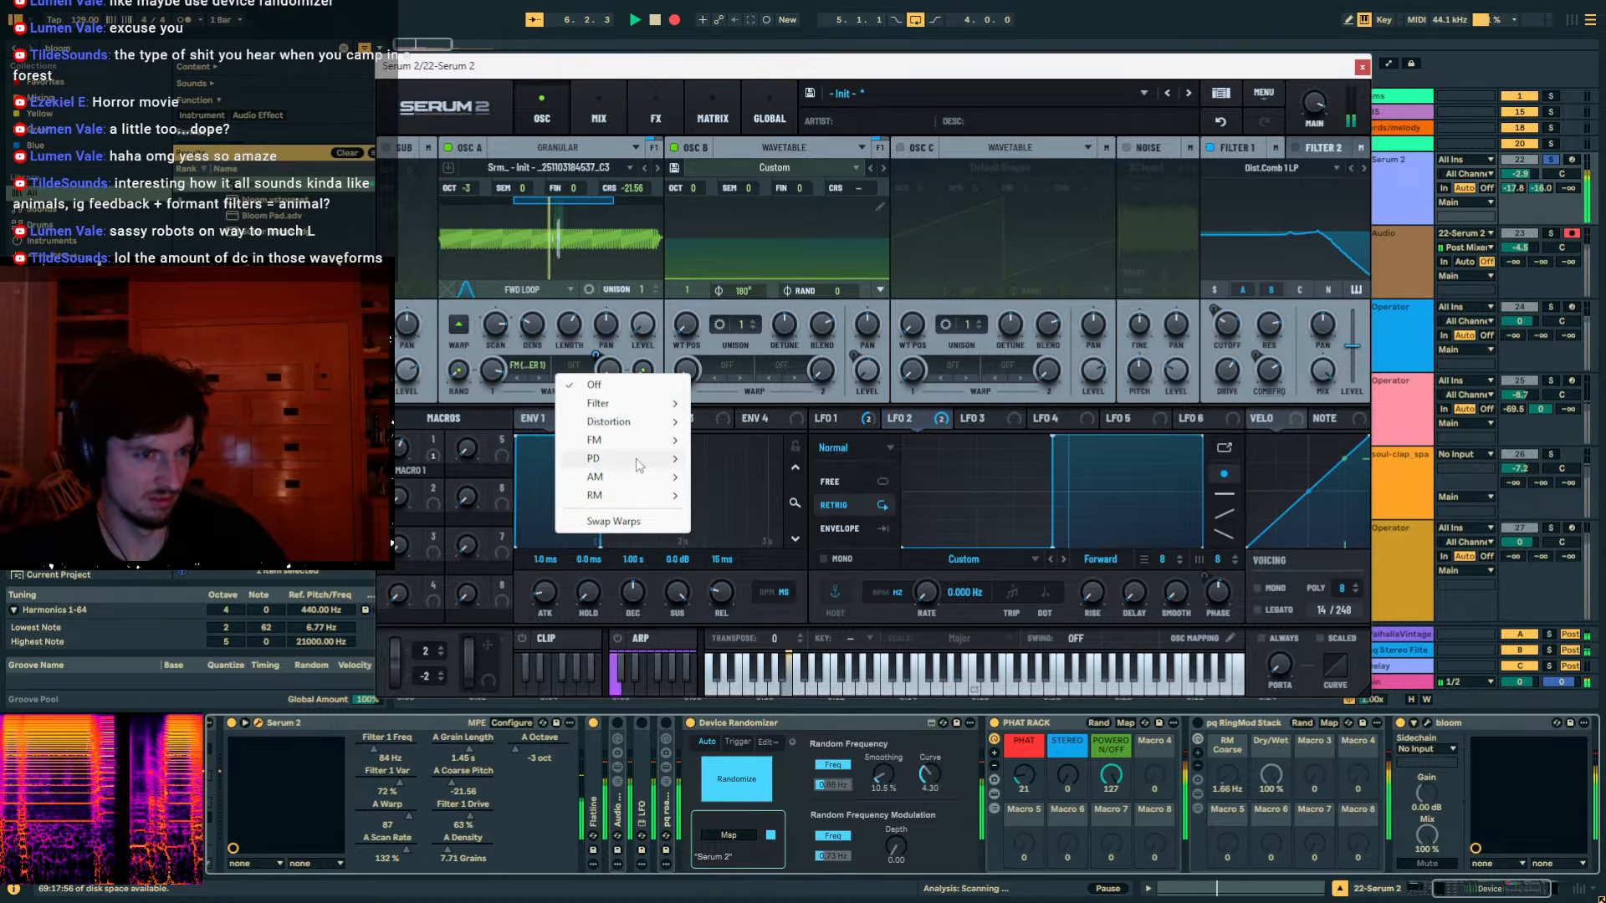
pyautogui.moveTo(619, 477)
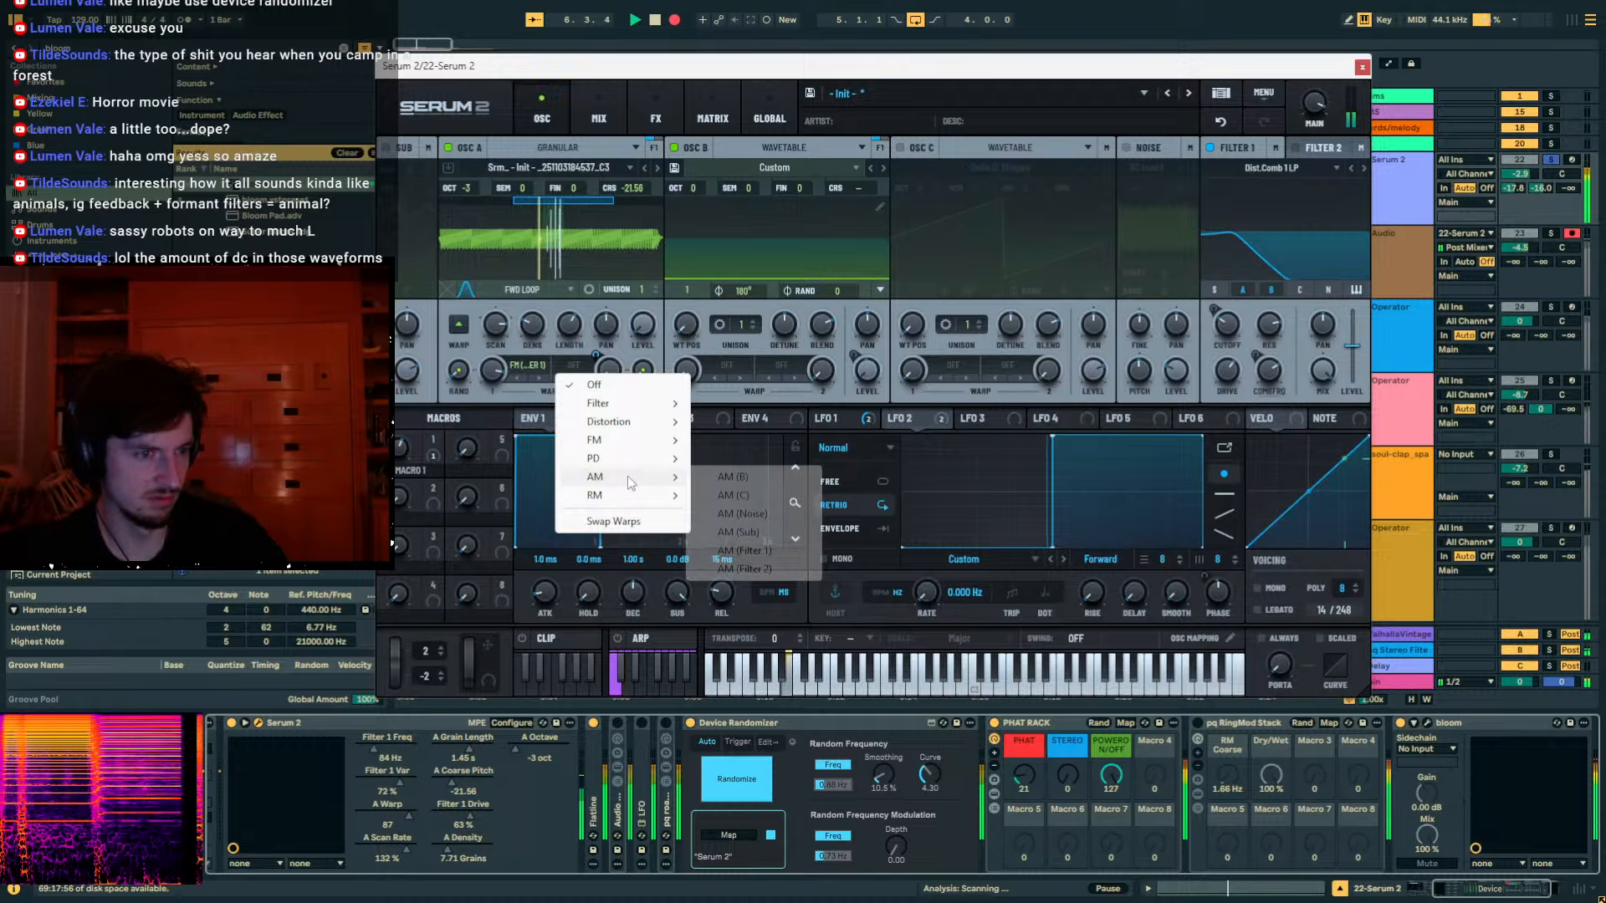
pyautogui.click(733, 477)
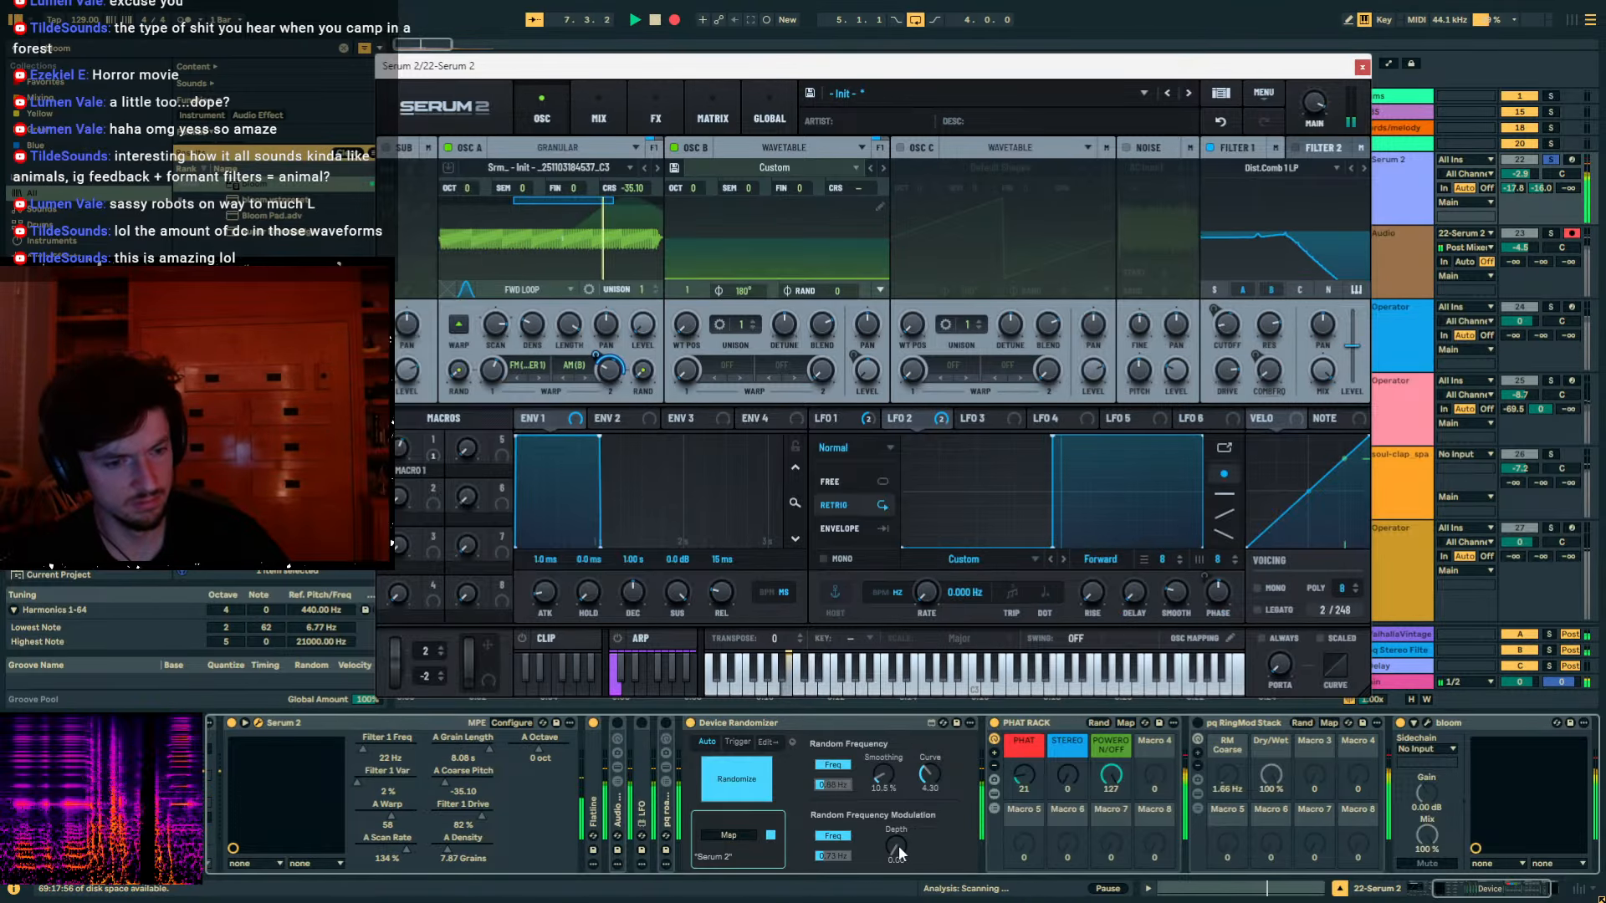
# Set the Device Randomizer's frequency modulation depth to 0.23 and pq RingMod Stack's RM Coarse to 308 Hz with dry/wet at 0.0%.
pyautogui.moveTo(896, 849); pyautogui.dragTo(896, 840)
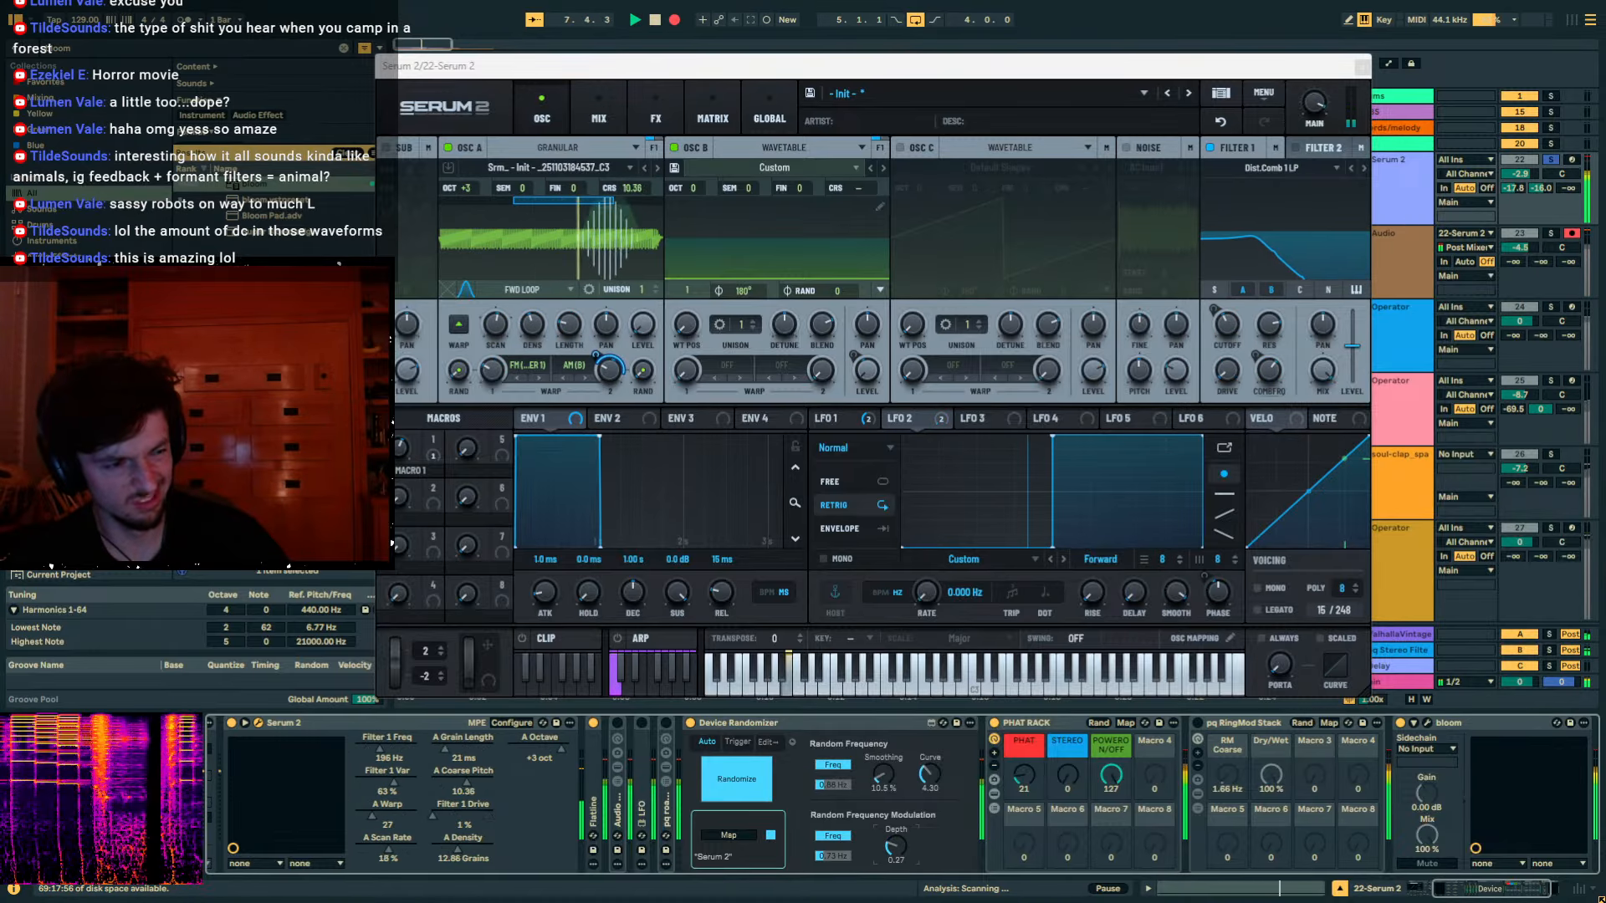
pyautogui.moveTo(896, 845); pyautogui.dragTo(896, 849)
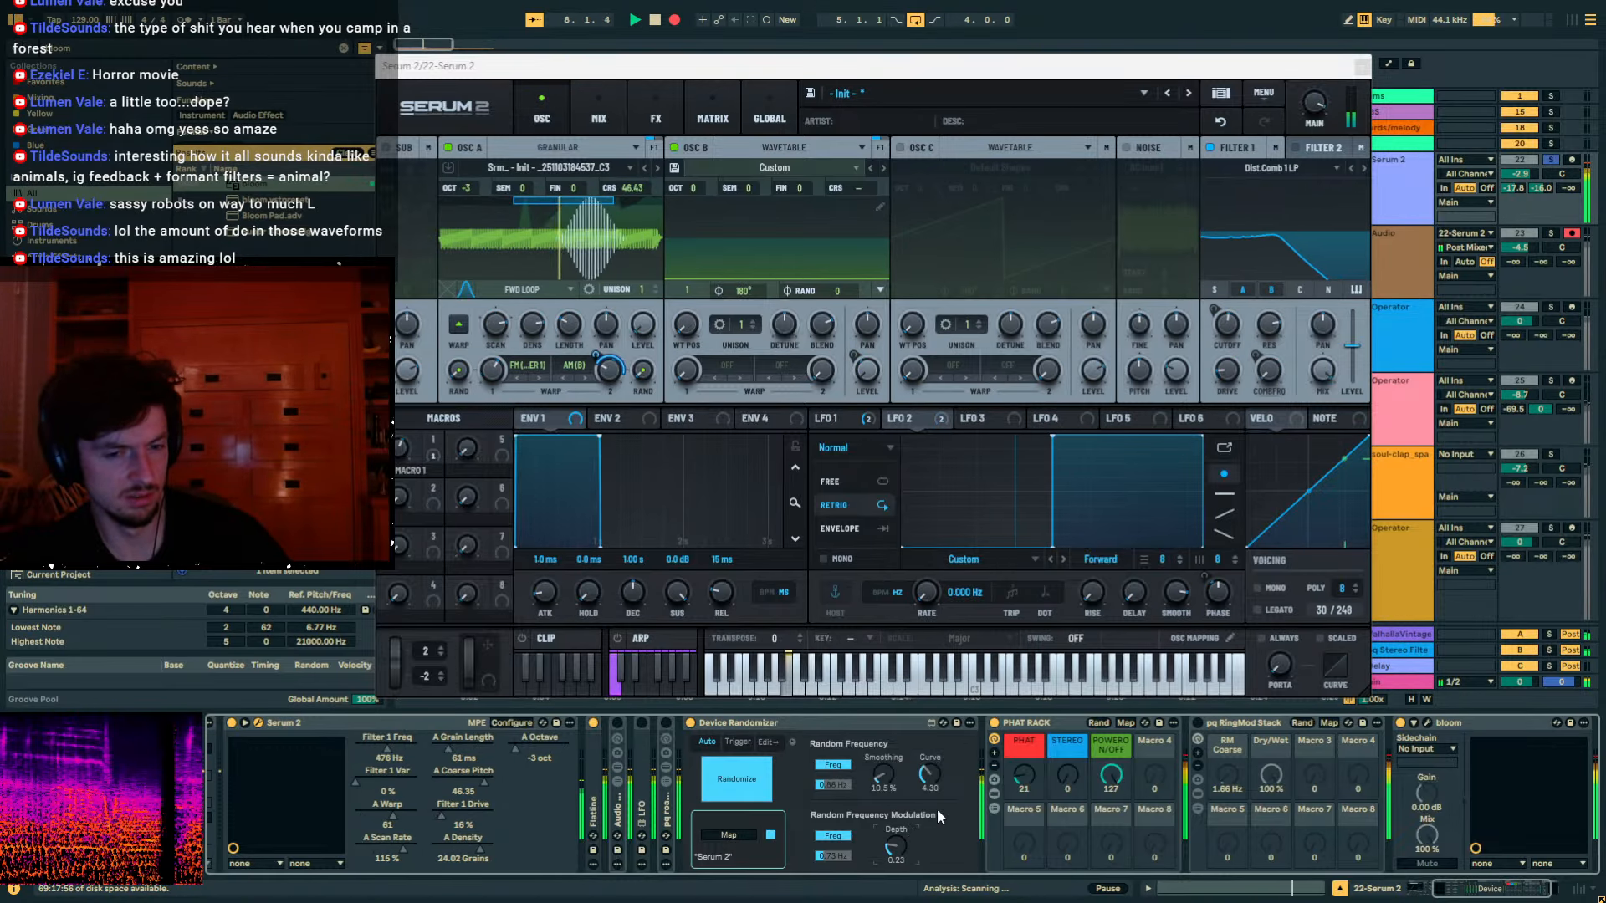
pyautogui.click(1196, 723)
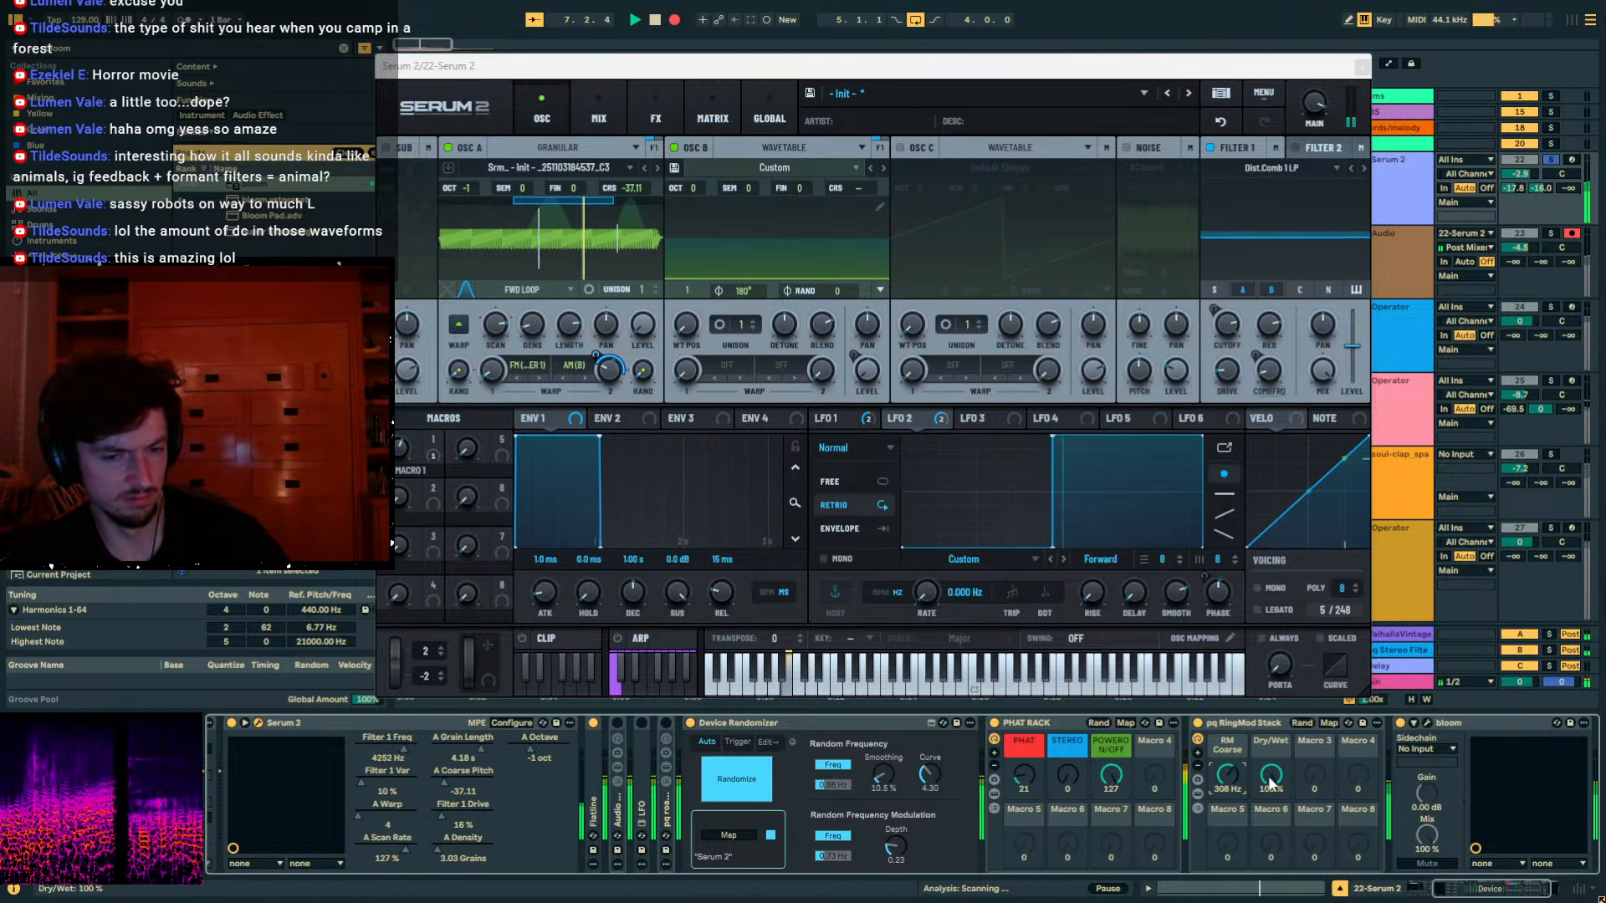
pyautogui.click(1198, 723)
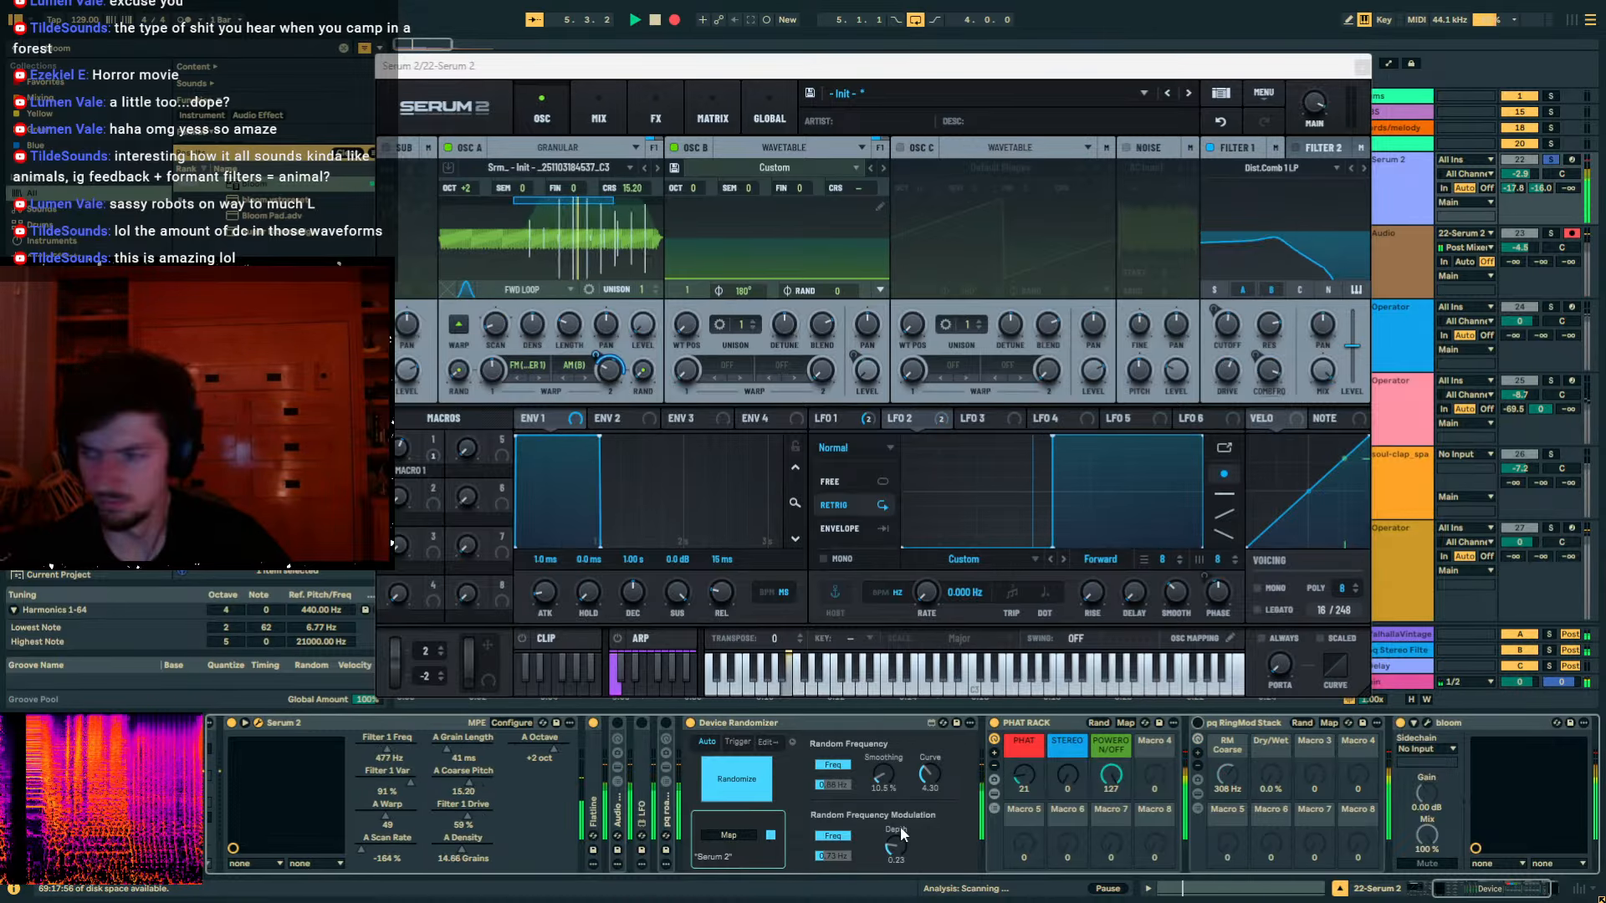
# Reset the Device Randomizer's modulation depth, smoothing and curve, and raise its random frequency.
pyautogui.moveTo(898, 830); pyautogui.dragTo(896, 856)
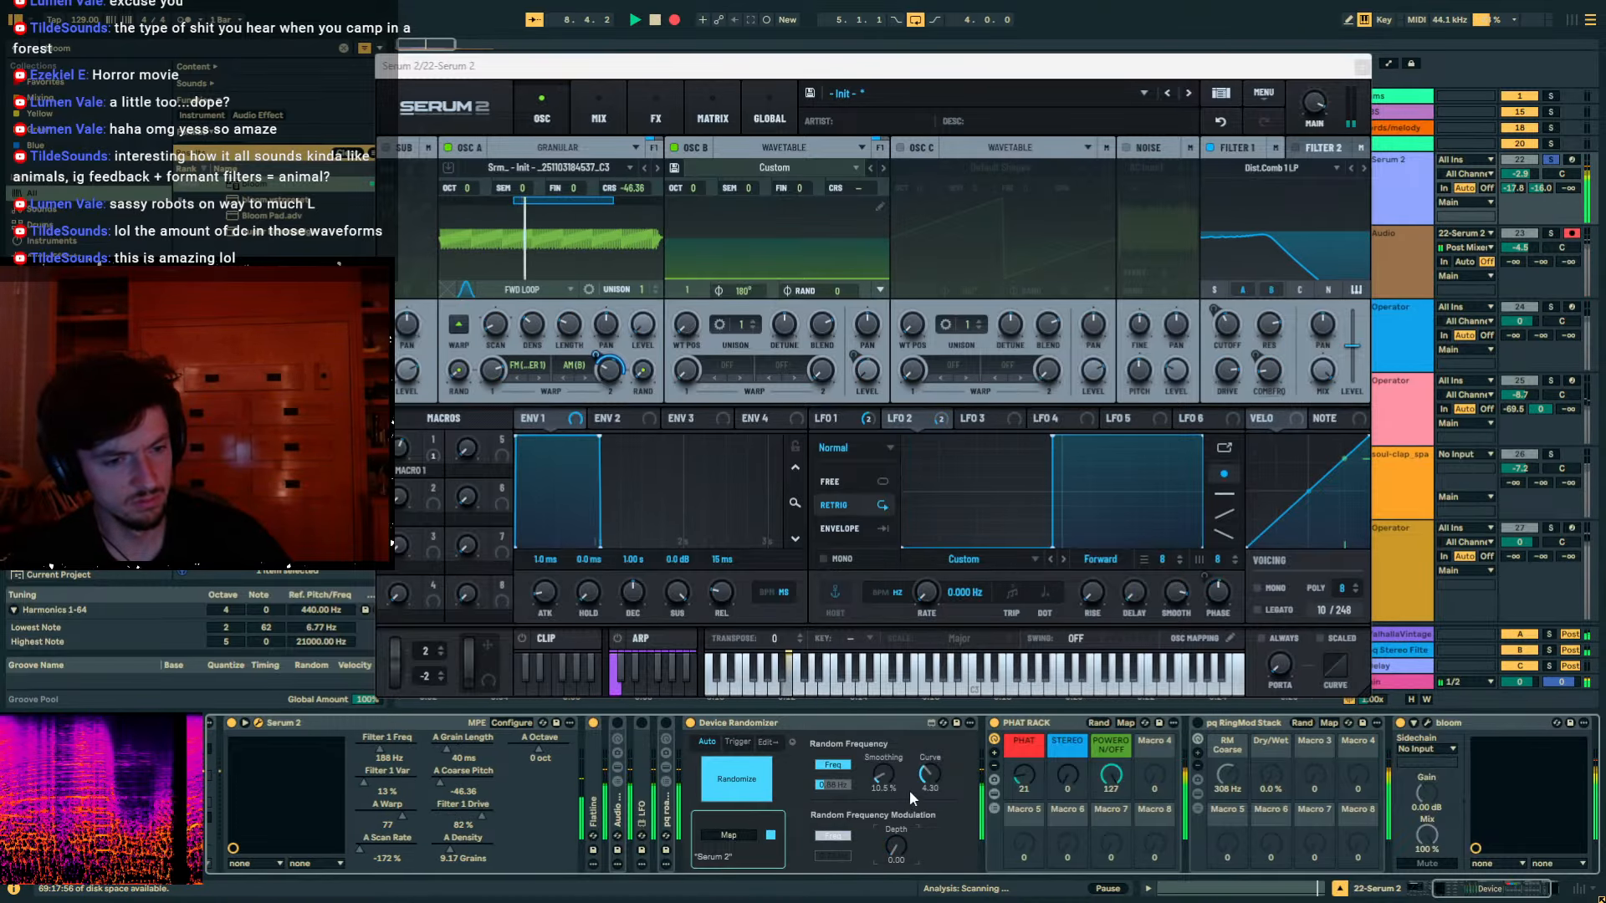
pyautogui.moveTo(934, 778); pyautogui.dragTo(934, 807)
pyautogui.moveTo(847, 784)
pyautogui.mouseDown()
pyautogui.moveTo(840, 723)
pyautogui.moveTo(839, 786)
pyautogui.mouseUp()
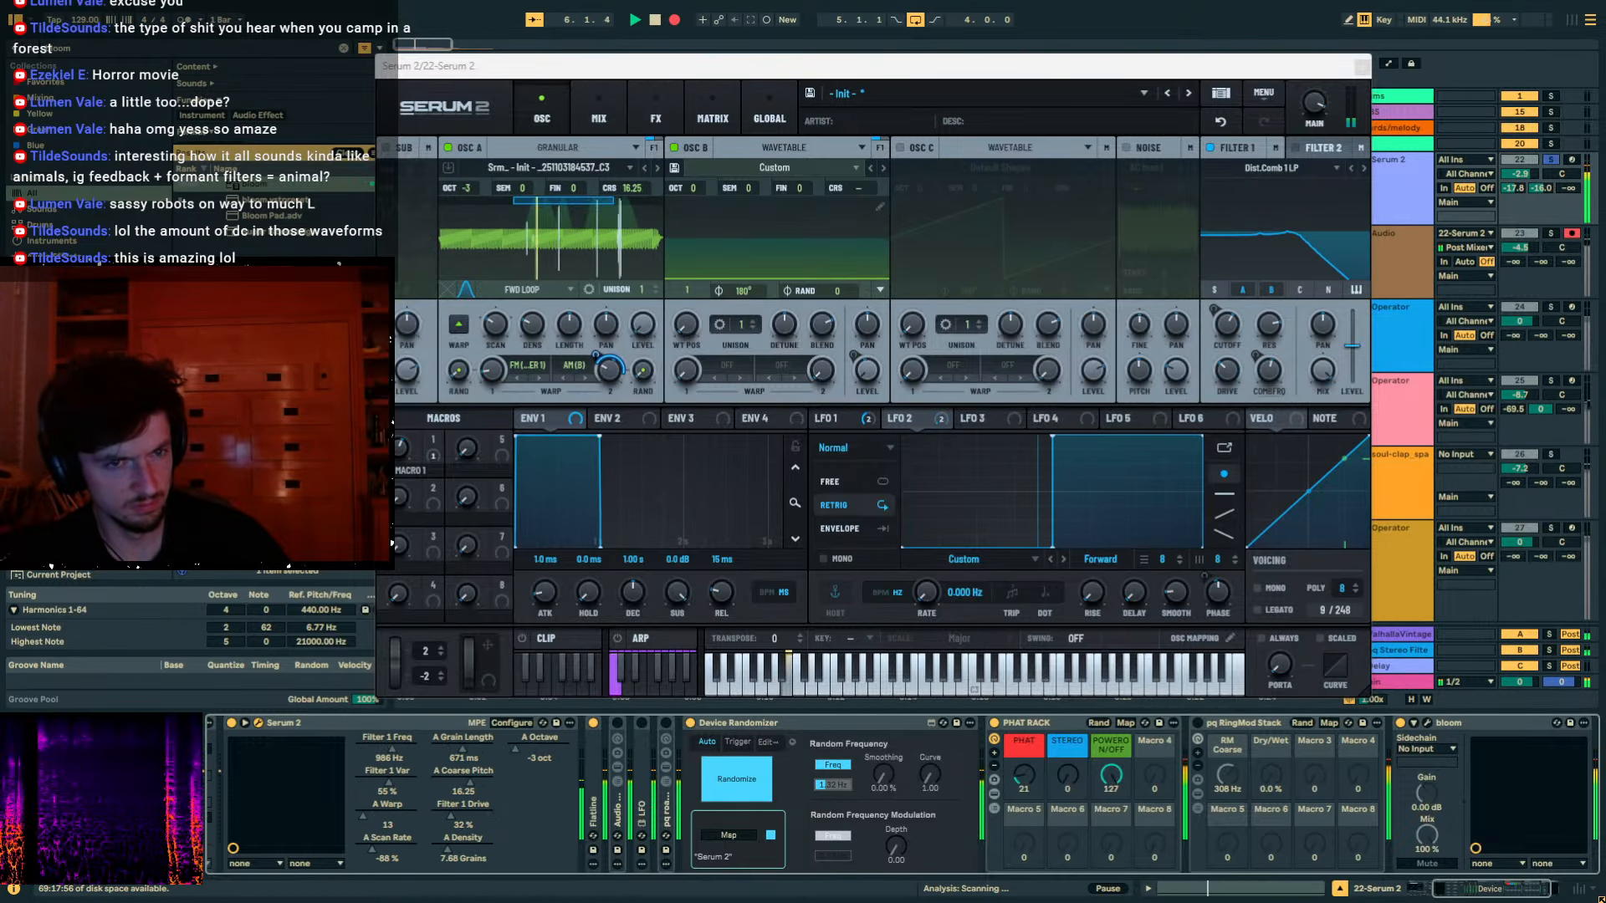
# Change Filter 1's type to Dist.Comb 1 BP and oscillator A's second warp to frequency modulation from Filter 1.
pyautogui.click(1362, 168)
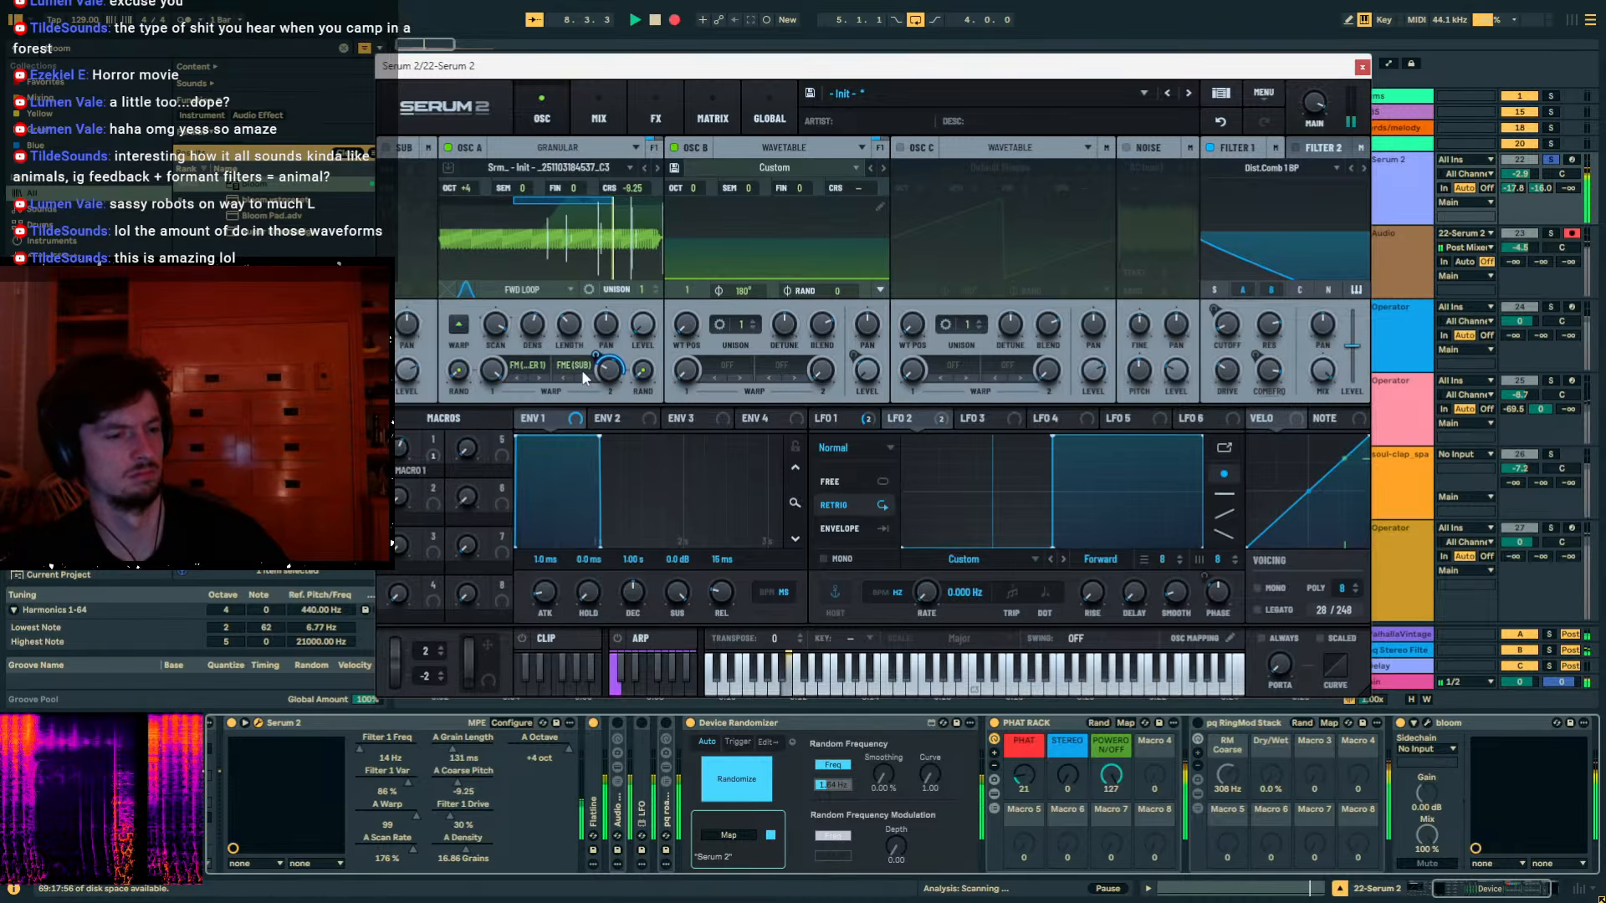
pyautogui.click(764, 740)
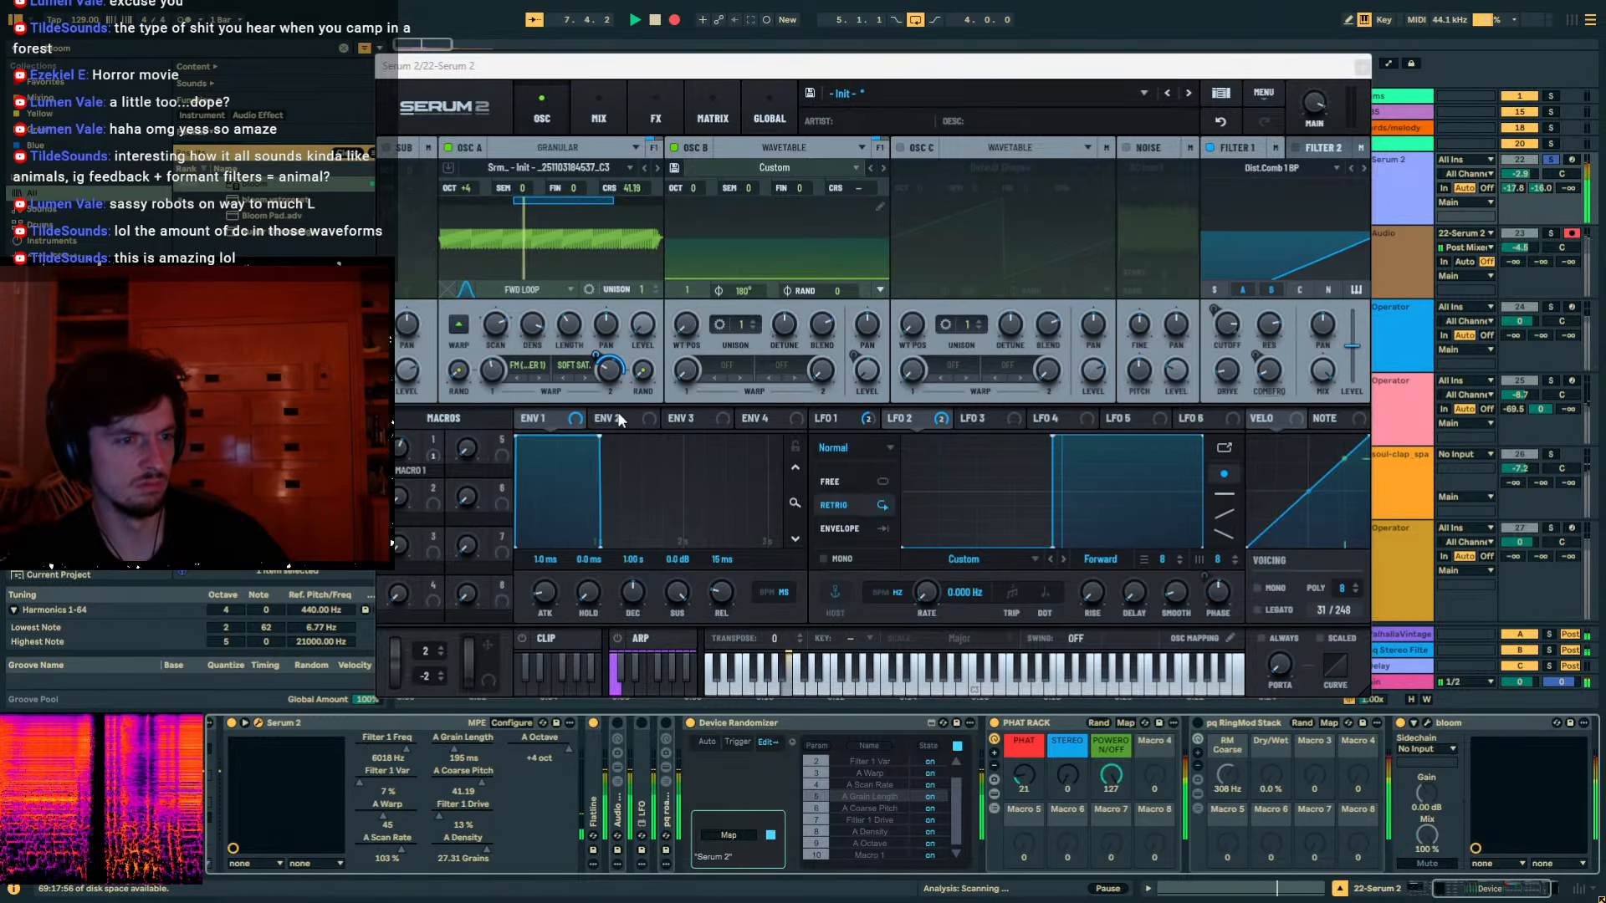
pyautogui.moveTo(613, 375)
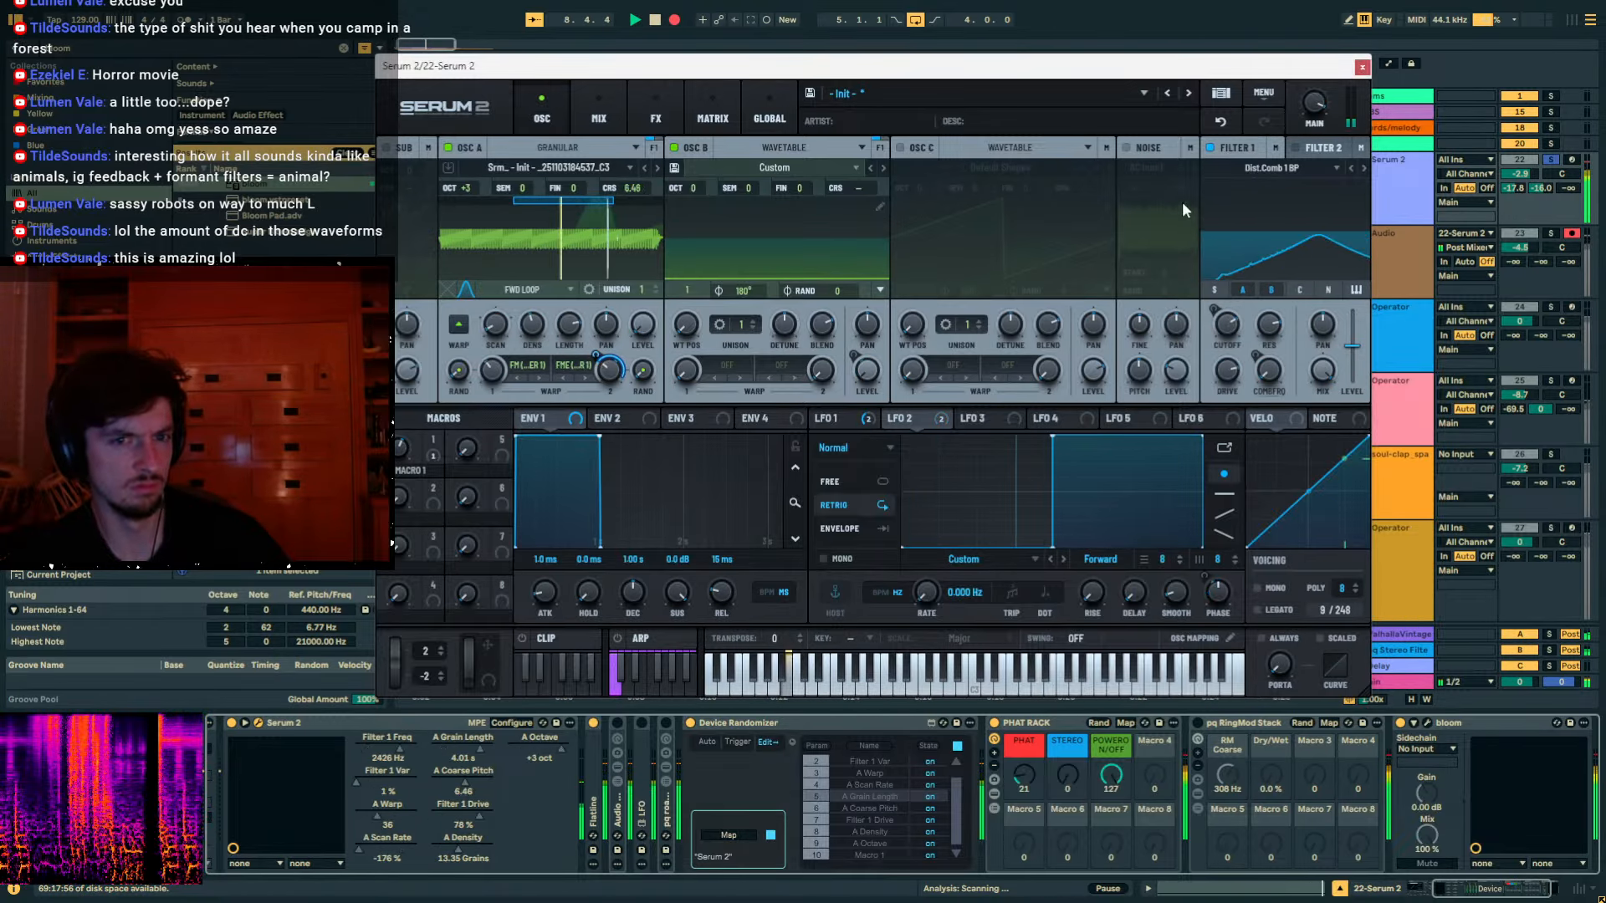
pyautogui.click(1058, 419)
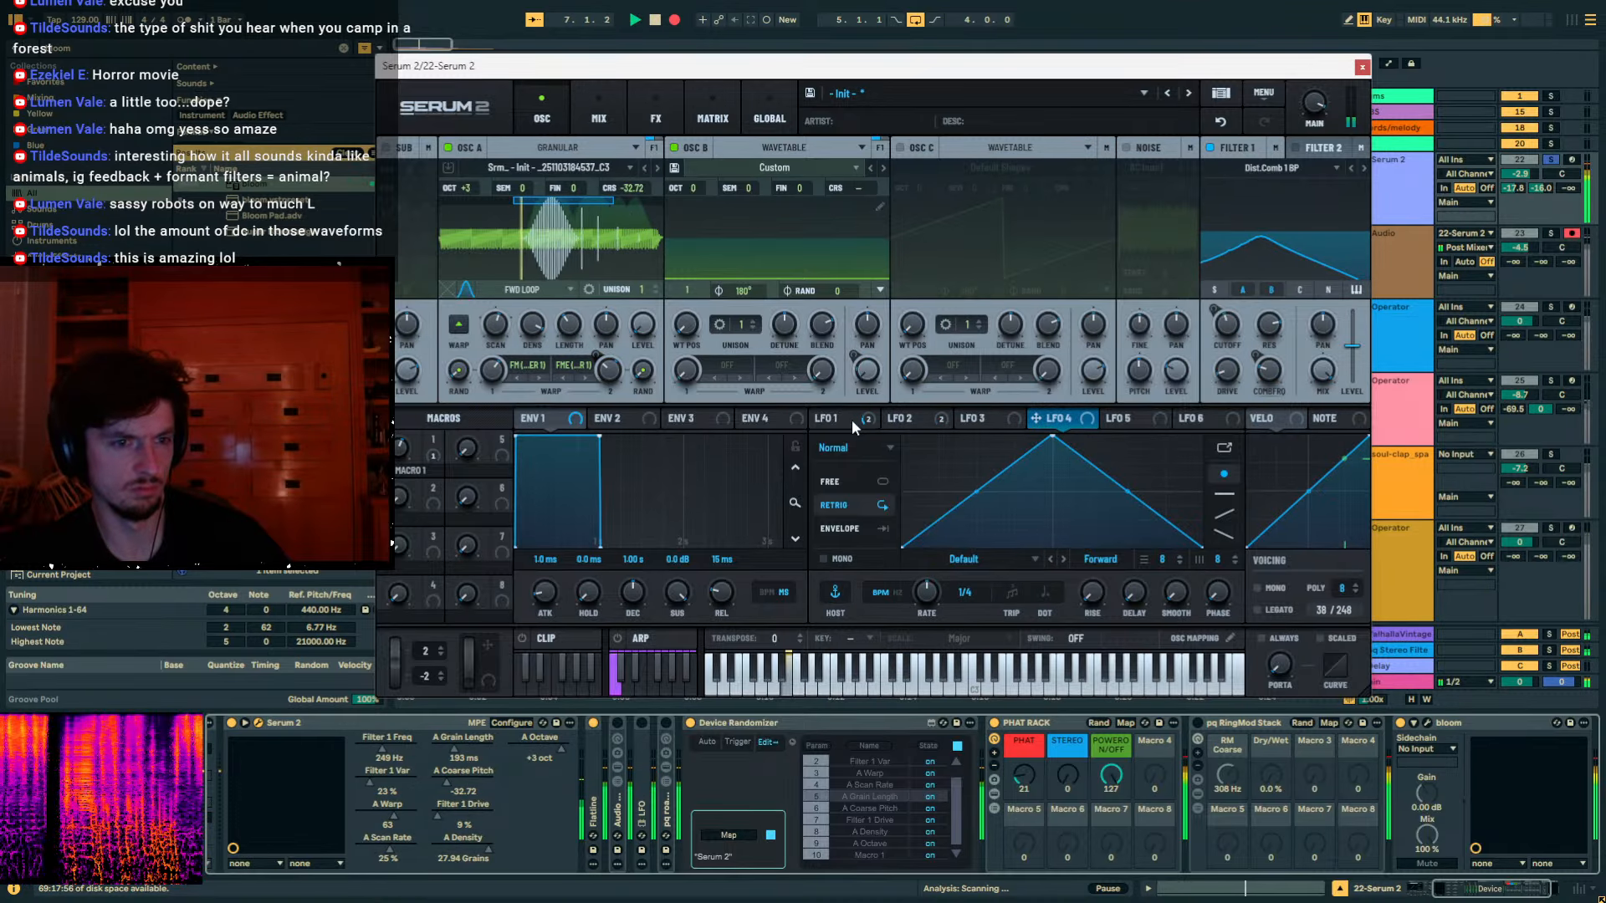
pyautogui.click(912, 418)
pyautogui.click(1231, 169)
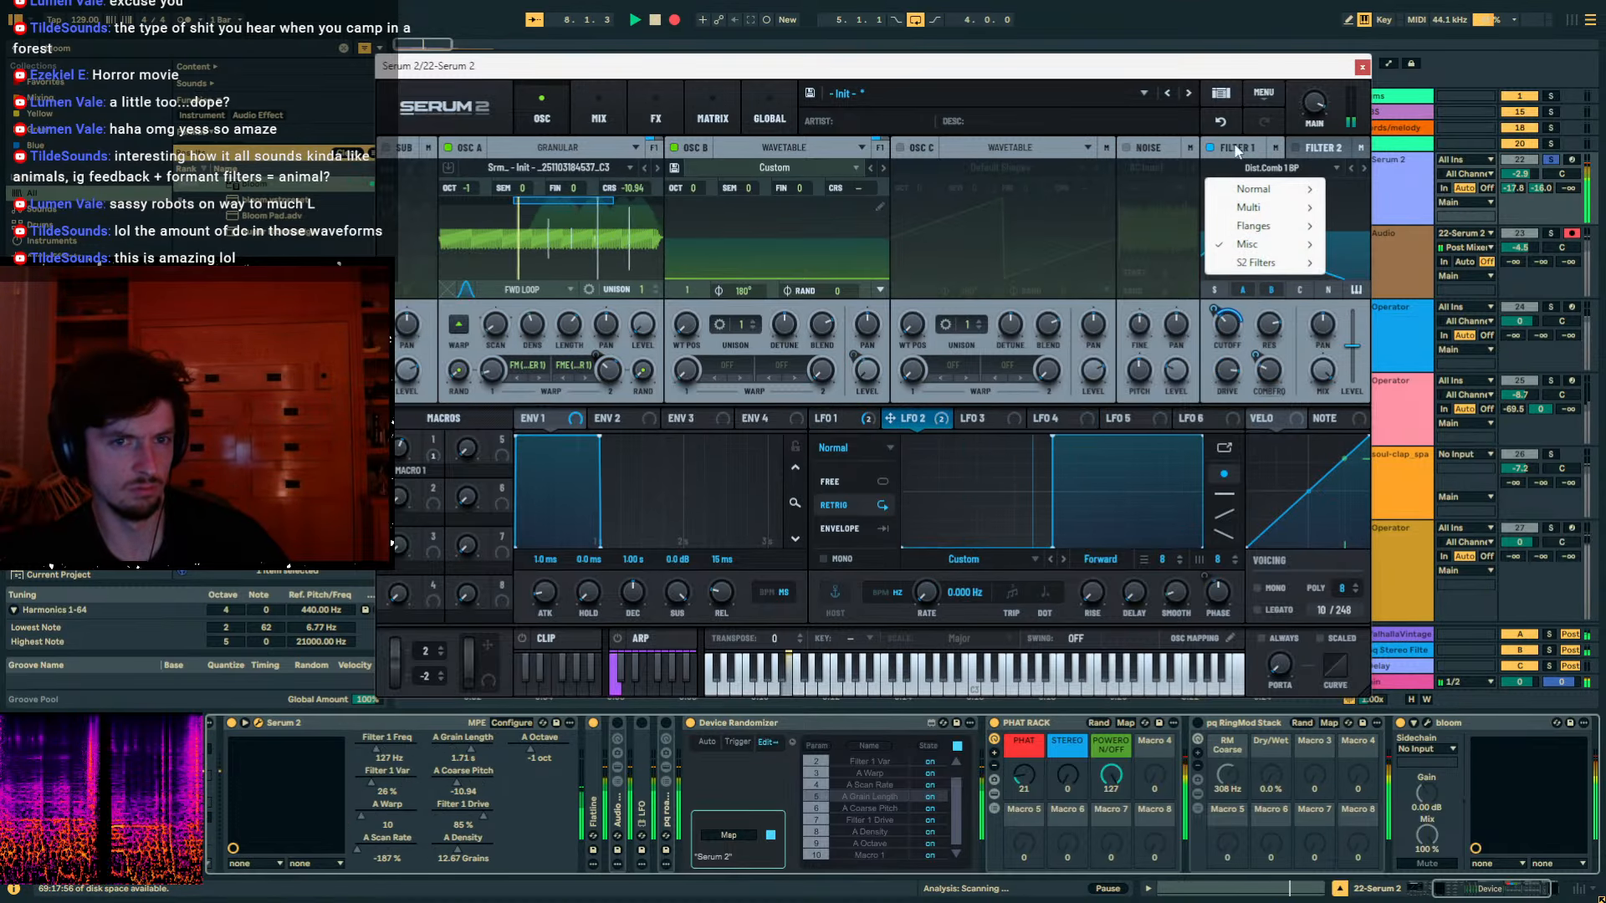
pyautogui.click(1239, 148)
pyautogui.moveTo(1238, 148); pyautogui.dragTo(1056, 207)
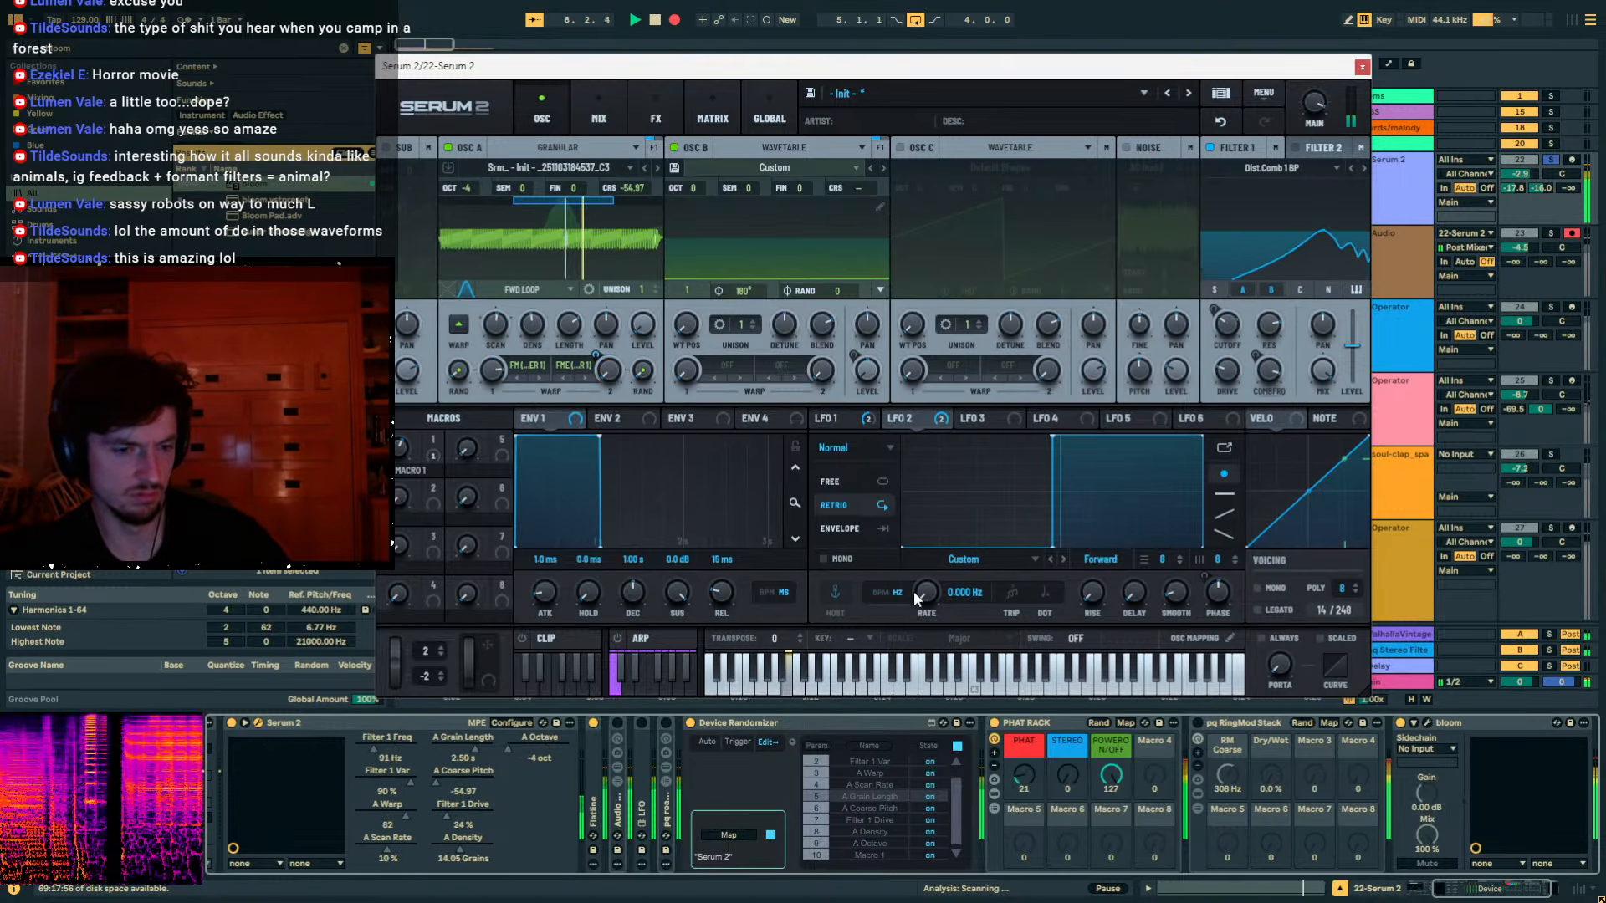
# Try Dist.Comb 2 LP as Filter 1's type and check the Device Randomizer's Trigger mode before restoring Auto mode.
pyautogui.click(1364, 167)
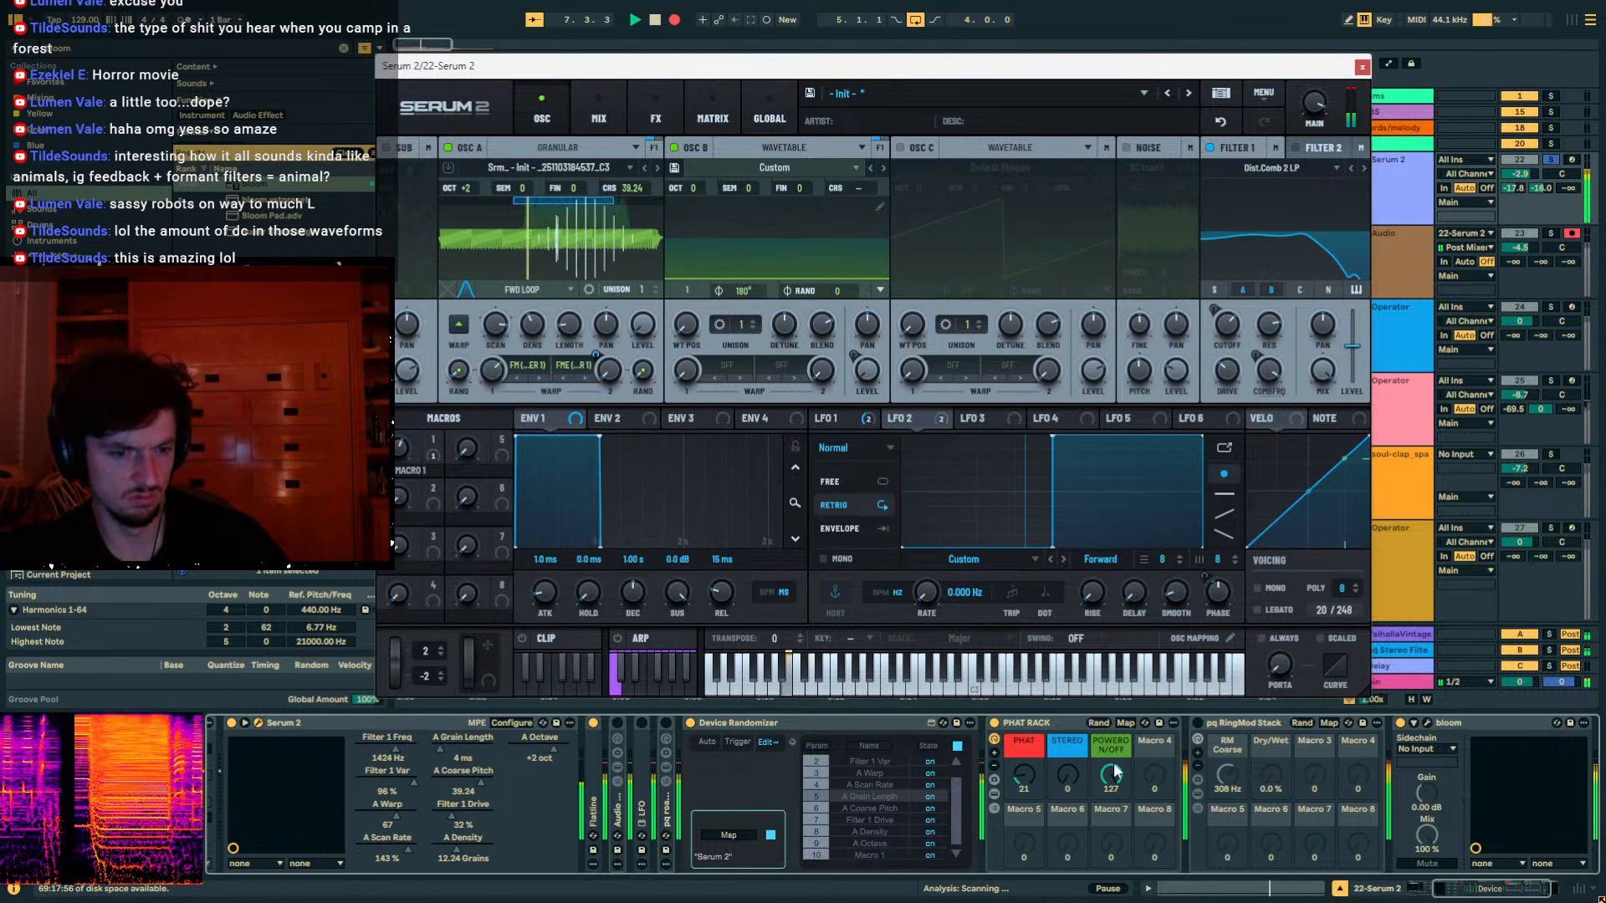
pyautogui.click(737, 744)
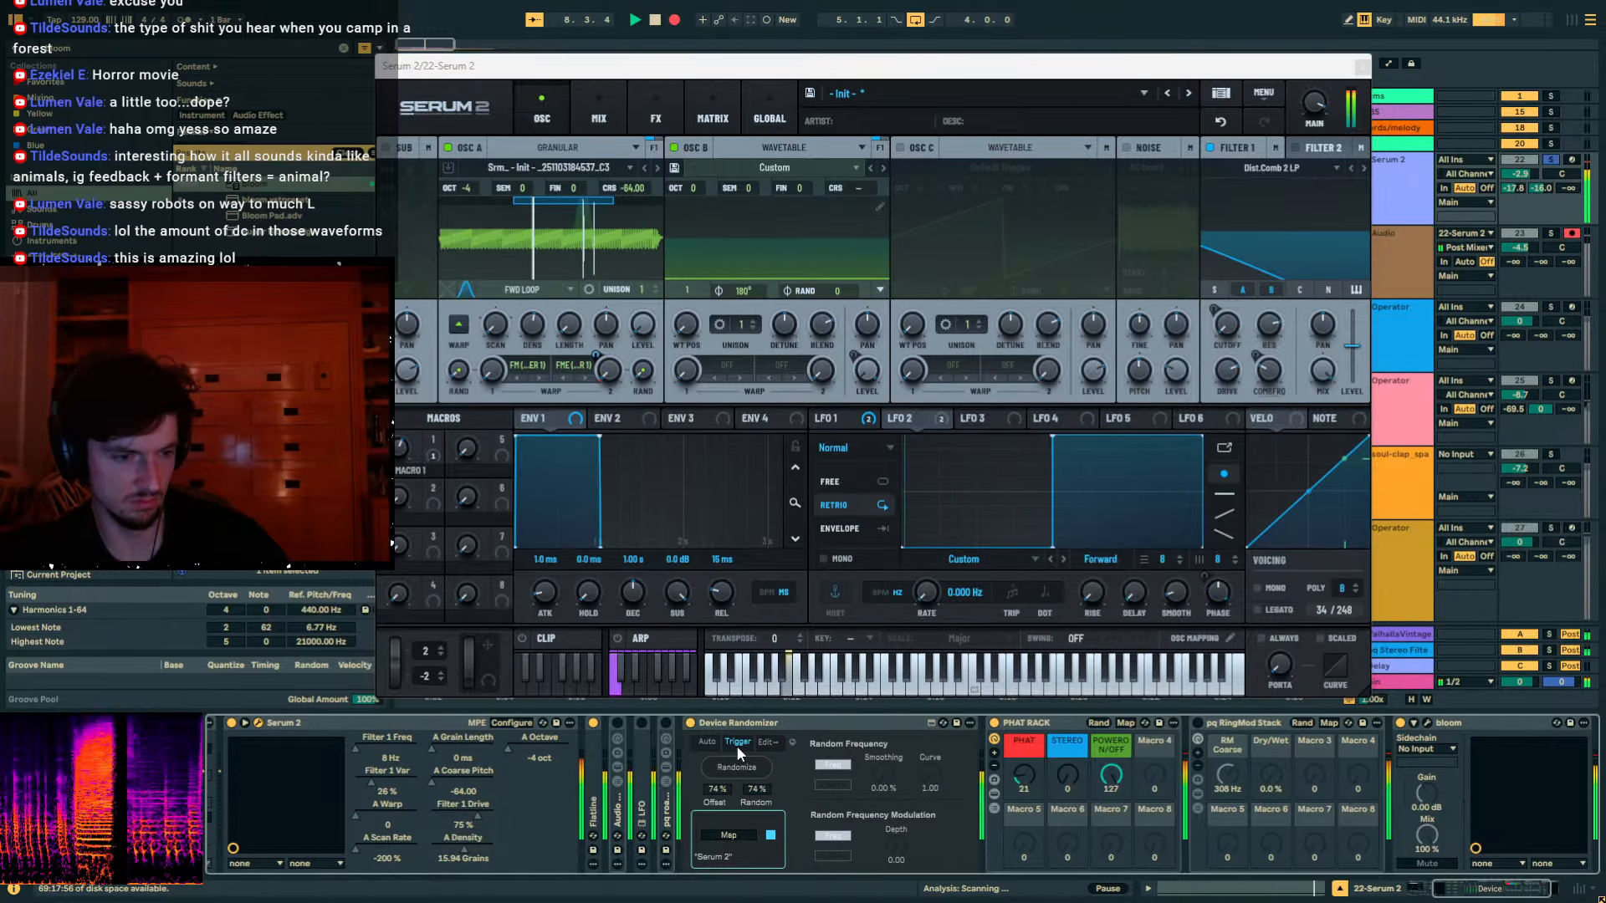
pyautogui.click(707, 743)
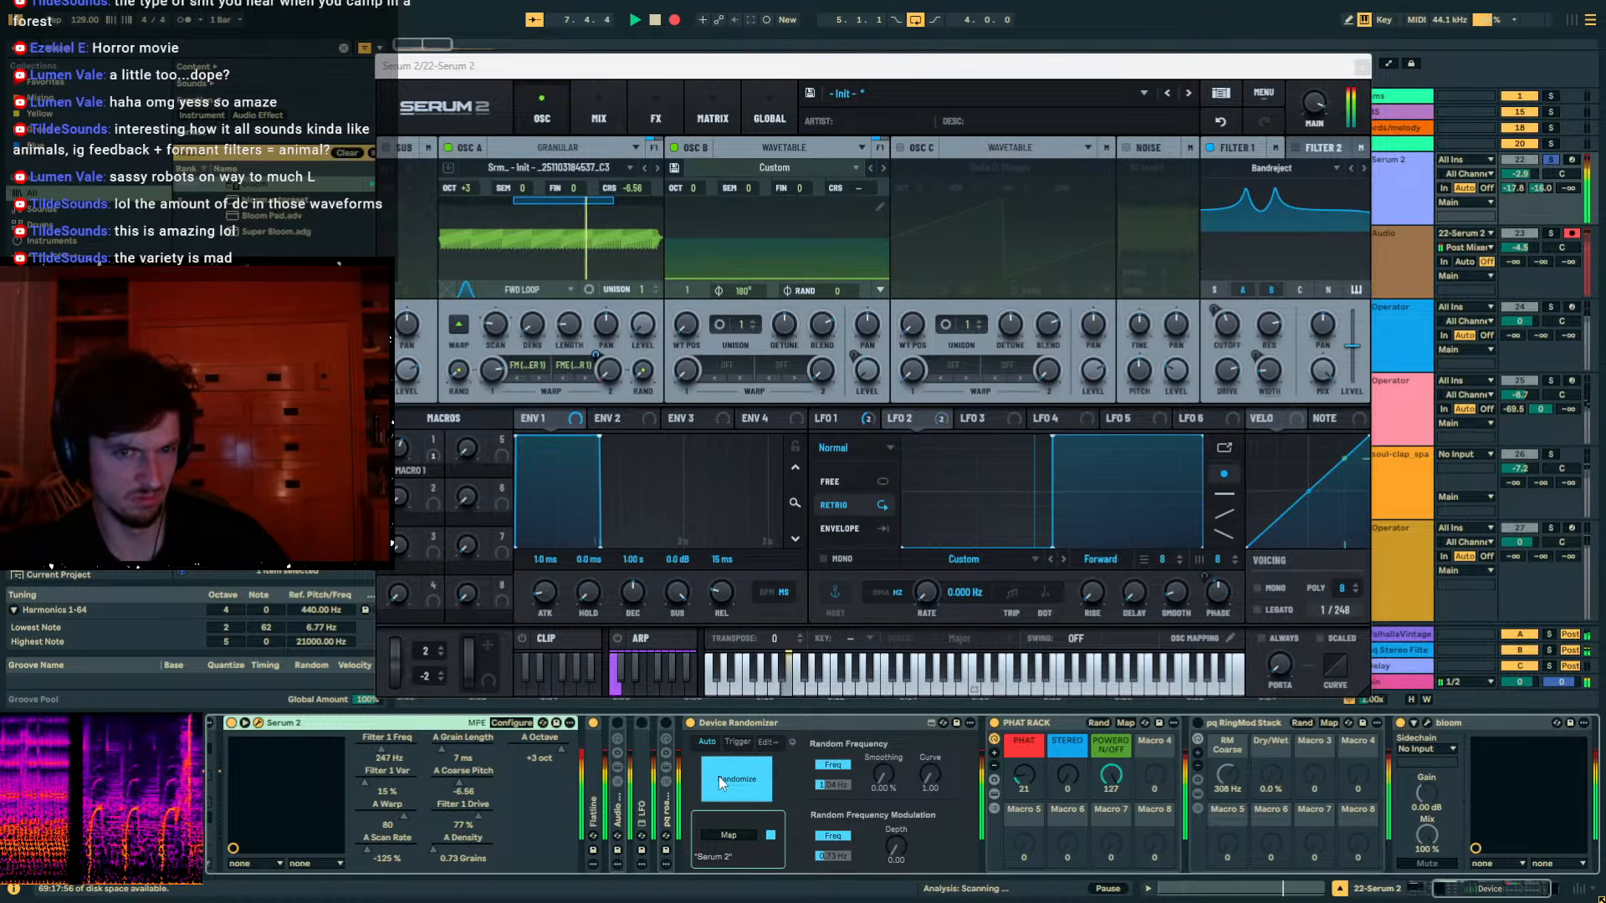
# Turn off randomization of Filter 1 Type in the Device Randomizer's parameter list and set Filter 1's type to MG Dirty.
pyautogui.click(790, 742)
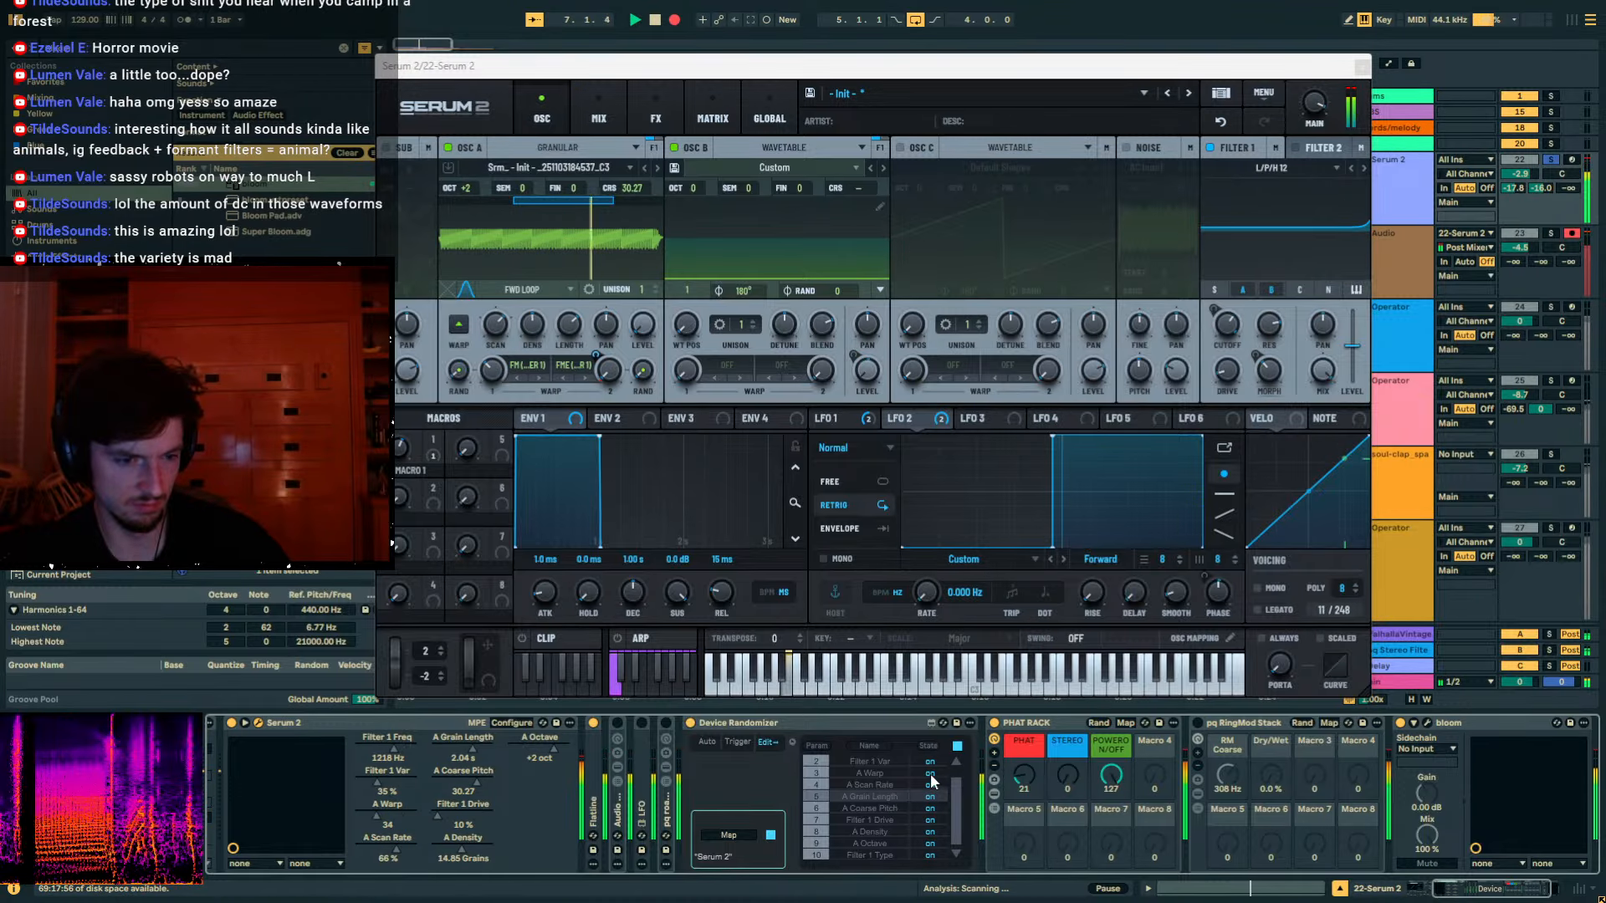
pyautogui.click(933, 853)
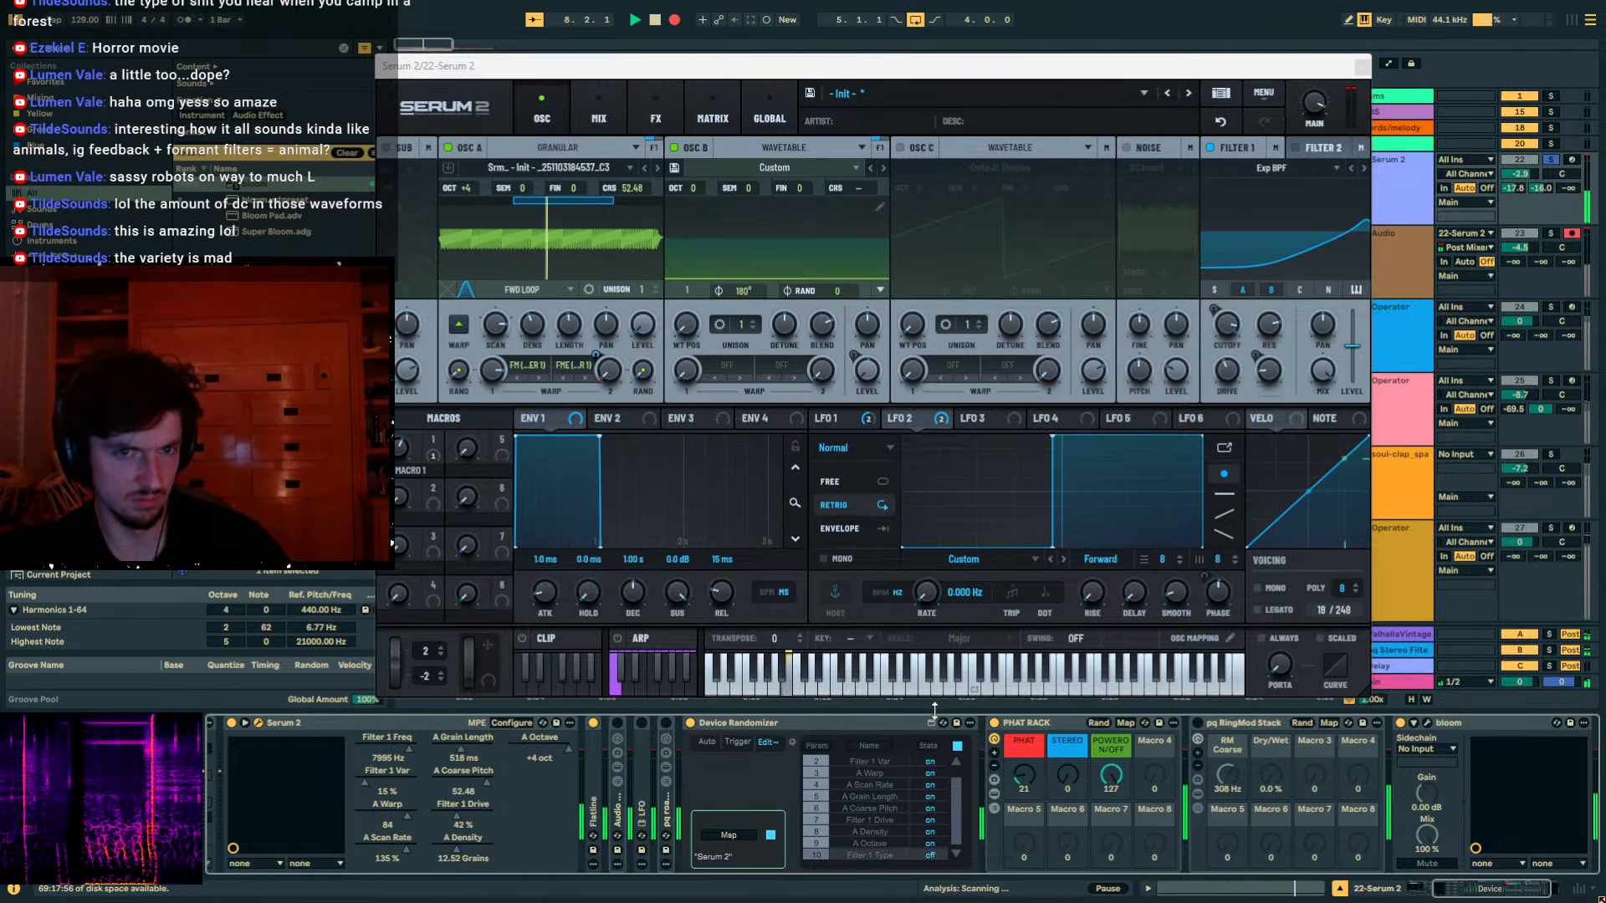
pyautogui.click(1350, 168)
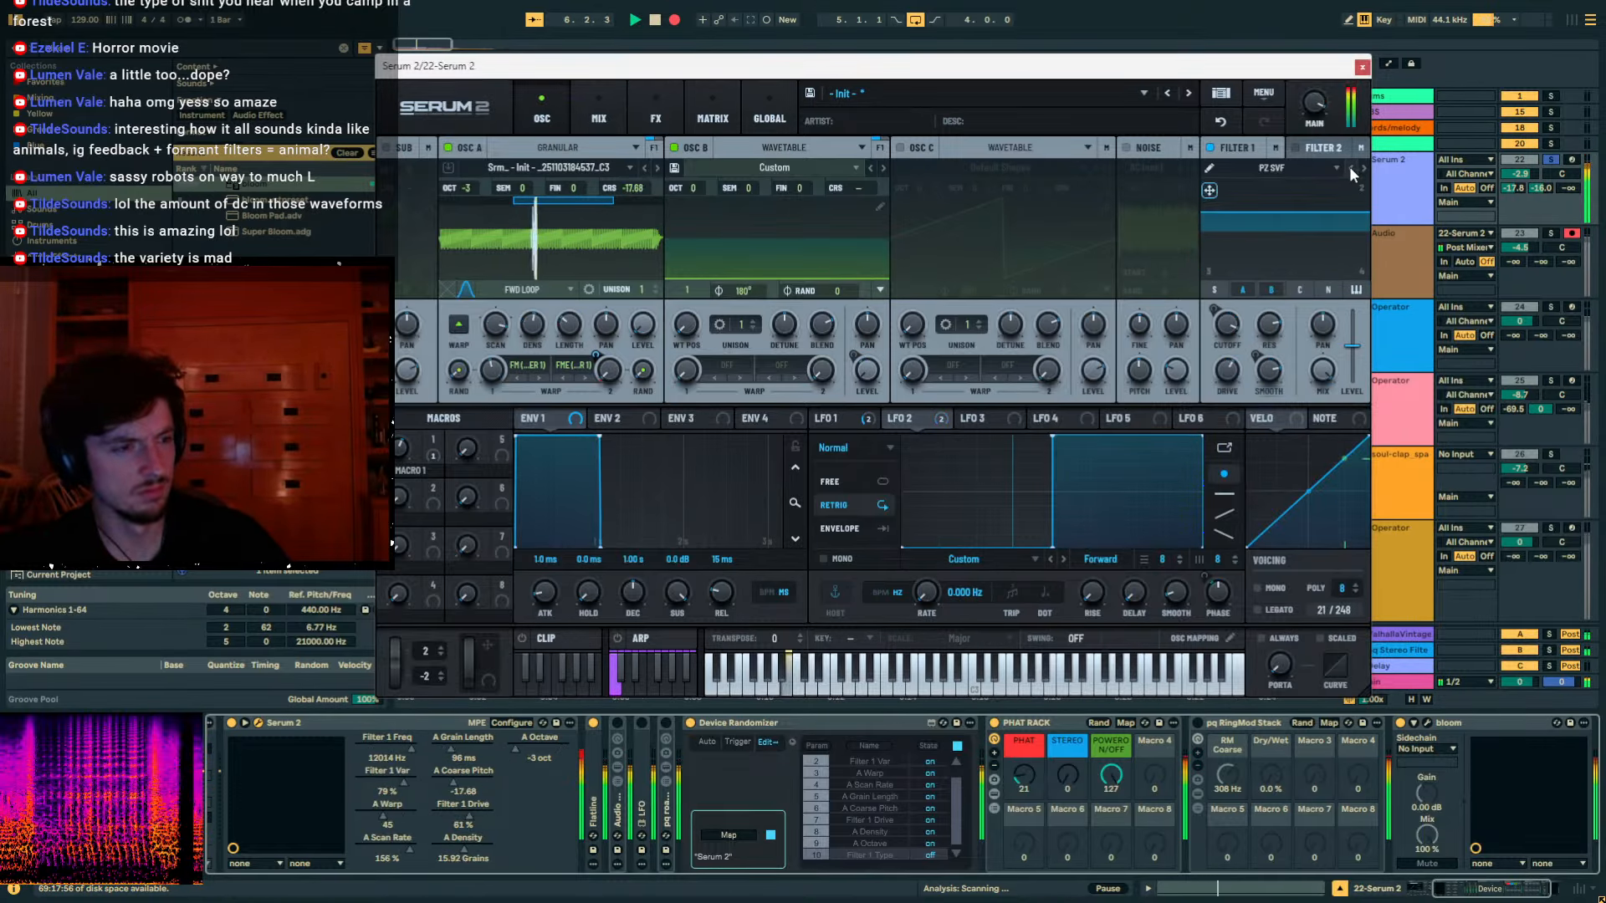
pyautogui.click(1350, 168)
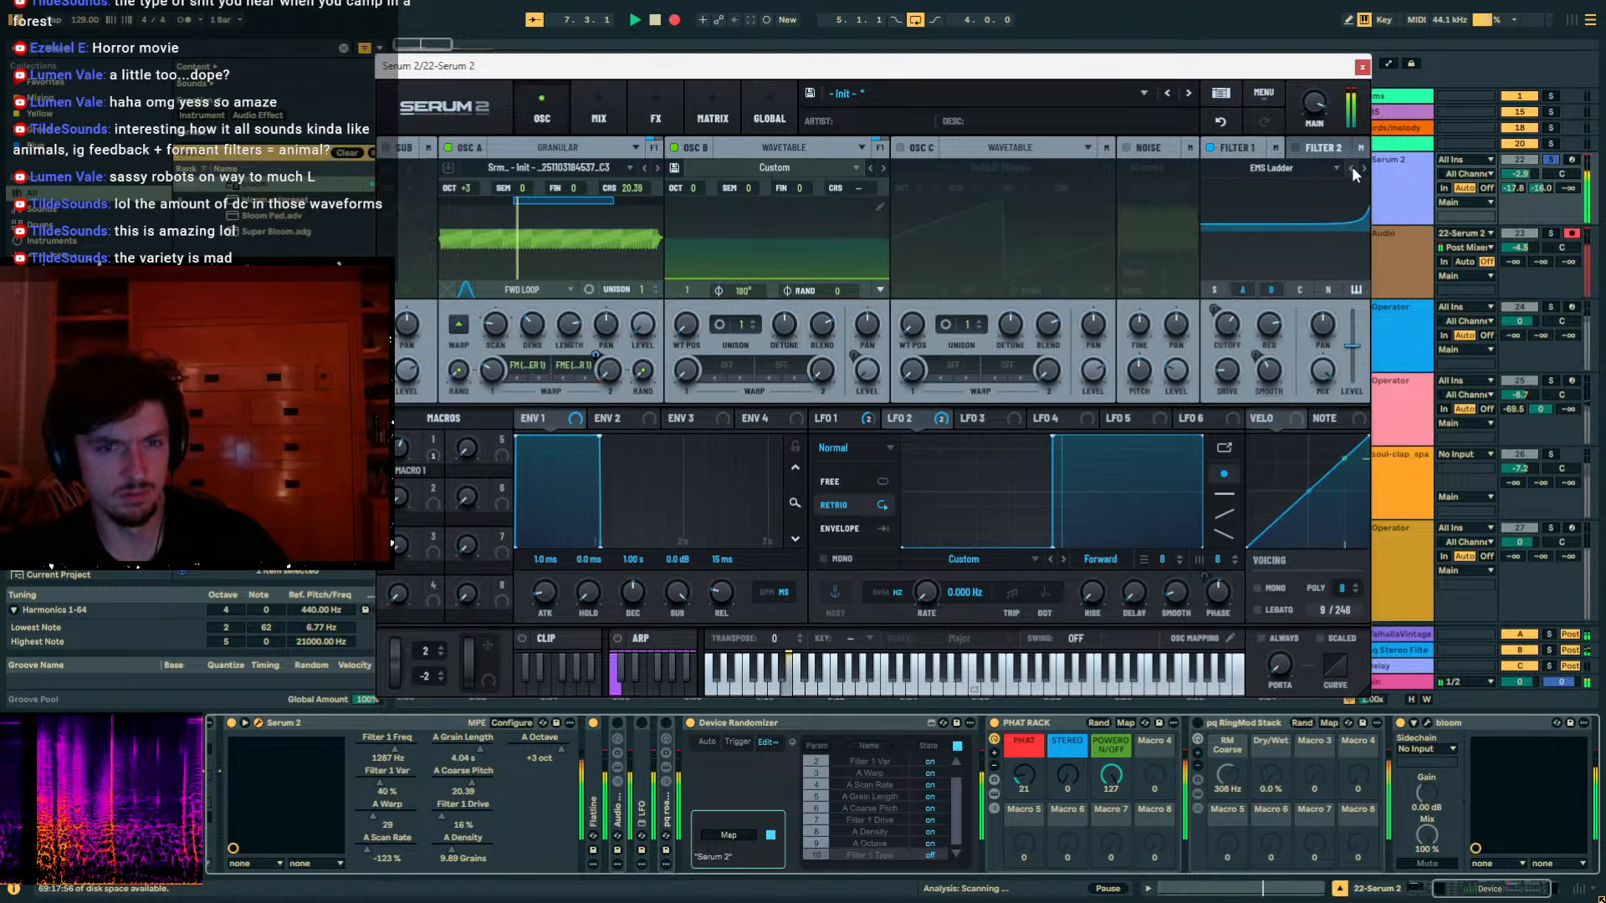
pyautogui.click(1350, 166)
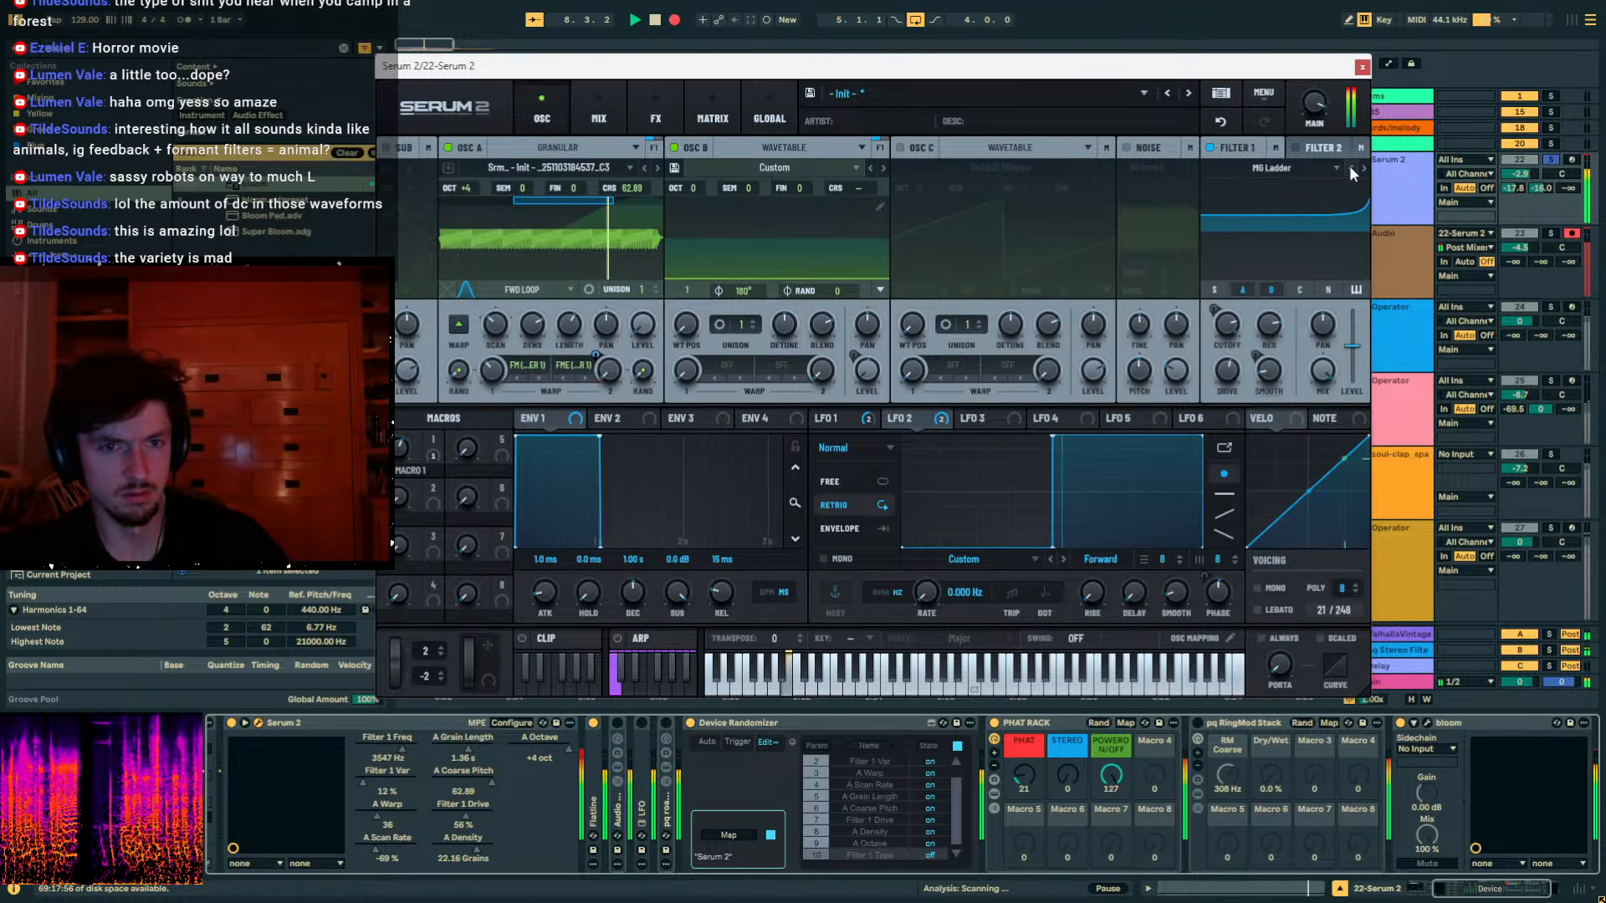
pyautogui.click(1350, 167)
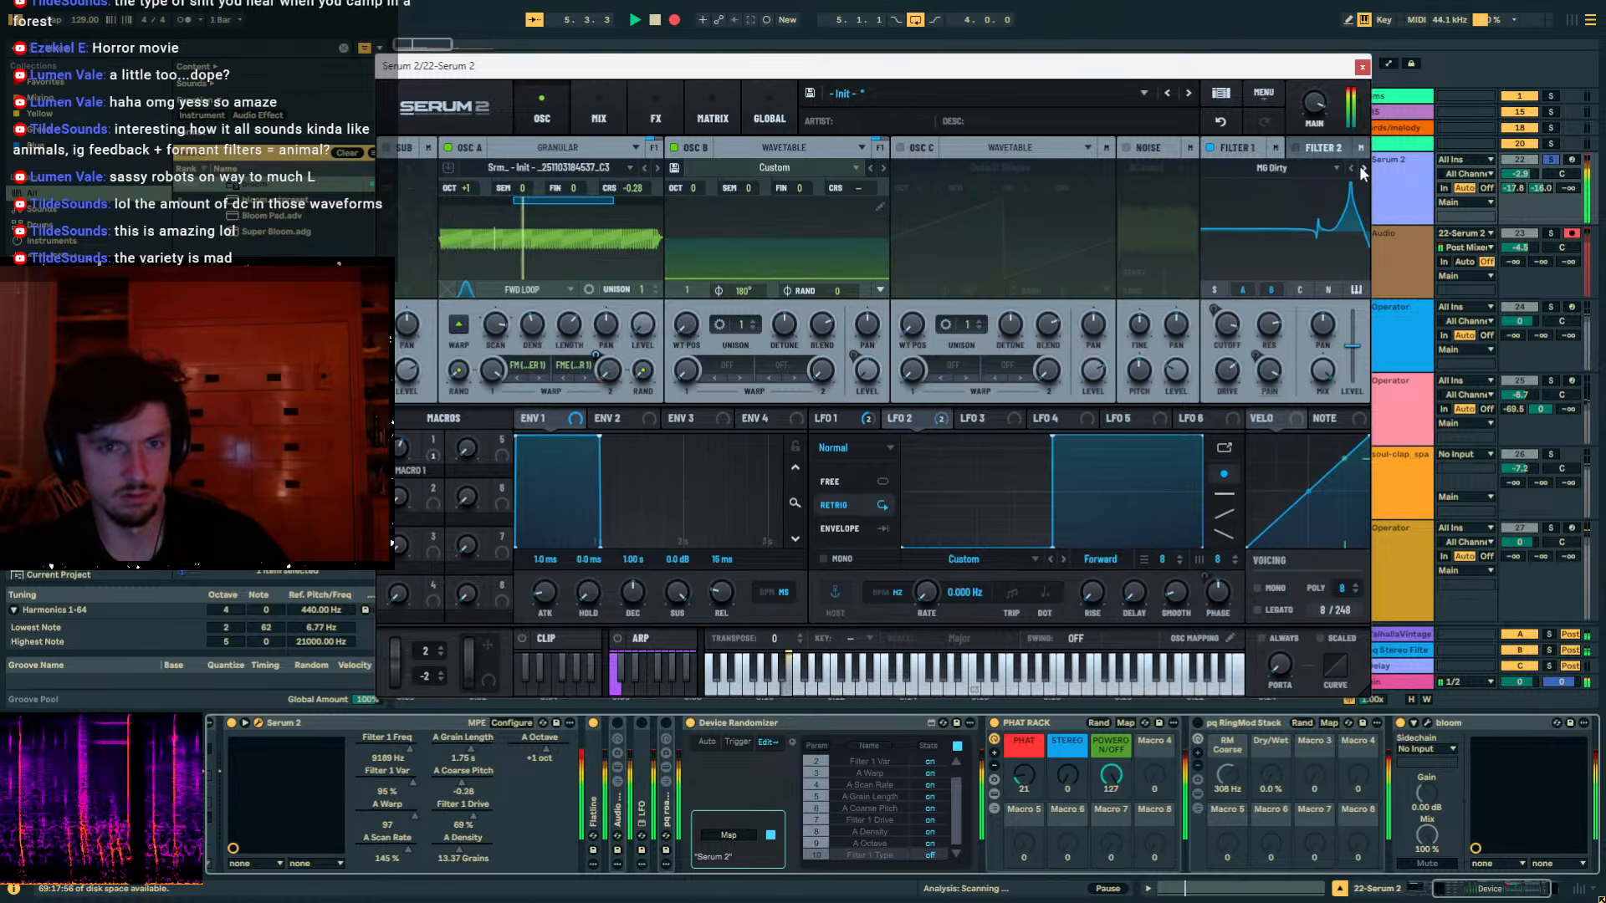
# Step Filter 1 through the MG Low types and try Wsp from the S2 Filters category.
pyautogui.click(1358, 165)
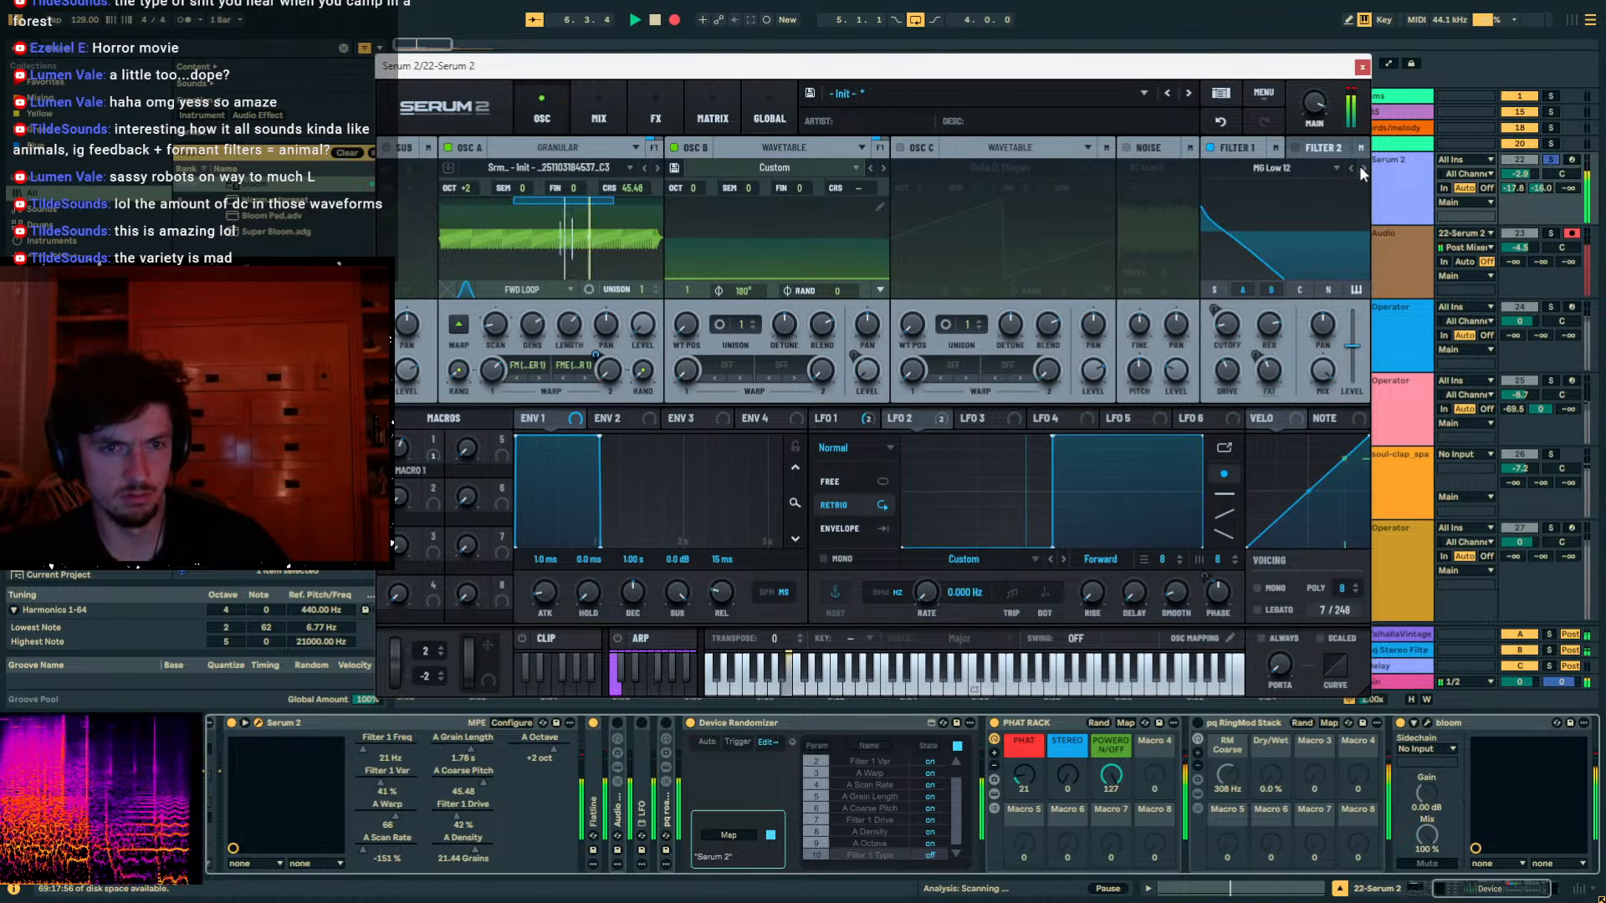
pyautogui.click(1358, 165)
pyautogui.click(1337, 167)
pyautogui.moveTo(1265, 265)
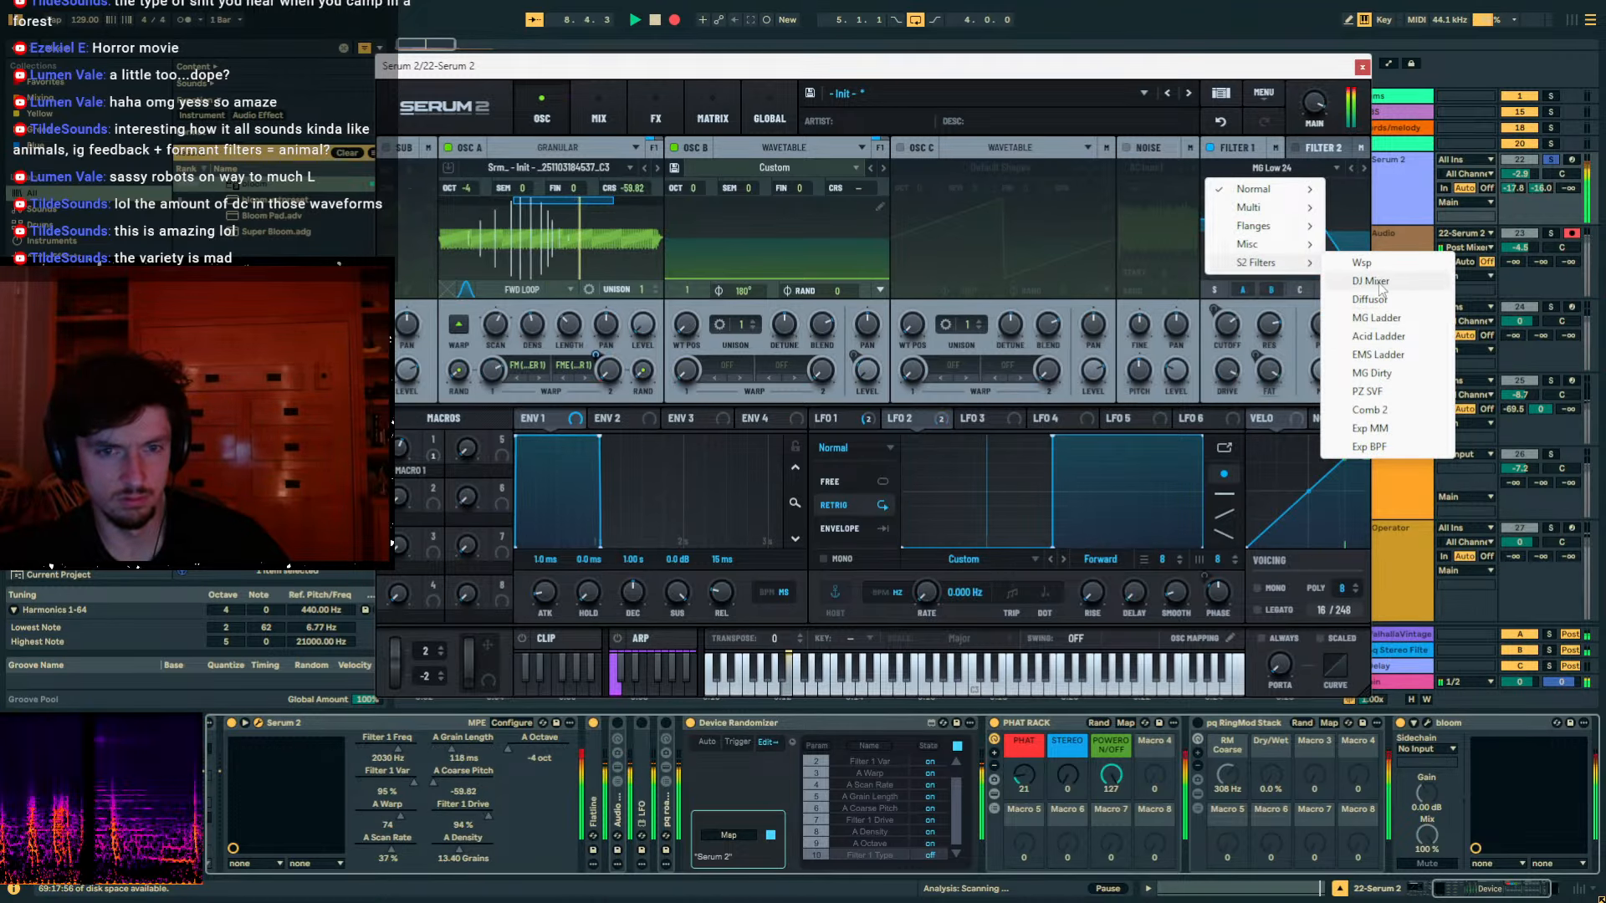
pyautogui.click(1361, 262)
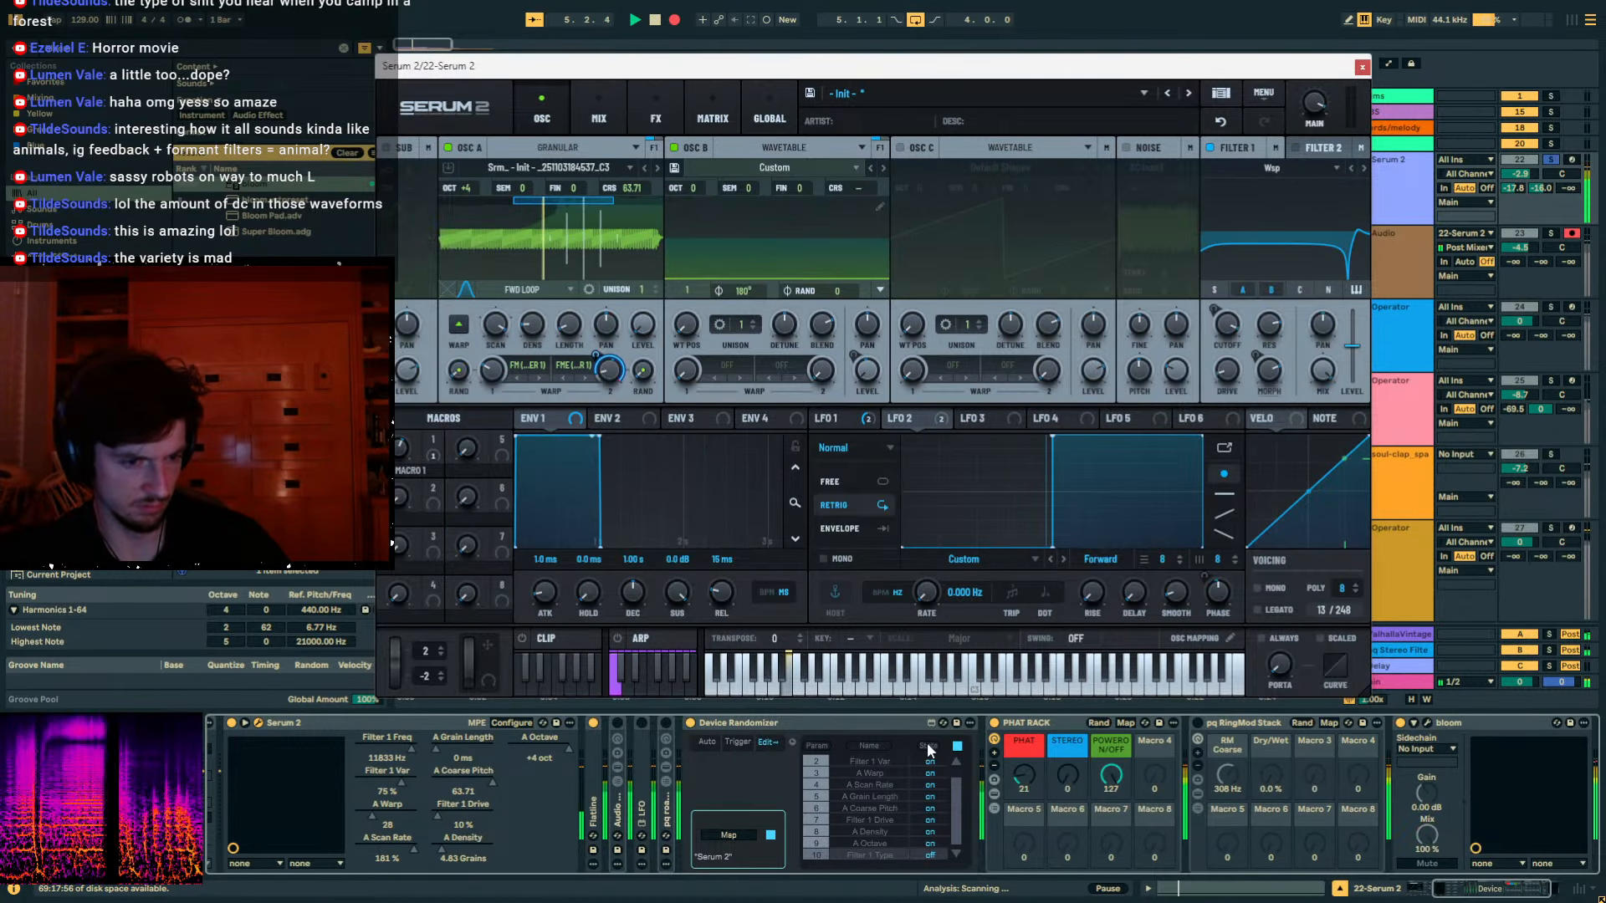
# Return the Device Randomizer to Auto mode, raise its smoothing to about 85% and increase its random frequency.
pyautogui.click(708, 742)
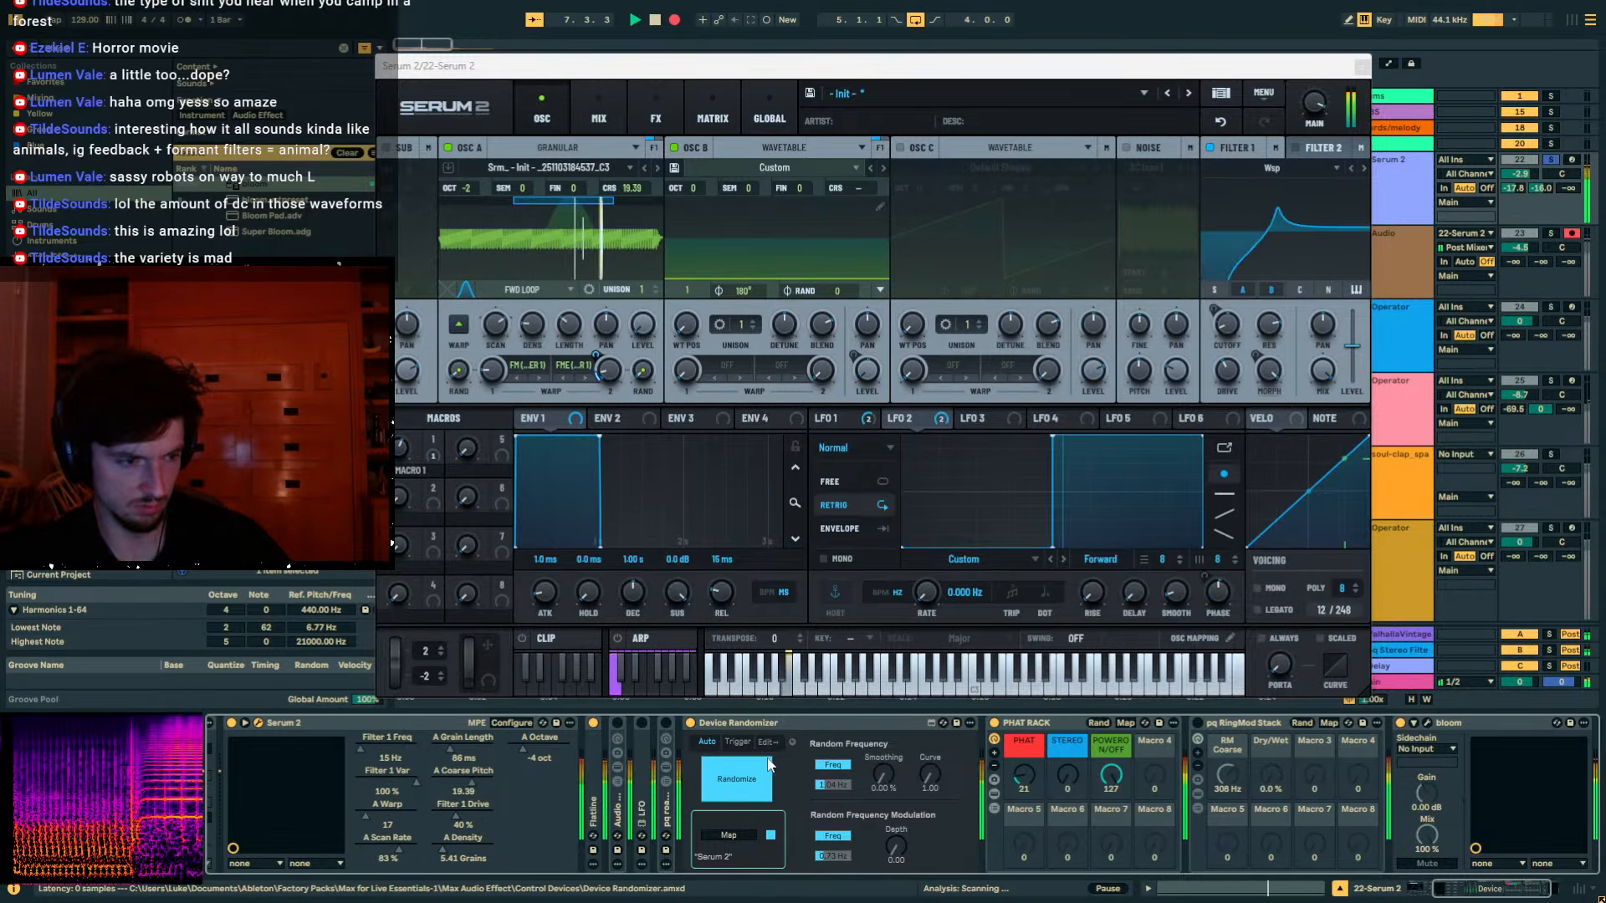
pyautogui.moveTo(883, 775); pyautogui.dragTo(884, 701)
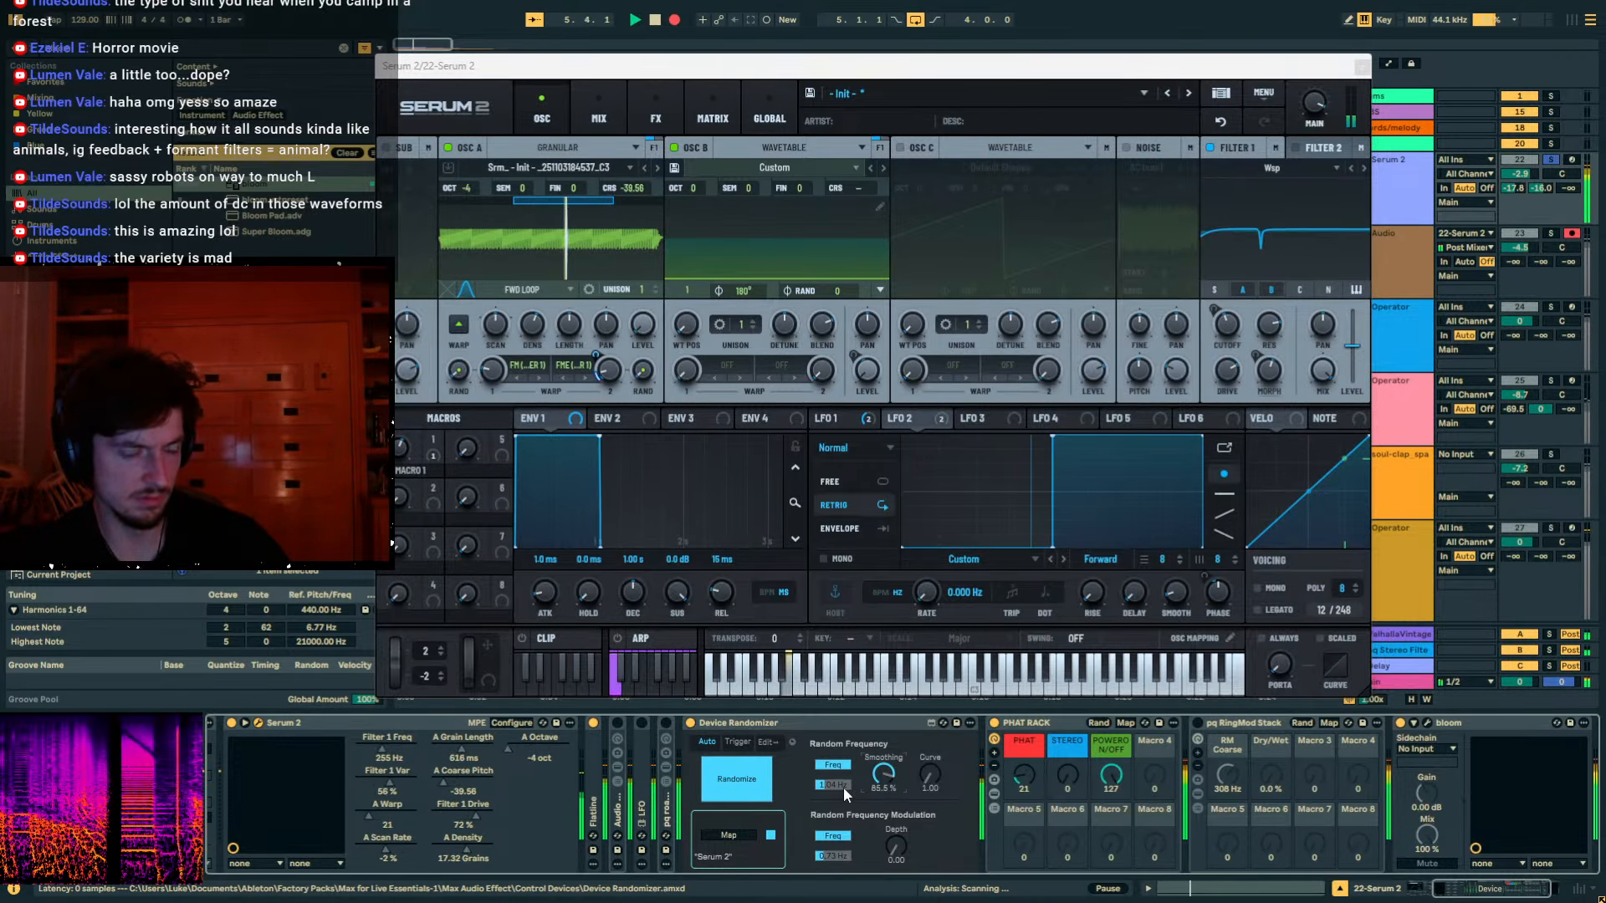
pyautogui.moveTo(843, 786); pyautogui.dragTo(843, 757)
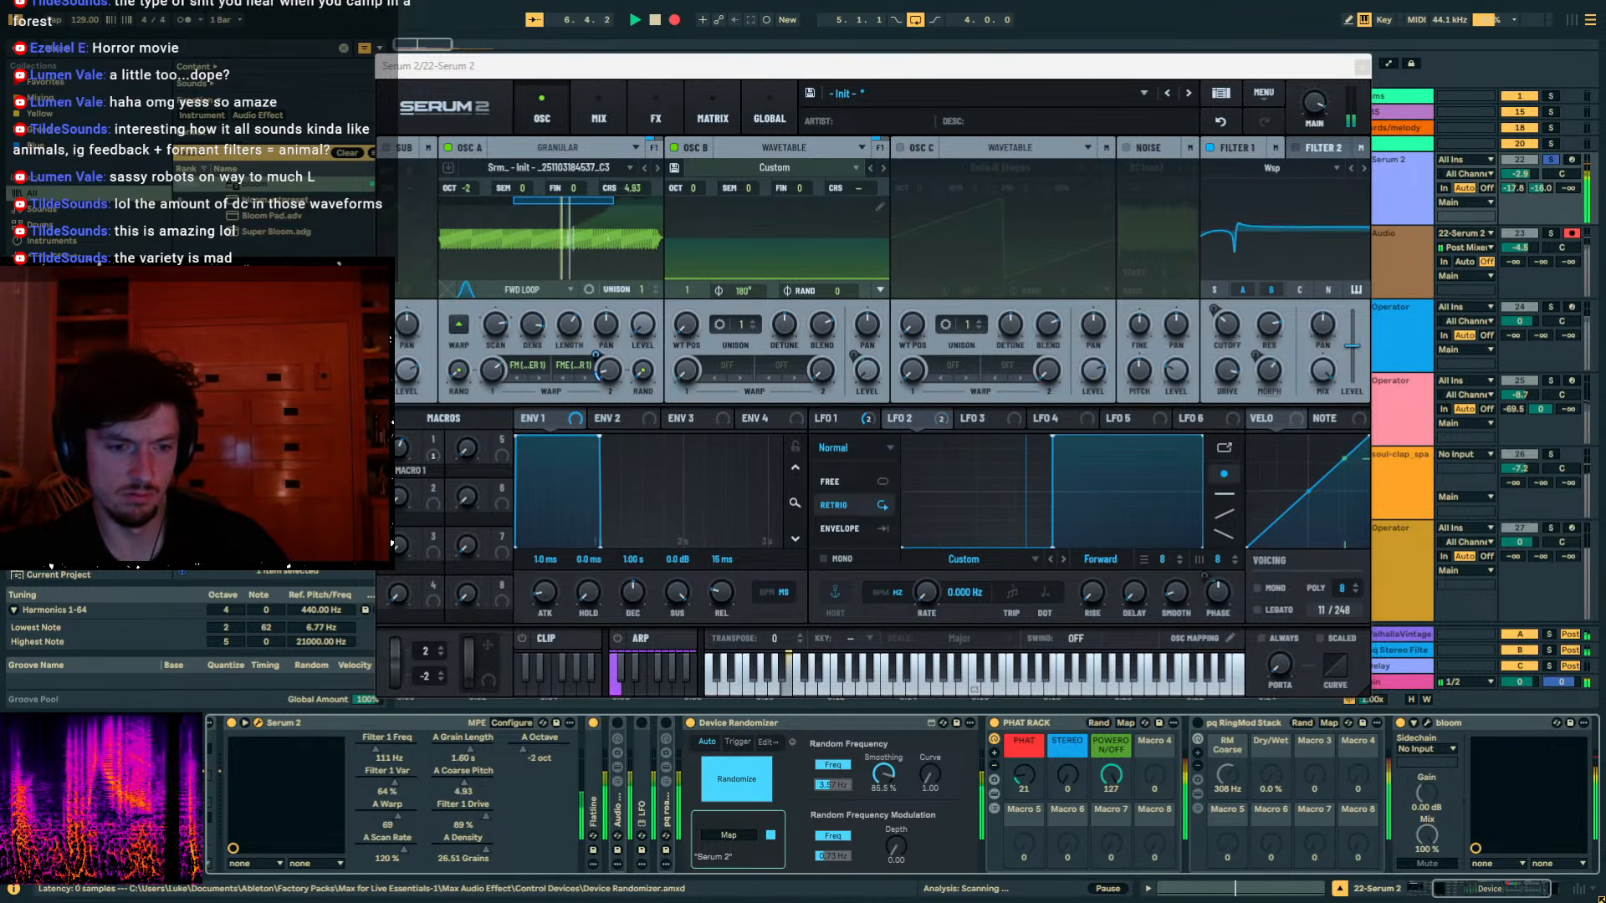
# Change Filter 1's type to Formant-III from the Misc category.
pyautogui.click(1299, 164)
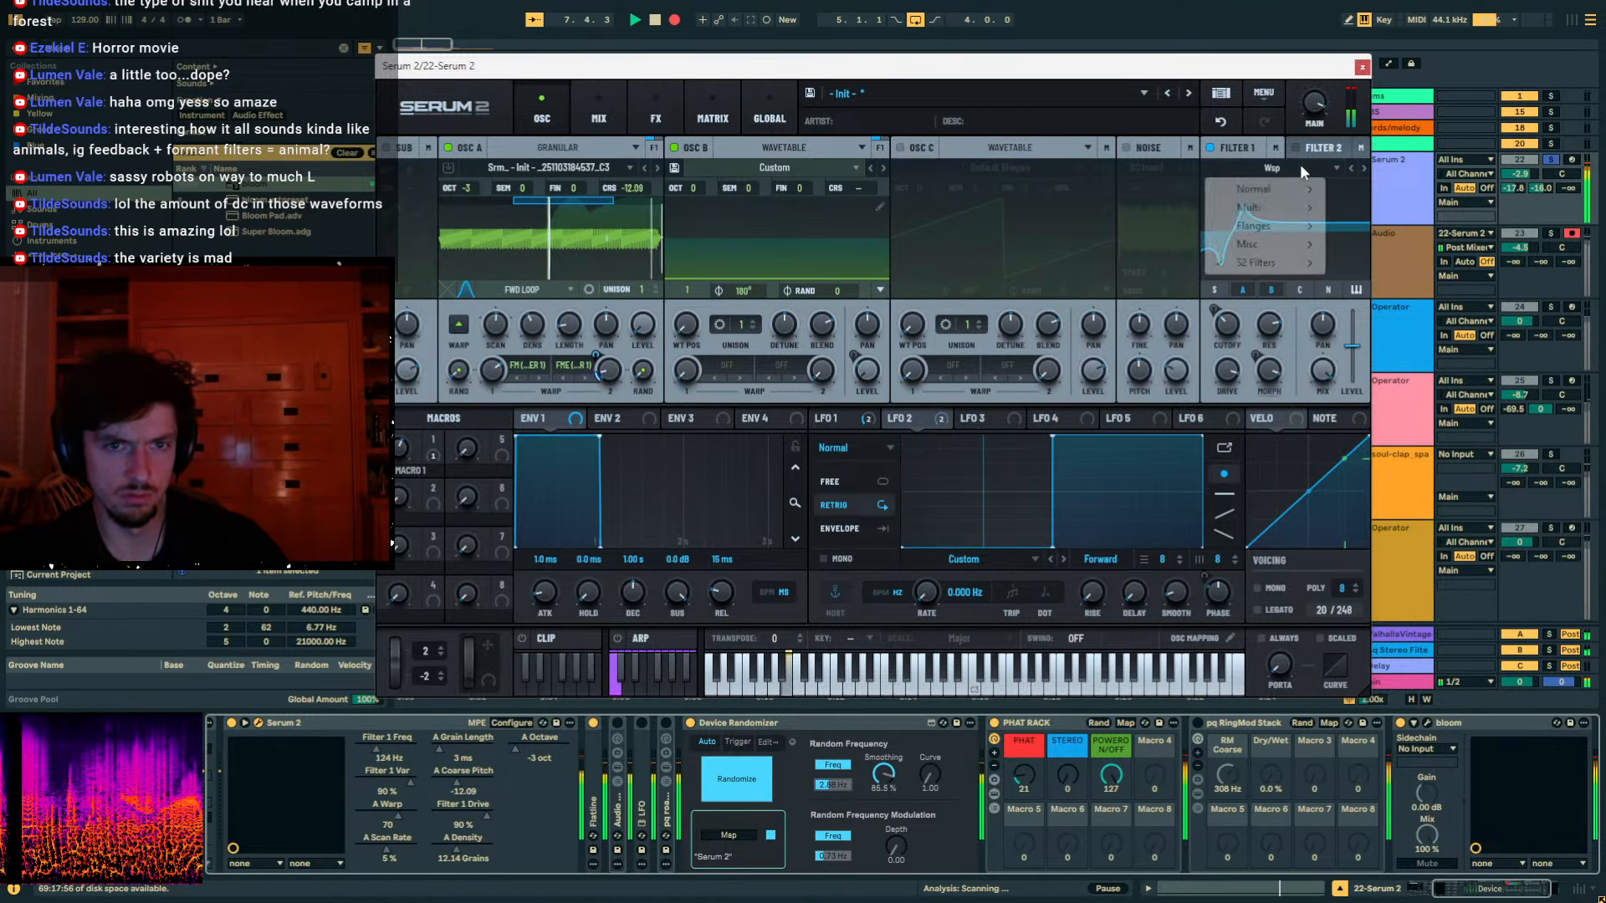
pyautogui.moveTo(1263, 240)
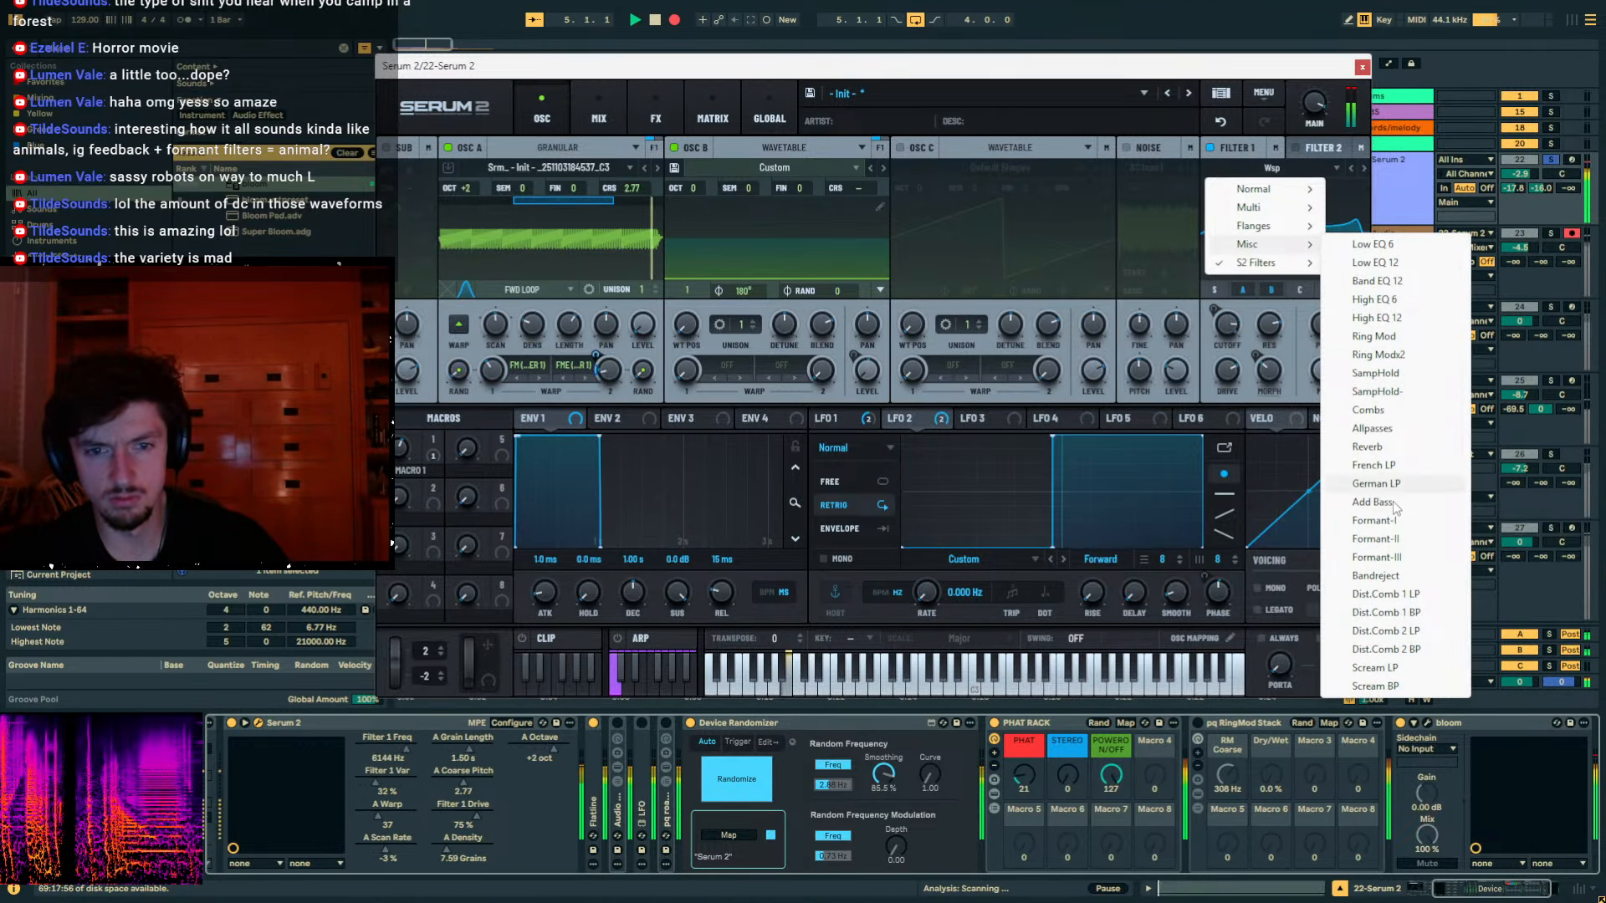
pyautogui.click(1399, 557)
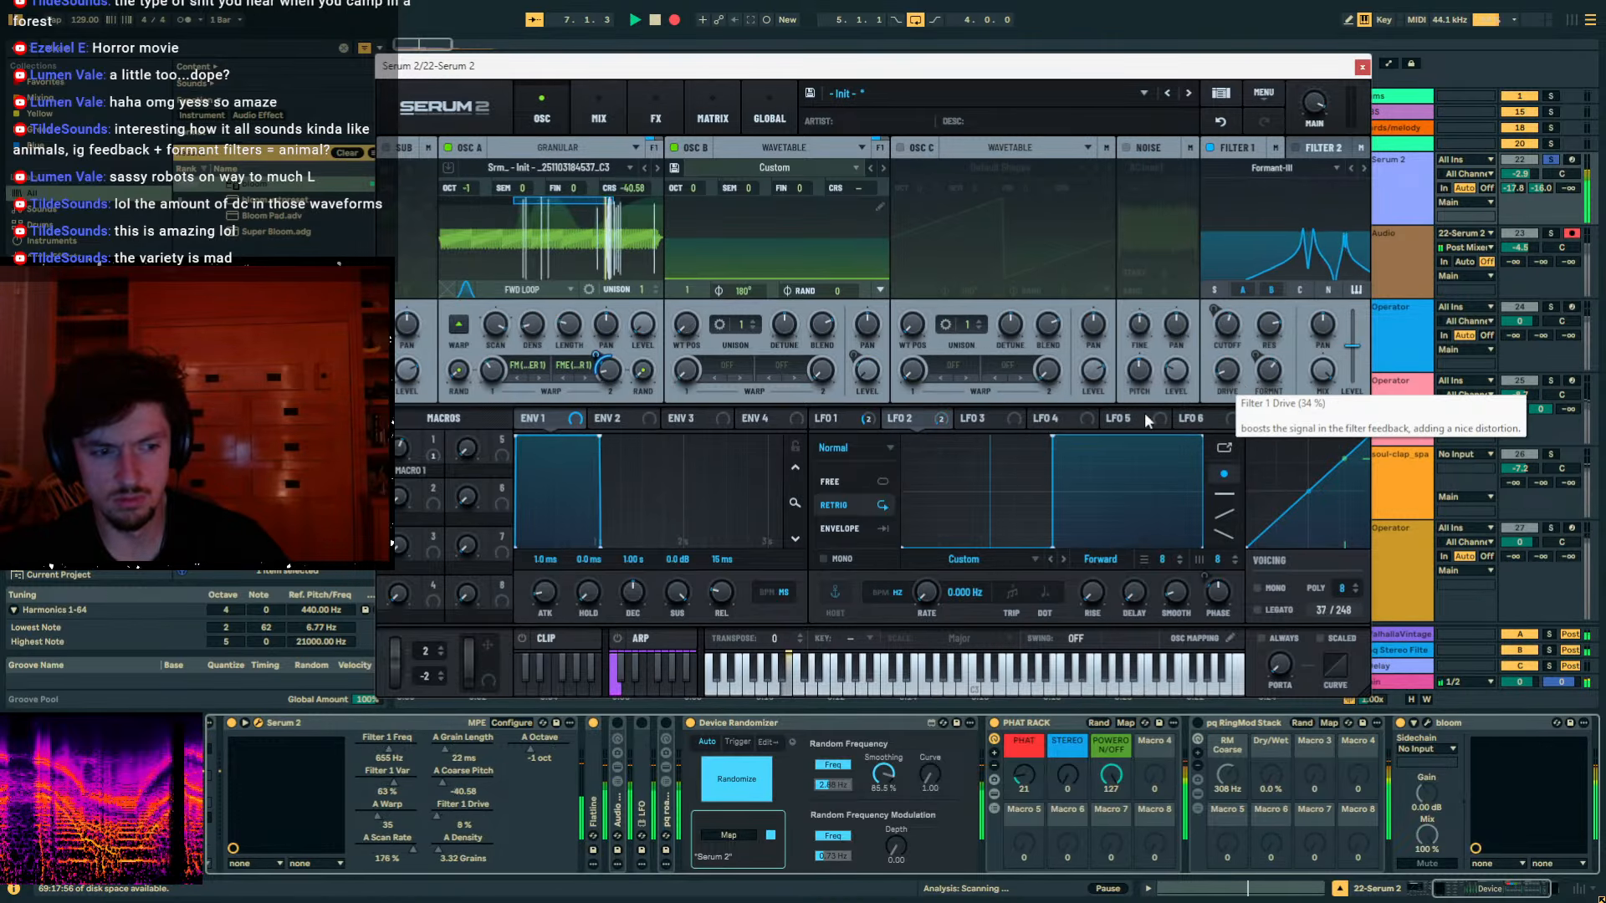
# Turn off randomization of Filter 1 Drive in the Device Randomizer's parameter list and set Filter 1's drive to 100%.
pyautogui.click(770, 741)
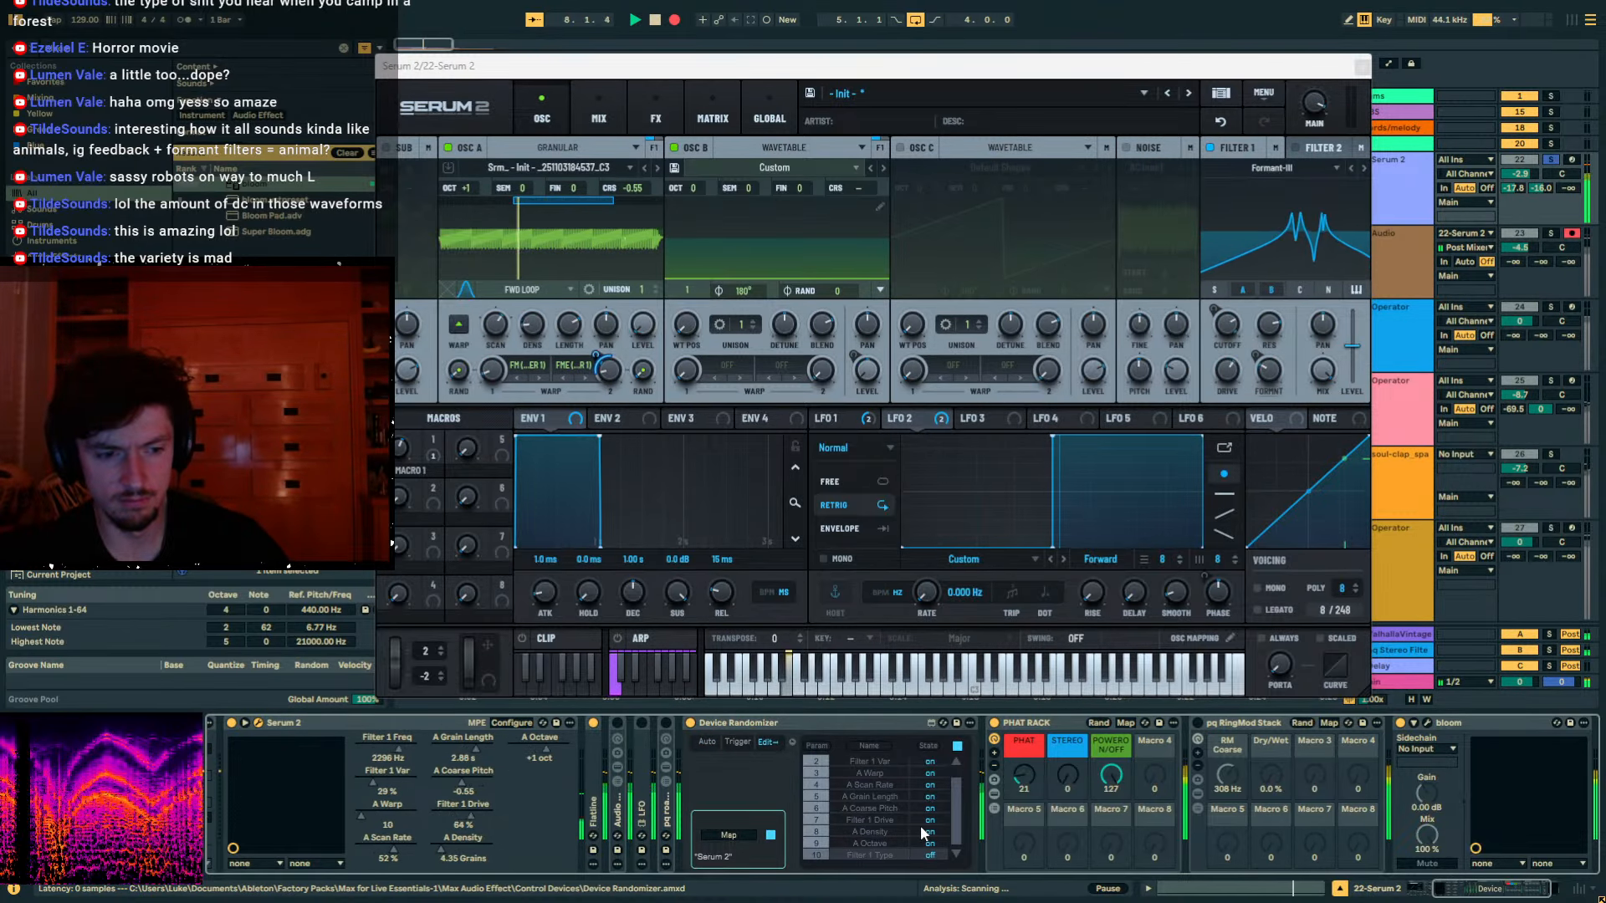
pyautogui.click(932, 817)
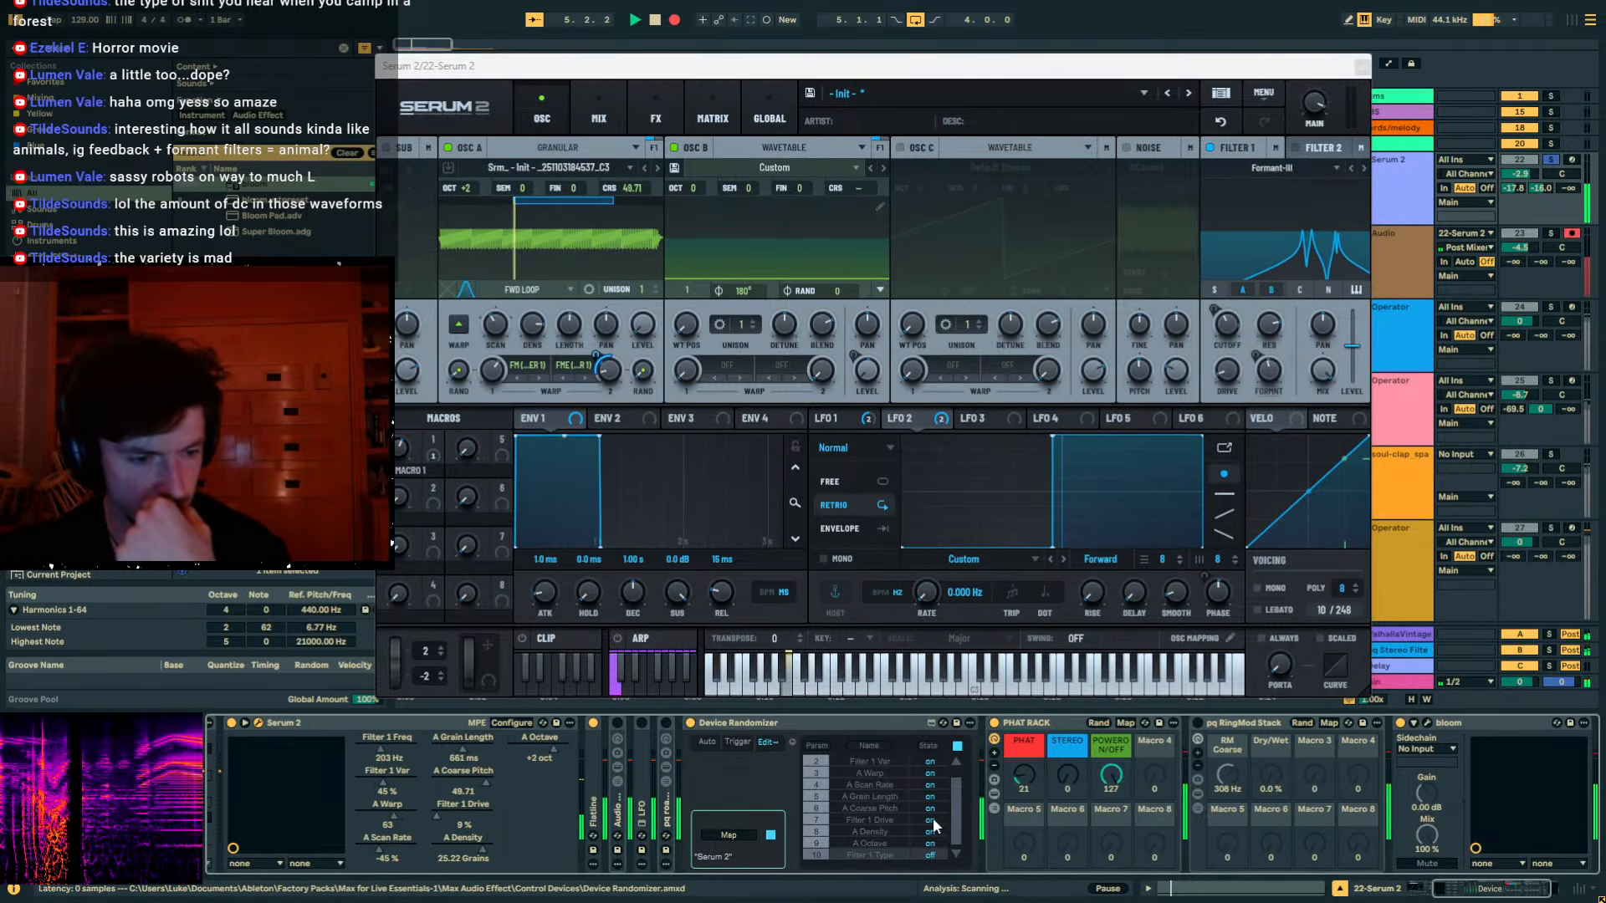
pyautogui.moveTo(1227, 372); pyautogui.dragTo(1303, 225)
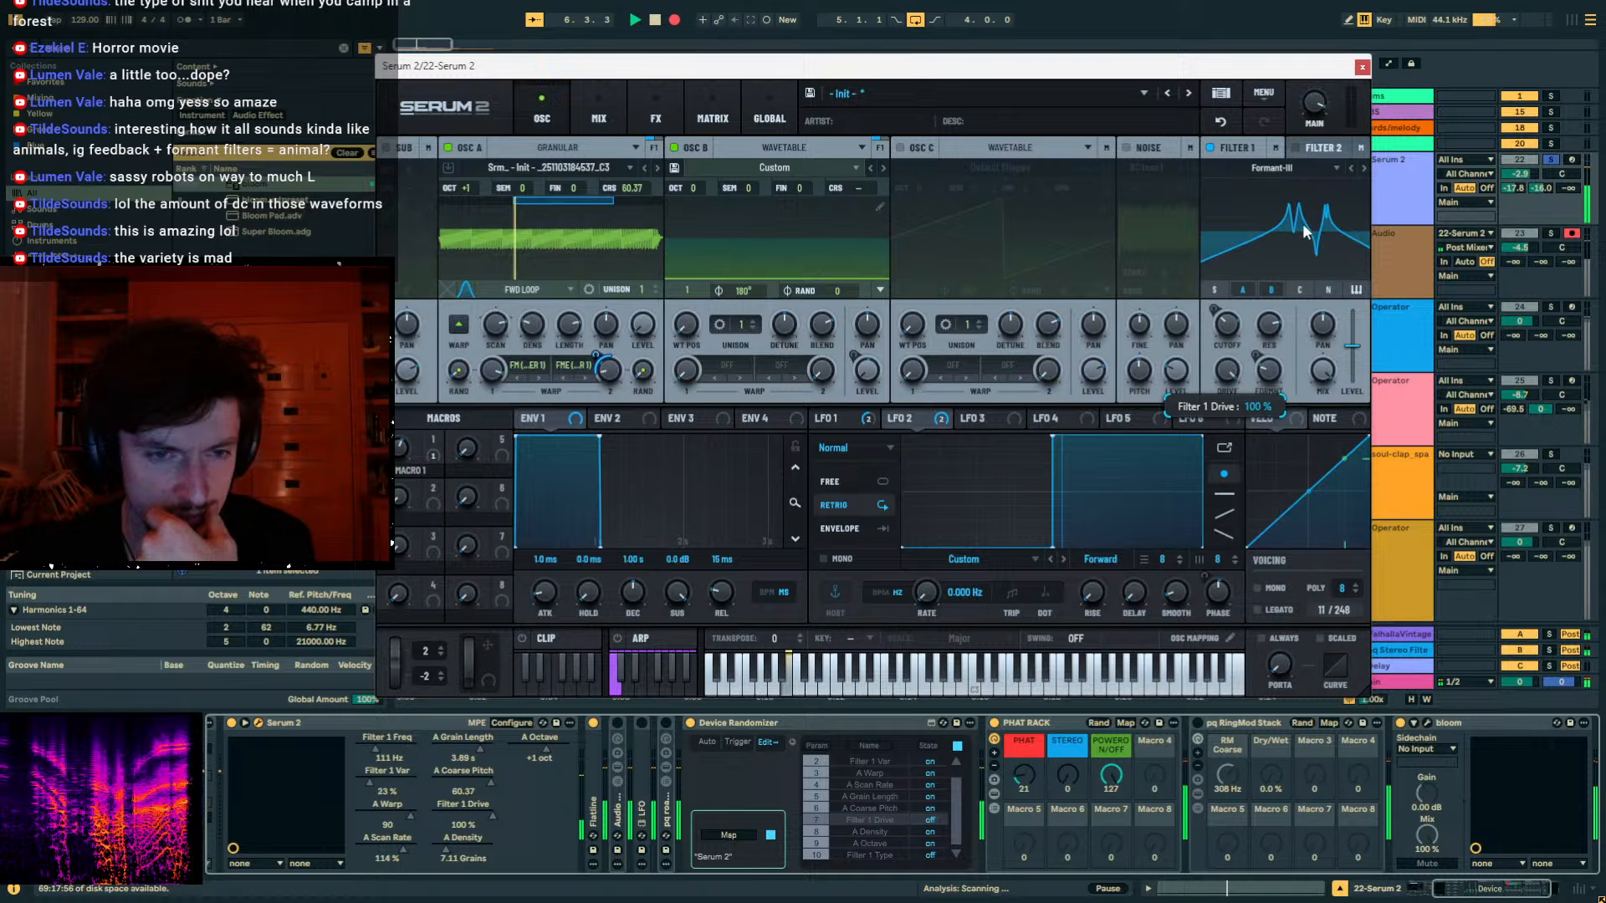
pyautogui.click(954, 746)
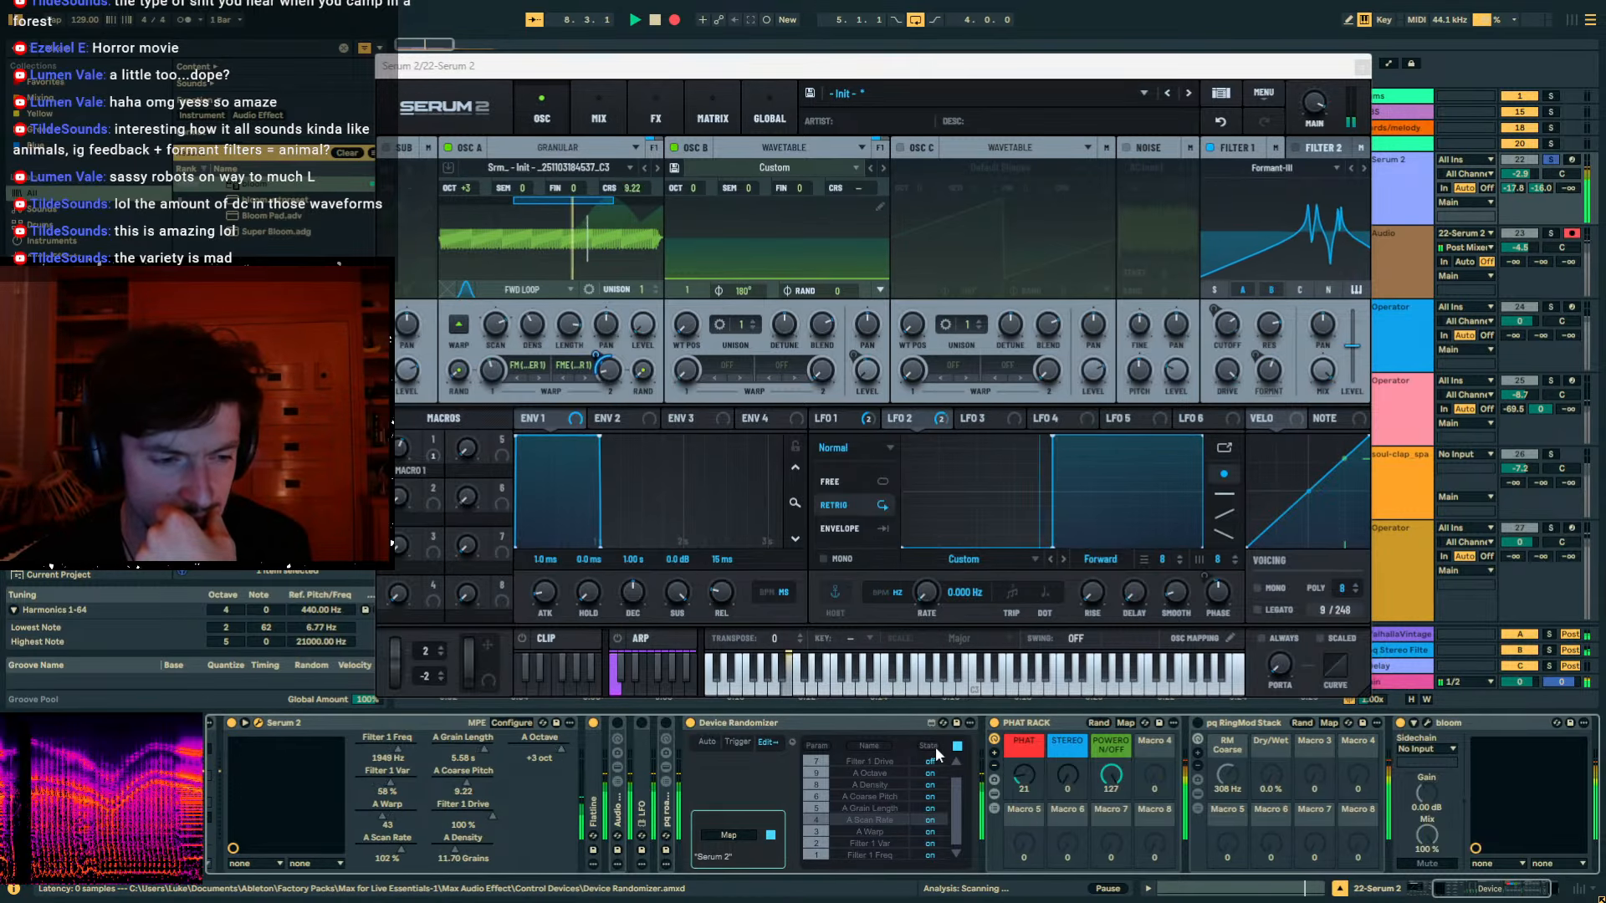
pyautogui.click(937, 746)
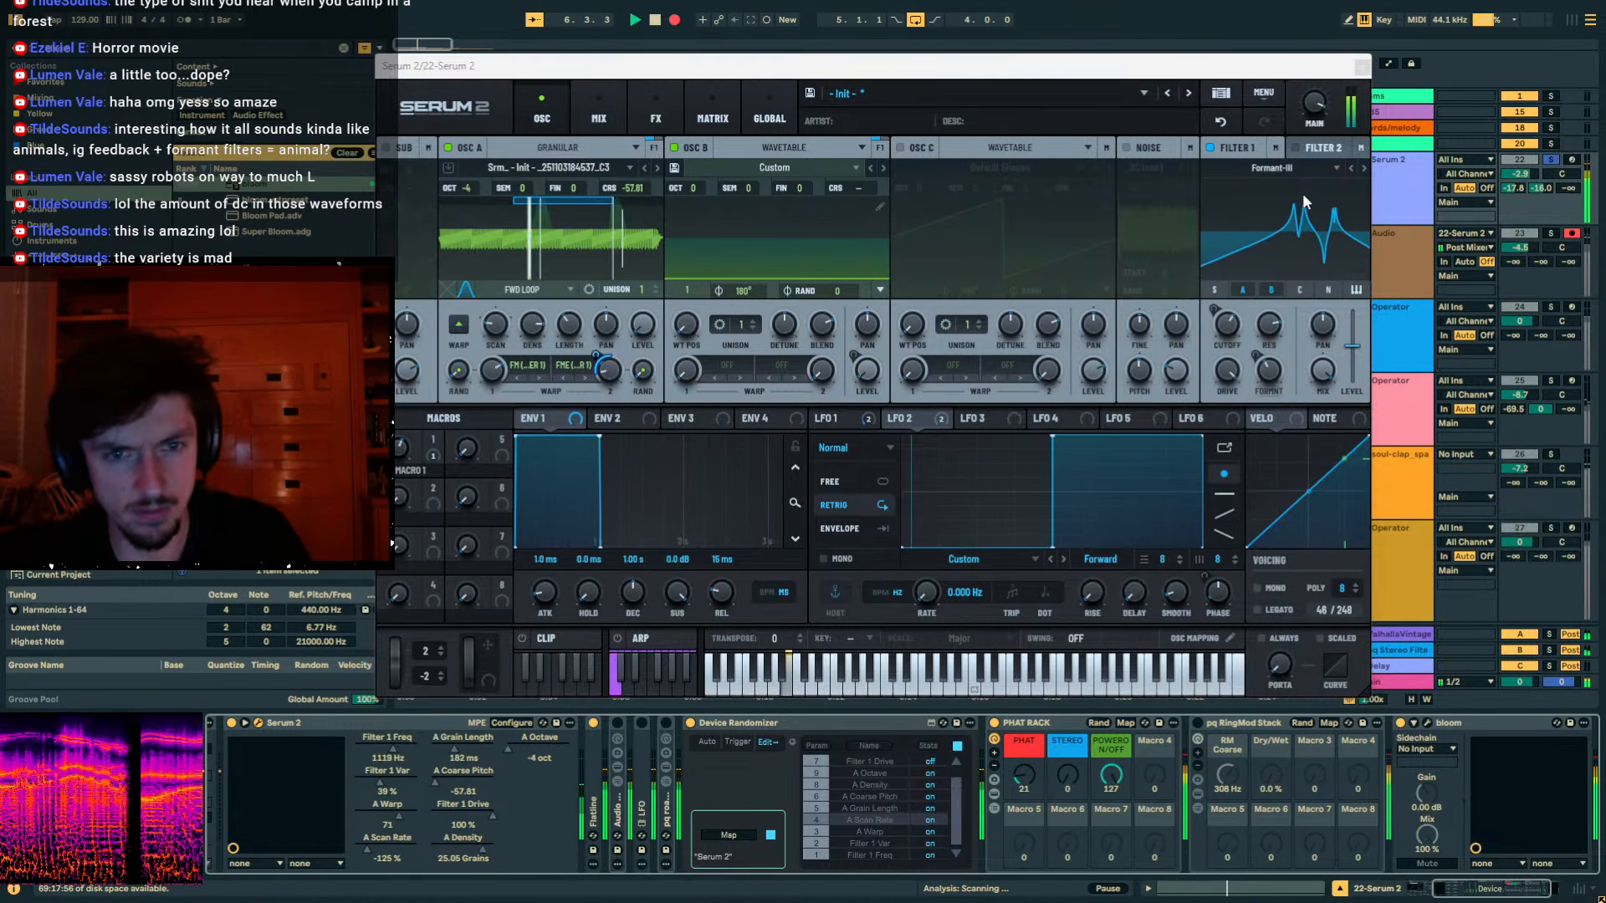
# Clear the two short clips from track 23 and place the long recorded clip at bar 26.
pyautogui.click(1392, 228)
pyautogui.click(765, 237)
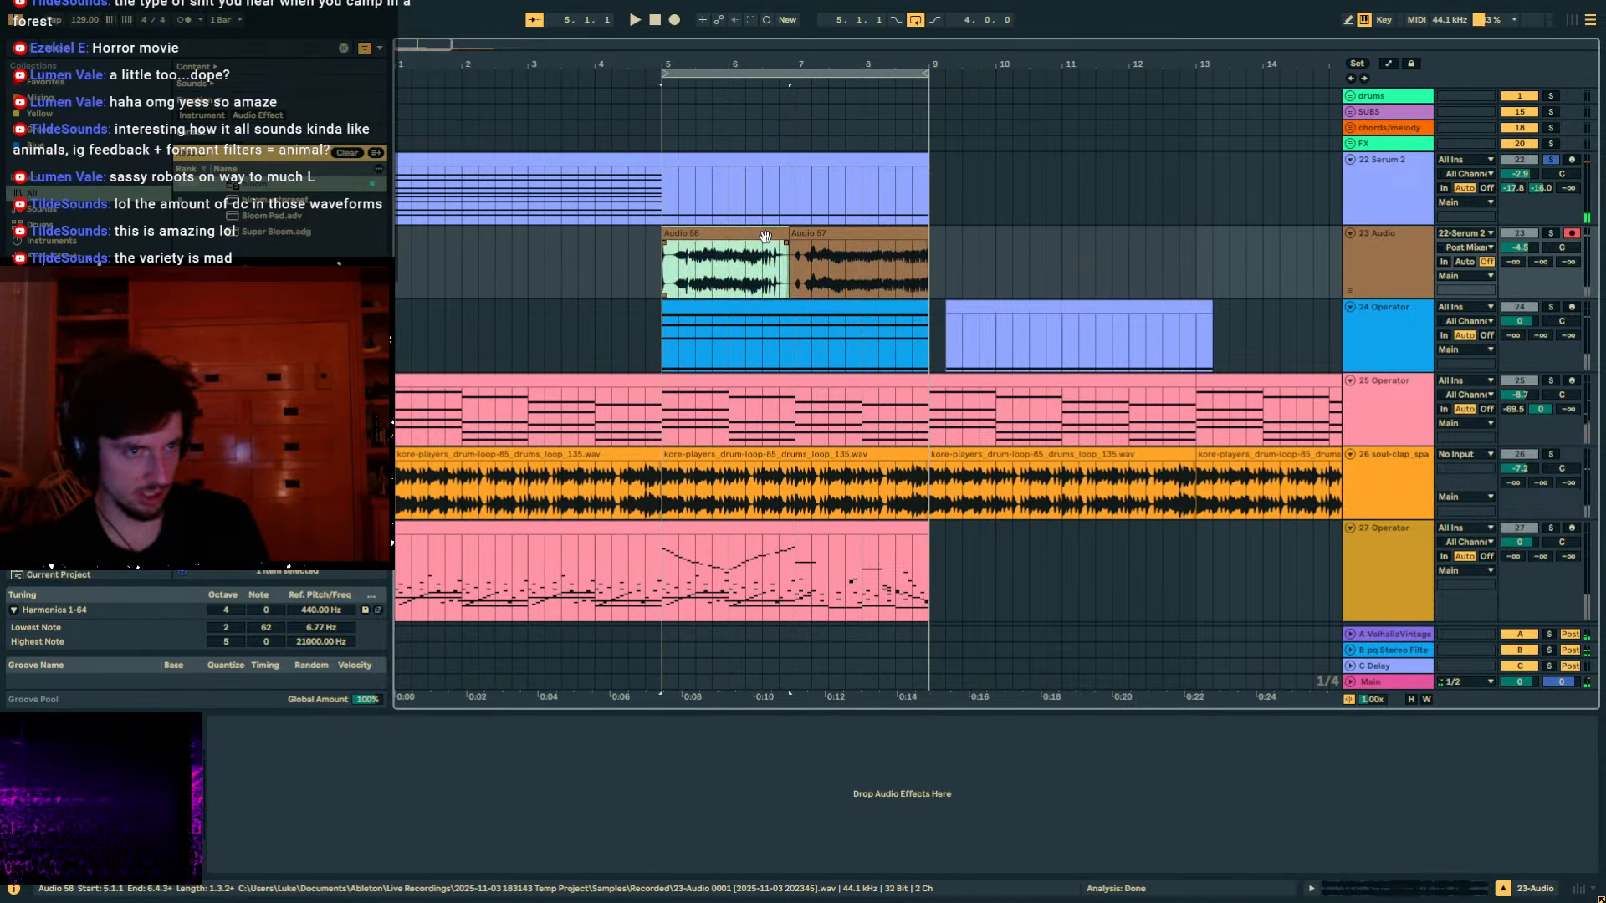
pyautogui.press('-')
pyautogui.press('-')
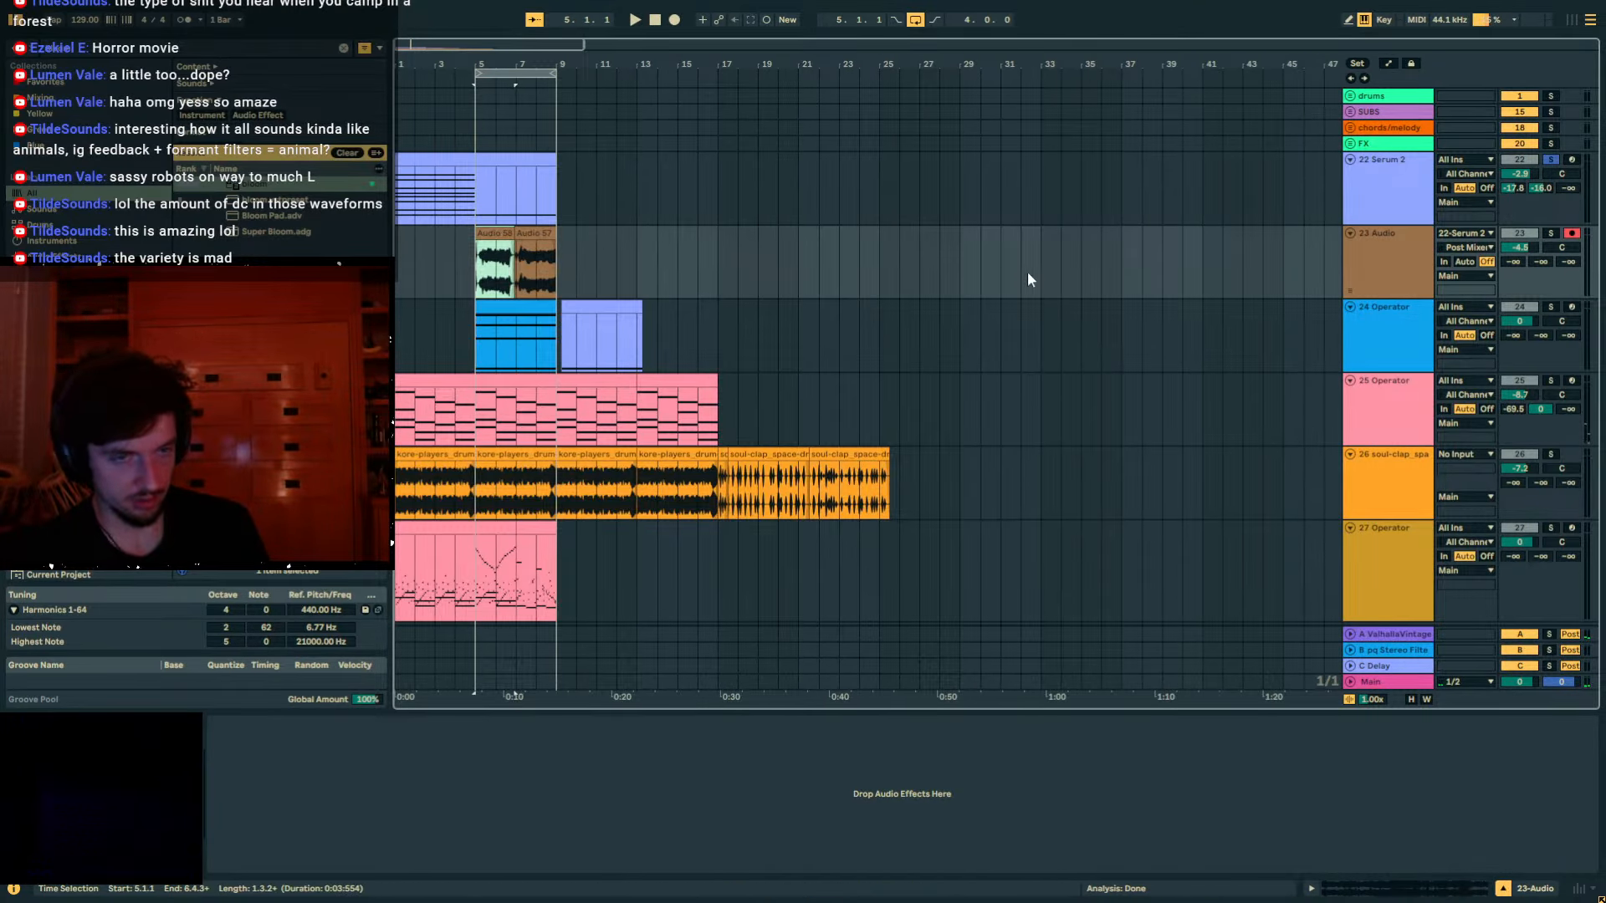
pyautogui.moveTo(1270, 234); pyautogui.dragTo(414, 236)
pyautogui.moveTo(509, 256); pyautogui.dragTo(996, 255)
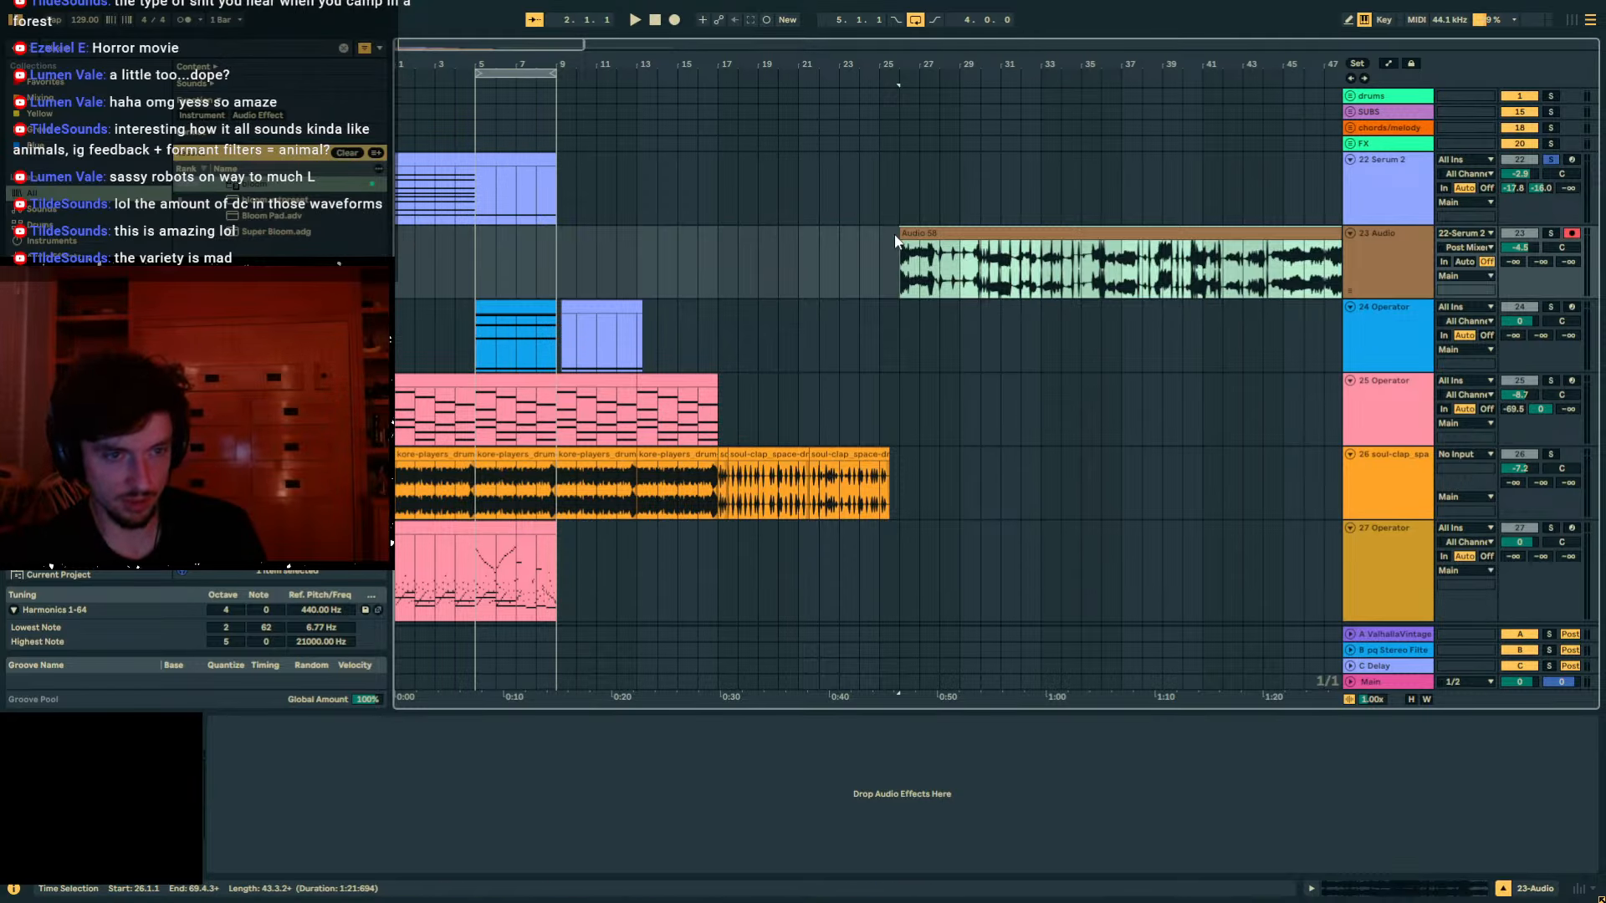
# Extend the recorded clip's start on track 23 to recover its earlier audio and move the clip to bar 5.
pyautogui.moveTo(895, 241); pyautogui.dragTo(559, 241)
pyautogui.click(995, 270)
pyautogui.moveTo(979, 67)
pyautogui.mouseDown()
pyautogui.moveTo(982, 201)
pyautogui.moveTo(979, 62)
pyautogui.mouseUp()
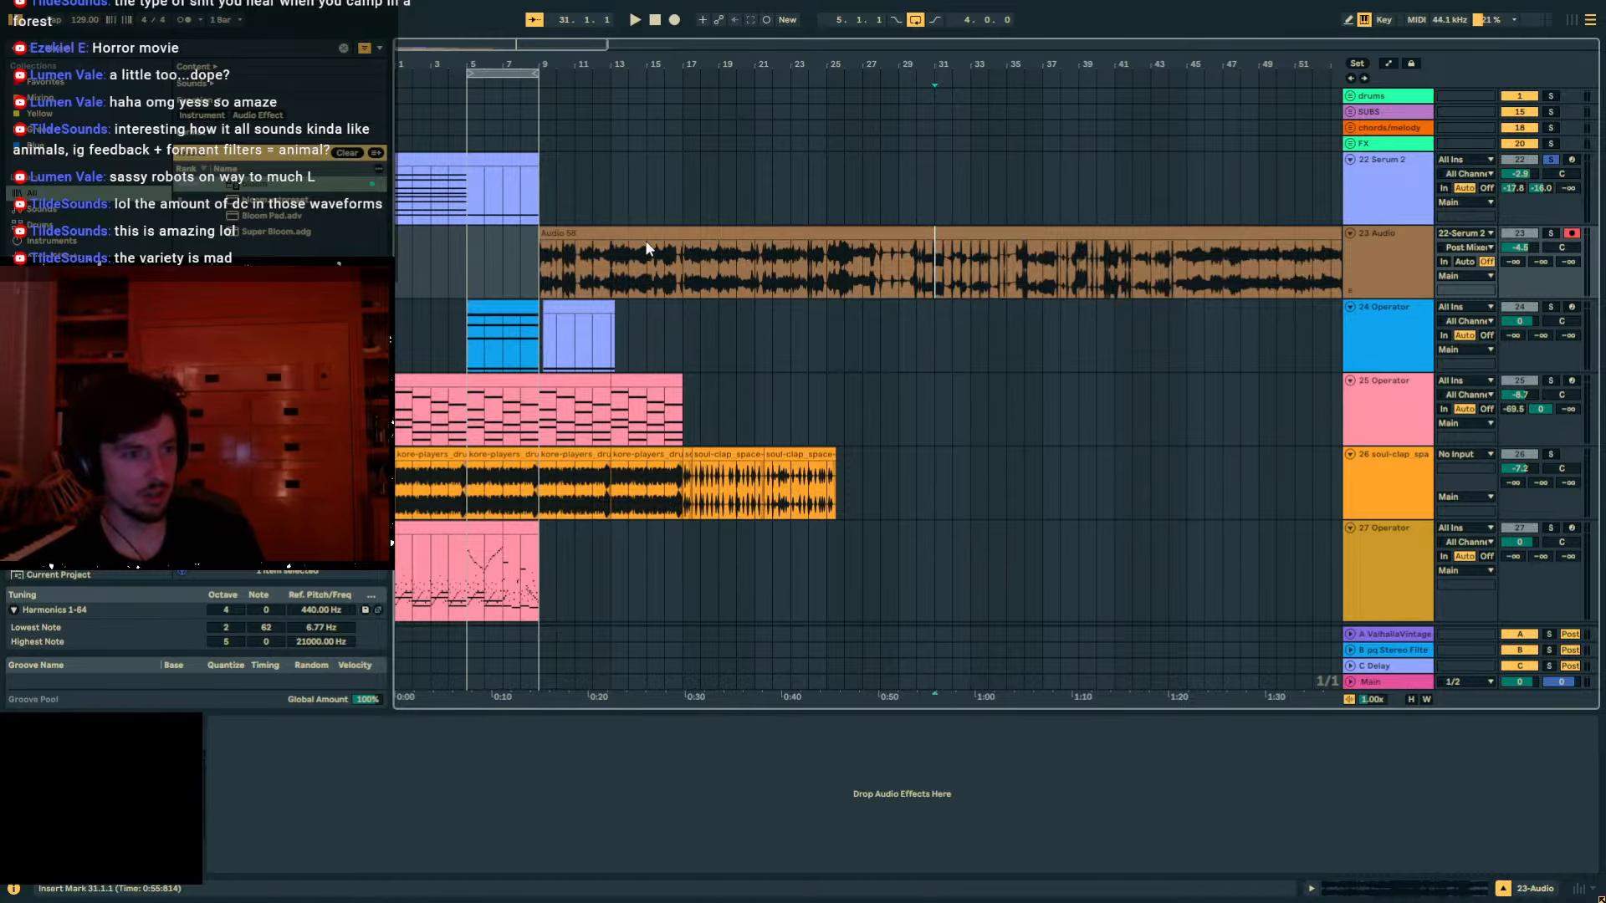
pyautogui.moveTo(555, 235)
pyautogui.mouseDown()
pyautogui.moveTo(1002, 234)
pyautogui.moveTo(549, 258)
pyautogui.mouseUp()
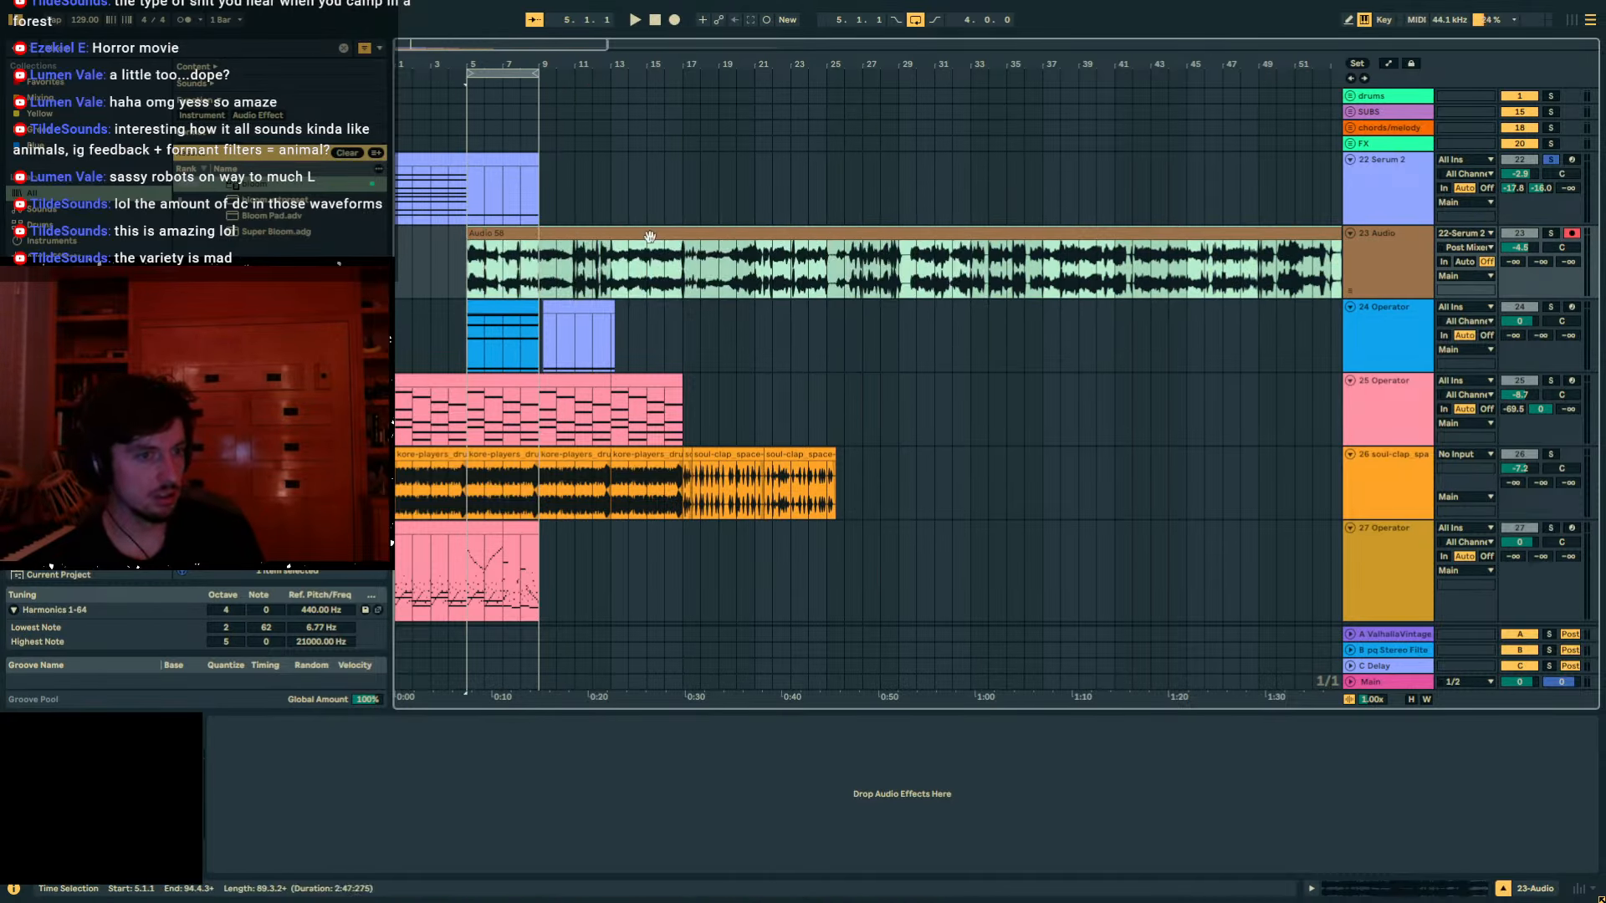
# Solo track 23, raise its volume to 0.4 dB and play the recording from bar 5 up to around bar 8.
pyautogui.click(1552, 236)
pyautogui.press('space')
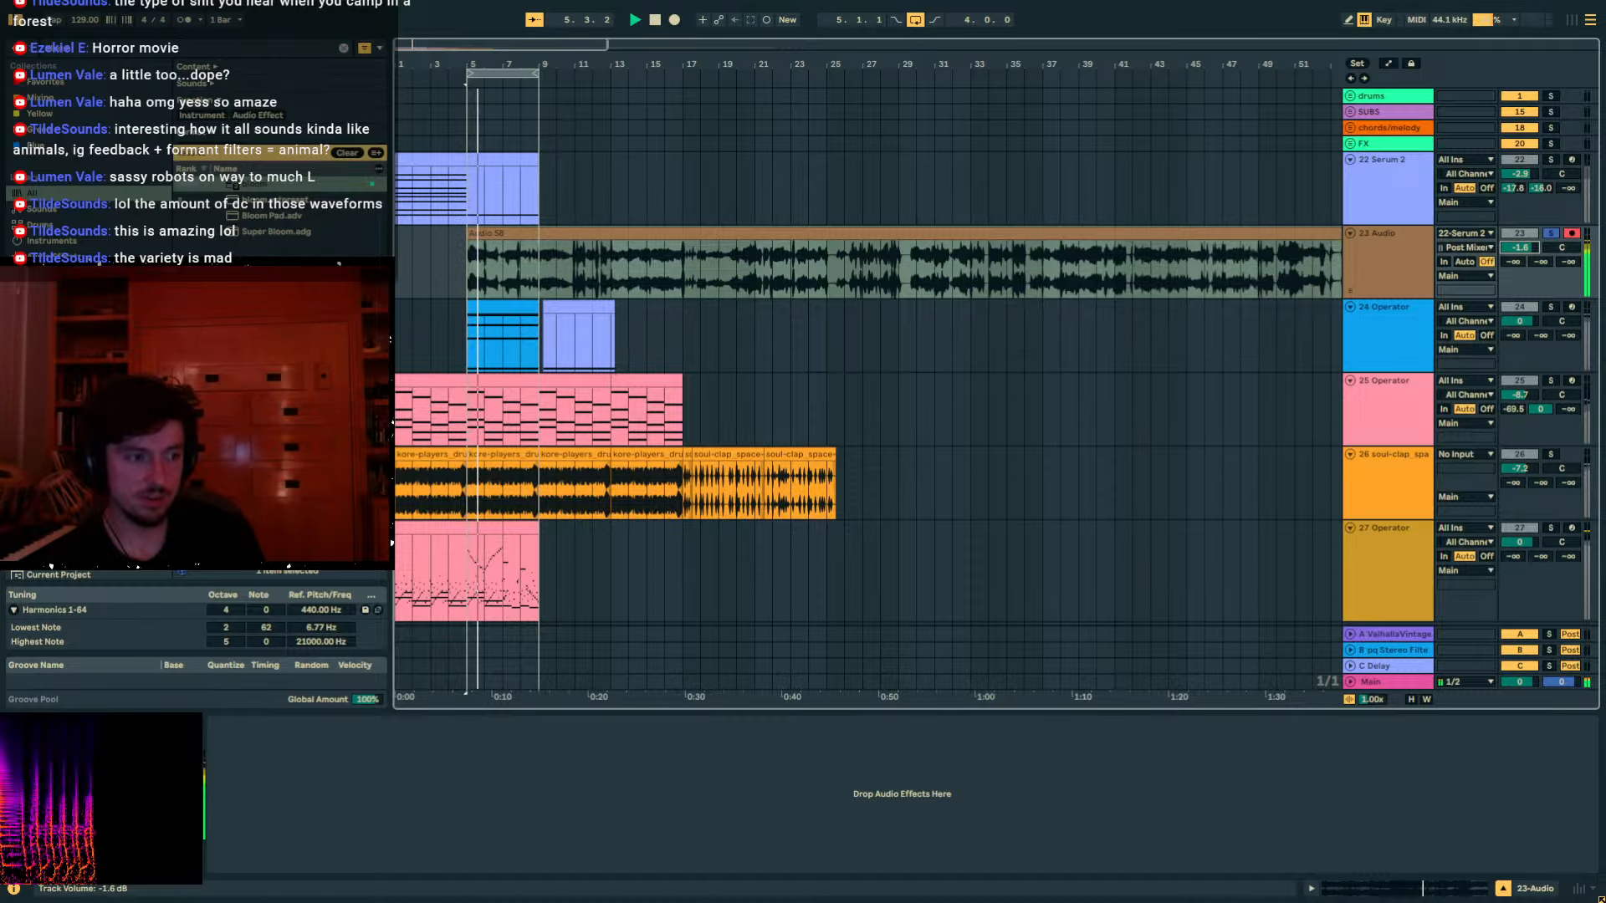
pyautogui.click(553, 264)
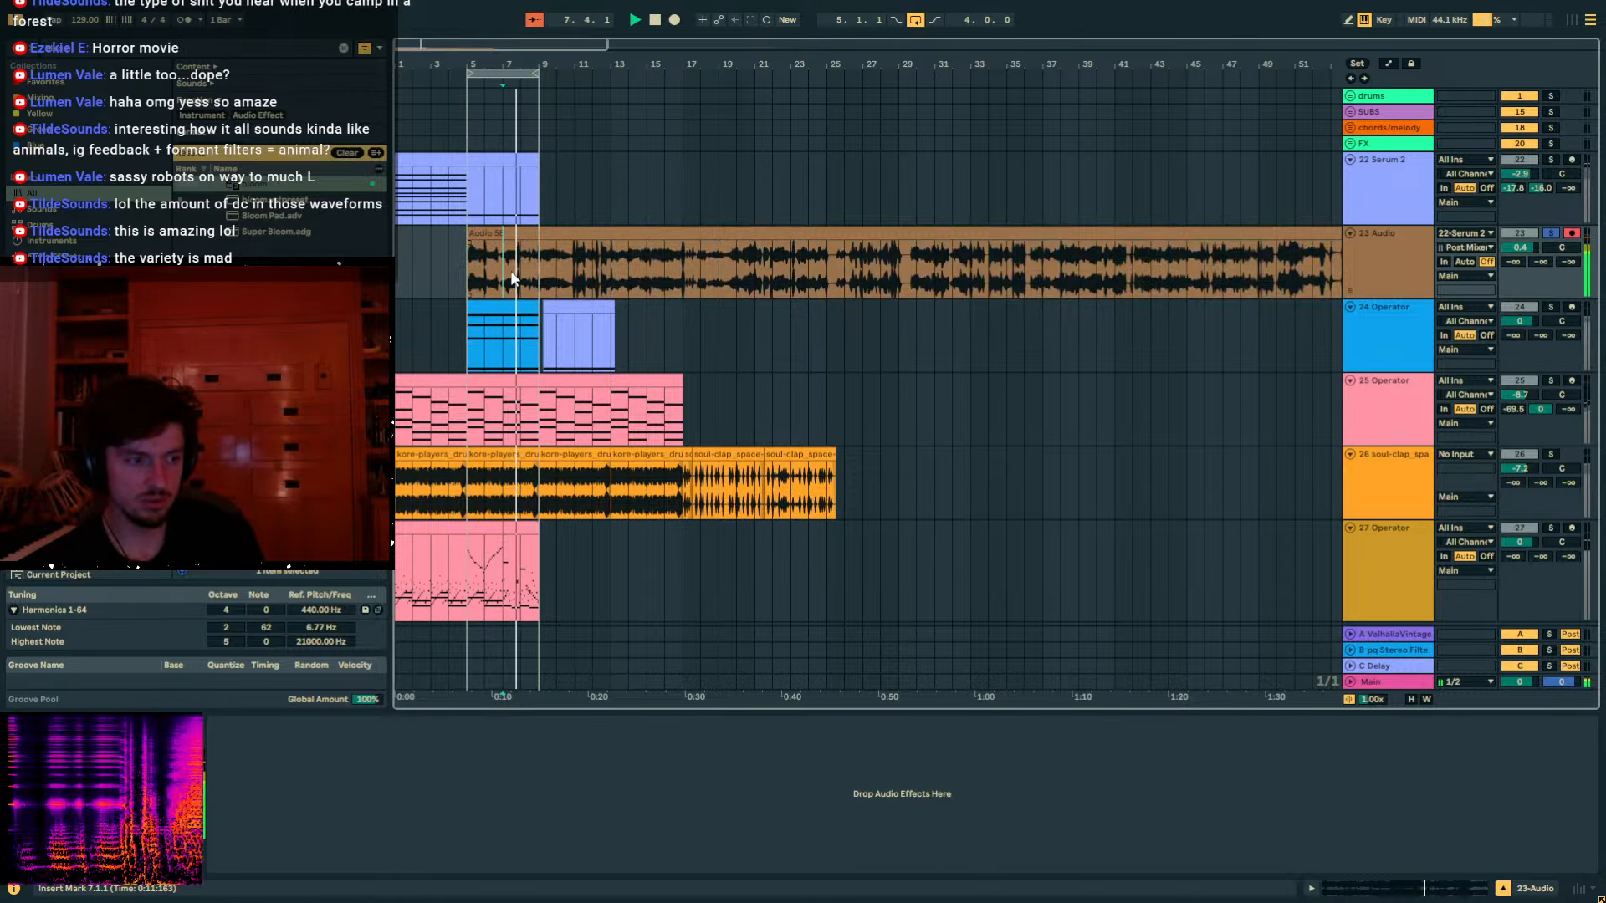
pyautogui.click(522, 269)
pyautogui.click(573, 233)
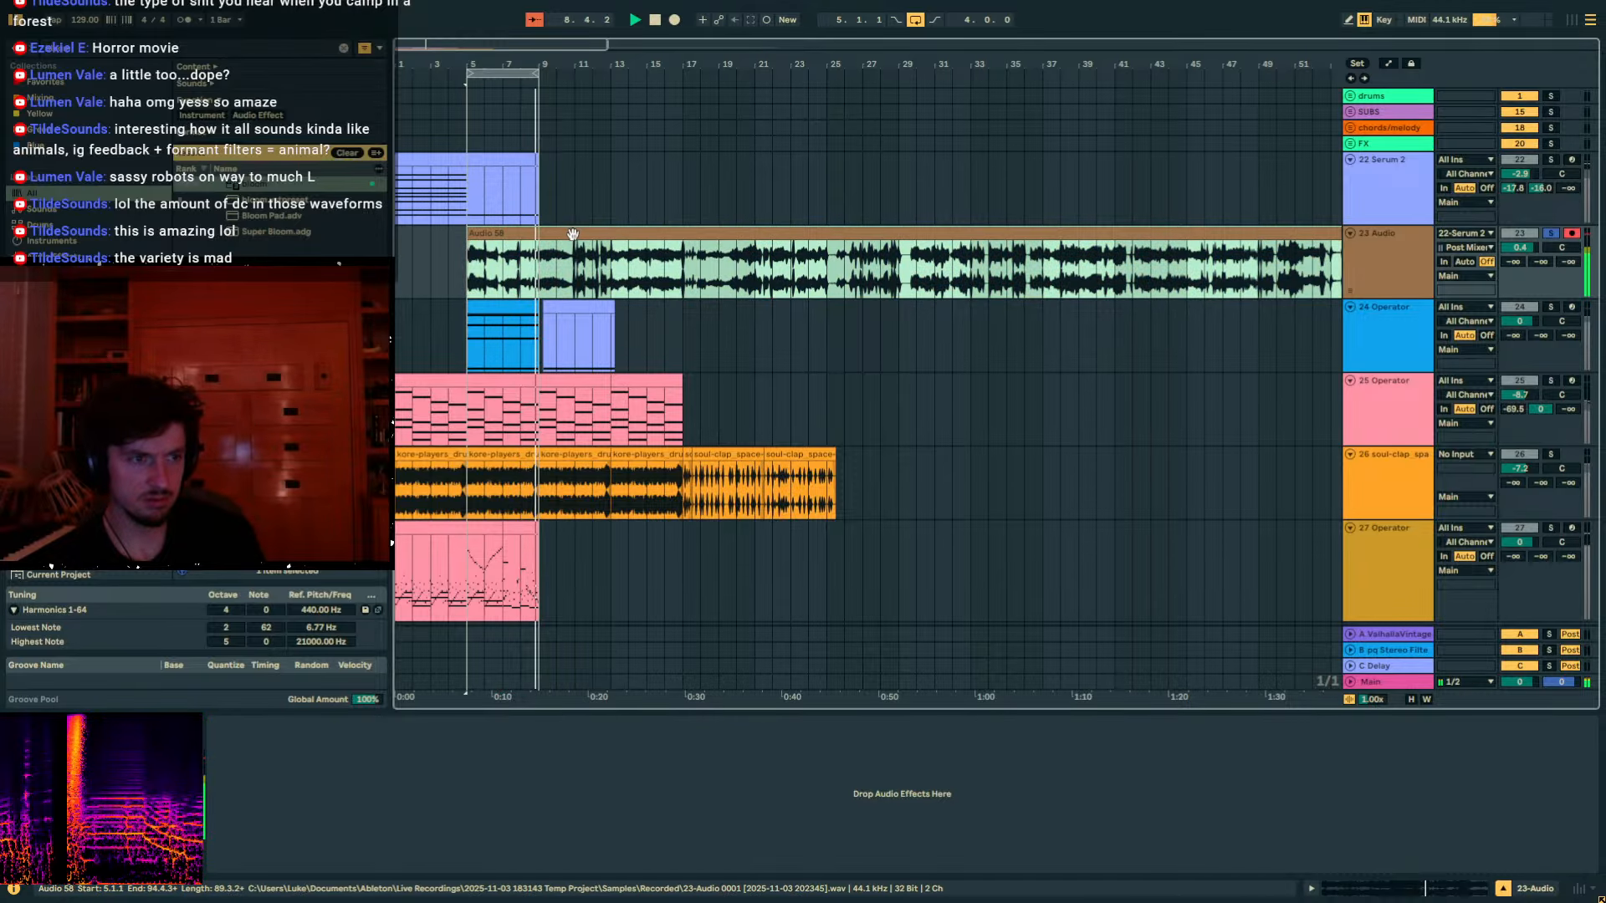
pyautogui.click(527, 272)
pyautogui.press('space')
pyautogui.press('space')
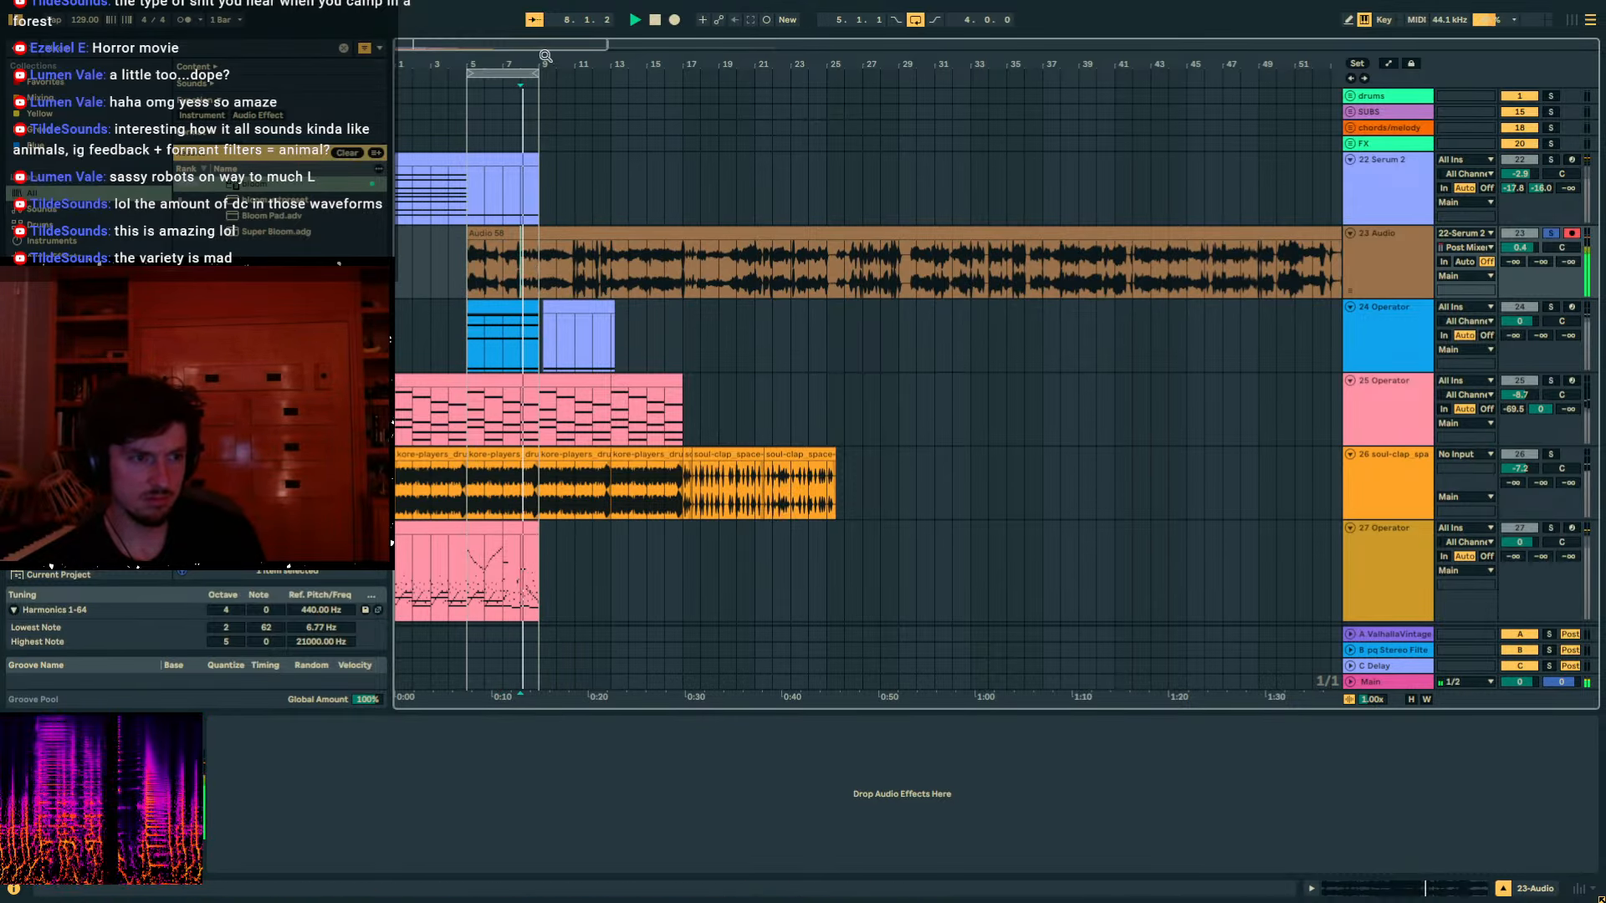
# Listen closely to the section of track 23's recording around bar 8.
pyautogui.moveTo(521, 64); pyautogui.dragTo(759, 60)
pyautogui.press('space')
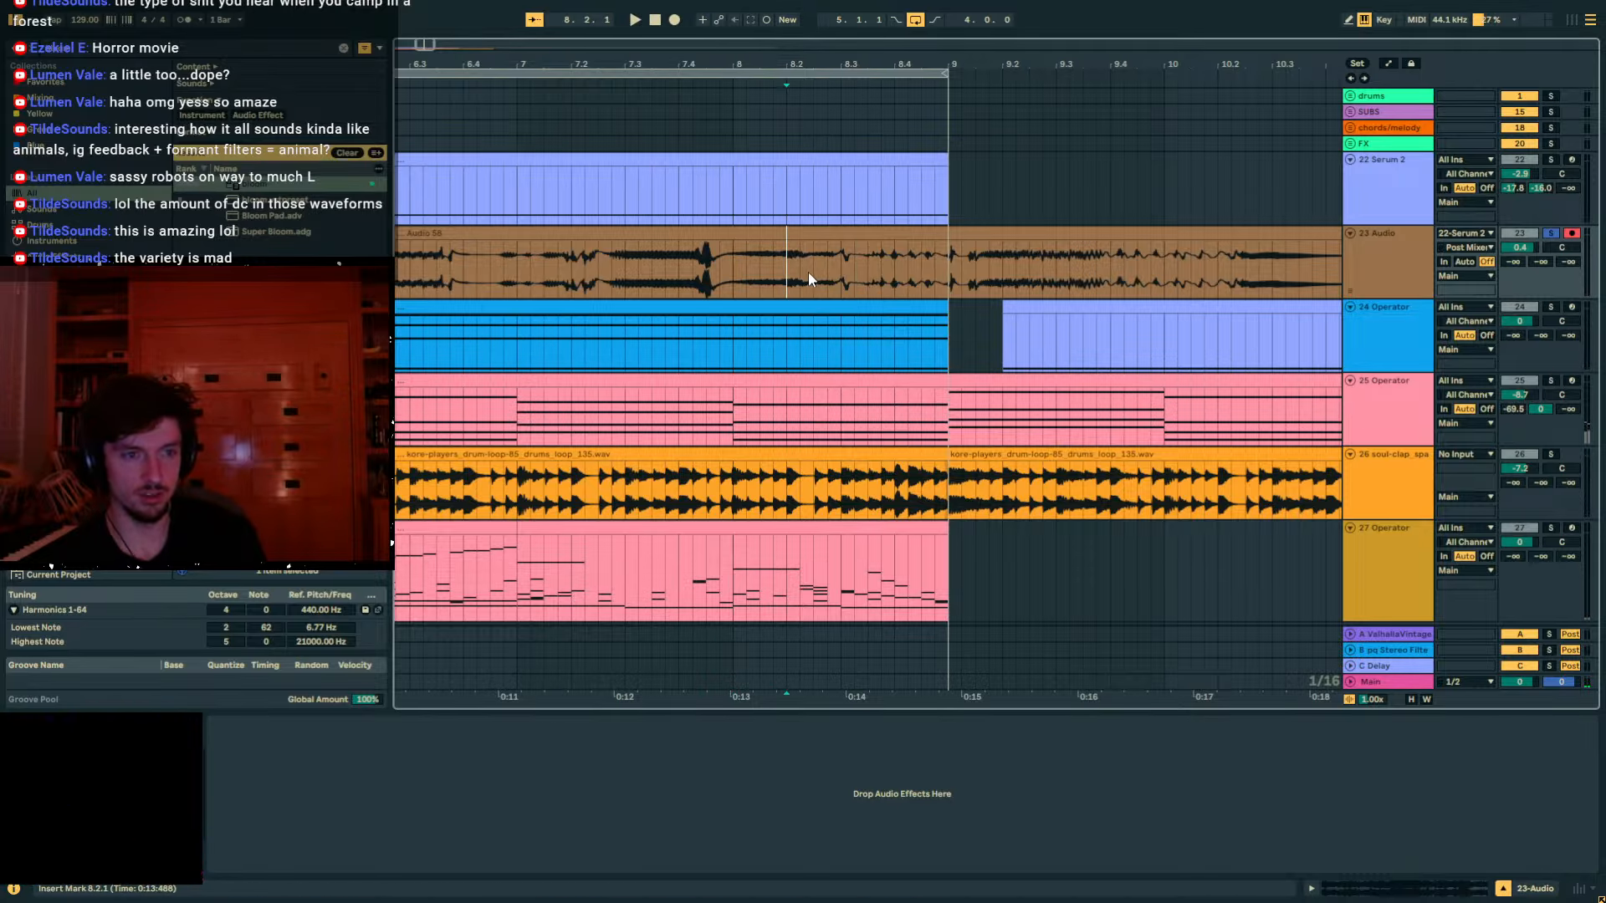
pyautogui.press('space')
pyautogui.press('space')
pyautogui.click(711, 275)
pyautogui.press('space')
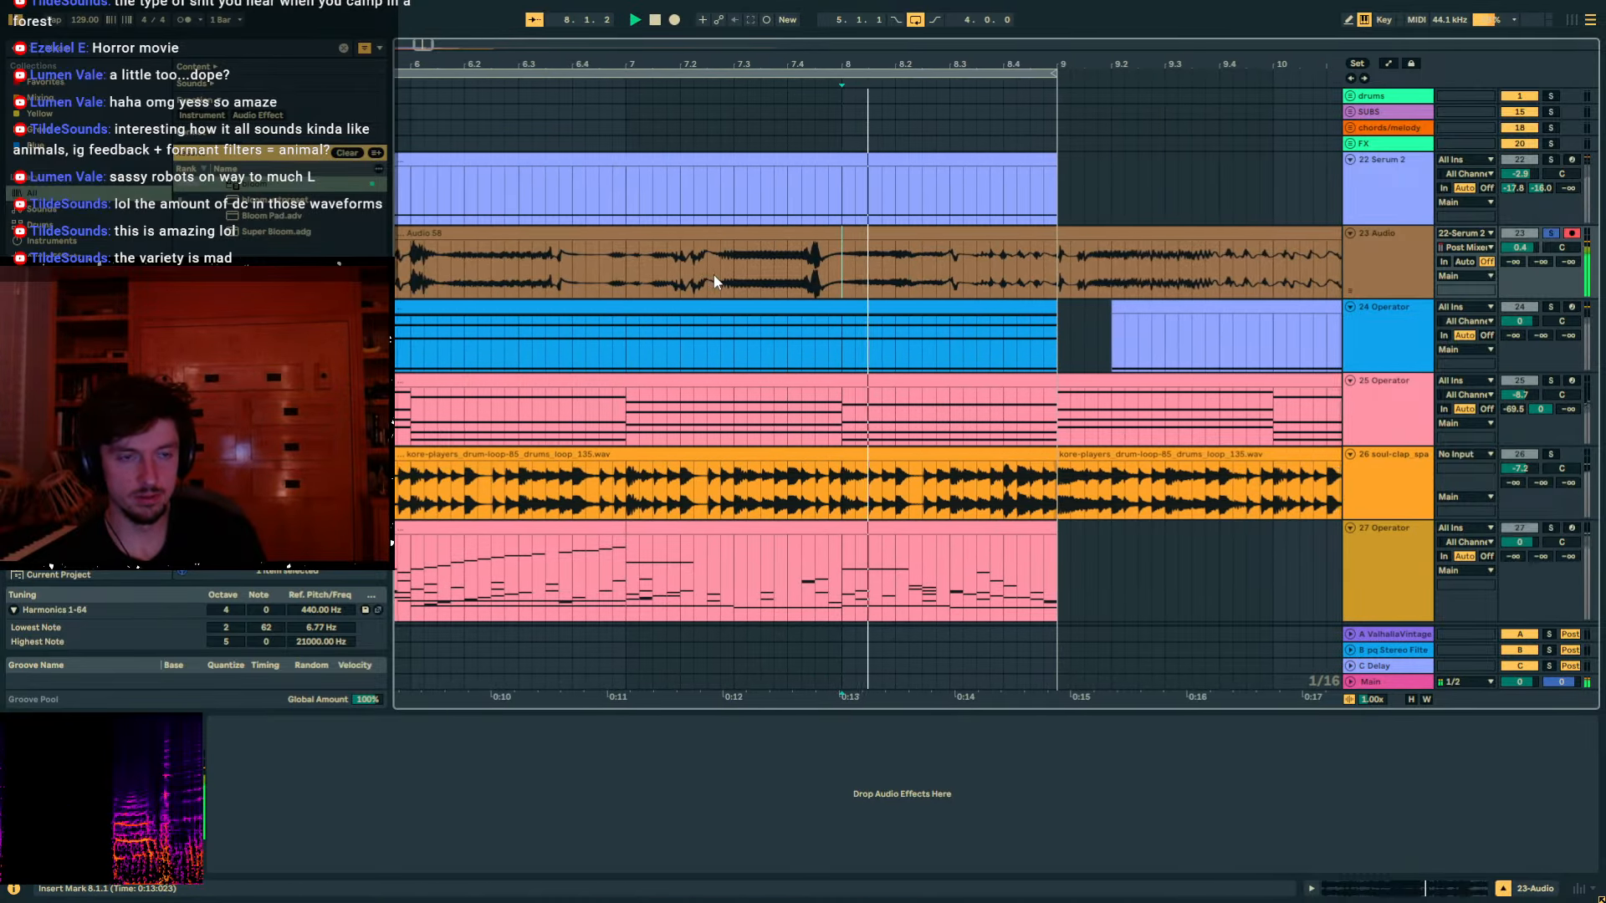
pyautogui.press('space')
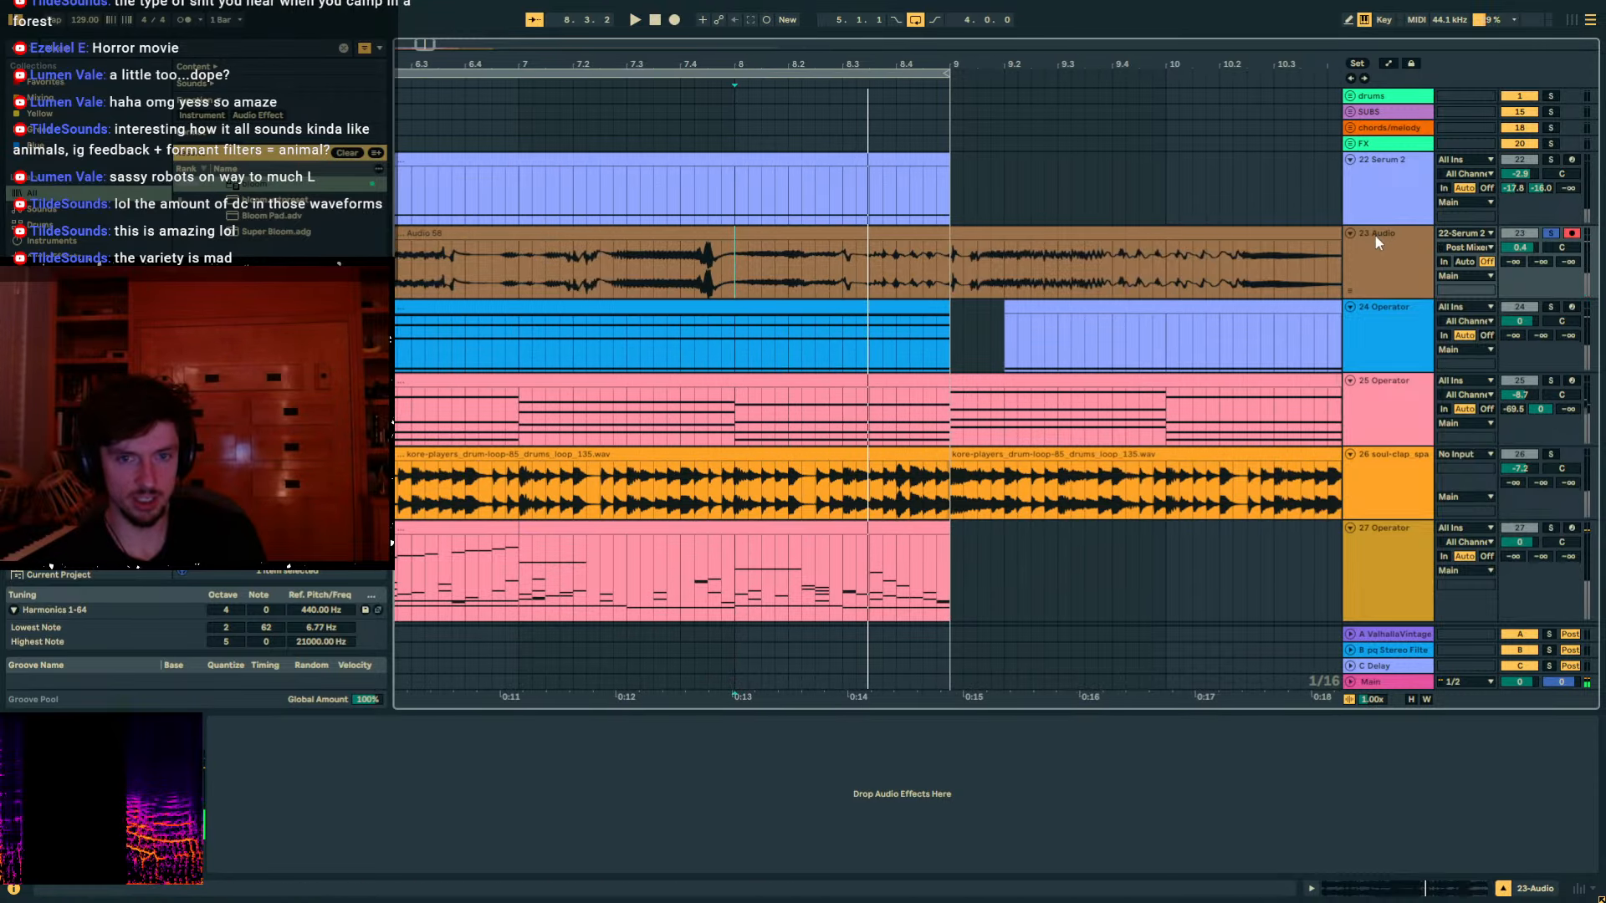
# Raise track 23's volume to 6 dB and play the recording from bar 9.
pyautogui.press('space')
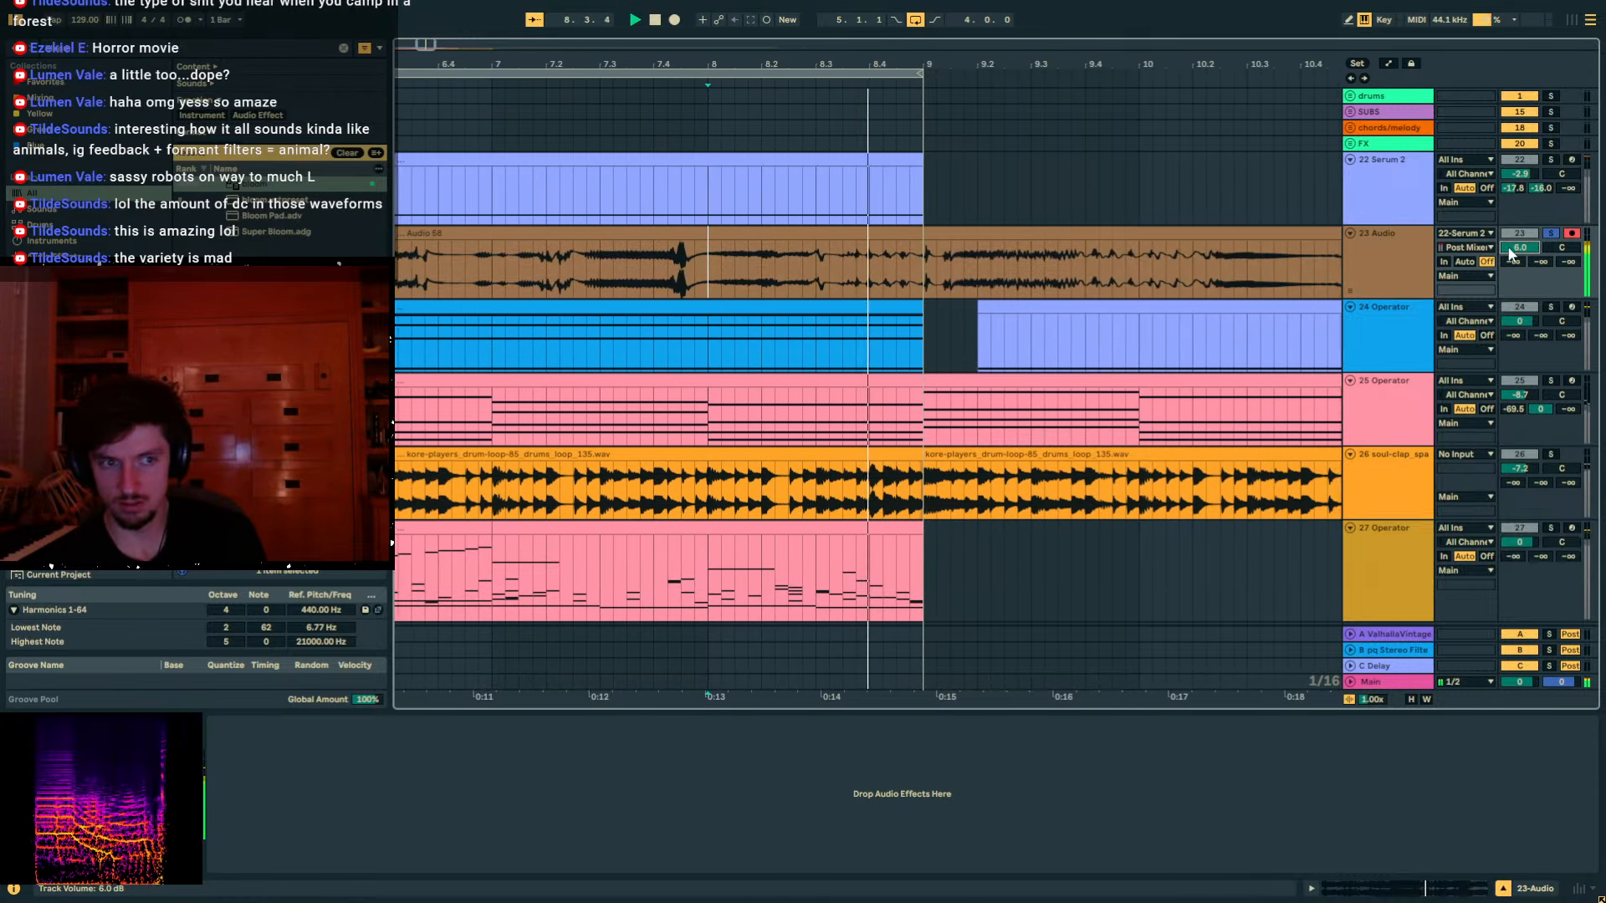
pyautogui.click(927, 266)
pyautogui.press('space')
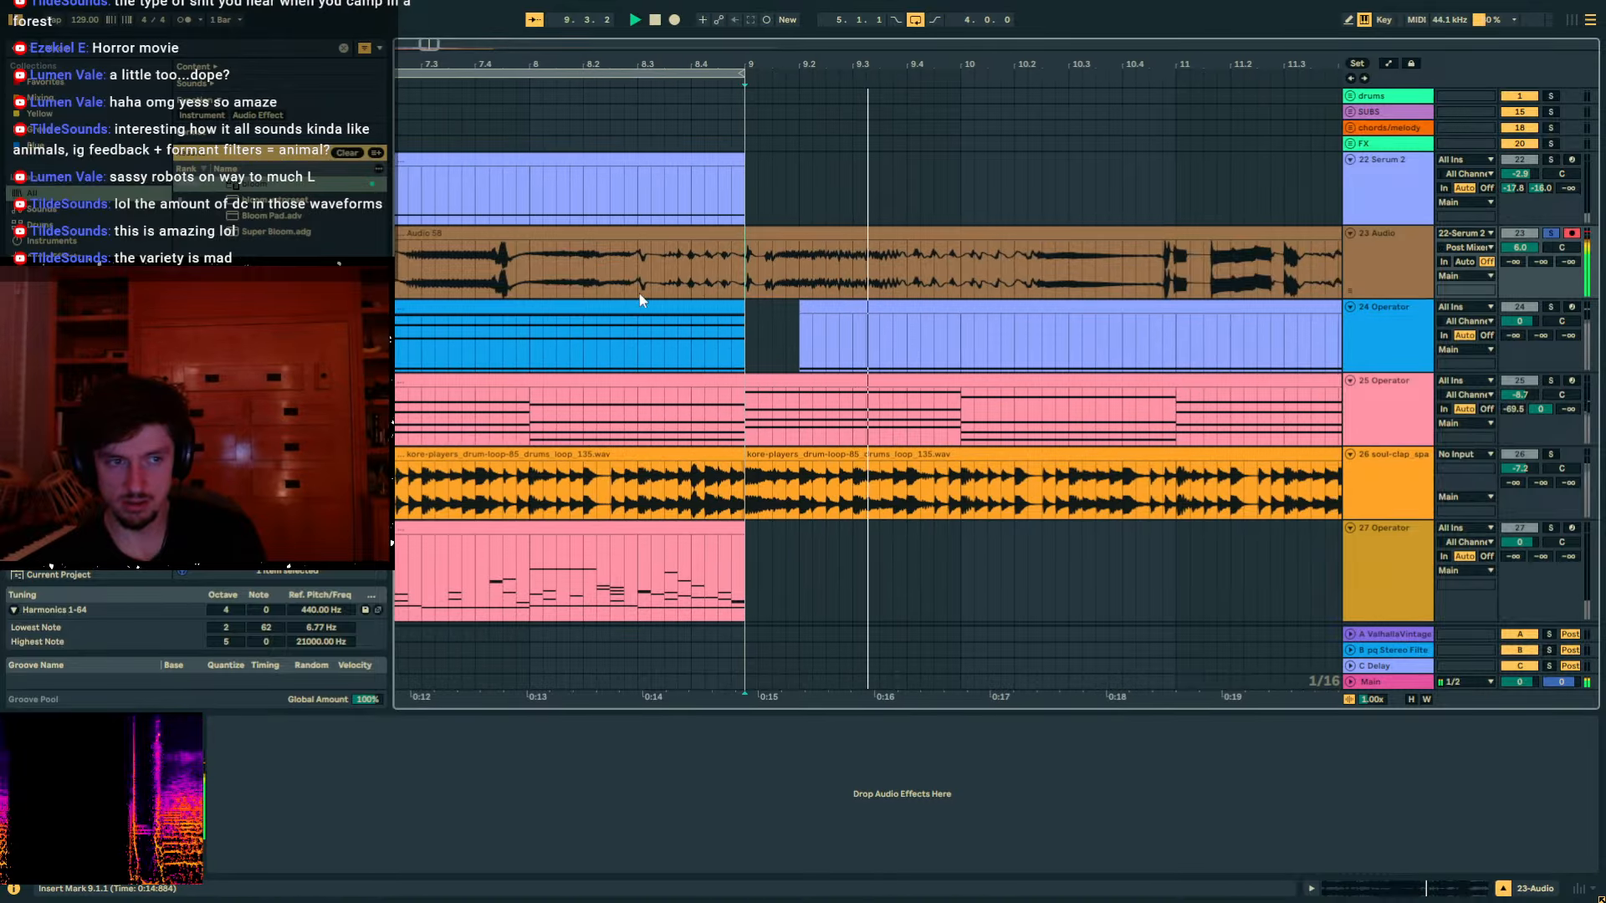
# Split the recorded clip on track 23 at 7.4.3 and 8.4.4 to isolate that section.
pyautogui.click(718, 272)
pyautogui.moveTo(701, 268); pyautogui.dragTo(492, 267)
pyautogui.hotkey('ctrl', 'e')
# Insert a new audio track below track 23 and move the isolated section onto it at the same position.
pyautogui.click(1017, 266)
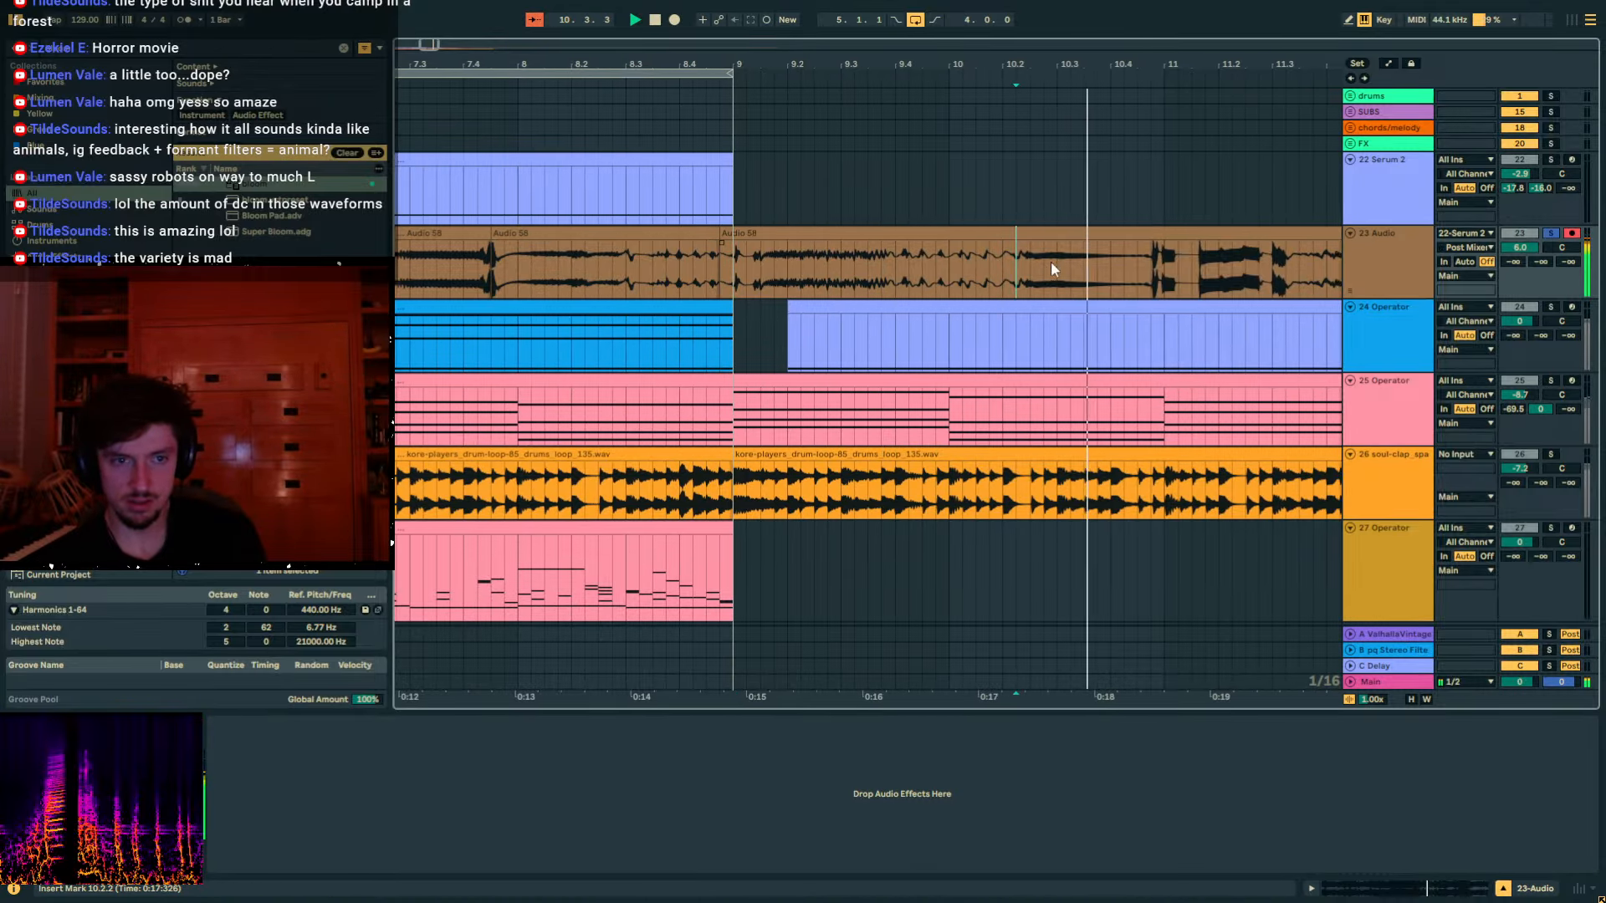
pyautogui.scroll(-2, 936, 63)
pyautogui.hotkey('ctrl', 't')
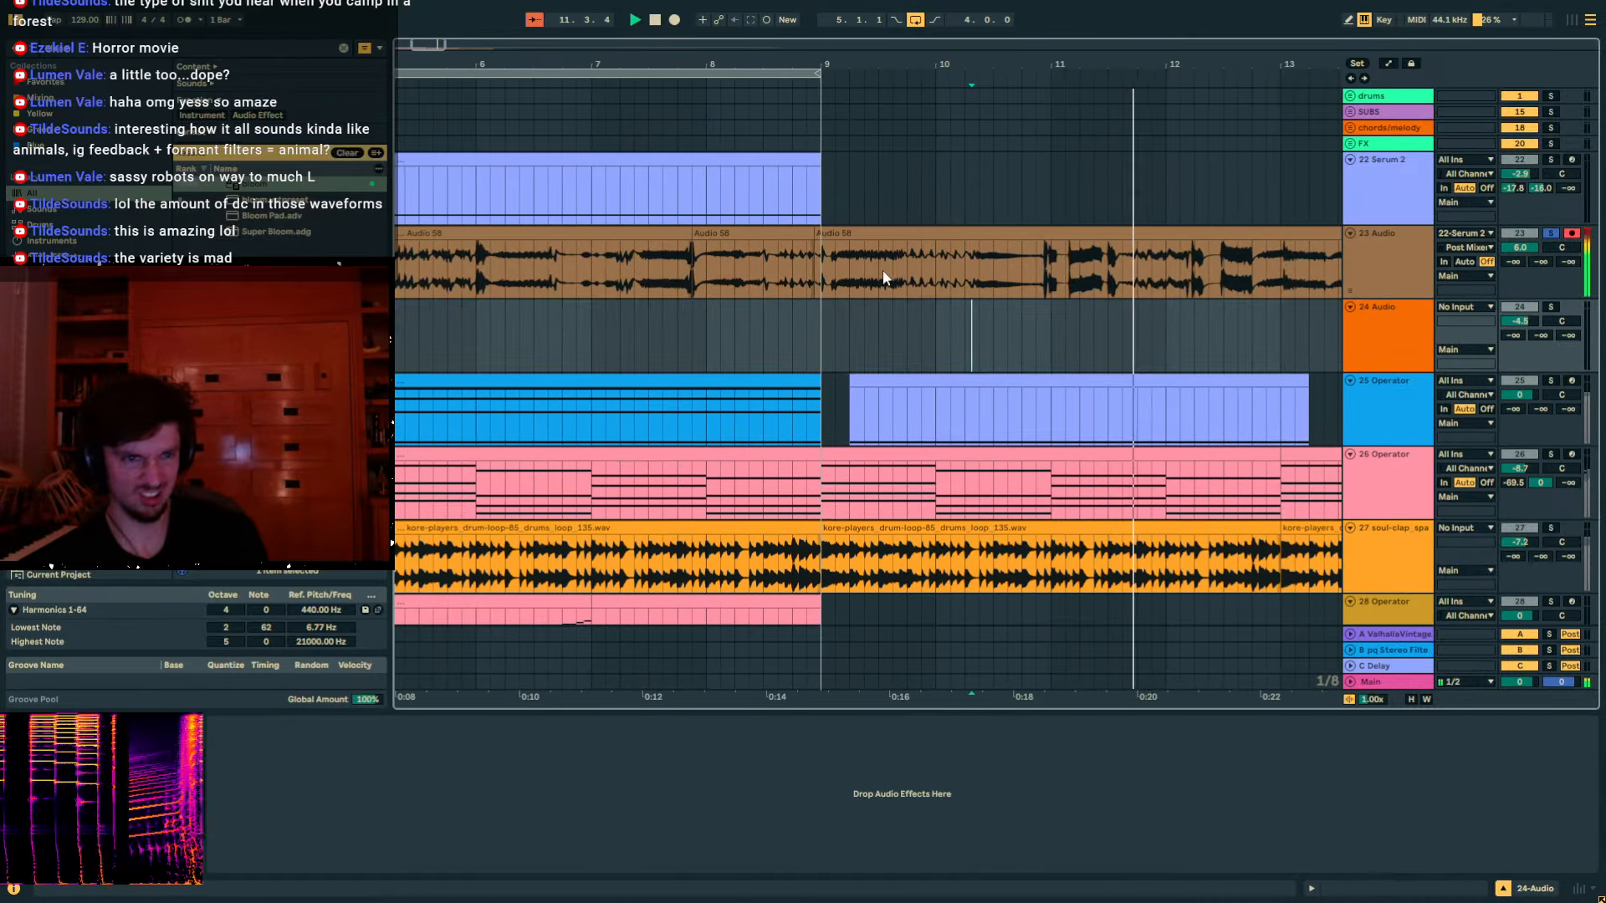
pyautogui.click(793, 272)
pyautogui.press('space')
pyautogui.moveTo(721, 233); pyautogui.dragTo(726, 310)
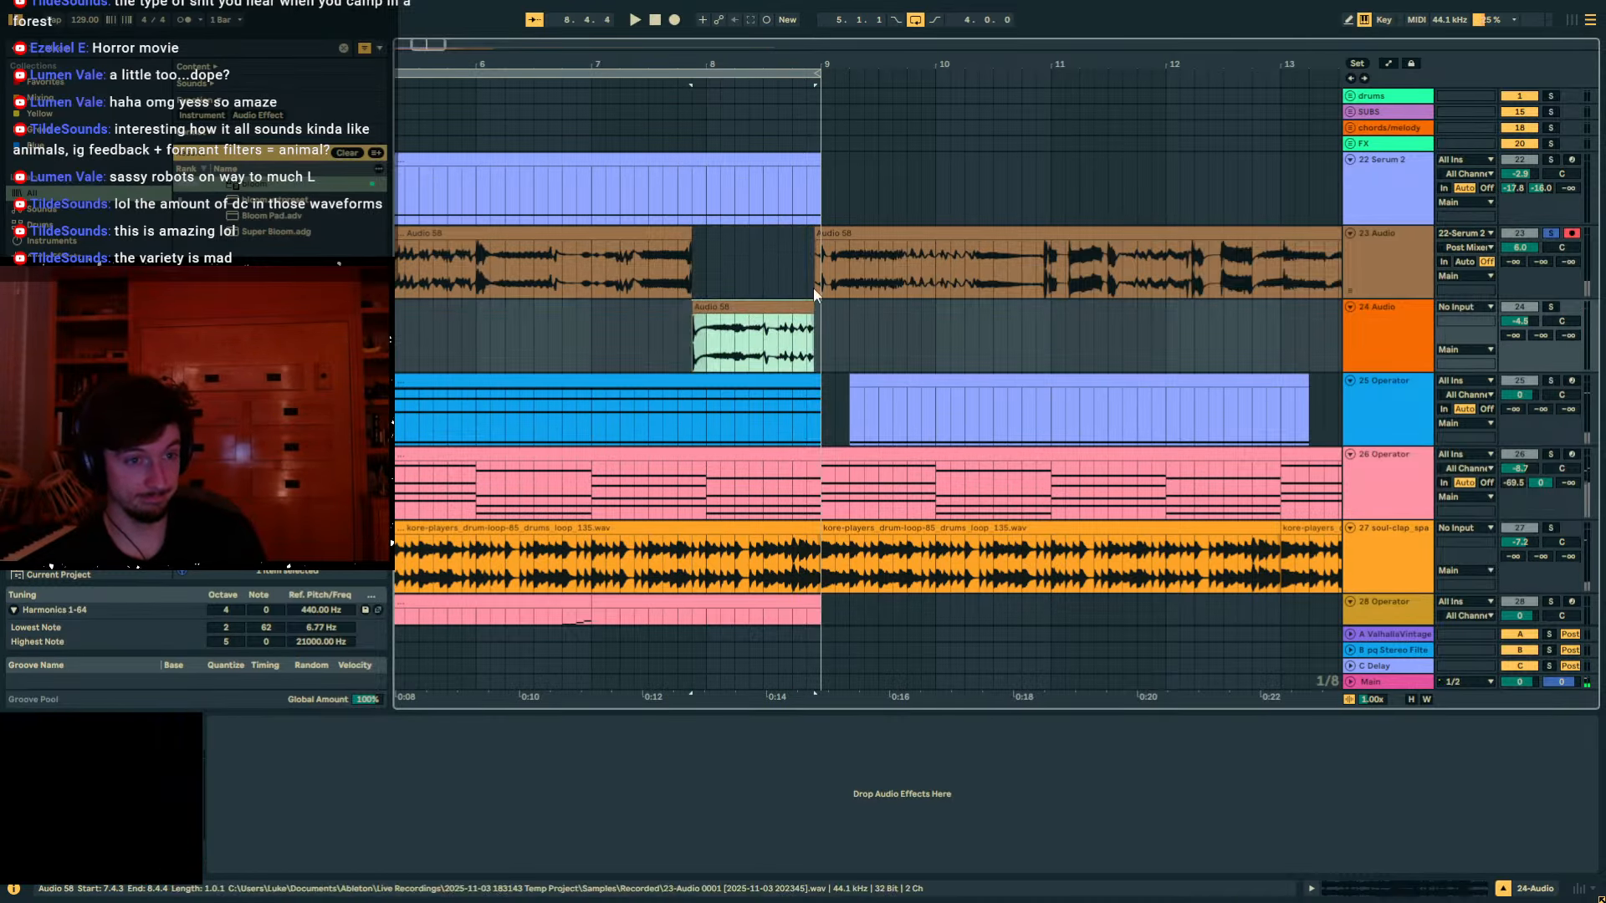
# Move the bloom effect from the Serum 2 track onto track 23 and play the recording from 10.4.3.
pyautogui.click(835, 197)
pyautogui.moveTo(1457, 721); pyautogui.dragTo(1382, 251)
pyautogui.click(1042, 275)
pyautogui.press('space')
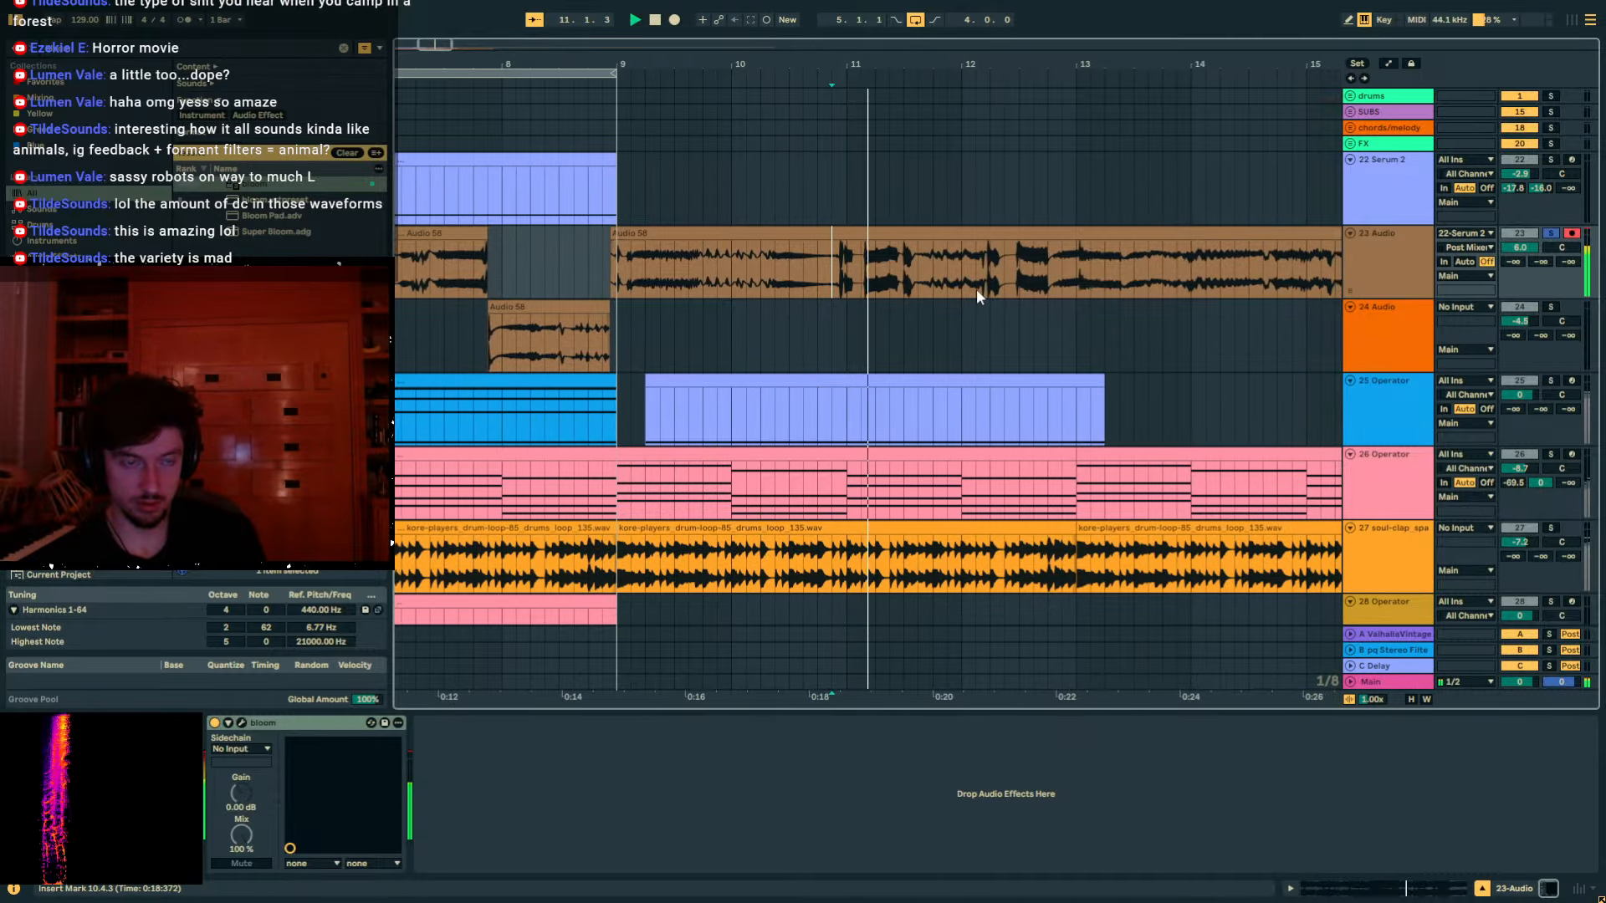
# Audition track 23's recording from 11.4.1 onward and lower the track's volume to 0.4 dB.
pyautogui.click(870, 273)
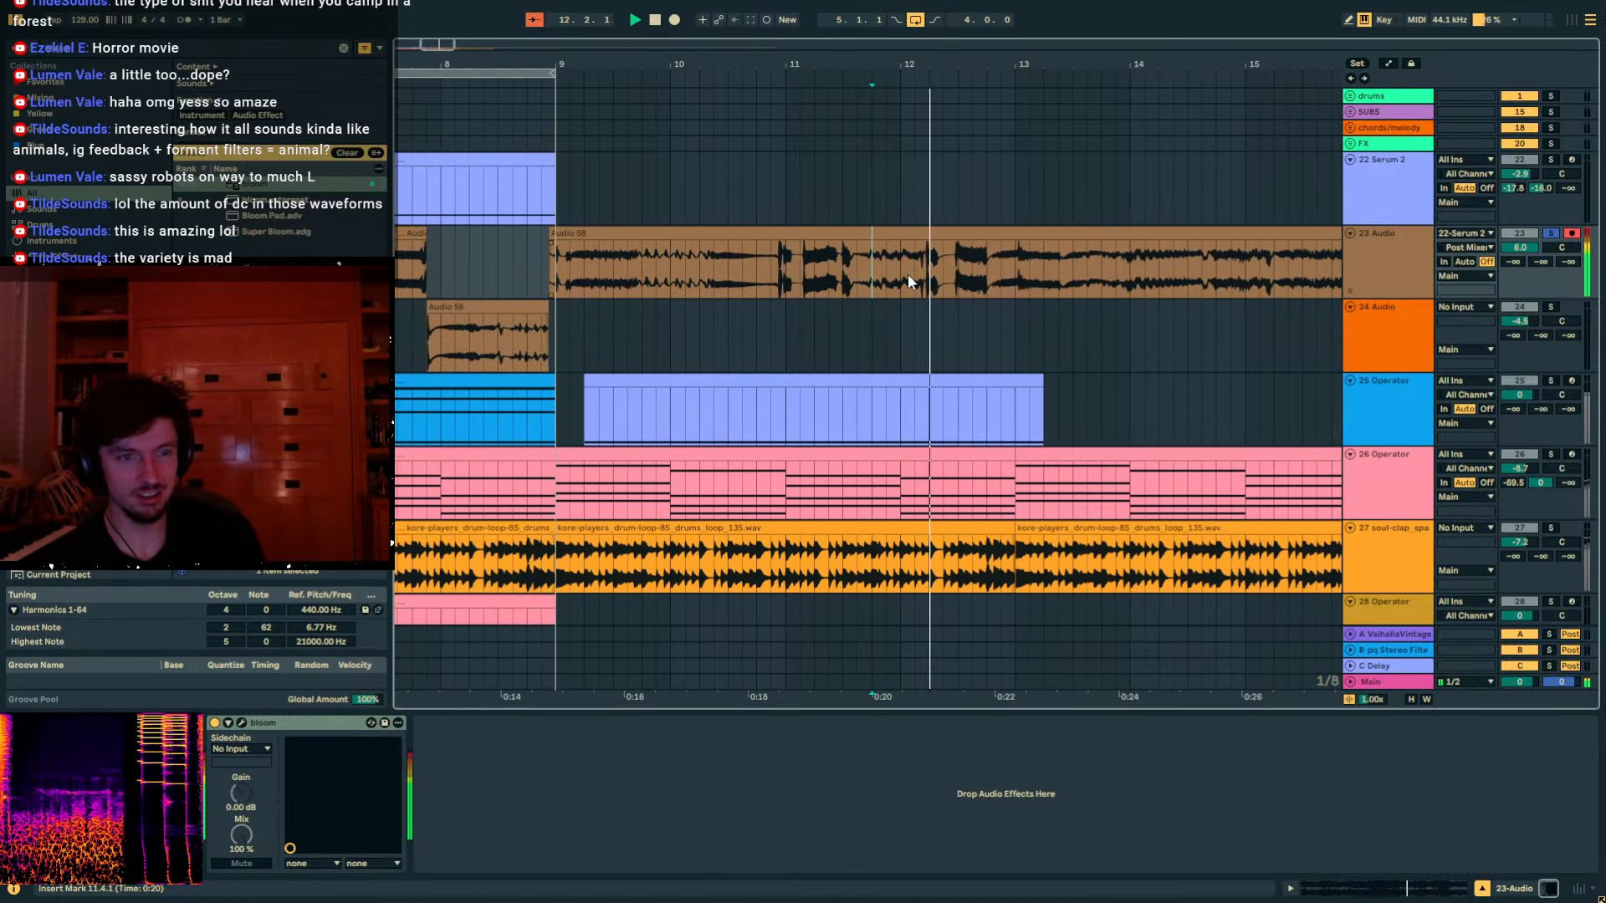
pyautogui.click(987, 269)
pyautogui.moveTo(1520, 248)
pyautogui.mouseDown()
pyautogui.moveTo(1519, 283)
pyautogui.moveTo(1519, 263)
pyautogui.mouseUp()
pyautogui.moveTo(1017, 65); pyautogui.dragTo(737, 20)
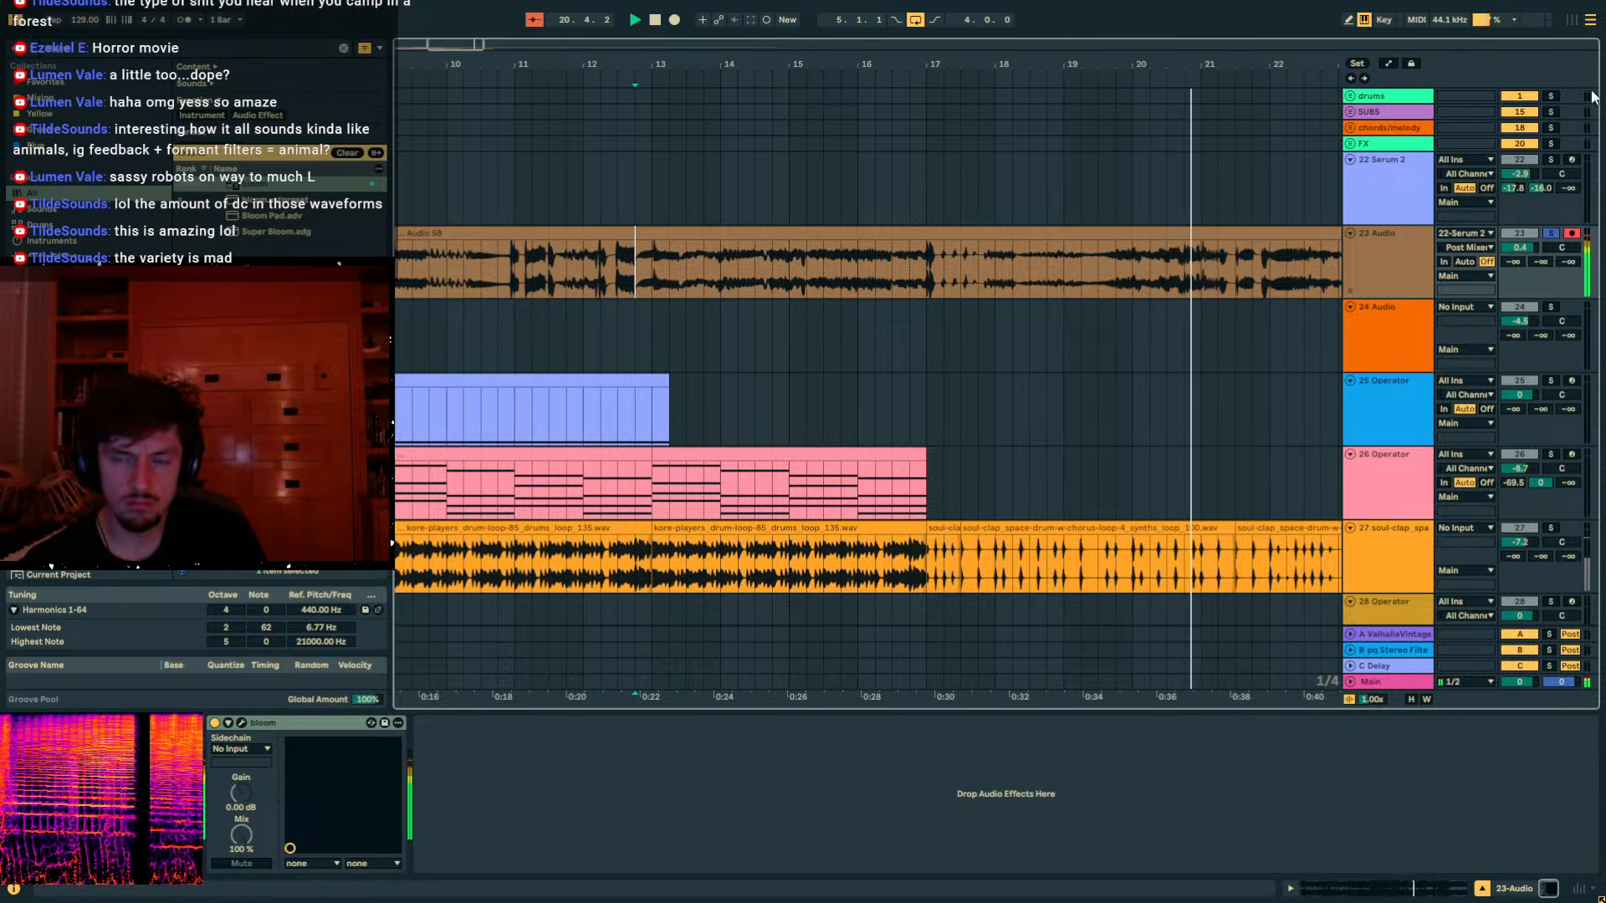
pyautogui.click(1349, 264)
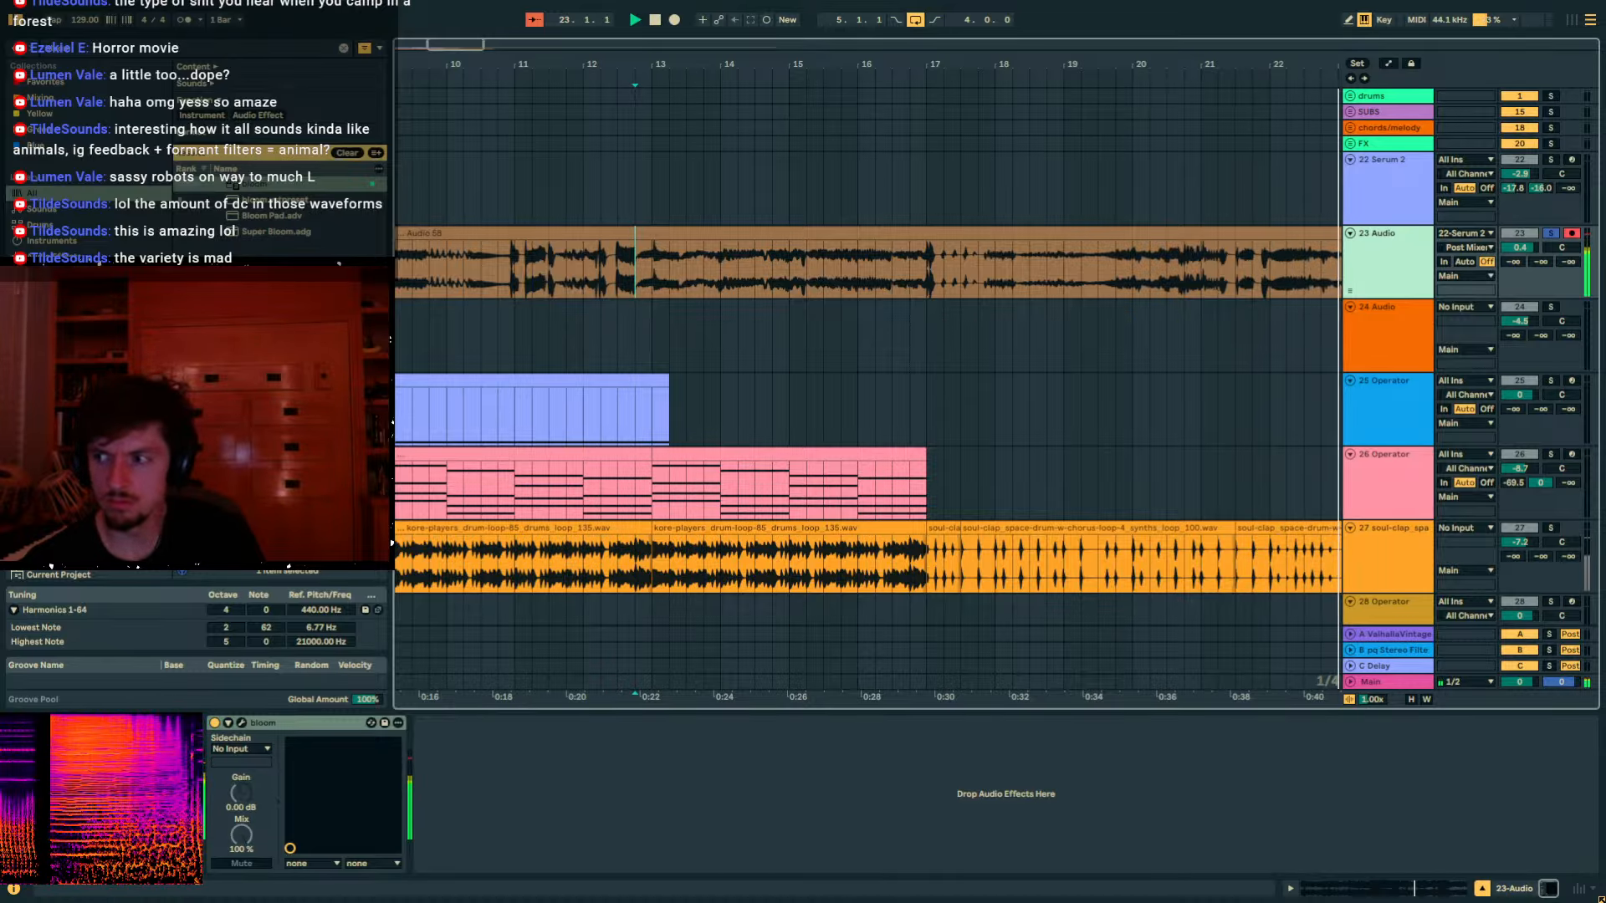
# Audition track 23's recording at several points between bars 25 and 34 and lower the track's volume to -4.1 dB.
pyautogui.moveTo(1205, 63); pyautogui.dragTo(810, 61)
pyautogui.click(982, 254)
pyautogui.moveTo(1064, 265); pyautogui.dragTo(1087, 266)
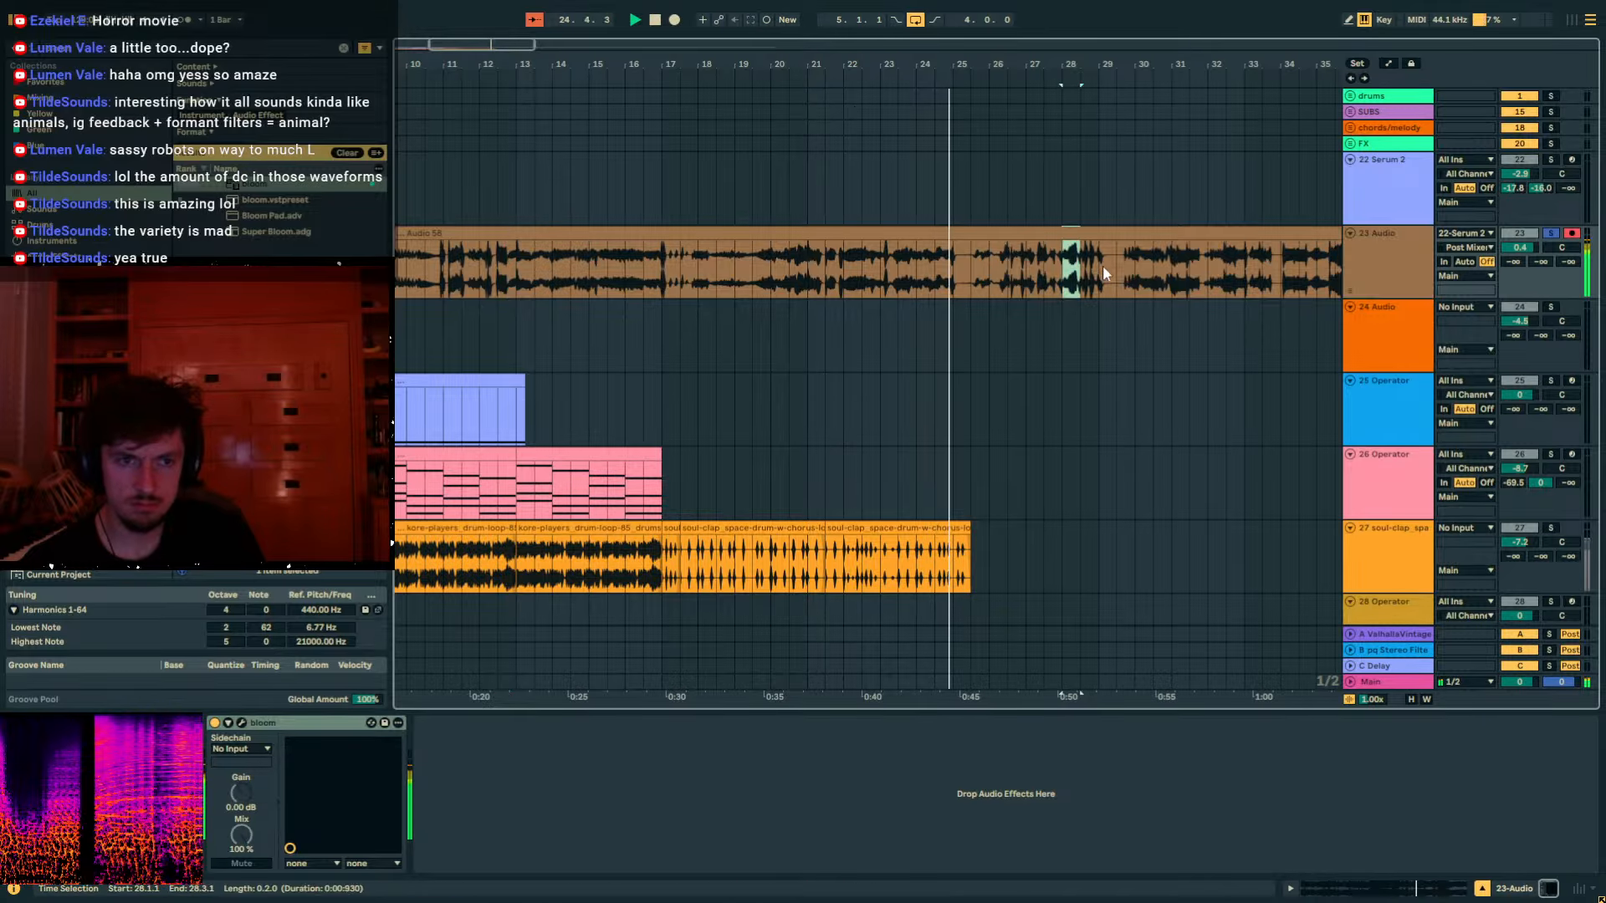
pyautogui.click(1038, 264)
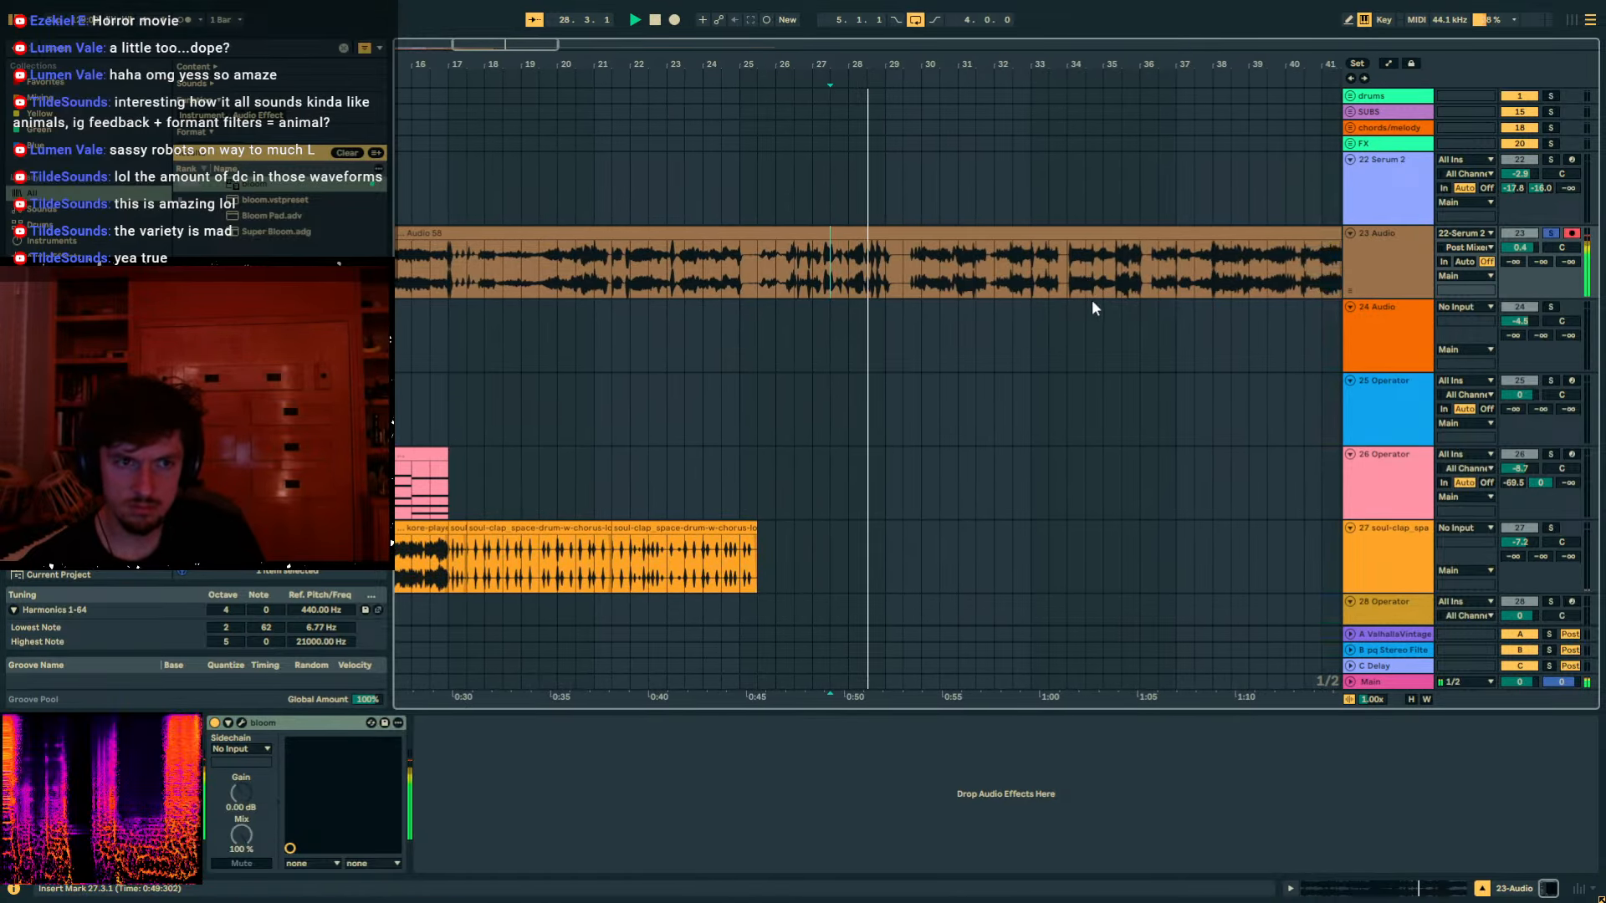
pyautogui.click(903, 269)
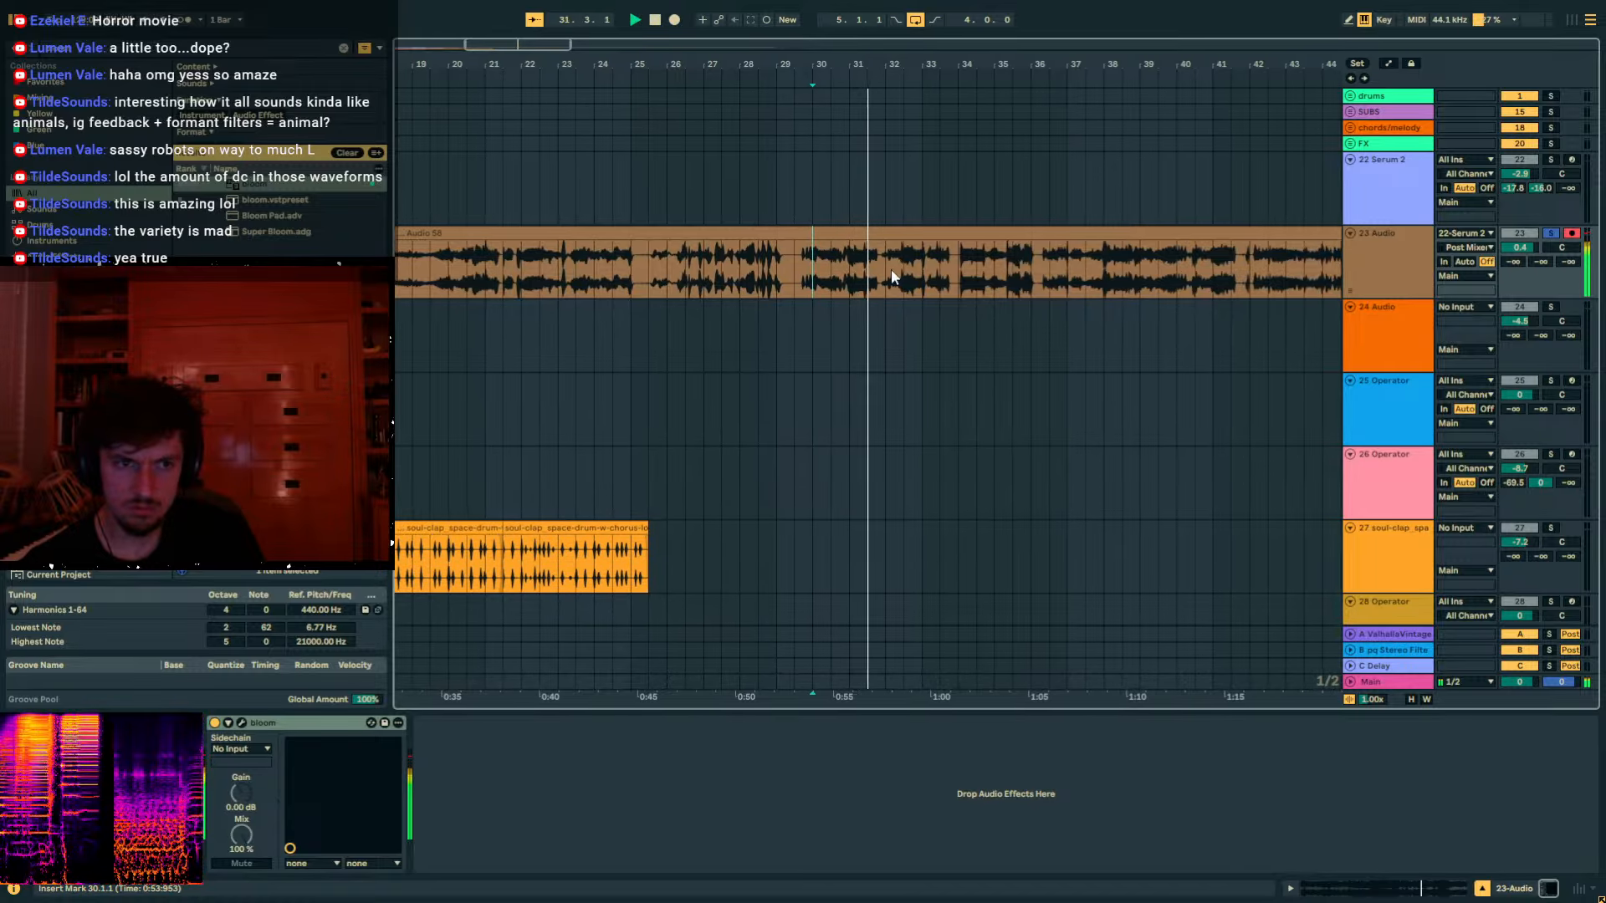
pyautogui.click(906, 268)
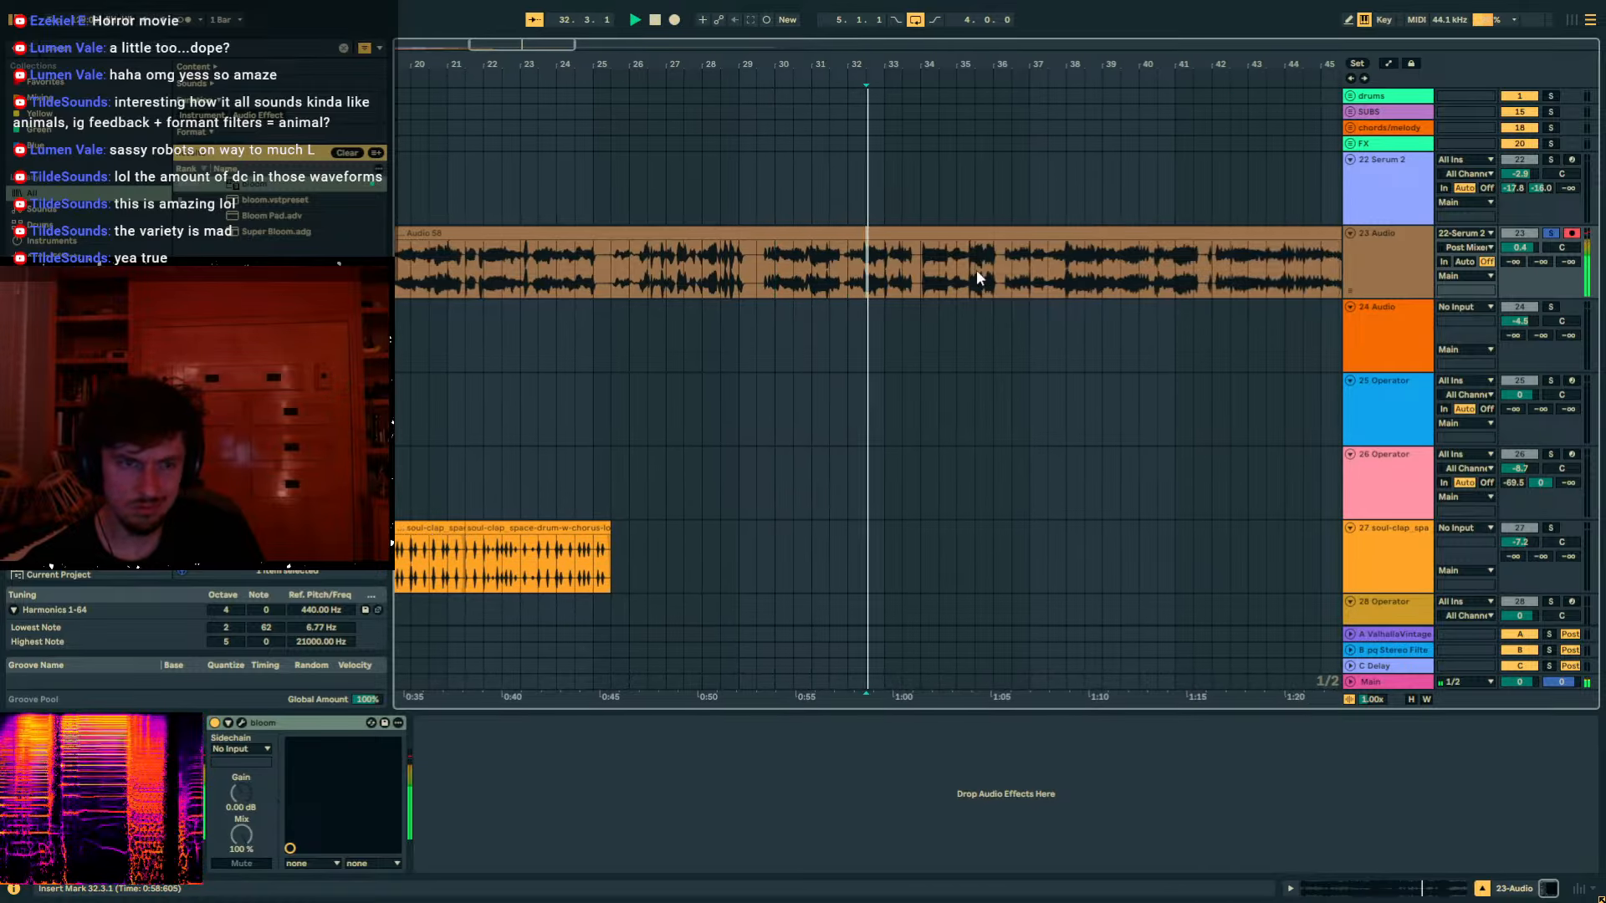
pyautogui.click(893, 279)
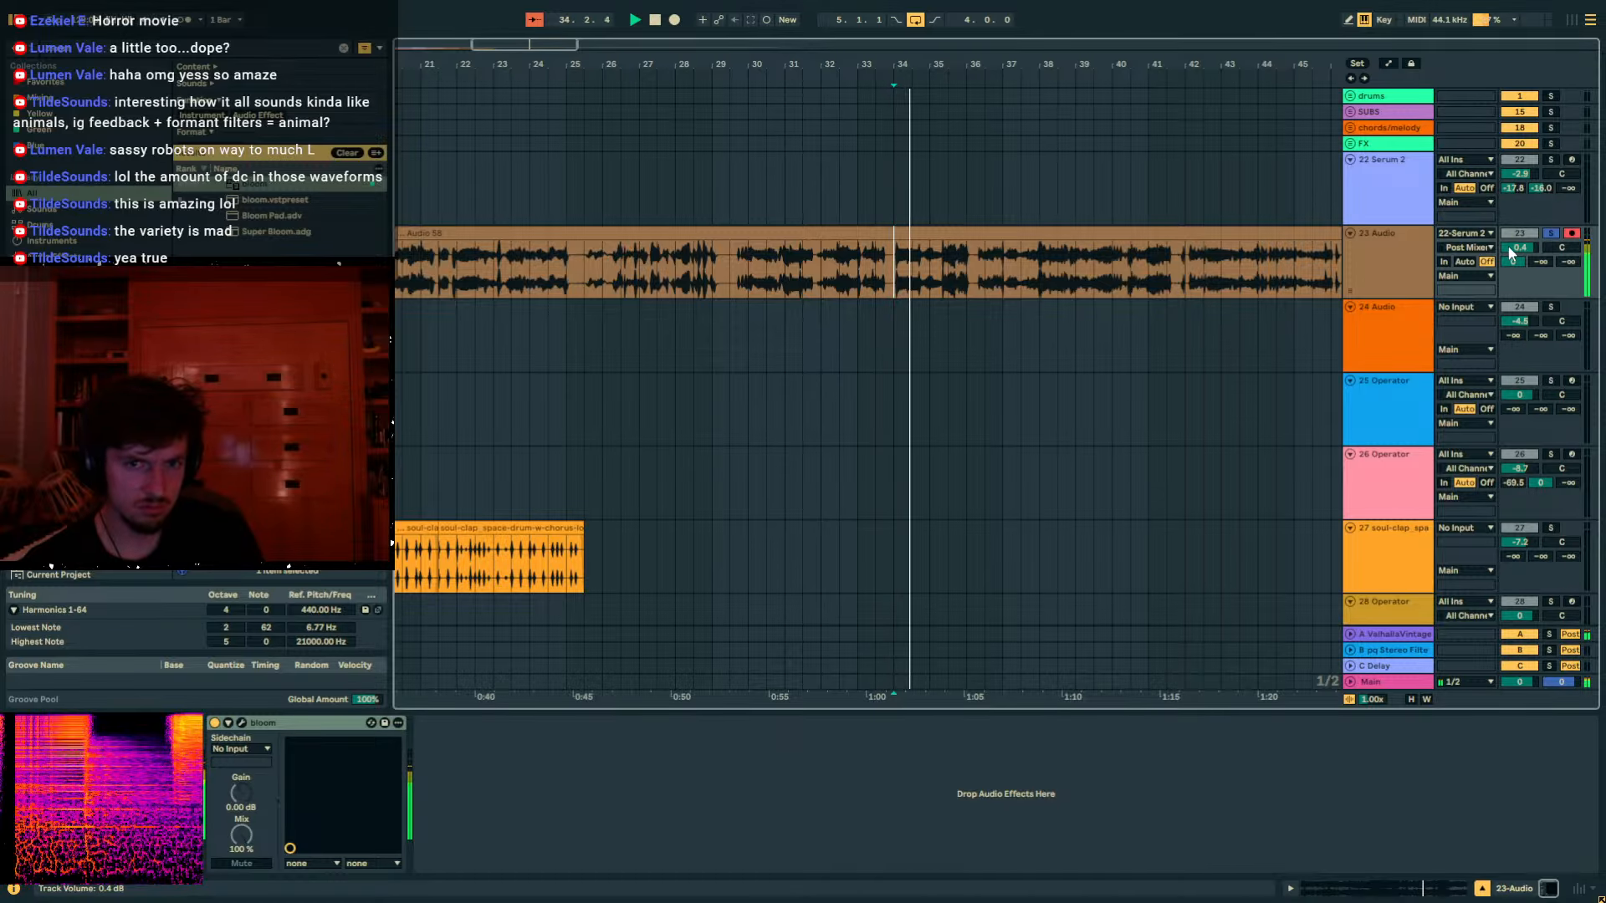
pyautogui.moveTo(1517, 248); pyautogui.dragTo(1518, 275)
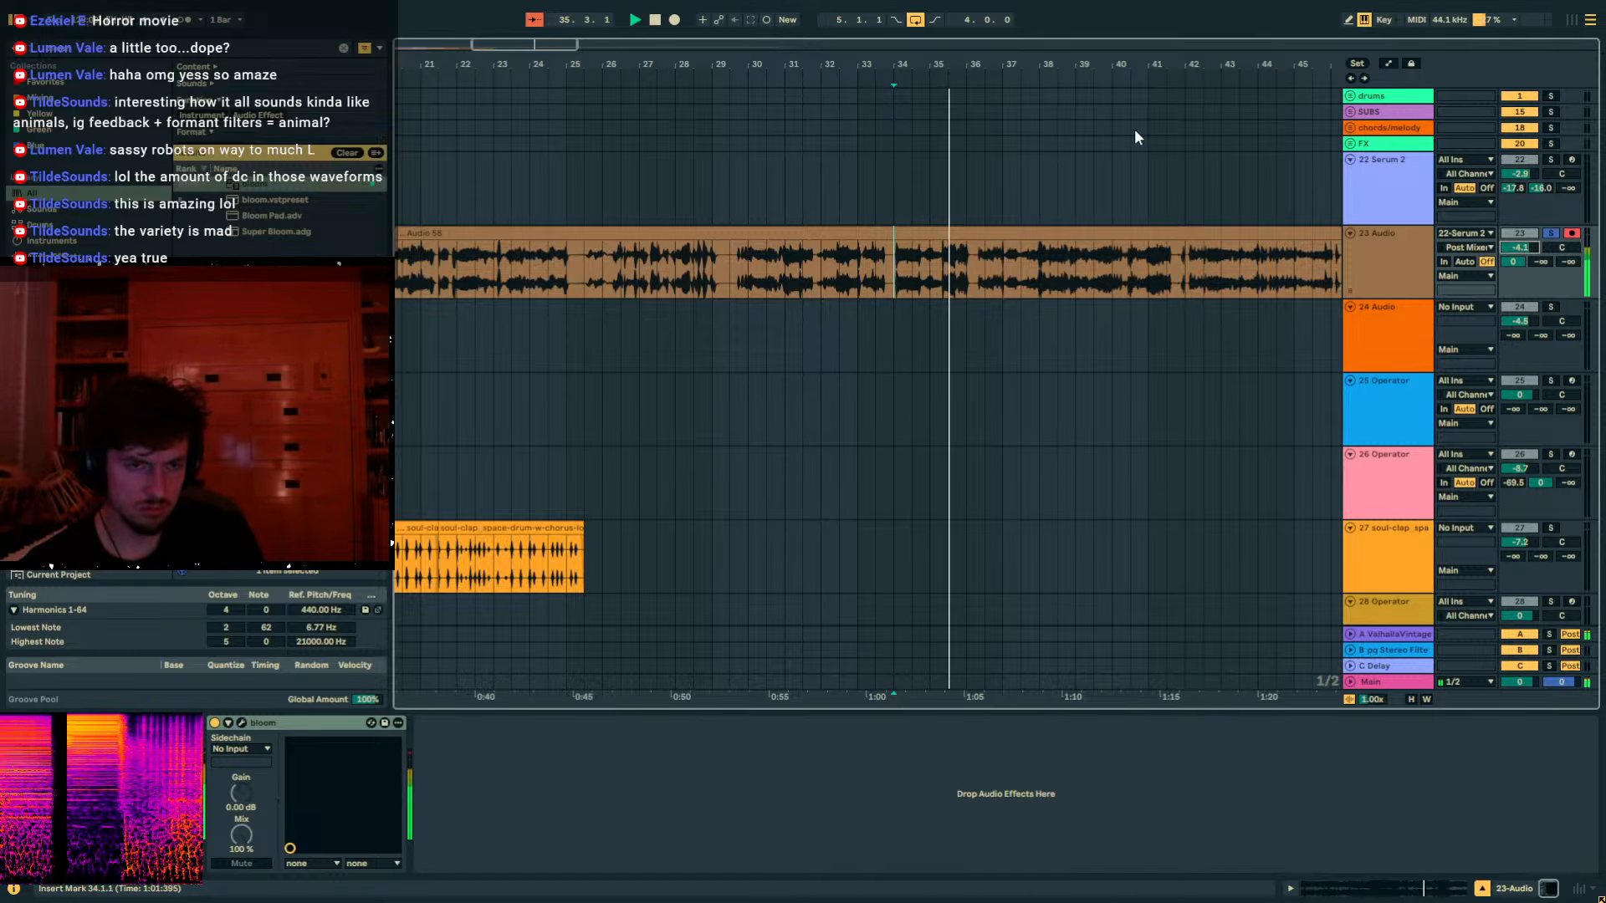
# Audition track 23's recording around bars 37 to 41 and set the track's ValhallaVintageVerb send to -18.0 dB.
pyautogui.moveTo(976, 59); pyautogui.dragTo(554, 92)
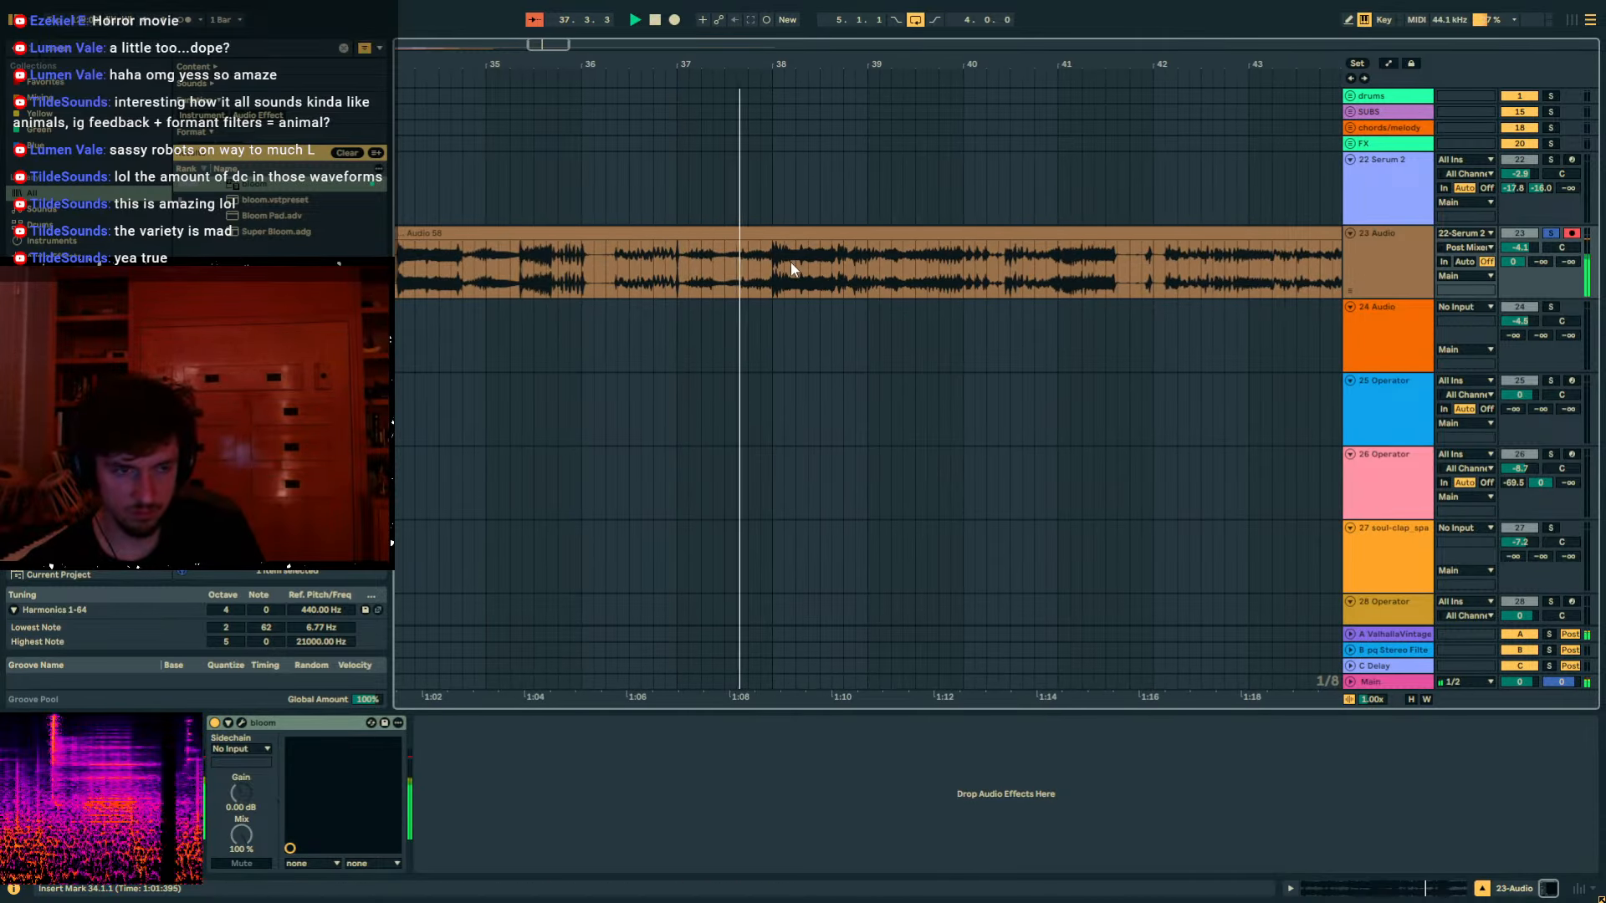
pyautogui.moveTo(772, 266); pyautogui.dragTo(977, 268)
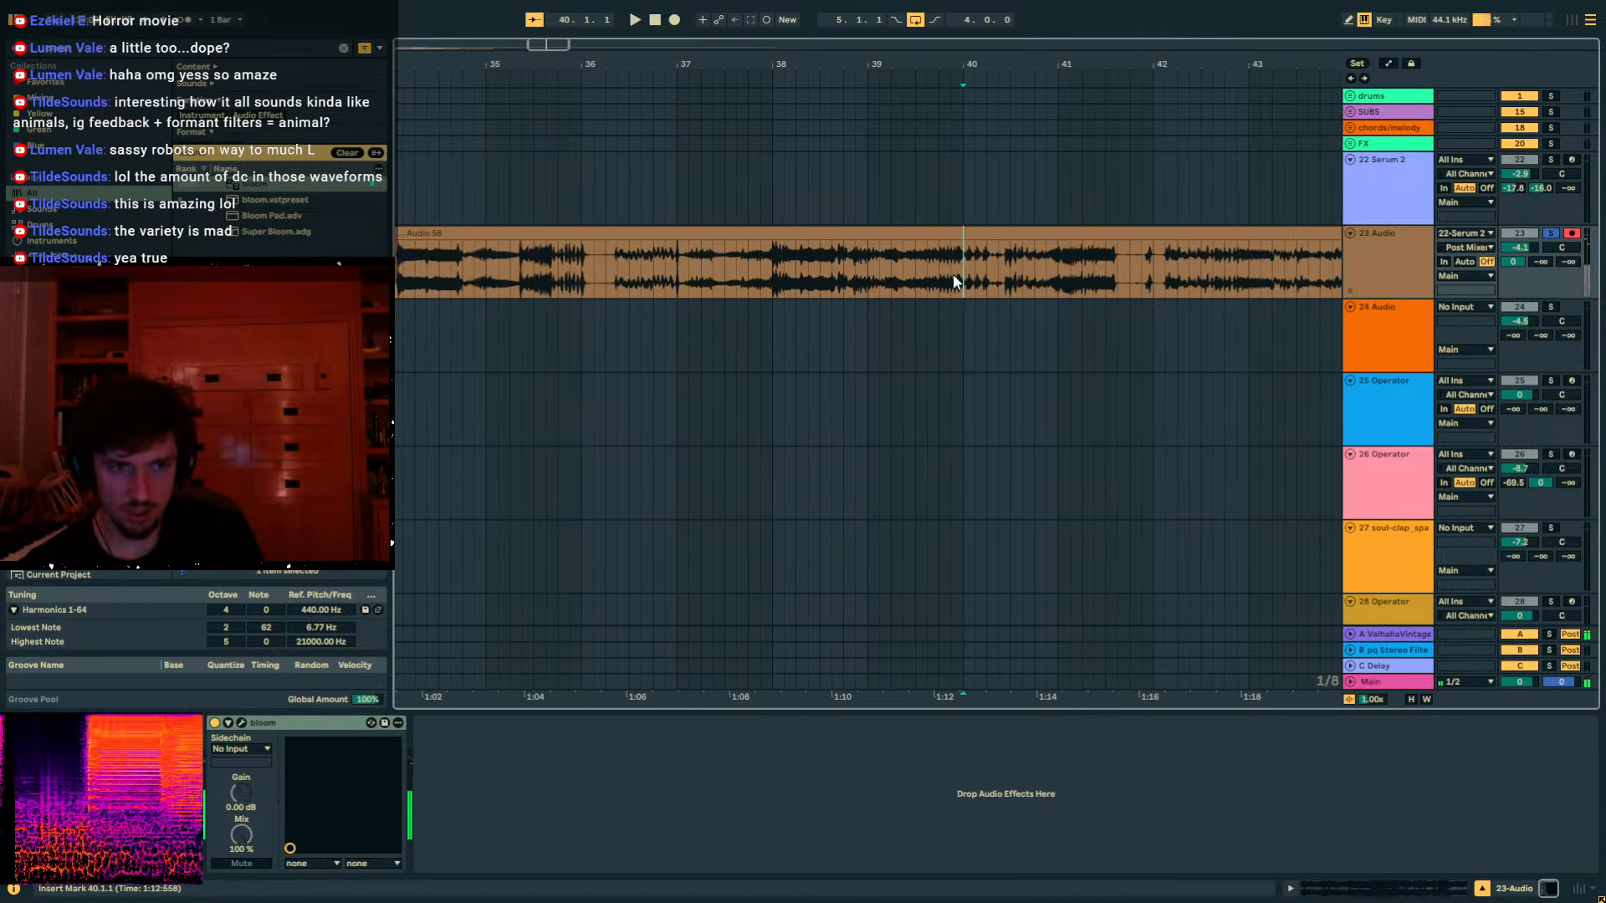
pyautogui.click(890, 272)
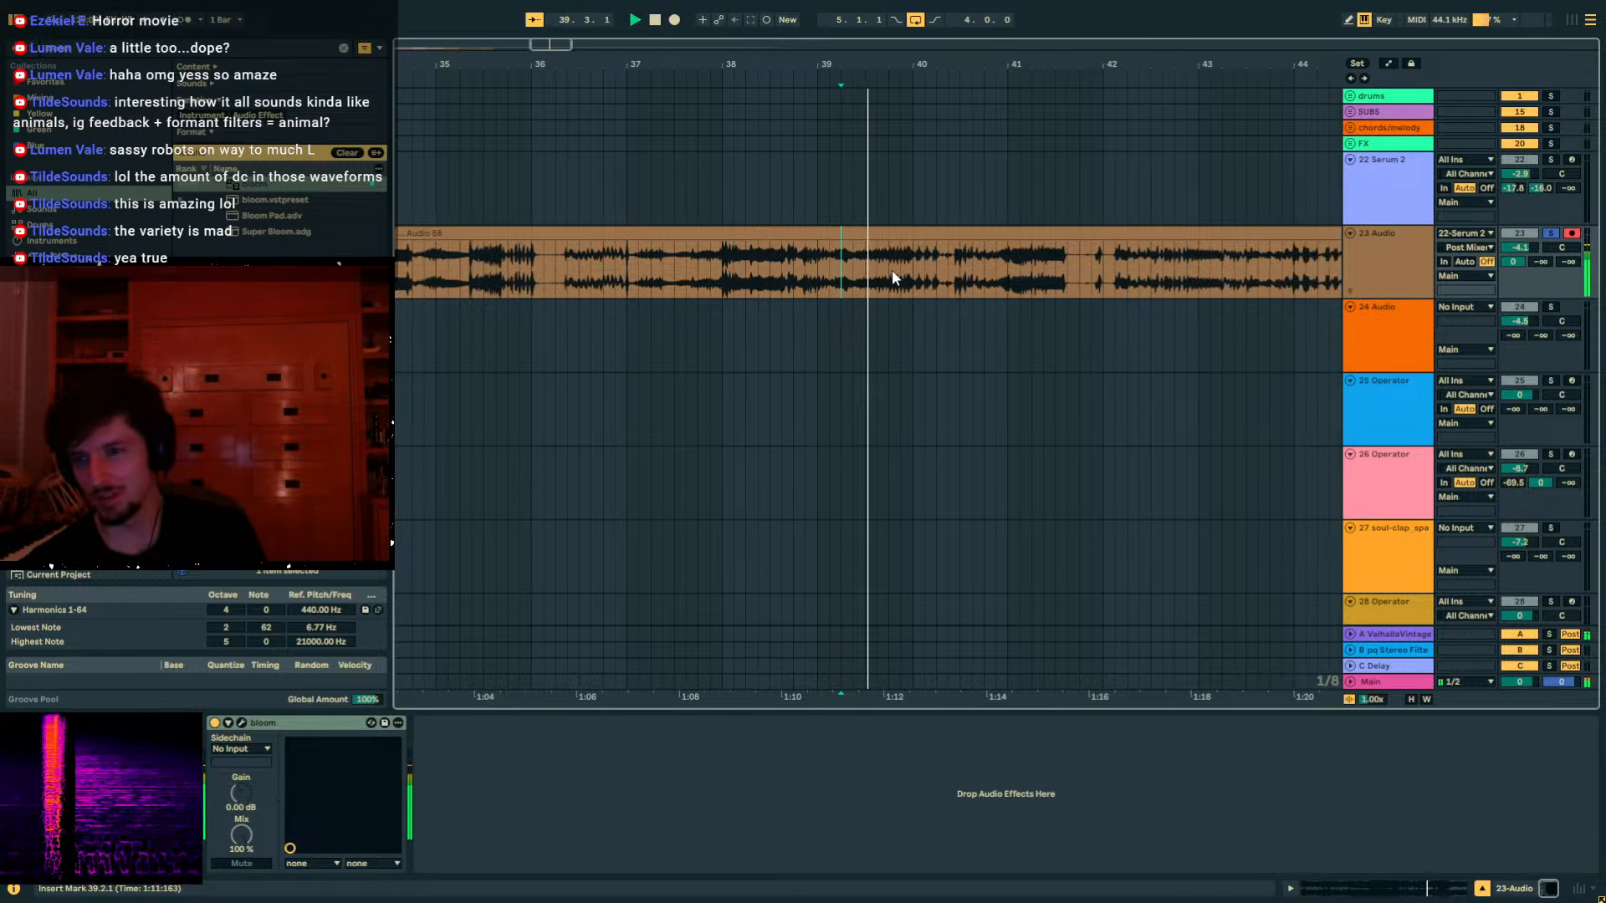
pyautogui.moveTo(1517, 263); pyautogui.dragTo(1516, 308)
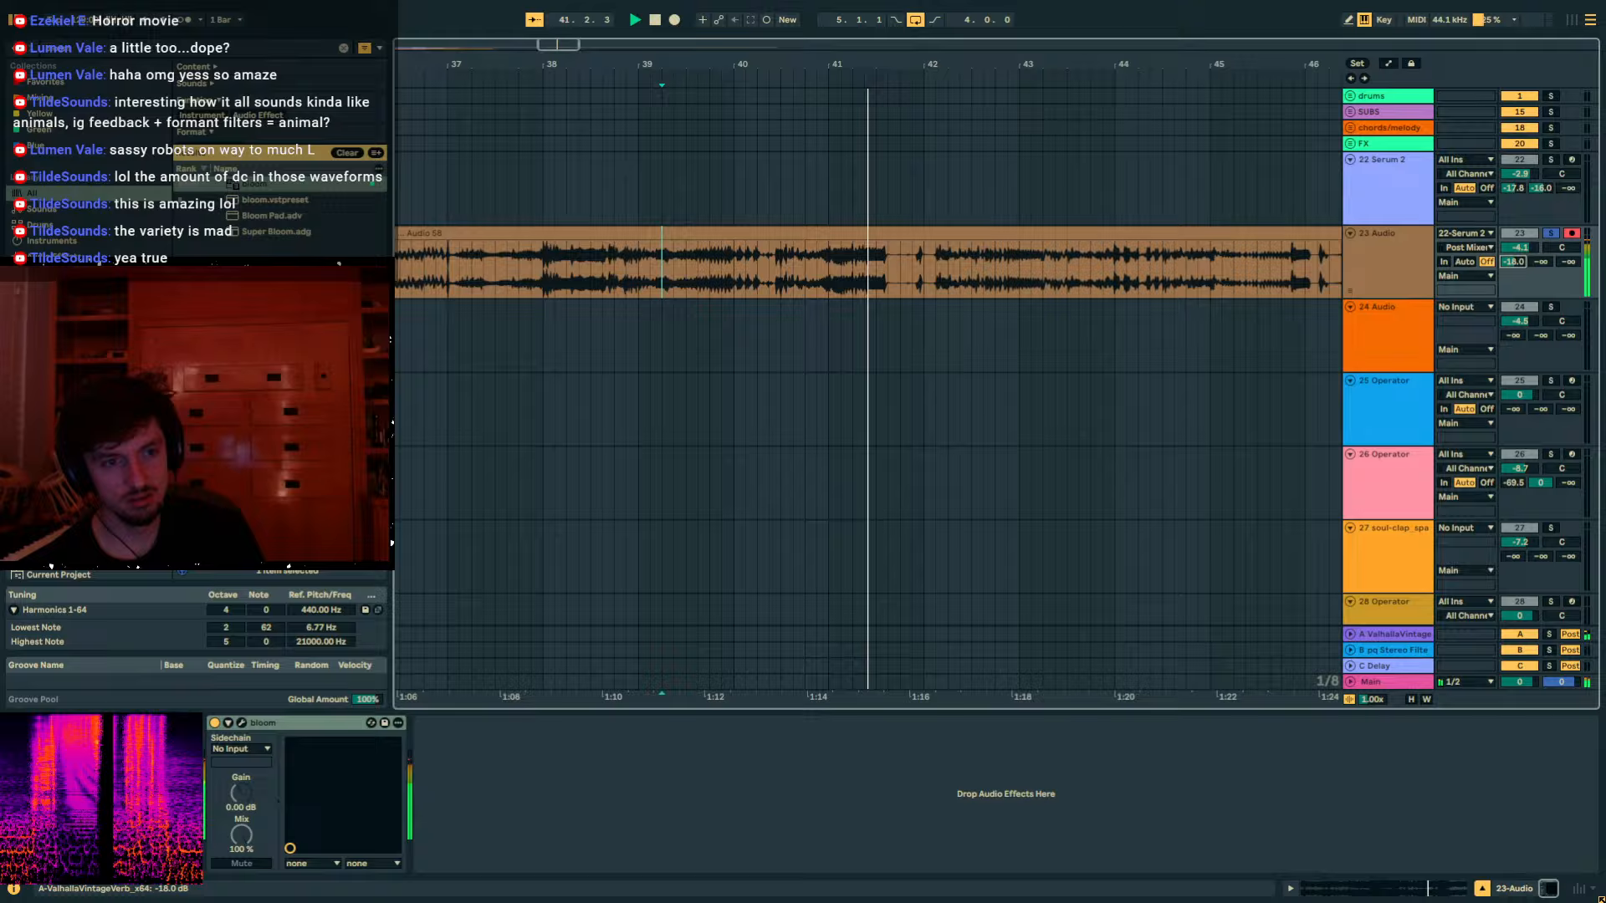
# Audition track 23's recording from 42.1.3 and set the playback position to 44.4.3.
pyautogui.click(907, 268)
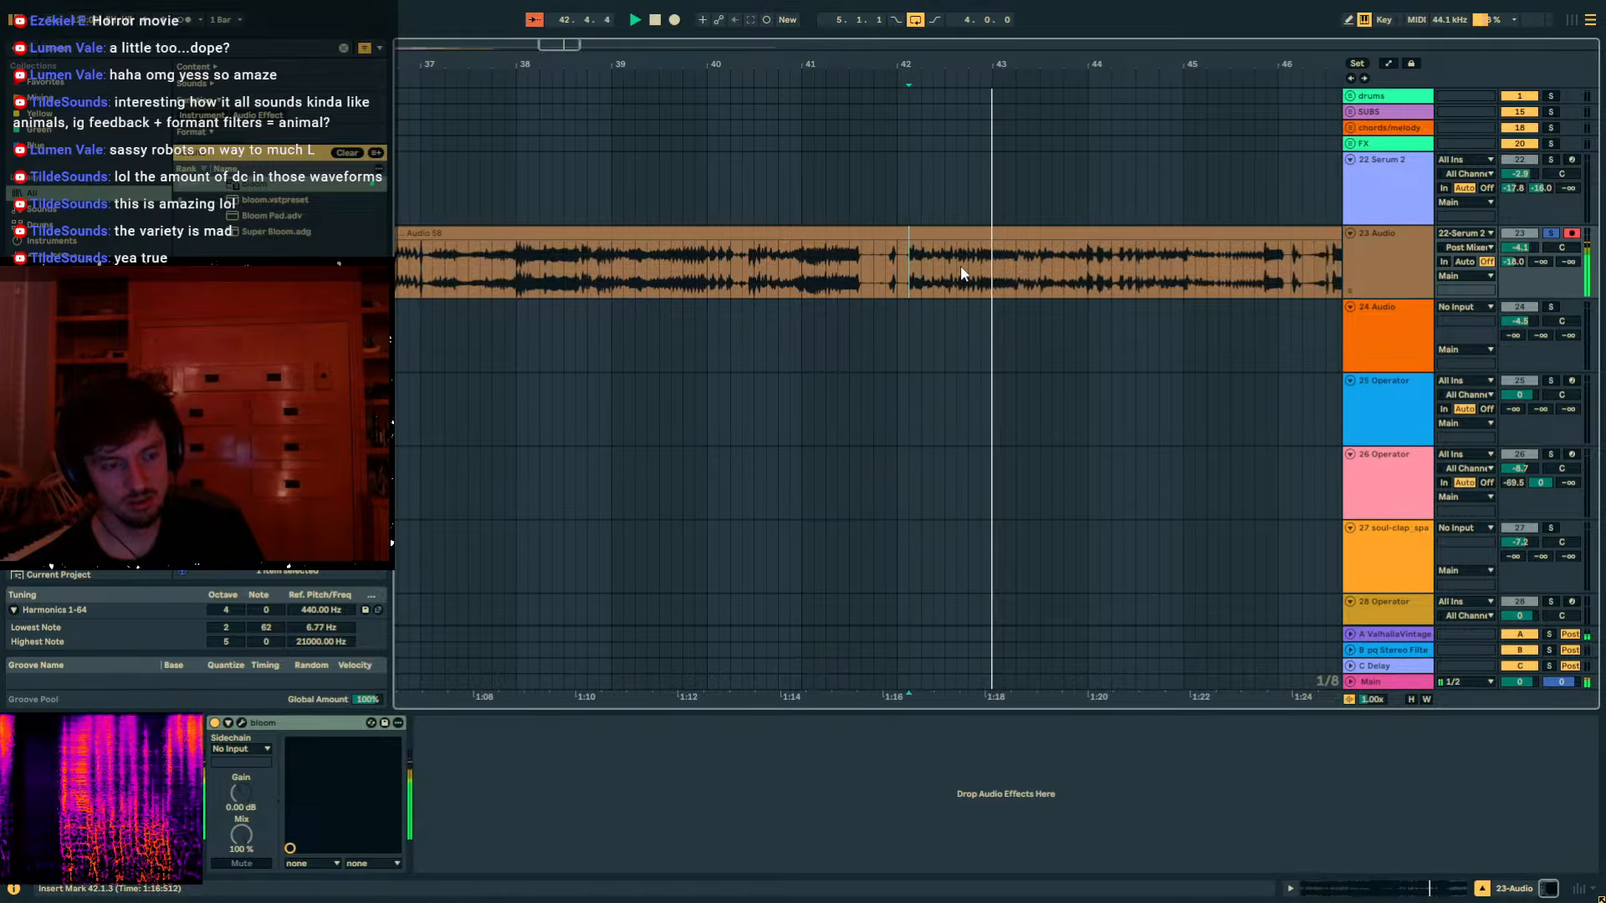
pyautogui.press('space')
pyautogui.click(1089, 270)
pyautogui.moveTo(1118, 64); pyautogui.dragTo(816, 77)
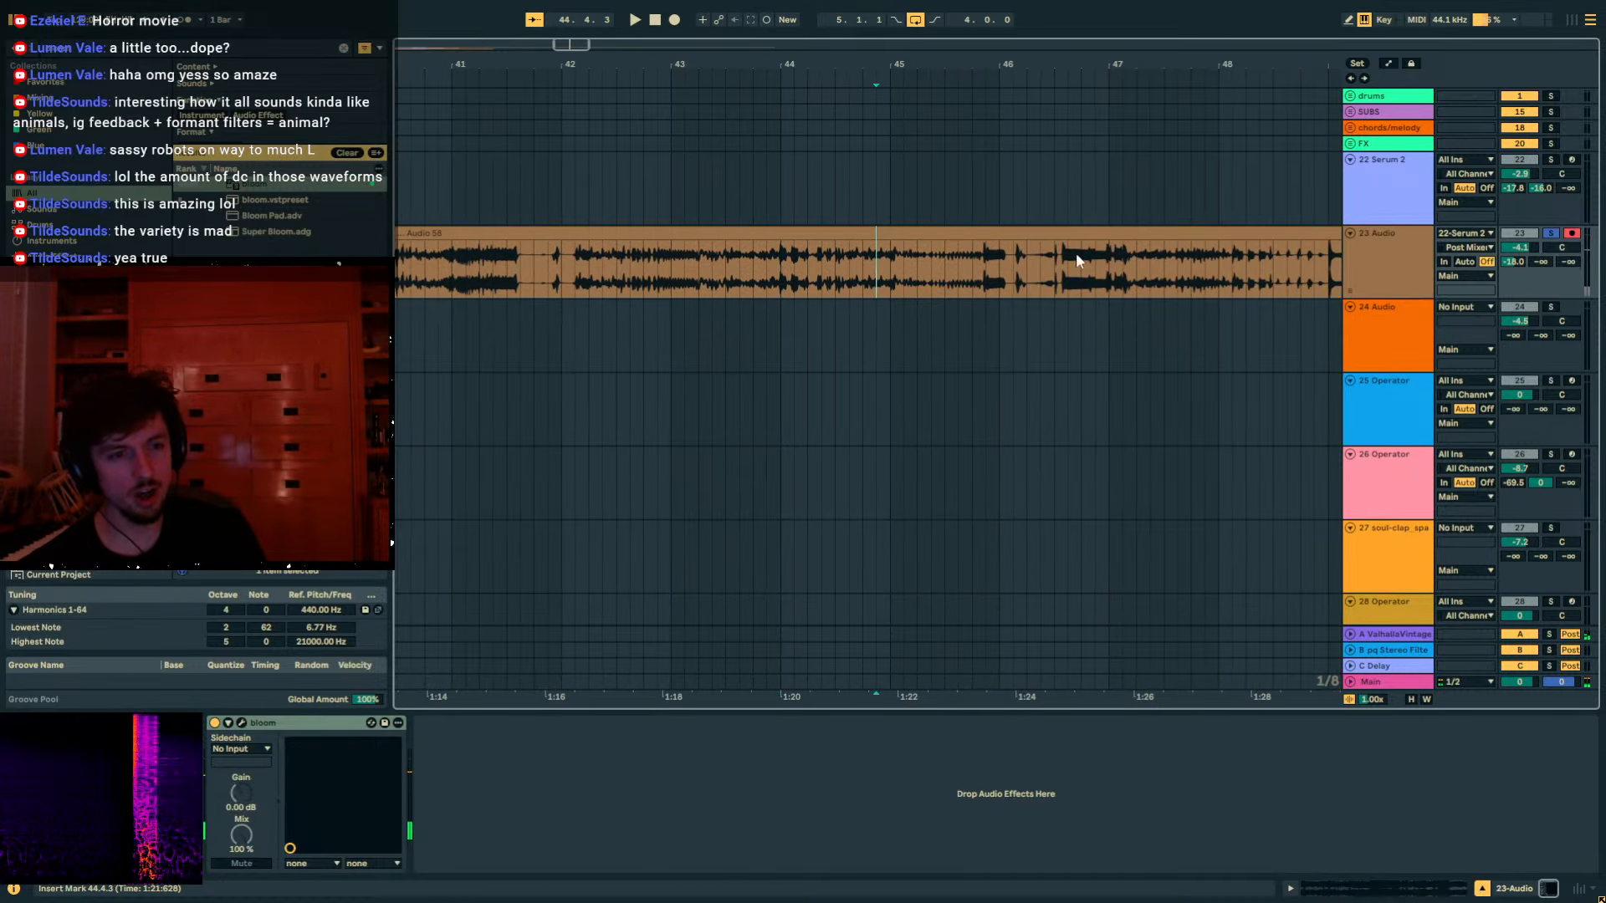
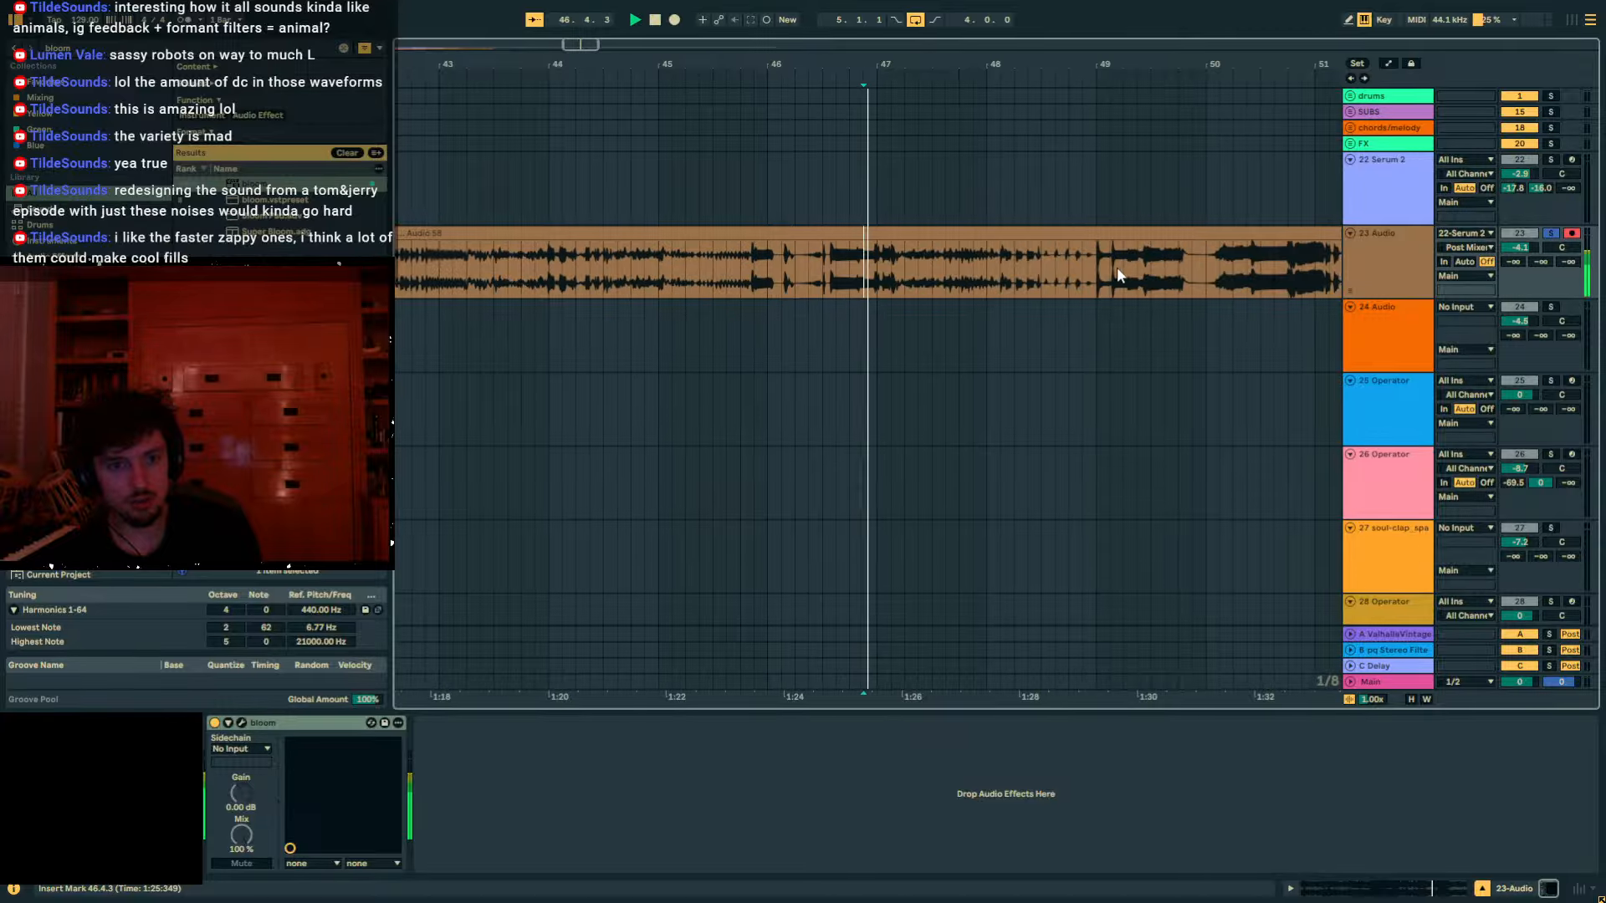
# Audition the recording from 46.4.3 onward and move its short sections near bars 49 and 51 from track 23 onto track 24.
pyautogui.click(861, 279)
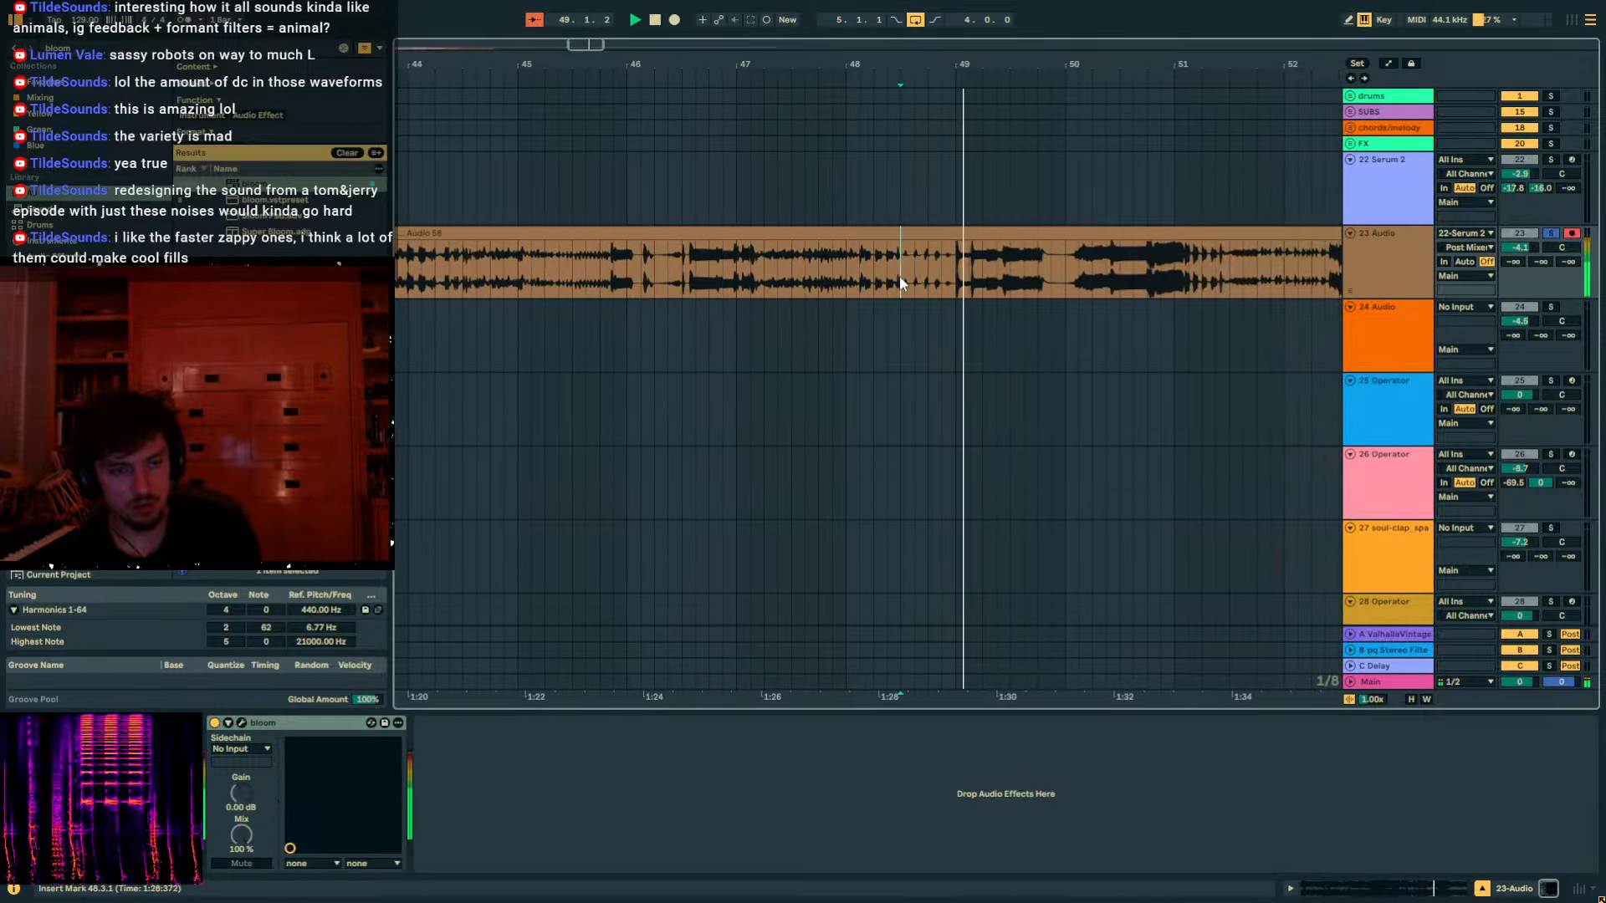
pyautogui.click(900, 276)
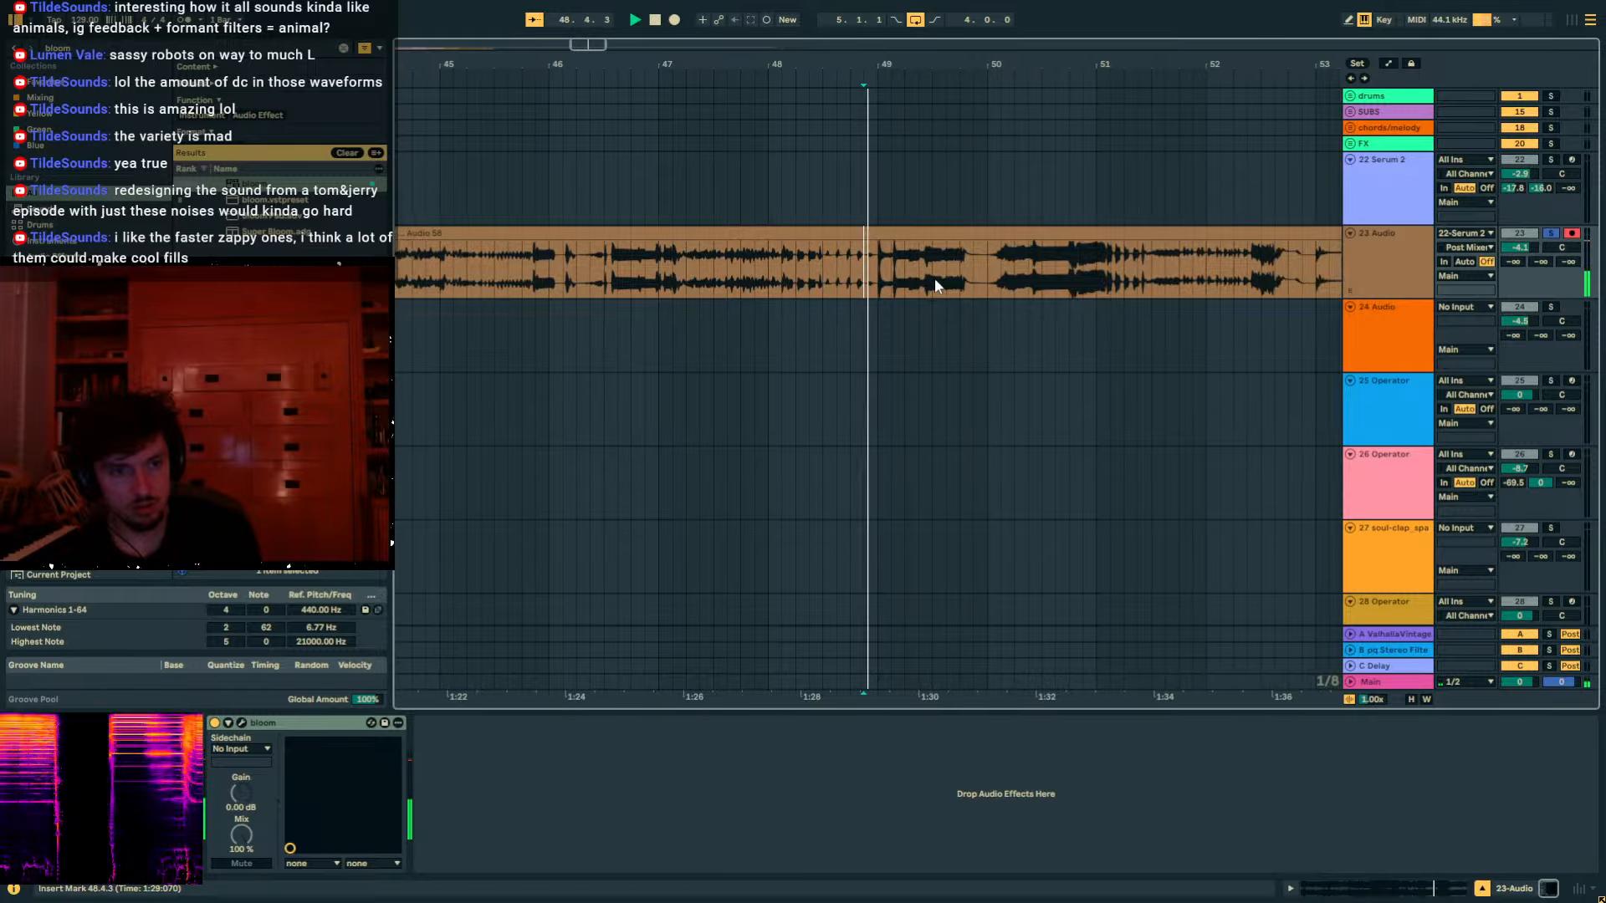
pyautogui.moveTo(835, 281); pyautogui.dragTo(804, 311)
pyautogui.press('space')
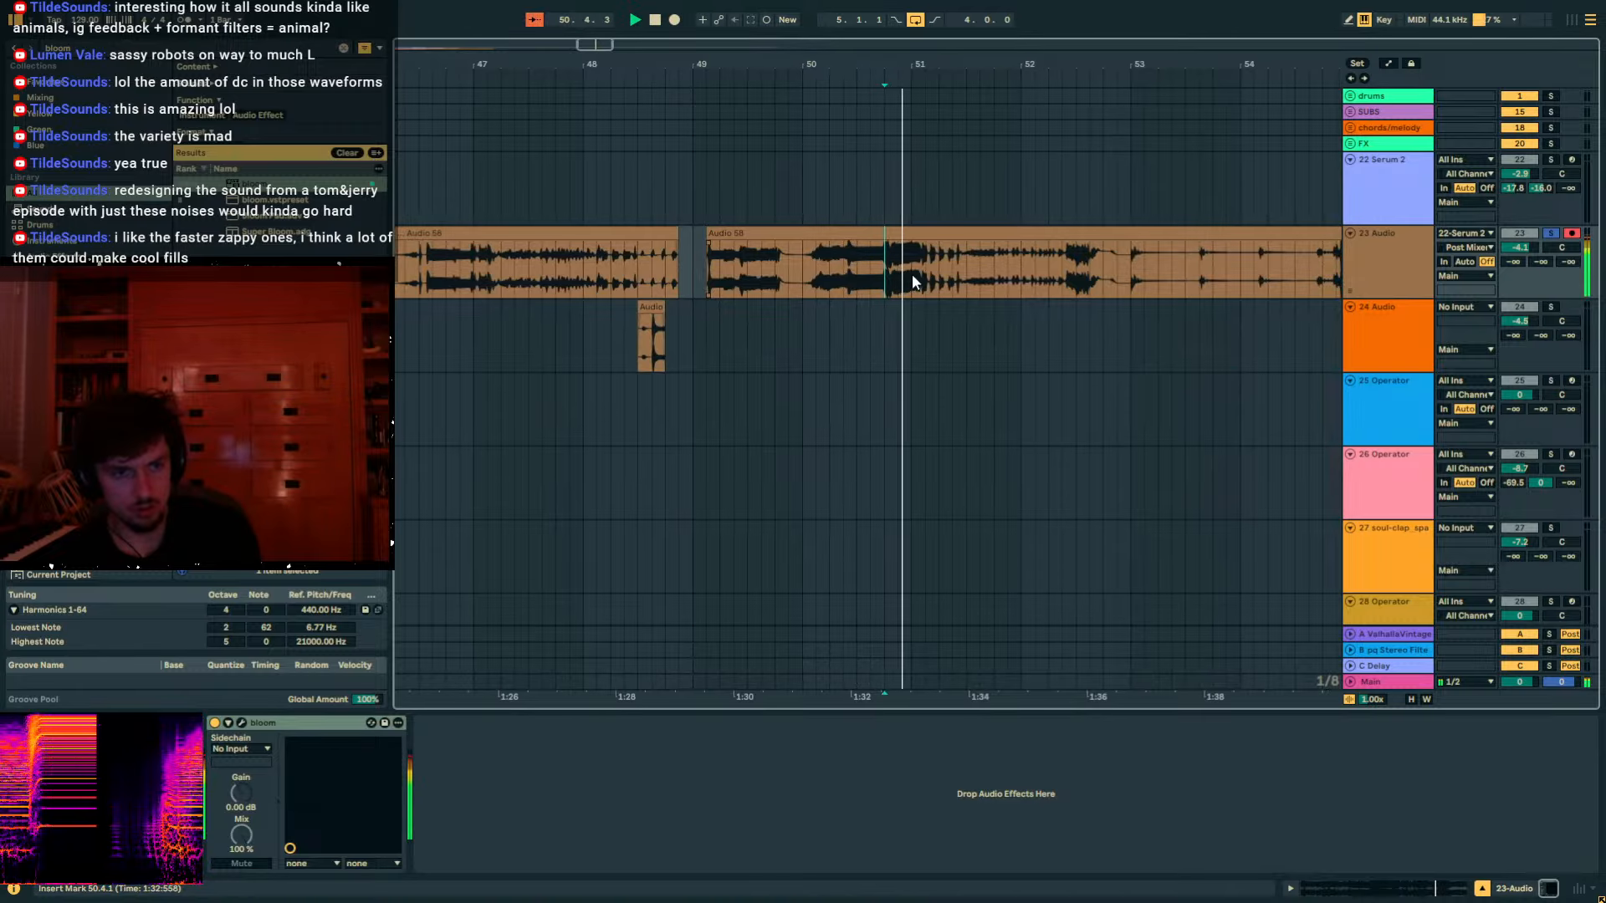
pyautogui.moveTo(926, 274); pyautogui.dragTo(781, 338)
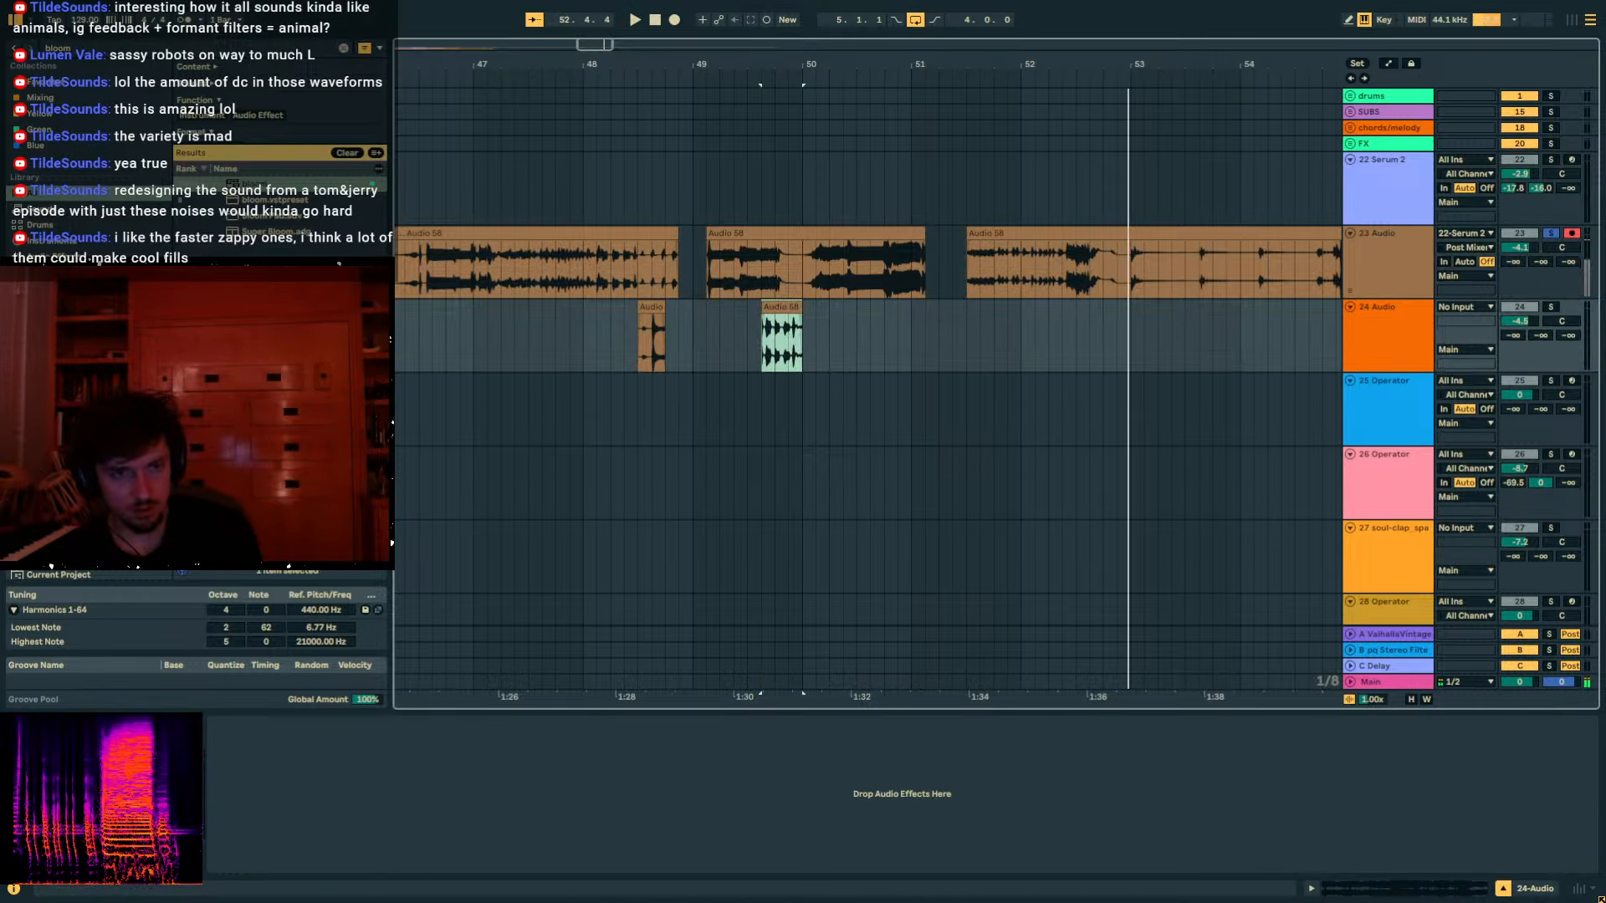
# Move the section from 54.4.1 to 55.4.3 and the short section before bar 59 onto track 24, starting at 54.2.3 and 58.2.3.
pyautogui.moveTo(1135, 65); pyautogui.dragTo(820, 73)
pyautogui.click(876, 272)
pyautogui.press('space')
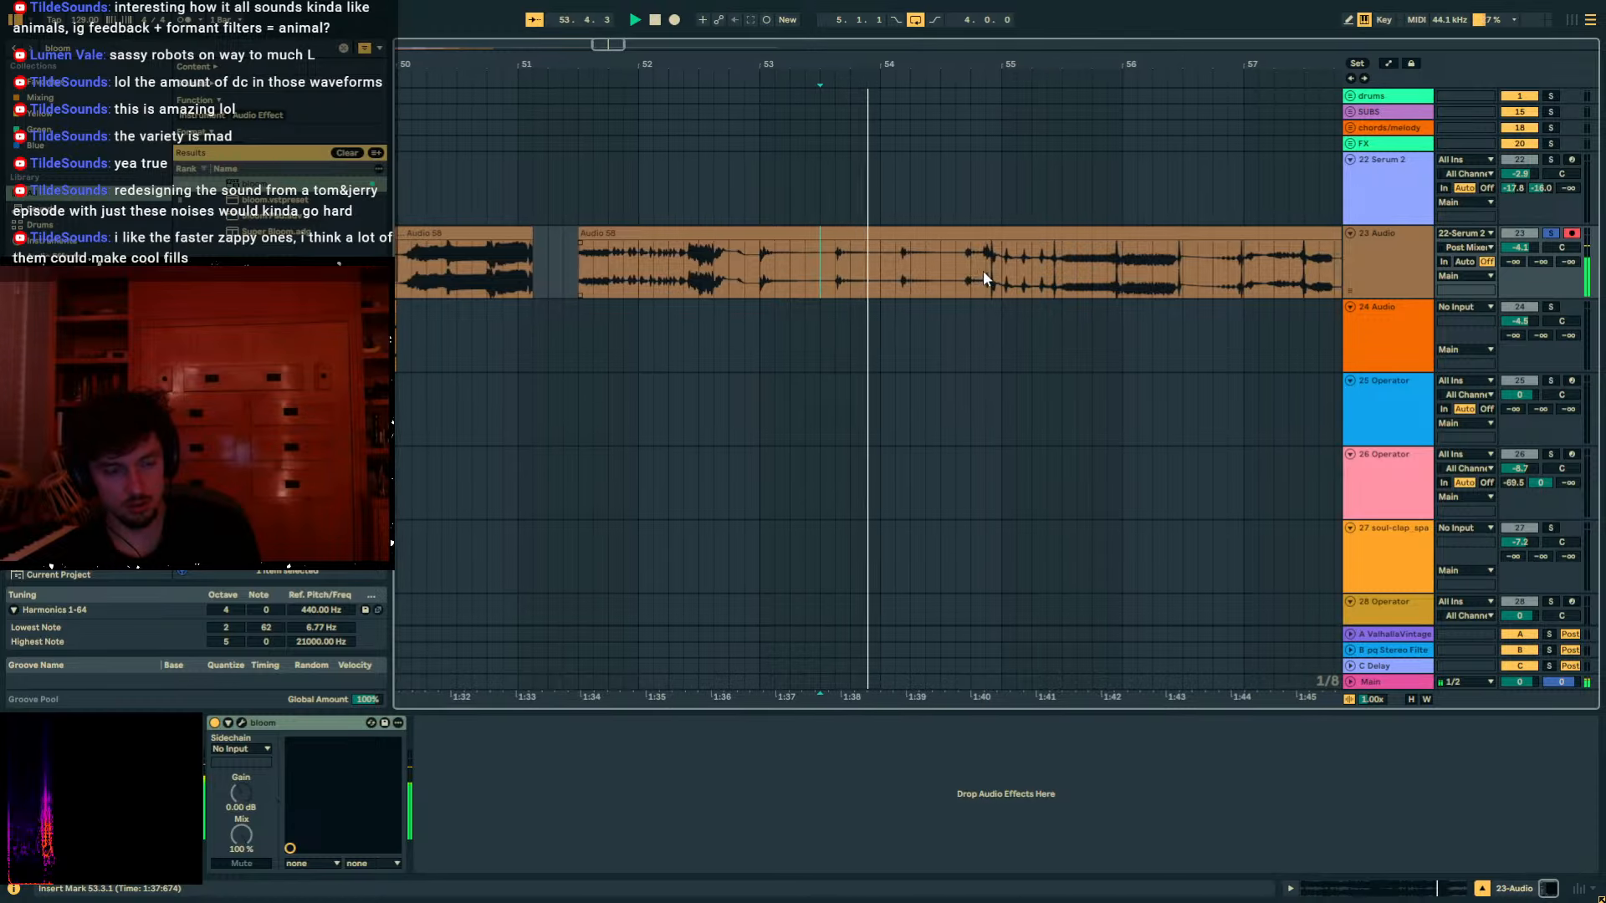
pyautogui.click(760, 270)
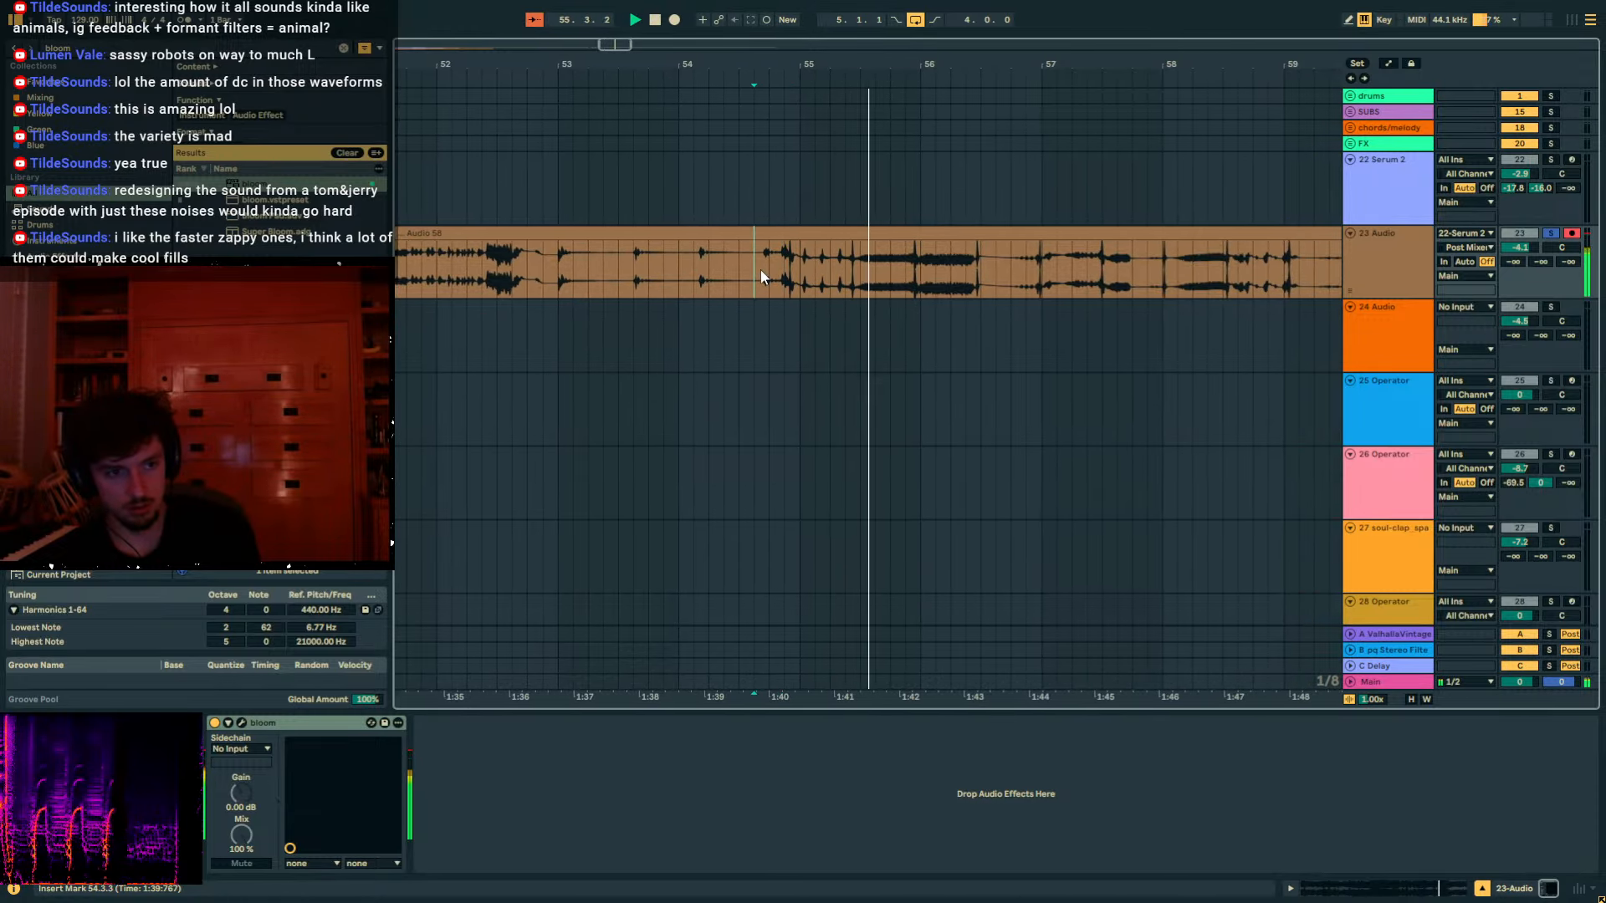
pyautogui.press('space')
pyautogui.press('space')
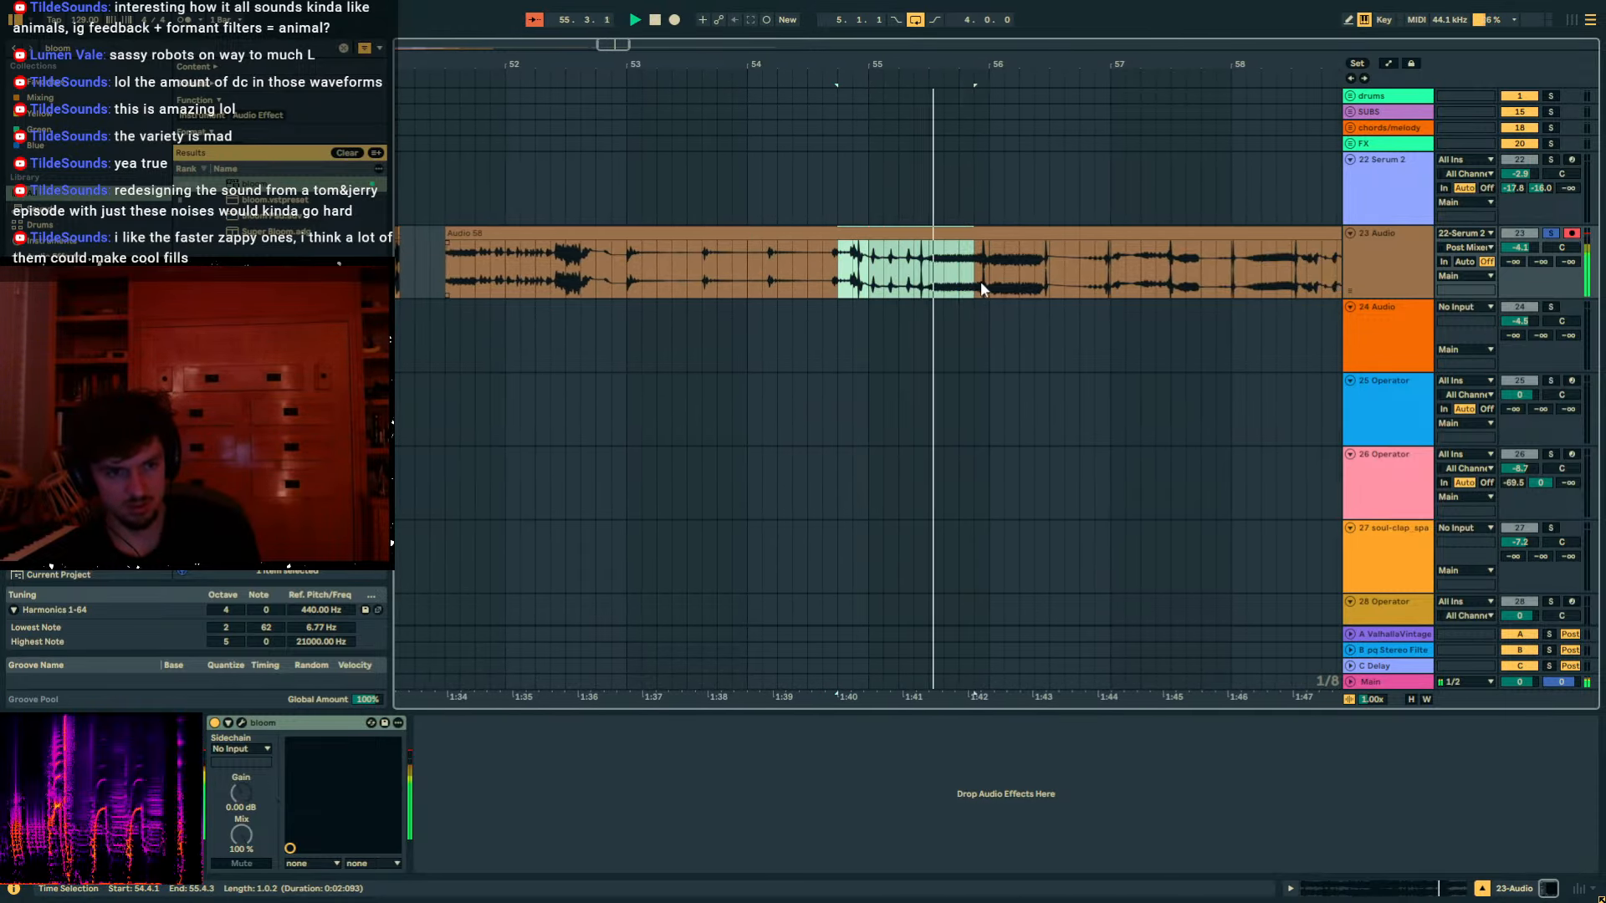
pyautogui.moveTo(980, 281); pyautogui.dragTo(920, 284)
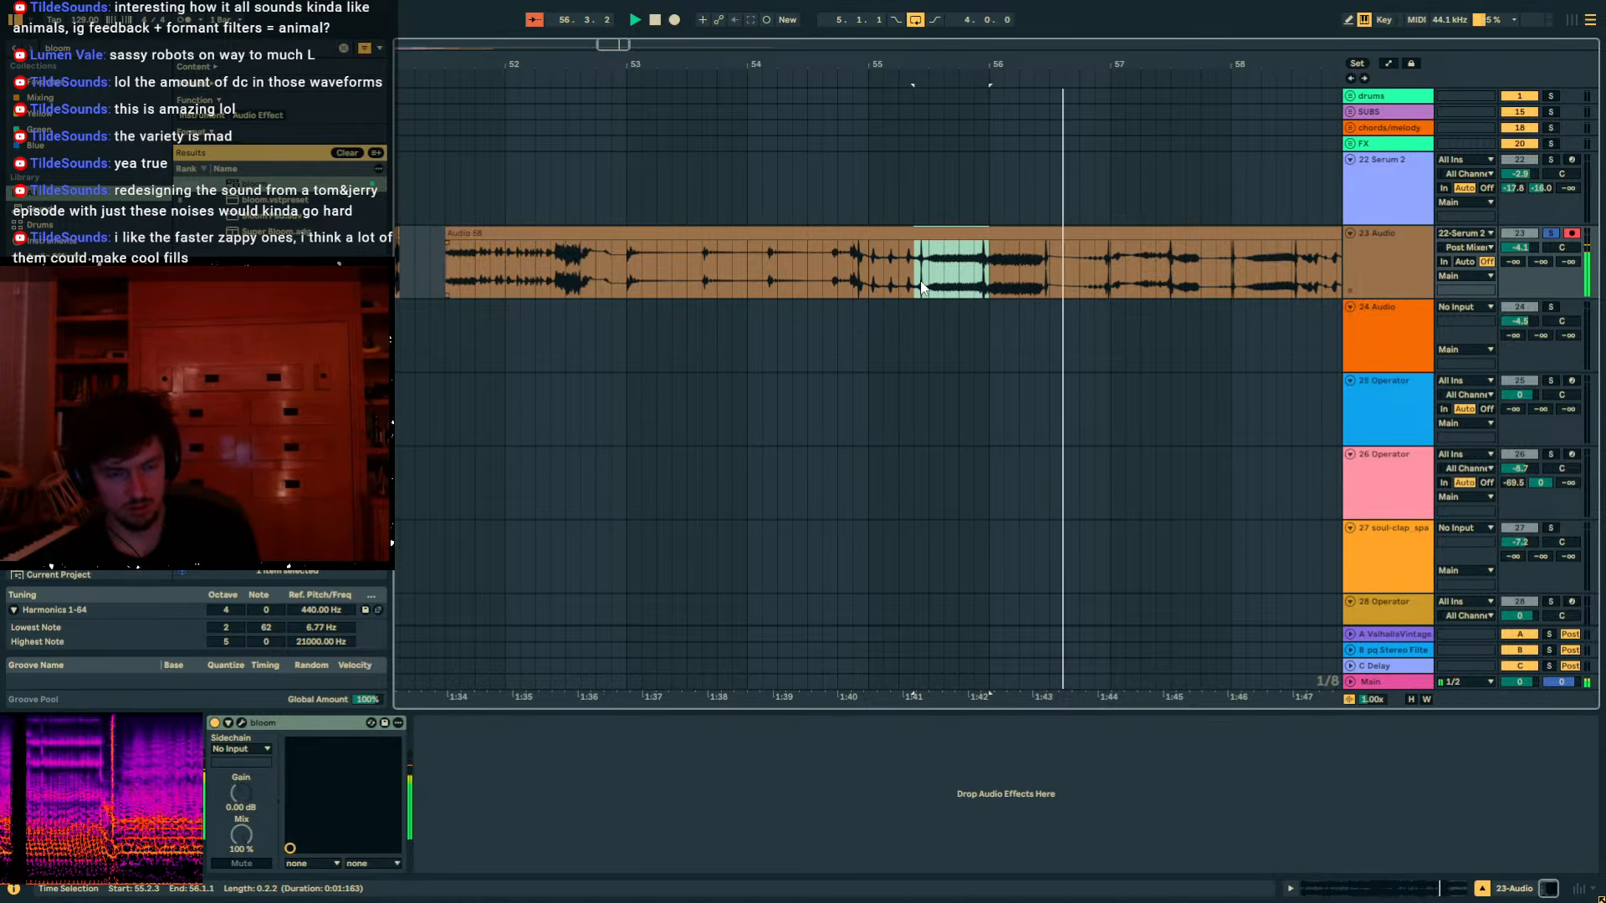
pyautogui.moveTo(847, 280); pyautogui.dragTo(801, 354)
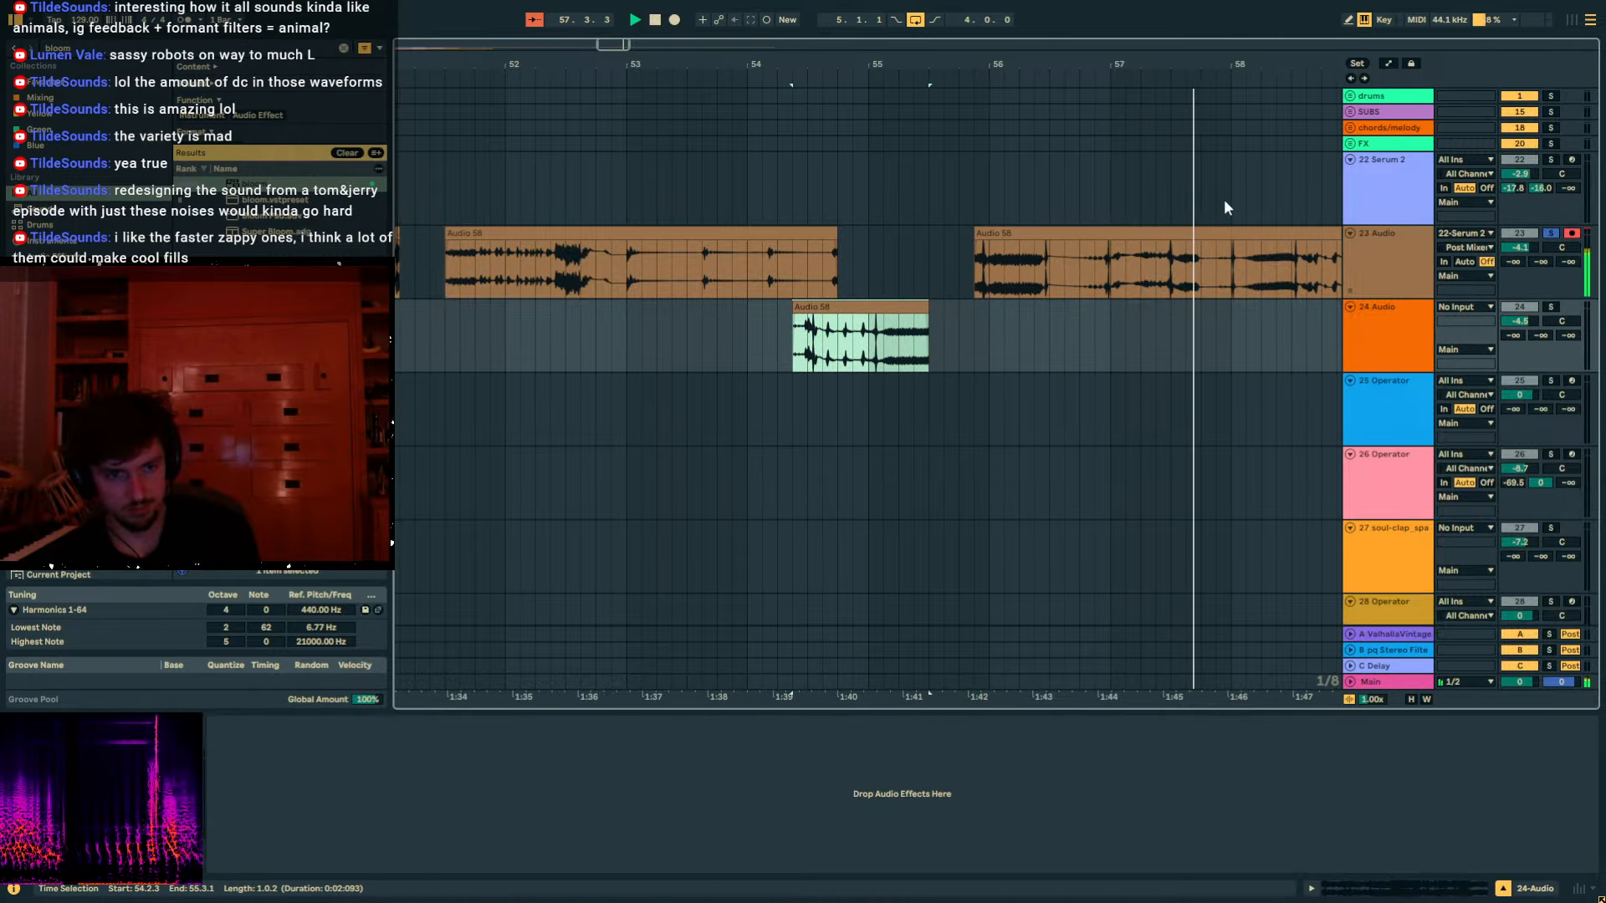
pyautogui.moveTo(1200, 66); pyautogui.dragTo(622, 82)
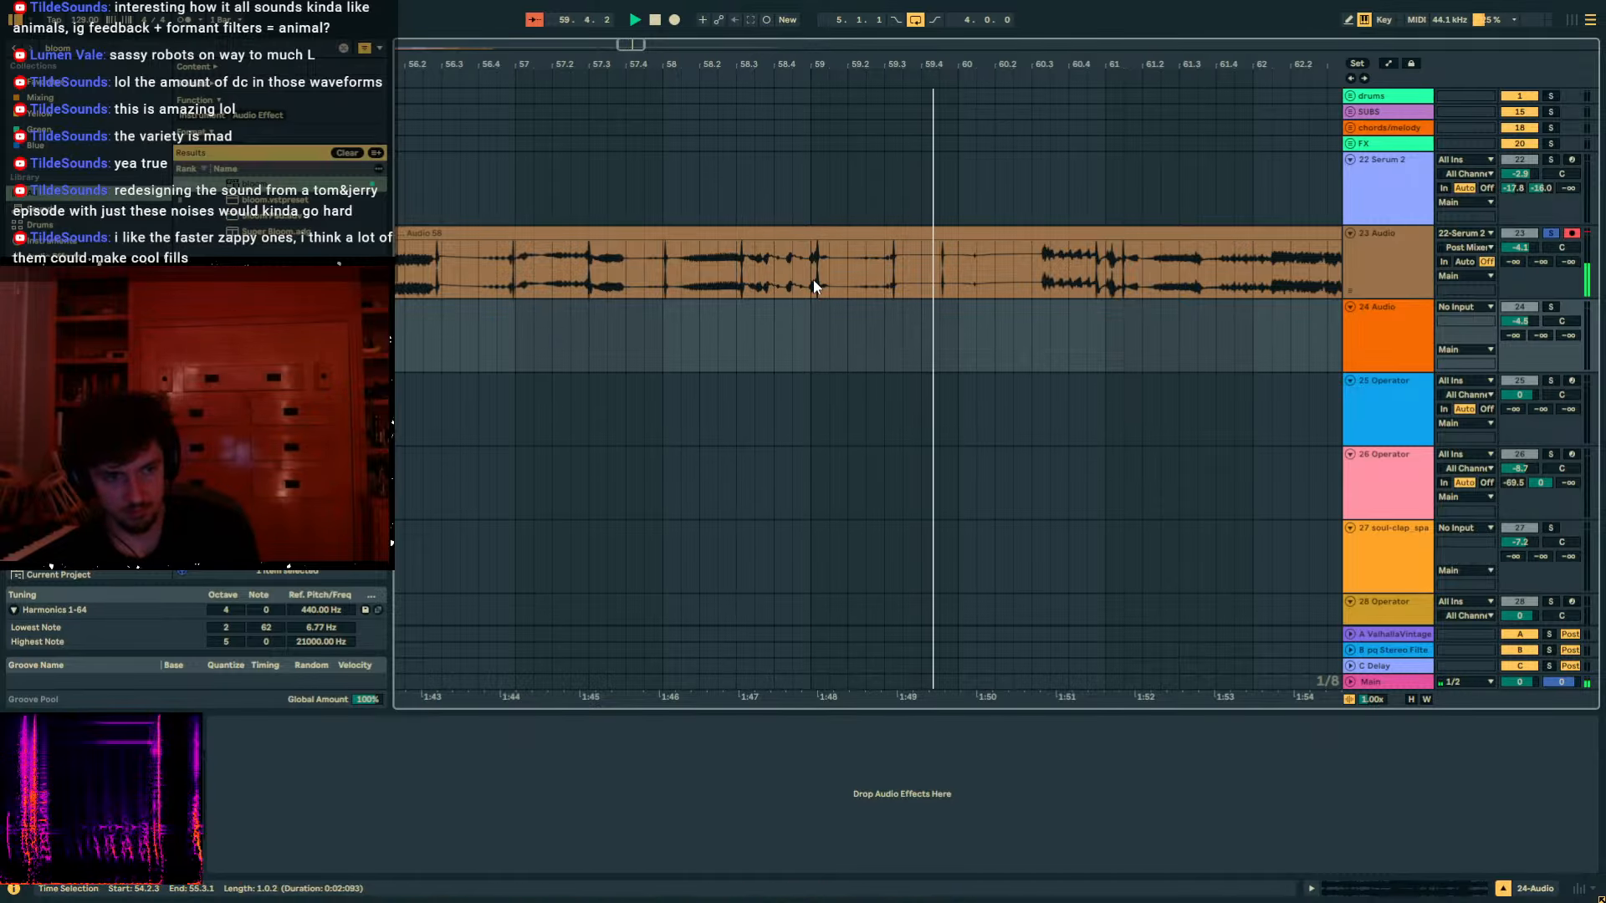
pyautogui.moveTo(812, 279); pyautogui.dragTo(723, 351)
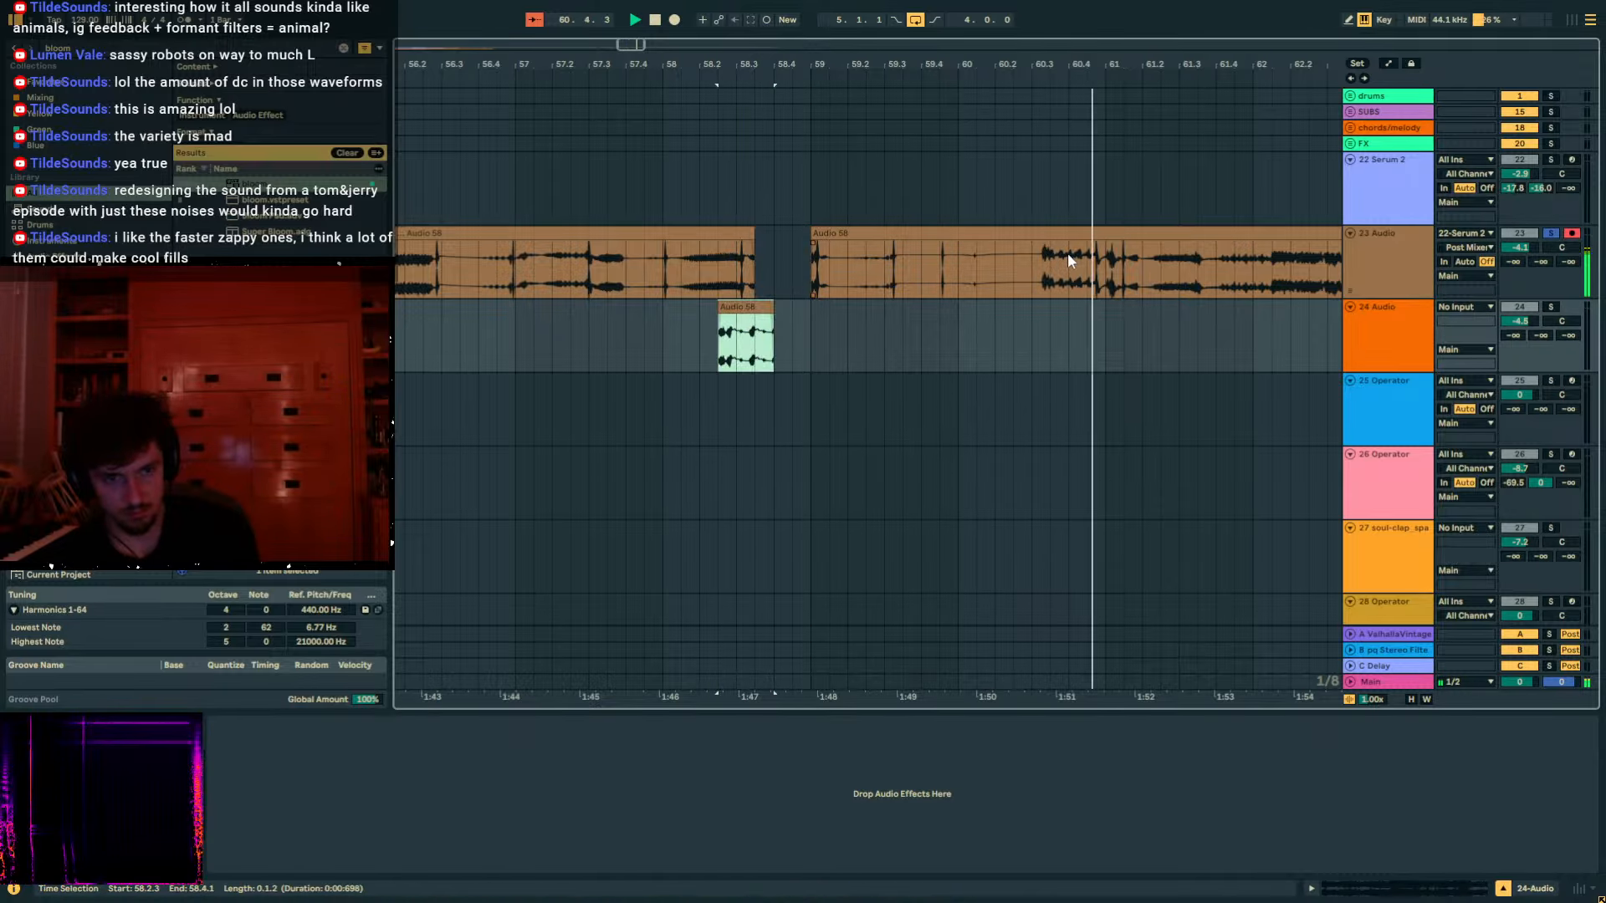
# Set track 23's ValhallaVintageVerb send to -12.0 dB and move a short section near bar 63 onto track 24 at 62.4.3.
pyautogui.moveTo(1100, 69); pyautogui.dragTo(849, 82)
pyautogui.moveTo(1516, 264); pyautogui.dragTo(1516, 243)
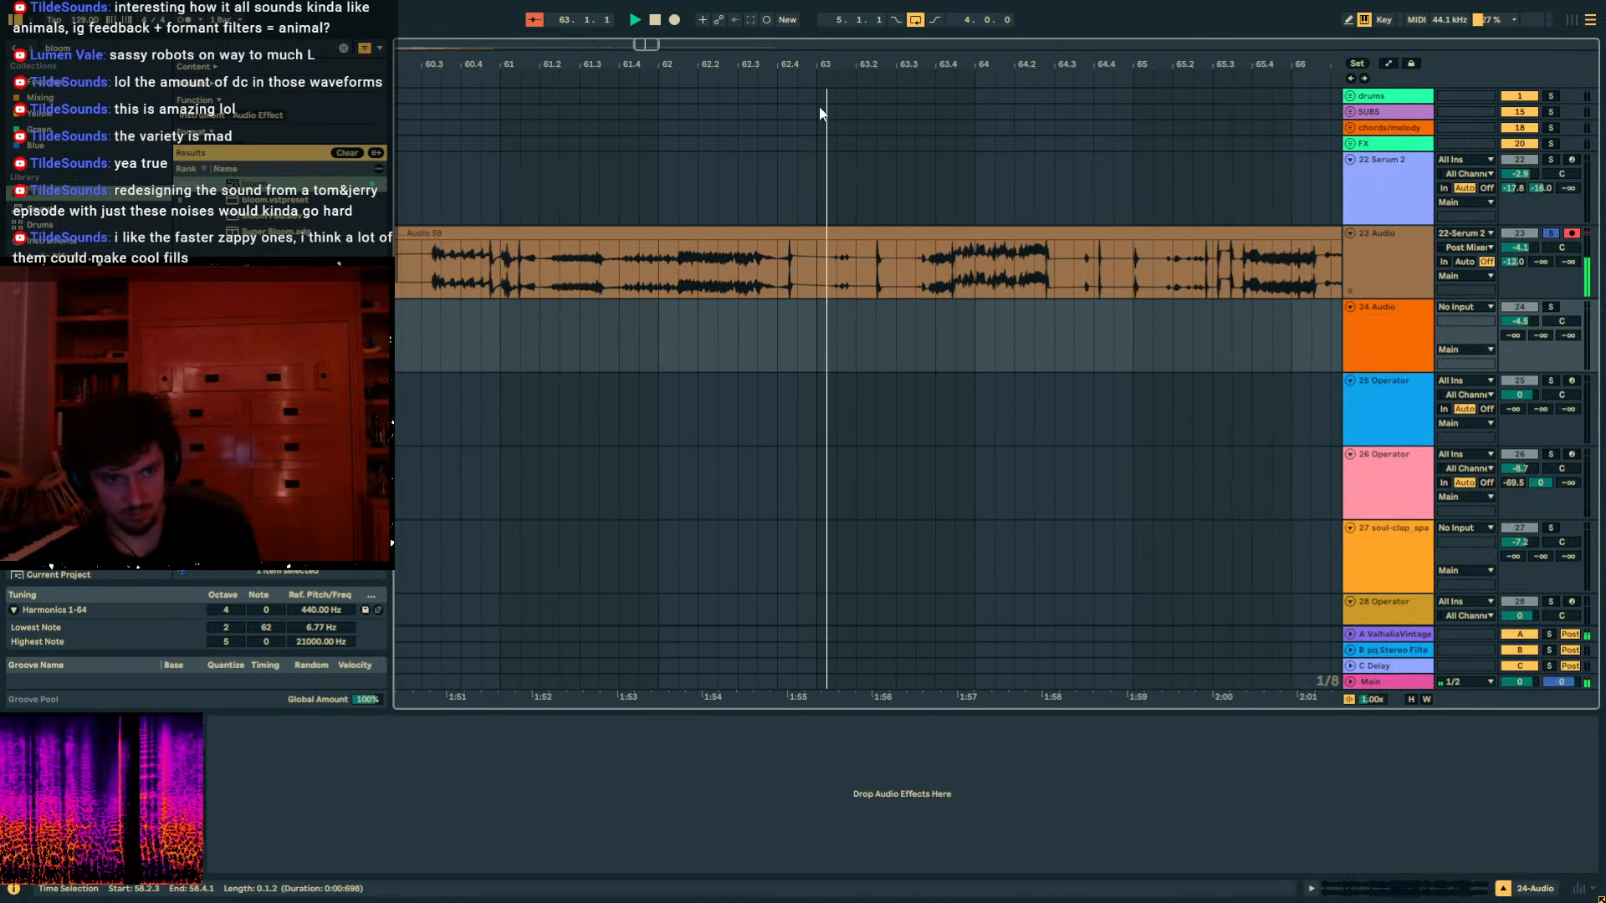
pyautogui.click(833, 276)
pyautogui.moveTo(829, 281); pyautogui.dragTo(801, 333)
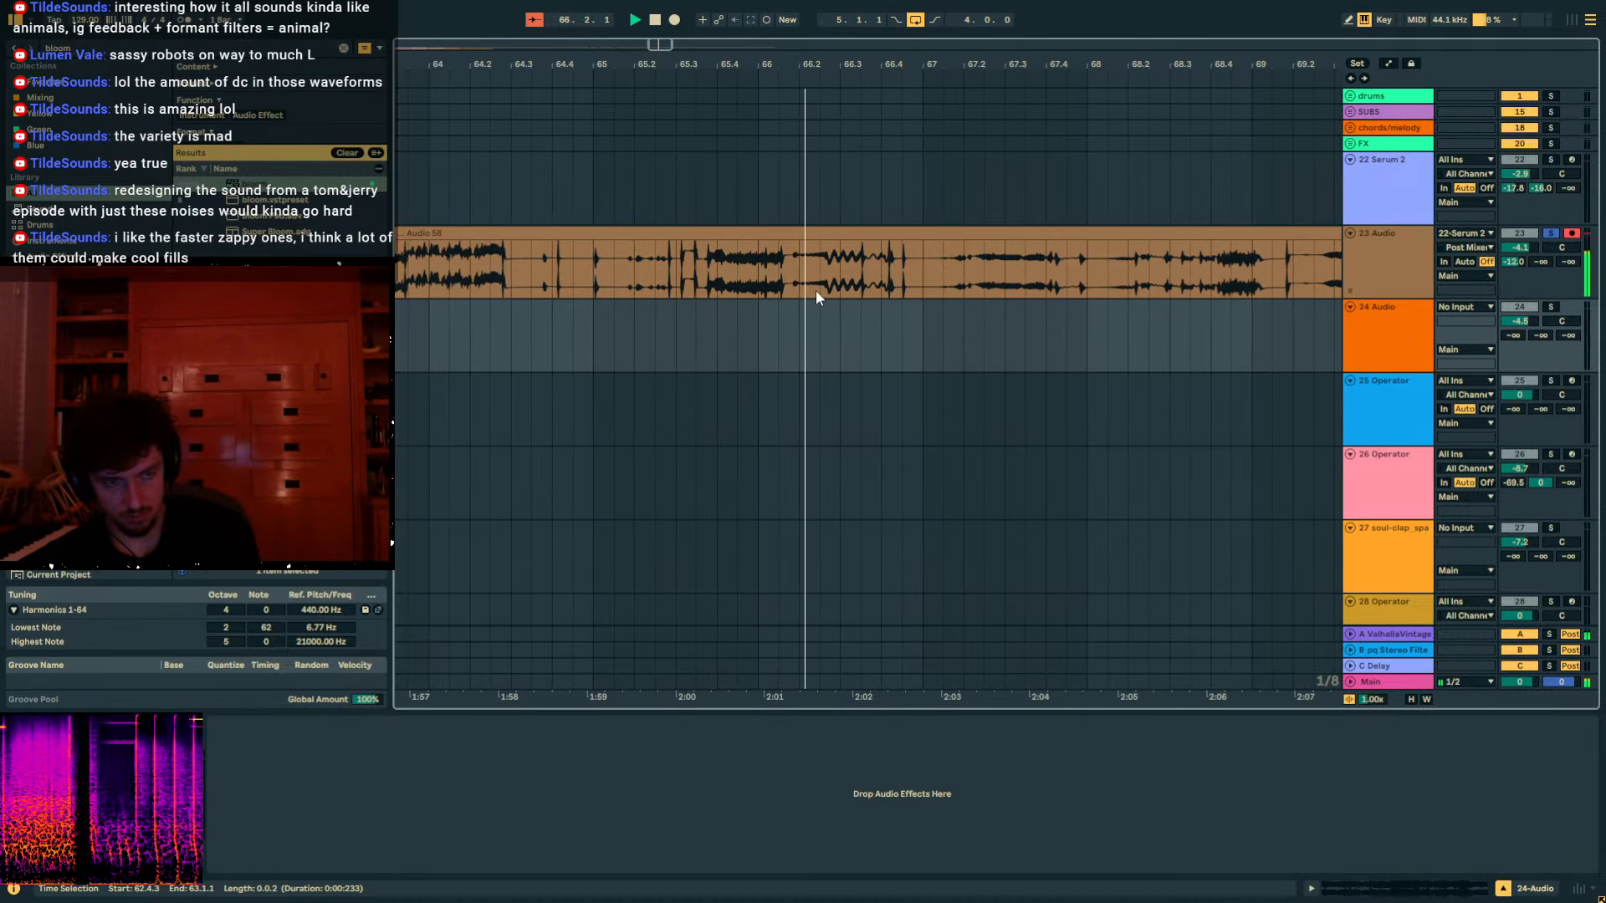
# Audition from 67.2.1 and move three short sections up to bar 75 onto track 24, placing the last two at 71.4.3 and 73.4.3.
pyautogui.click(980, 278)
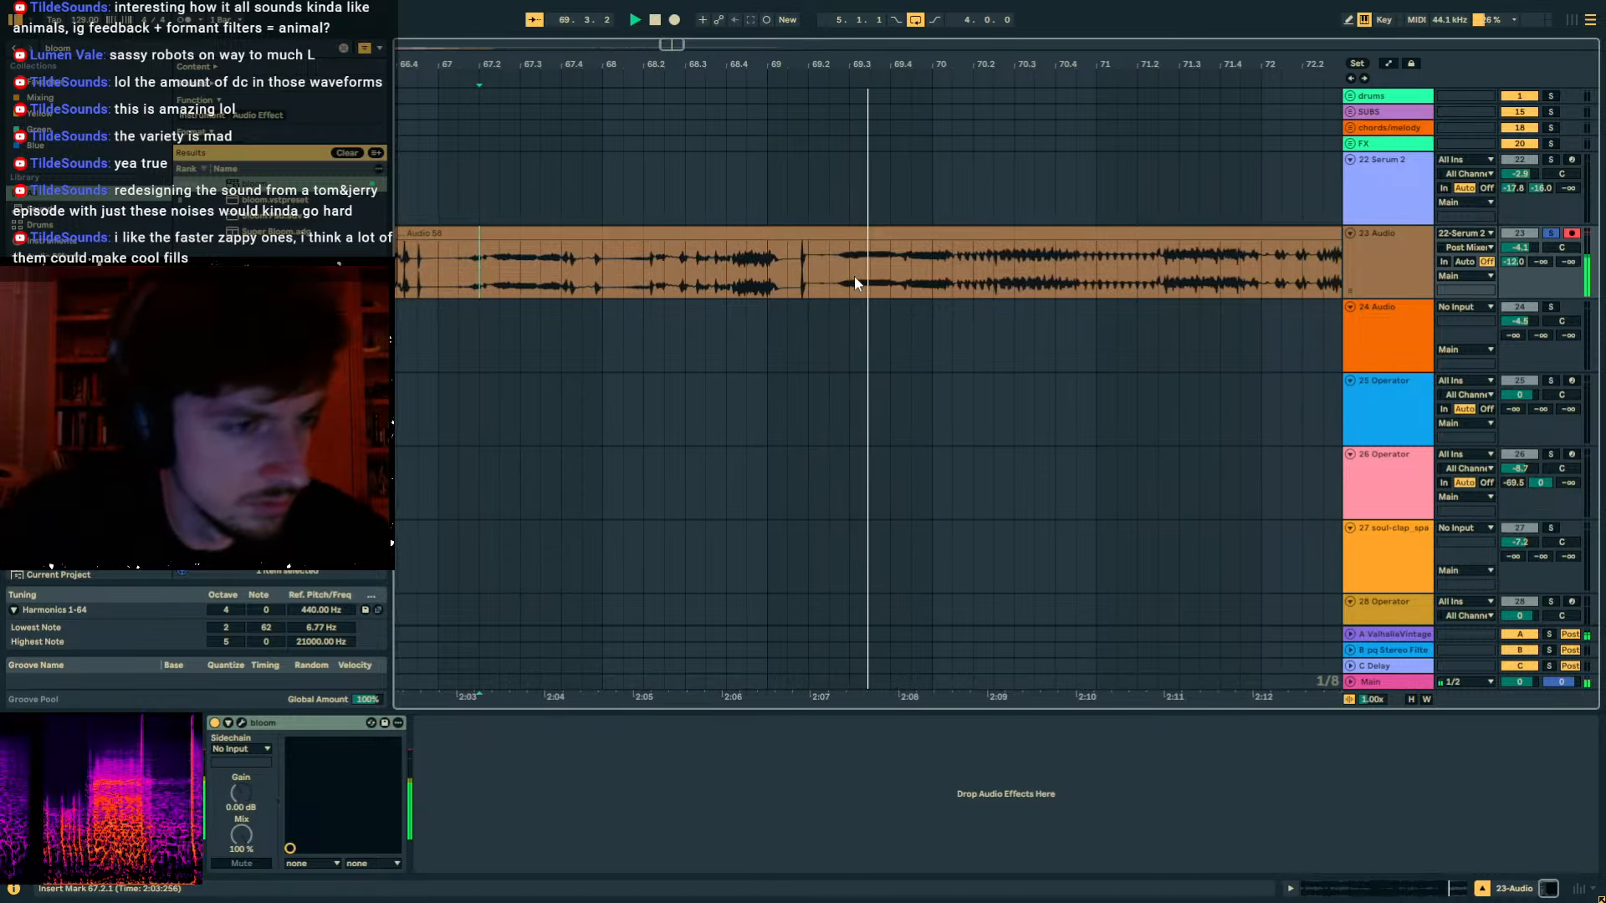
pyautogui.moveTo(753, 264); pyautogui.dragTo(795, 339)
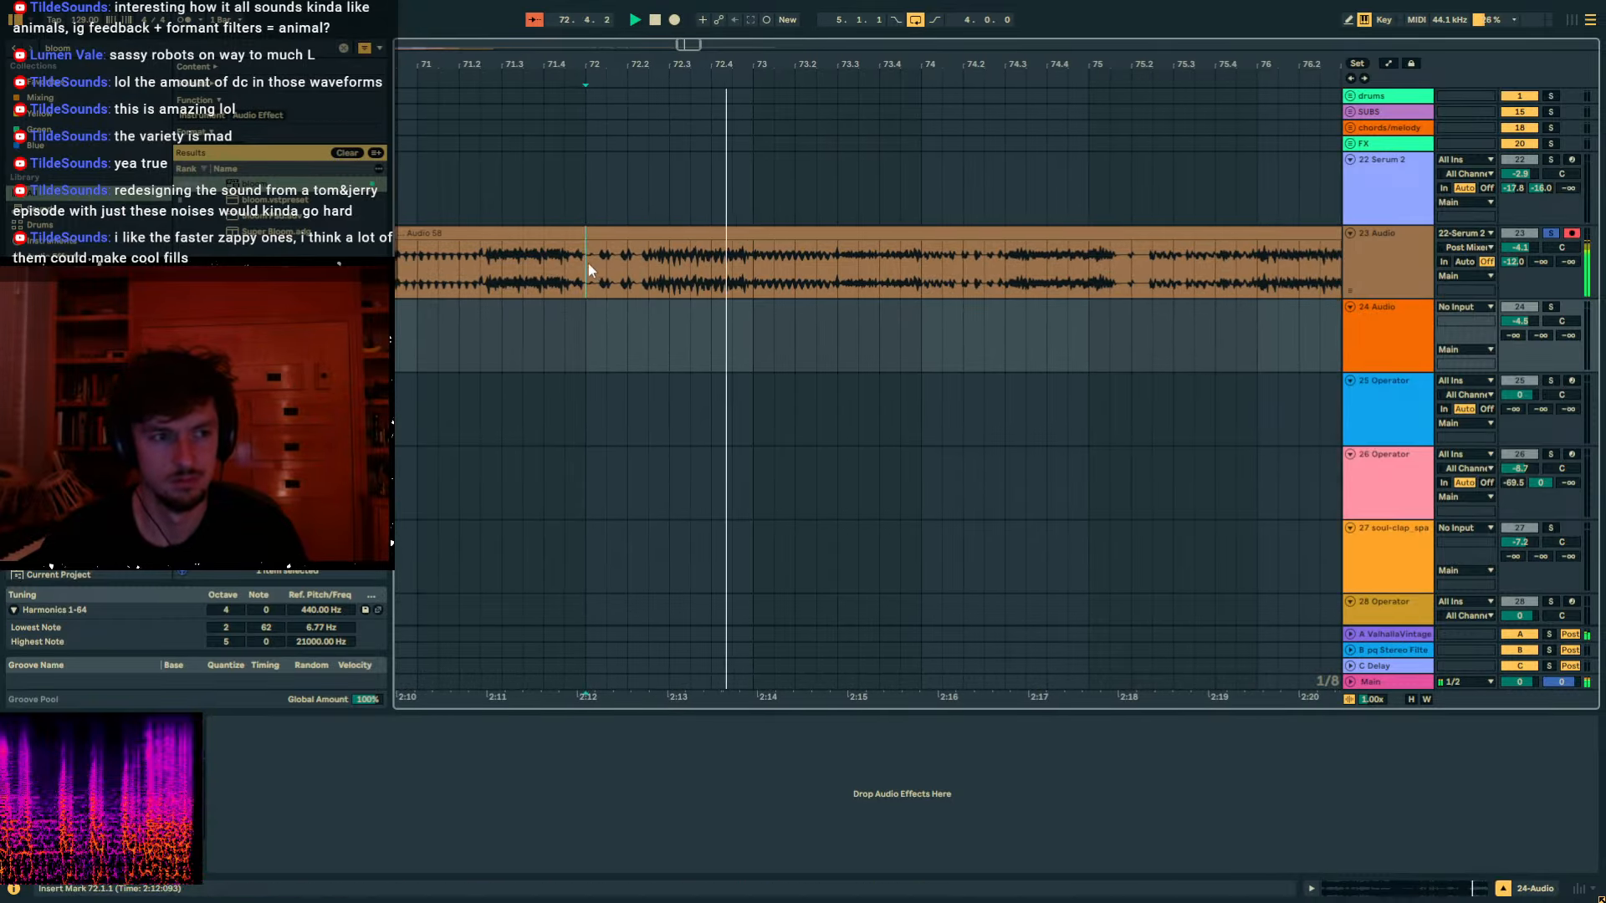
pyautogui.moveTo(649, 270); pyautogui.dragTo(628, 343)
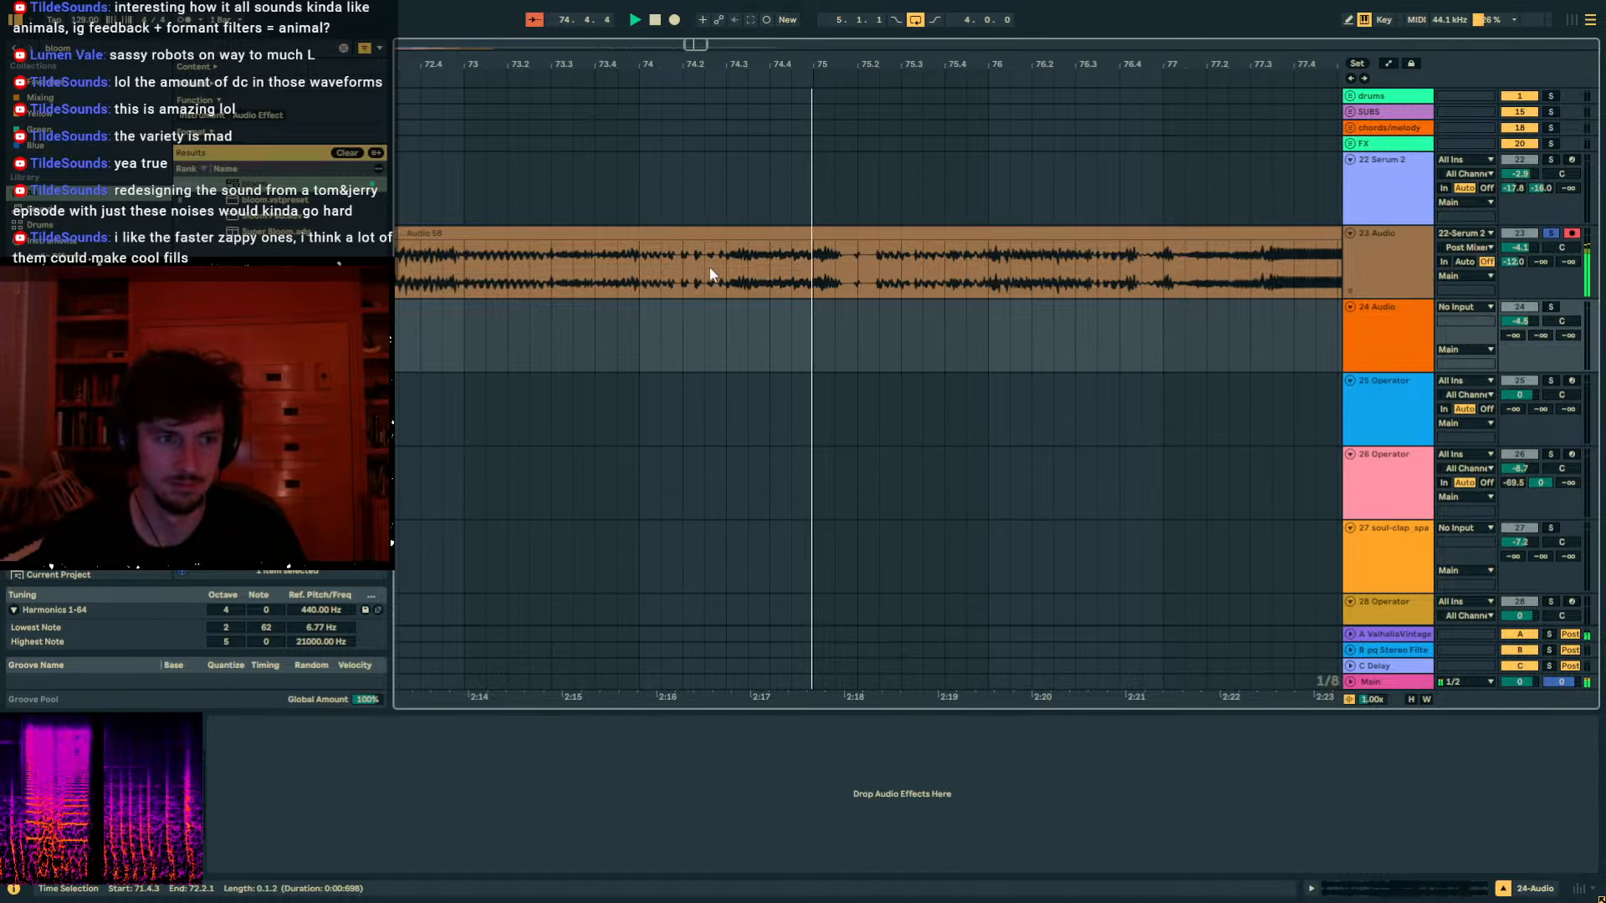
pyautogui.moveTo(681, 279); pyautogui.dragTo(667, 350)
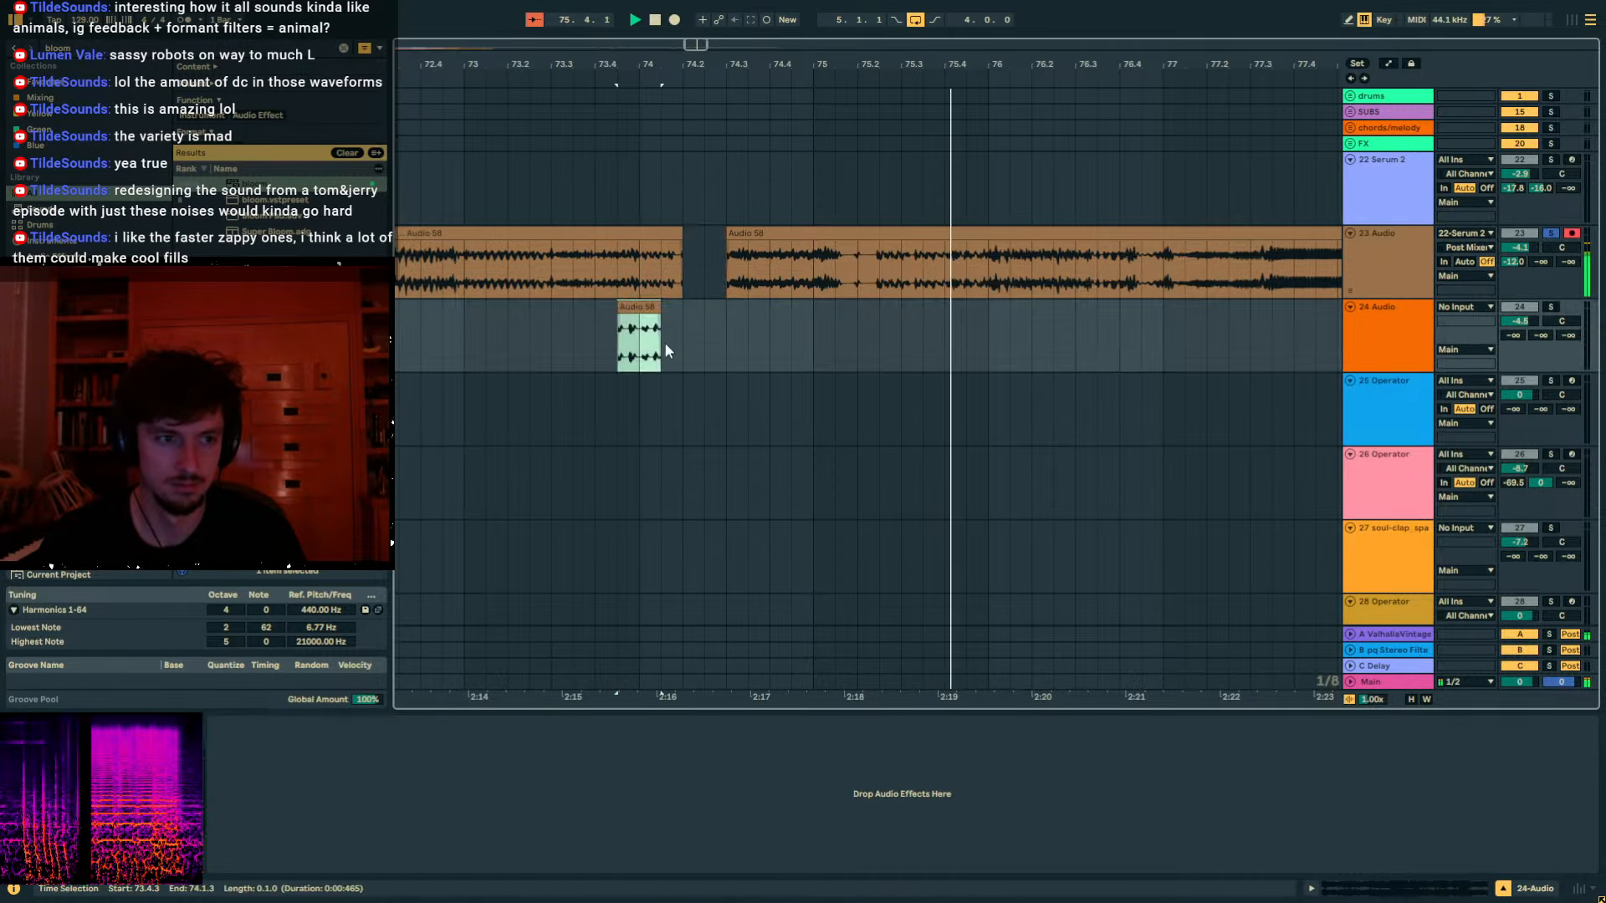
# Move the section from 77.3.1 to 78.2.1 of track 23's recording onto track 24, slightly earlier in time.
pyautogui.click(1010, 272)
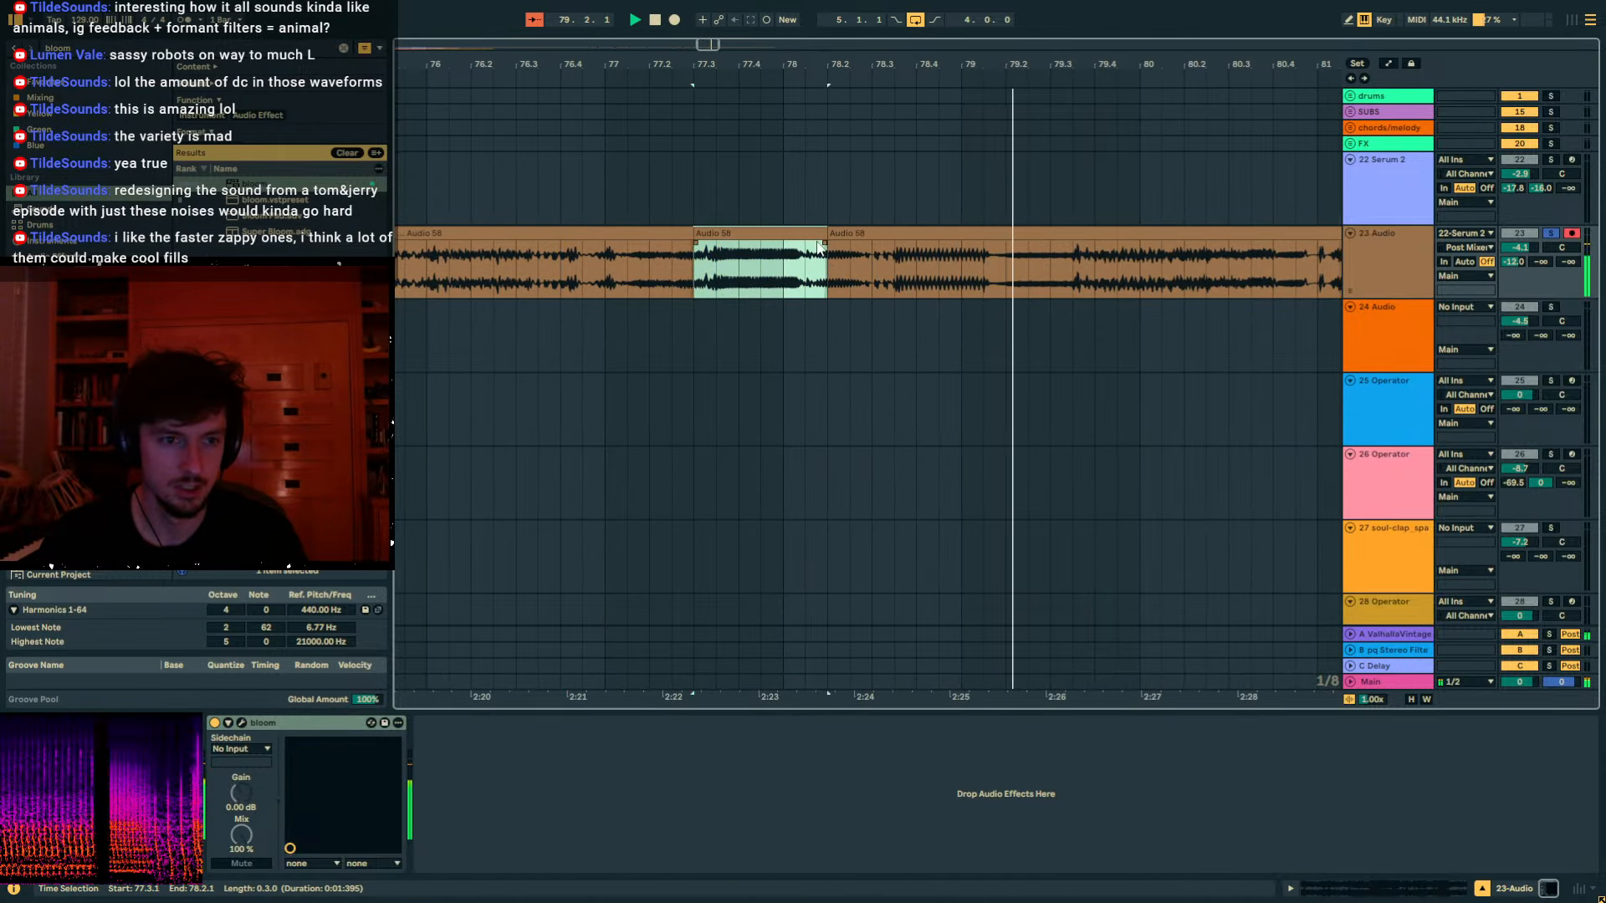
pyautogui.moveTo(810, 235); pyautogui.dragTo(713, 317)
pyautogui.press('space')
# Move the three-beat section just after bar 79 from track 23 onto track 24 and play from 80.3.3.
pyautogui.moveTo(1047, 67); pyautogui.dragTo(798, 66)
pyautogui.click(744, 235)
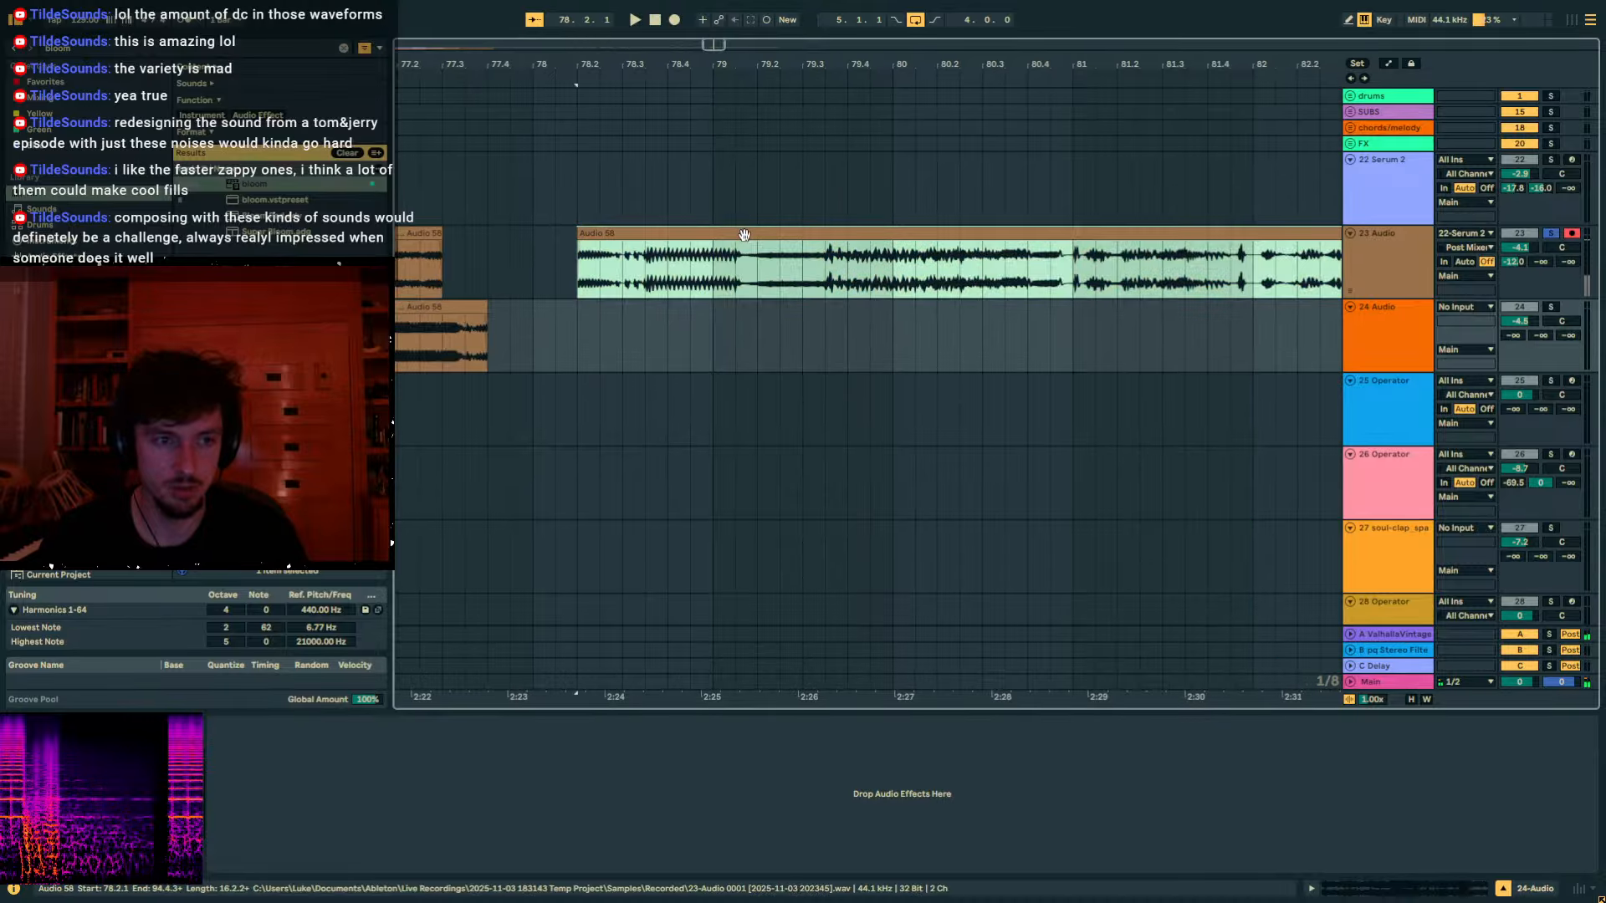
pyautogui.moveTo(739, 261); pyautogui.dragTo(667, 322)
pyautogui.click(1008, 300)
pyautogui.press('space')
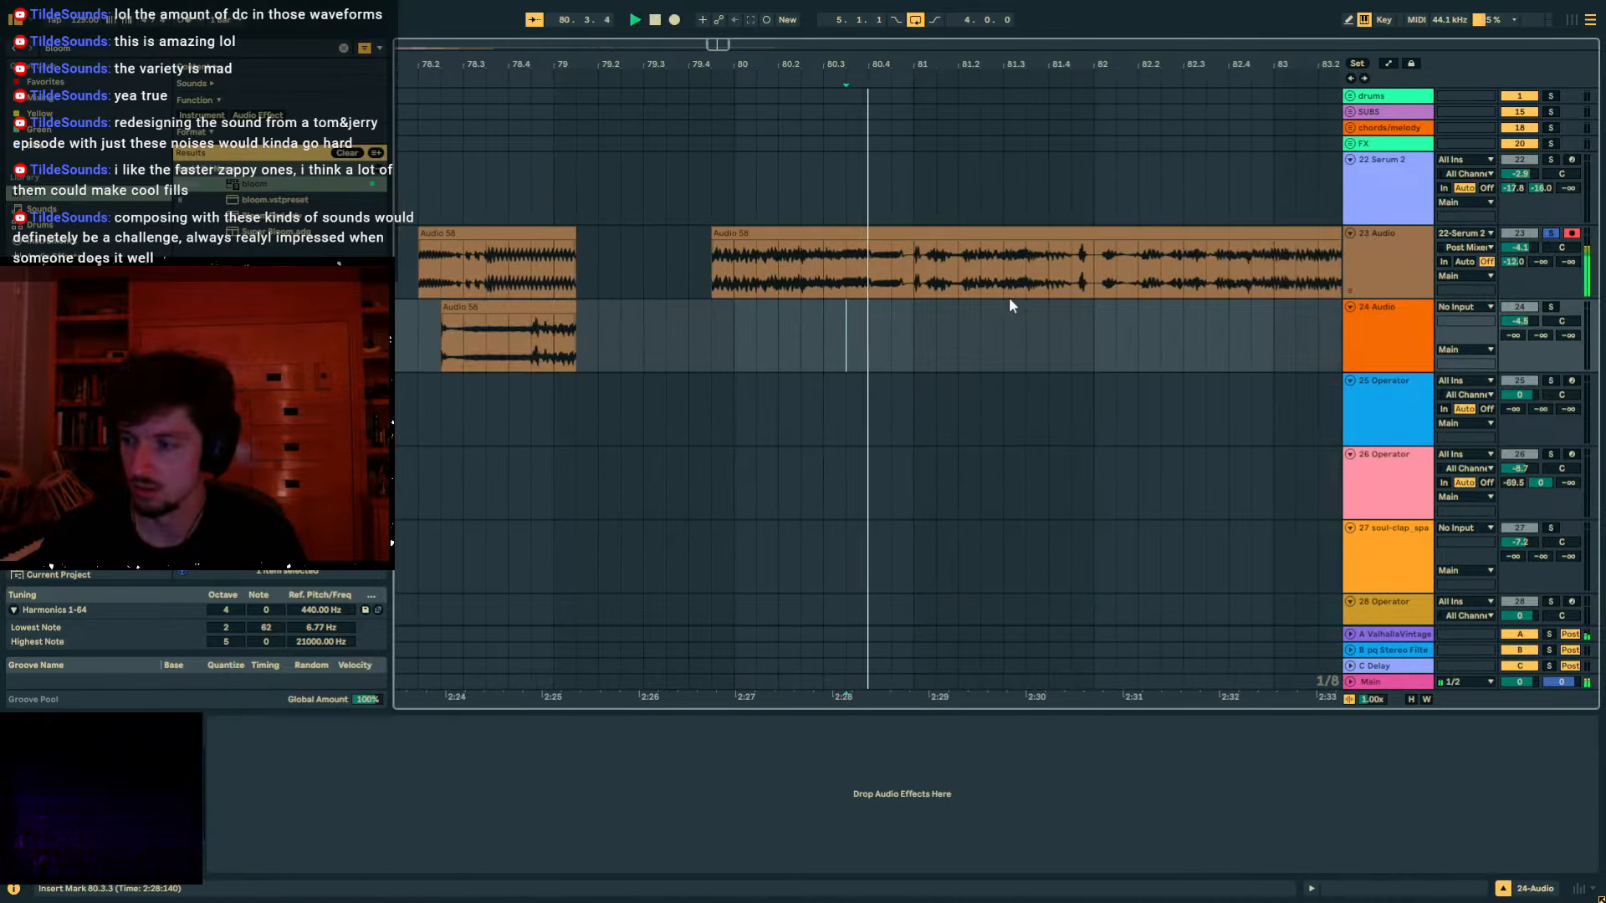
# Move the section starting at 80.4.1 on track 23 onto track 24 at 80.1.1 and play it.
pyautogui.click(765, 280)
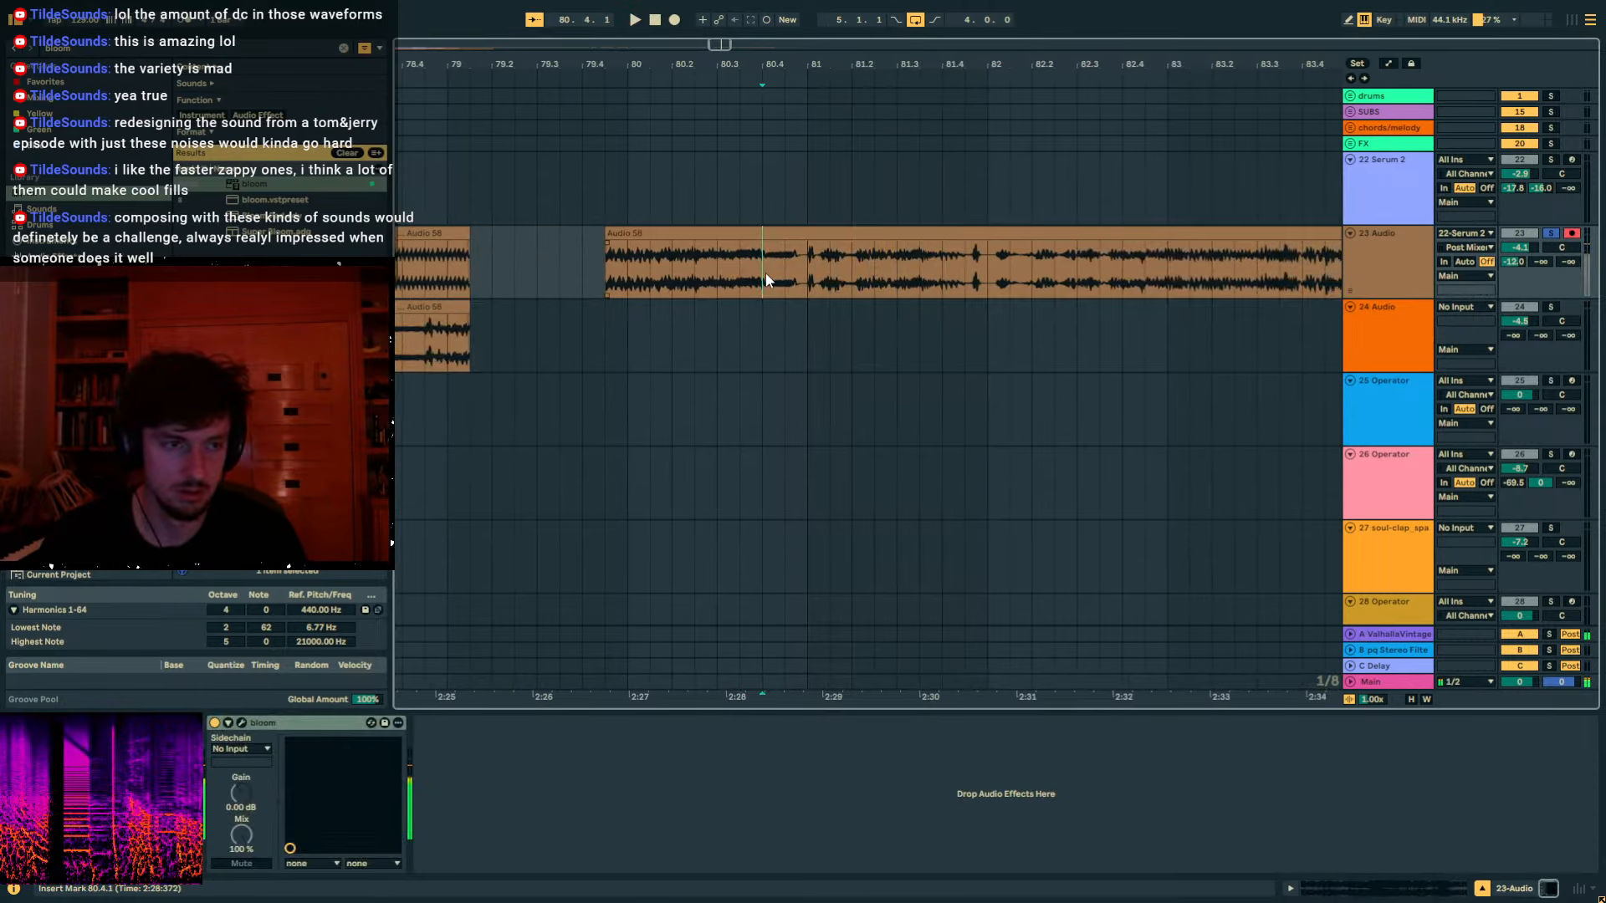
pyautogui.moveTo(904, 272); pyautogui.dragTo(741, 346)
pyautogui.press('space')
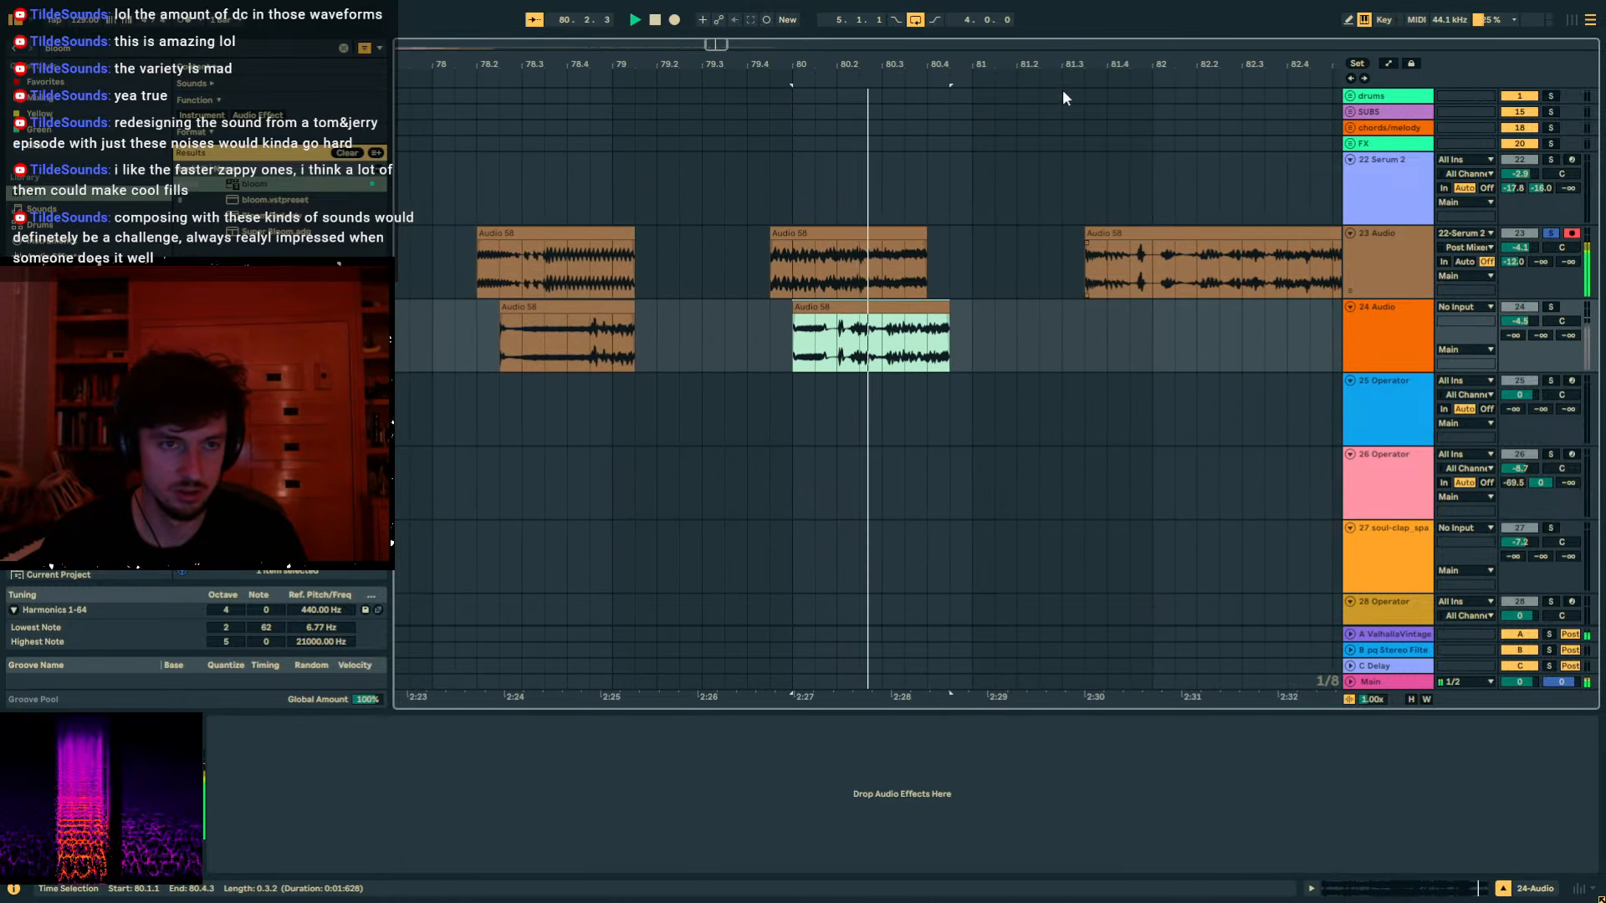
# Extend the start of track 24's last clip back to 79.4.3 and move track 23's section from bar 82 to 80.4.3 on track 24.
pyautogui.click(624, 259)
pyautogui.moveTo(512, 308); pyautogui.dragTo(488, 308)
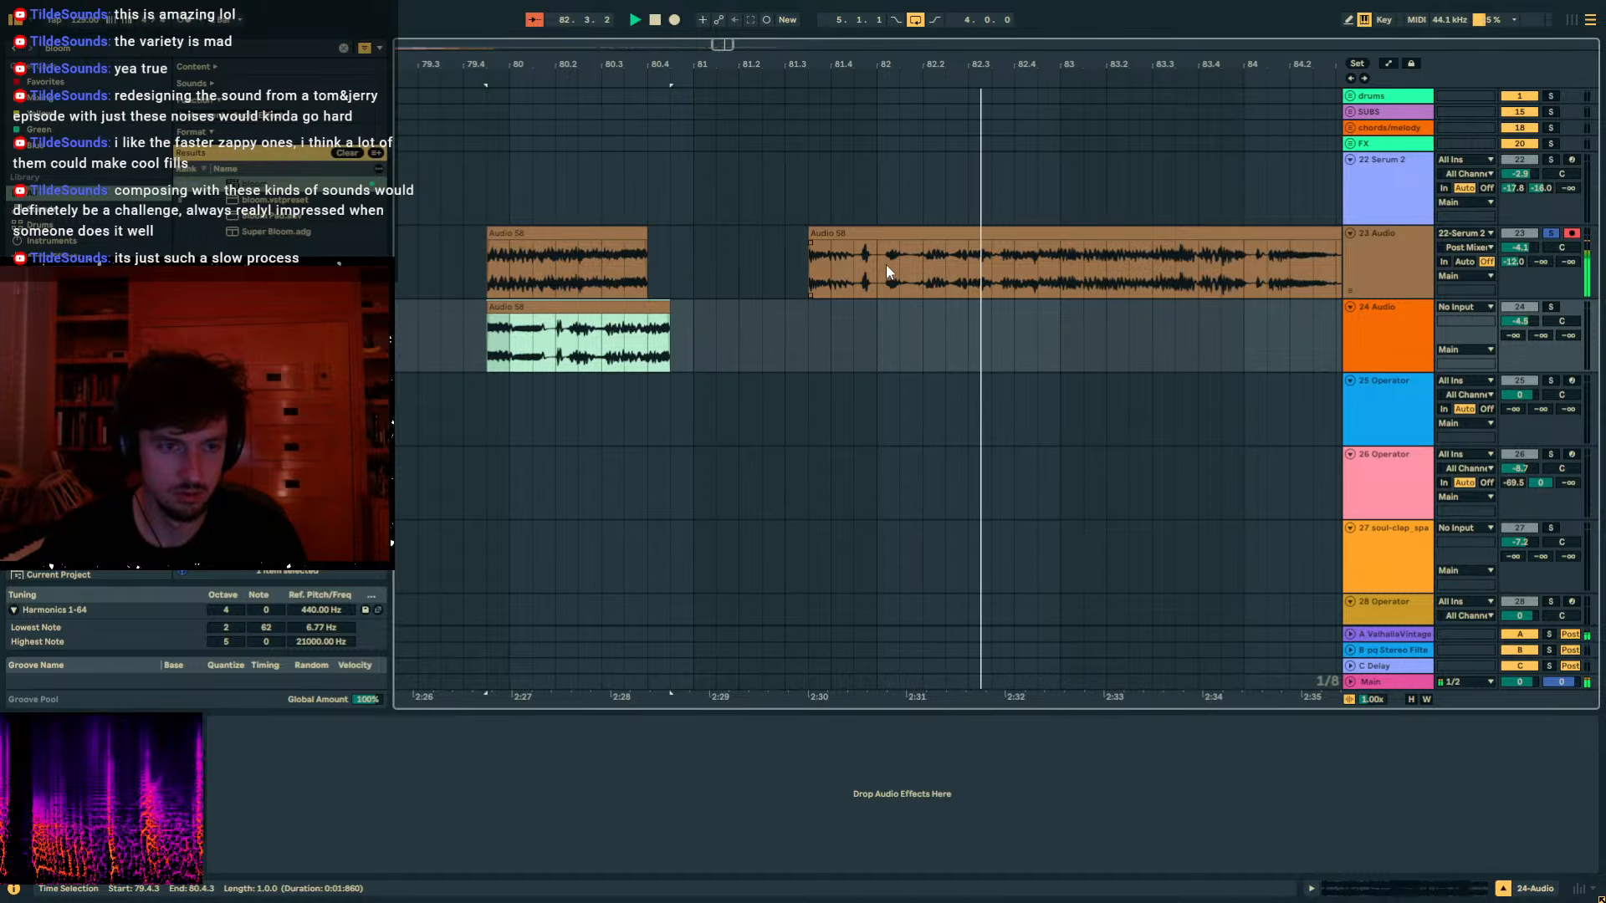
pyautogui.moveTo(886, 265); pyautogui.dragTo(977, 264)
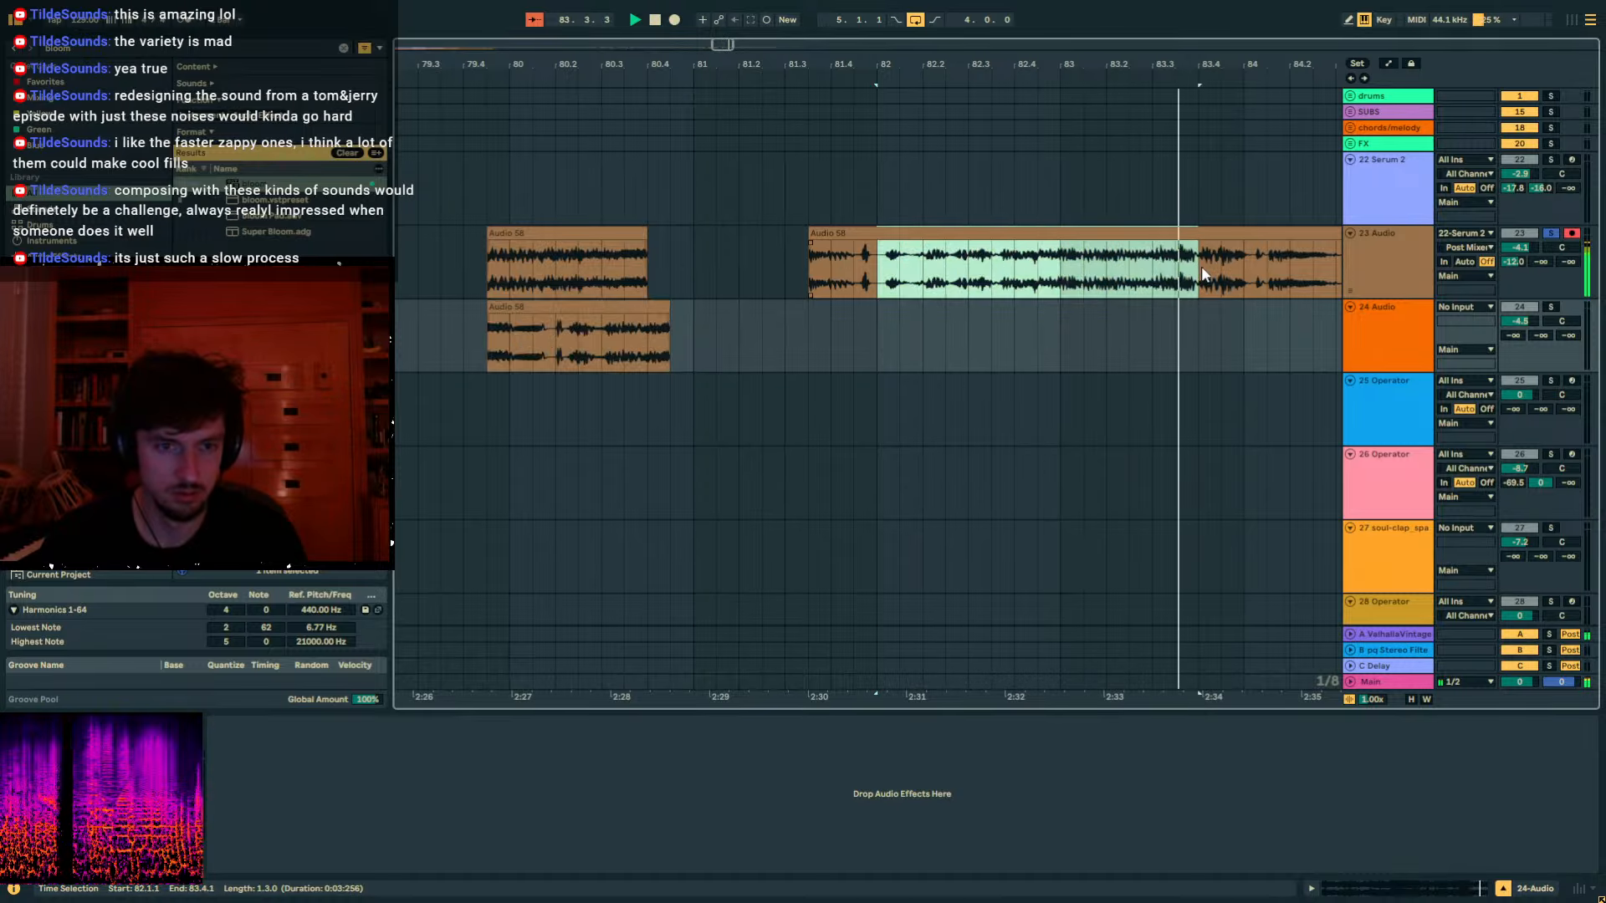
pyautogui.moveTo(1234, 271); pyautogui.dragTo(823, 342)
pyautogui.moveTo(830, 65); pyautogui.dragTo(423, 41)
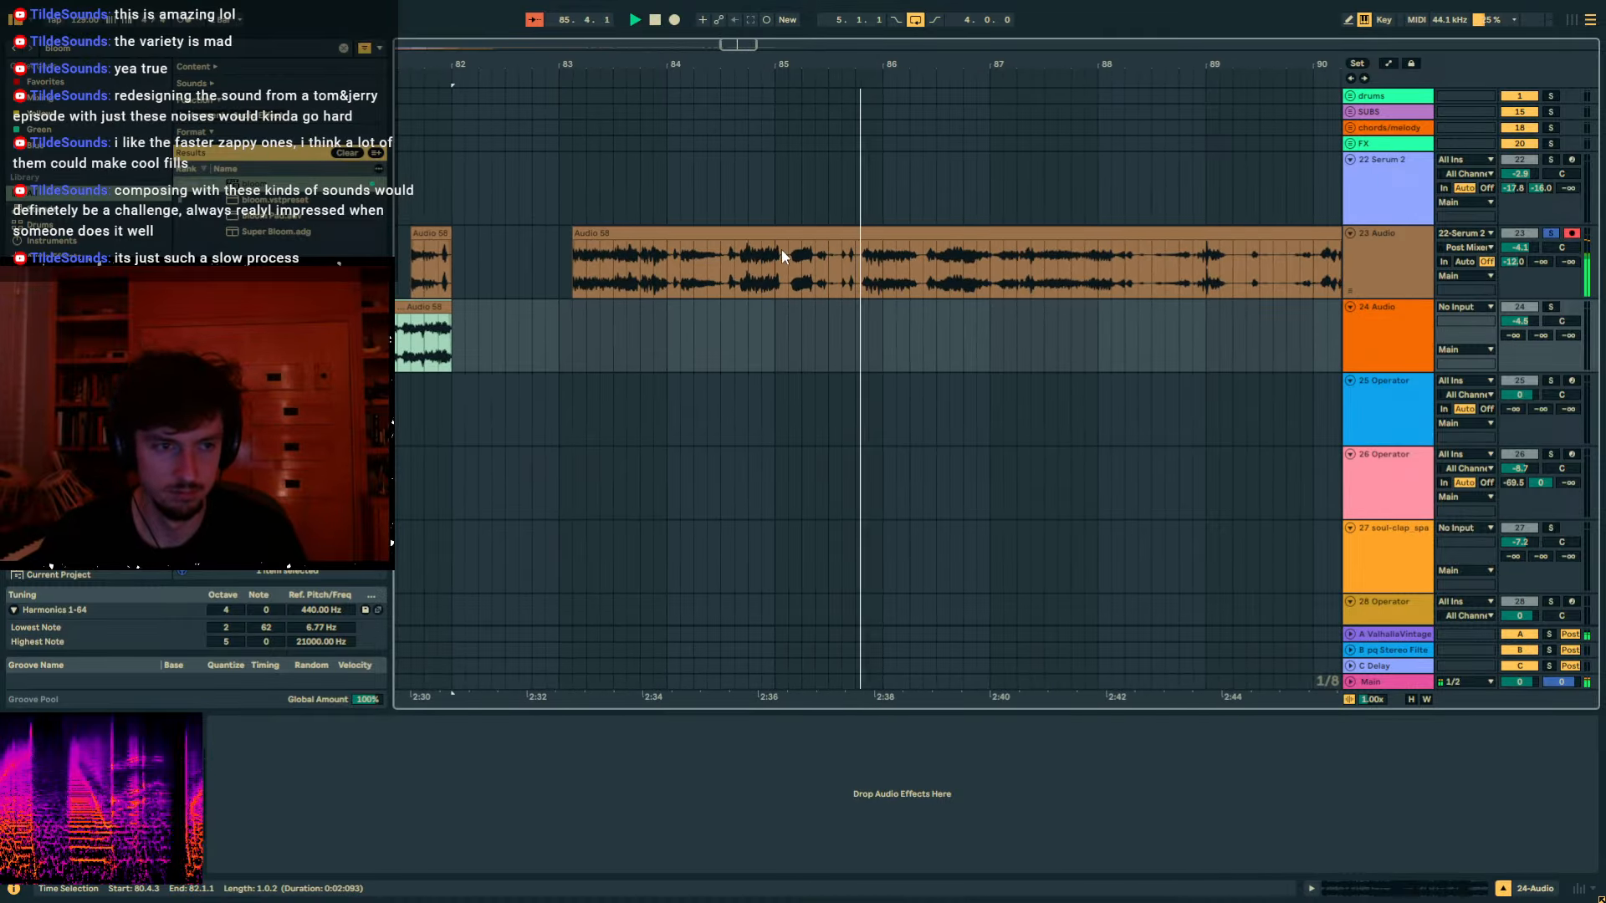
# Move the three-beat section ending at 85.4.3 on track 23 onto track 24 at 82.3.1, and listen further through the recording before stopping playback.
pyautogui.moveTo(790, 259); pyautogui.dragTo(553, 336)
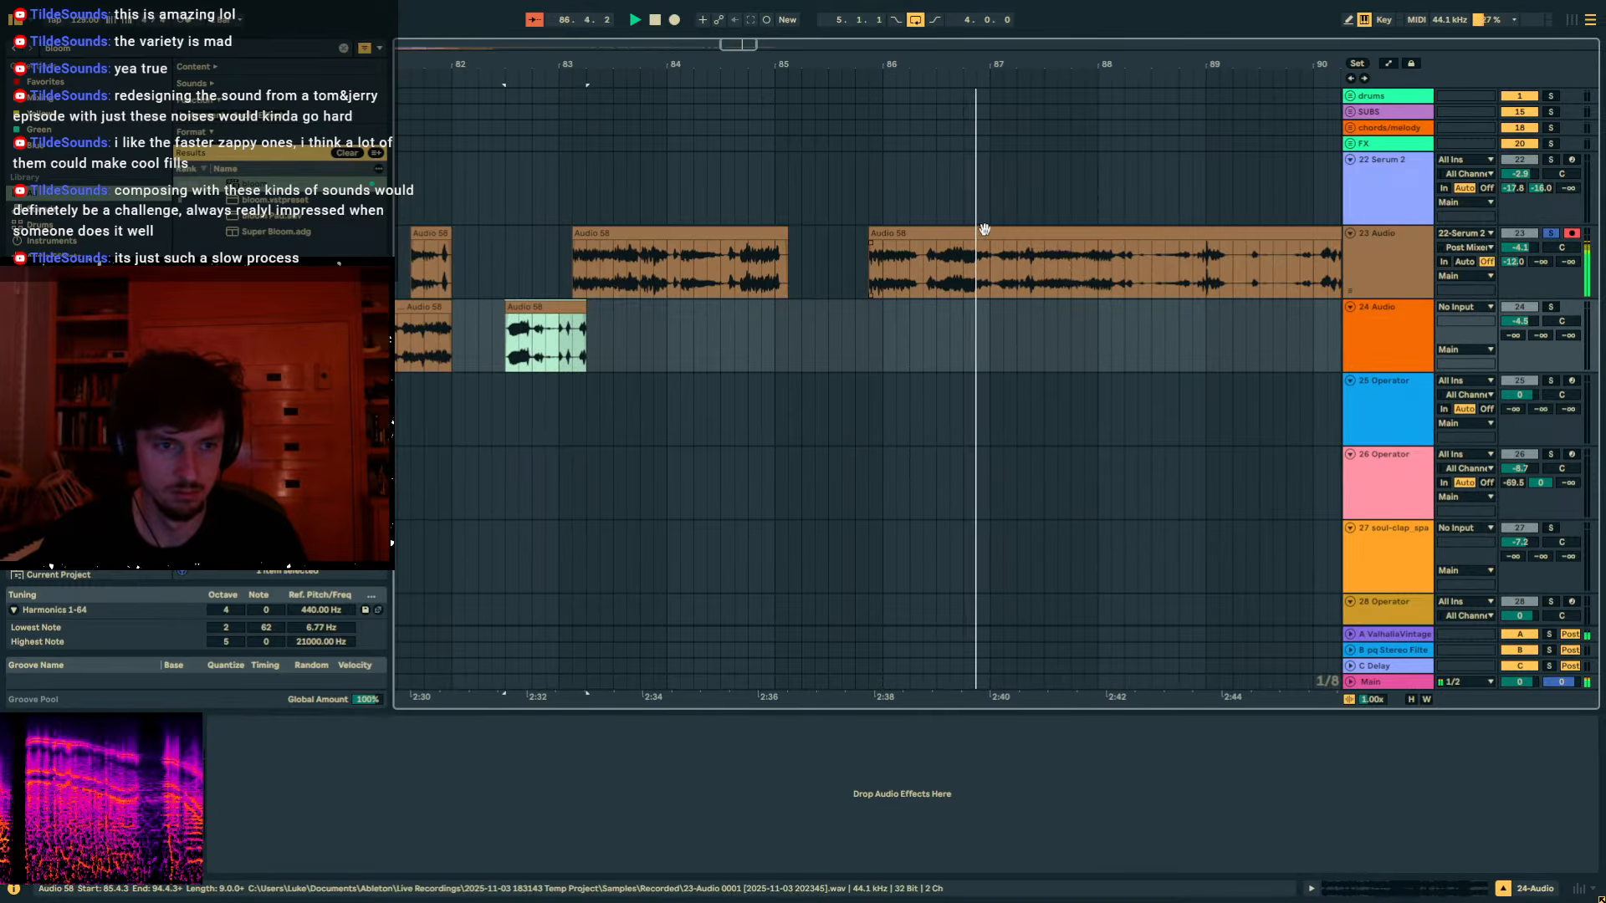
pyautogui.moveTo(997, 67); pyautogui.dragTo(658, 67)
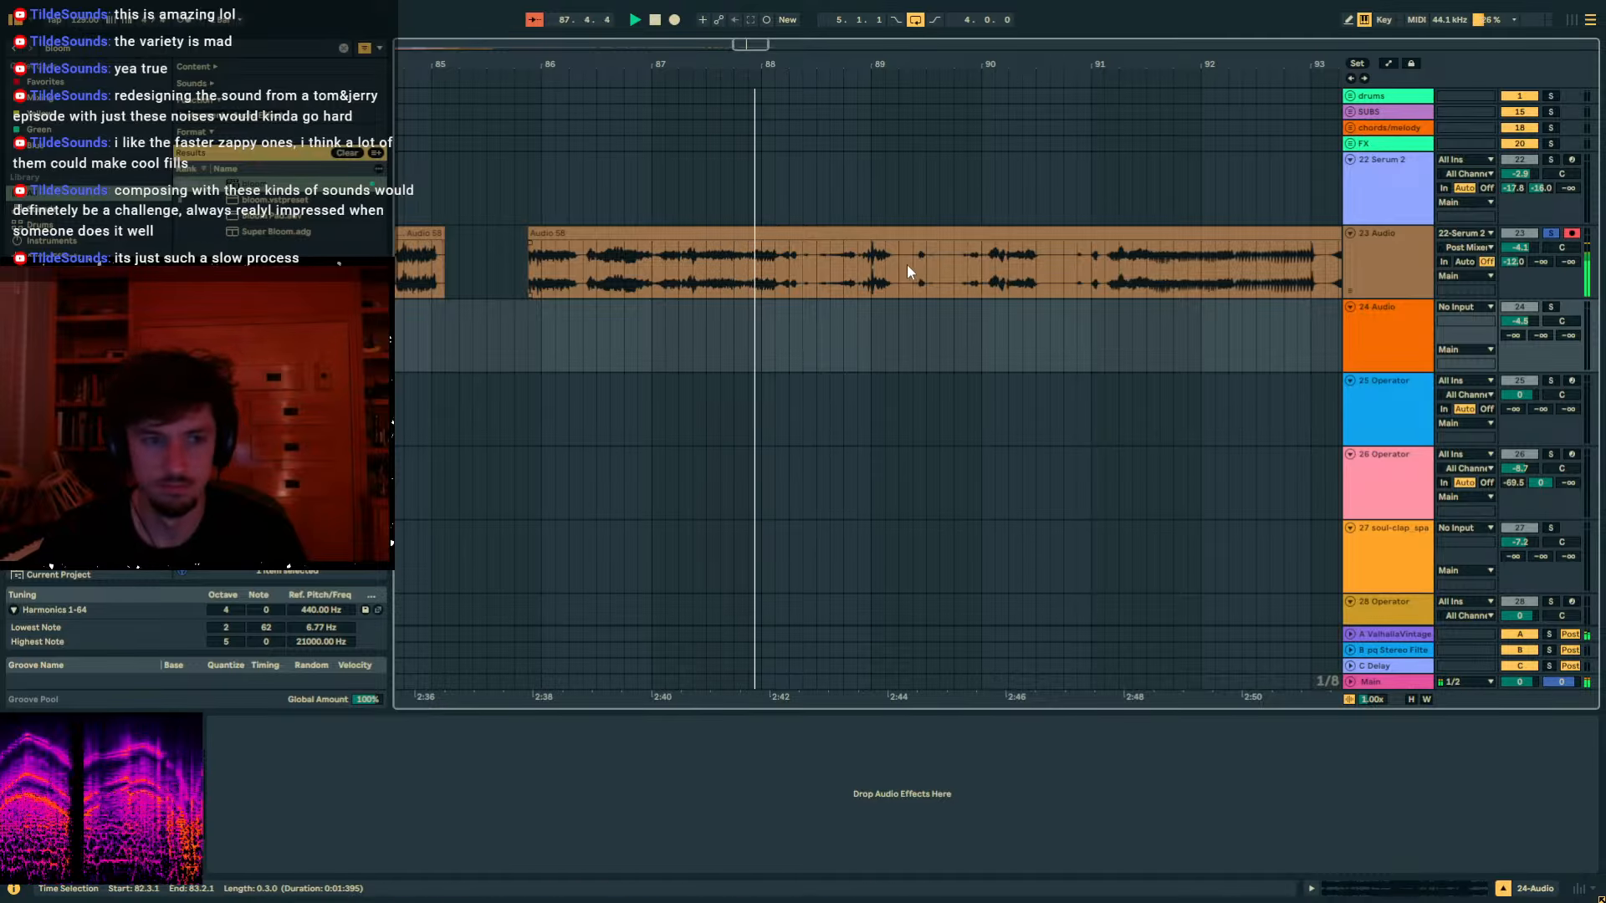
pyautogui.click(817, 272)
pyautogui.click(871, 273)
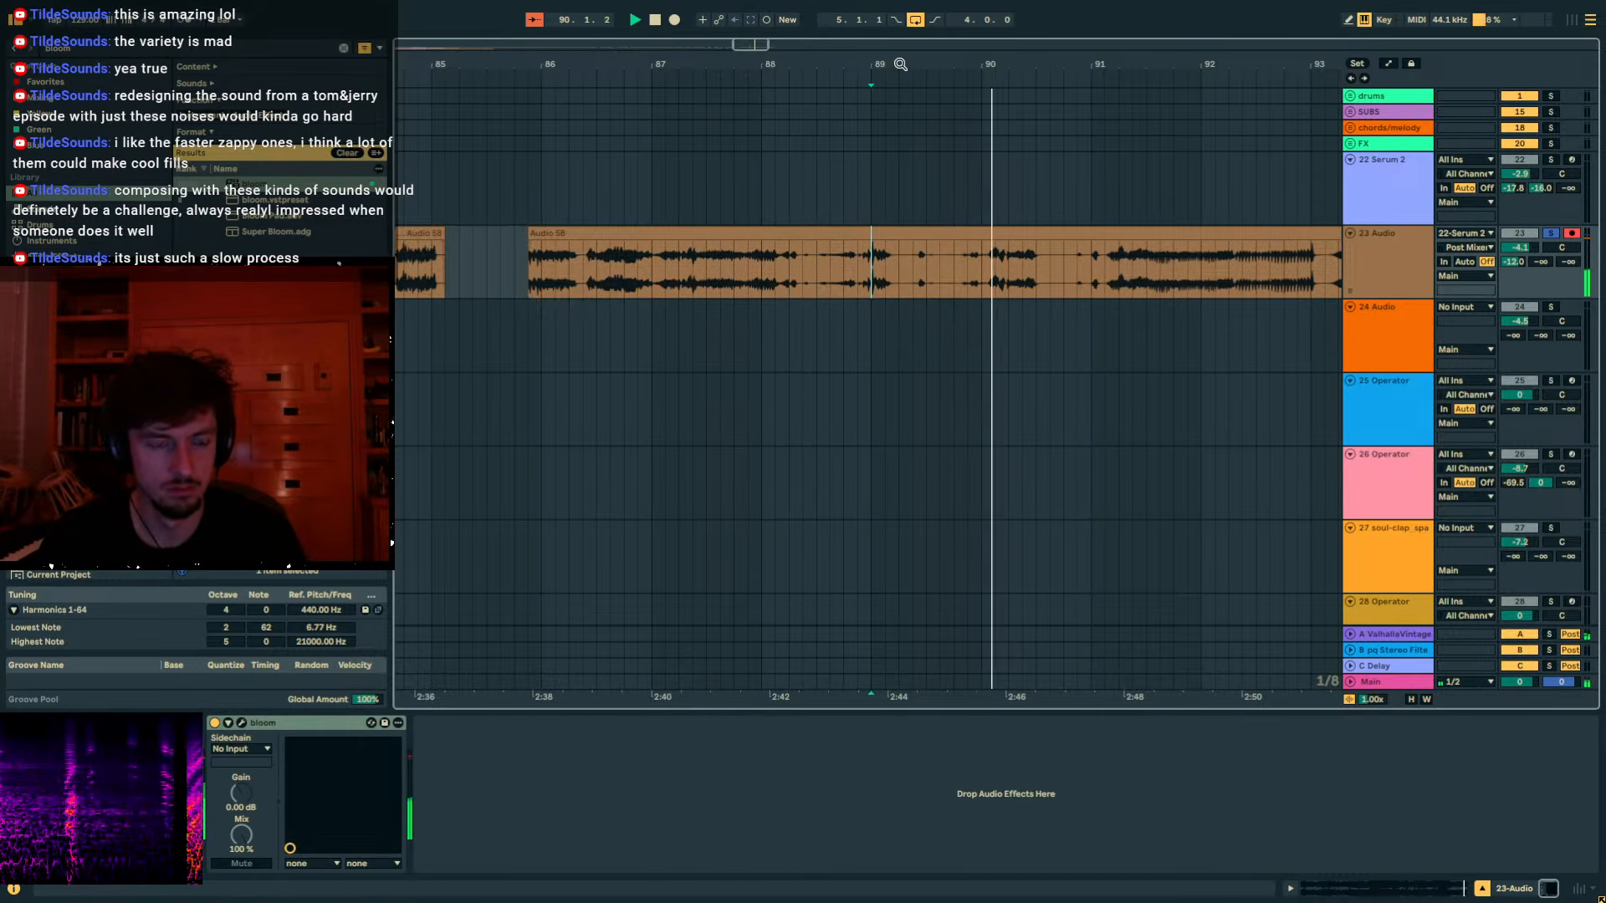
pyautogui.moveTo(948, 66); pyautogui.dragTo(799, 34)
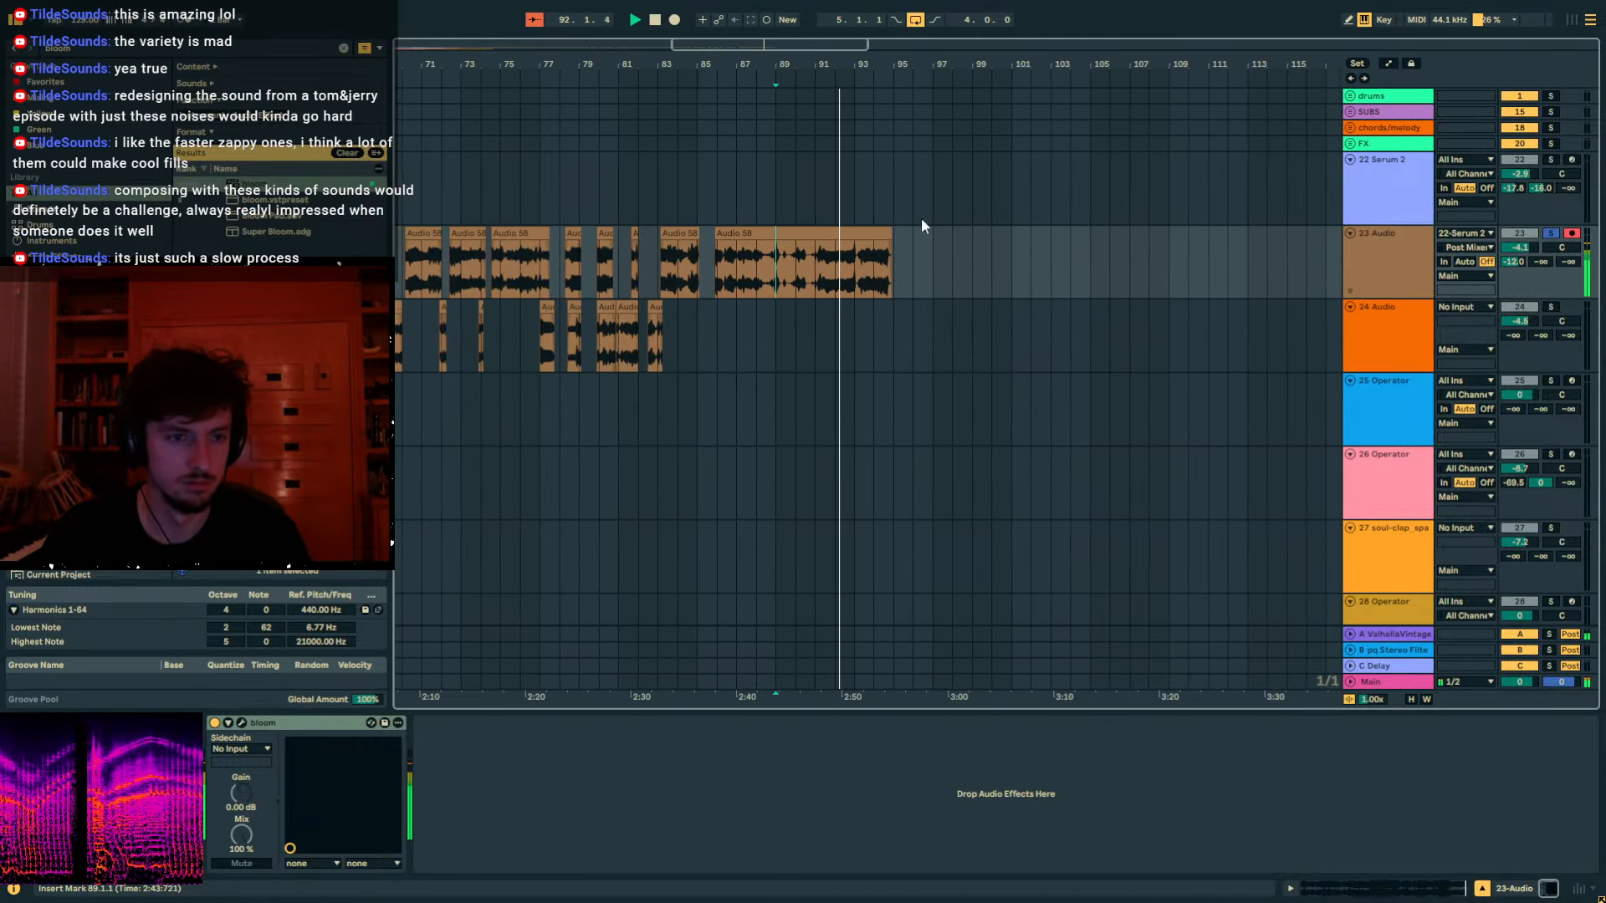
pyautogui.click(883, 233)
pyautogui.hscroll(-10, 893, 202)
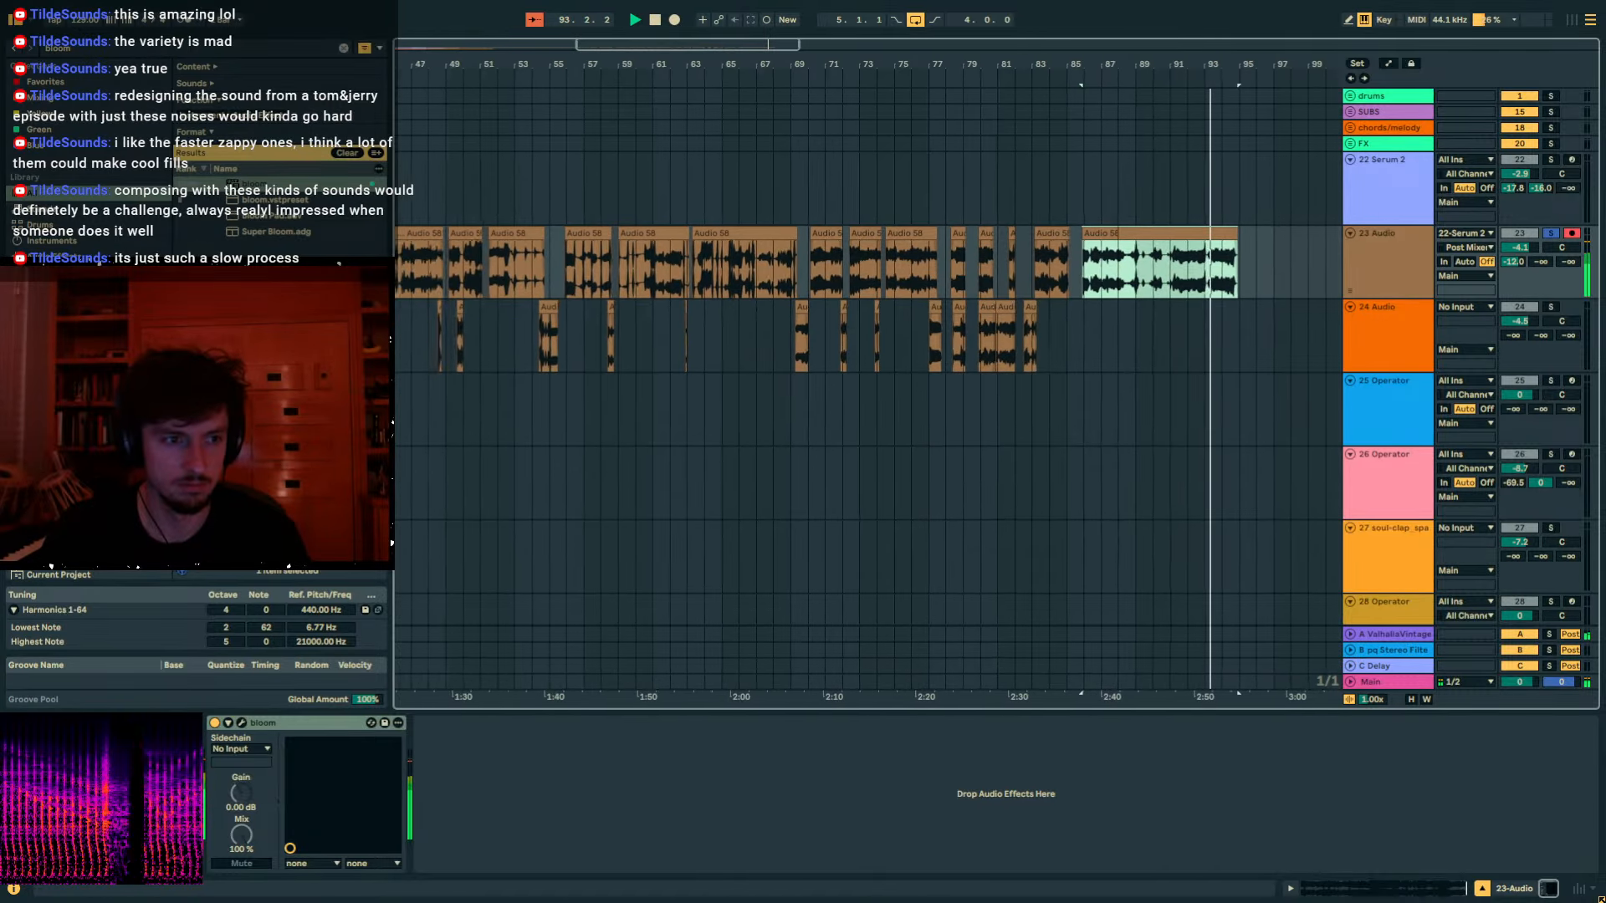
pyautogui.press('space')
# Move all track 24 clips from bar 69 onward six bars earlier, starting at bar 63.
pyautogui.click(1116, 308)
pyautogui.keyDown('shift'); pyautogui.doubleClick(886, 307); pyautogui.keyUp('shift')
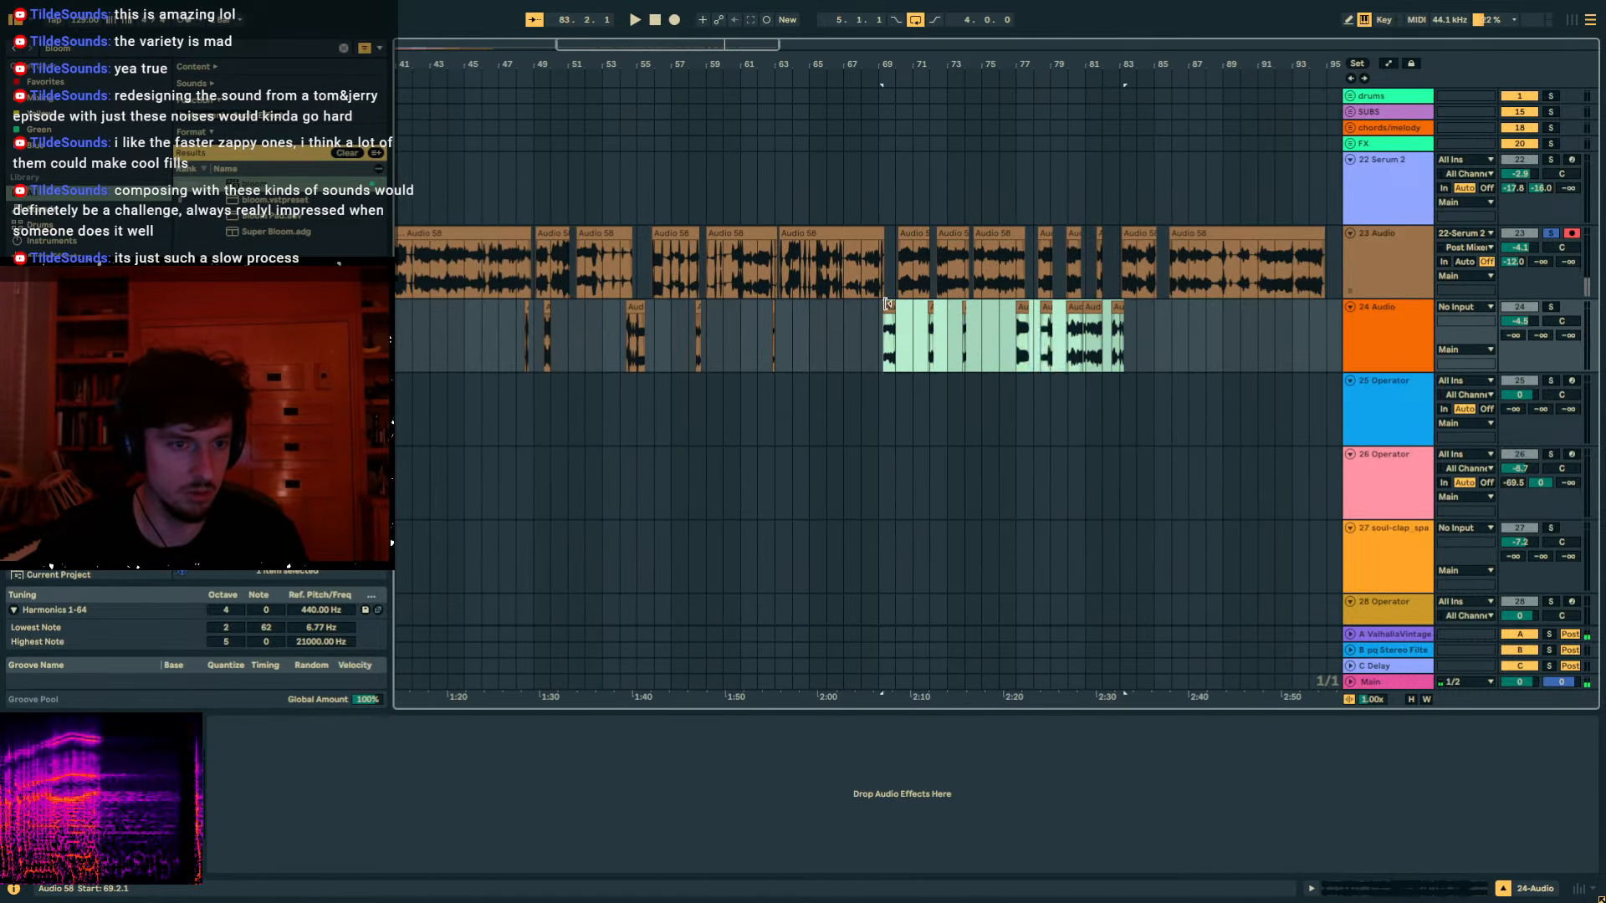
pyautogui.moveTo(886, 223); pyautogui.dragTo(784, 231)
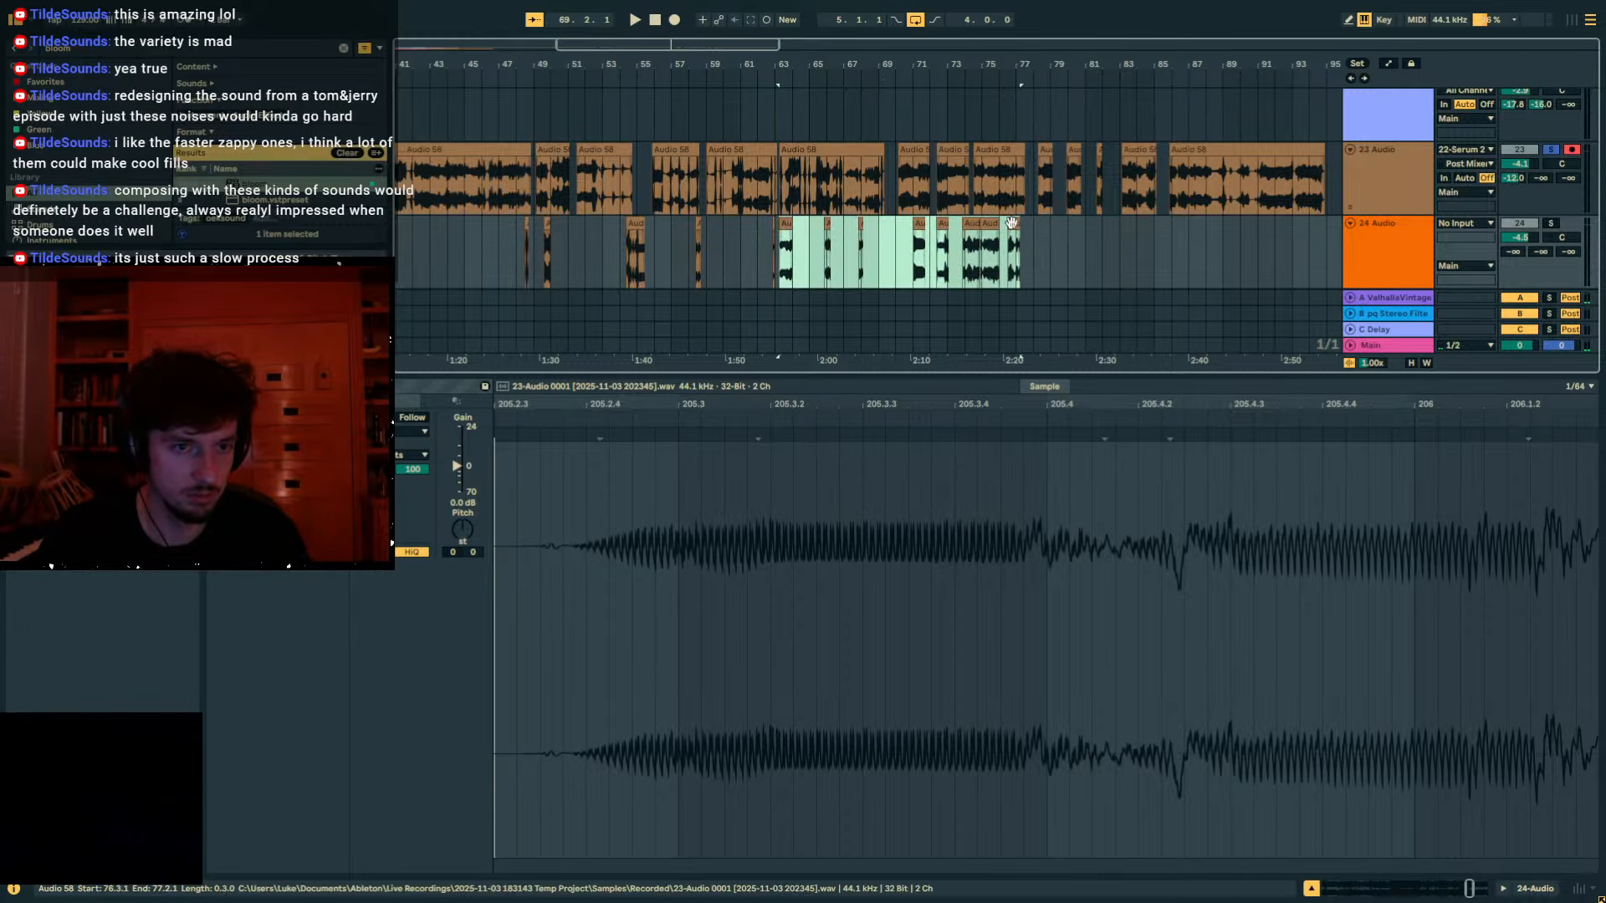
# Shift the next two clips on track 24 earlier so they sit directly behind the clip at bar 63.
pyautogui.moveTo(1011, 222); pyautogui.dragTo(802, 233)
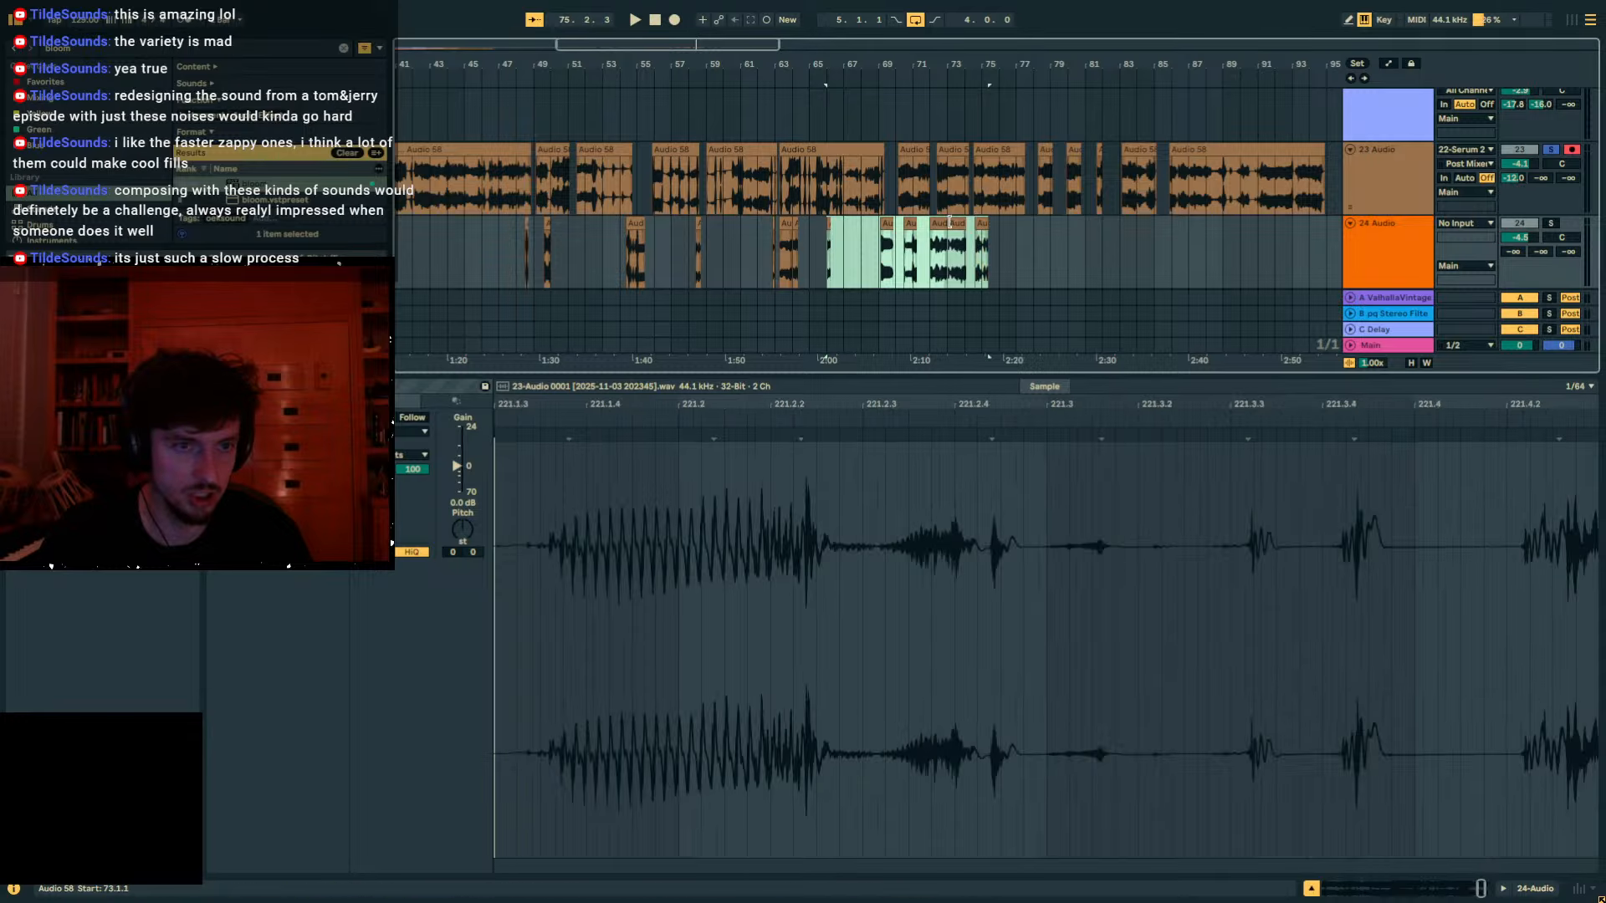
pyautogui.click(955, 222)
pyautogui.moveTo(955, 223); pyautogui.dragTo(983, 224)
pyautogui.keyDown('shift'); pyautogui.click(826, 231); pyautogui.keyUp('shift')
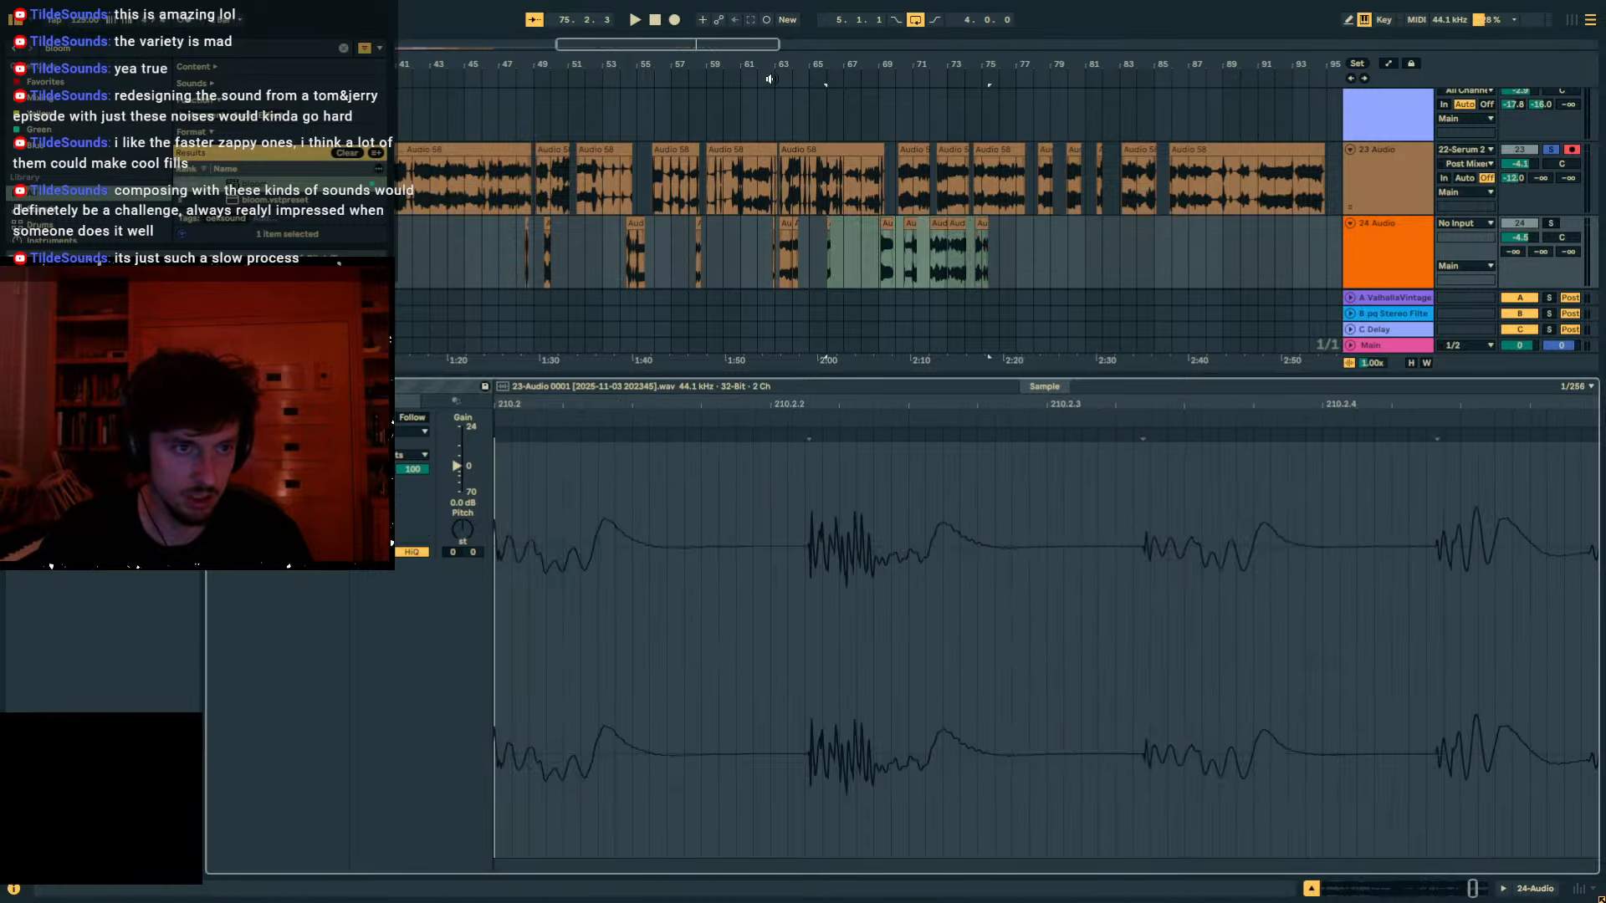
pyautogui.scroll(3, 795, 79)
pyautogui.moveTo(897, 222); pyautogui.dragTo(812, 234)
# Move the remaining later clips on track 24 earlier as a group, spanning 64.4.1 to 71.1.1.
pyautogui.click(992, 223)
pyautogui.keyDown('shift'); pyautogui.click(1303, 223); pyautogui.keyUp('shift')
pyautogui.moveTo(1308, 223); pyautogui.dragTo(1154, 240)
pyautogui.moveTo(875, 67); pyautogui.dragTo(987, 38)
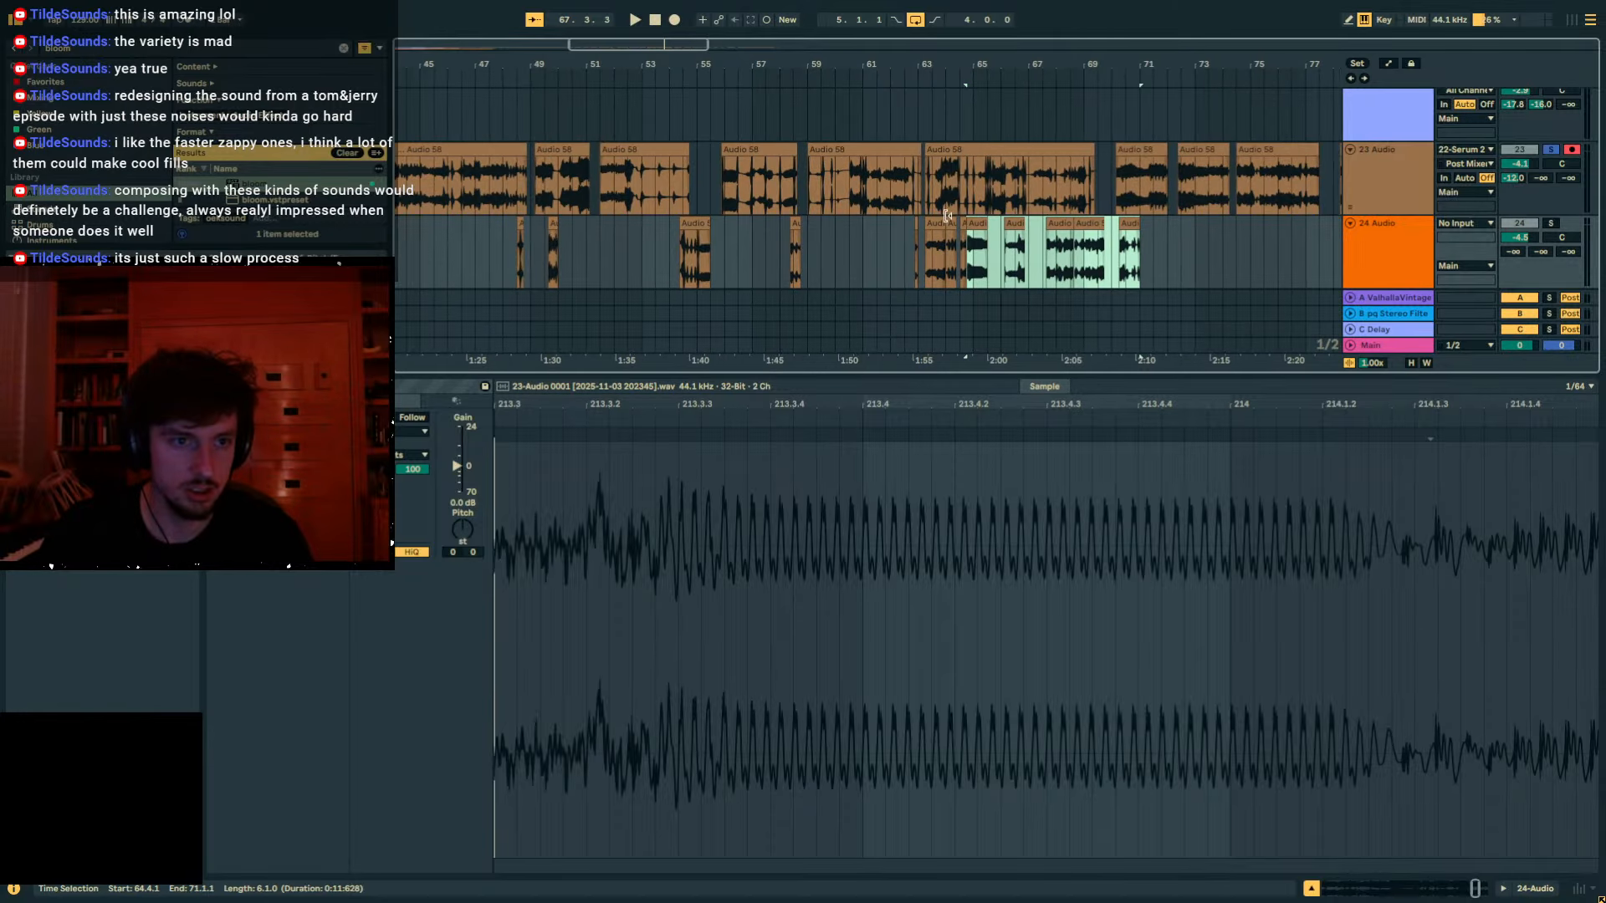
# Gather the track 24 clips from bar 49 onward into one compact run spanning 49.1.1 to 59.3.1.
pyautogui.keyDown('shift'); pyautogui.click(916, 224); pyautogui.keyUp('shift')
pyautogui.moveTo(916, 222); pyautogui.dragTo(536, 231)
pyautogui.click(542, 226)
pyautogui.moveTo(502, 67); pyautogui.dragTo(687, 144)
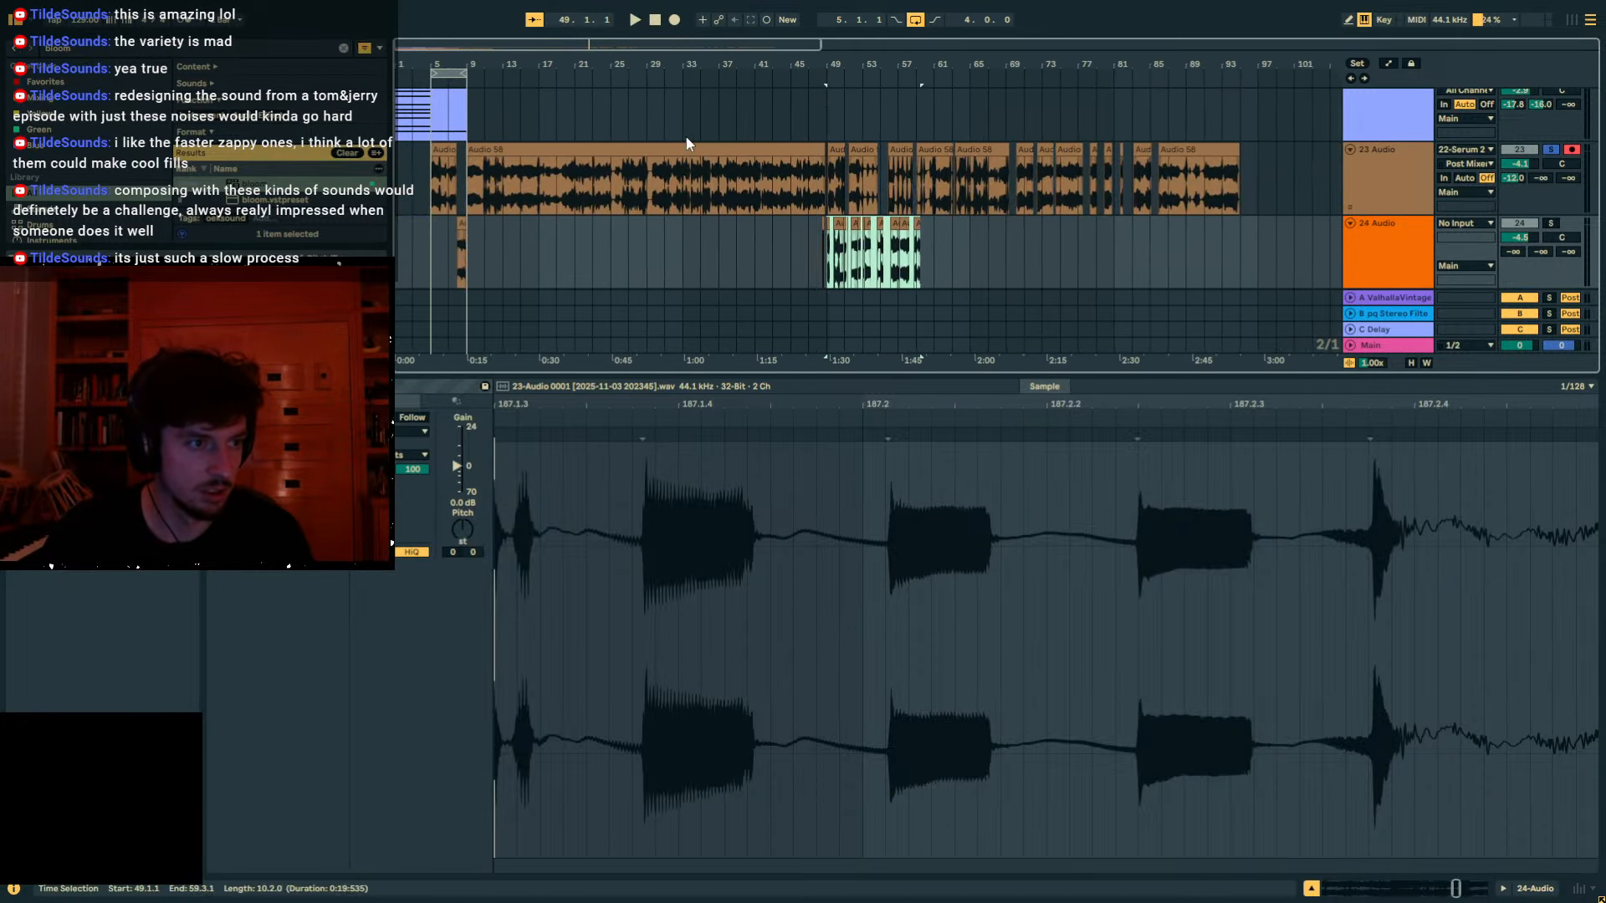
# Move track 24's isolated early clip to 47.1.1 and select the whole run of clips from 47.1.1 to 59.3.1.
pyautogui.moveTo(463, 224); pyautogui.dragTo(811, 239)
pyautogui.moveTo(923, 252); pyautogui.dragTo(808, 257)
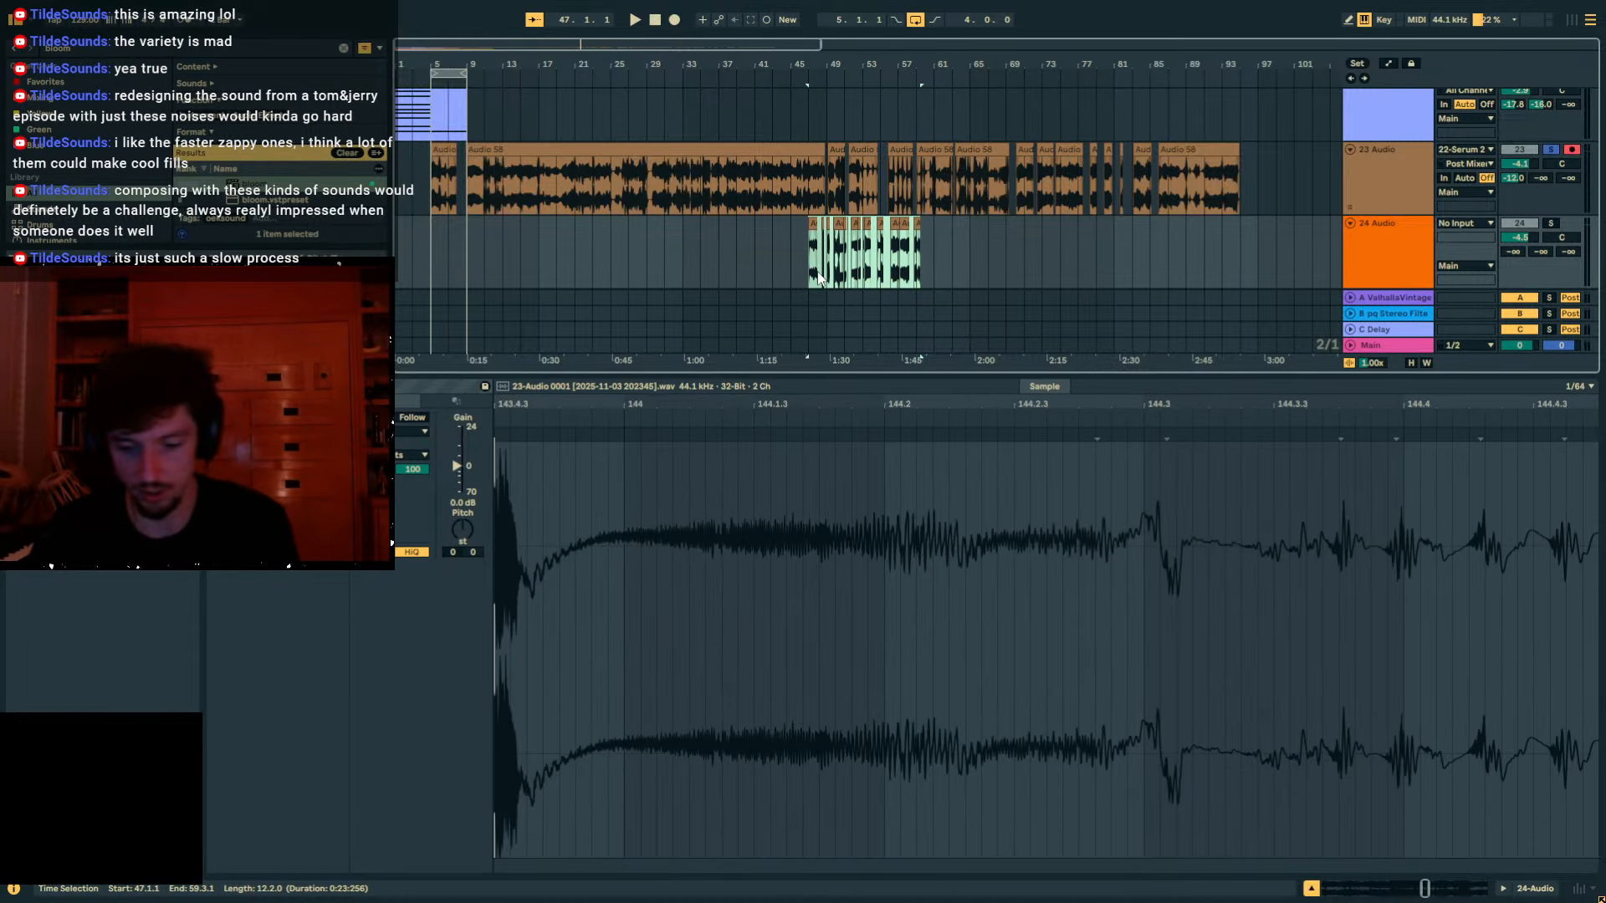
# Consolidate the selected clips on track 24 into one clip and delete the Operator tracks below it.
pyautogui.hotkey('ctrl', 'j')
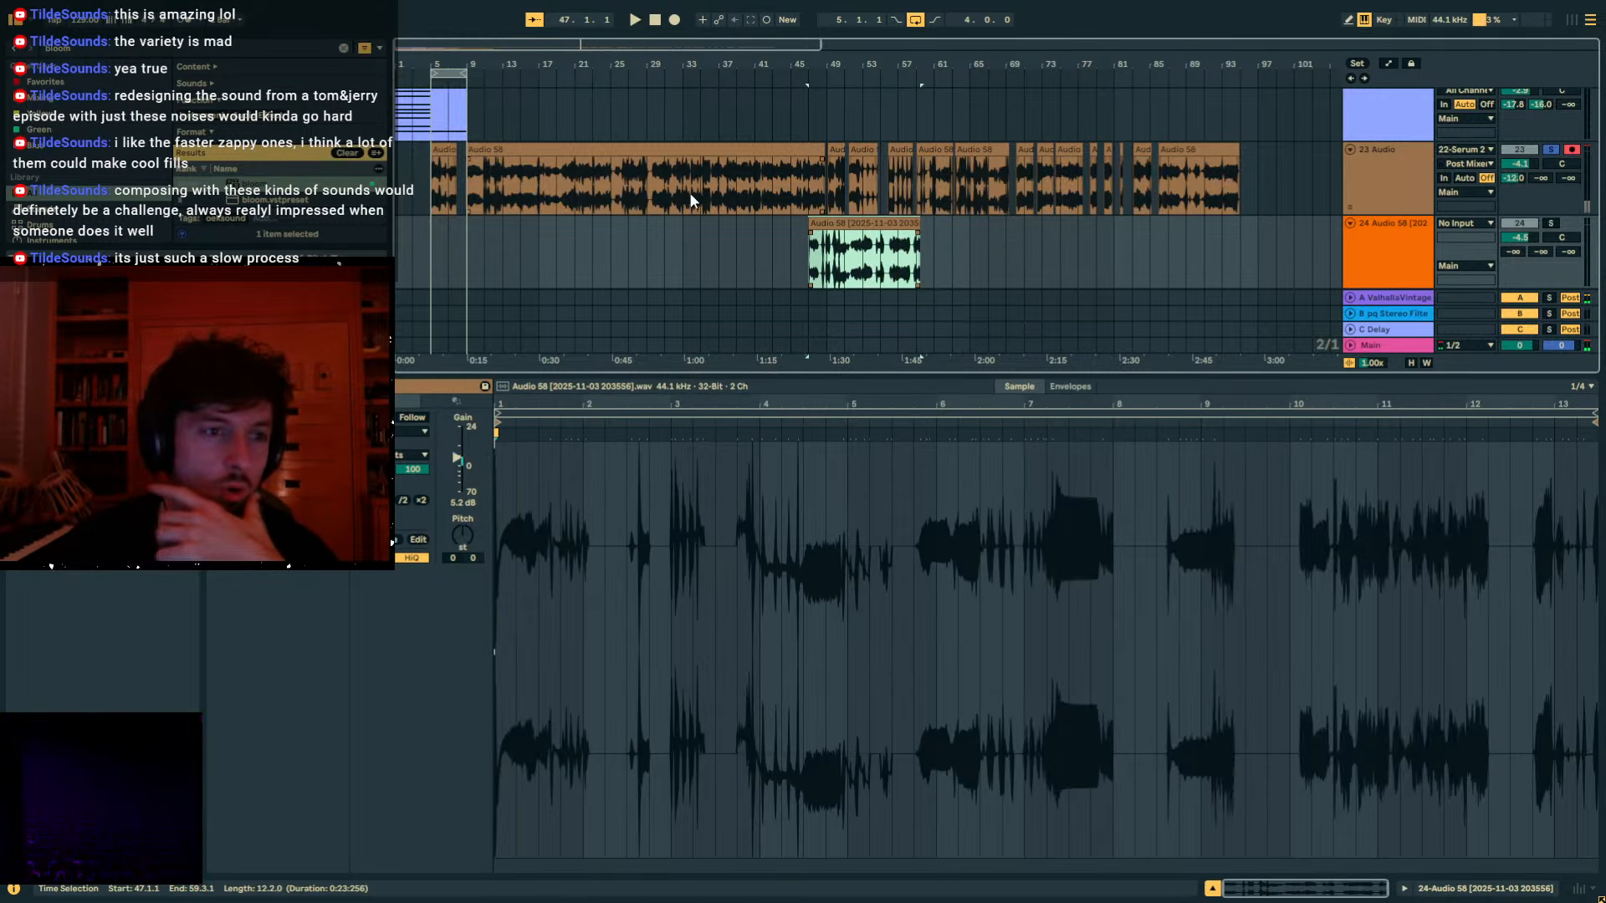
pyautogui.scroll(-10, 962, 219)
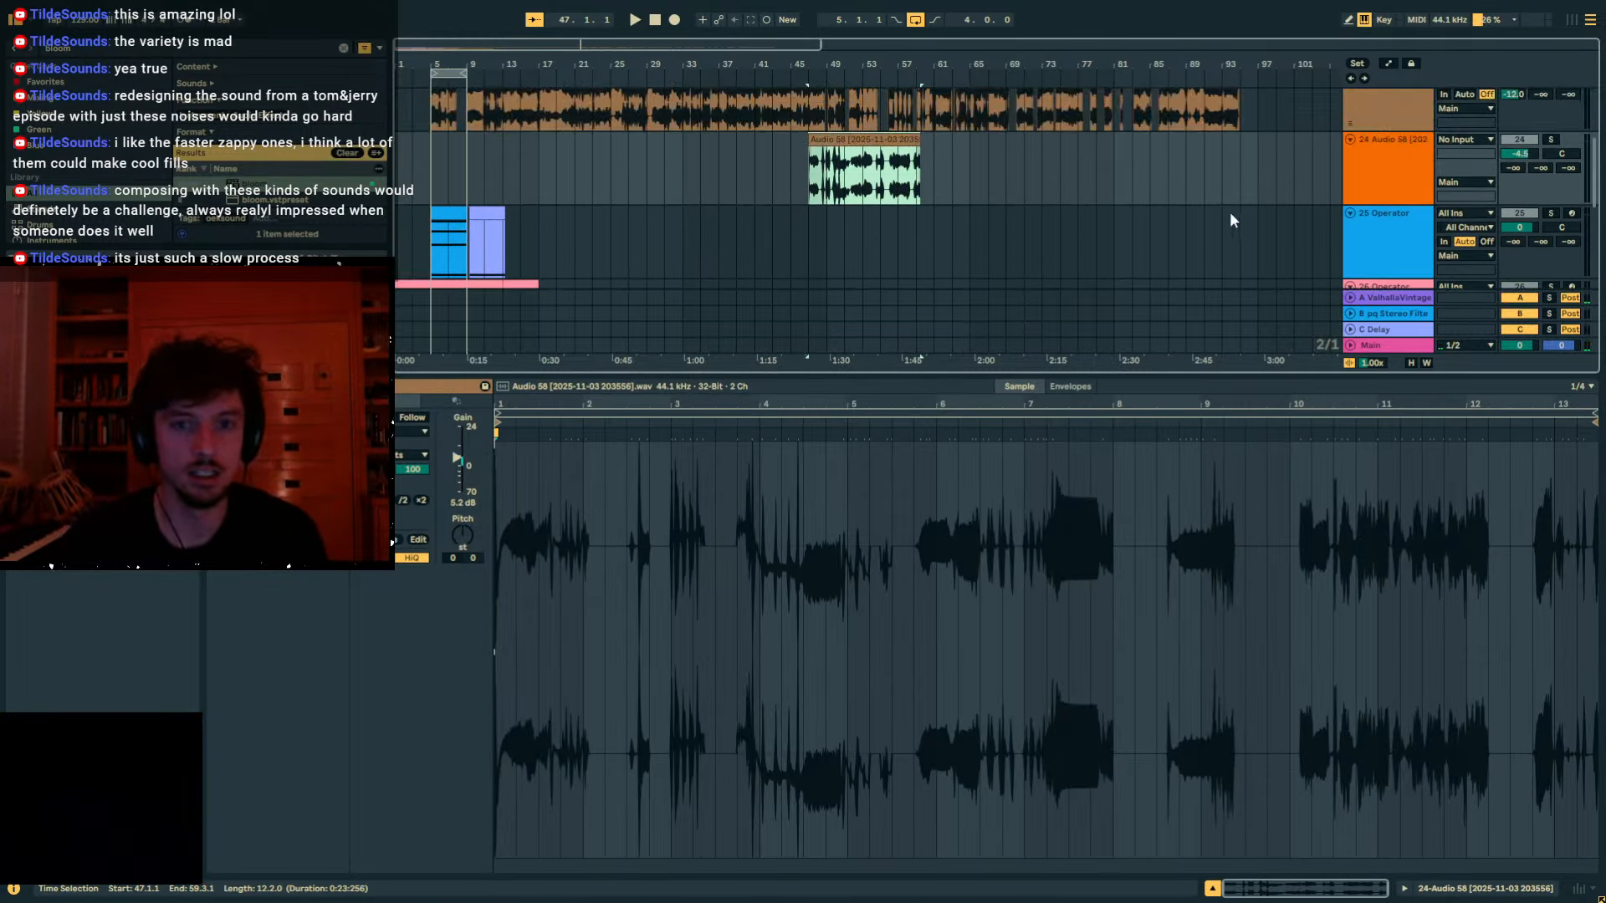
pyautogui.click(1376, 224)
pyautogui.scroll(5, 1380, 226)
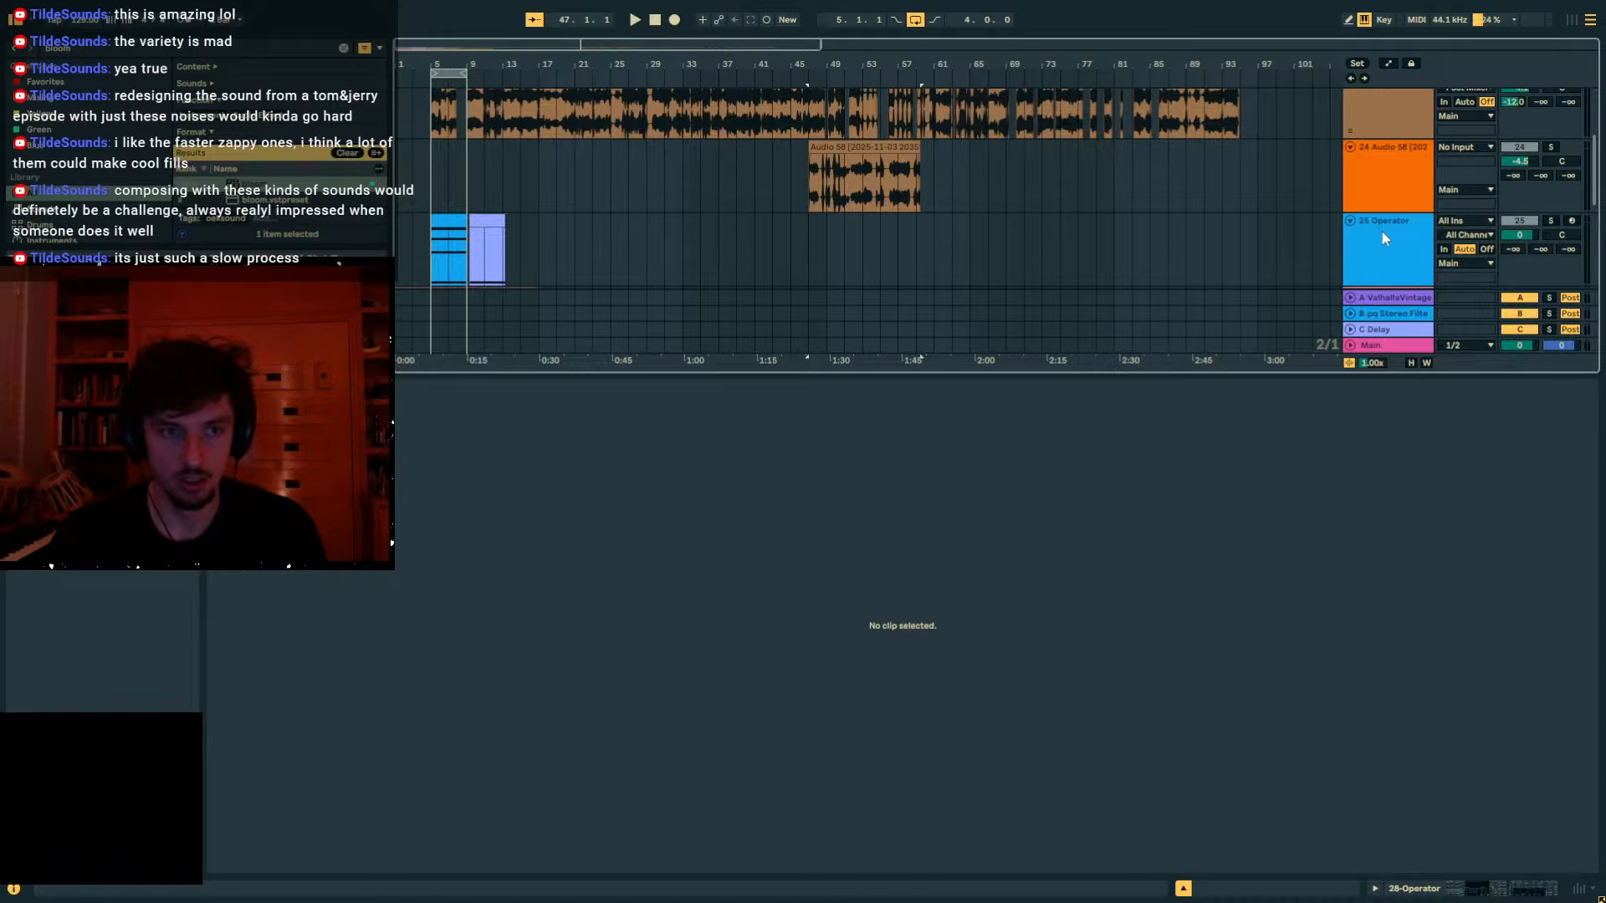
pyautogui.click(1382, 236)
pyautogui.press('Delete')
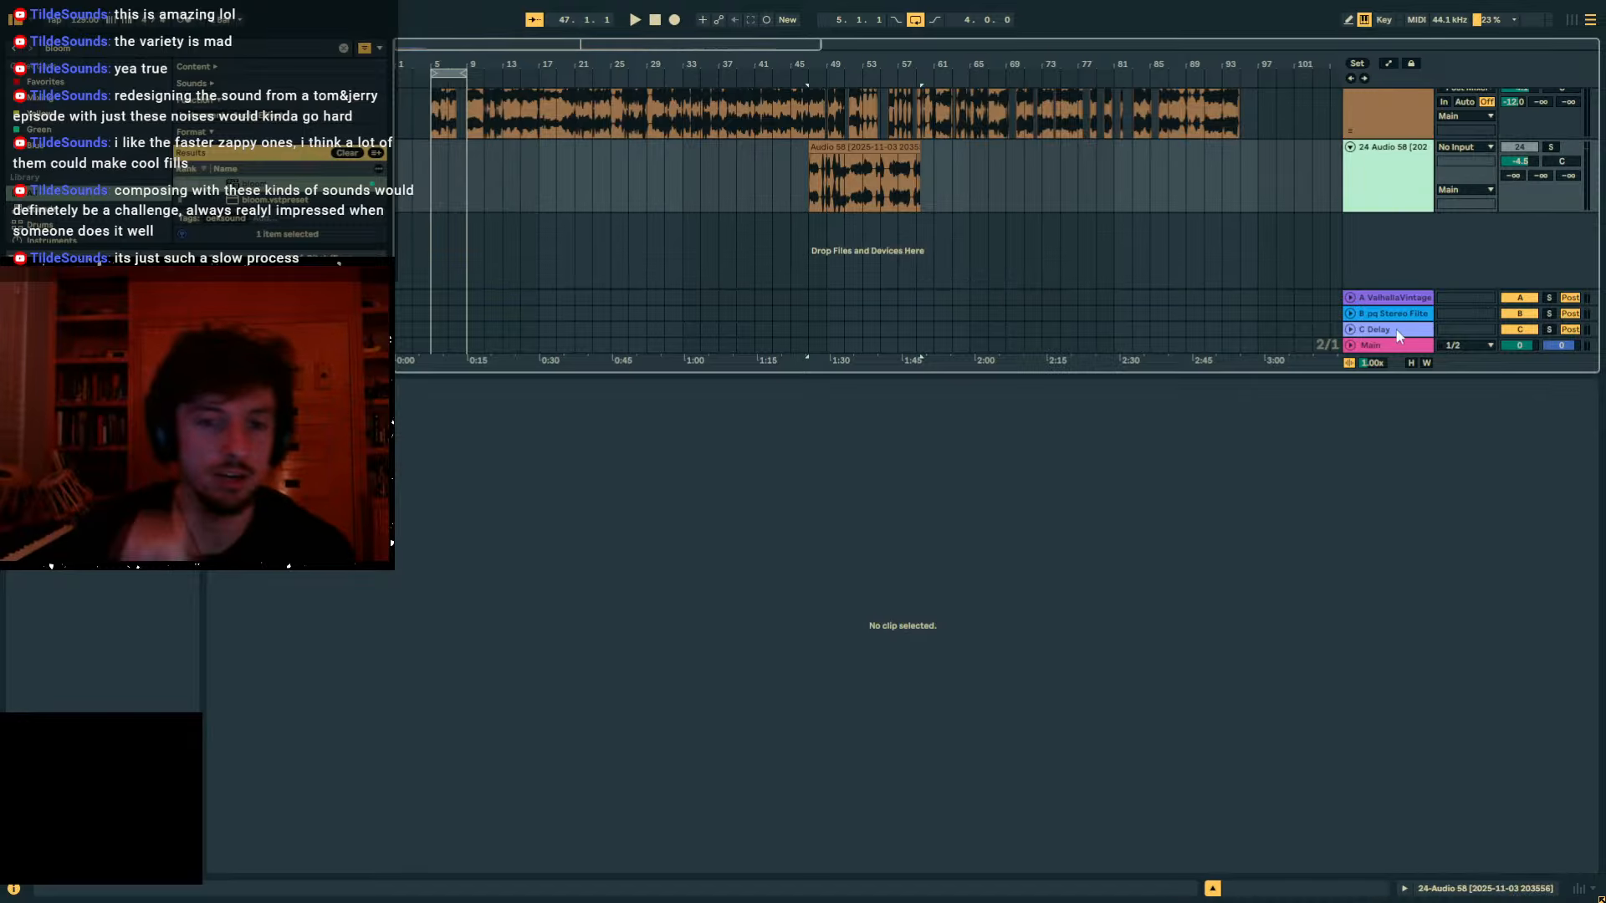
# Give the arrangement area more height and solo track 24 with its volume reset to 0.
pyautogui.moveTo(1362, 377); pyautogui.dragTo(1363, 582)
pyautogui.click(892, 306)
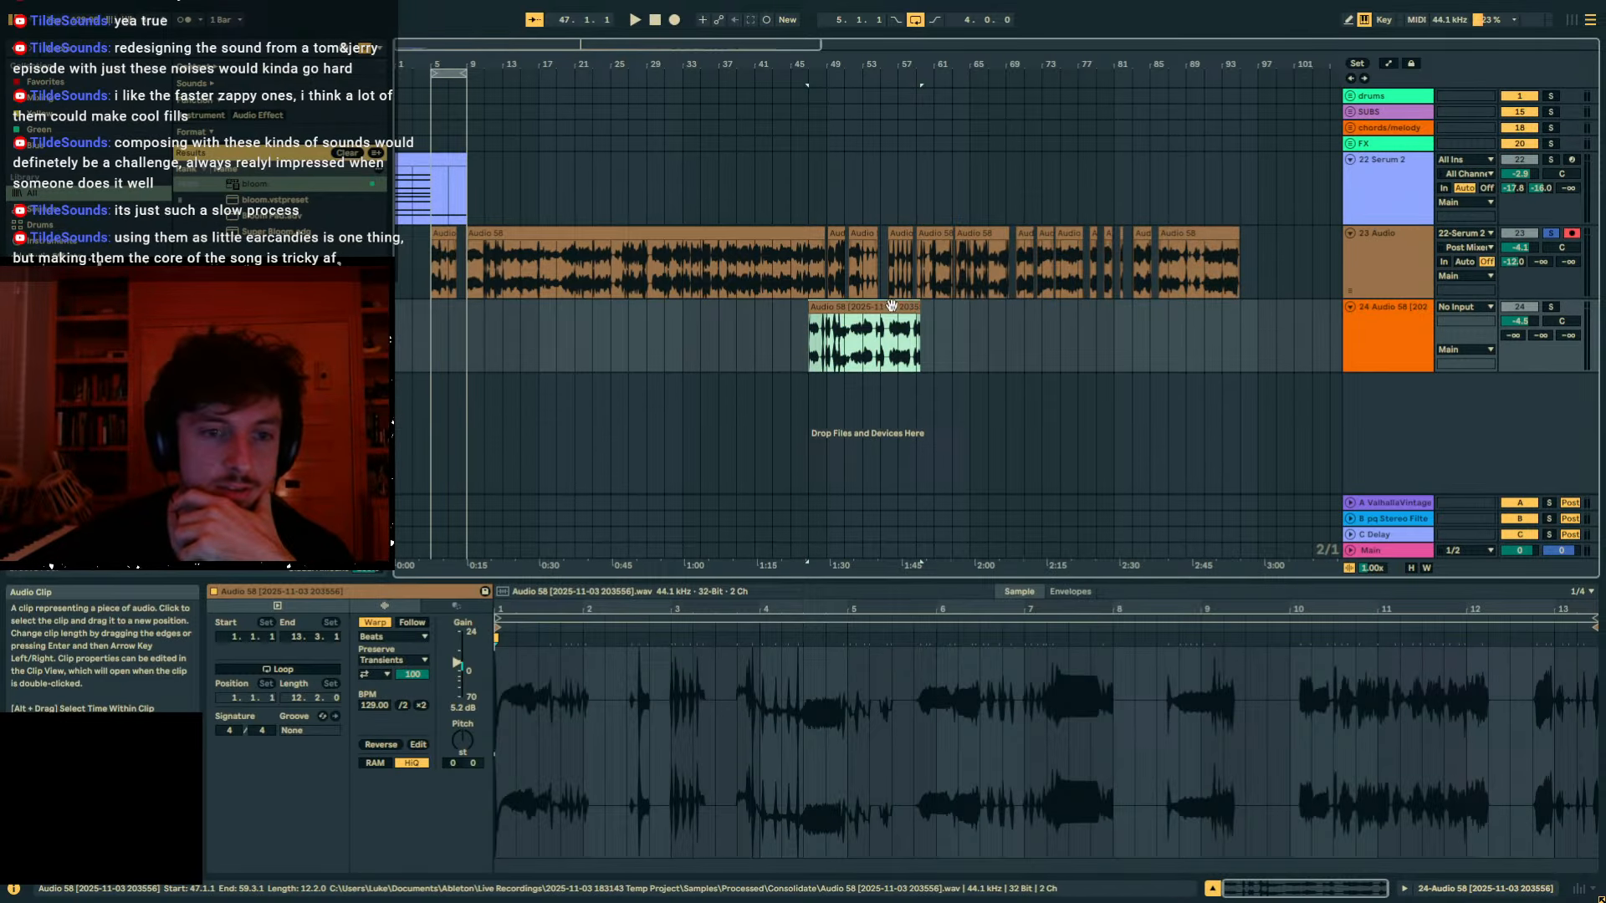
pyautogui.click(1551, 307)
pyautogui.click(902, 308)
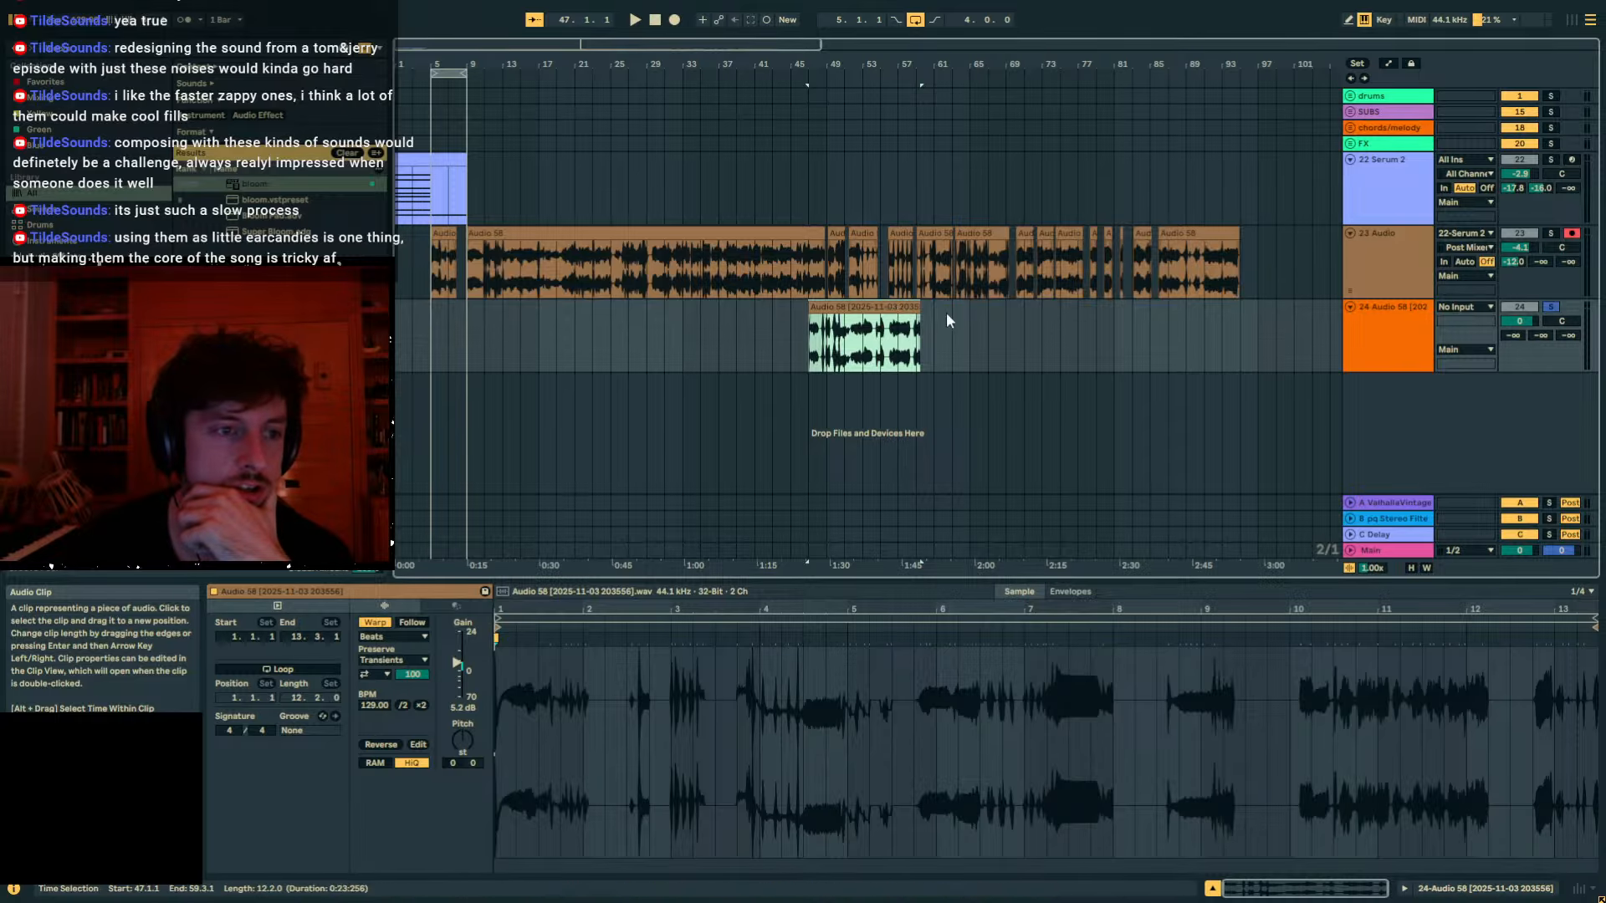
# Solo the 23 Audio track and play its recording from bar 29.
pyautogui.click(648, 261)
pyautogui.click(1550, 235)
pyautogui.press('space')
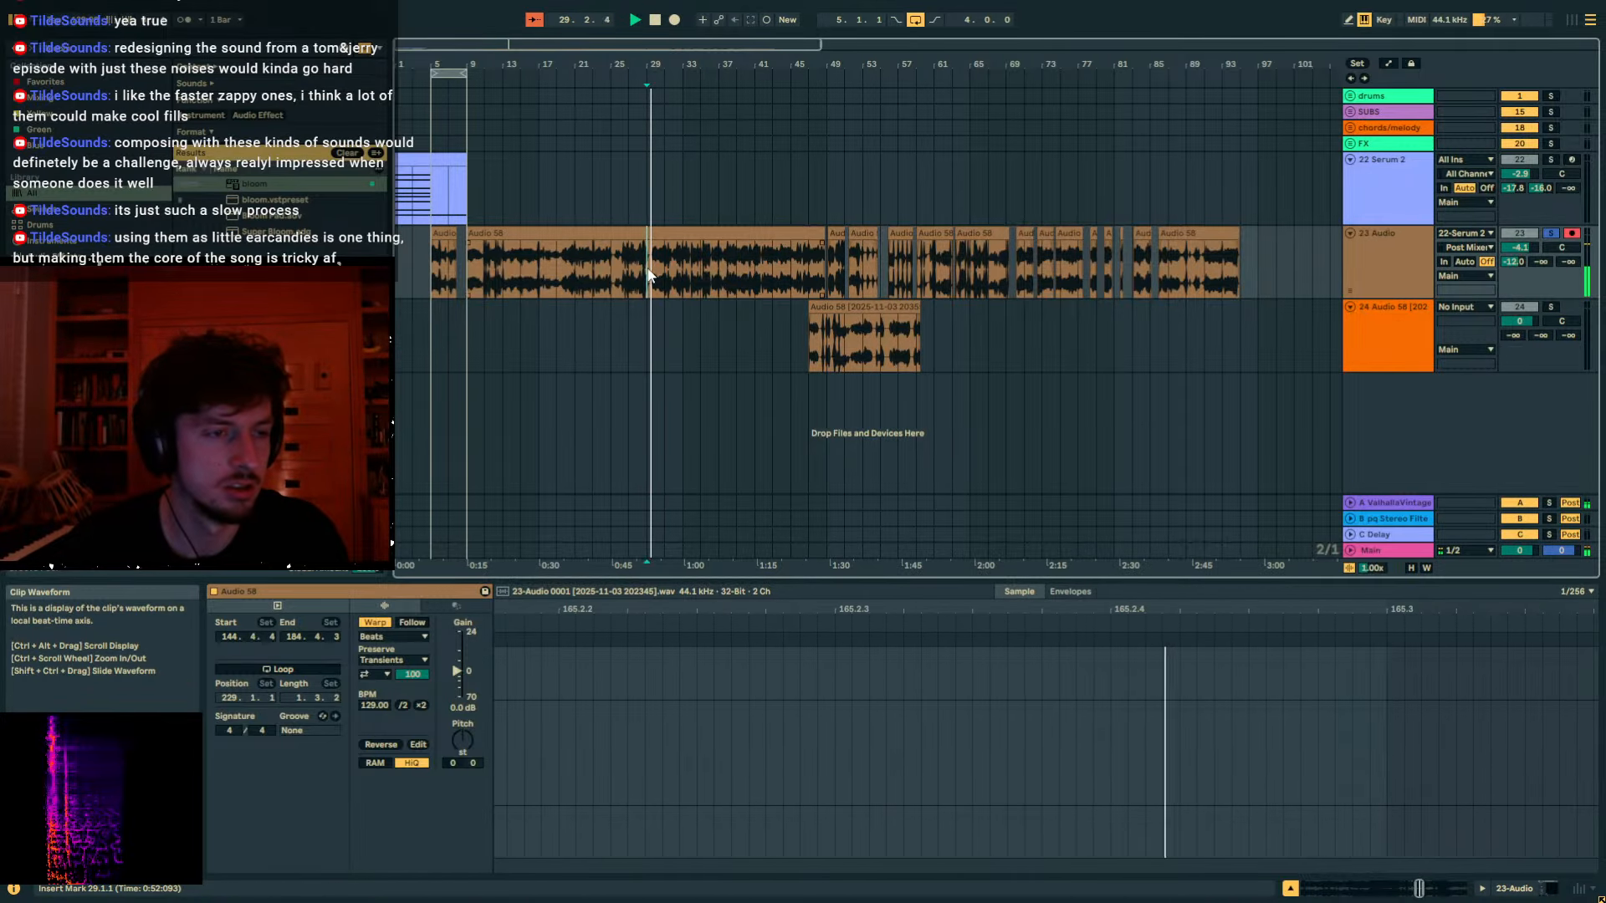
# Audition the recording around bar 21 and move the section from 20.3.1 to 21.3.1 down to track 24.
pyautogui.click(575, 272)
pyautogui.press('space')
pyautogui.press('space')
pyautogui.moveTo(557, 62); pyautogui.dragTo(627, 168)
pyautogui.press('space')
pyautogui.moveTo(734, 279)
pyautogui.mouseDown()
pyautogui.moveTo(695, 268)
pyautogui.moveTo(717, 311)
pyautogui.mouseUp()
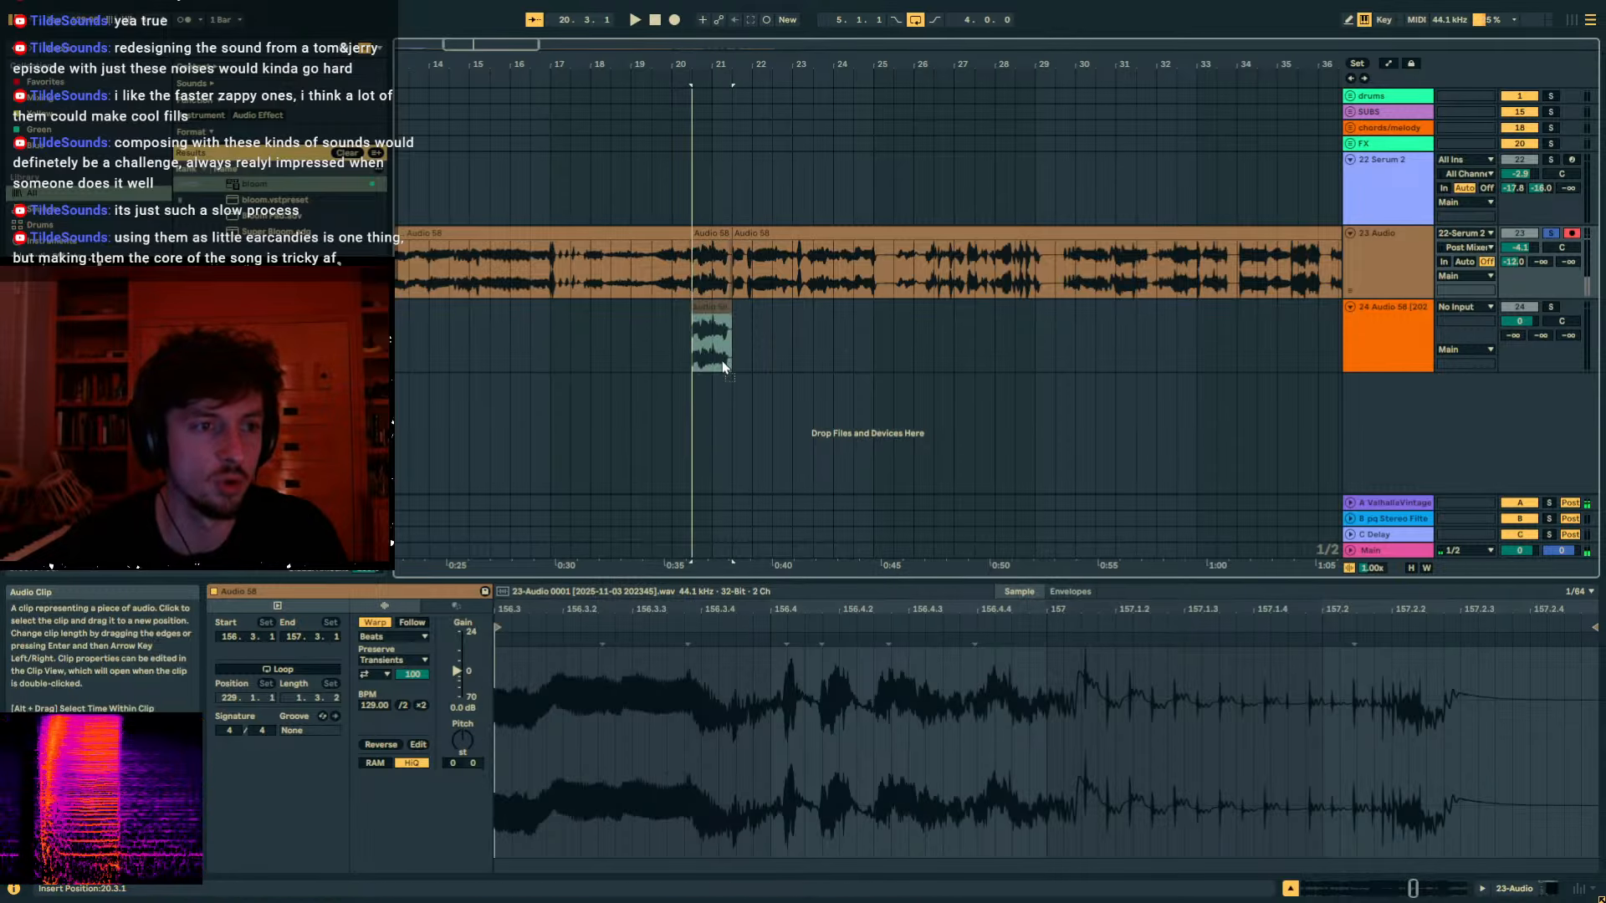
# Audition the recording from 21.3.1 and move the section from about 21.4 to bar 23 down to track 24.
pyautogui.click(736, 269)
pyautogui.press('space')
pyautogui.moveTo(887, 64); pyautogui.dragTo(721, 66)
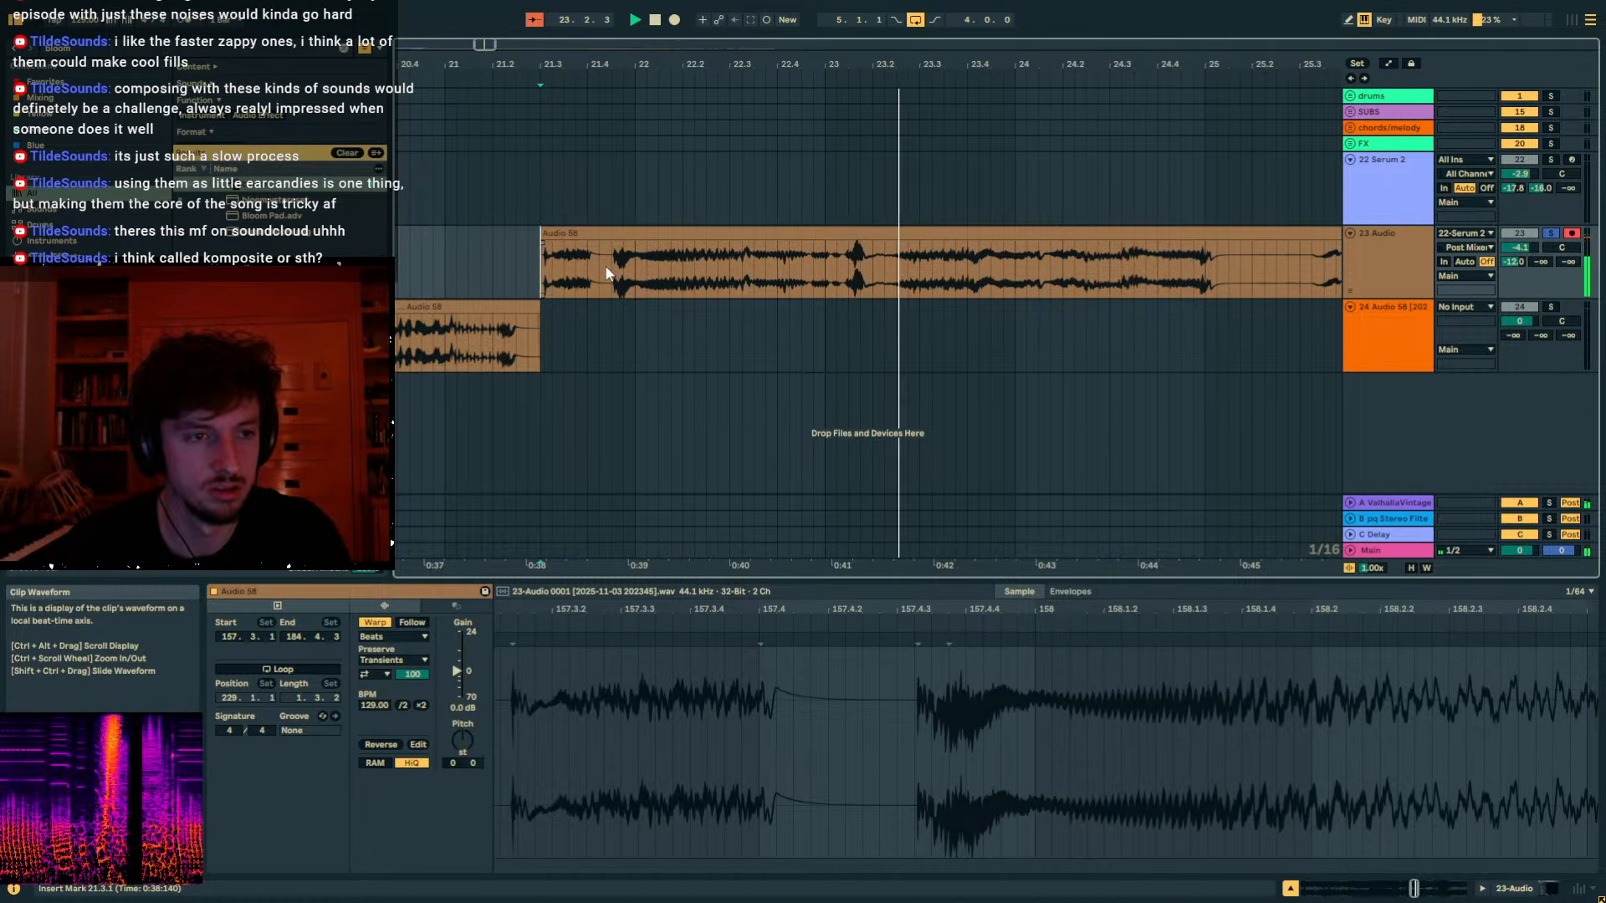
pyautogui.moveTo(610, 273); pyautogui.dragTo(767, 336)
pyautogui.hotkey('ctrl', 'e')
# Audition the recording from around 25.3 and move the two short sections near 25.3 and 26.3 down to track 24.
pyautogui.moveTo(987, 66); pyautogui.dragTo(456, 66)
pyautogui.click(784, 269)
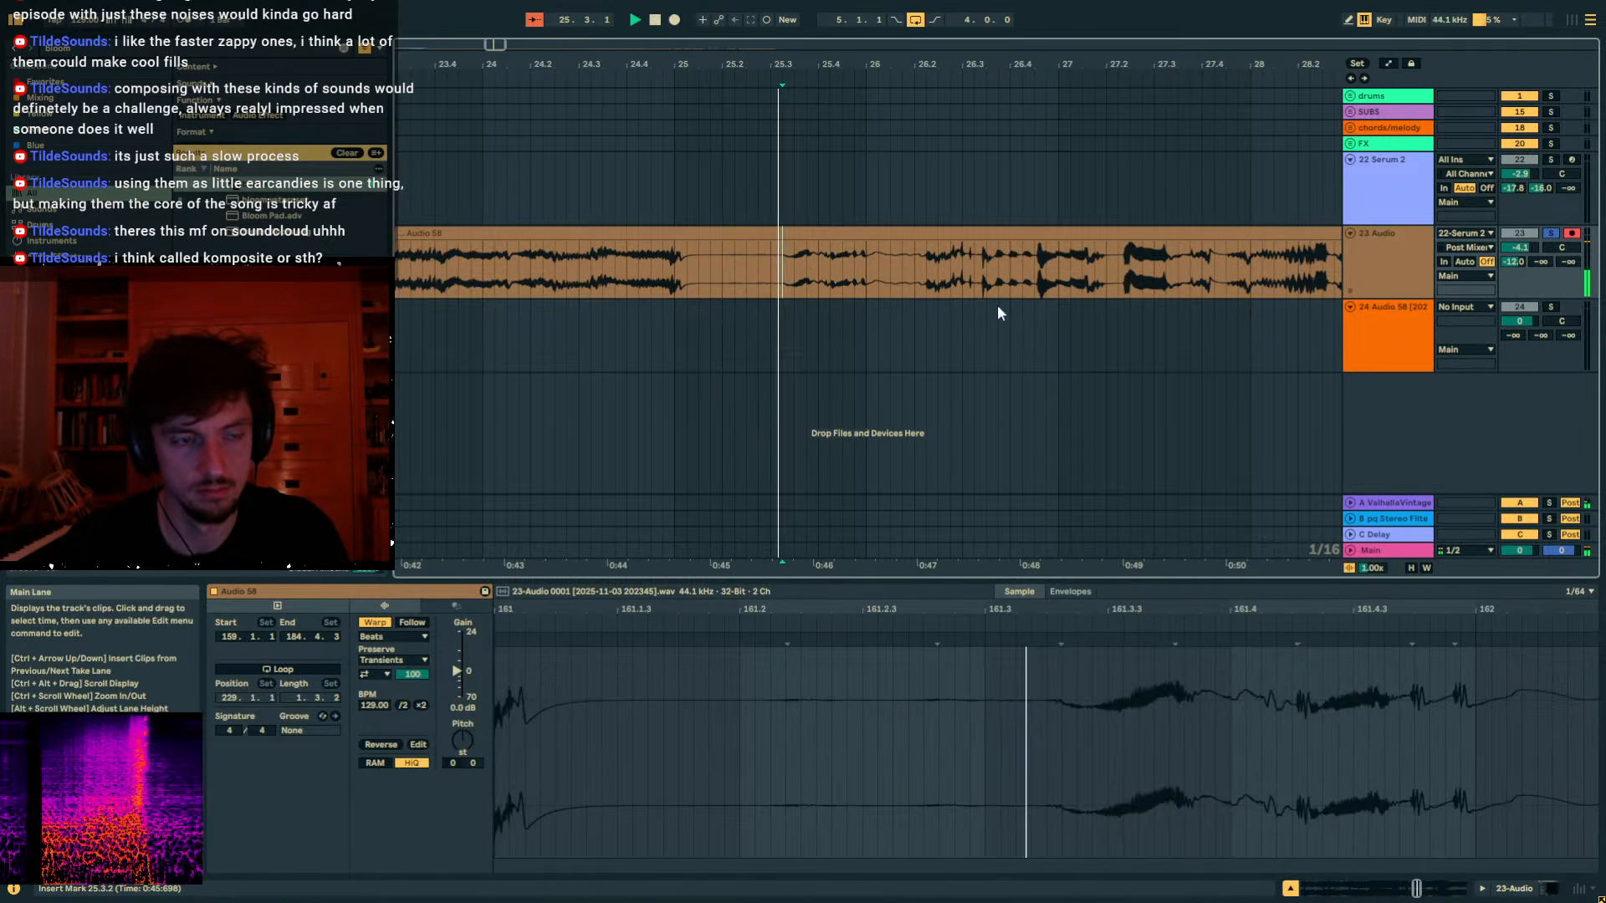
pyautogui.moveTo(839, 64); pyautogui.dragTo(743, 55)
pyautogui.hotkey('ctrl', 'e')
pyautogui.moveTo(699, 264); pyautogui.dragTo(666, 347)
pyautogui.moveTo(825, 268); pyautogui.dragTo(781, 340)
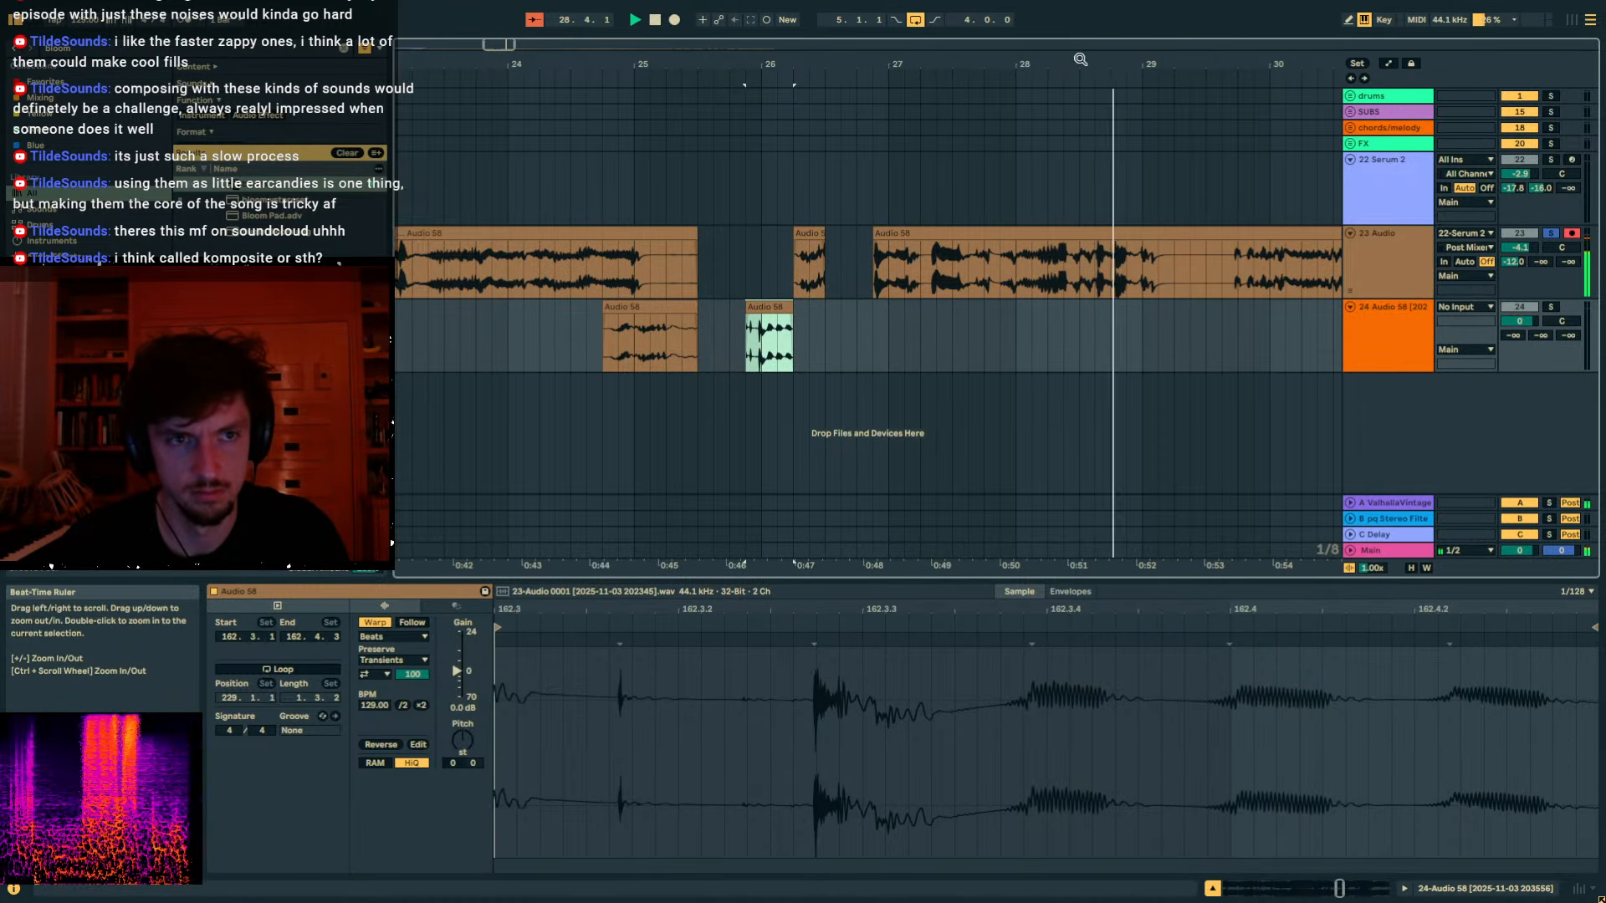
# Audition the recording around bar 29 and move the two-bar section ending at 31.4.1 down to track 24.
pyautogui.moveTo(1081, 59); pyautogui.dragTo(911, 49)
pyautogui.click(1006, 253)
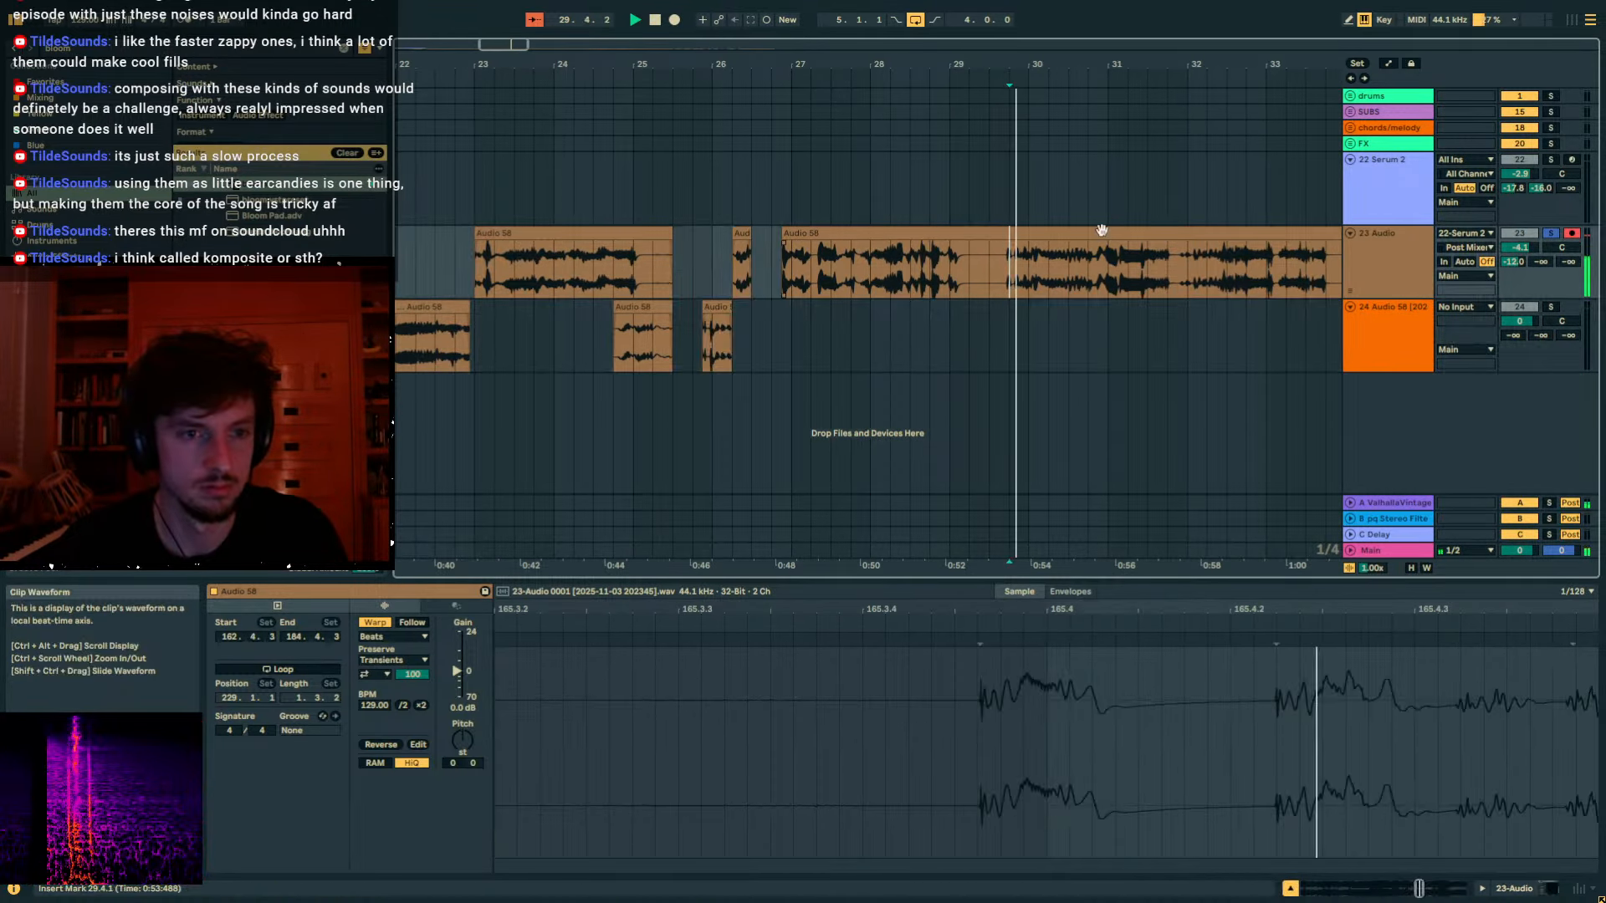
pyautogui.click(995, 275)
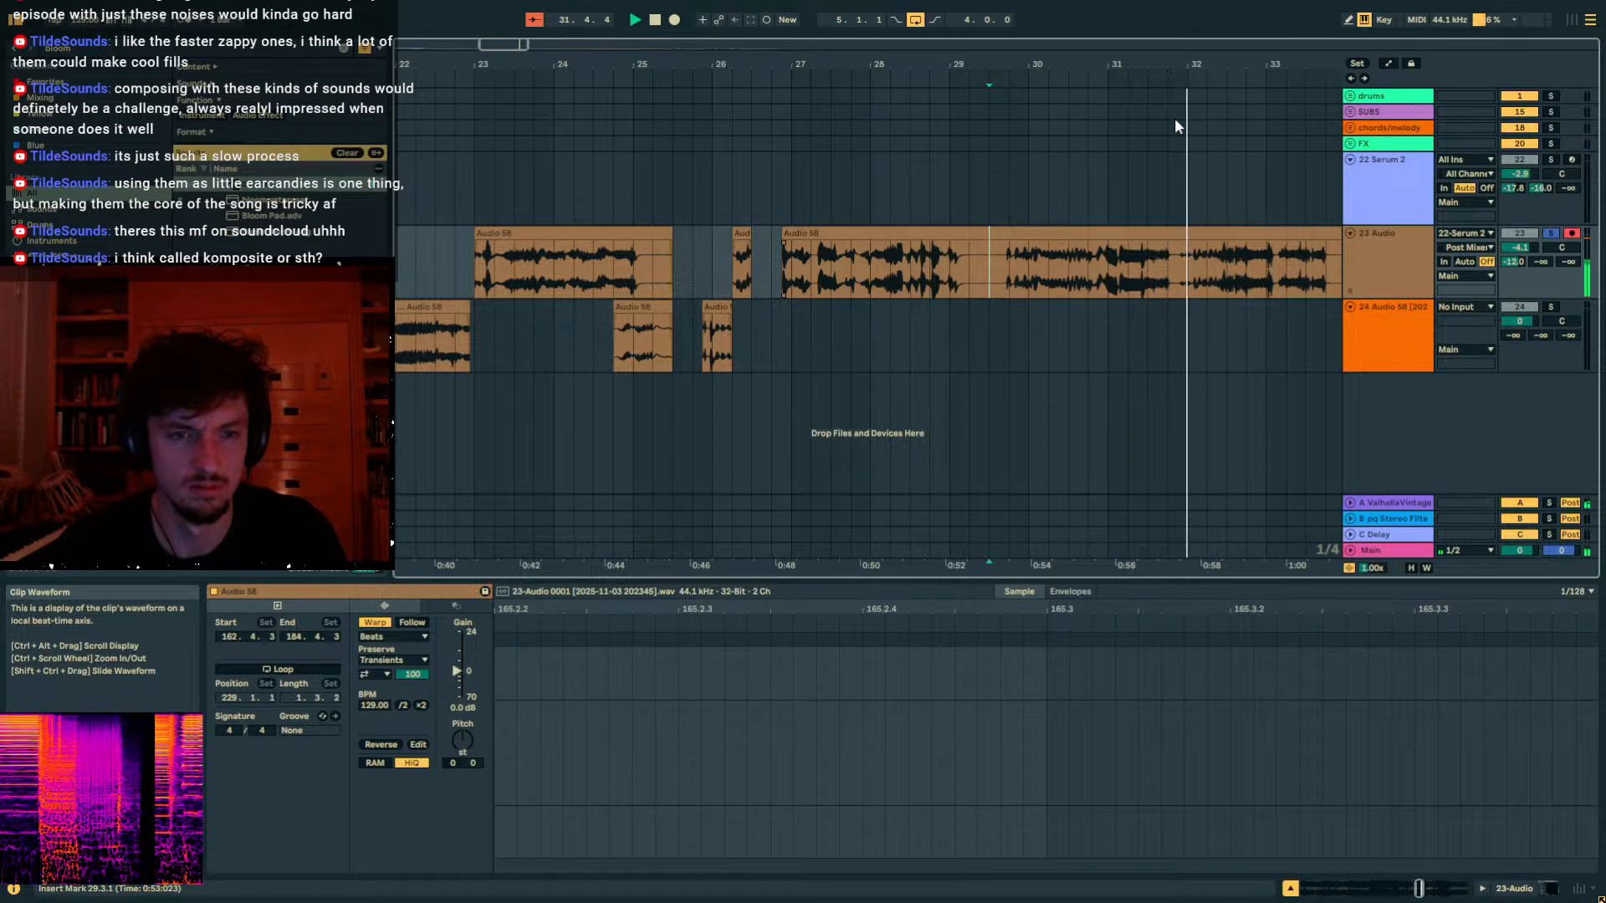
pyautogui.moveTo(1198, 54); pyautogui.dragTo(1115, 55)
pyautogui.moveTo(923, 274); pyautogui.dragTo(810, 335)
# Play the recording from 32.4.1 and move the short section at about bar 34 down to track 24.
pyautogui.click(1166, 270)
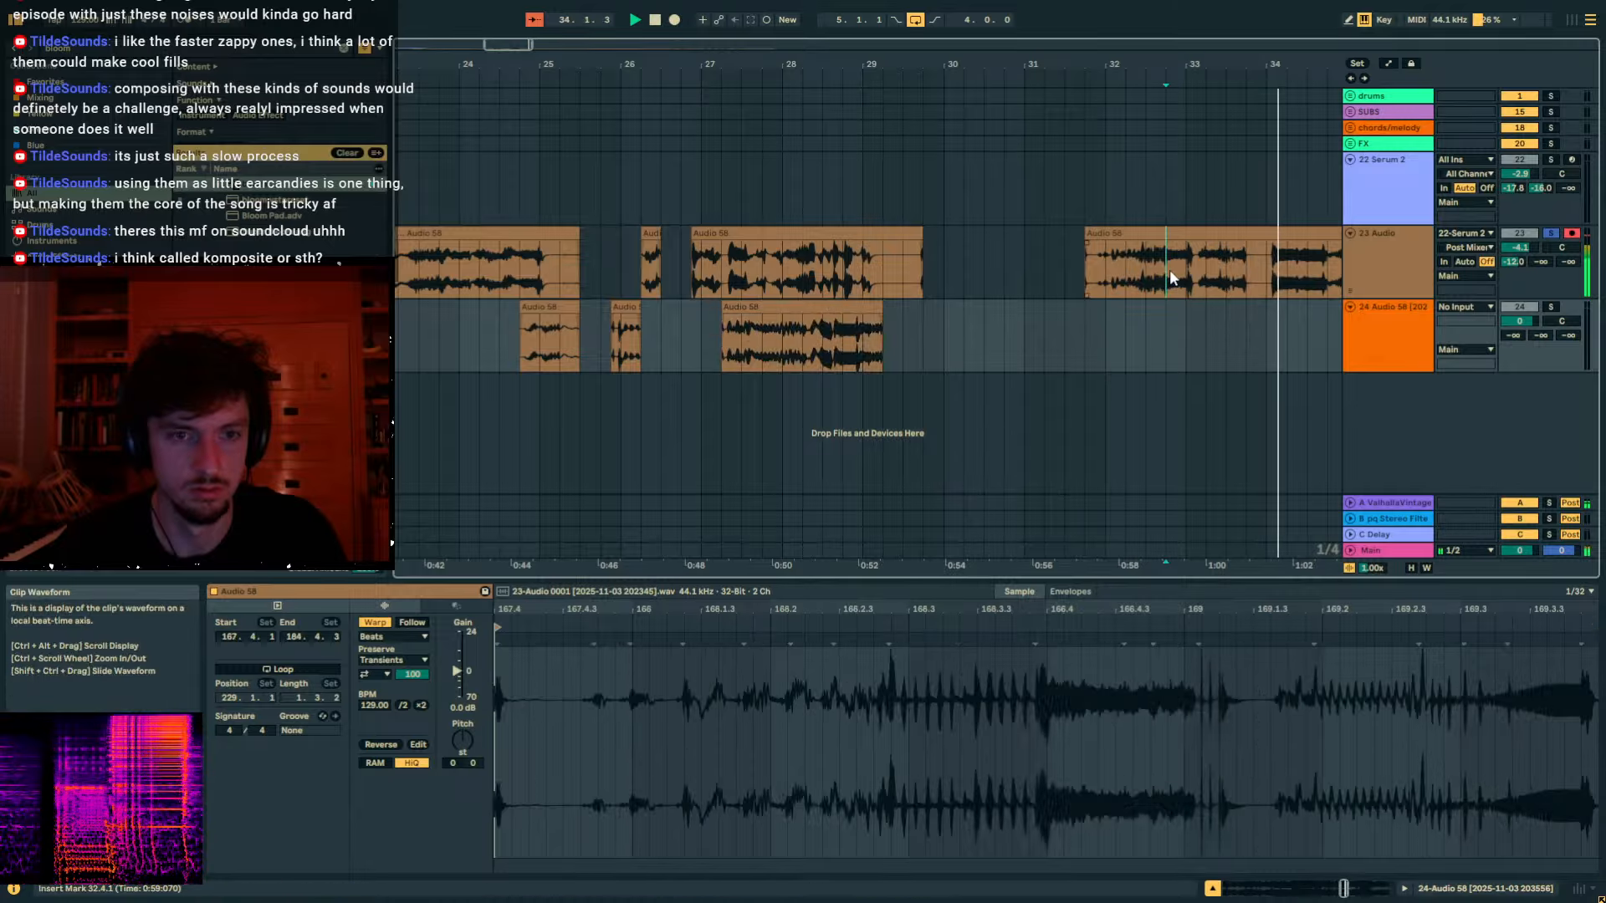
pyautogui.moveTo(1014, 64); pyautogui.dragTo(954, 25)
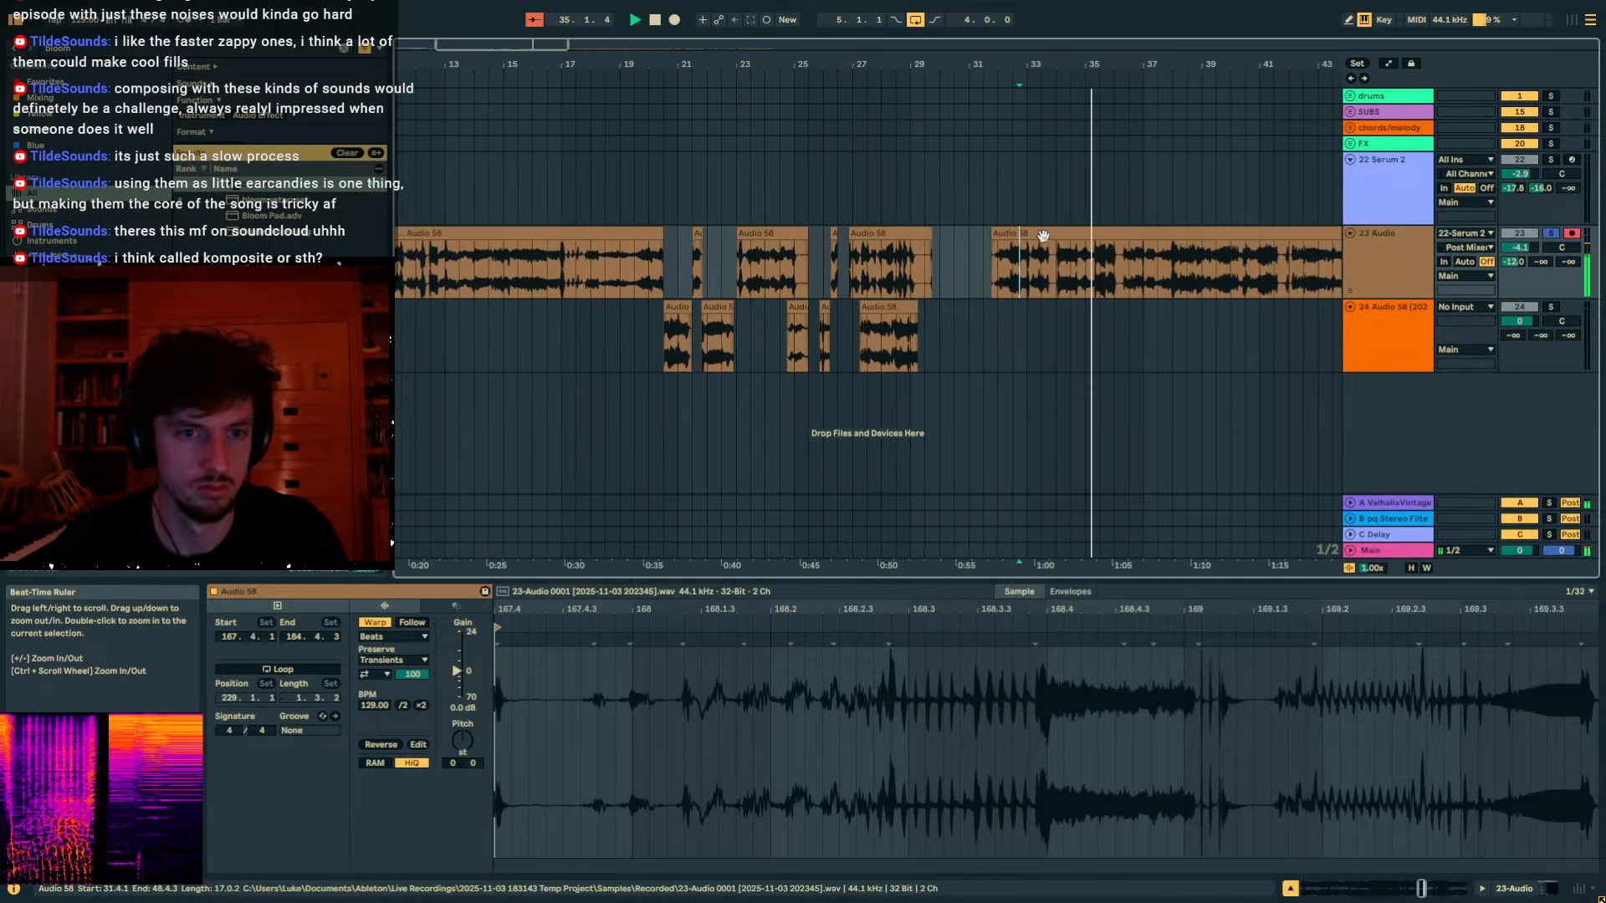
pyautogui.moveTo(1058, 264); pyautogui.dragTo(945, 338)
# Audition the recording from bar 9 and from 11.3.1, and move the short section within bar 12 down to track 24.
pyautogui.moveTo(867, 64); pyautogui.dragTo(1173, 67)
pyautogui.click(636, 270)
pyautogui.press('space')
pyautogui.press('space')
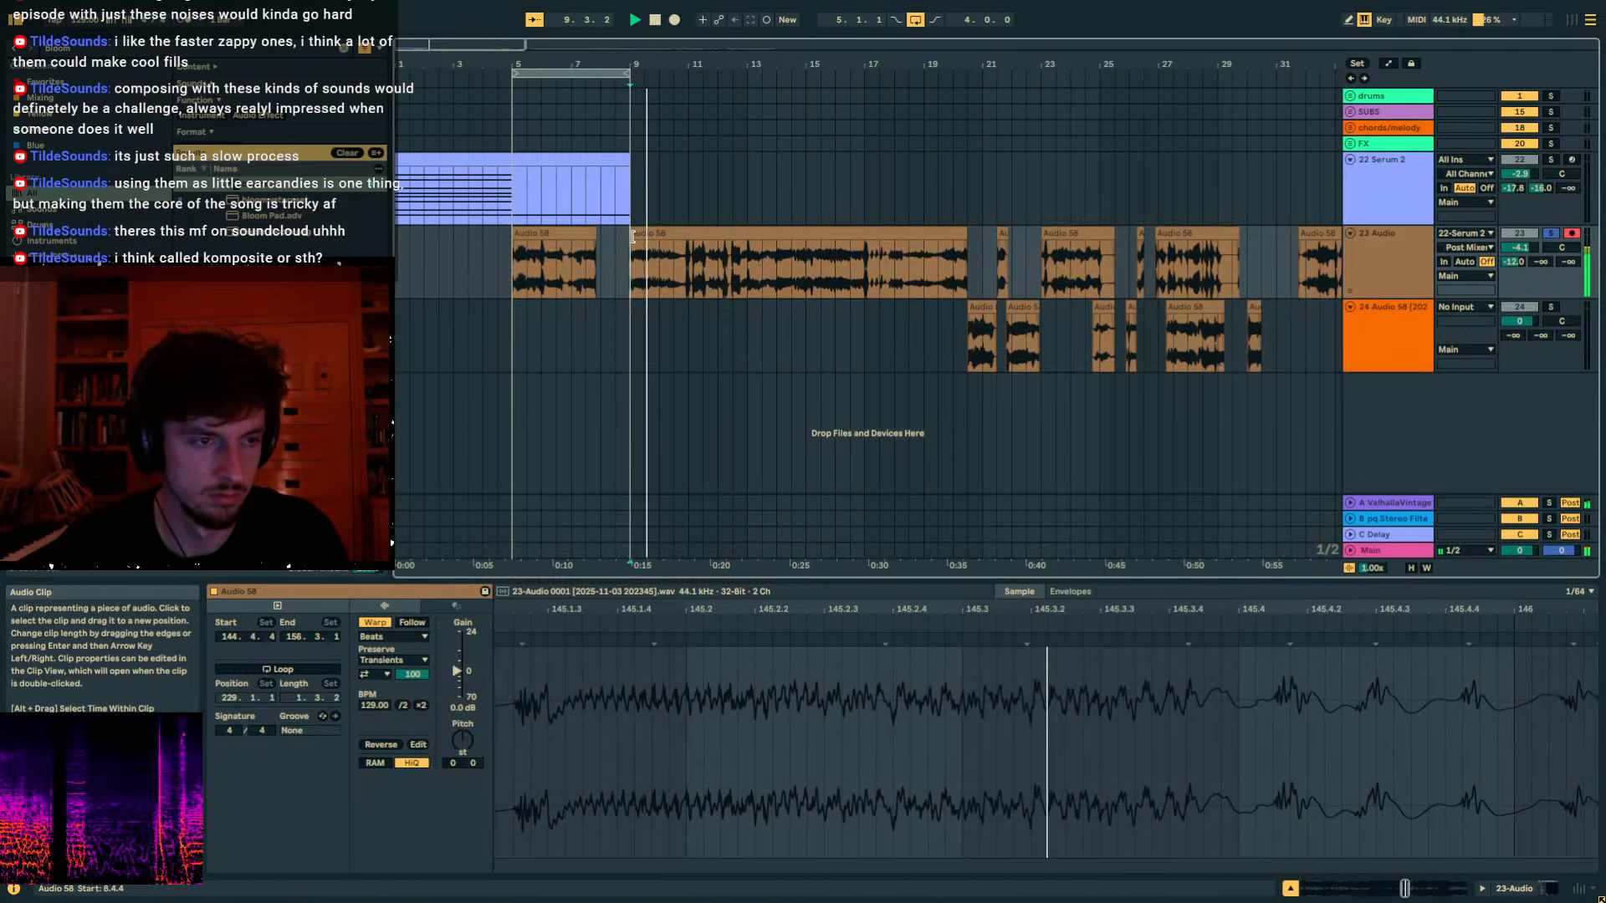
pyautogui.click(703, 269)
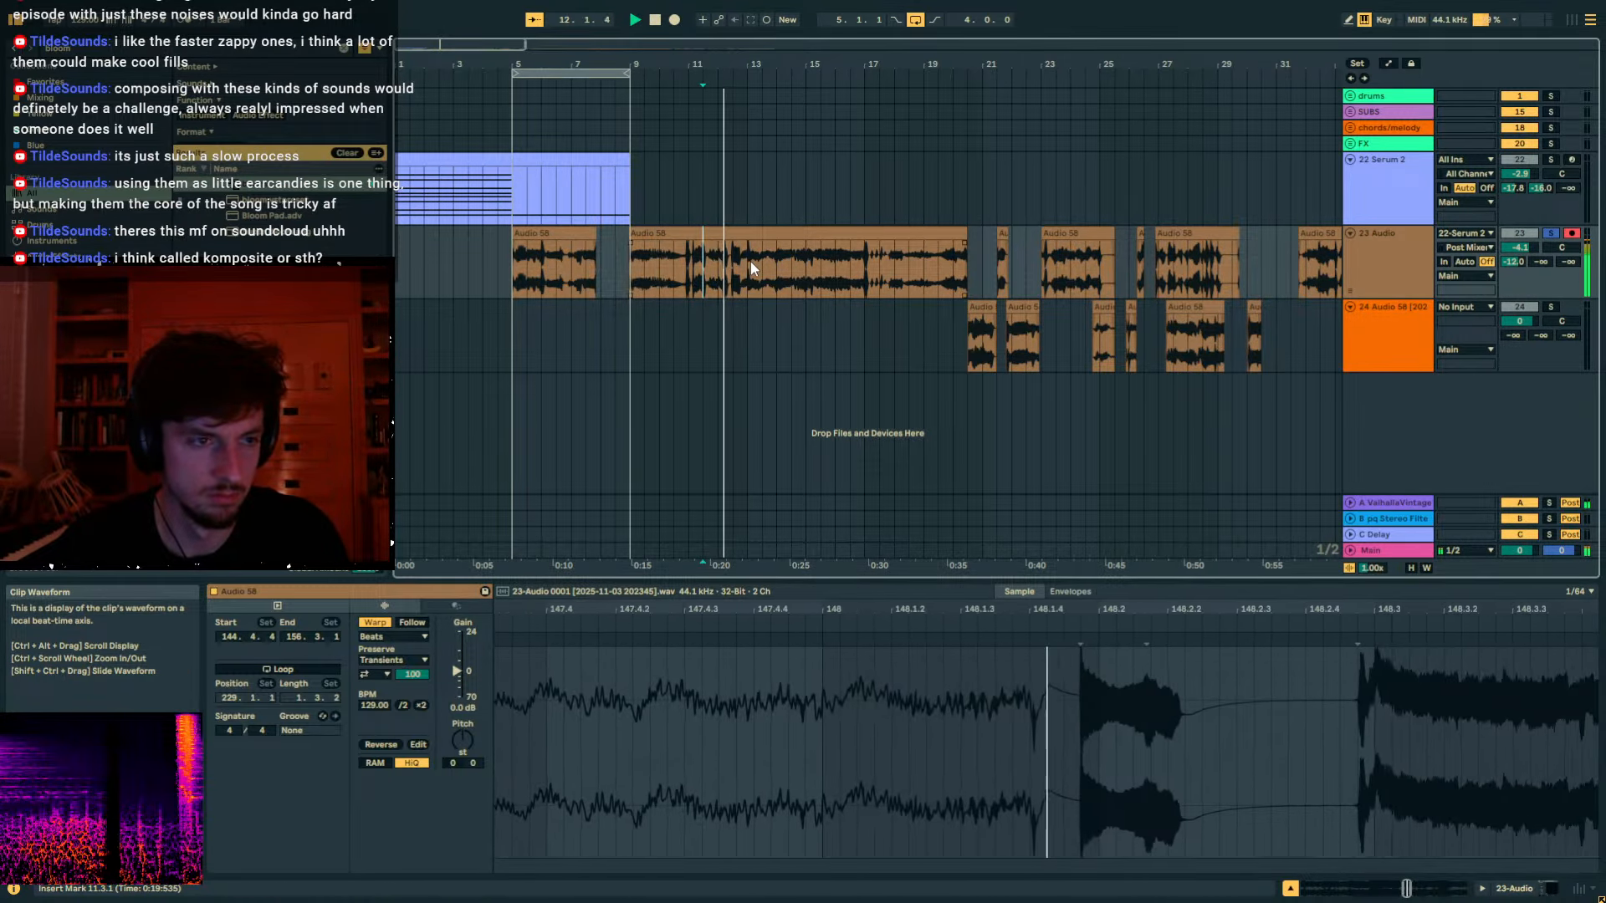
pyautogui.scroll(5, 744, 219)
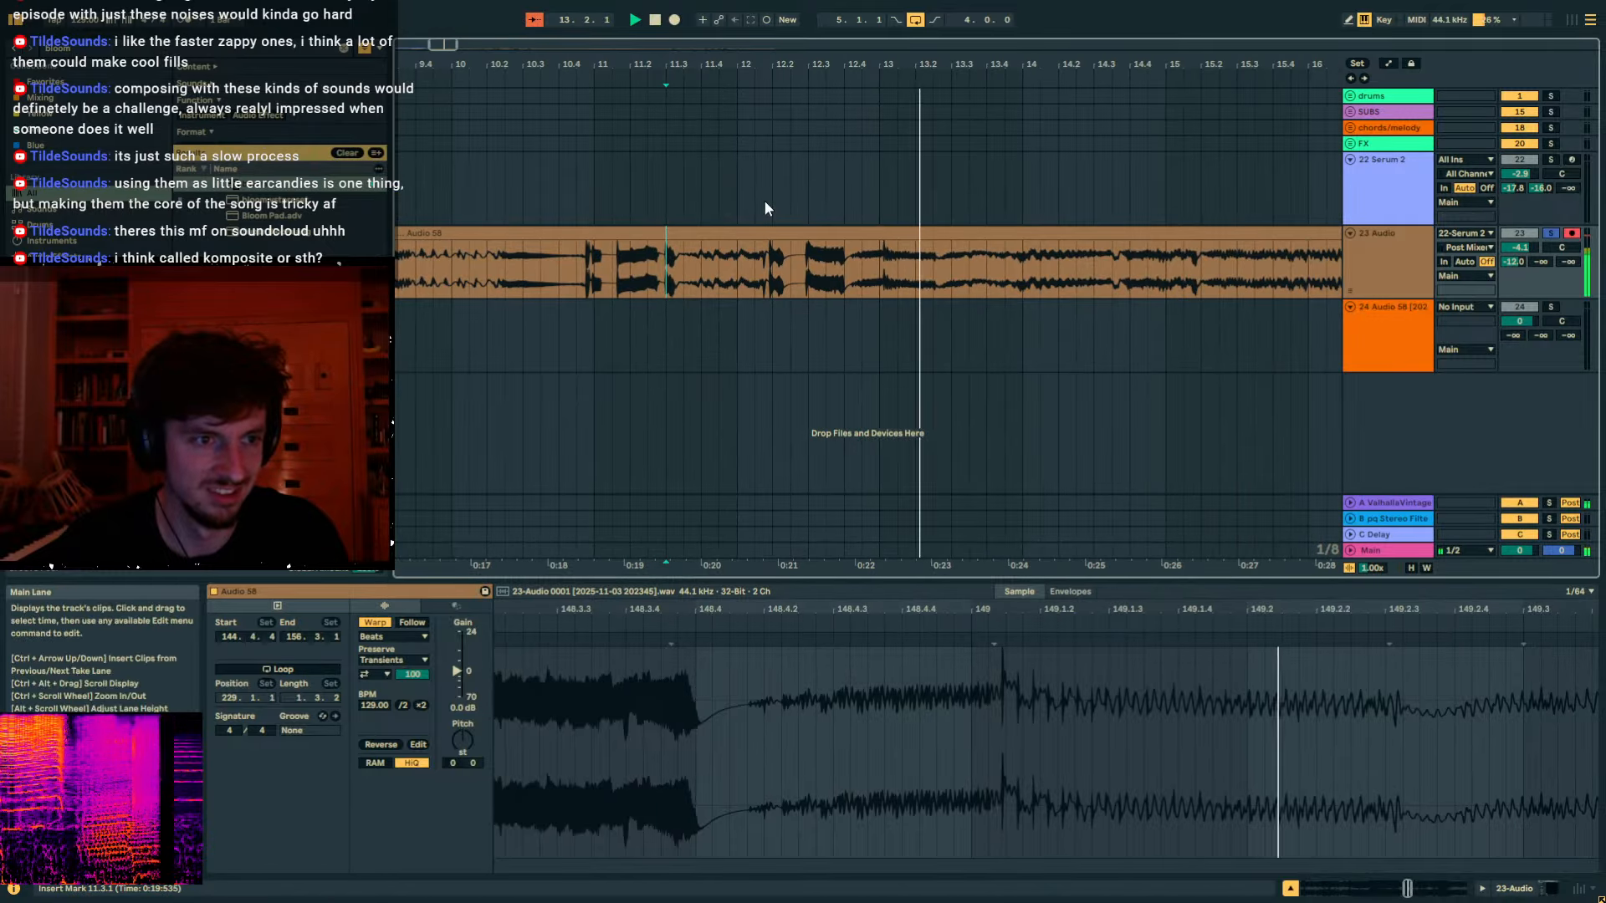
pyautogui.moveTo(736, 270); pyautogui.dragTo(1027, 341)
pyautogui.scroll(-6, 920, 100)
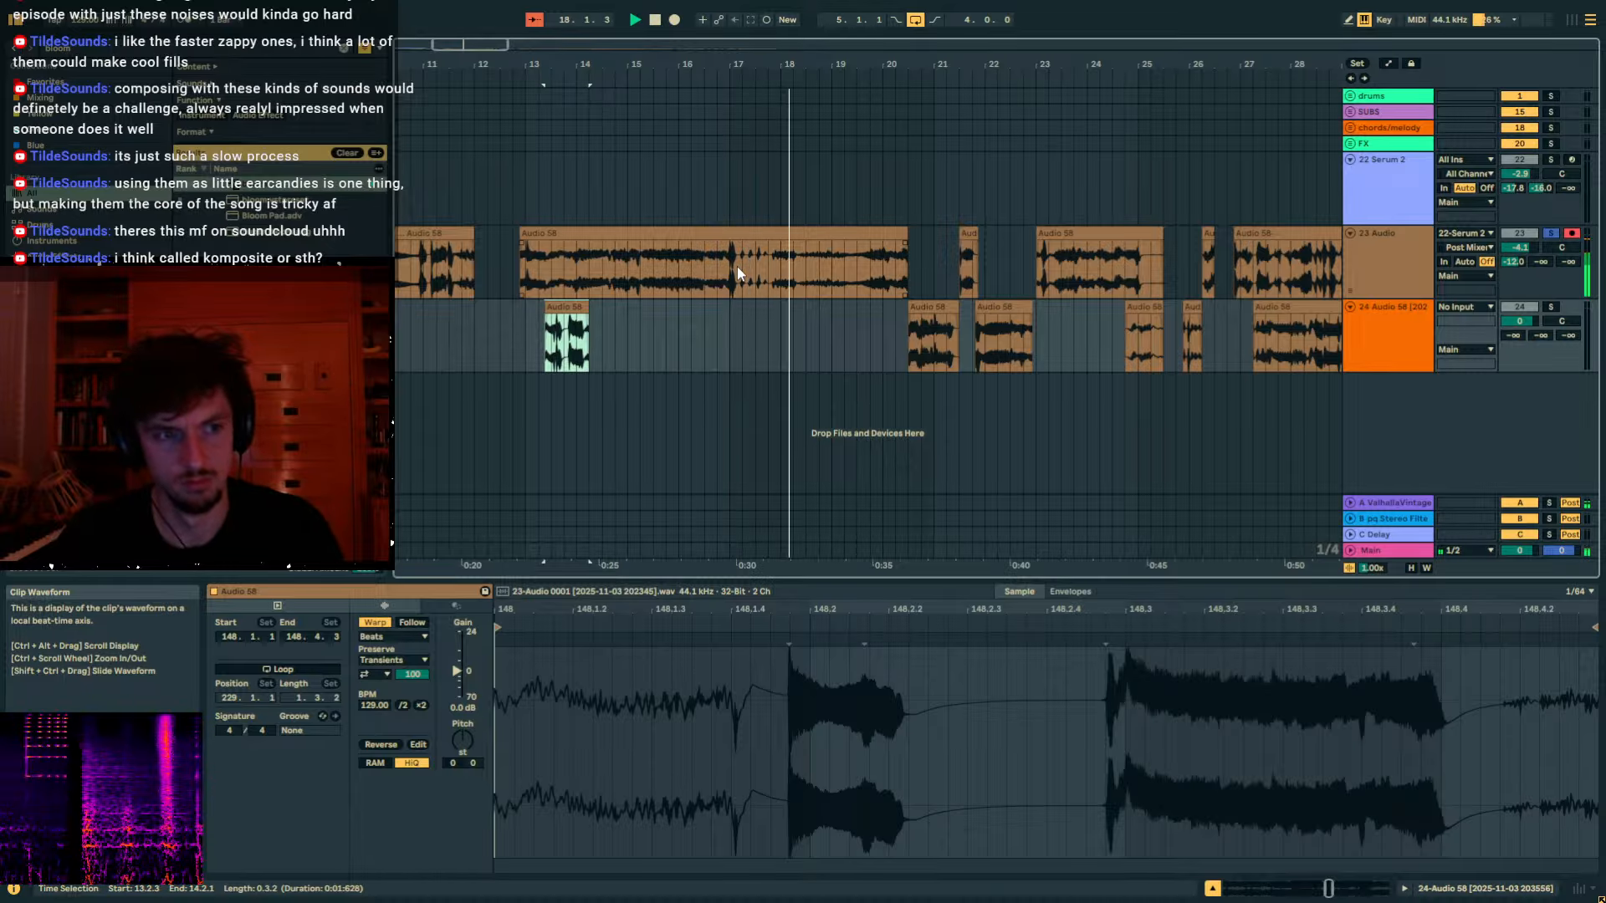
# Place the new slice at 19.3.1 beside the others on track 24, and move all seven slices to 35.3.1.
pyautogui.moveTo(571, 328); pyautogui.dragTo(881, 324)
pyautogui.press('space')
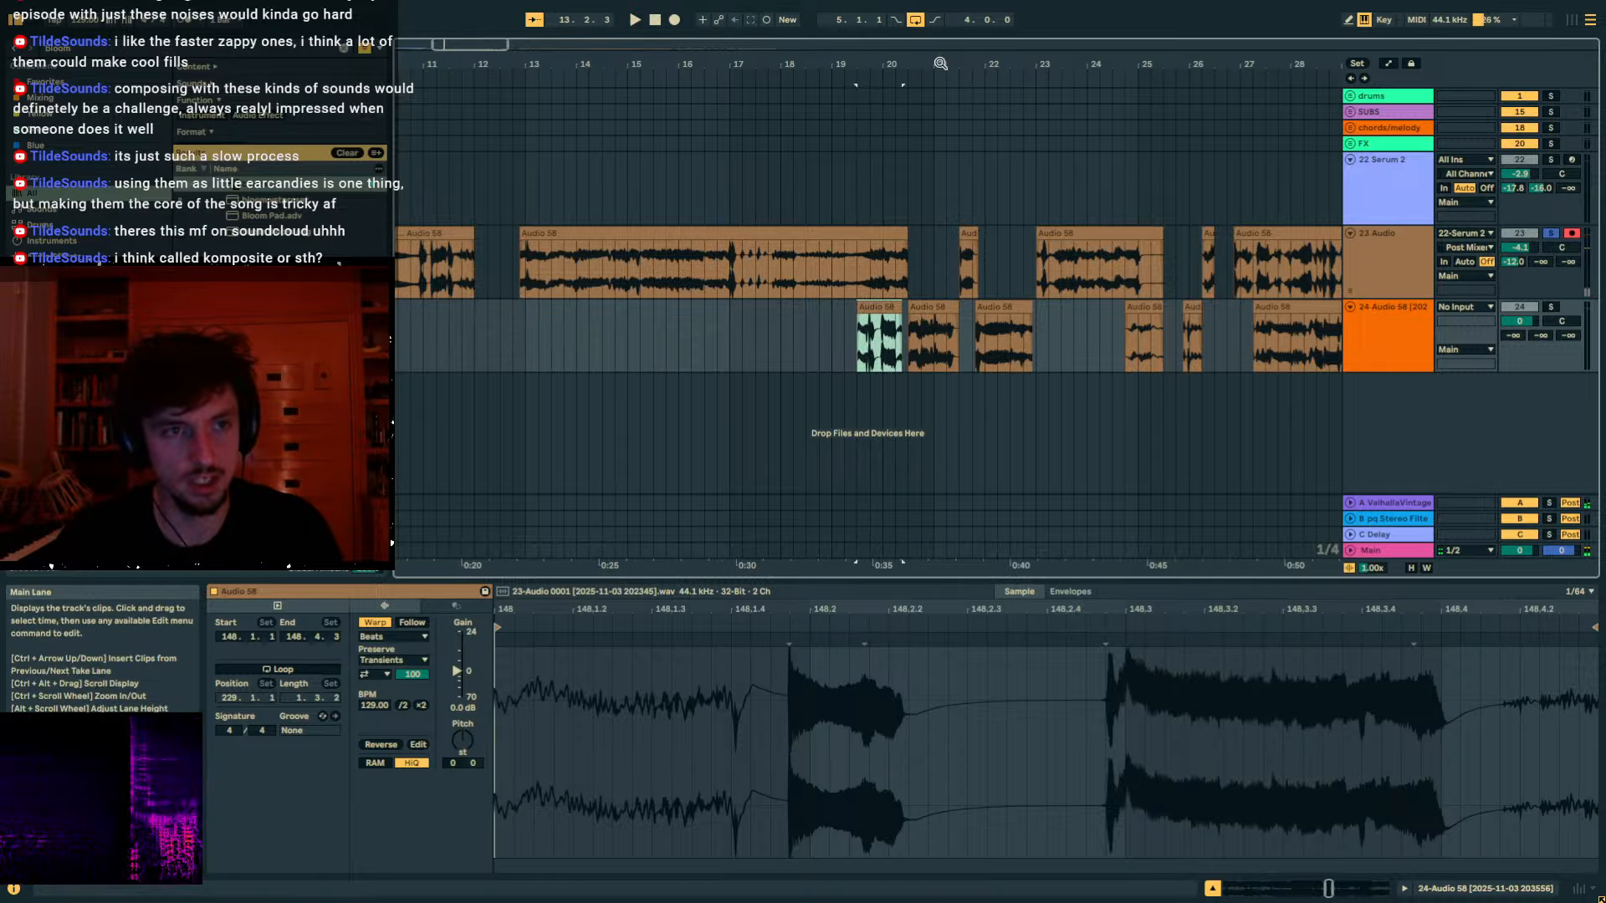
pyautogui.moveTo(939, 63); pyautogui.dragTo(609, 42)
pyautogui.keyDown('shift'); pyautogui.click(882, 306); pyautogui.keyUp('shift')
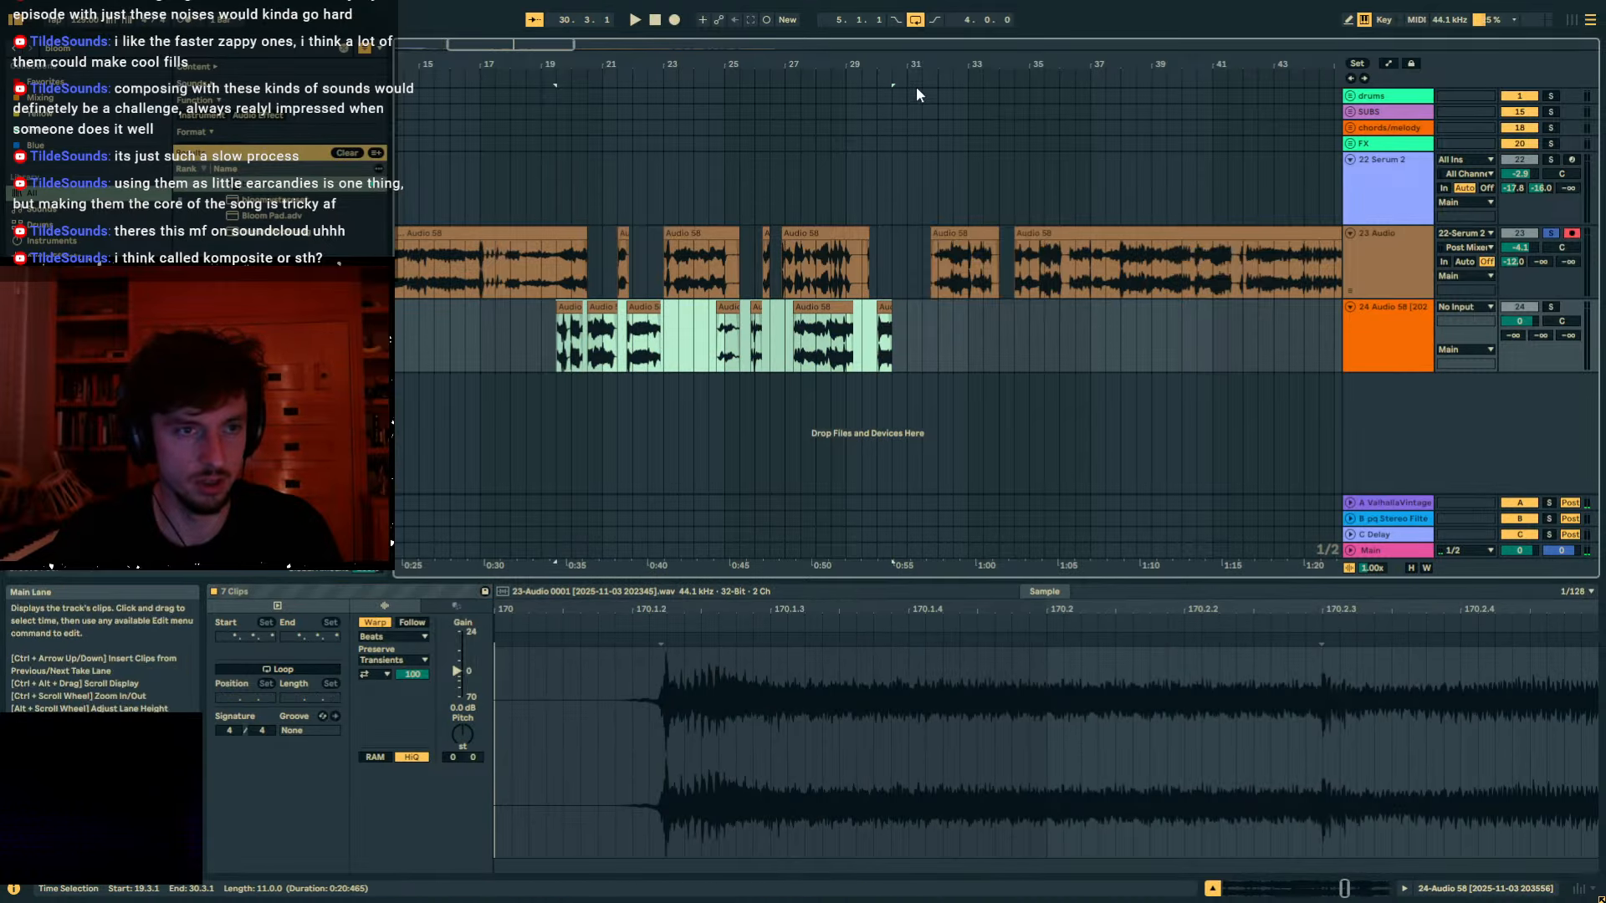
pyautogui.moveTo(916, 65); pyautogui.dragTo(643, 83)
pyautogui.moveTo(619, 306); pyautogui.dragTo(917, 317)
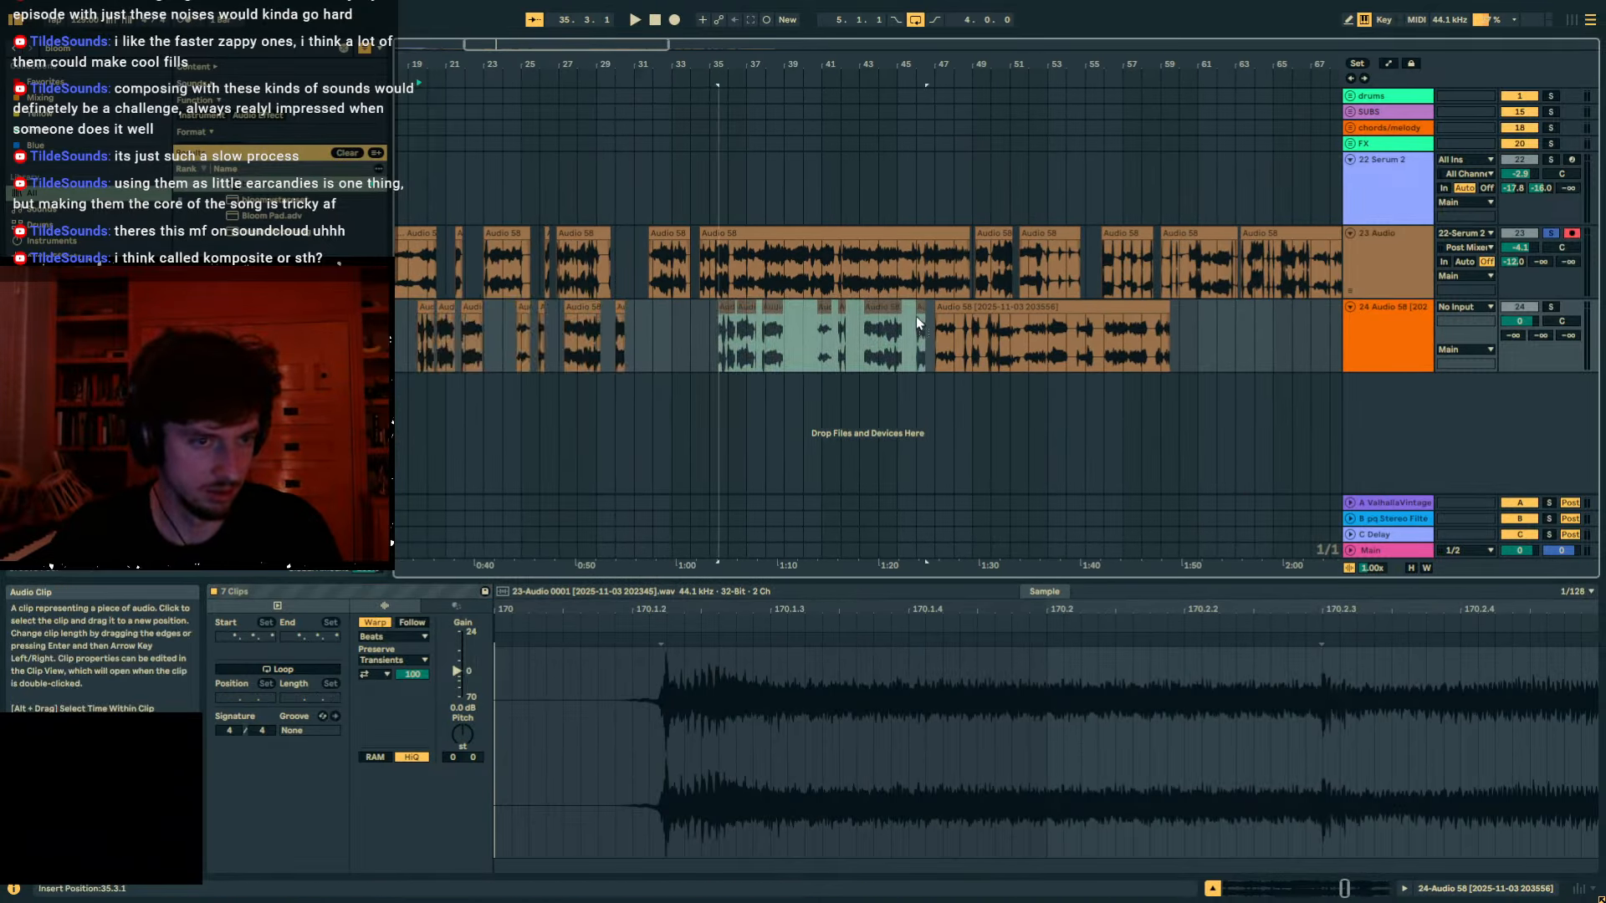
# Close the gaps among the later slices before the consolidated clip on track 24, starting the two-bar slice at 44.1.1.
pyautogui.click(896, 308)
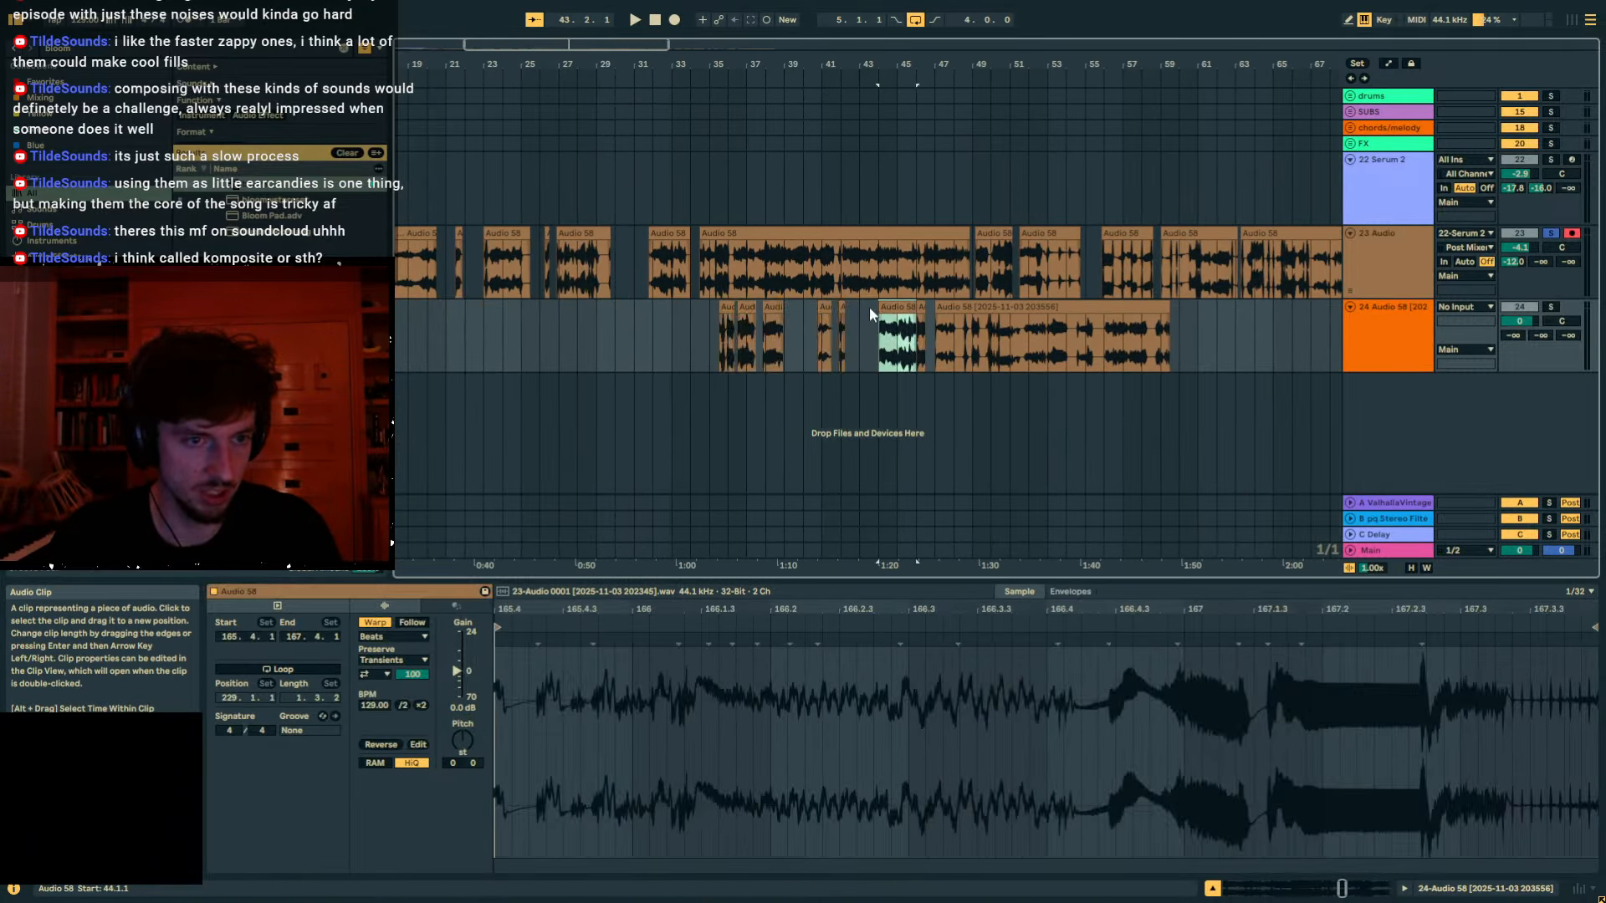
pyautogui.click(833, 306)
pyautogui.keyDown('shift'); pyautogui.click(726, 309); pyautogui.keyUp('shift')
pyautogui.moveTo(728, 307); pyautogui.dragTo(756, 310)
pyautogui.click(870, 307)
pyautogui.keyDown('shift'); pyautogui.click(755, 307); pyautogui.keyUp('shift')
pyautogui.click(837, 309)
# Move the first three slices on track 24 closer to the following ones, starting at 38.4.1.
pyautogui.click(805, 309)
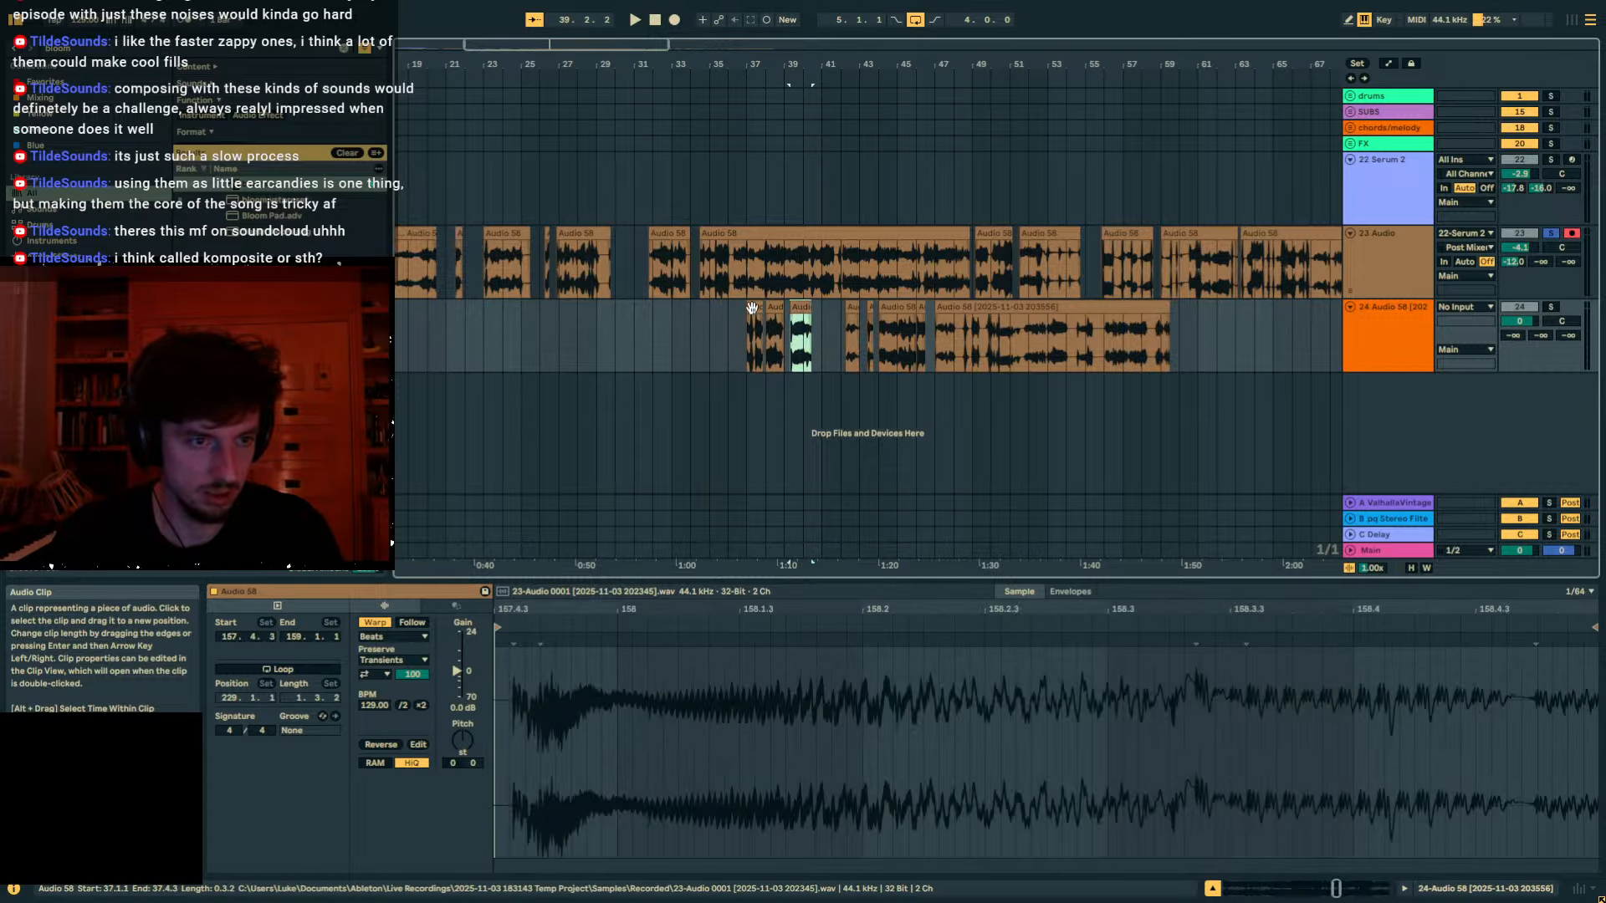
pyautogui.keyDown('shift'); pyautogui.click(753, 308); pyautogui.keyUp('shift')
pyautogui.moveTo(758, 309); pyautogui.dragTo(784, 308)
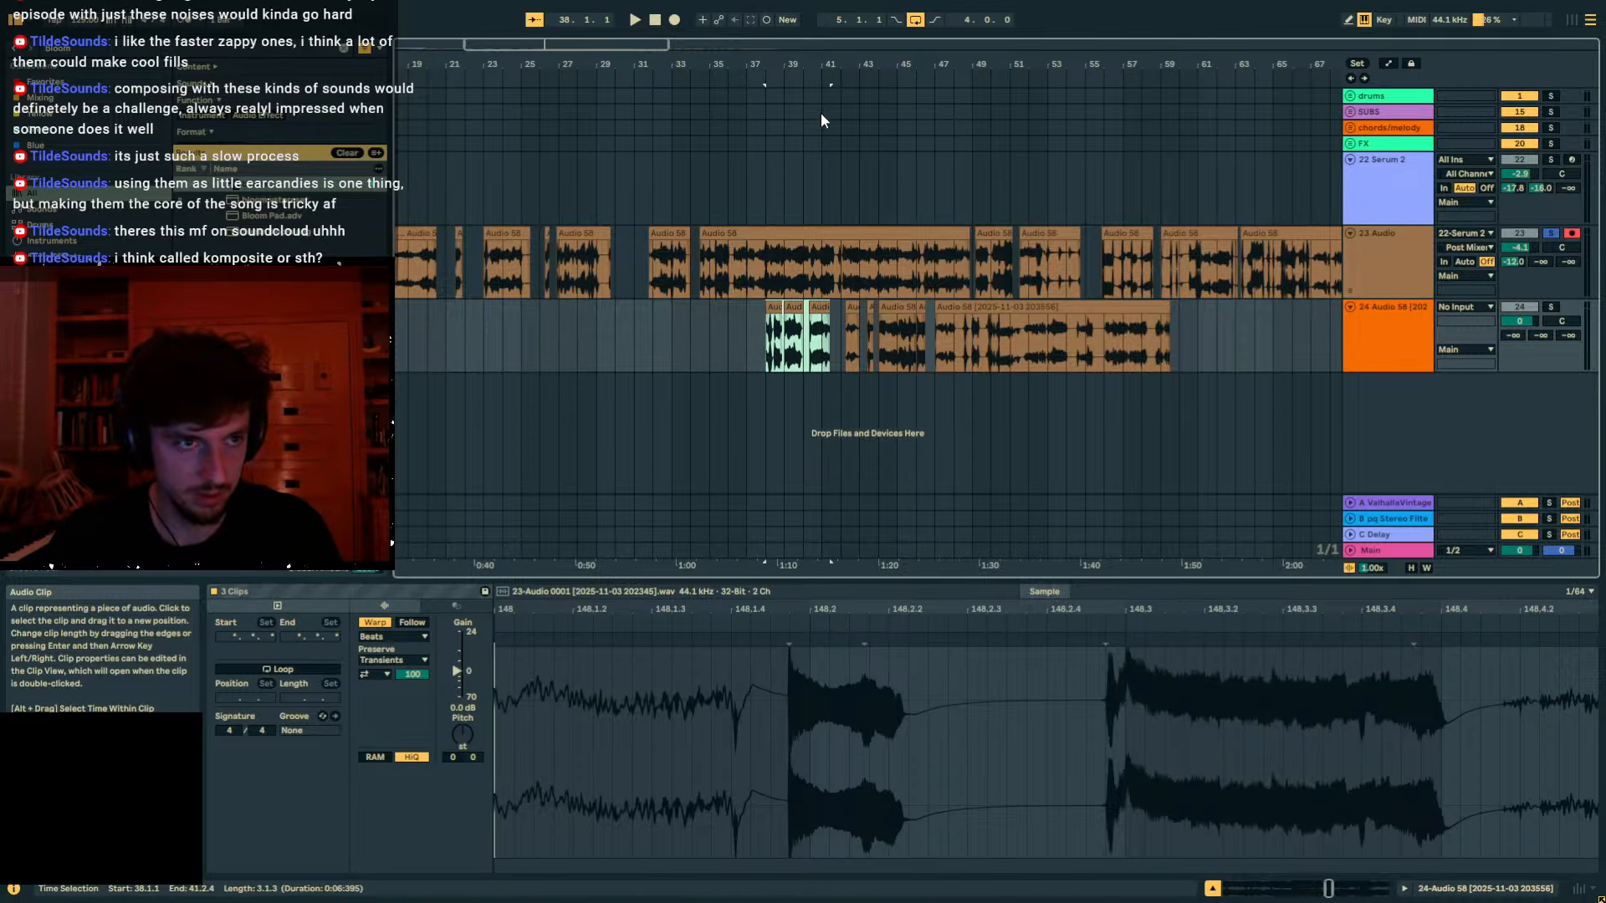
pyautogui.moveTo(816, 67); pyautogui.dragTo(942, 310)
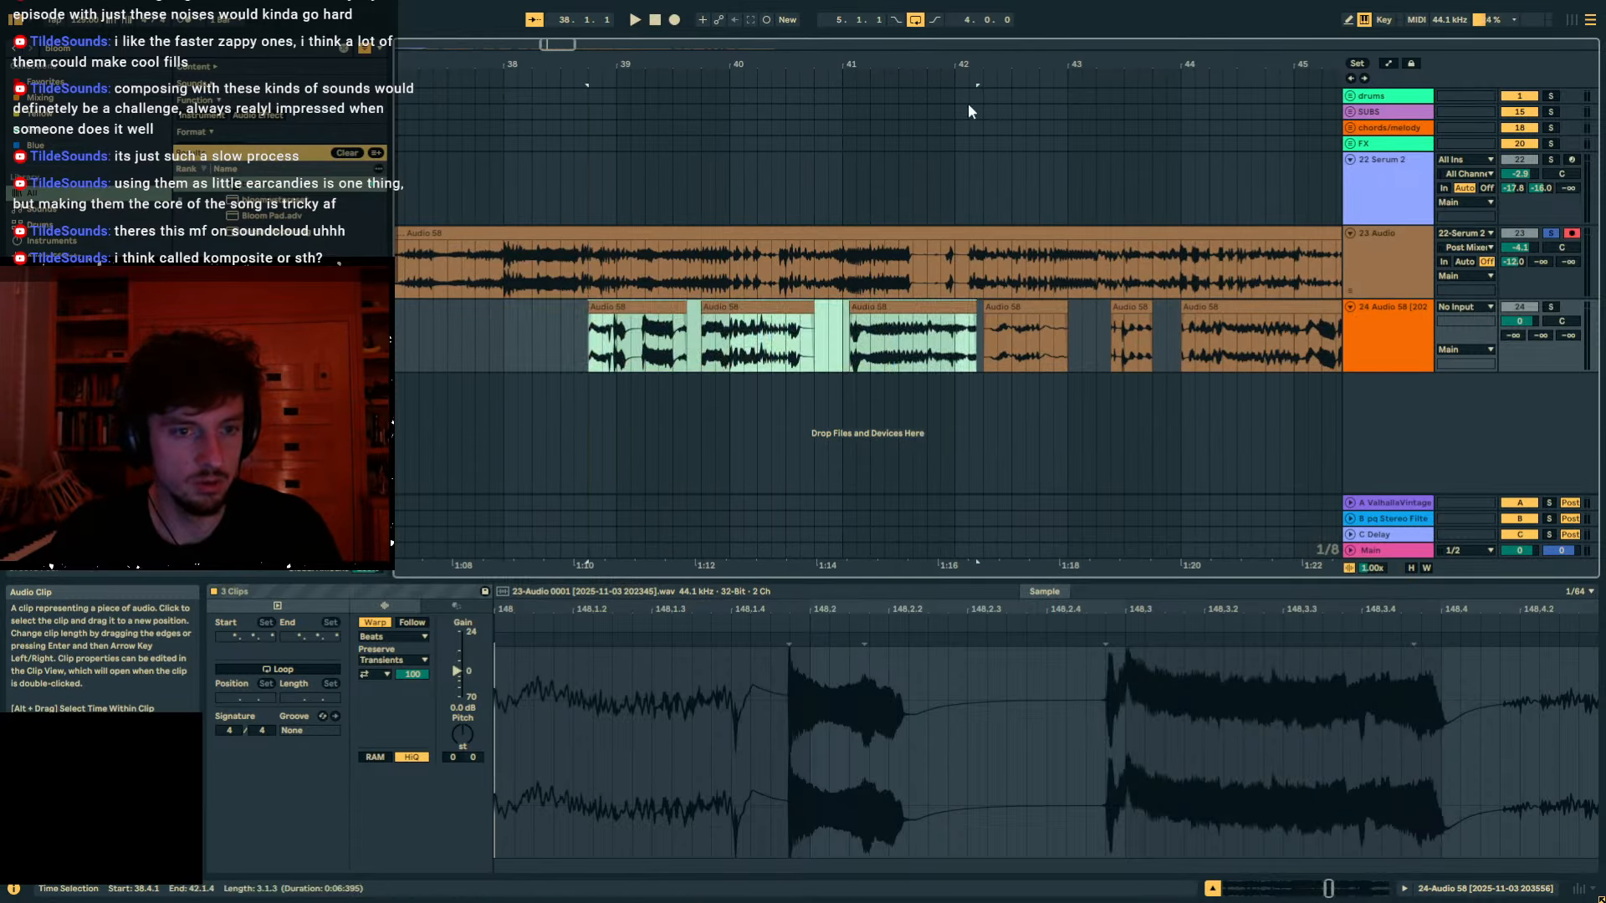
# Consolidate all the slices and the existing consolidated clip on track 24 into a single clip.
pyautogui.moveTo(962, 66); pyautogui.dragTo(629, 14)
pyautogui.keyDown('shift'); pyautogui.click(799, 305); pyautogui.keyUp('shift')
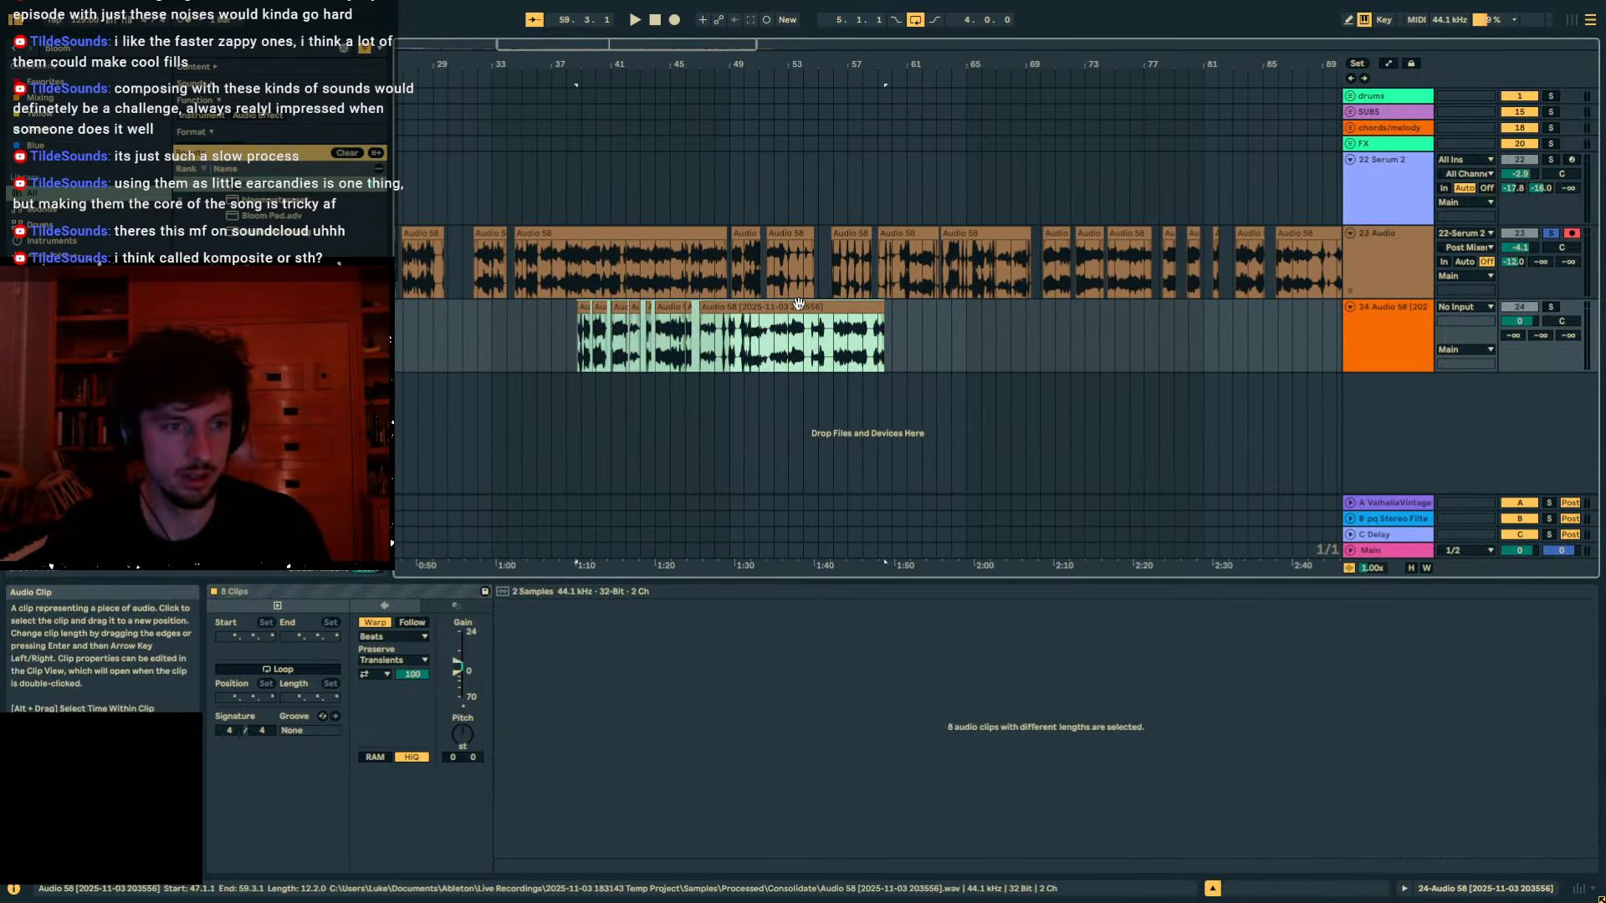
pyautogui.hotkey('ctrl', 'j')
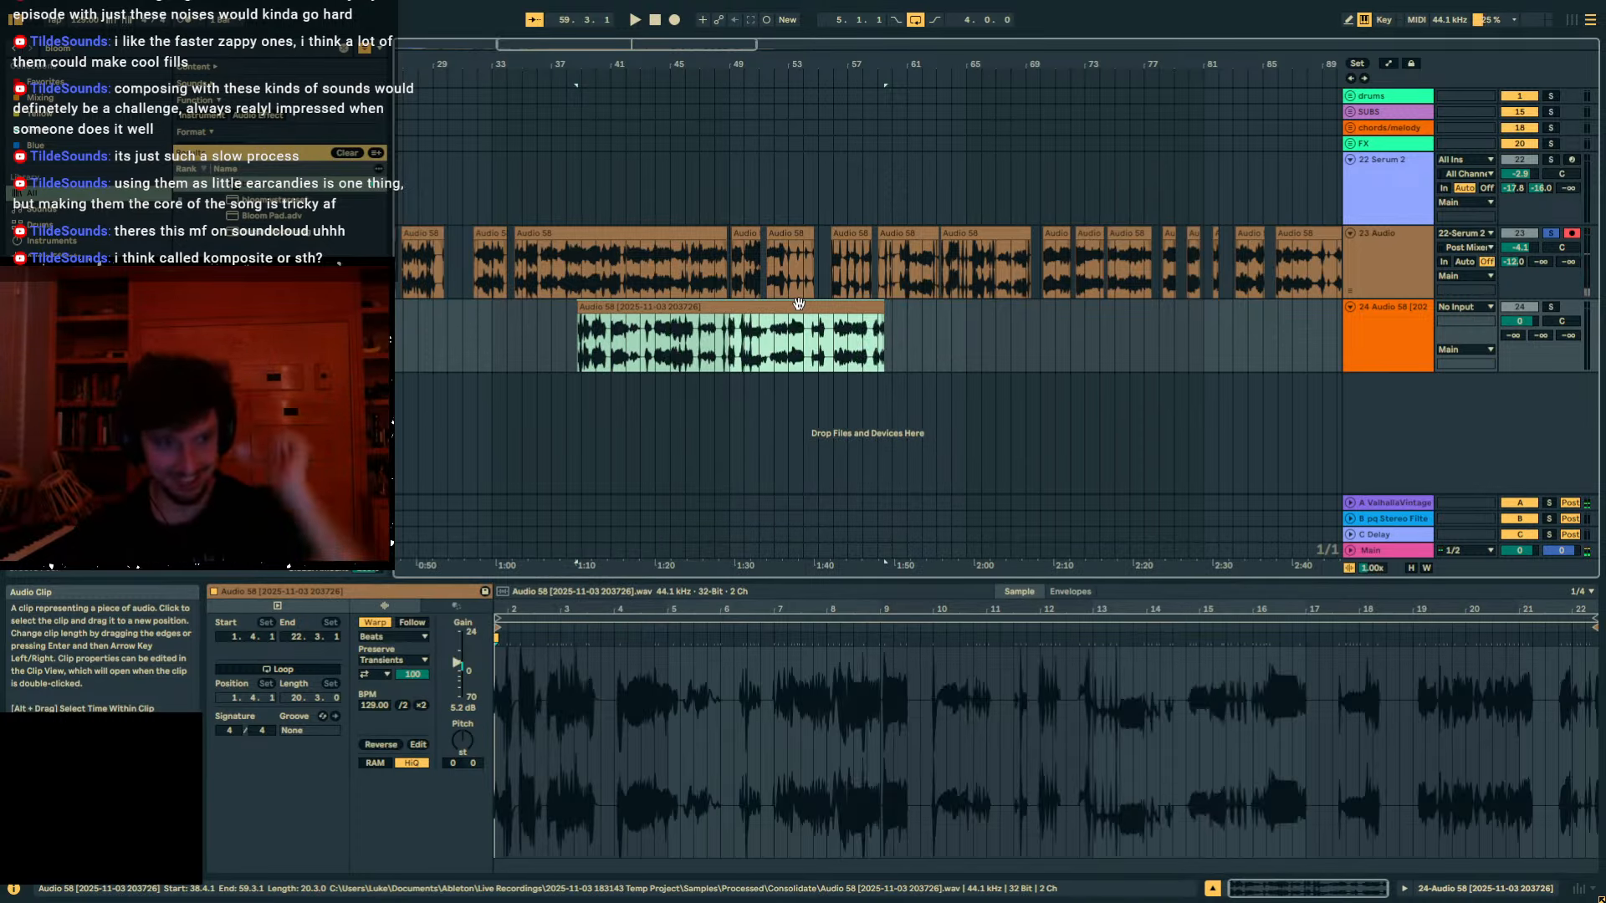
# Solo track 24 and set the loop range to the newly consolidated clip.
pyautogui.click(1550, 306)
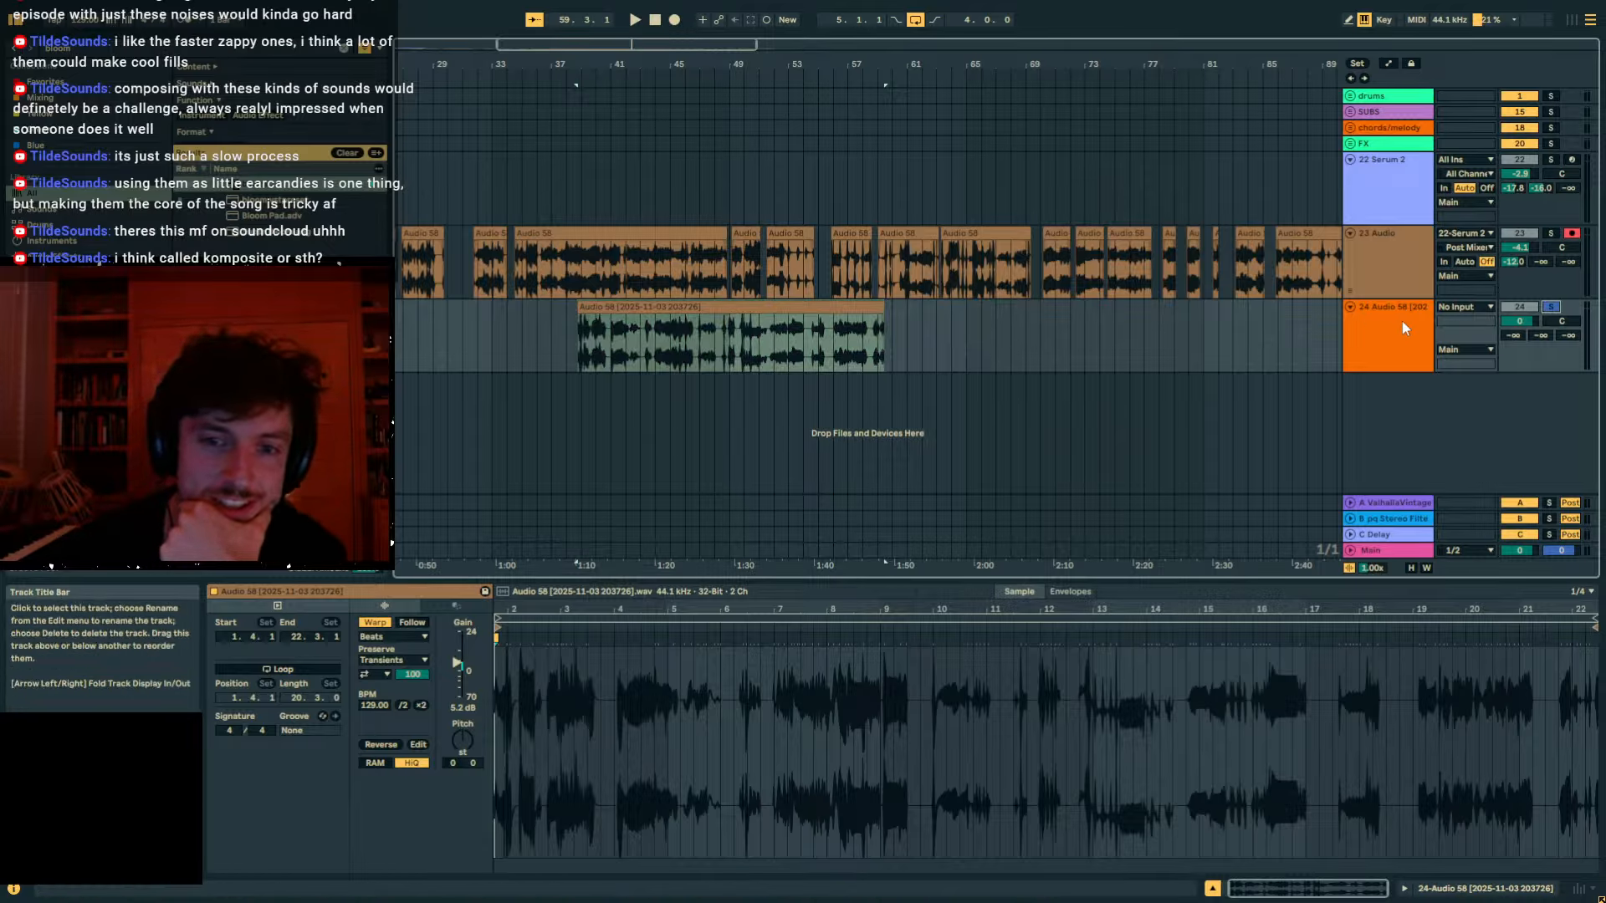
pyautogui.click(730, 307)
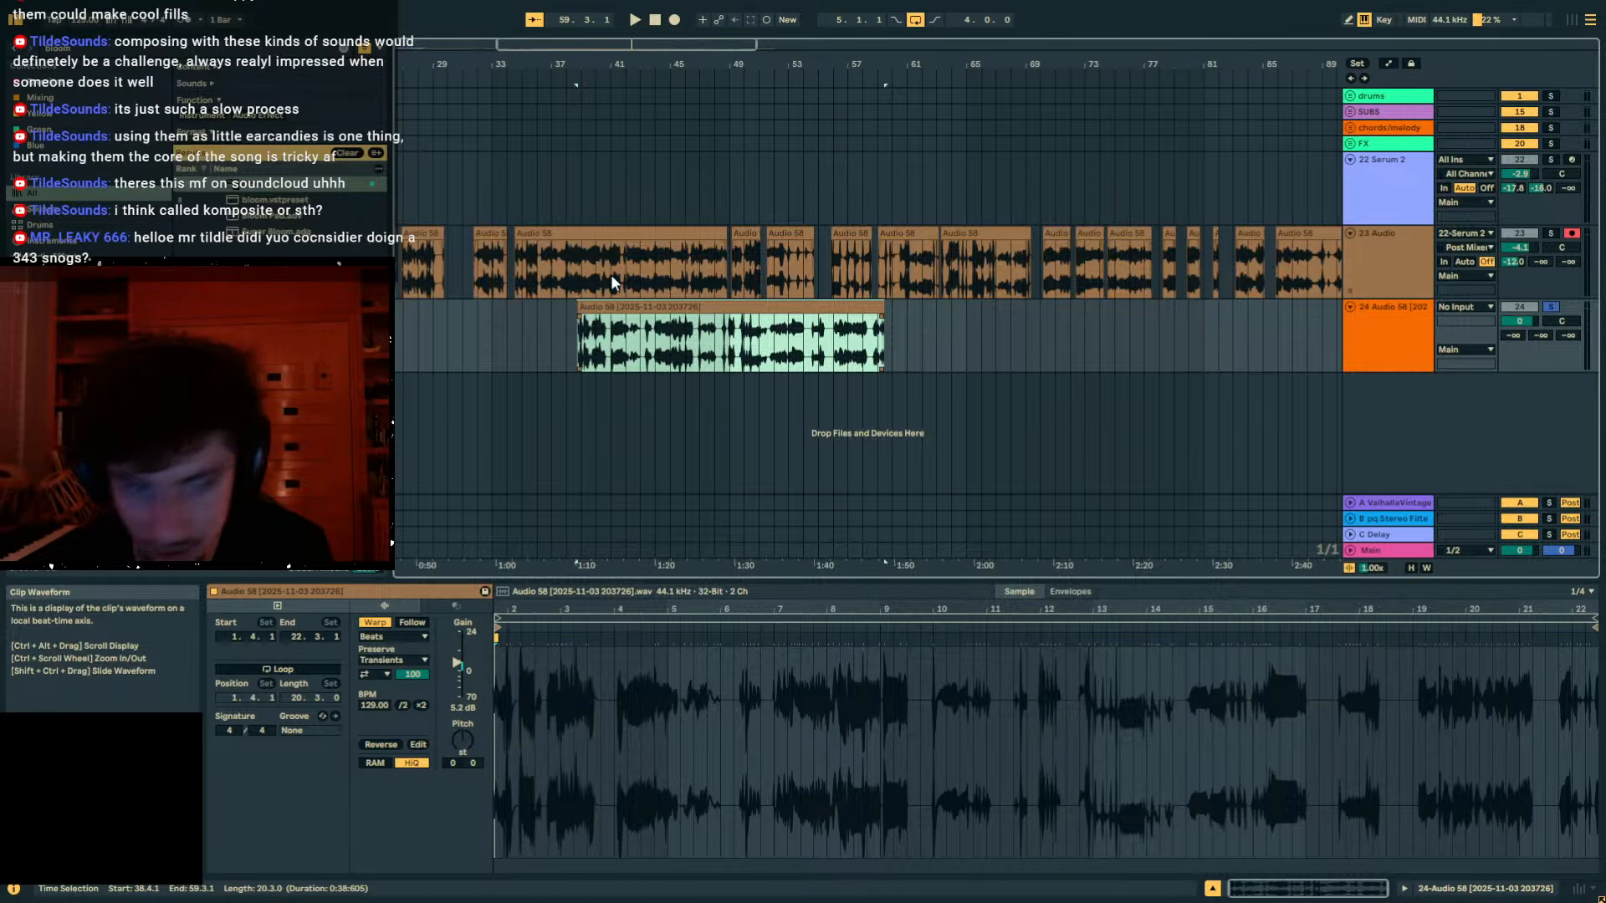
pyautogui.hotkey('ctrl', 'l')
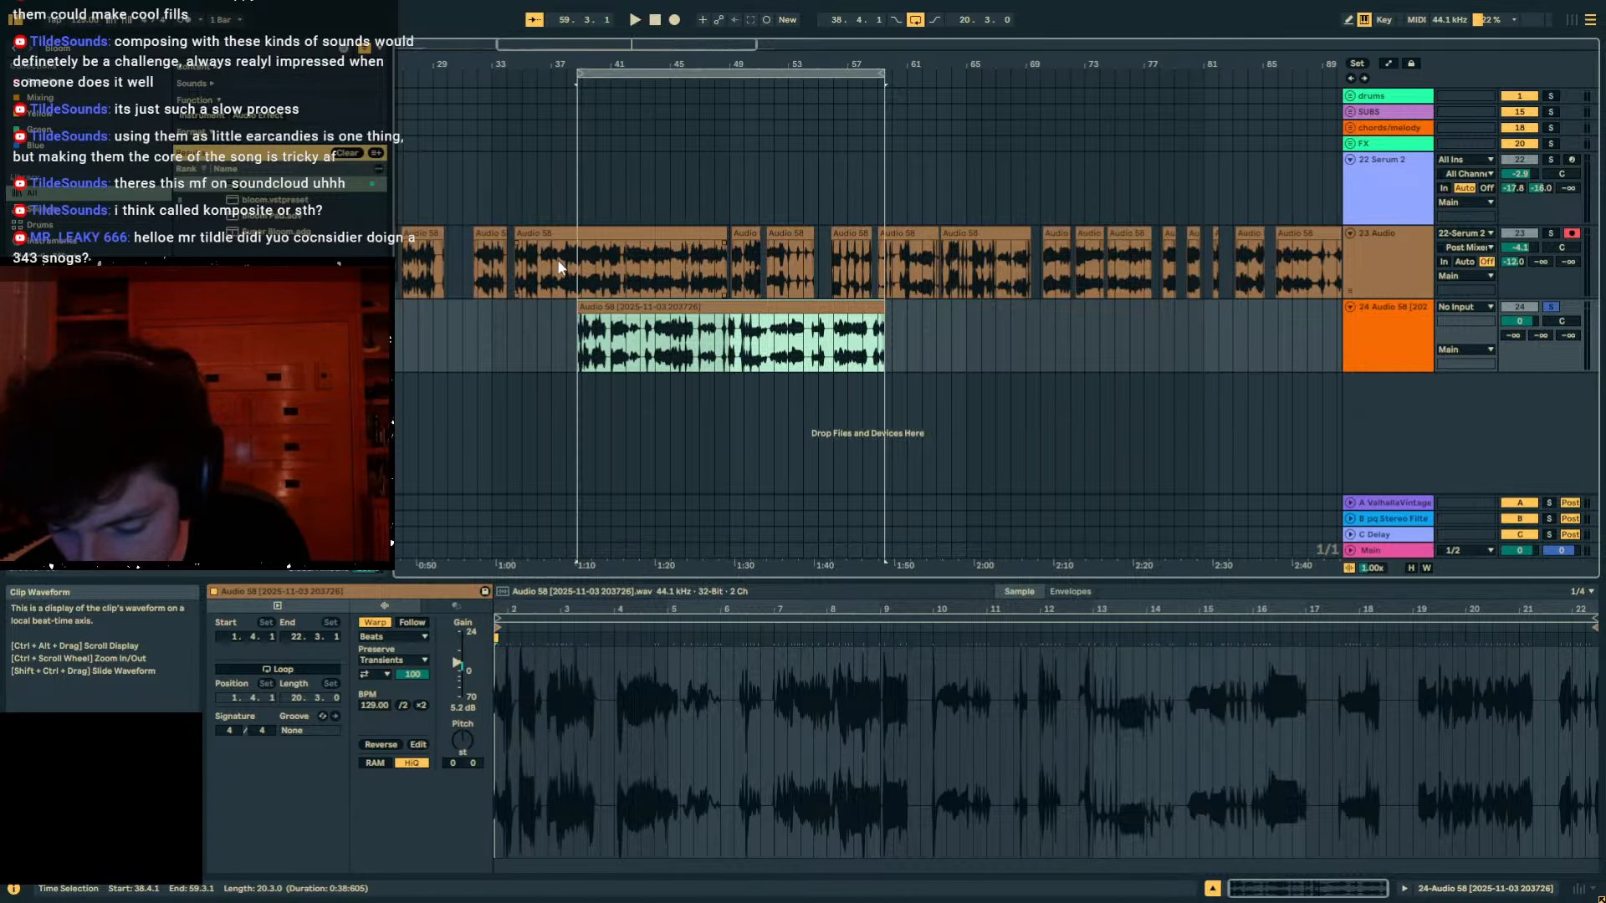
# Leave full screen and start an audio export of the looped range with the current export settings.
pyautogui.press('F11')
pyautogui.click(12, 31)
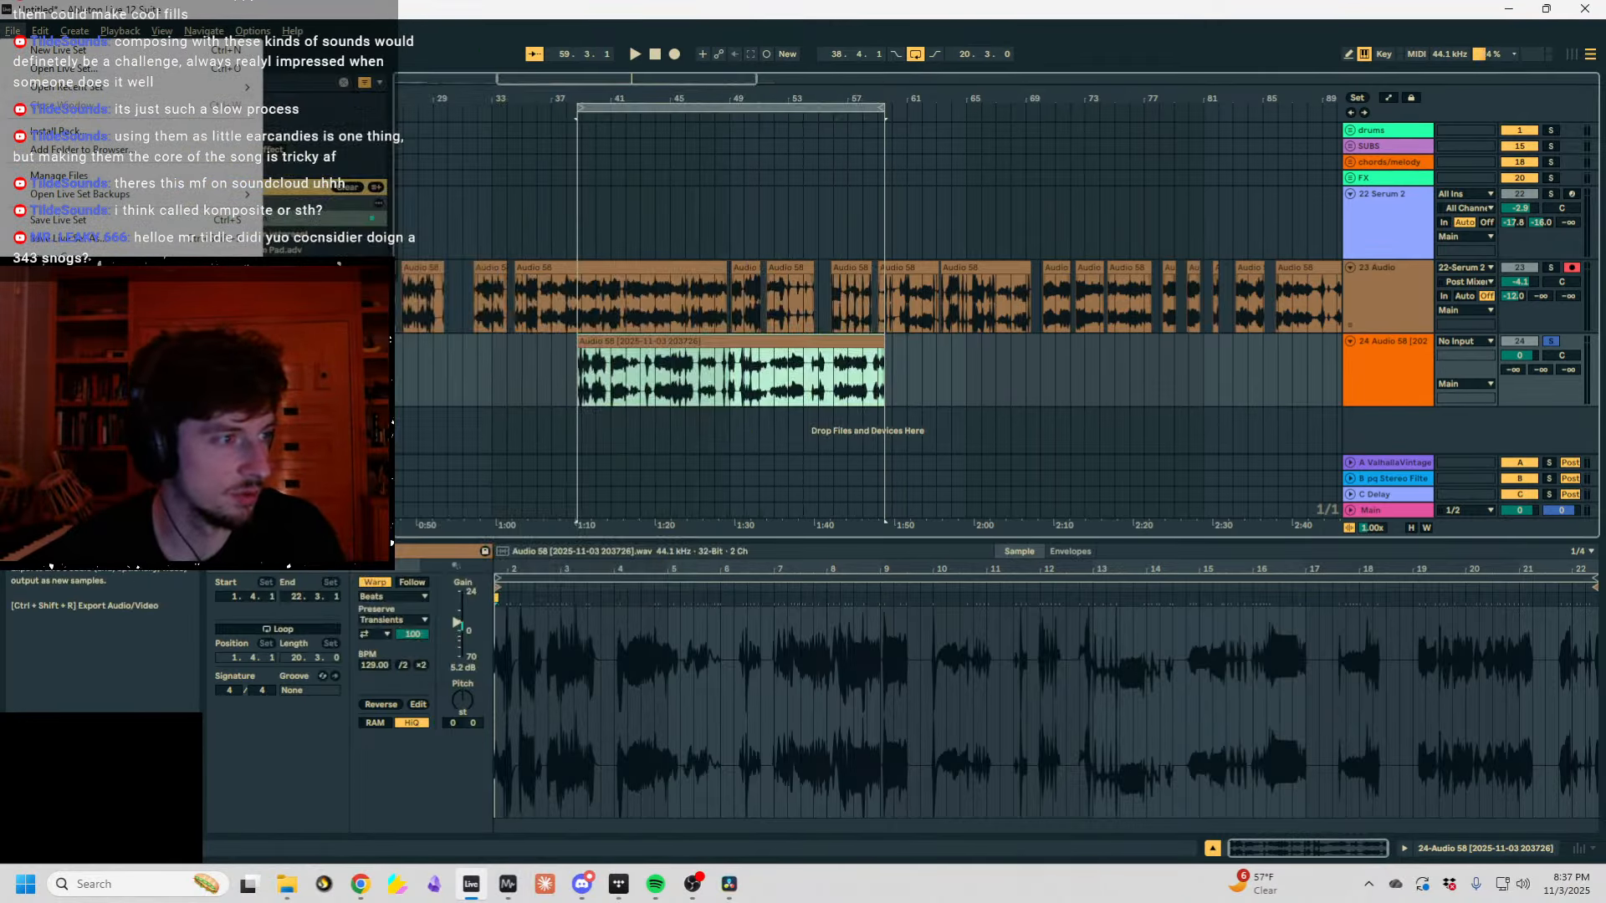
pyautogui.click(83, 338)
pyautogui.press('Return')
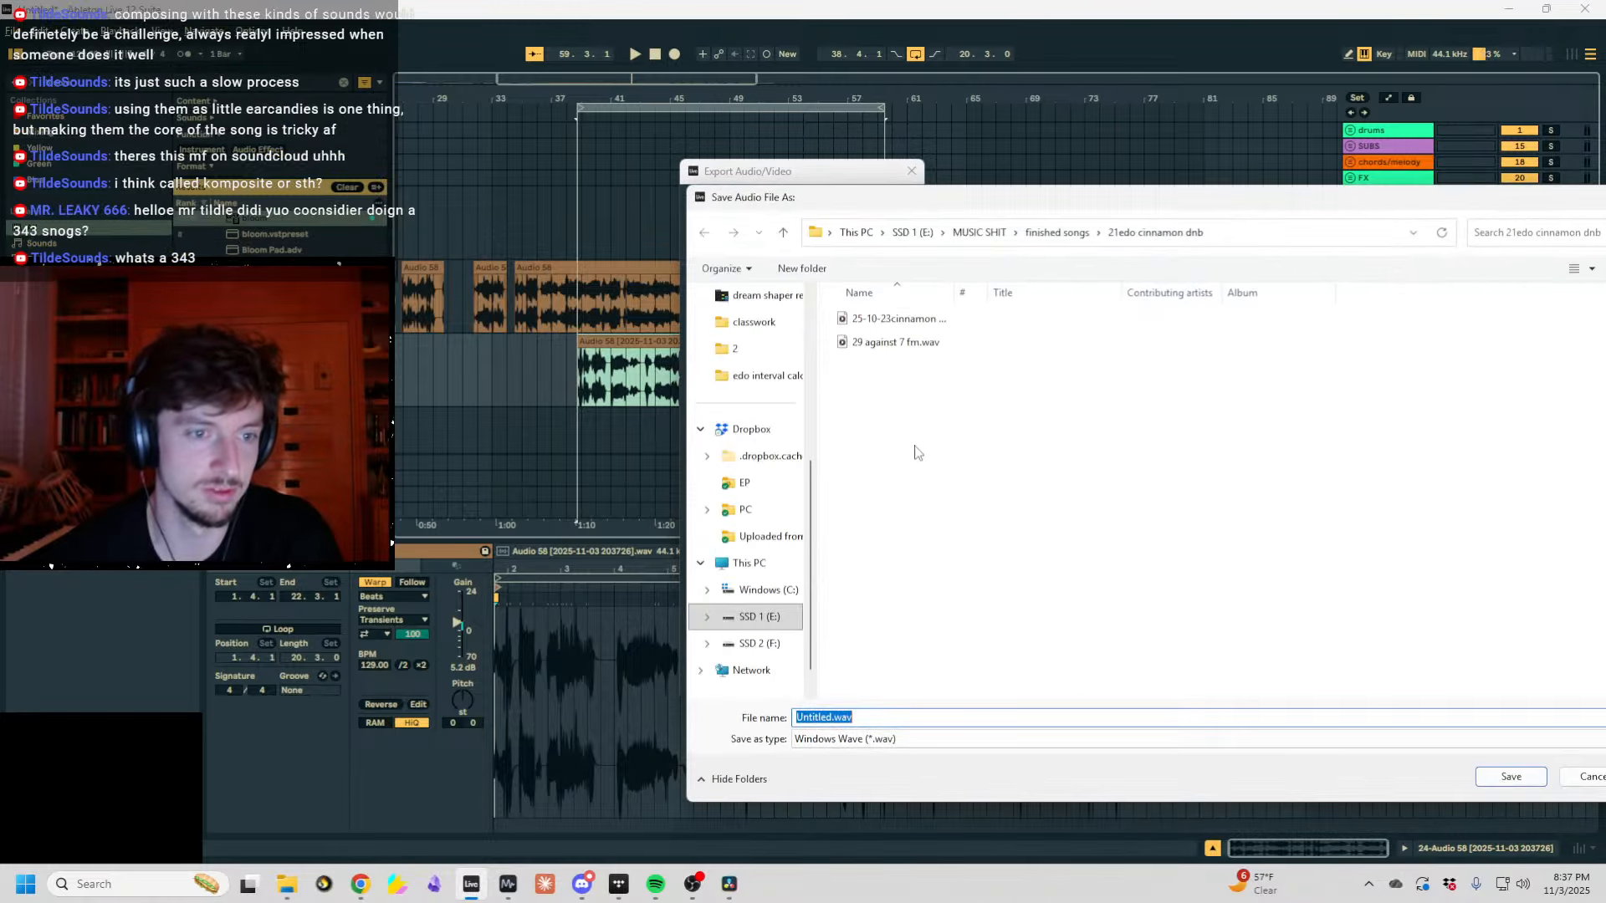
# Choose the PAILIAQ samples folder as the destination for the exported WAV file and look through its existing file names.
pyautogui.moveTo(1066, 181); pyautogui.dragTo(919, 157)
pyautogui.scroll(3, 626, 398)
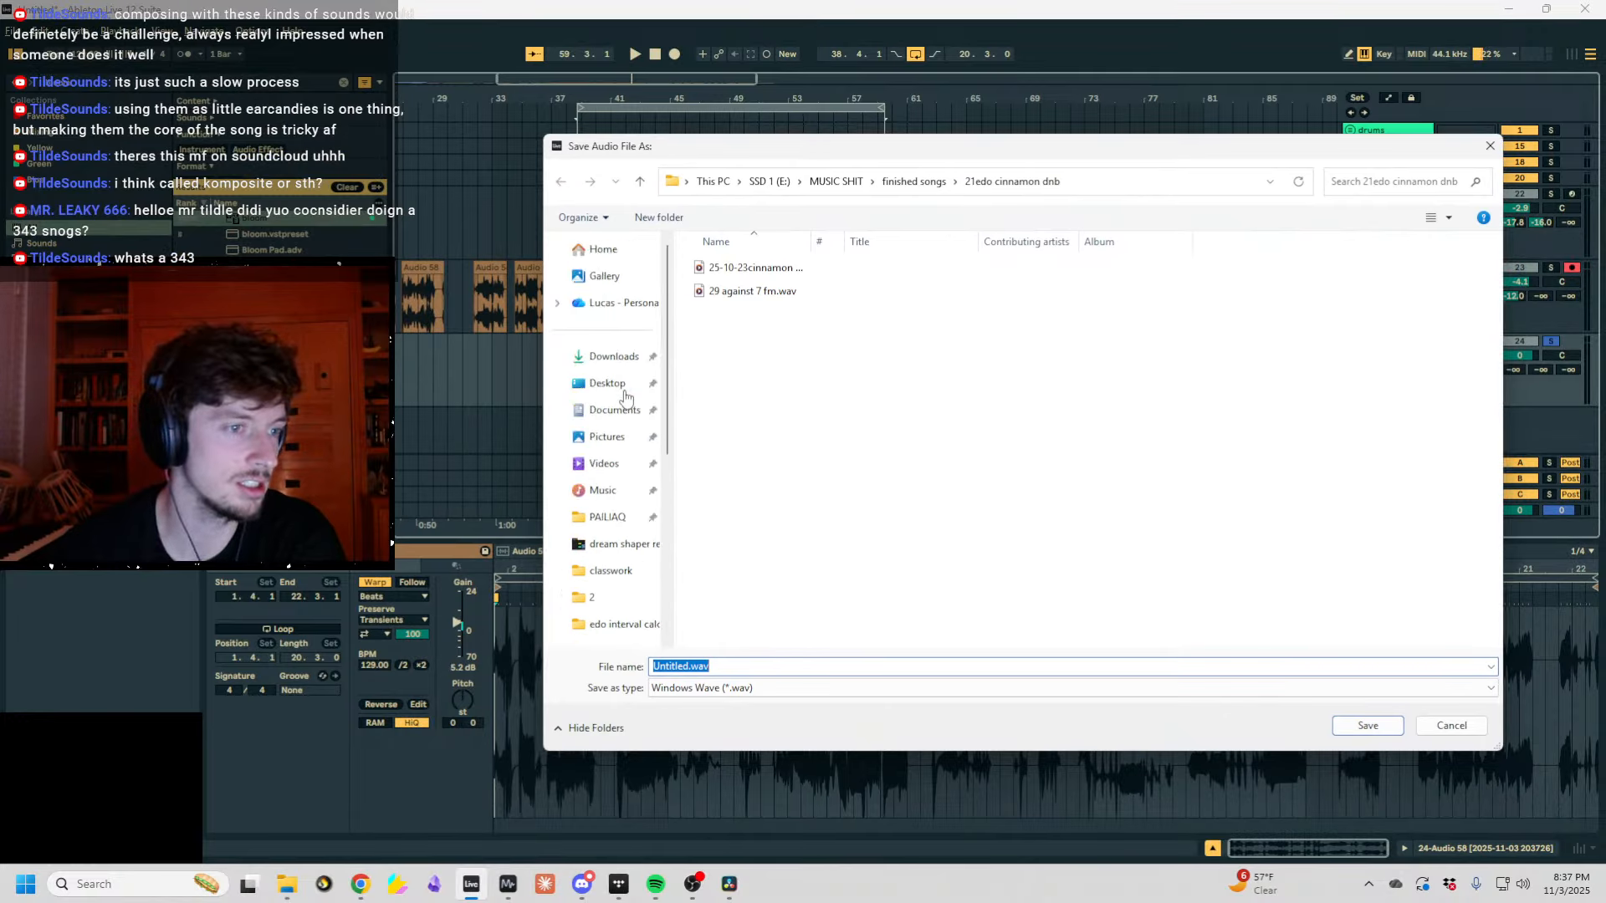
pyautogui.click(606, 517)
pyautogui.scroll(-6, 1028, 526)
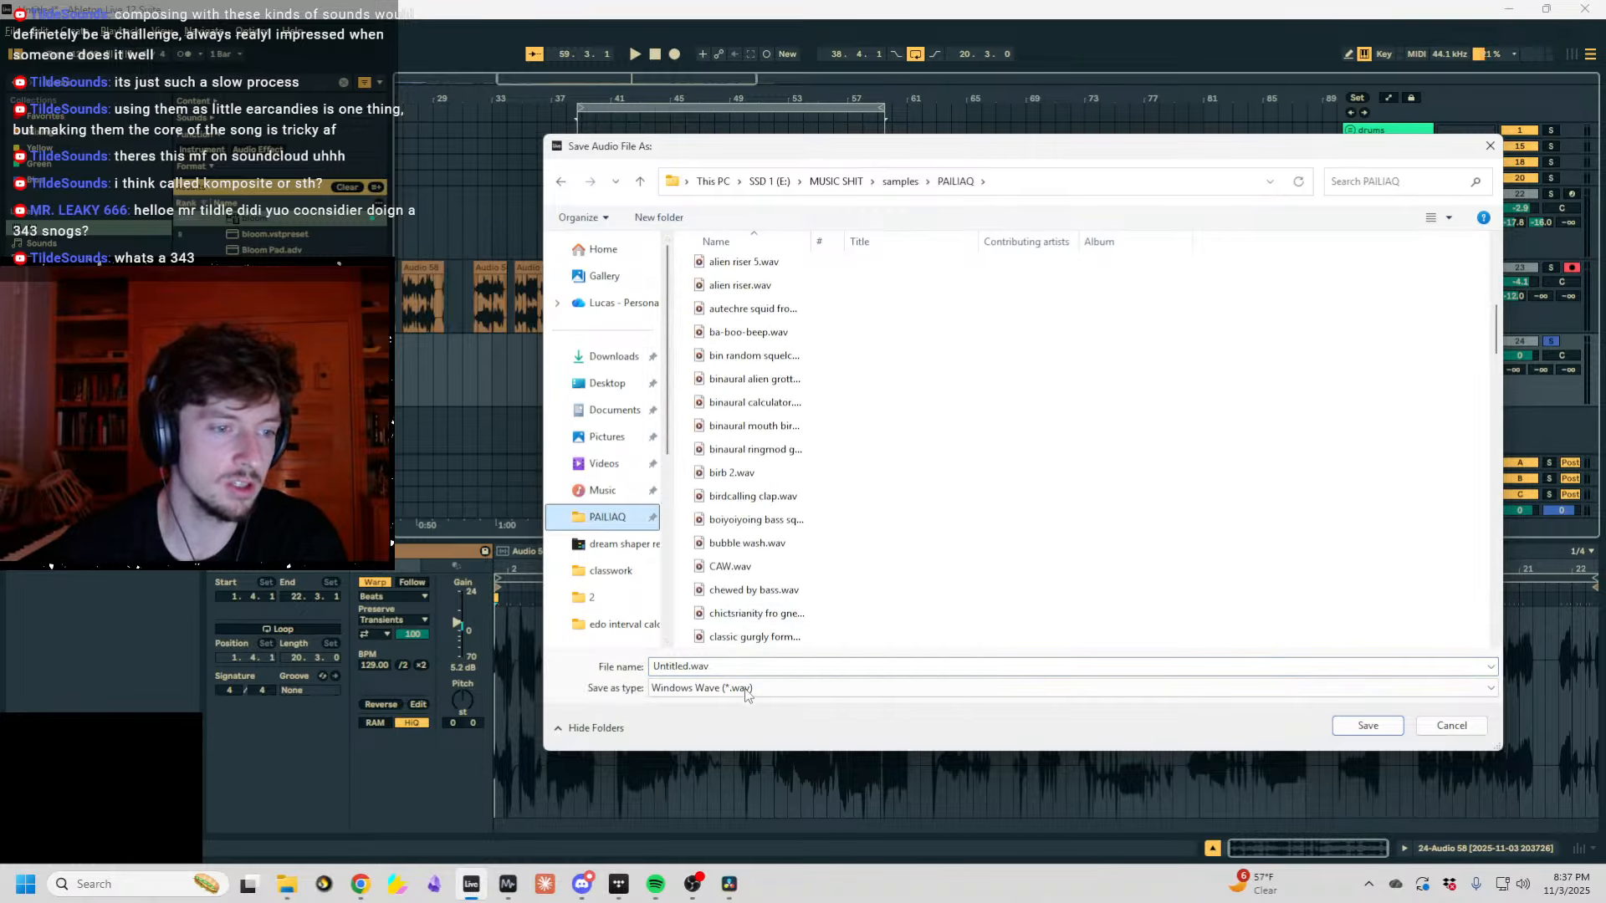
# Name the exported WAV file "zippy zAPS" and save it in the PAILIAQ folder.
pyautogui.doubleClick(681, 667)
pyautogui.write('zippy zAPS')
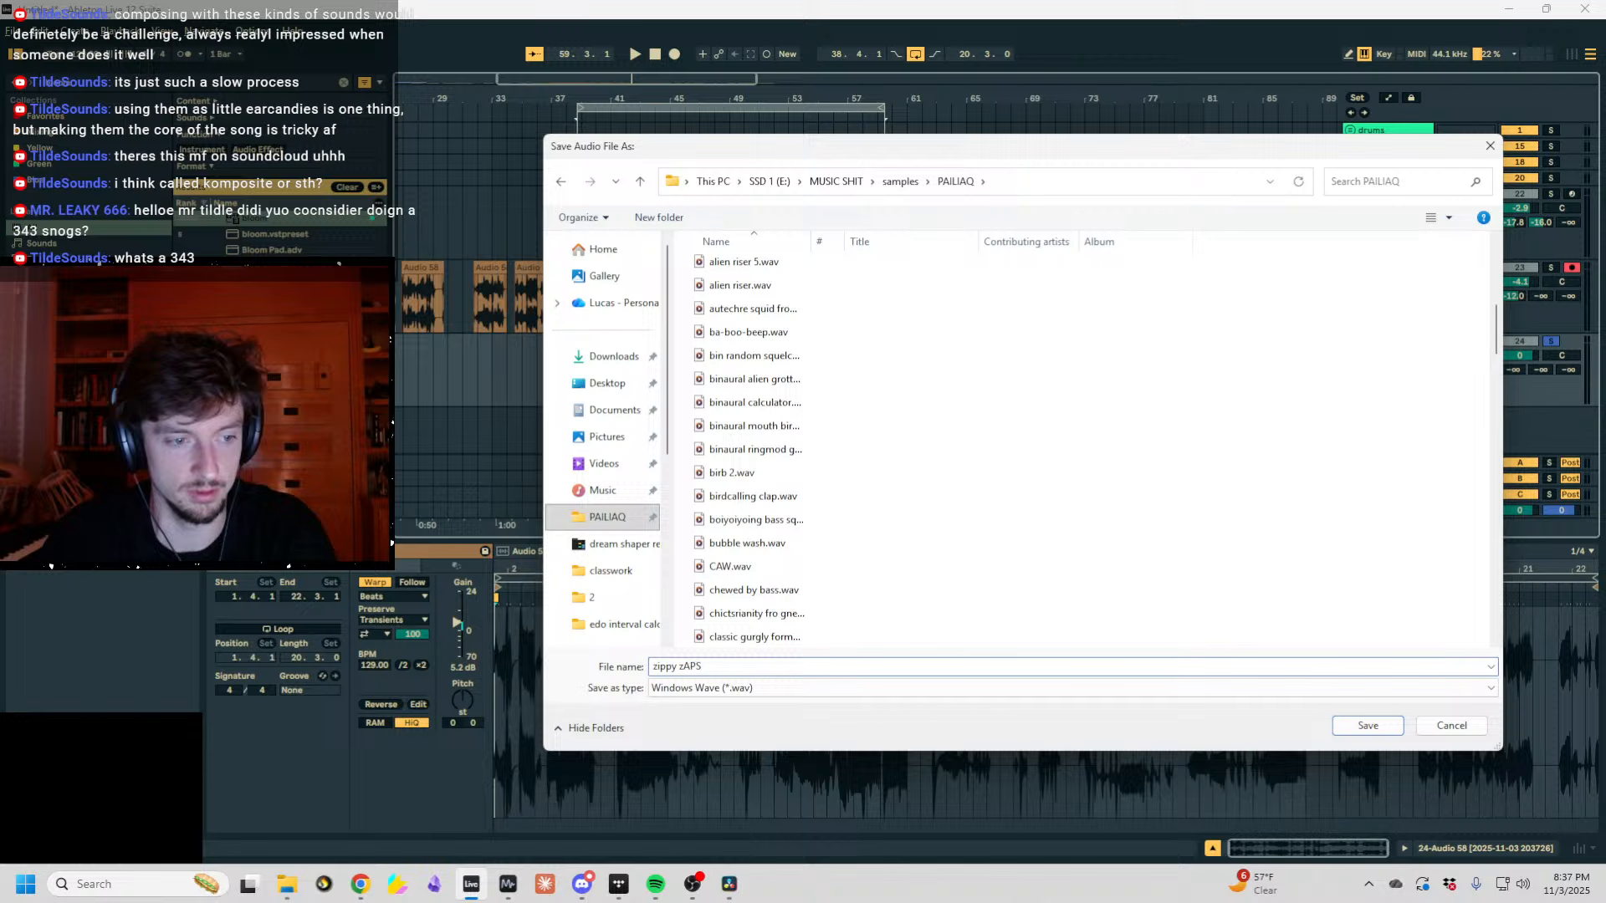
pyautogui.press('Return')
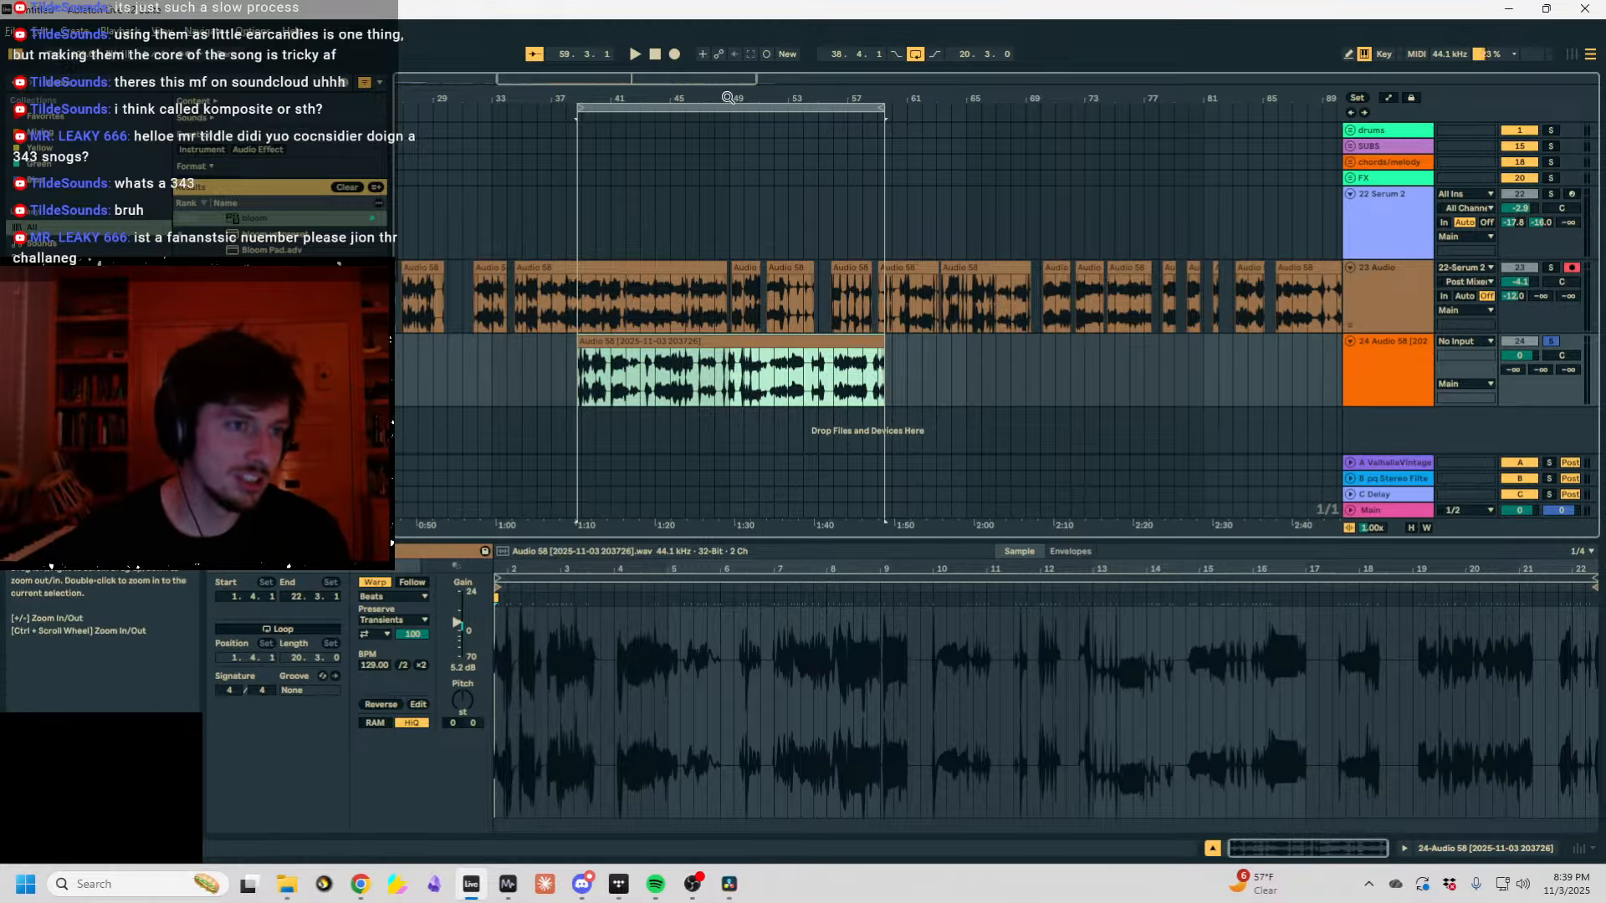
# Delete the 22 Serum 2 and 23 Audio tracks, keeping only the track with the consolidated clip.
pyautogui.moveTo(728, 97); pyautogui.dragTo(694, 37)
pyautogui.click(951, 322)
pyautogui.moveTo(1049, 314); pyautogui.dragTo(411, 251)
pyautogui.click(1412, 201)
pyautogui.keyDown('shift'); pyautogui.click(1394, 295); pyautogui.keyUp('shift')
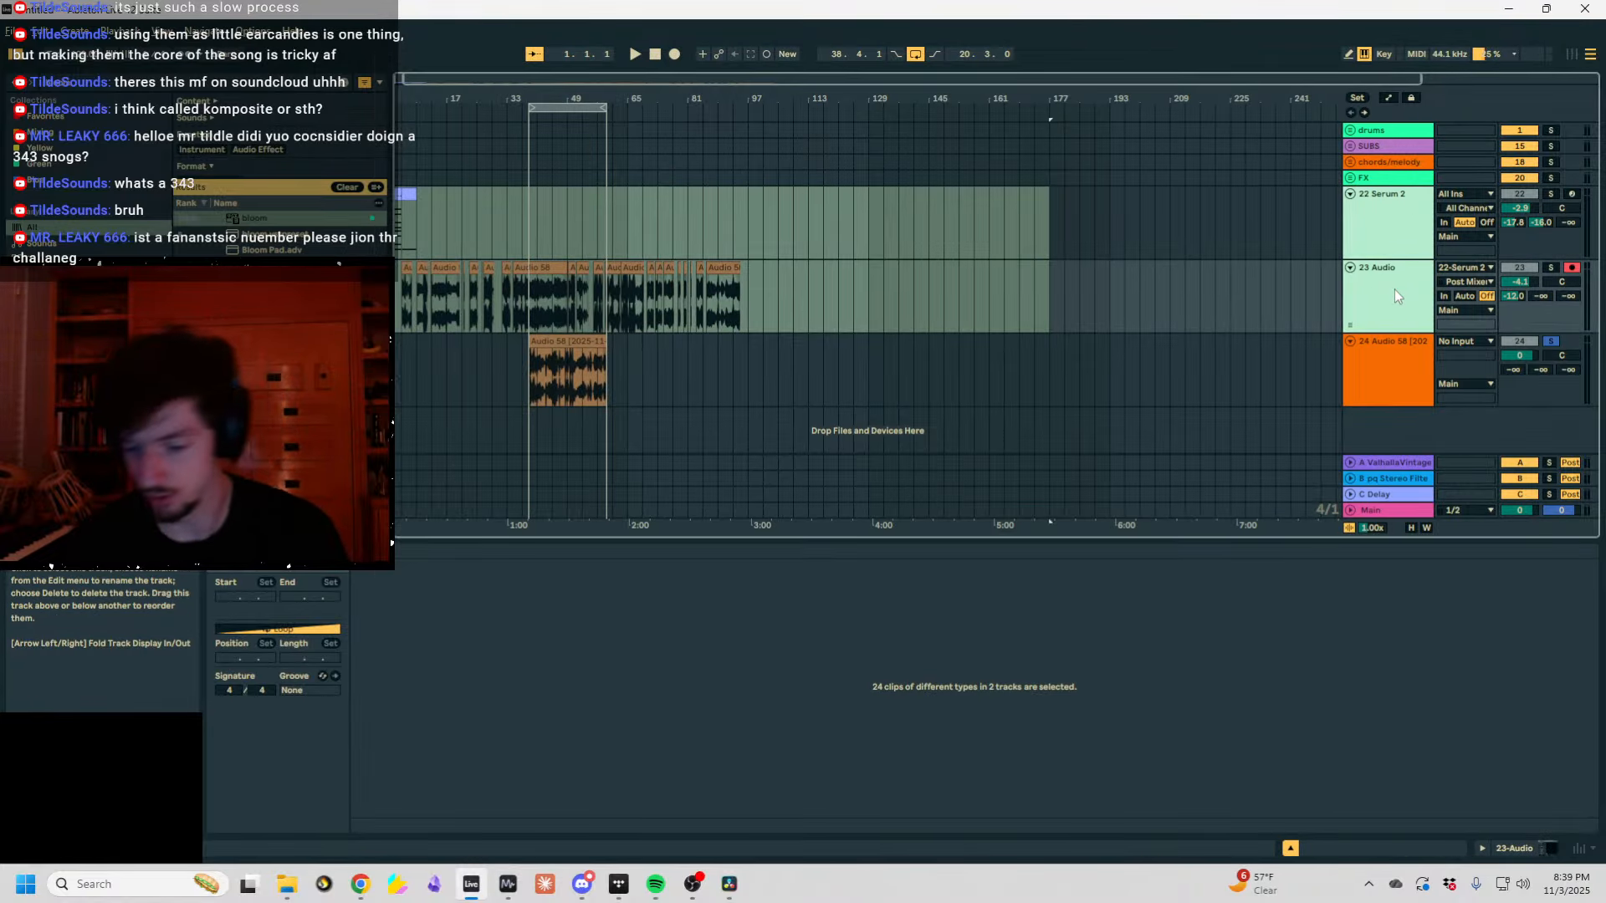
pyautogui.press('Delete')
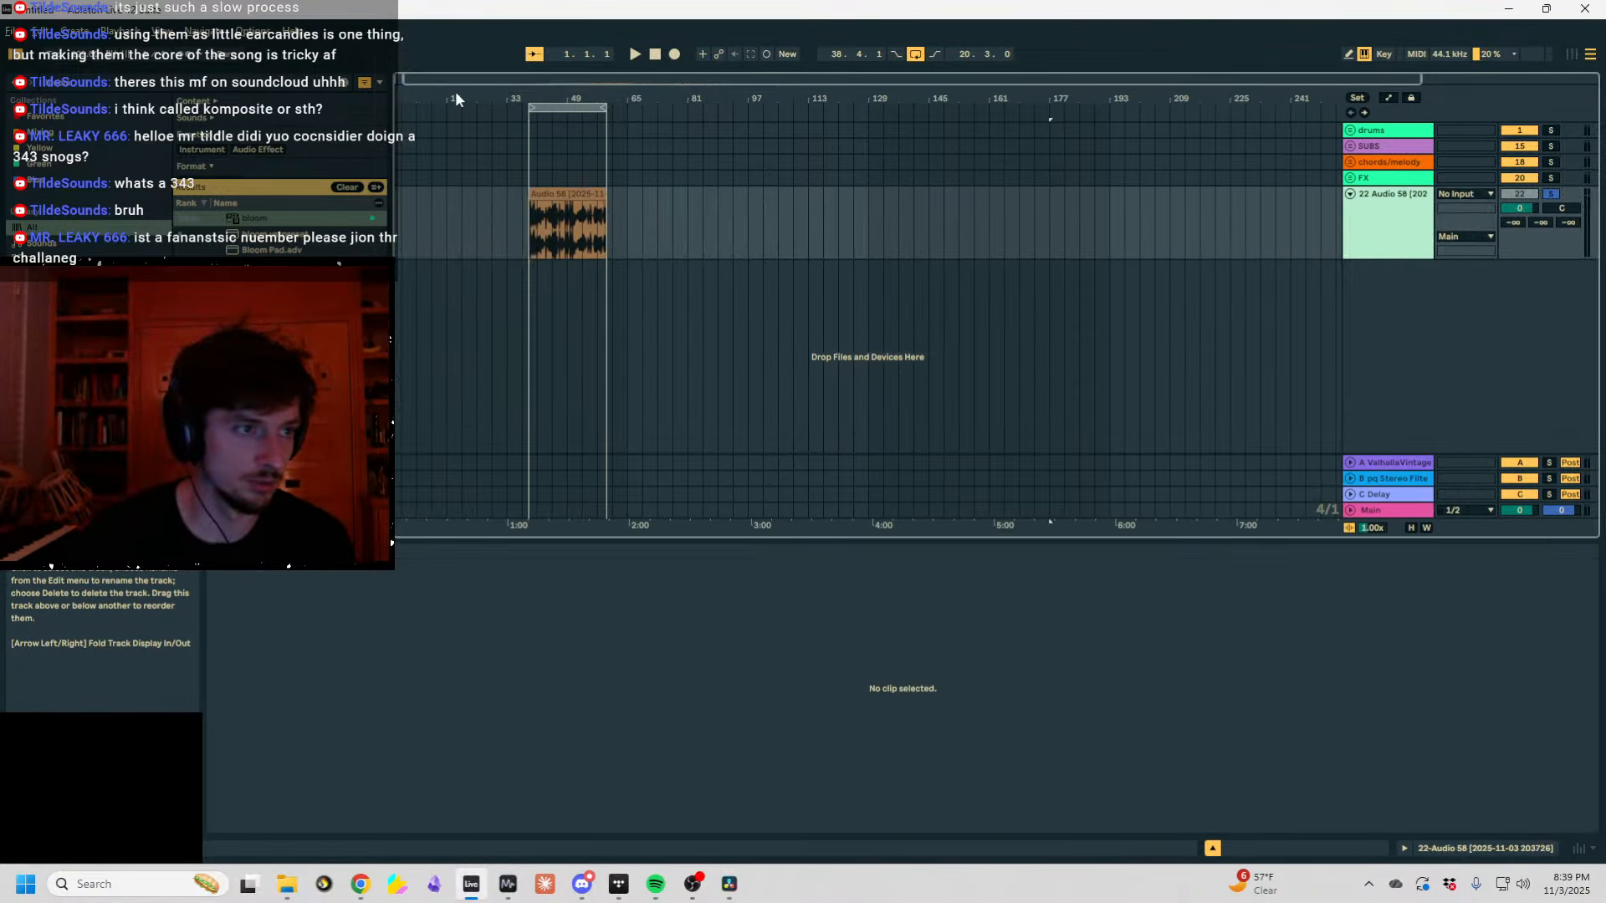
# Move the consolidated clip on track 22 to the very start of the arrangement at bar 1.
pyautogui.moveTo(455, 98); pyautogui.dragTo(460, 146)
pyautogui.click(902, 221)
pyautogui.click(951, 194)
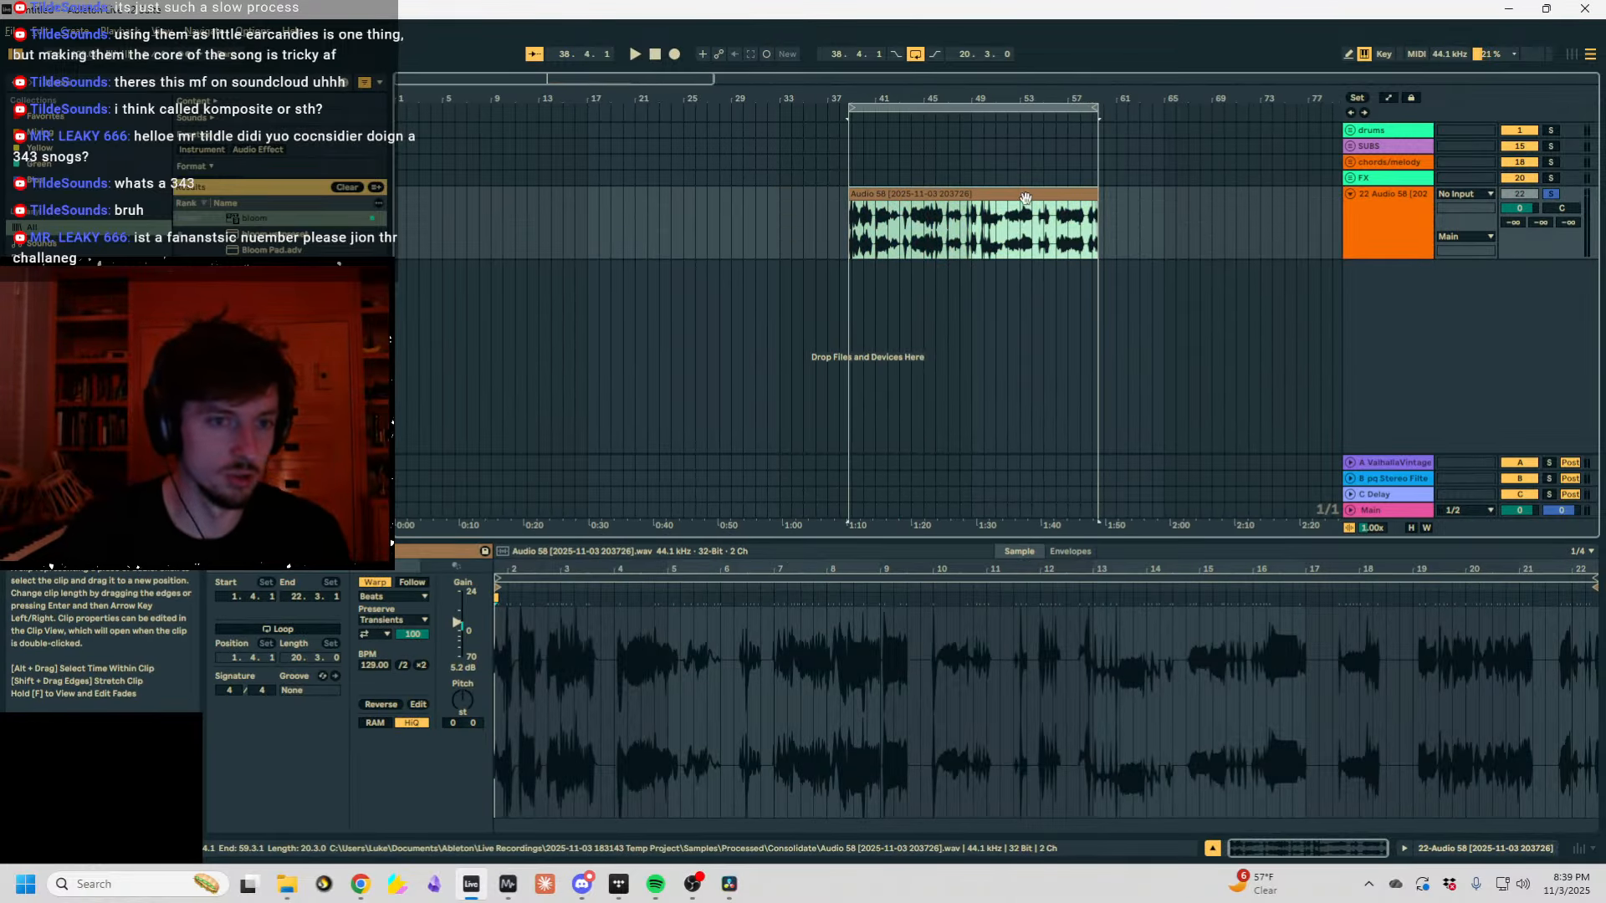
pyautogui.moveTo(1025, 198); pyautogui.dragTo(556, 201)
pyautogui.moveTo(416, 99); pyautogui.dragTo(422, 147)
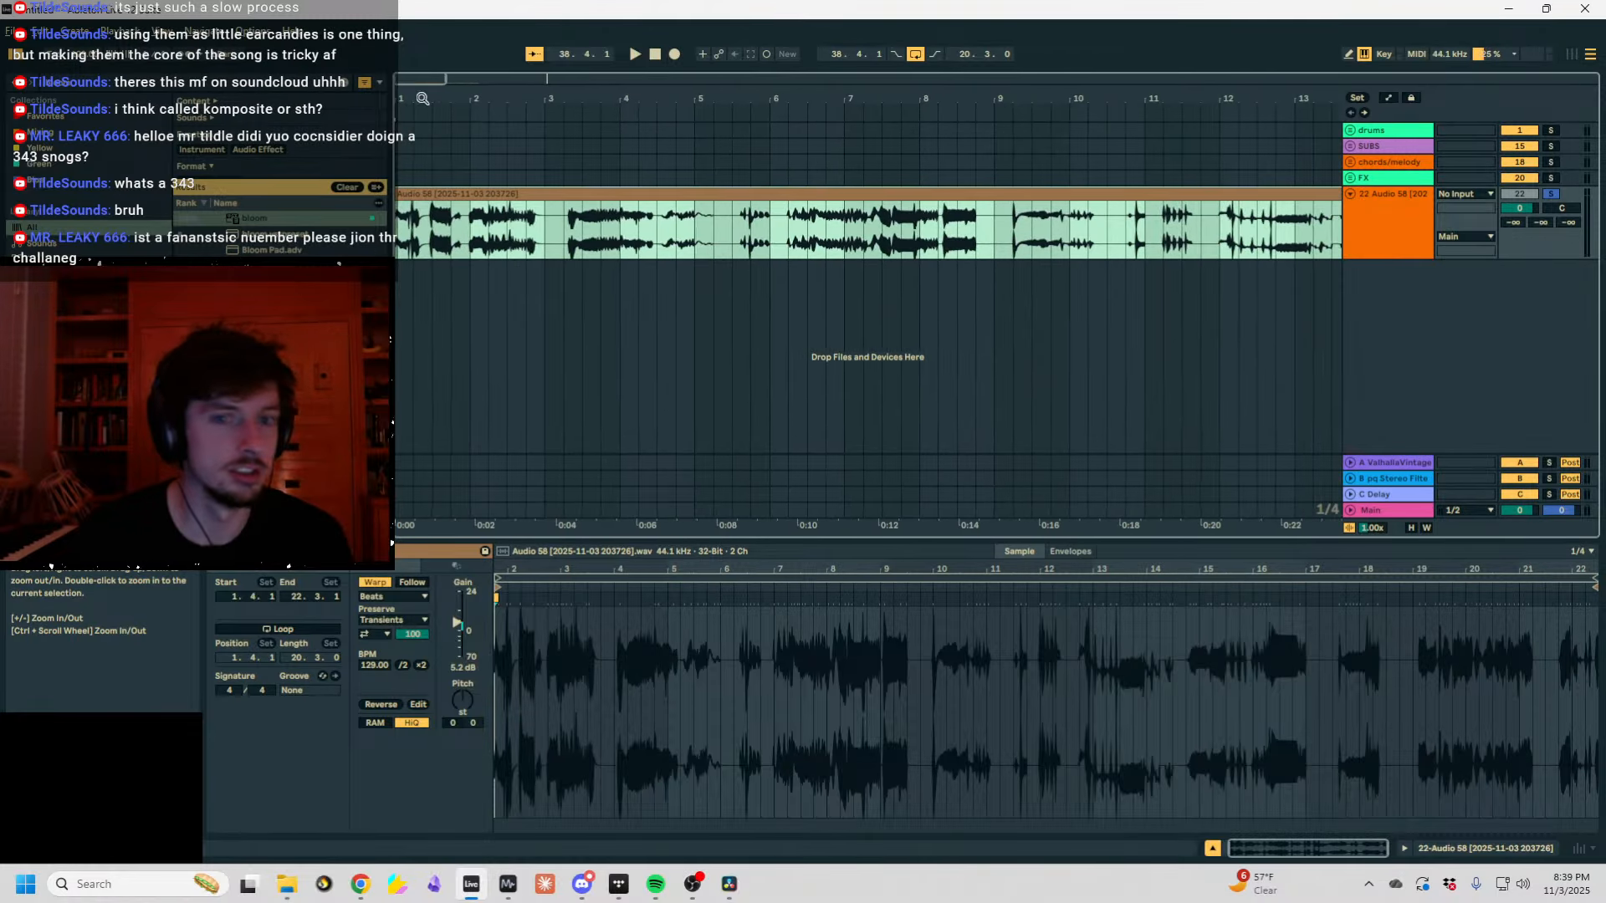
# Split off the two beats from 6.4.1 and slices of the clip's first bar, and arrange them on a new audio track 23 below.
pyautogui.click(1370, 239)
pyautogui.click(753, 223)
pyautogui.moveTo(825, 229); pyautogui.dragTo(866, 235)
pyautogui.click(1389, 243)
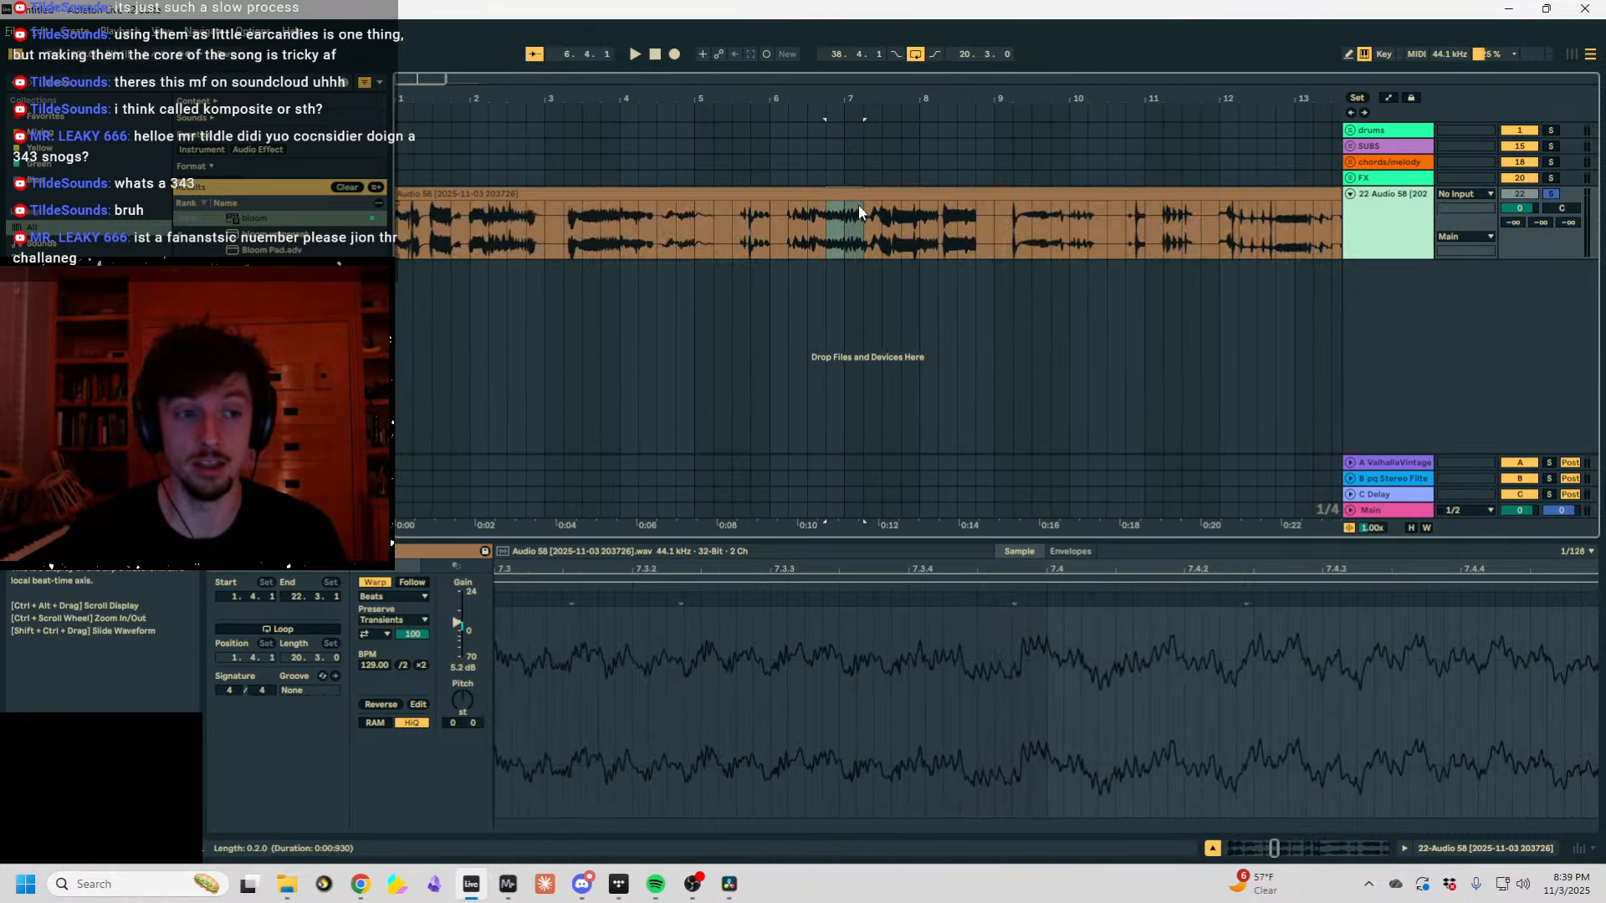
pyautogui.hotkey('ctrl', 'e')
pyautogui.moveTo(846, 194); pyautogui.dragTo(493, 312)
pyautogui.hotkey('ctrl', 'e')
pyautogui.moveTo(412, 194); pyautogui.dragTo(532, 287)
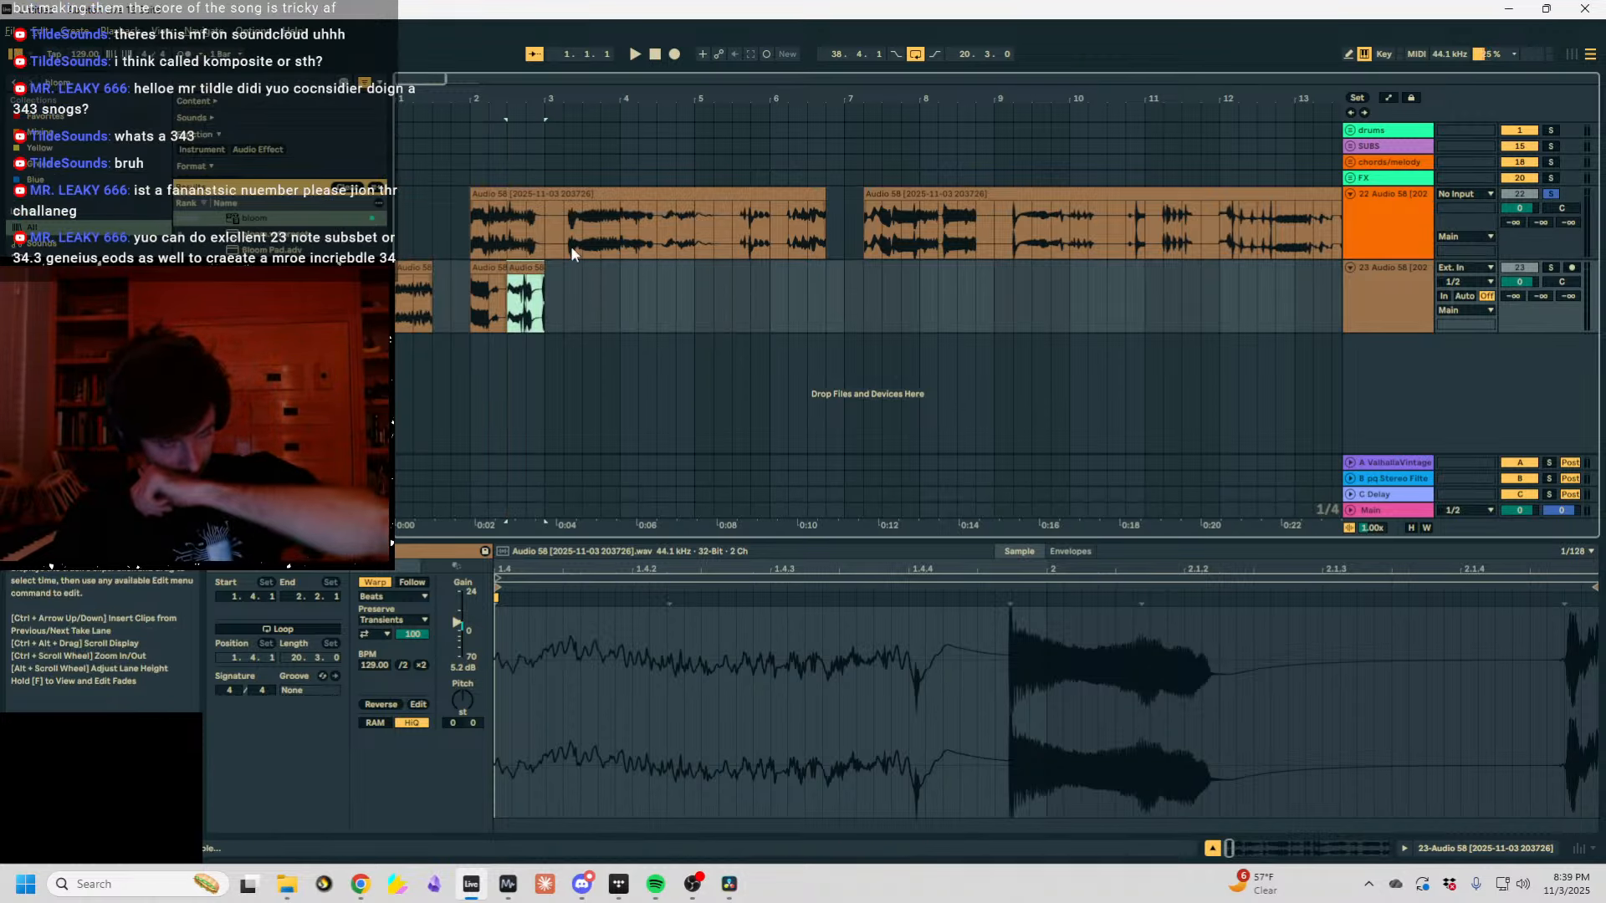
# Reverse slices on track 23 and add further cuts from around bars 5 and 9 of track 22 to fill four bars.
pyautogui.press('r')
pyautogui.moveTo(741, 224); pyautogui.dragTo(637, 293)
pyautogui.moveTo(619, 269); pyautogui.dragTo(393, 297)
pyautogui.moveTo(932, 98); pyautogui.dragTo(933, 92)
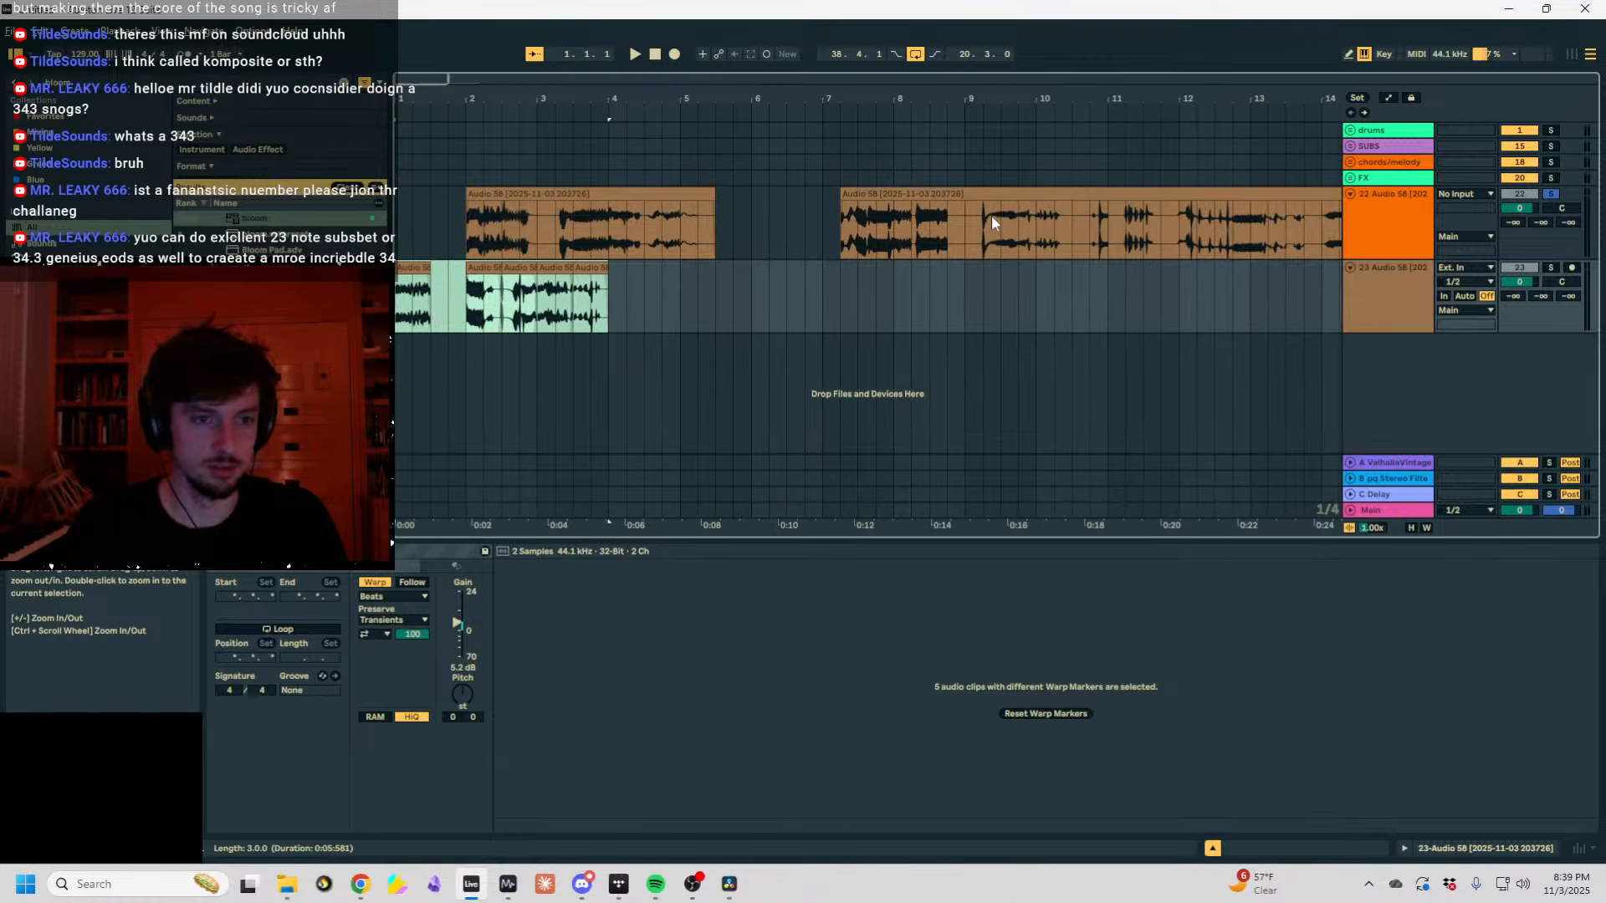
pyautogui.moveTo(984, 231); pyautogui.dragTo(394, 294)
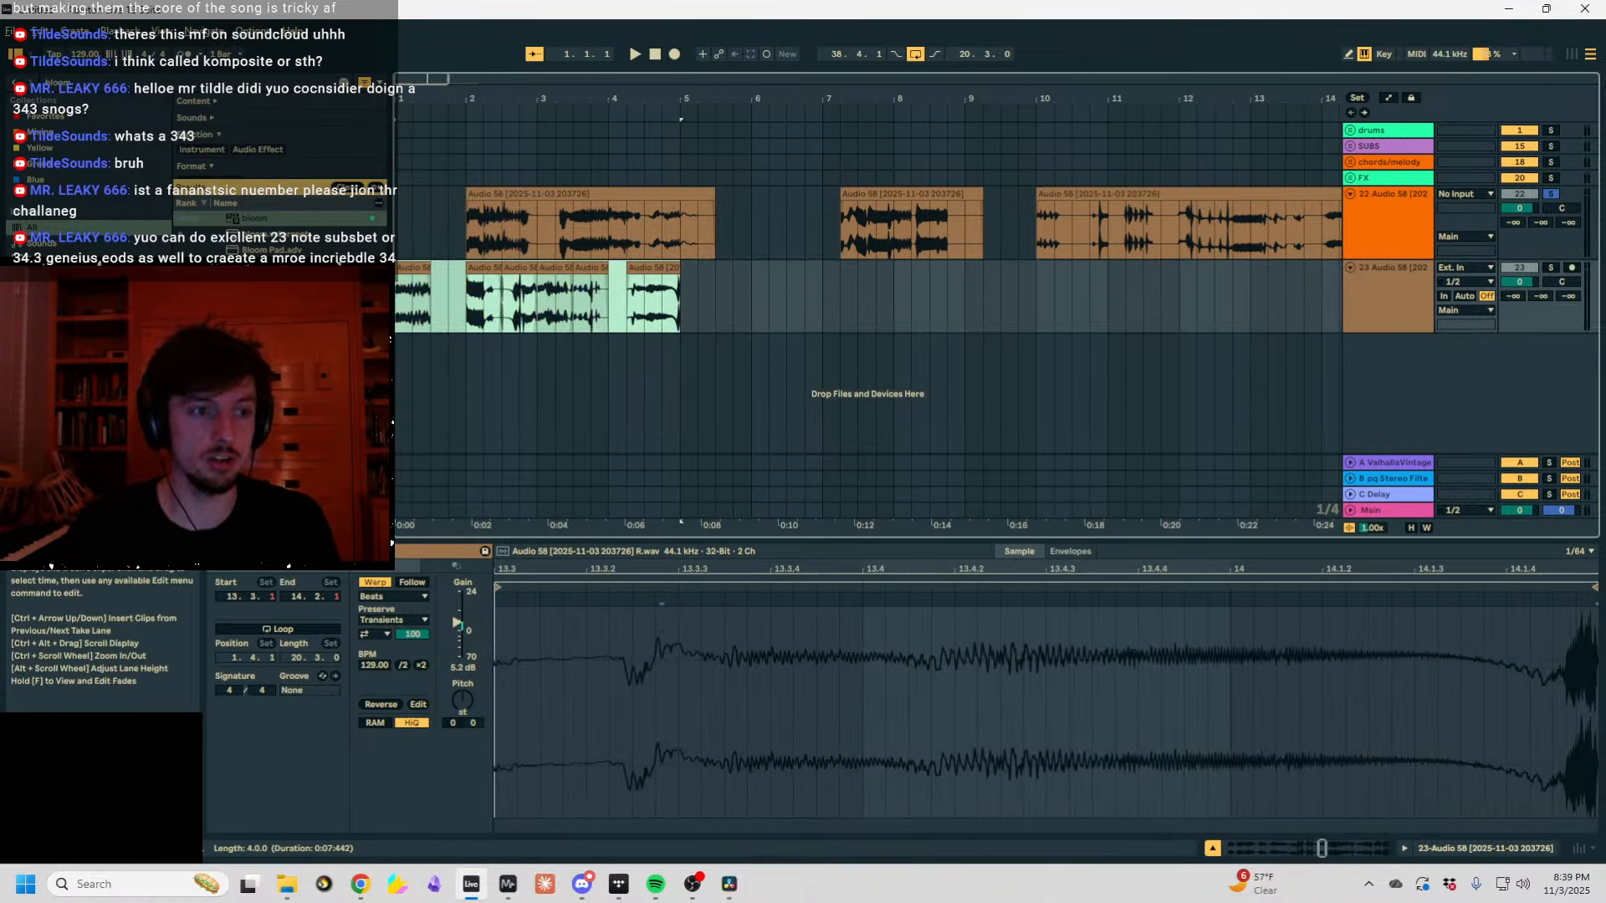
# Loop the four bars of slices on track 23, solo that track and start playback.
pyautogui.hotkey('ctrl', 'l')
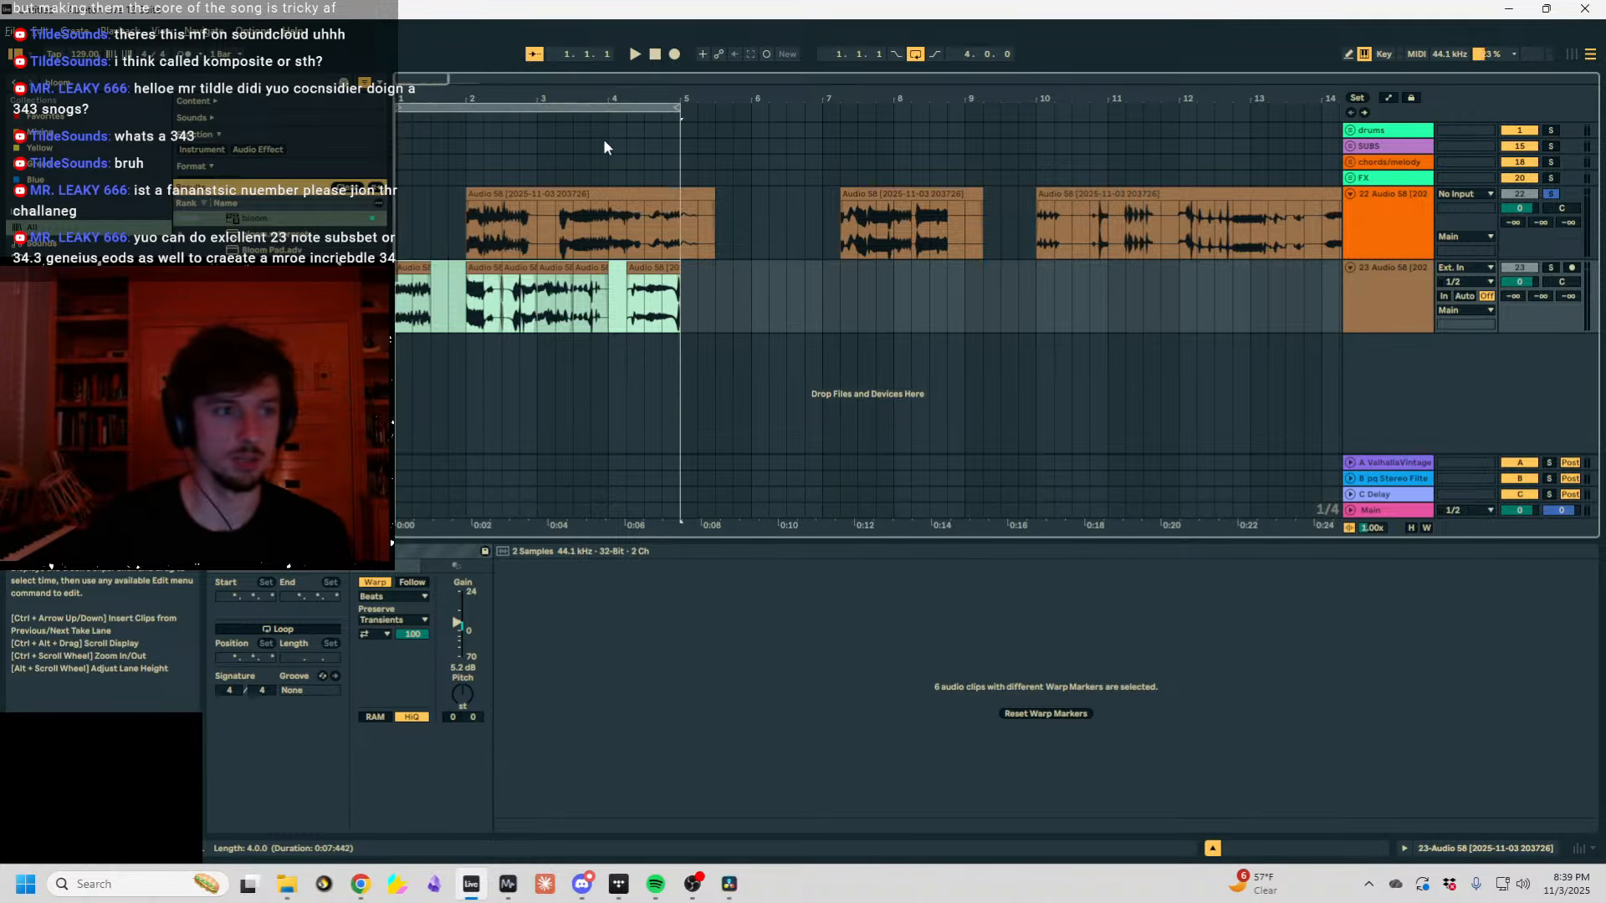
pyautogui.click(606, 193)
pyautogui.moveTo(679, 290); pyautogui.dragTo(394, 293)
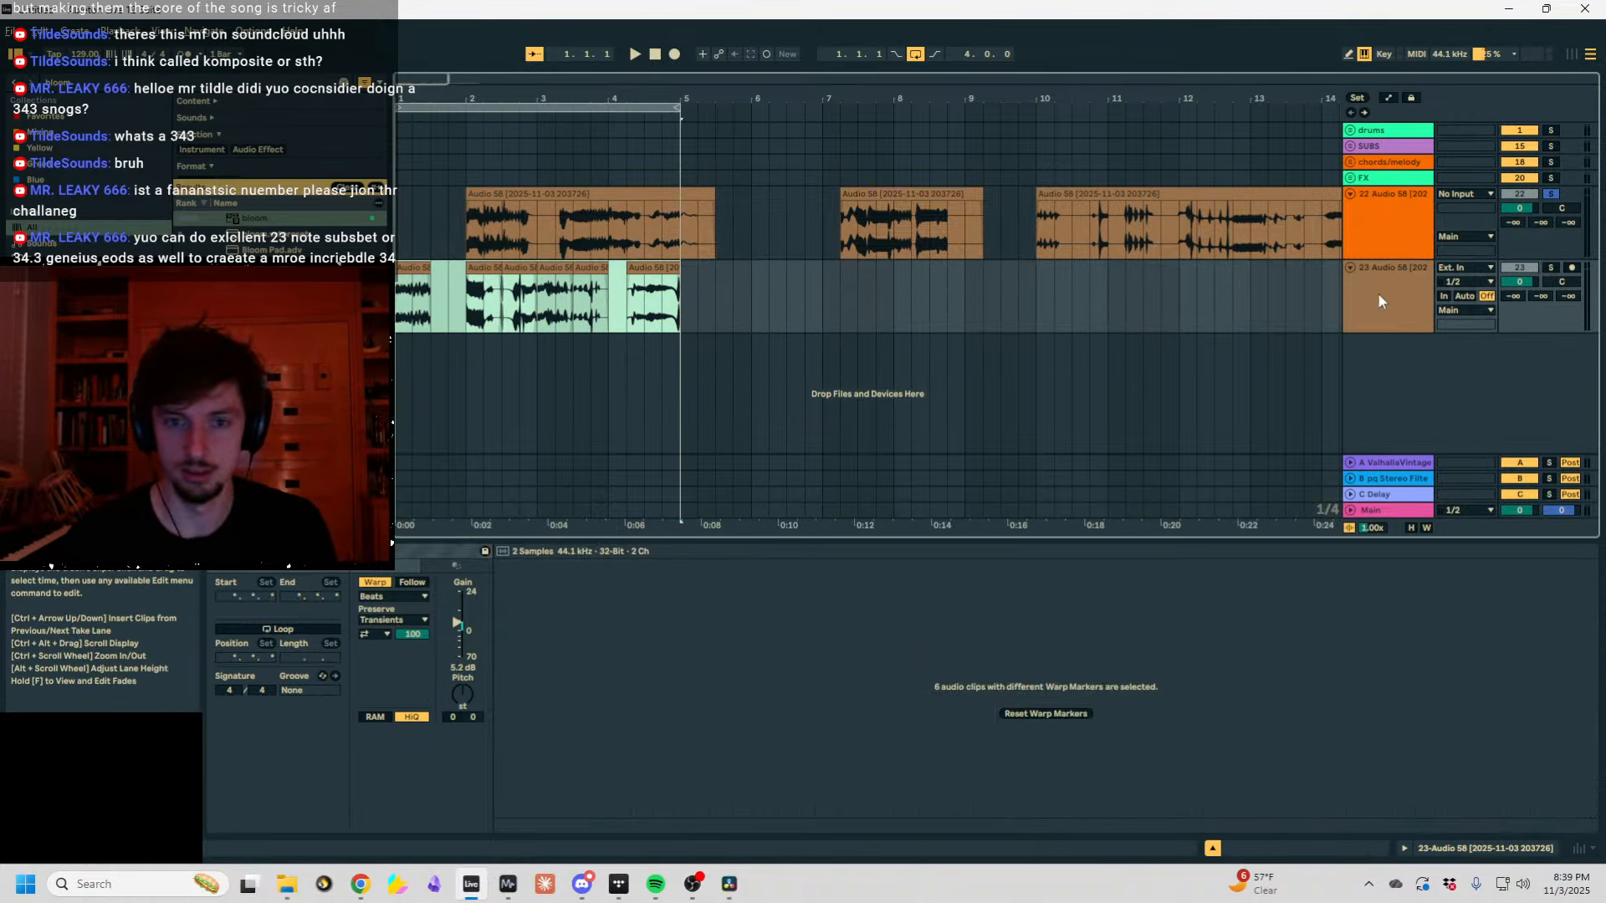
pyautogui.click(1550, 267)
pyautogui.press('space')
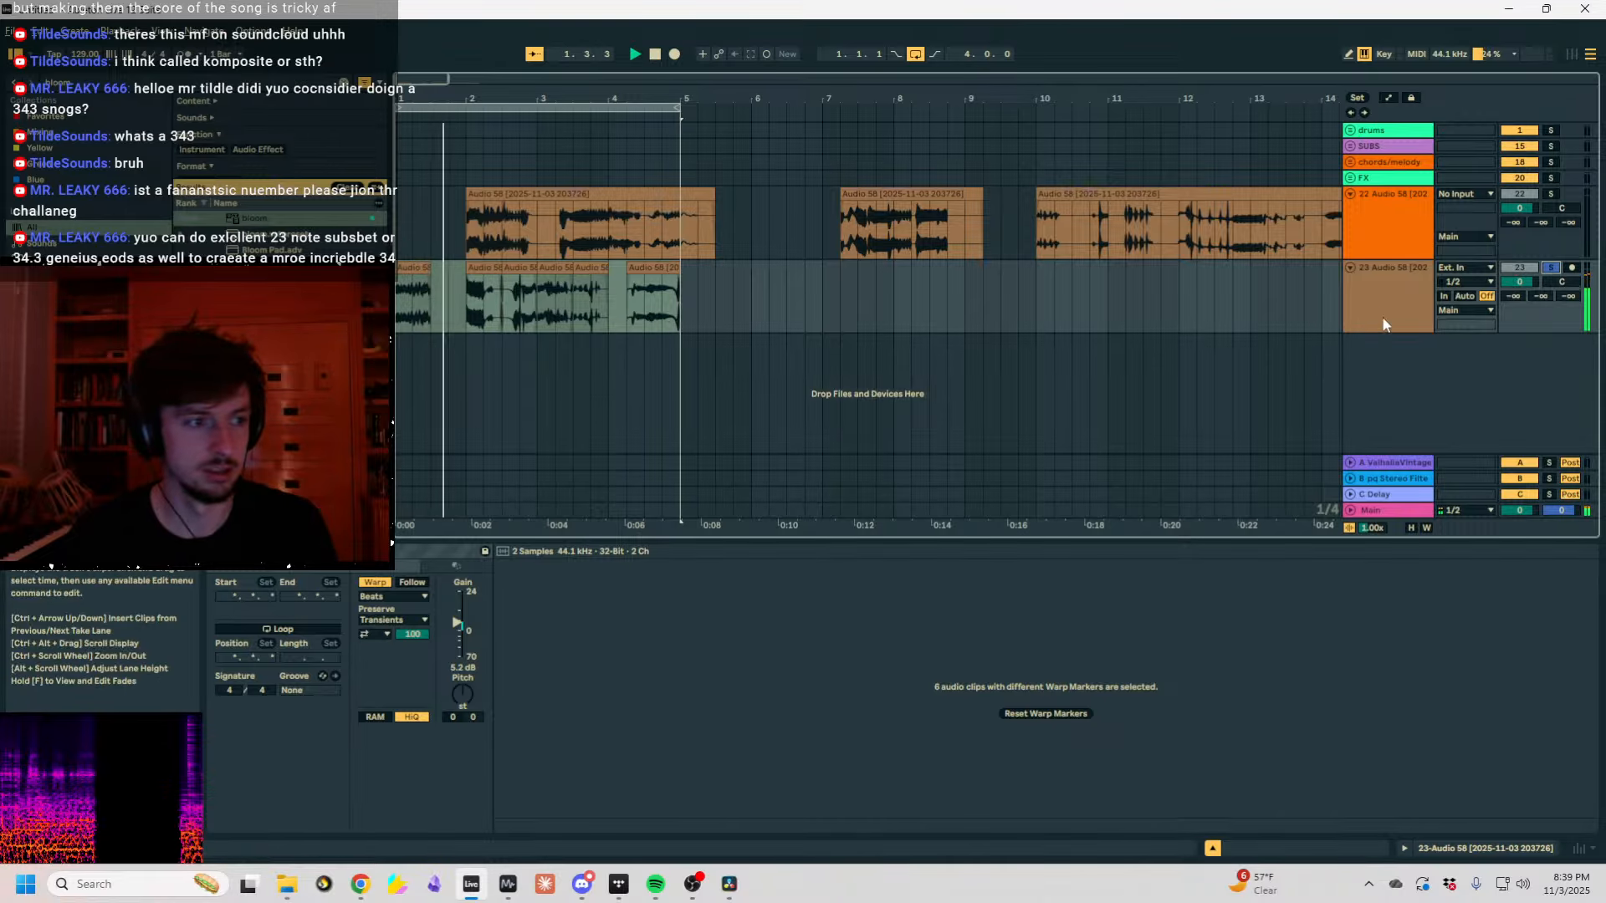
# Audition the slices on track 23, stop playback and transpose the first slice up 24 semitones.
pyautogui.click(490, 276)
pyautogui.scroll(4, 441, 122)
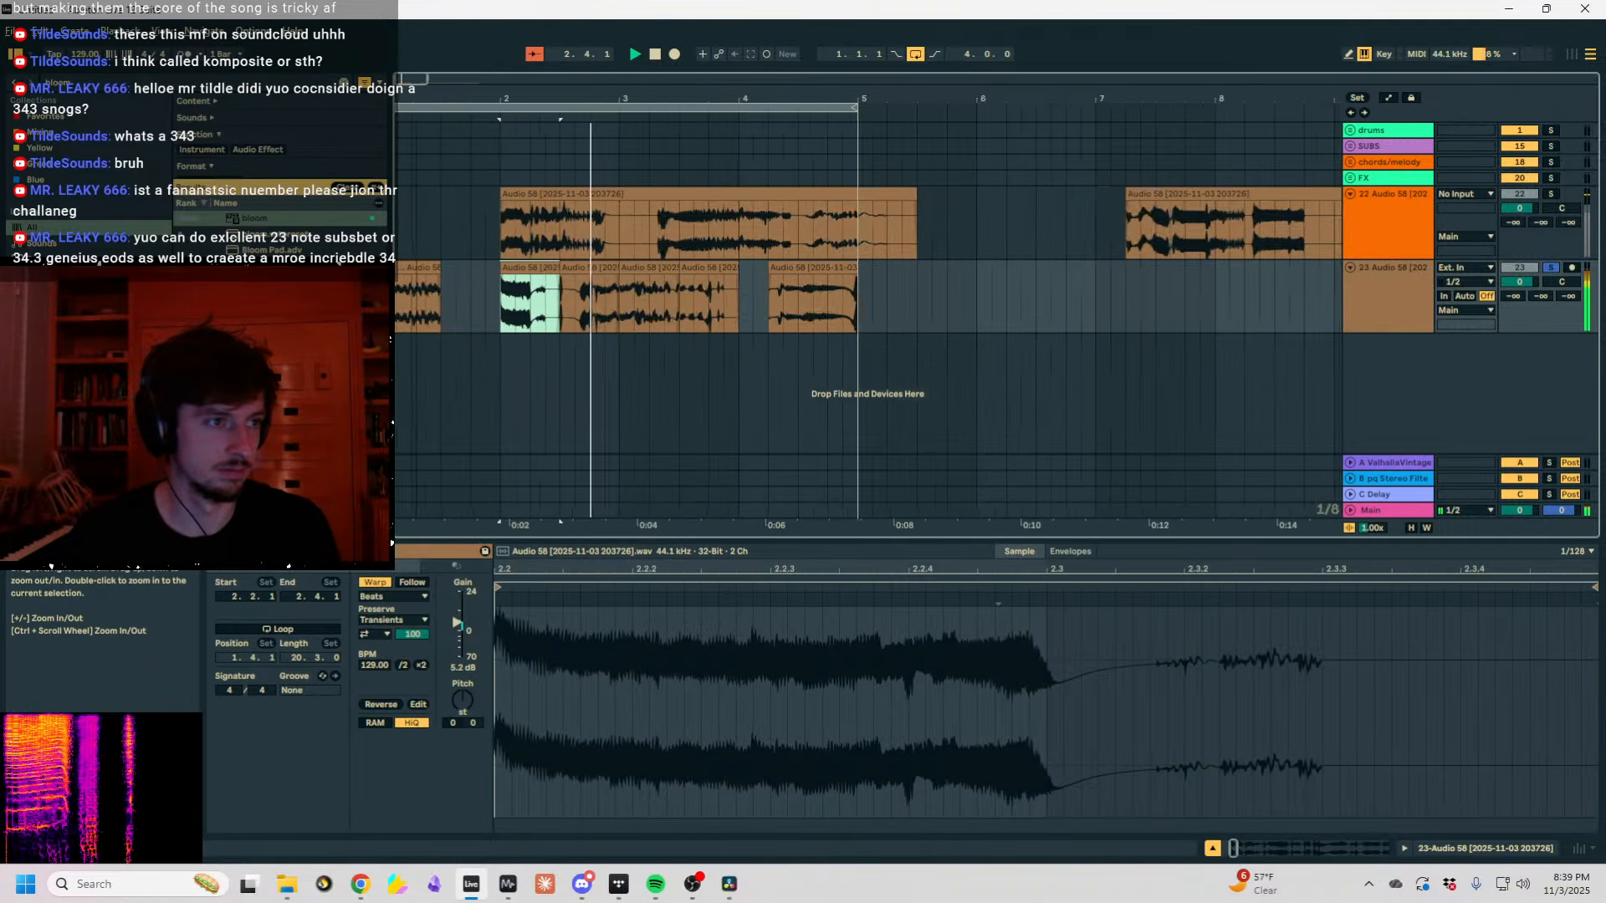
pyautogui.click(430, 267)
pyautogui.press('space')
pyautogui.moveTo(462, 701); pyautogui.dragTo(463, 624)
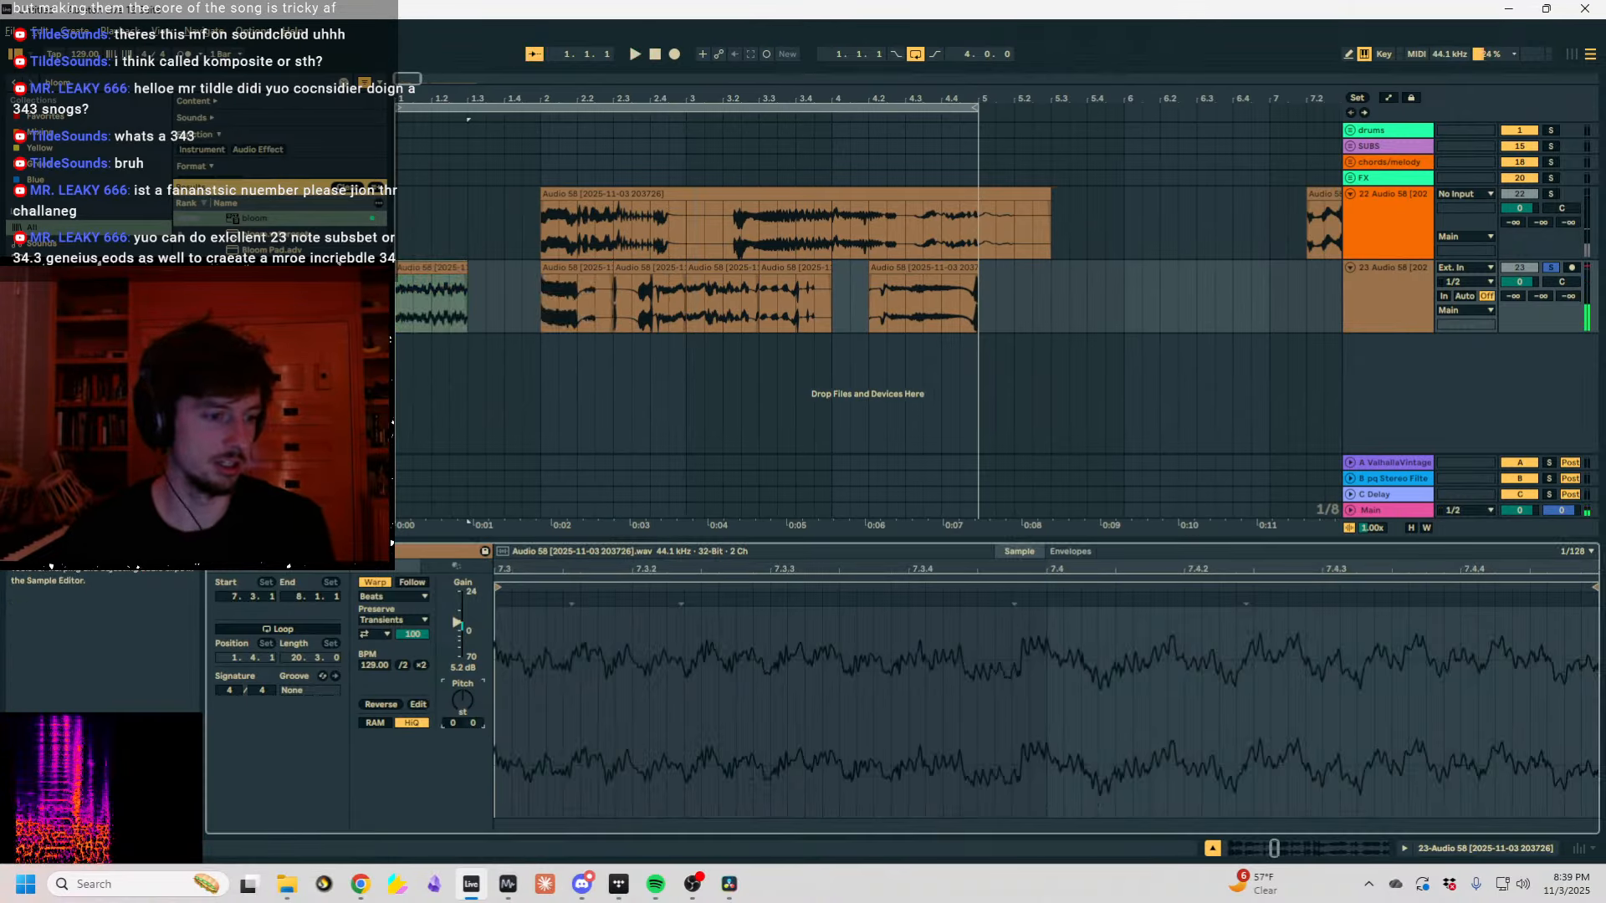
# Search the browser for "kick" and unfold the drums group to reach the KICK track.
pyautogui.moveTo(106, 83); pyautogui.dragTo(2, 70)
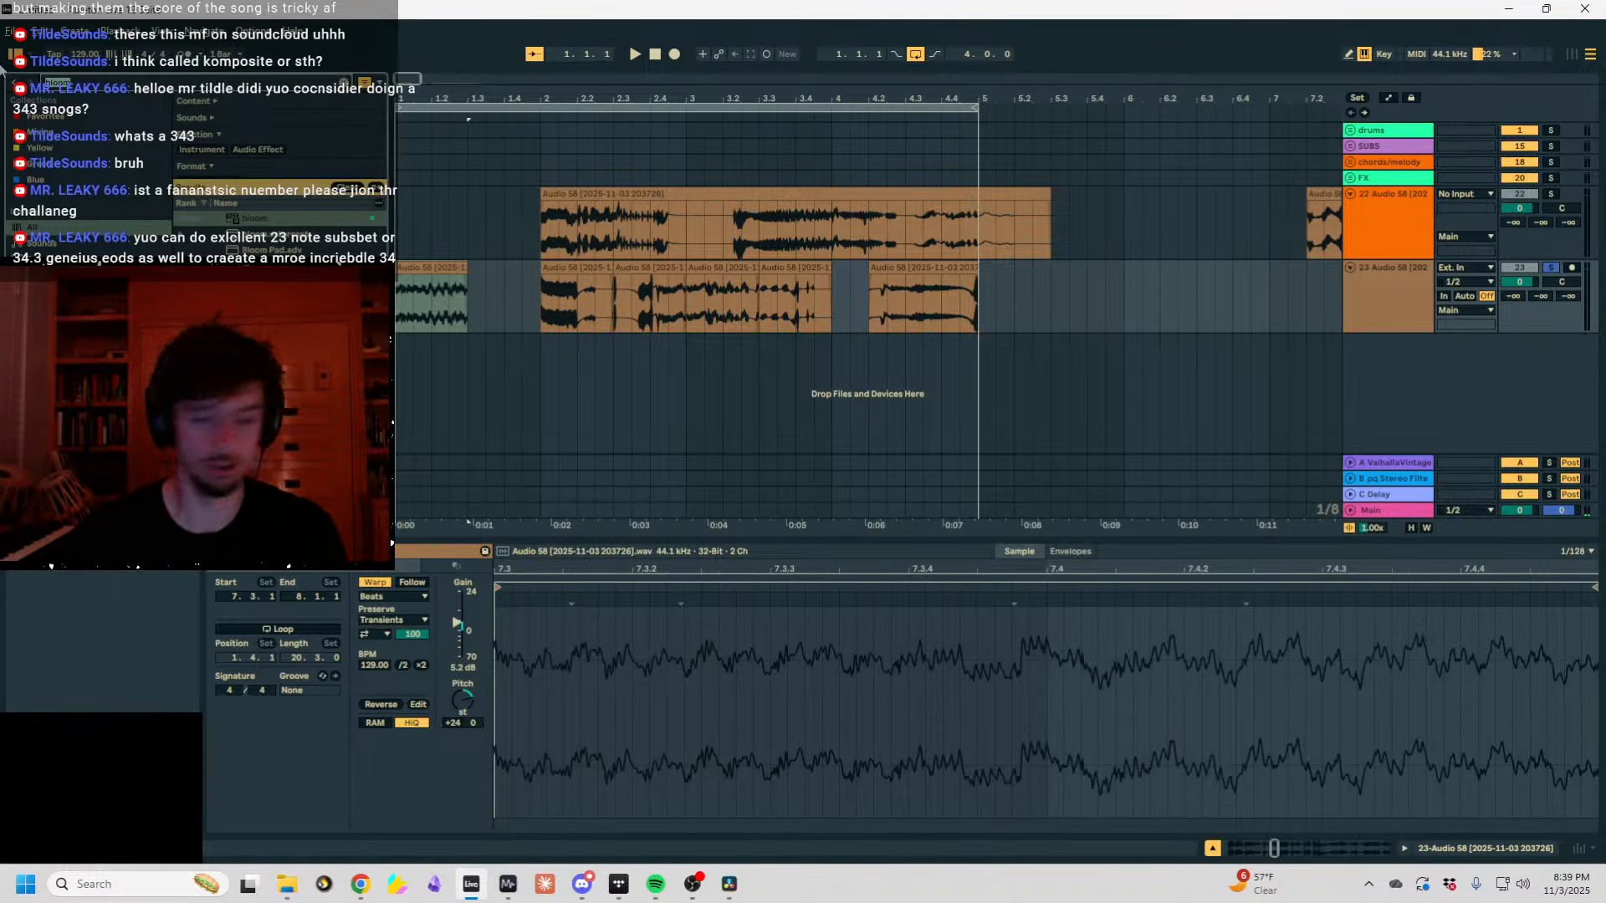
pyautogui.write('kick')
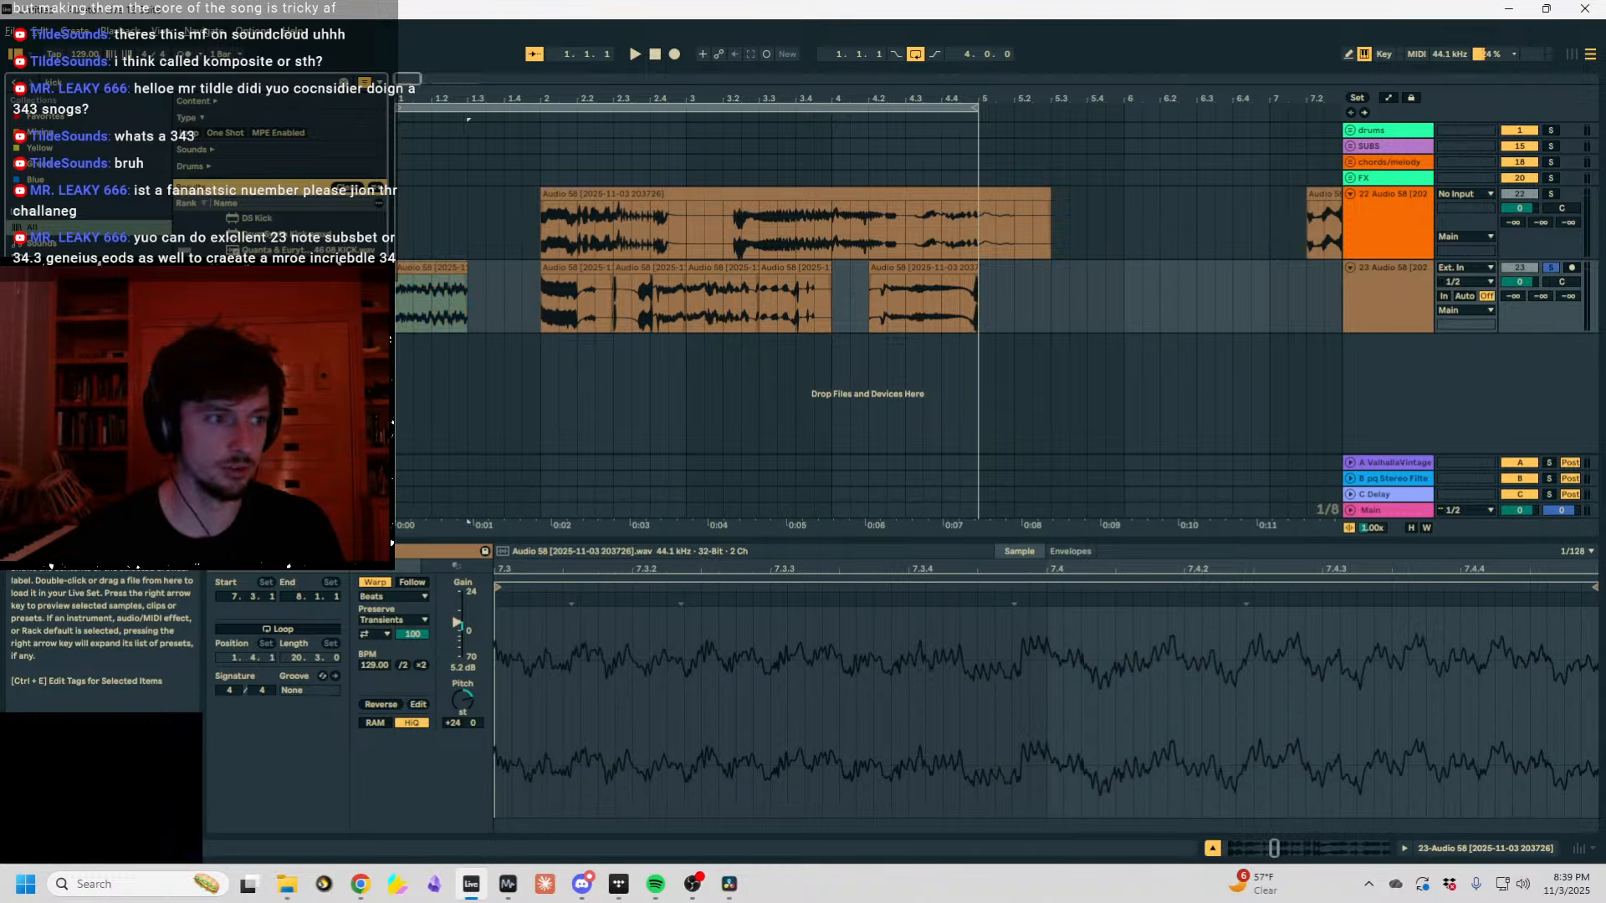
pyautogui.click(1350, 131)
pyautogui.scroll(-1, 1362, 237)
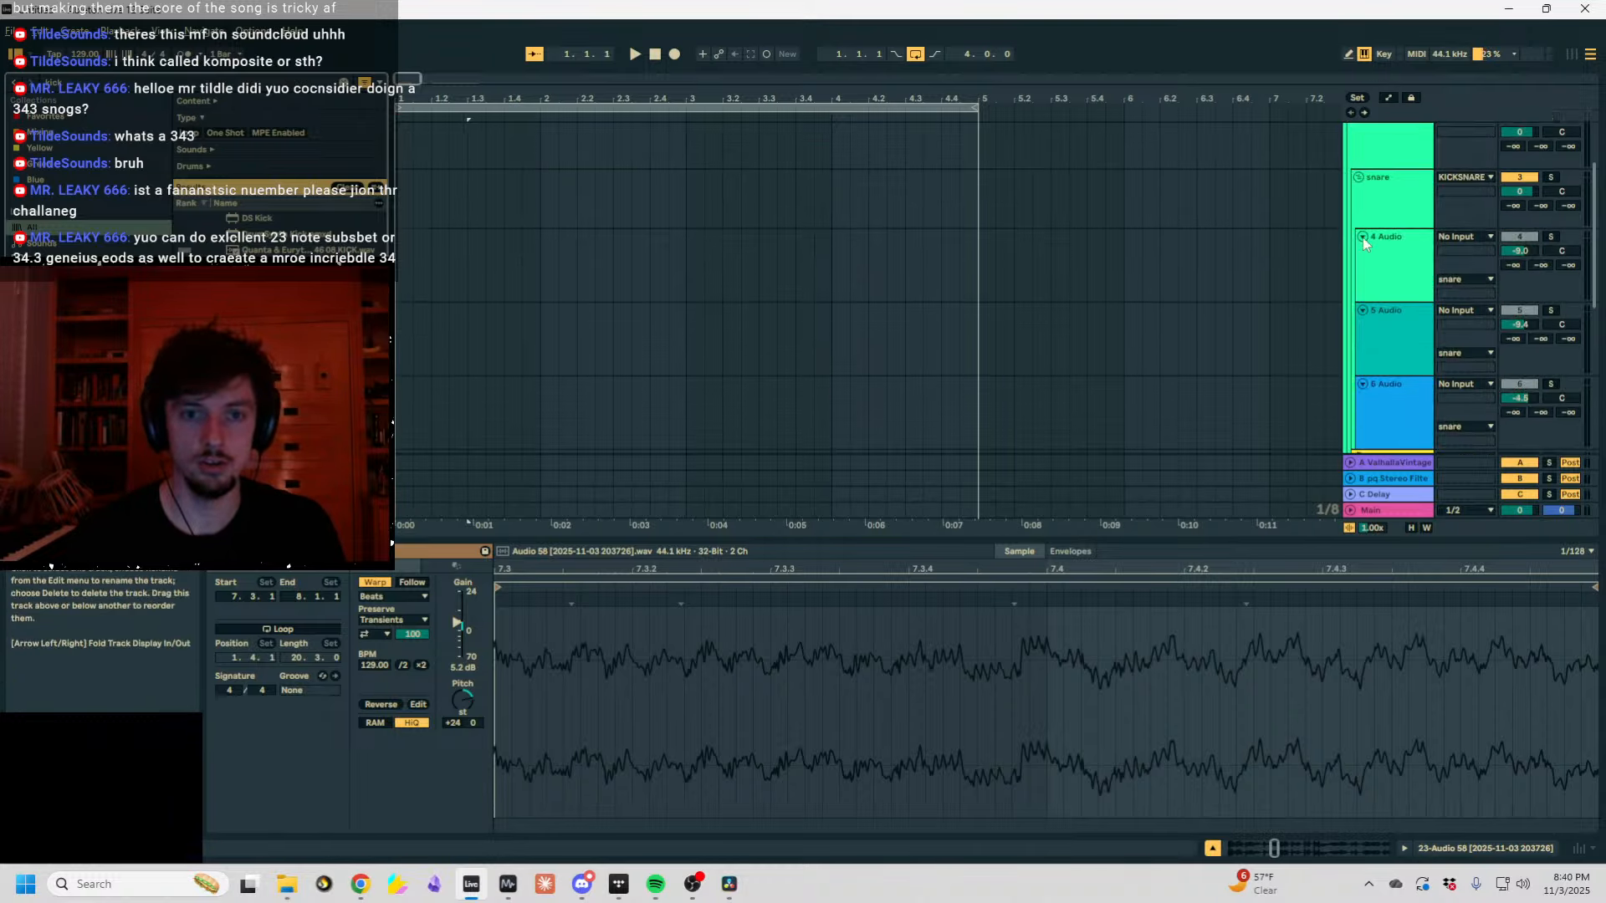
pyautogui.scroll(-7, 524, 335)
pyautogui.scroll(1, 523, 335)
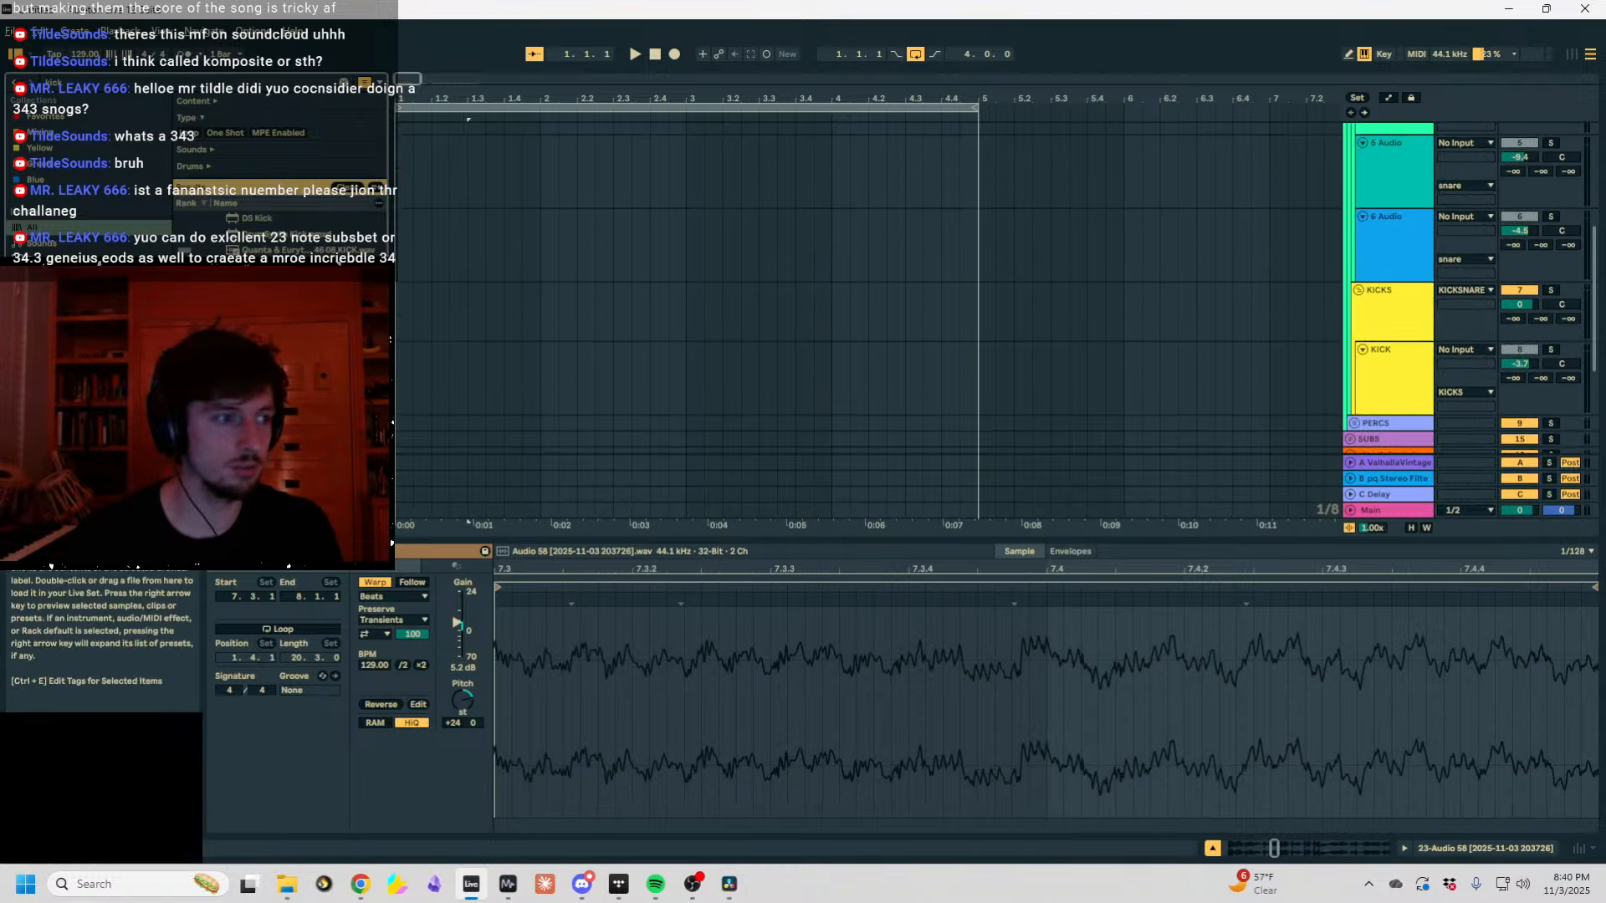
# Place Mr. Bill Kick samples on the KICK track at 1.1, 1.4, 2.1 and 2.2.3, and duplicate the pattern into bars 3 and 4.
pyautogui.moveTo(293, 376); pyautogui.dragTo(398, 381)
pyautogui.moveTo(541, 378); pyautogui.dragTo(399, 375)
pyautogui.hotkey('ctrl', 'd')
pyautogui.click(597, 352)
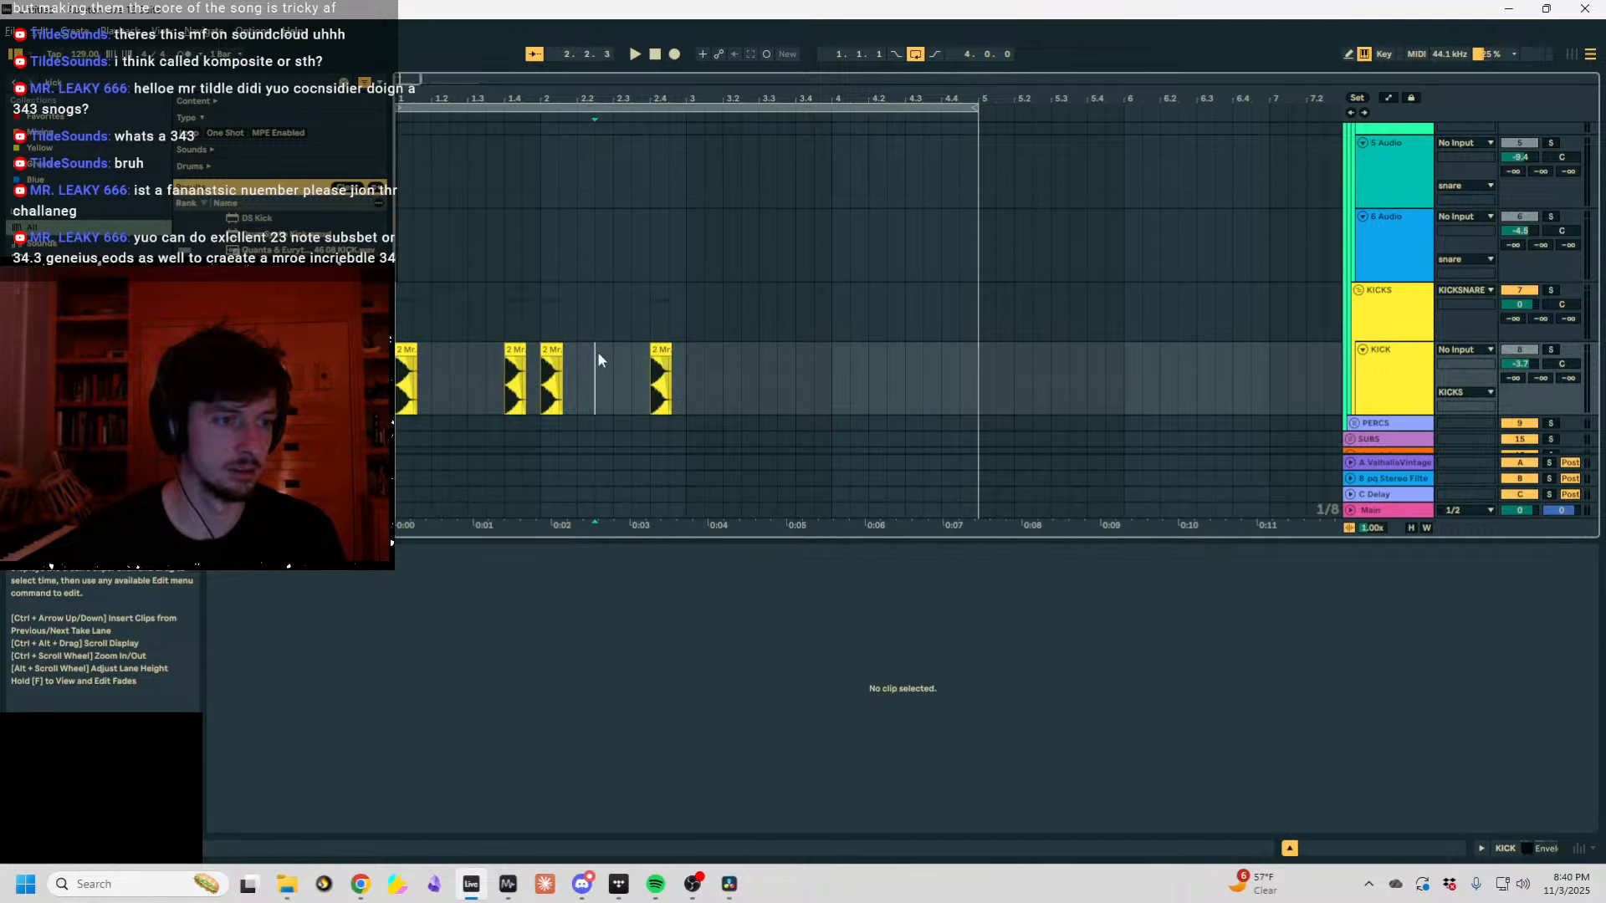
pyautogui.click(558, 349)
pyautogui.moveTo(659, 351); pyautogui.dragTo(400, 372)
pyautogui.click(661, 368)
pyautogui.hotkey('ctrl', 'd')
pyautogui.click(866, 364)
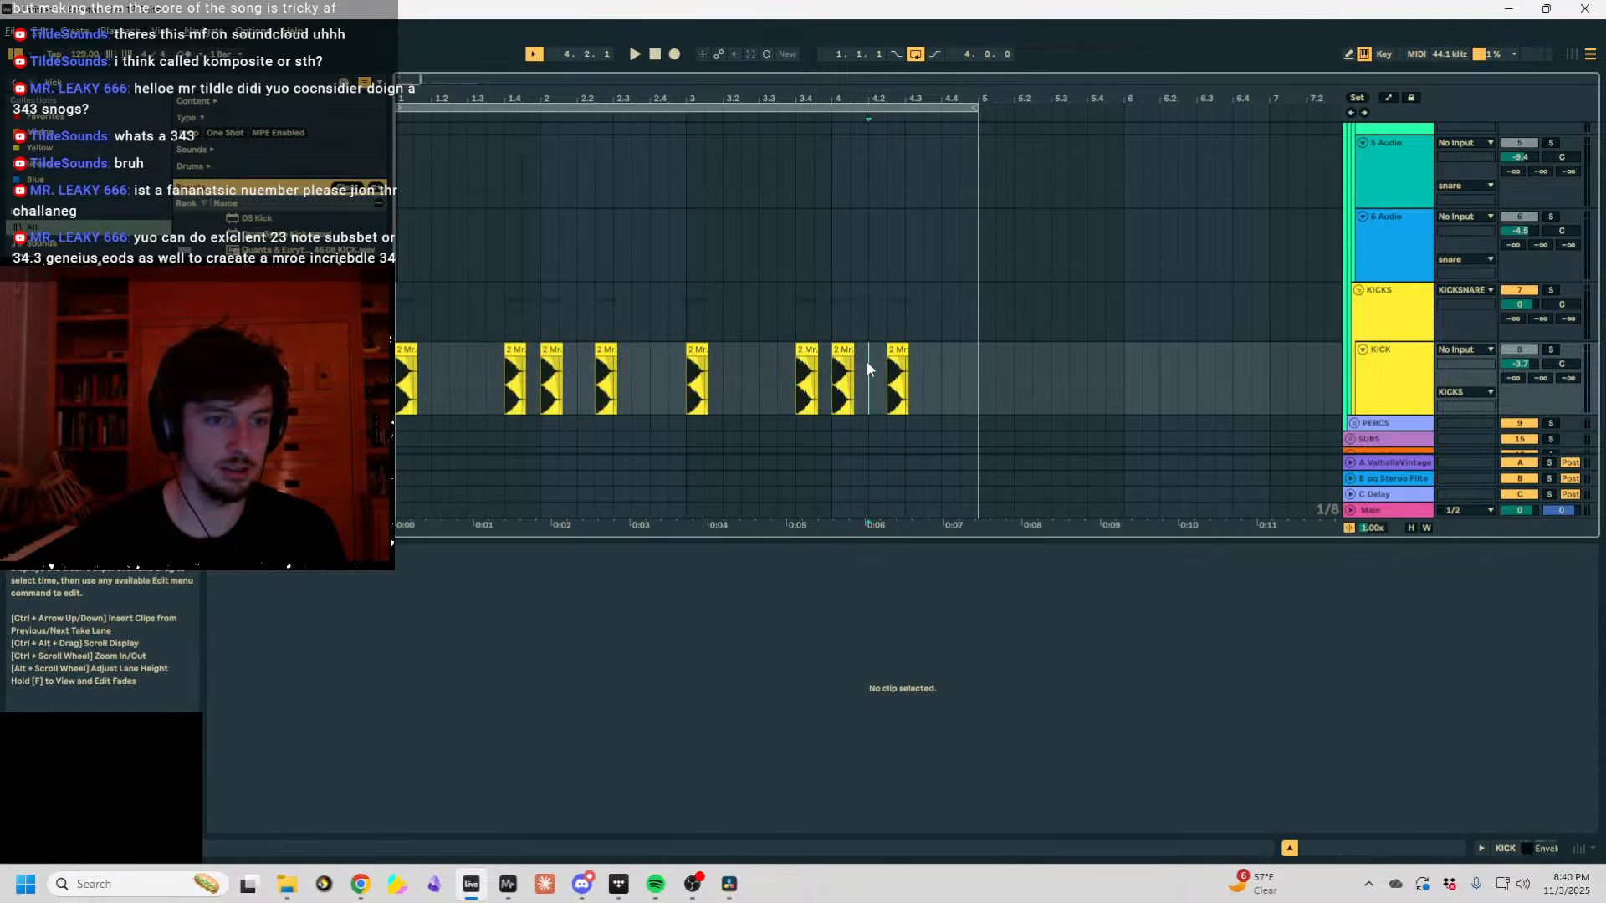
# Copy the last kick and place a shortened copy just before the end of bar 4 on the KICK track.
pyautogui.click(898, 352)
pyautogui.hotkey('ctrl', 'c')
pyautogui.click(973, 368)
pyautogui.hotkey('ctrl', 'v')
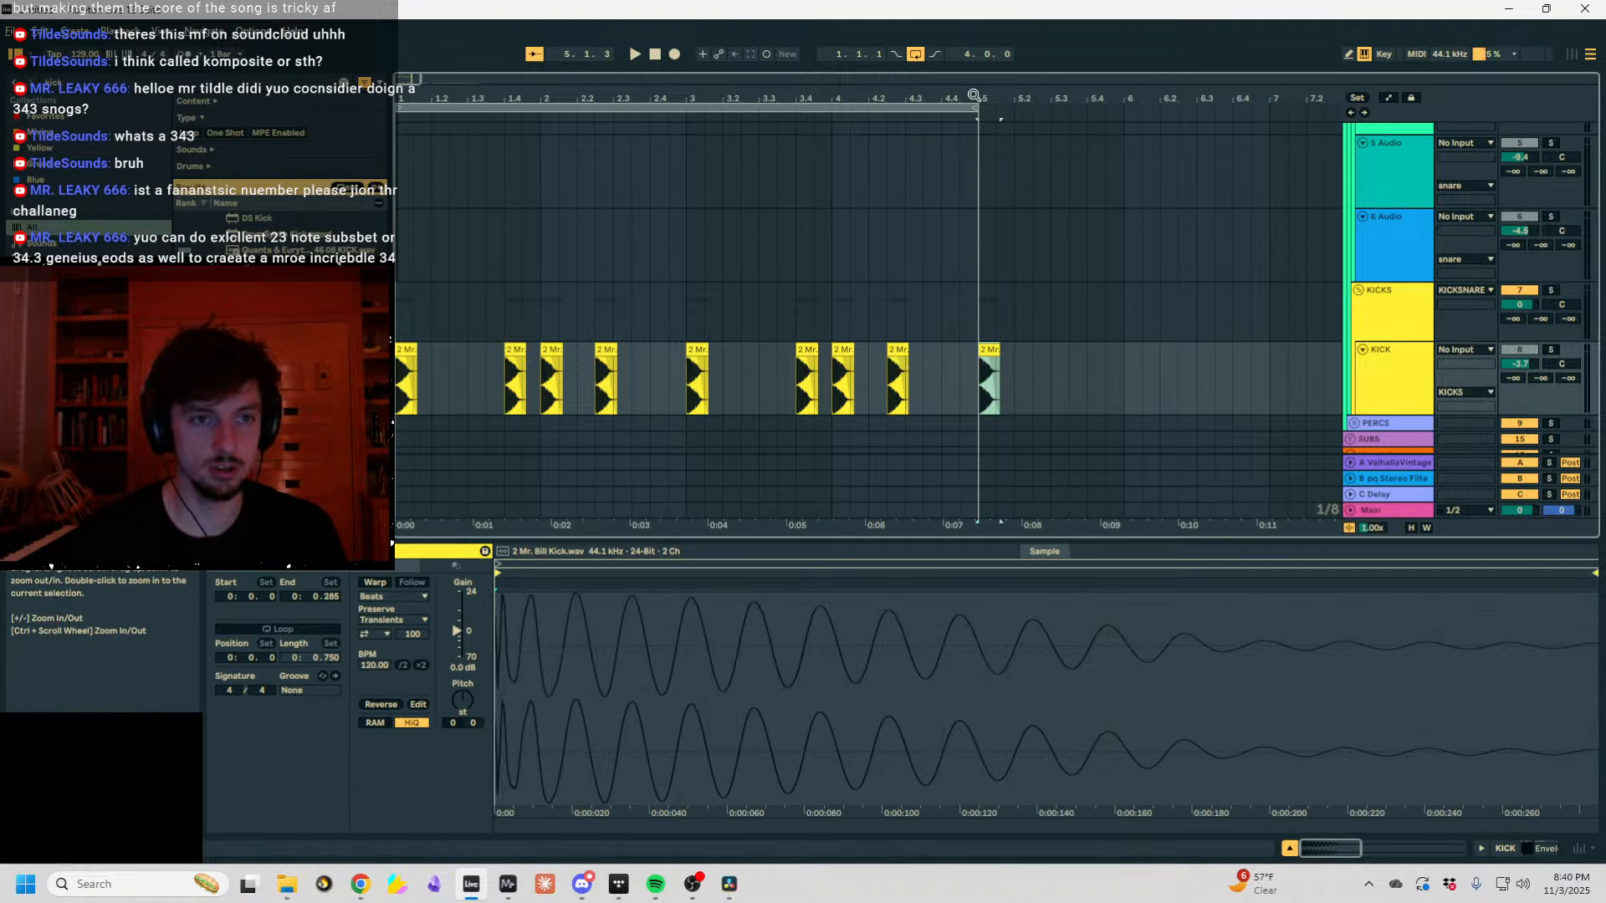
pyautogui.moveTo(975, 99); pyautogui.dragTo(972, 237)
pyautogui.hotkey('ctrl', 'z')
pyautogui.click(914, 372)
pyautogui.hotkey('ctrl', 'v')
pyautogui.moveTo(1150, 351); pyautogui.dragTo(1006, 359)
# Play back the looped four bars to check the arrangement.
pyautogui.moveTo(876, 87); pyautogui.dragTo(674, 40)
pyautogui.press('space')
pyautogui.scroll(-1, 674, 251)
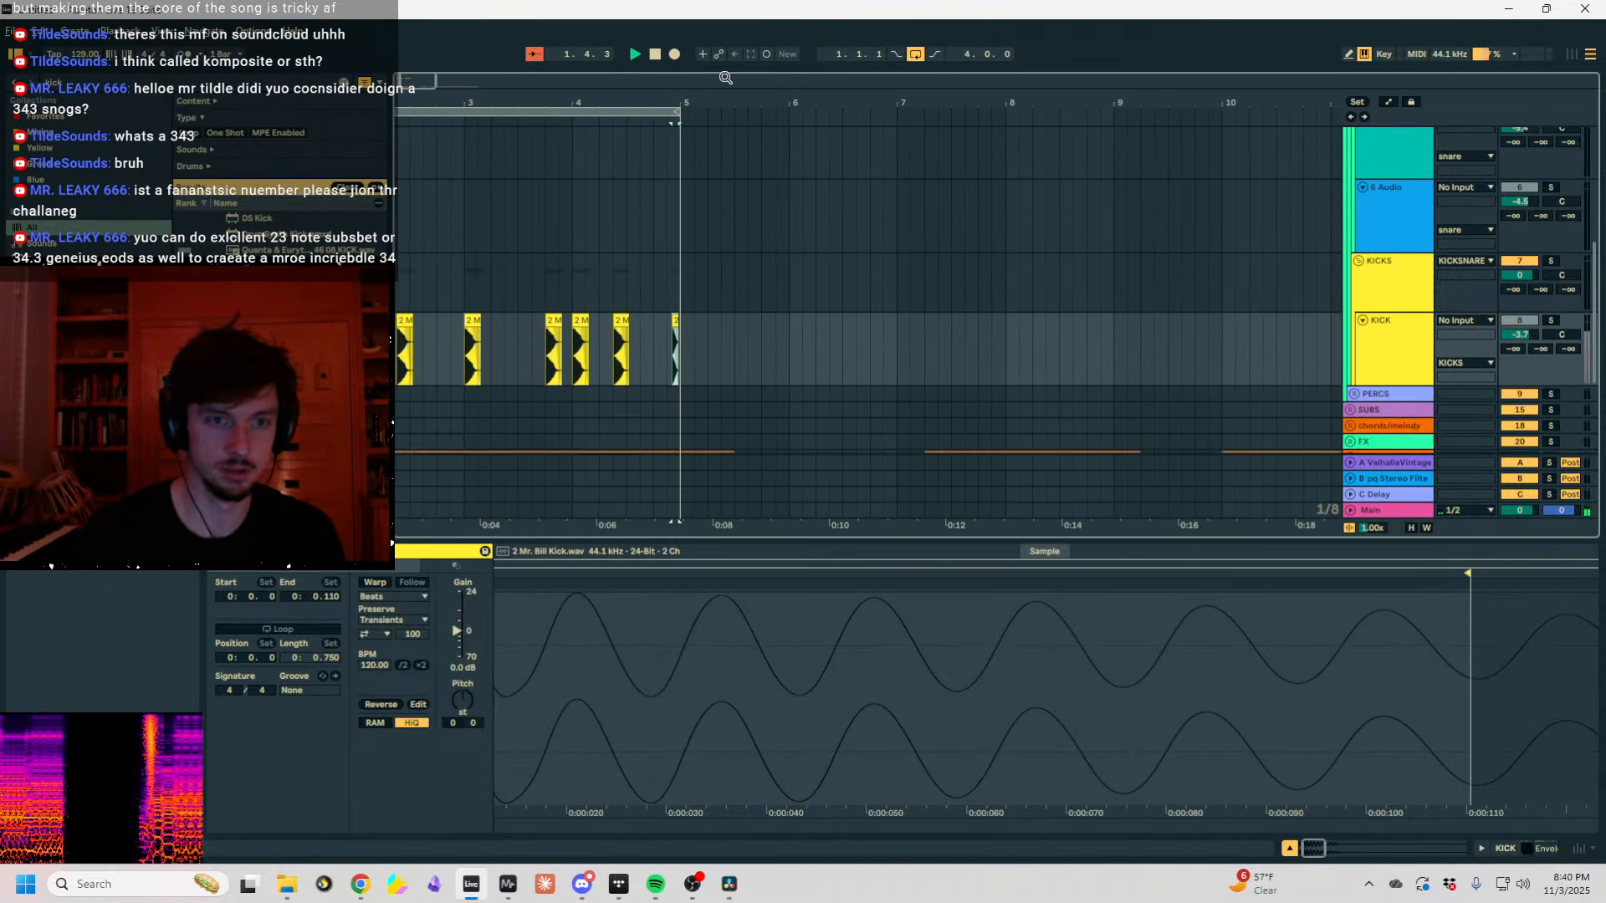
pyautogui.press('space')
pyautogui.moveTo(539, 99); pyautogui.dragTo(703, 98)
# Search for "snare bill", place Bill Copy Snare 8 on track 5 at 1.2, and duplicate it through the end of bar 4.
pyautogui.click(125, 87)
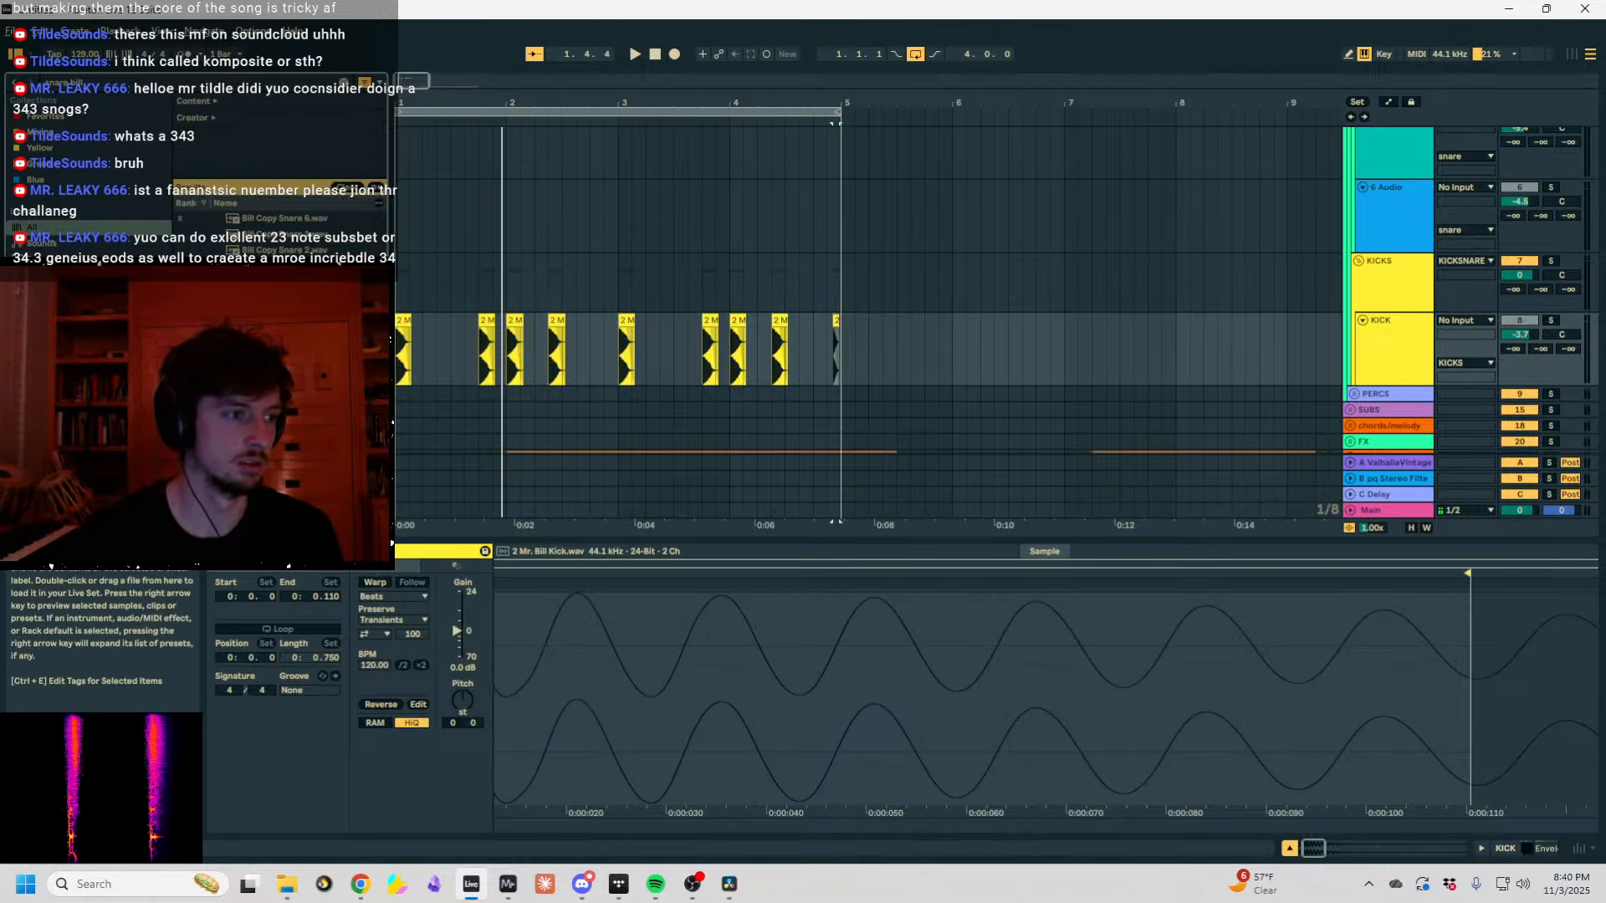
pyautogui.scroll(1, 588, 284)
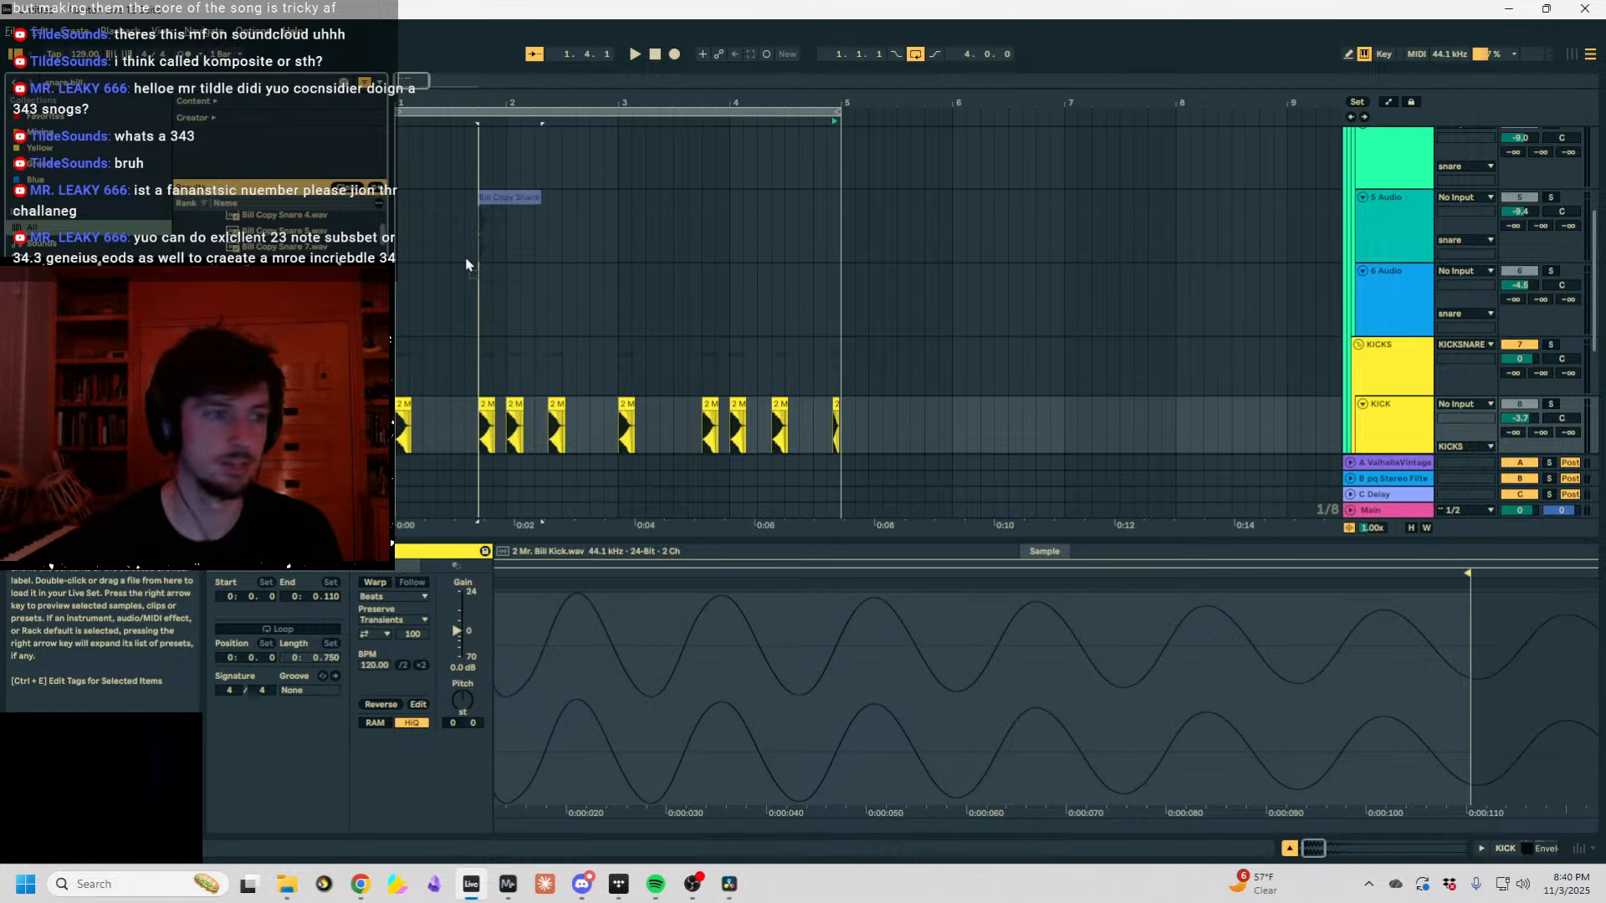
pyautogui.moveTo(429, 238); pyautogui.dragTo(396, 238)
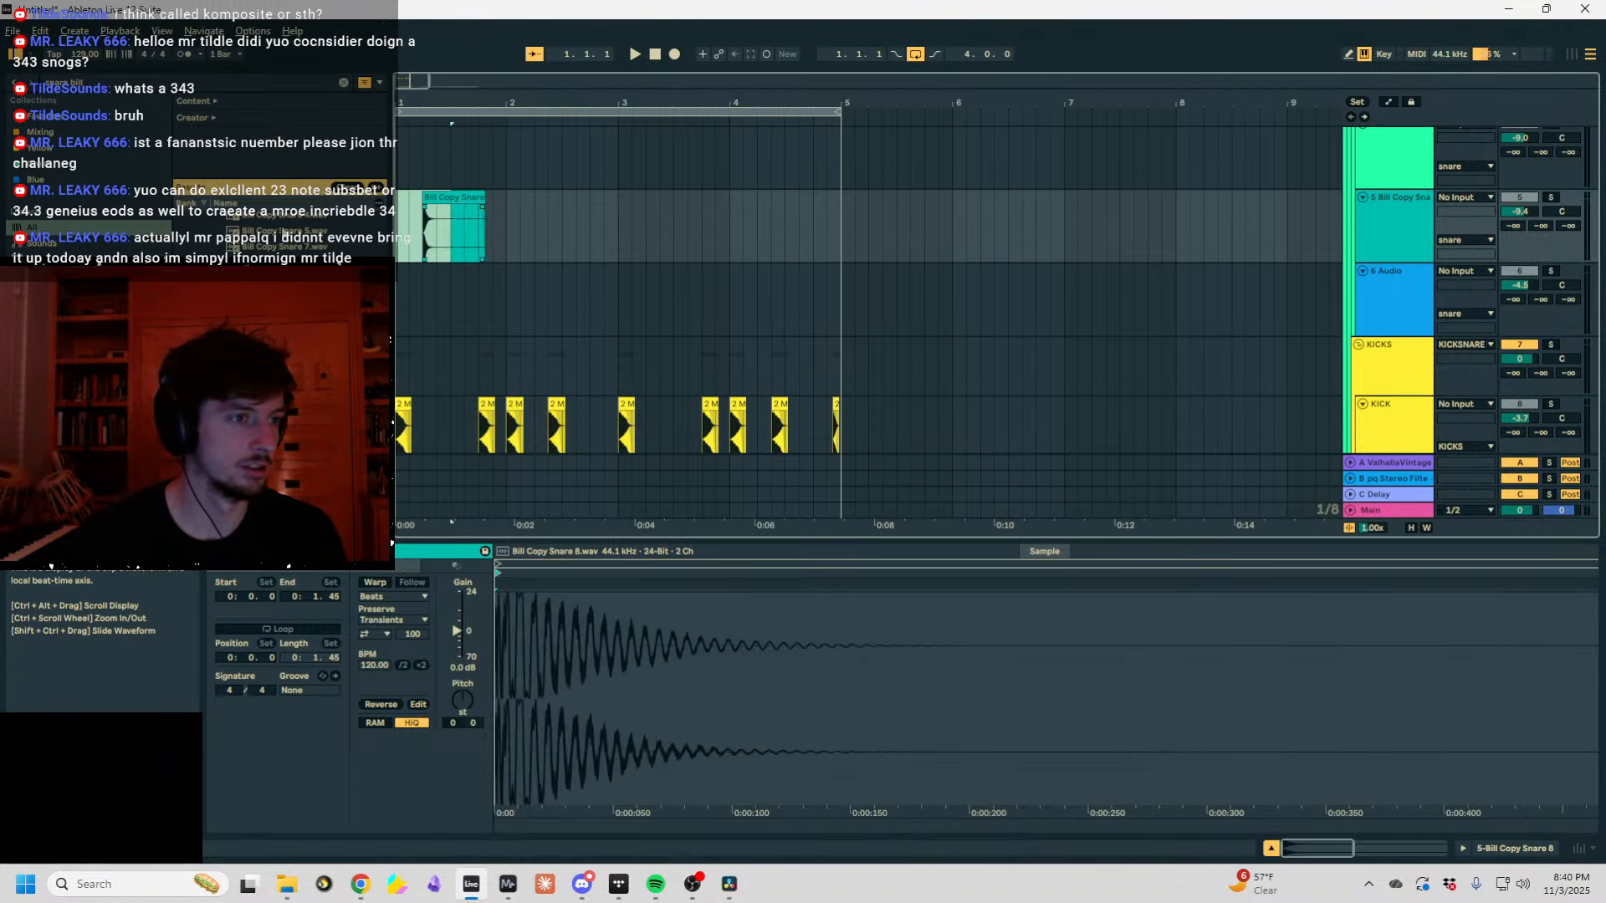
pyautogui.hotkey('ctrl', 'd')
pyautogui.hotkey('ctrl', 'd')
pyautogui.hotkey('ctrl', 'd')
pyautogui.hotkey('ctrl', 'd')
pyautogui.hotkey('ctrl', 'd')
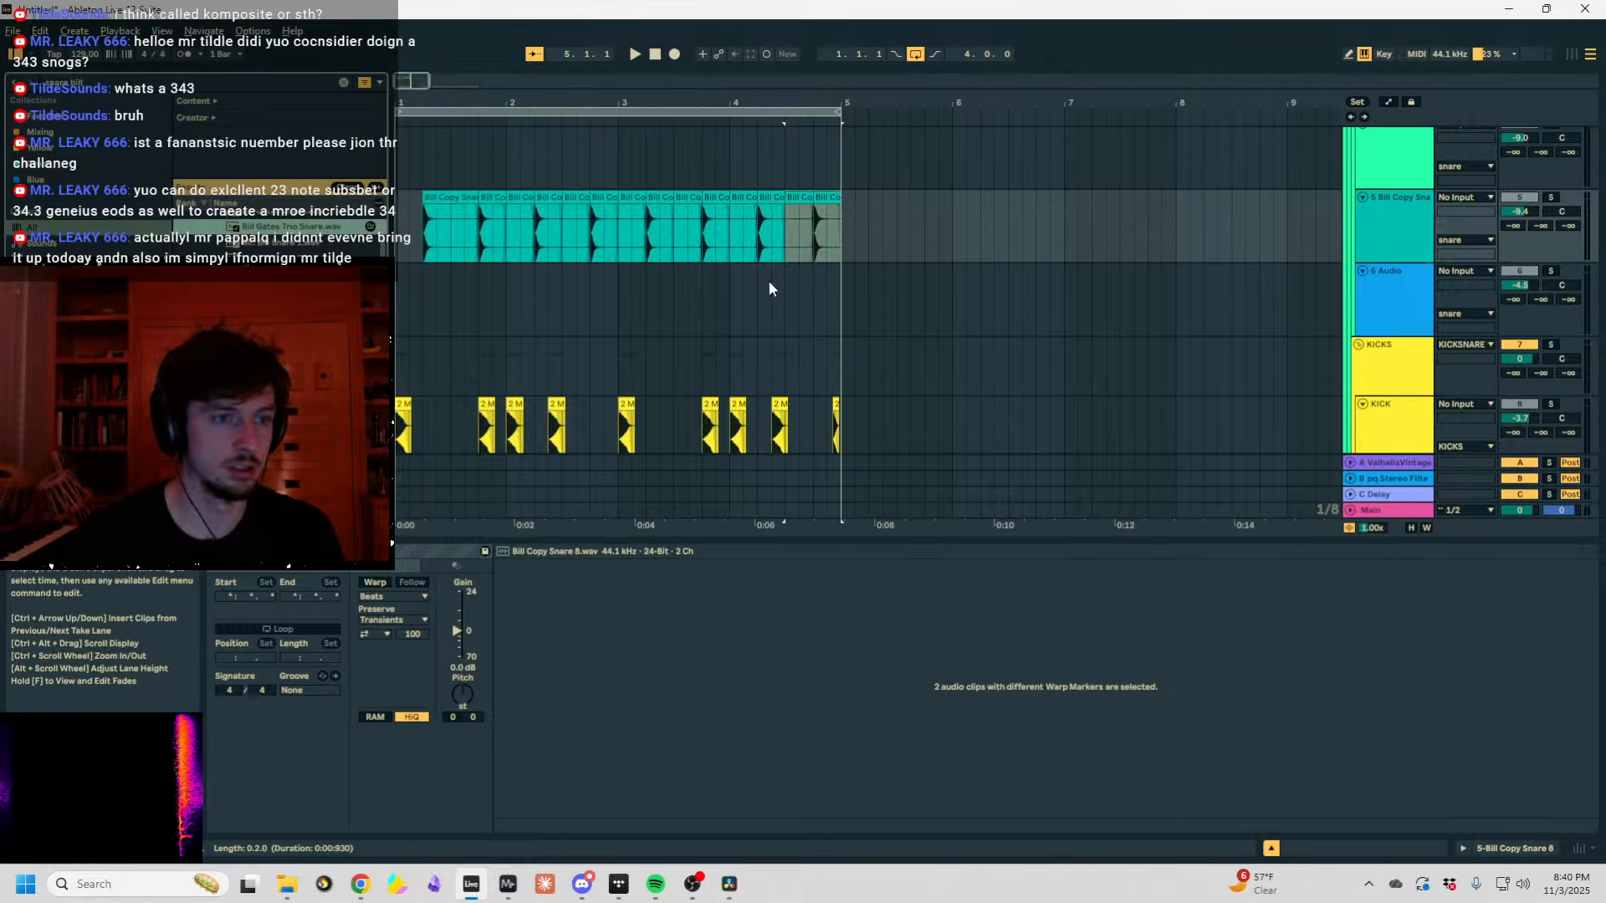
# Fold the KICKS group and set the song tempo to 89 BPM.
pyautogui.scroll(-1, 1127, 286)
pyautogui.click(1359, 226)
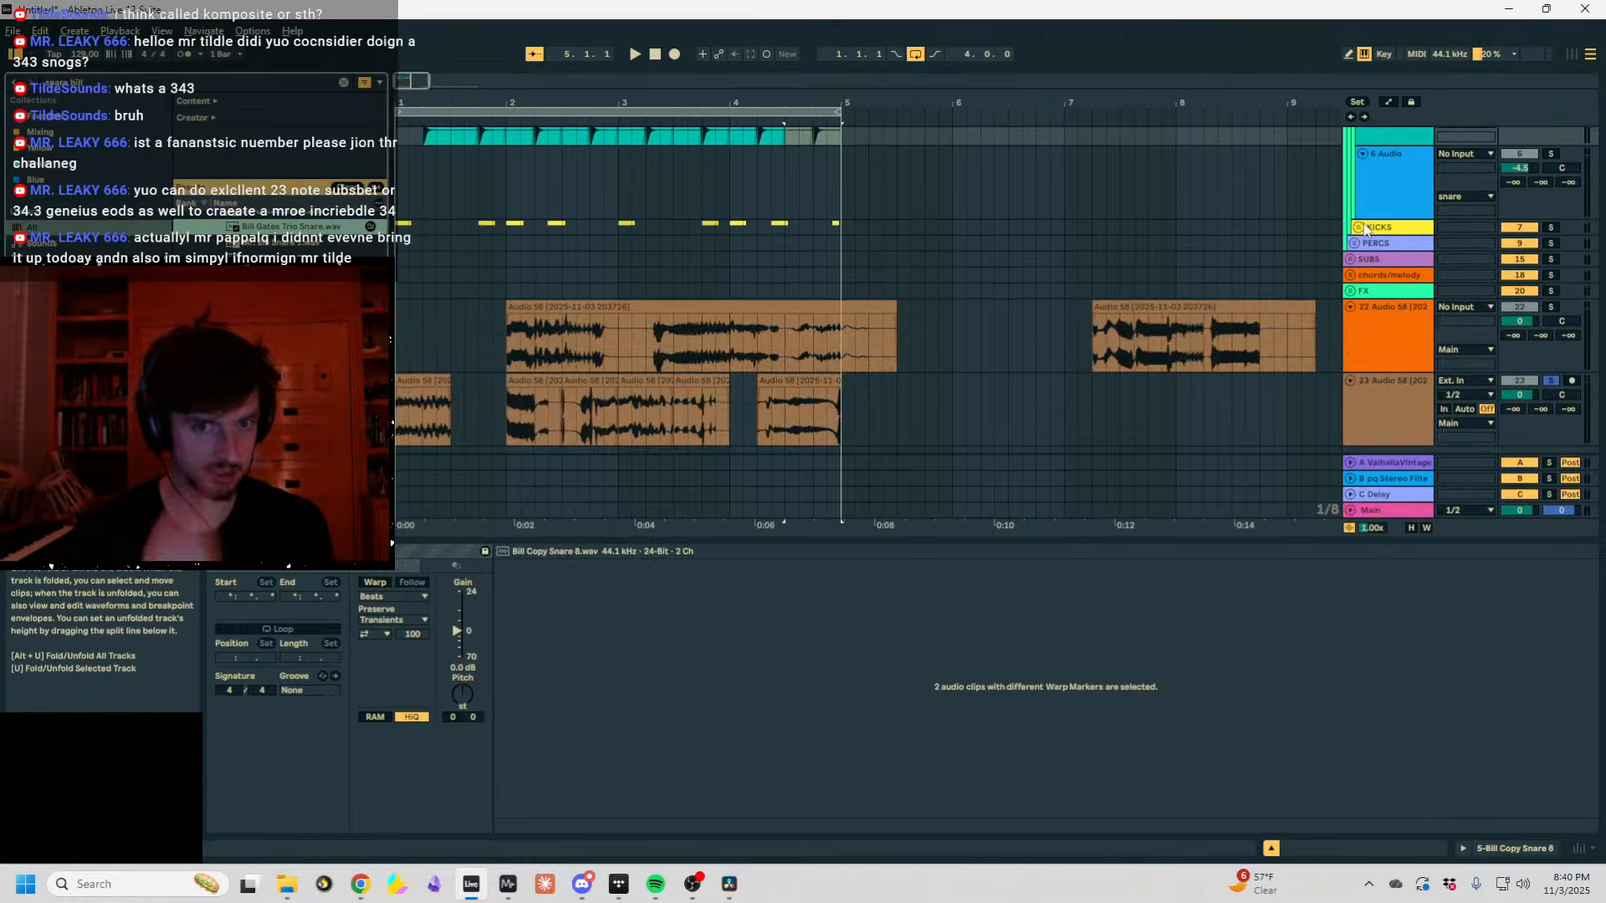
pyautogui.scroll(1, 1360, 224)
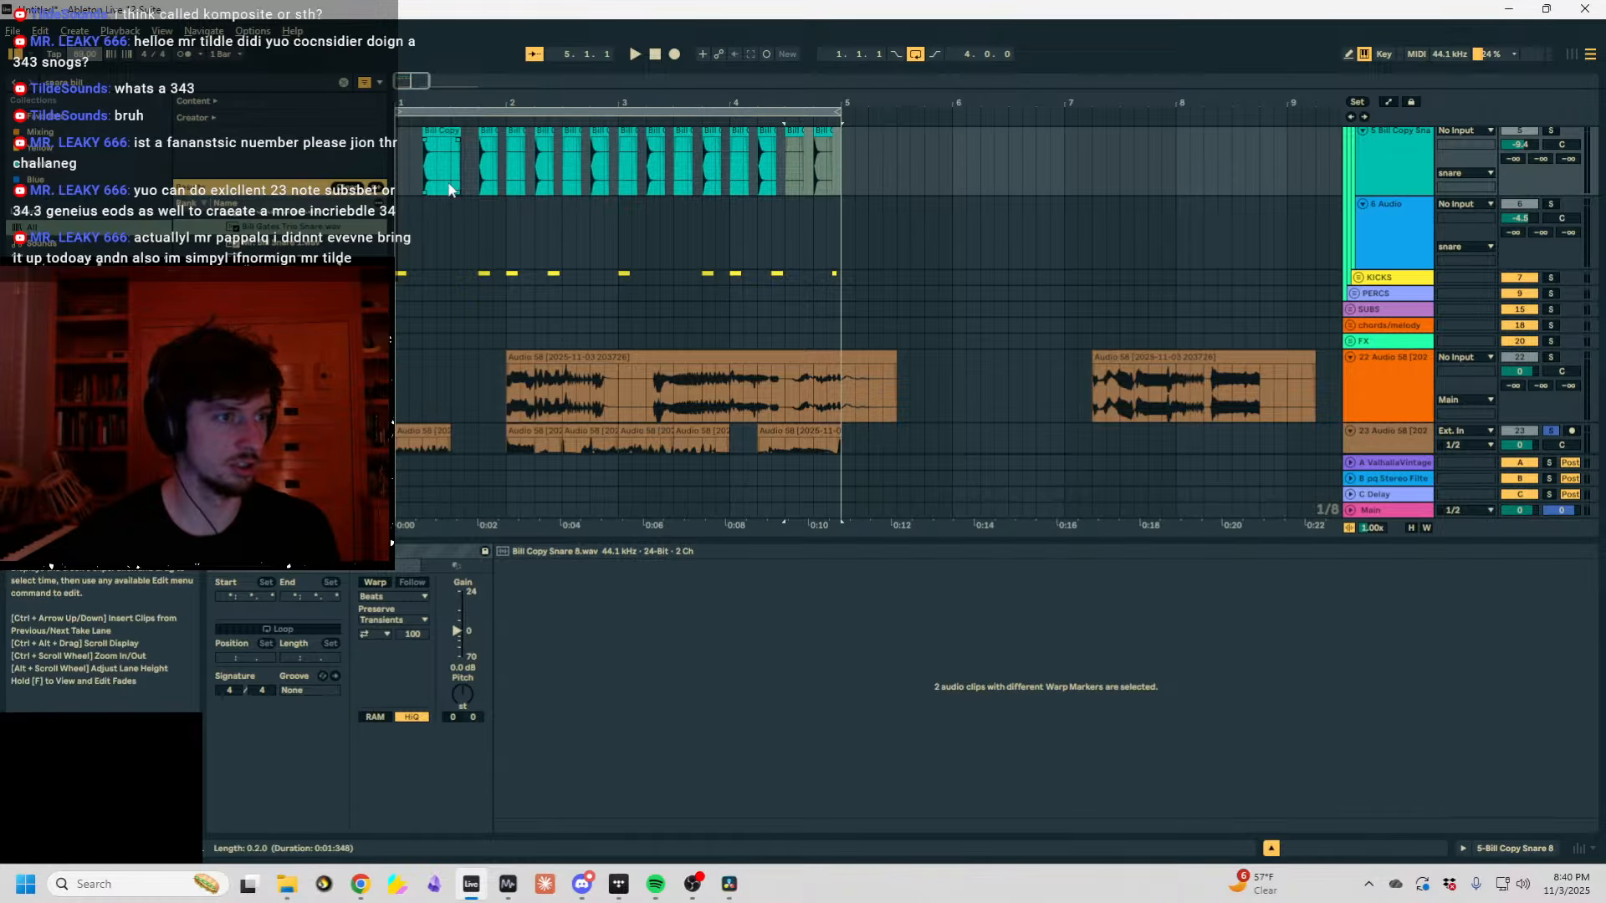
# Clear the solo on the sliced audio track and play the loop from bar 1 together with the drums.
pyautogui.click(399, 153)
pyautogui.click(1553, 204)
pyautogui.press('space')
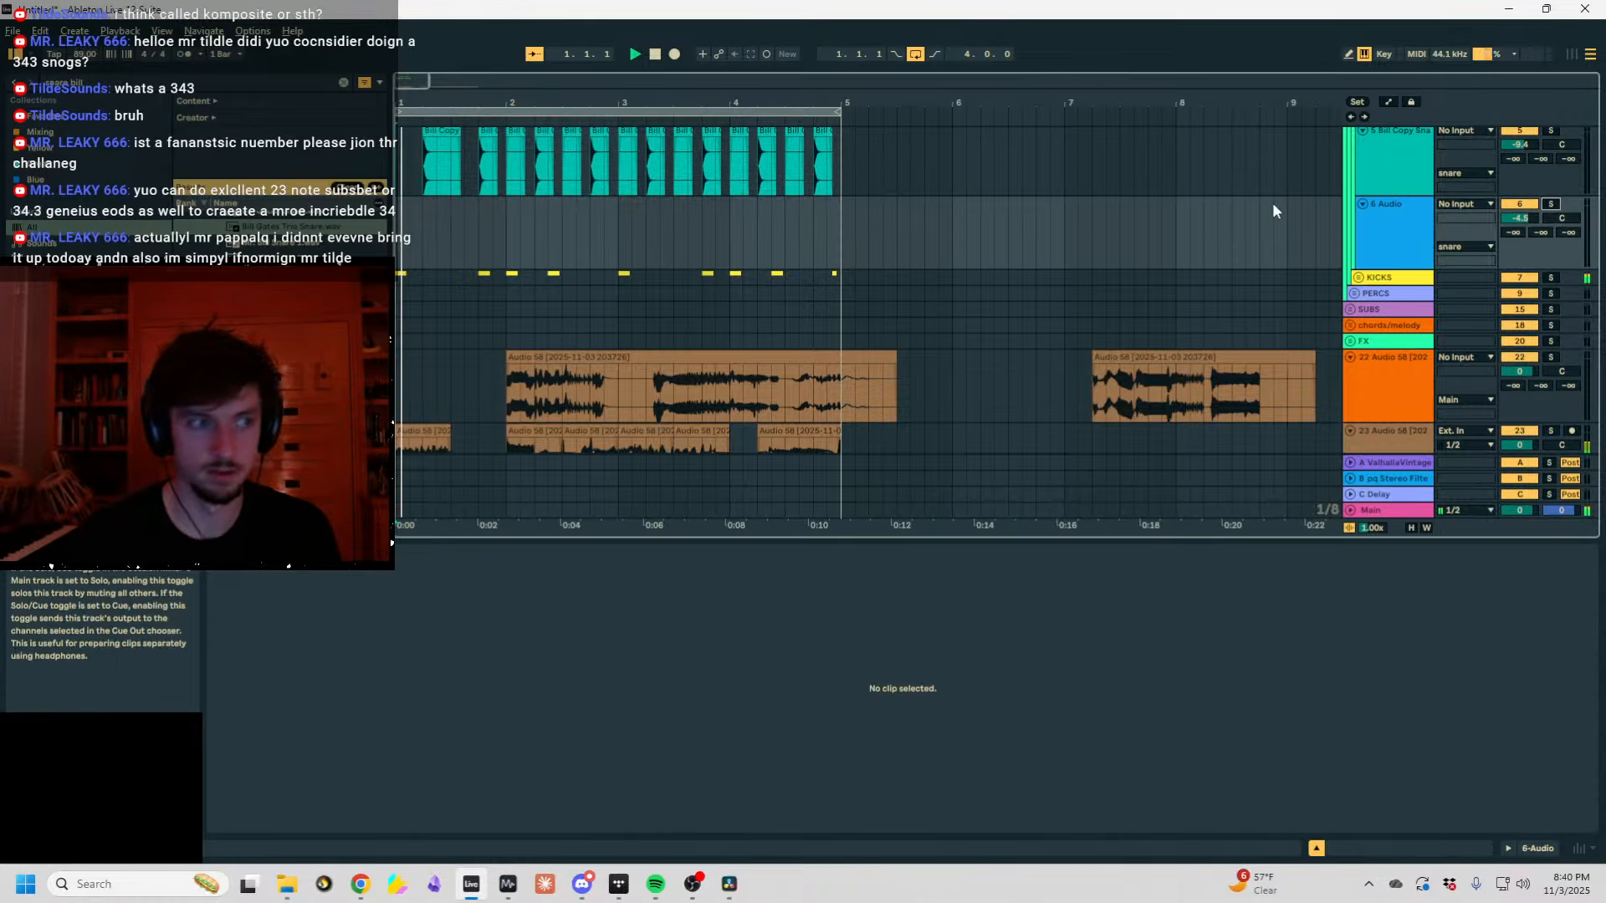
pyautogui.moveTo(527, 102); pyautogui.dragTo(531, 150)
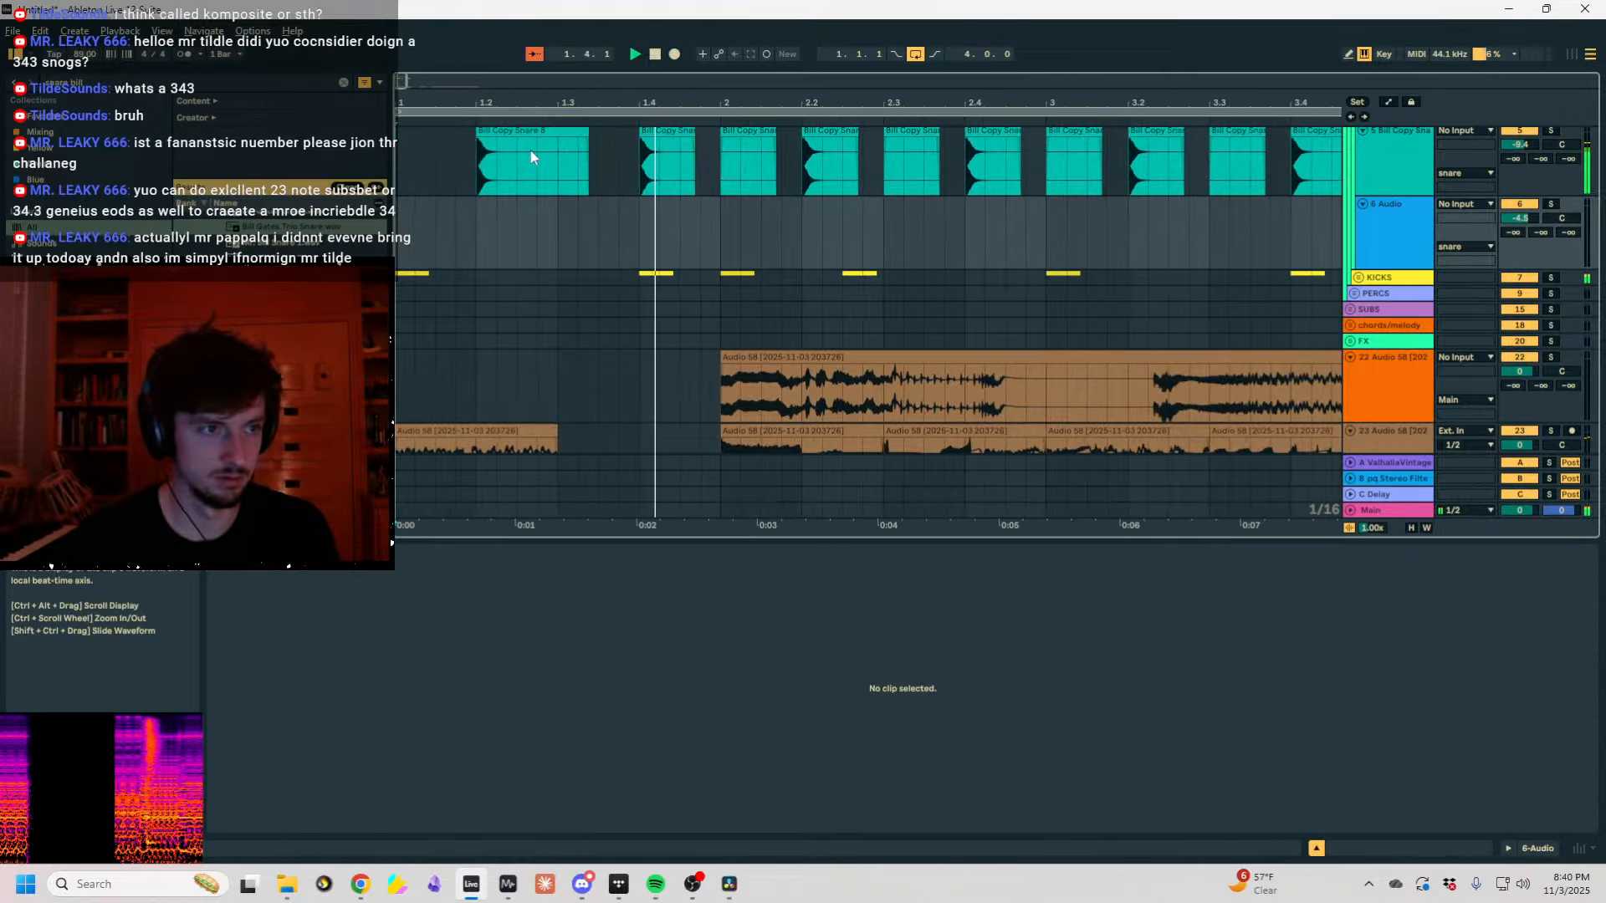
pyautogui.scroll(-1, 684, 255)
pyautogui.scroll(1, 748, 256)
pyautogui.press('space')
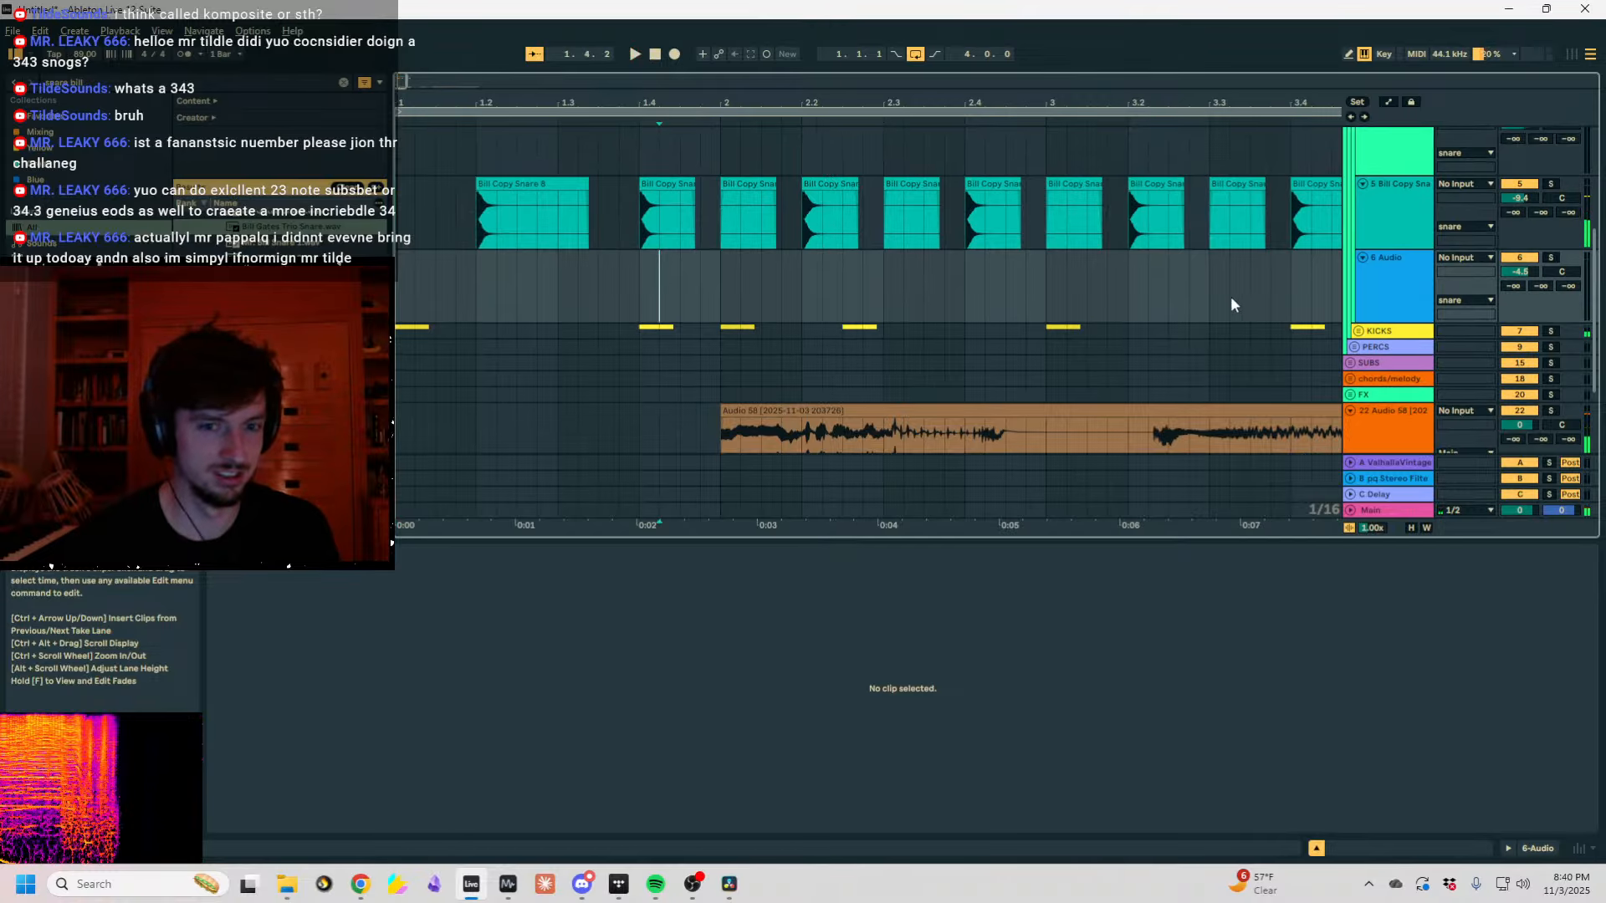
# Unfold the KICKS group, move the second kick in bar 1 to 1.3.3, and select the first bar of the KICK track.
pyautogui.click(1382, 331)
pyautogui.click(1358, 331)
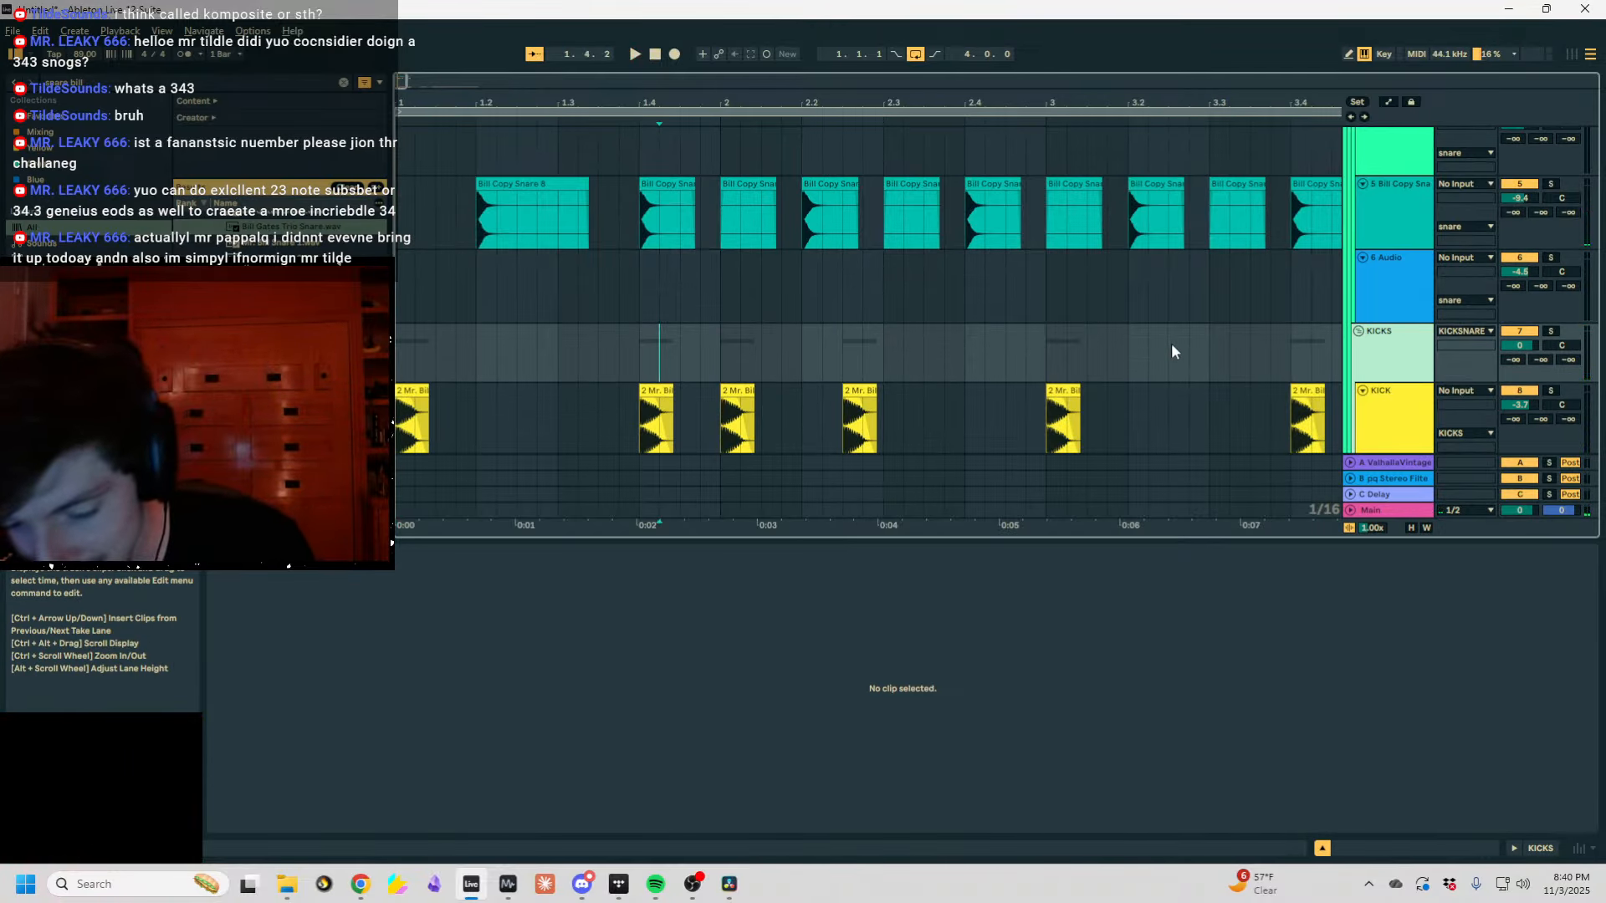
pyautogui.press('F11')
pyautogui.click(658, 272)
pyautogui.moveTo(658, 272); pyautogui.dragTo(617, 273)
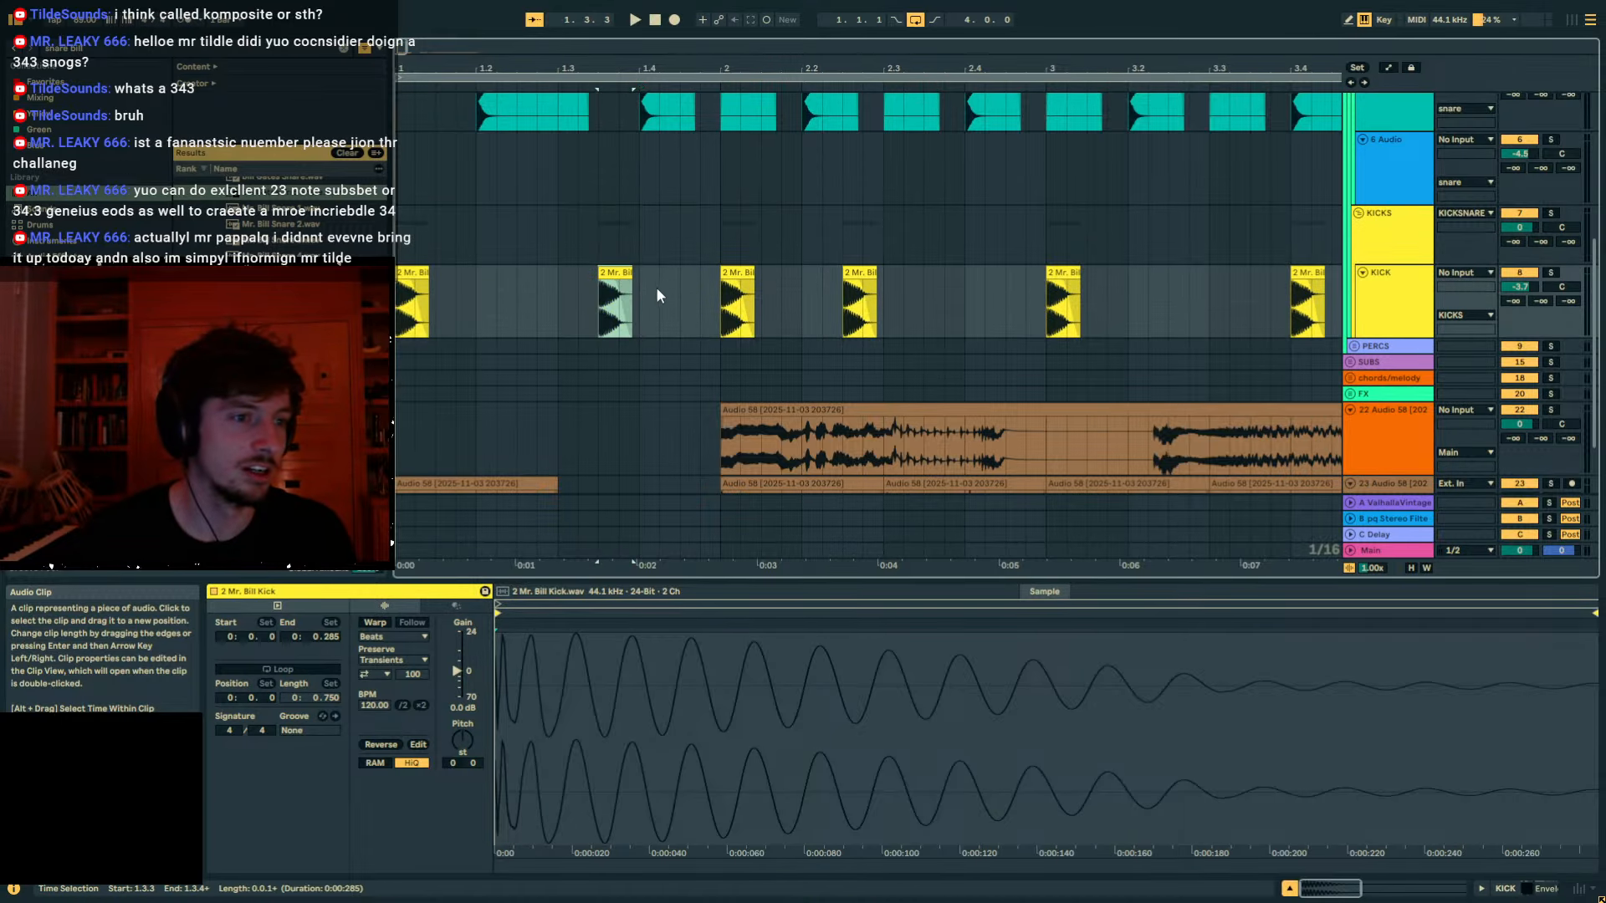
pyautogui.moveTo(724, 299); pyautogui.dragTo(399, 293)
pyautogui.scroll(-2, 676, 256)
pyautogui.scroll(2, 676, 256)
pyautogui.scroll(2, 1233, 262)
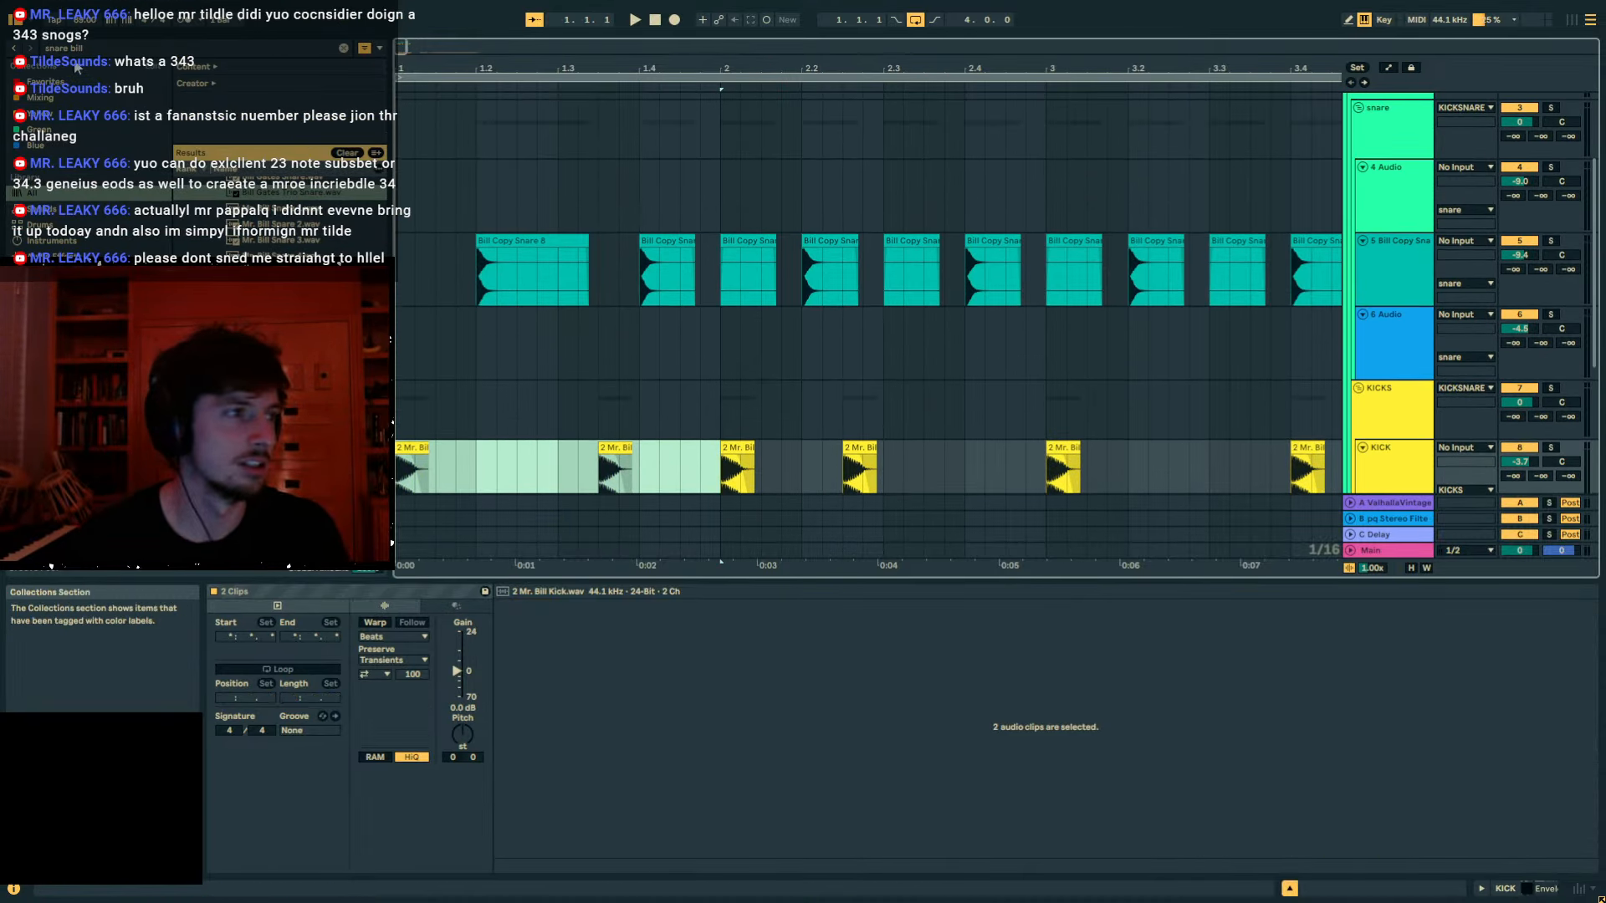
# Search for "bill hat" and place the Mr. Bill's Tunes Experimental Drums Noisey Hat 150 loop at bar 1 on track 11.
pyautogui.moveTo(90, 49); pyautogui.dragTo(2, 25)
pyautogui.write('bill hat')
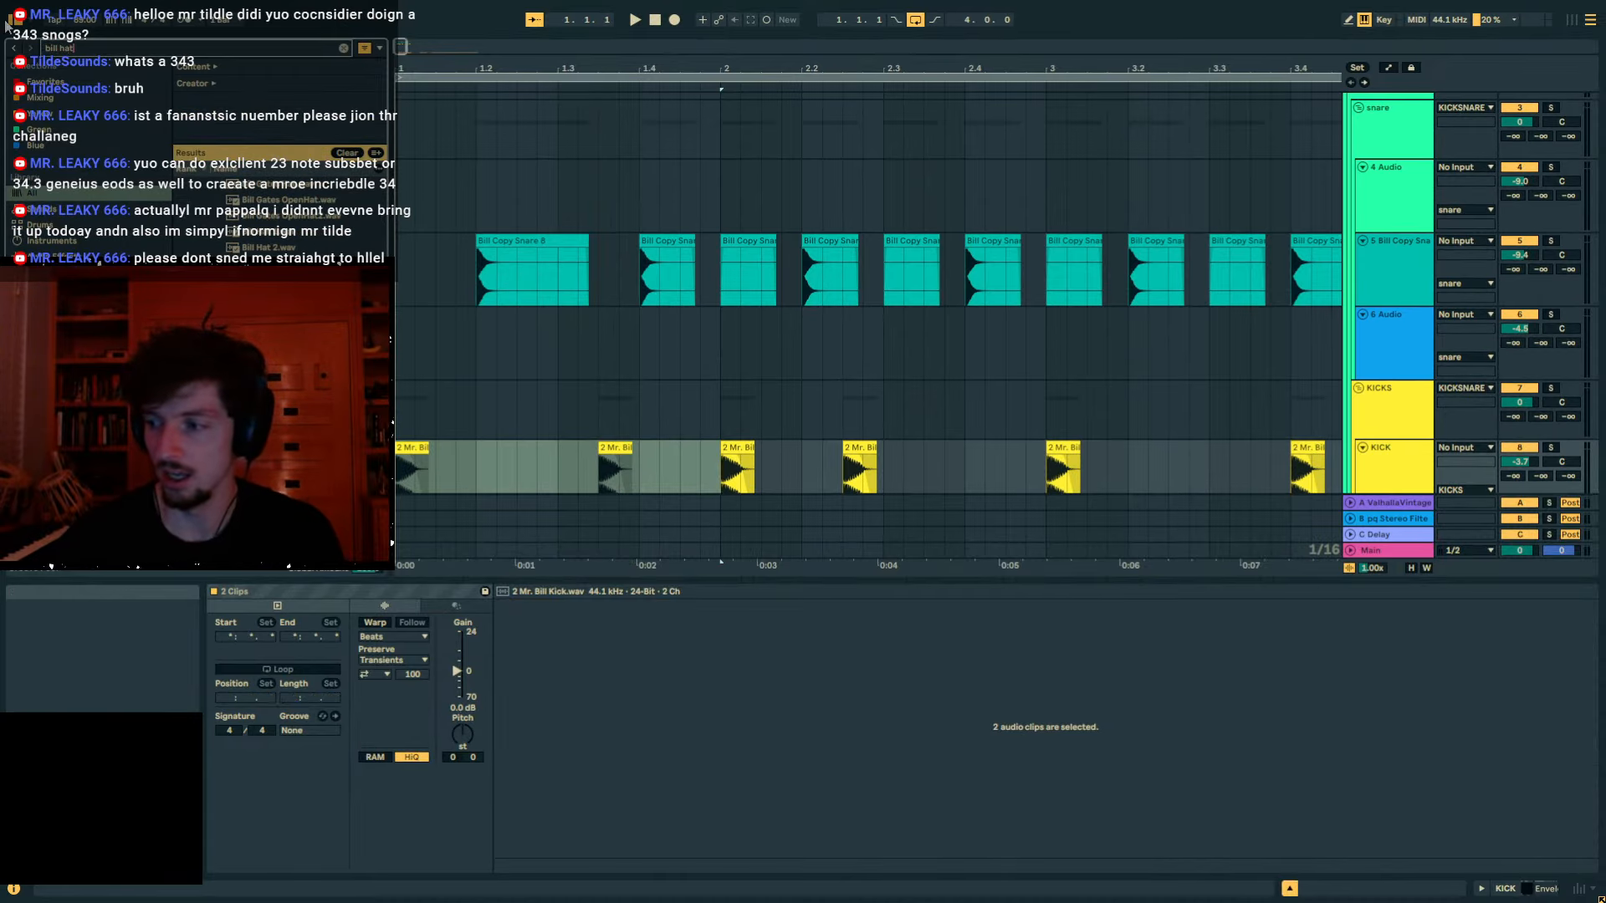
pyautogui.click(318, 245)
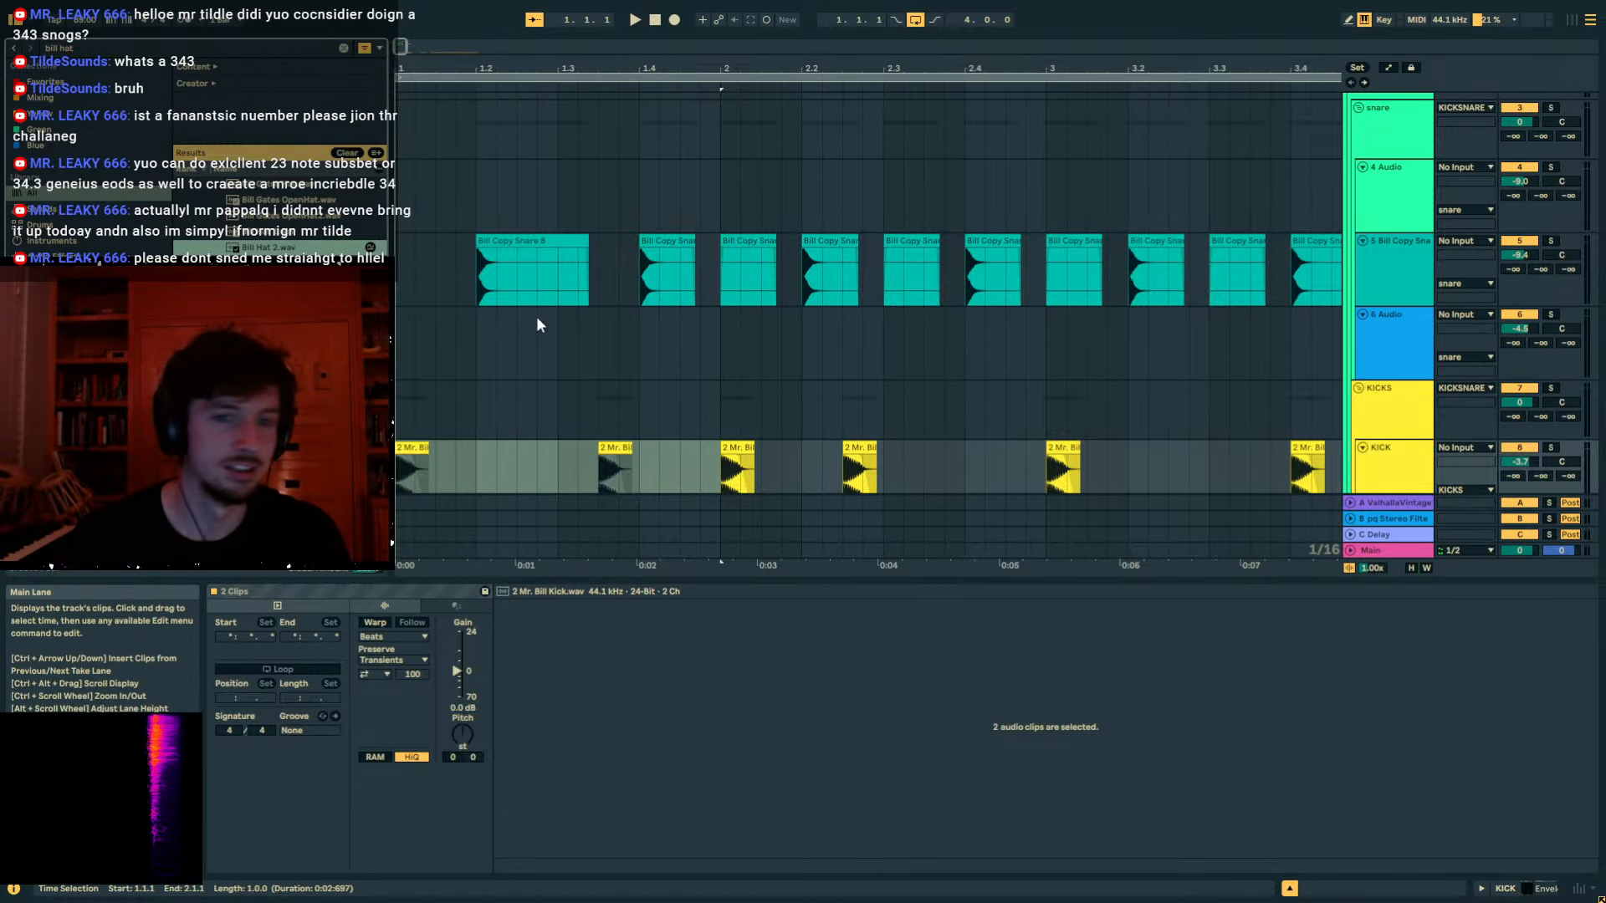
pyautogui.scroll(-3, 1290, 386)
pyautogui.click(1388, 404)
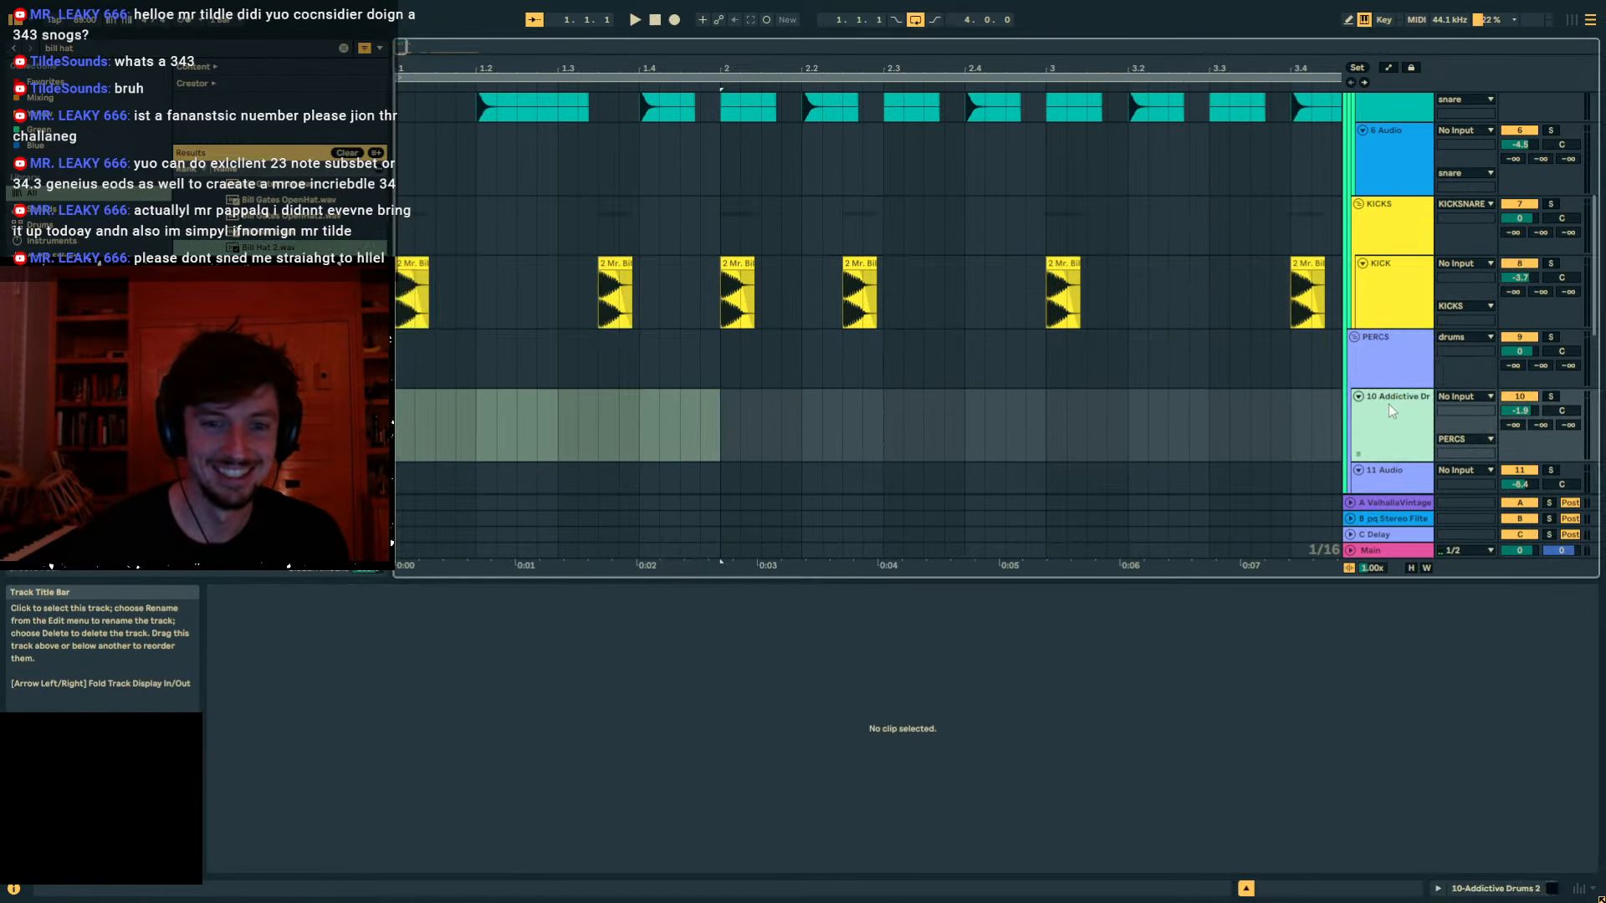
pyautogui.scroll(-3, 425, 330)
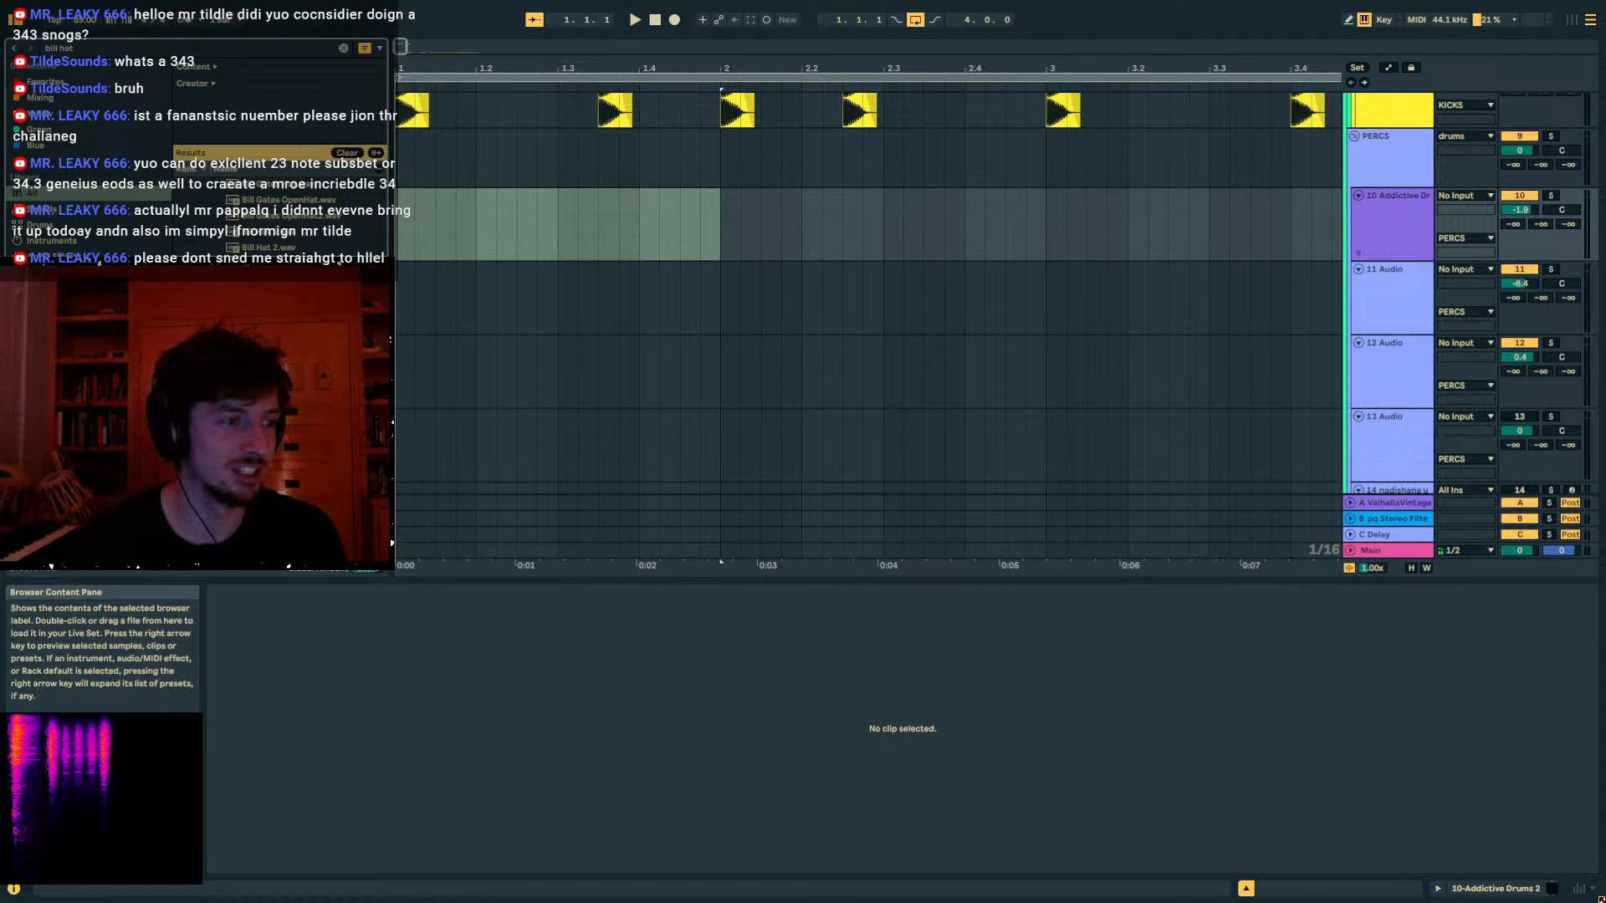
pyautogui.moveTo(413, 301); pyautogui.dragTo(413, 302)
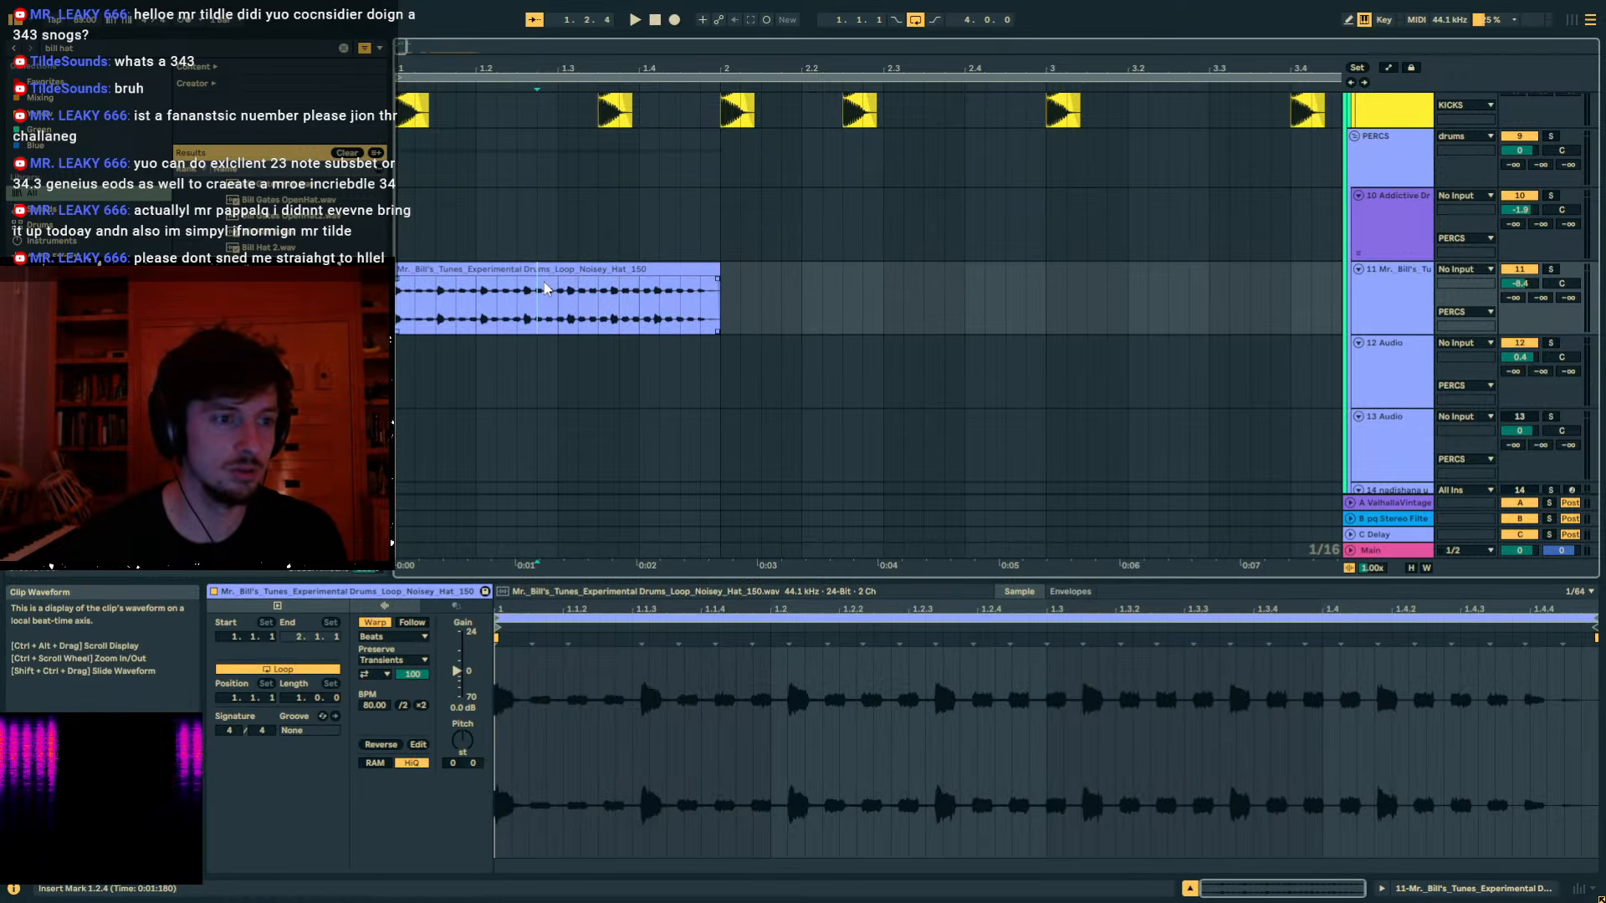
# Double the noisy hat loop's BPM, transpose it by +12, extend it to two bars and duplicate it through the end of bar 4.
pyautogui.click(421, 705)
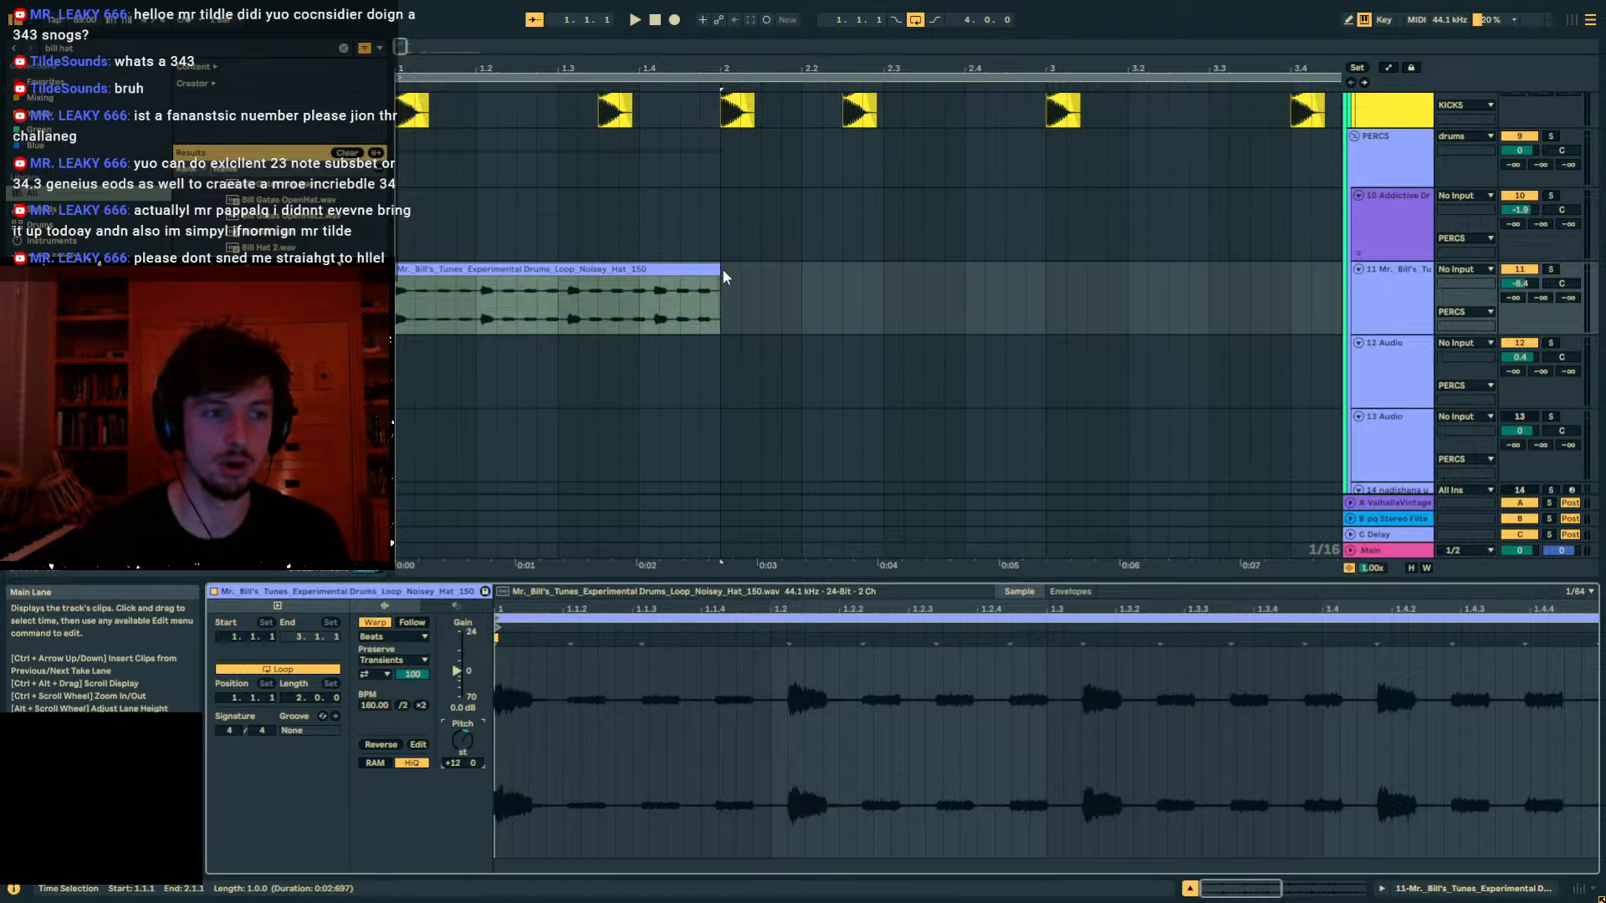
pyautogui.moveTo(721, 270); pyautogui.dragTo(1103, 295)
pyautogui.hotkey('ctrl', 'd')
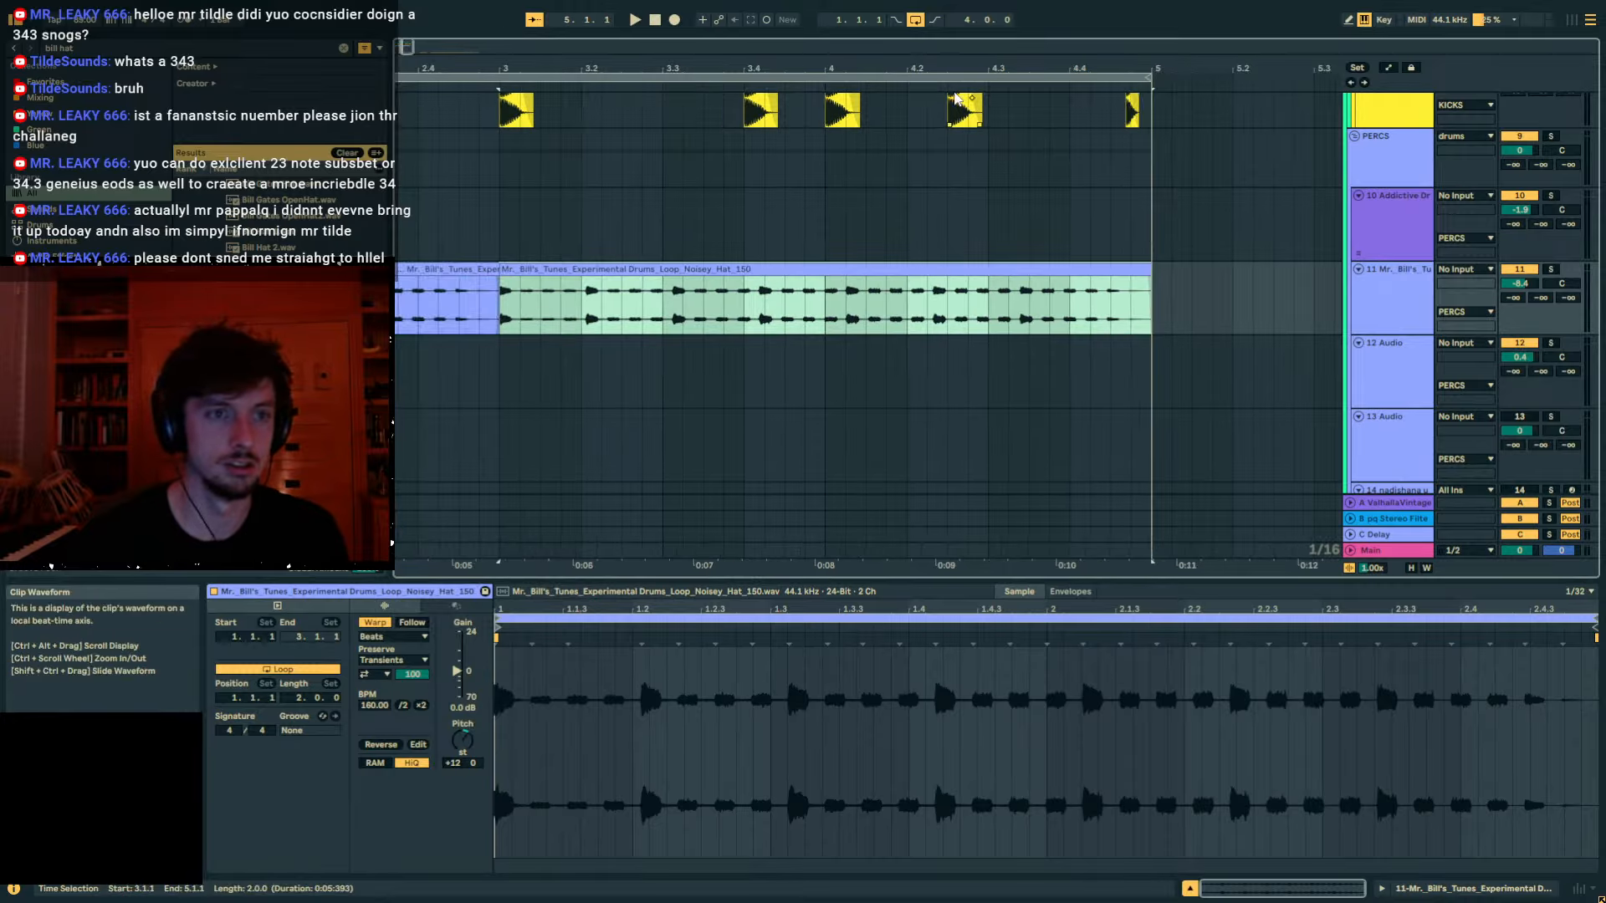
pyautogui.moveTo(603, 69); pyautogui.dragTo(837, 20)
pyautogui.click(554, 269)
# Place Bill Hat 2 at 1.1.3 on track 12 and duplicate it on every offbeat through the end of bar 4.
pyautogui.click(284, 334)
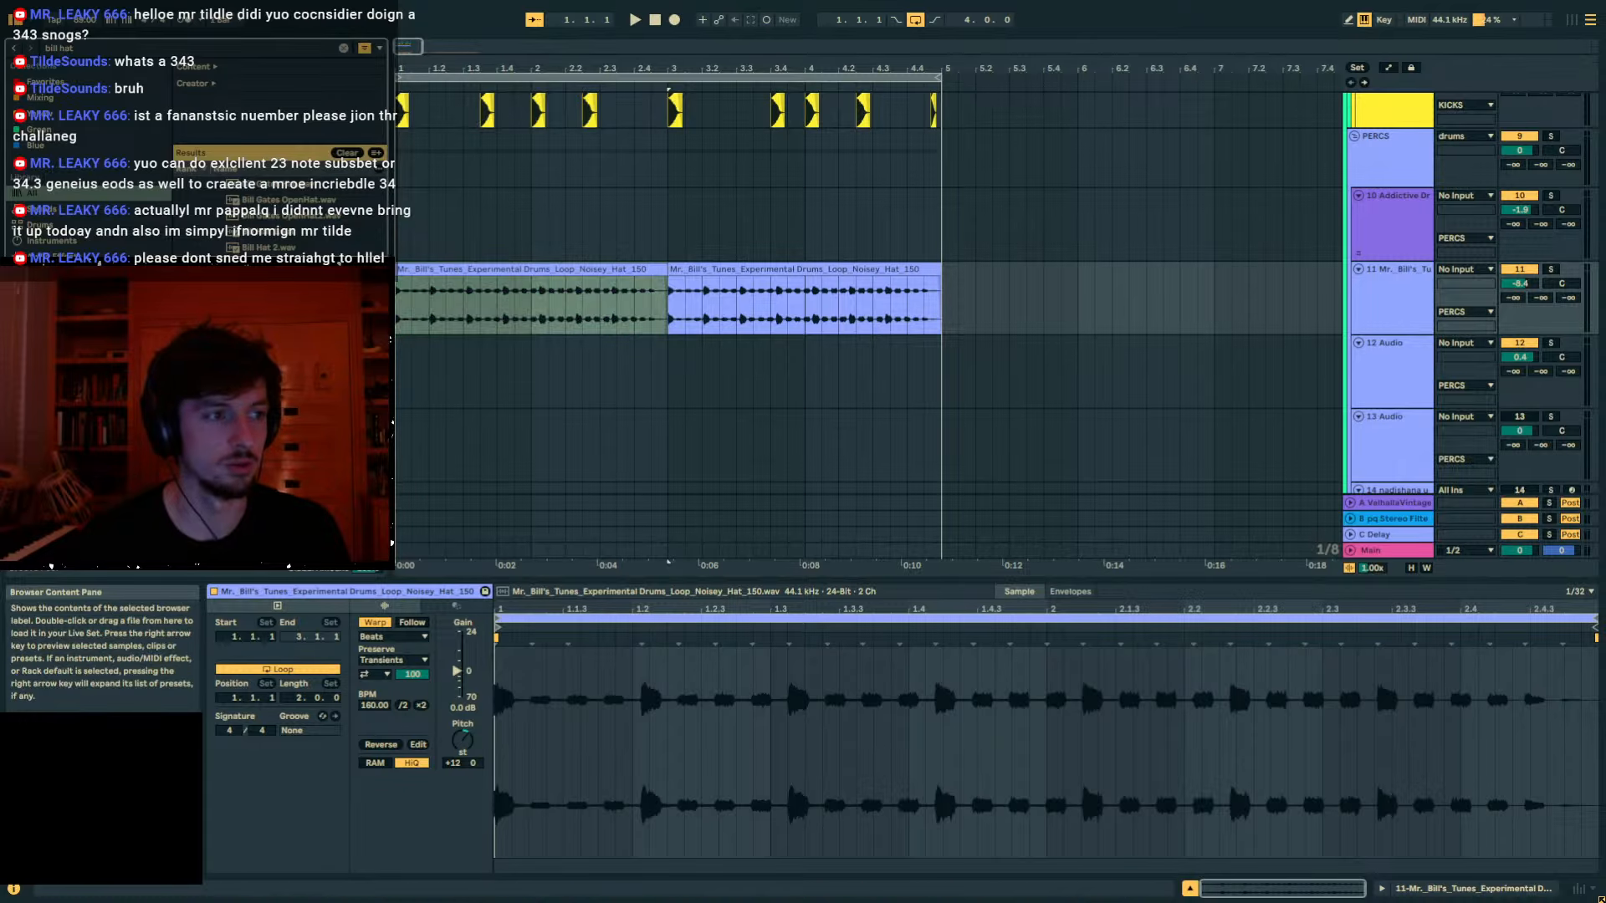
pyautogui.click(411, 374)
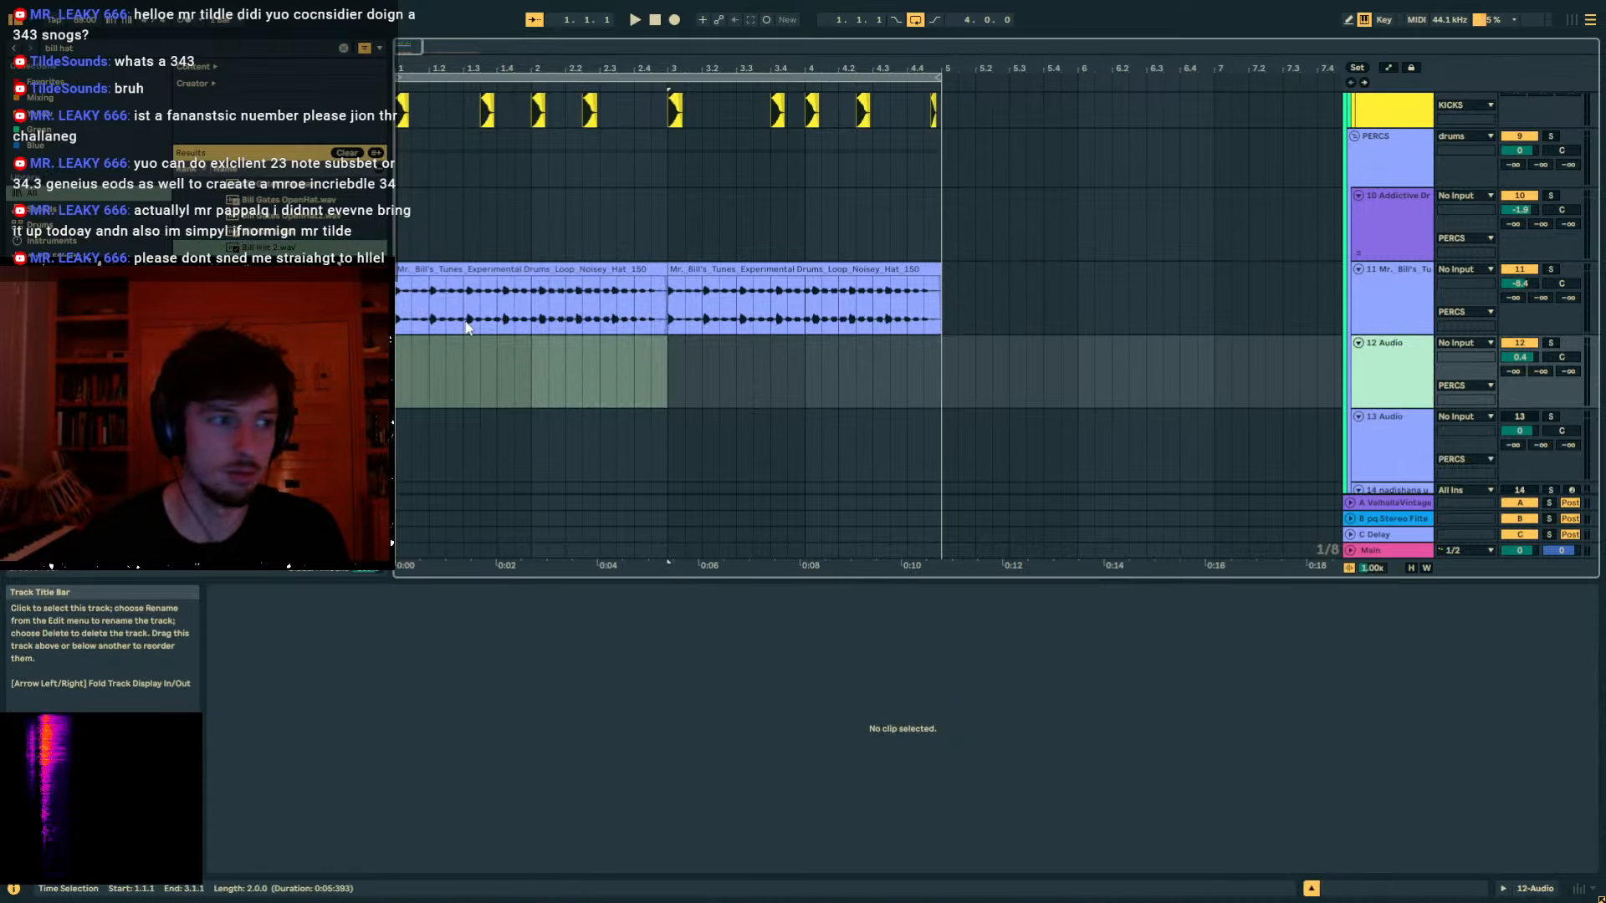
pyautogui.moveTo(408, 369); pyautogui.dragTo(397, 373)
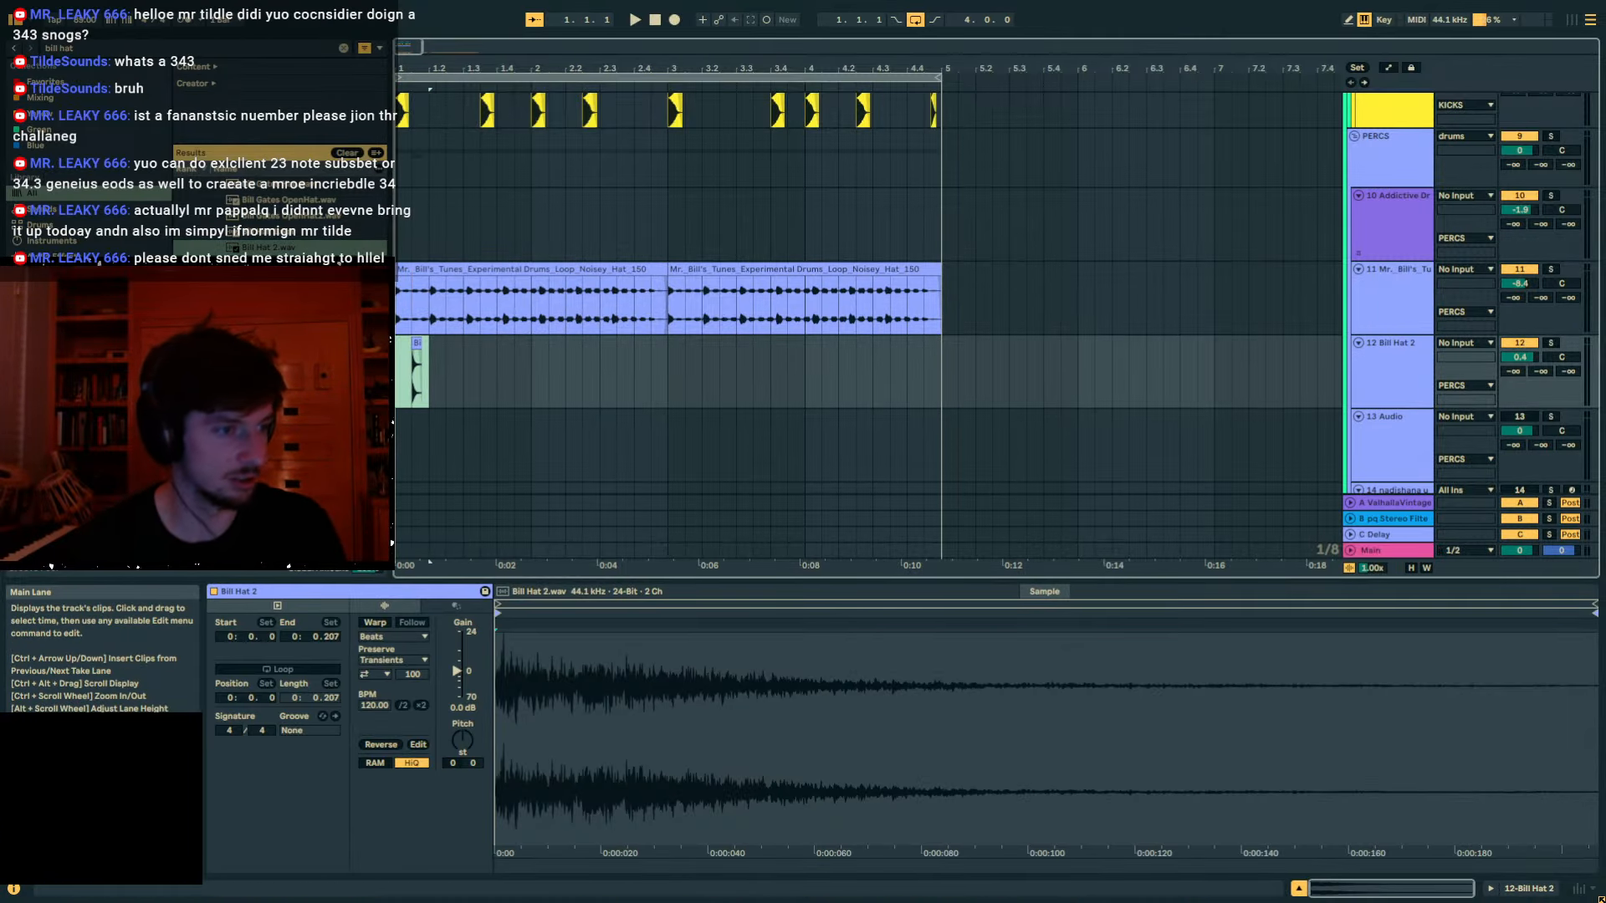
pyautogui.hotkey('ctrl', 'd')
pyautogui.hotkey('ctrl', 'd')
pyautogui.hotkey('ctrl', 'd')
pyautogui.hotkey('ctrl', 'd')
pyautogui.hotkey('ctrl', 'd')
pyautogui.hotkey('ctrl', 'd')
pyautogui.hotkey('ctrl', 'd')
pyautogui.hotkey('ctrl', 'd')
pyautogui.hotkey('ctrl', 'd')
pyautogui.hotkey('ctrl', 'd')
pyautogui.hotkey('ctrl', 'd')
pyautogui.hotkey('ctrl', 'd')
pyautogui.hotkey('ctrl', 'd')
pyautogui.hotkey('ctrl', 'd')
pyautogui.hotkey('ctrl', 'd')
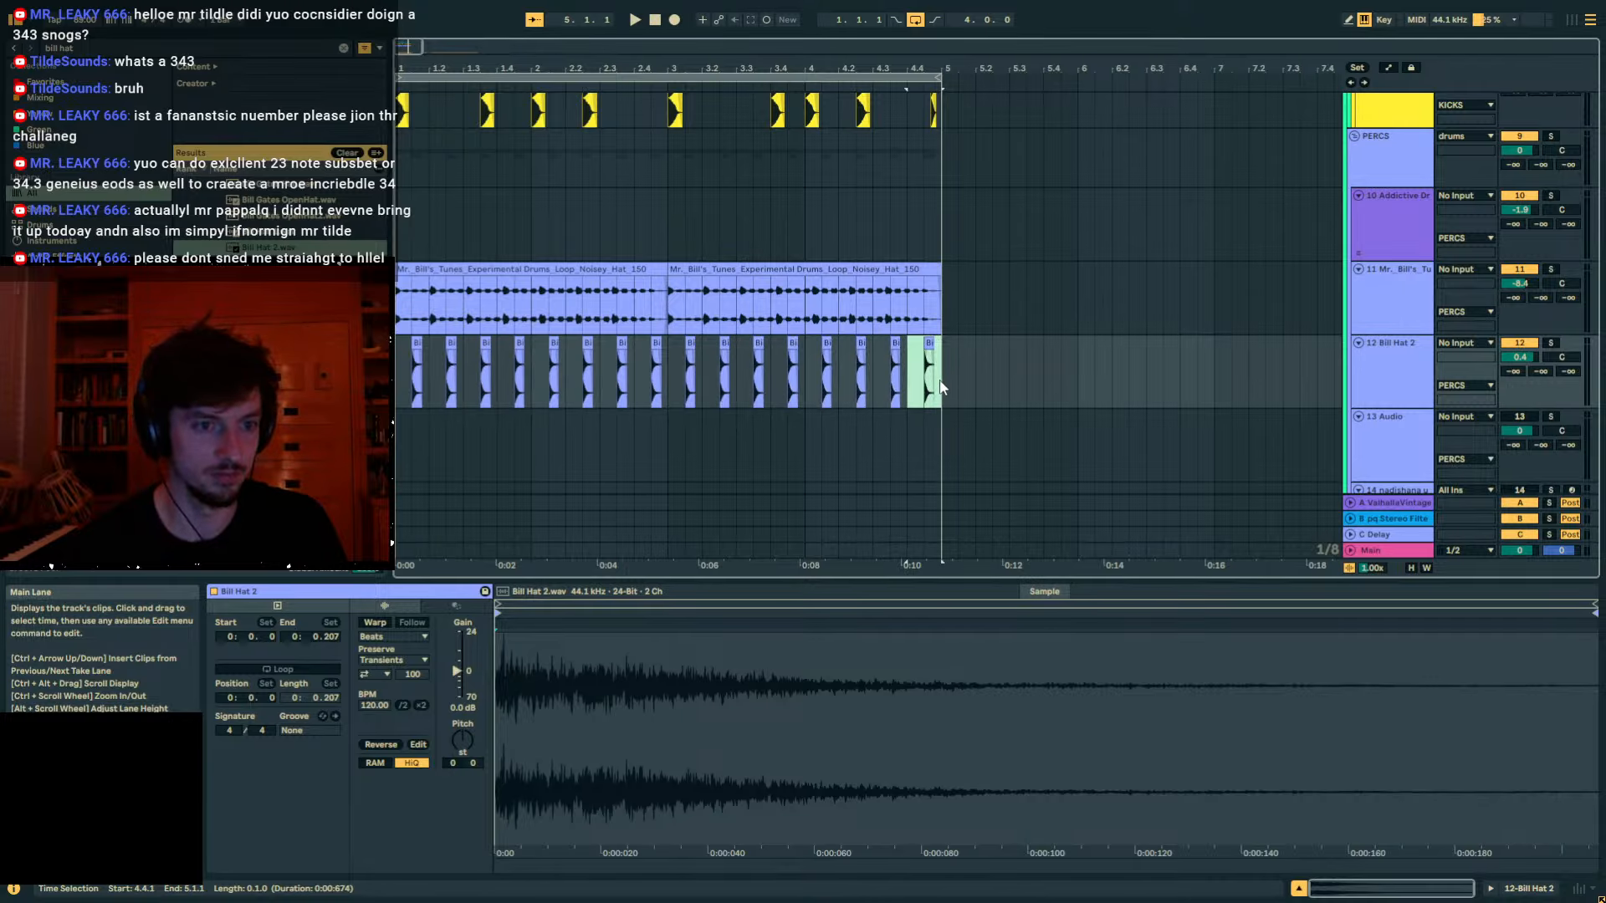
pyautogui.moveTo(939, 388); pyautogui.dragTo(396, 381)
# Play the loop from bar 1 to check the new hats against the kicks and snares.
pyautogui.press('space')
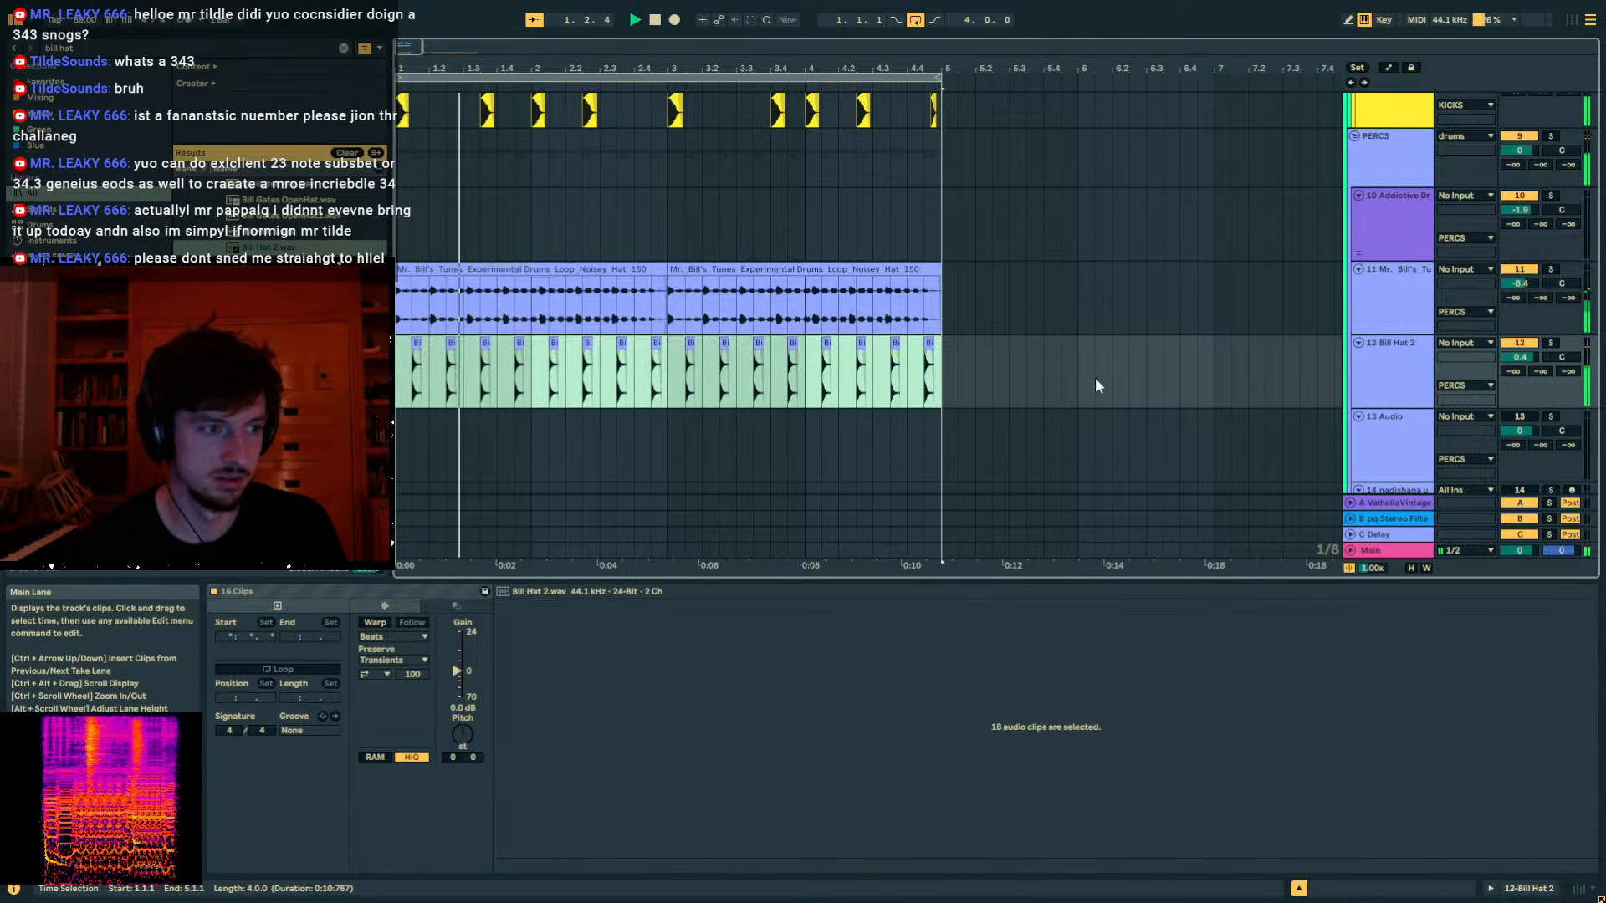
pyautogui.scroll(2, 1301, 338)
pyautogui.press('space')
pyautogui.scroll(2, 555, 280)
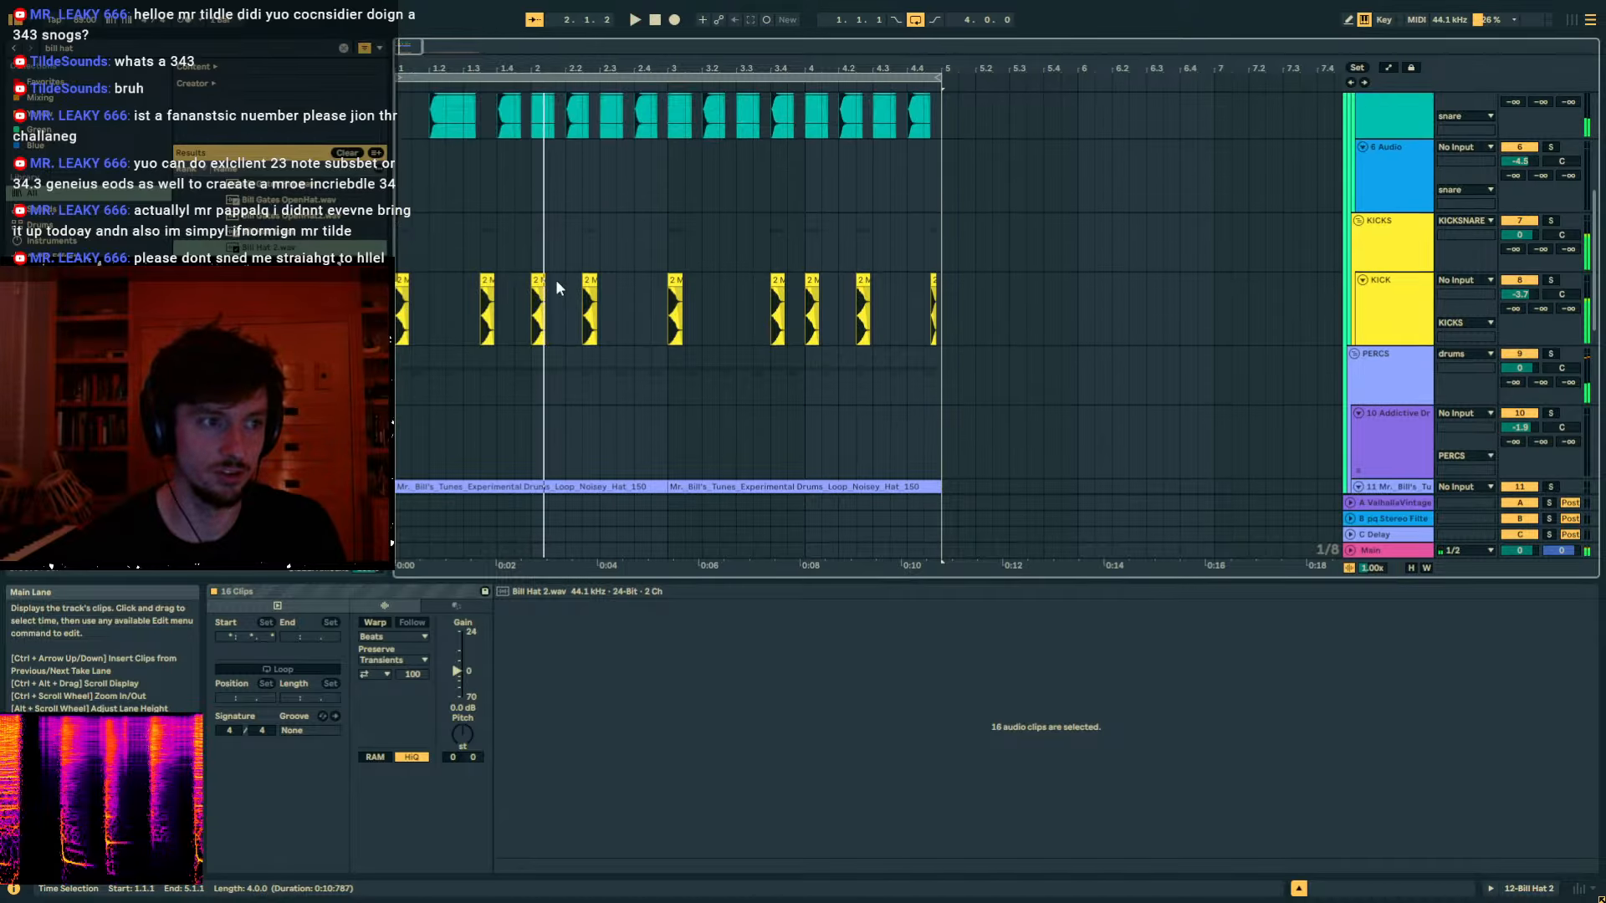
# Reverse the two-beat audio slice at 2.1.1 on track 23 and play it back.
pyautogui.scroll(-9, 900, 322)
pyautogui.click(633, 391)
pyautogui.moveTo(938, 415); pyautogui.dragTo(395, 416)
pyautogui.click(65, 50)
pyautogui.click(563, 390)
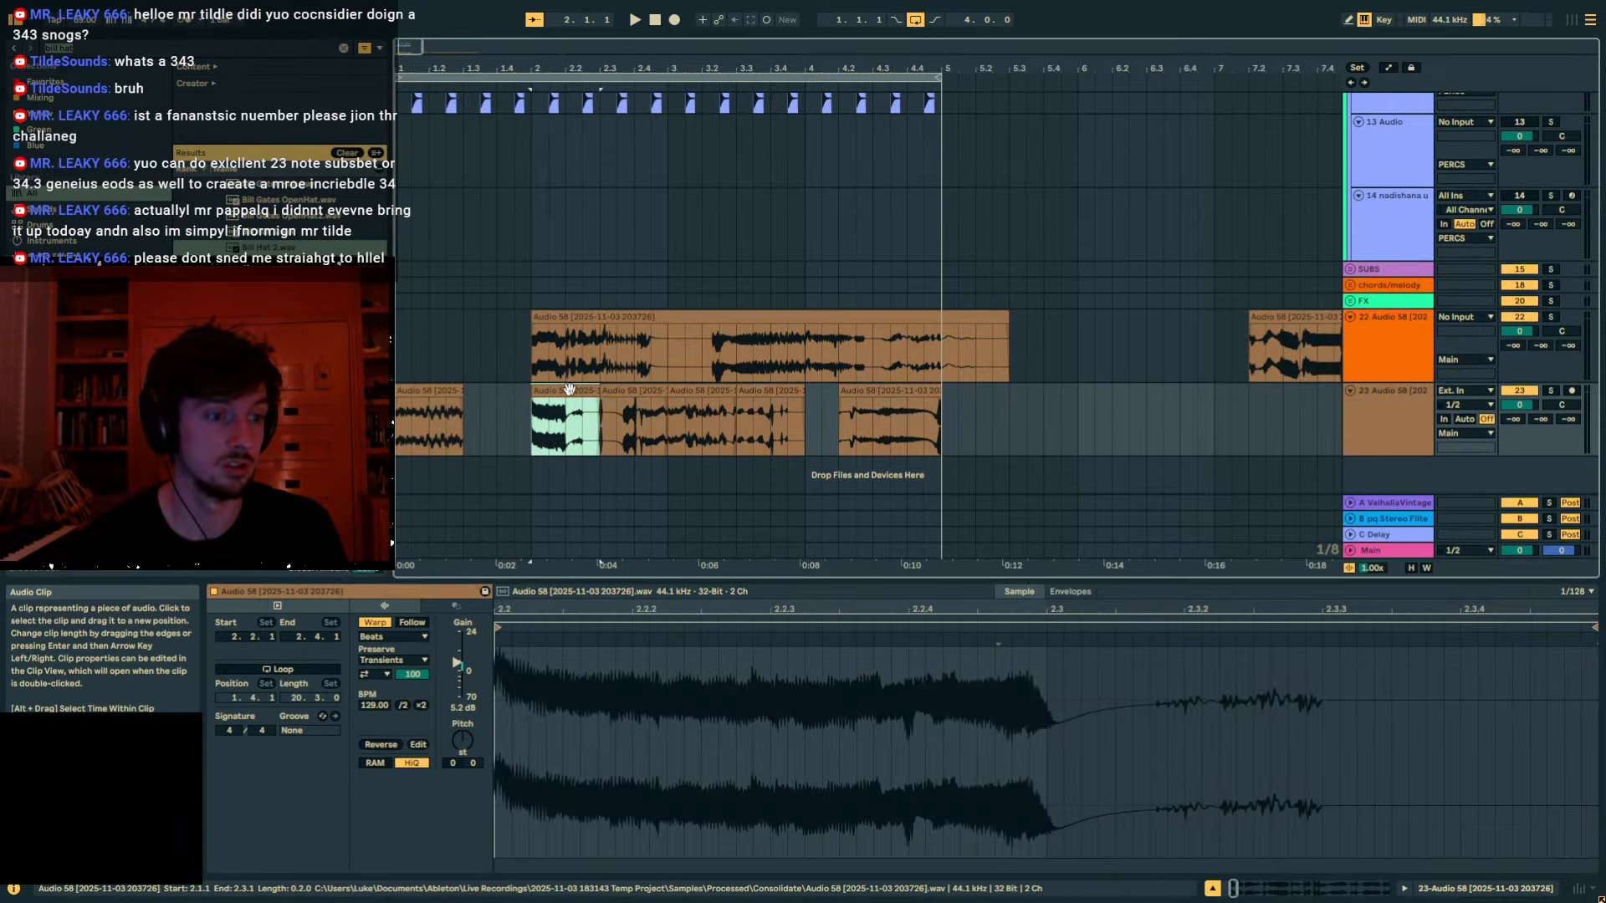
pyautogui.press('space')
pyautogui.press('r')
pyautogui.press('space')
pyautogui.press('space')
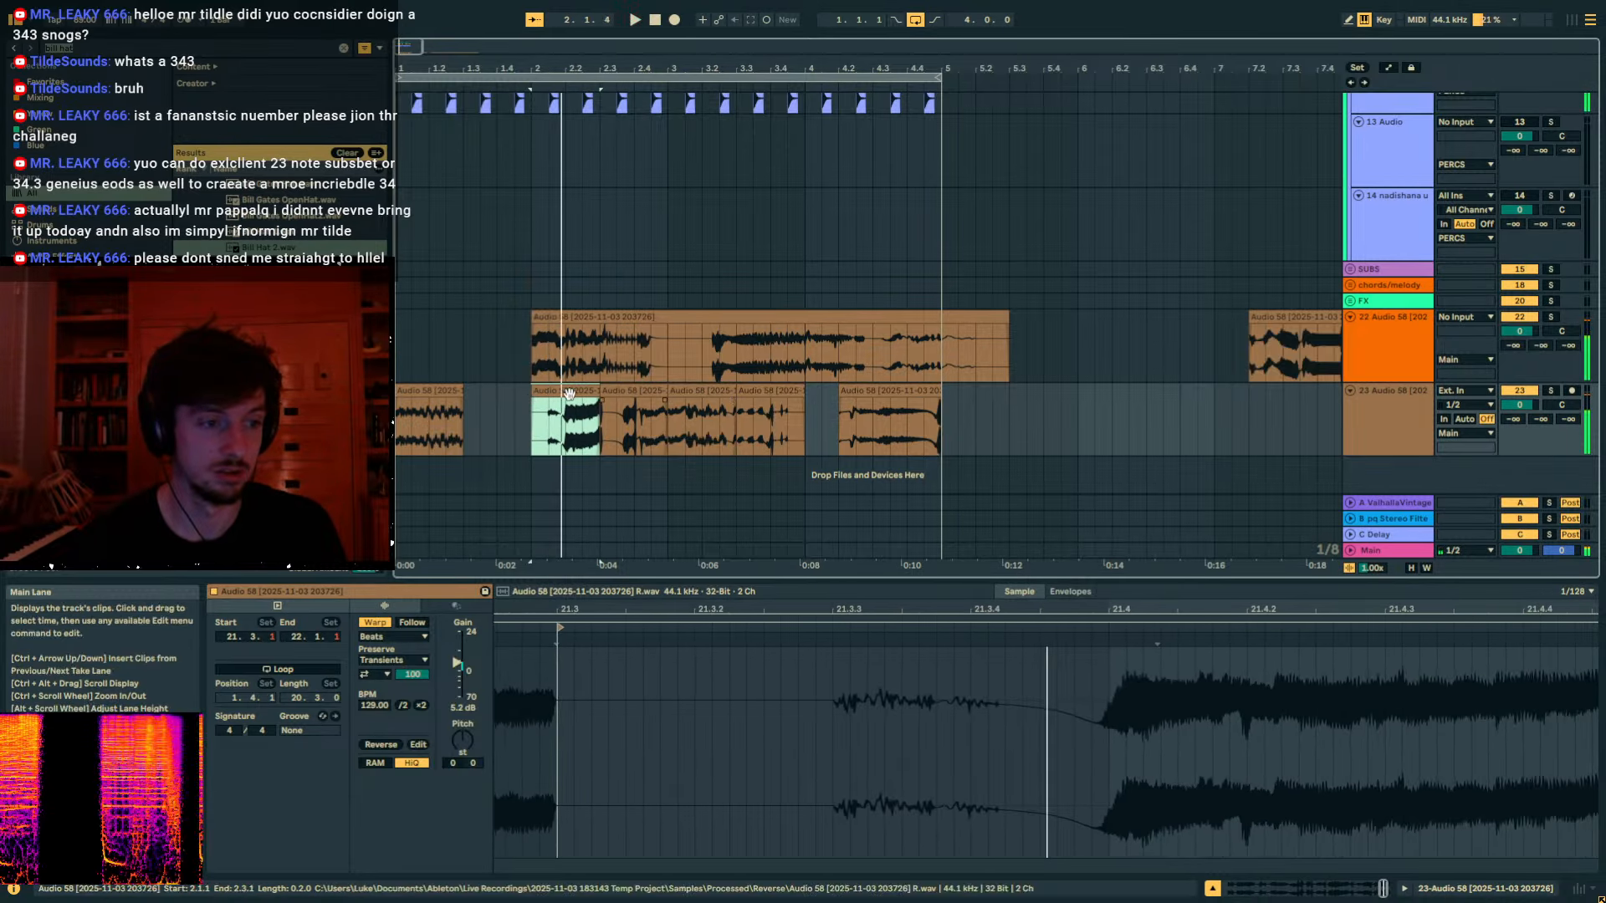
pyautogui.click(598, 400)
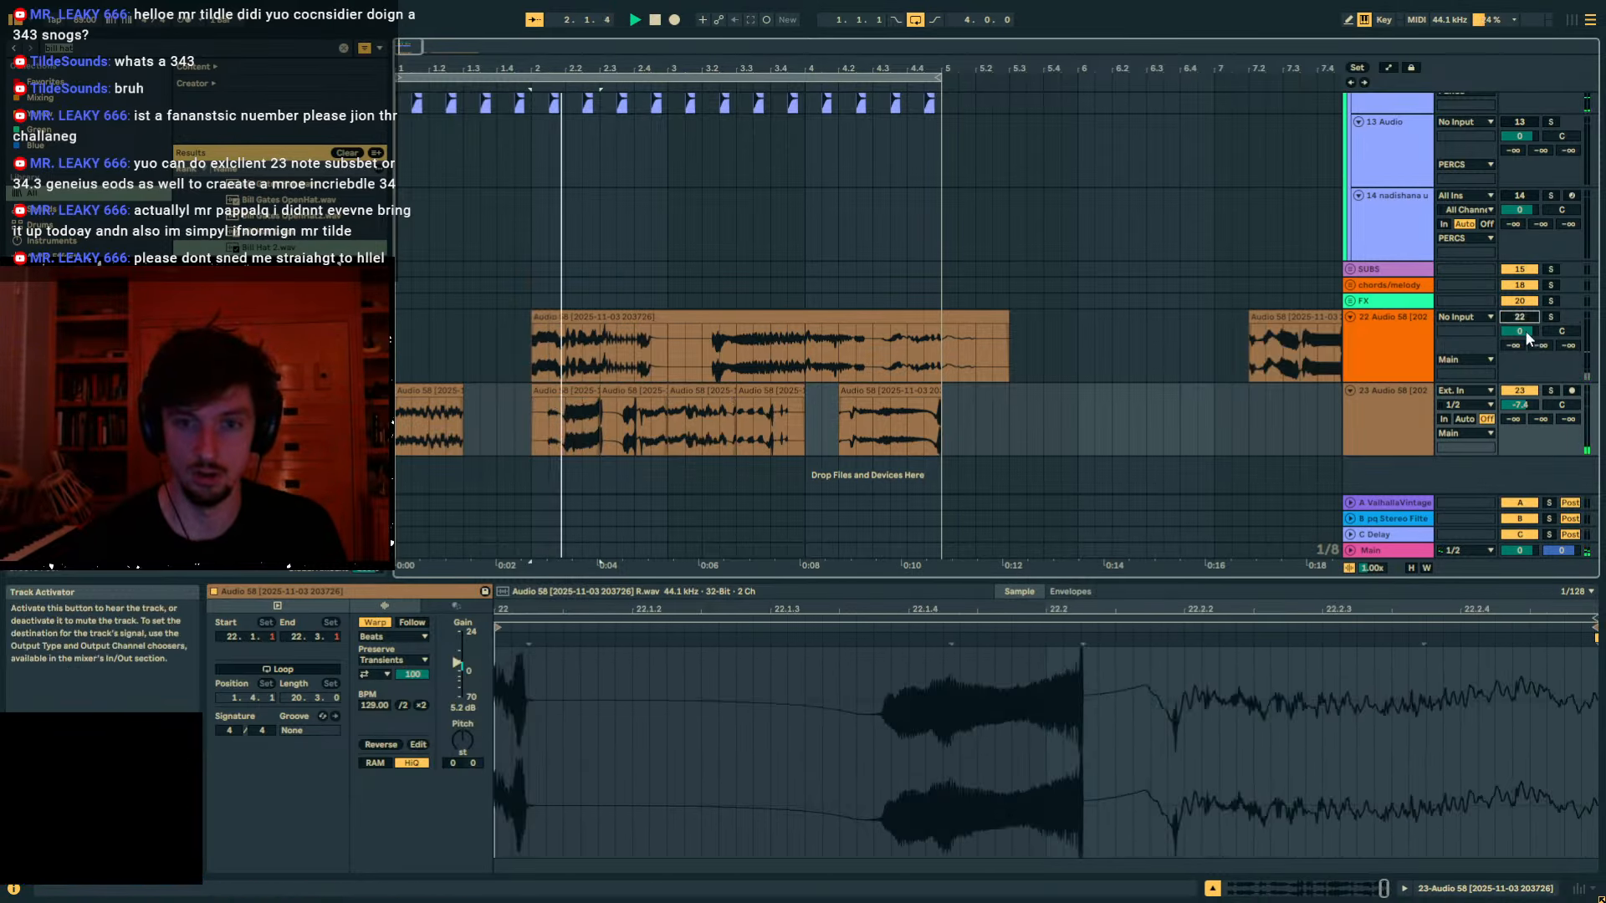
# Copy the reversed slices from the start of bar 2 to the start of bar 1 on track 23.
pyautogui.click(575, 392)
pyautogui.press('space')
pyautogui.moveTo(652, 431); pyautogui.dragTo(433, 388)
pyautogui.hotkey('ctrl', 'e')
pyautogui.press('space')
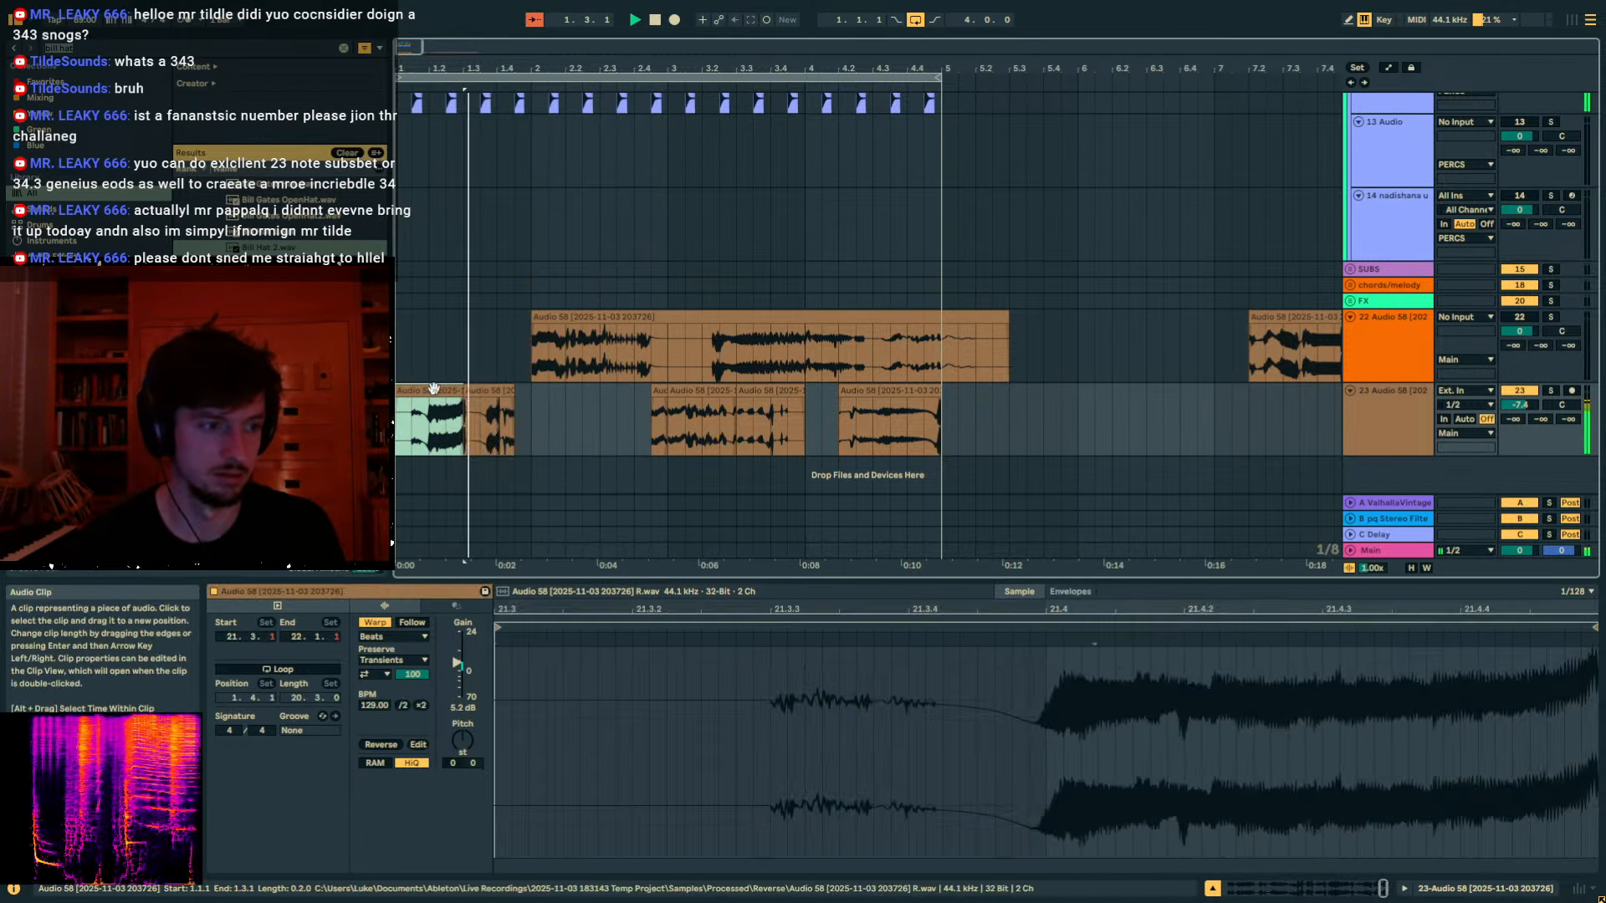
pyautogui.hotkey('ctrl', 'z')
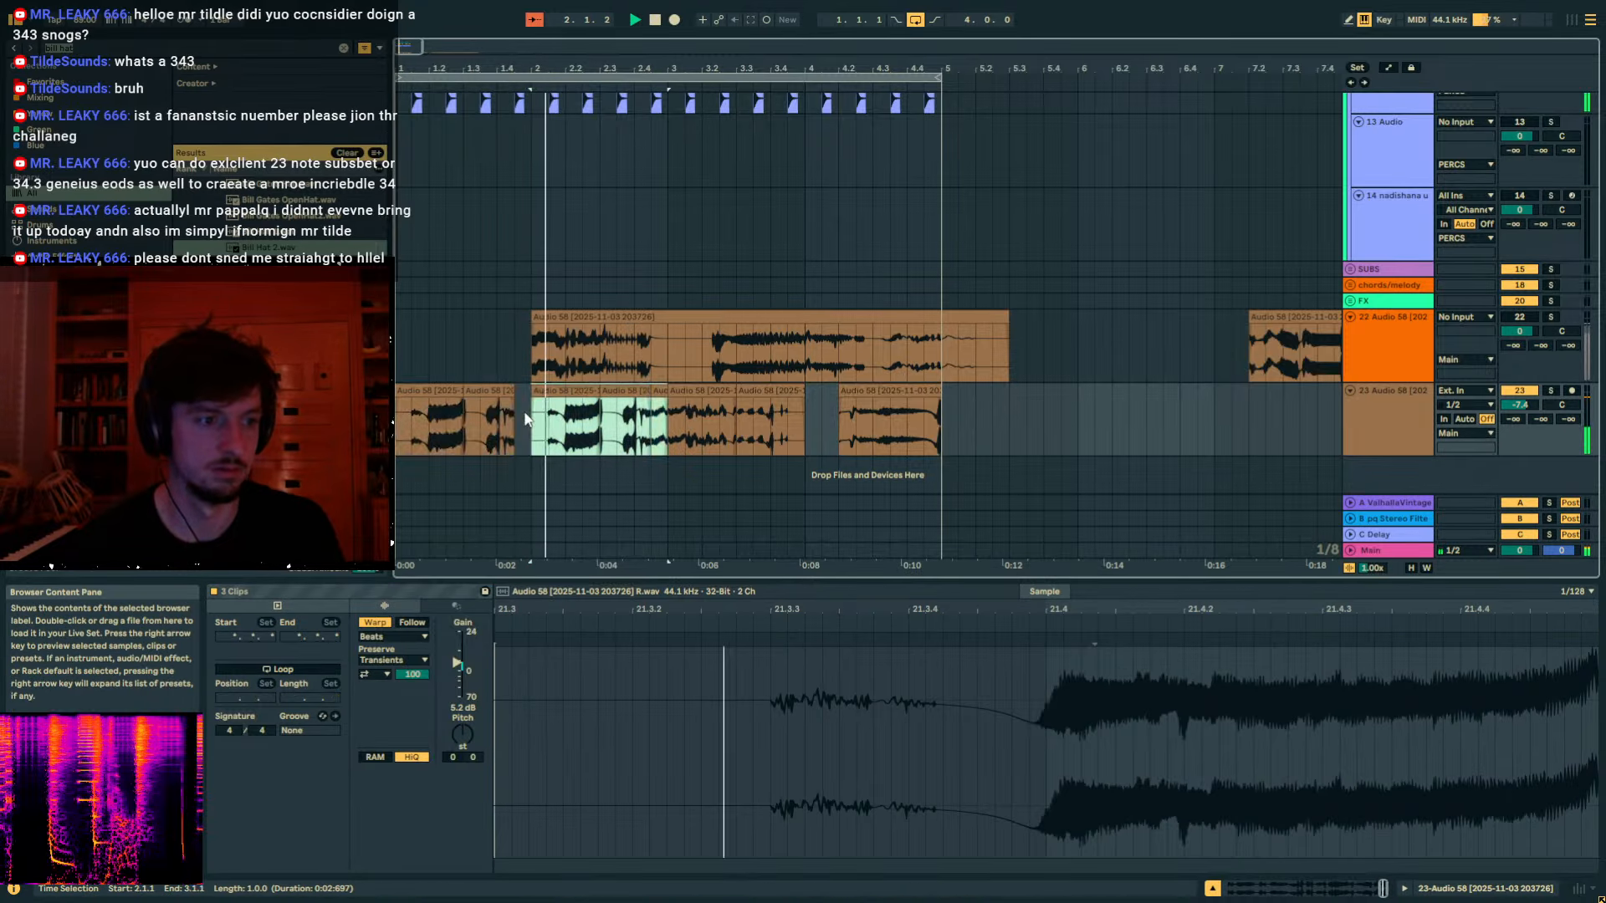
# Duplicate the 2.1.3 to 2.2.1 portion of the reversed slice twice to make a stutter, and play from 2.1.1.
pyautogui.click(563, 393)
pyautogui.press('space')
pyautogui.moveTo(548, 435); pyautogui.dragTo(564, 435)
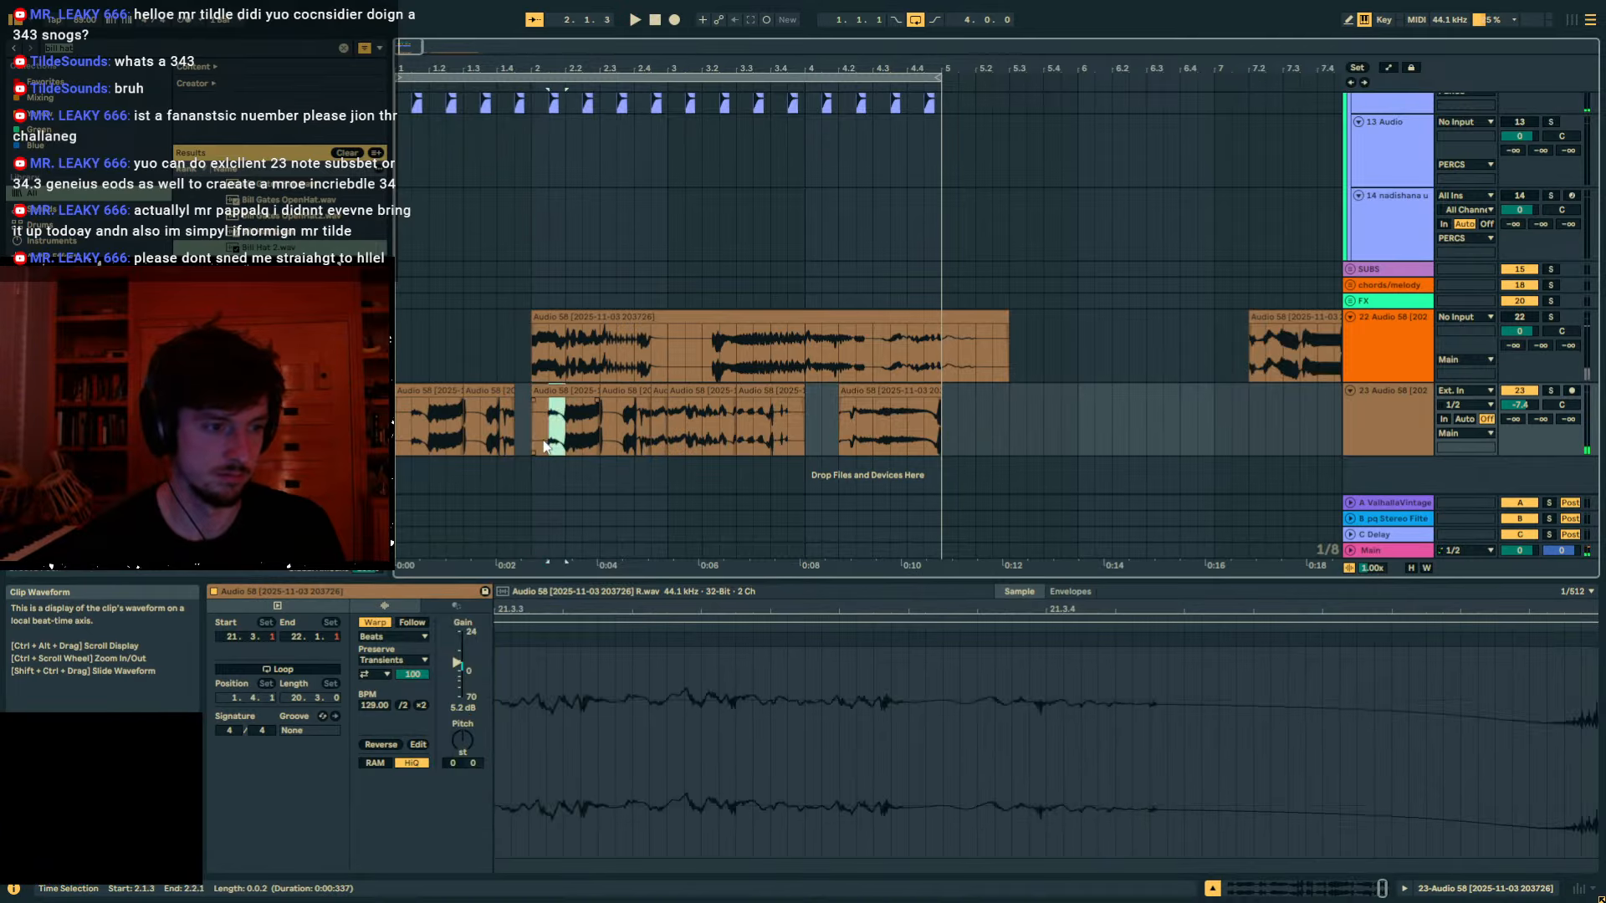
pyautogui.hotkey('ctrl', 'd')
pyautogui.hotkey('ctrl', 'd')
pyautogui.click(533, 433)
pyautogui.press('space')
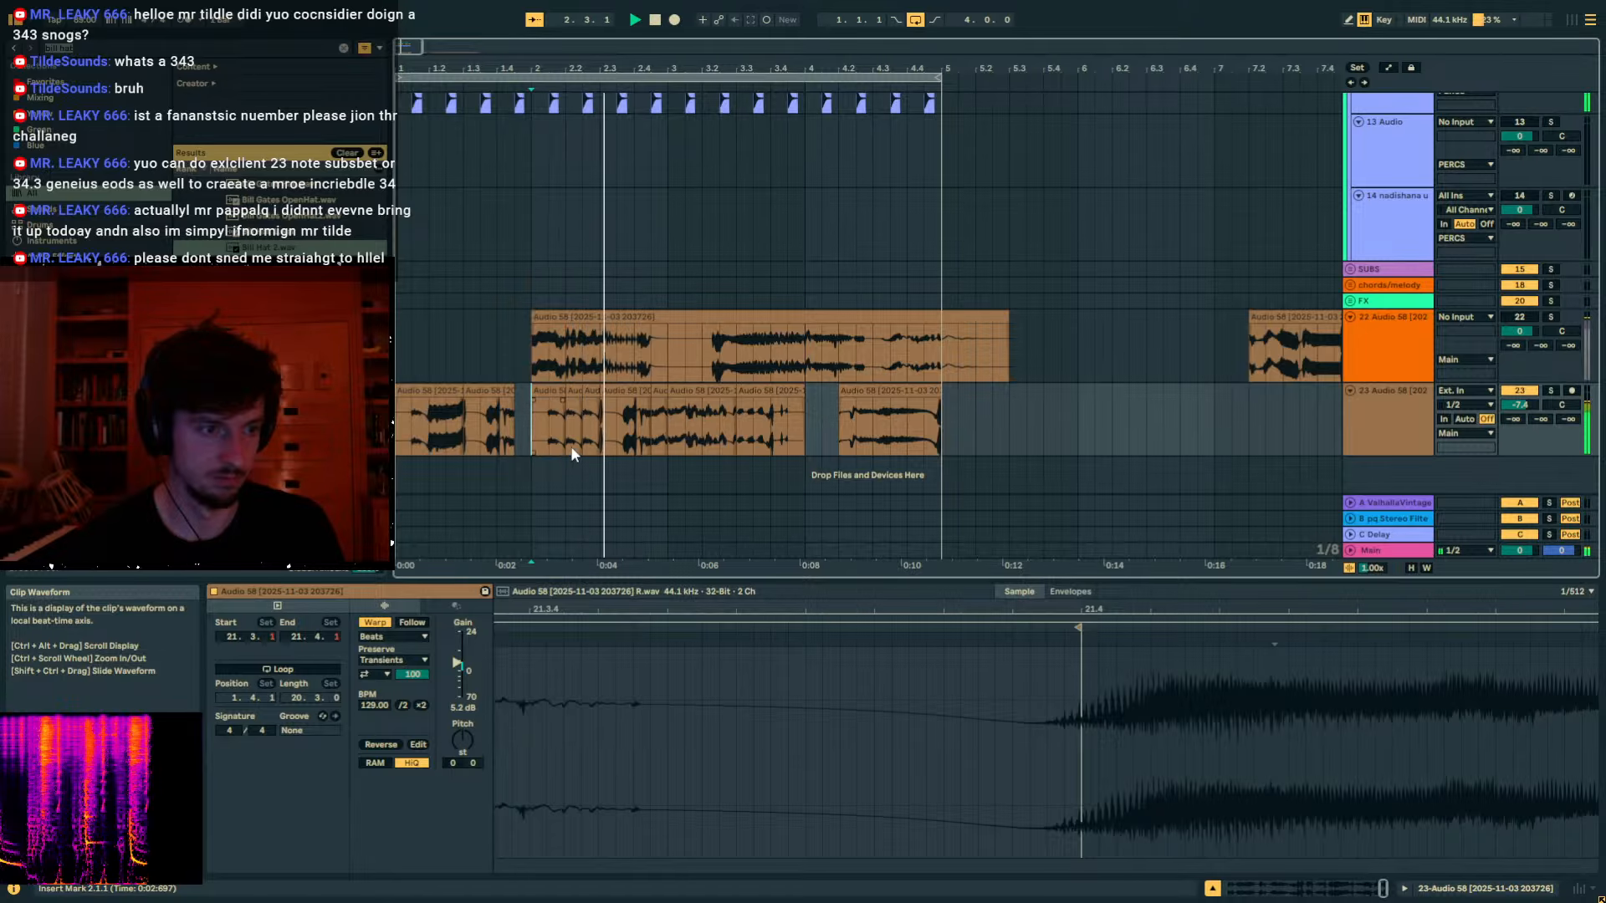
pyautogui.press('space')
# Keep the old bar 3–4 slices on a separate track 24, duplicate bars 1–2 of track 23 into bars 3–4, and play the result.
pyautogui.moveTo(598, 424); pyautogui.dragTo(398, 430)
pyautogui.hotkey('ctrl', 'd')
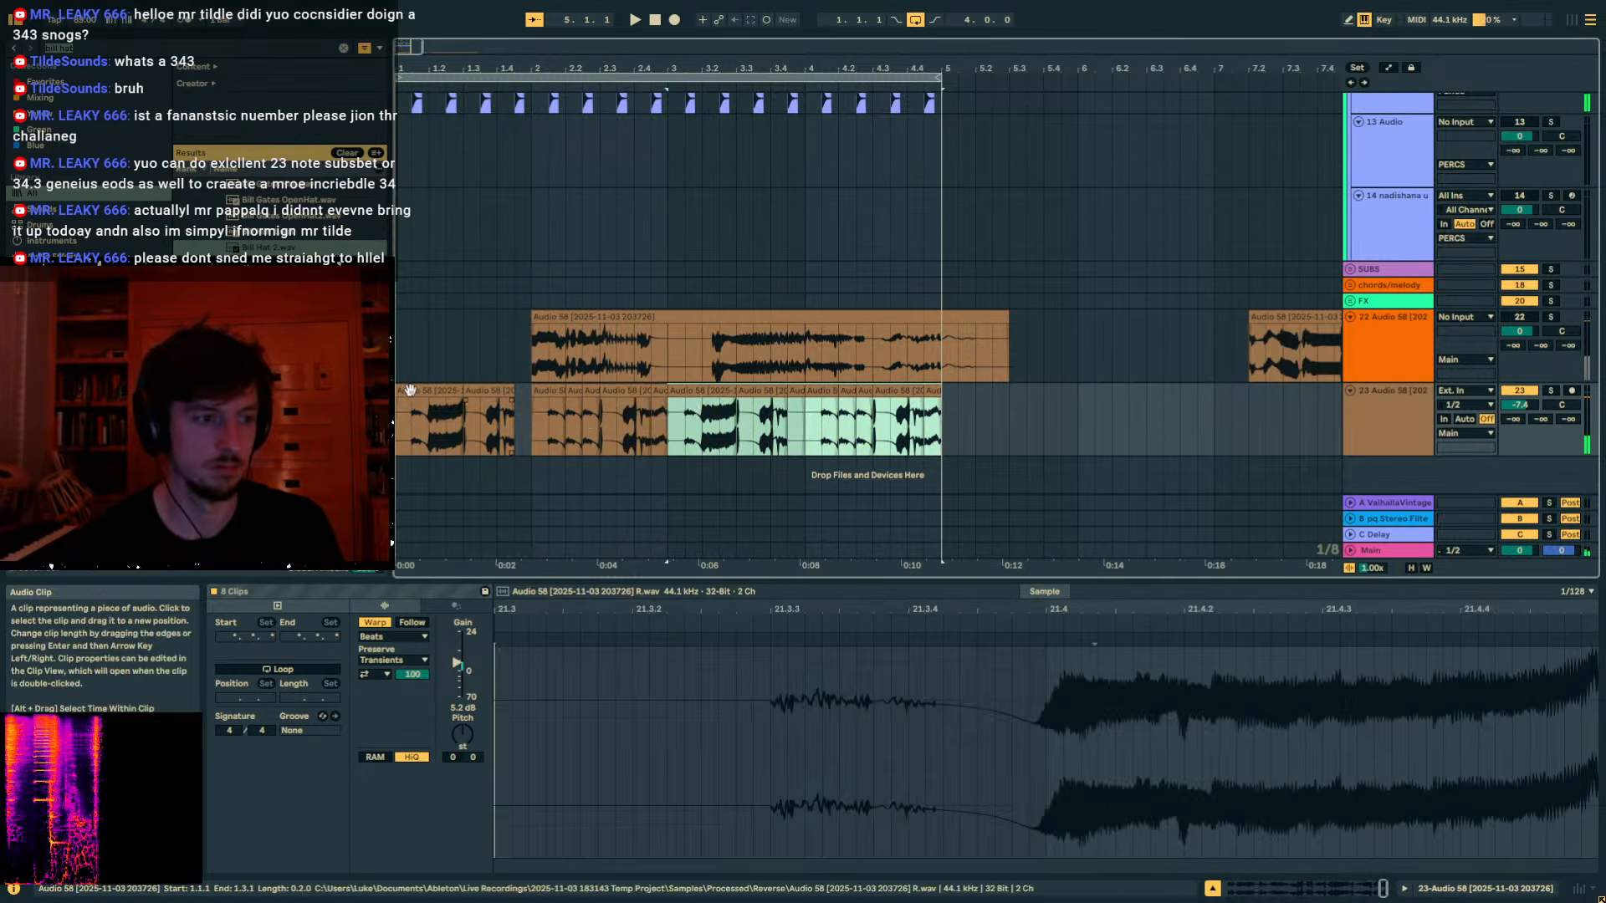
pyautogui.hotkey('ctrl', 'z')
pyautogui.click(679, 420)
pyautogui.moveTo(671, 419); pyautogui.dragTo(398, 405)
pyautogui.hotkey('ctrl', 'd')
pyautogui.press('space')
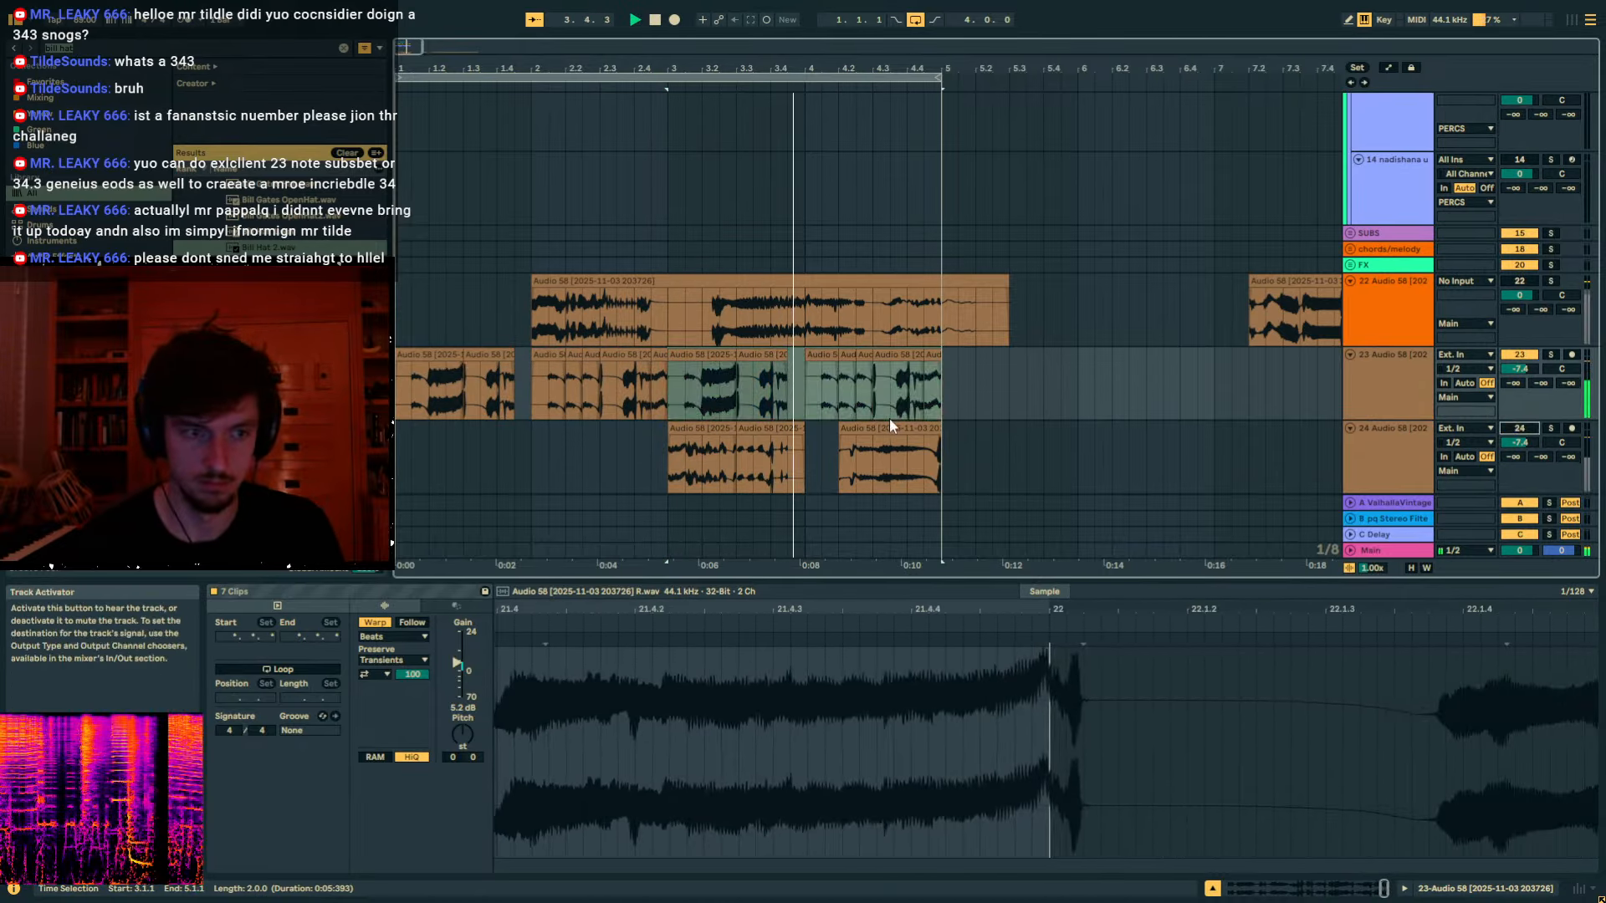
pyautogui.click(754, 443)
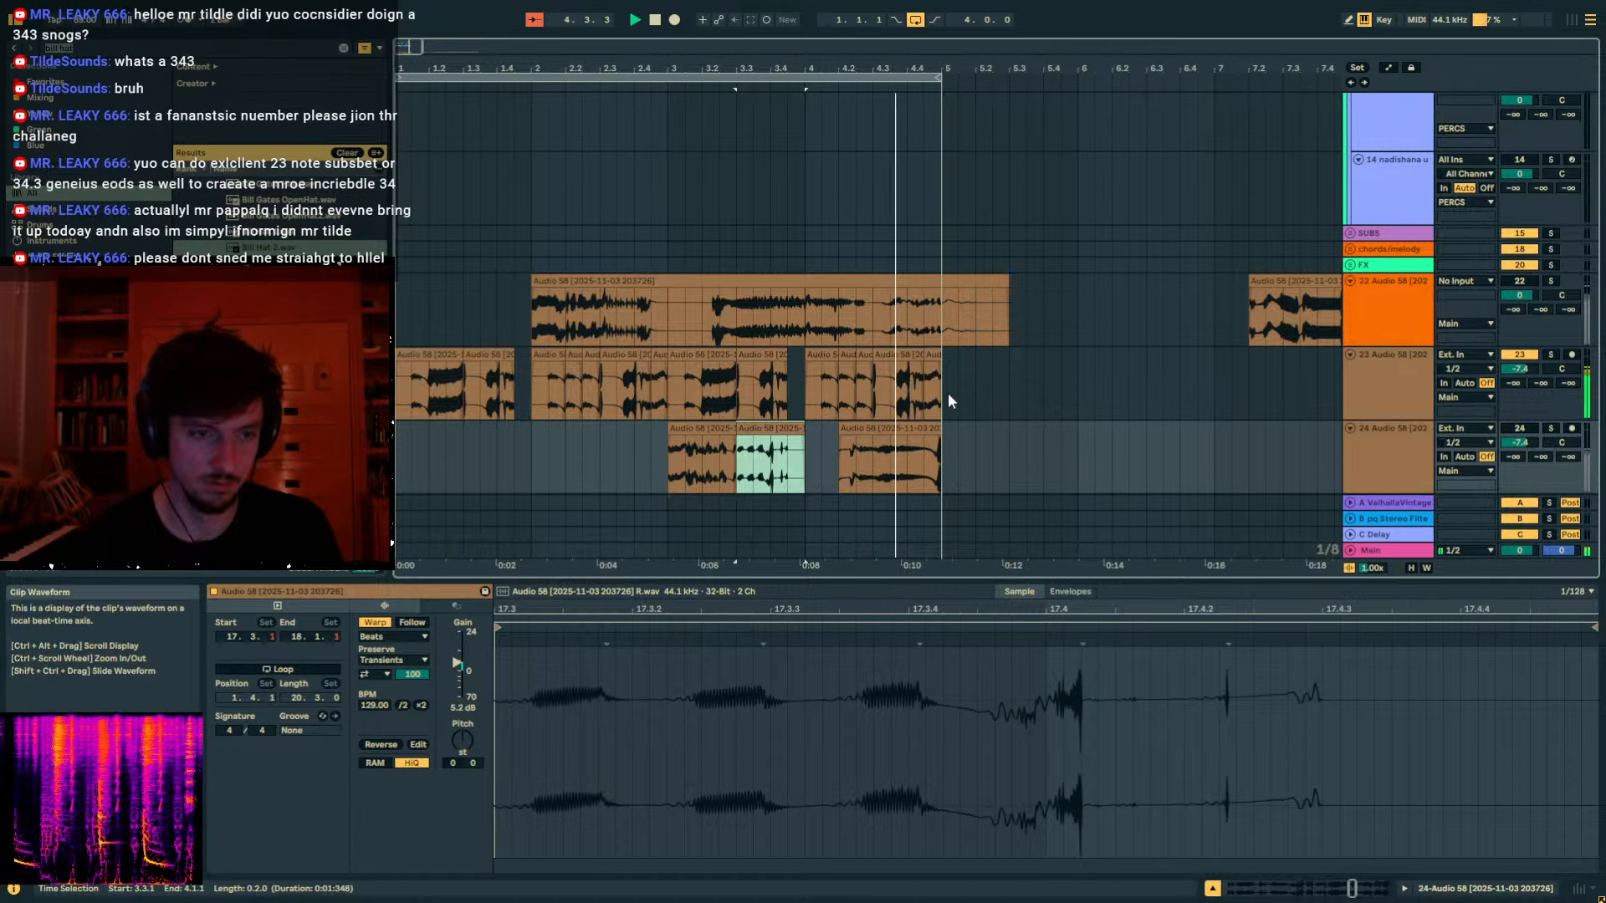
# Search for "auto filt", add Auto Filter Legacy to track 23, and play the loop.
pyautogui.click(1384, 369)
pyautogui.click(1466, 889)
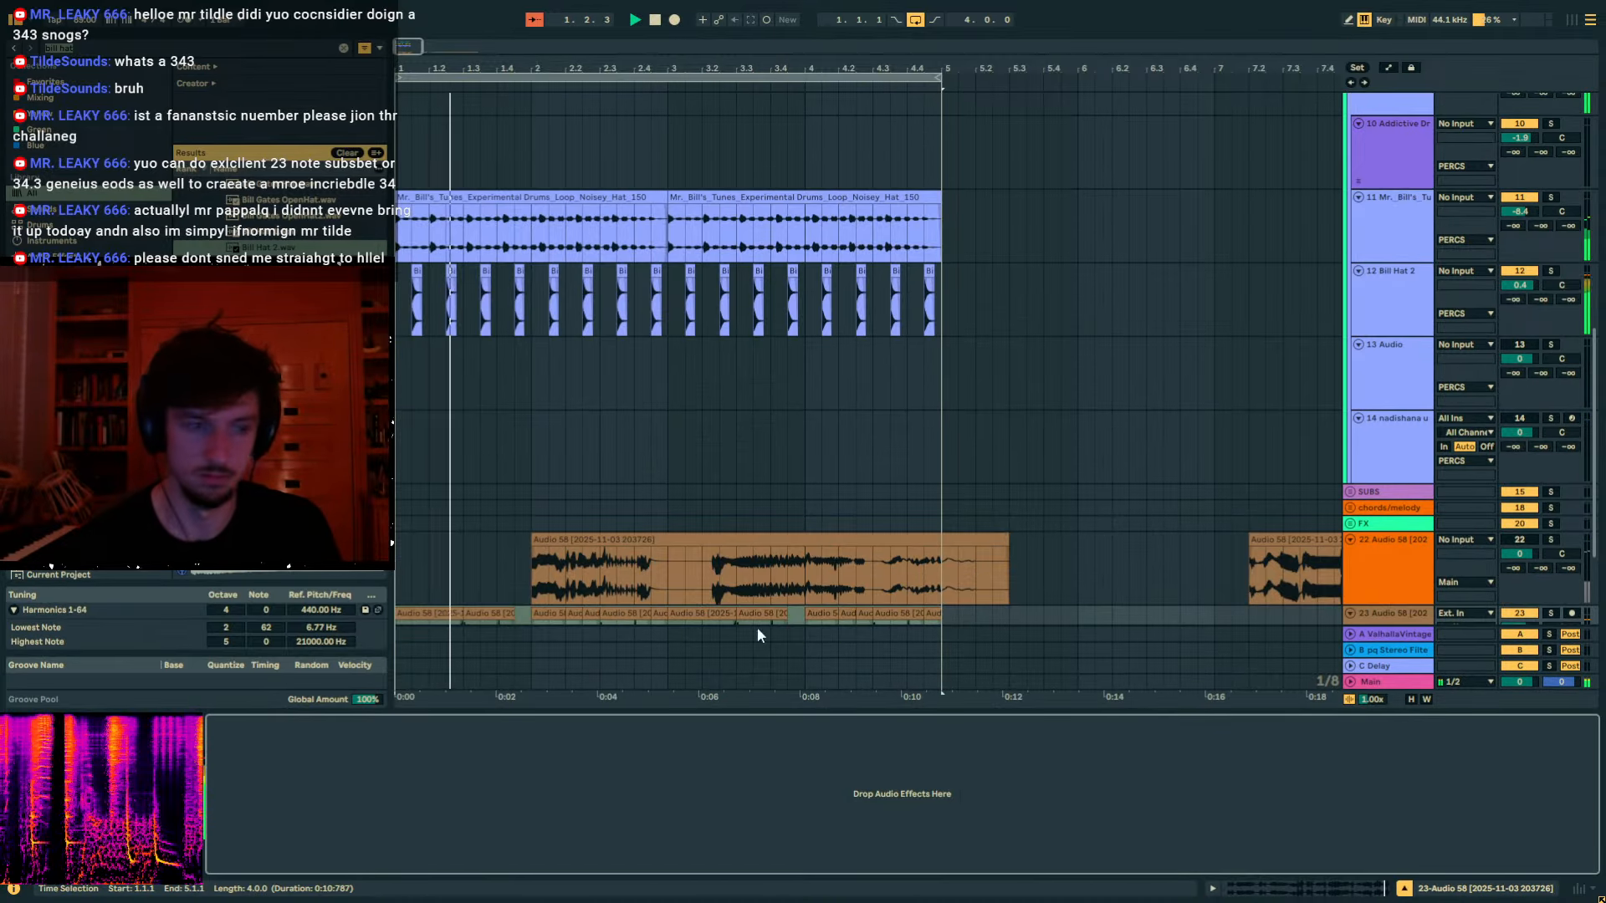
pyautogui.press('space')
pyautogui.hotkey('ctrl', 'f')
pyautogui.write('auto filt')
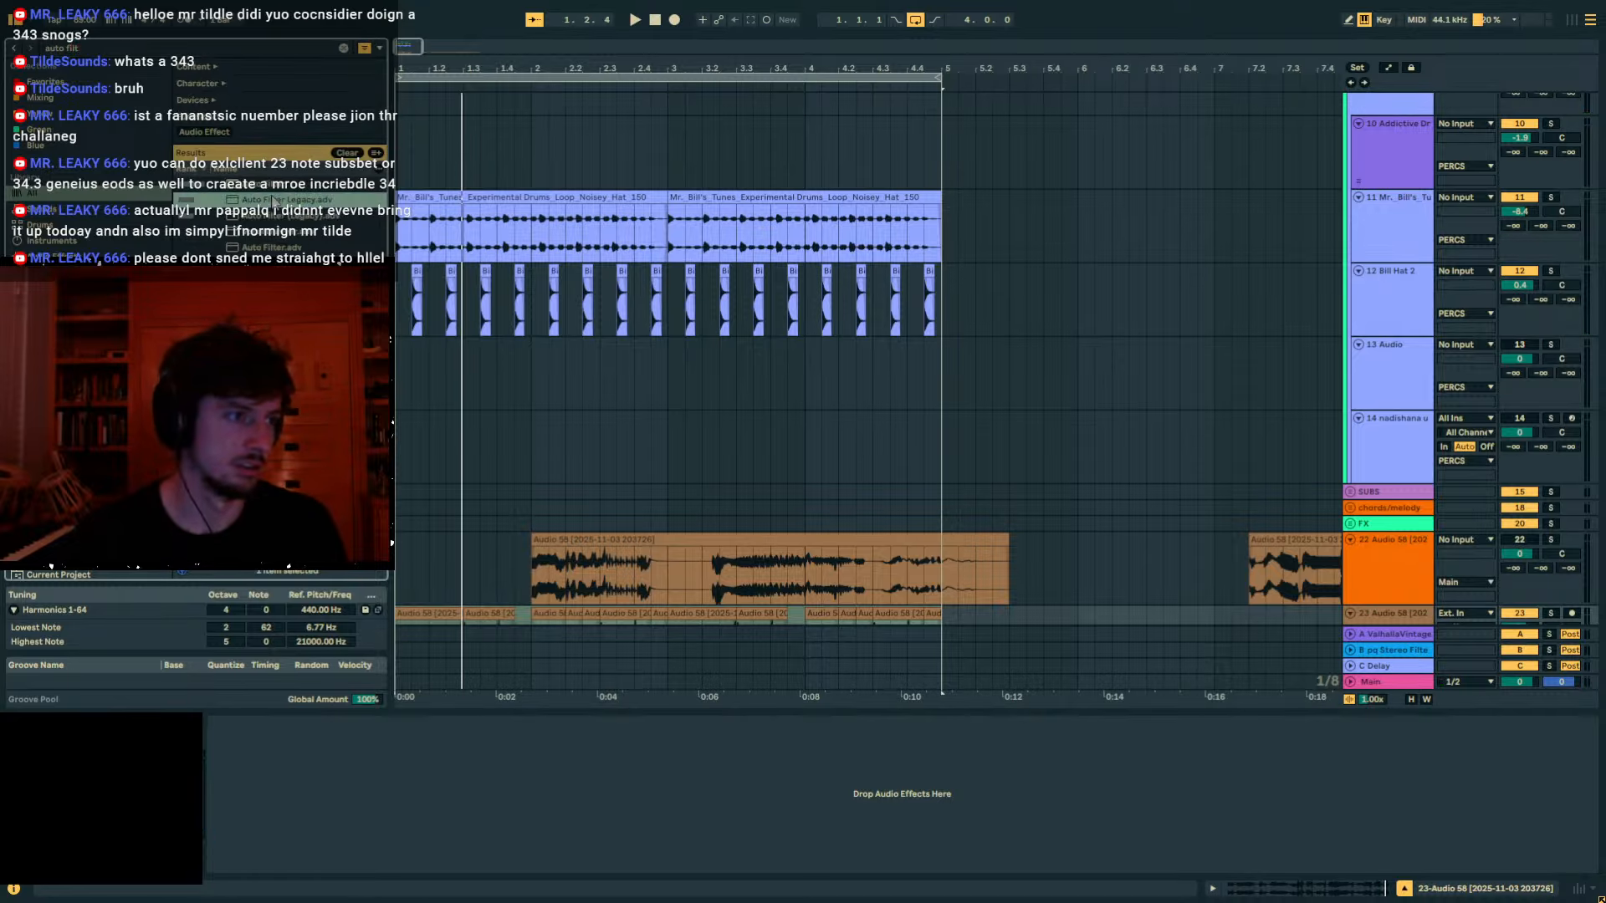
pyautogui.doubleClick(274, 201)
pyautogui.press('space')
# Set the filter to 582 Hz with 79% resonance, and its LFO to a square shape with amount 11.2, rate 1/16 and phase 0°.
pyautogui.moveTo(466, 765); pyautogui.dragTo(483, 719)
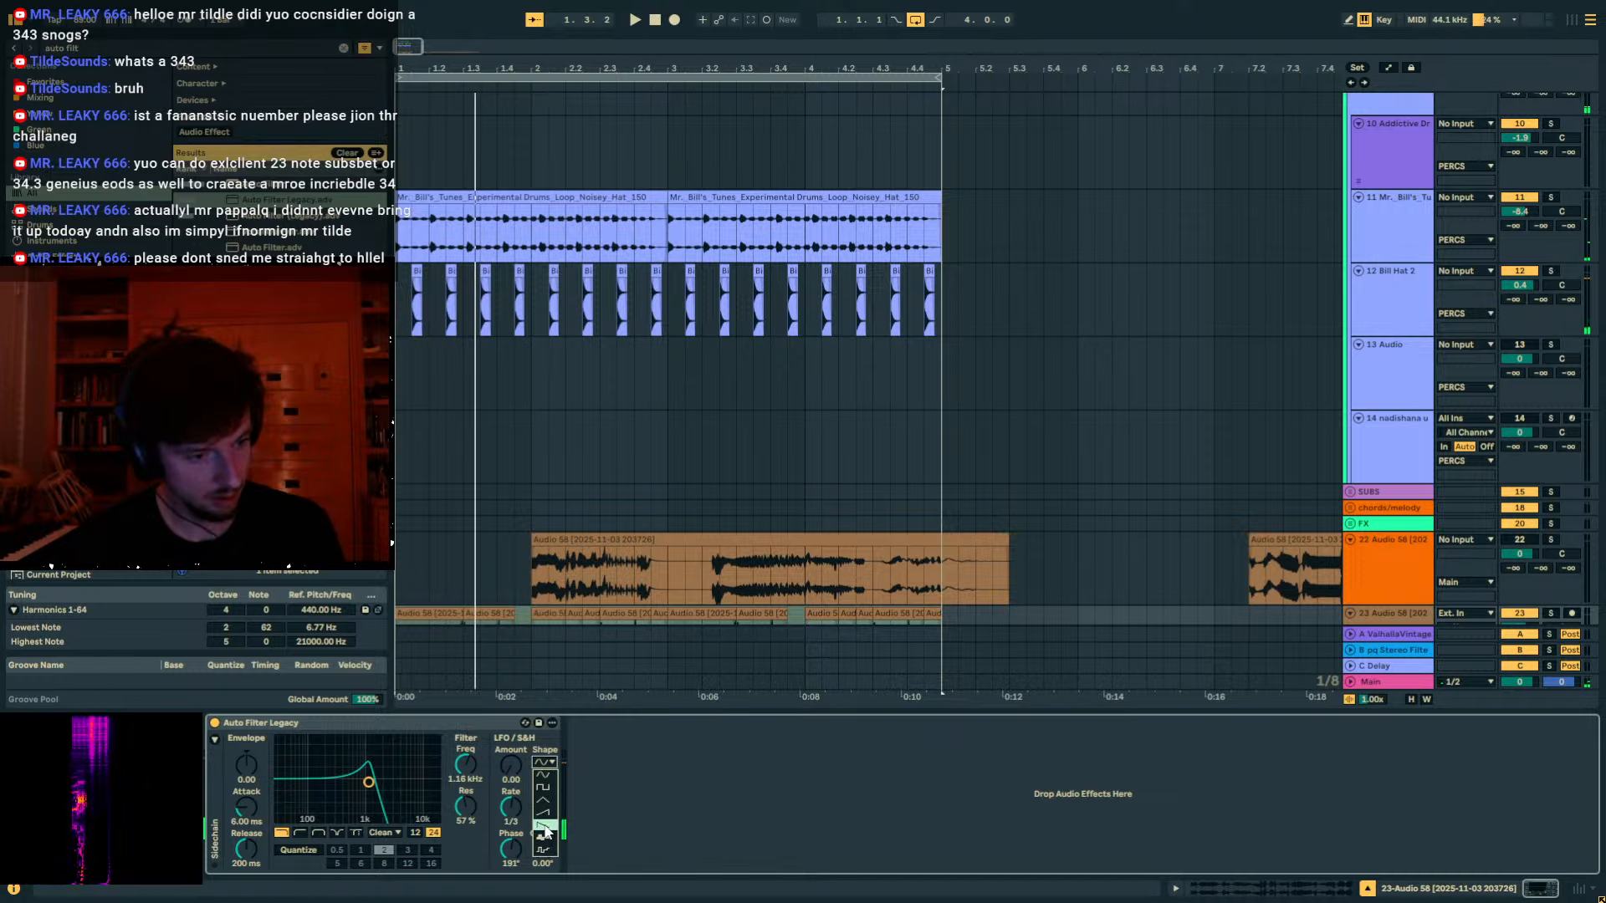
pyautogui.press('space')
pyautogui.moveTo(512, 773); pyautogui.dragTo(512, 715)
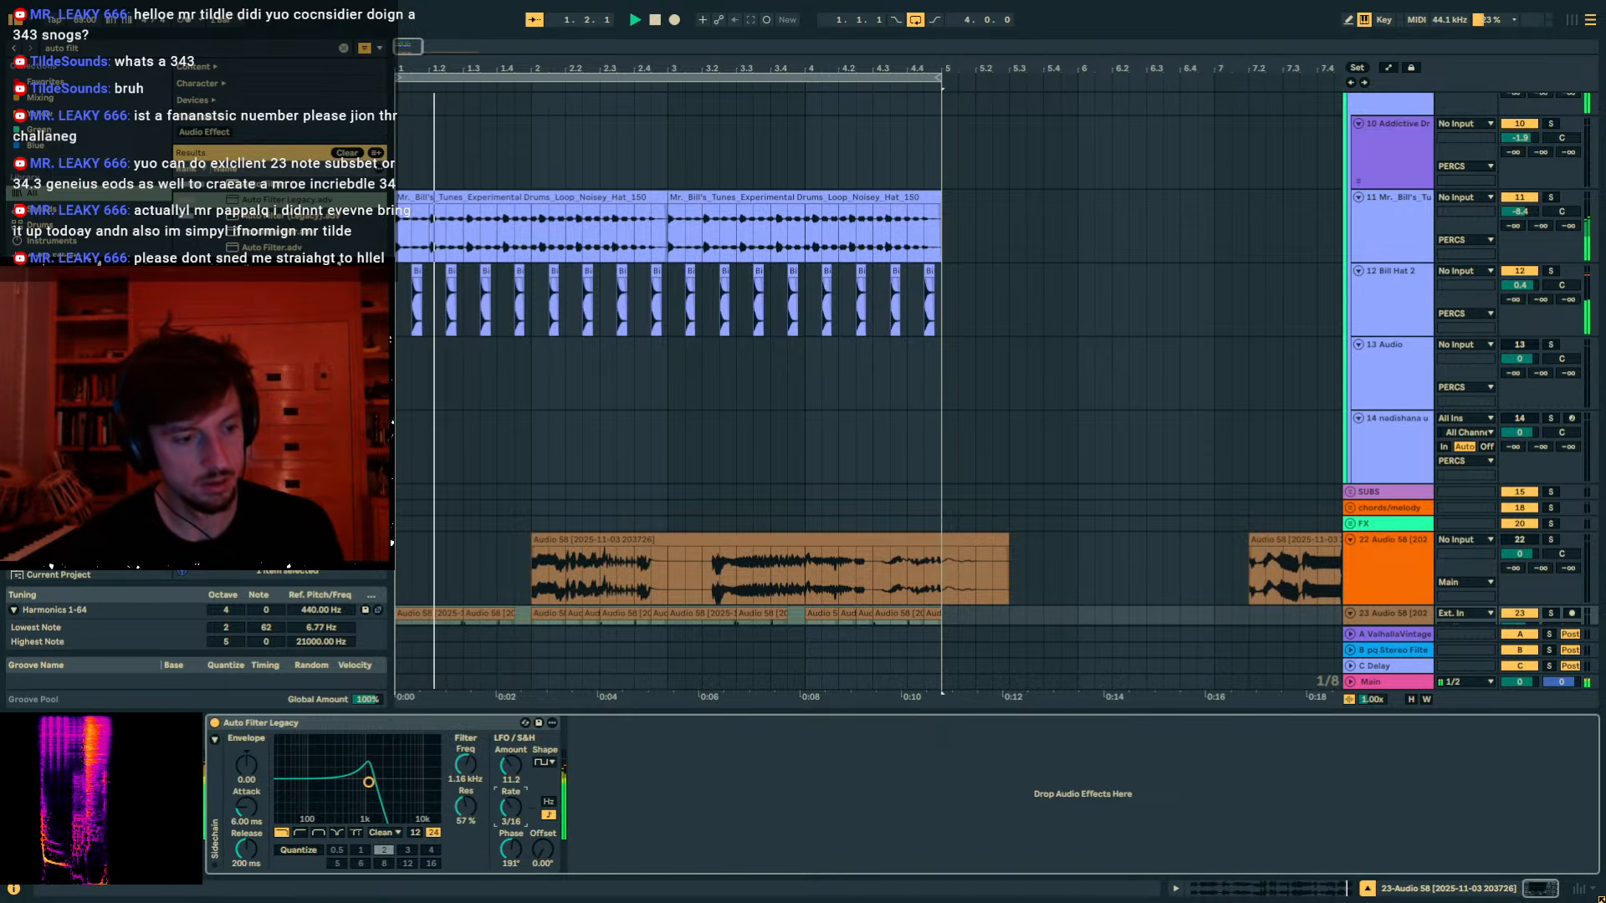
pyautogui.moveTo(514, 813); pyautogui.dragTo(525, 887)
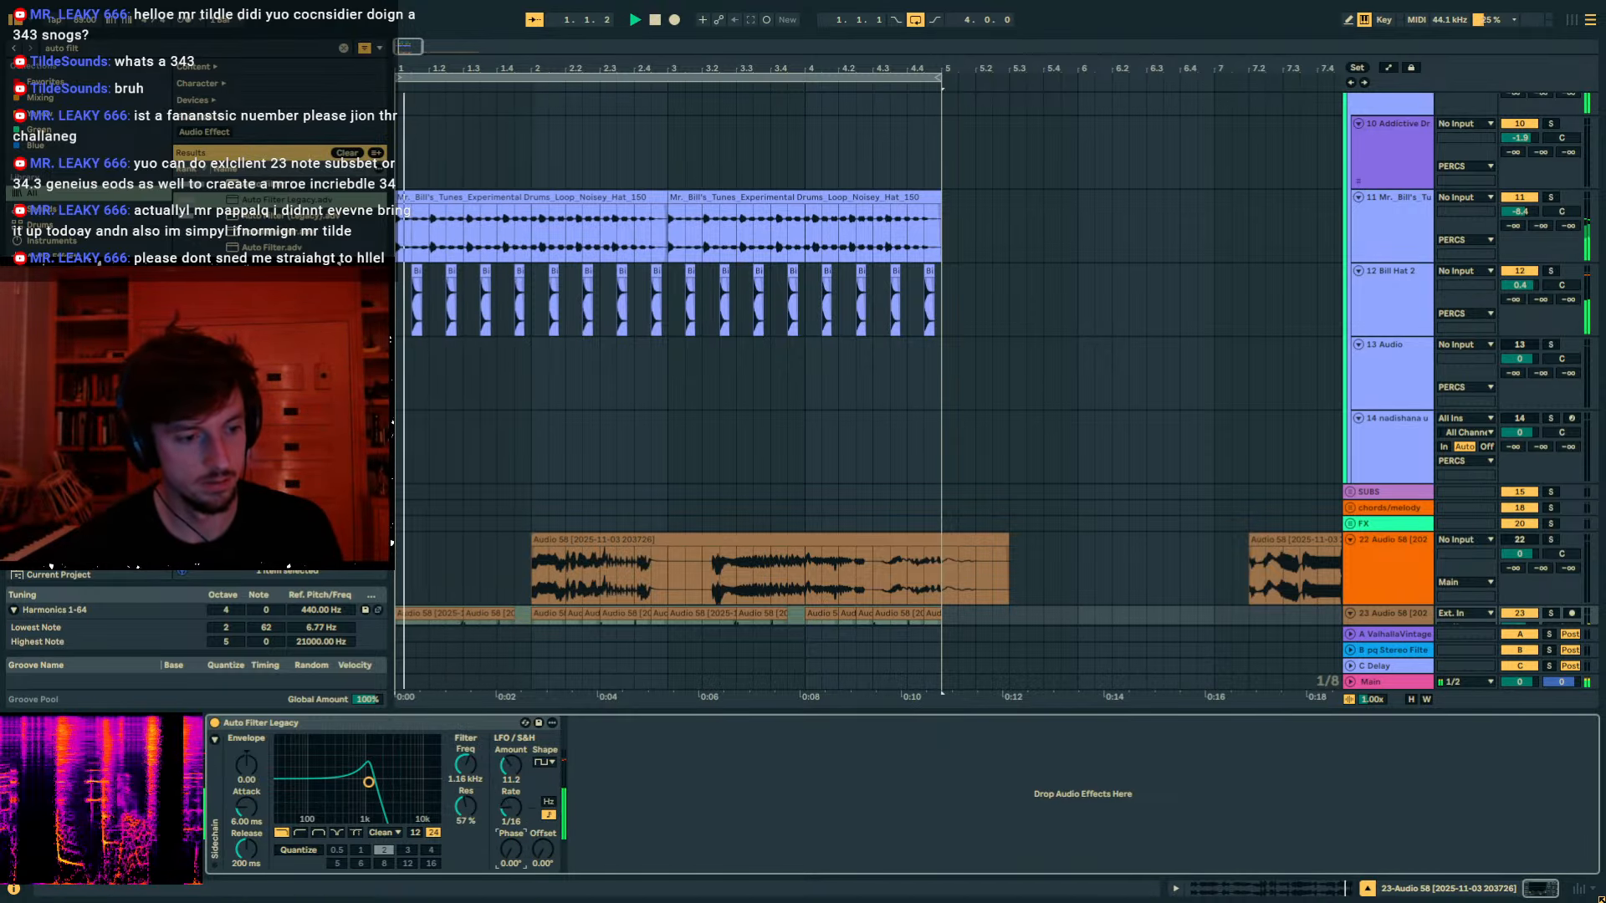
pyautogui.moveTo(475, 791); pyautogui.dragTo(466, 824)
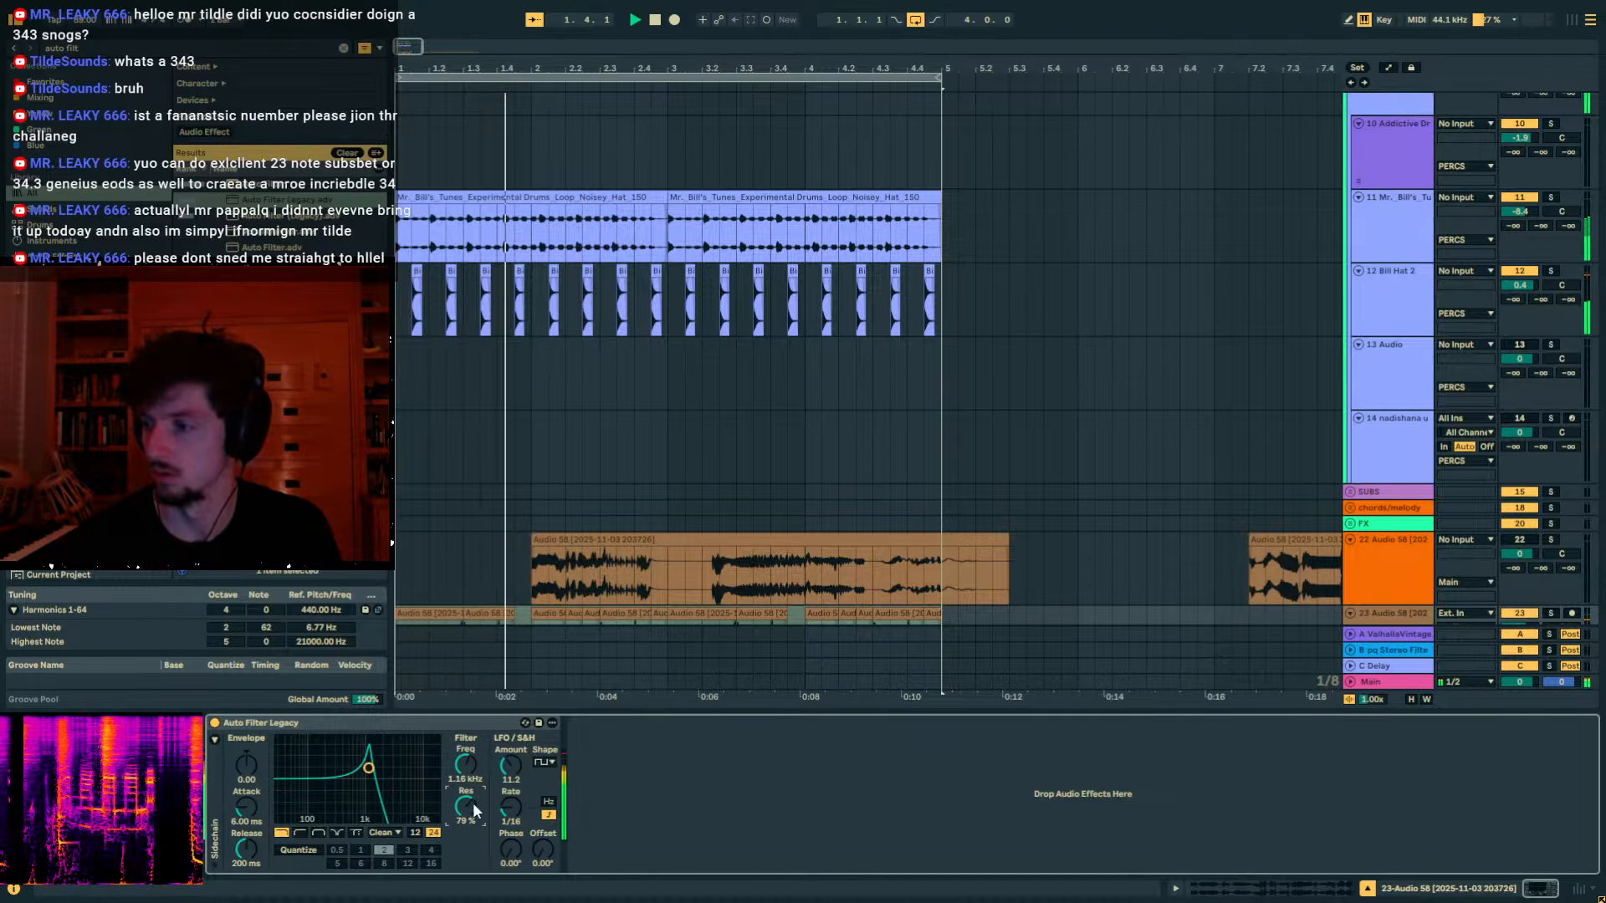
# Mute the Noisey Hat and Bill Hat 2 tracks and lower the Bill Hat 2 track volume to -13.1 dB.
pyautogui.scroll(-4, 579, 569)
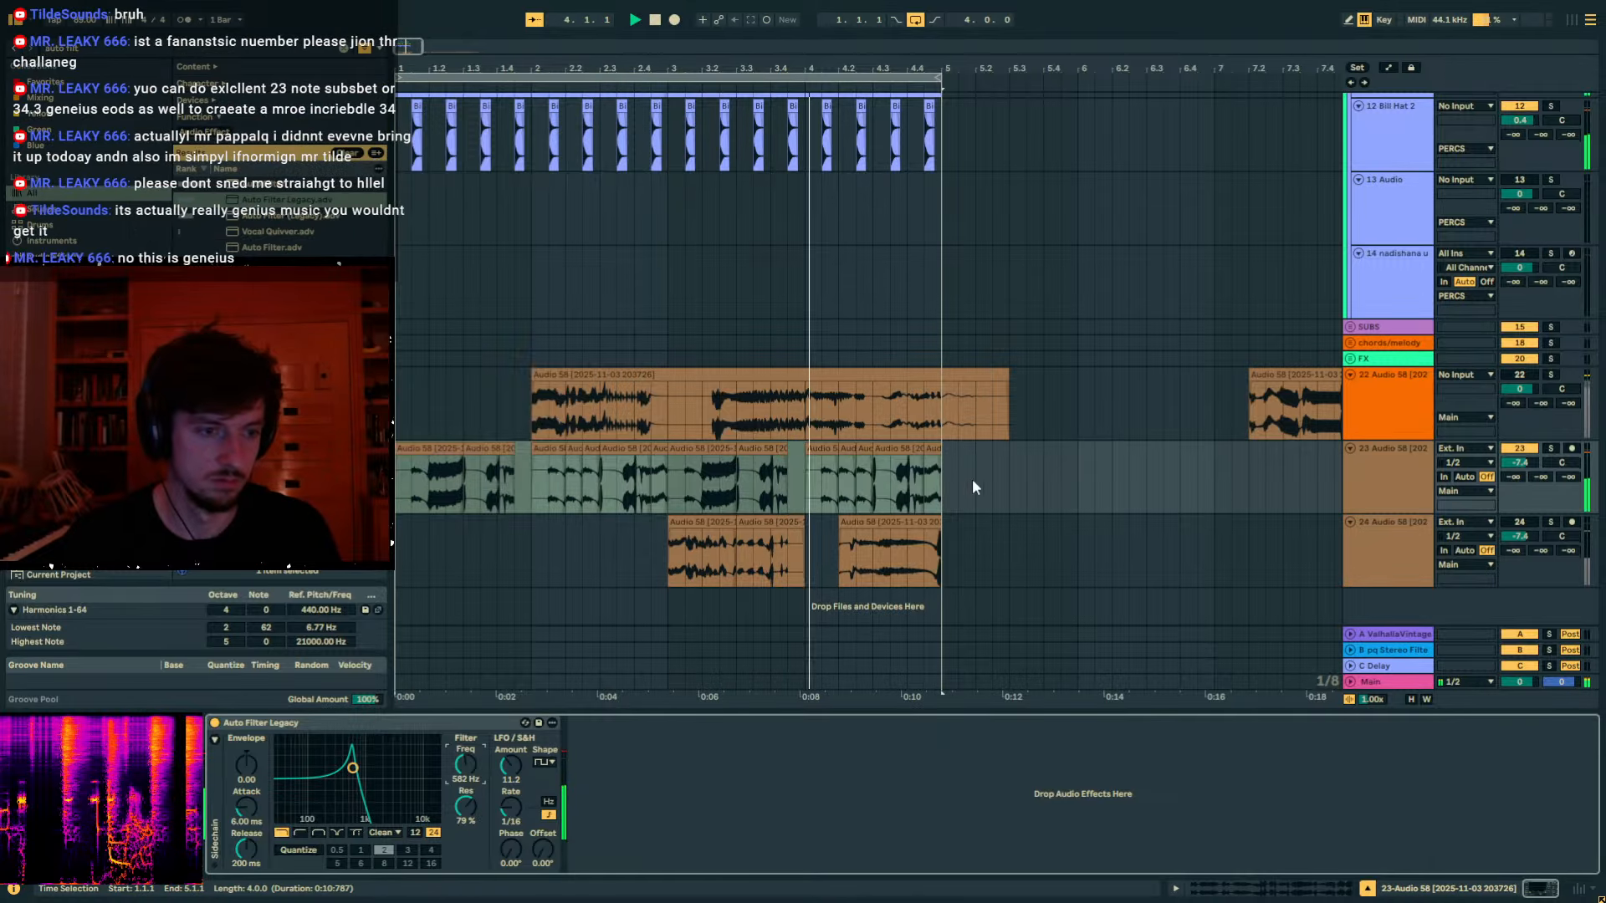
pyautogui.scroll(4, 1171, 435)
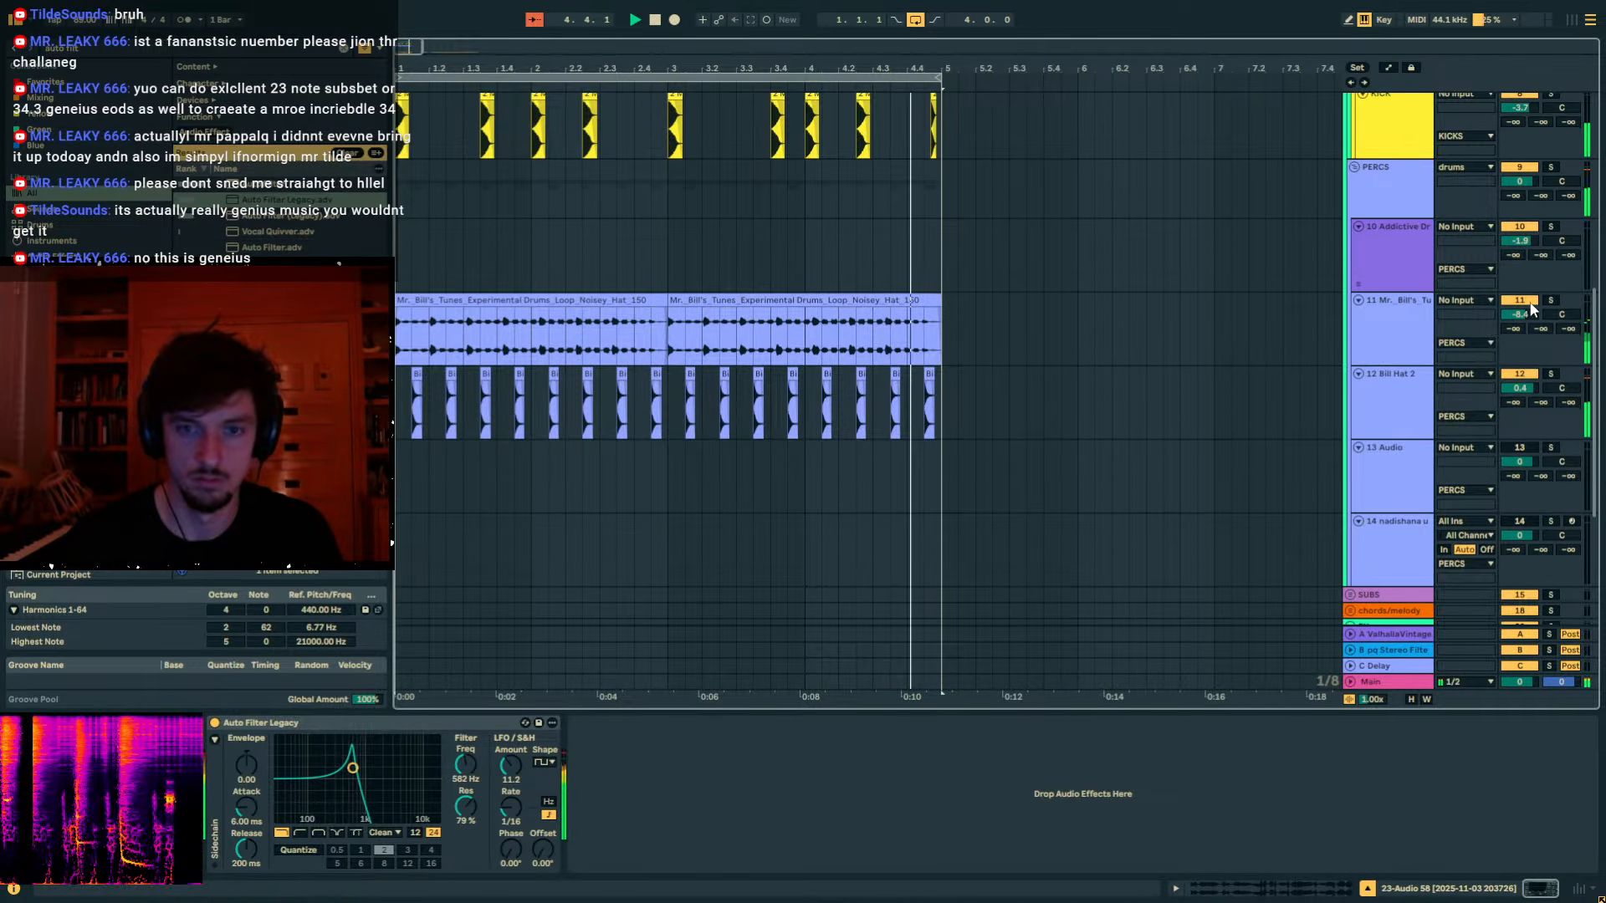
pyautogui.click(1512, 374)
pyautogui.moveTo(1517, 388); pyautogui.dragTo(1517, 418)
pyautogui.scroll(-3, 1062, 349)
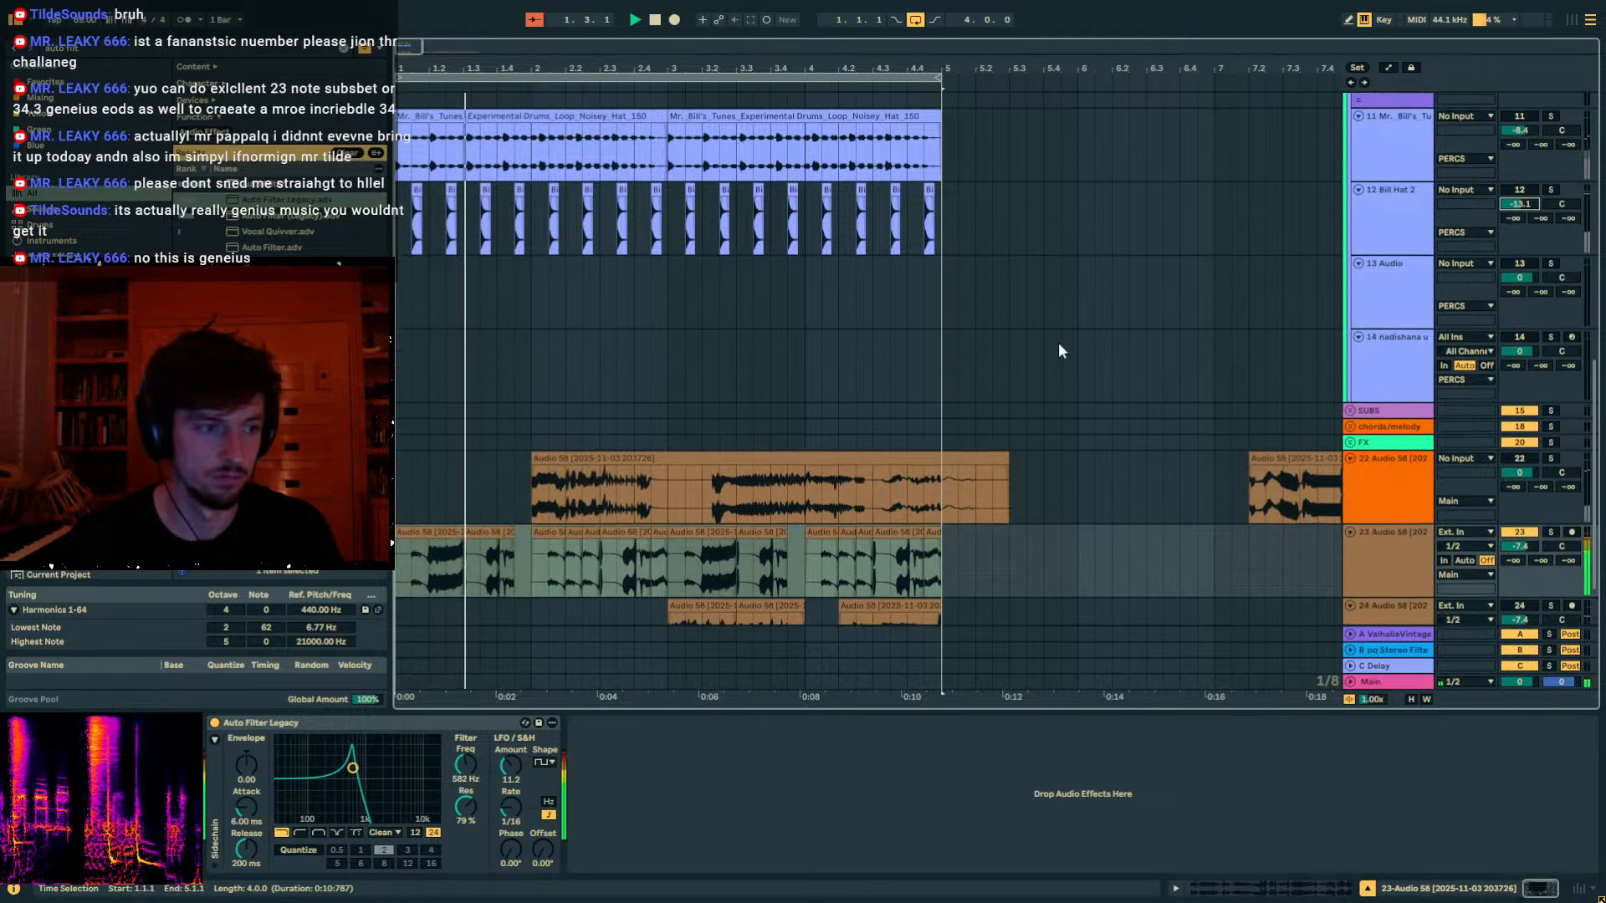
pyautogui.scroll(1, 1171, 385)
pyautogui.scroll(-3, 1241, 417)
pyautogui.press('space')
# Select the first slices of track 23, then solo track 24 and play its bar 4 clip.
pyautogui.click(1405, 466)
pyautogui.click(439, 450)
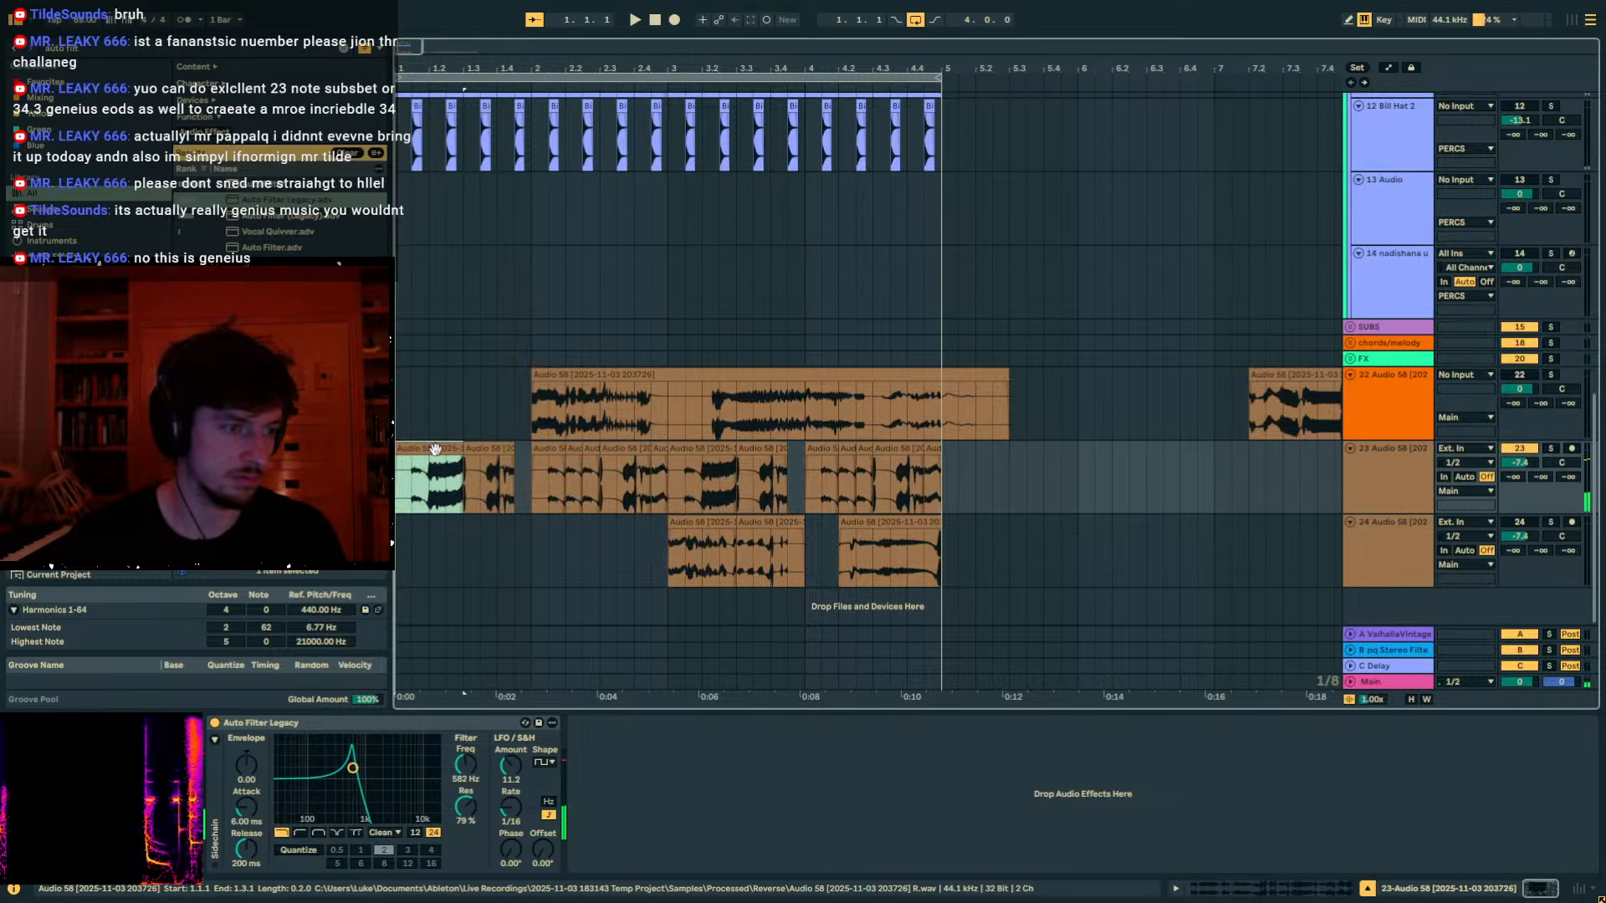
pyautogui.click(483, 449)
pyautogui.click(444, 450)
pyautogui.click(1373, 483)
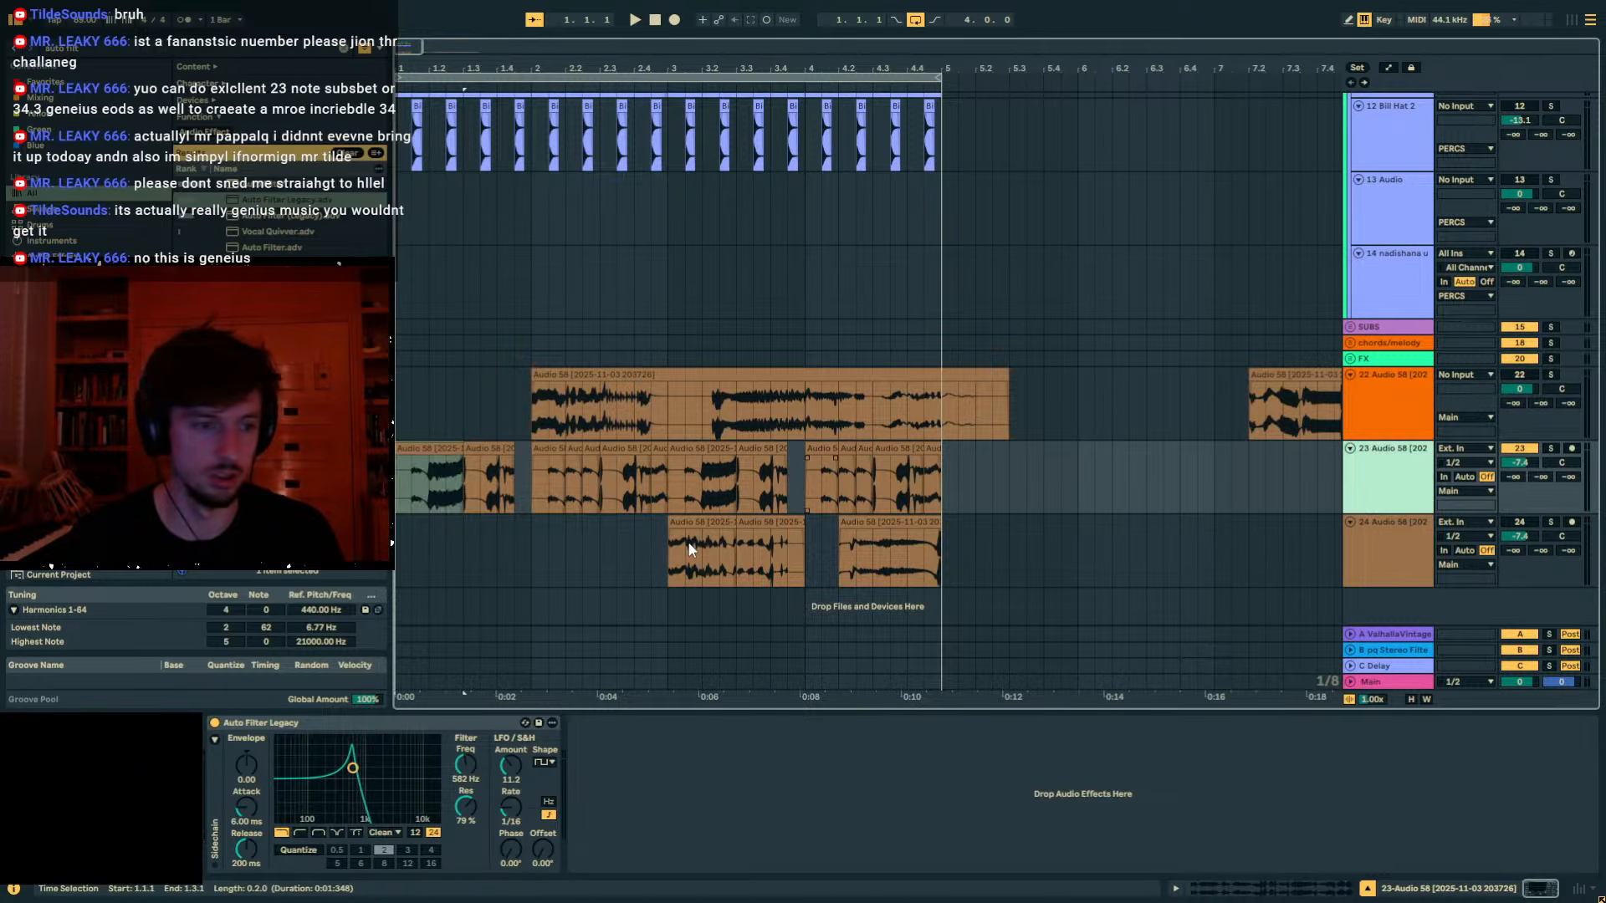
pyautogui.click(878, 522)
pyautogui.click(884, 520)
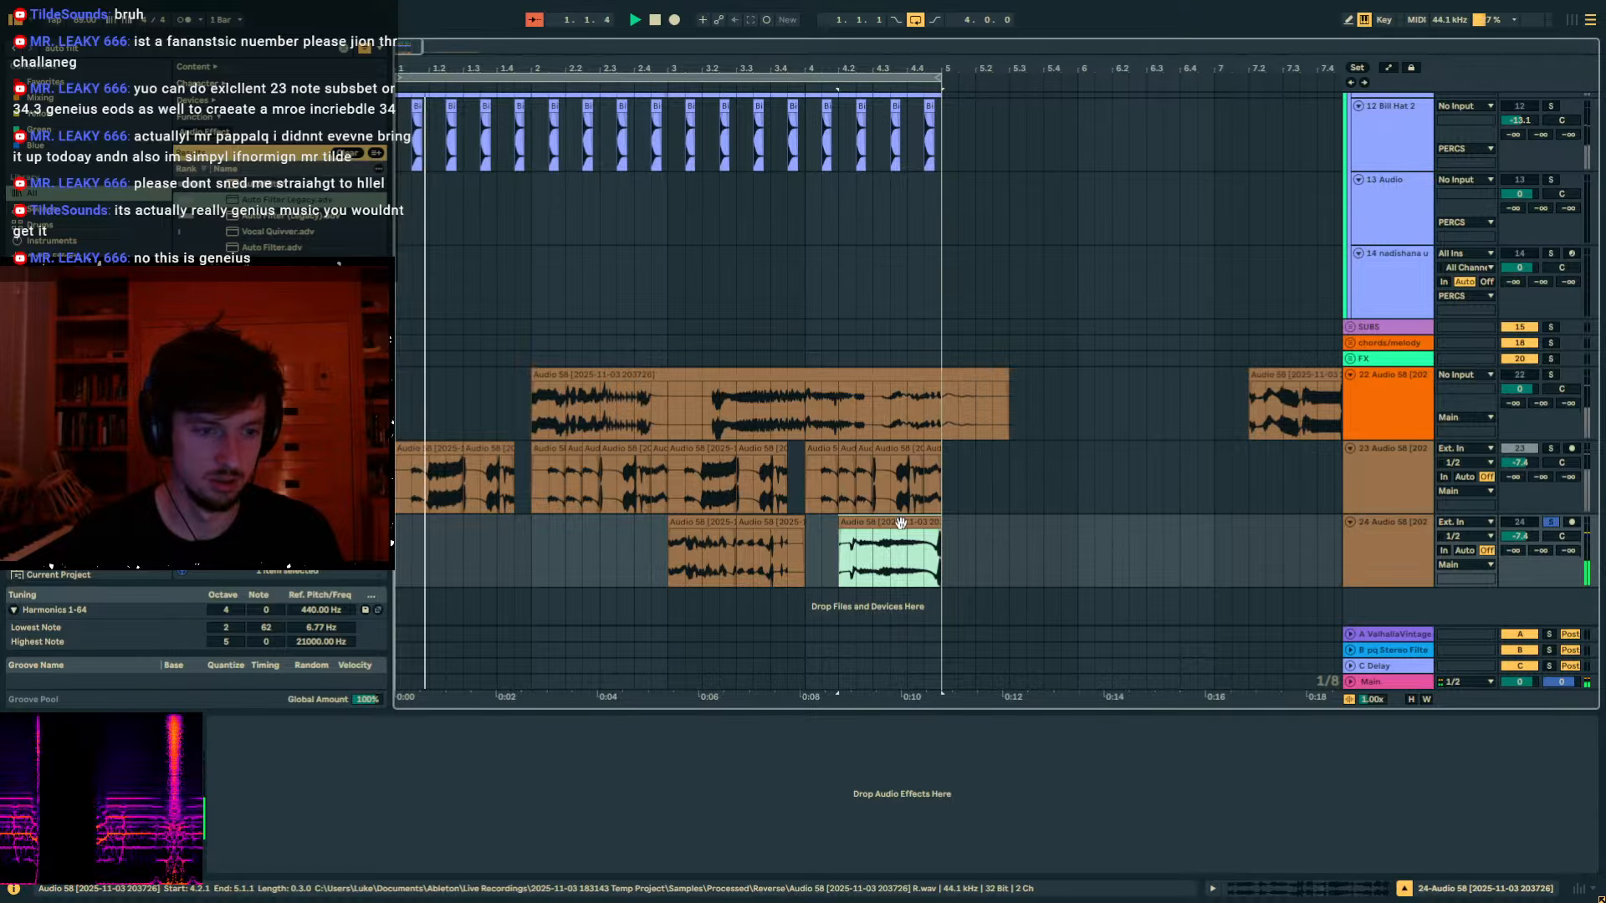
pyautogui.click(890, 521)
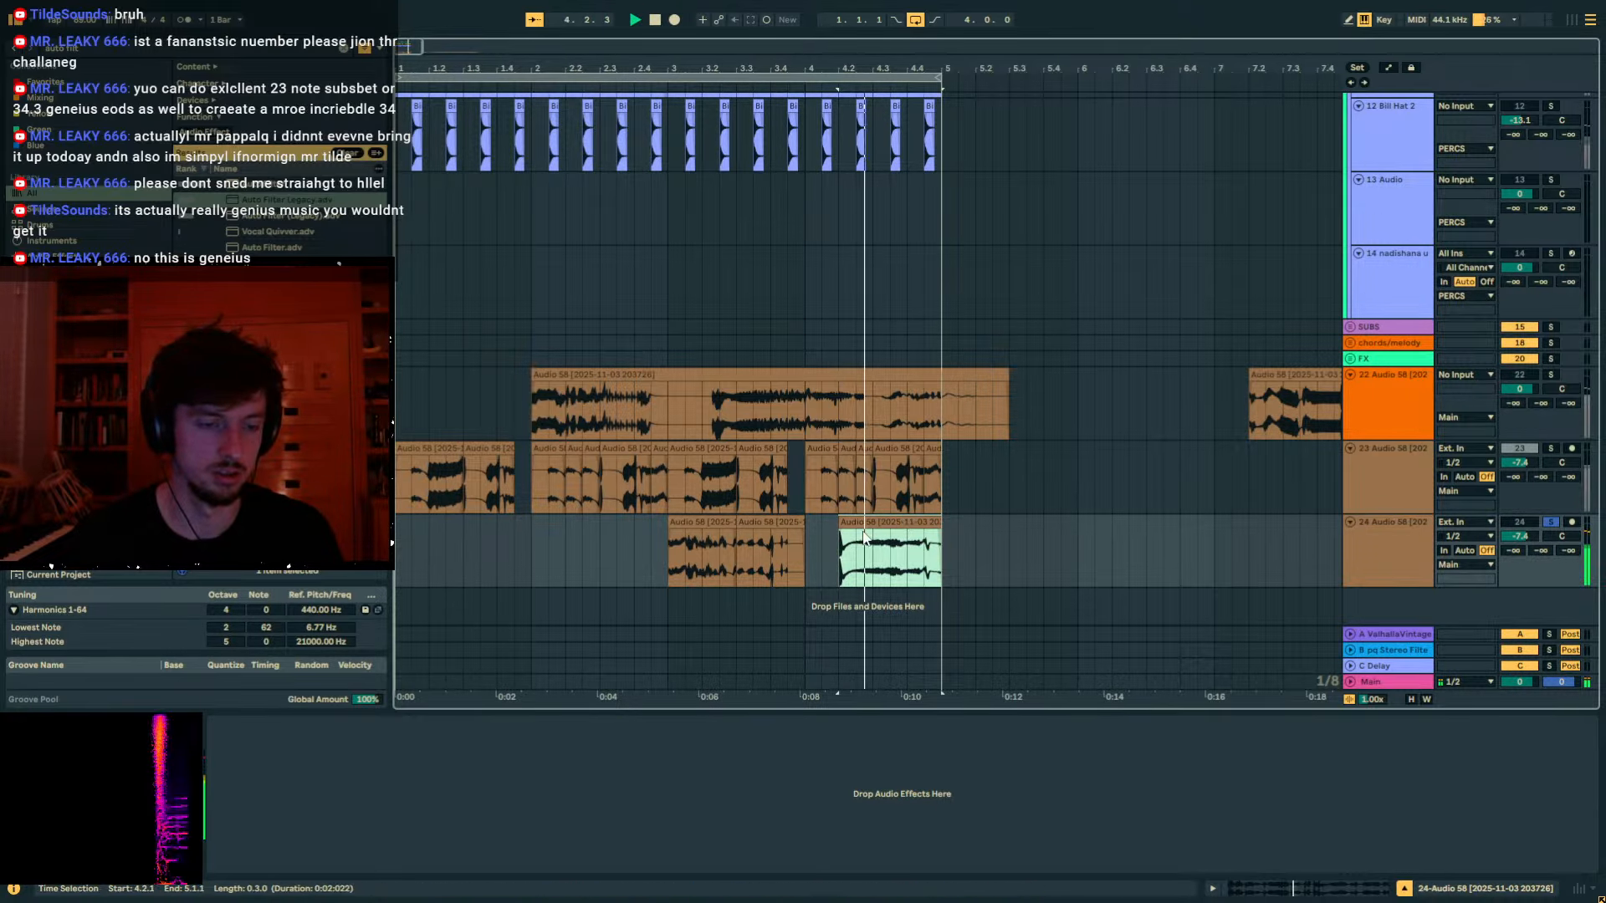
# Reverse the bar 4 clip on track 24 with a fade-in, trim its end to 4.4.1, and play it.
pyautogui.moveTo(820, 532); pyautogui.dragTo(827, 531)
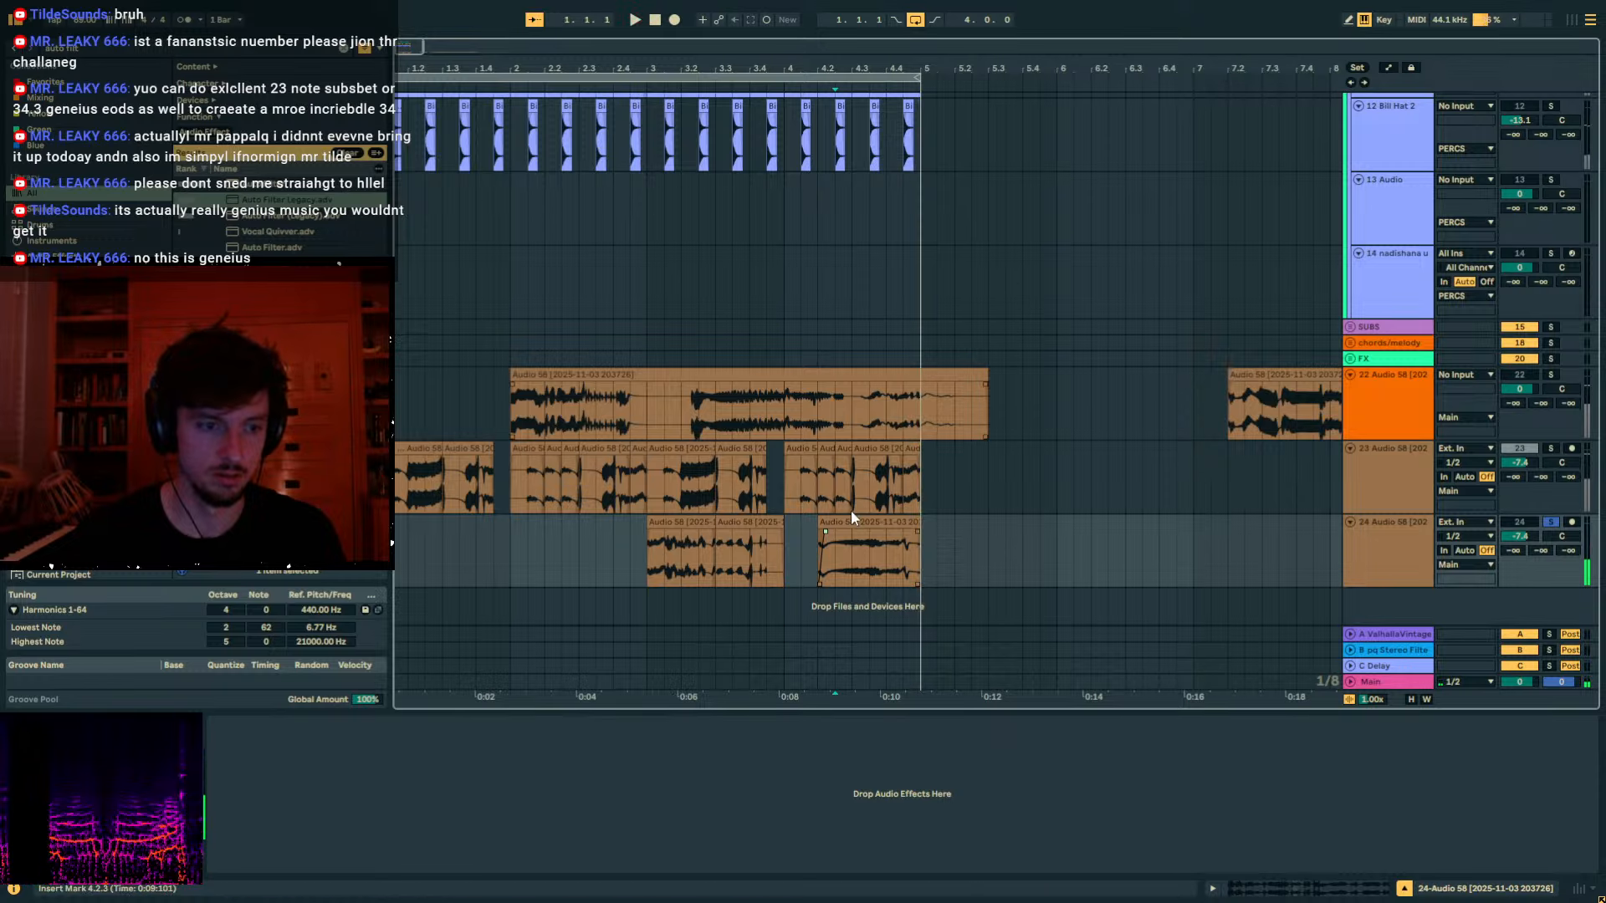
pyautogui.click(909, 523)
pyautogui.press('space')
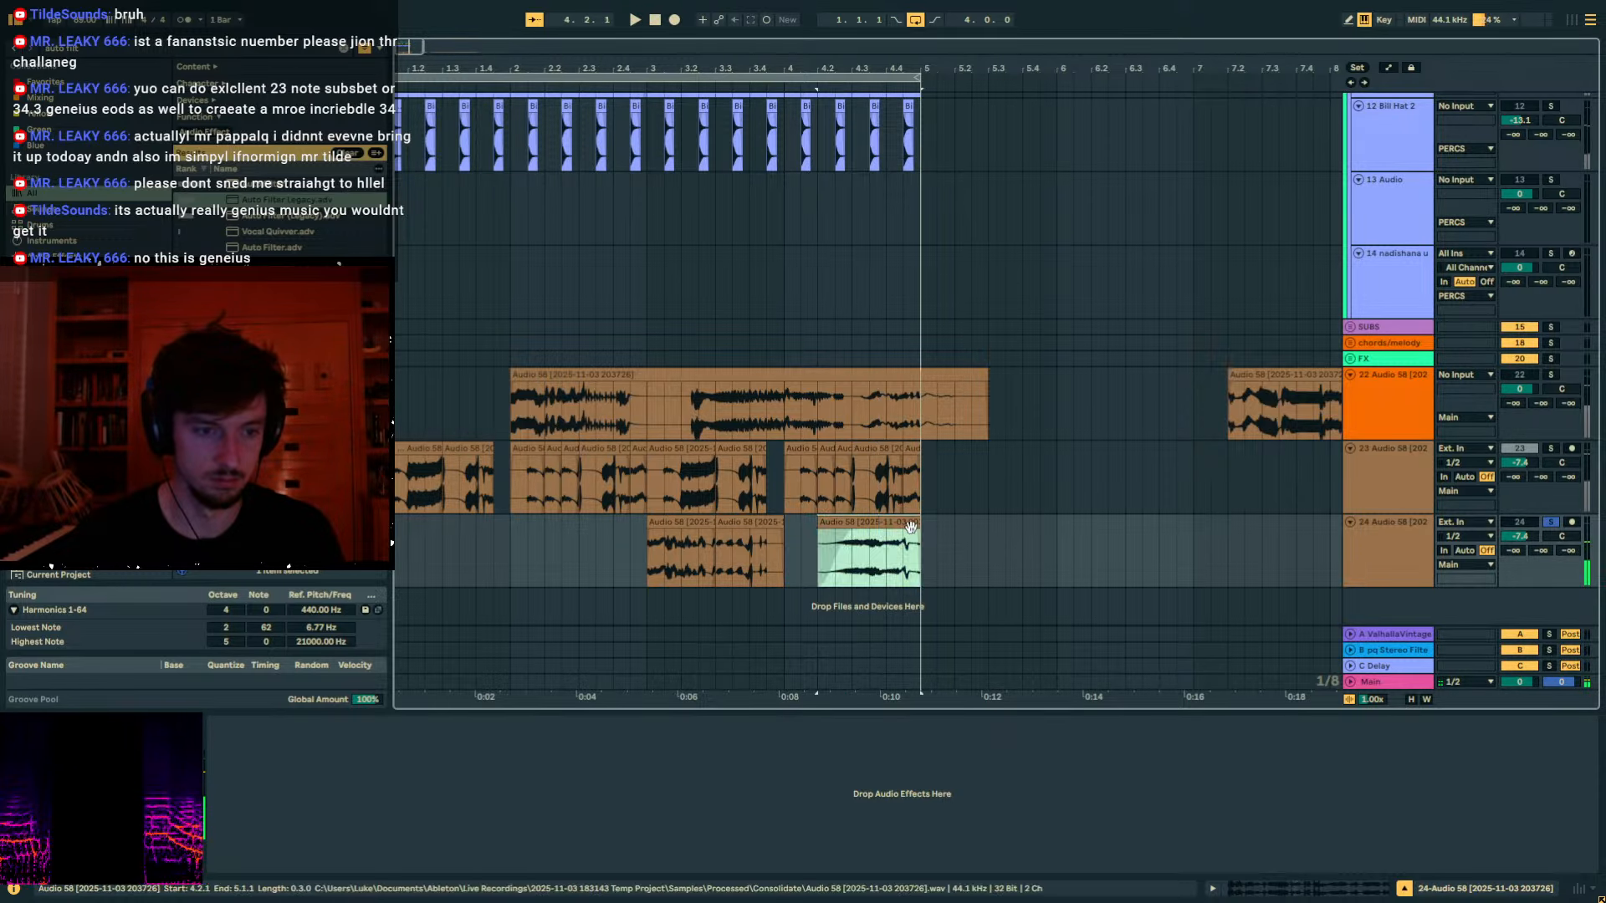
pyautogui.moveTo(908, 429); pyautogui.dragTo(886, 429)
pyautogui.click(852, 464)
pyautogui.press('space')
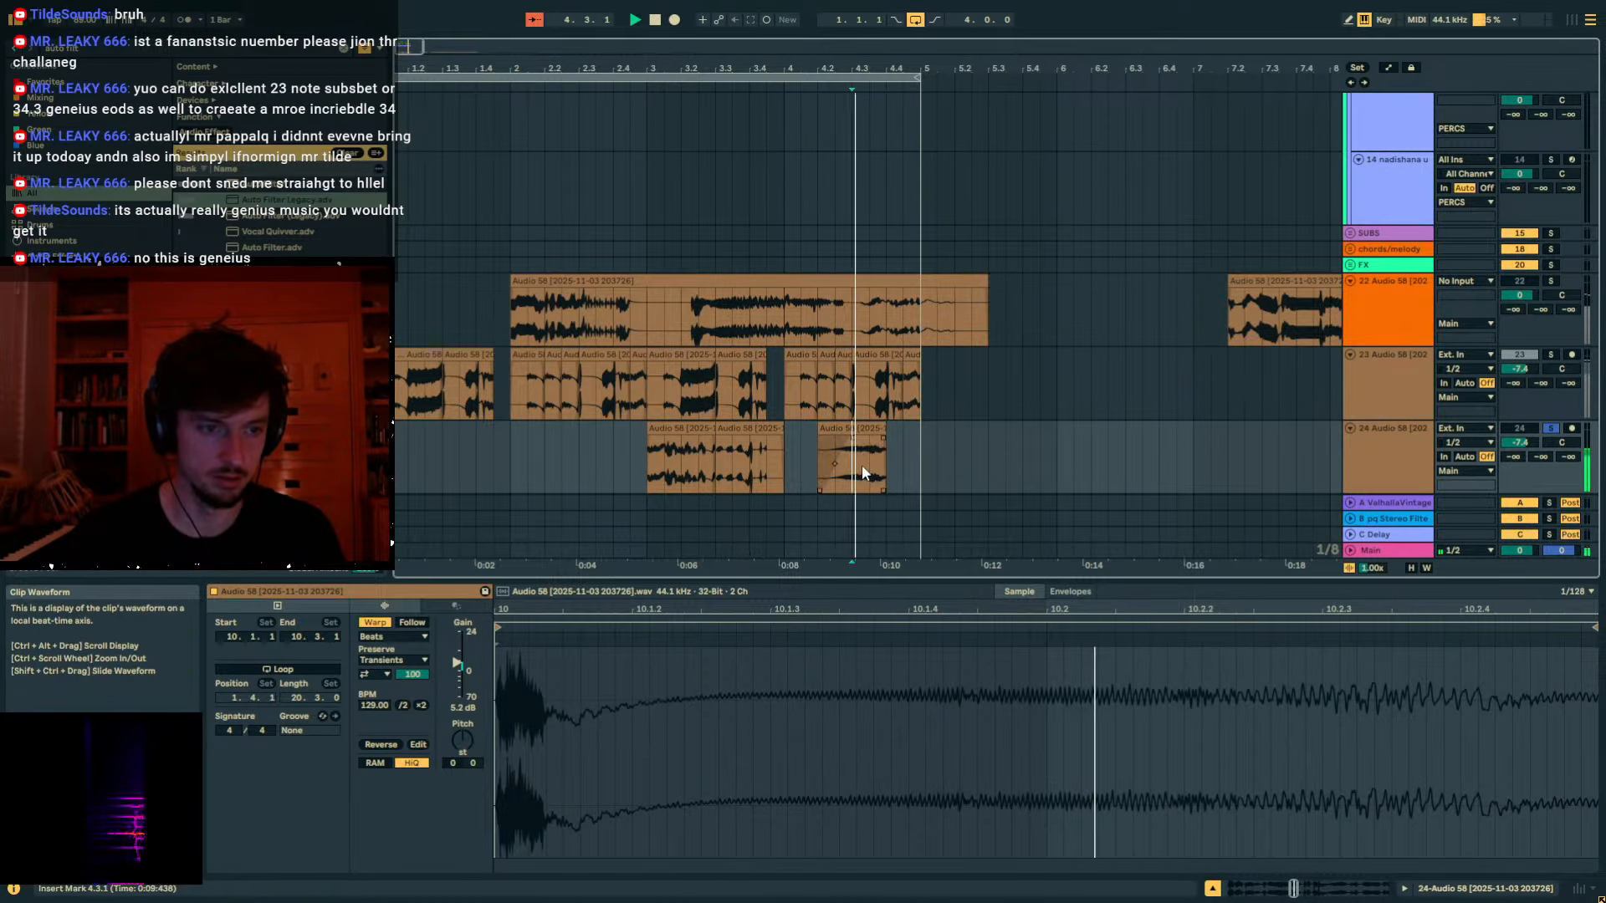
# Search for "phat rack", add PHAT RACK to track 24, set its PHAT macro to 64, and play the result.
pyautogui.click(88, 49)
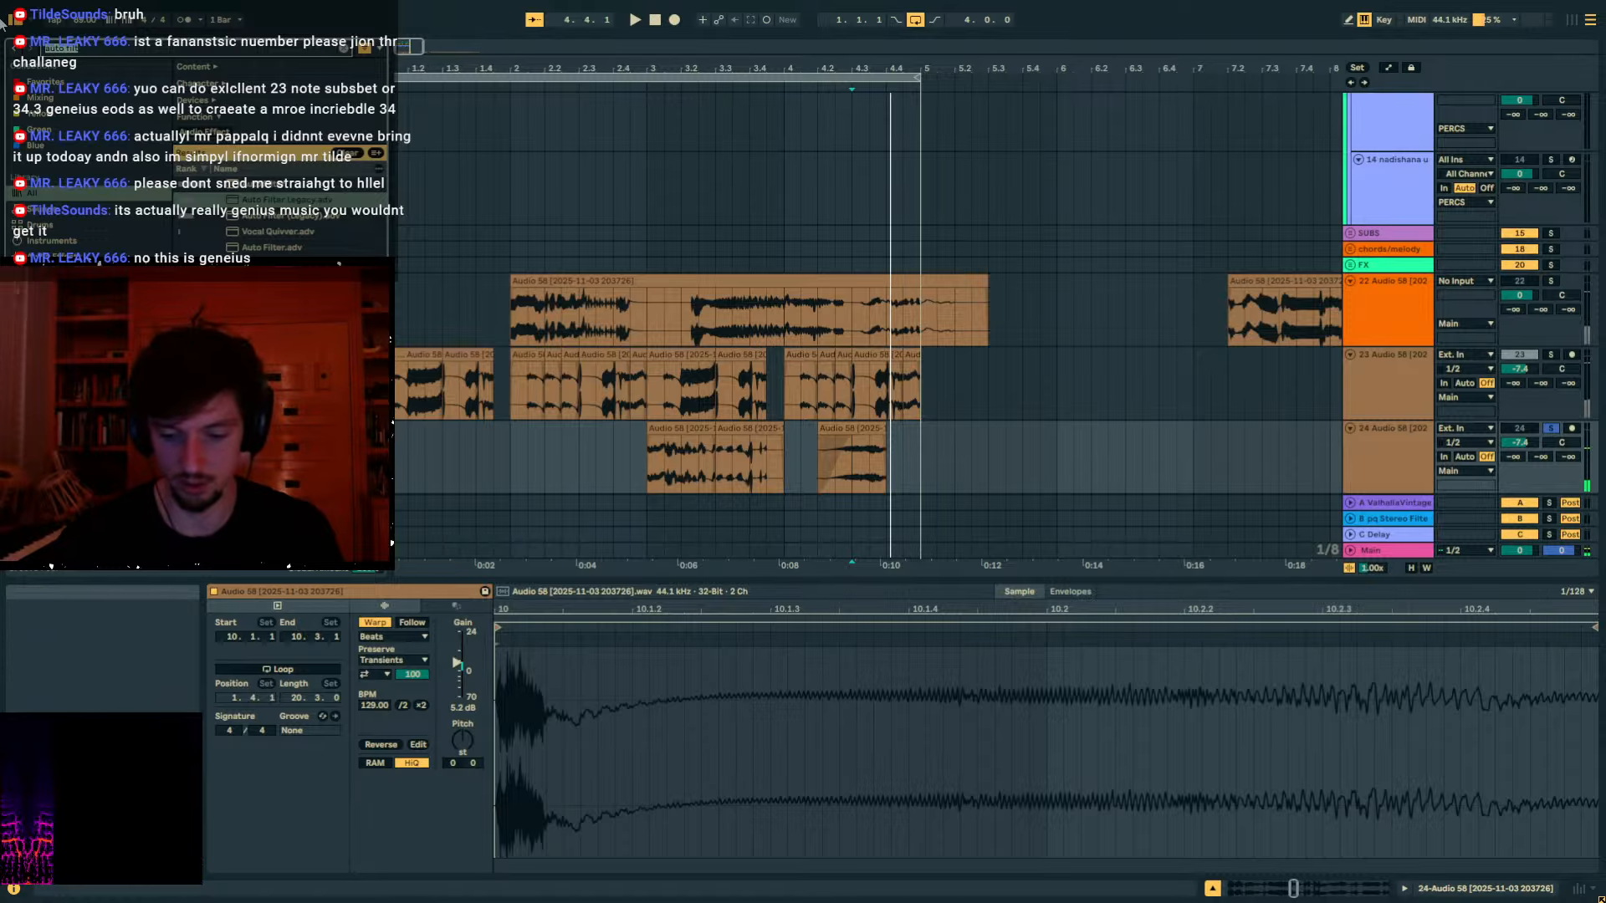
pyautogui.write('phat rack')
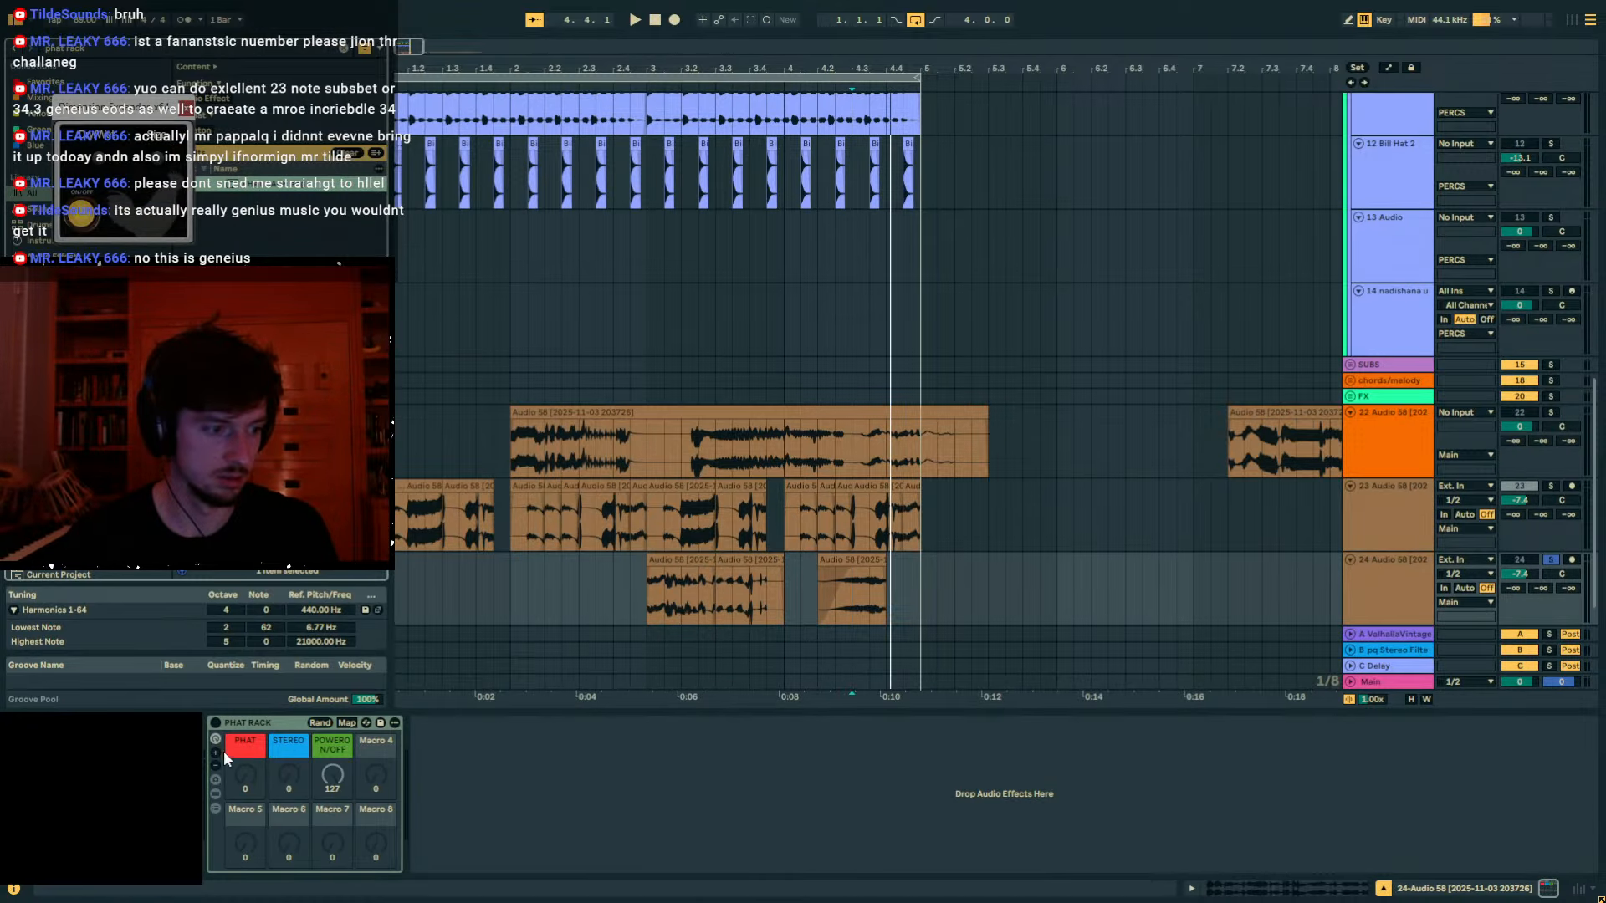
pyautogui.click(216, 723)
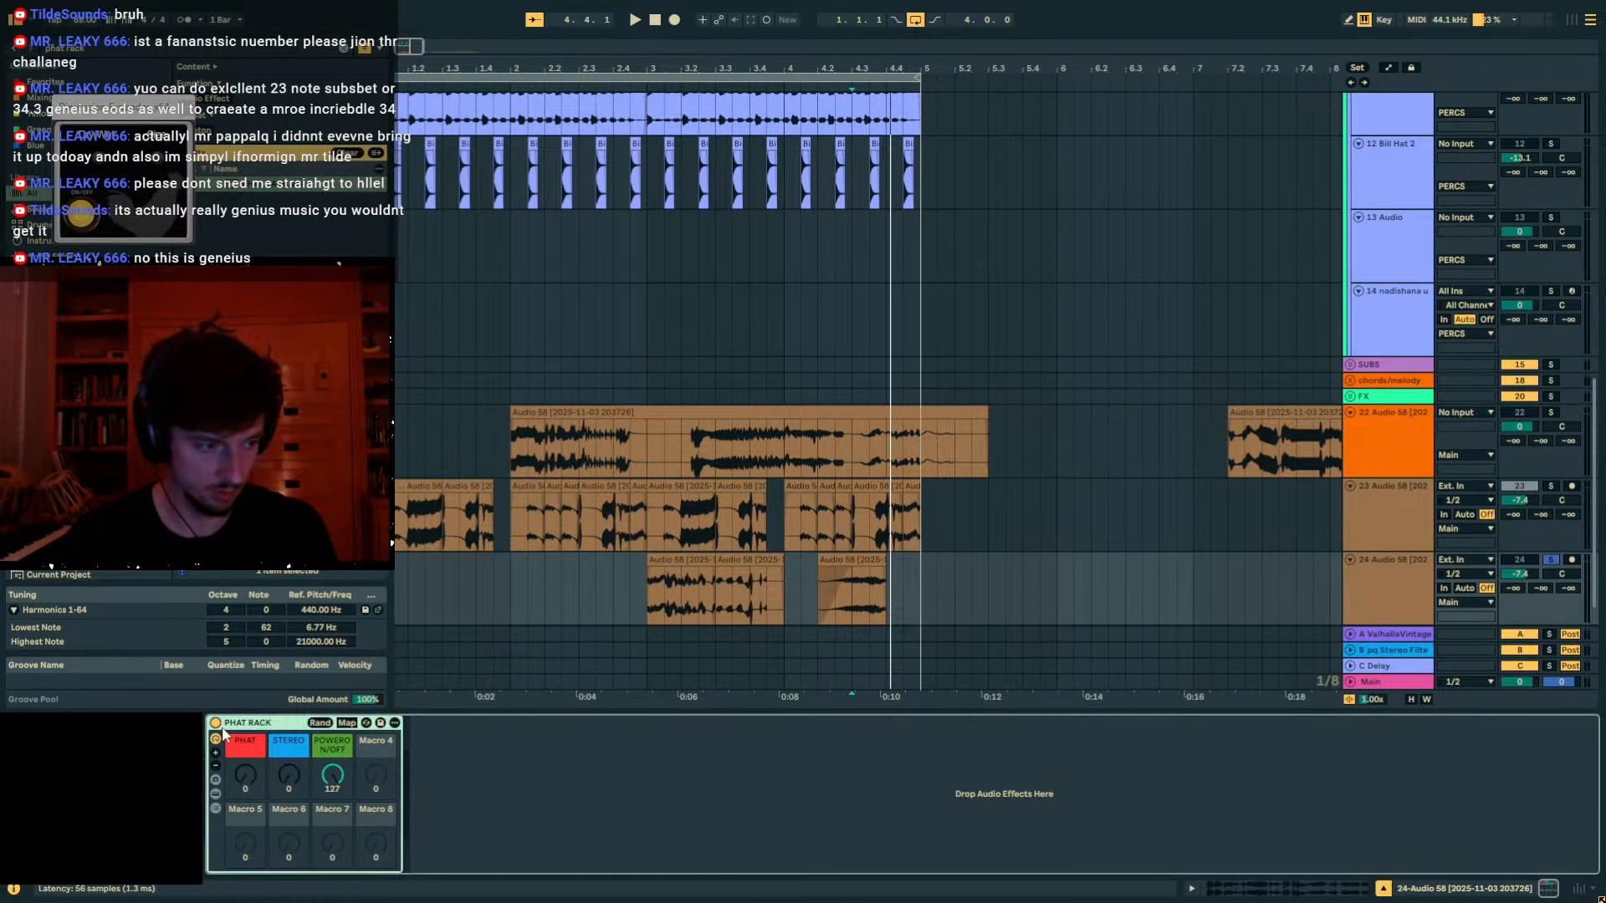
pyautogui.moveTo(245, 776); pyautogui.dragTo(245, 722)
pyautogui.press('space')
pyautogui.press('space')
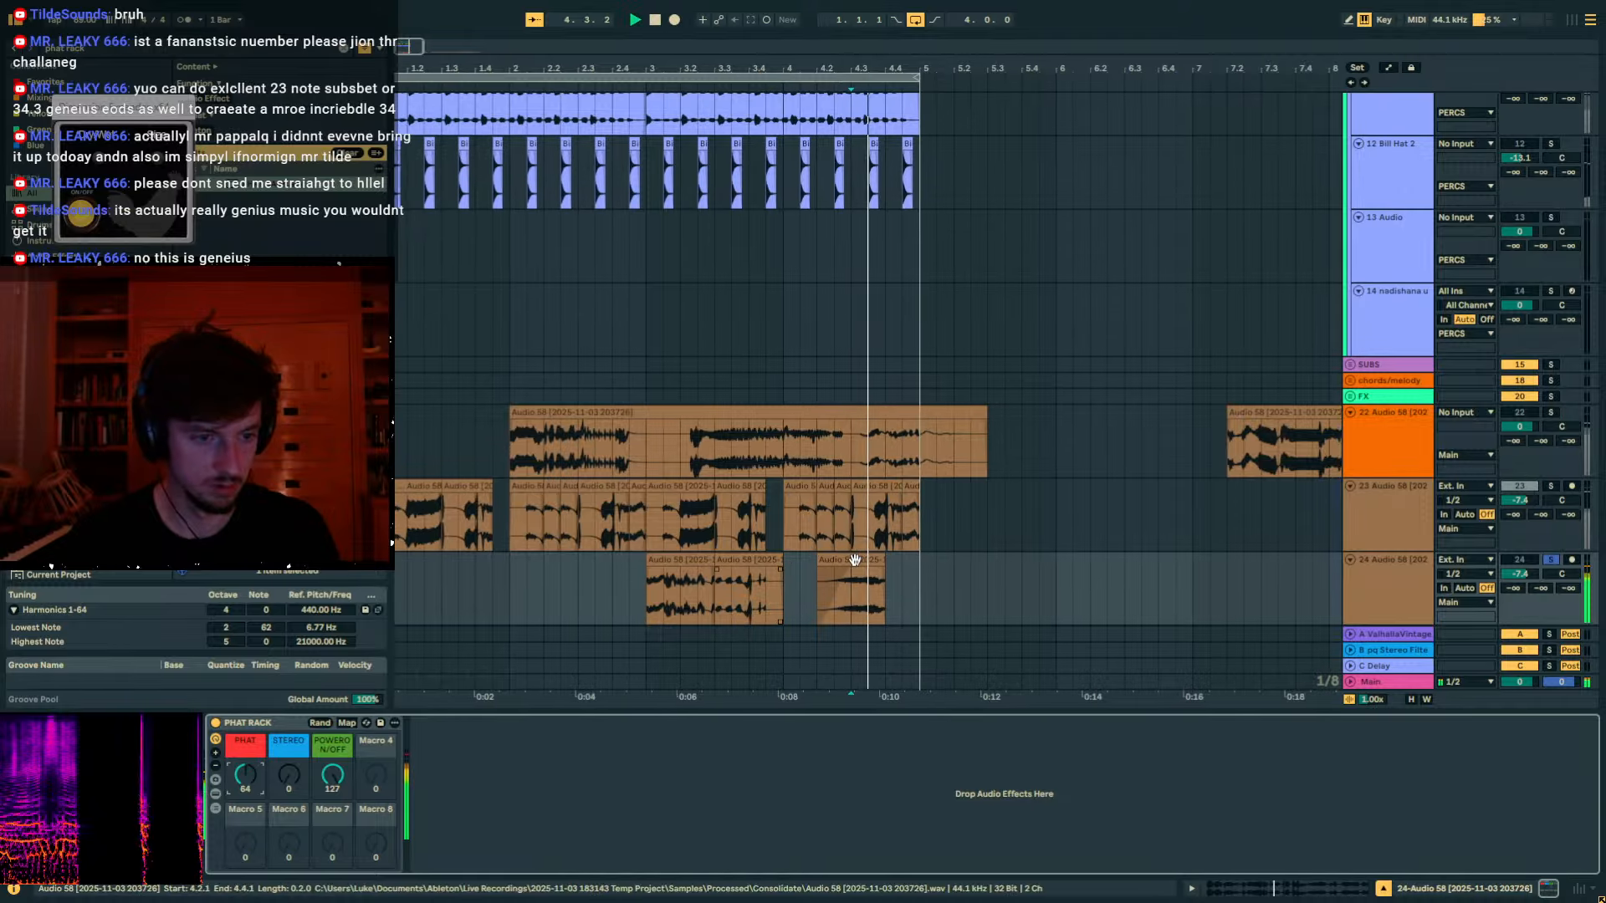
# Shorten the faded bar 4 clip on track 24 to end at 4.3.3 and play it.
pyautogui.press('space')
pyautogui.moveTo(876, 558); pyautogui.dragTo(862, 558)
pyautogui.press('space')
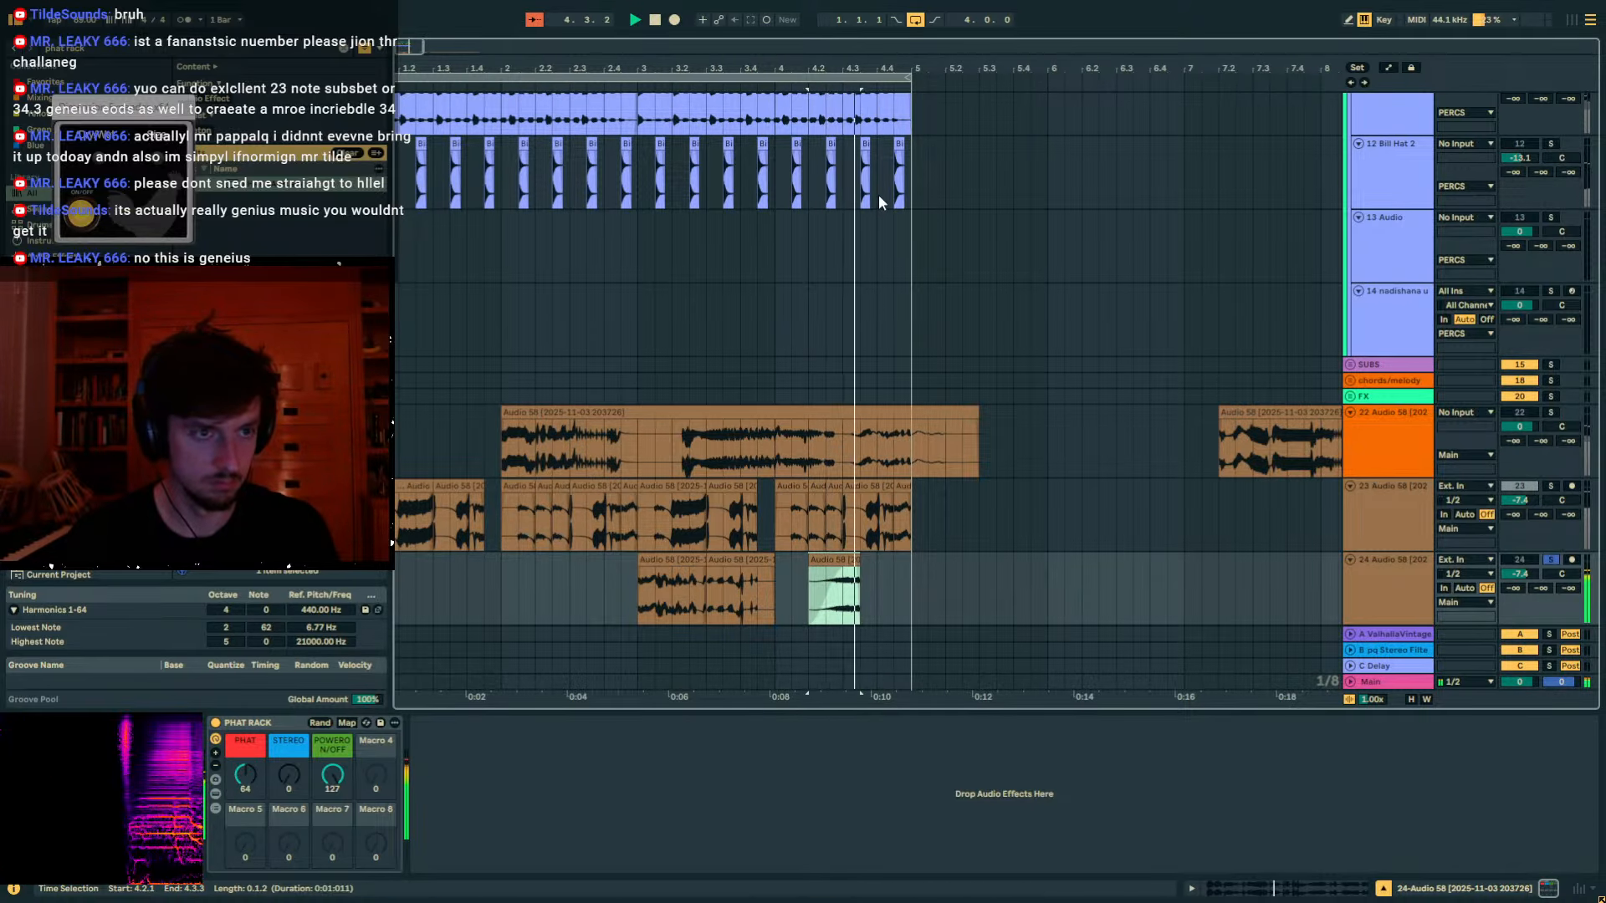
# Shift the bar 4 clip on track 24 later to start just after 4.2.3, and unsolo the track to hear the full mix.
pyautogui.scroll(5, 870, 552)
pyautogui.moveTo(811, 562); pyautogui.dragTo(977, 566)
pyautogui.press('space')
pyautogui.press('space')
pyautogui.click(1551, 561)
pyautogui.press('space')
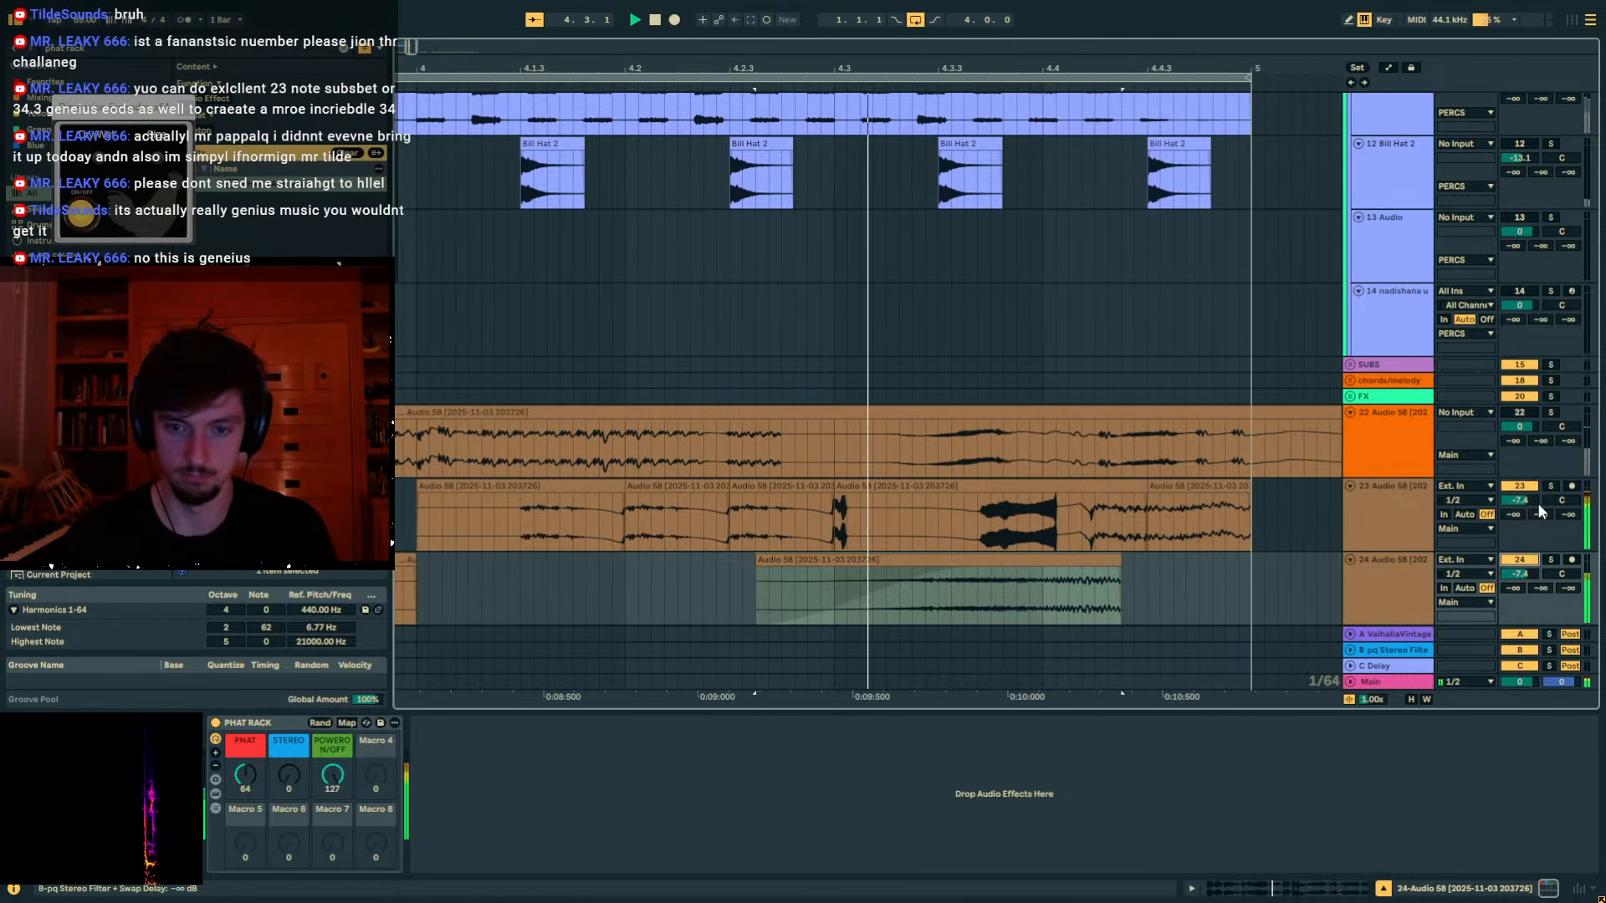
pyautogui.moveTo(757, 63); pyautogui.dragTo(757, 8)
pyautogui.press('space')
# Search the browser for "bird call" samples.
pyautogui.scroll(4, 502, 251)
pyautogui.click(435, 230)
pyautogui.scroll(4, 601, 288)
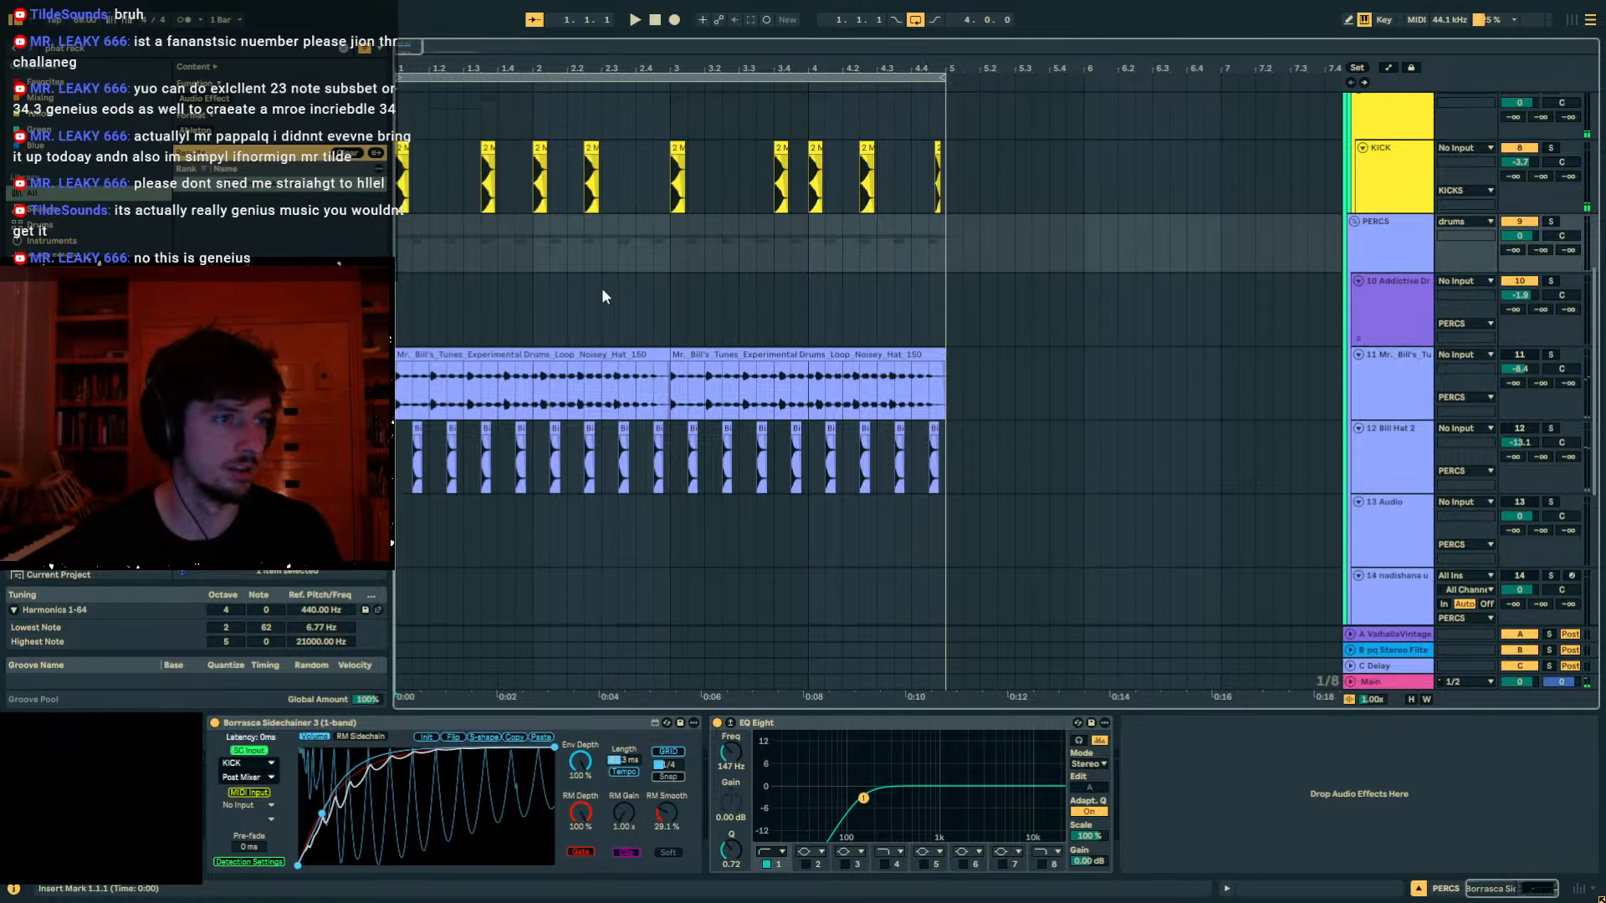
pyautogui.moveTo(410, 68); pyautogui.dragTo(410, 142)
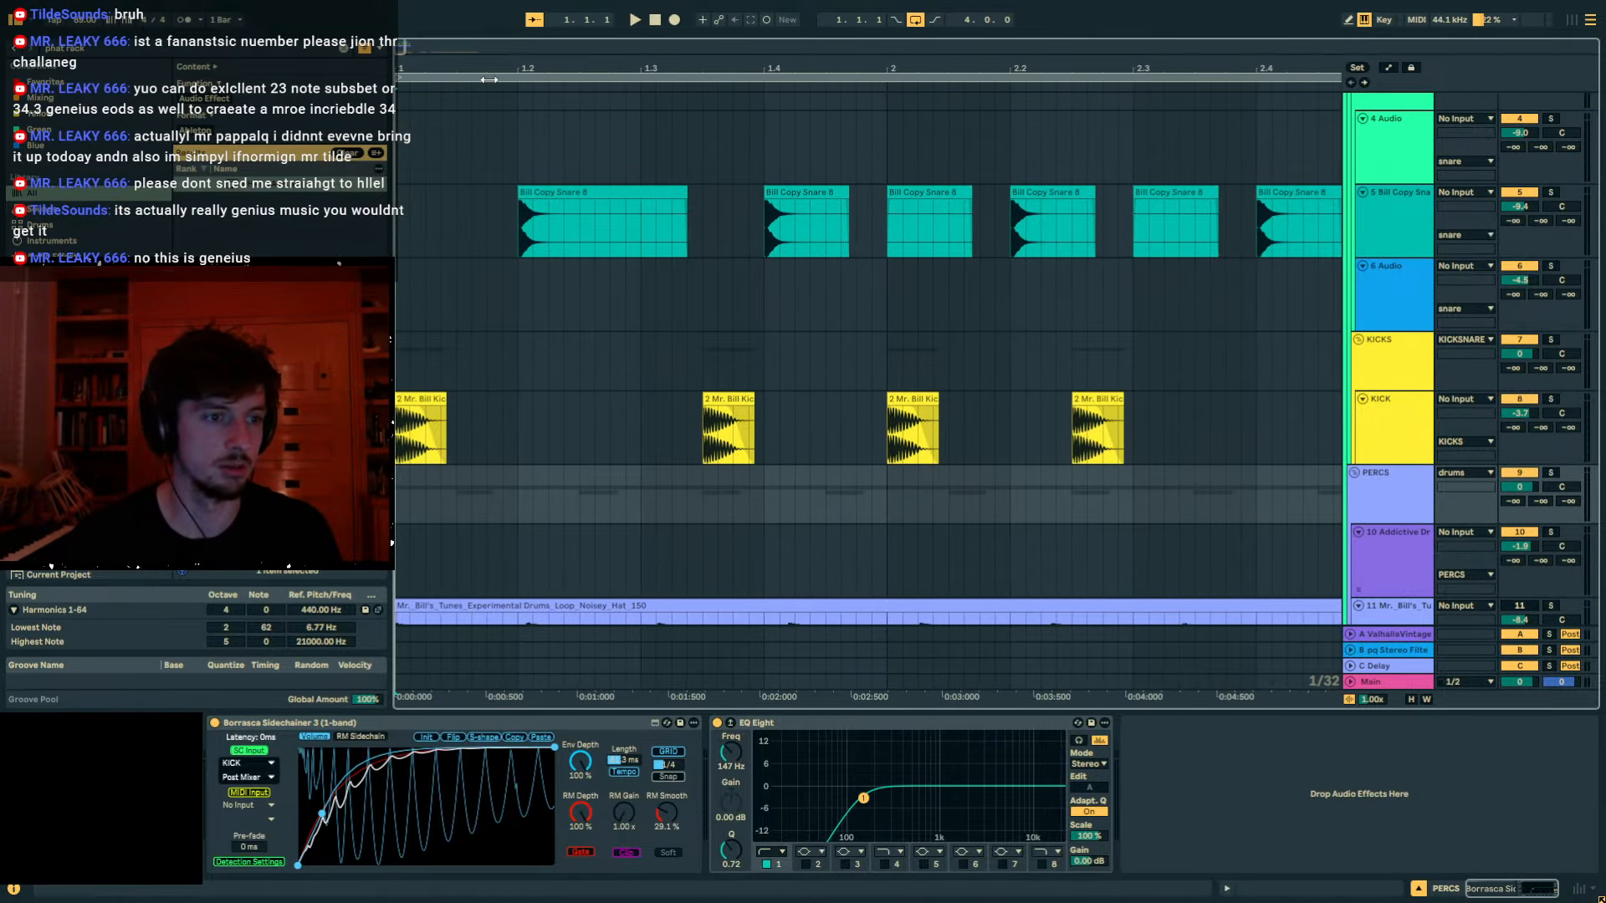
pyautogui.scroll(-1, 555, 179)
pyautogui.scroll(1, 555, 179)
pyautogui.click(544, 192)
pyautogui.click(122, 50)
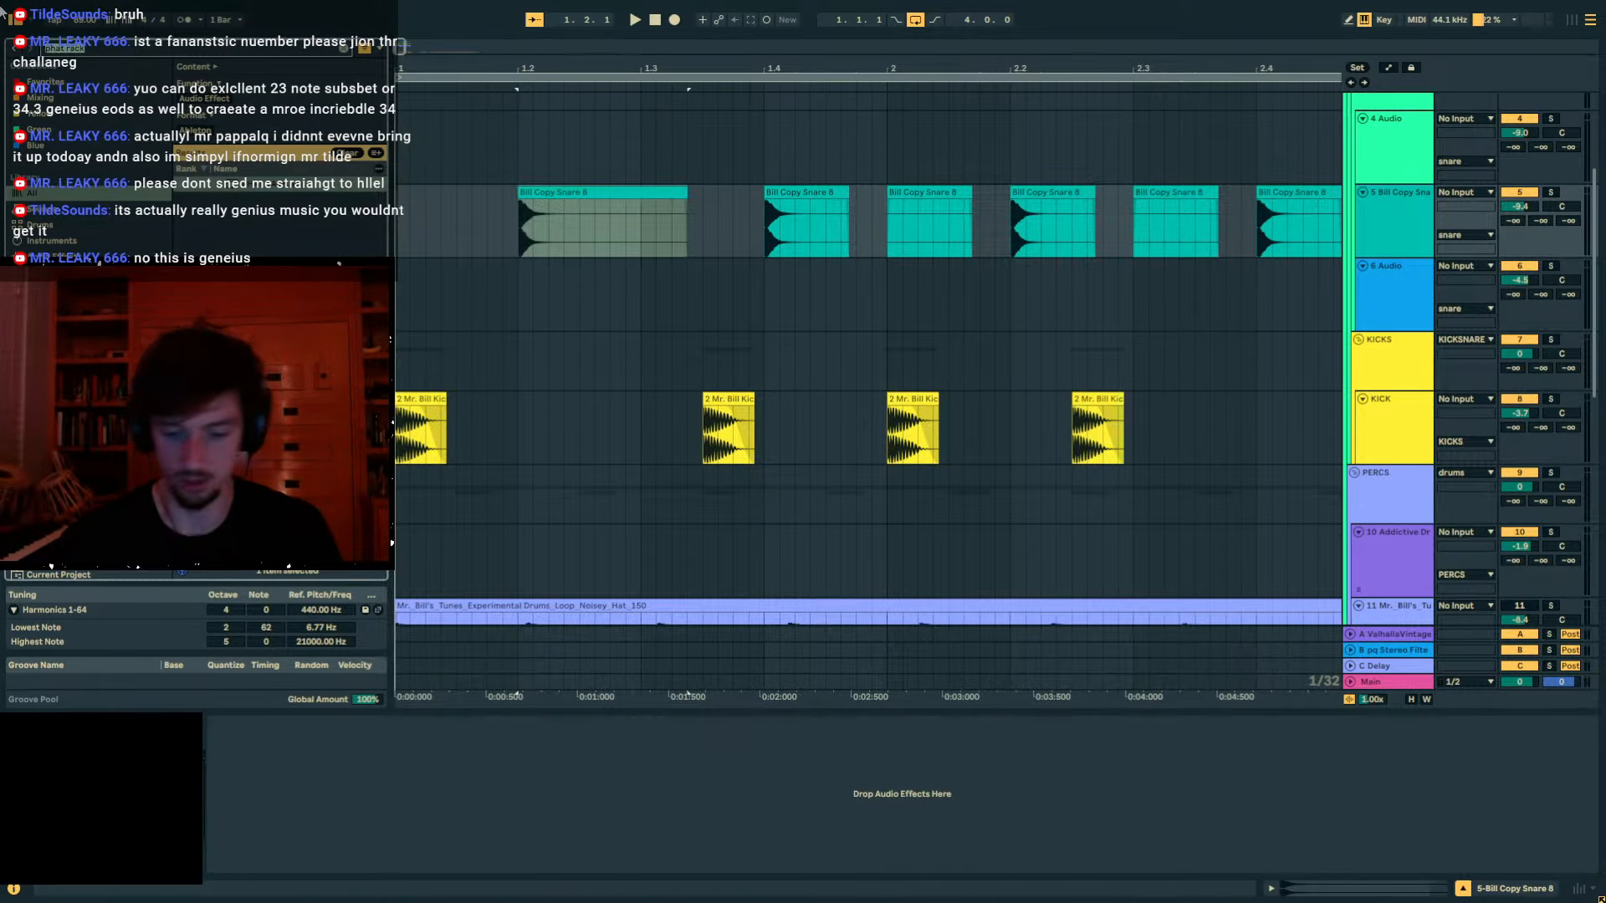
pyautogui.press('BackSpace')
pyautogui.write('bi')
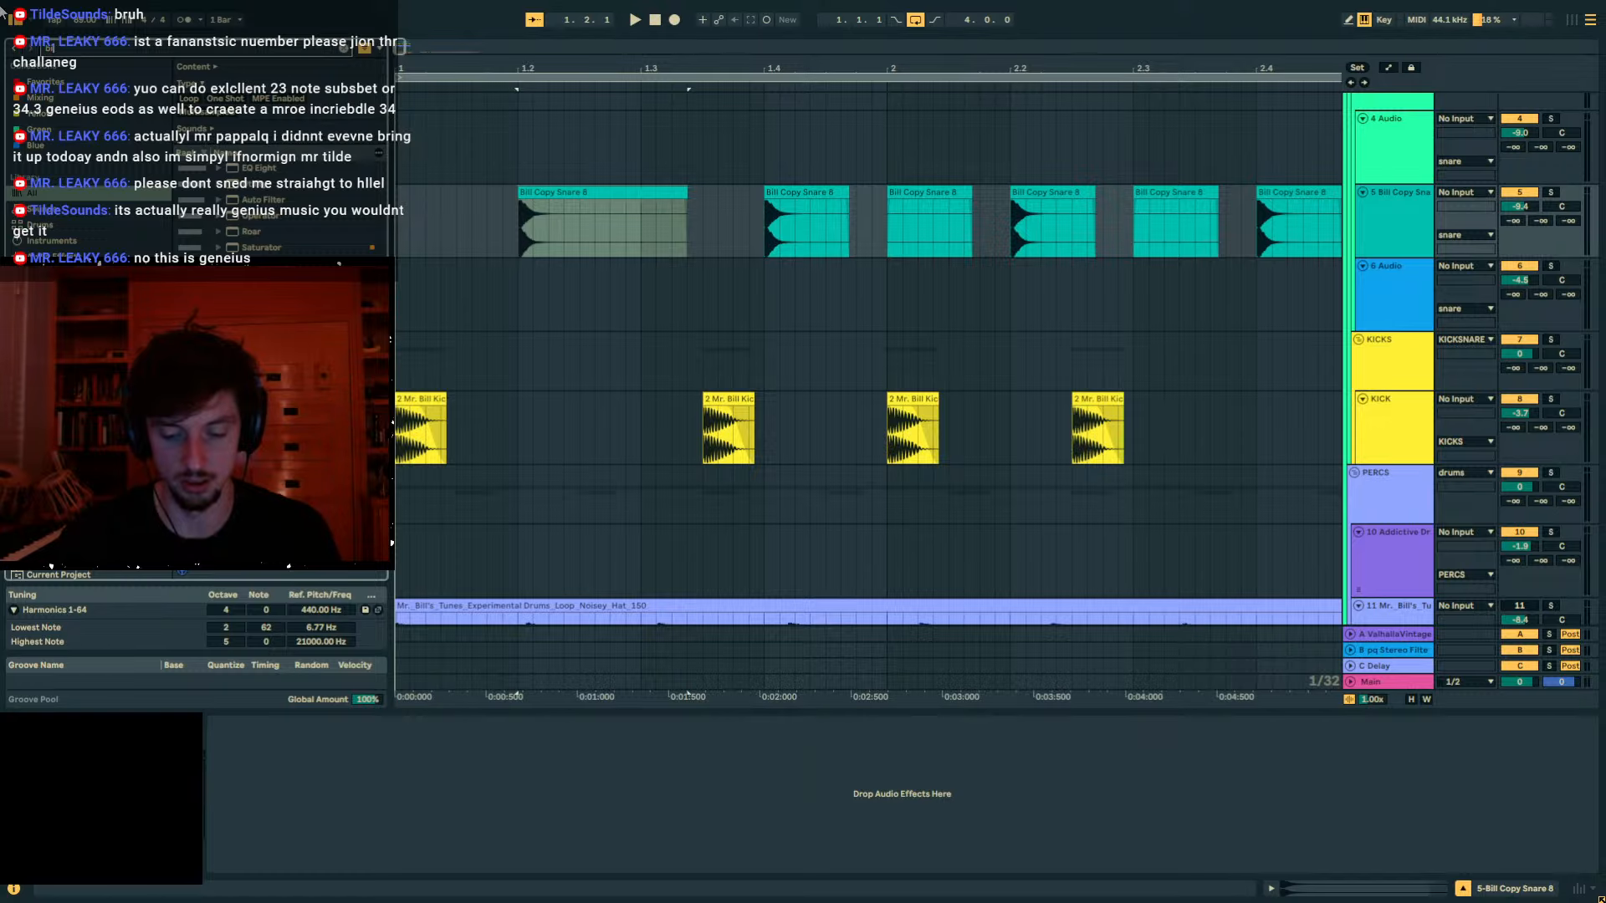
pyautogui.write('rd call')
pyautogui.scroll(-4, 711, 323)
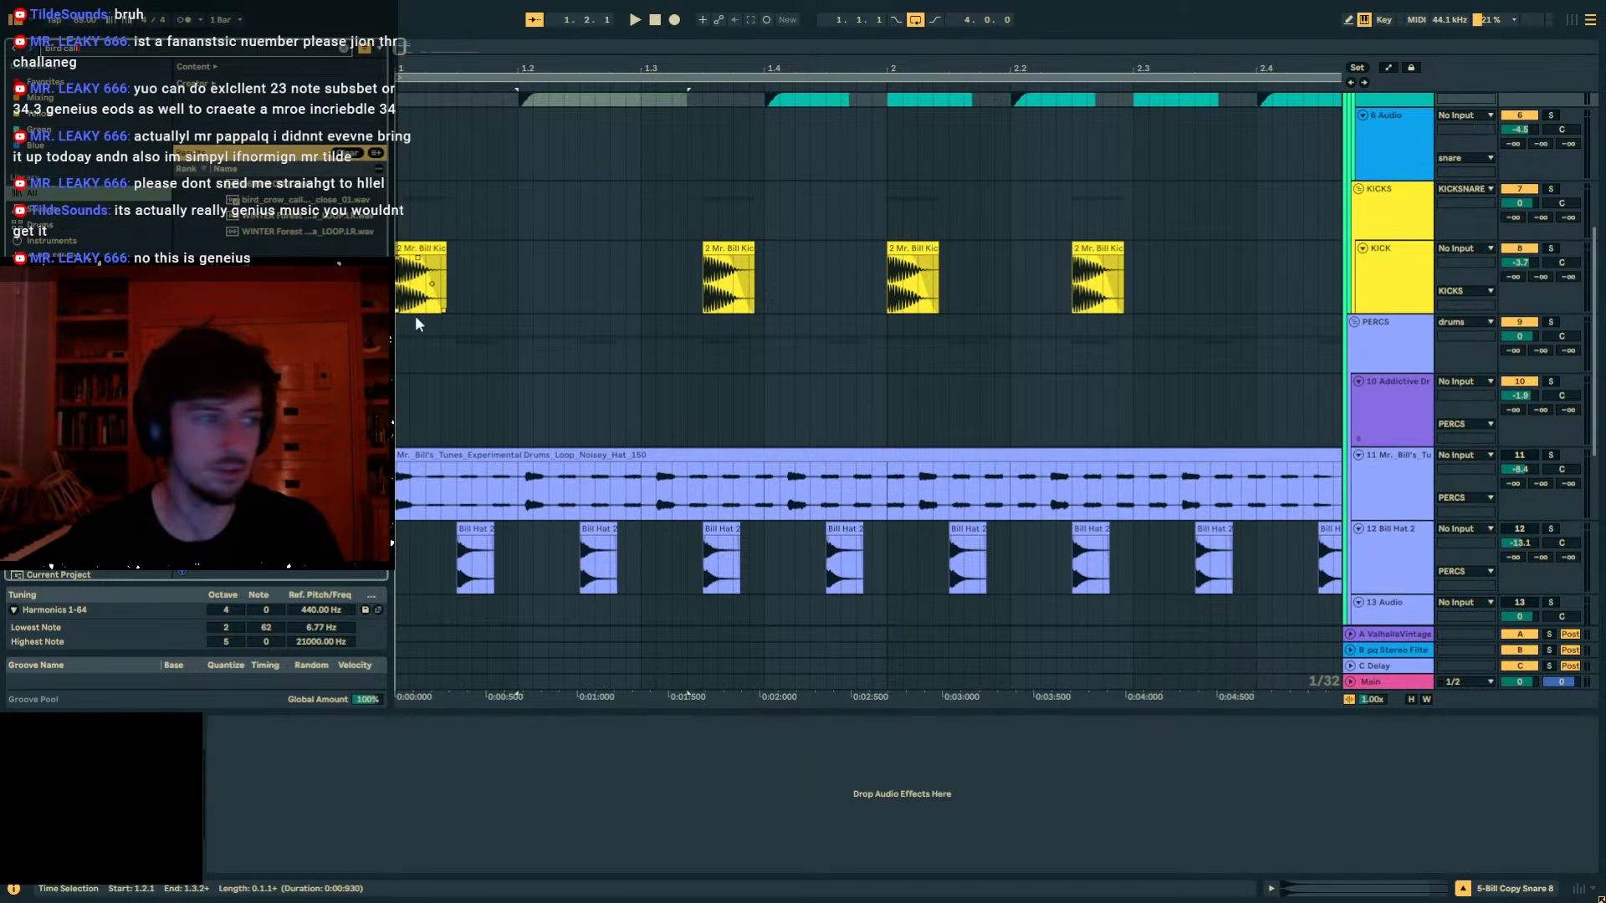
# Insert a new audio track below the Noisey Hat track and browse the bird call results.
pyautogui.click(1392, 321)
pyautogui.hotkey('ctrl', 't')
pyautogui.moveTo(293, 184); pyautogui.dragTo(295, 236)
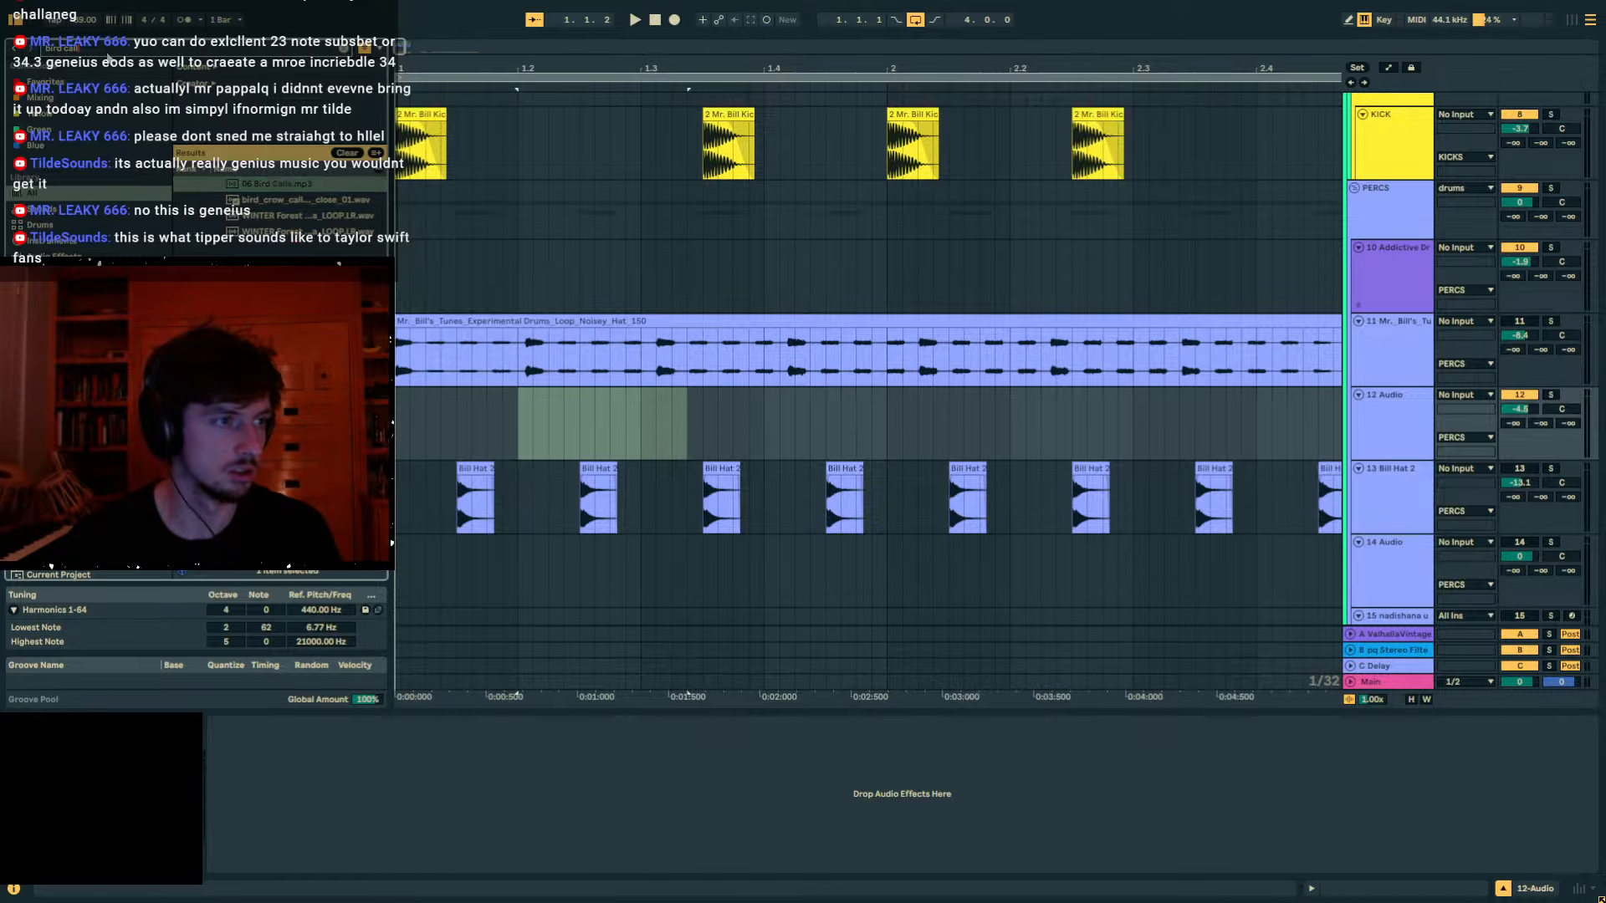
# Shorten the search to "birdca", place birdcalling clap.wav at bar 1 of the new audio track, and play it.
pyautogui.press('BackSpace')
pyautogui.press('BackSpace')
pyautogui.write('ca')
pyautogui.moveTo(243, 181); pyautogui.dragTo(396, 416)
pyautogui.moveTo(250, 187); pyautogui.dragTo(397, 410)
pyautogui.press('z')
pyautogui.press('space')
pyautogui.press('x')
# Create a two-bar MIDI clip on the Addictive Drums track, try drawing a run of notes in it, and undo the notes.
pyautogui.moveTo(649, 270); pyautogui.dragTo(398, 281)
pyautogui.hotkey('ctrl', 'shift', 'm')
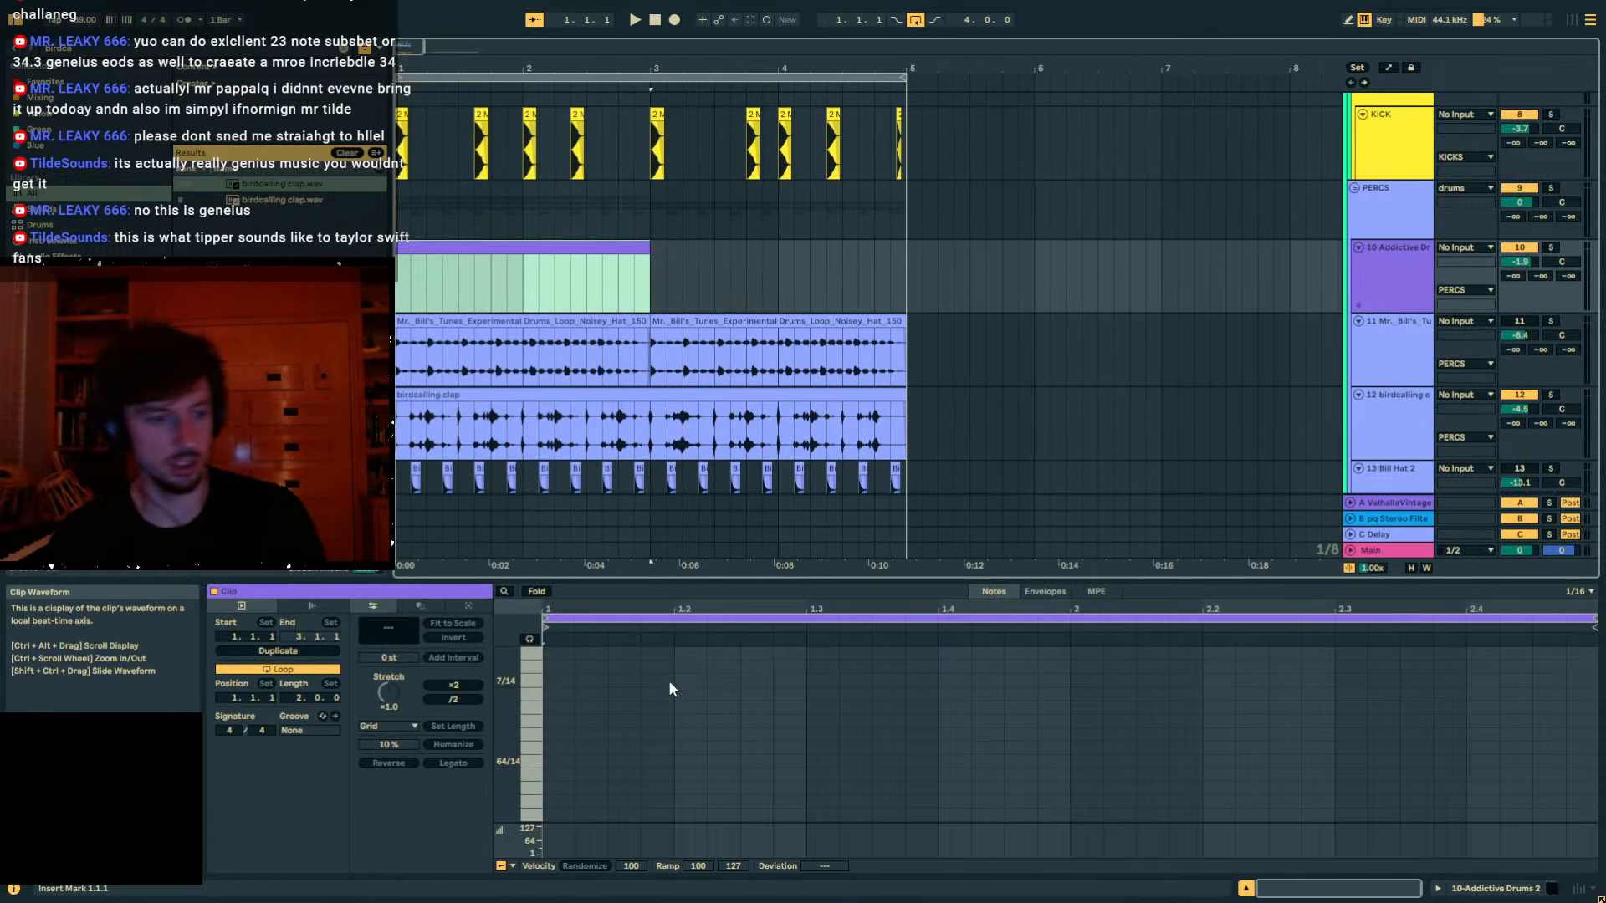
pyautogui.press('b')
pyautogui.moveTo(564, 799); pyautogui.dragTo(922, 731)
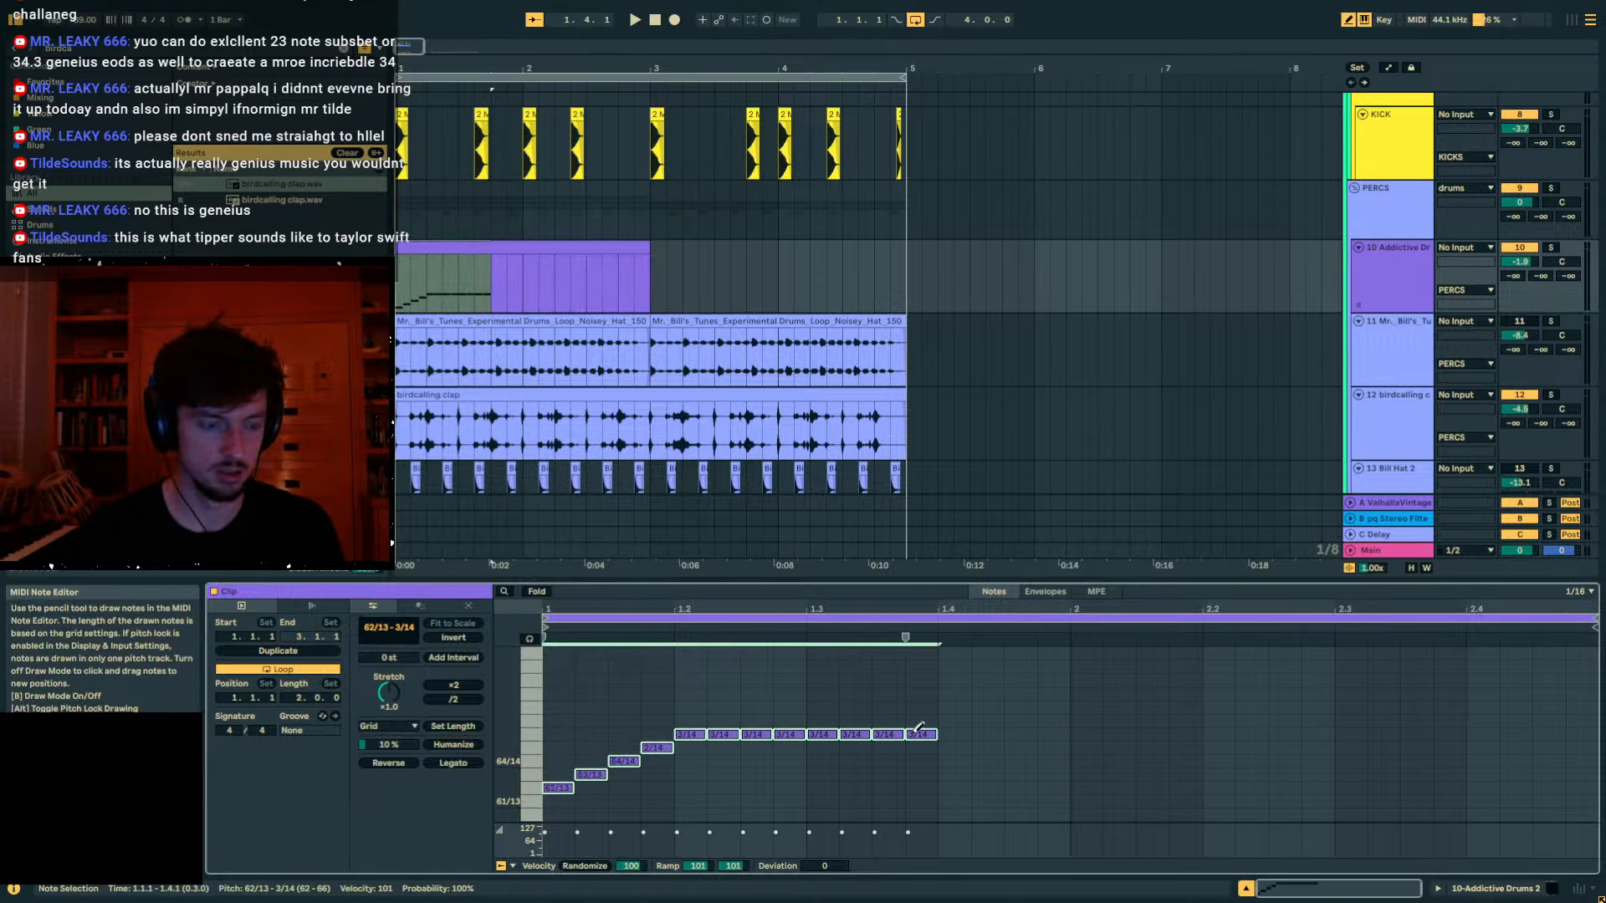
pyautogui.hotkey('ctrl', 'z')
# Open the Addictive Drums 2 instrument on track 10 and load the Tame Giraffe preset from the Vintage Dead playlist.
pyautogui.click(1496, 888)
pyautogui.click(241, 724)
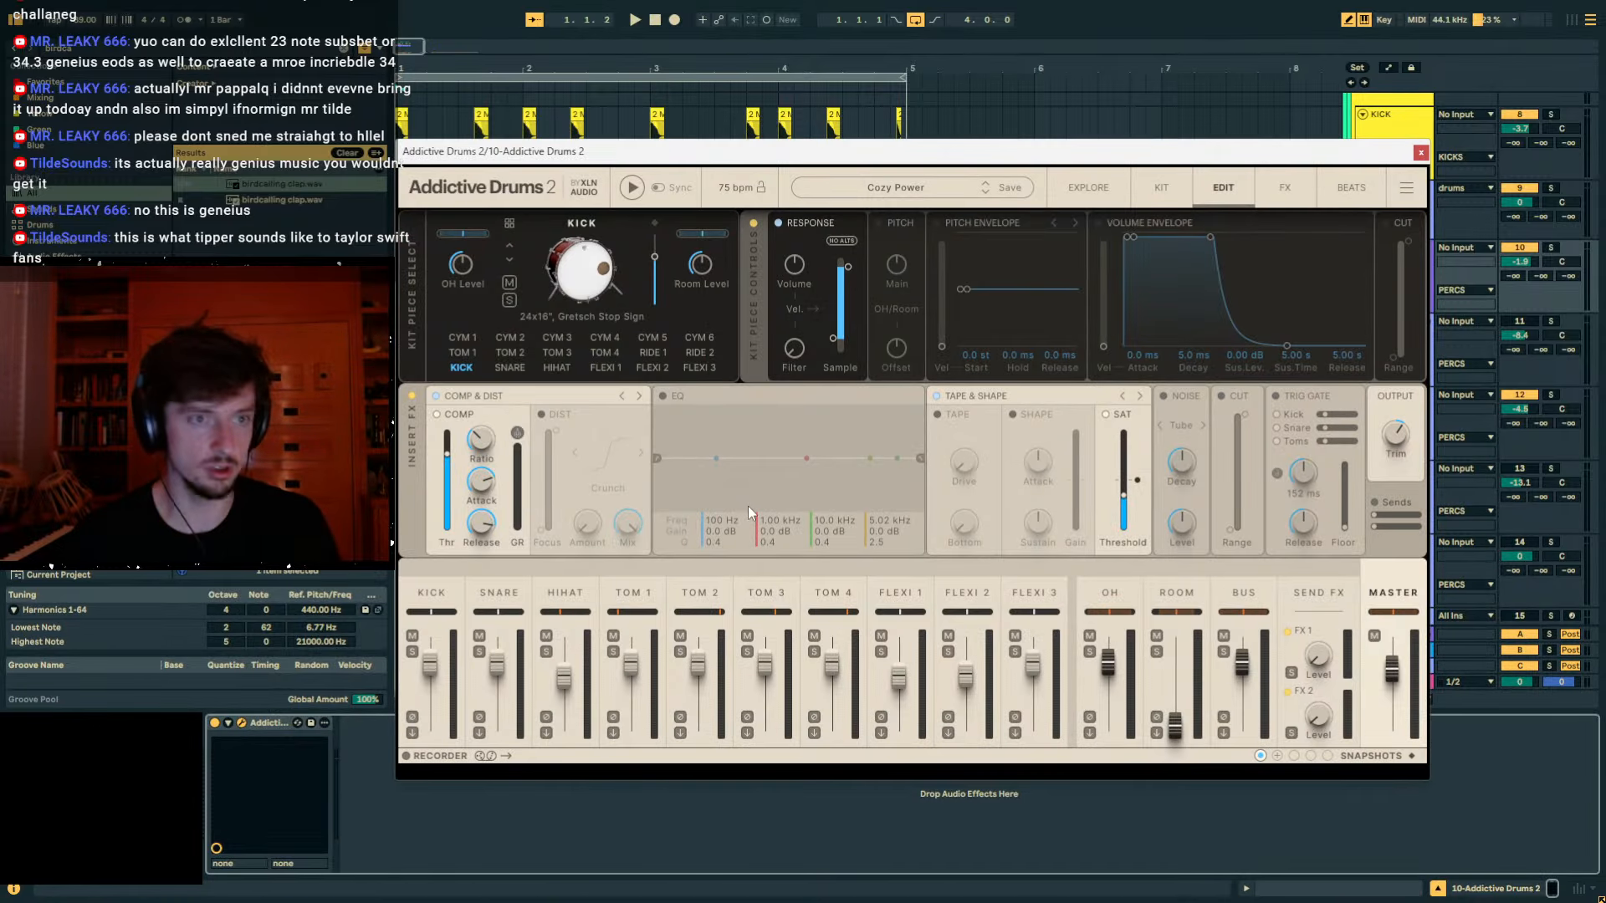
pyautogui.click(1143, 189)
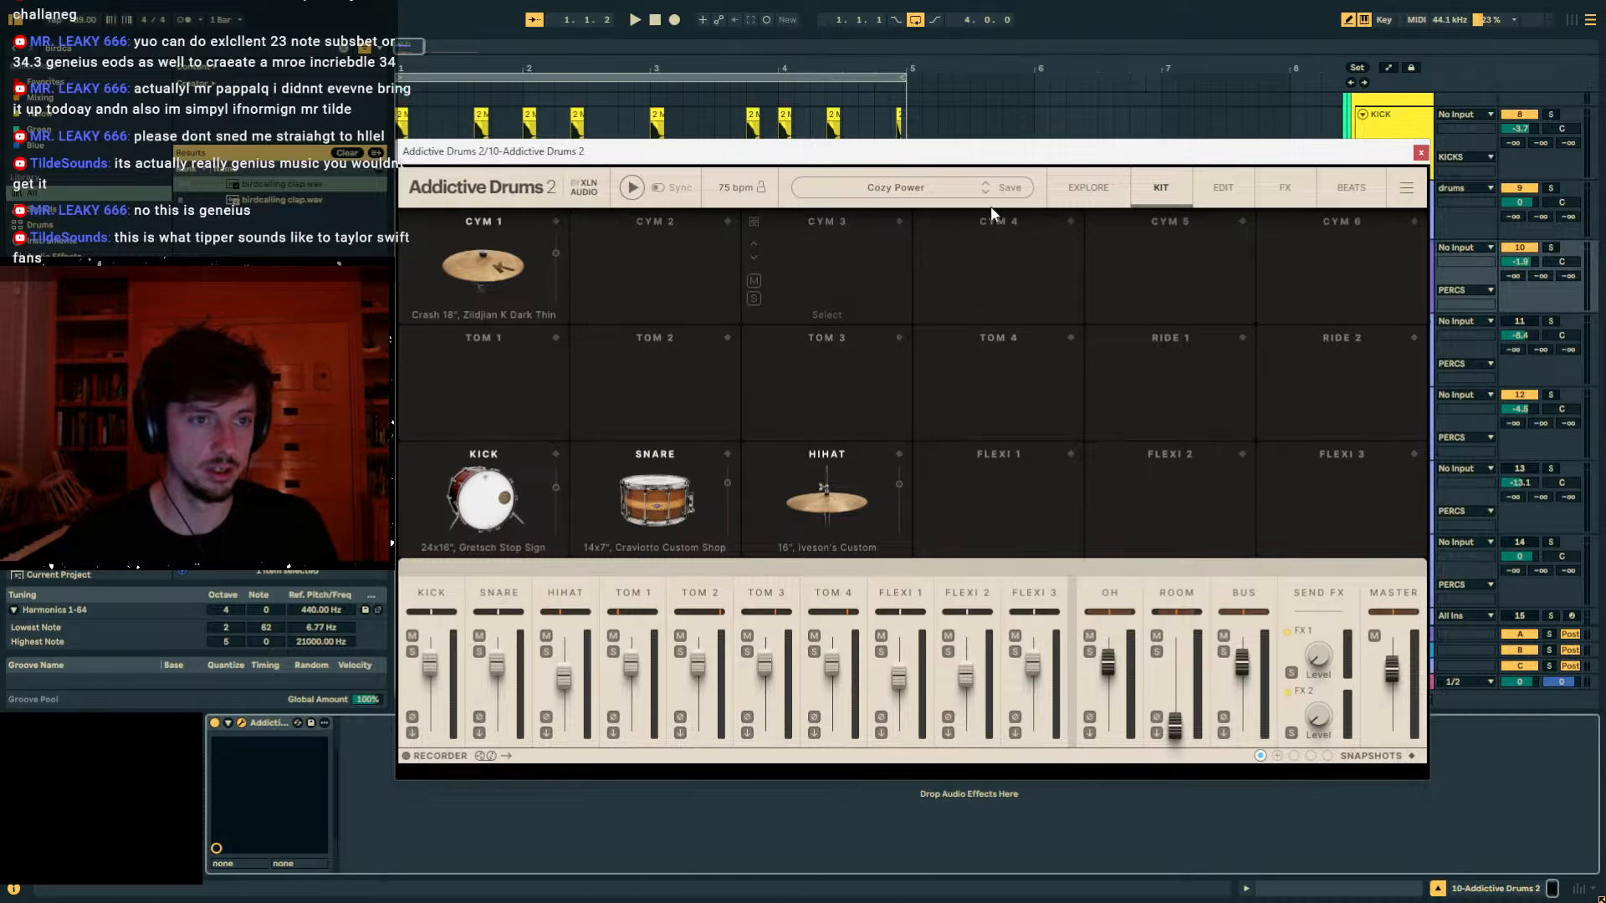
pyautogui.click(938, 195)
pyautogui.click(510, 298)
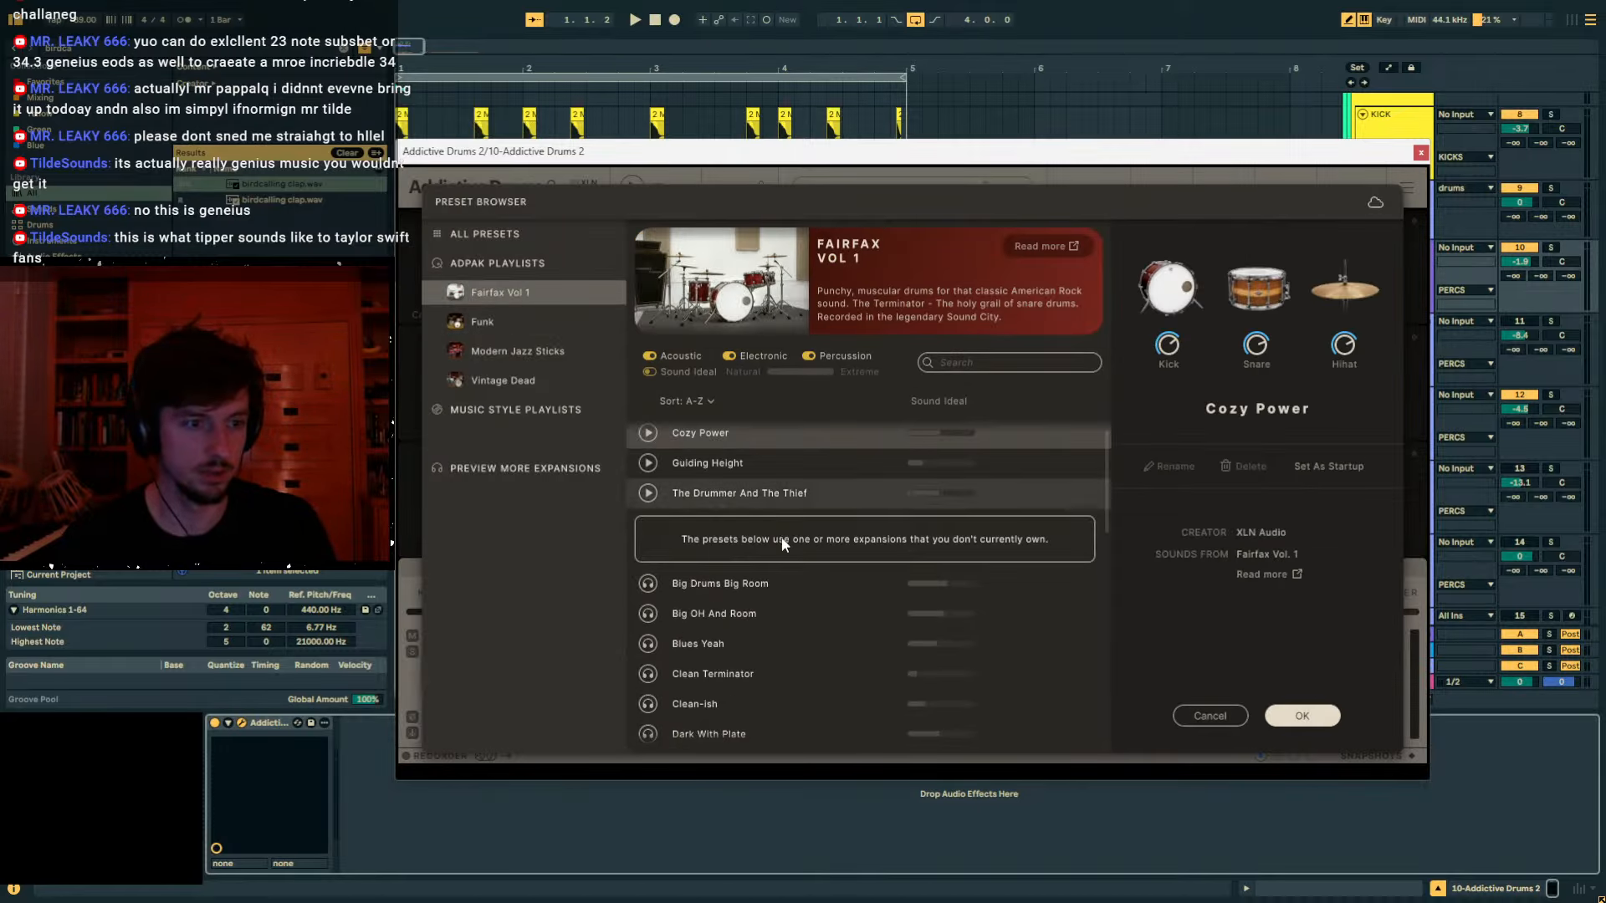
pyautogui.scroll(-5, 696, 590)
pyautogui.click(506, 382)
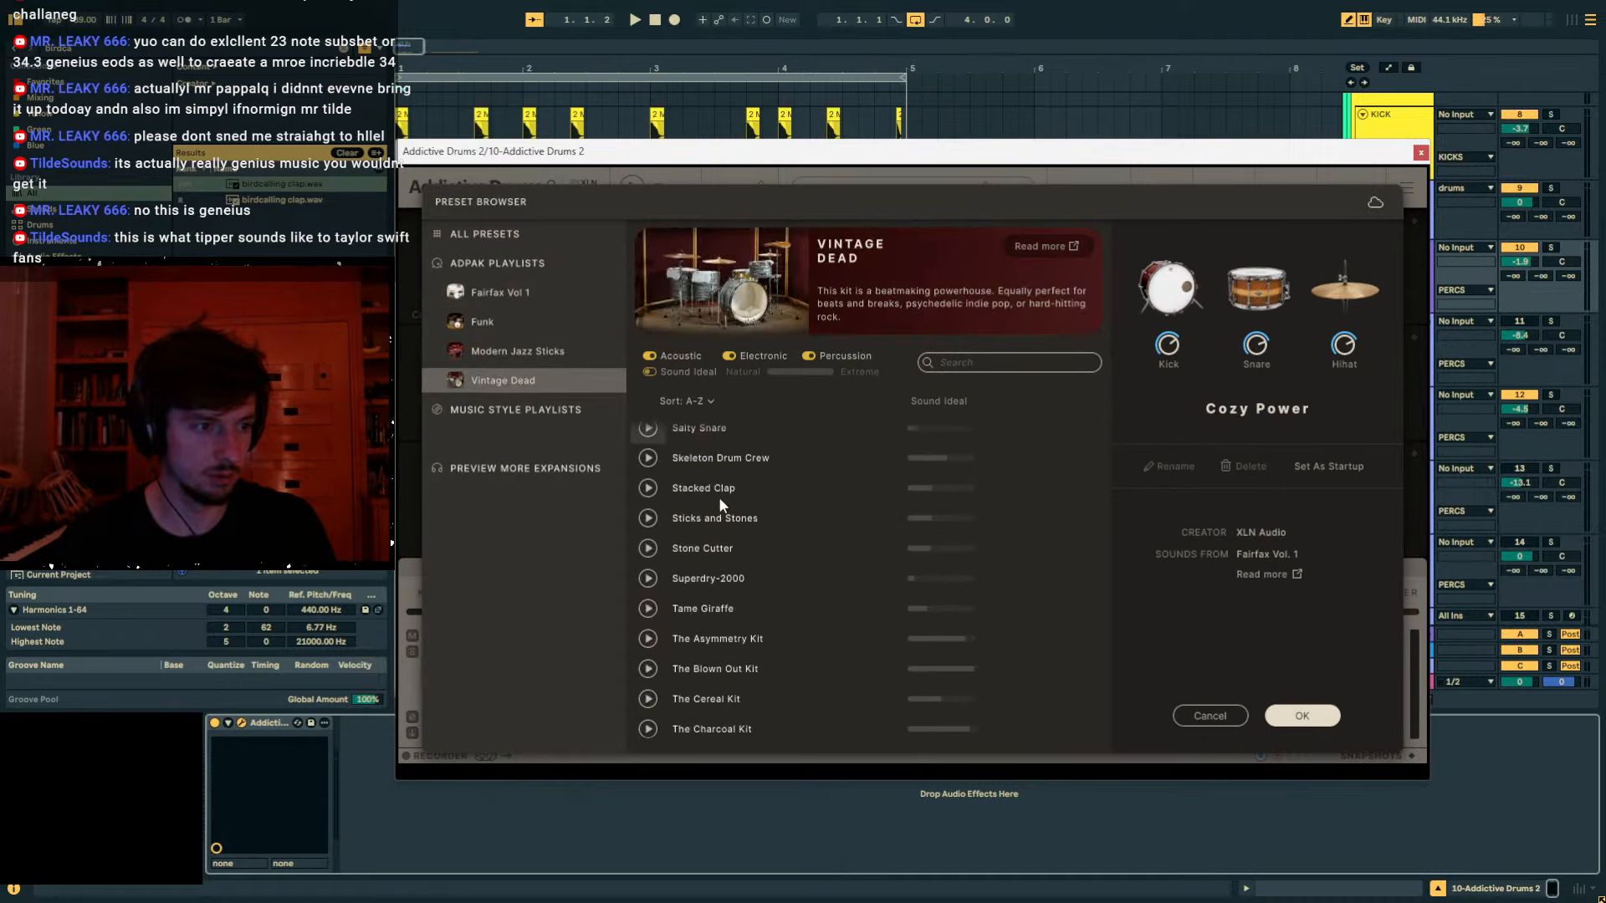
pyautogui.click(765, 608)
pyautogui.click(1307, 715)
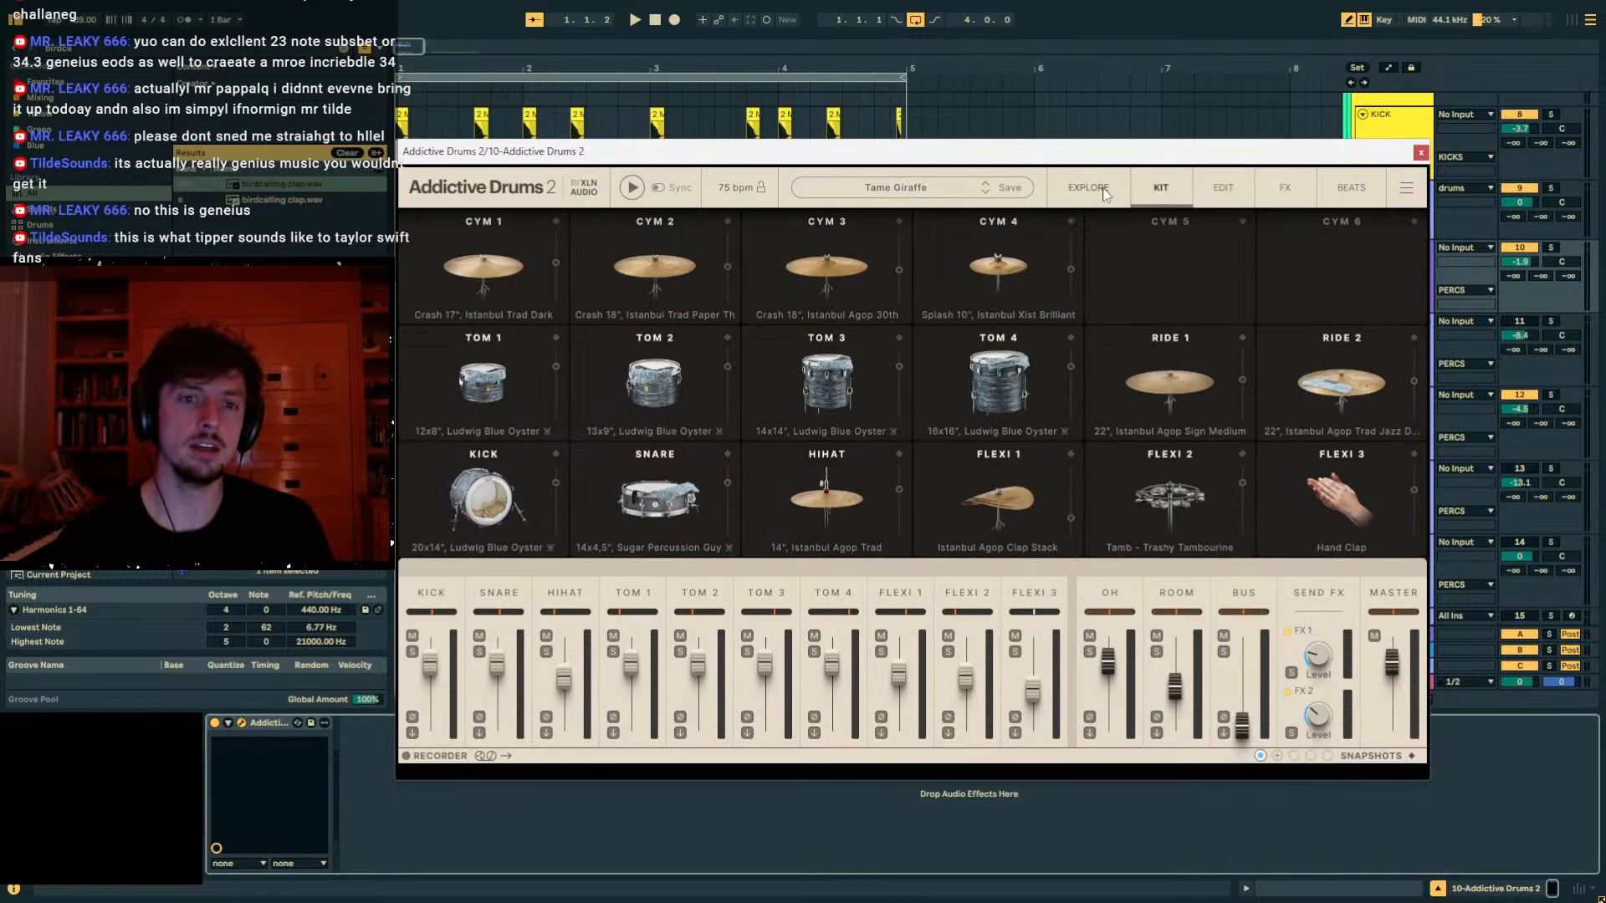
# Show all MIDIpaks beats in Addictive Drums 2 and move its window aside to uncover the arrangement.
pyautogui.click(1350, 188)
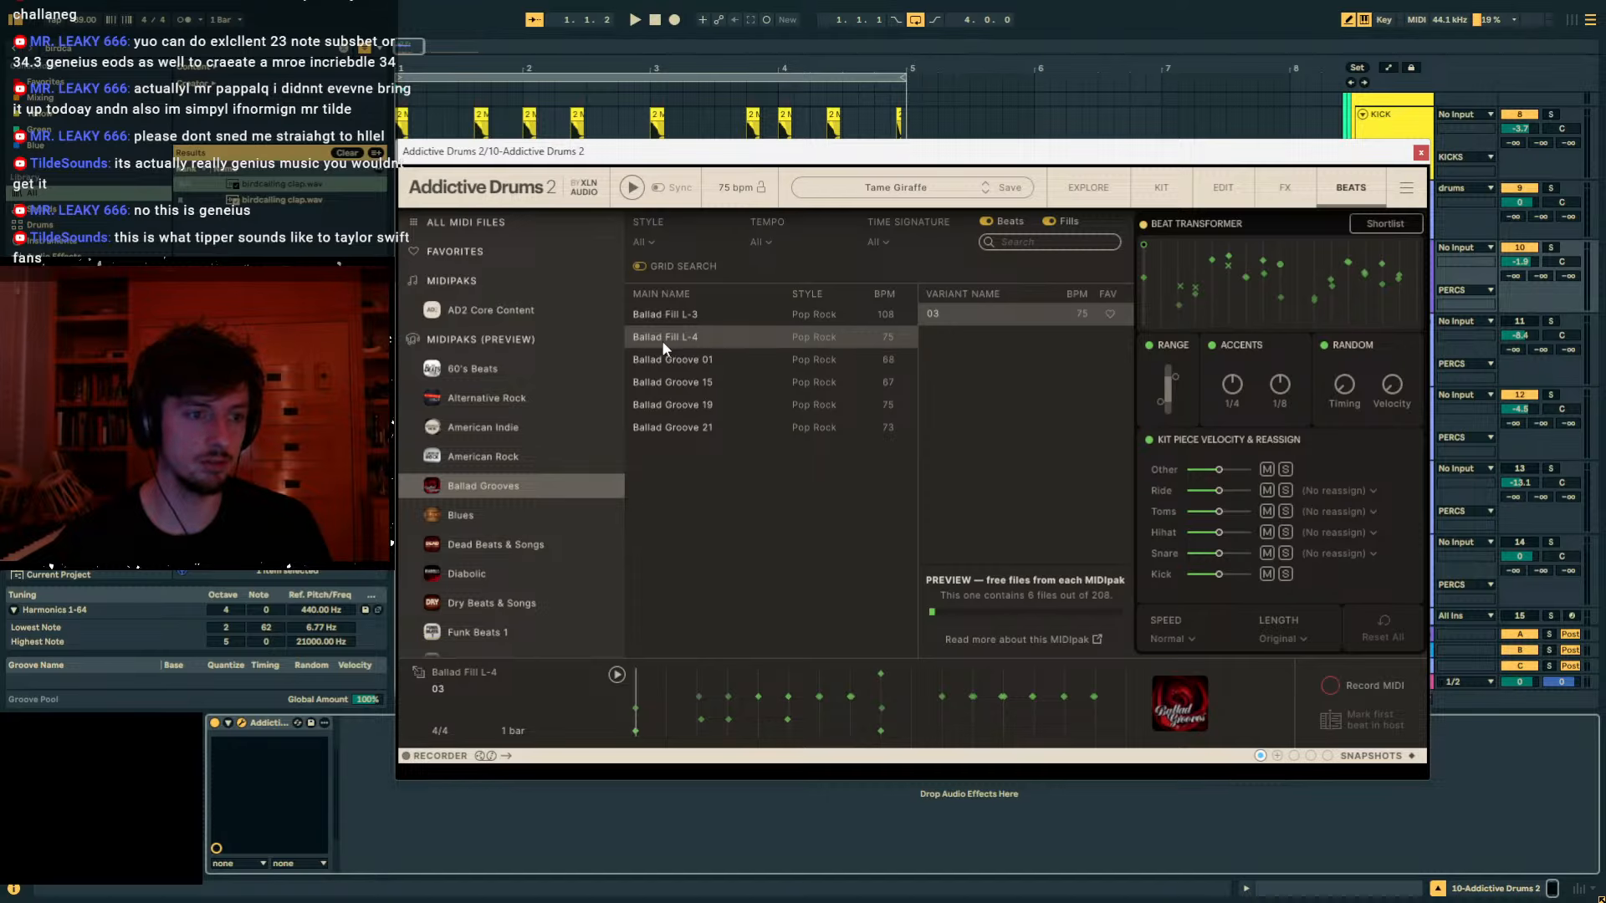
pyautogui.click(484, 281)
pyautogui.moveTo(670, 155); pyautogui.dragTo(1151, 168)
pyautogui.scroll(-5, 1177, 443)
pyautogui.scroll(-15, 1171, 443)
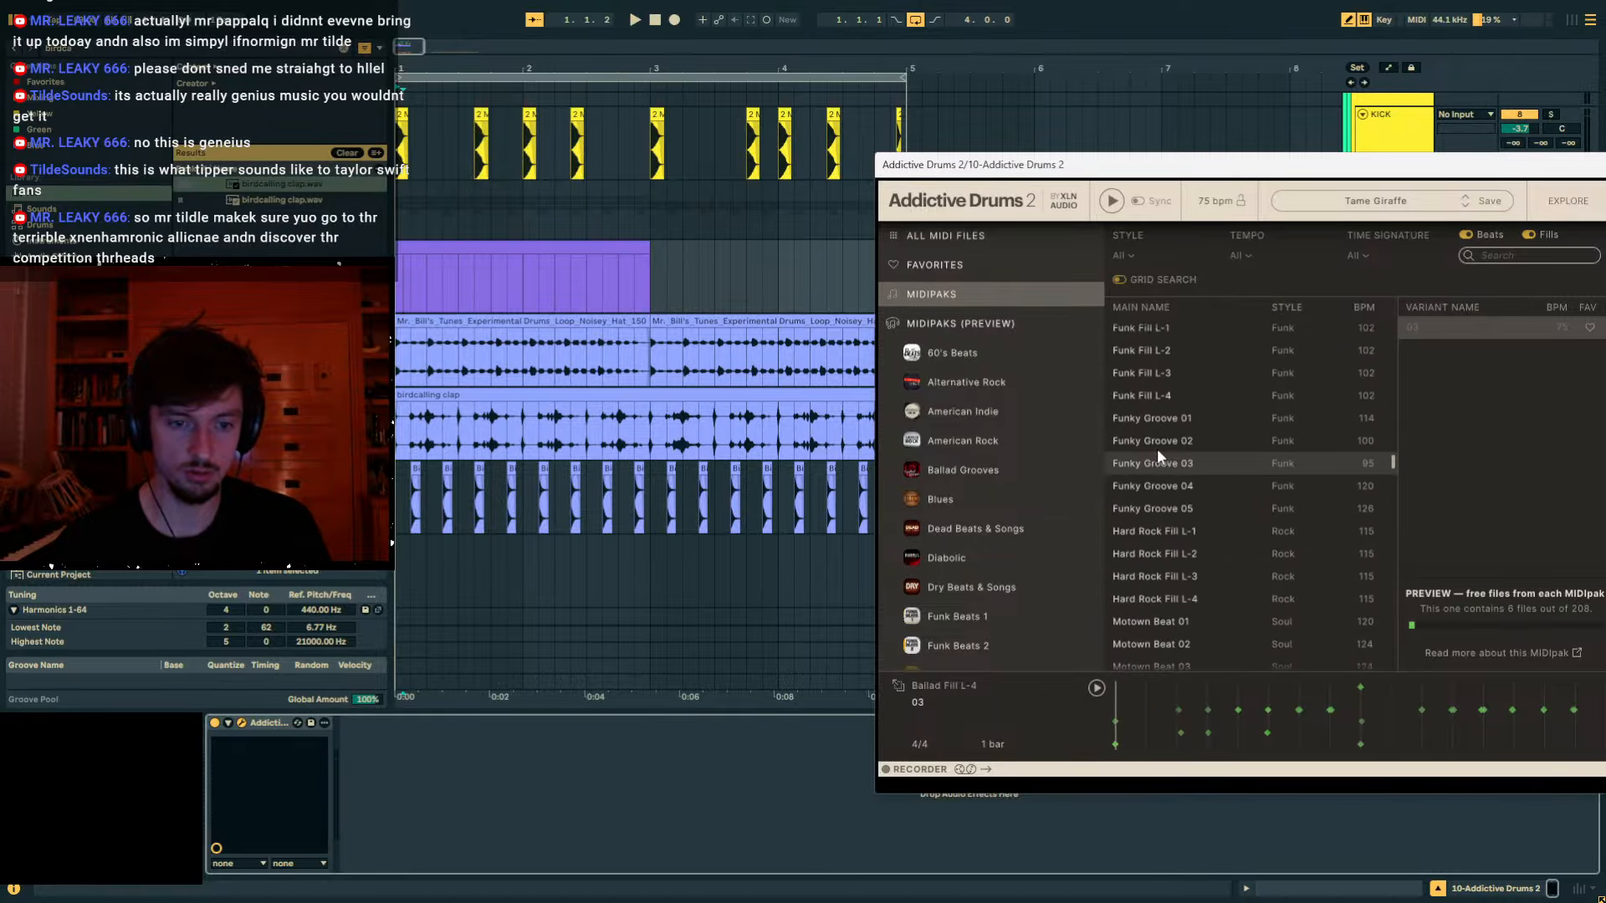
# Pick Motown Beat 23, place the Ballad Fill L-4 03 clip at bar 1 of the Addictive Drums track, and play it.
pyautogui.moveTo(1137, 532); pyautogui.dragTo(403, 269)
pyautogui.press('space')
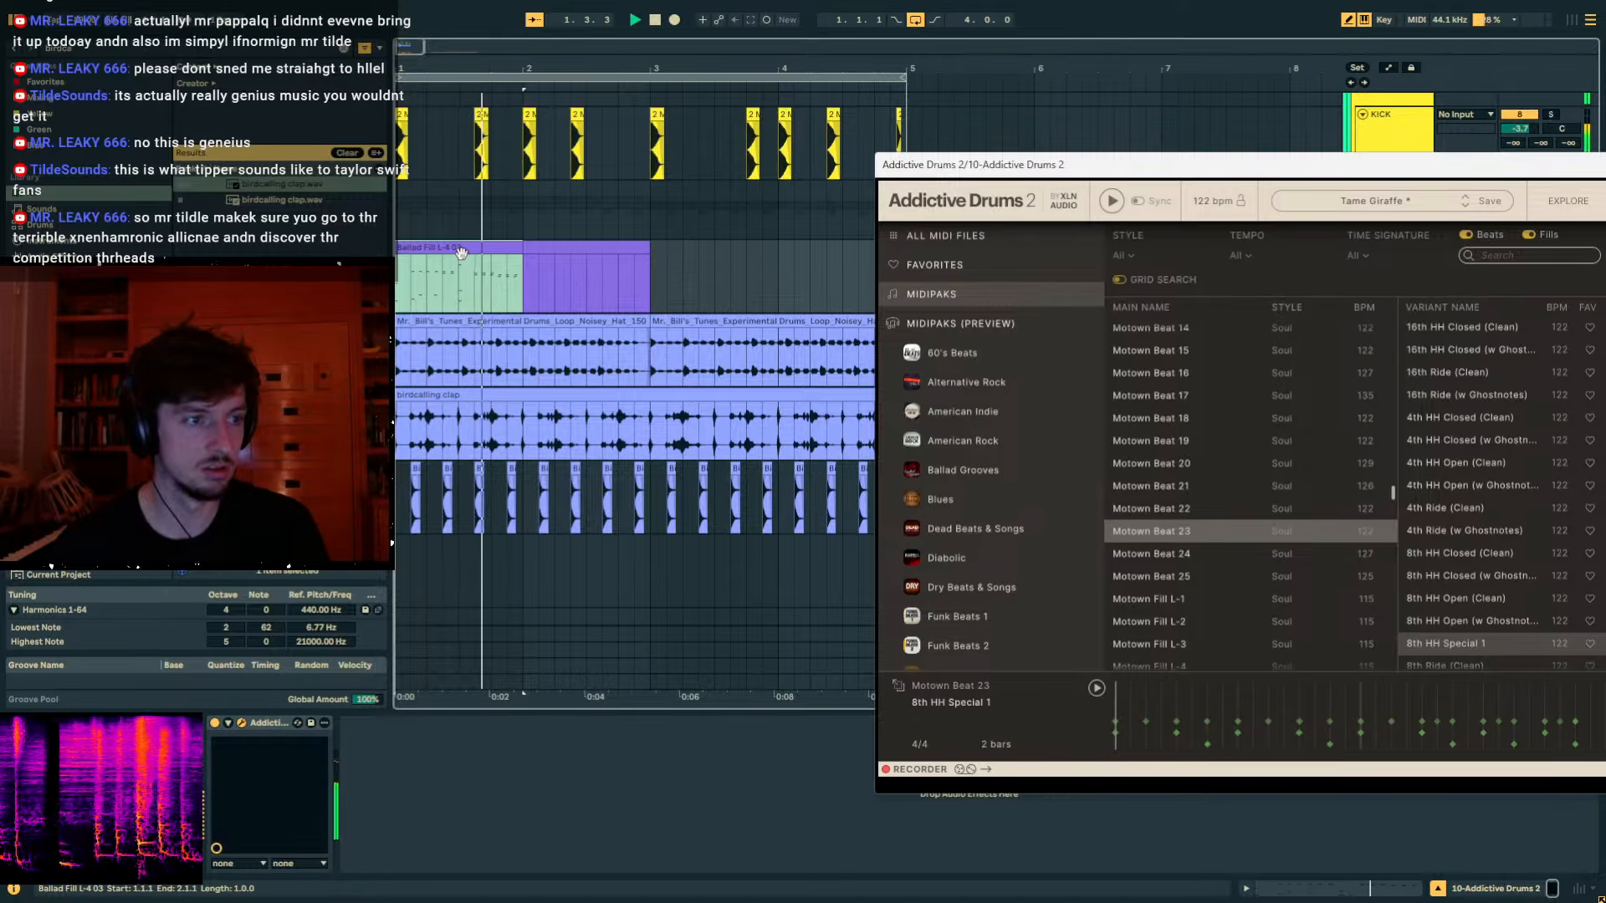
pyautogui.press('space')
# Pick Motown Swing Beat 01, place the Motown Beat 23 8th HH Special 1 clip over bars 1–2 of the drum track, and play it.
pyautogui.scroll(-3, 1167, 574)
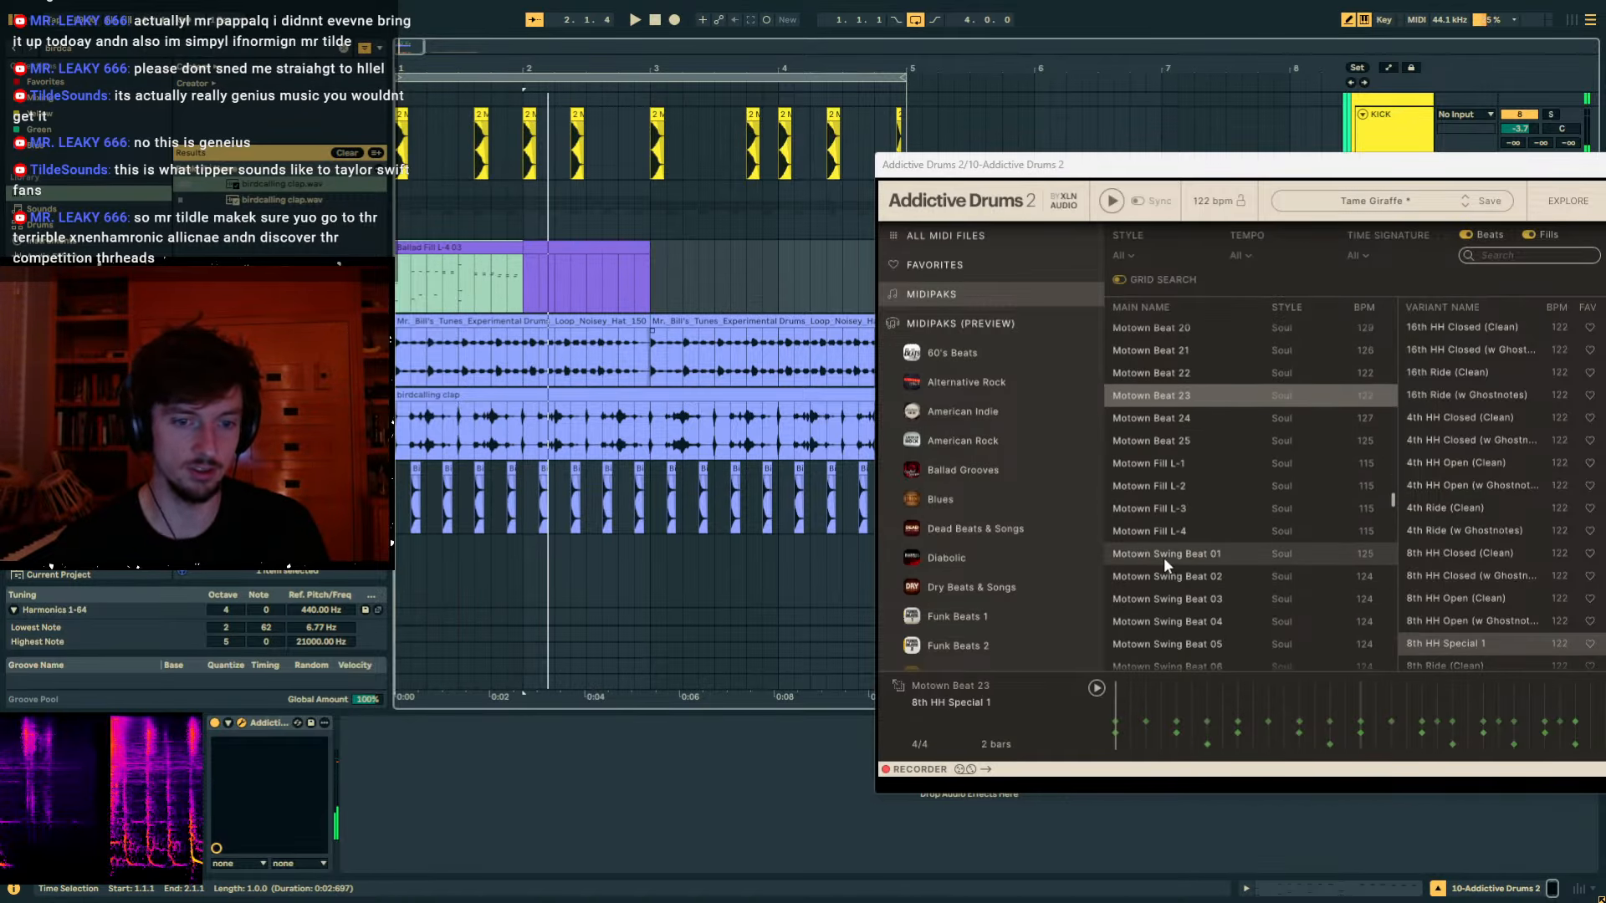
pyautogui.moveTo(1166, 560); pyautogui.dragTo(577, 412)
pyautogui.moveTo(400, 301); pyautogui.dragTo(402, 299)
pyautogui.press('space')
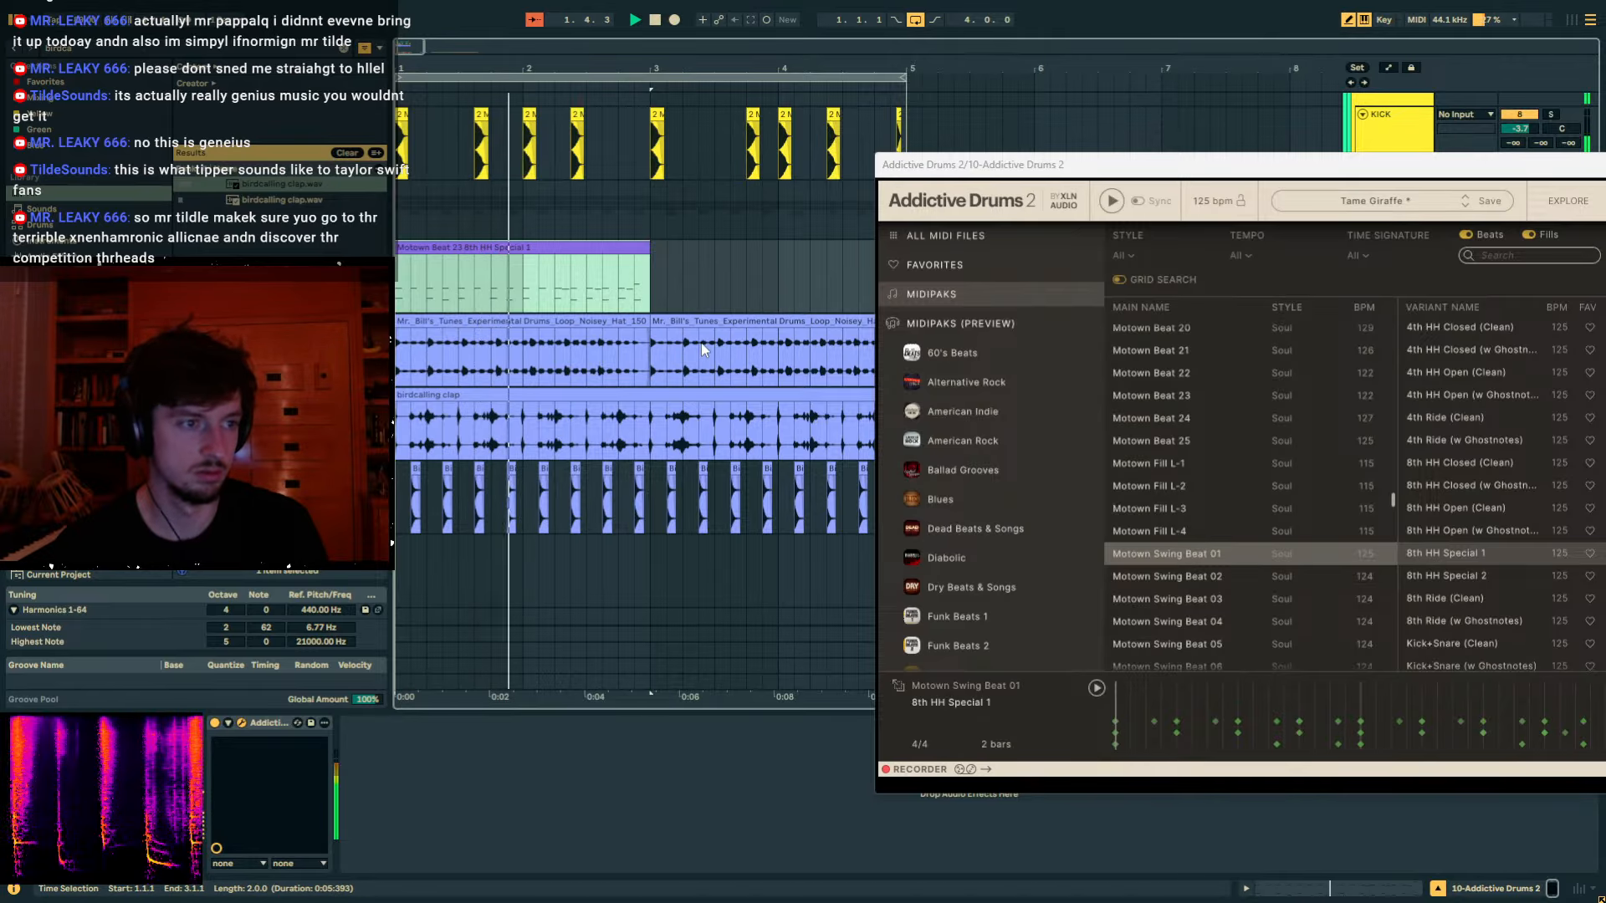
# Pick Song 05 - Hard Rock, place the Motown Swing Beat 01 8th HH Special 1 clip over bars 1–2, and play it.
pyautogui.scroll(-10, 1194, 616)
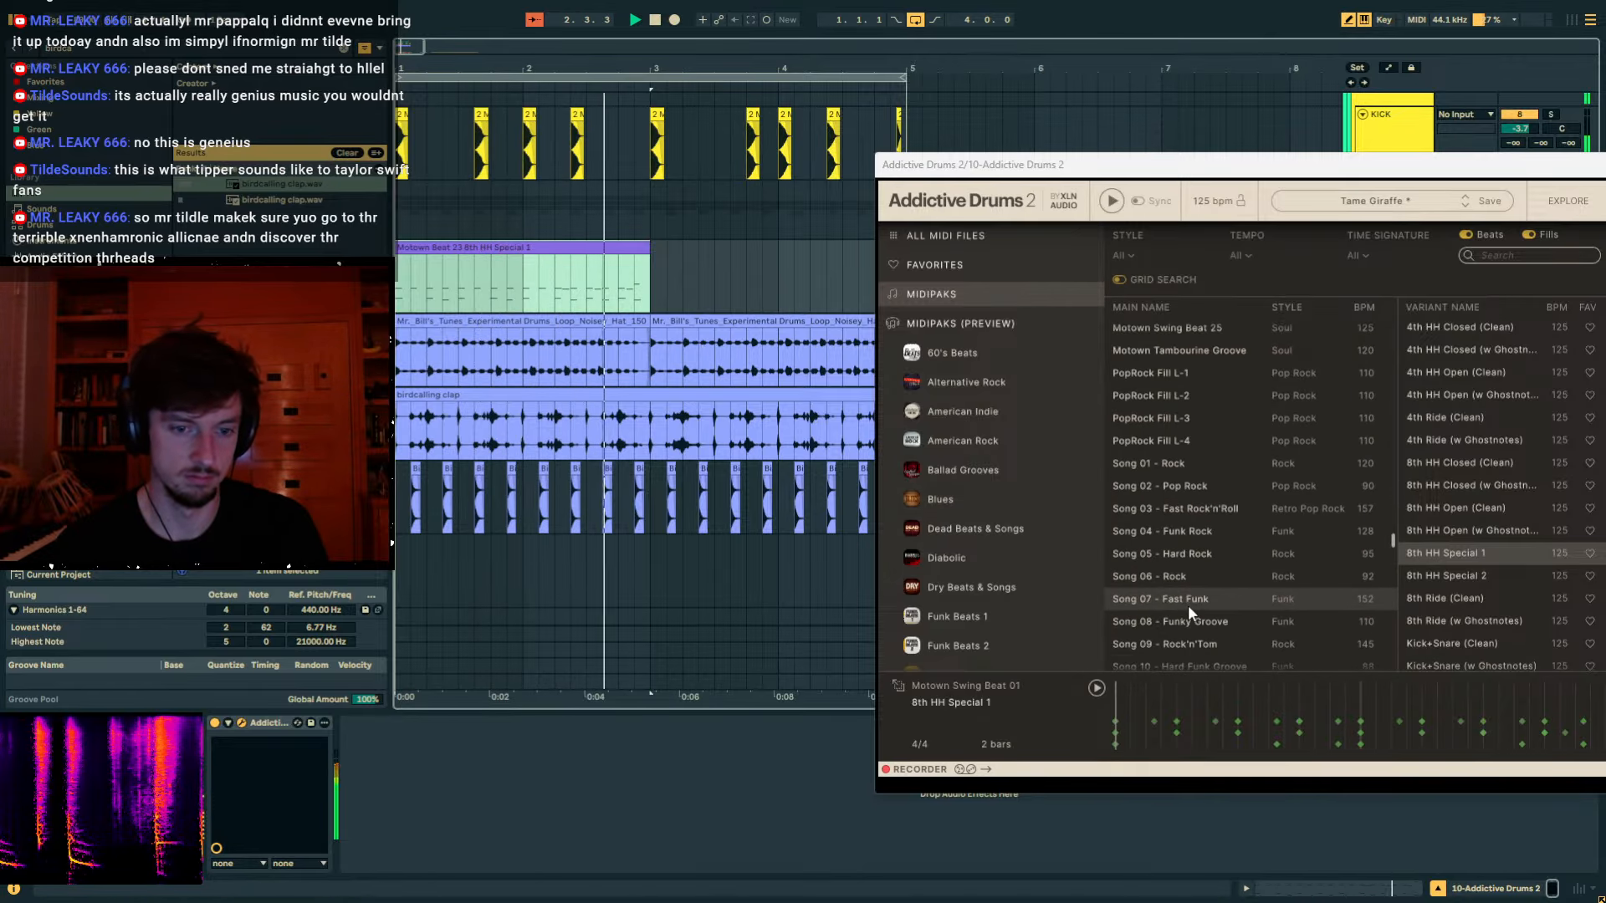
pyautogui.press('space')
pyautogui.moveTo(1169, 559); pyautogui.dragTo(403, 267)
pyautogui.press('space')
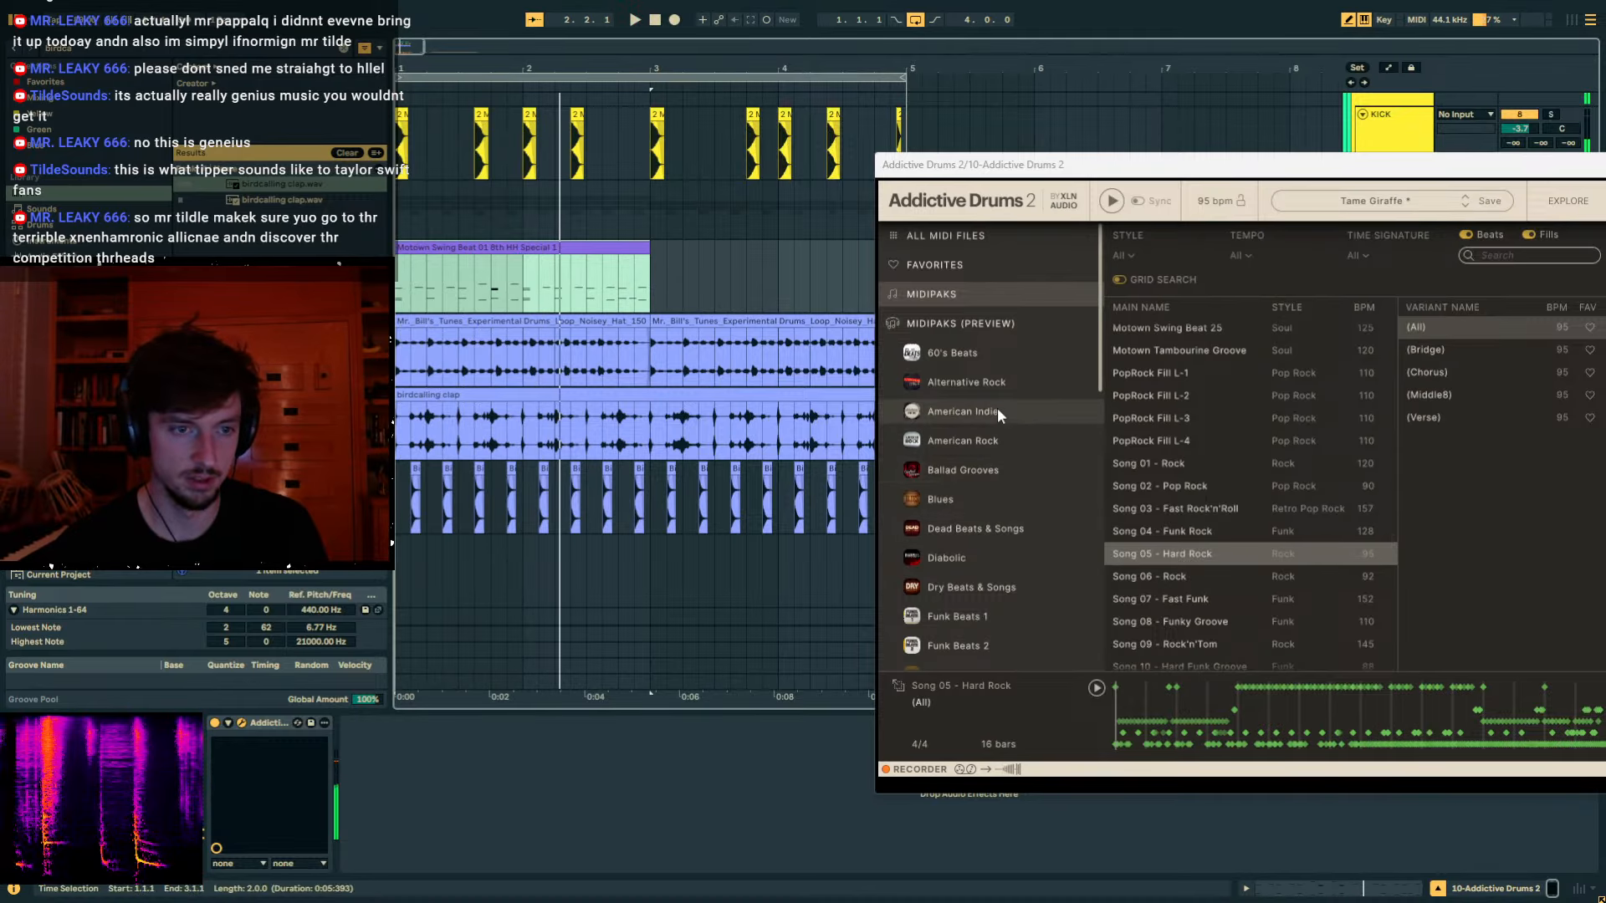
# Select Song 19 - Rock in the beat list and switch the drum preset to The Asymmetry Kit.
pyautogui.scroll(-3, 1200, 550)
pyautogui.click(1191, 555)
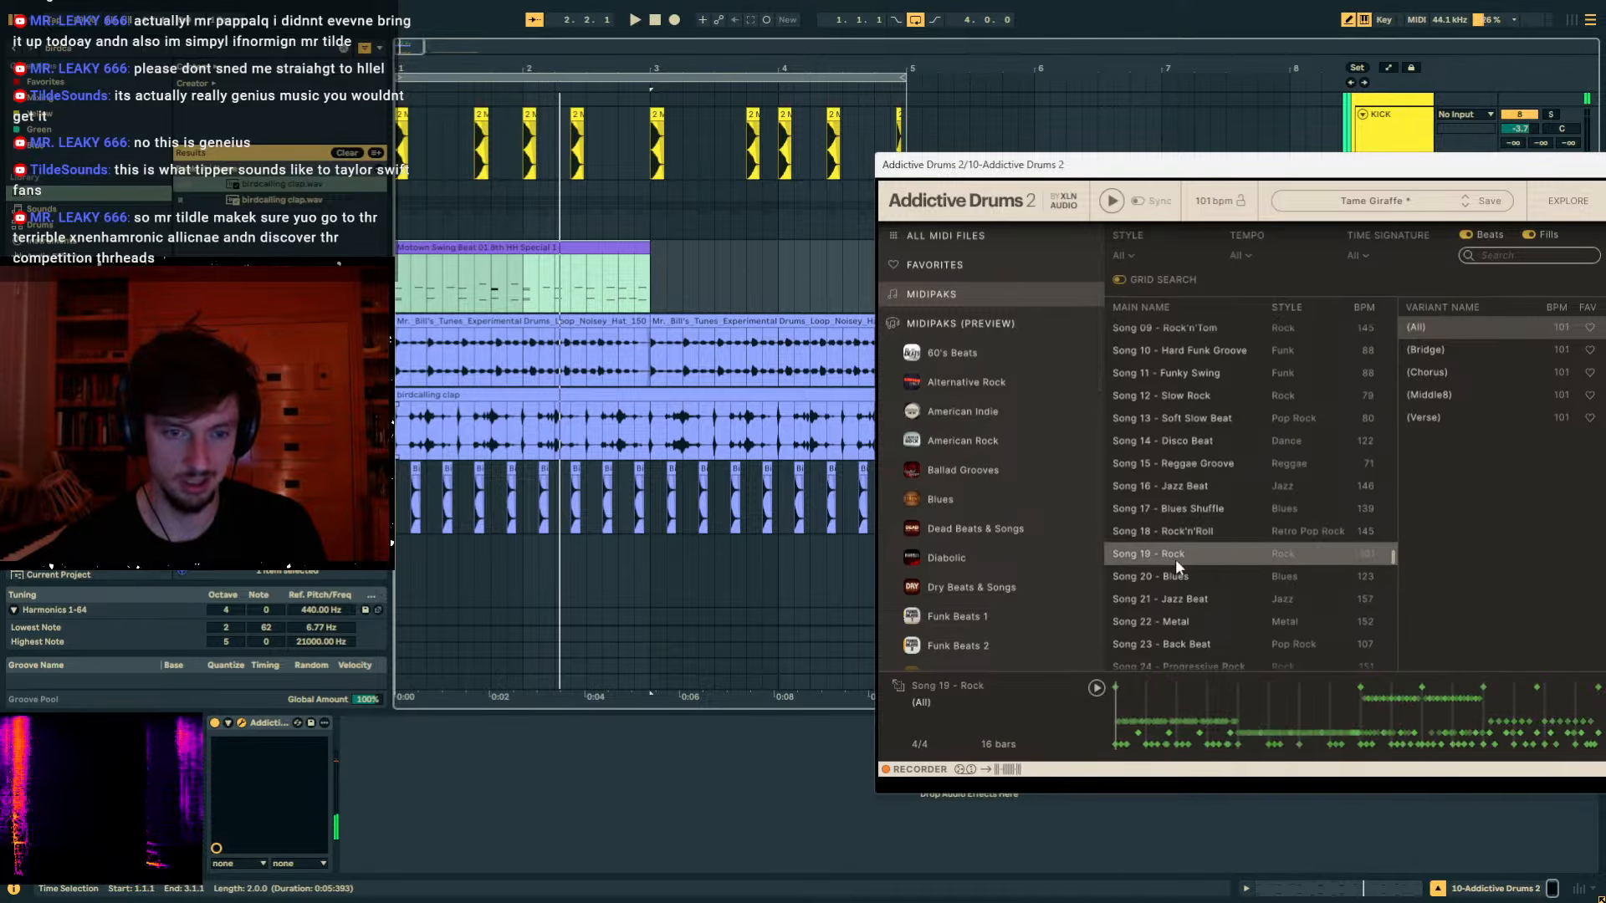
pyautogui.click(1464, 206)
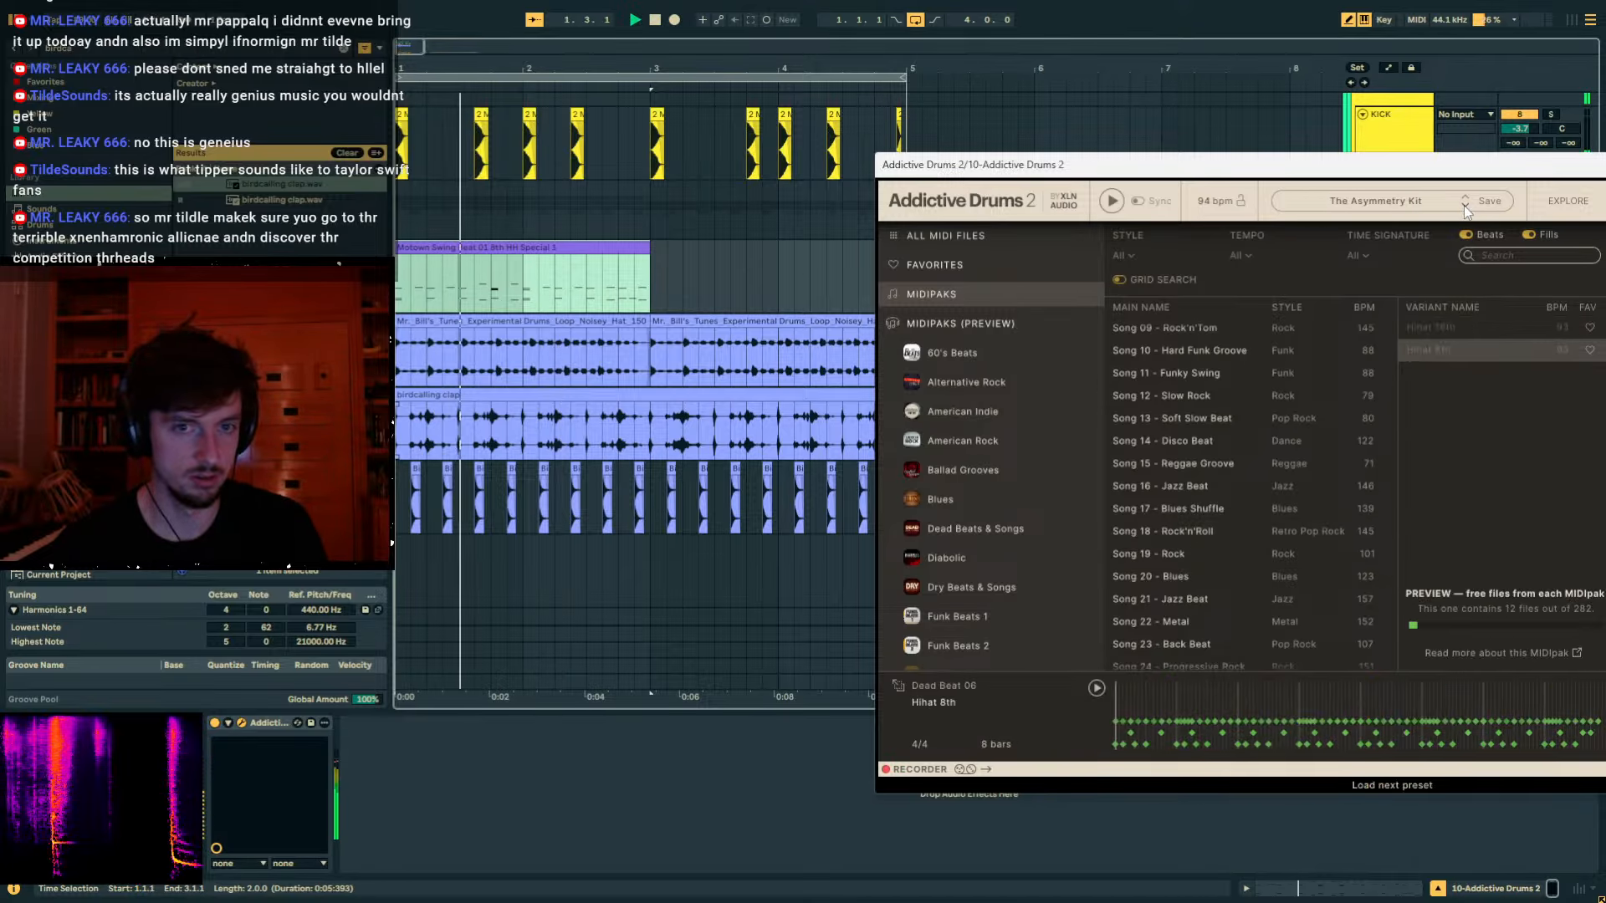
# Switch the drum preset to The Charcoal Kit and close the Addictive Drums window.
pyautogui.click(1464, 206)
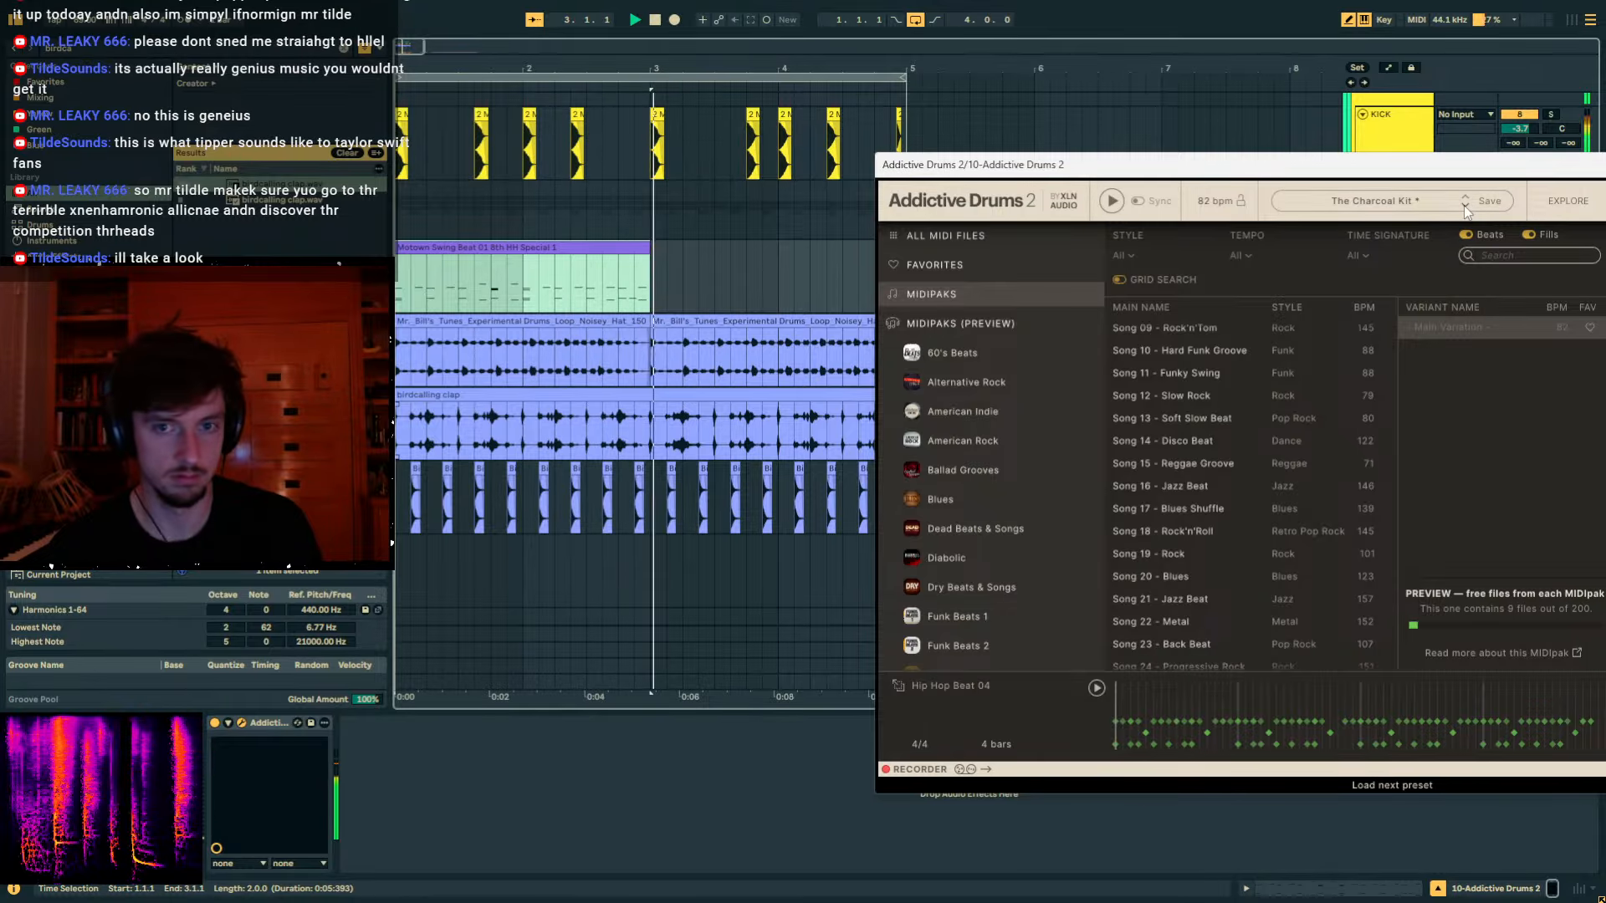
pyautogui.moveTo(1414, 166); pyautogui.dragTo(1037, 188)
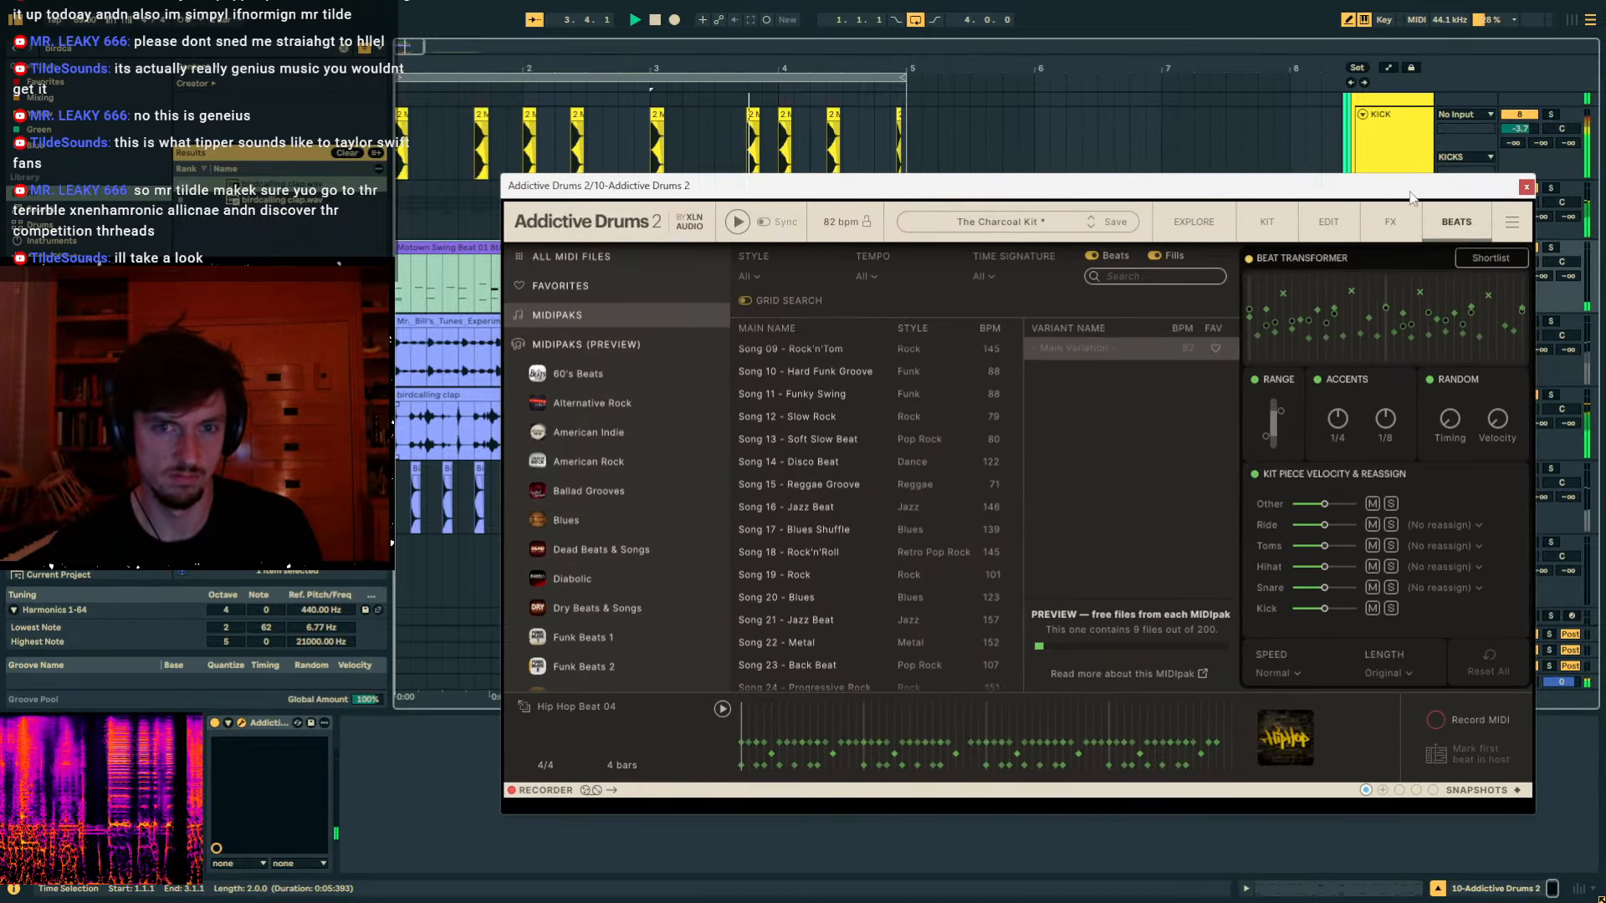
pyautogui.click(1523, 186)
pyautogui.press('space')
# Copy the reversed Audio 58 clip at 3.1.1 on track 25 to the start of bar 1.
pyautogui.click(657, 279)
pyautogui.scroll(-5, 703, 318)
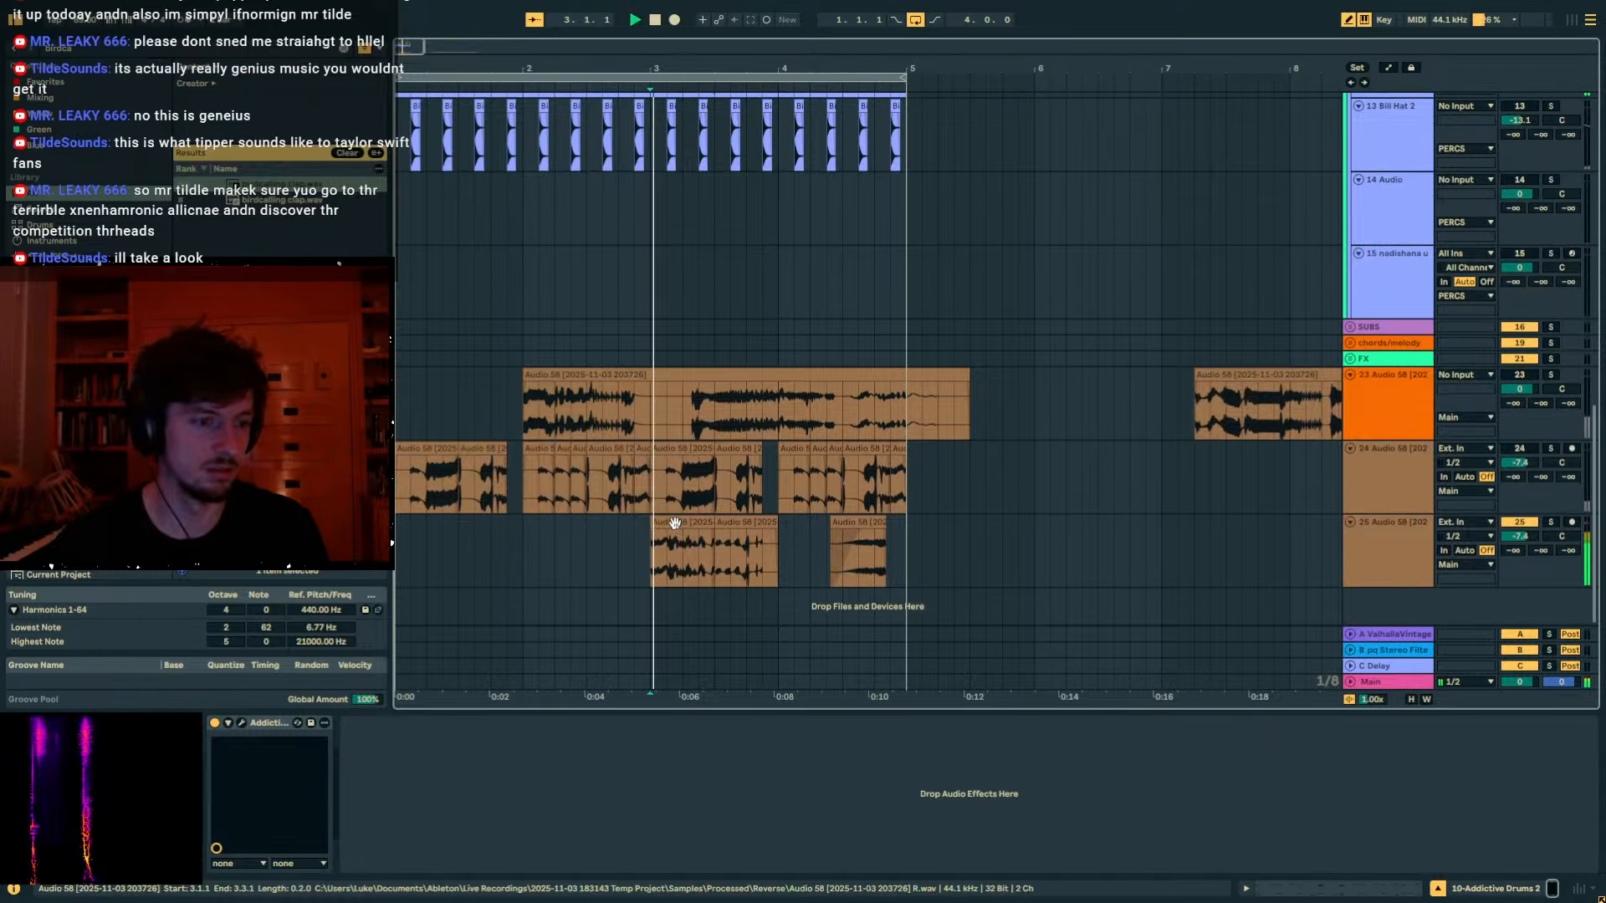
pyautogui.moveTo(676, 548)
pyautogui.mouseDown()
pyautogui.moveTo(640, 547)
pyautogui.moveTo(706, 547)
pyautogui.mouseUp()
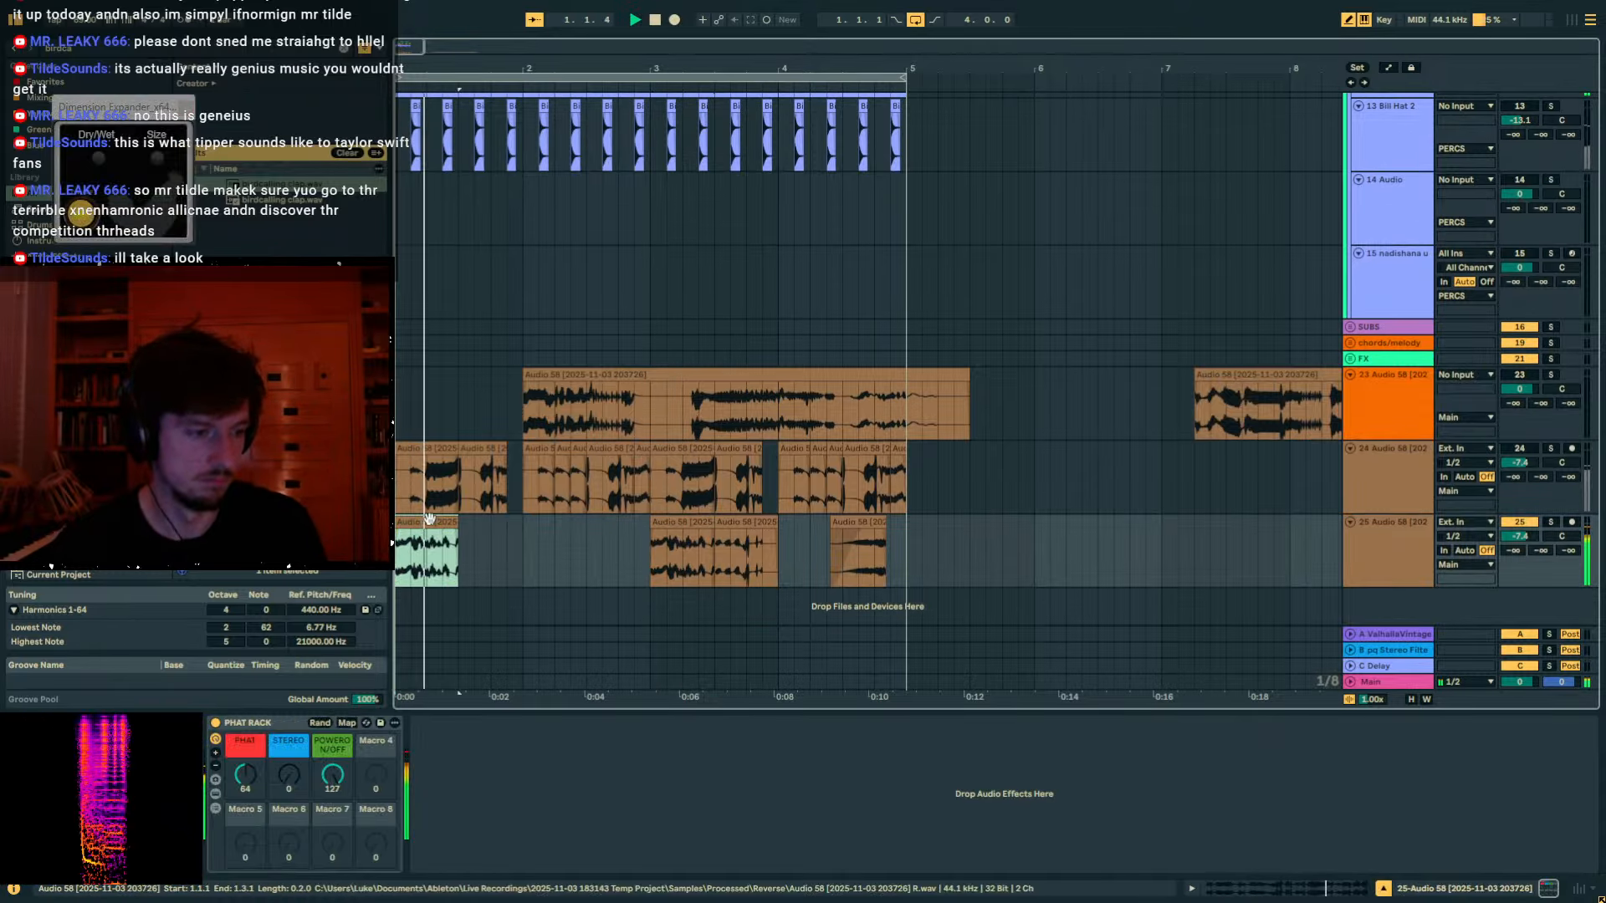
pyautogui.keyDown('shift'); pyautogui.click(519, 552); pyautogui.keyUp('shift')
pyautogui.hotkey('ctrl', 'd')
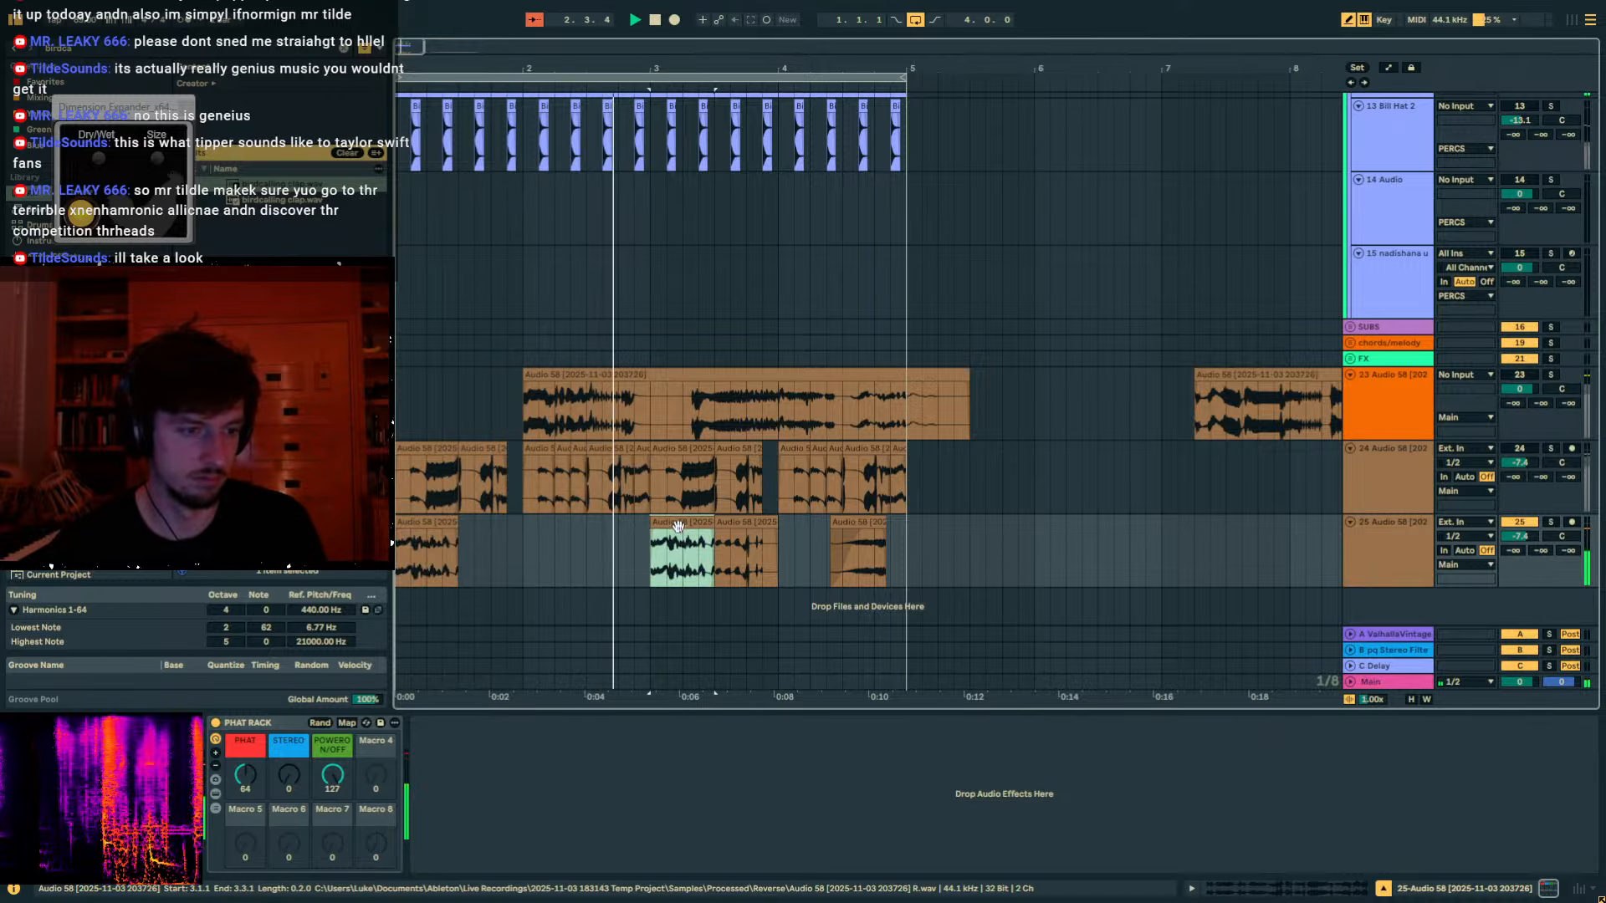
# Duplicate the Motown Swing Beat 01 clip over bars 3–4 and deactivate its bar 1 and bar 3 portions.
pyautogui.scroll(5, 640, 445)
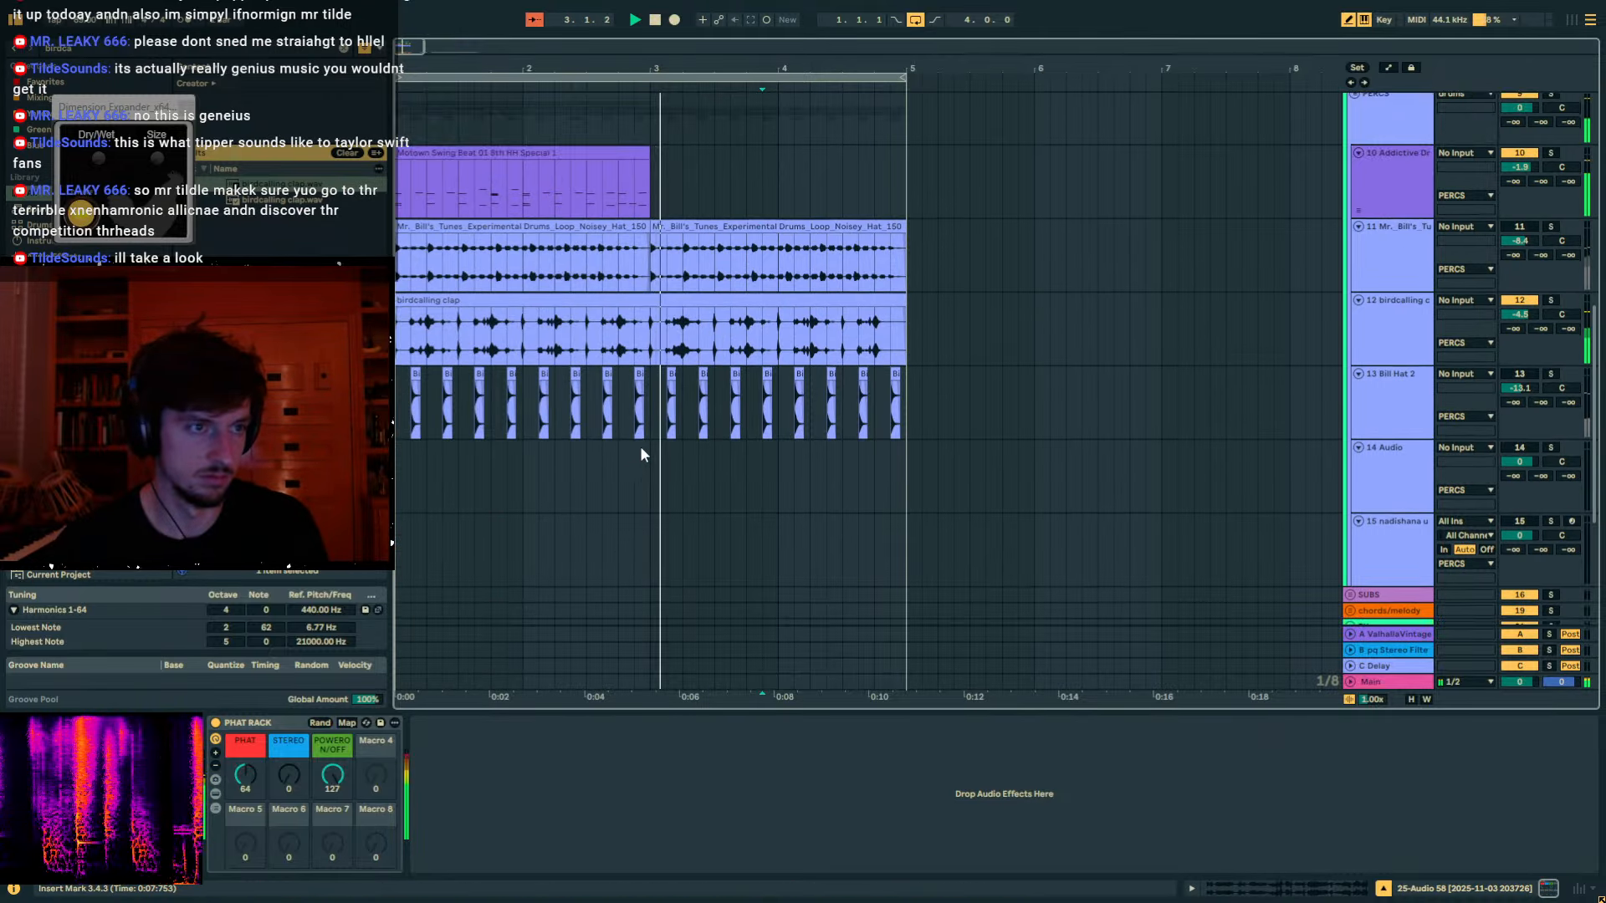
pyautogui.click(616, 153)
pyautogui.hotkey('ctrl', 'd')
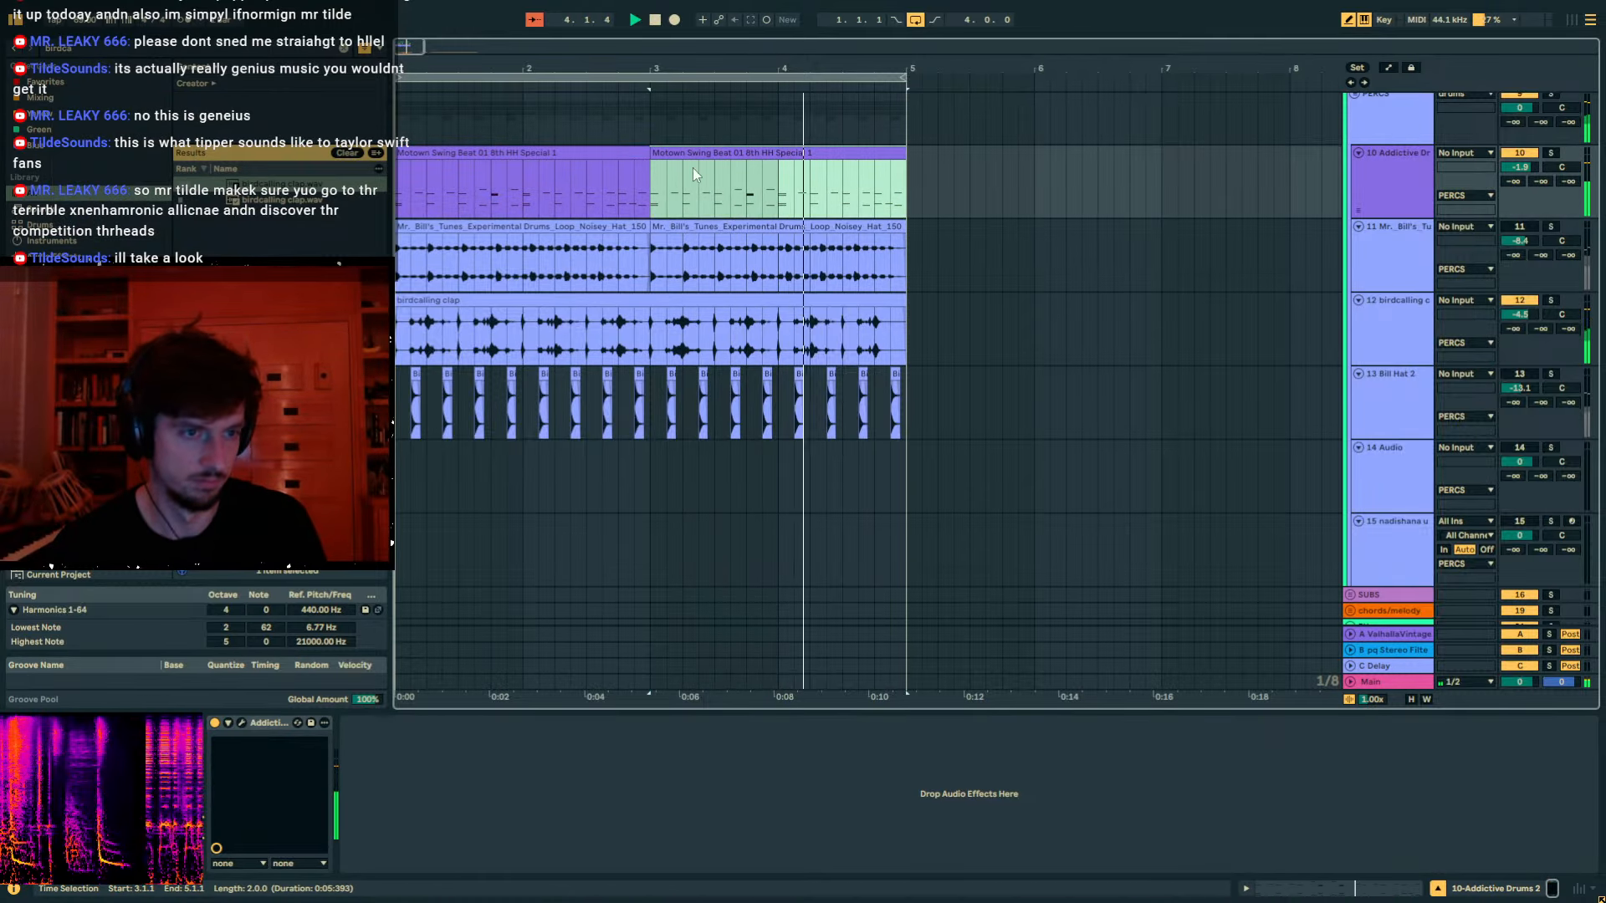
pyautogui.moveTo(525, 195); pyautogui.dragTo(397, 197)
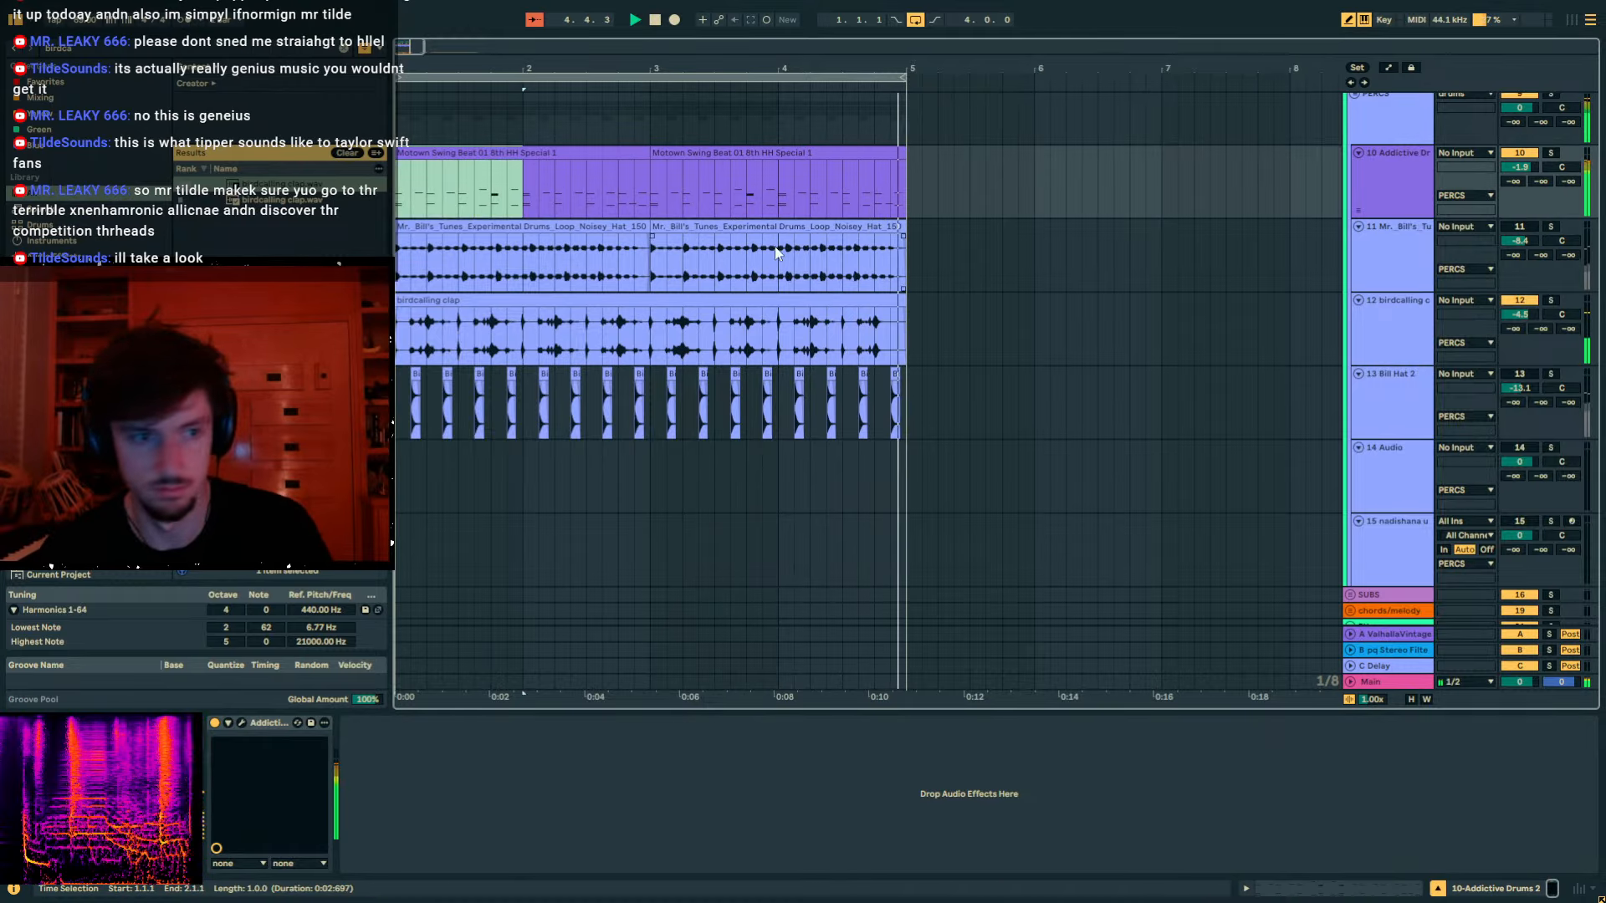
pyautogui.press('0')
pyautogui.click(653, 191)
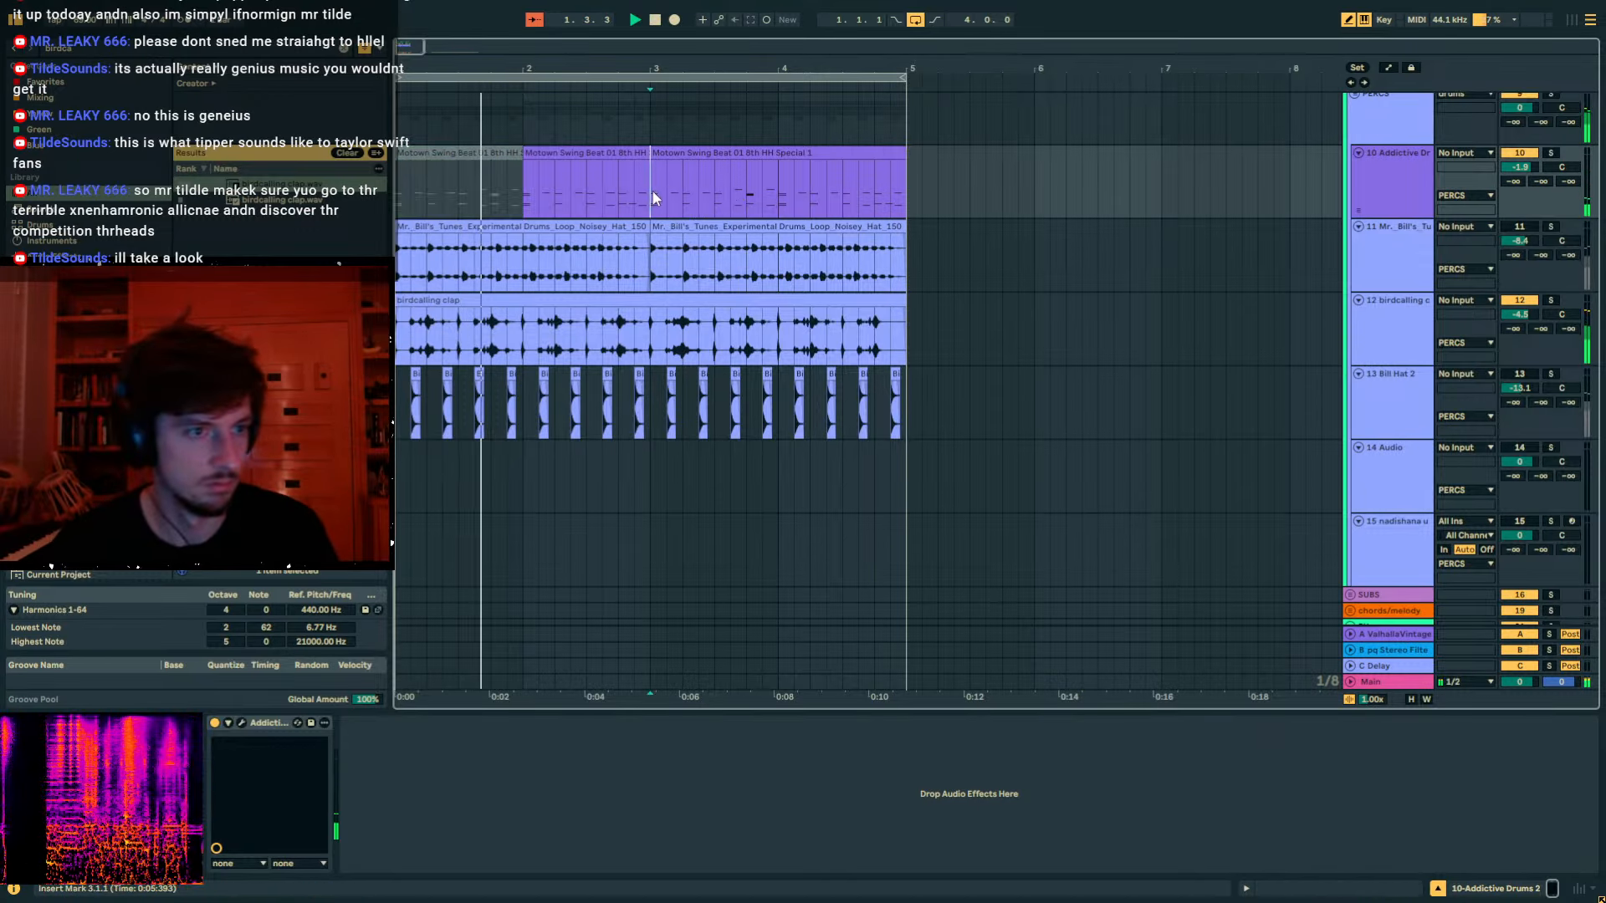
pyautogui.moveTo(652, 191); pyautogui.dragTo(774, 191)
# Copy the reversed slice at 3.3.1 on track 25 to 1.3.1 and play the loop.
pyautogui.scroll(-4, 638, 368)
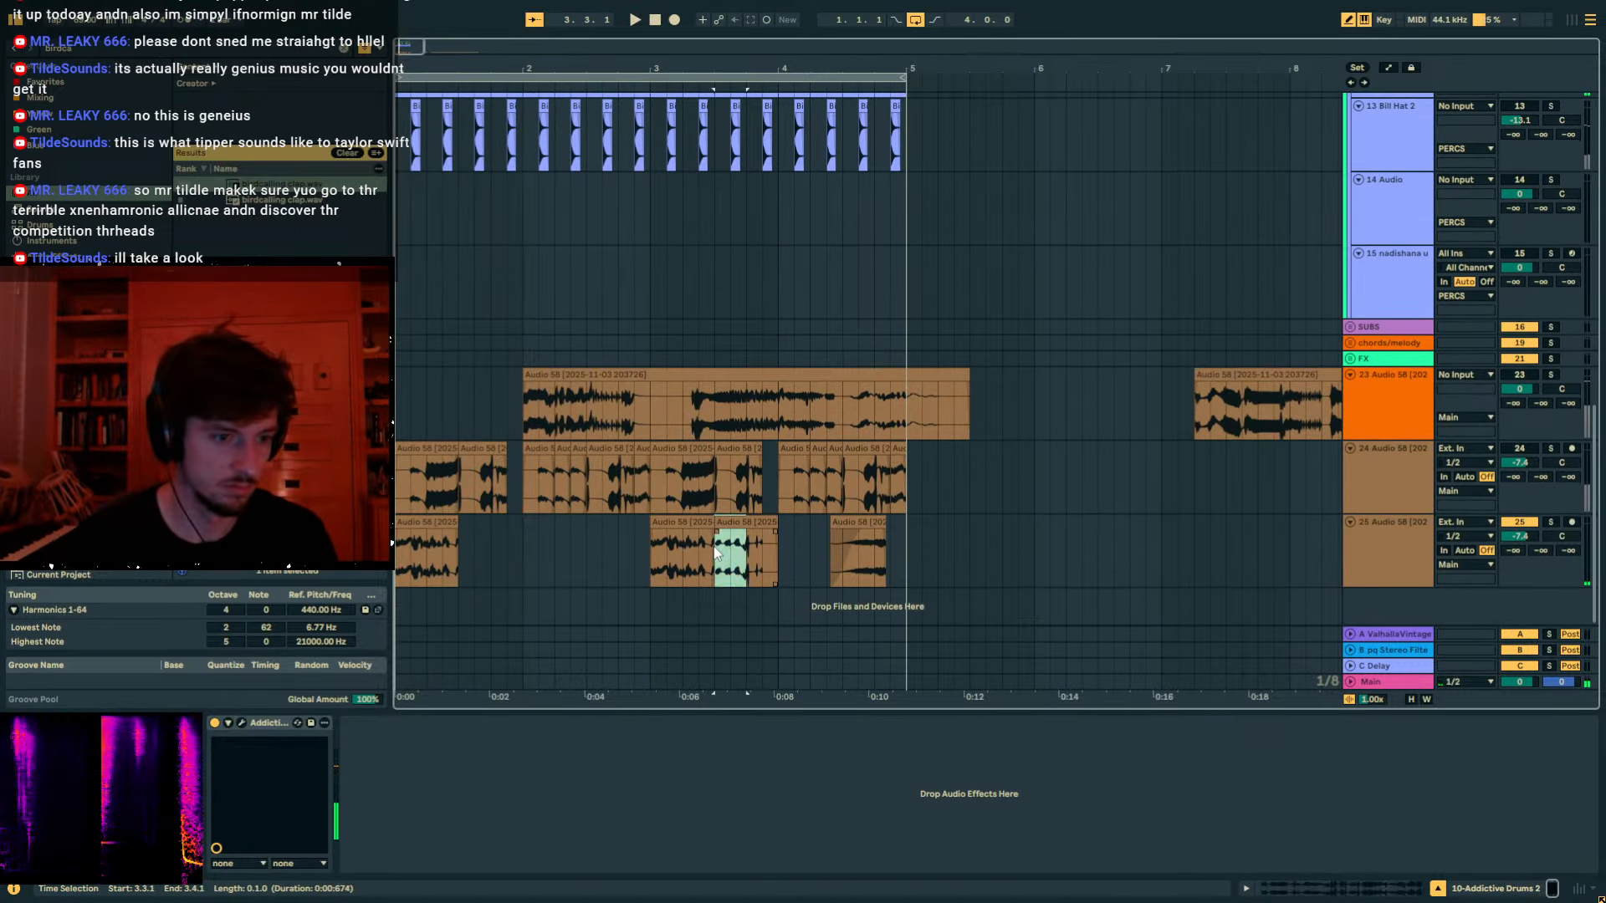
pyautogui.hotkey('ctrl', 'c')
pyautogui.click(455, 542)
pyautogui.hotkey('ctrl', 'v')
pyautogui.click(430, 529)
pyautogui.press('space')
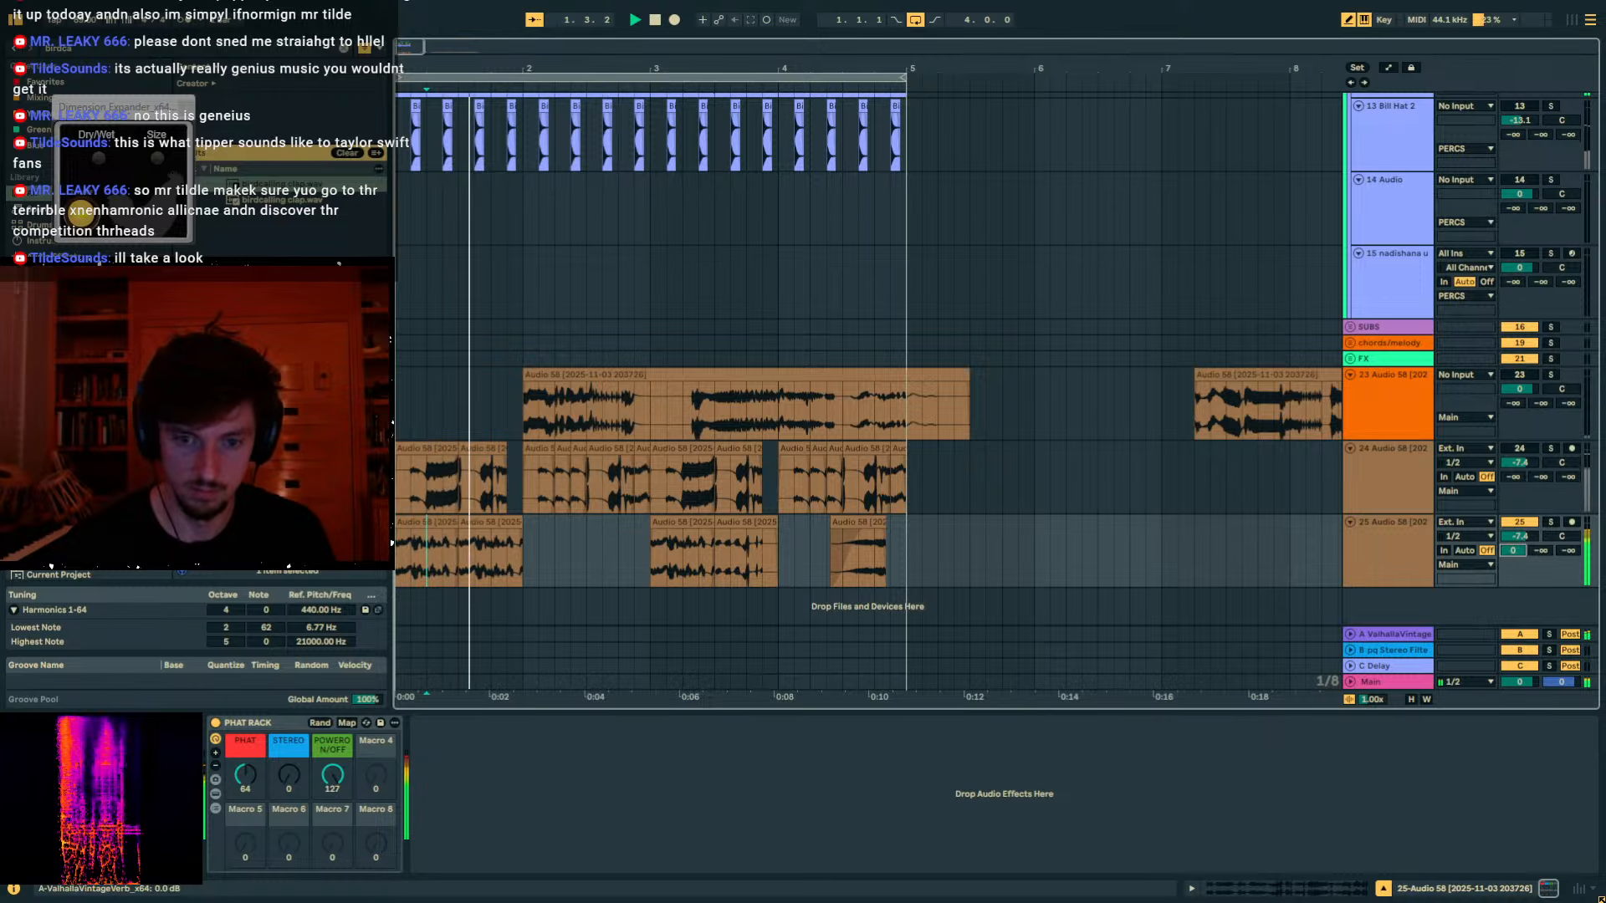
# Try a ValhallaVintageVerb send of about -12 dB on track 25 during playback.
pyautogui.click(725, 536)
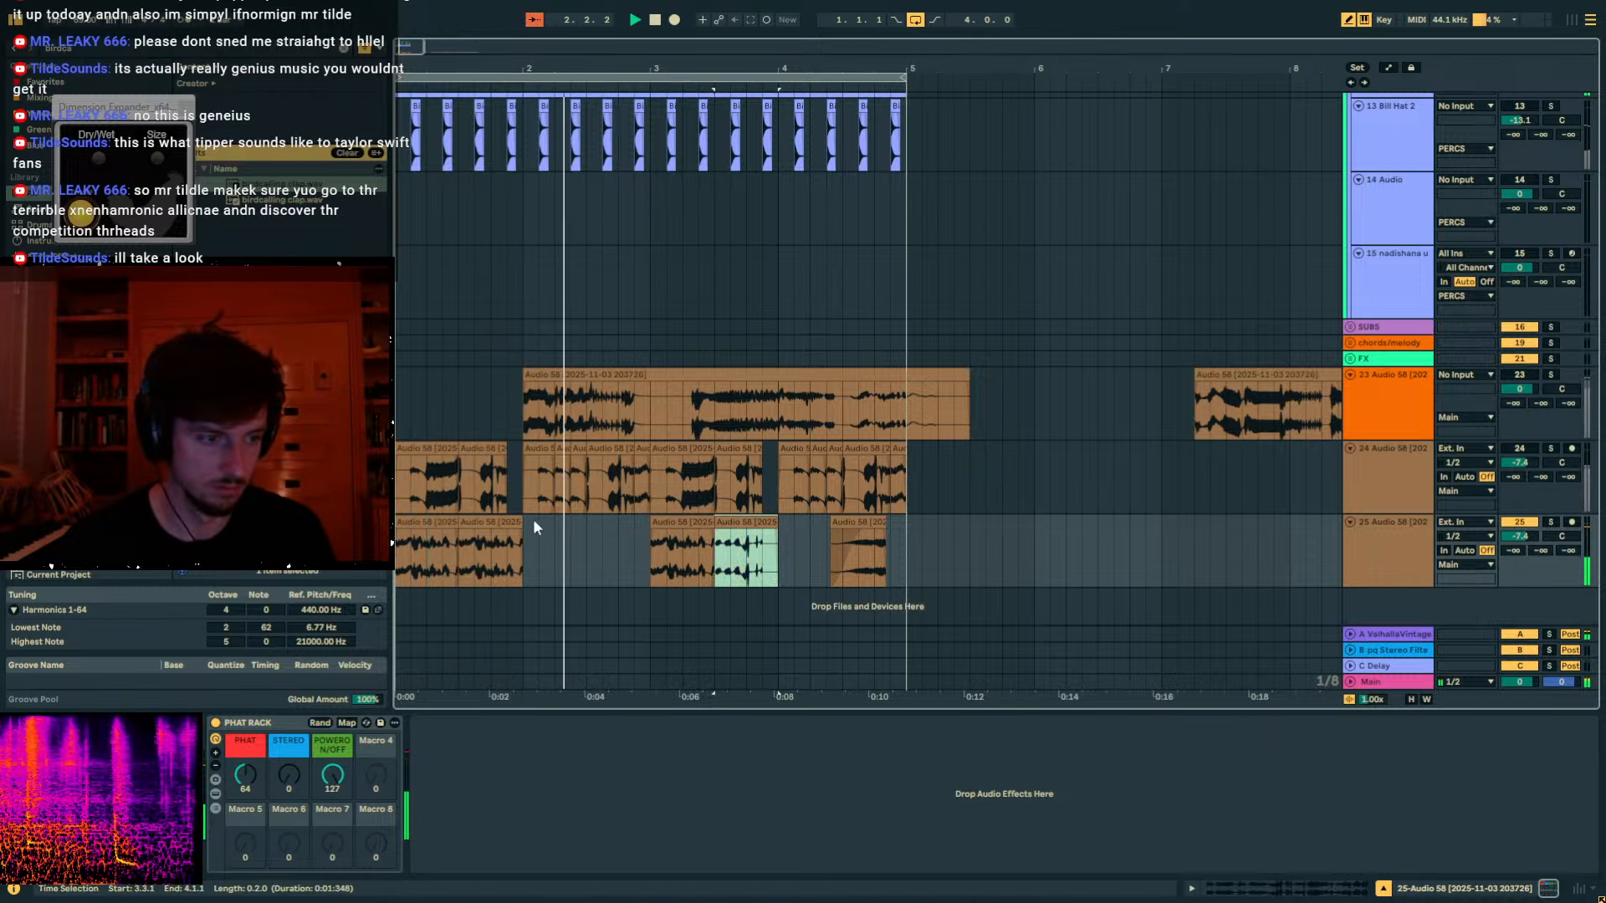
pyautogui.click(494, 516)
pyautogui.press('space')
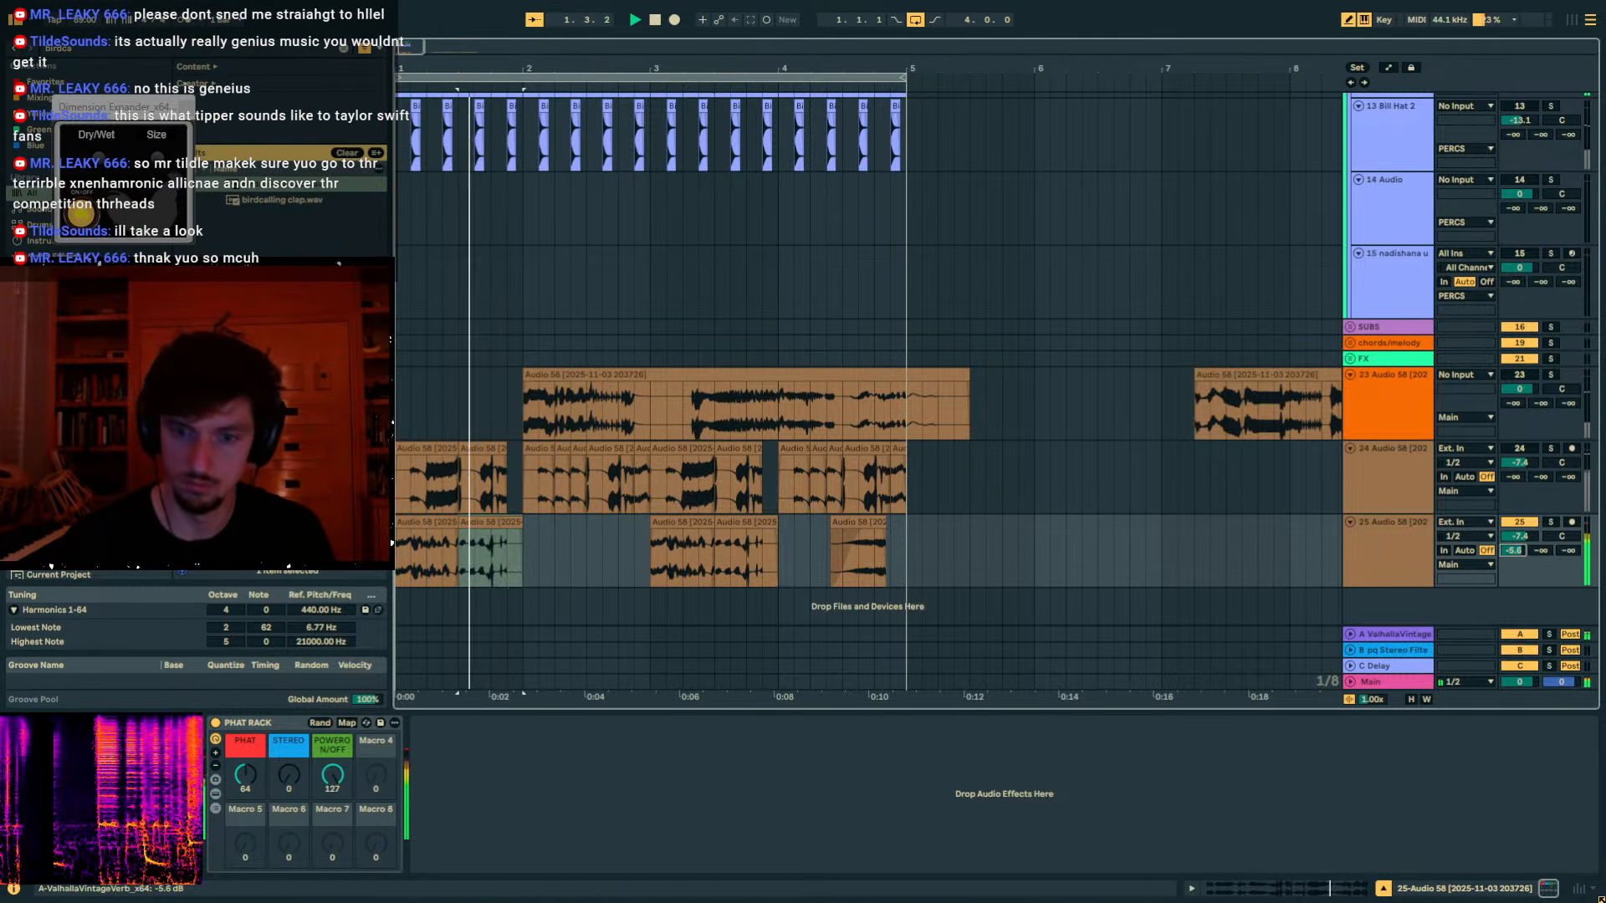
pyautogui.moveTo(1513, 550); pyautogui.dragTo(1513, 564)
# Insert an audio track below track 25, move the 1.3.1 slice onto it, and raise its ValhallaVintageVerb send.
pyautogui.click(1401, 555)
pyautogui.hotkey('ctrl', 't')
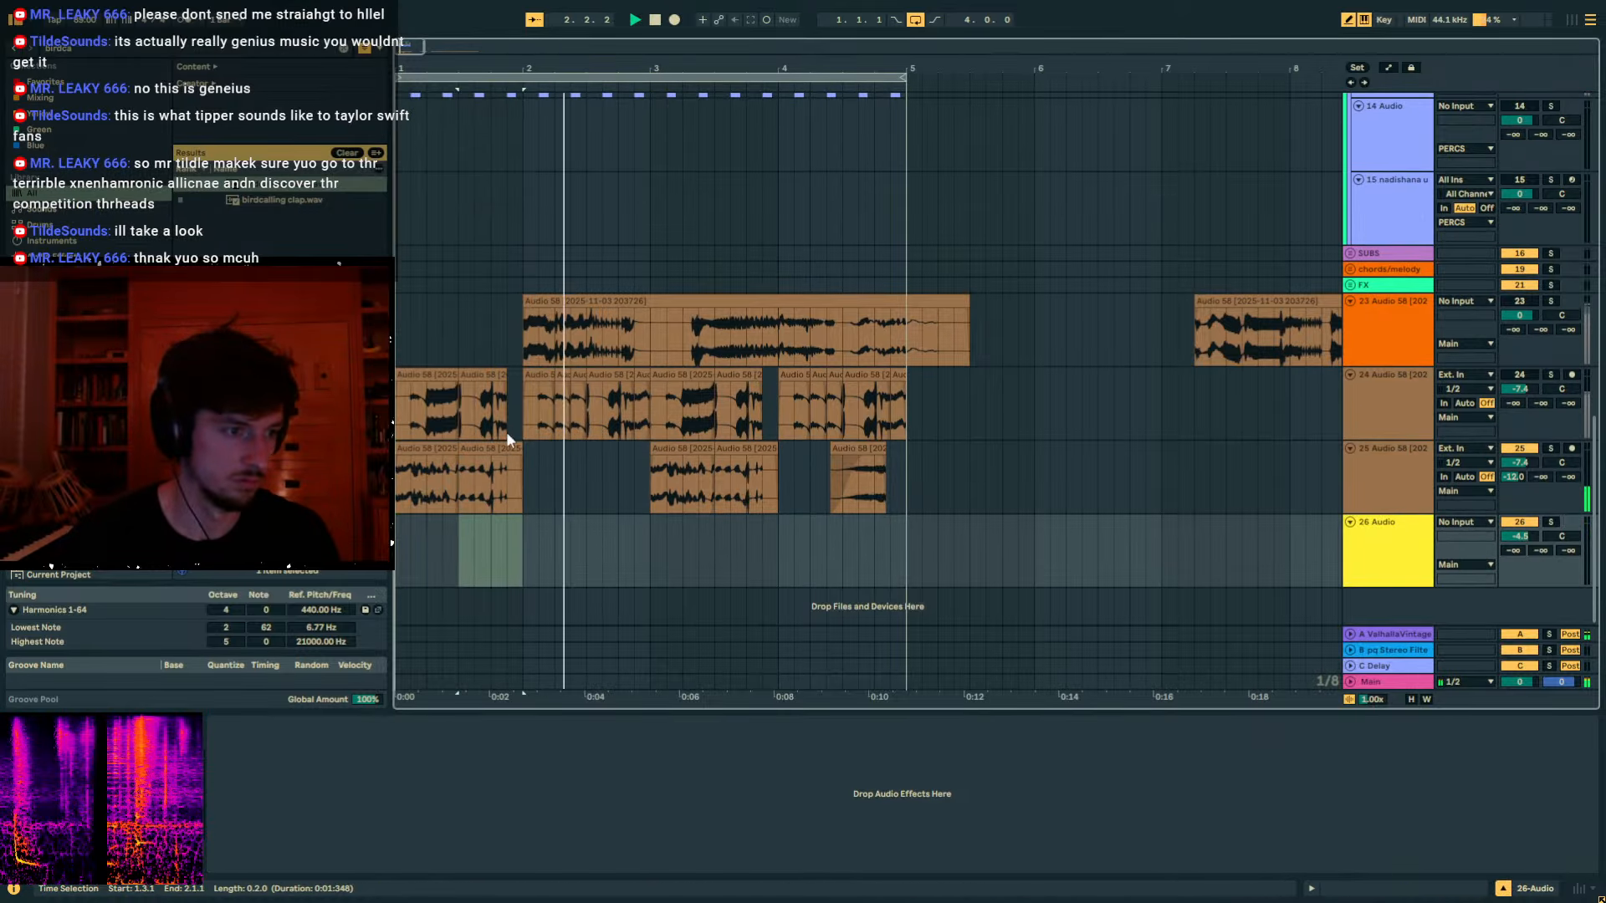
pyautogui.moveTo(492, 450); pyautogui.dragTo(492, 535)
pyautogui.moveTo(1515, 550); pyautogui.dragTo(1515, 562)
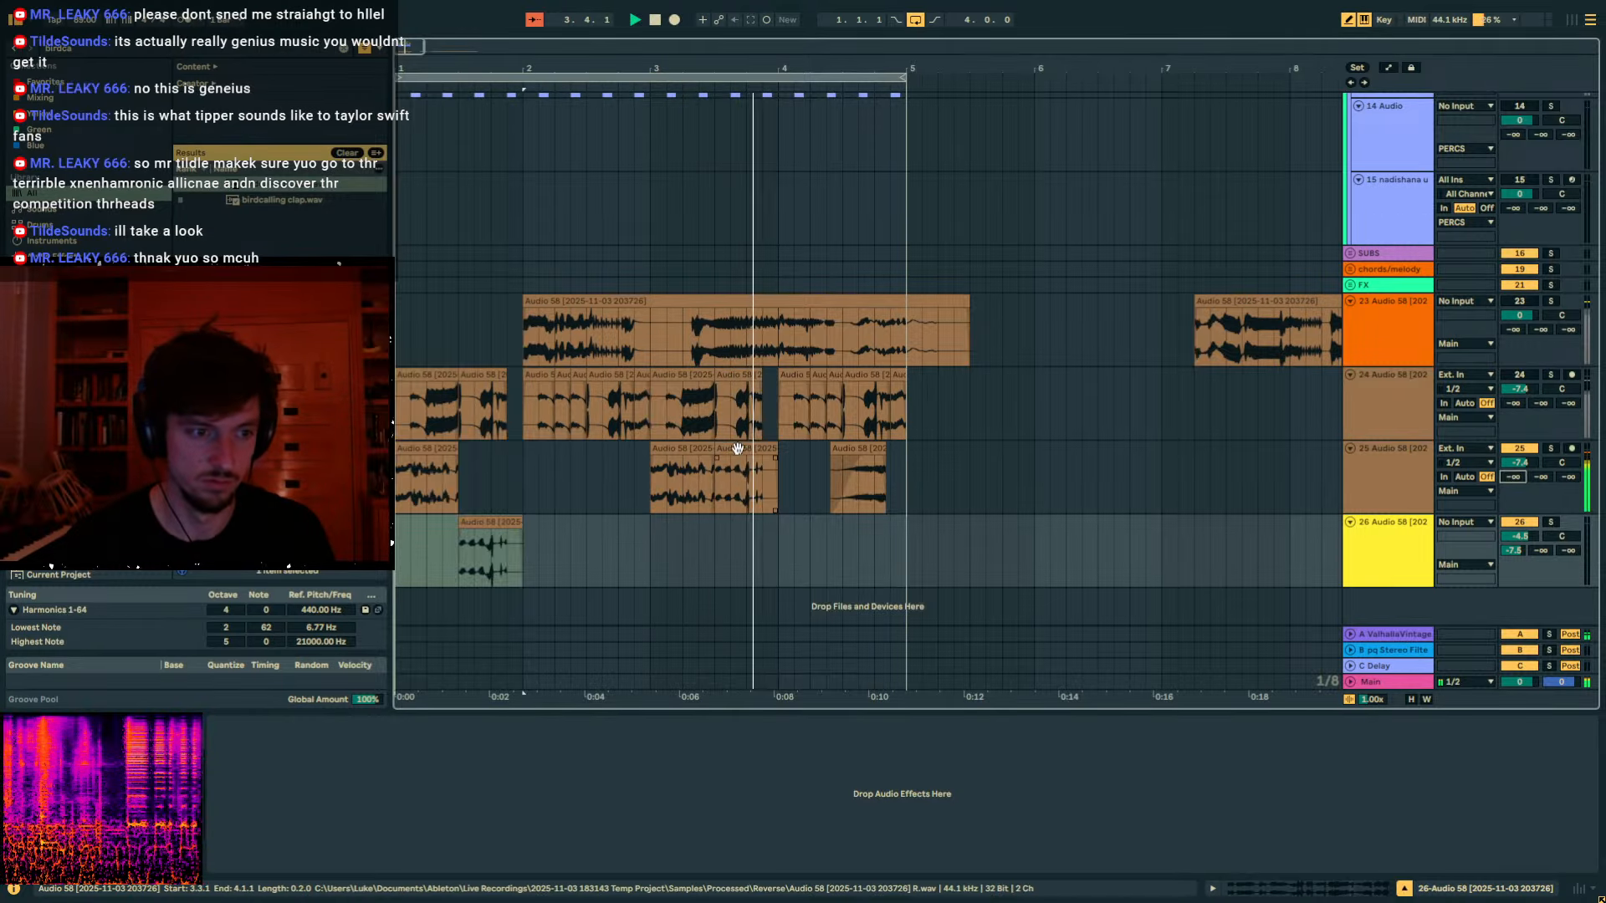
# Move the 3.3.1 slice onto track 26 as well and set that track's volume to 3.2 dB.
pyautogui.moveTo(746, 450); pyautogui.dragTo(746, 523)
pyautogui.click(849, 450)
pyautogui.click(907, 483)
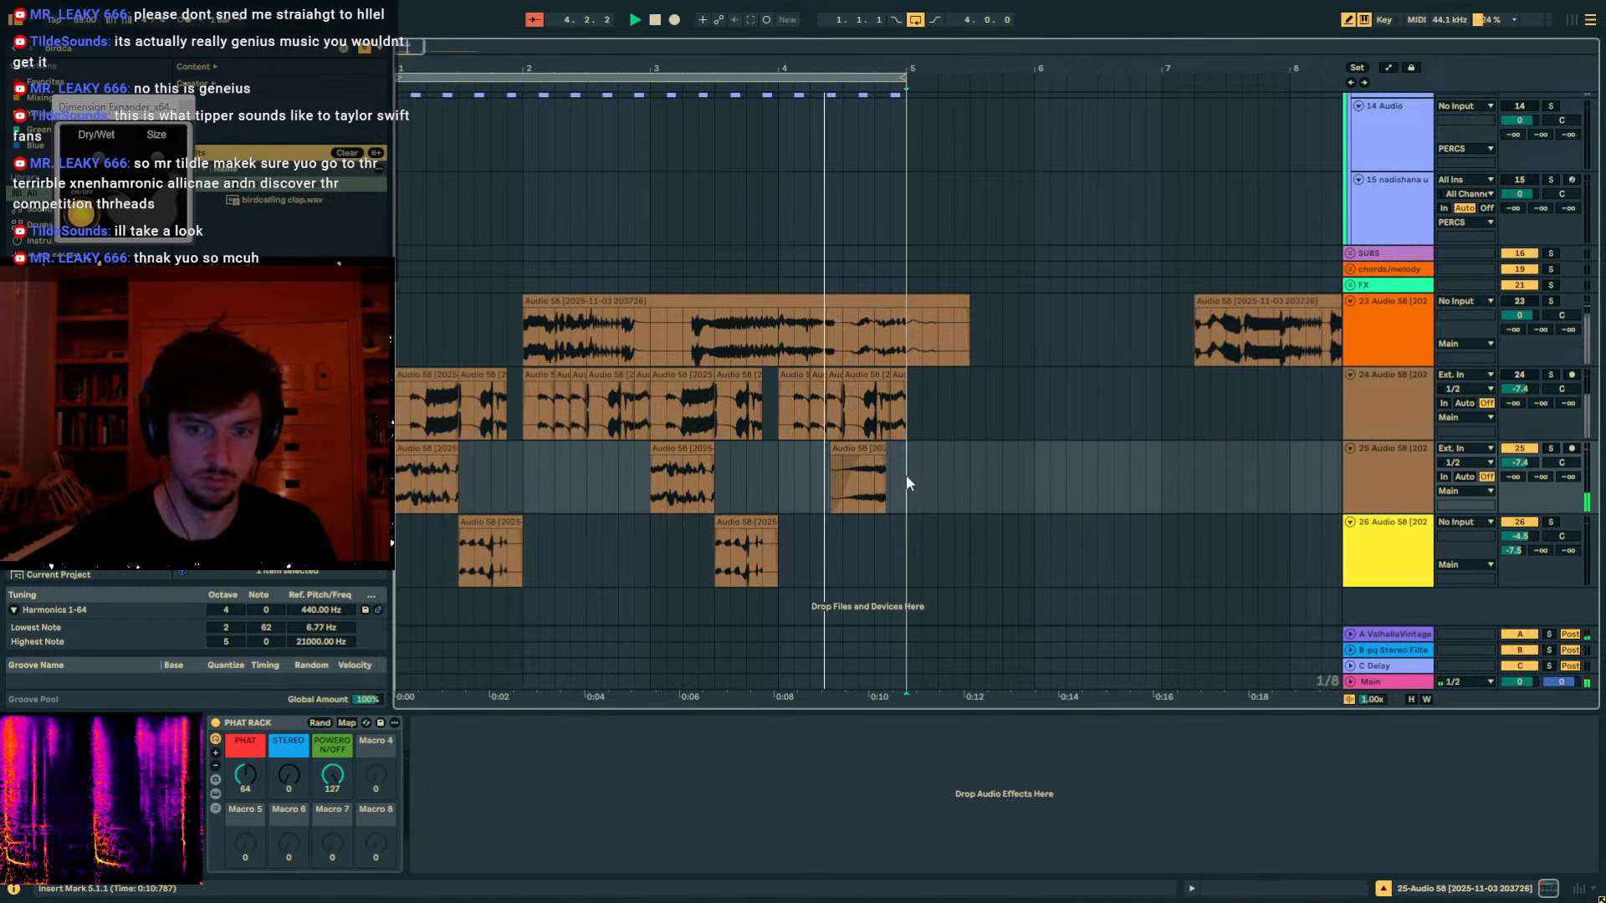
pyautogui.click(843, 450)
pyautogui.click(785, 550)
pyautogui.click(539, 545)
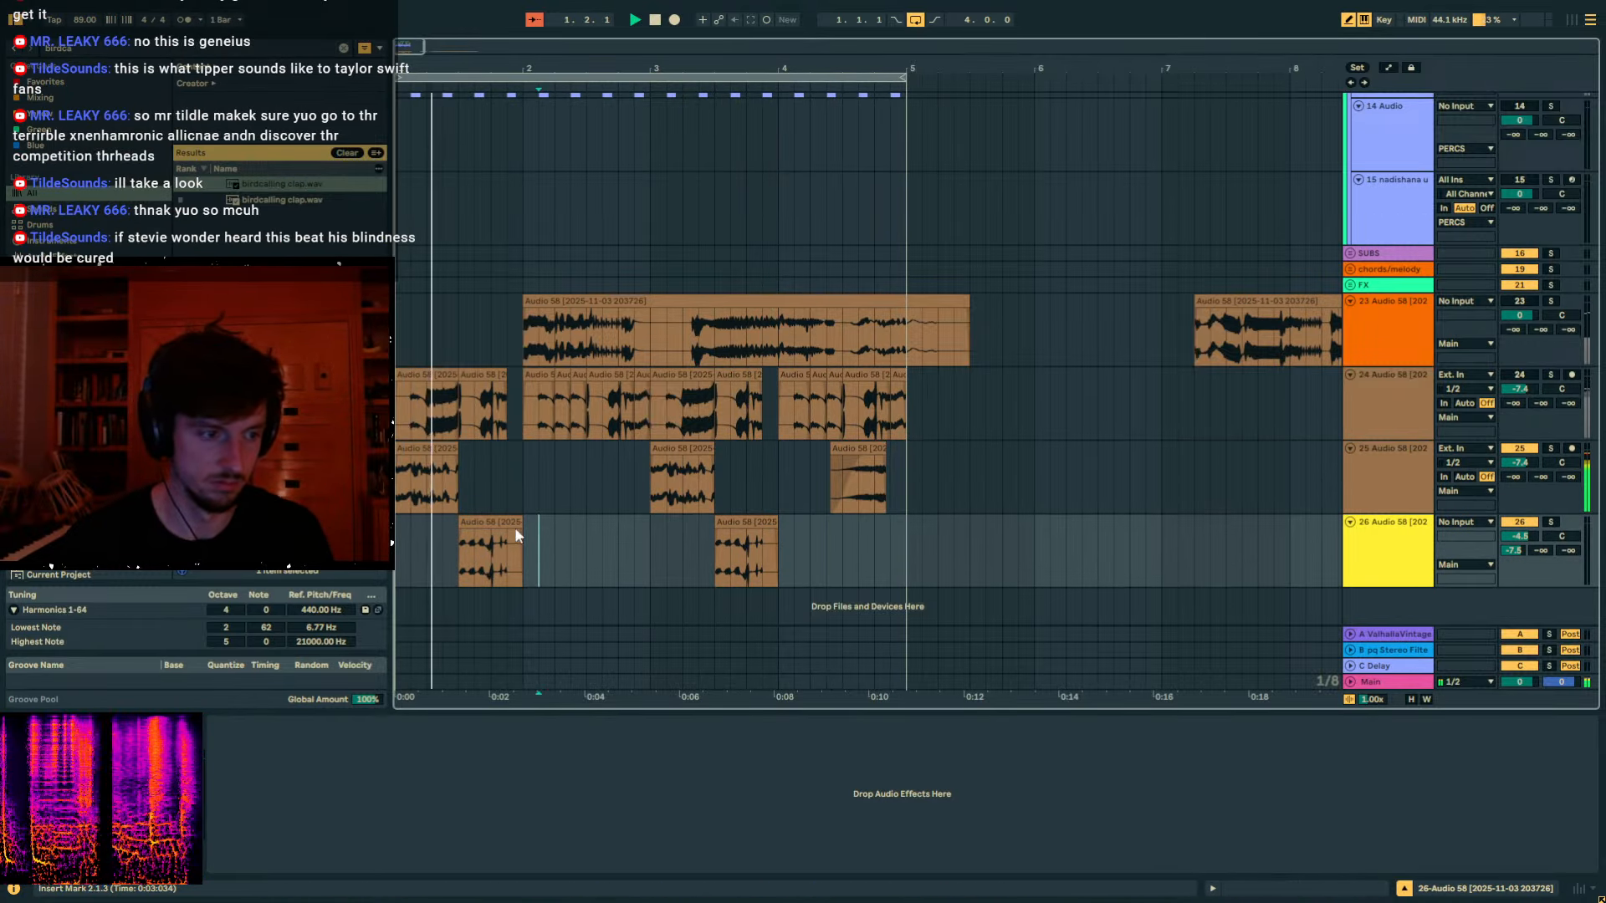
pyautogui.click(514, 535)
pyautogui.moveTo(1527, 535); pyautogui.dragTo(1529, 509)
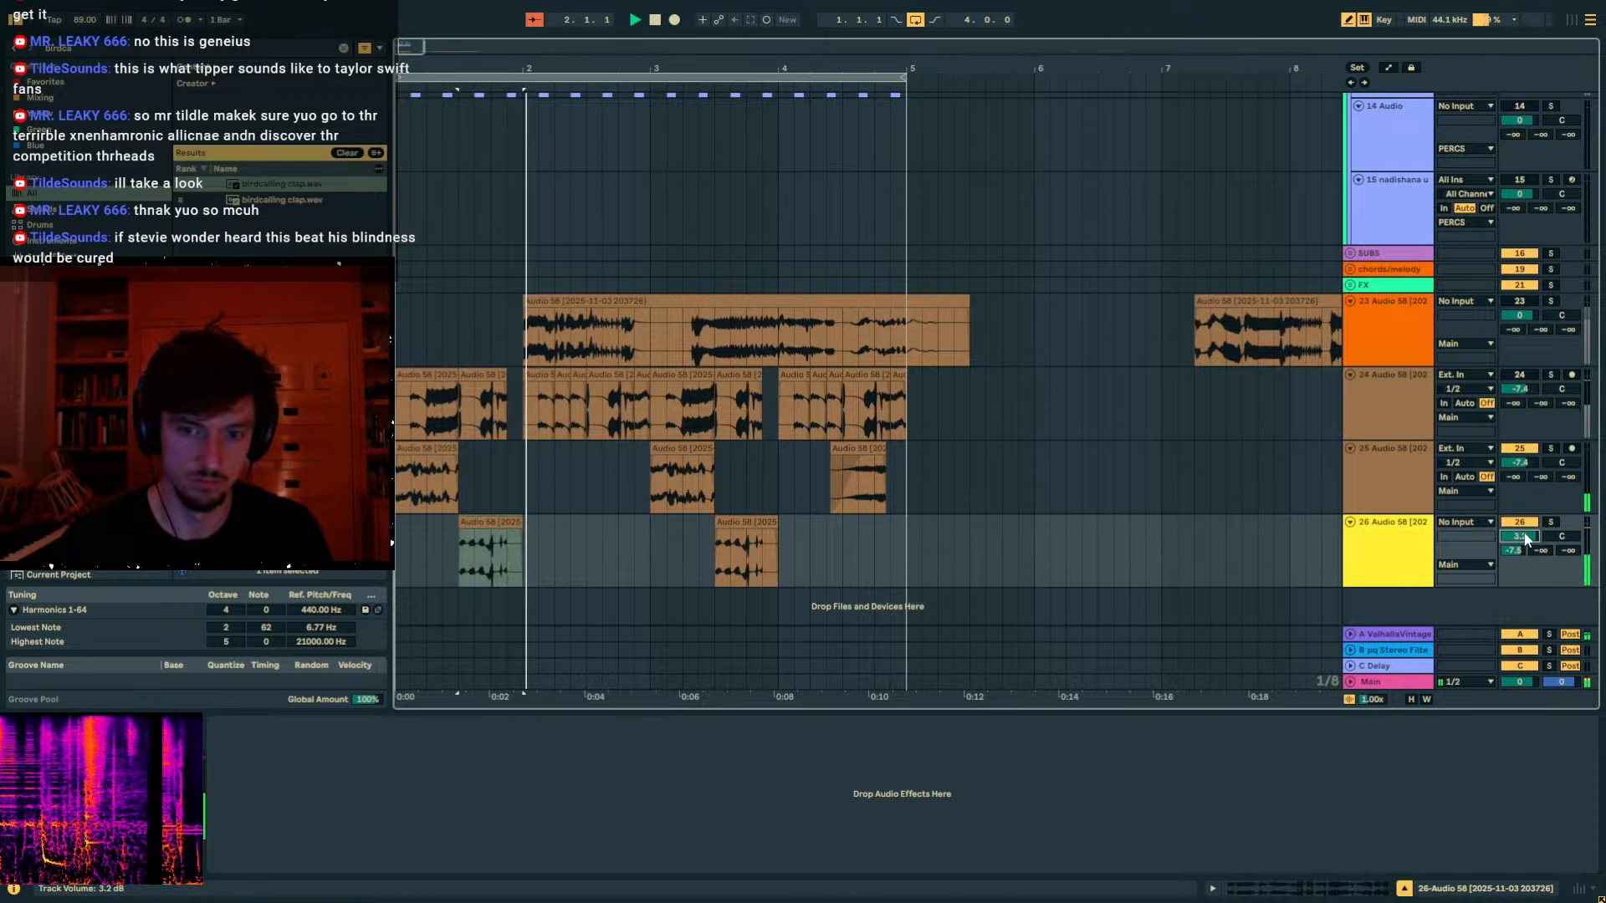
# Group audio tracks 25 and 26 together.
pyautogui.click(1372, 487)
pyautogui.keyDown('shift'); pyautogui.click(1358, 538); pyautogui.keyUp('shift')
pyautogui.hotkey('ctrl', 'g')
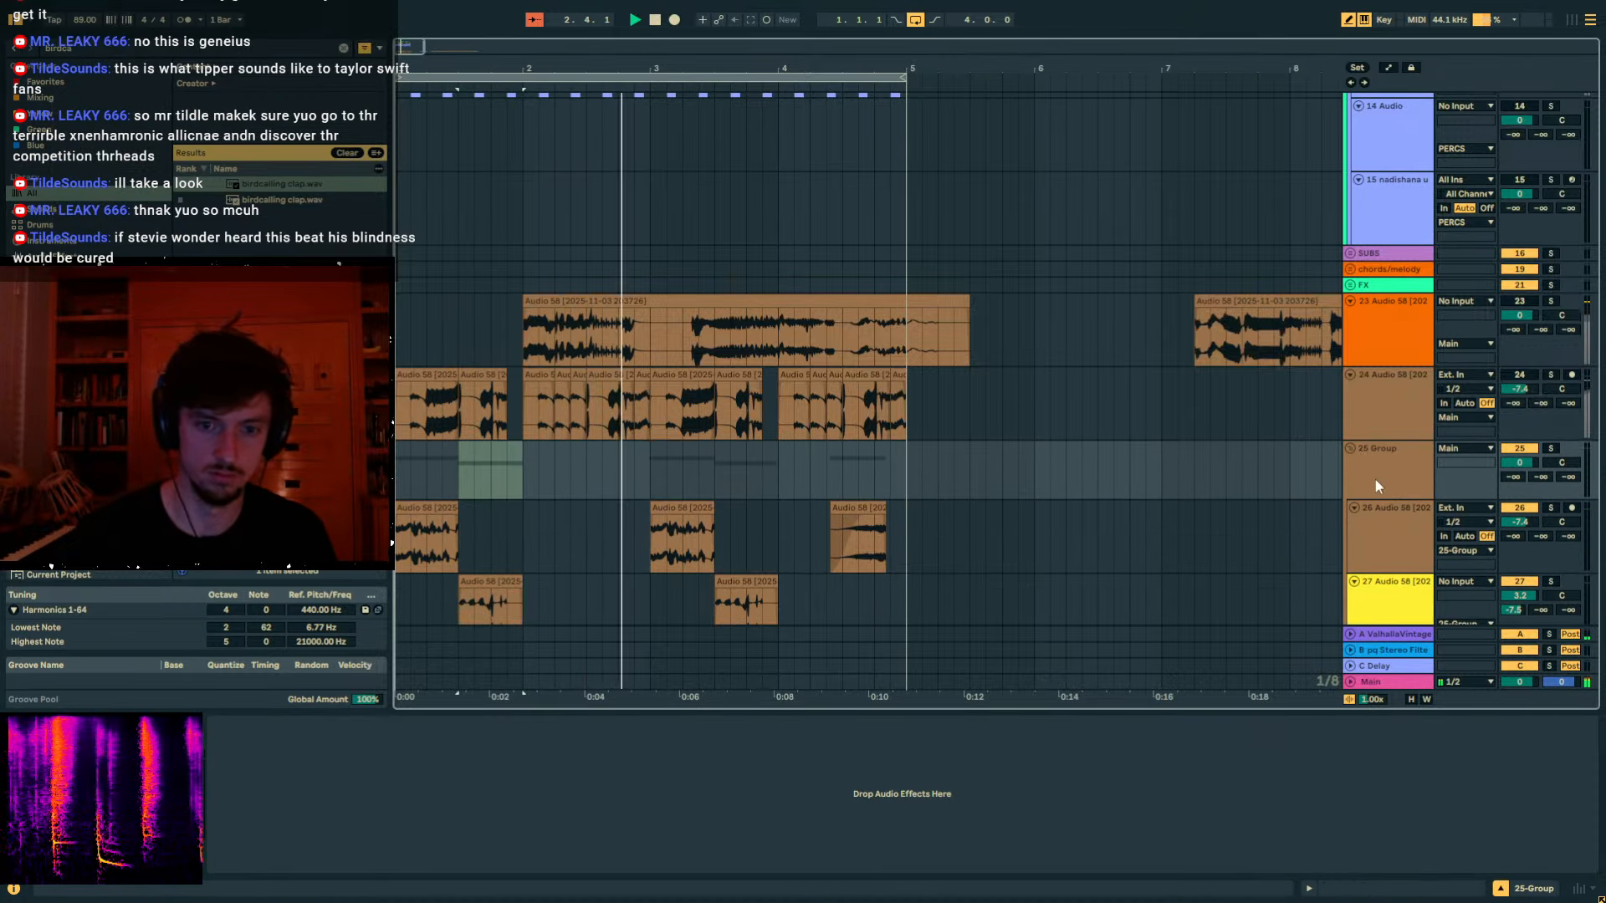
pyautogui.click(1272, 502)
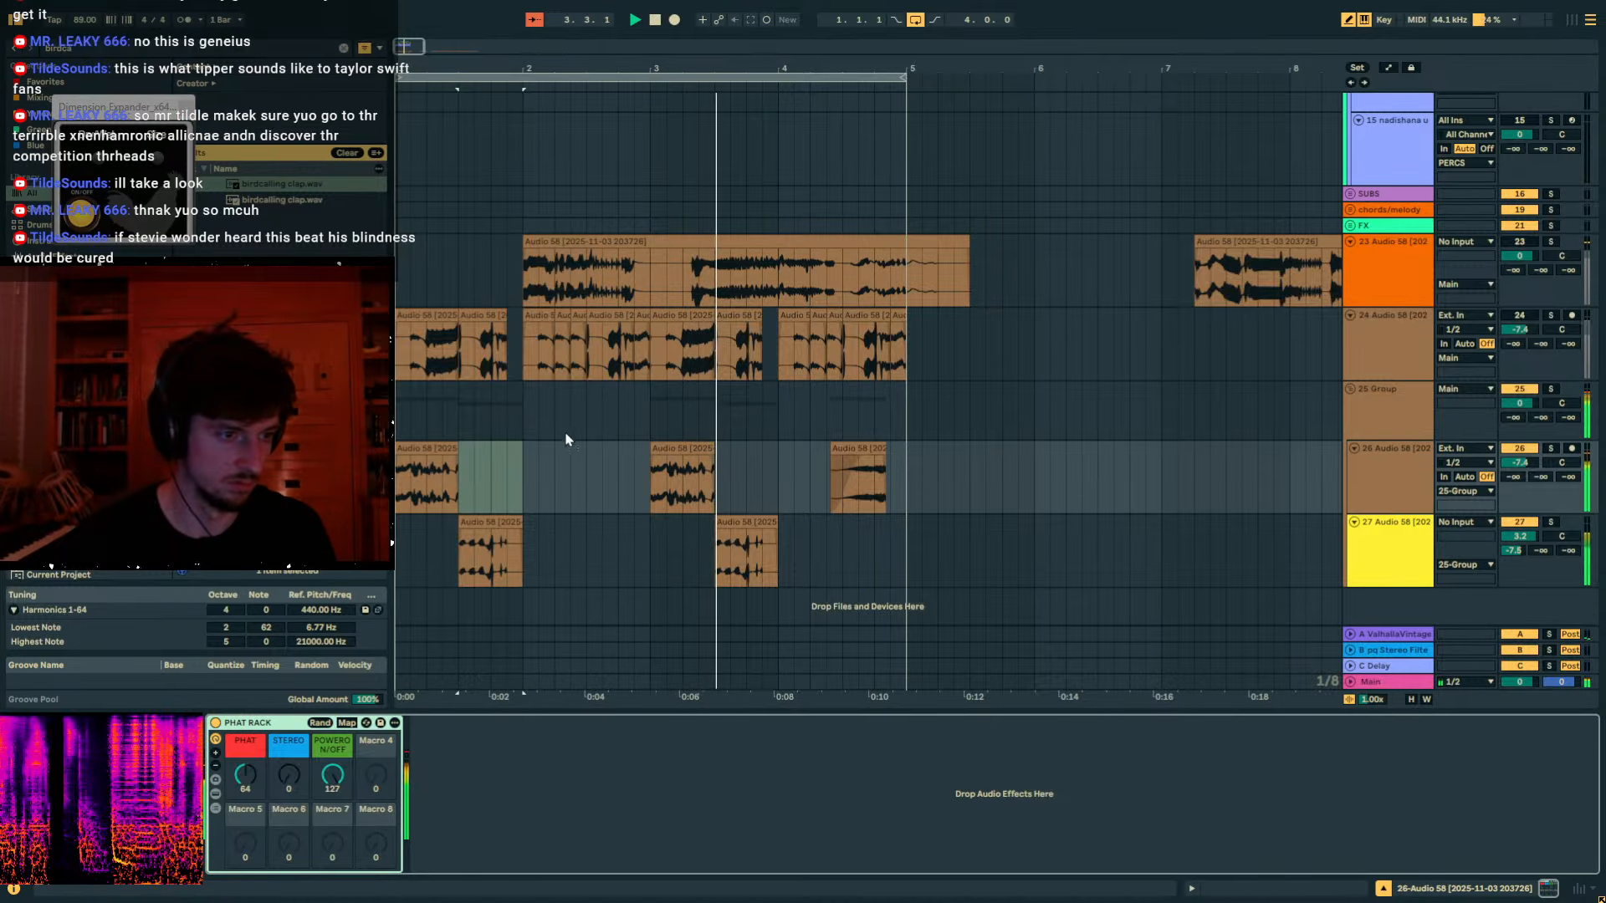
# Stop playback and open the bar 4 Motown Swing Beat 01 clip for note editing.
pyautogui.scroll(8, 614, 301)
pyautogui.scroll(2, 743, 345)
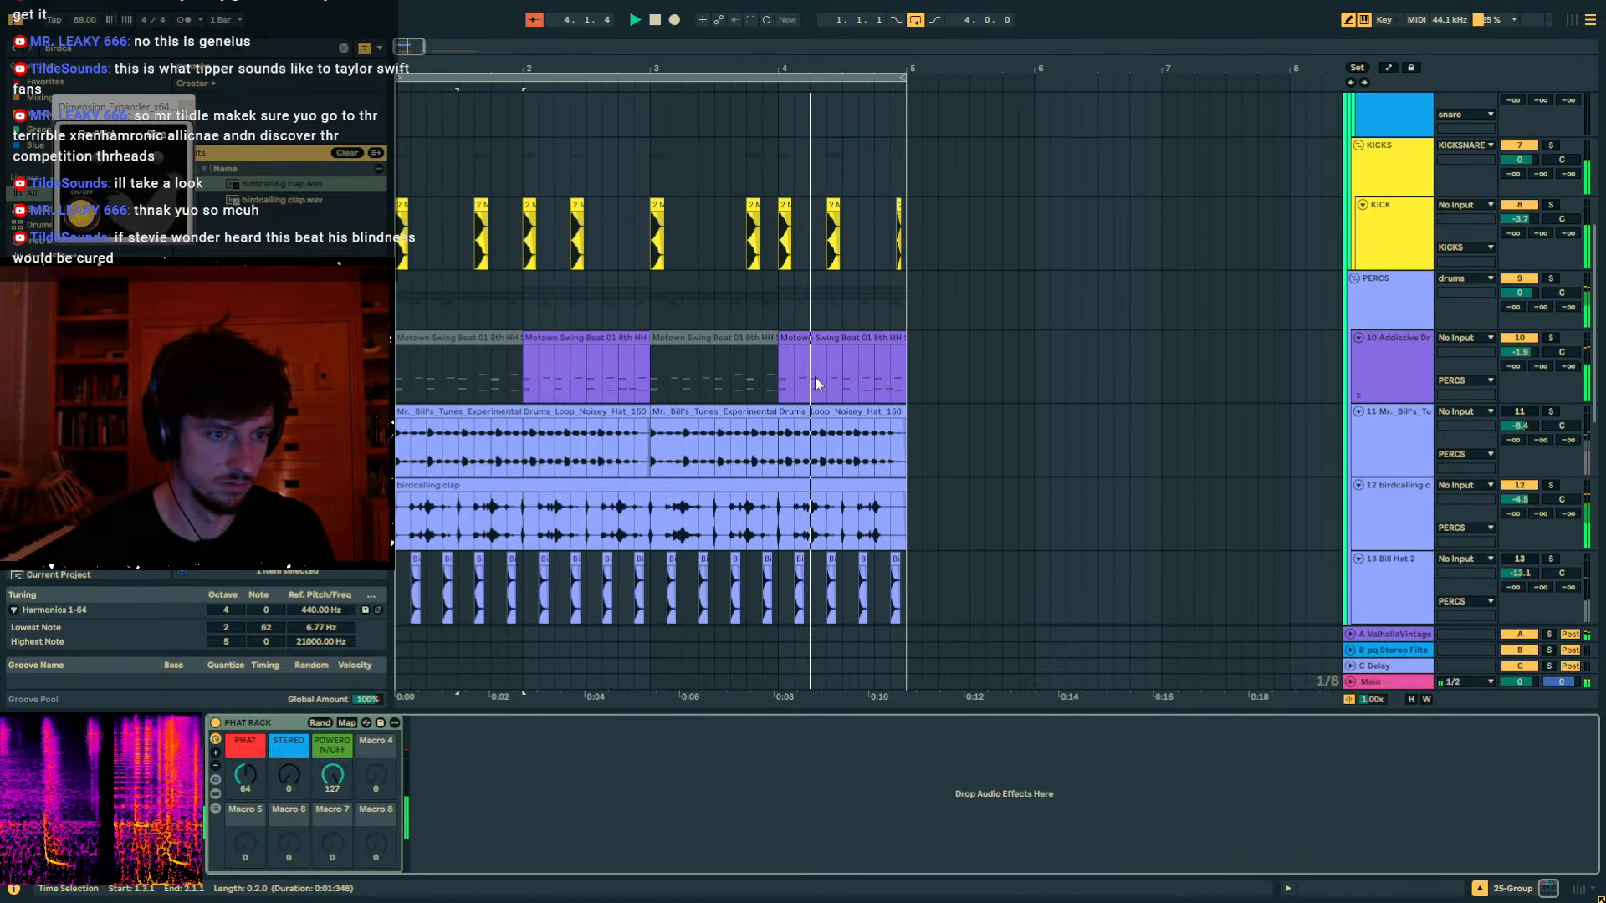
pyautogui.click(817, 381)
pyautogui.press('space')
pyautogui.click(1310, 892)
pyautogui.press('b')
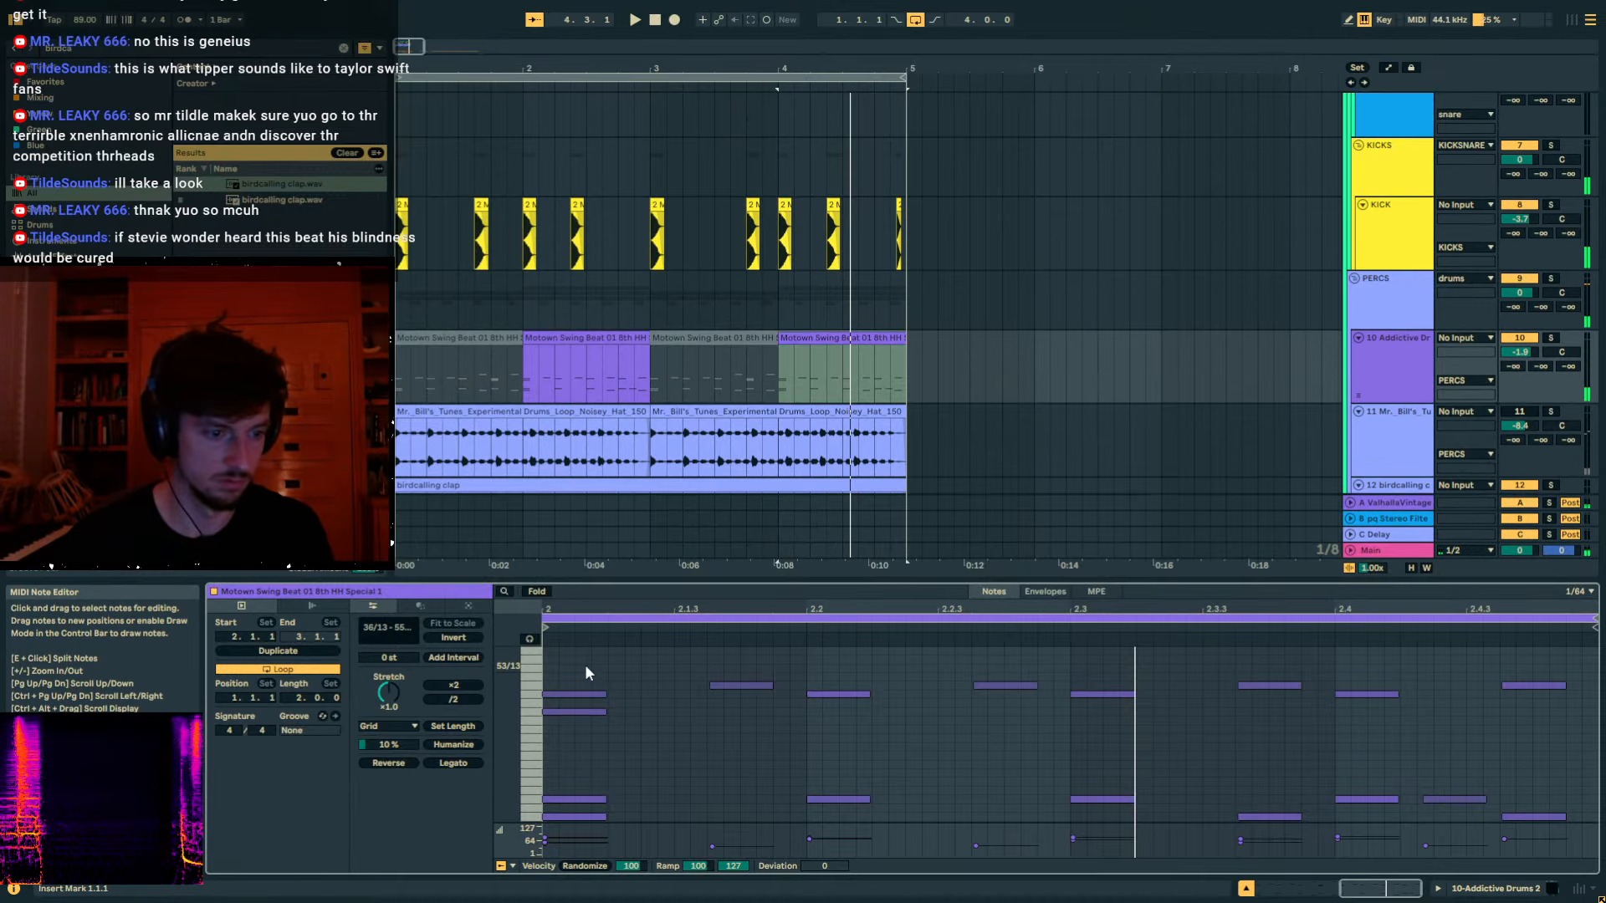
# Select all notes in the pitch 38 row of the bar 4 clip and try transposing them as high as 45.
pyautogui.moveTo(597, 769); pyautogui.dragTo(1169, 819)
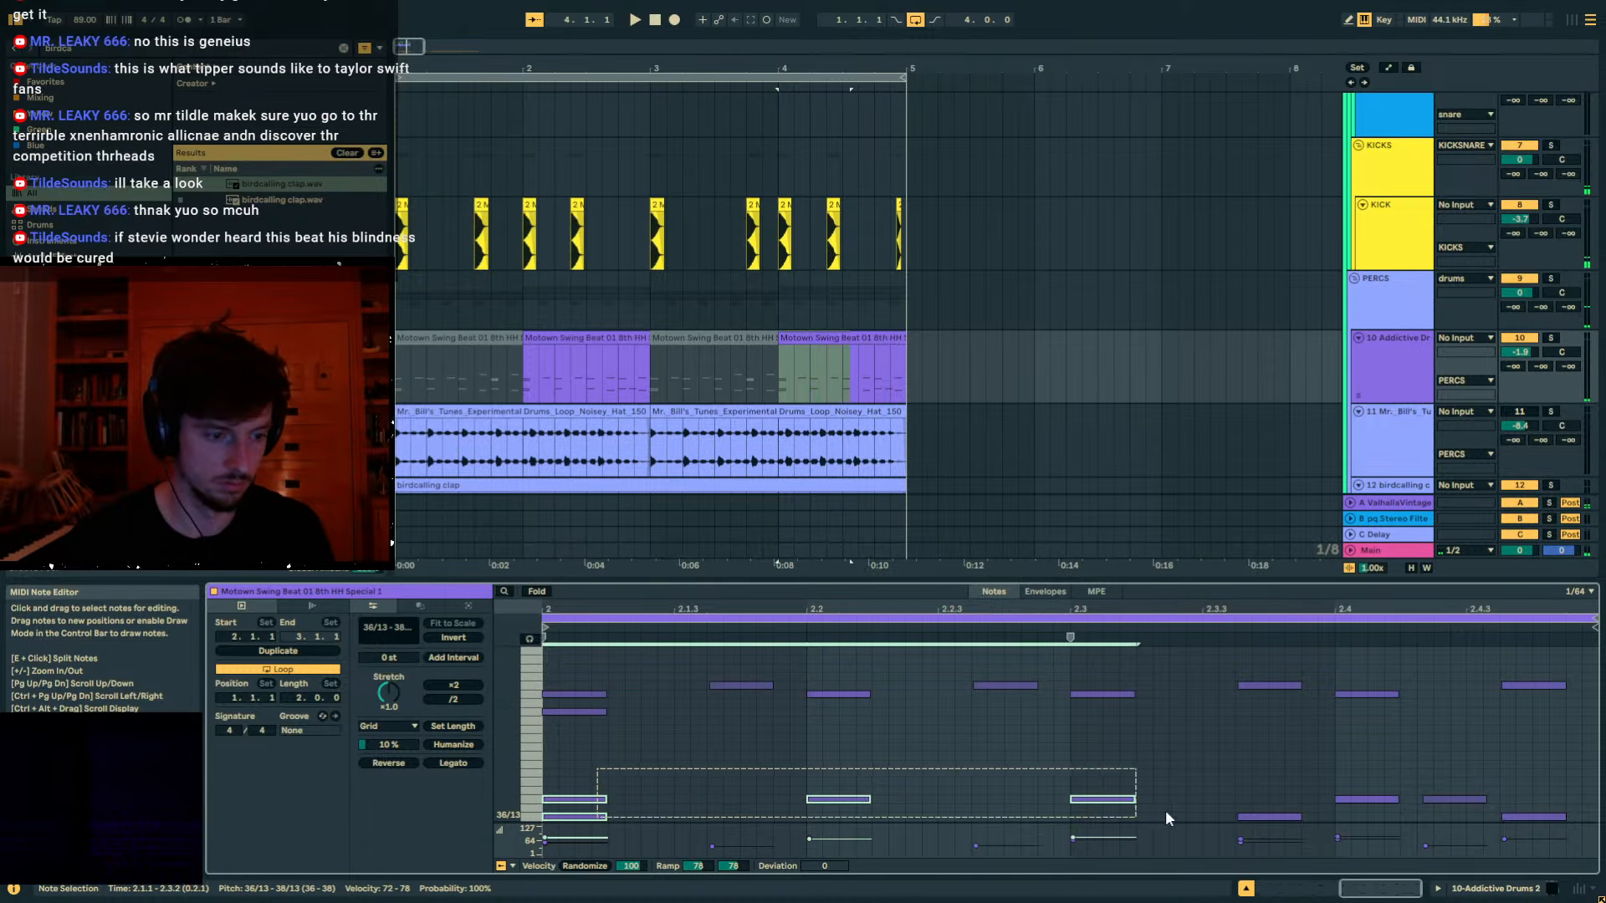
pyautogui.click(596, 793)
pyautogui.moveTo(597, 790); pyautogui.dragTo(1506, 806)
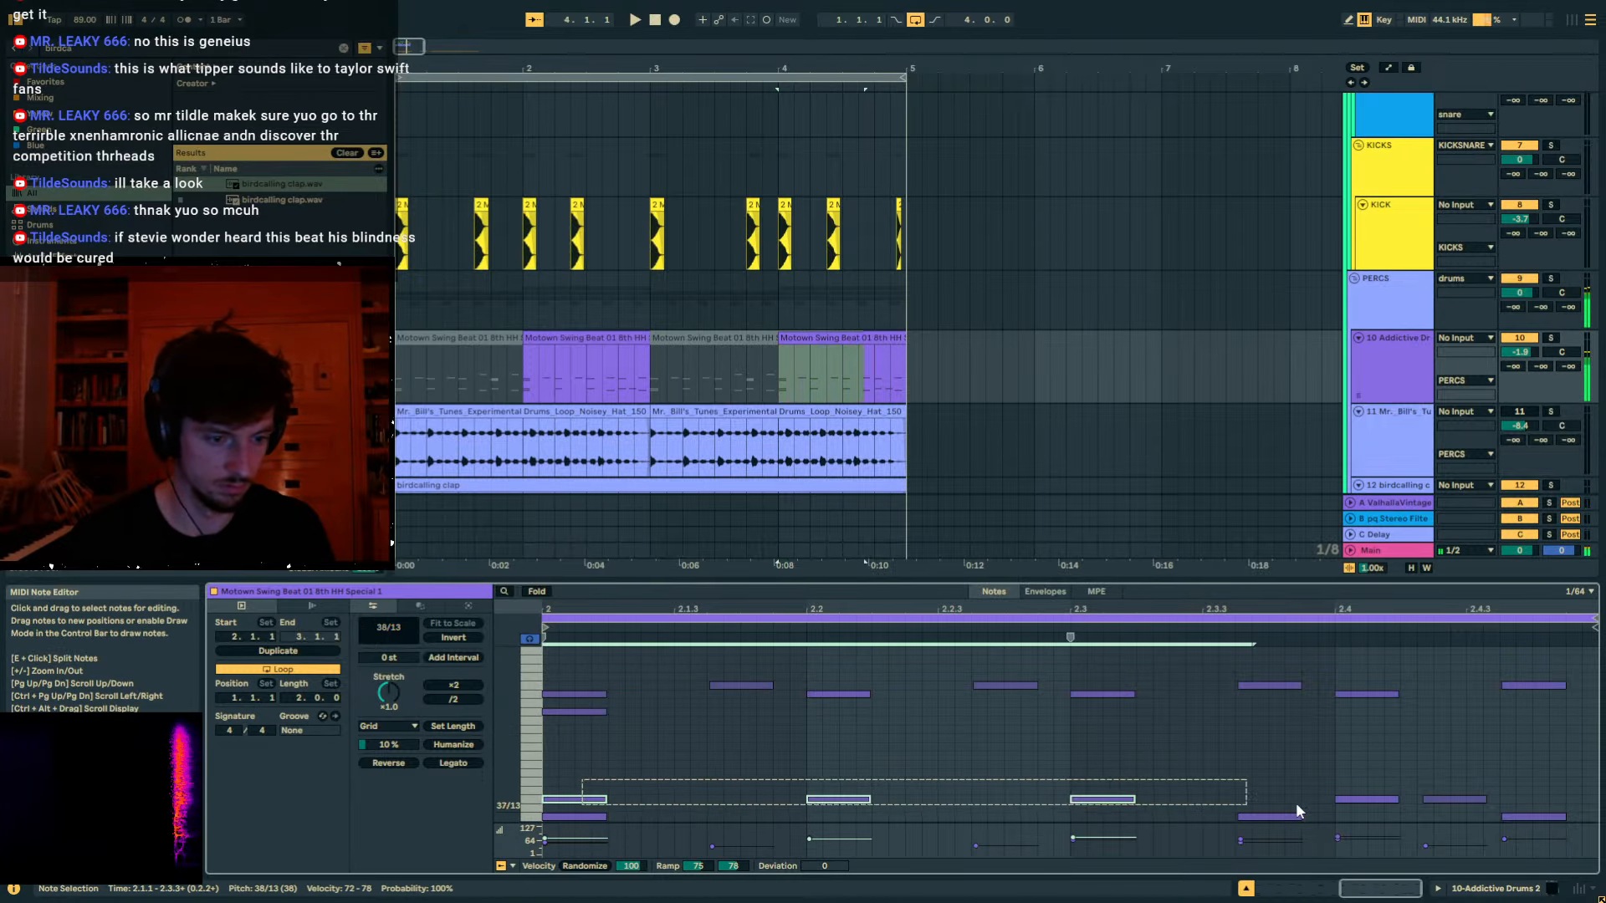
pyautogui.press('Down')
pyautogui.press('Up')
pyautogui.press('Up')
pyautogui.press('Up')
pyautogui.press('Up')
pyautogui.press('Up')
pyautogui.press('Up')
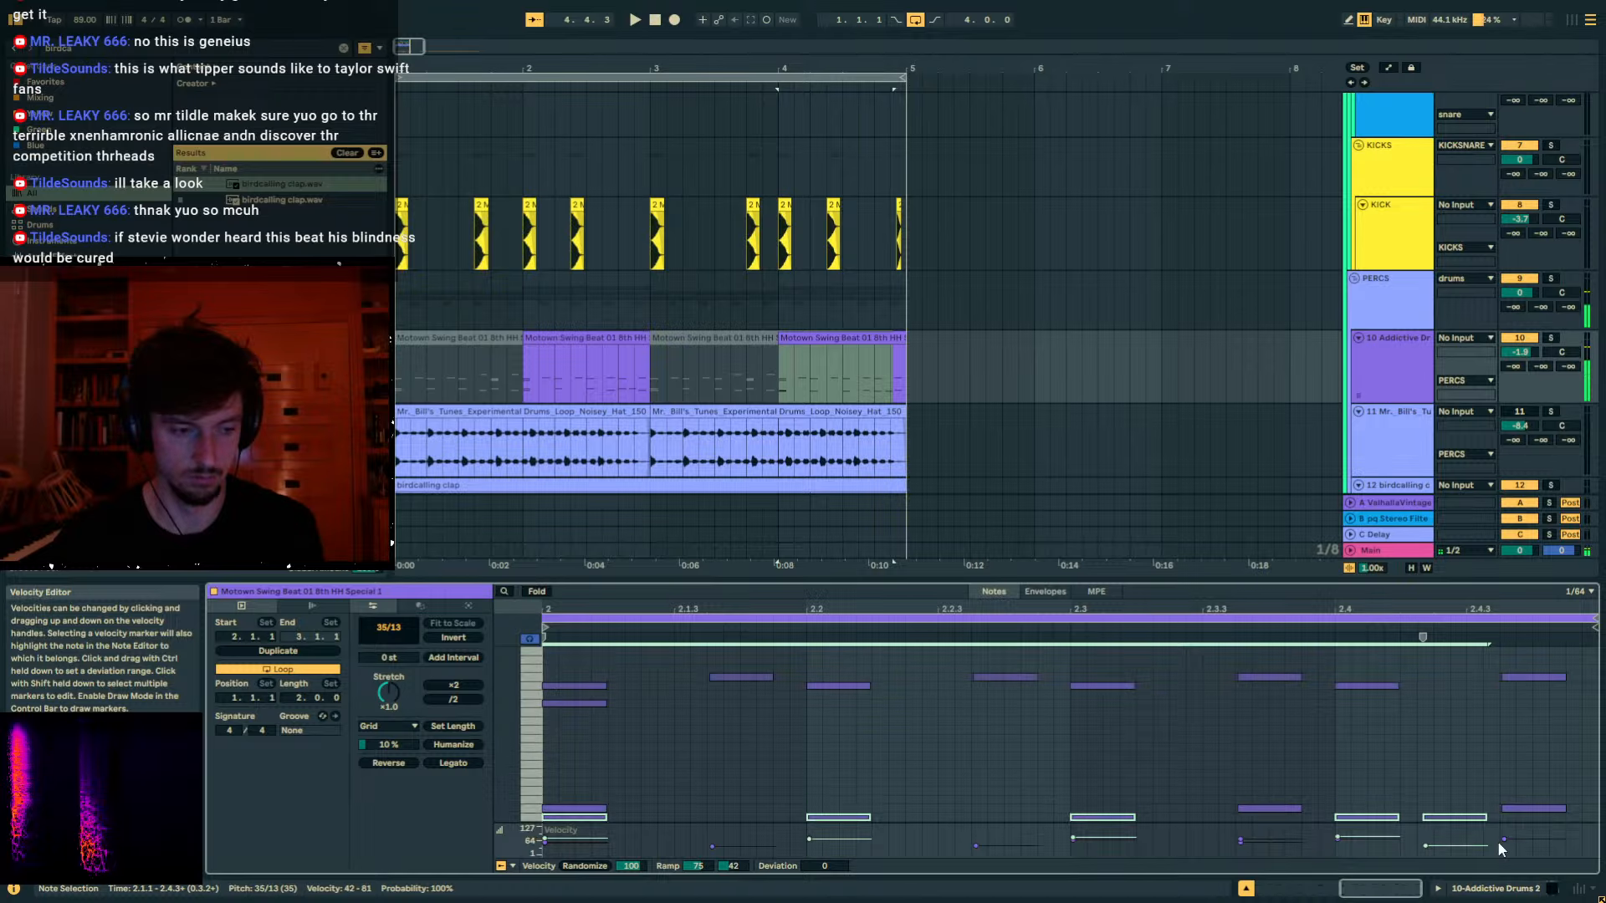
pyautogui.press('Up')
pyautogui.press('Up')
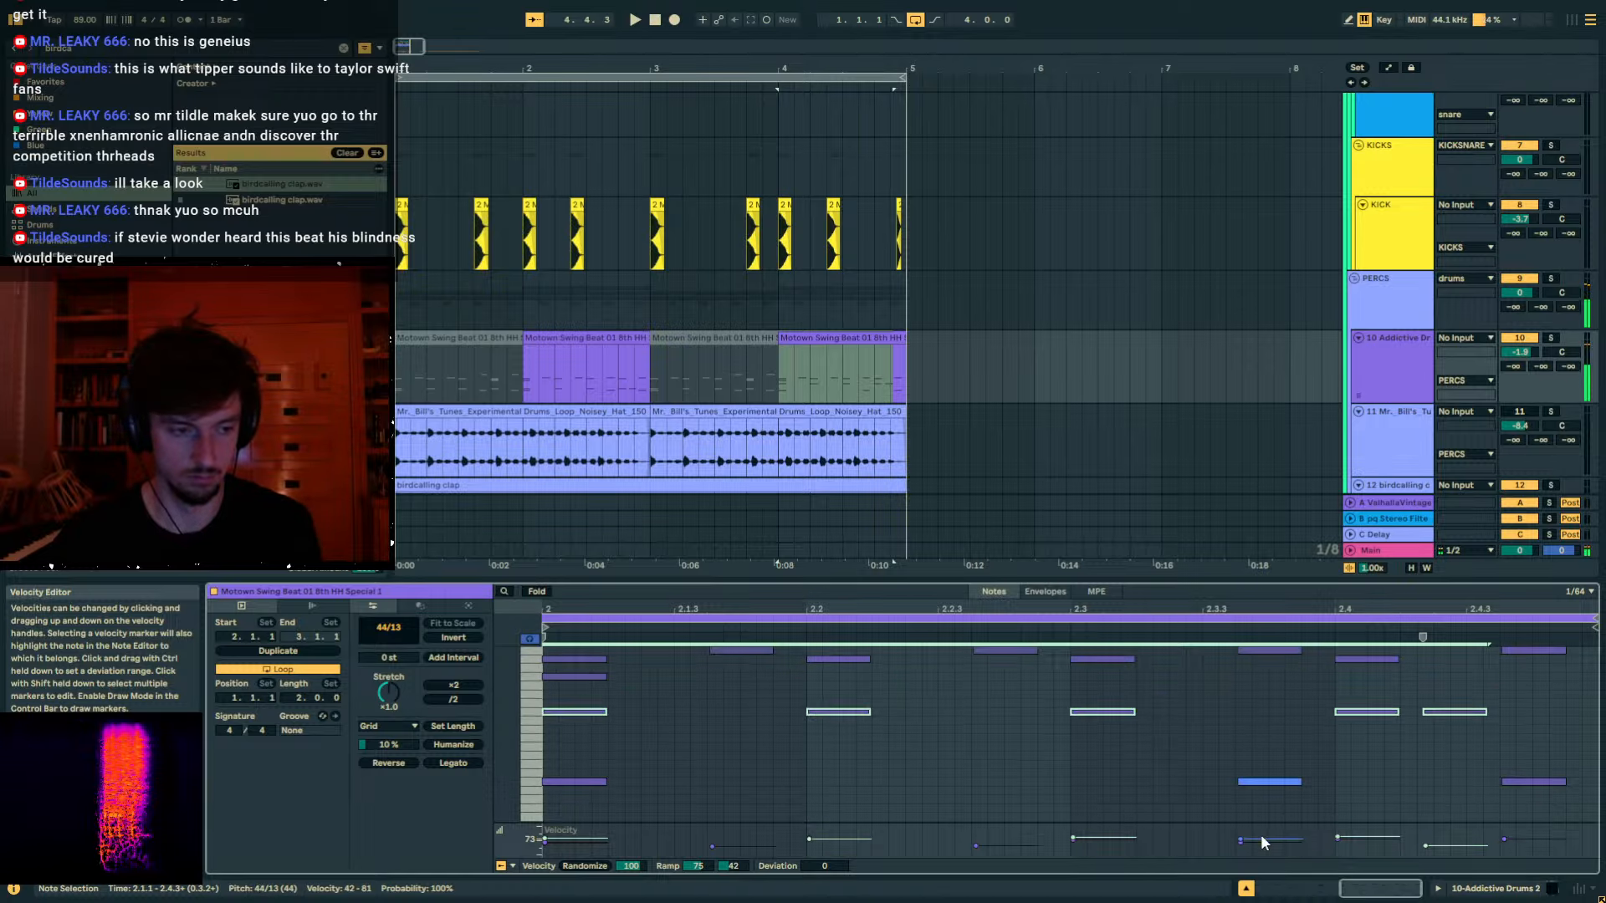
# Audition the selected notes at higher pitches with the loop playing, and delete them from the bar 4 clip.
pyautogui.press('space')
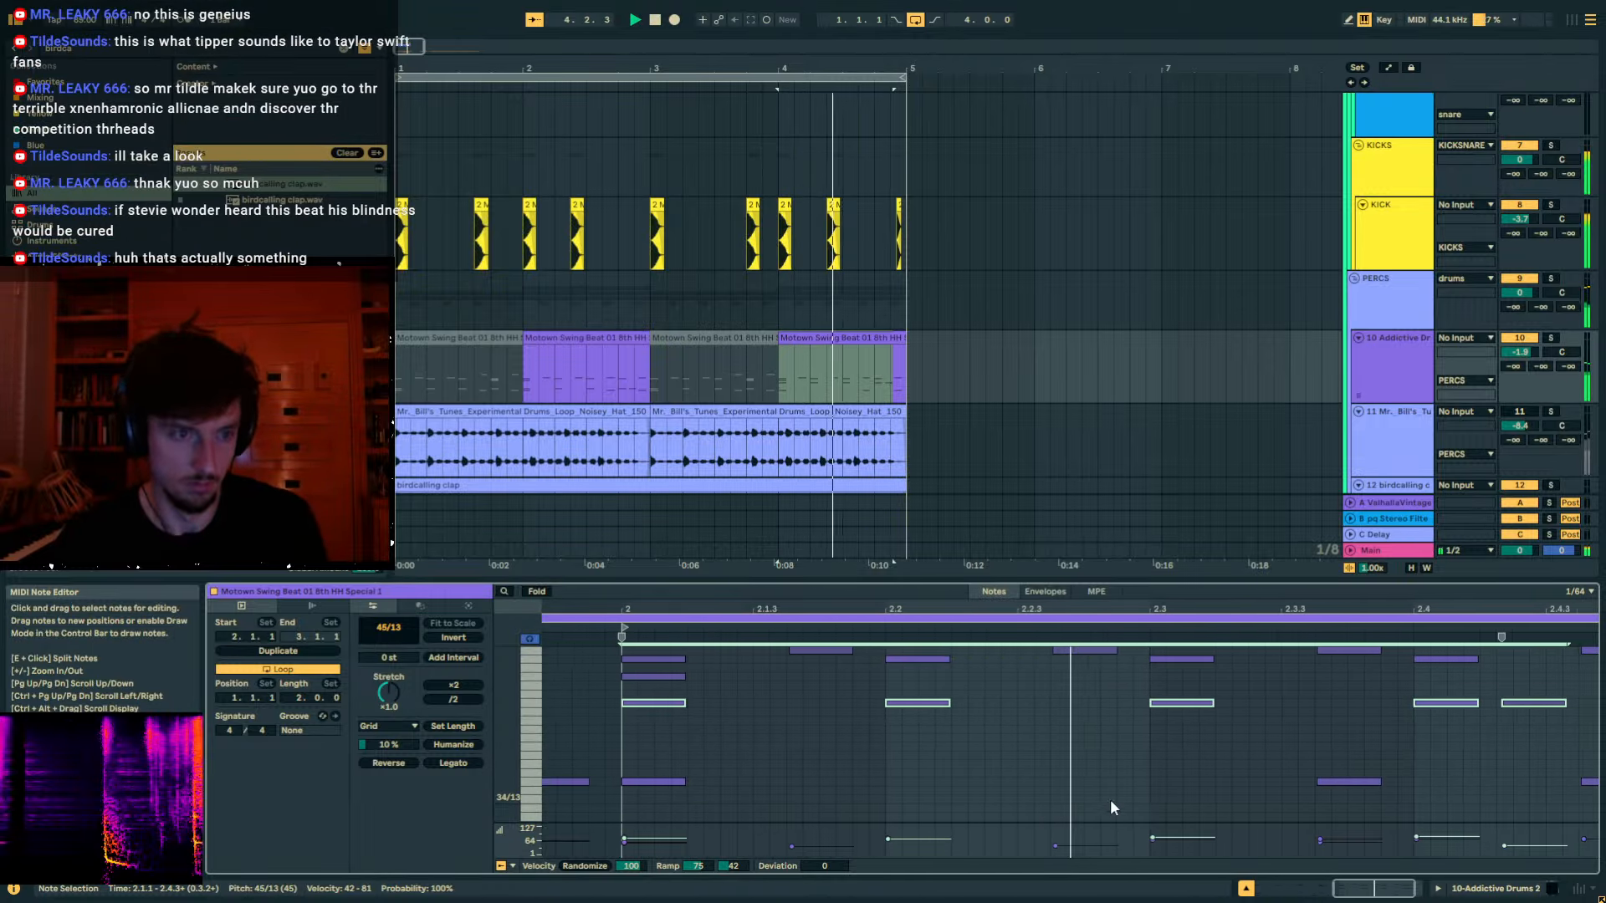
pyautogui.press('Up')
pyautogui.press('Up')
pyautogui.press('Up')
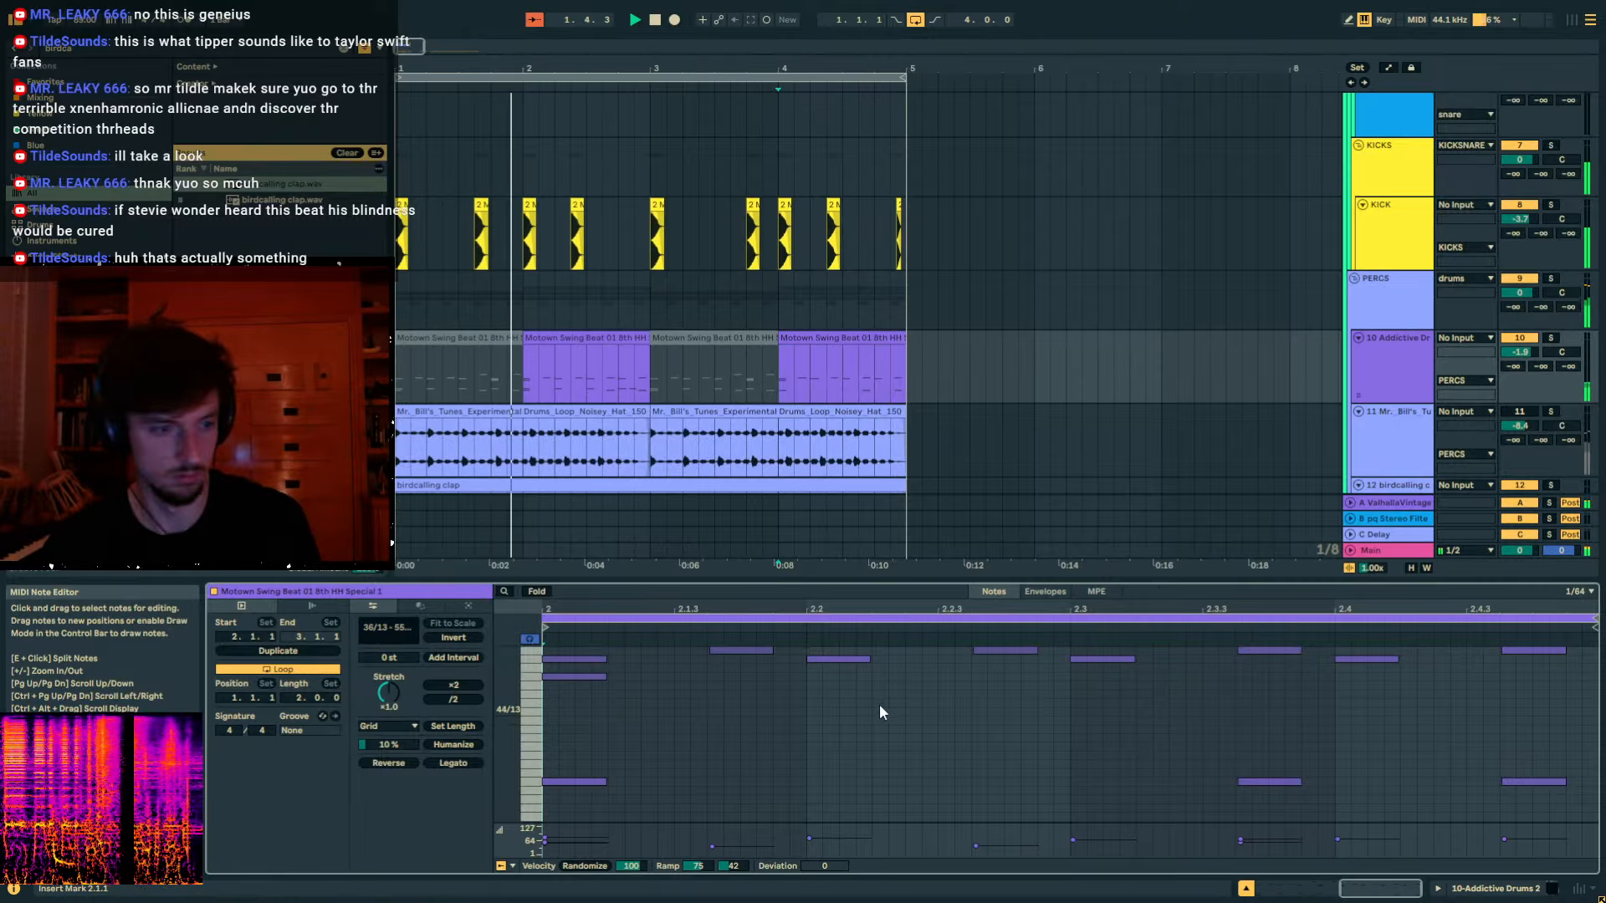
# Lower the volume of the yellow audio track 27 to -5.6 dB.
pyautogui.scroll(-10, 675, 413)
pyautogui.click(469, 410)
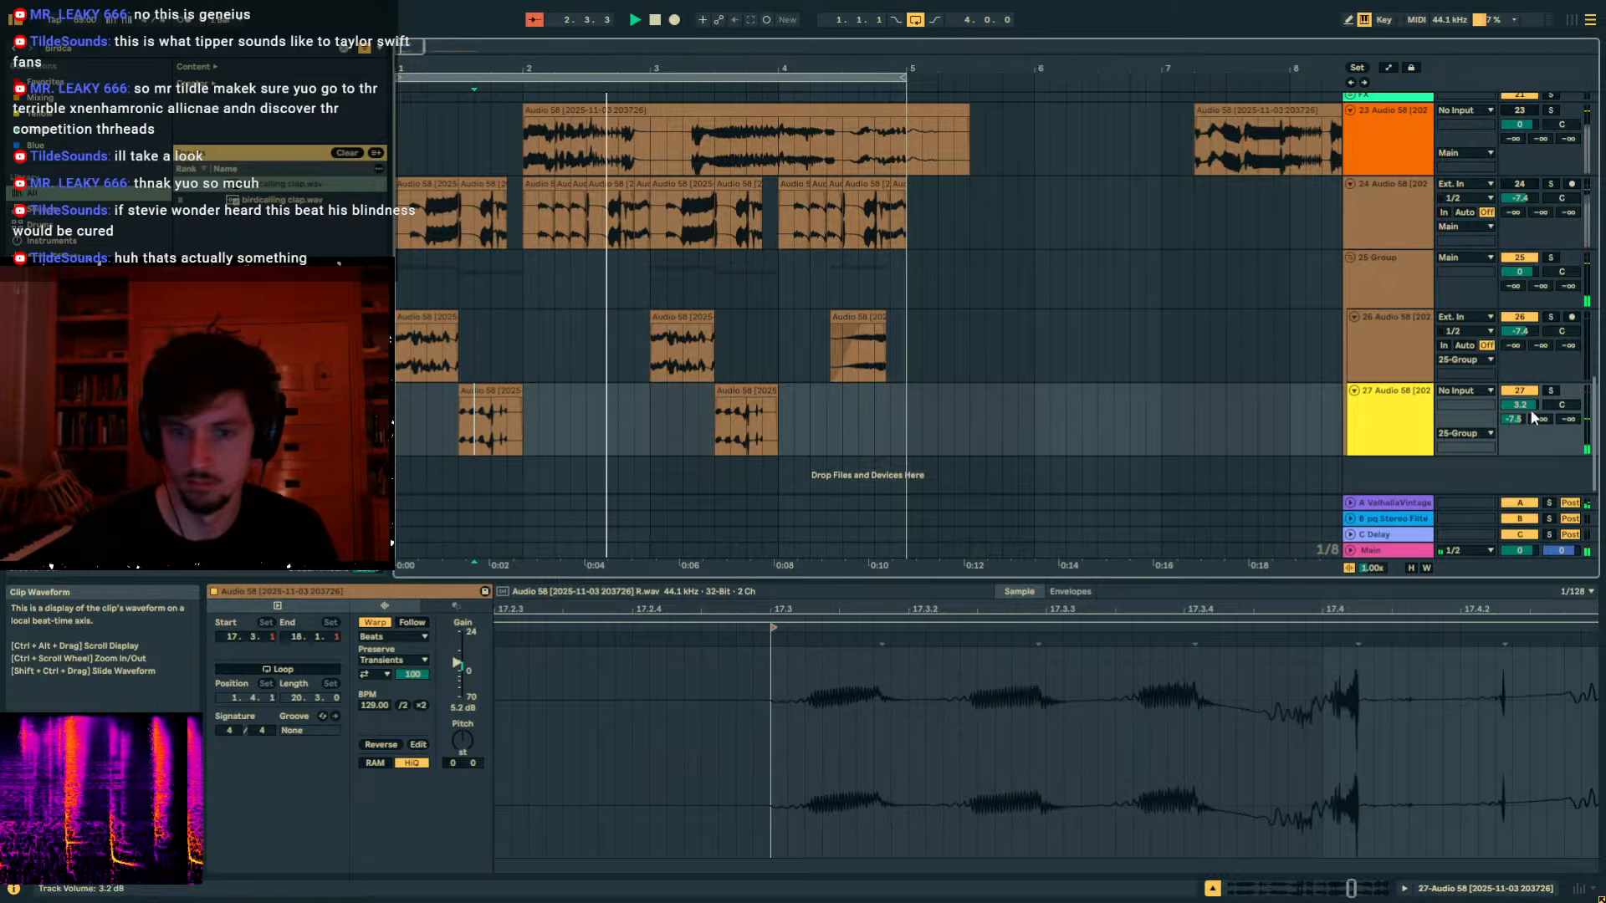
# Automate the Addictive Drums track's panning to ramp from left to right across bar 2.
pyautogui.scroll(10, 575, 308)
pyautogui.scroll(3, 576, 308)
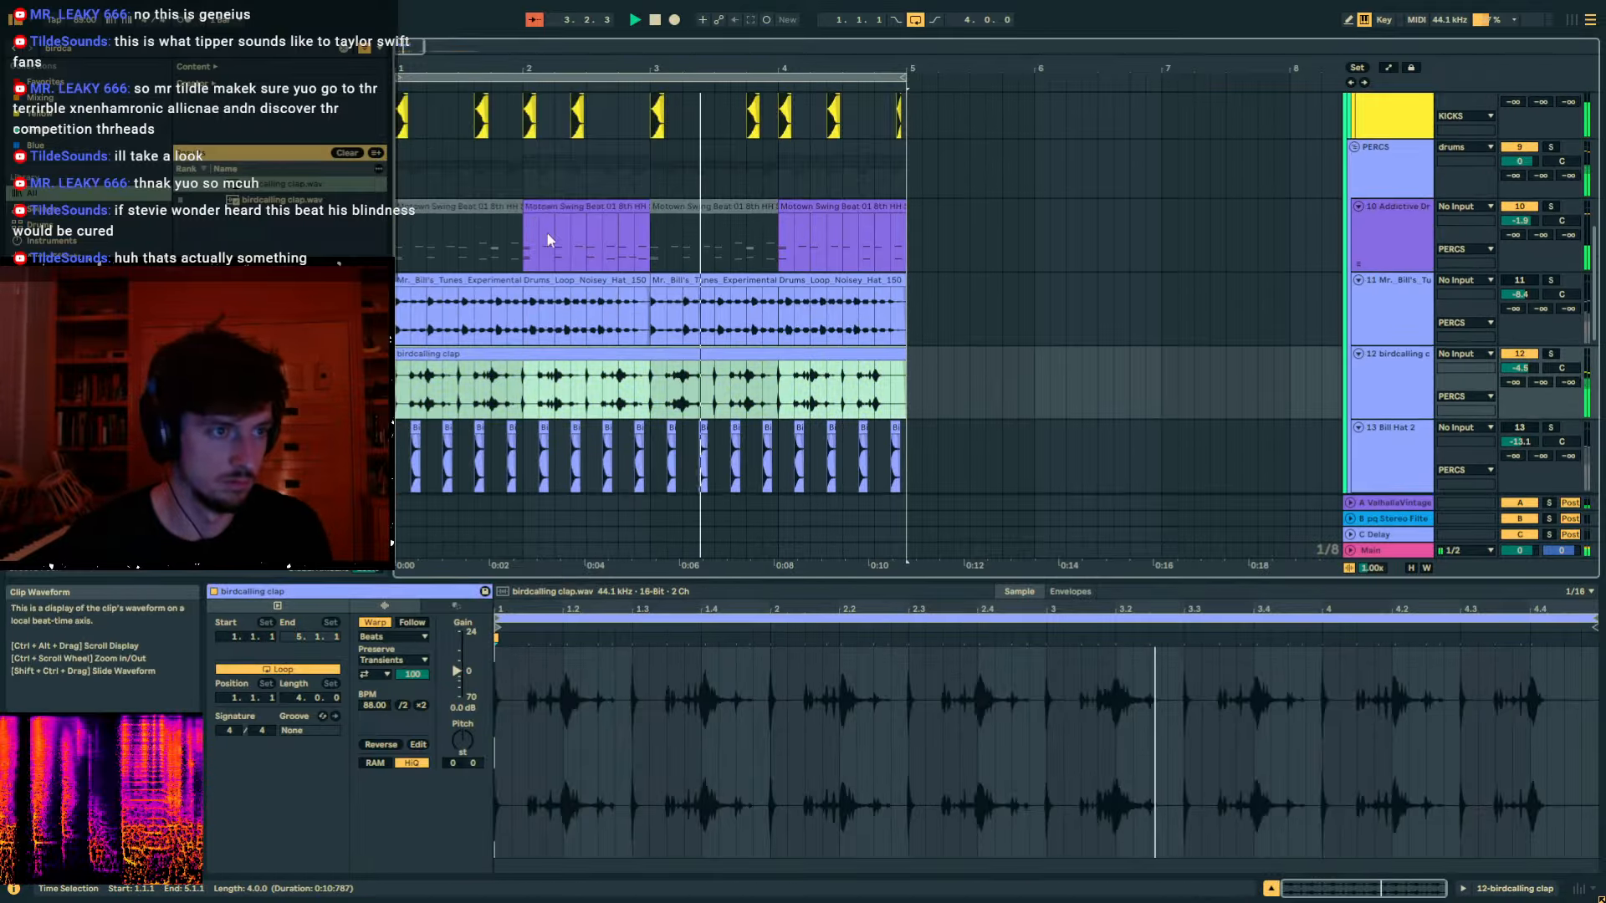
pyautogui.click(585, 242)
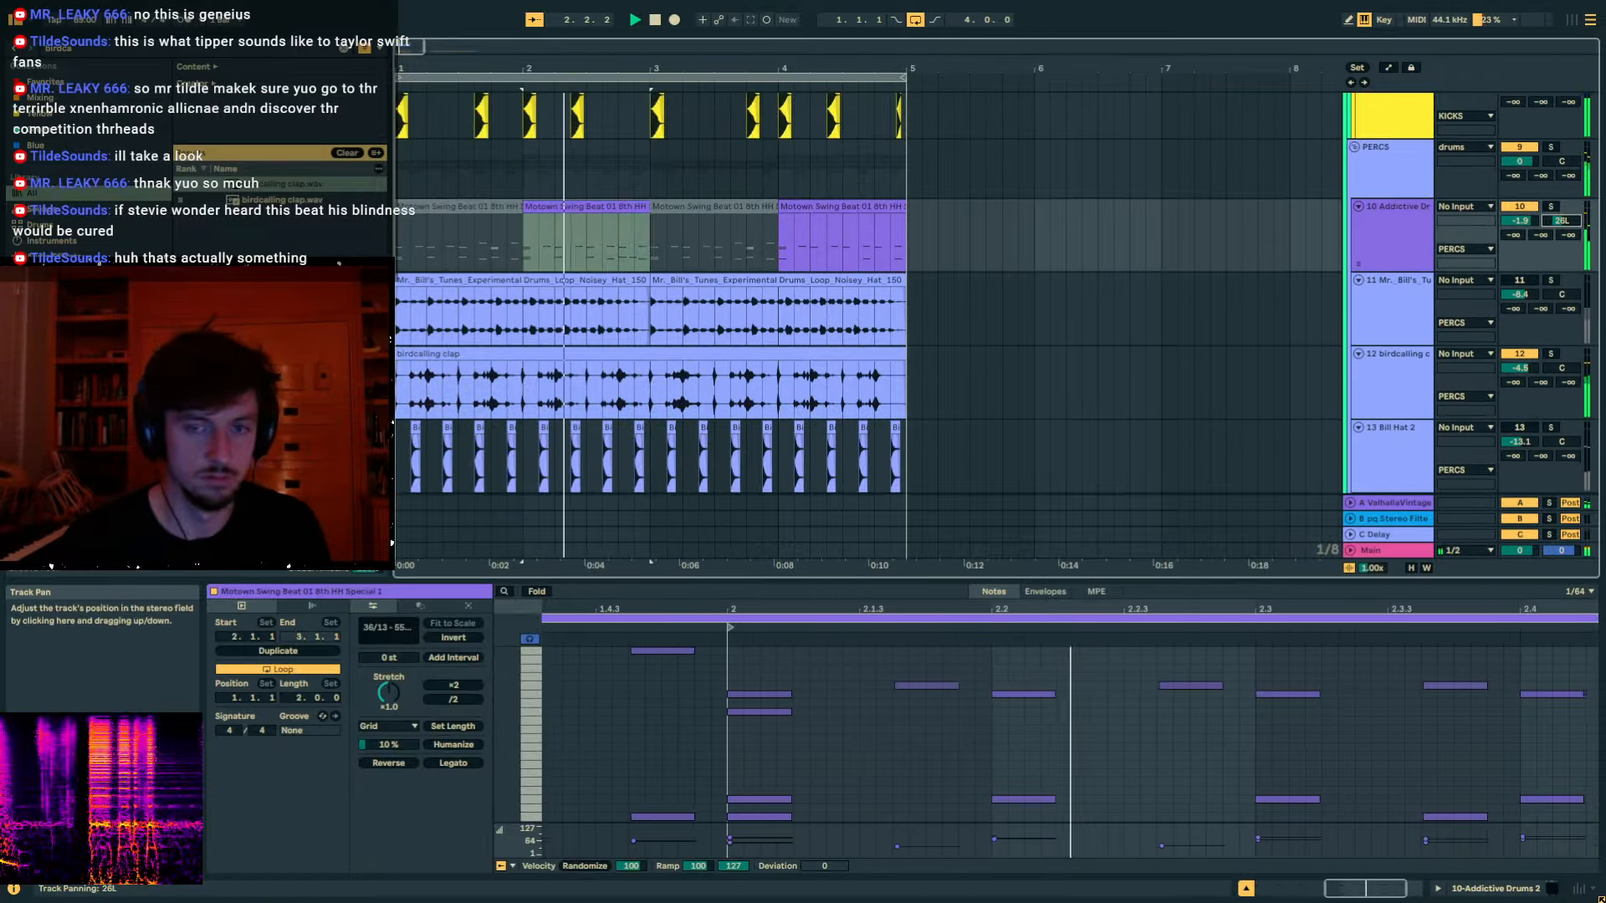
pyautogui.press('a')
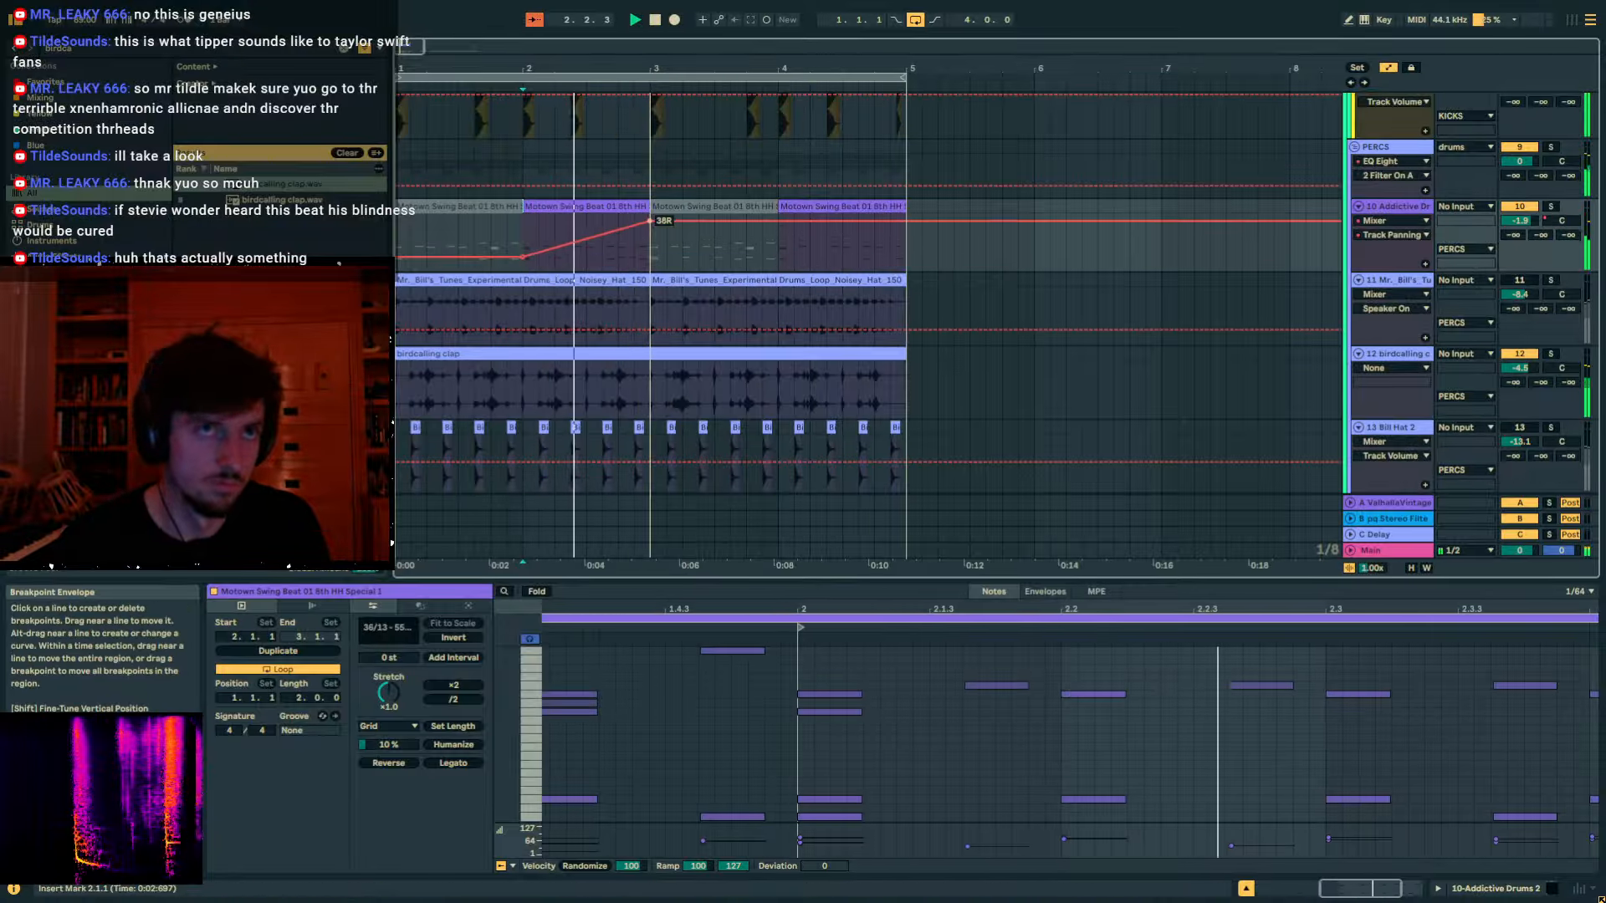
# Duplicate the panning automation of bars 1–2 over bars 3–4 and hide the automation lanes.
pyautogui.moveTo(646, 244); pyautogui.dragTo(399, 253)
pyautogui.hotkey('ctrl', 'd')
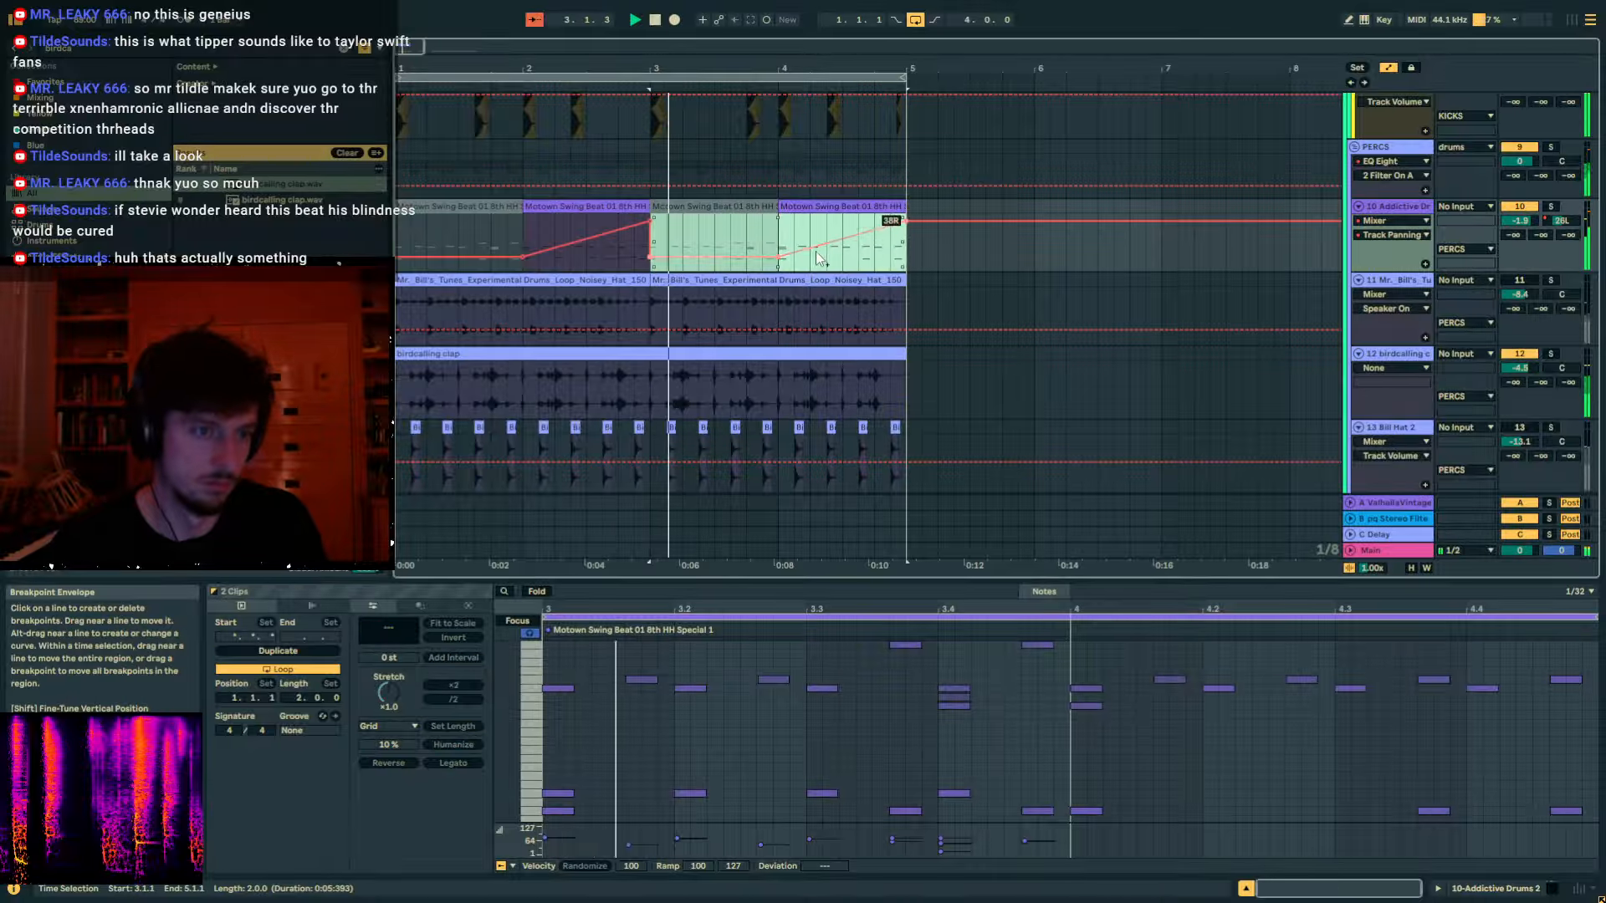
pyautogui.click(784, 251)
pyautogui.press('a')
# Add a new audio track below track 26 in the 25 Group and fold the yellow track beneath it.
pyautogui.scroll(-12, 806, 357)
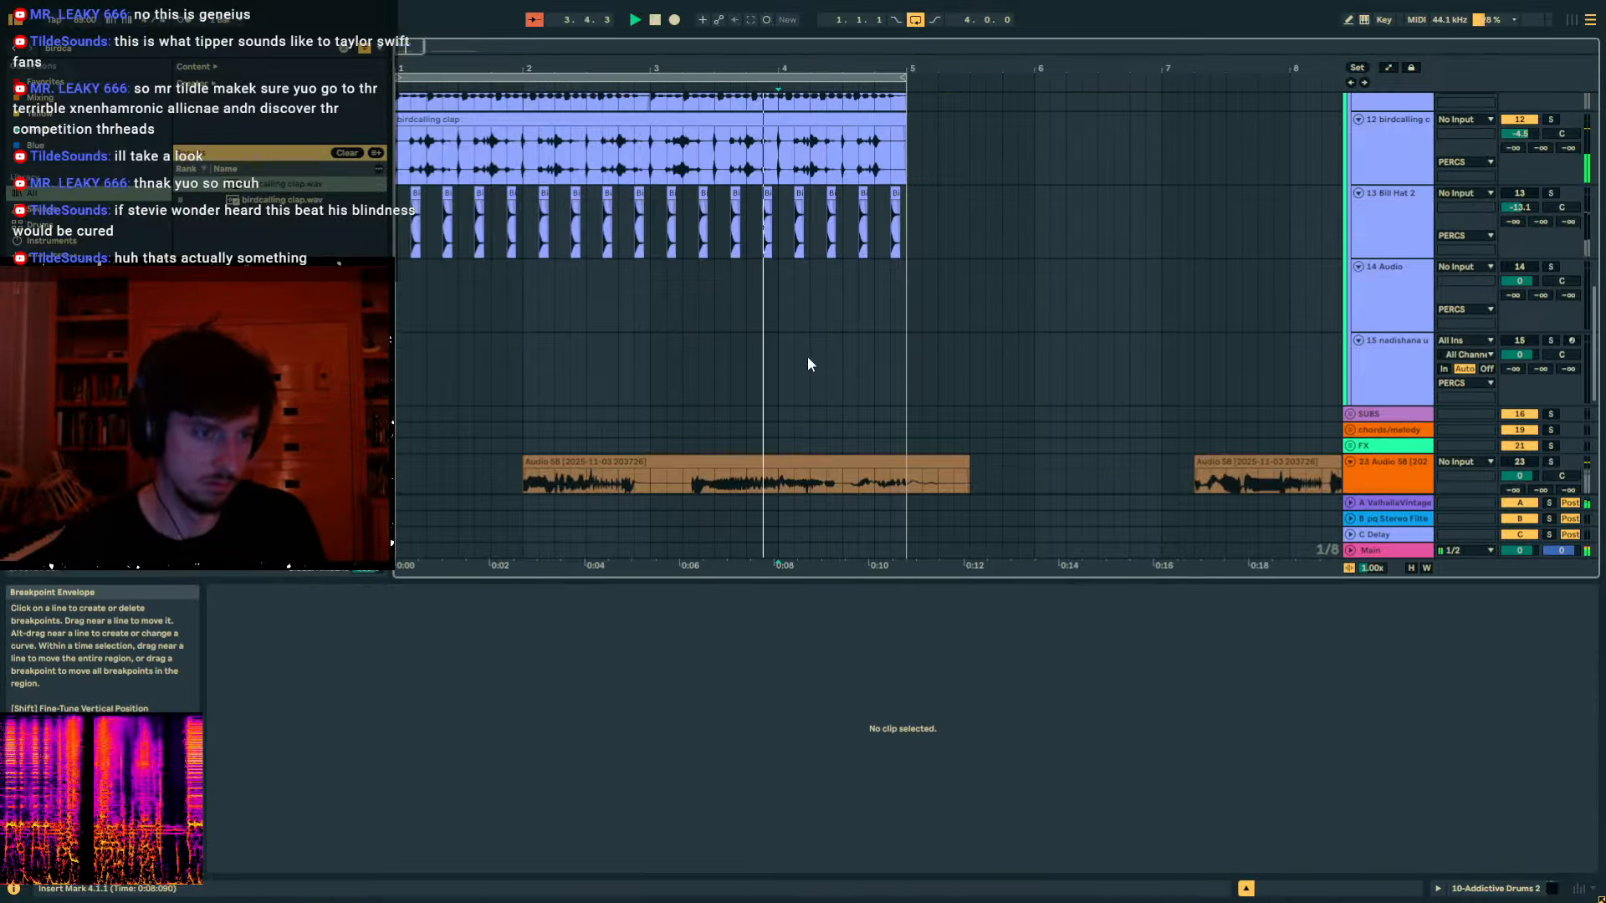
pyautogui.click(1363, 360)
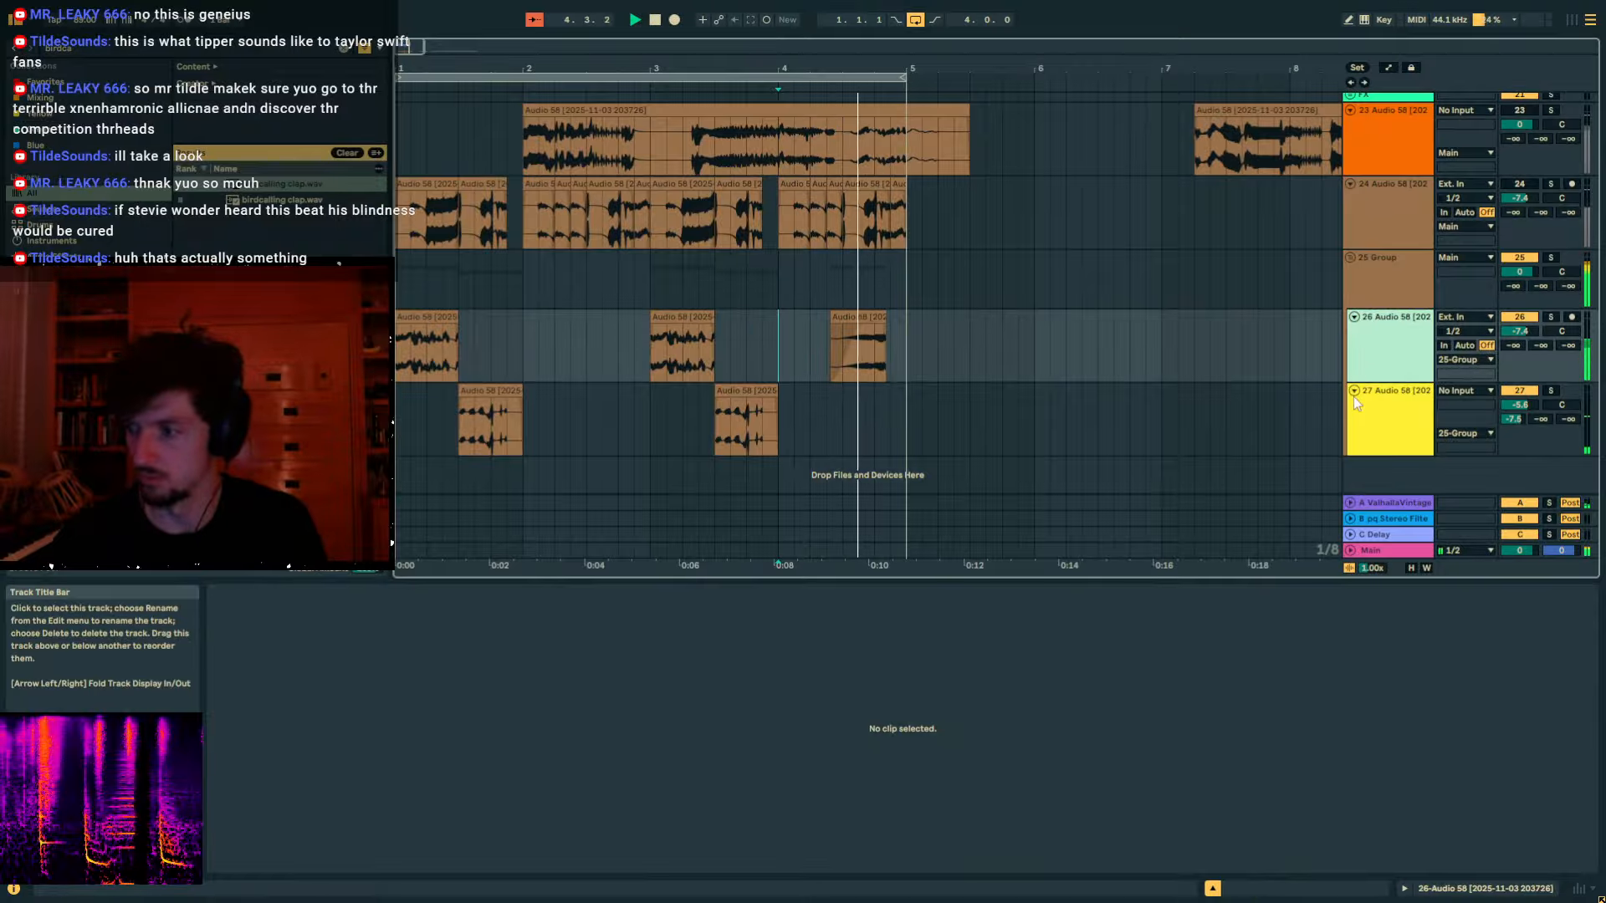
pyautogui.click(1354, 390)
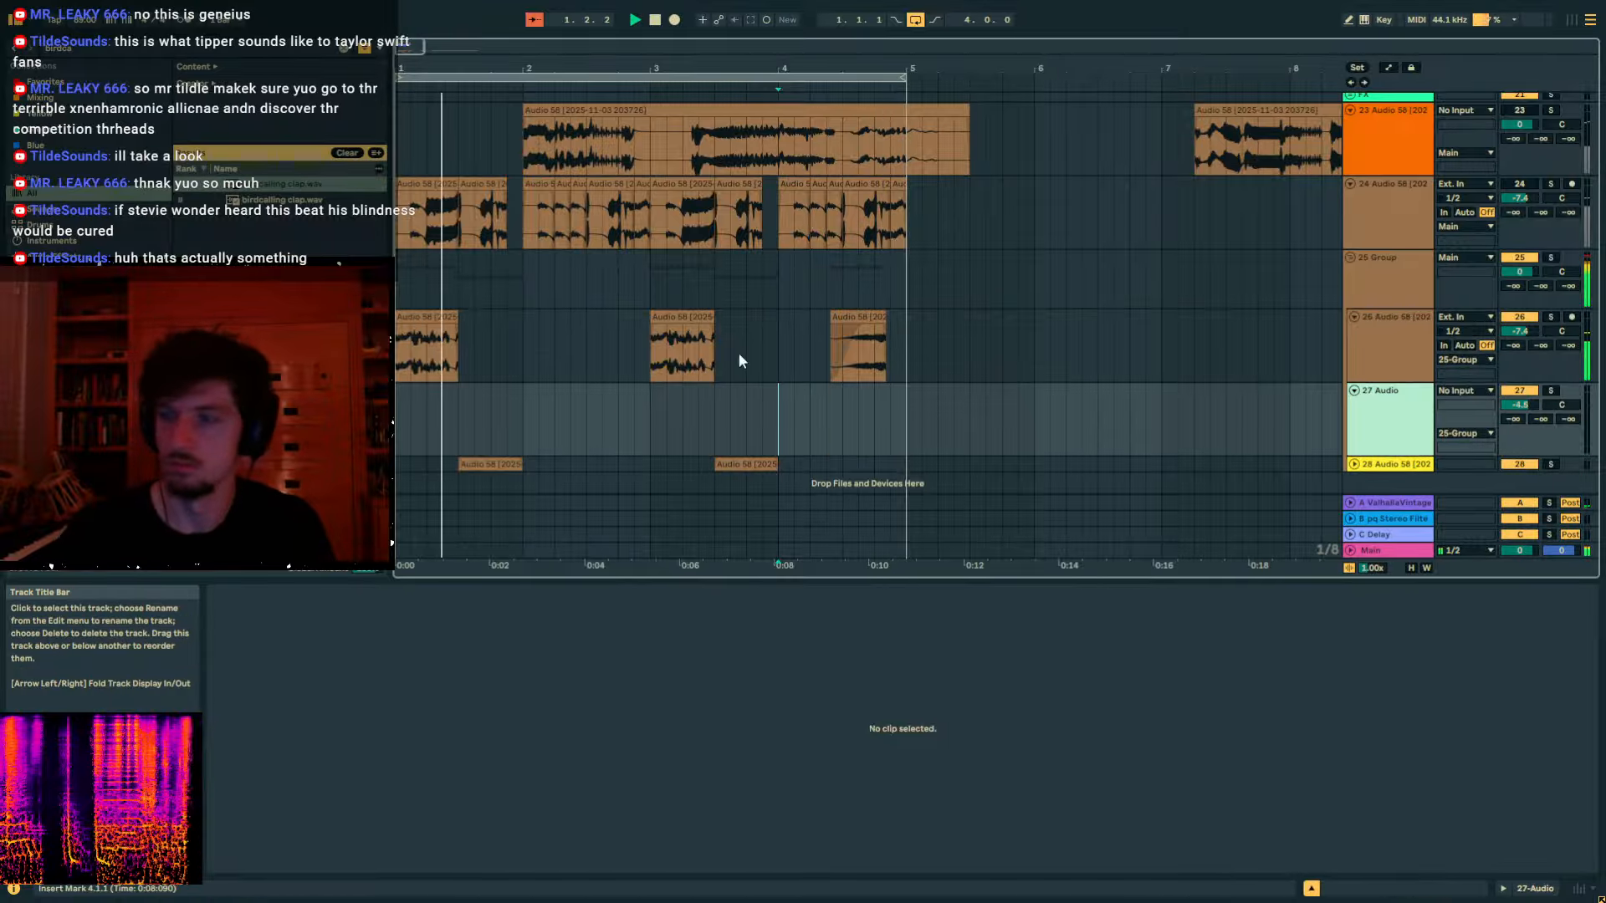
# Stop the loop and audition the long recording on orange track 23 in solo around bar 14.
pyautogui.press('space')
pyautogui.scroll(3, 825, 347)
pyautogui.click(601, 345)
pyautogui.scroll(-3, 540, 350)
pyautogui.click(426, 301)
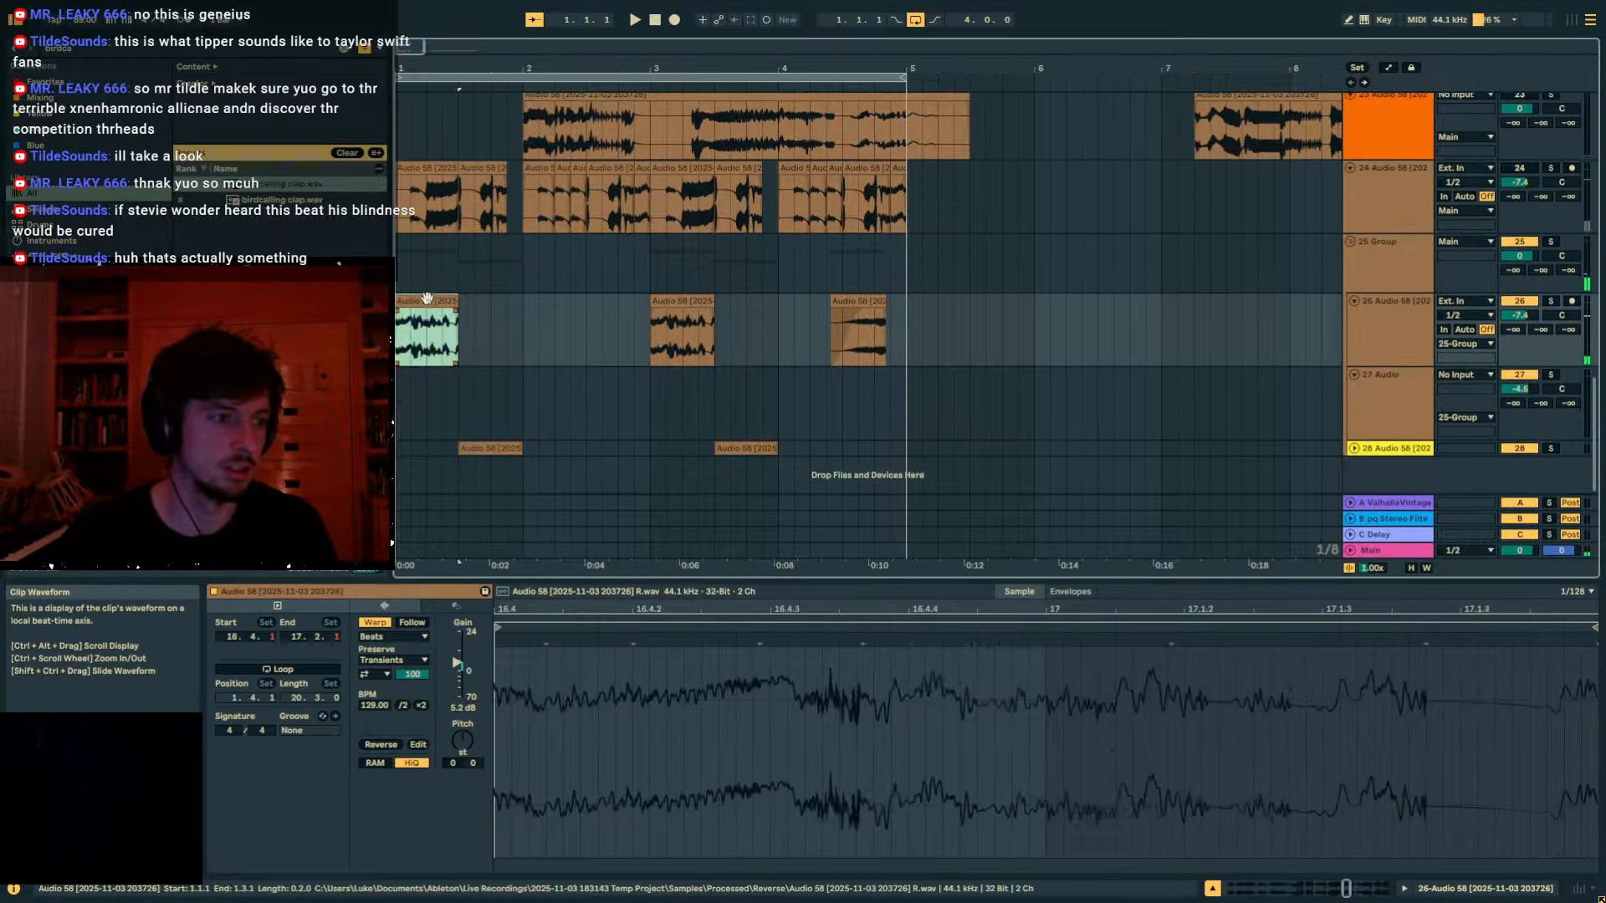
pyautogui.click(1268, 125)
pyautogui.scroll(-5, 935, 177)
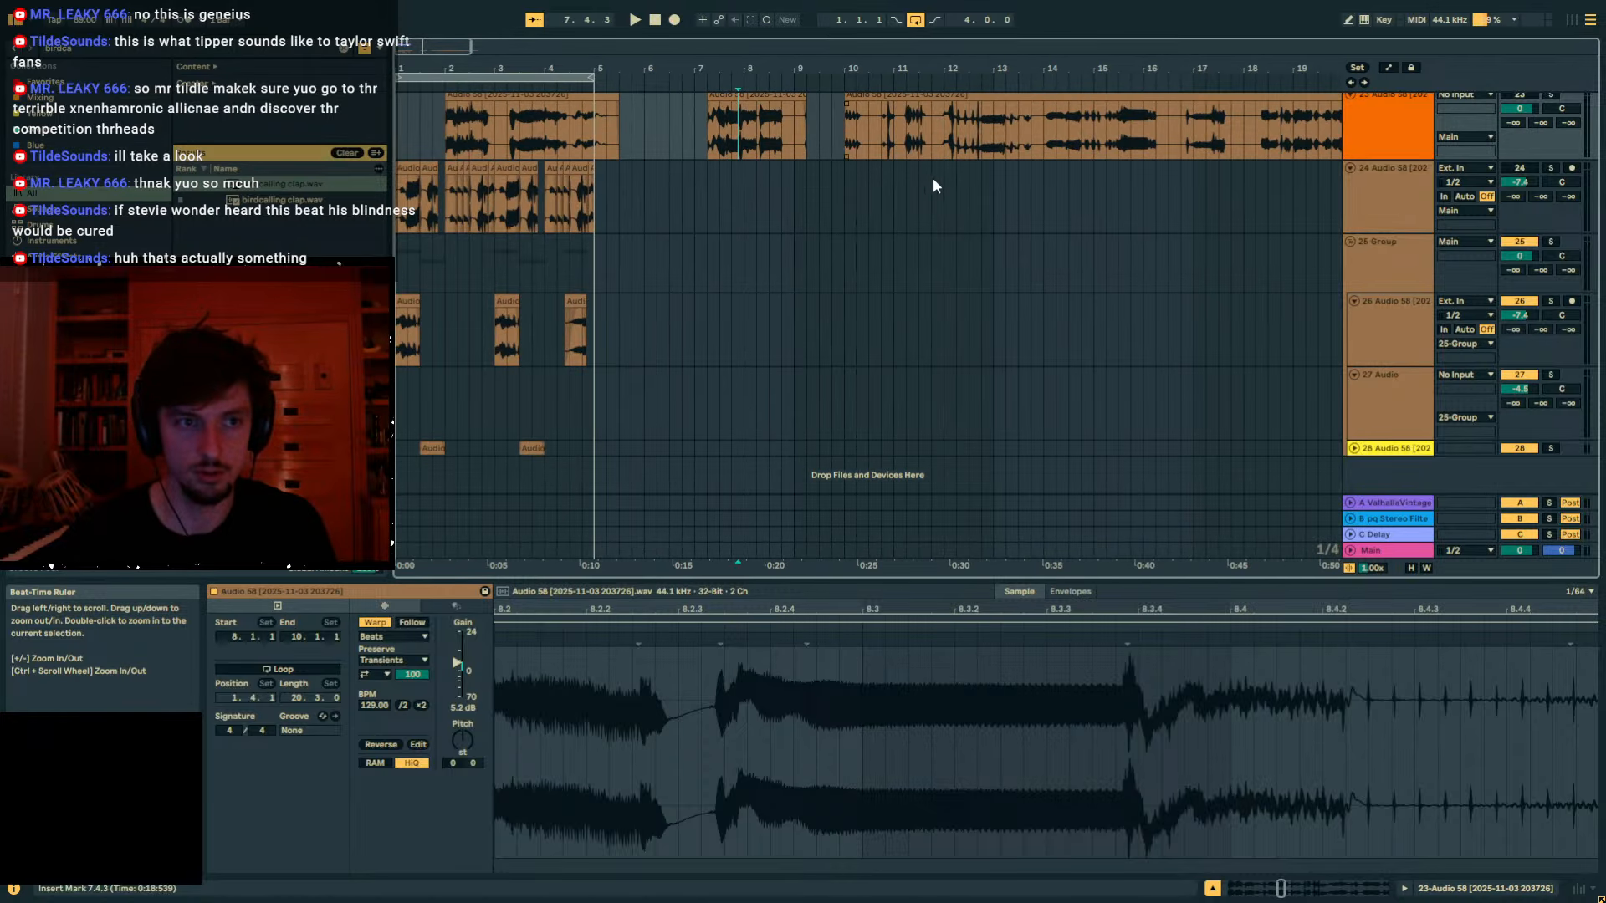
pyautogui.scroll(2, 933, 179)
pyautogui.moveTo(1068, 226); pyautogui.dragTo(1090, 228)
pyautogui.click(1552, 198)
pyautogui.press('space')
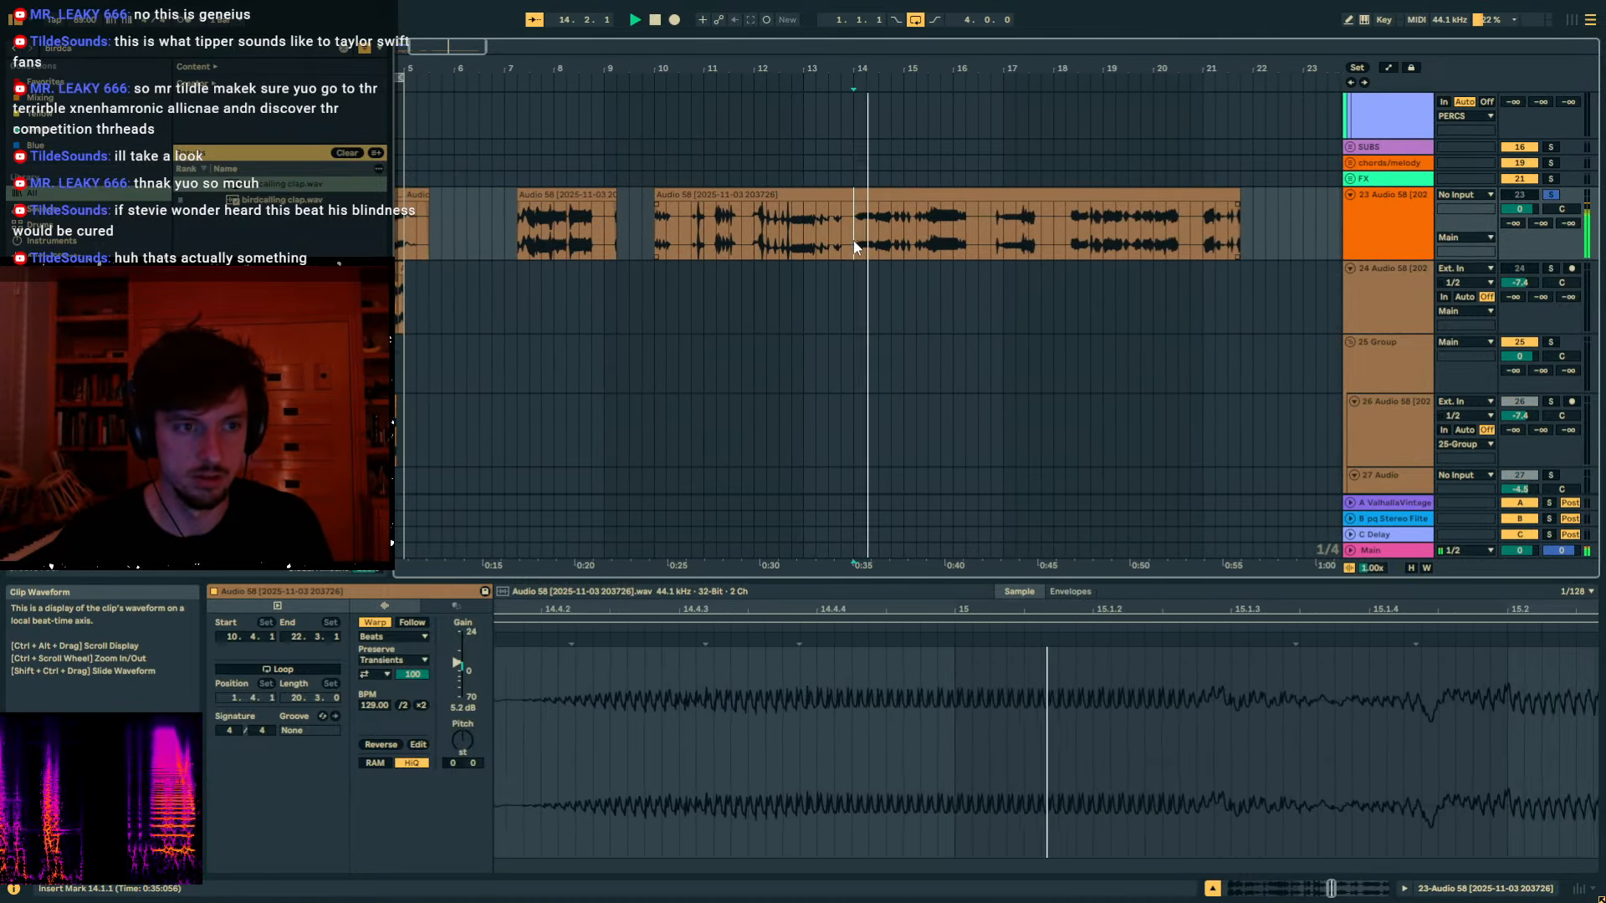
# Copy bar 14 of the track 23 recording to bar 2 on a new audio track 28.
pyautogui.moveTo(860, 241); pyautogui.dragTo(909, 241)
pyautogui.press('space')
pyautogui.moveTo(811, 65); pyautogui.dragTo(1215, 64)
pyautogui.scroll(-3, 621, 295)
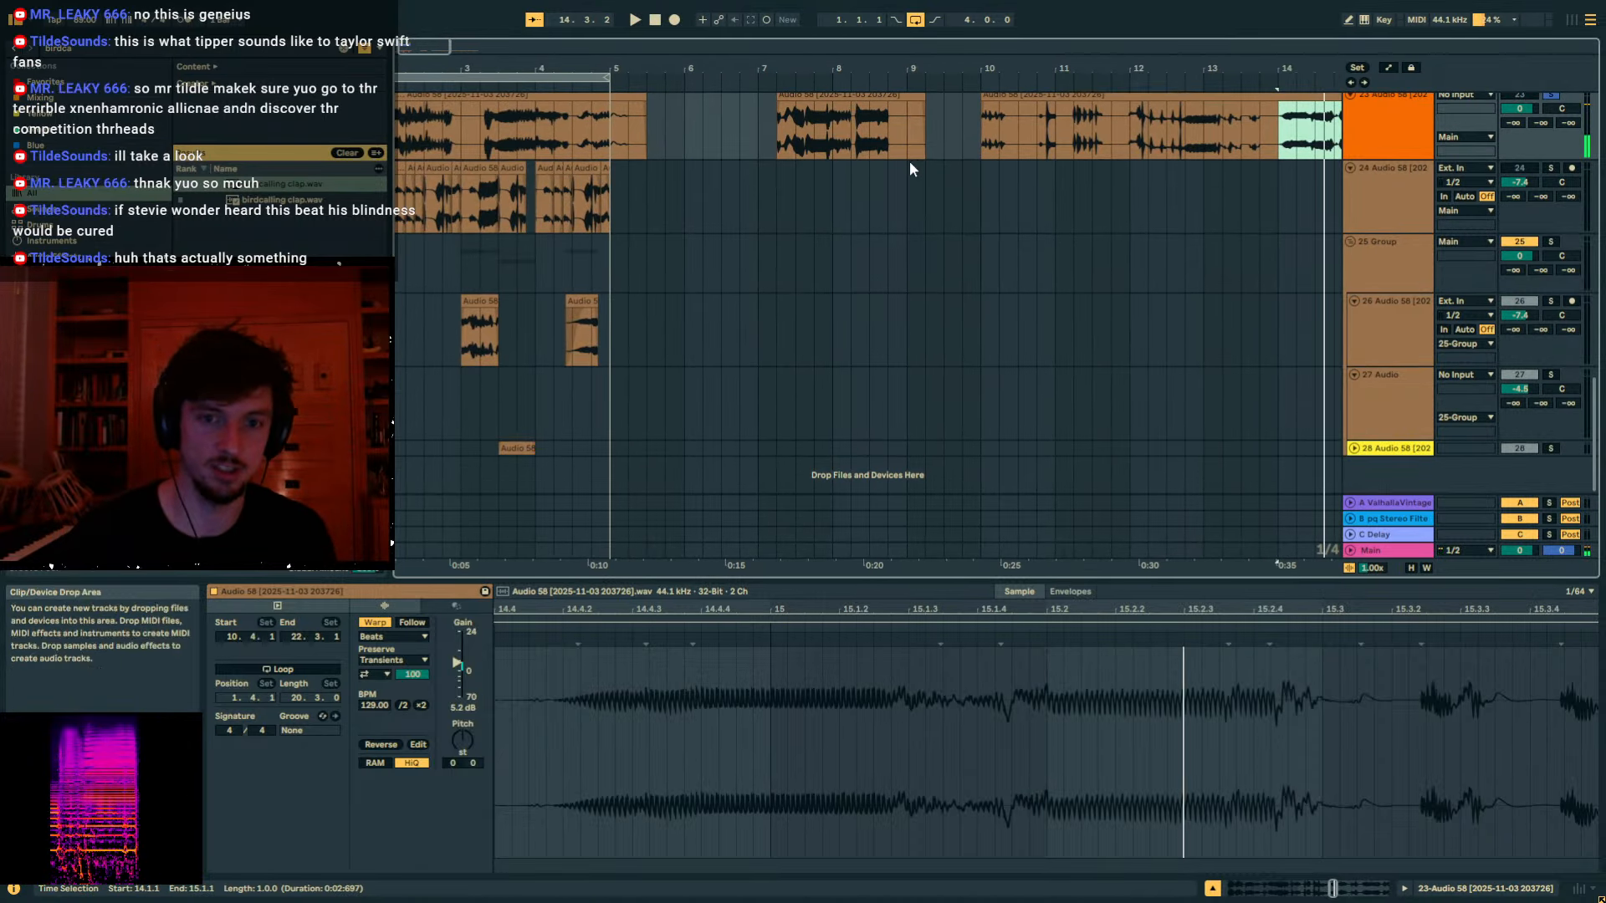
pyautogui.hotkey('ctrl', 't')
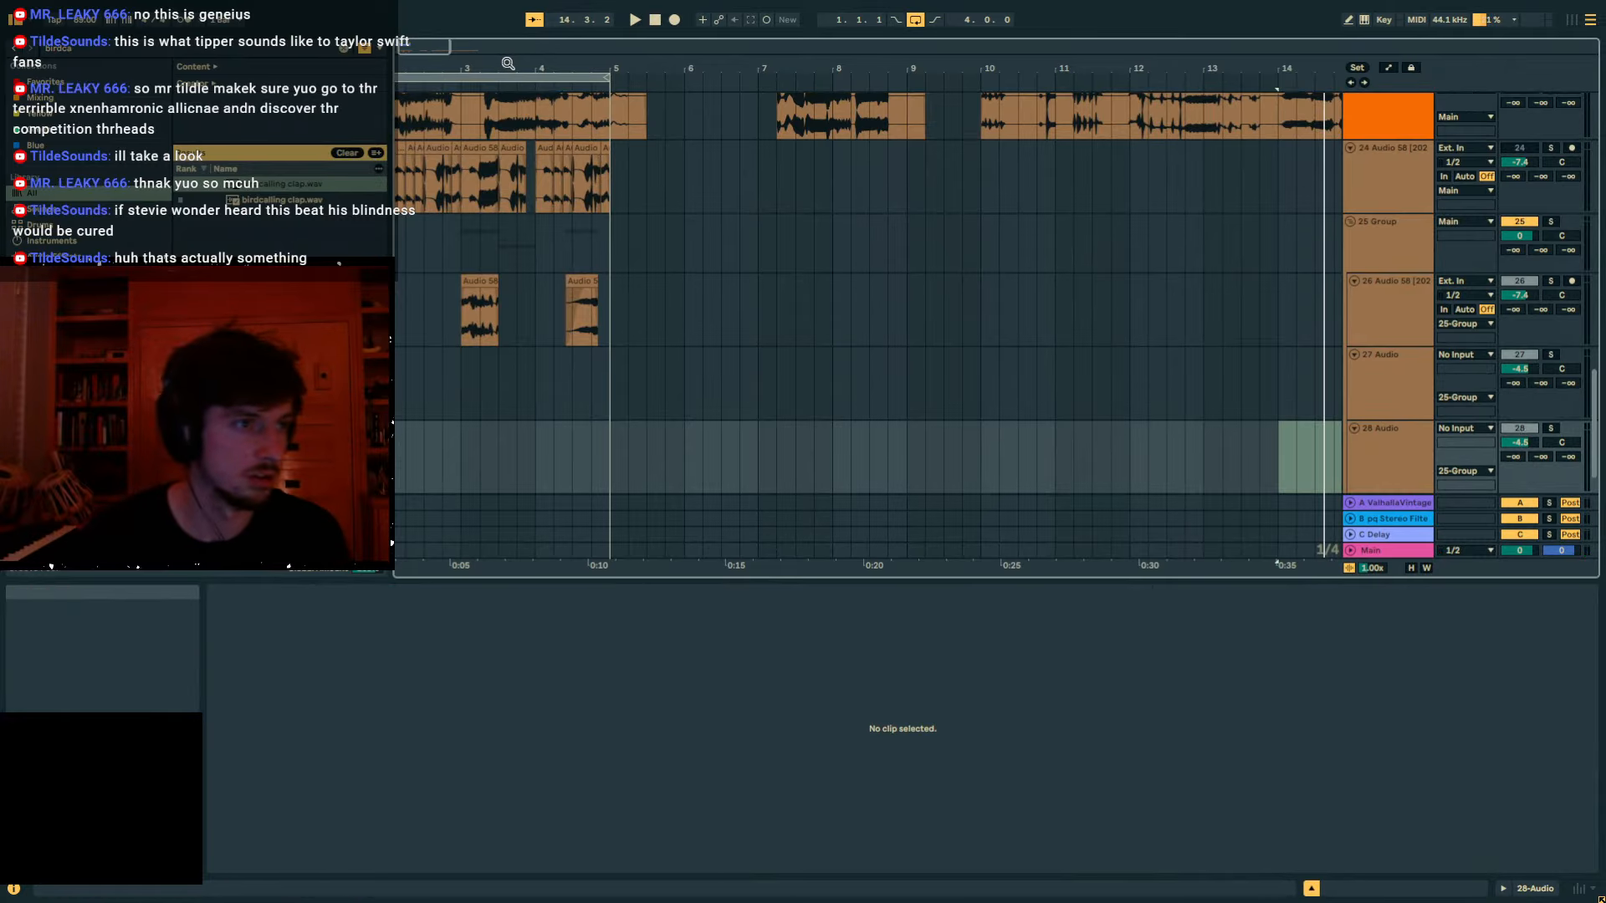
pyautogui.moveTo(508, 64); pyautogui.dragTo(601, 67)
pyautogui.click(477, 439)
pyautogui.hotkey('ctrl', 'v')
# Clear the solo, move the track 28 clip to bar 1 and audition it with the loop.
pyautogui.press('space')
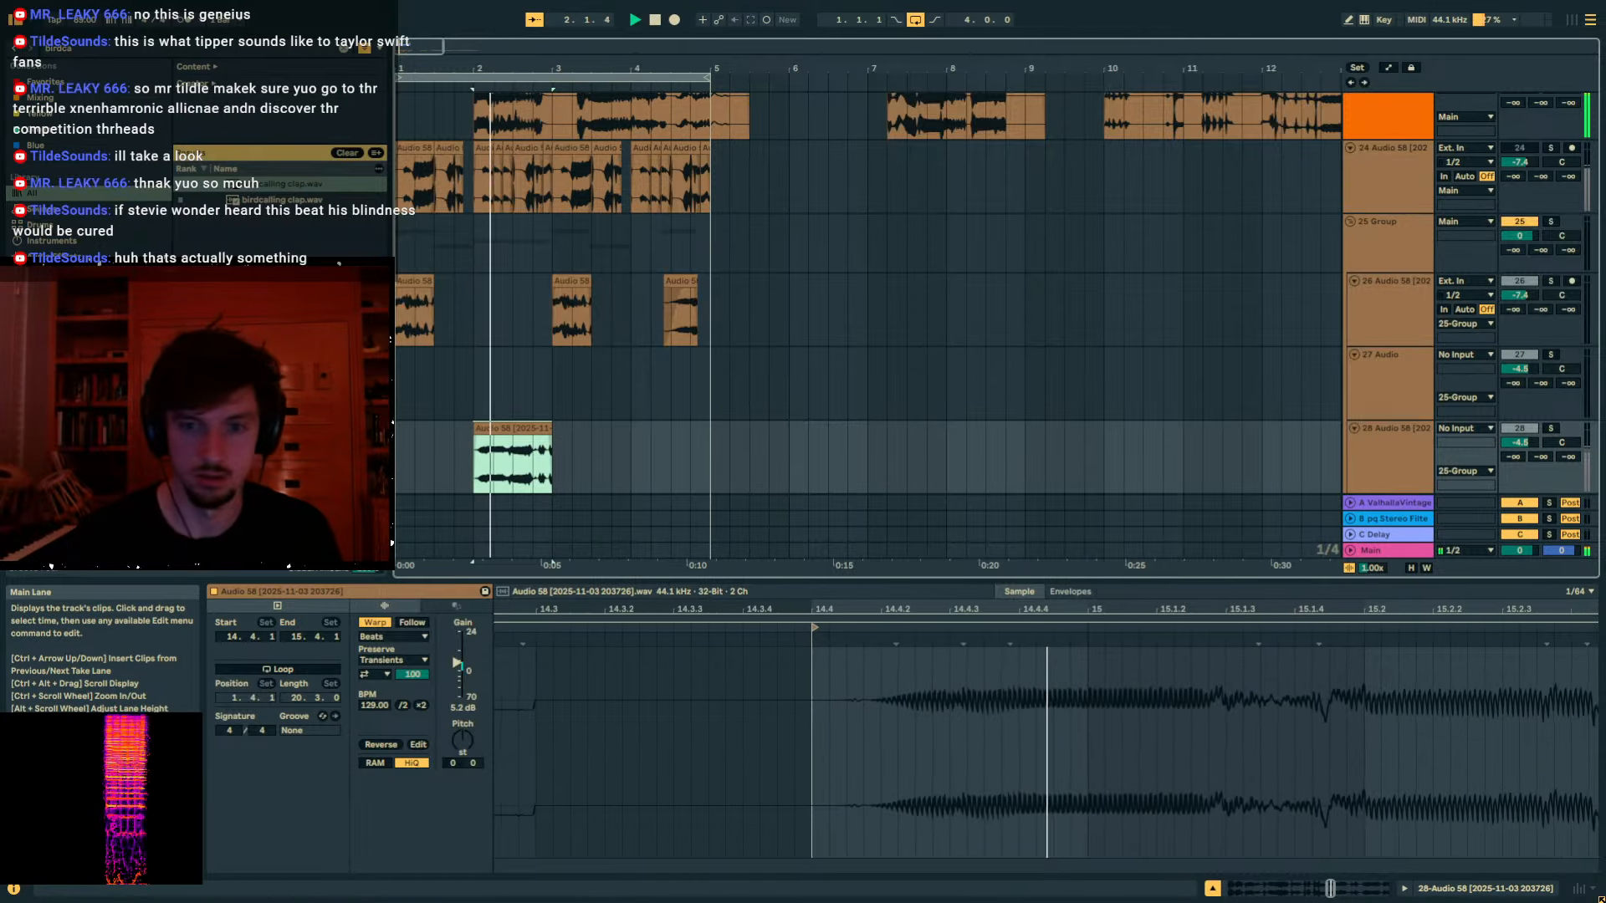
pyautogui.click(1551, 425)
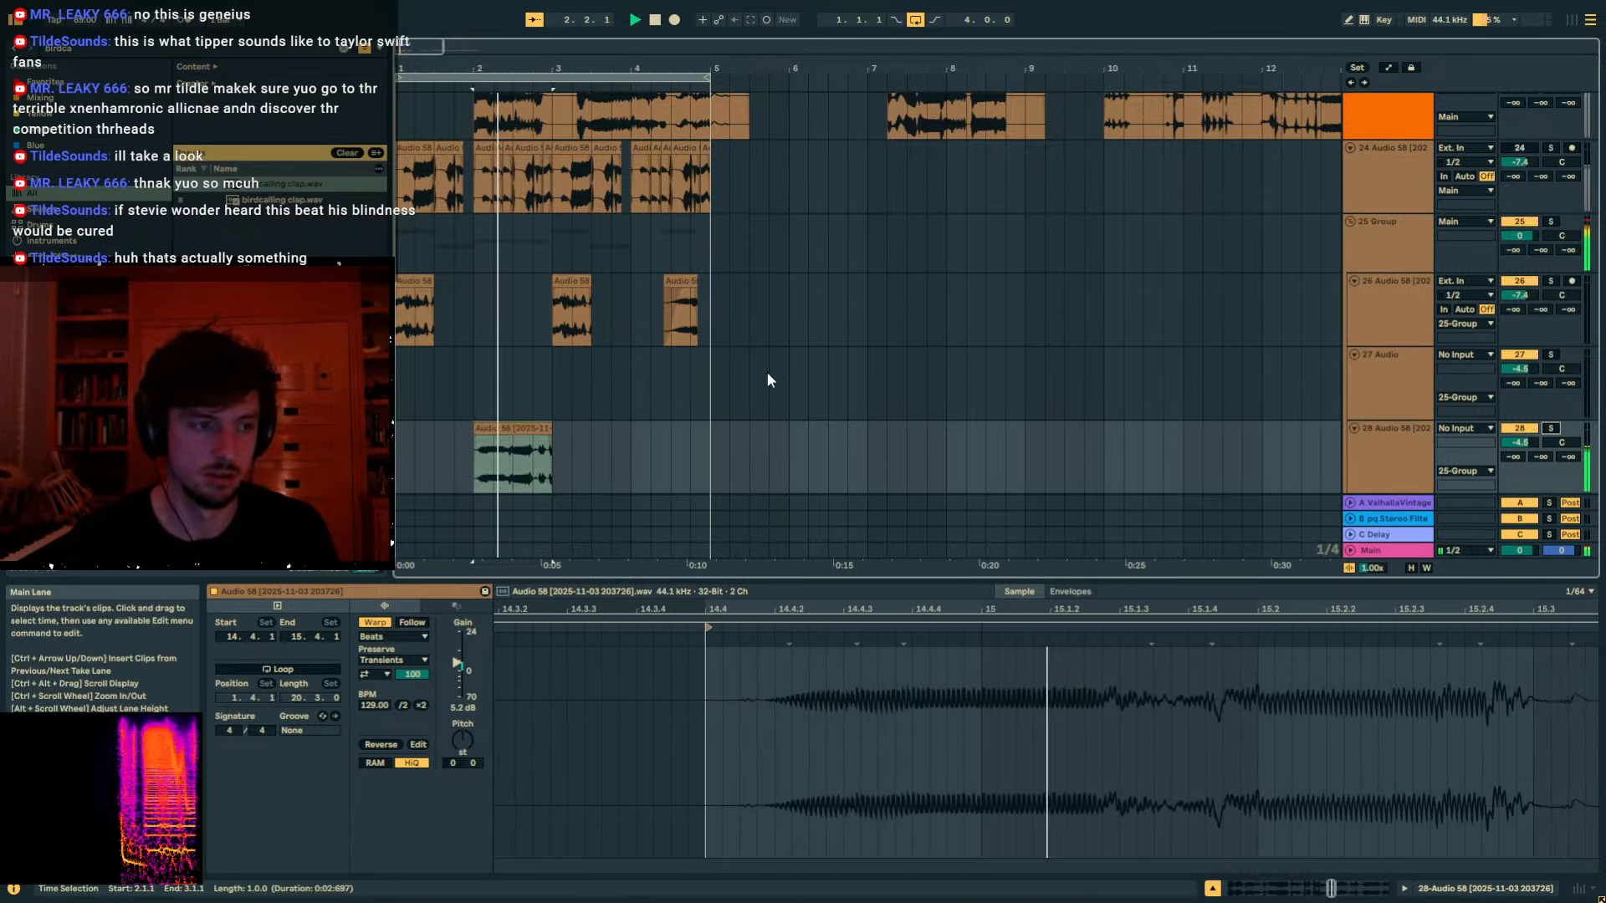
pyautogui.moveTo(505, 428); pyautogui.dragTo(424, 430)
pyautogui.press('space')
pyautogui.press('space')
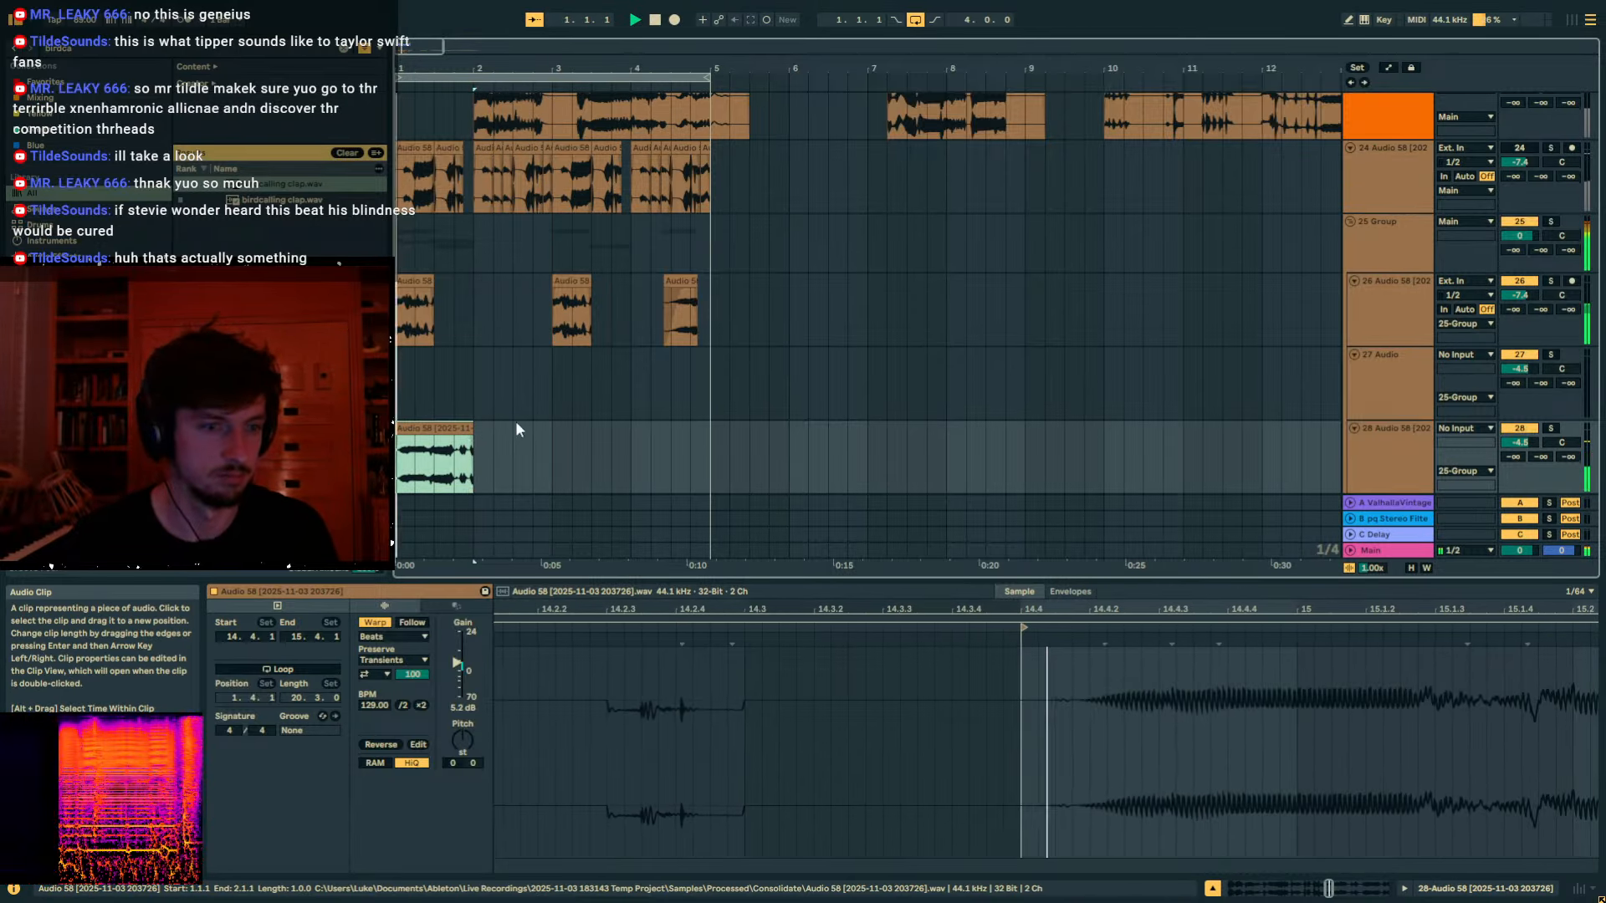
pyautogui.press('space')
# Stretch the track 28 clip to two bars at 258 BPM with Re-Pitch warping, and audition it in solo.
pyautogui.click(420, 705)
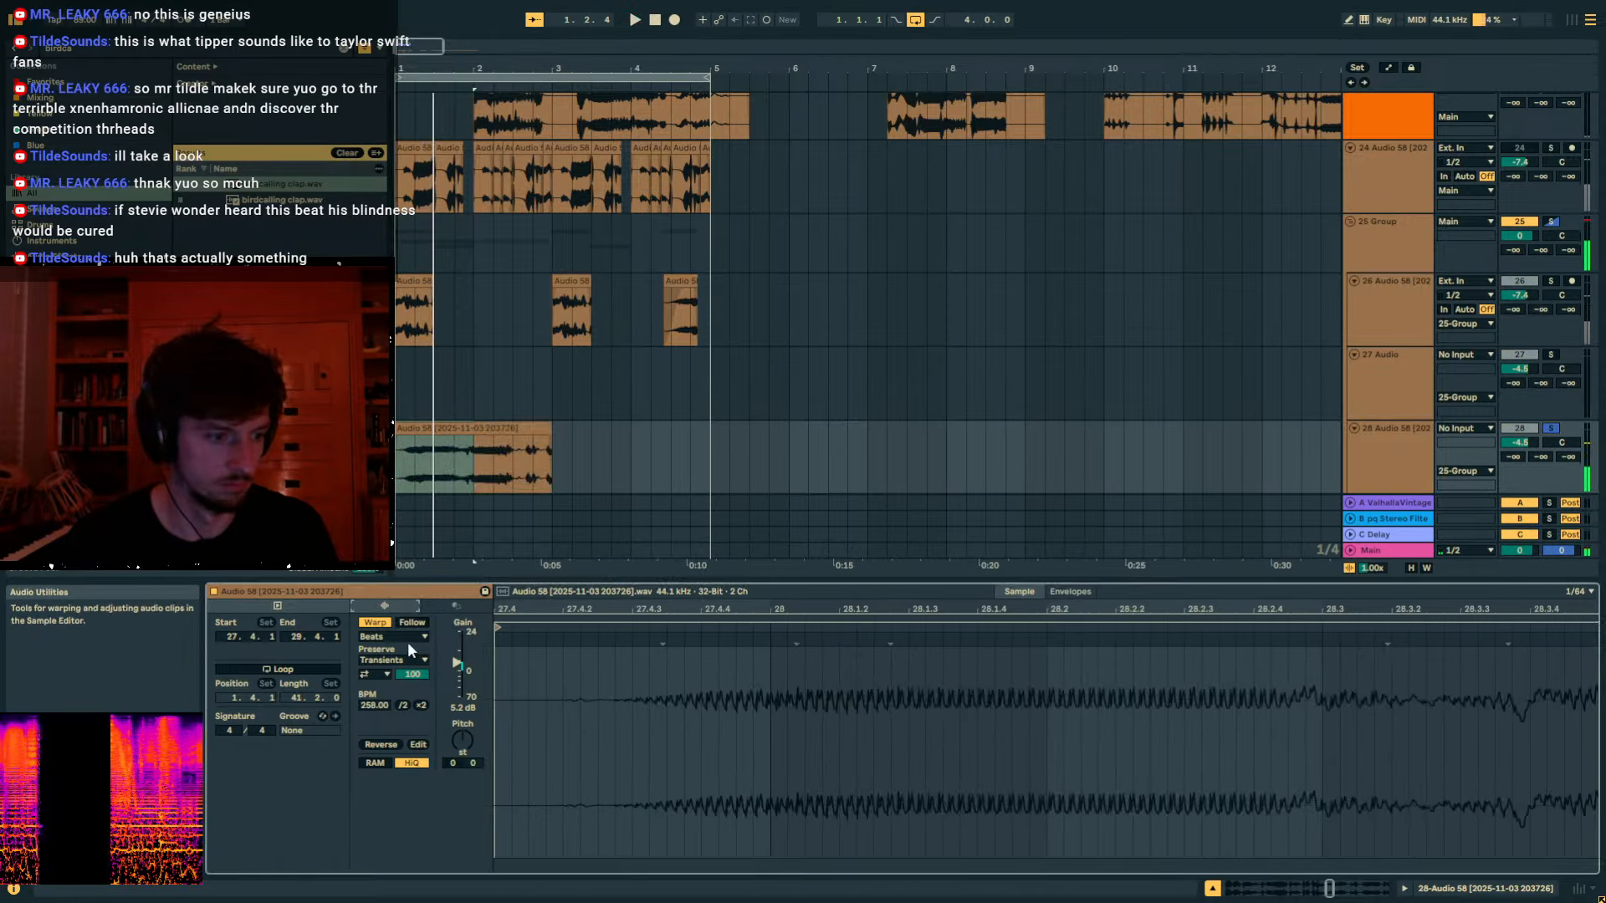
pyautogui.click(409, 640)
pyautogui.click(402, 683)
pyautogui.press('space')
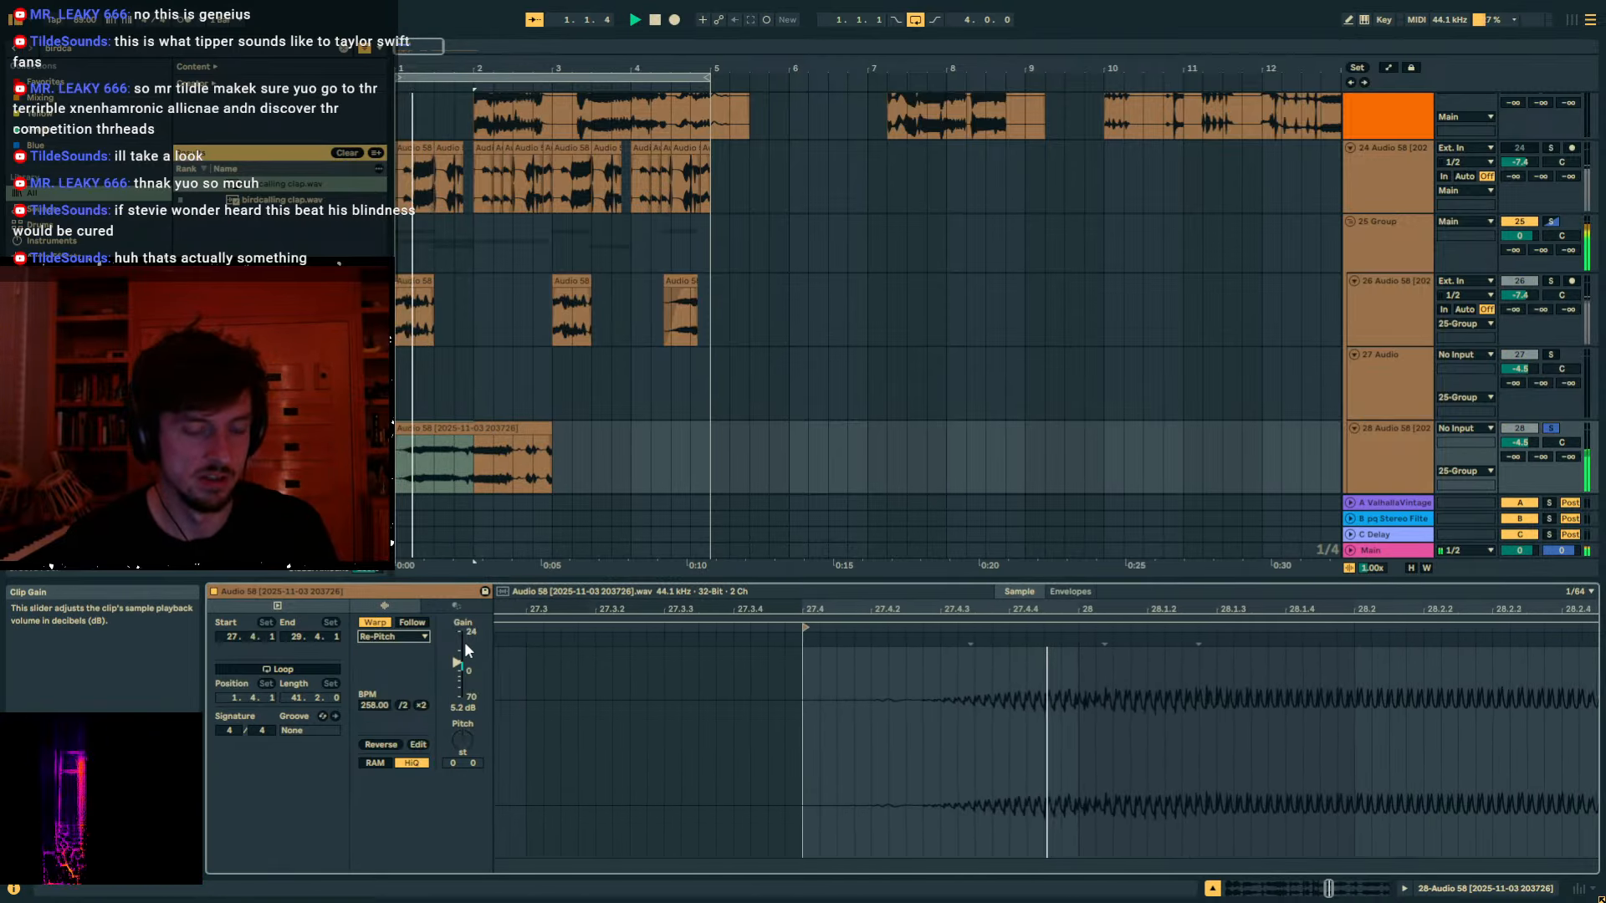
pyautogui.click(475, 475)
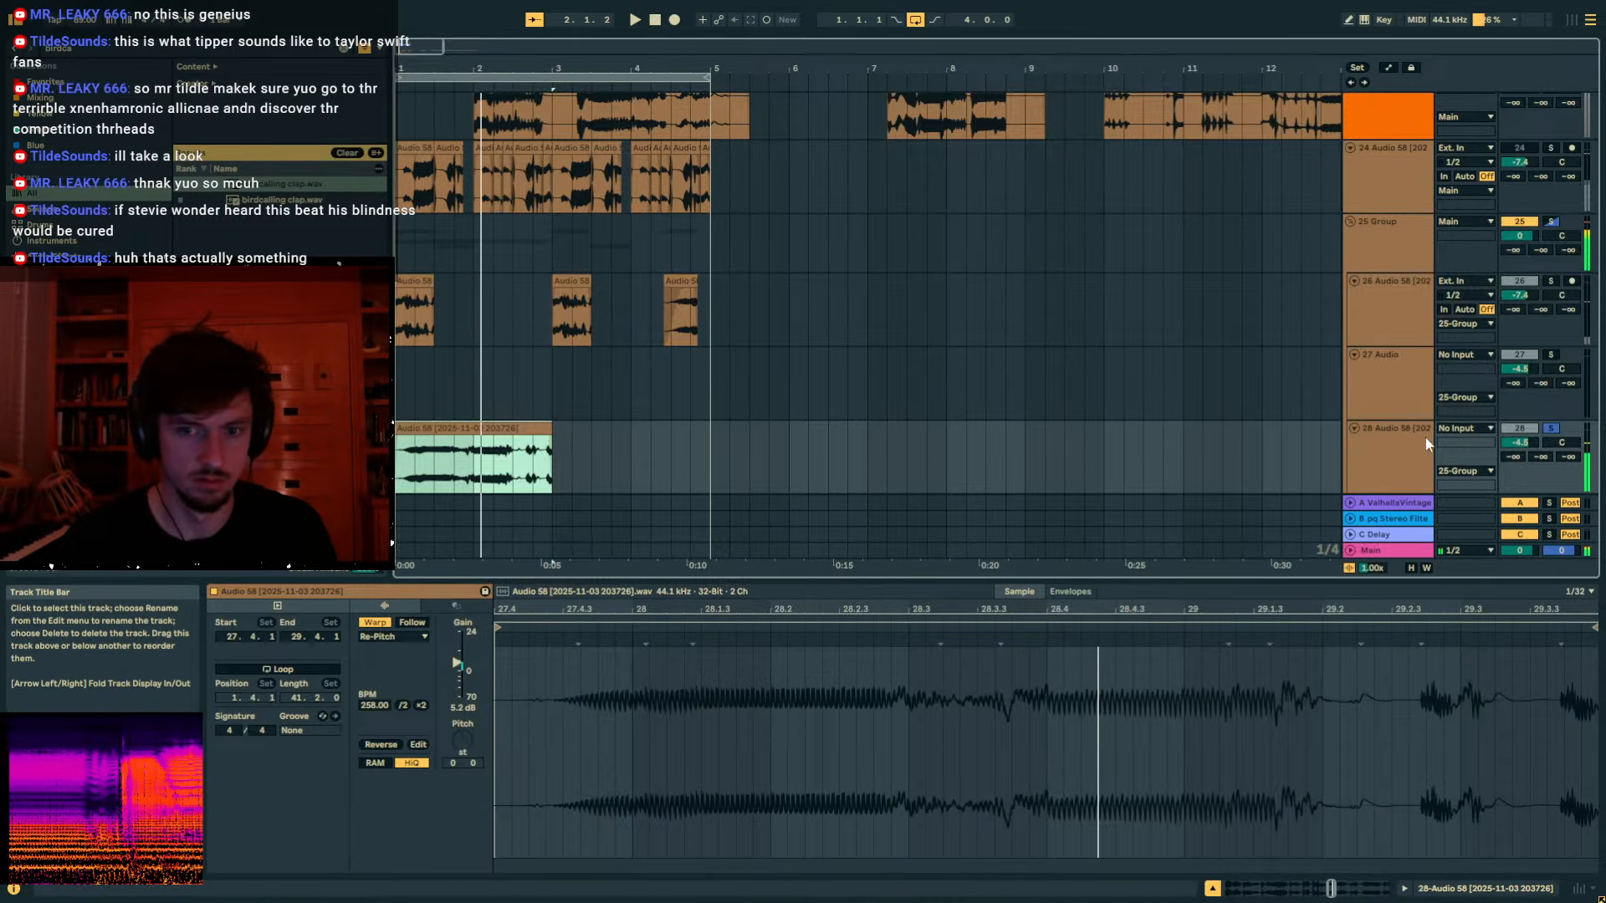
pyautogui.click(1551, 428)
# Insert five bars of silence at bar 5 twice and place the track 28 clip at bar 5.
pyautogui.click(488, 428)
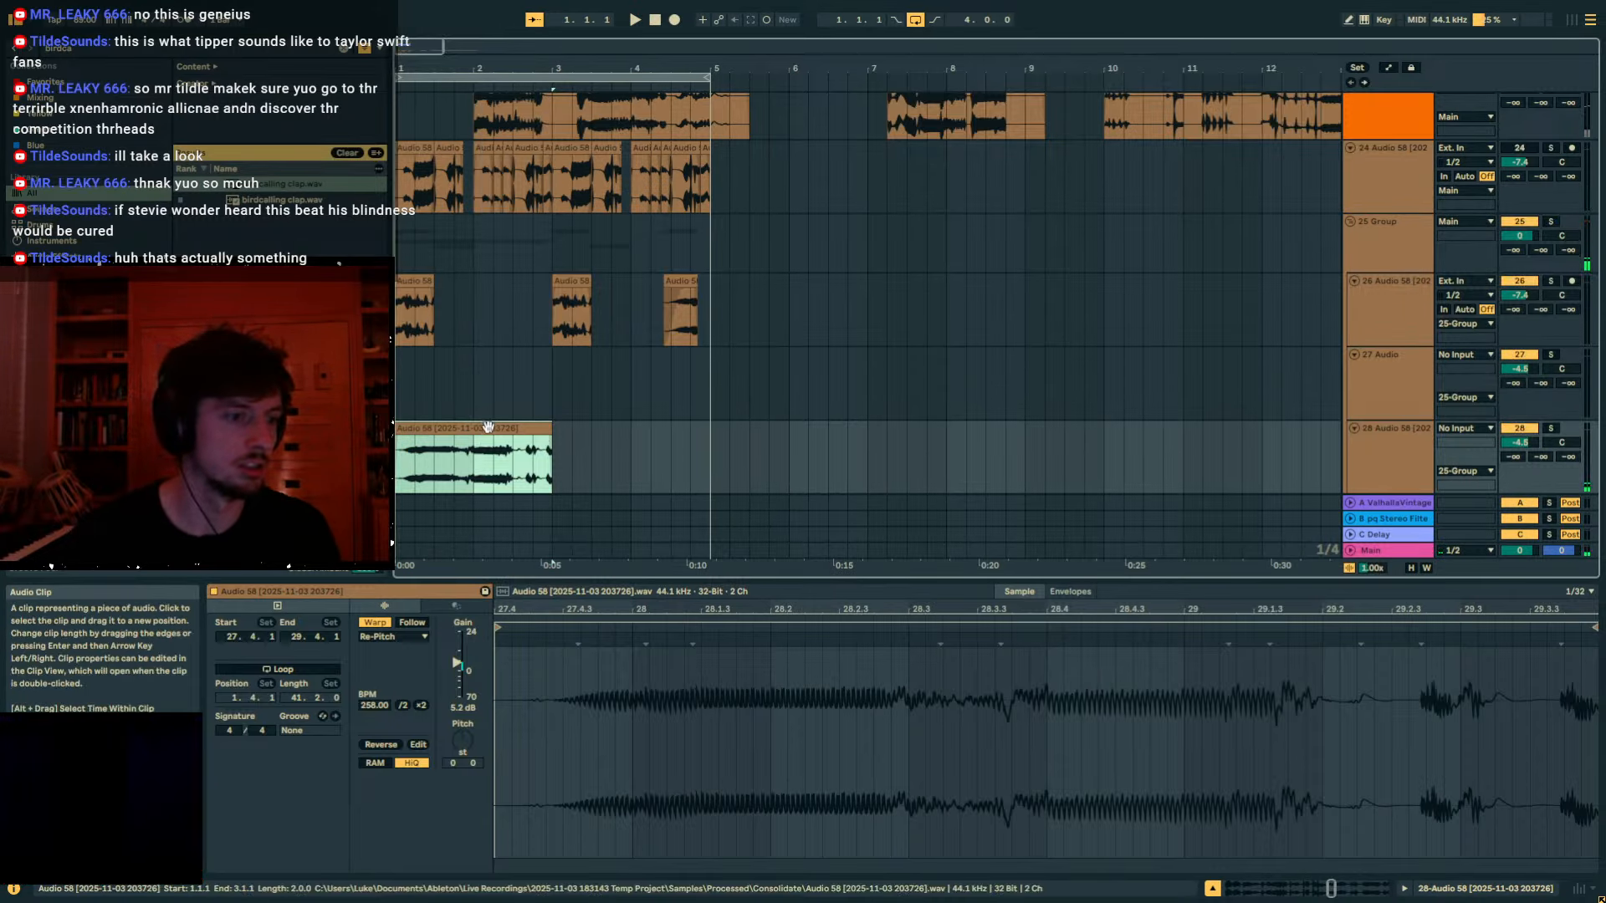
pyautogui.moveTo(488, 428); pyautogui.dragTo(791, 442)
pyautogui.moveTo(716, 135); pyautogui.dragTo(1094, 174)
pyautogui.hotkey('ctrl', 'i')
pyautogui.hotkey('ctrl', 'i')
pyautogui.moveTo(1007, 71); pyautogui.dragTo(1007, 41)
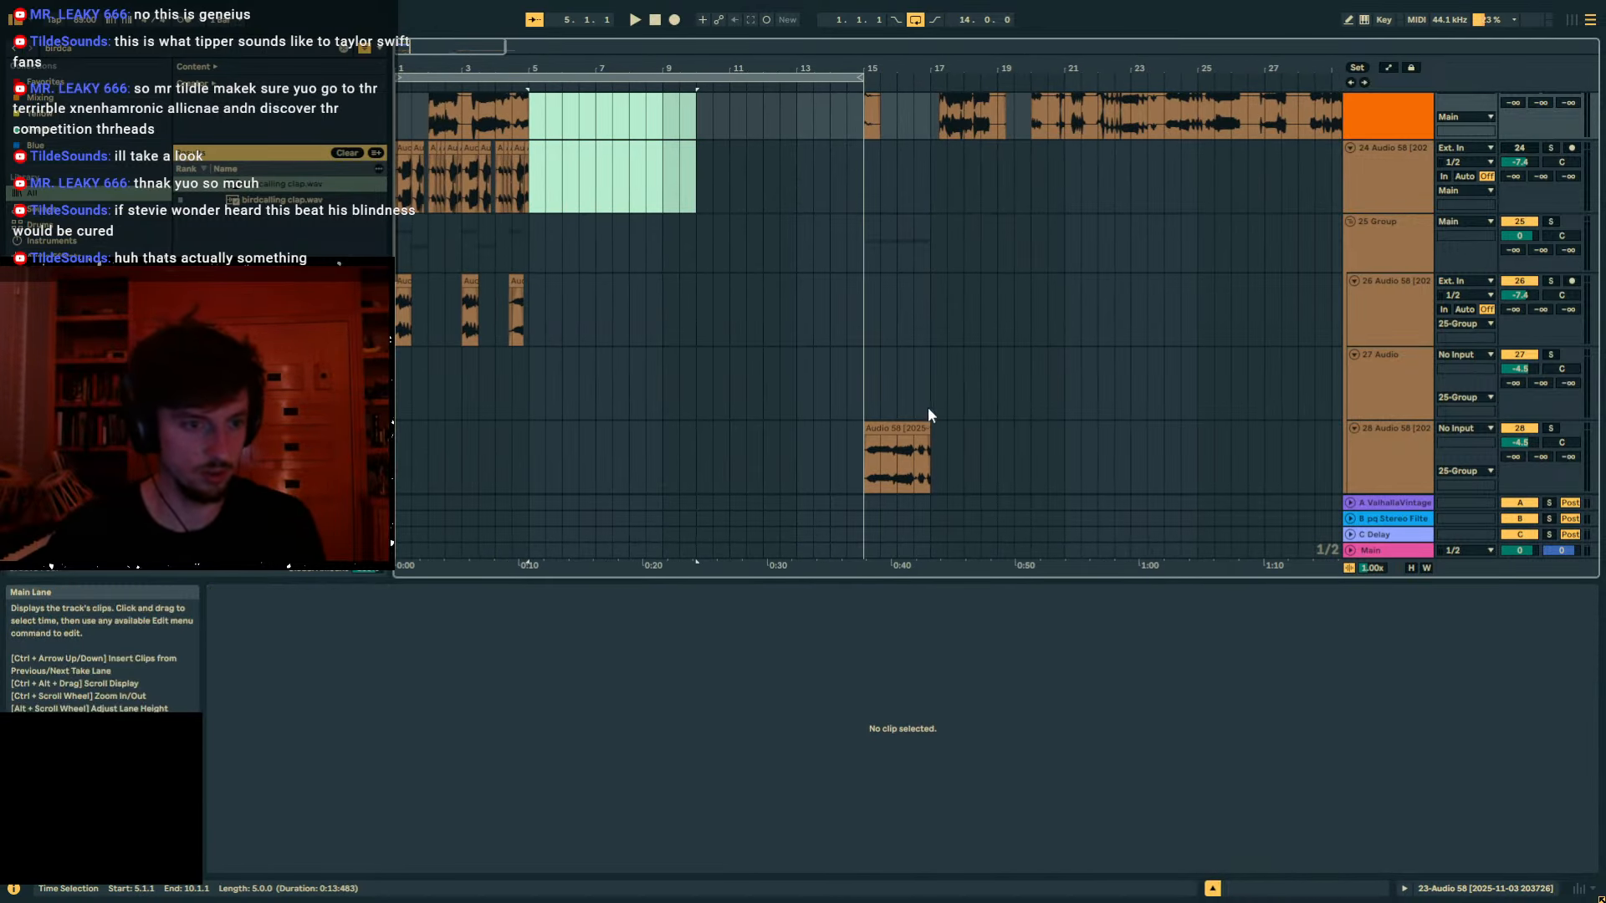
pyautogui.click(890, 431)
pyautogui.moveTo(890, 431); pyautogui.dragTo(553, 424)
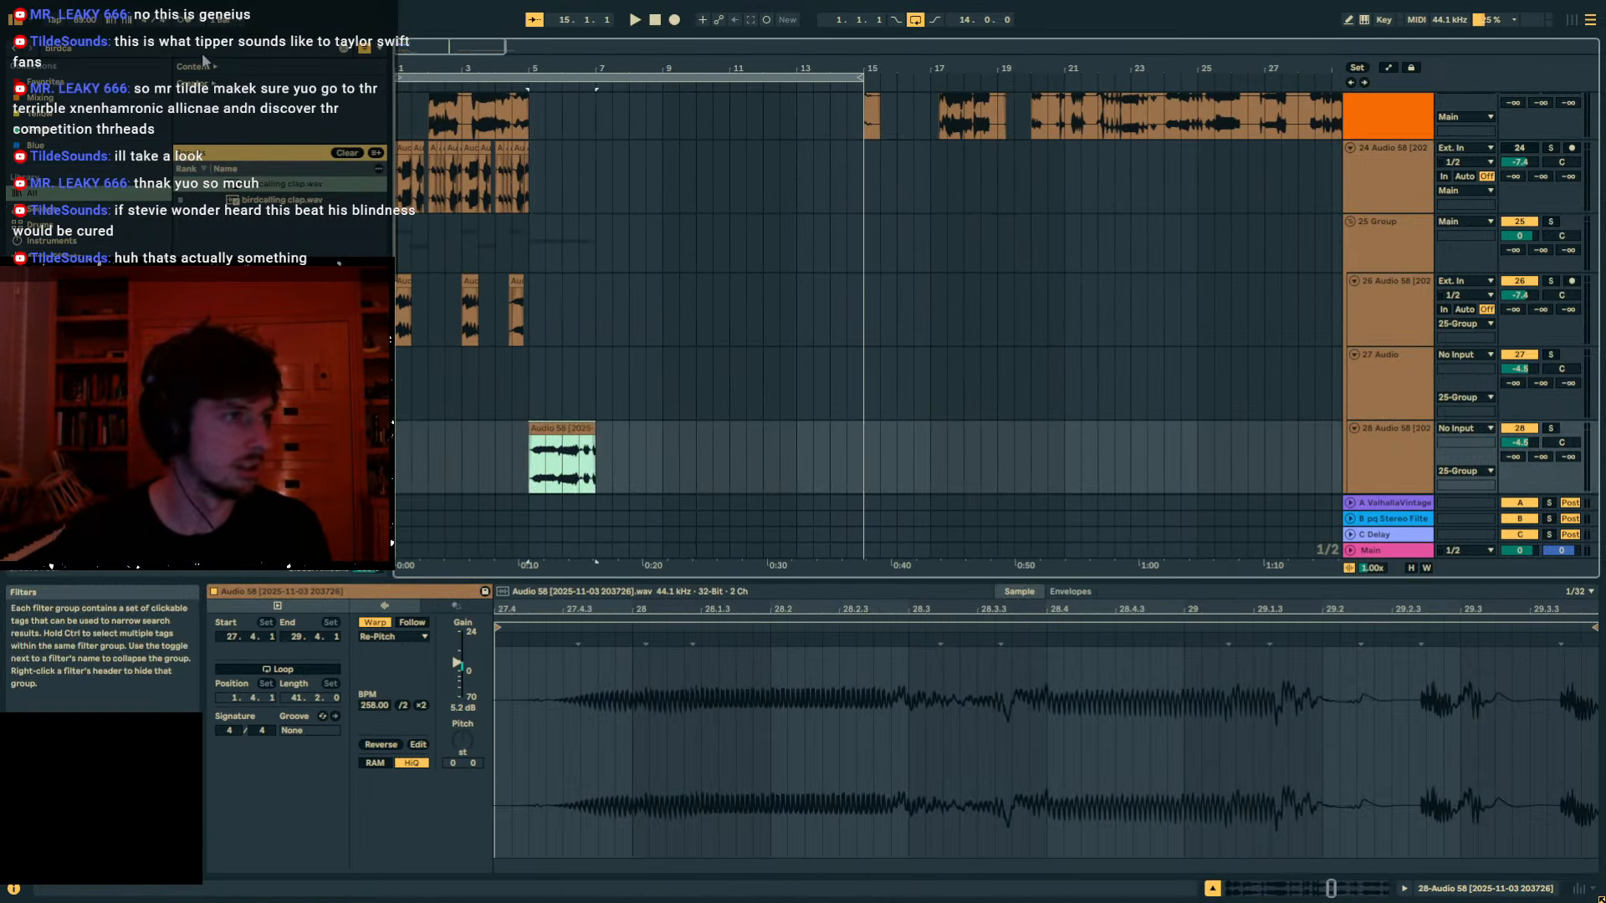
# Copy two bars from 23.3.1 of the track 23 recording to bar 3 on a new audio track 29.
pyautogui.hotkey('ctrl', 'f')
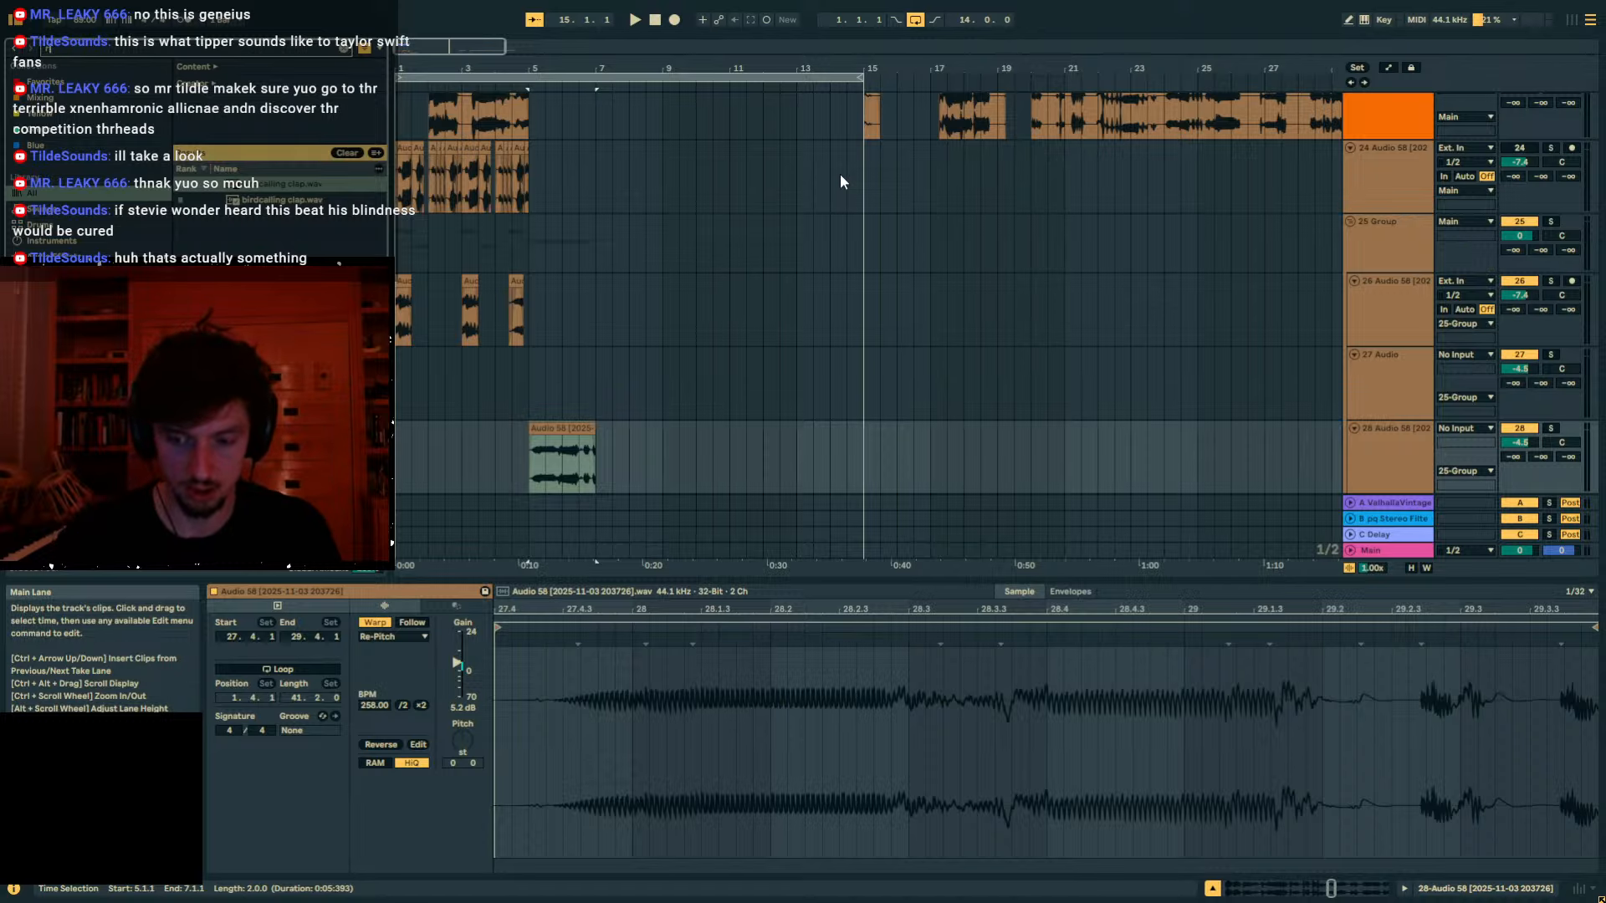
pyautogui.scroll(3, 1181, 248)
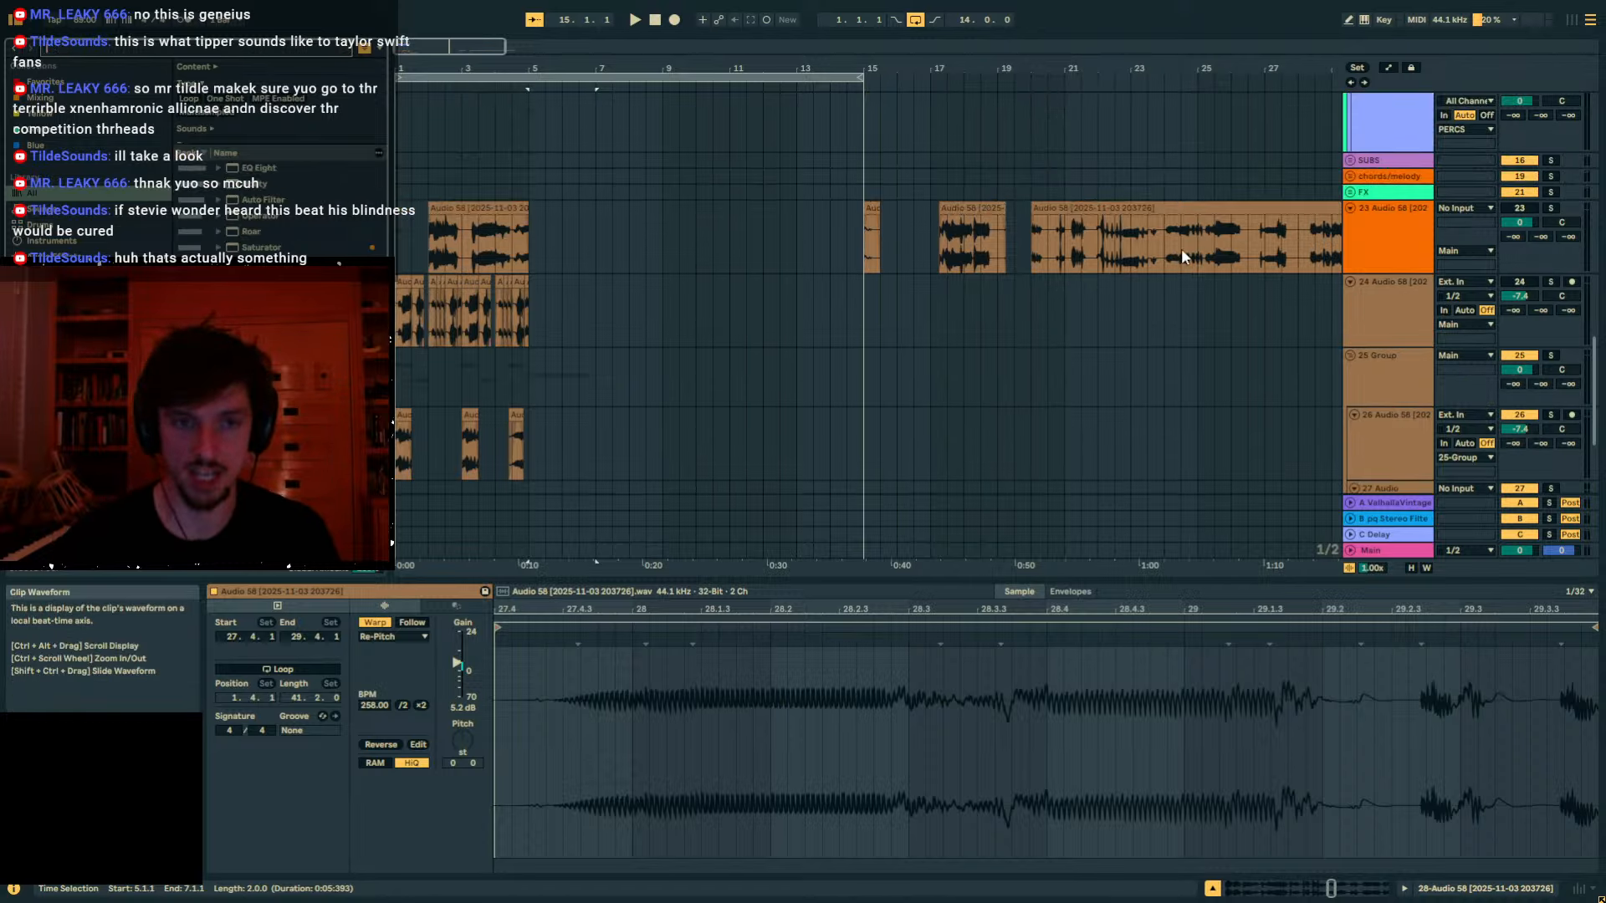
pyautogui.moveTo(1181, 65); pyautogui.dragTo(920, 68)
pyautogui.moveTo(888, 234); pyautogui.dragTo(956, 238)
pyautogui.scroll(-4, 865, 243)
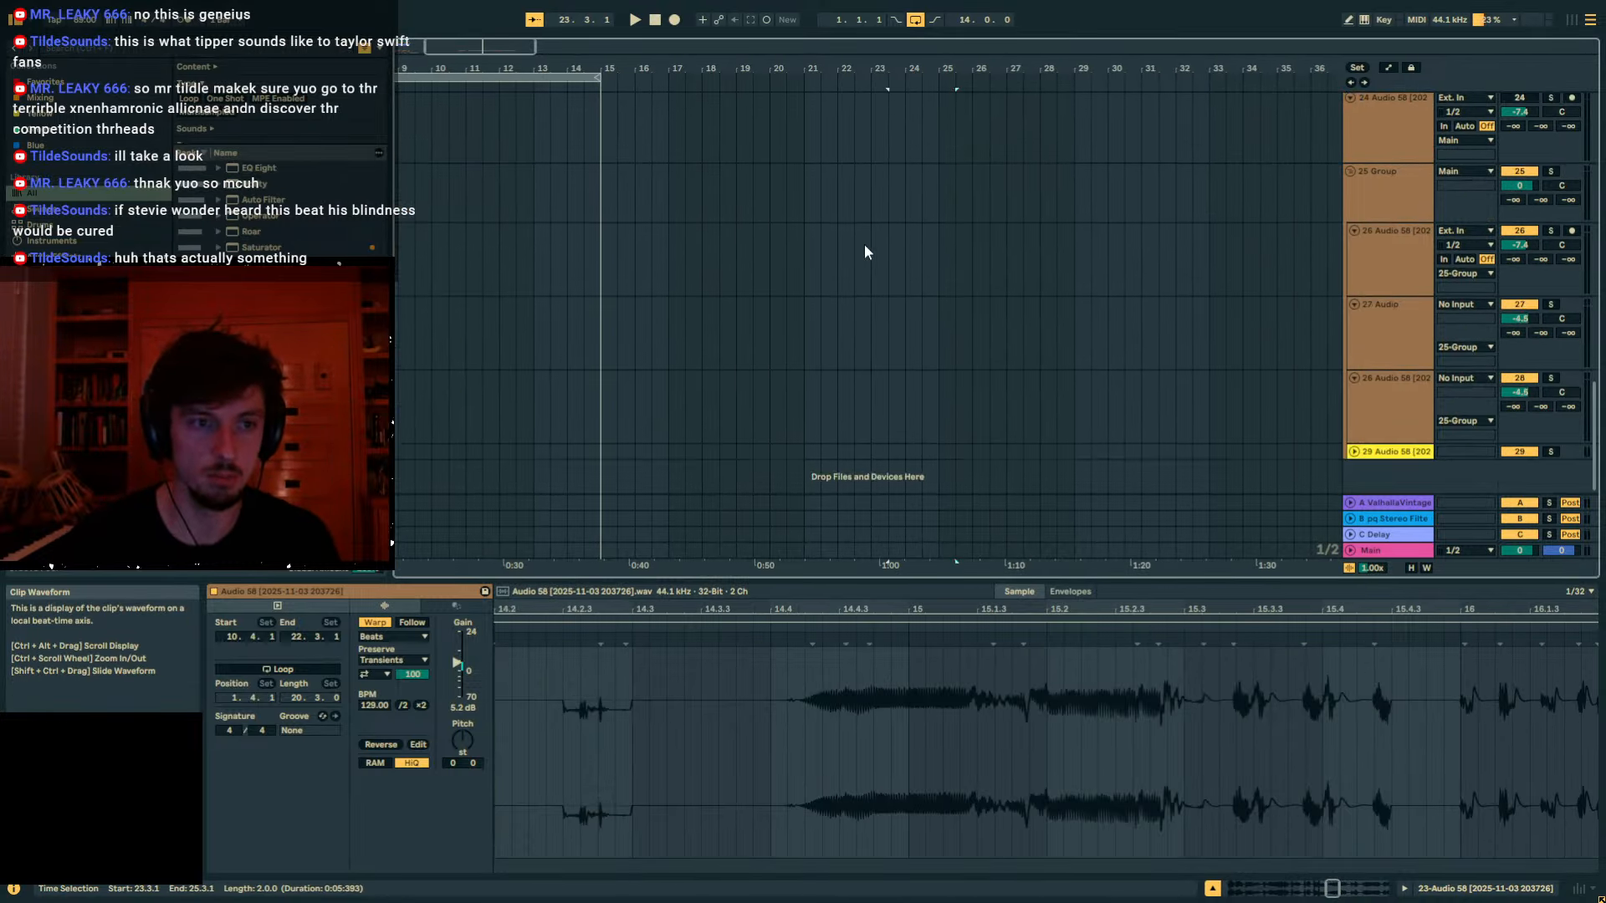
pyautogui.moveTo(637, 68); pyautogui.dragTo(912, 99)
pyautogui.click(1355, 395)
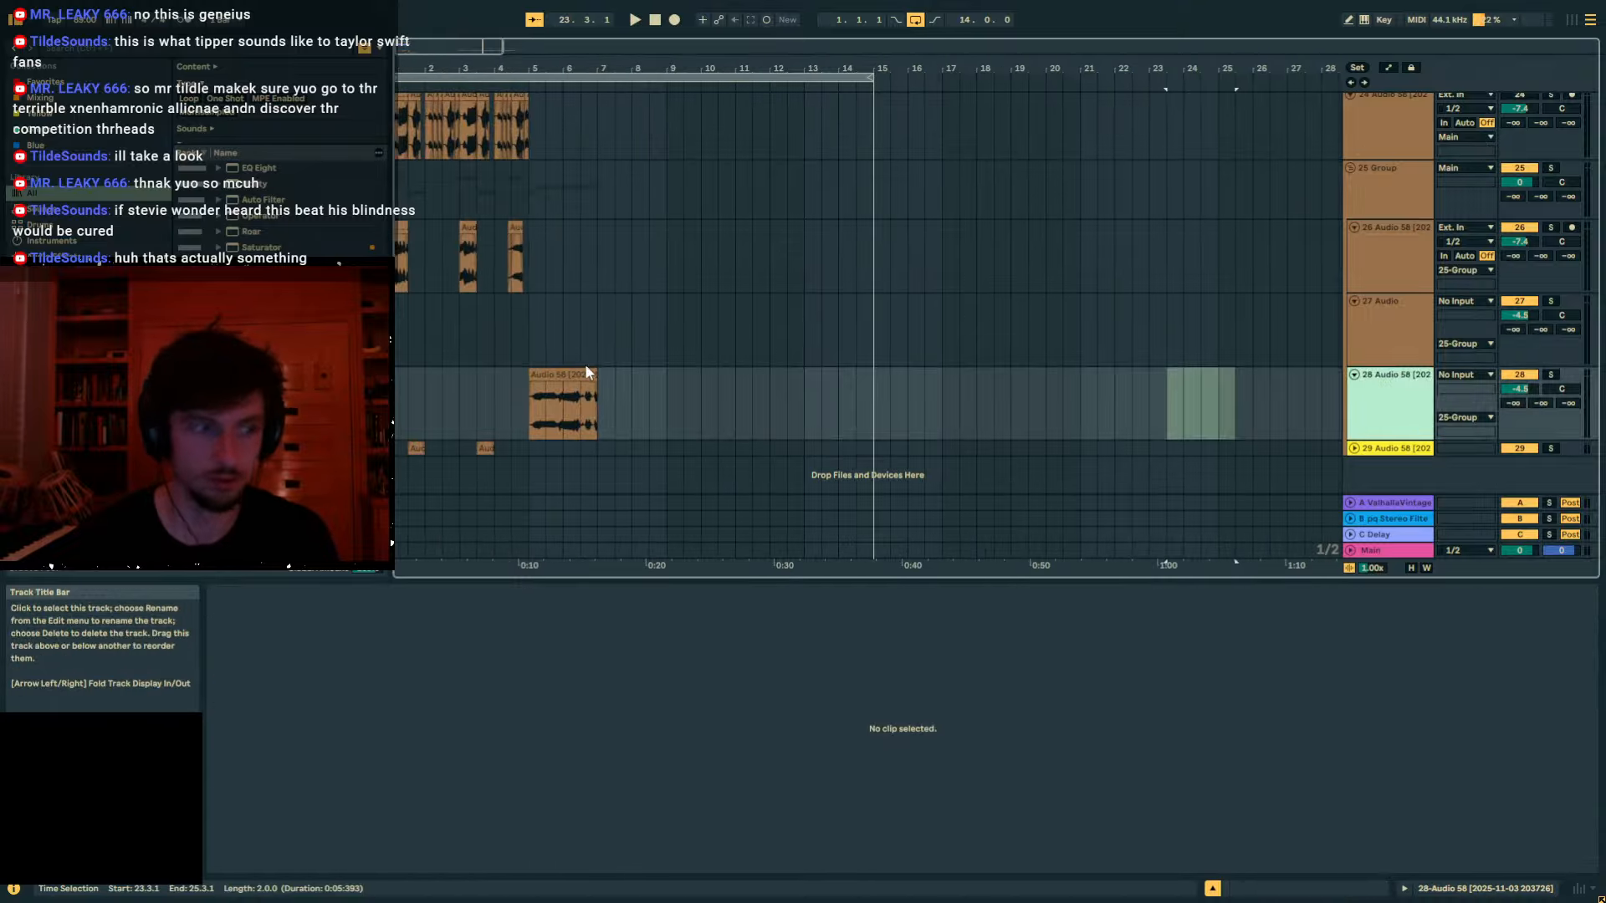
pyautogui.hotkey('ctrl', 't')
pyautogui.click(460, 432)
pyautogui.hotkey('ctrl', 'v')
# Stretch the track 29 clip at 516 BPM with Texture warping and audition it in solo.
pyautogui.press('s')
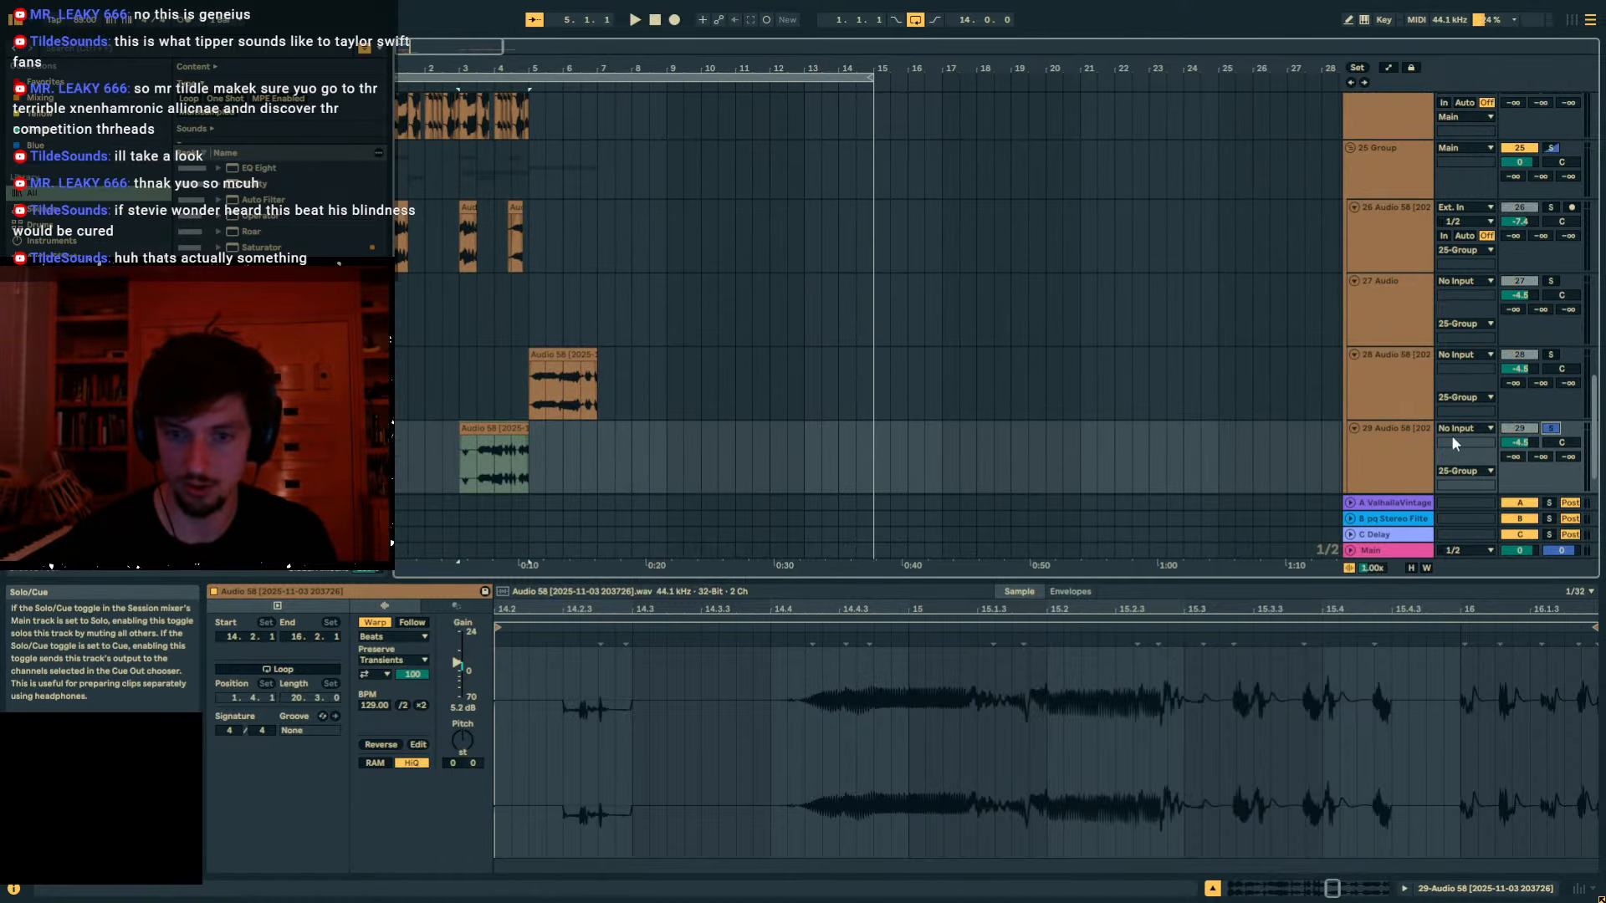
pyautogui.press('space')
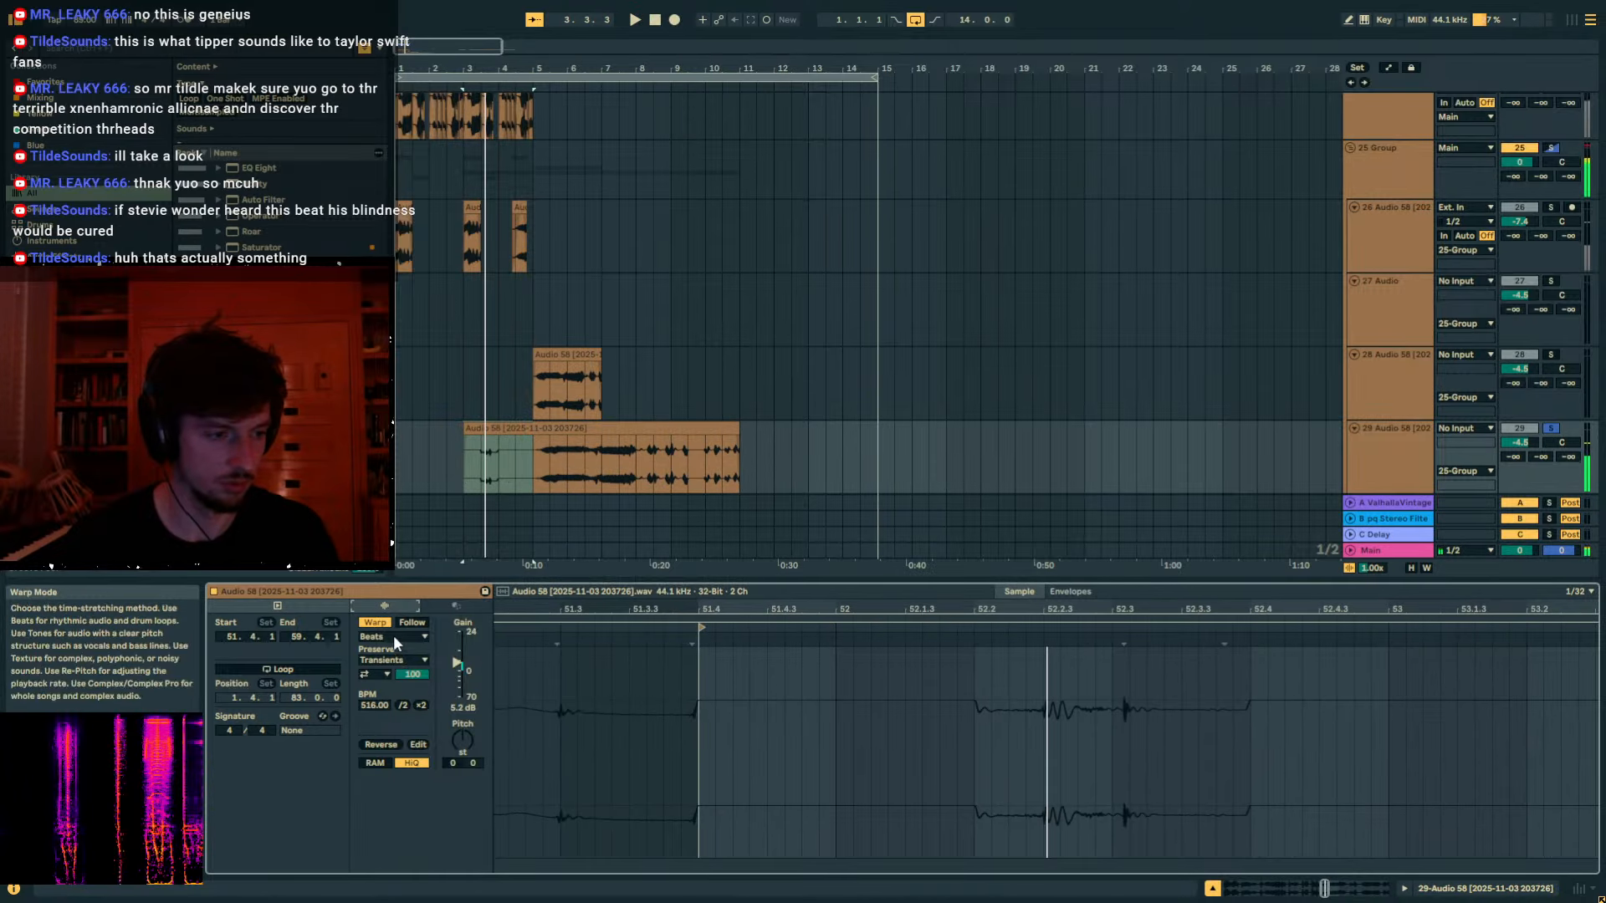
pyautogui.click(393, 636)
pyautogui.click(601, 469)
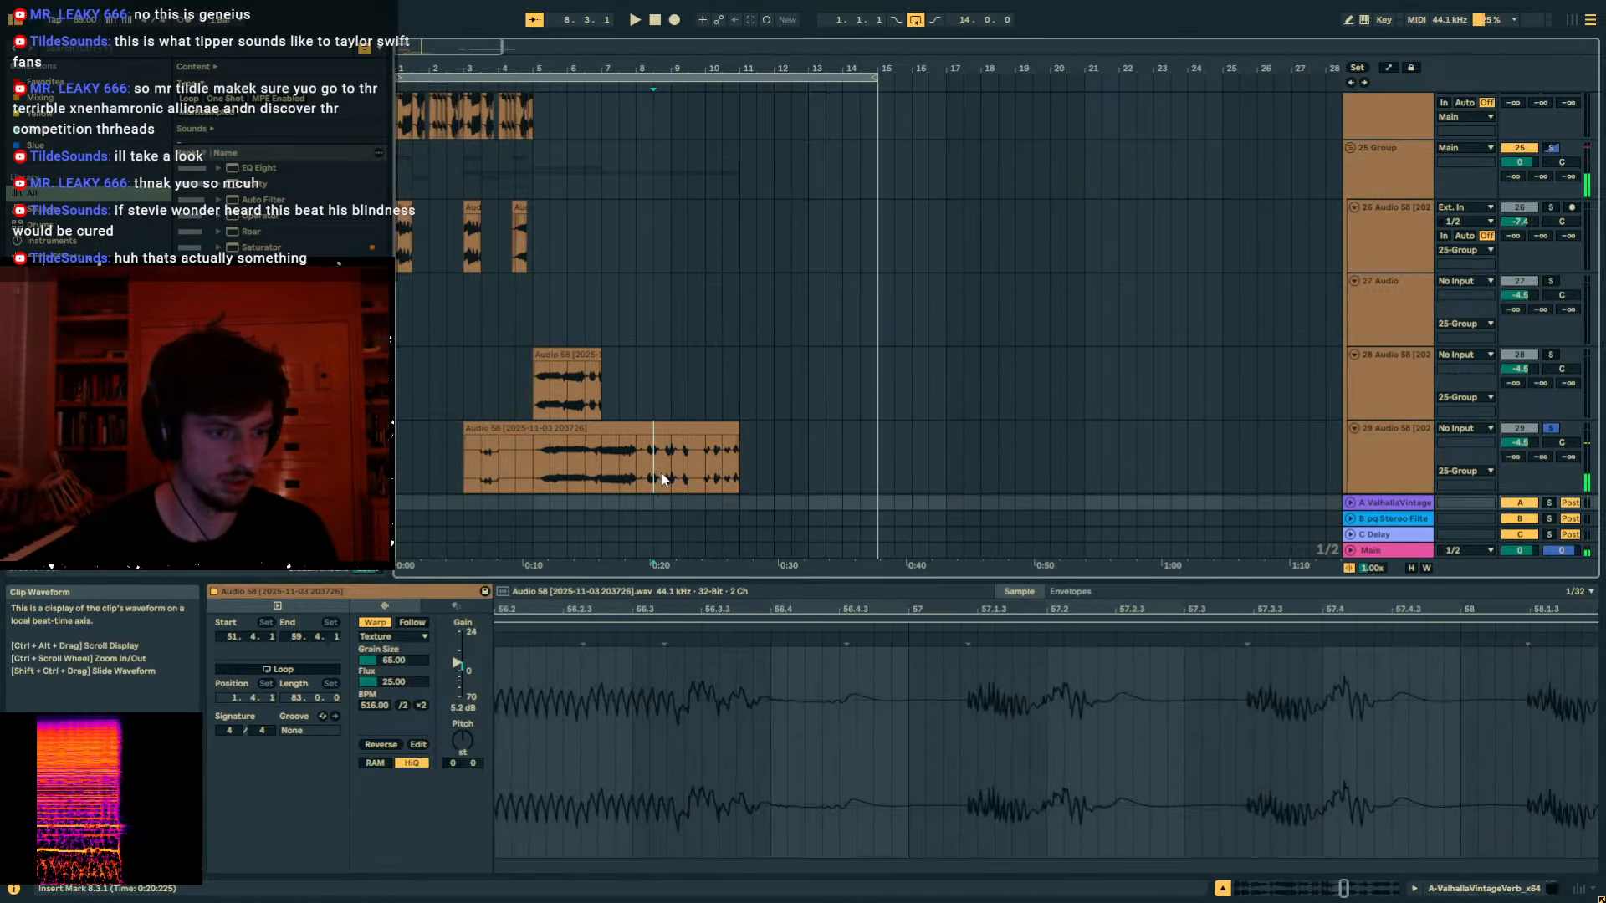
# Split the track 29 clip at bar 8 and move its two-bar section from there to bar 3.
pyautogui.click(641, 464)
pyautogui.hotkey('ctrl', 'e')
pyautogui.moveTo(704, 456); pyautogui.dragTo(638, 454)
pyautogui.moveTo(660, 428); pyautogui.dragTo(488, 428)
pyautogui.press('space')
# Search the browser for "flatline" and load the Flatline preset onto track 29.
pyautogui.click(148, 49)
pyautogui.write('flatline')
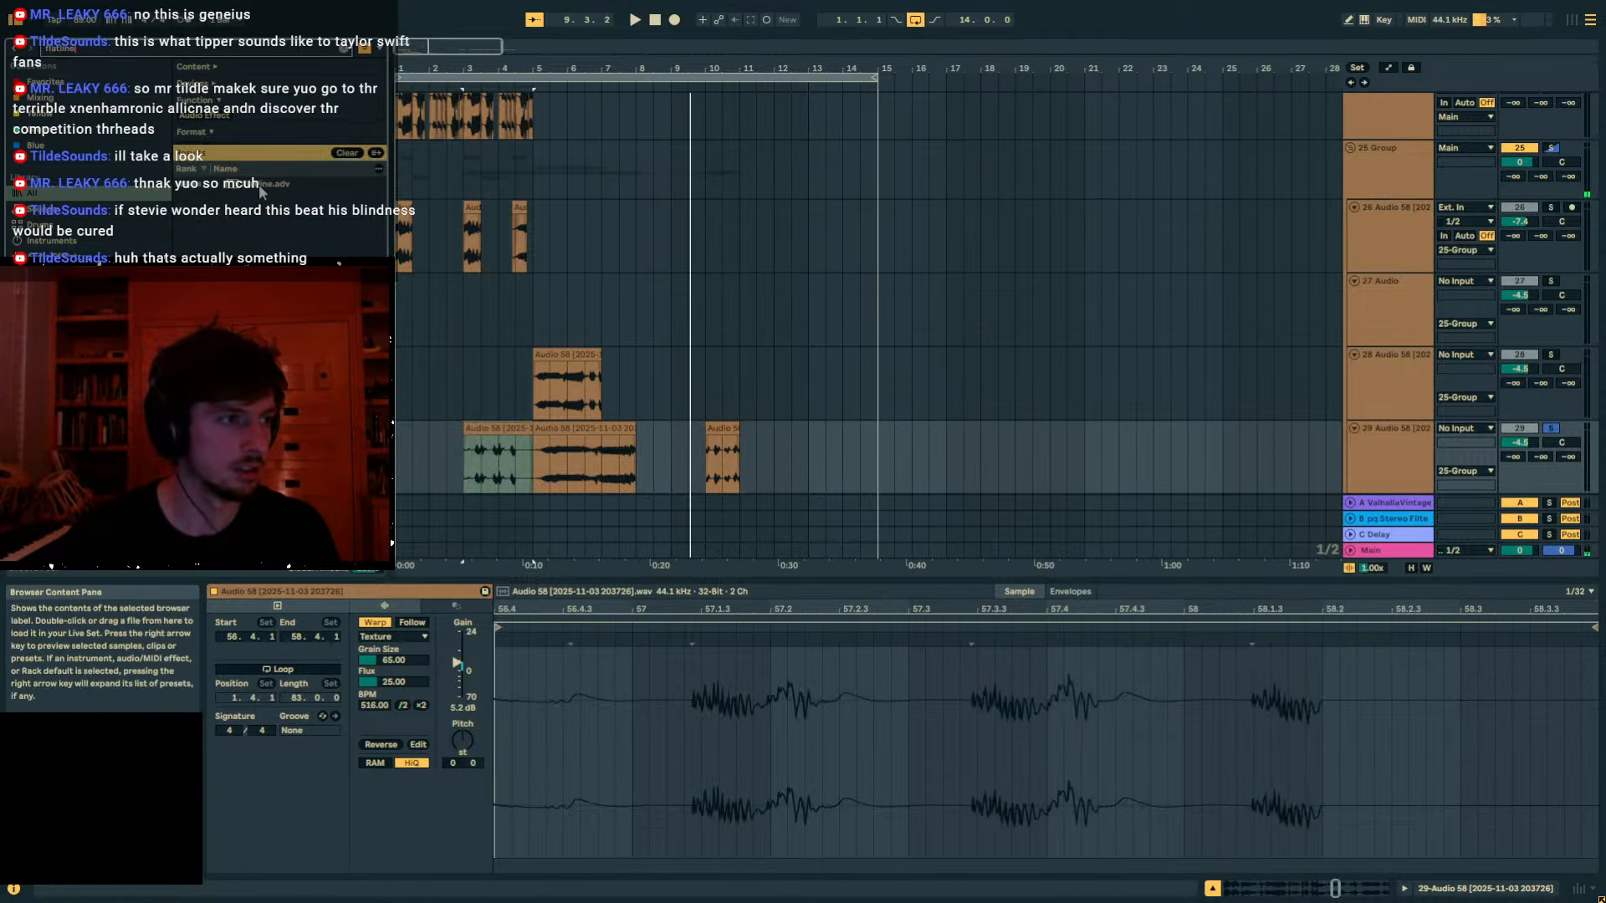
pyautogui.doubleClick(261, 187)
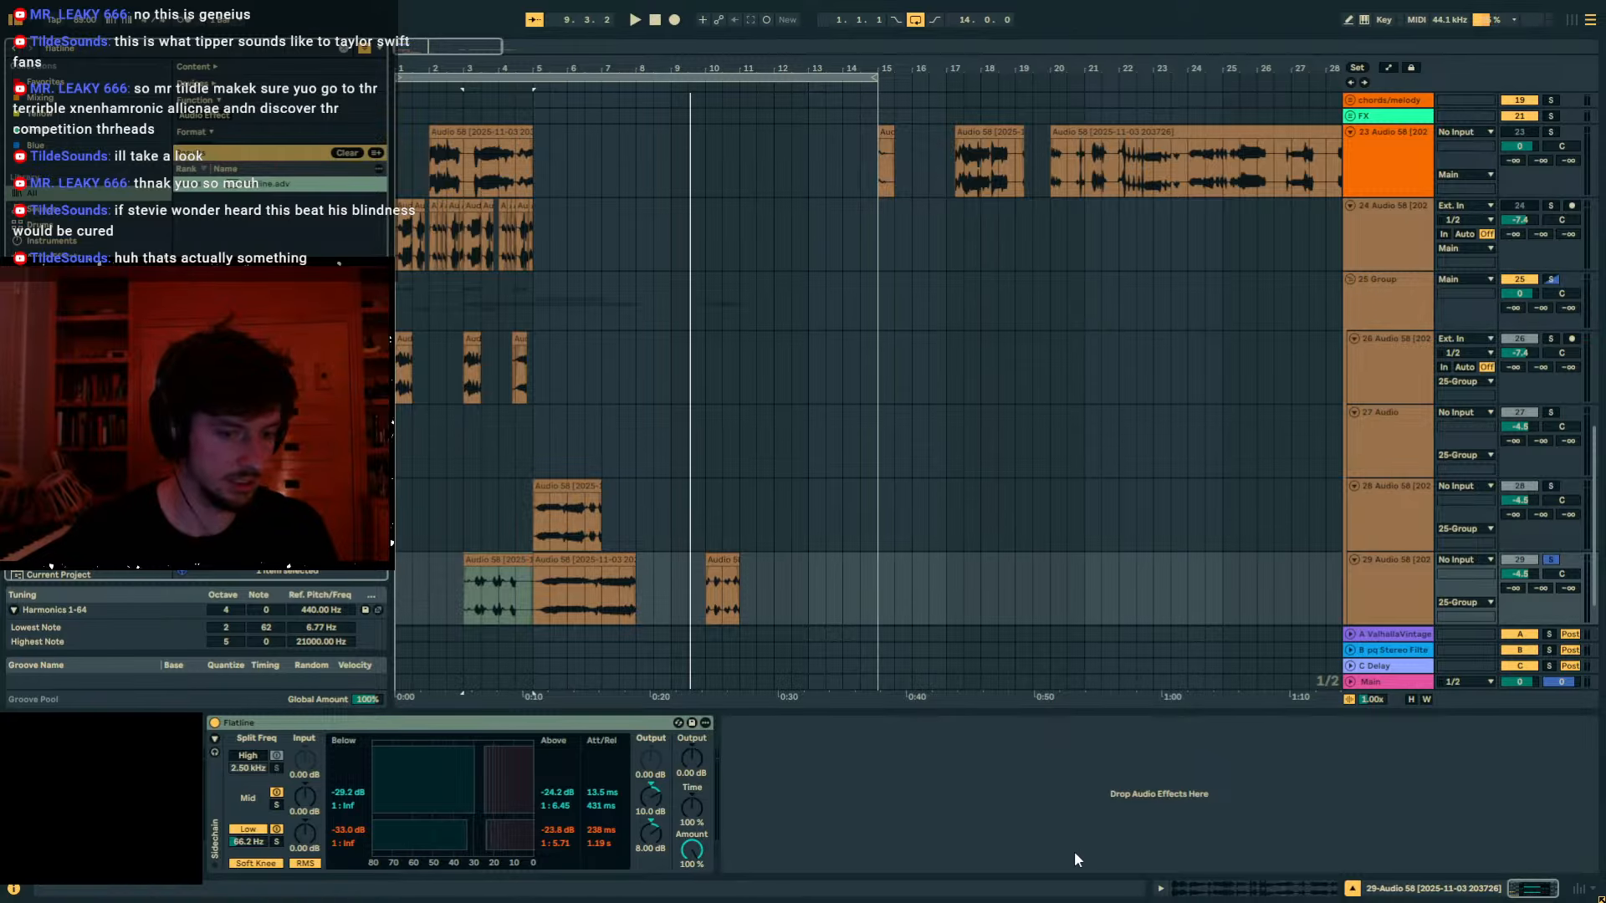
# Set the bar 3 clip's grain size to 207.95 and add a Delay before Flatline with 87.7 ms times and 25% dry/wet.
pyautogui.click(1252, 889)
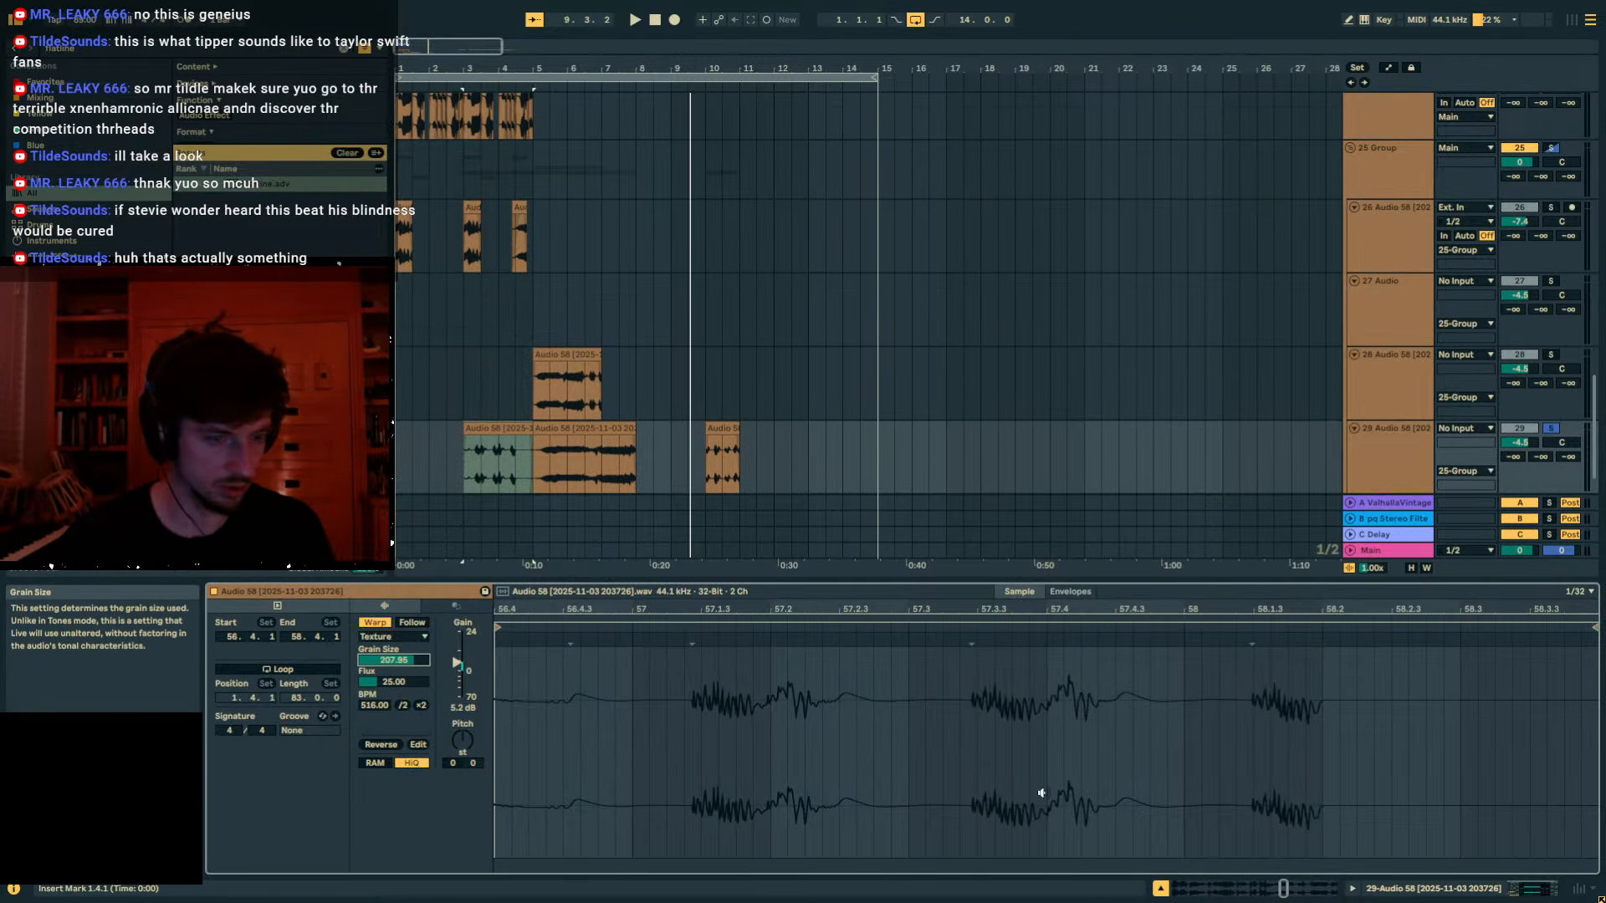
pyautogui.click(1463, 892)
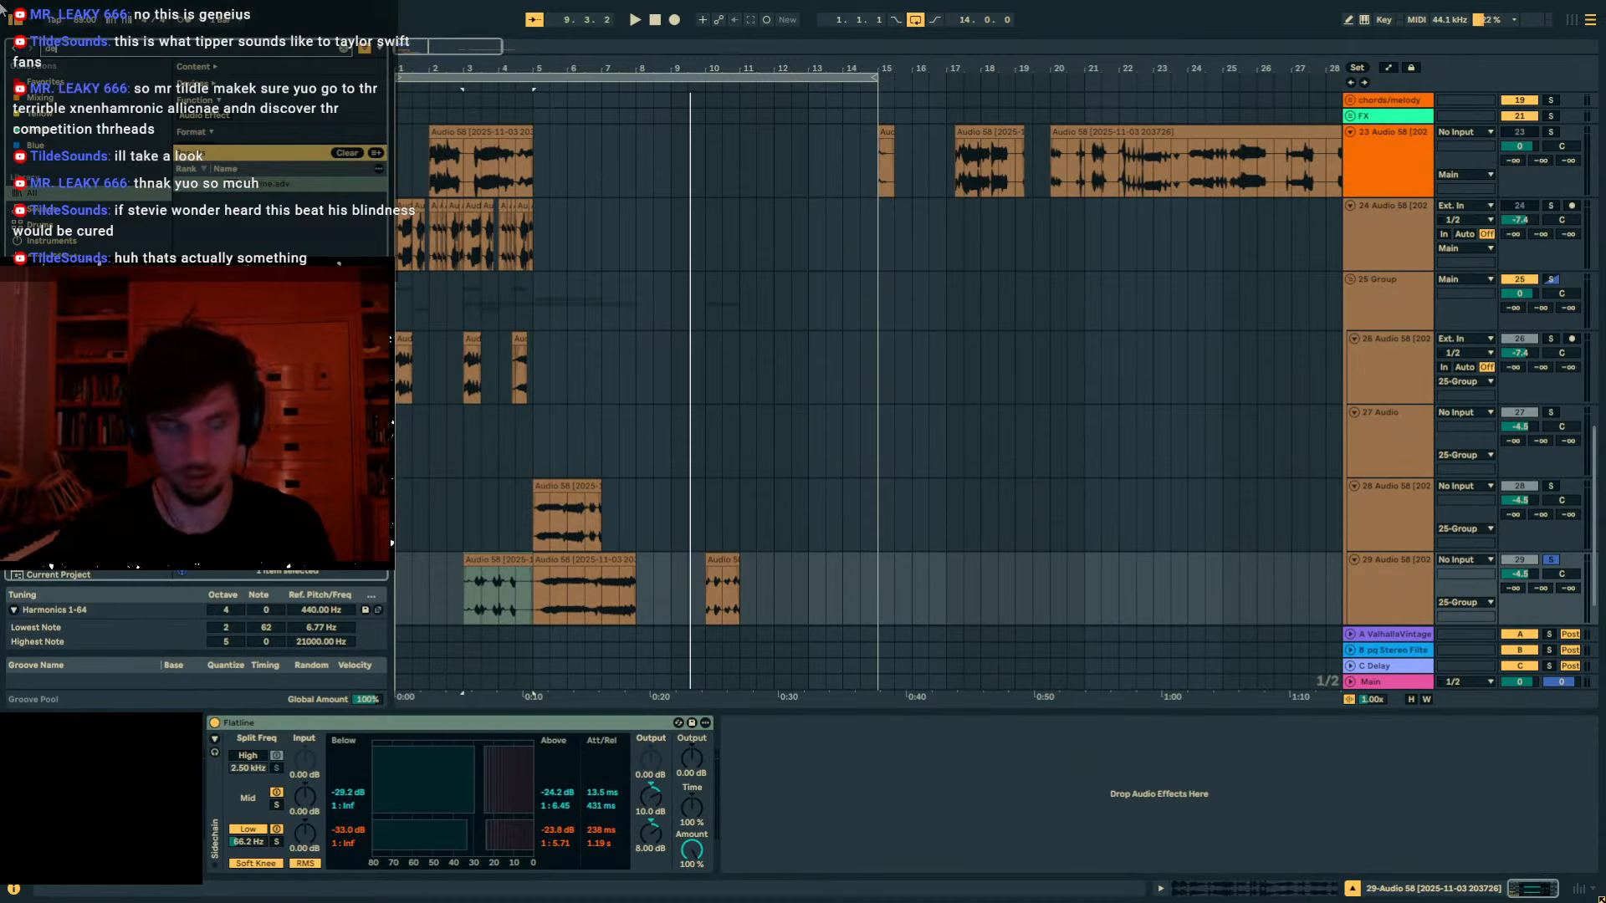
pyautogui.moveTo(766, 723); pyautogui.dragTo(402, 728)
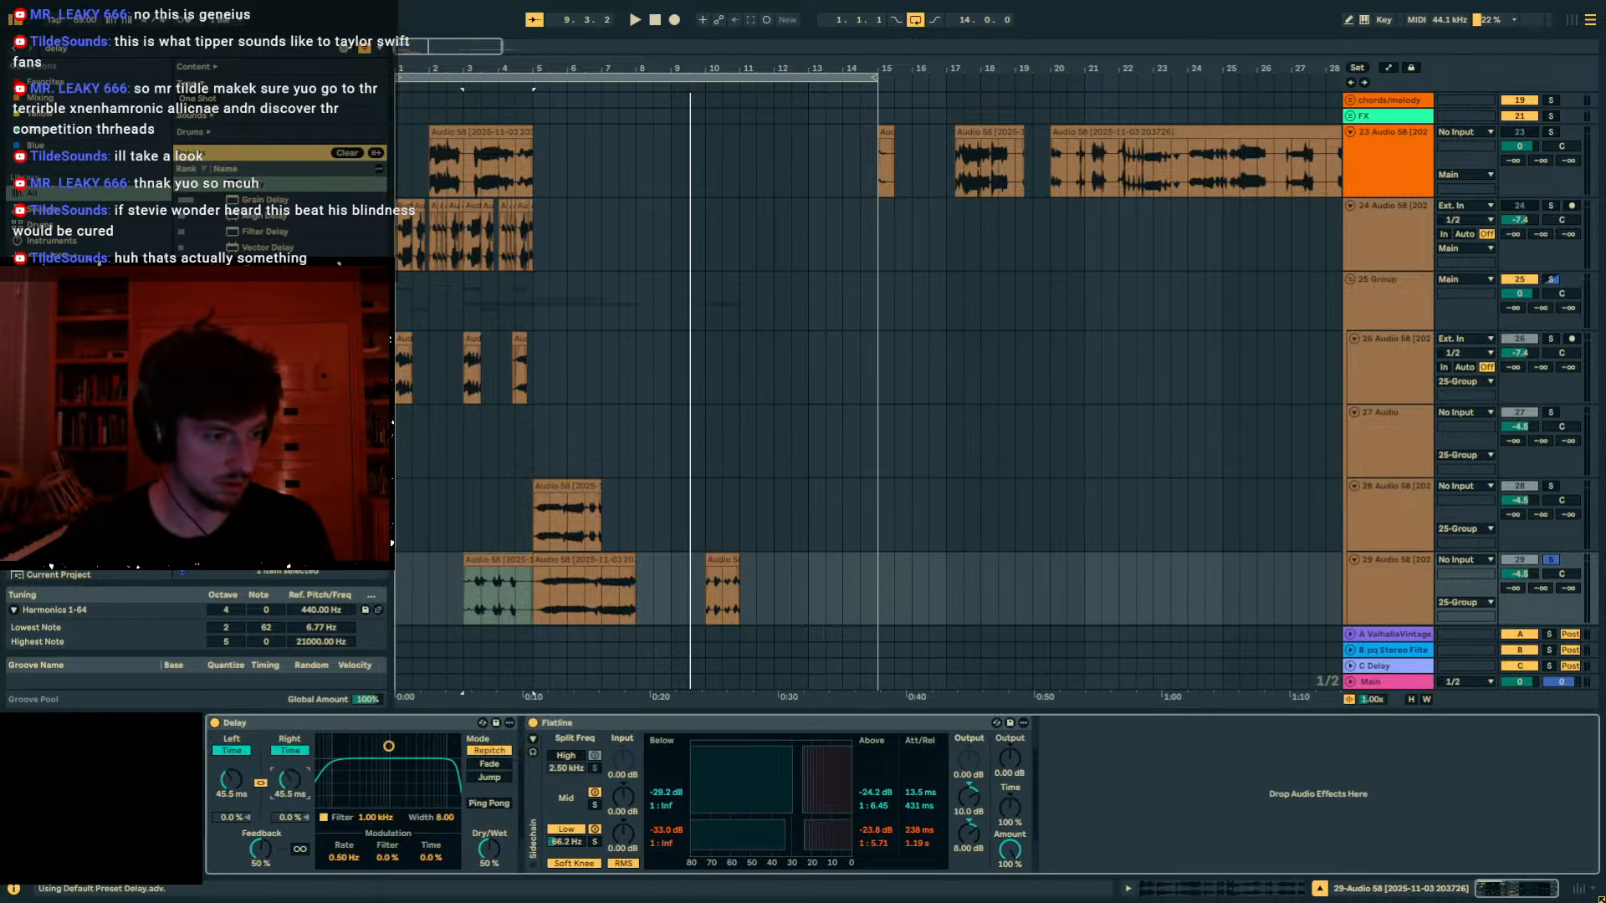
# Show the Transposition clip envelope of the track 29 clip at bar 3.
pyautogui.click(536, 592)
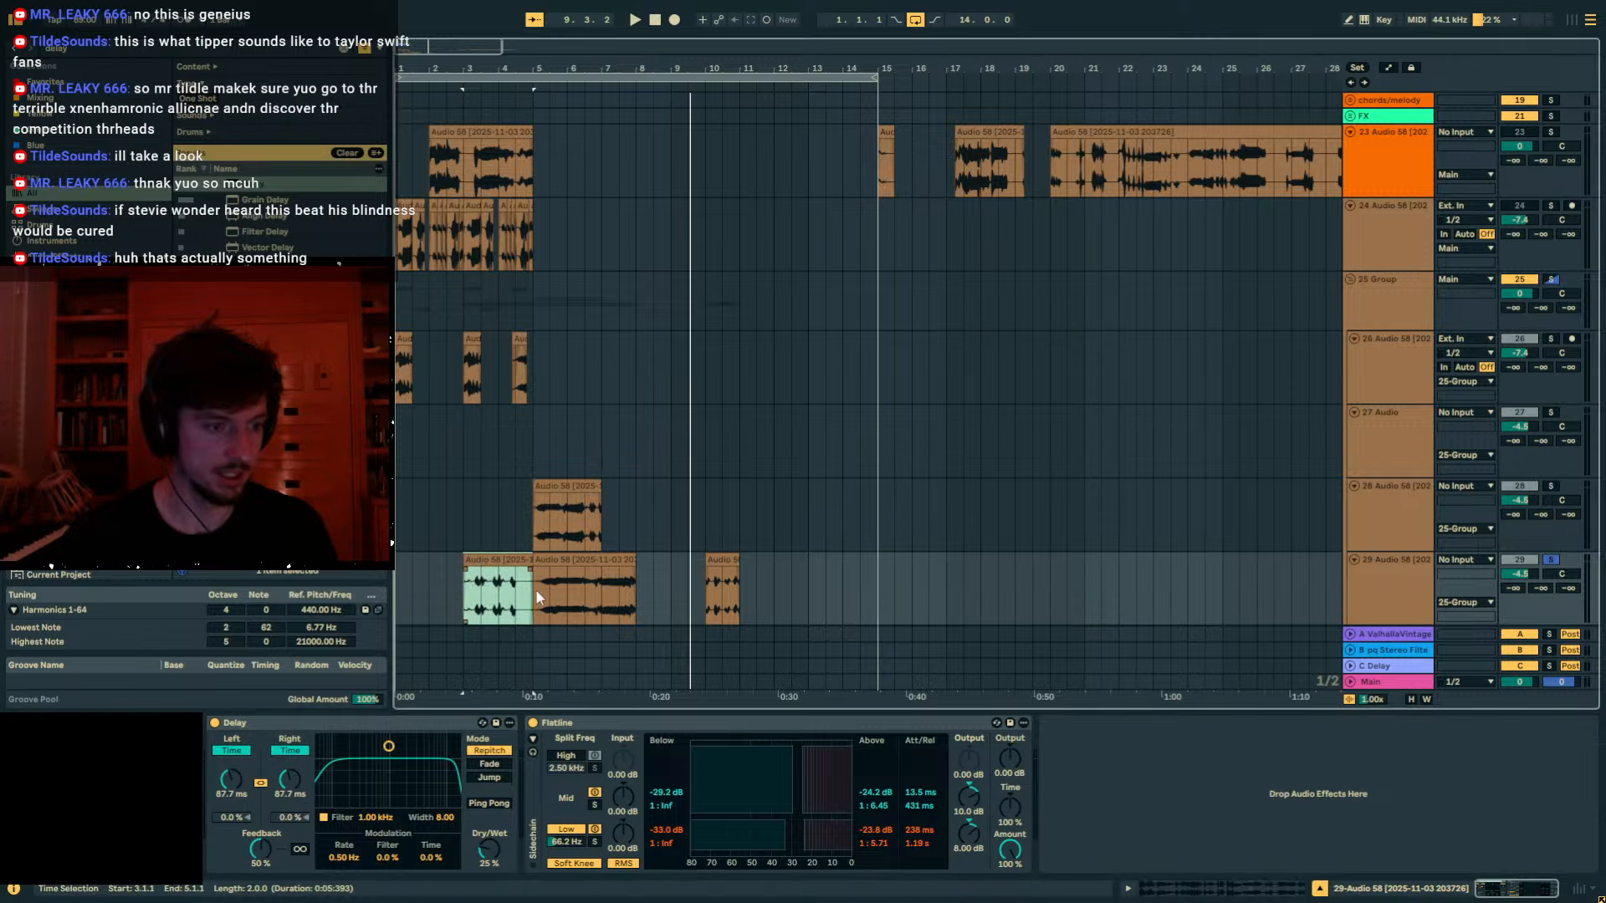
pyautogui.hotkey('shift', 'Tab')
pyautogui.click(1054, 593)
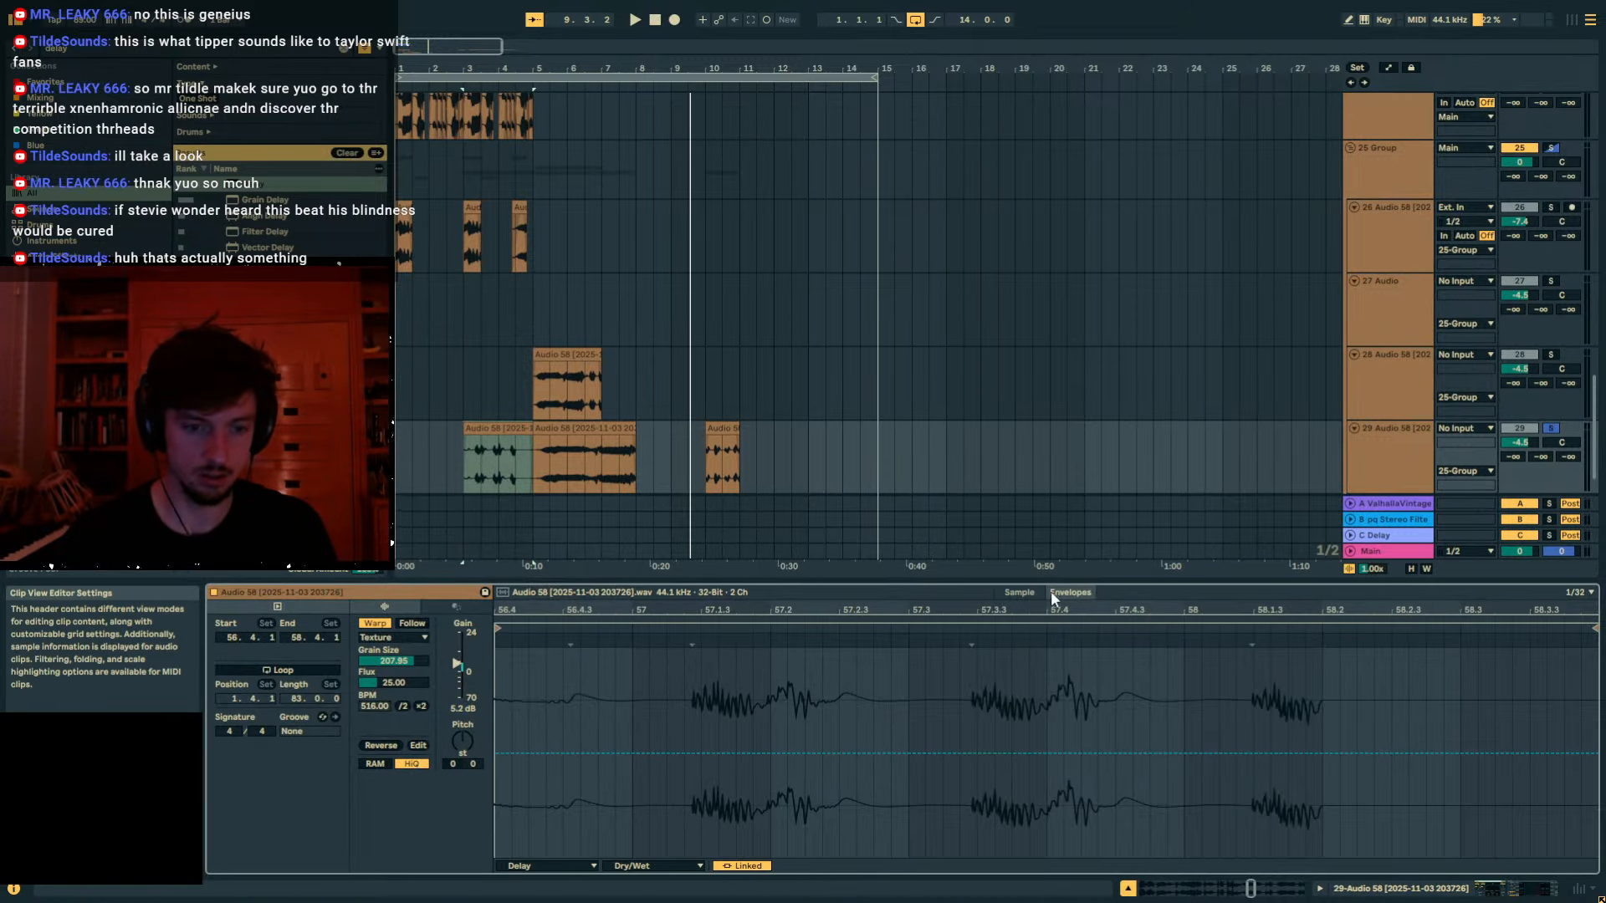
pyautogui.click(553, 800)
pyautogui.click(587, 867)
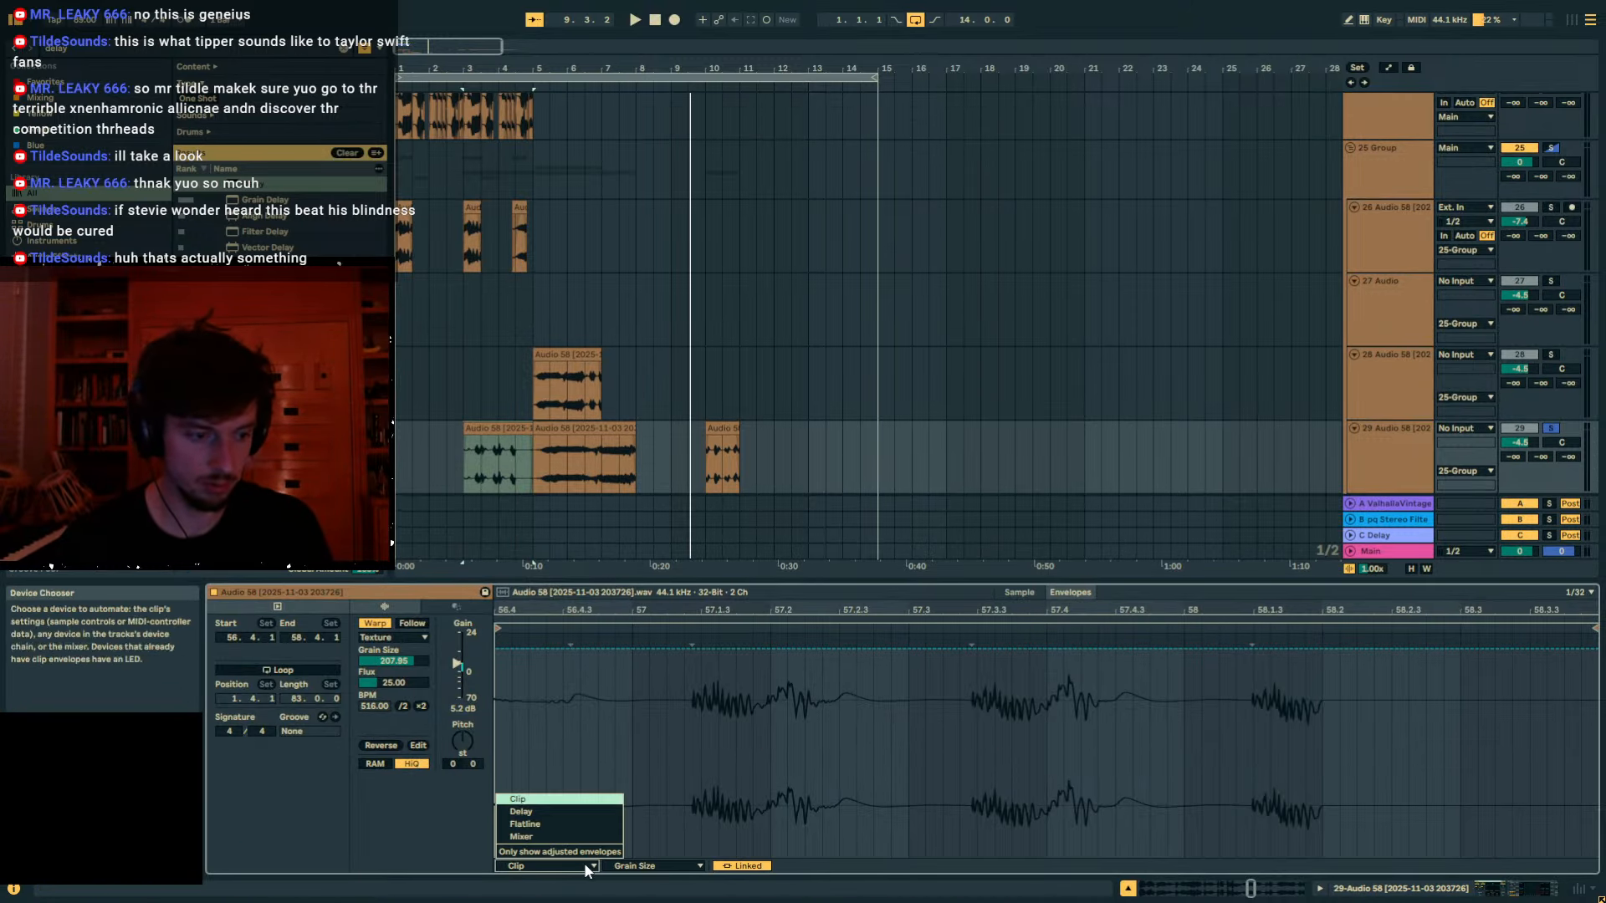
pyautogui.click(590, 867)
pyautogui.click(605, 867)
pyautogui.click(583, 867)
pyautogui.click(608, 867)
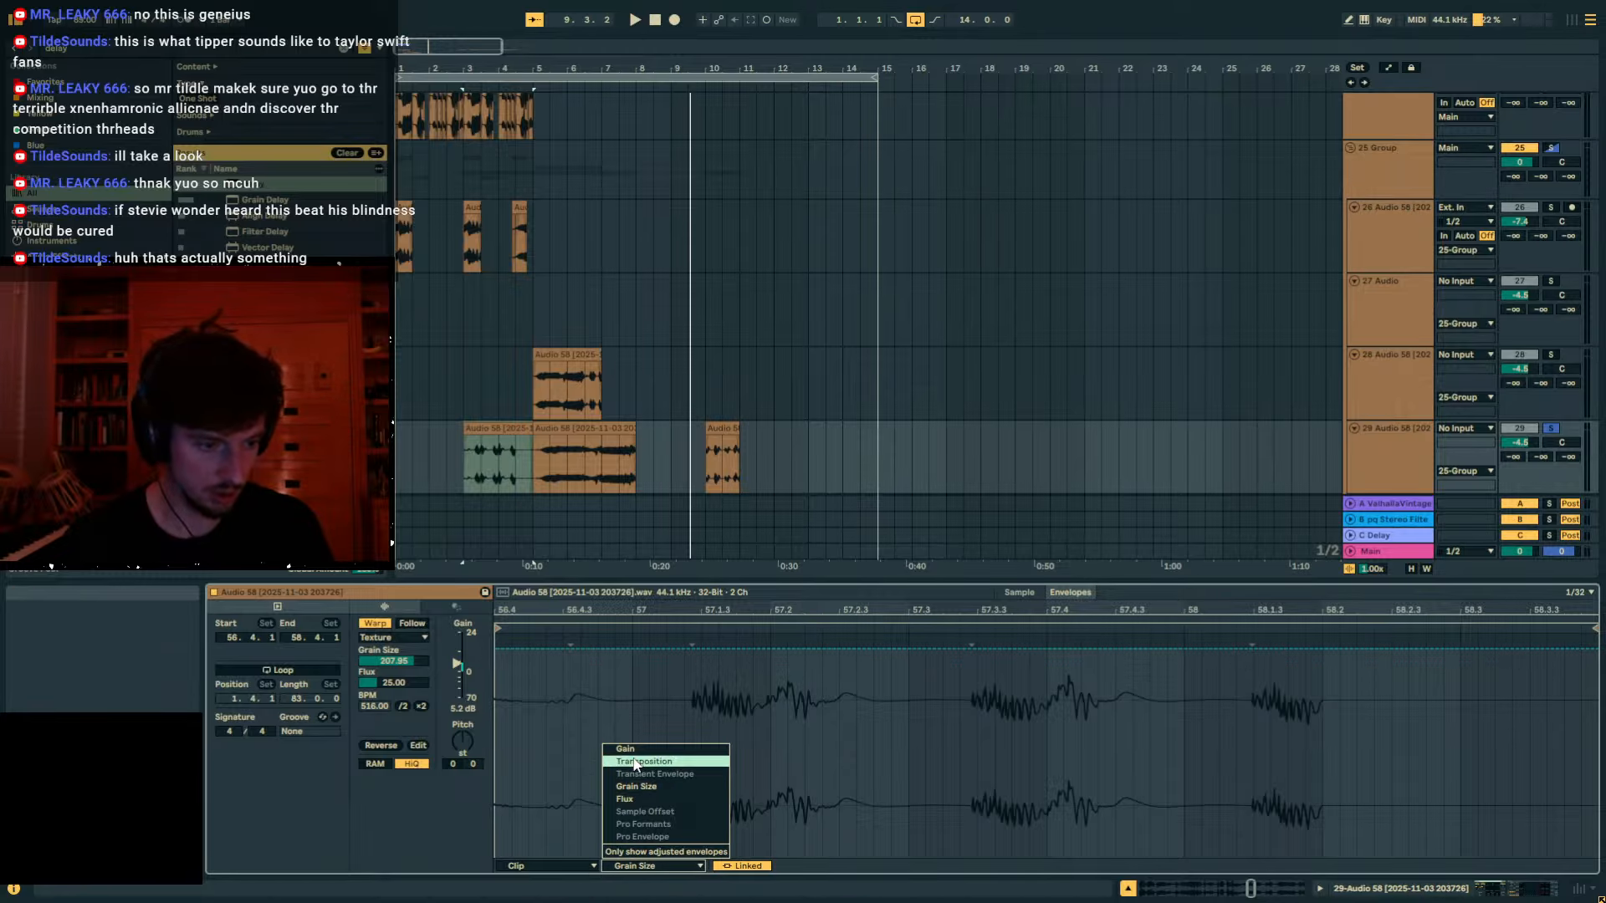
pyautogui.click(634, 762)
# Draw a curved transposition envelope rising from about -10 st at the clip's start to about +12 st at its end.
pyautogui.moveTo(645, 752); pyautogui.dragTo(645, 817)
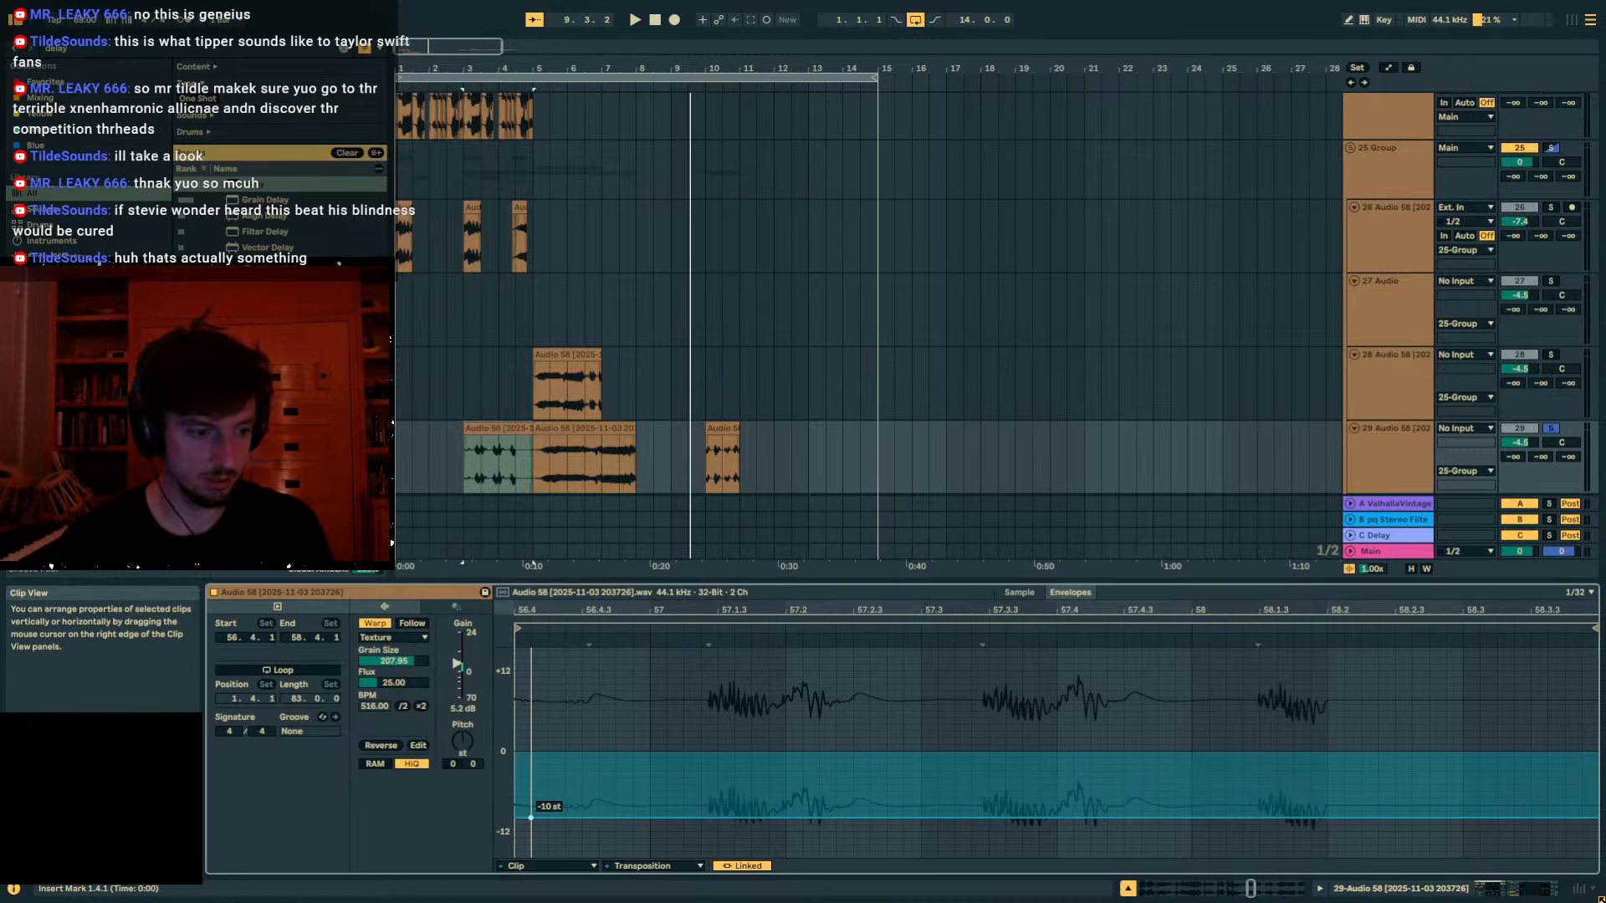
pyautogui.moveTo(548, 818); pyautogui.dragTo(1328, 722)
pyautogui.scroll(-2, 660, 418)
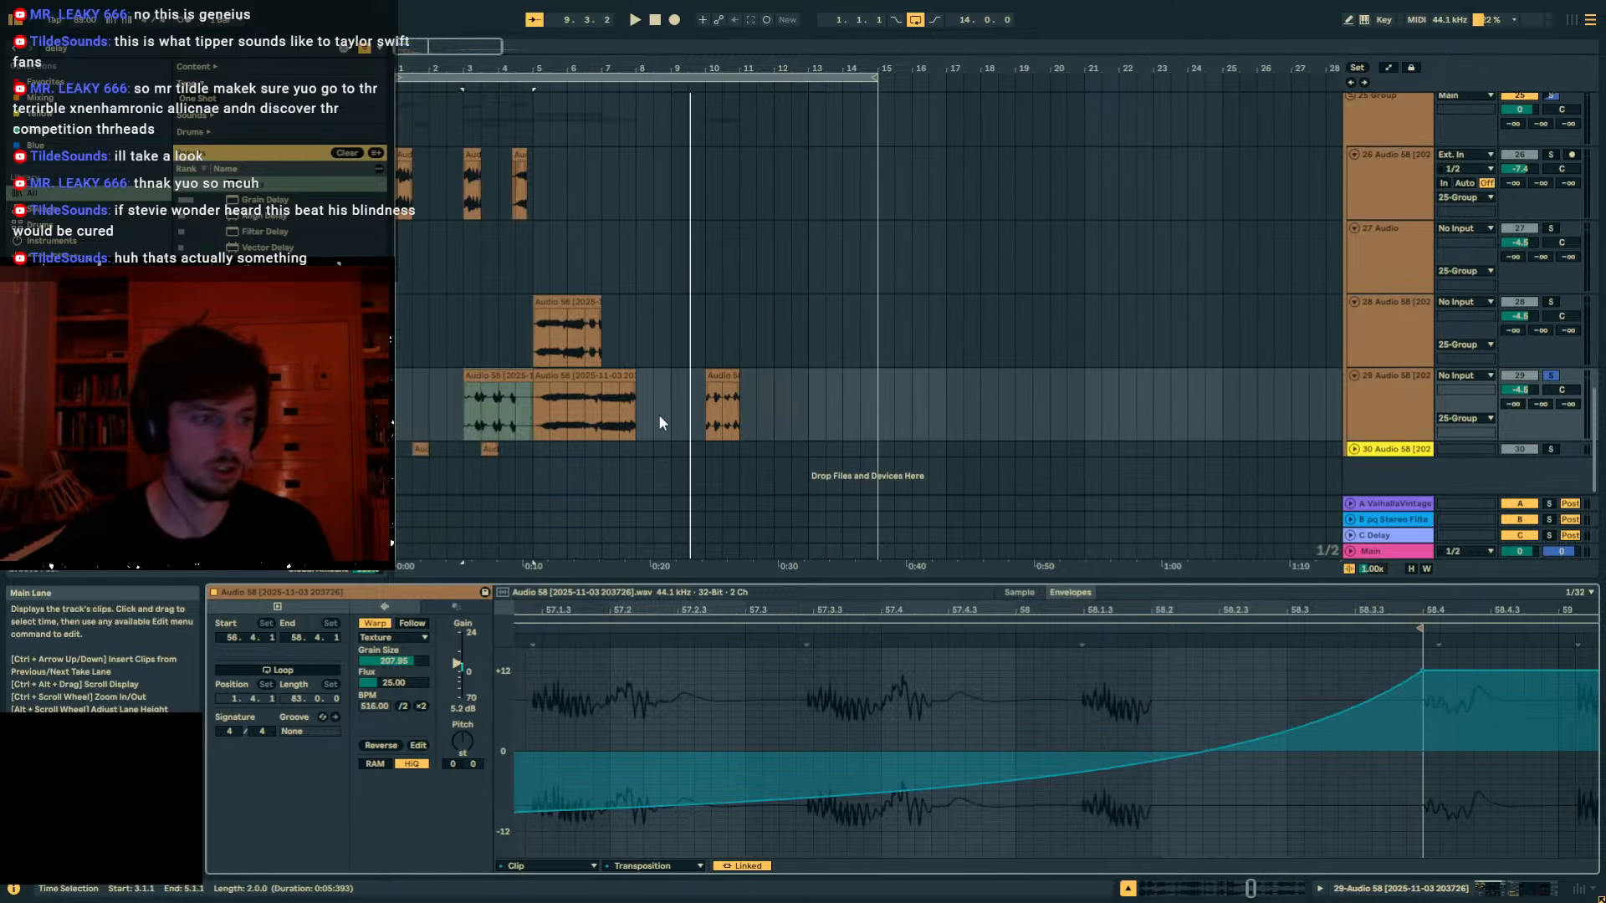
# Consolidate the bar 3 clip on track 29 into a new two-bar audio file and play it back.
pyautogui.click(524, 397)
pyautogui.click(517, 379)
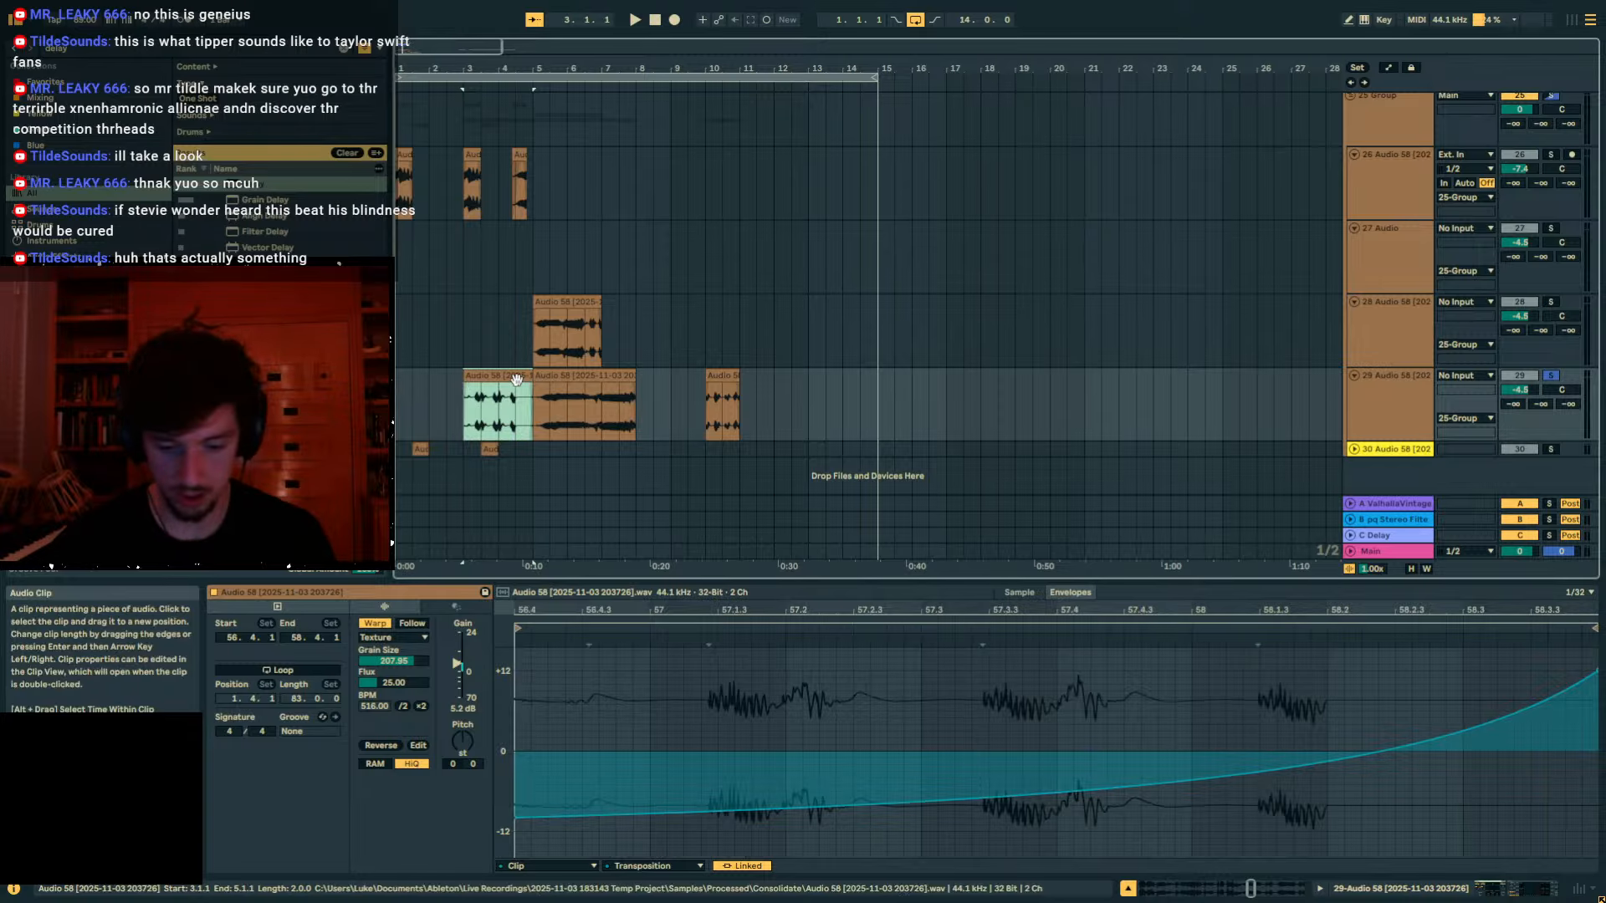
pyautogui.hotkey('ctrl', 'j')
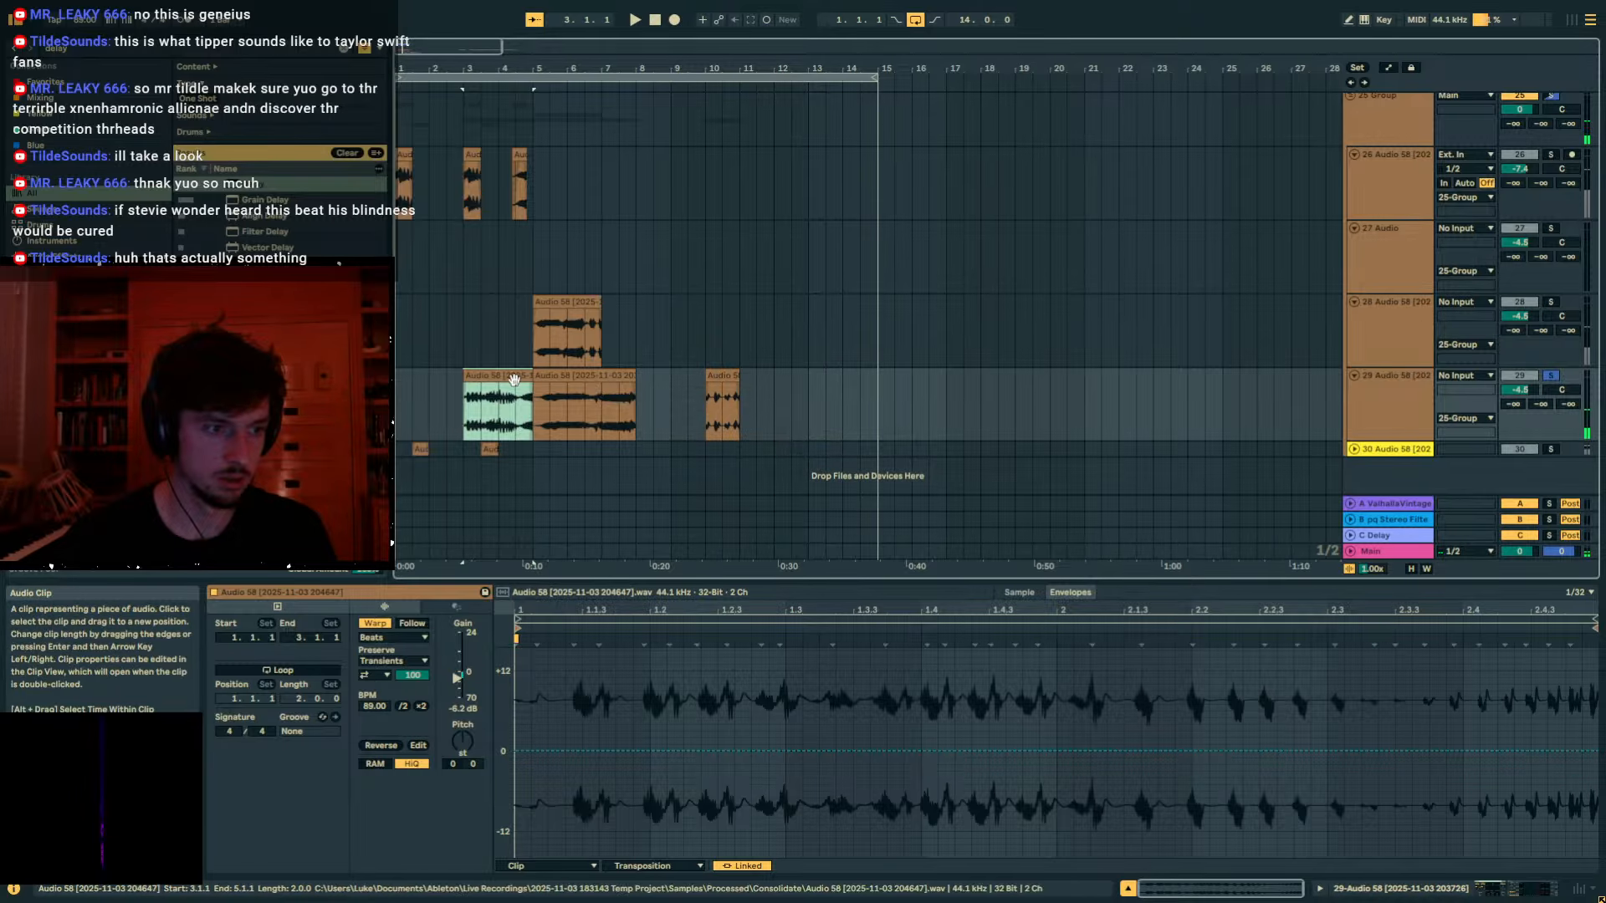
pyautogui.press('space')
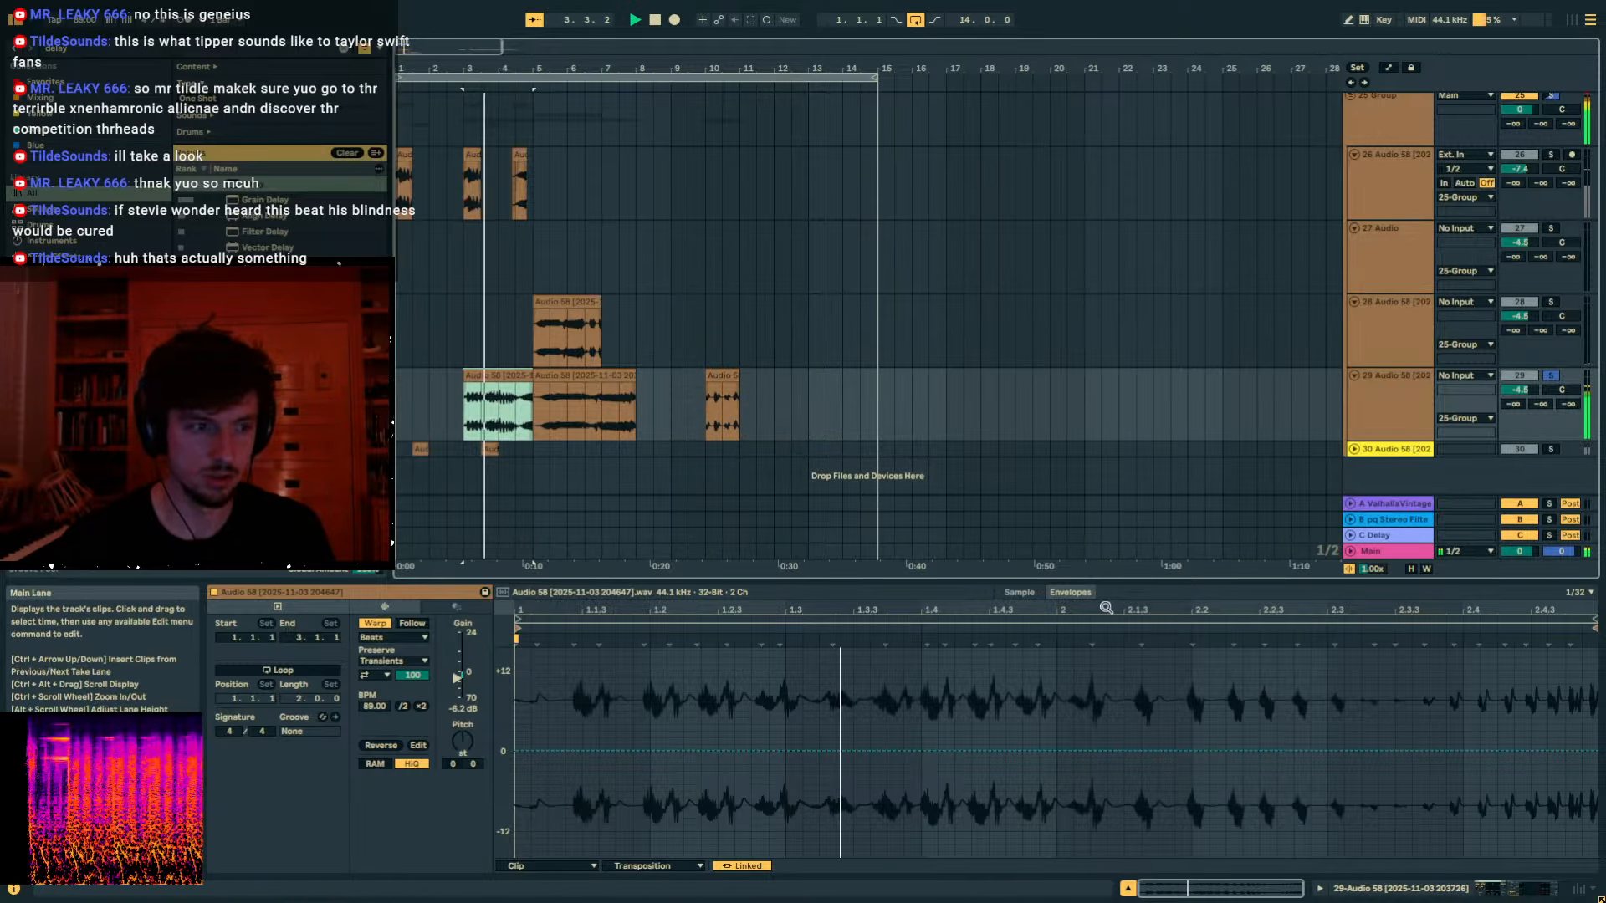
# Show track 29's device chain and deactivate the track 29 clip that starts at bar 5.
pyautogui.click(1493, 889)
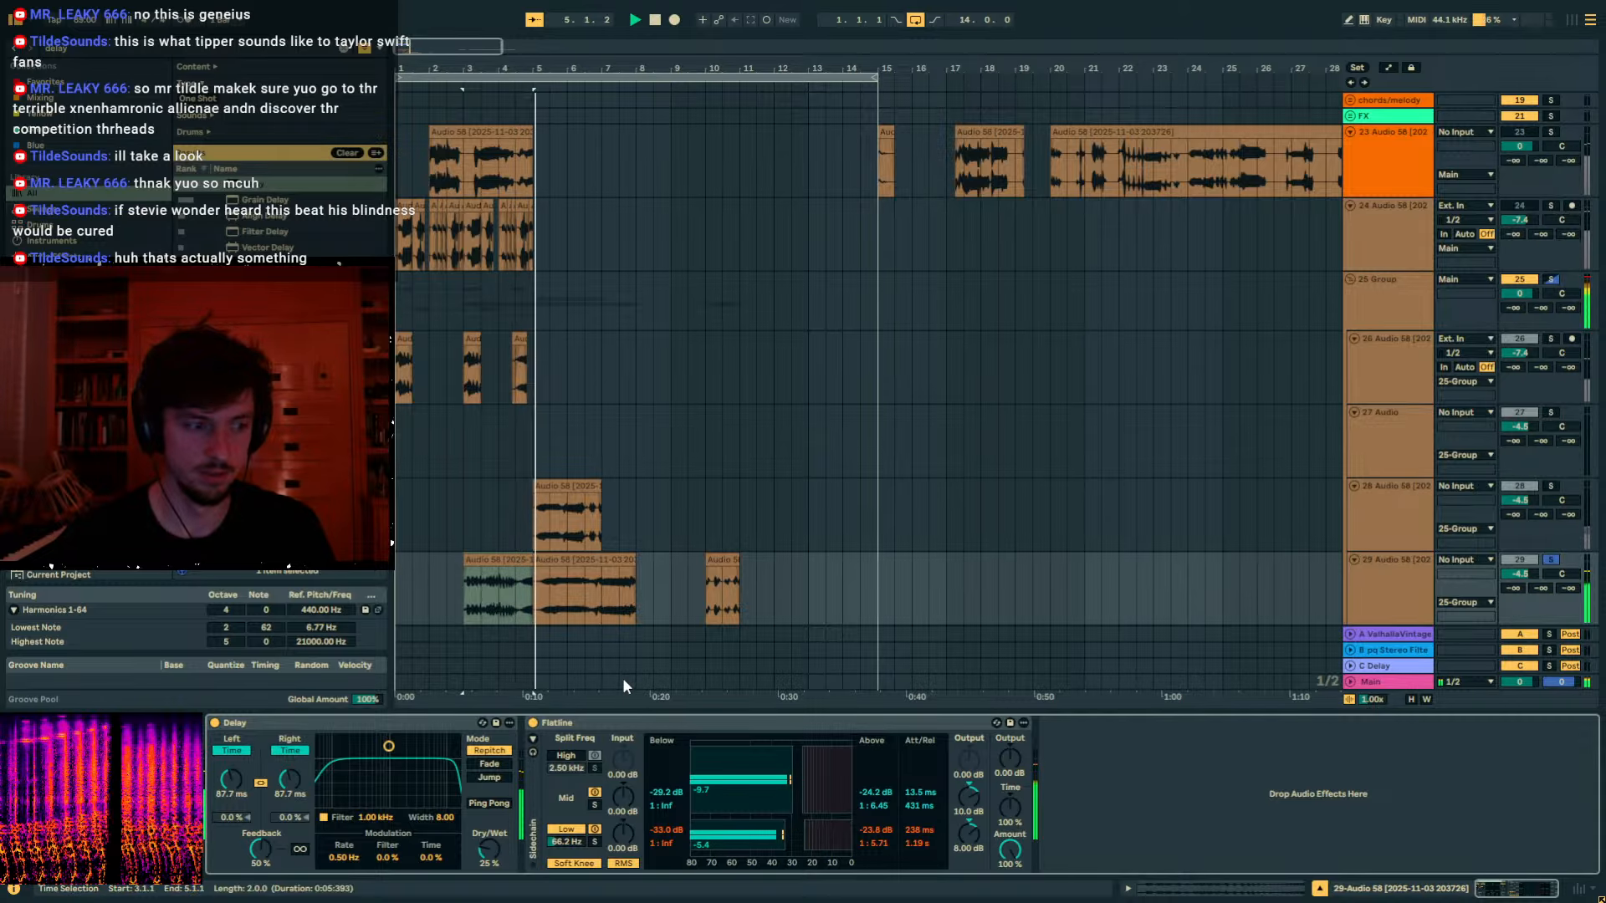
pyautogui.click(563, 561)
pyautogui.press('space')
pyautogui.press('0')
# Add a Utility after Flatline on track 29 and automate its gain to rise from minimum at bar 3 to its default level at bar 5.
pyautogui.click(469, 558)
pyautogui.rightClick(276, 468)
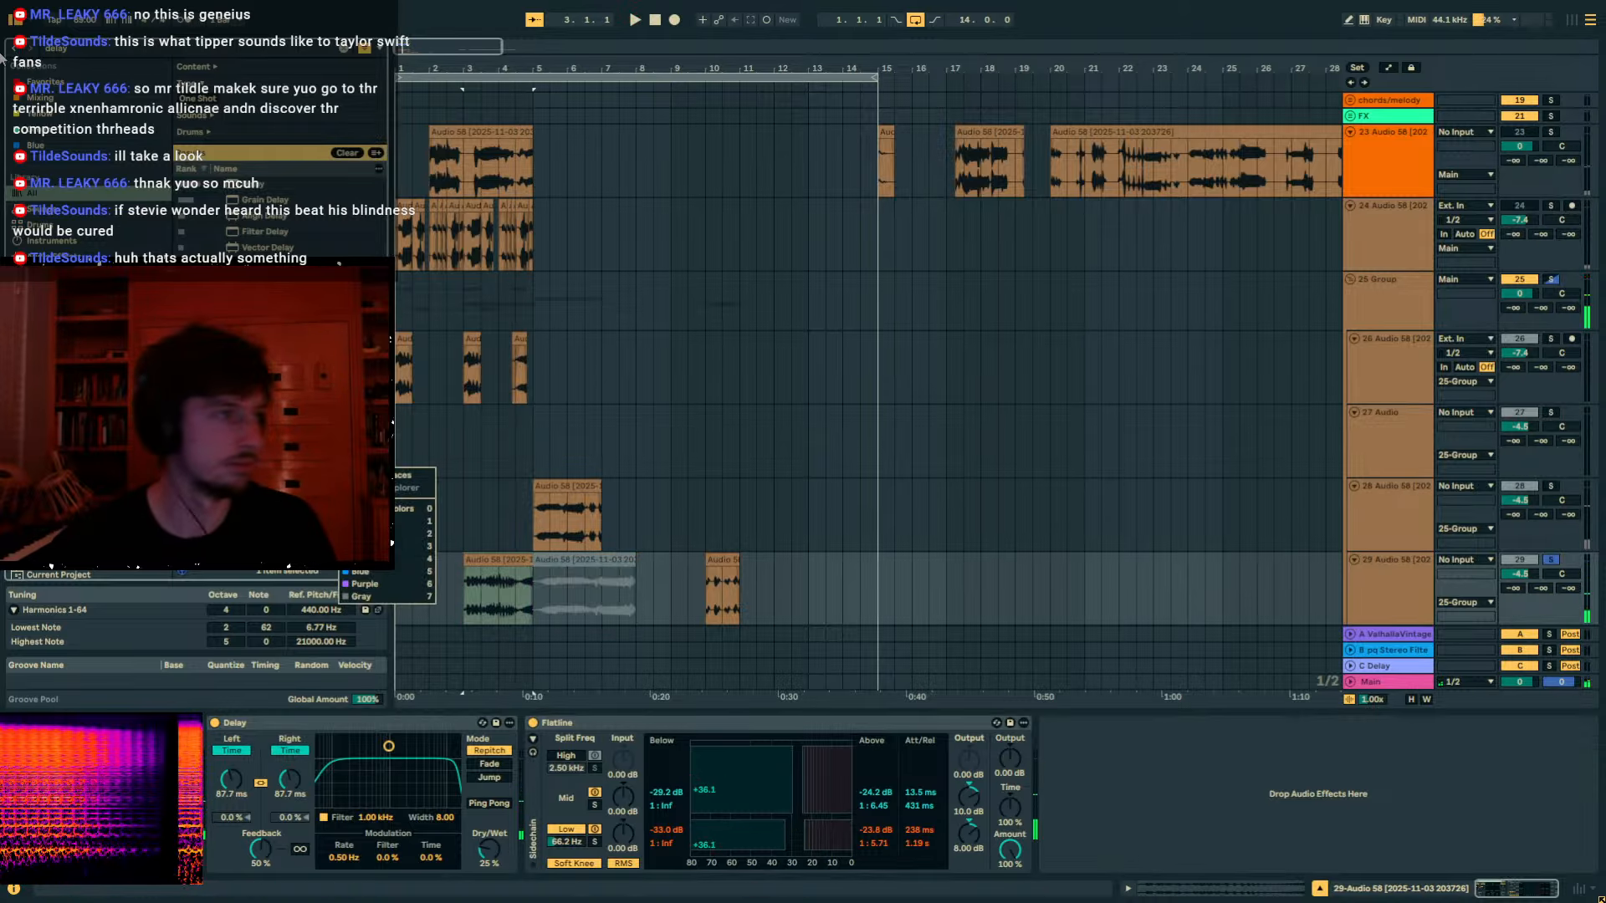
pyautogui.click(117, 57)
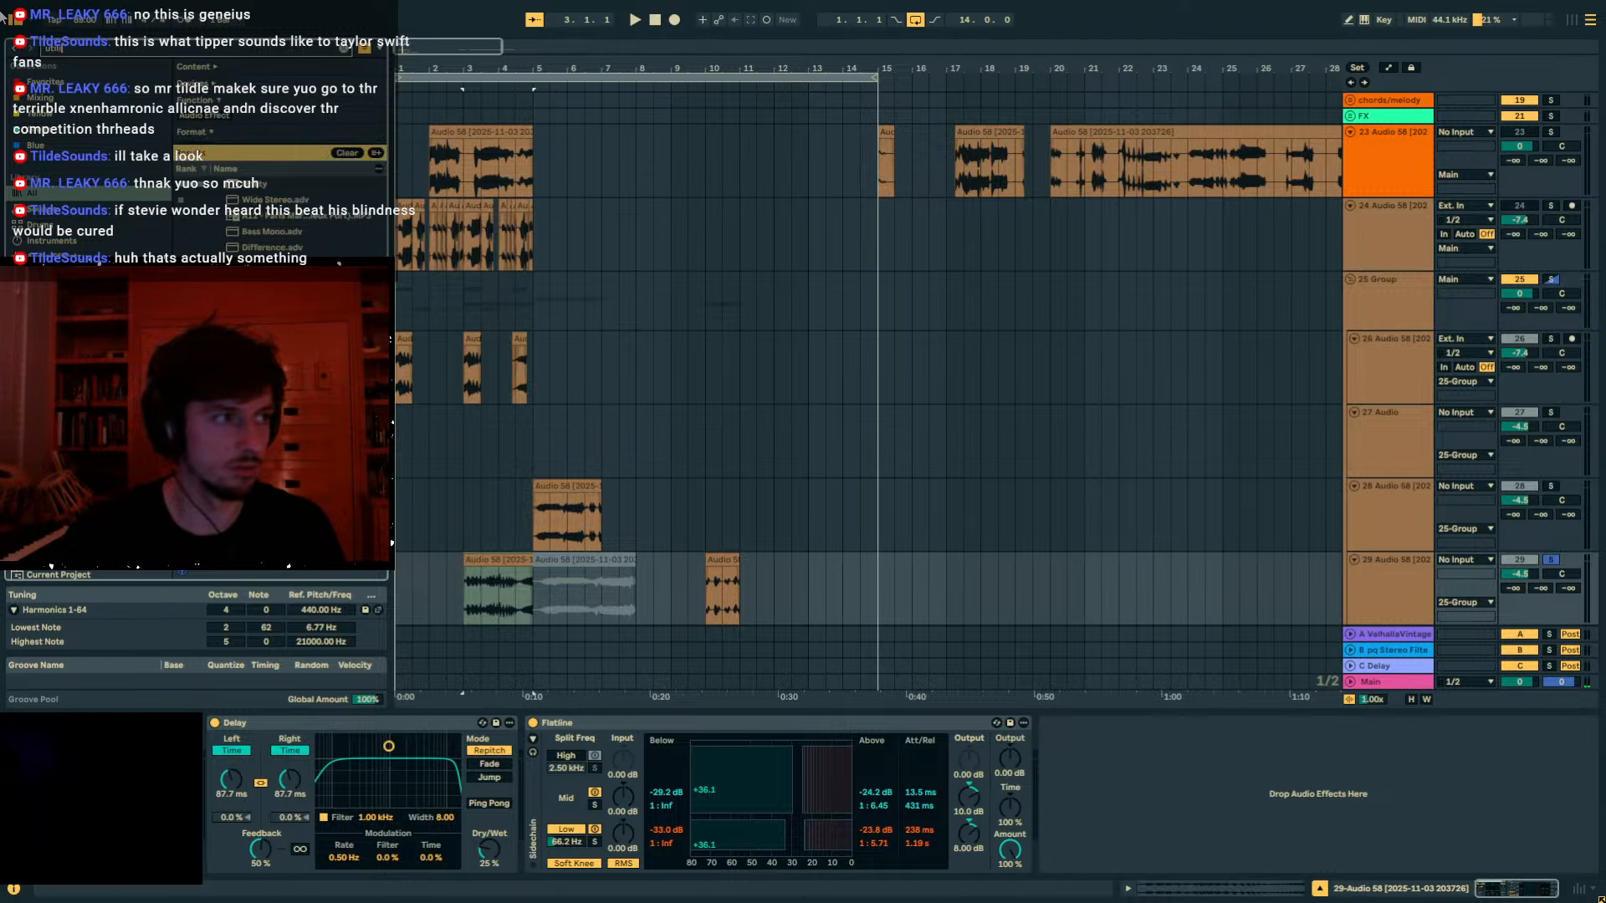
pyautogui.press('a')
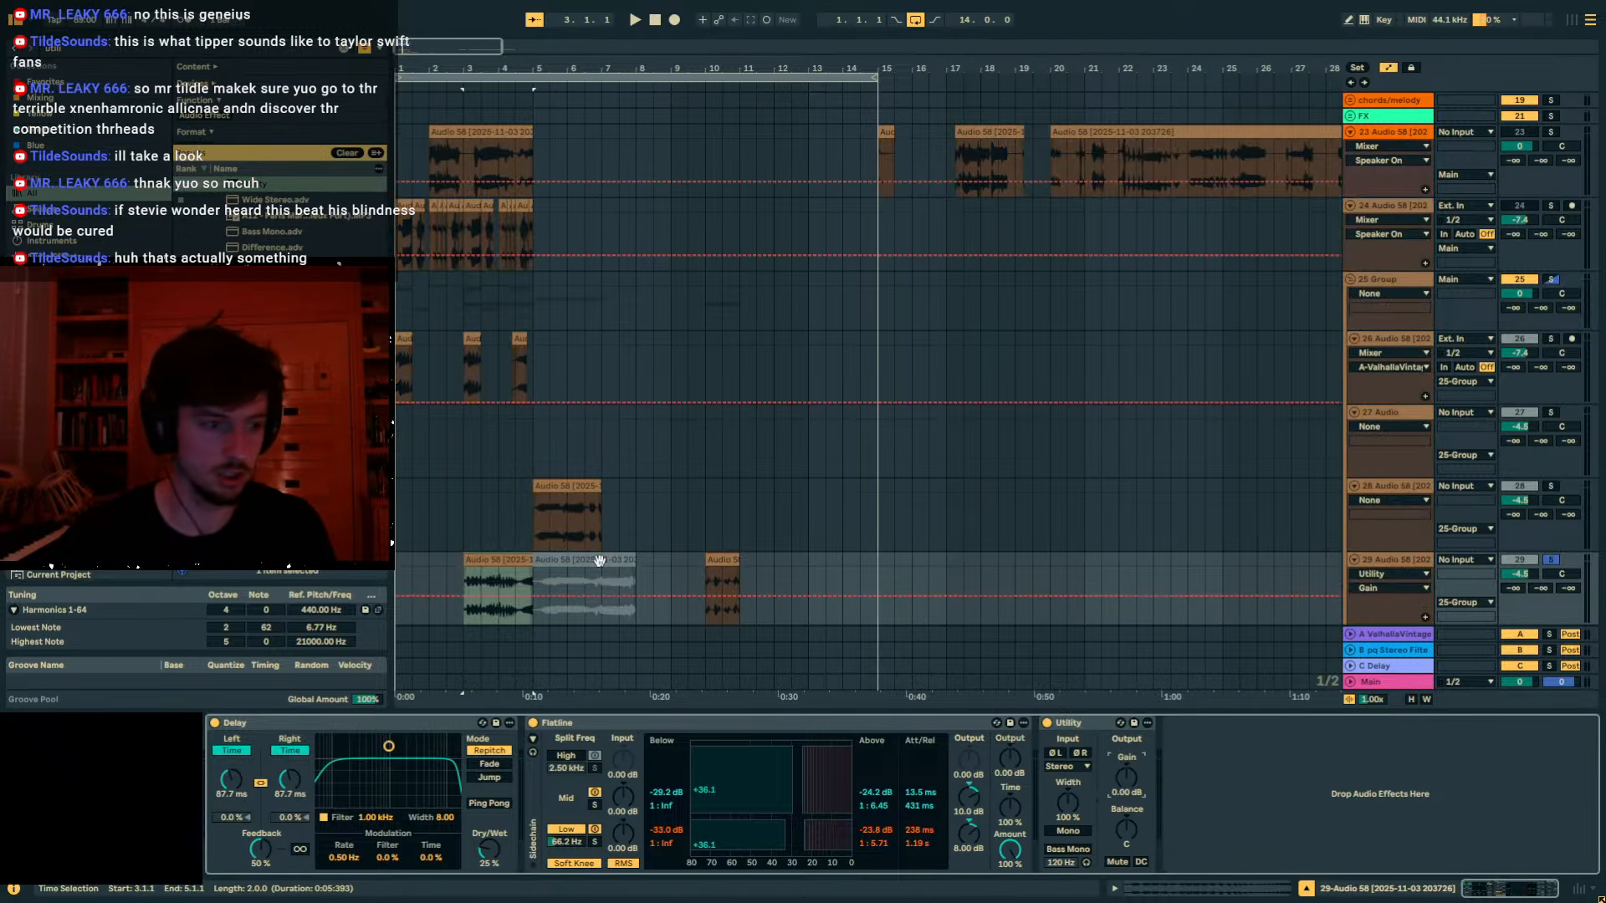
pyautogui.click(530, 596)
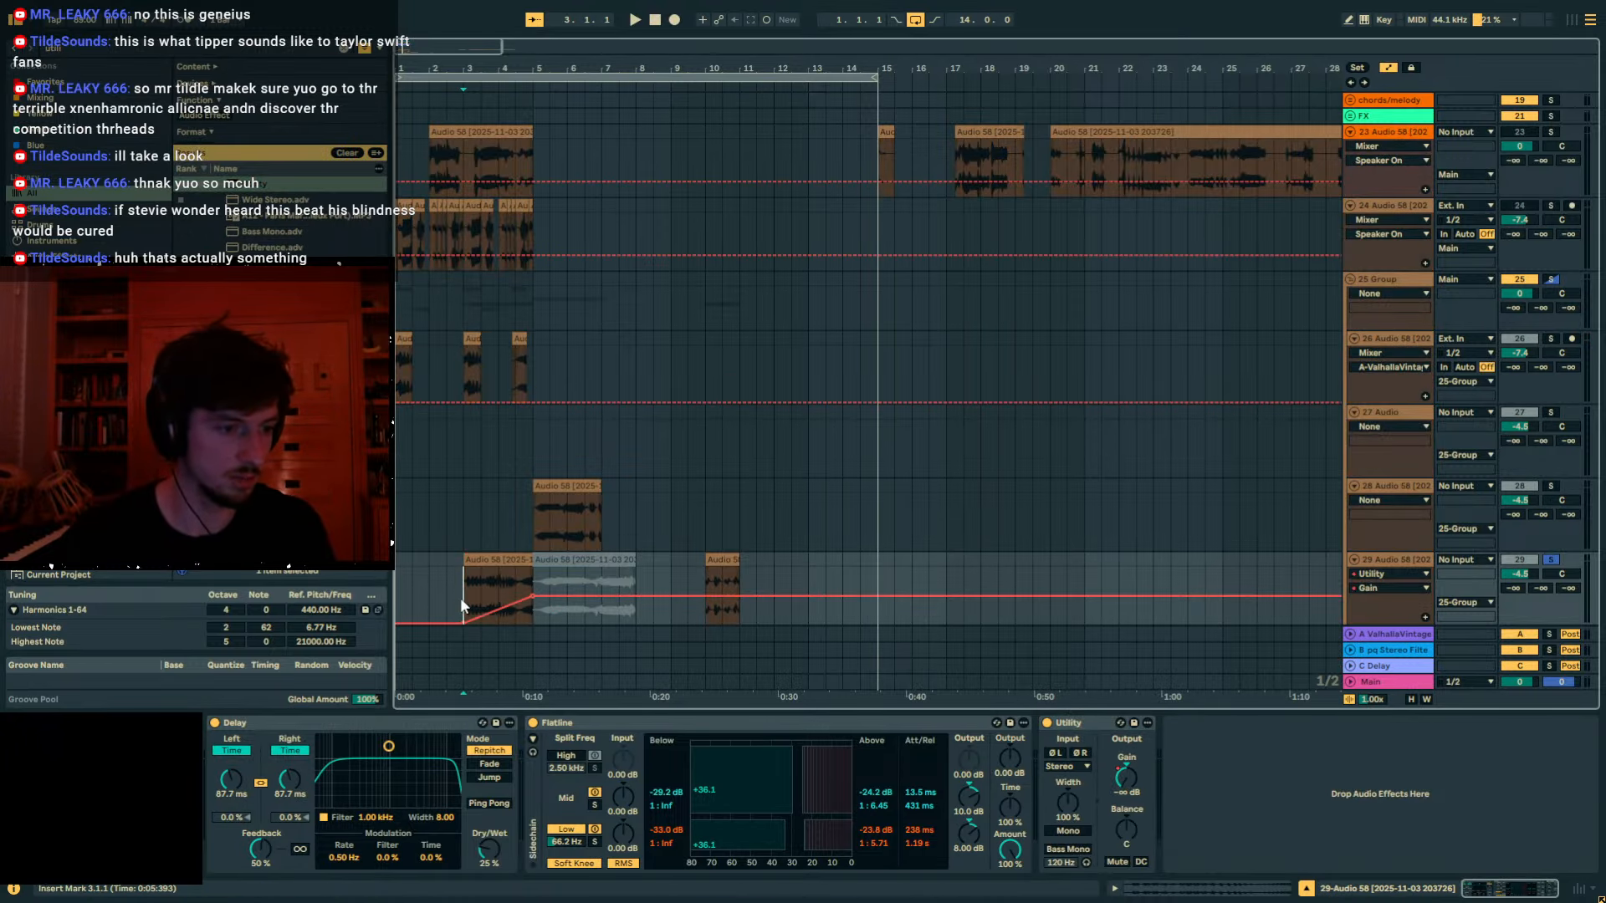
pyautogui.press('a')
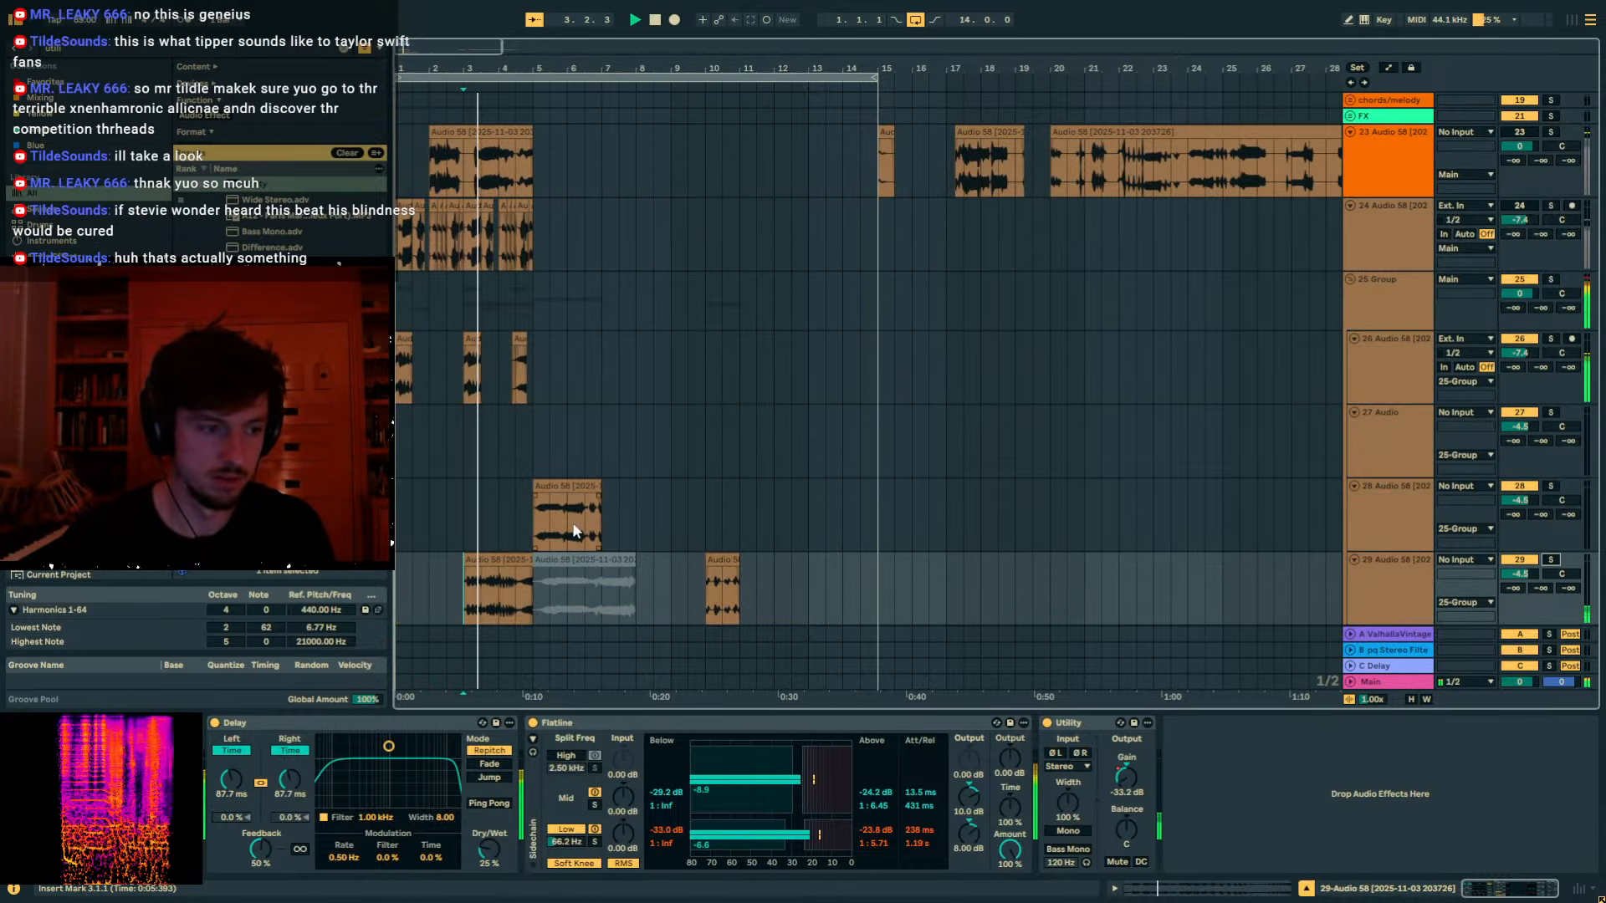
# Play the arrangement from bar 3 into bar 5 and fold the snare and KICKS groups inside drums.
pyautogui.scroll(-2, 570, 520)
pyautogui.click(554, 488)
pyautogui.scroll(5, 553, 485)
pyautogui.scroll(15, 552, 448)
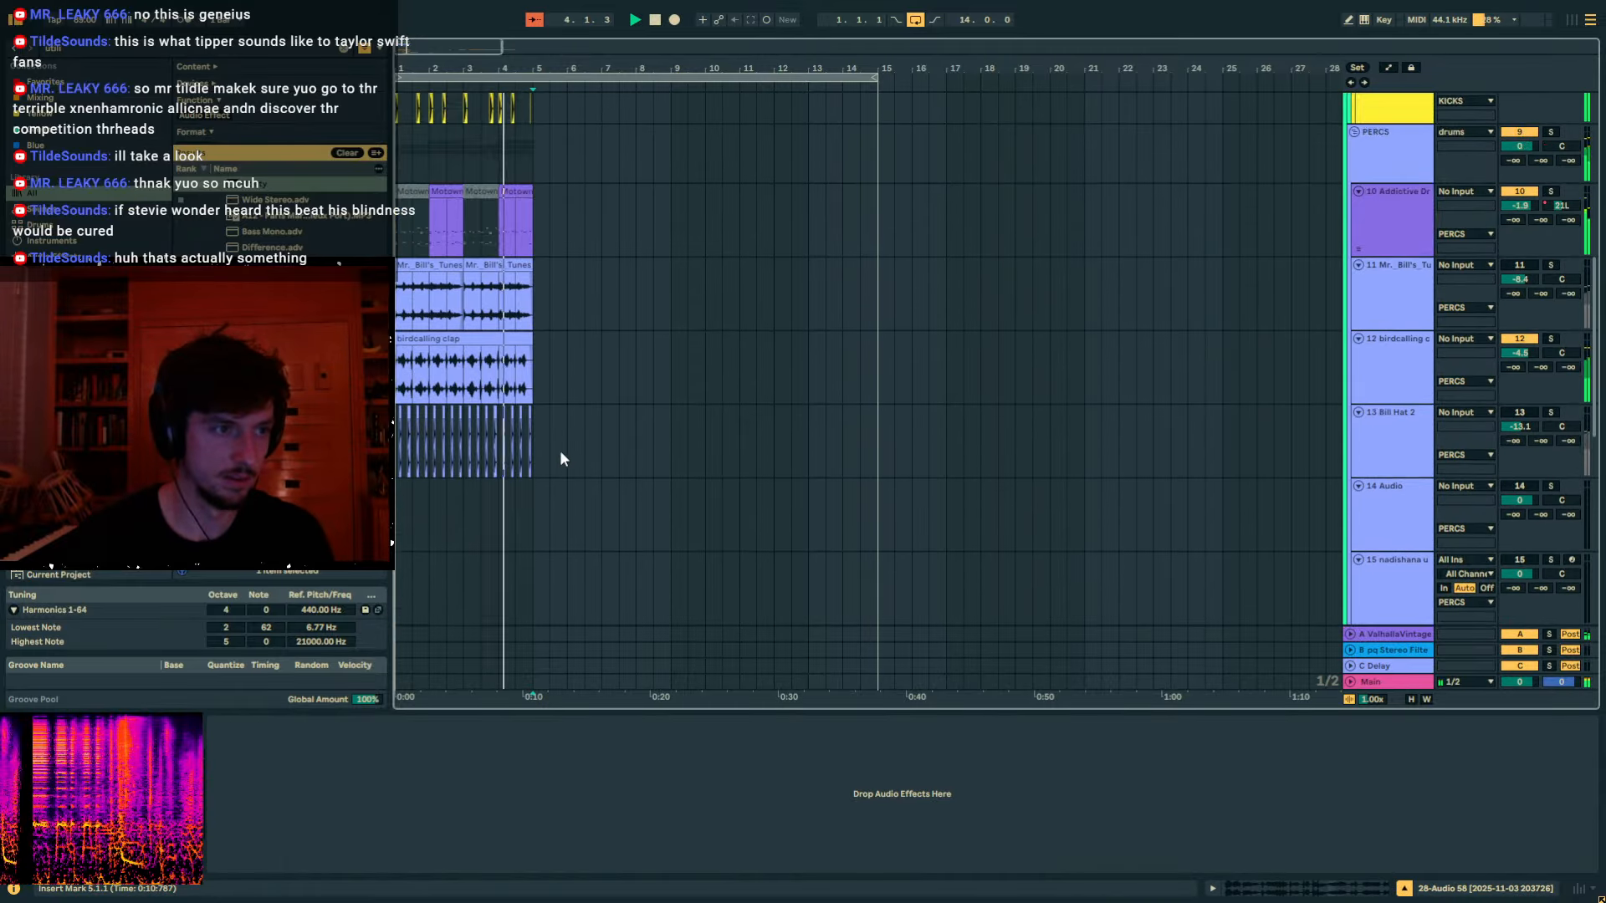
pyautogui.keyDown('alt'); pyautogui.click(1359, 434); pyautogui.keyUp('alt')
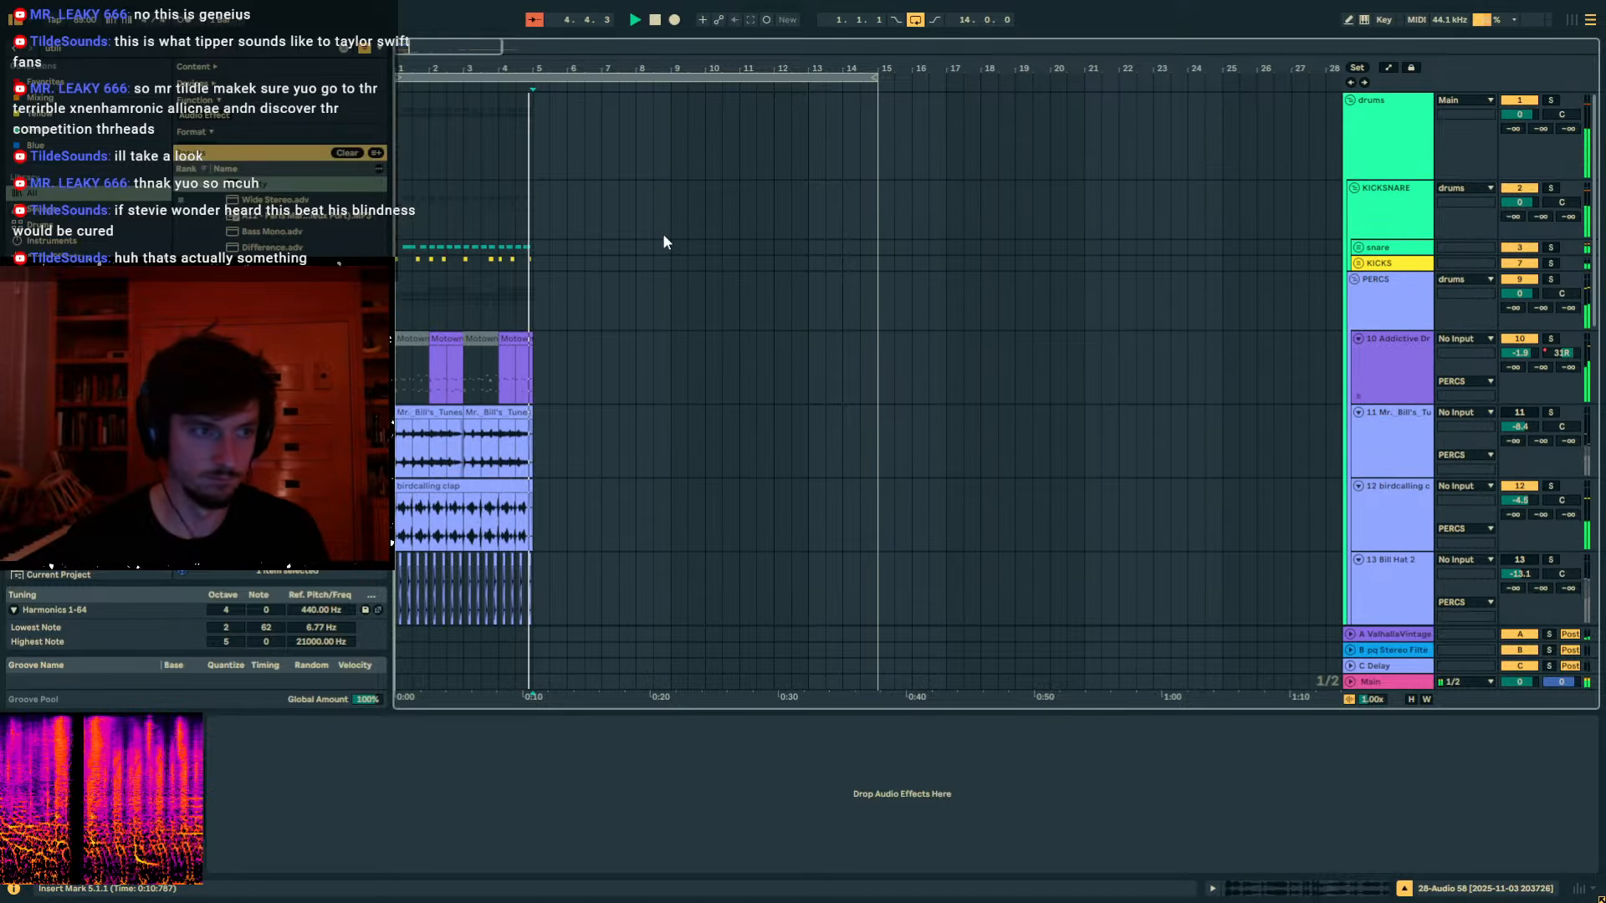
pyautogui.scroll(-1, 711, 219)
pyautogui.scroll(1, 706, 243)
pyautogui.press('space')
# Trim the Addictive Drums and birdcalling clap clips to end at 4.4.1 and clear the snare and KICKS from the last beat of bar 4.
pyautogui.scroll(-15, 596, 373)
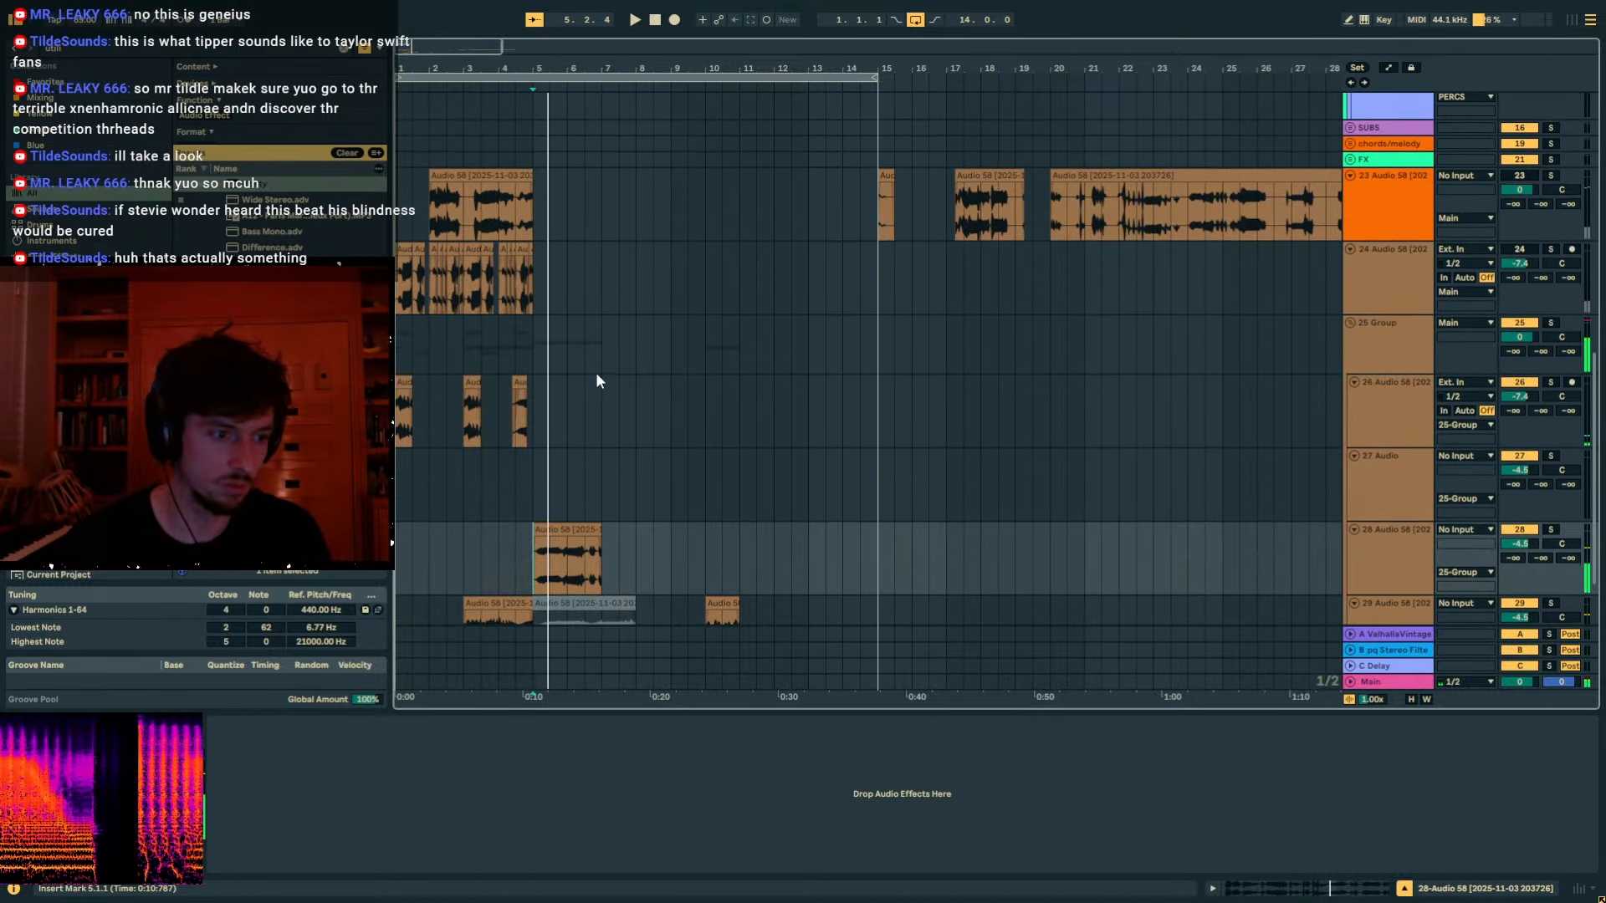
pyautogui.scroll(10, 569, 399)
pyautogui.scroll(5, 746, 306)
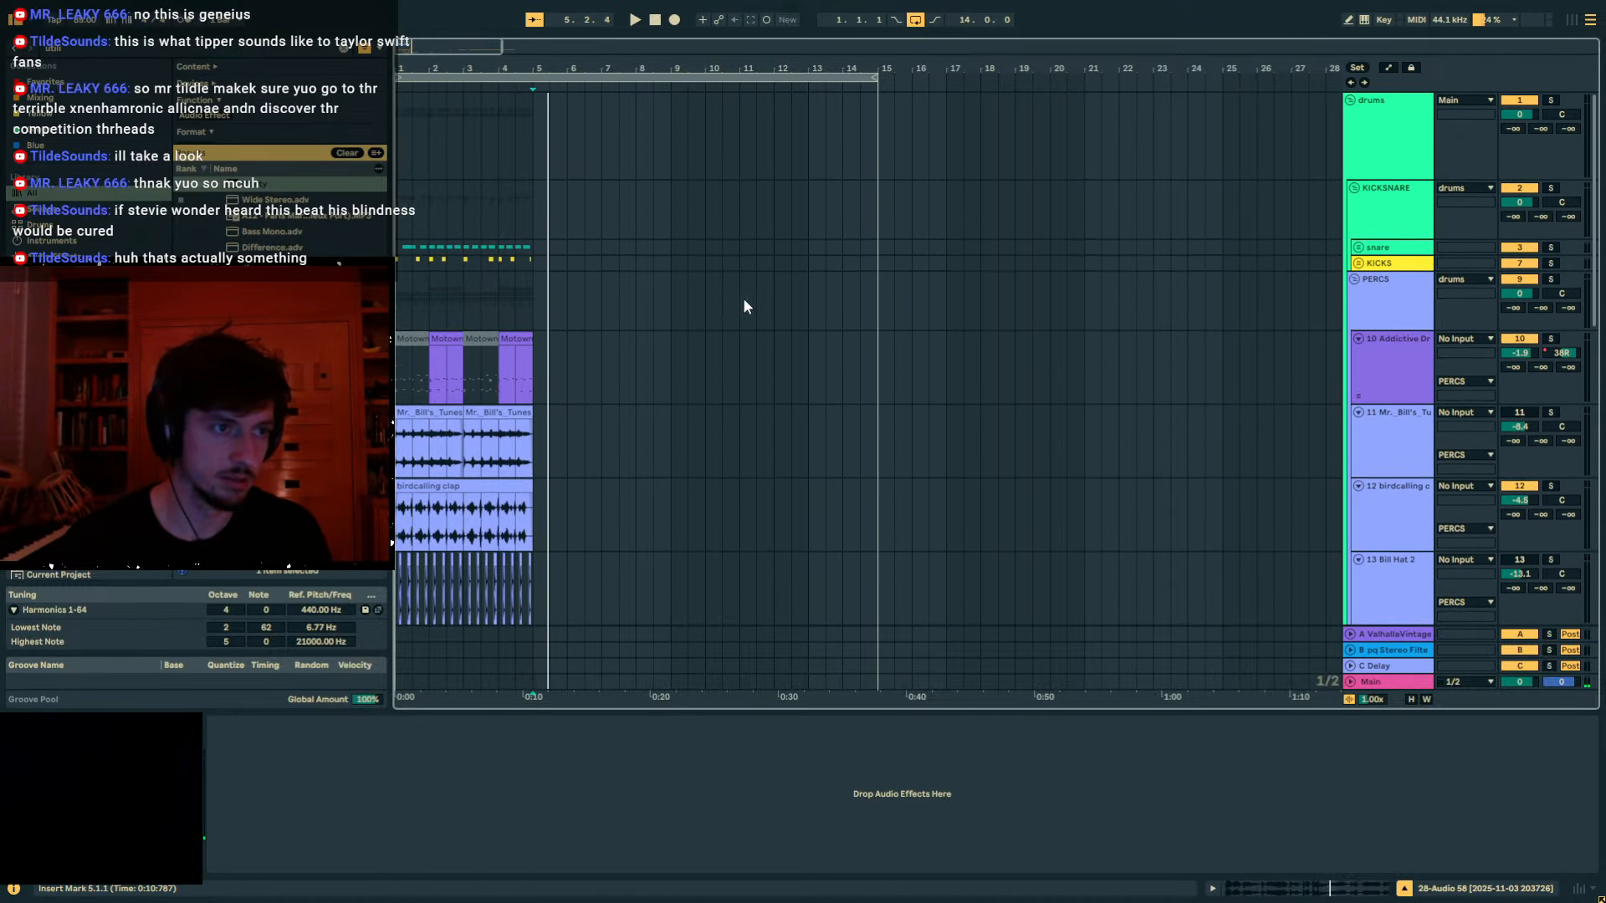
pyautogui.scroll(6, 515, 317)
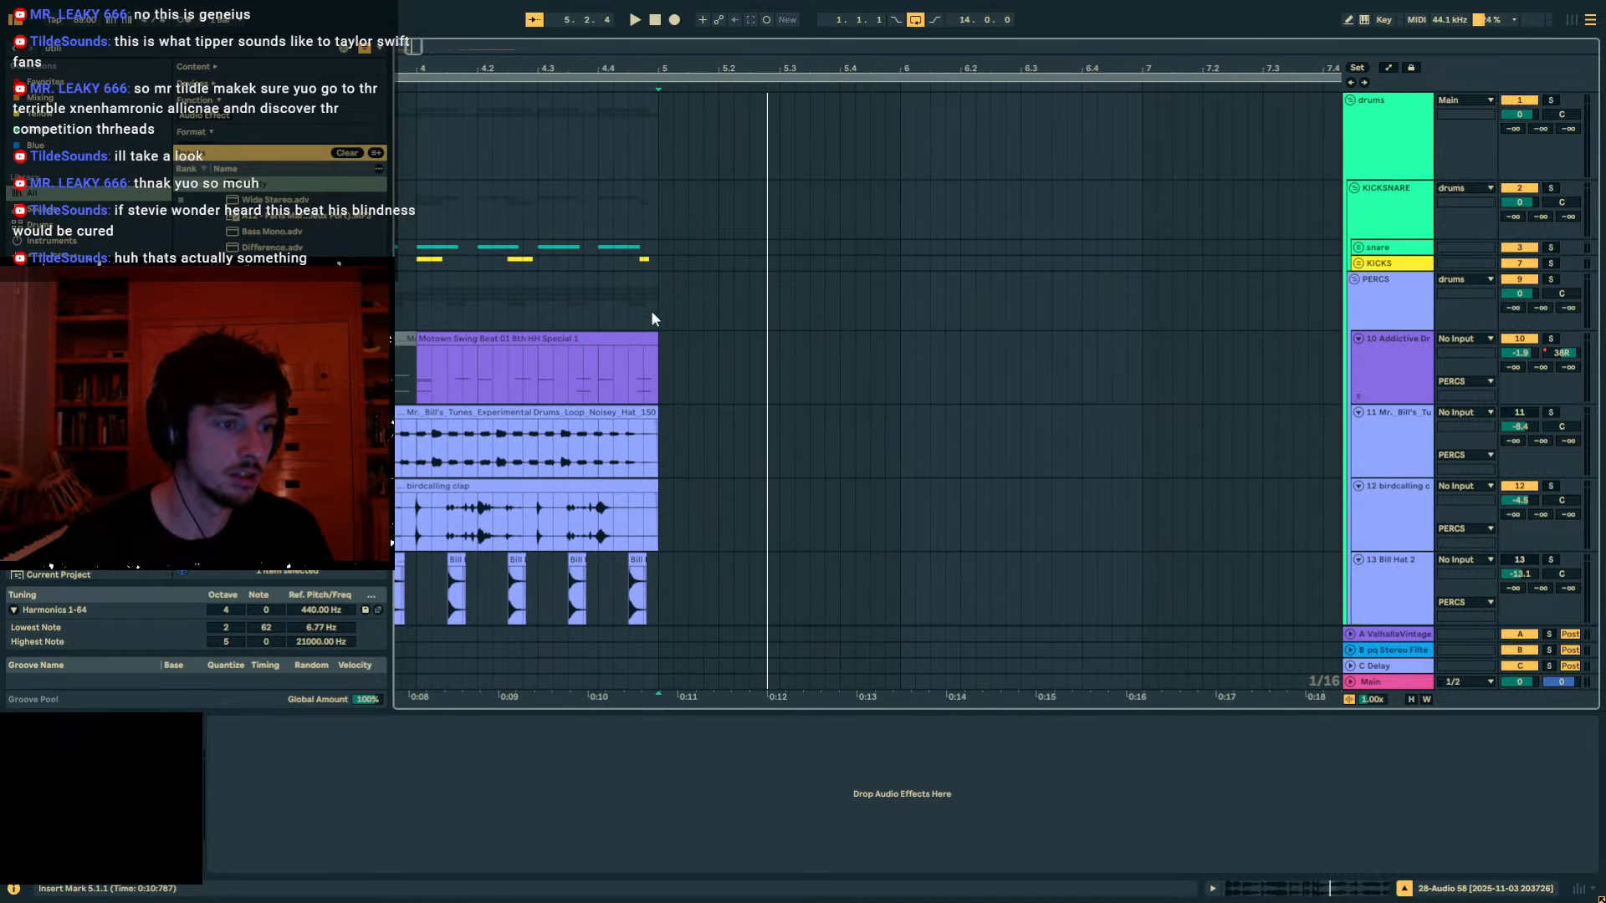
pyautogui.moveTo(650, 339); pyautogui.dragTo(598, 339)
pyautogui.click(654, 411)
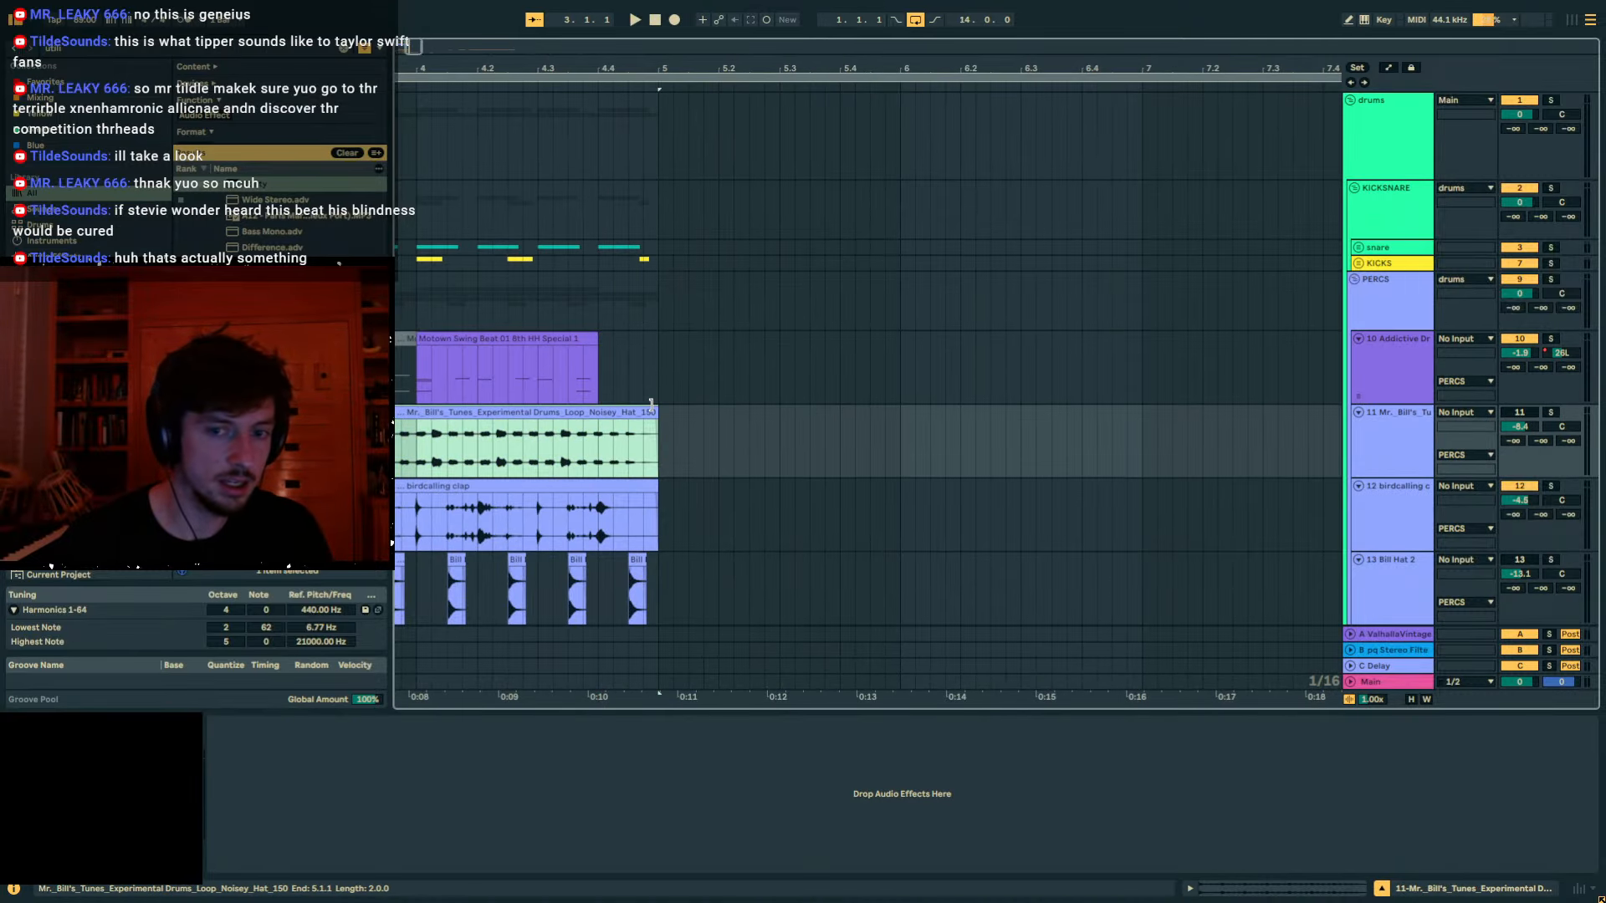
pyautogui.moveTo(653, 502); pyautogui.dragTo(611, 493)
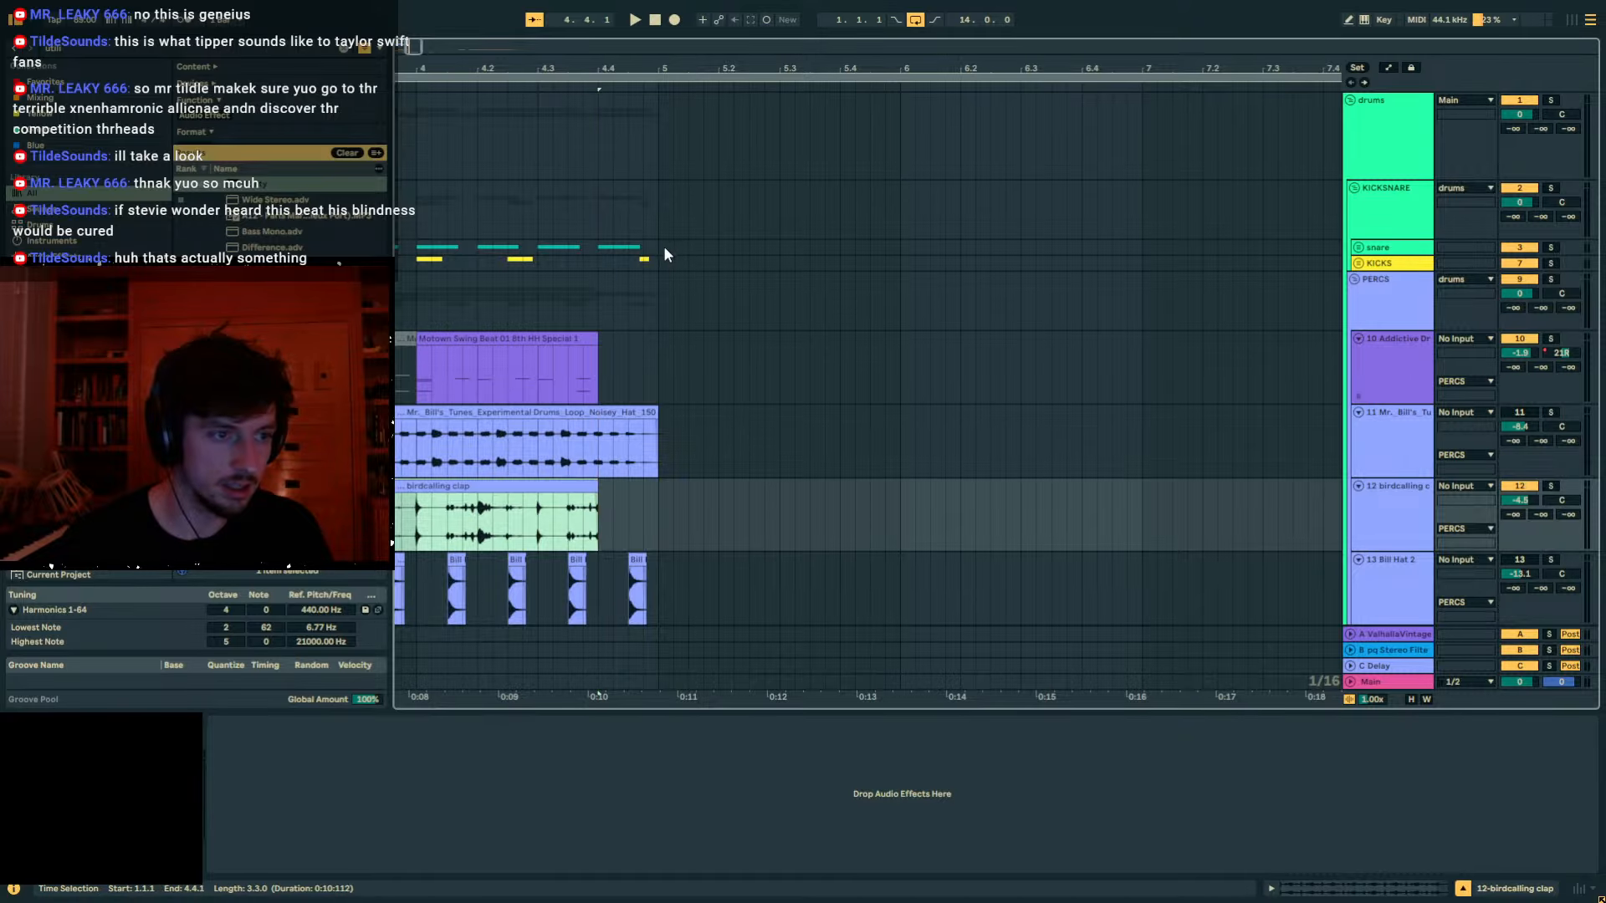
pyautogui.moveTo(664, 246); pyautogui.dragTo(595, 267)
pyautogui.scroll(-5, 681, 119)
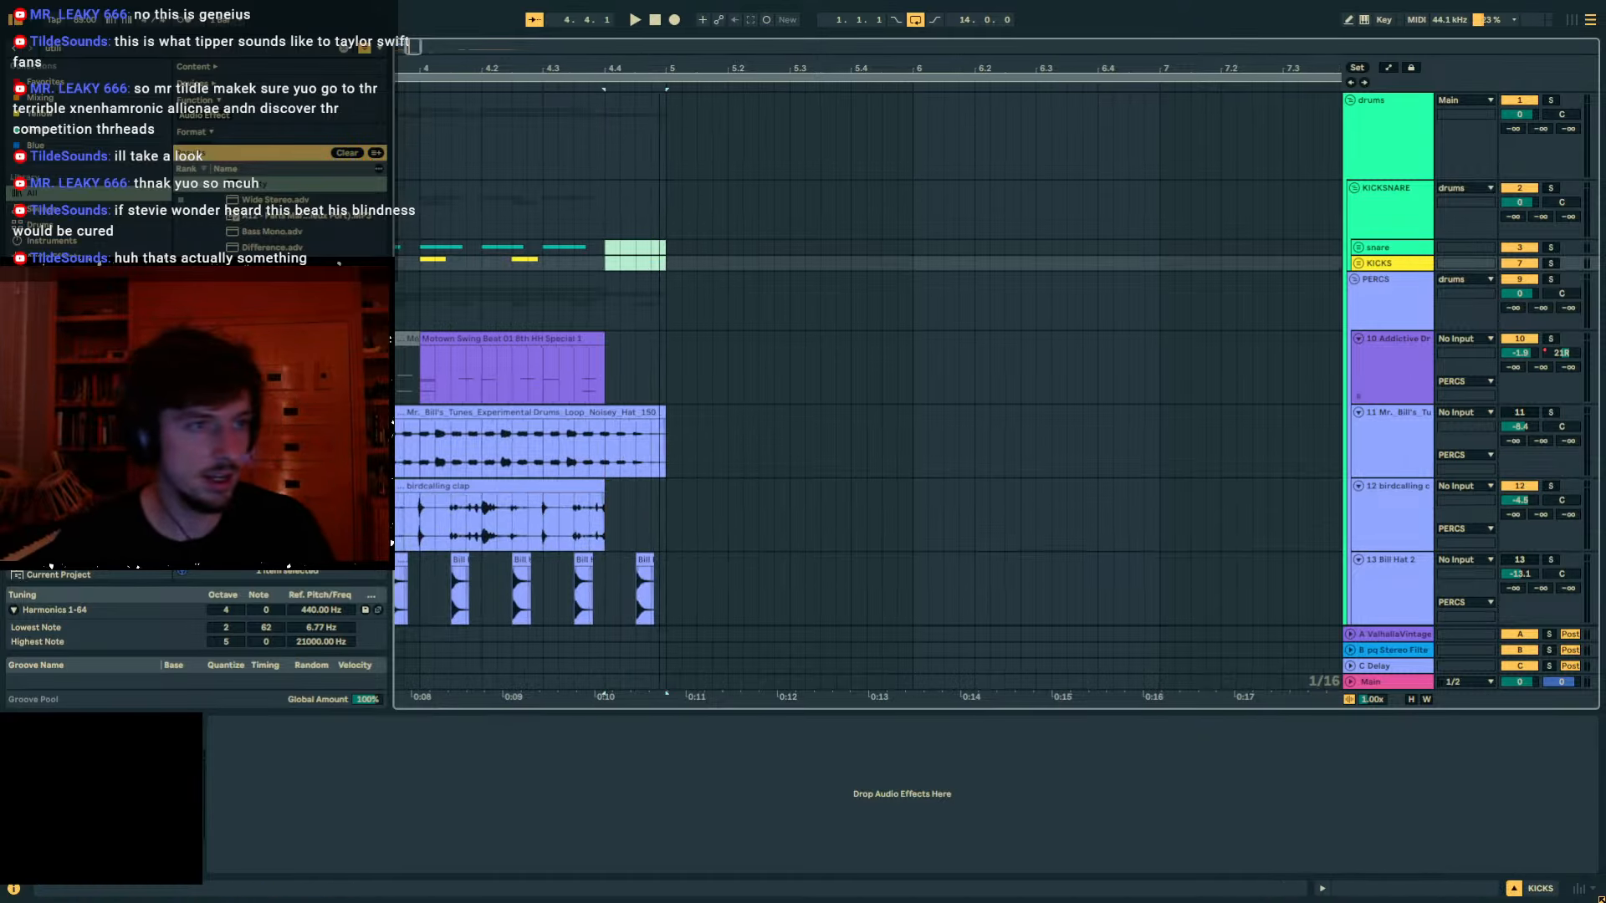
# Fold the drums group and duplicate its four-bar pattern to start at bar 5.
pyautogui.click(1350, 100)
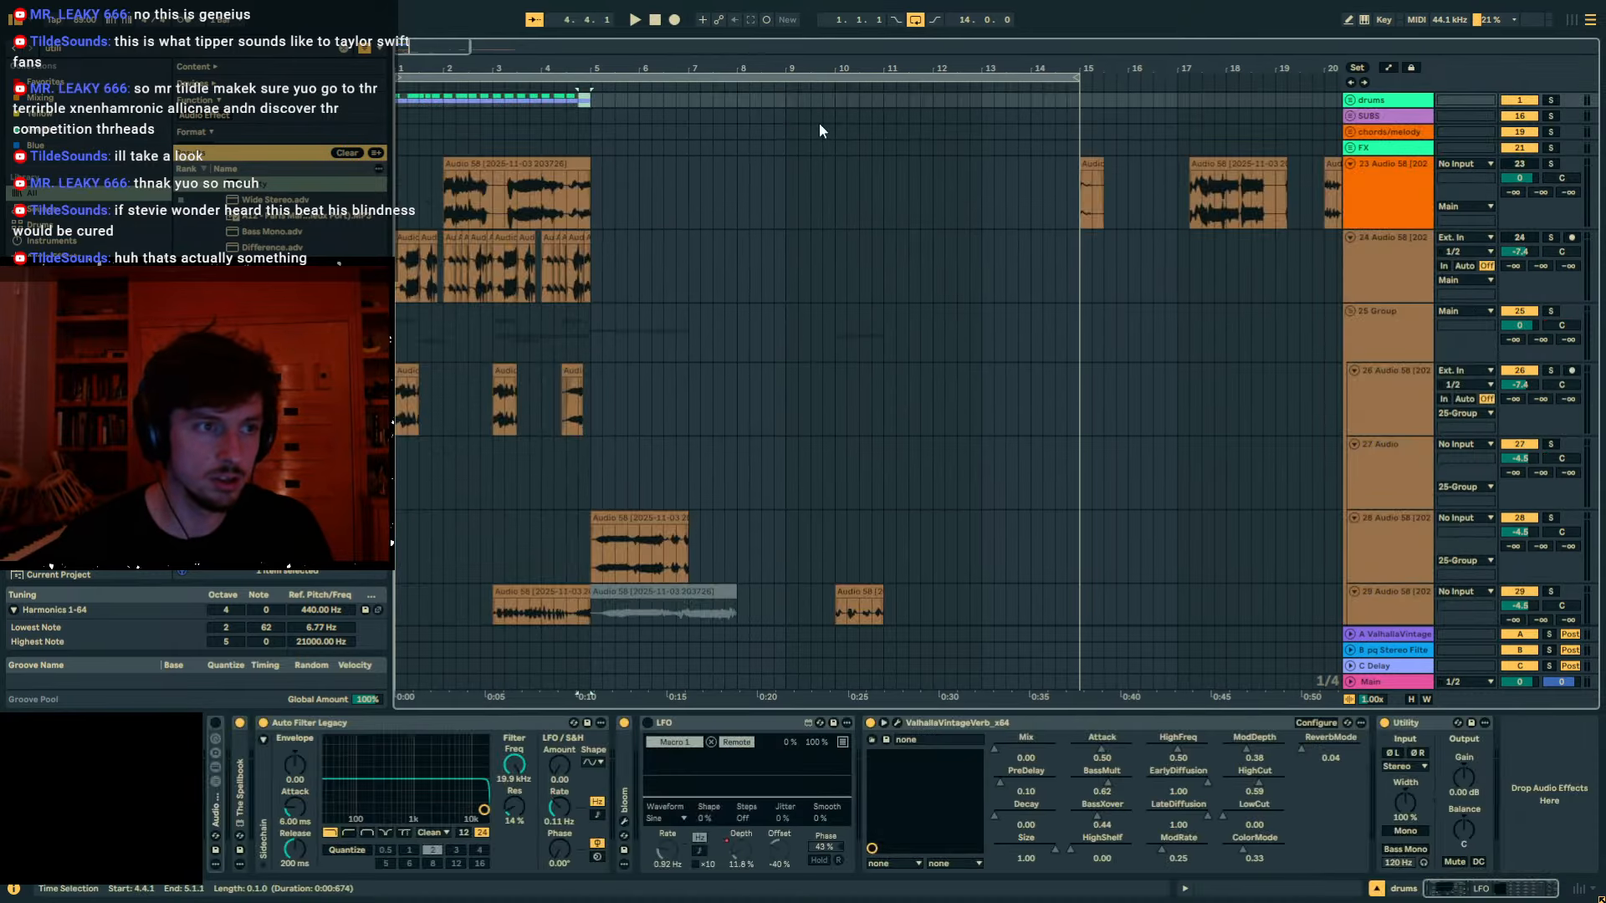
pyautogui.click(1353, 117)
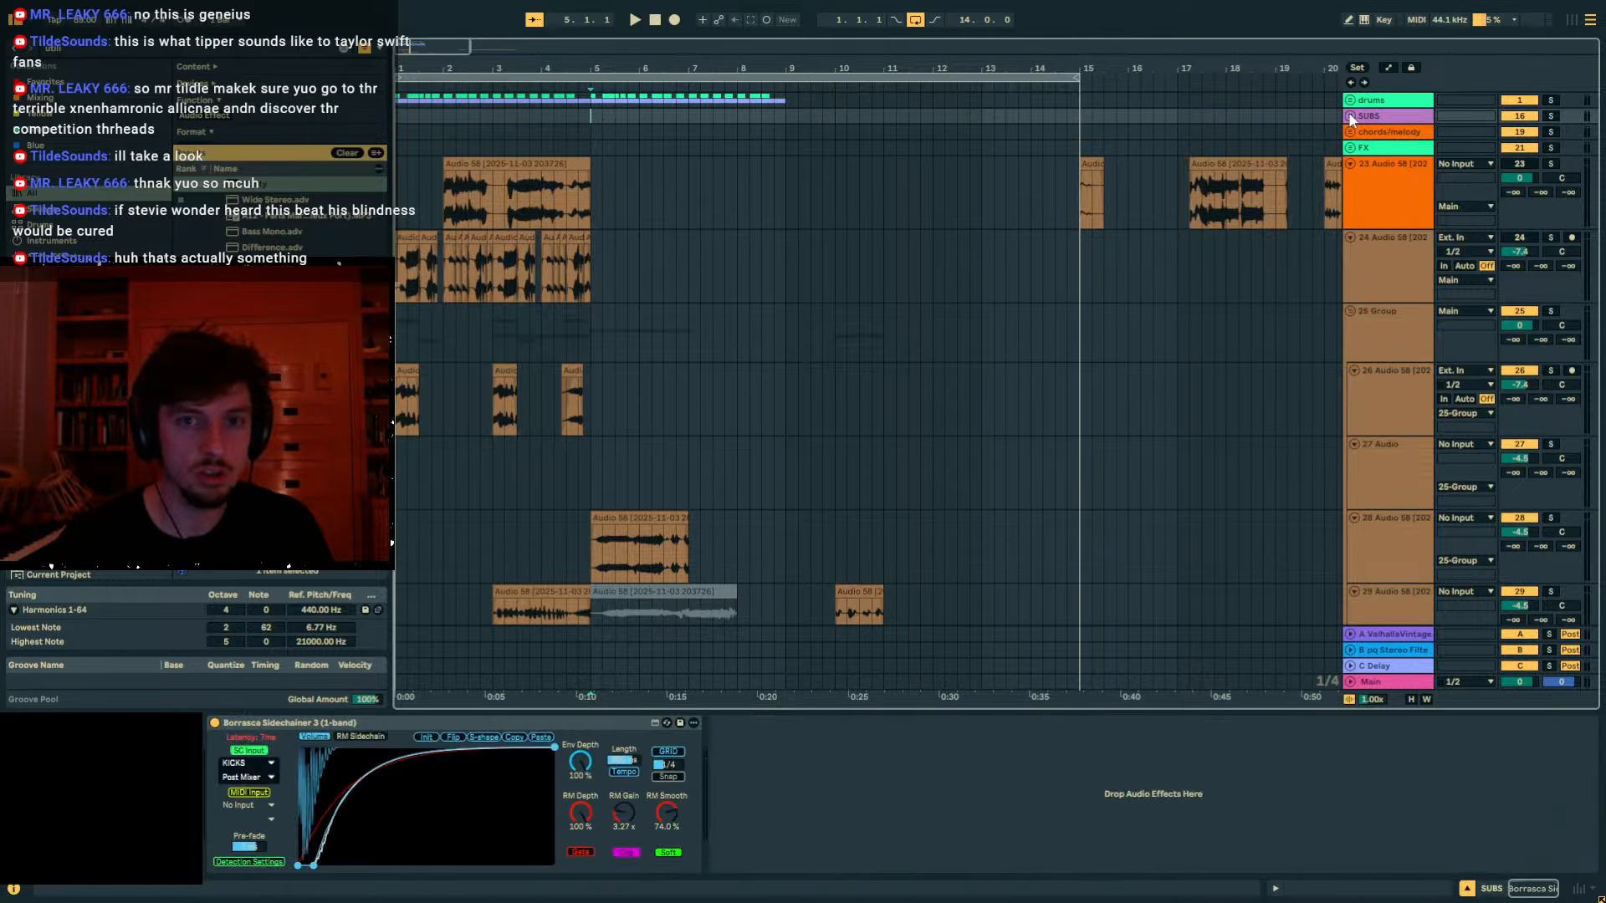
# Remove the Harmonics 1-64 tuning system from the project.
pyautogui.click(98, 616)
pyautogui.press('Delete')
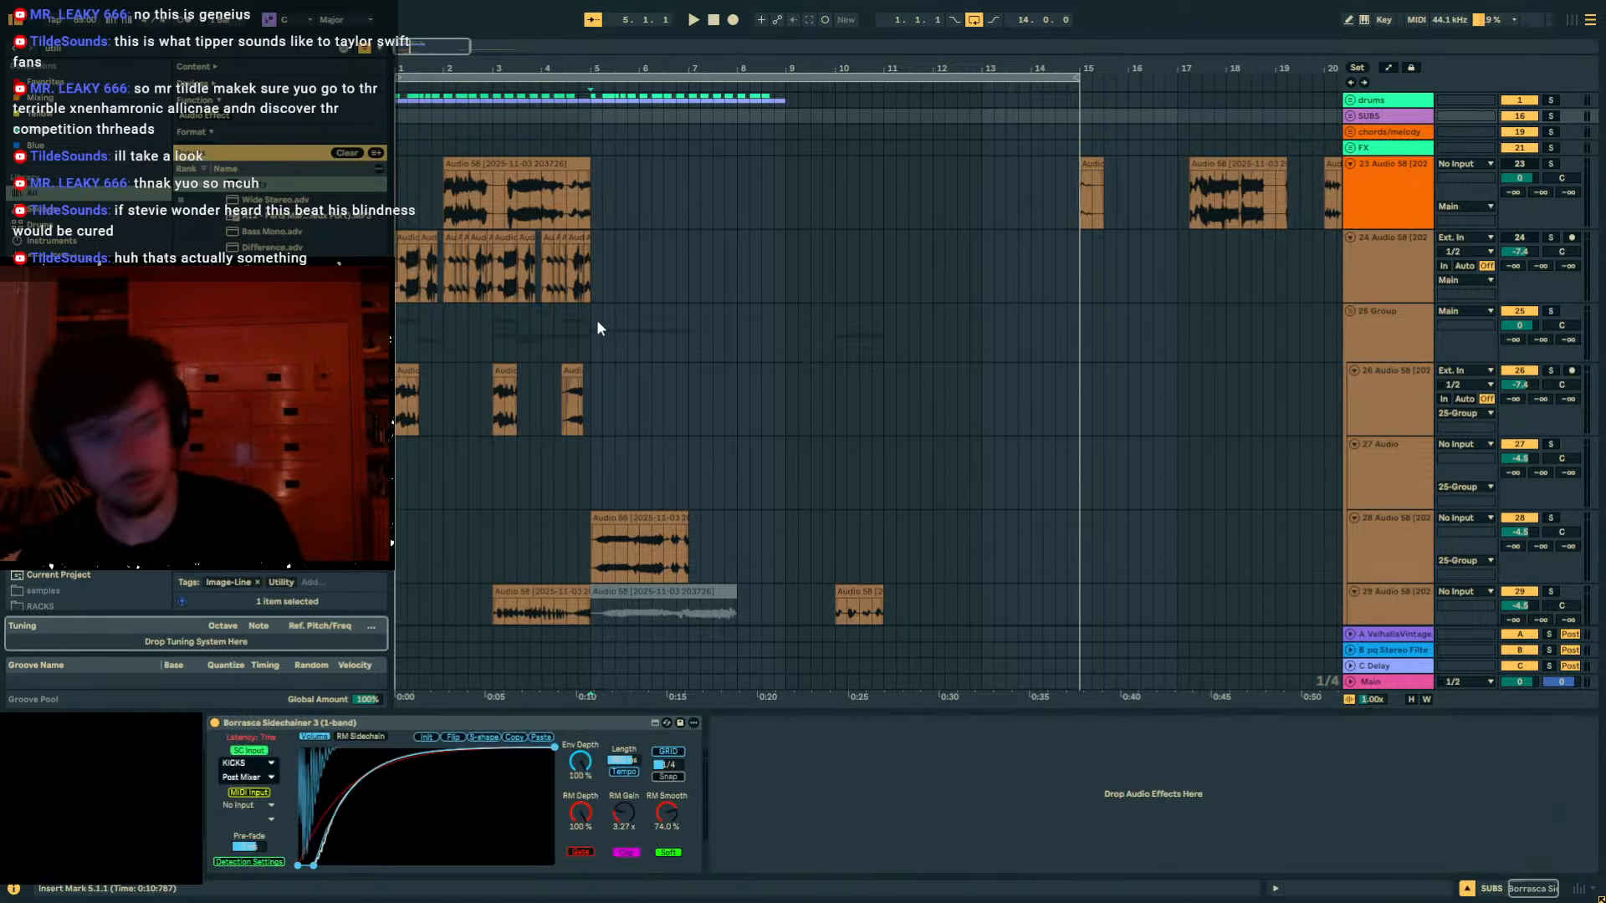
# Unfold the SUBS group and create an empty four-bar MIDI clip on track 17 Hip-Hop Sub Bass from bar 5.
pyautogui.click(1351, 116)
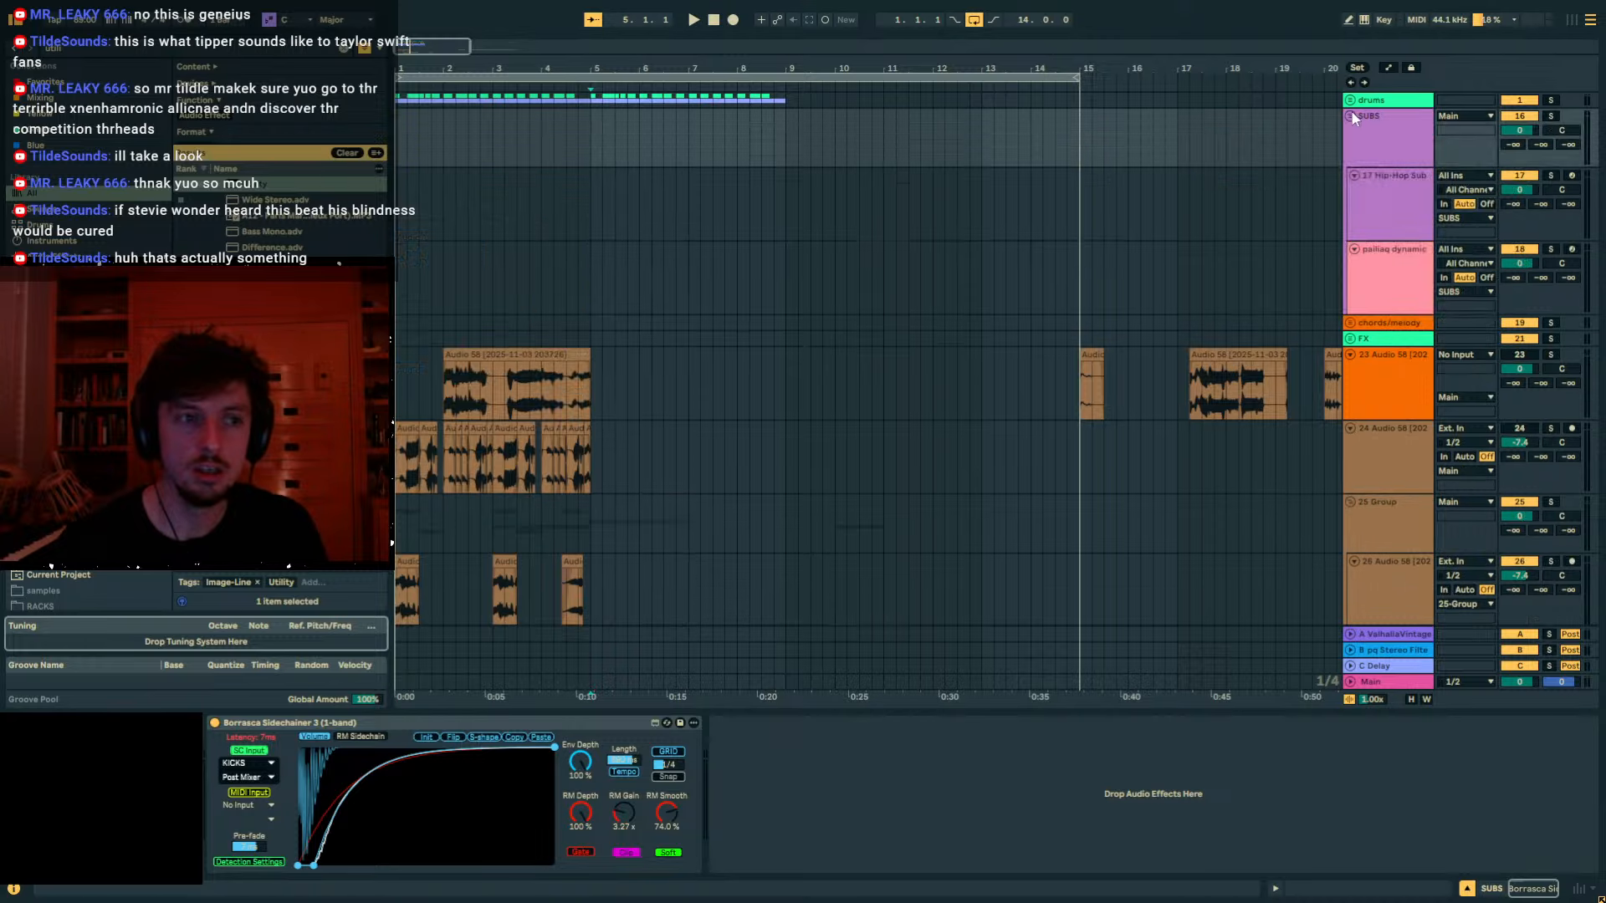
pyautogui.moveTo(591, 204); pyautogui.dragTo(700, 212)
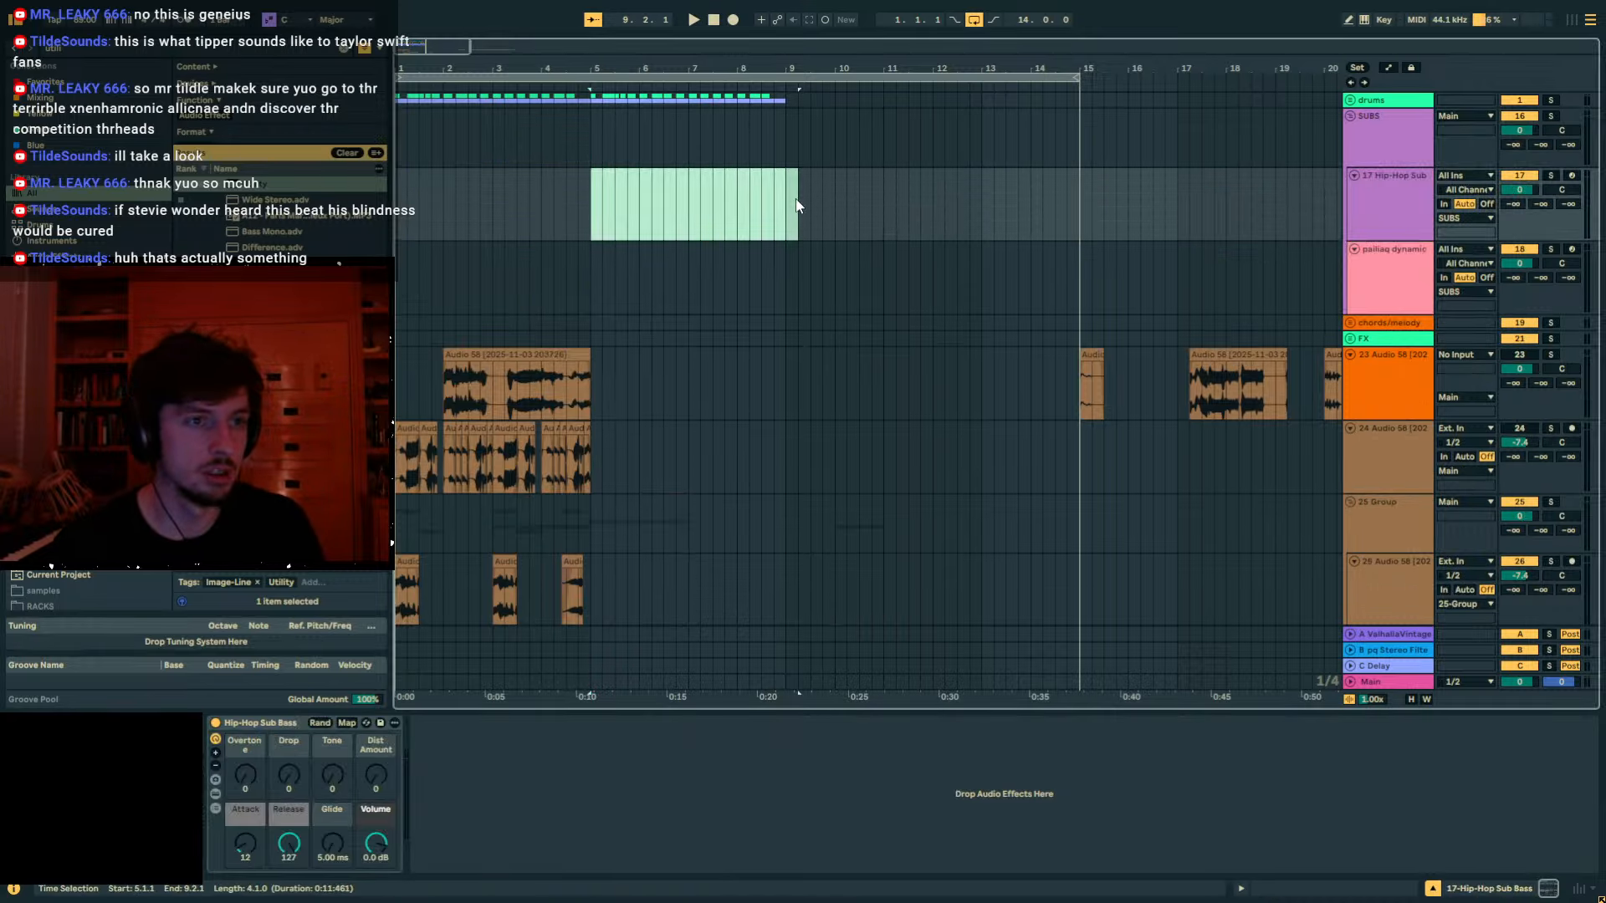
pyautogui.hotkey('ctrl', 'shift', 'm')
pyautogui.click(994, 592)
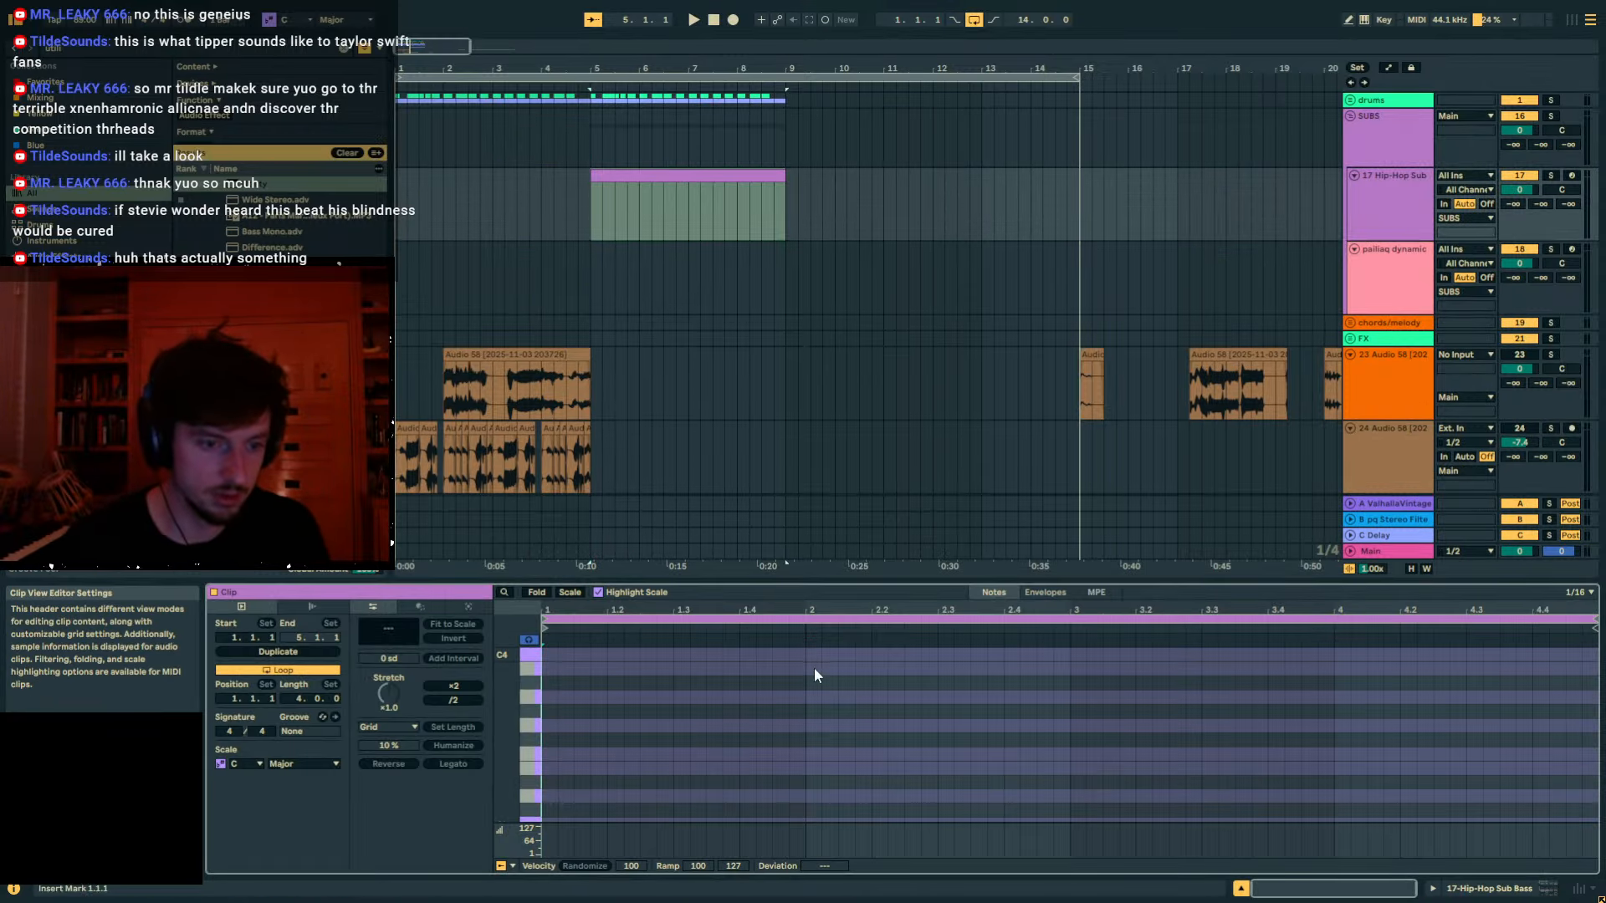
# Draw an F0 note about three beats long at the start of the sub bass clip.
pyautogui.doubleClick(548, 681)
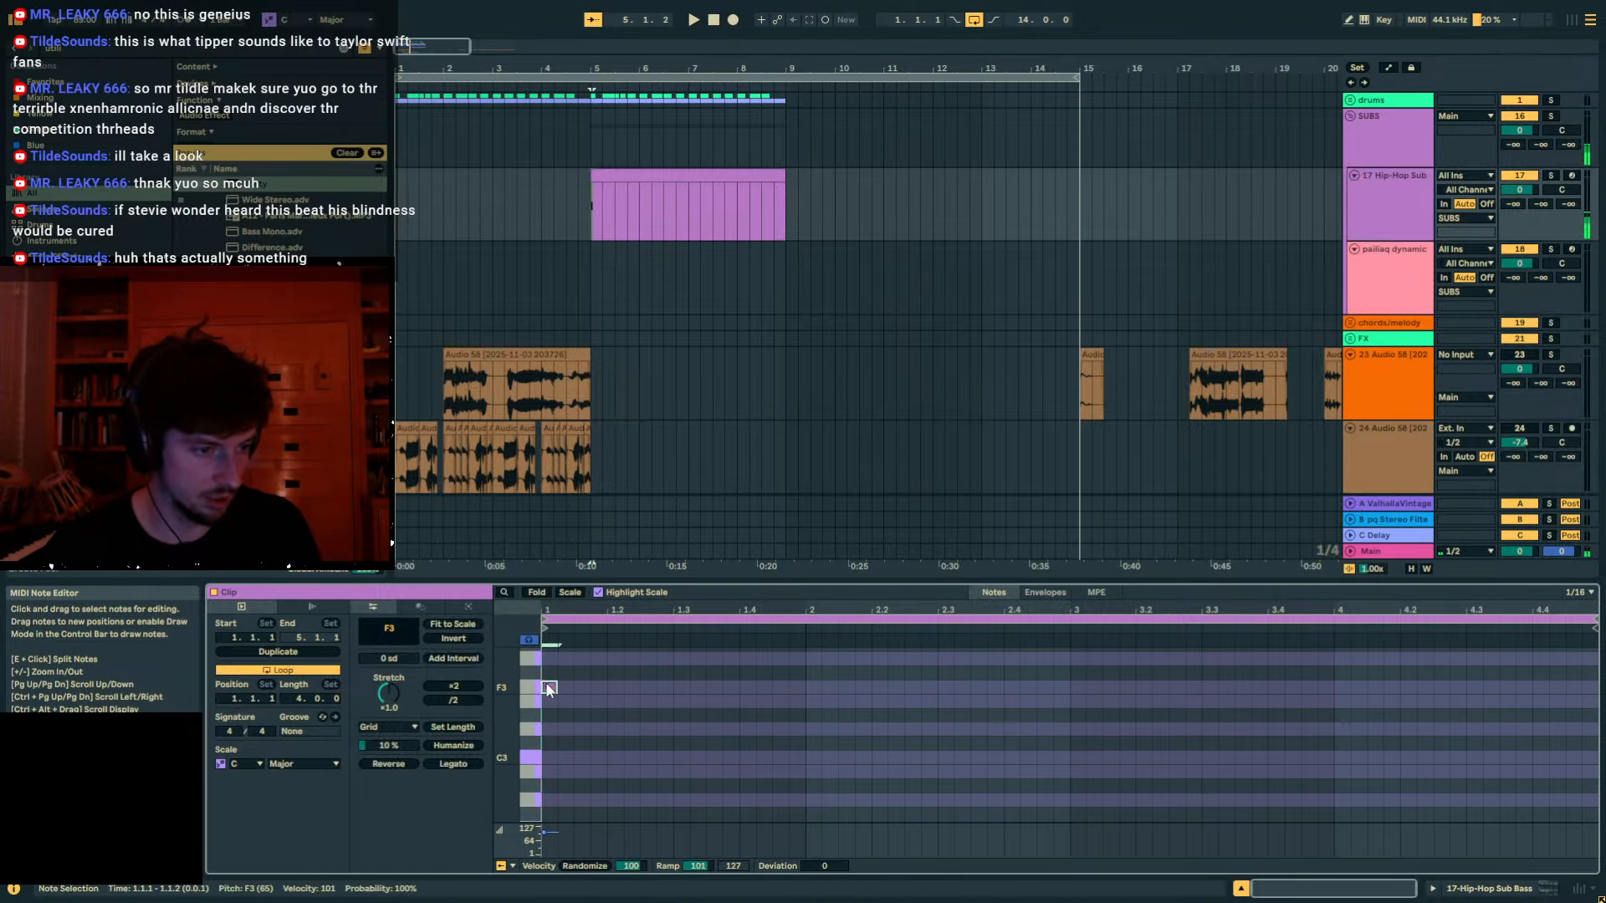
pyautogui.hotkey('shift', 'Down')
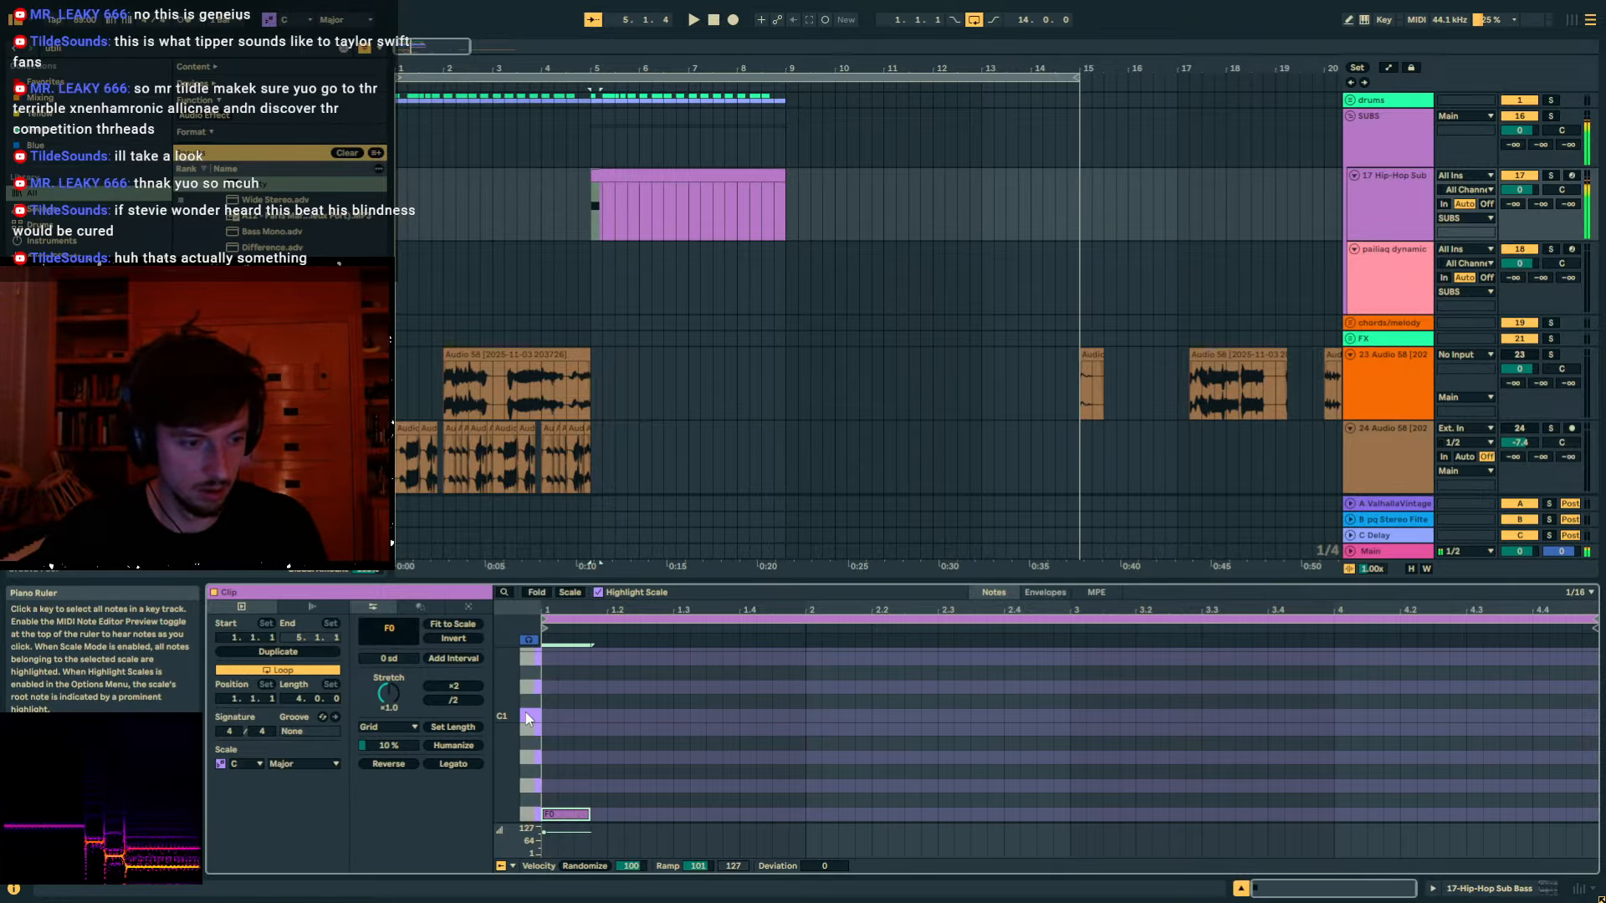
# Play the sub bass from 4.2.1 and shorten the track 28 clip at bar 5 to one bar, ending at 6.1.1.
pyautogui.click(579, 205)
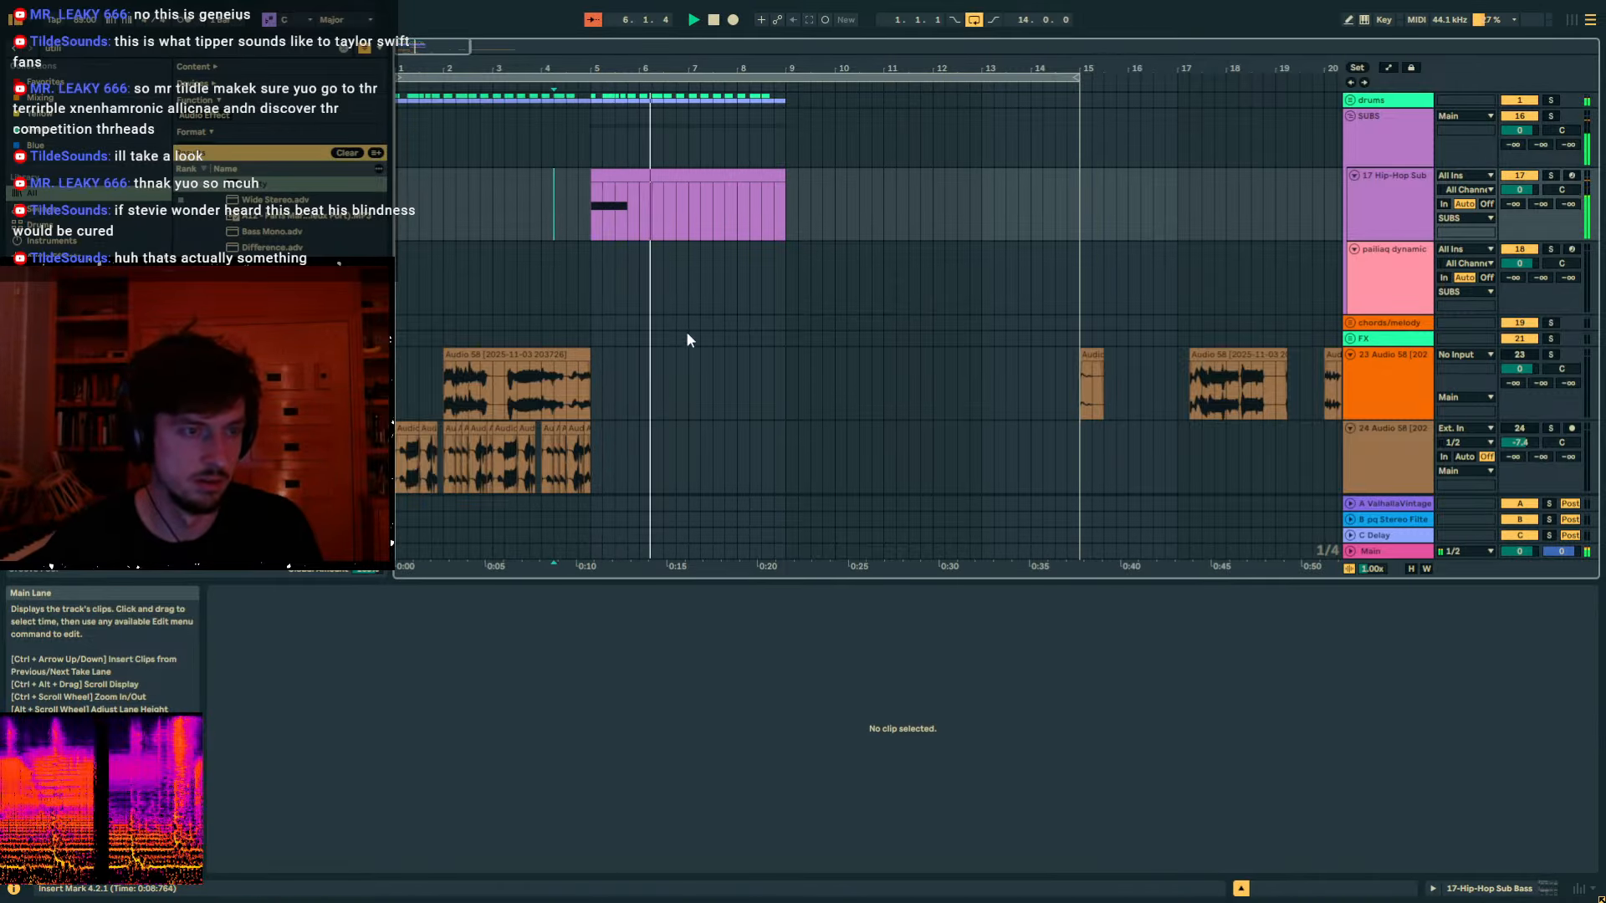
pyautogui.scroll(-5, 669, 347)
pyautogui.moveTo(683, 299); pyautogui.dragTo(639, 301)
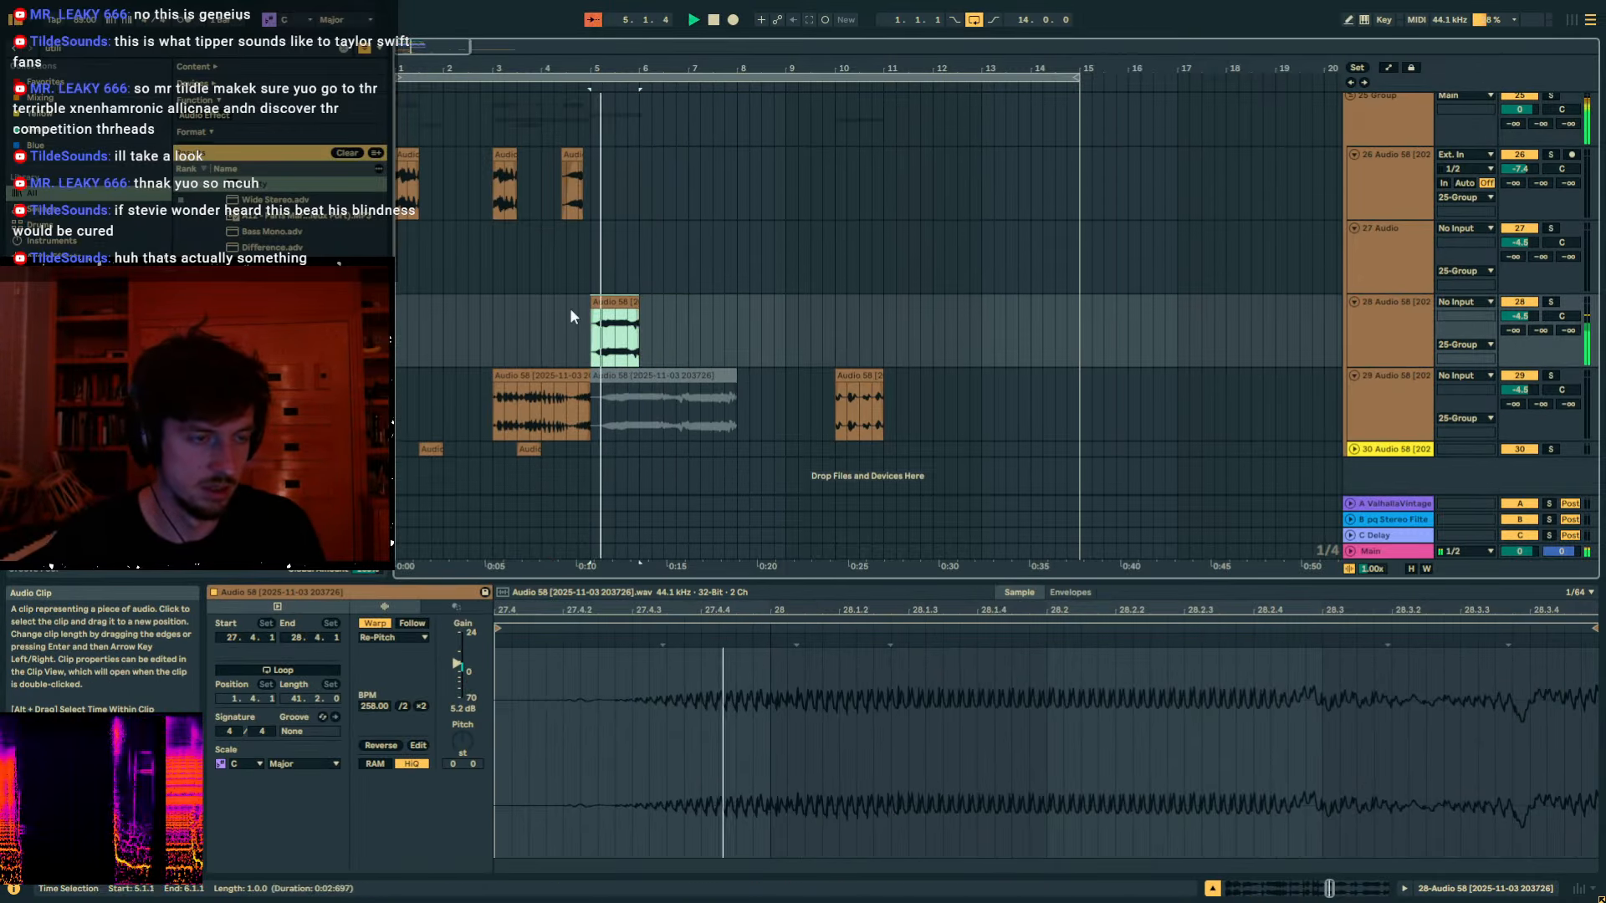
# Play the transition into bar 5 and check how the track 28 and 29 clips sit with the sub bass and drums.
pyautogui.click(530, 331)
pyautogui.press('space')
pyautogui.click(1370, 379)
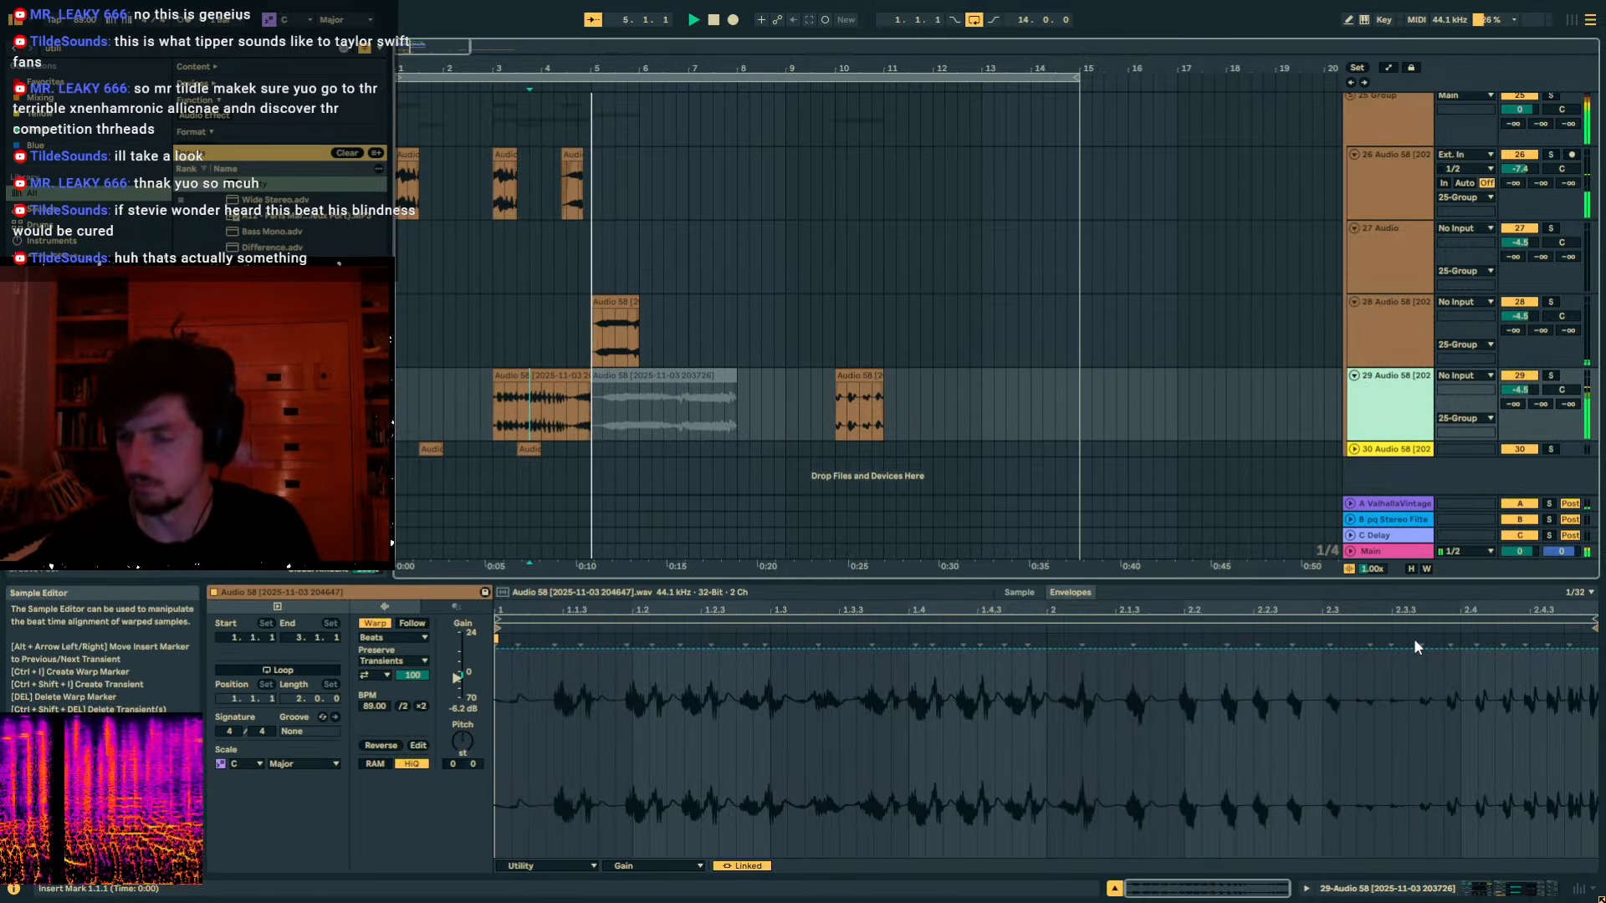
pyautogui.click(618, 335)
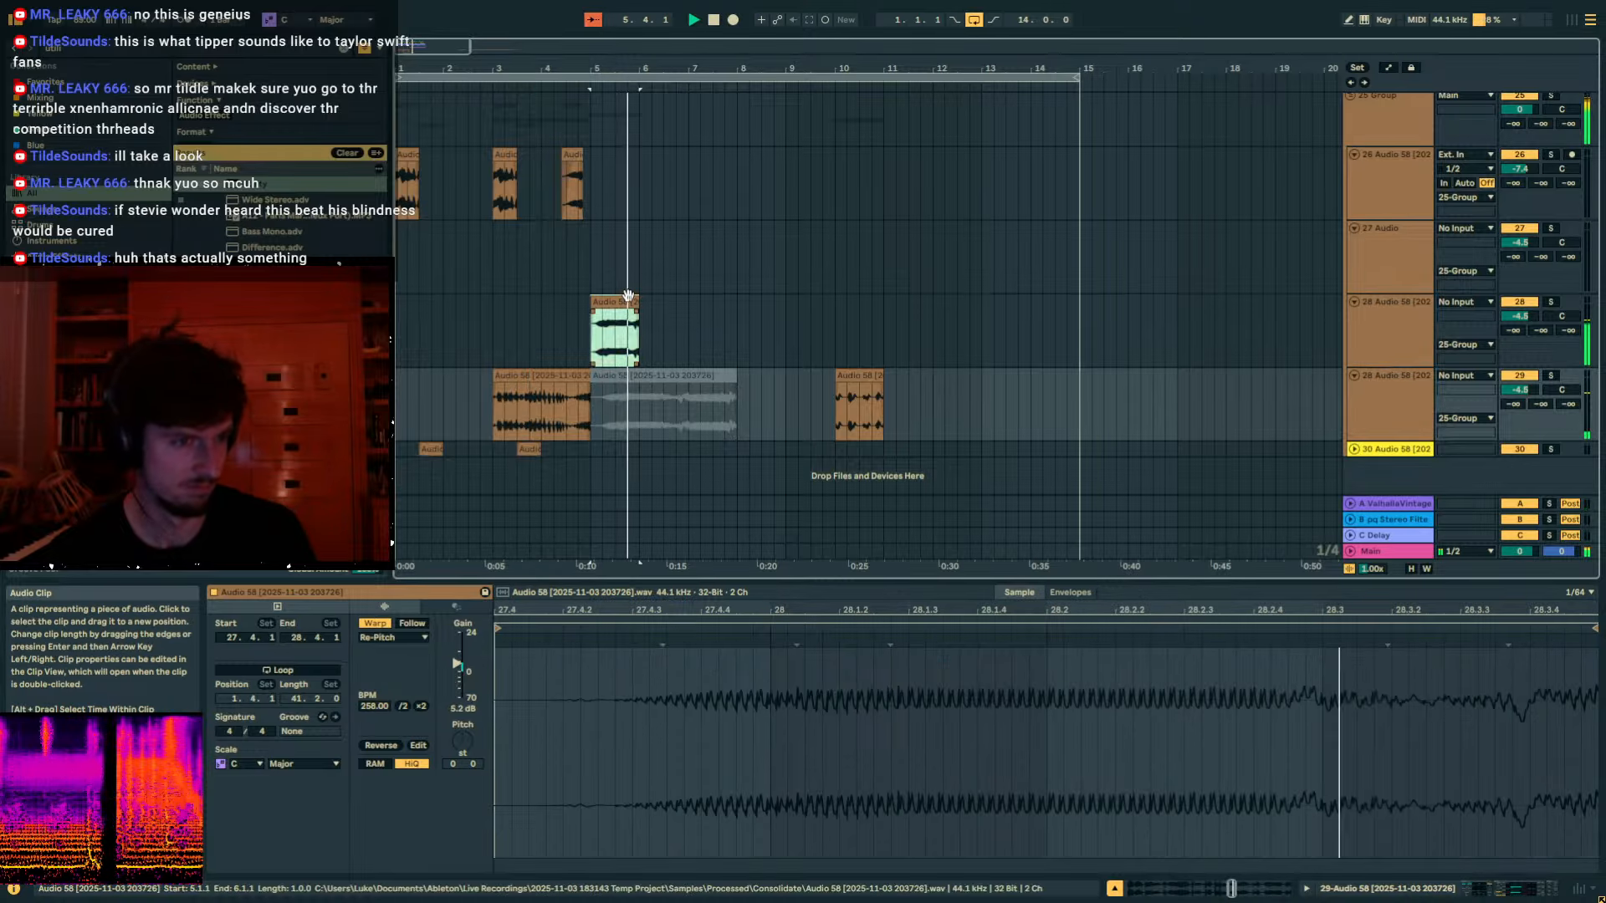
pyautogui.scroll(8, 629, 344)
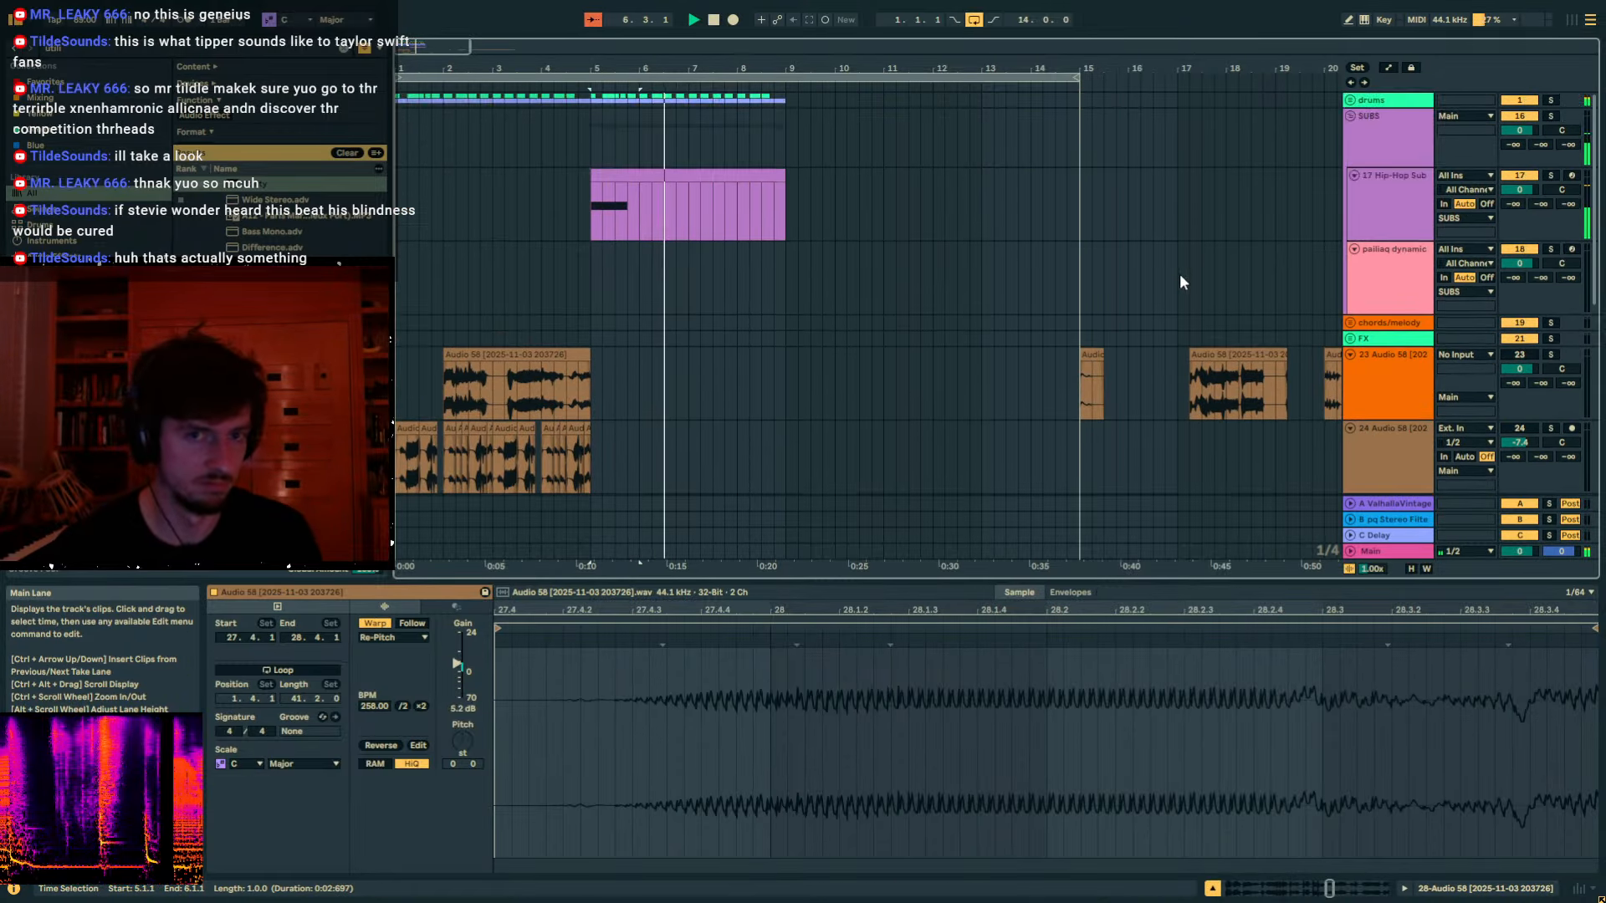
pyautogui.scroll(-8, 649, 341)
pyautogui.click(675, 345)
pyautogui.press('space')
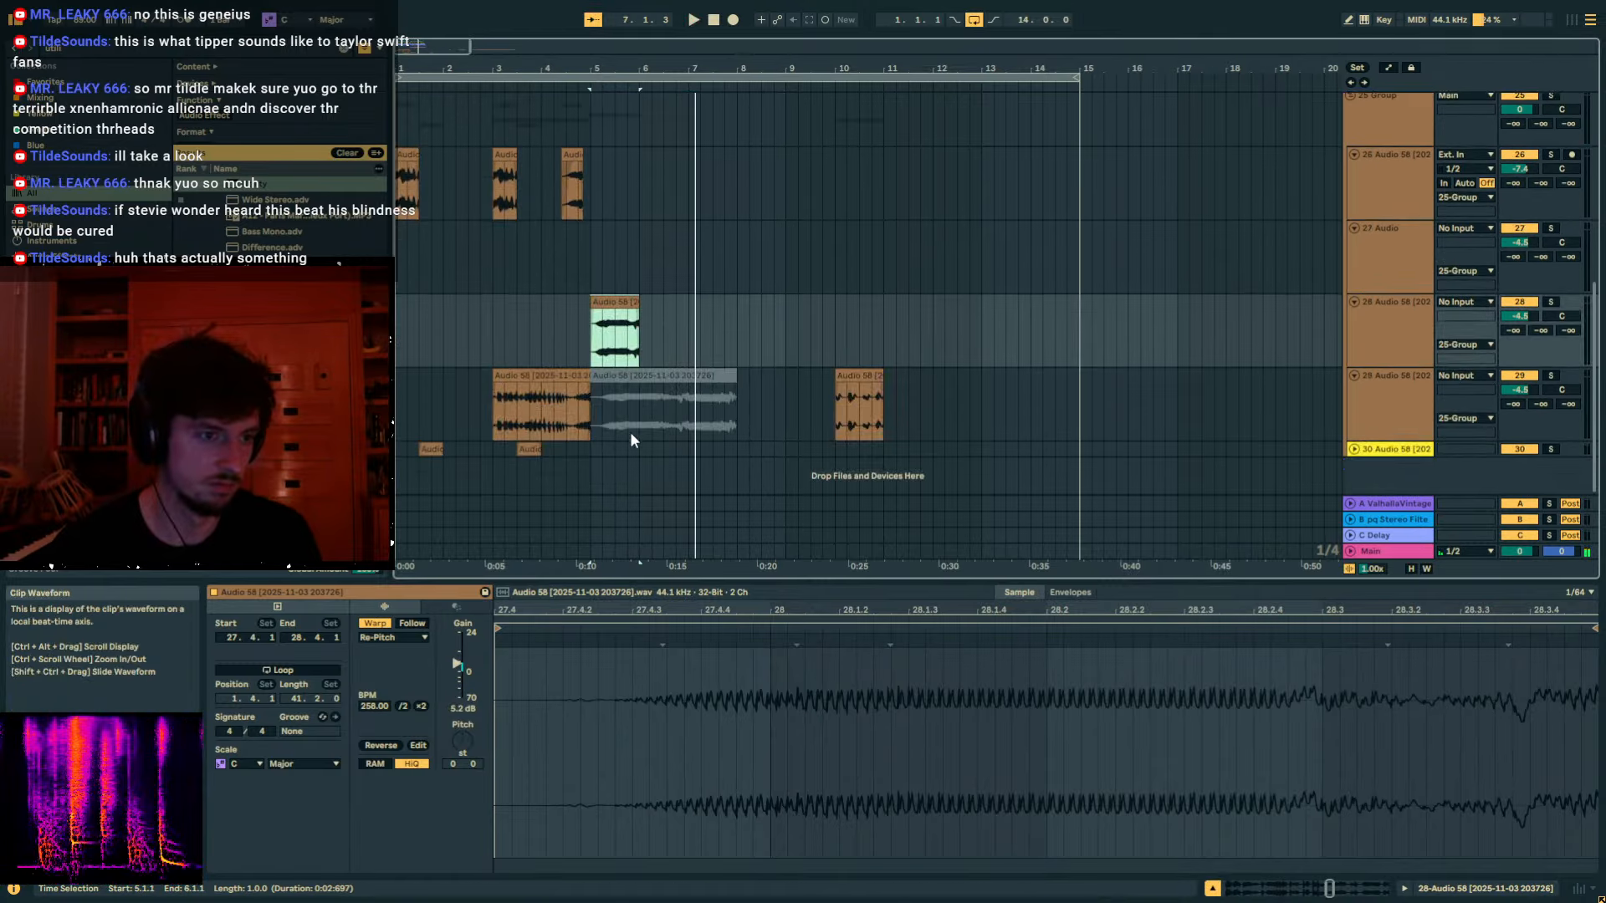
# Duplicate the one-bar track 28 clip to bar 7.
pyautogui.hotkey('ctrl', 'd')
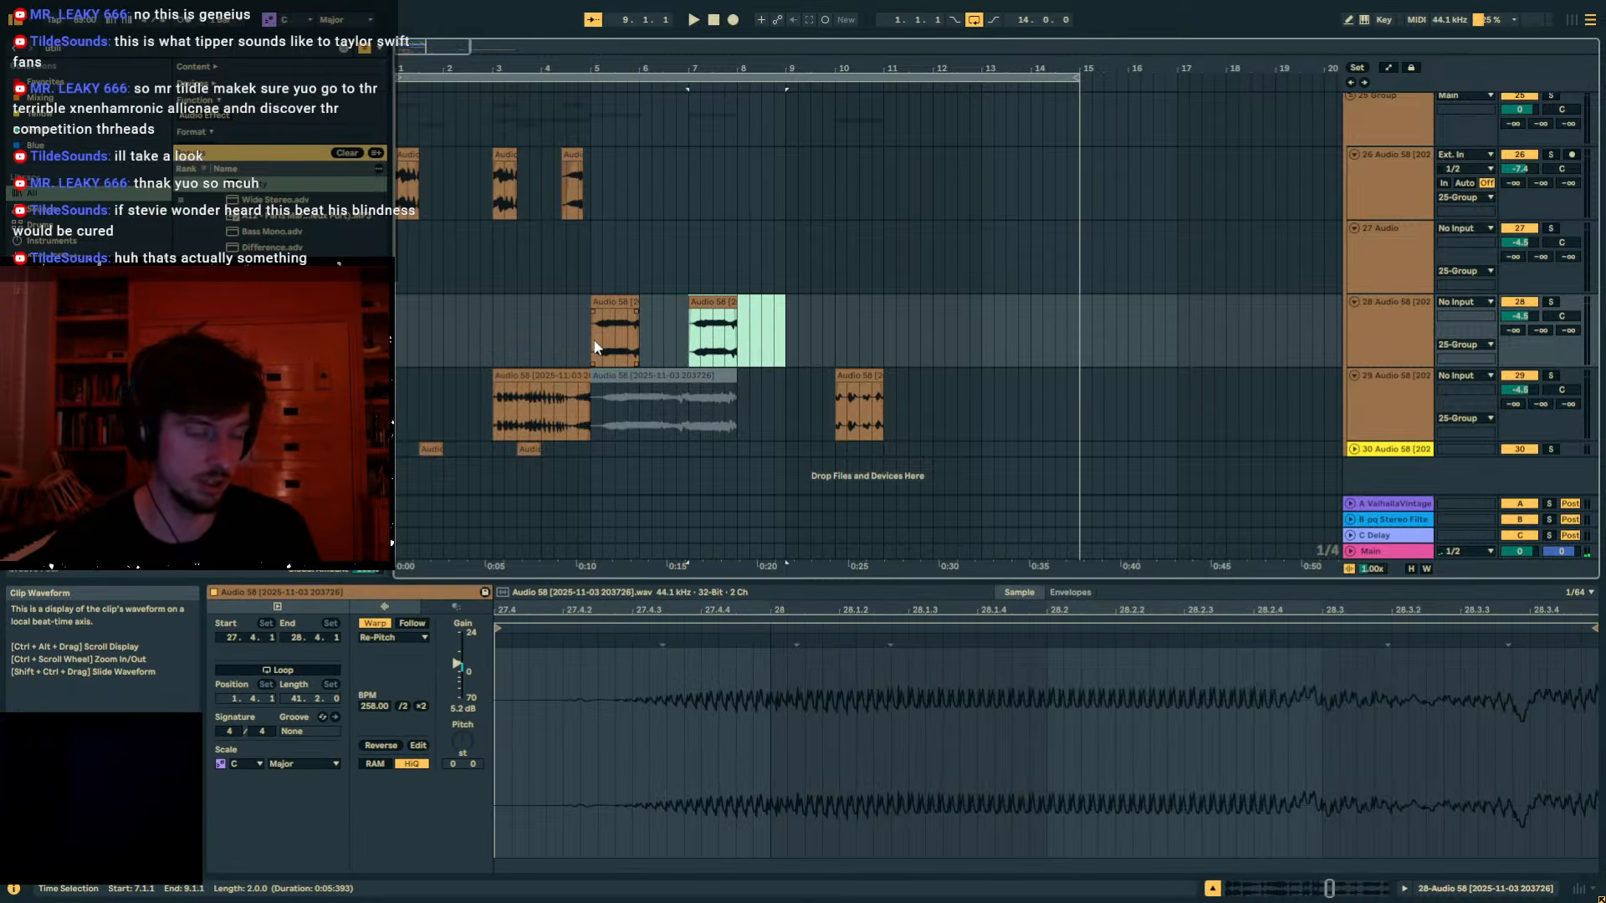
pyautogui.moveTo(596, 347); pyautogui.dragTo(865, 340)
pyautogui.click(554, 348)
# Add the ST4b transient shaper to the birdcalling clap track and raise its mid-band transient to about +39.0 dB.
pyautogui.scroll(8, 667, 409)
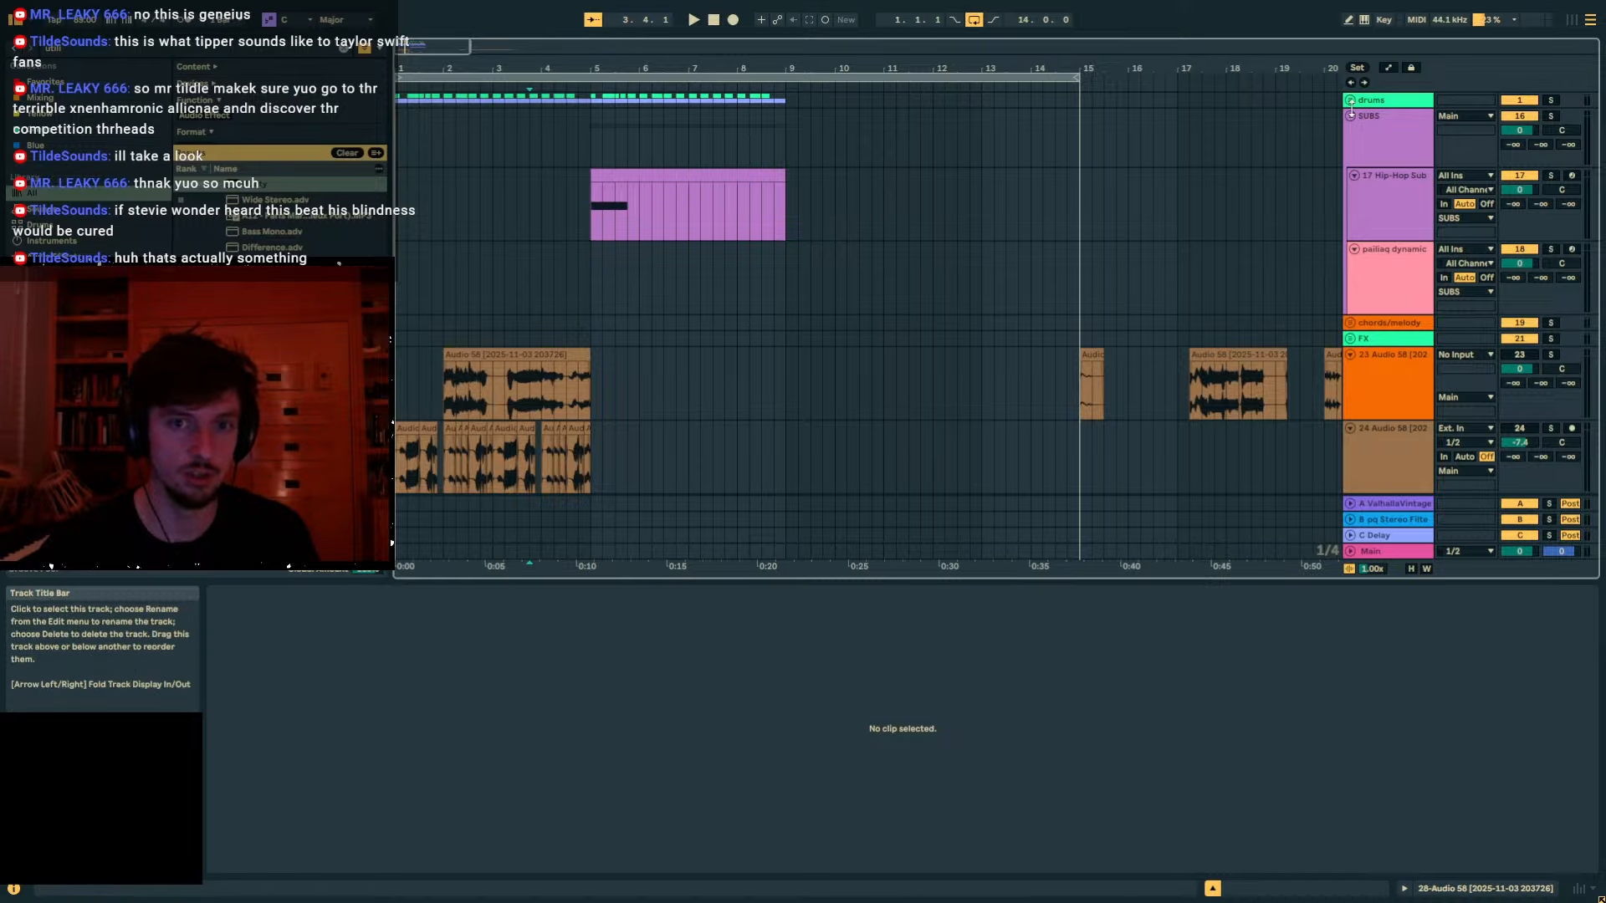
pyautogui.click(1350, 101)
pyautogui.click(1377, 356)
pyautogui.scroll(-2, 1378, 351)
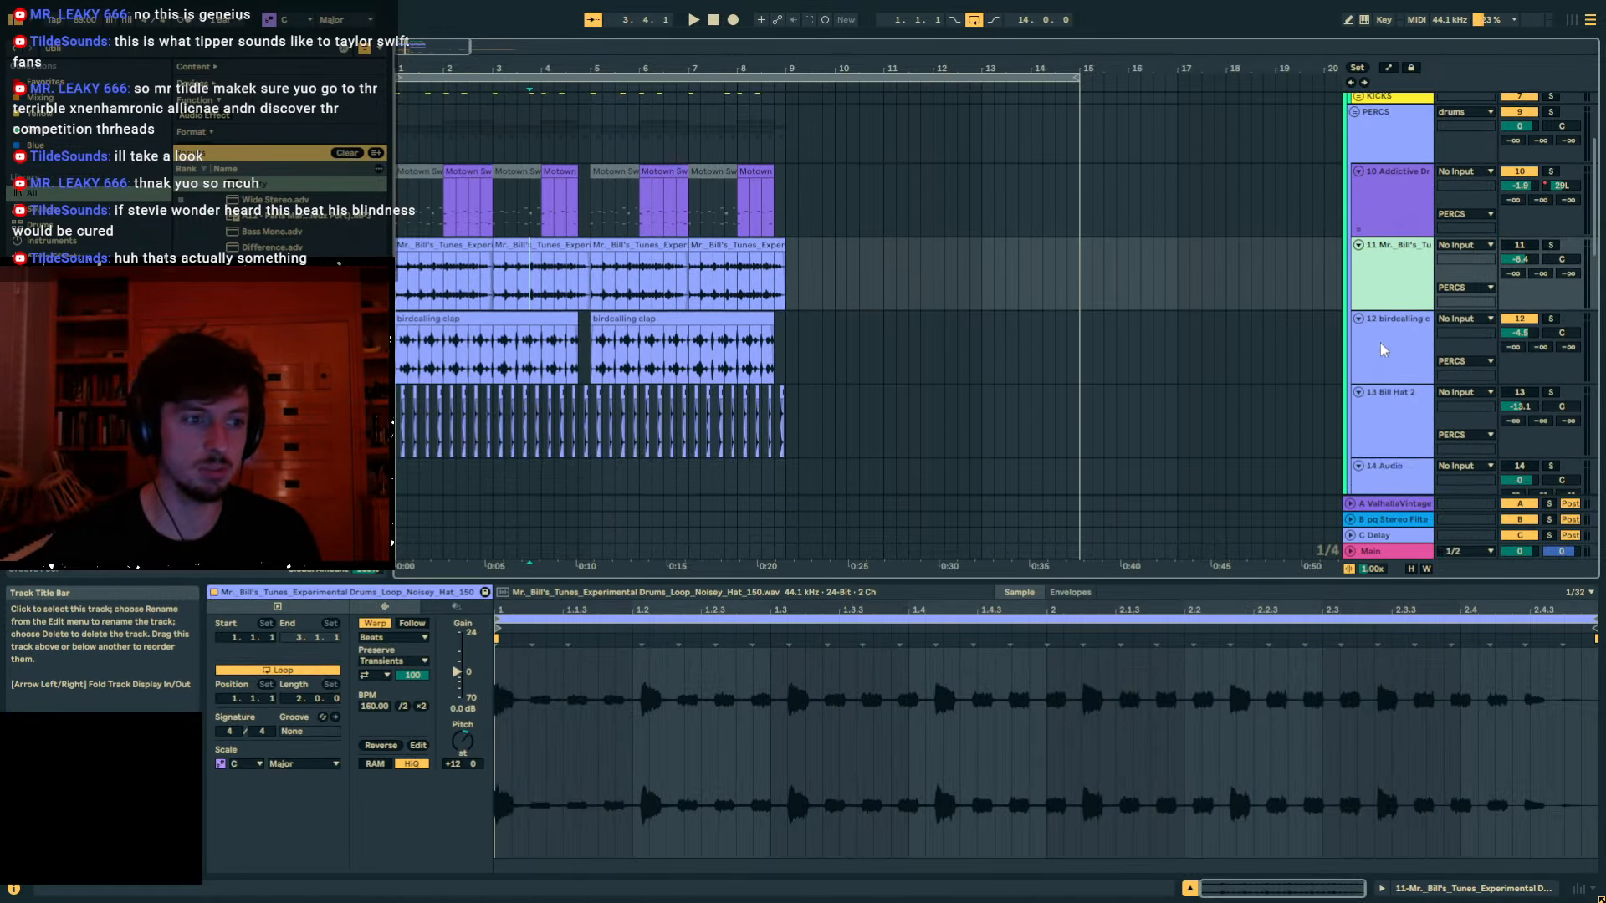
pyautogui.click(1380, 341)
pyautogui.click(1507, 893)
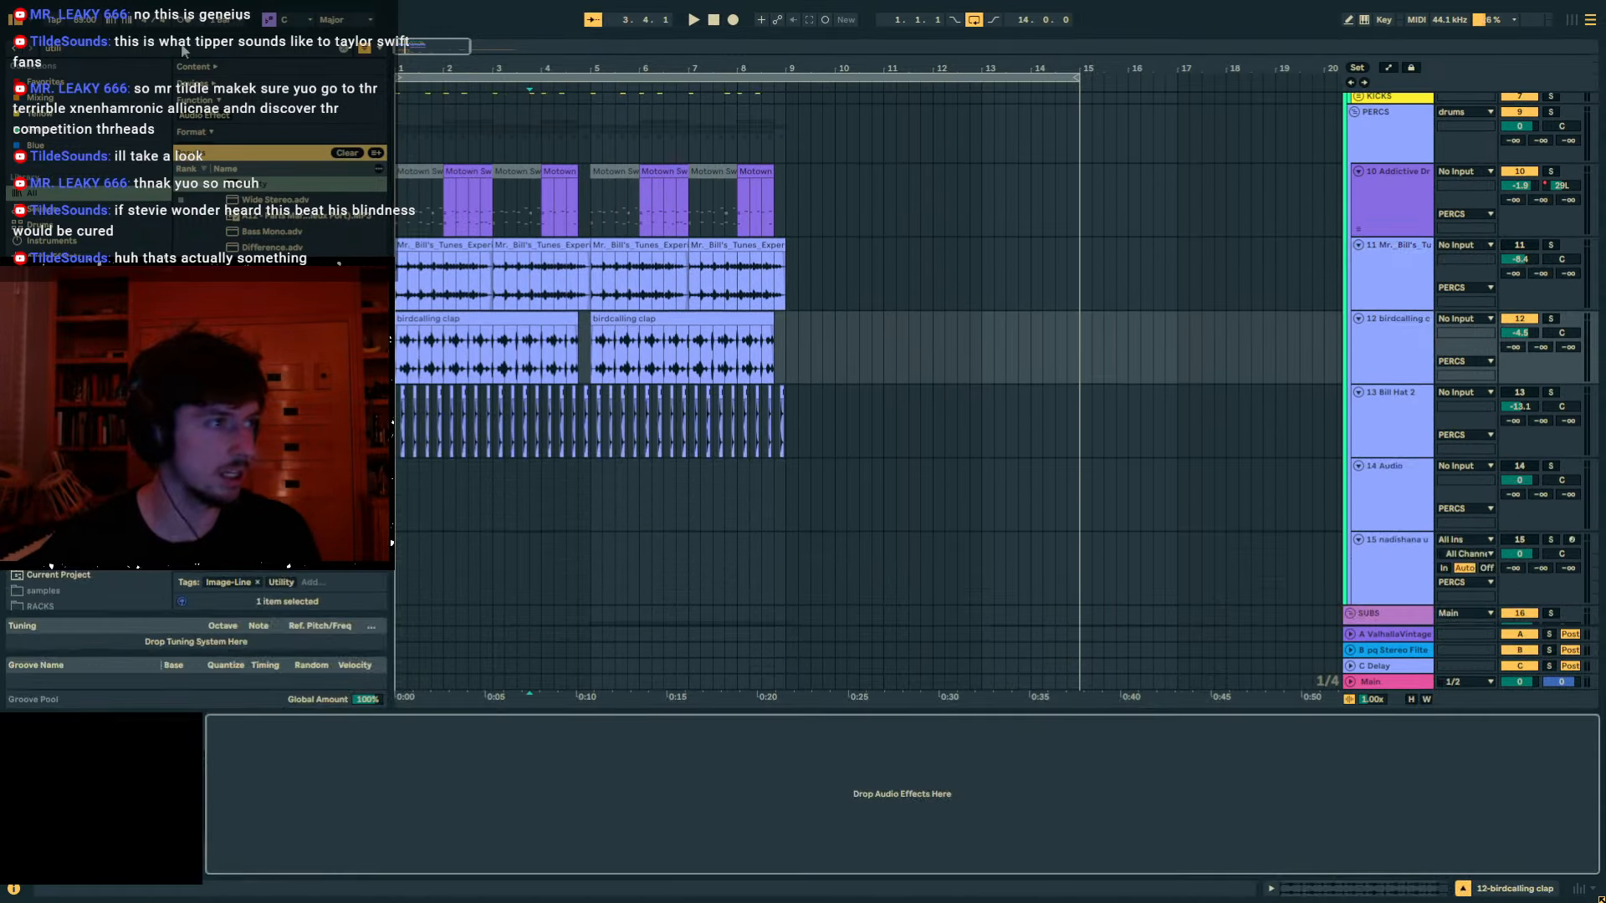
pyautogui.click(80, 49)
pyautogui.write('st4b')
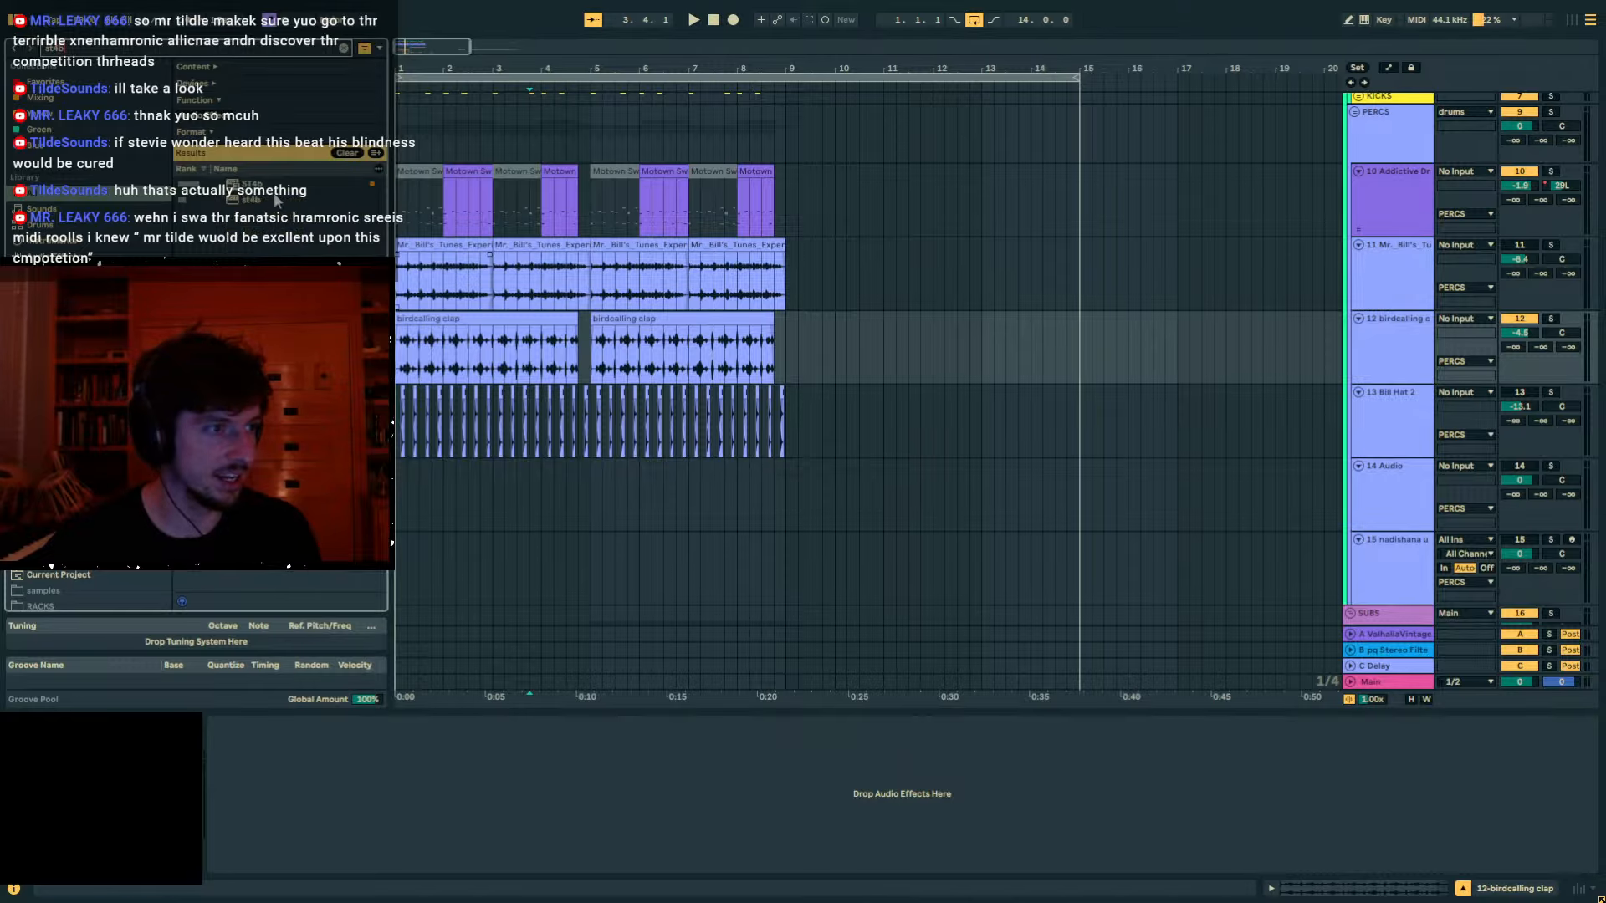
pyautogui.doubleClick(263, 195)
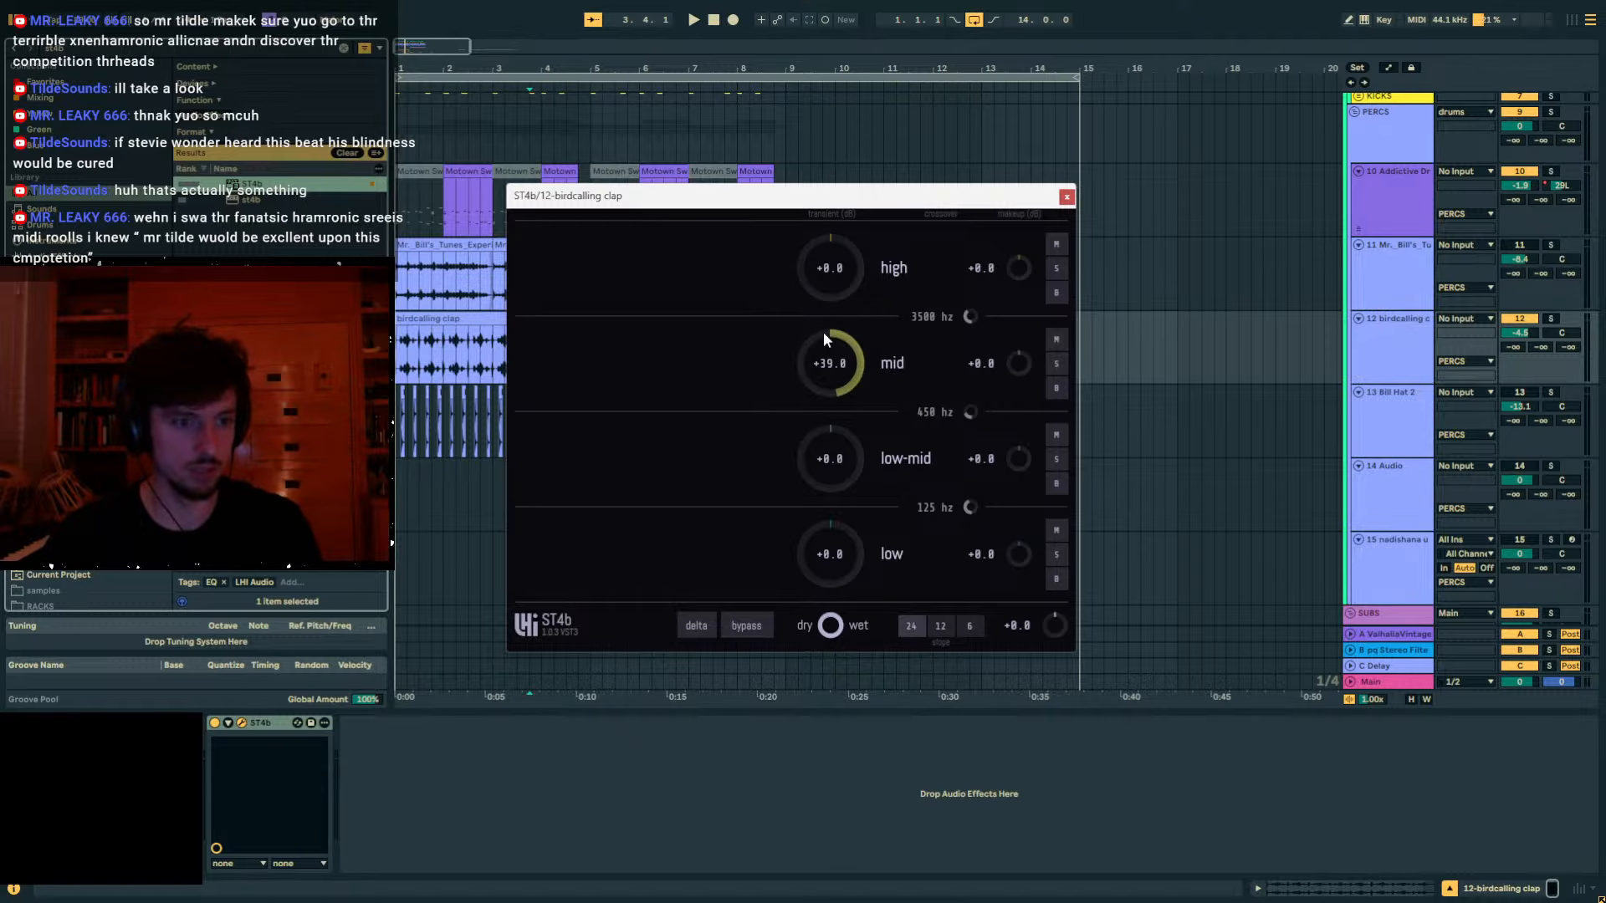
pyautogui.click(1067, 196)
# Copy the seven-bar section of track 23 audio starting at bar 24 onto a new audio track at bar 5.
pyautogui.scroll(-10, 1062, 362)
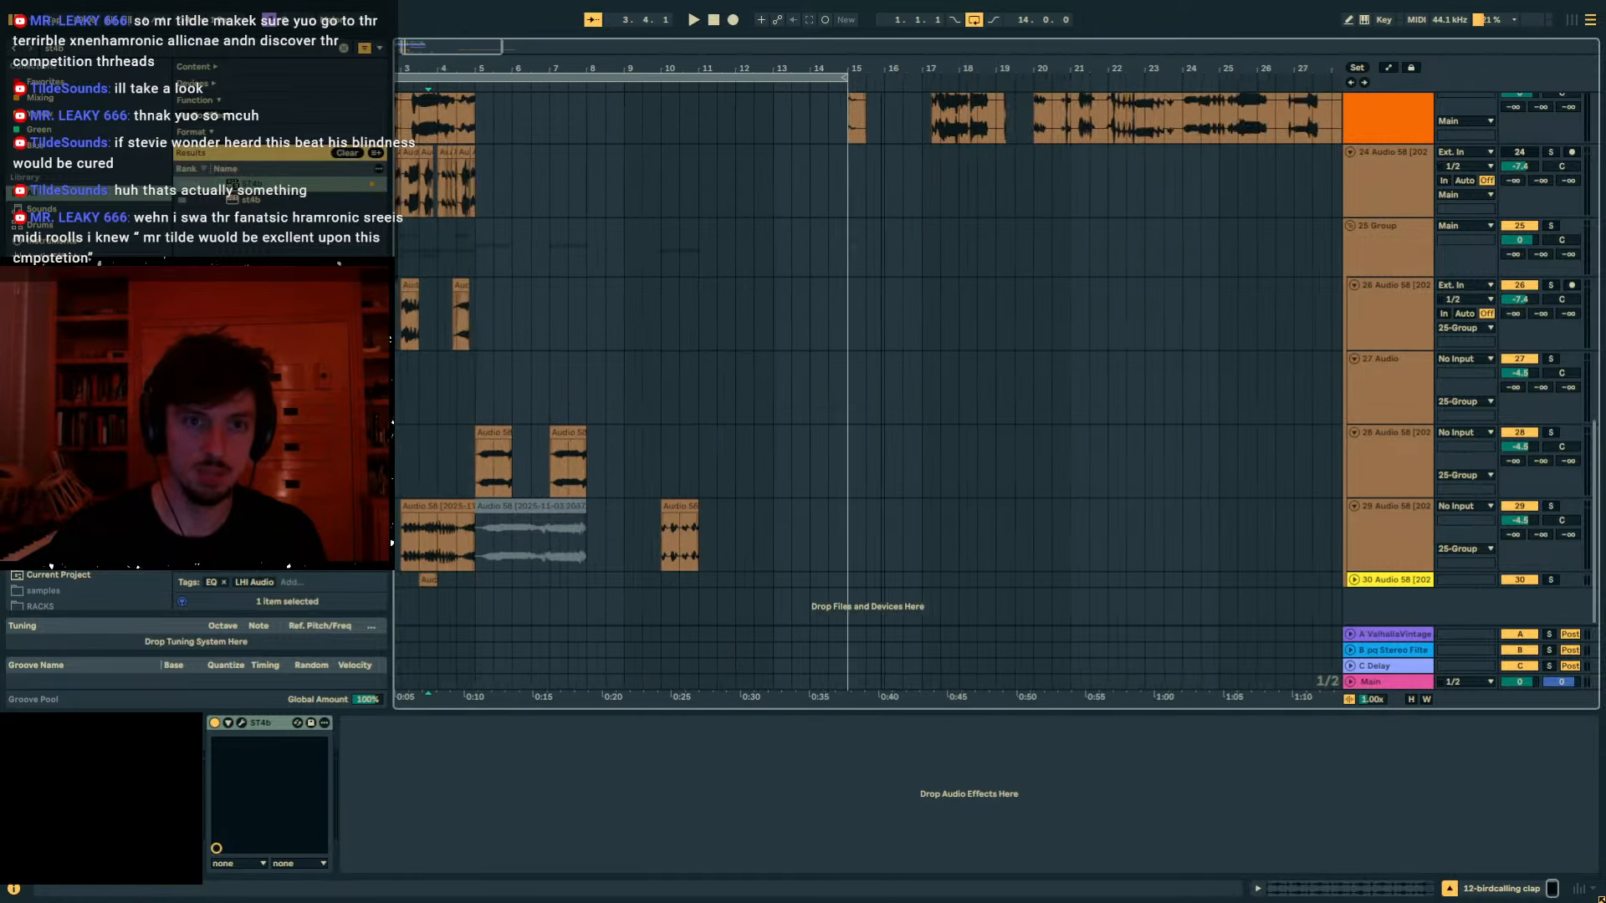
pyautogui.scroll(3, 912, 209)
pyautogui.click(903, 228)
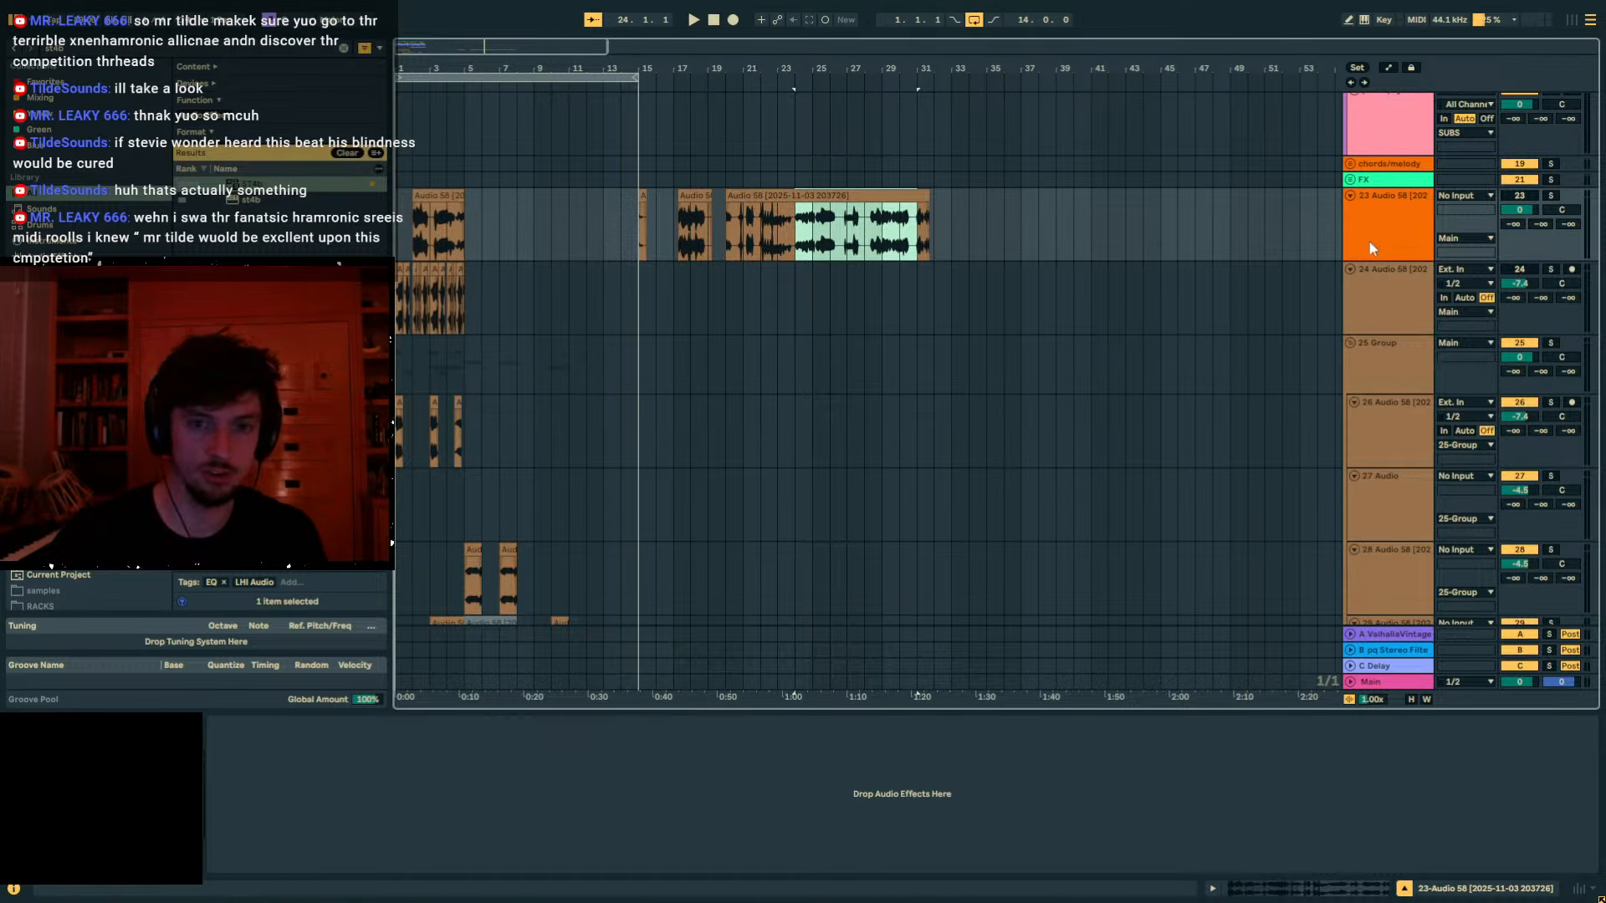
pyautogui.click(1371, 288)
pyautogui.scroll(-3, 1370, 368)
pyautogui.click(1369, 381)
pyautogui.hotkey('ctrl', 't')
pyautogui.click(463, 459)
pyautogui.hotkey('ctrl', 'v')
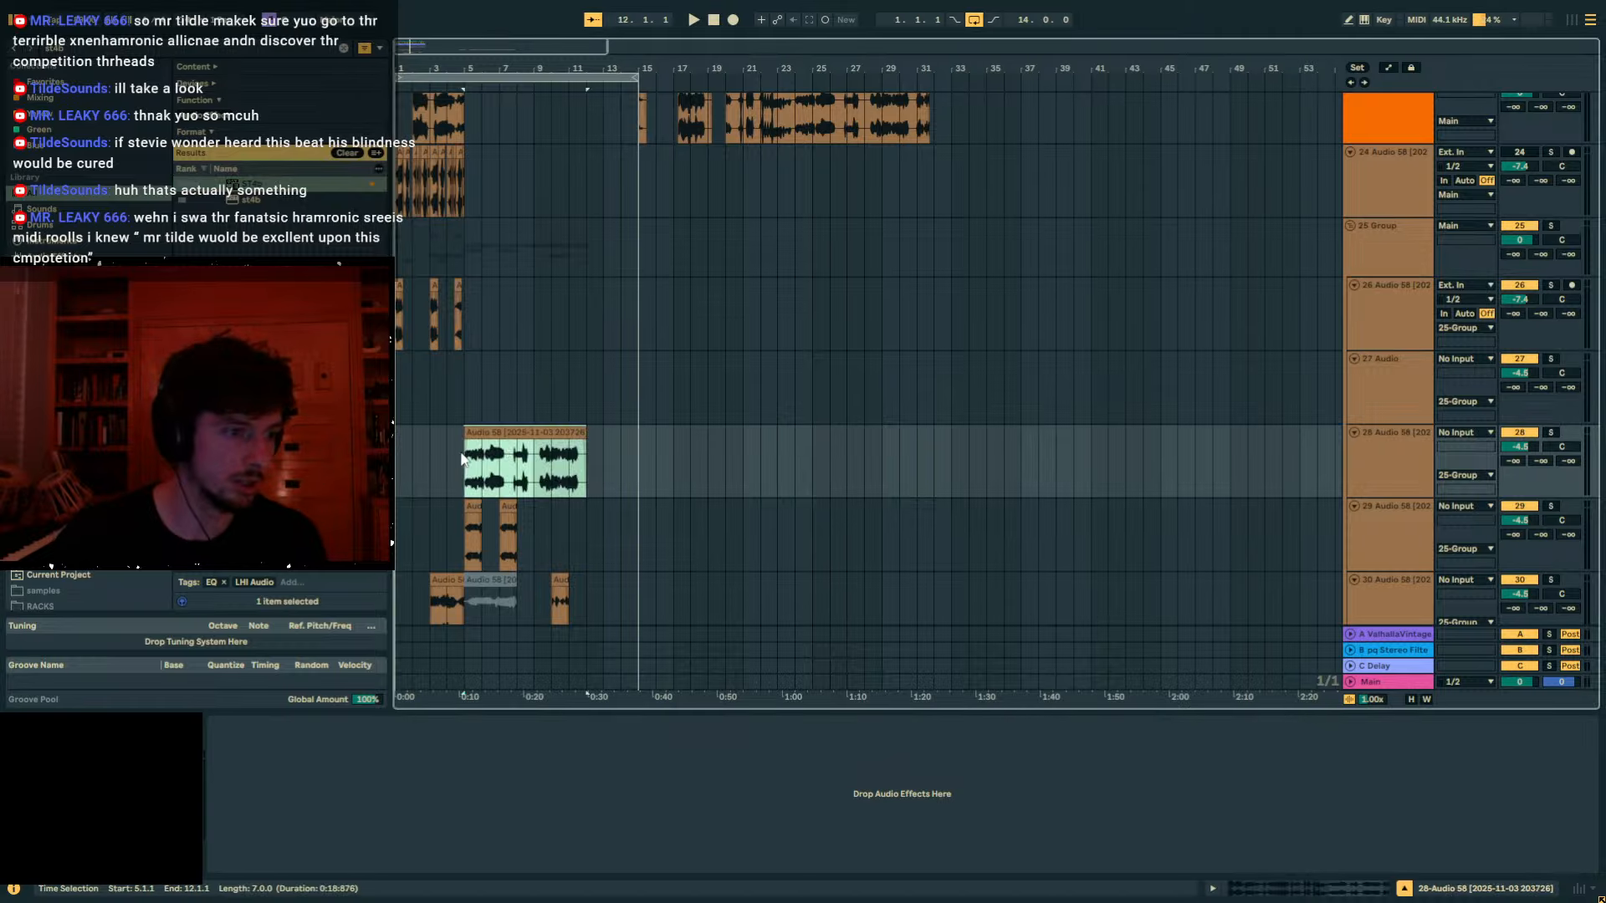
# Set the pasted clip's Beats warping to preserve 1/16 with a transient envelope of 8, and audition it soloed and in context.
pyautogui.click(1312, 886)
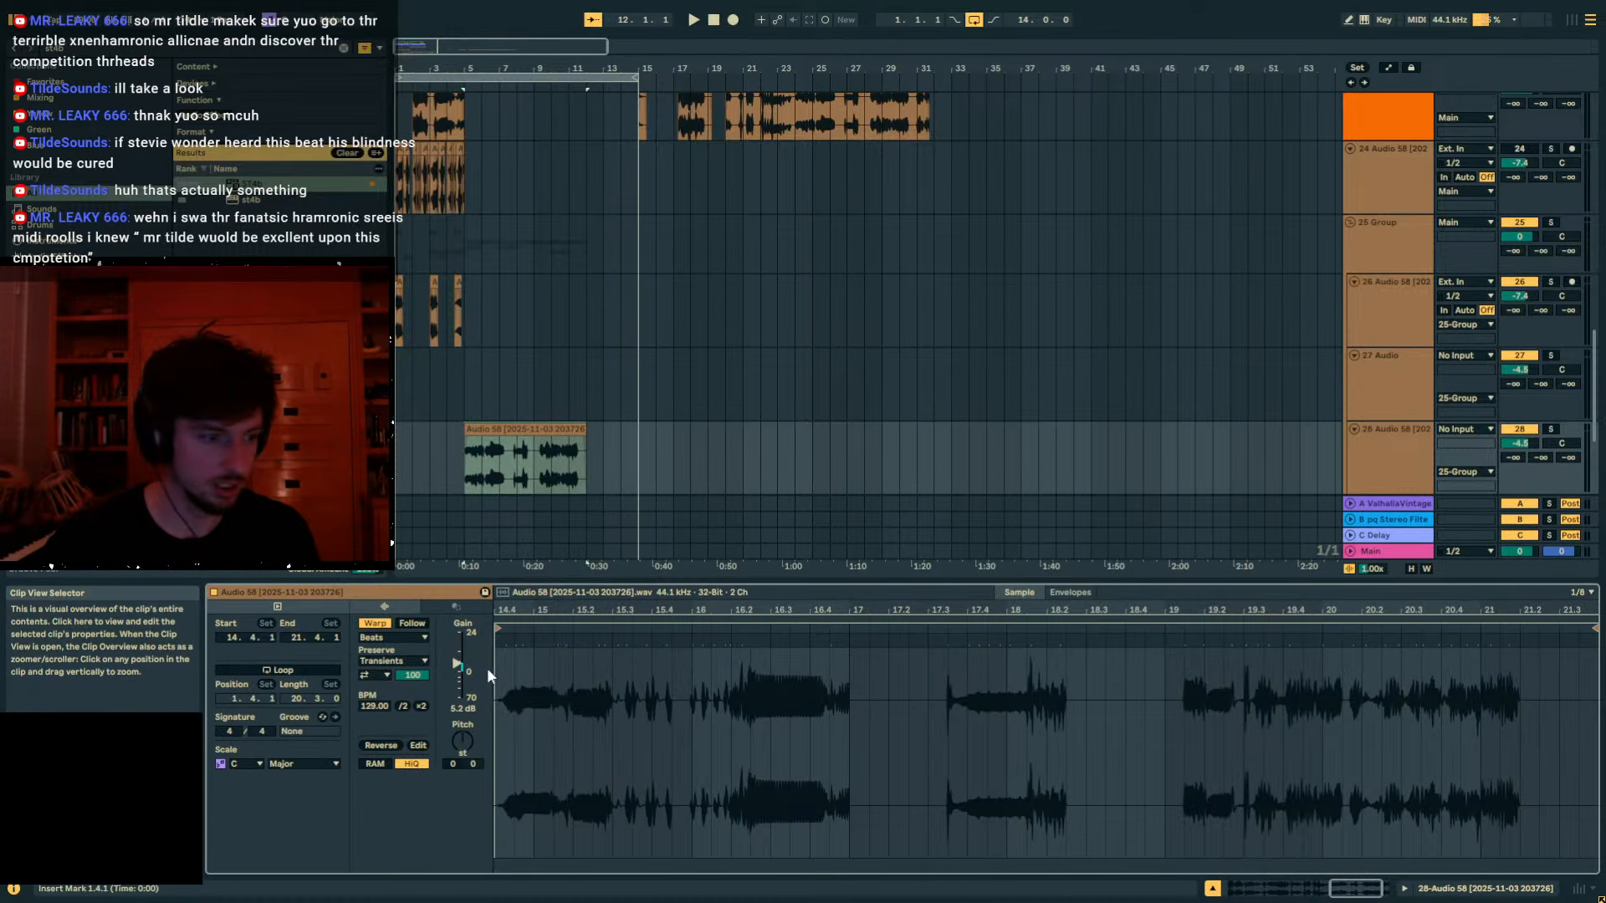
pyautogui.click(414, 660)
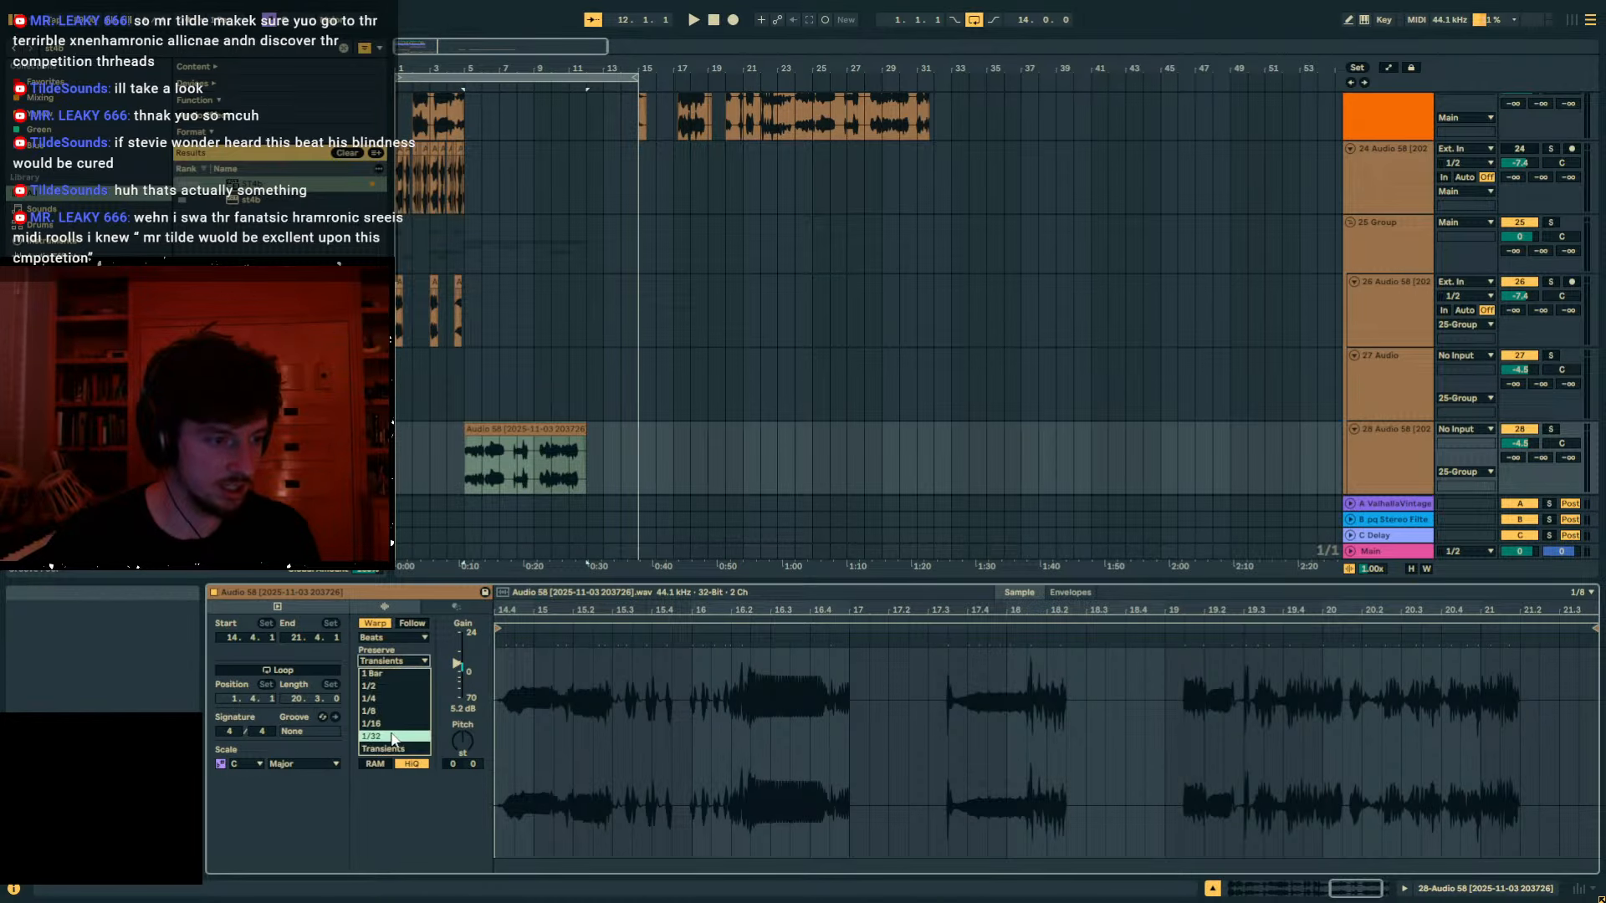
pyautogui.click(393, 686)
pyautogui.press('space')
pyautogui.click(1553, 429)
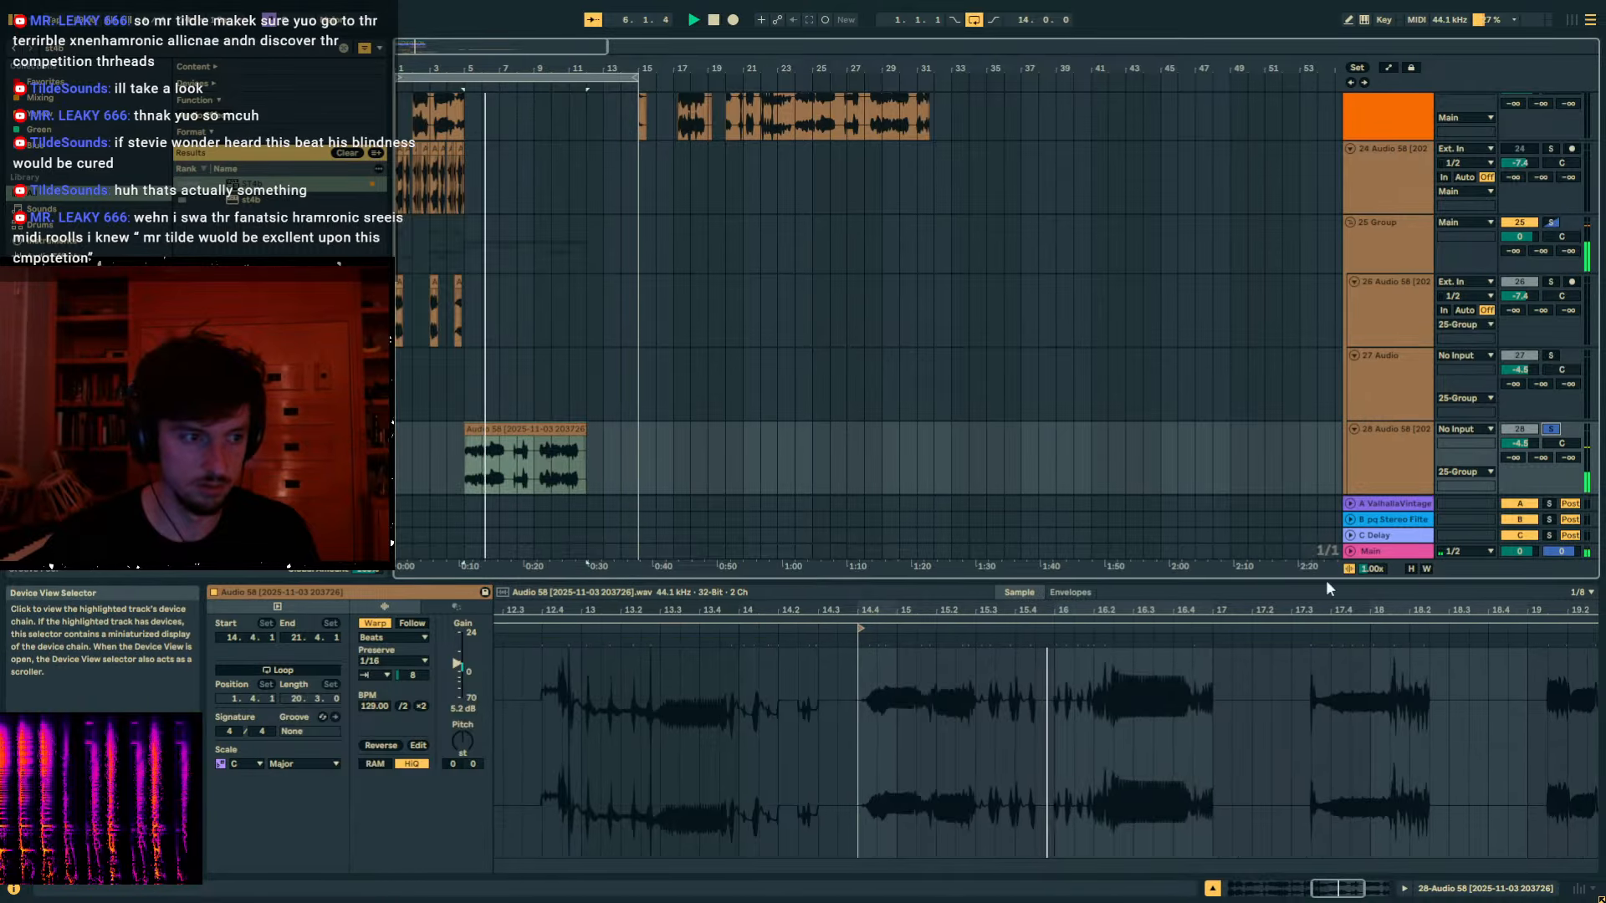
pyautogui.click(1552, 429)
pyautogui.press('space')
pyautogui.press('space')
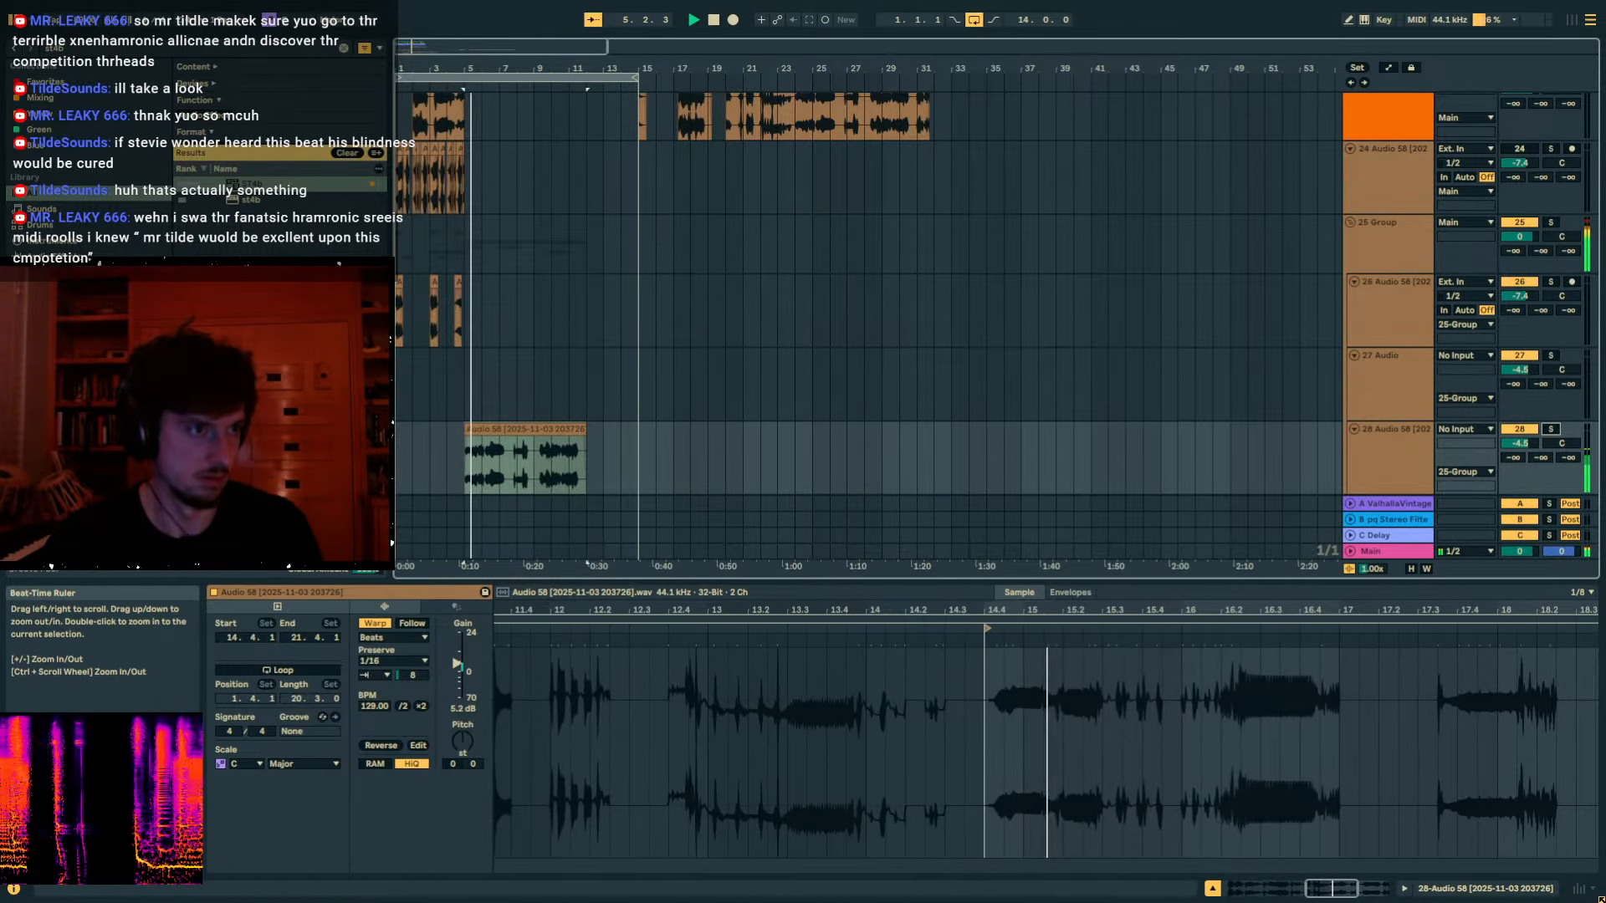
# Cut the pasted track 28 clip into a one-bar slice and repeat it through bar 9.
pyautogui.scroll(10, 717, 143)
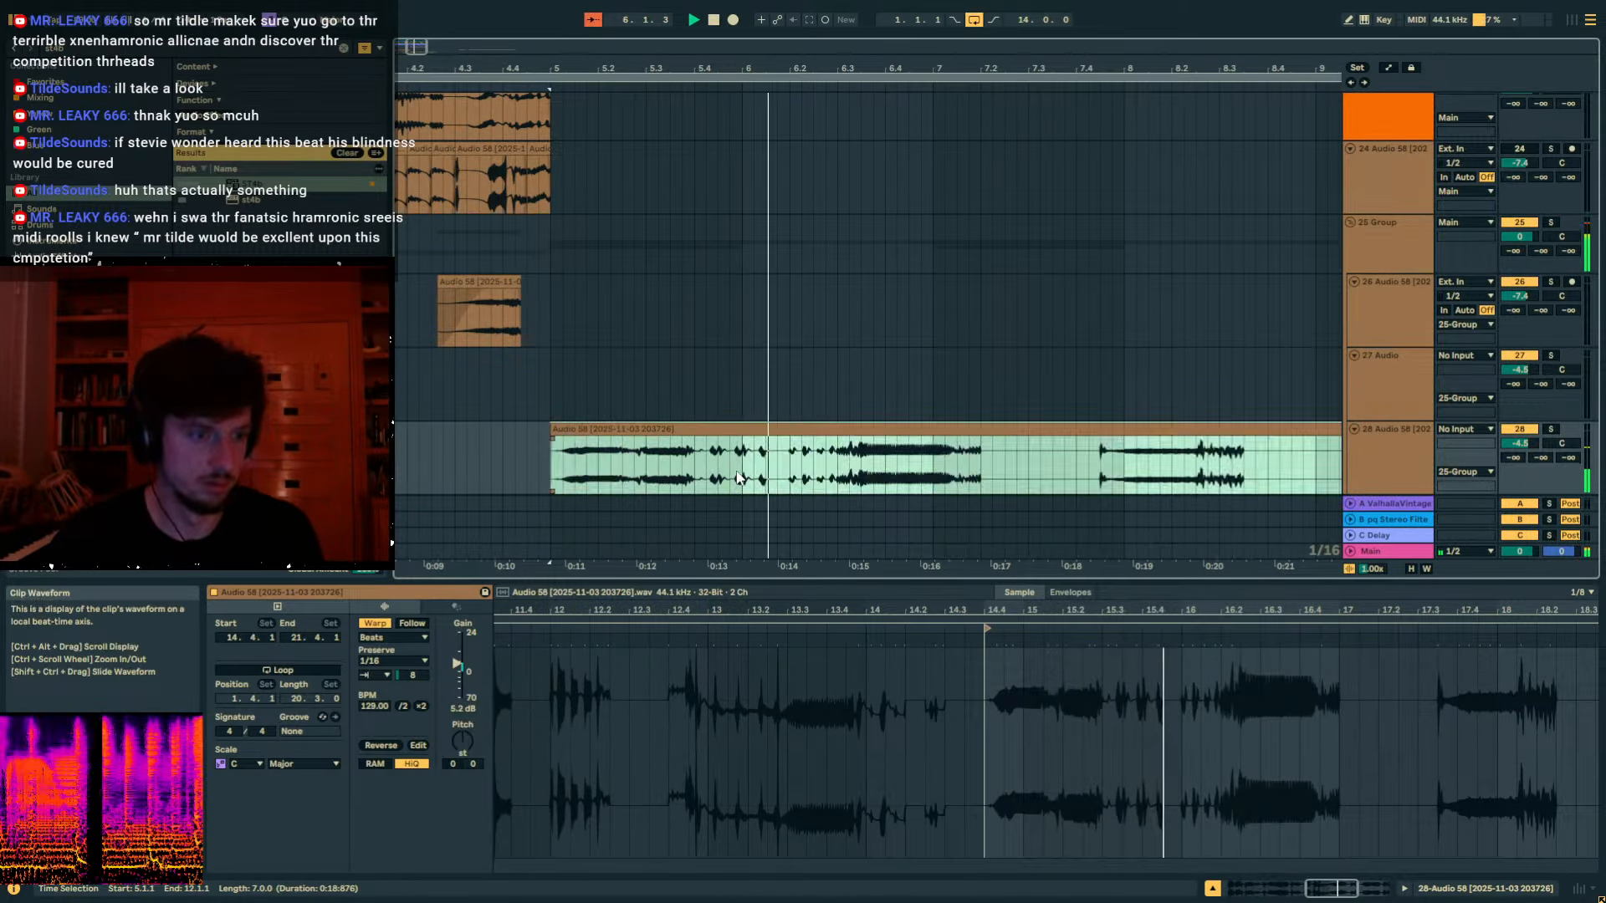
pyautogui.moveTo(742, 460); pyautogui.dragTo(935, 460)
pyautogui.hotkey('ctrl', 'e')
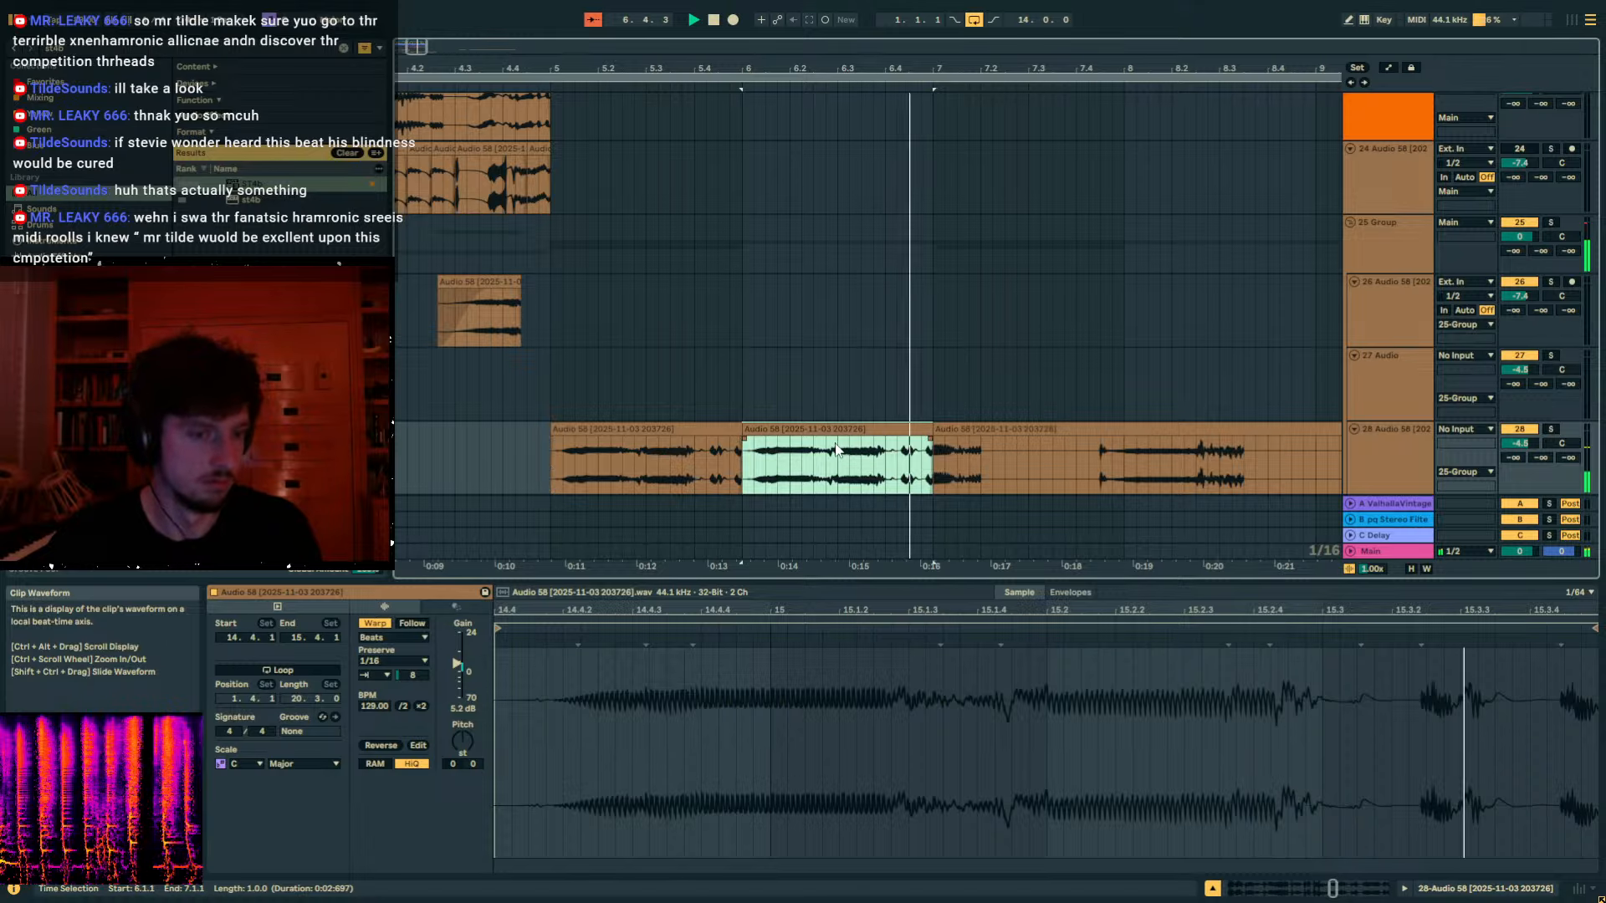
pyautogui.hotkey('ctrl', 'd')
pyautogui.hotkey('ctrl', 'd')
pyautogui.hotkey('ctrl', 'd')
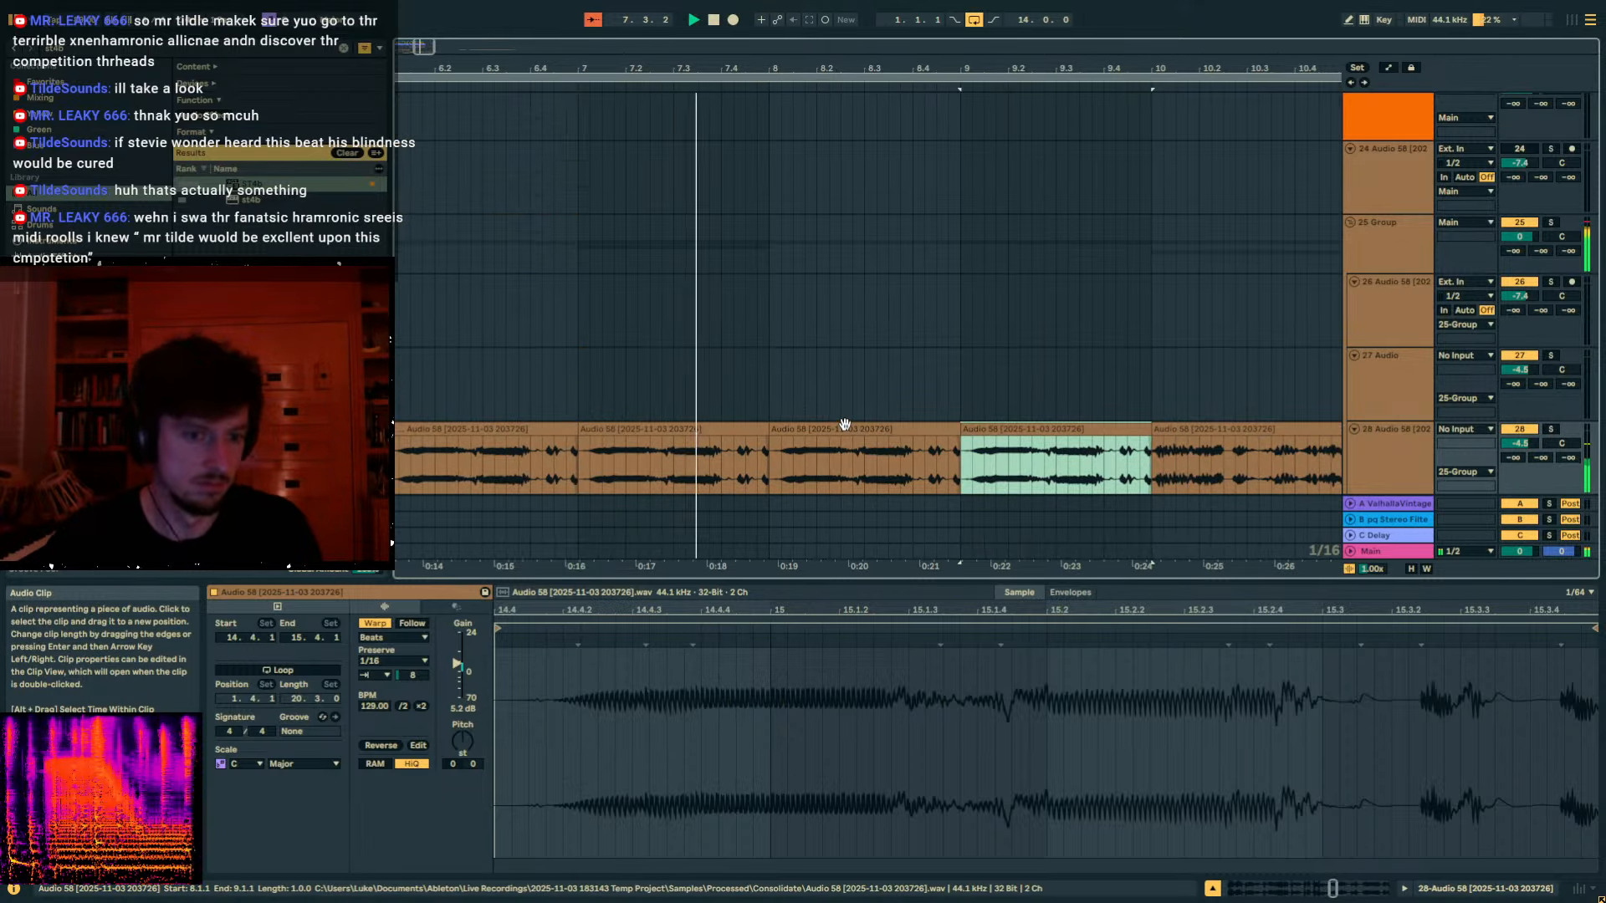
# Transpose the bar 8 slice up 12 semitones and duplicate it over bar 9.
pyautogui.click(885, 438)
pyautogui.moveTo(468, 731); pyautogui.dragTo(469, 733)
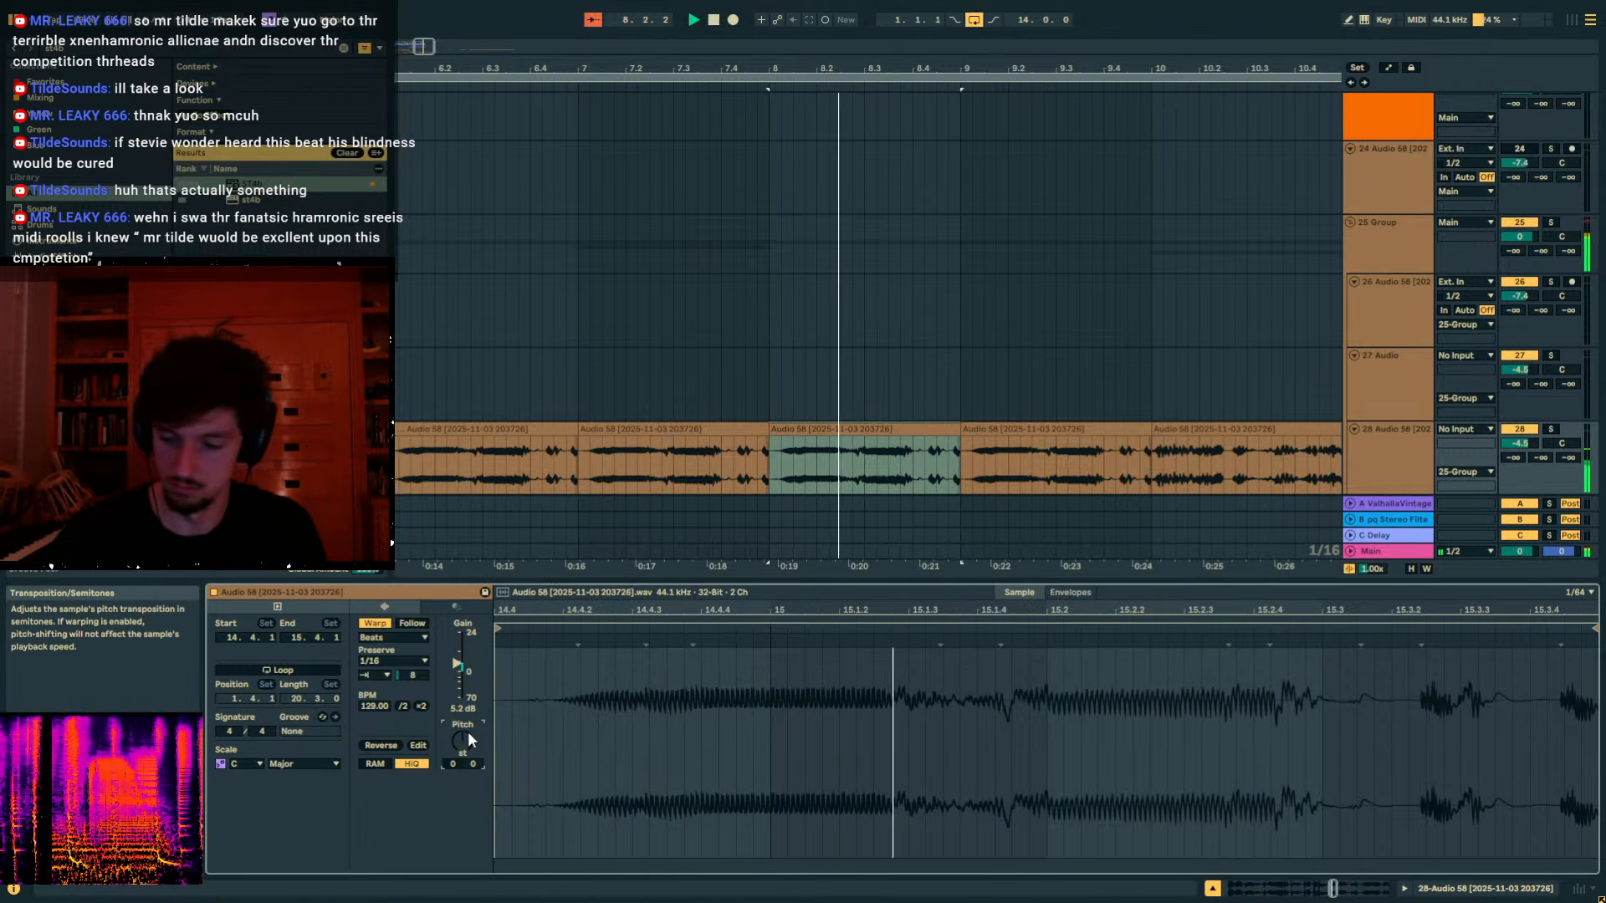
pyautogui.click(896, 429)
pyautogui.hotkey('ctrl', 'd')
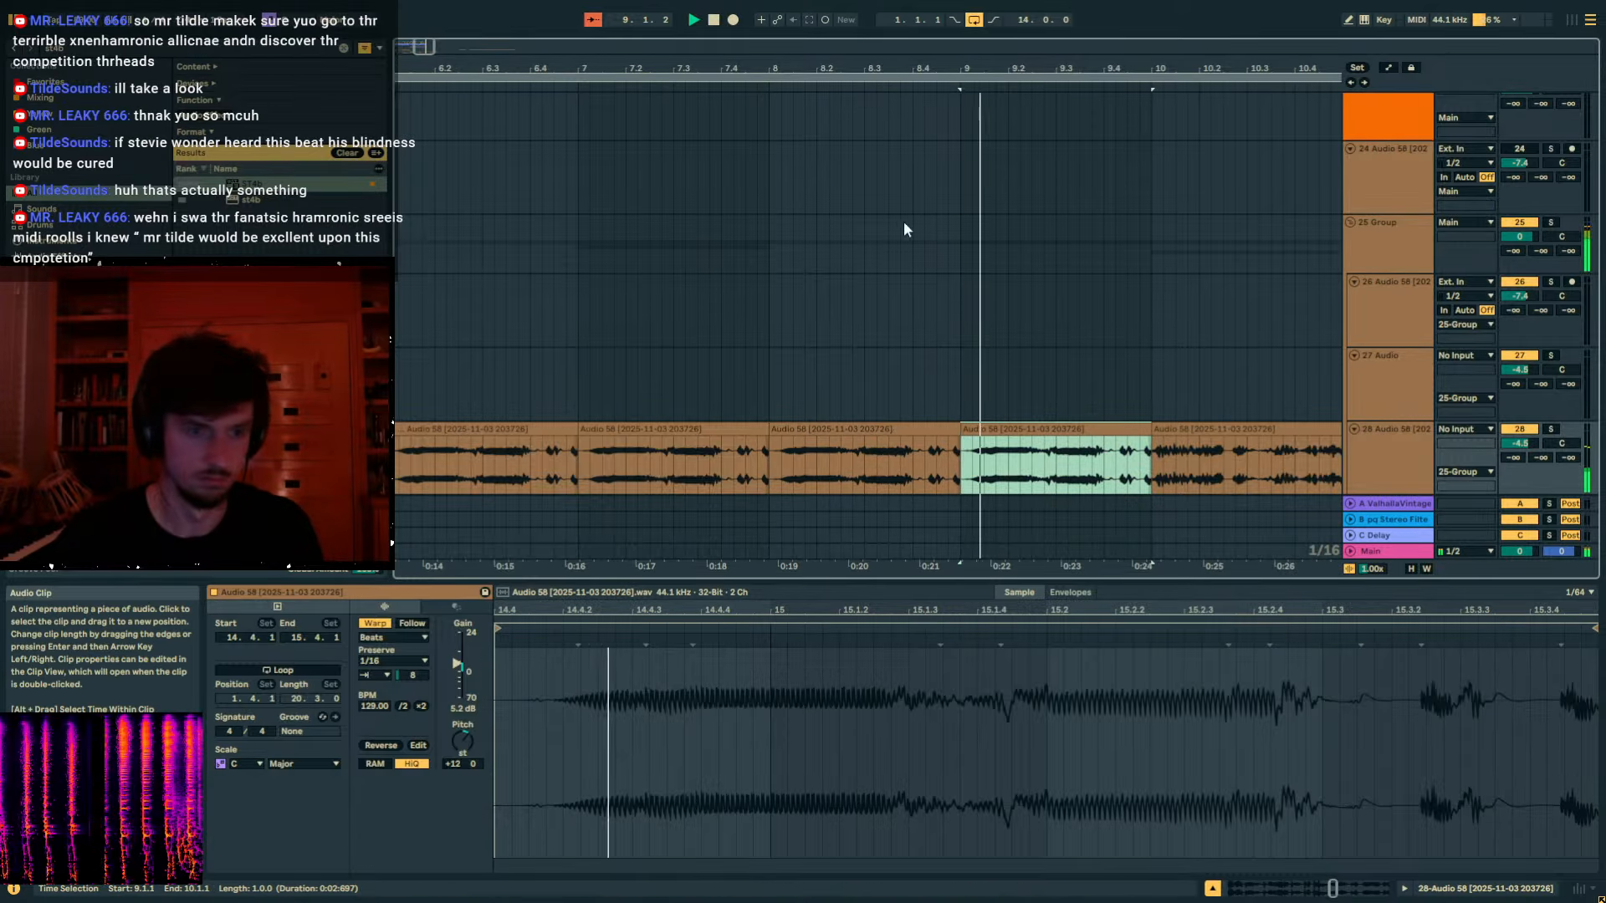
# Play the repeated track 28 slices from bar 5 and select the first two slices while listening.
pyautogui.moveTo(848, 64); pyautogui.dragTo(852, 25)
pyautogui.click(648, 389)
pyautogui.press('space')
pyautogui.press('space')
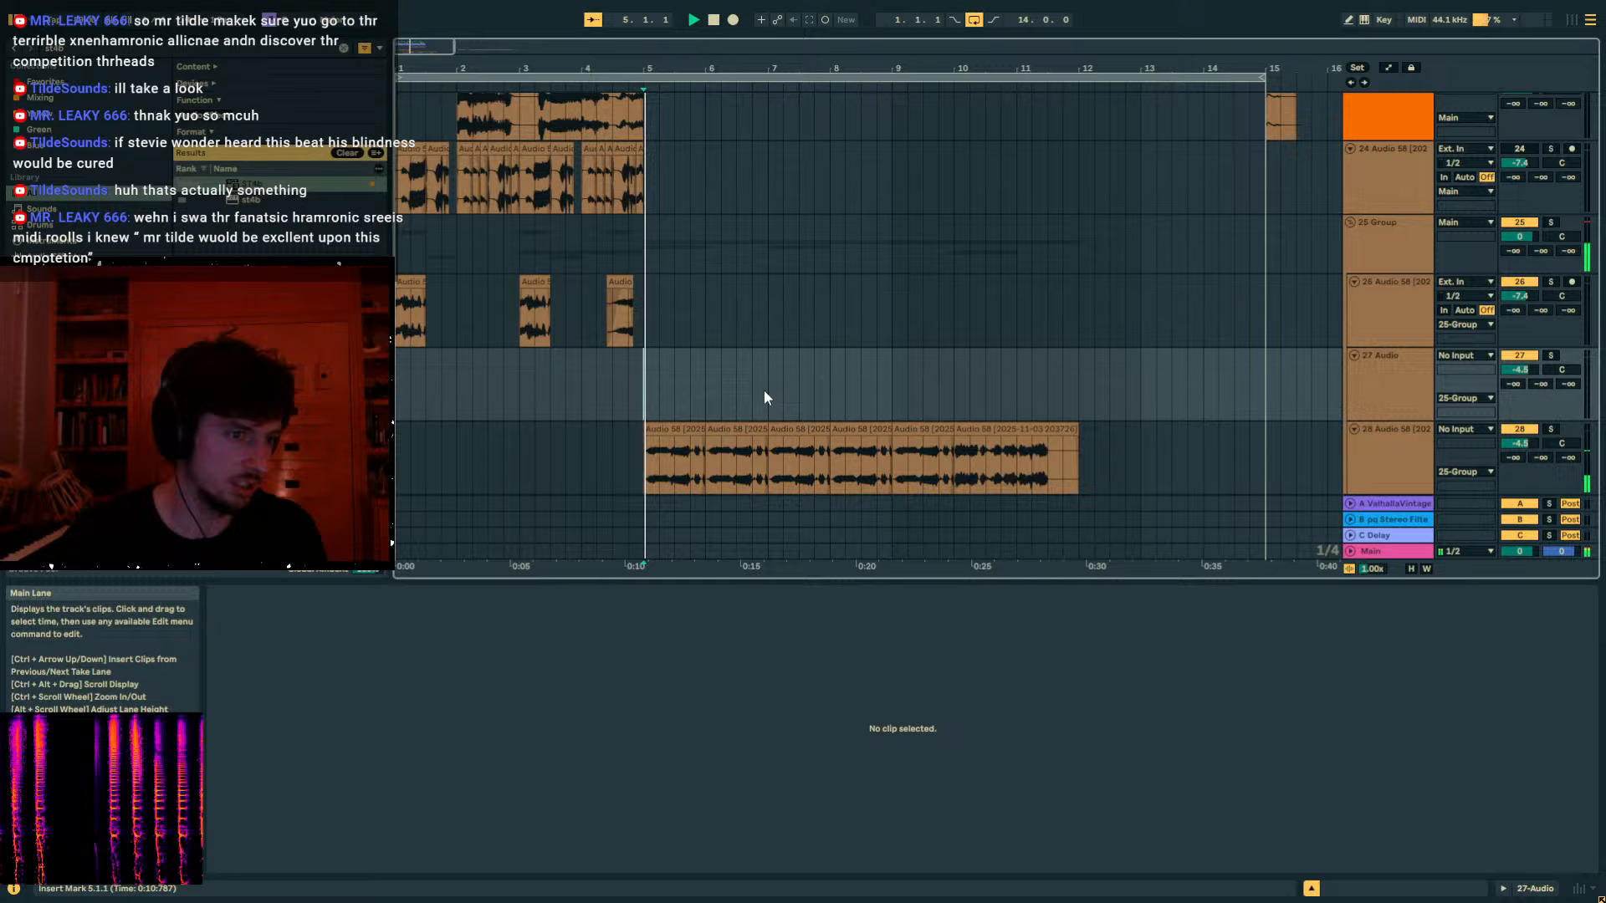
pyautogui.click(808, 430)
pyautogui.keyDown('shift'); pyautogui.click(845, 431); pyautogui.keyUp('shift')
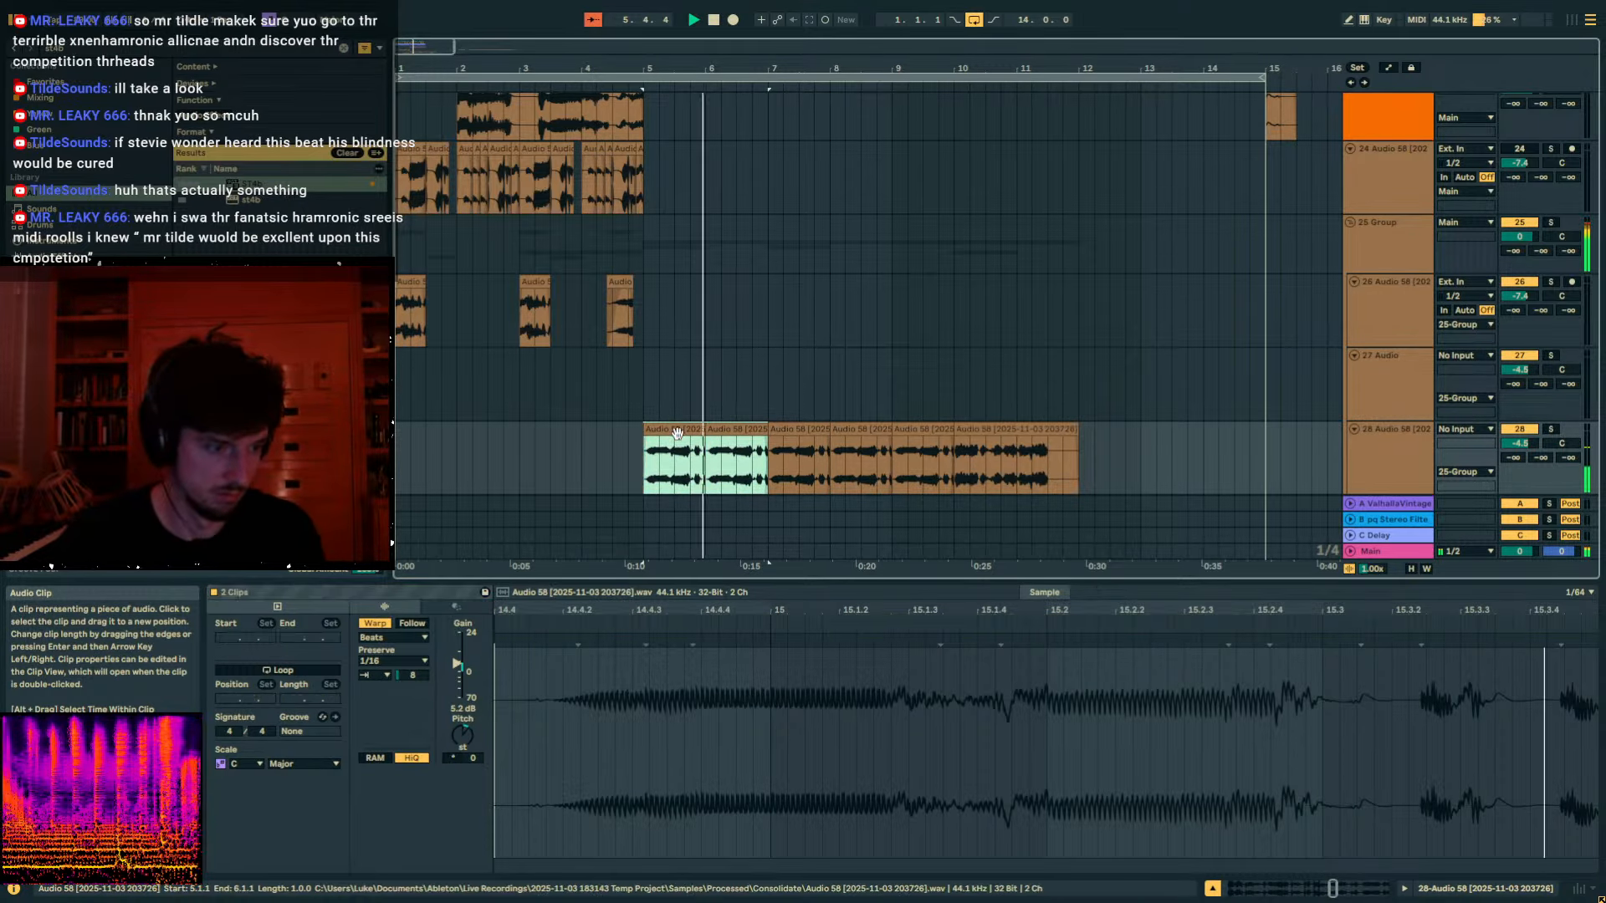
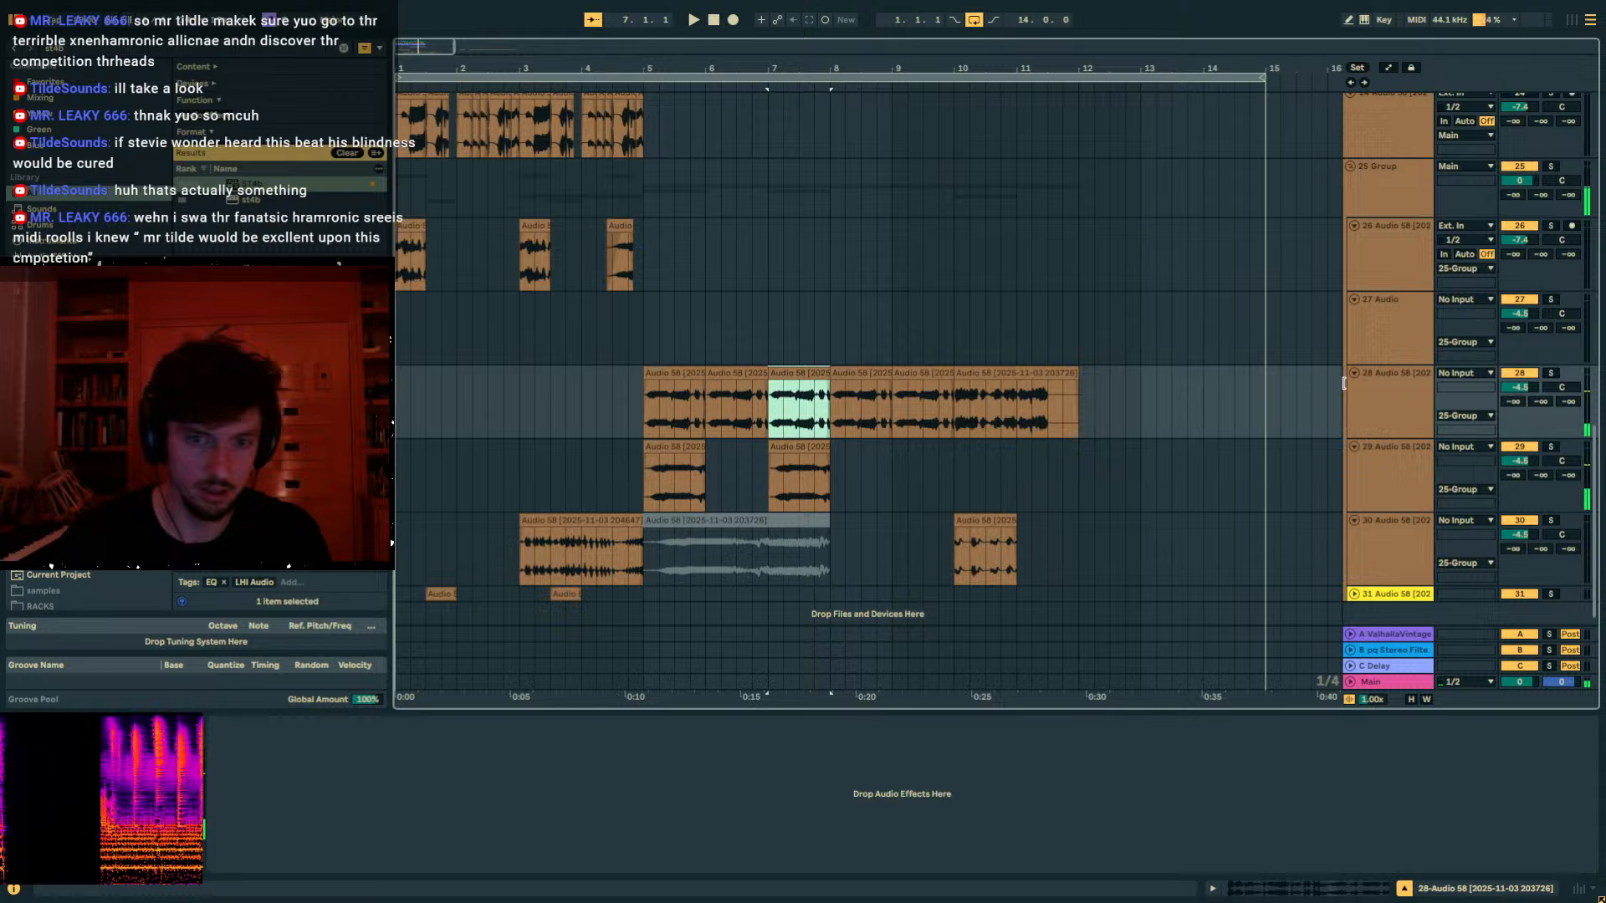
# Insert a new audio track below track 28, place a one-bar slice at bar 5 on it, and solo it for playback.
pyautogui.click(1371, 383)
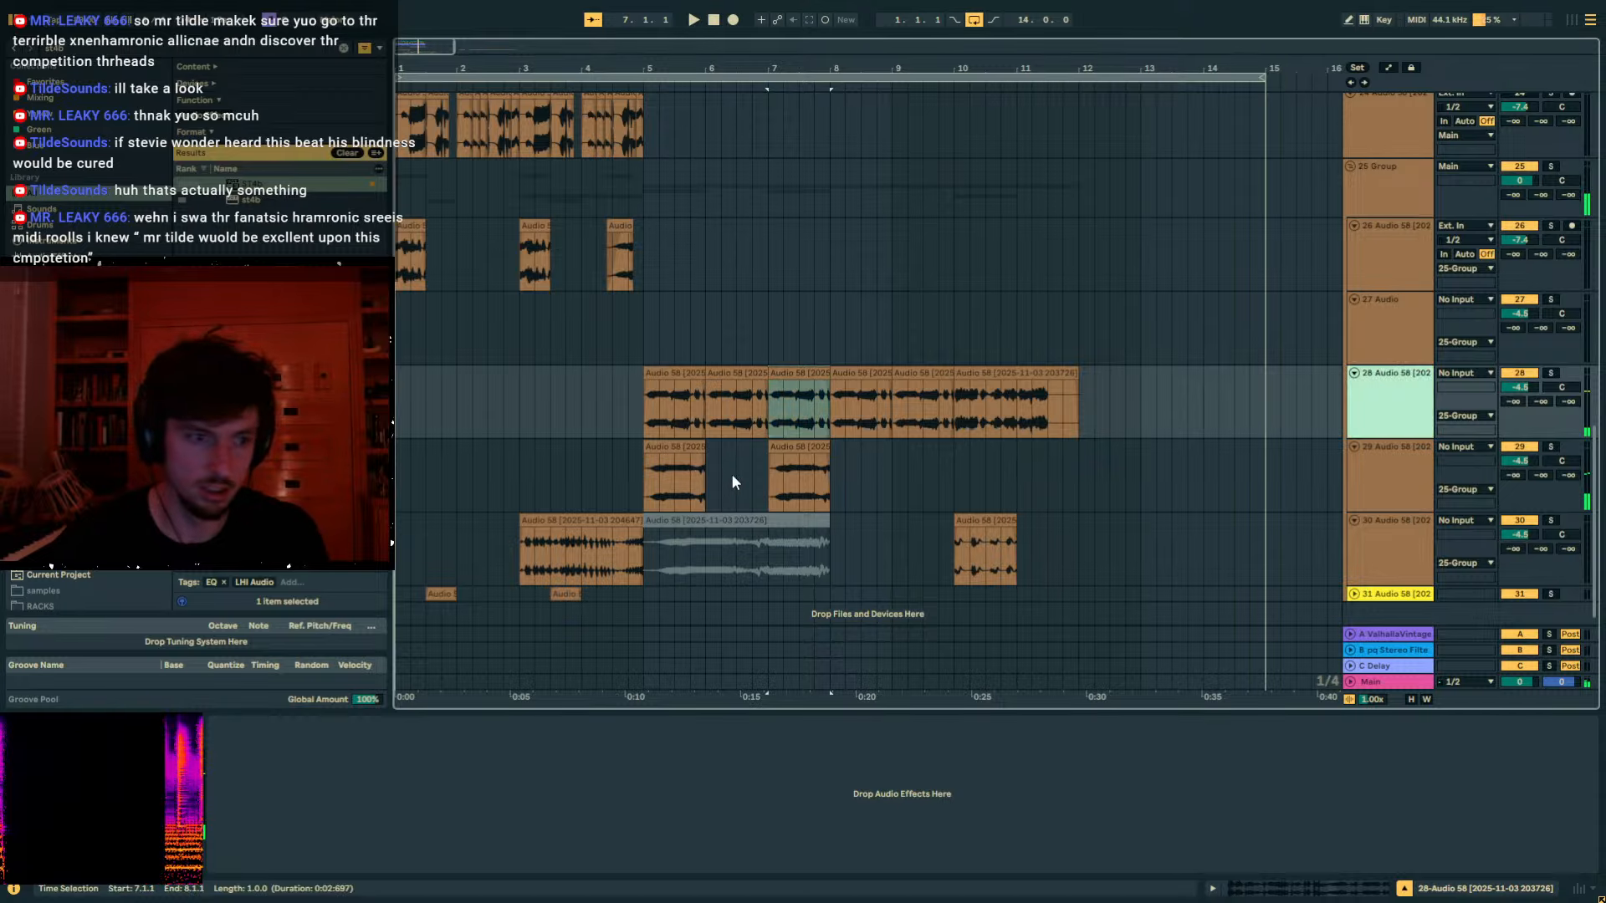
pyautogui.hotkey('ctrl', 't')
pyautogui.click(597, 483)
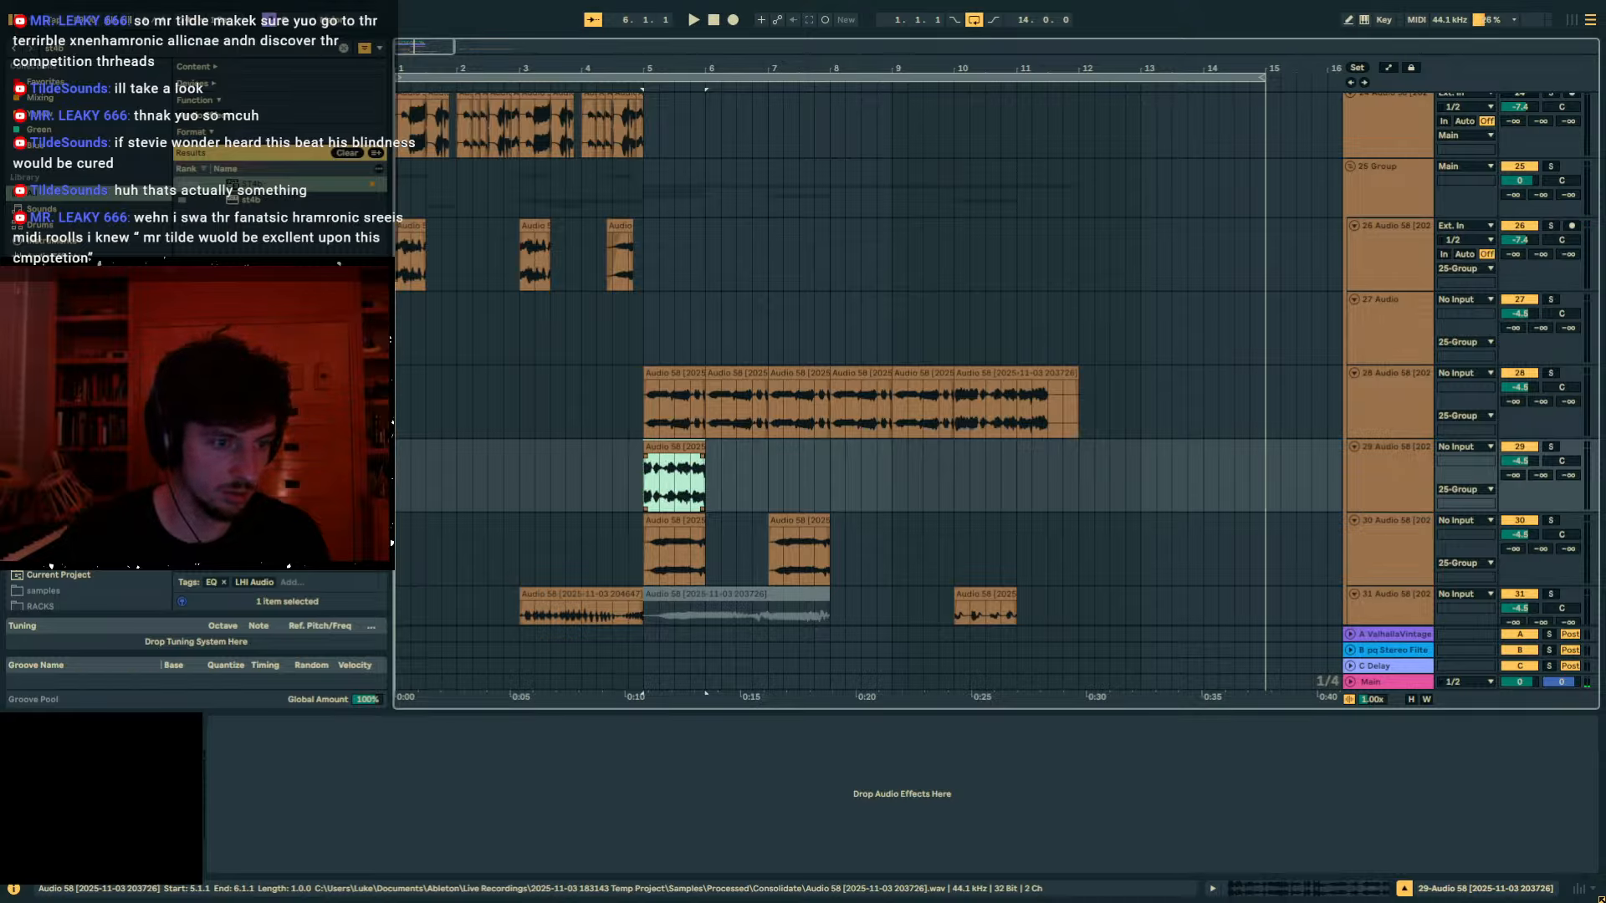
pyautogui.click(1551, 446)
pyautogui.click(1356, 481)
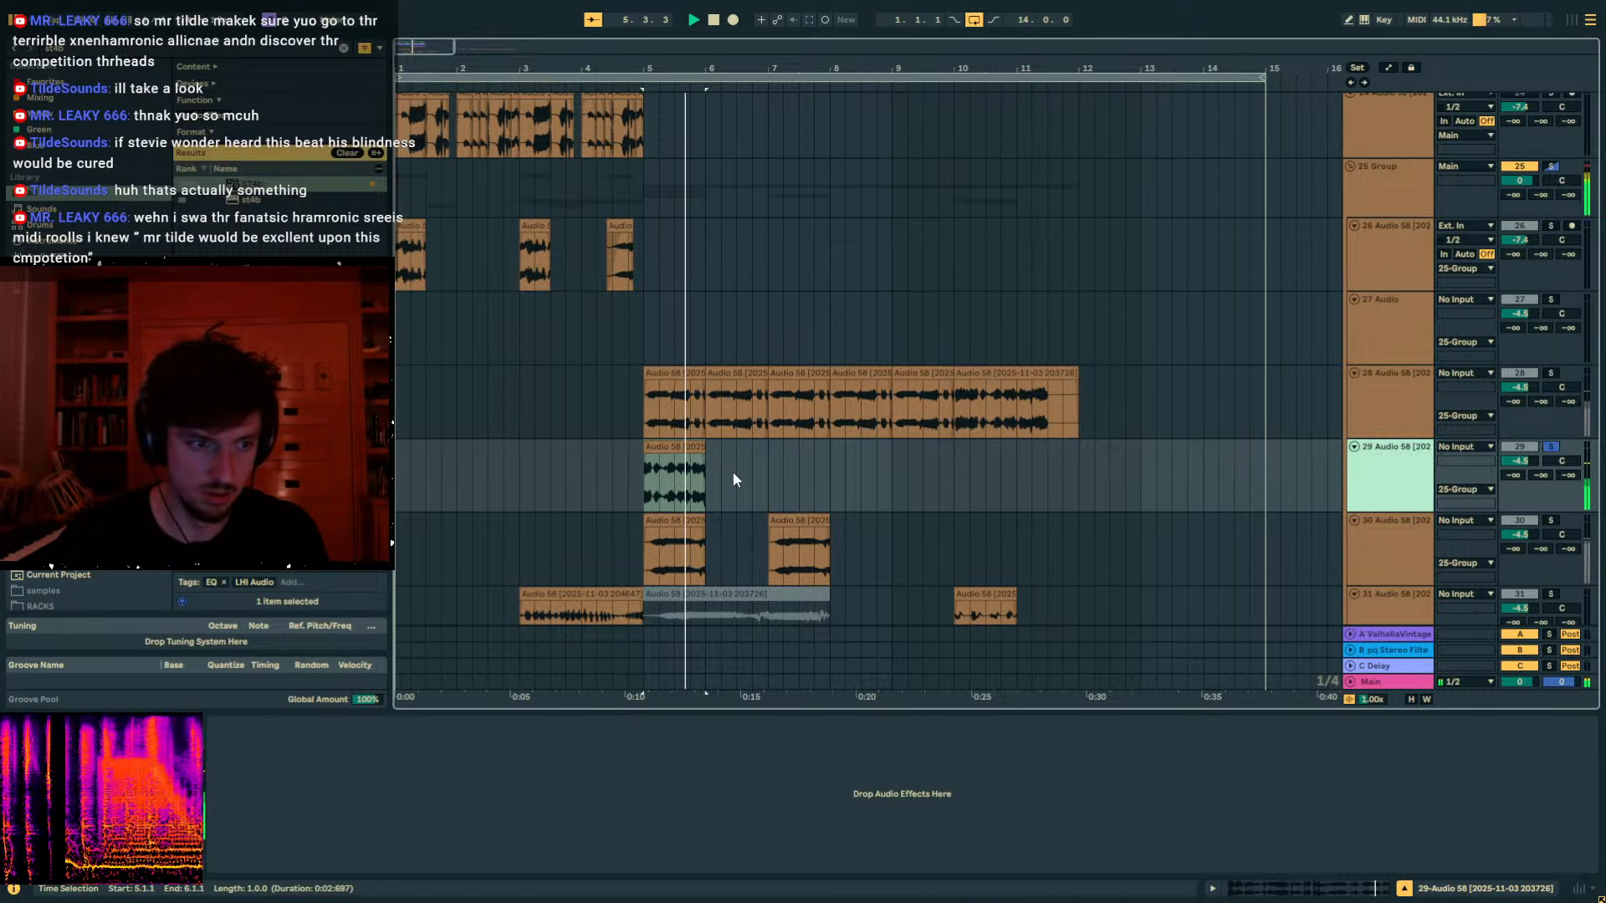
pyautogui.moveTo(705, 449)
pyautogui.mouseDown()
pyautogui.moveTo(935, 451)
pyautogui.moveTo(706, 456)
pyautogui.mouseUp()
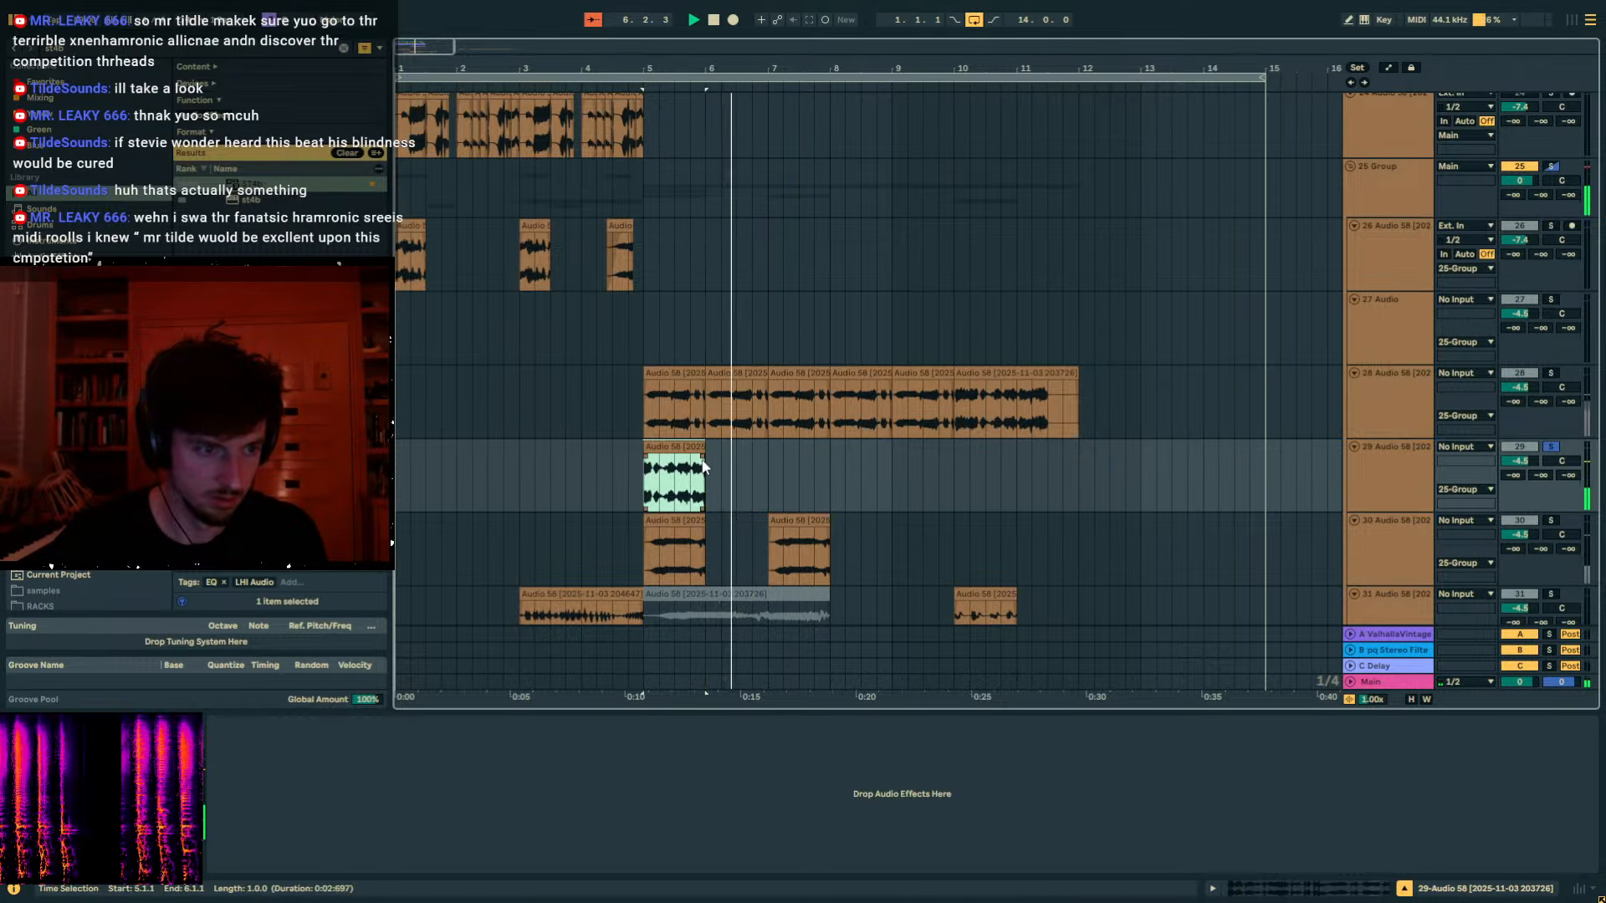
# Duplicate the one-bar track 29 slice three times to fill bars 5 through 8 and listen to the result.
pyautogui.hotkey('ctrl', 'd')
pyautogui.hotkey('ctrl', 'd')
pyautogui.hotkey('ctrl', 'd')
pyautogui.click(720, 446)
pyautogui.press('space')
pyautogui.click(681, 448)
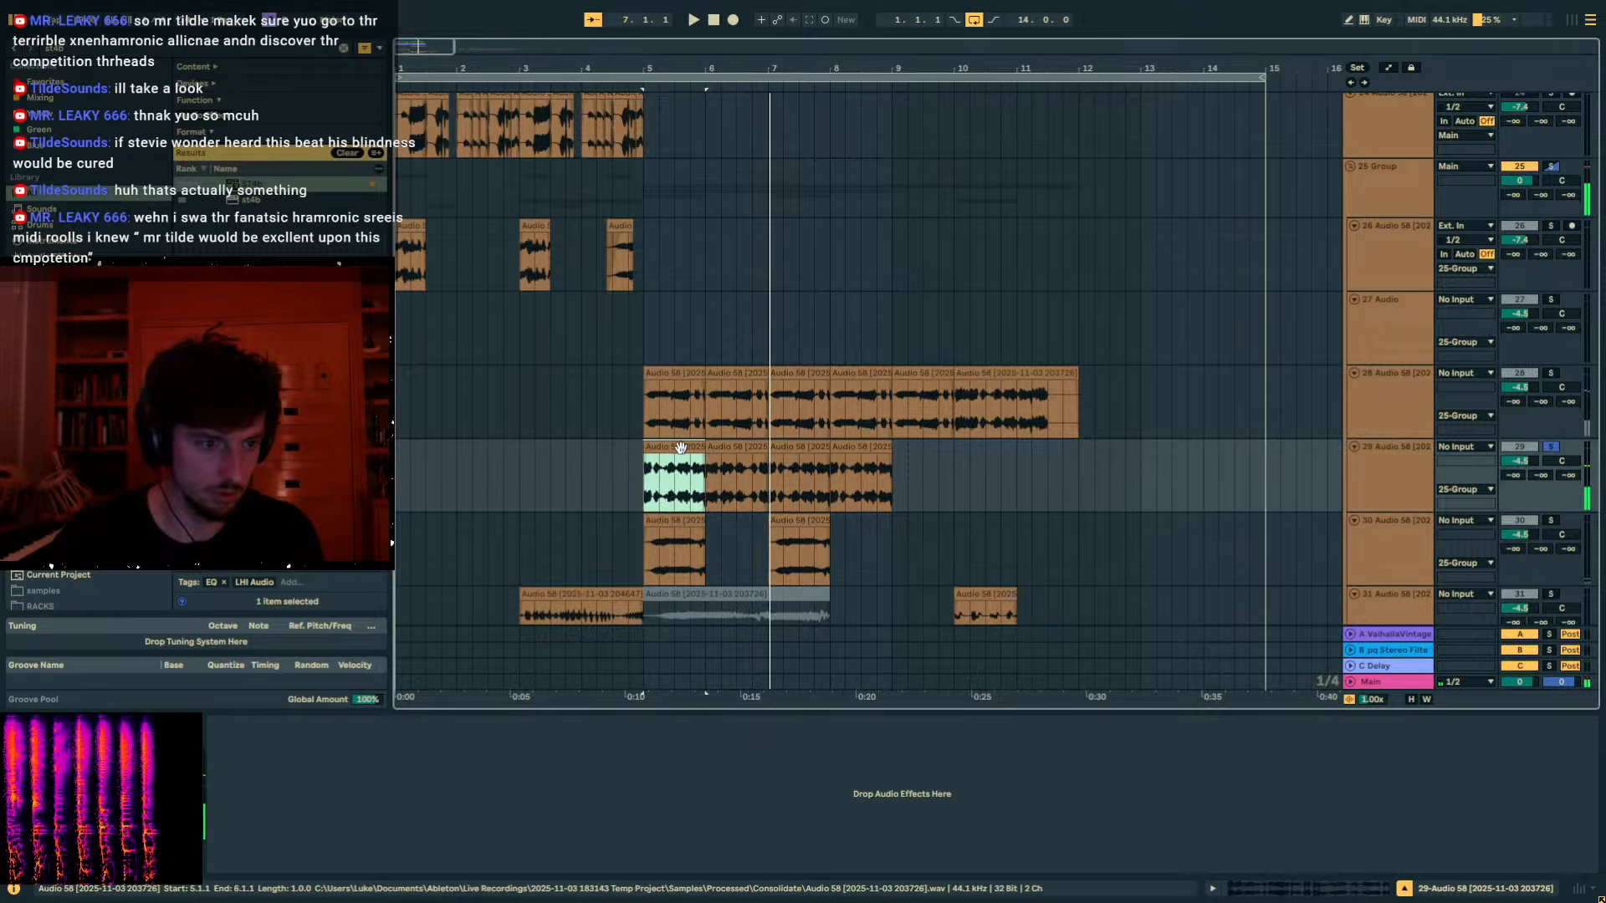
# Add an Auto Filter to track 29 as a low-pass at 5.37 kHz.
pyautogui.hotkey('ctrl', 'f')
pyautogui.write('auto filt')
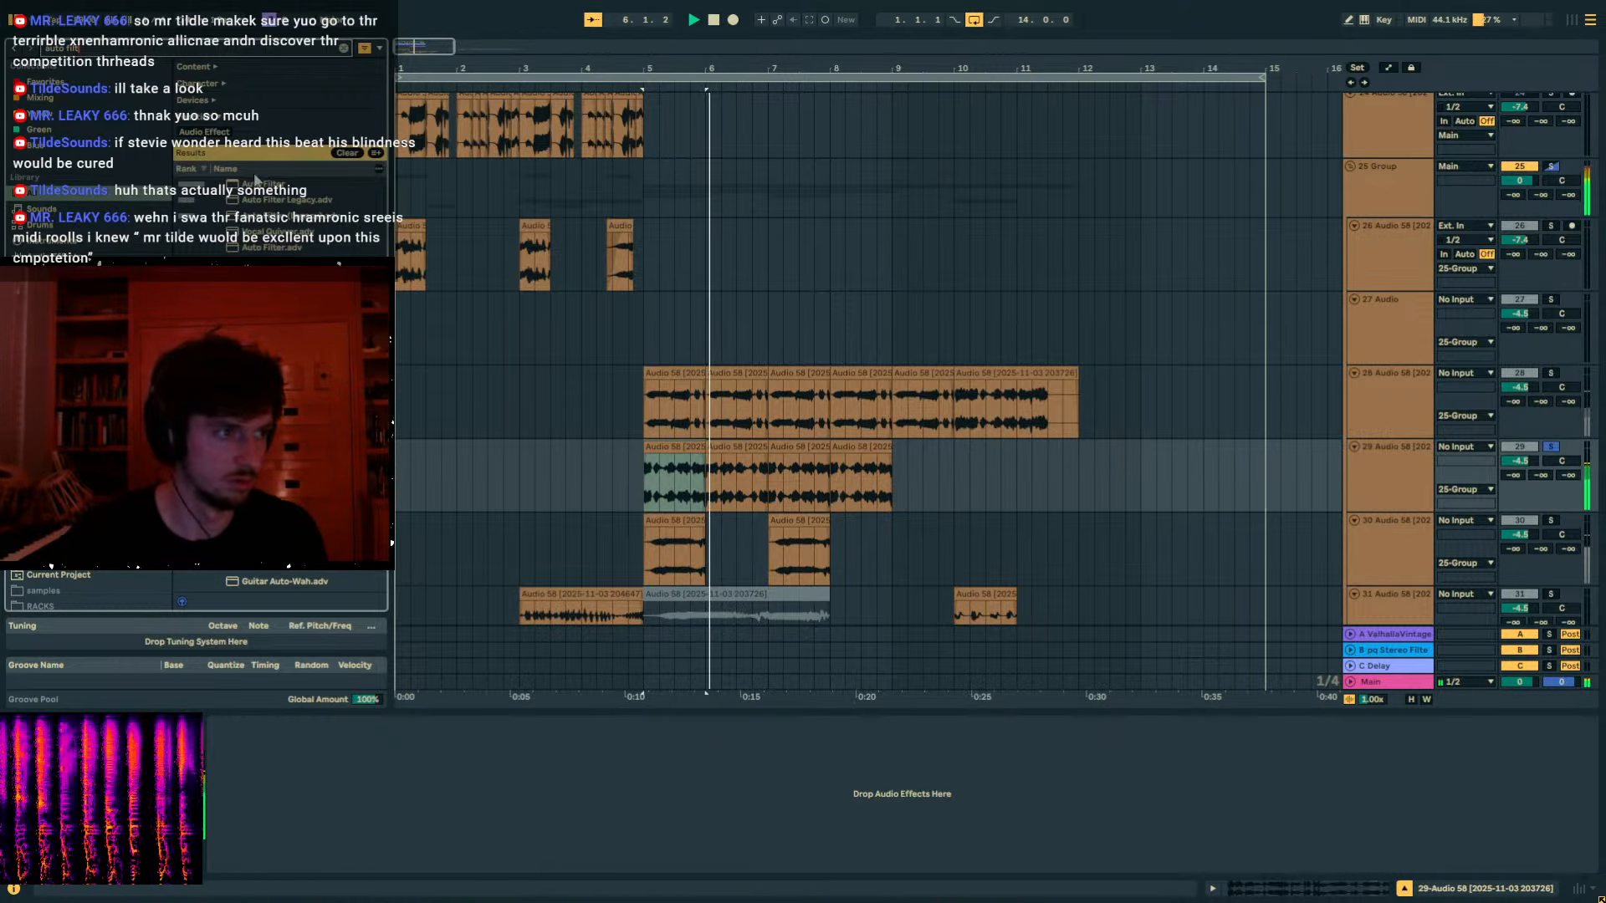
pyautogui.doubleClick(257, 180)
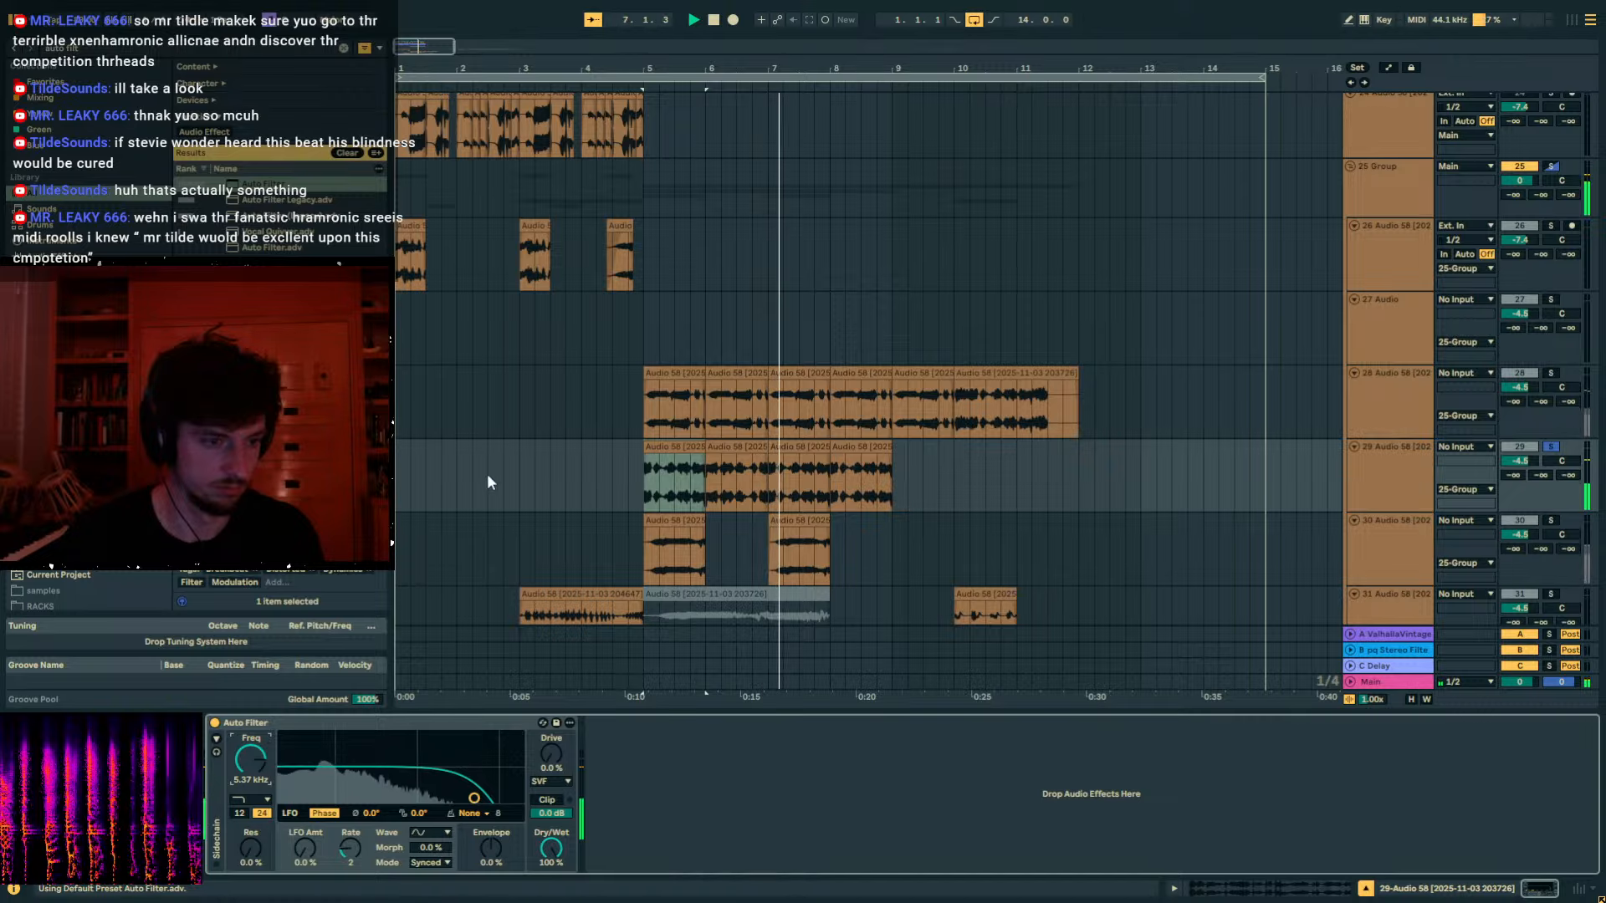
# Add EQ Eight after the Auto Filter on track 29 and make band 1 a low cut at 441 Hz.
pyautogui.click(862, 448)
pyautogui.hotkey('ctrl', 'f')
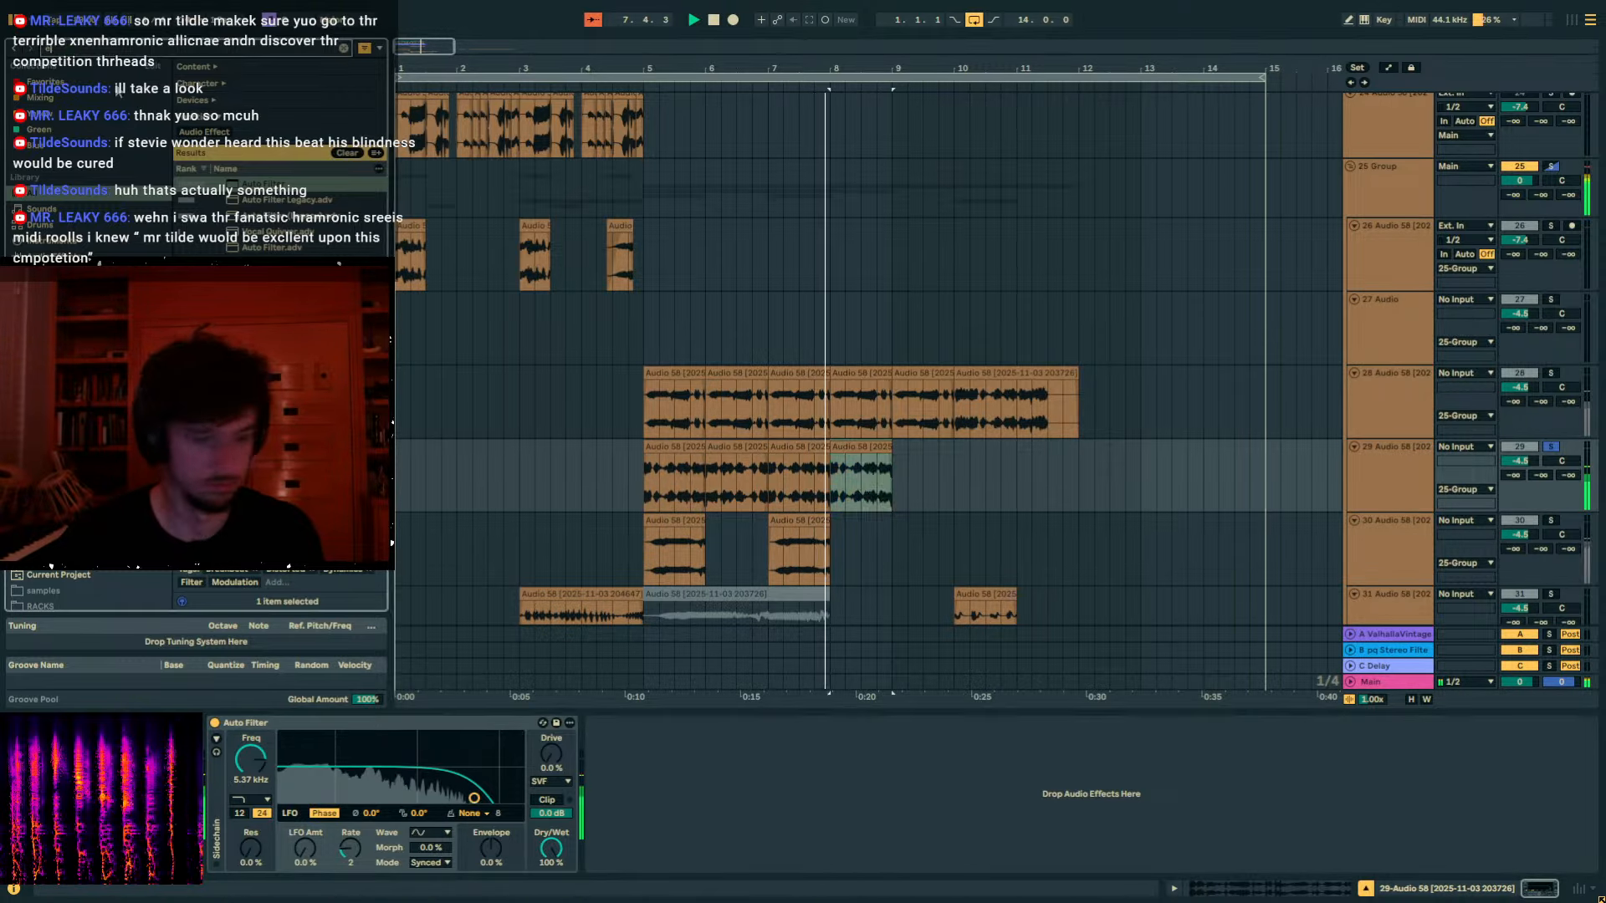
pyautogui.write('eq 8')
pyautogui.doubleClick(276, 183)
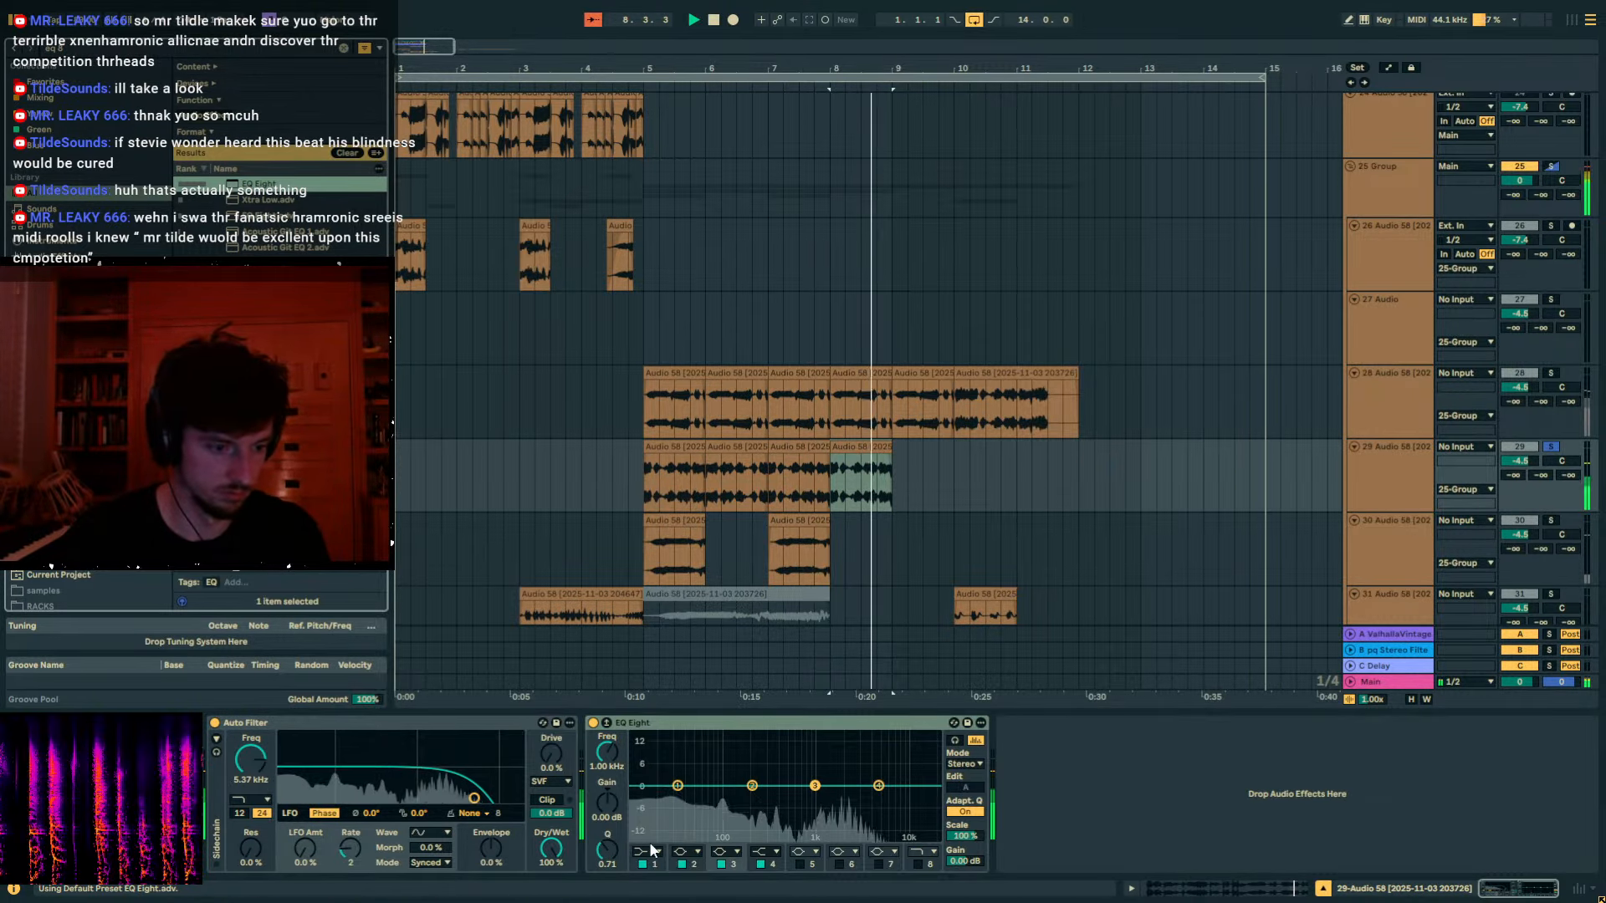
pyautogui.click(646, 851)
pyautogui.click(652, 766)
pyautogui.moveTo(677, 797); pyautogui.dragTo(782, 798)
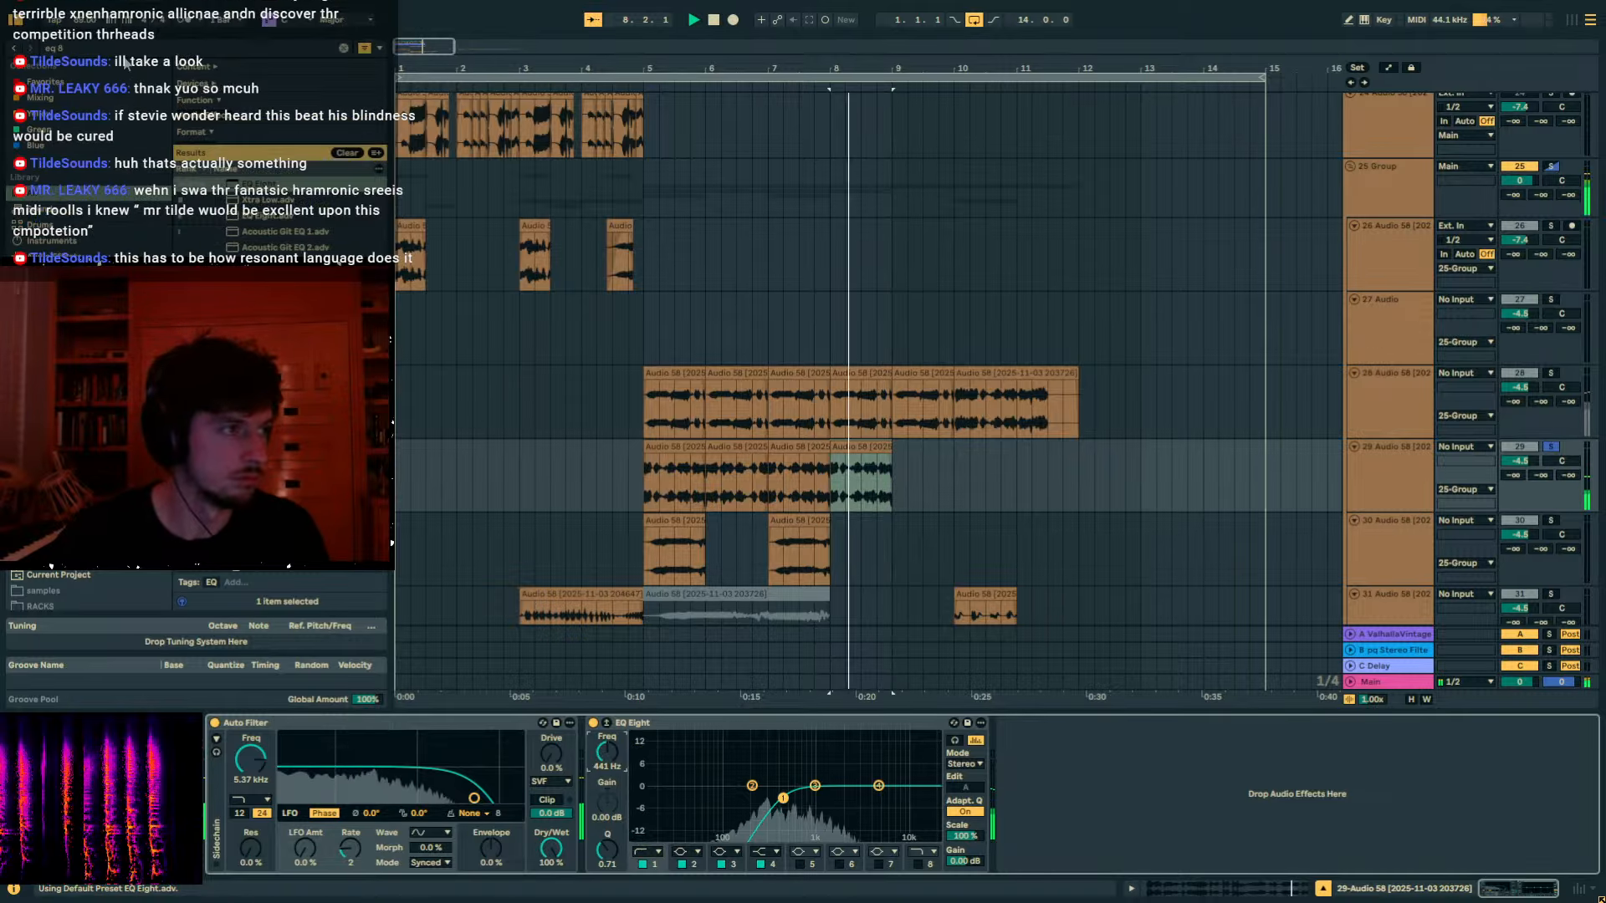
# Add Erosion's Hiss preset to track 29 and set its width to 0.19 and amount to 82.1.
pyautogui.hotkey('ctrl', 'f')
pyautogui.write('erosion')
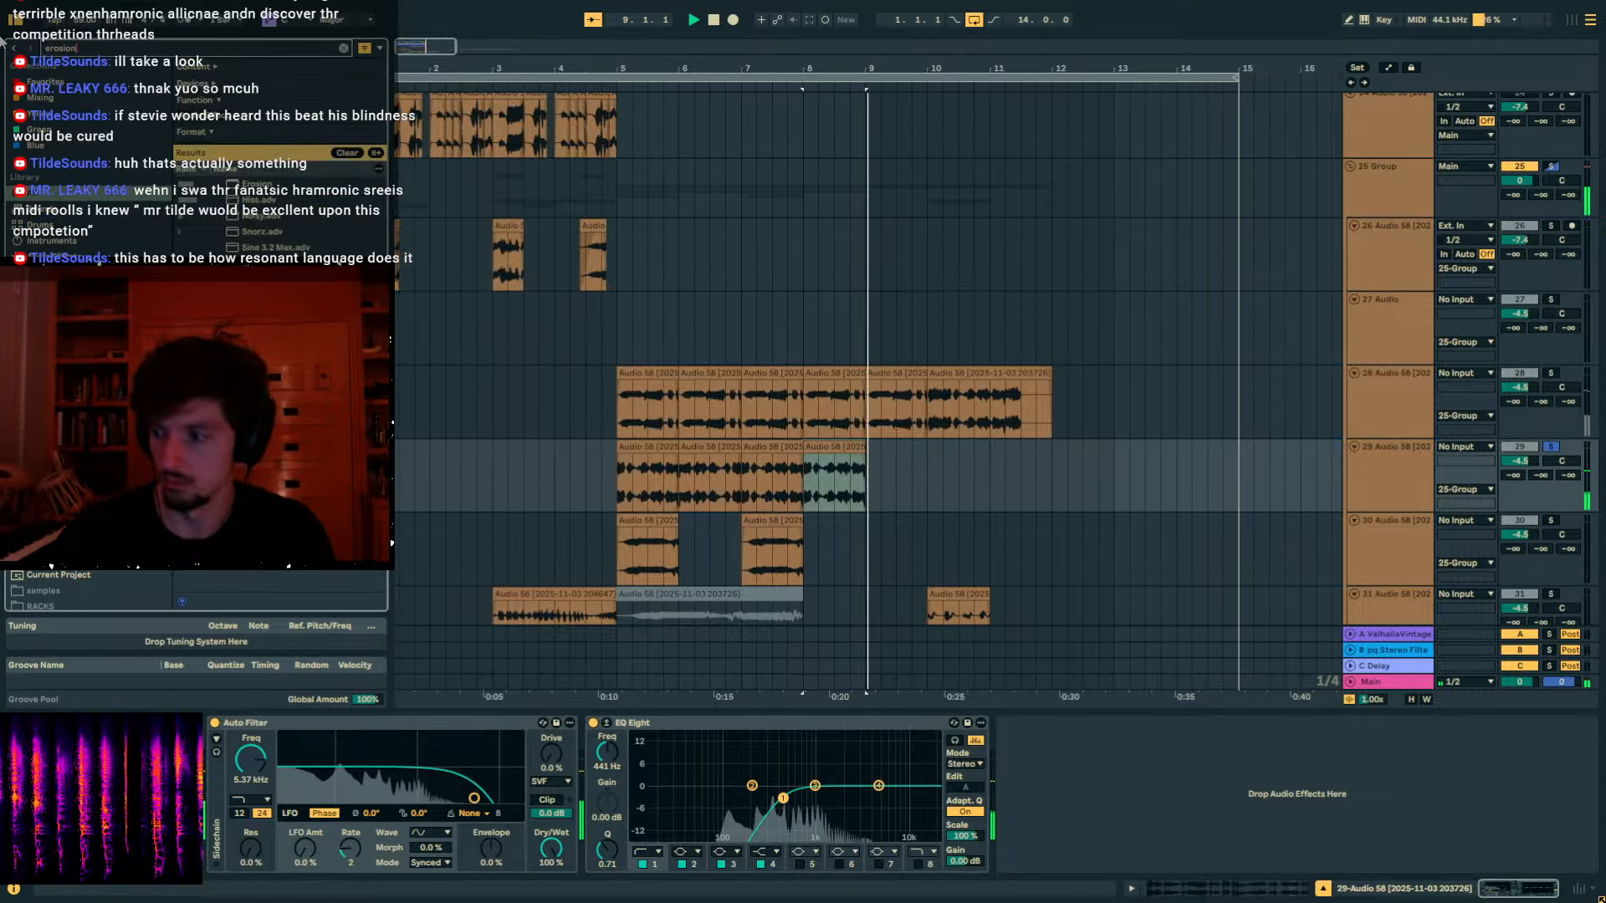
pyautogui.doubleClick(272, 200)
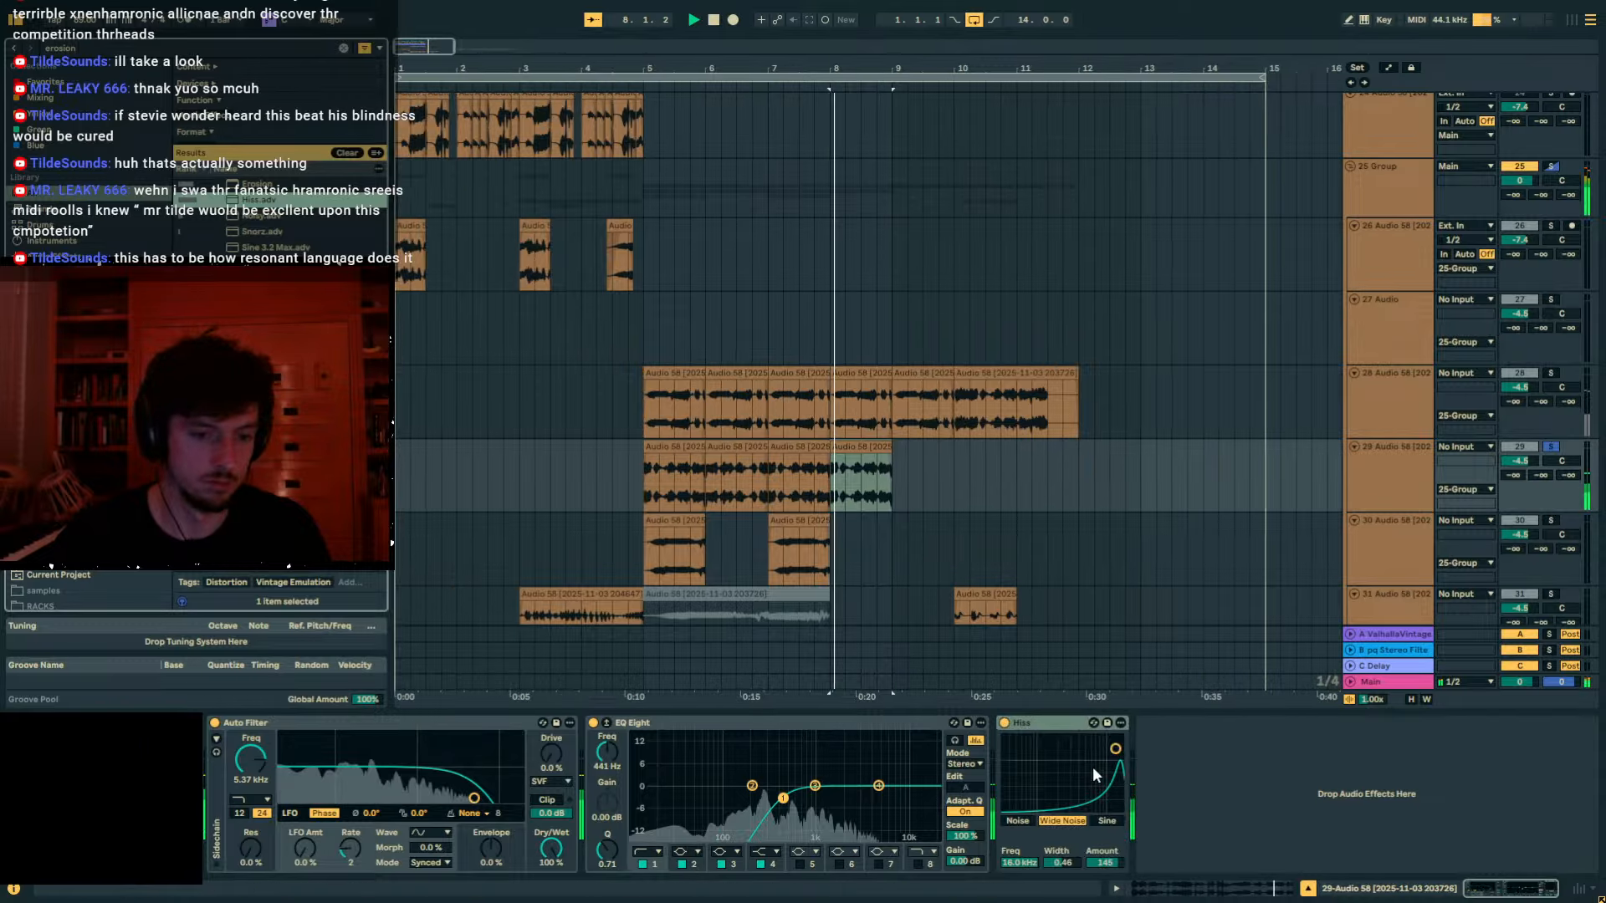
pyautogui.moveTo(1017, 863); pyautogui.dragTo(1105, 892)
pyautogui.press('space')
pyautogui.press('space')
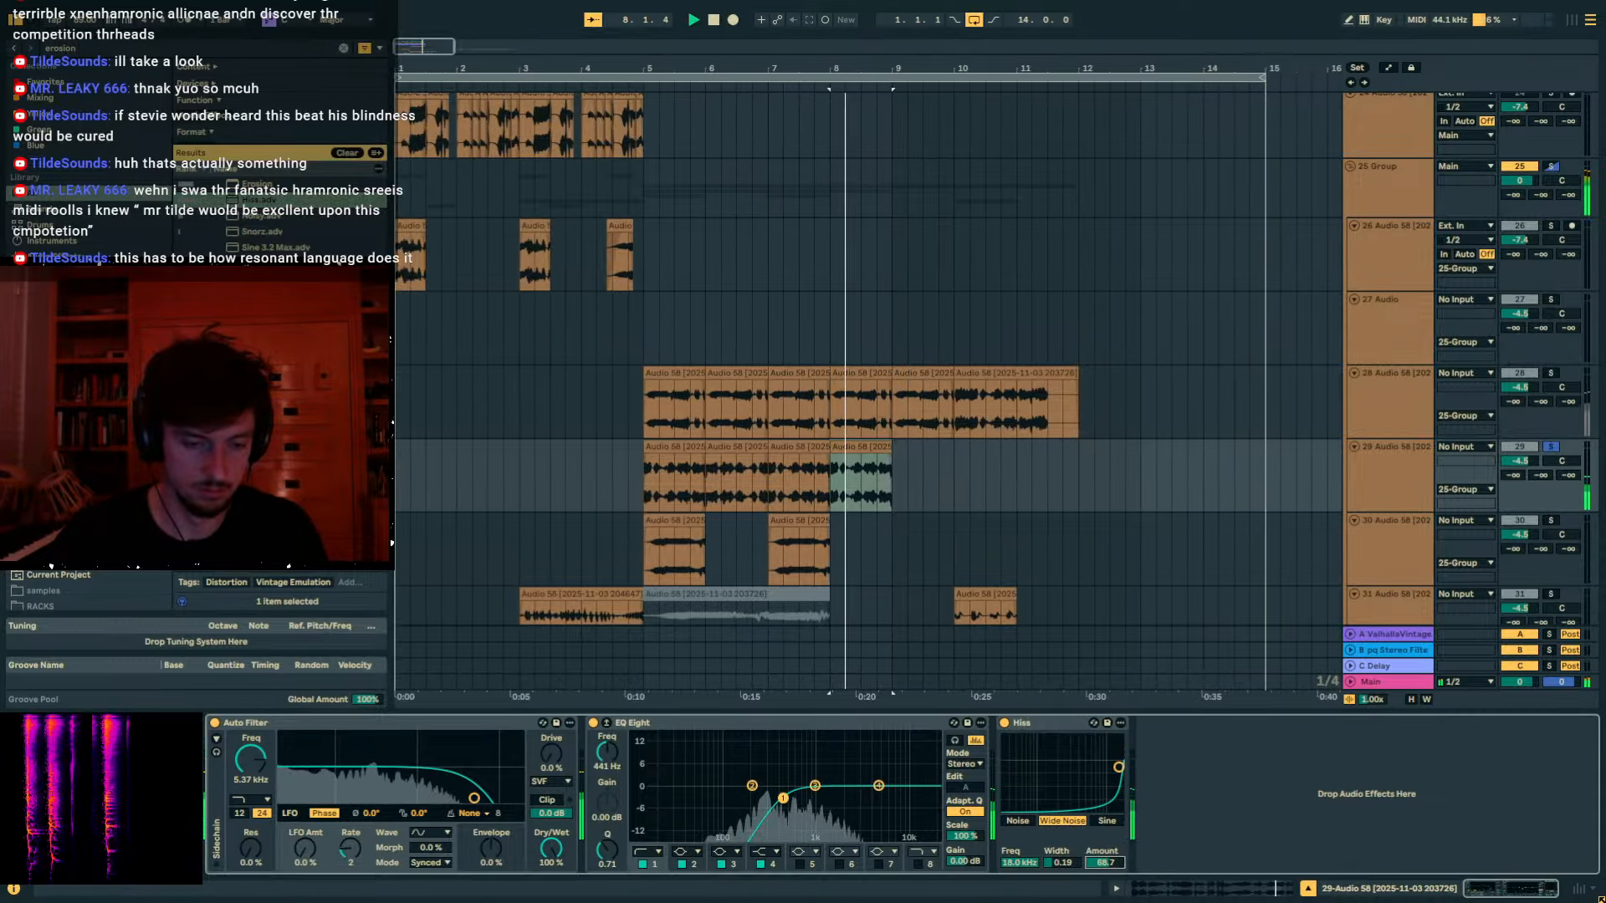
# Listen to the second section from just before bar 5 with the eroded track 29 layer.
pyautogui.press('space')
pyautogui.click(681, 450)
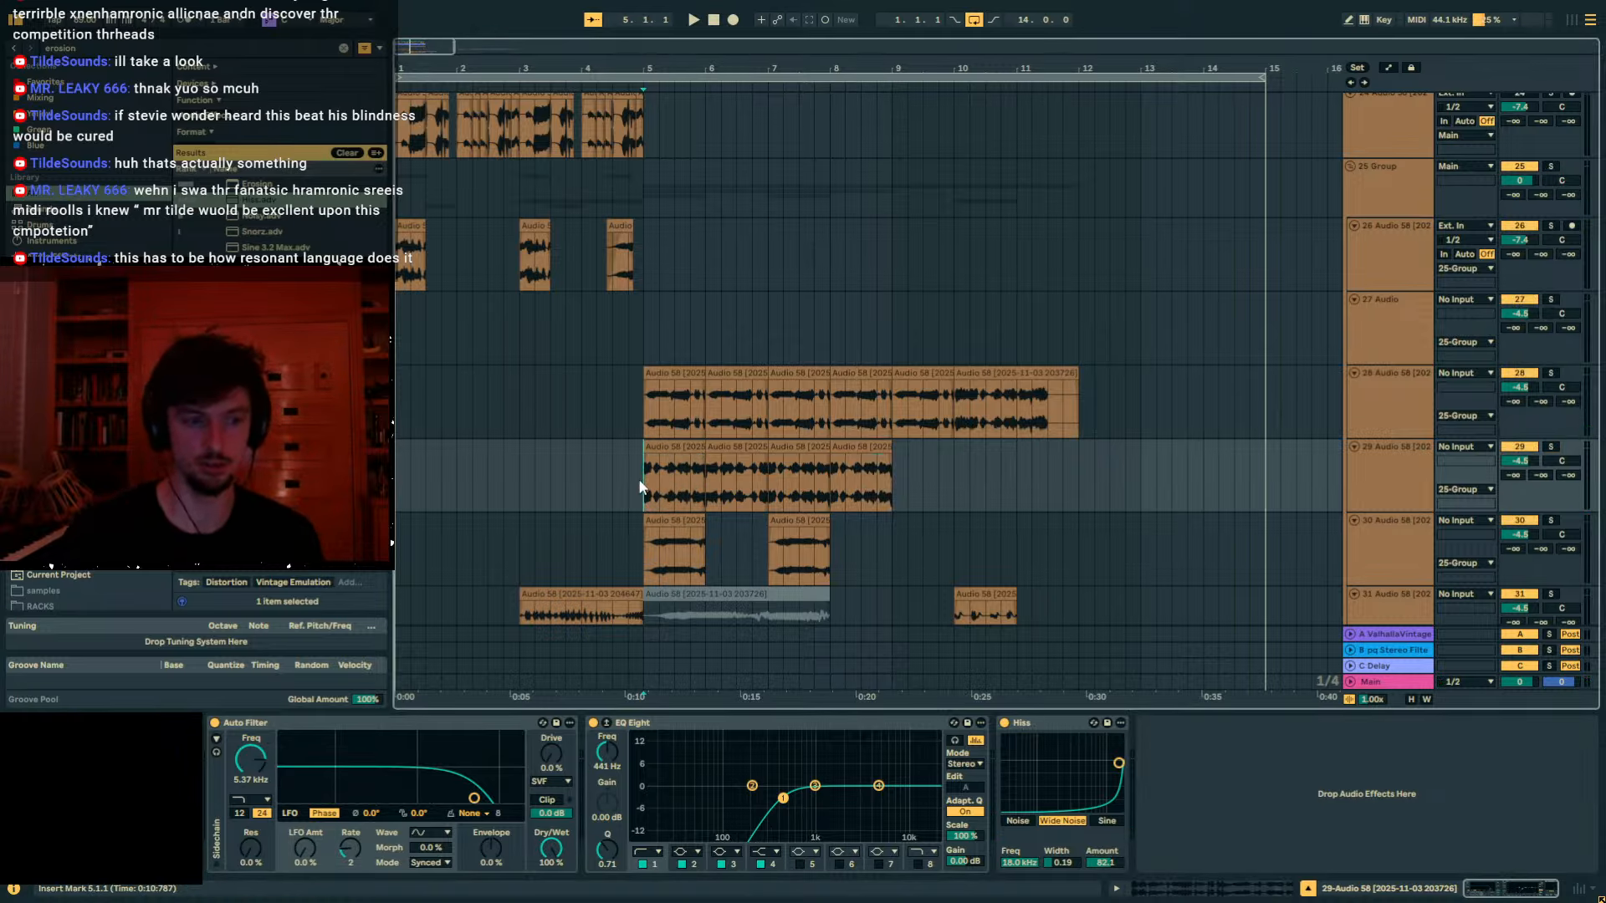
pyautogui.moveTo(642, 473); pyautogui.dragTo(631, 473)
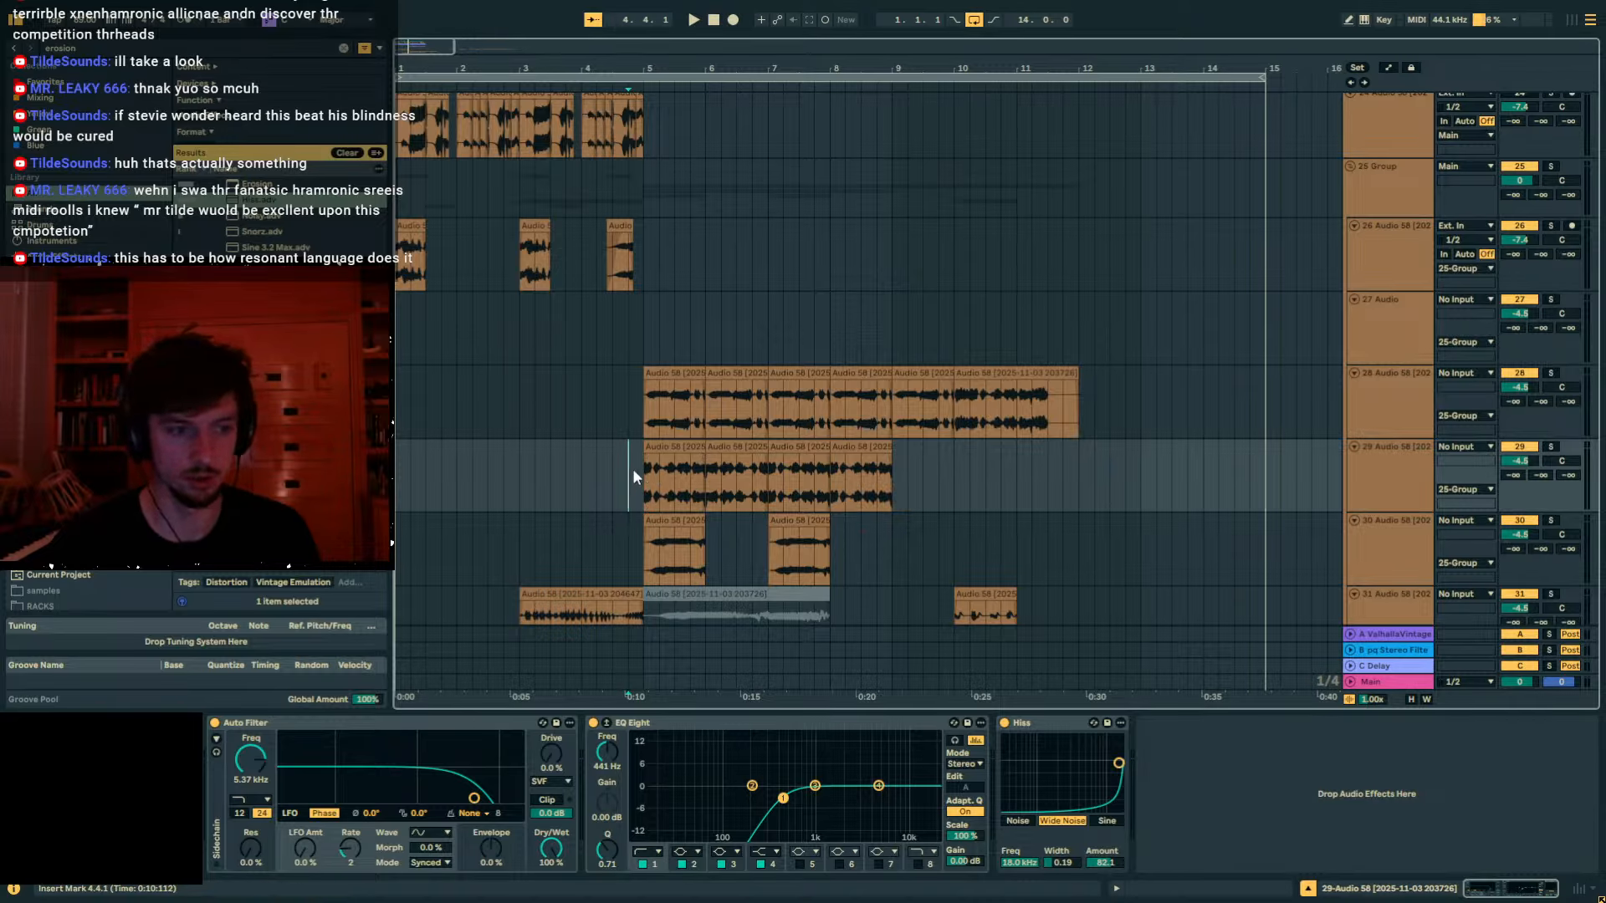
pyautogui.press('space')
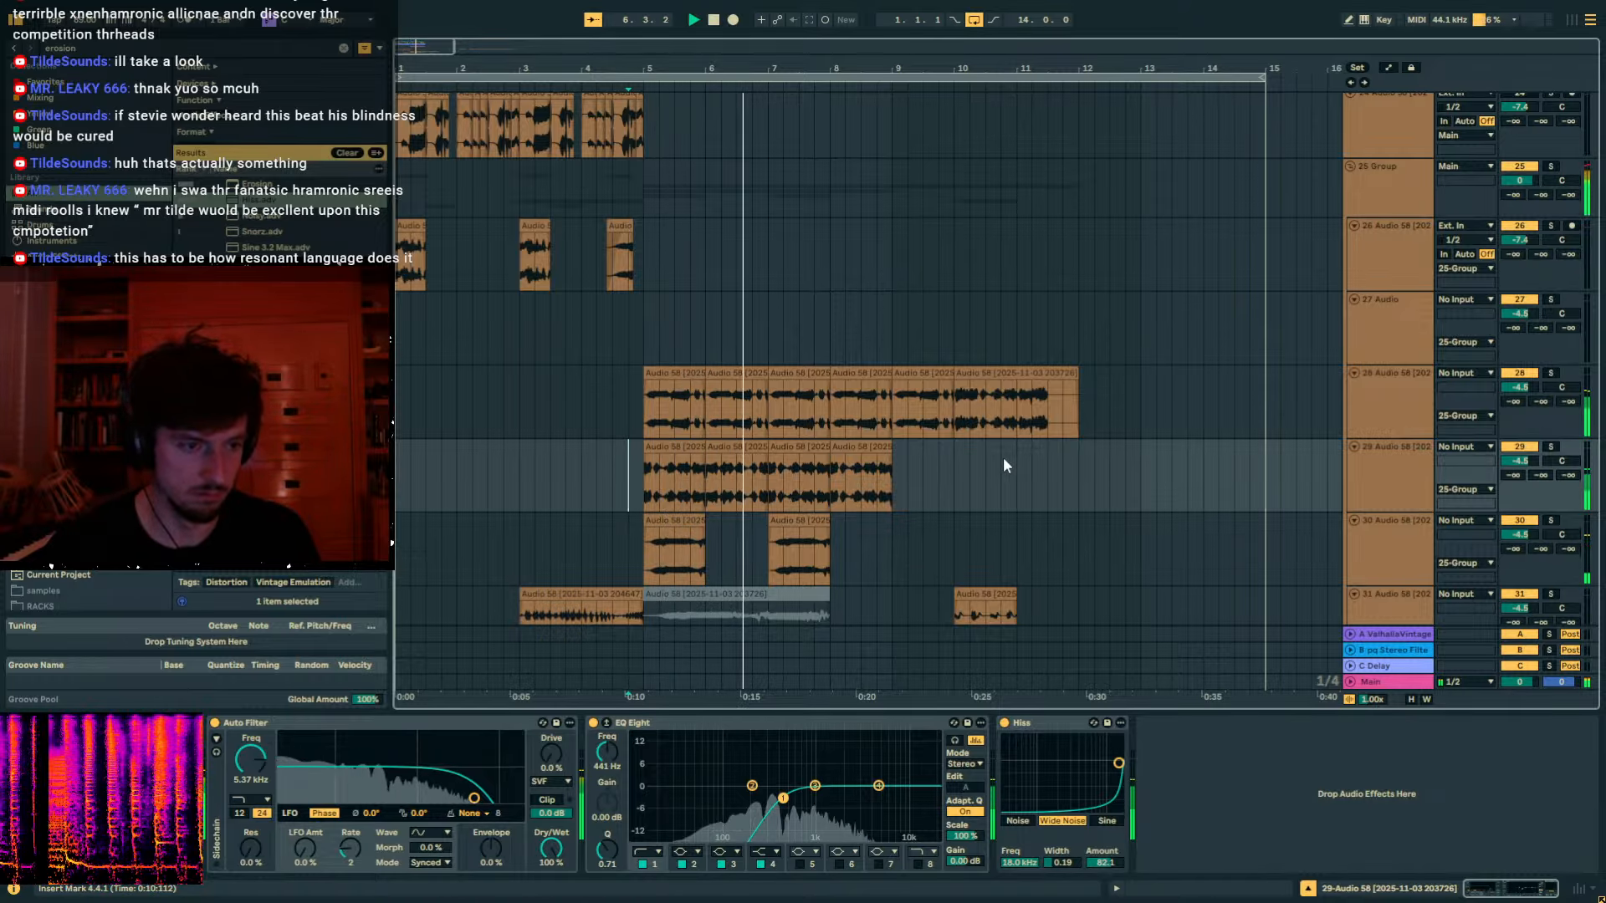
# Set the Beats warp Preserve value of track 29's bar 6 clip to 1/32 and listen to the result.
pyautogui.click(724, 449)
pyautogui.press('space')
pyautogui.click(1238, 888)
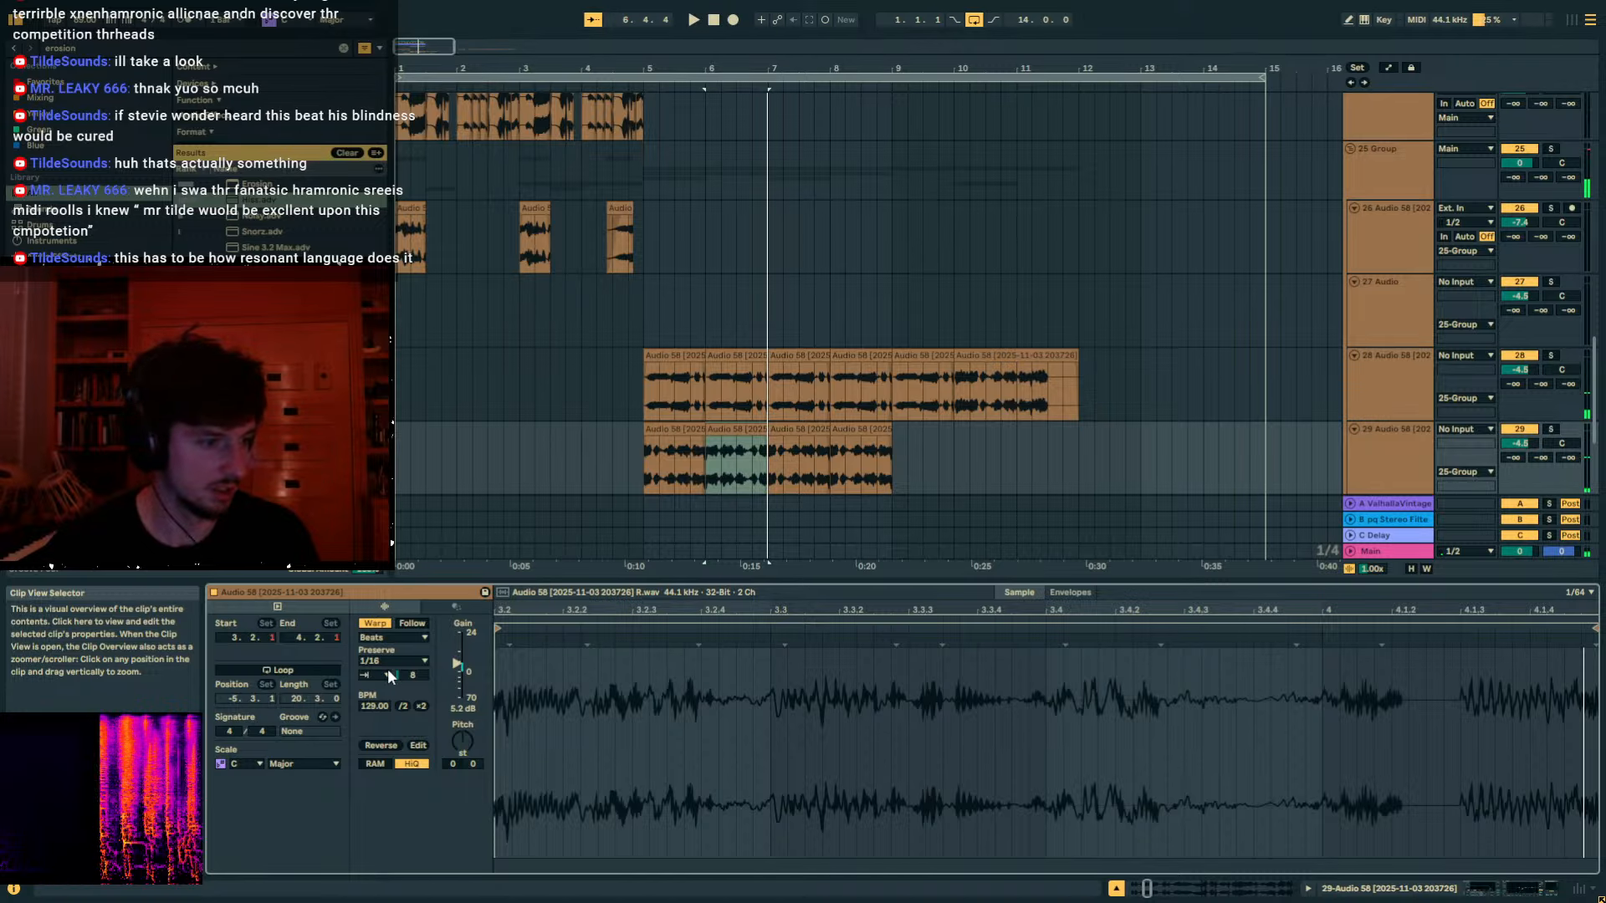
pyautogui.click(390, 661)
pyautogui.click(380, 736)
pyautogui.press('space')
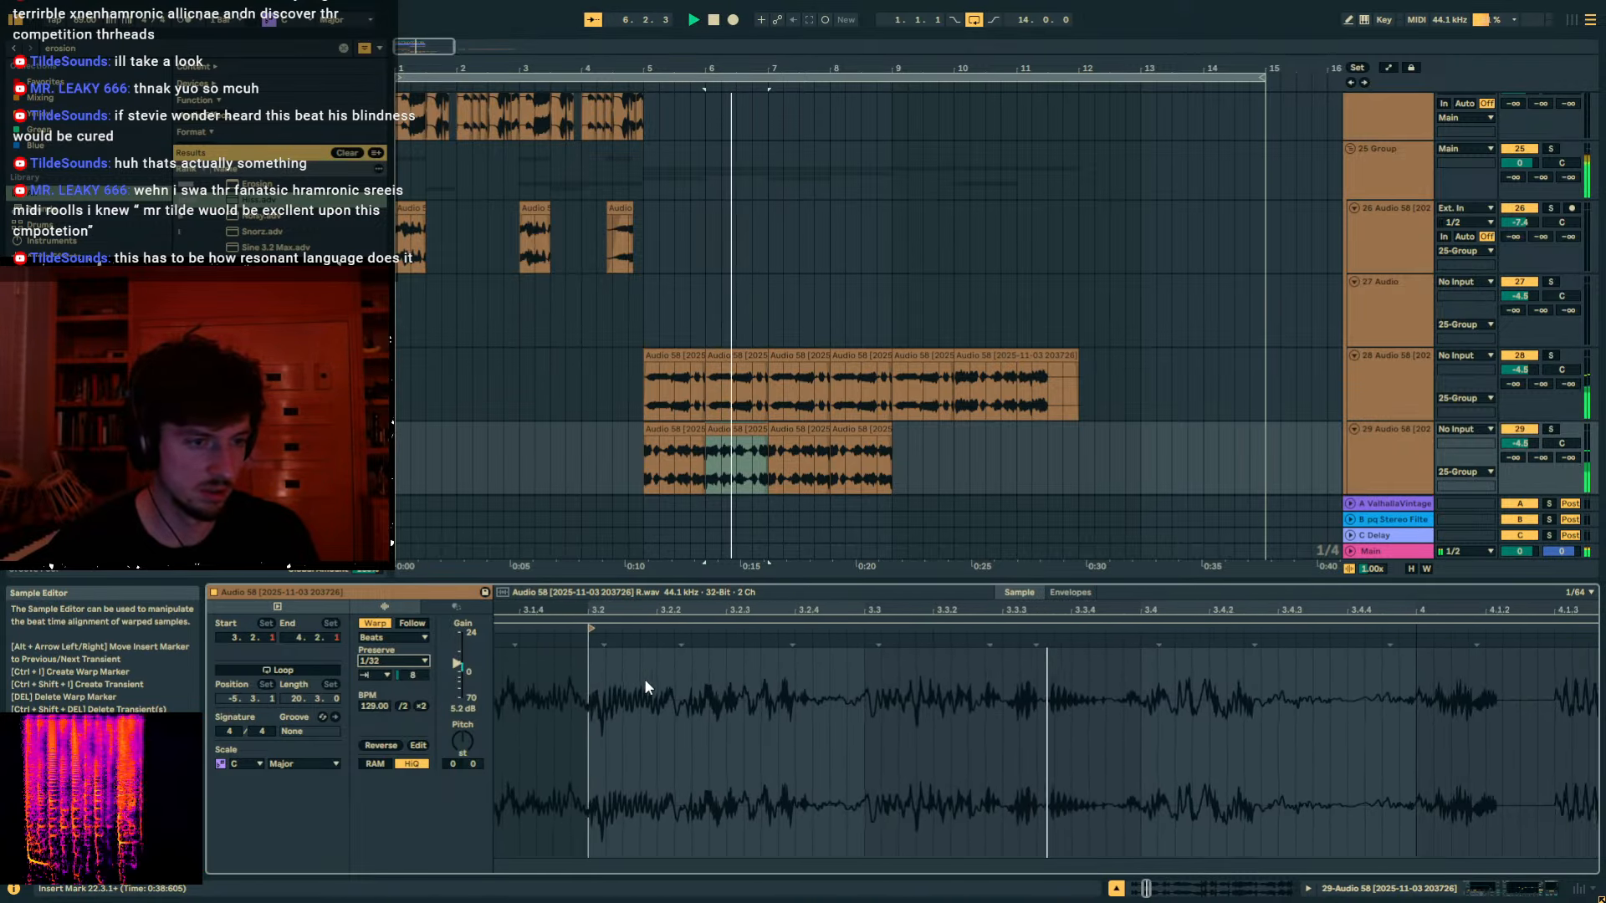
pyautogui.click(721, 430)
pyautogui.press('space')
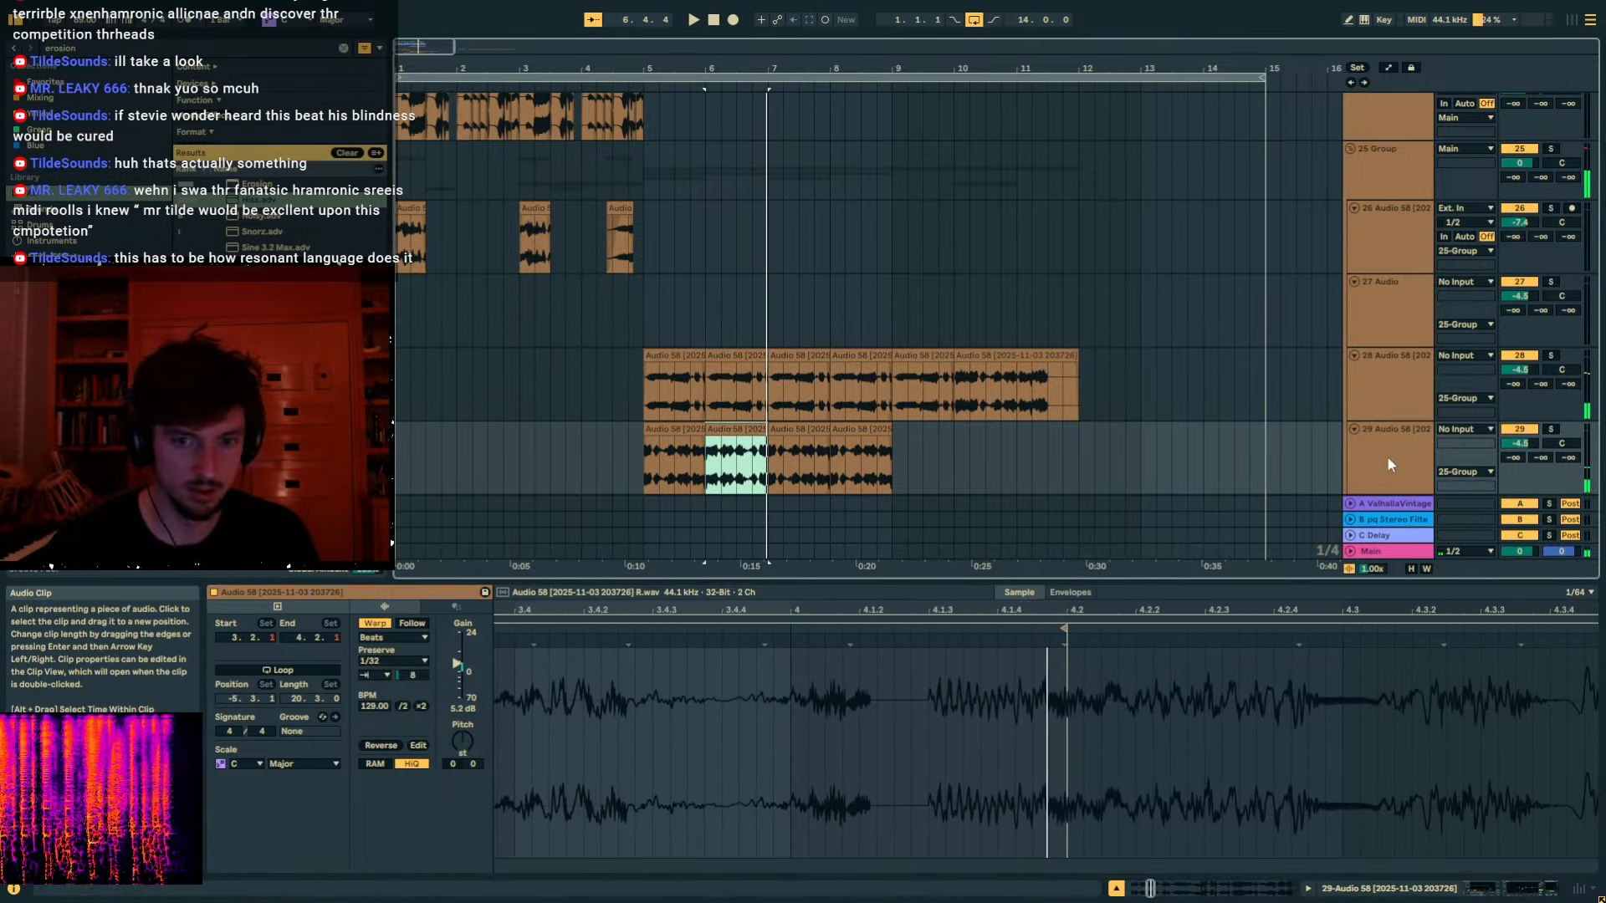
# Automate track 29's panning to sweep from 50L at bar 6 to hard right at bar 7, with bar 7 centred.
pyautogui.press('a')
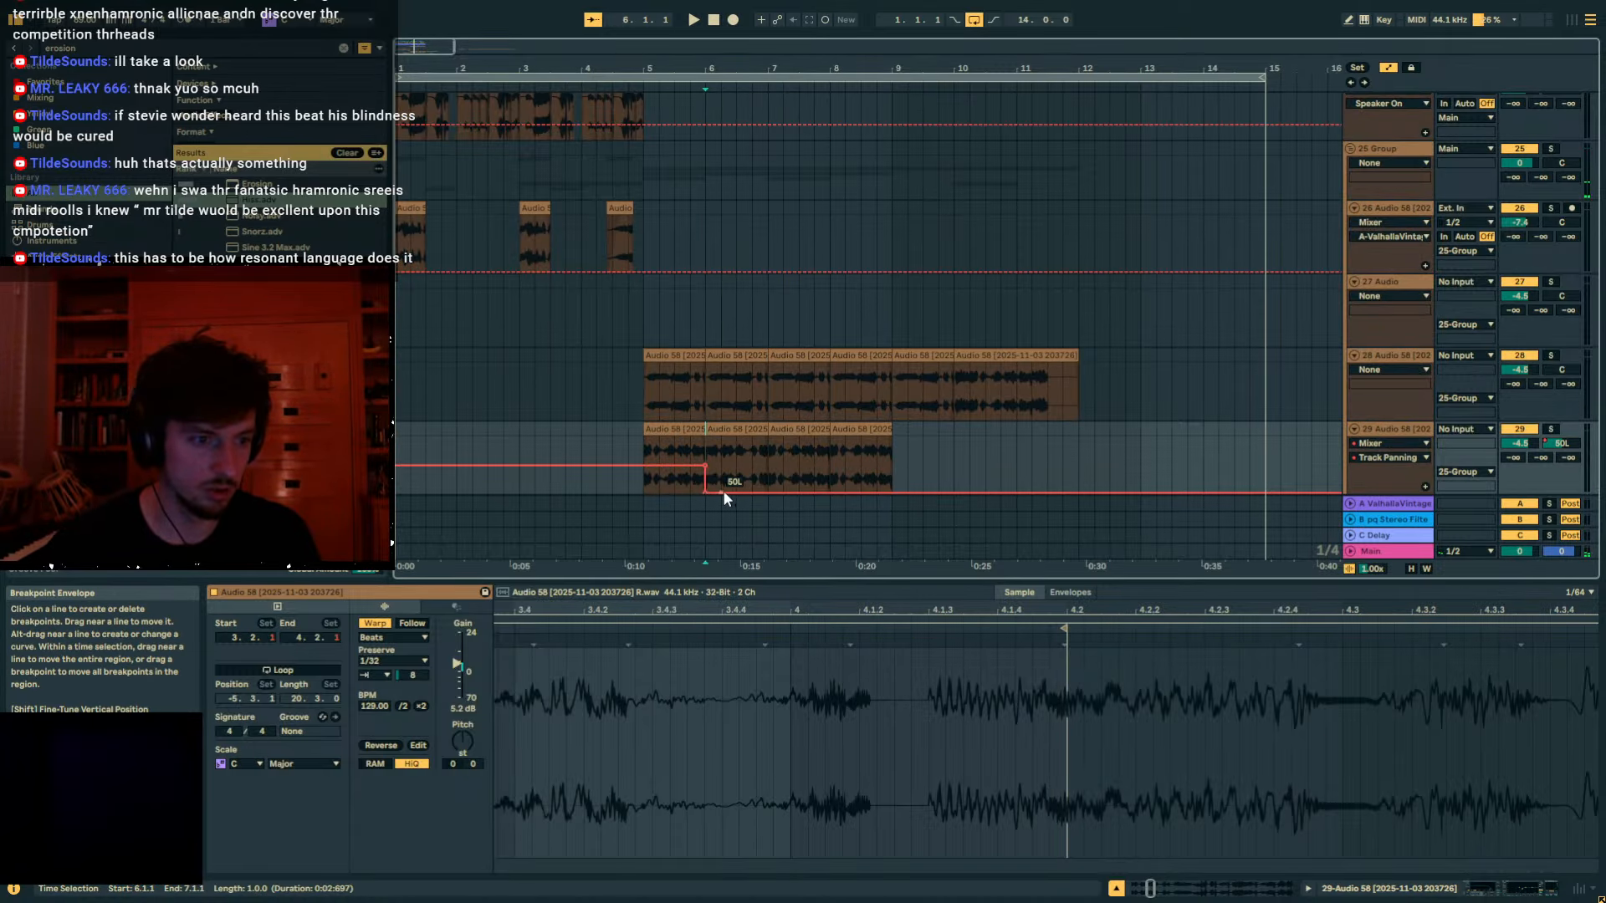
pyautogui.moveTo(706, 451); pyautogui.dragTo(658, 453)
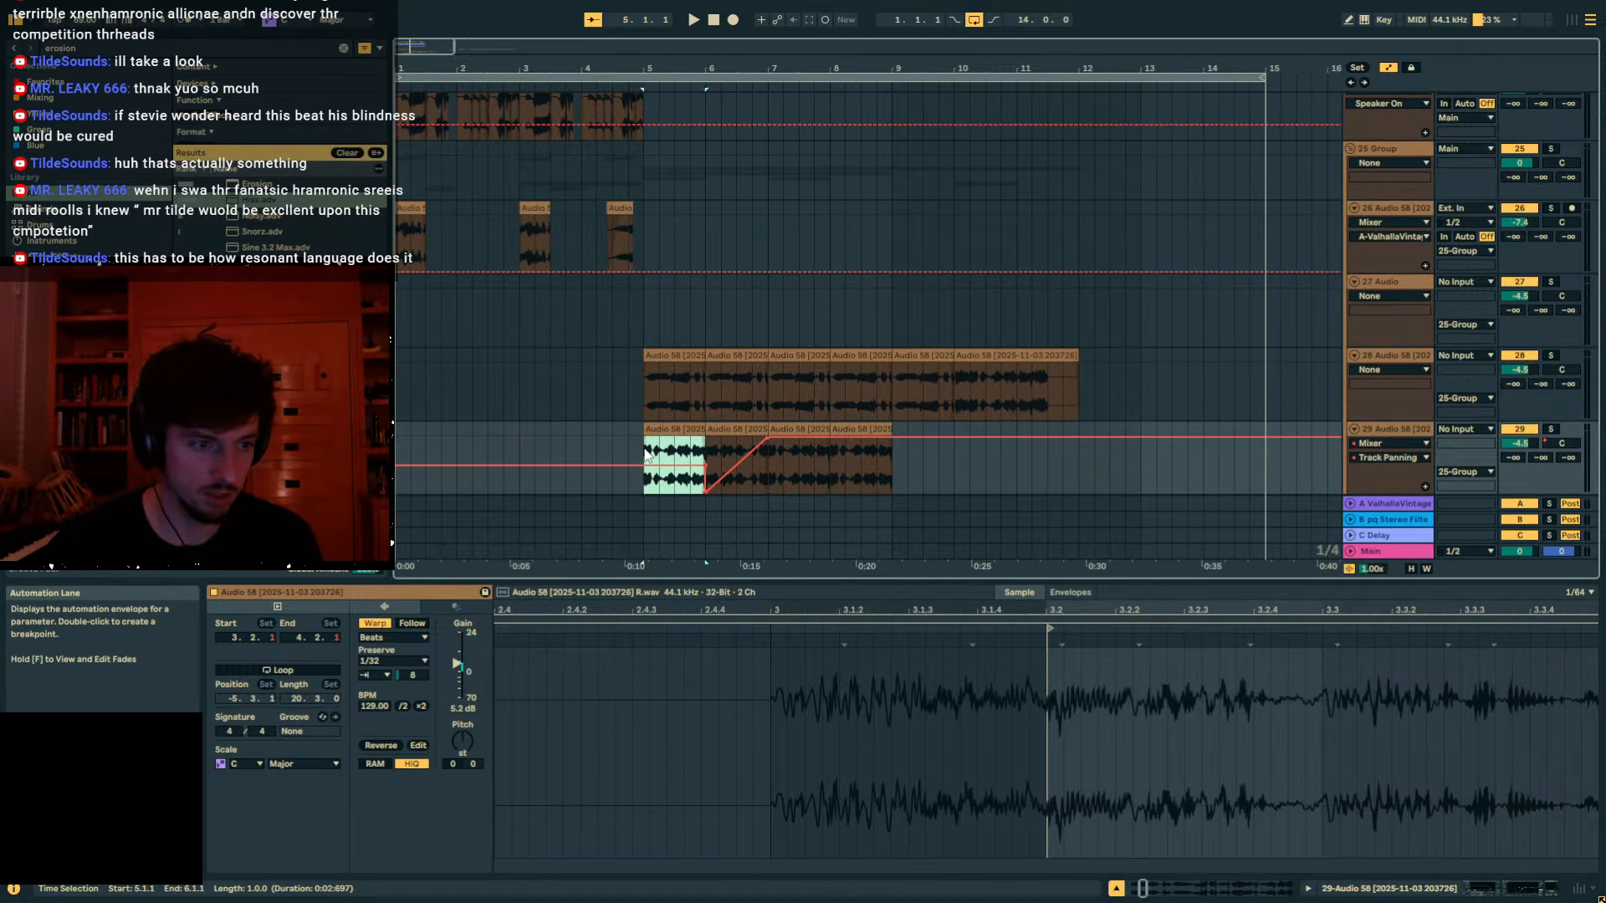
pyautogui.moveTo(774, 437); pyautogui.dragTo(775, 467)
# Automate track 28's panning with the opposite sweep across bar 6, from hard right to left, and play from bar 5.
pyautogui.click(723, 390)
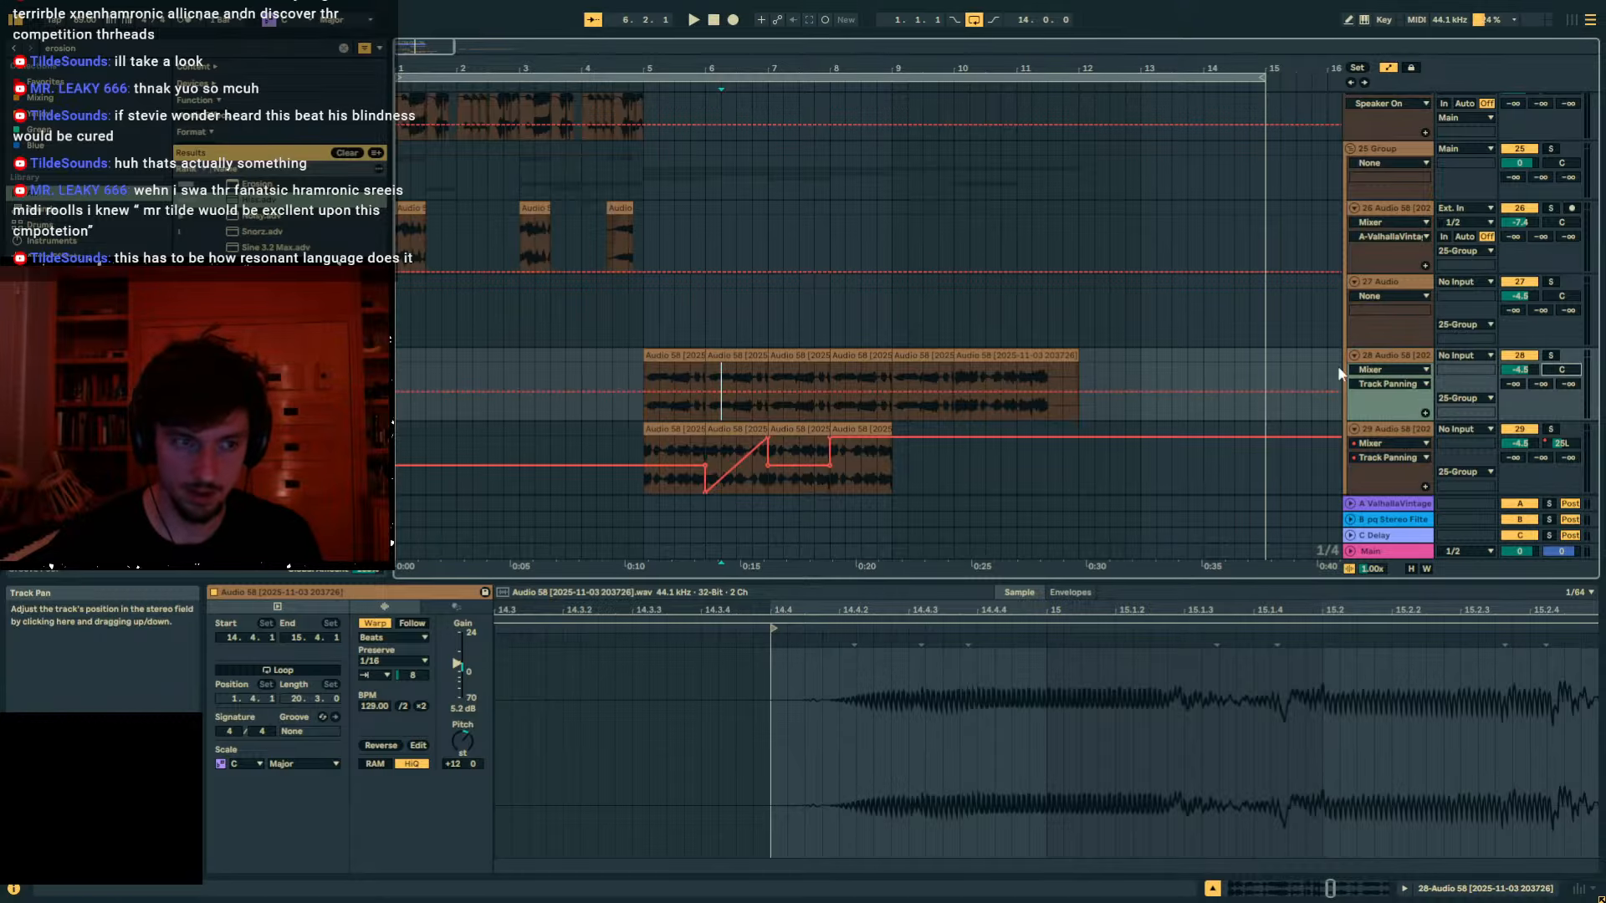
pyautogui.moveTo(721, 392); pyautogui.dragTo(720, 389)
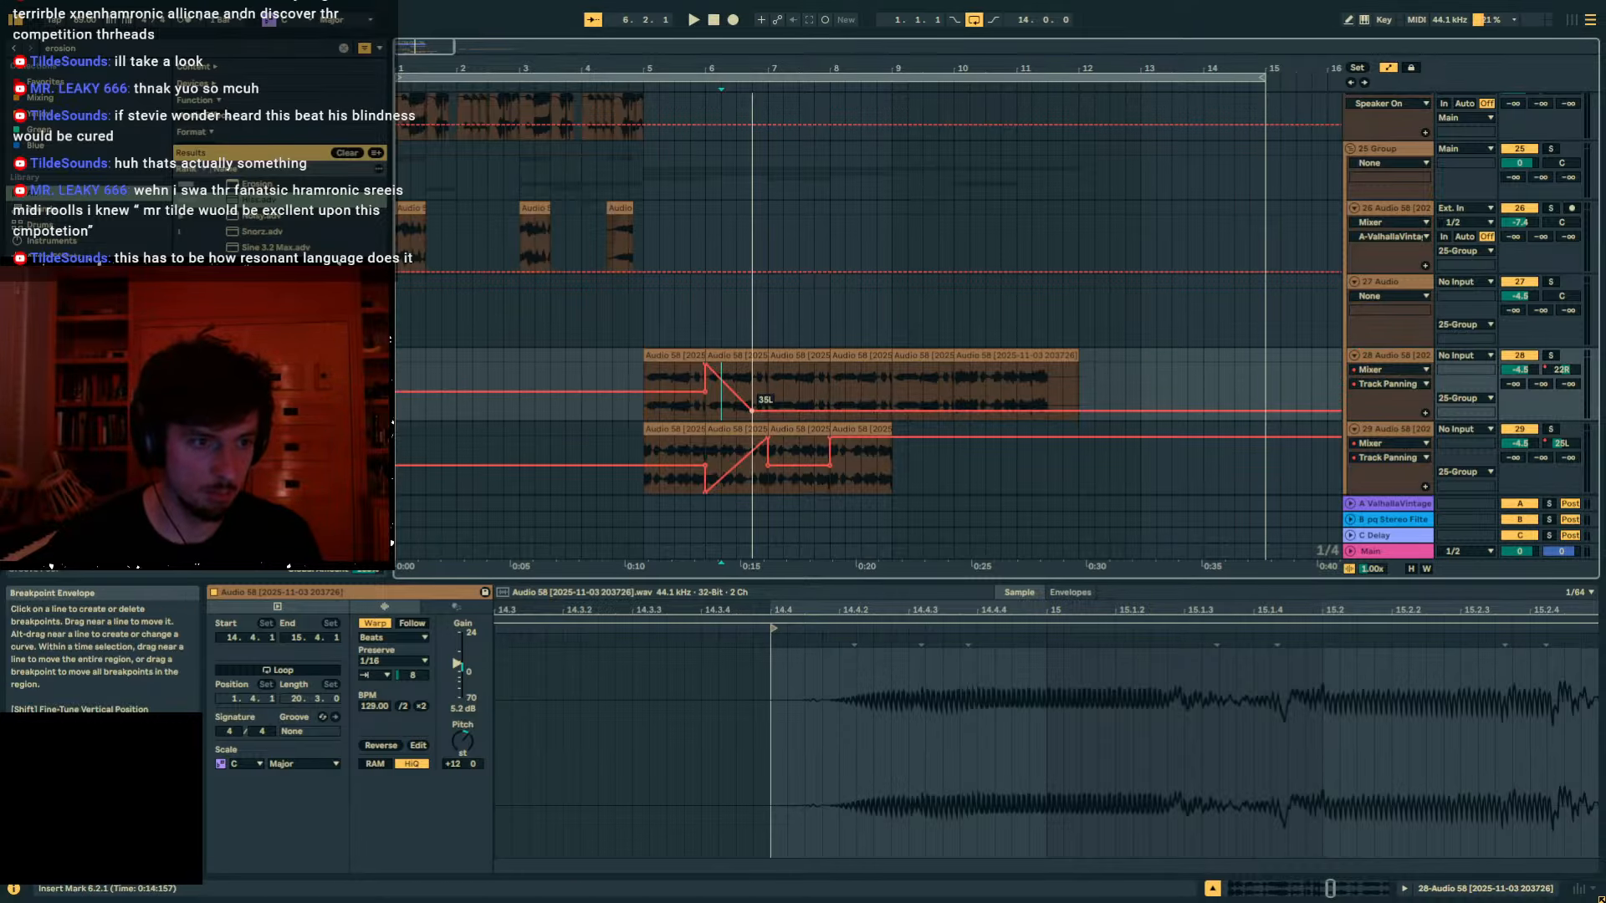
pyautogui.click(642, 373)
pyautogui.press('space')
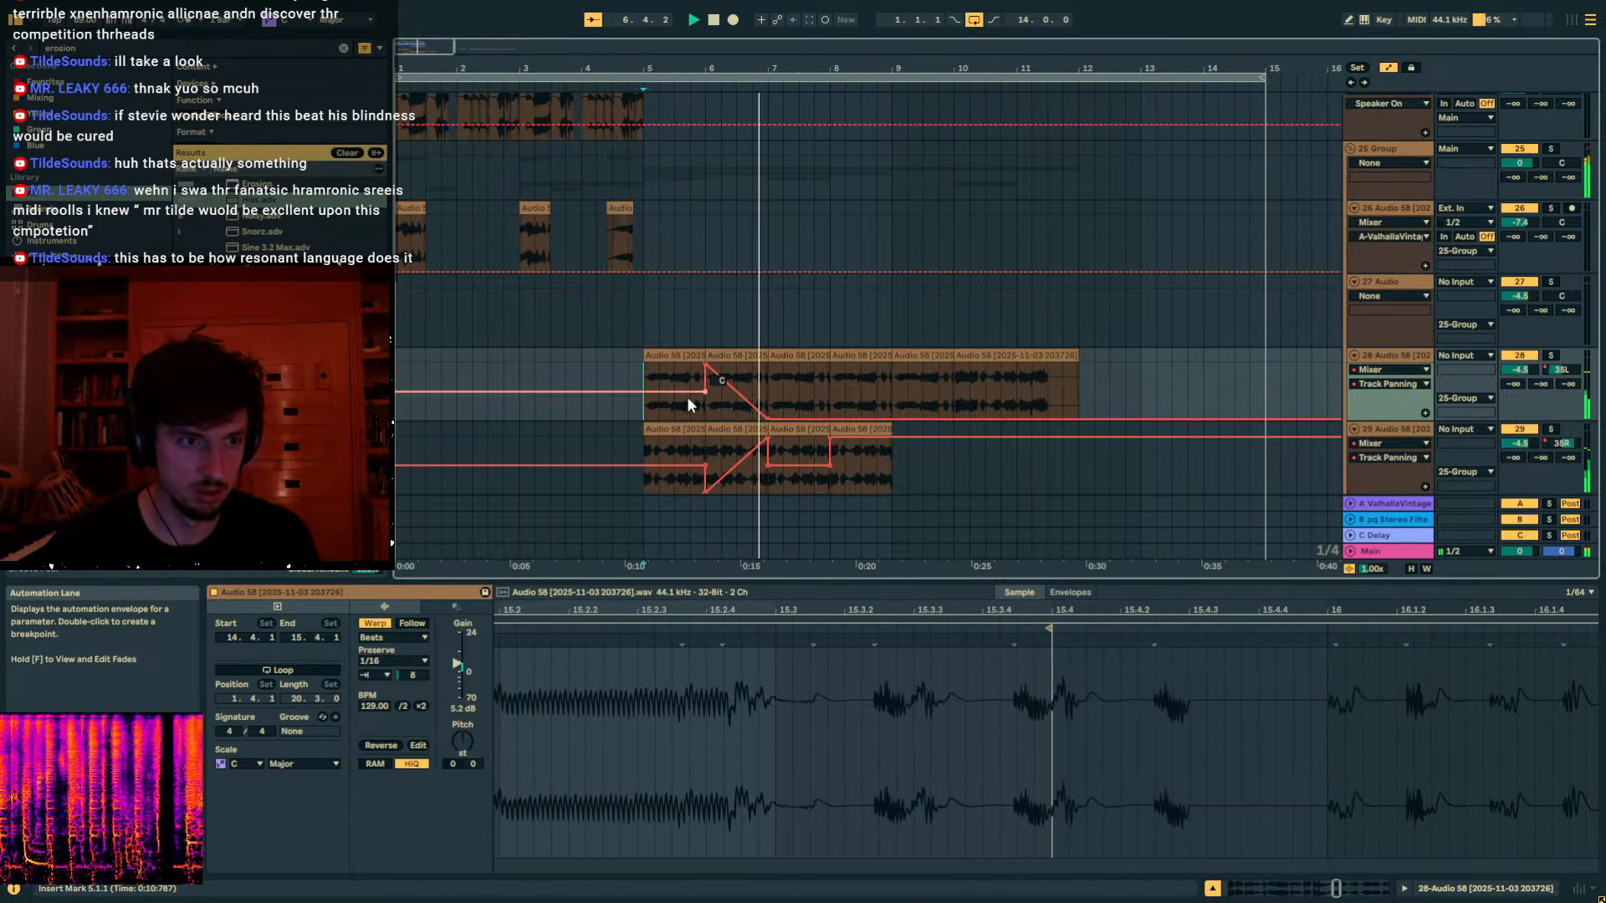
# Duplicate bars 5 and 6 of tracks 28 and 29, including their pan automation, over bars 7 and 8.
pyautogui.press('a')
pyautogui.press('space')
pyautogui.press('a')
pyautogui.press('a')
pyautogui.moveTo(766, 394); pyautogui.dragTo(645, 458)
pyautogui.hotkey('ctrl', 'd')
# Fade in the bar 5 clips on tracks 28 and 29 and duplicate bars 5 and 6 of both tracks over bars 7 and 8.
pyautogui.click(644, 390)
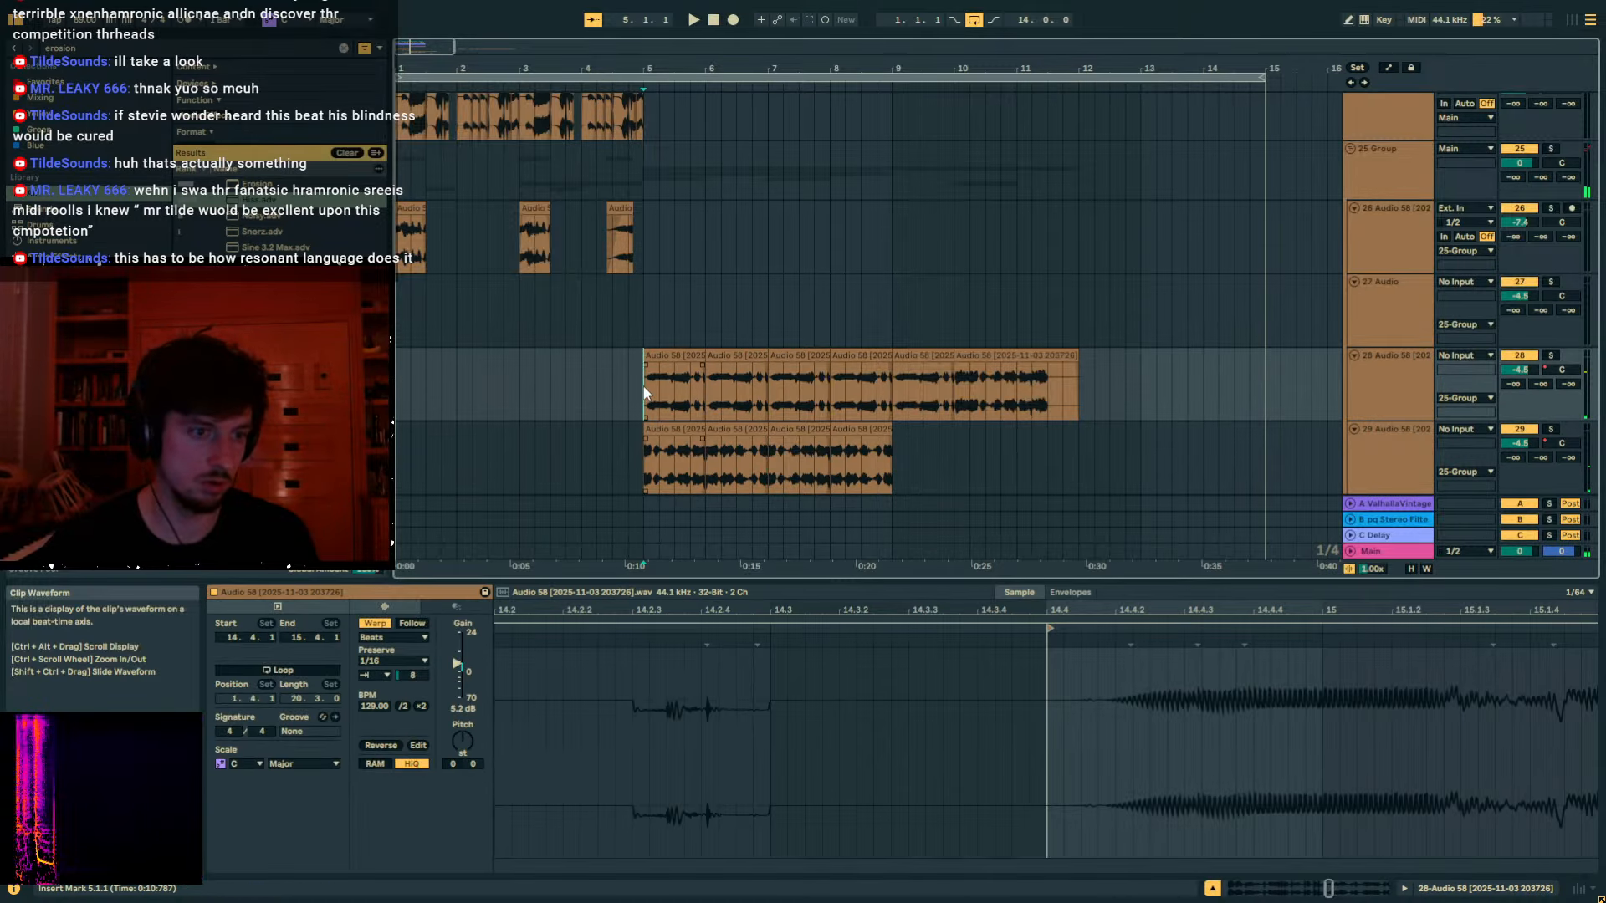
pyautogui.press('a')
pyautogui.press('a')
pyautogui.click(645, 451)
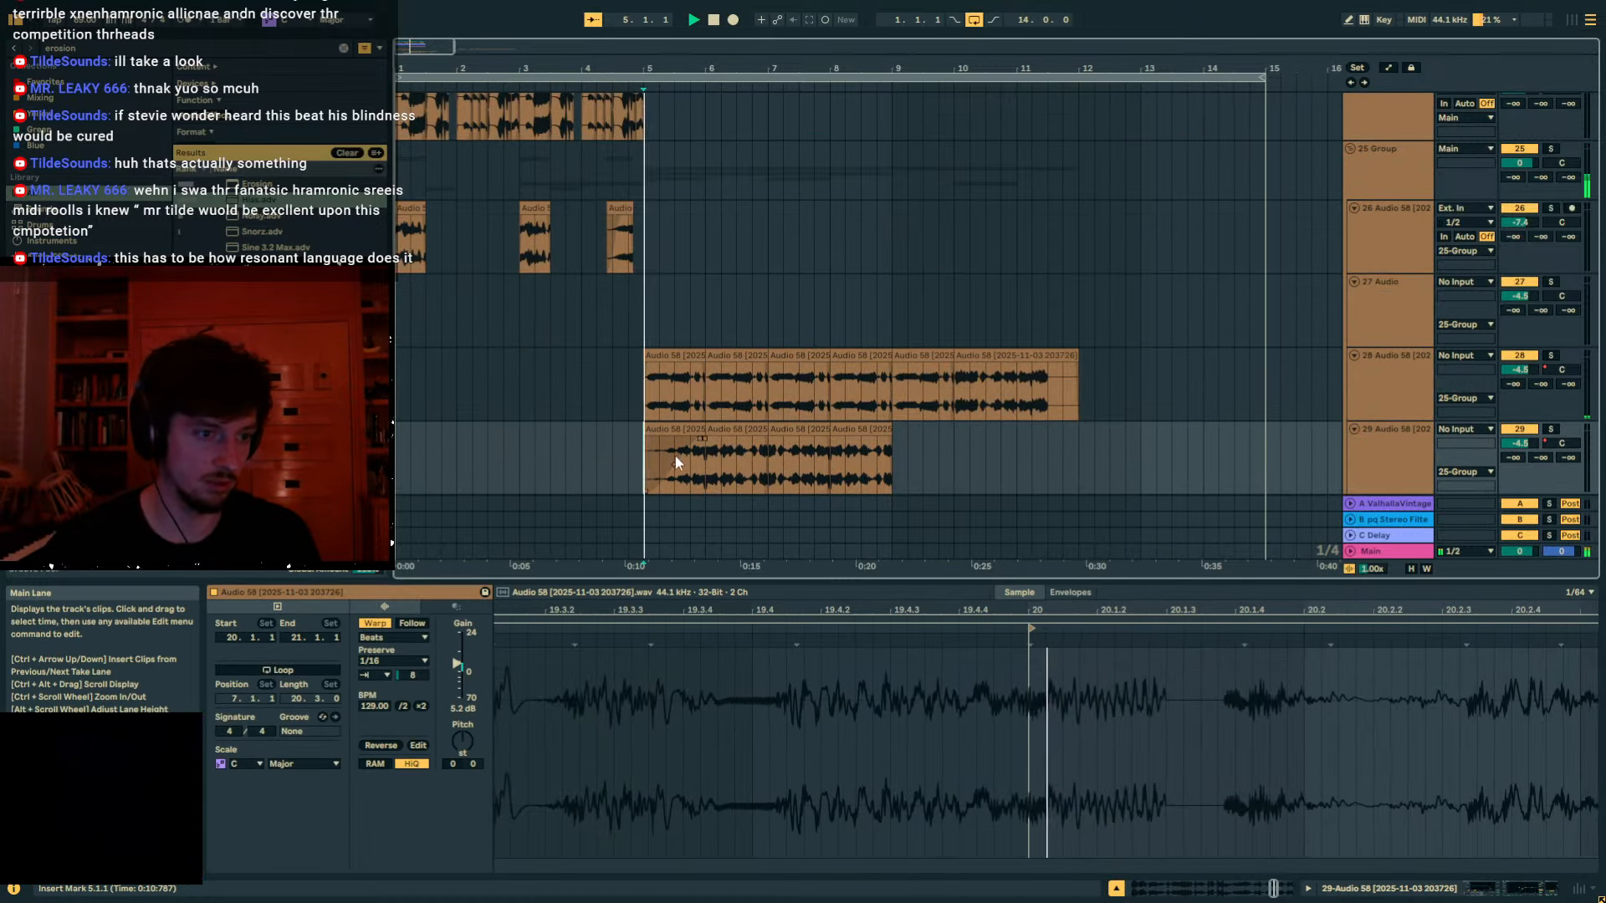
pyautogui.press('space')
pyautogui.click(611, 443)
pyautogui.scroll(-3, 619, 435)
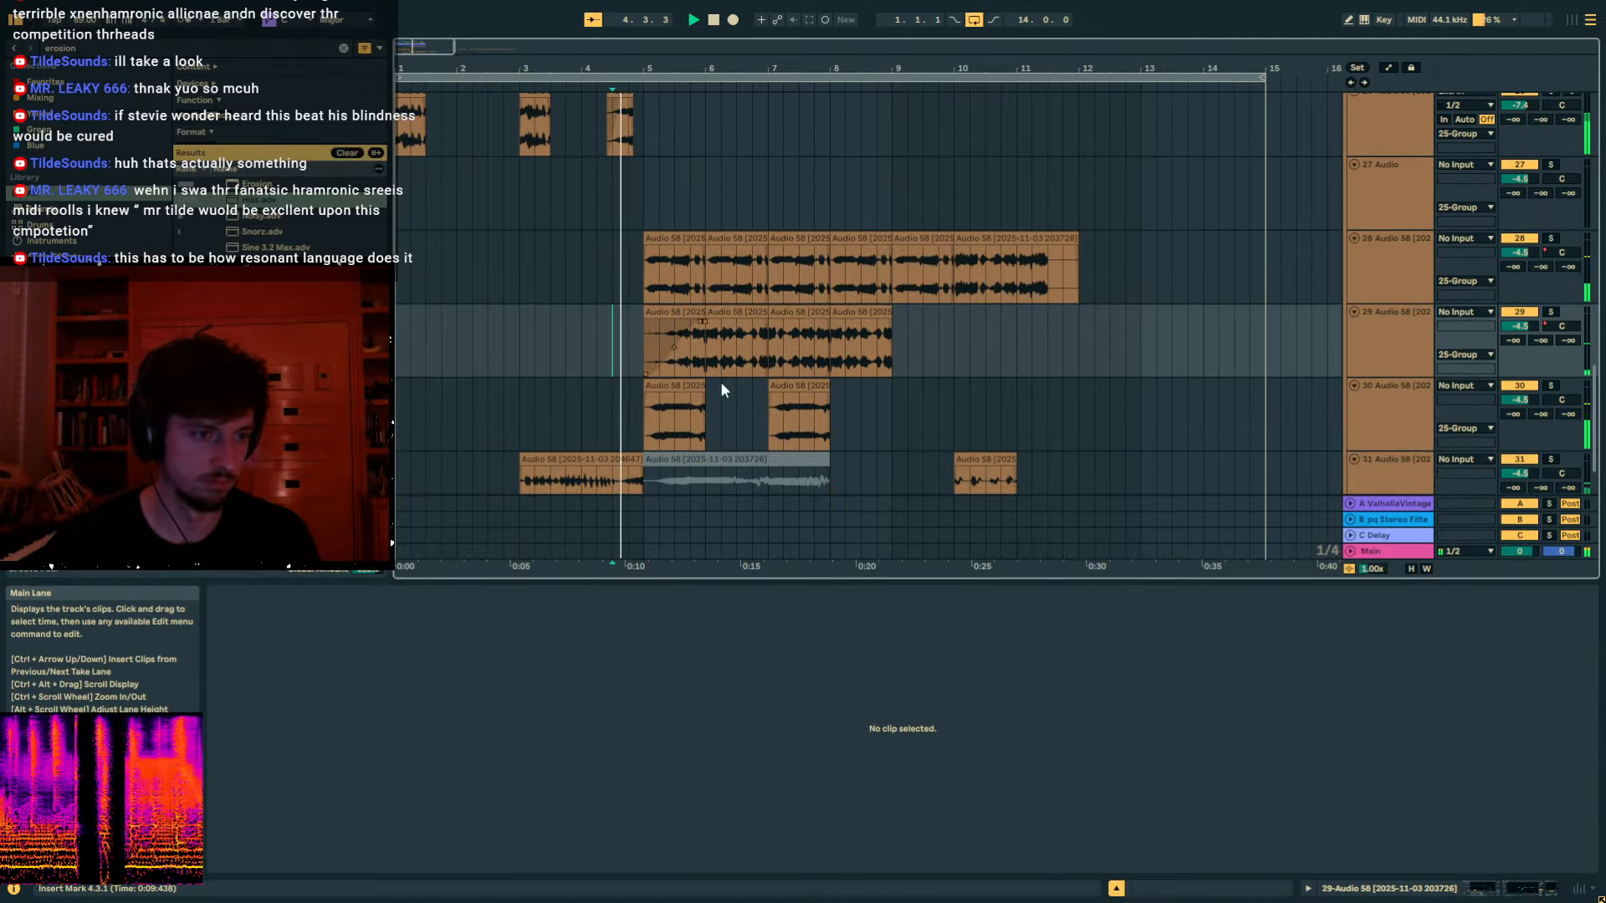
pyautogui.click(750, 255)
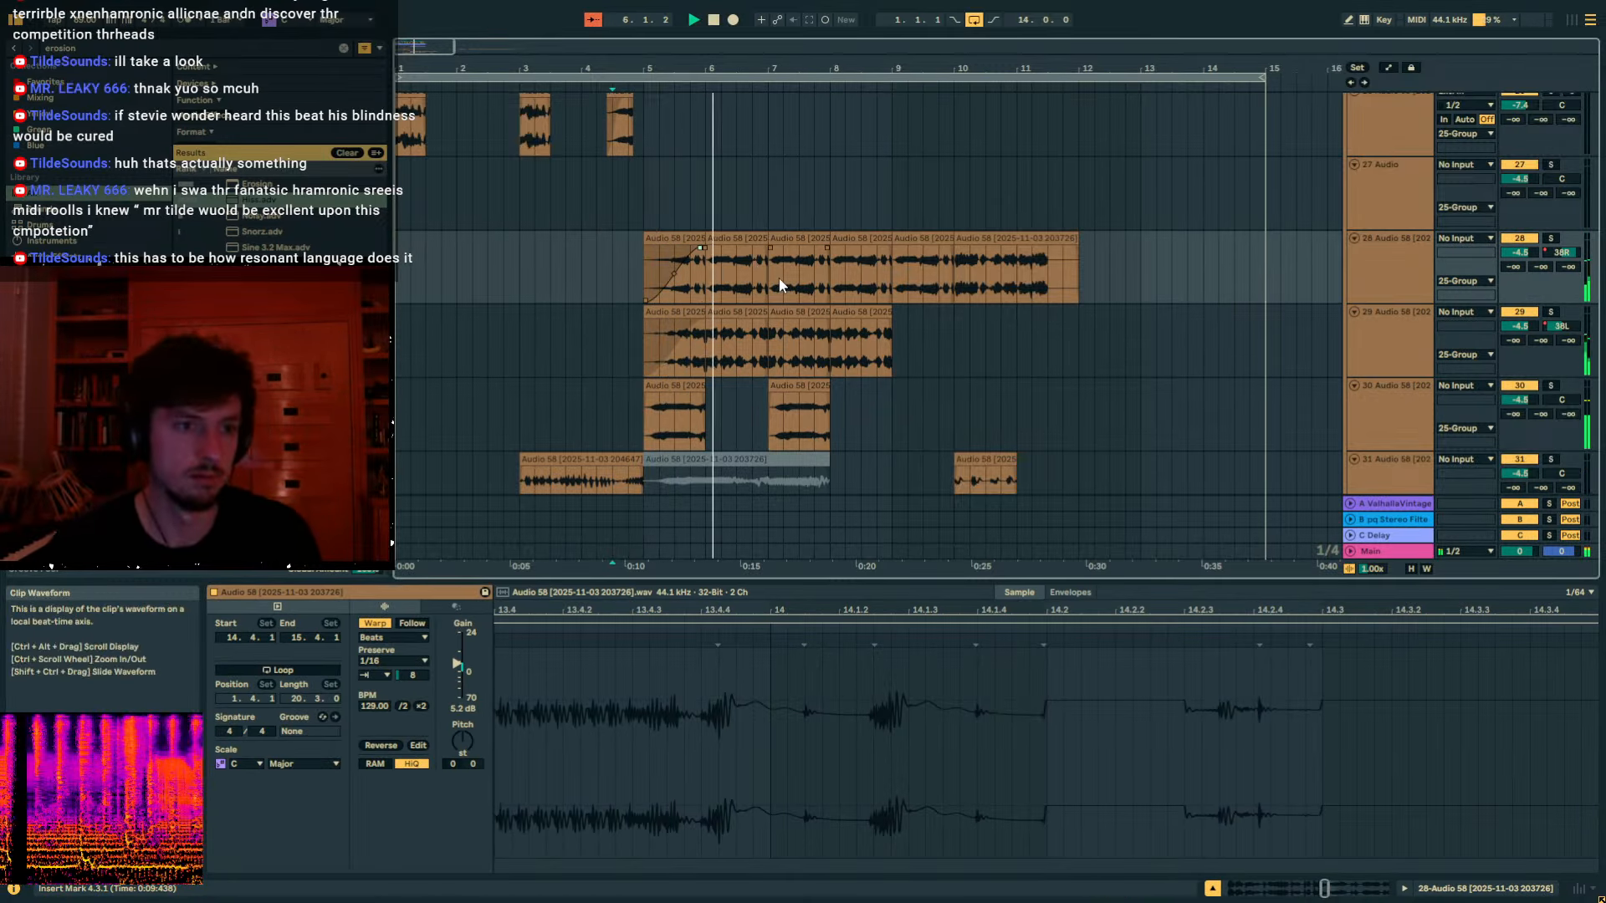
pyautogui.moveTo(779, 278); pyautogui.dragTo(646, 338)
pyautogui.hotkey('ctrl', 'd')
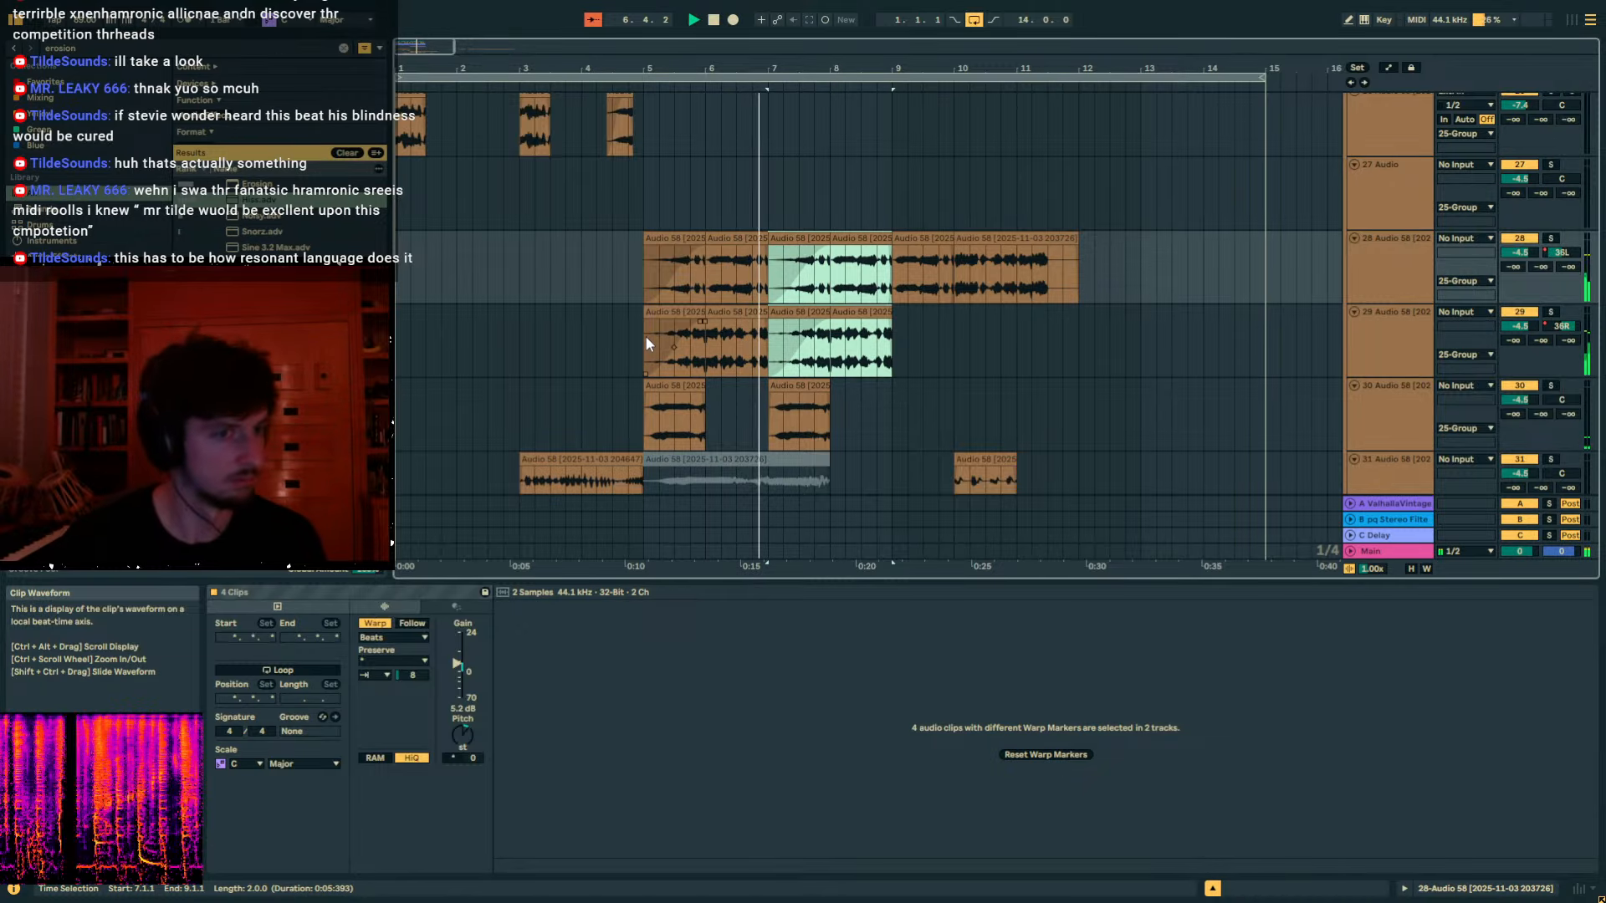
# Copy the last half bar before bar 5 on track 31, paste it at 6.3 on the same track and play from bar 4.
pyautogui.scroll(-2, 727, 352)
pyautogui.press('space')
pyautogui.moveTo(641, 413); pyautogui.dragTo(615, 410)
pyautogui.hotkey('ctrl', 'c')
pyautogui.click(741, 405)
pyautogui.hotkey('ctrl', 'v')
pyautogui.click(582, 412)
pyautogui.press('space')
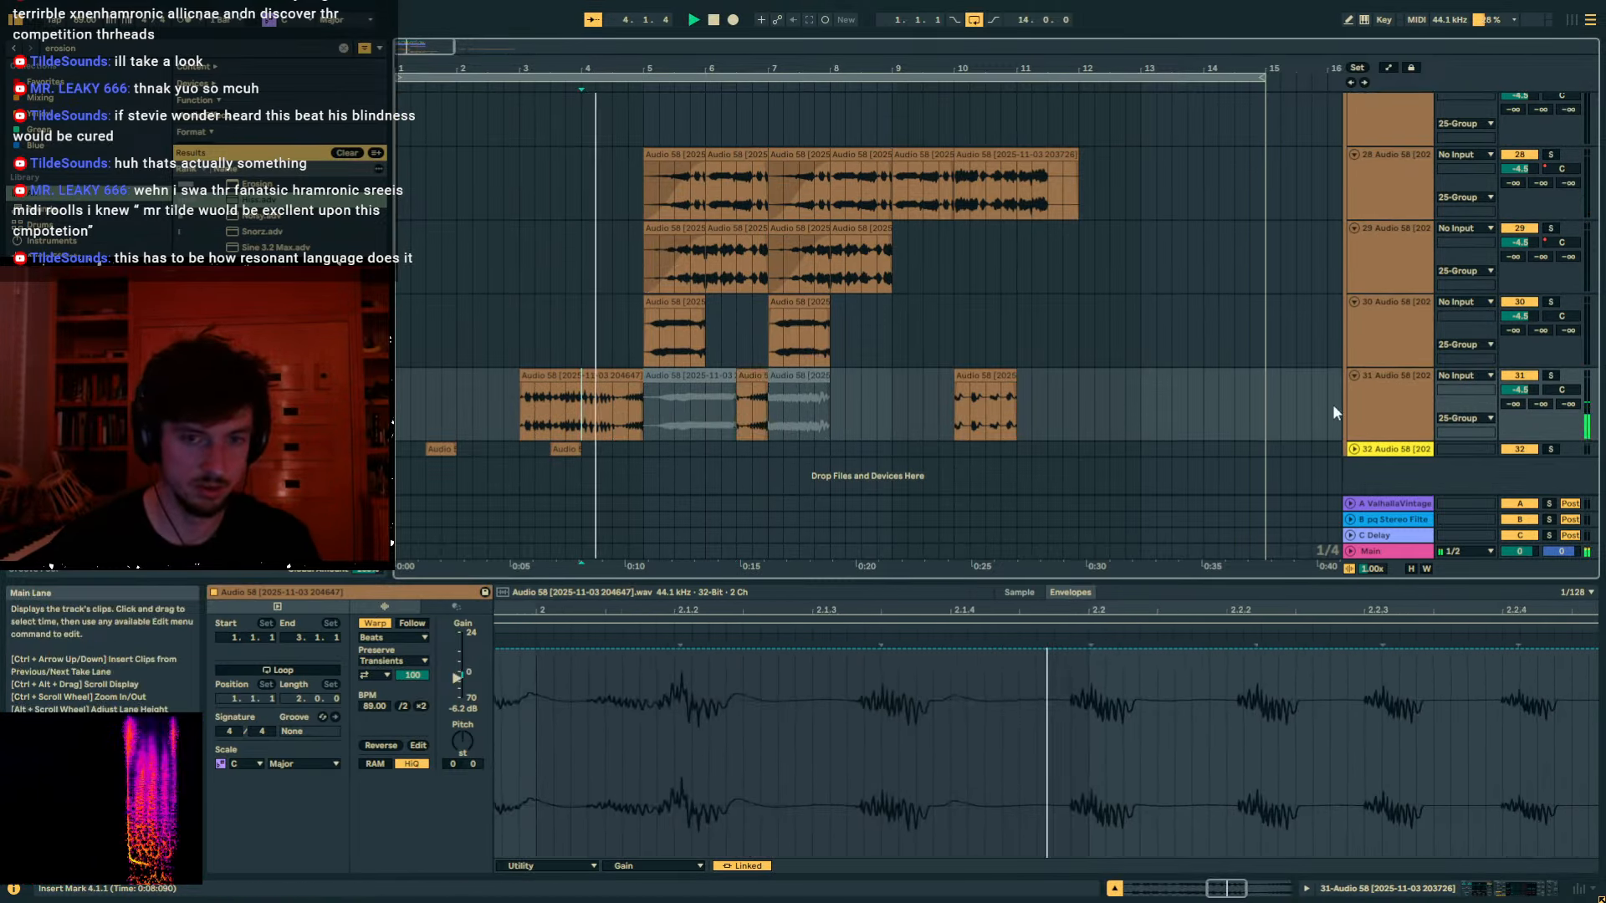
# Inspect the device chains of track 31 and the Addictive Drums track while the section plays.
pyautogui.click(1384, 420)
pyautogui.click(1479, 884)
pyautogui.scroll(10, 968, 456)
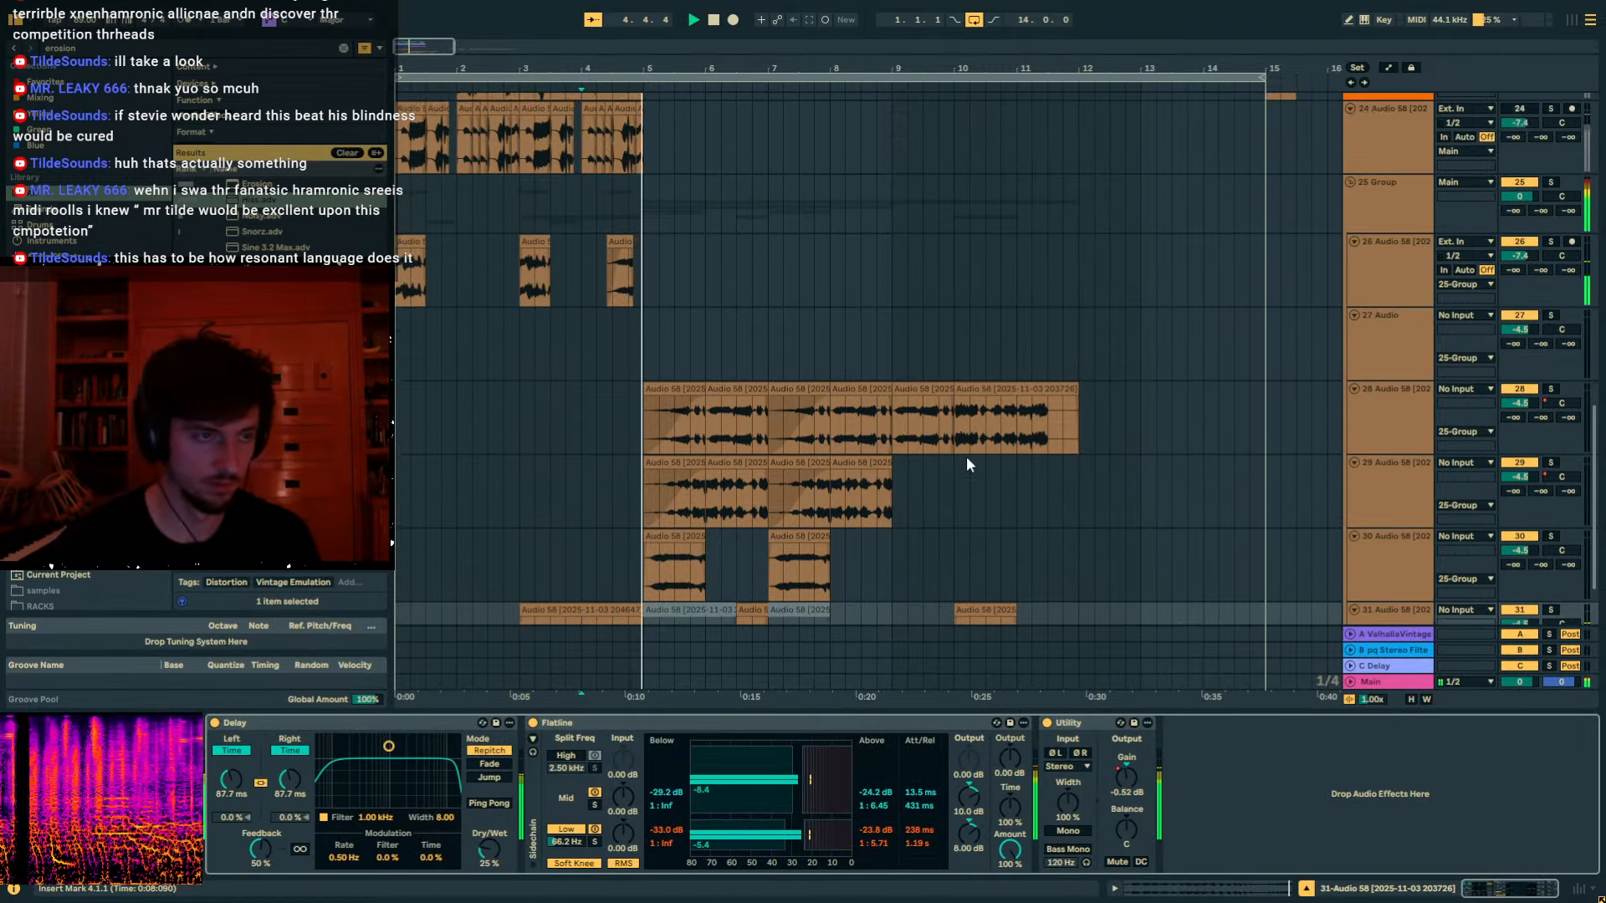
pyautogui.scroll(10, 869, 415)
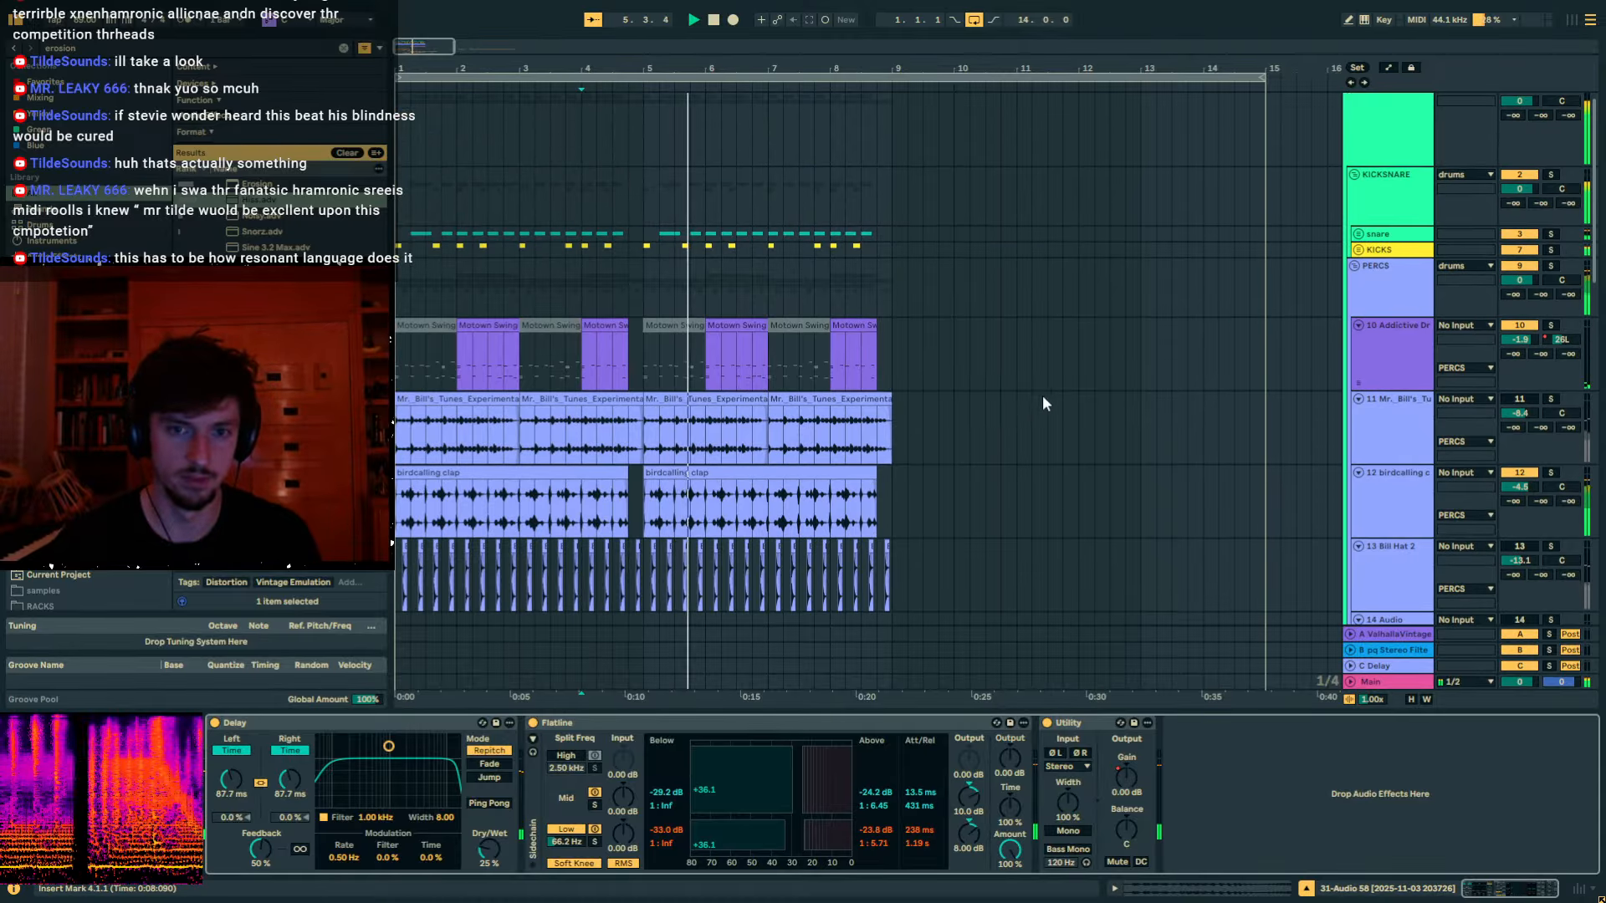
pyautogui.click(1390, 365)
# Search the browser for "resona" and look through the matching files in the samples folder.
pyautogui.hotkey('ctrl', 'f')
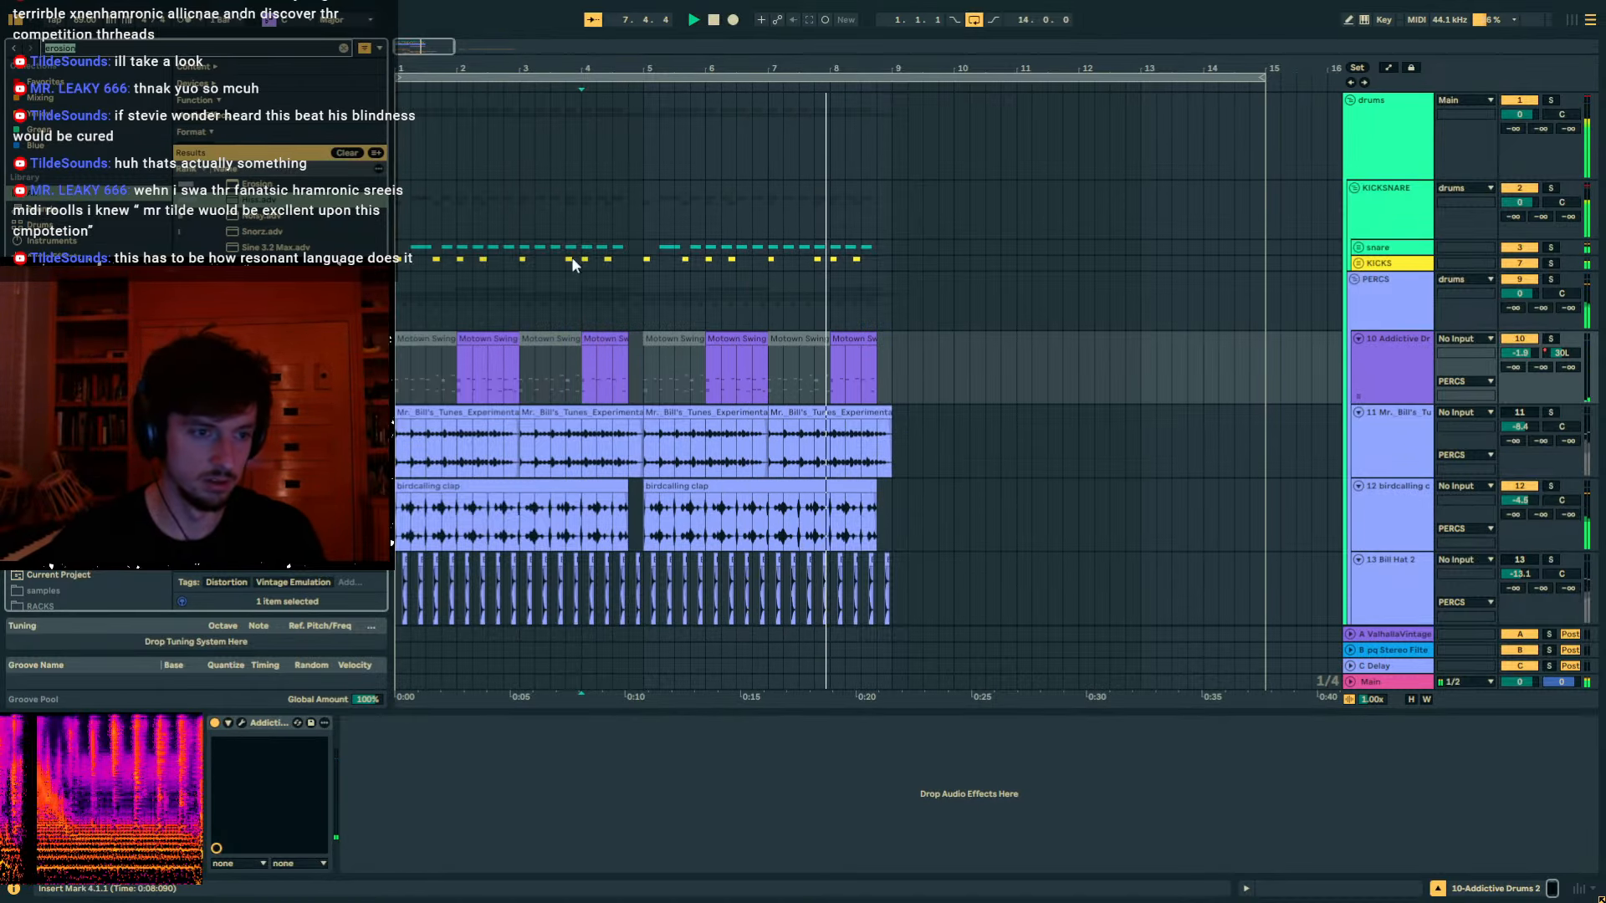
pyautogui.scroll(-15, 652, 285)
pyautogui.click(674, 322)
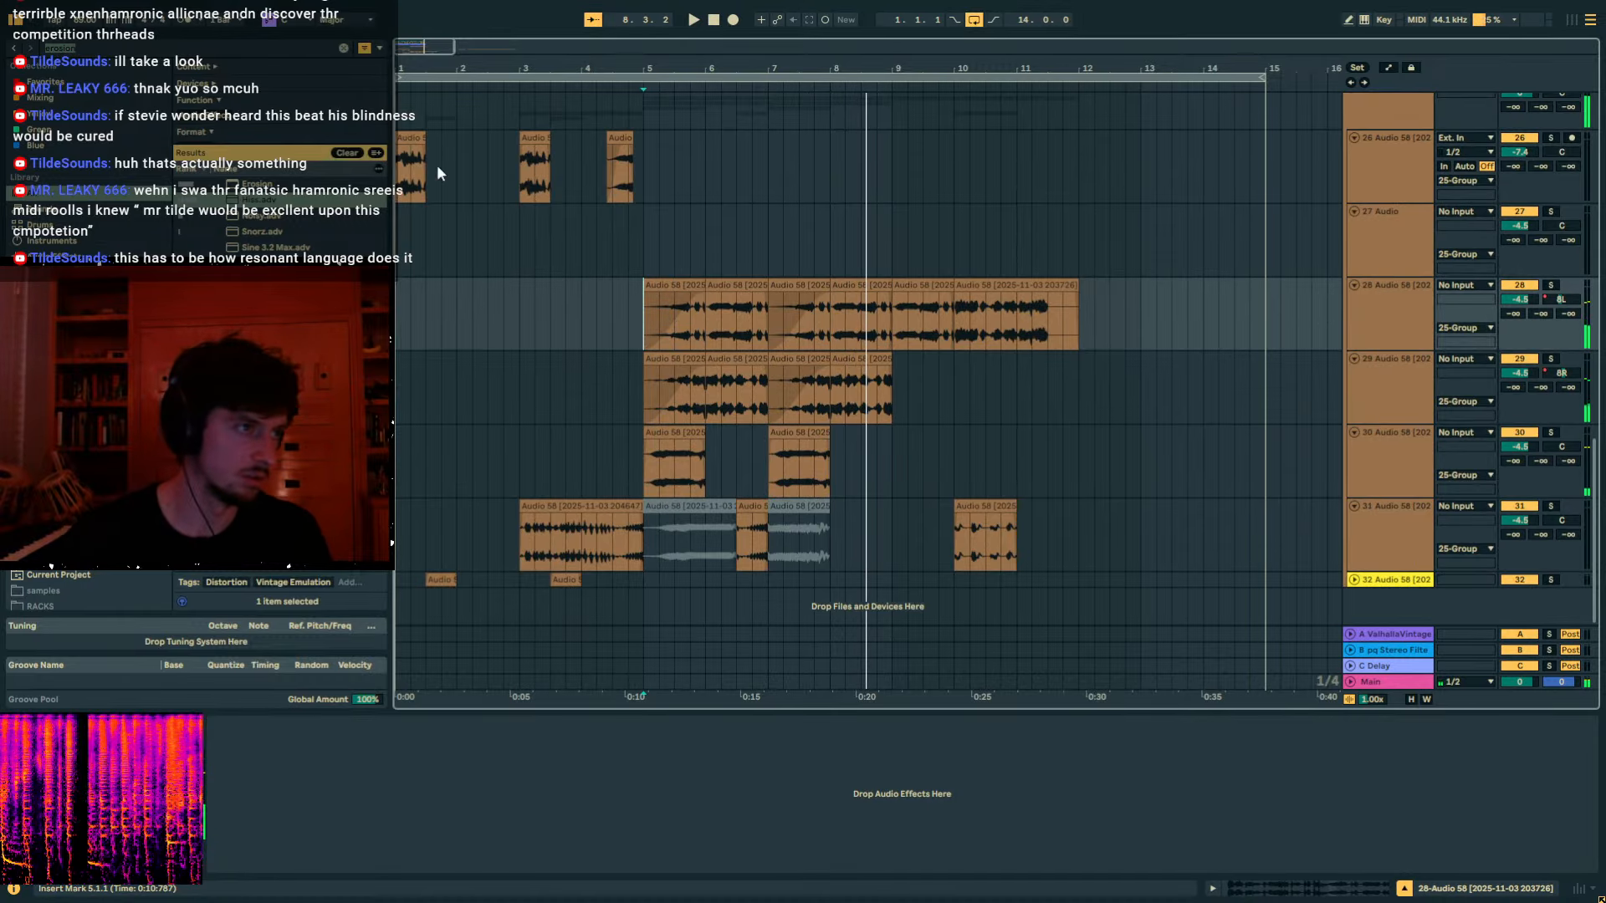
pyautogui.click(99, 47)
pyautogui.scroll(15, 776, 177)
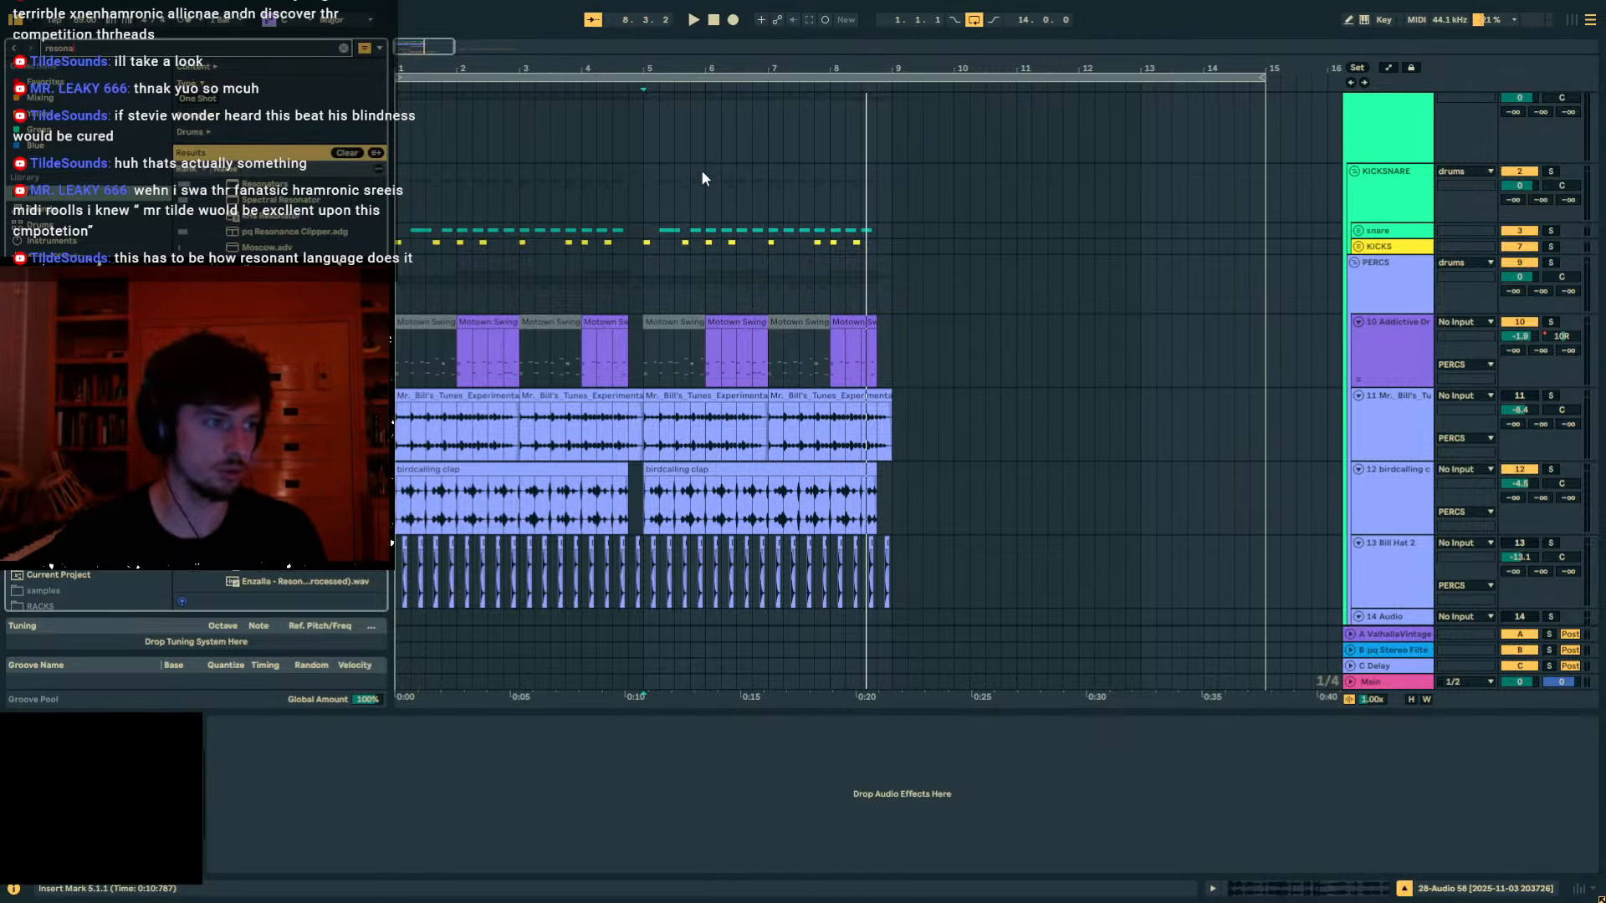
pyautogui.click(38, 590)
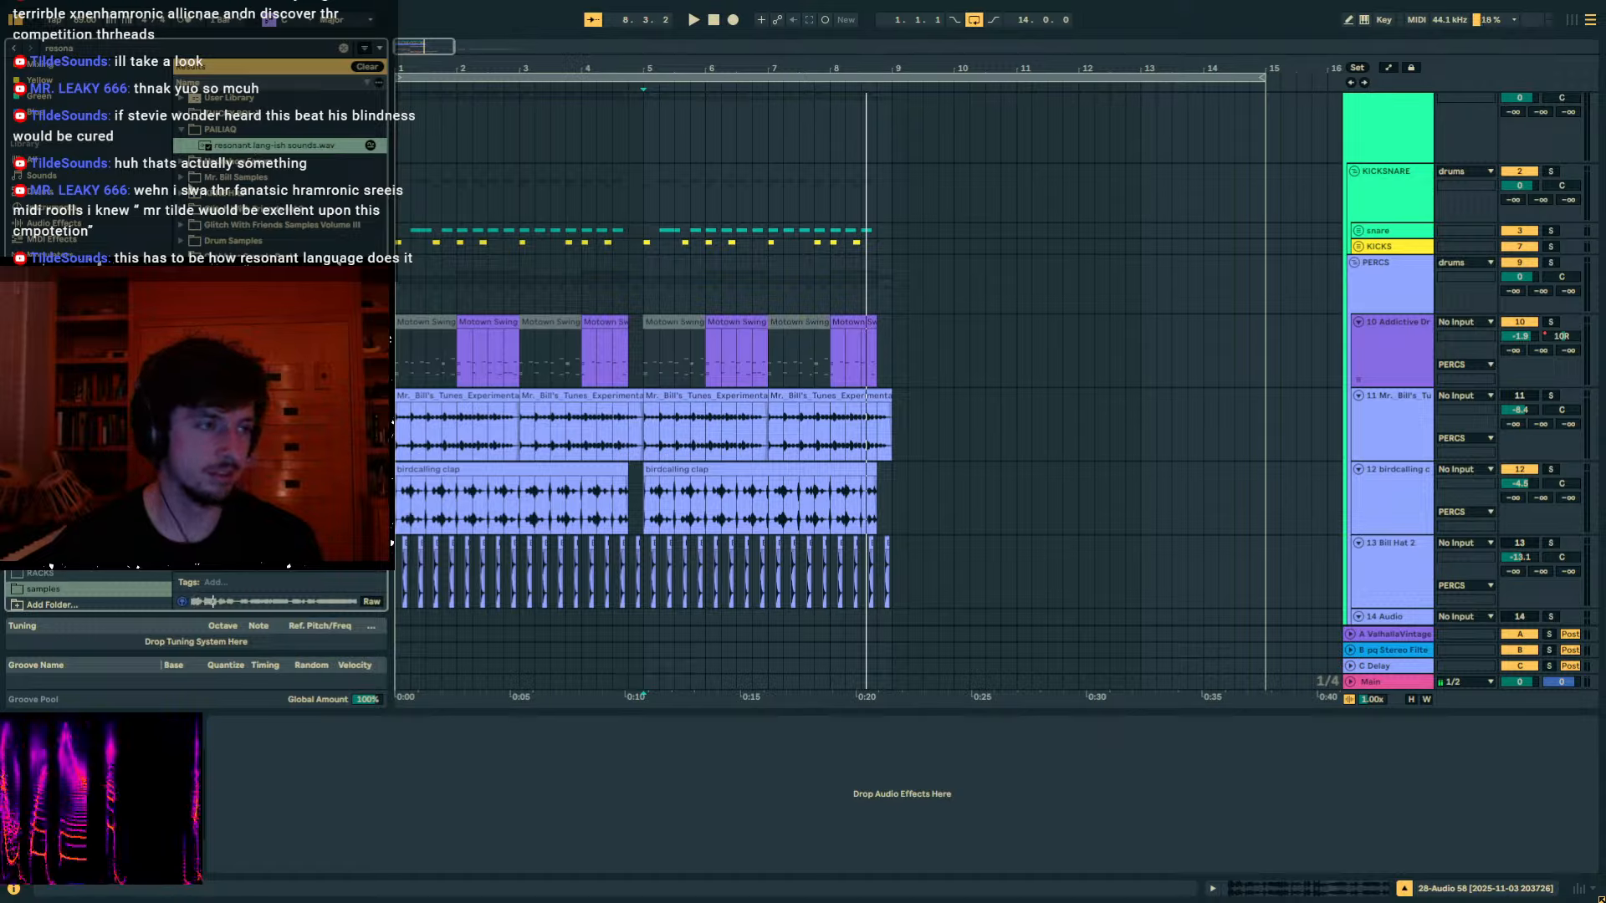
pyautogui.click(191, 176)
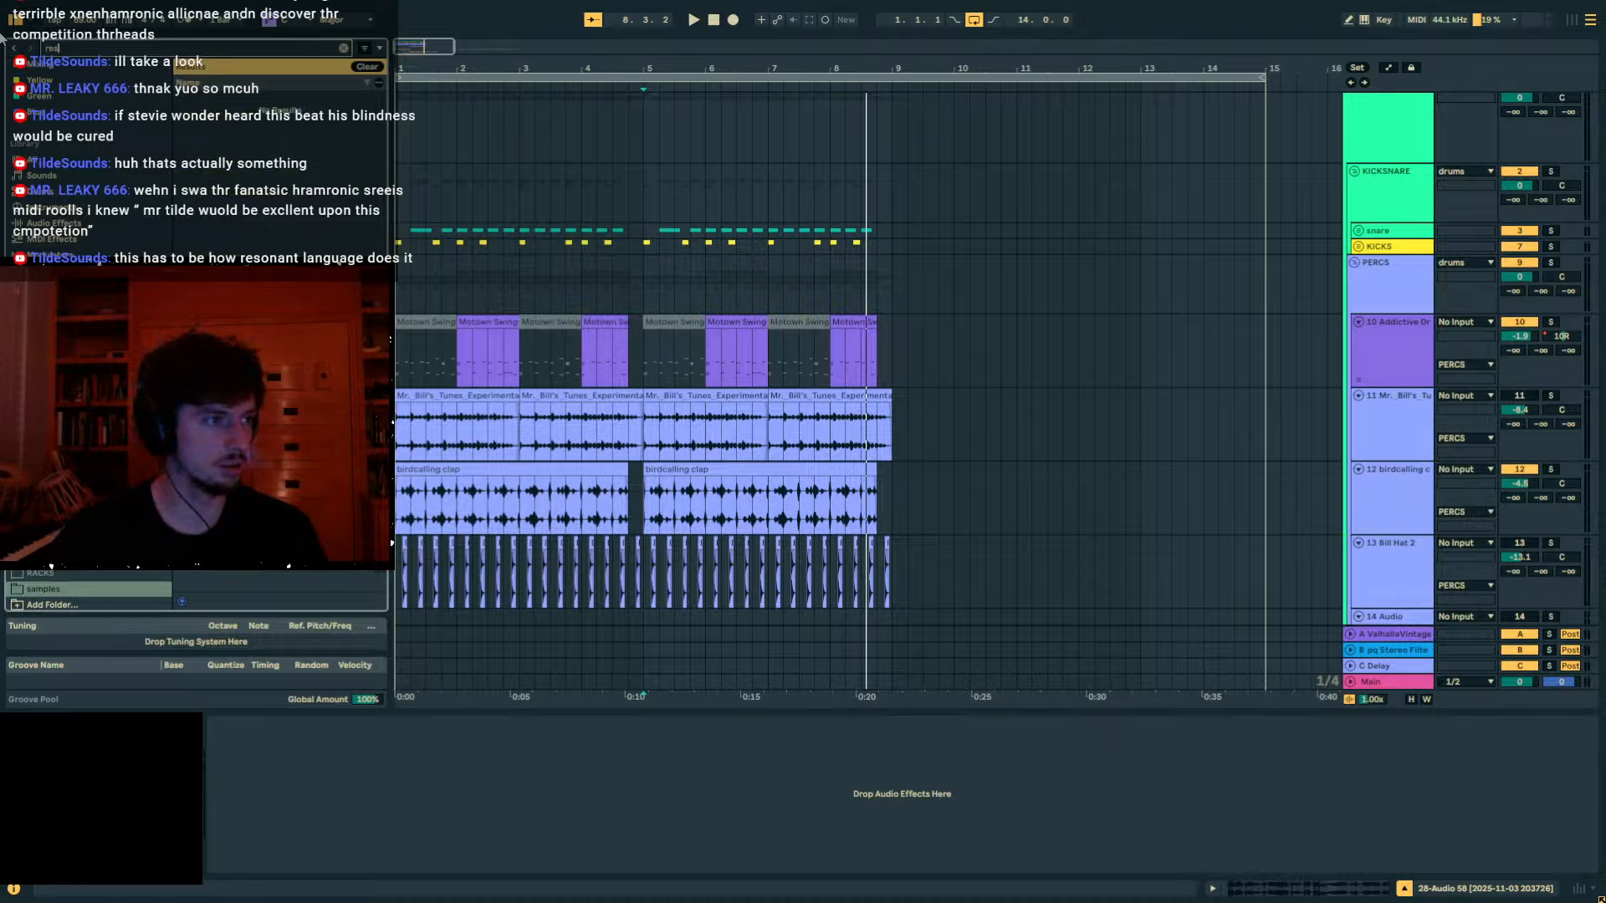
# Search the samples for "rl" and place the RL Patreon Breaks 2 [15] 172BPM loop on track 14 at bar 5.
pyautogui.press('BackSpace')
pyautogui.press('BackSpace')
pyautogui.write('l')
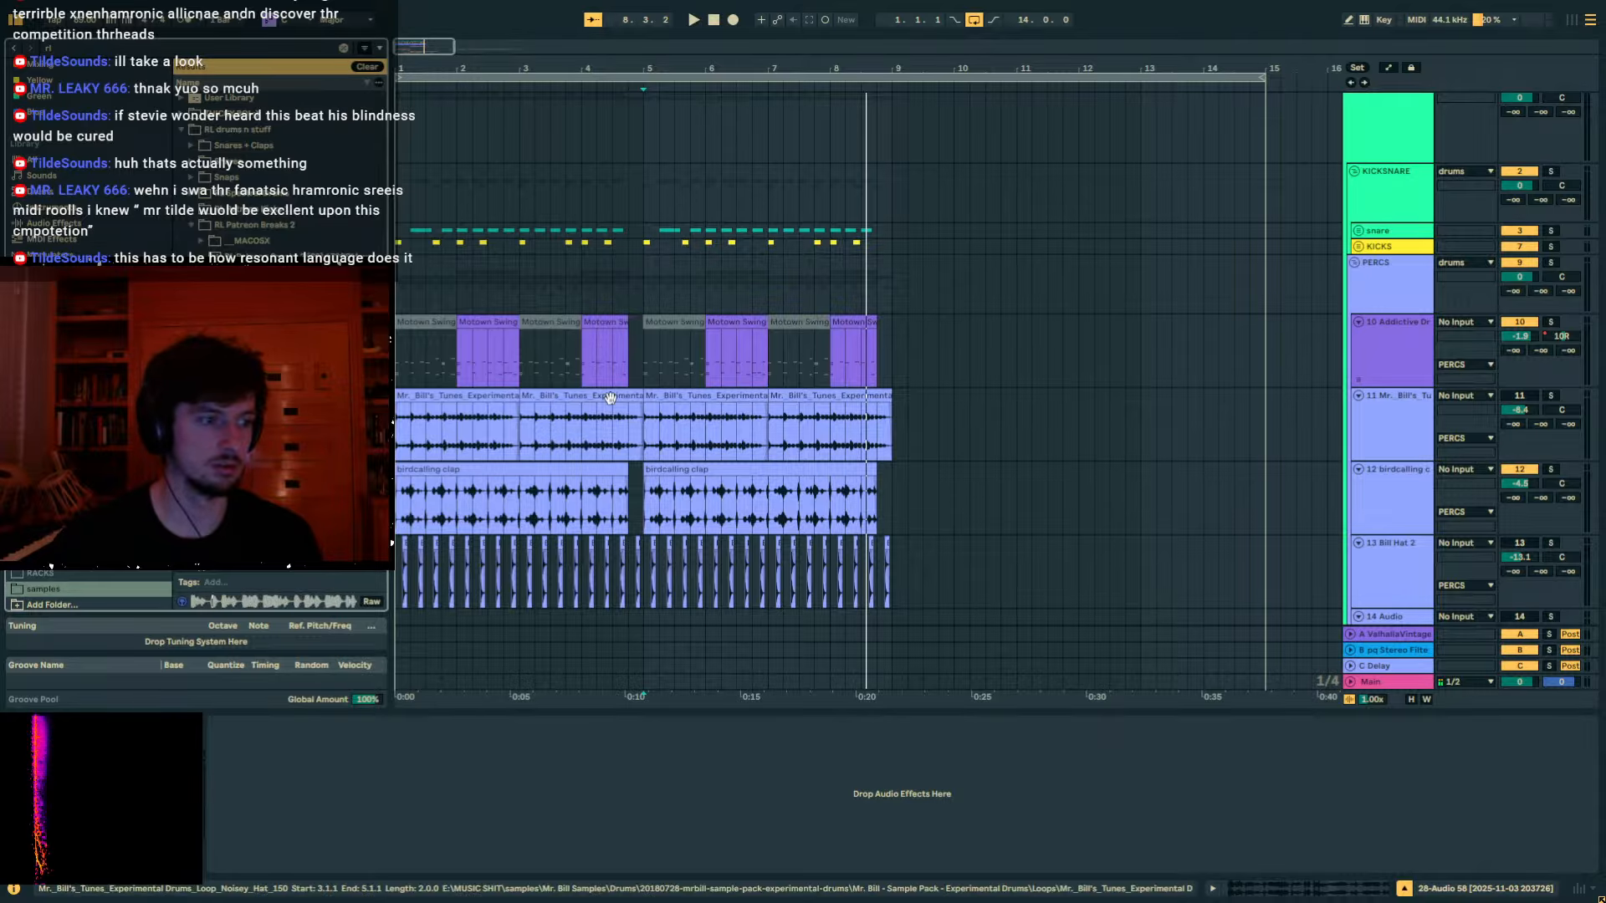
pyautogui.scroll(-4, 1254, 434)
pyautogui.click(1381, 370)
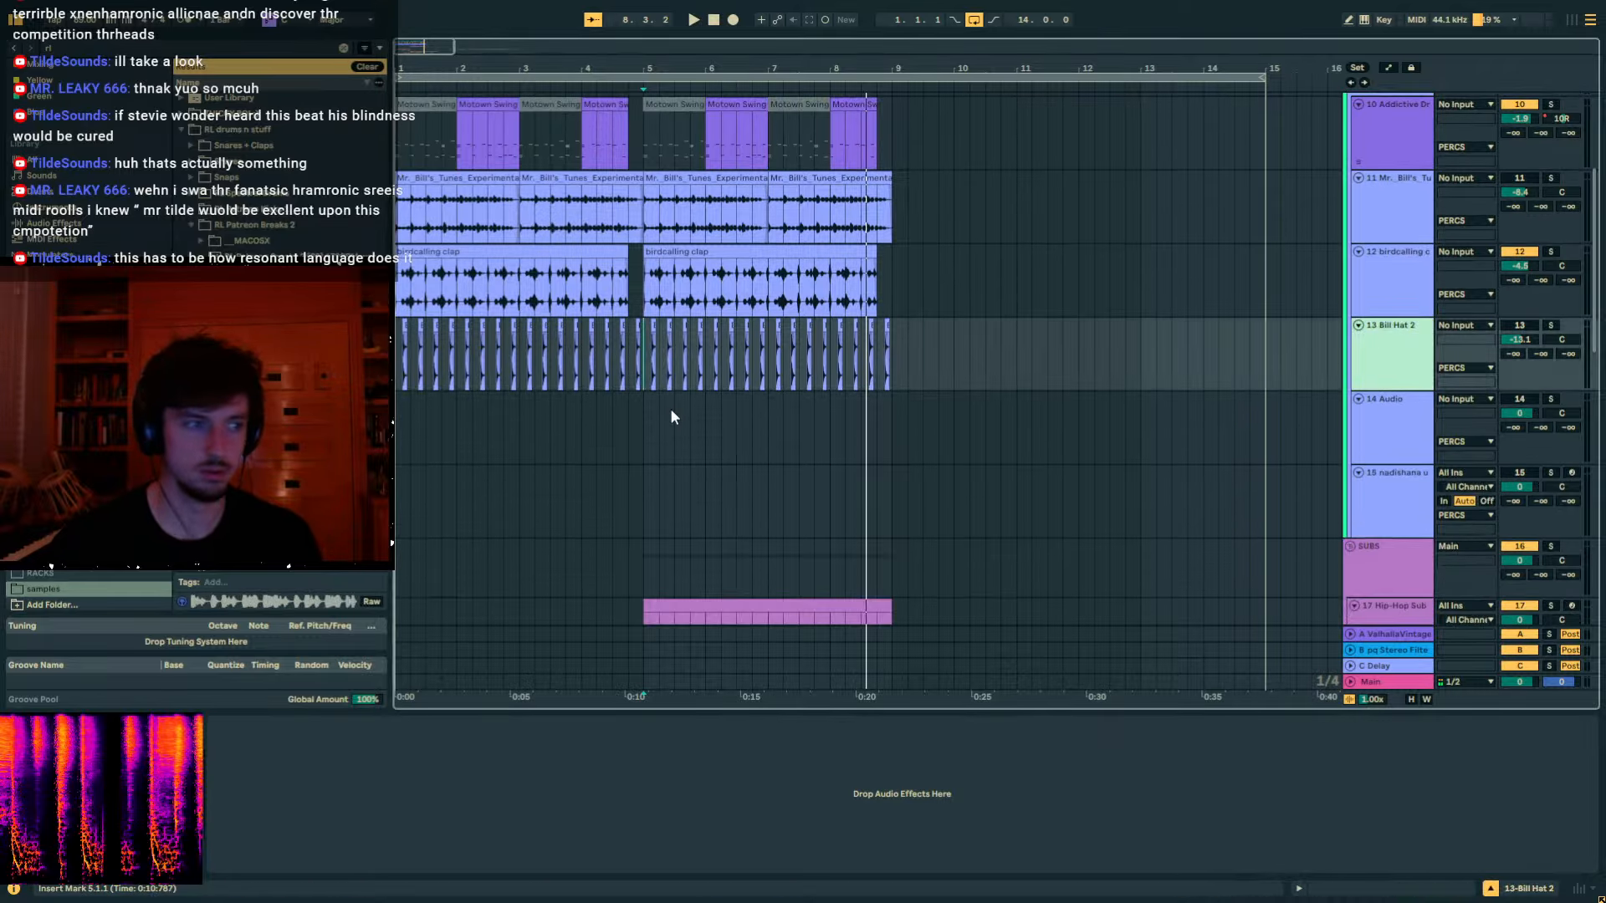
pyautogui.click(647, 423)
pyautogui.moveTo(267, 468); pyautogui.dragTo(646, 434)
pyautogui.press('space')
# Double the break clip's tempo to 172 BPM, set its warp mode to Re-Pitch and extend it to two bars.
pyautogui.click(1264, 889)
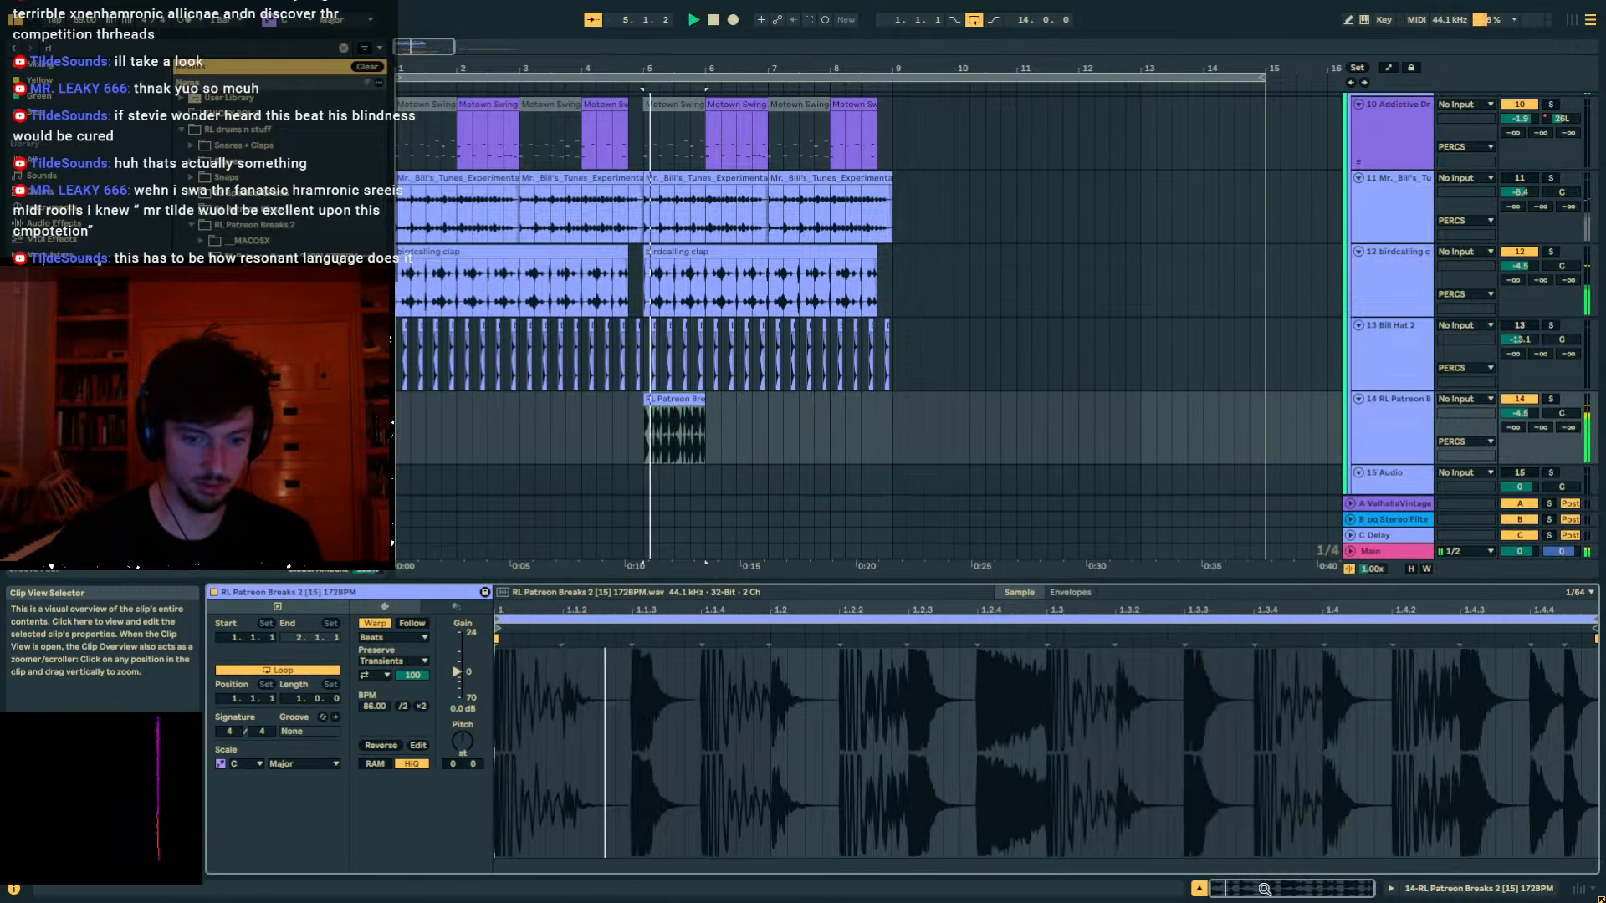
pyautogui.click(421, 706)
pyautogui.click(393, 637)
pyautogui.click(381, 677)
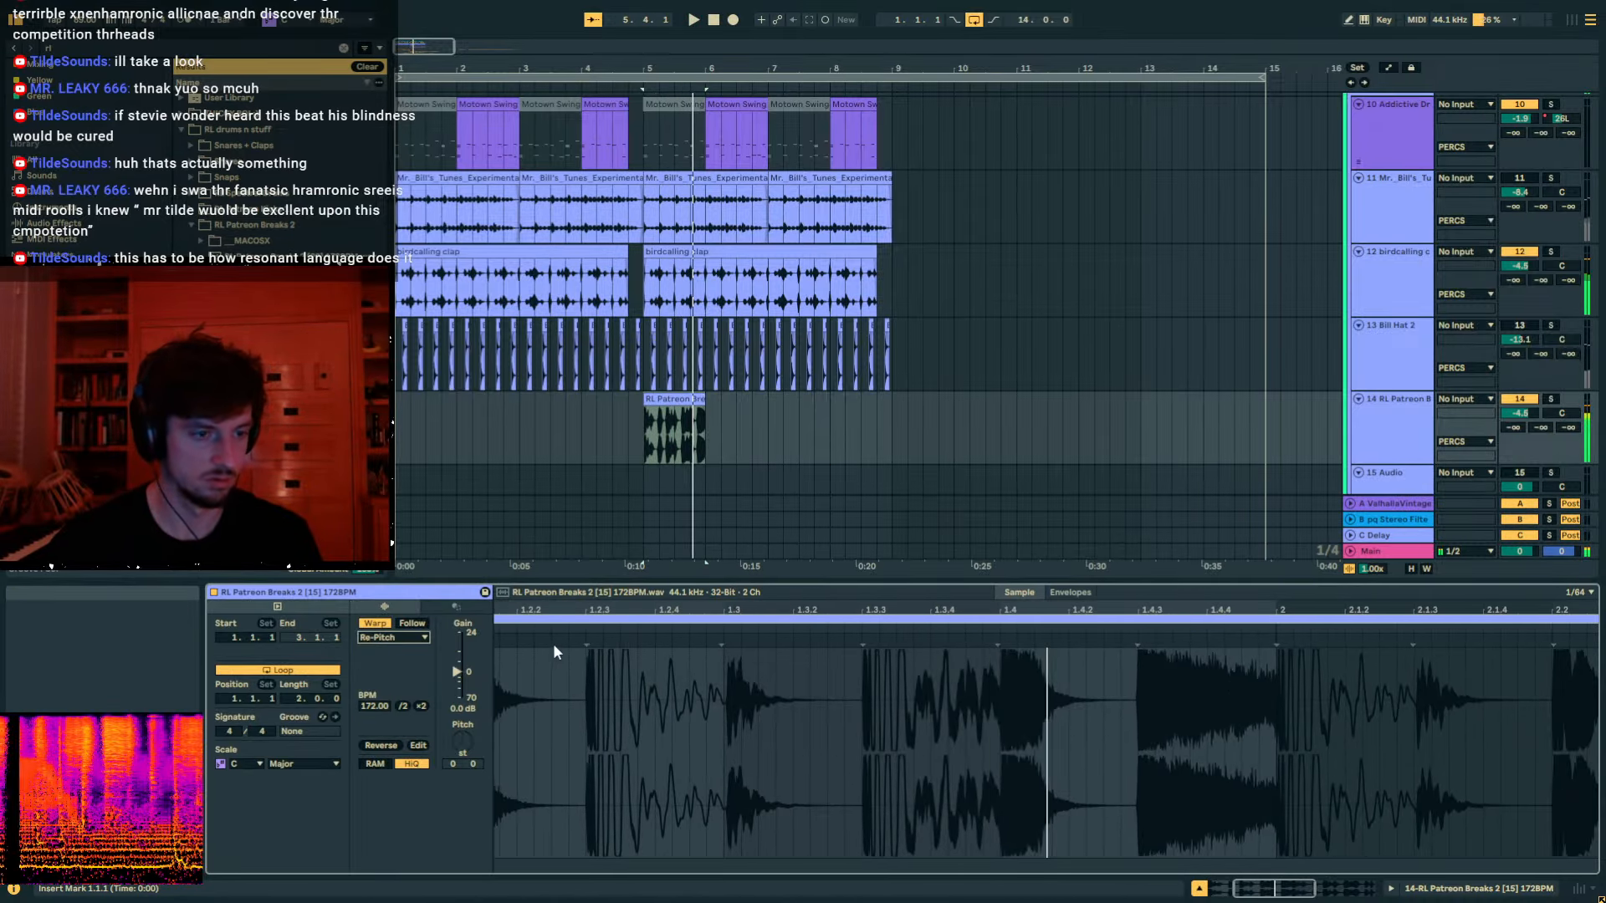
pyautogui.moveTo(705, 400); pyautogui.dragTo(769, 400)
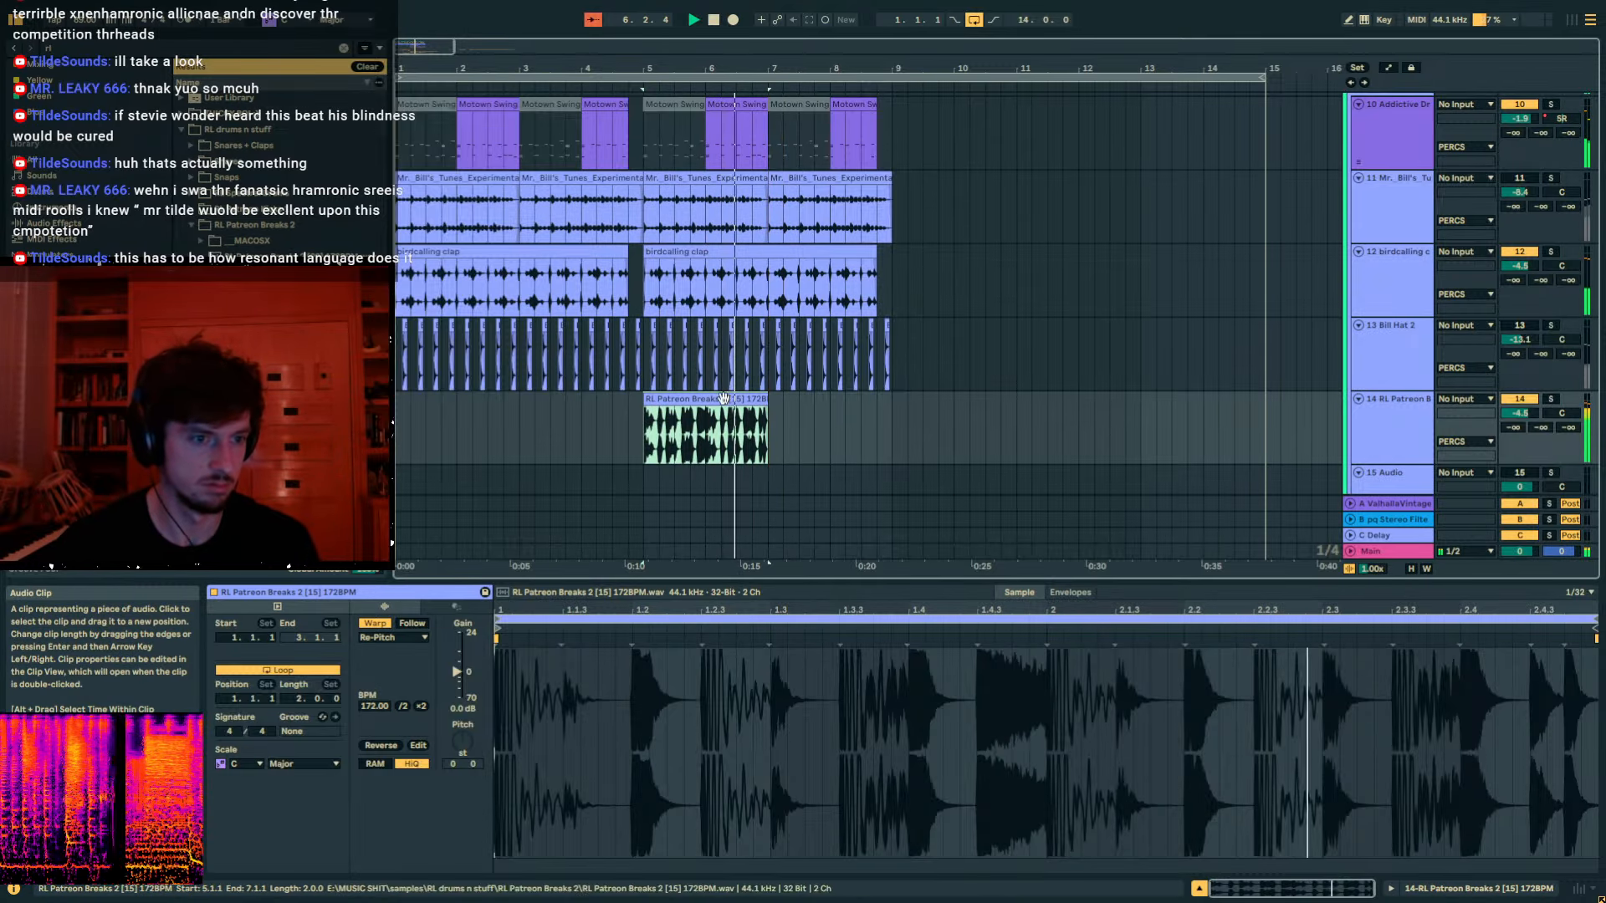
pyautogui.press('space')
# Add the ST4b plugin to track 14 and set its high and mid transients to +45.0.
pyautogui.click(238, 48)
pyautogui.write('st4b')
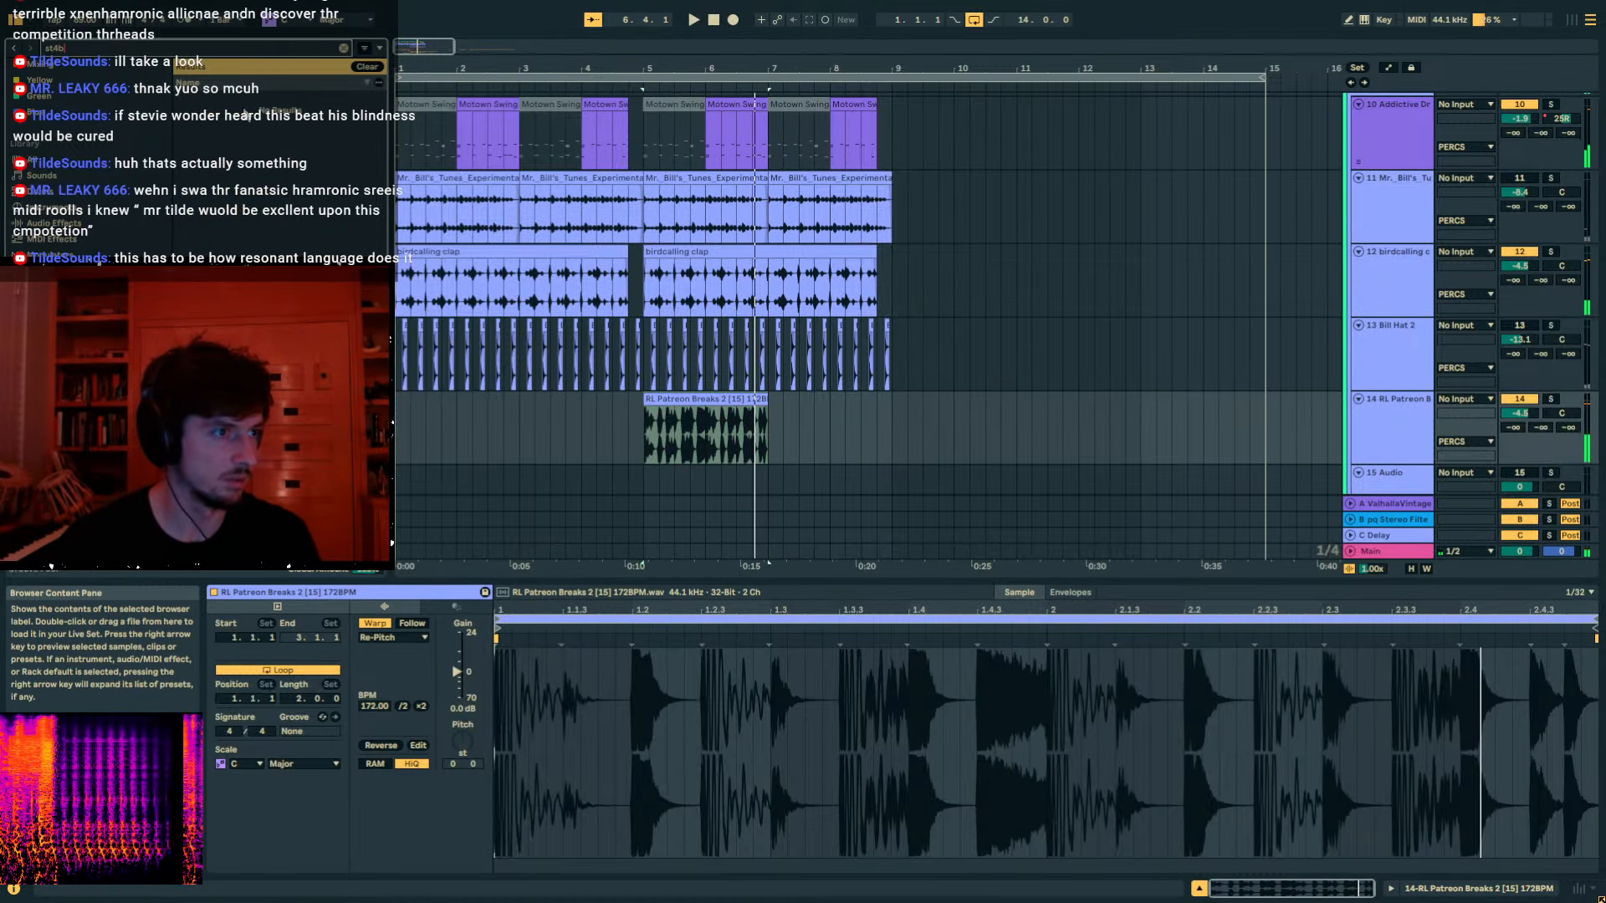
pyautogui.click(35, 159)
pyautogui.doubleClick(251, 184)
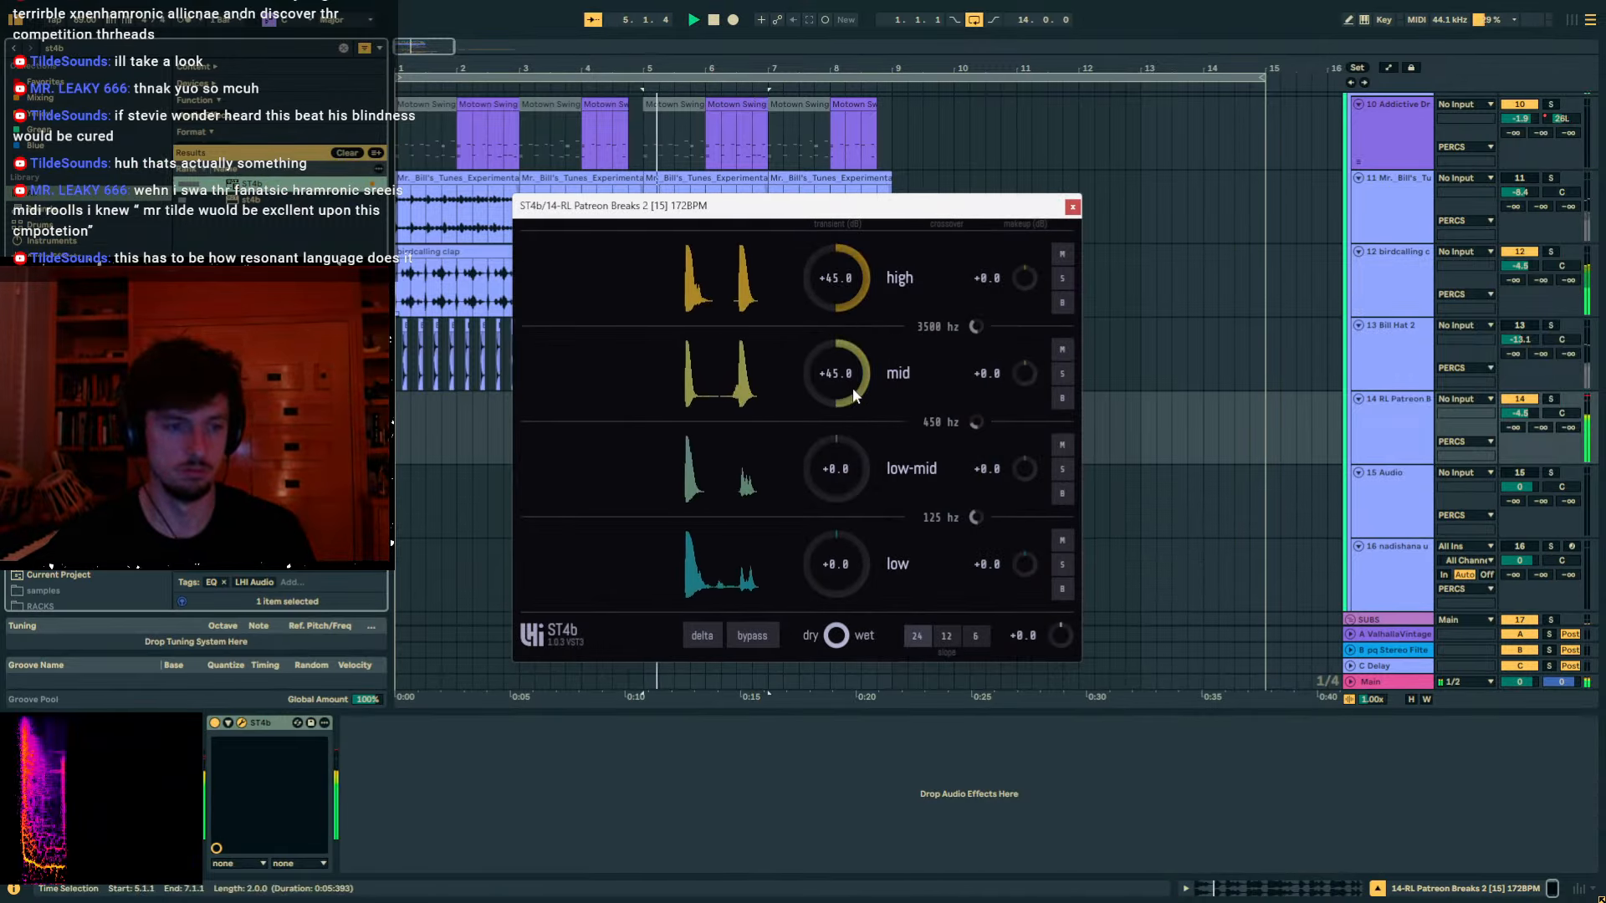
pyautogui.click(1072, 207)
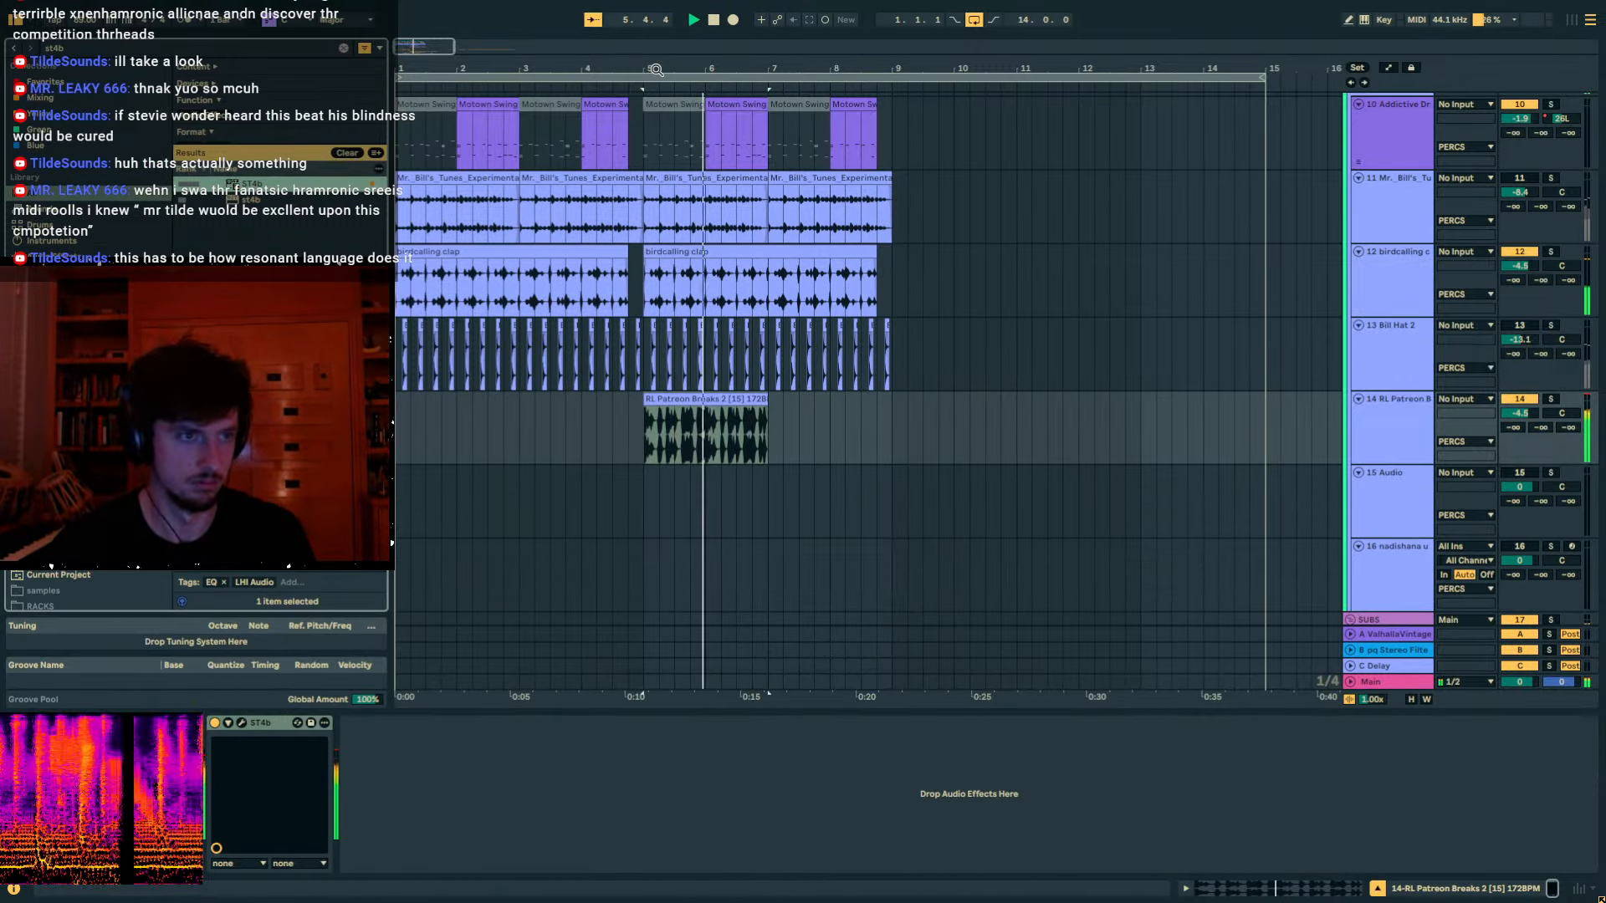
# Cut the break on track 14 between 5.2.3 and 5.3, leaving only a short 1/32 slice at 5.2.3.
pyautogui.moveTo(661, 68); pyautogui.dragTo(699, 168)
pyautogui.press('space')
pyautogui.press('space')
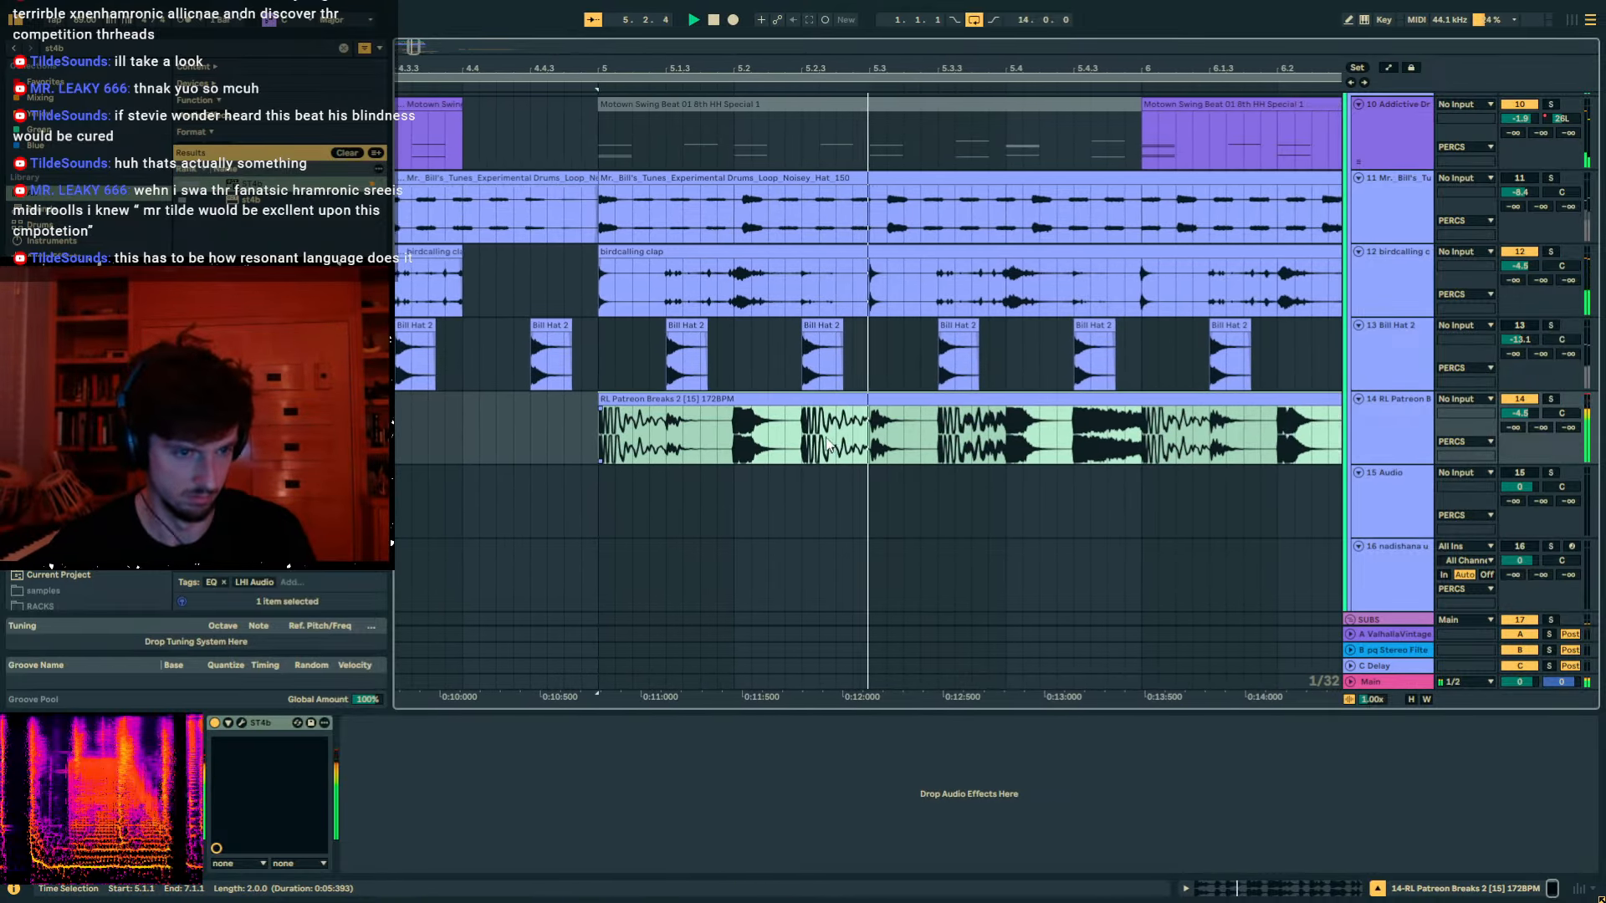
pyautogui.press('space')
pyautogui.click(795, 437)
pyautogui.press('Delete')
pyautogui.moveTo(844, 434); pyautogui.dragTo(867, 439)
pyautogui.click(617, 400)
pyautogui.press('space')
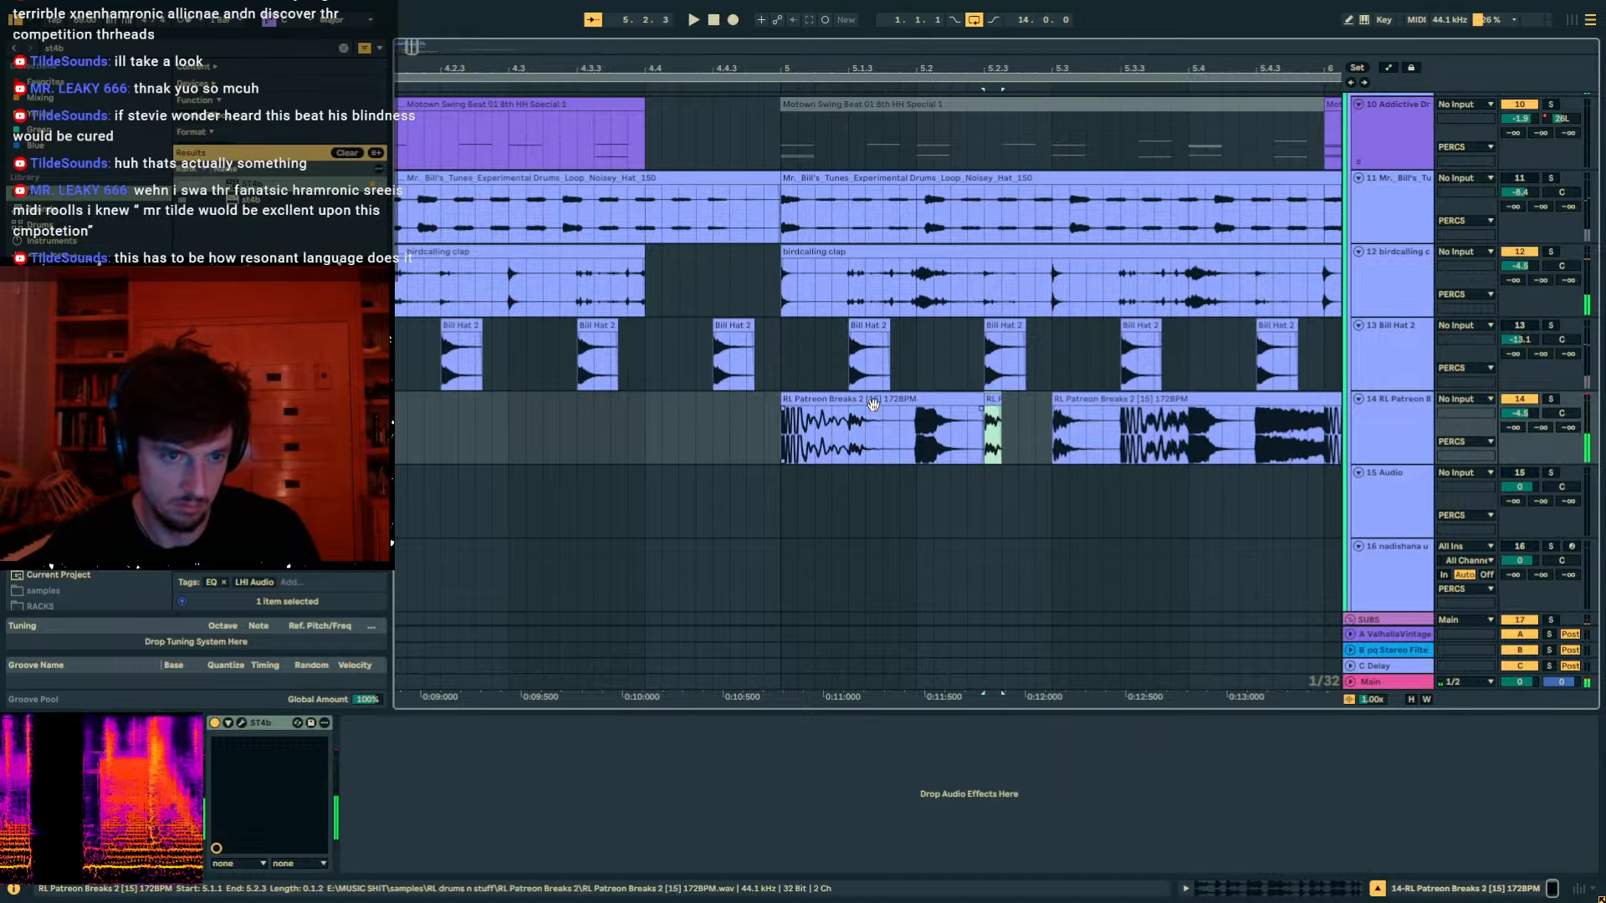
# Place a copy of the short break slice at 5.3.3 on track 14 while playing the section.
pyautogui.click(873, 405)
pyautogui.press('space')
pyautogui.click(1081, 439)
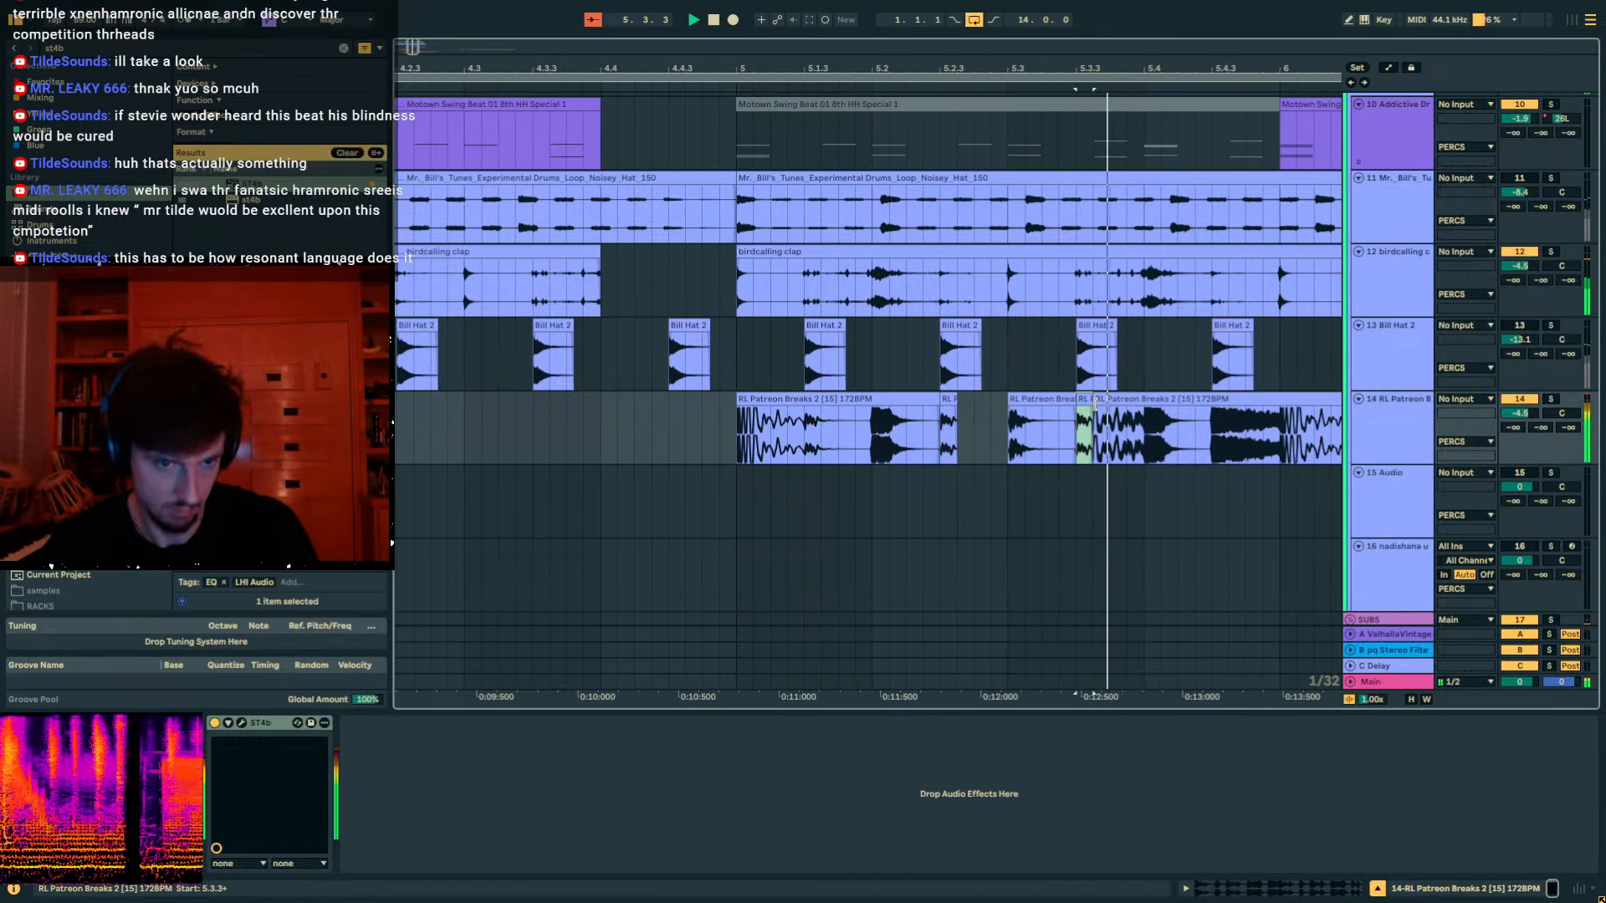
# Trim the break clip after the 5.3.3 slice to start at 5.4 and deactivate the slice at 5.3.1 on track 14.
pyautogui.moveTo(1095, 404); pyautogui.dragTo(1144, 404)
pyautogui.click(1039, 400)
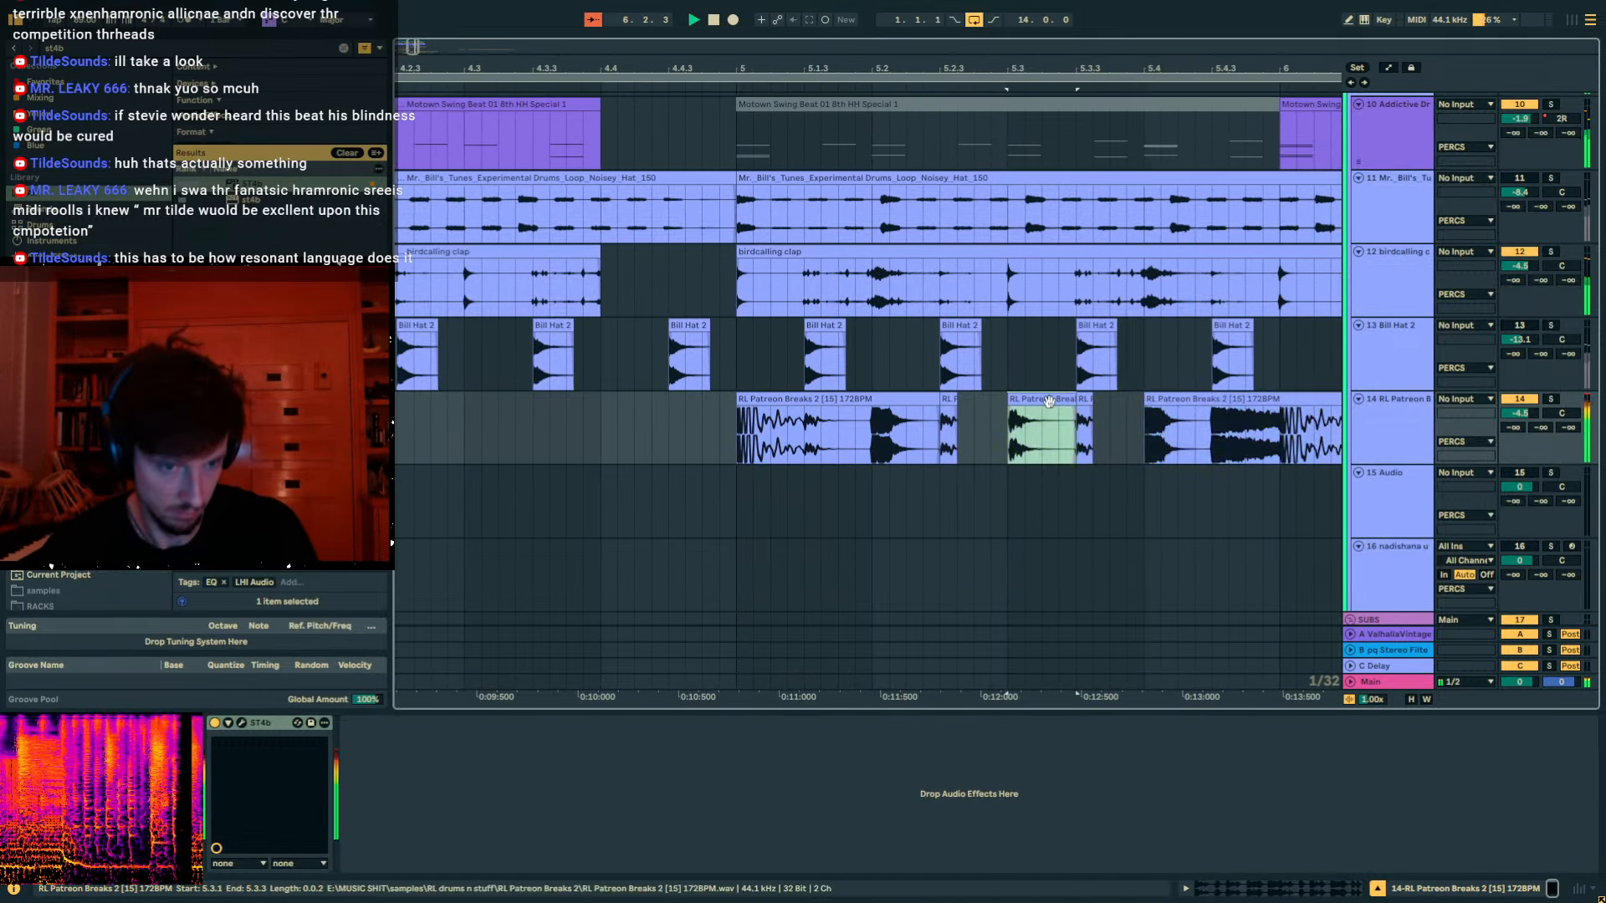
pyautogui.click(794, 397)
pyautogui.press('space')
pyautogui.press('space')
pyautogui.click(1014, 403)
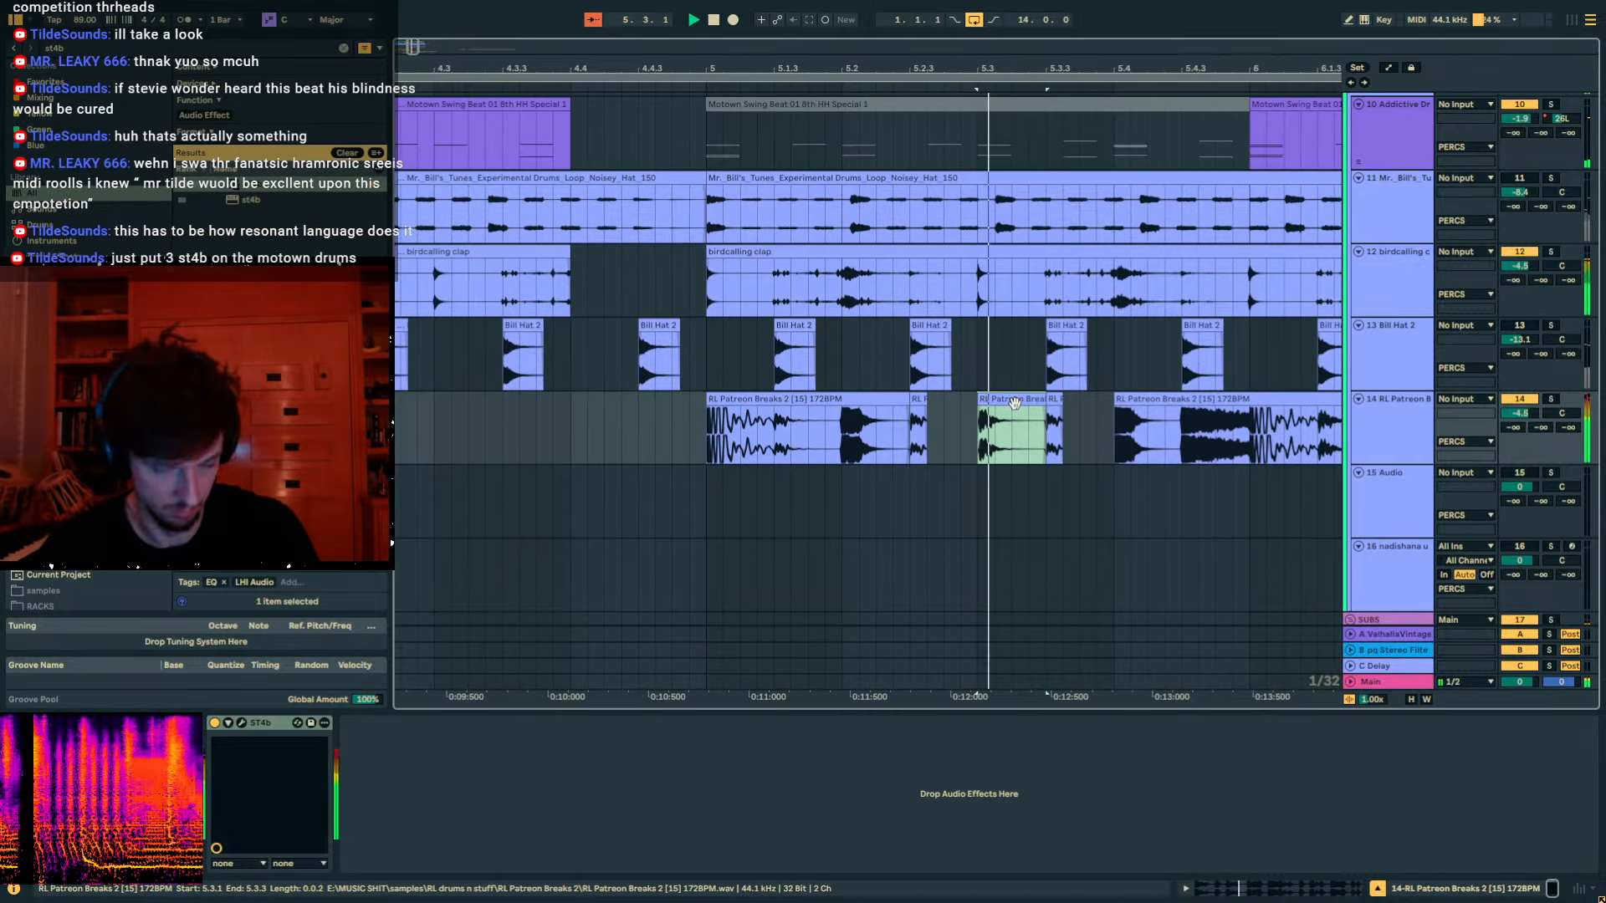
pyautogui.press('0')
pyautogui.click(861, 402)
pyautogui.press('space')
pyautogui.press('space')
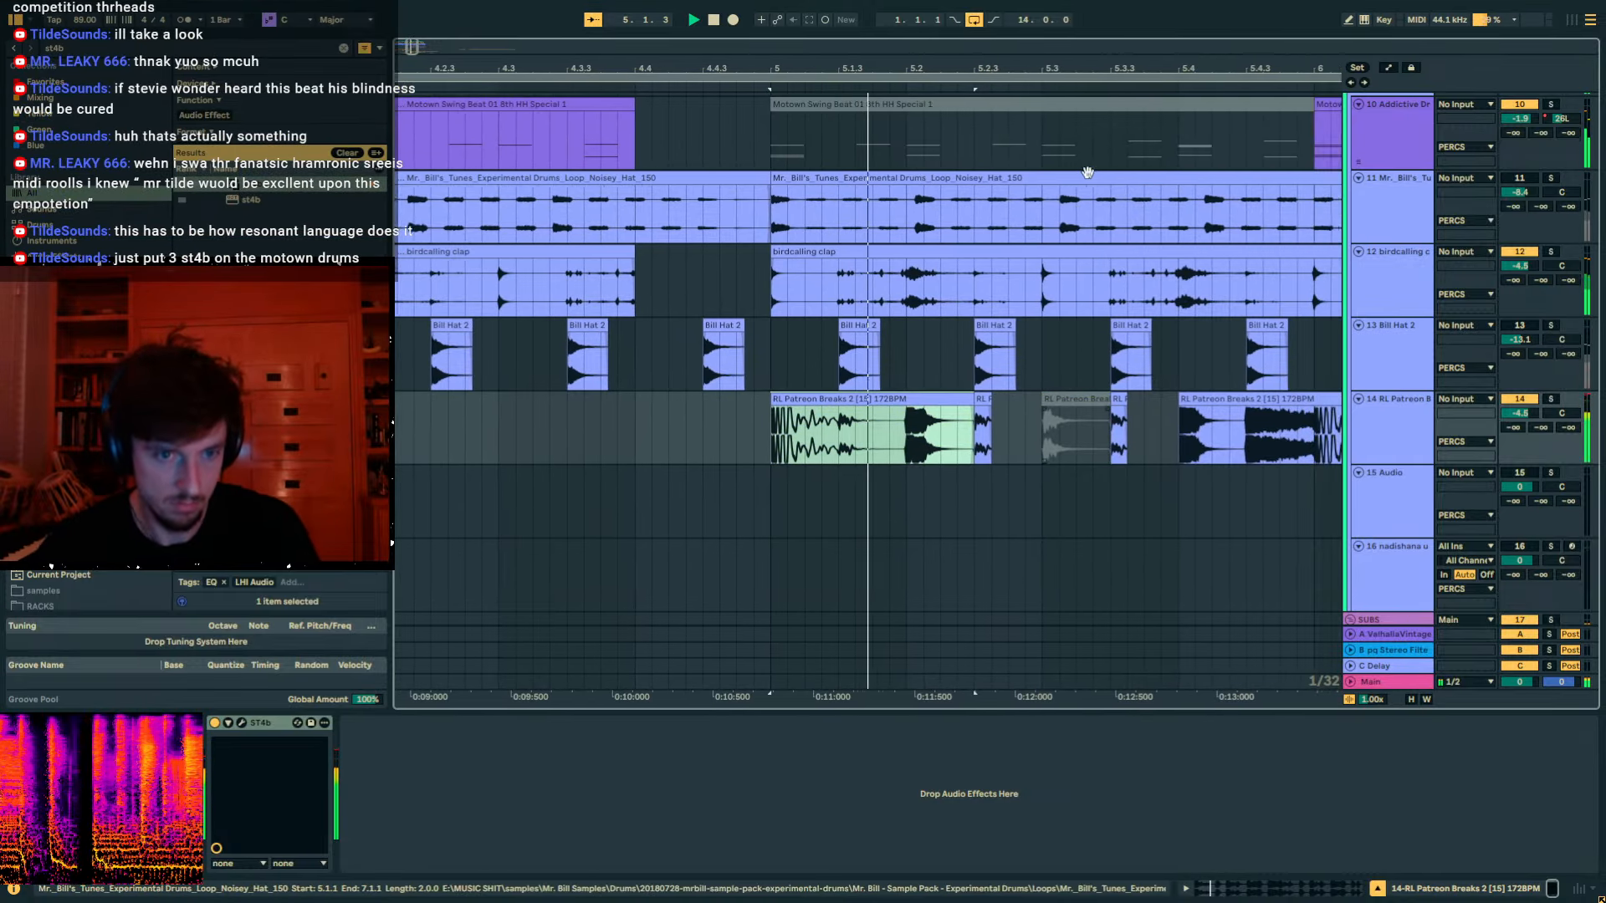
# Duplicate the chopped break pattern of bar 5 into bar 6 on track 14 and deactivate the slice at 6.4.1.
pyautogui.moveTo(1047, 71); pyautogui.dragTo(858, 42)
pyautogui.moveTo(948, 427); pyautogui.dragTo(643, 420)
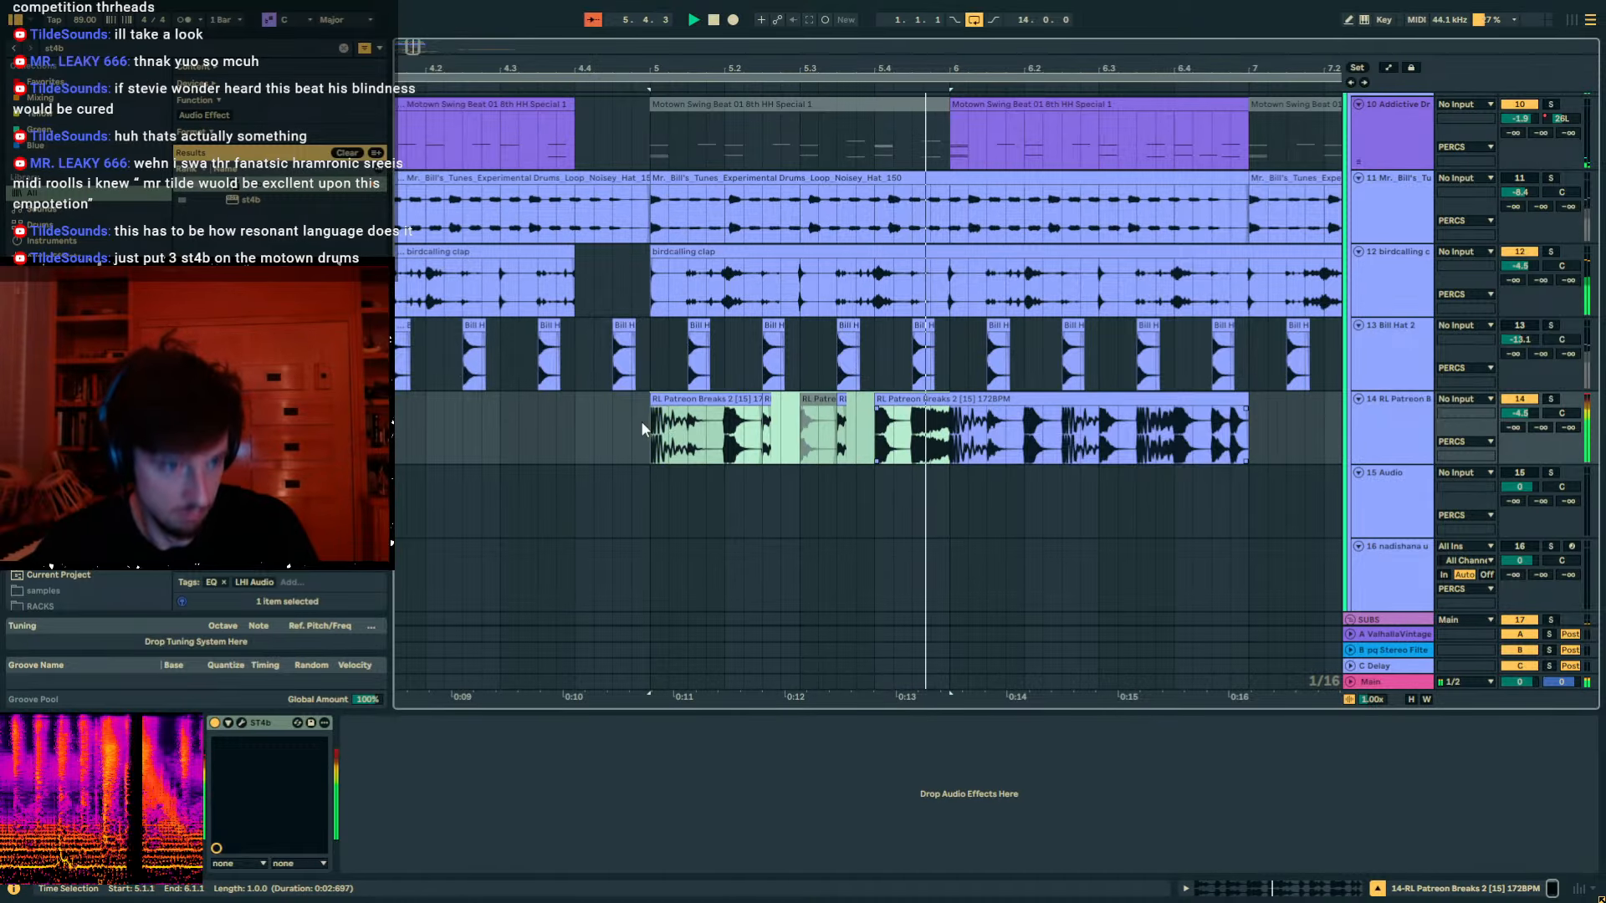
pyautogui.hotkey('ctrl', 'd')
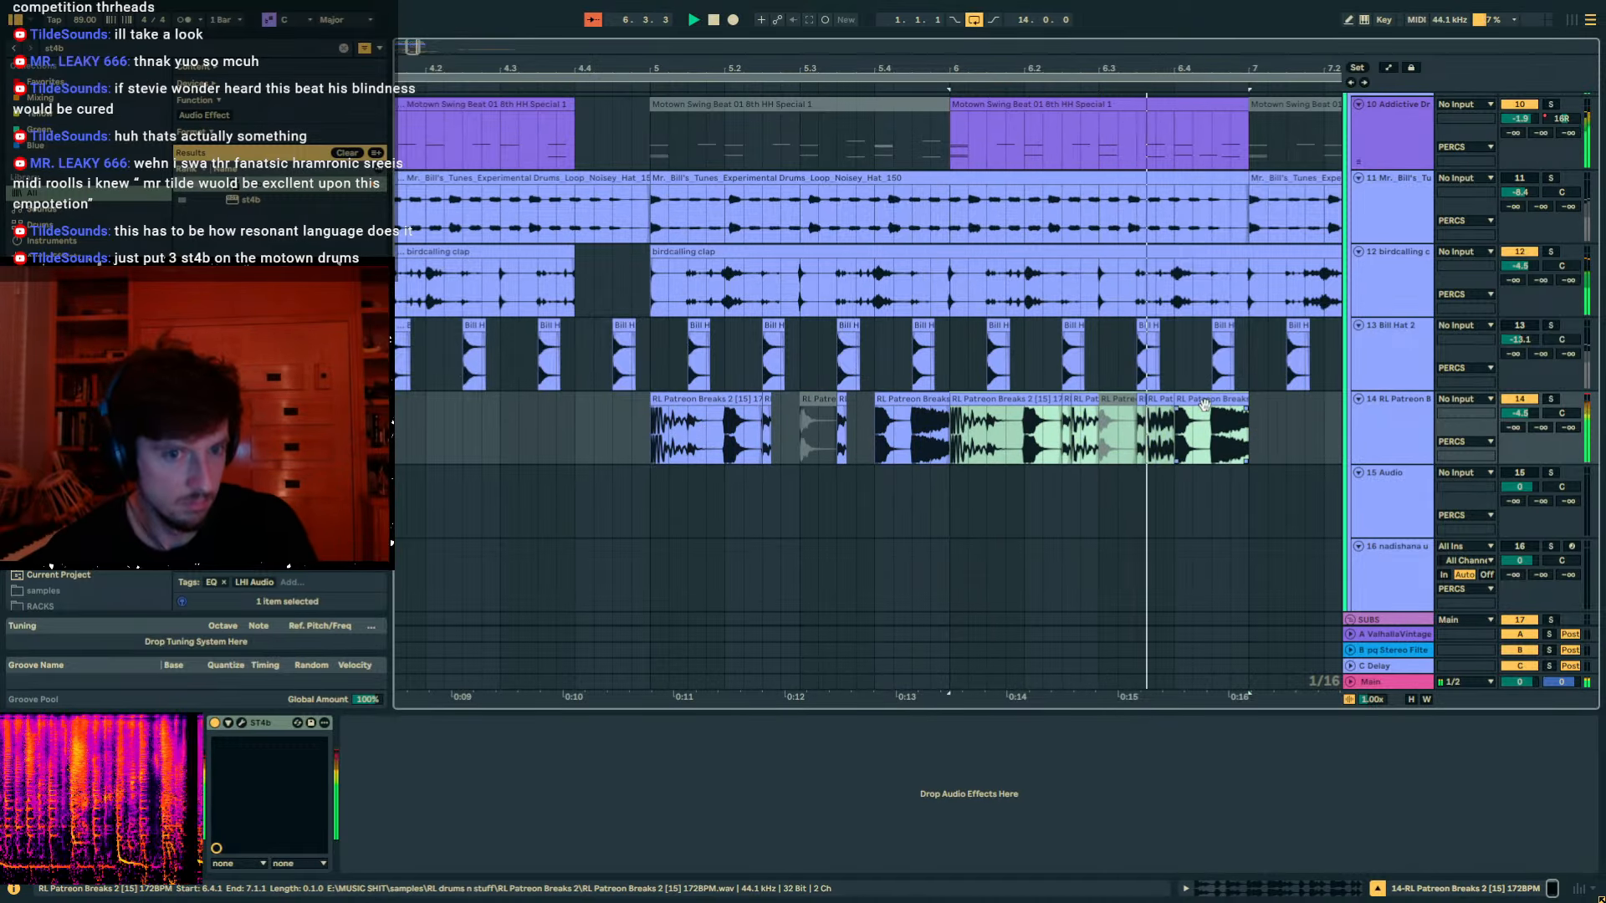
# Duplicate the two-bar break pattern of bars 5 and 6 on track 14 into bars 7 and 8.
pyautogui.moveTo(1252, 423); pyautogui.dragTo(656, 423)
pyautogui.hotkey('ctrl', 'd')
pyautogui.rightClick(738, 409)
# Search the browser for "rl" samples and insert a new audio track below the break track.
pyautogui.hotkey('ctrl', 'f')
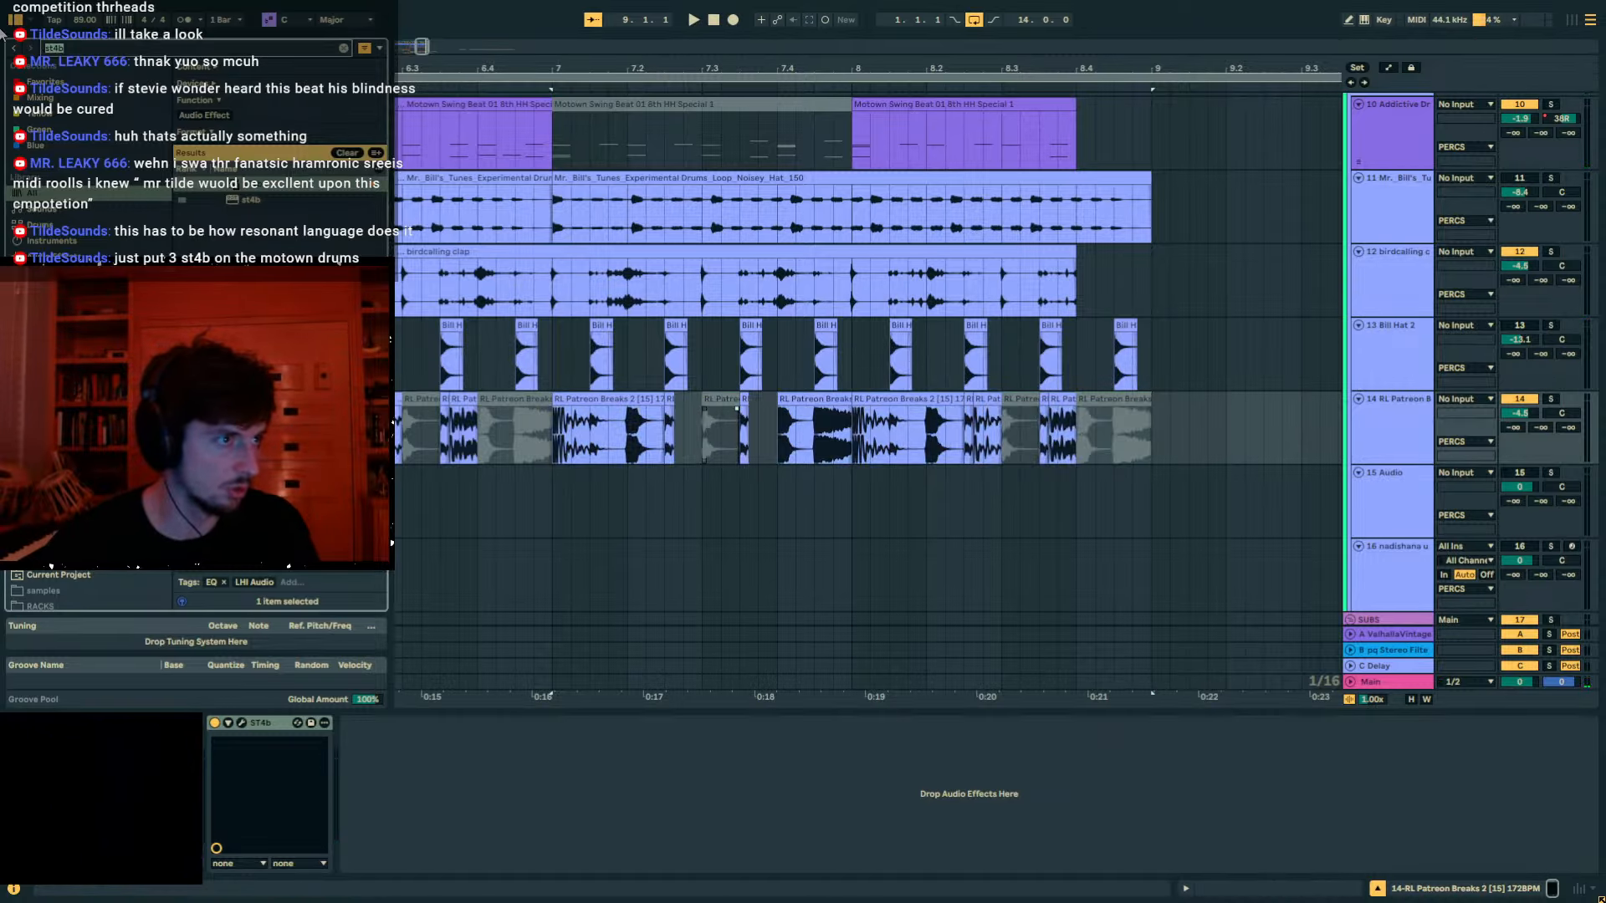
pyautogui.write('rl')
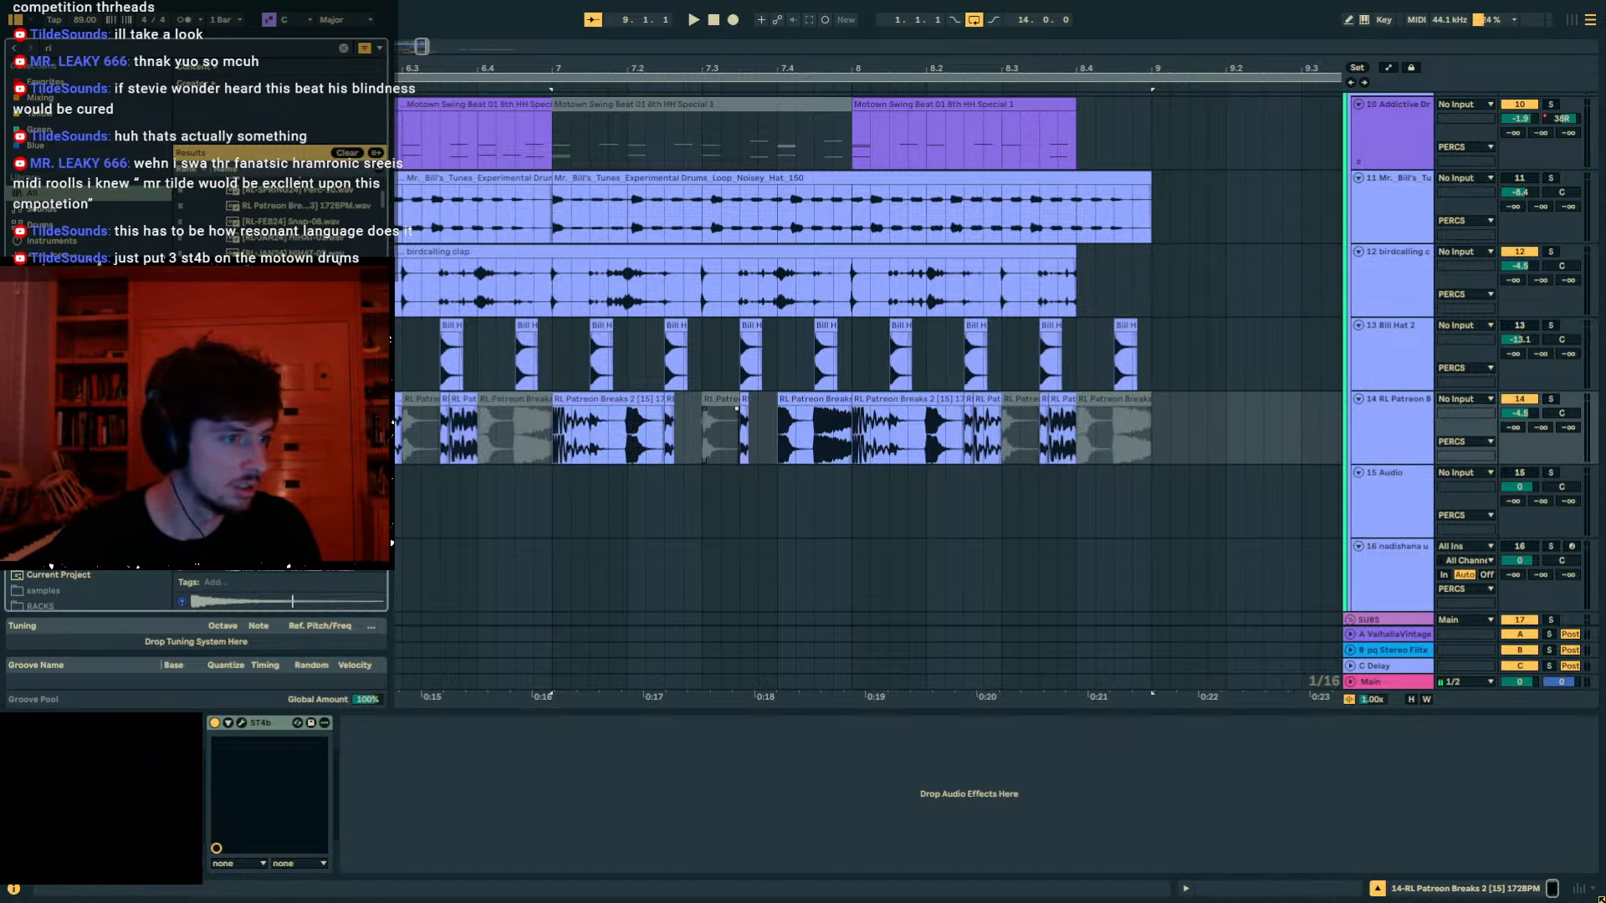
pyautogui.scroll(-3, 280, 368)
pyautogui.click(1409, 416)
pyautogui.hotkey('ctrl', 't')
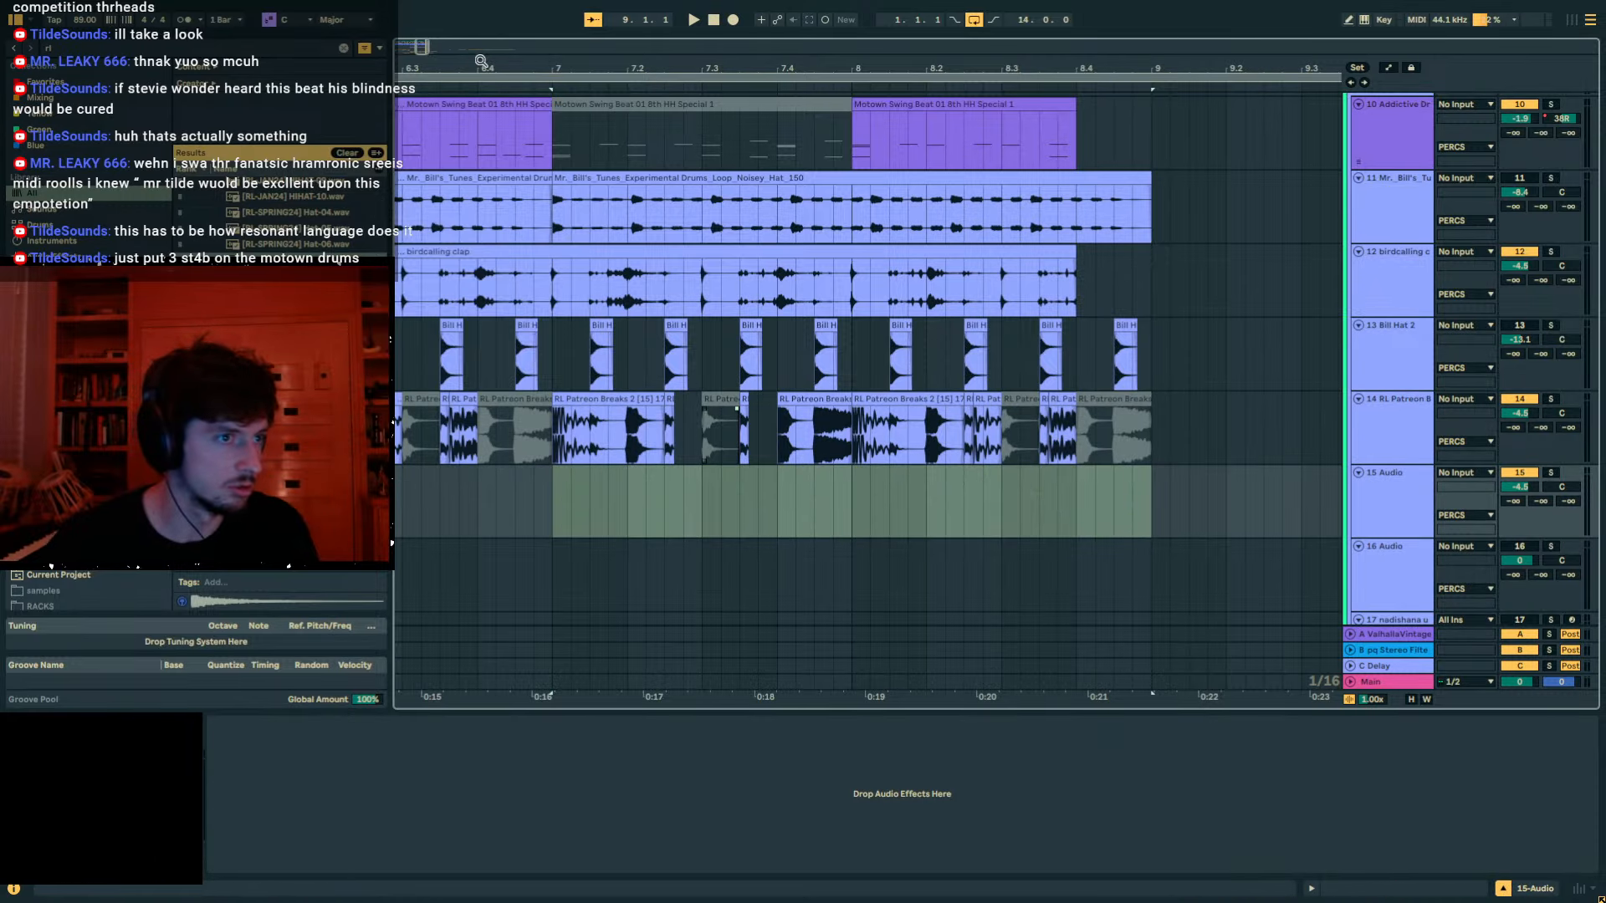
# Place eleven selected RL one-shot samples one after another on track 15, starting at 5.1.1, and play them.
pyautogui.moveTo(482, 63); pyautogui.dragTo(711, 25)
pyautogui.keyDown('shift'); pyautogui.click(280, 418); pyautogui.keyUp('shift')
pyautogui.moveTo(280, 418); pyautogui.dragTo(713, 529)
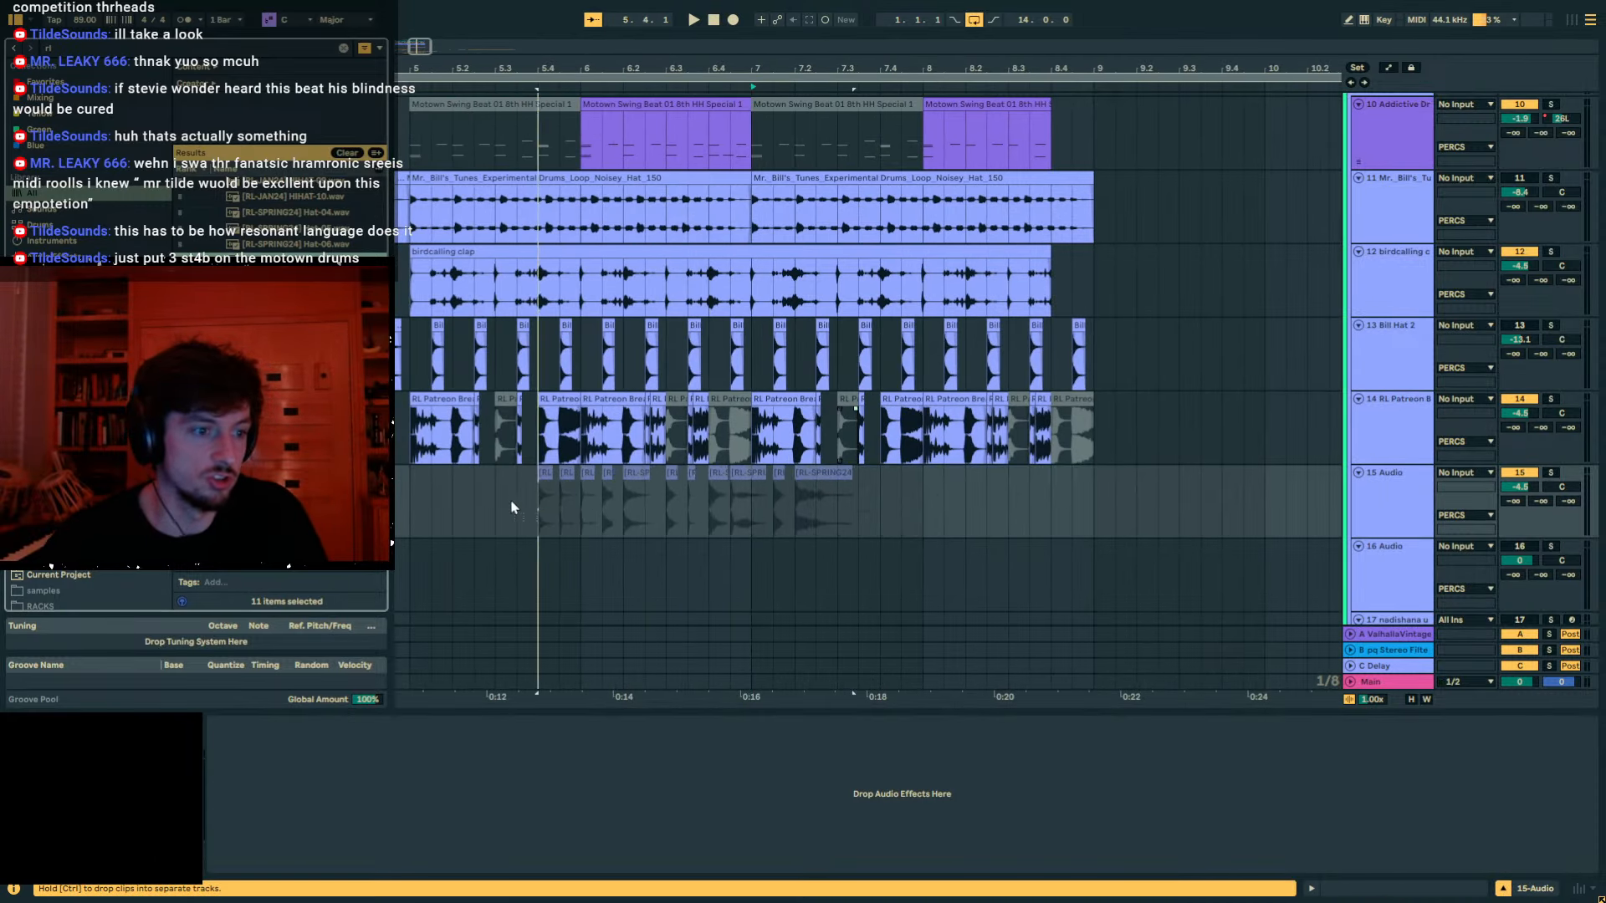
pyautogui.moveTo(416, 508); pyautogui.dragTo(417, 507)
pyautogui.press('space')
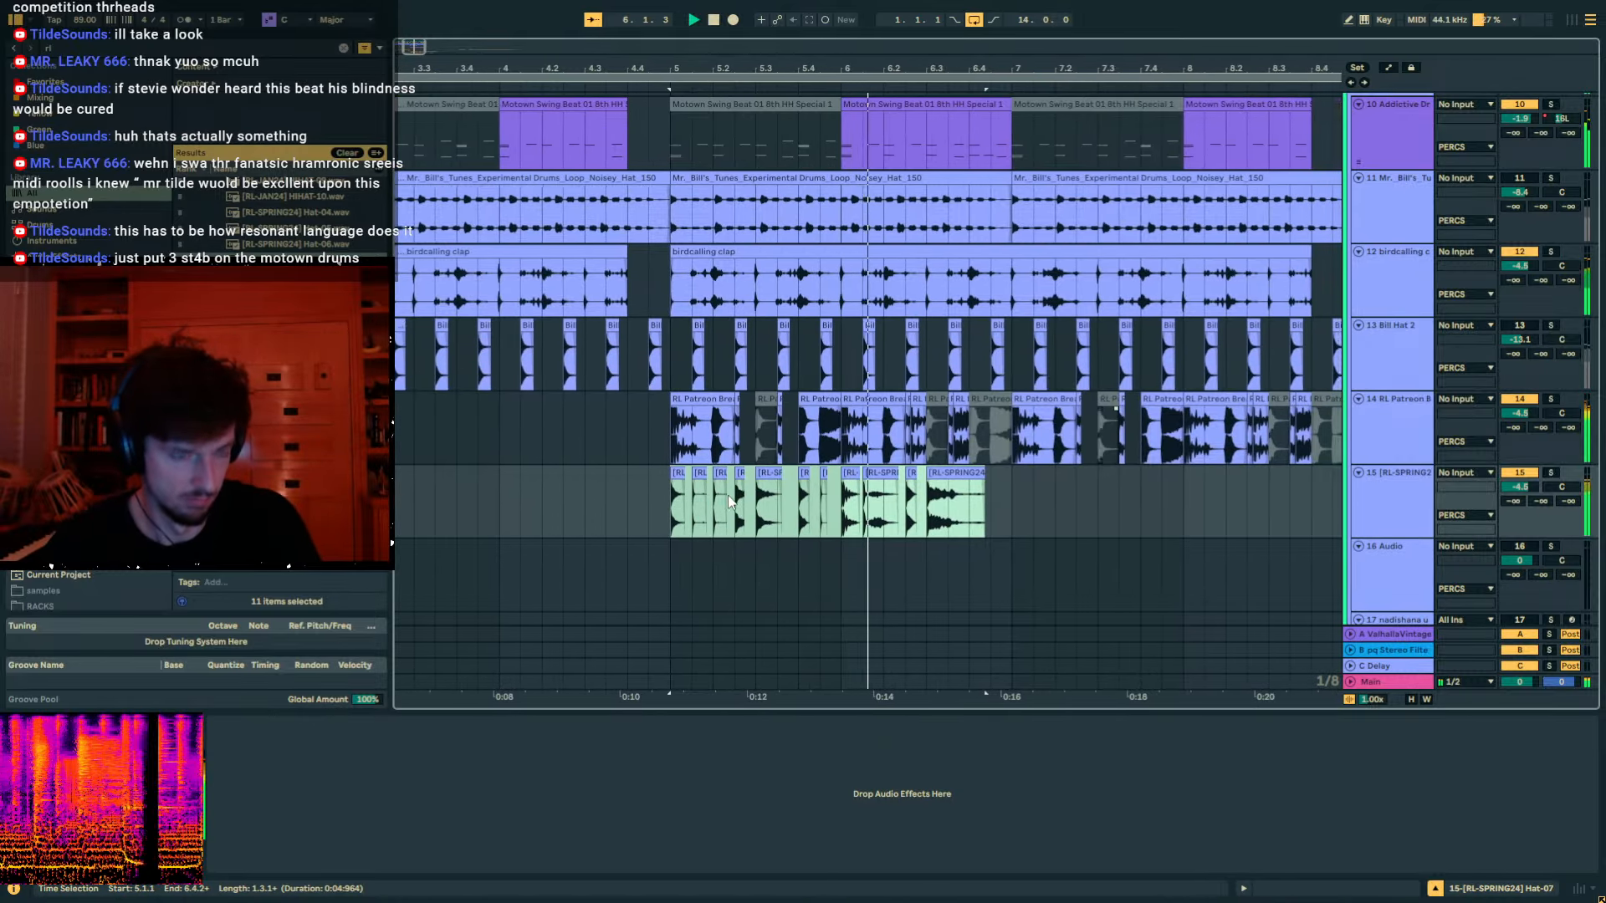
# Duplicate the two-bar one-shot sequence on track 15 to bar 7 and deactivate the sample at 6.3.3.
pyautogui.moveTo(980, 506); pyautogui.dragTo(637, 516)
pyautogui.hotkey('ctrl', 'd')
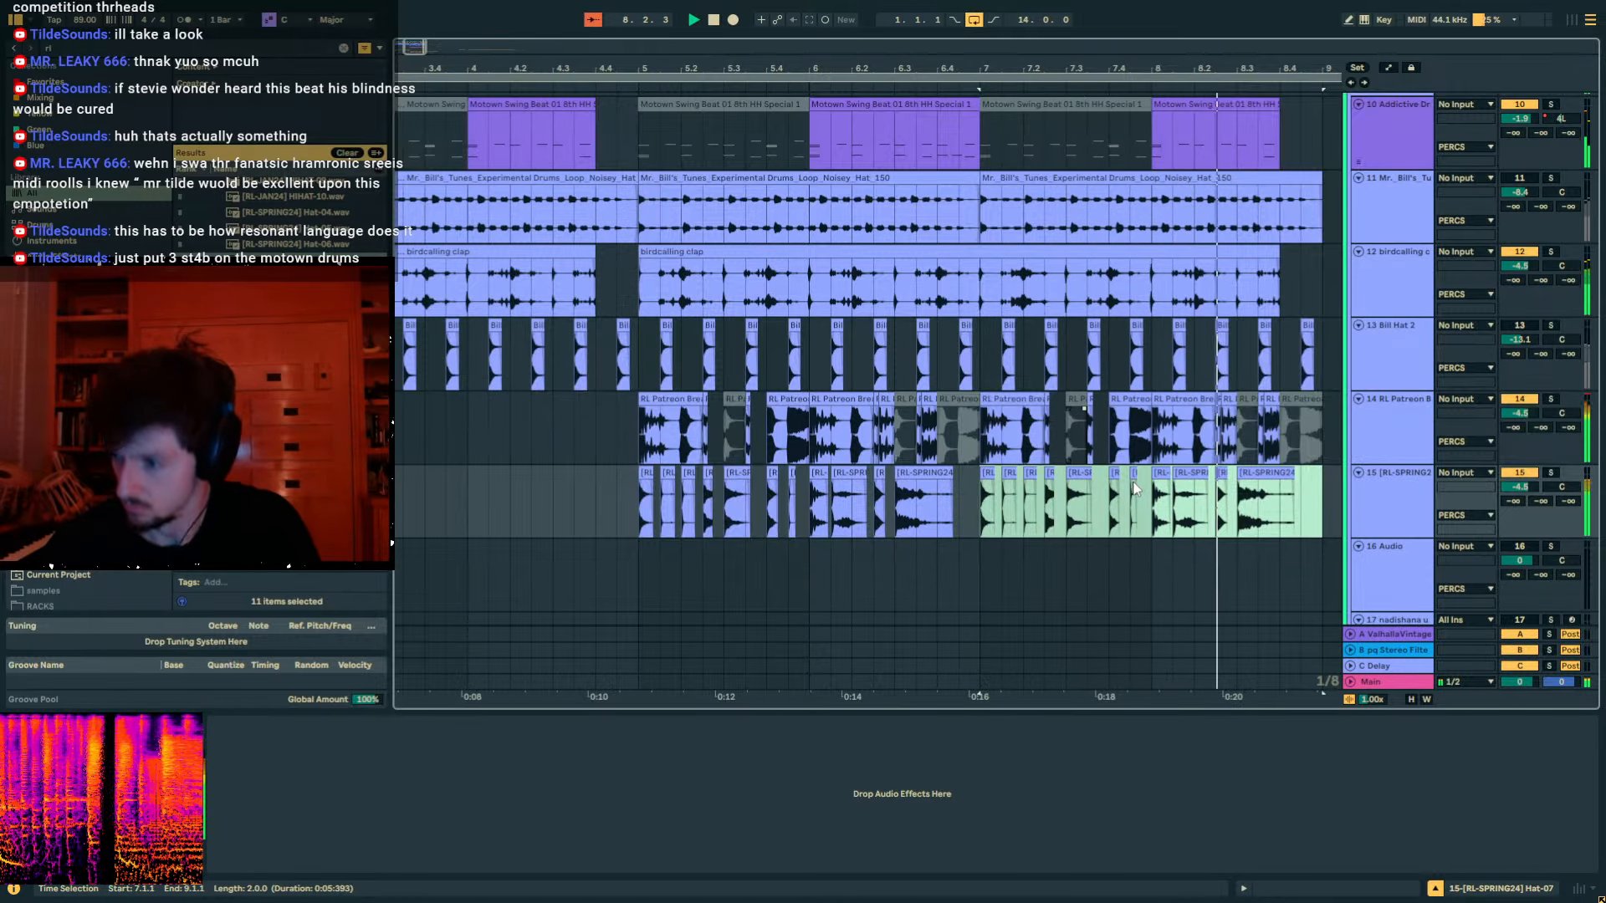
pyautogui.click(1259, 502)
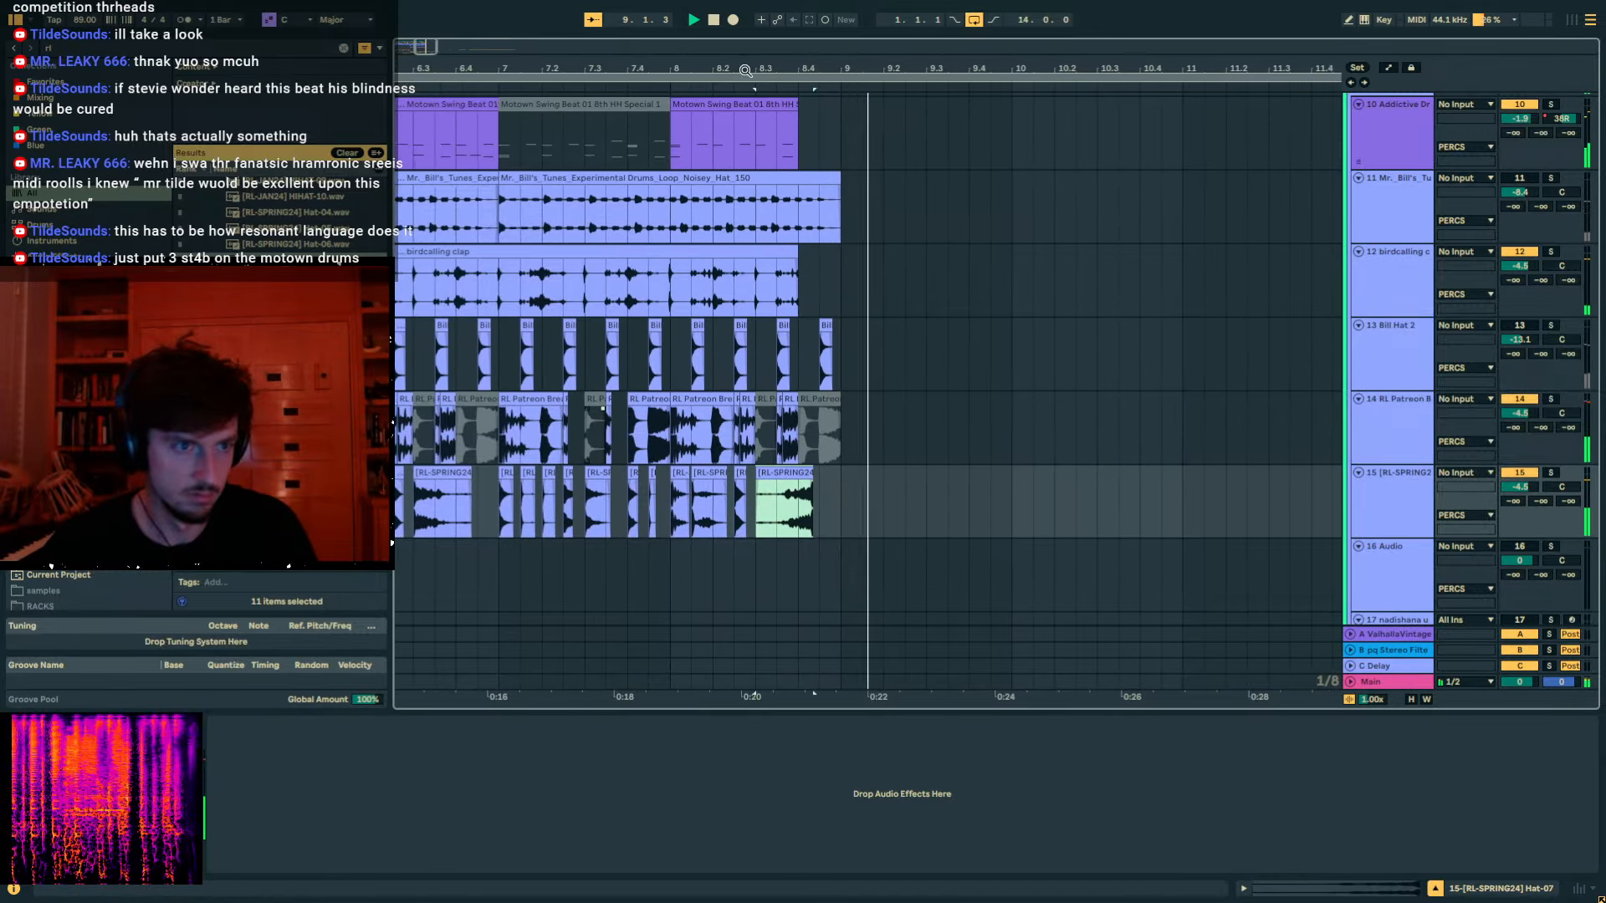
pyautogui.moveTo(699, 69); pyautogui.dragTo(1056, 52)
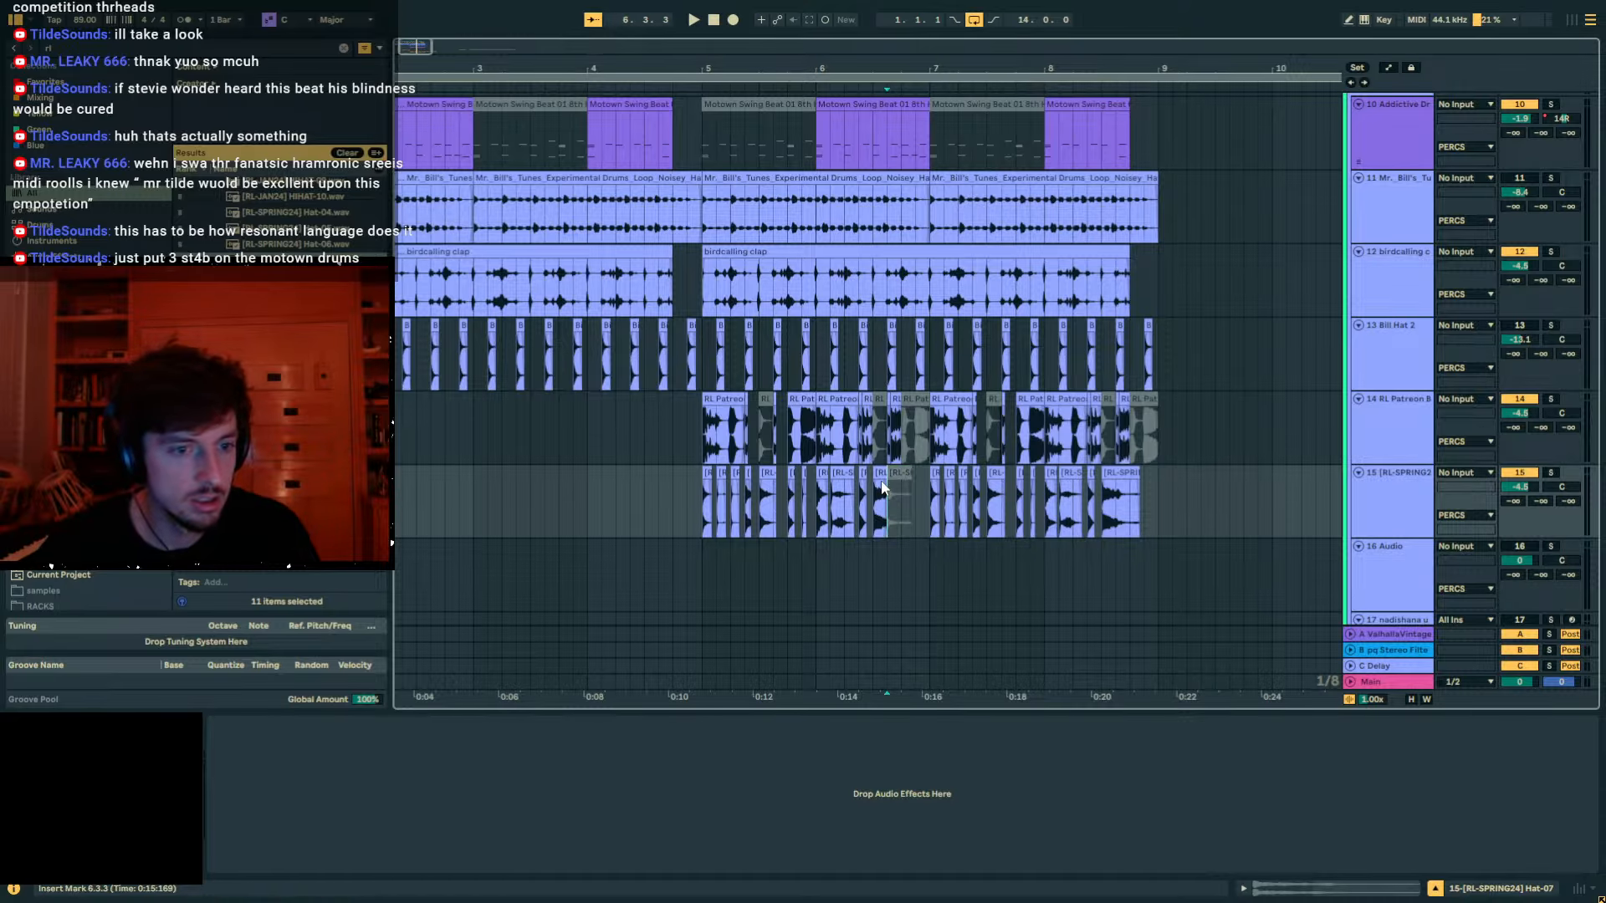
# Add ST4b to the Addictive Drums track, set its transients to +27.0 high and +45.0 mid, and raise the low-mid transient.
pyautogui.scroll(1, 875, 136)
pyautogui.click(872, 171)
pyautogui.hotkey('ctrl', 'f')
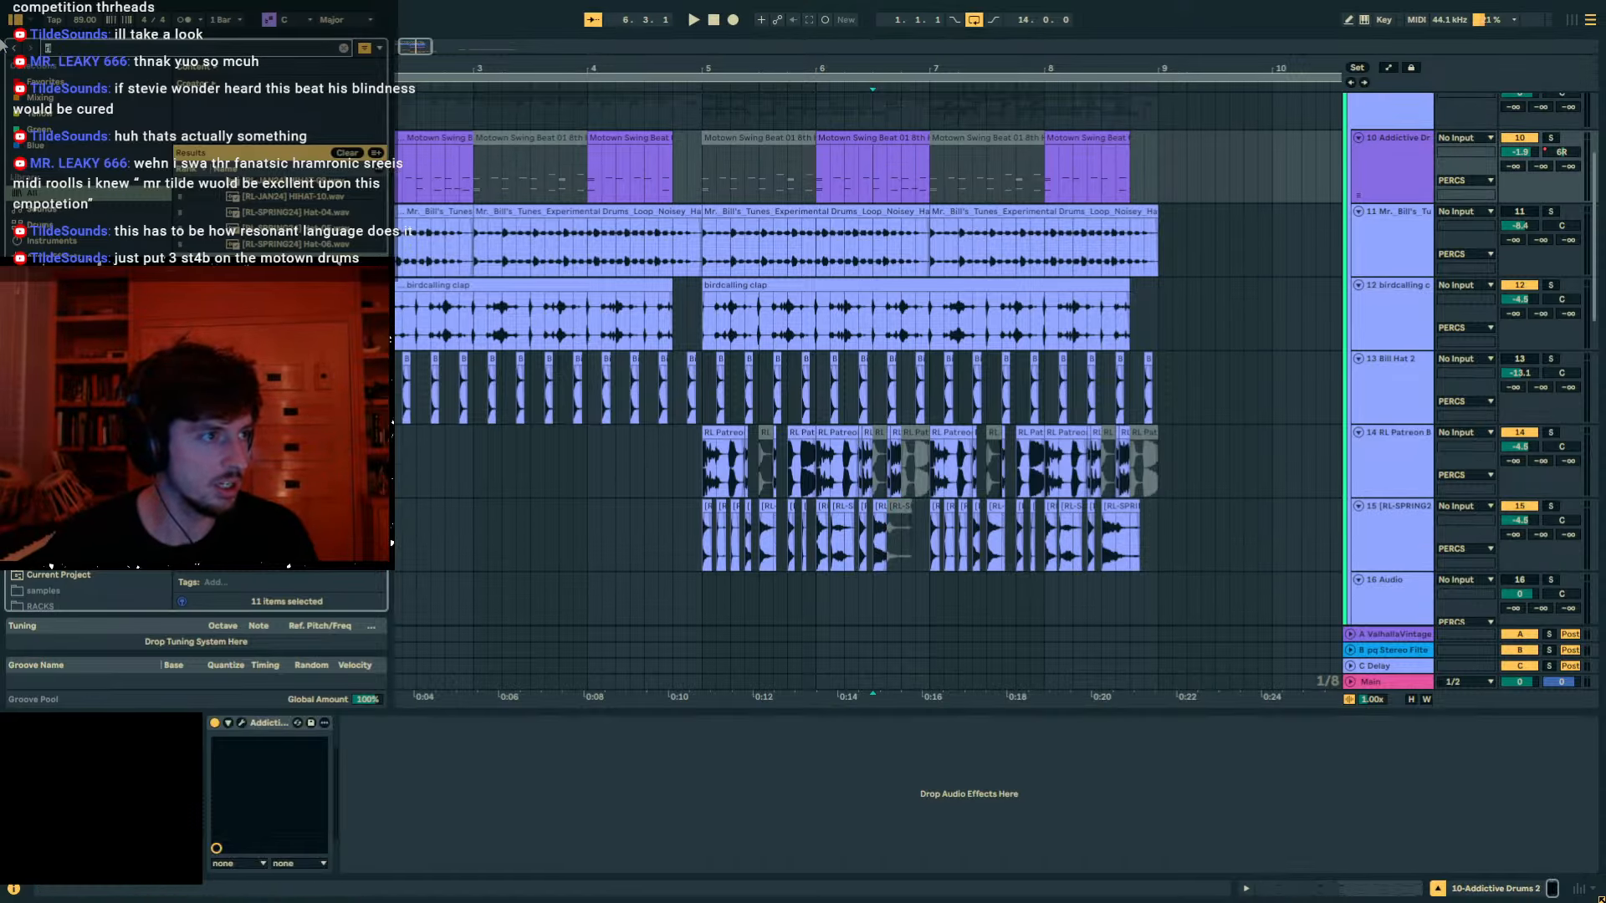
pyautogui.doubleClick(240, 181)
pyautogui.moveTo(842, 287); pyautogui.dragTo(842, 241)
pyautogui.press('space')
pyautogui.moveTo(842, 383); pyautogui.dragTo(843, 307)
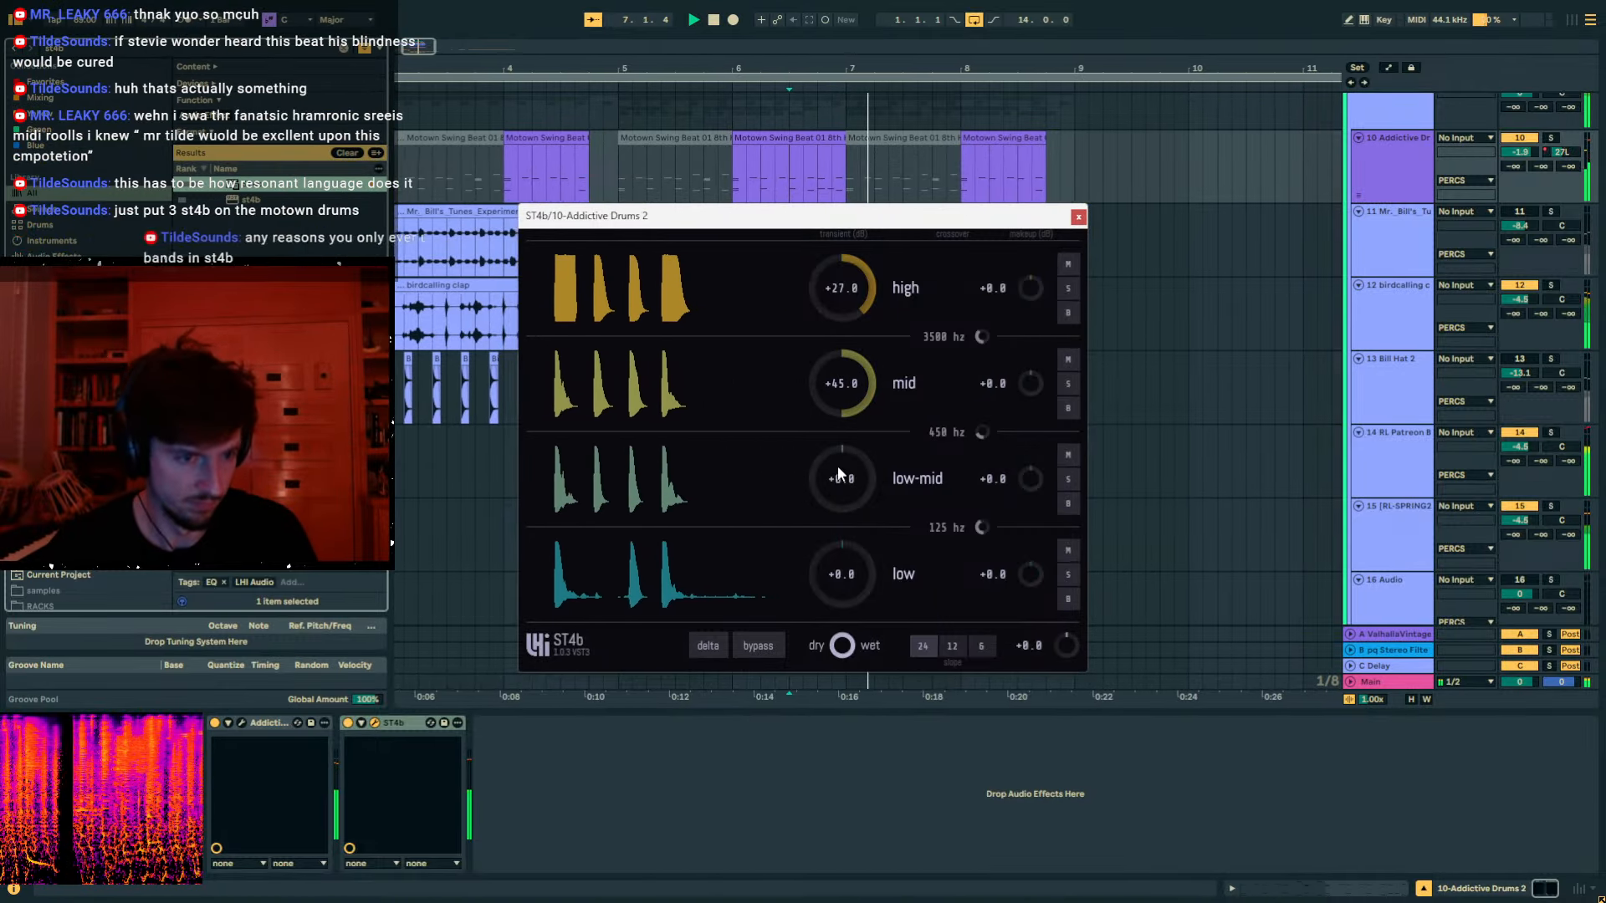
pyautogui.moveTo(843, 478); pyautogui.dragTo(842, 402)
pyautogui.click(1082, 218)
# Deactivate the one-shot samples at 6.1.3 and 8.1.3 on track 15 and play from 4.4.1.
pyautogui.scroll(-3, 970, 359)
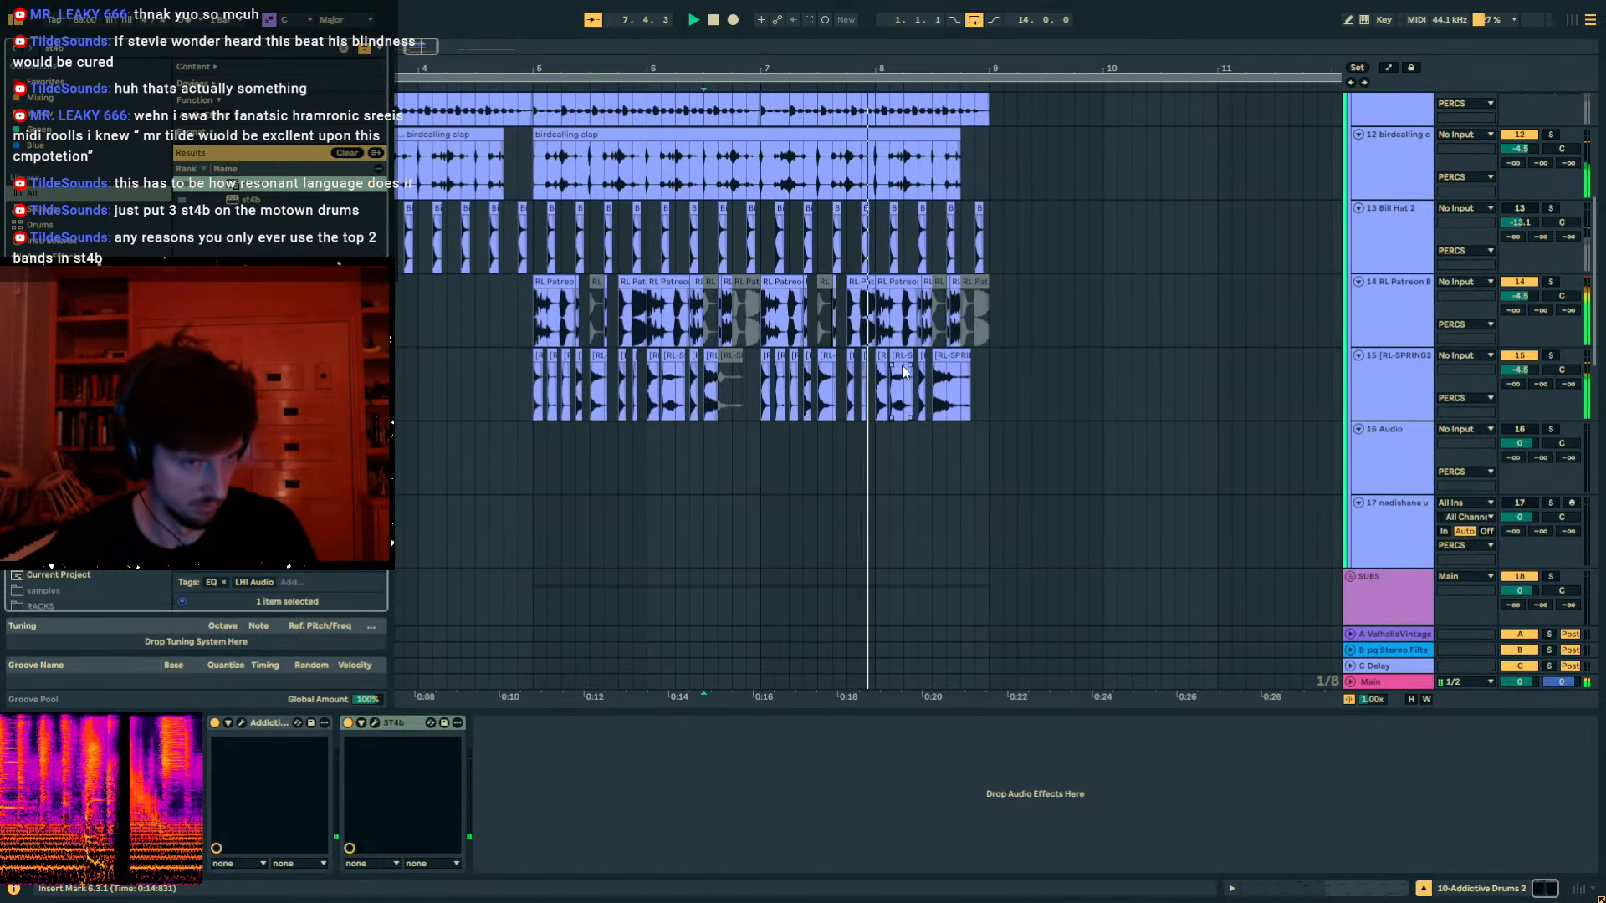
pyautogui.scroll(2, 870, 469)
pyautogui.moveTo(844, 499); pyautogui.dragTo(871, 500)
pyautogui.click(470, 479)
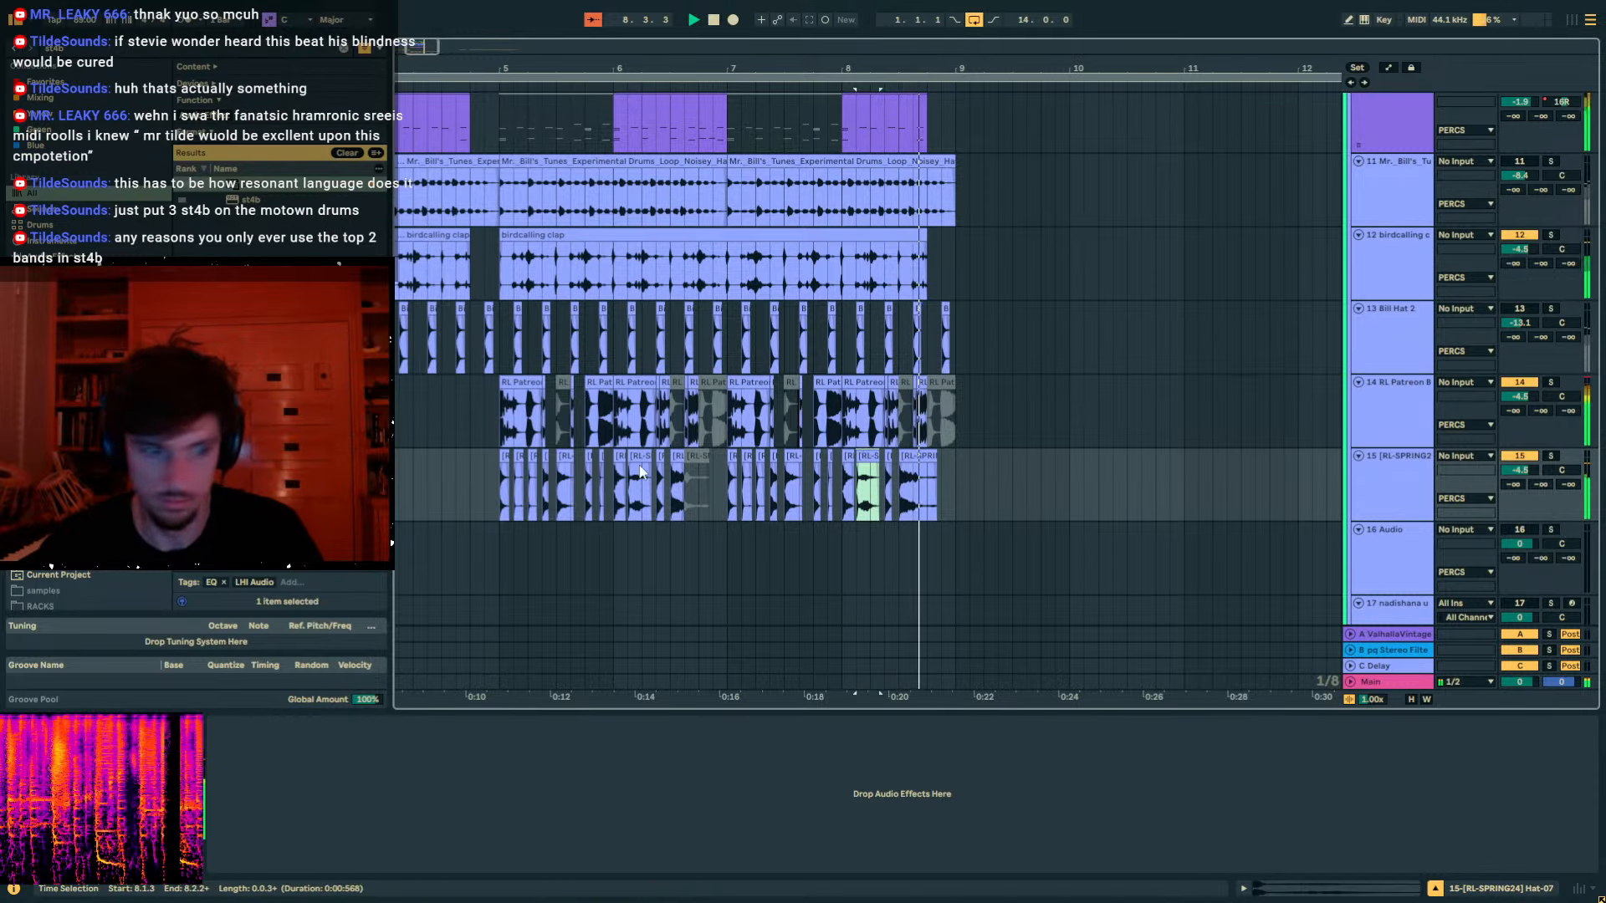
pyautogui.press('space')
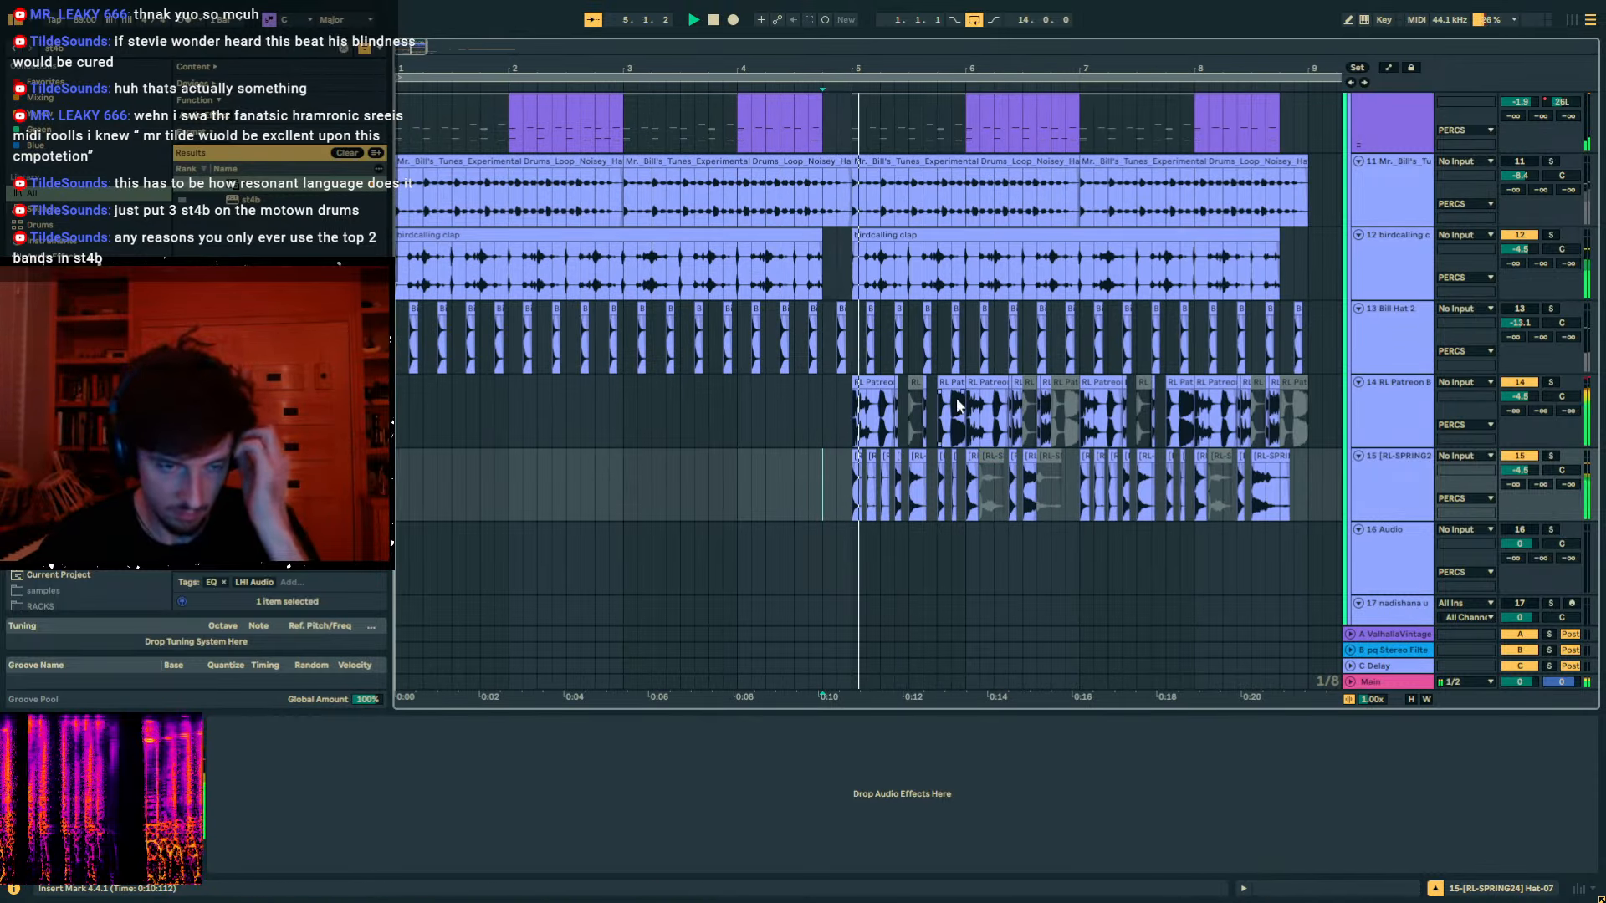
# Transpose the percussion sample at 6.3.1 on track 15 up five semitones.
pyautogui.click(988, 457)
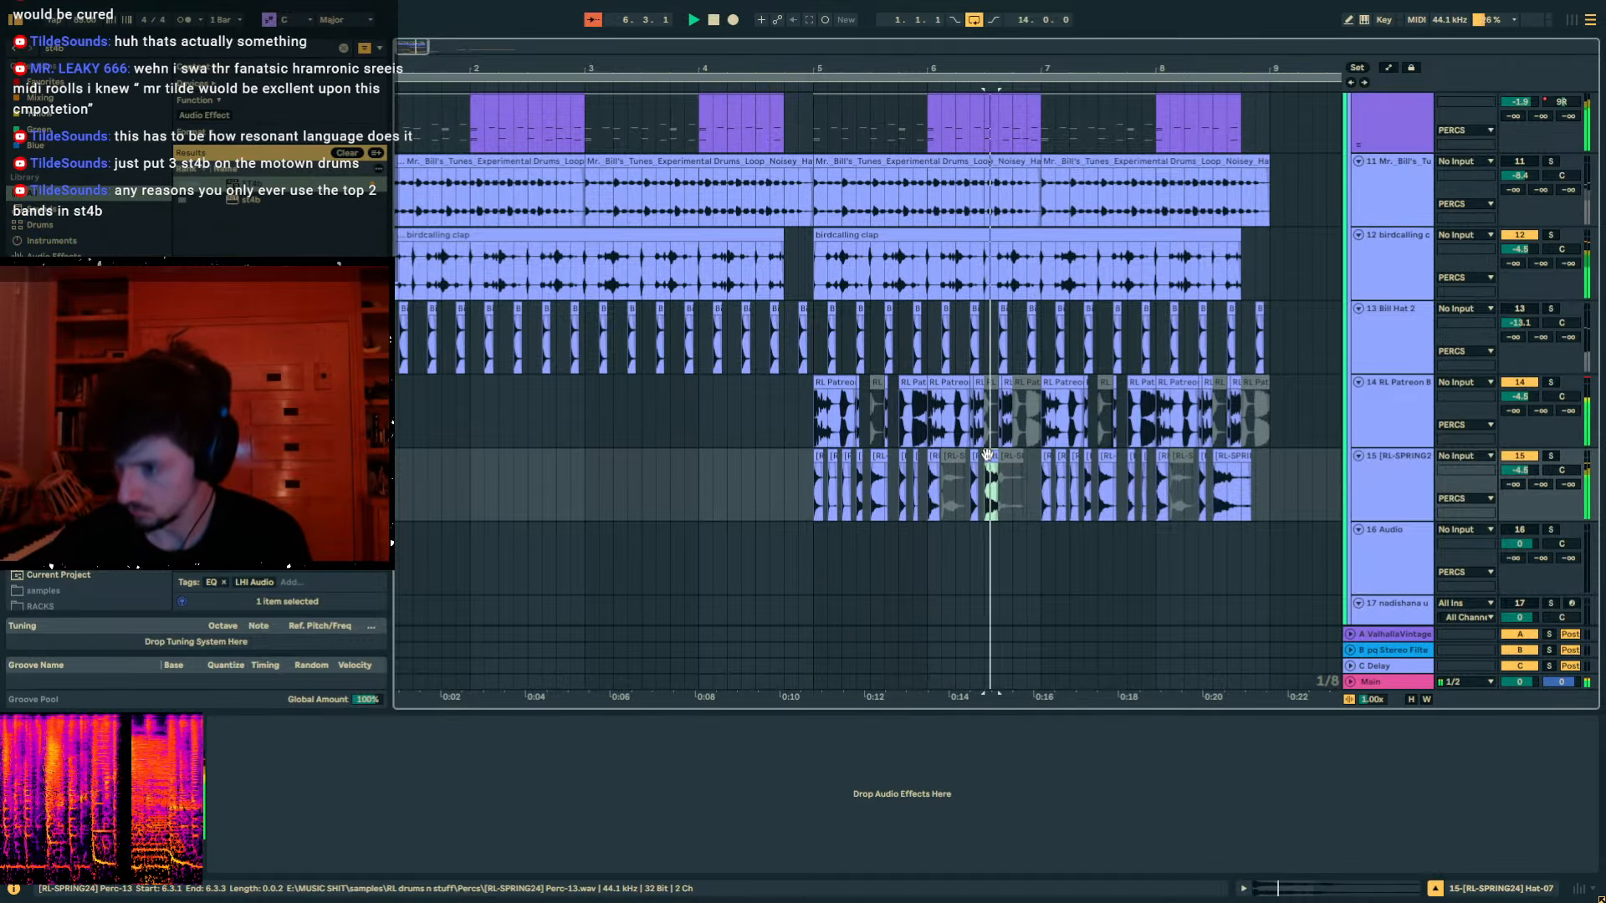
pyautogui.press('Up')
pyautogui.press('Up')
pyautogui.press('Up')
pyautogui.press('Up')
pyautogui.press('Up')
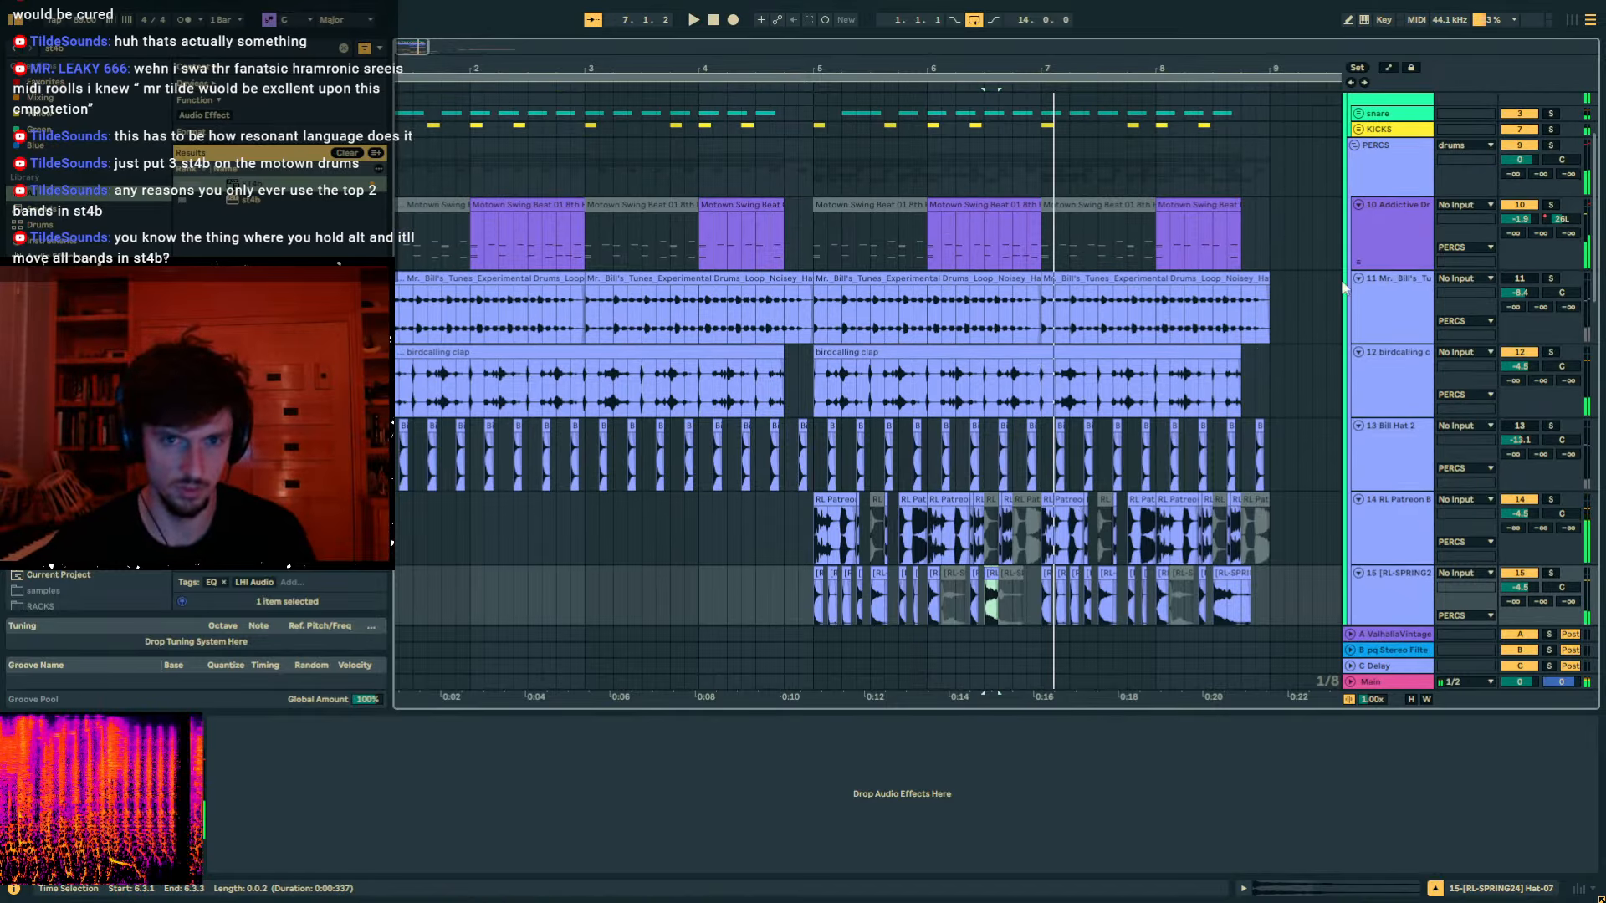
# Set the Addictive Drums track's ST4b transients to +45.0 for high, mid and low-mid and +24.4 for low.
pyautogui.click(375, 723)
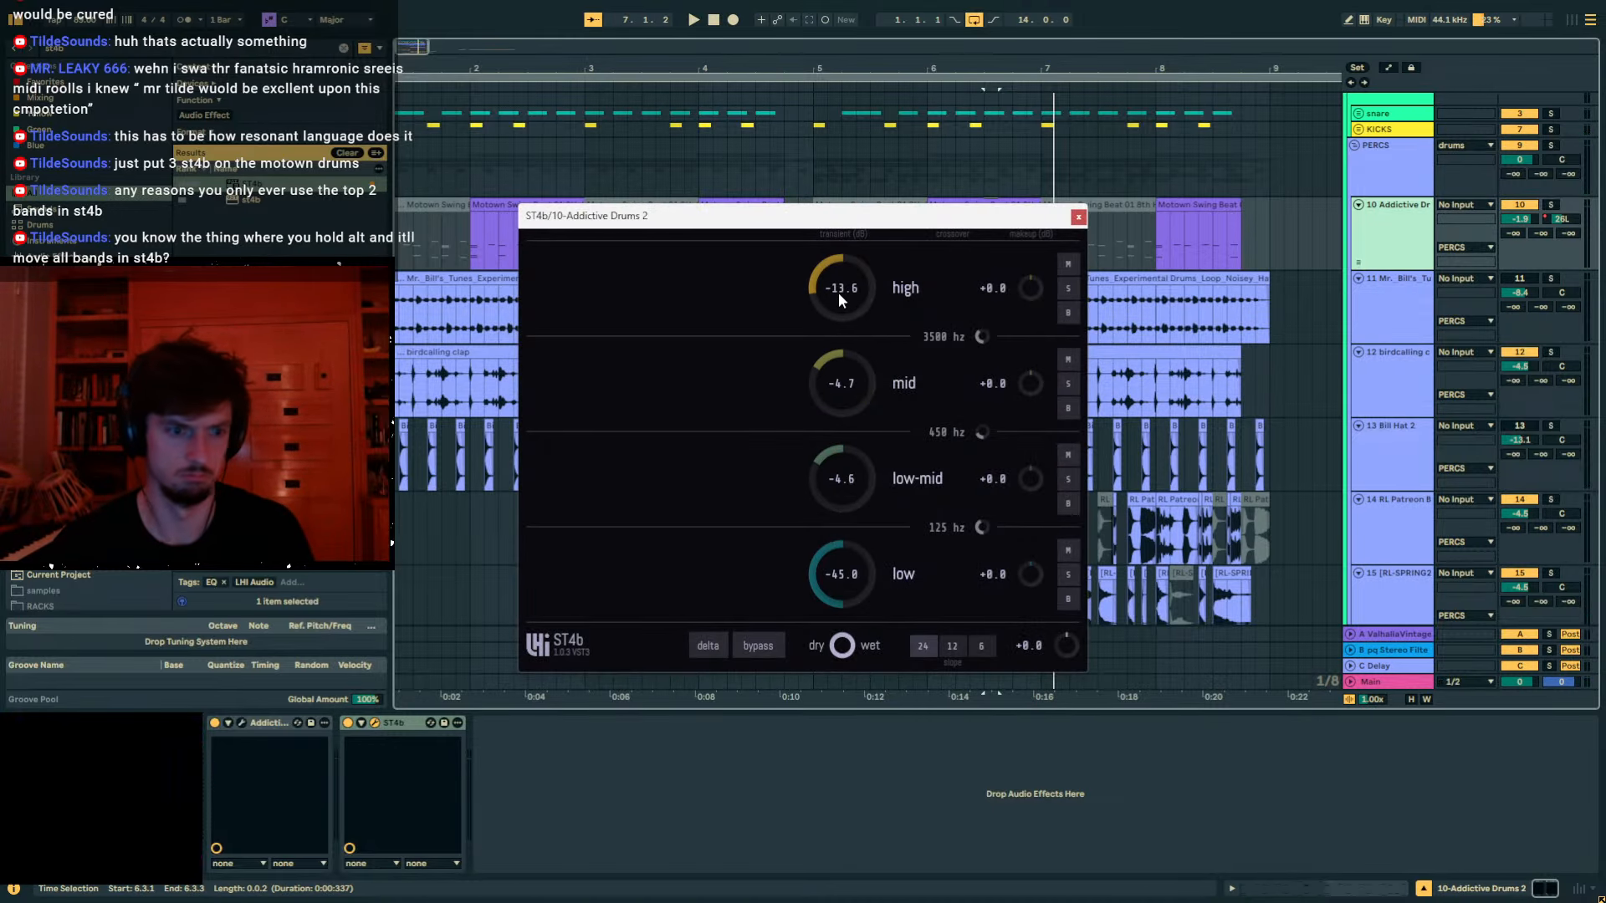
pyautogui.moveTo(838, 293); pyautogui.dragTo(838, 243)
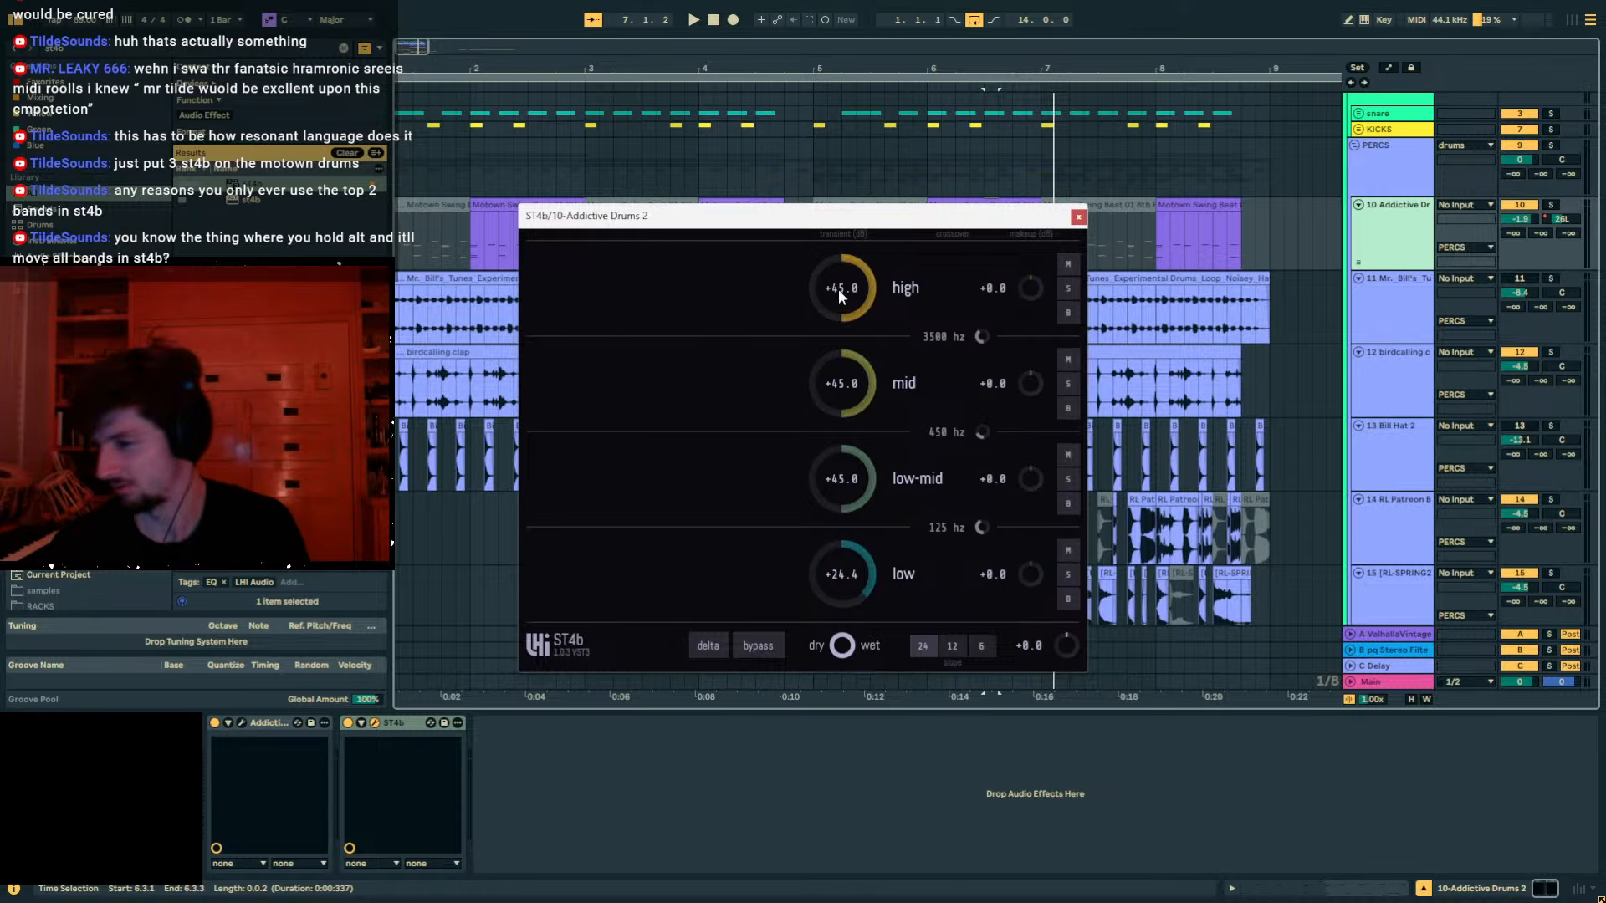
pyautogui.press('space')
pyautogui.click(1078, 217)
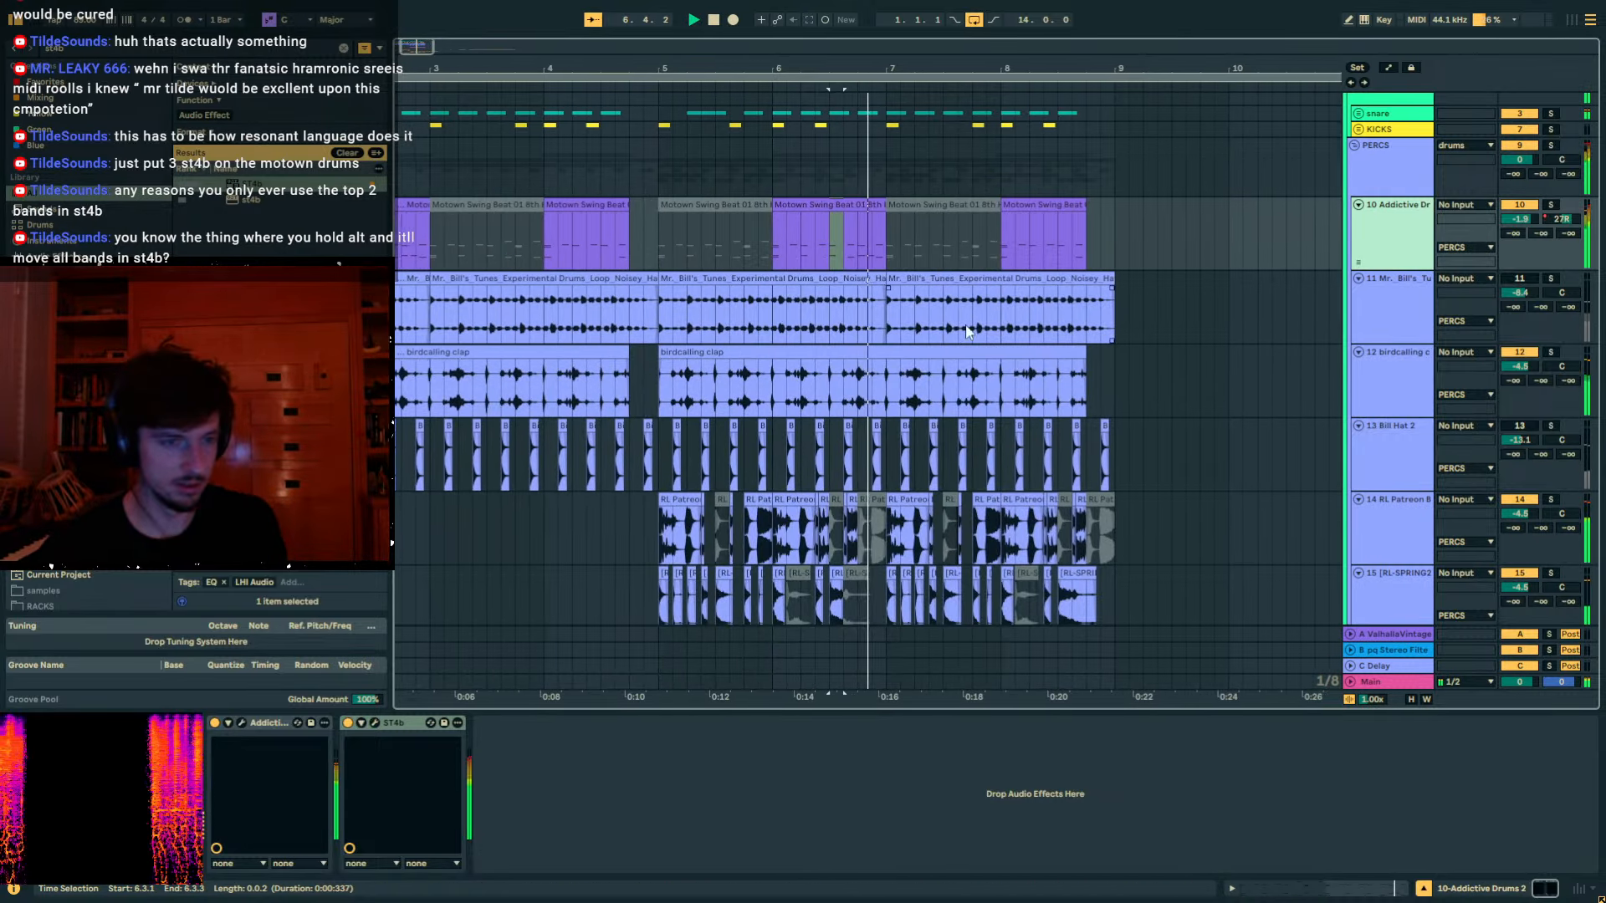
# Listen to the percussion layers through bars 7 and 8, and play the arrangement again from 4.1.1.
pyautogui.scroll(-5, 878, 360)
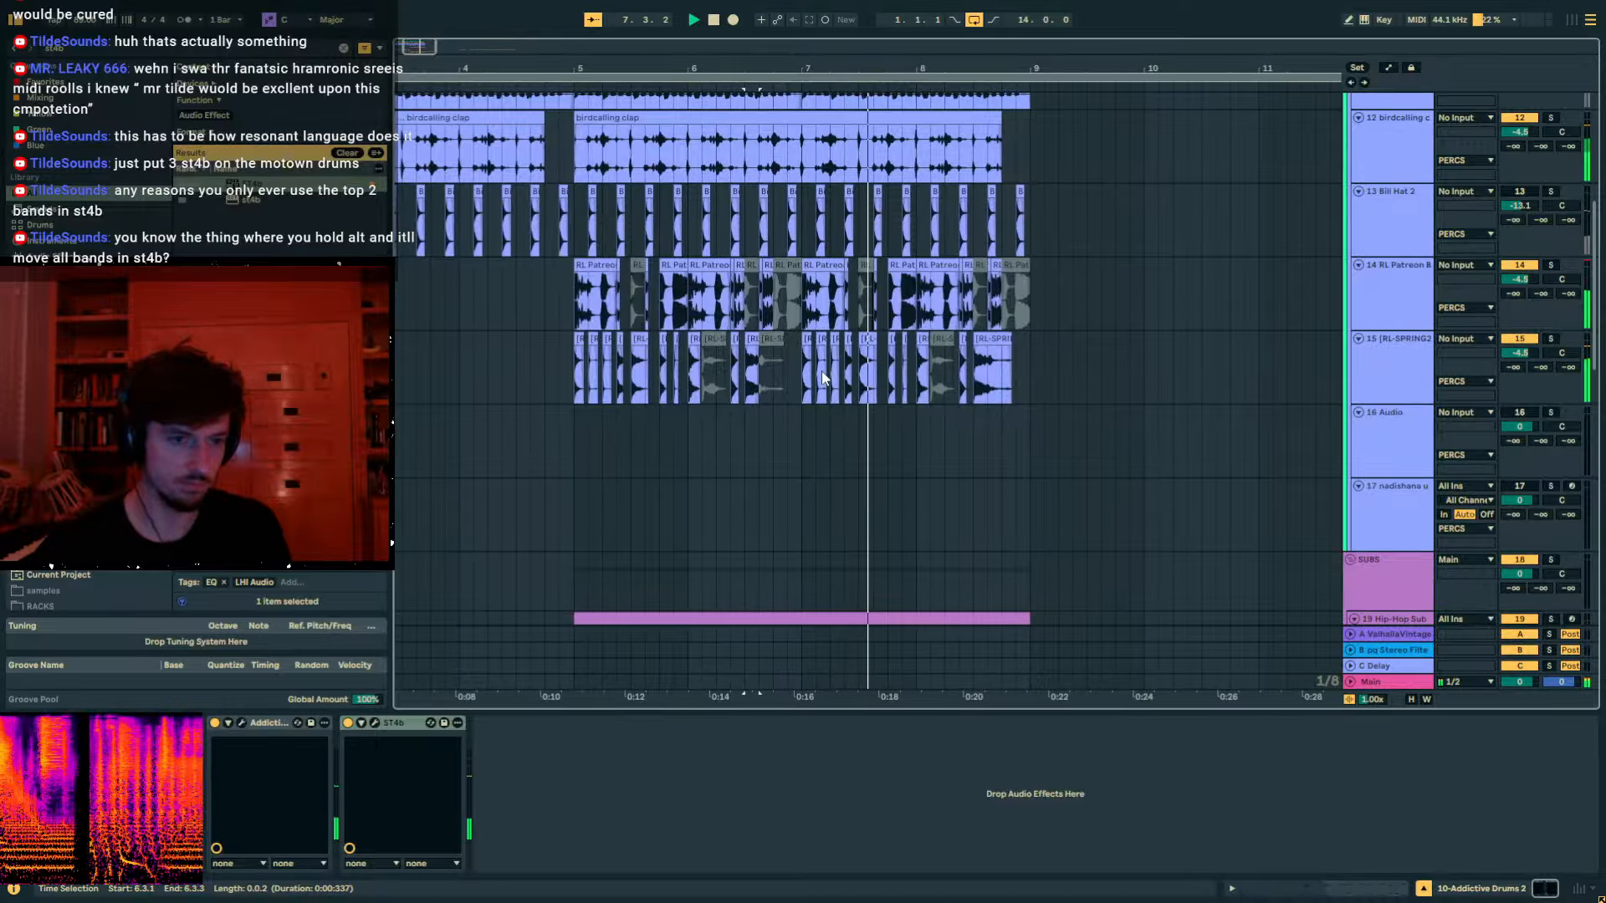
pyautogui.click(811, 370)
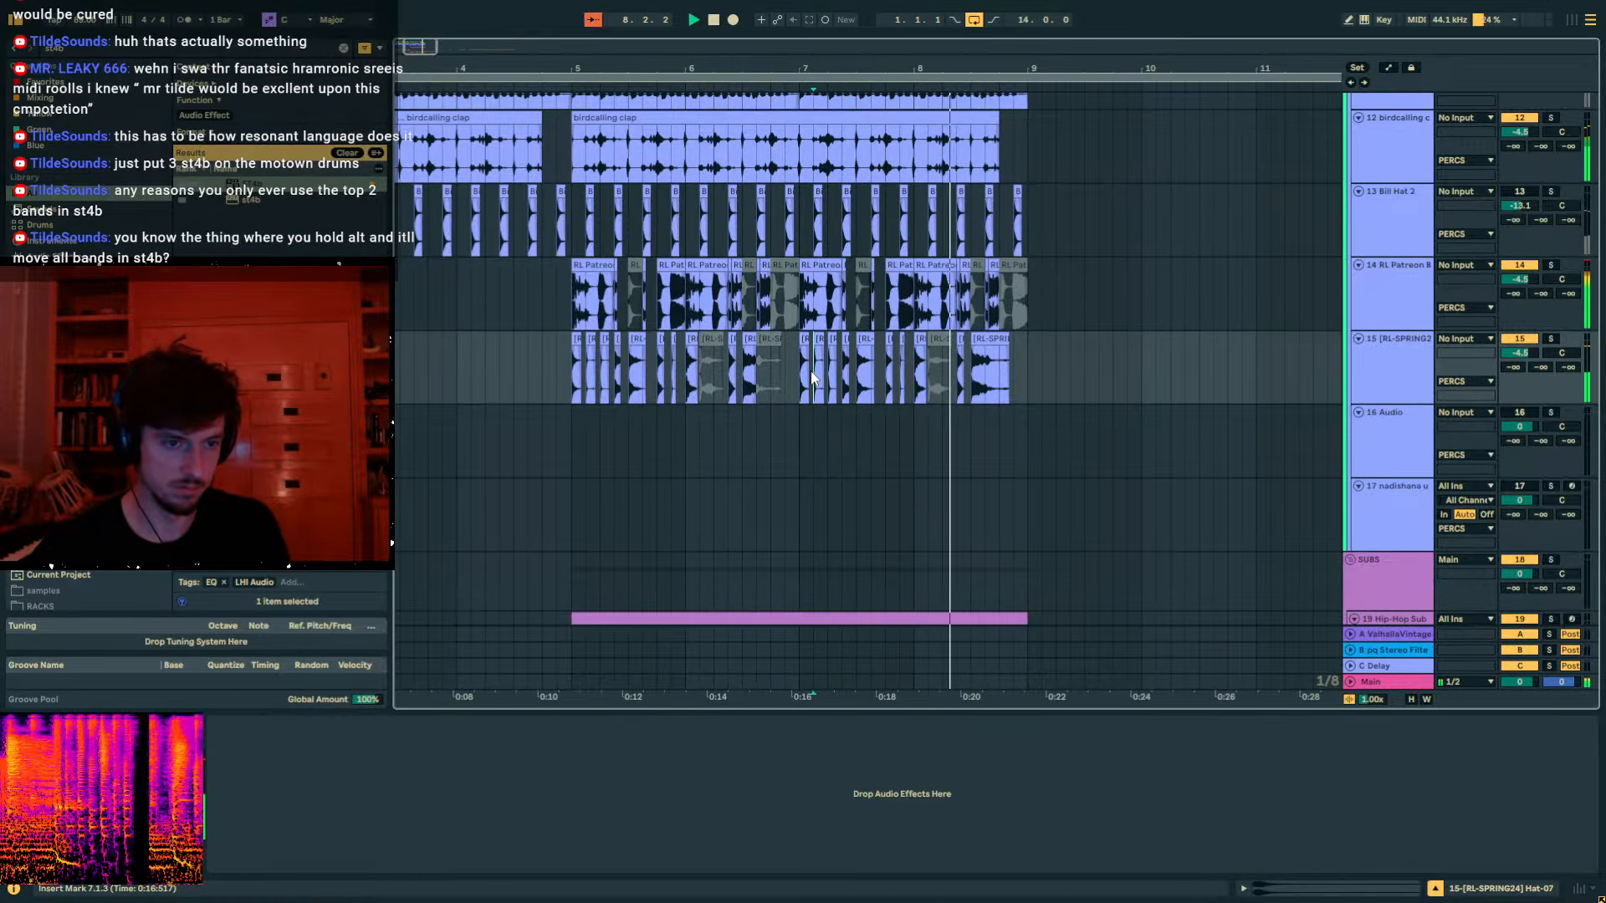
pyautogui.click(934, 251)
pyautogui.click(935, 266)
pyautogui.press('space')
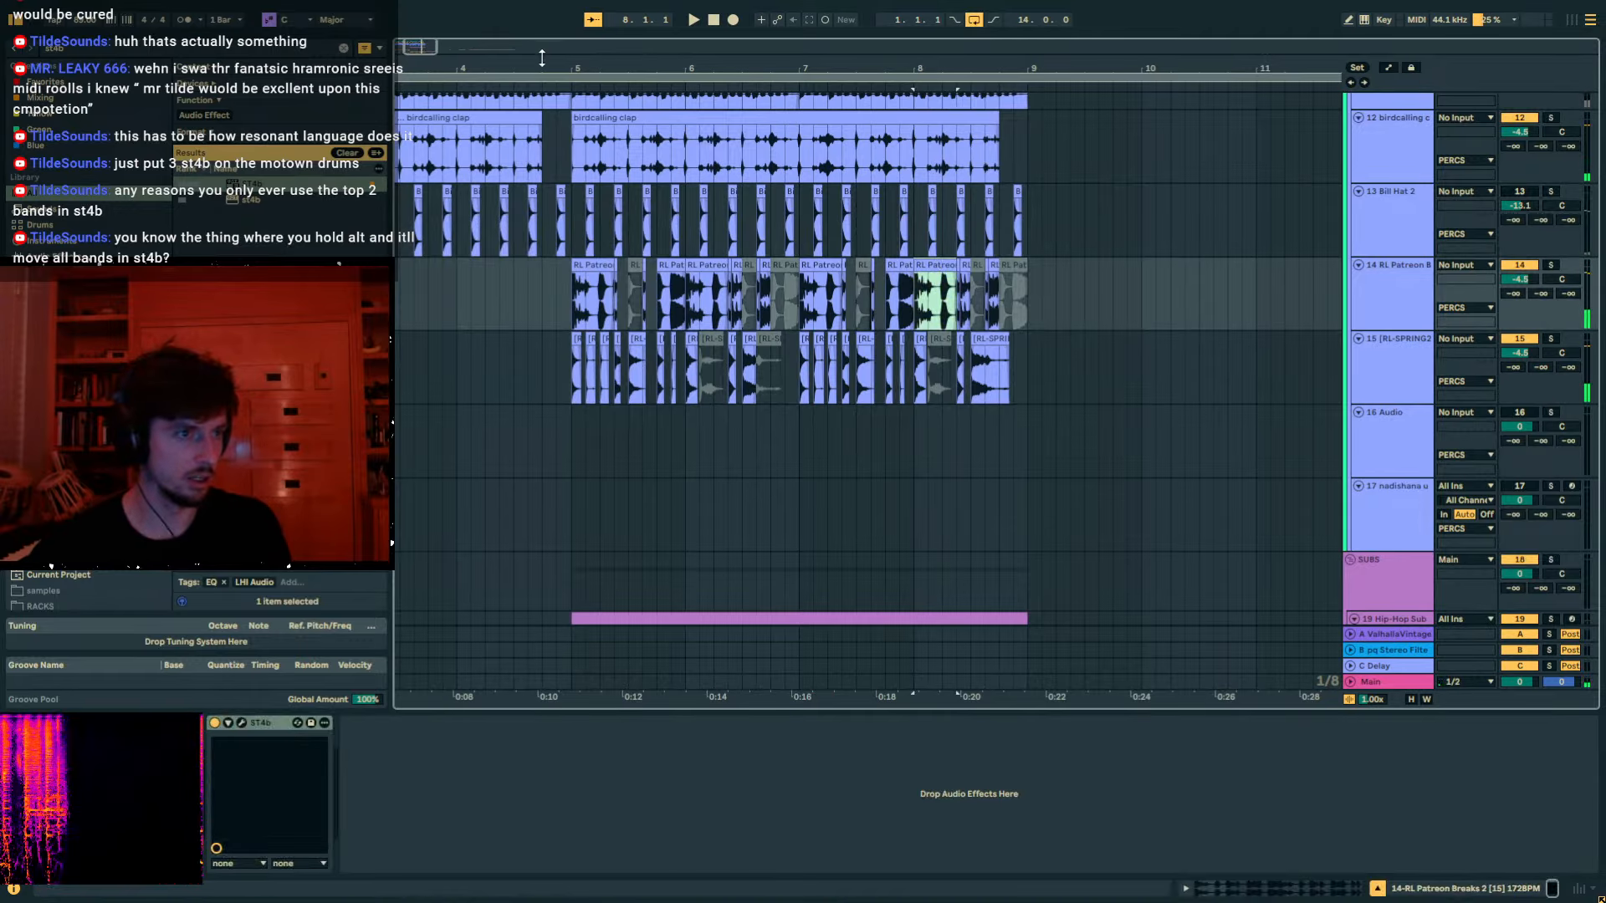
pyautogui.moveTo(542, 62); pyautogui.dragTo(586, 30)
pyautogui.scroll(-2, 585, 304)
pyautogui.click(586, 305)
pyautogui.press('space')
# Group the warped audio tracks 30, 31 and 32 and lower the new group's volume to -7.5 dB.
pyautogui.scroll(-6, 728, 393)
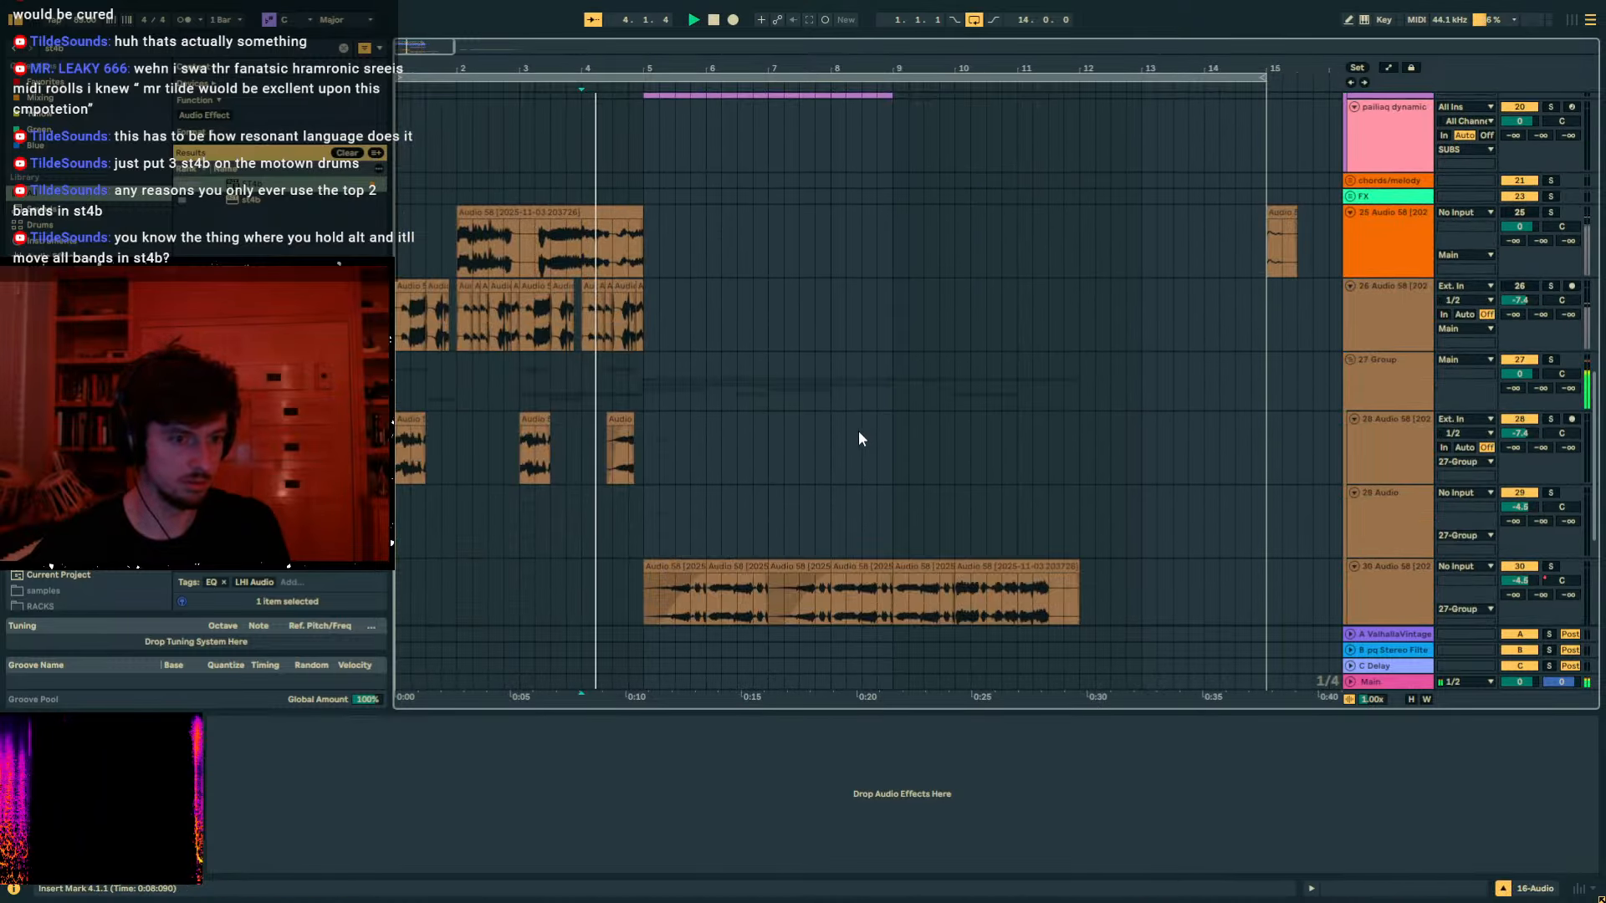
pyautogui.scroll(-4, 1043, 455)
pyautogui.click(1380, 391)
pyautogui.keyDown('shift'); pyautogui.click(1388, 445); pyautogui.keyUp('shift')
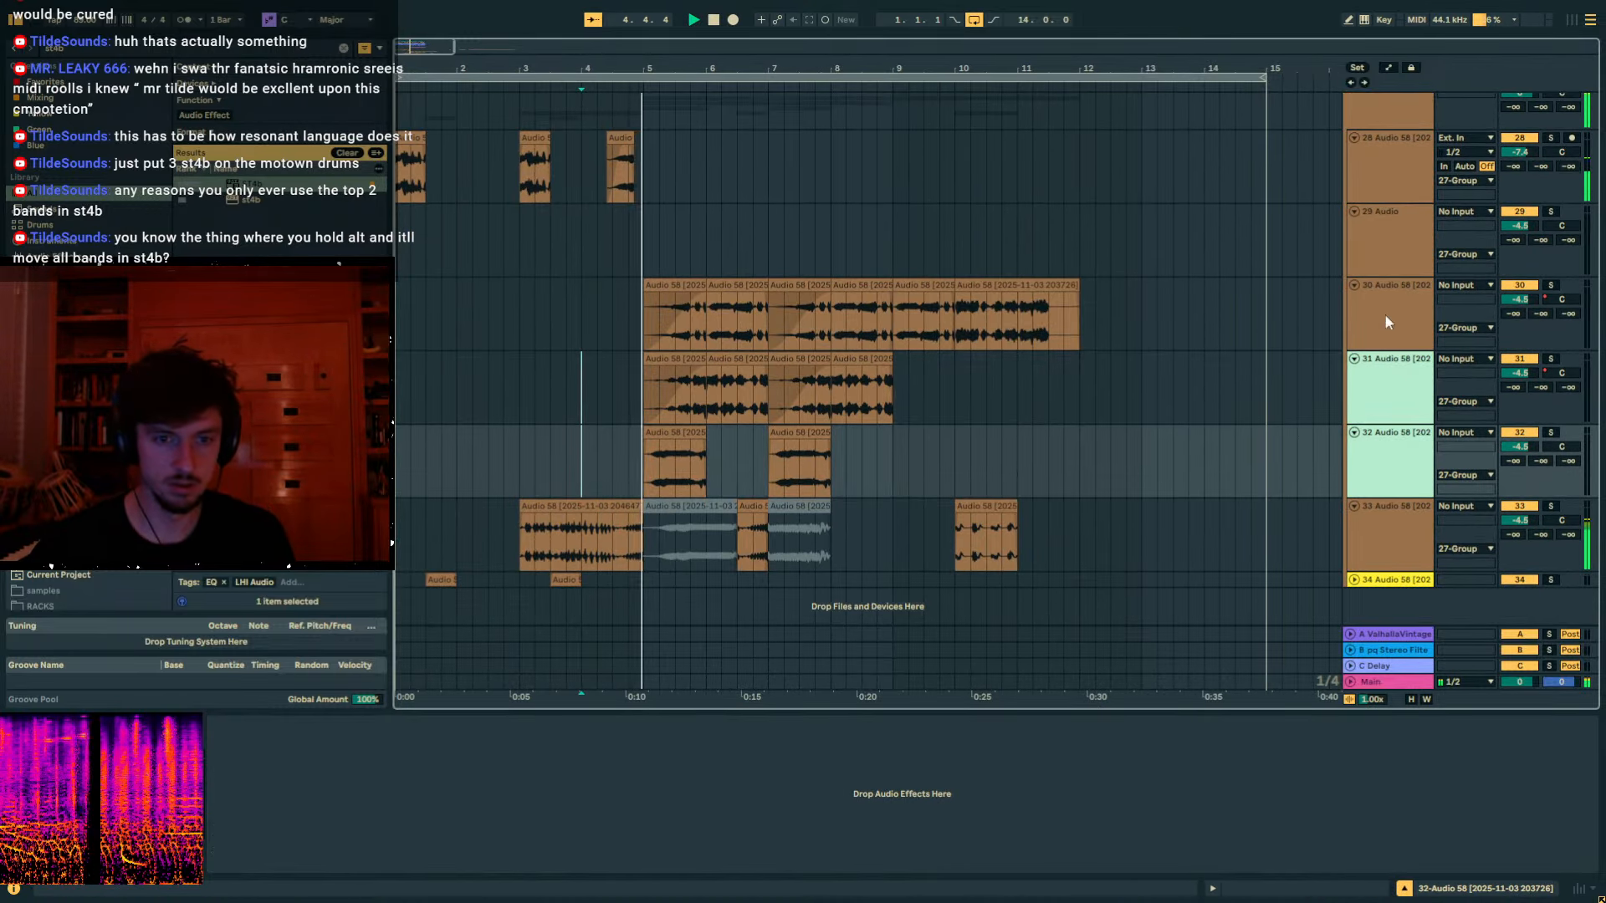
pyautogui.keyDown('shift'); pyautogui.click(1386, 315); pyautogui.keyUp('shift')
pyautogui.hotkey('ctrl', 'g')
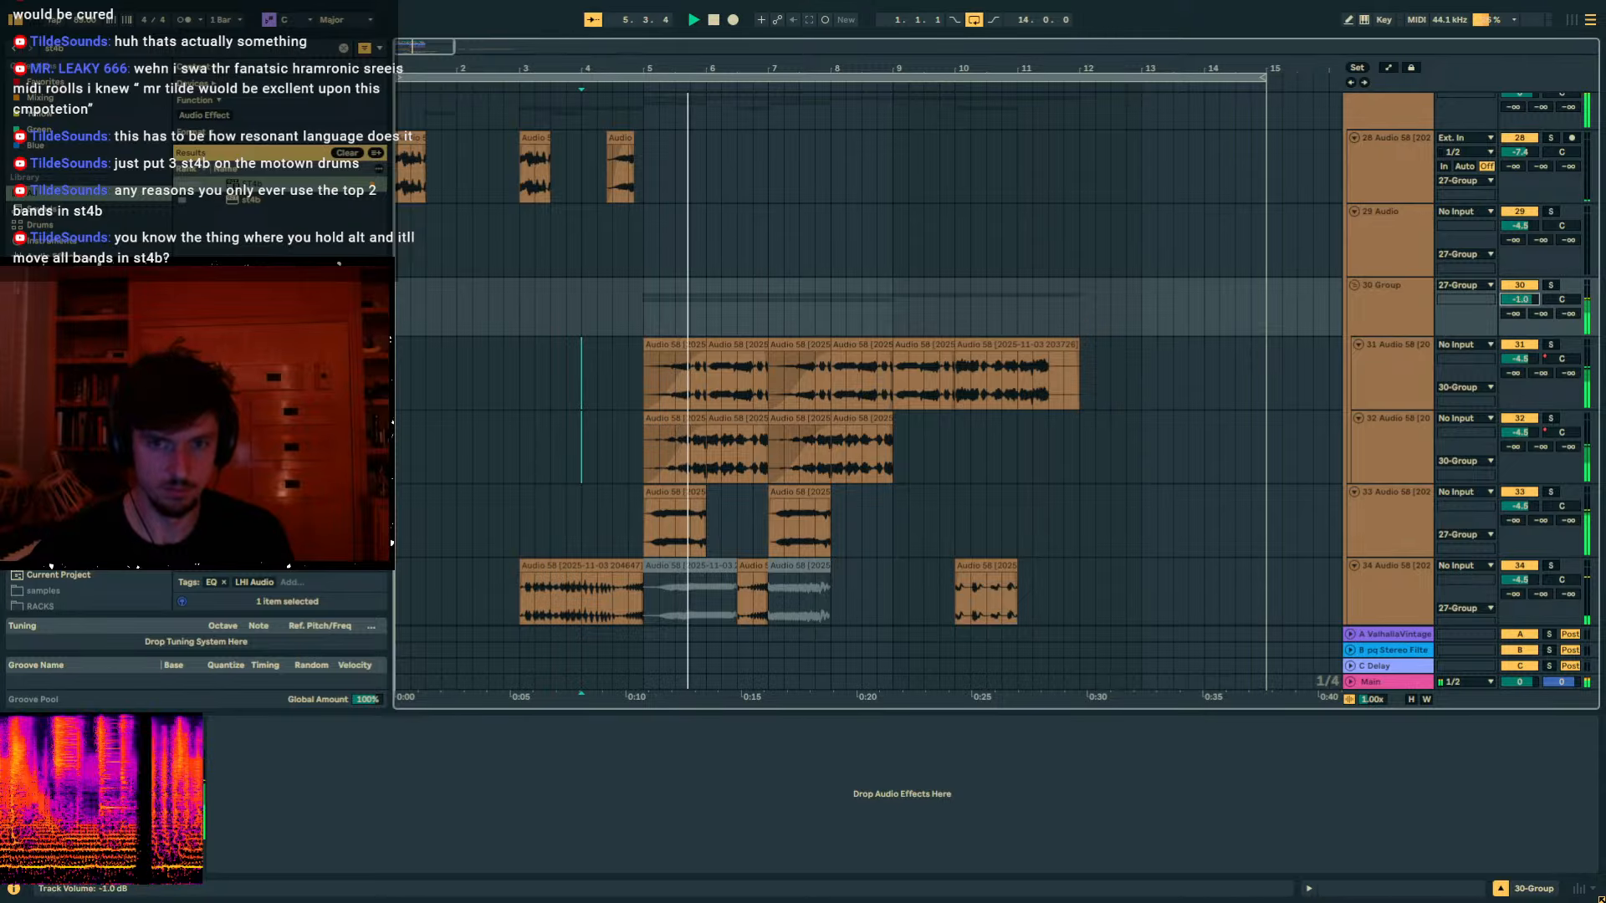
pyautogui.moveTo(1520, 300); pyautogui.dragTo(1520, 307)
# Set the Hiss amount on track 32 to 21.5 and duplicate the bar 5–8 clips on tracks 31 and 32 to bar 9.
pyautogui.click(742, 417)
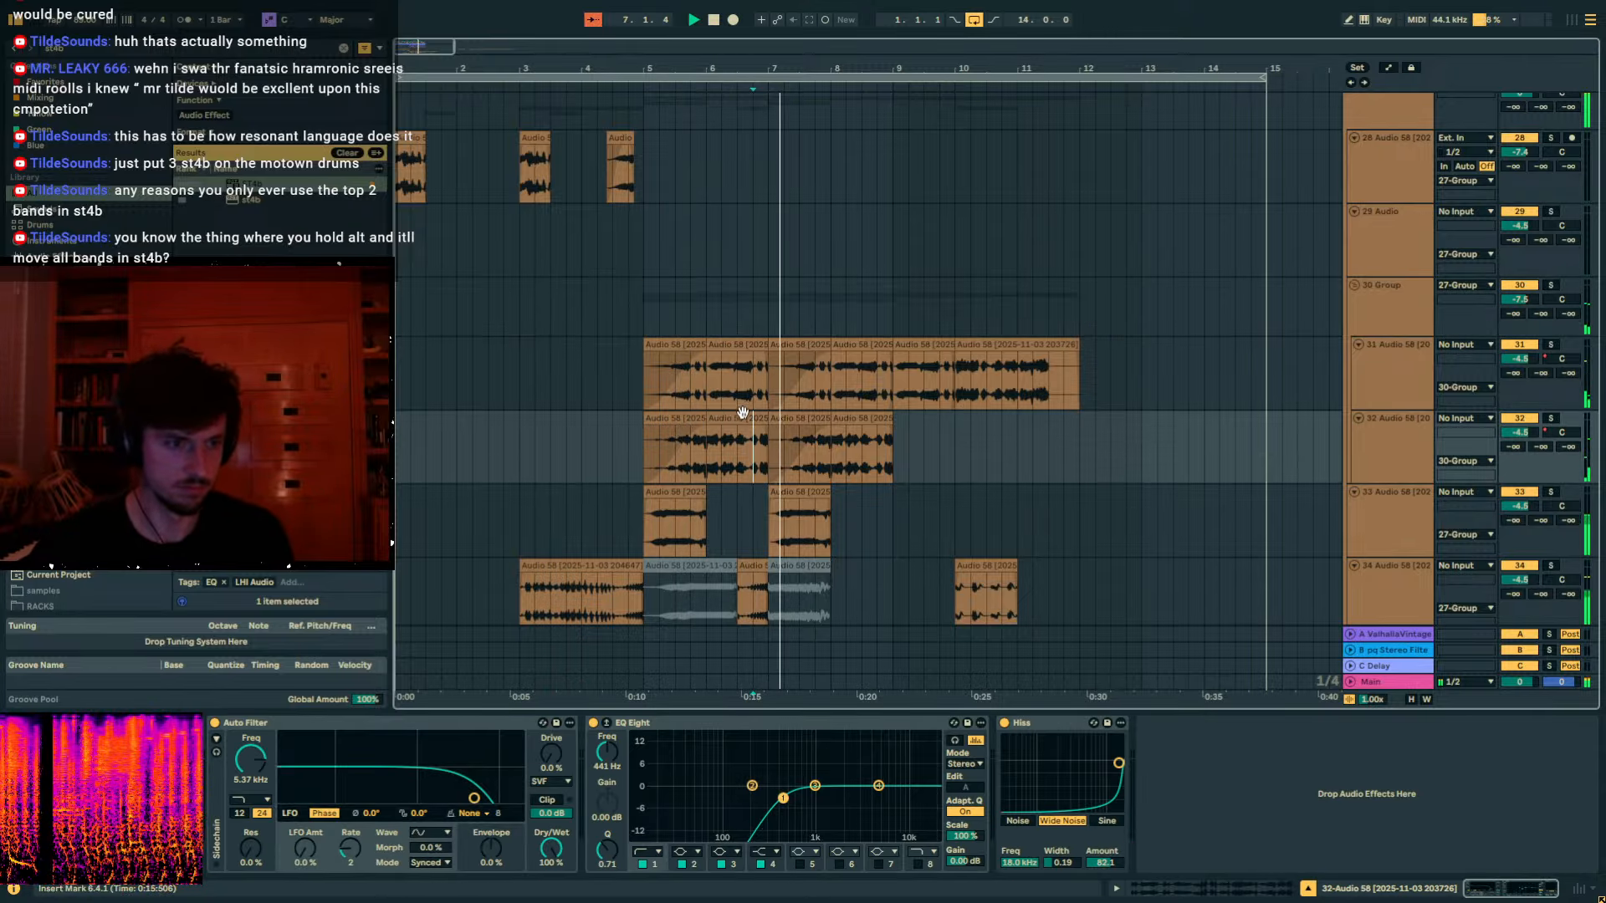
pyautogui.moveTo(1105, 863); pyautogui.dragTo(1105, 846)
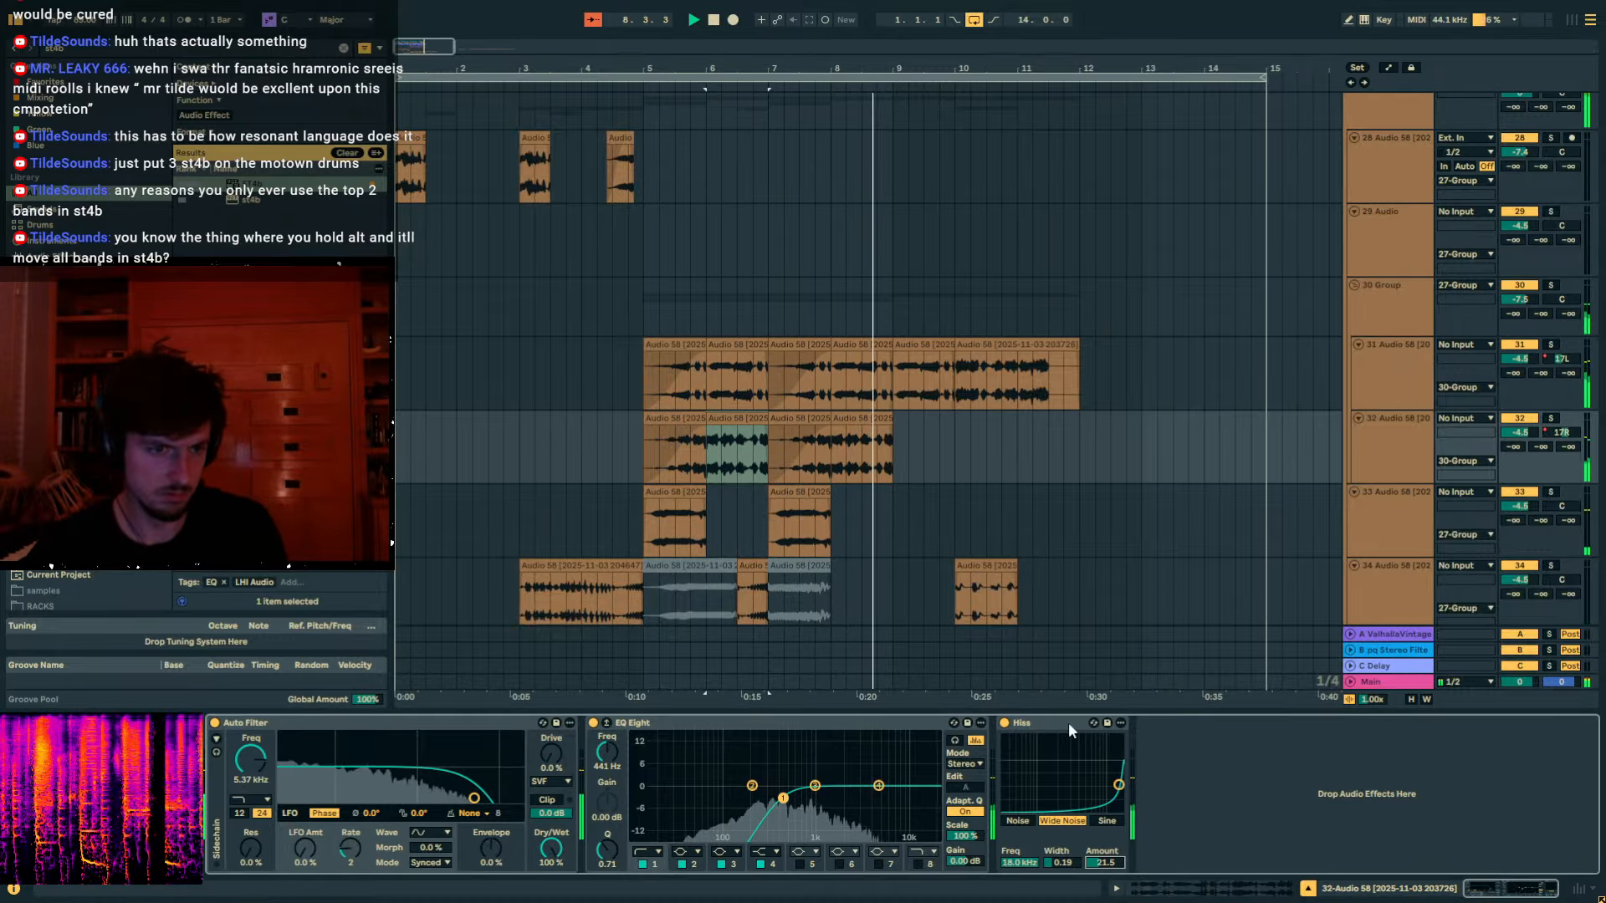
pyautogui.moveTo(880, 468); pyautogui.dragTo(656, 406)
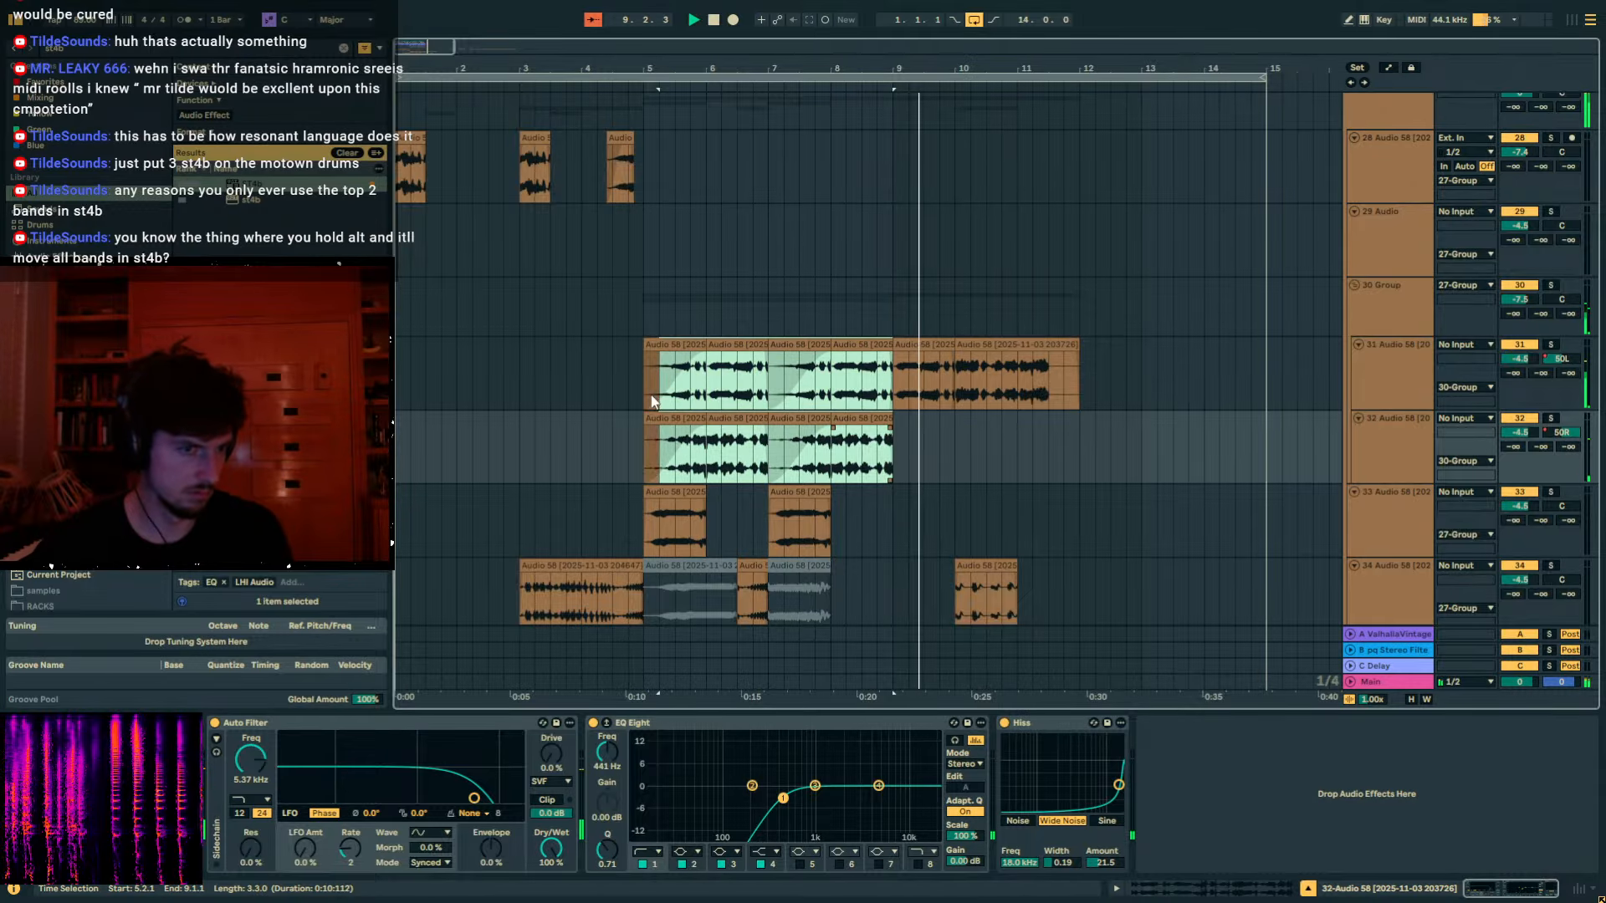
pyautogui.hotkey('ctrl', 'd')
# Loop the four bars from 5.1.1 to 9.1.1 and duplicate that section across all tracks to bar 9.
pyautogui.scroll(3, 950, 330)
pyautogui.moveTo(893, 322); pyautogui.dragTo(696, 310)
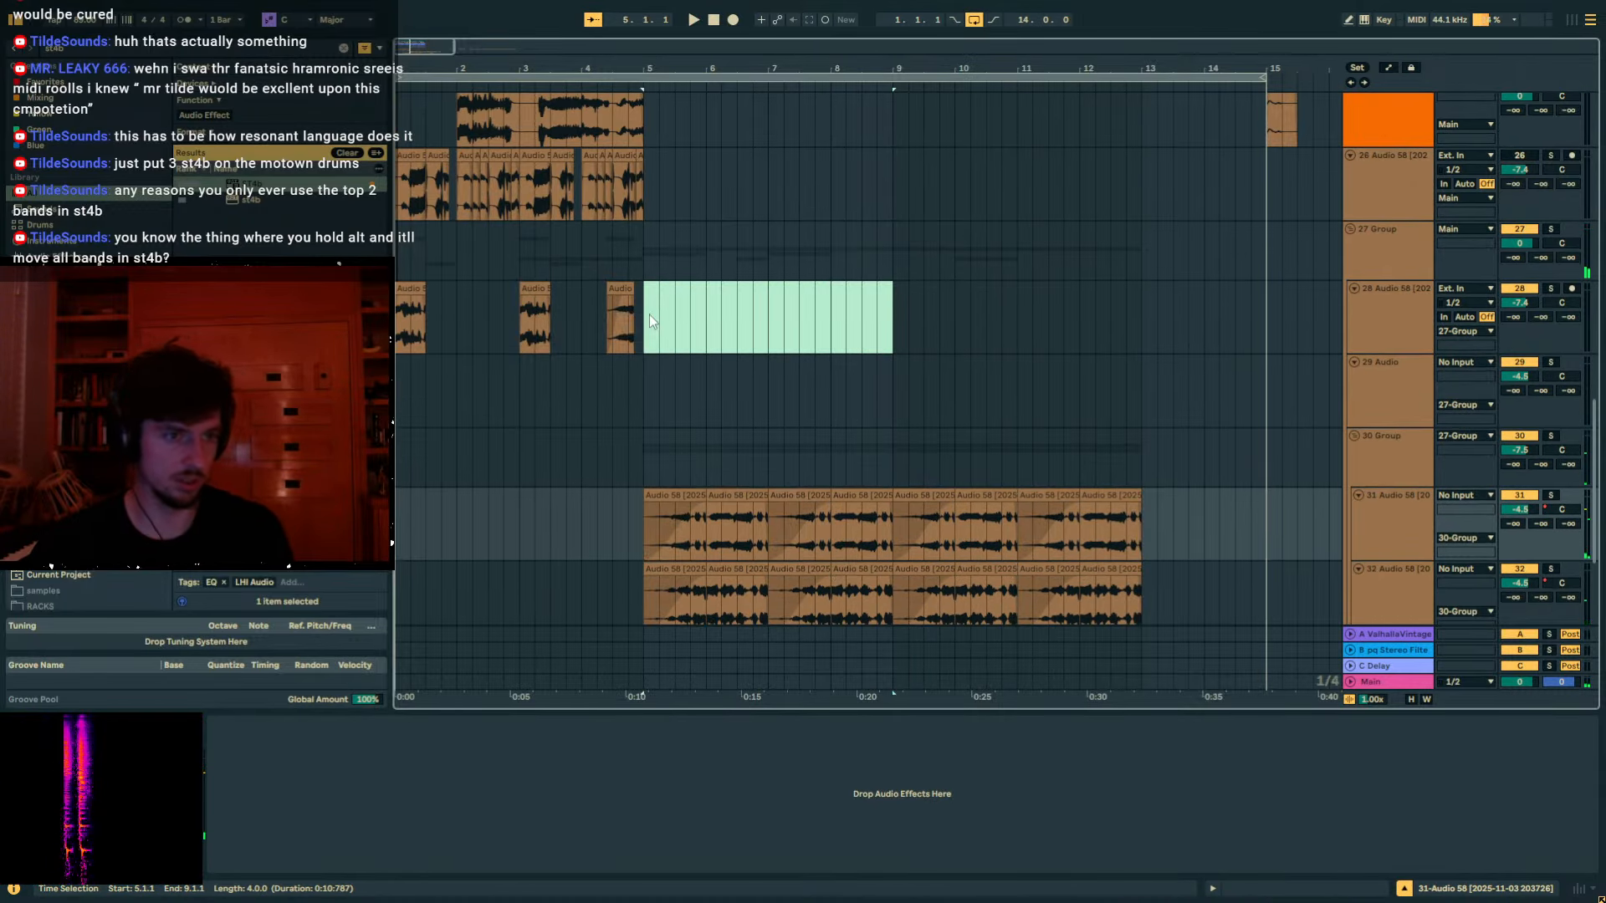
pyautogui.hotkey('ctrl', 'l')
pyautogui.click(791, 77)
pyautogui.hotkey('ctrl', 'd')
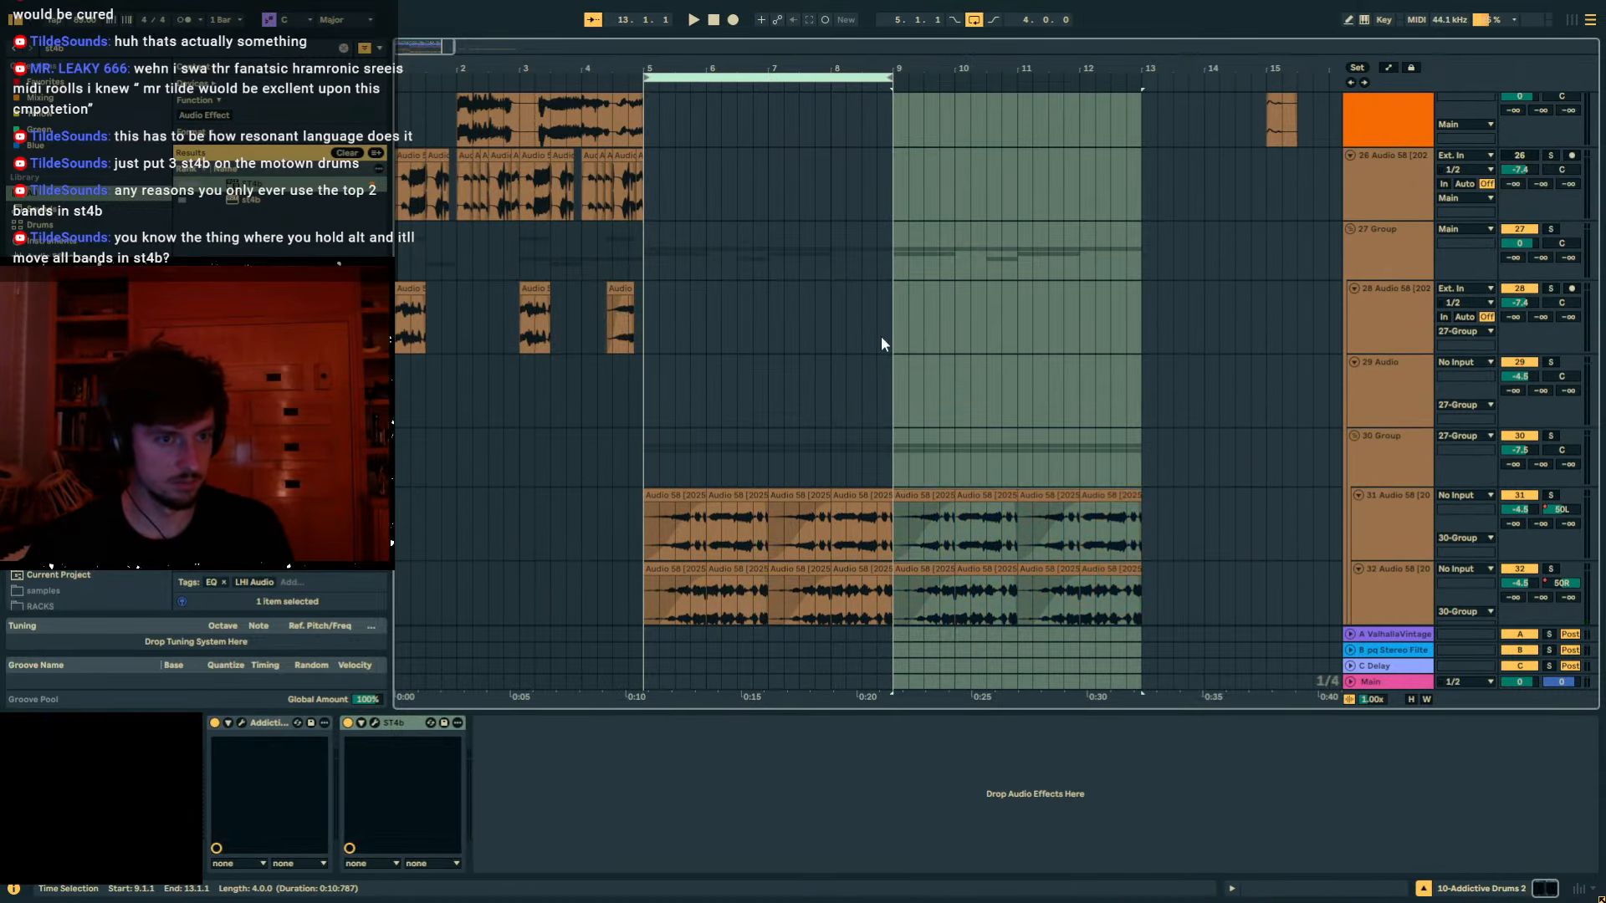
pyautogui.scroll(-5, 882, 343)
pyautogui.click(862, 530)
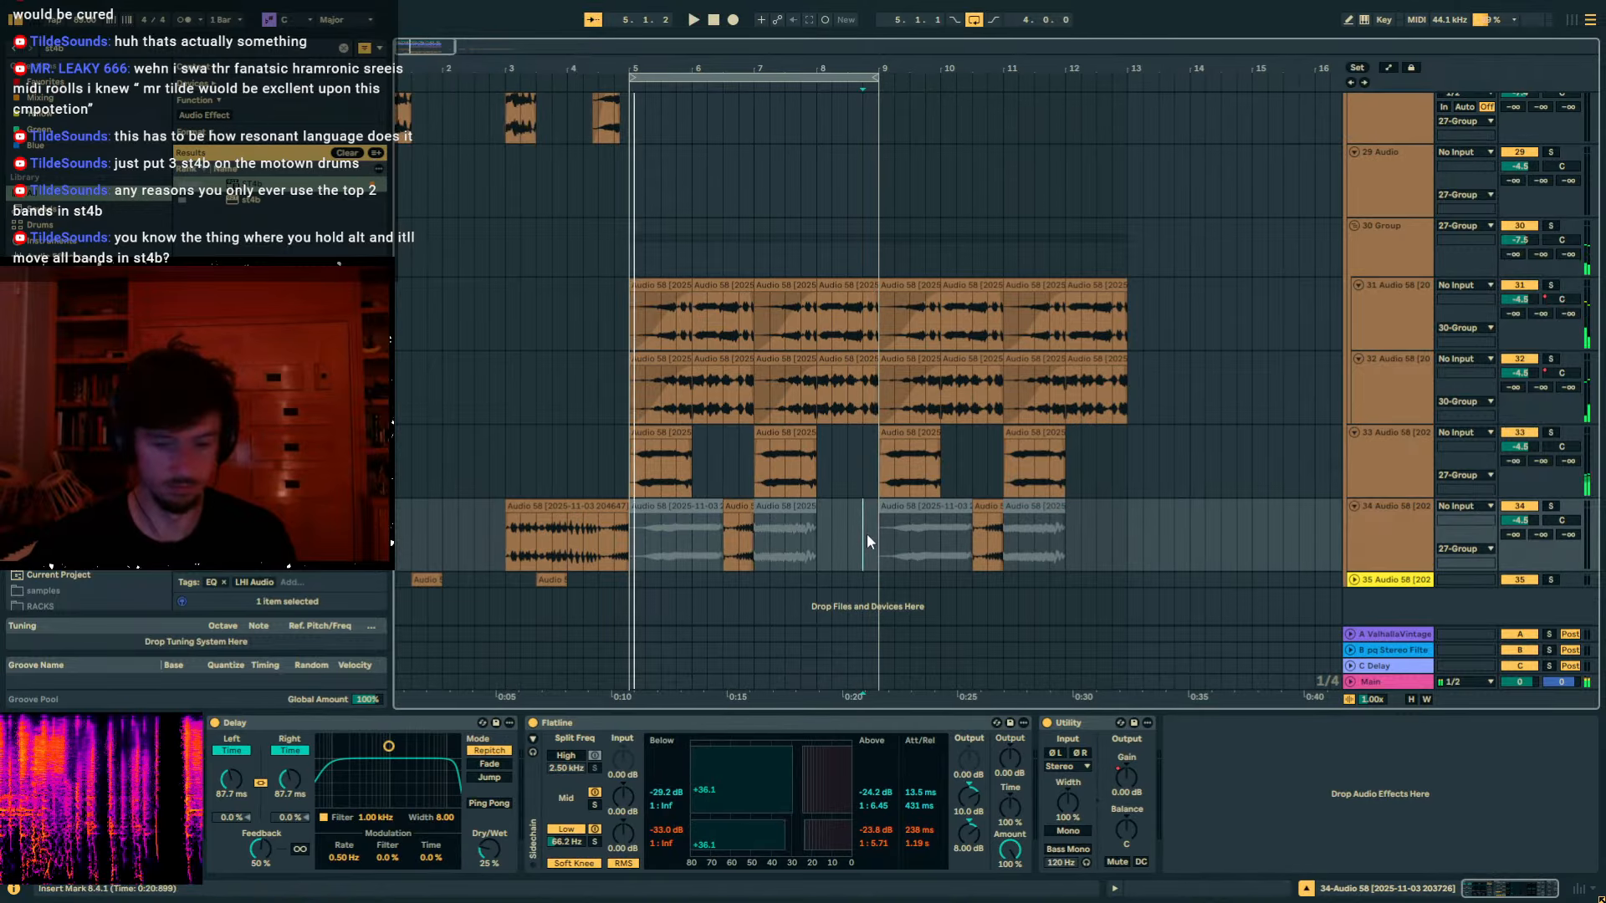
# Play the extended arrangement into bars 9 and 10 and review the duplicated clips across the audio and percussion tracks.
pyautogui.press('space')
pyautogui.scroll(3, 907, 534)
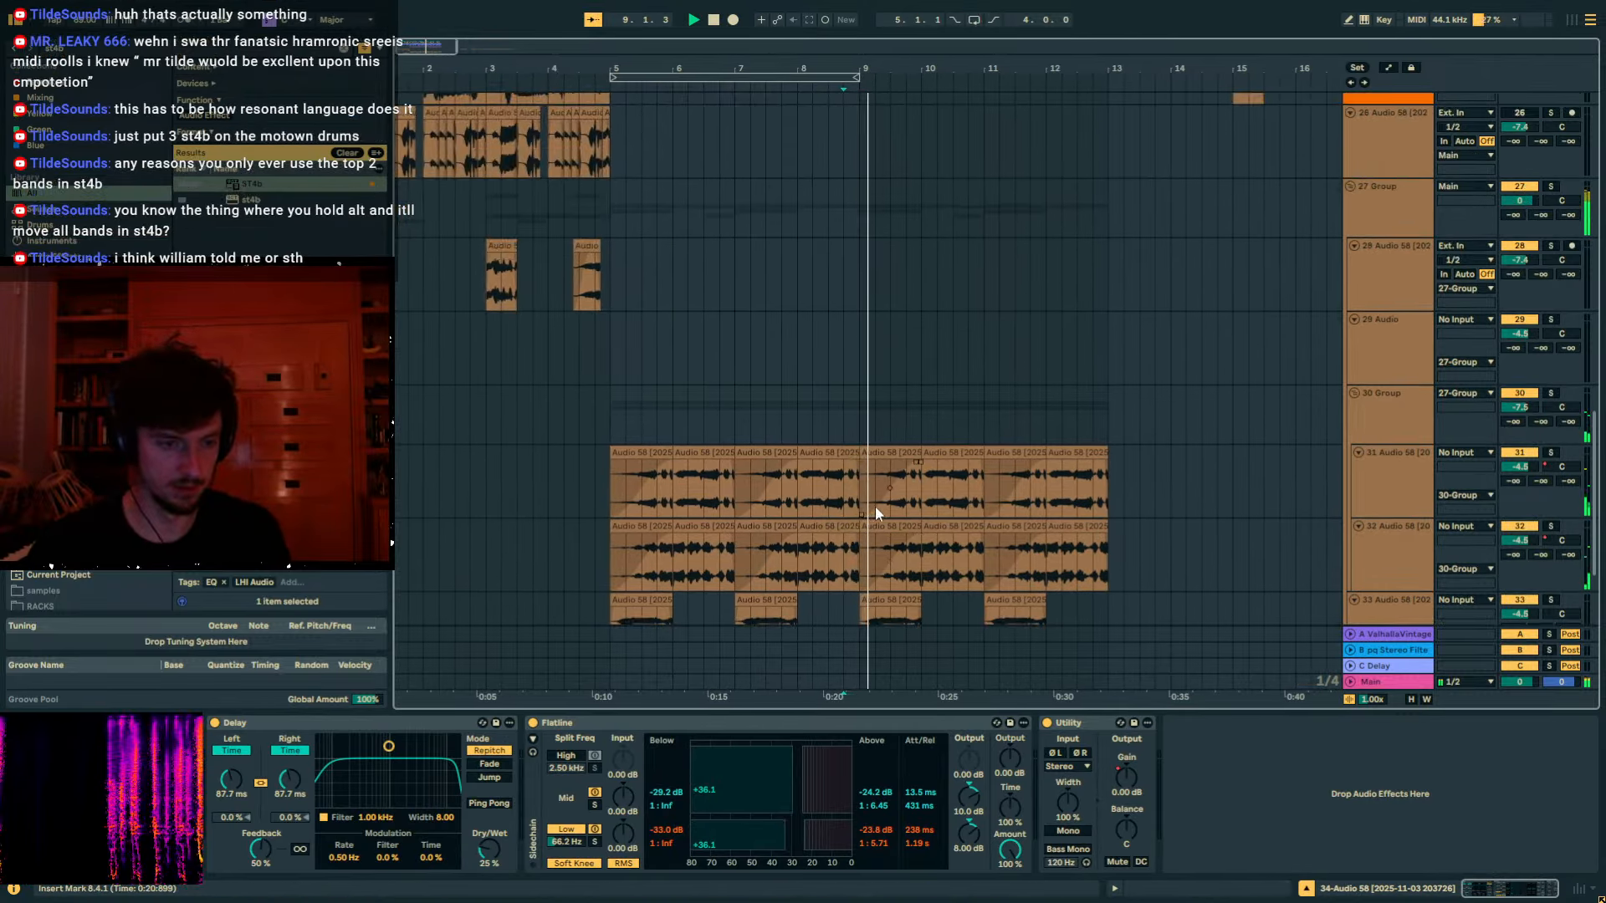
pyautogui.scroll(20, 875, 505)
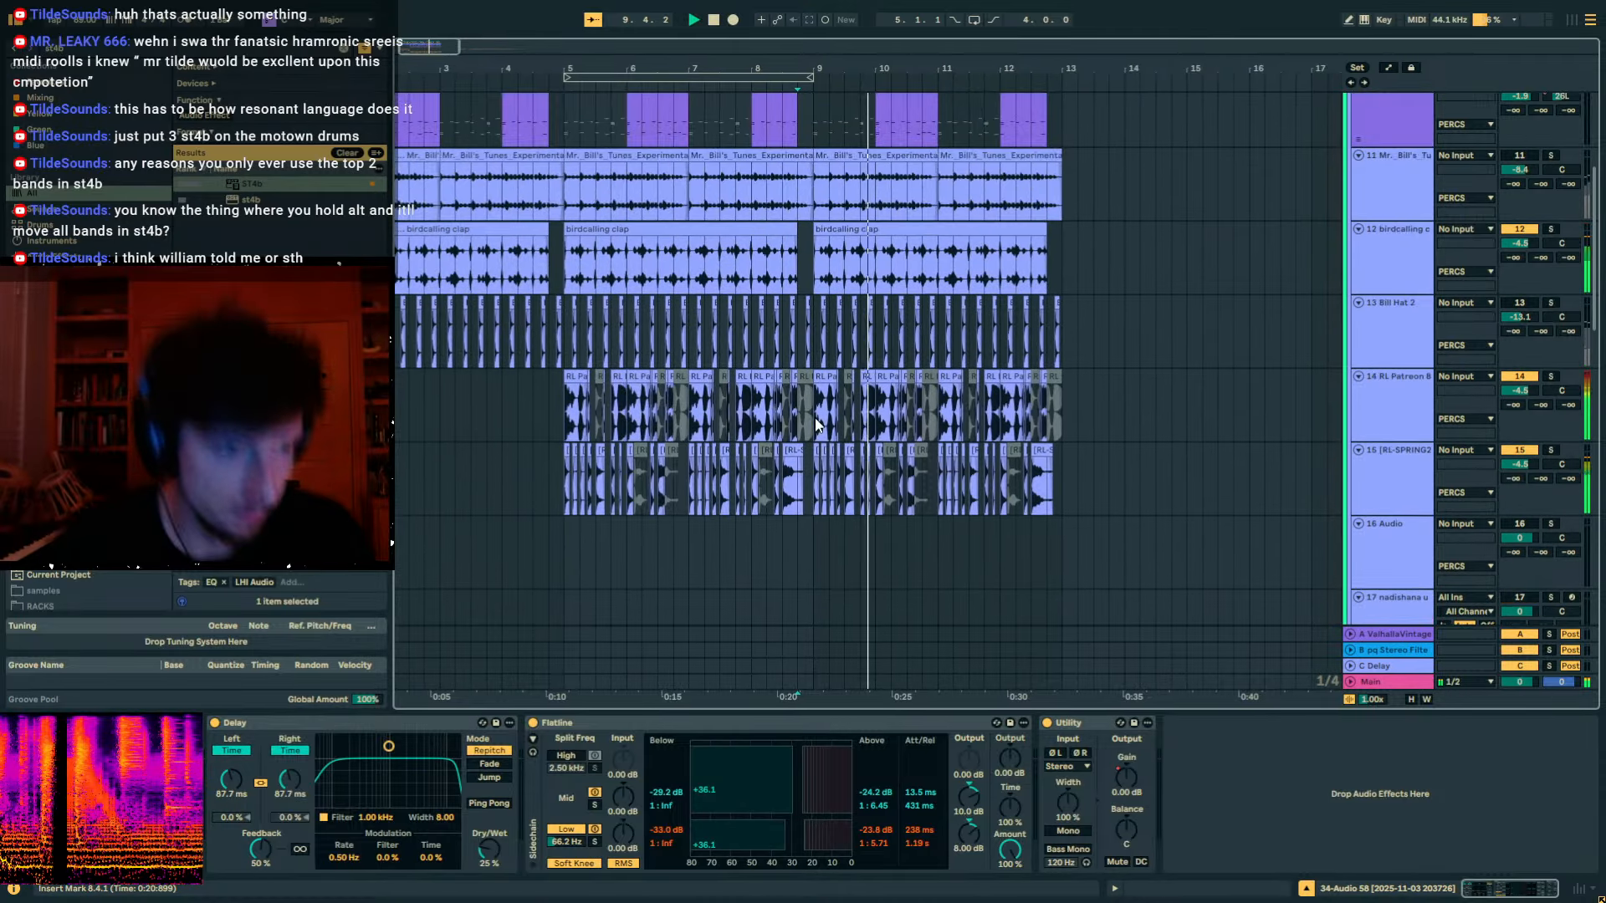
pyautogui.scroll(4, 1096, 391)
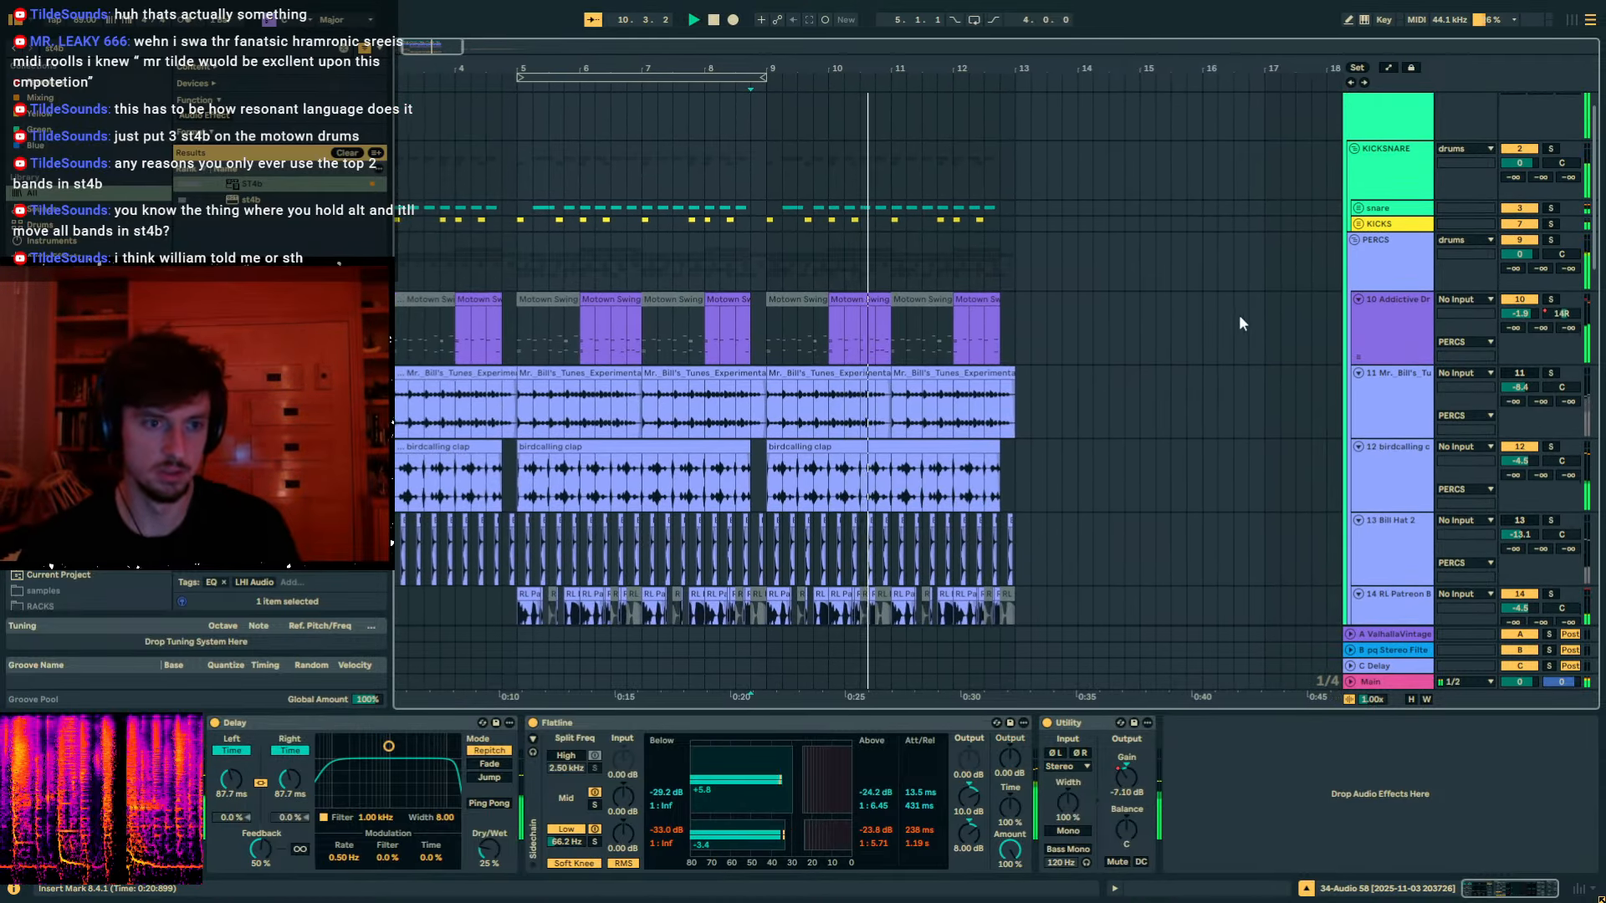
pyautogui.press('space')
# Insert a new audio track below track 33 and copy track 33's bar 9 clip onto it at 9.1.1.
pyautogui.scroll(-20, 925, 324)
pyautogui.click(829, 289)
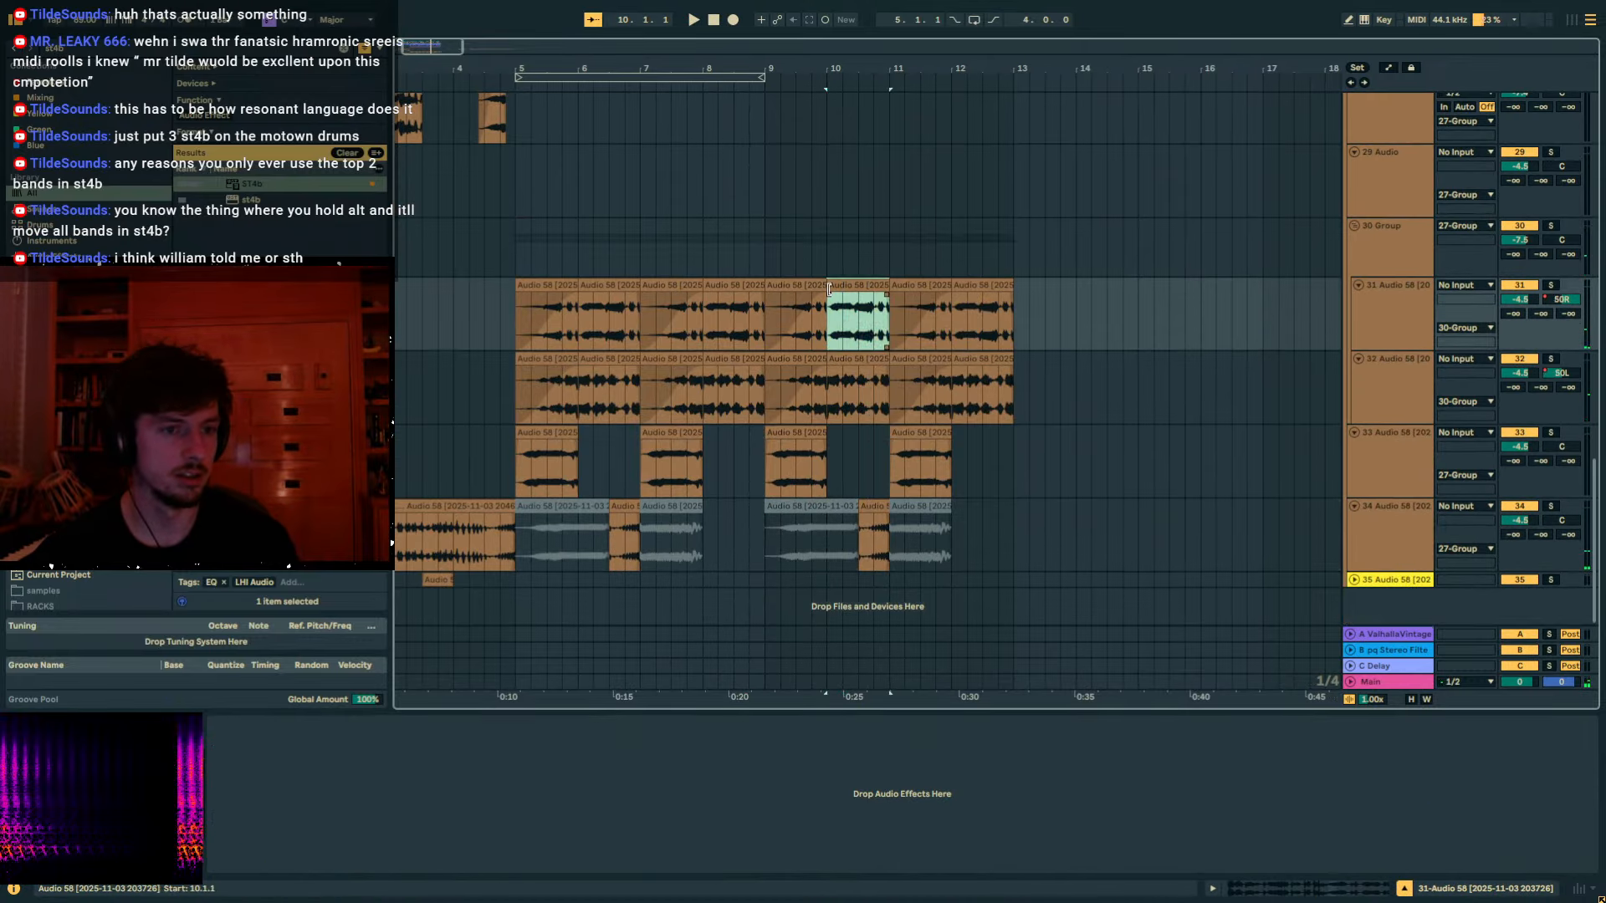
pyautogui.click(788, 288)
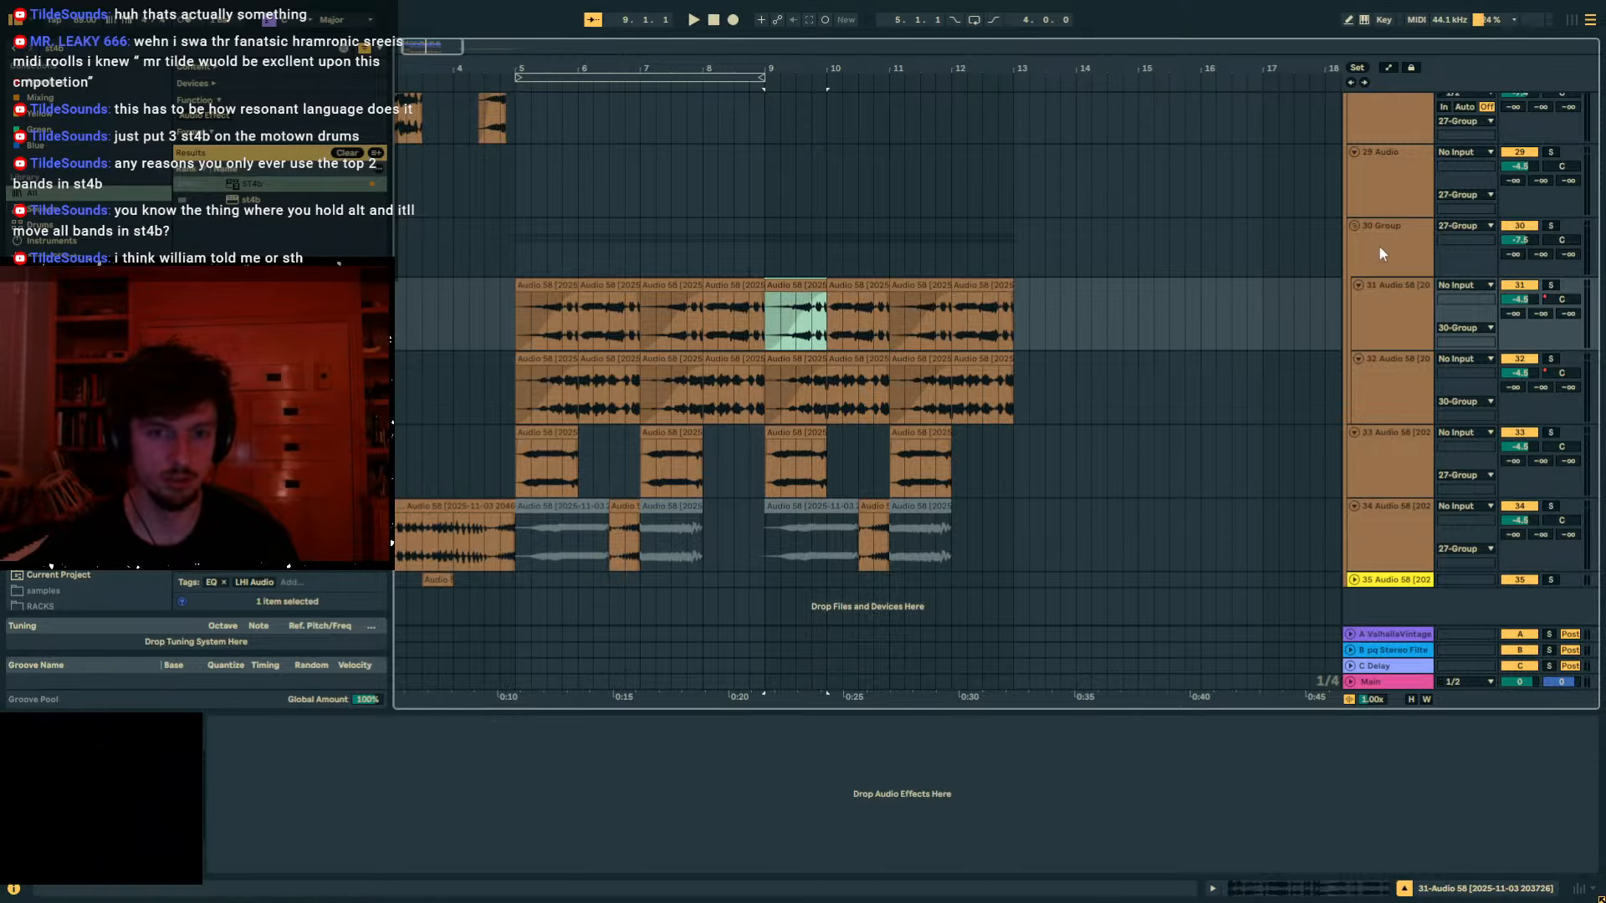
pyautogui.click(1393, 459)
pyautogui.click(805, 433)
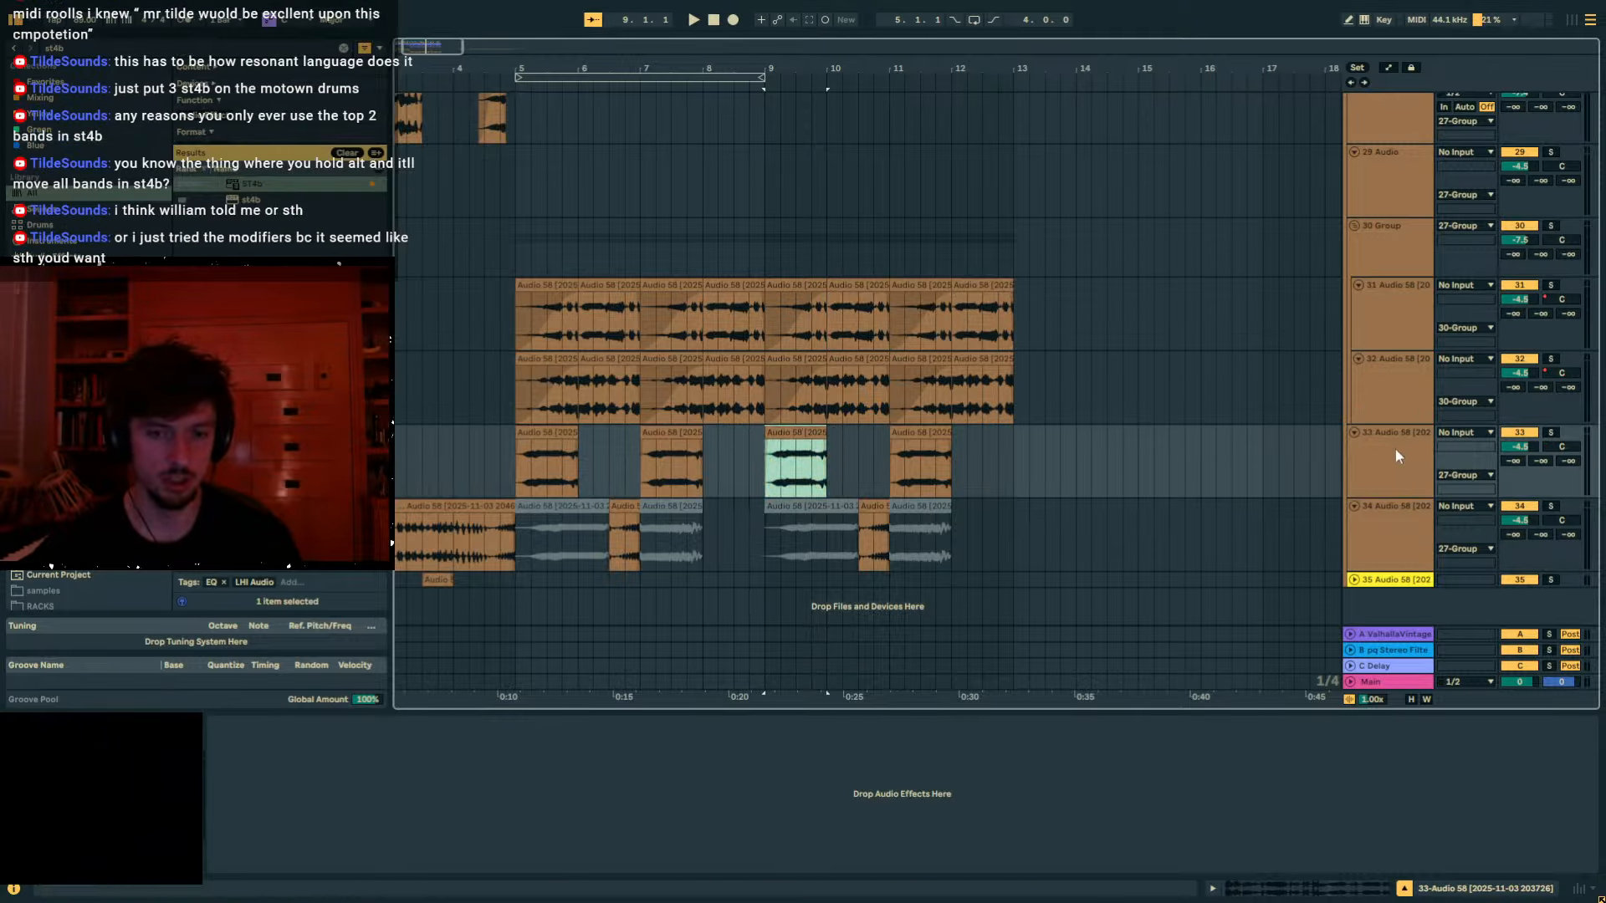
pyautogui.hotkey('ctrl', 't')
pyautogui.moveTo(780, 433); pyautogui.dragTo(783, 525)
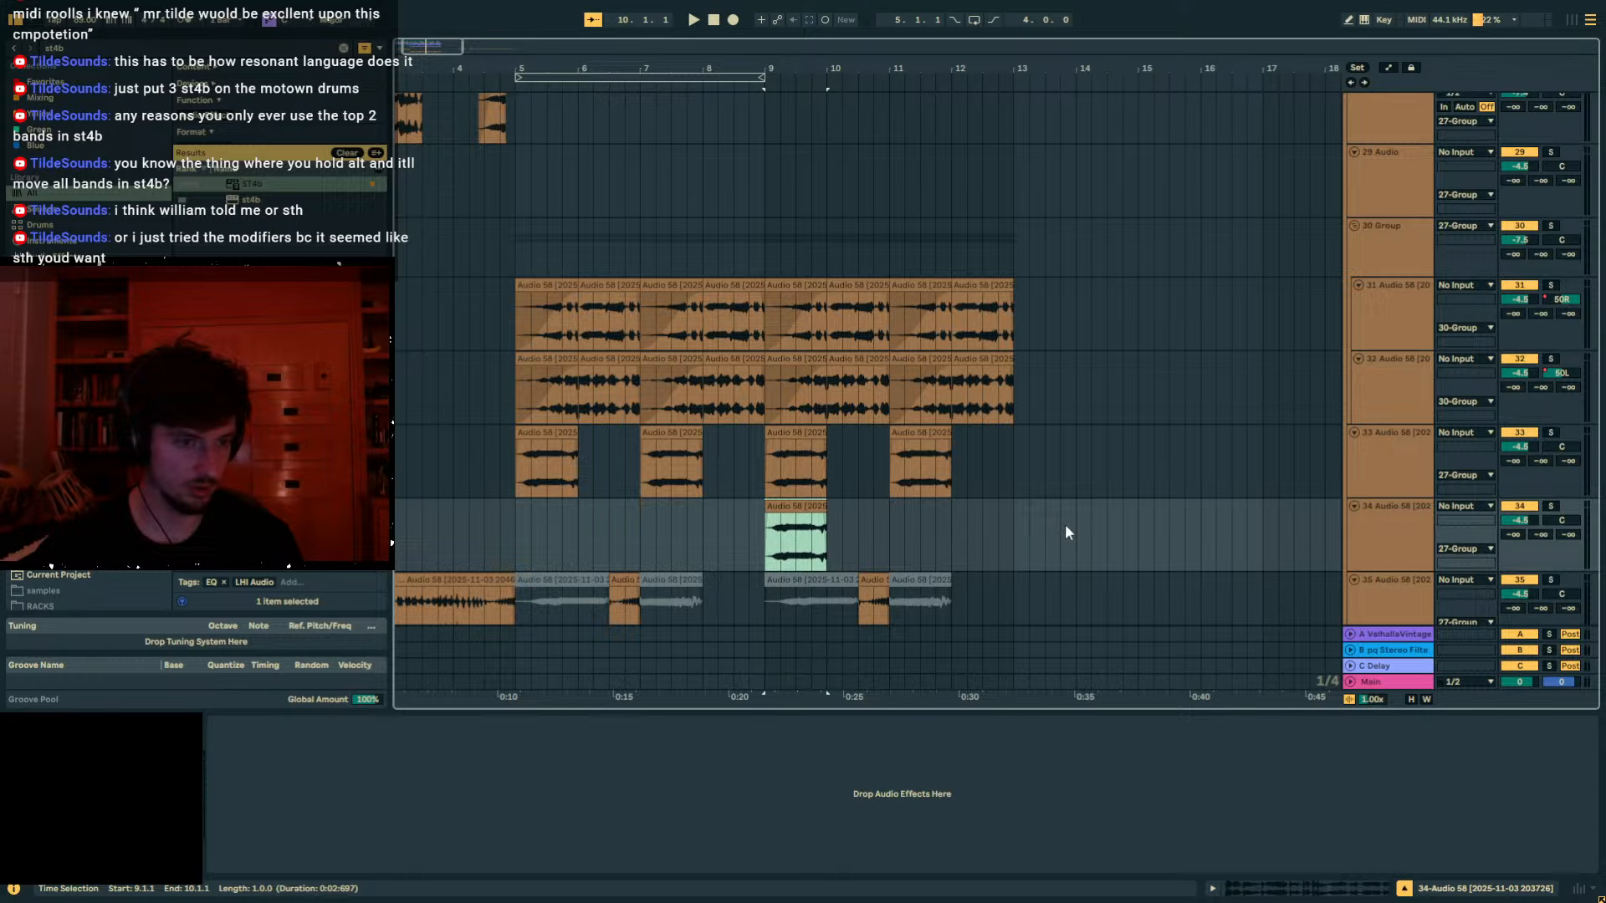
# Set the copied clip's warp mode to Beats and audition it with track 34 soloed.
pyautogui.click(1313, 888)
pyautogui.click(400, 639)
pyautogui.click(401, 650)
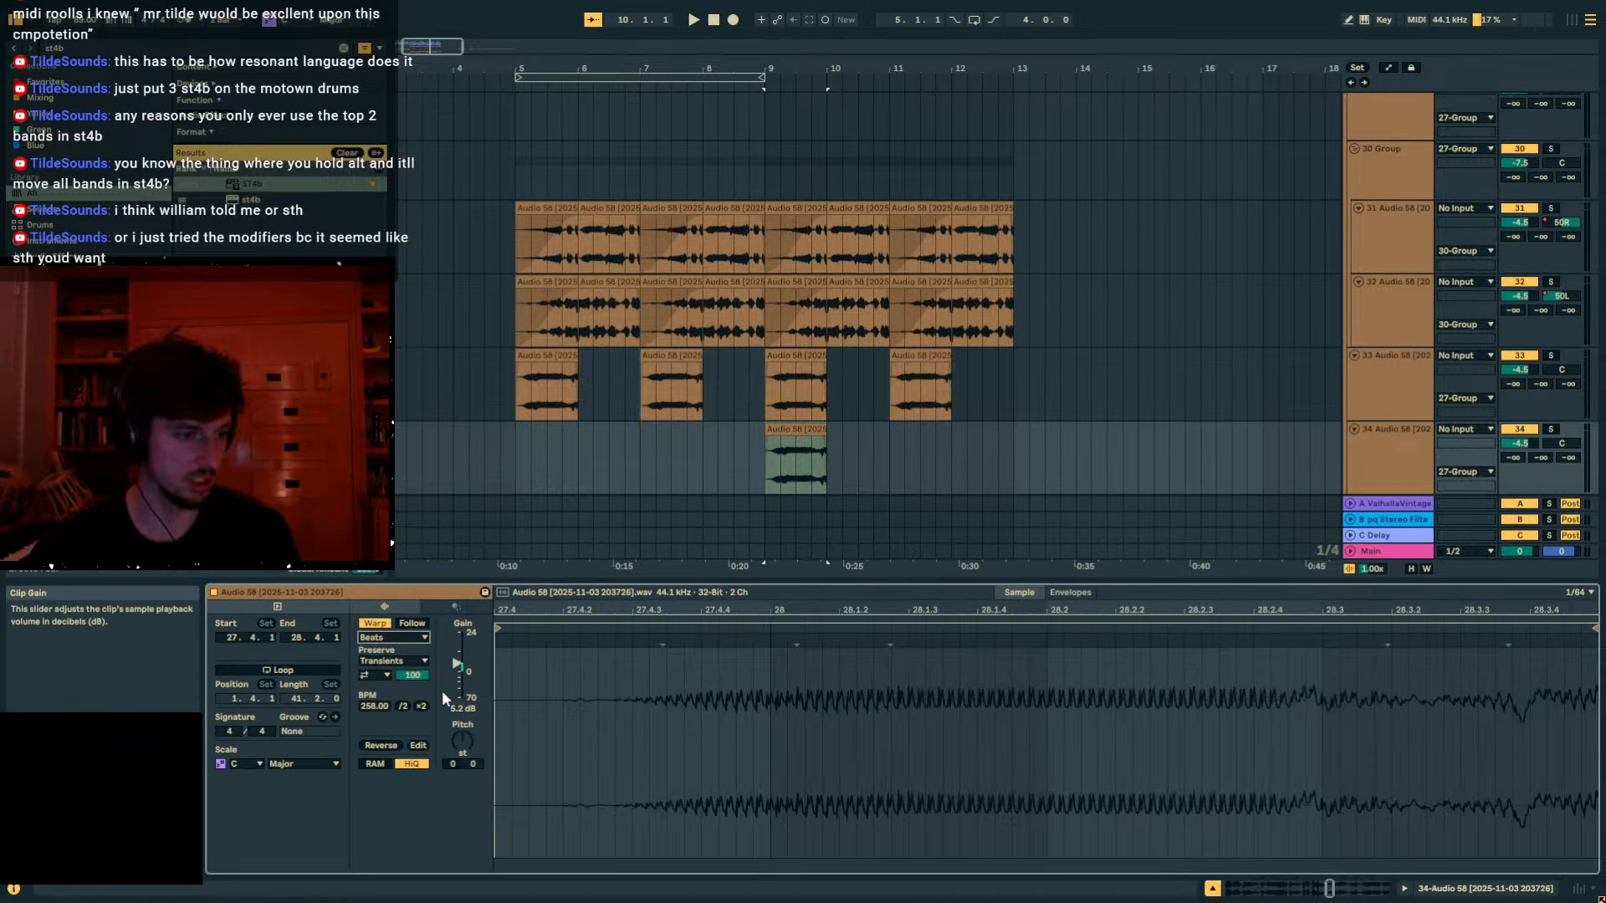
pyautogui.press('space')
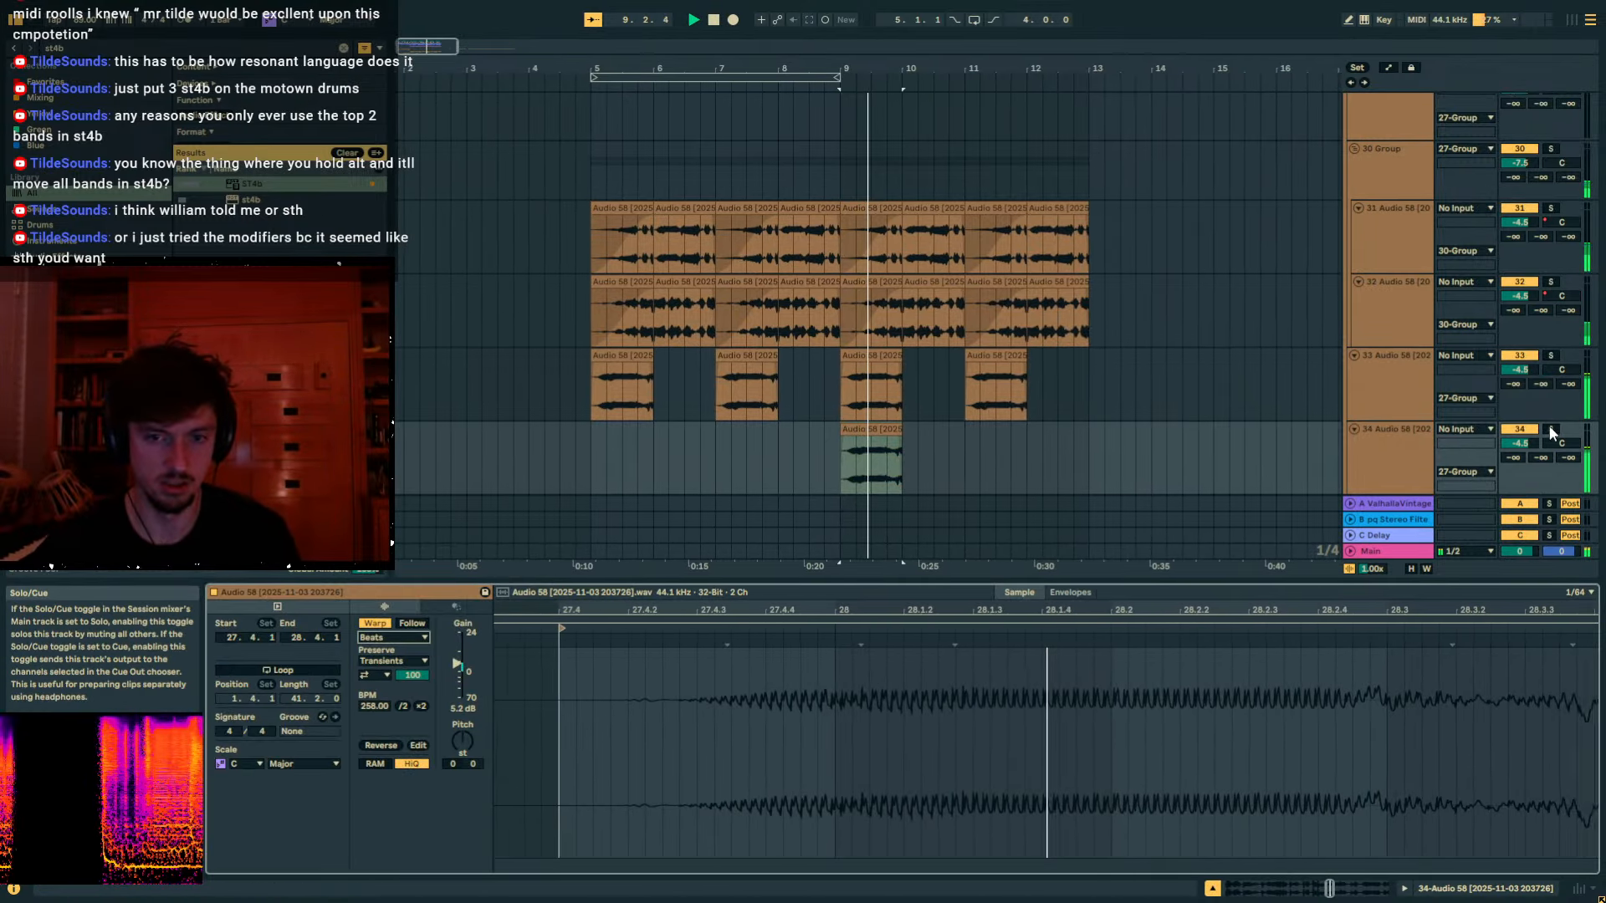
pyautogui.hotkey('shift', 'Tab')
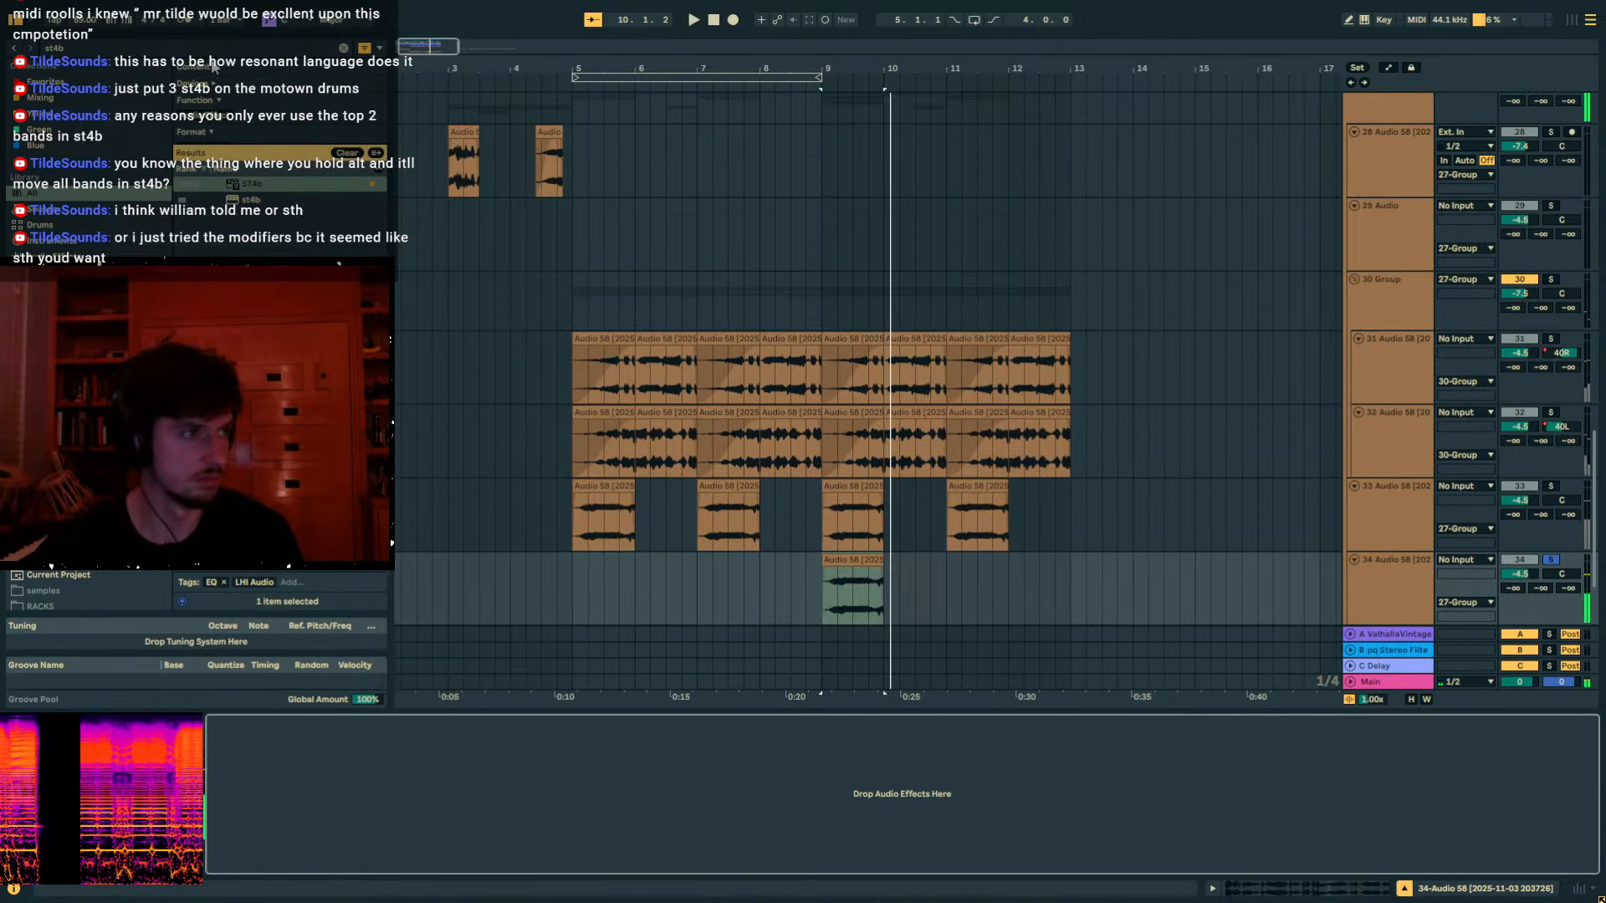
# Add Auto Filter Legacy to track 34 with frequency 1.10 kHz, resonance 71%, and a square LFO at rate 1/16 and amount 30.0.
pyautogui.hotkey('ctrl', 'f')
pyautogui.write('auto filt')
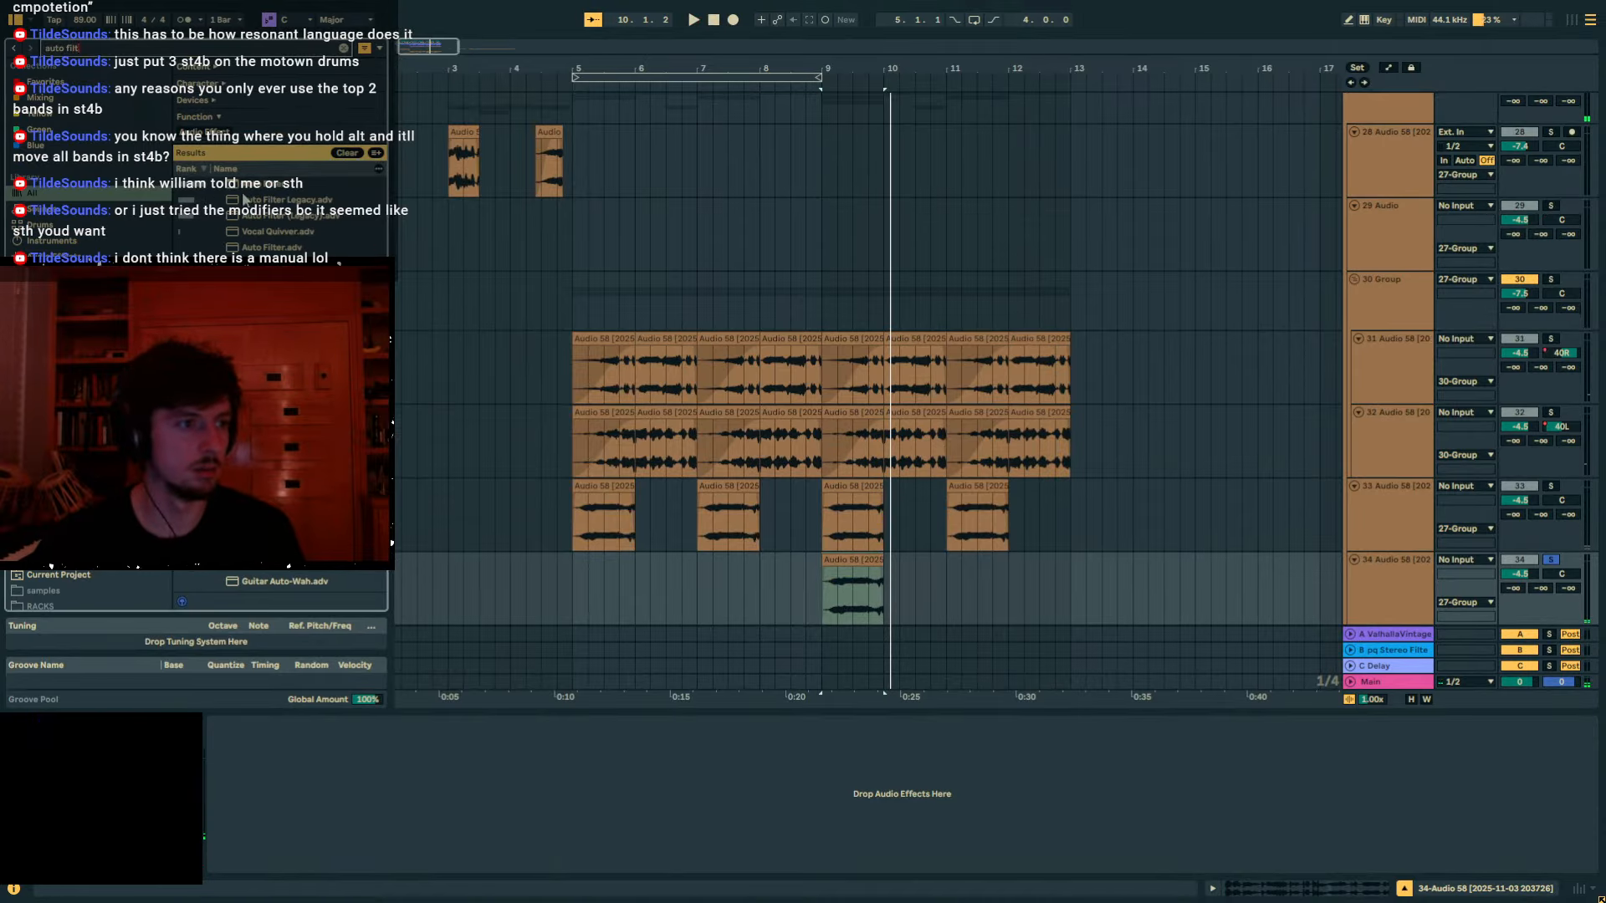
pyautogui.press('Return')
pyautogui.click(545, 813)
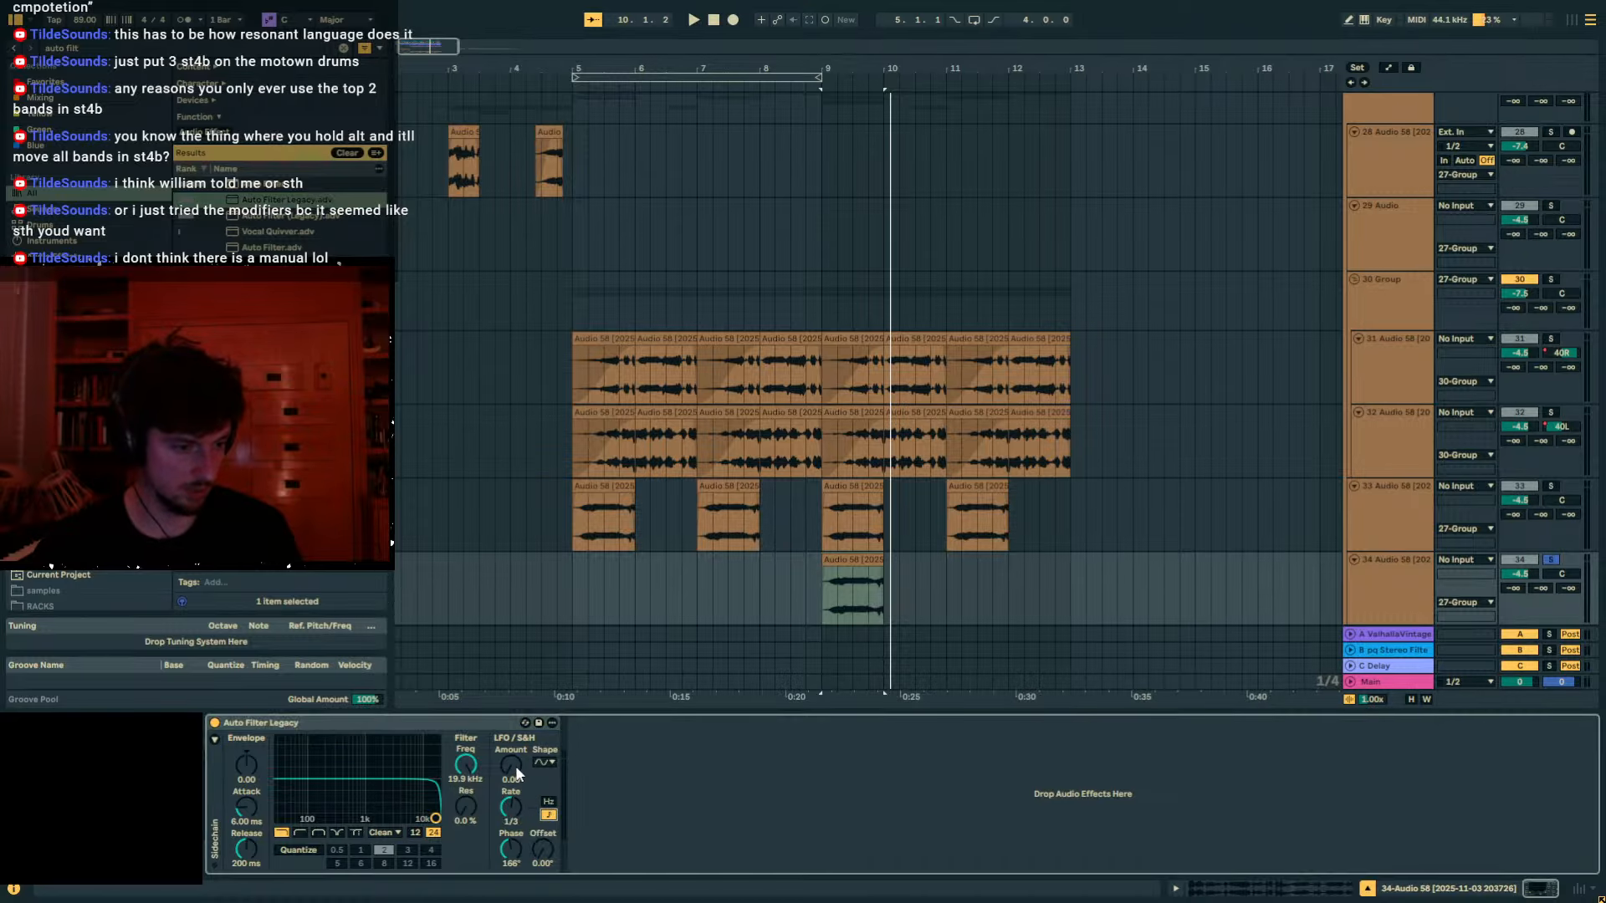
pyautogui.click(542, 762)
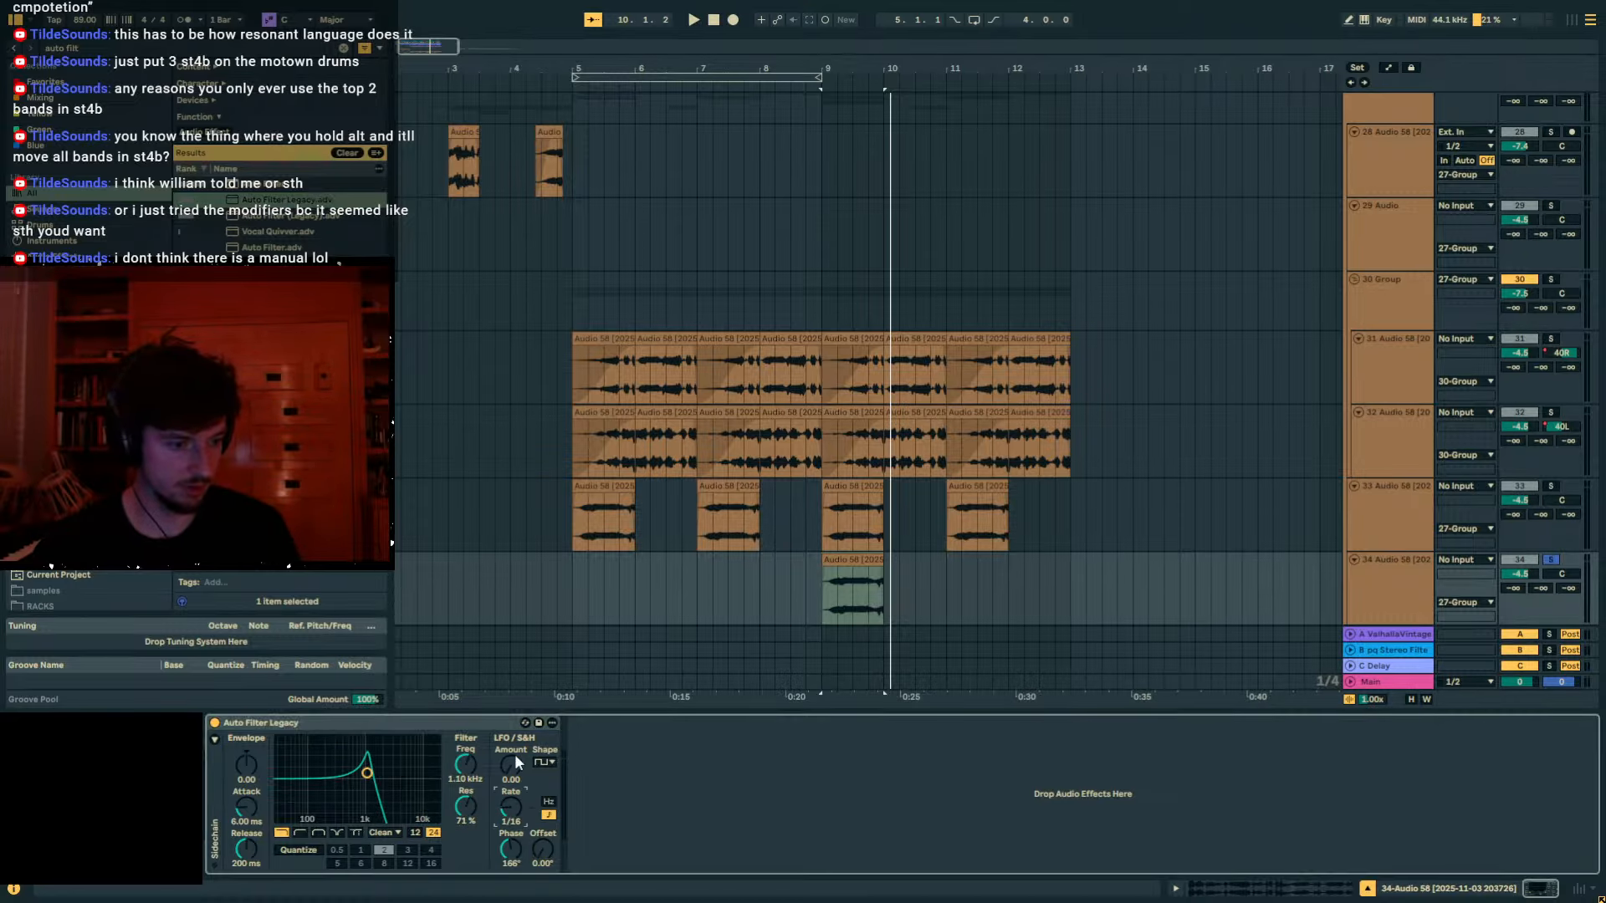
pyautogui.press('space')
pyautogui.moveTo(517, 762); pyautogui.dragTo(516, 736)
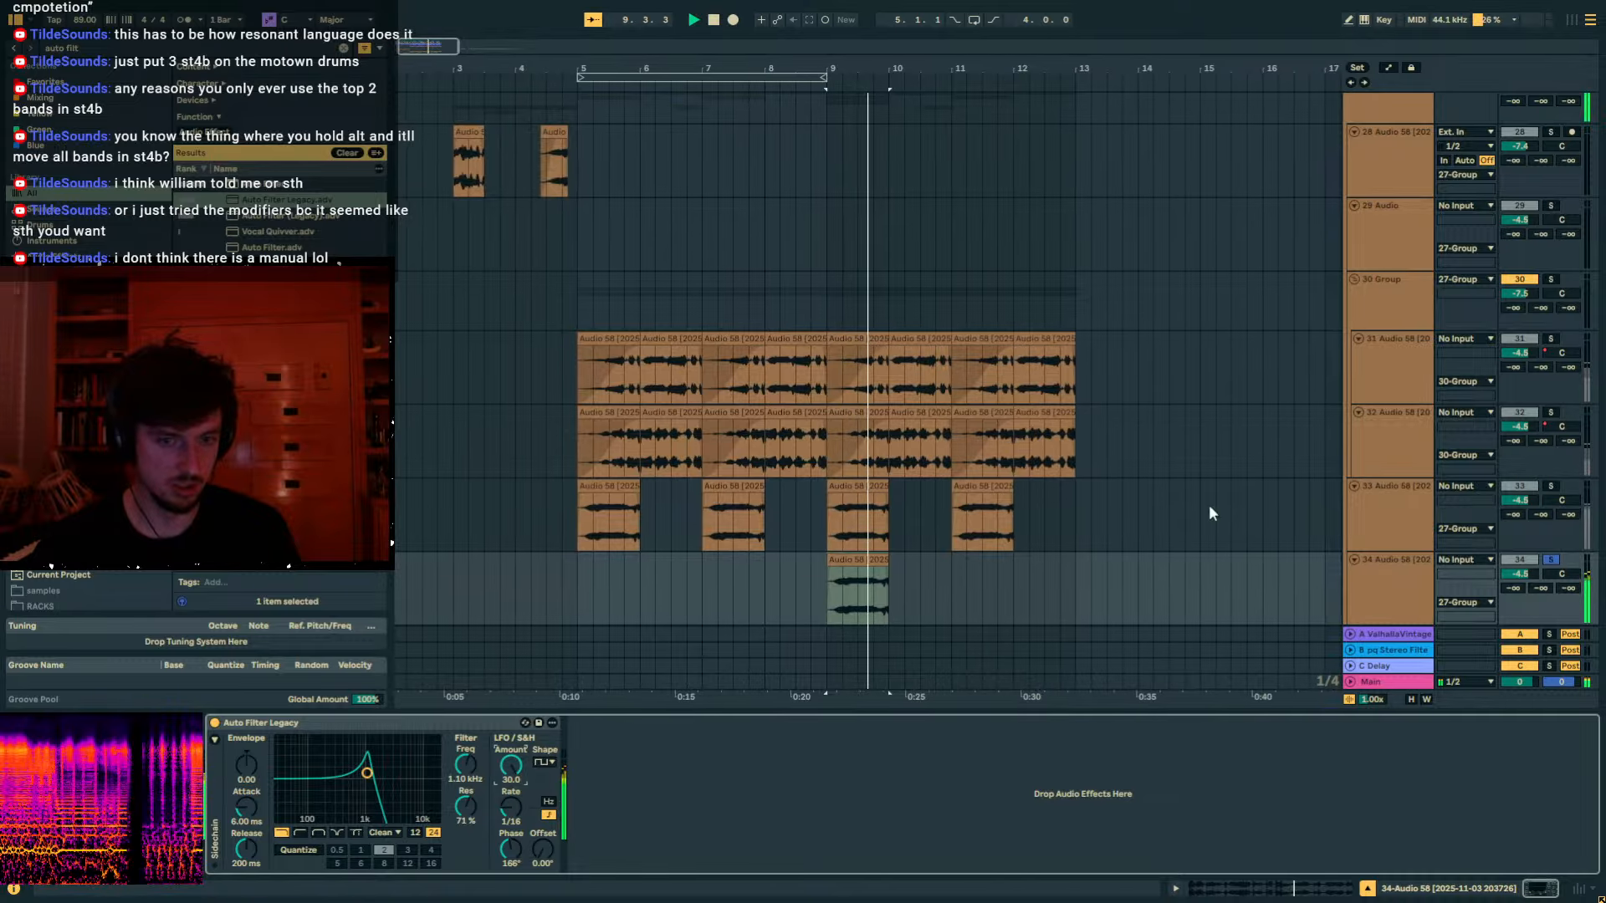
pyautogui.press('space')
# Add EQ Eight after the Auto Filter and set band 1 as a low cut at 976 Hz while listening.
pyautogui.hotkey('ctrl', 'f')
pyautogui.write('eq 8')
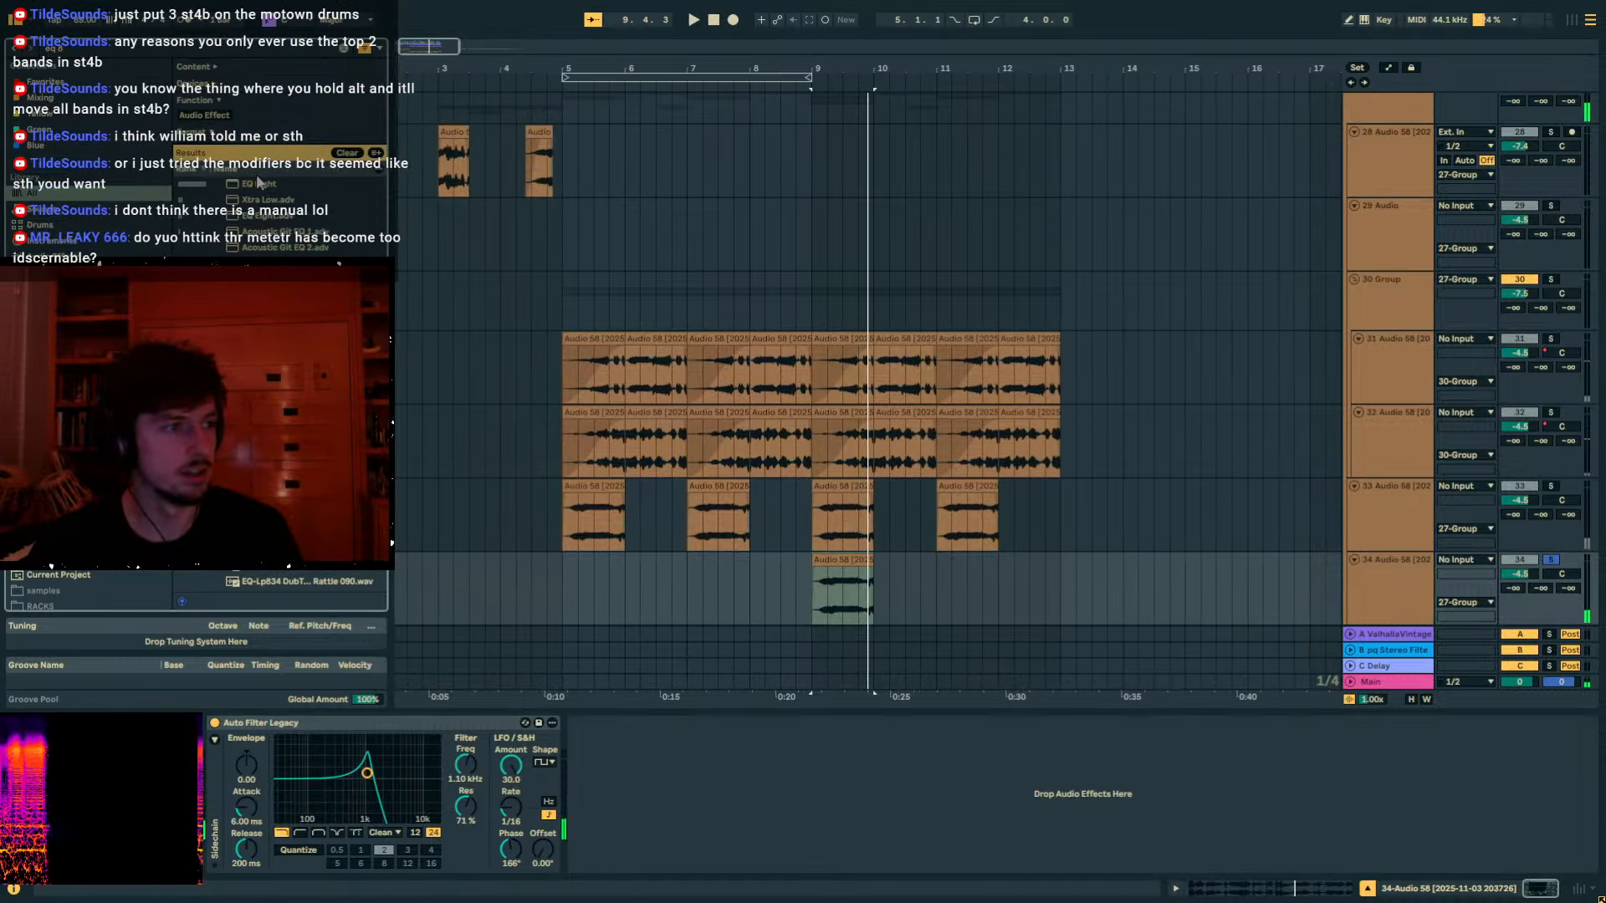
pyautogui.doubleClick(249, 182)
pyautogui.click(639, 851)
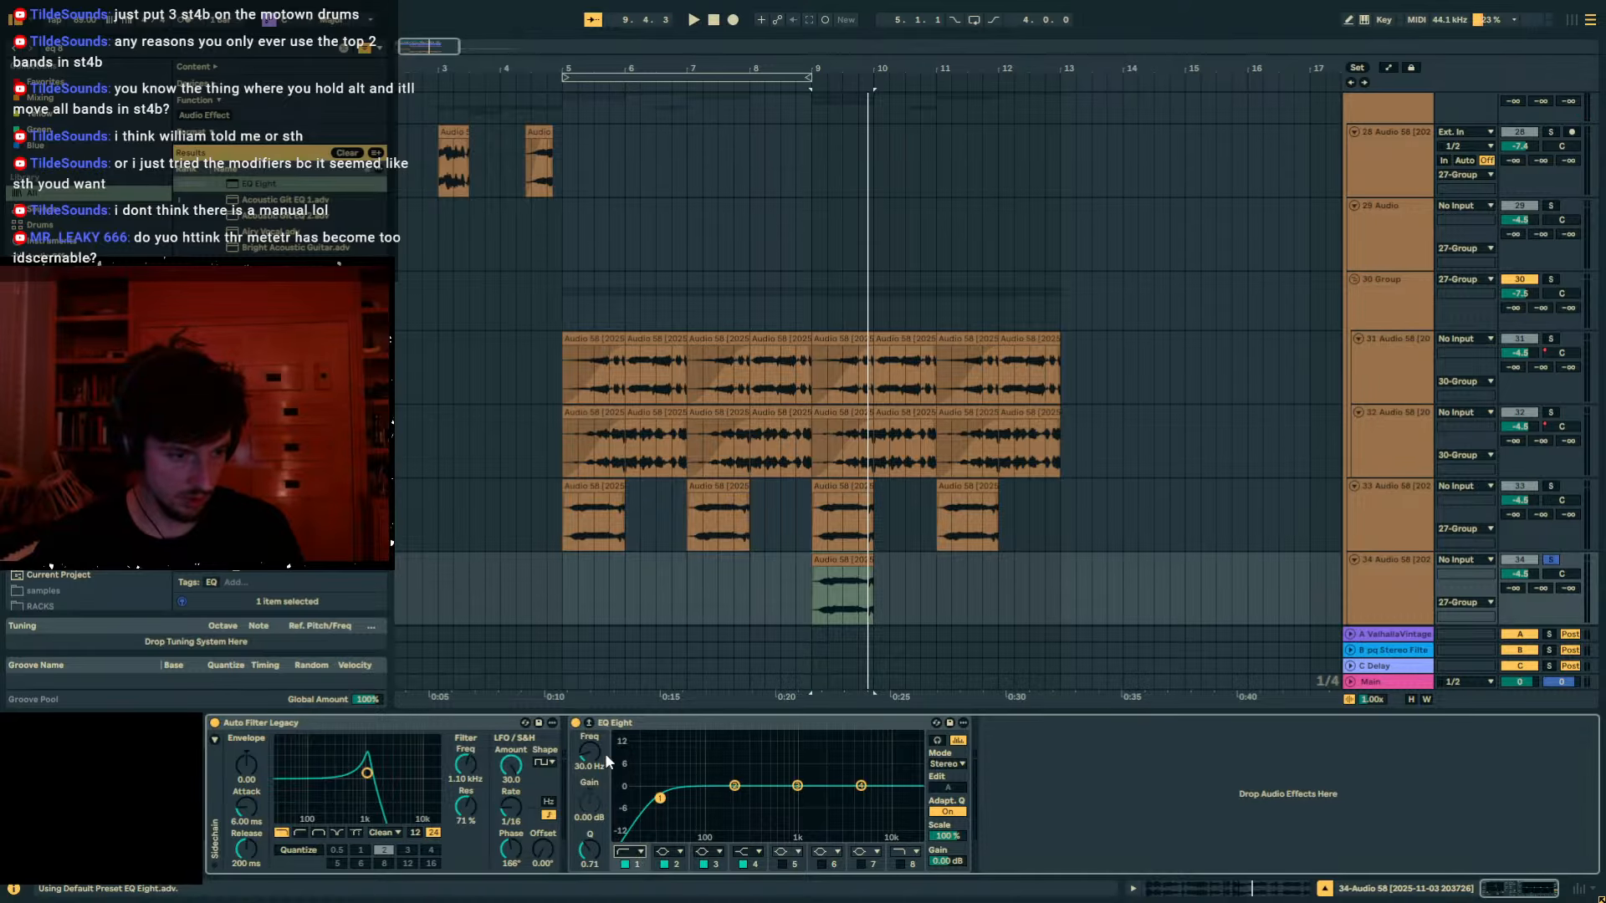
pyautogui.press('space')
pyautogui.moveTo(595, 759); pyautogui.dragTo(595, 733)
pyautogui.press('space')
pyautogui.press('space')
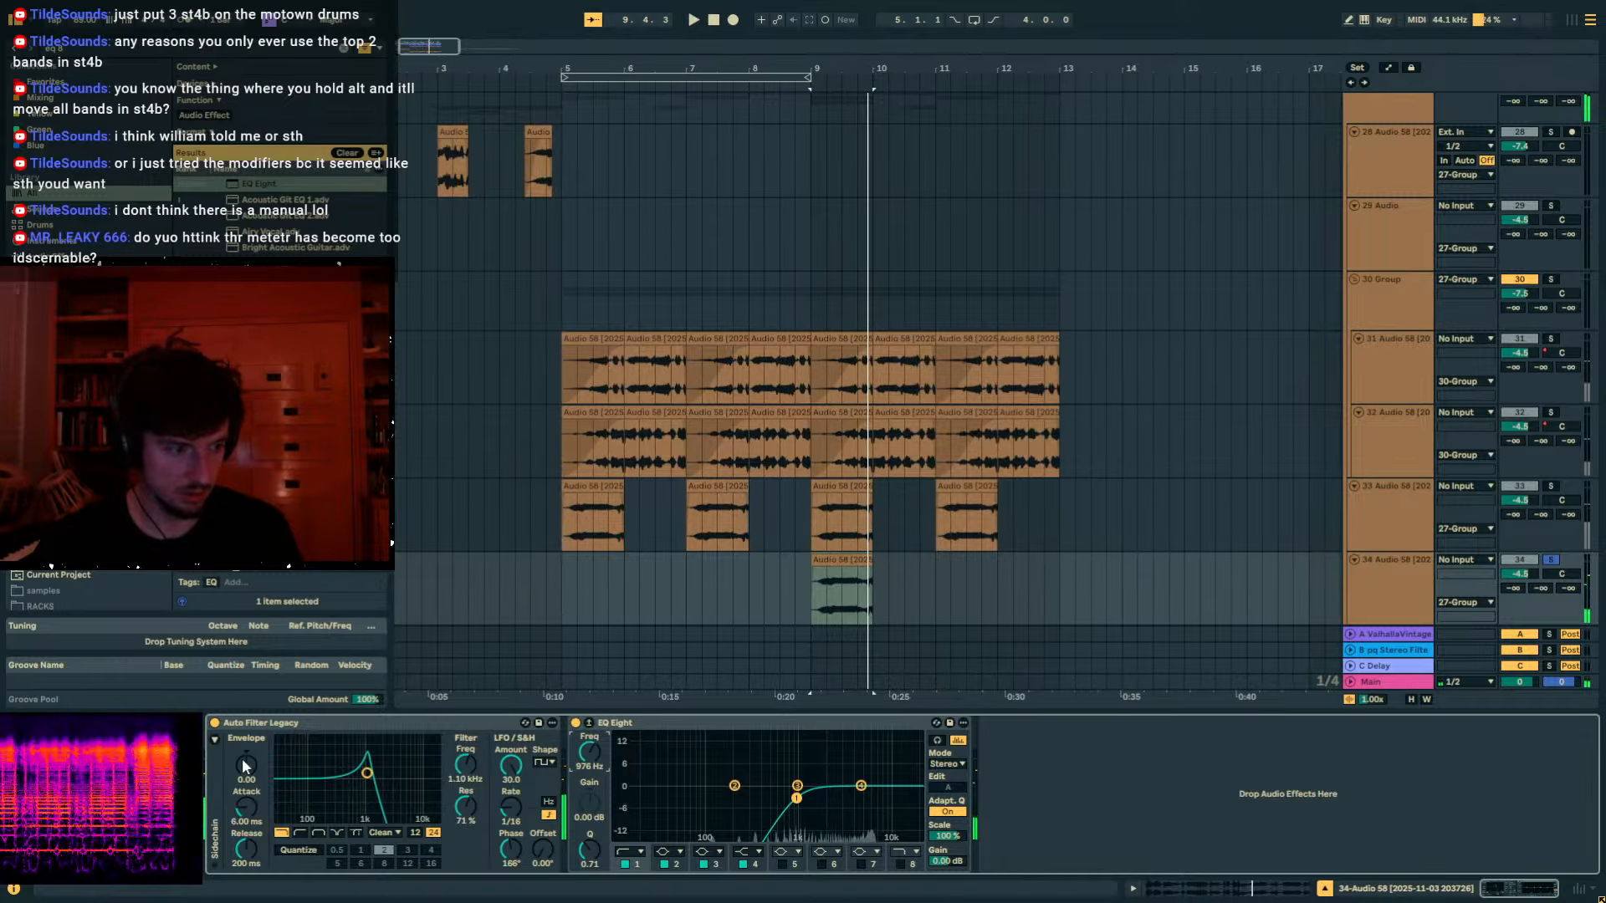
# Move the filtered audio track and the 30 Group out of the 27 Group, placing both below the yellow audio track.
pyautogui.scroll(2, 1275, 309)
pyautogui.click(1363, 224)
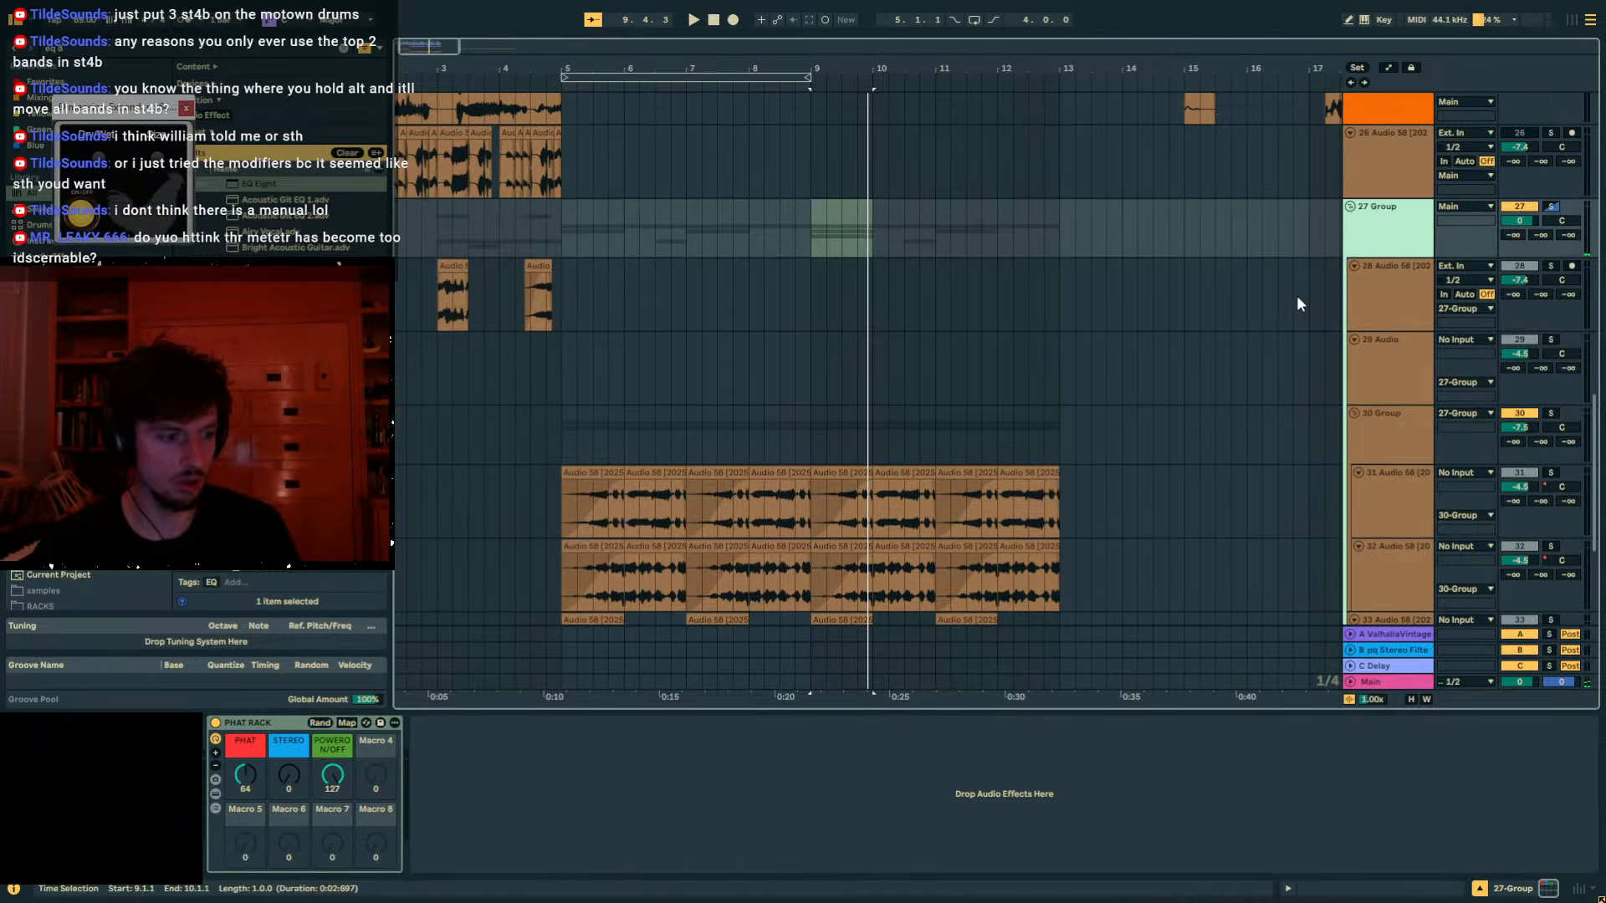
pyautogui.scroll(-4, 1296, 295)
pyautogui.click(1390, 464)
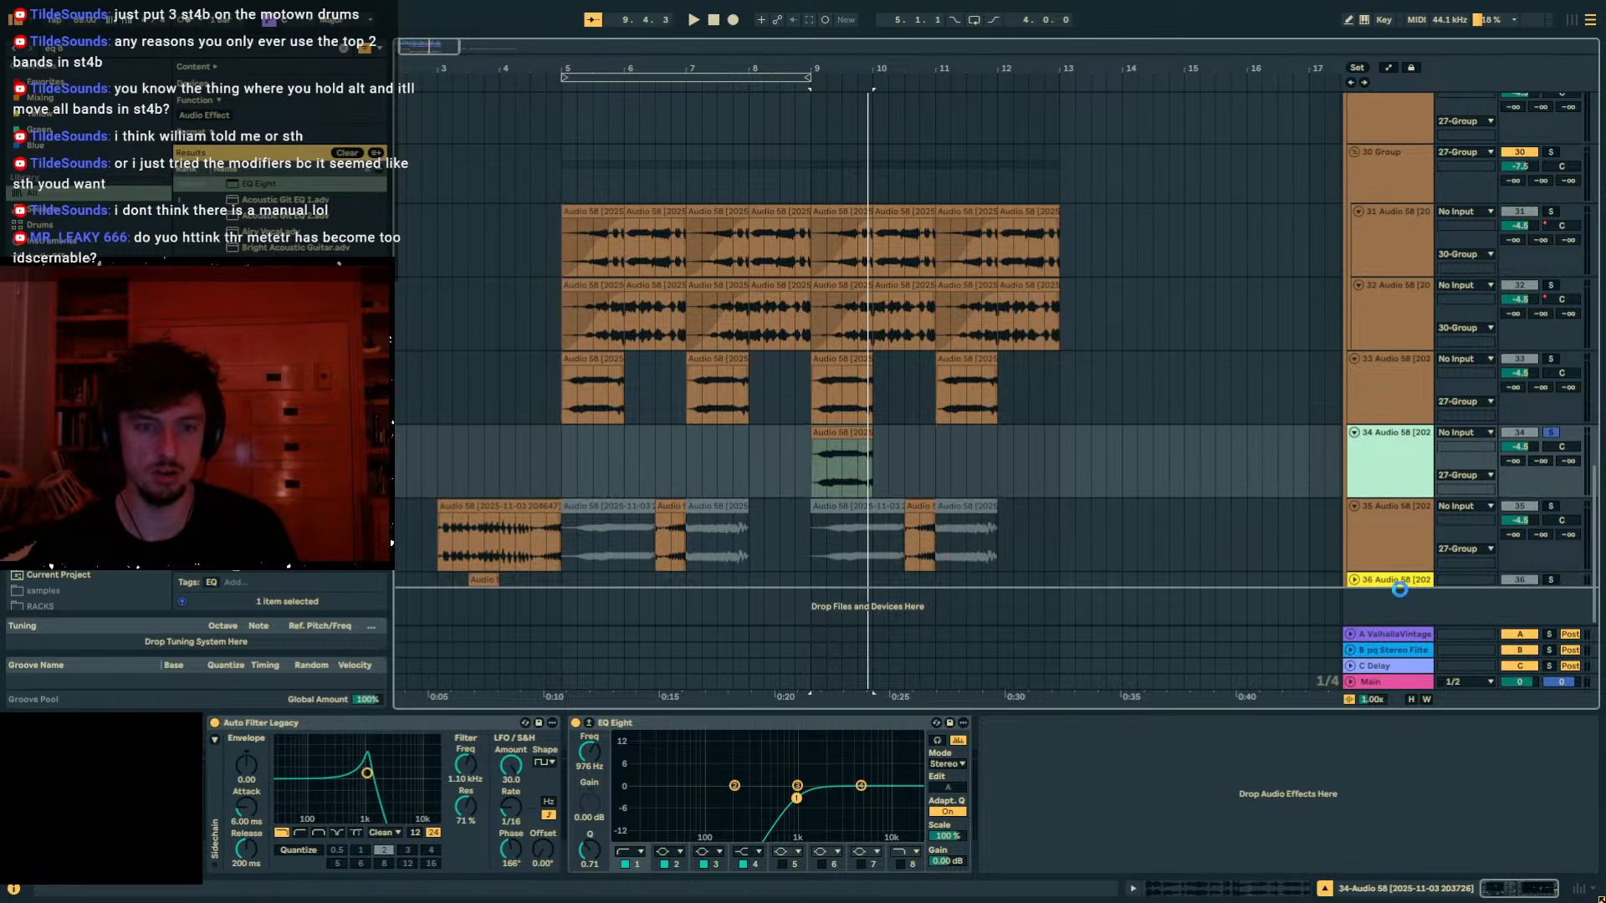
pyautogui.moveTo(1399, 589); pyautogui.dragTo(1397, 594)
pyautogui.click(844, 527)
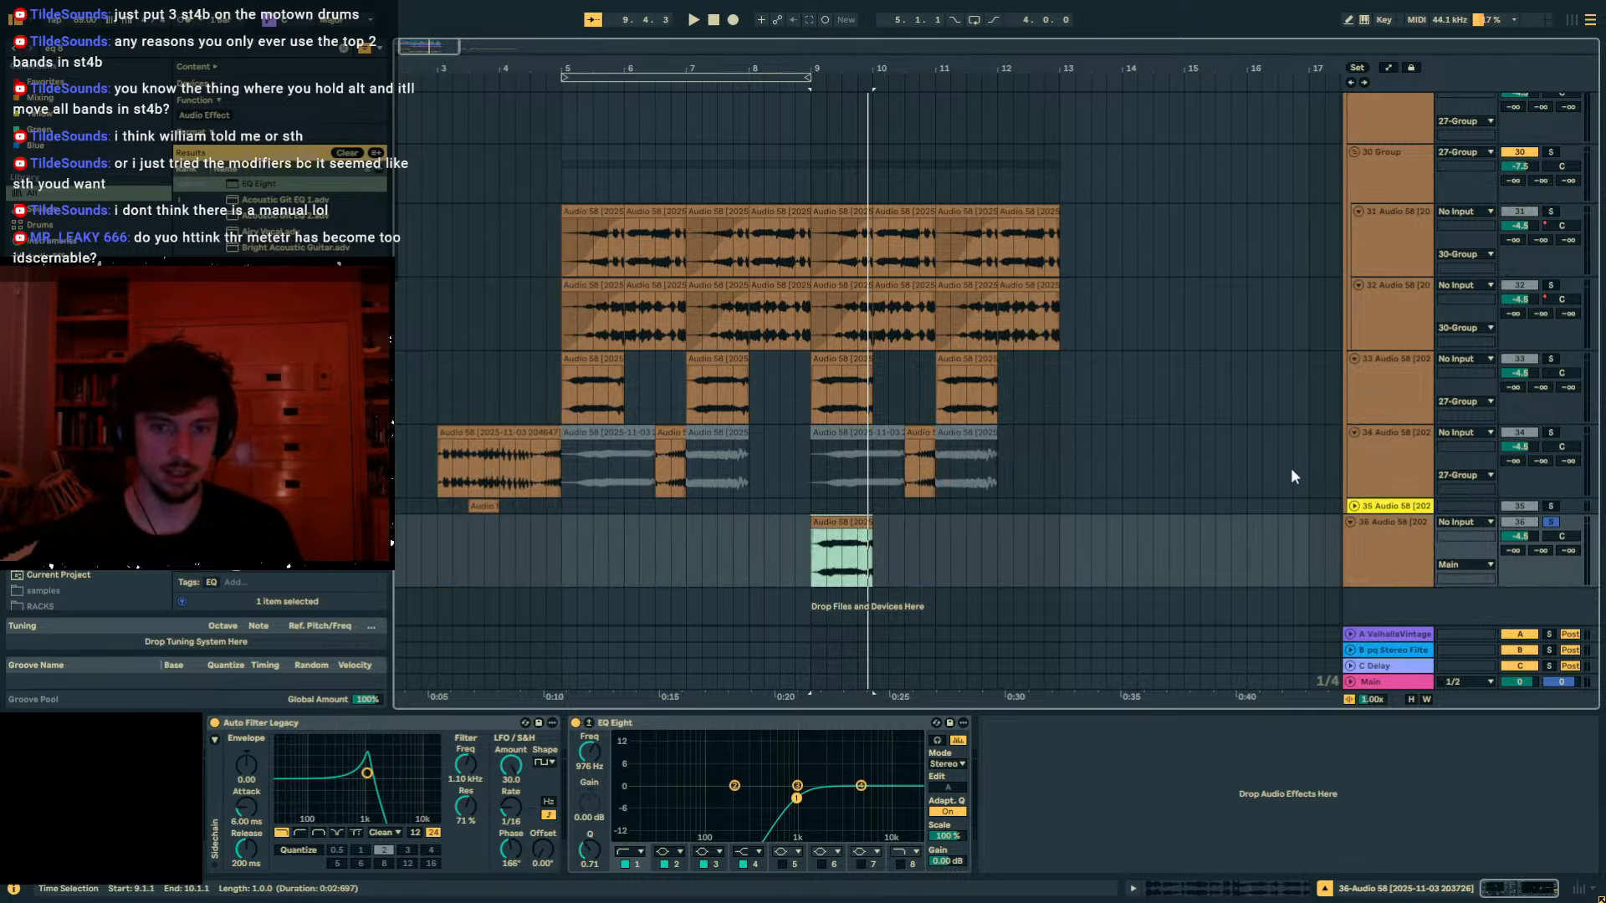
pyautogui.scroll(1, 1305, 435)
pyautogui.moveTo(1393, 253); pyautogui.dragTo(1420, 617)
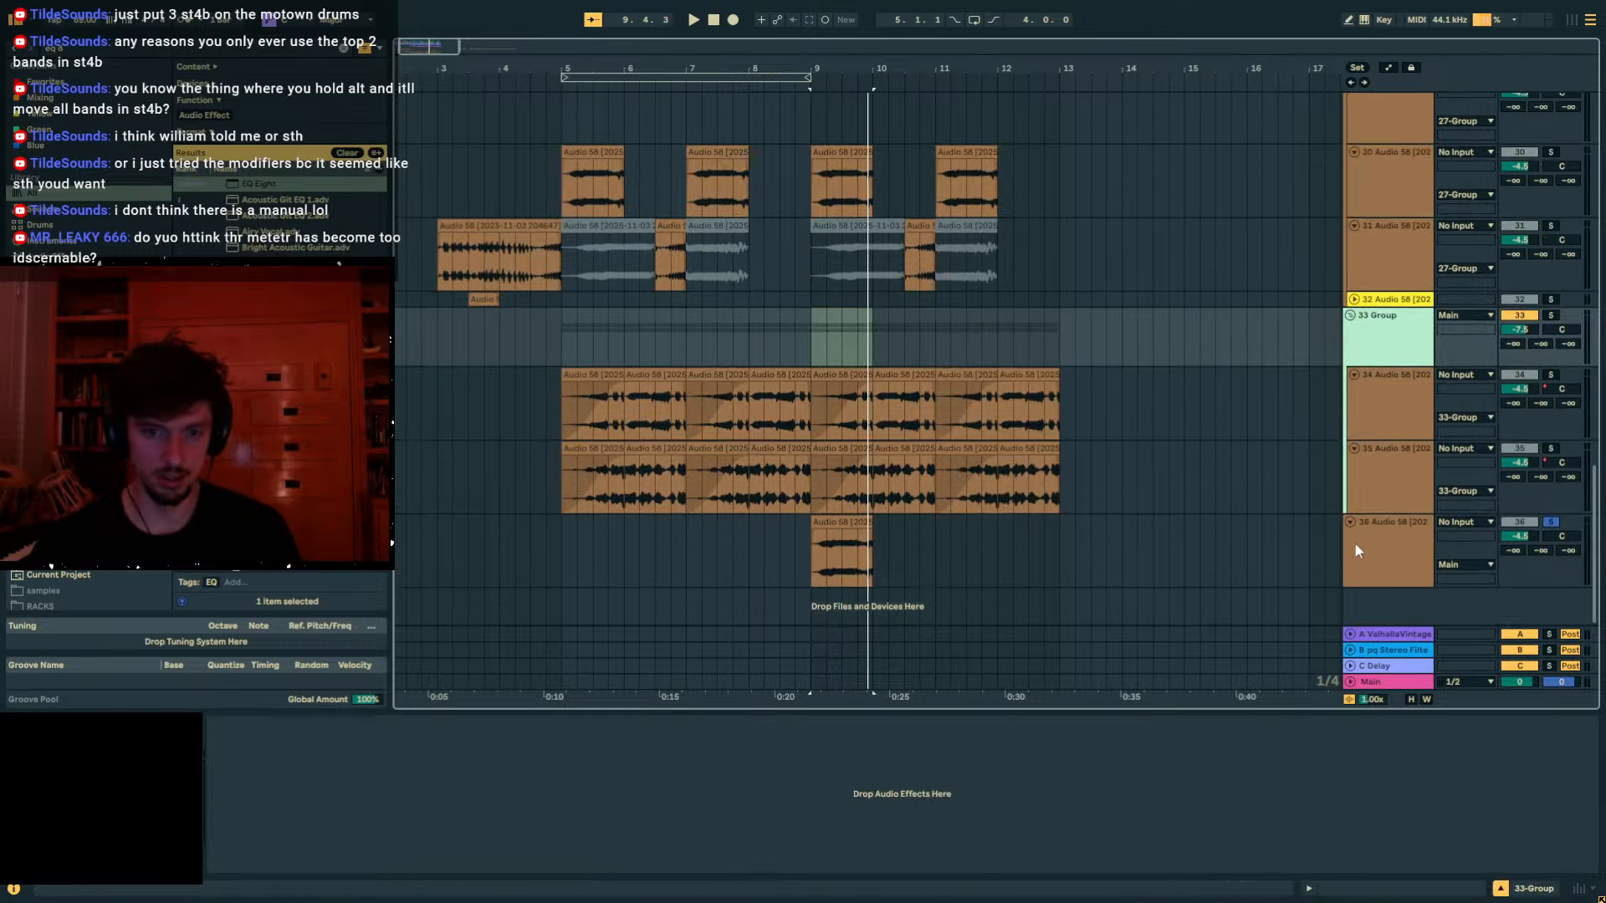
# Audition the filtered clip from 9.1.1 and start inserting an automation shape for its Auto Filter frequency at the clip's beginning.
pyautogui.click(841, 552)
pyautogui.press('space')
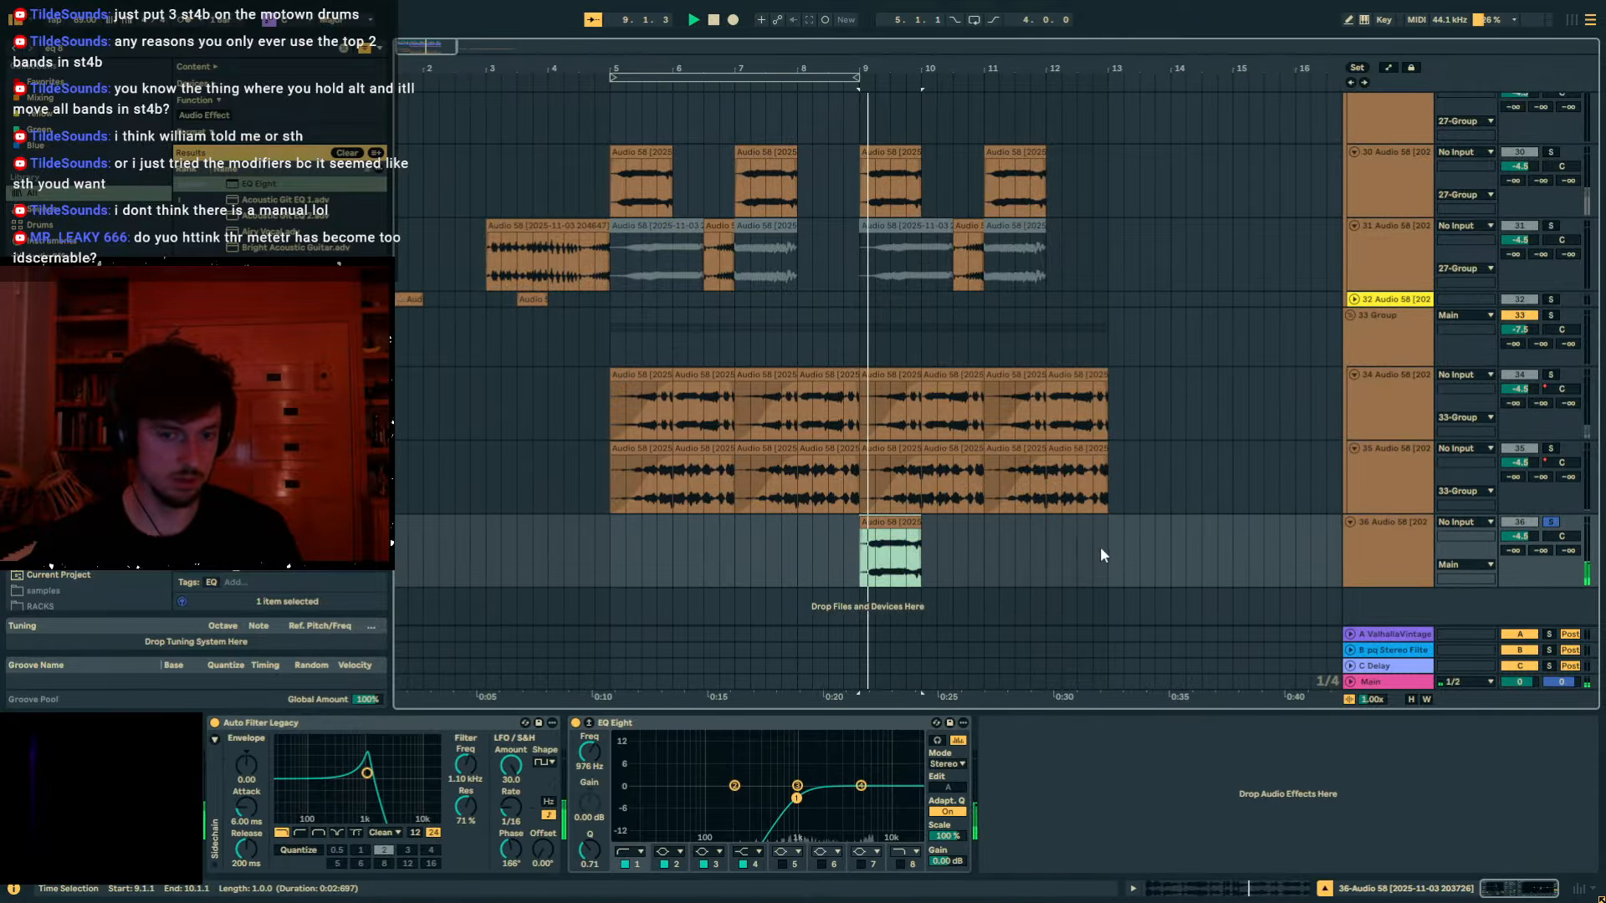
pyautogui.press('space')
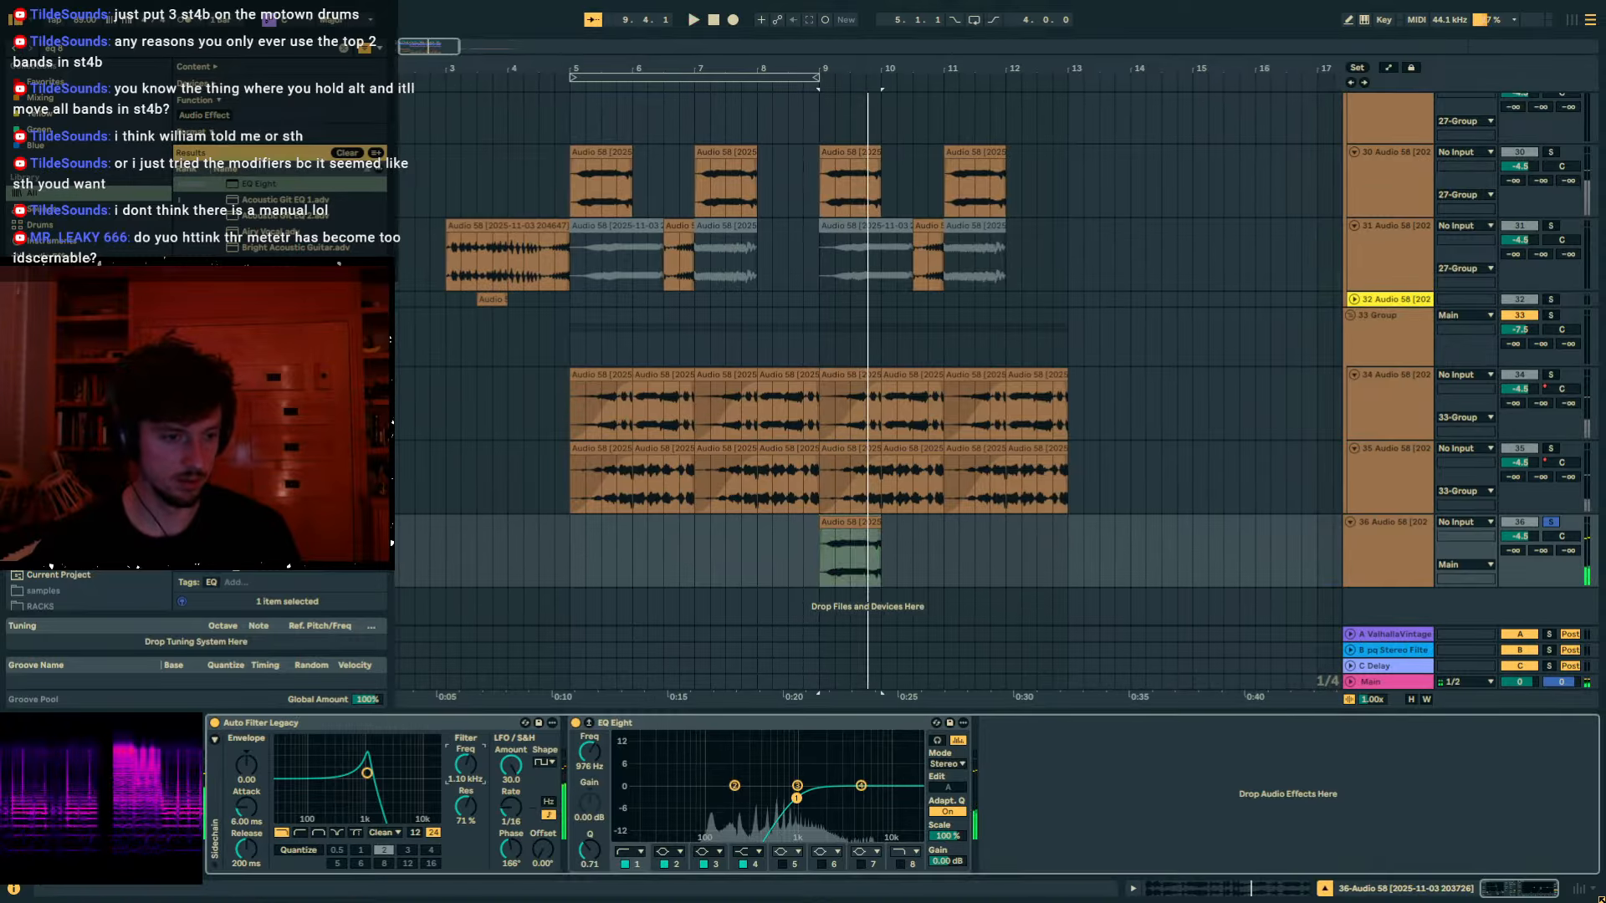
pyautogui.press('a')
pyautogui.click(830, 583)
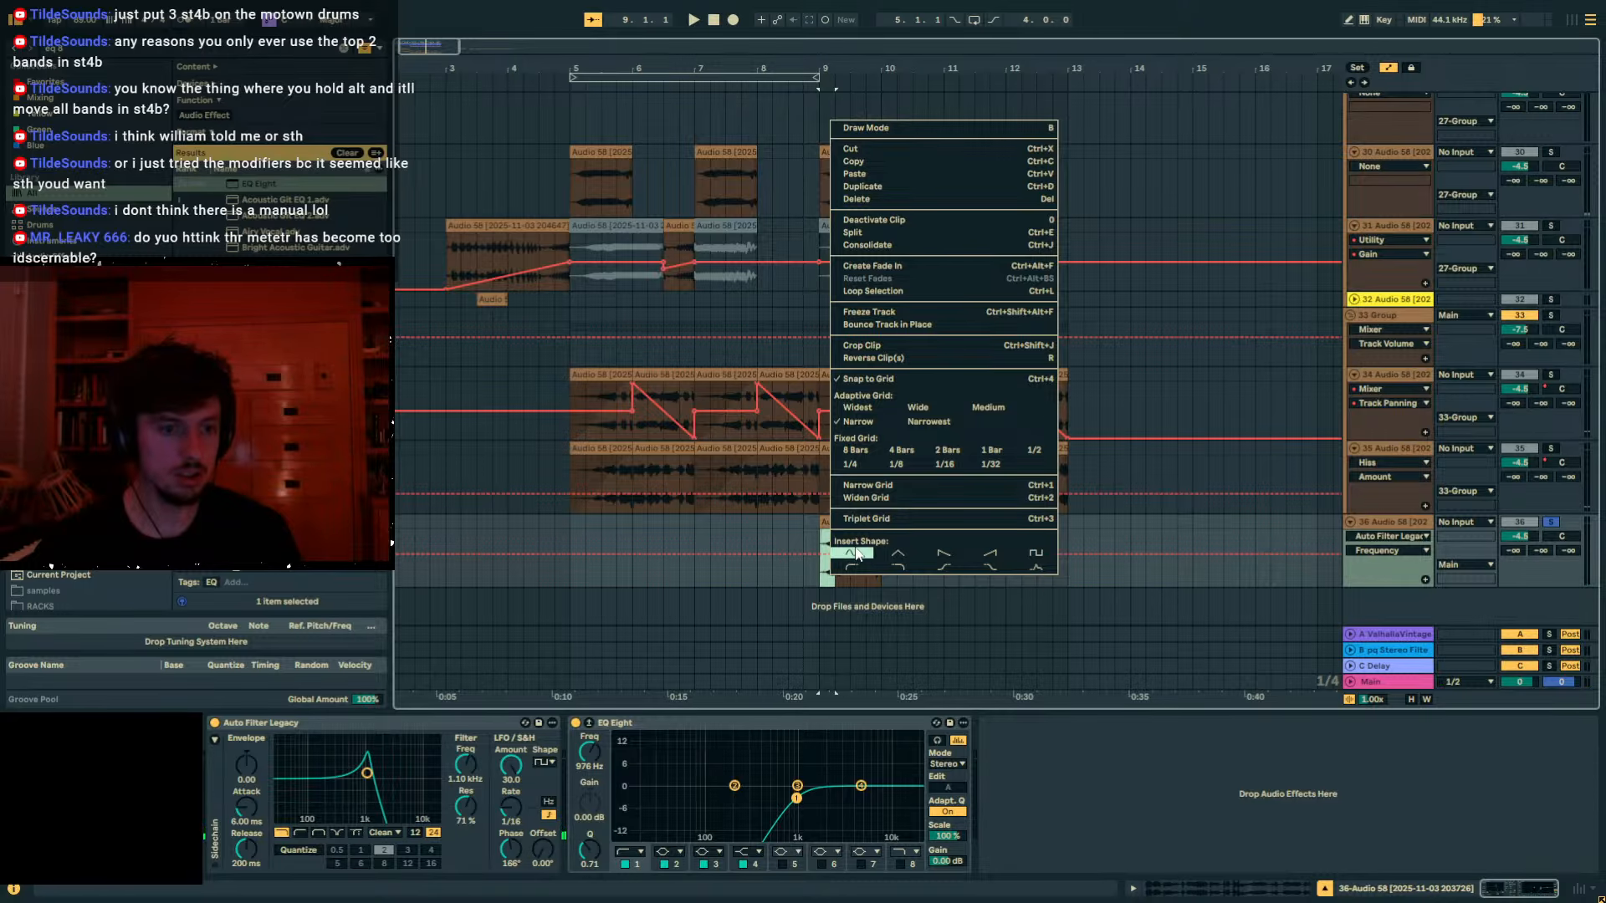
# Insert a sine shape into track 36's Auto Filter frequency automation at bar 9 and repeat it until bar 13.
pyautogui.click(855, 554)
pyautogui.hotkey('ctrl', 'd')
pyautogui.hotkey('ctrl', 'd')
pyautogui.hotkey('ctrl', 'd')
pyautogui.hotkey('ctrl', 'd')
pyautogui.hotkey('ctrl', 'd')
pyautogui.hotkey('ctrl', 'd')
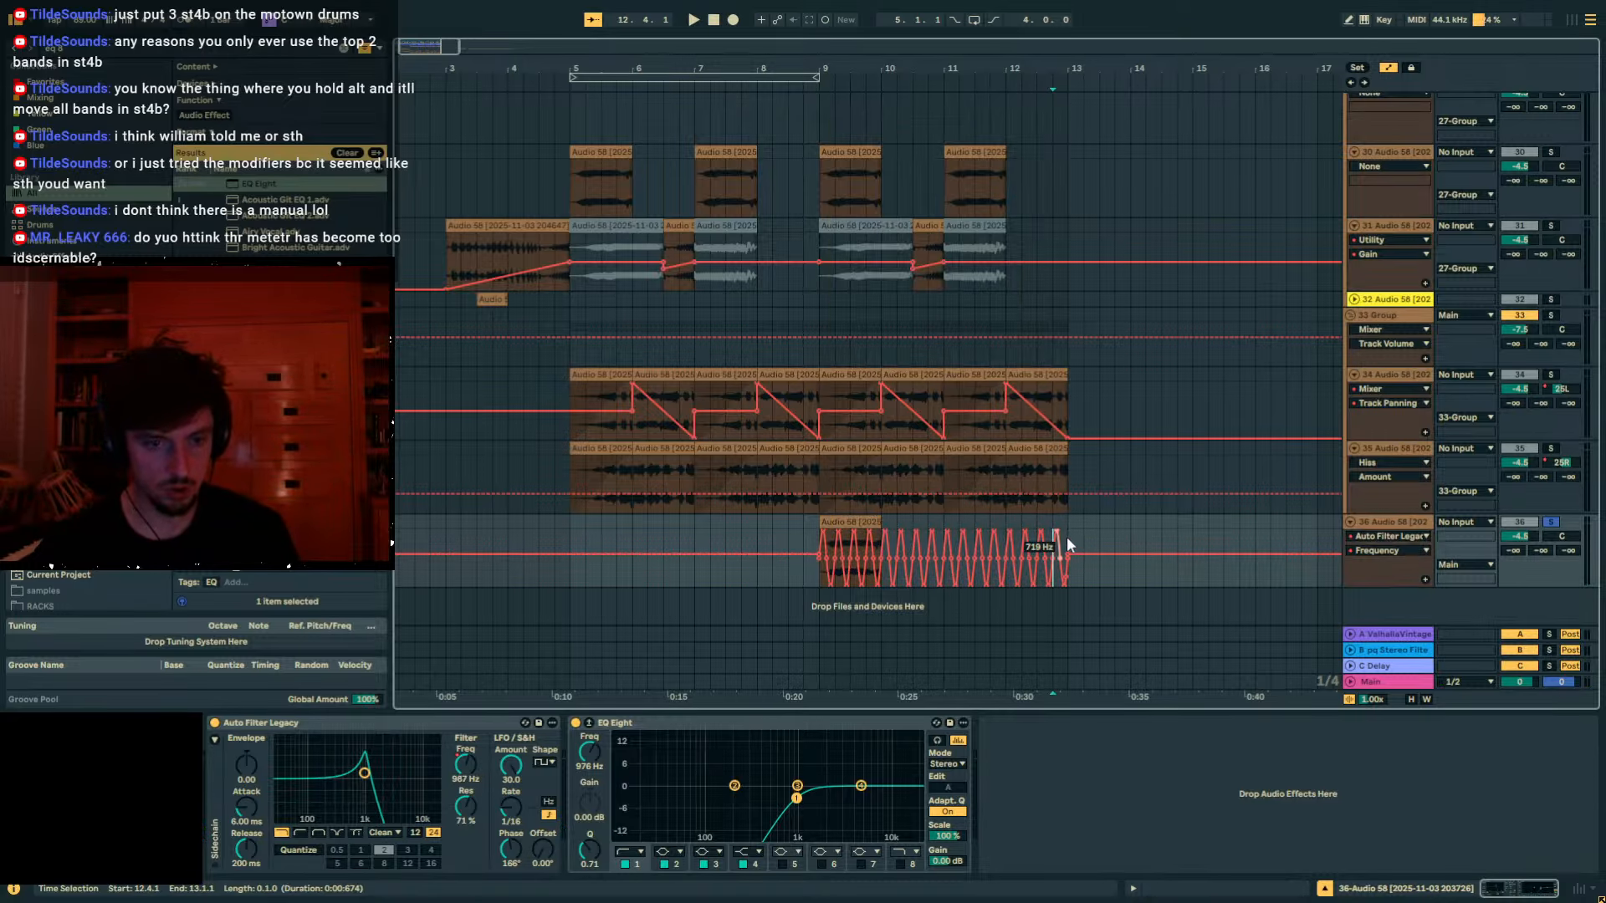
# Squeeze the automation from bars 9 to 13 into bar 9 and reduce the height of its waves.
pyautogui.moveTo(1070, 543); pyautogui.dragTo(820, 545)
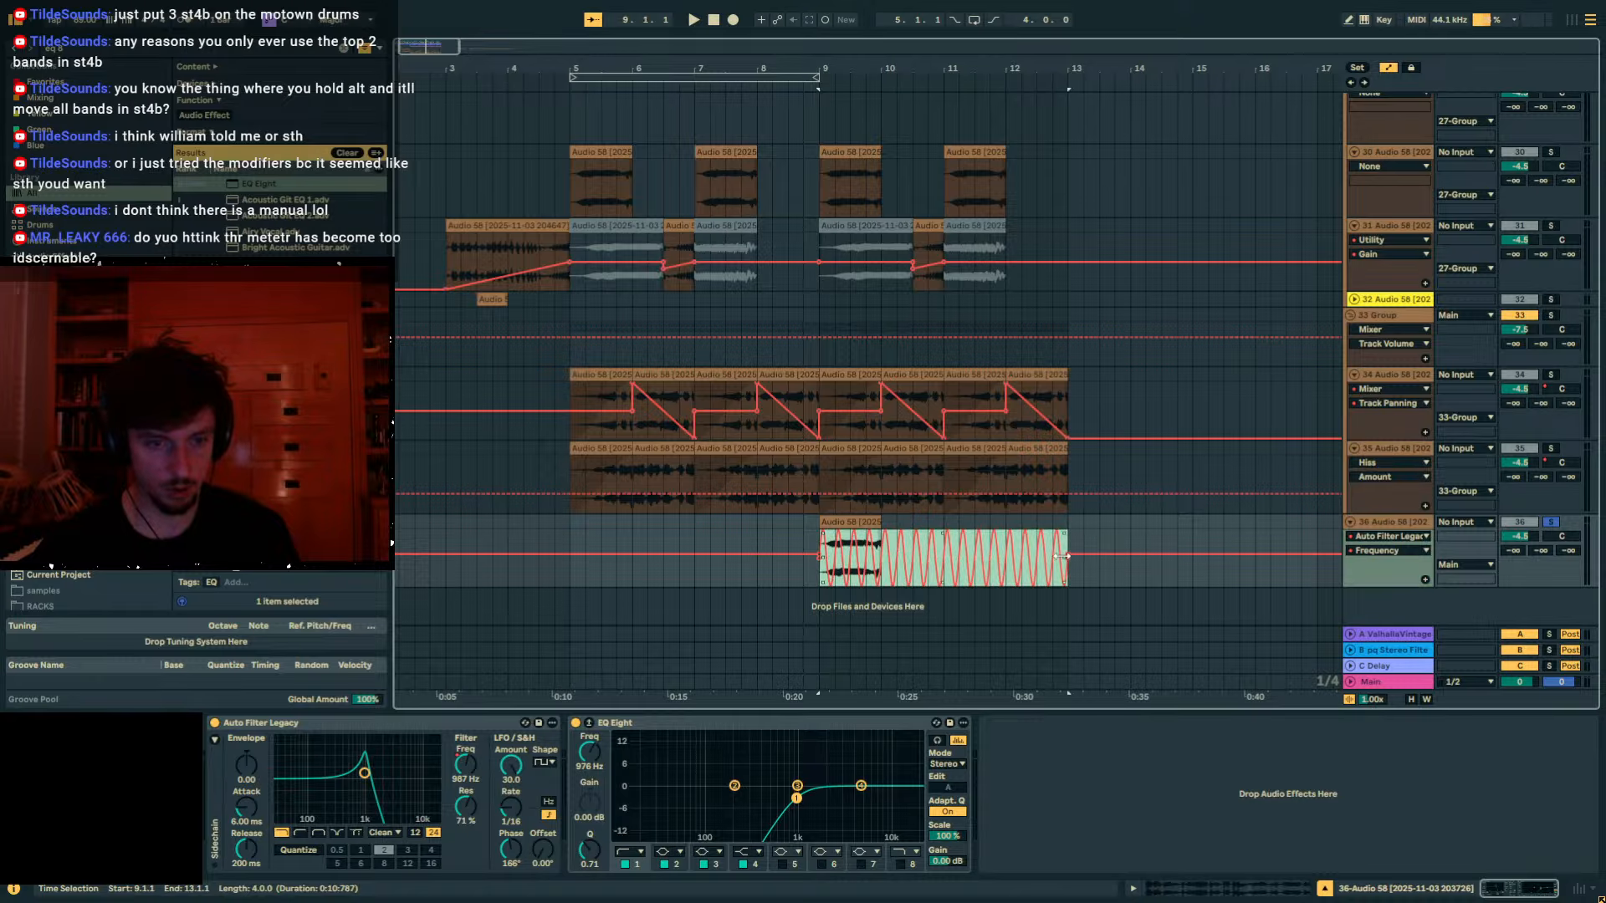
pyautogui.moveTo(1060, 556); pyautogui.dragTo(989, 556)
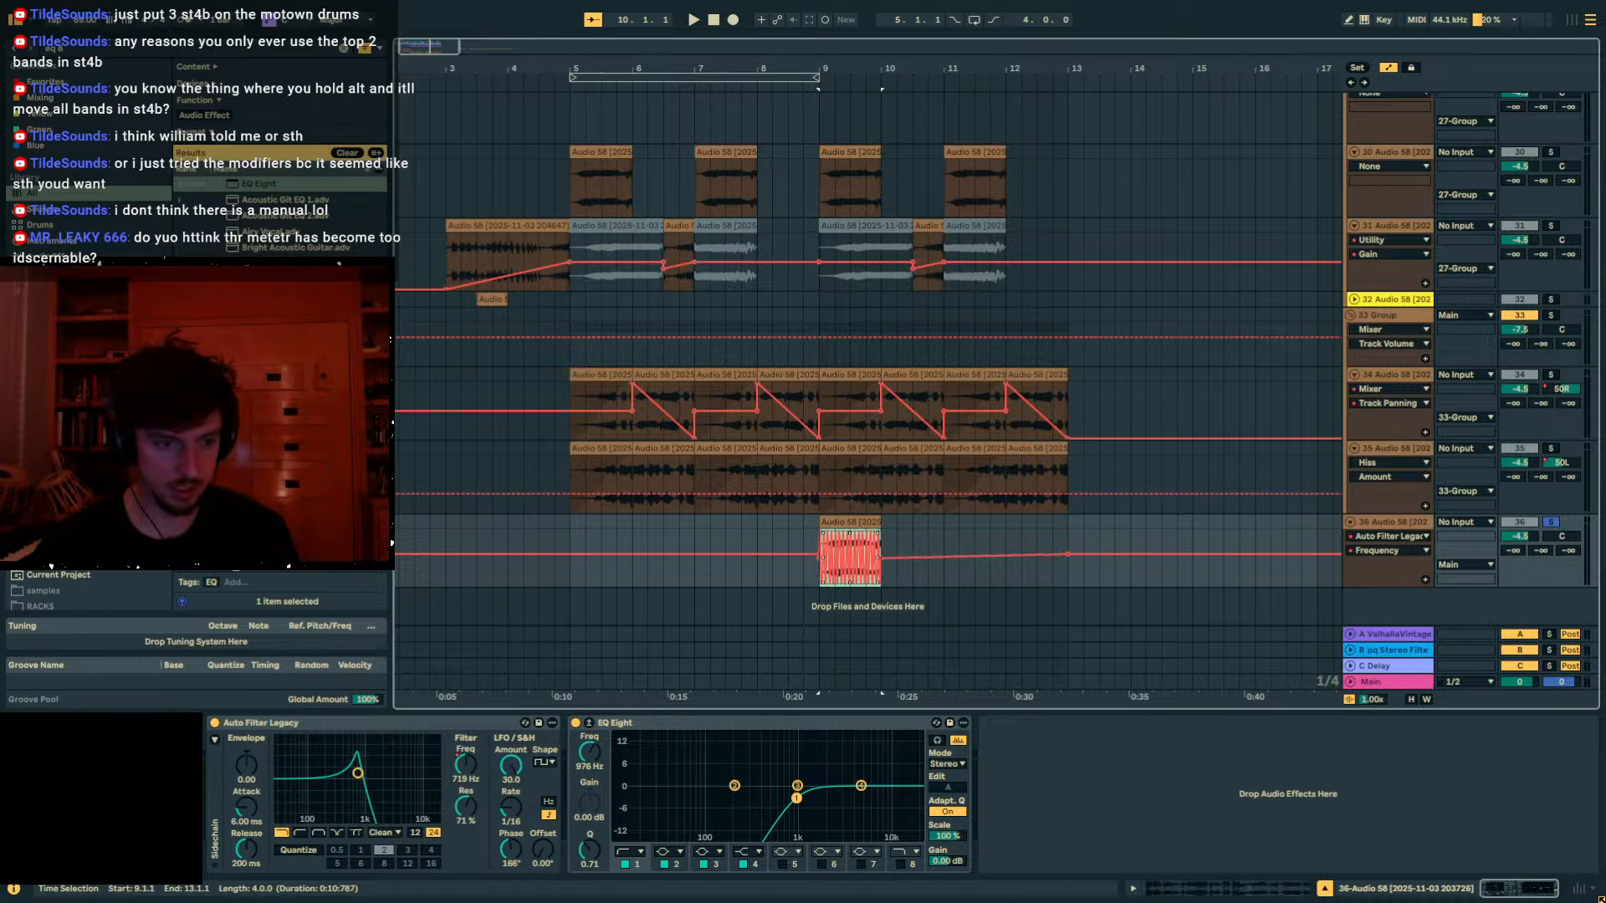
pyautogui.click(849, 532)
pyautogui.press('space')
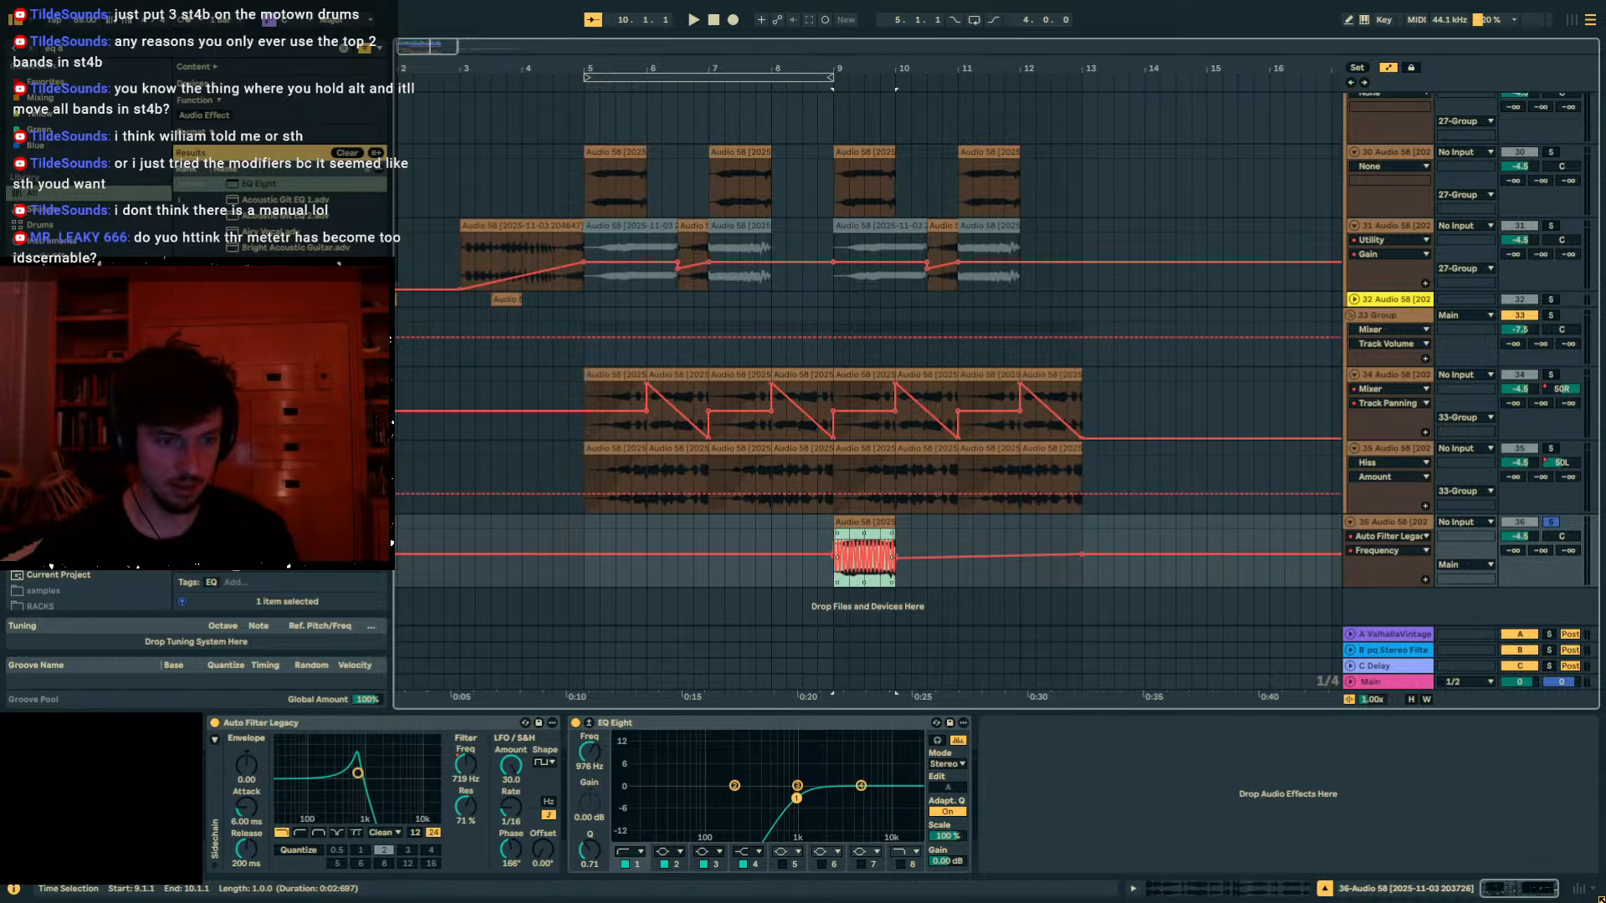
pyautogui.press('space')
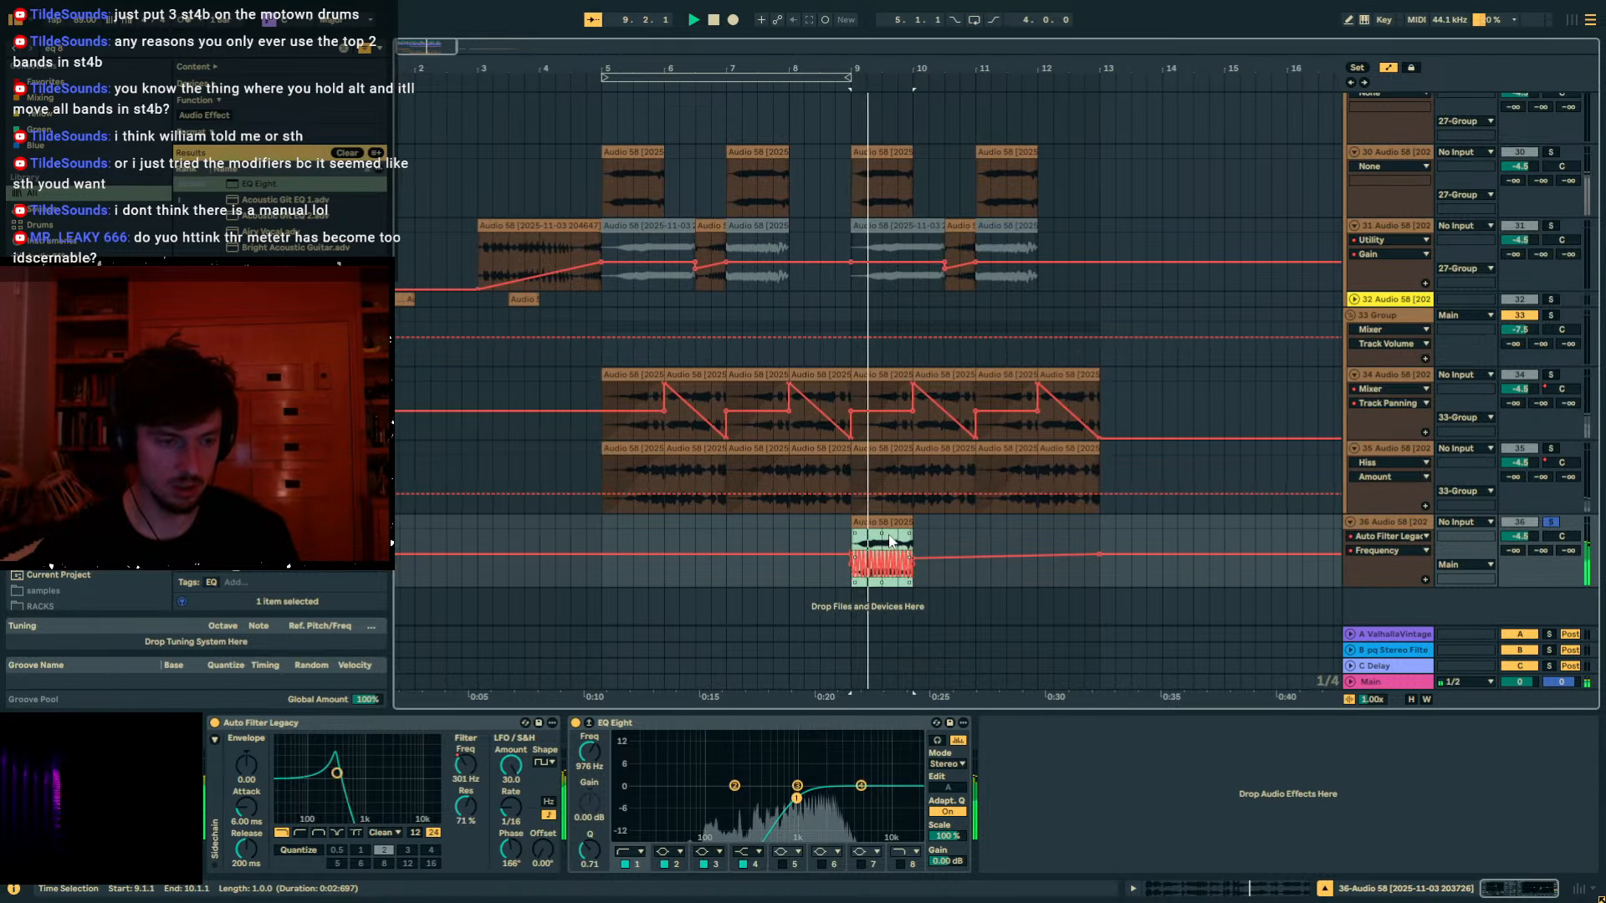
pyautogui.press('z')
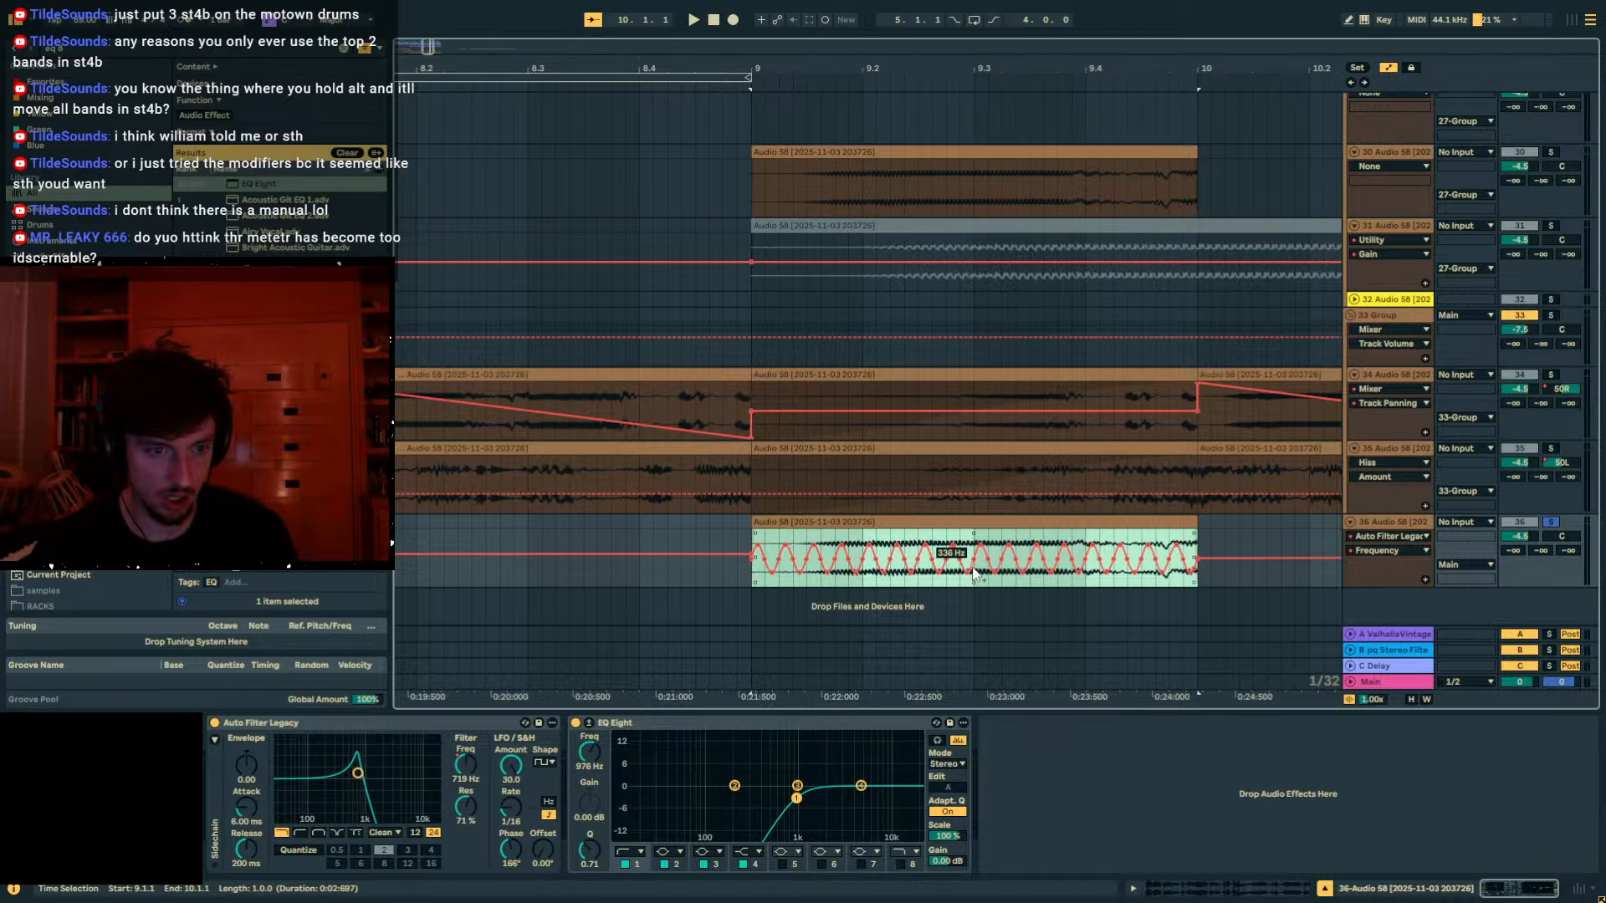
pyautogui.press('space')
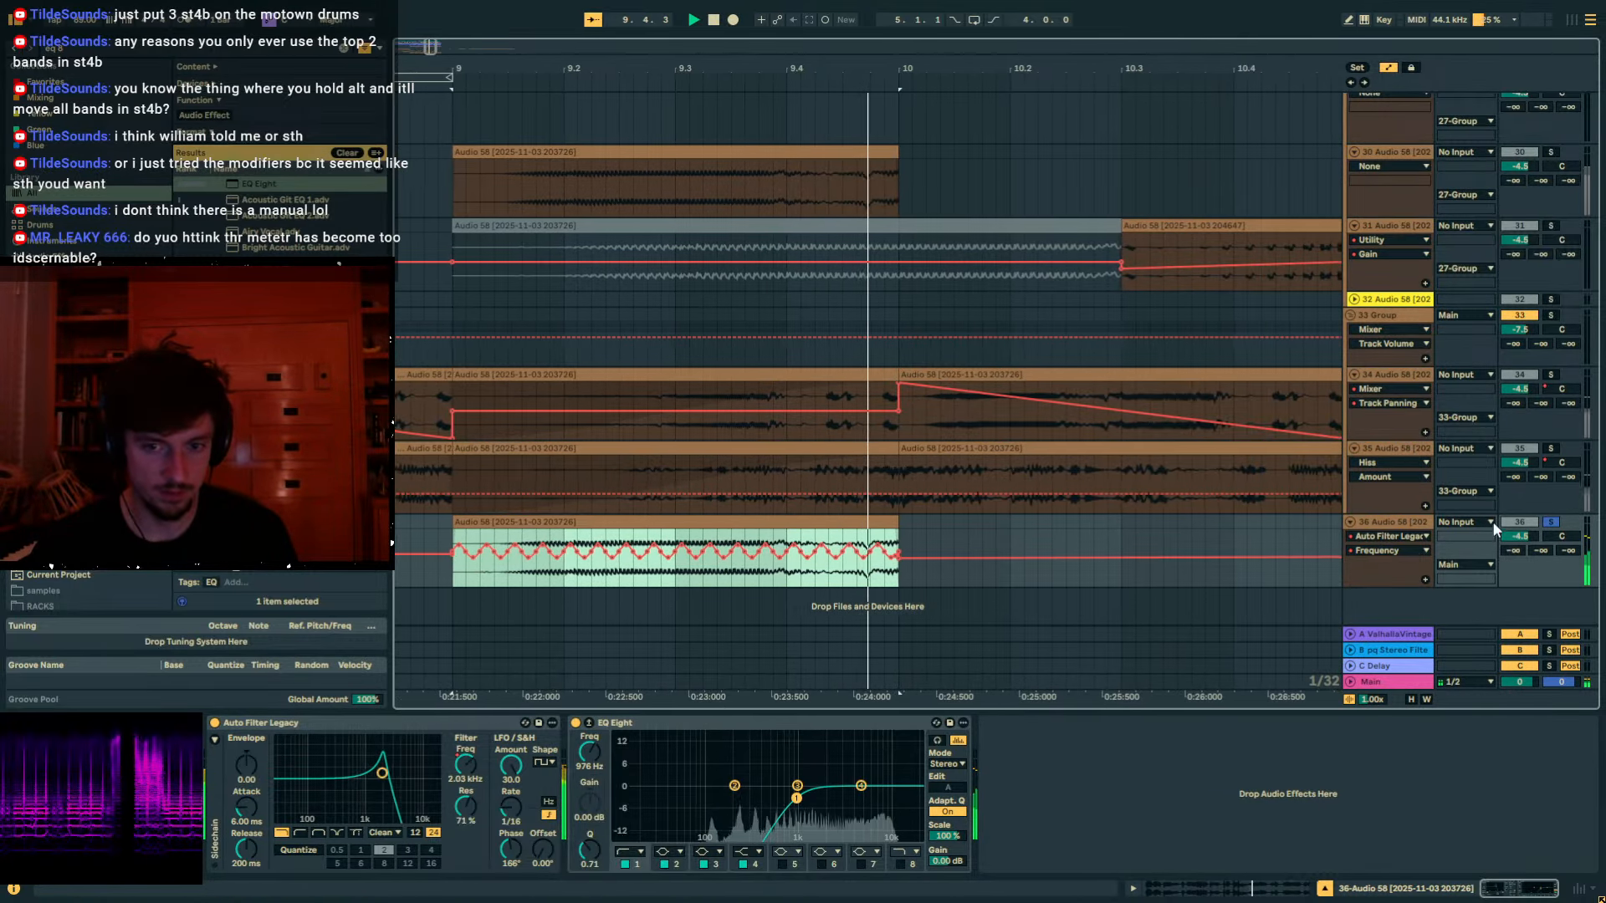
# Take track 36 out of solo, play it with the other tracks and raise its volume to 6.0 dB.
pyautogui.press('space')
pyautogui.click(1550, 522)
pyautogui.press('space')
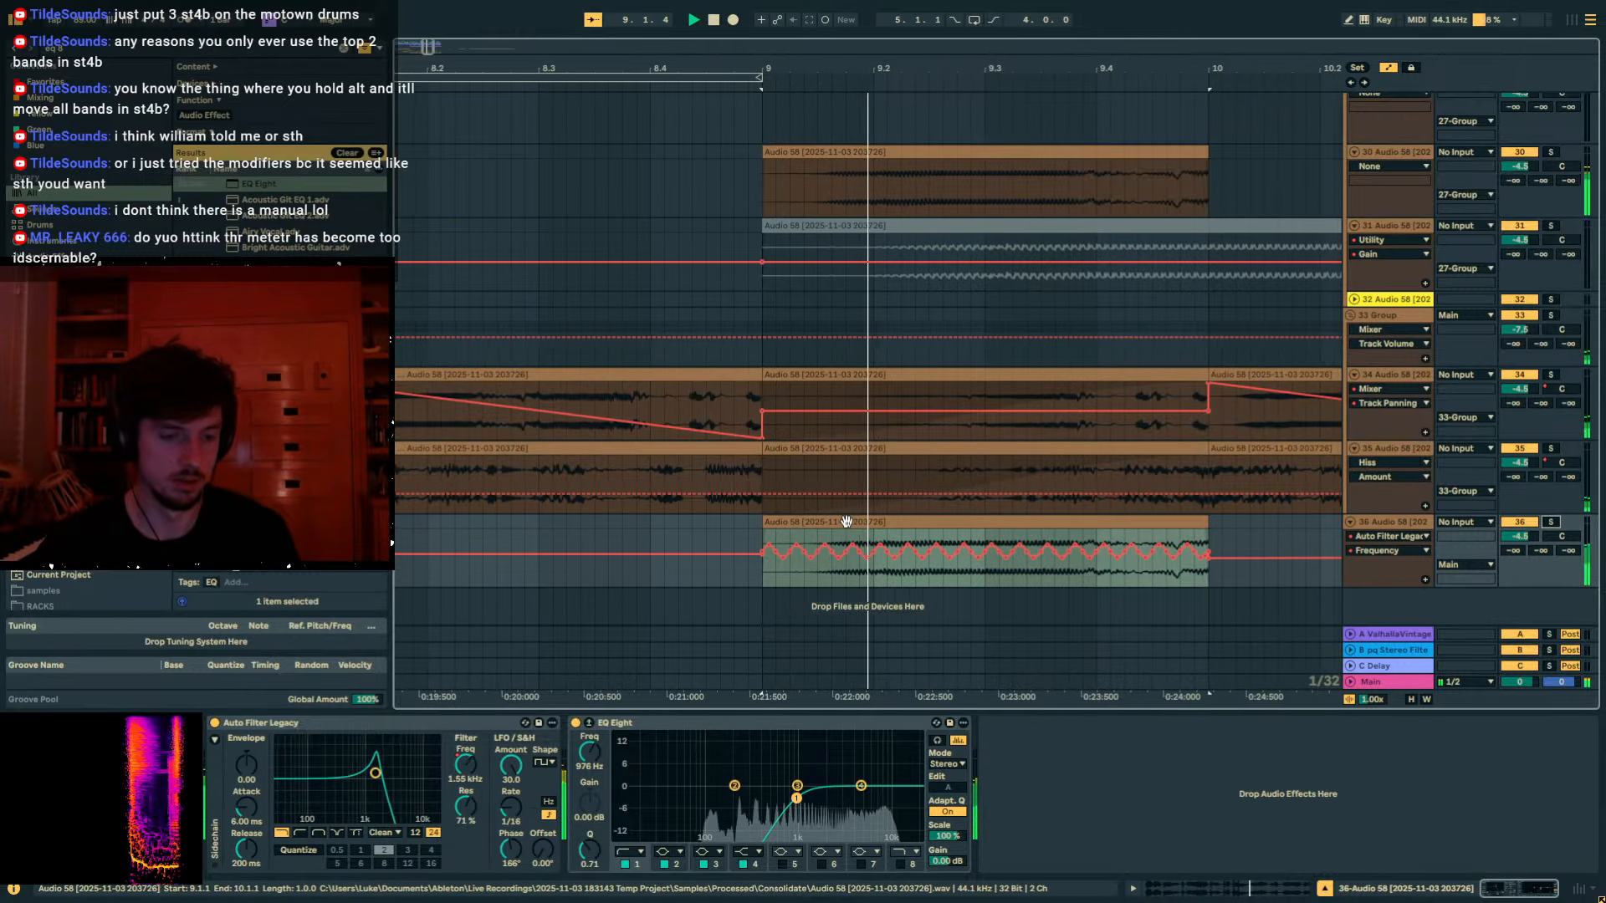
pyautogui.moveTo(774, 68); pyautogui.dragTo(861, 29)
pyautogui.press('space')
pyautogui.press('space')
pyautogui.moveTo(1516, 538); pyautogui.dragTo(1516, 489)
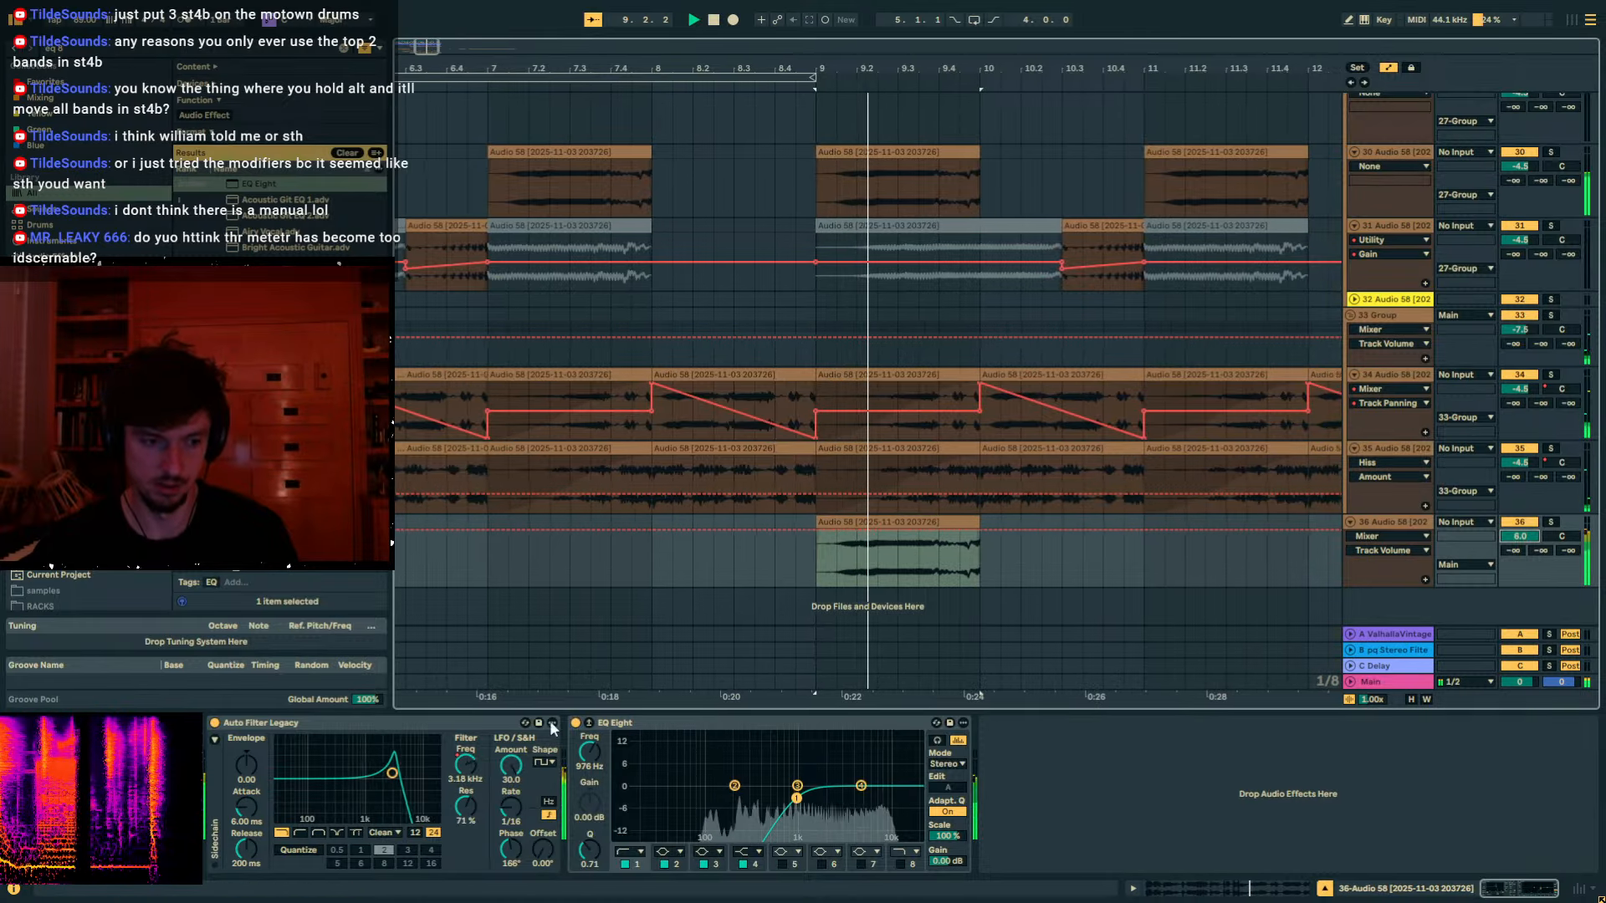
# Set band 1 of track 36's EQ Eight to 813 Hz and hide the automation lanes.
pyautogui.click(589, 752)
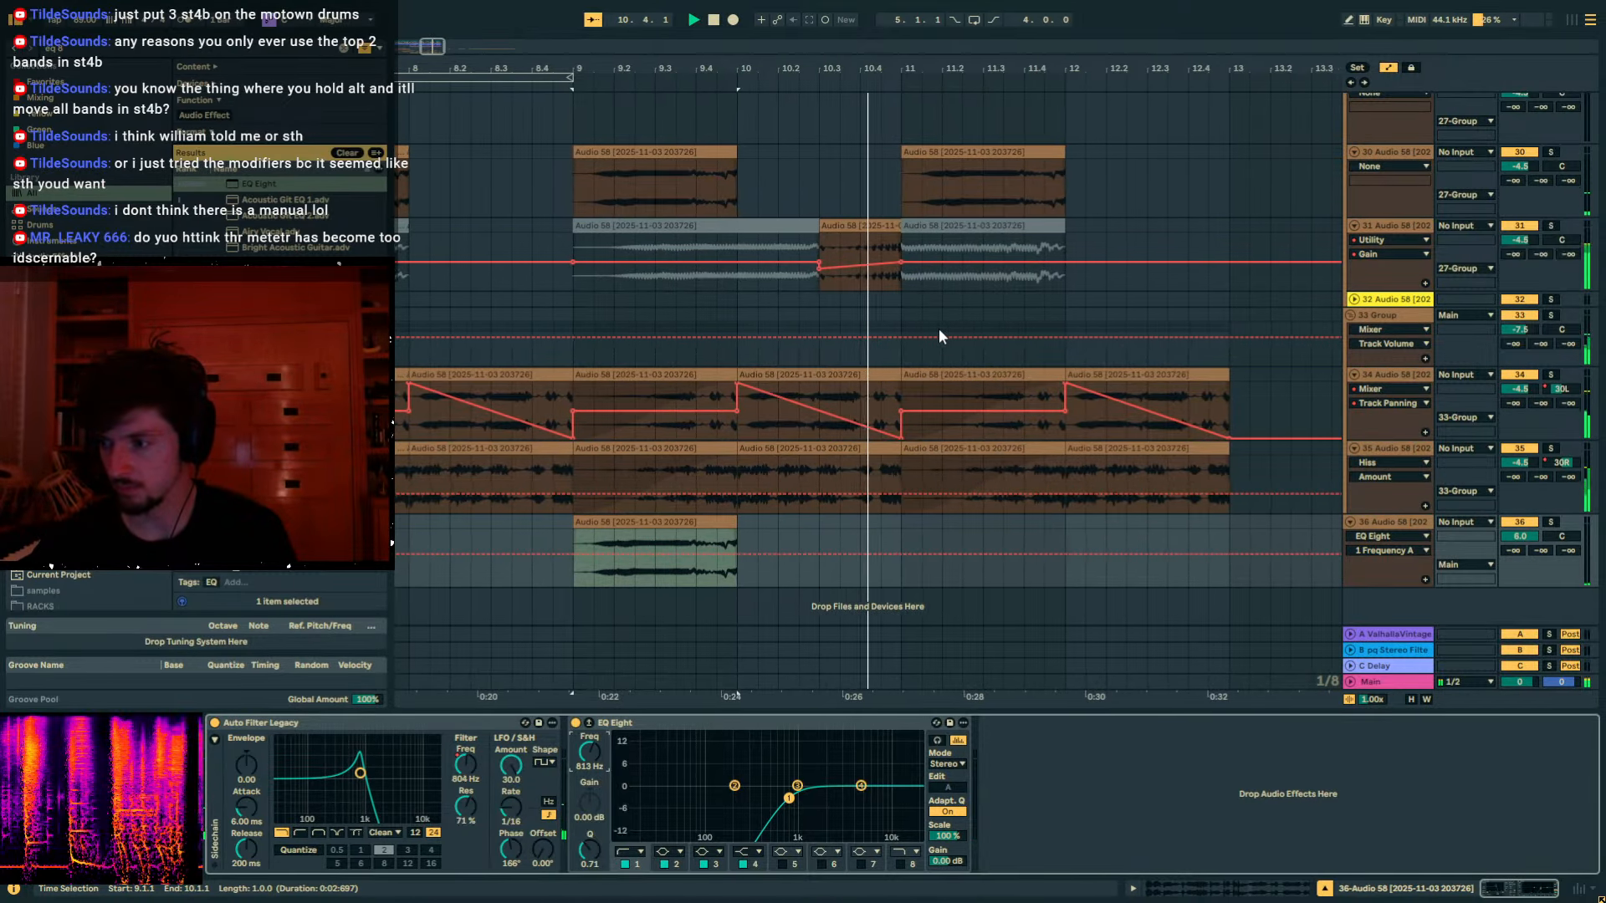
pyautogui.moveTo(913, 70); pyautogui.dragTo(945, 33)
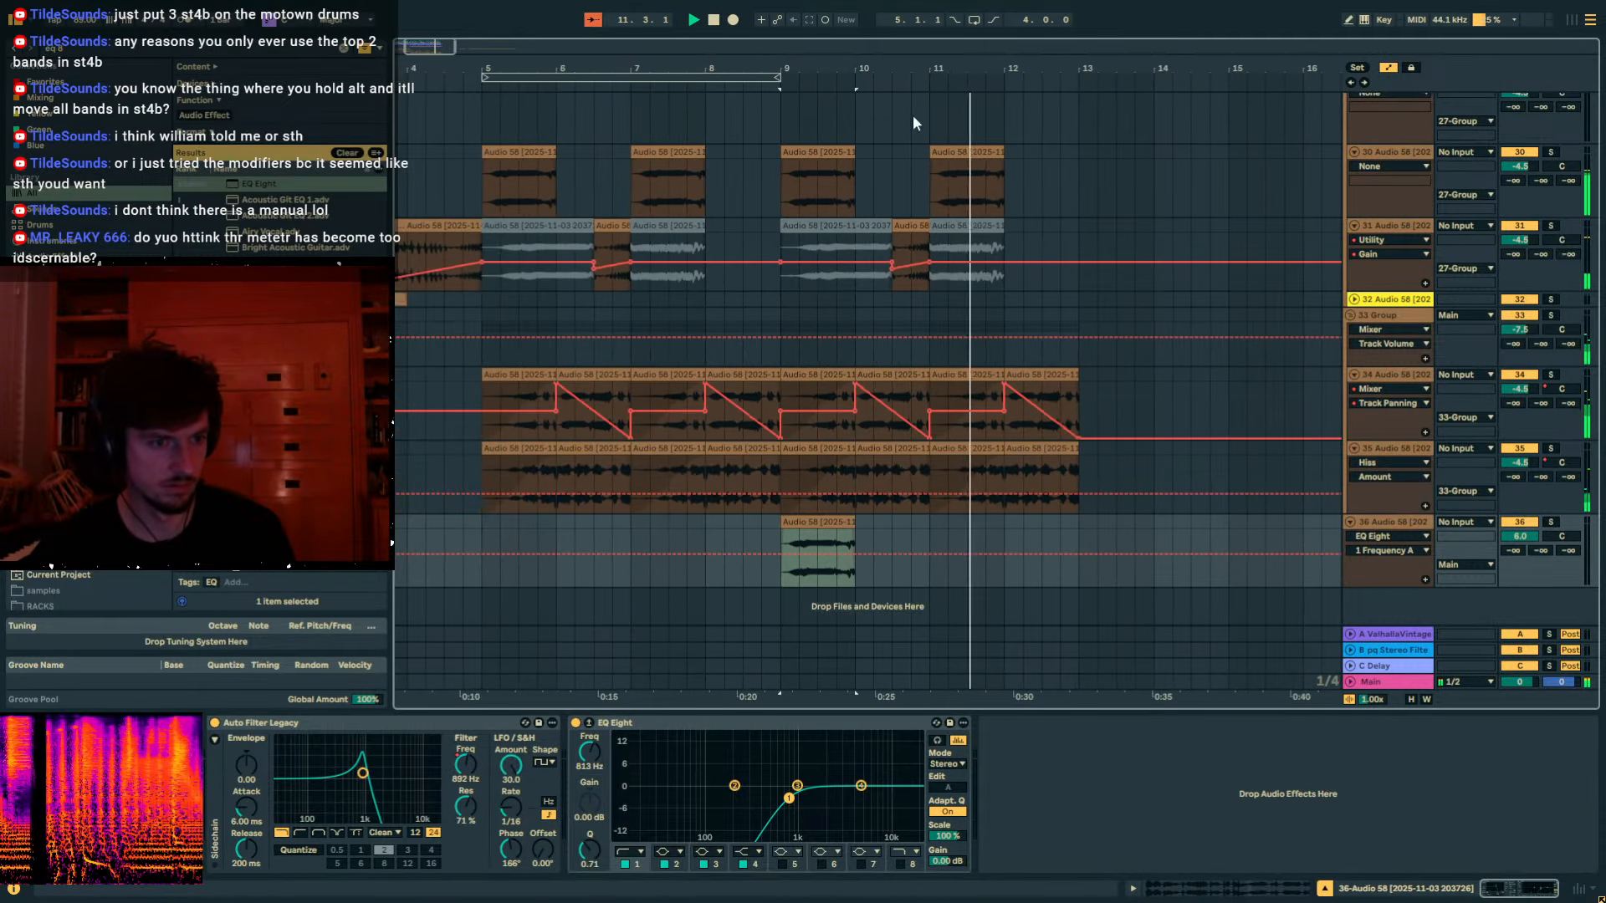
pyautogui.press('a')
pyautogui.press('space')
# Duplicate track 36's two-bar section starting at bar 9 so its clip repeats at bar 11.
pyautogui.moveTo(928, 544); pyautogui.dragTo(780, 536)
pyautogui.hotkey('ctrl', 'd')
pyautogui.click(464, 544)
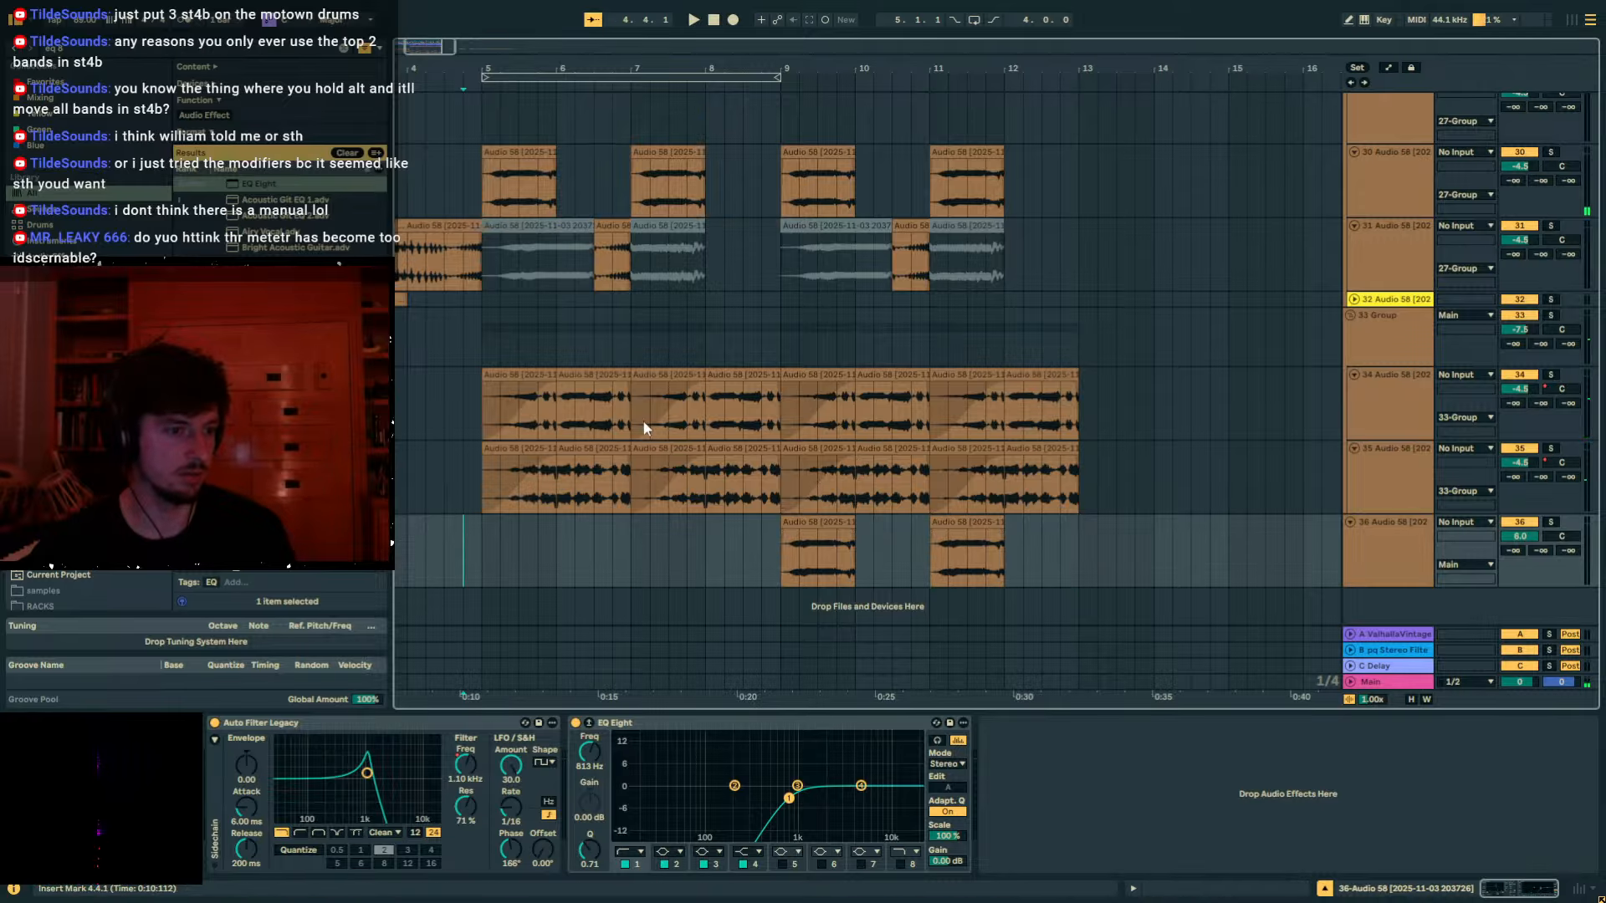
# Solo track 25 and audition its long recording around bars 27 to 29 for usable material.
pyautogui.scroll(6, 840, 269)
pyautogui.scroll(2, 846, 281)
pyautogui.scroll(-4, 878, 318)
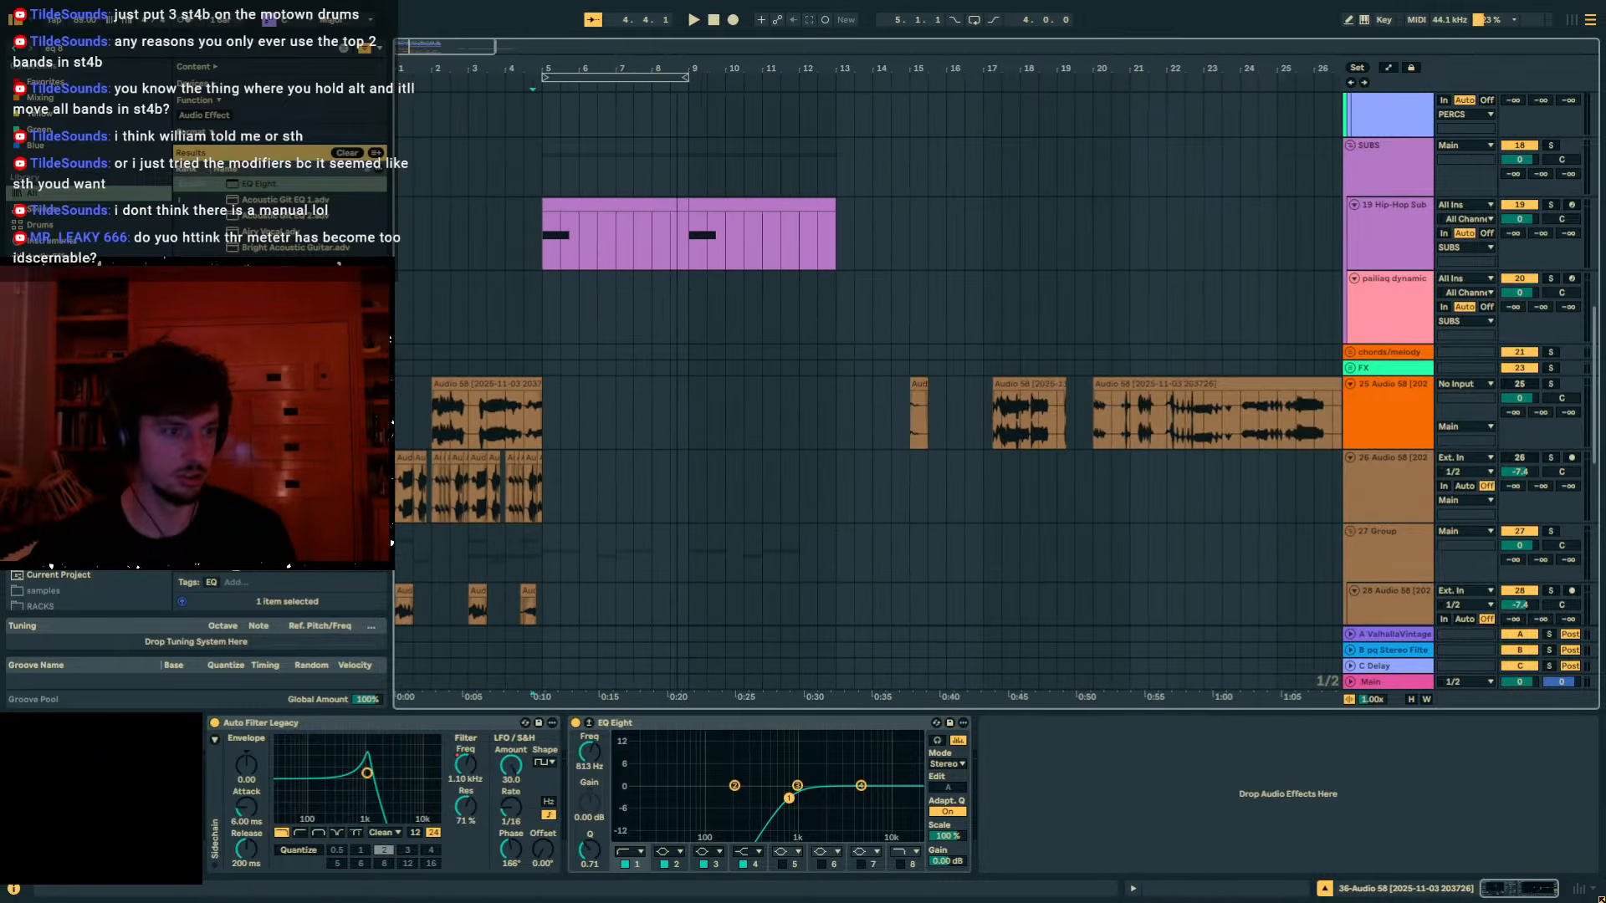
pyautogui.scroll(-2, 909, 354)
pyautogui.moveTo(1167, 74); pyautogui.dragTo(745, 82)
pyautogui.click(871, 277)
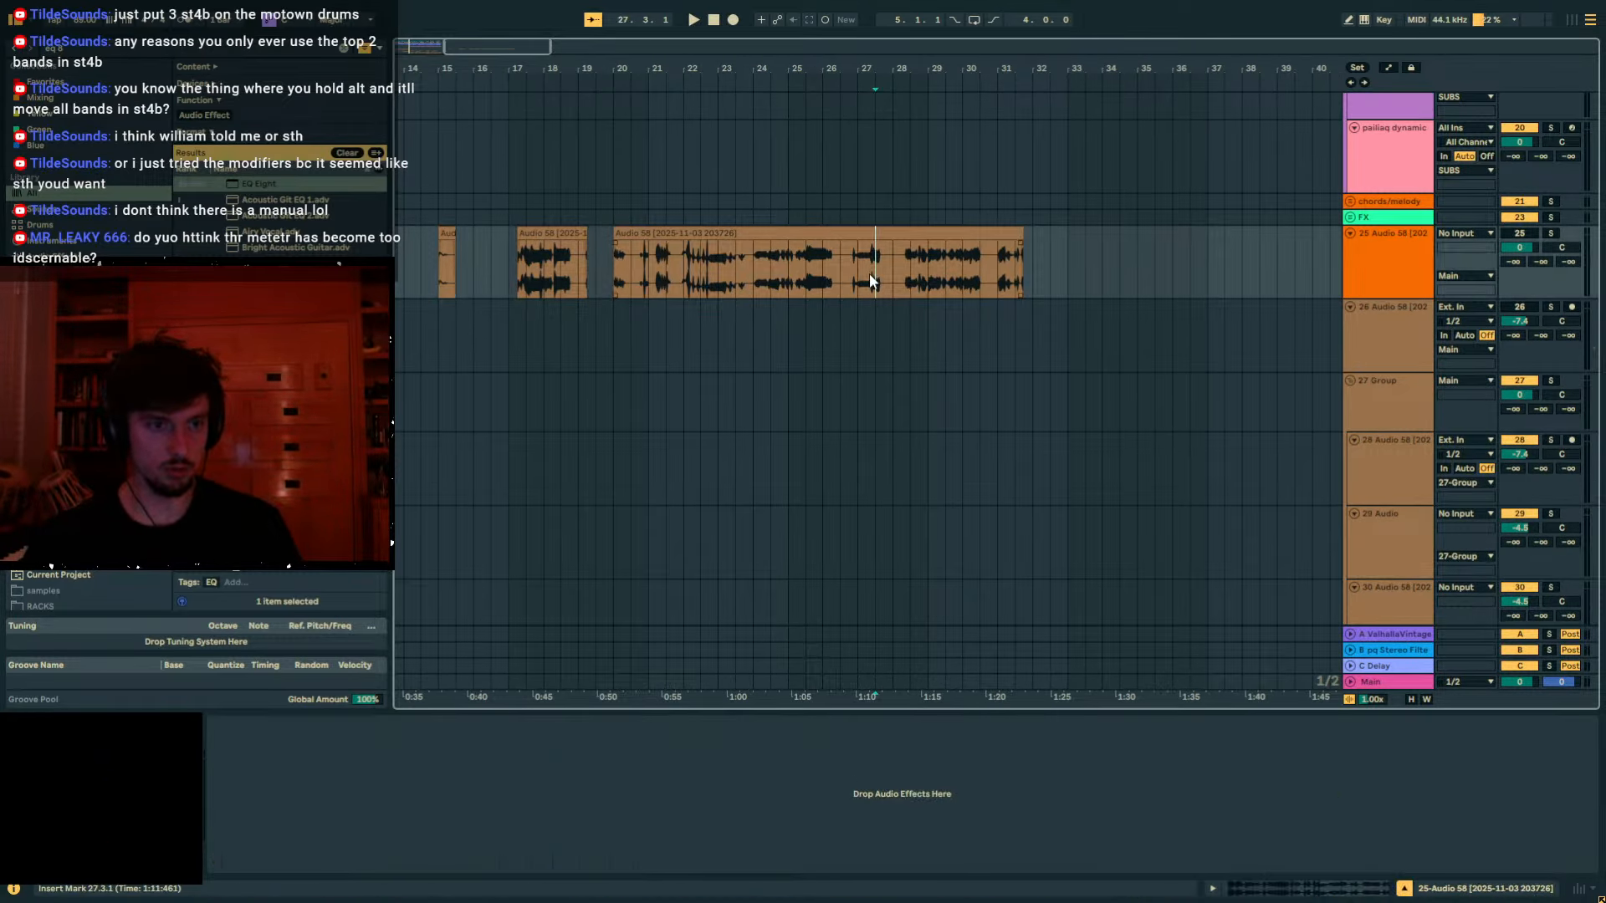
pyautogui.click(1552, 236)
pyautogui.press('space')
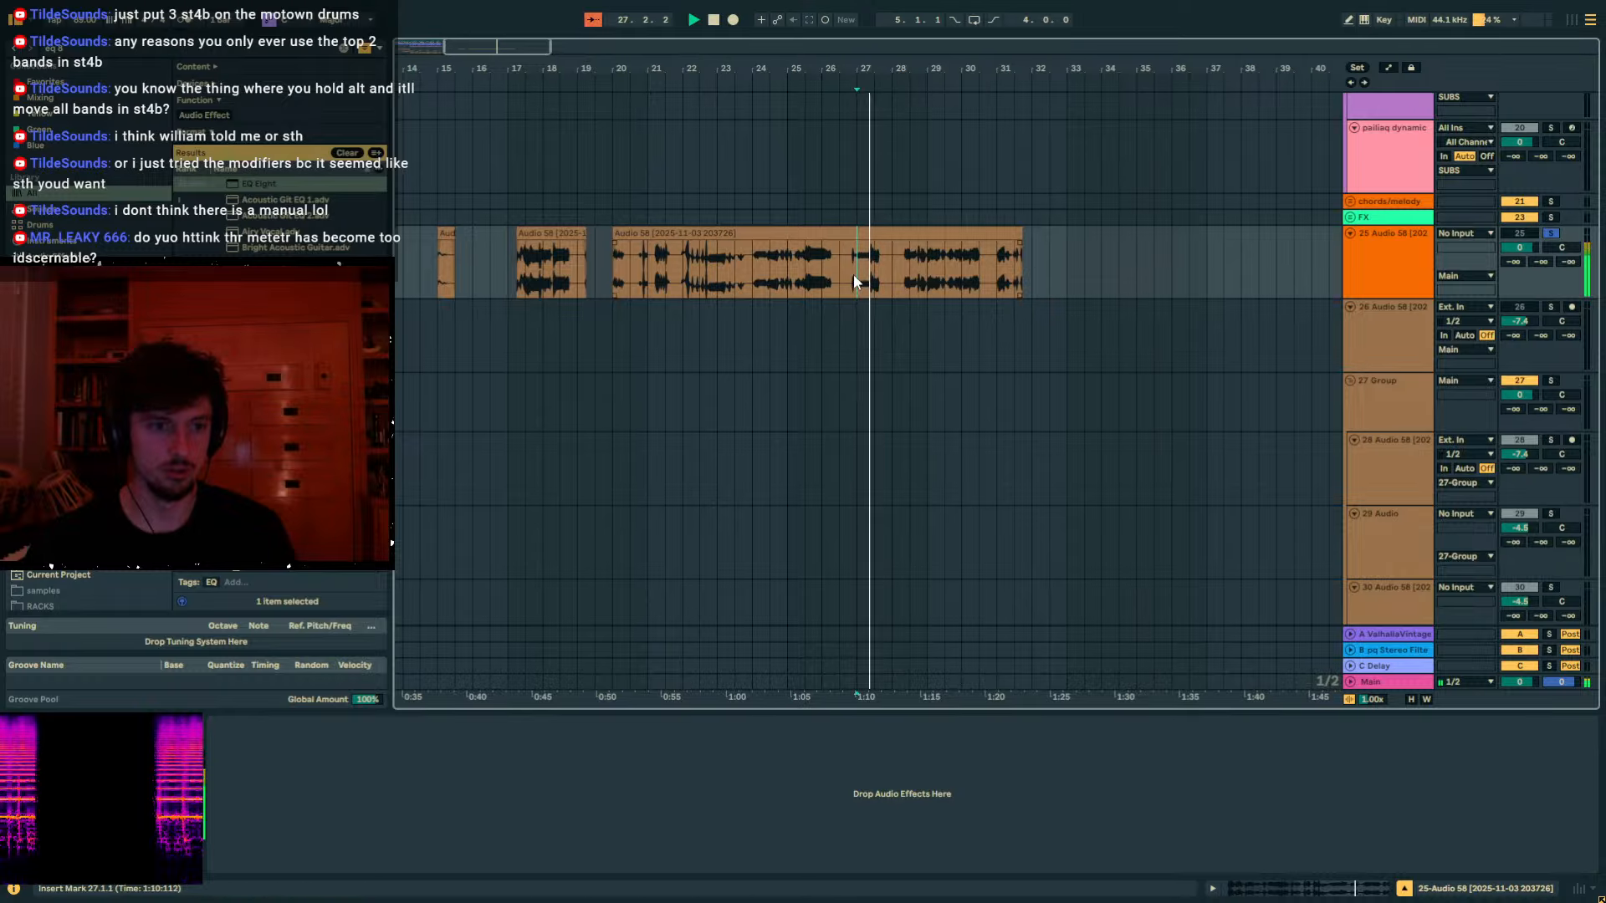
pyautogui.click(910, 269)
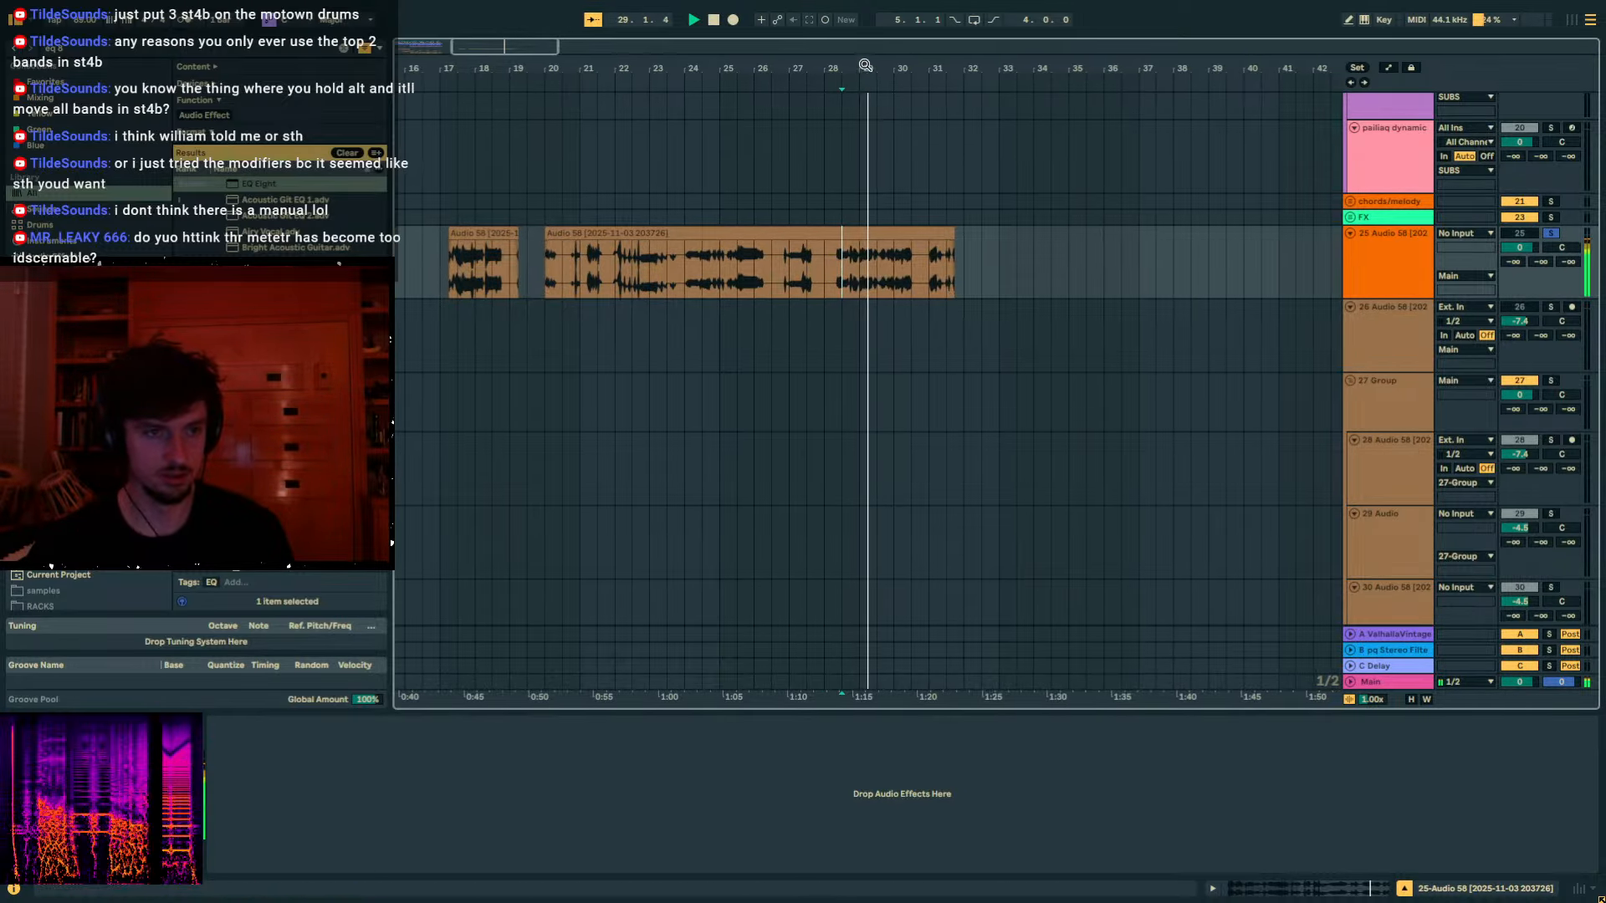
# Select a section of about three and a half beats starting in bar 29 of track 25's recording and copy it.
pyautogui.moveTo(868, 70); pyautogui.dragTo(741, 215)
pyautogui.moveTo(764, 274); pyautogui.dragTo(940, 275)
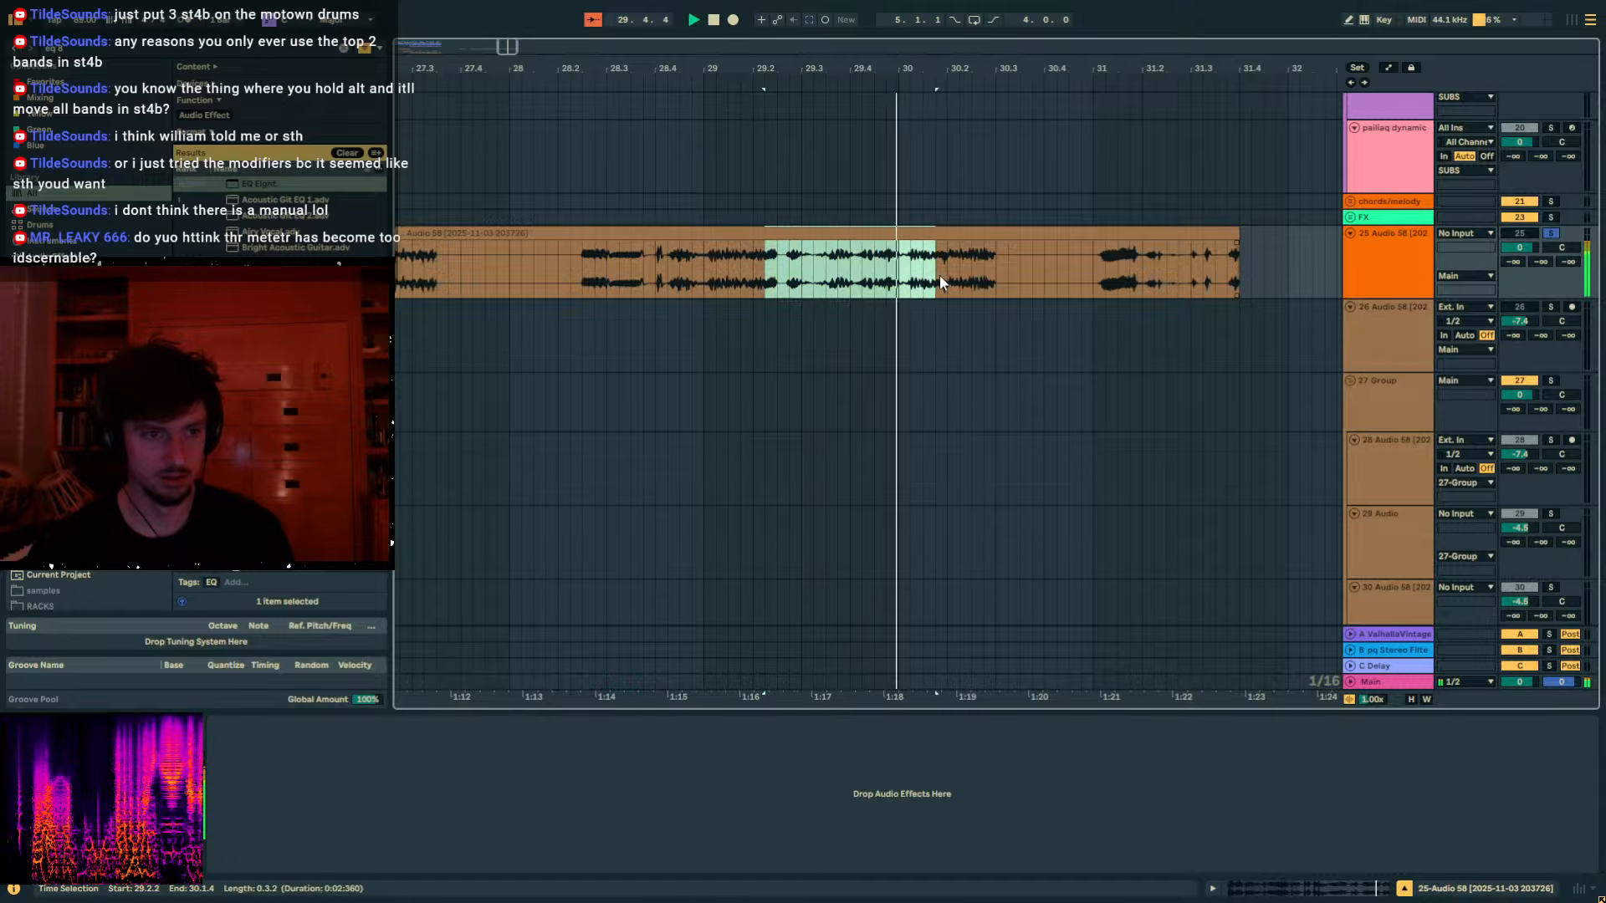
pyautogui.moveTo(811, 276); pyautogui.dragTo(984, 274)
pyautogui.press('space')
# Set the arrangement loop to bars 5 to 13 and duplicate everything within it to bar 13.
pyautogui.moveTo(845, 67); pyautogui.dragTo(1288, 7)
pyautogui.click(626, 319)
pyautogui.scroll(-5, 624, 327)
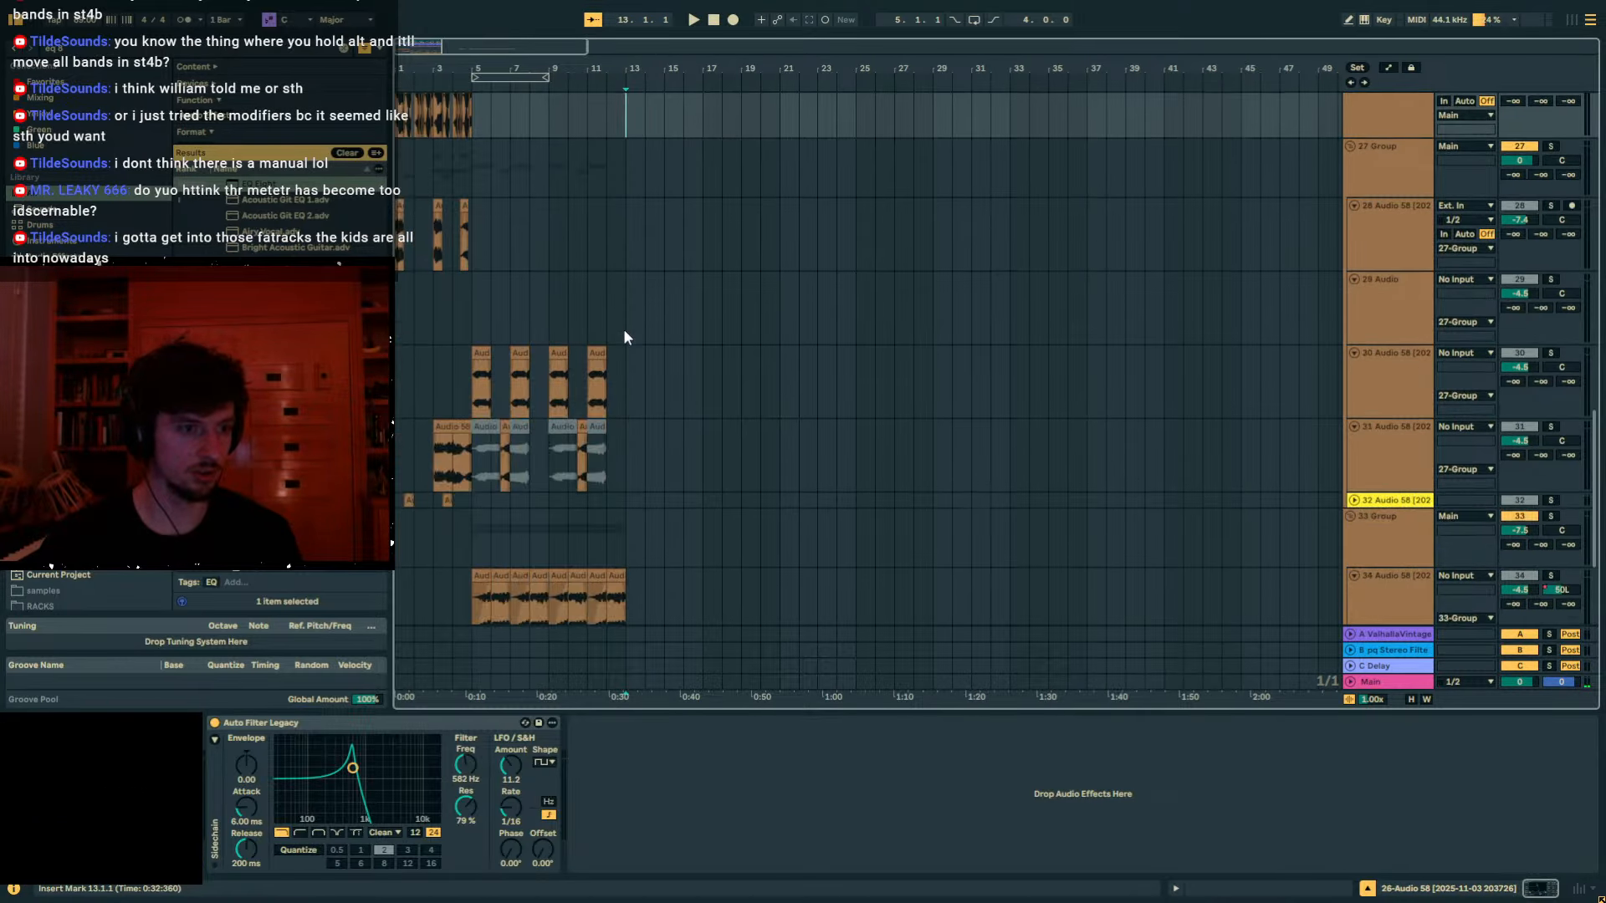
pyautogui.moveTo(625, 329); pyautogui.dragTo(803, 339)
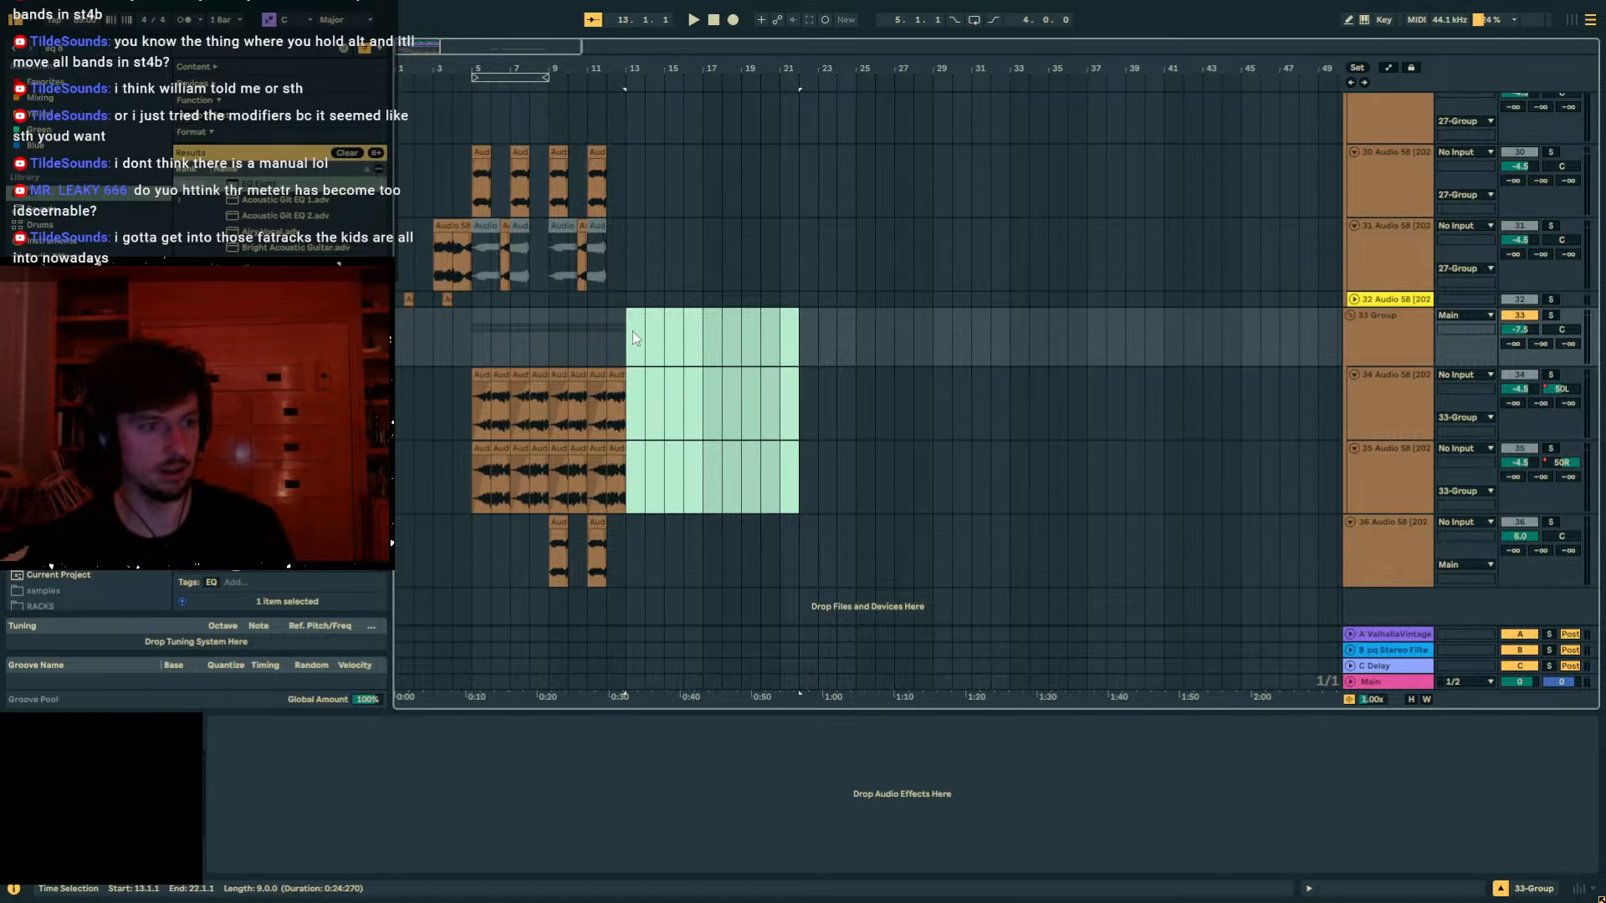
pyautogui.moveTo(625, 333); pyautogui.dragTo(472, 336)
pyautogui.click(577, 78)
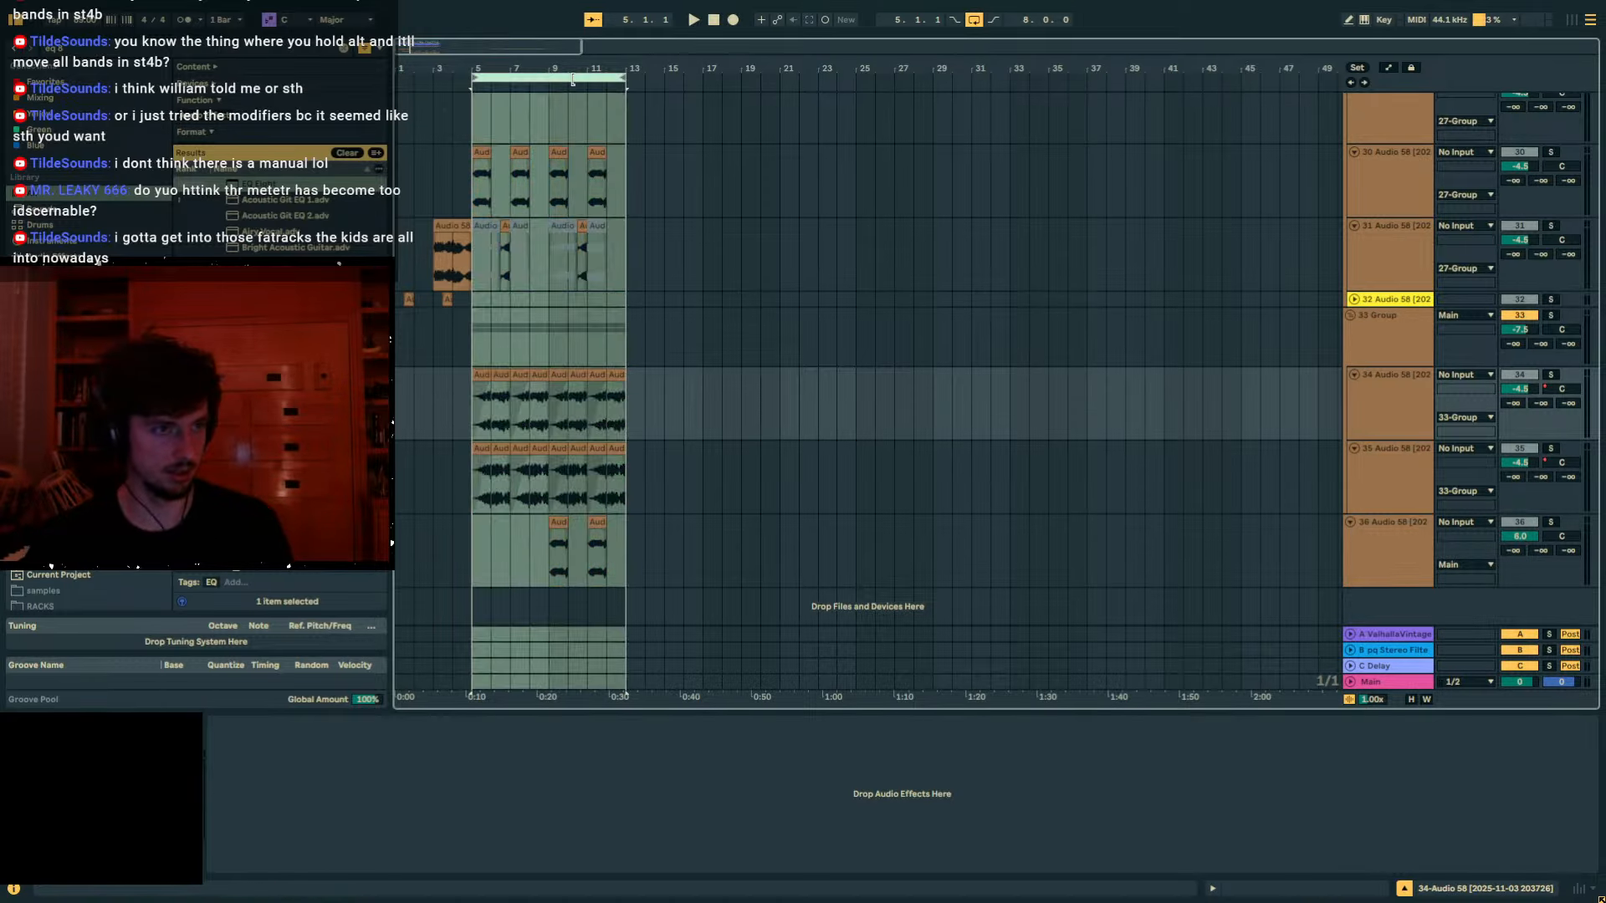
pyautogui.hotkey('ctrl', 'd')
# Delete the duplicated clips on tracks 30 to 35 after bar 13, leaving the track 36 copies.
pyautogui.scroll(3, 786, 320)
pyautogui.scroll(-3, 780, 315)
pyautogui.moveTo(799, 197); pyautogui.dragTo(628, 469)
pyautogui.press('Delete')
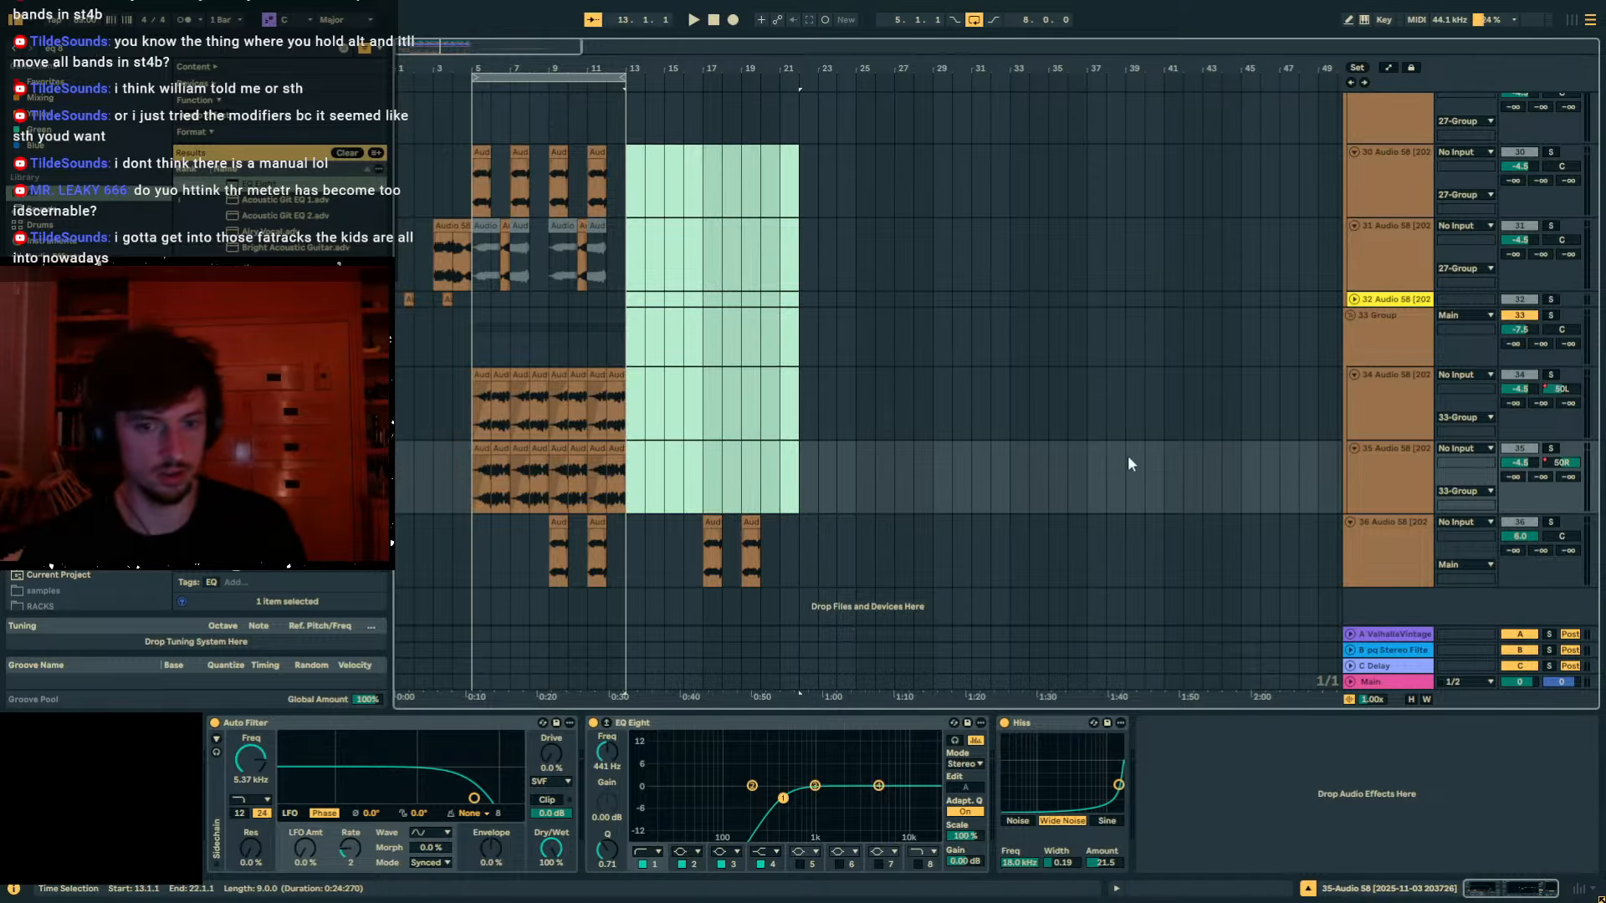
# Add an audio track below track 36, paste the copied section at bar 13 and solo the track.
pyautogui.click(1407, 542)
pyautogui.hotkey('ctrl', 't')
pyautogui.click(633, 591)
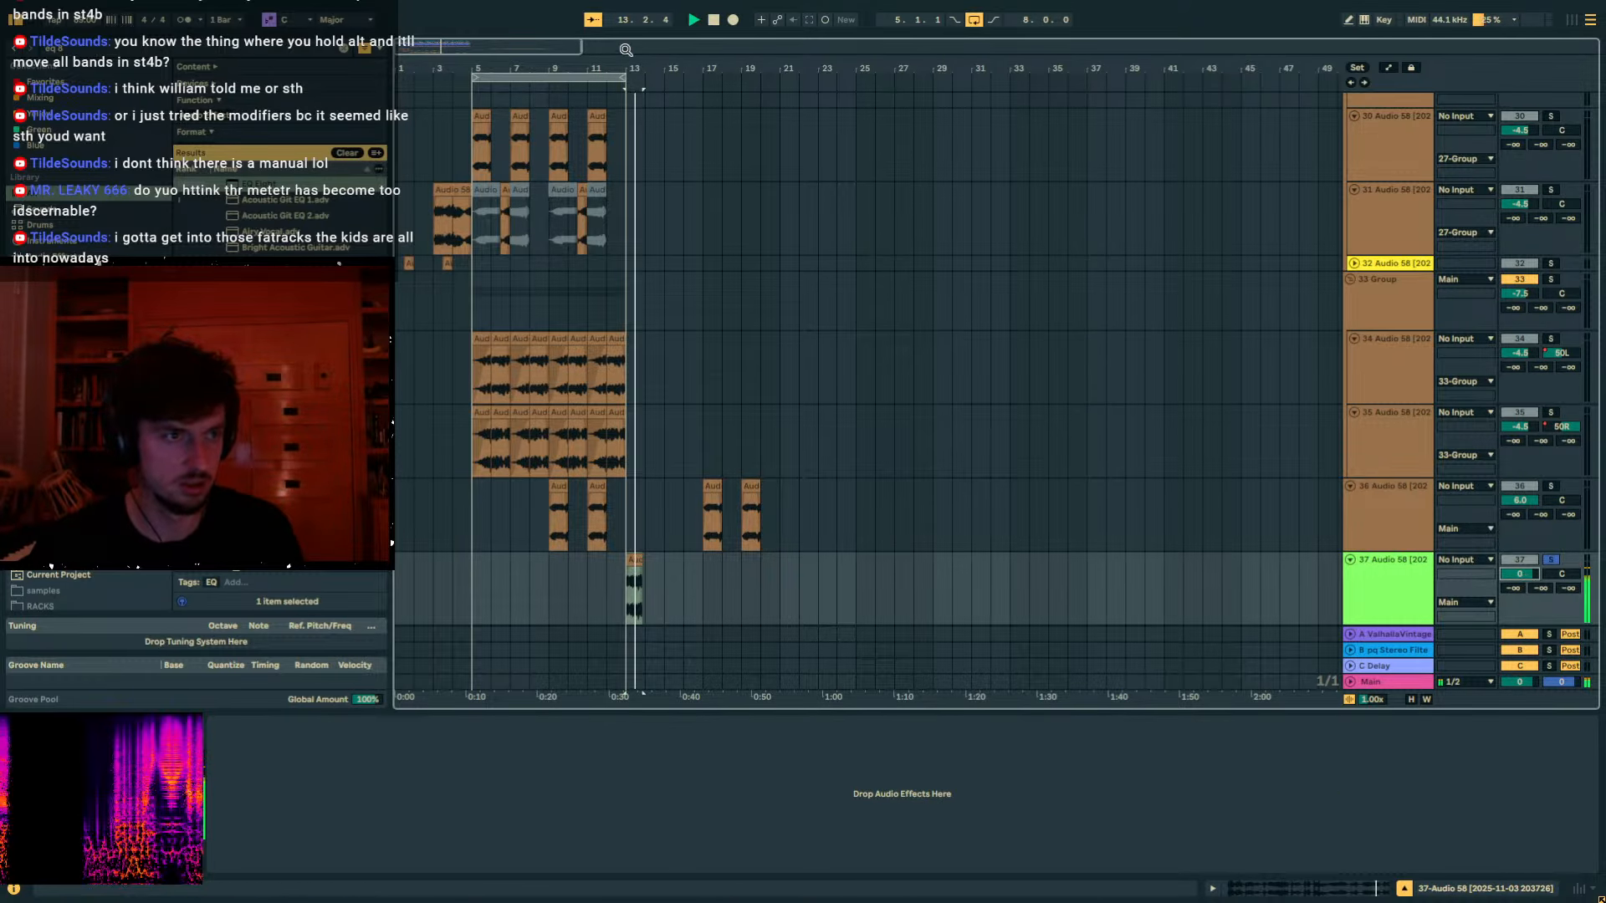
# Audition the pasted clip on track 37, trim its start slightly and align it to bar 13.
pyautogui.scroll(8, 638, 535)
pyautogui.press('space')
pyautogui.press('space')
pyautogui.press('space')
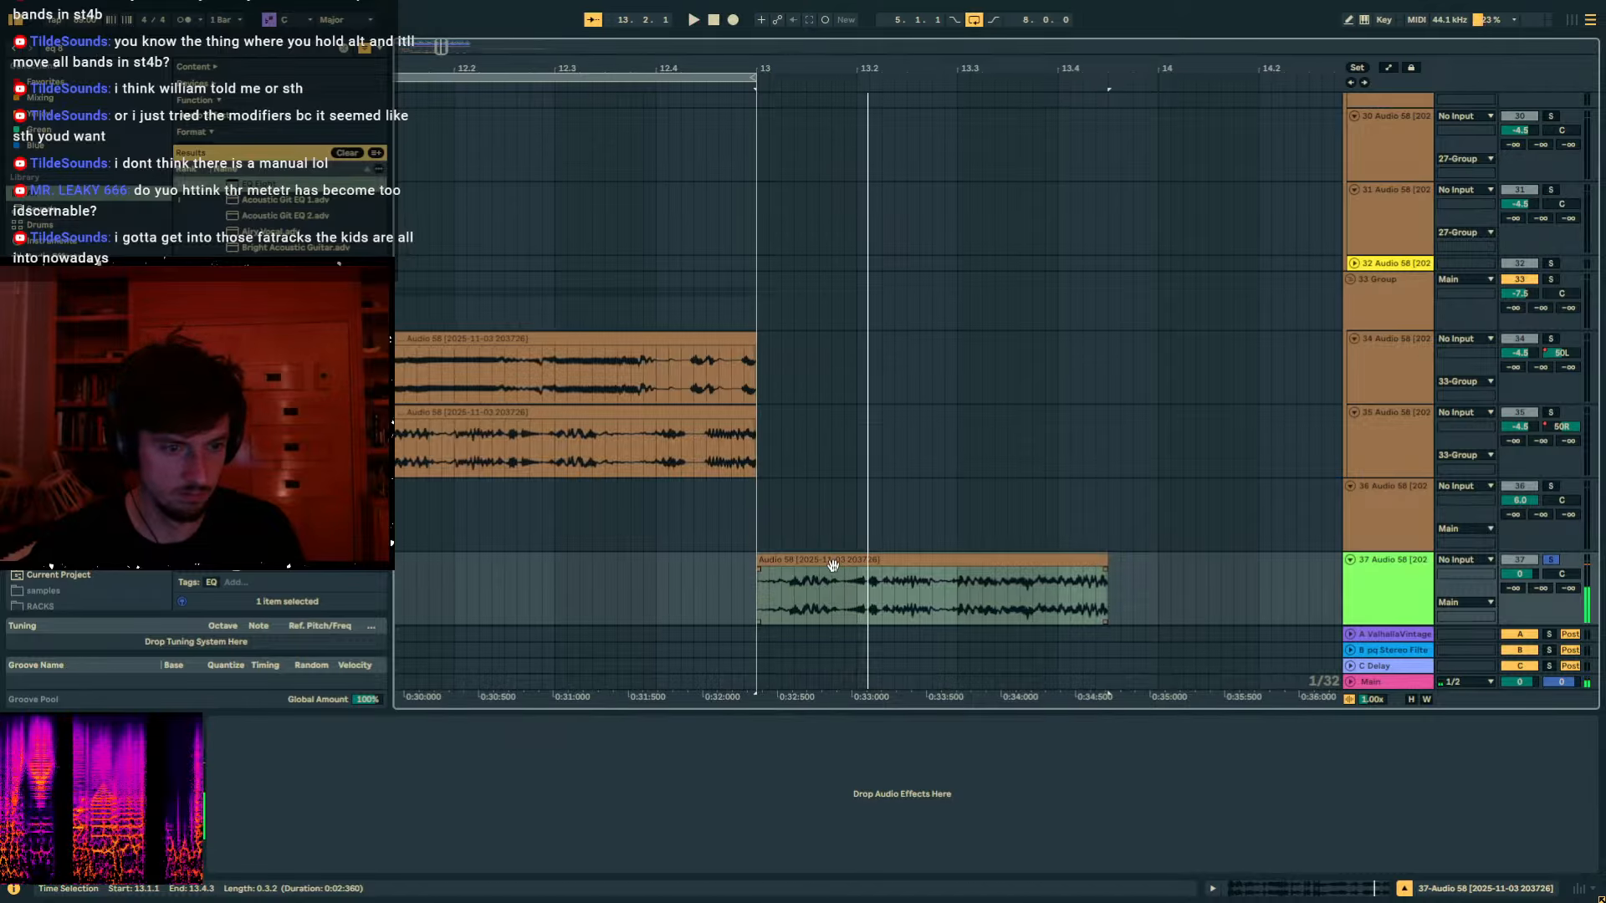
pyautogui.moveTo(758, 561); pyautogui.dragTo(774, 563)
pyautogui.press('space')
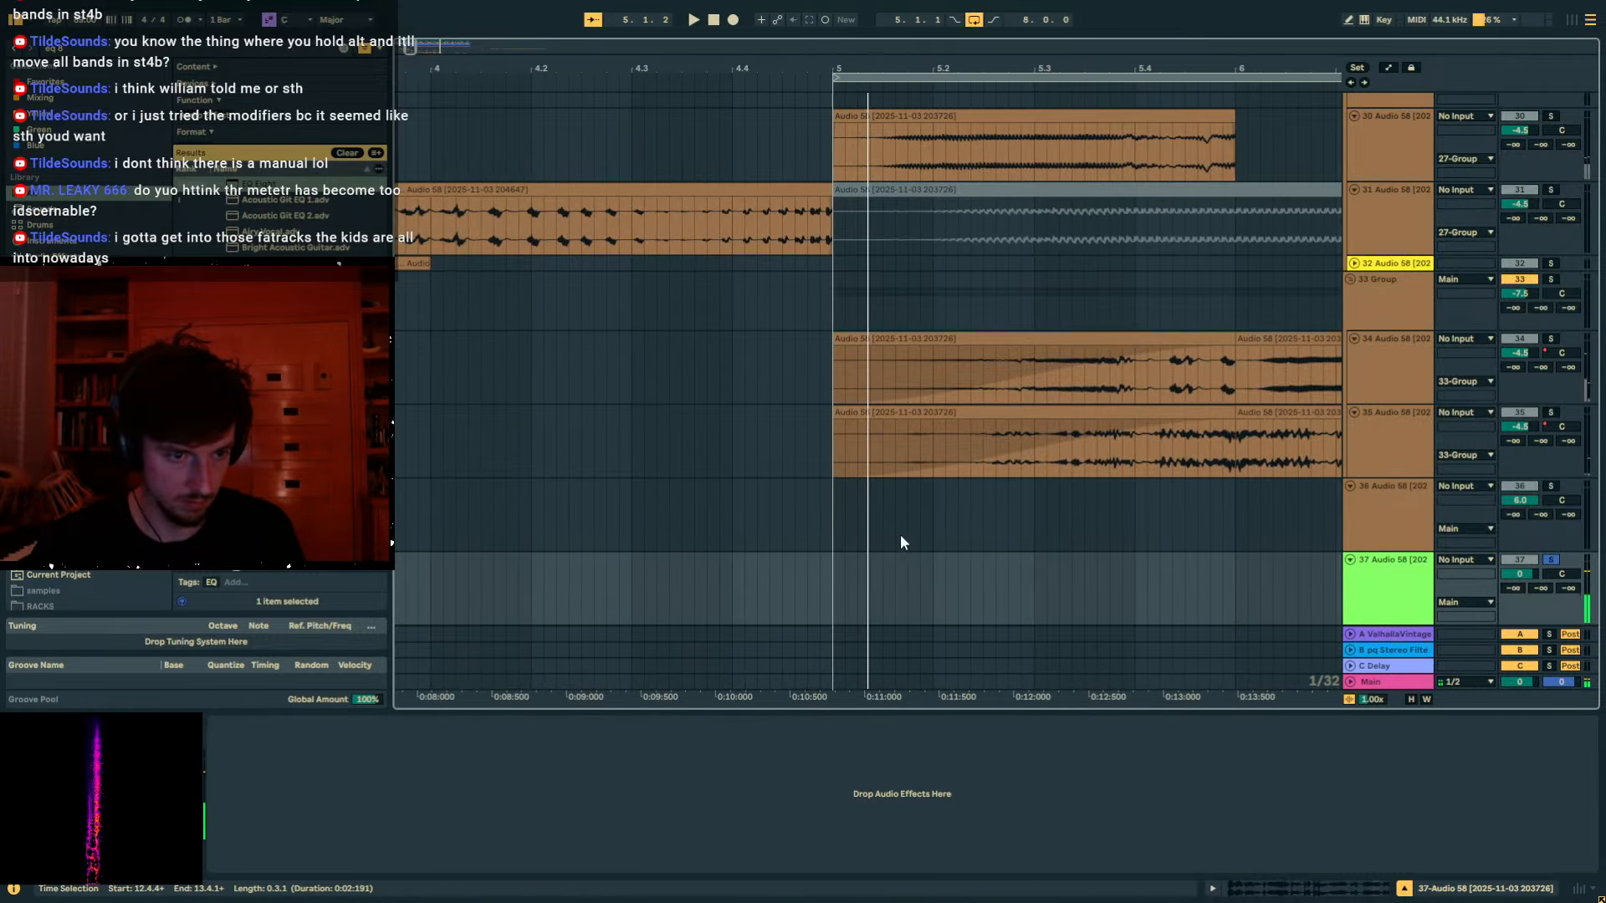
# Take track 37 out of solo and play the arrangement from just before bar 13.
pyautogui.press('space')
pyautogui.press('space')
pyautogui.moveTo(951, 69); pyautogui.dragTo(624, 17)
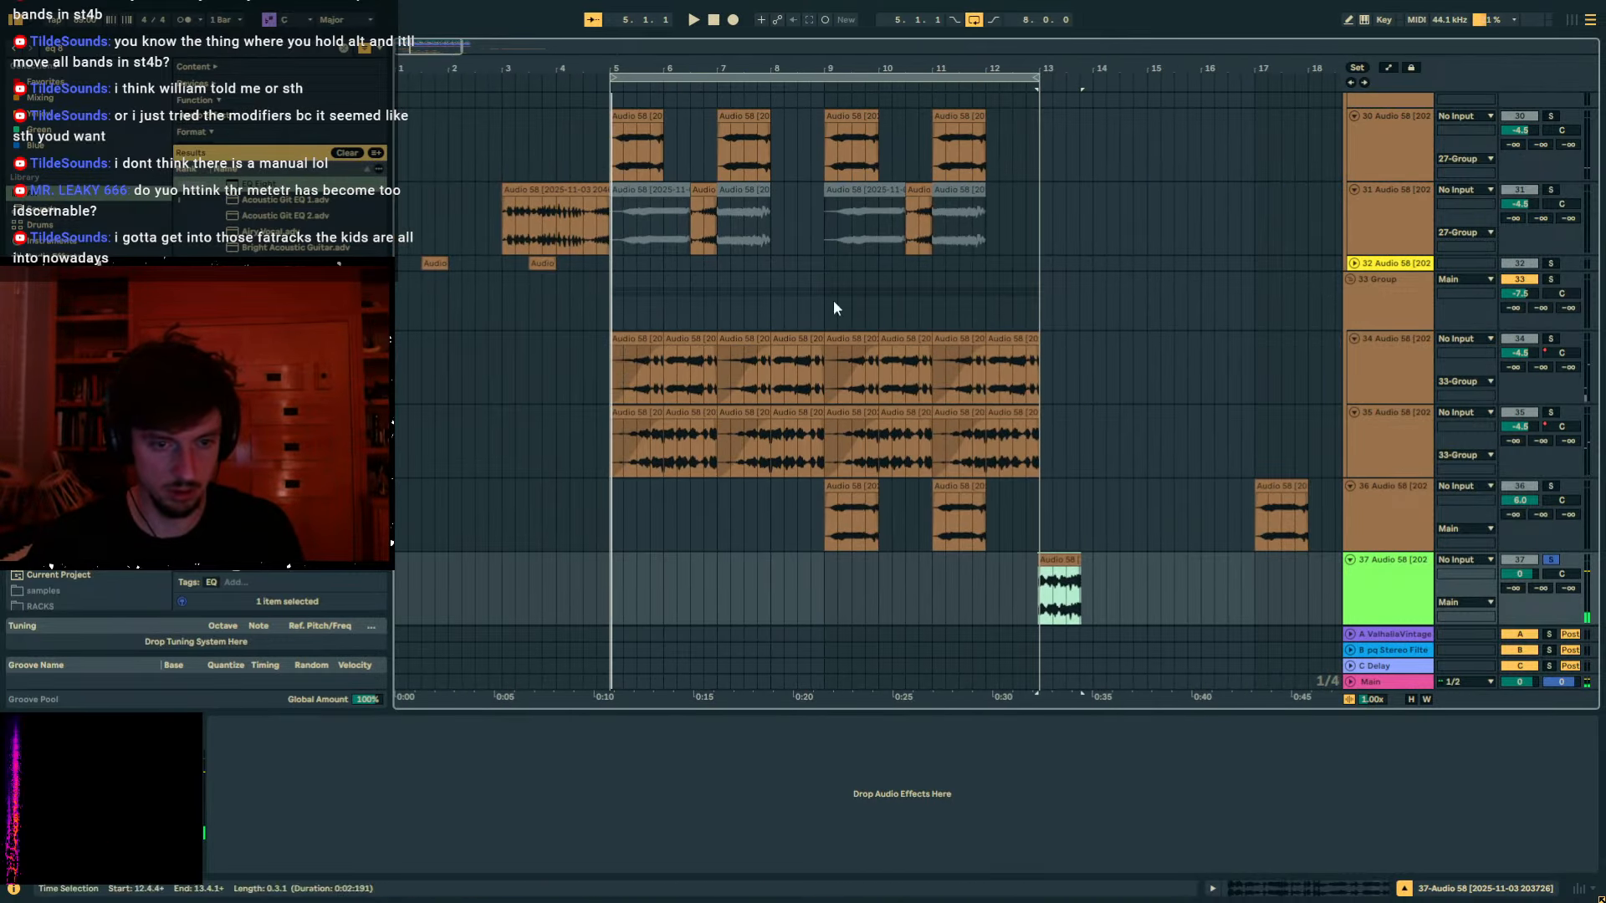
pyautogui.press('space')
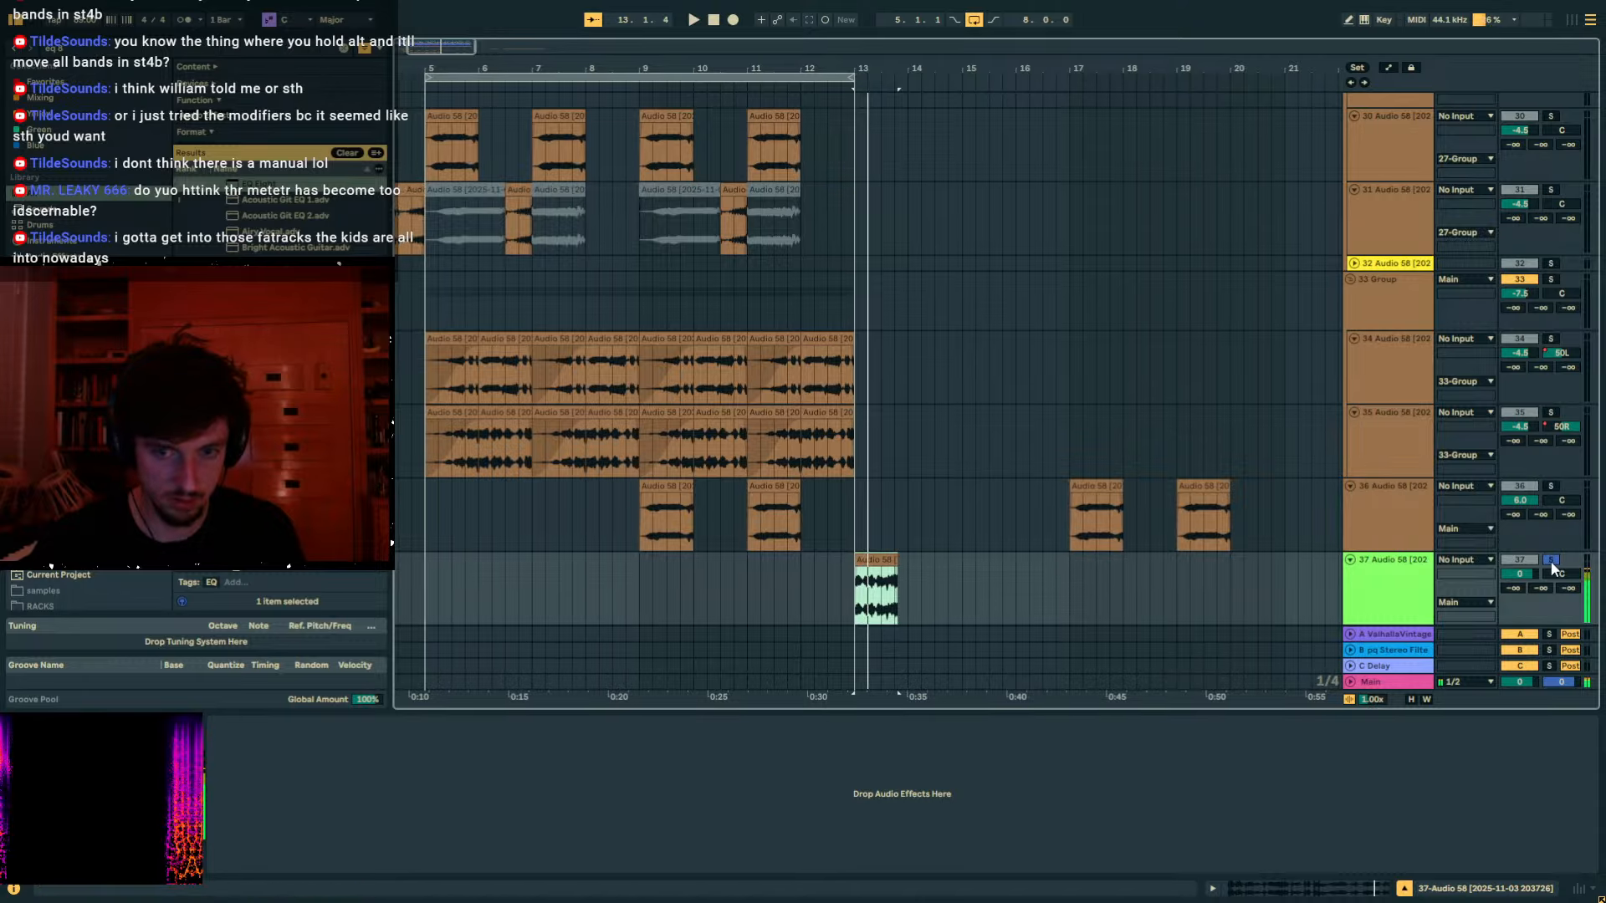
pyautogui.click(814, 587)
pyautogui.press('space')
# Turn off the arrangement loop and look over the sub tracks during playback past bar 13.
pyautogui.scroll(4, 1017, 502)
pyautogui.click(931, 428)
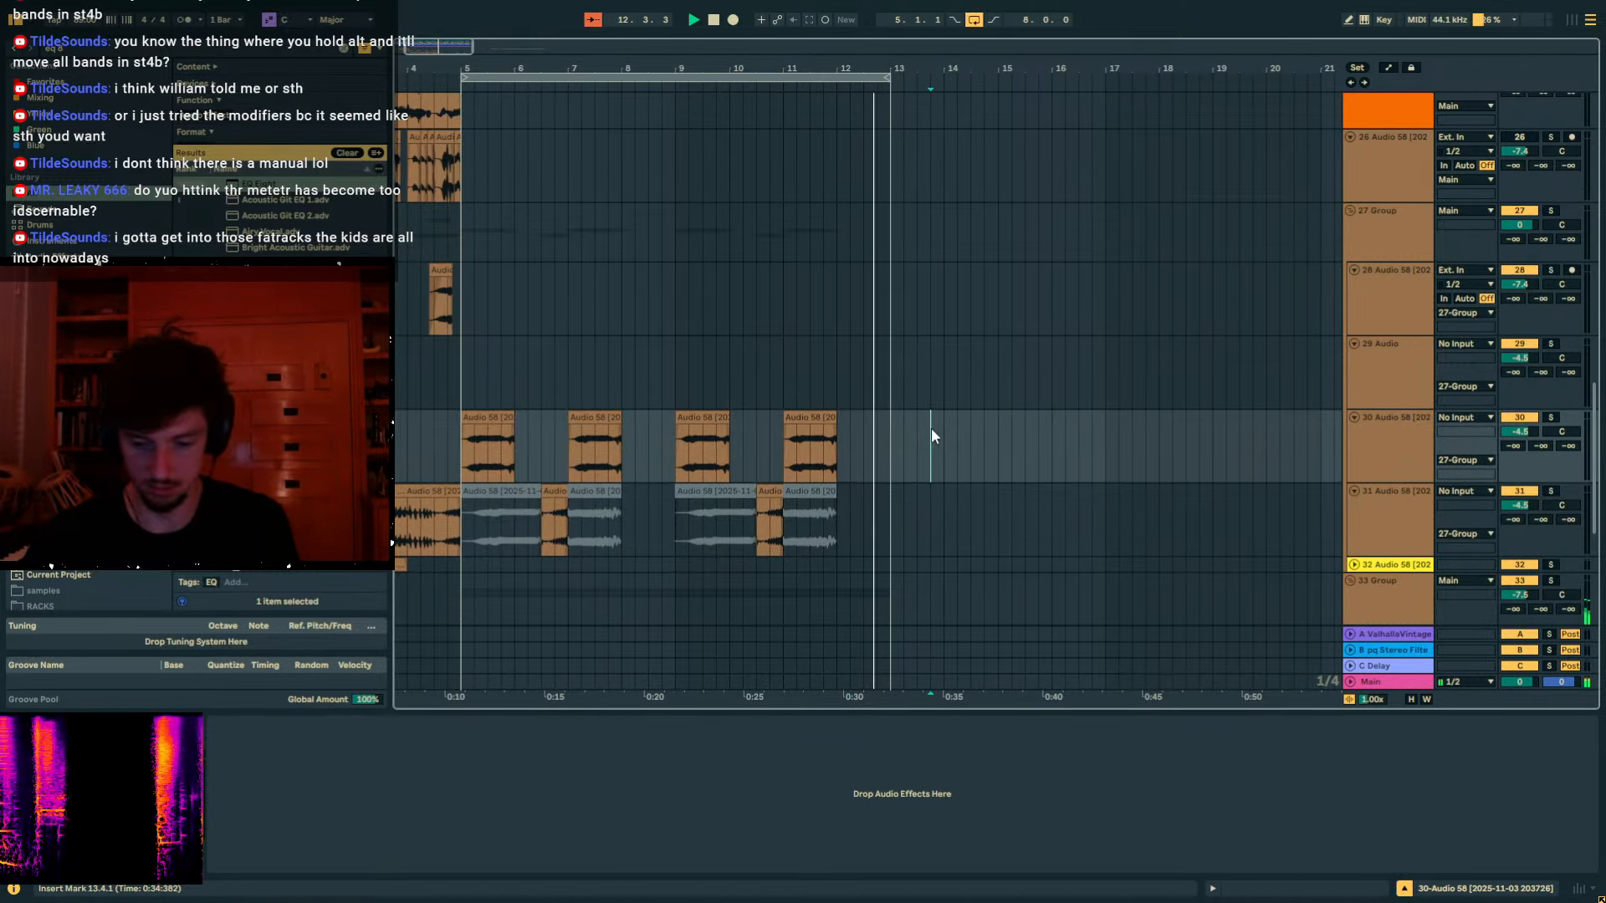
pyautogui.hotkey('ctrl', 'l')
pyautogui.scroll(2, 951, 424)
pyautogui.scroll(5, 951, 424)
pyautogui.scroll(-10, 991, 413)
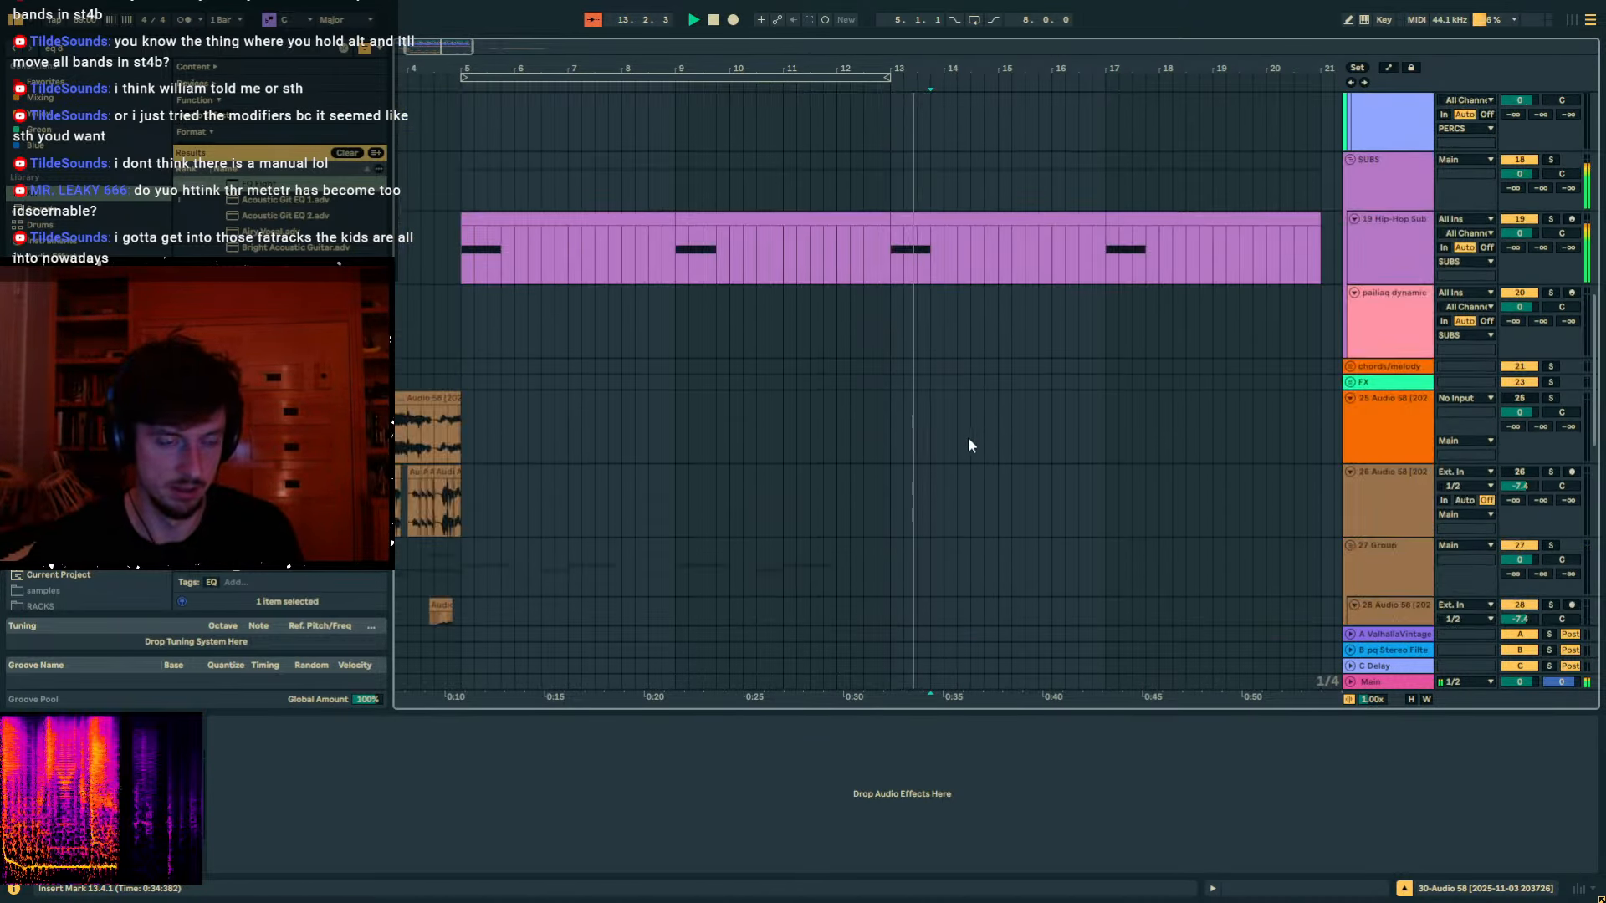
# Extend track 37's clip to end at 14.1.1 and duplicate it to bar 14 with a different part of the recording.
pyautogui.scroll(-1, 980, 456)
pyautogui.moveTo(932, 524); pyautogui.dragTo(945, 523)
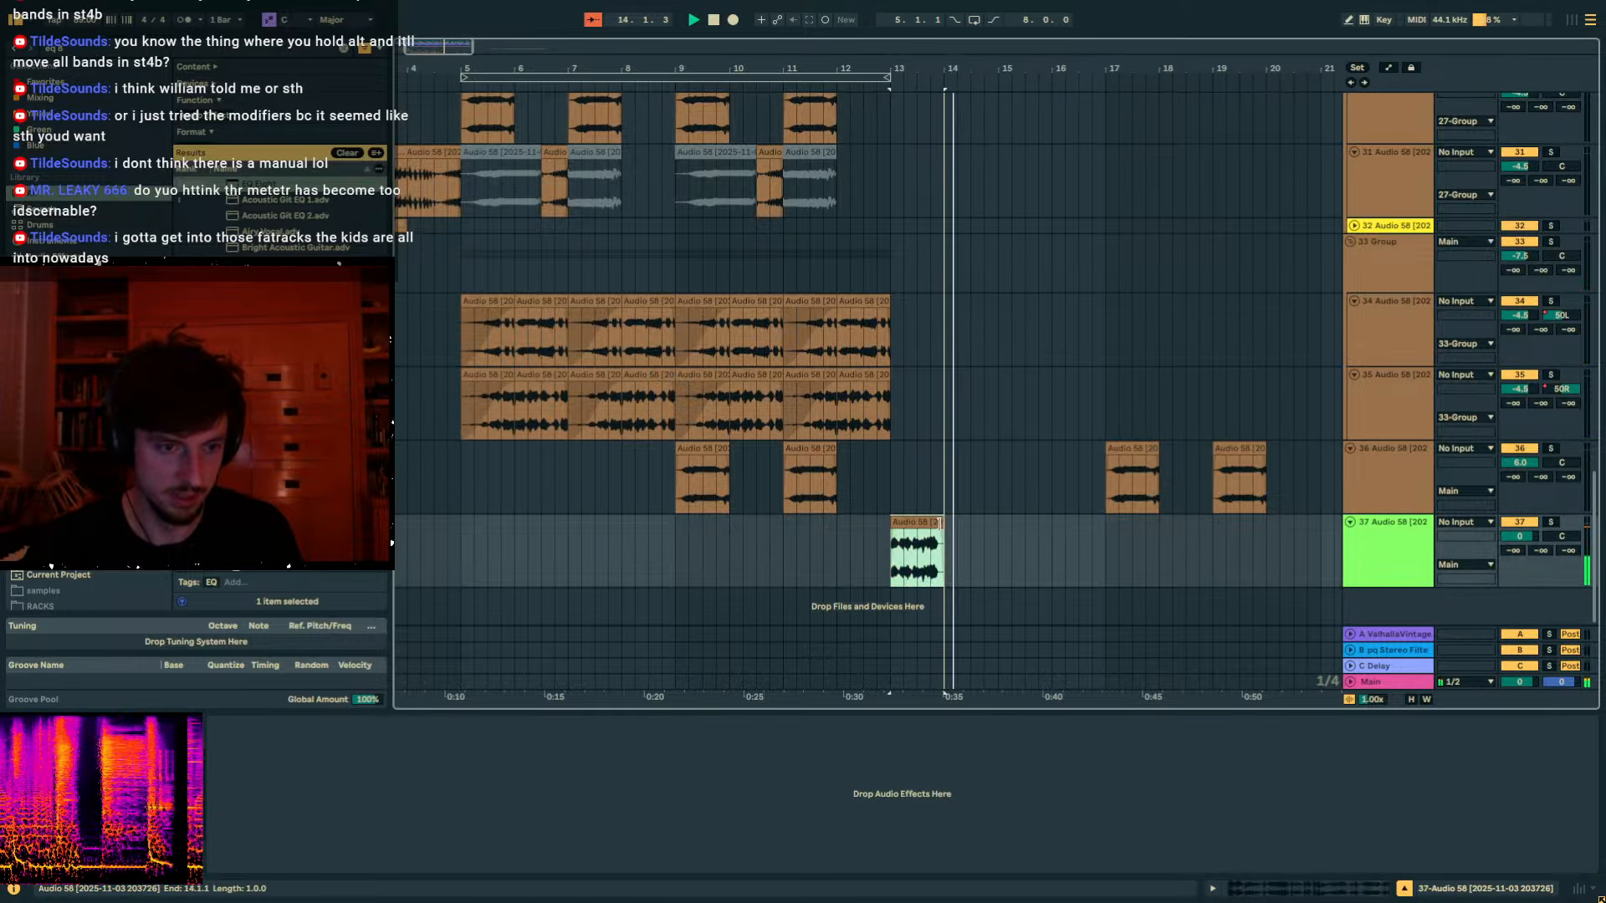
pyautogui.press('space')
pyautogui.hotkey('ctrl', 'd')
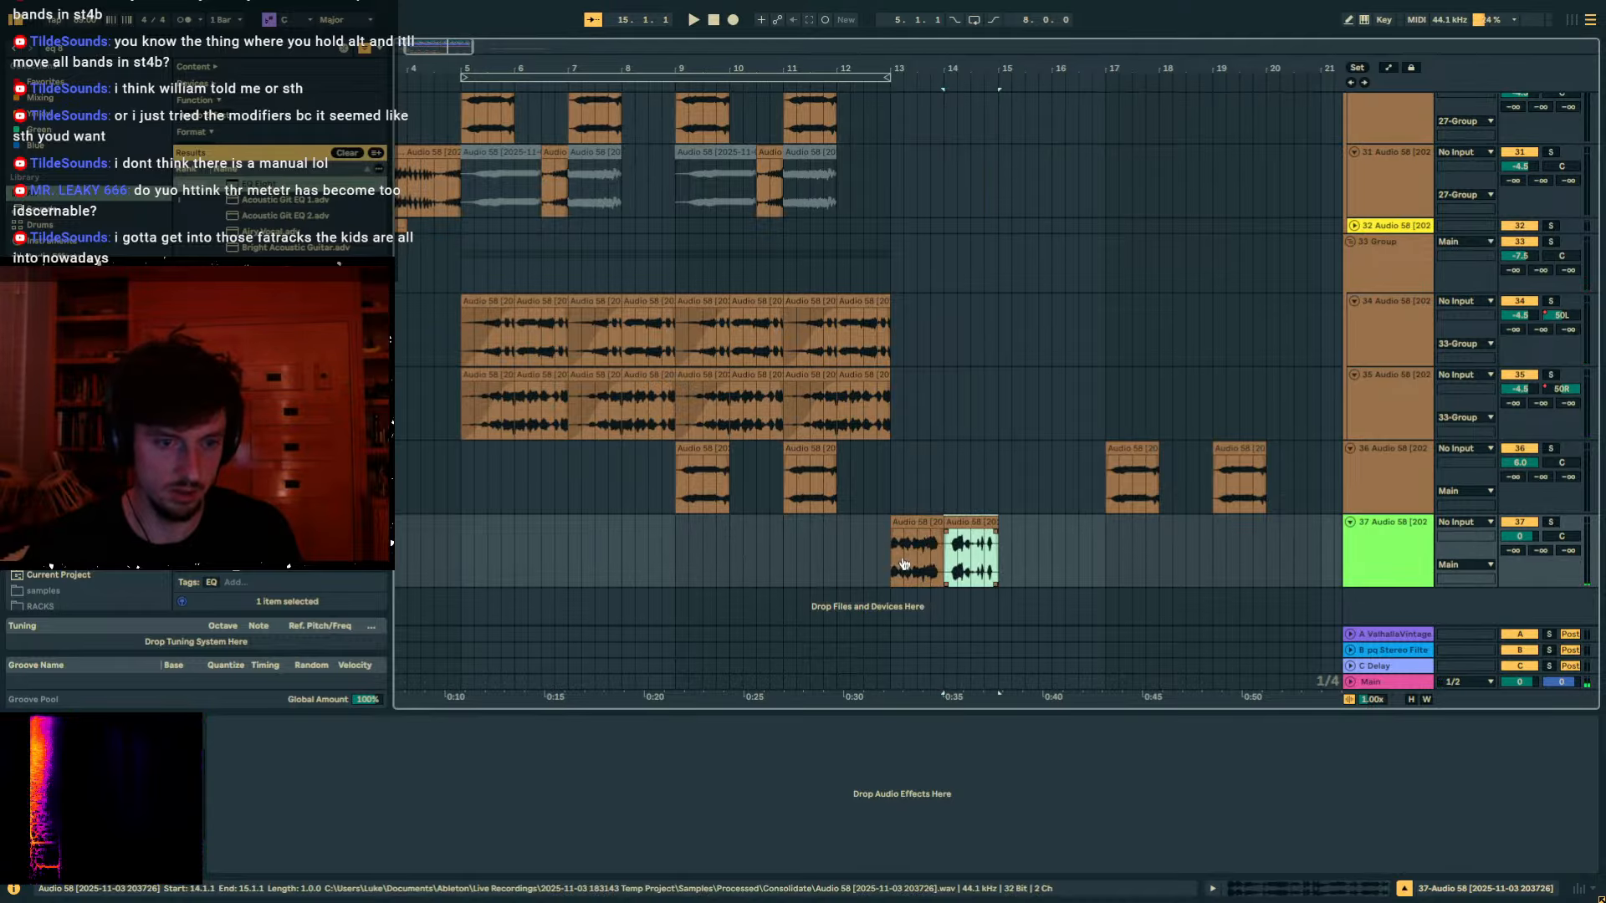
# Duplicate track 37's two clips from bars 13 to 15 to bar 15 and set its volume to 1.5 dB.
pyautogui.press('space')
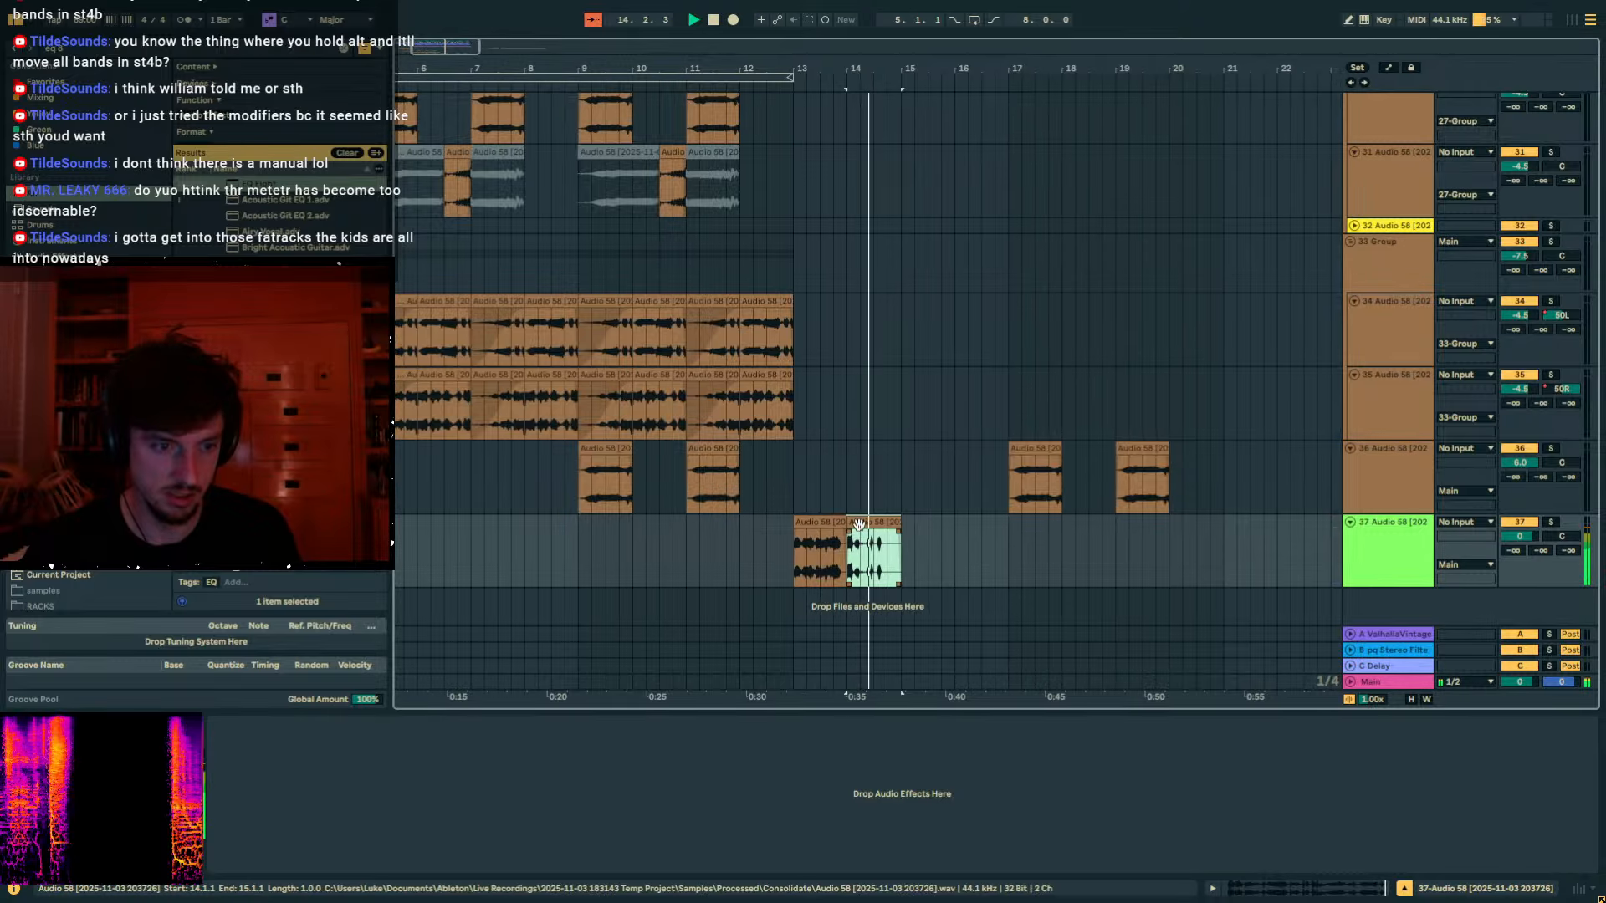
pyautogui.moveTo(897, 552); pyautogui.dragTo(795, 560)
pyautogui.hotkey('ctrl', 'd')
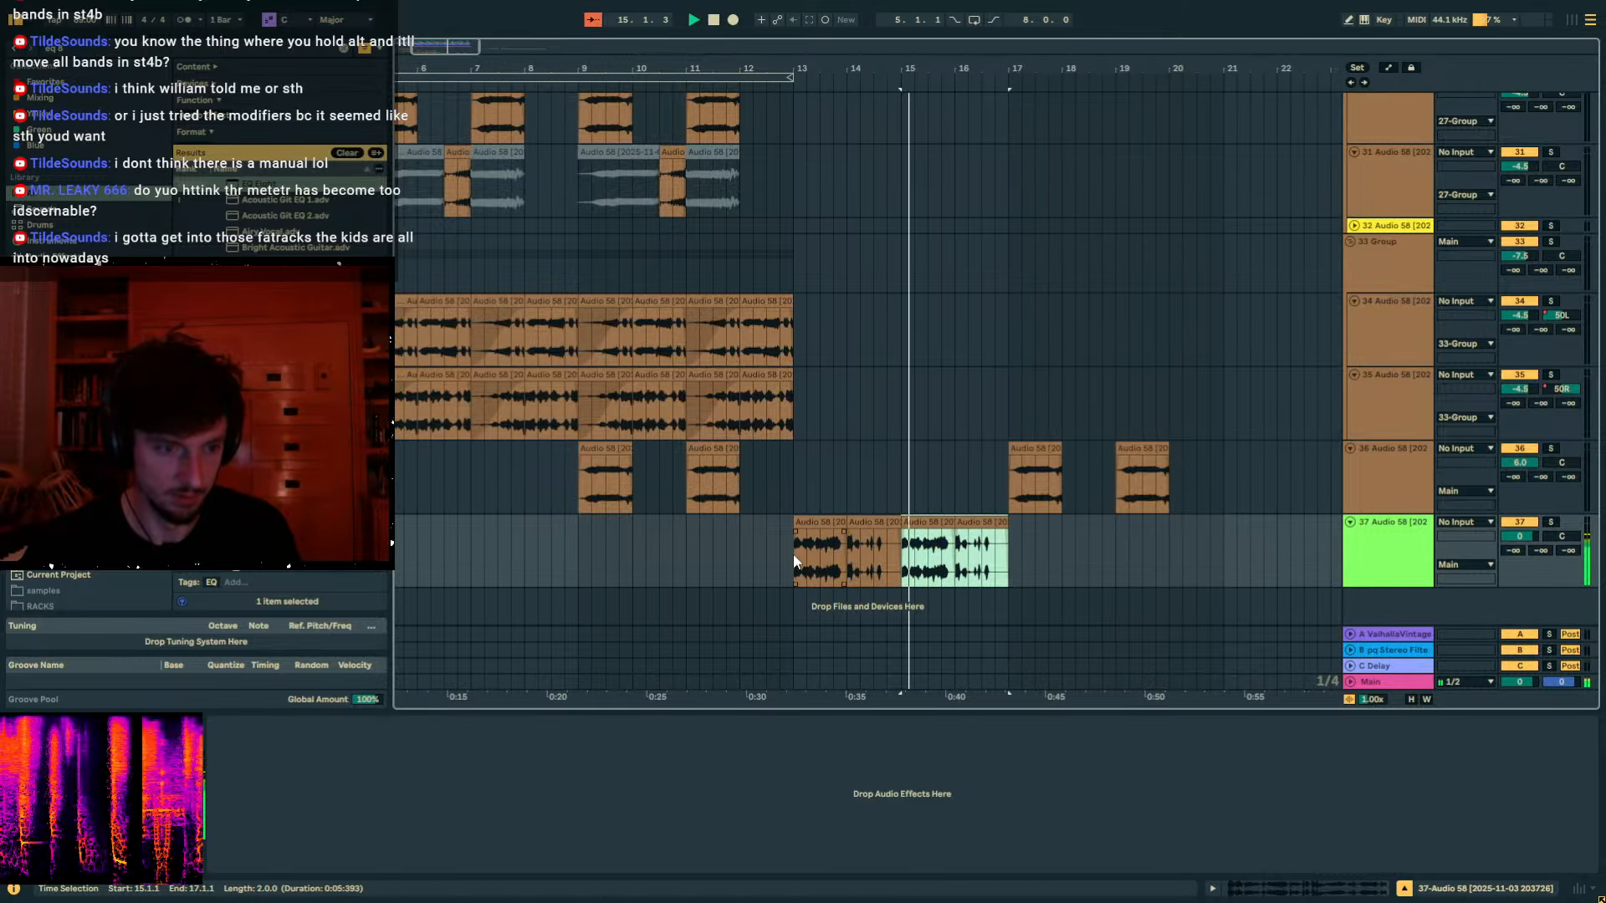
pyautogui.click(795, 560)
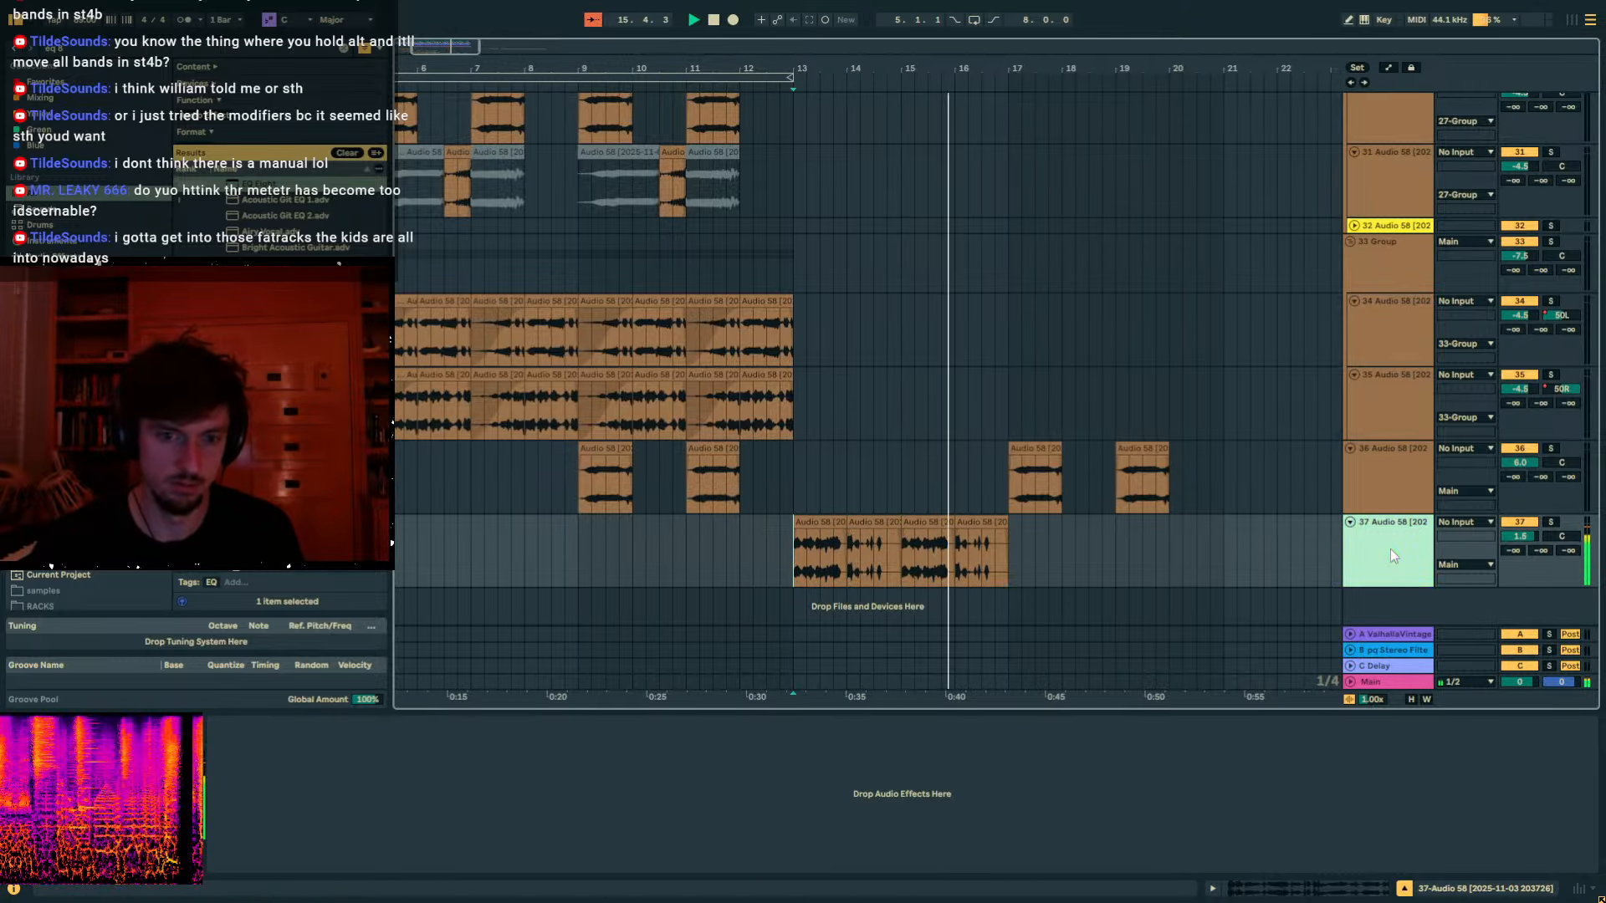
# Search the browser for "wider", load the Wider plug-in on track 37 and close its window.
pyautogui.press('space')
pyautogui.click(168, 51)
pyautogui.write('wider')
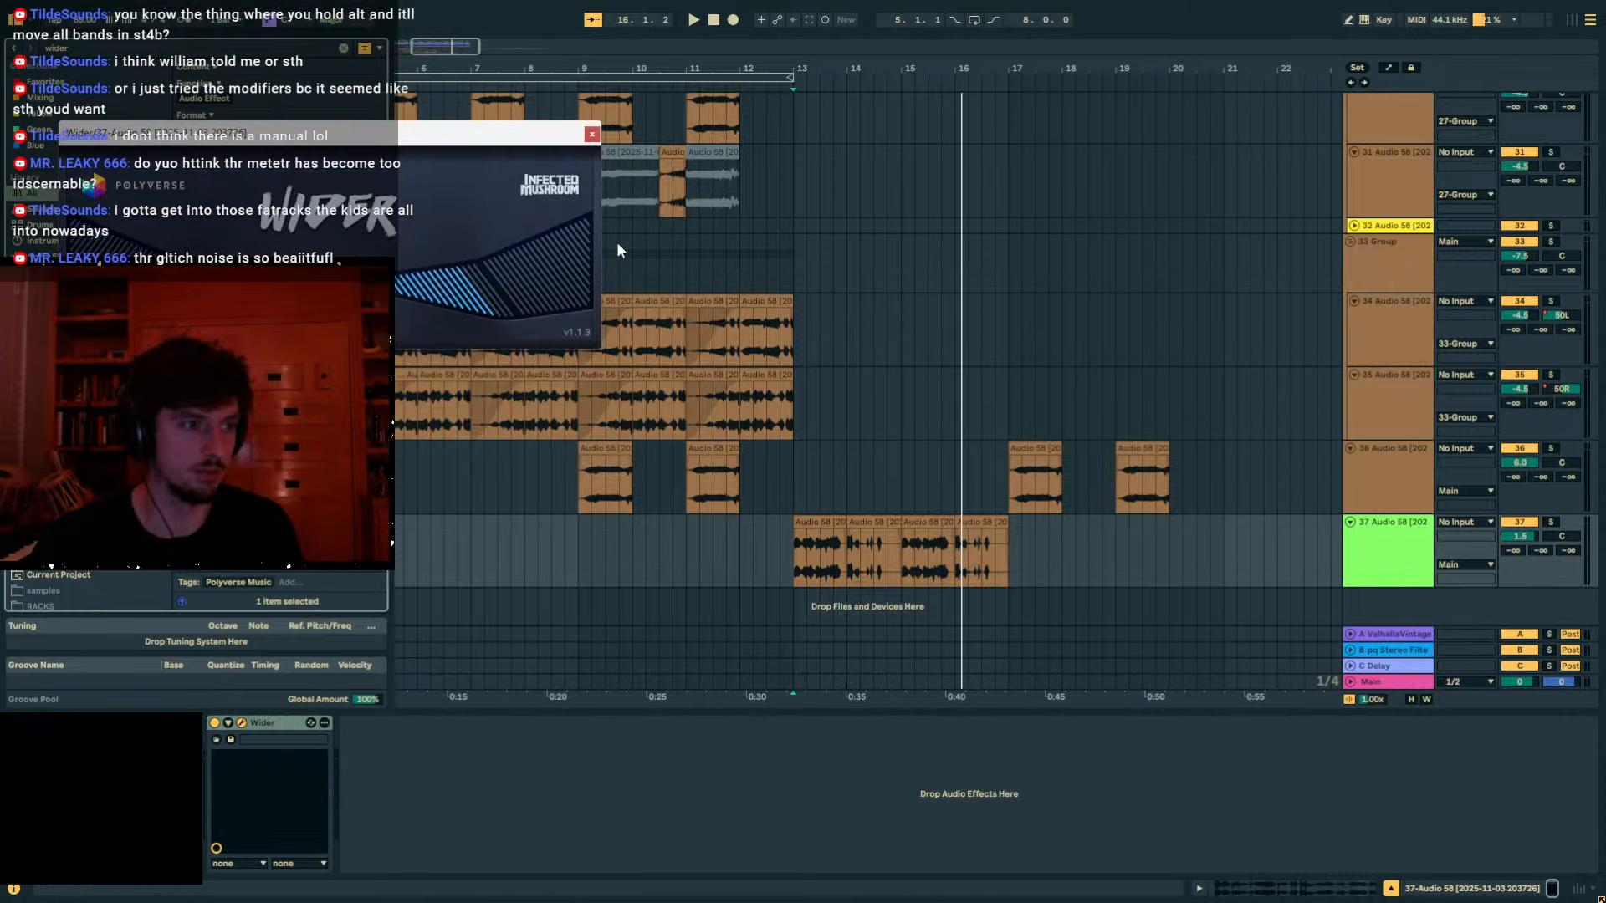
pyautogui.click(591, 135)
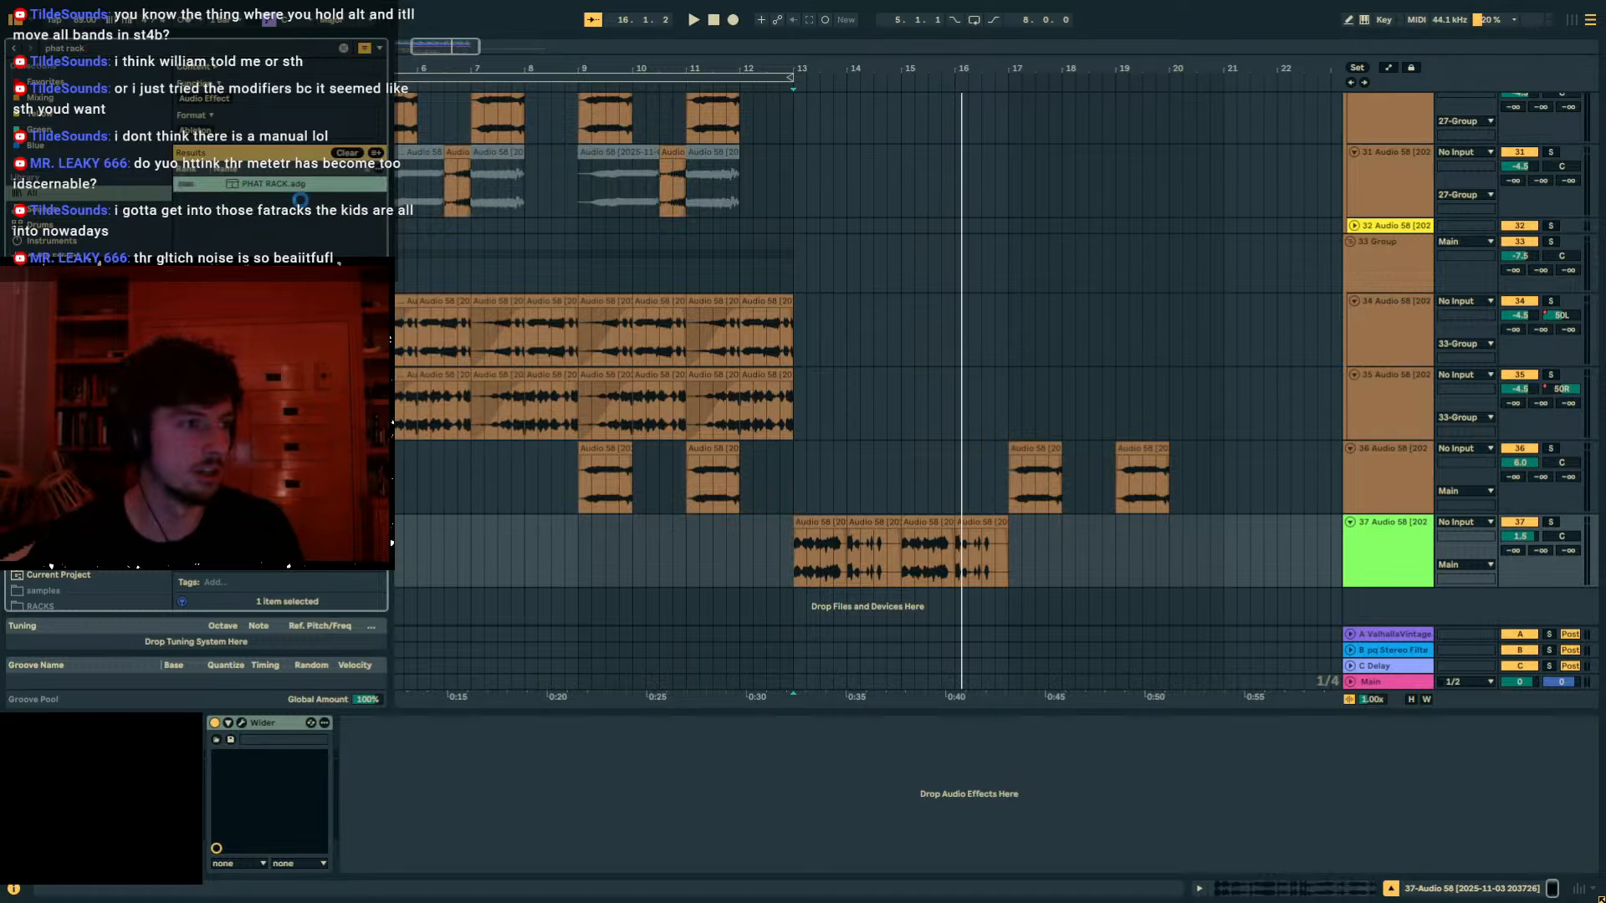
# Load the PHAT RACK after Wider on track 37, audition its PHAT macro during playback and set it back to 0.
pyautogui.click(349, 723)
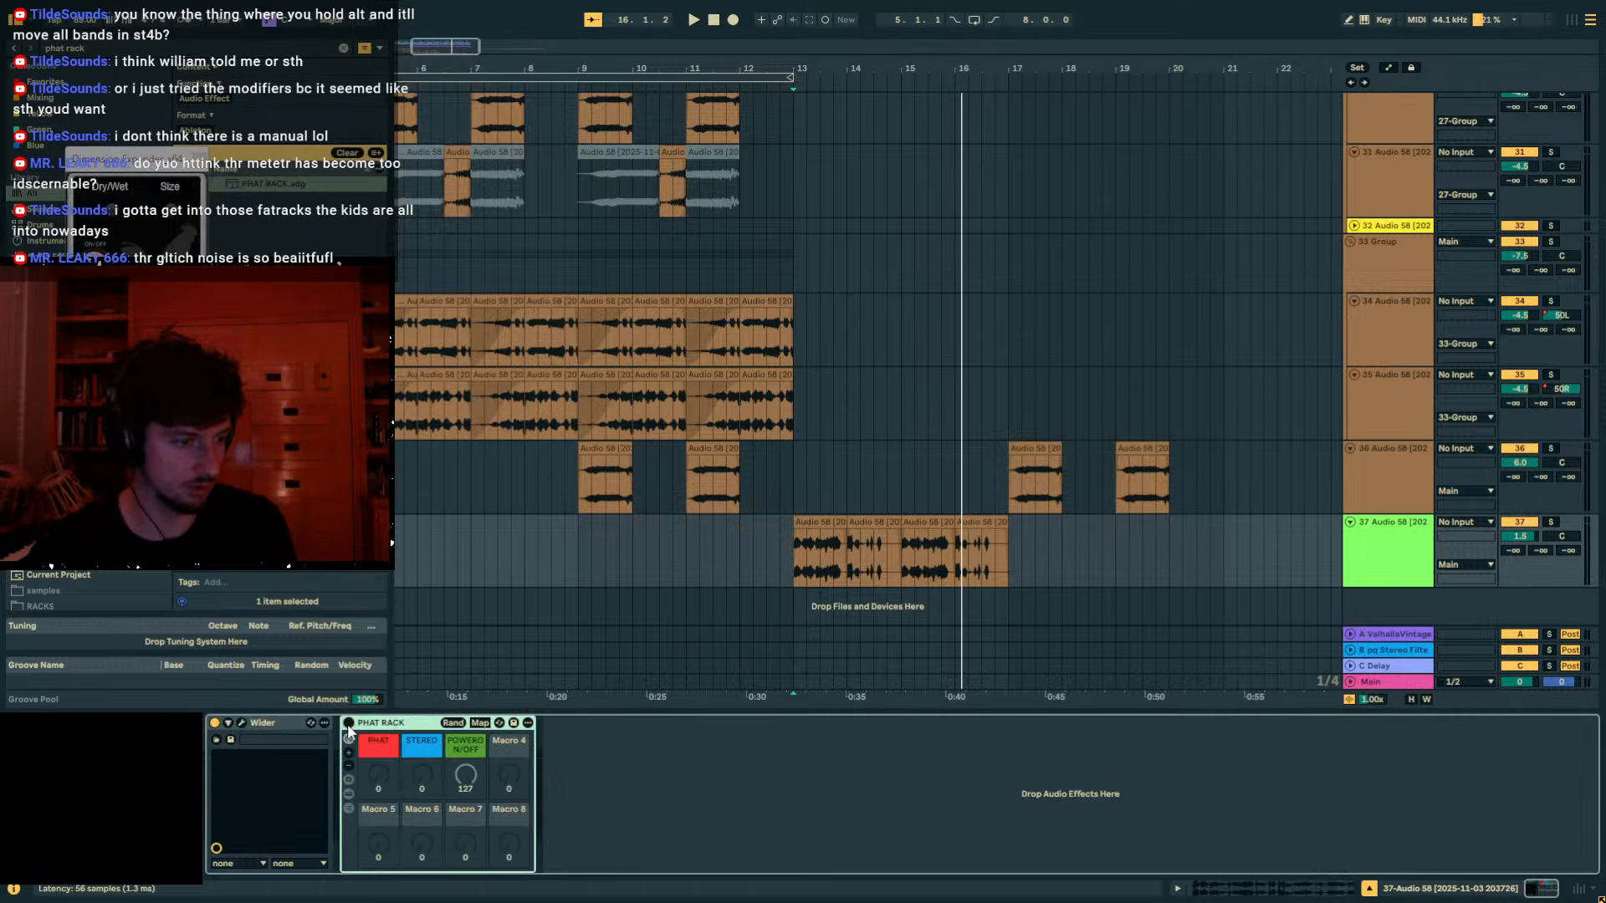
pyautogui.press('space')
pyautogui.moveTo(378, 777)
pyautogui.mouseDown()
pyautogui.moveTo(378, 723)
pyautogui.moveTo(379, 751)
pyautogui.mouseUp()
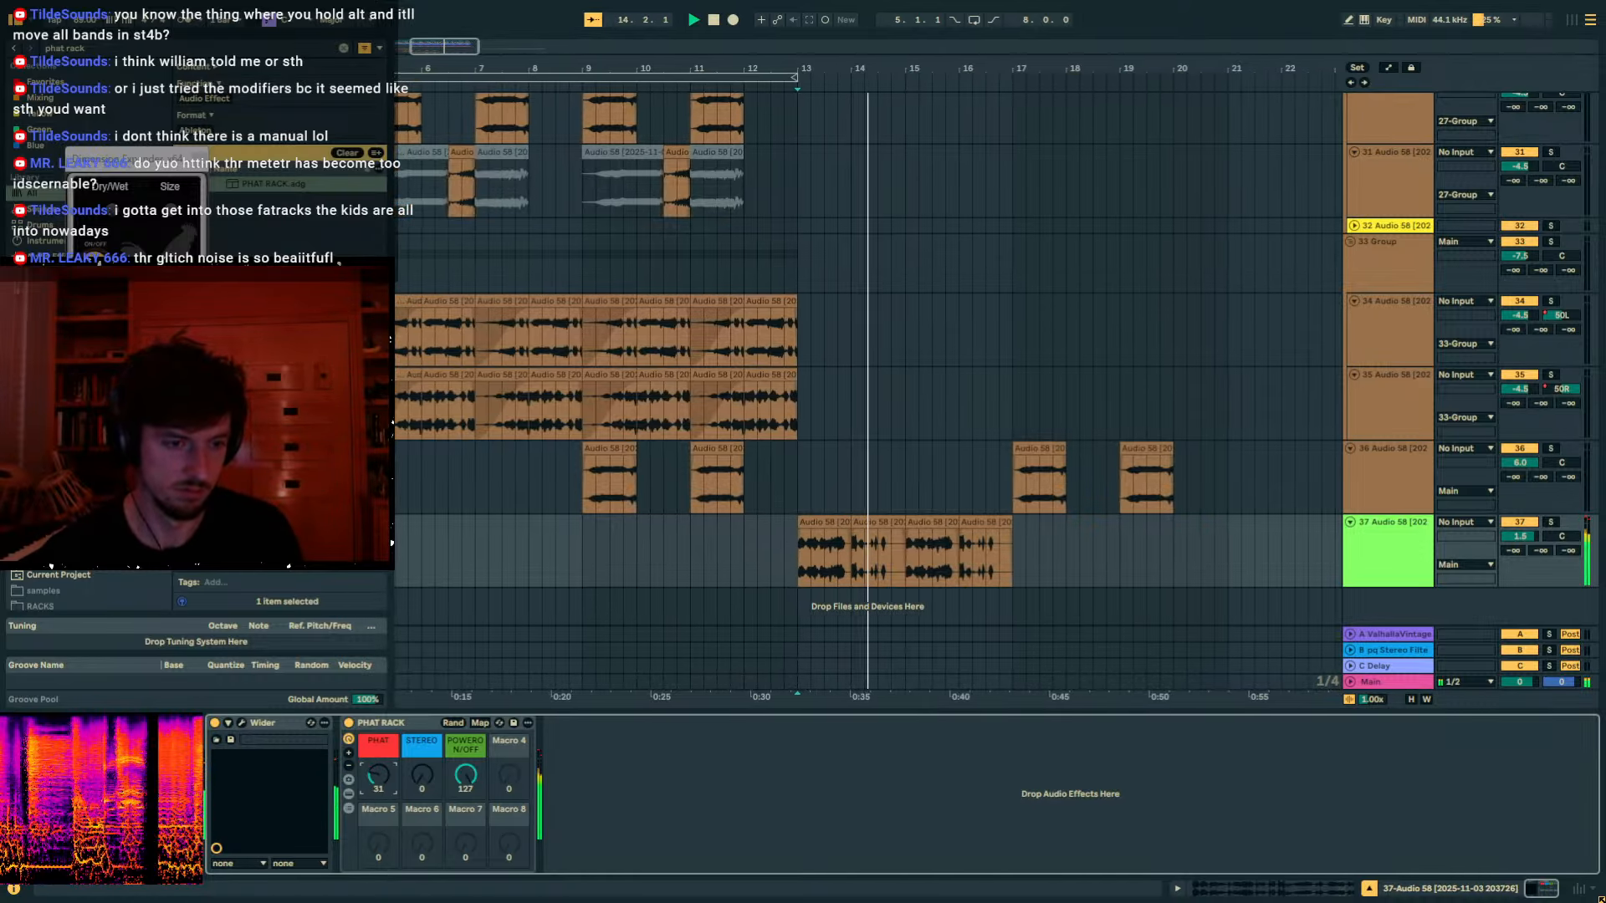
pyautogui.click(797, 520)
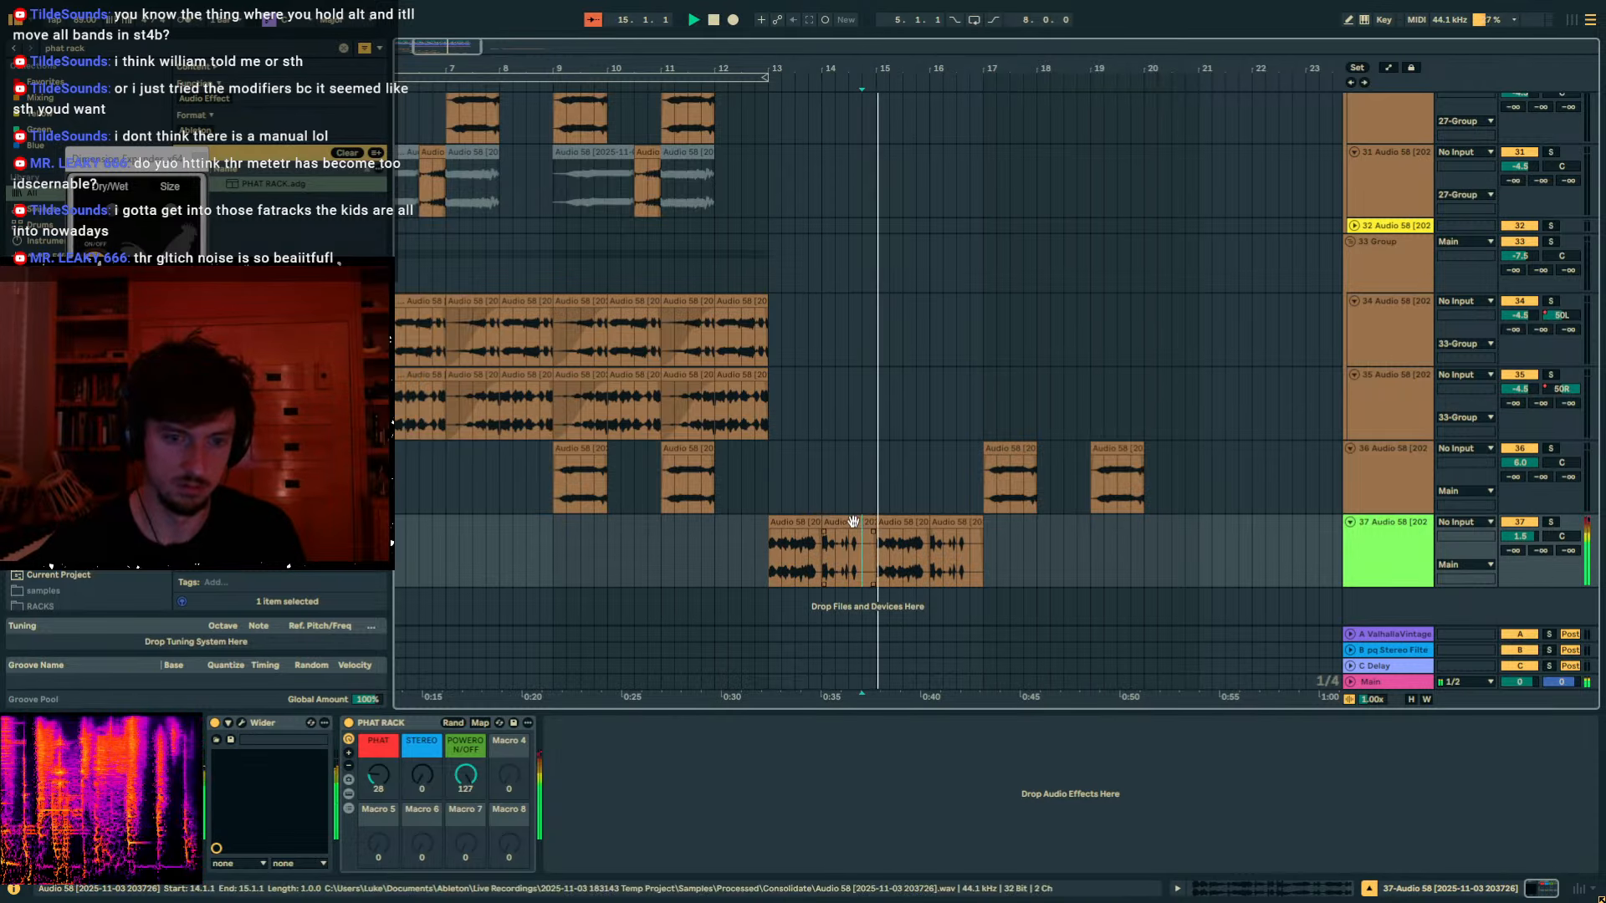
pyautogui.click(848, 552)
pyautogui.keyDown('shift'); pyautogui.click(795, 552); pyautogui.keyUp('shift')
pyautogui.moveTo(378, 776); pyautogui.dragTo(378, 801)
pyautogui.press('space')
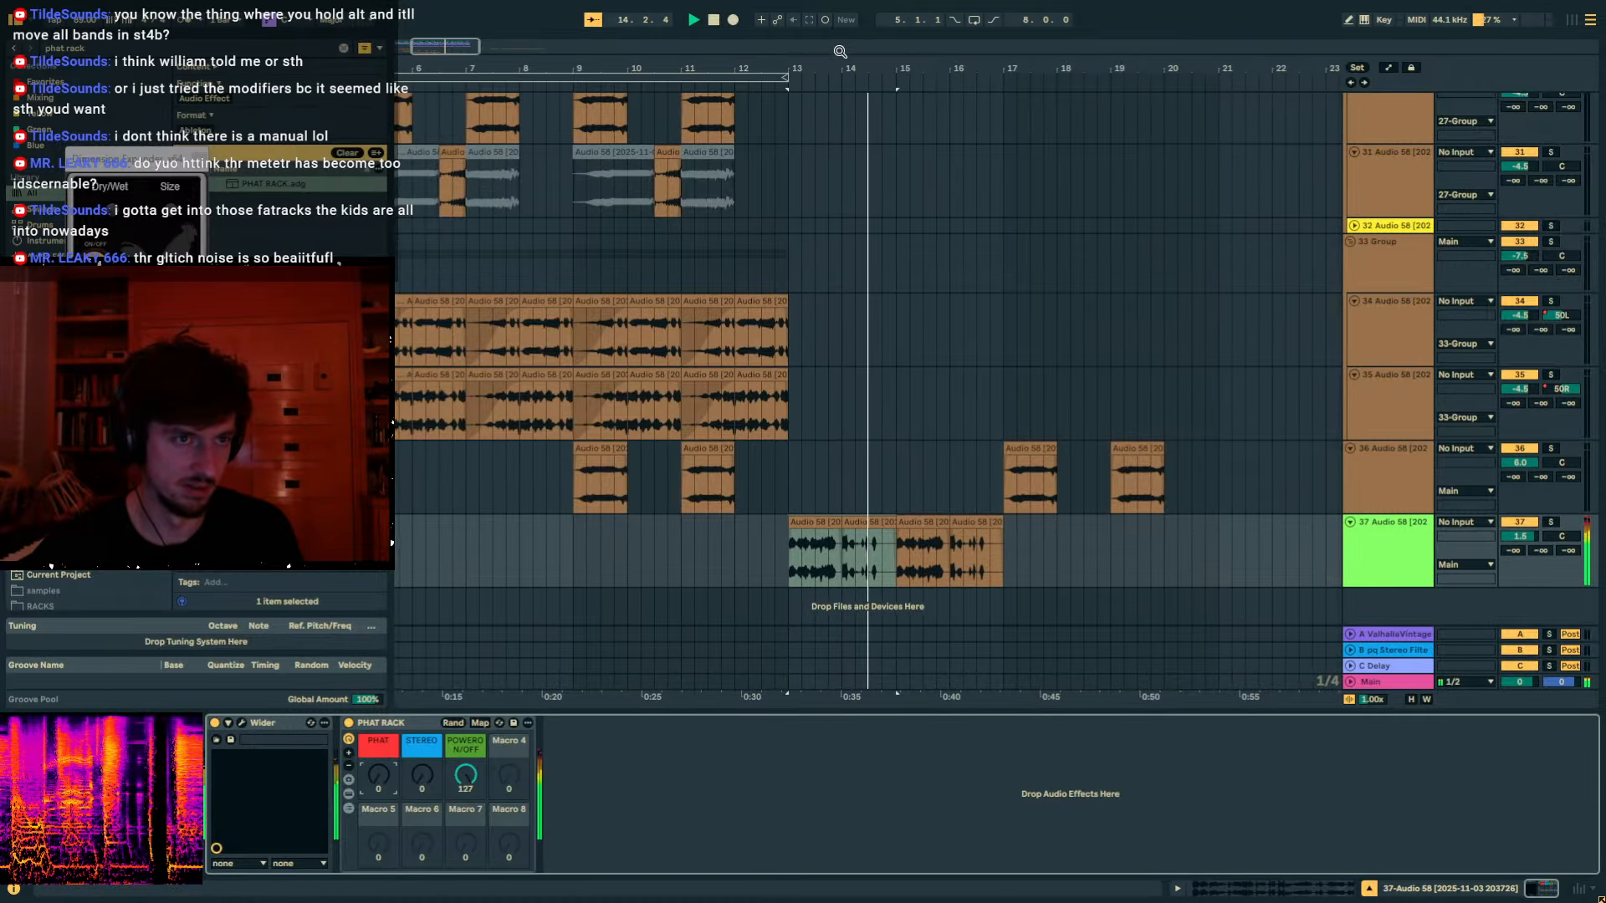
# Place a short audio fragment from 13.4.3 to bar 14 on track 37 and duplicate bars 13 to 15 over bars 15 to 17.
pyautogui.moveTo(839, 51); pyautogui.dragTo(839, 121)
pyautogui.press('space')
pyautogui.moveTo(901, 557); pyautogui.dragTo(828, 554)
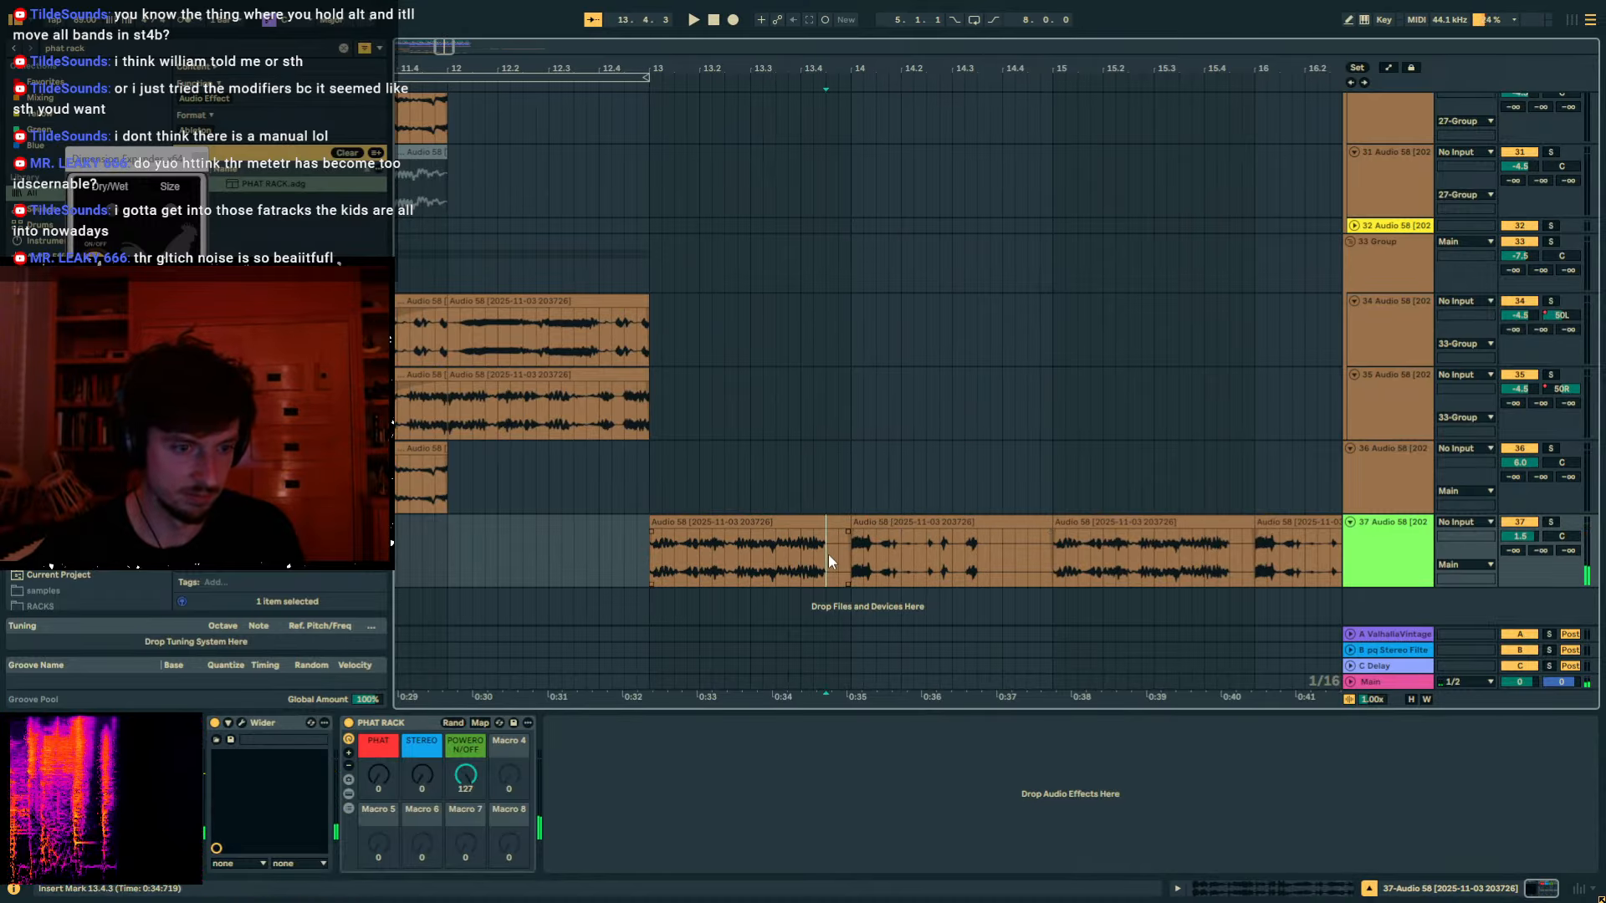
pyautogui.click(791, 558)
pyautogui.press('space')
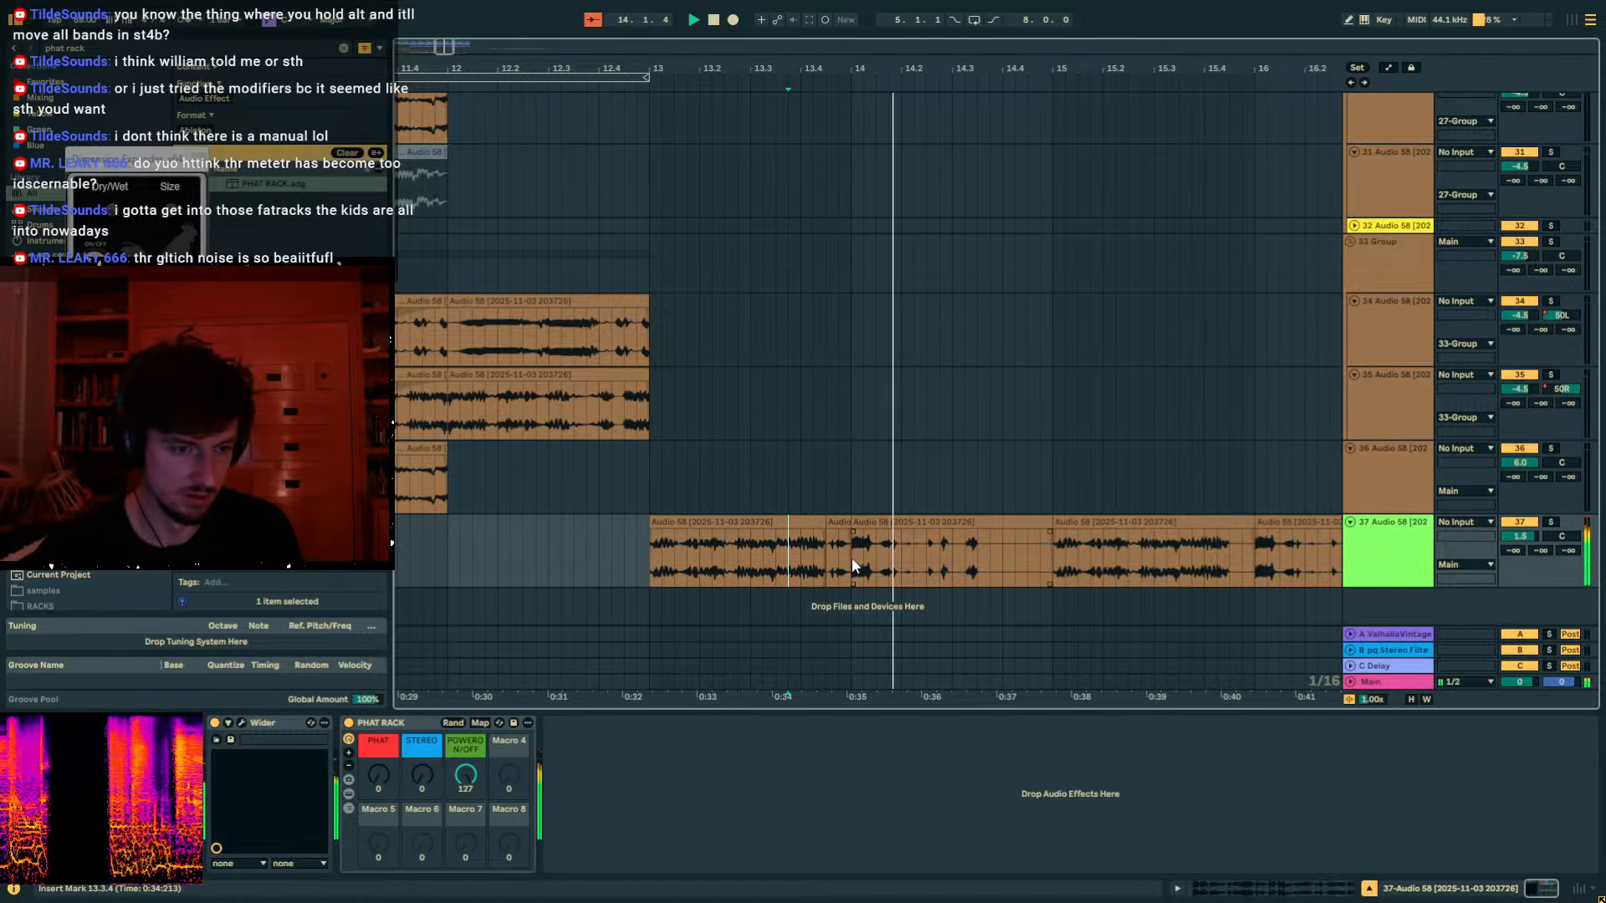
pyautogui.moveTo(1042, 556); pyautogui.dragTo(651, 556)
pyautogui.hotkey('ctrl', 'd')
pyautogui.moveTo(712, 70); pyautogui.dragTo(883, 19)
pyautogui.scroll(5, 876, 385)
pyautogui.press('space')
pyautogui.scroll(-5, 1188, 468)
# Search the browser for "eq 8", add EQ Eight to the end of track 37's chain and set its band 1 low cut to 240 Hz.
pyautogui.click(1374, 560)
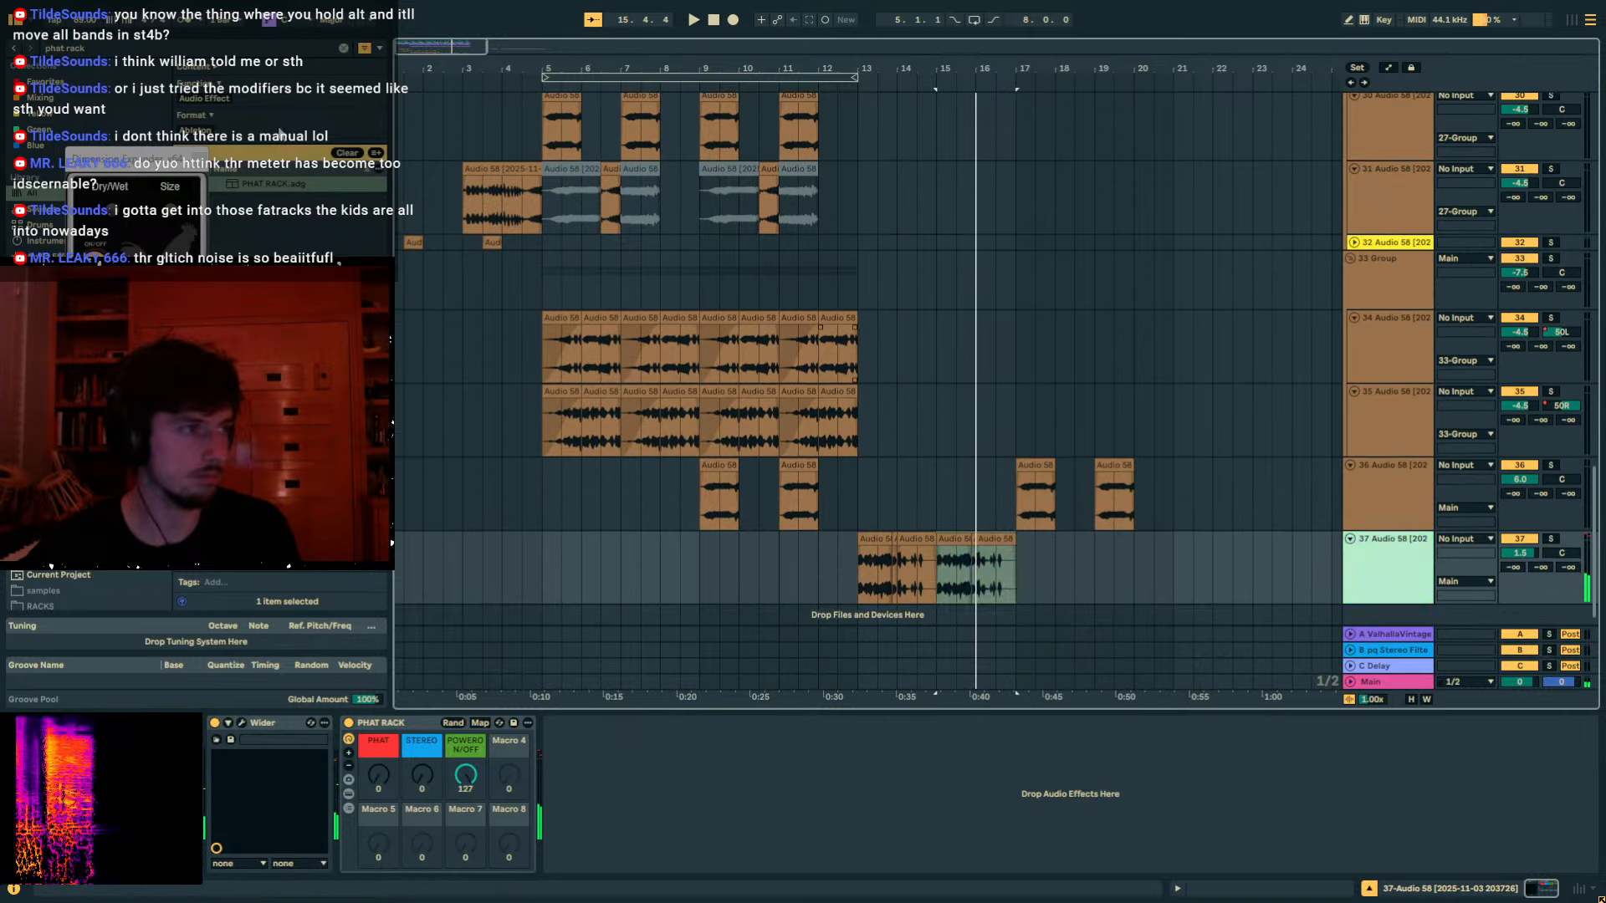
pyautogui.click(109, 49)
pyautogui.write('eq 8')
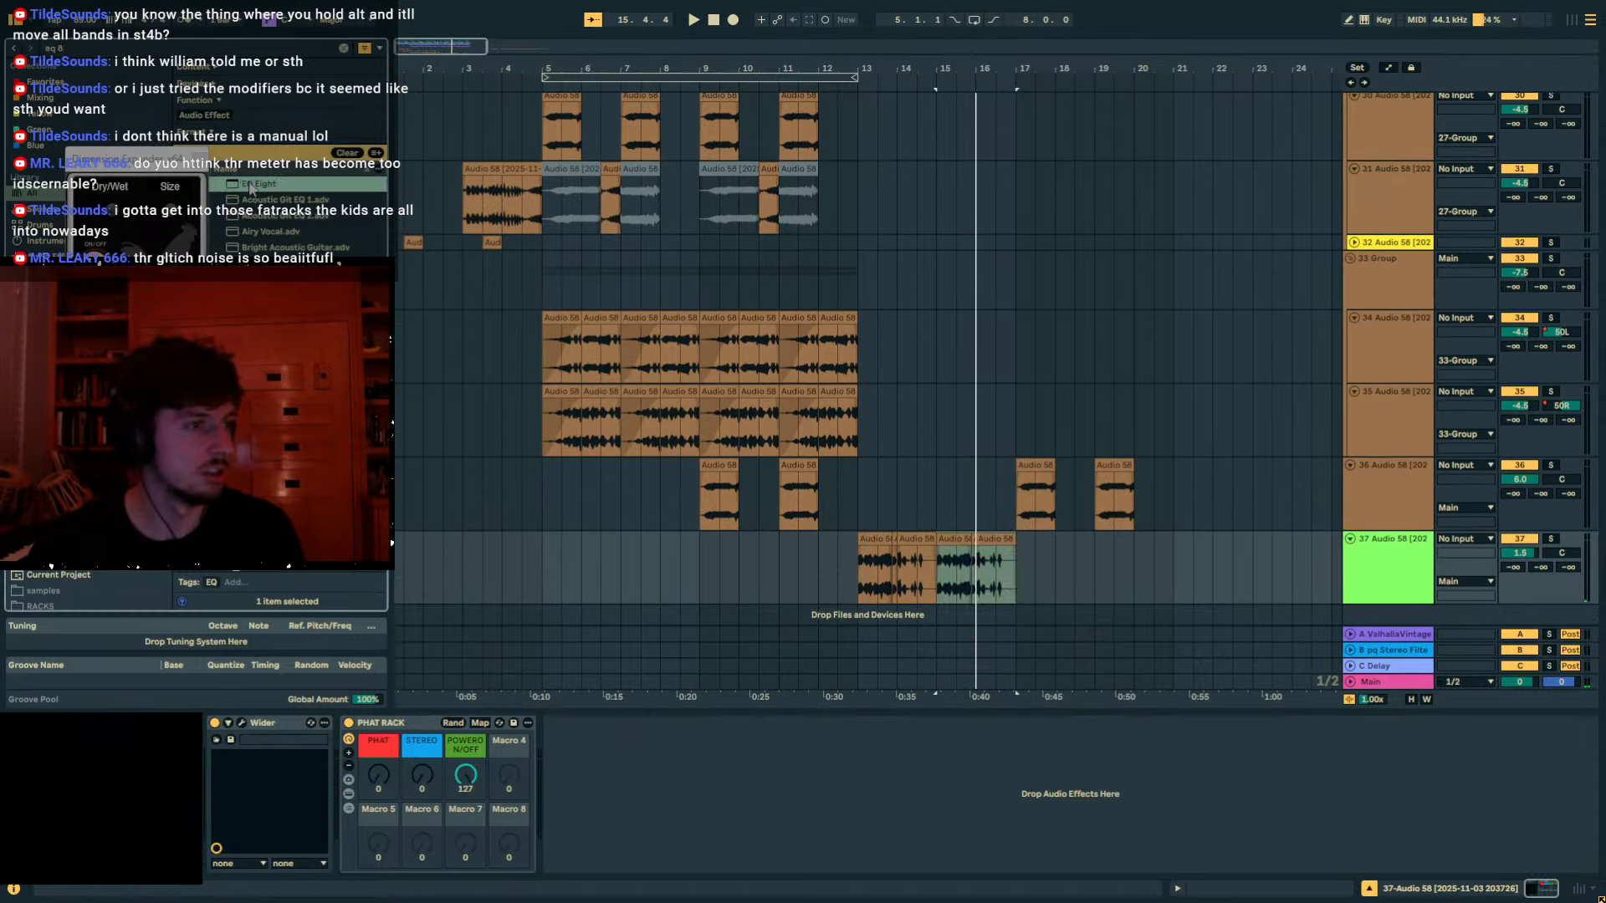
pyautogui.moveTo(251, 186); pyautogui.dragTo(770, 766)
pyautogui.click(615, 853)
pyautogui.click(604, 767)
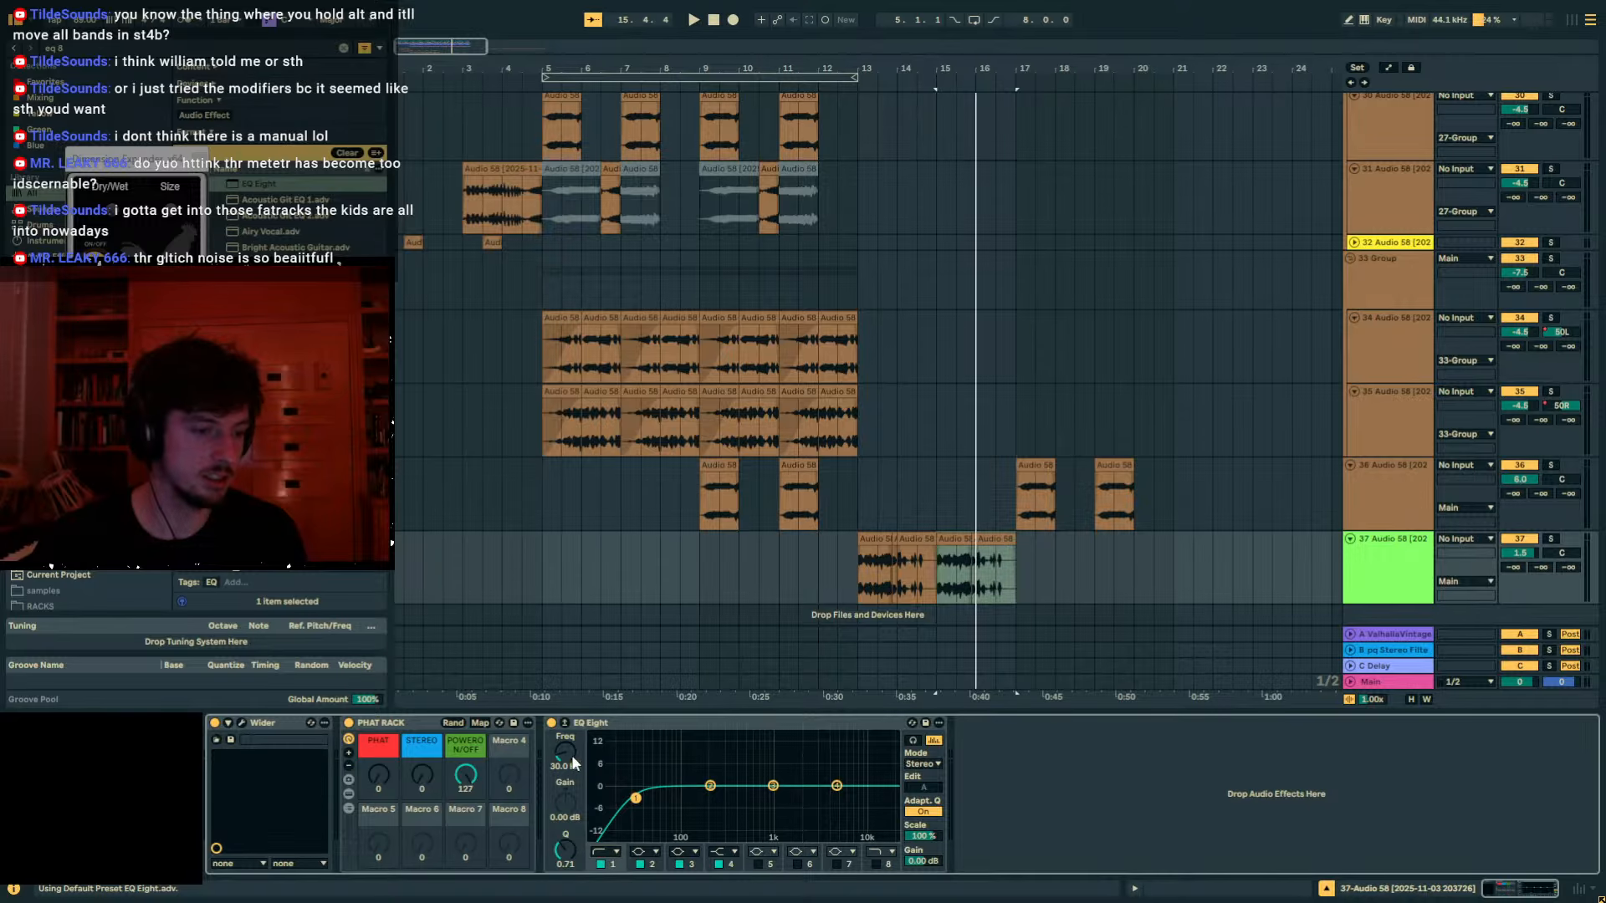
pyautogui.moveTo(570, 754); pyautogui.dragTo(570, 728)
# Add sub notes at bars 7, 11 and 15 on the Hip-Hop Sub track and play from bar 5.
pyautogui.scroll(10, 693, 614)
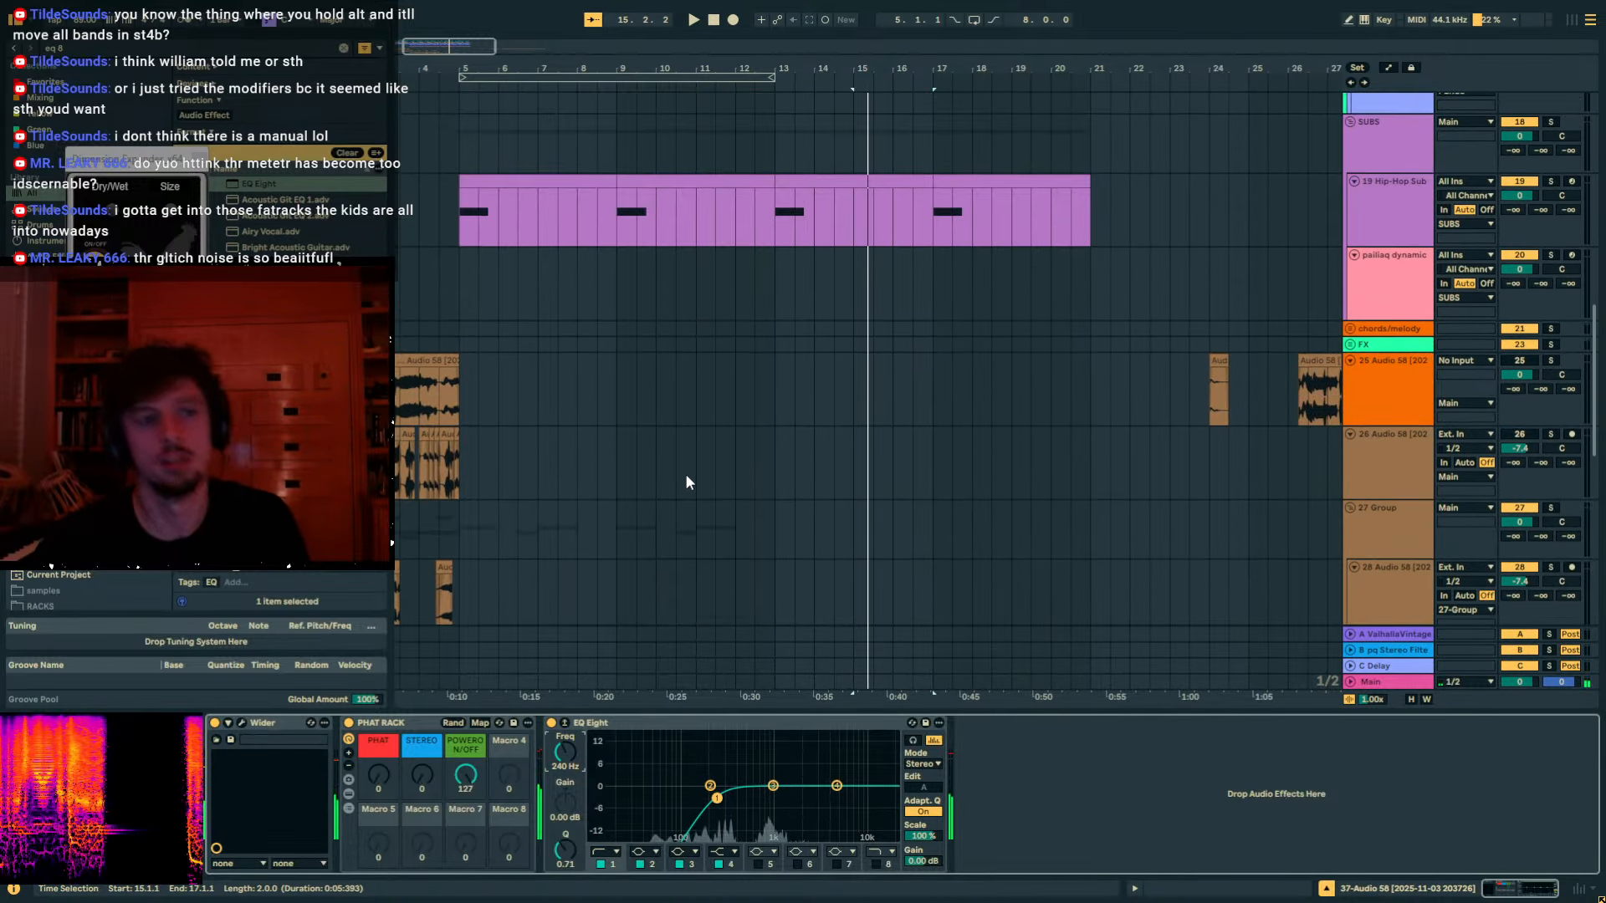
pyautogui.scroll(3, 686, 481)
pyautogui.click(815, 331)
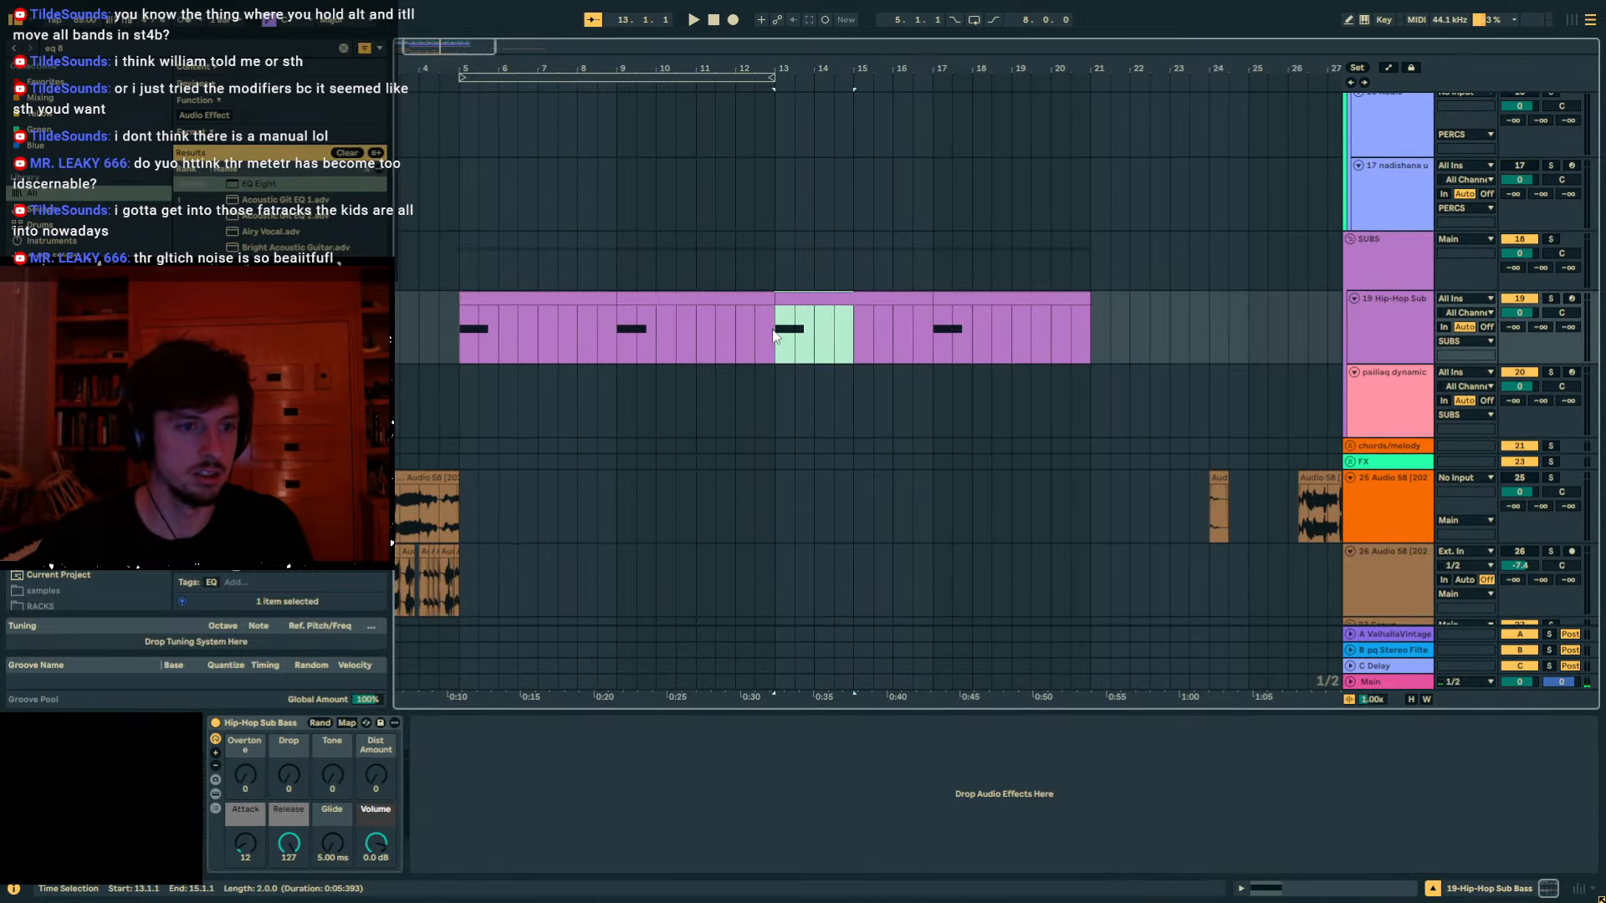
pyautogui.hotkey('ctrl', 'z')
pyautogui.press('space')
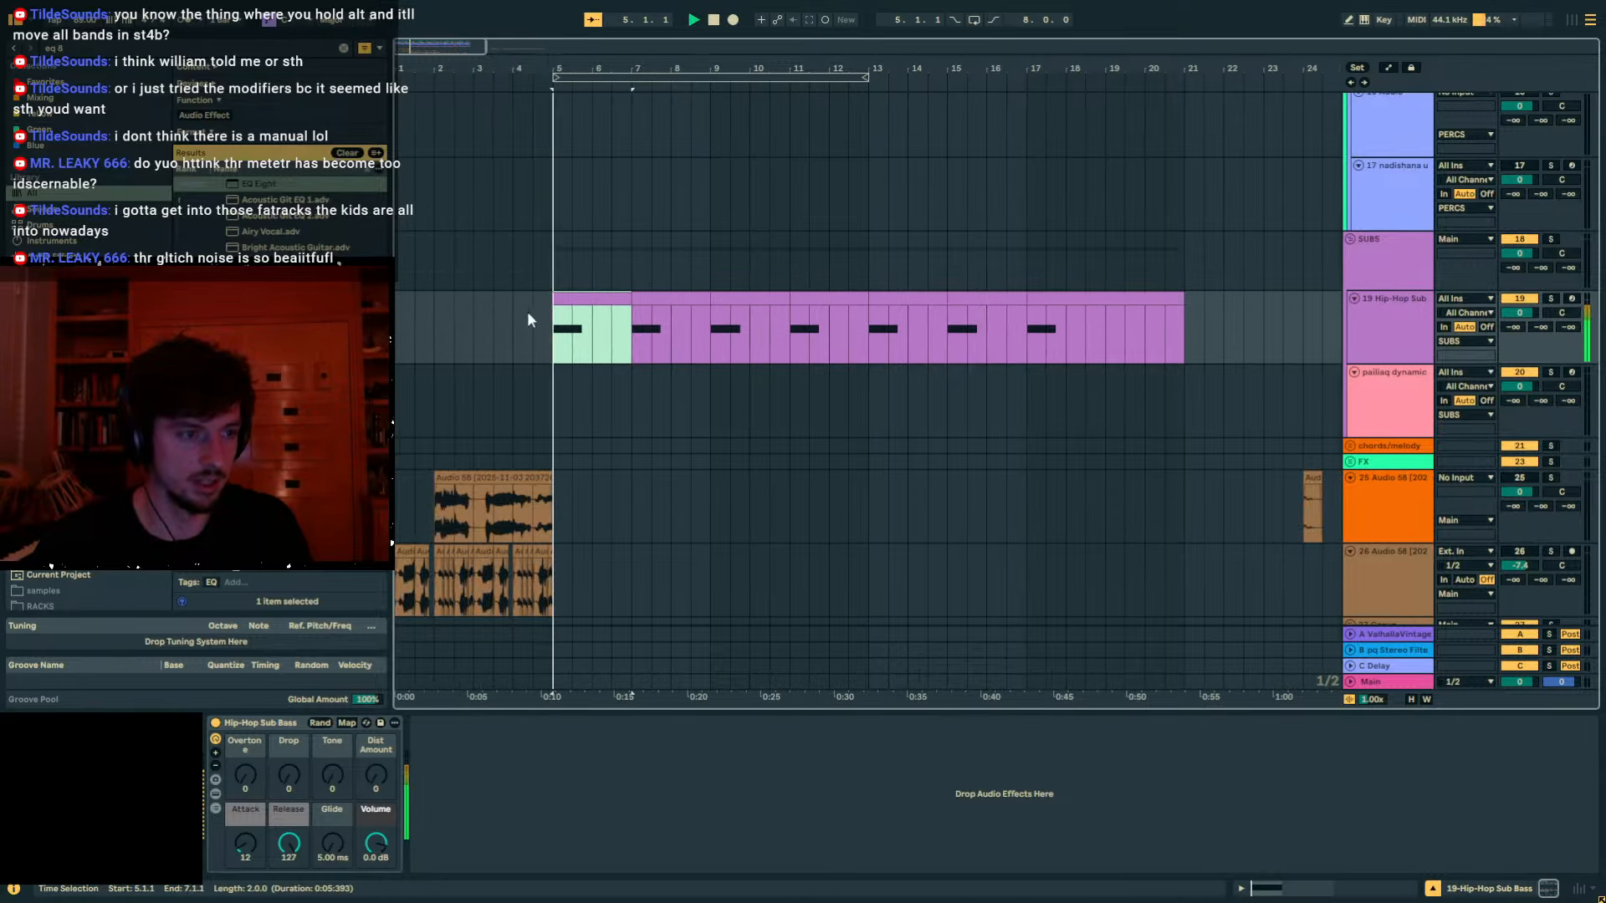
# Set the Hip-Hop Sub Bass rack's Dist Amount to 35 during playback.
pyautogui.scroll(-12, 690, 368)
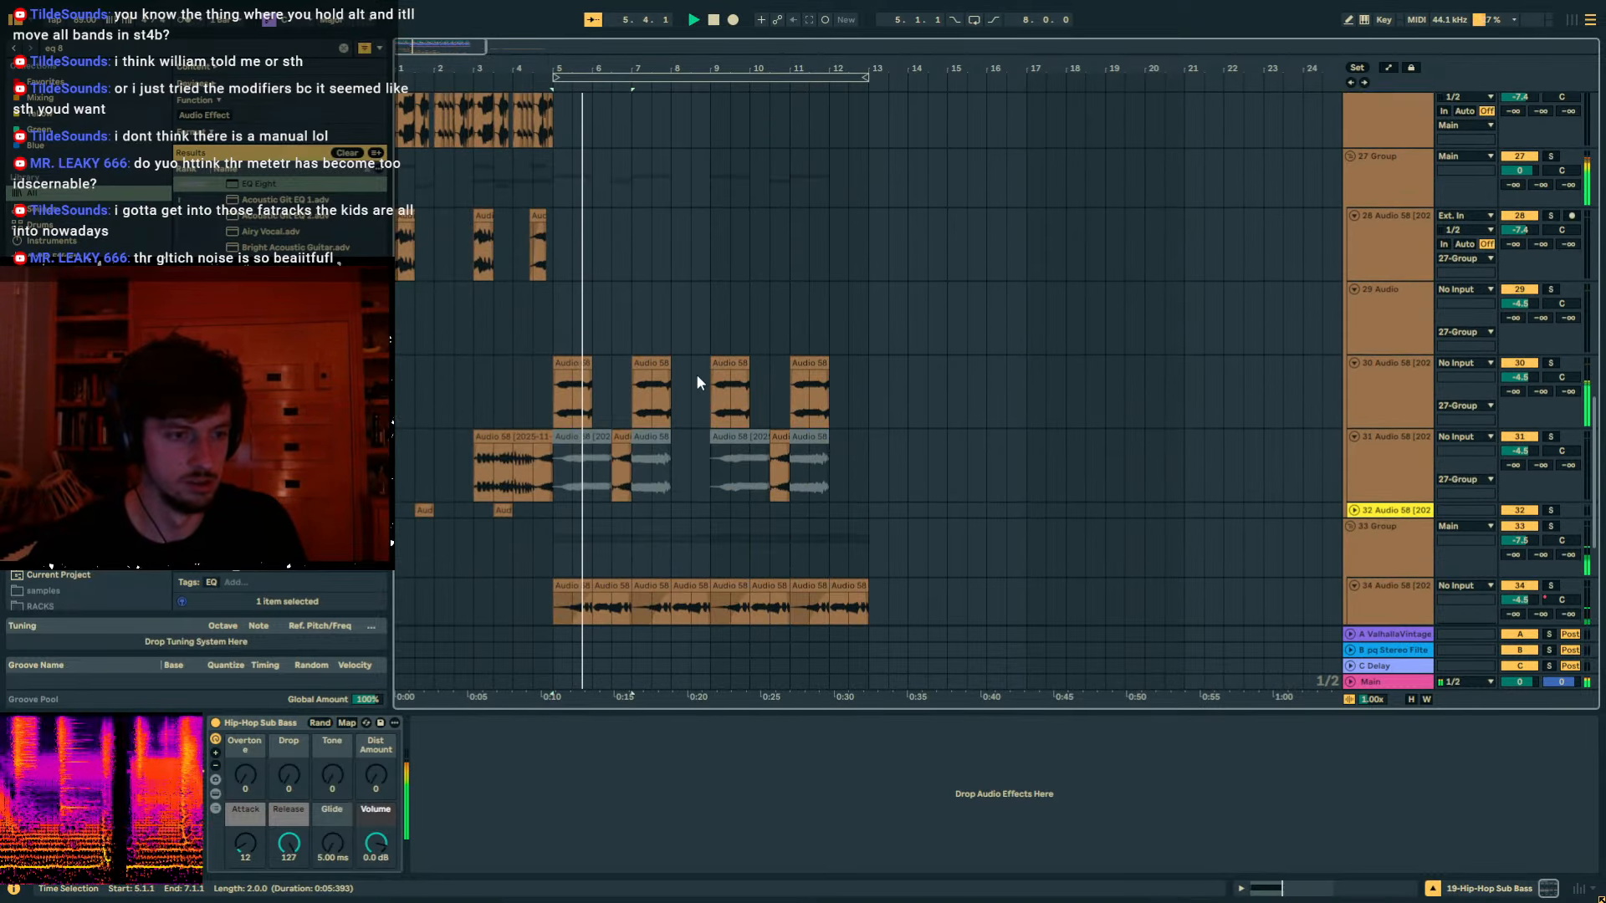
pyautogui.scroll(6, 686, 369)
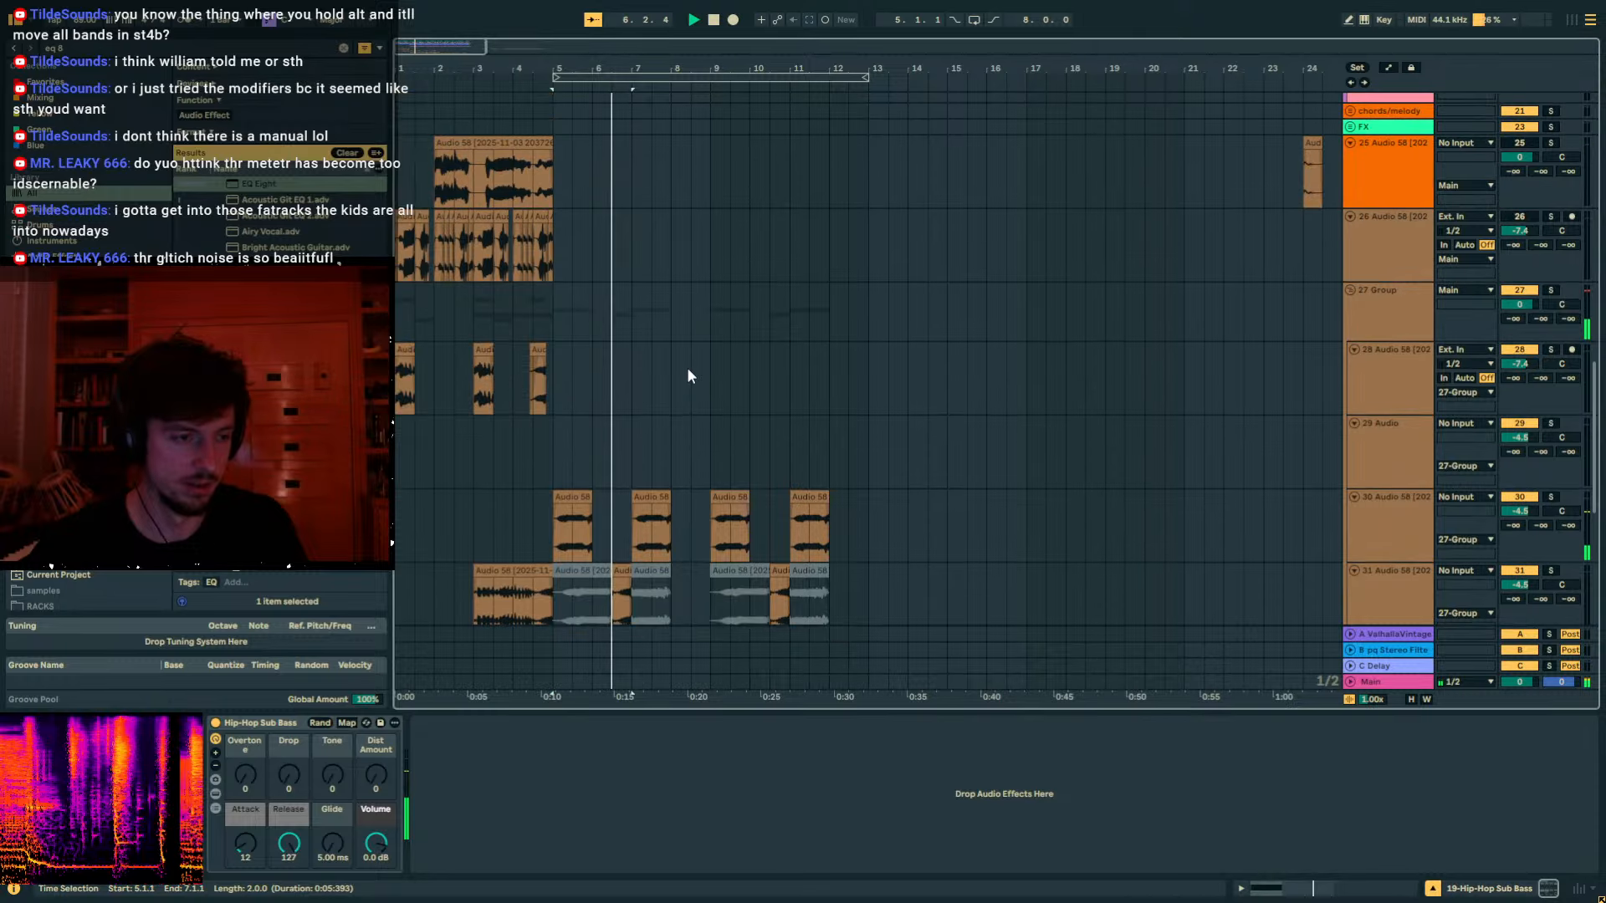
pyautogui.scroll(5, 782, 364)
pyautogui.click(691, 296)
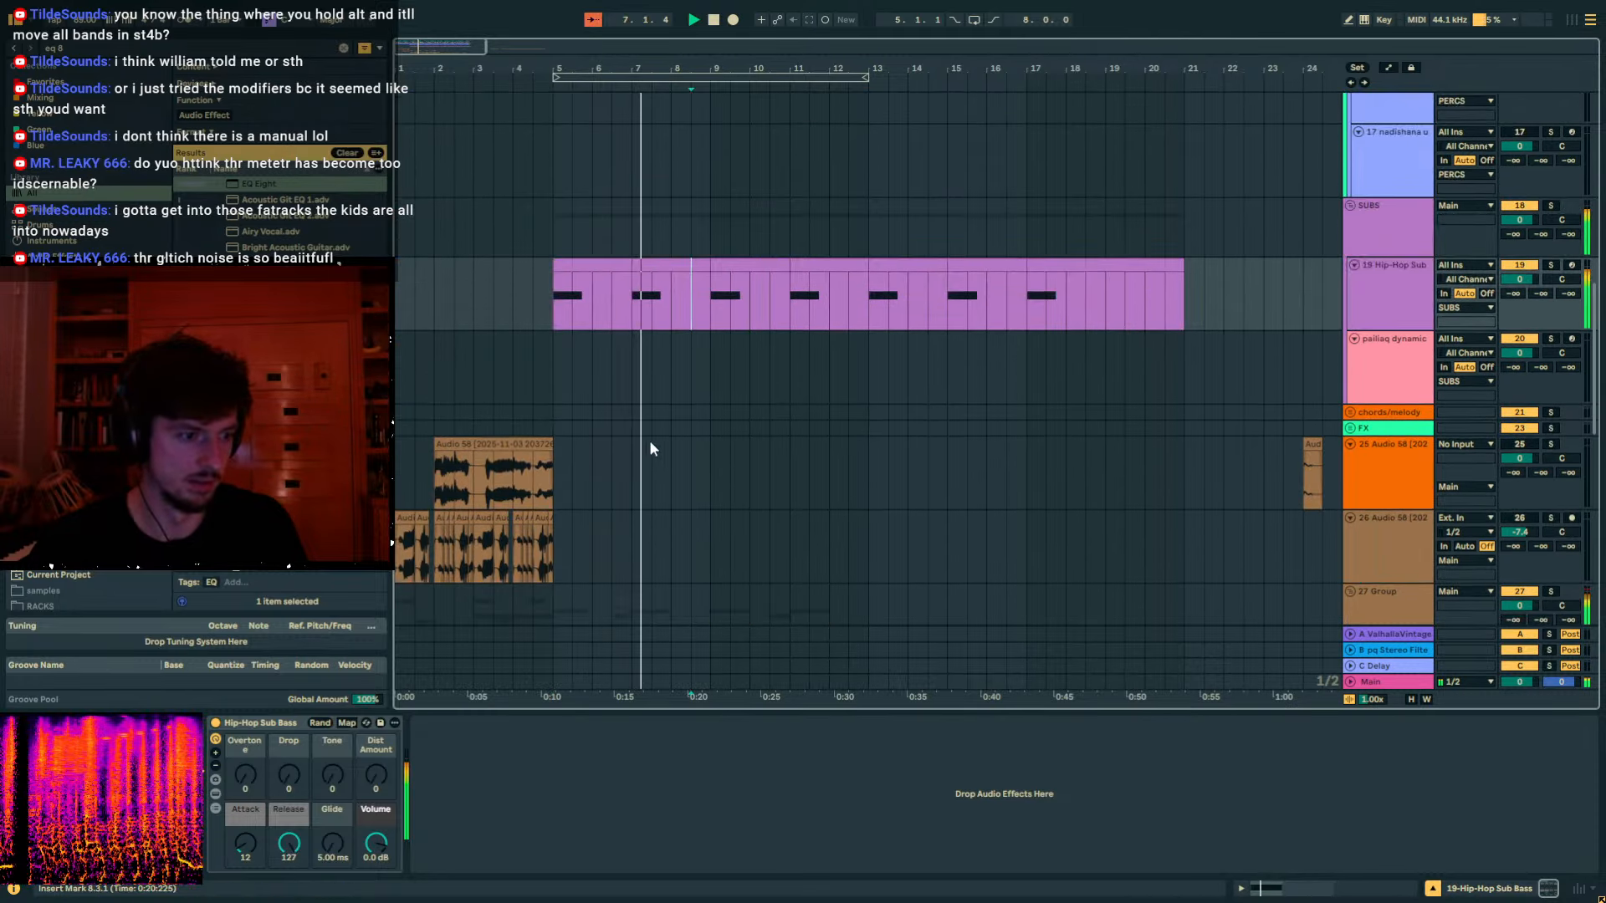
# Set the volume of group 33 to 6.0 dB, track 34 to -0.8 dB and track 35 to 1.9 dB.
pyautogui.scroll(-10, 720, 535)
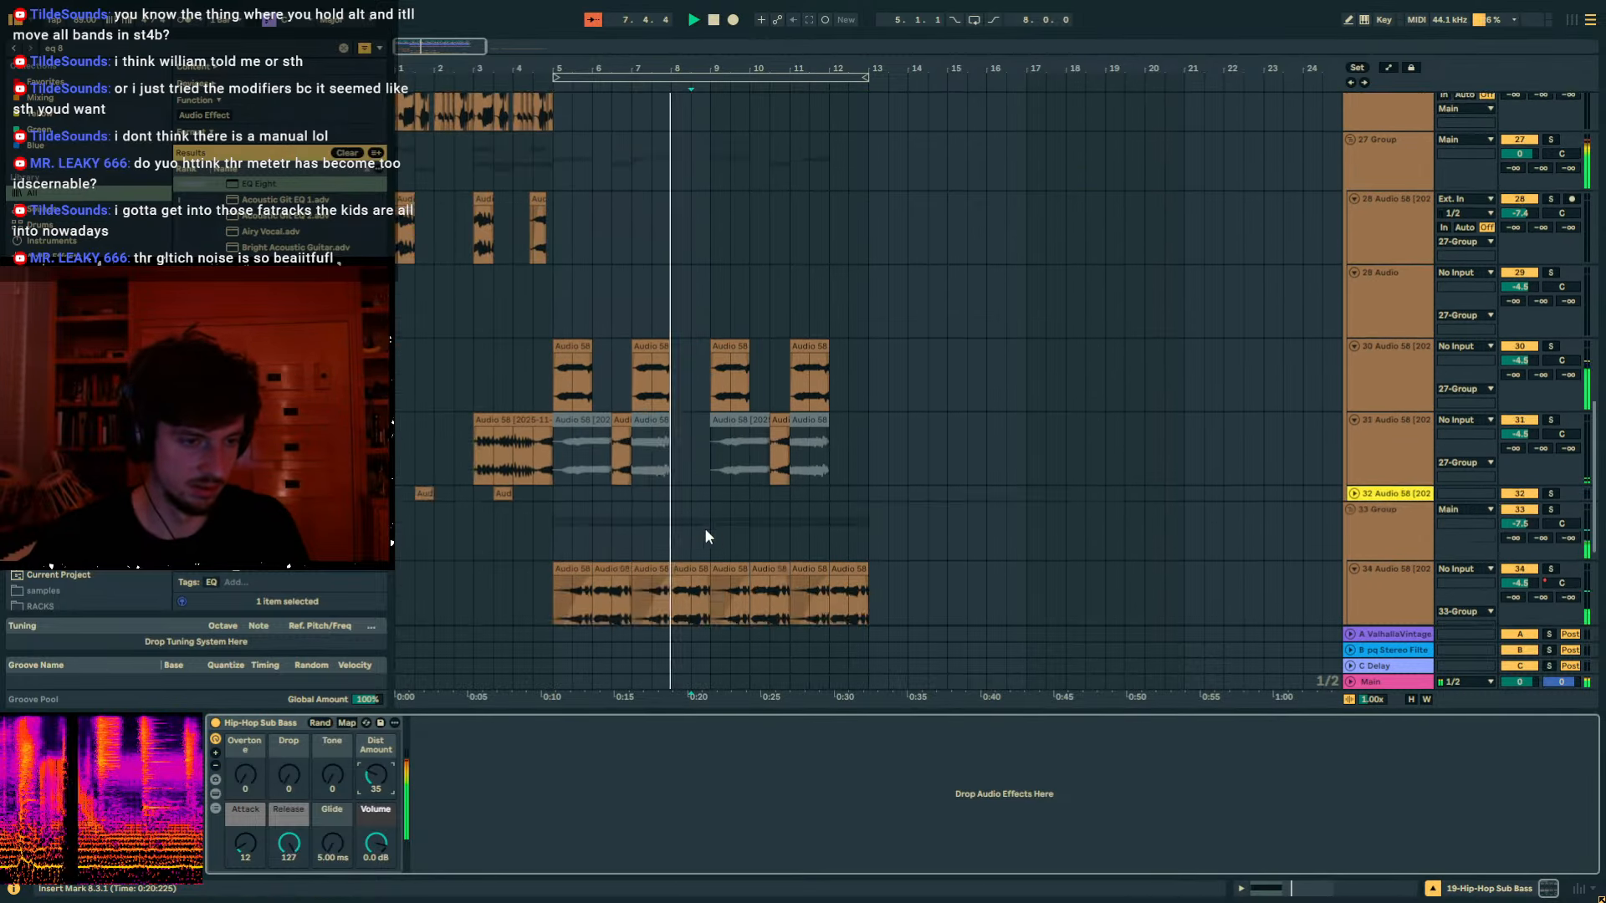
pyautogui.click(1393, 276)
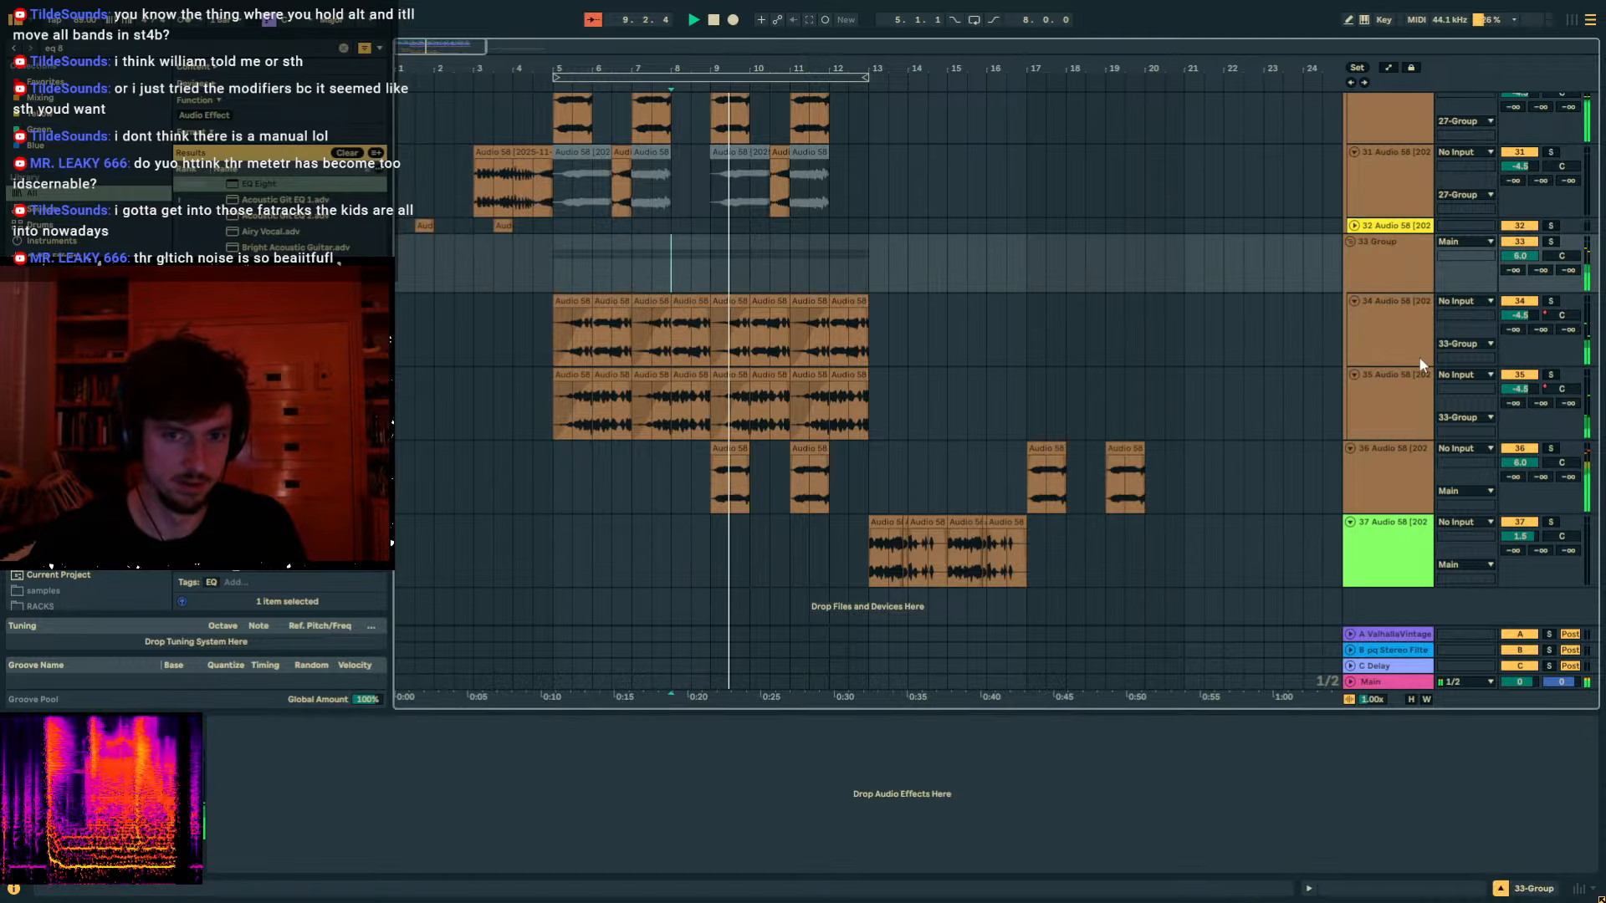
pyautogui.scroll(4, 1413, 358)
pyautogui.click(1404, 460)
pyautogui.scroll(-3, 1506, 418)
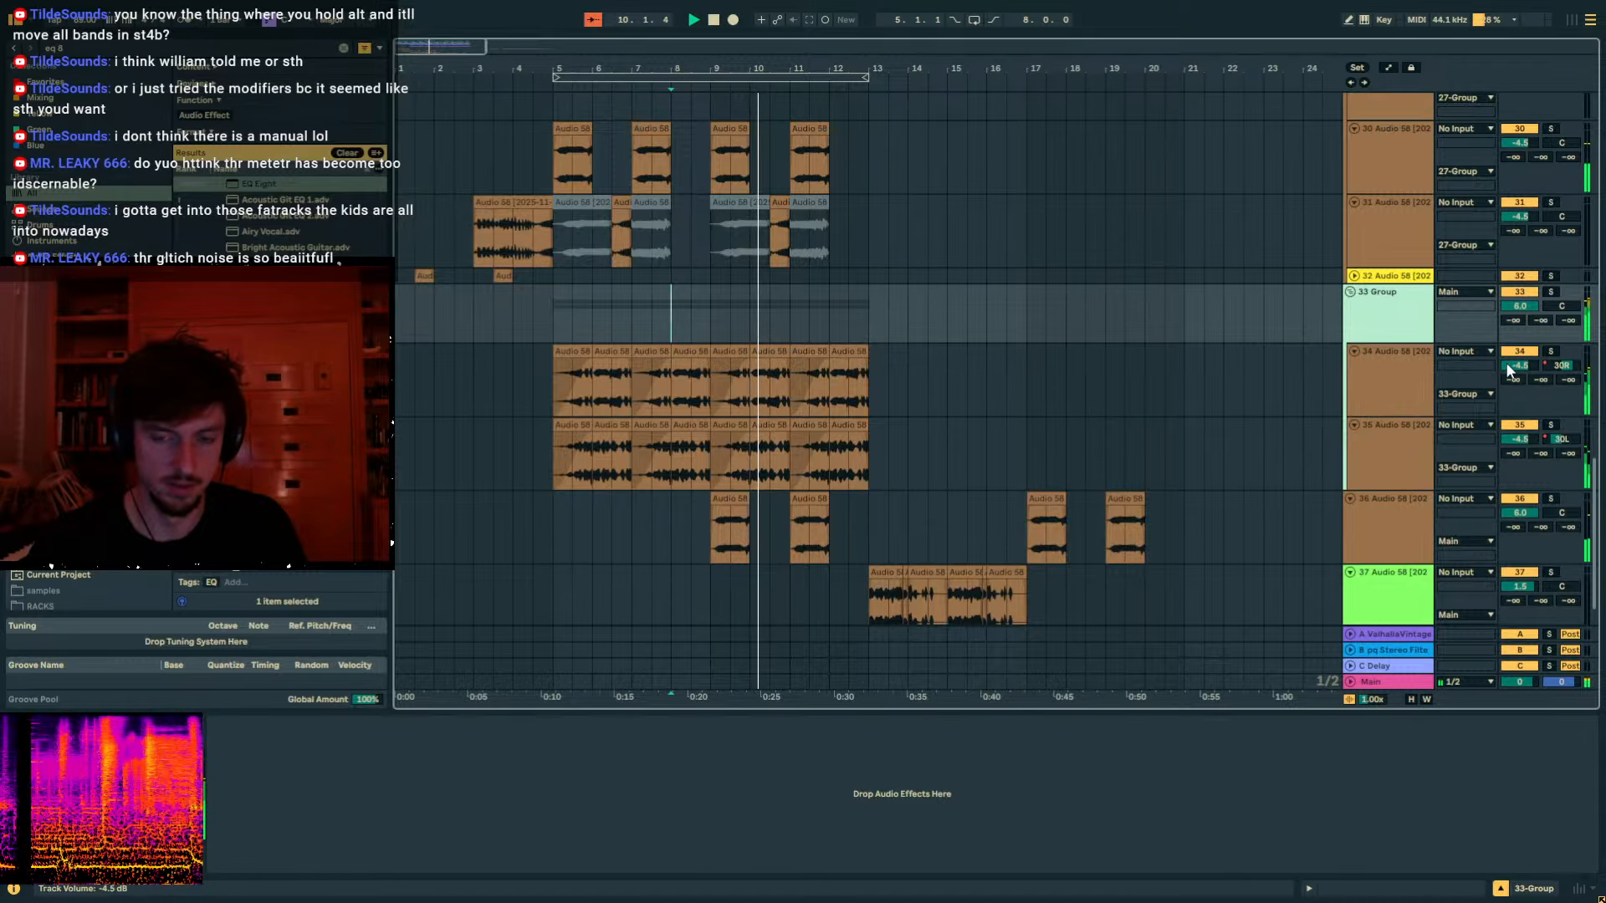
pyautogui.moveTo(1510, 365); pyautogui.dragTo(1511, 350)
pyautogui.moveTo(1512, 440); pyautogui.dragTo(1512, 408)
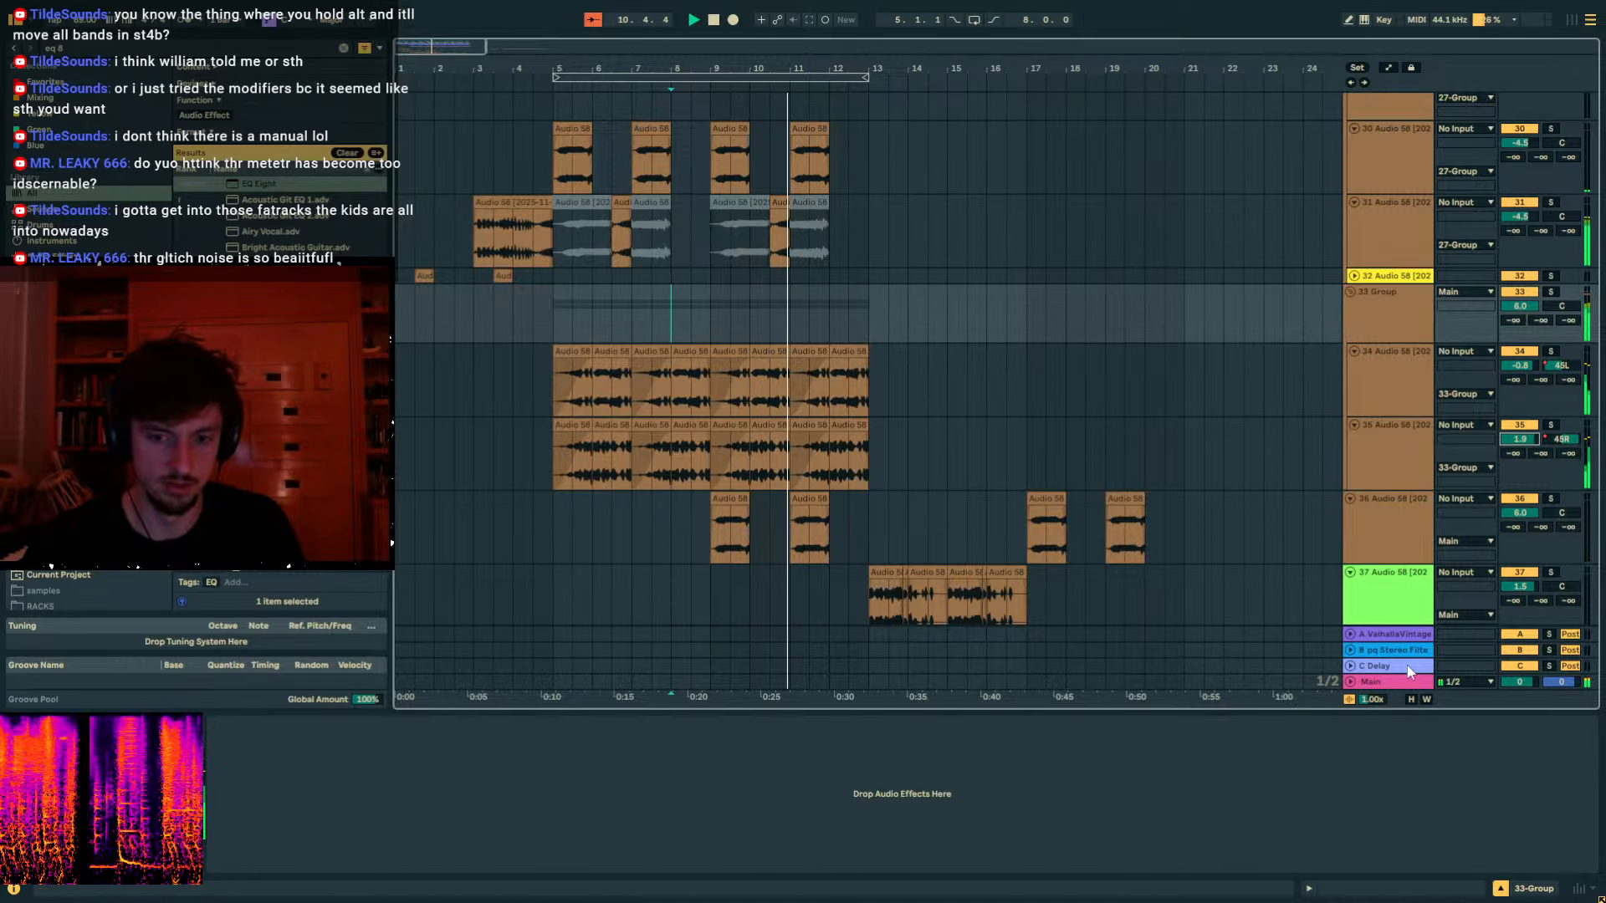
# Search for "bloom", load the plug-in ahead of Ozone 8 on the Main track, open its preset list and close its window.
pyautogui.click(1404, 682)
pyautogui.hotkey('ctrl', 'f')
pyautogui.write('bloom')
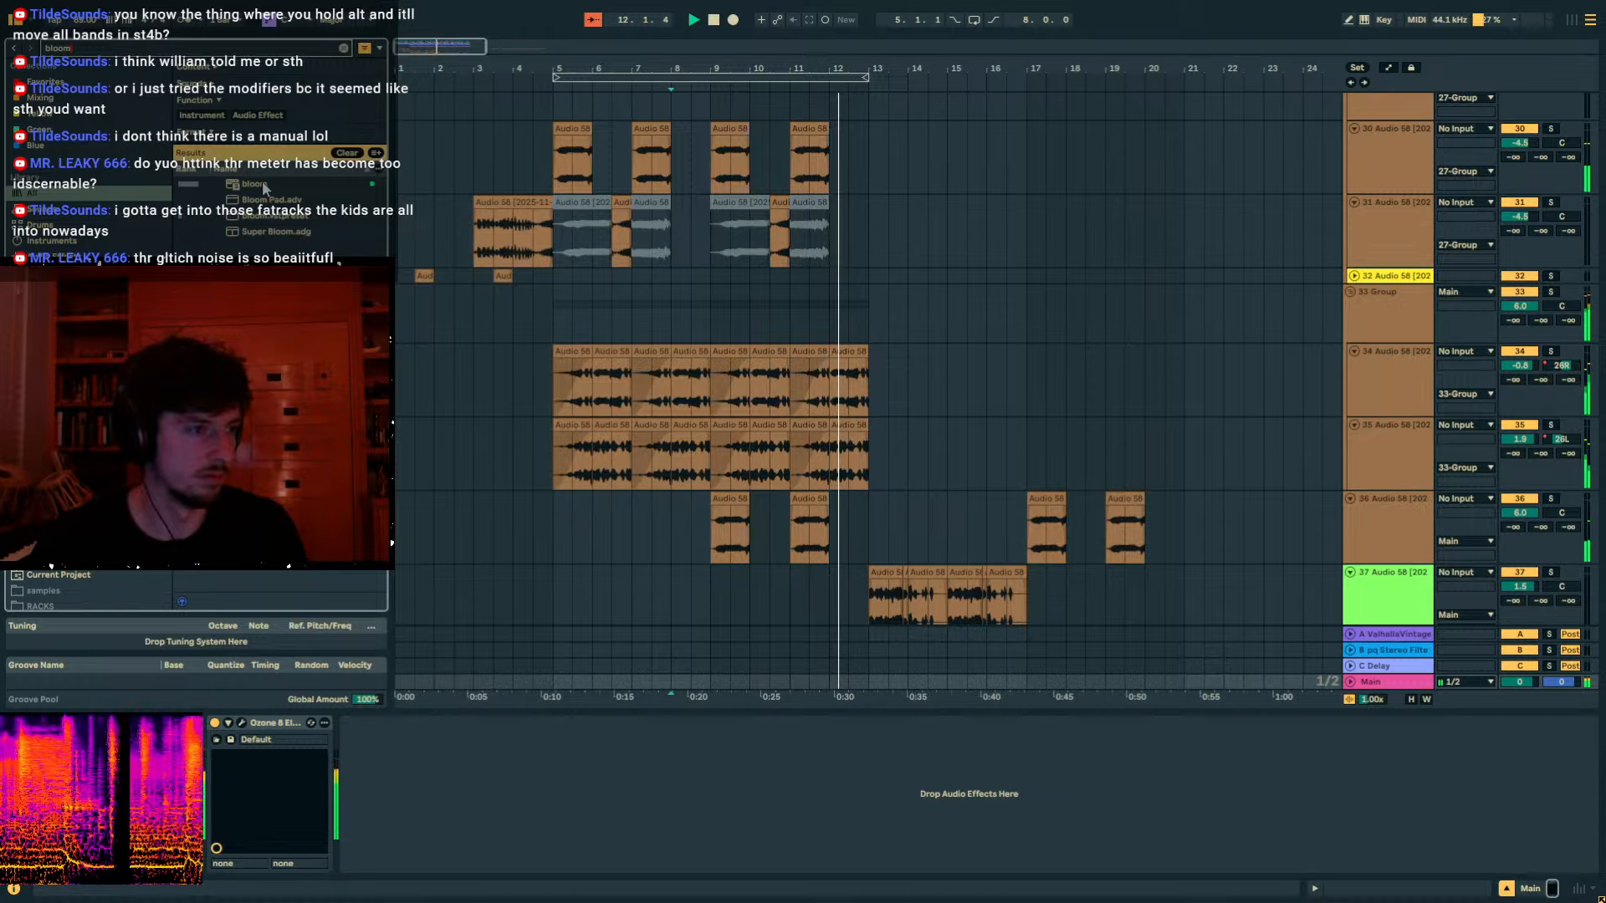
pyautogui.moveTo(265, 185); pyautogui.dragTo(240, 733)
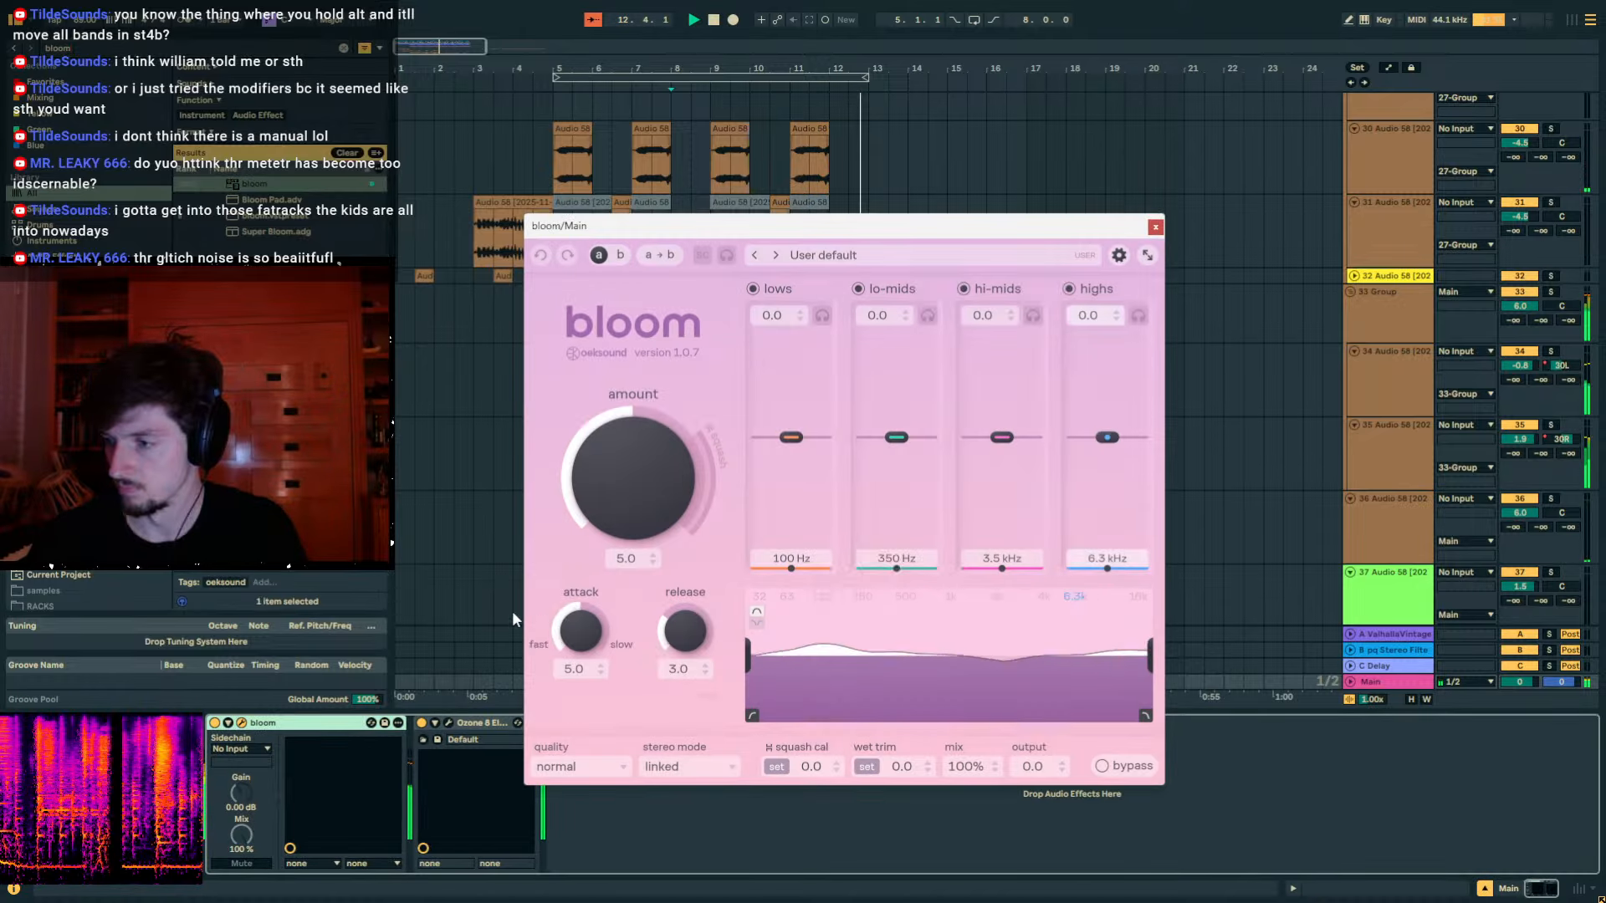
pyautogui.click(845, 255)
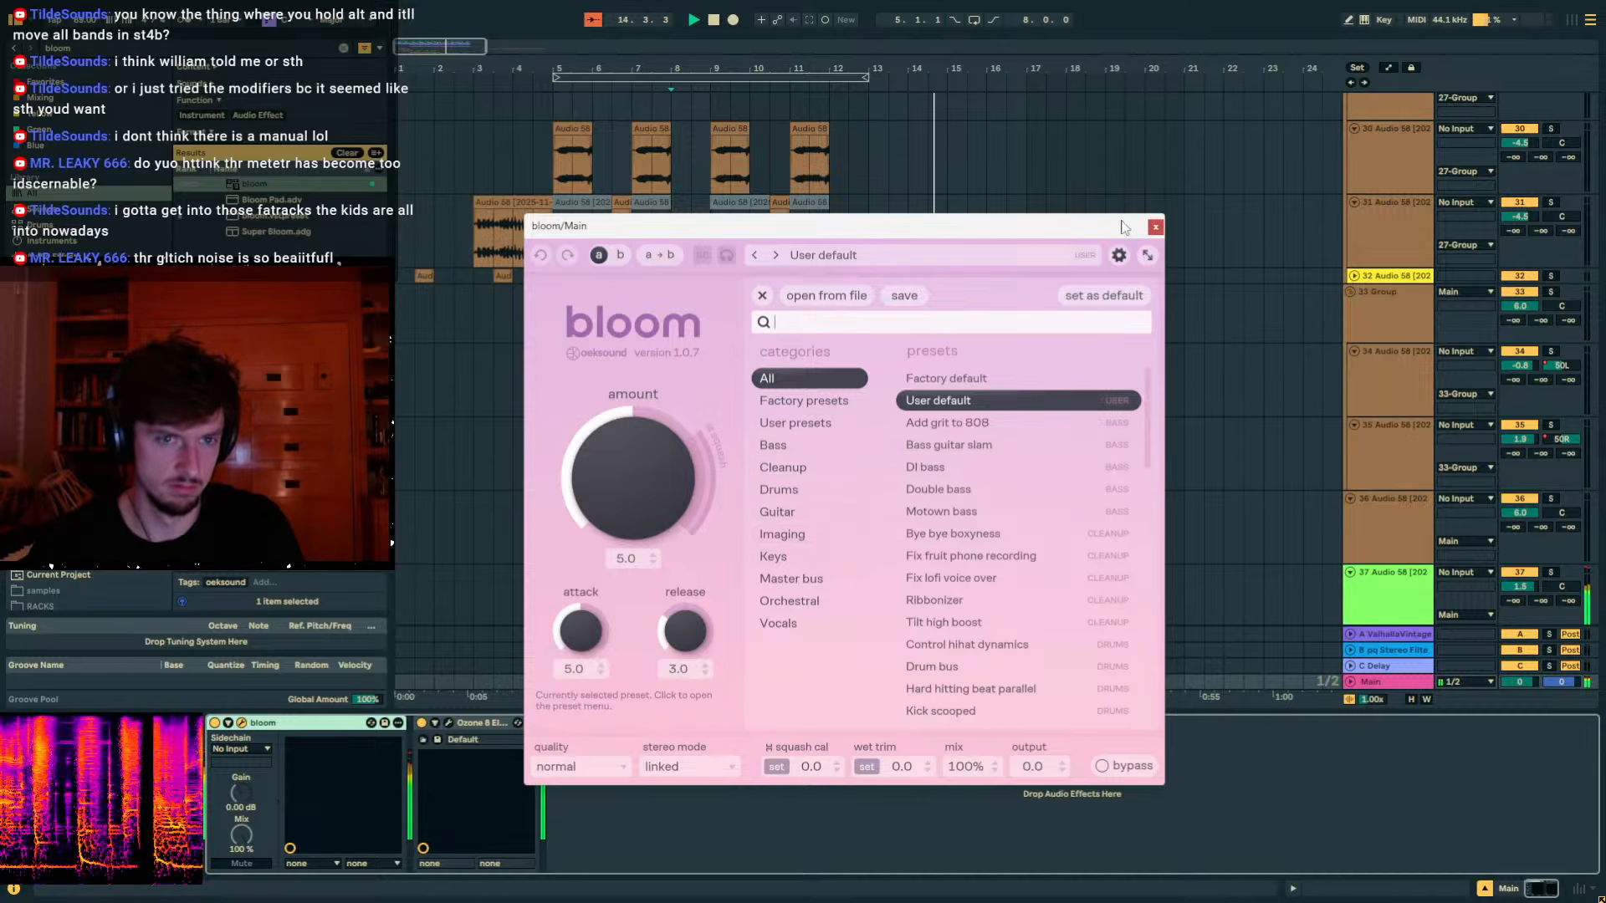
pyautogui.click(1155, 227)
# Copy track 31's clip from bars 3 to 5 and paste it at bar 11 on the same track.
pyautogui.moveTo(546, 240); pyautogui.dragTo(477, 240)
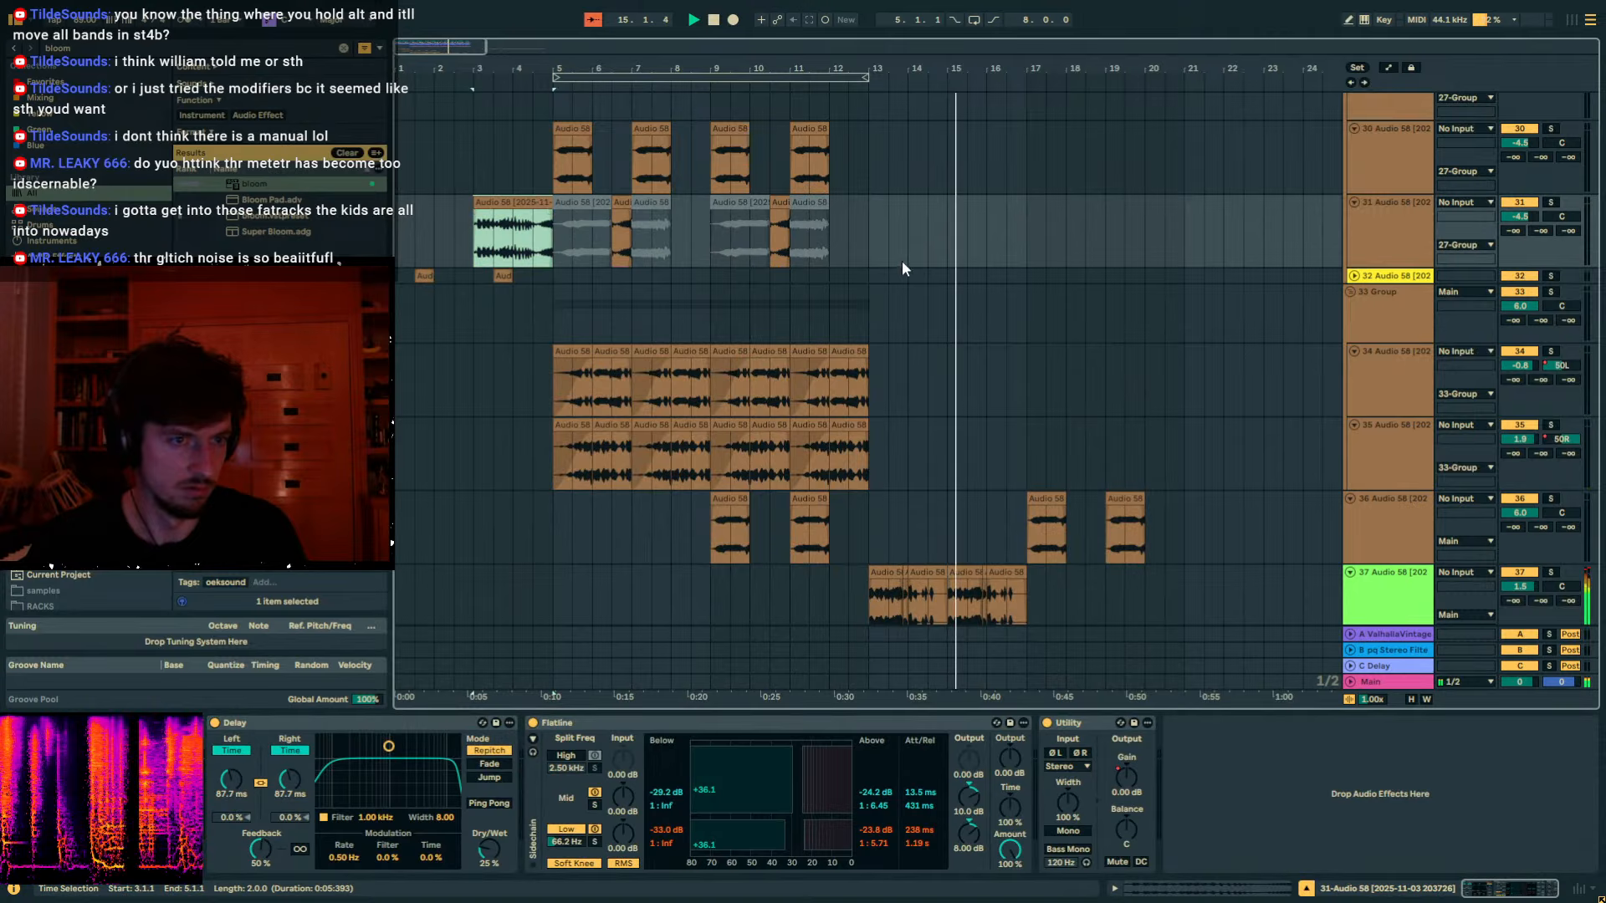
pyautogui.click(796, 233)
pyautogui.hotkey('ctrl', 'v')
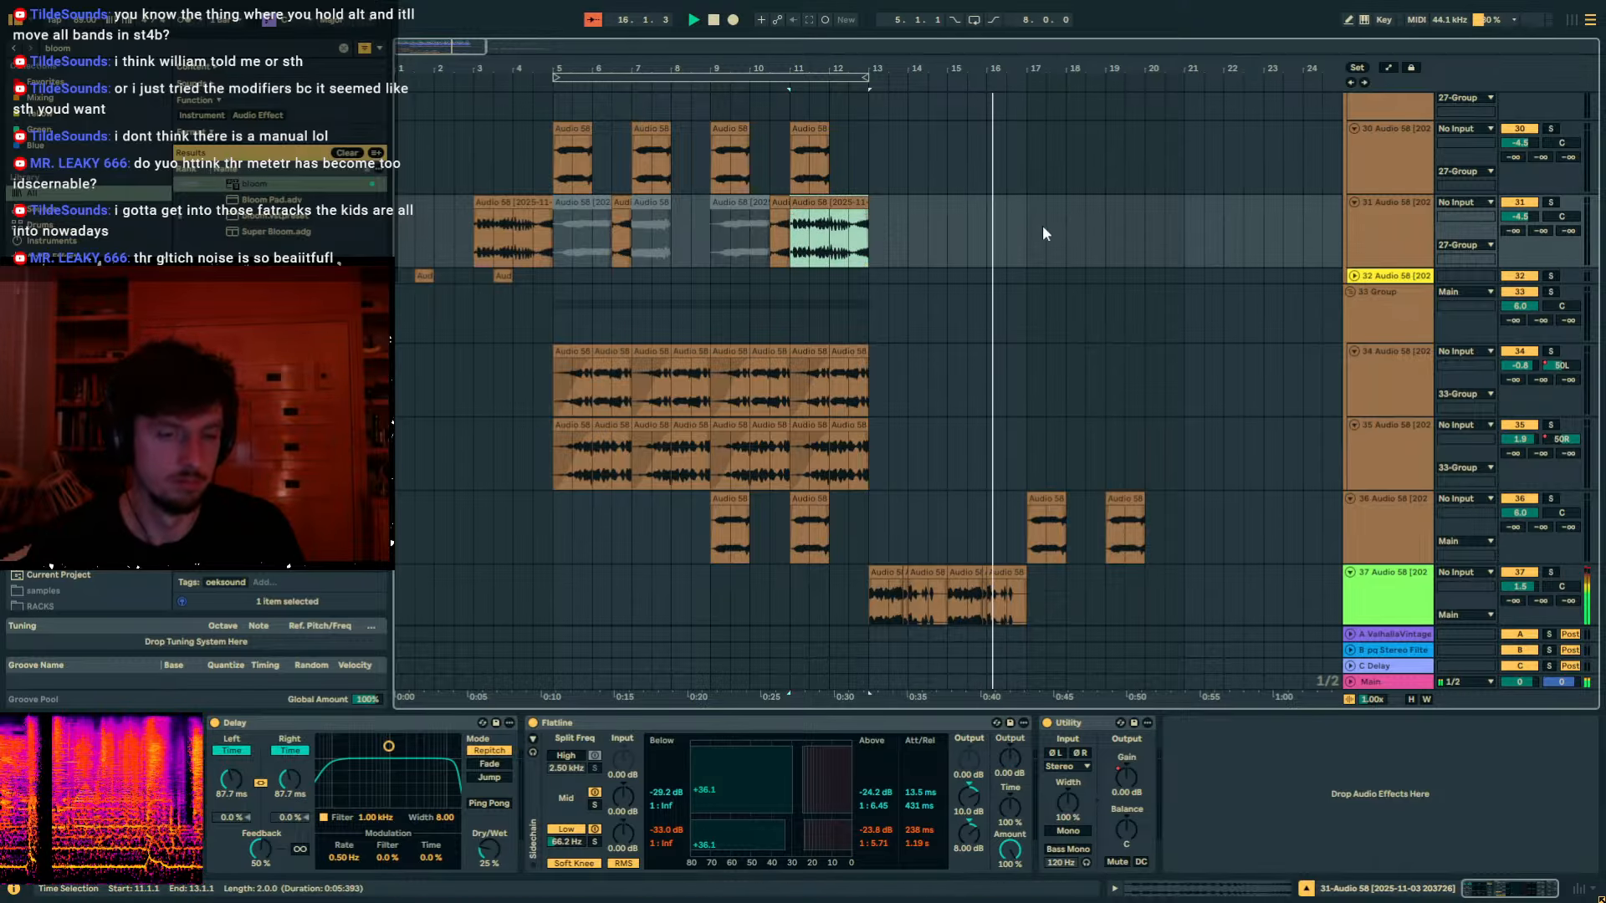
# Duplicate track 37's clips from bars 13 to 17 so that they repeat from bar 17 to bar 21.
pyautogui.click(1020, 228)
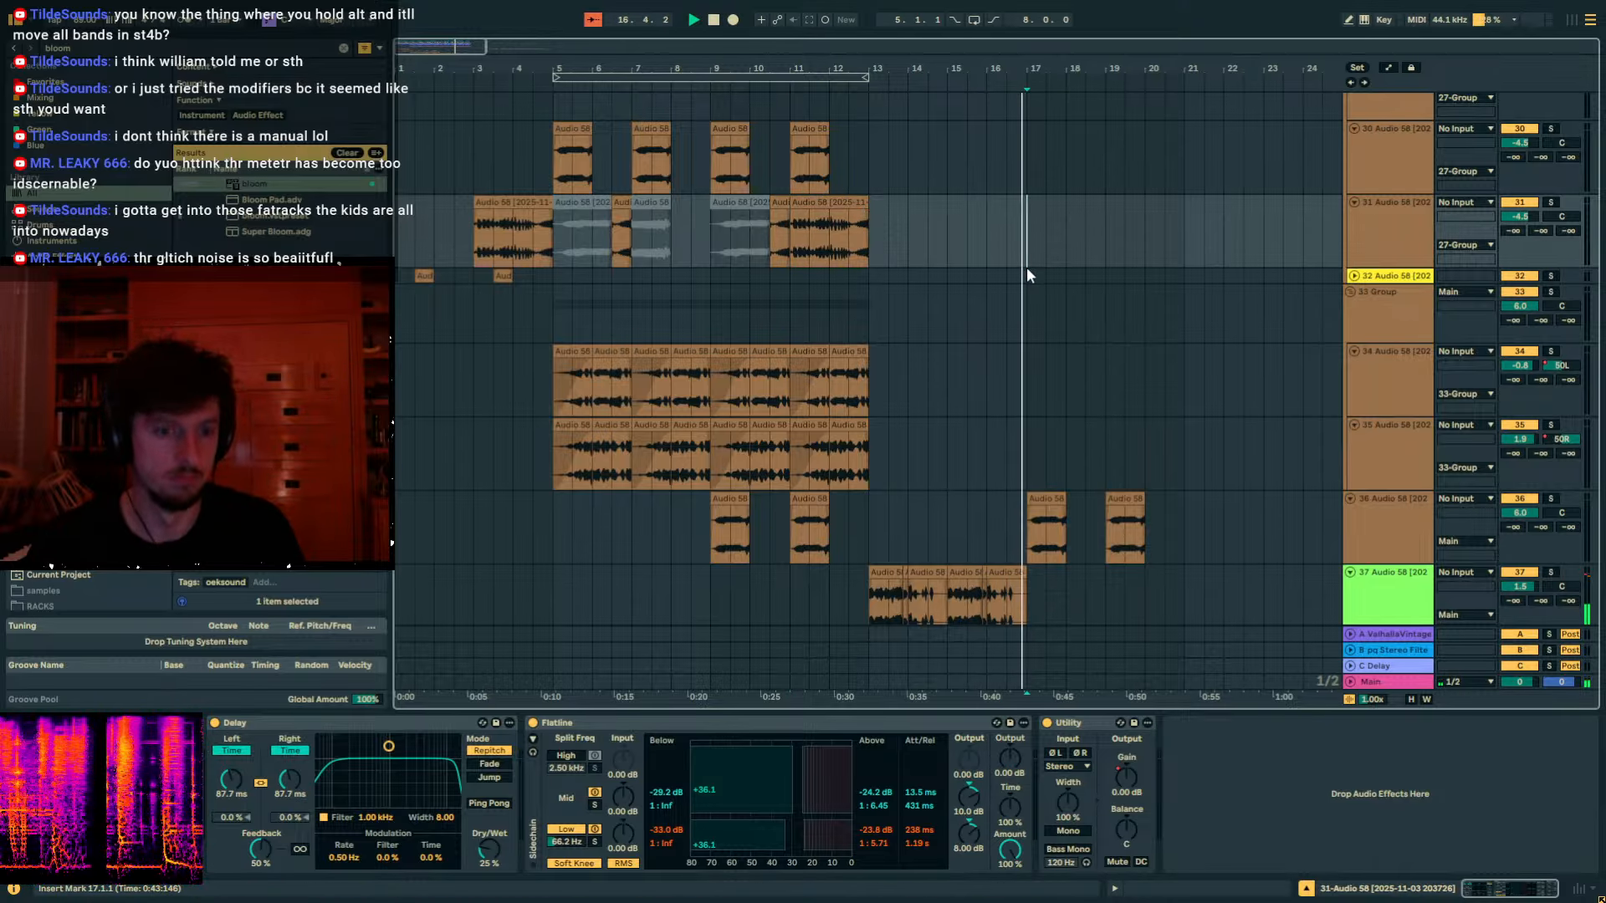
pyautogui.scroll(-2, 1026, 269)
pyautogui.moveTo(1023, 545); pyautogui.dragTo(873, 429)
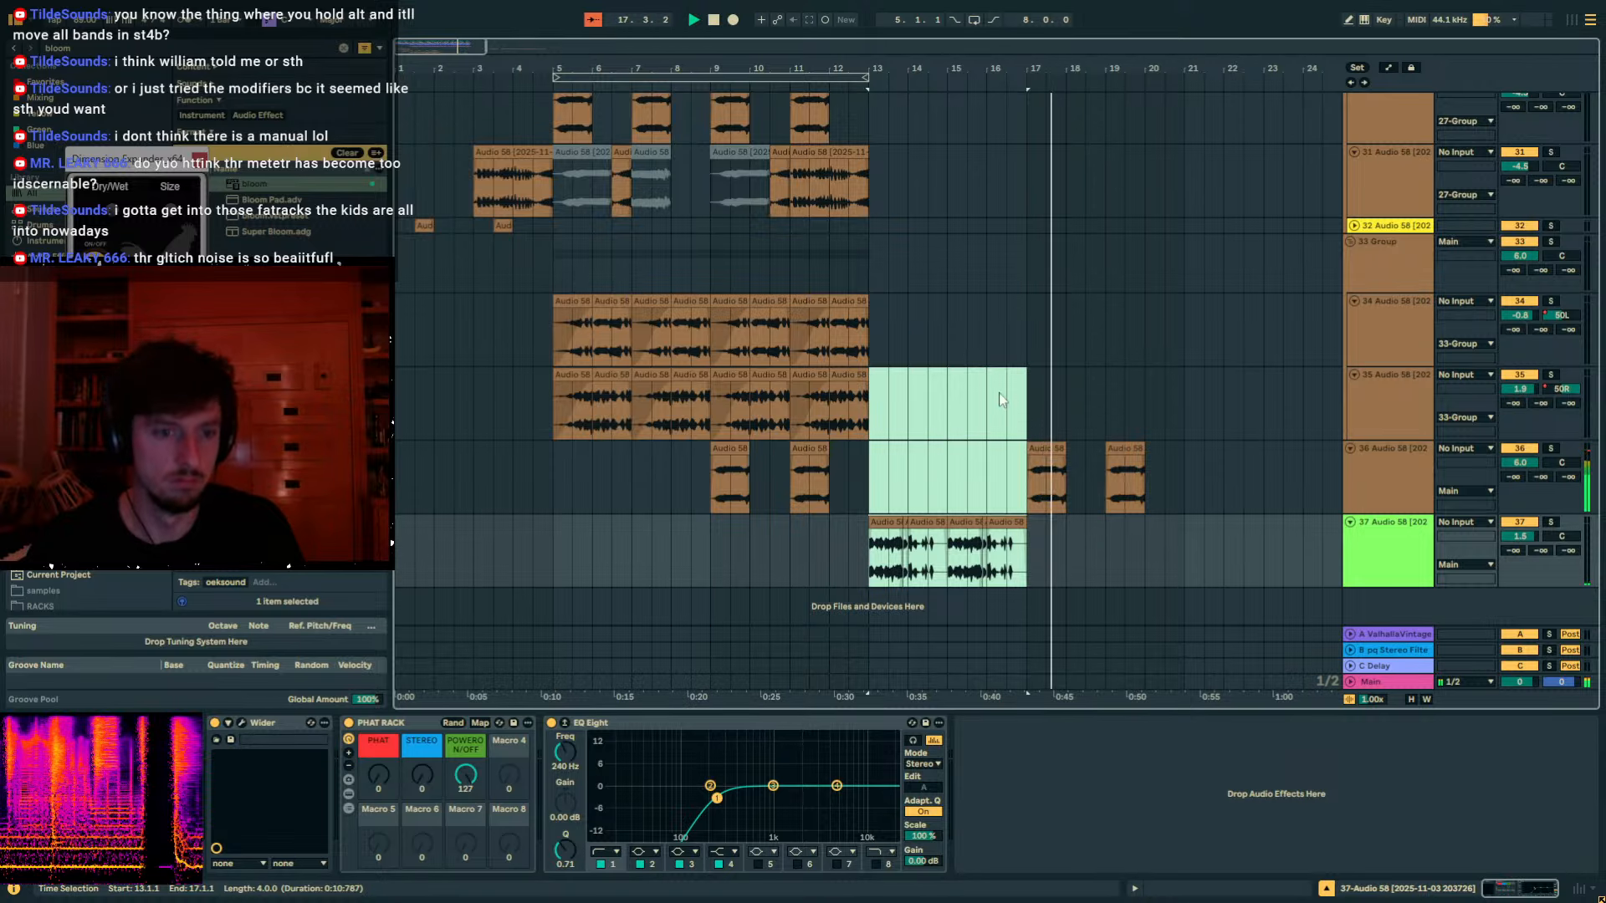
pyautogui.moveTo(1019, 409); pyautogui.dragTo(888, 527)
pyautogui.moveTo(879, 426); pyautogui.dragTo(1027, 542)
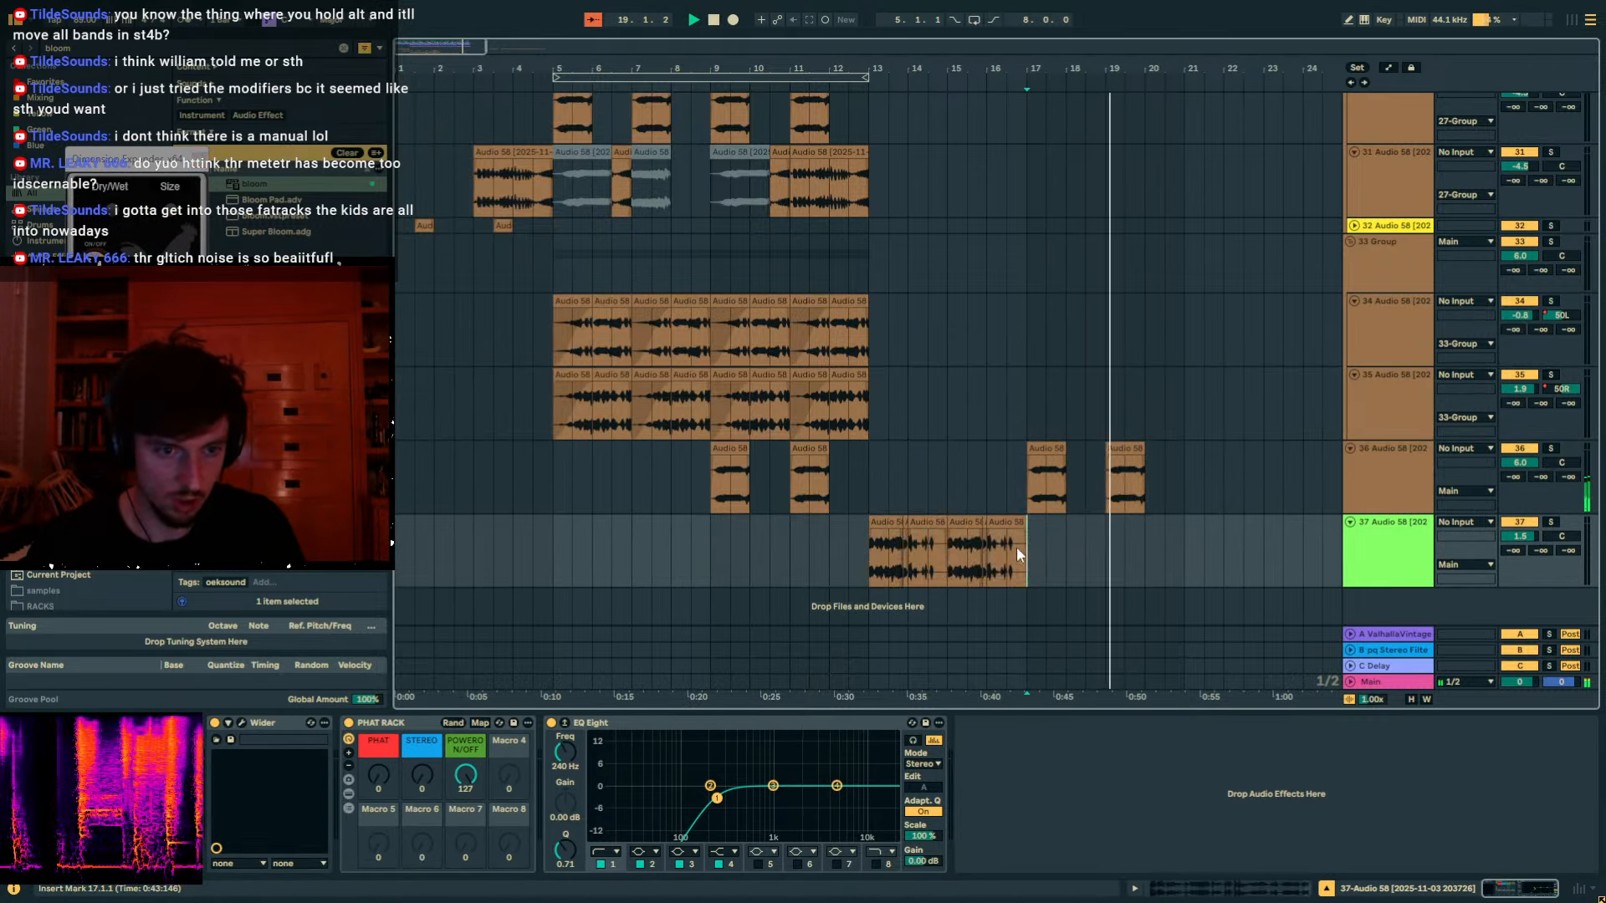
pyautogui.hotkey('ctrl', 'd')
# Paste the copied two-bar clip onto track 31 and position it from bar 19 to bar 21.
pyautogui.click(1017, 191)
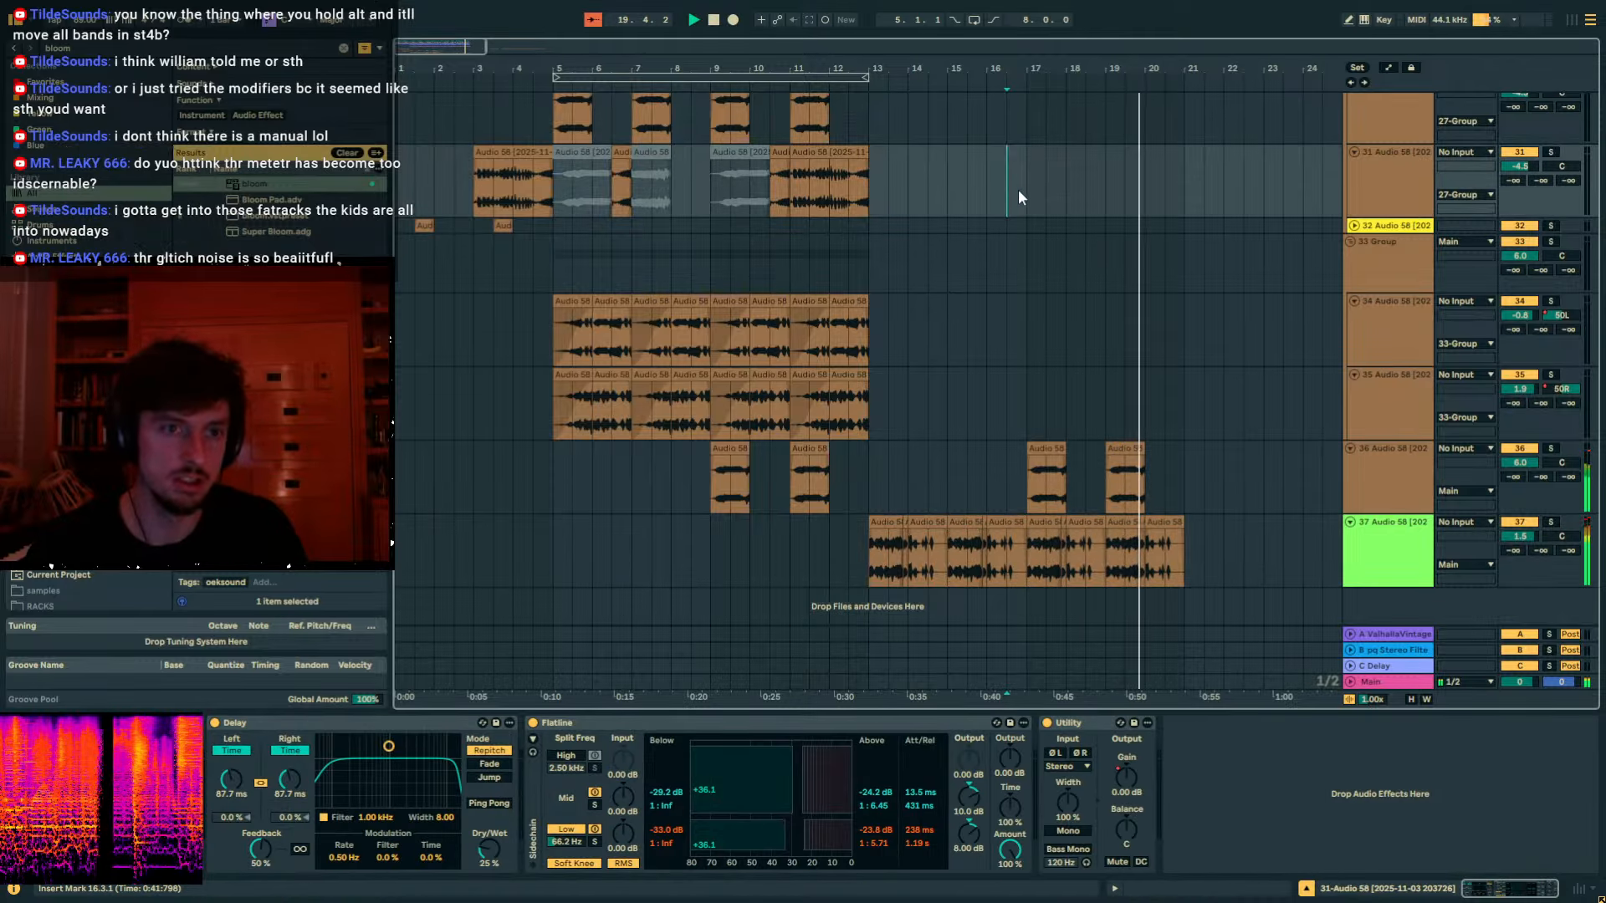
pyautogui.hotkey('ctrl', 'v')
pyautogui.moveTo(1075, 153); pyautogui.dragTo(1157, 179)
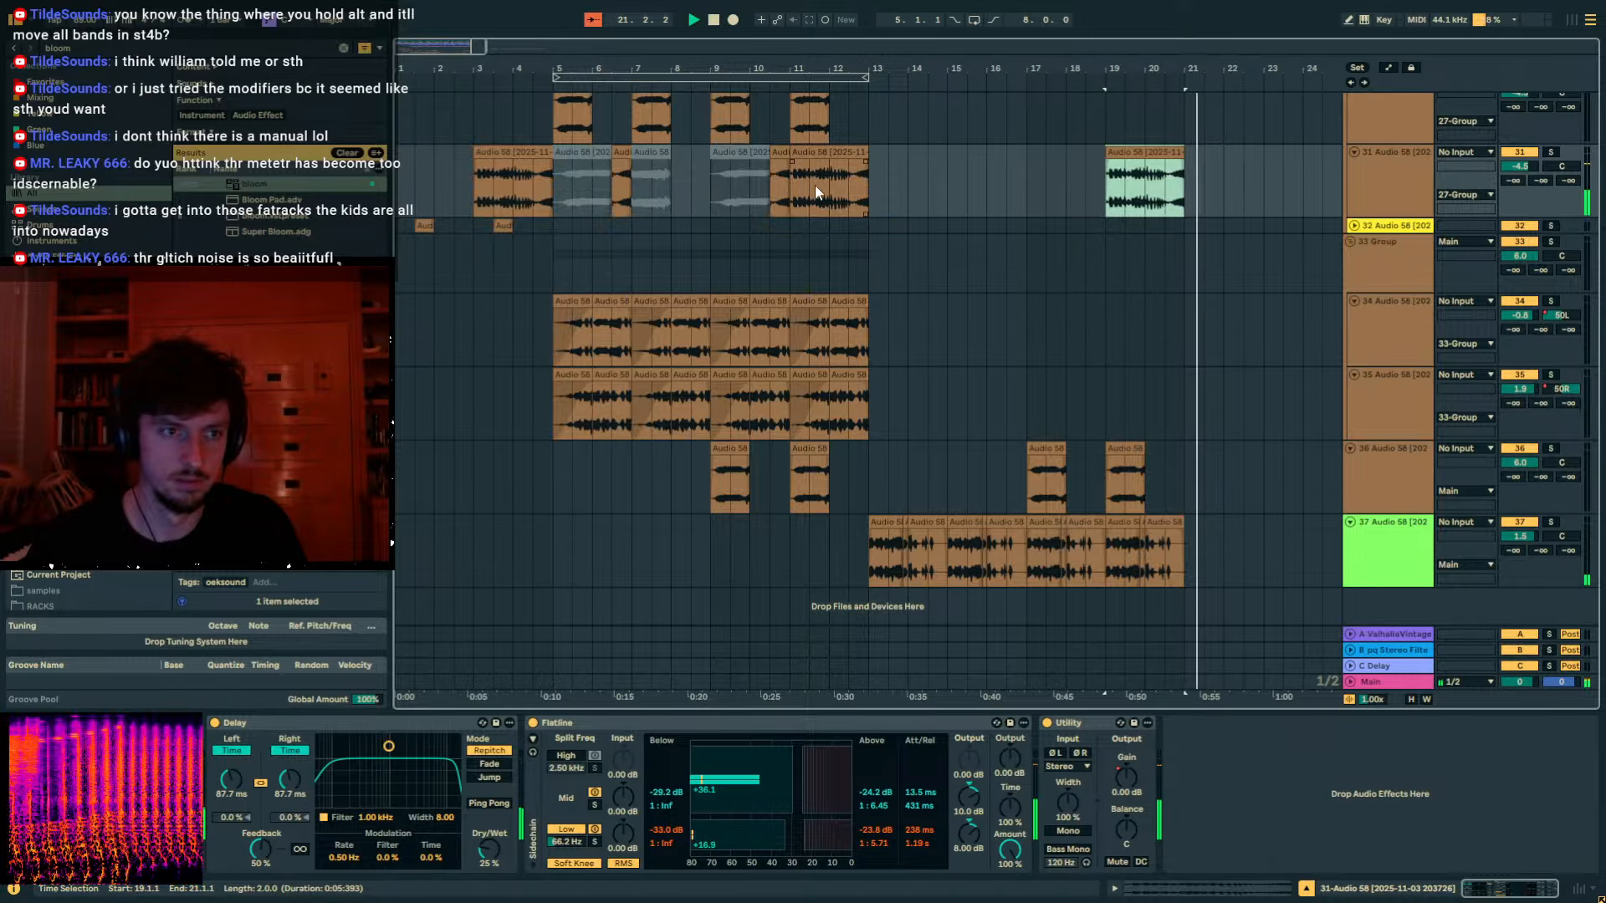
# Play from bar 11, add EQ Eight after Utility on track 31 and set its band 1 low cut to 240 Hz.
pyautogui.click(787, 187)
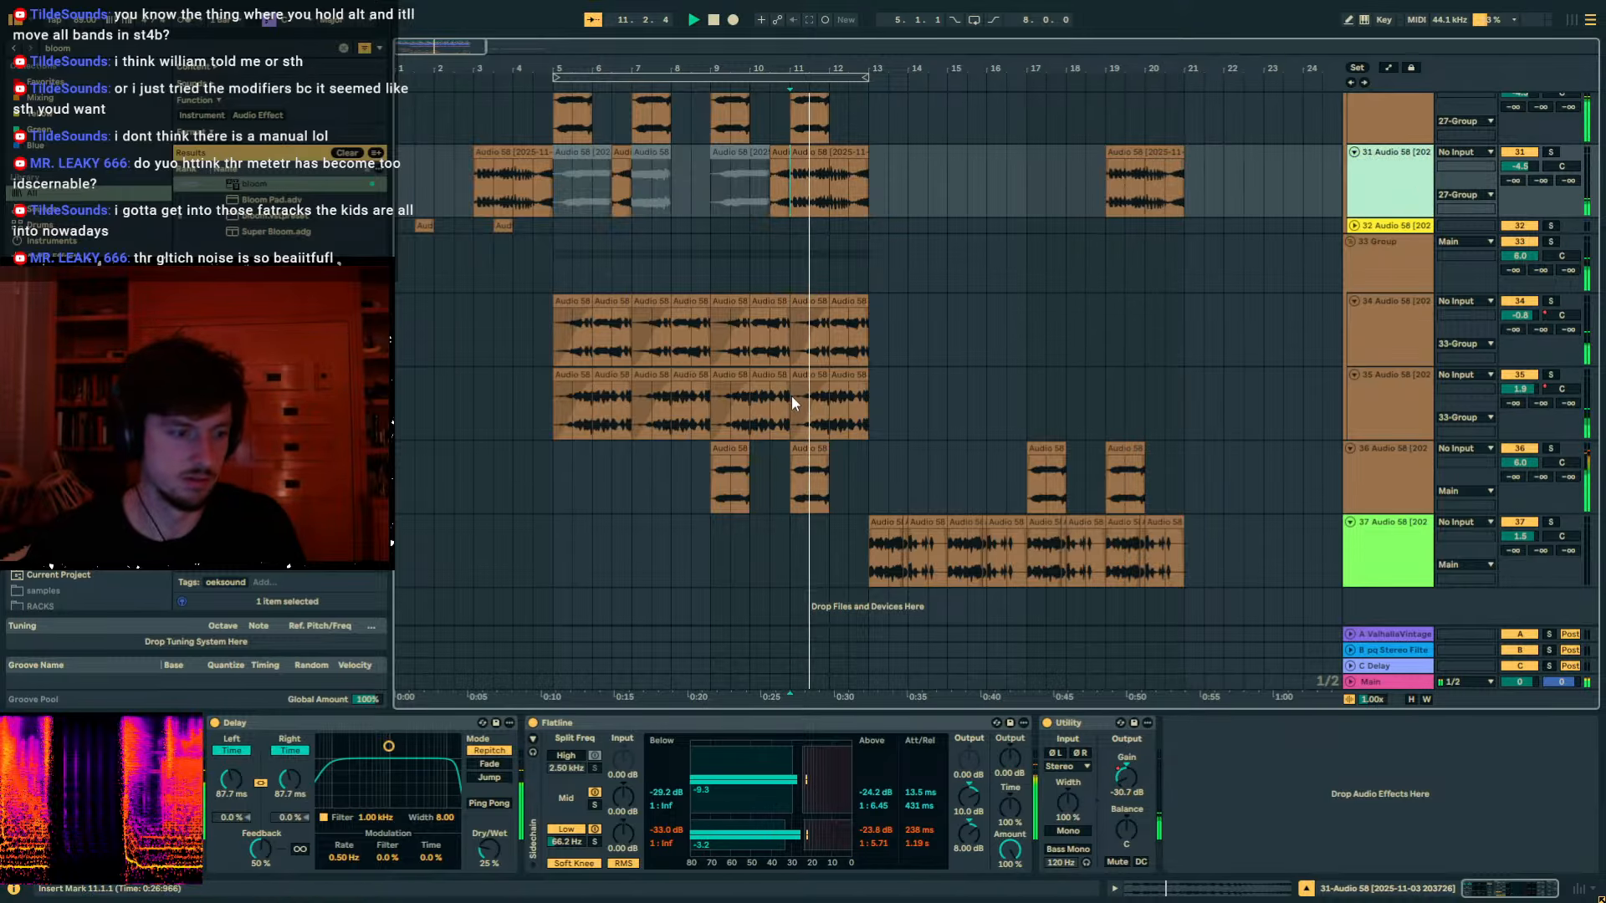
pyautogui.click(183, 47)
pyautogui.write('eq 8')
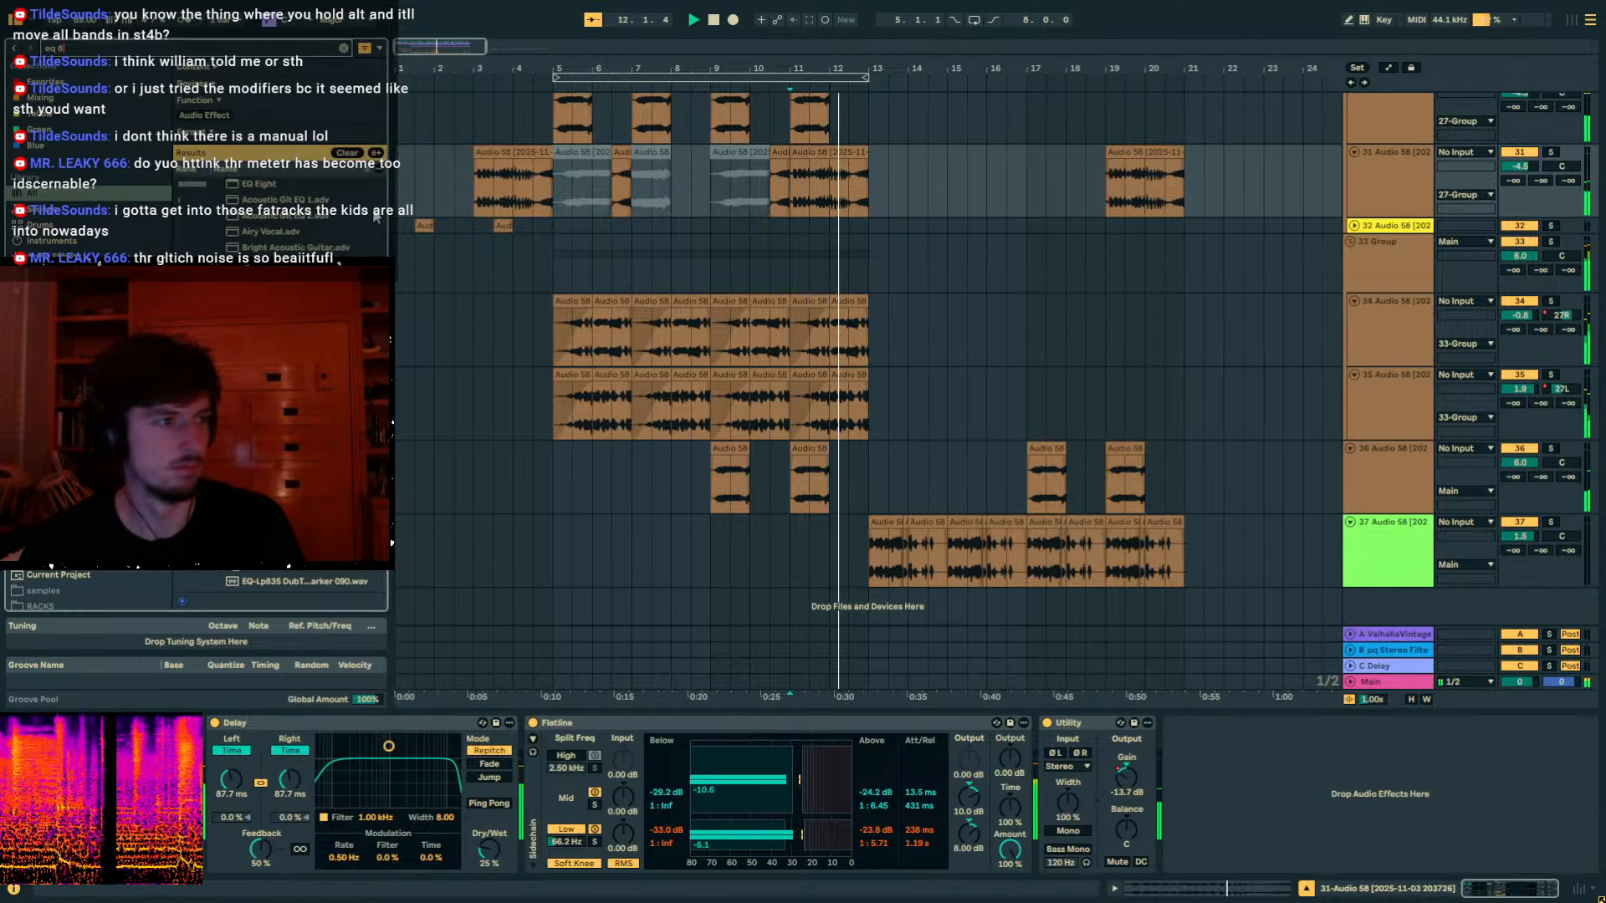
pyautogui.doubleClick(244, 183)
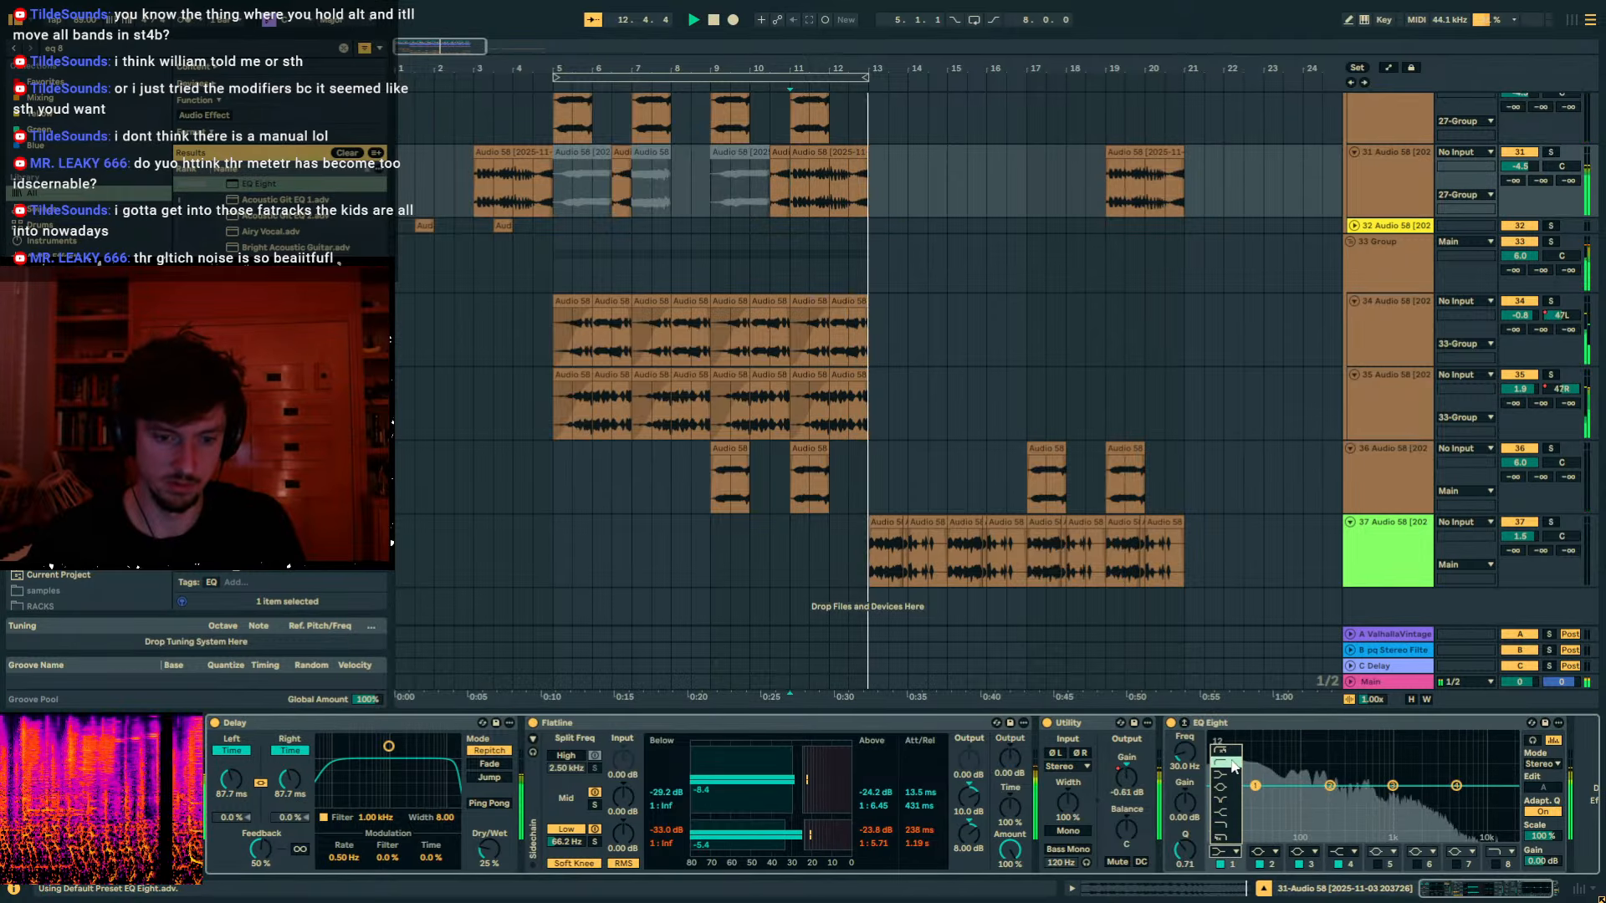
pyautogui.scroll(2, 910, 314)
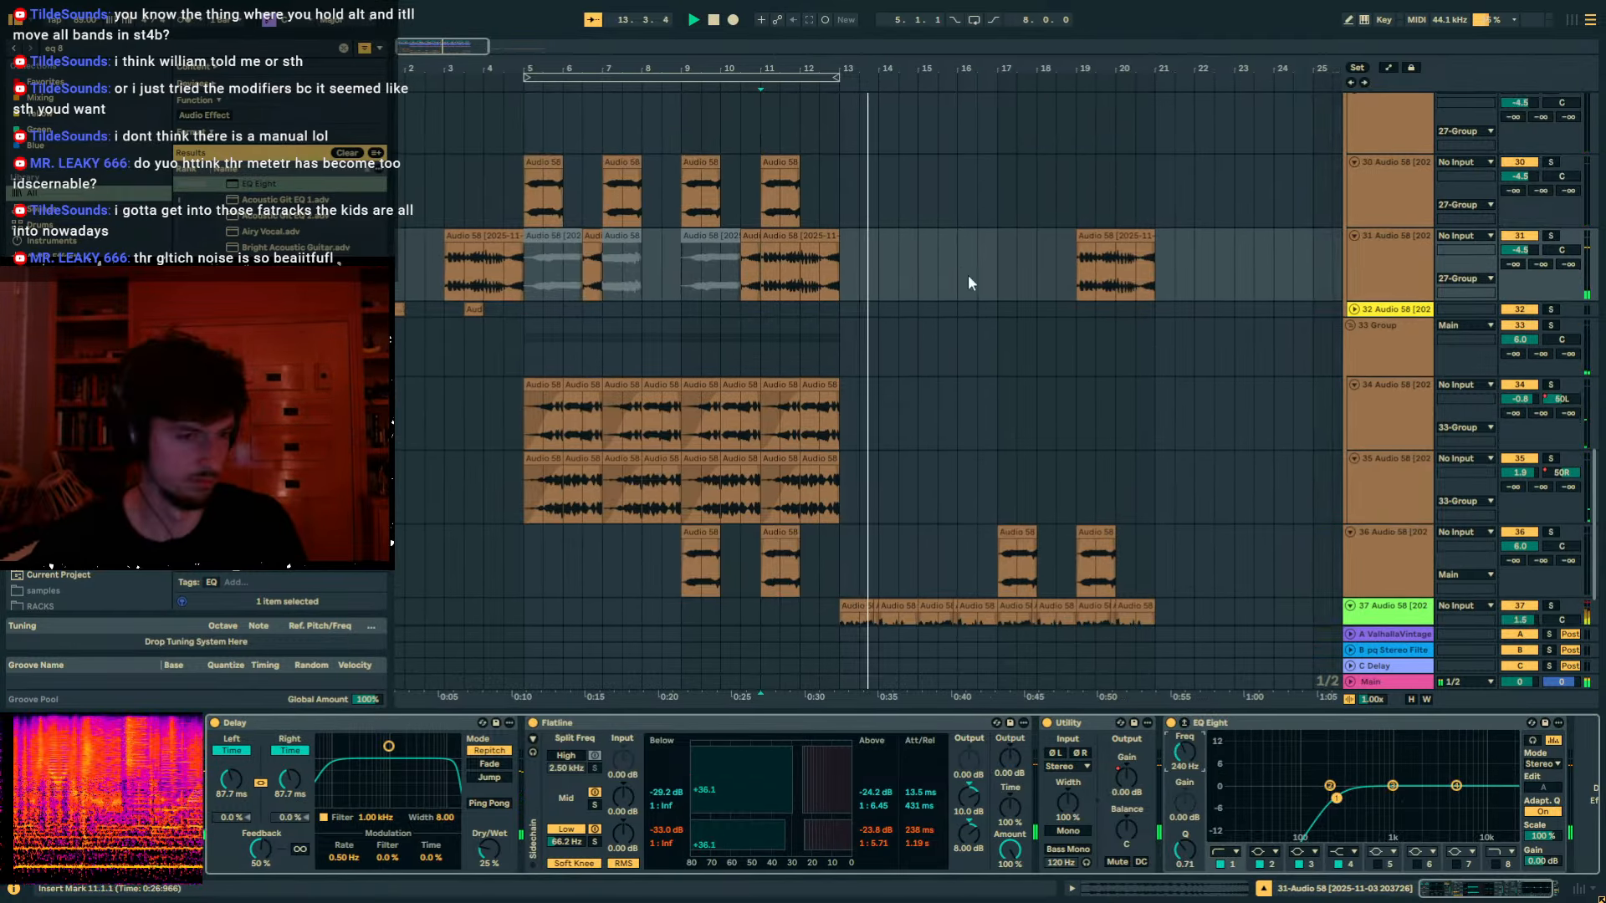
# Collapse all tracks and groups in the arrangement to a compact overview.
pyautogui.click(1469, 278)
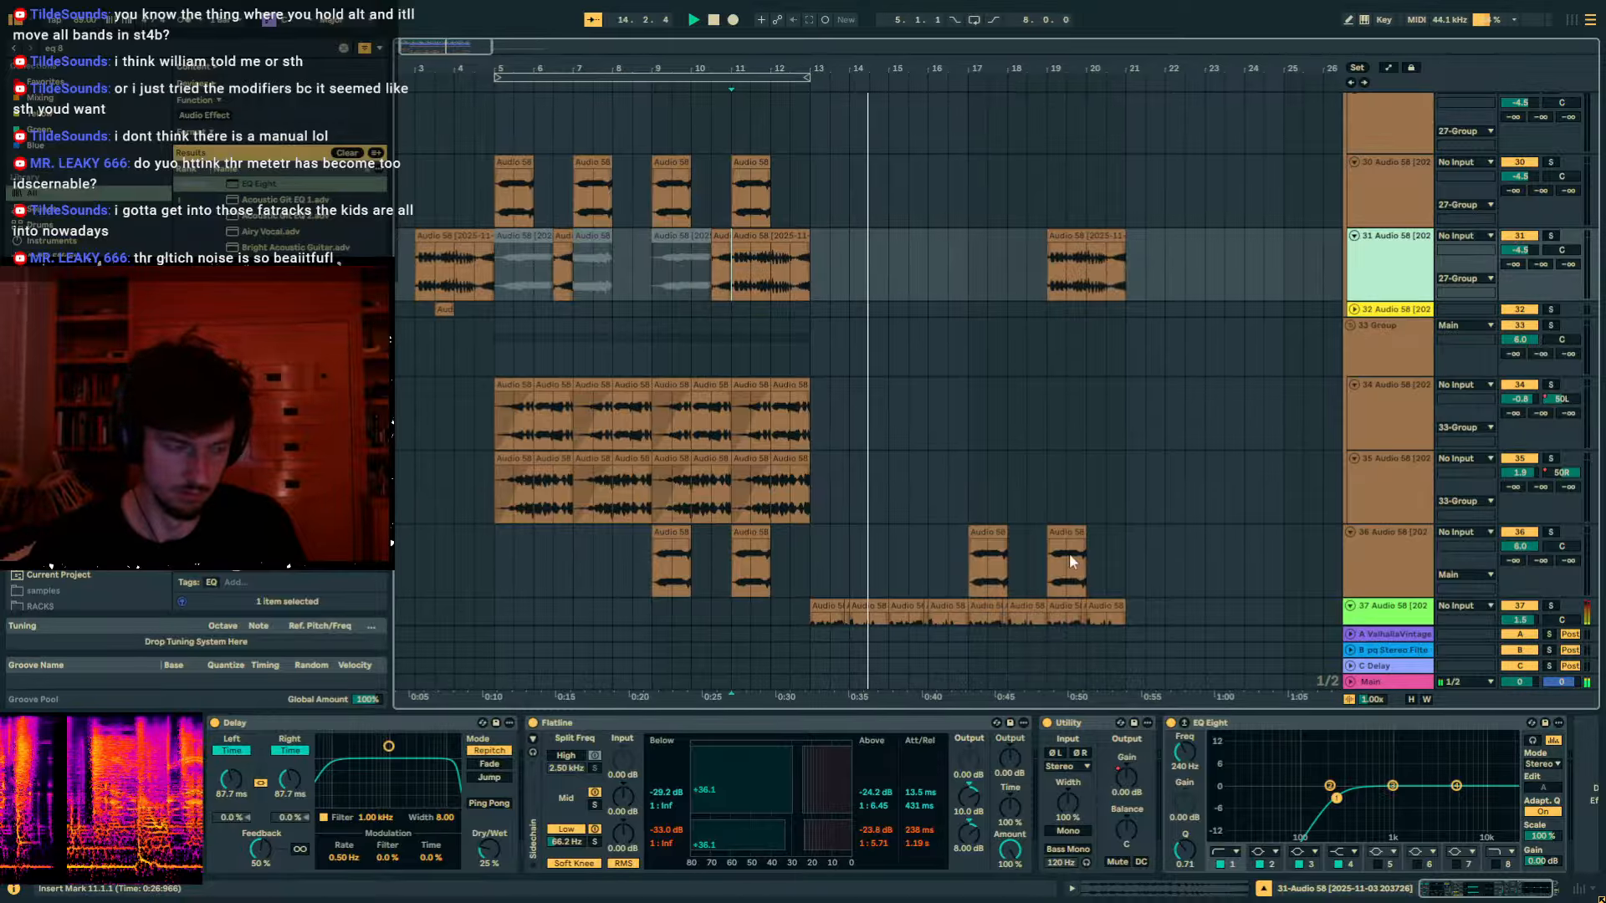
pyautogui.click(266, 47)
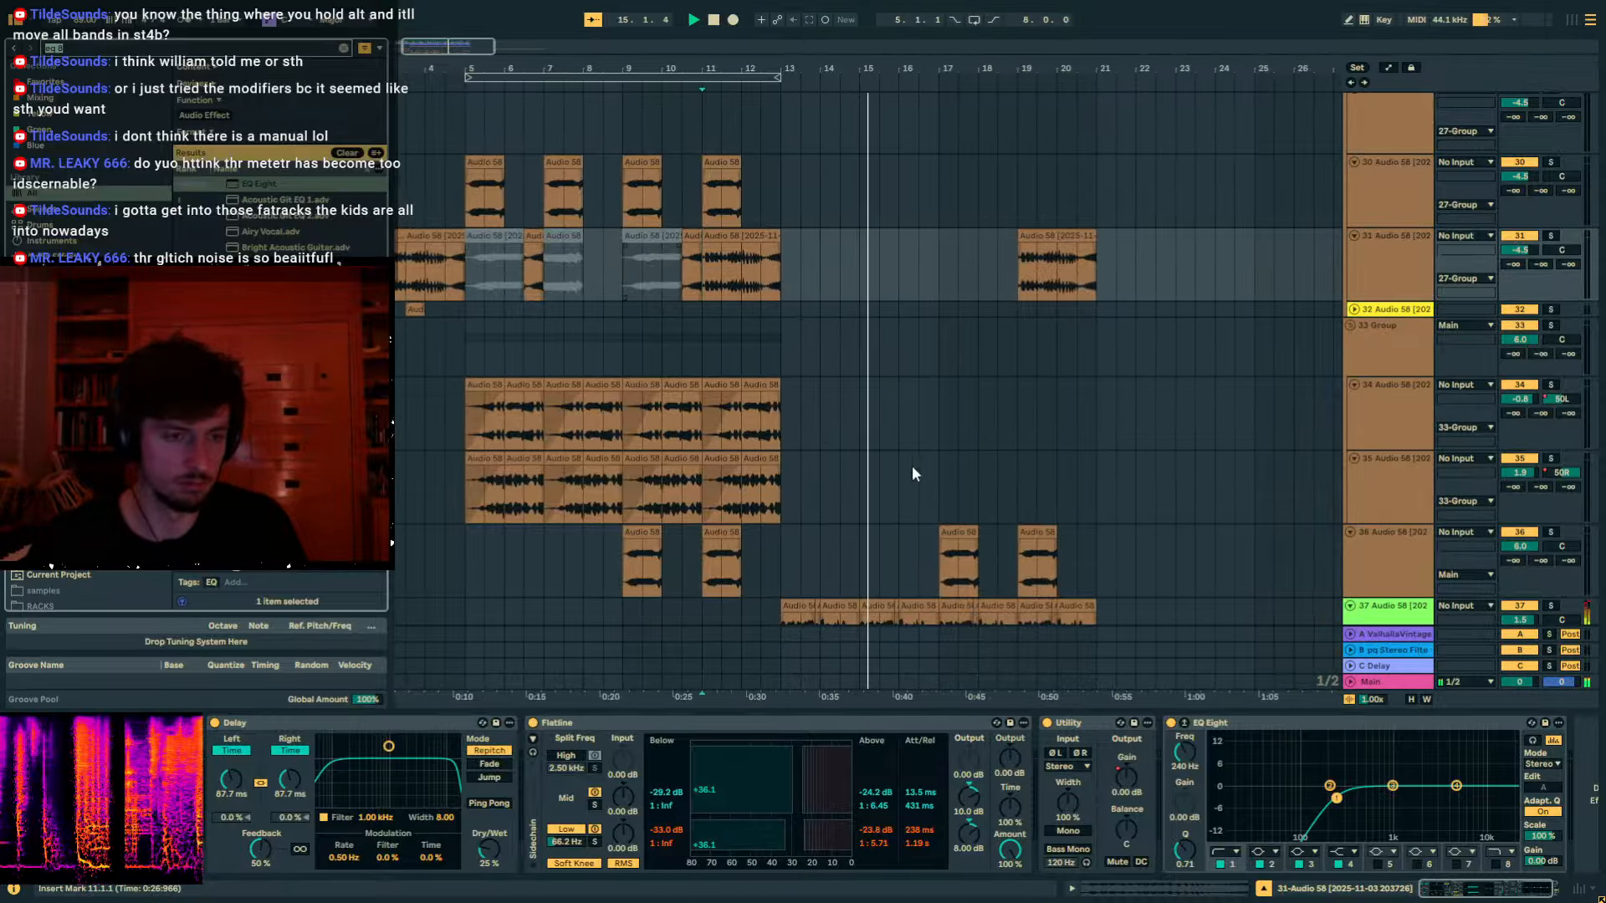
pyautogui.scroll(10, 1036, 462)
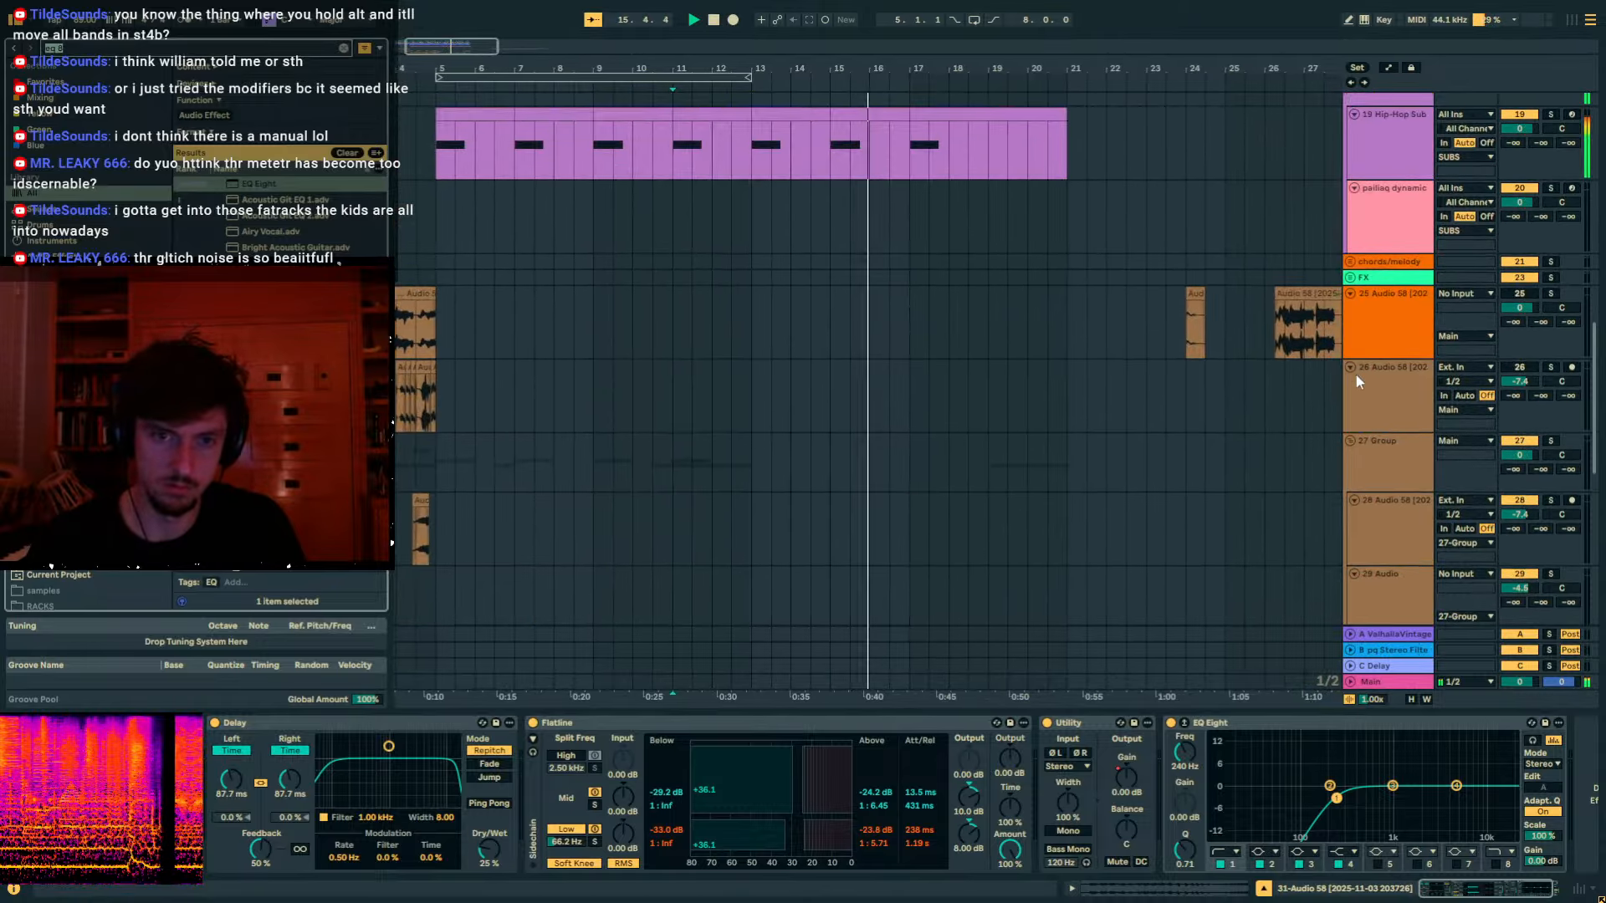
pyautogui.click(1366, 459)
pyautogui.hotkey('alt', 'u')
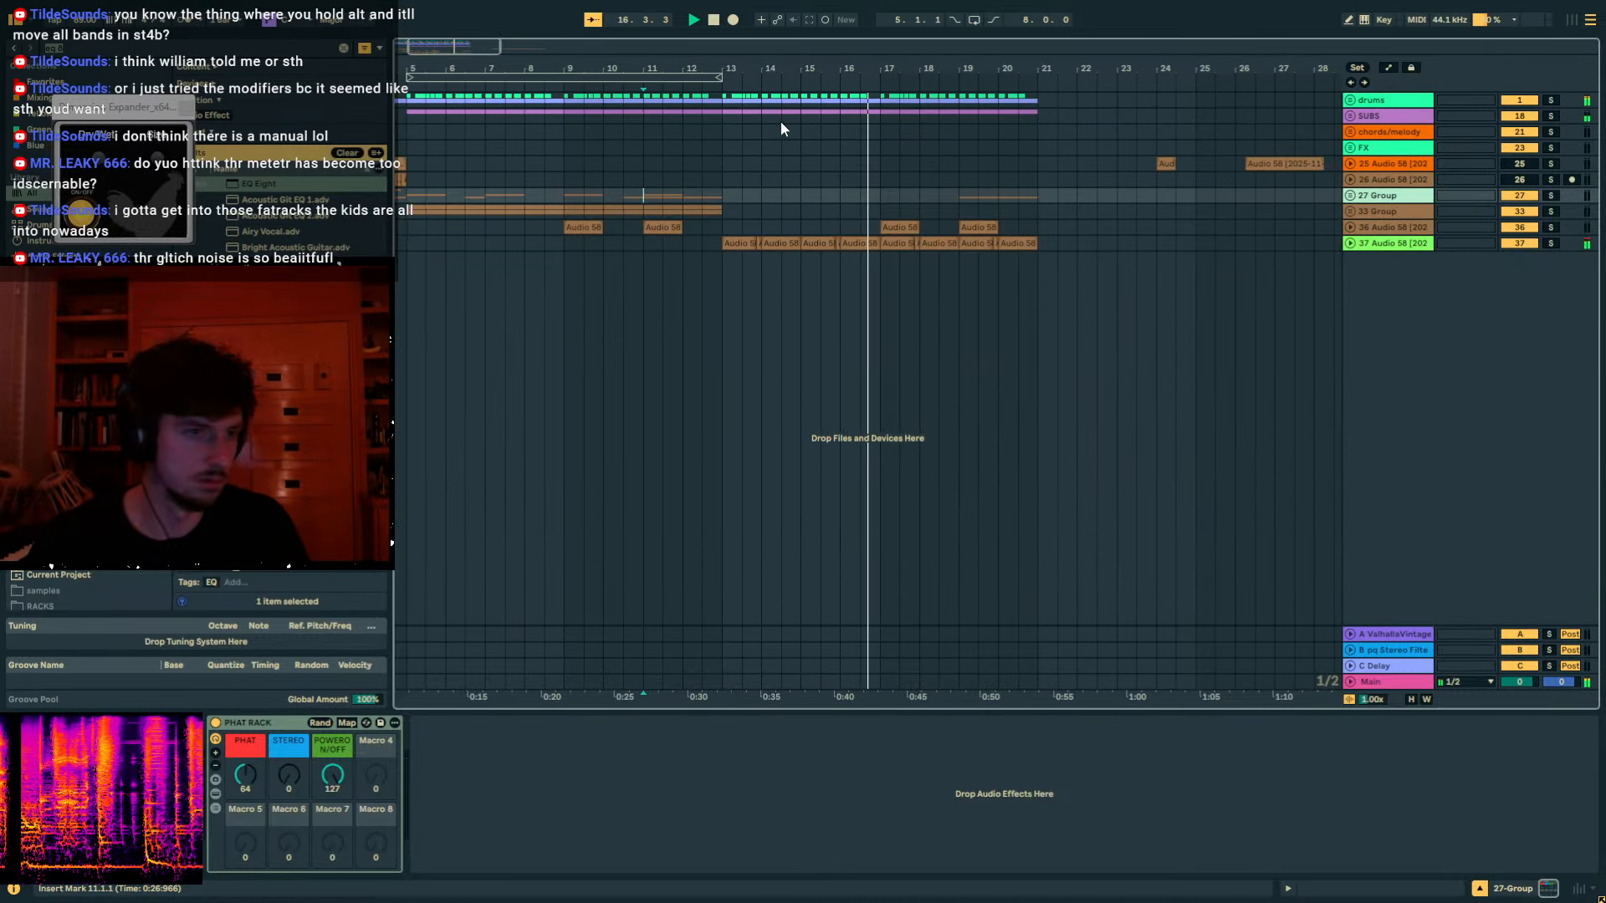
# Unfold the SUBS group and duplicate the Hip-Hop Sub Bass part from bars 17 to 19 so it repeats until bar 21.
pyautogui.moveTo(751, 69); pyautogui.dragTo(882, 123)
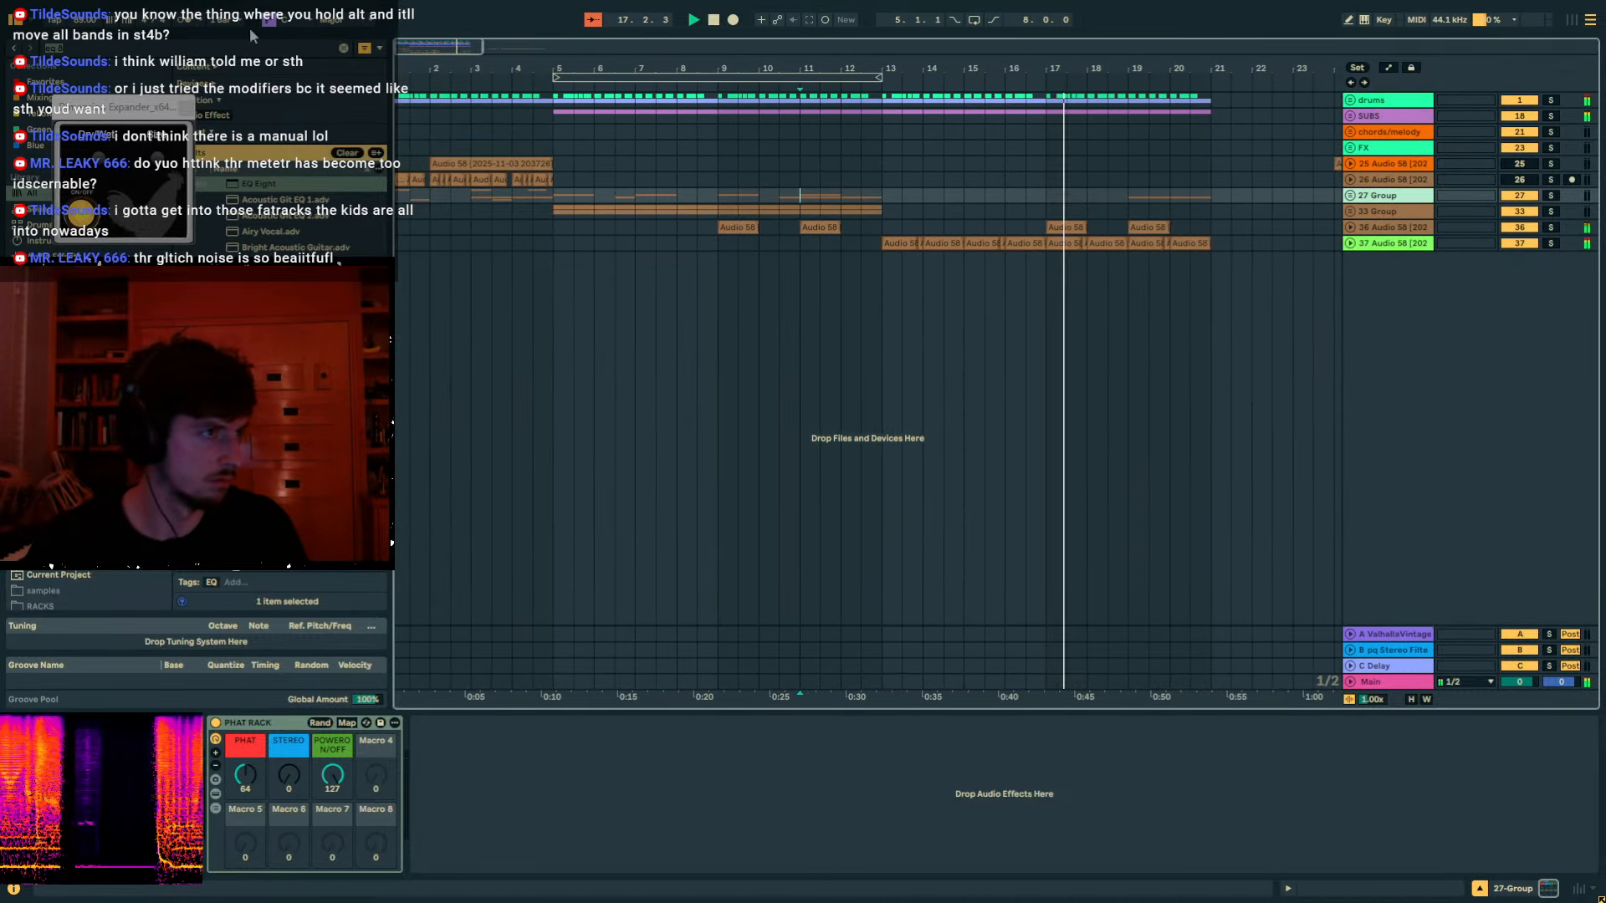
pyautogui.click(665, 176)
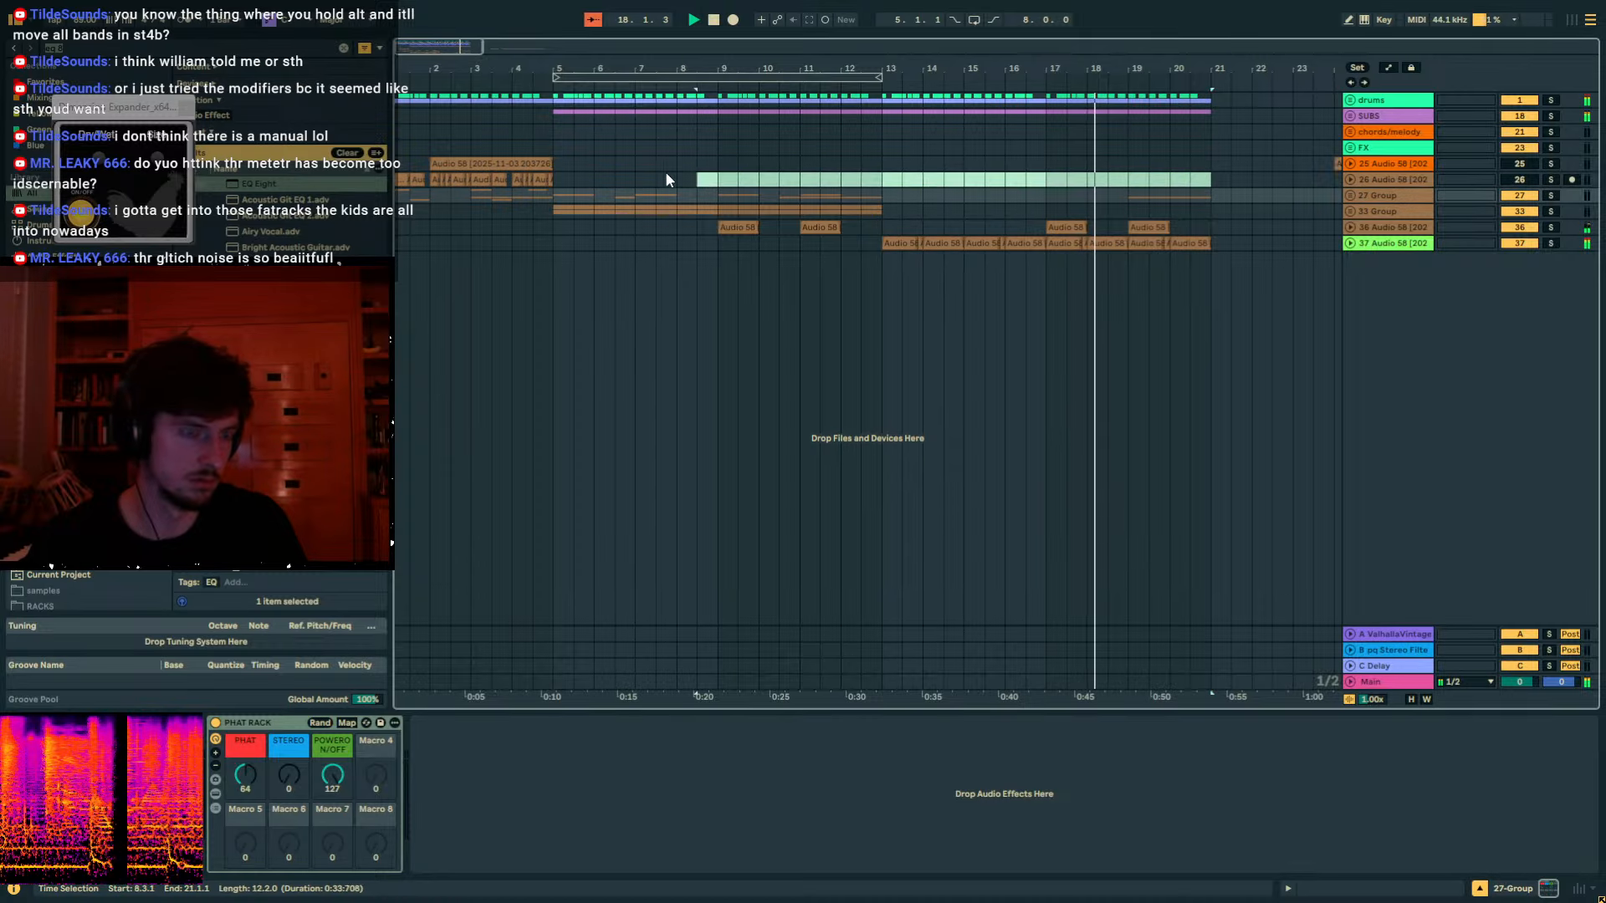
pyautogui.click(575, 149)
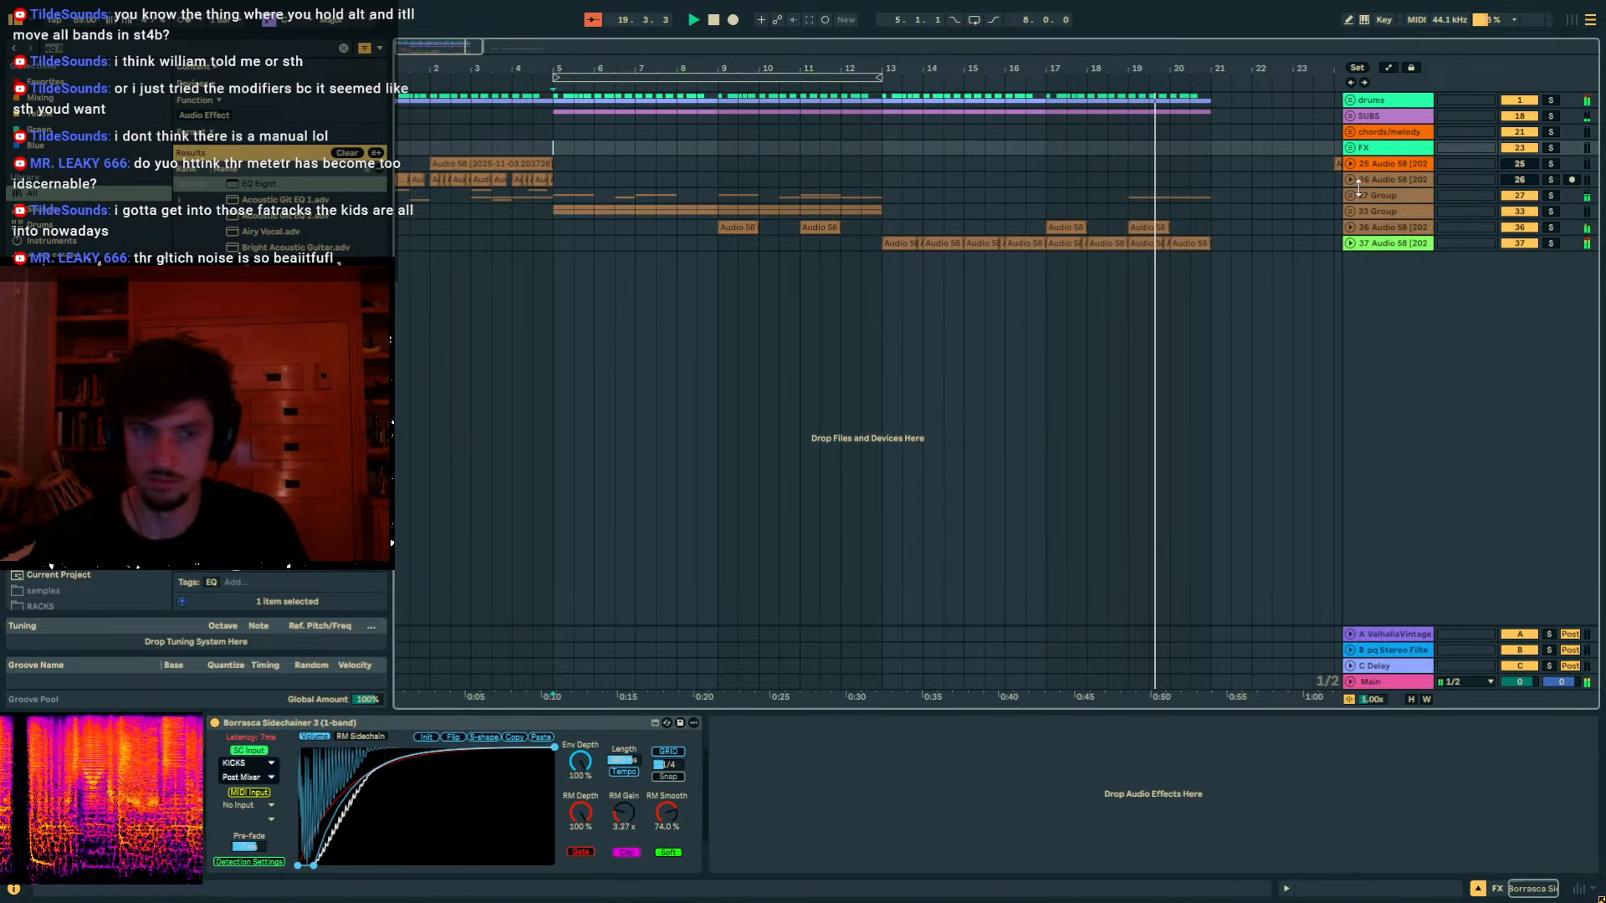
pyautogui.click(1349, 115)
pyautogui.click(1134, 175)
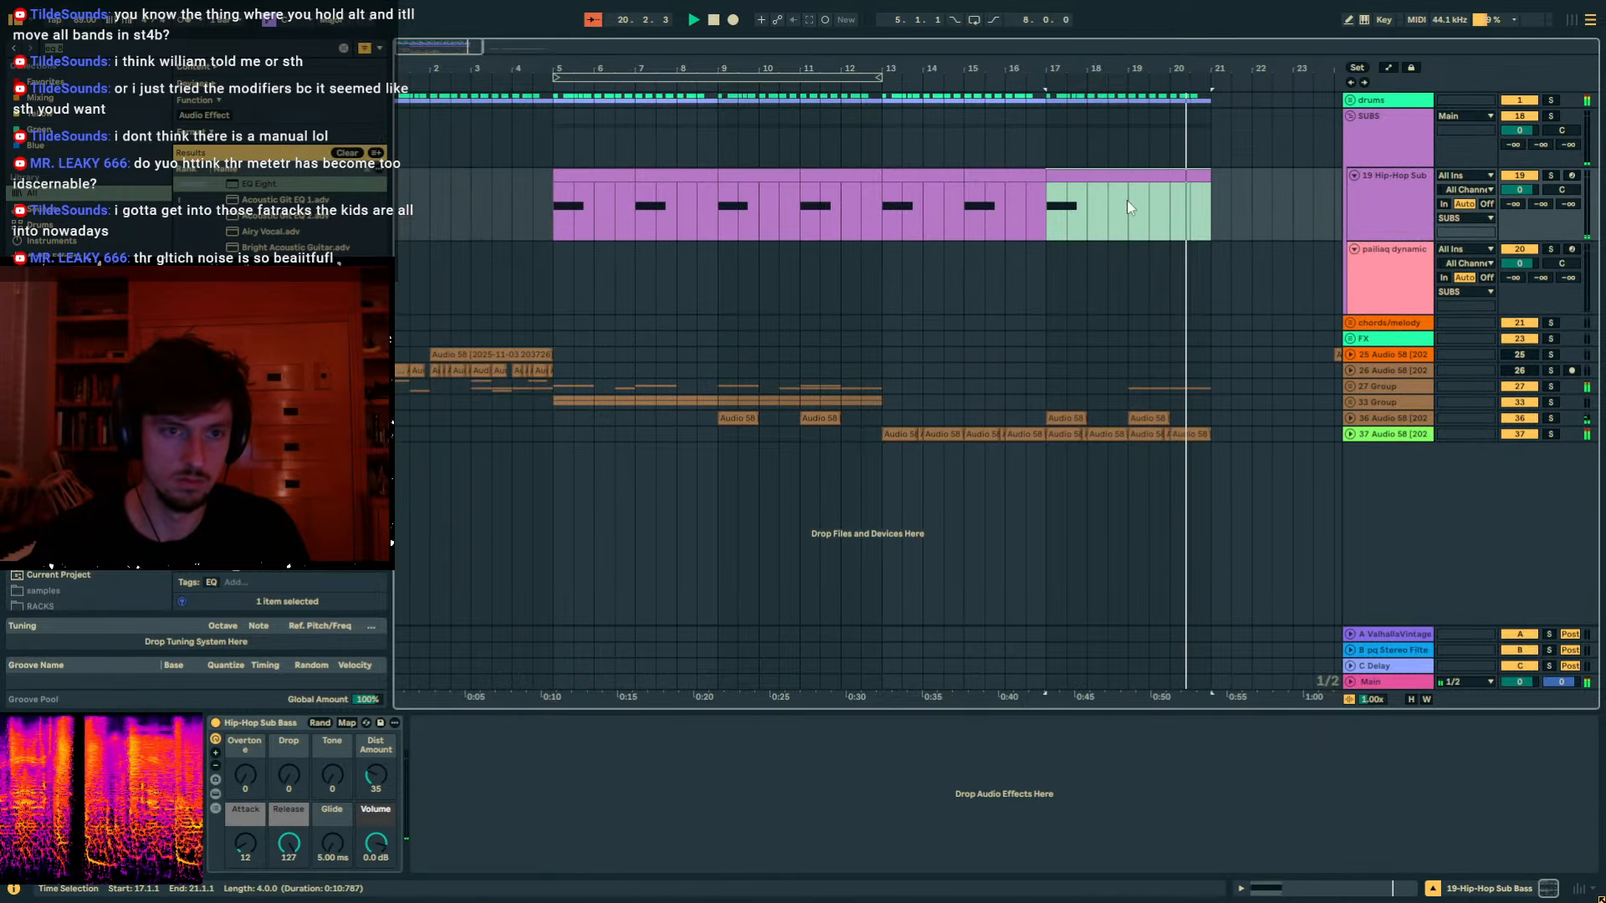
pyautogui.moveTo(1129, 203); pyautogui.dragTo(1049, 201)
pyautogui.hotkey('ctrl', 'd')
pyautogui.click(1186, 207)
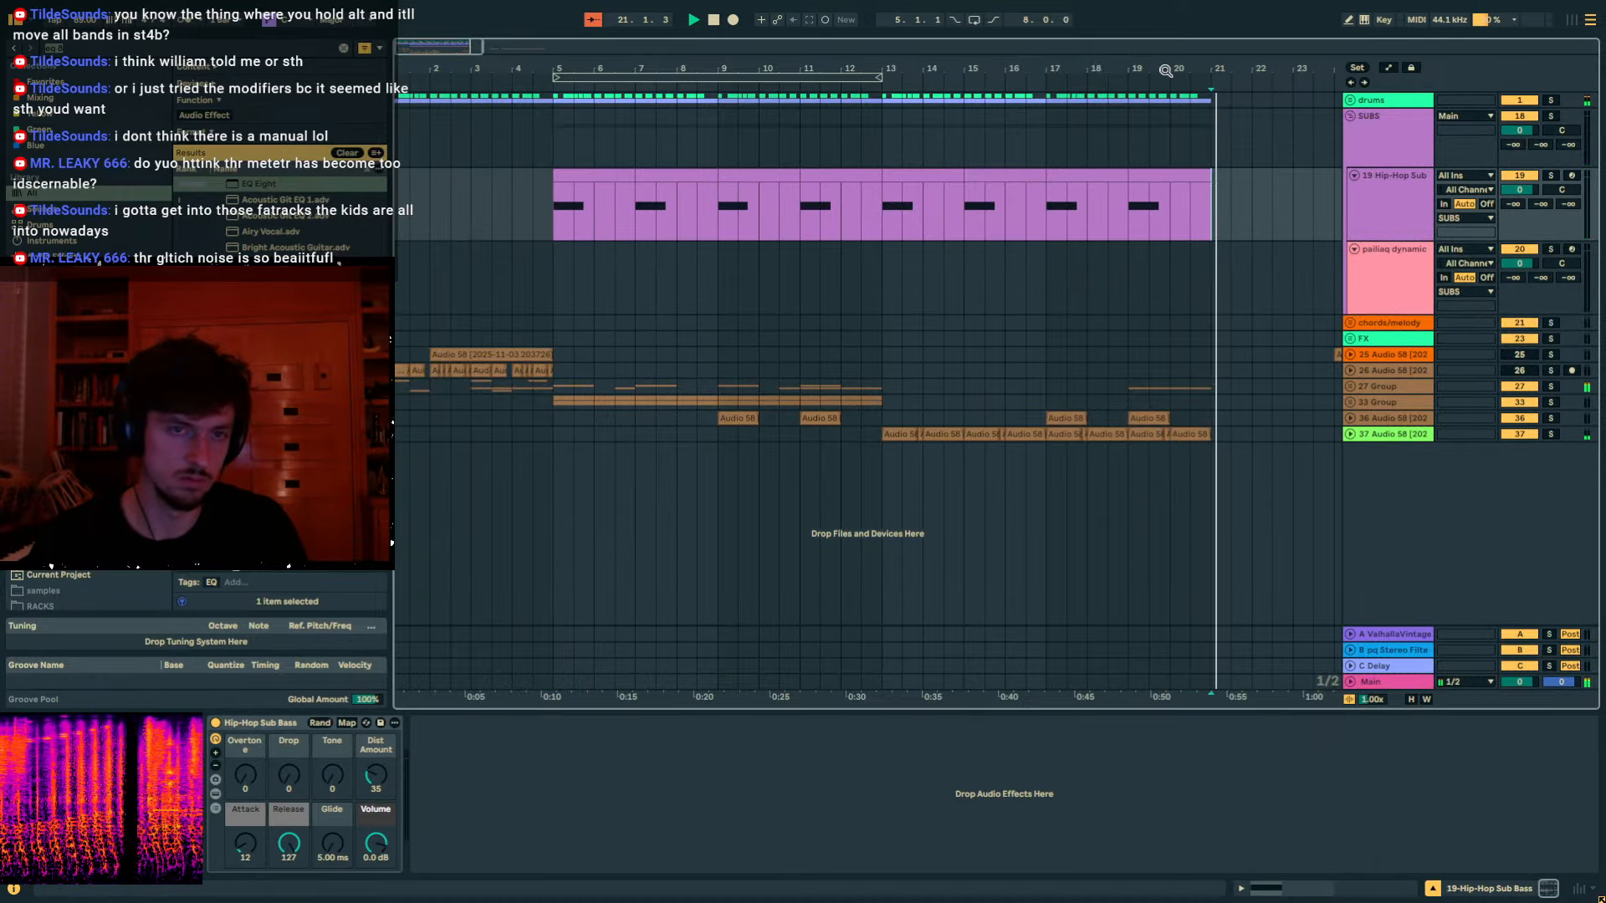
# Stop the arrangement playback and place the insert marker just past the end of the drop at bar 21.
pyautogui.click(1133, 202)
pyautogui.press('space')
pyautogui.press('space')
pyautogui.press('space')
pyautogui.click(925, 152)
pyautogui.click(960, 199)
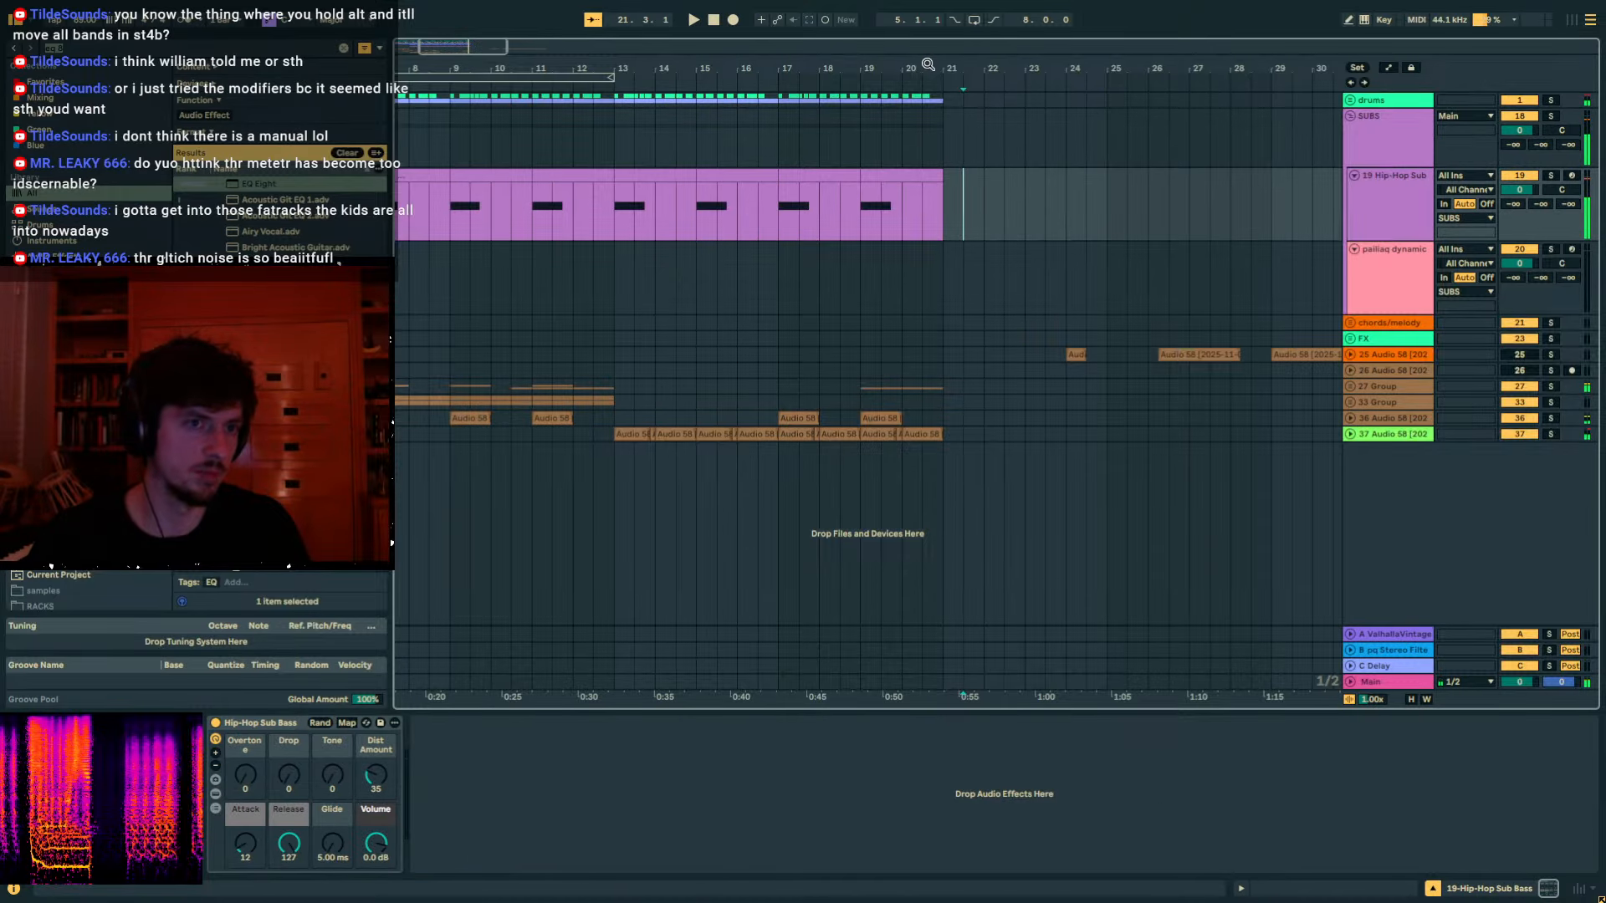
pyautogui.moveTo(925, 65); pyautogui.dragTo(961, 77)
pyautogui.moveTo(976, 201); pyautogui.dragTo(405, 219)
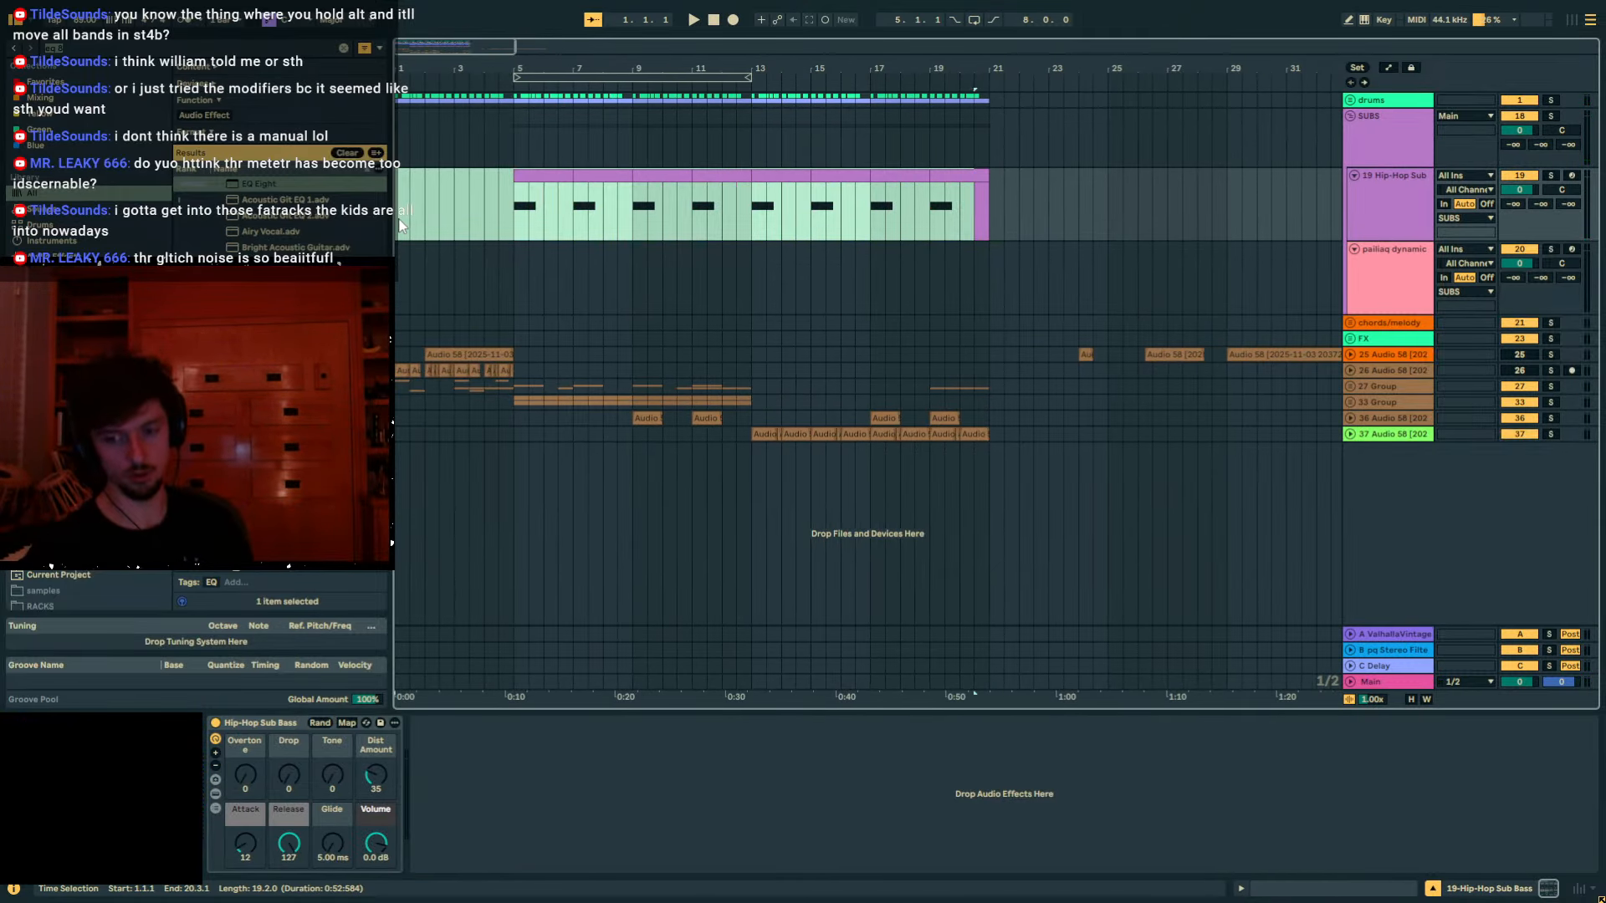
pyautogui.click(499, 198)
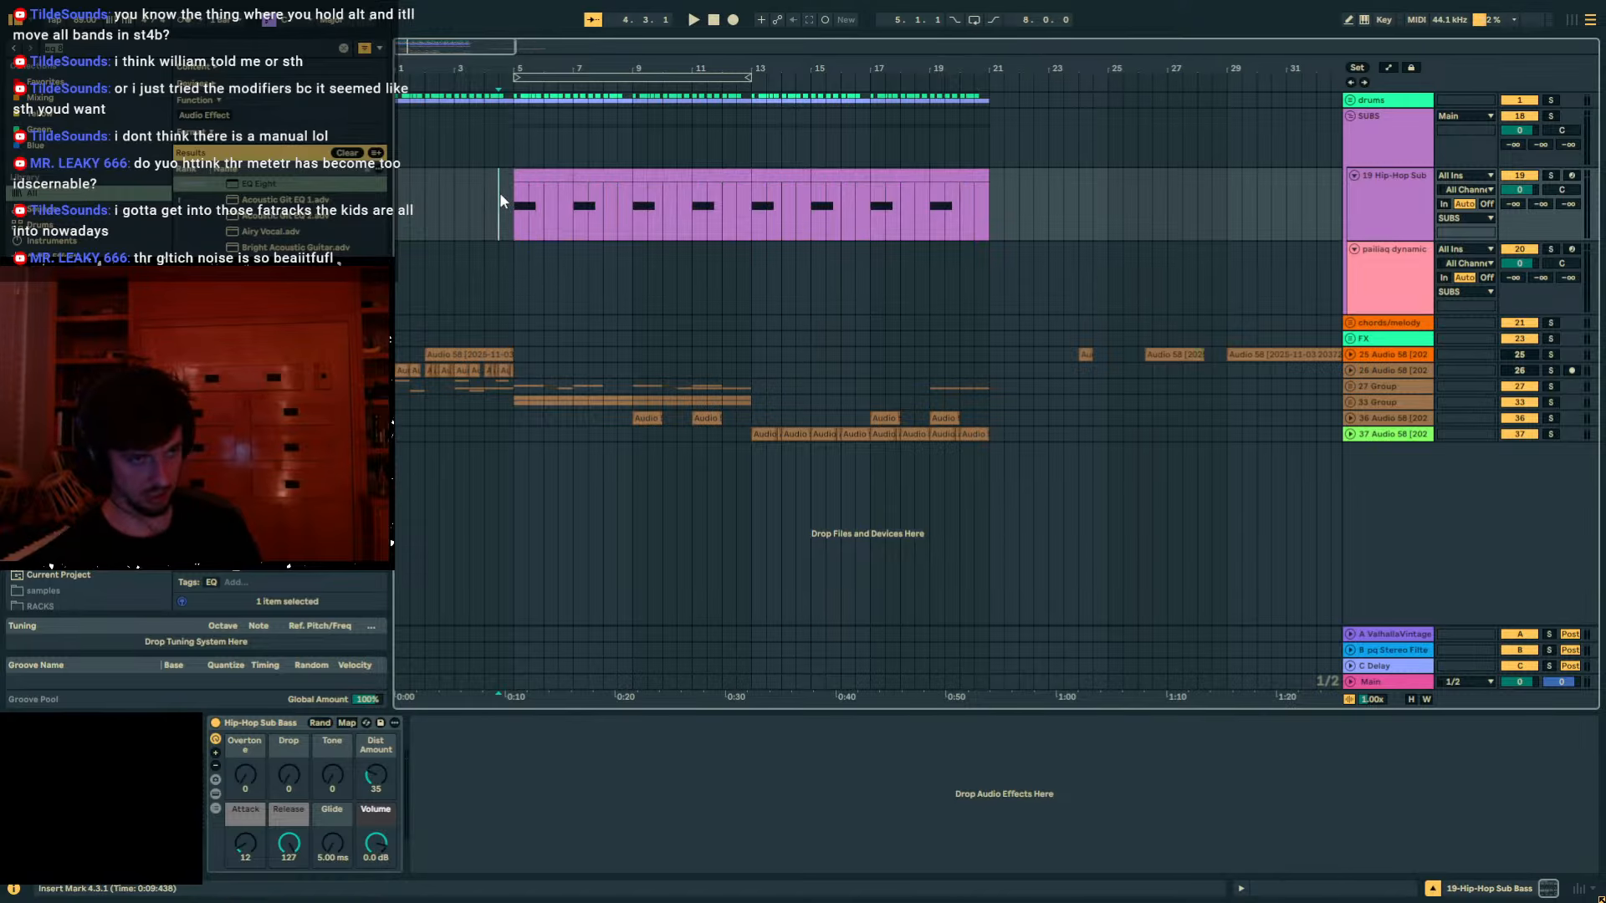
pyautogui.moveTo(494, 67); pyautogui.dragTo(519, 63)
pyautogui.click(464, 185)
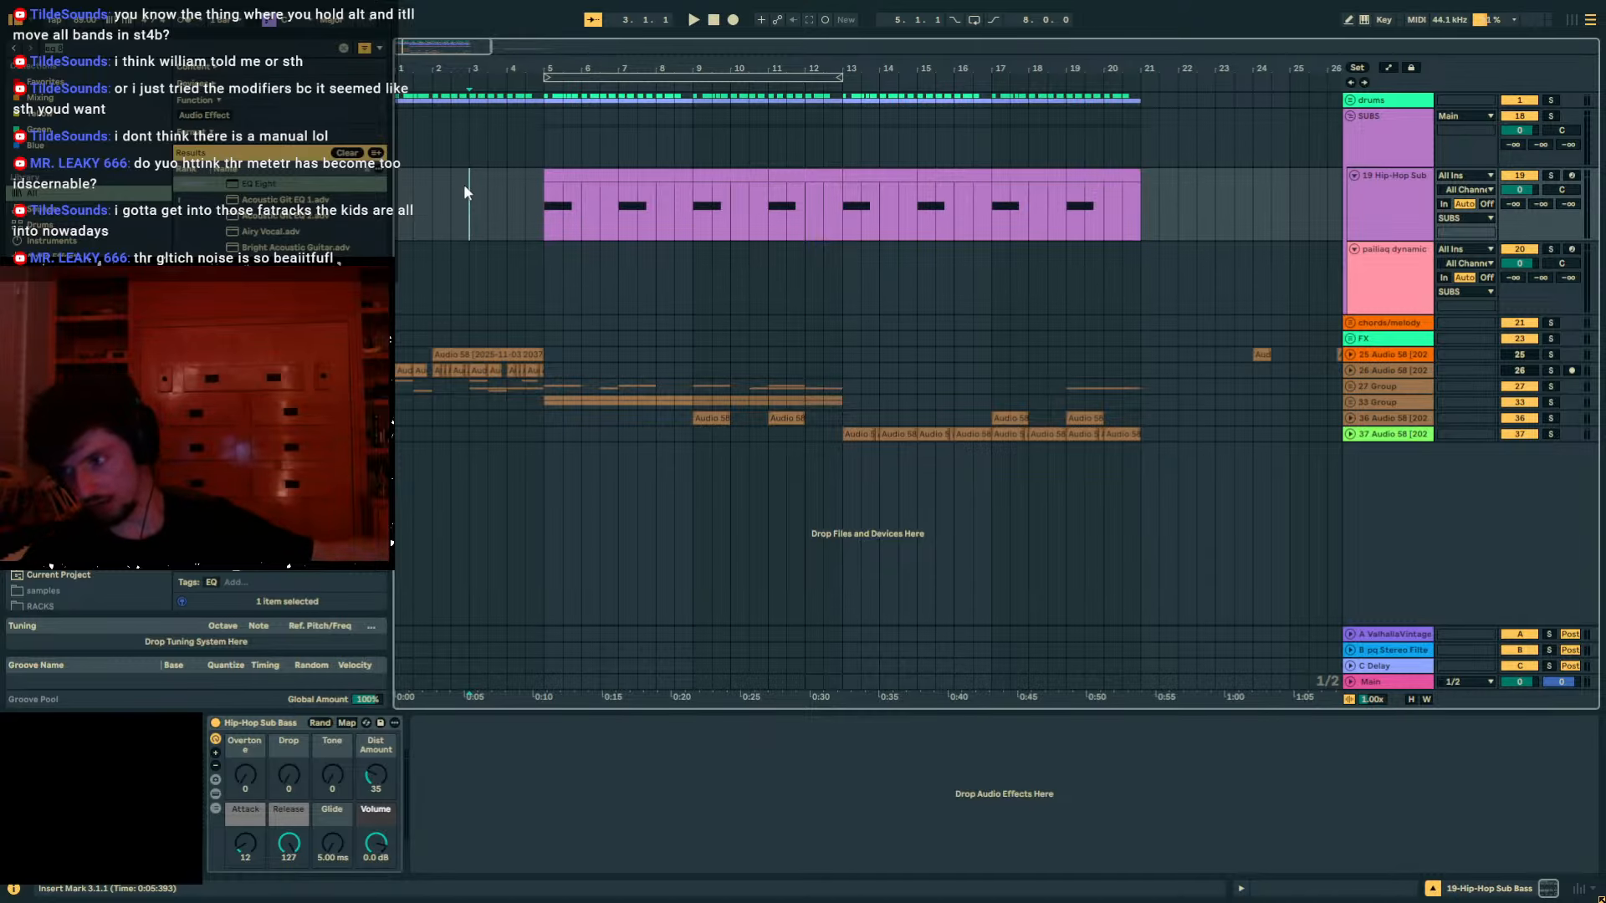
pyautogui.click(541, 400)
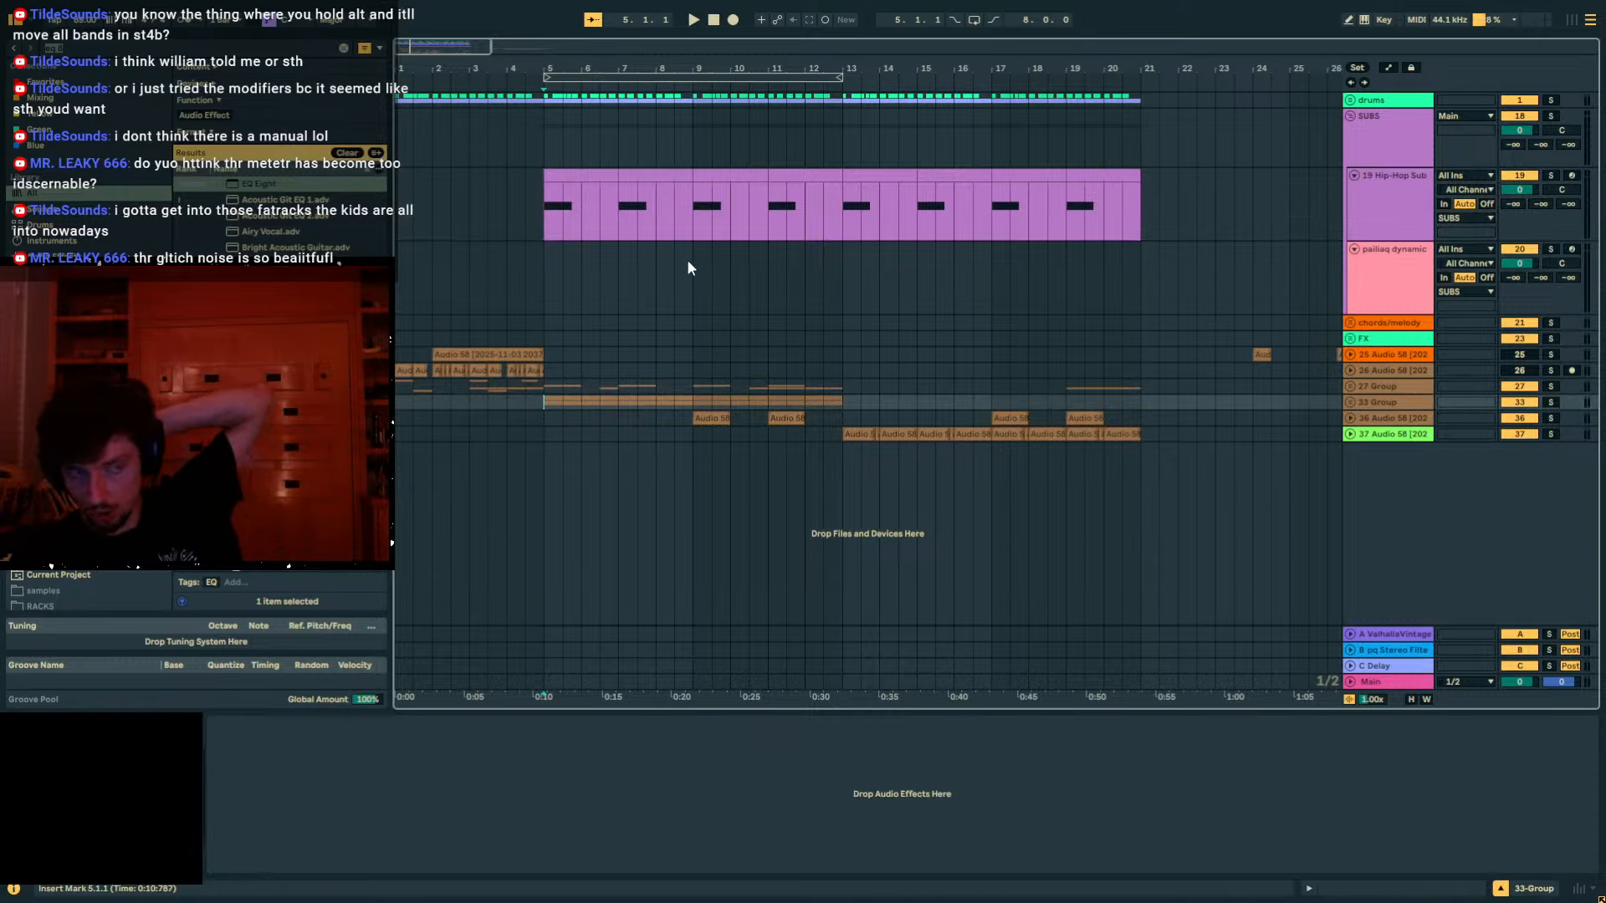
pyautogui.click(544, 255)
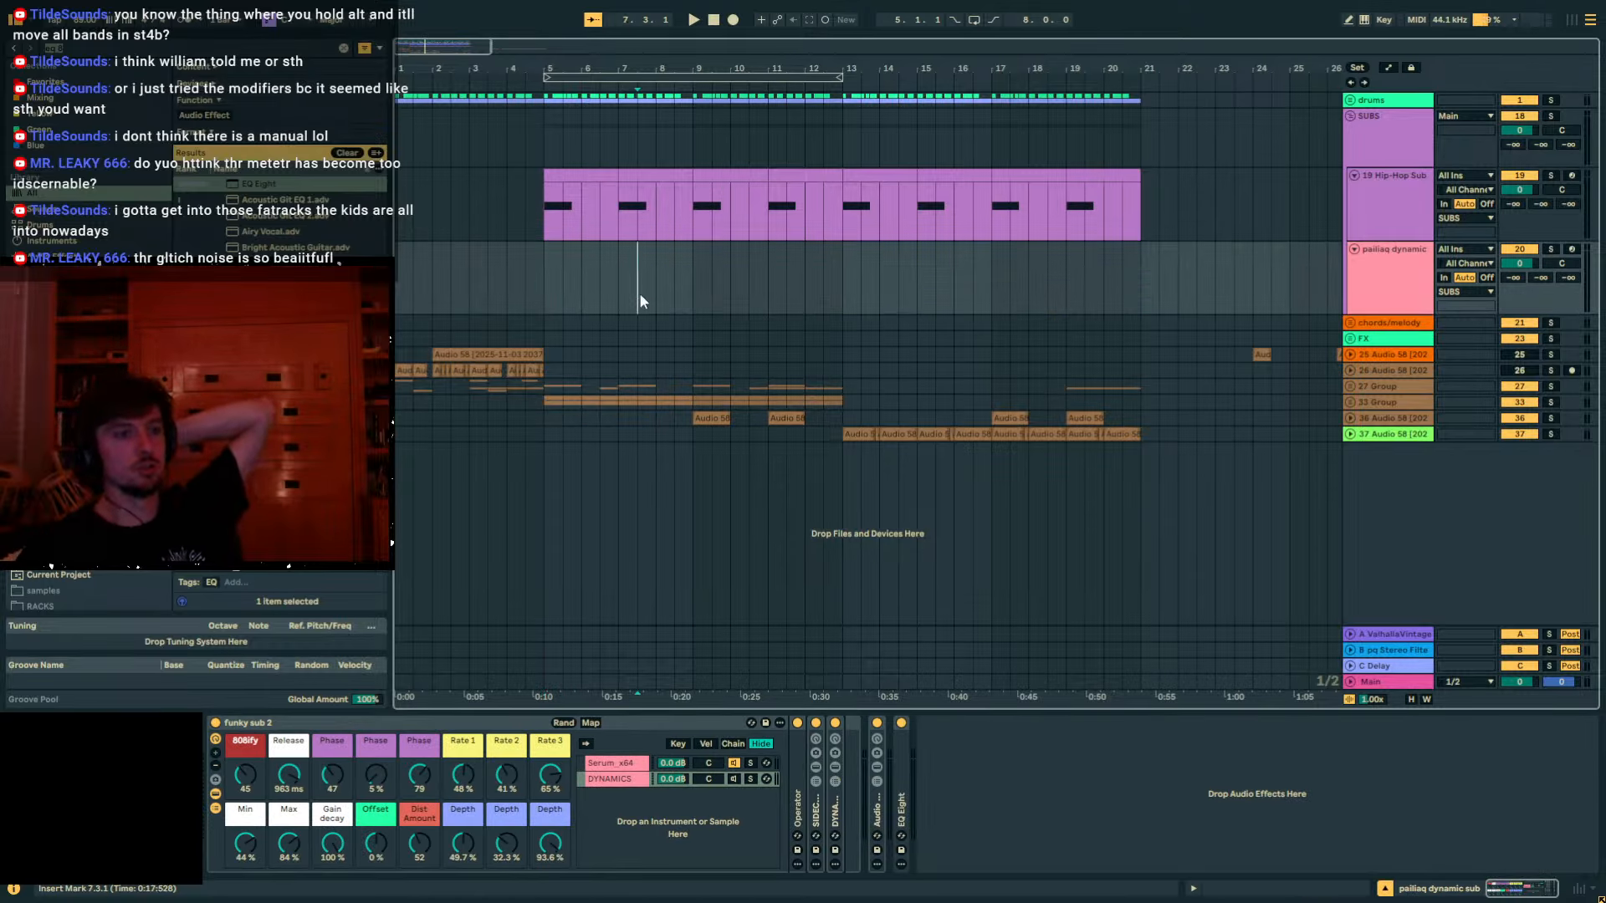
pyautogui.click(596, 289)
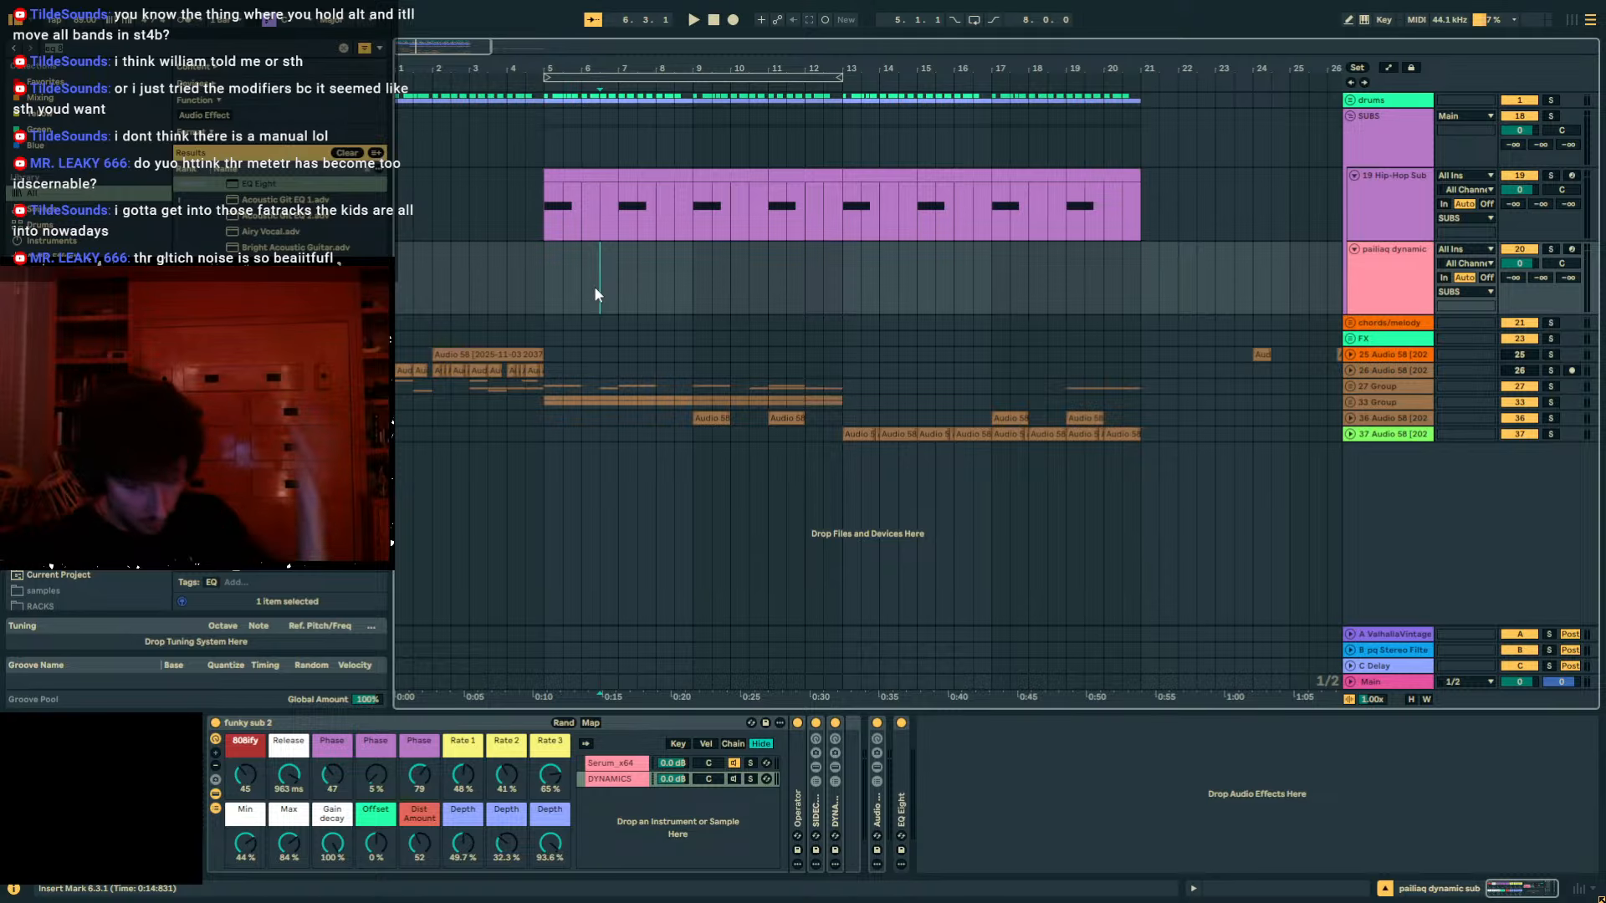
# Exit full screen and open the recent set 23-10-26bells halftime floopitywoop A12.als, leaving the current project's temporary files in place.
pyautogui.press('F11')
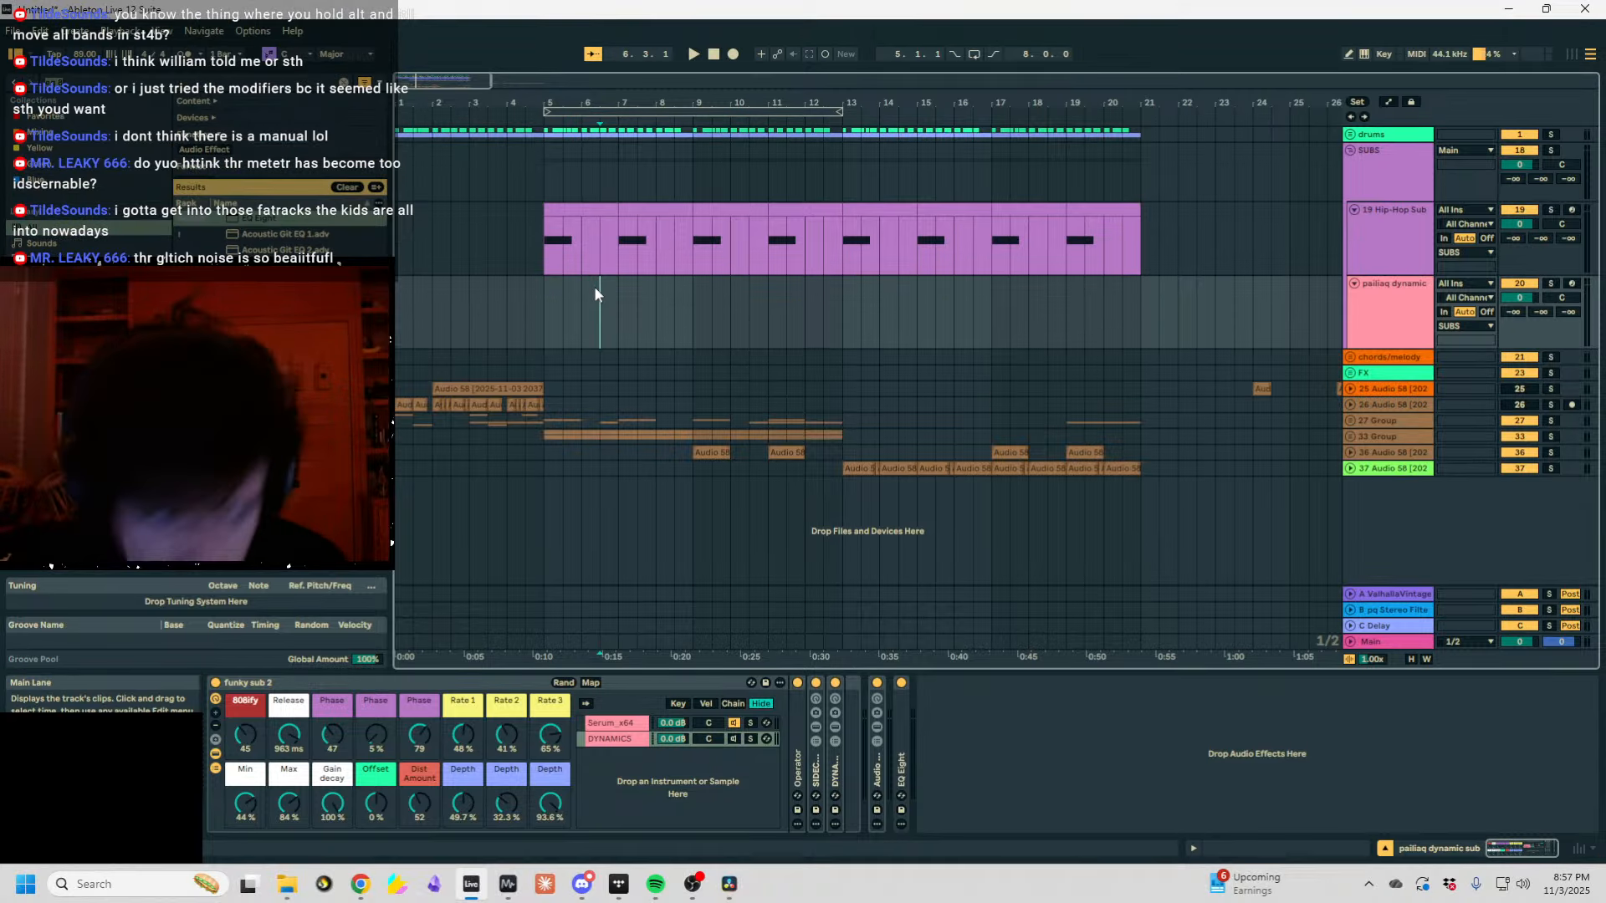
pyautogui.click(13, 30)
pyautogui.moveTo(58, 87)
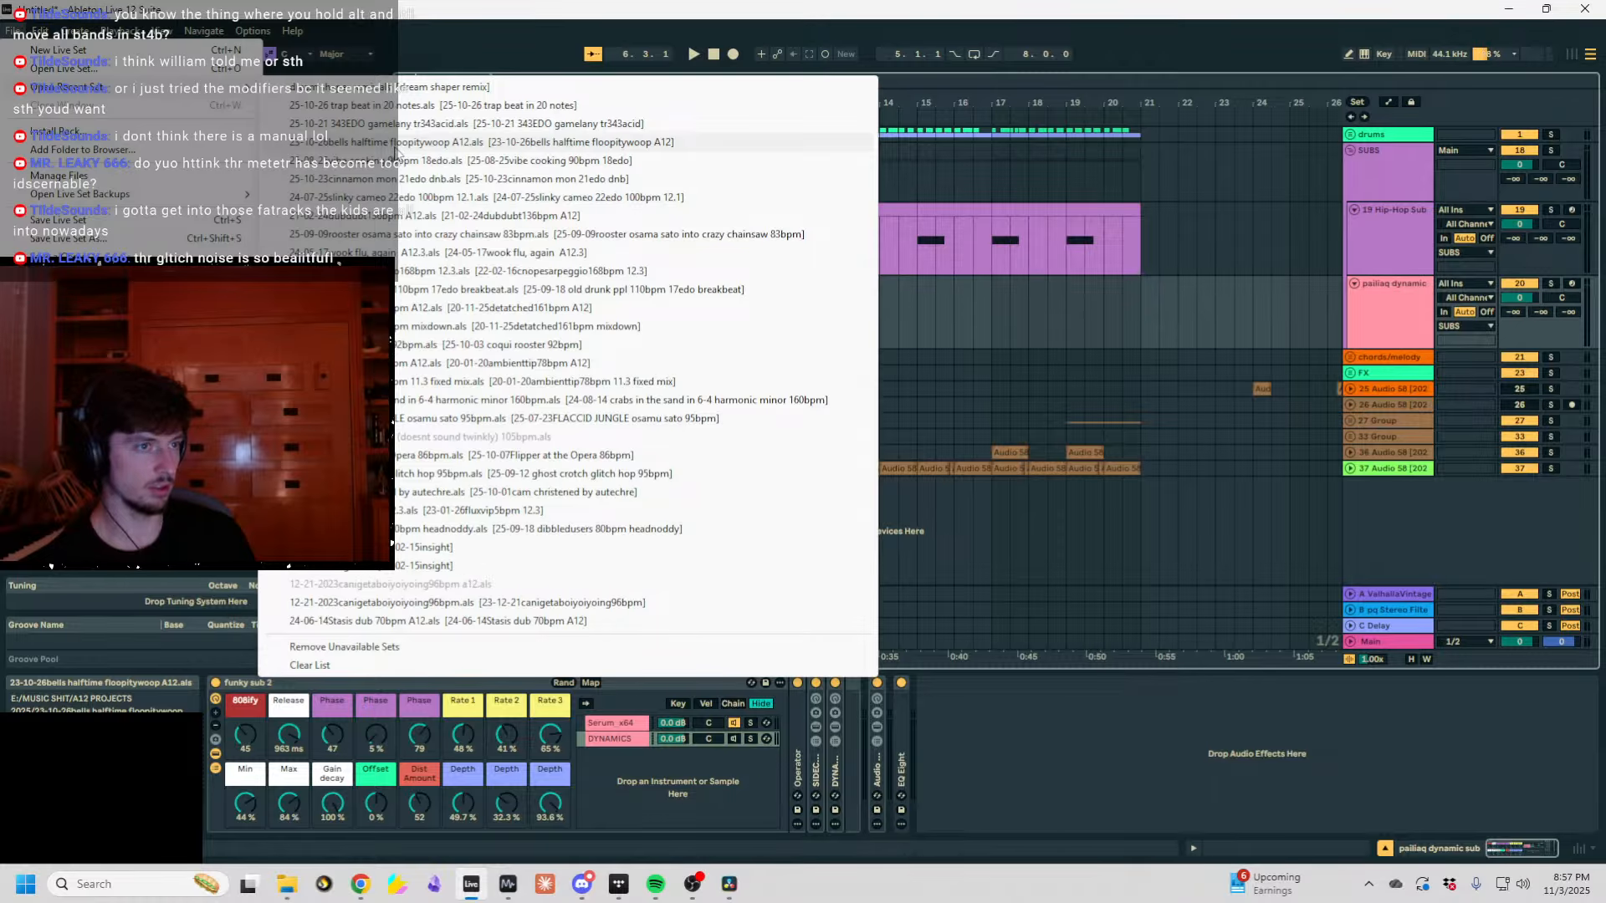
pyautogui.click(399, 143)
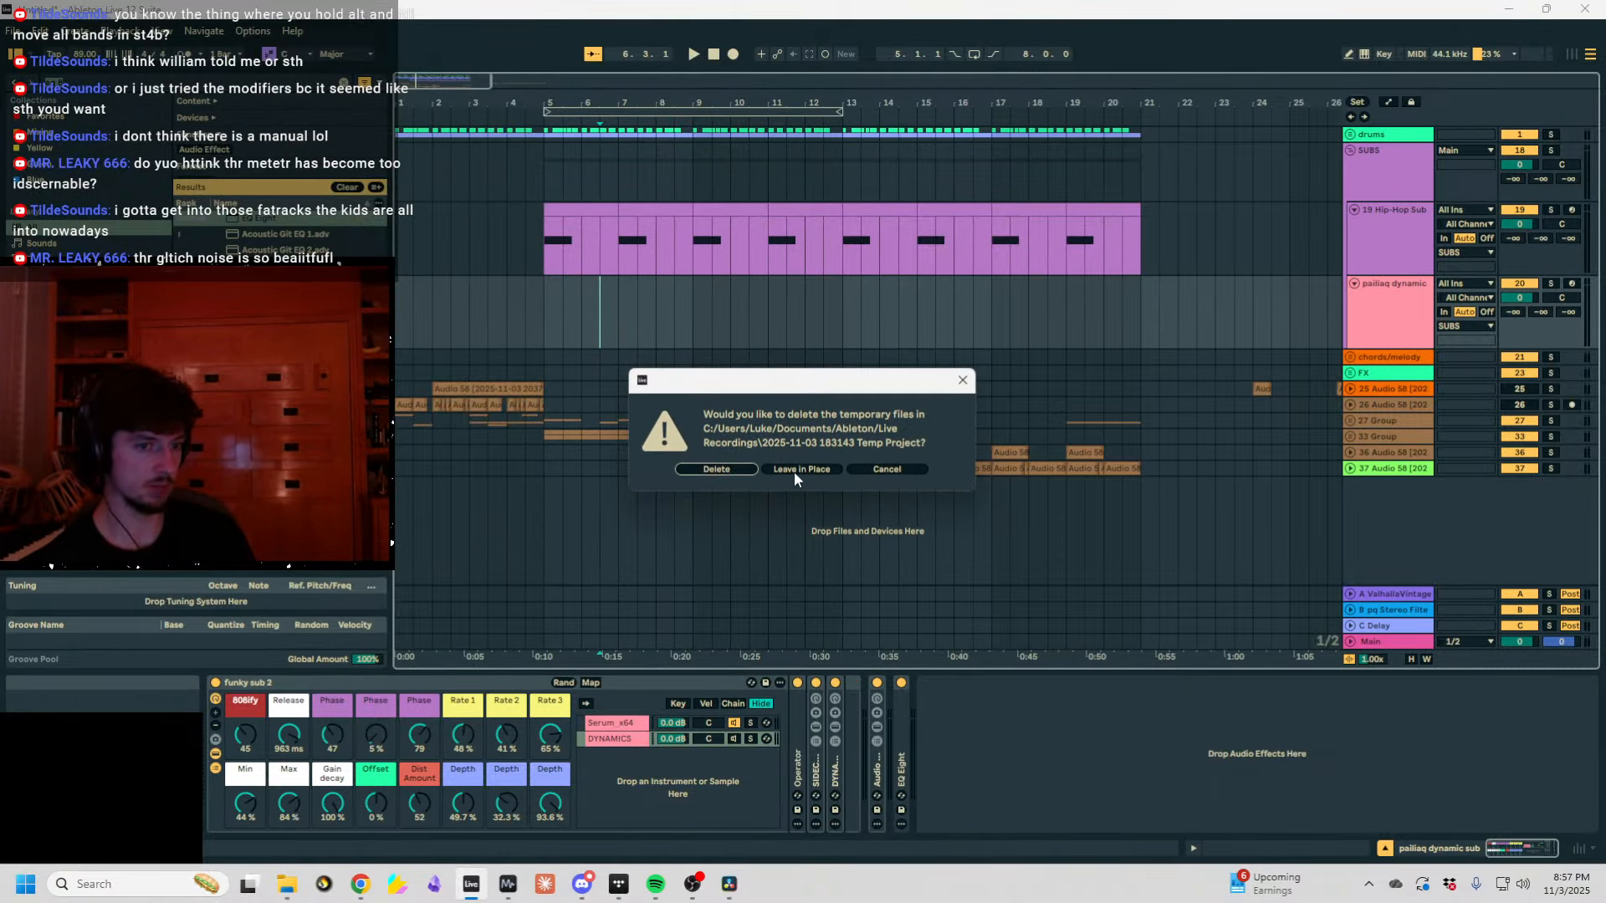
pyautogui.click(795, 468)
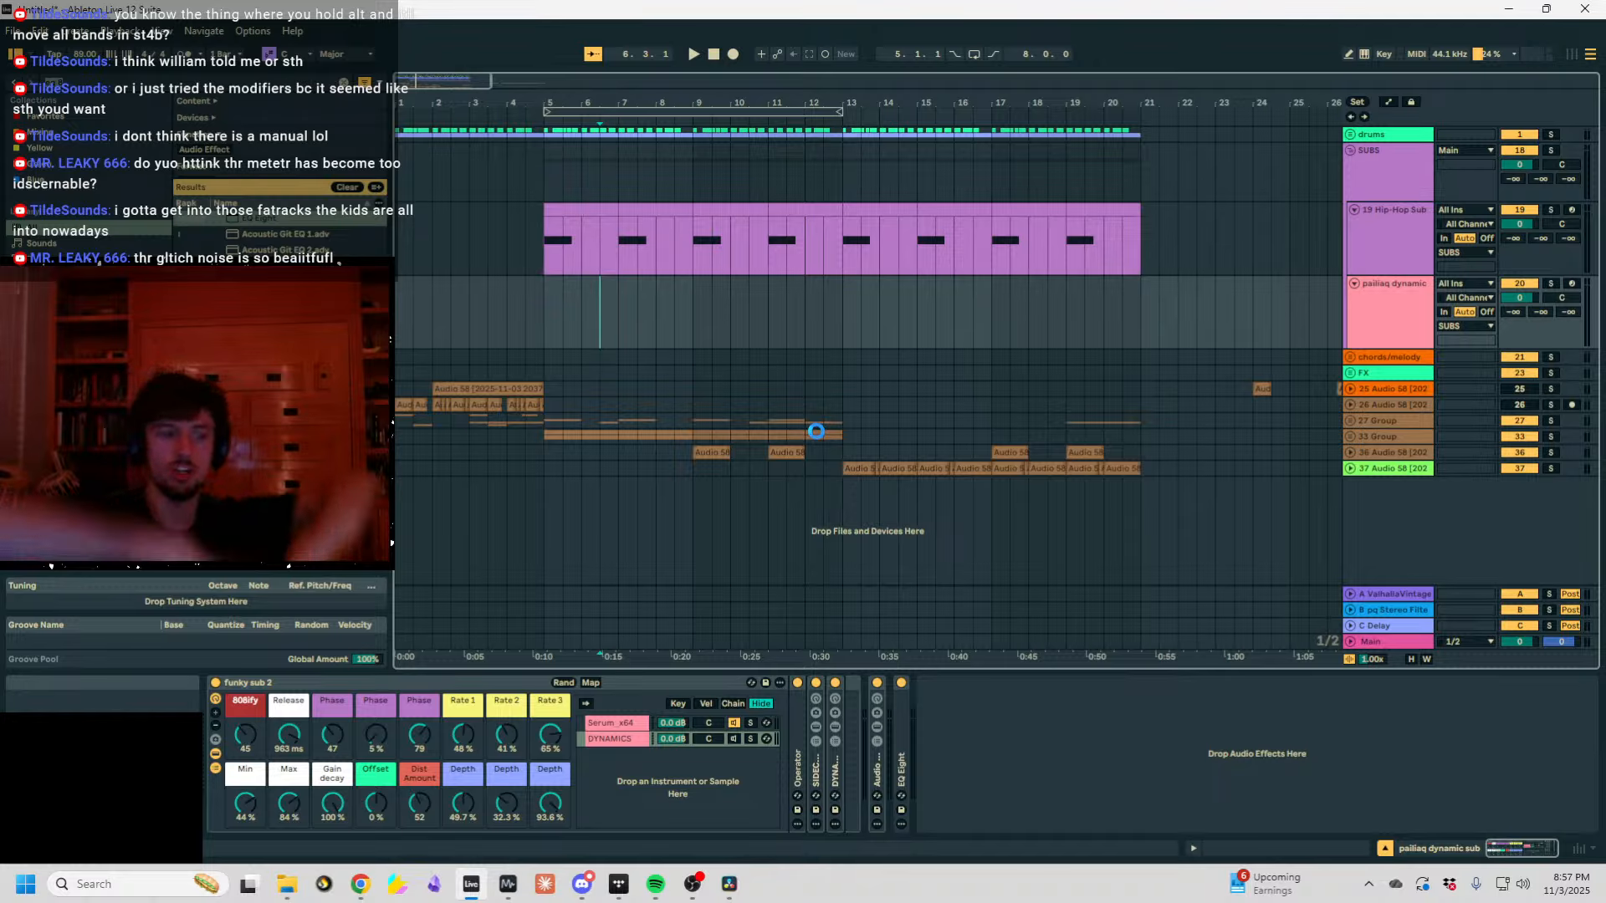
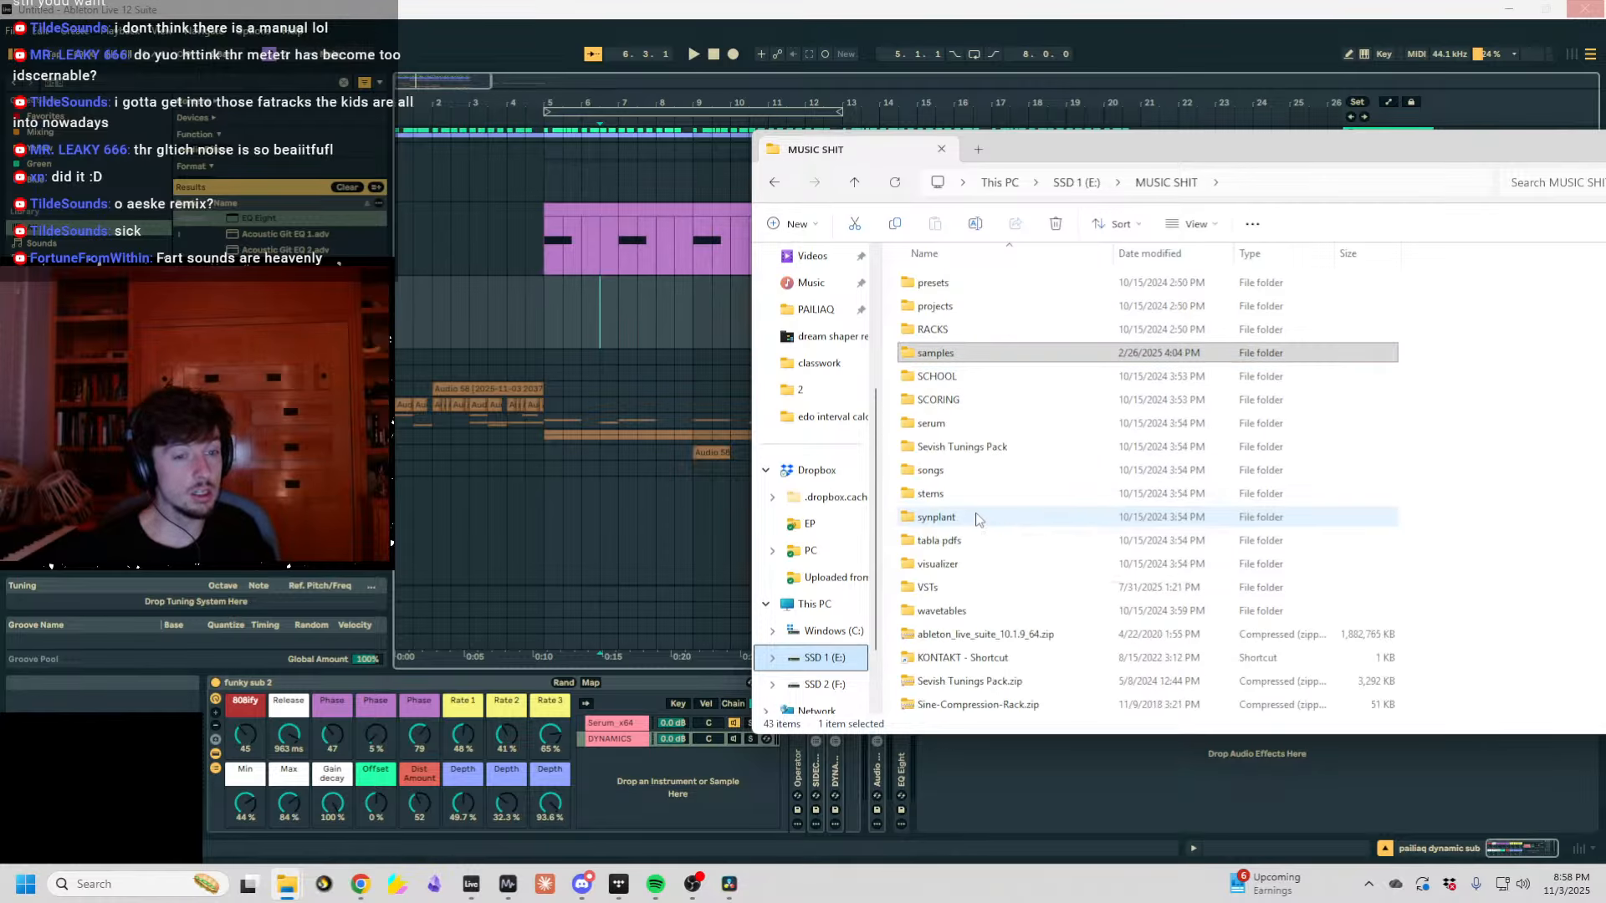
# In File Explorer, open the dream shaper remix folder inside finished songs and play dream shaper remix 10-13-25.mp3.
pyautogui.scroll(5, 976, 518)
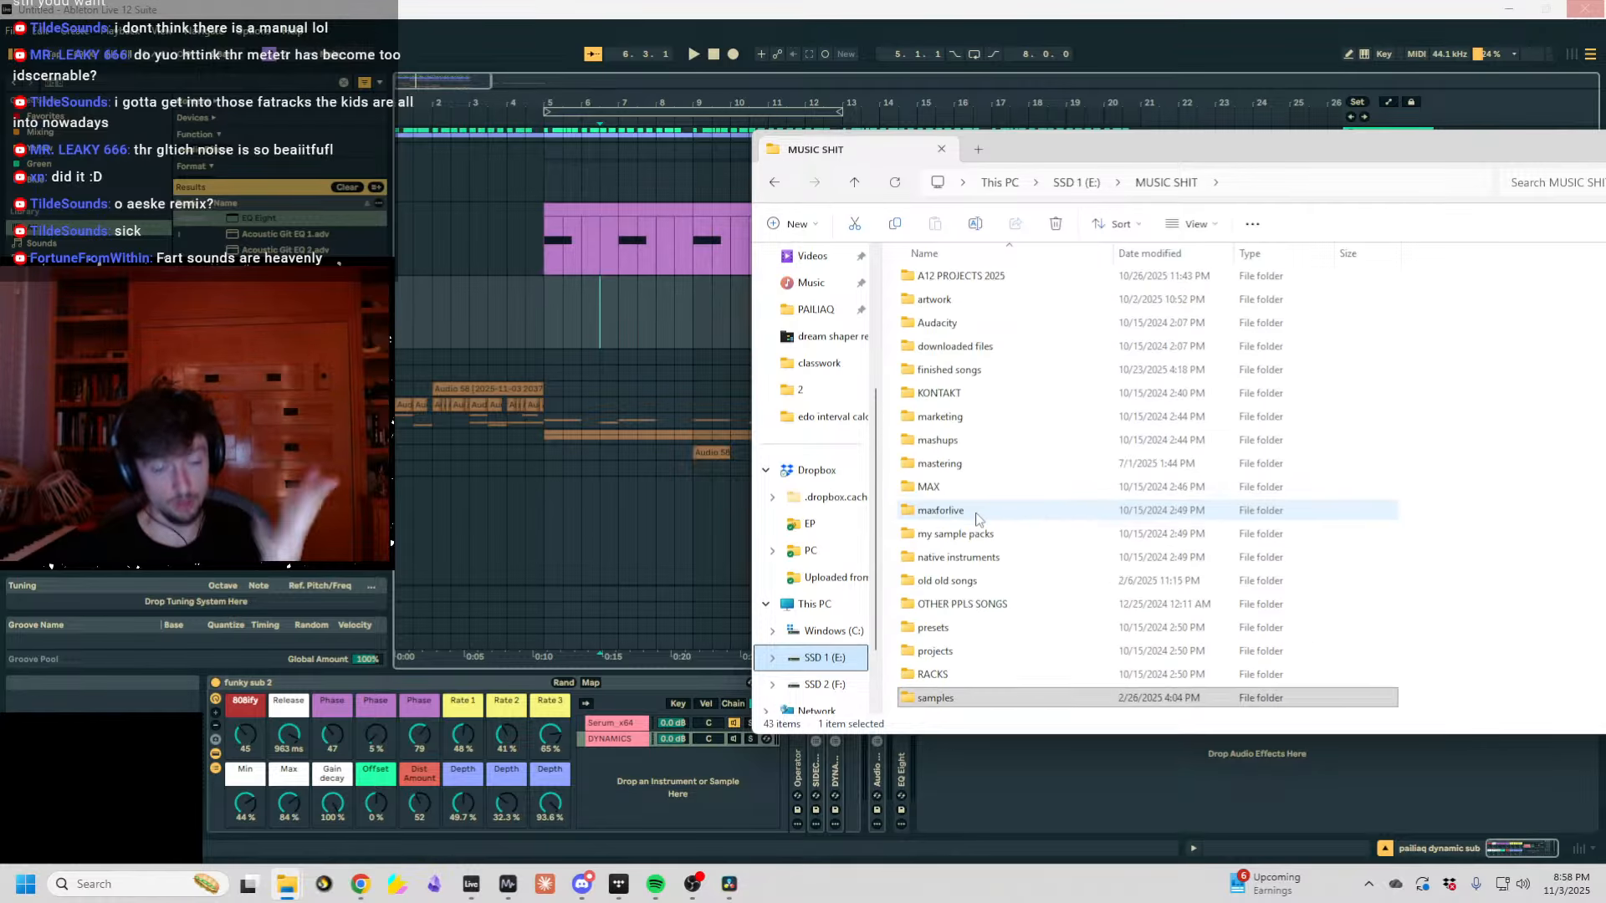
pyautogui.doubleClick(975, 371)
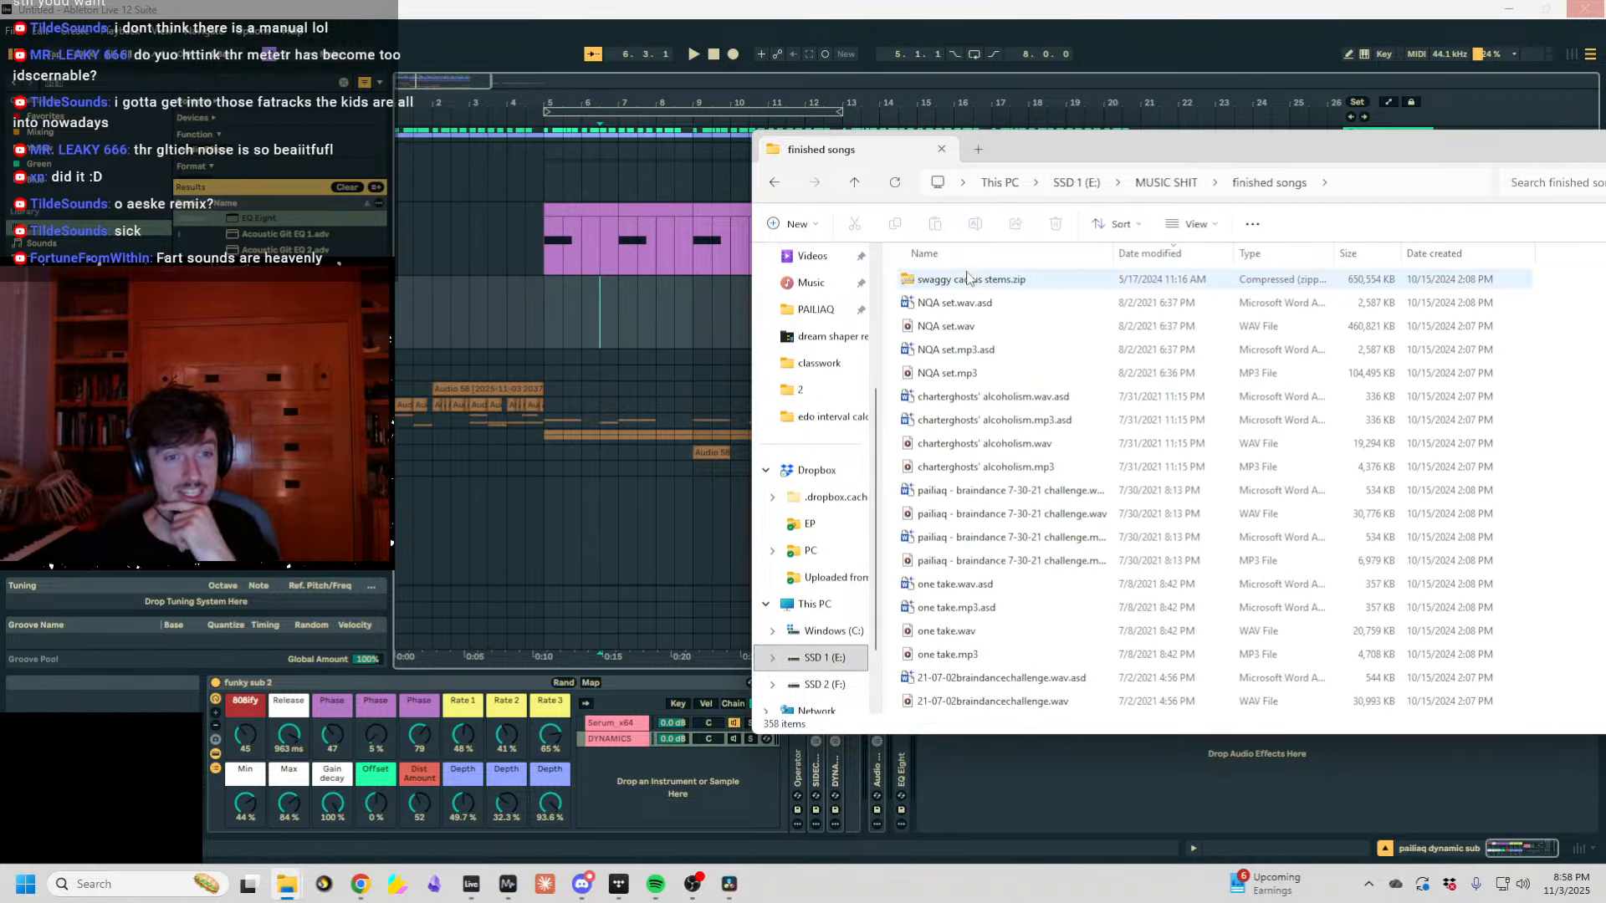
pyautogui.scroll(-10, 984, 466)
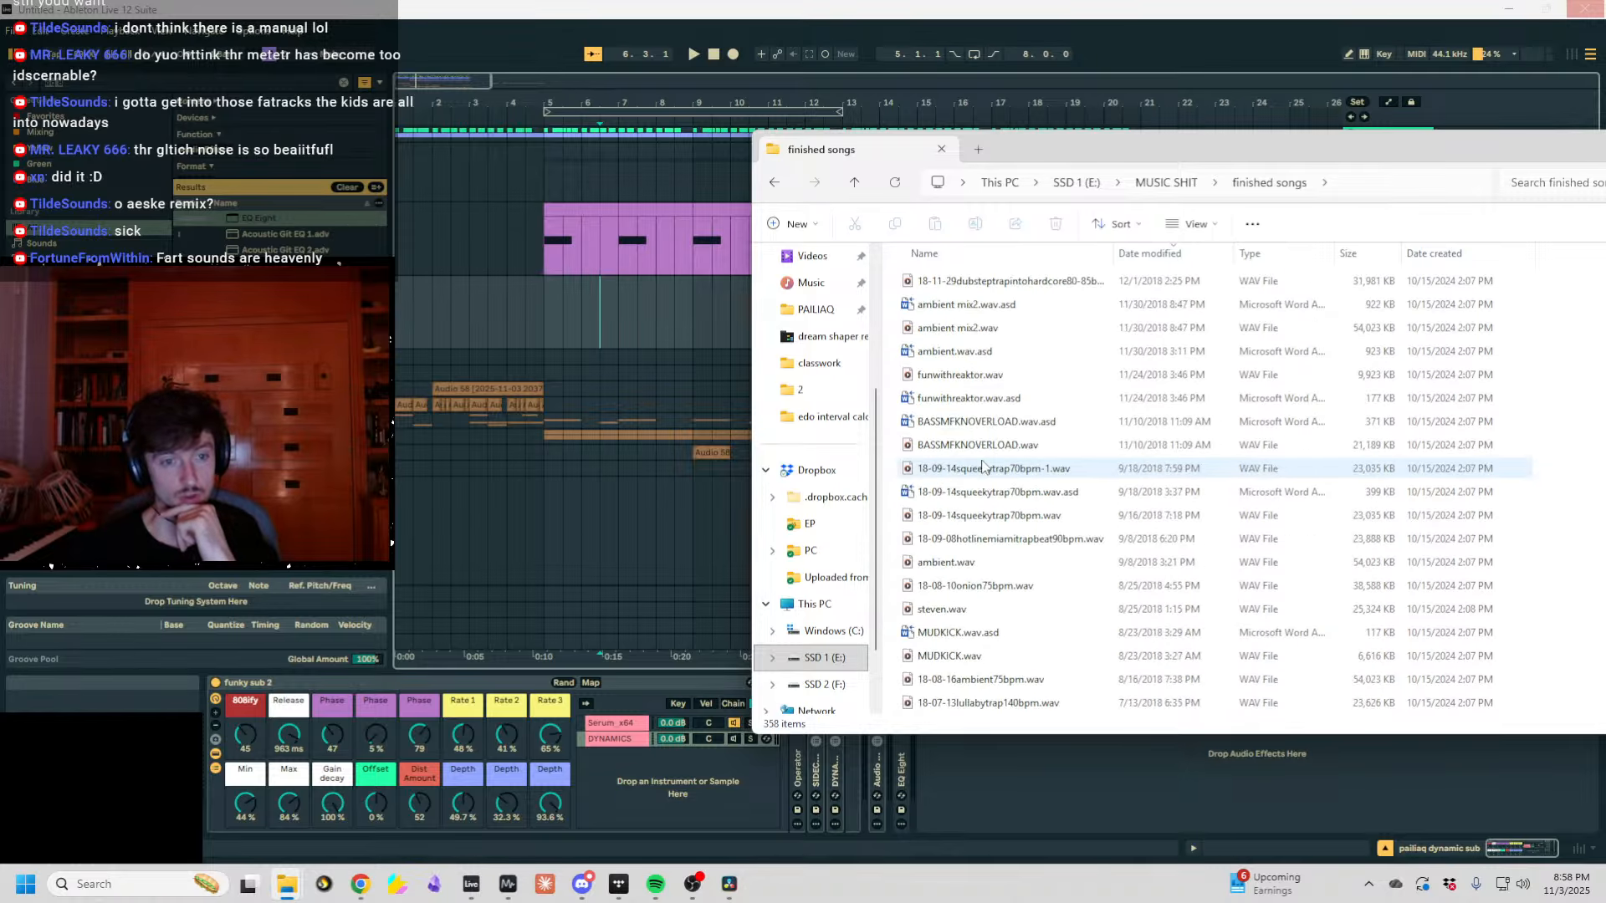
pyautogui.scroll(-5, 982, 468)
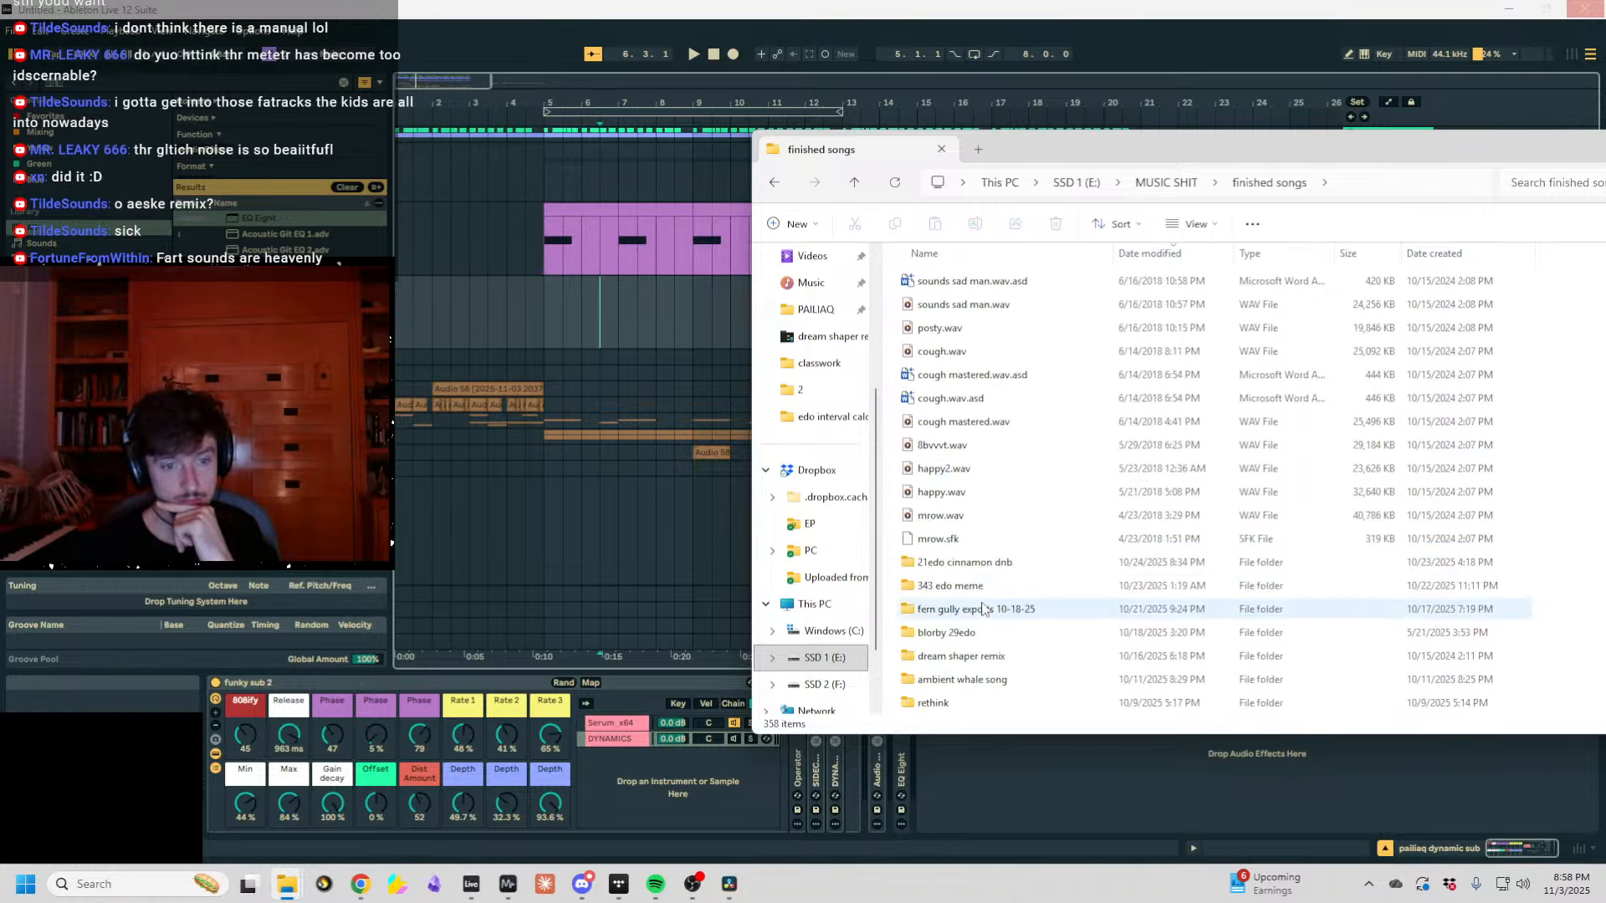
pyautogui.doubleClick(971, 656)
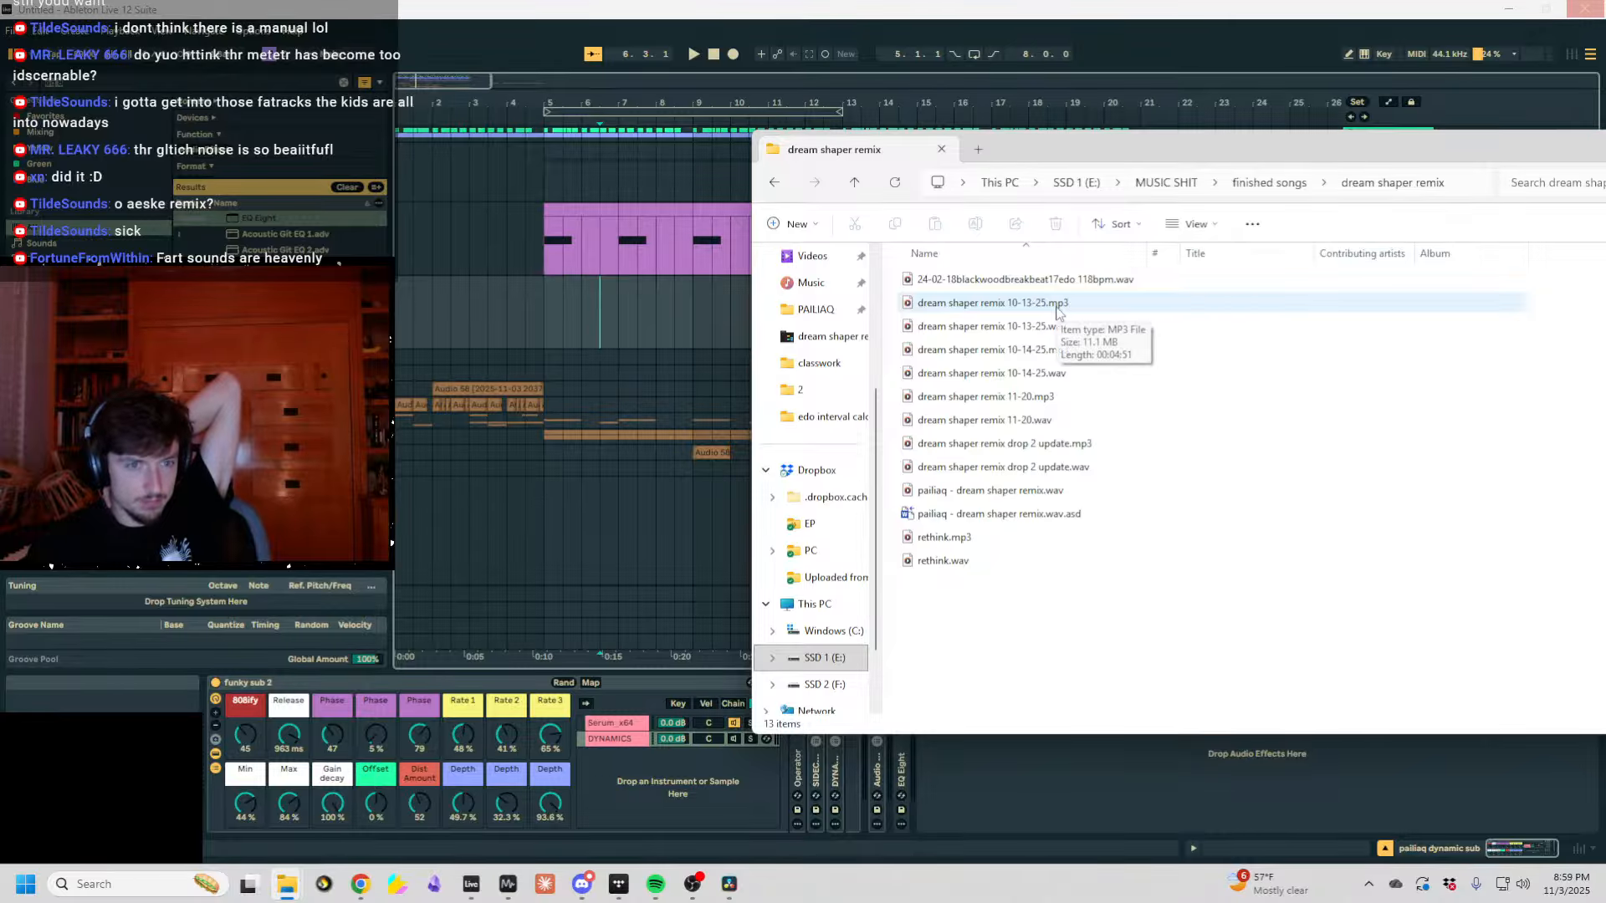
pyautogui.doubleClick(1057, 307)
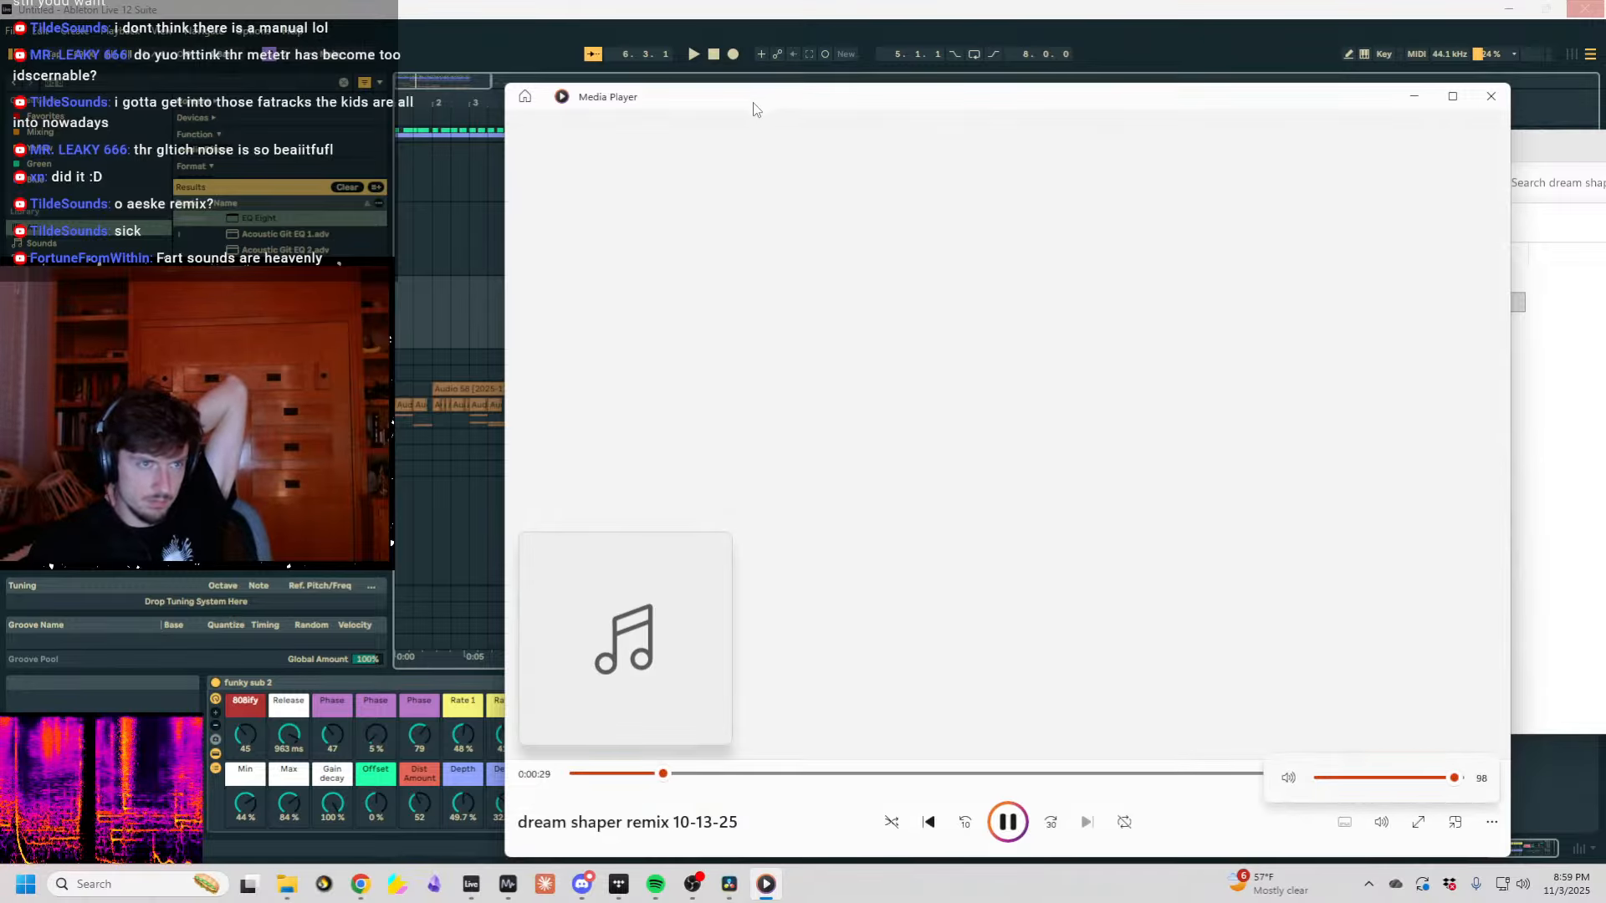
# Move the File Explorer window out of the way of the Live set and close the media player.
pyautogui.moveTo(1087, 105); pyautogui.dragTo(1605, 276)
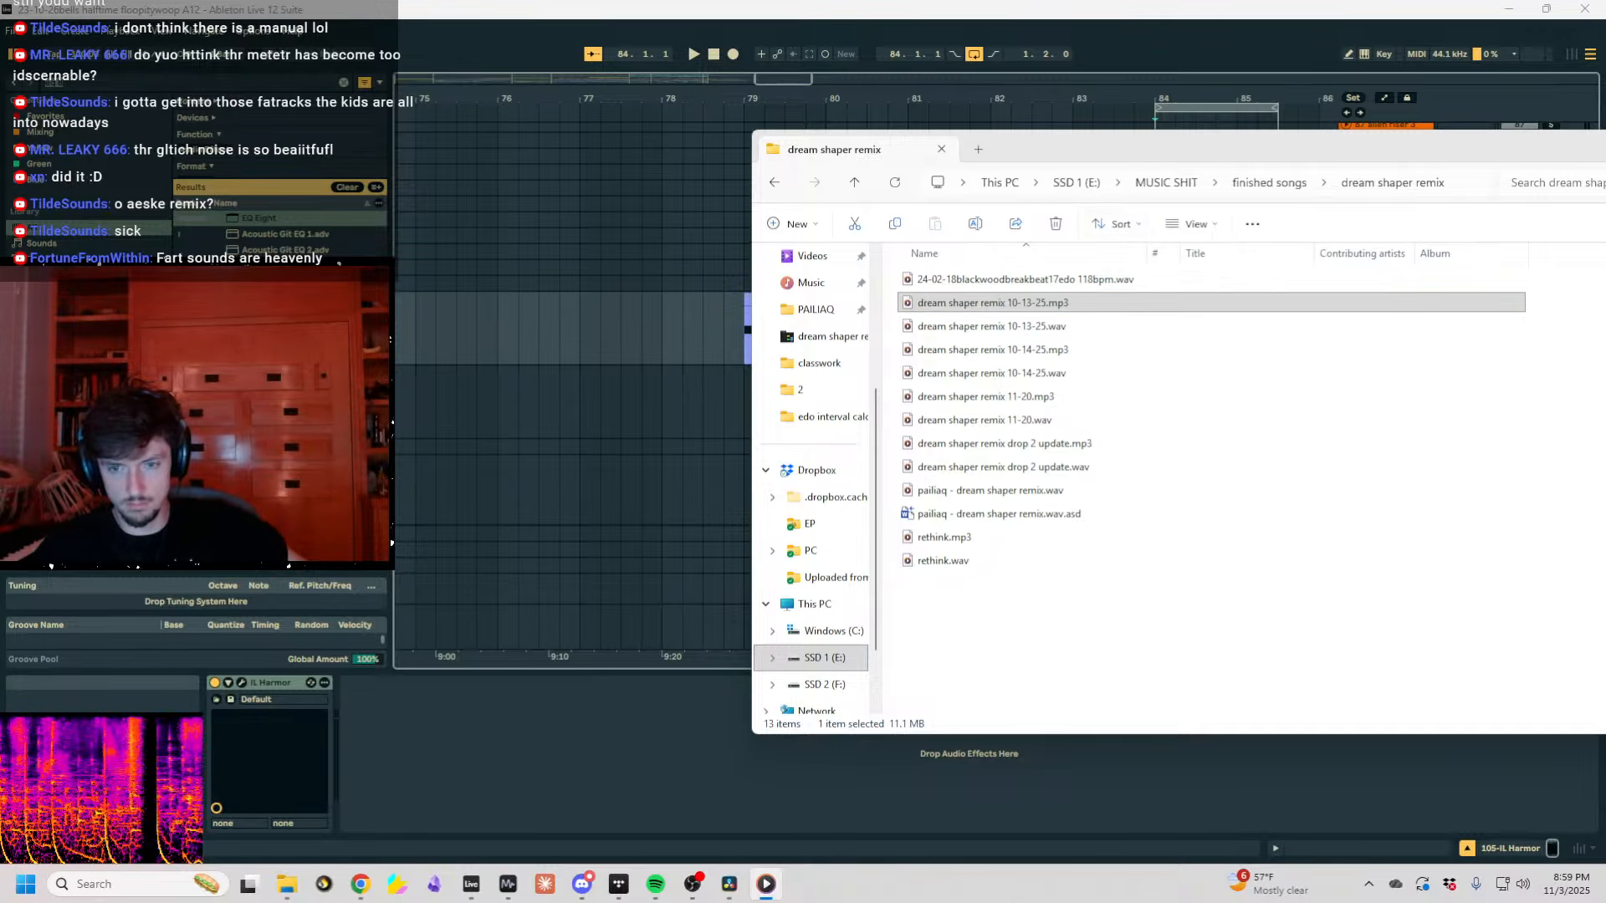
pyautogui.moveTo(1524, 144); pyautogui.dragTo(1605, 159)
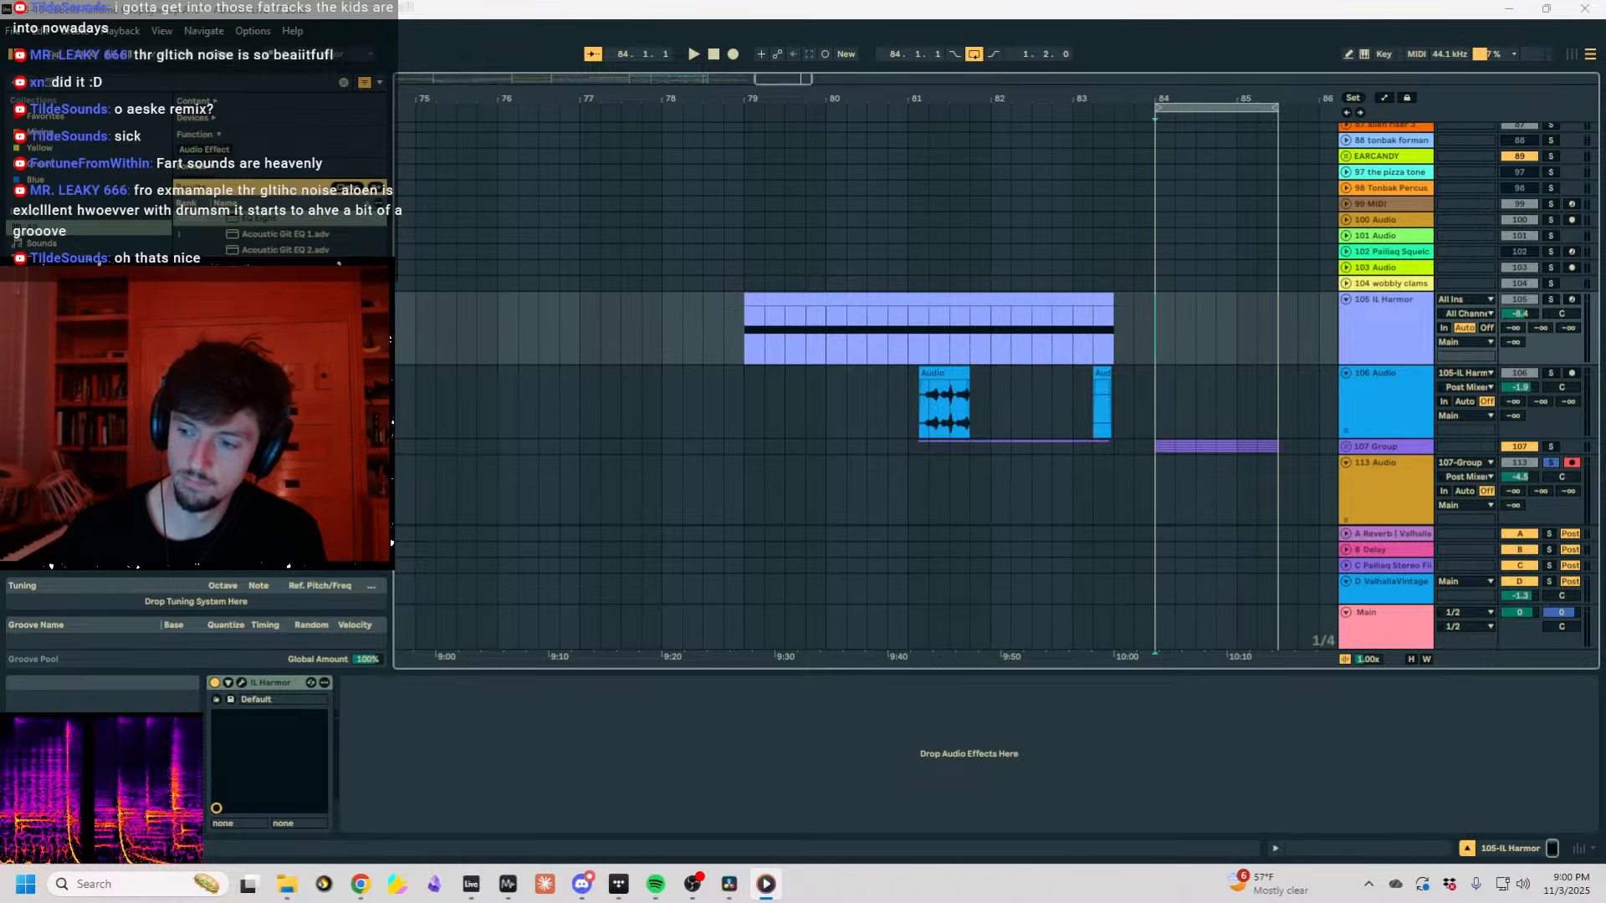
pyautogui.moveTo(1605, 99); pyautogui.dragTo(643, 64)
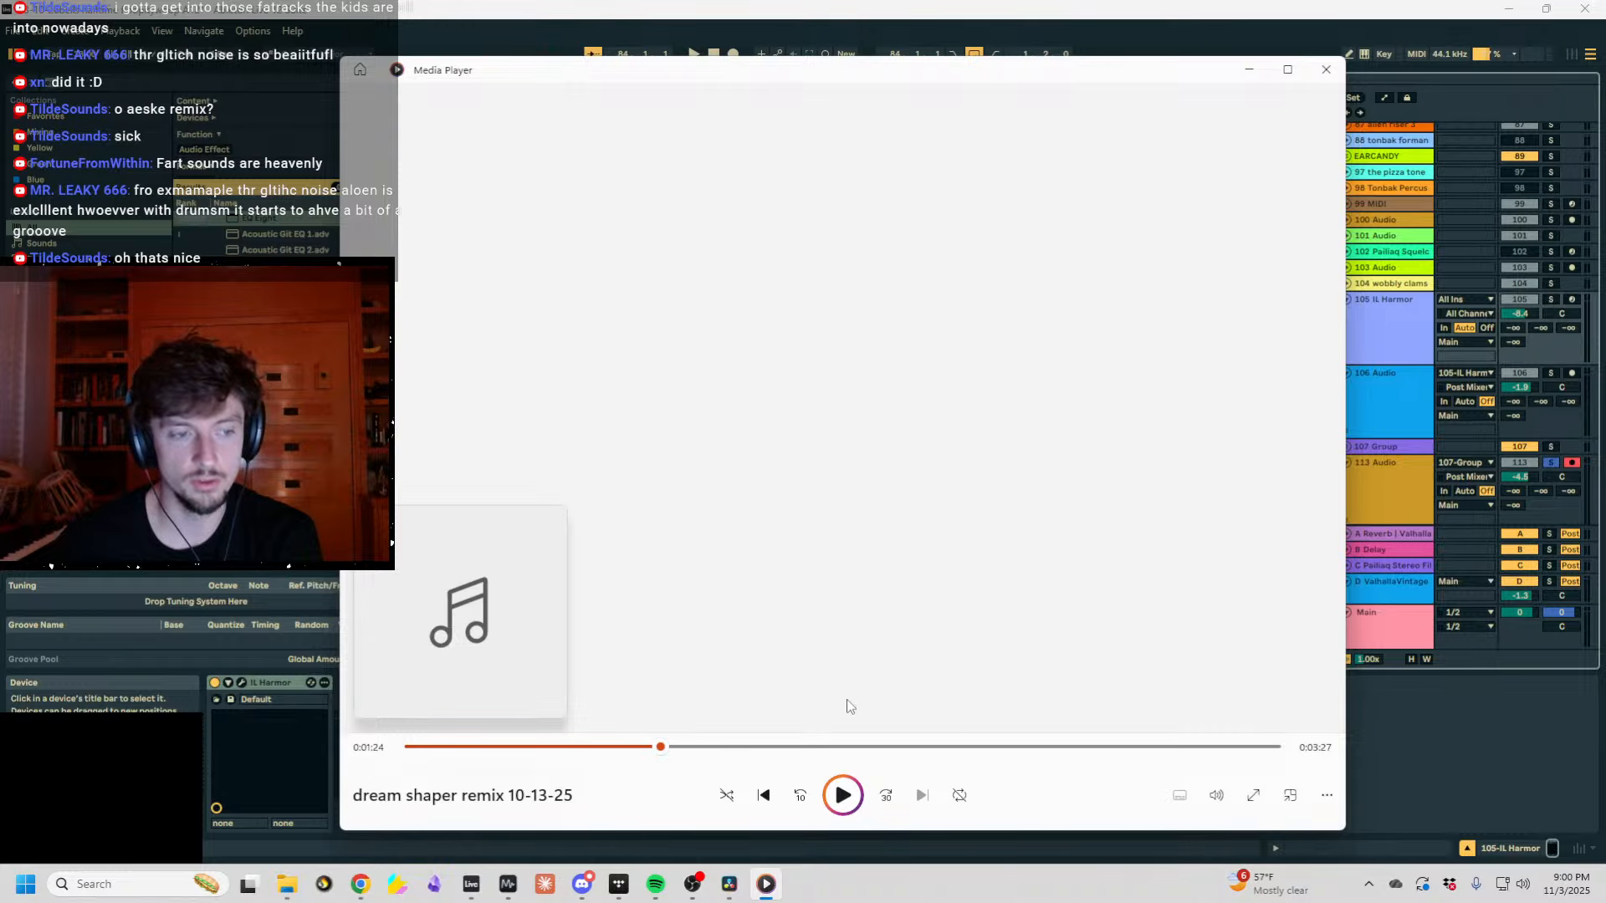
pyautogui.click(1326, 69)
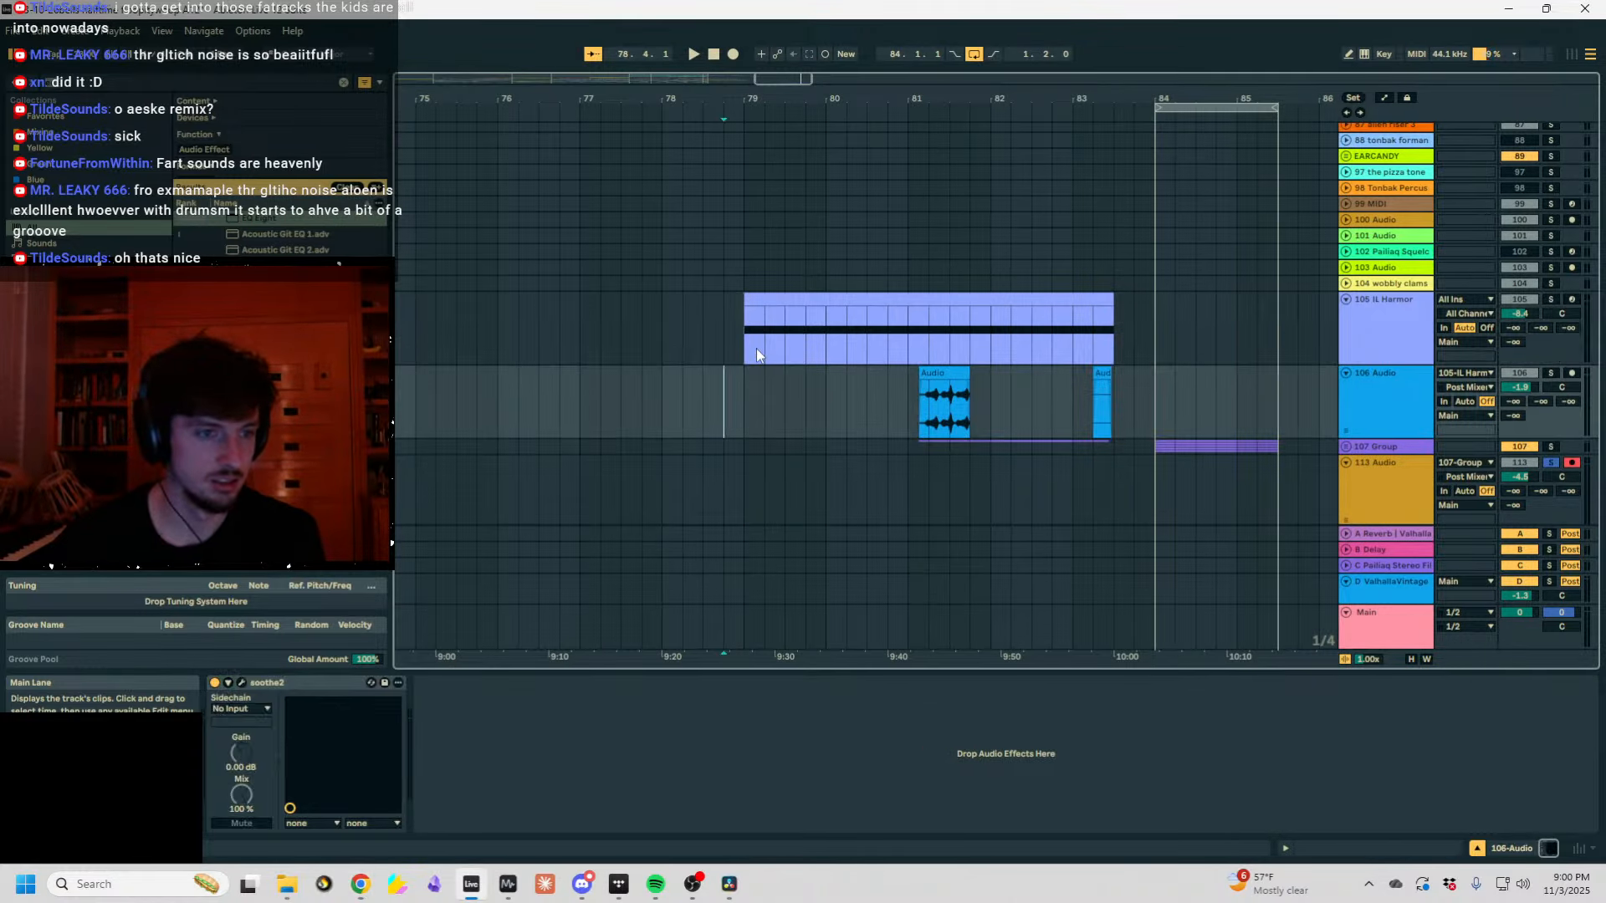
# Show the whole arrangement, clear the solo on track 113 and start playback from bar 1.
pyautogui.moveTo(610, 102); pyautogui.dragTo(845, 37)
pyautogui.moveTo(544, 94); pyautogui.dragTo(895, 63)
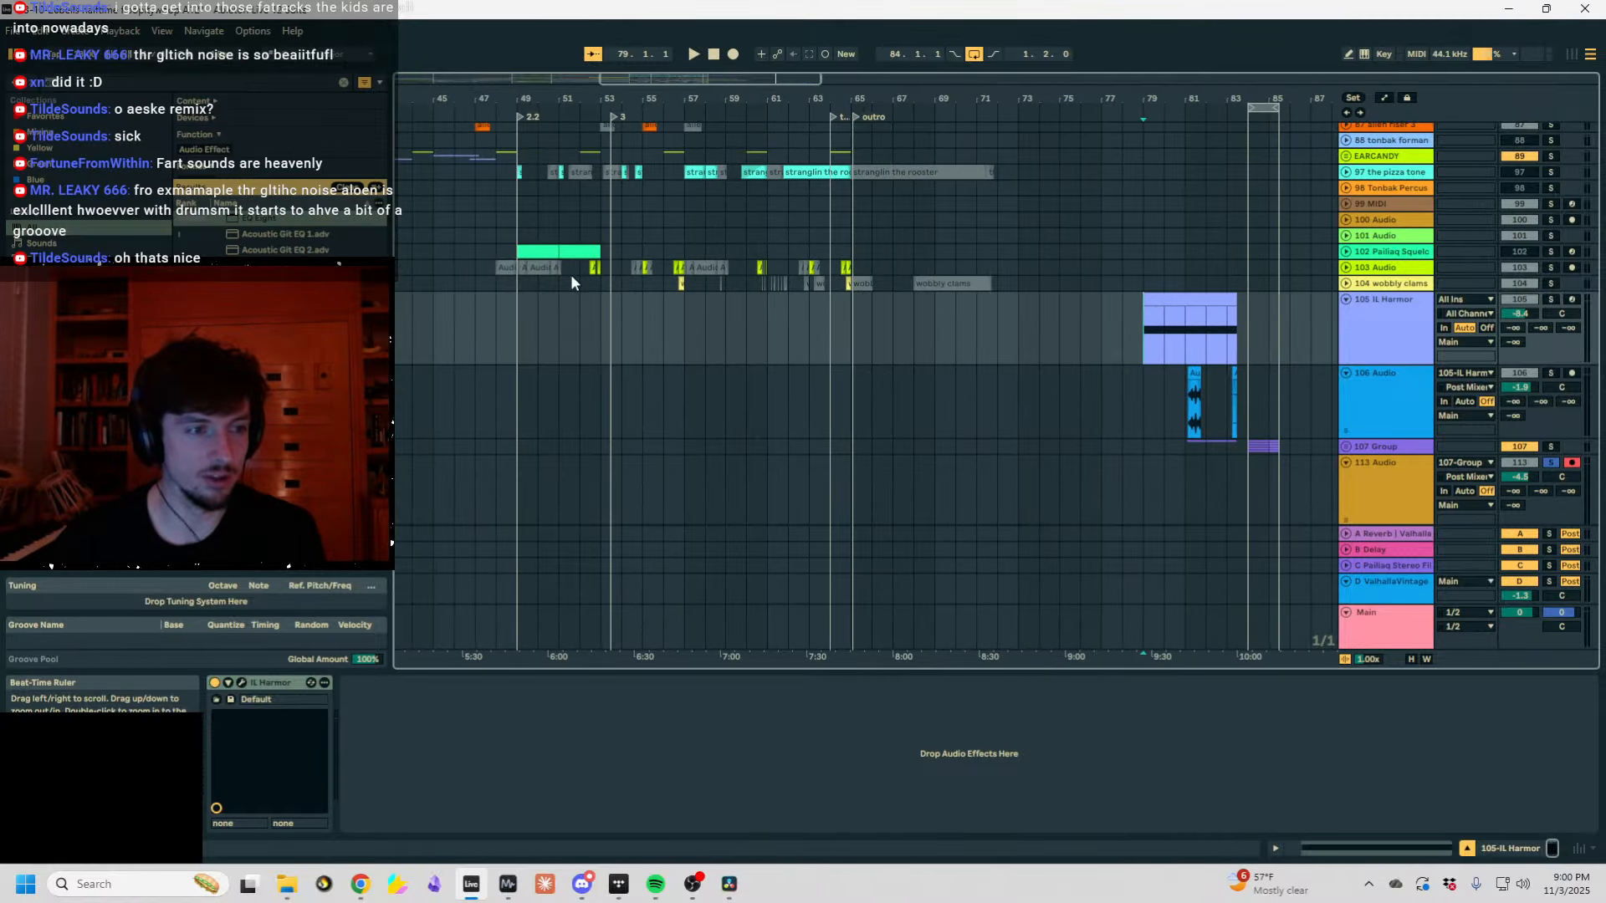
pyautogui.click(451, 311)
pyautogui.moveTo(462, 100); pyautogui.dragTo(711, 30)
pyautogui.click(396, 303)
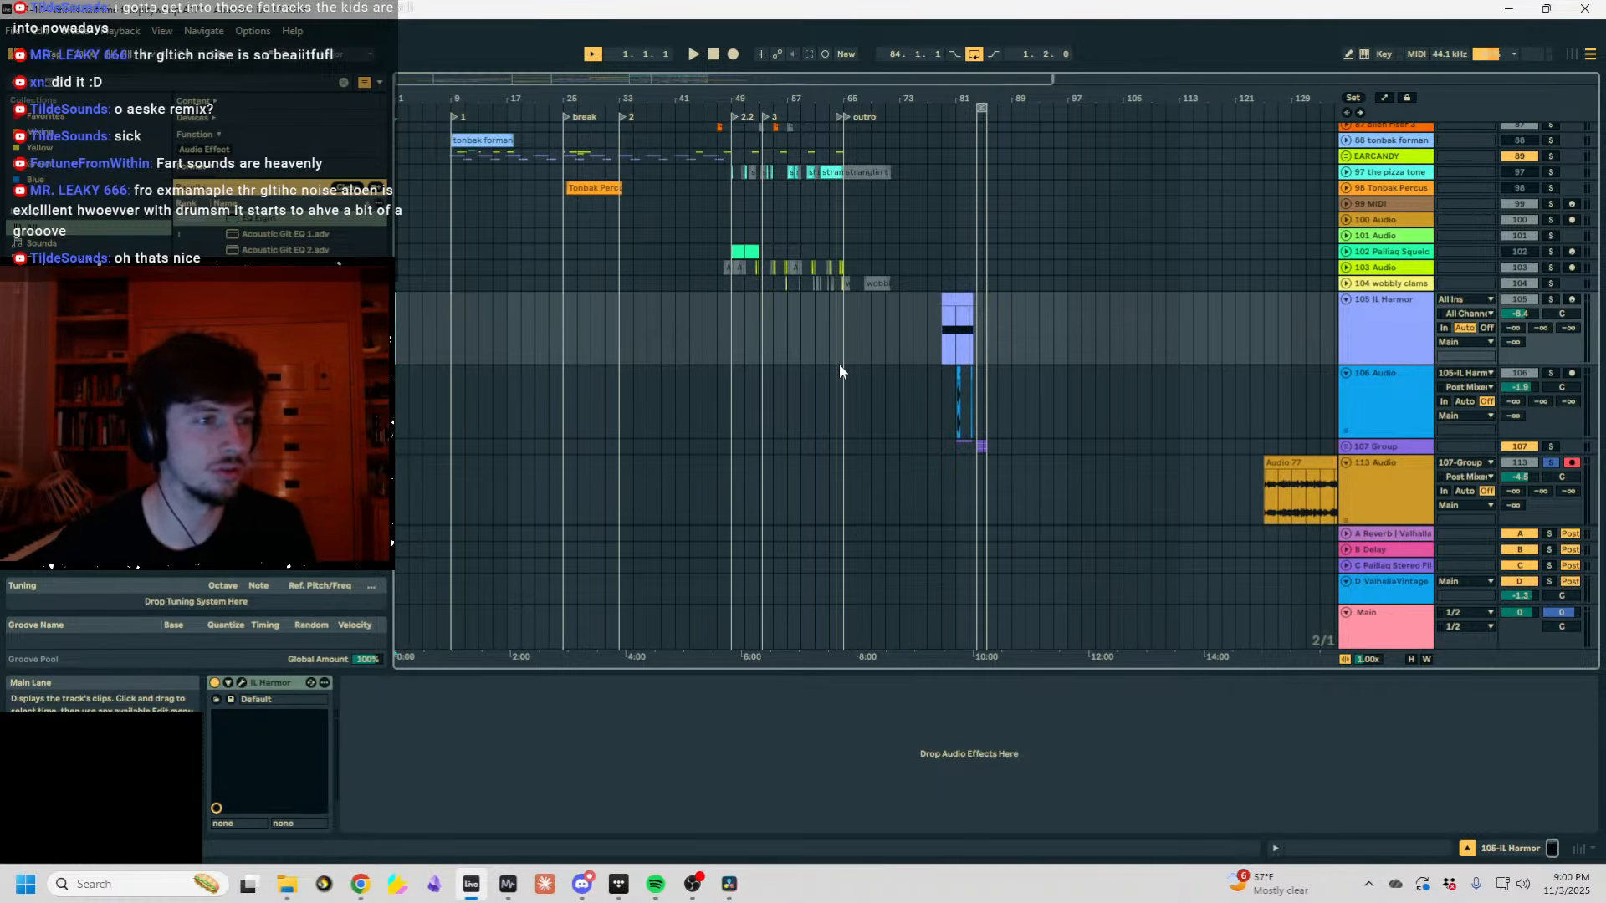
pyautogui.doubleClick(1549, 300)
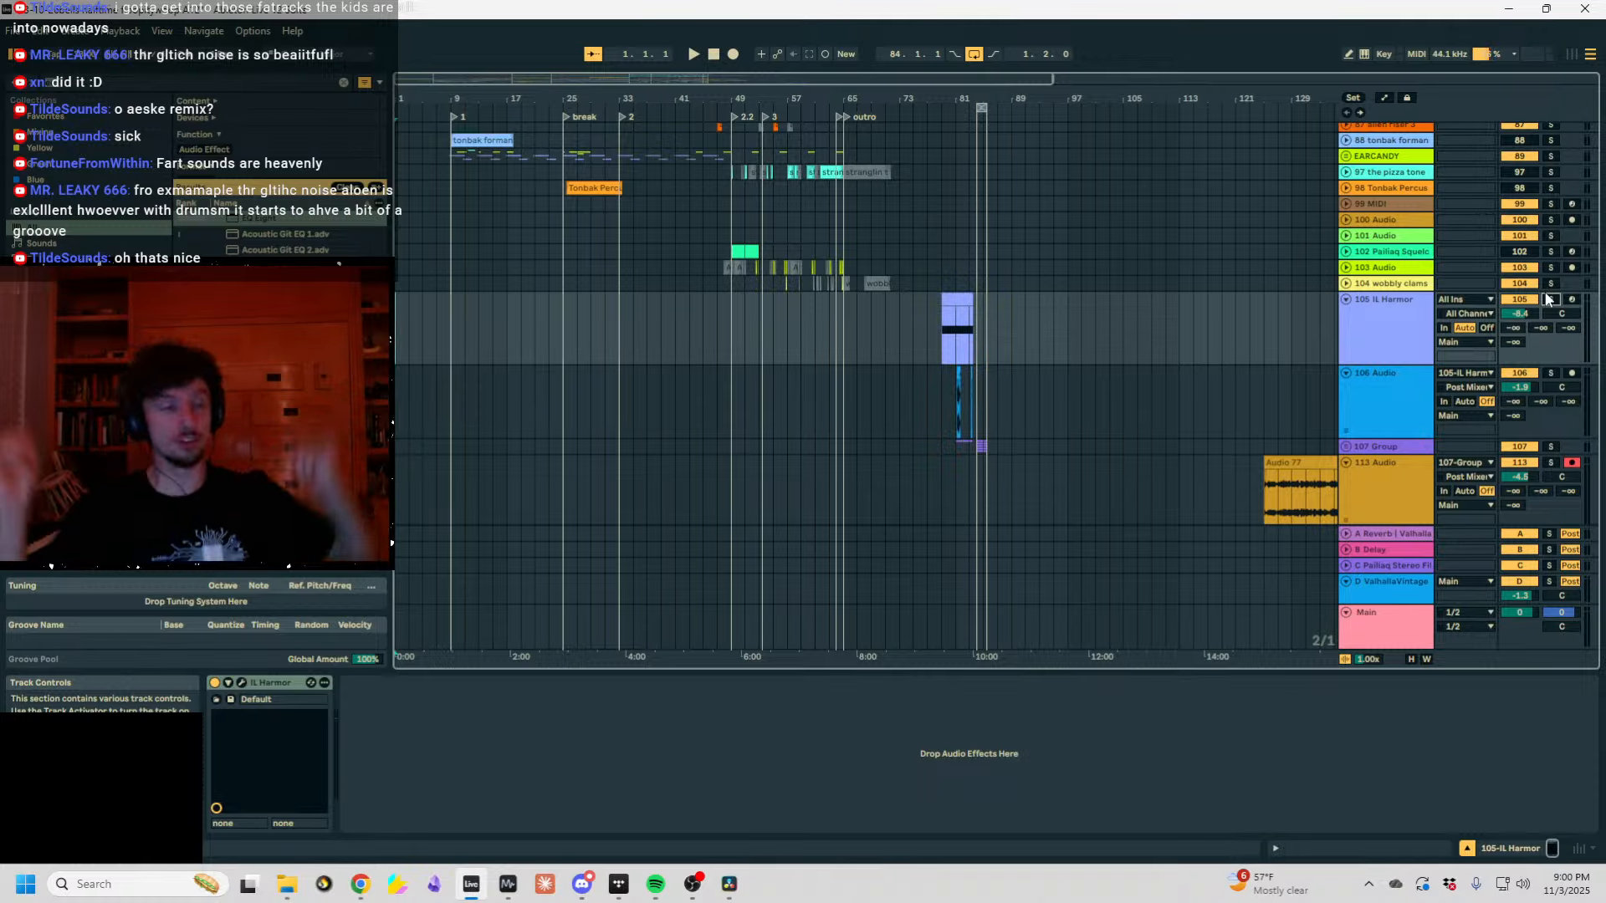
pyautogui.press('space')
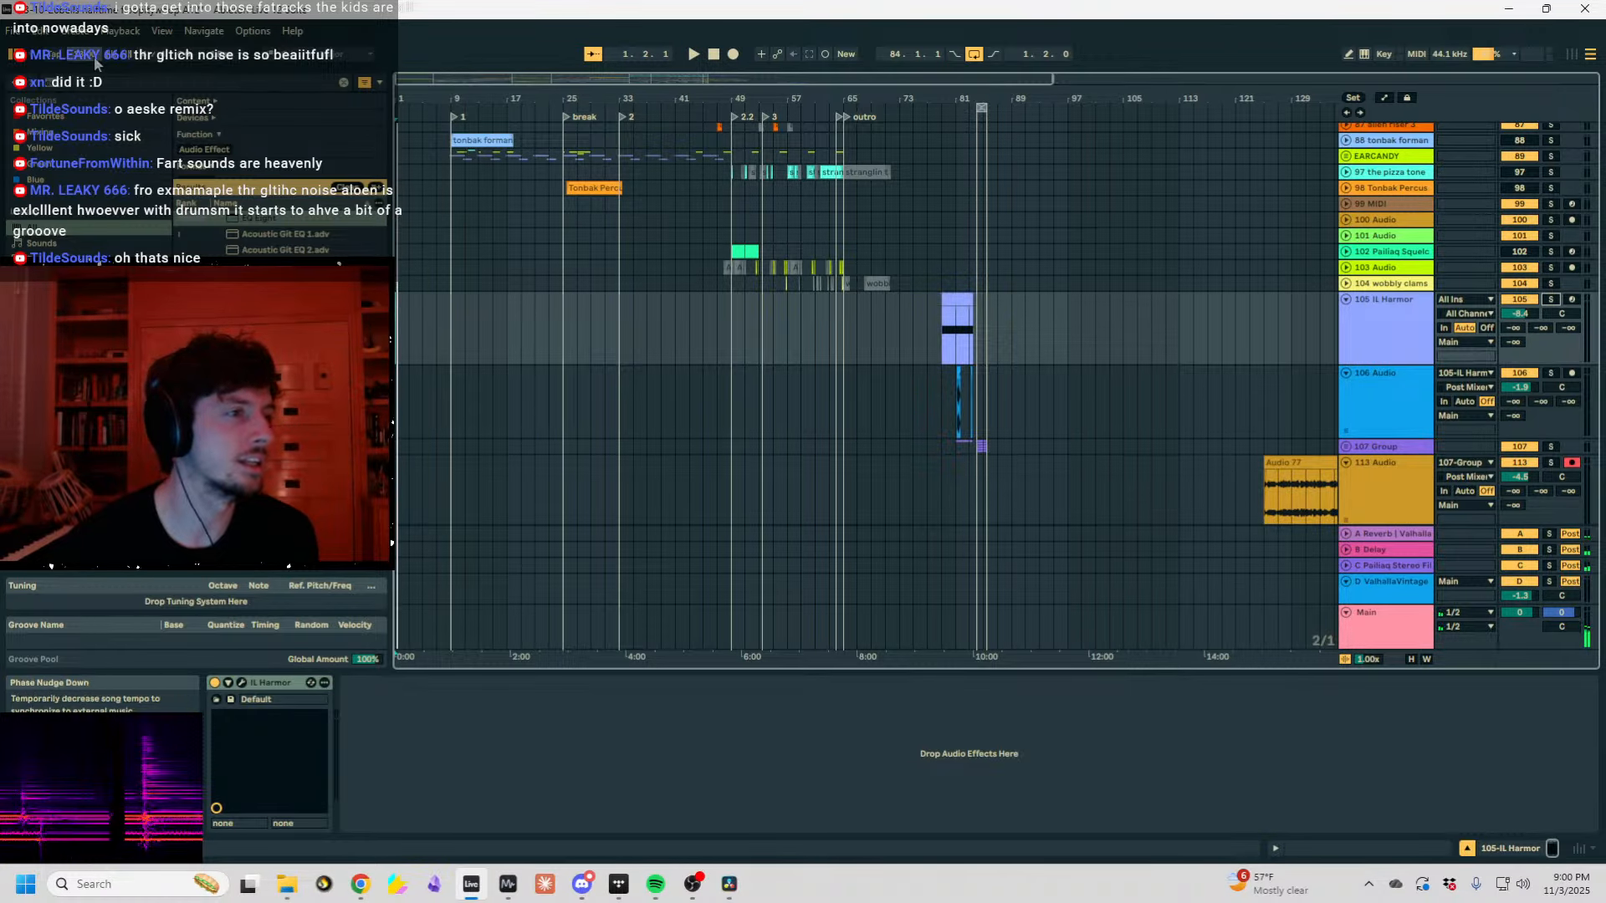
# Set the project tempo to 94 BPM and restart playback from bar 1.
pyautogui.write('94')
pyautogui.press('Return')
pyautogui.press('space')
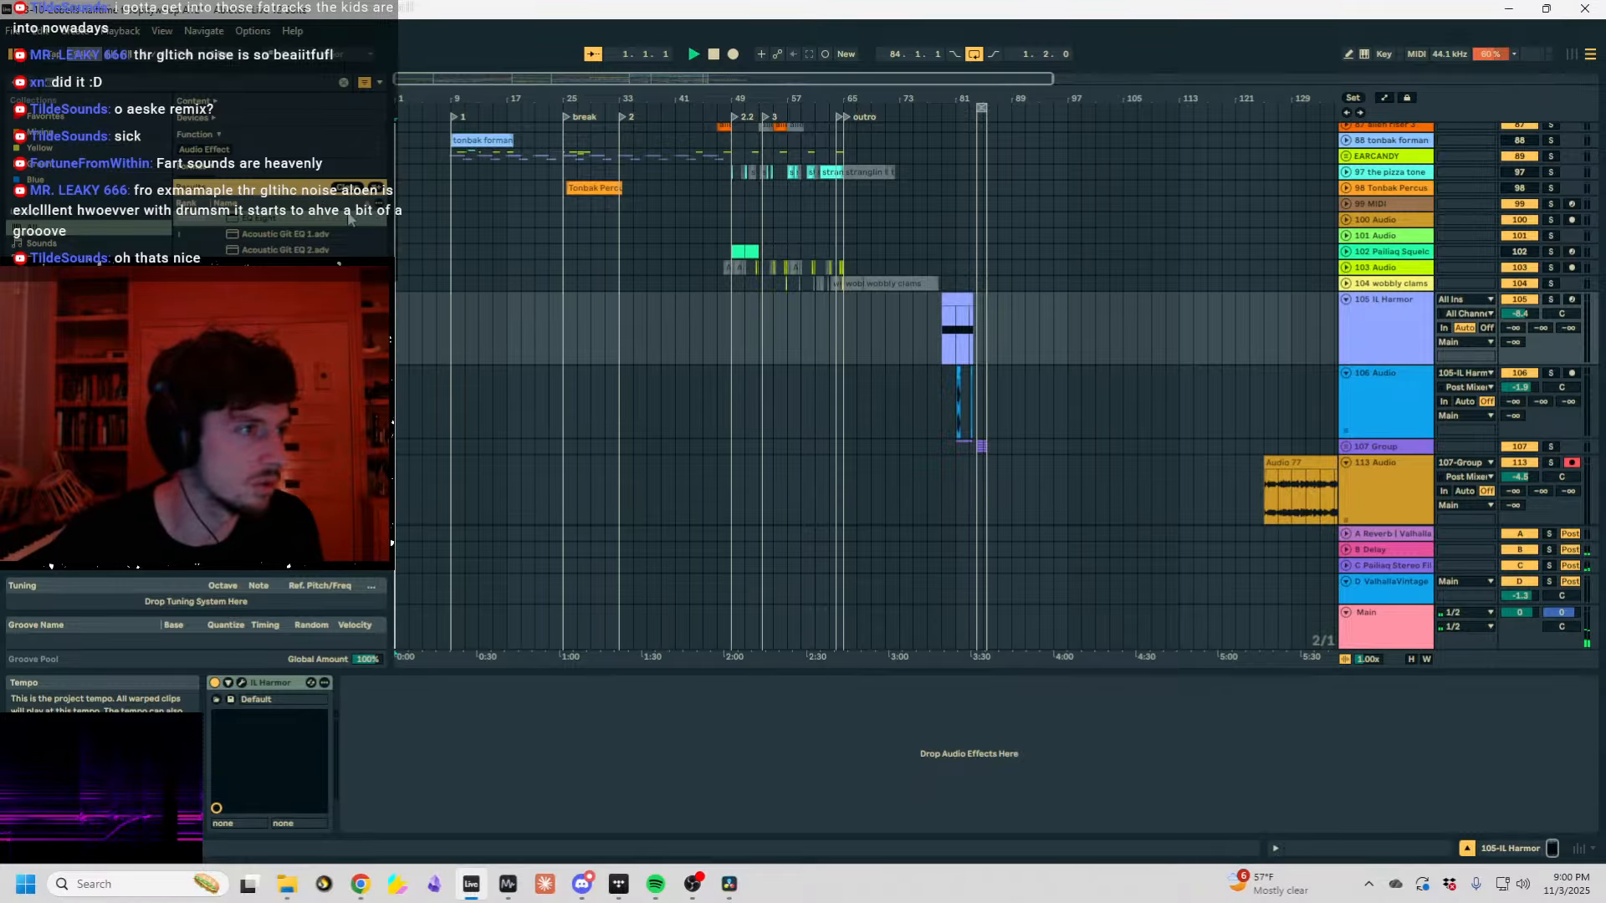
# Look over the arrangement while it plays, switch to full screen and show the Main track's devices.
pyautogui.moveTo(1113, 92); pyautogui.dragTo(835, 82)
pyautogui.scroll(-2, 1328, 402)
pyautogui.click(1379, 447)
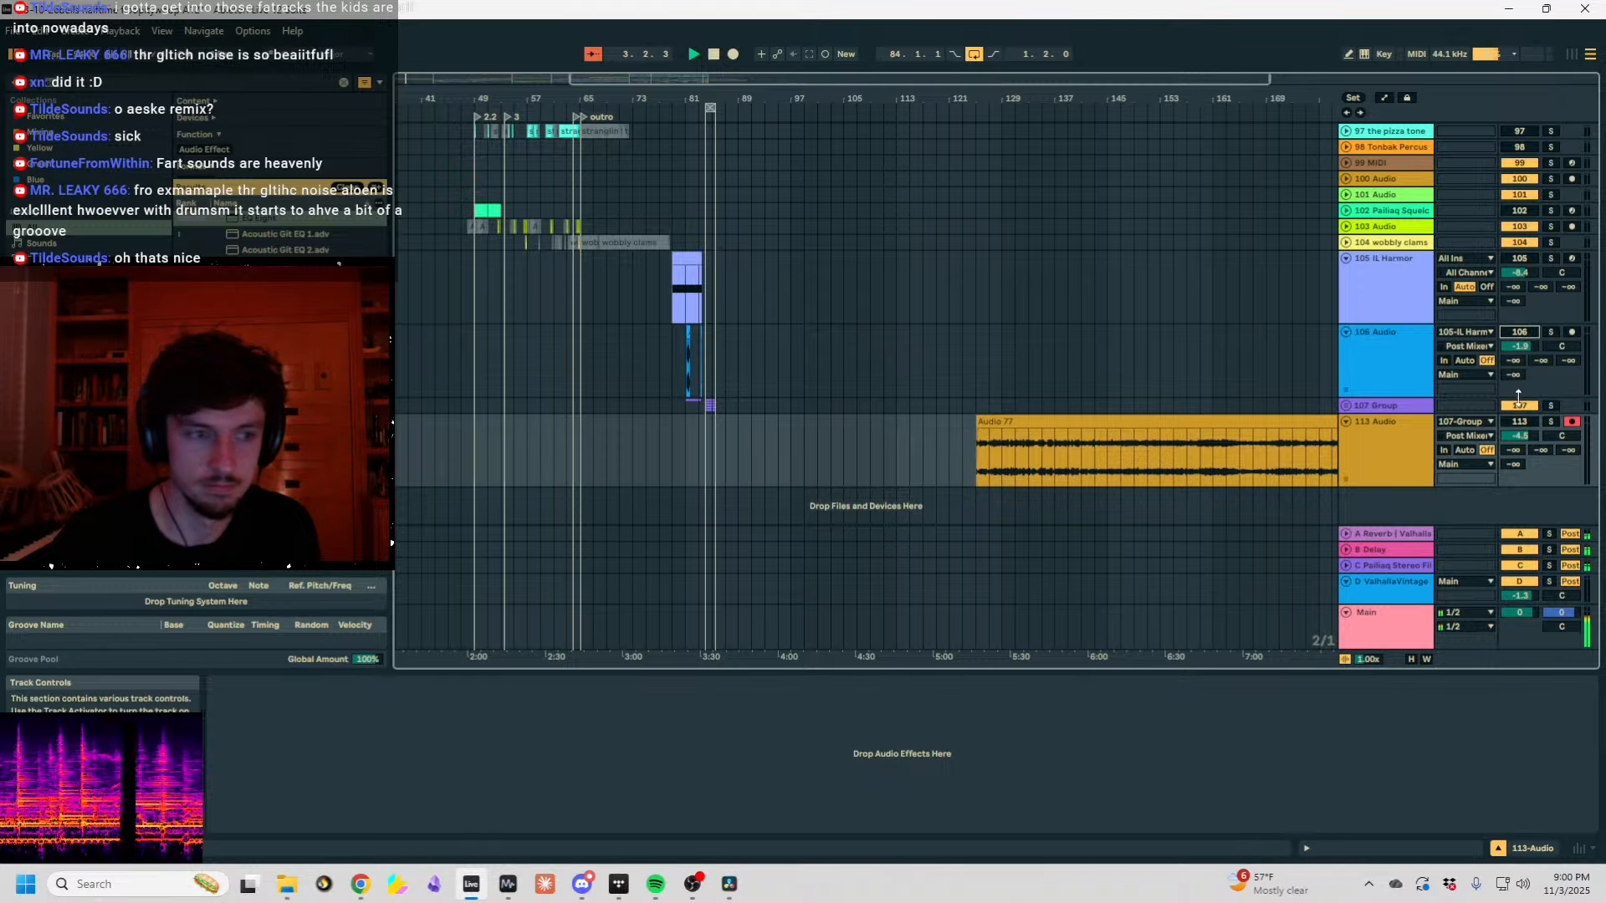
pyautogui.scroll(3, 766, 211)
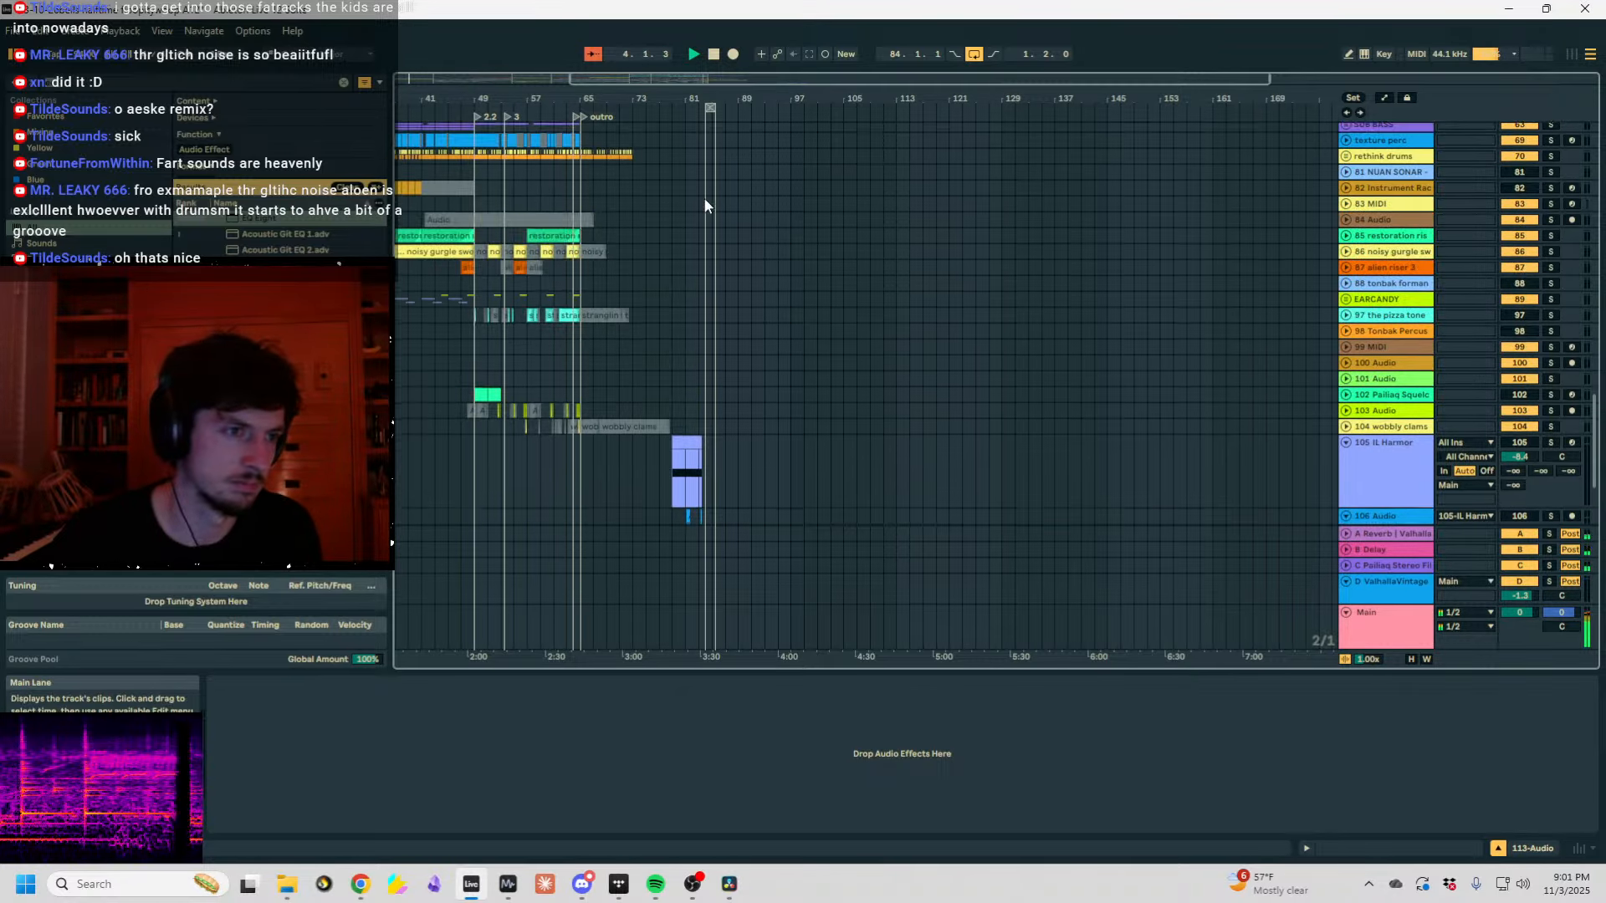
pyautogui.moveTo(528, 99); pyautogui.dragTo(777, 152)
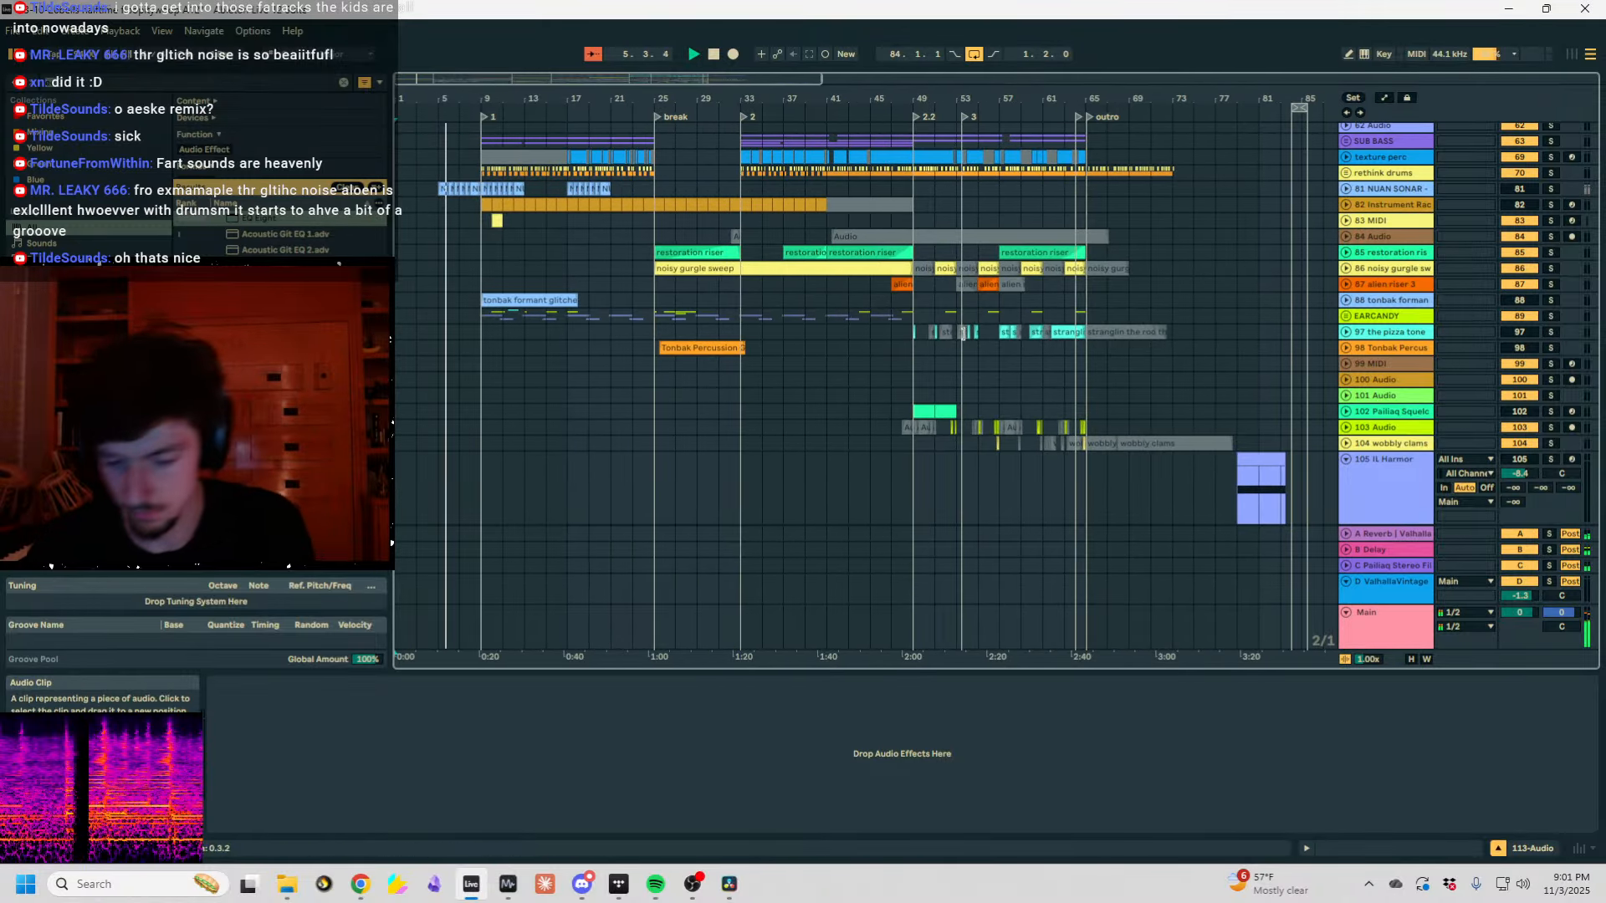
pyautogui.press('F11')
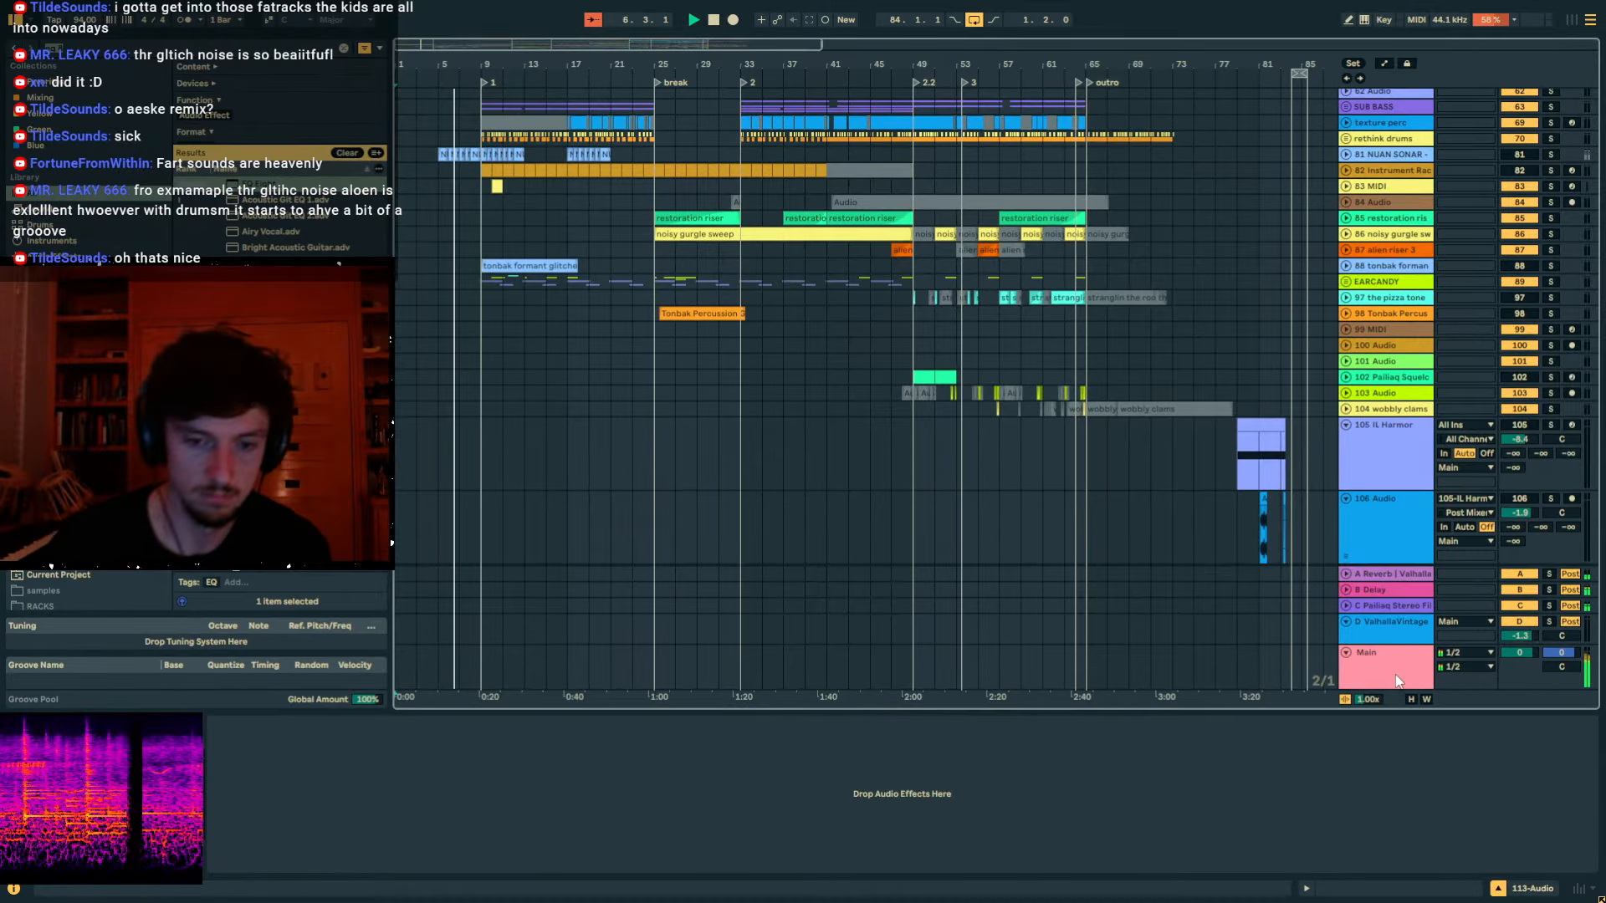
pyautogui.click(936, 652)
pyautogui.scroll(5, 526, 349)
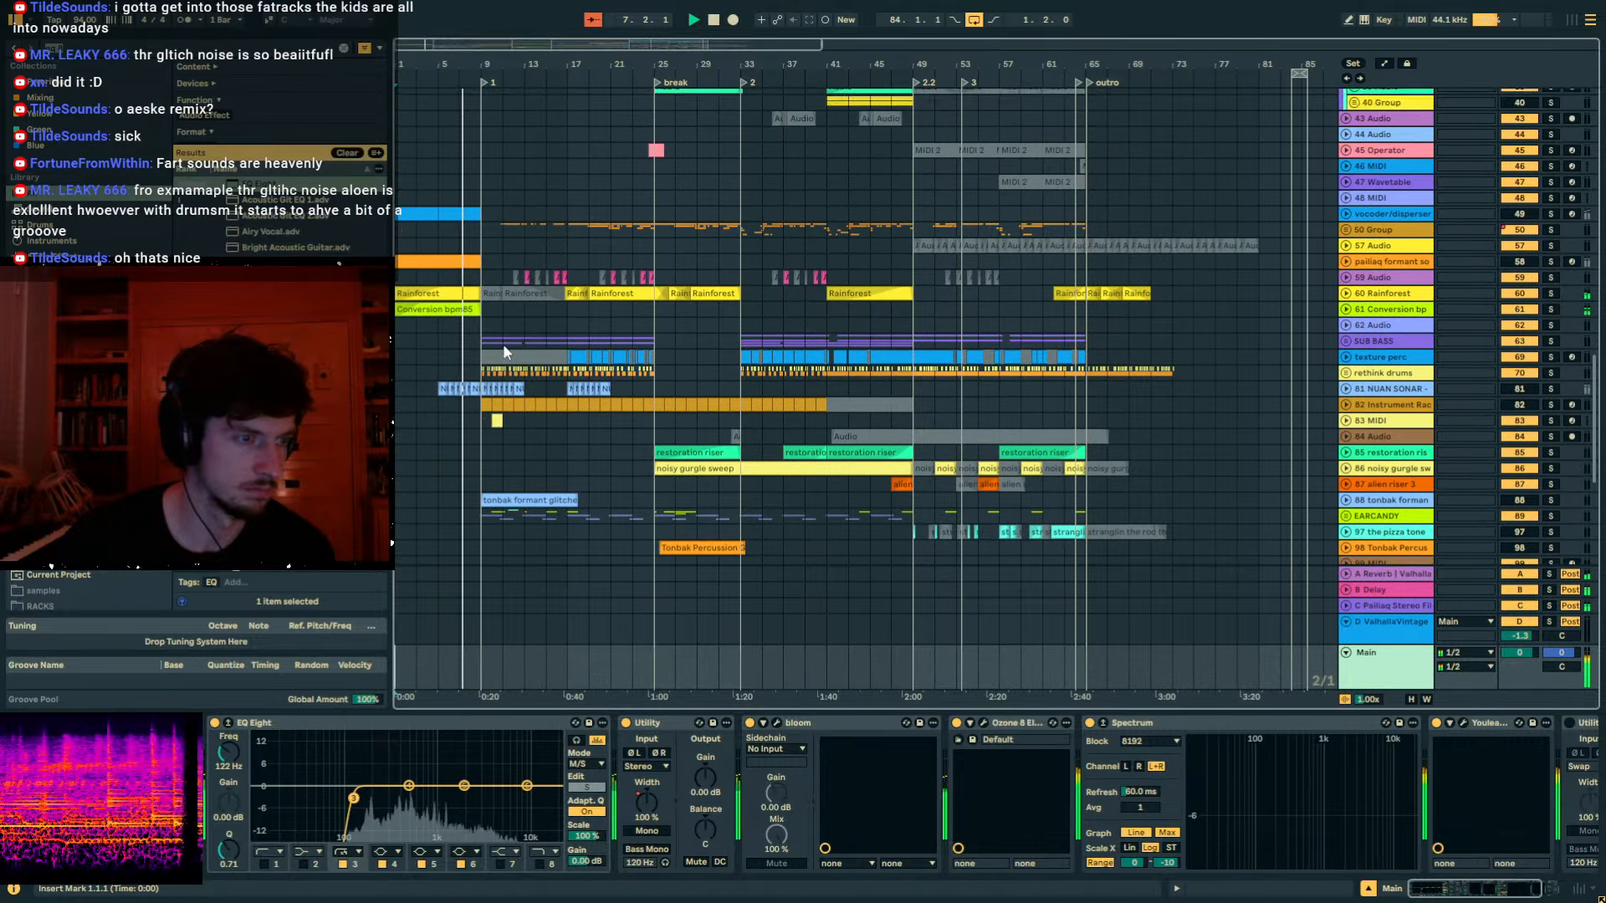
# Unfold the Conversion bpm85 track and place the insert marker at bar 7.
pyautogui.click(438, 314)
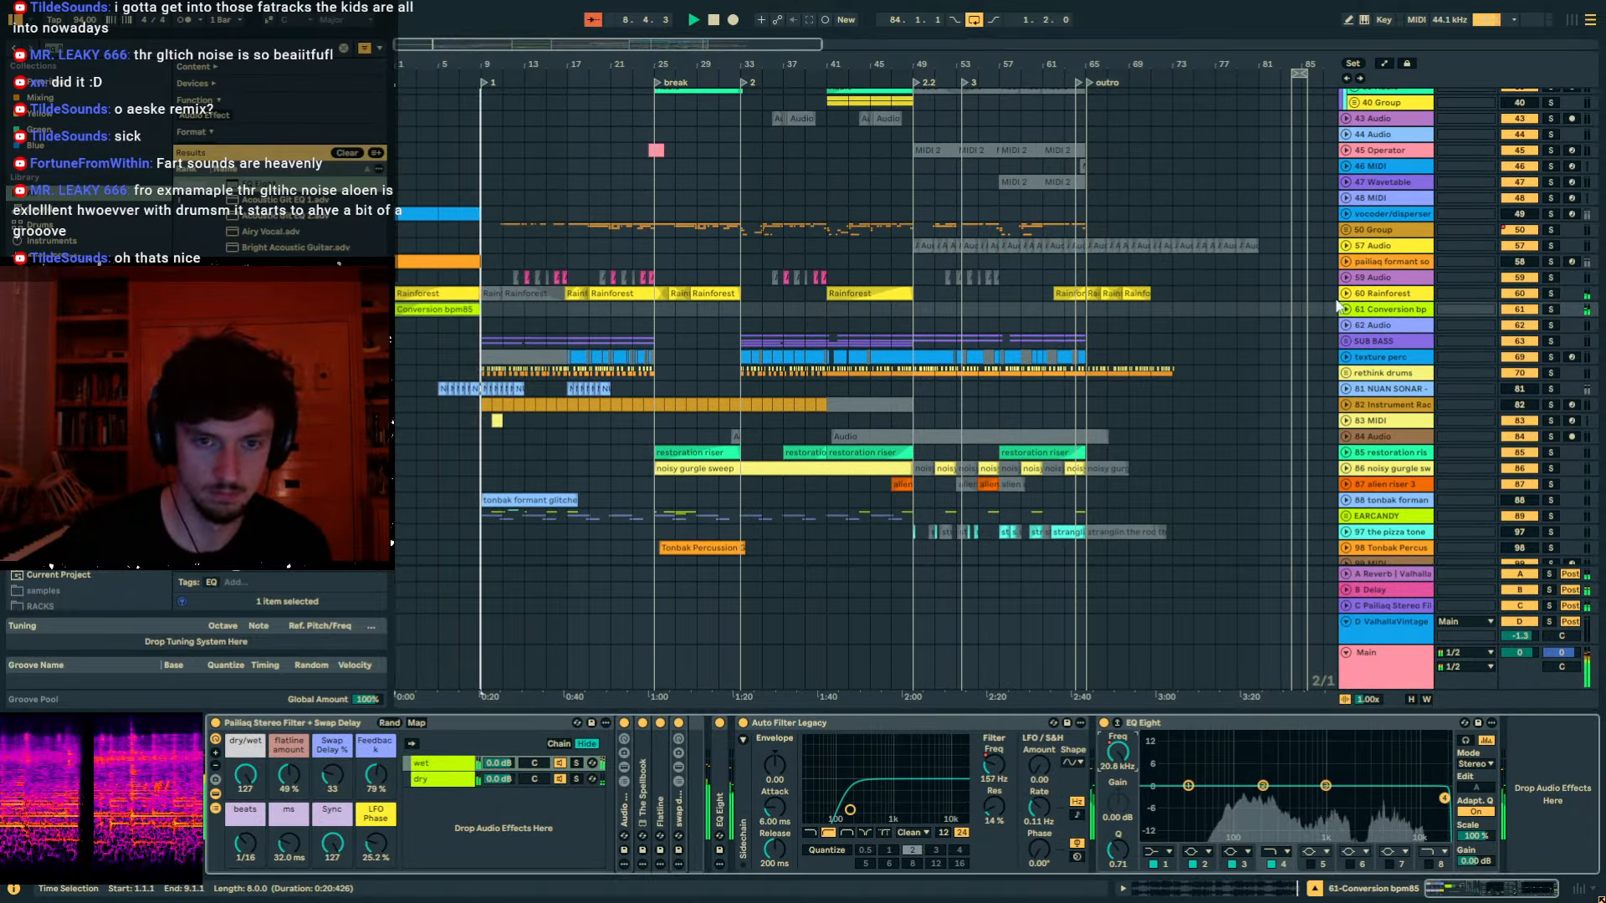
pyautogui.press('u')
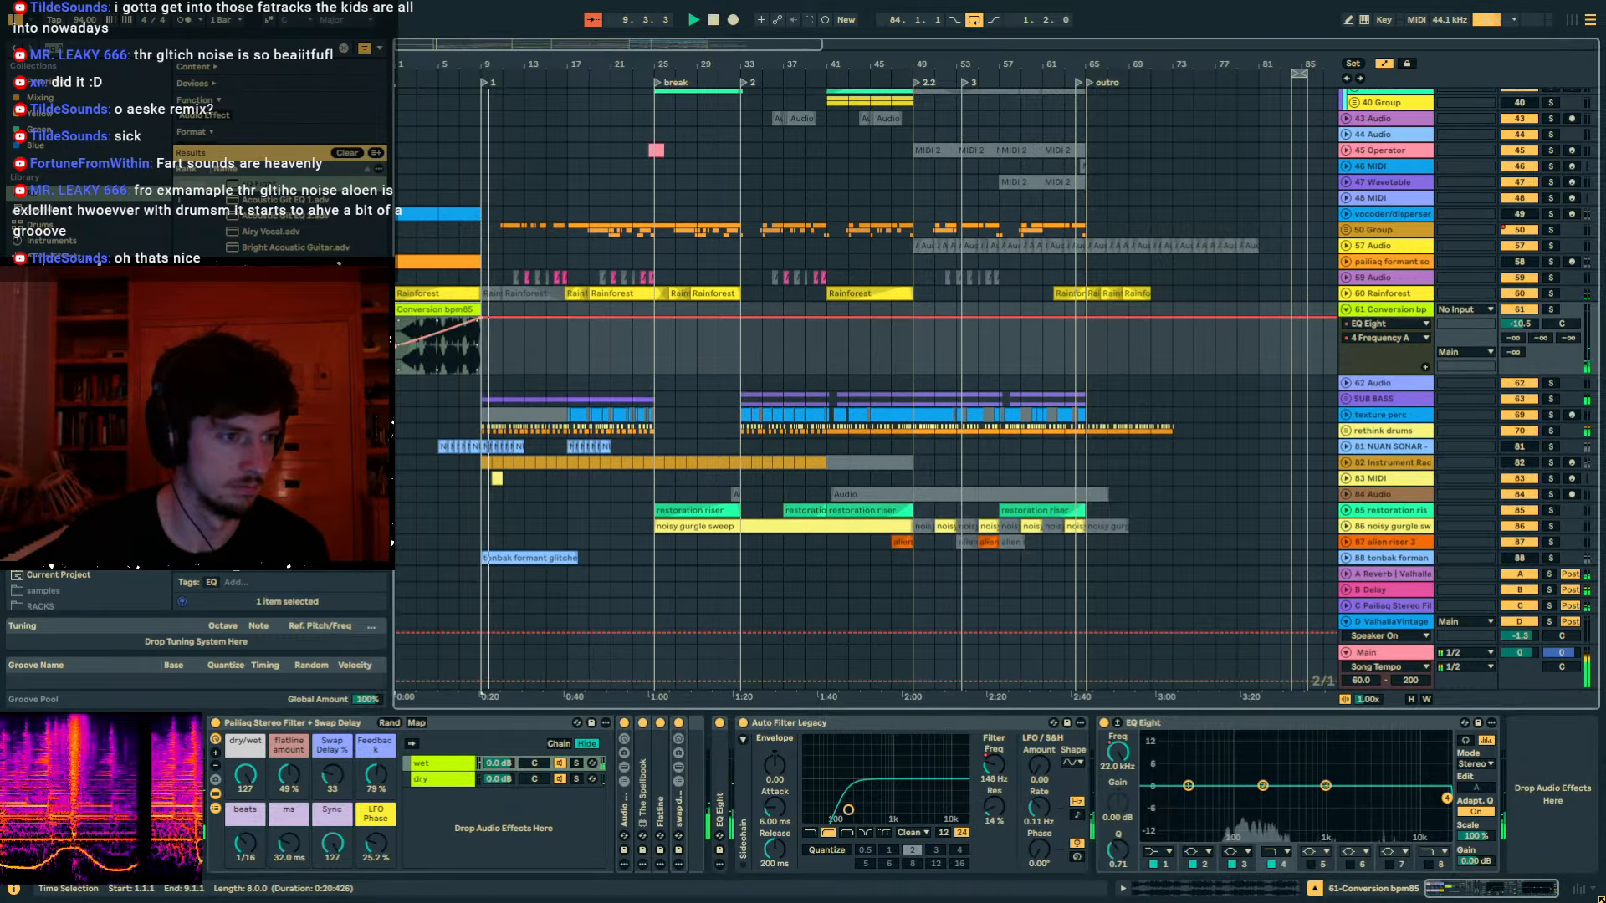
pyautogui.click(466, 356)
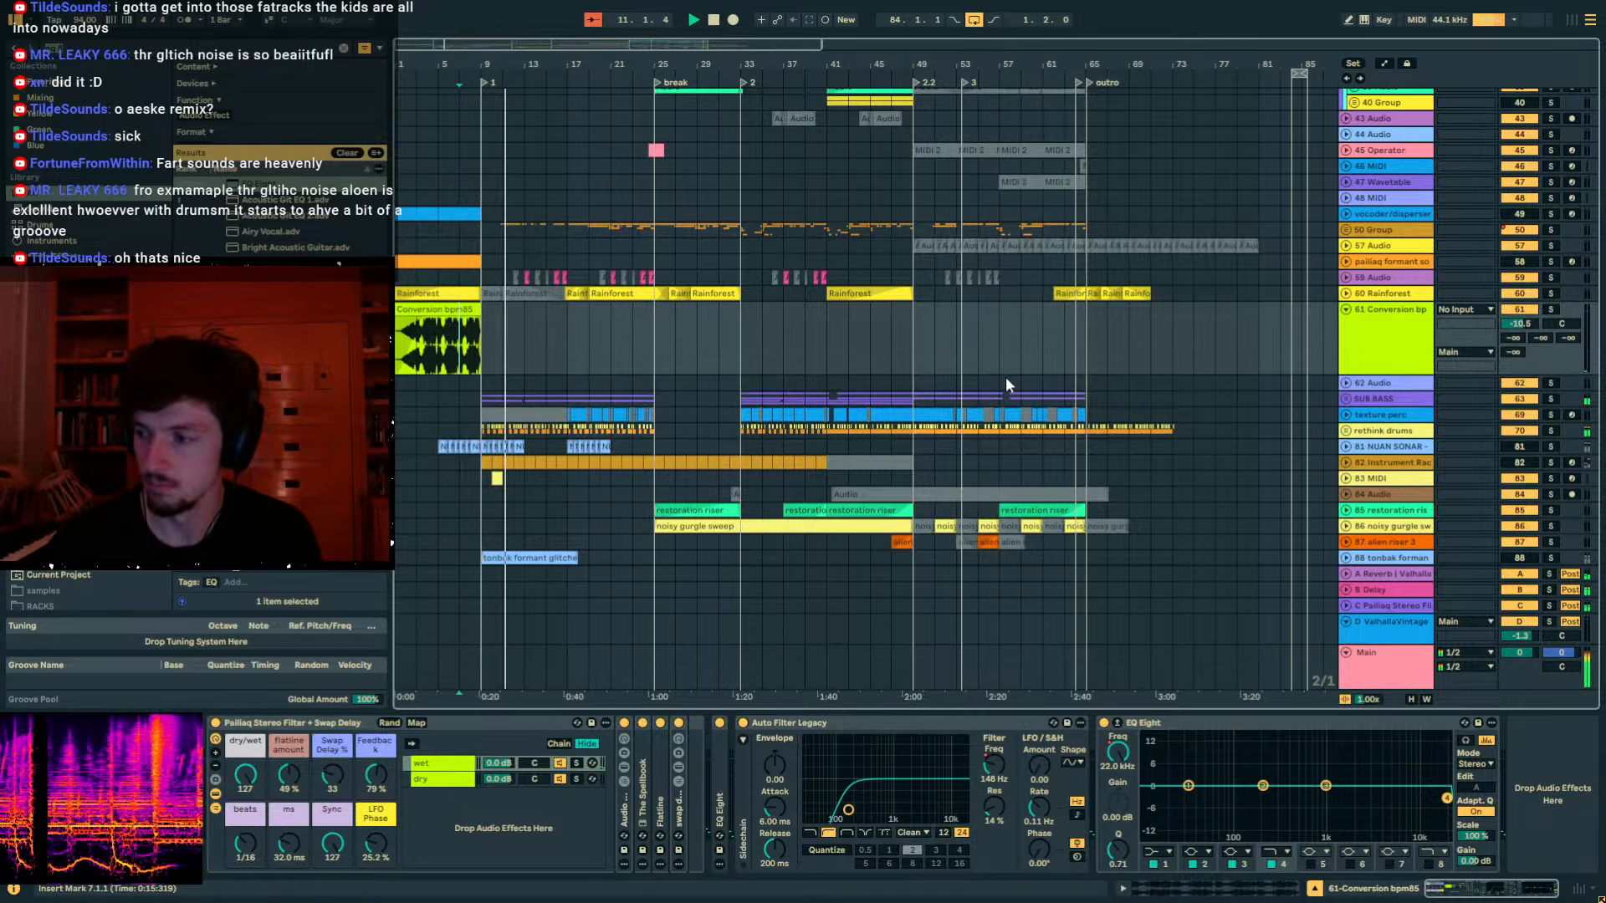
# Open the Youlean Loudness Meter 2 on the Main track, examine the levels and reposition its window.
pyautogui.click(1065, 644)
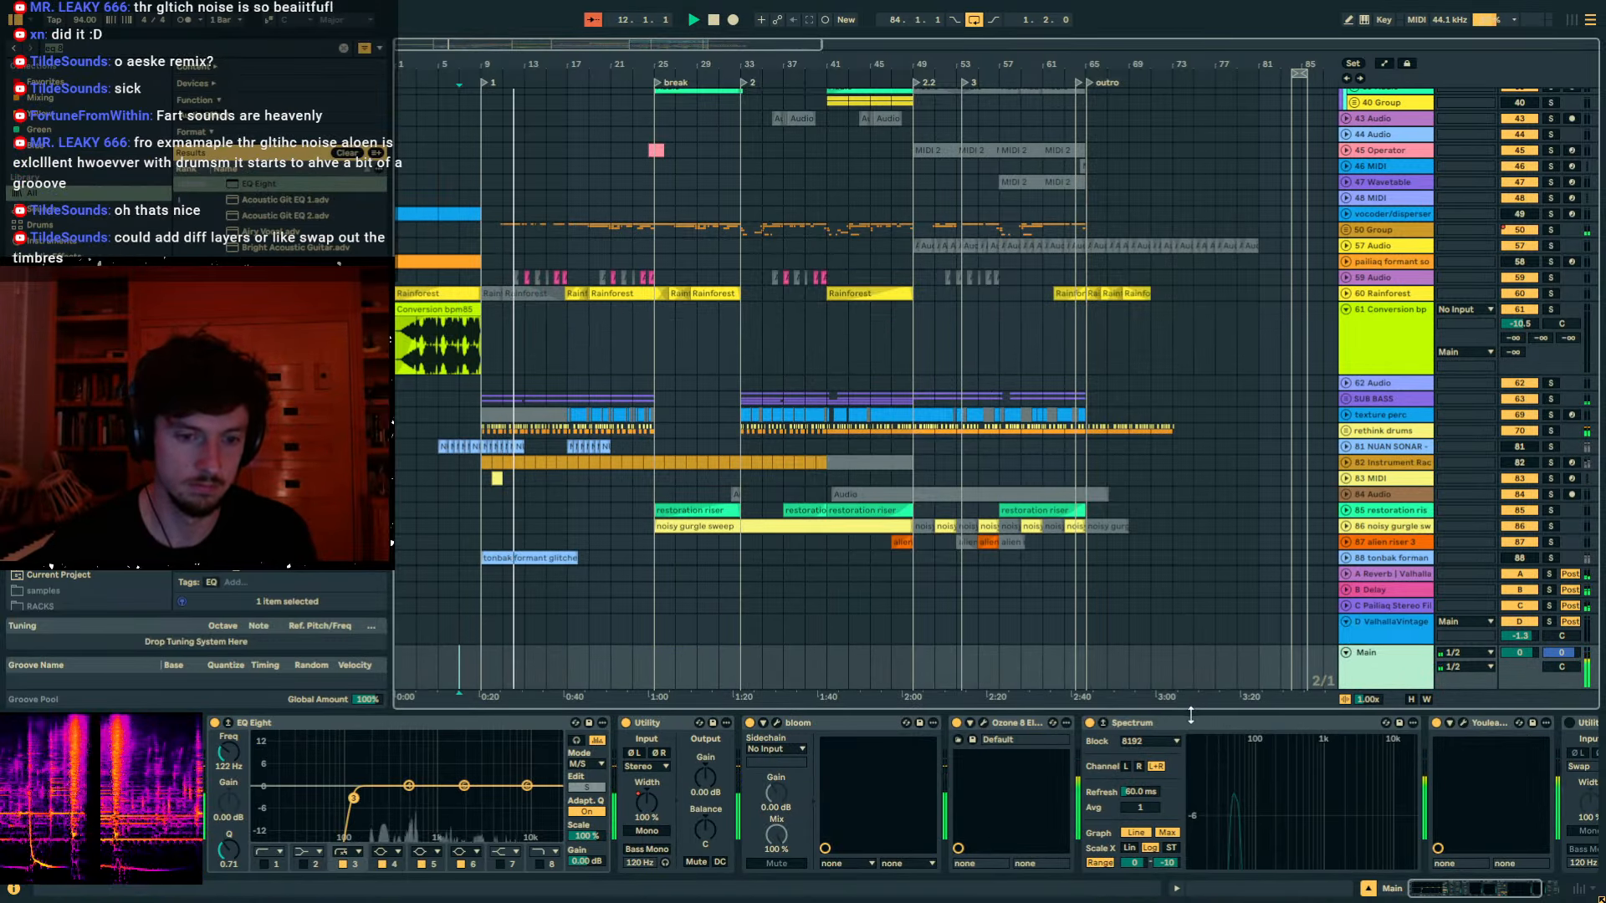
pyautogui.click(1141, 718)
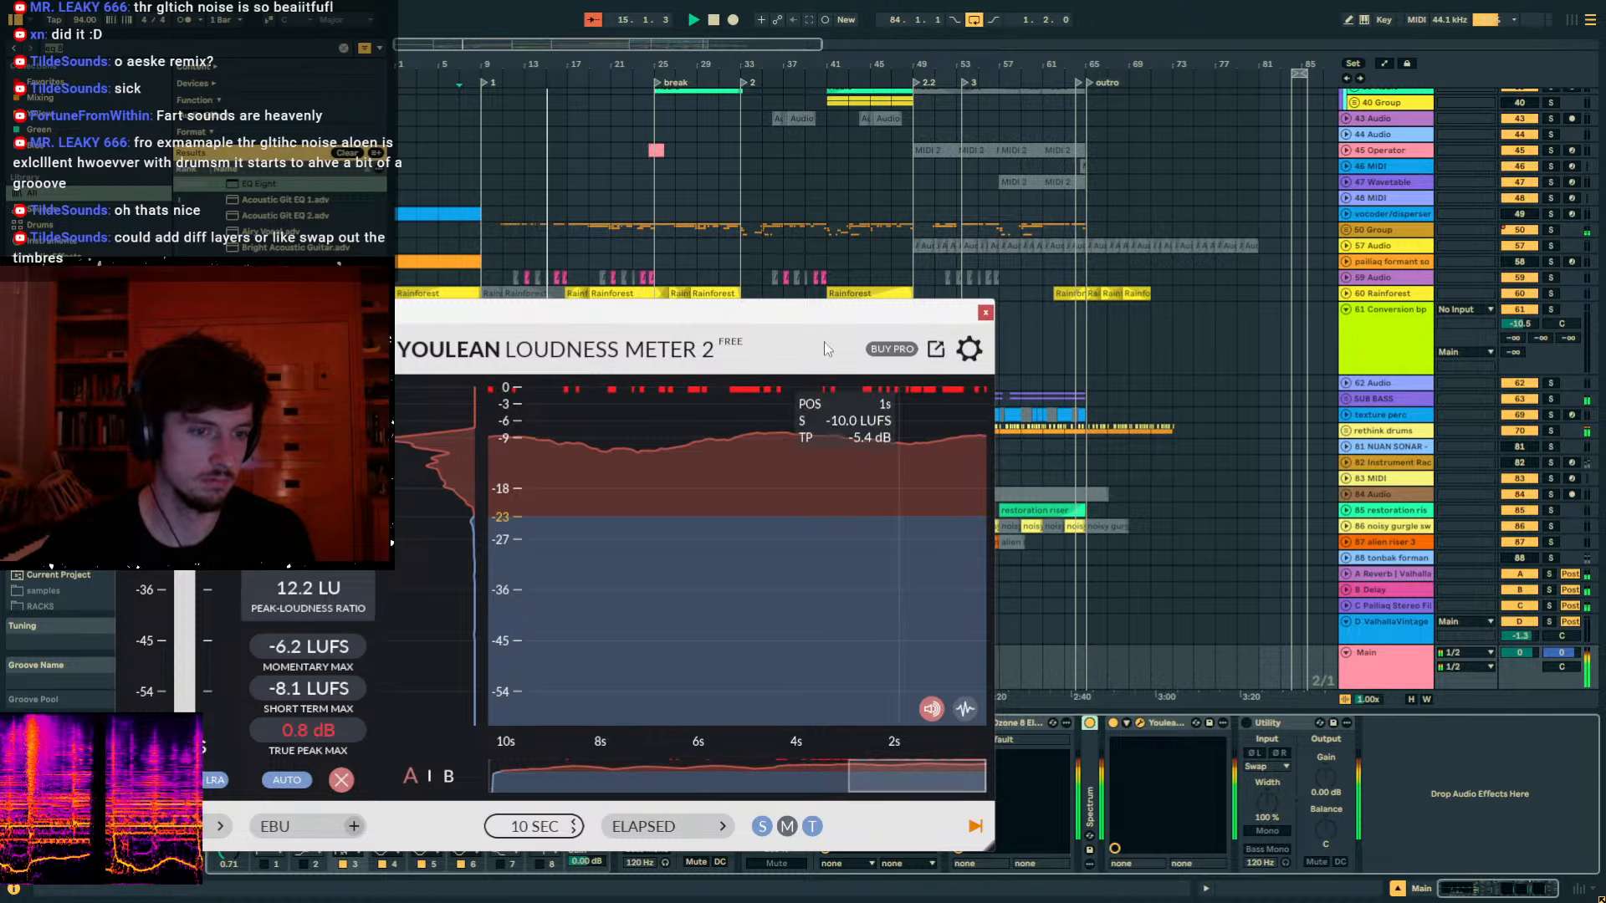
pyautogui.moveTo(809, 315); pyautogui.dragTo(789, 181)
# Open Ozone 8 Elements on the Main track, examine its Maximizer threshold alongside the loudness meter and close Ozone.
pyautogui.doubleClick(1087, 749)
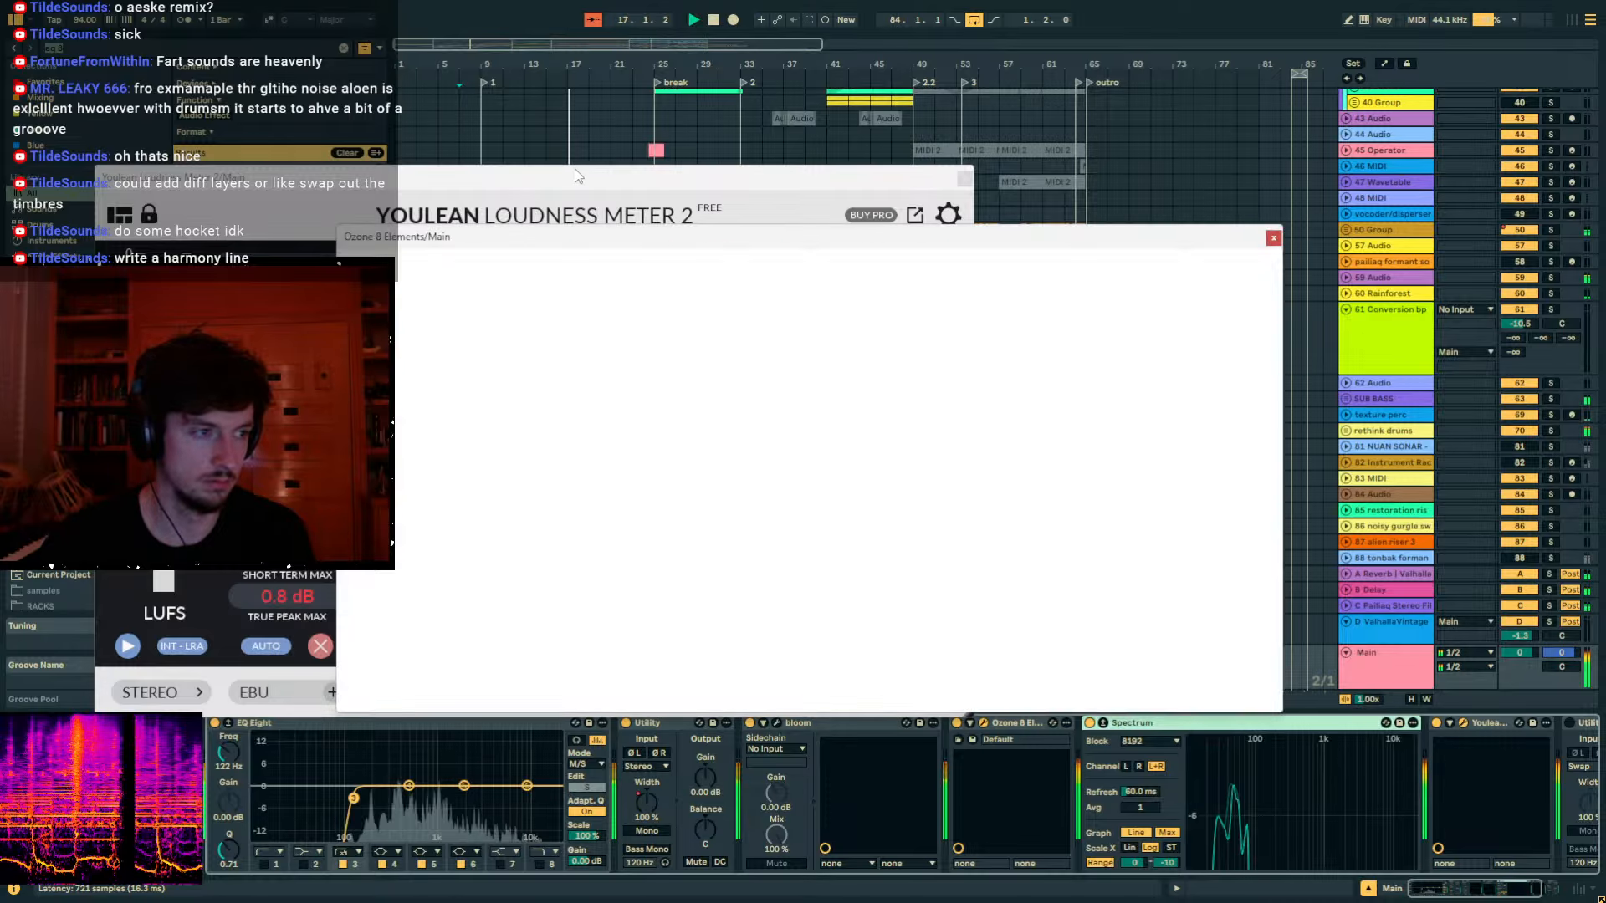
pyautogui.moveTo(573, 174); pyautogui.dragTo(1229, 475)
pyautogui.click(686, 644)
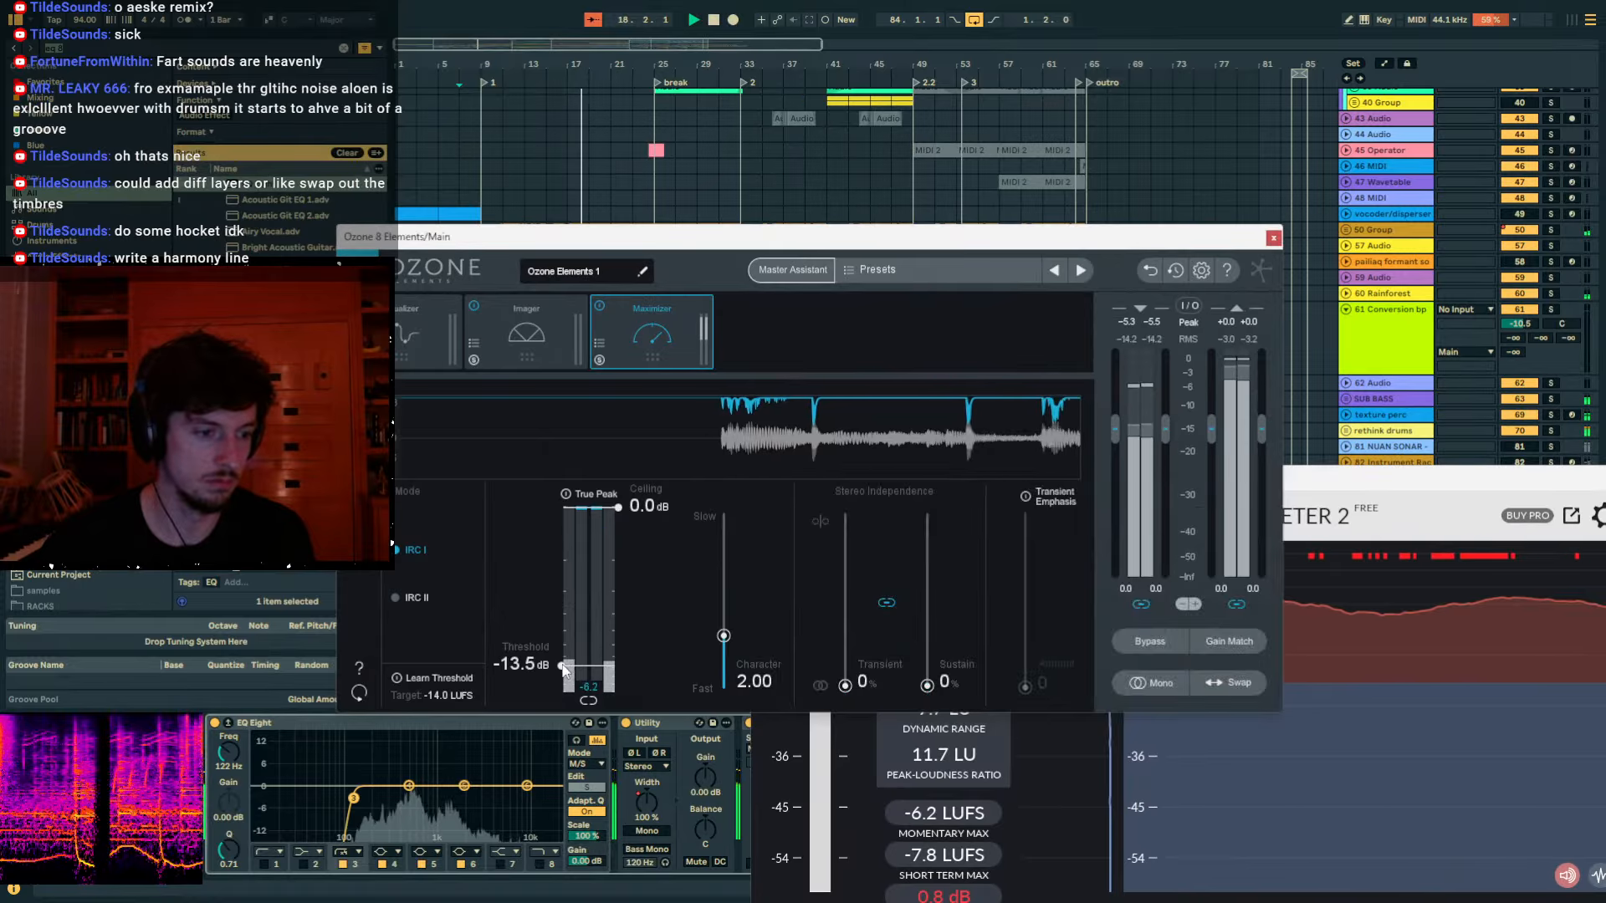
pyautogui.click(1273, 238)
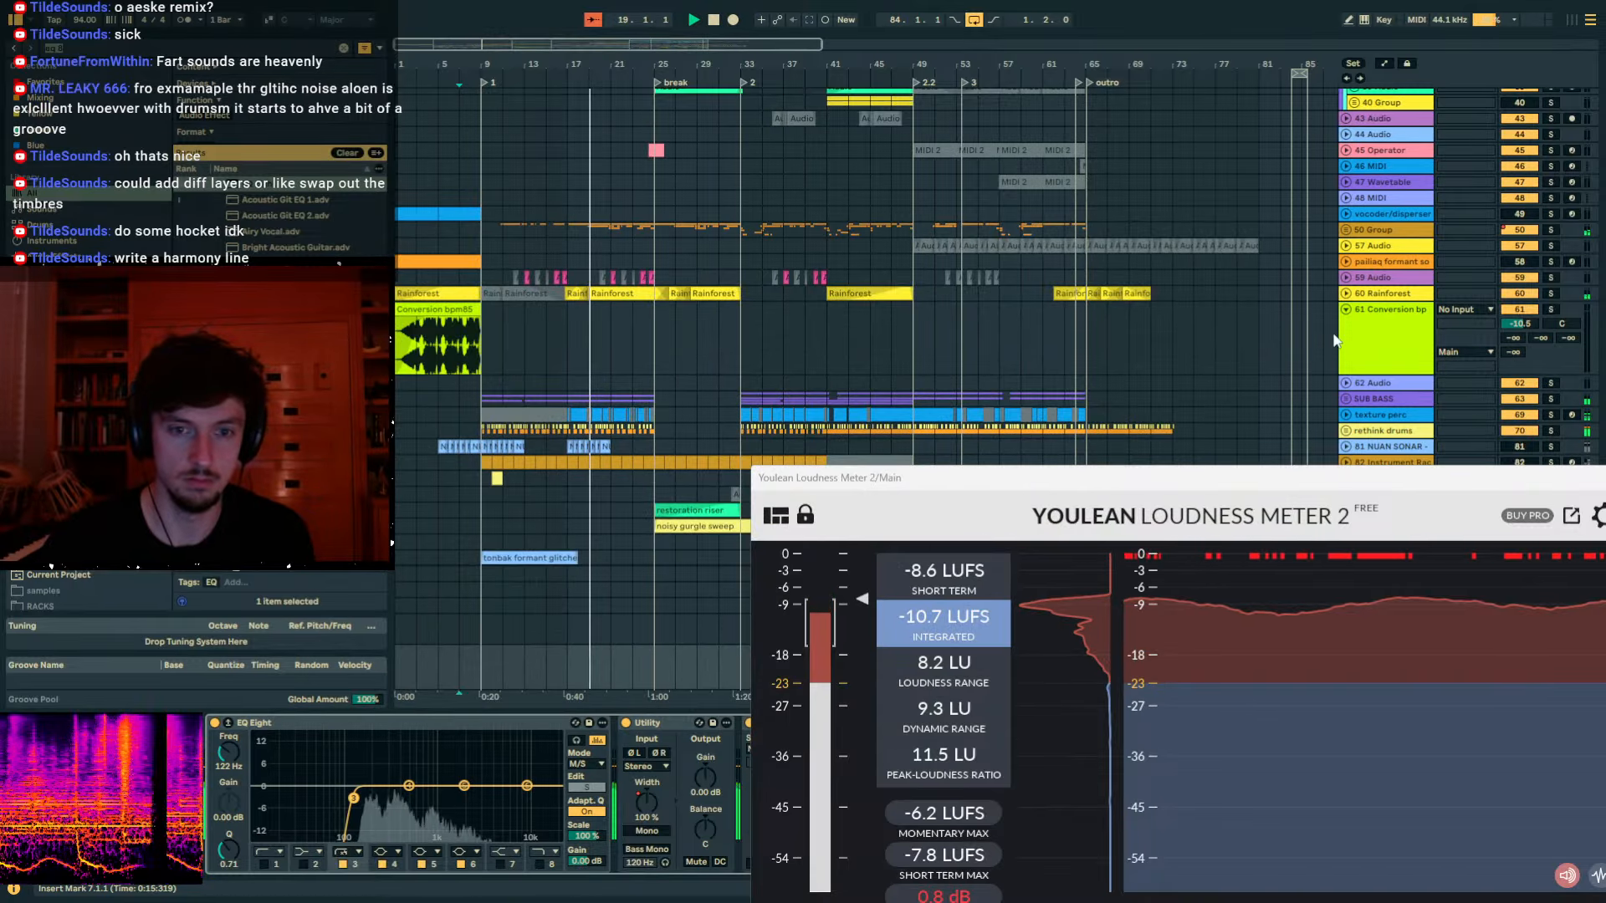
# Expand the SUB BASS group and lower its volume.
pyautogui.click(1346, 398)
pyautogui.scroll(-1, 1365, 383)
pyautogui.click(1386, 364)
pyautogui.click(1520, 363)
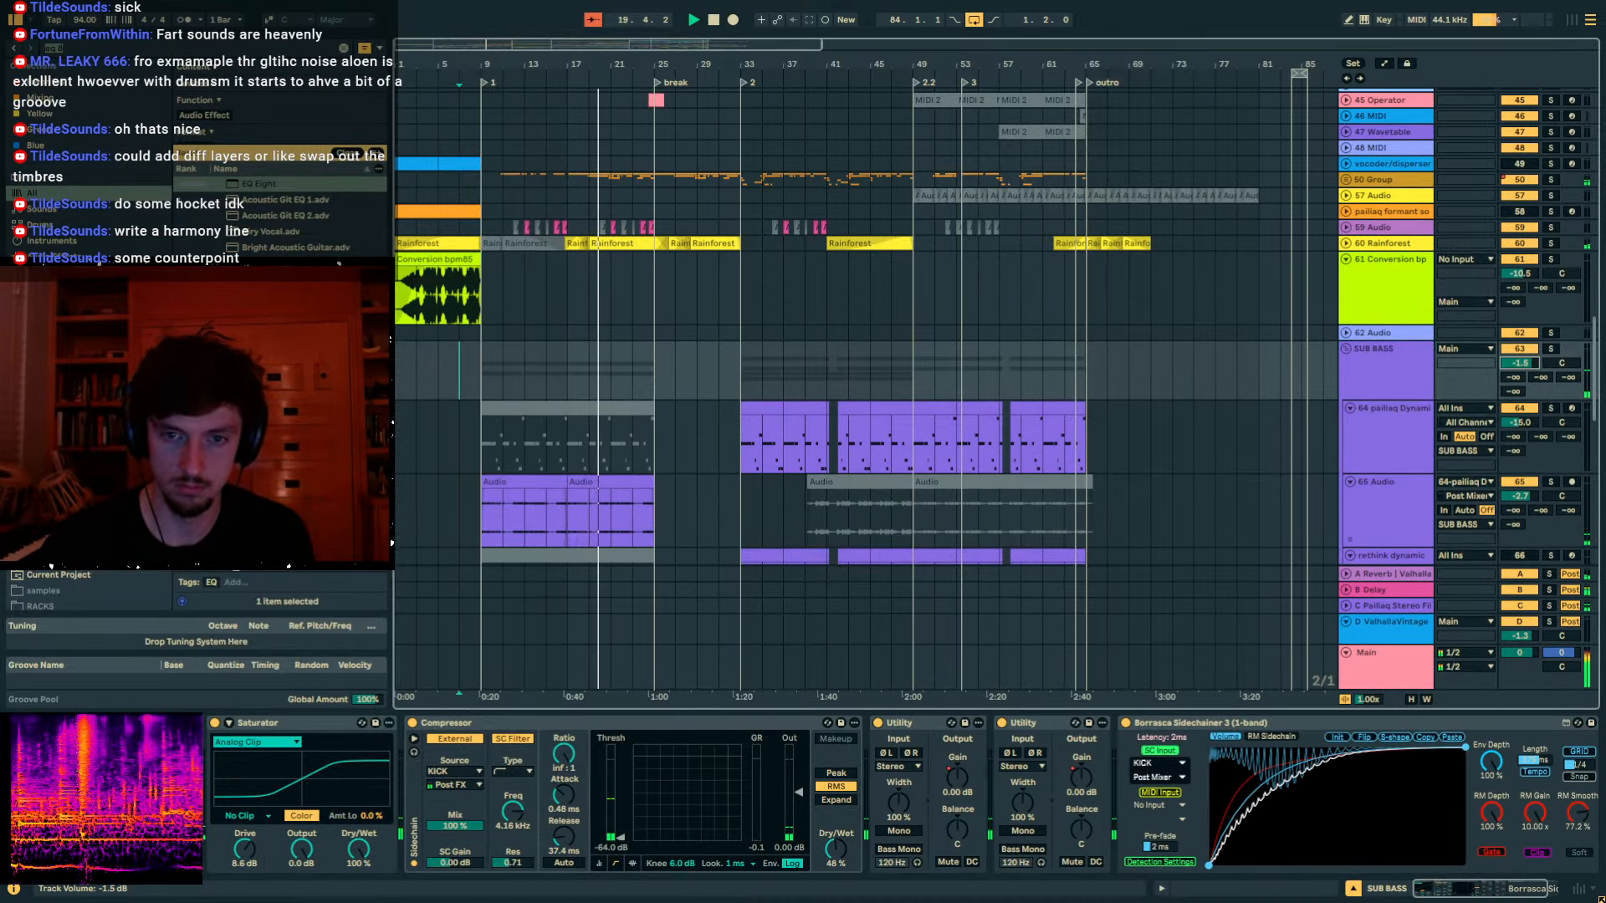
# Collapse the SOUND DESIGN and SUB BASS groups and expand the rethink drums group.
pyautogui.scroll(15, 1350, 299)
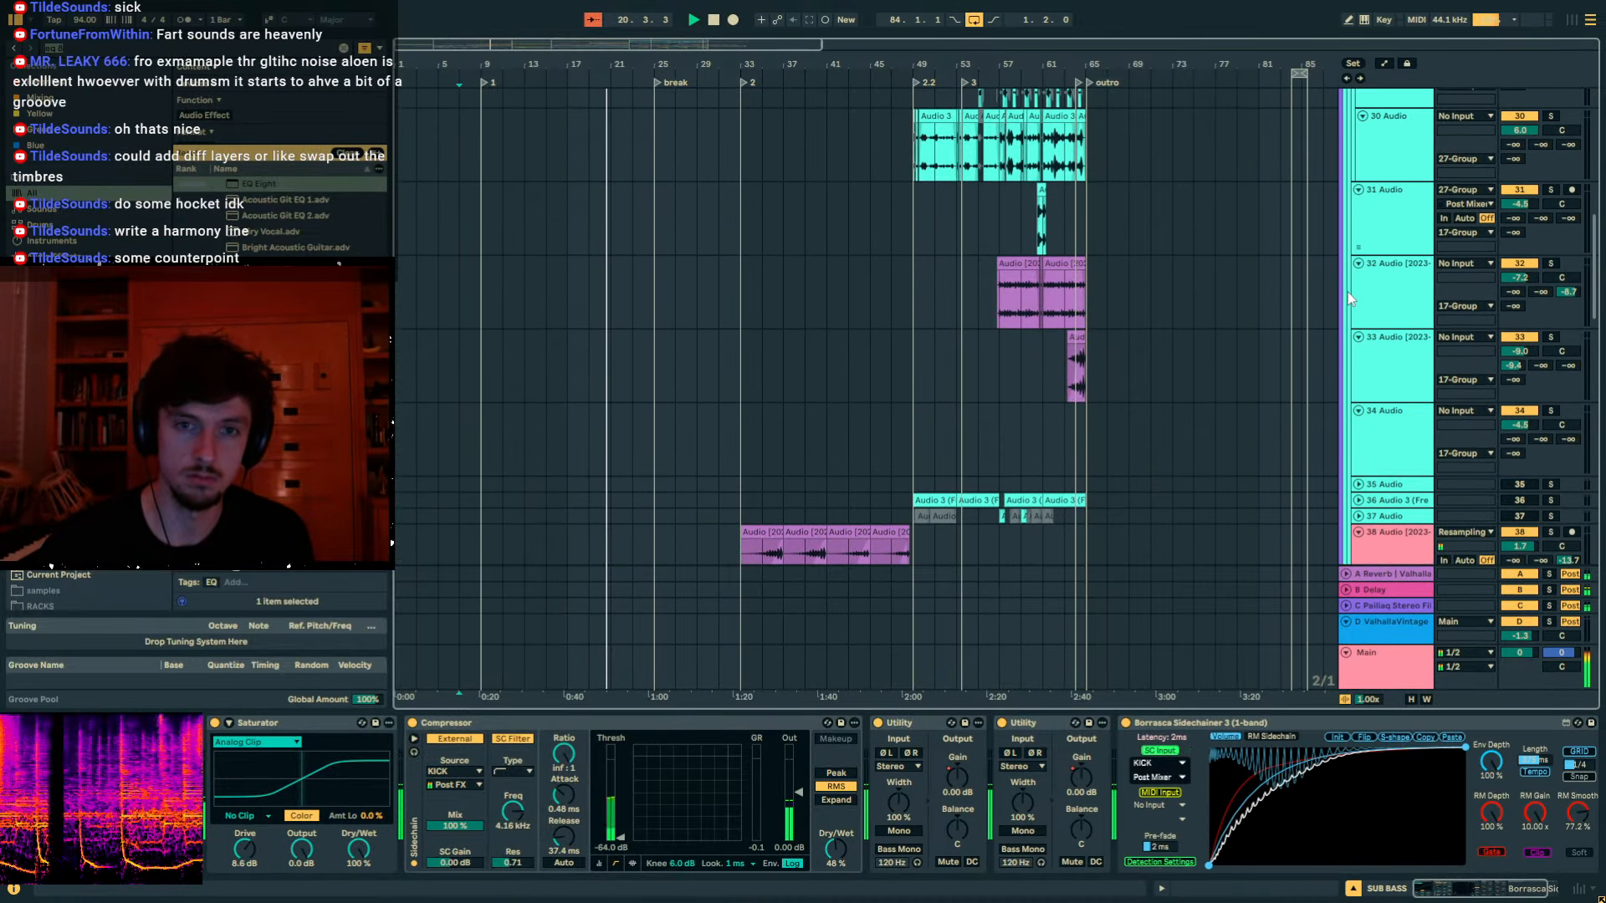
pyautogui.scroll(8, 1350, 298)
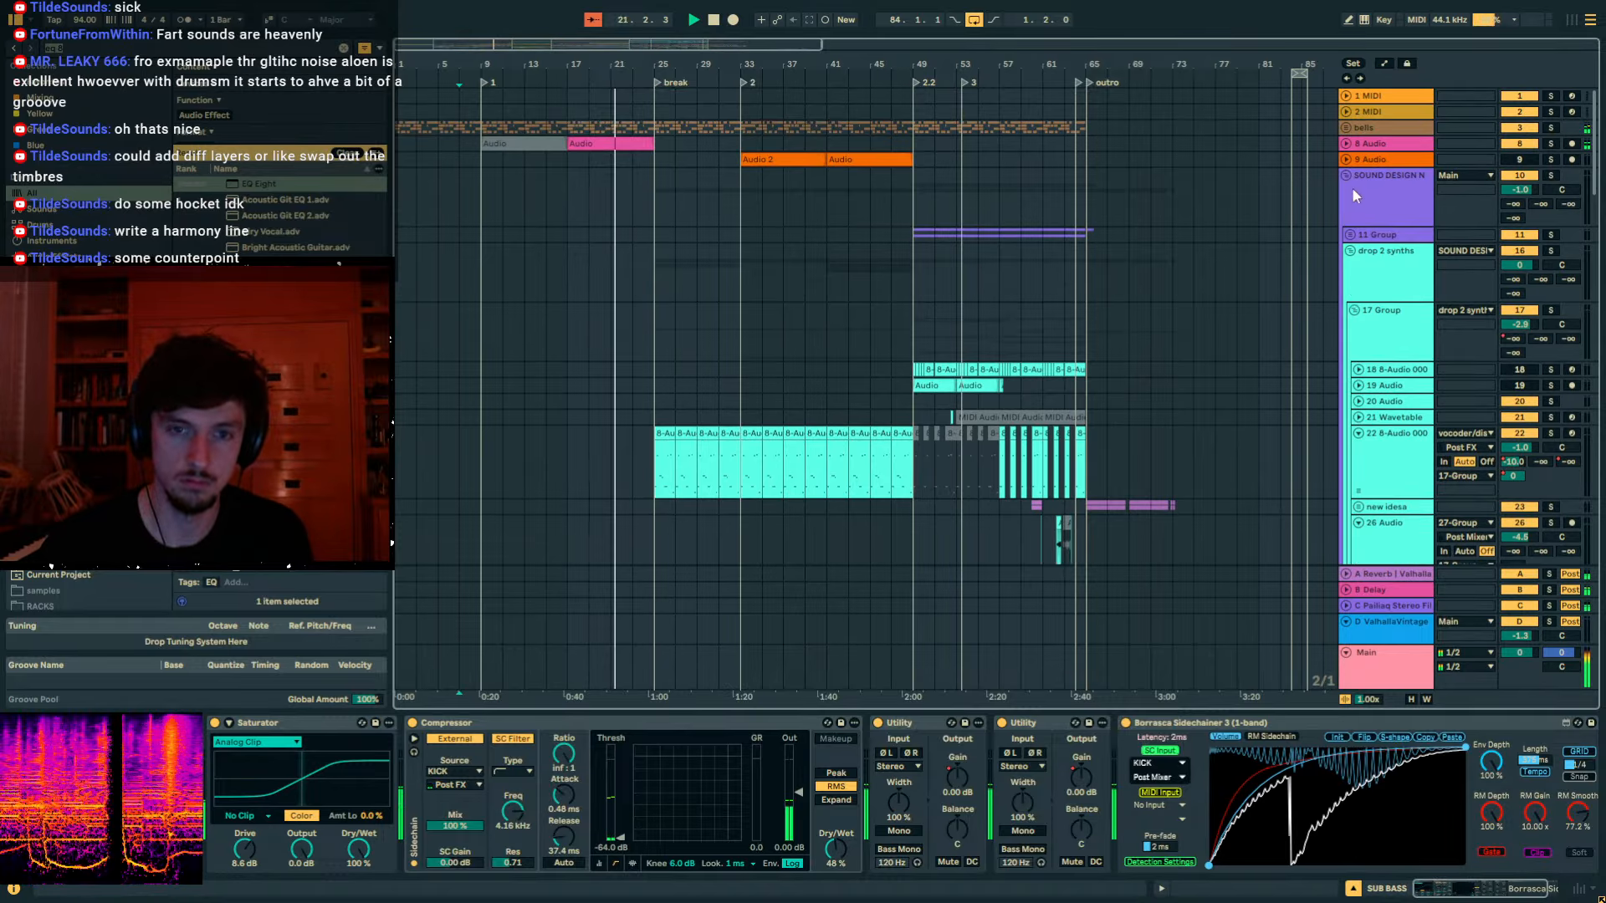
pyautogui.click(1346, 176)
pyautogui.scroll(-2, 1377, 440)
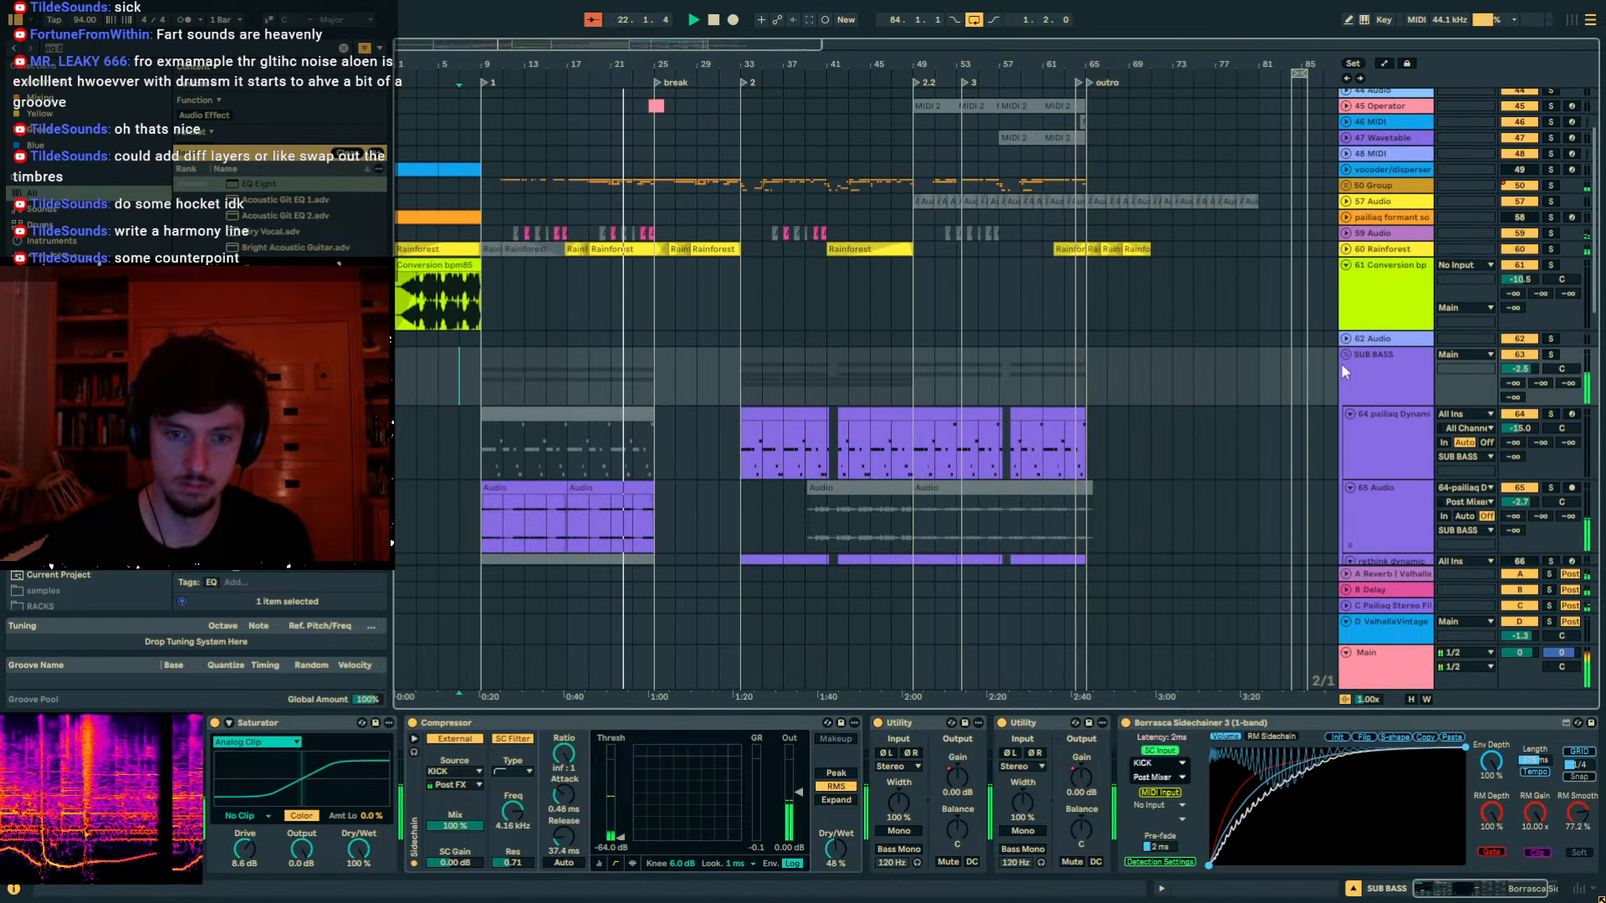
pyautogui.click(1346, 356)
pyautogui.click(1346, 386)
# Lower the KICK track's volume to -11.1 dB.
pyautogui.scroll(-2, 1372, 407)
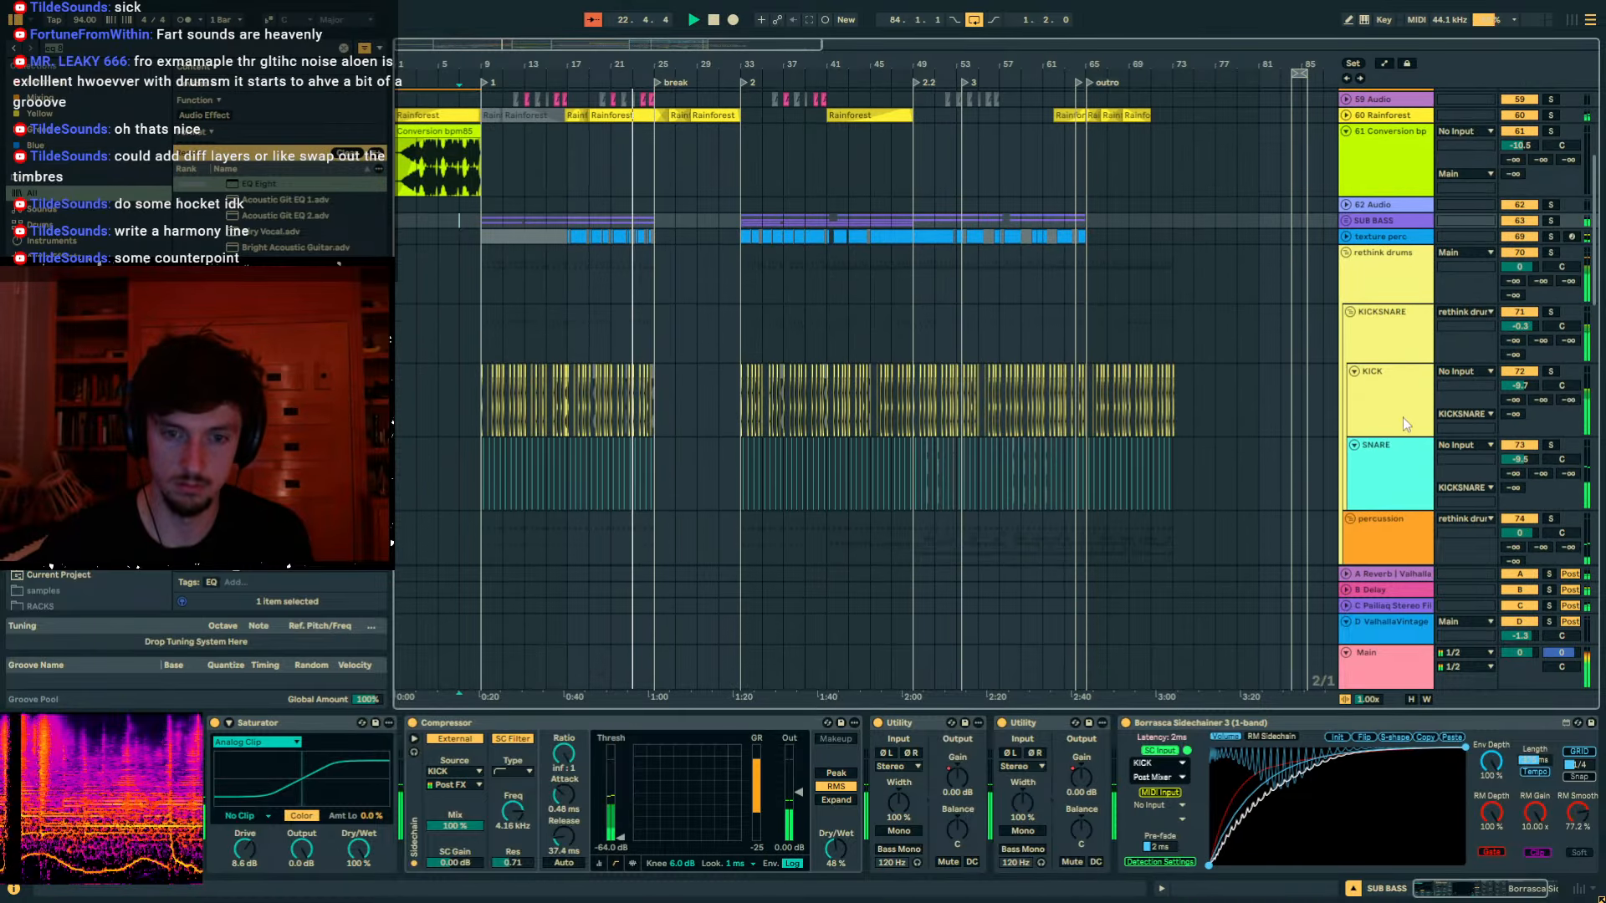
pyautogui.click(1402, 418)
pyautogui.moveTo(1520, 385); pyautogui.dragTo(1520, 394)
# Check the Main track's loudness meter, then stop playback with the insert marker at bar 25.
pyautogui.click(1376, 658)
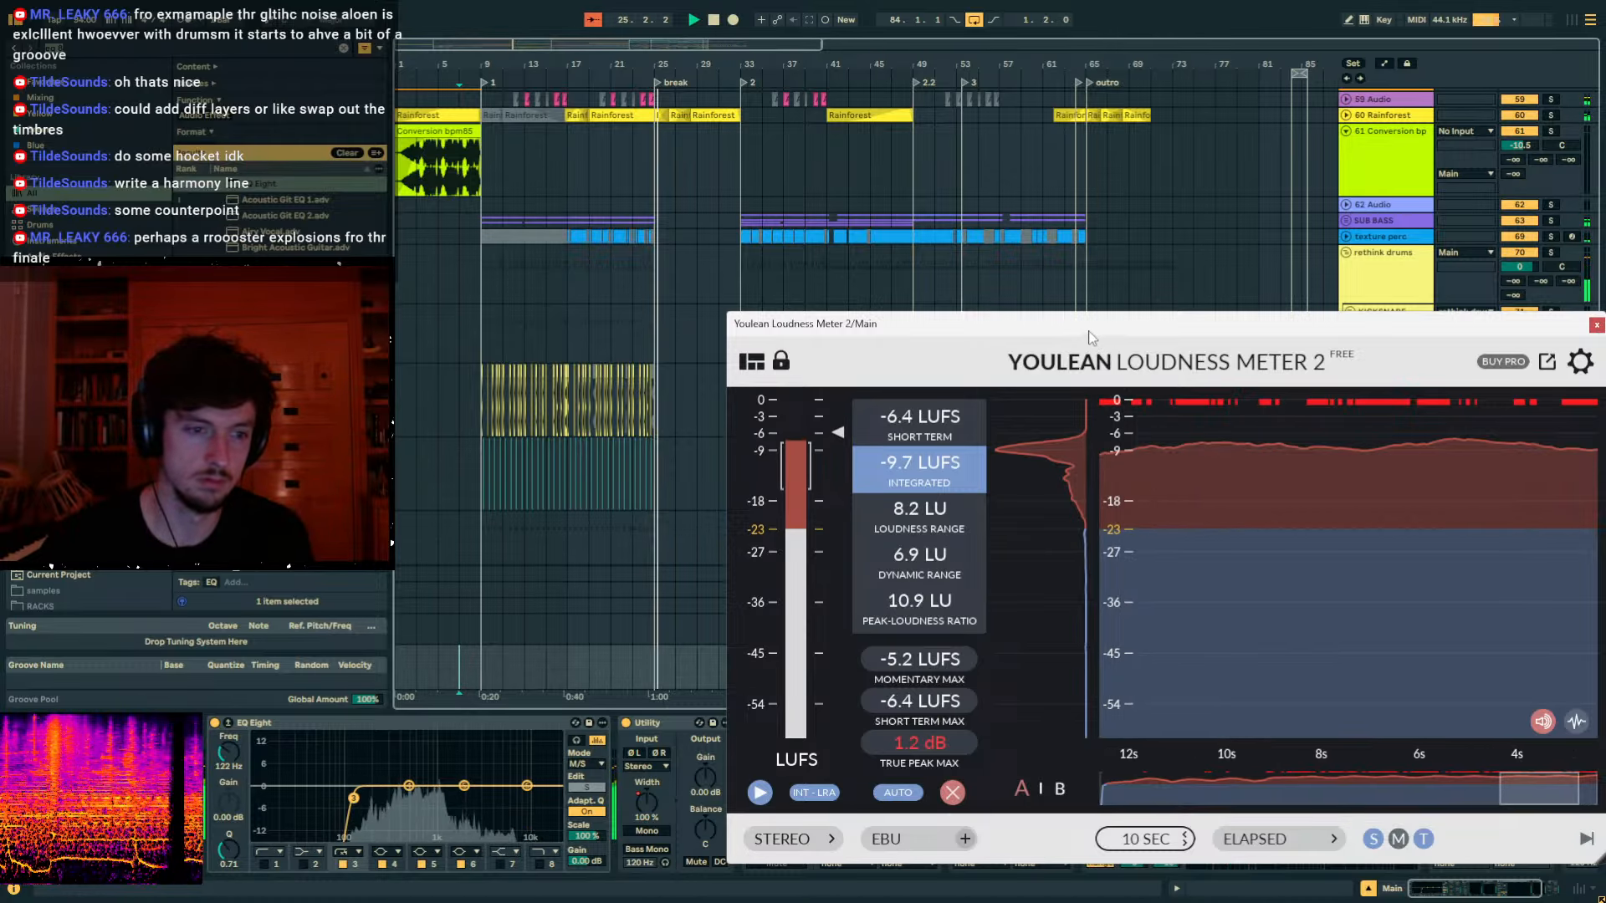
pyautogui.click(667, 405)
pyautogui.press('space')
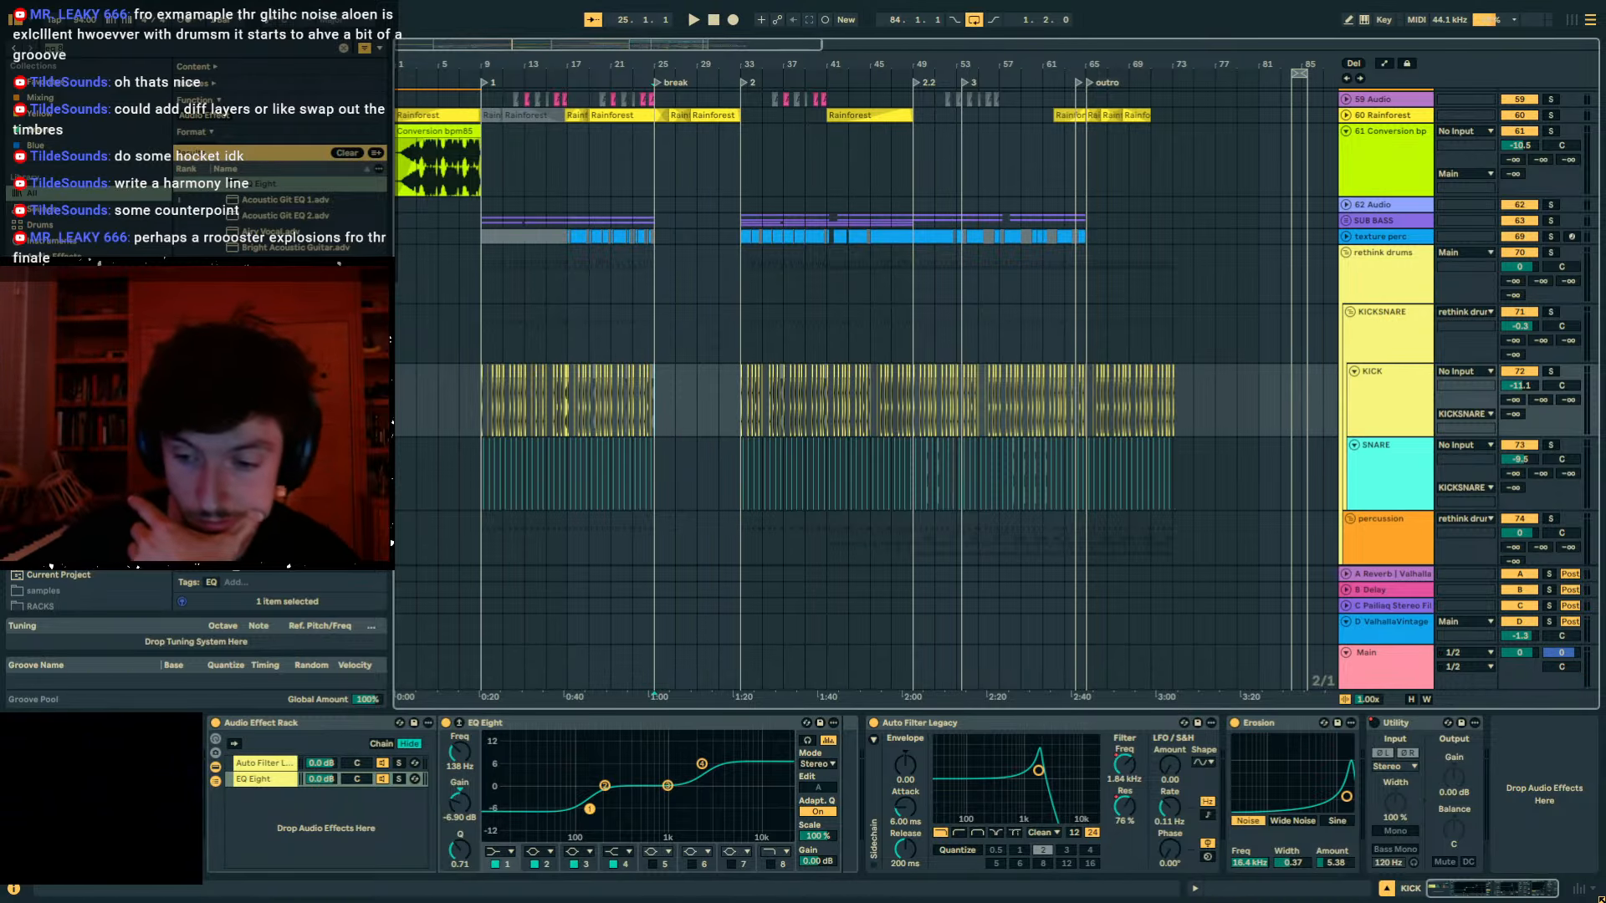
# Play dream shaper remix 10-13-25 in Media Player from about 1:07, pause it and move the player out of the way.
pyautogui.press('super+d')
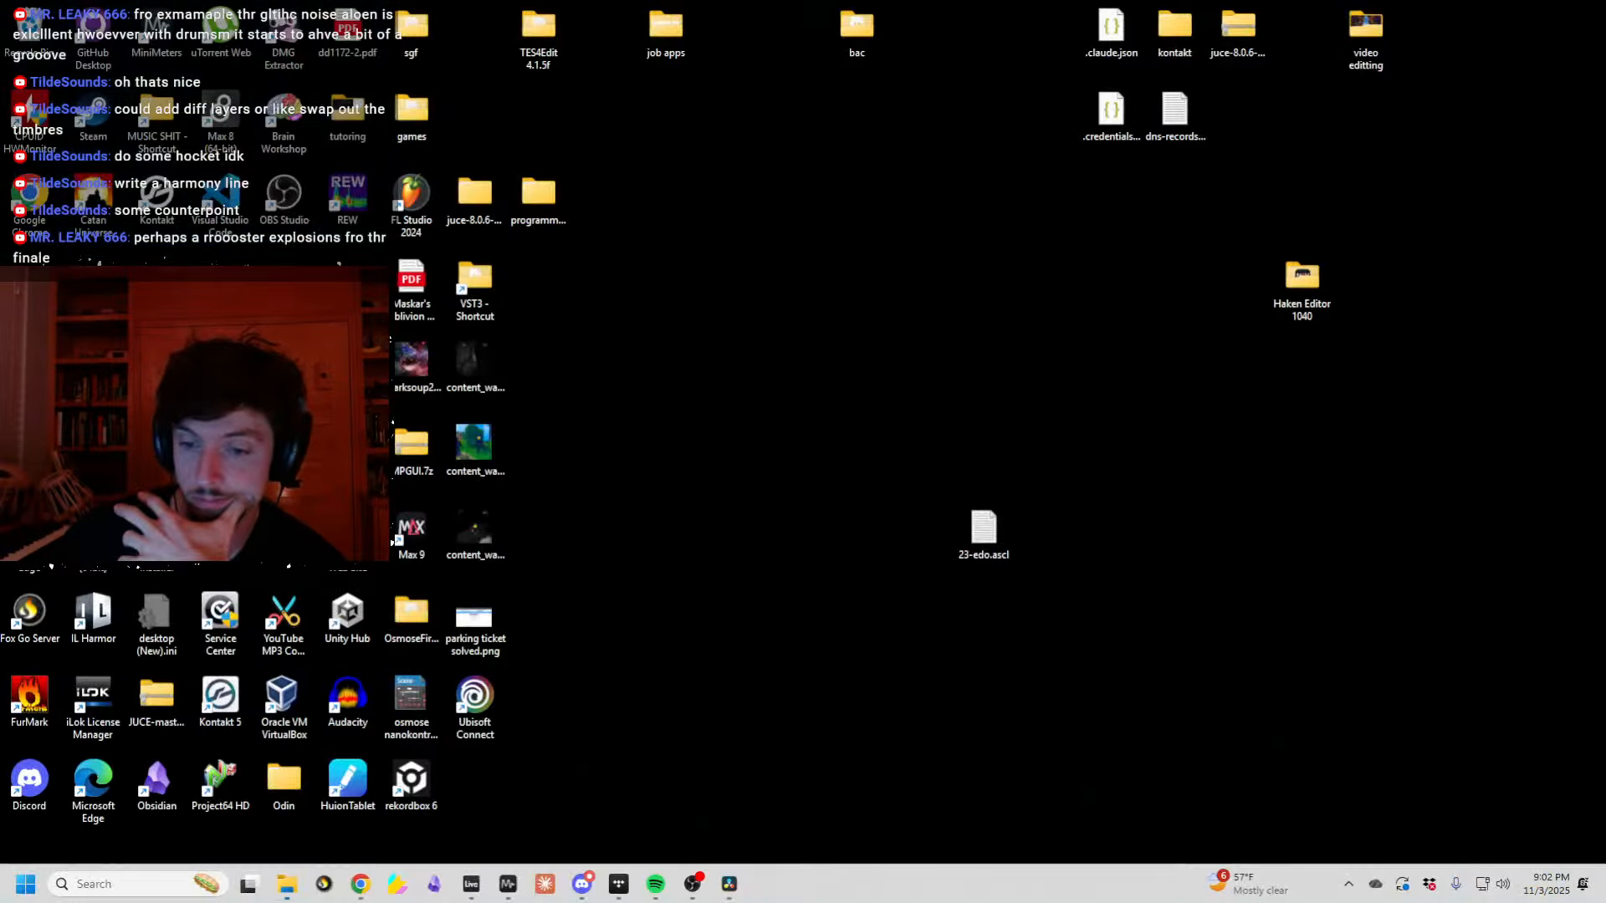
pyautogui.press('super+d')
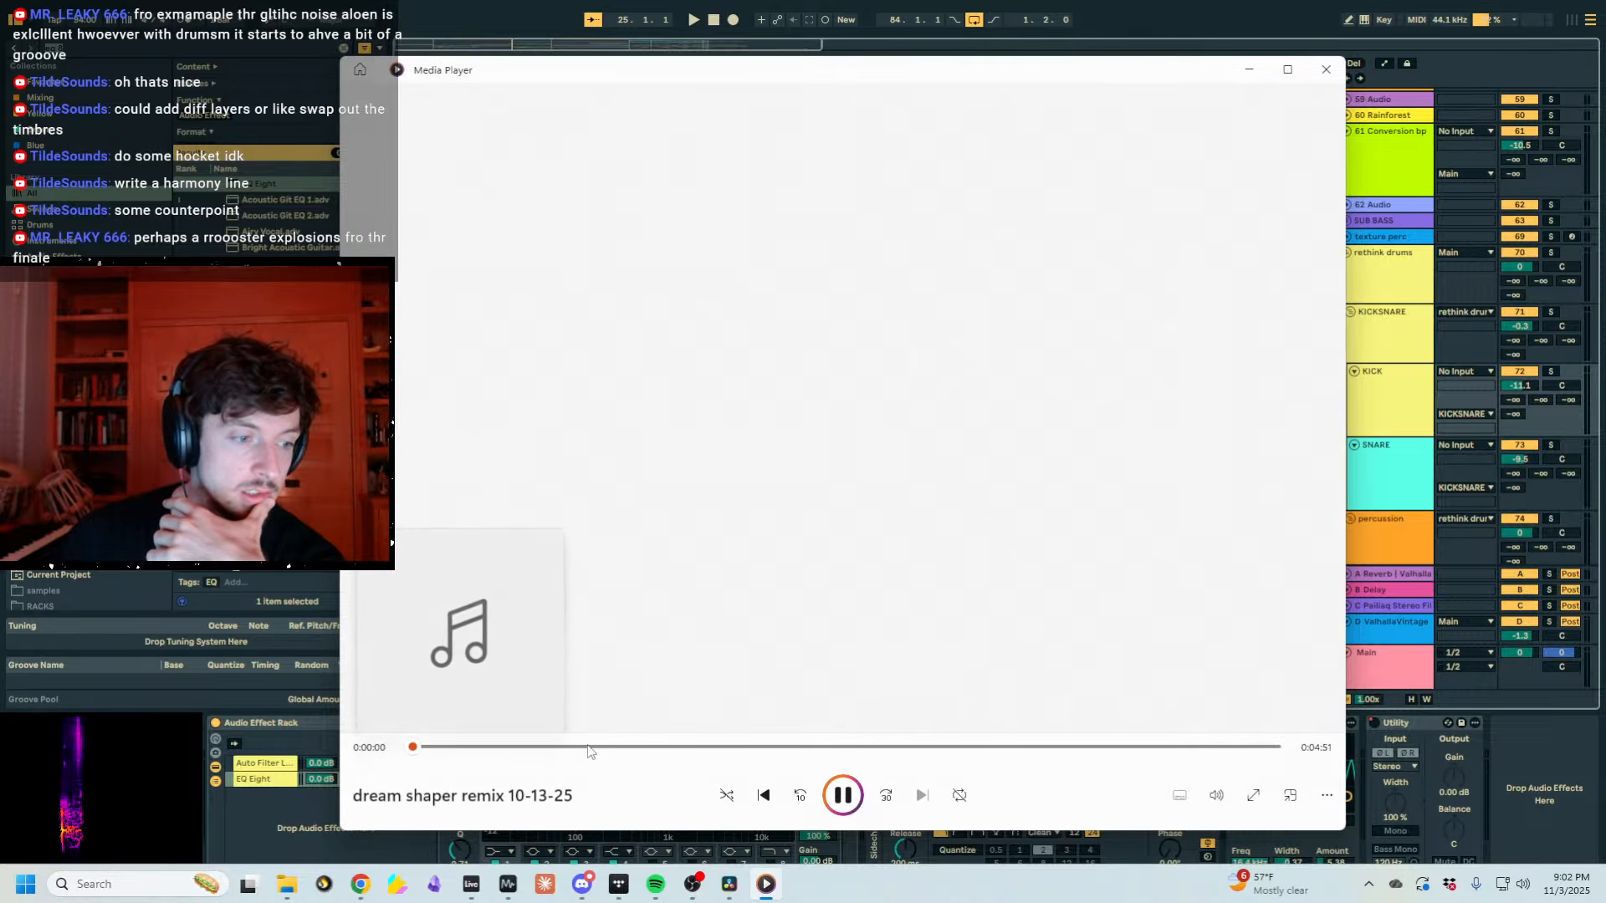
pyautogui.click(587, 747)
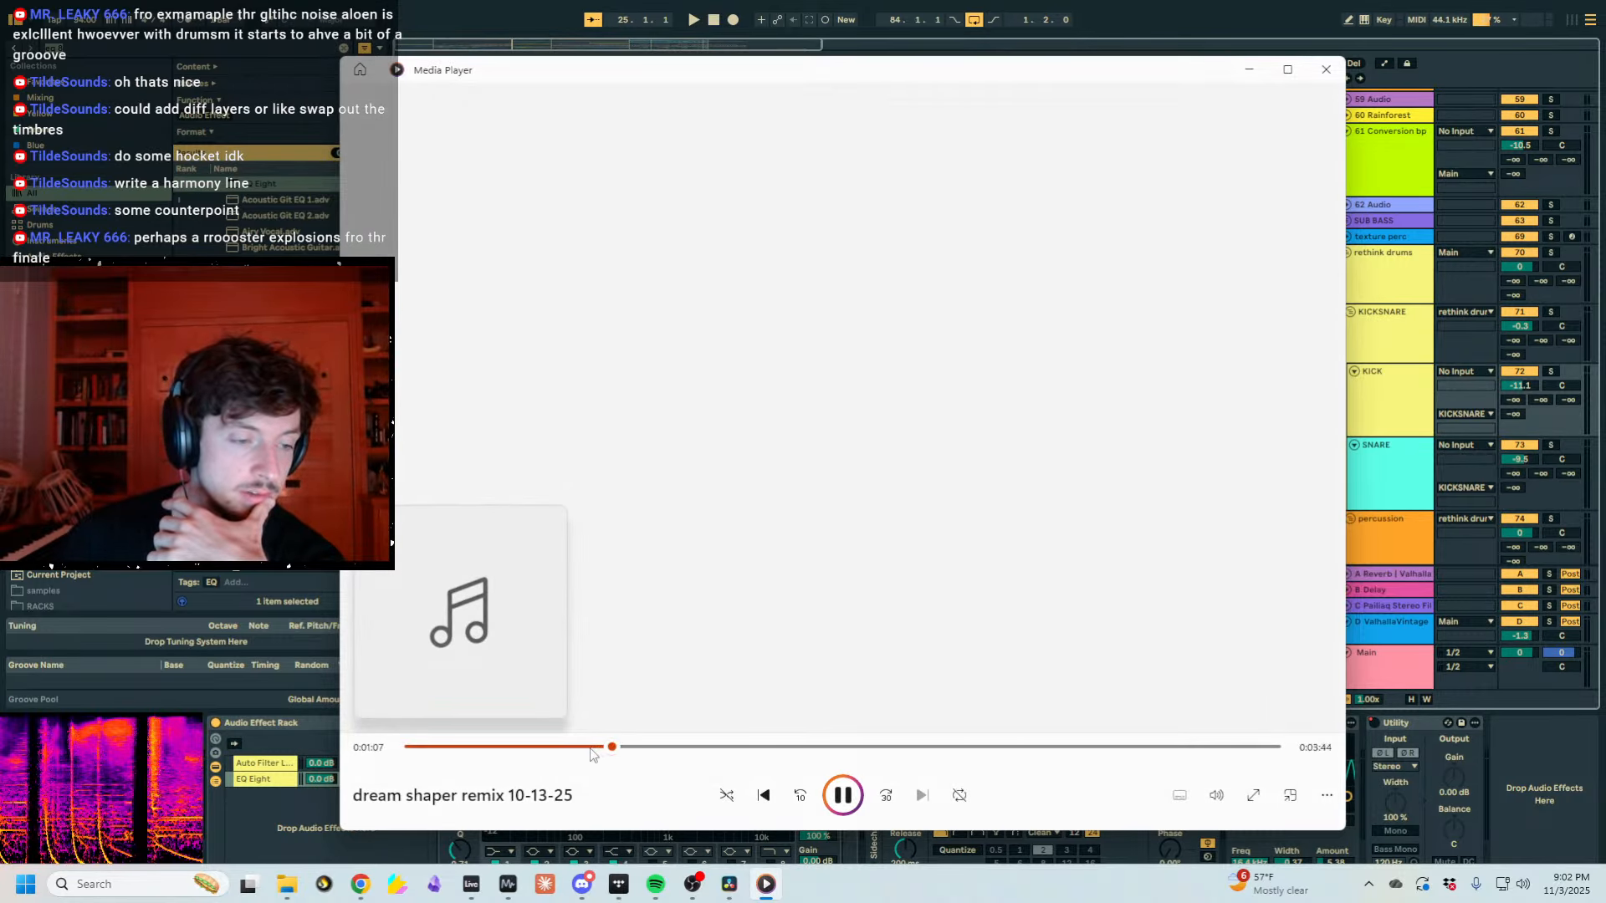
pyautogui.click(843, 795)
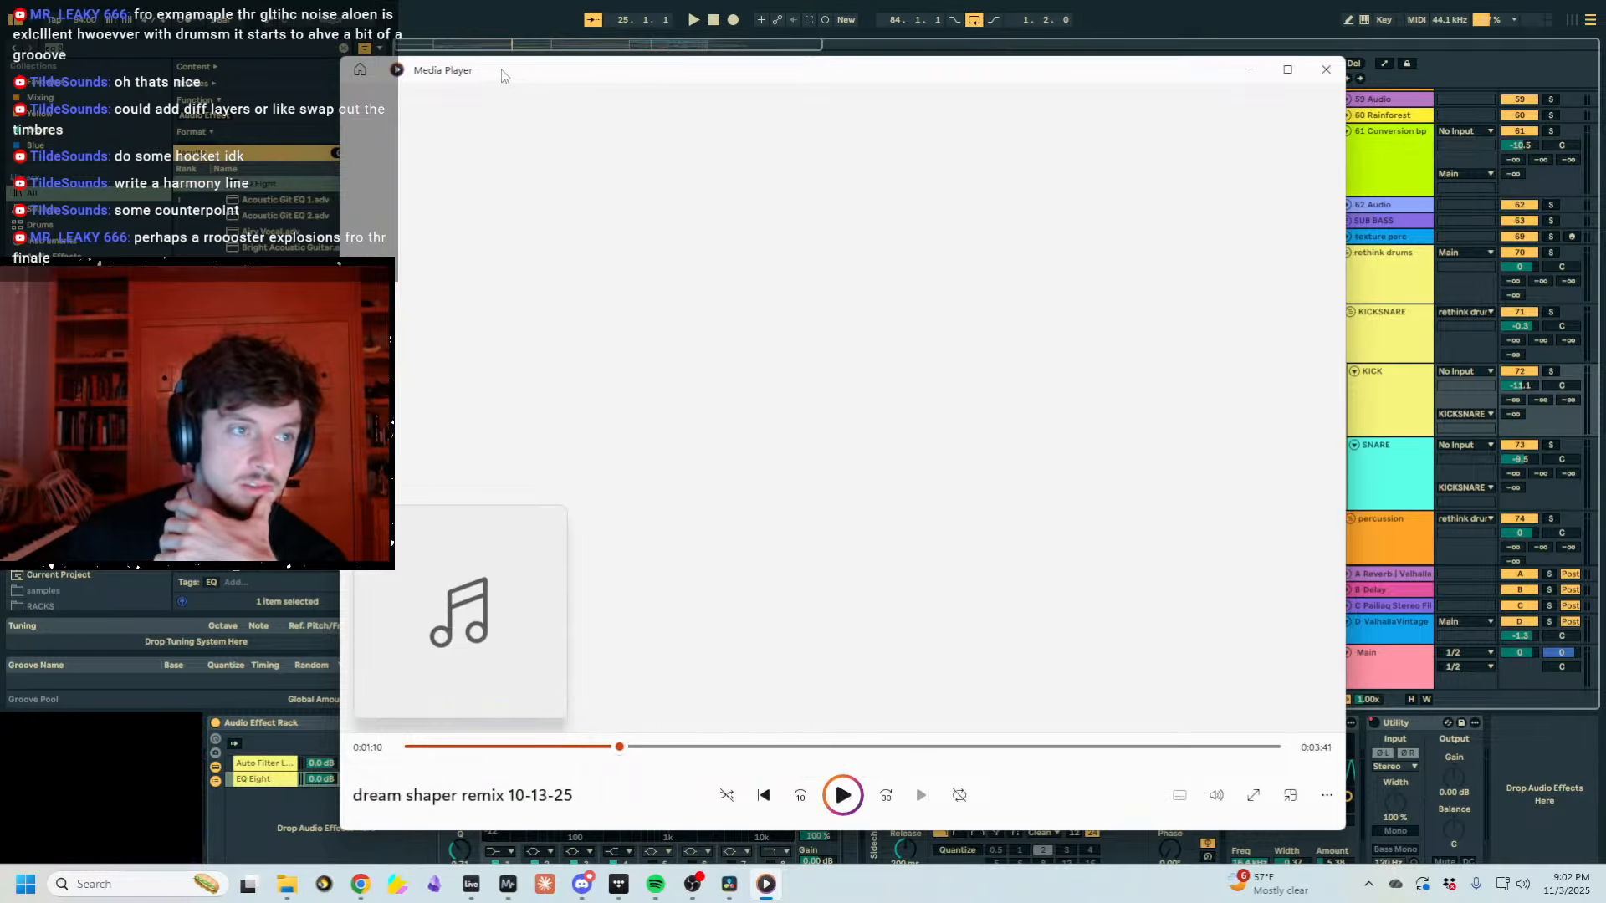
pyautogui.moveTo(504, 76); pyautogui.dragTo(1604, 468)
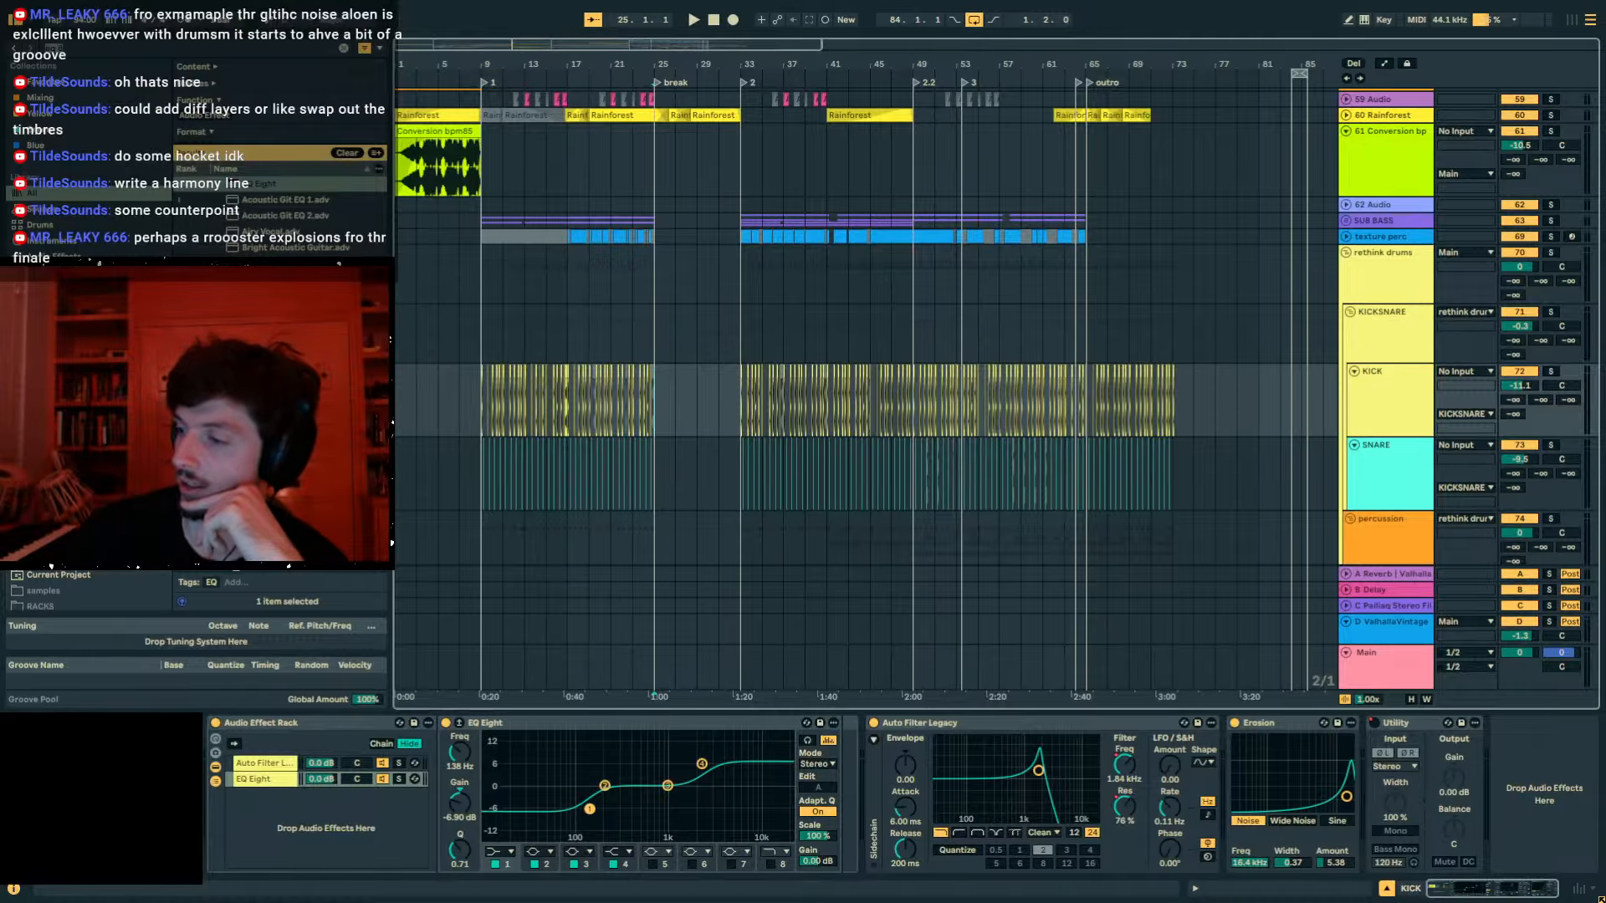
# Place the insert marker at bar 23 on the KICKSNARE group and start playback from there.
pyautogui.click(751, 293)
pyautogui.click(633, 339)
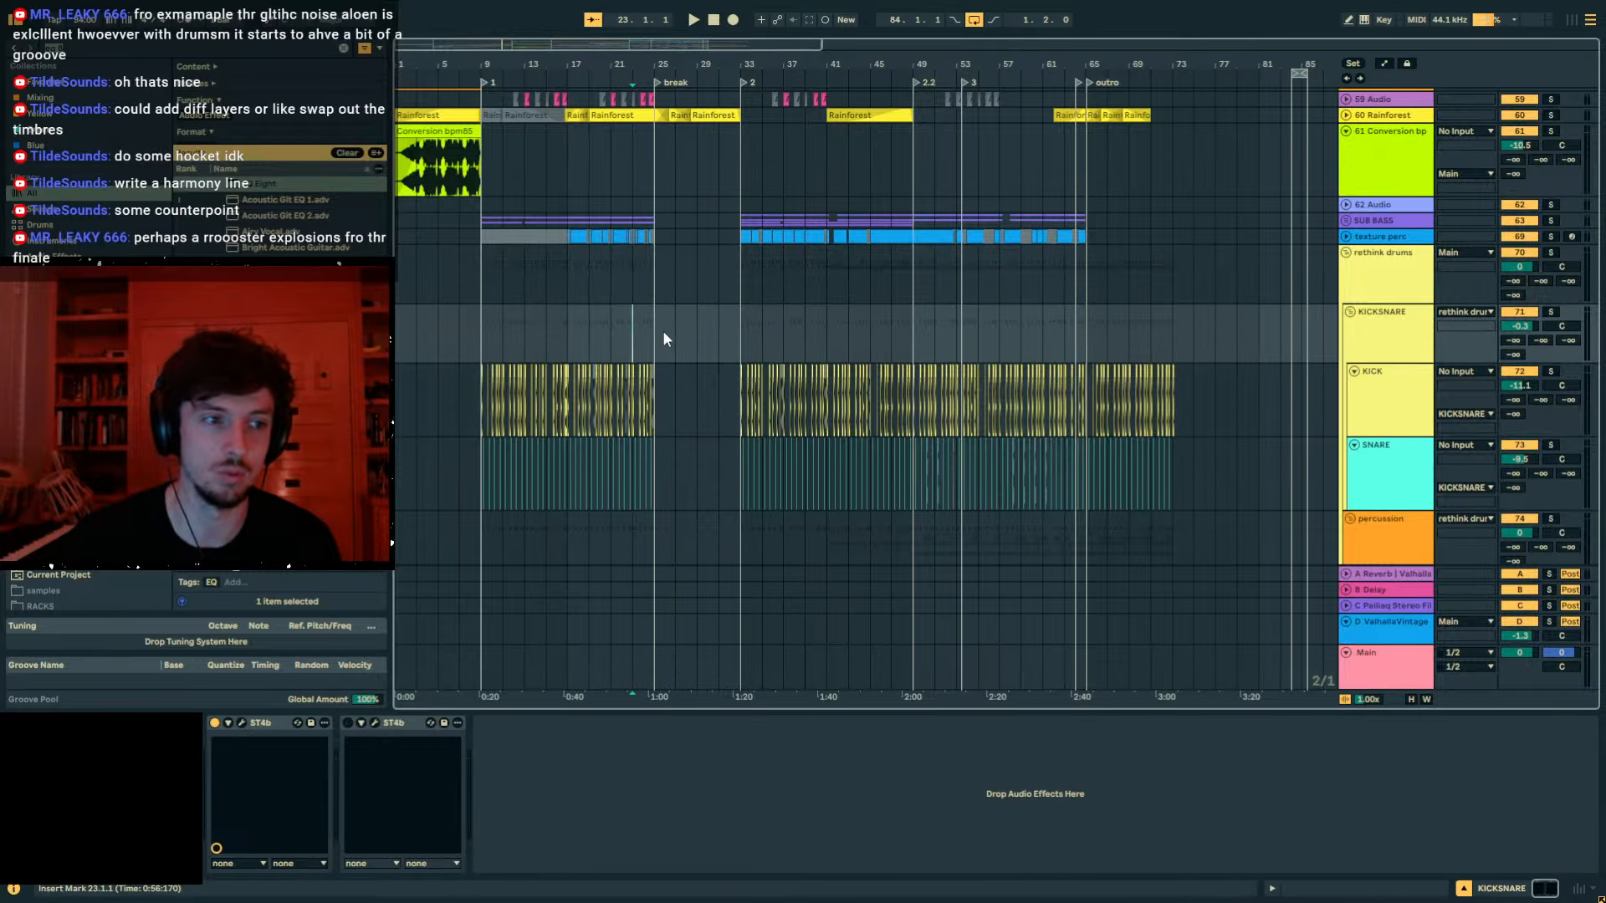
pyautogui.moveTo(604, 58); pyautogui.dragTo(701, 101)
pyautogui.press('space')
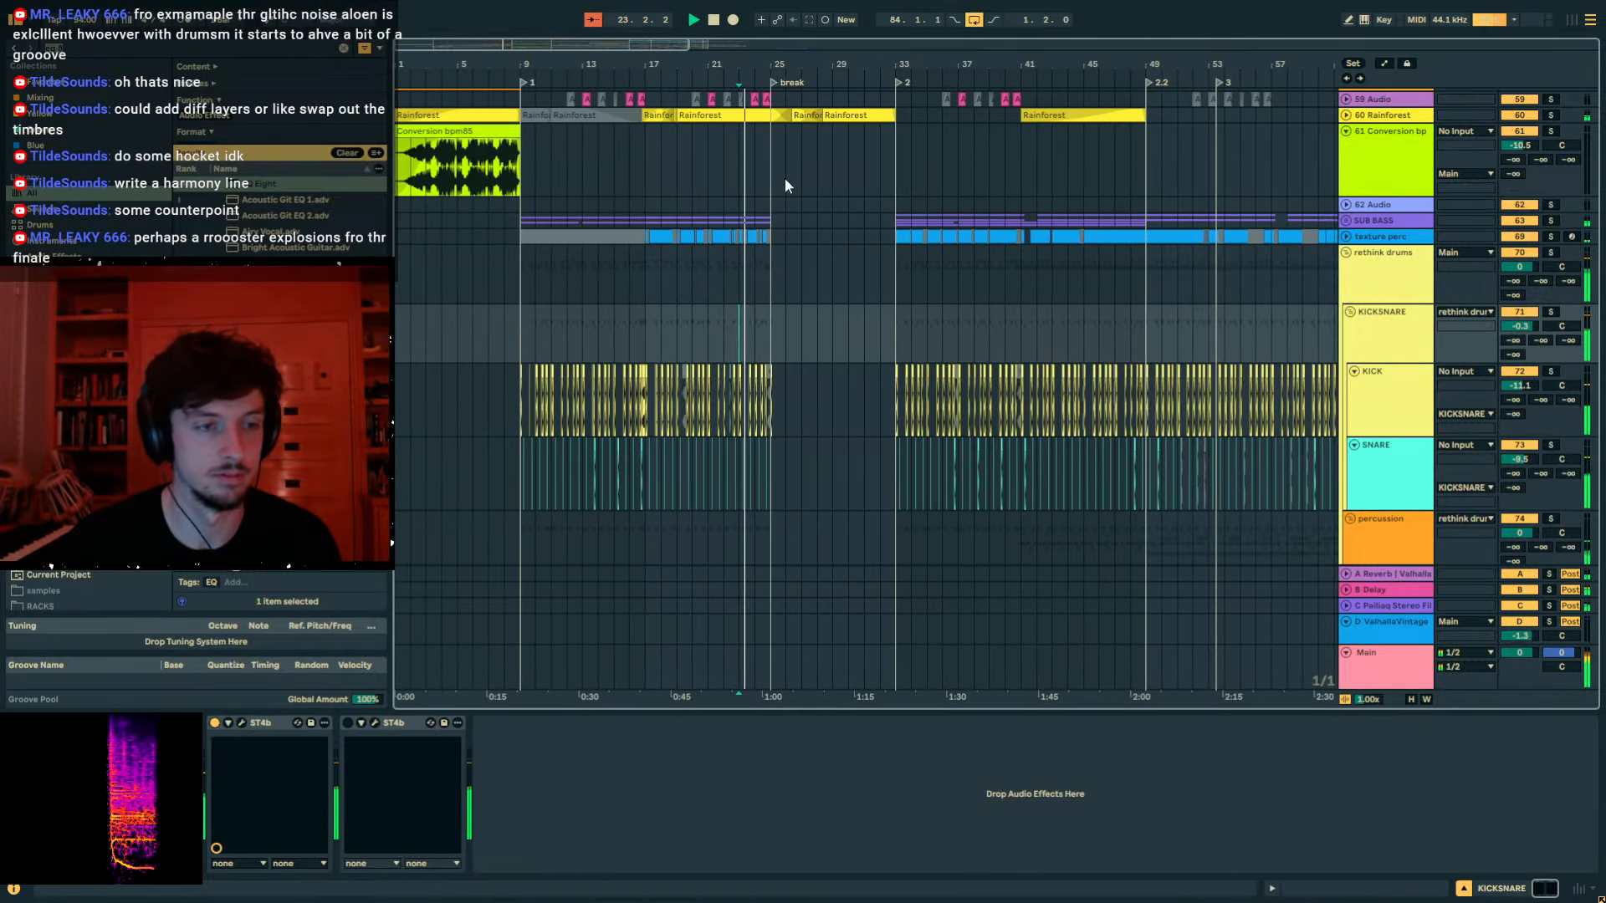
# Check the Main track's loudness meter as playback enters the break, then close the meter.
pyautogui.click(1363, 651)
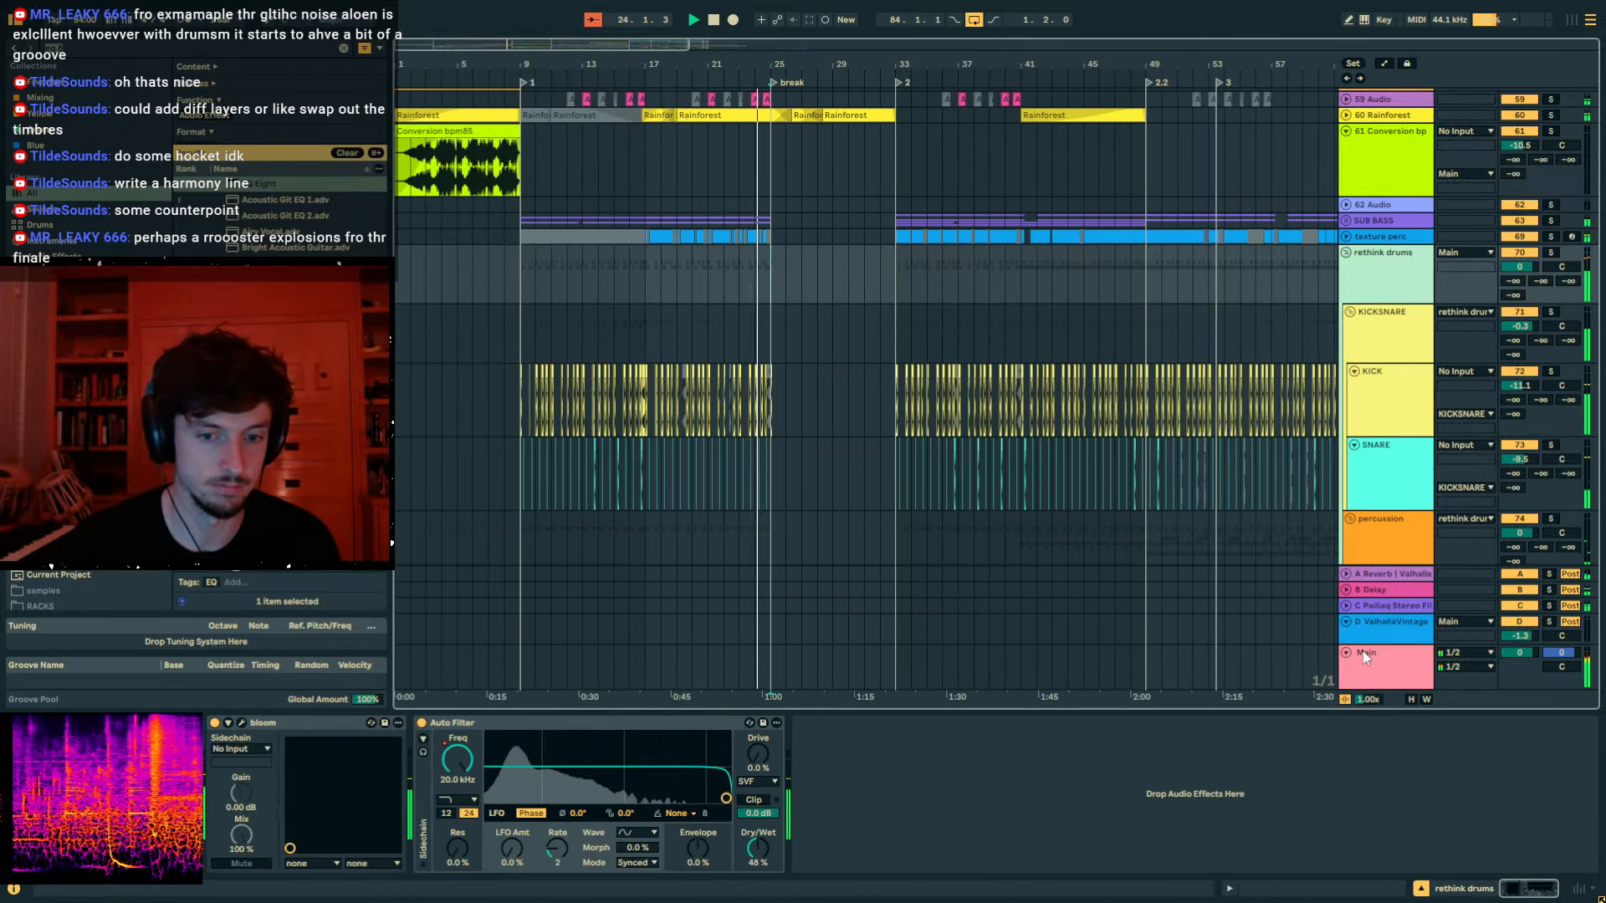
pyautogui.moveTo(1343, 389); pyautogui.dragTo(979, 242)
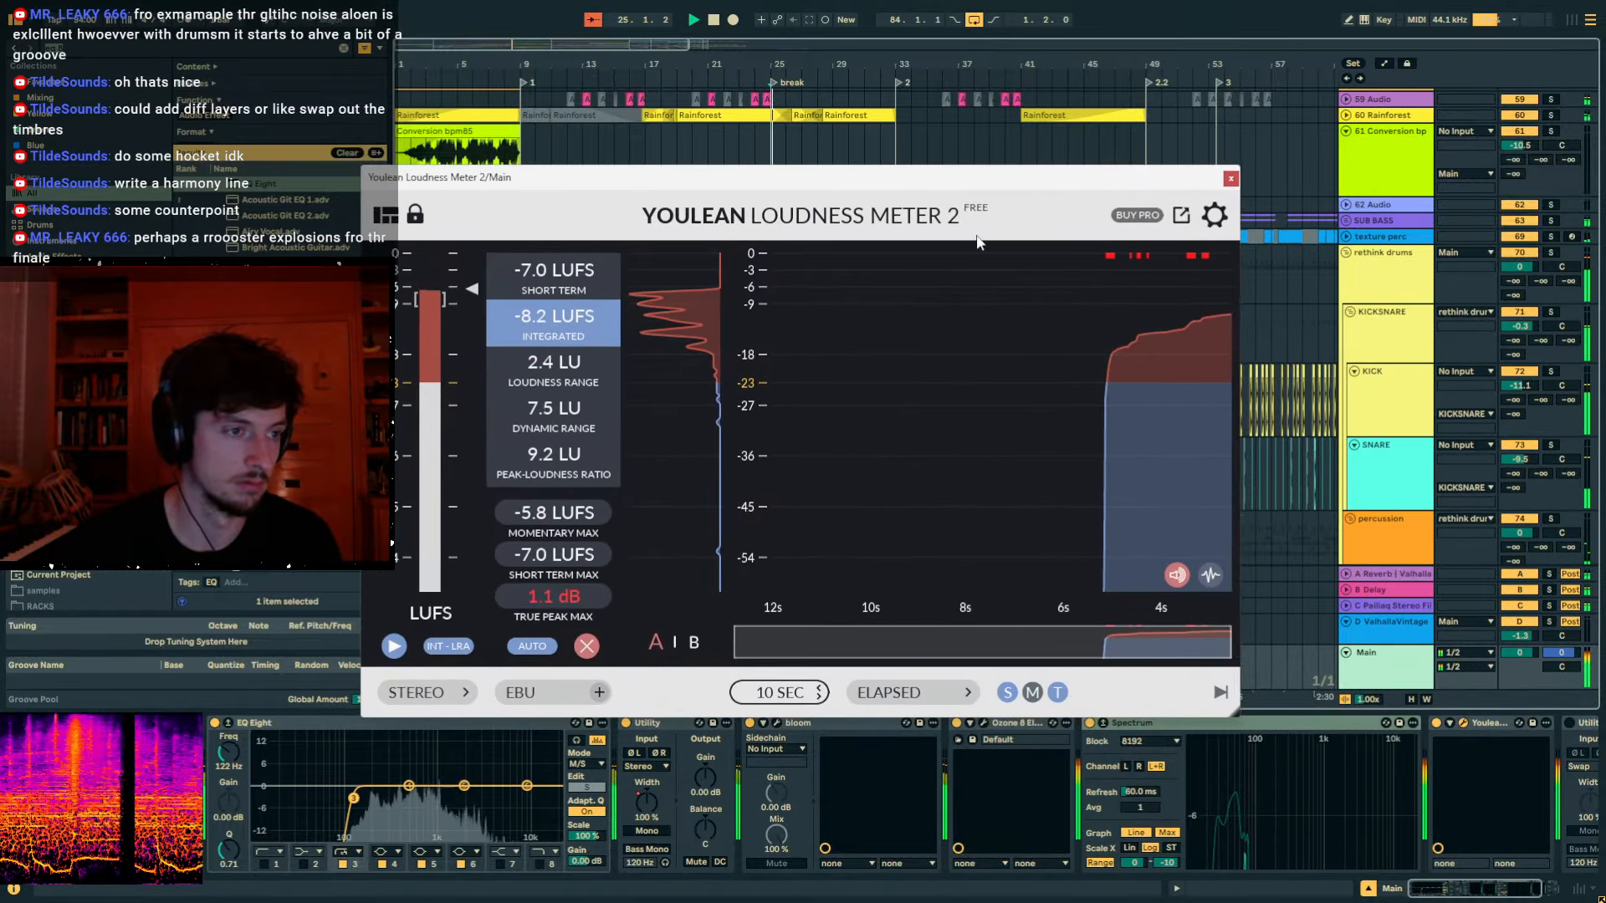
pyautogui.click(1230, 179)
# Reopen the Main track's loudness meter to check the second drop's levels, then close it and look over the drum tracks.
pyautogui.scroll(-5, 1256, 306)
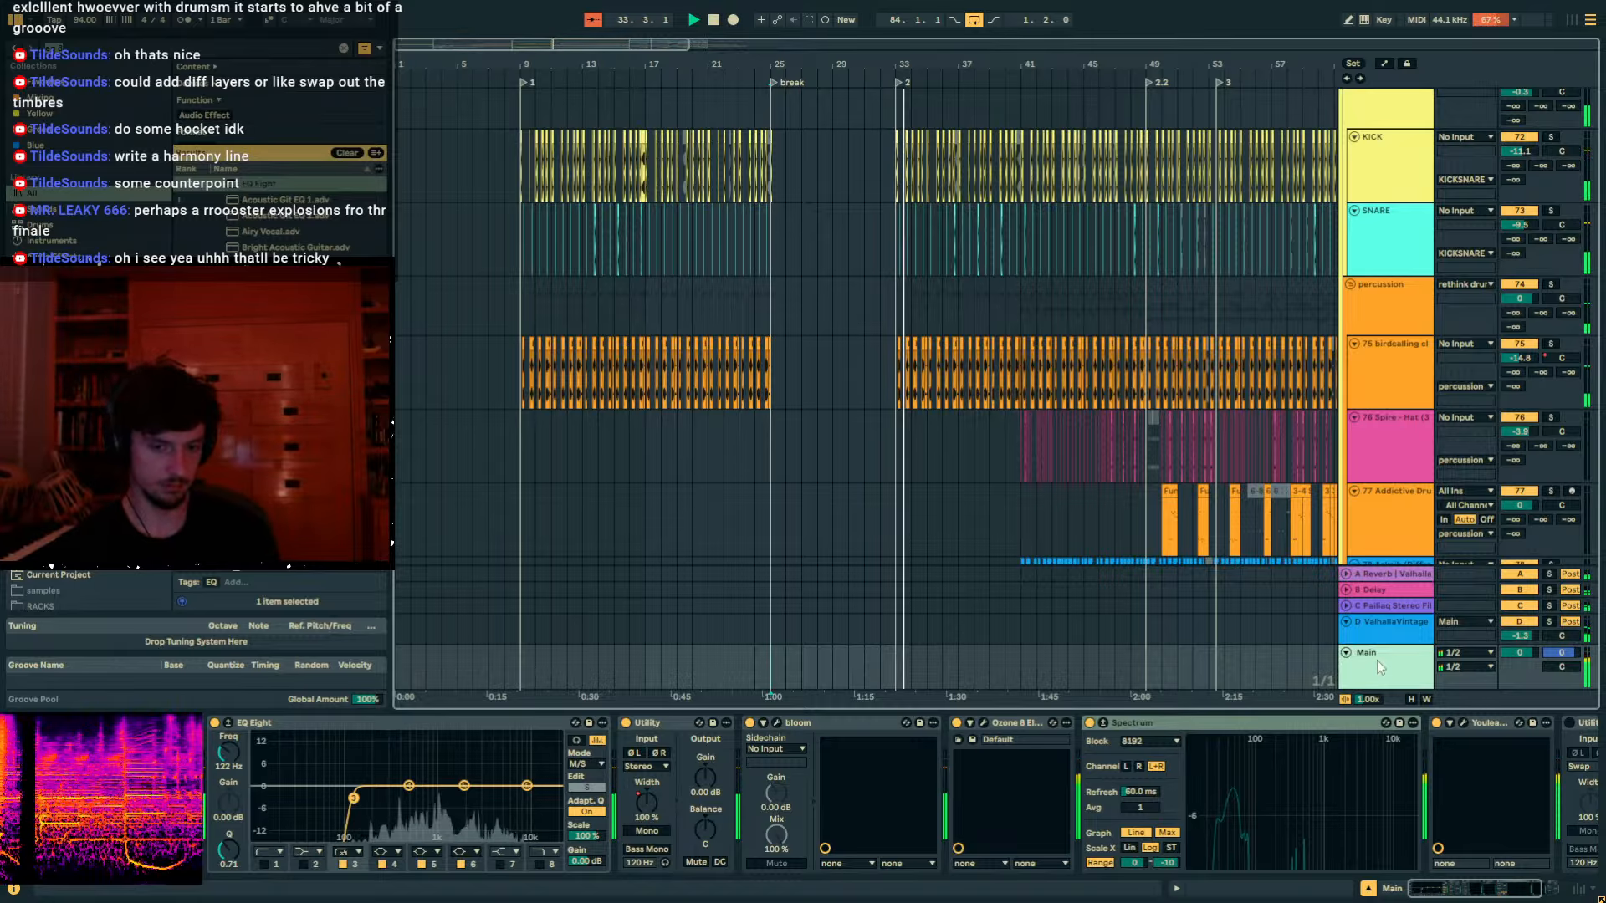
pyautogui.doubleClick(1162, 723)
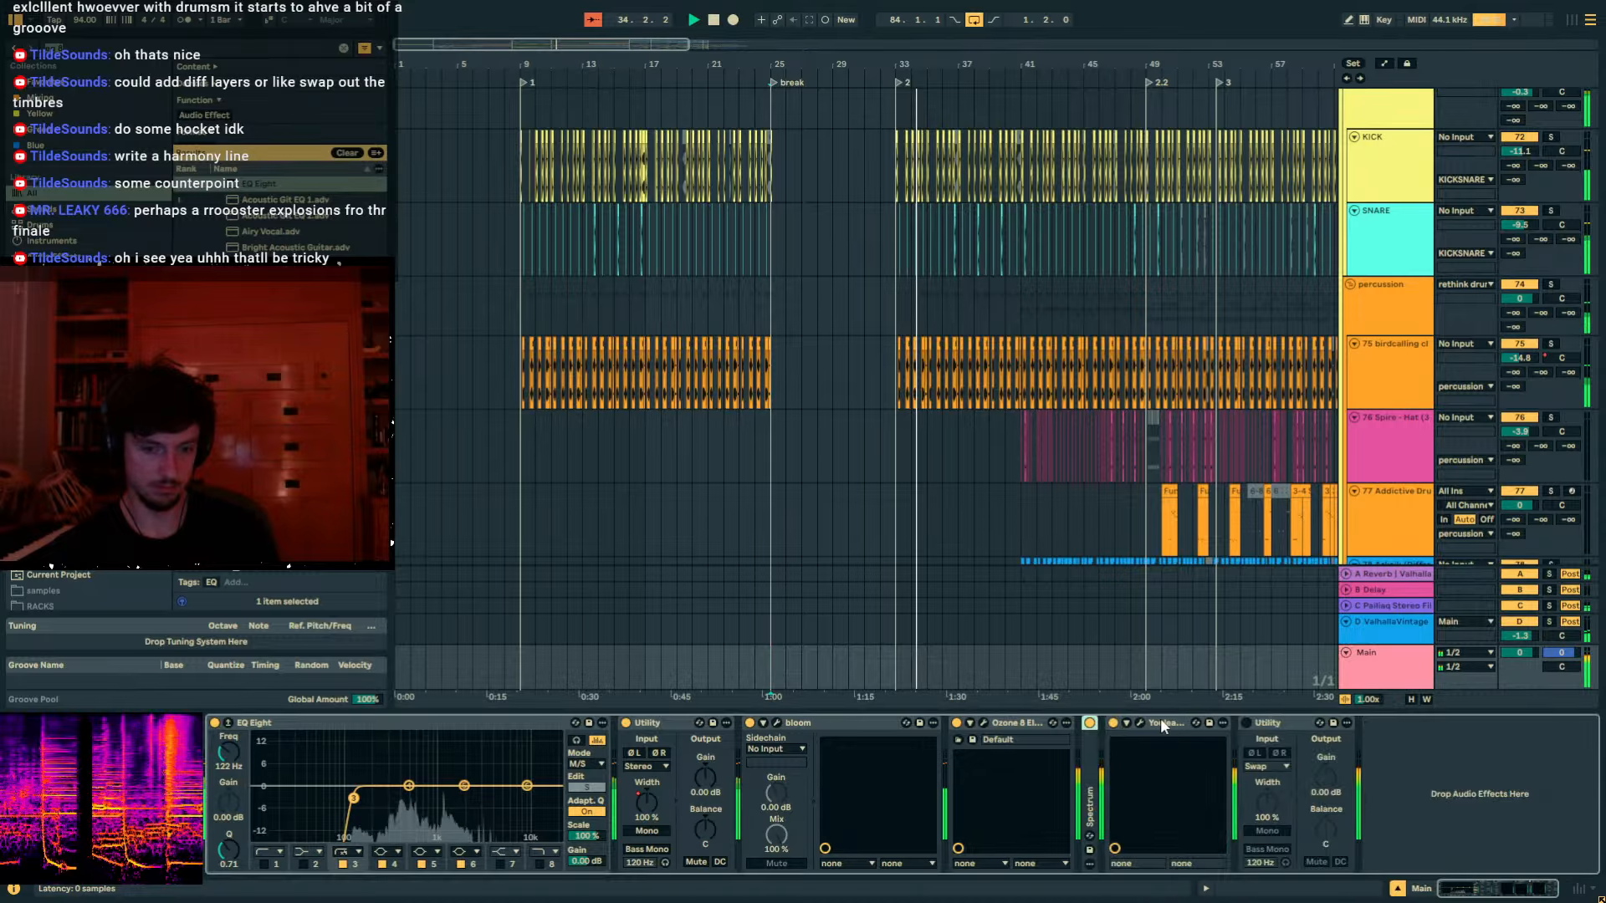
pyautogui.click(1141, 721)
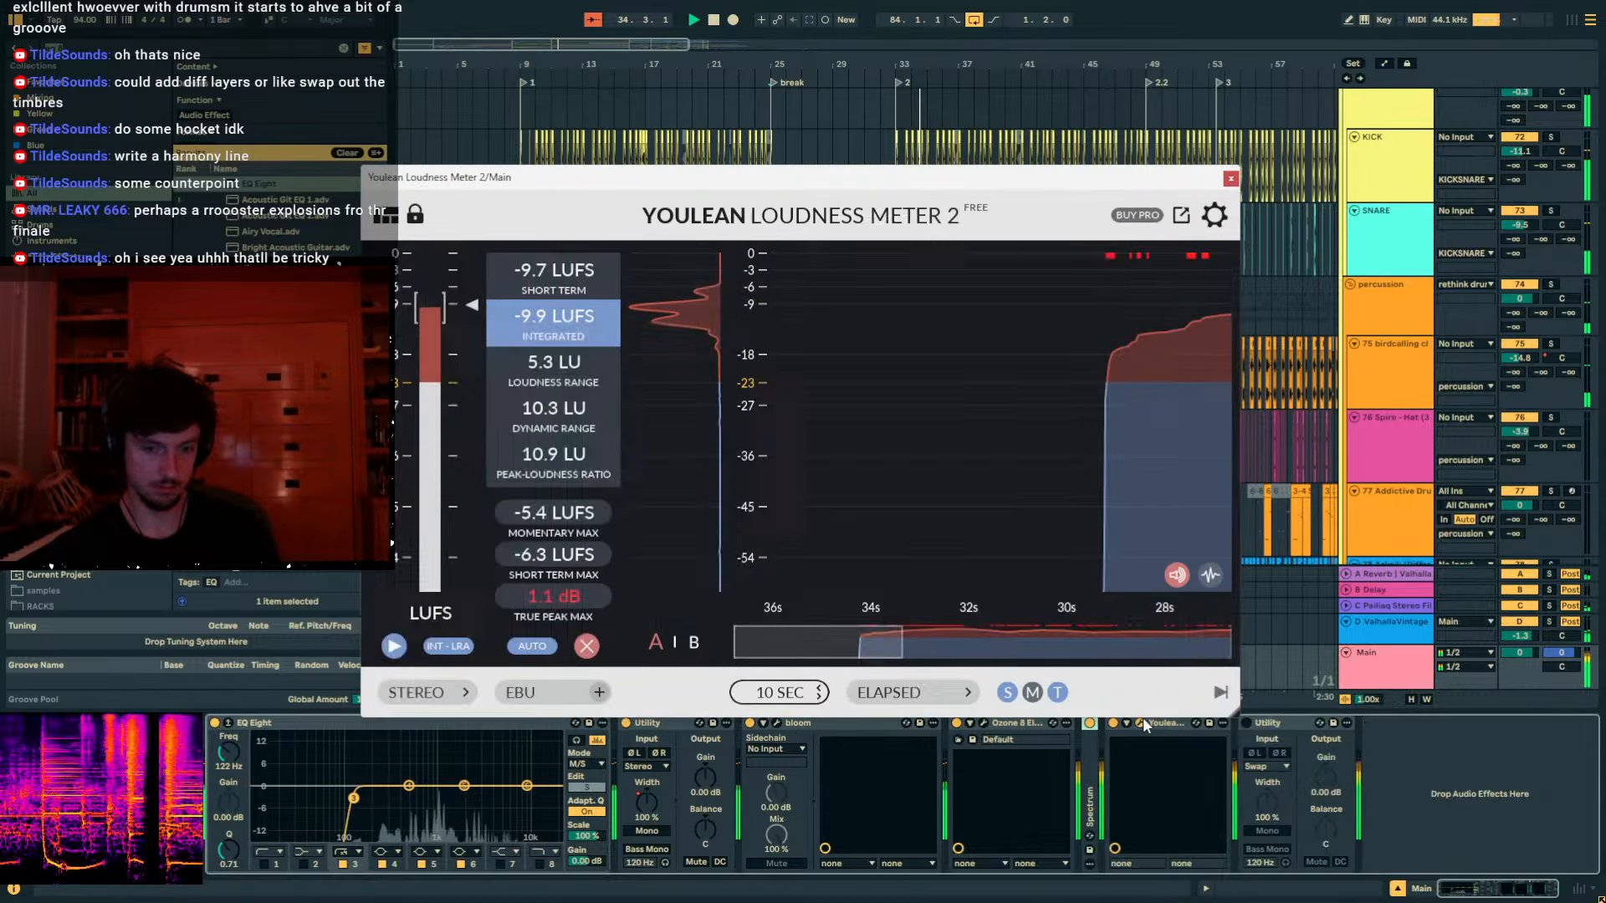
pyautogui.click(1231, 179)
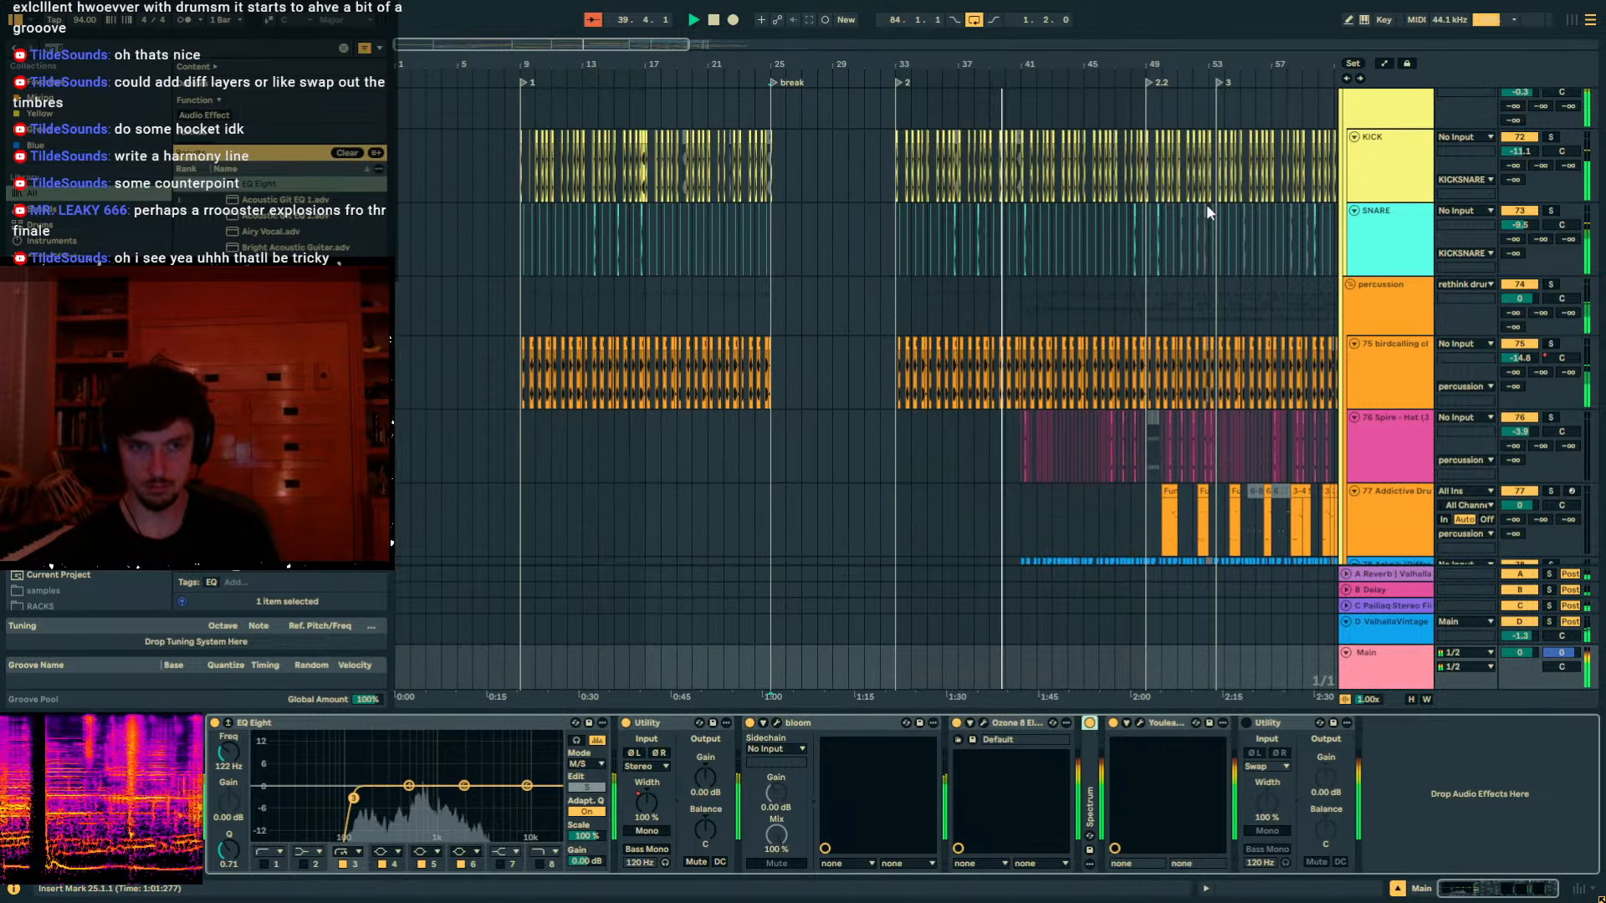
pyautogui.hscroll(-3, 1211, 212)
pyautogui.scroll(5, 1211, 211)
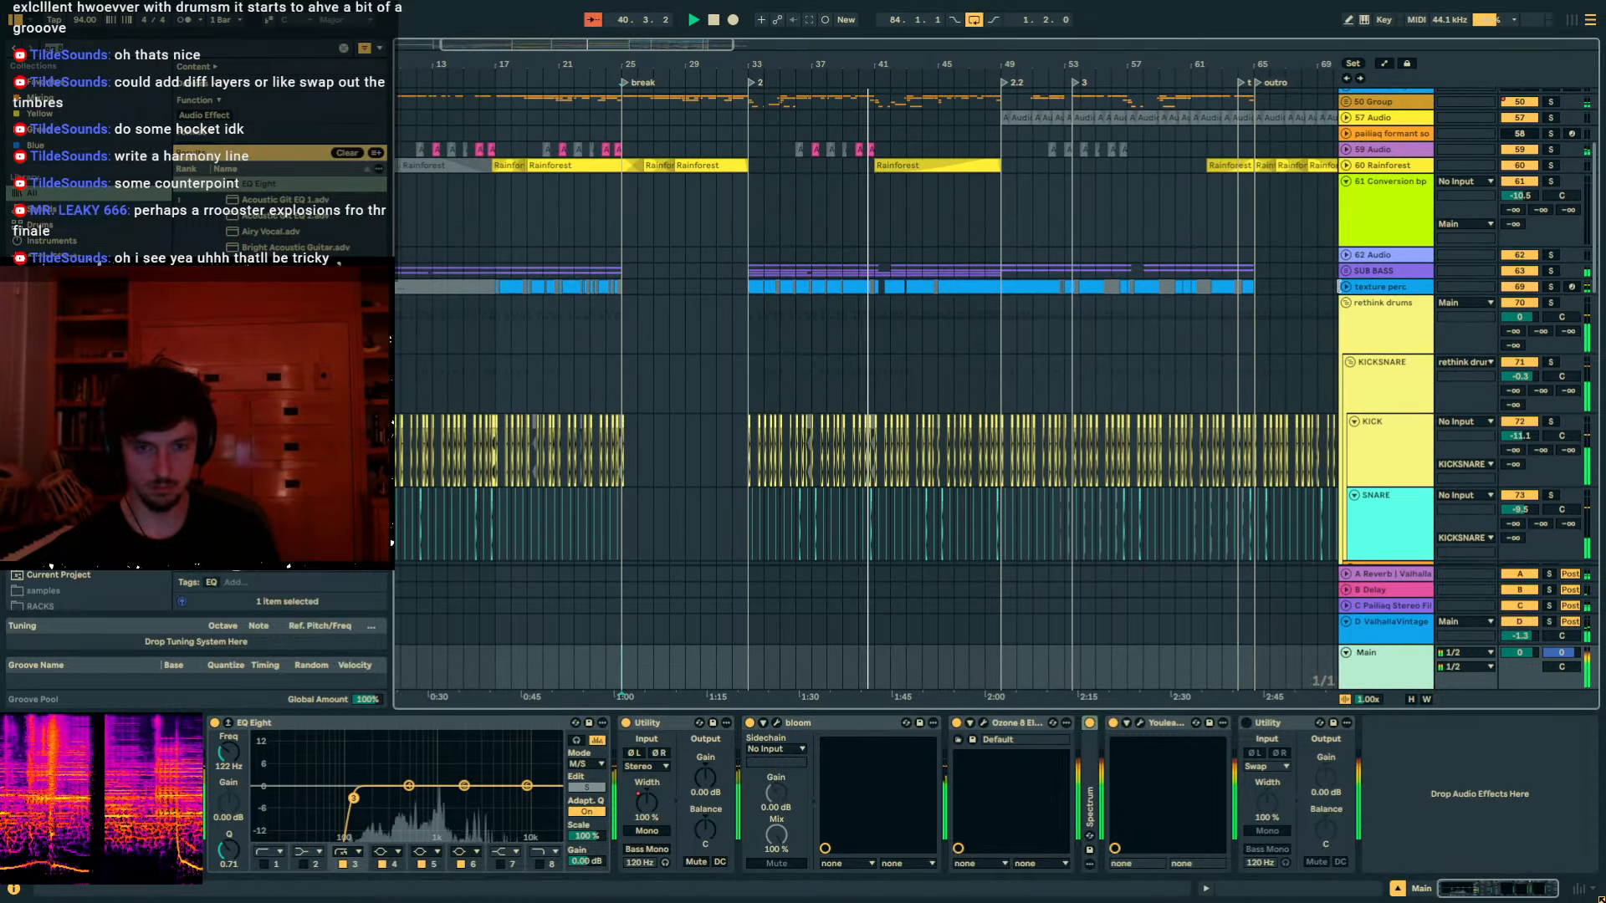
# Lower the KICK track's volume to -12.6 dB while the second drop plays.
pyautogui.click(1382, 430)
pyautogui.moveTo(1520, 436); pyautogui.dragTo(1520, 447)
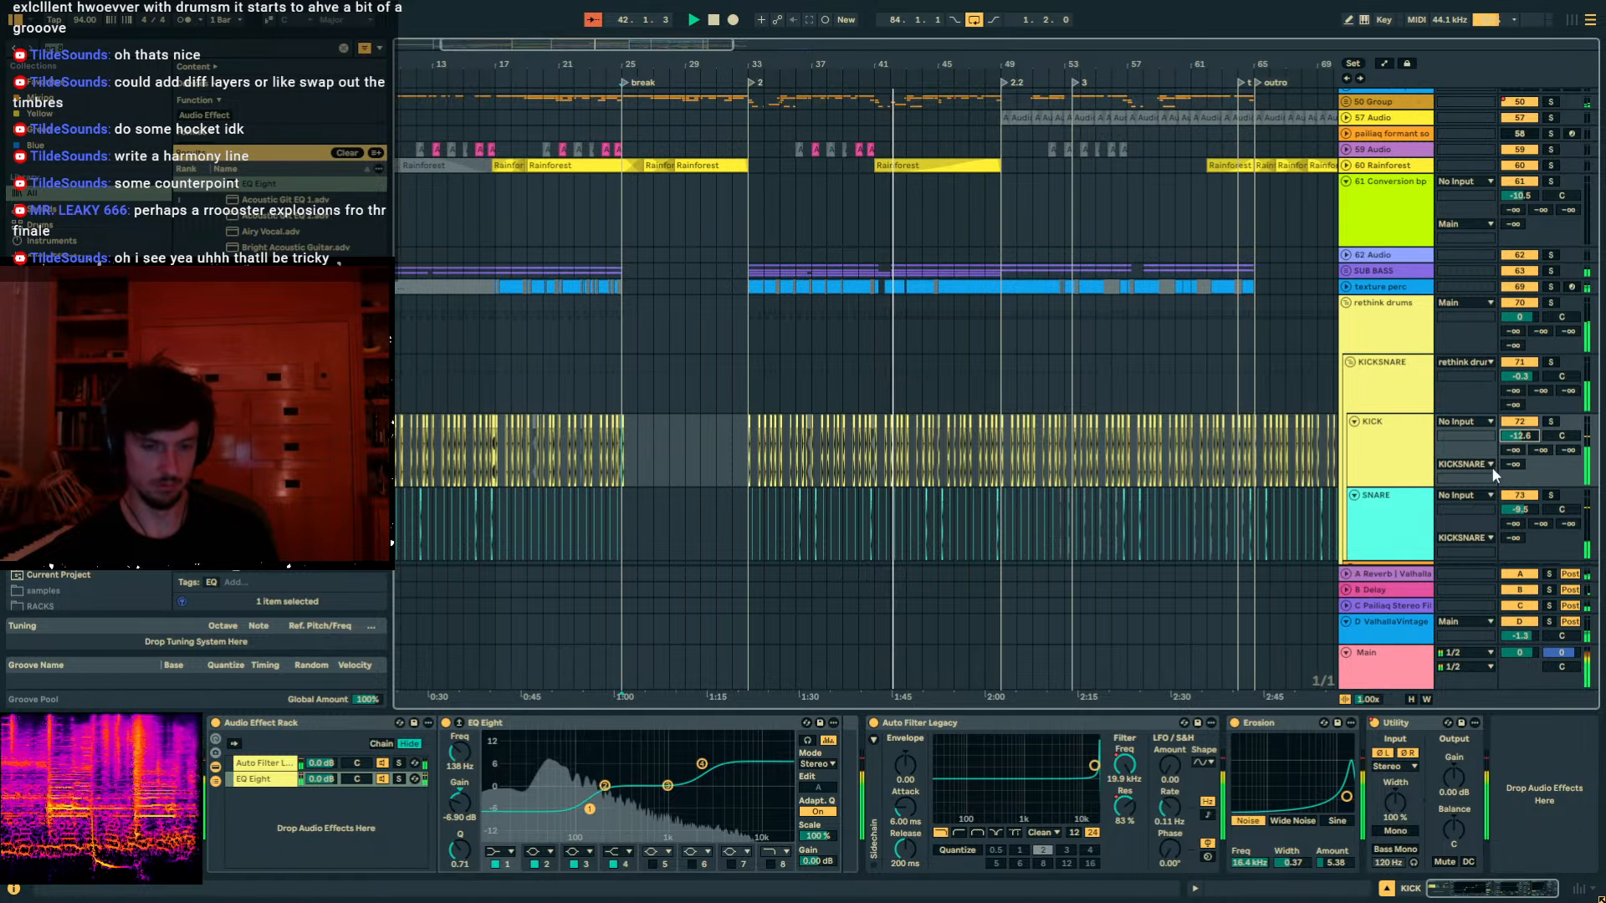
pyautogui.click(1380, 665)
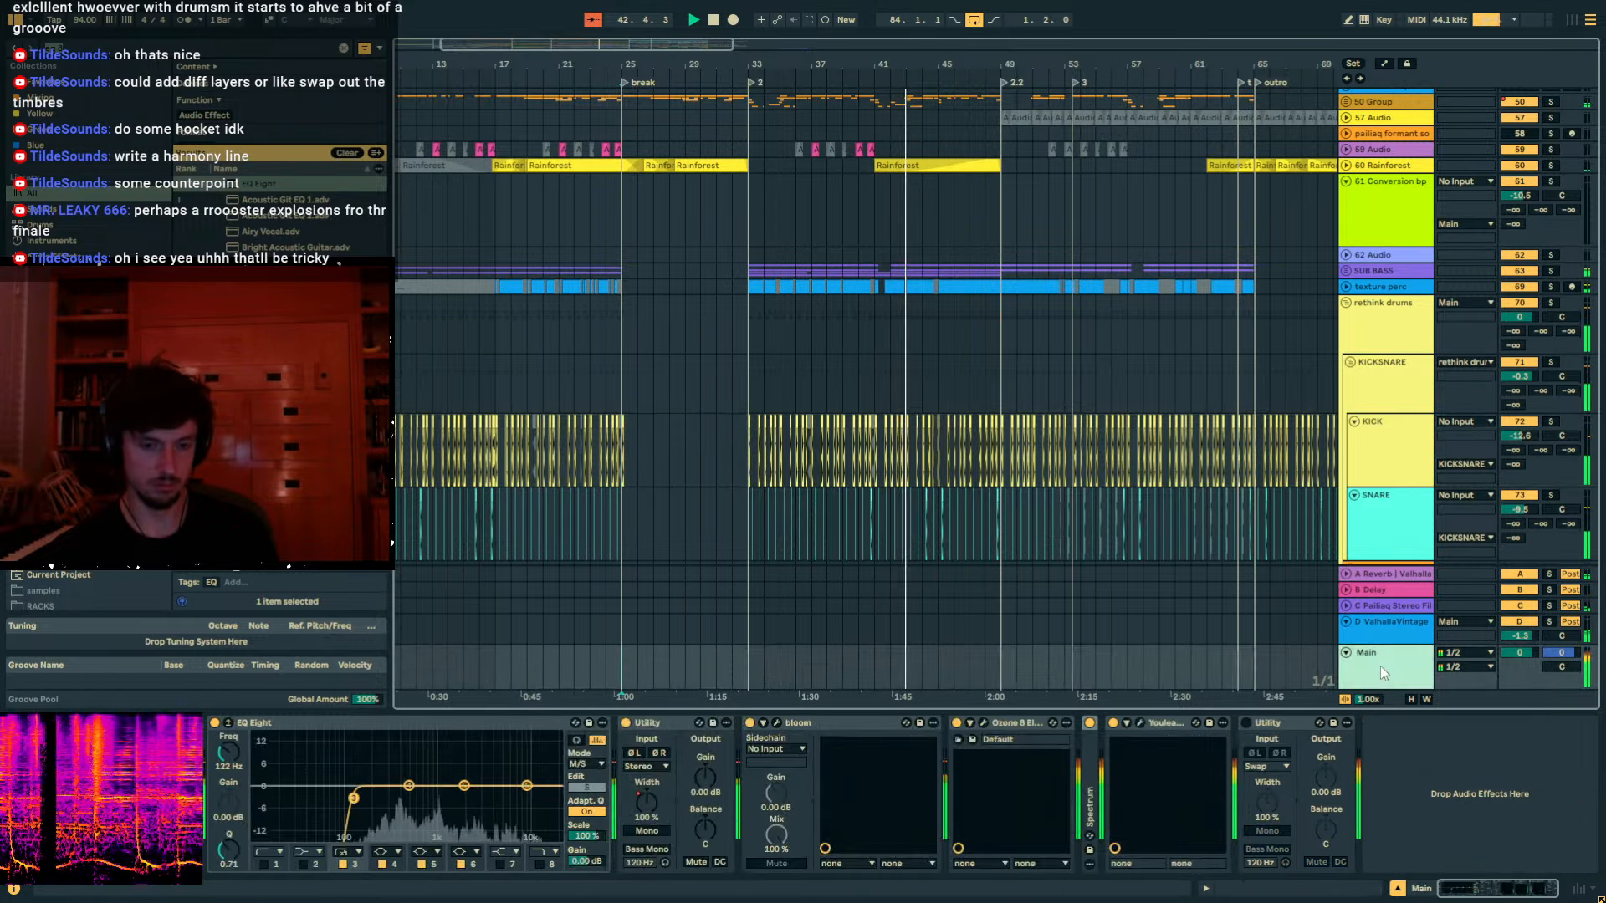
pyautogui.click(1388, 464)
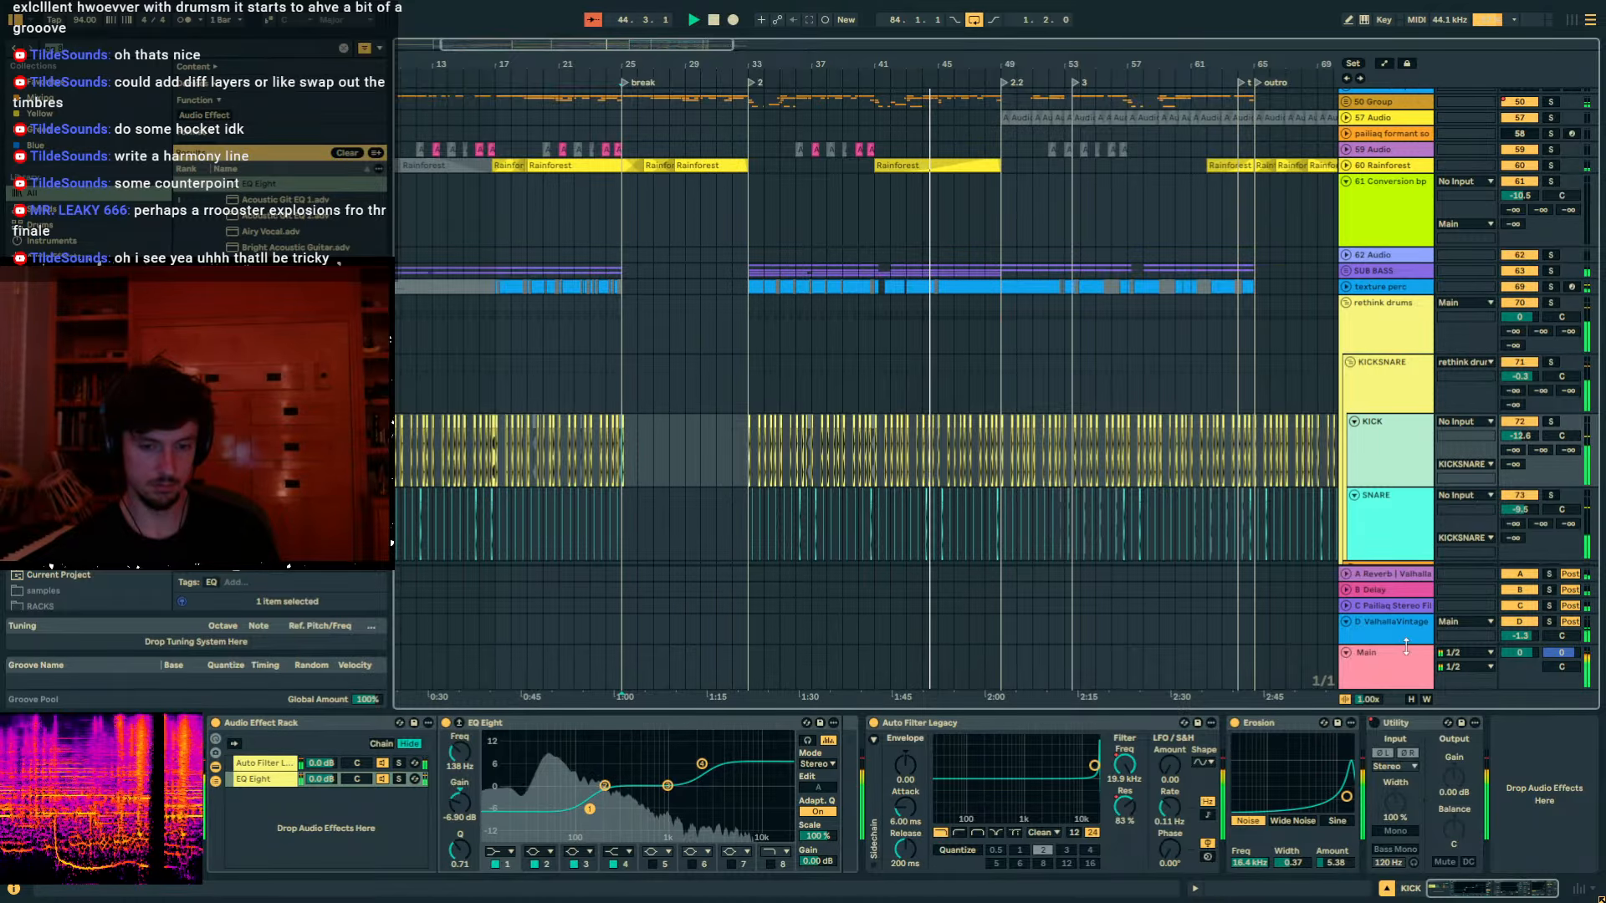
# Check the Main track's loudness meter, then set its Ozone Maximizer threshold to -14.8 dB and character to 1.75, closing the plugin windows.
pyautogui.click(1386, 664)
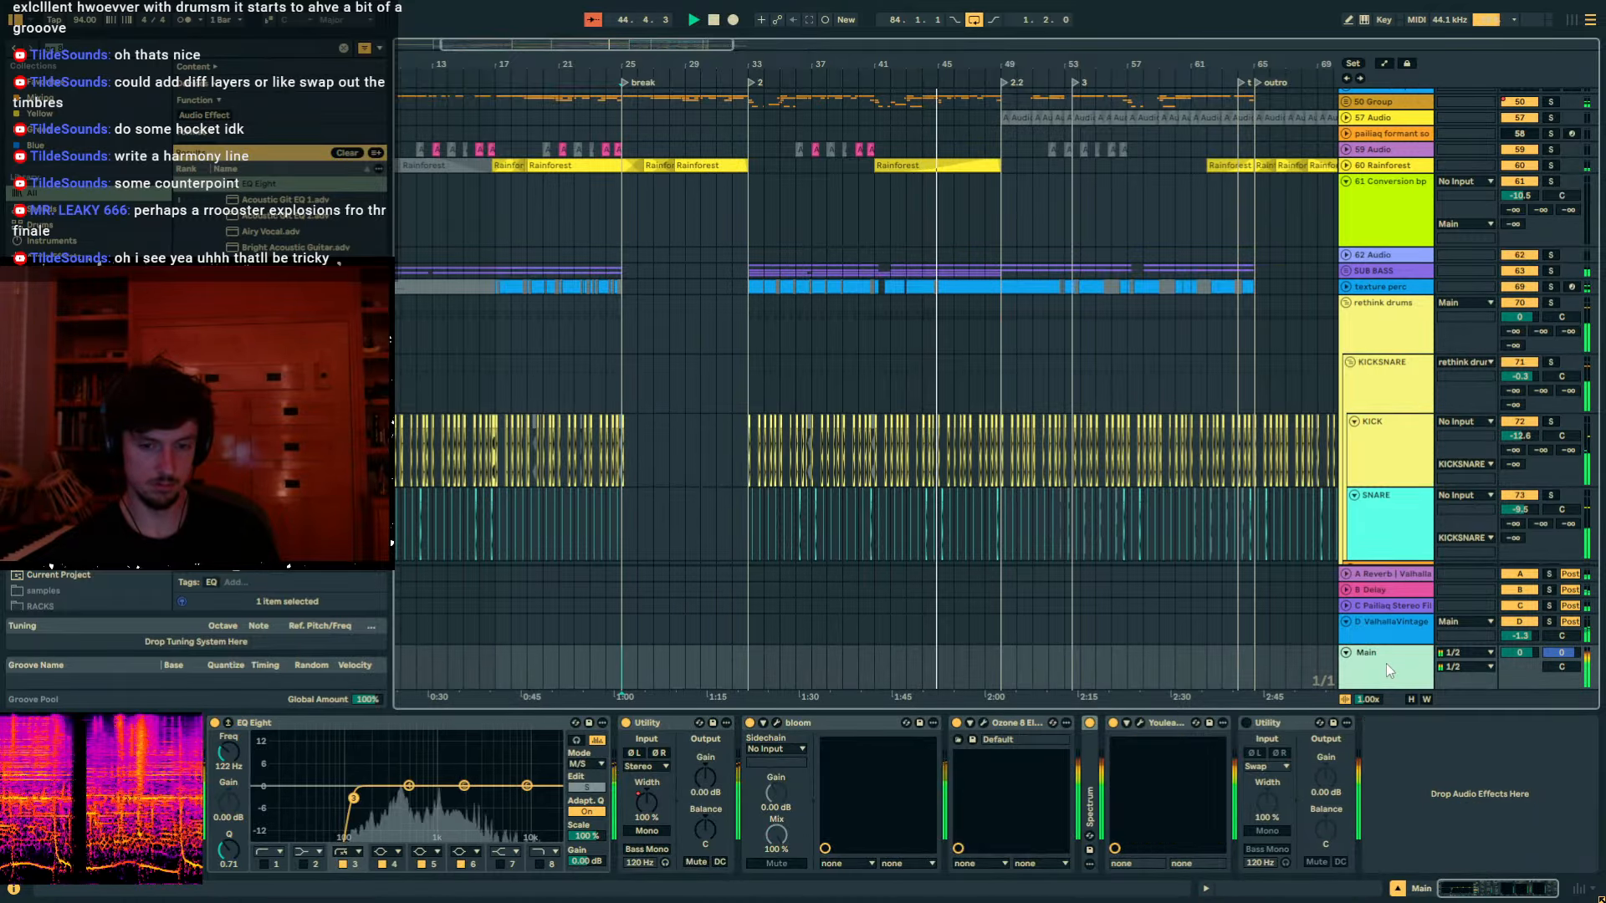
pyautogui.click(1139, 724)
pyautogui.click(1231, 177)
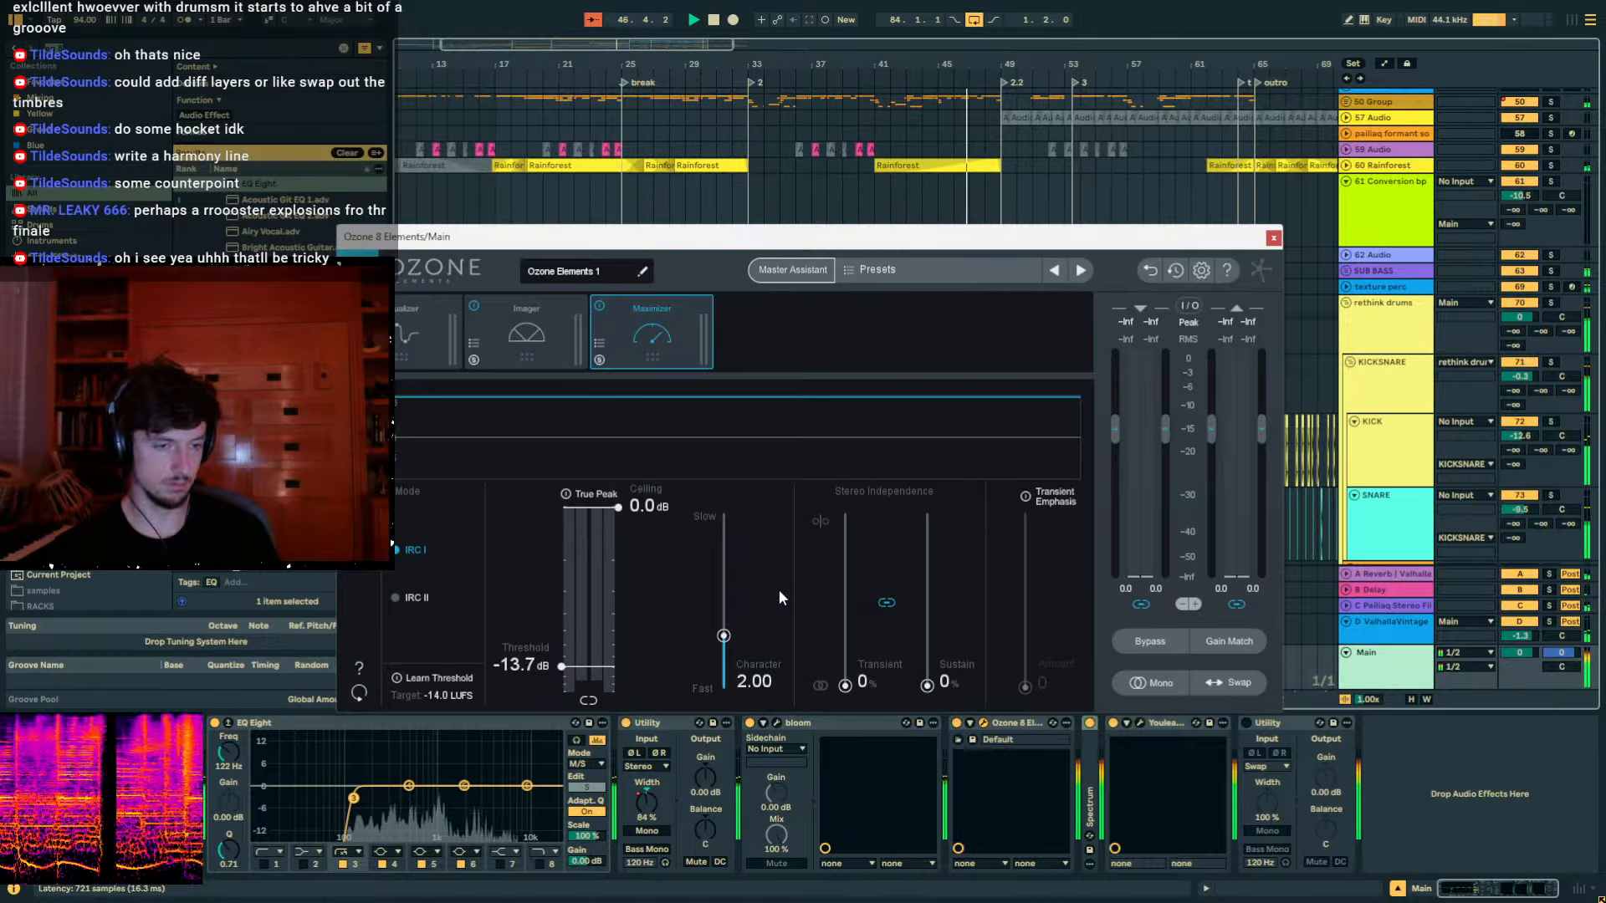
pyautogui.moveTo(579, 659); pyautogui.dragTo(579, 672)
pyautogui.moveTo(738, 641); pyautogui.dragTo(738, 649)
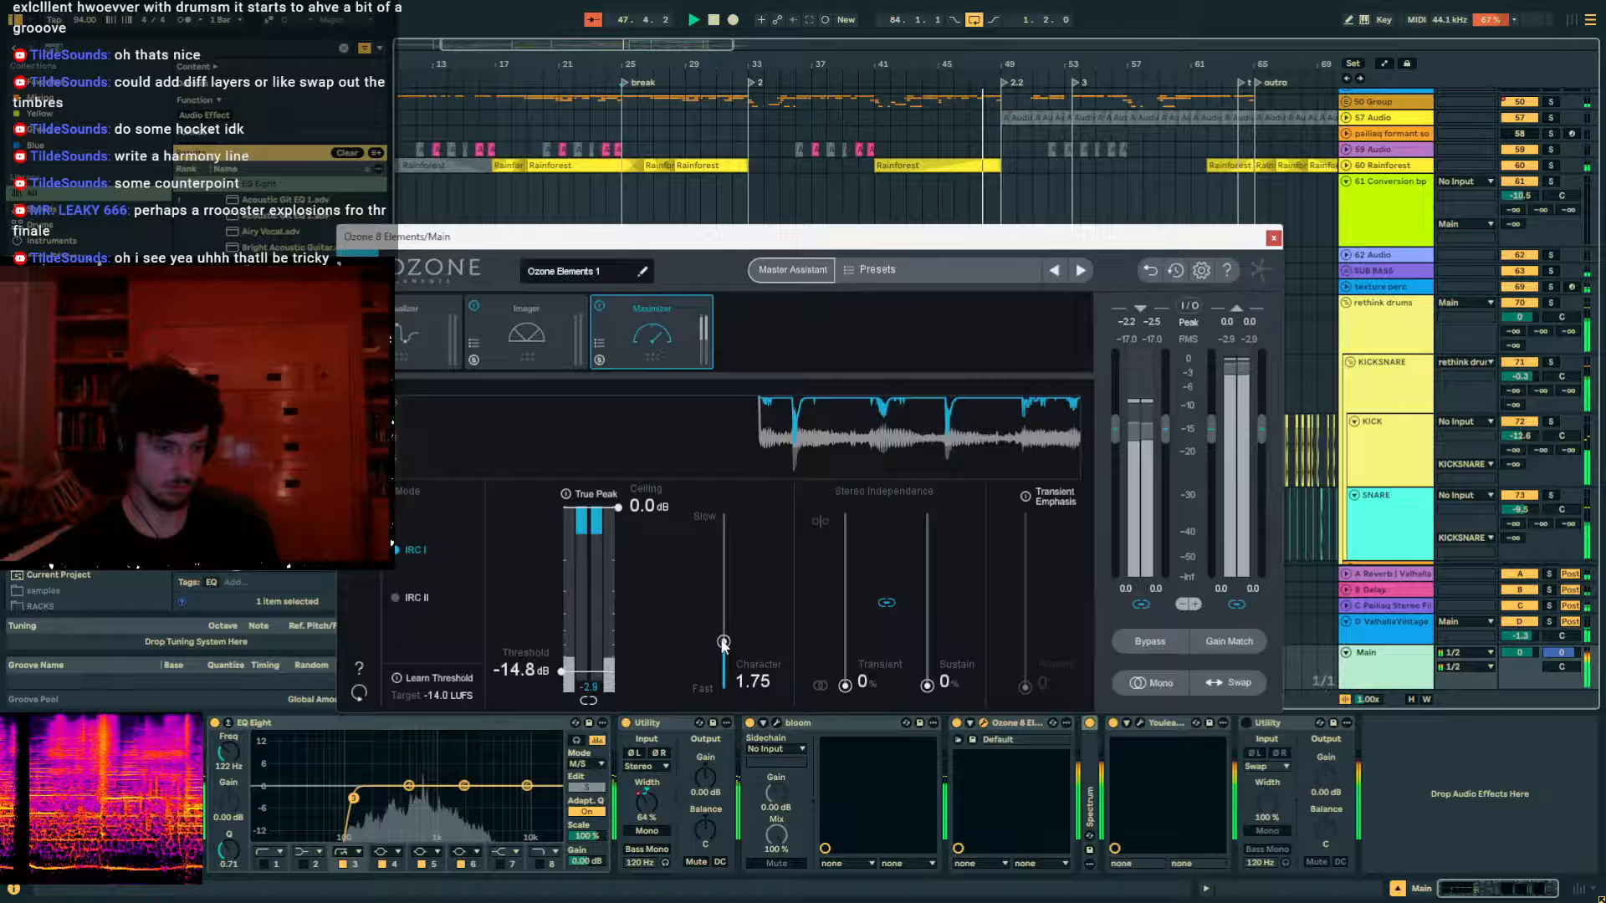
pyautogui.click(1274, 238)
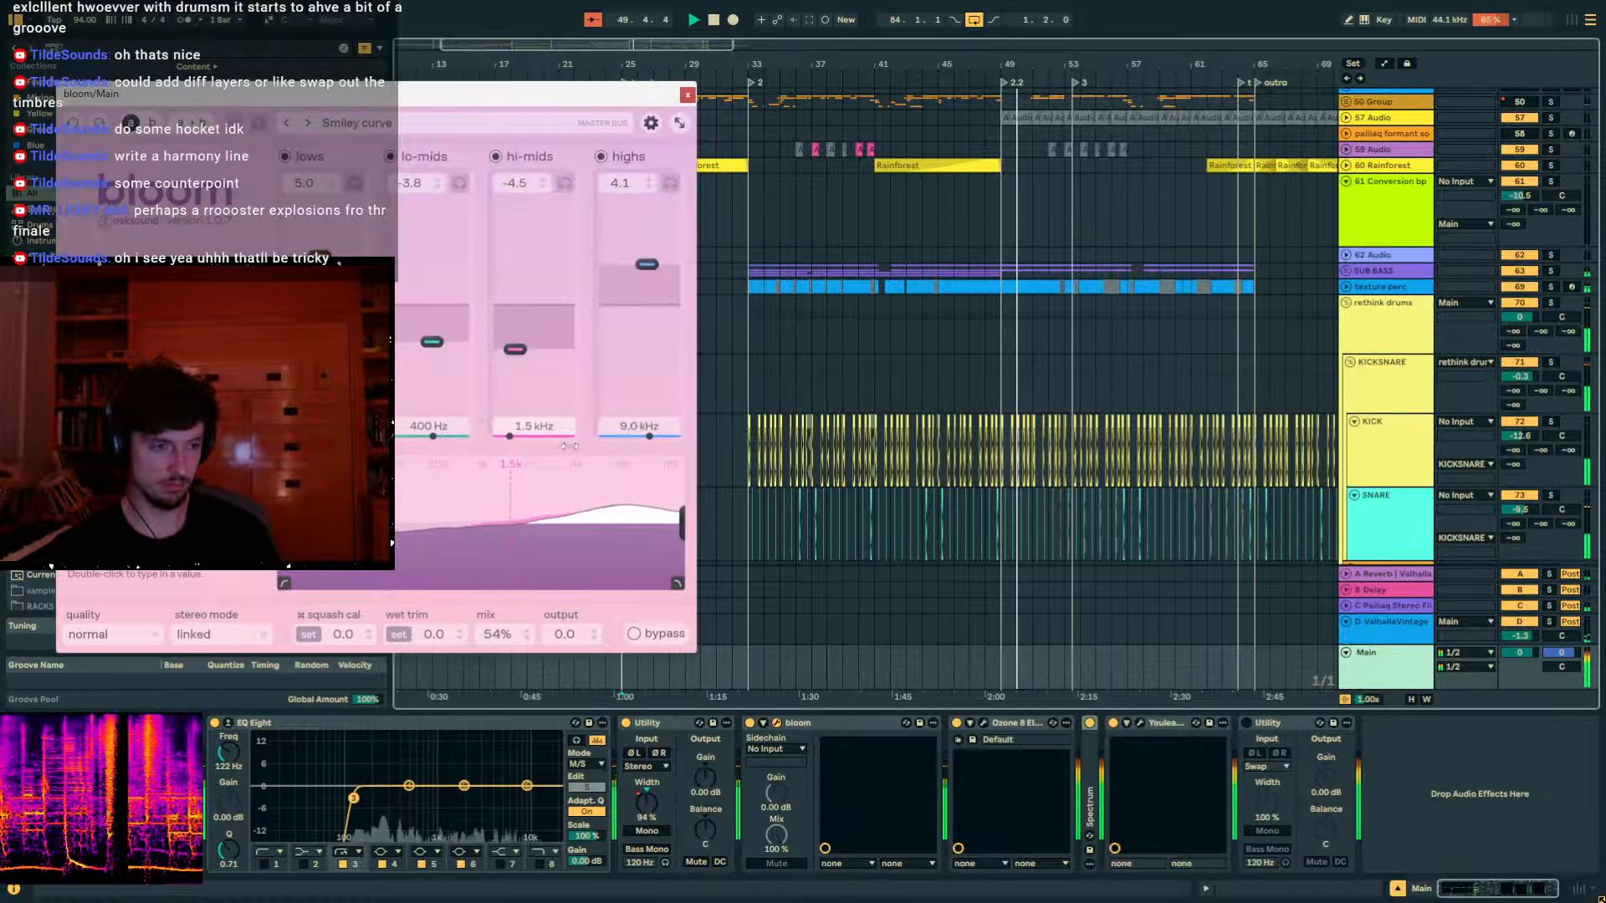
pyautogui.click(688, 95)
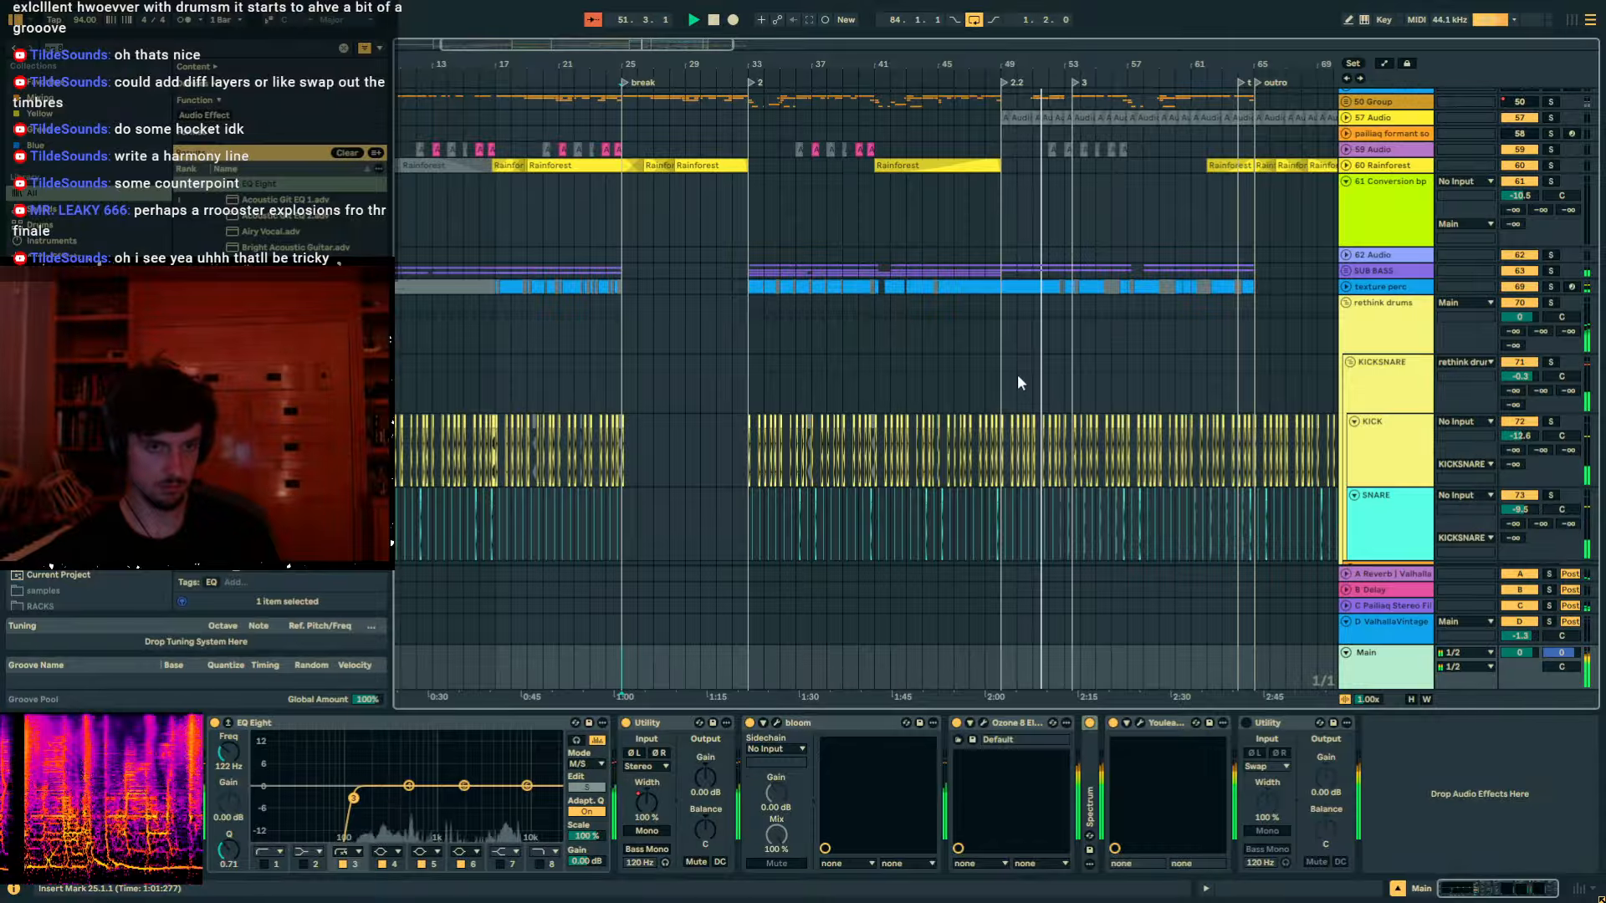
# Examine the drum and percussion clips around marker 3 and on to the outro as playback runs to the end.
pyautogui.moveTo(1049, 62); pyautogui.dragTo(811, 62)
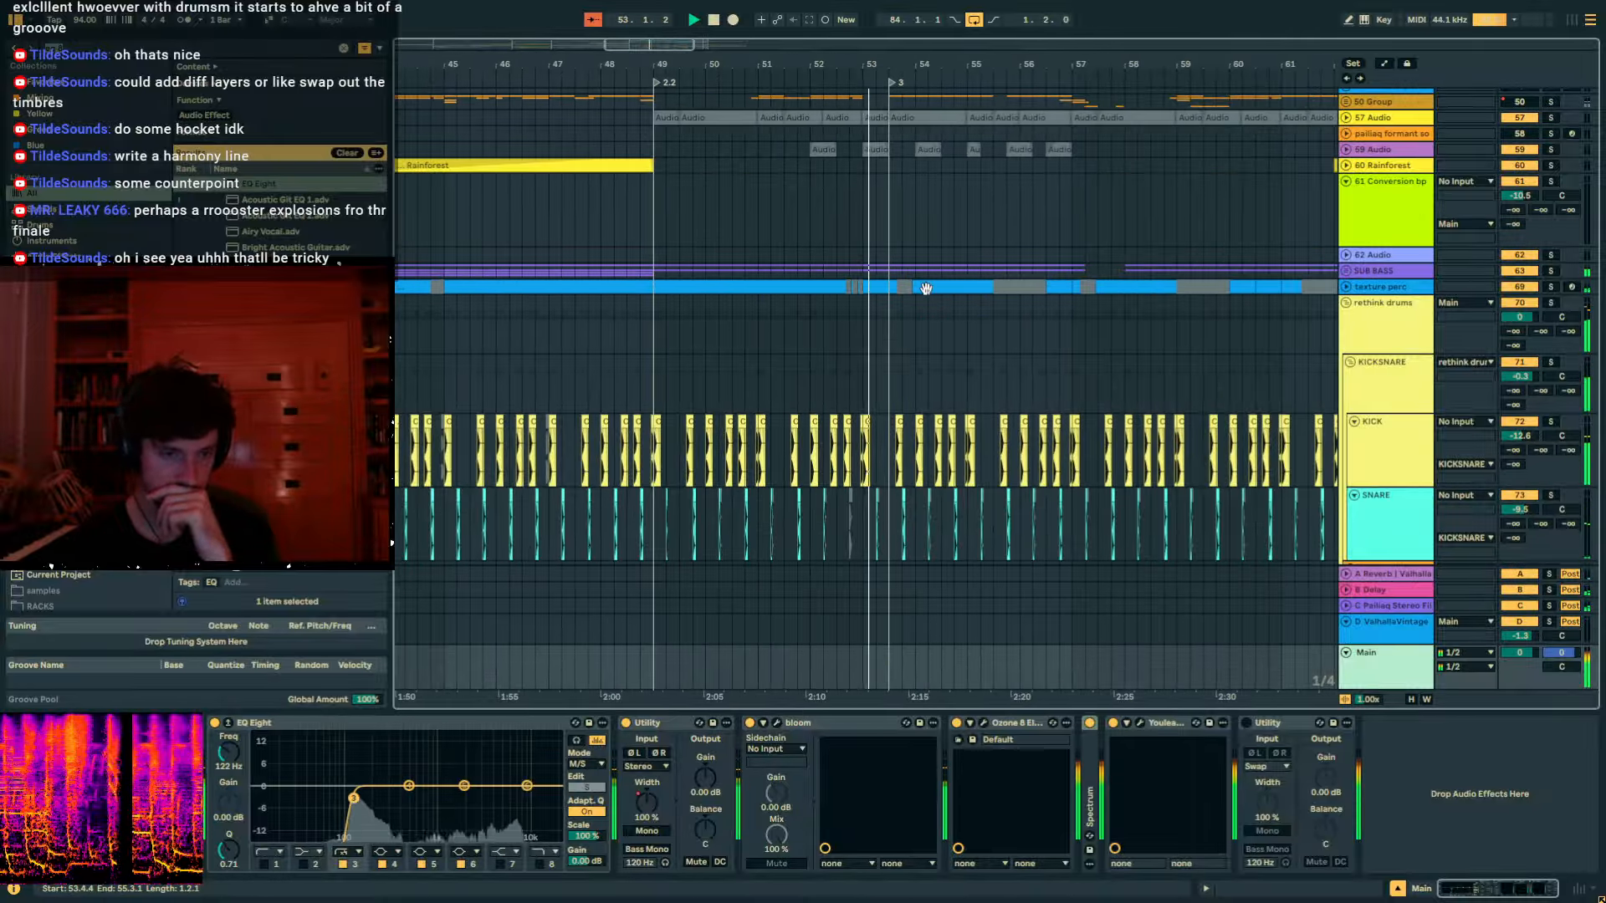
pyautogui.scroll(5, 1238, 139)
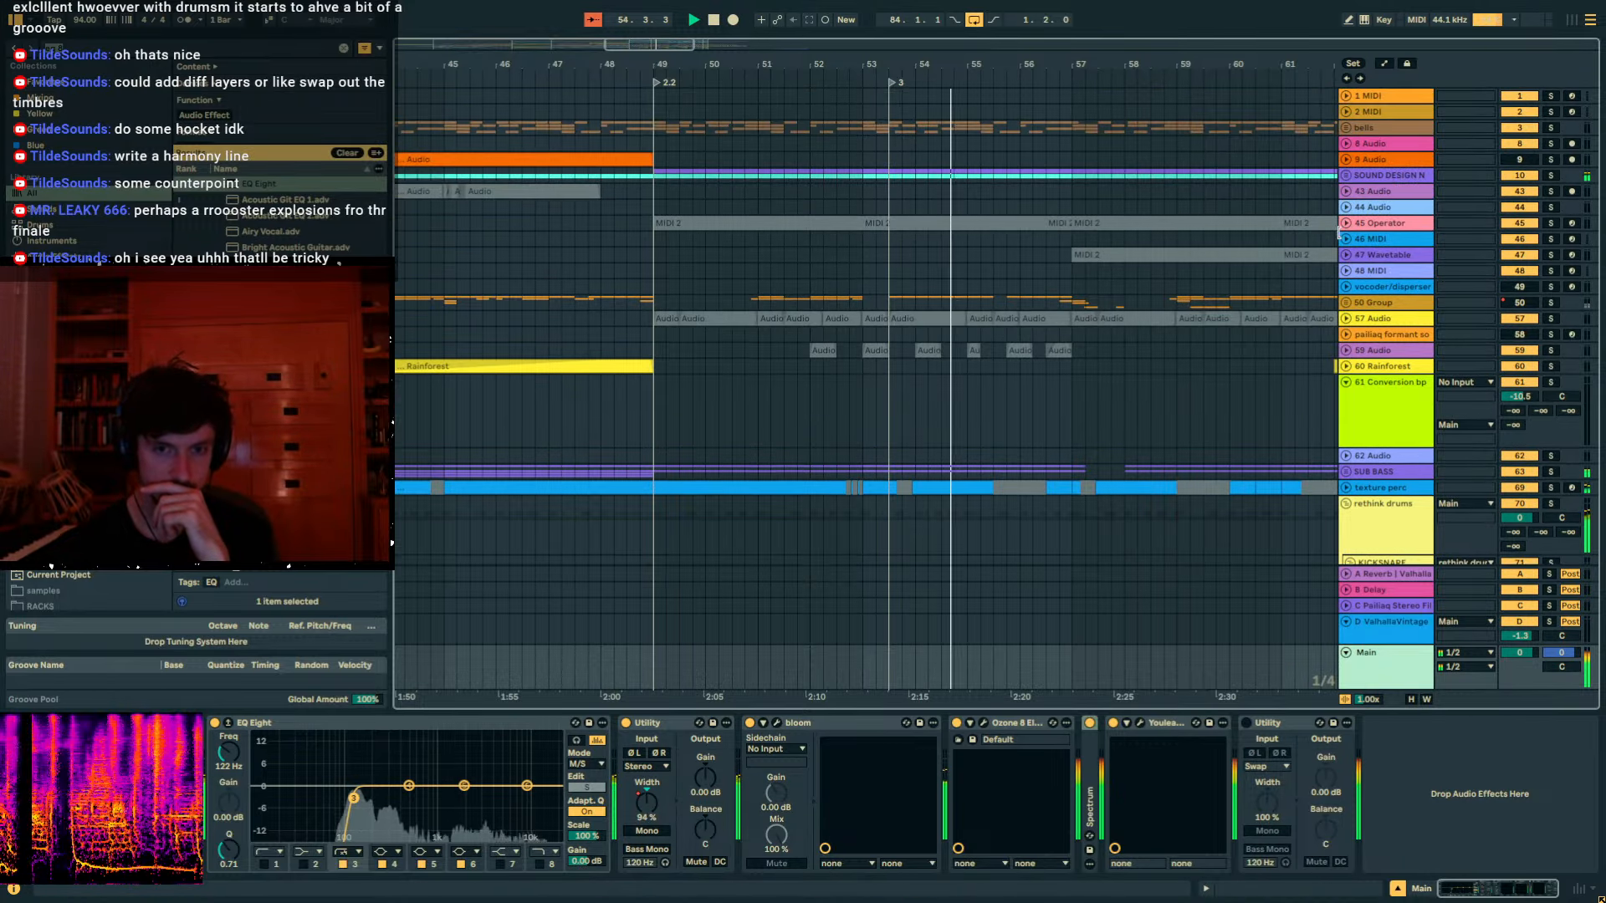
pyautogui.scroll(-15, 1338, 301)
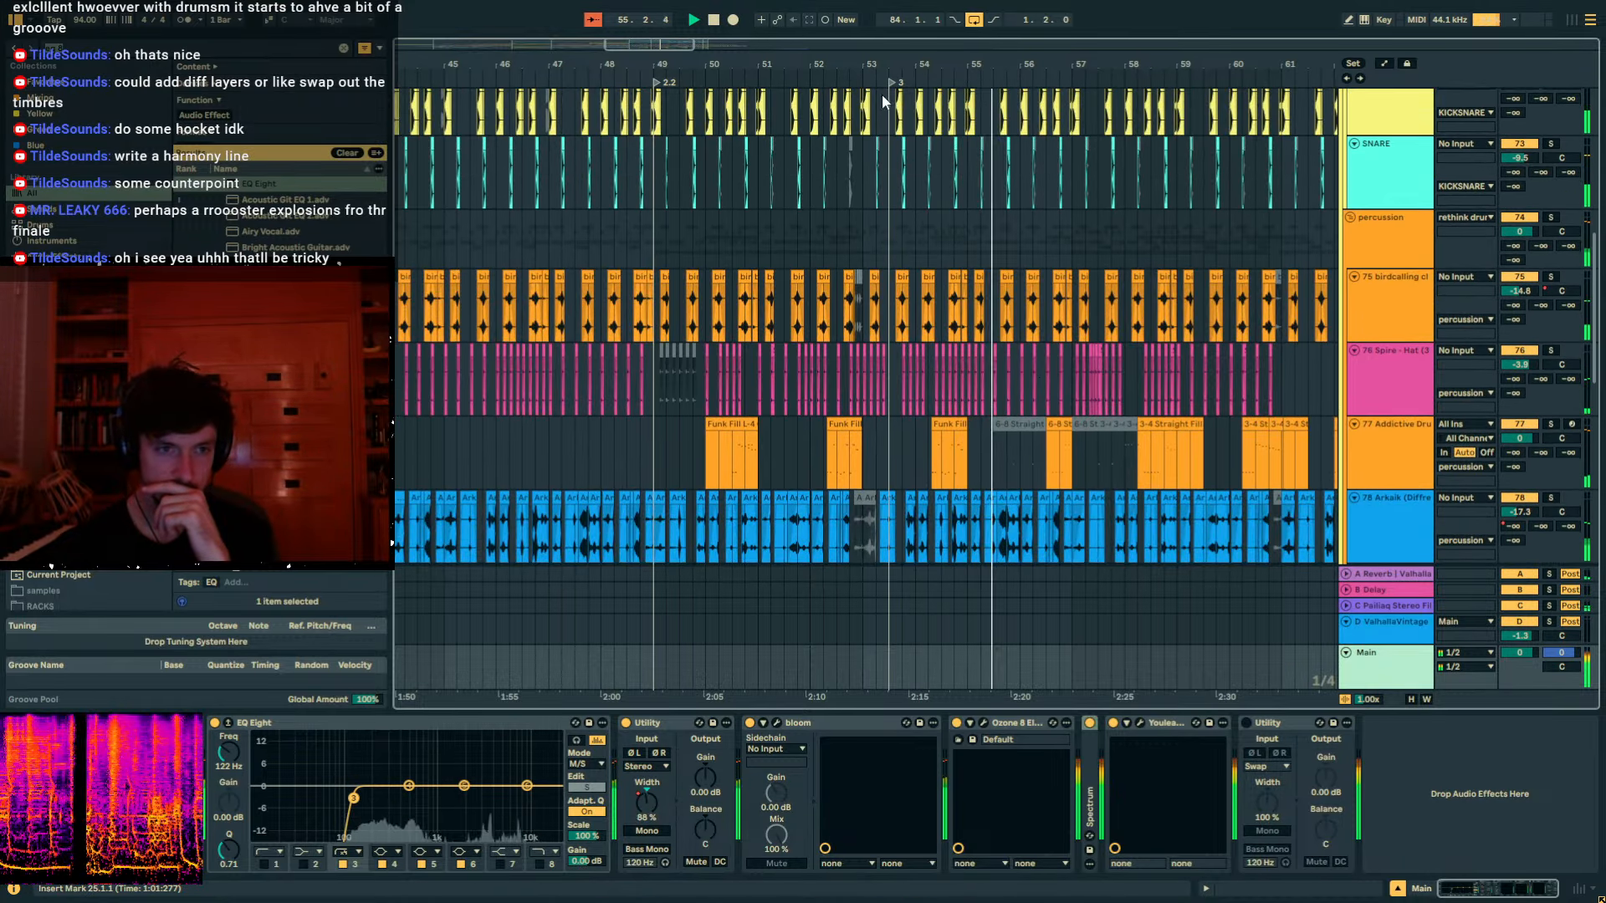
pyautogui.moveTo(880, 66); pyautogui.dragTo(662, 199)
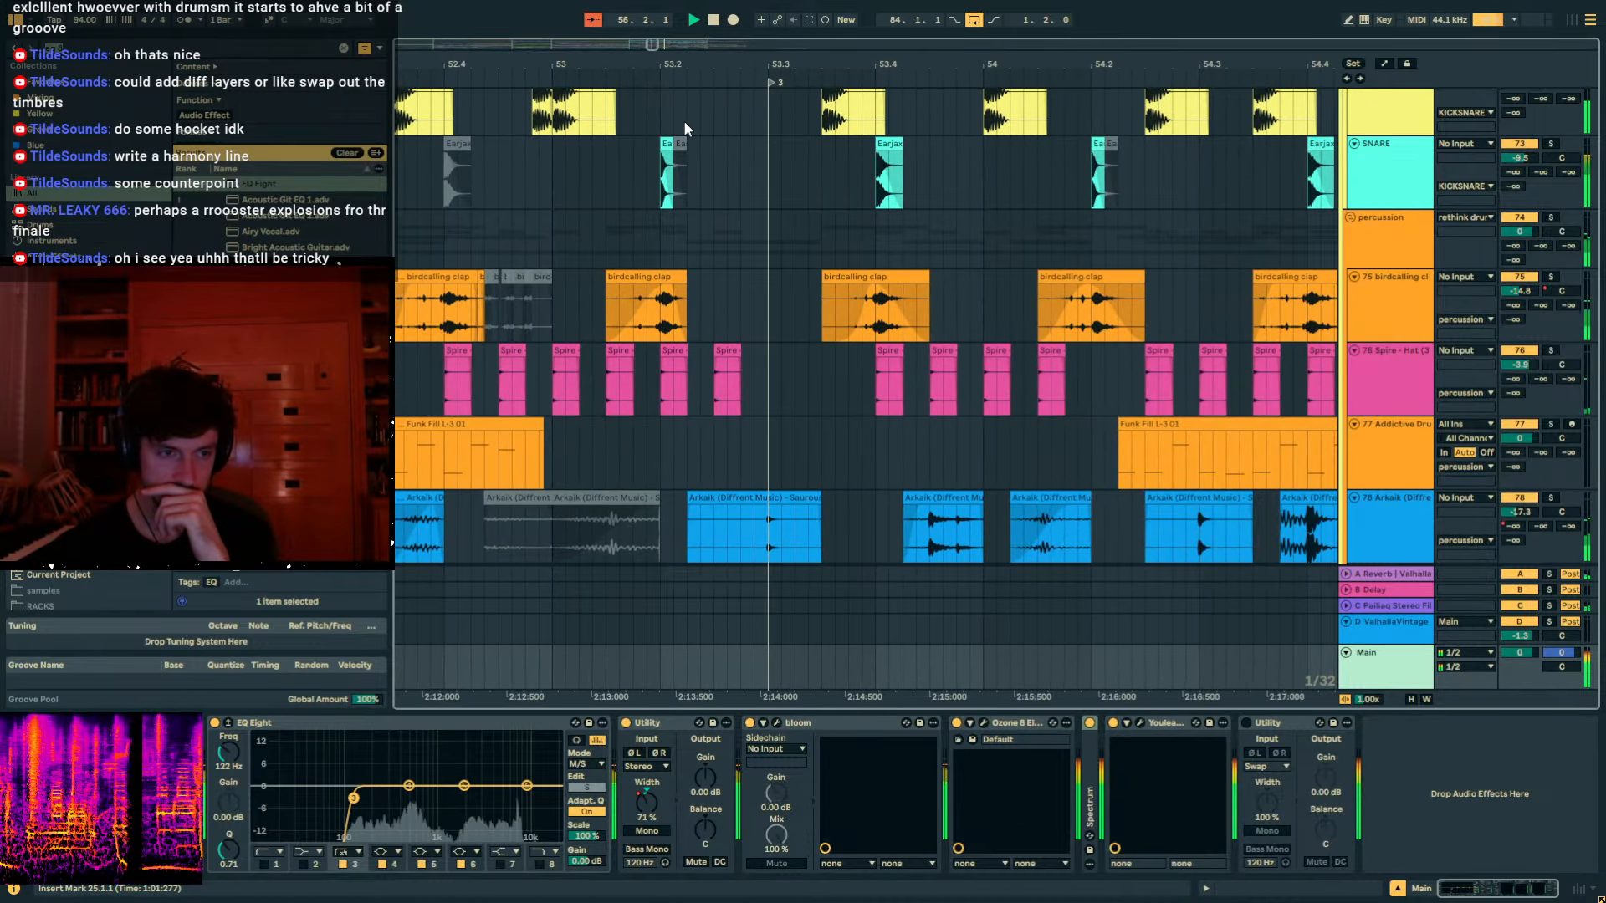
pyautogui.click(676, 300)
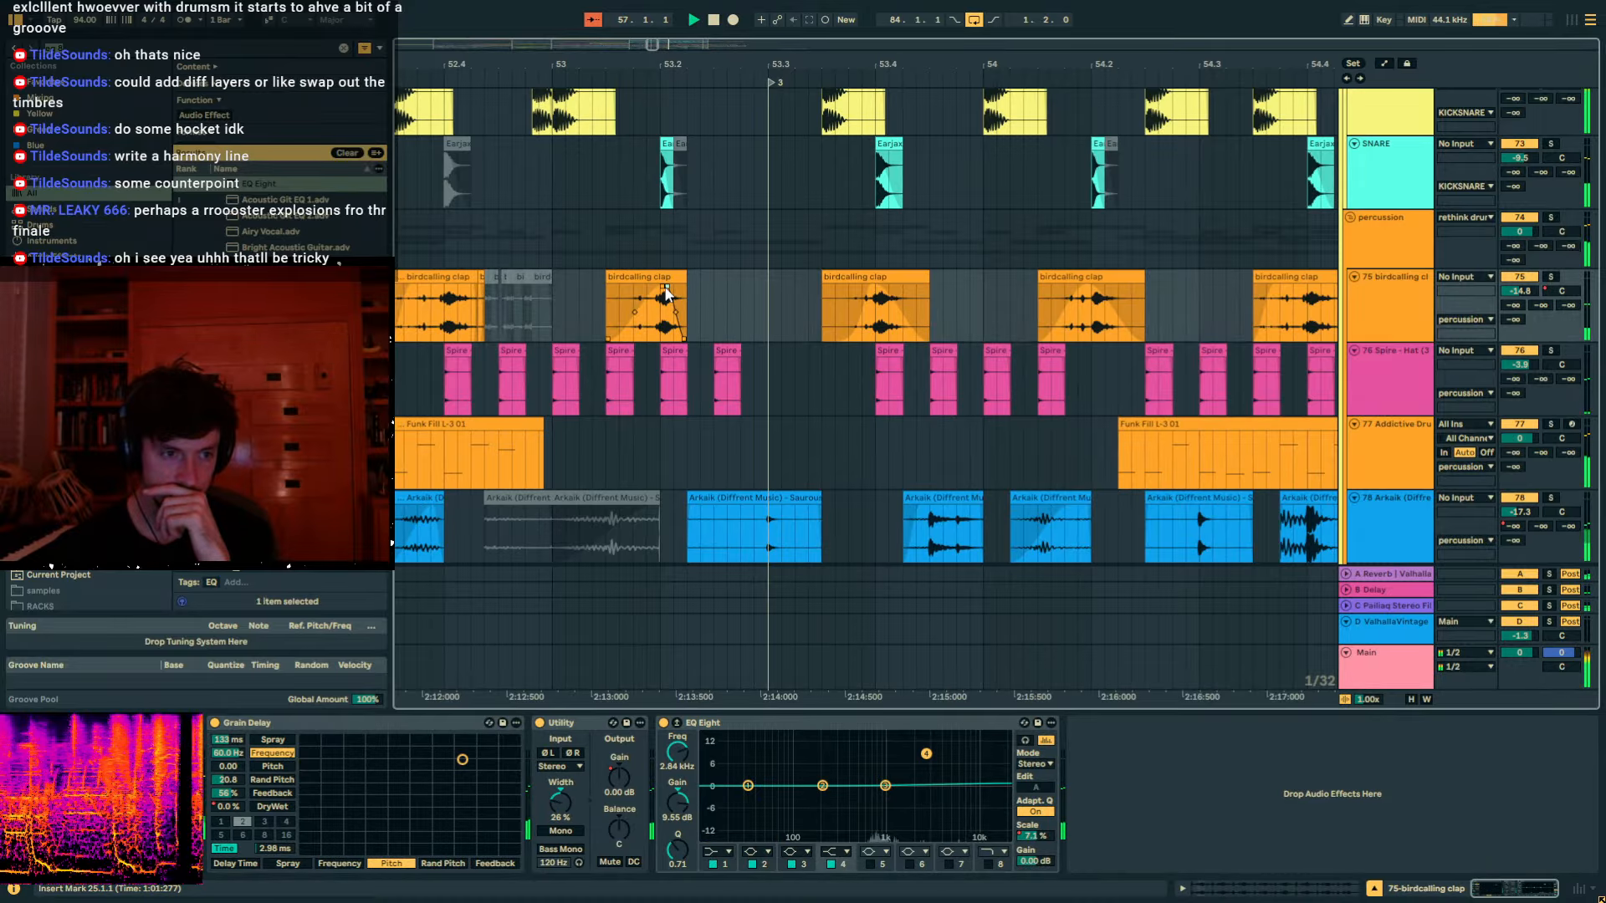
pyautogui.moveTo(761, 57); pyautogui.dragTo(535, 10)
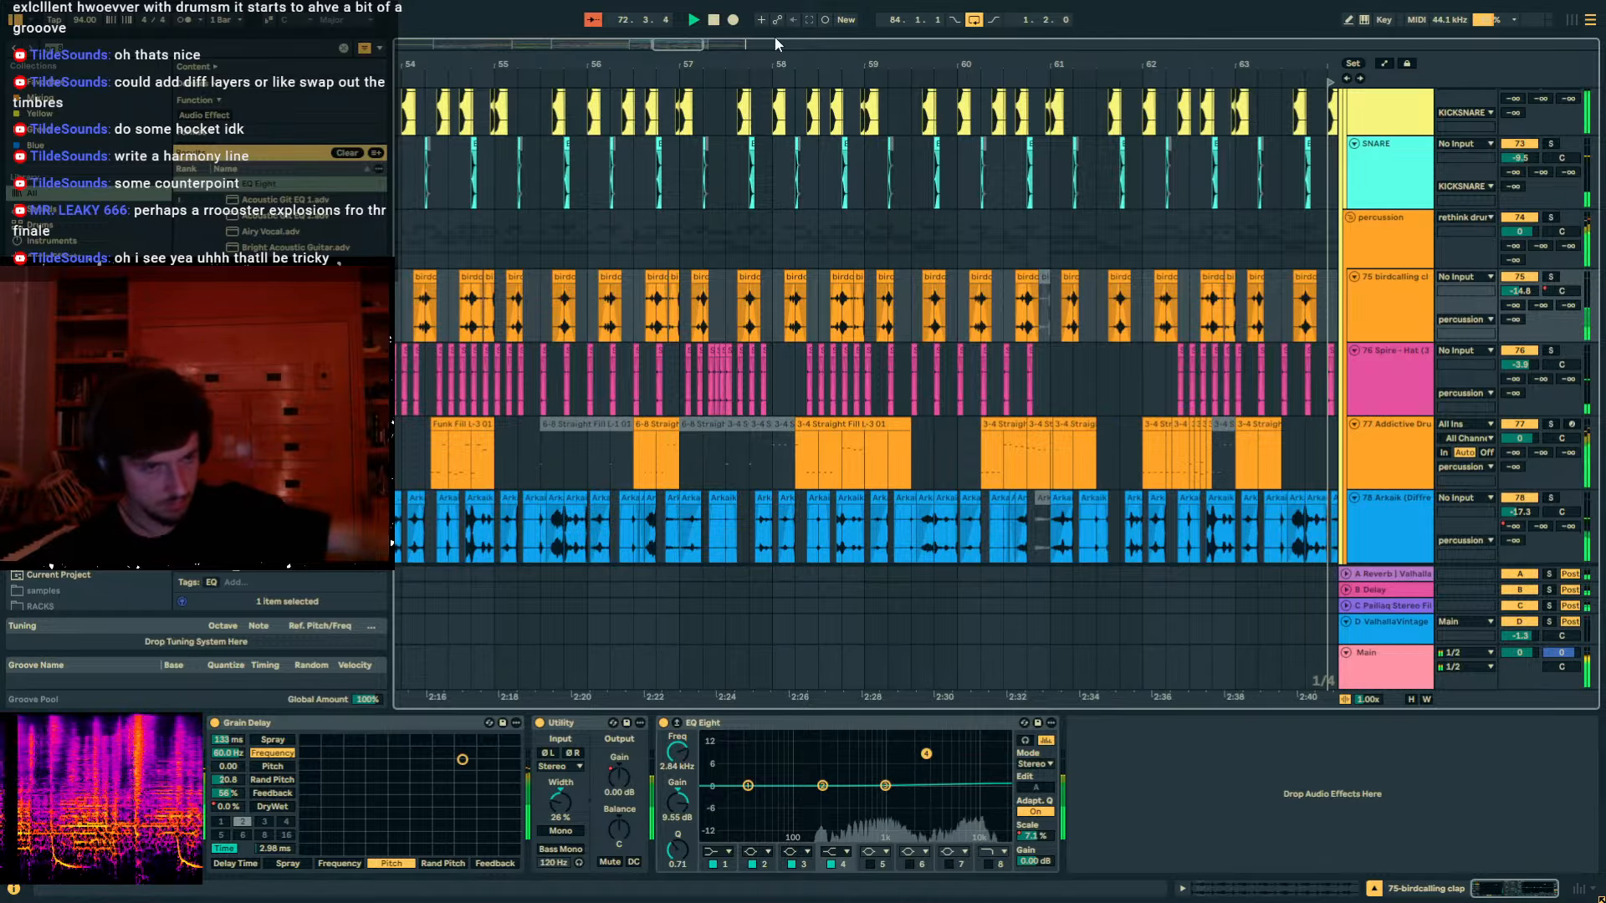
pyautogui.moveTo(906, 64); pyautogui.dragTo(844, 67)
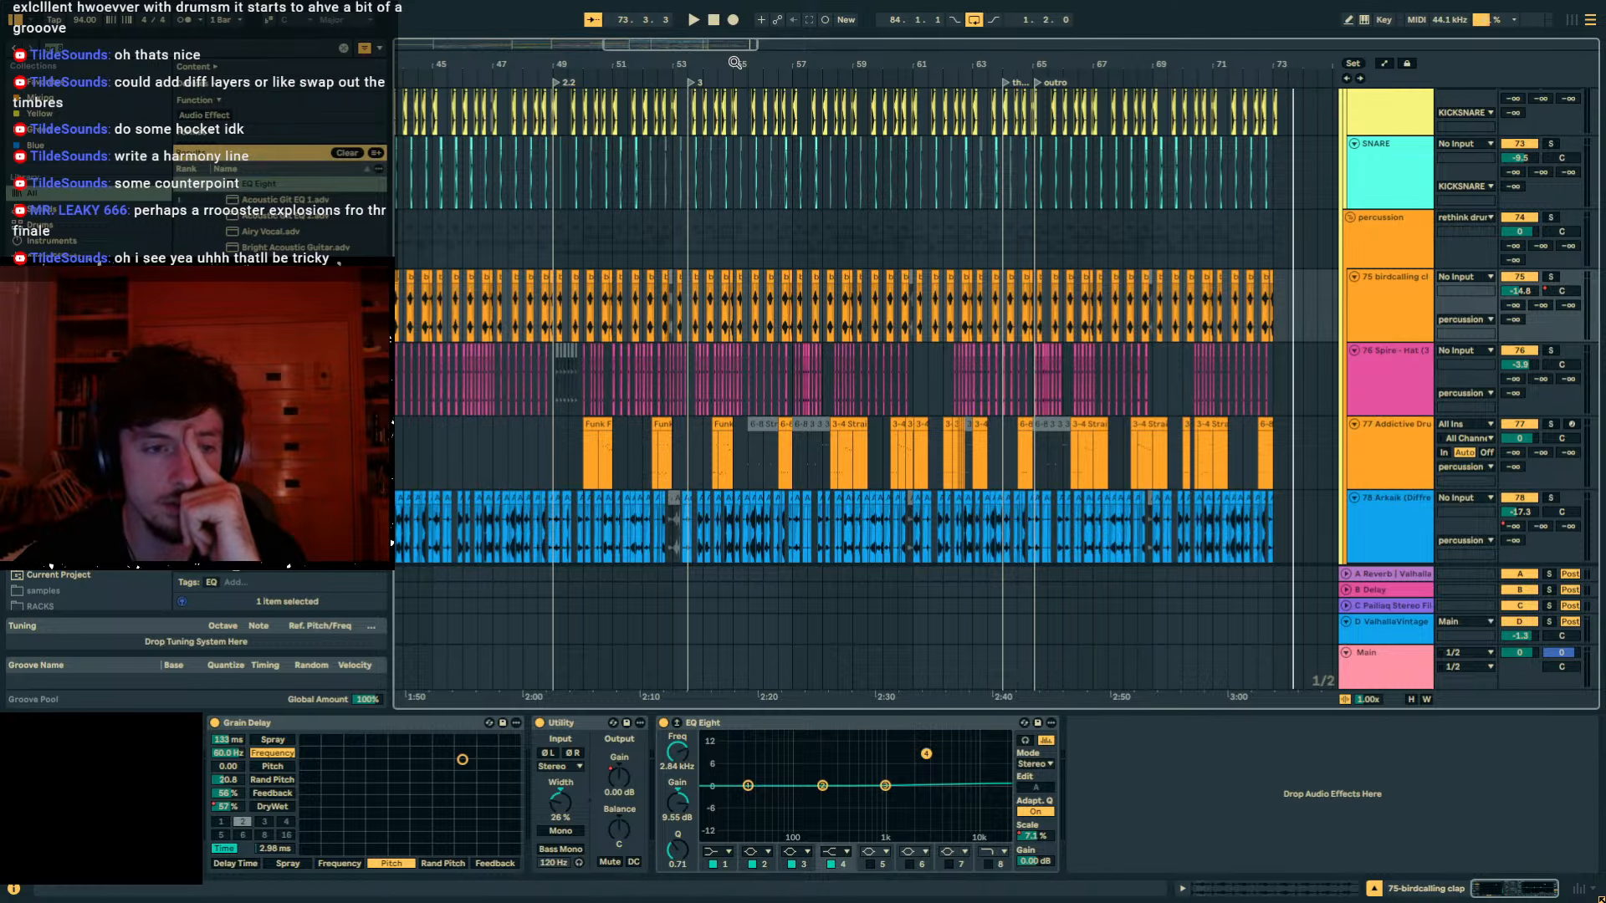
pyautogui.moveTo(734, 63); pyautogui.dragTo(879, 63)
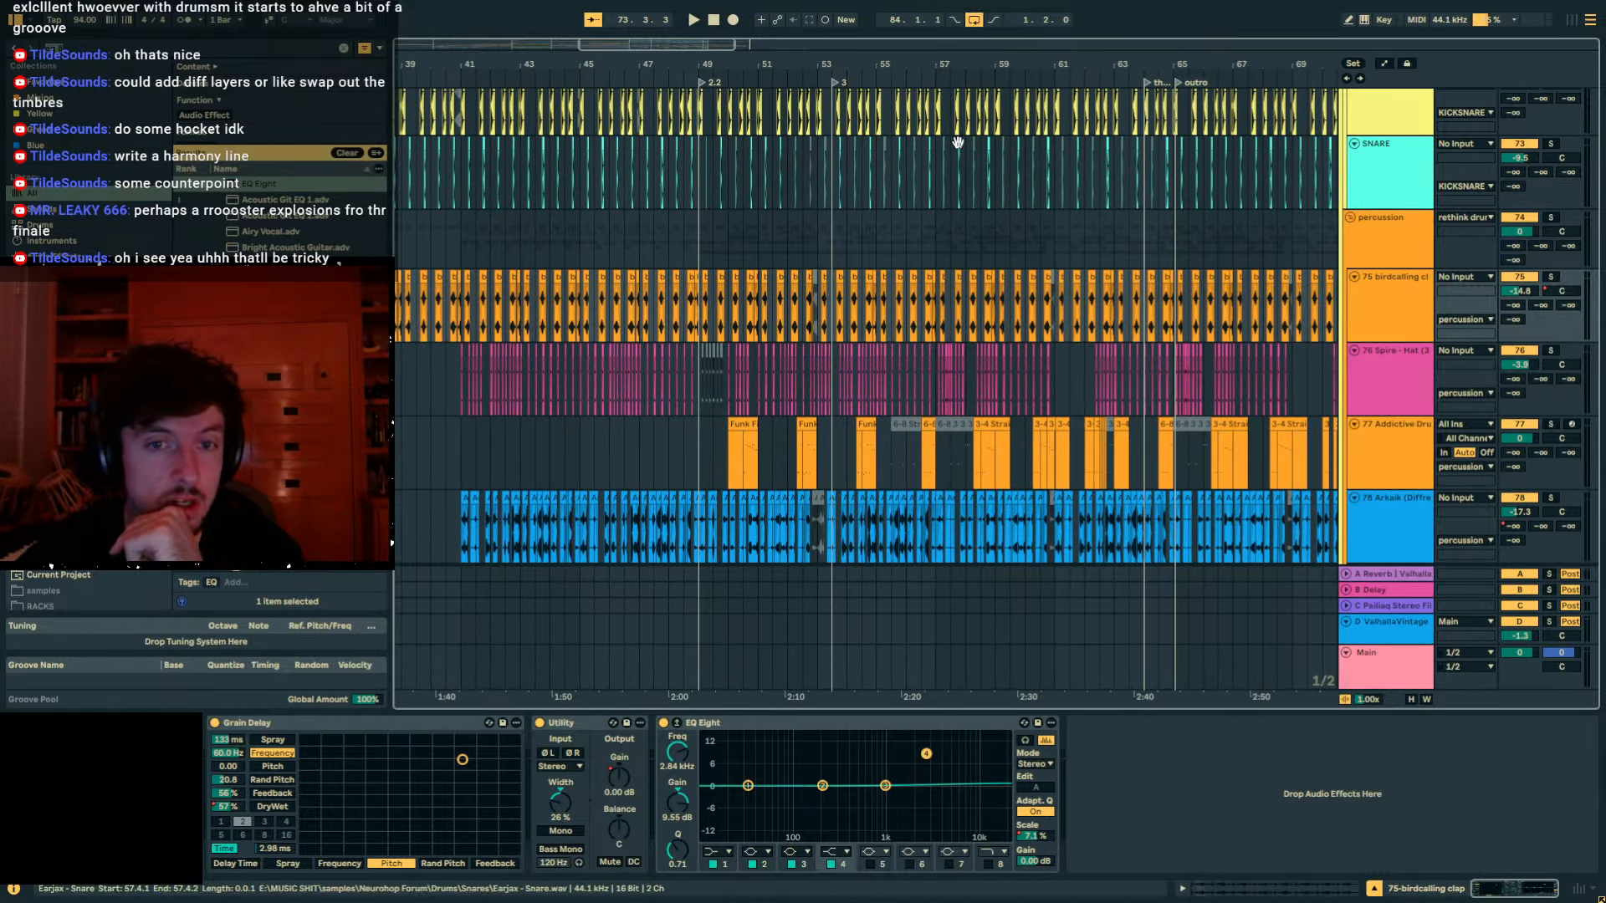
# Inspect the Auto Filter and EQ Eight chains in the KICK track's Audio Effect Rack, then fold the EQ Eight.
pyautogui.scroll(5, 957, 143)
pyautogui.click(1347, 358)
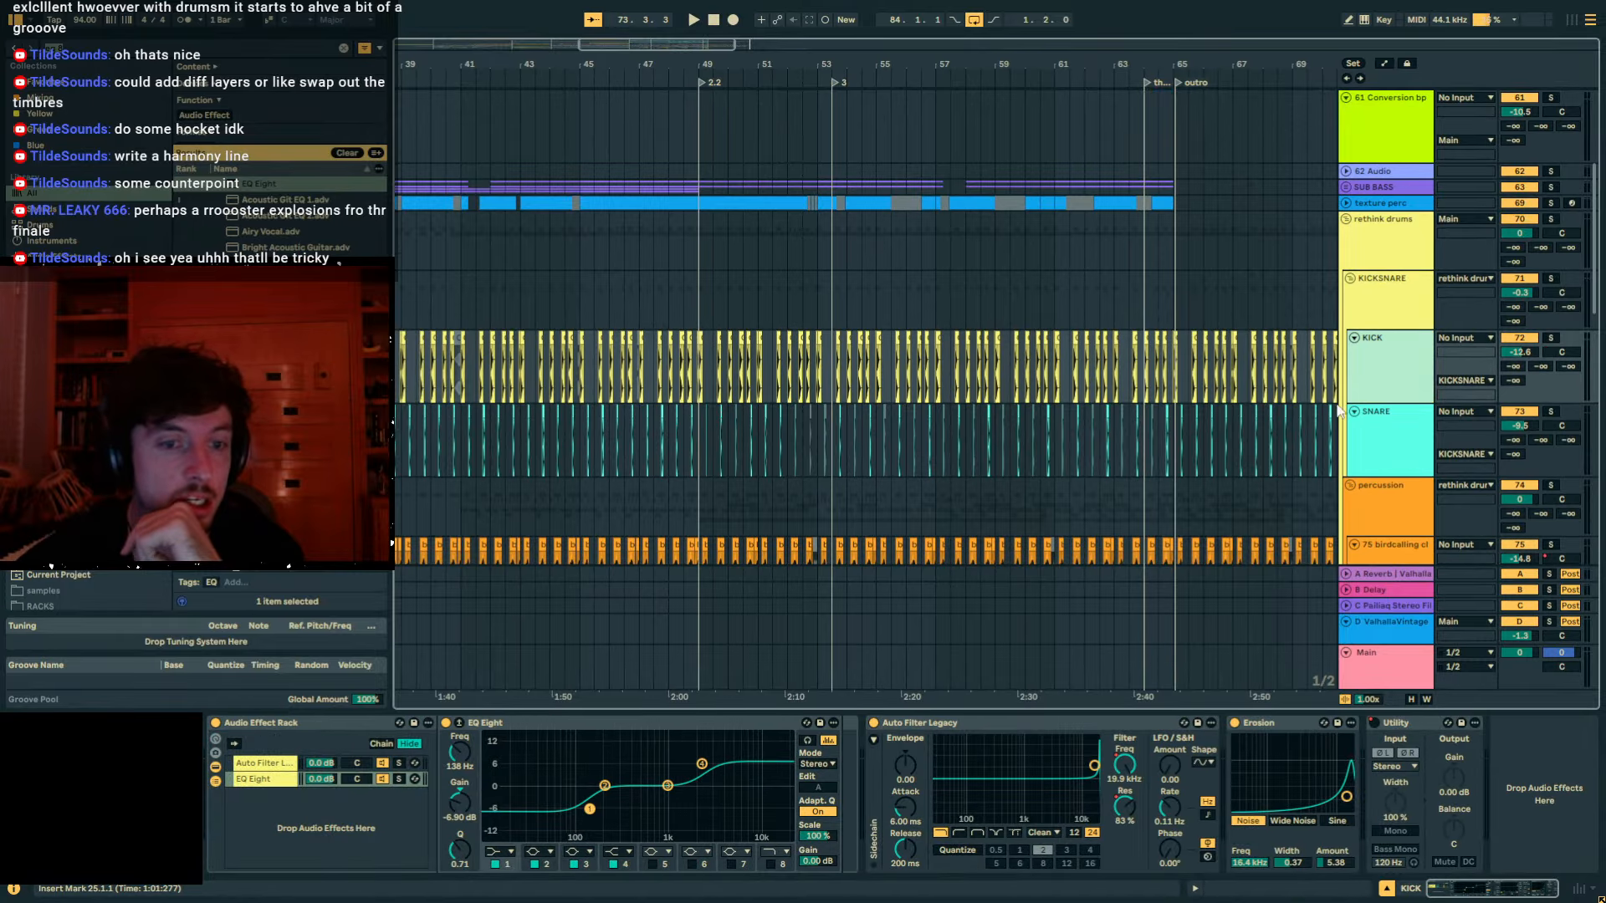
pyautogui.click(289, 764)
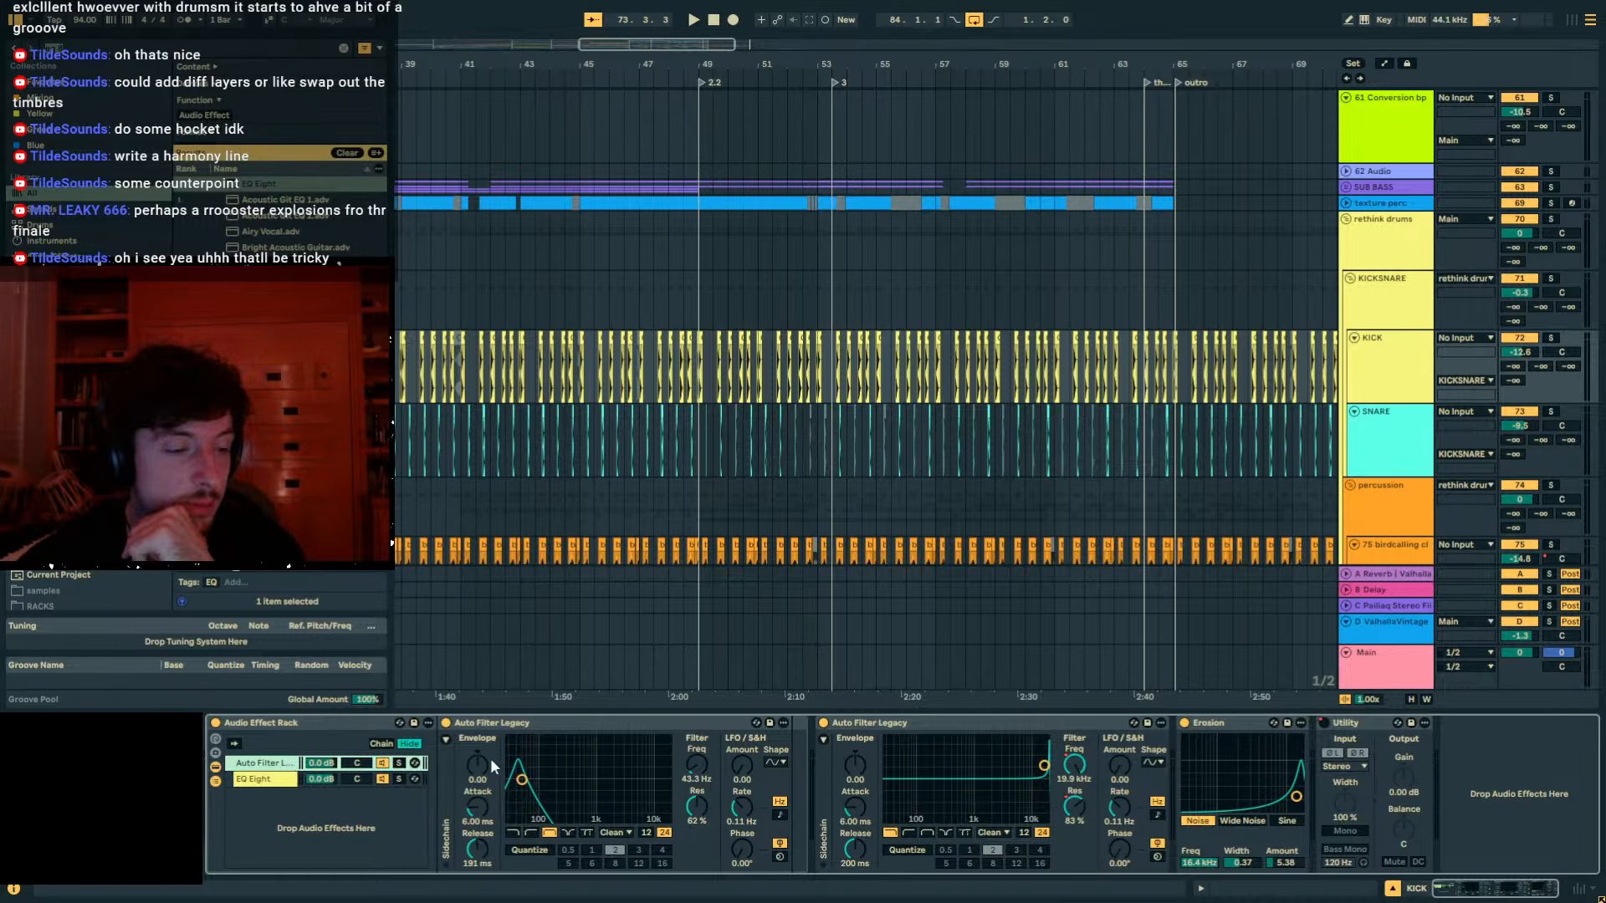
pyautogui.click(258, 780)
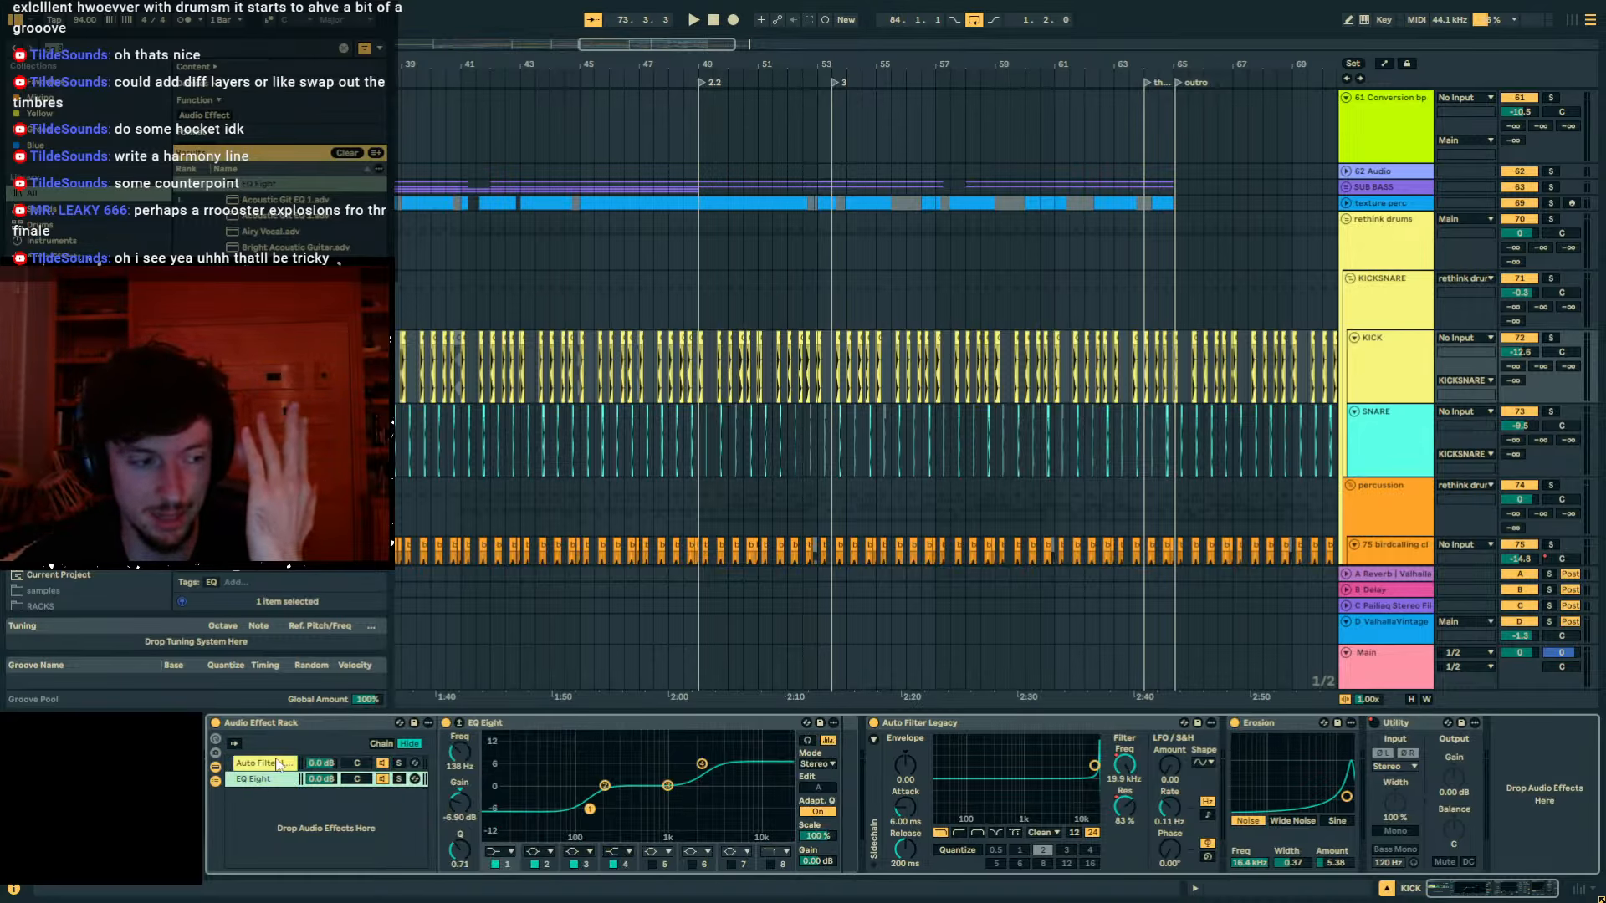
pyautogui.doubleClick(541, 720)
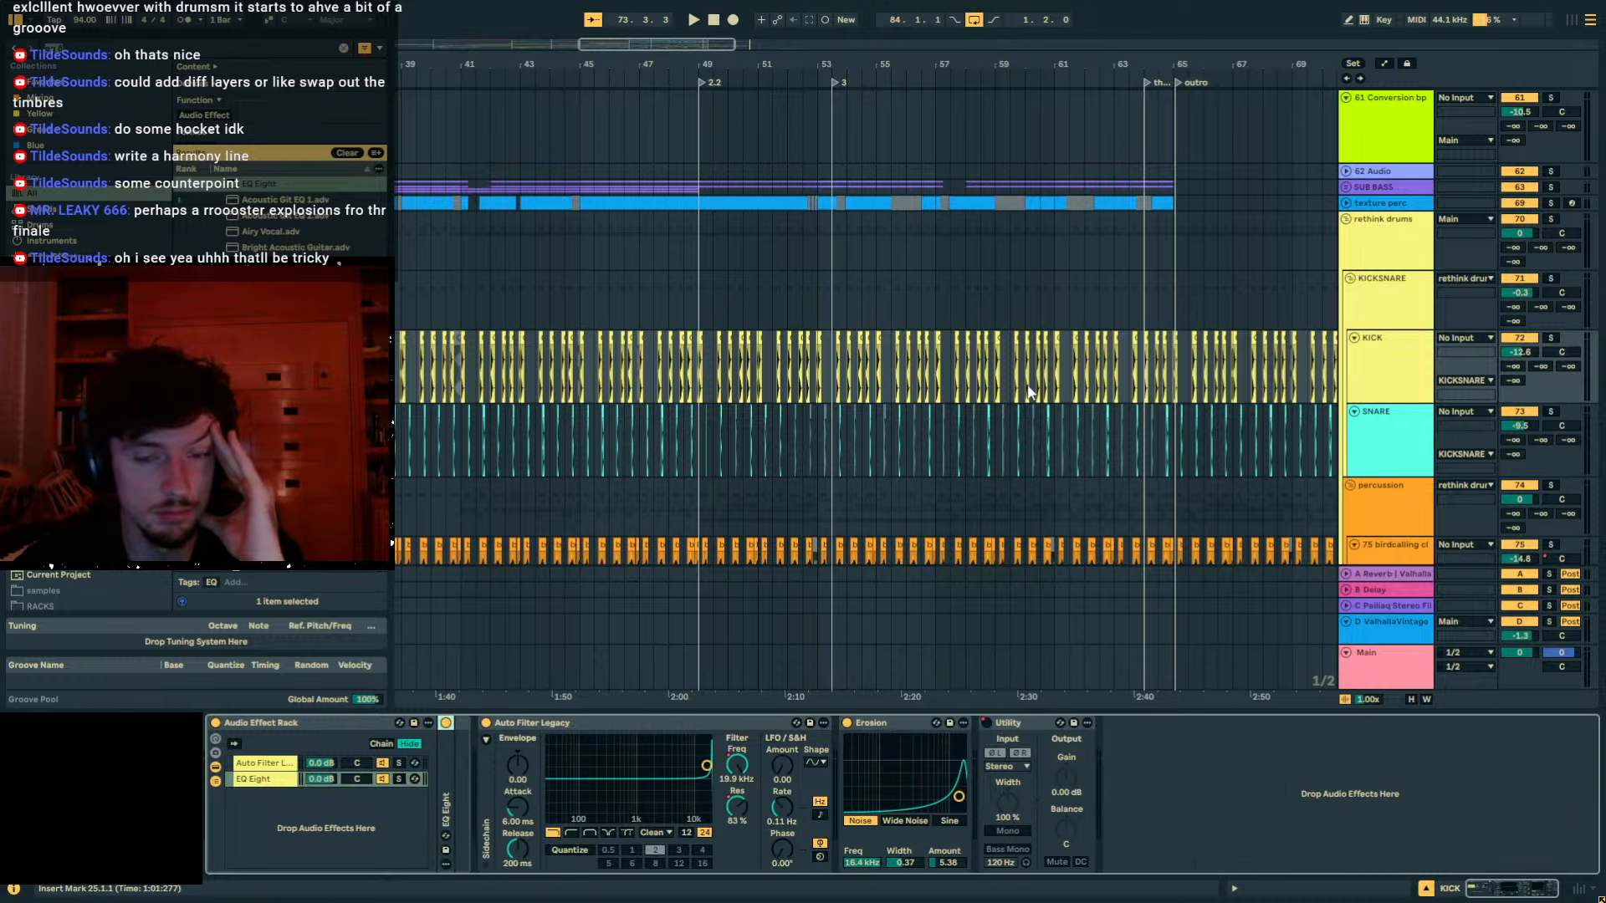
# Look over the birdcalling clap track back to the intro, then start playback from bar 4.
pyautogui.scroll(-5, 1047, 410)
pyautogui.click(1368, 334)
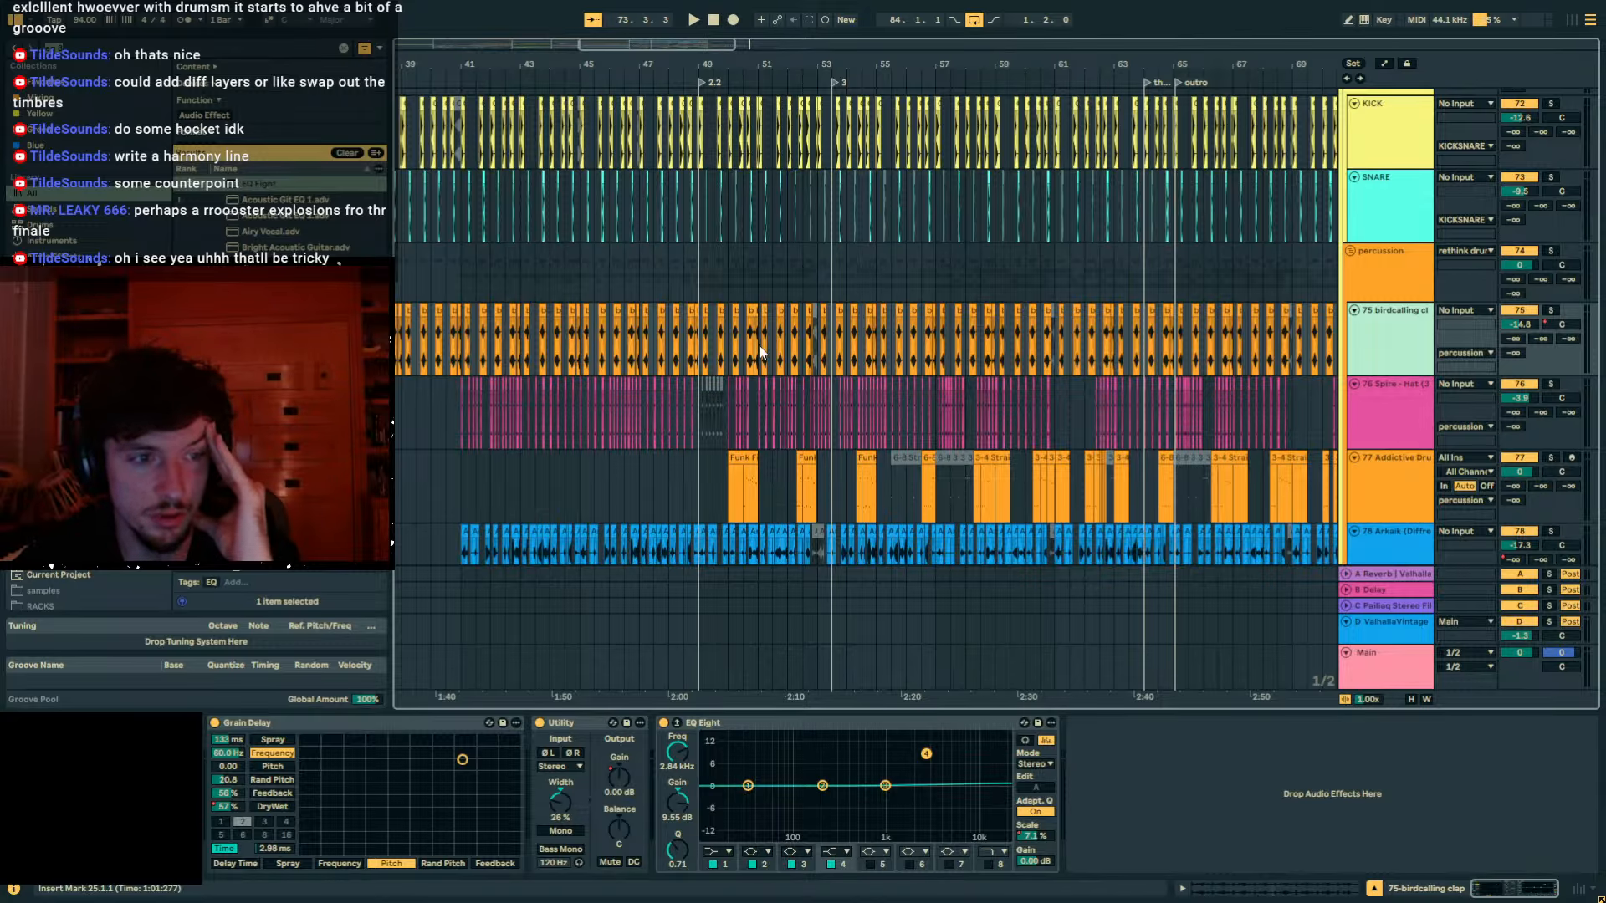
pyautogui.click(751, 288)
pyautogui.moveTo(707, 63); pyautogui.dragTo(988, 33)
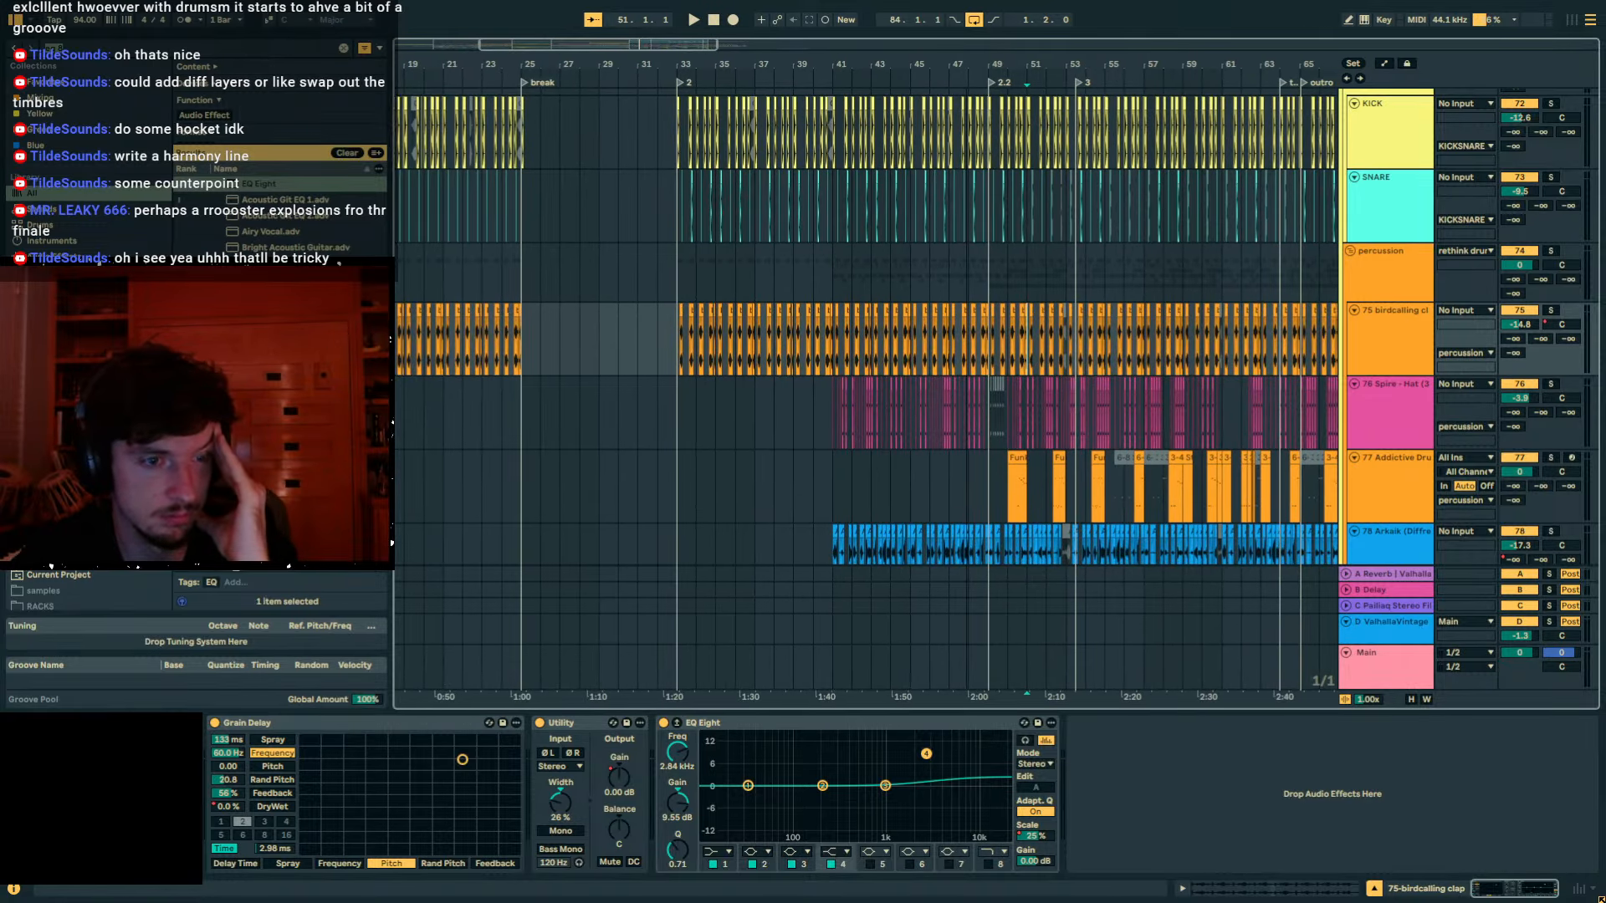
pyautogui.hscroll(-10, 610, 248)
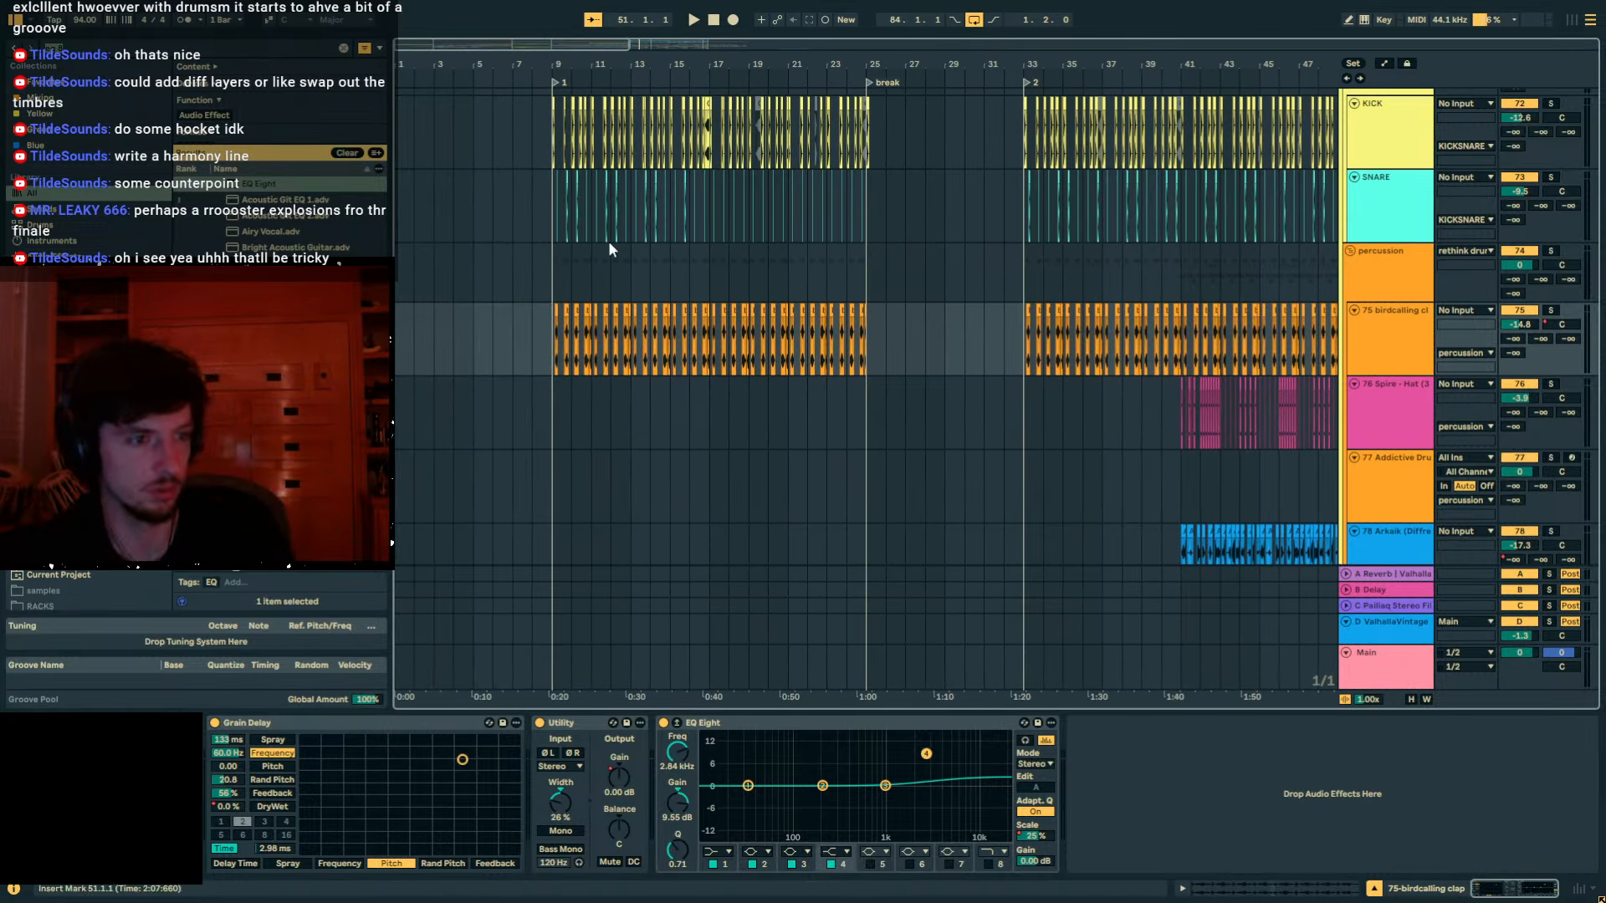
pyautogui.click(490, 344)
pyautogui.click(456, 338)
pyautogui.press('space')
# Show the EQ Eight band 4 frequency automation on the Conversion bp track and slightly adjust its envelope in the intro.
pyautogui.scroll(-12, 704, 351)
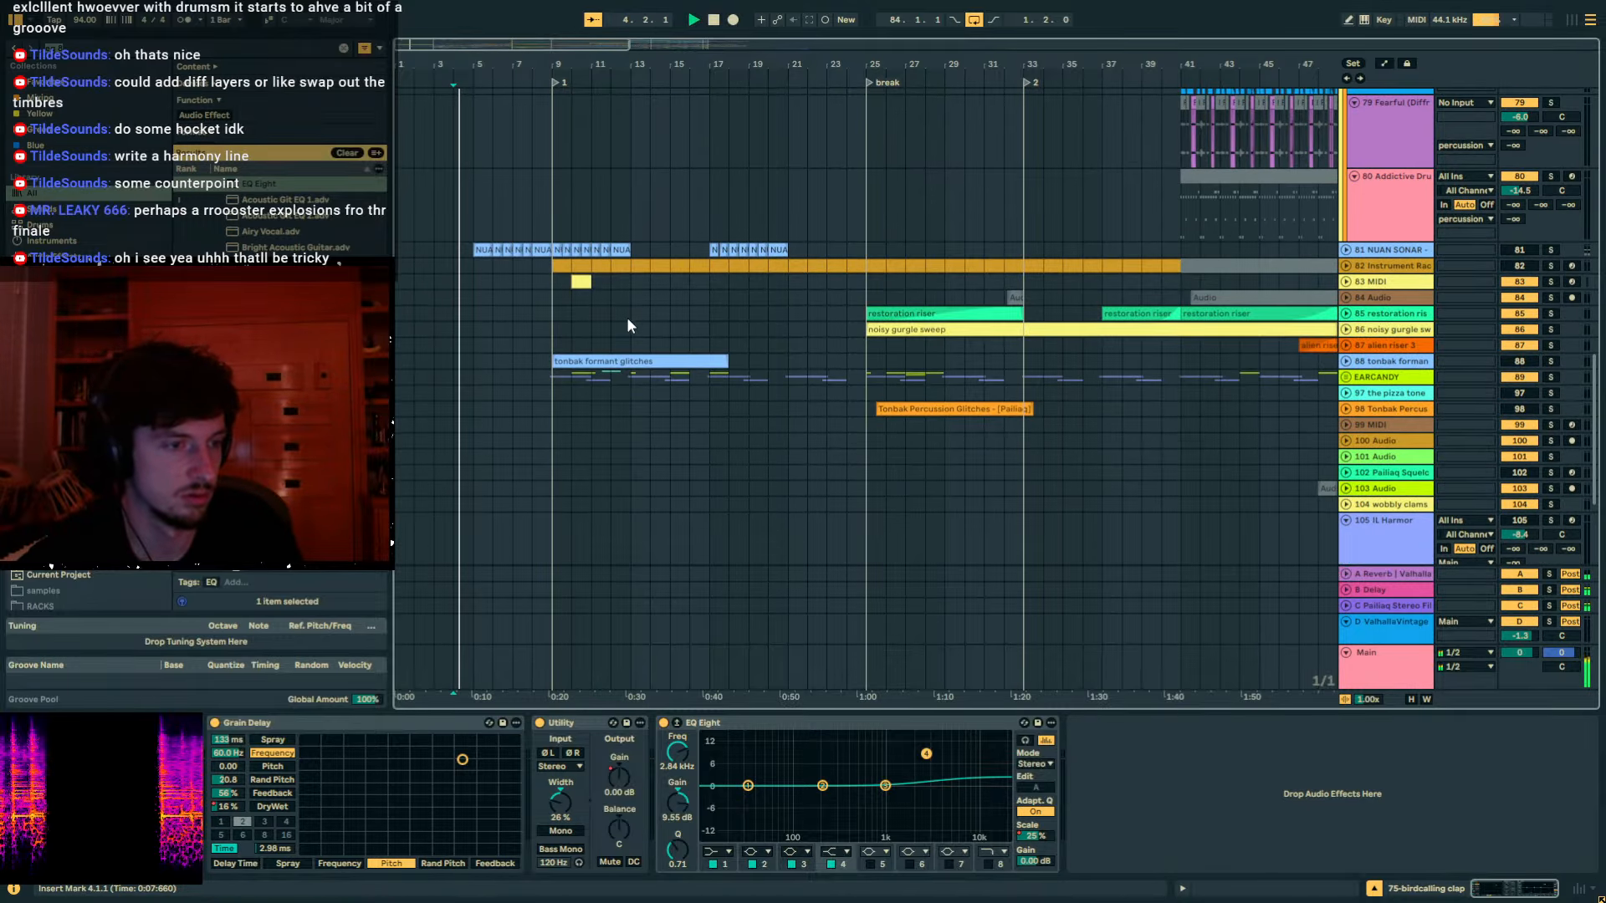
pyautogui.scroll(15, 780, 333)
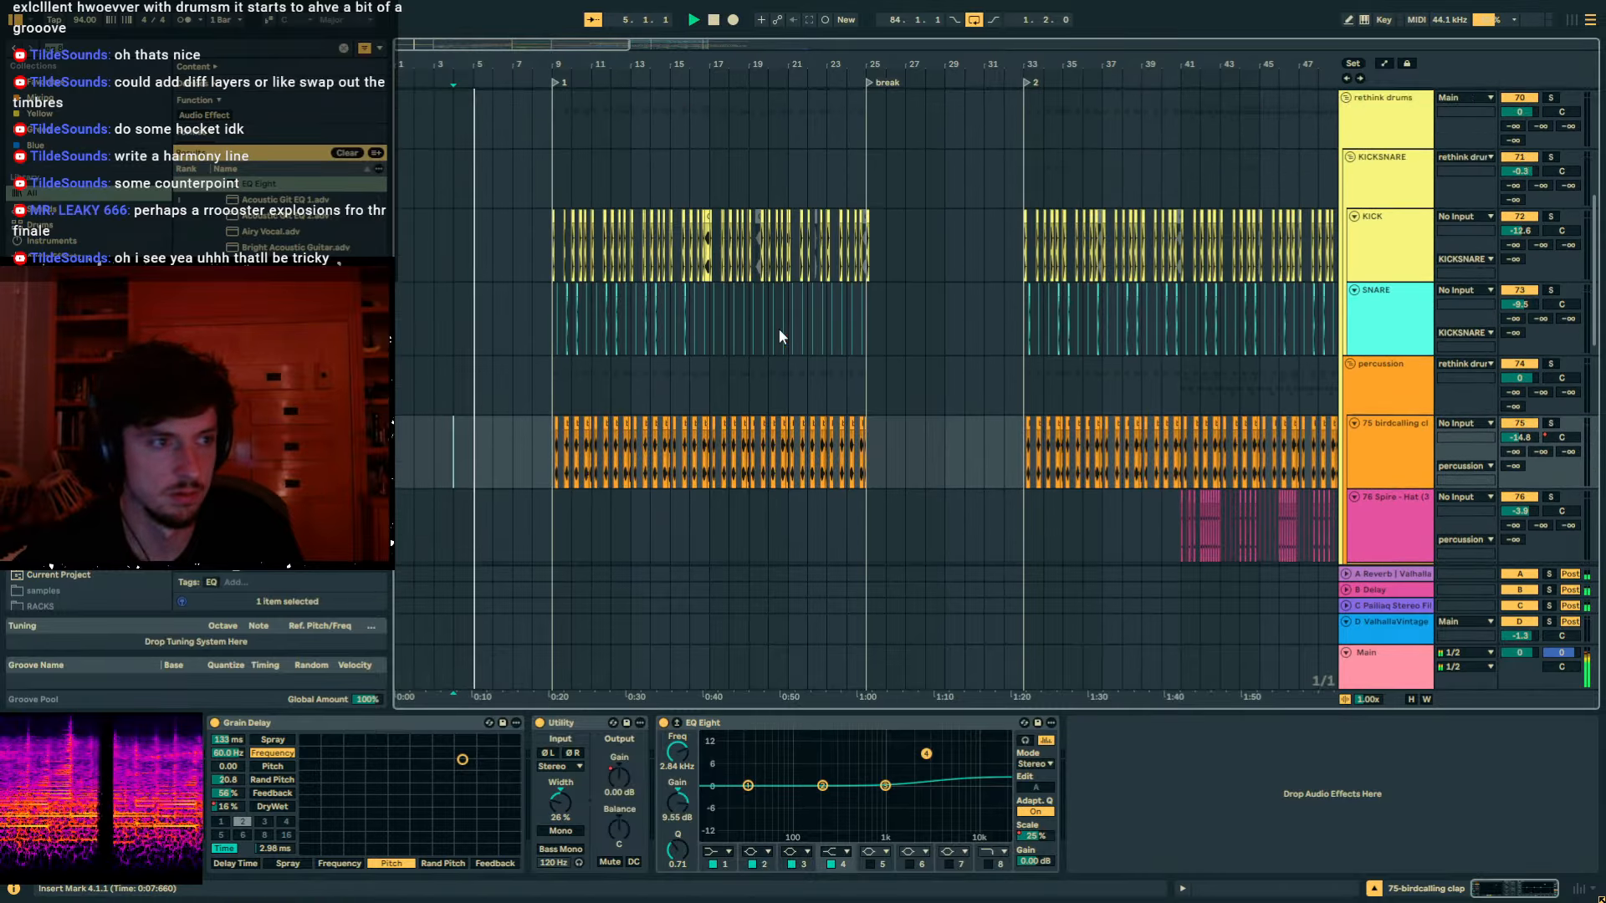
pyautogui.scroll(3, 780, 334)
pyautogui.click(474, 403)
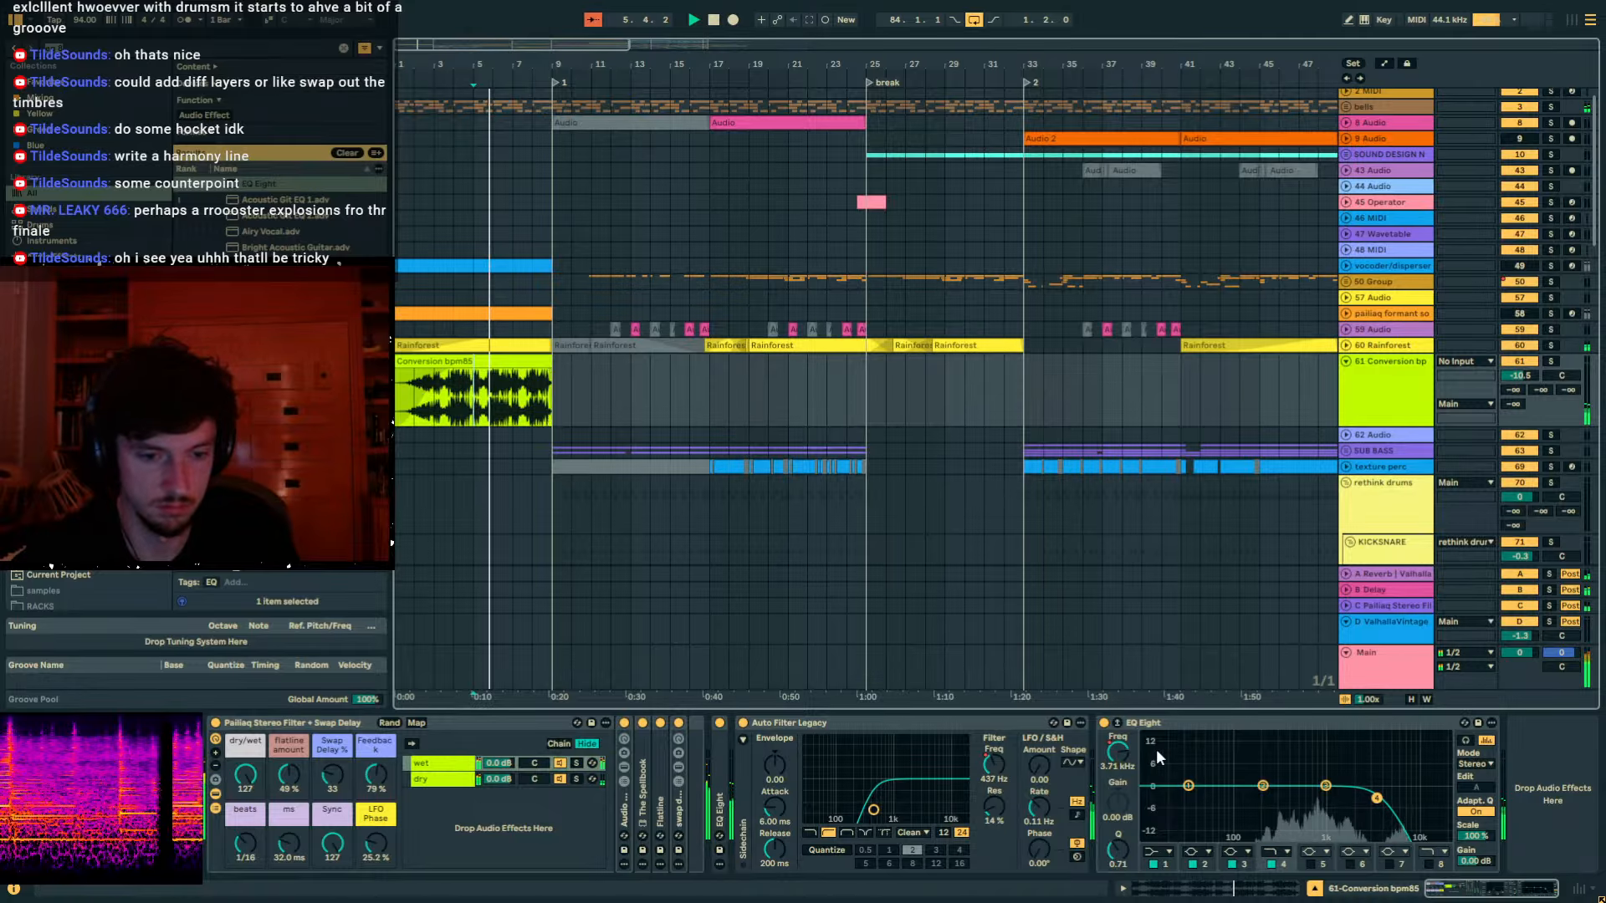
pyautogui.click(1118, 753)
pyautogui.press('a')
pyautogui.moveTo(497, 382); pyautogui.dragTo(497, 391)
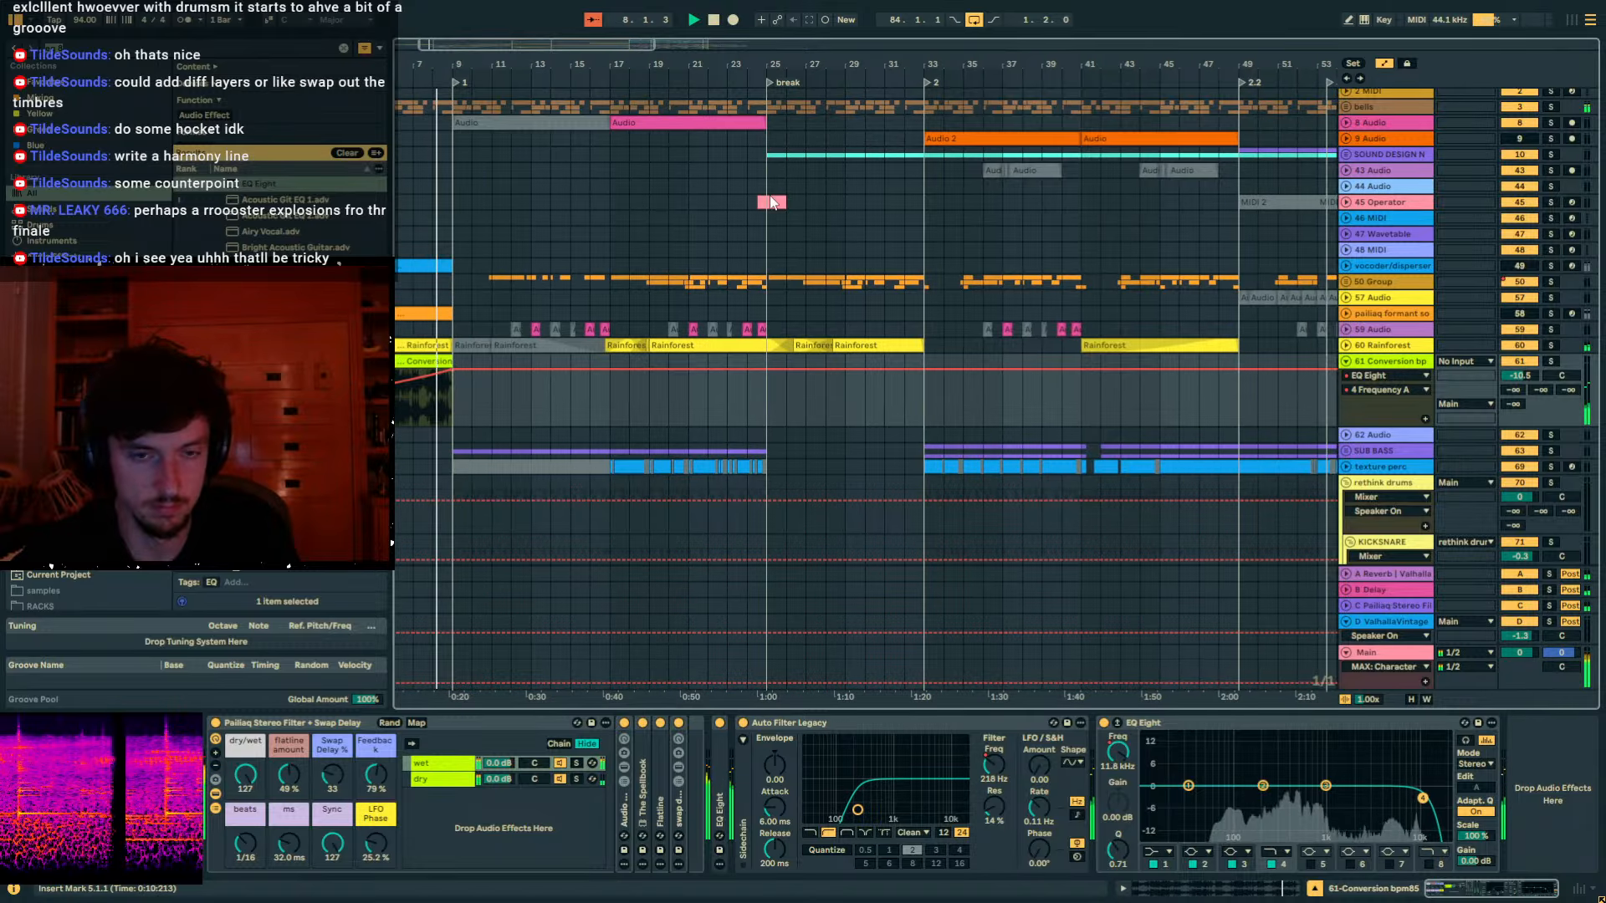
# Check the Main track's loudness meter as the first drop begins, then close the meter and stop playback.
pyautogui.click(1369, 654)
pyautogui.click(1139, 723)
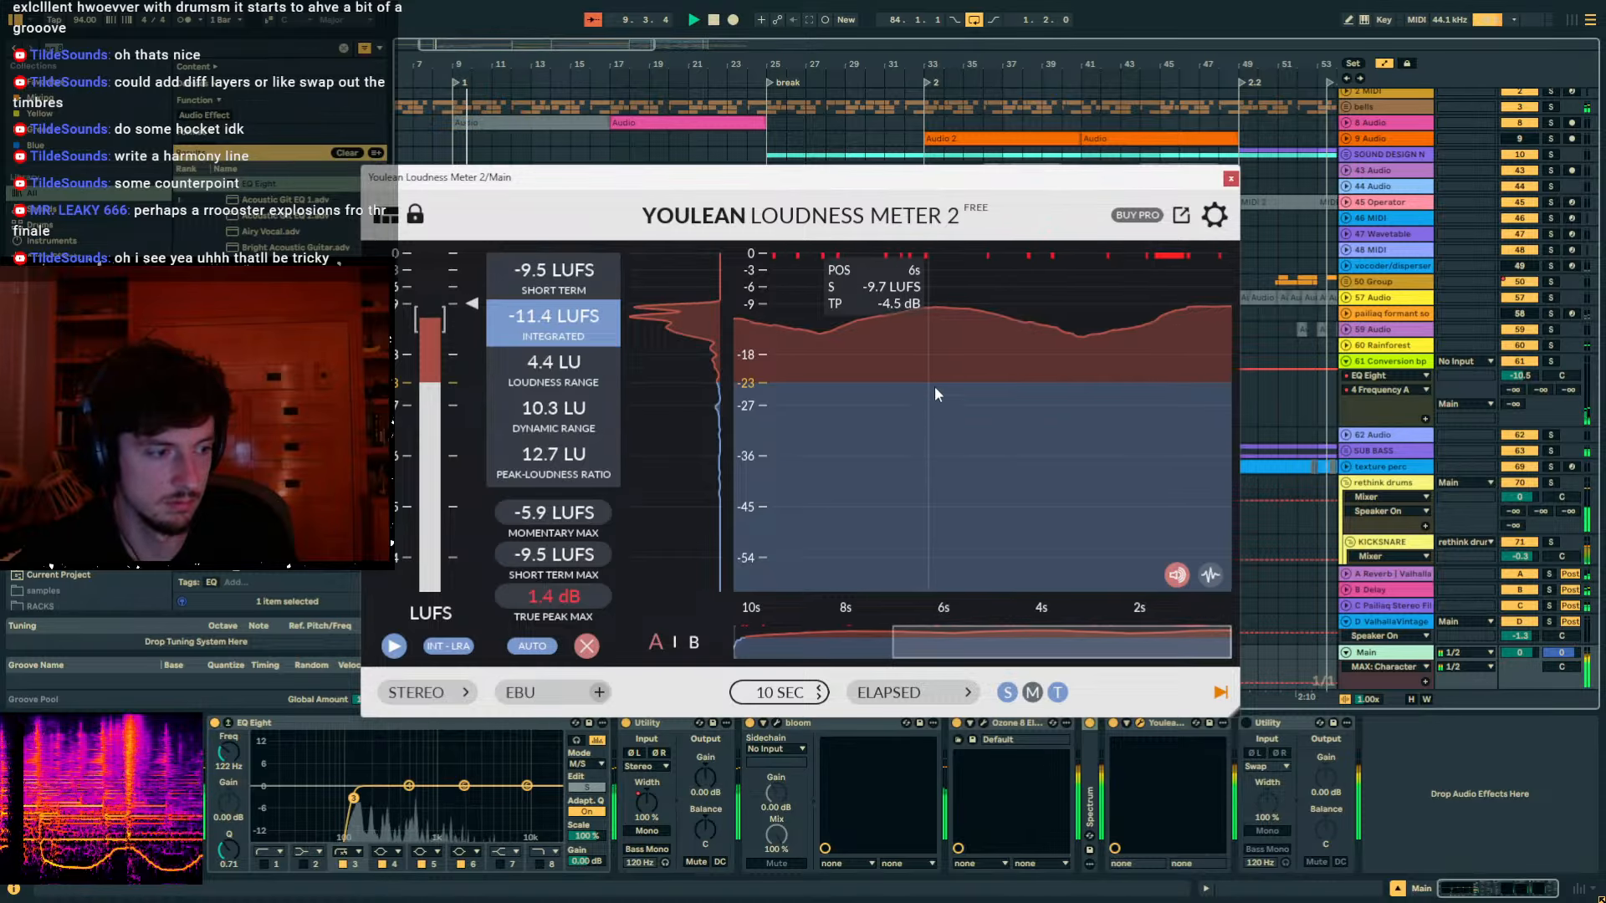
pyautogui.click(1230, 180)
pyautogui.press('space')
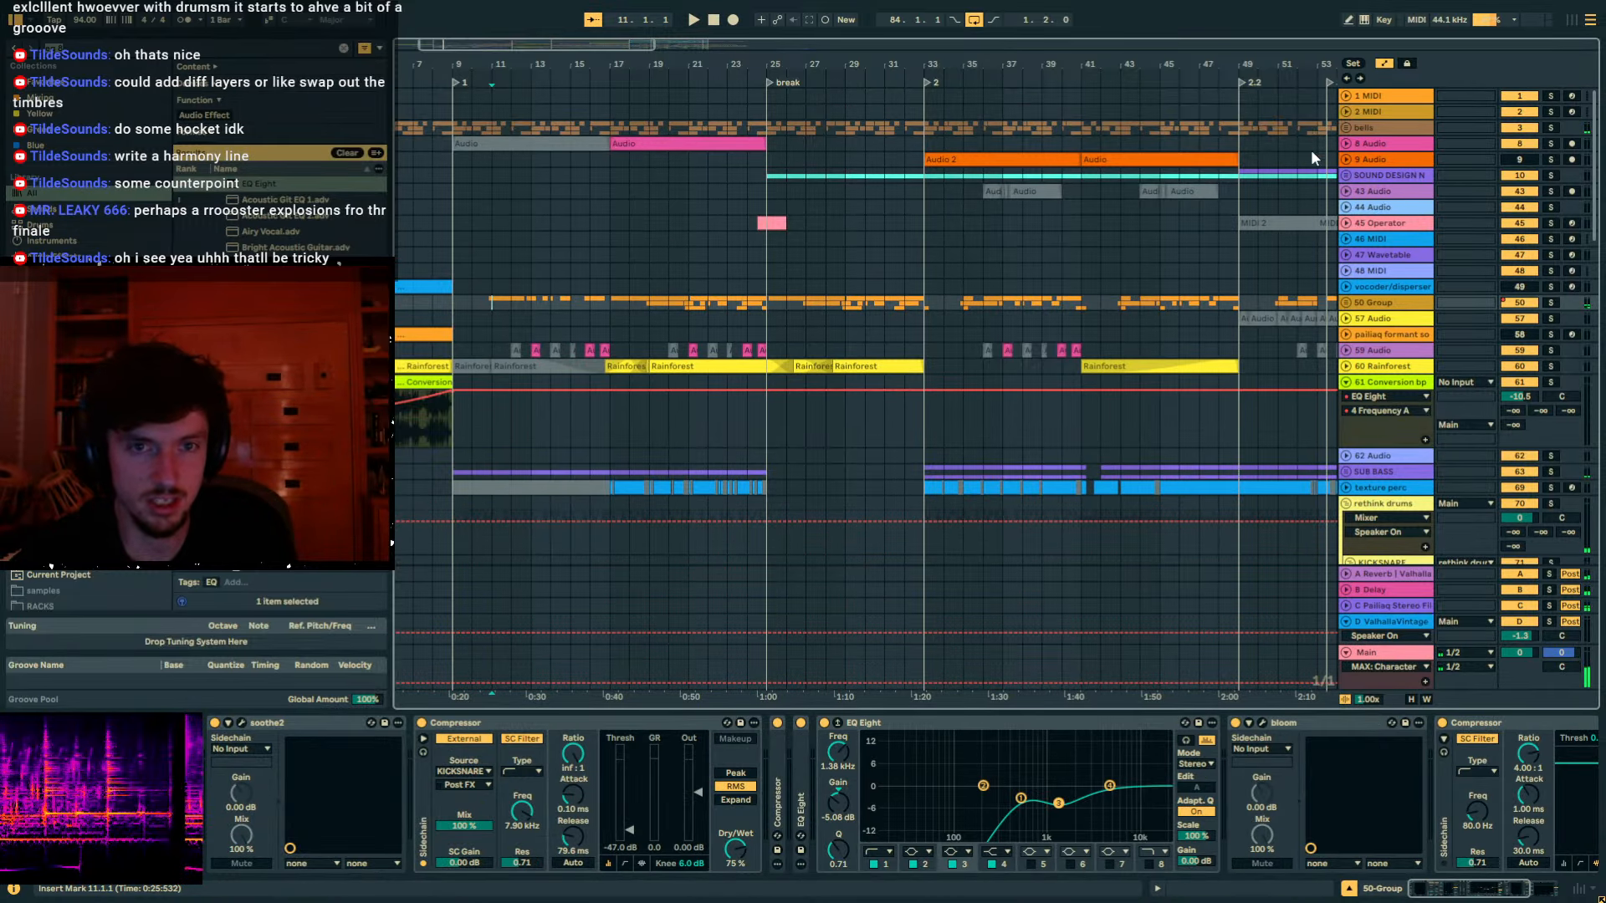
# Hide the automation lanes, select about the first 140 ms of the kick clip at bar 10 and play from there.
pyautogui.scroll(-5, 1278, 325)
pyautogui.press('a')
pyautogui.moveTo(464, 64); pyautogui.dragTo(634, 220)
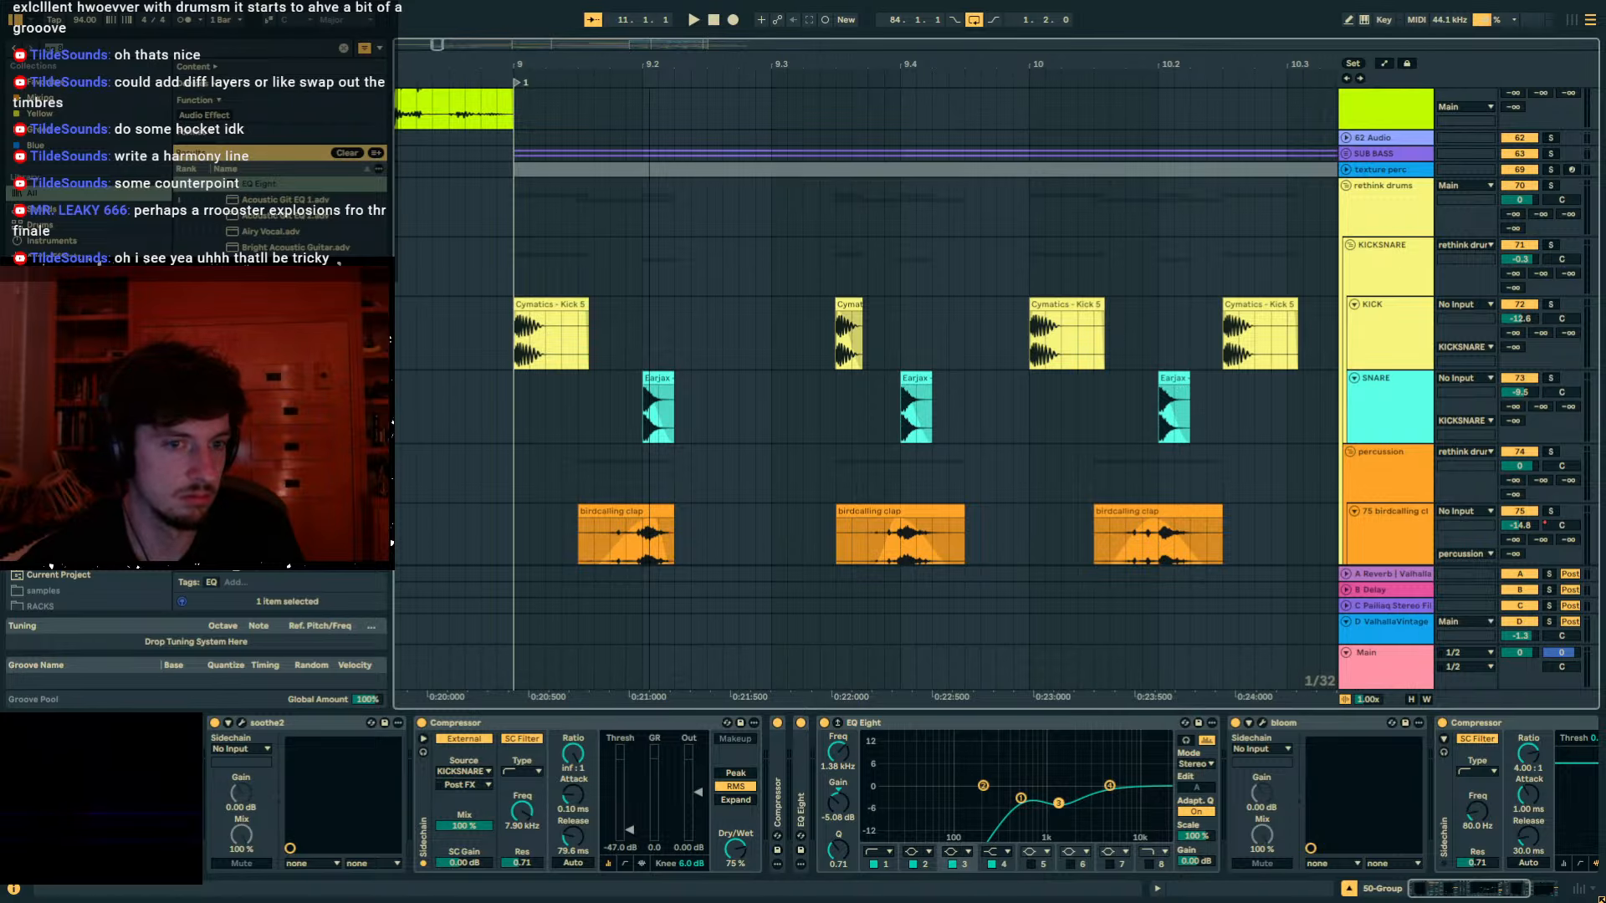
pyautogui.moveTo(1035, 62); pyautogui.dragTo(966, 373)
pyautogui.click(924, 340)
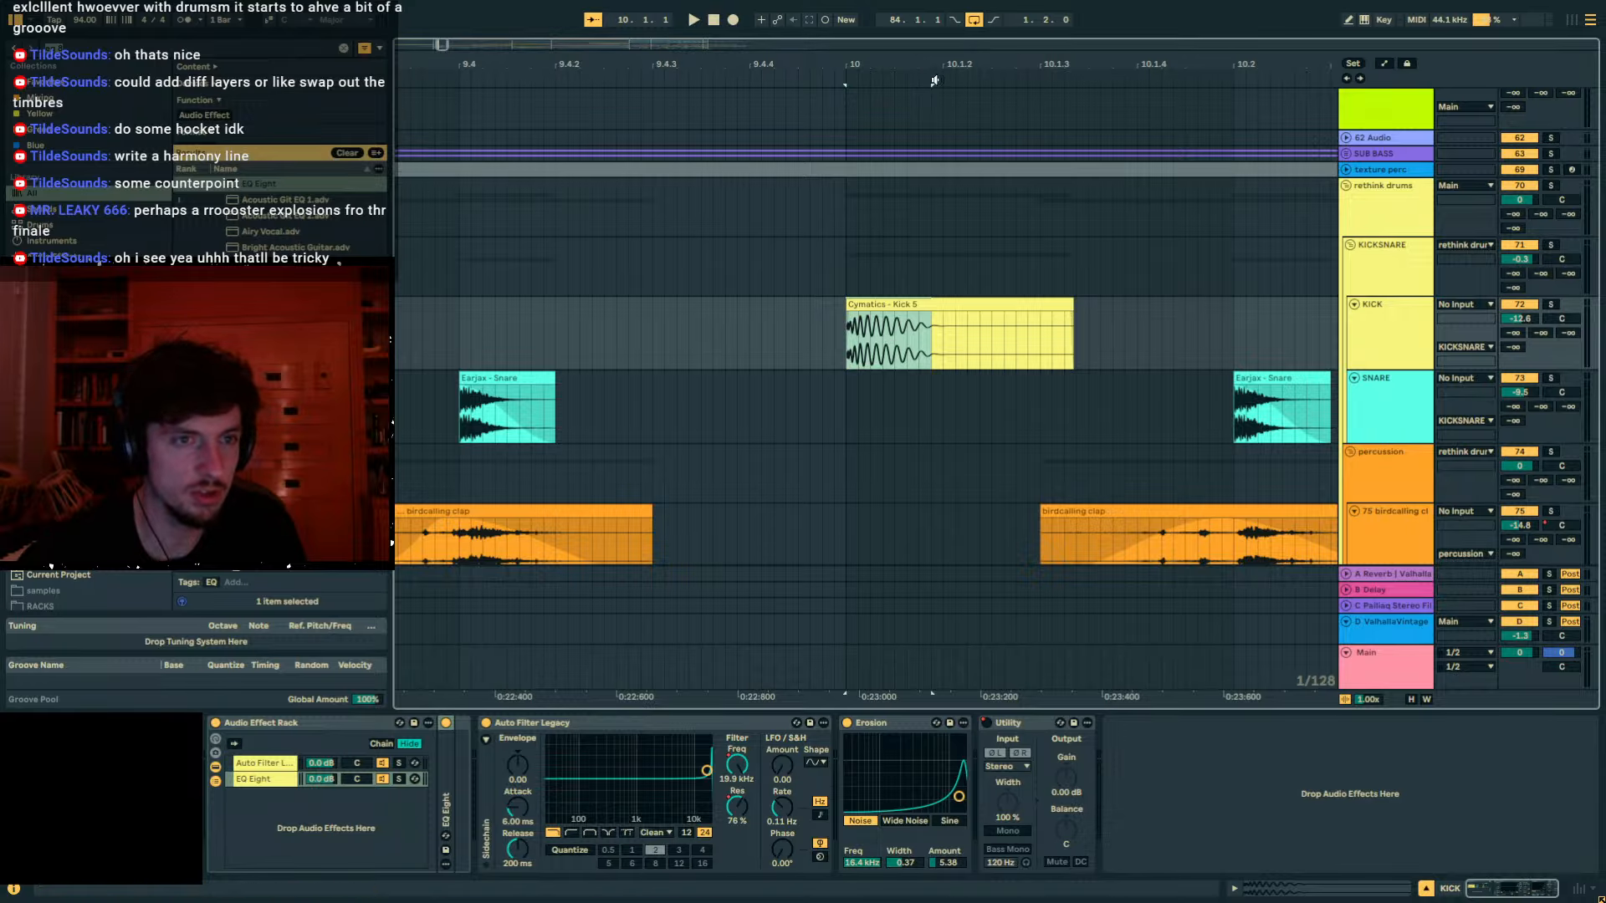
pyautogui.moveTo(933, 64); pyautogui.dragTo(805, 4)
pyautogui.press('space')
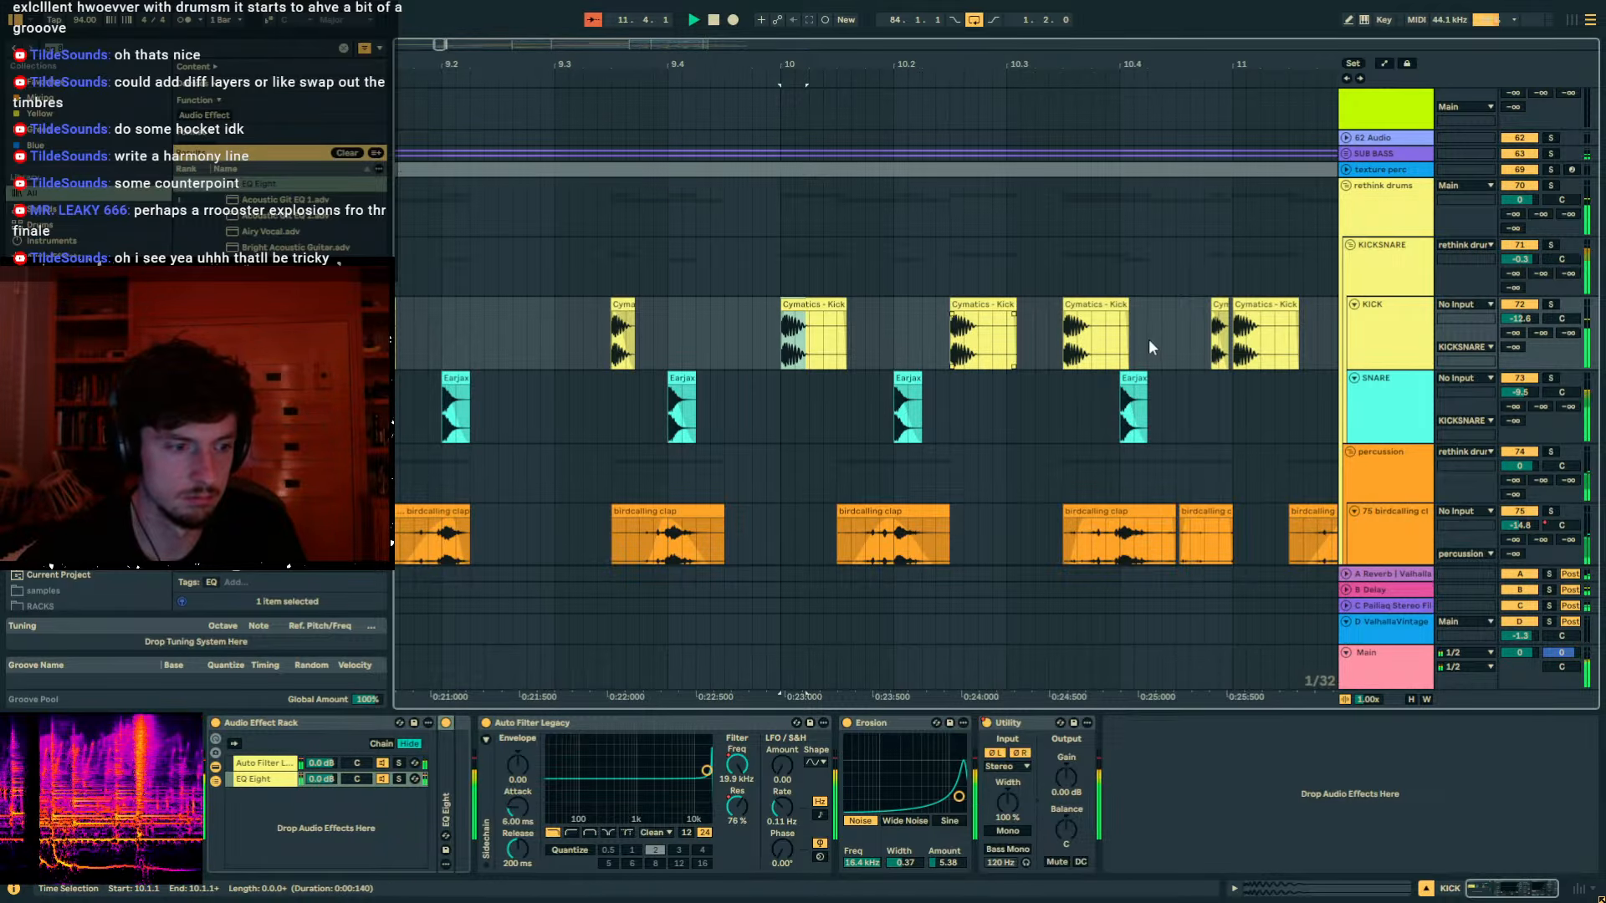
# Solo the KICKSNARE group and audition it from bar 10, then place the insert marker at 10.2 on the KICK track.
pyautogui.click(1371, 263)
pyautogui.click(1381, 216)
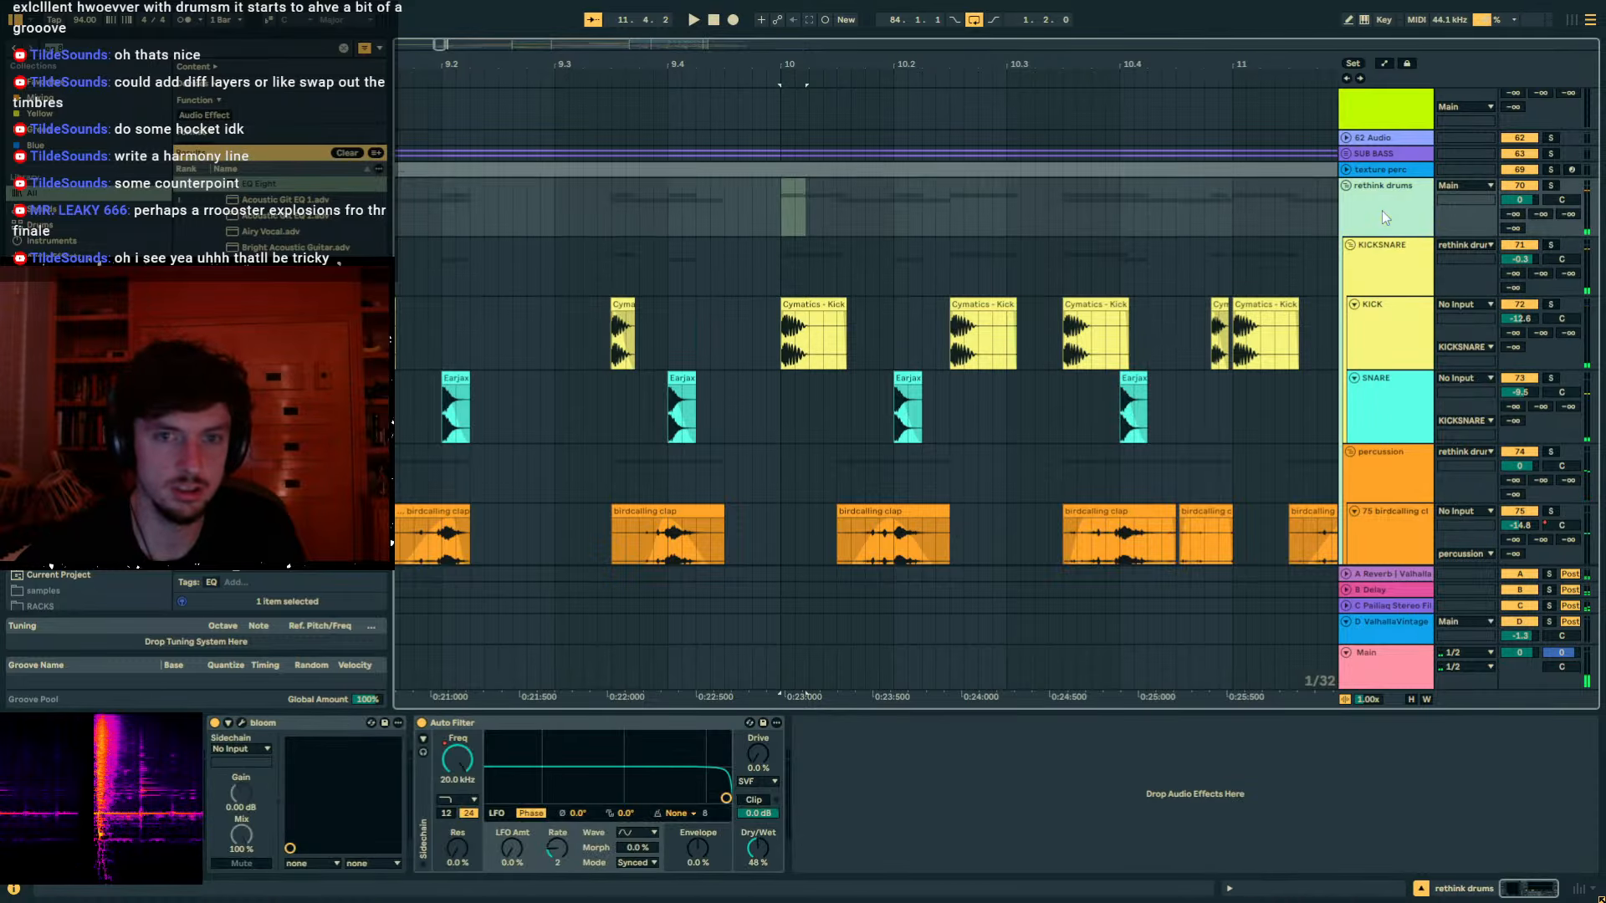
pyautogui.click(1384, 278)
pyautogui.click(1552, 244)
pyautogui.press('space')
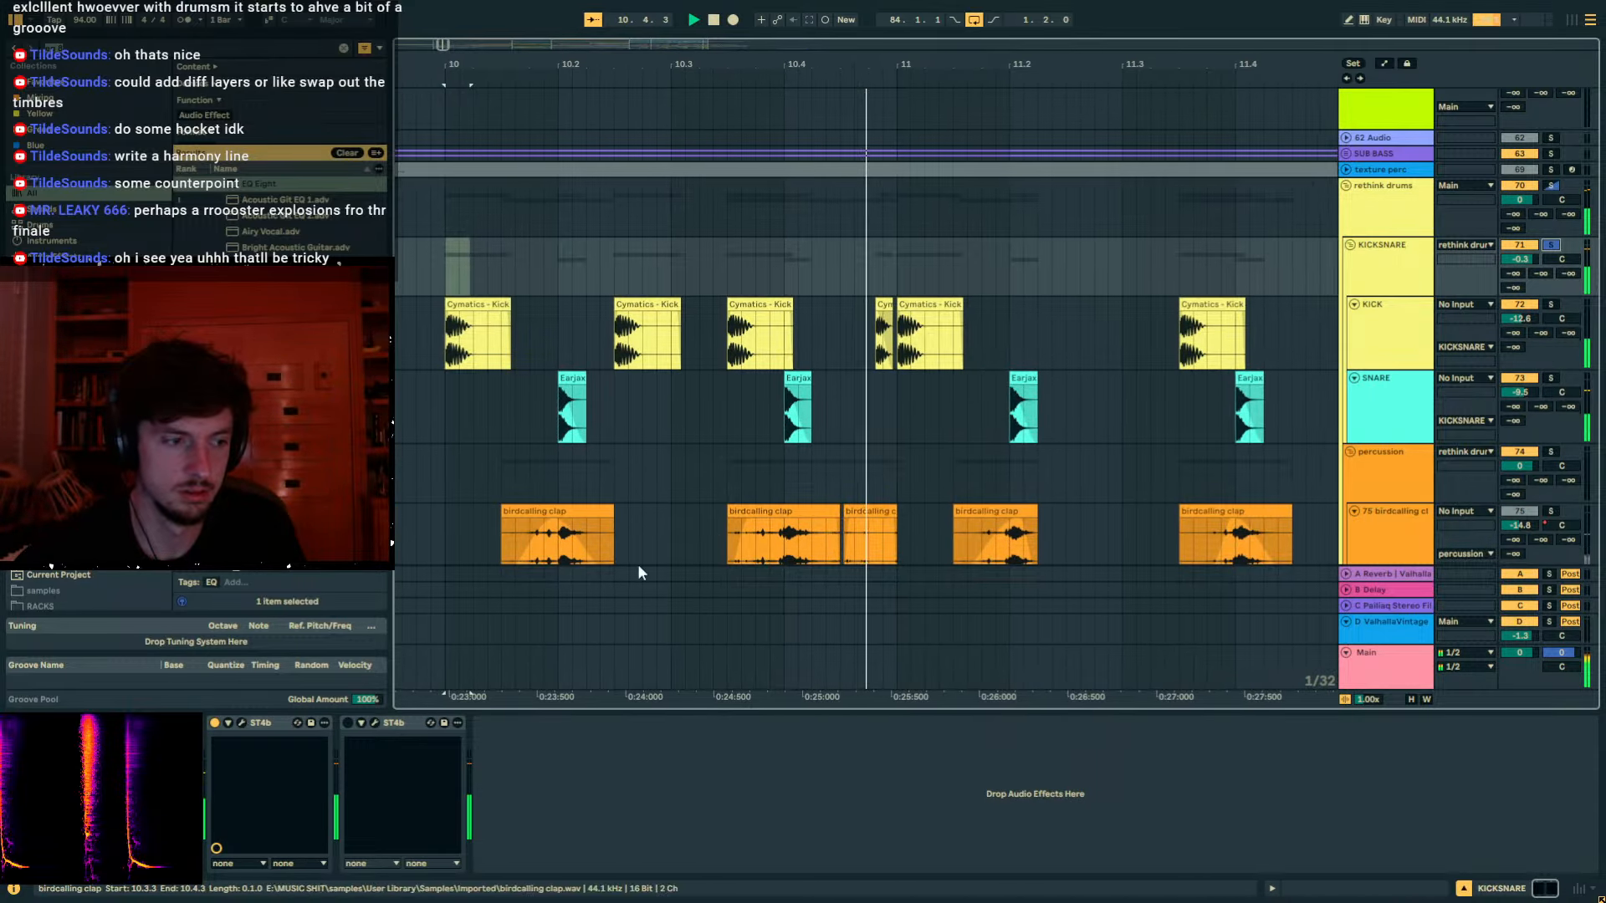
pyautogui.press('space')
pyautogui.click(560, 350)
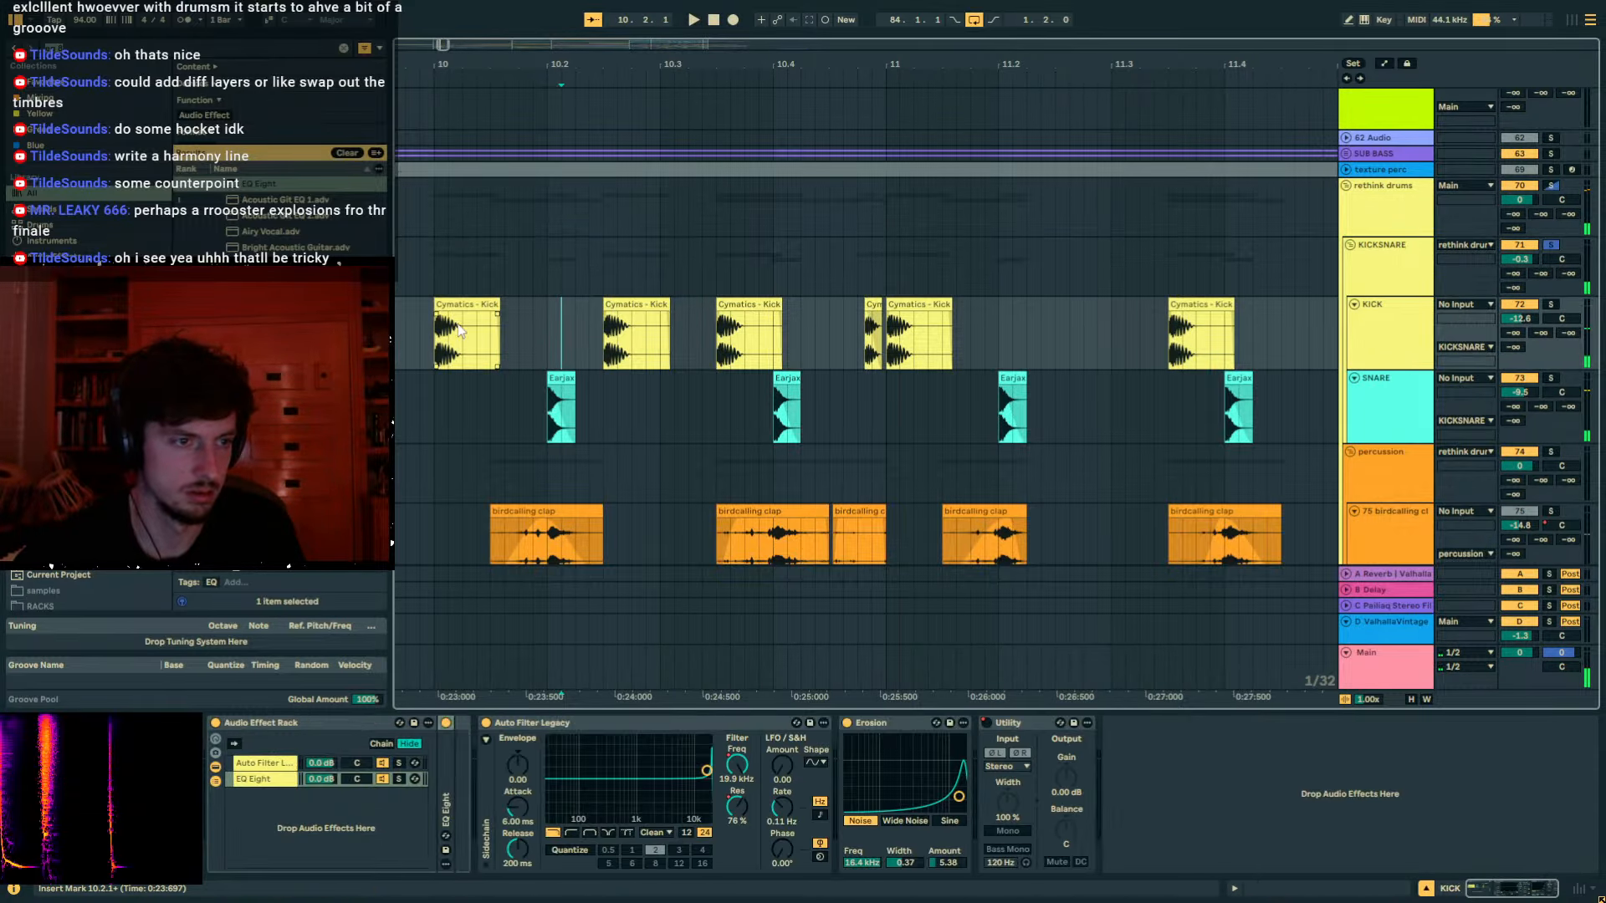
# Audition the soloed drums around bar 10 while comparing the KICK track's Audio Effect Rack bypassed and enabled.
pyautogui.click(216, 724)
pyautogui.press('space')
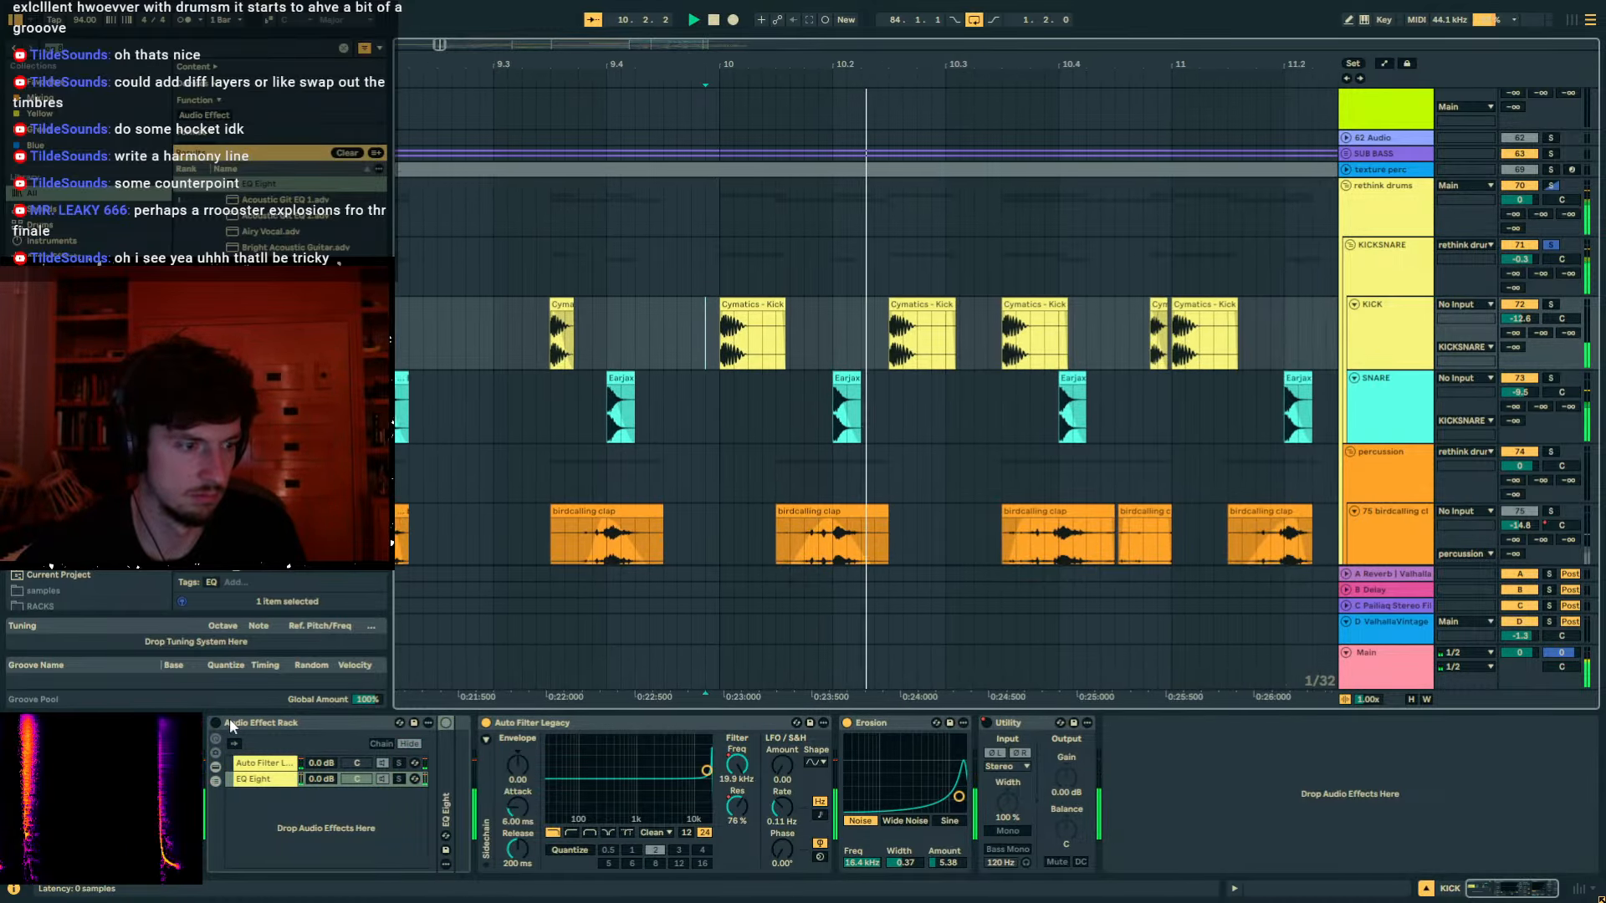
pyautogui.press('space')
pyautogui.click(216, 724)
pyautogui.press('space')
pyautogui.press('space')
pyautogui.click(216, 724)
pyautogui.press('space')
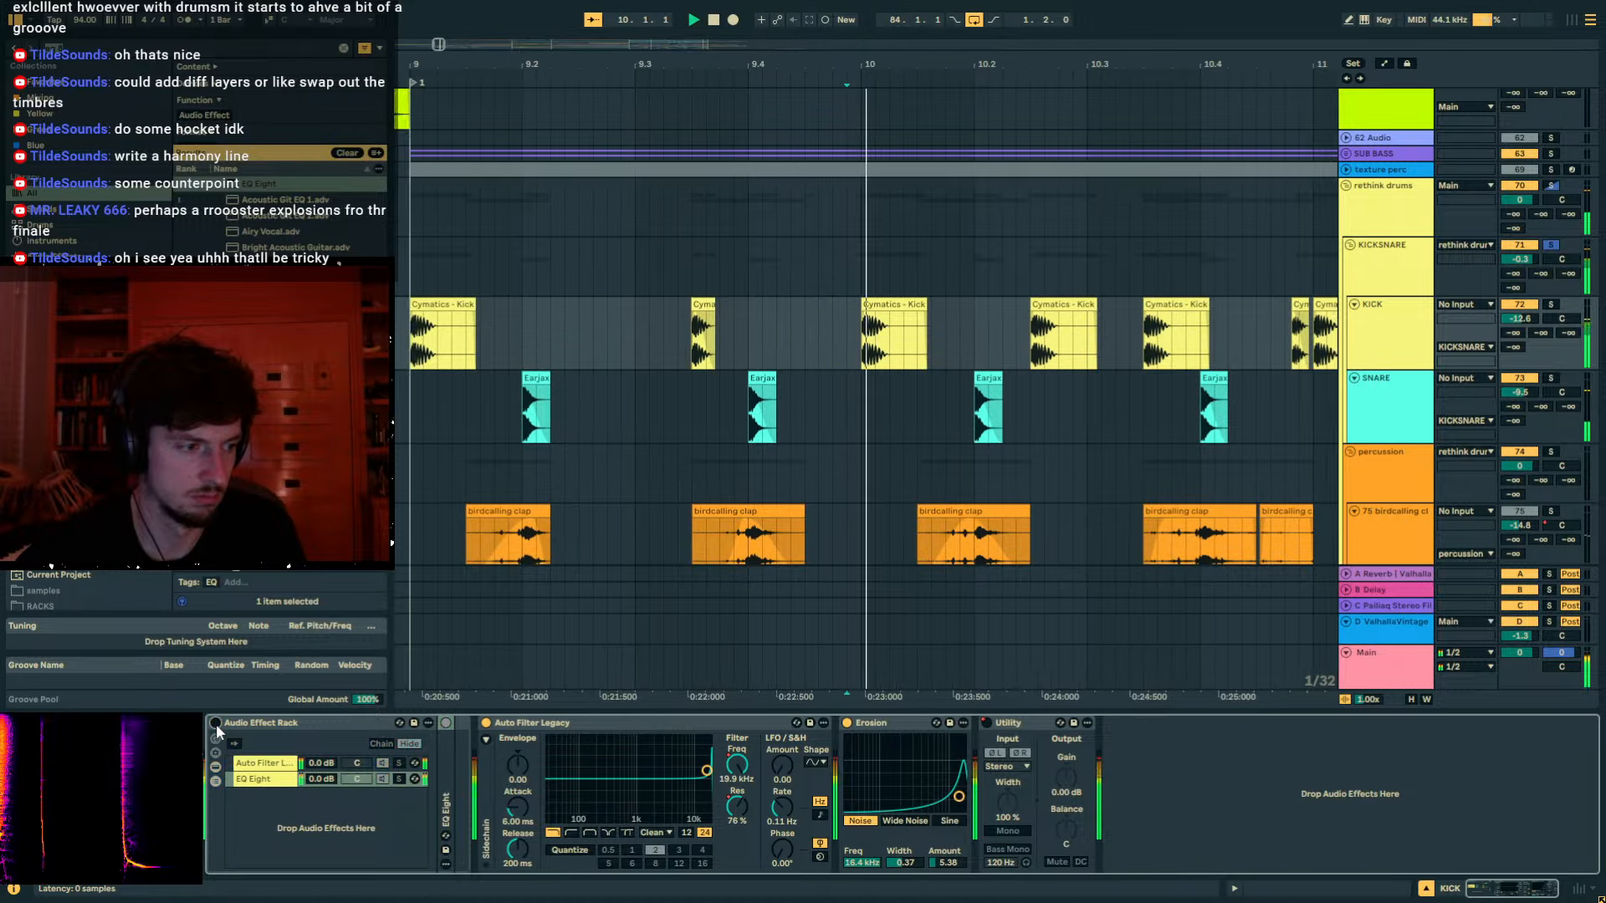
pyautogui.click(216, 724)
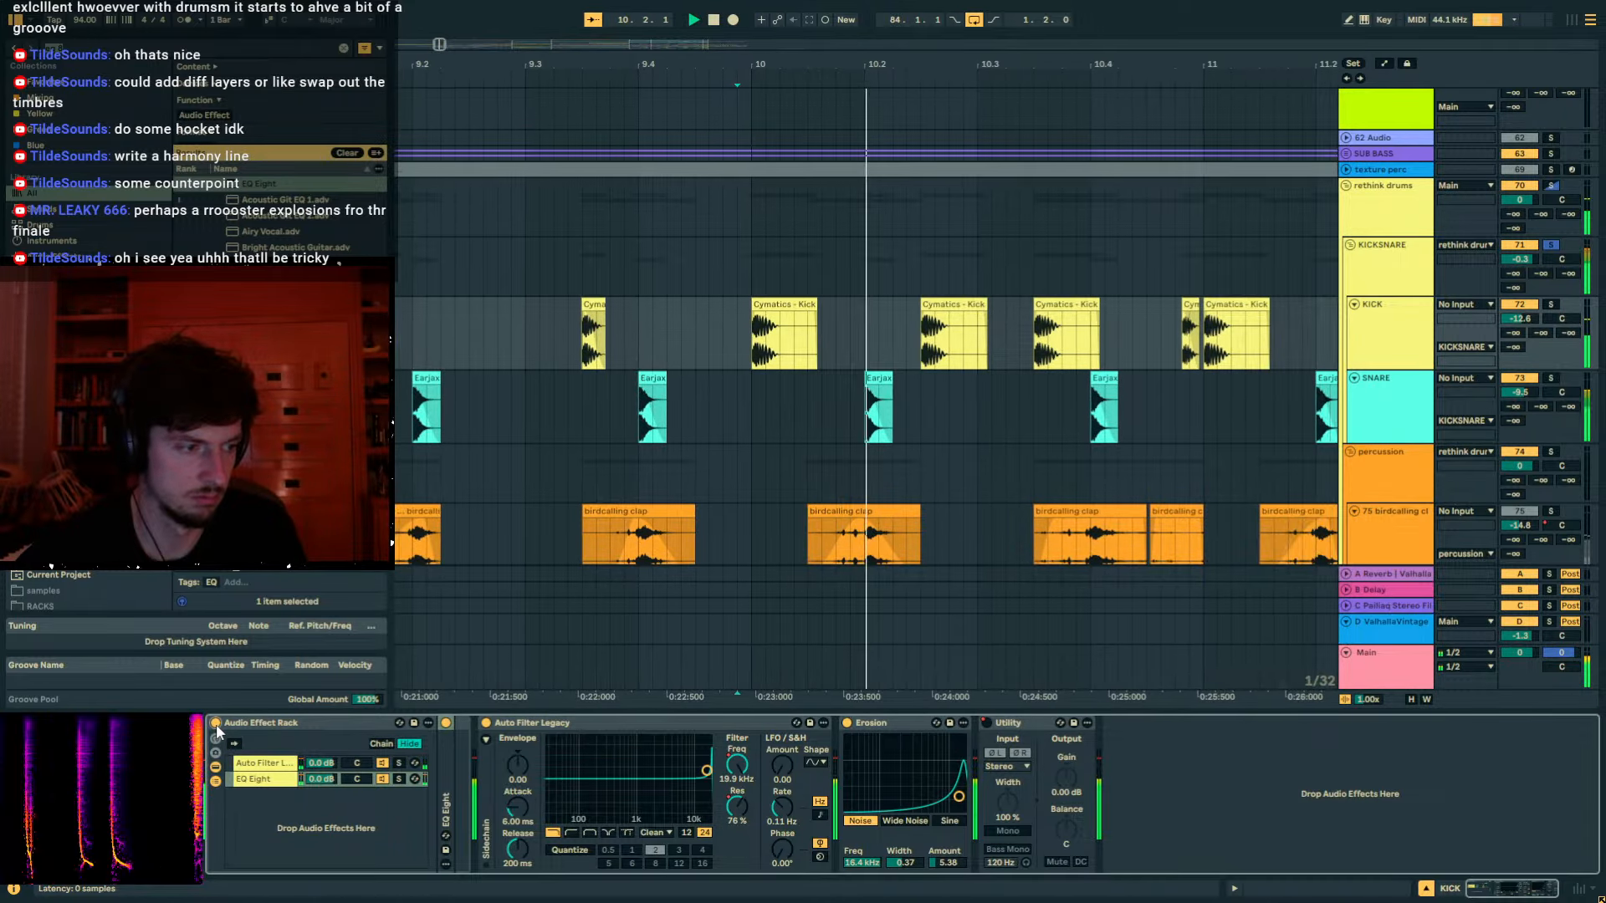
pyautogui.press('space')
# Show the EQ Eight inside the kick rack's EQ Eight chain and bypass the Audio Effect Rack.
pyautogui.click(262, 763)
pyautogui.click(258, 779)
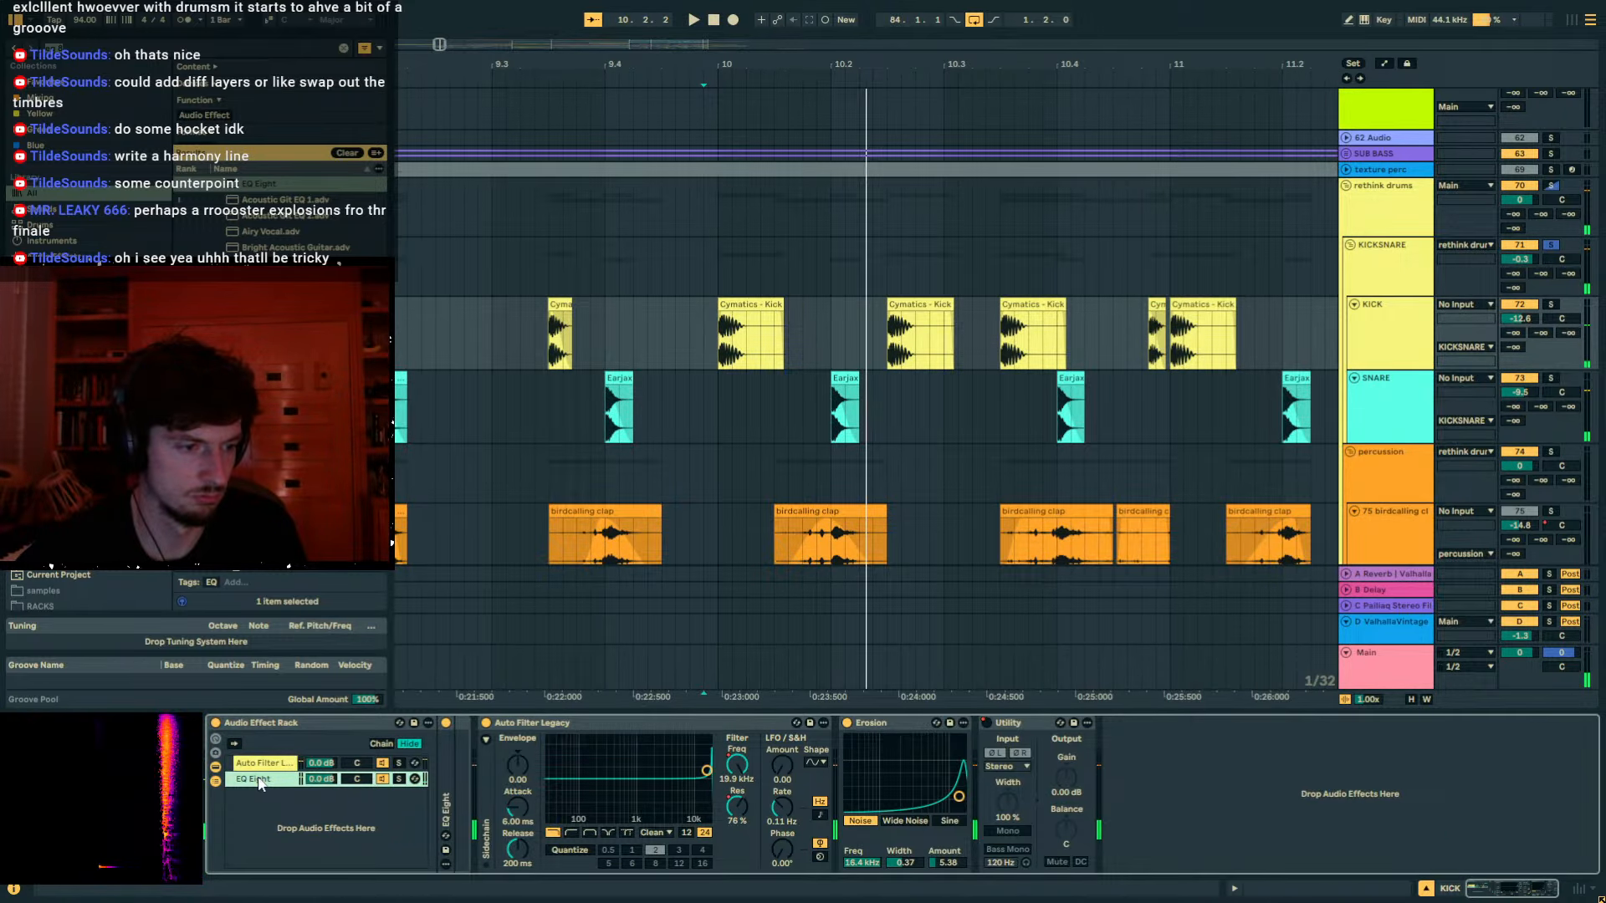
pyautogui.click(416, 778)
pyautogui.click(215, 723)
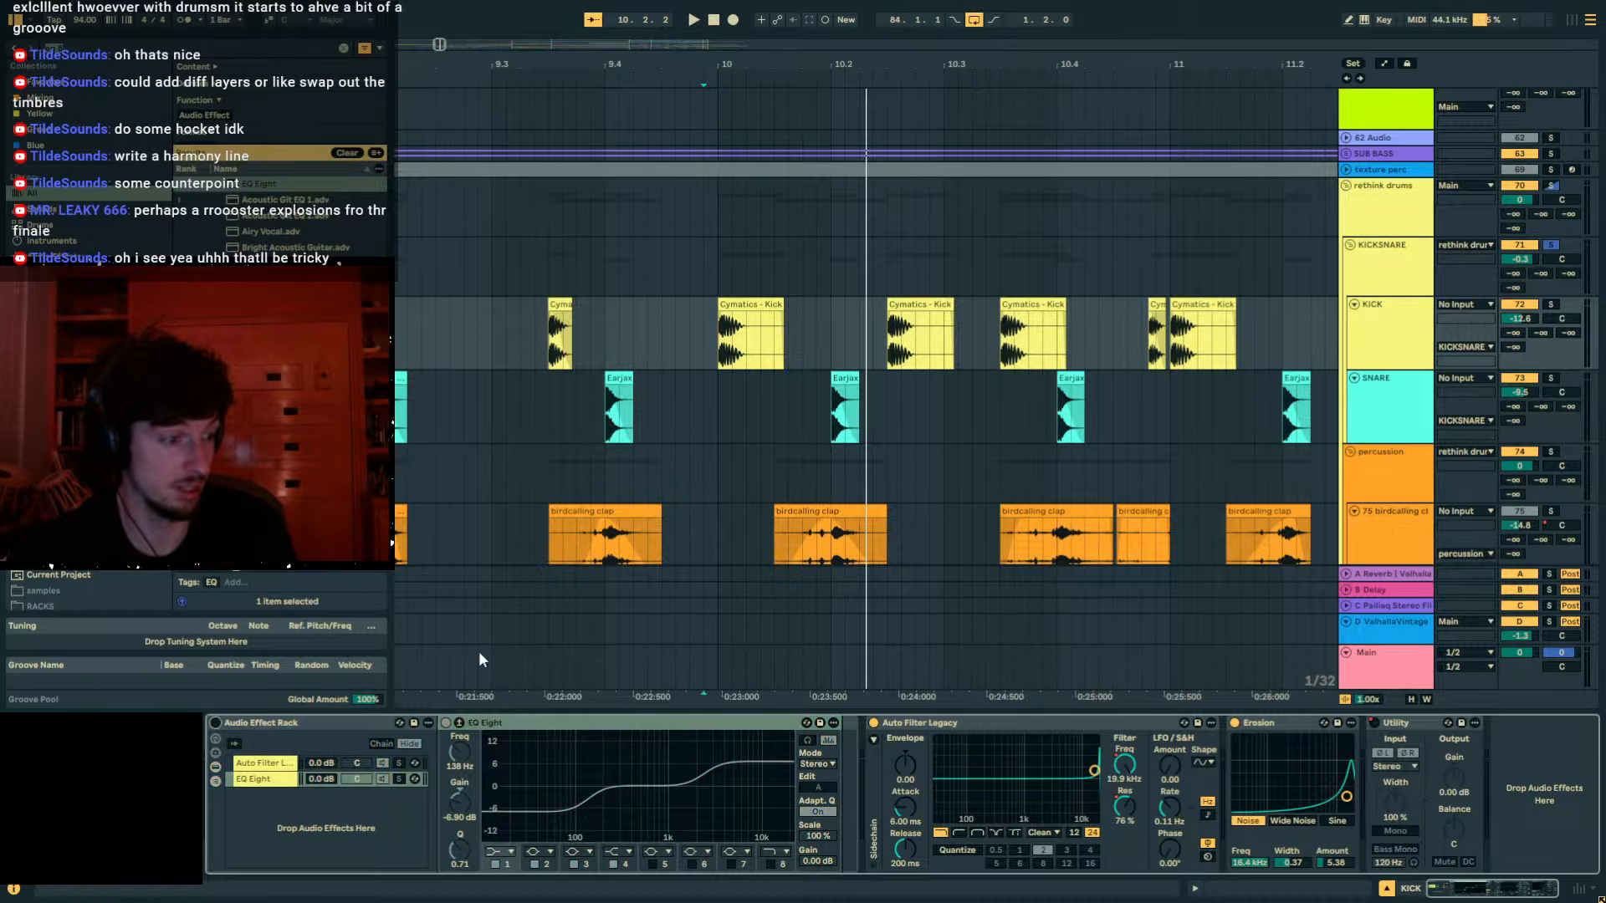
# Unsolo the KICKSNARE group and play the full mix, re-enabling the kick's Audio Effect Rack during playback.
pyautogui.click(1551, 245)
pyautogui.press('space')
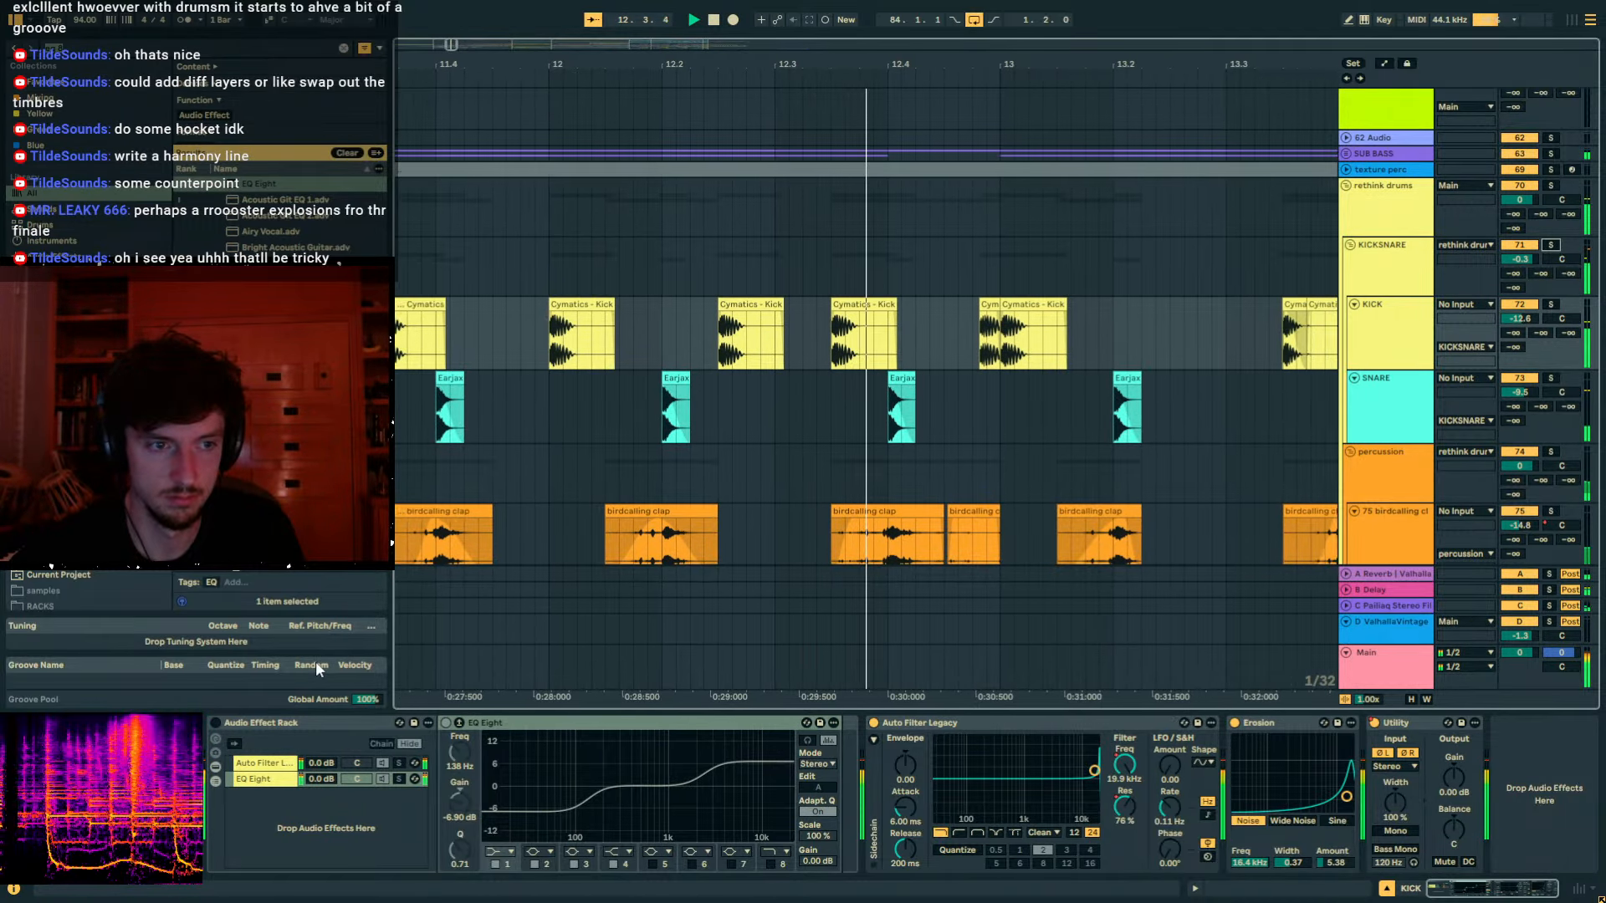
pyautogui.click(216, 723)
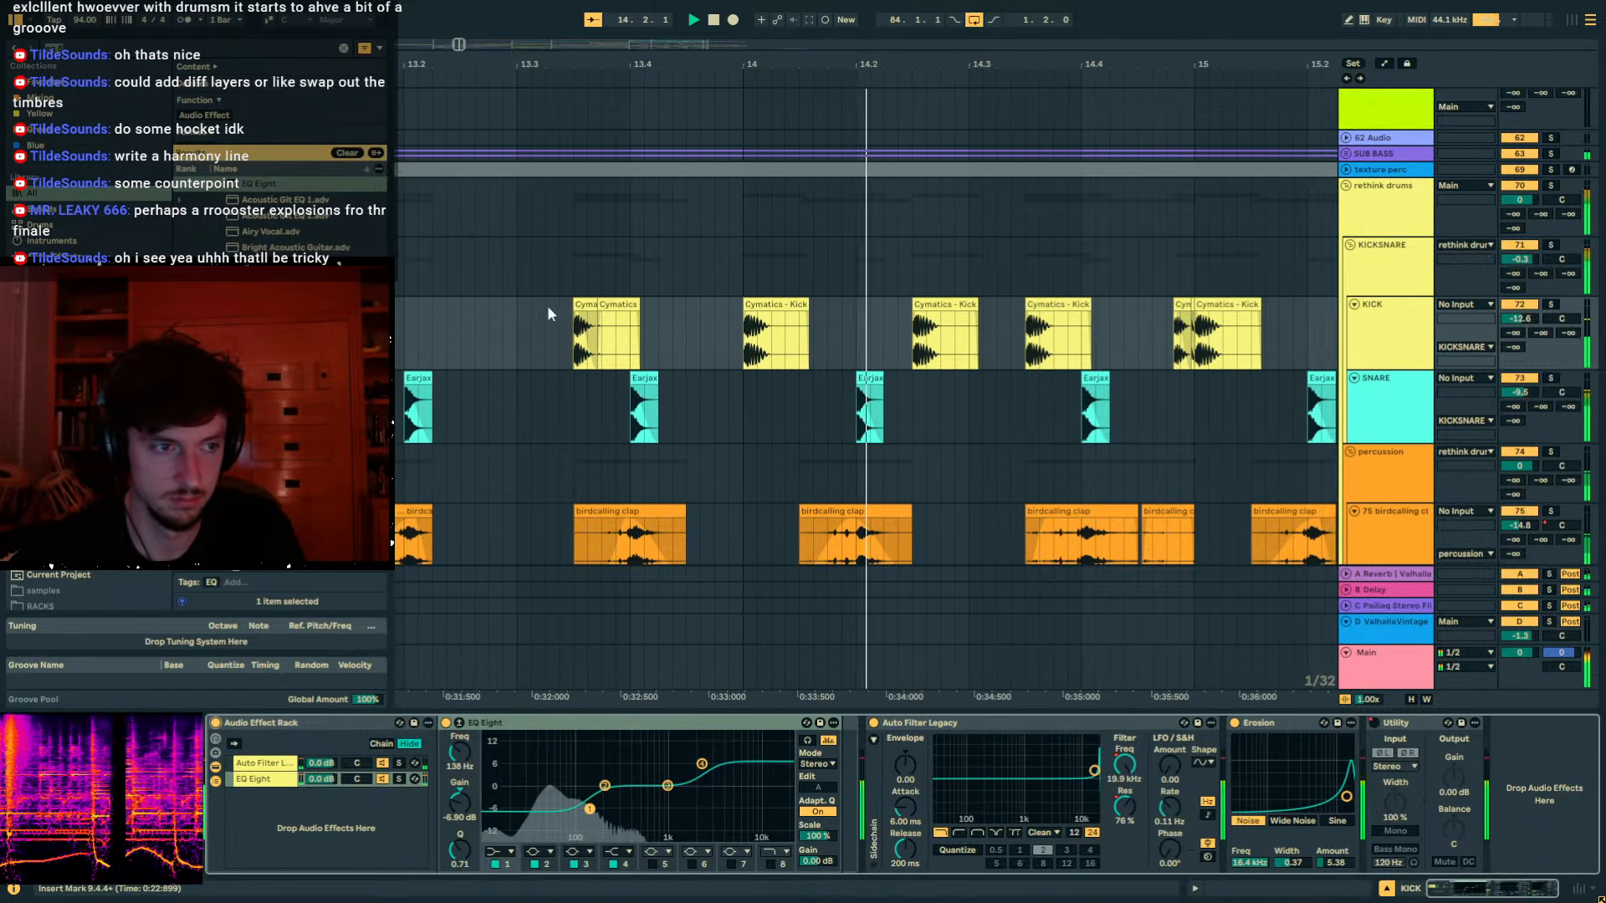
# Deactivate the second kick clip of the close pairs near 13.4 and 17.4 and bypass the kick's Audio Effect Rack.
pyautogui.click(585, 303)
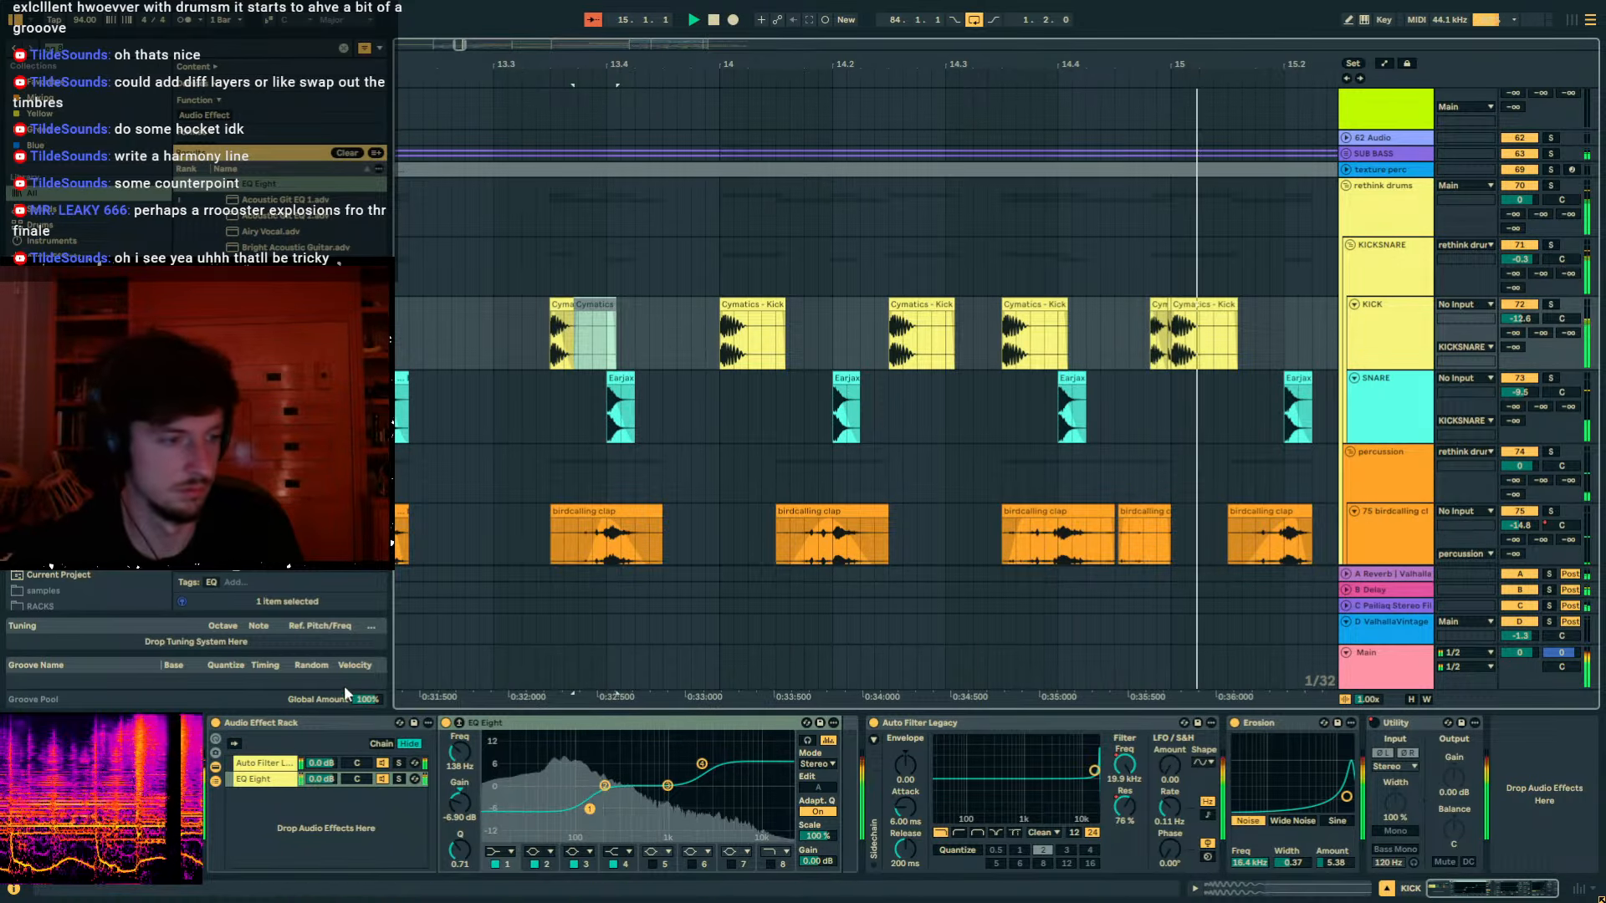
pyautogui.click(217, 722)
pyautogui.click(877, 343)
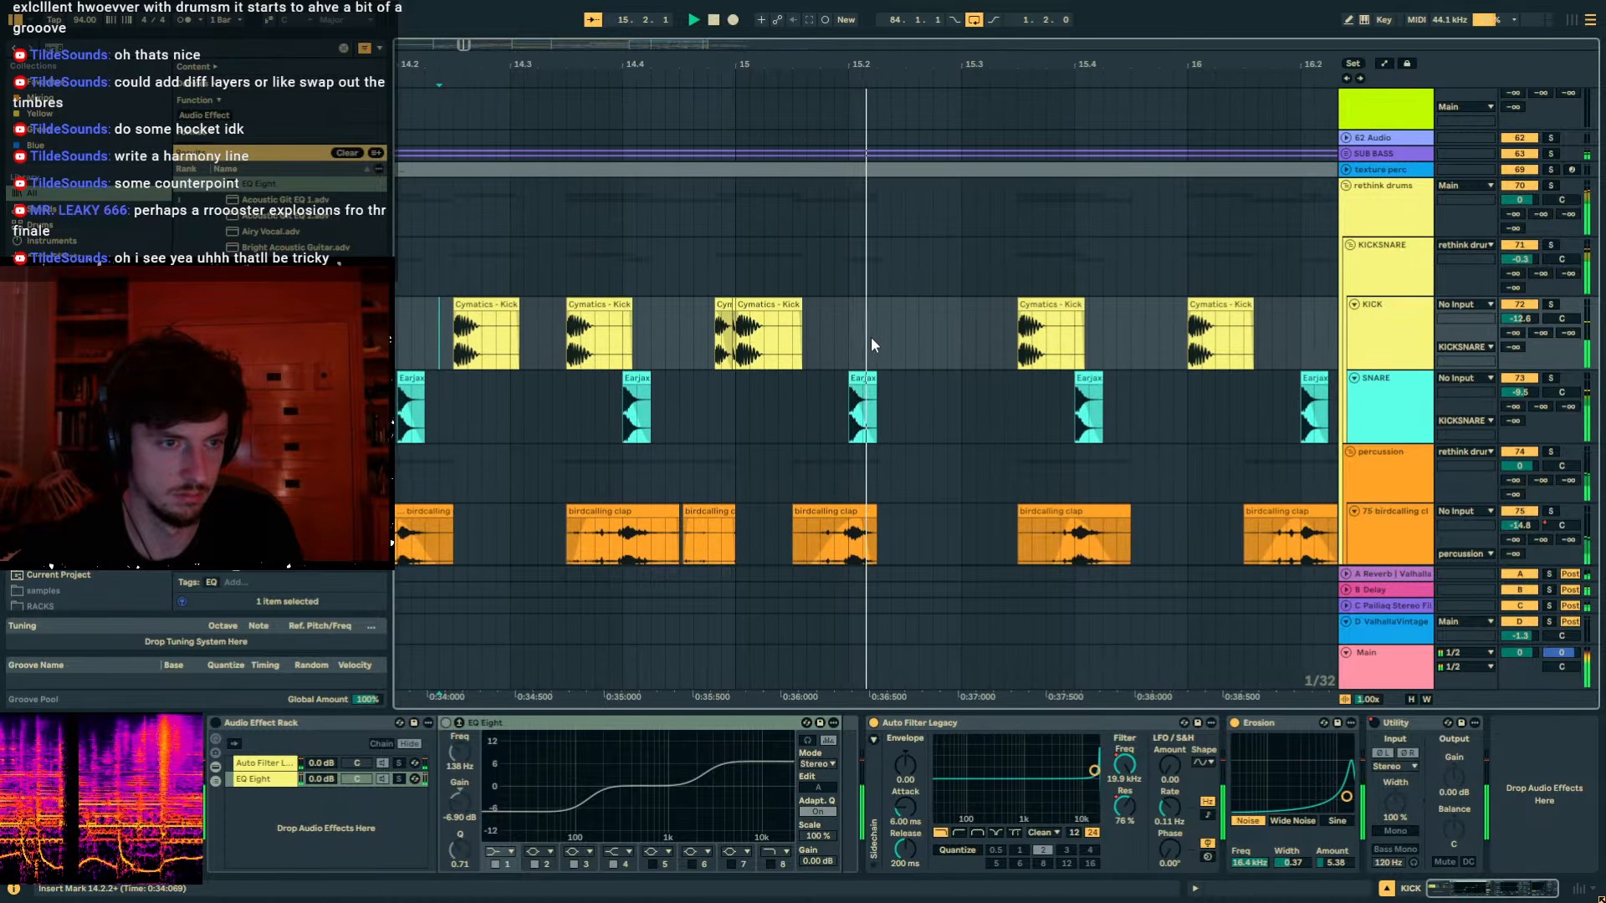
pyautogui.moveTo(892, 62); pyautogui.dragTo(838, 13)
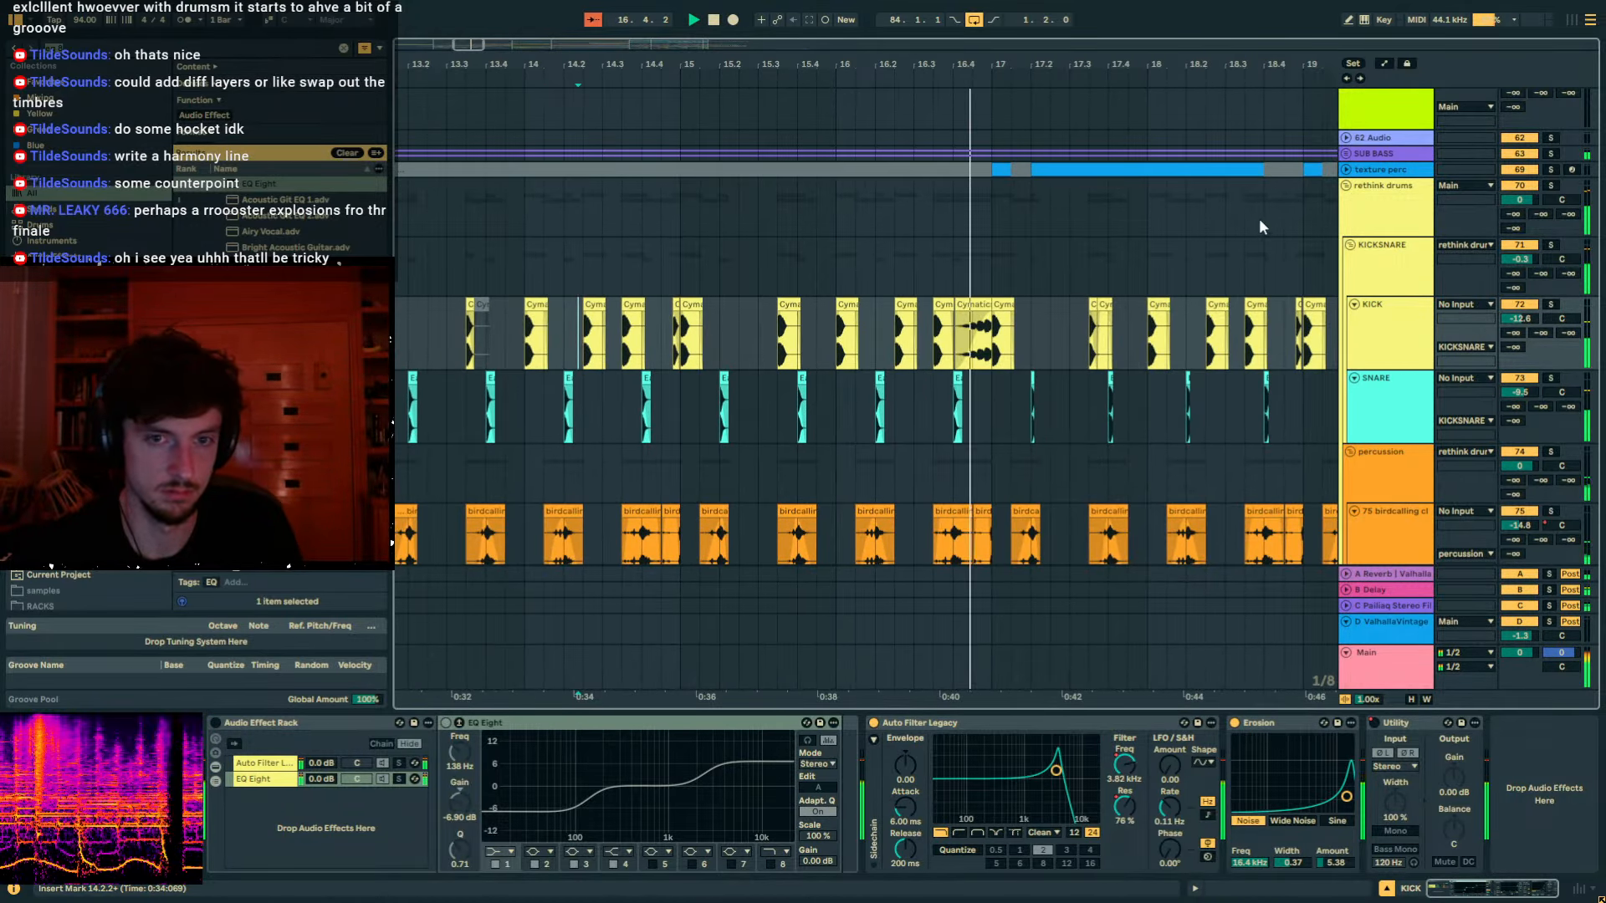
pyautogui.click(1384, 333)
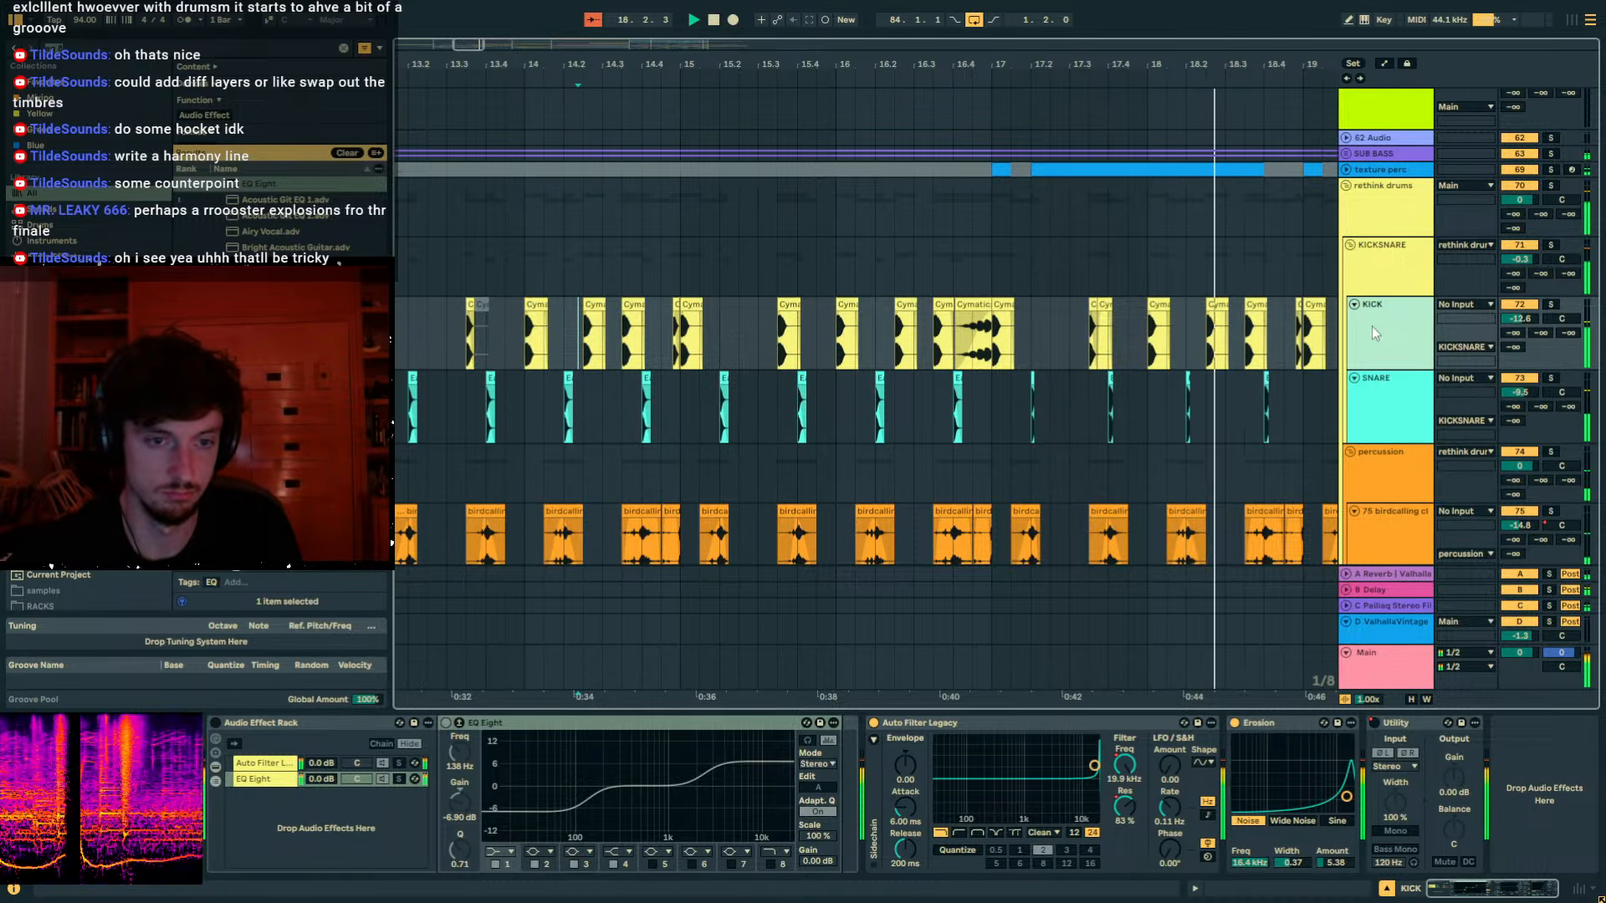
pyautogui.click(1104, 305)
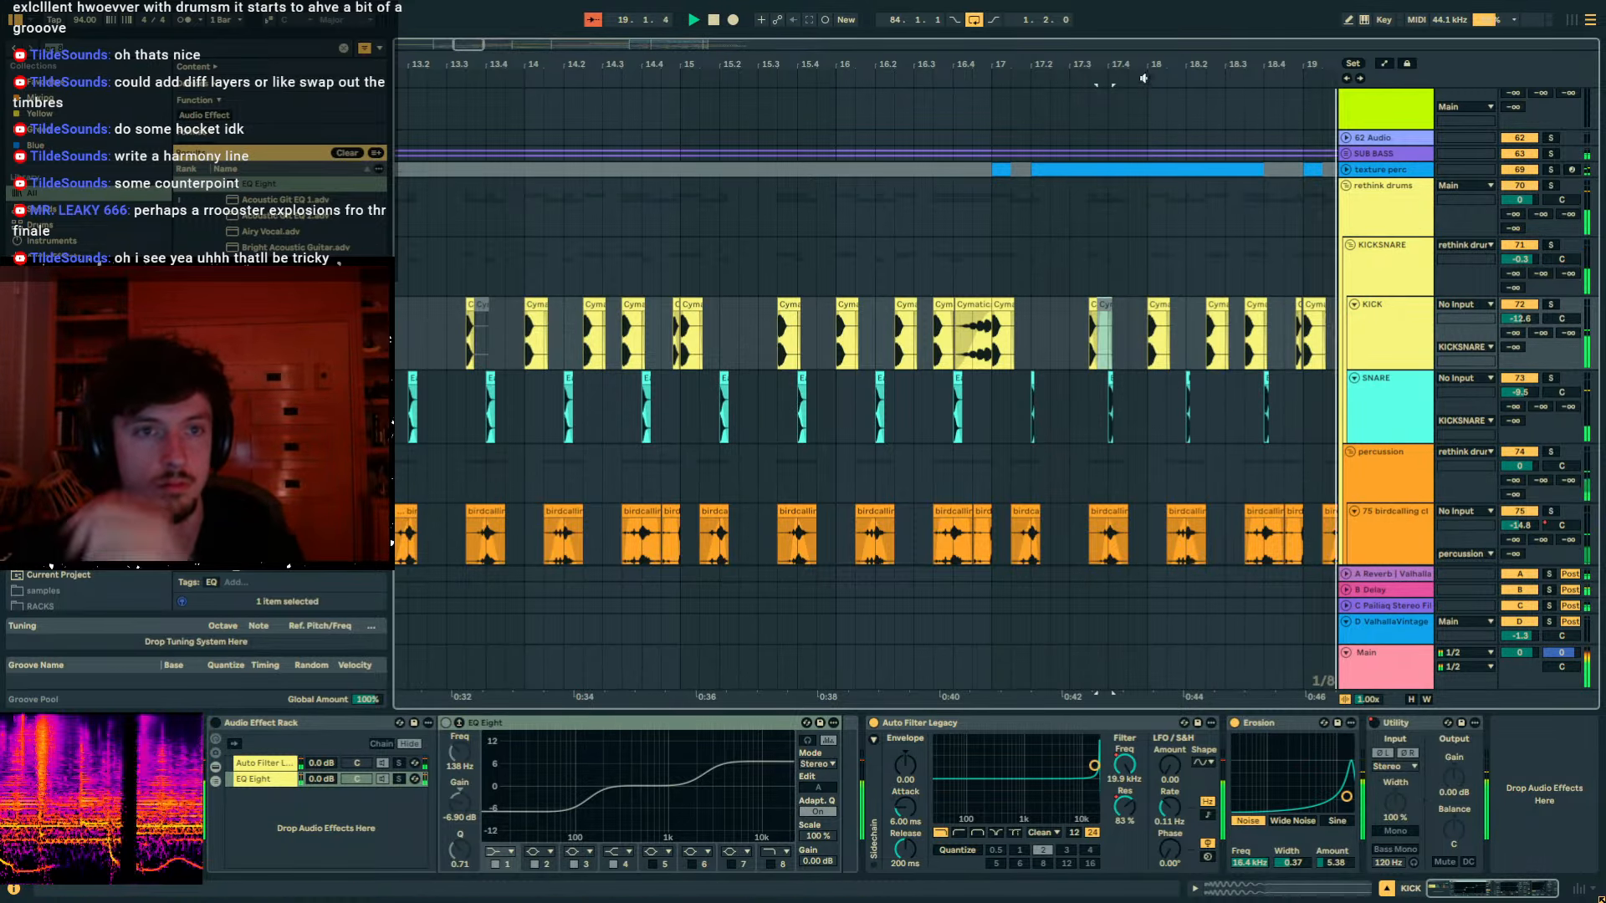
# Replay the drum section from 18.3.1.
pyautogui.scroll(-3, 807, 301)
pyautogui.click(814, 336)
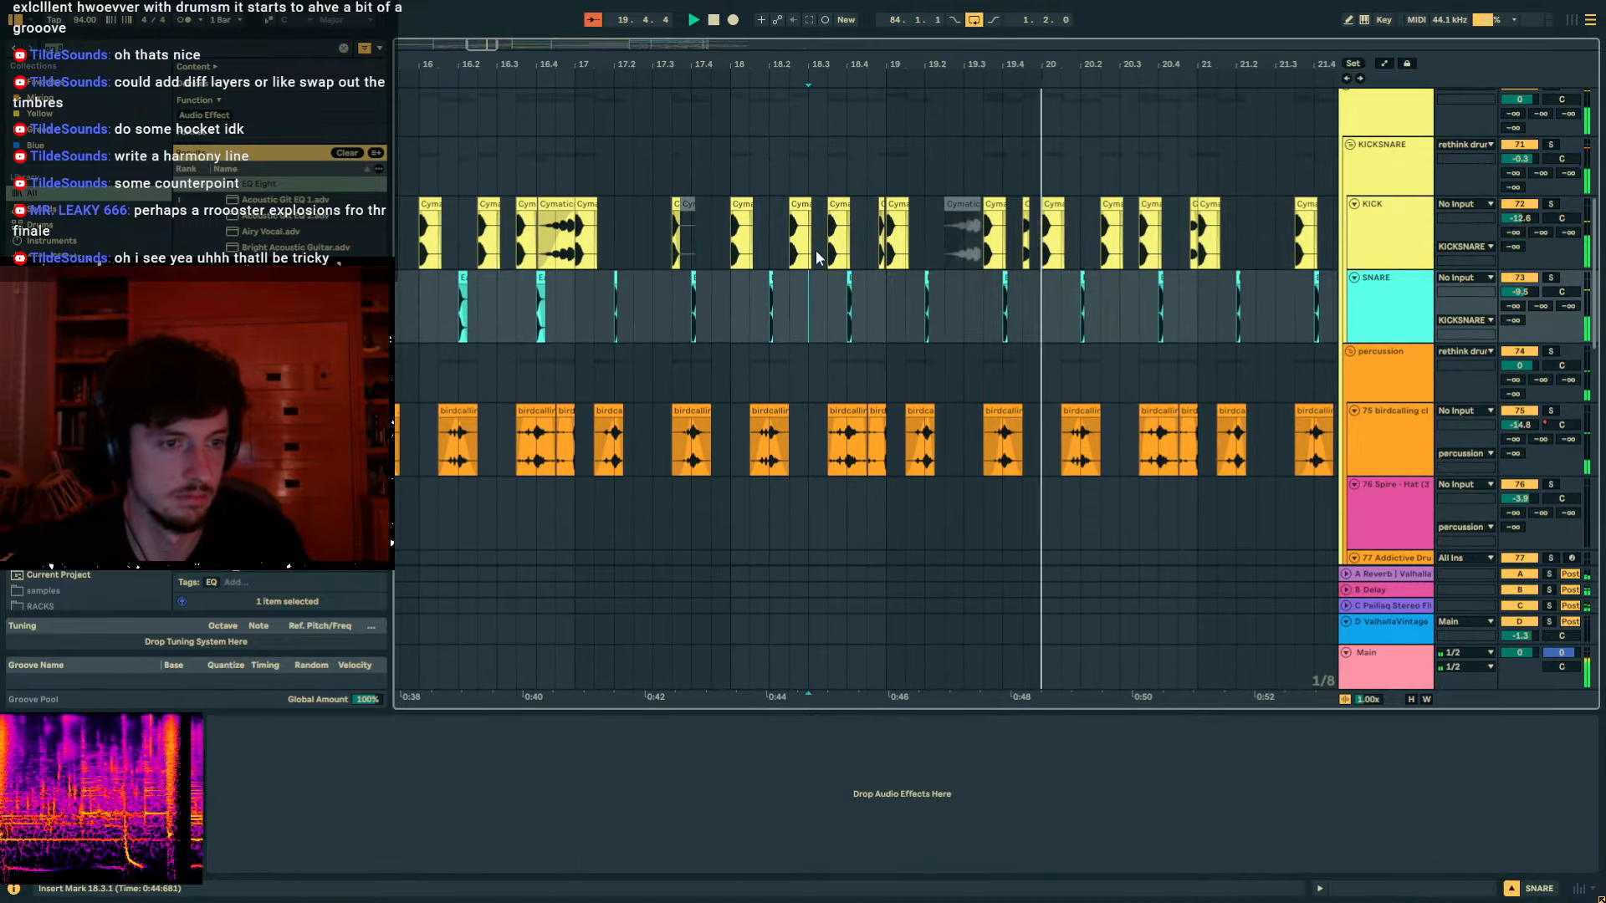
pyautogui.press('space')
pyautogui.press('space')
# Trim the start of the birdcalling clap clip before 18.4 to 18.3.4 and replay from about 18.3.2.
pyautogui.moveTo(859, 63); pyautogui.dragTo(859, 155)
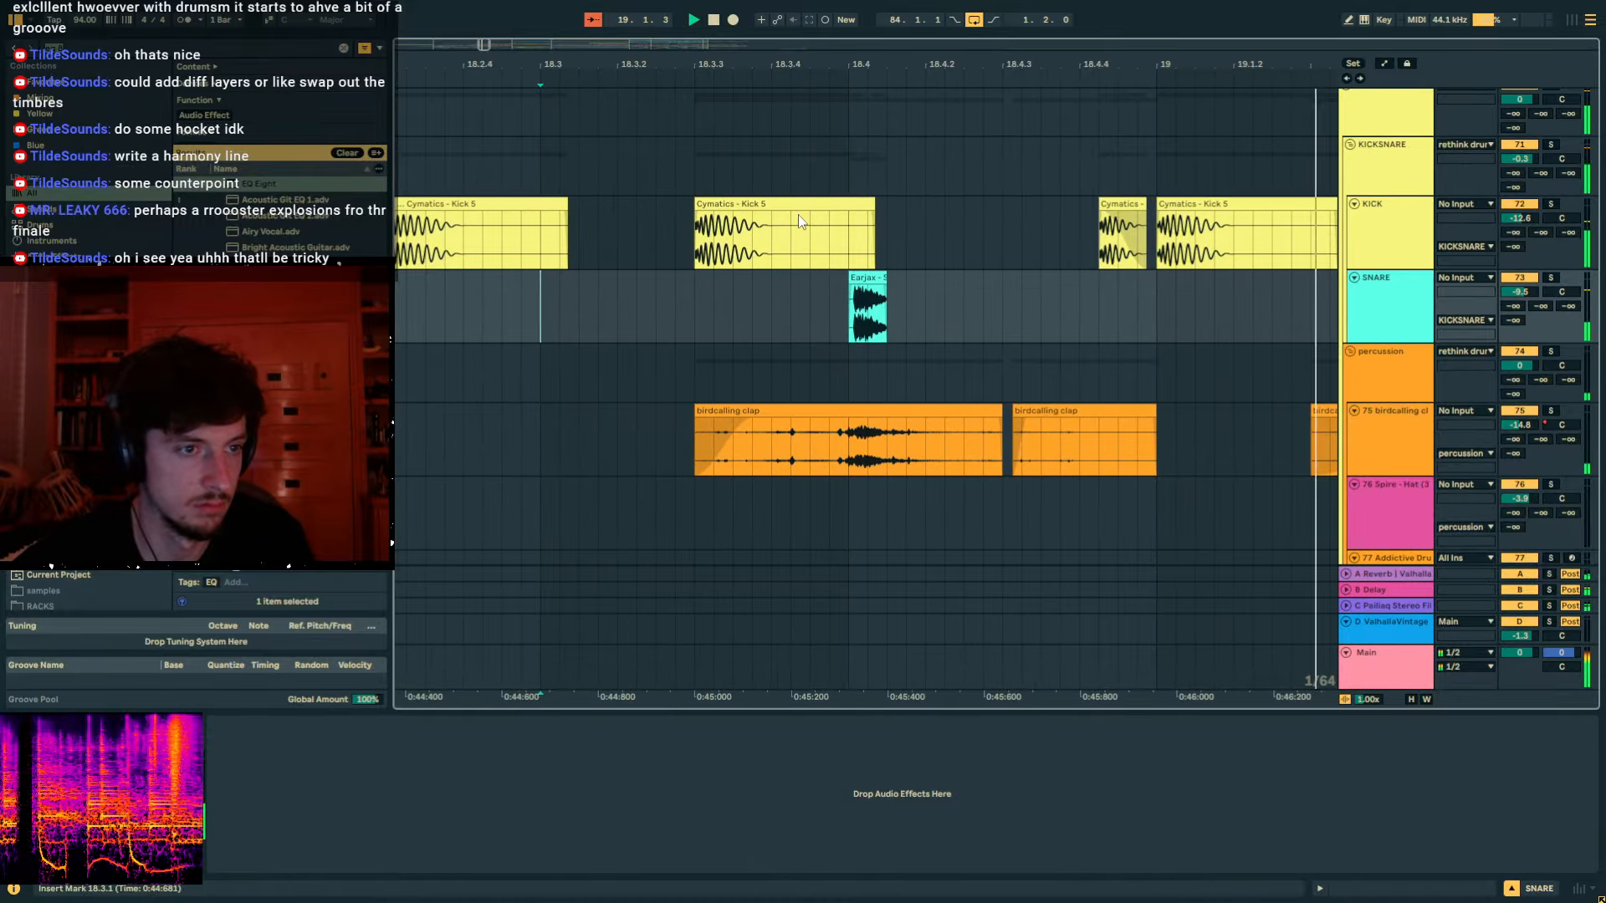
pyautogui.click(699, 410)
pyautogui.click(635, 430)
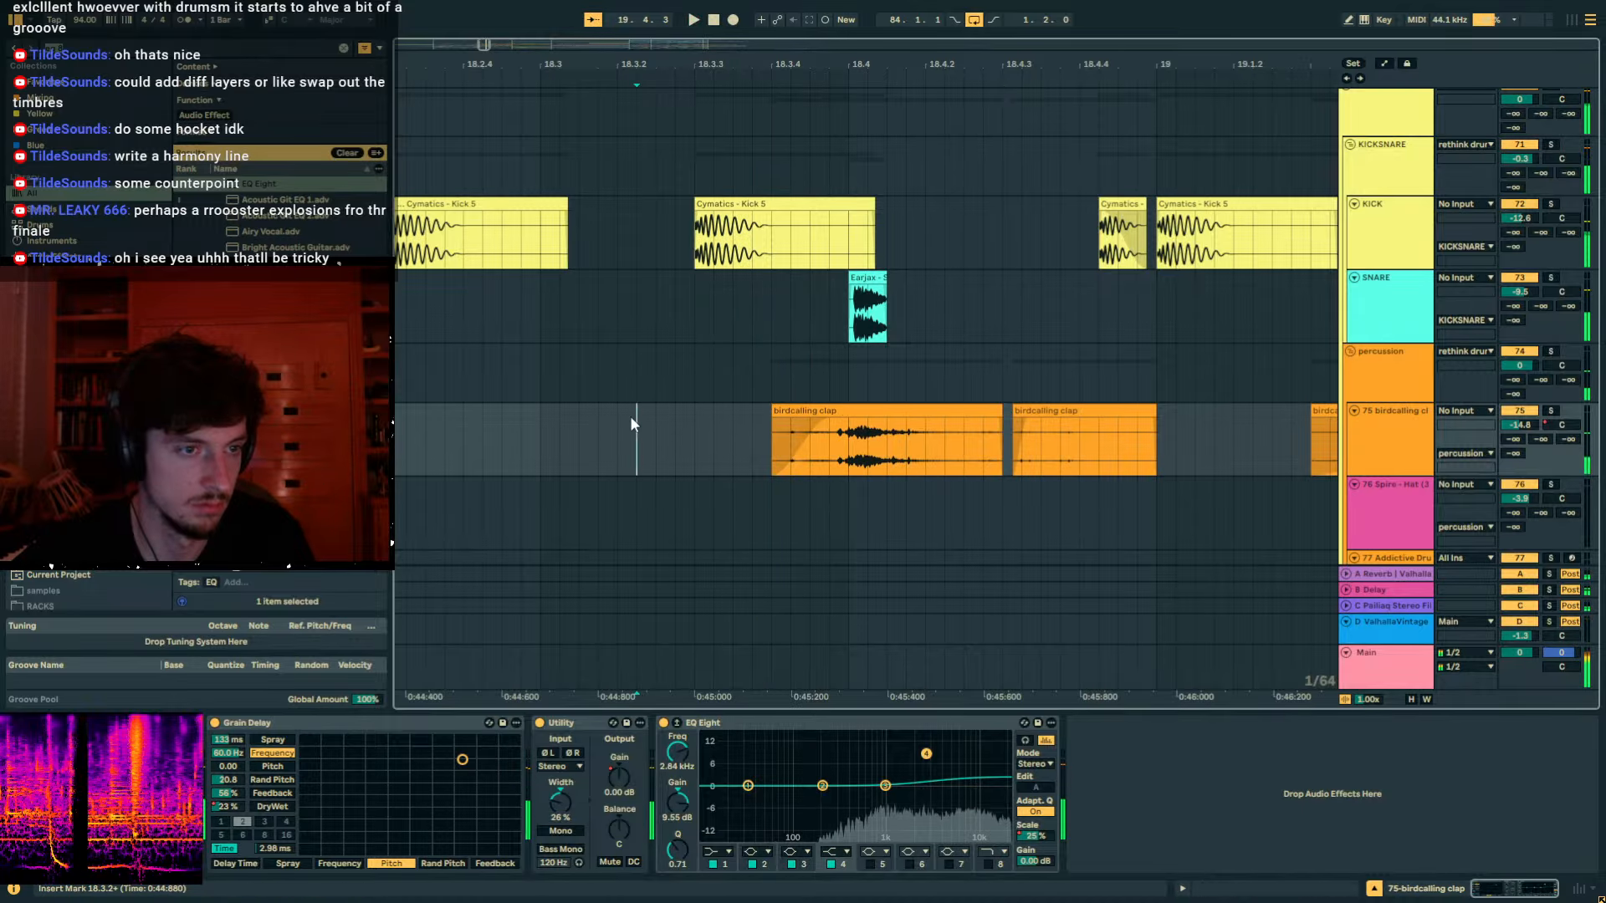
pyautogui.press('space')
pyautogui.press('space')
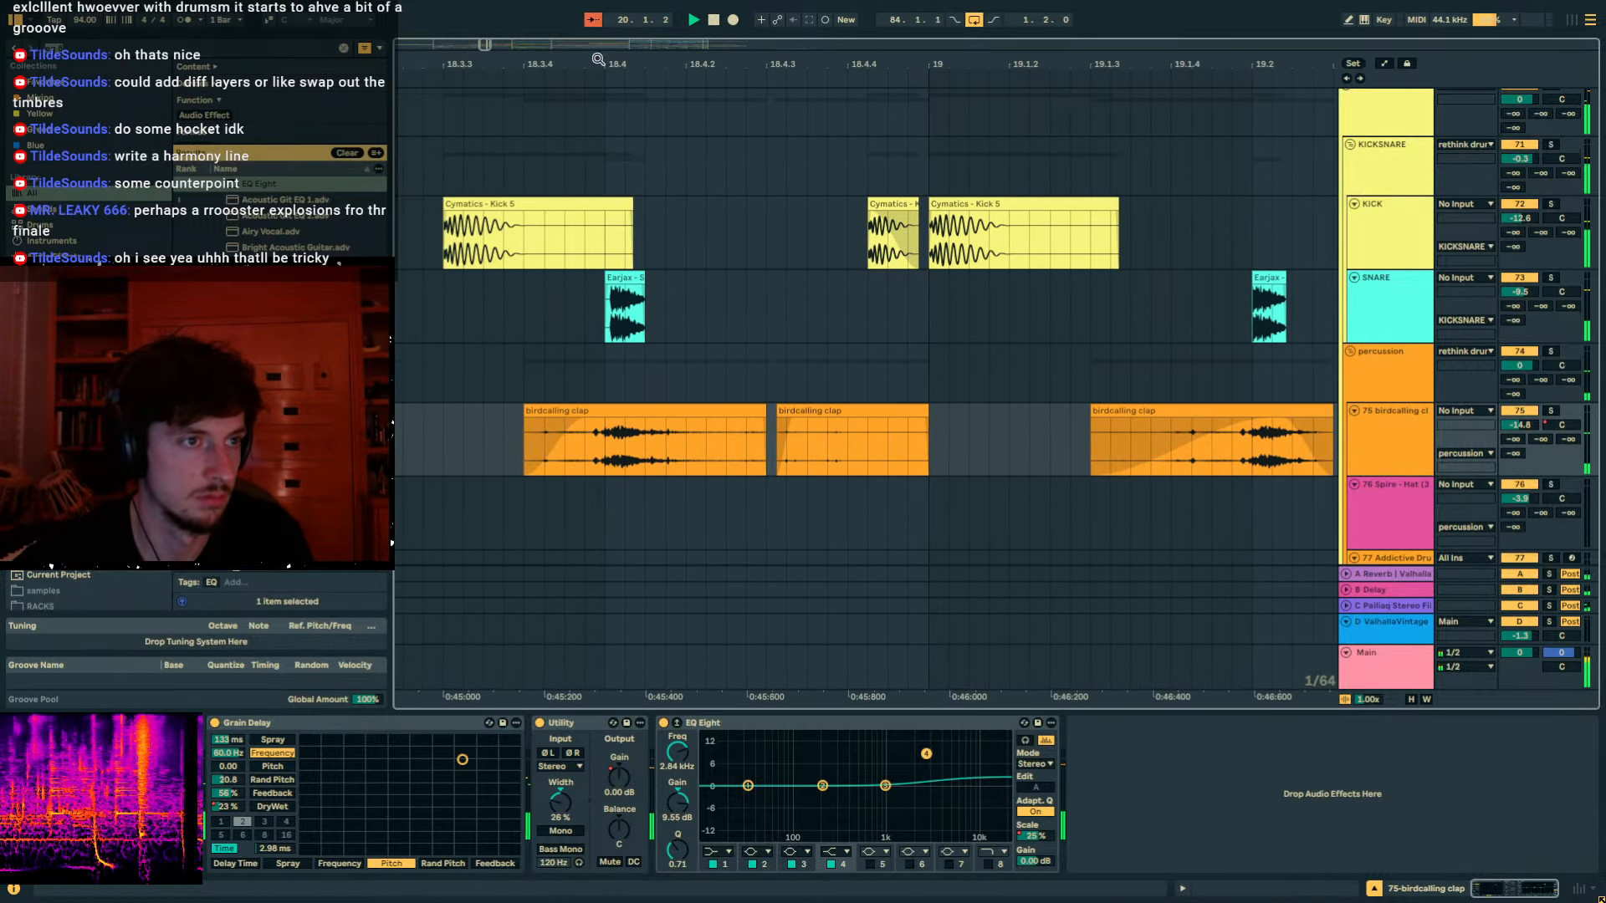
# Nudge the snare clip at 18.4 slightly earlier so its transient sits on the beat.
pyautogui.moveTo(600, 60); pyautogui.dragTo(633, 74)
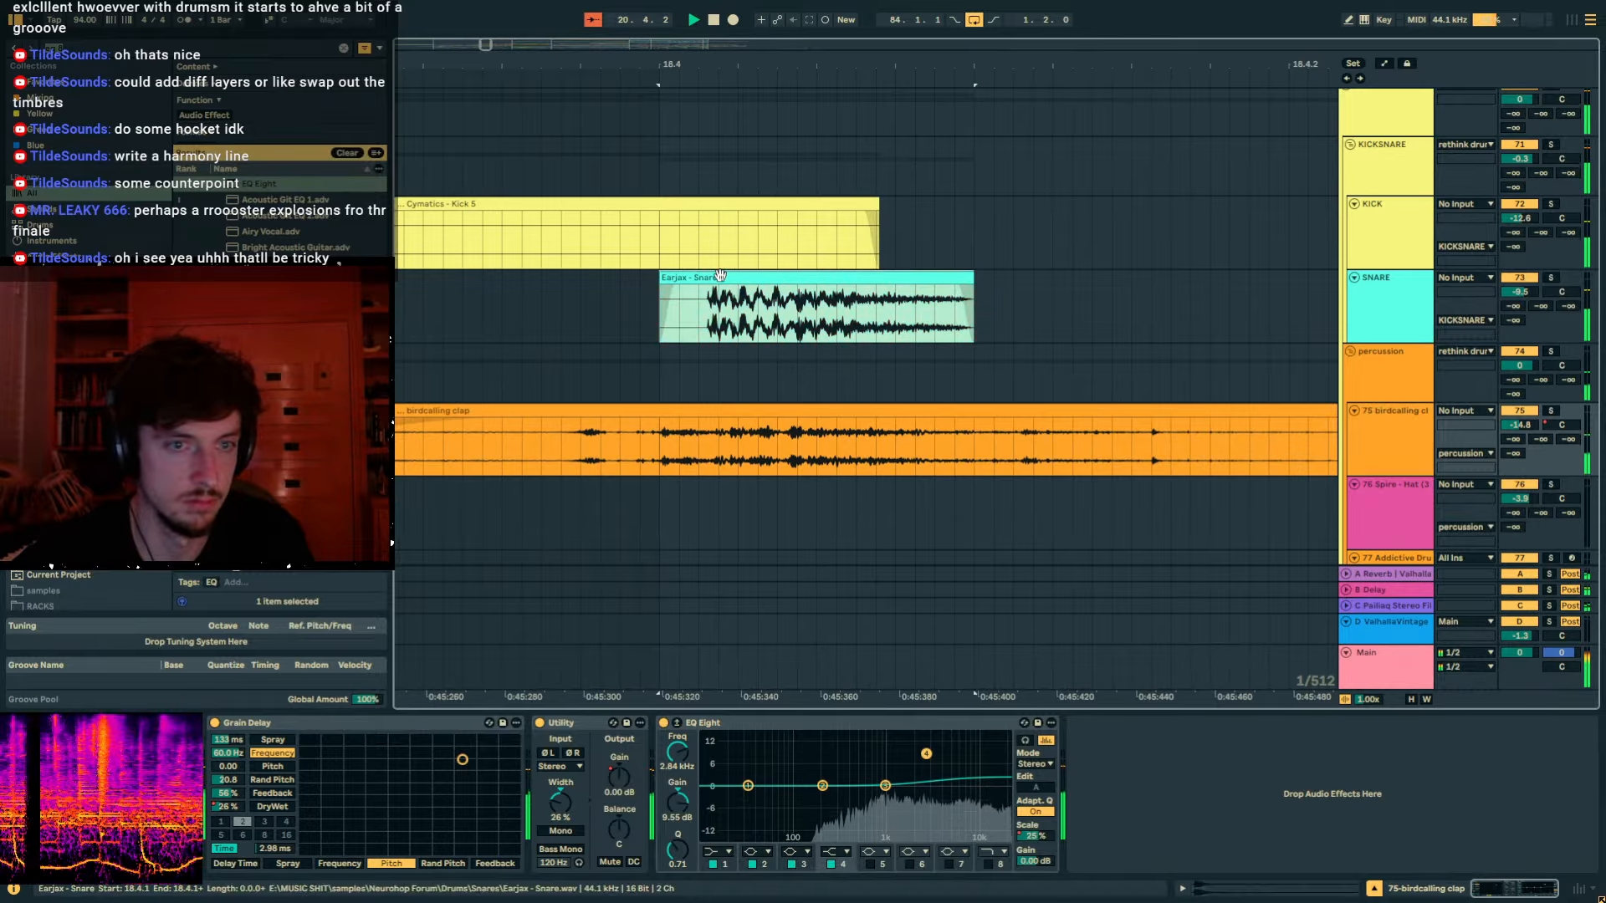
pyautogui.moveTo(737, 279); pyautogui.dragTo(697, 279)
pyautogui.moveTo(764, 80); pyautogui.dragTo(742, 64)
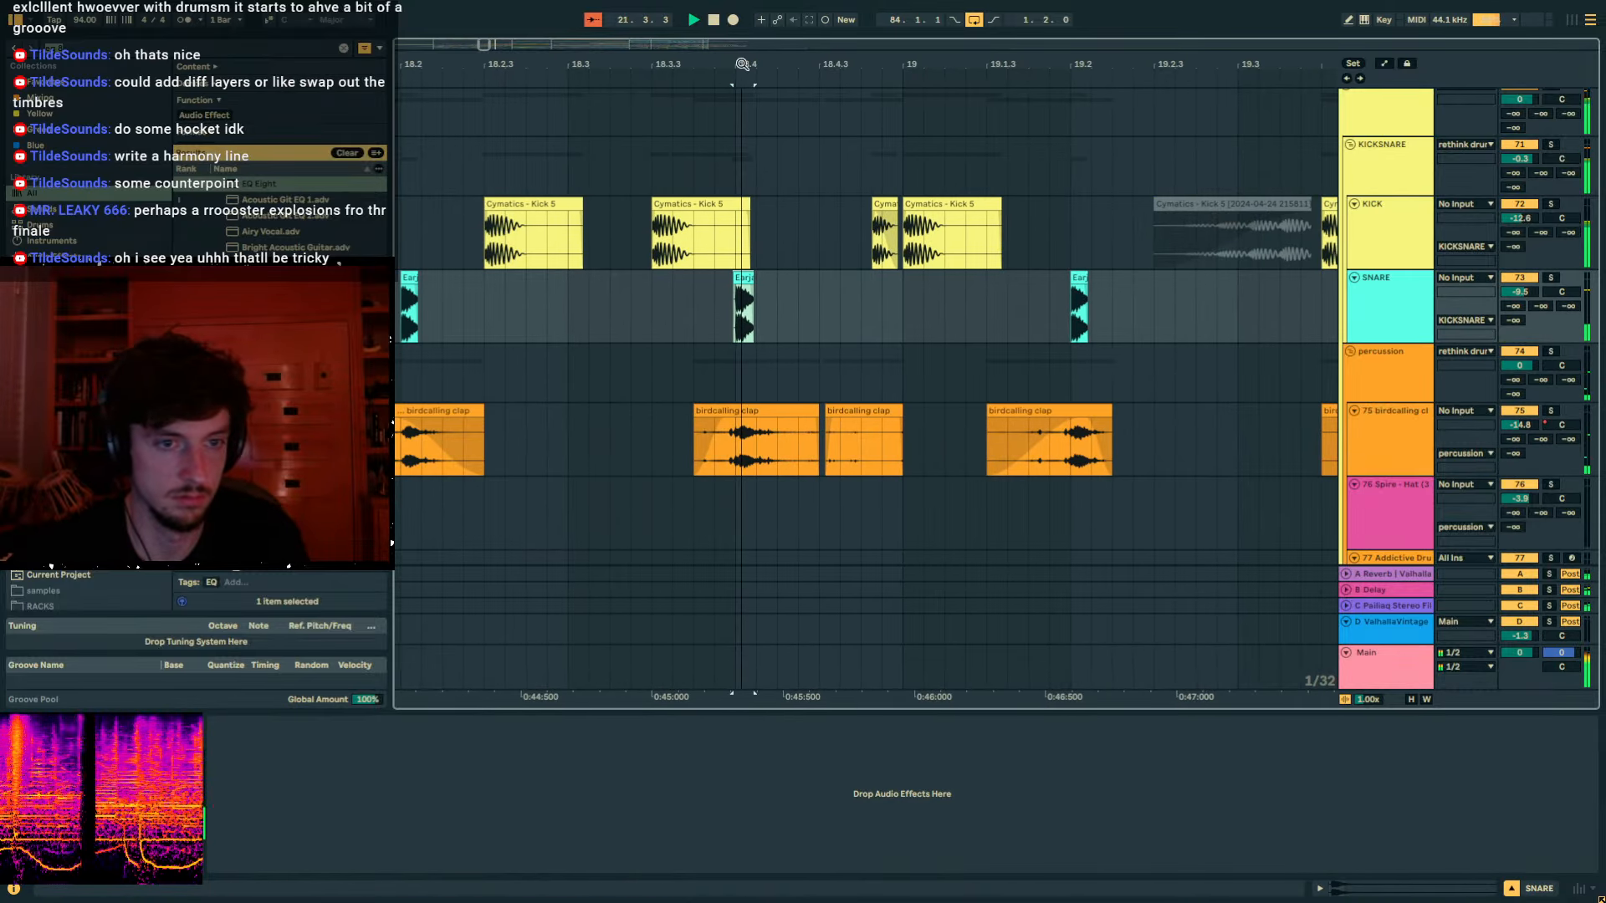
pyautogui.moveTo(1078, 67); pyautogui.dragTo(733, 49)
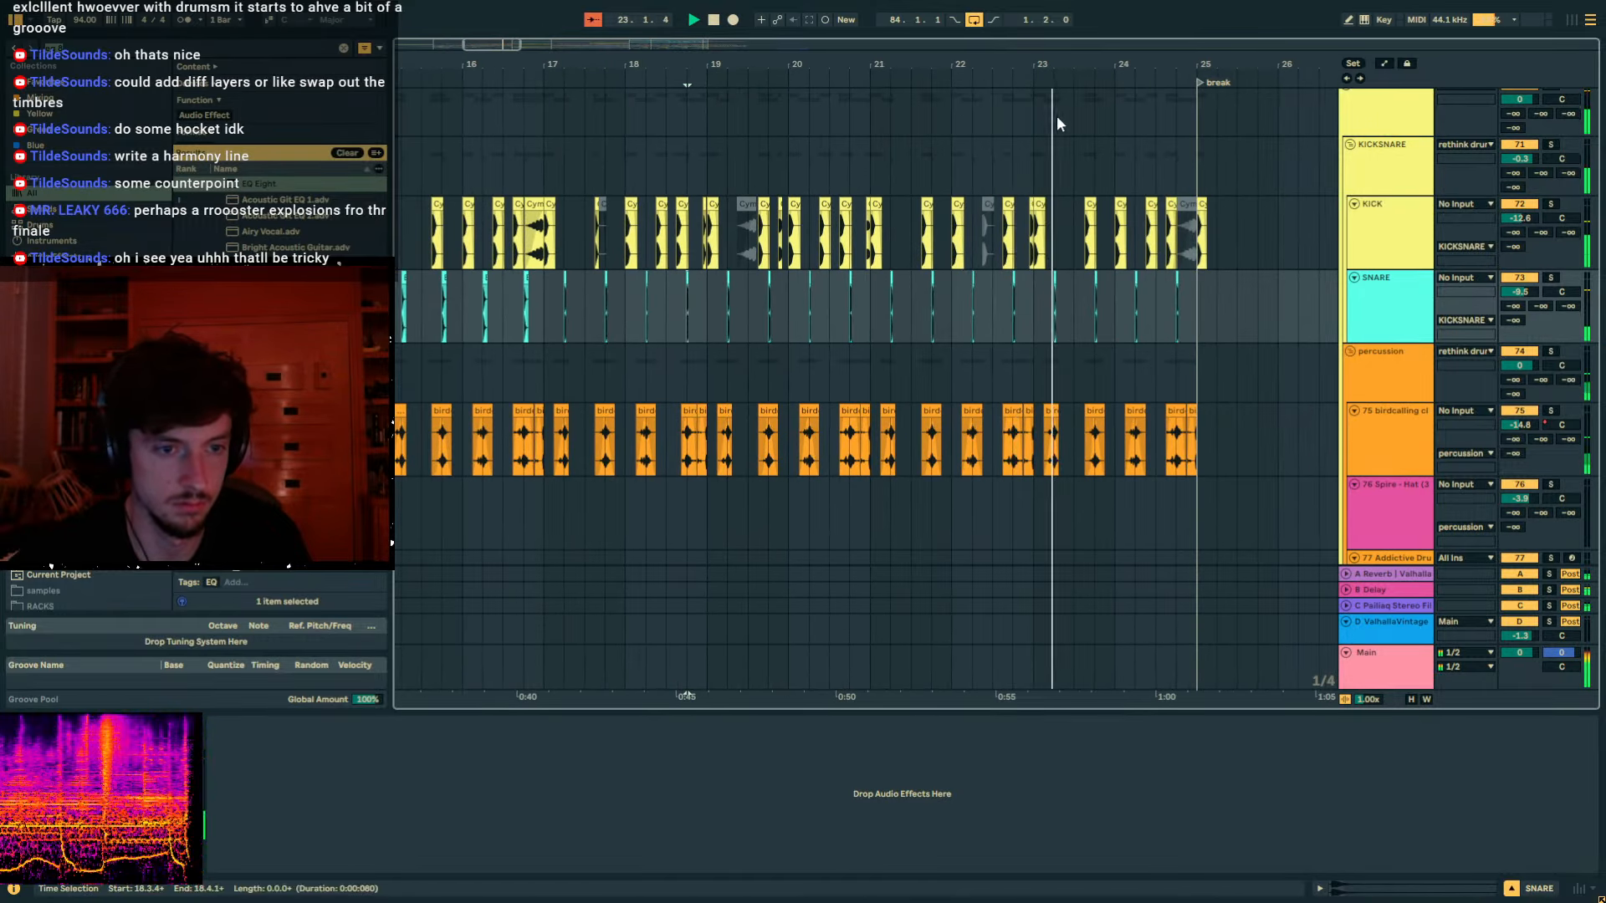
# Examine the devices on the birdcalling clap track and rethink drums group, and look through the remaining tracks during playback.
pyautogui.click(1012, 393)
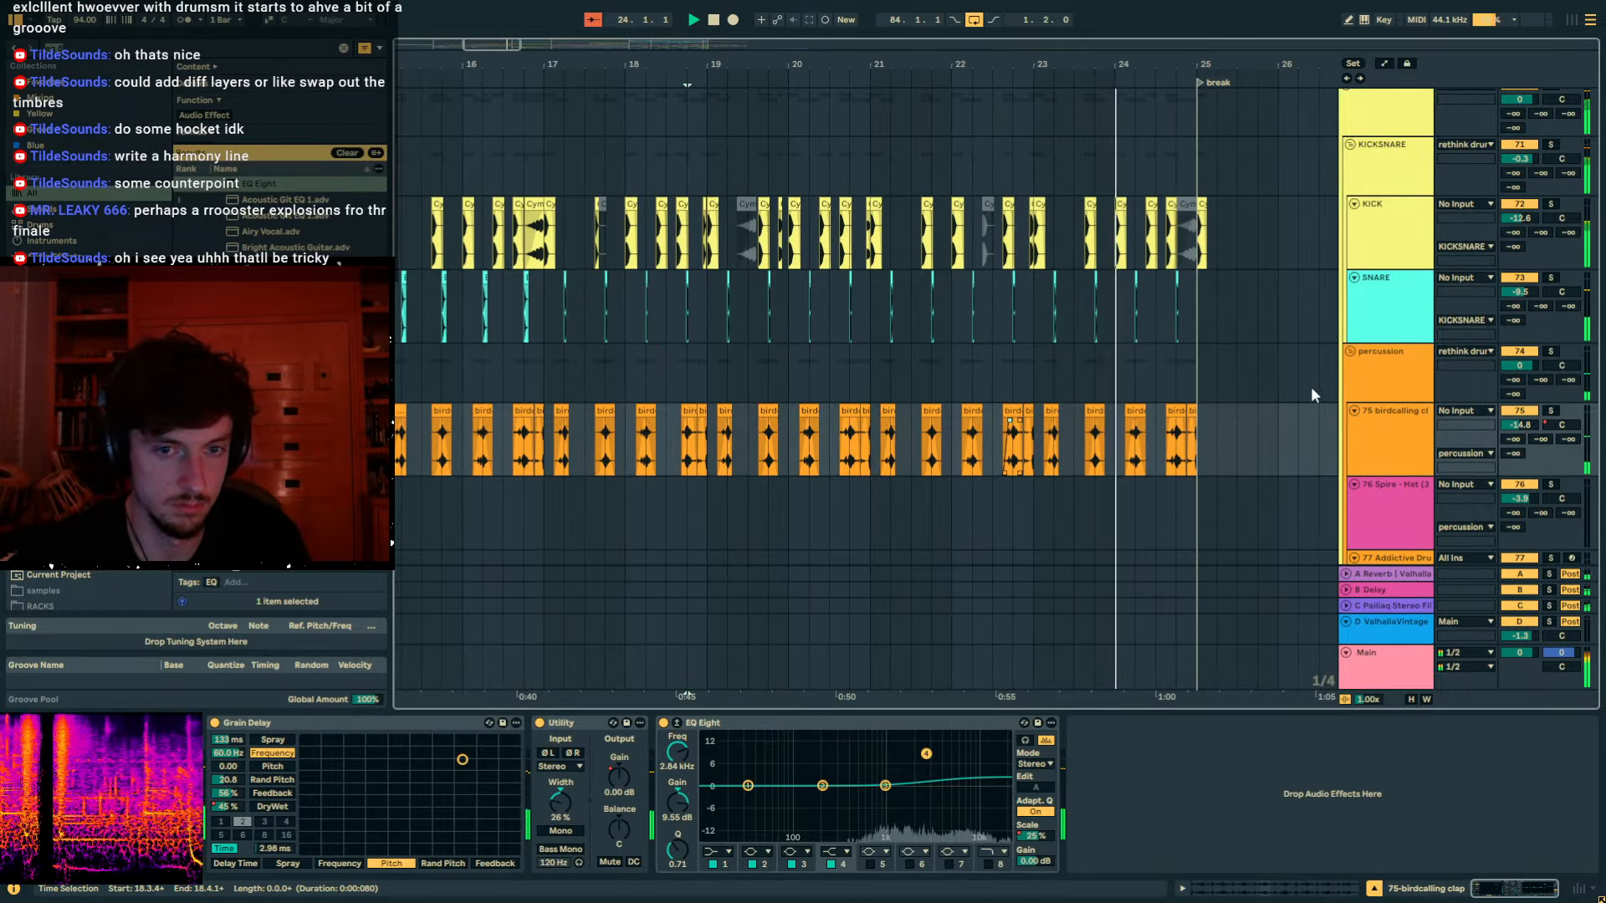
pyautogui.click(1378, 455)
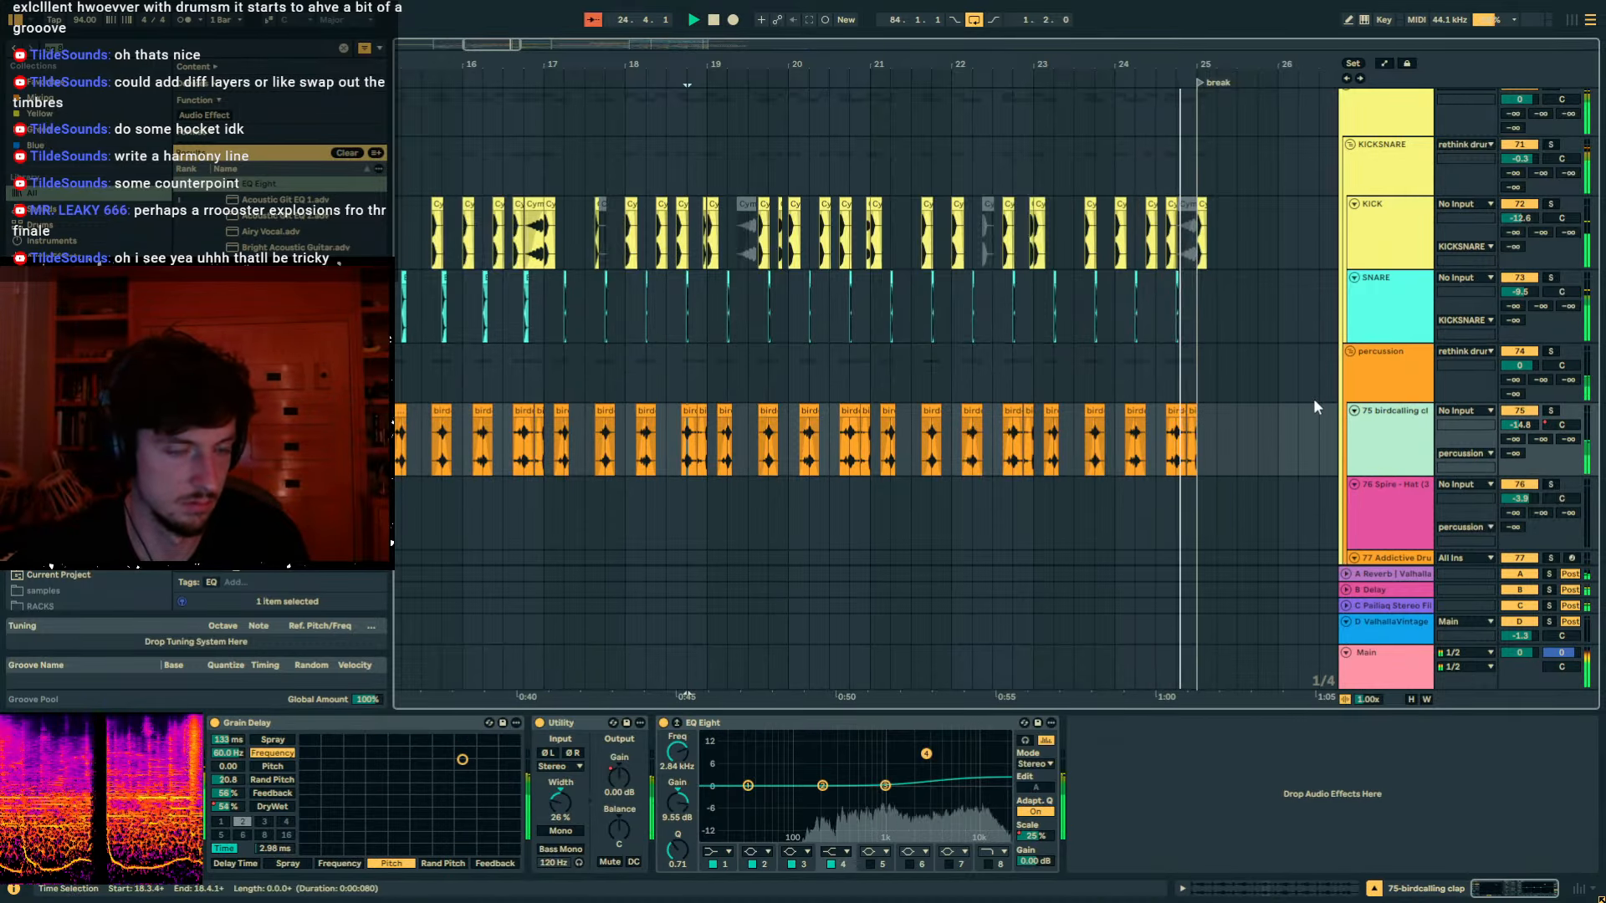
pyautogui.scroll(3, 1385, 306)
pyautogui.click(1372, 260)
pyautogui.scroll(3, 1372, 272)
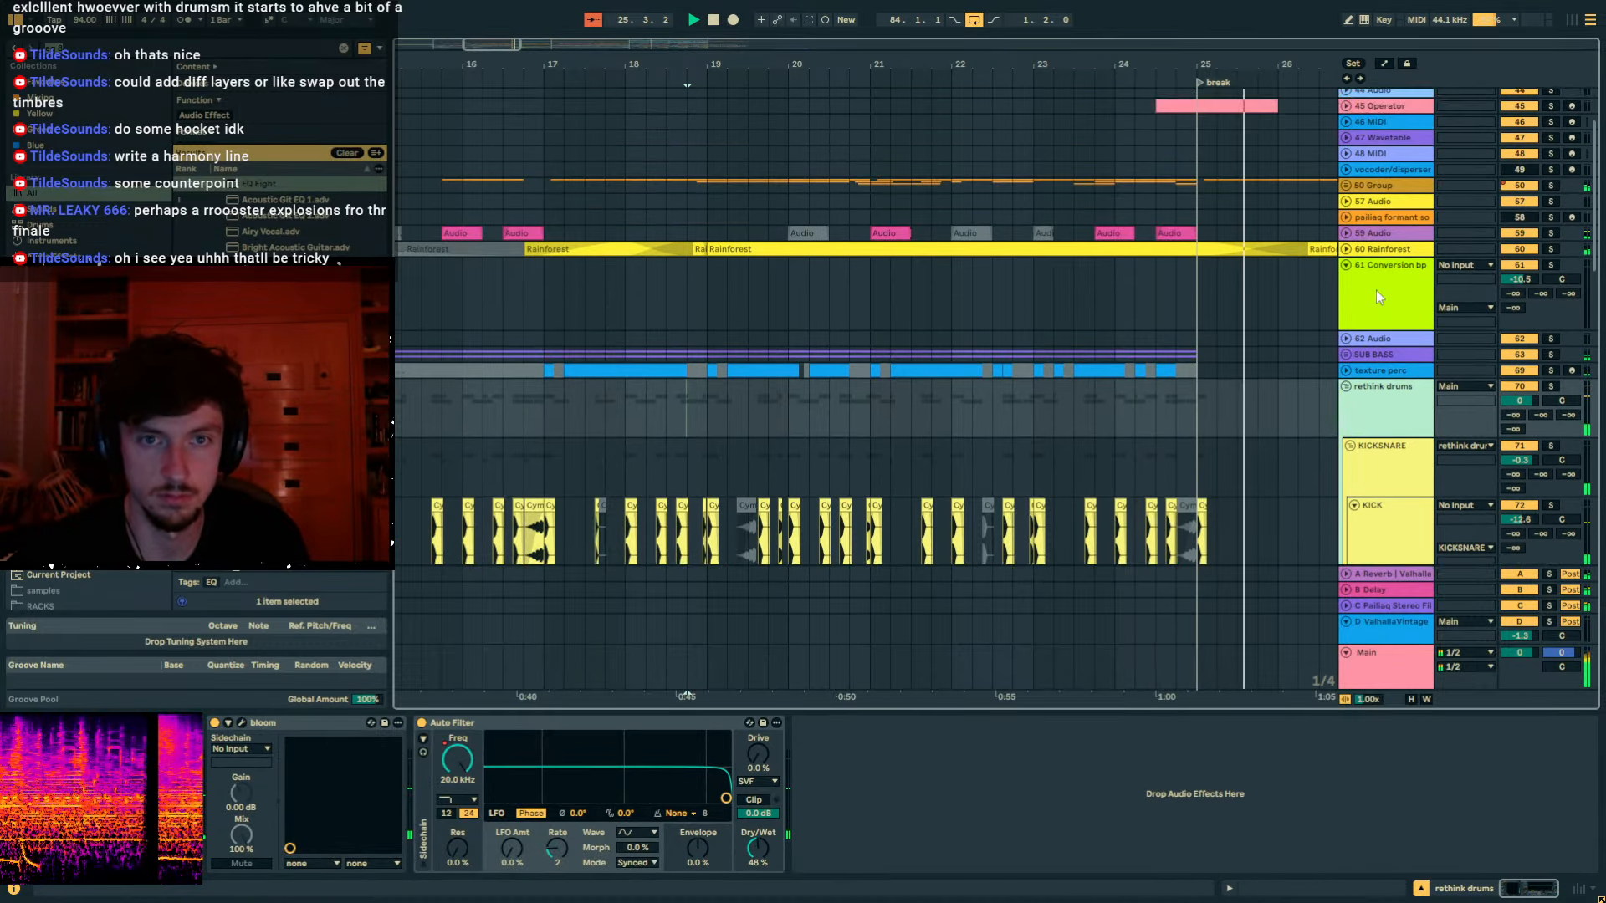
pyautogui.scroll(-12, 1373, 344)
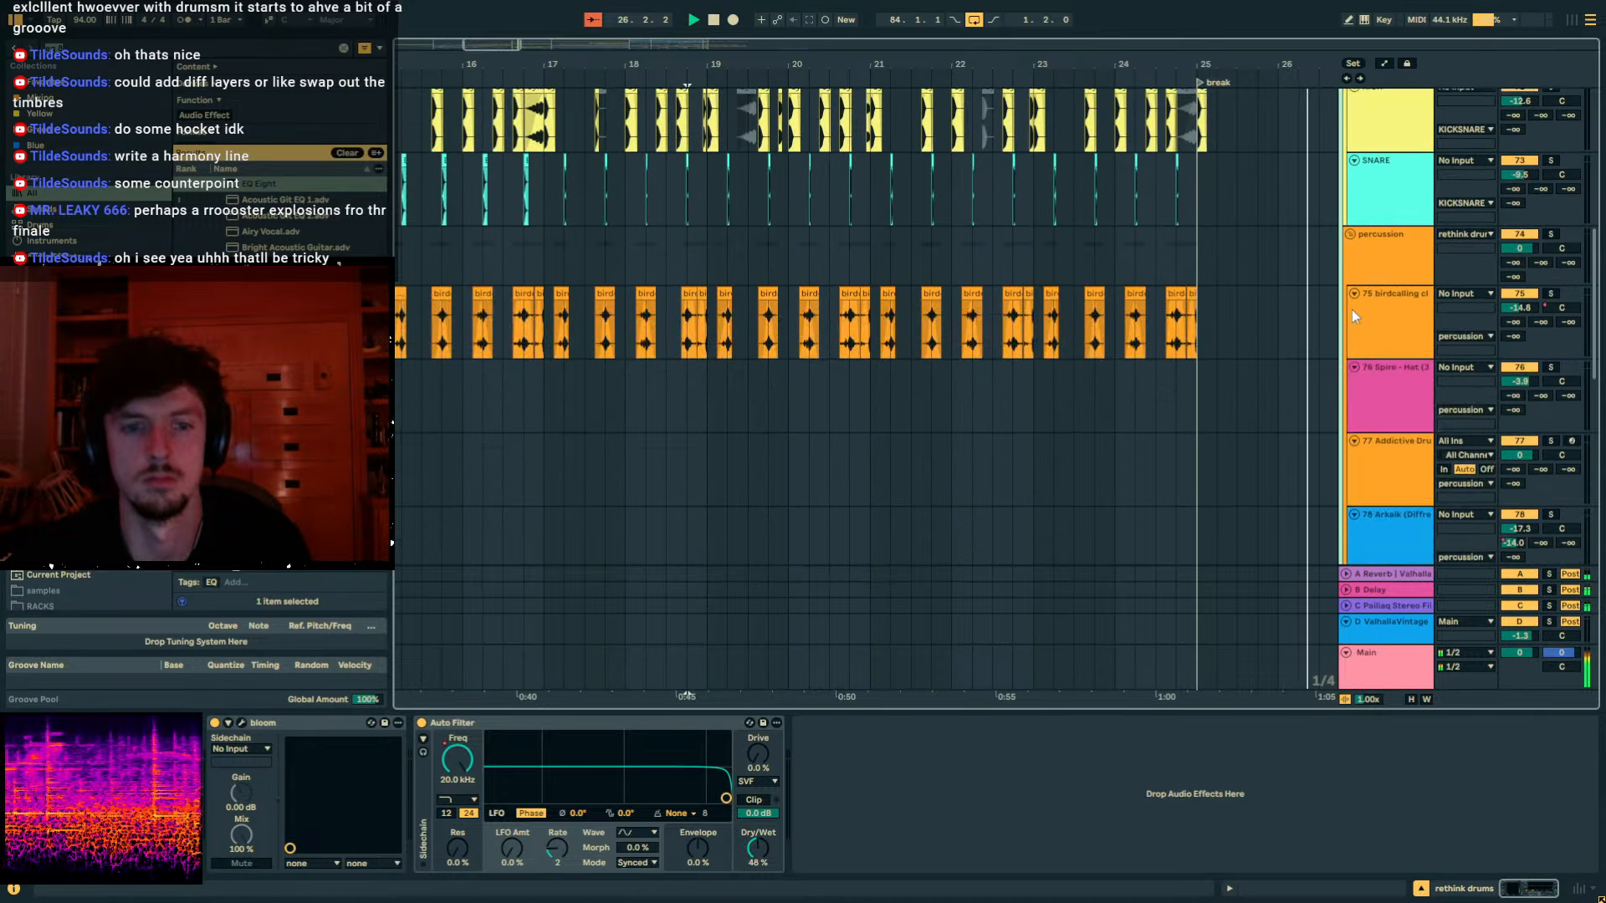
pyautogui.scroll(-10, 1348, 308)
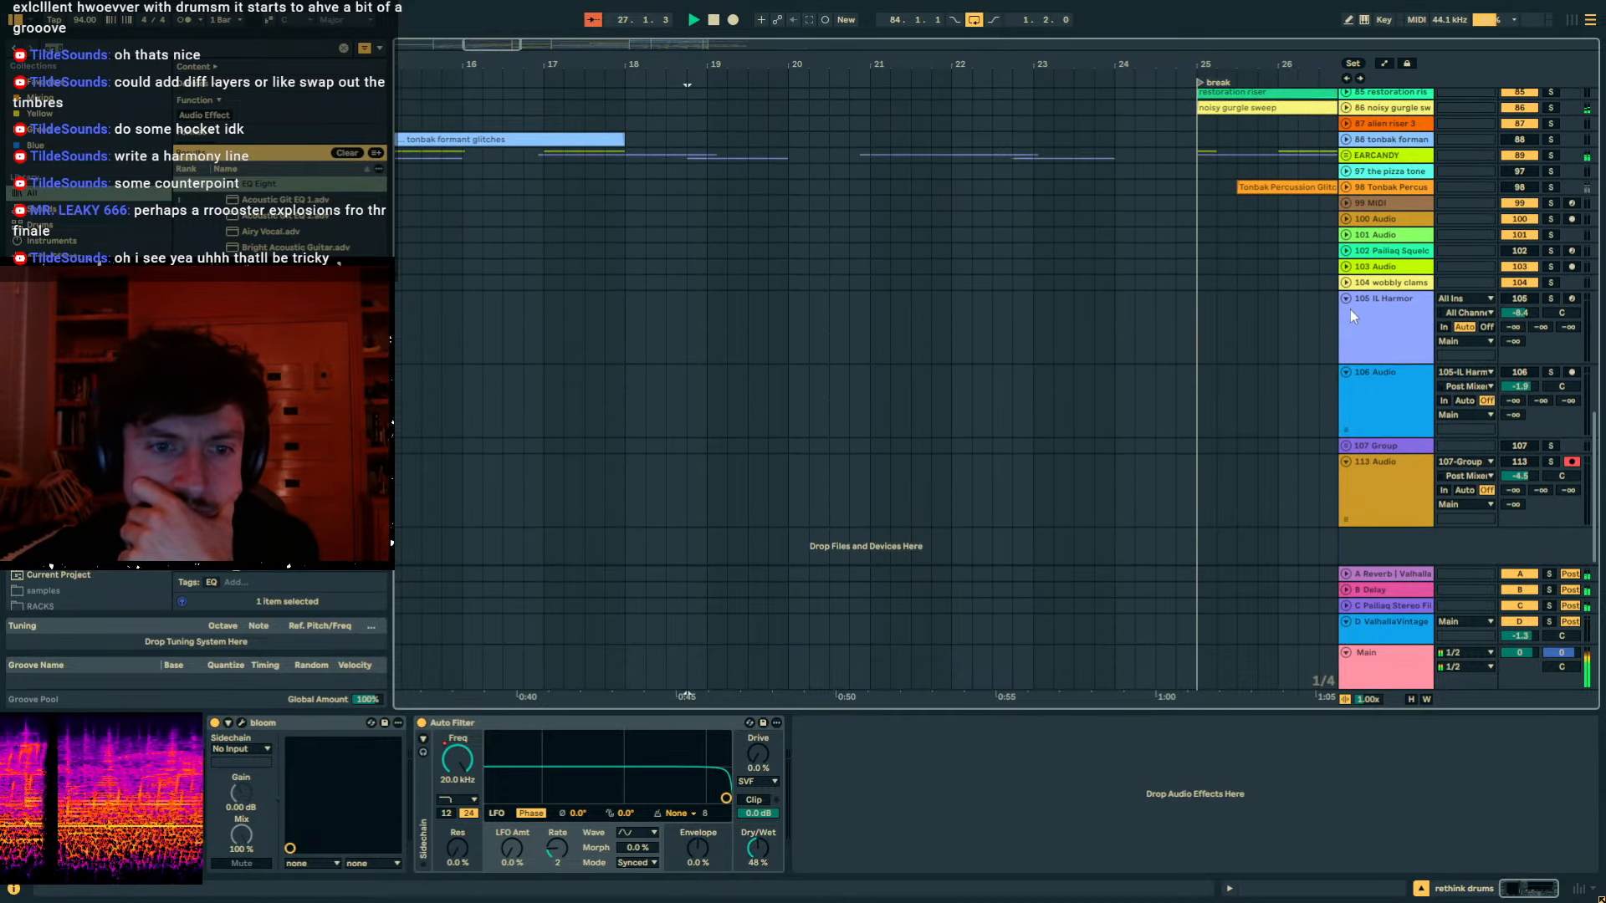
pyautogui.scroll(3, 1350, 310)
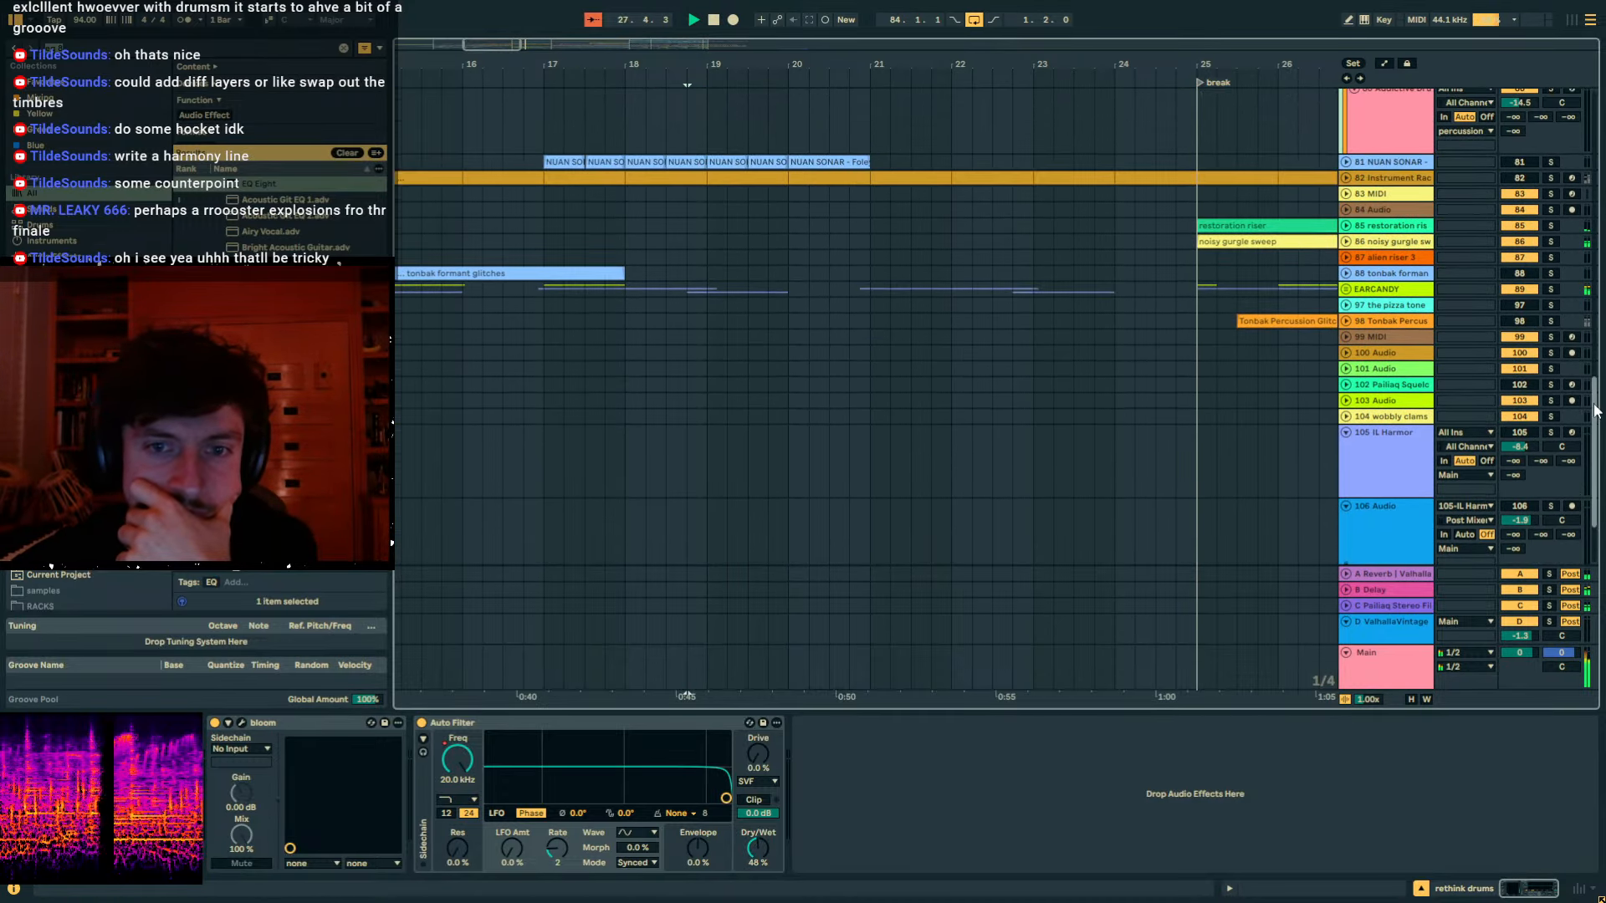
# Unfold the EARCANDY group, the 59 Audio track and the 50 Group to inspect their clips around the break.
pyautogui.click(1346, 288)
pyautogui.scroll(-8, 1166, 303)
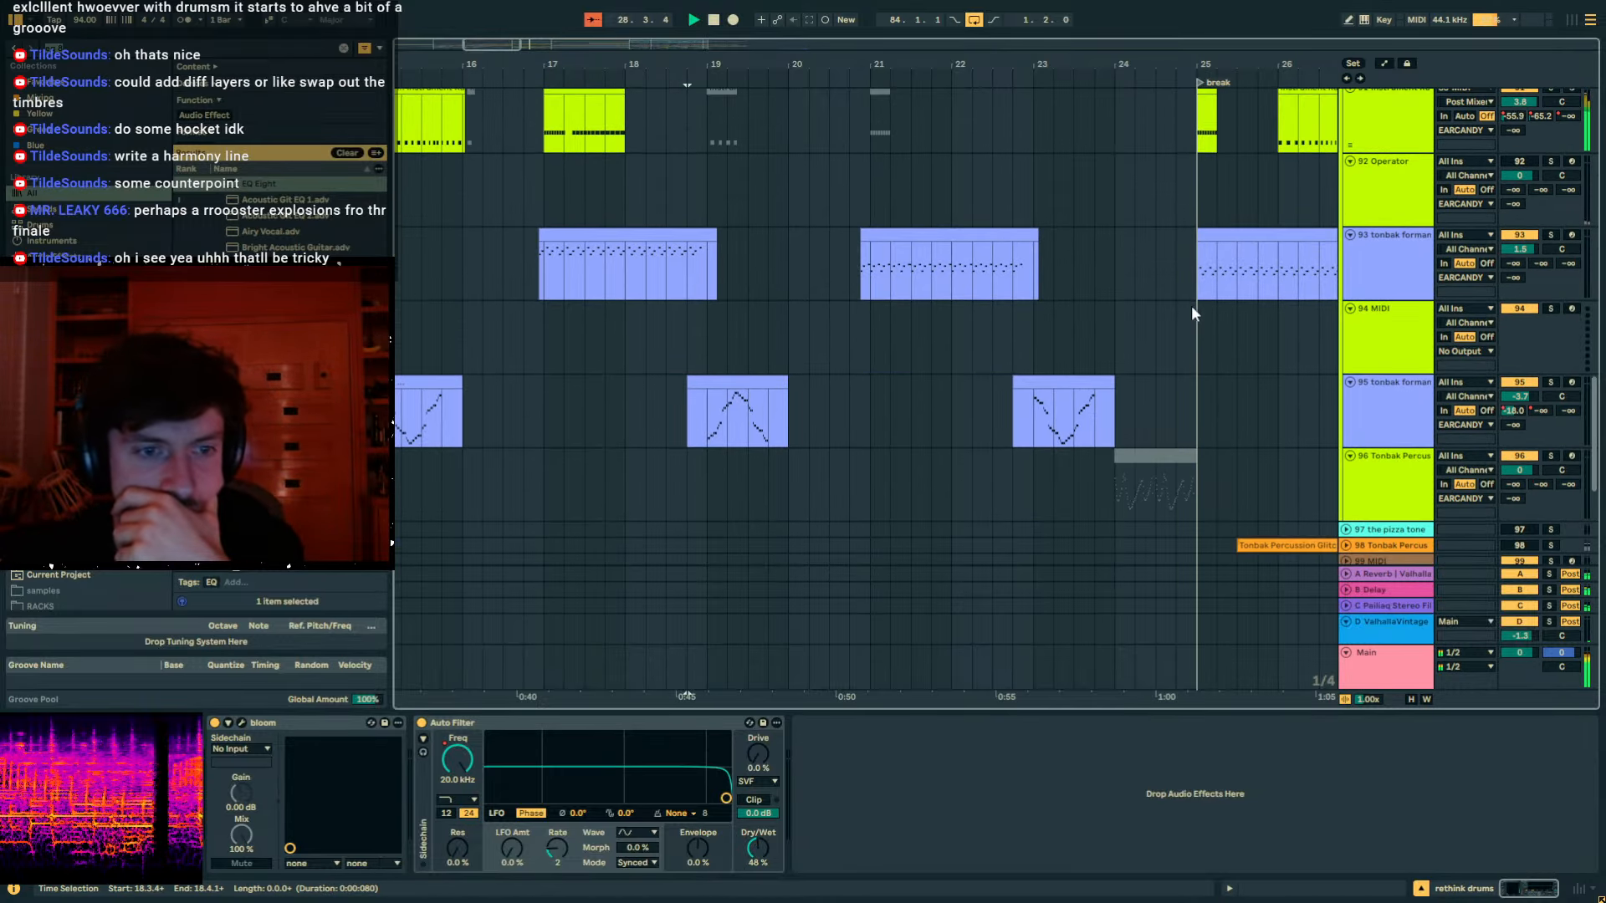
pyautogui.moveTo(1594, 458); pyautogui.dragTo(1552, 126)
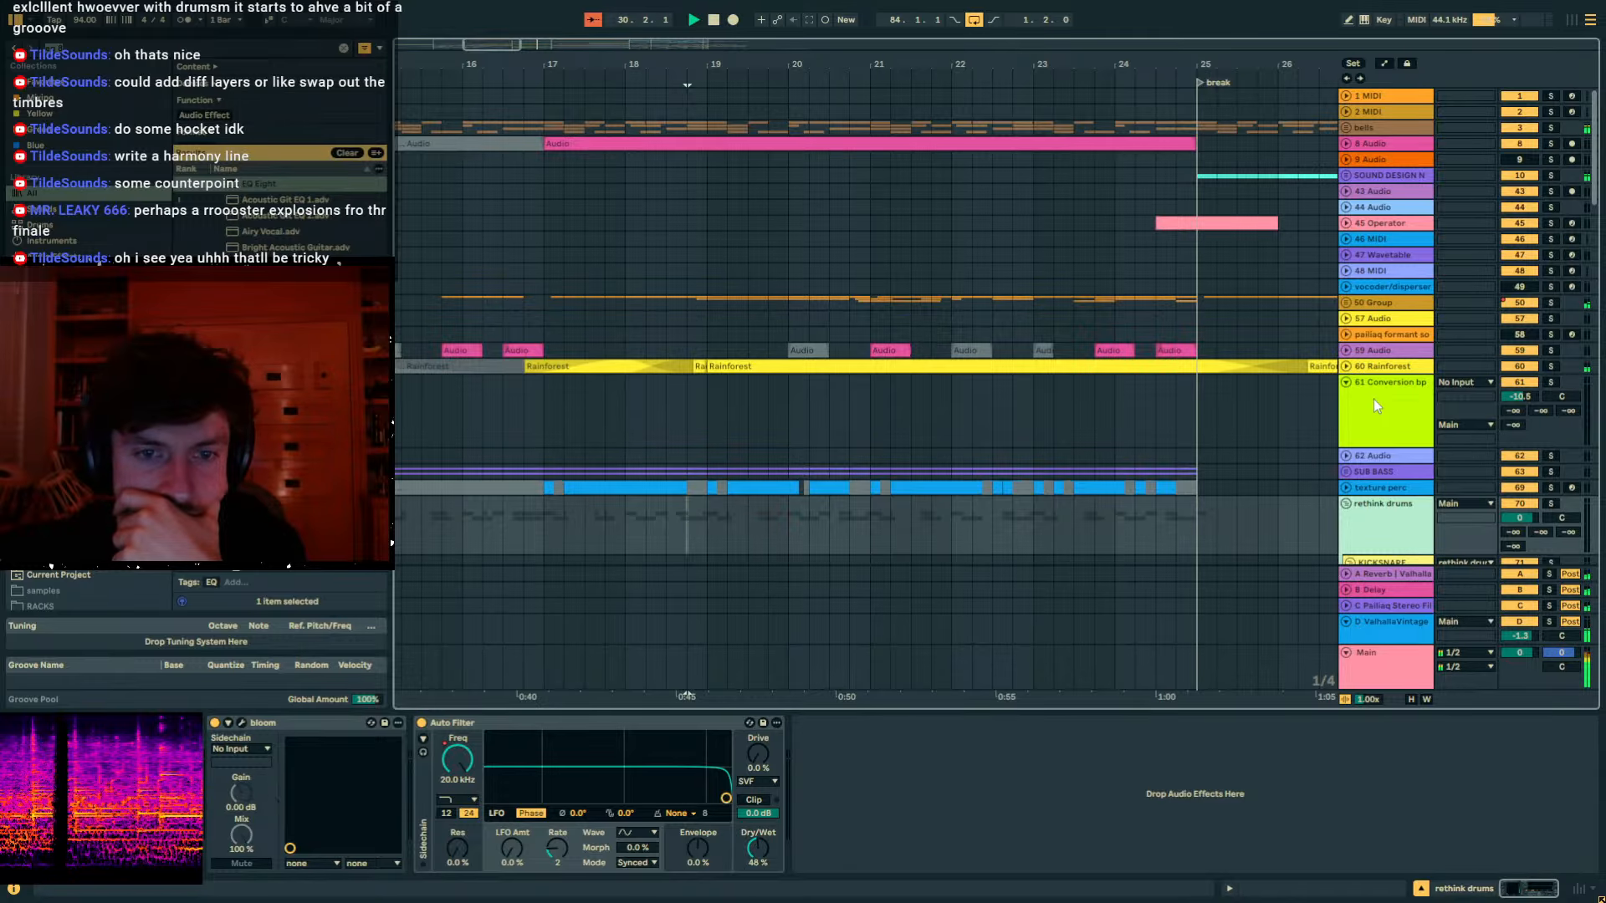
pyautogui.click(1352, 353)
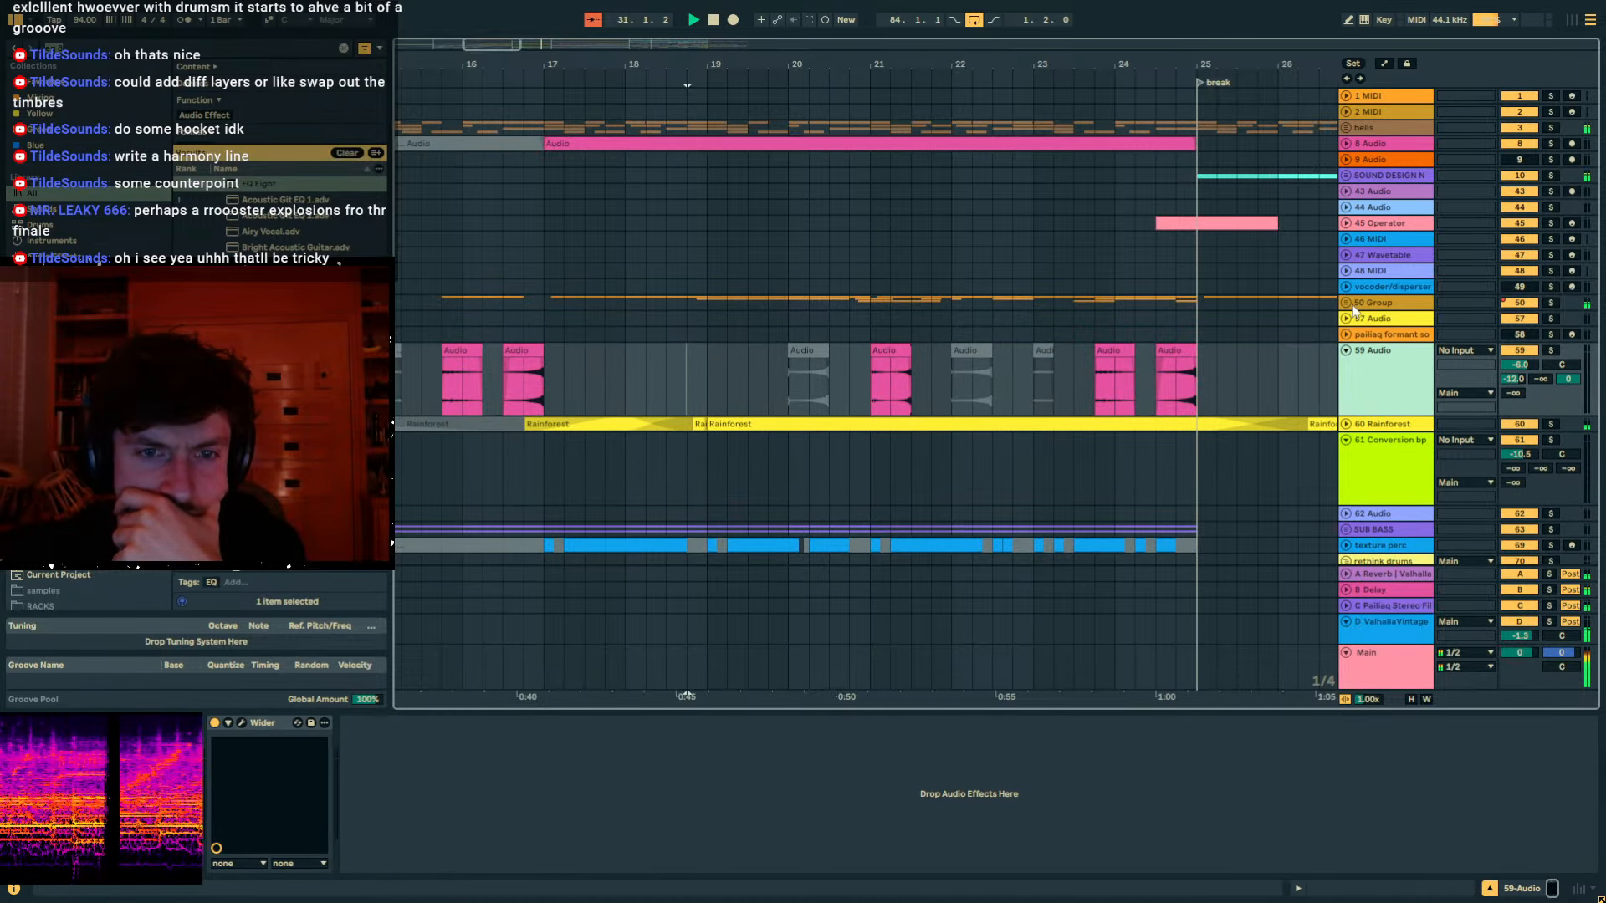
pyautogui.click(1345, 303)
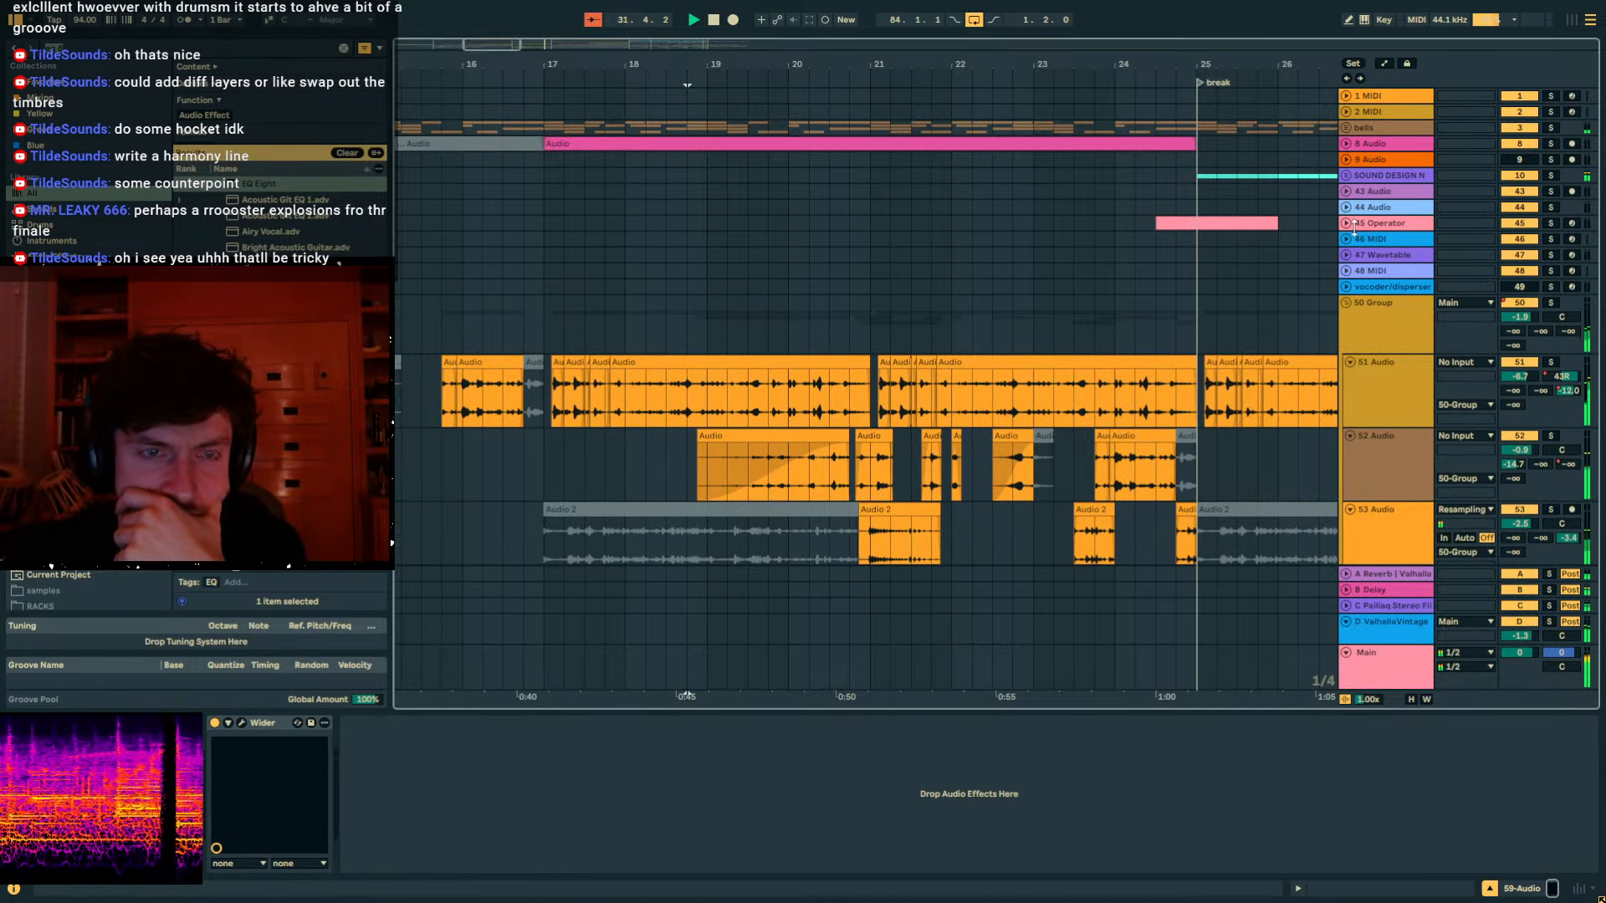
pyautogui.moveTo(1194, 70)
pyautogui.mouseDown()
pyautogui.moveTo(808, 69)
pyautogui.moveTo(773, 34)
pyautogui.mouseUp()
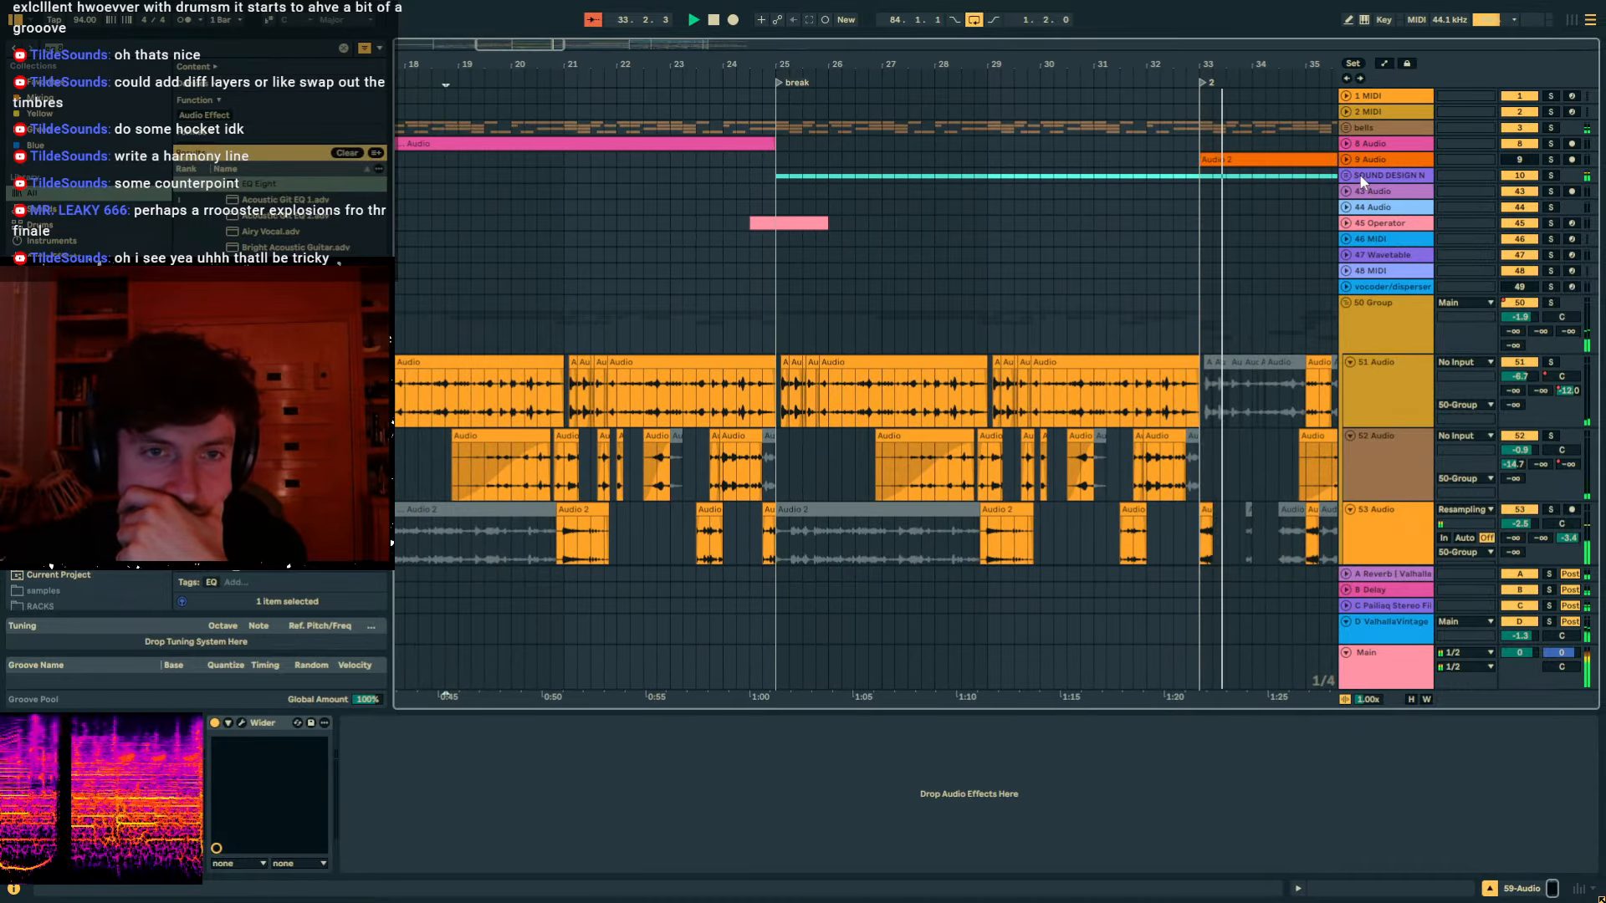
# Check the Main track's loudness in Youlean Loudness Meter 2 through the second section, then close the meter.
pyautogui.click(1393, 657)
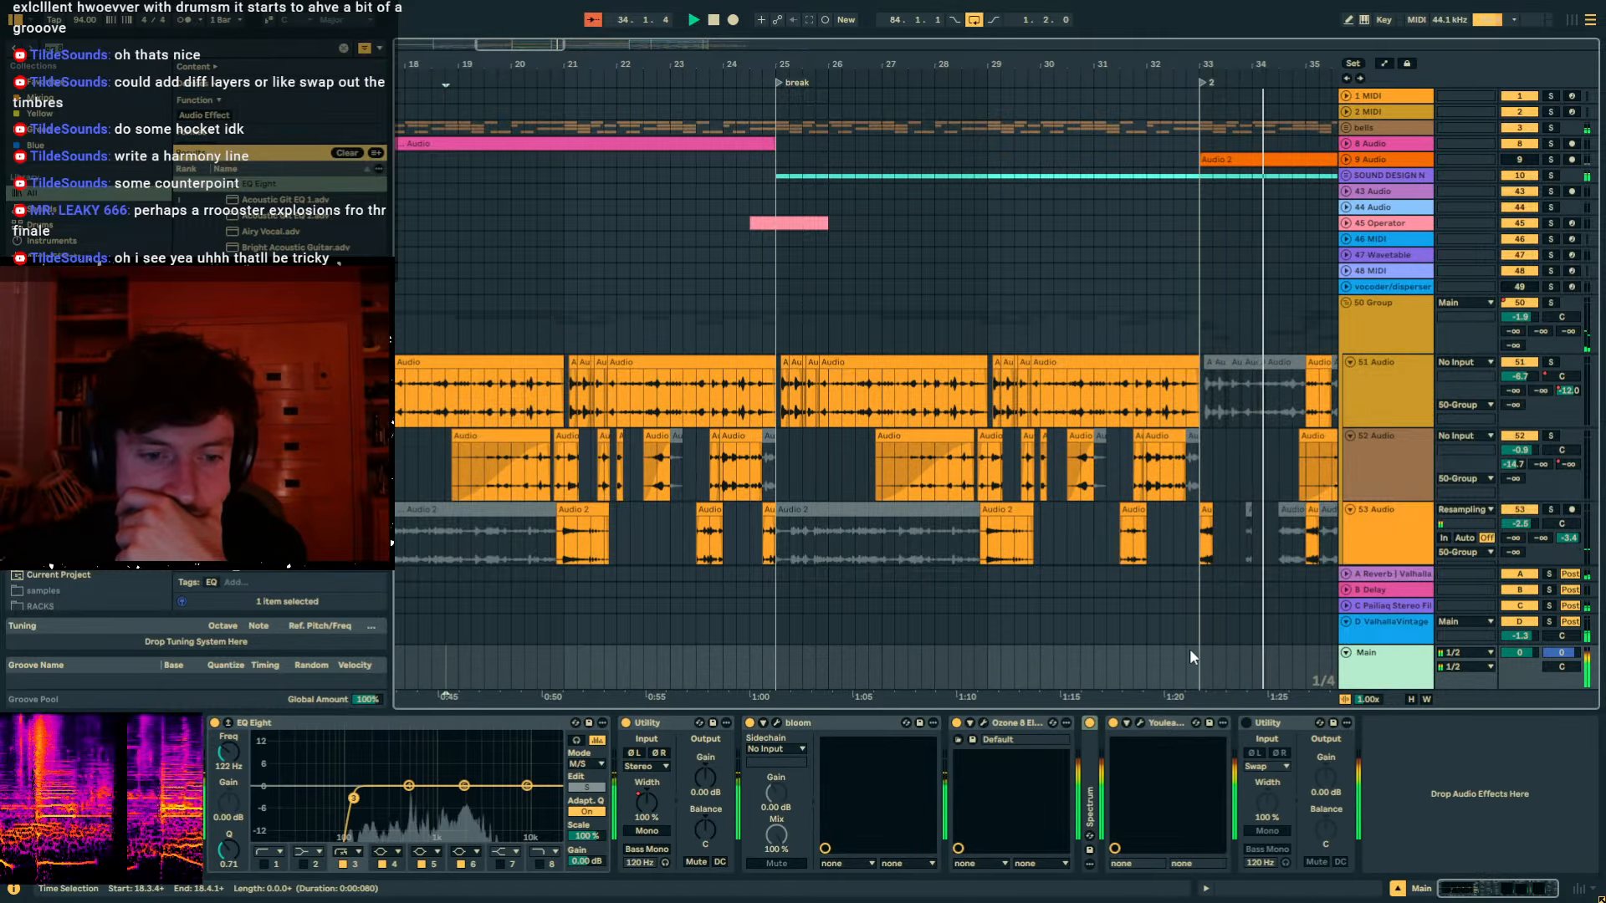
pyautogui.click(1141, 721)
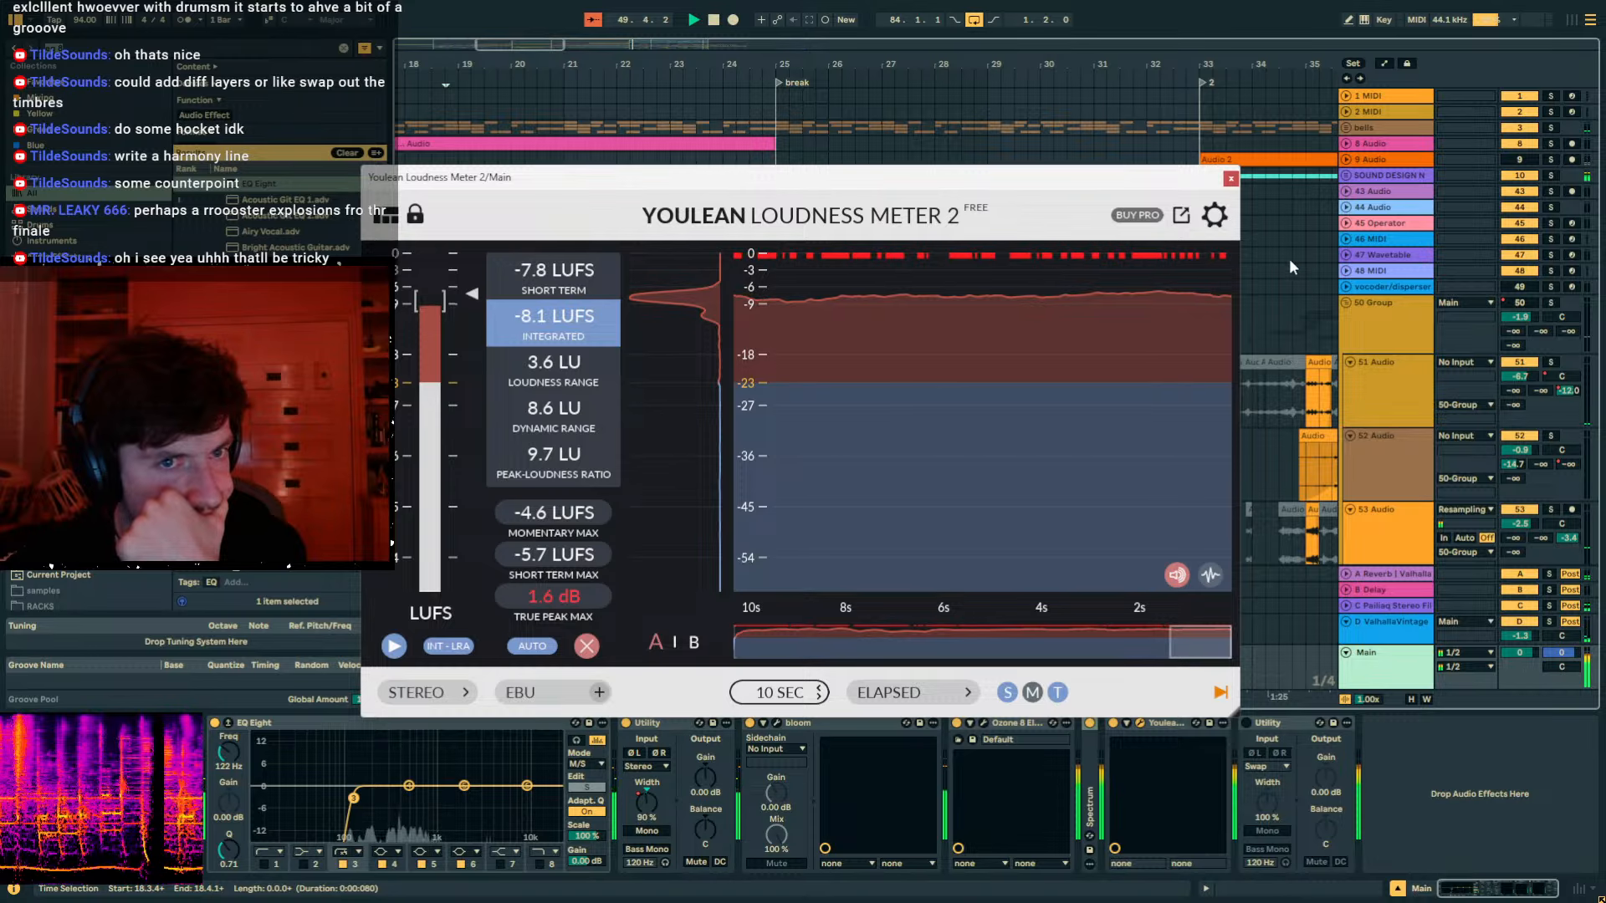
pyautogui.click(1230, 178)
# Locate the 91 Instrument Rack track in the EARCANDY group and audition it soloed around bar 52.
pyautogui.click(594, 20)
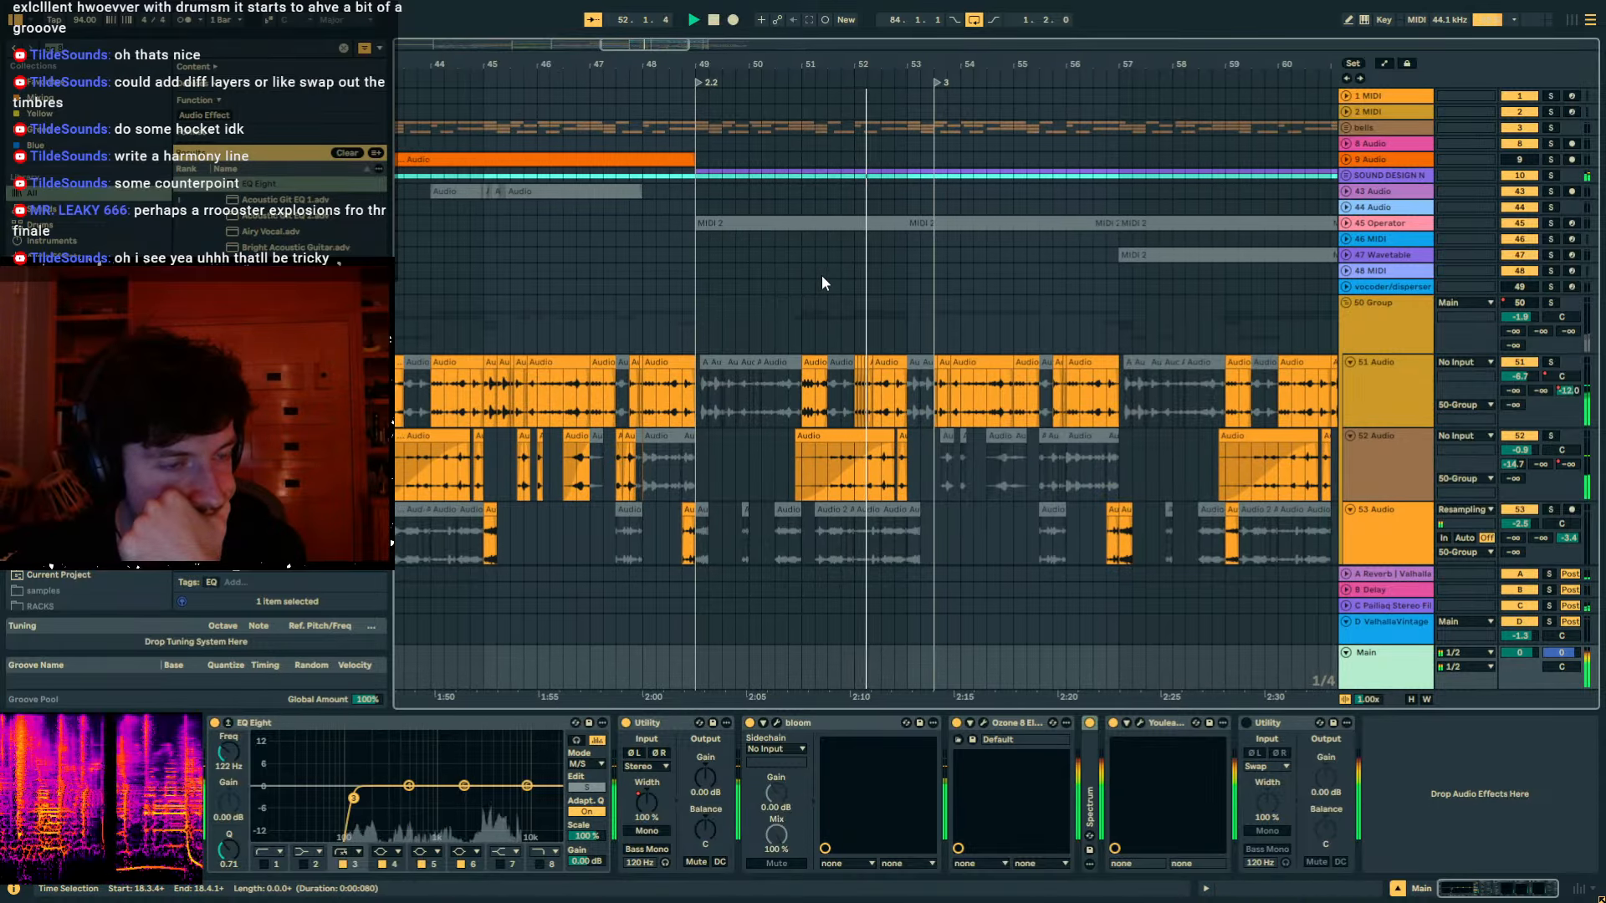
pyautogui.scroll(-15, 806, 281)
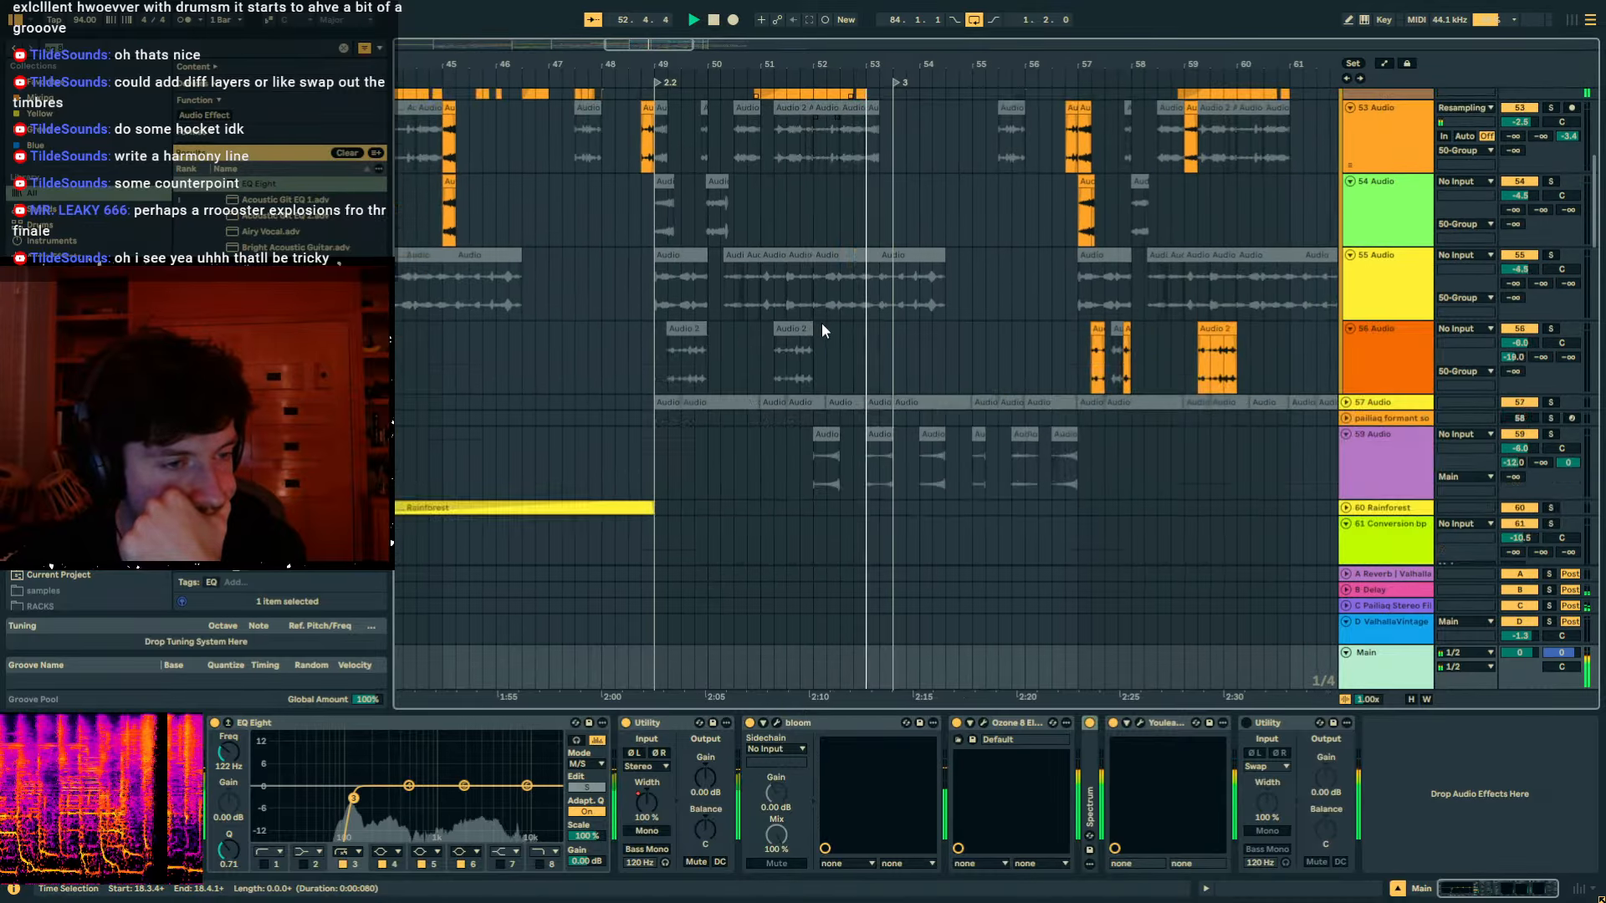
pyautogui.scroll(-5, 791, 338)
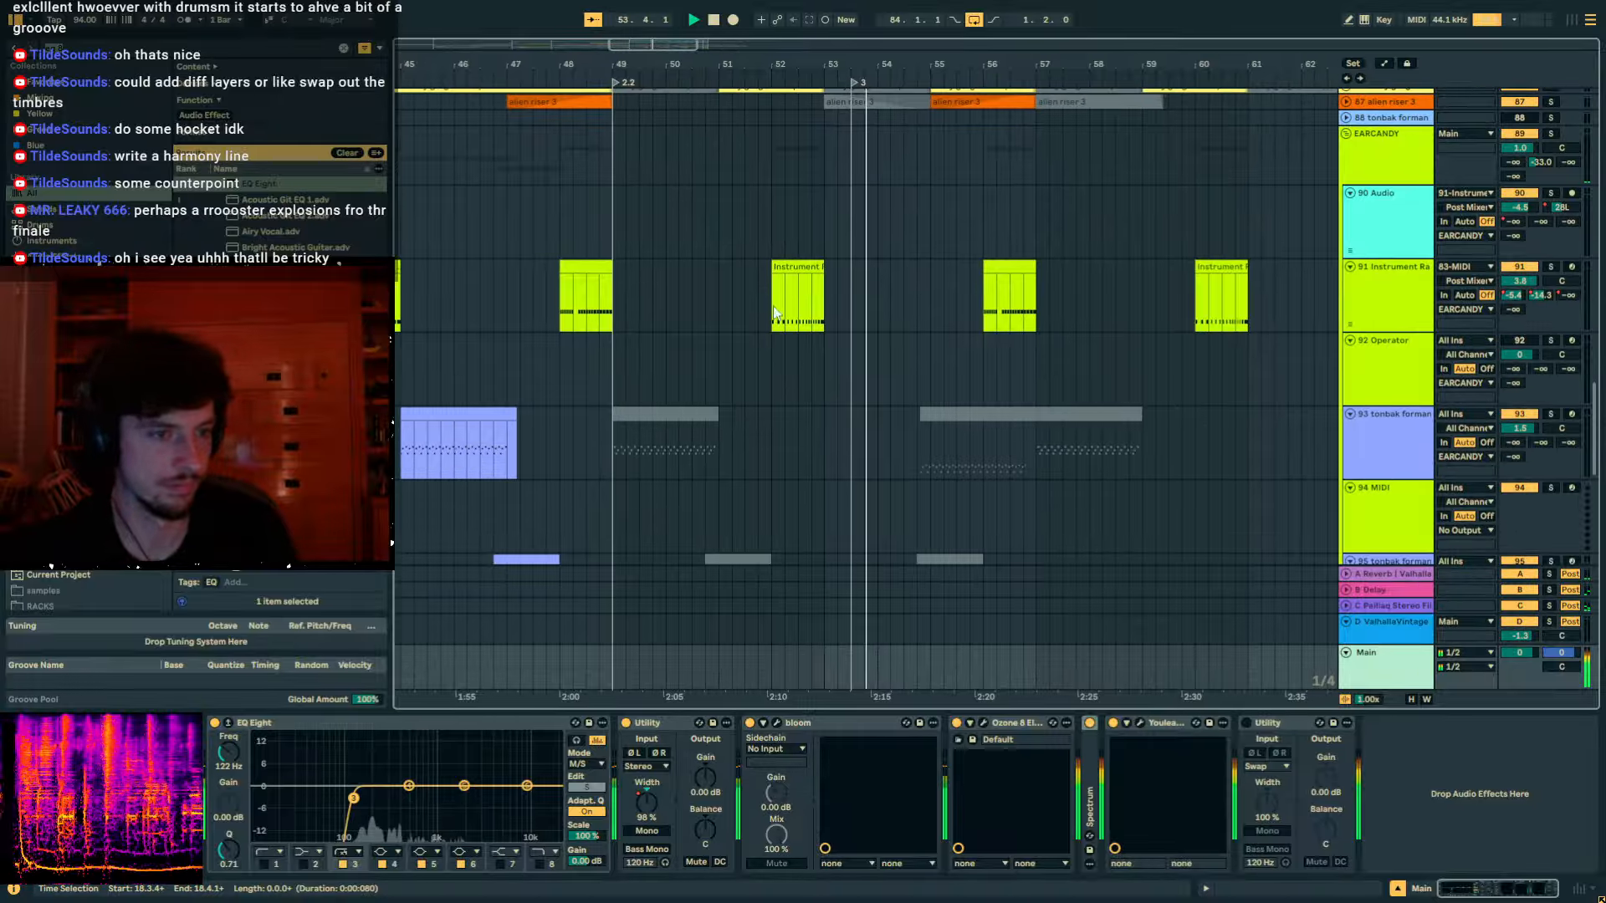
pyautogui.click(1549, 270)
pyautogui.click(1550, 267)
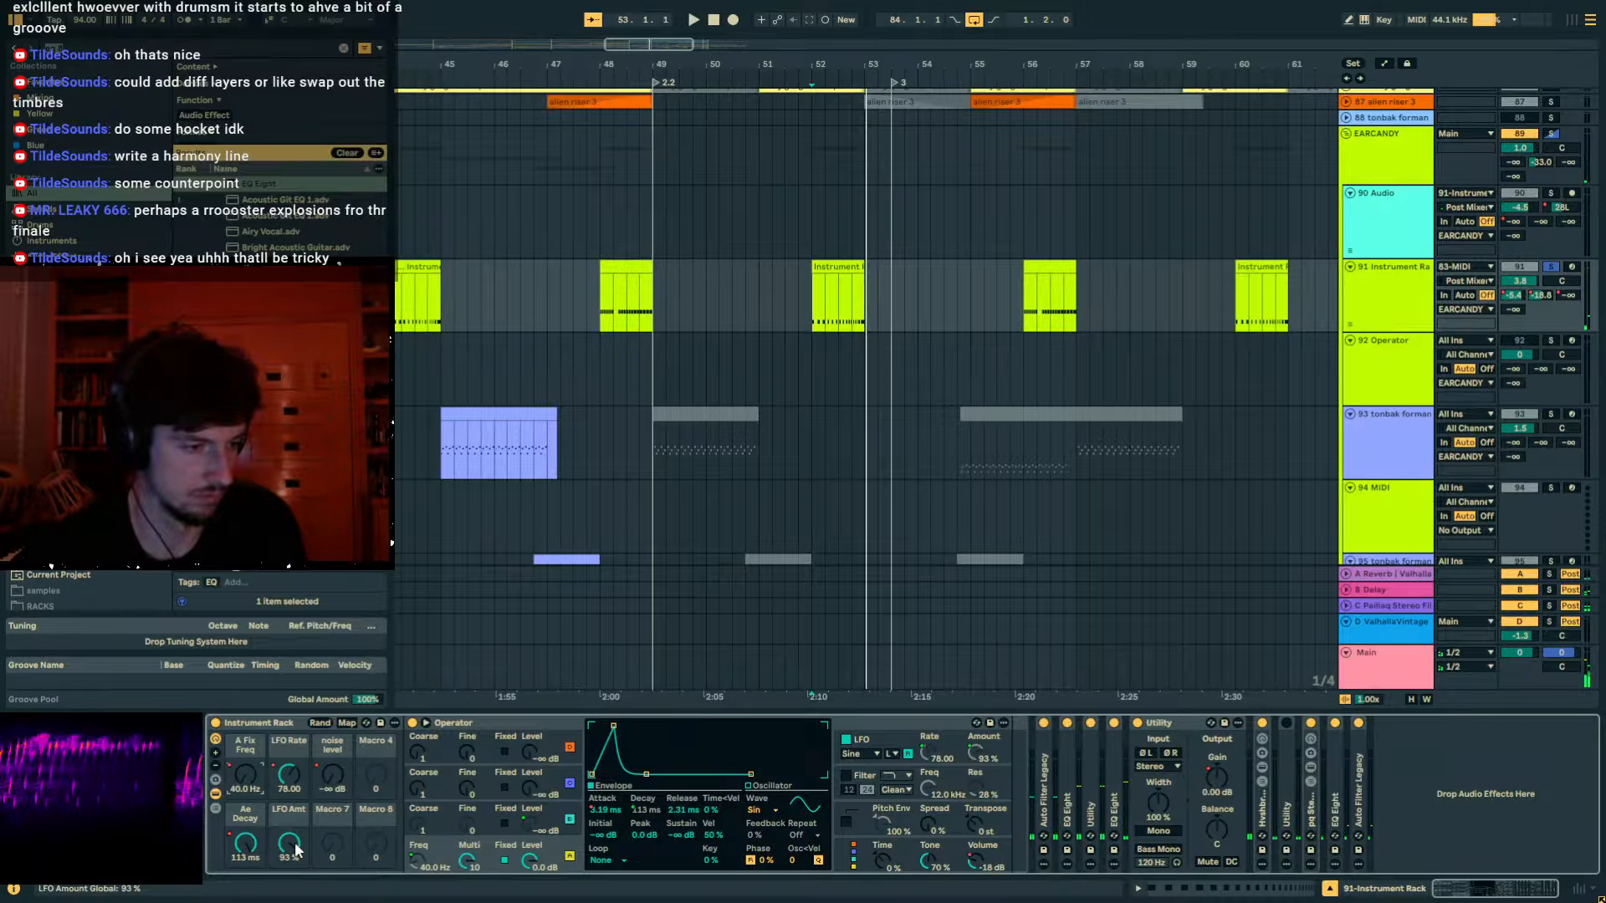
# Raise the starting points of the Operator Ae Attack automation ramps at bars 52 and 60 on the 91 Instrument Rack track.
pyautogui.press('a')
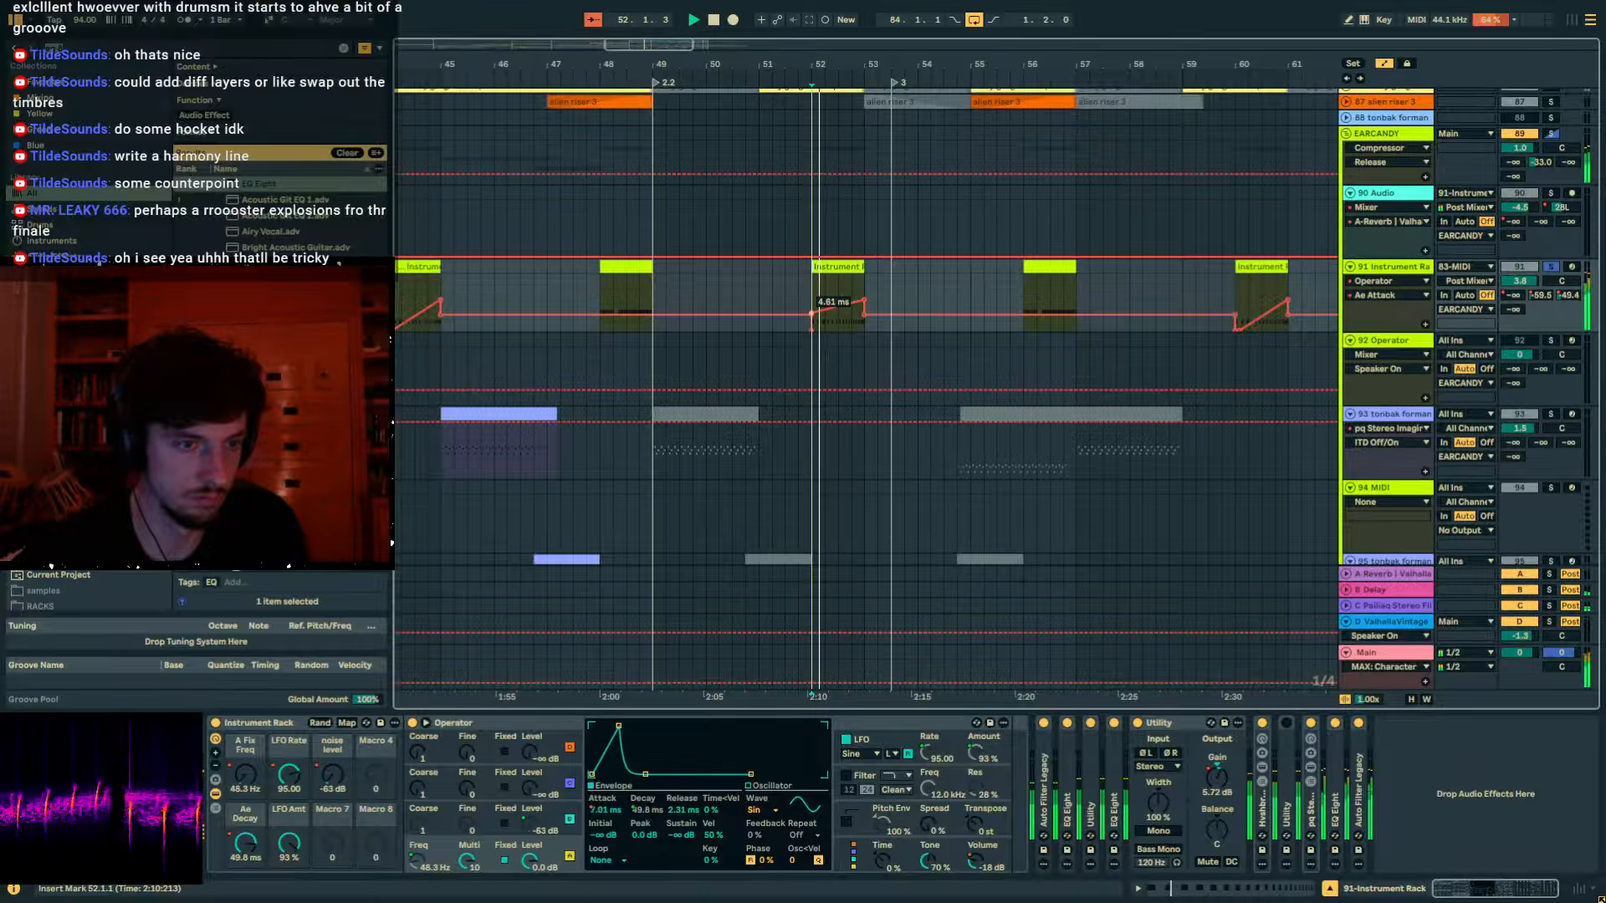
pyautogui.press('space')
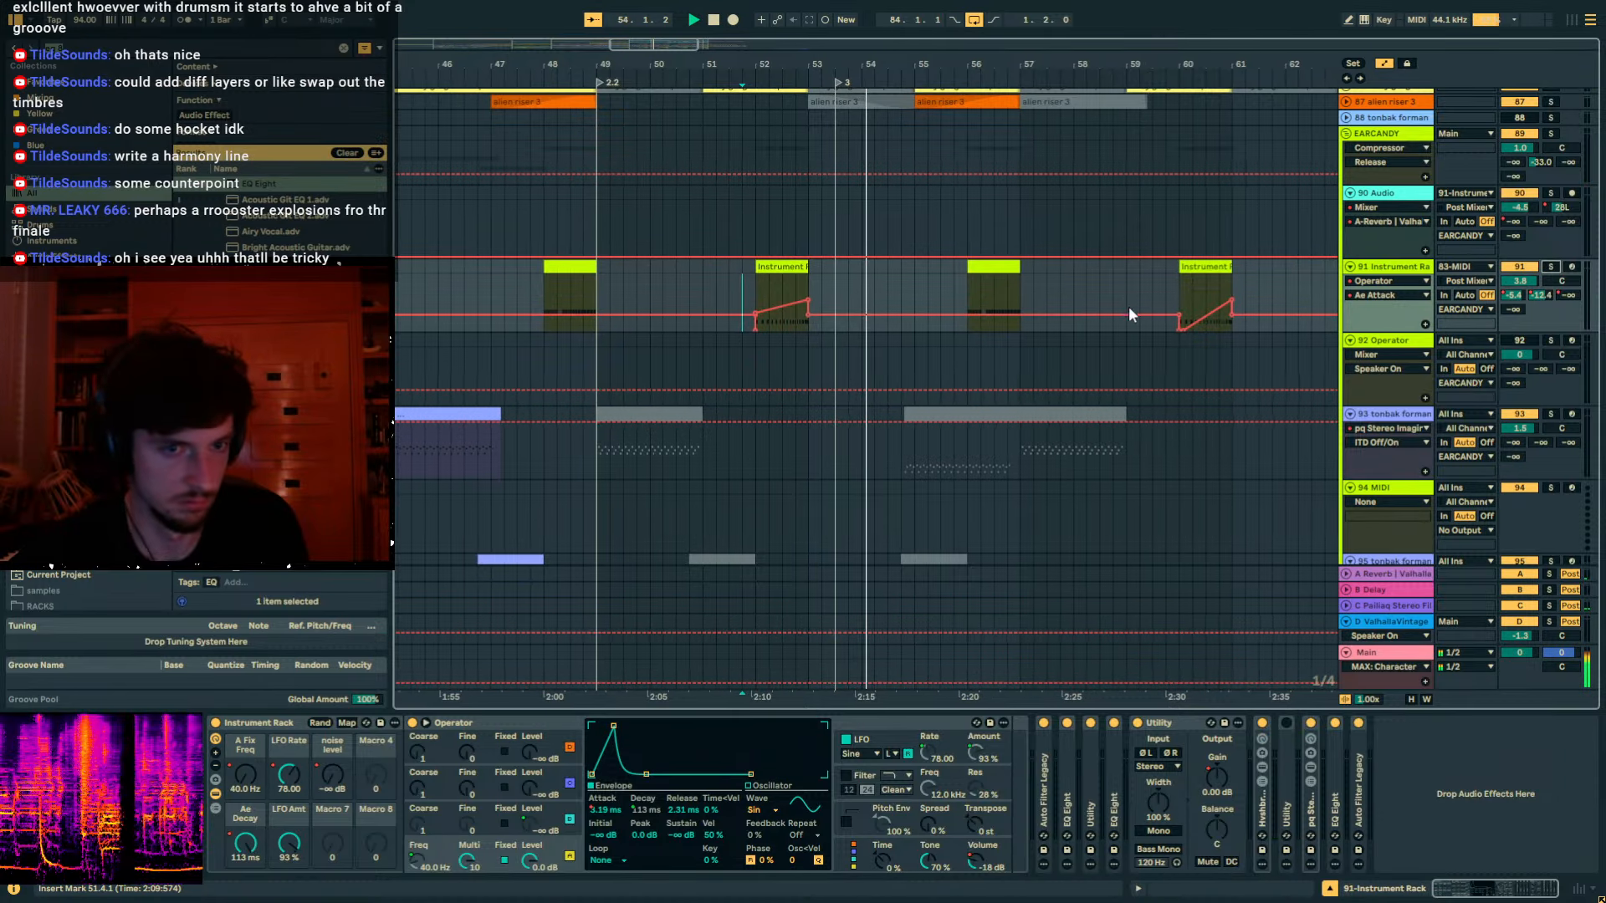
pyautogui.moveTo(1168, 329); pyautogui.dragTo(1163, 317)
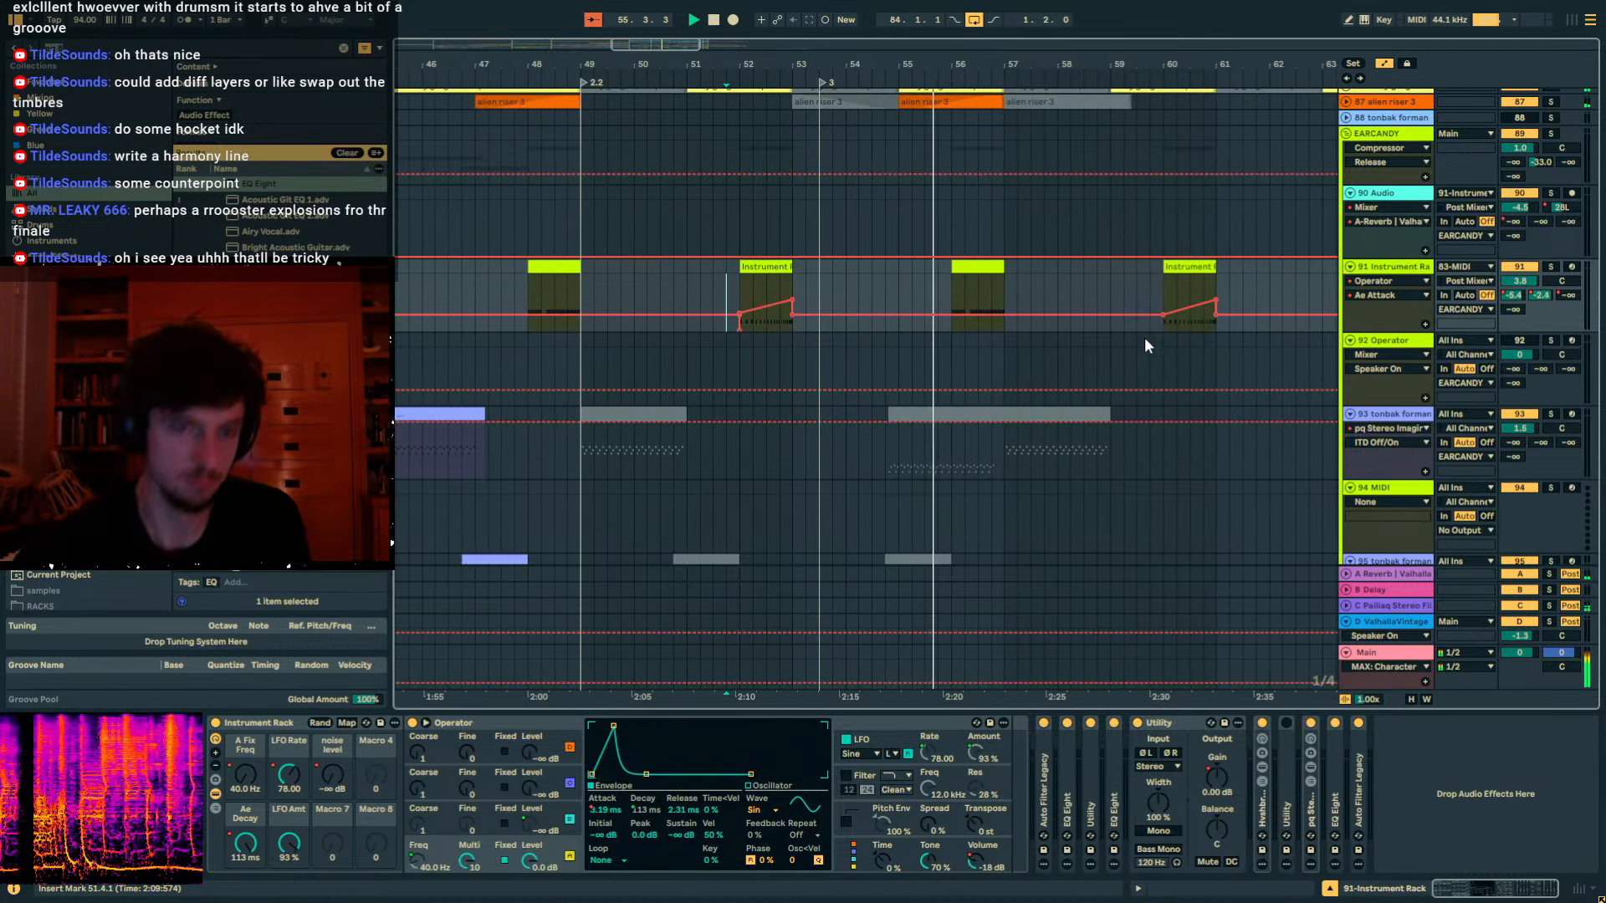
pyautogui.press('a')
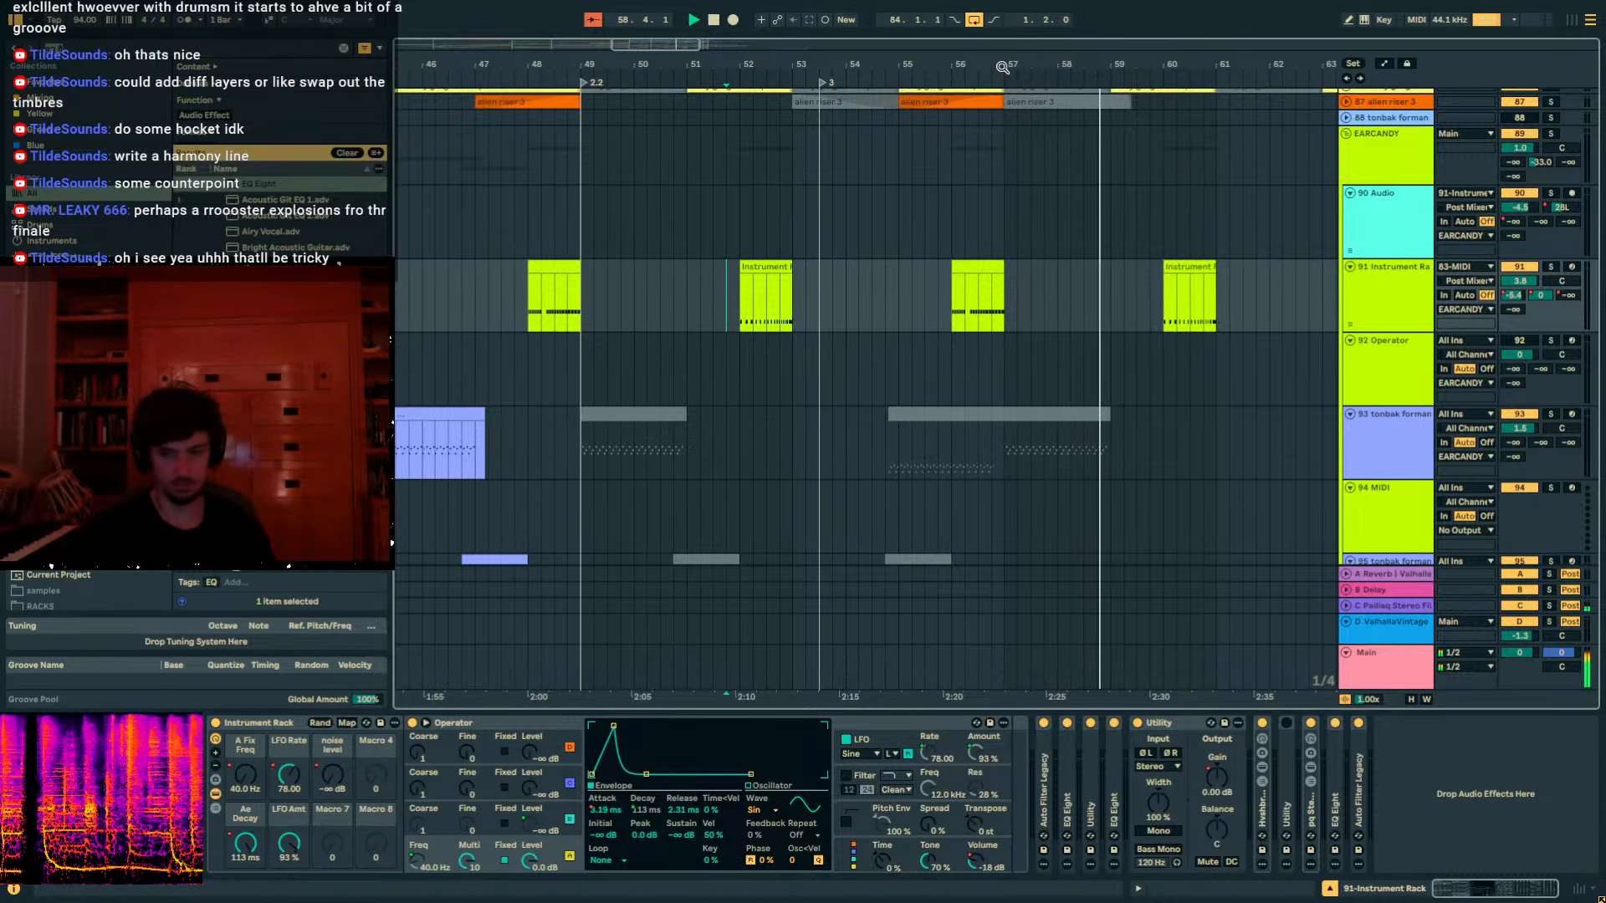
# Check the Main track's loudness in Youlean Loudness Meter 2 around bar 59, then close the meter.
pyautogui.click(1365, 649)
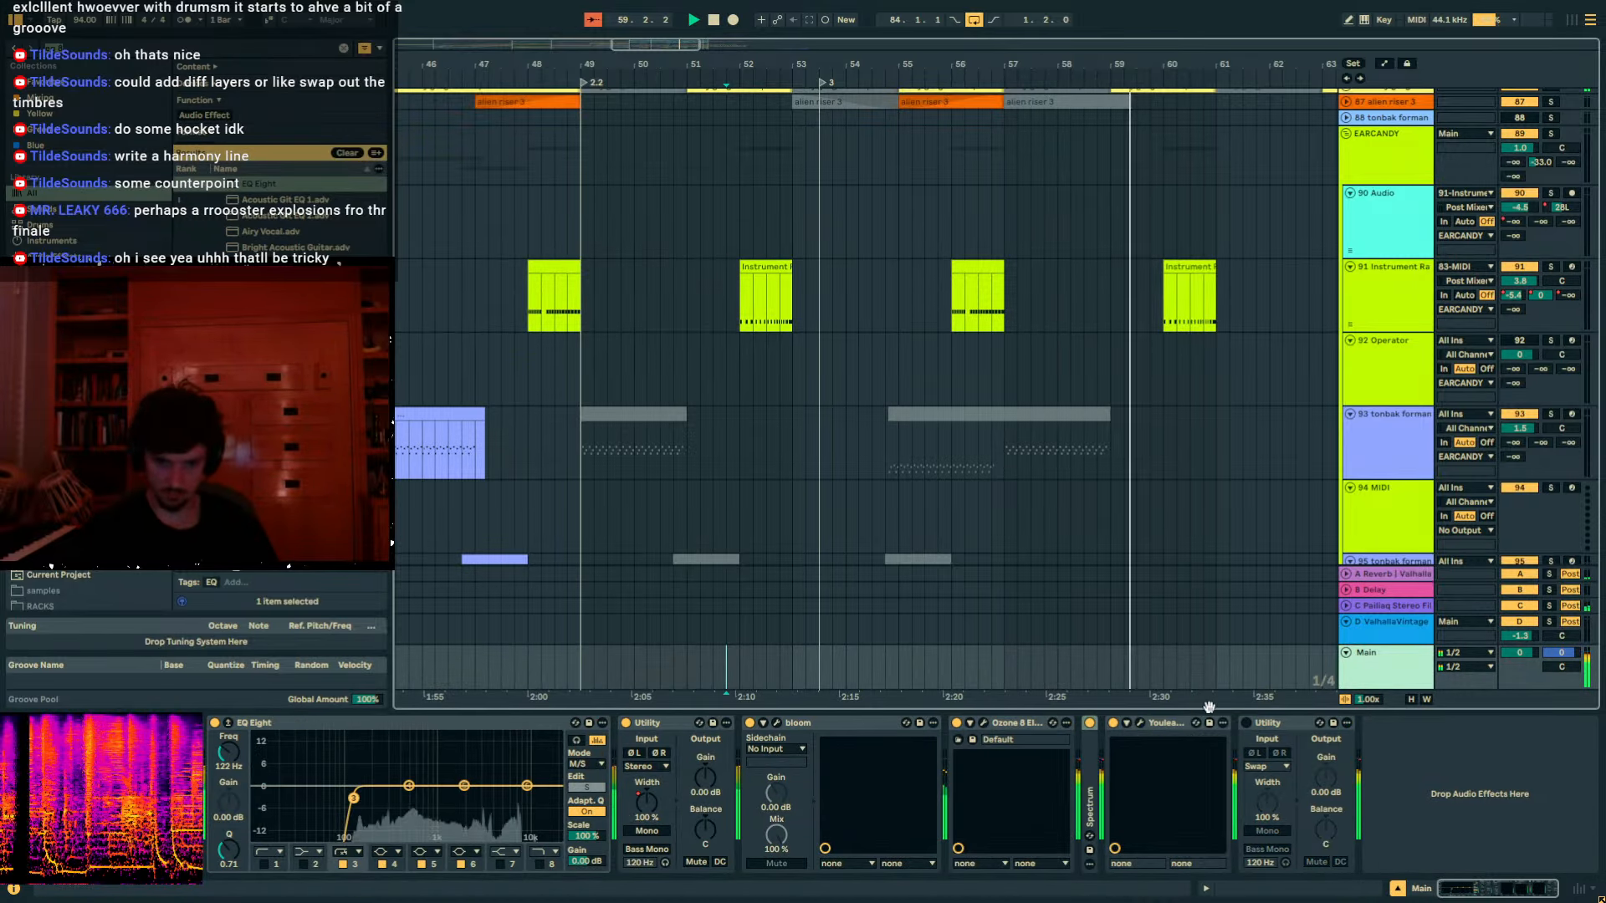
pyautogui.click(1141, 723)
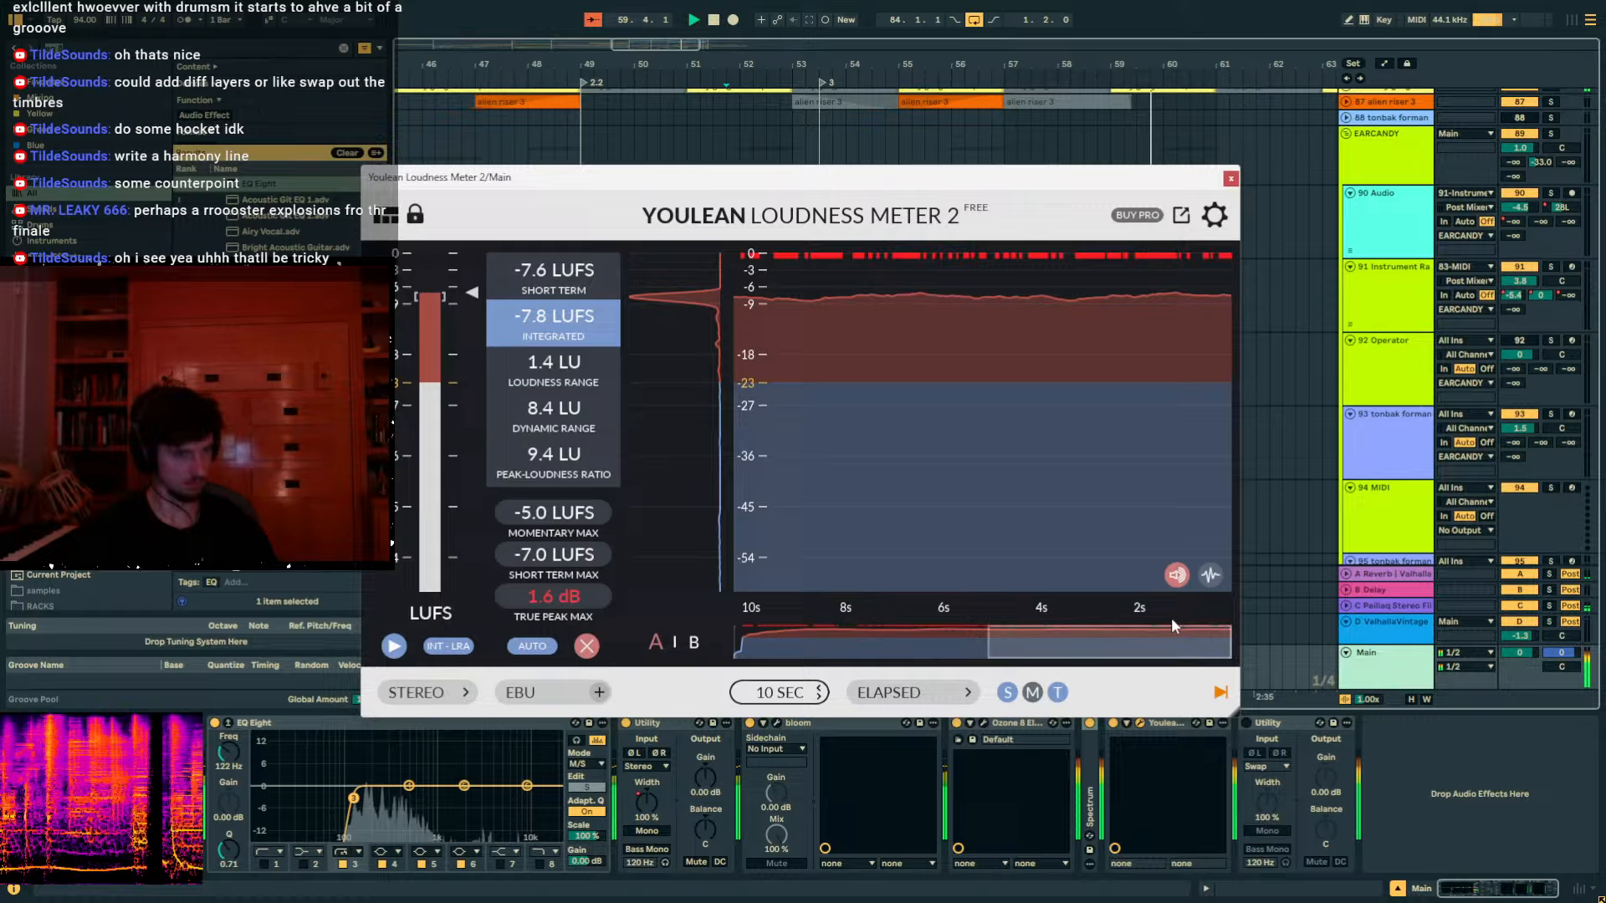
pyautogui.click(1230, 180)
# Unfold the SOUND DESIGN group and extend the start of track 33's audio clip back to bar 61.
pyautogui.scroll(5, 1121, 128)
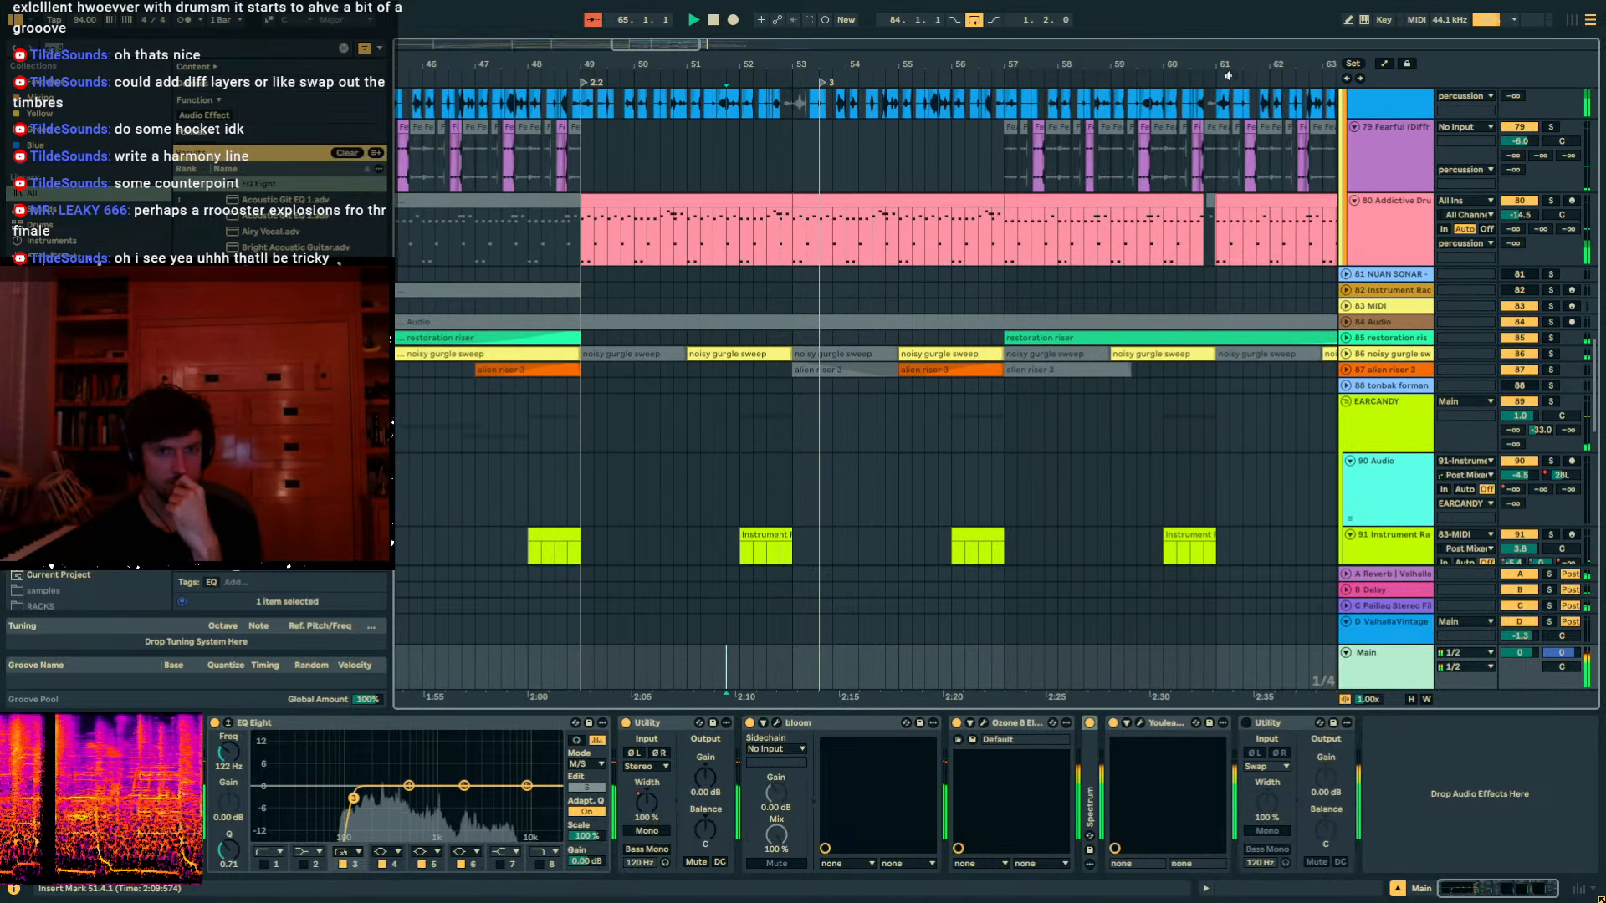
pyautogui.scroll(10, 1119, 271)
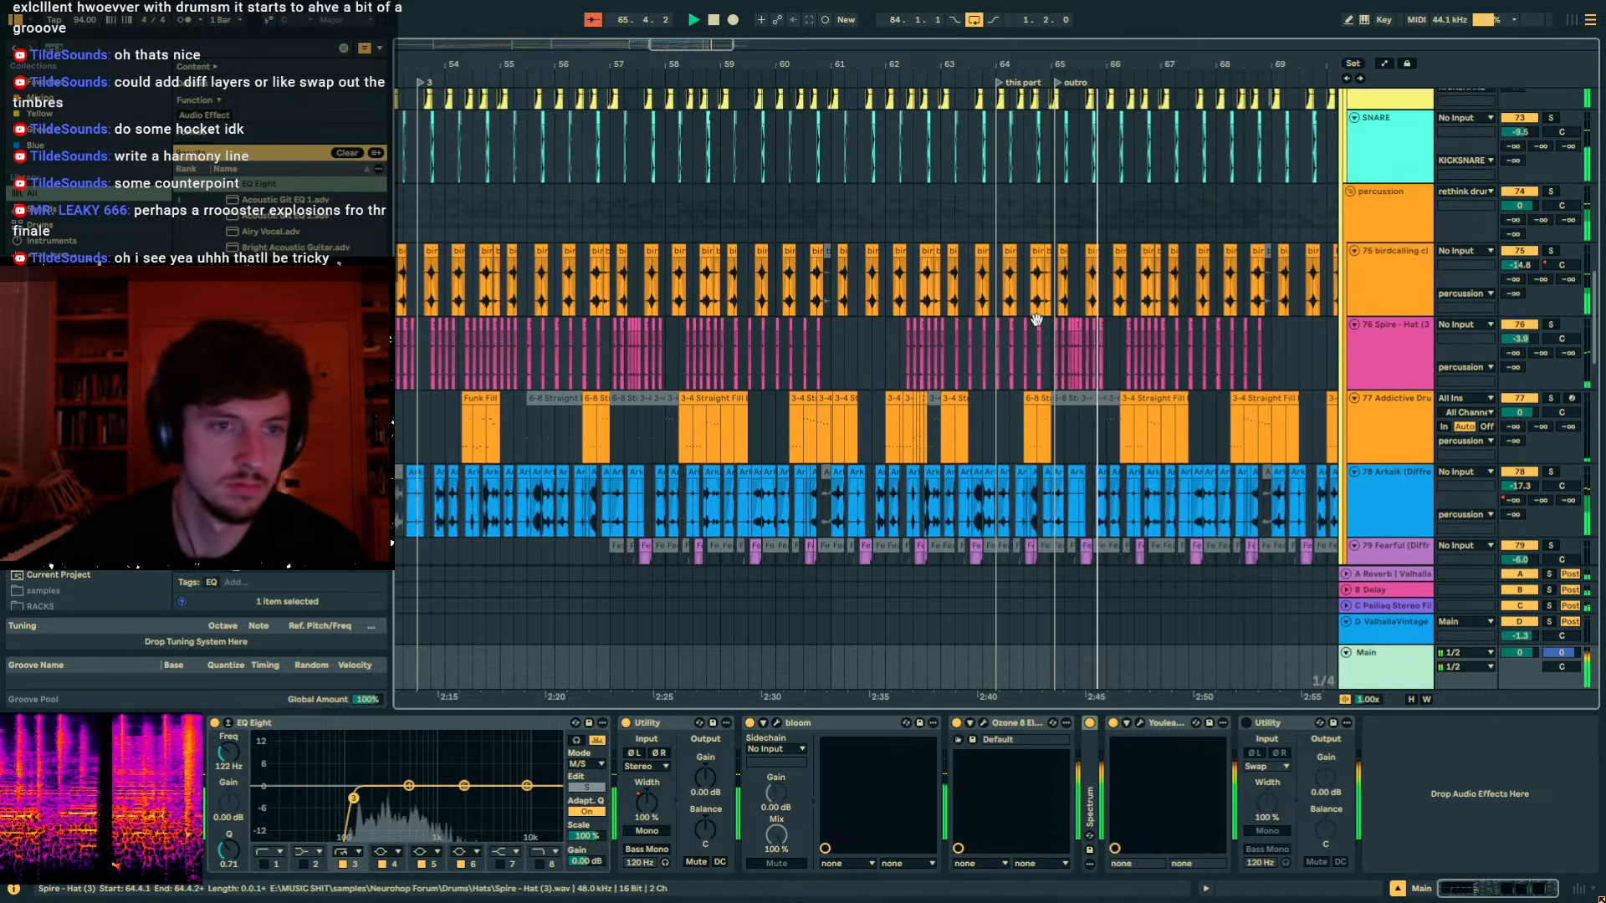
pyautogui.scroll(10, 1035, 313)
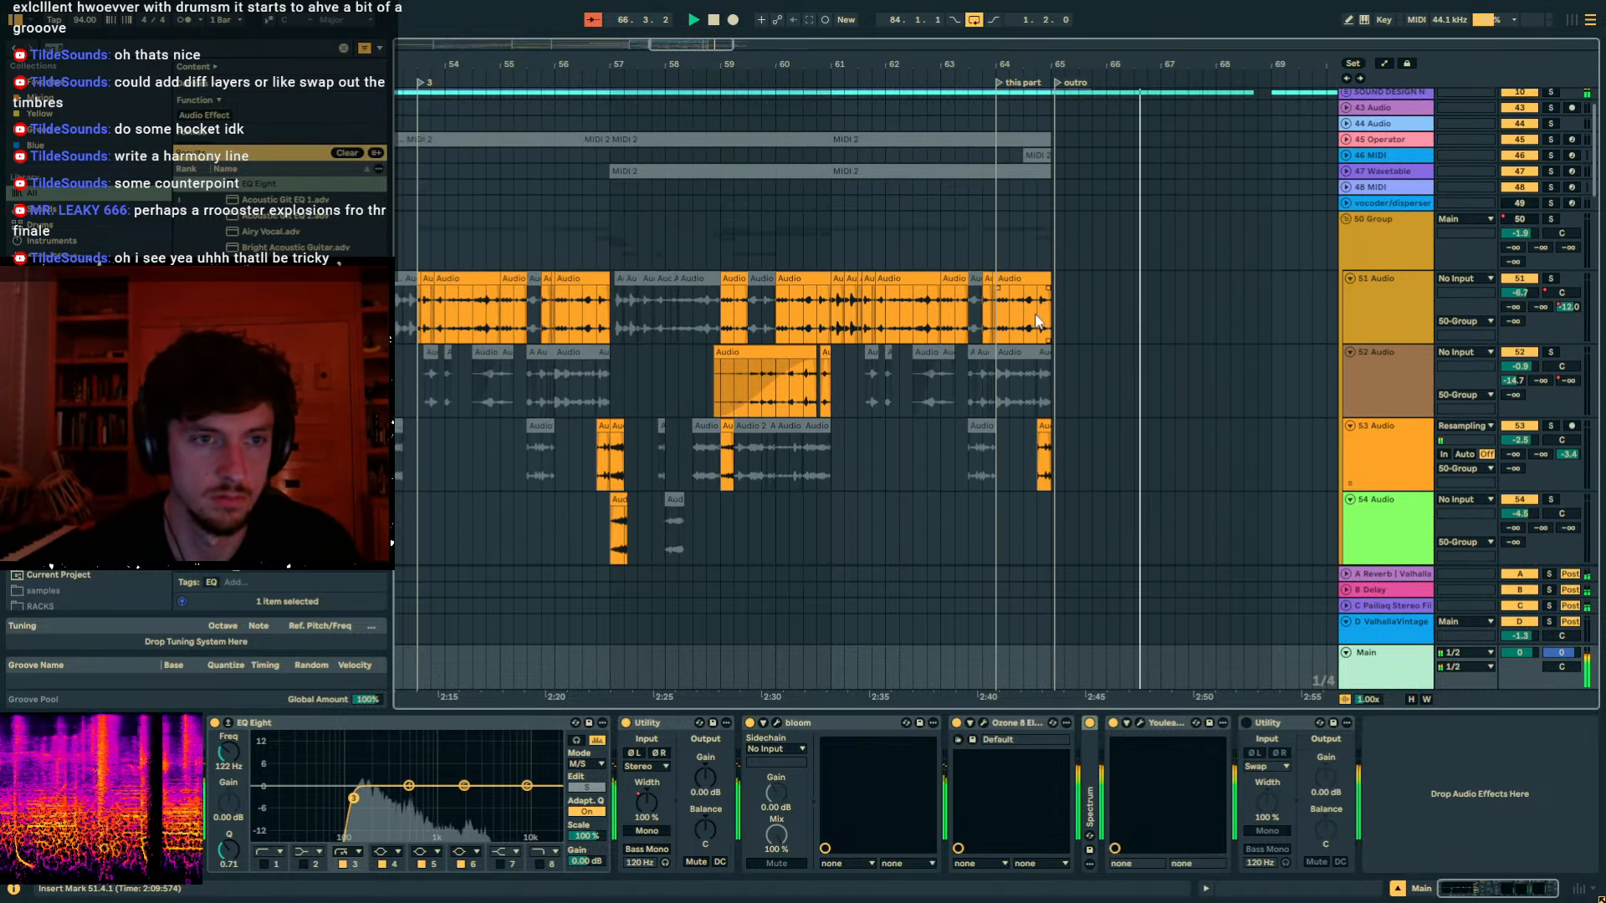
pyautogui.click(1346, 174)
pyautogui.scroll(-10, 1006, 297)
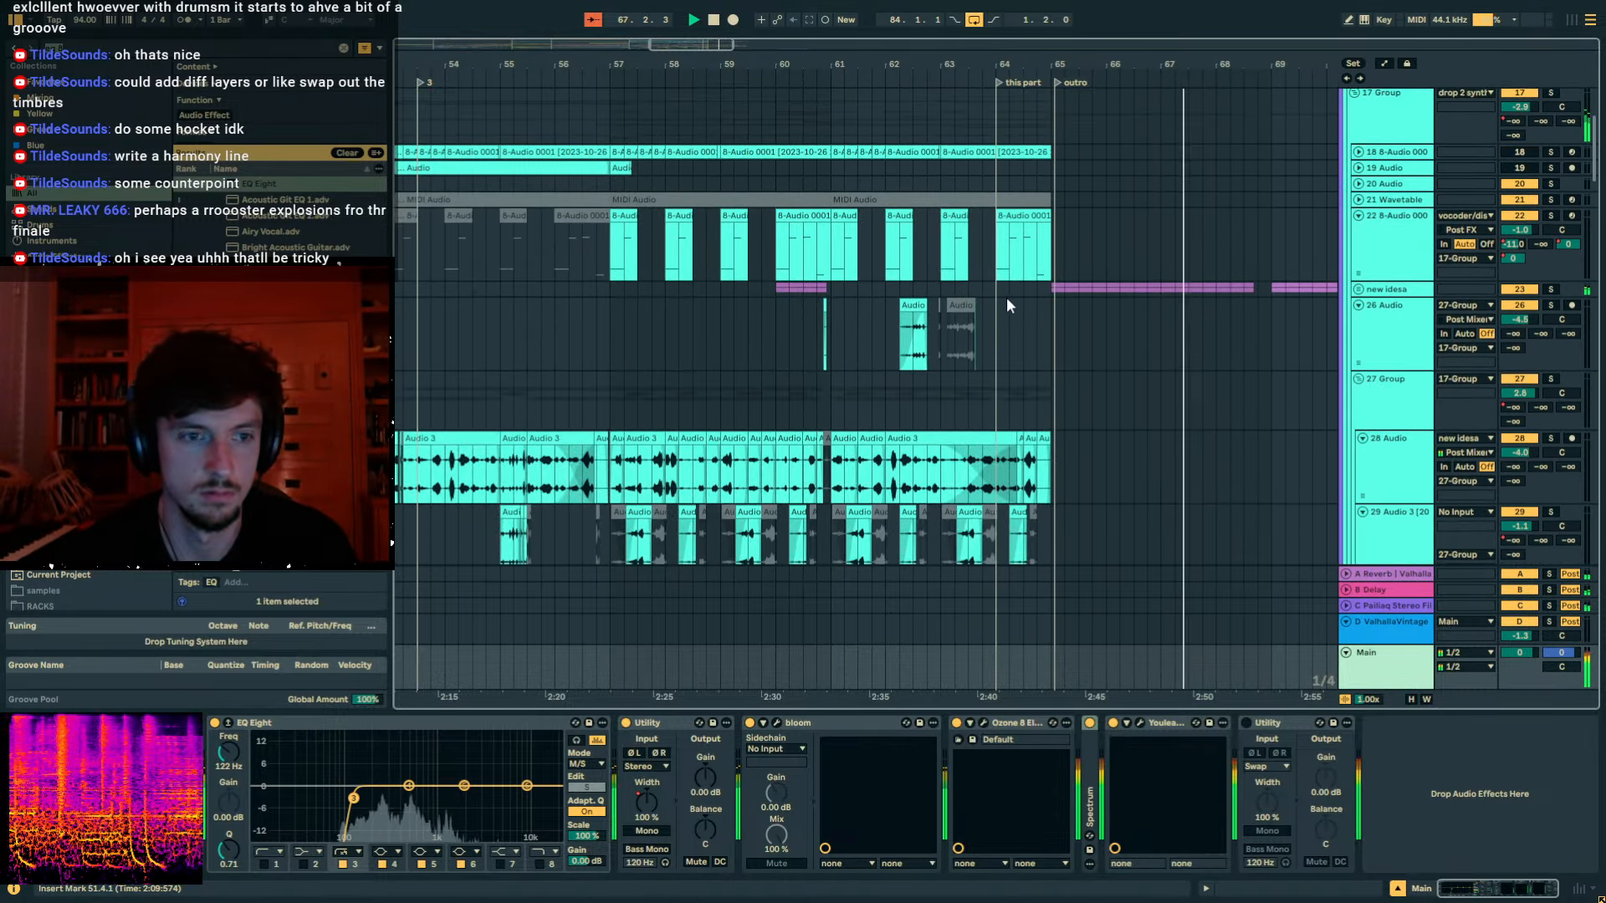
pyautogui.click(930, 340)
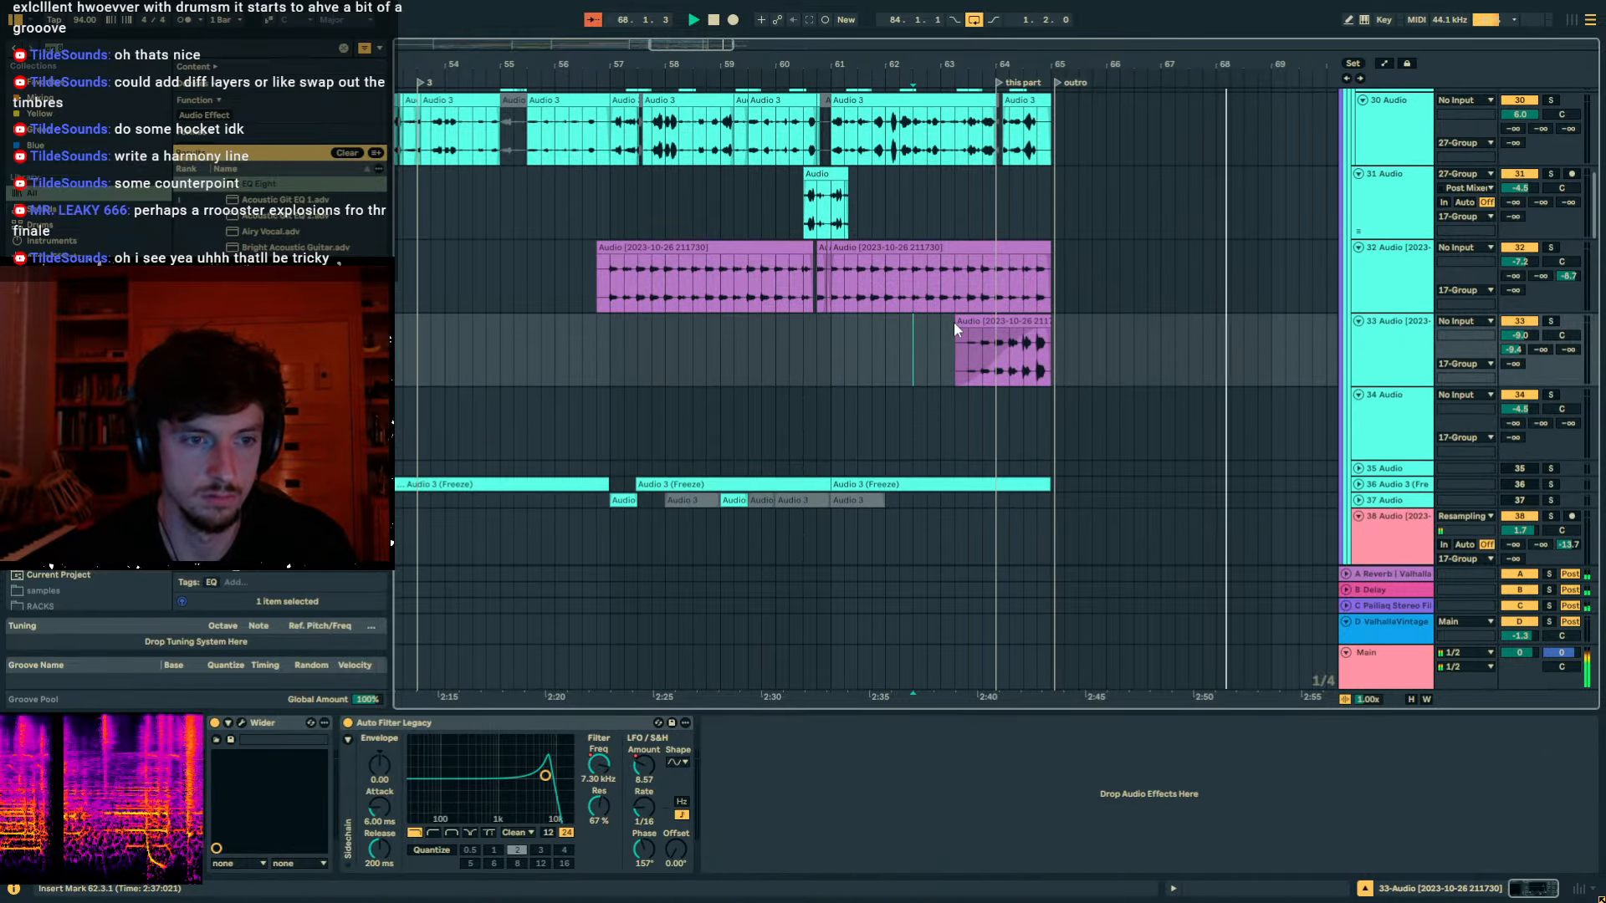
pyautogui.moveTo(955, 330); pyautogui.dragTo(805, 340)
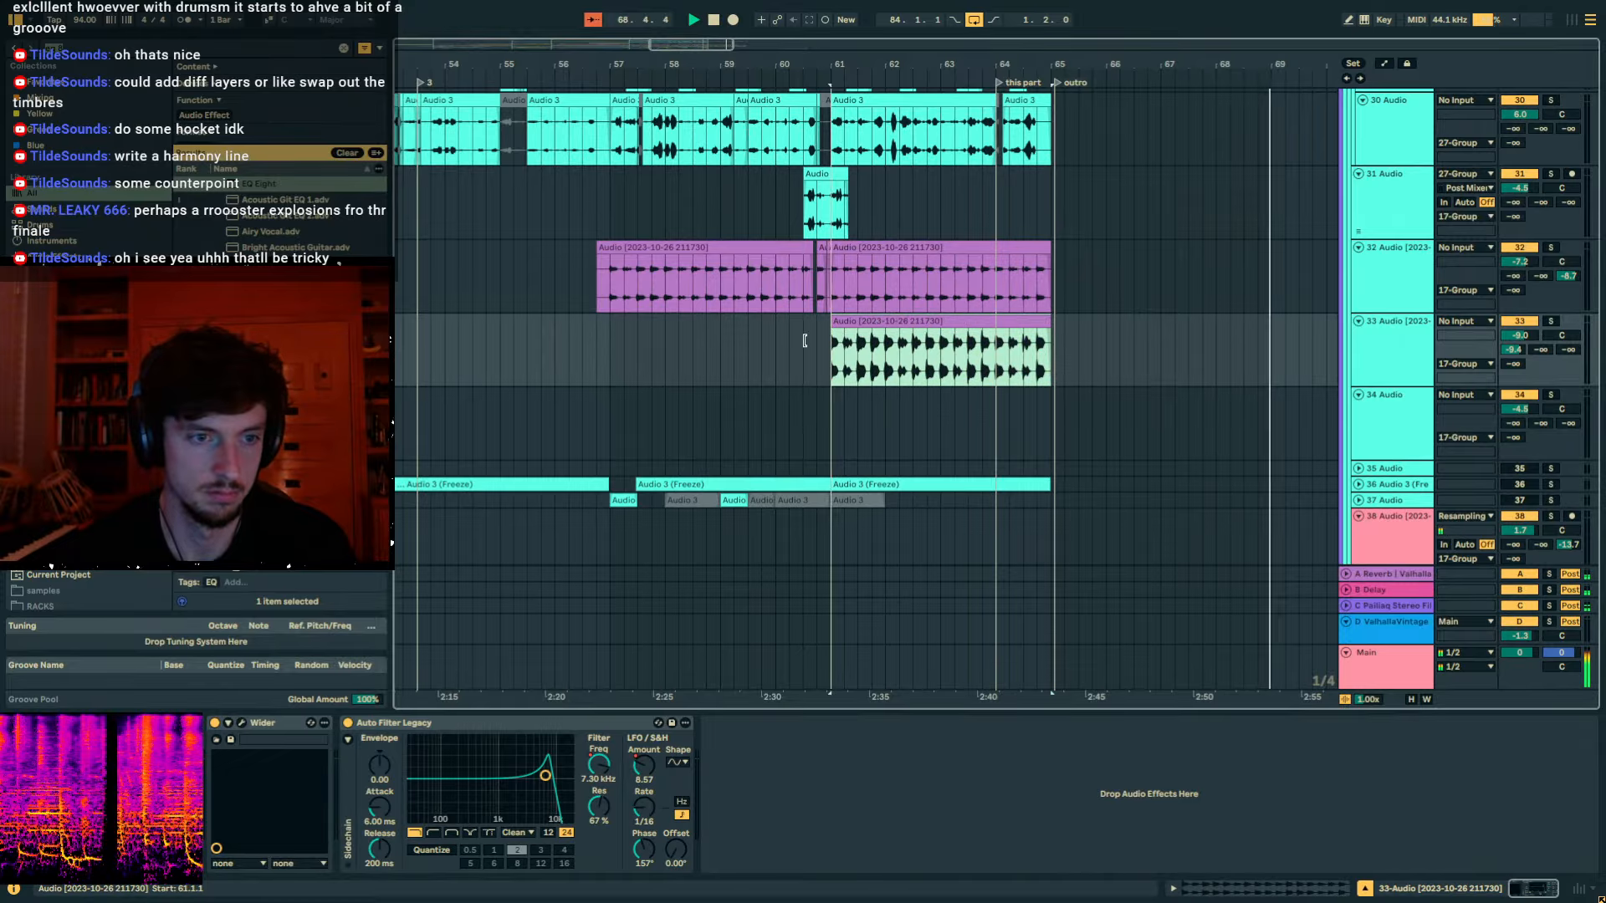
# Add a Utility device to track 33 and stretch its Auto Filter frequency automation ramp back to start at bar 61.
pyautogui.click(163, 133)
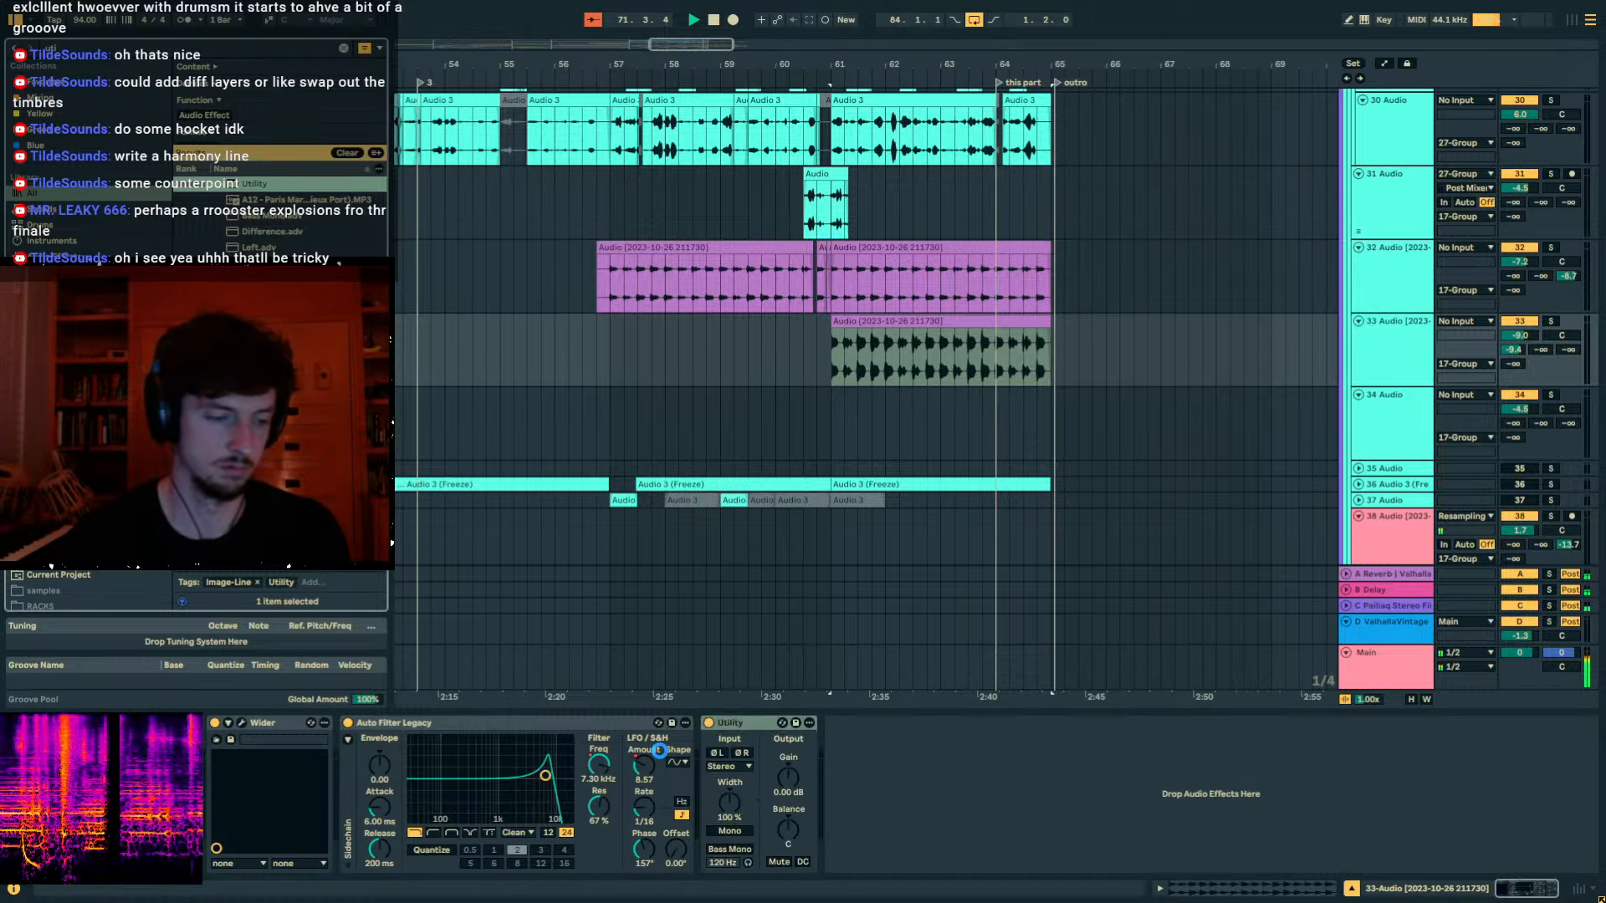
pyautogui.press('a')
pyautogui.click(609, 767)
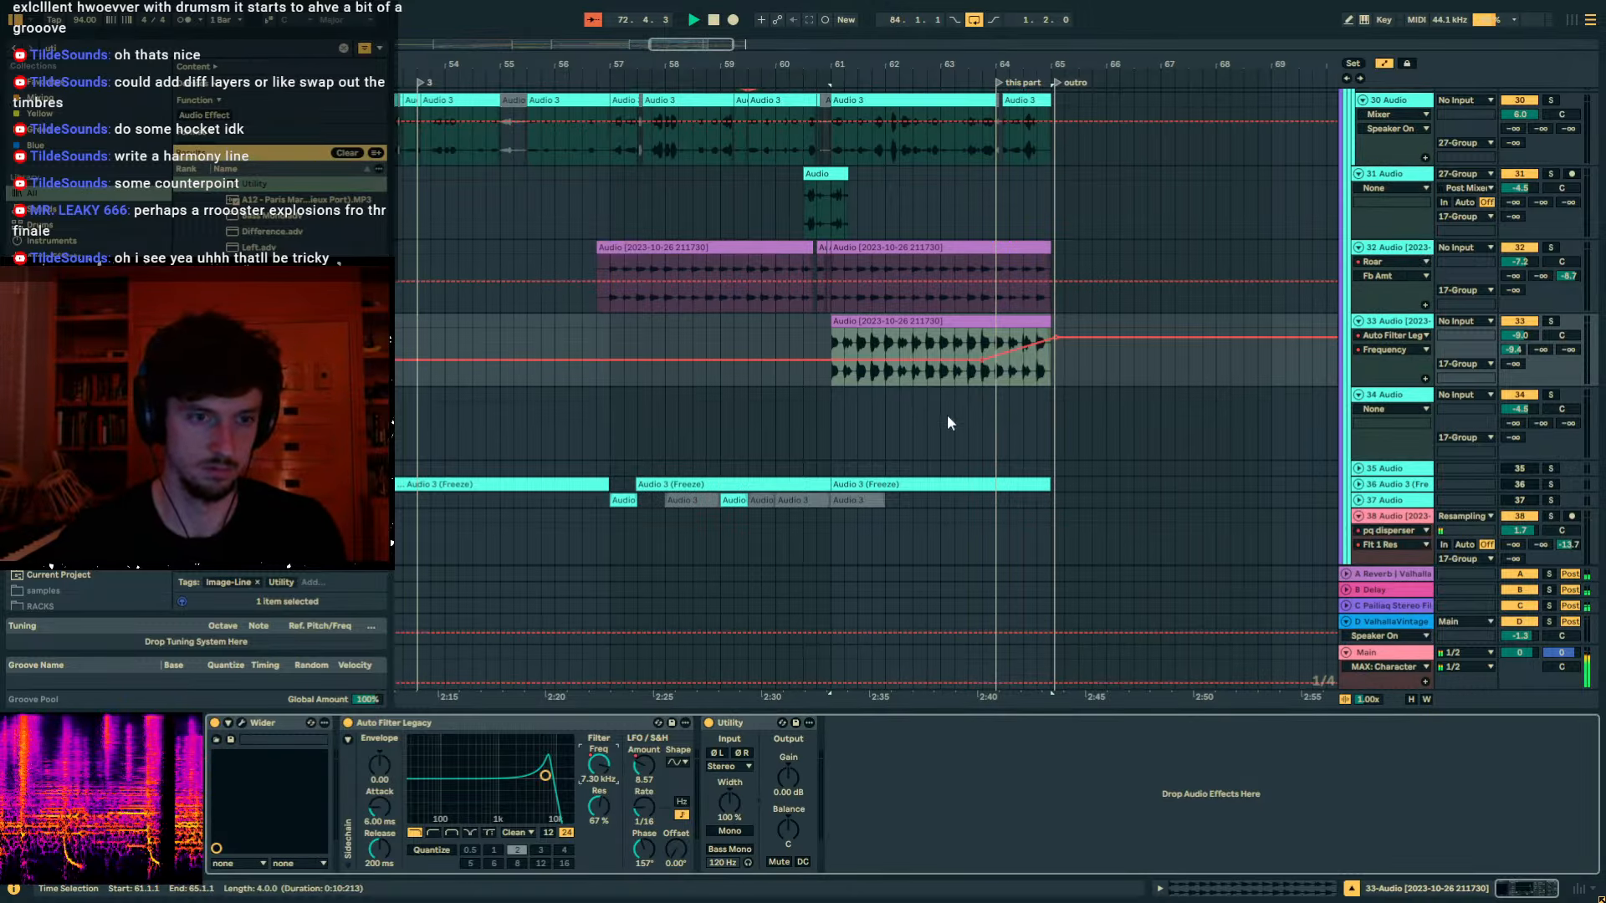
pyautogui.moveTo(977, 358); pyautogui.dragTo(843, 360)
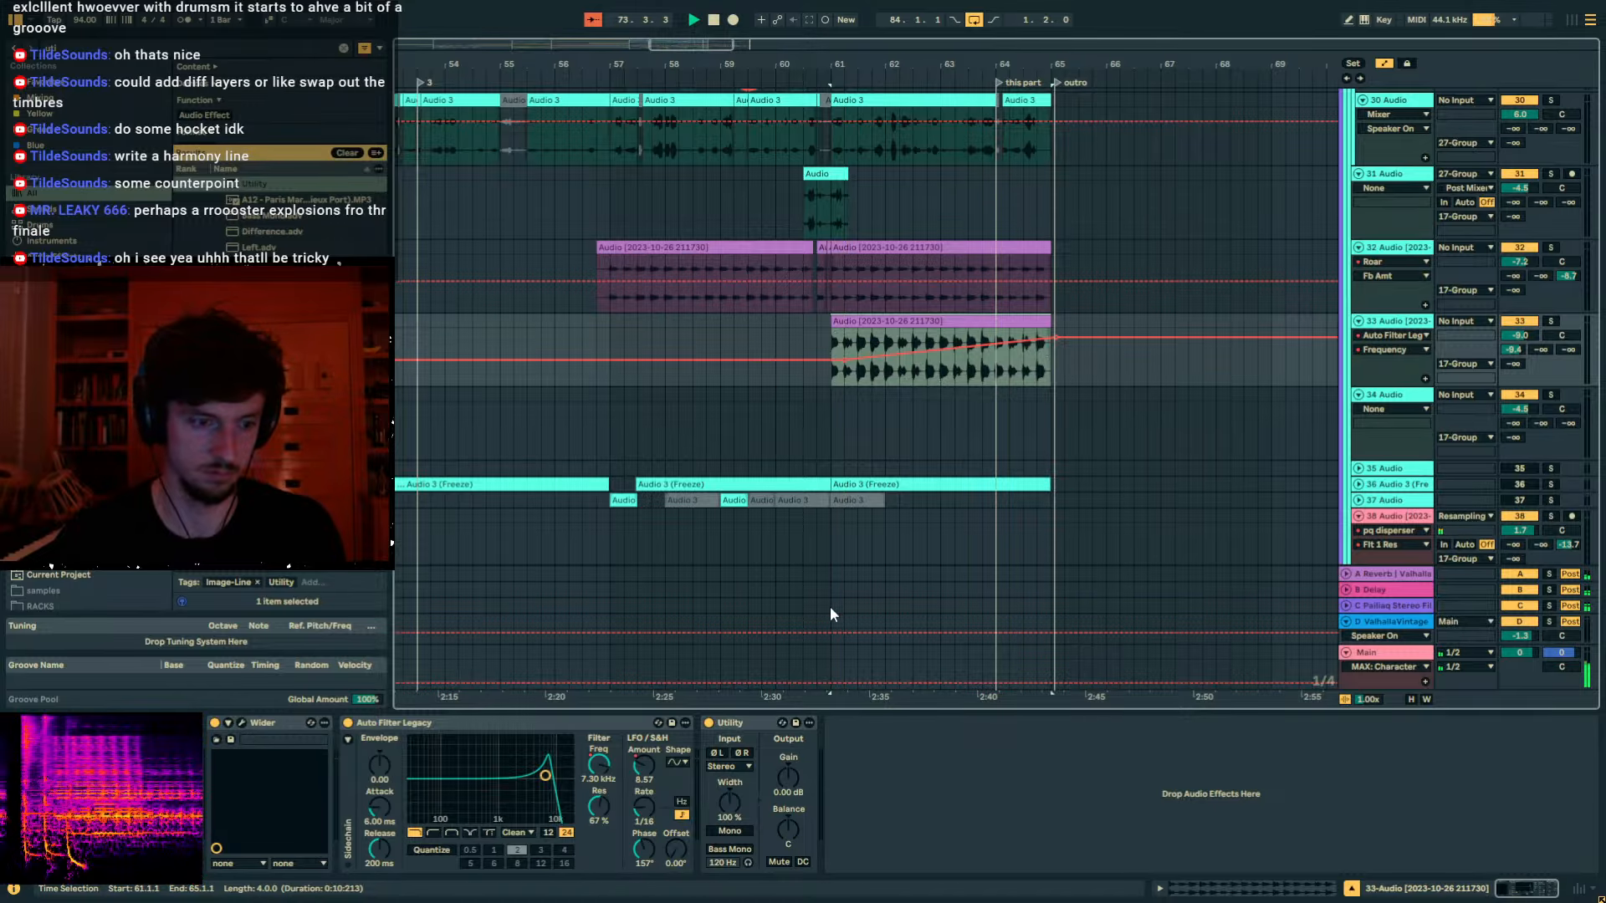
# Automate track 33's Utility gain as a ramp from -inf dB at bar 61 to 0 dB at bar 65, and play it back.
pyautogui.click(781, 785)
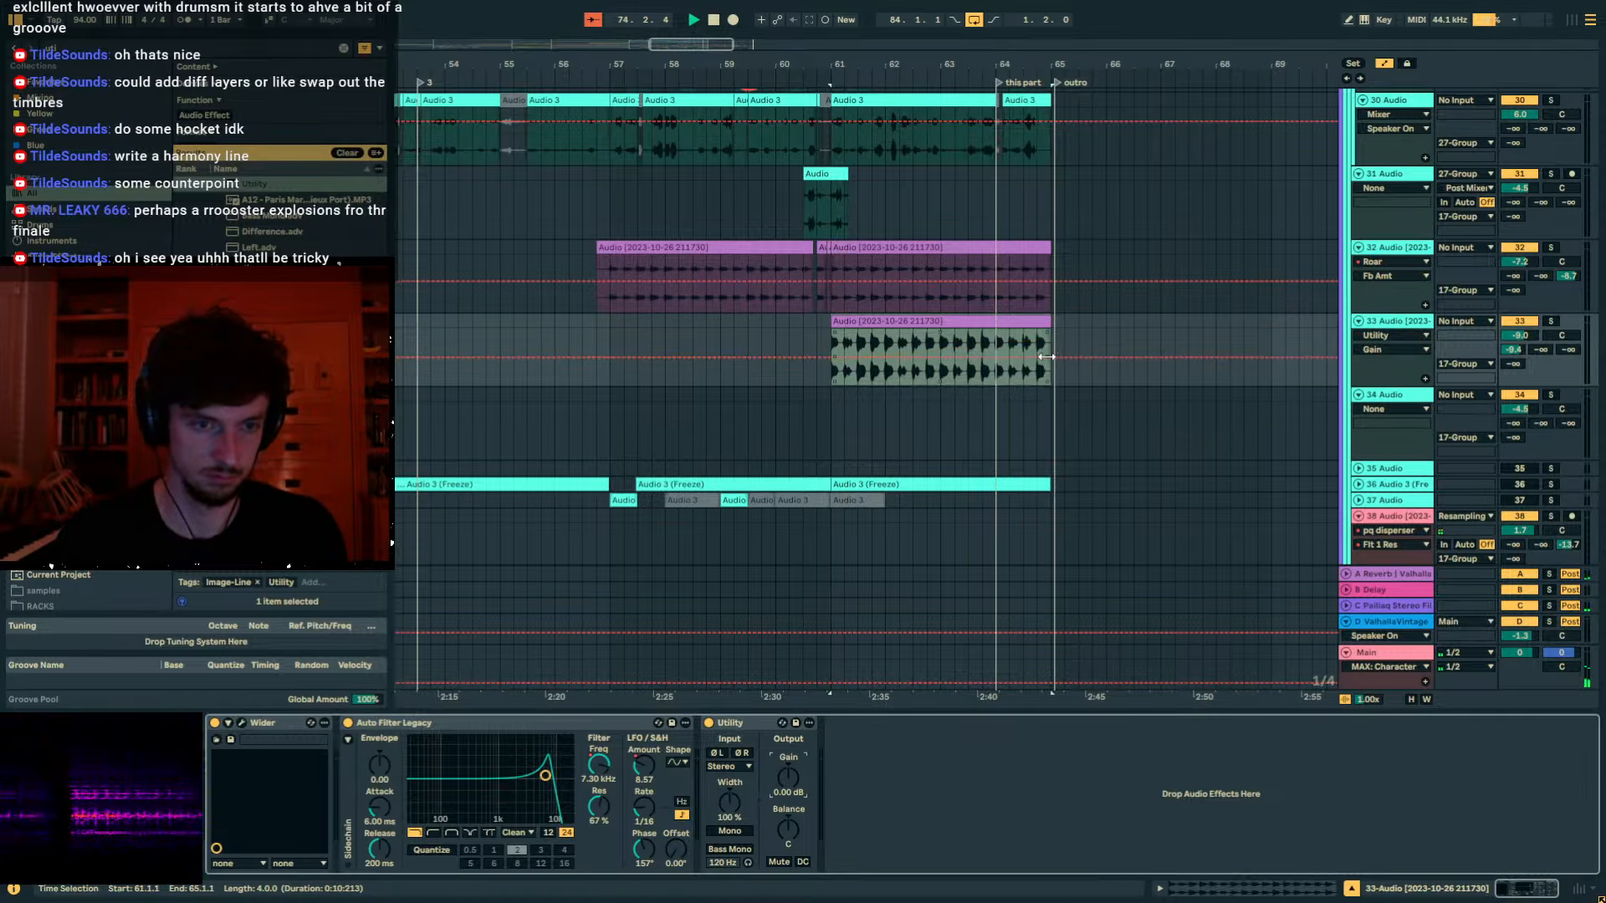
pyautogui.moveTo(843, 358); pyautogui.dragTo(843, 385)
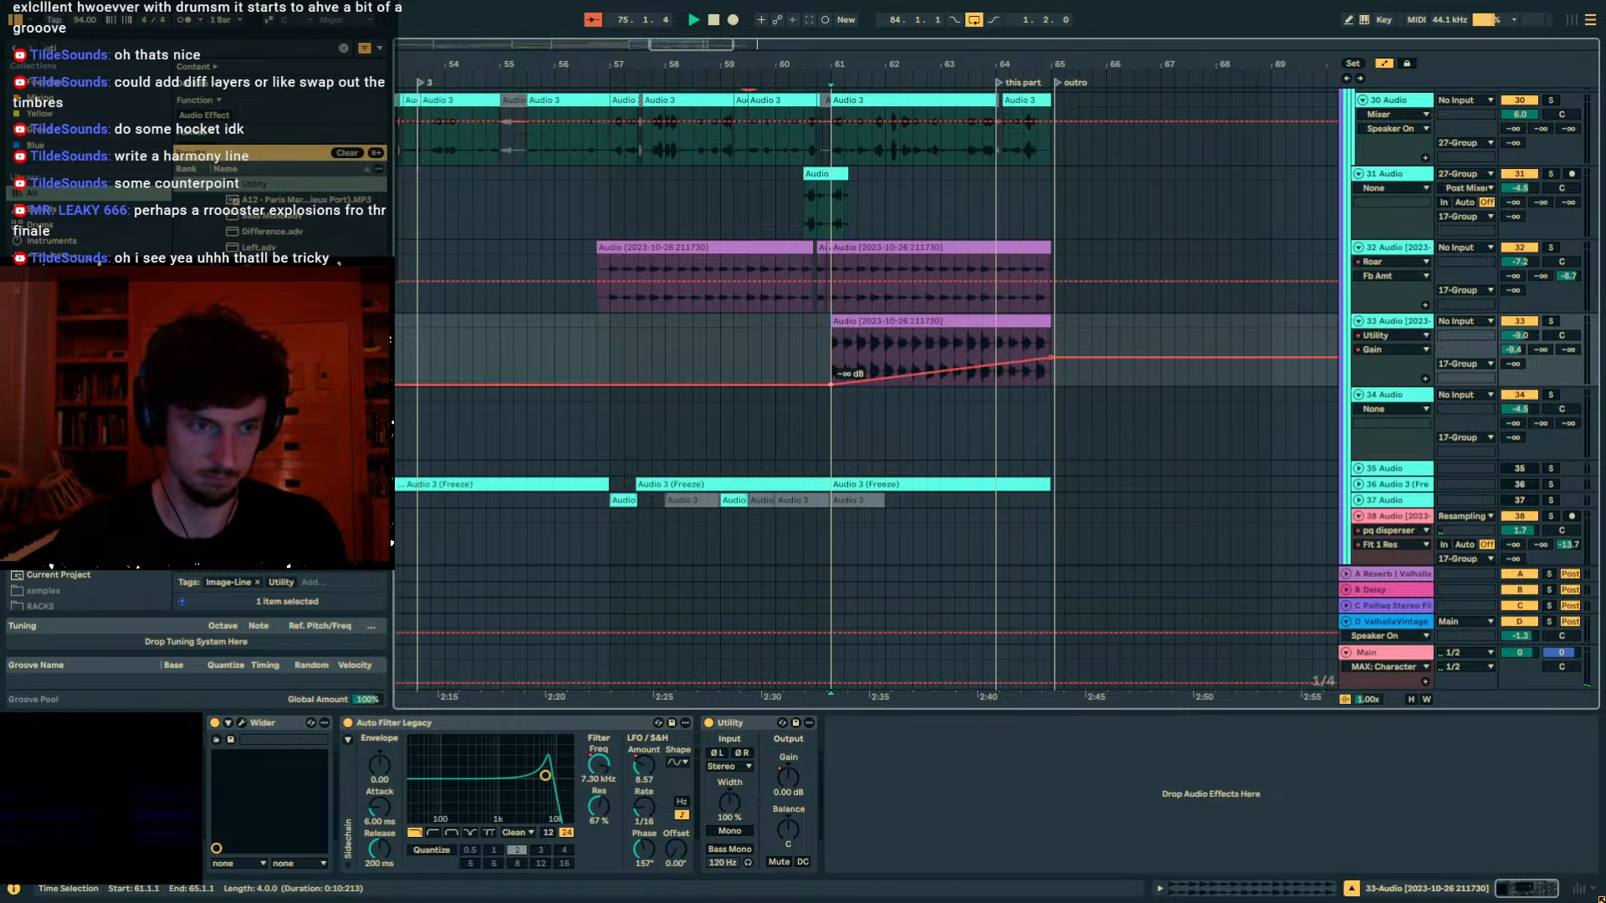
pyautogui.press('space')
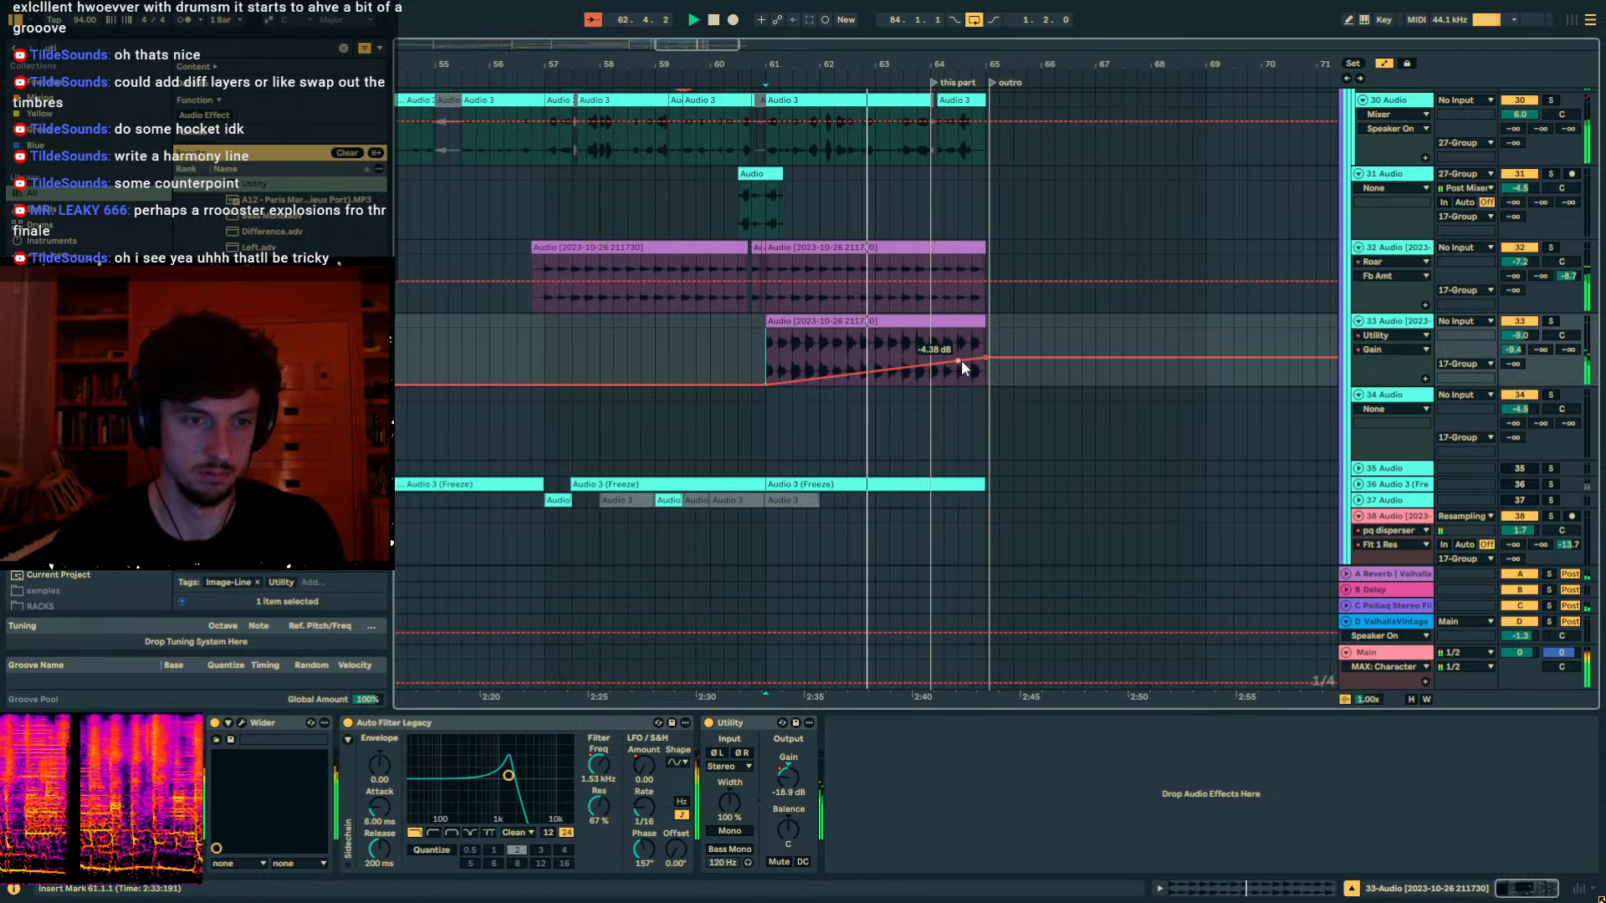
pyautogui.moveTo(961, 360); pyautogui.dragTo(989, 360)
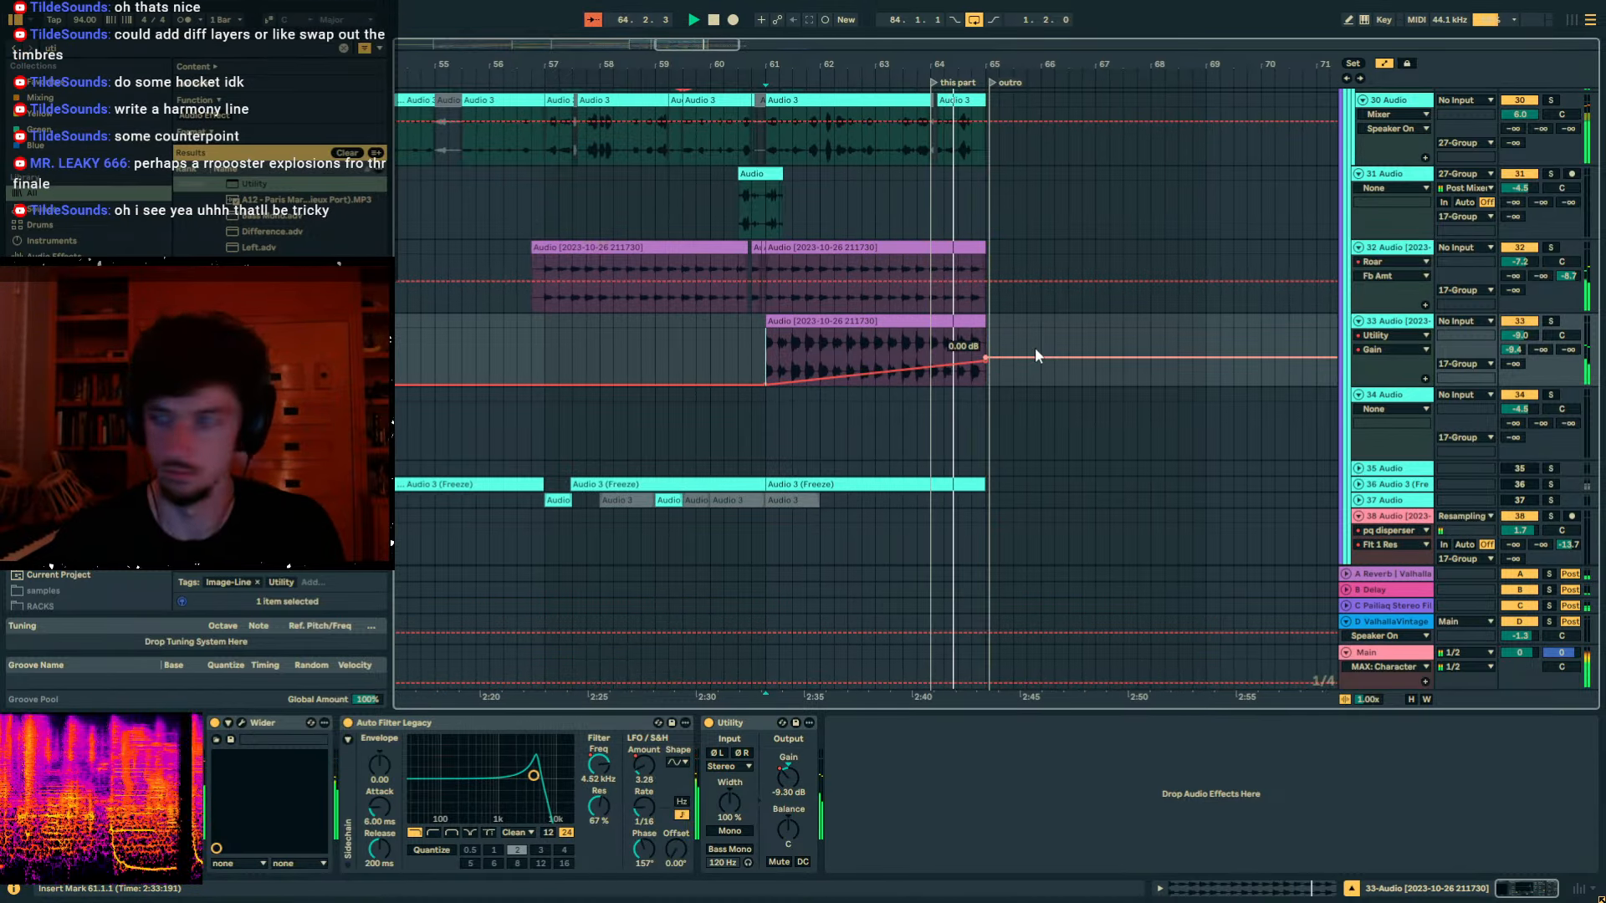
pyautogui.rightClick(985, 362)
pyautogui.press('Escape')
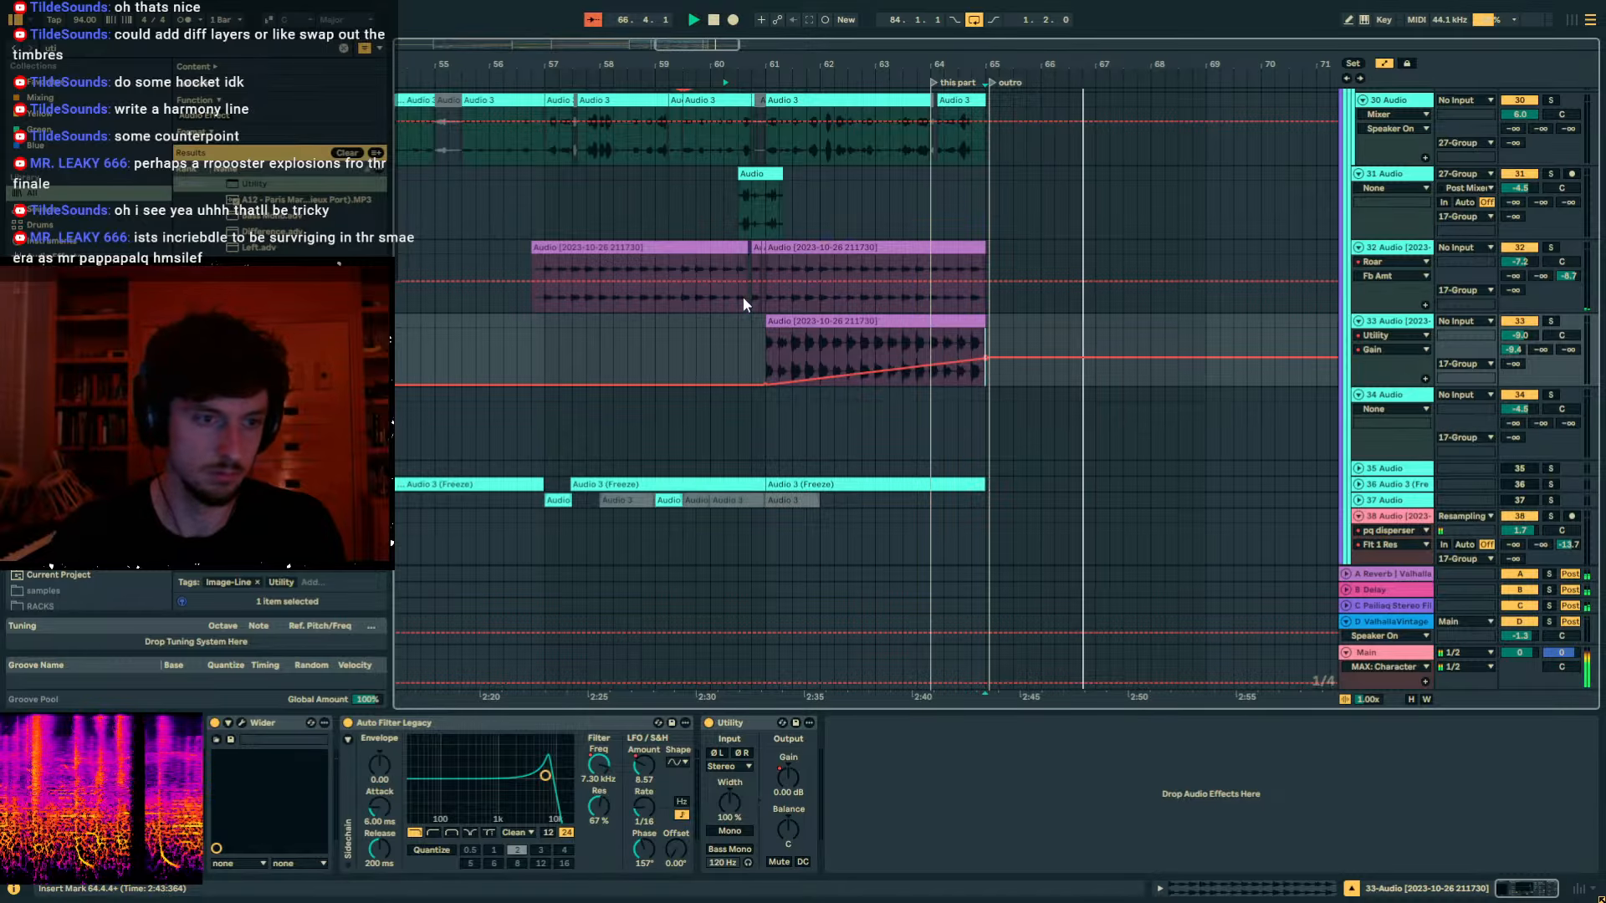
# Replay the build-up and edit the value of the Utility gain breakpoint at the end of track 33's ramp near bar 65.
pyautogui.click(750, 362)
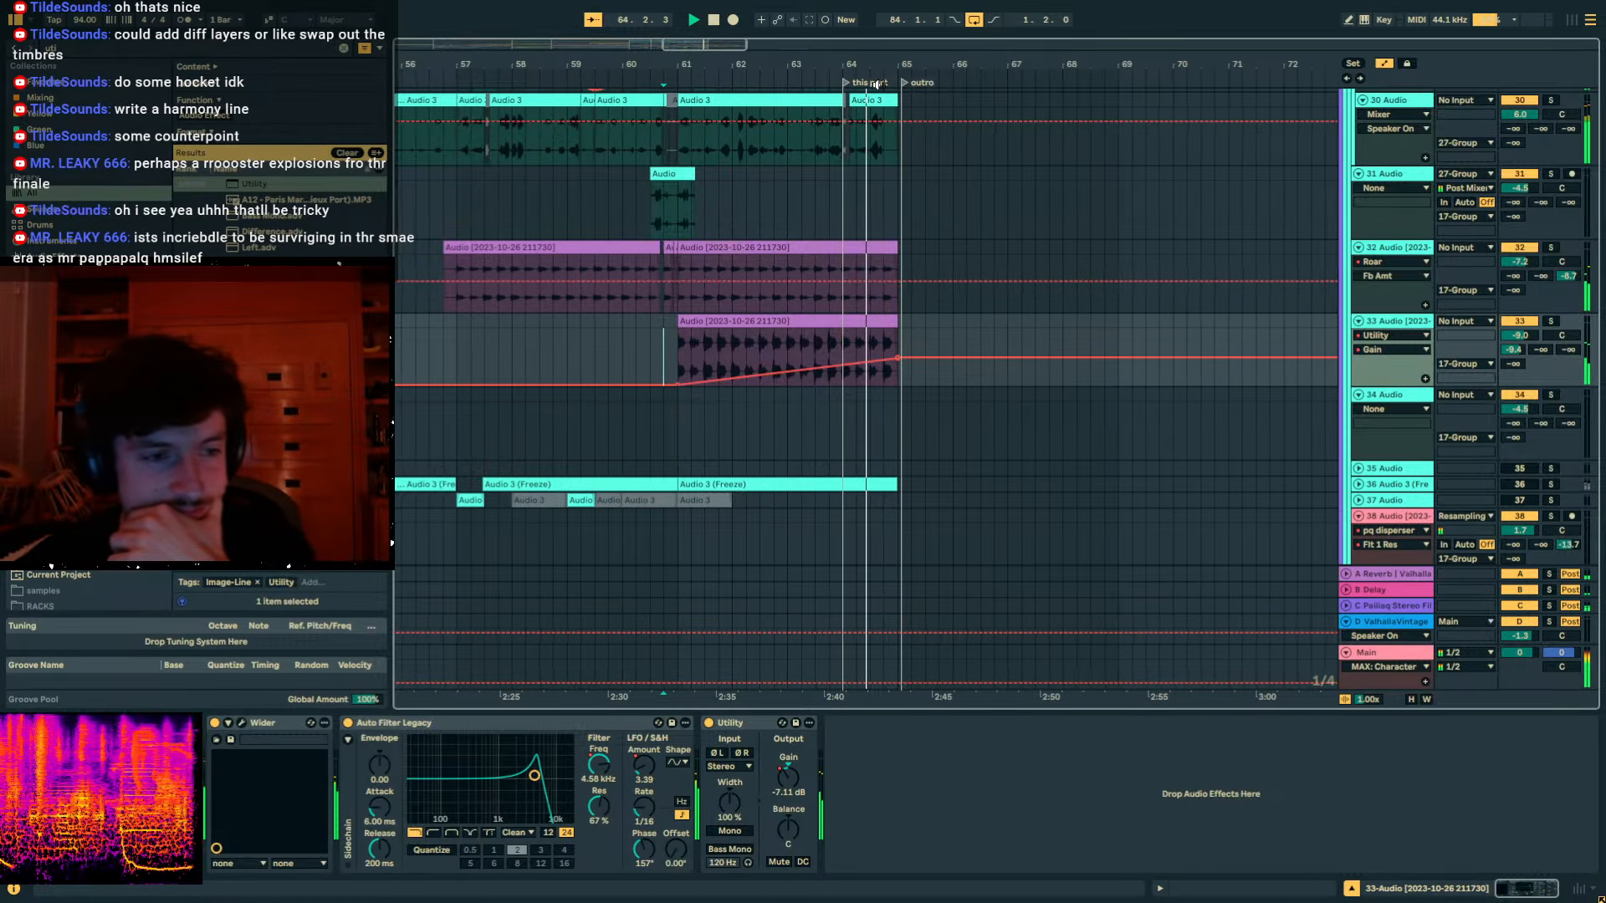
pyautogui.rightClick(855, 357)
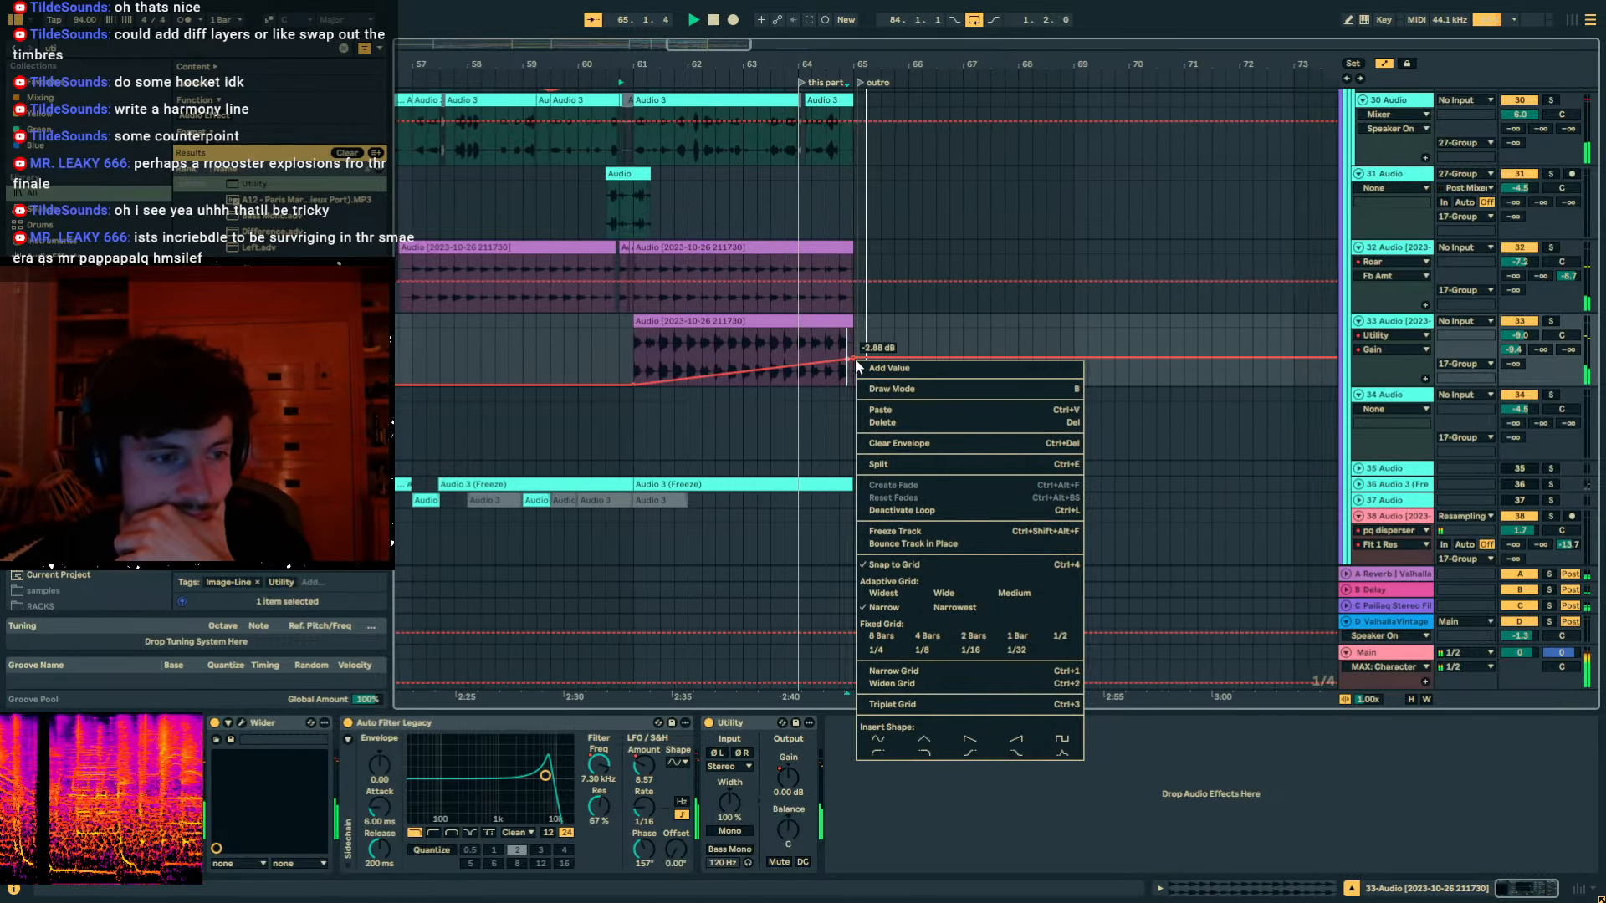
pyautogui.click(840, 369)
pyautogui.rightClick(840, 361)
pyautogui.click(840, 368)
pyautogui.rightClick(823, 361)
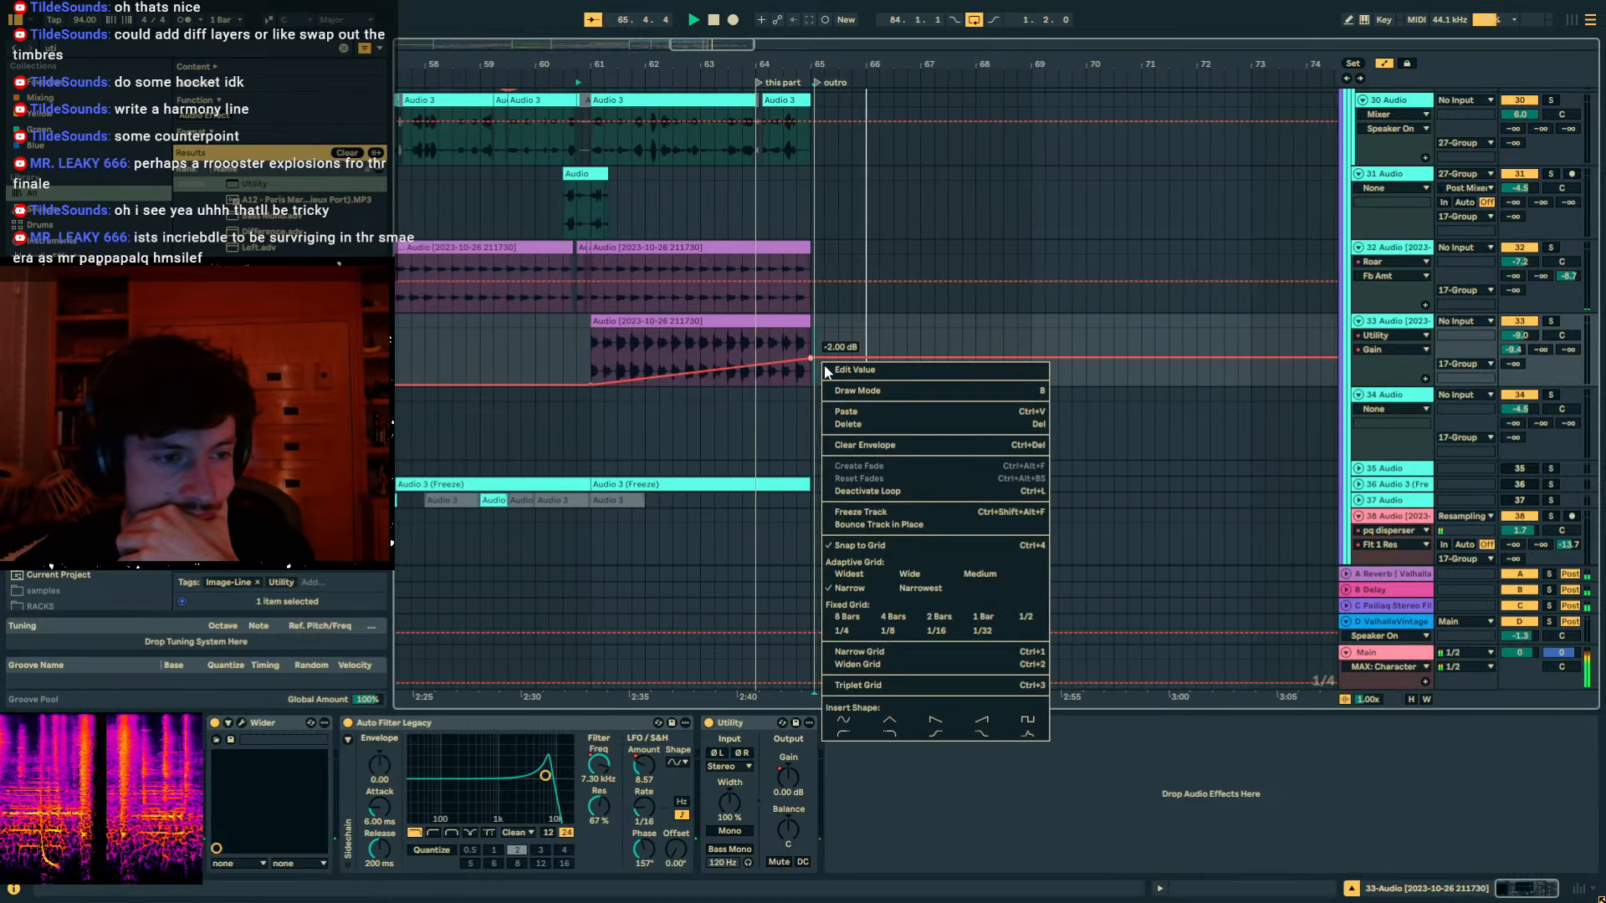
pyautogui.click(841, 369)
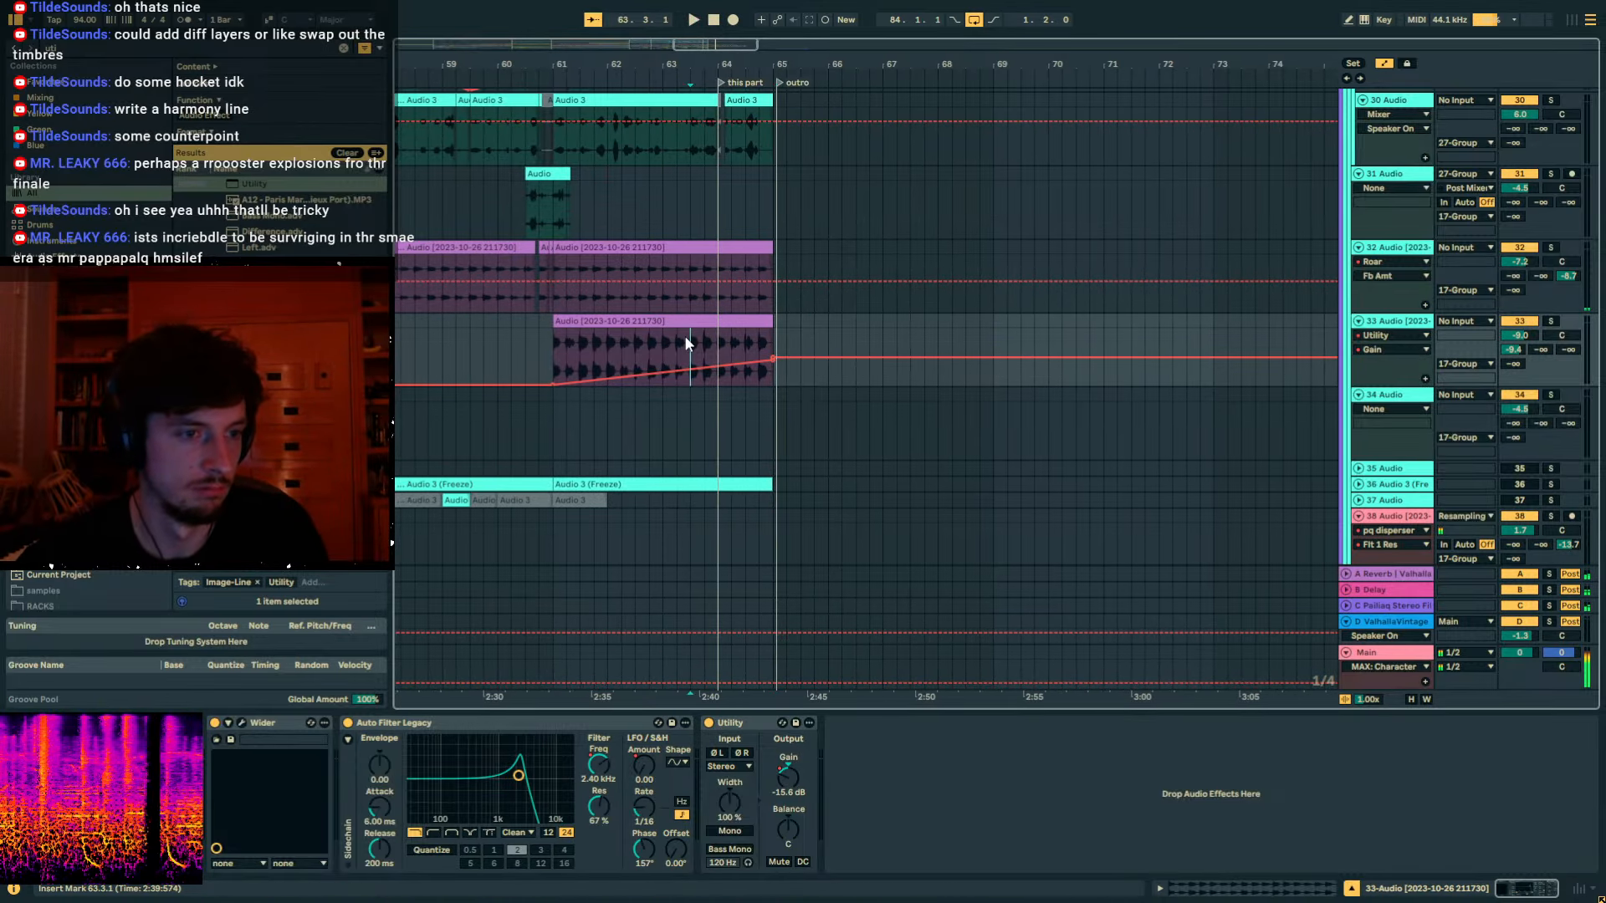
# Cut a short gap just before bar 64 in track 33's clip and give the following piece a fade-in from bar 64.
pyautogui.click(715, 358)
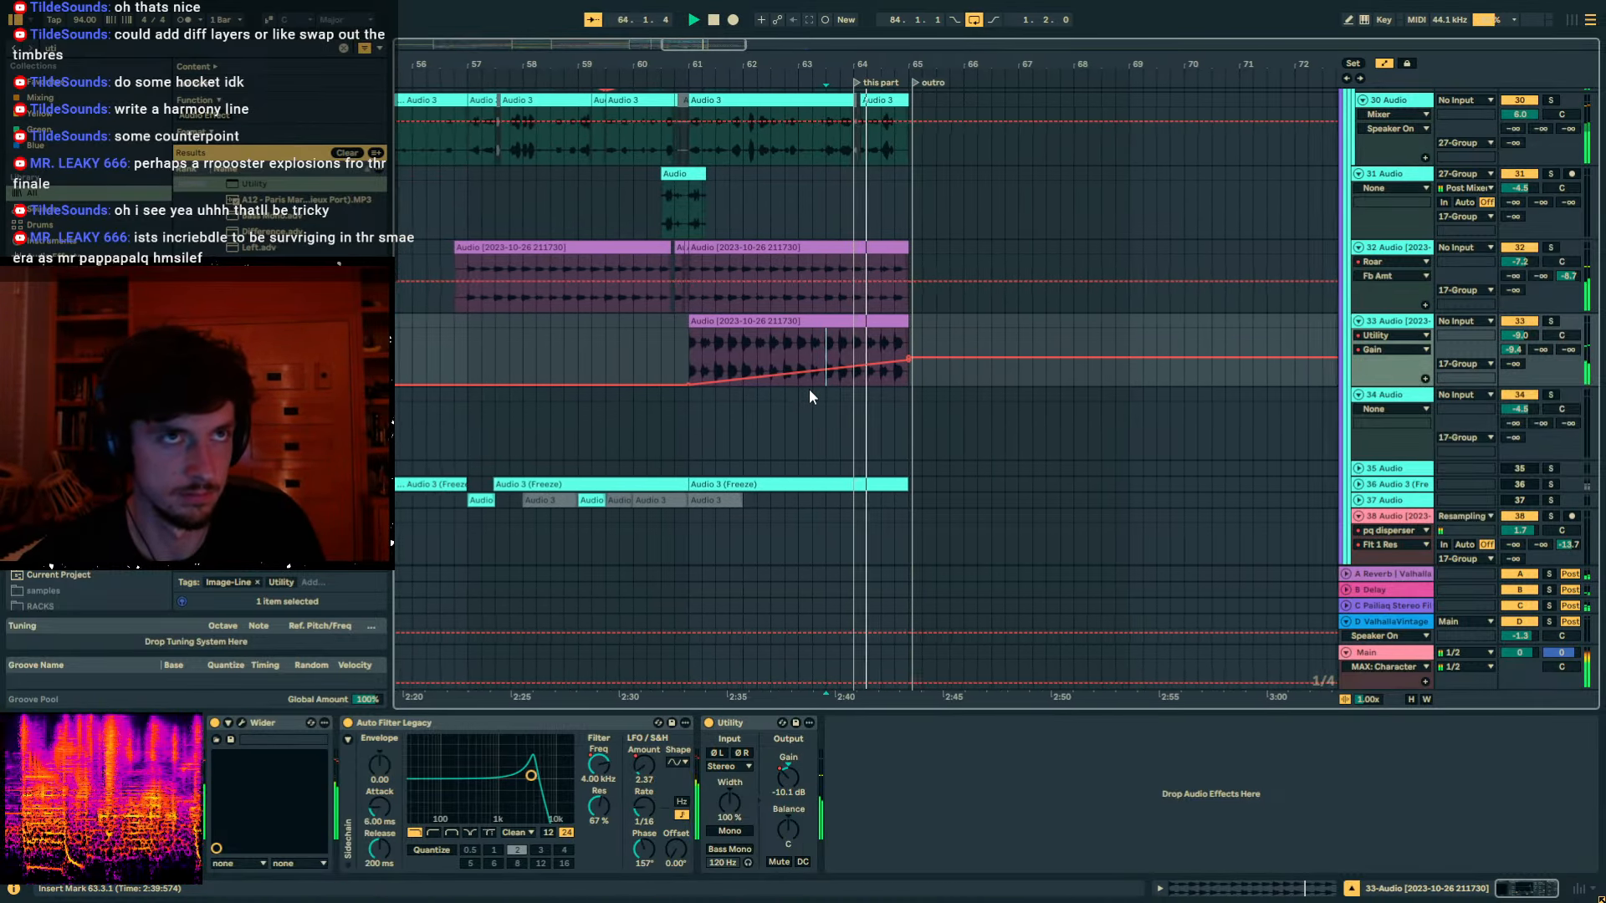
pyautogui.press('a')
pyautogui.moveTo(818, 72); pyautogui.dragTo(799, 327)
pyautogui.press('space')
pyautogui.click(830, 323)
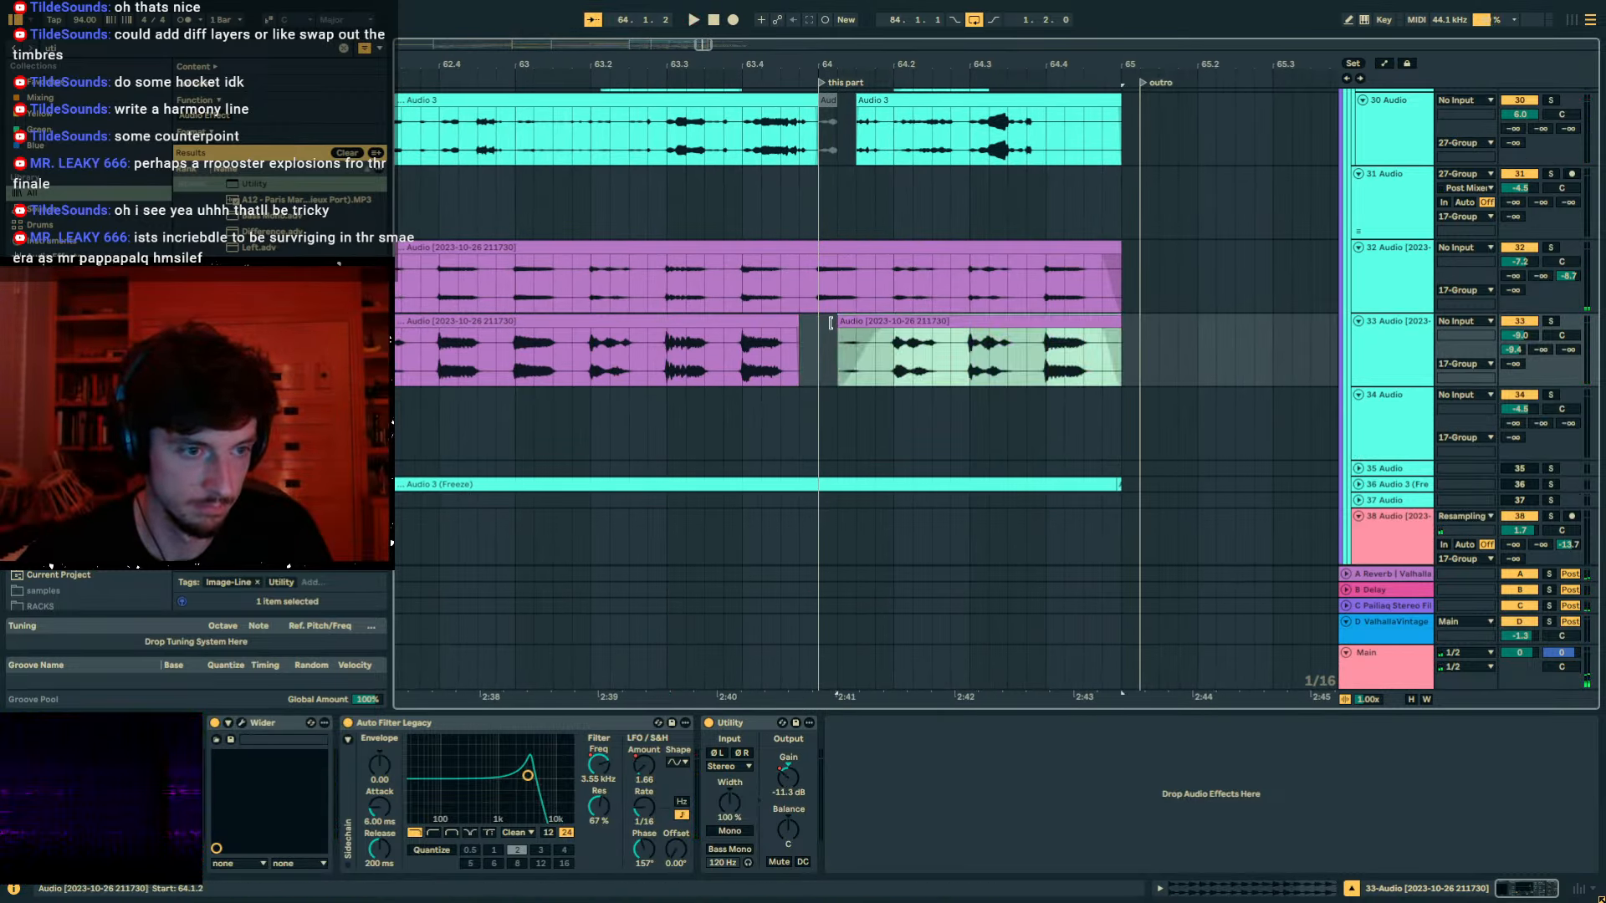
pyautogui.press('space')
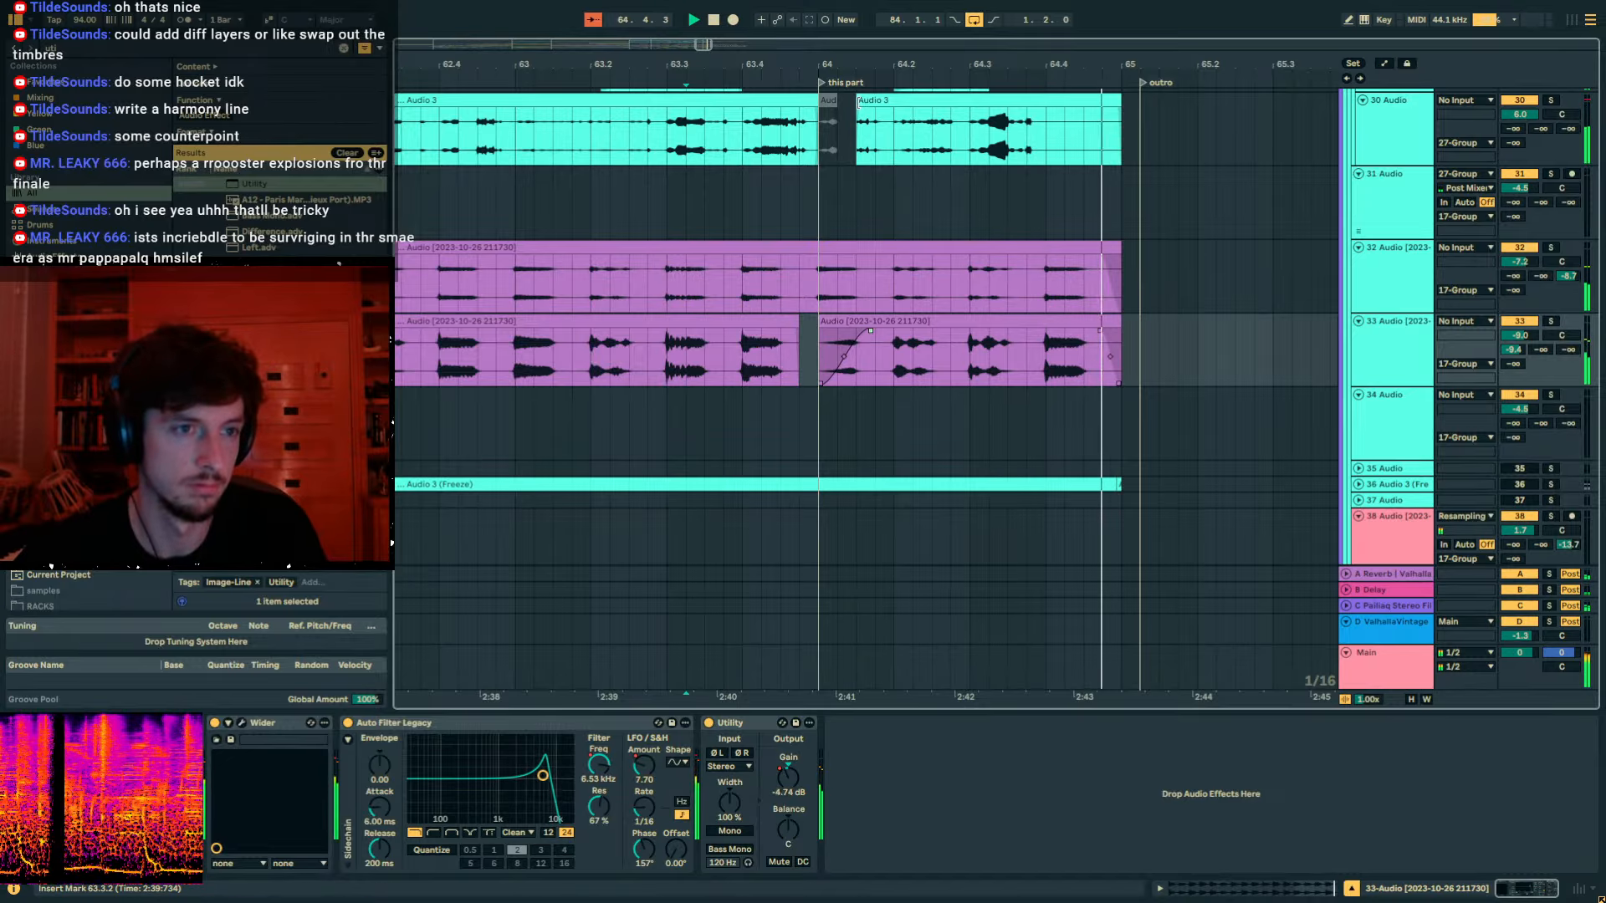
pyautogui.moveTo(854, 65); pyautogui.dragTo(869, 15)
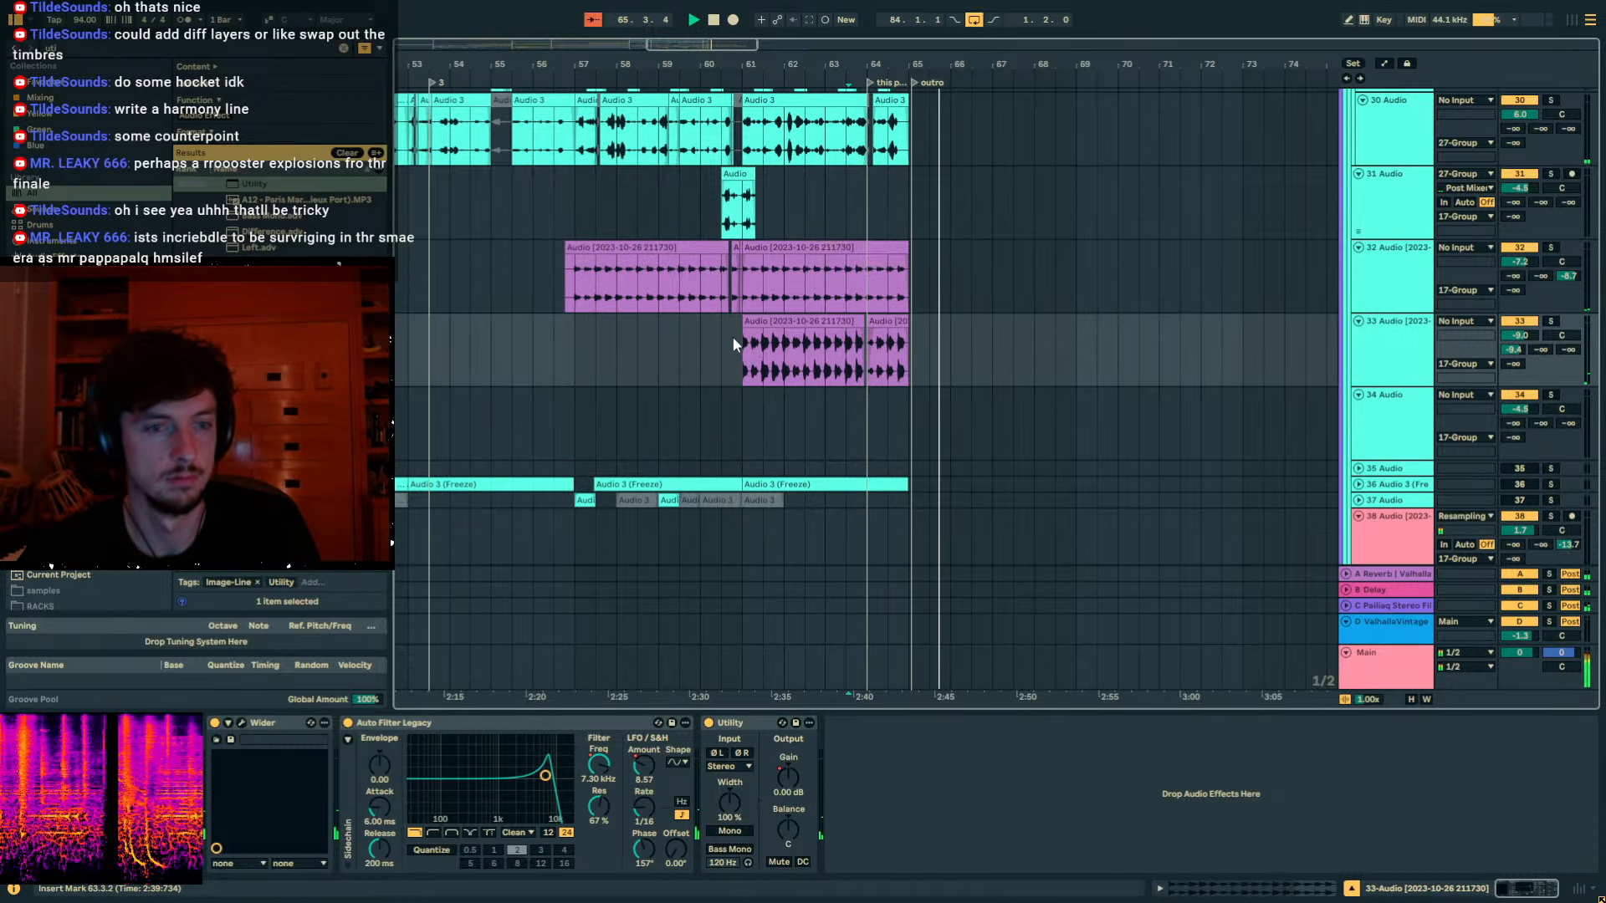
# Move the playback start from the build-up to bar 33 and play the second section.
pyautogui.press('space')
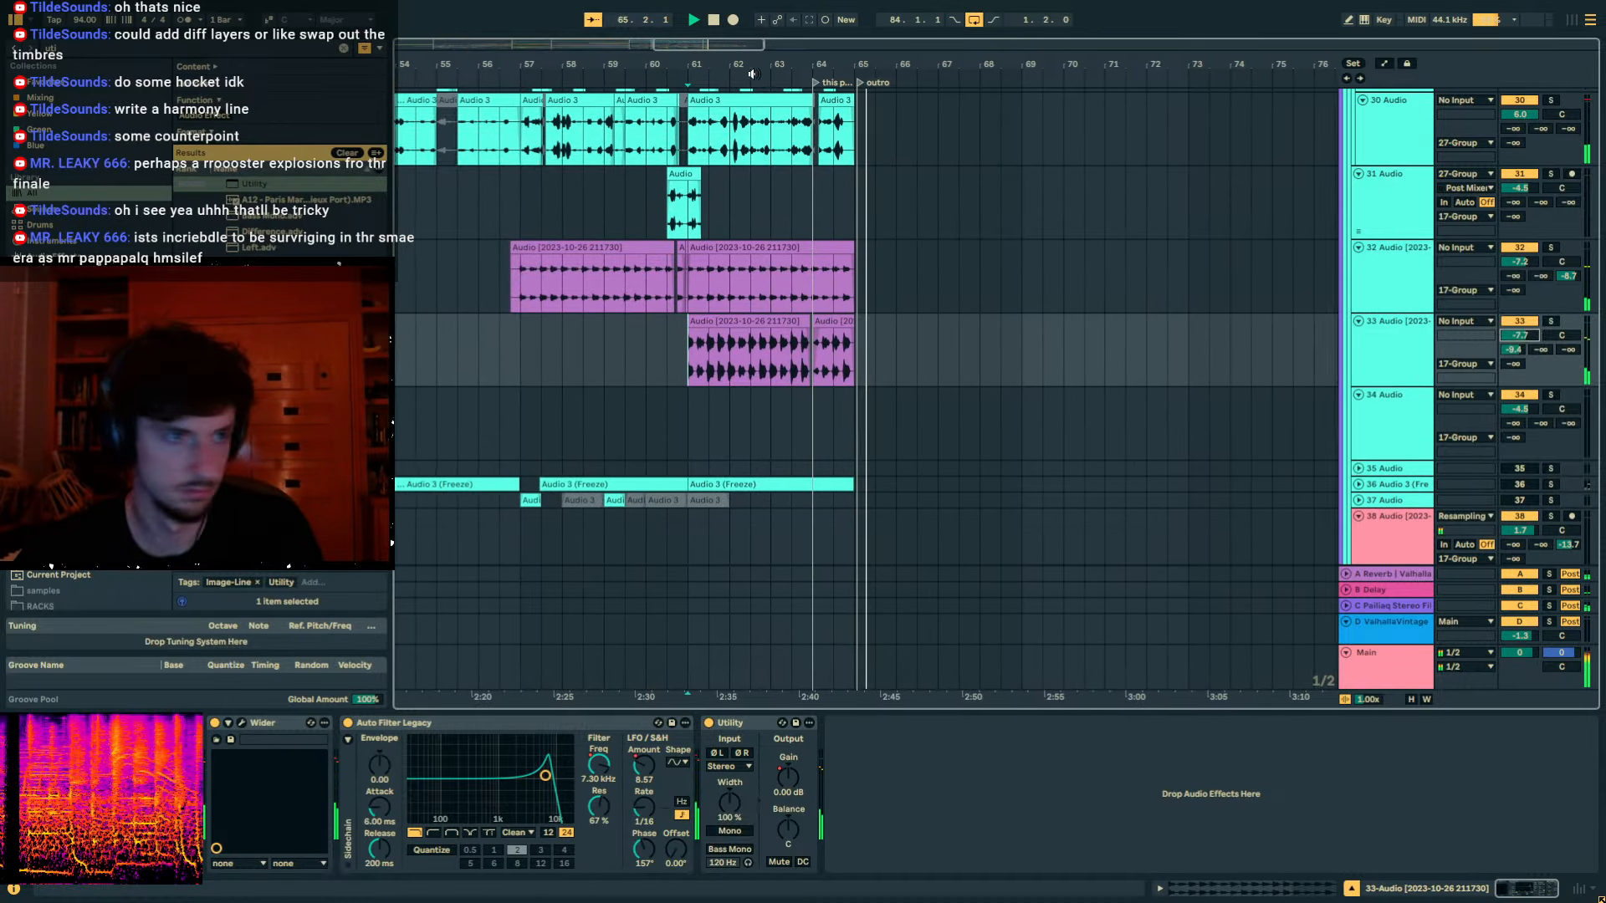
pyautogui.moveTo(721, 276); pyautogui.dragTo(1003, 261)
pyautogui.scroll(-3, 1003, 261)
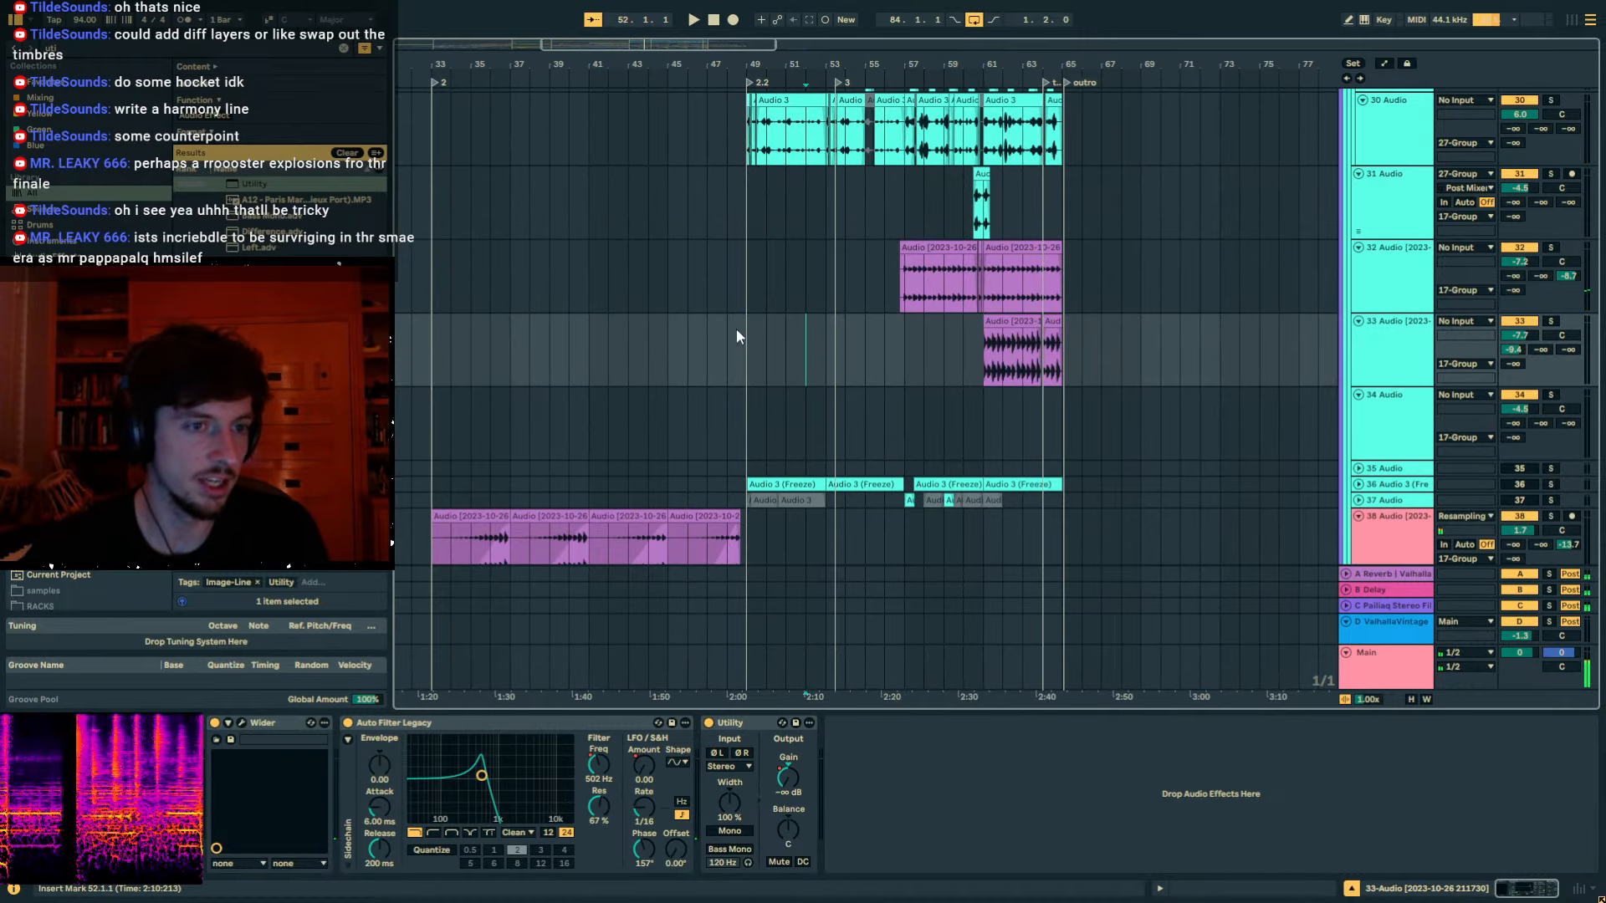
pyautogui.moveTo(736, 329); pyautogui.dragTo(807, 360)
pyautogui.click(1087, 338)
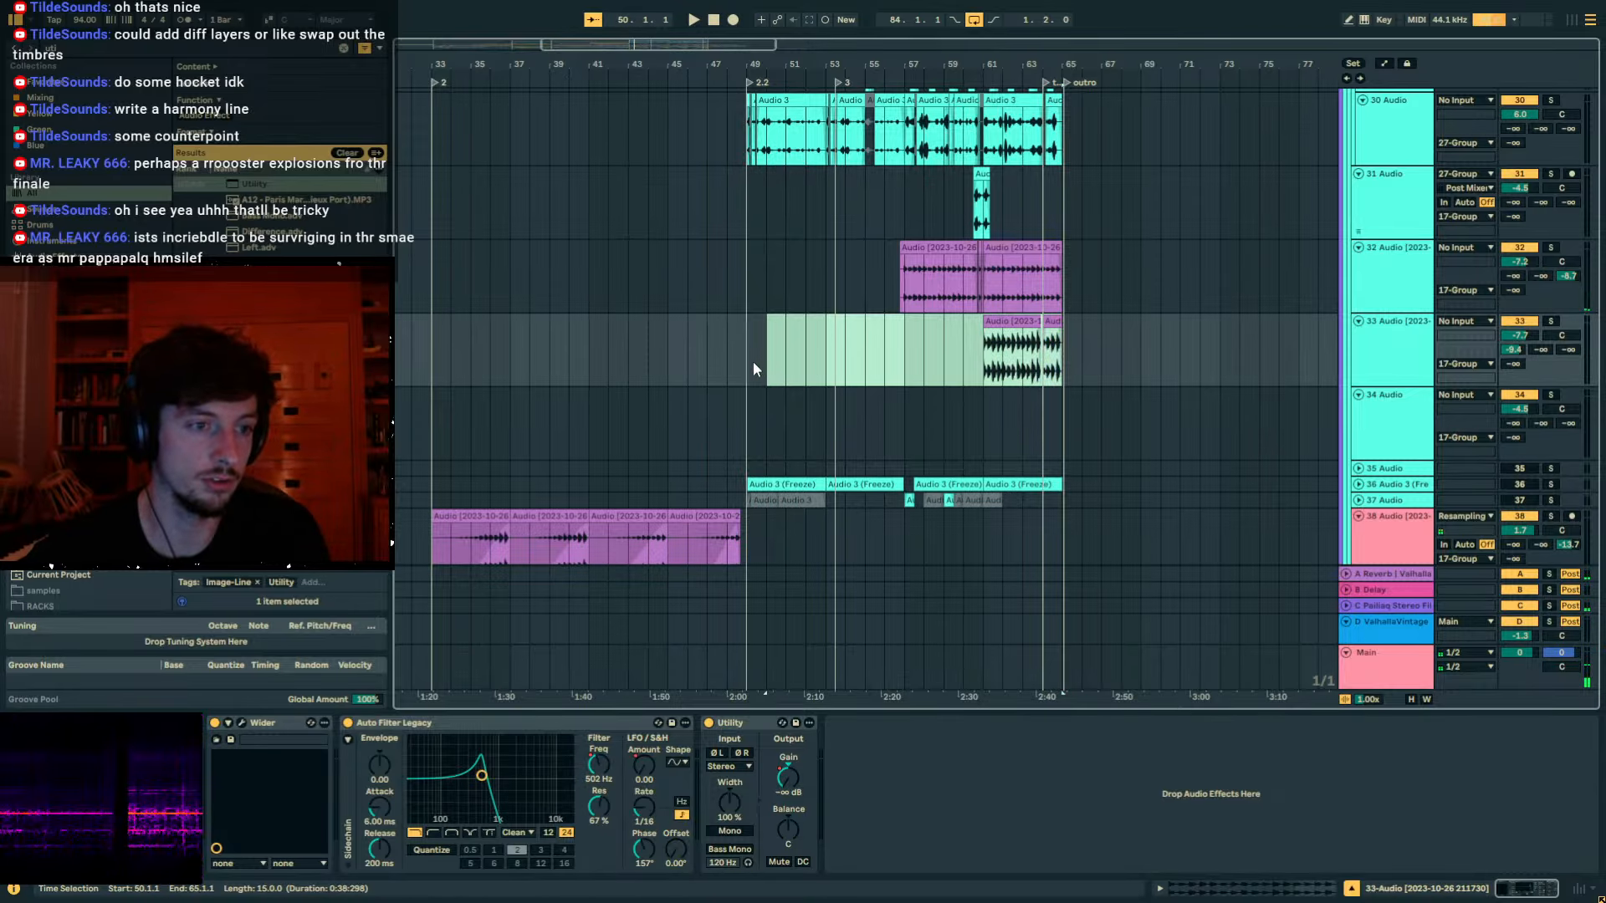
pyautogui.click(495, 338)
pyautogui.press('space')
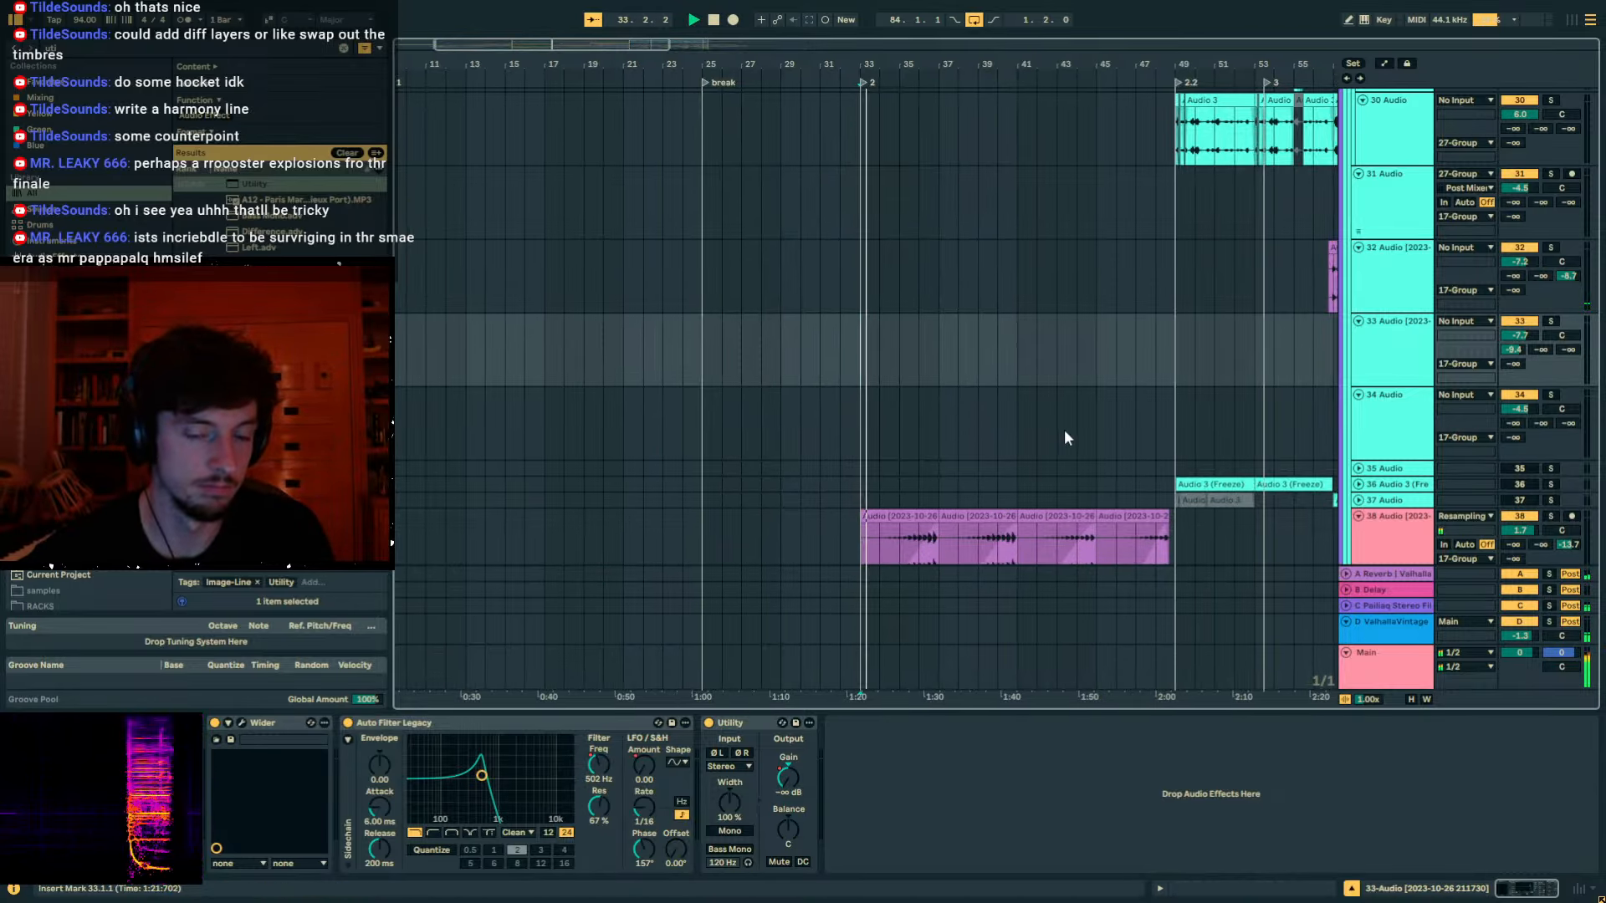
# Examine the Main track's device chain and look through the synth, drum and percussion tracks between bars 33 and 49.
pyautogui.click(1378, 660)
pyautogui.doubleClick(1089, 753)
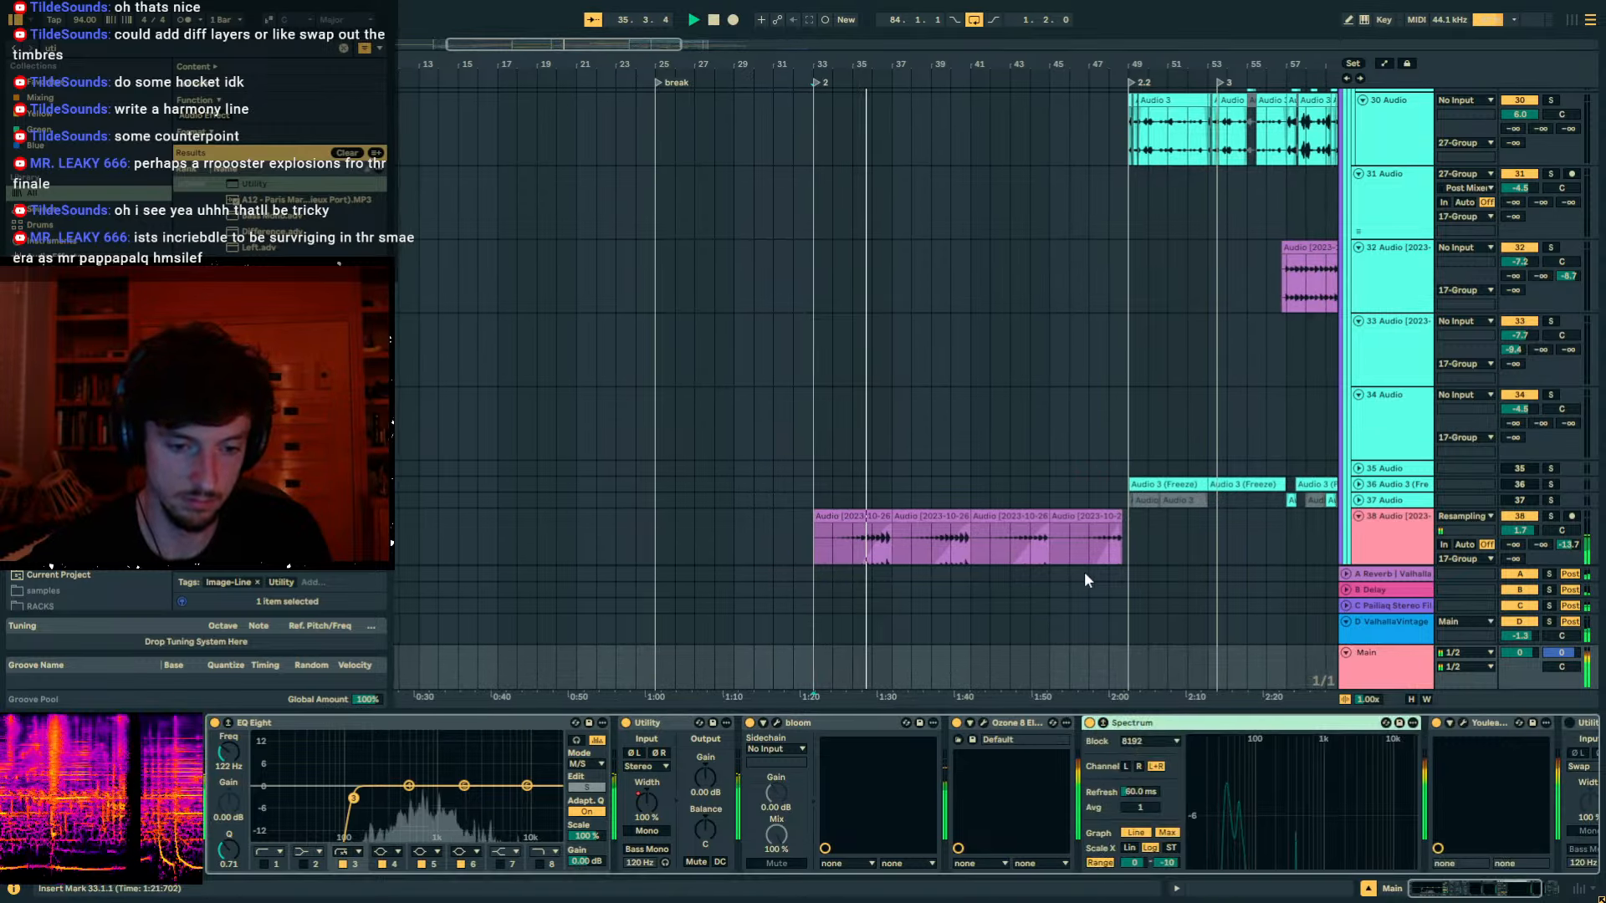
pyautogui.scroll(3, 1121, 554)
pyautogui.scroll(10, 1139, 556)
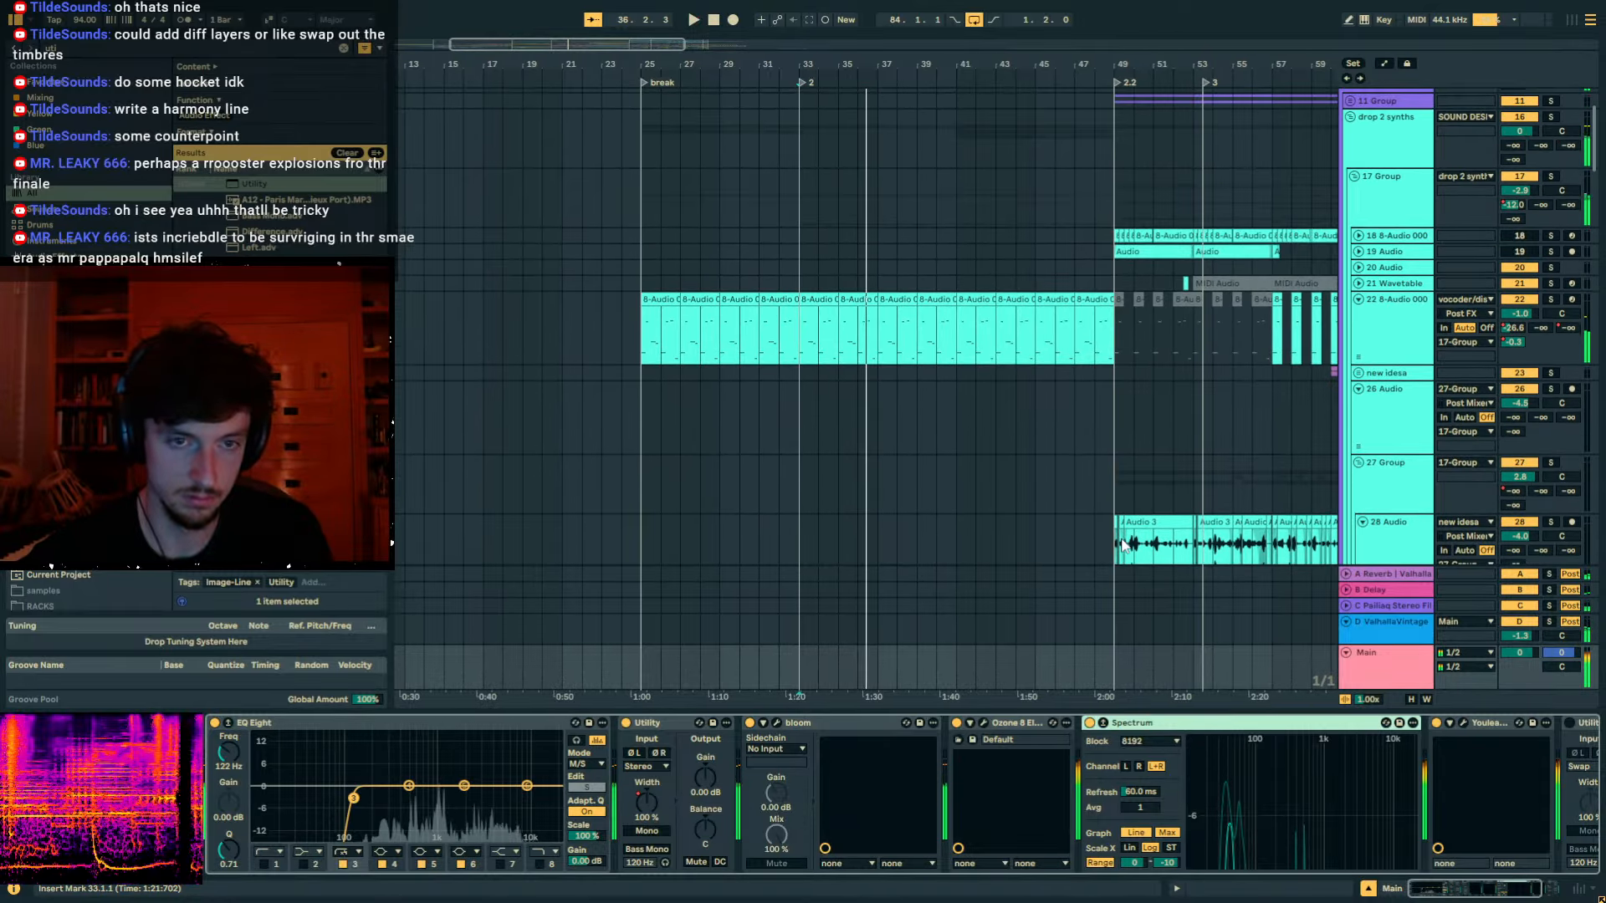
pyautogui.scroll(-12, 1359, 249)
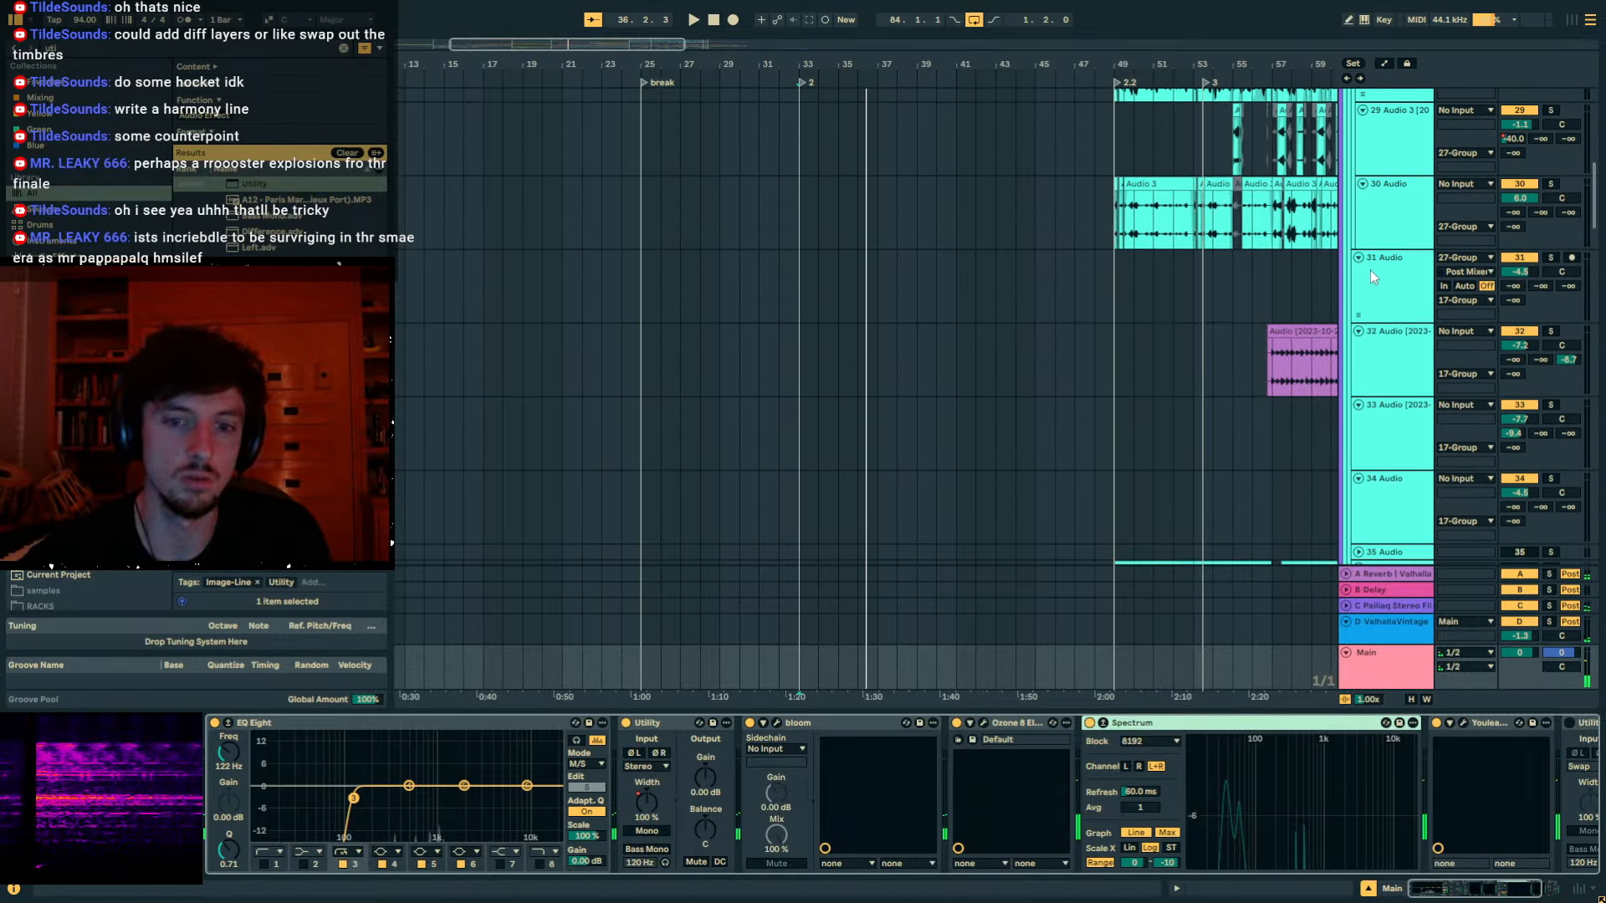
pyautogui.scroll(-8, 1383, 333)
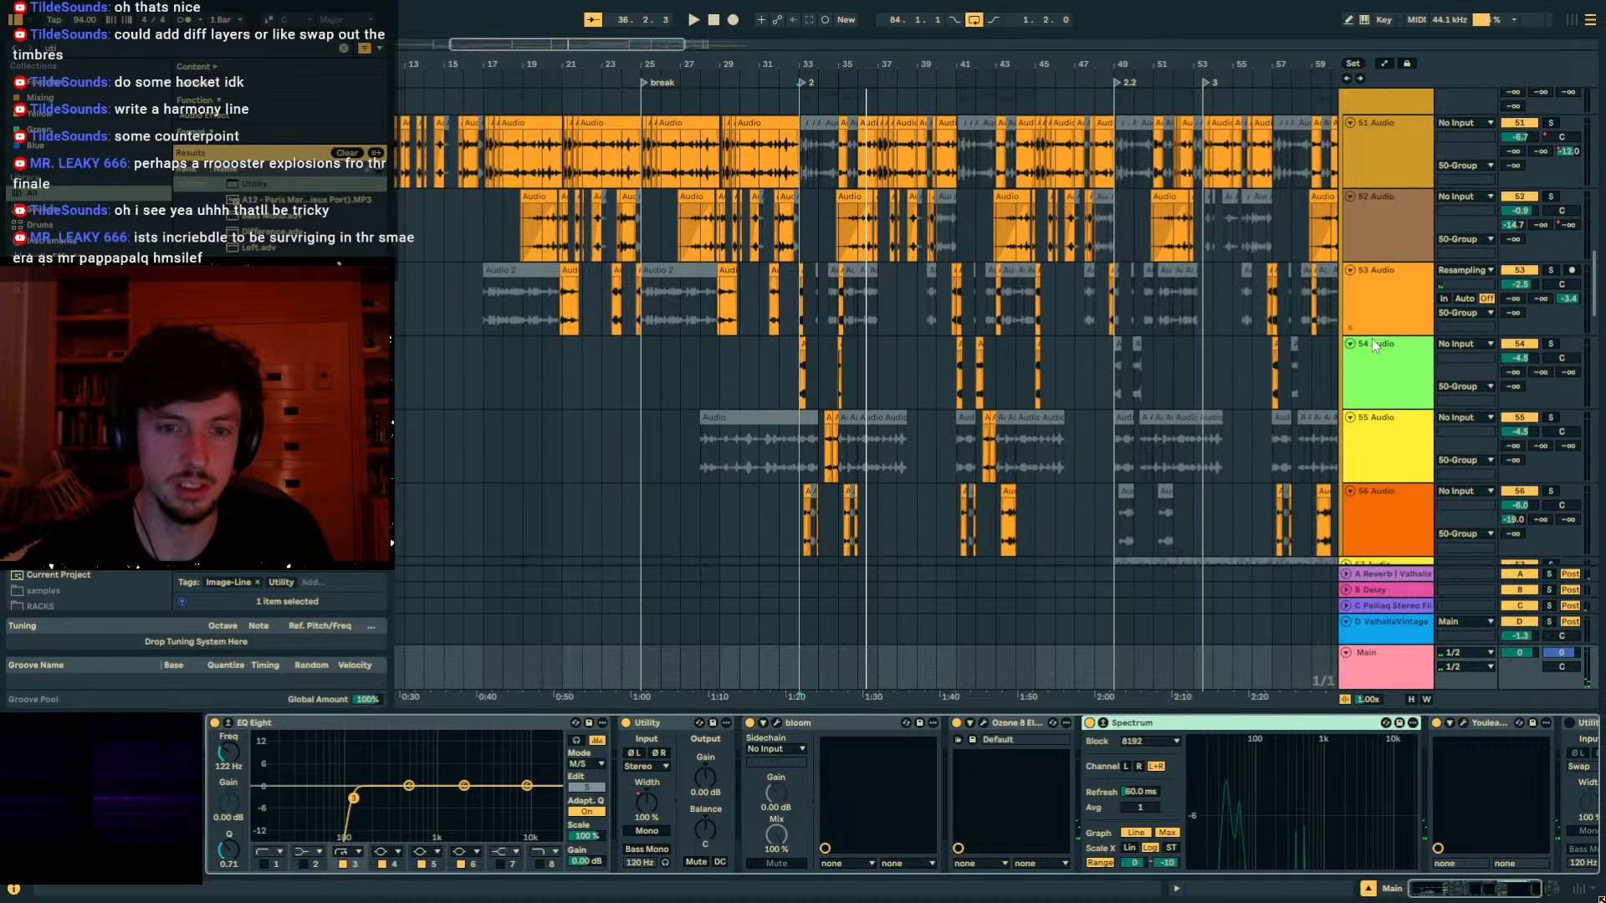
pyautogui.scroll(5, 1255, 332)
pyautogui.moveTo(809, 310); pyautogui.dragTo(1108, 329)
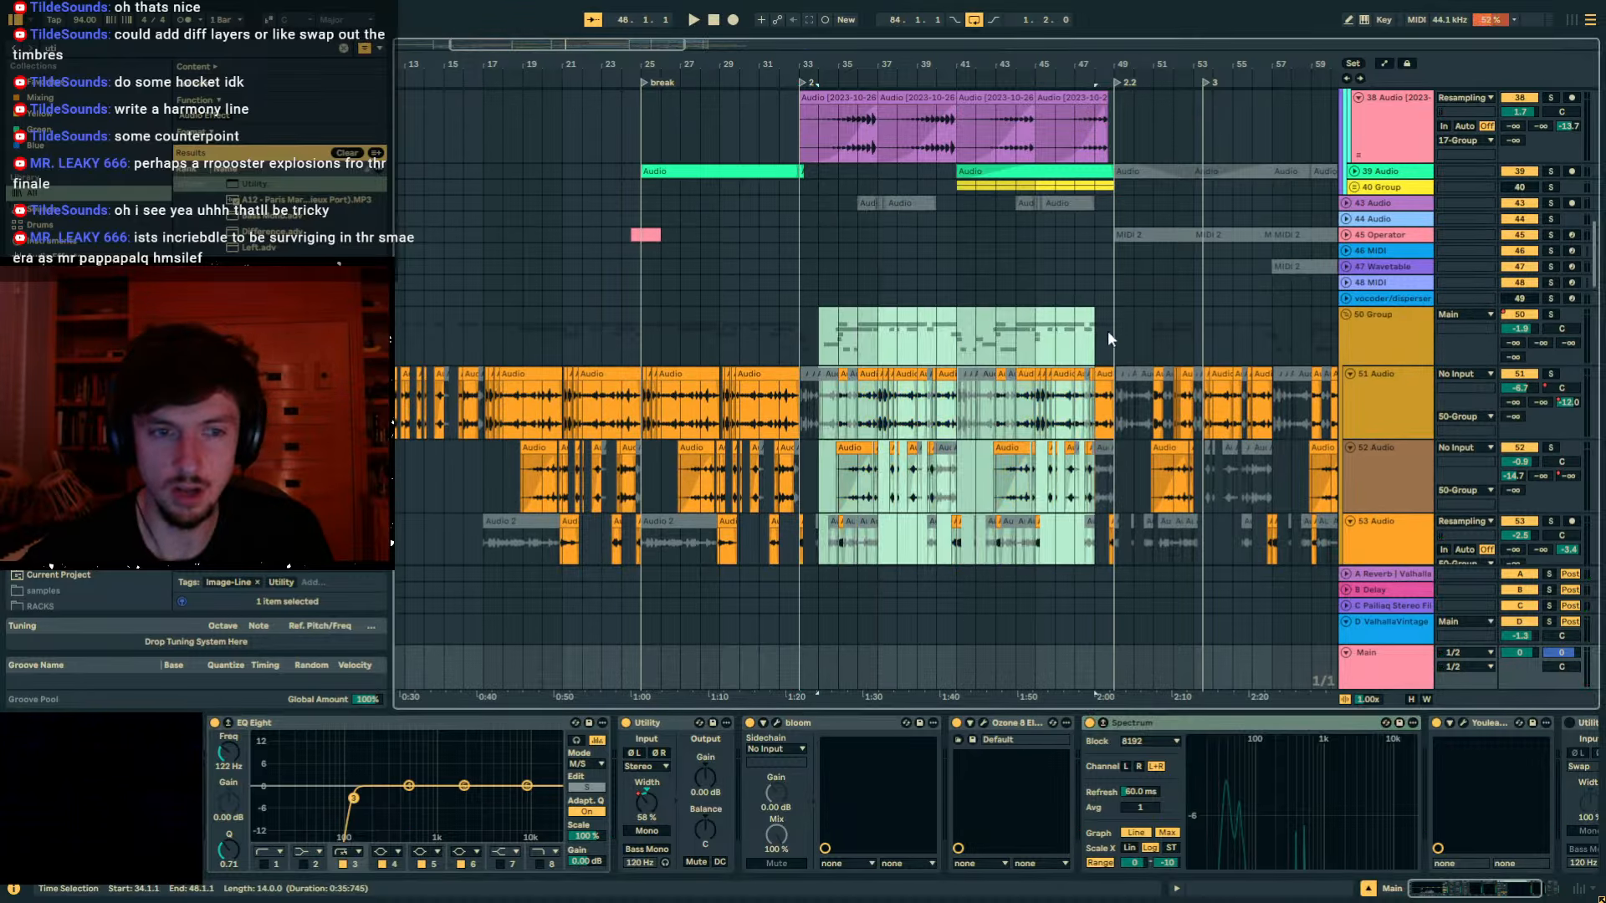
pyautogui.scroll(-10, 1291, 329)
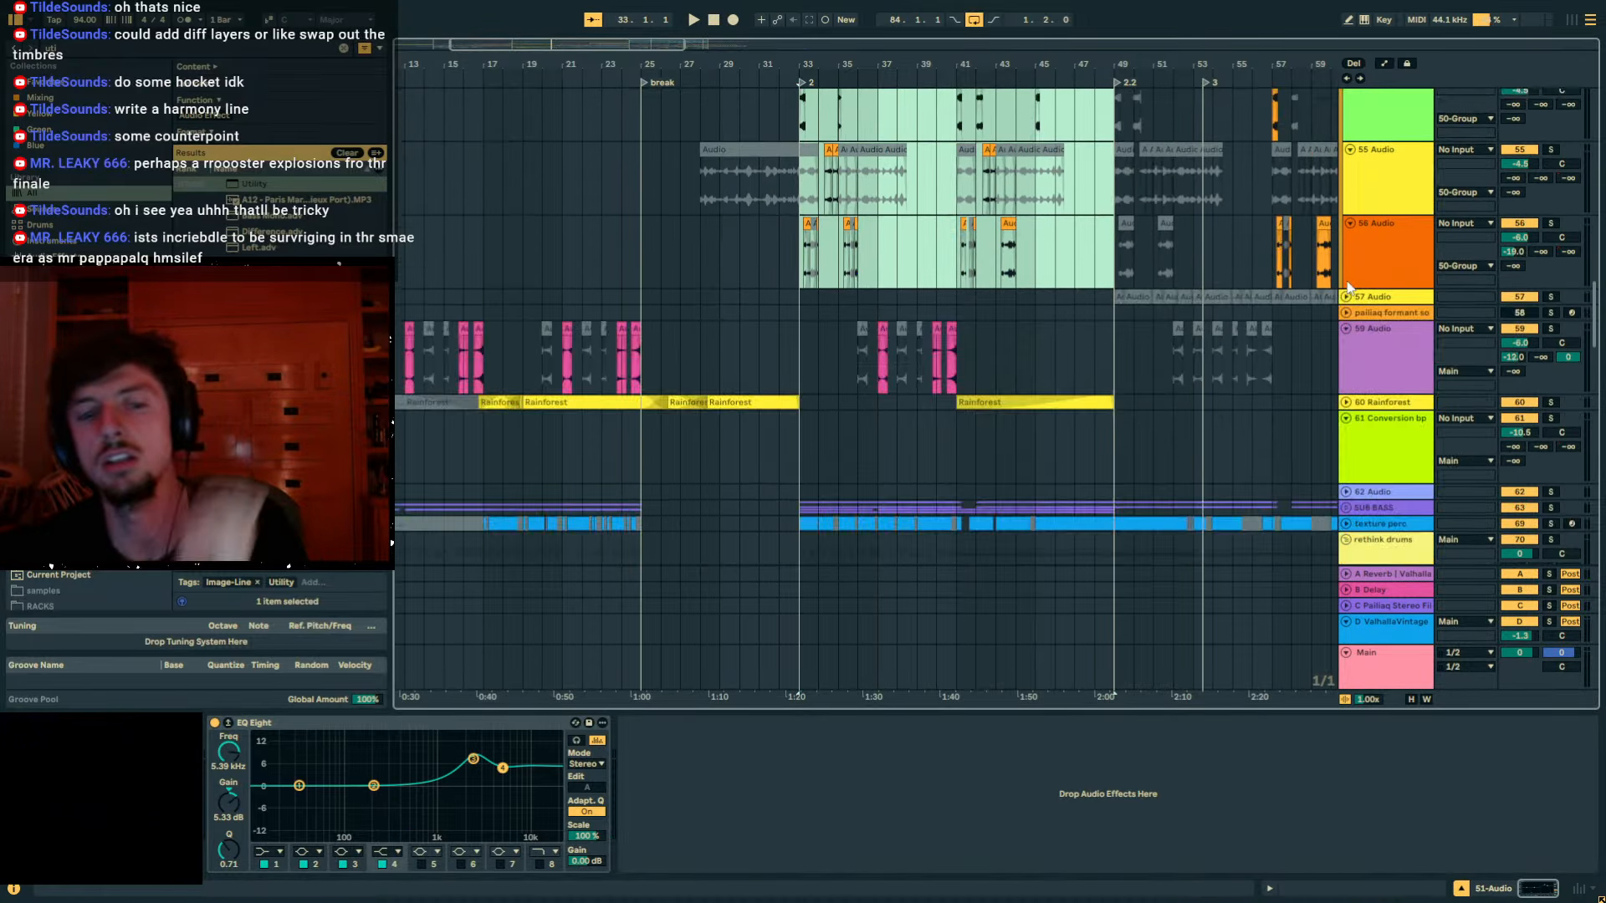
pyautogui.scroll(-3, 1363, 319)
# Raise the KICK track's volume to about -9.8 dB while playing the section from bar 33.
pyautogui.click(1363, 318)
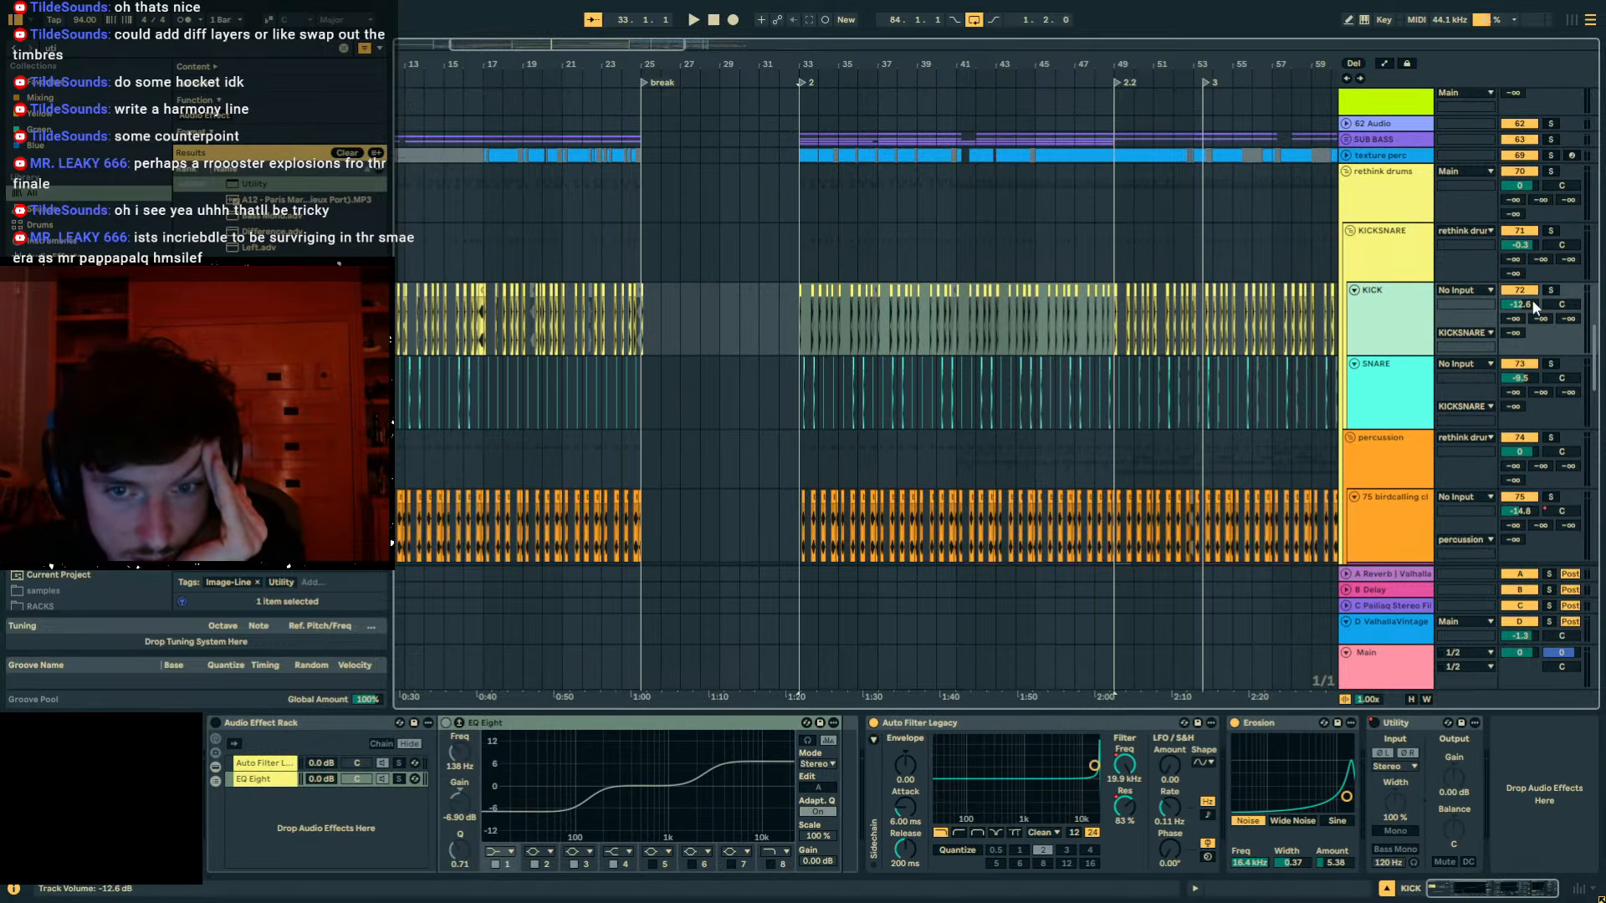
pyautogui.moveTo(1530, 302); pyautogui.dragTo(1529, 291)
pyautogui.click(801, 259)
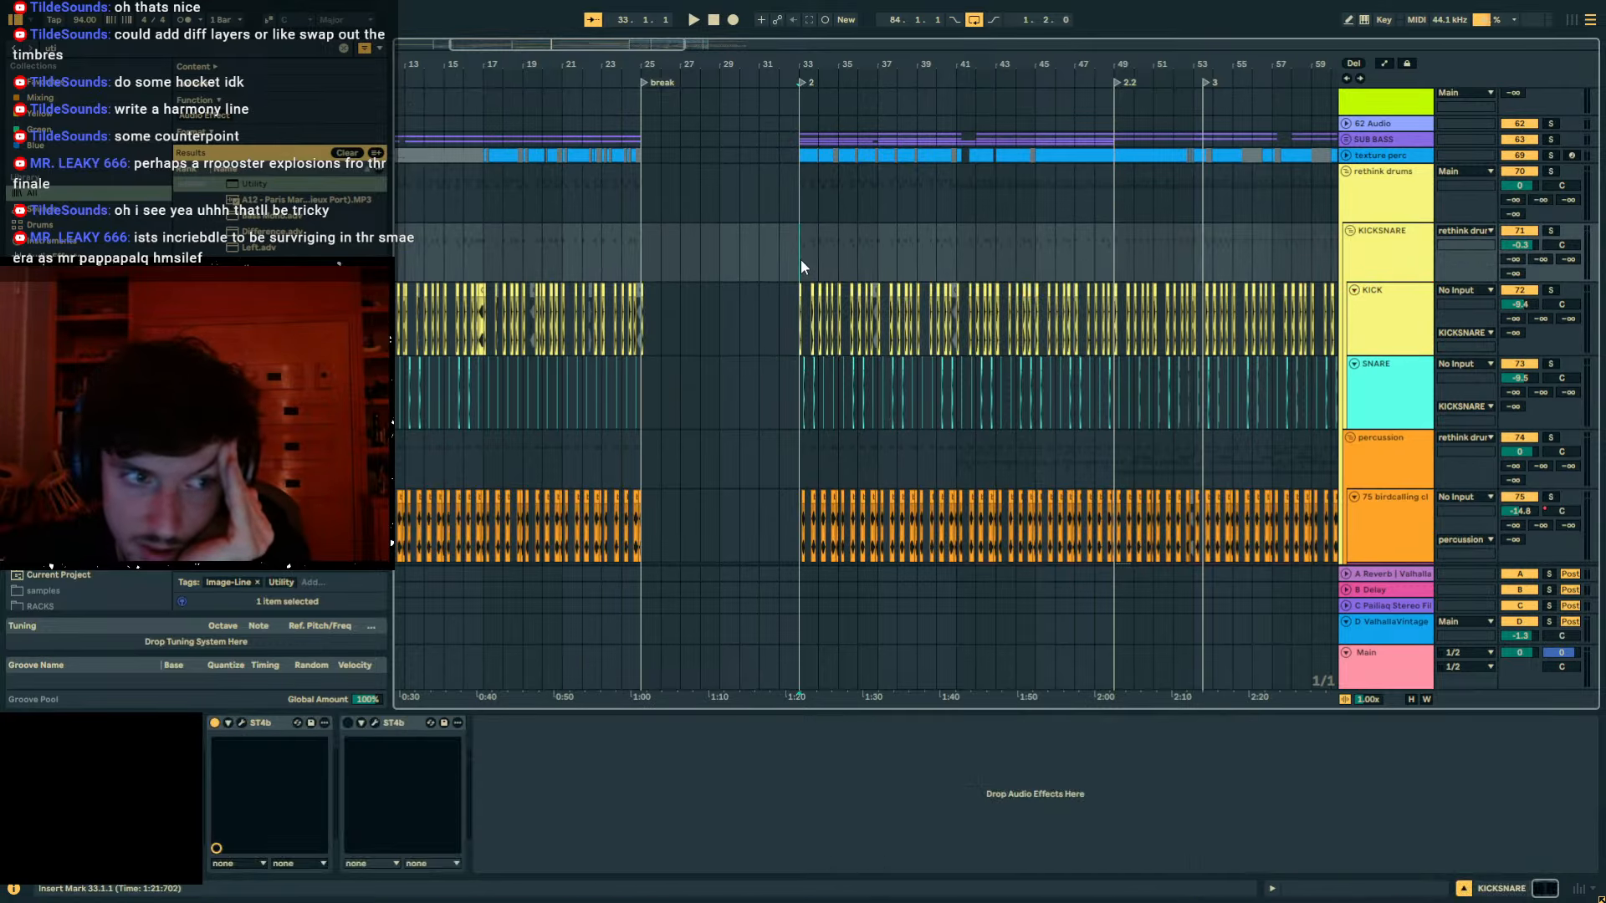
pyautogui.press('space')
pyautogui.click(1376, 666)
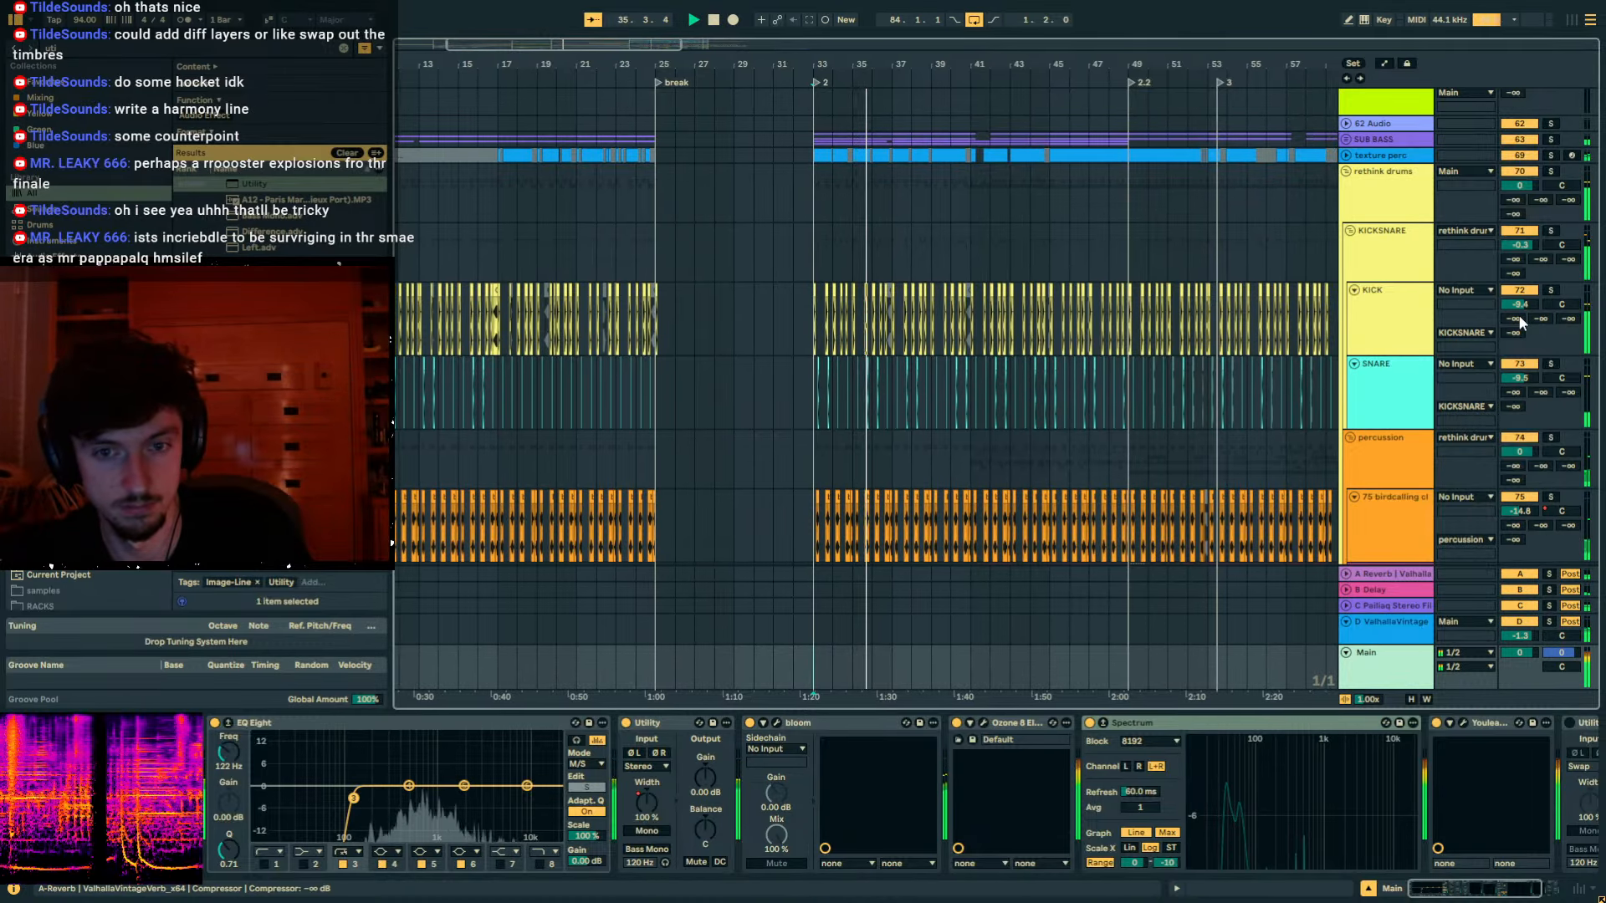
pyautogui.moveTo(1520, 306); pyautogui.dragTo(1520, 309)
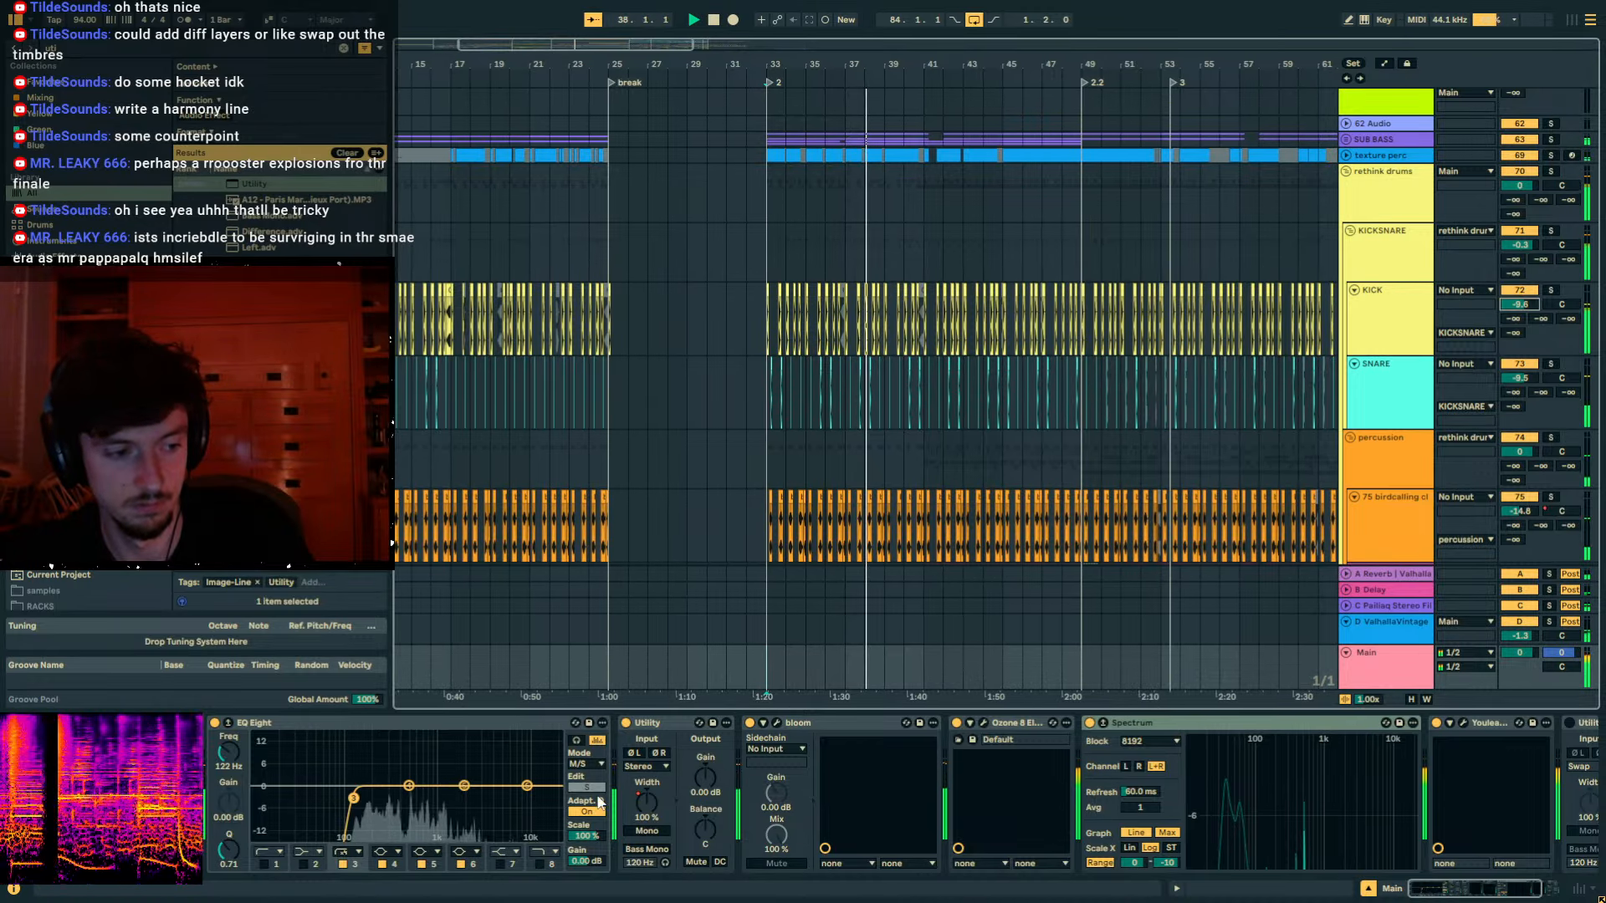
# Try a 14.5 dB boost near 2 kHz and a 1.36 dB mid-channel cut near 1.11 kHz in Main's EQ Eight, reverting both.
pyautogui.moveTo(464, 786); pyautogui.dragTo(472, 735)
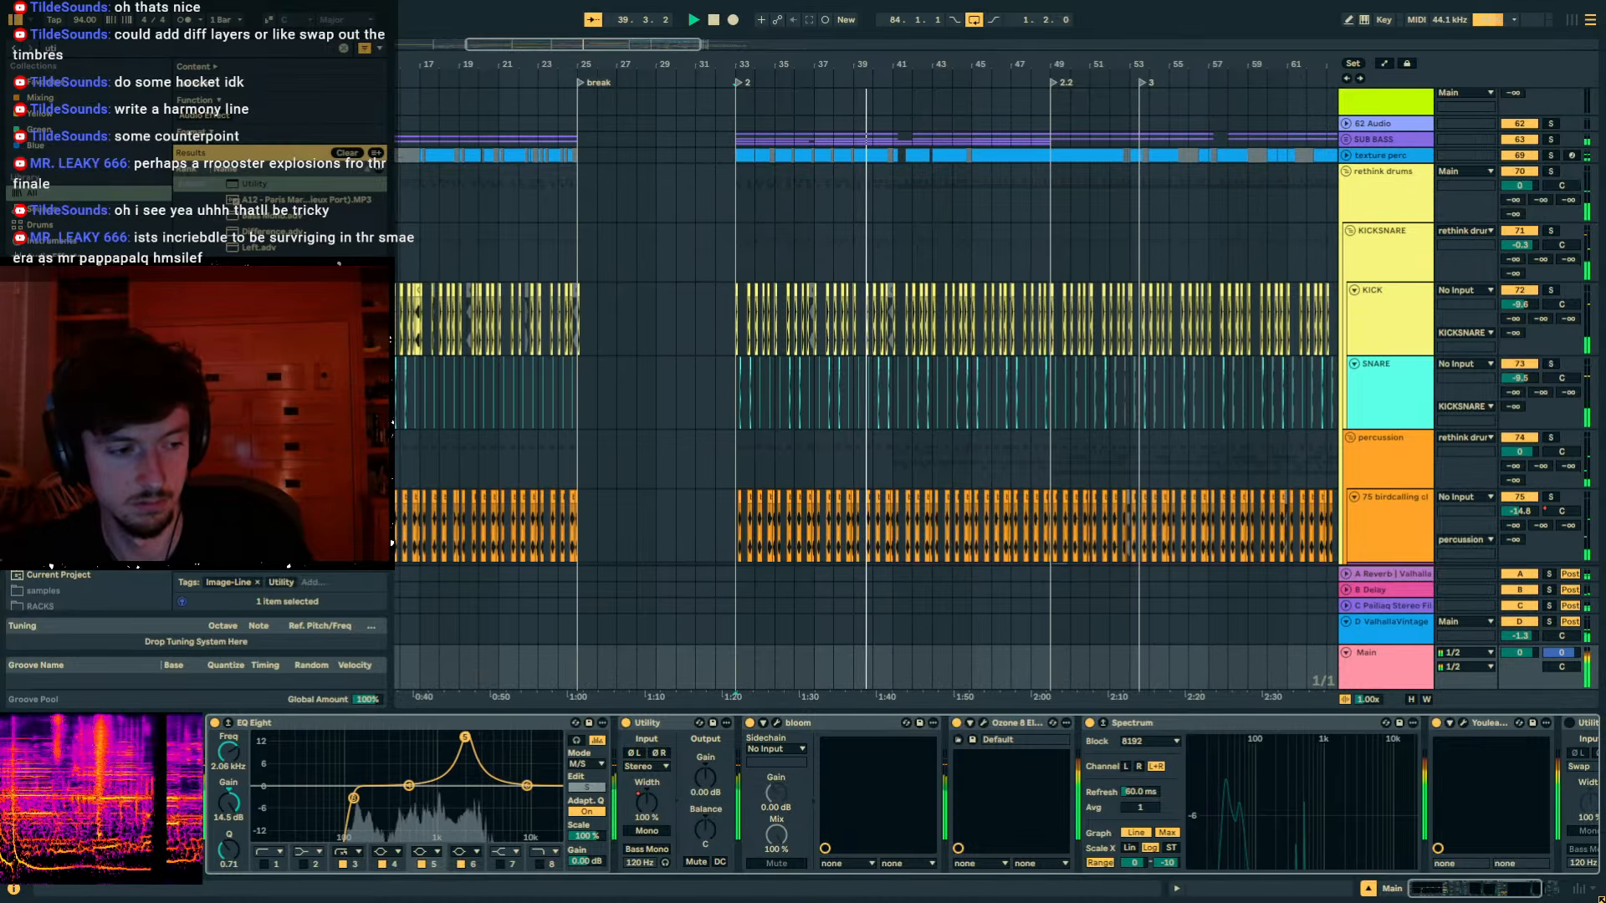
pyautogui.moveTo(472, 735); pyautogui.dragTo(459, 792)
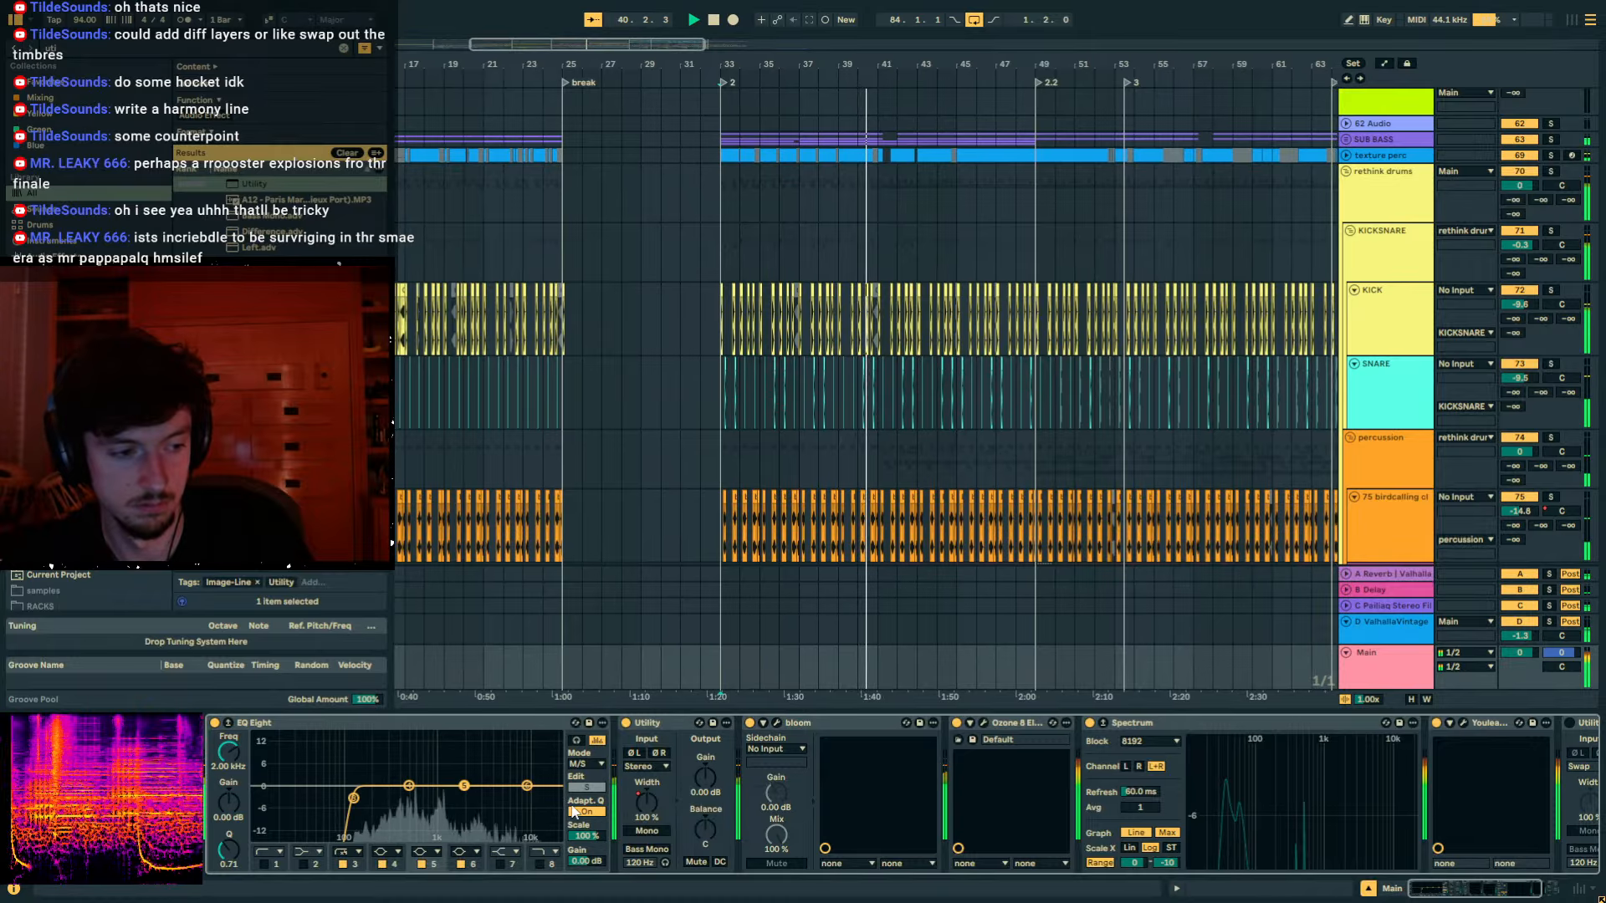
pyautogui.click(586, 787)
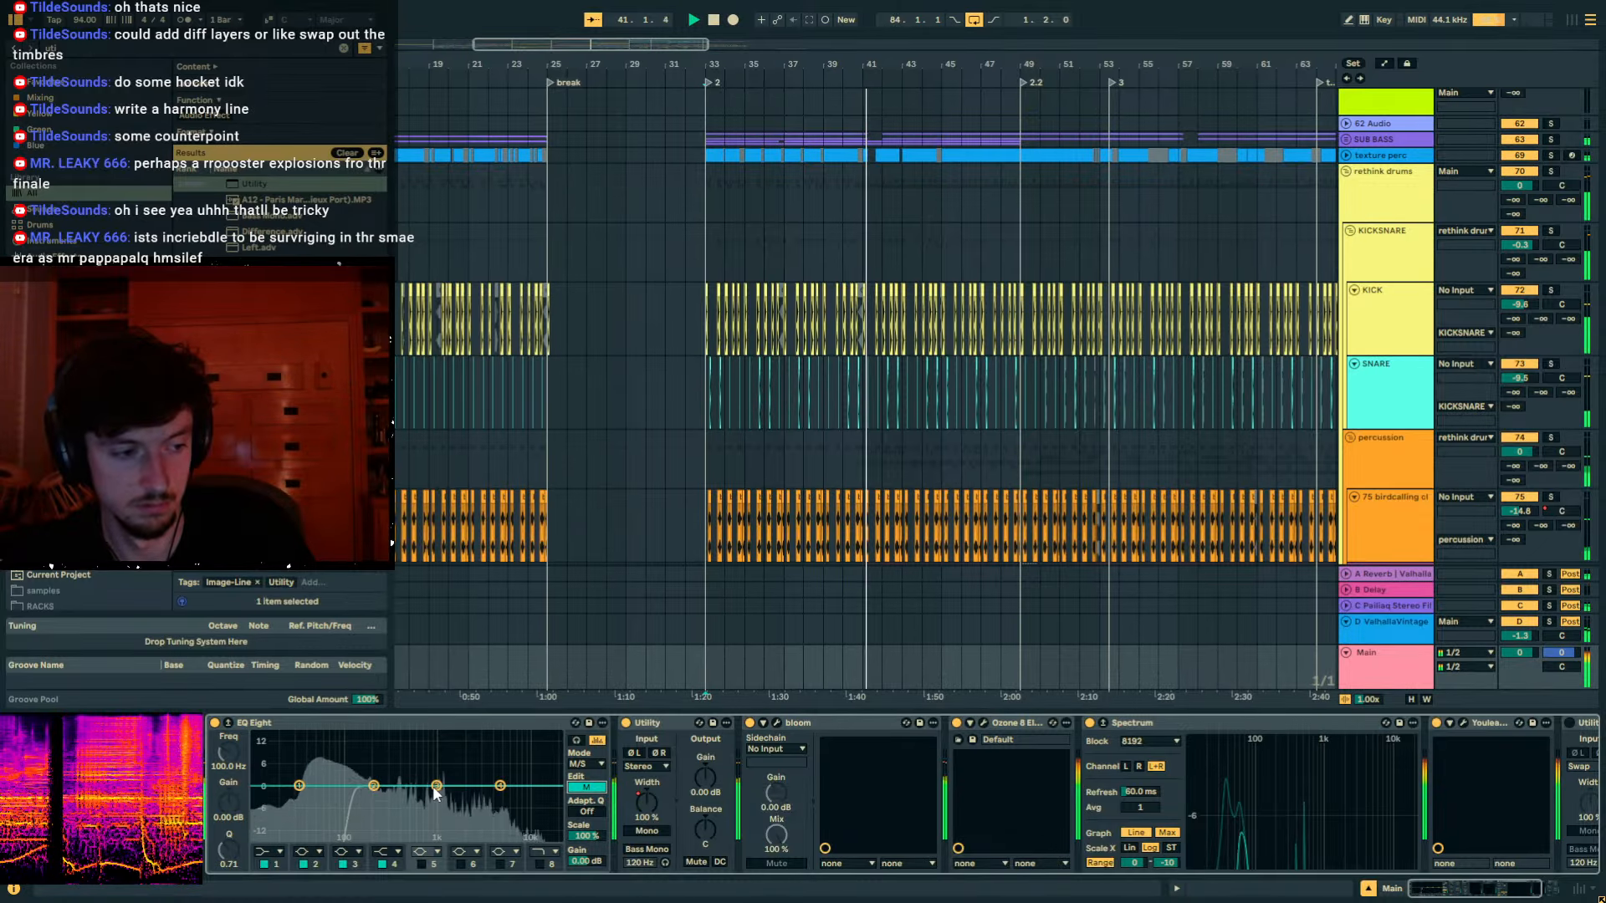
pyautogui.moveTo(436, 787)
pyautogui.mouseDown()
pyautogui.moveTo(438, 739)
pyautogui.moveTo(441, 790)
pyautogui.mouseUp()
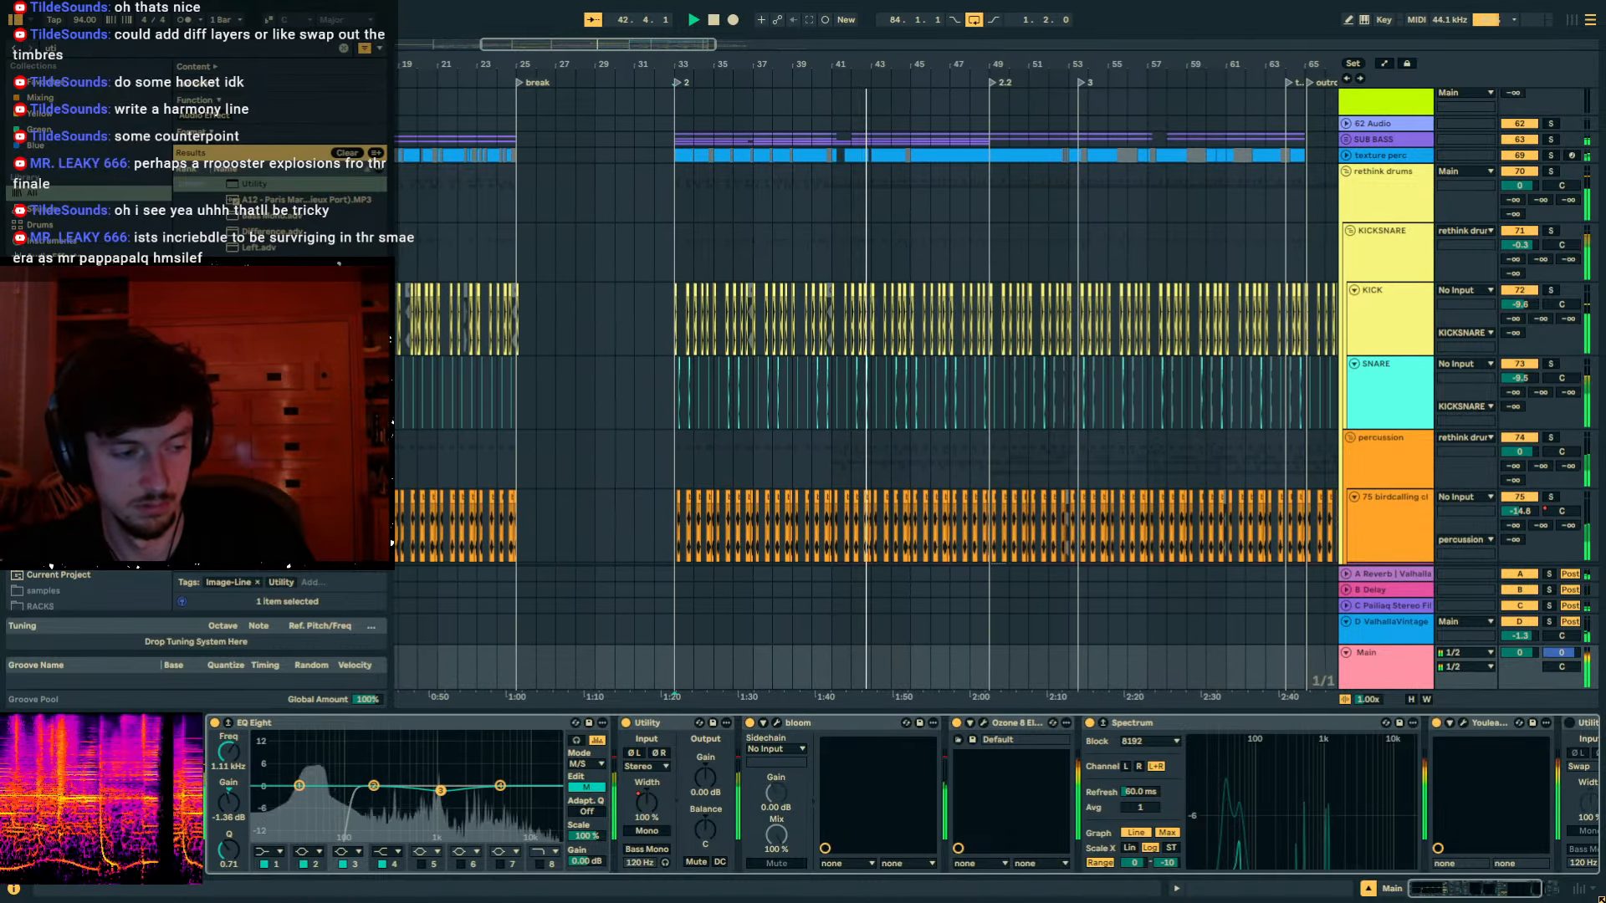
pyautogui.hotkey('ctrl', 'z')
# Collapse the Spectrum device on Main and check the mix's loudness in Youlean Loudness Meter 2.
pyautogui.scroll(15, 1022, 480)
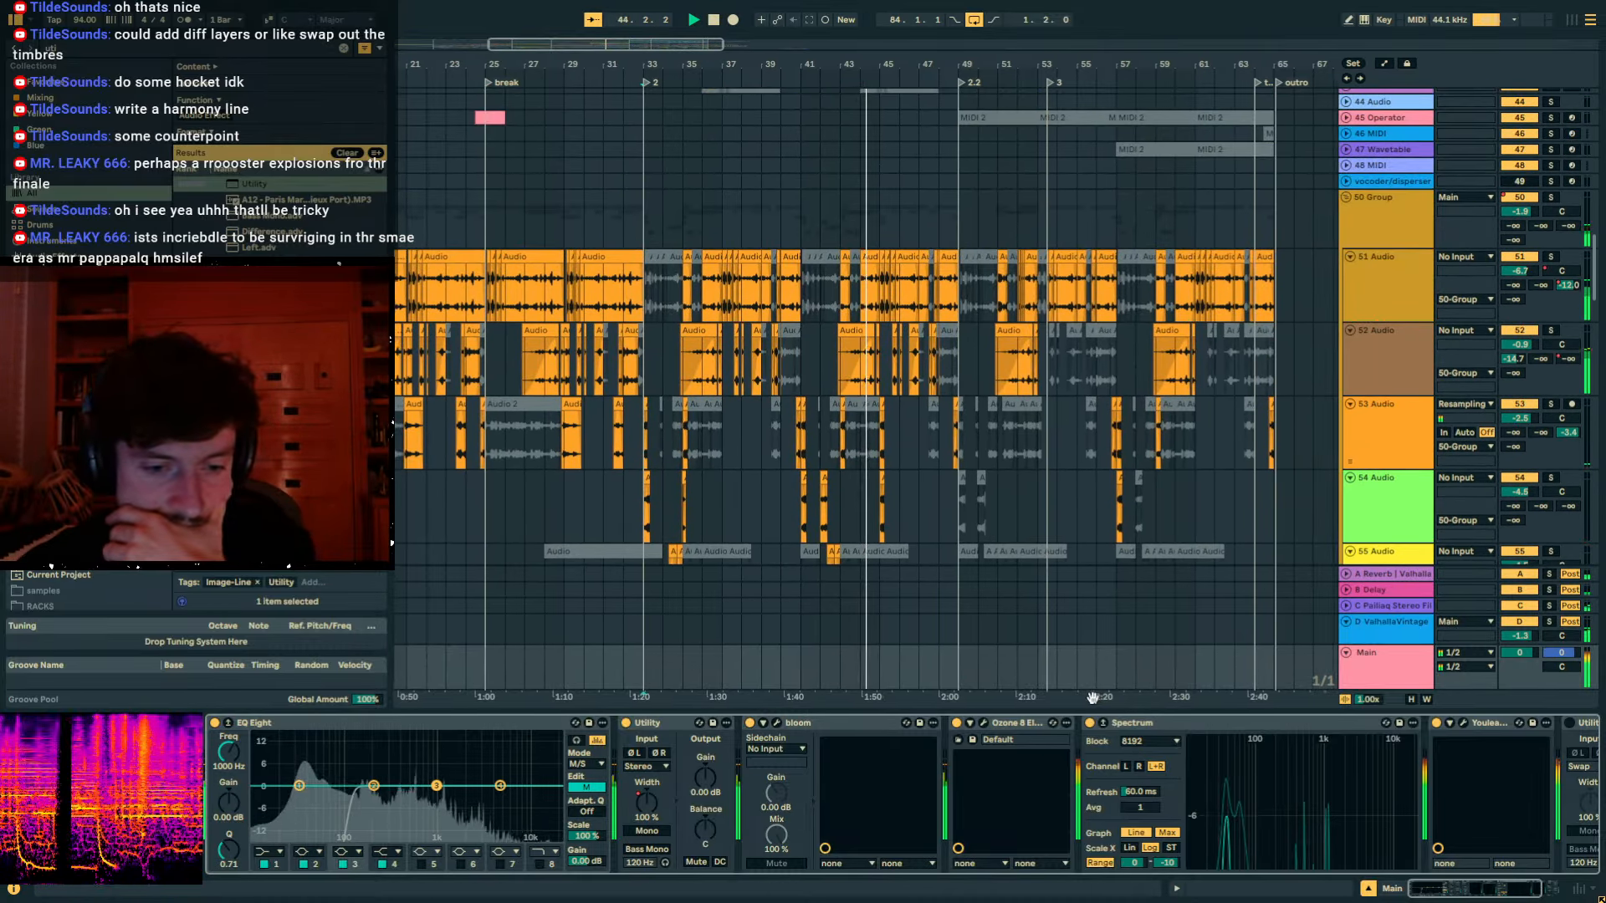
pyautogui.doubleClick(1250, 721)
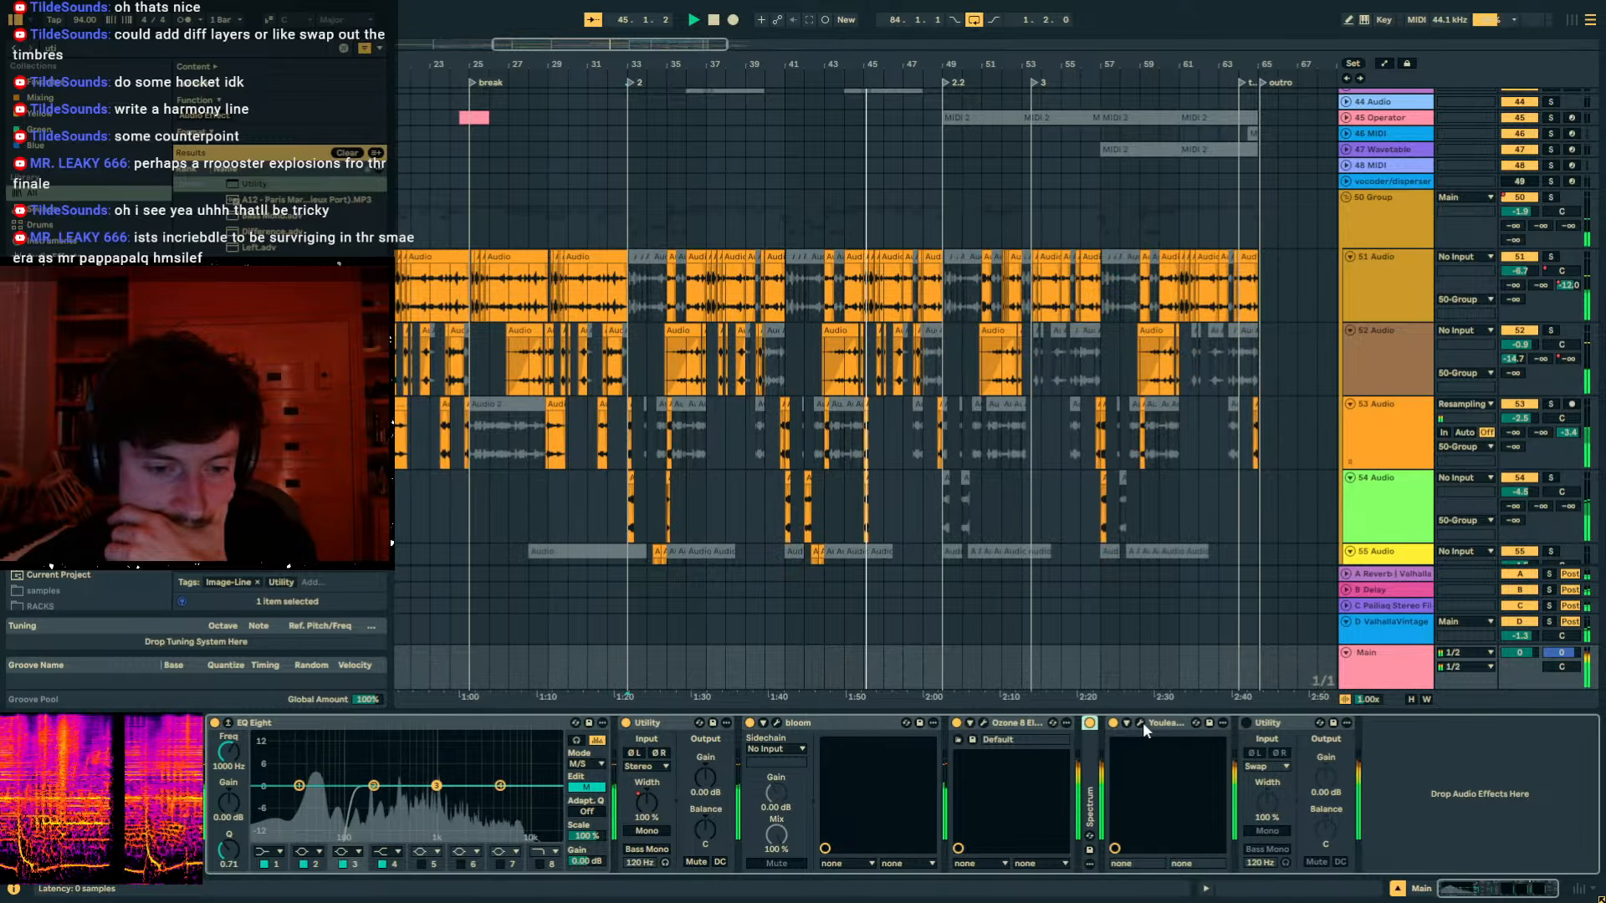
pyautogui.click(1140, 723)
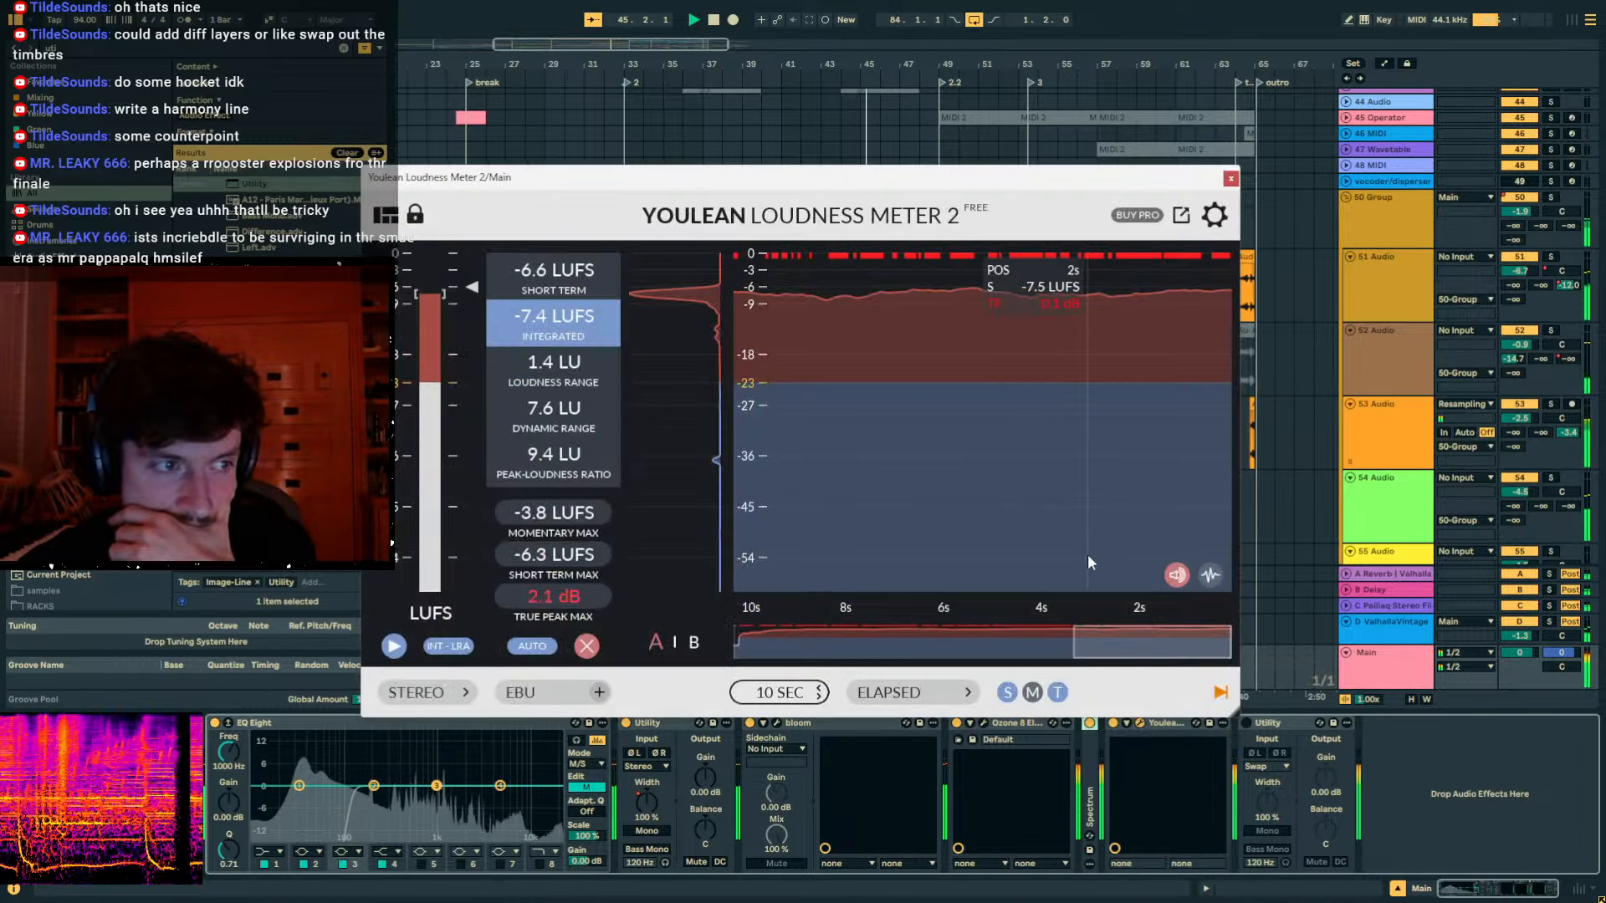
pyautogui.click(1230, 179)
# Show the bells group's Auto Filter frequency automation and play the section from bar 44.
pyautogui.scroll(10, 1060, 344)
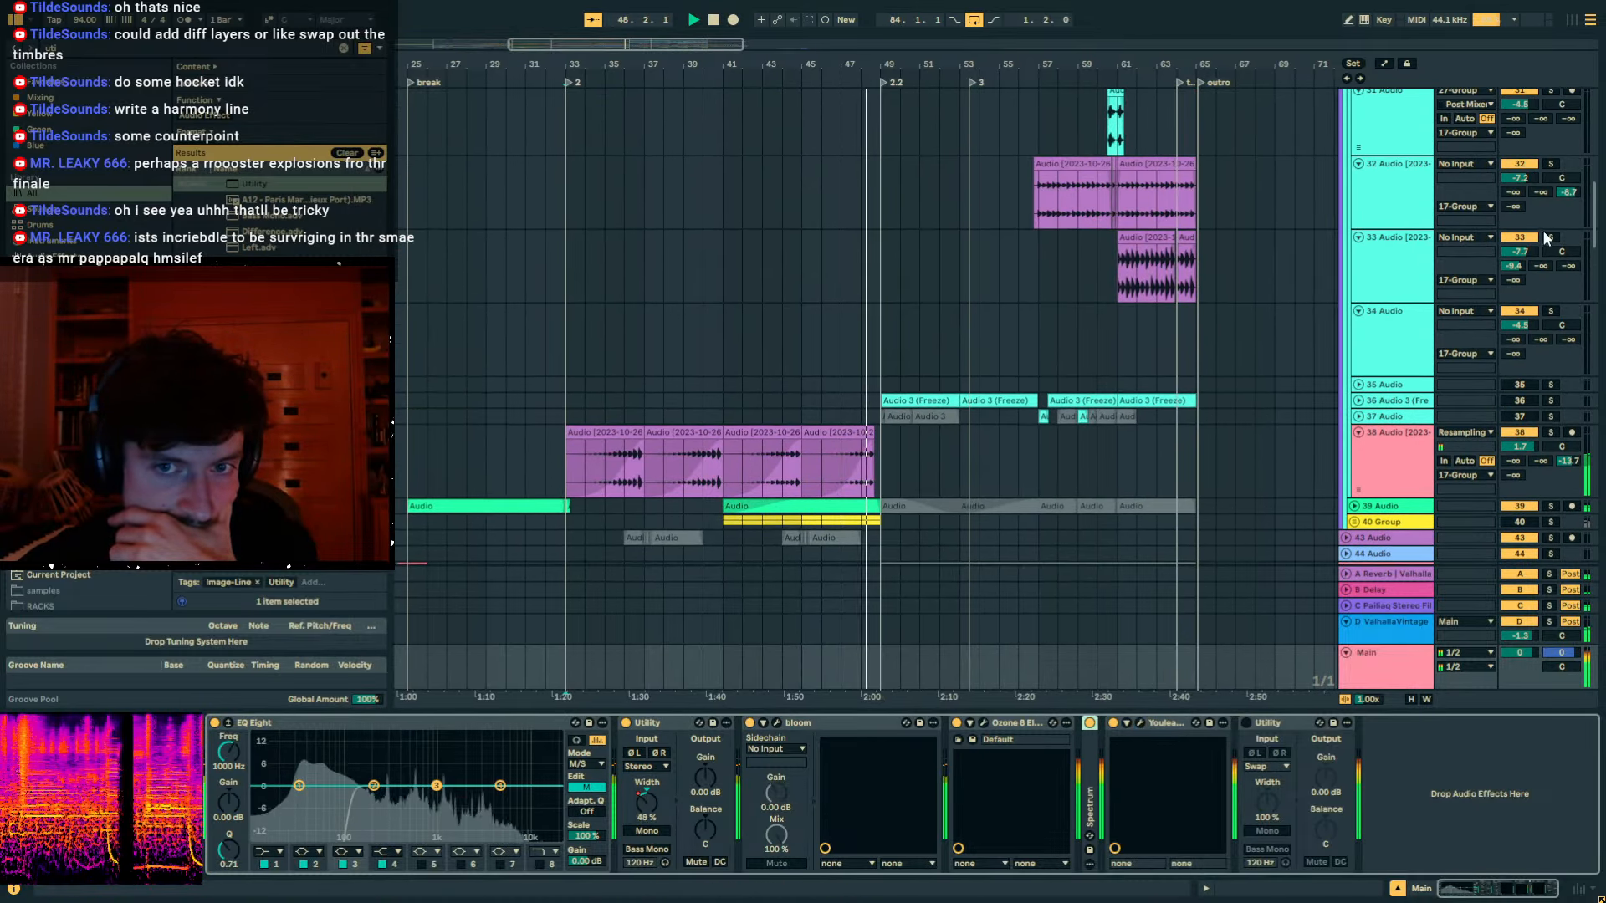
pyautogui.scroll(15, 1422, 184)
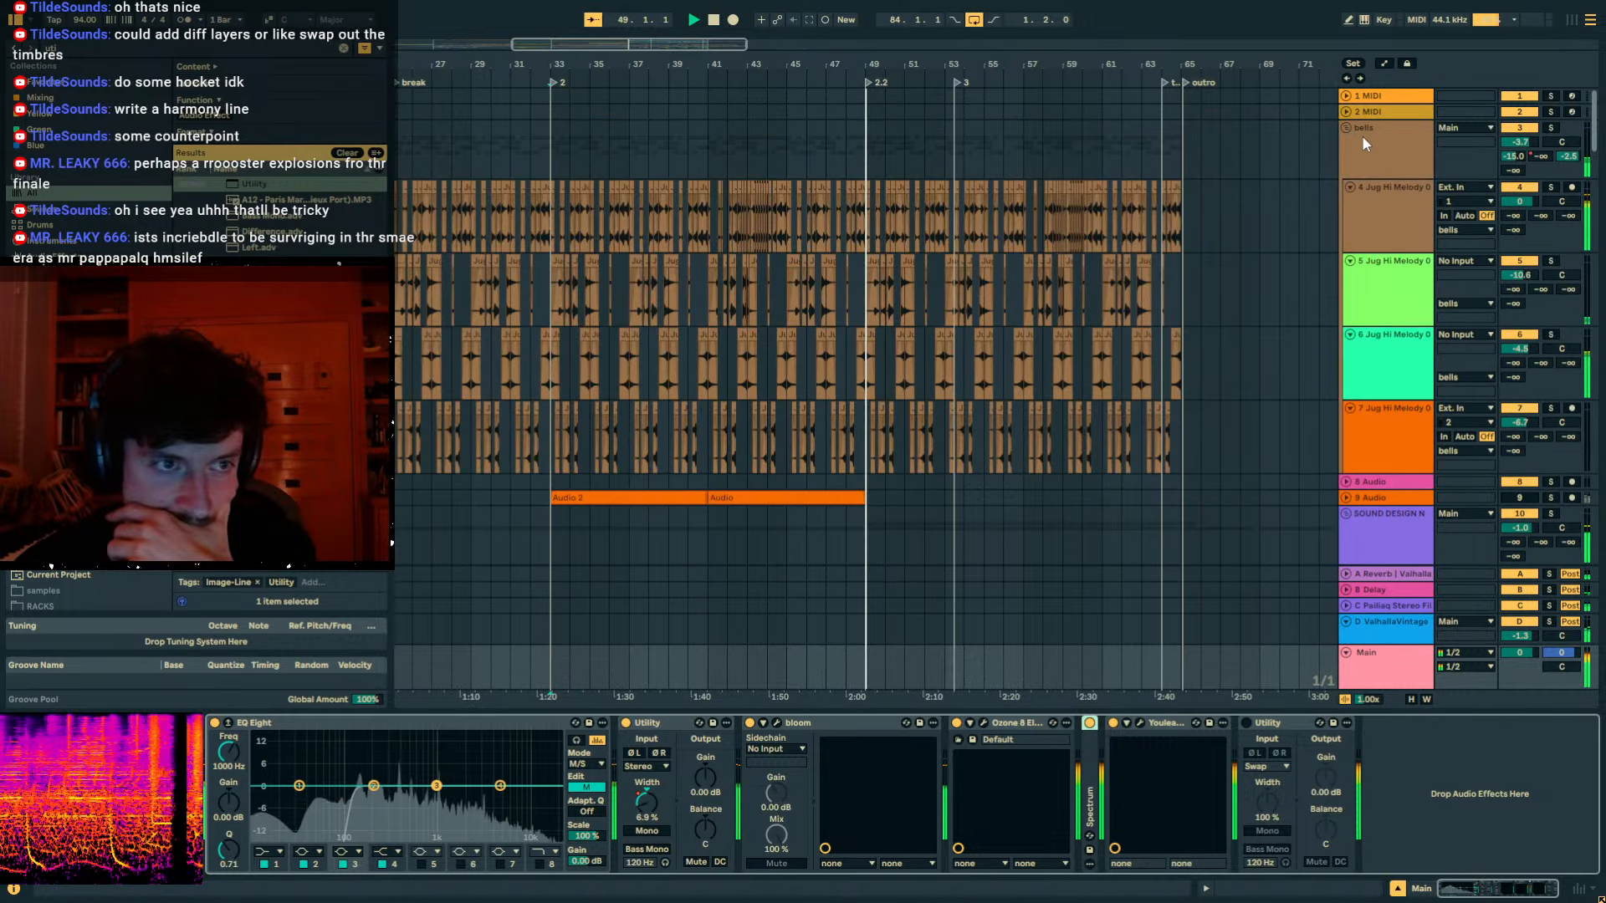
pyautogui.click(1362, 136)
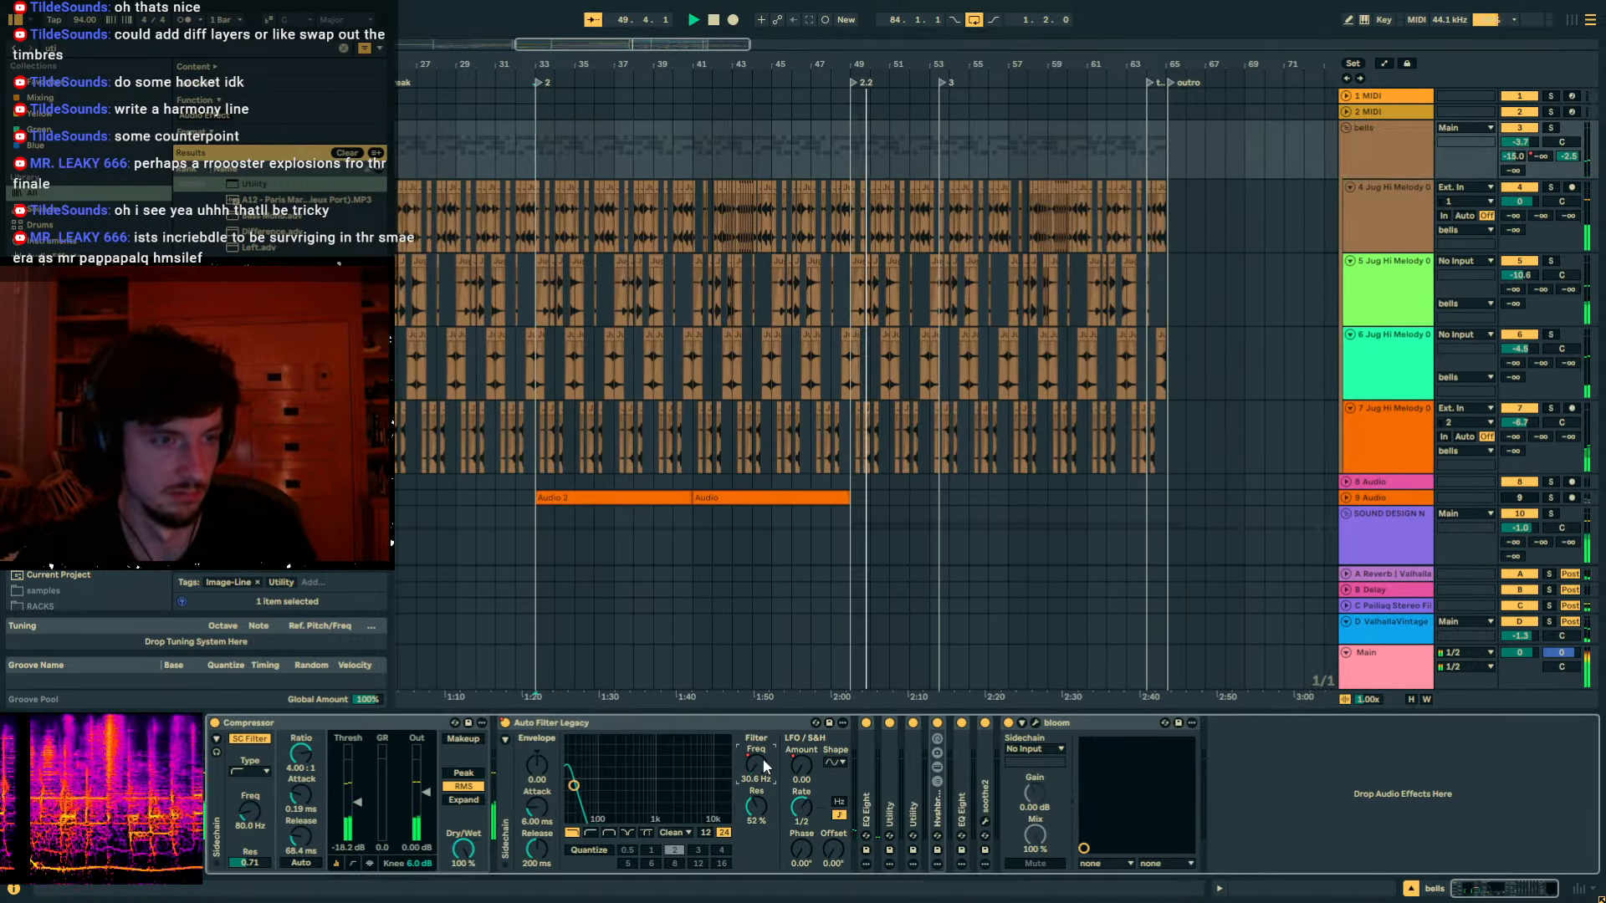
pyautogui.press('a')
pyautogui.click(759, 174)
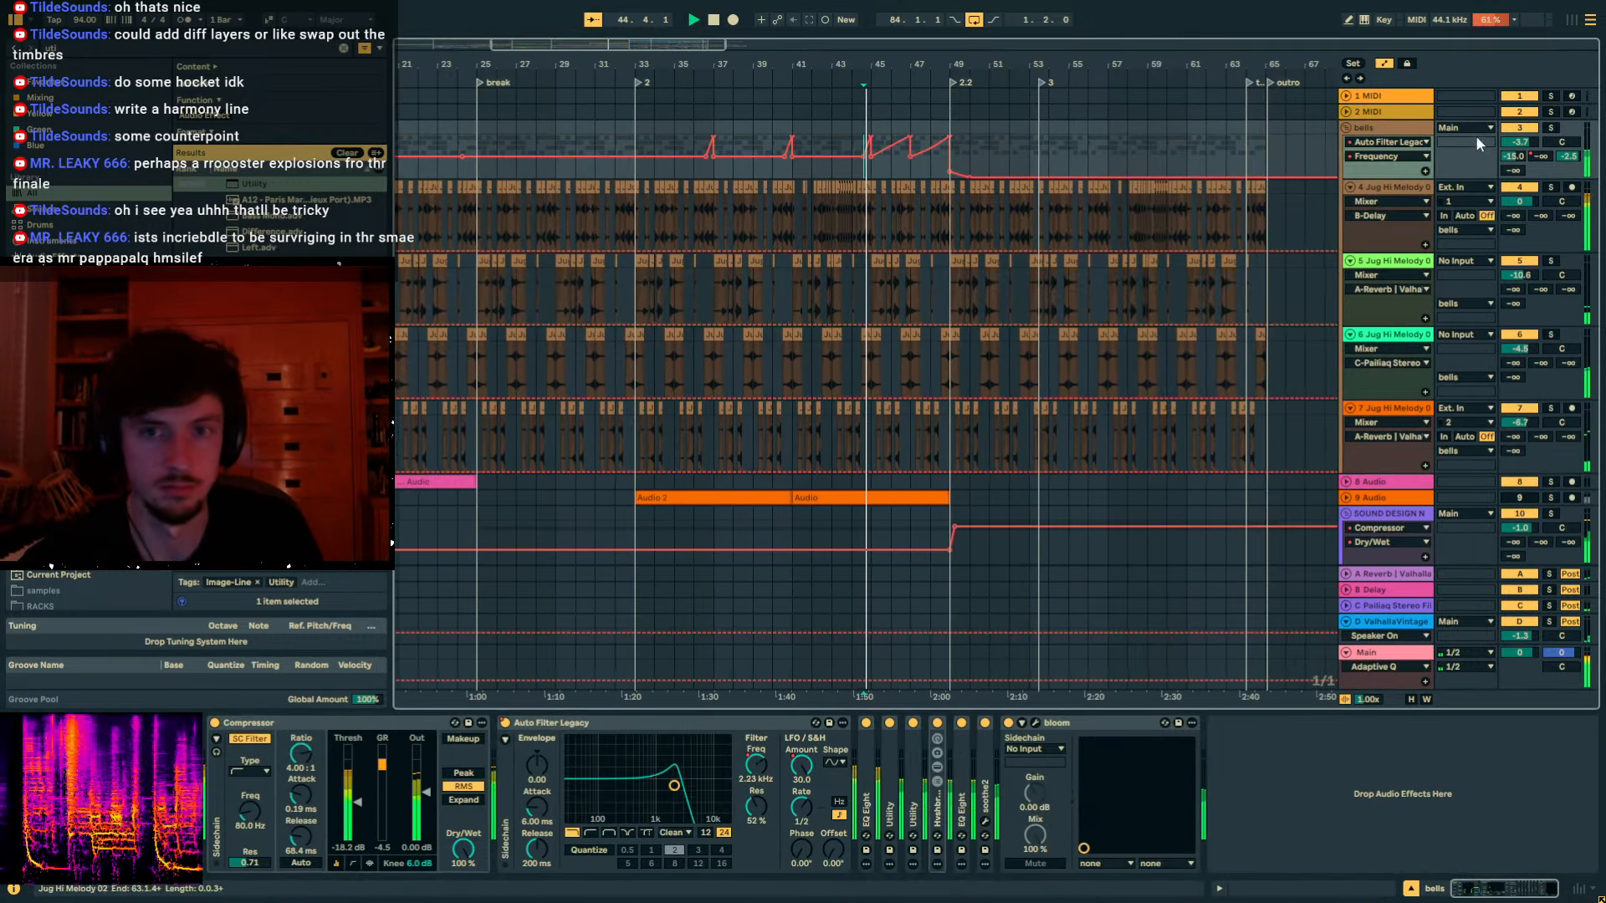
# Solo the bells group, add a Utility device to the end of its chain and show its Gain automation.
pyautogui.click(1551, 128)
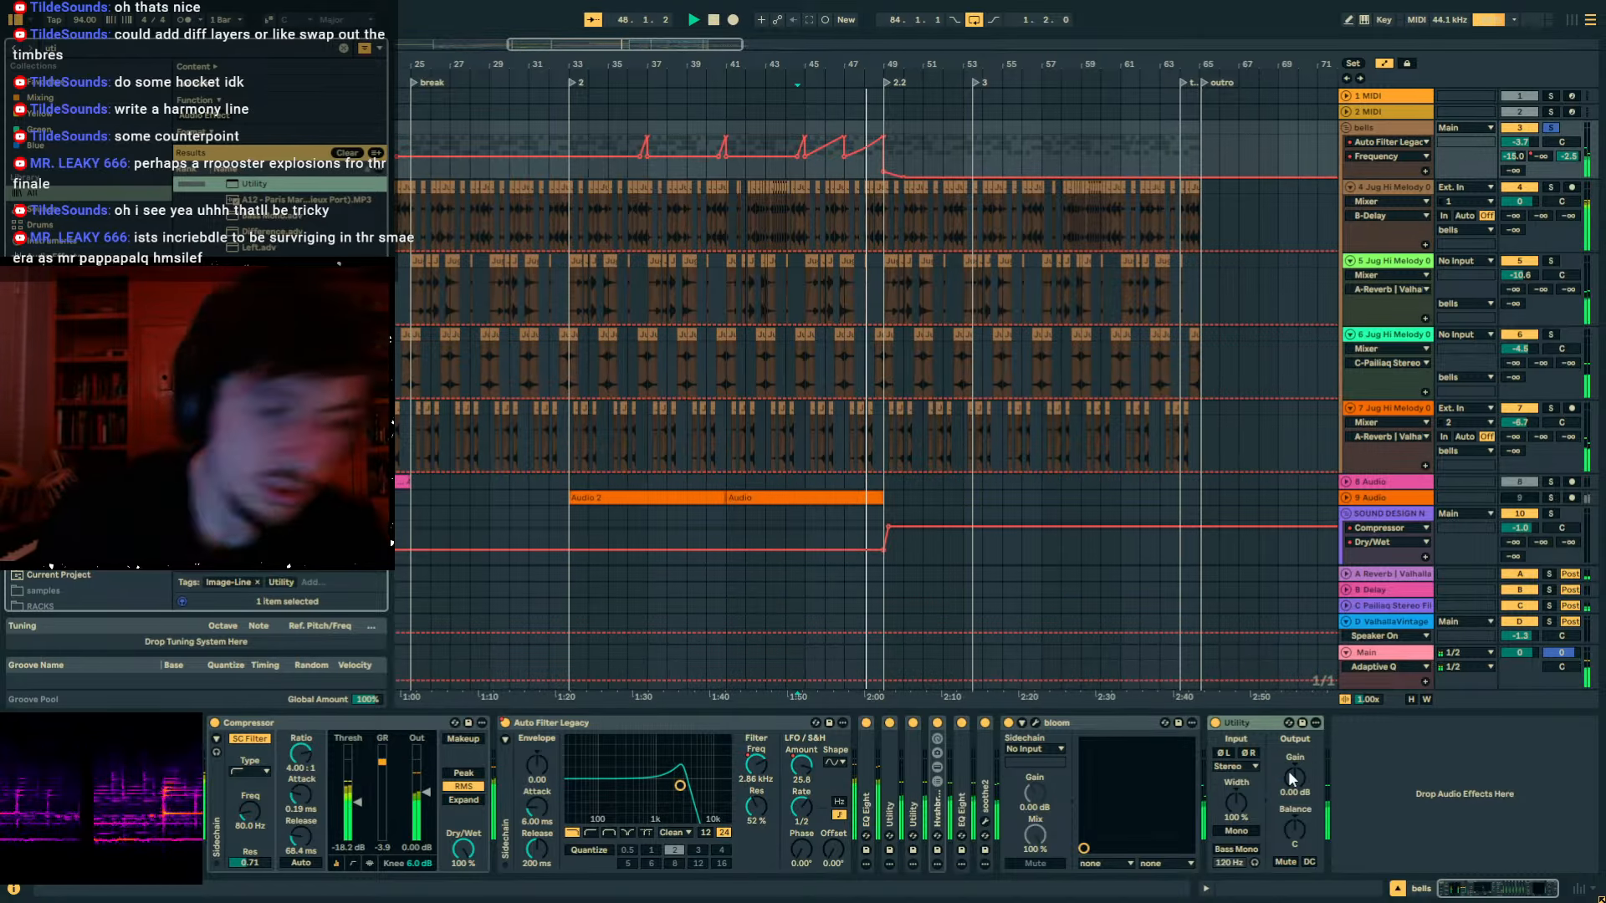
pyautogui.click(1288, 770)
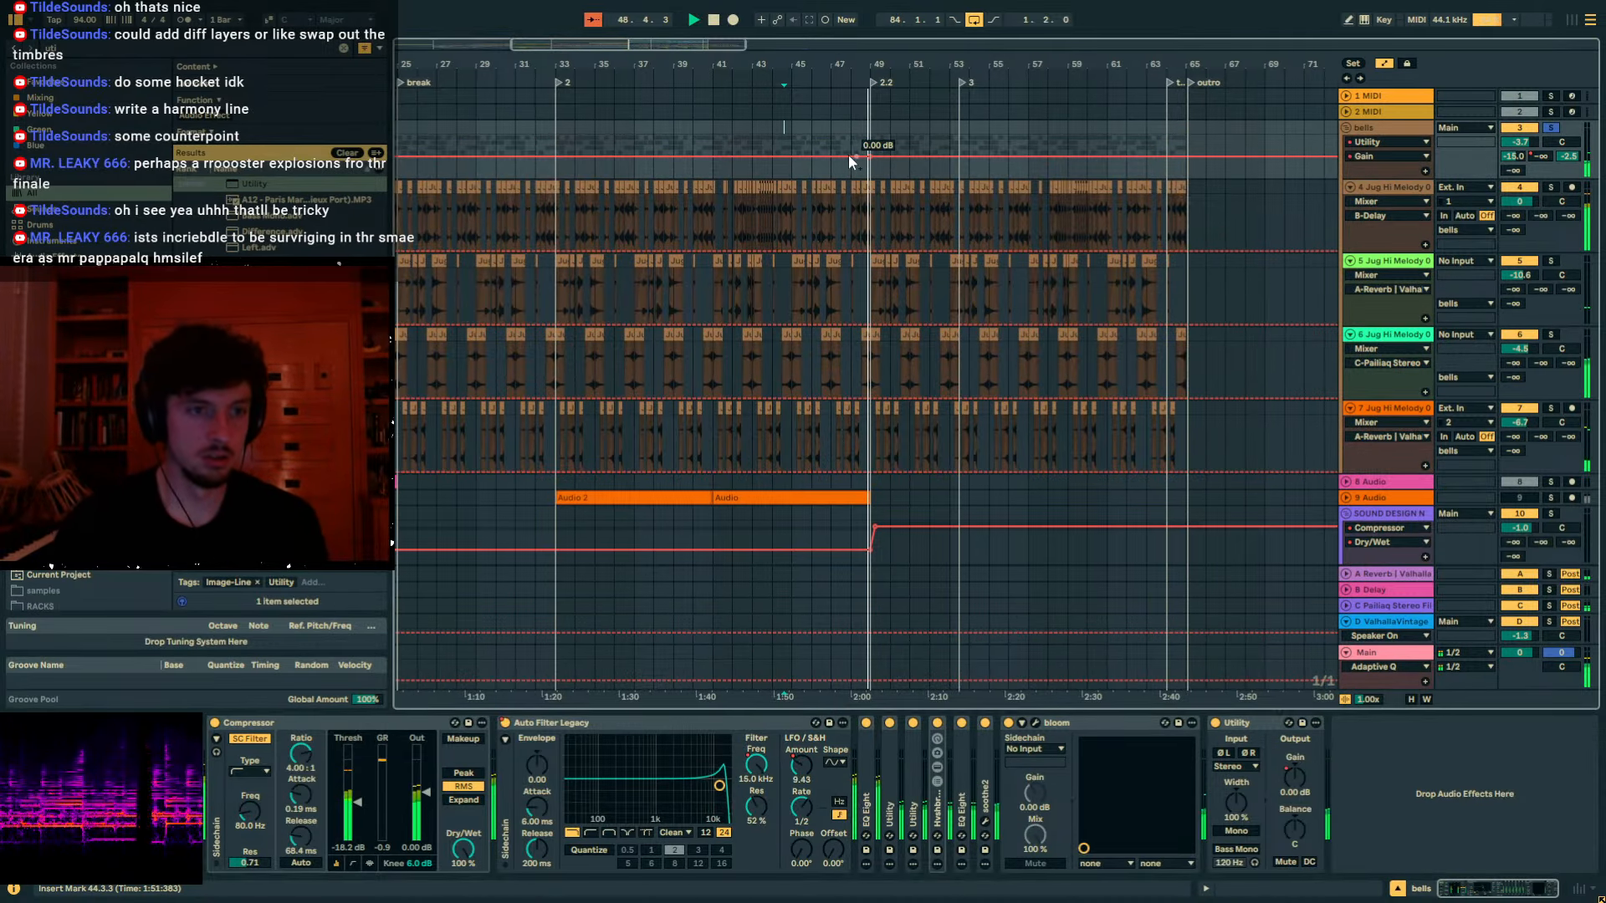
pyautogui.press('space')
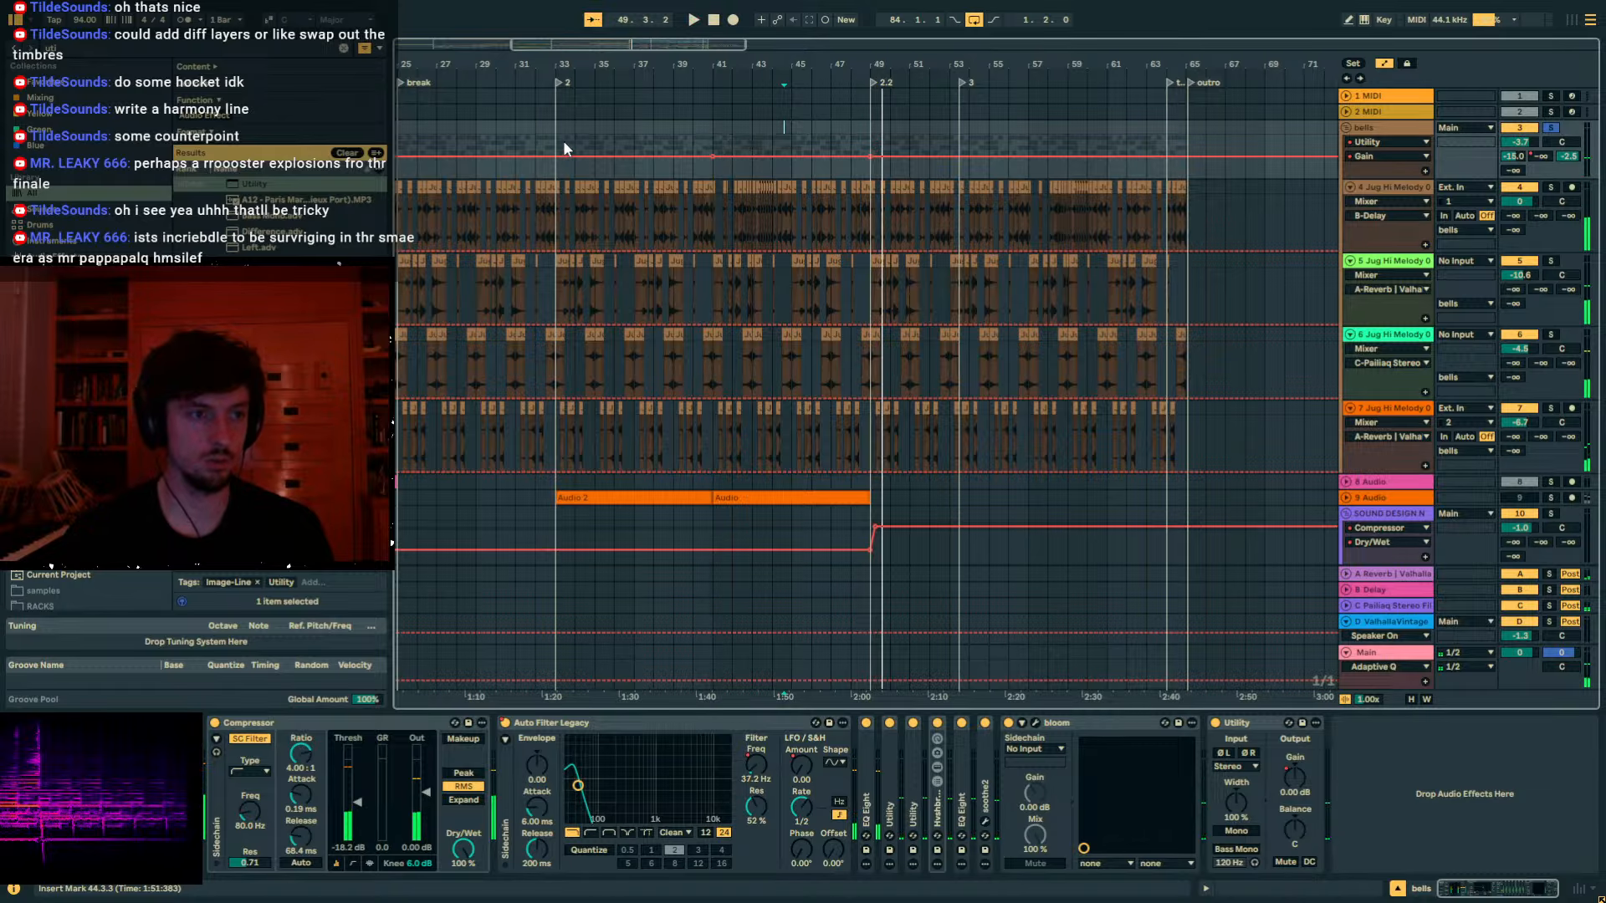
# Play the bells from bar 33 with their Auto Filter frequency automation shown, then replay them unsoloed in the mix.
pyautogui.click(562, 142)
pyautogui.press('space')
pyautogui.click(760, 766)
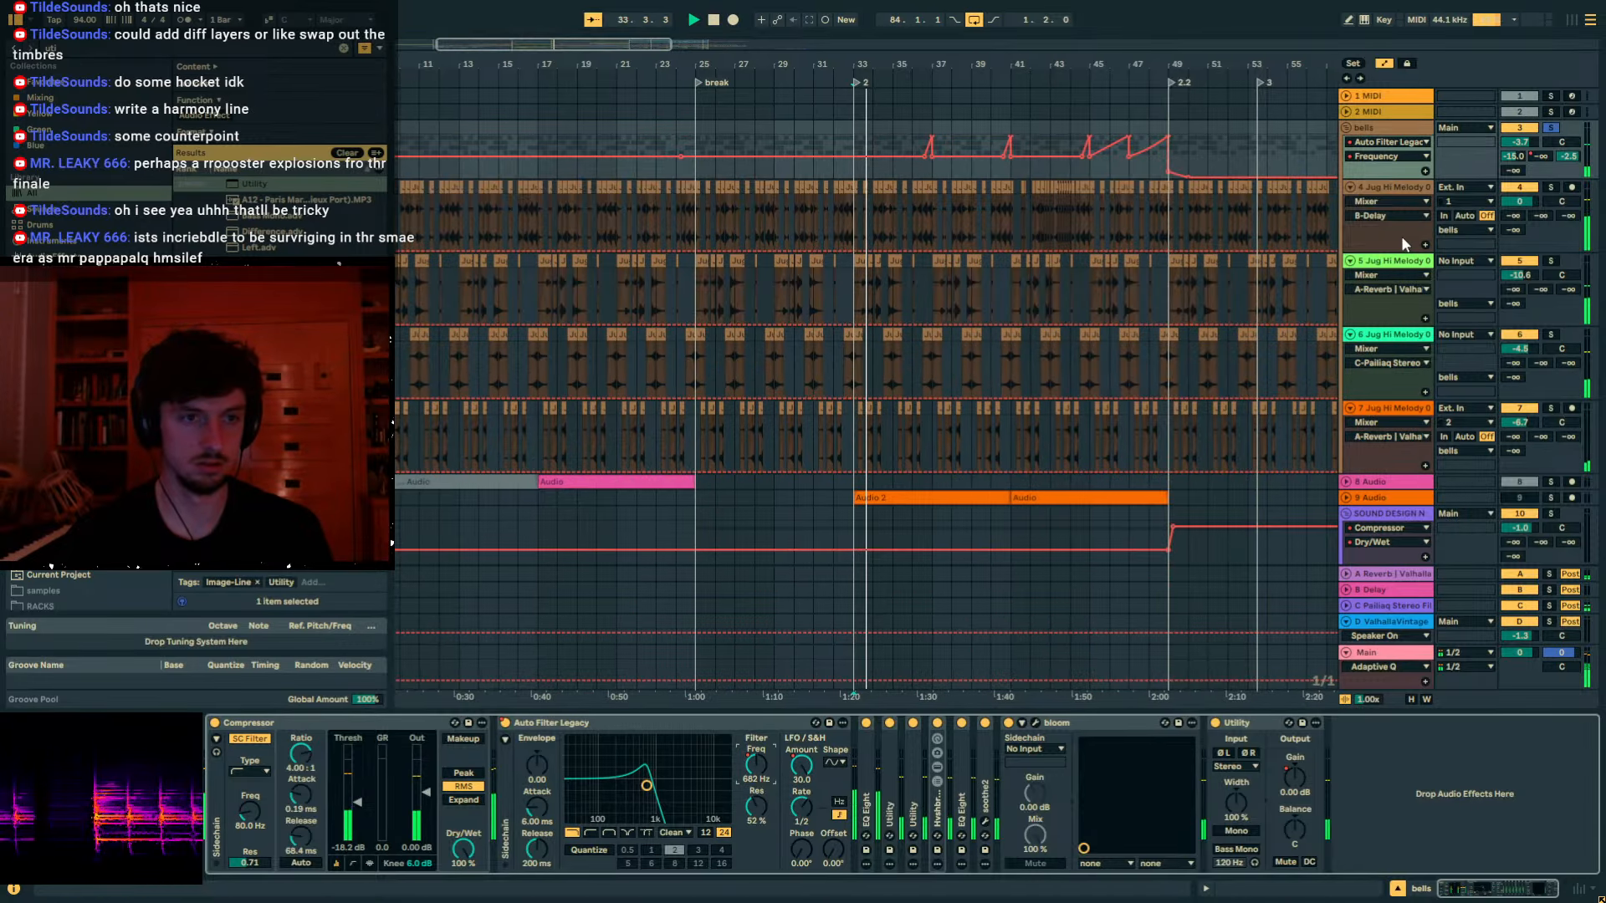
pyautogui.click(1550, 128)
pyautogui.press('space')
pyautogui.press('space')
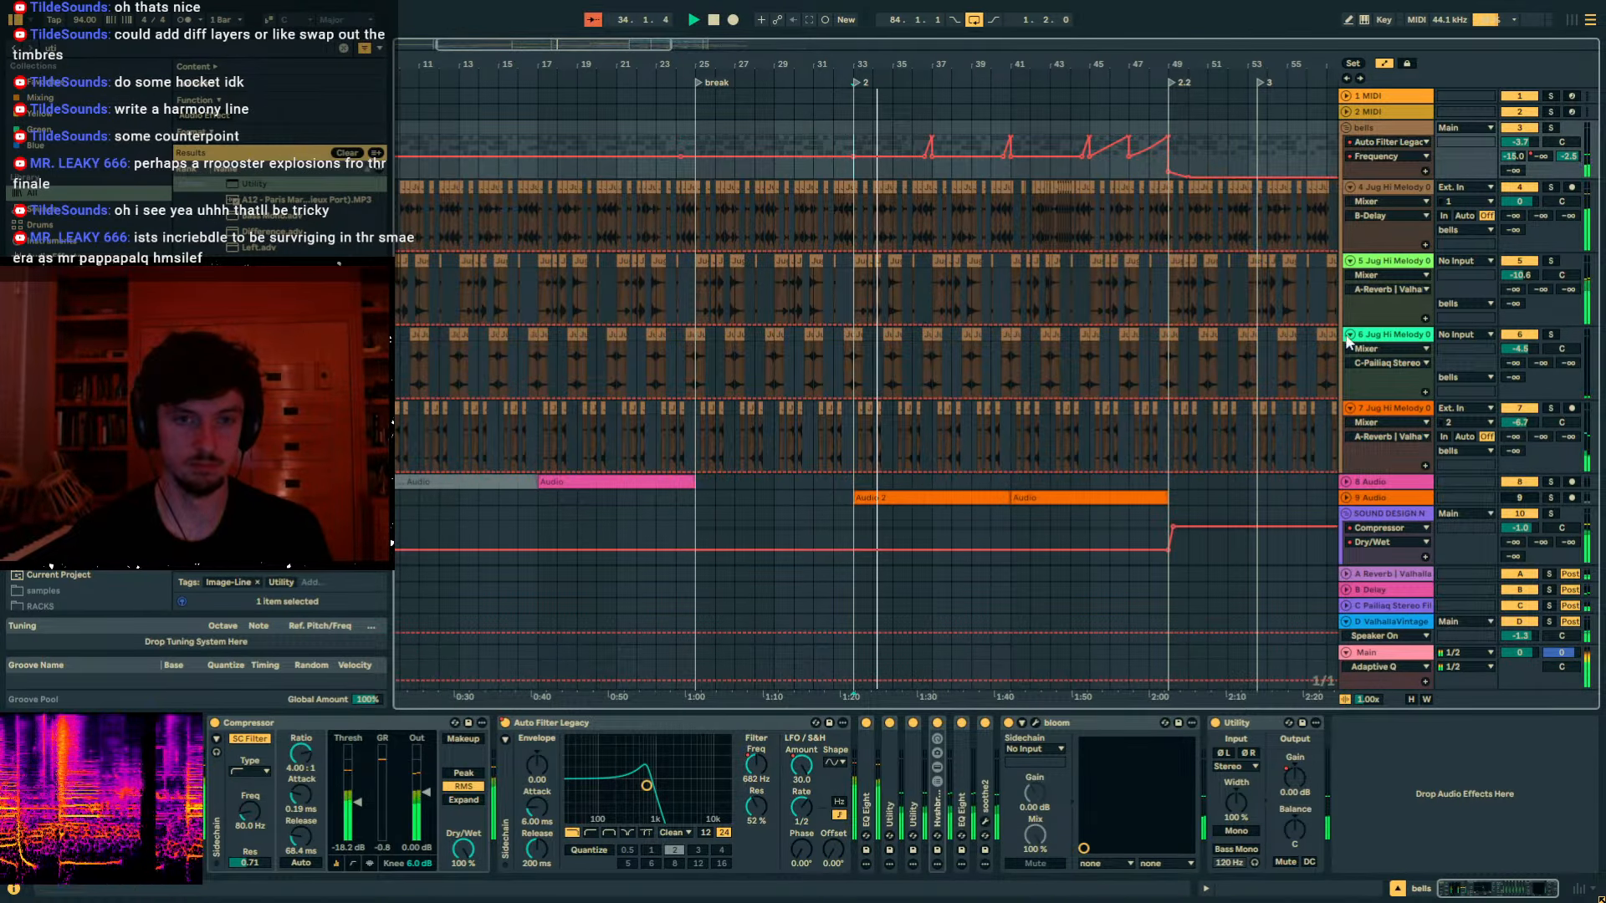
# Automate the bells group's Utility gain to drop at bar 33 and curve back up to 0 dB at bar 37.
pyautogui.click(1294, 785)
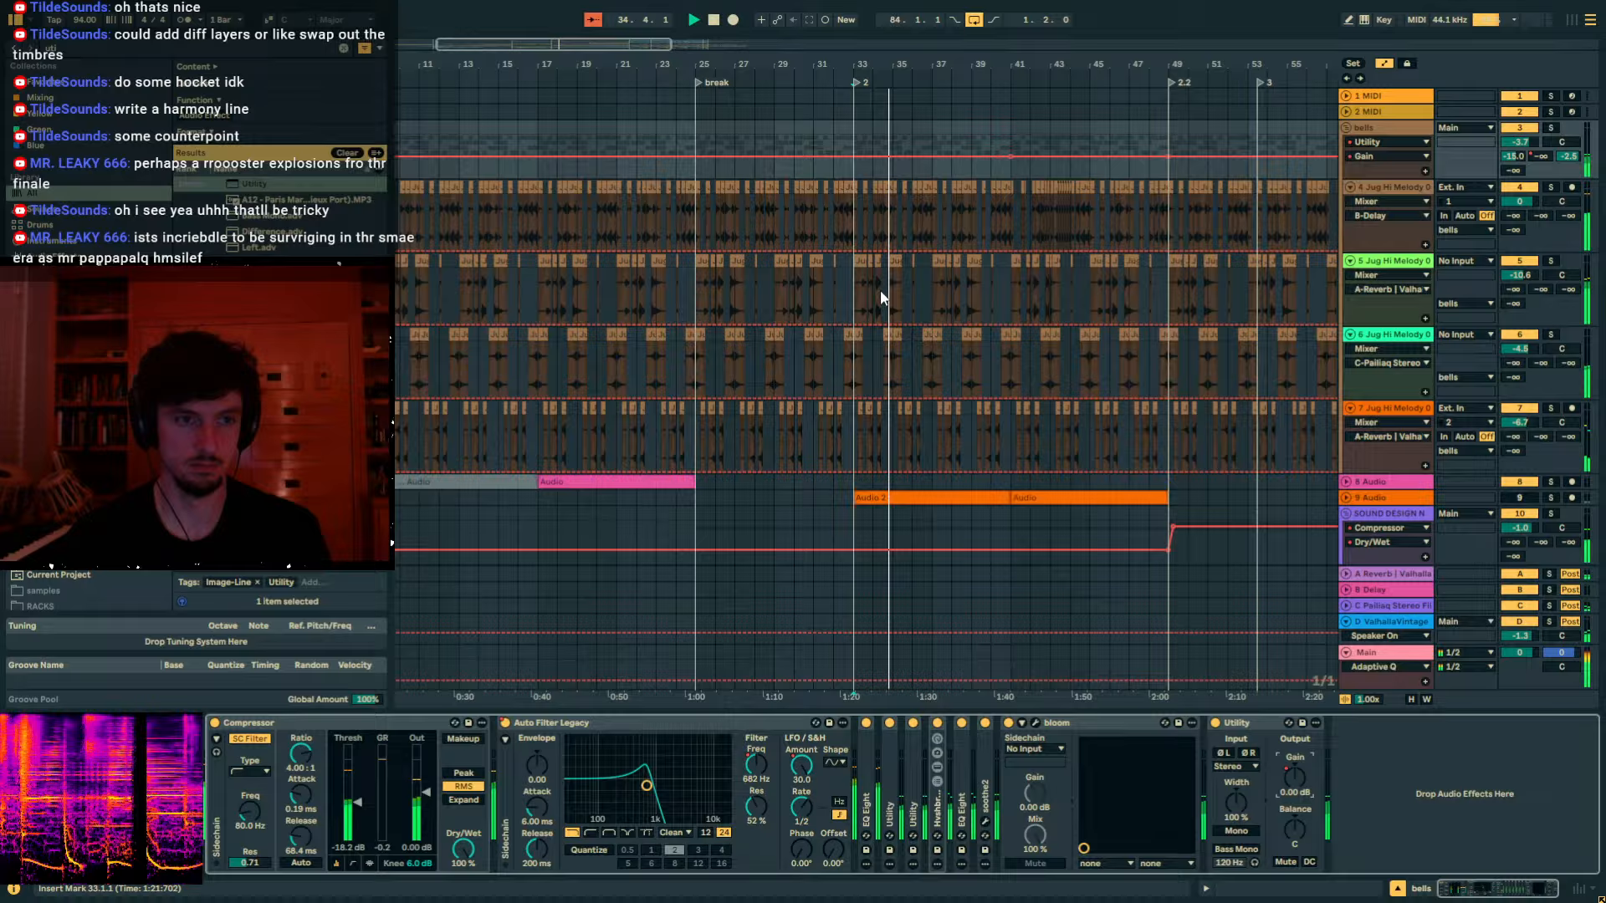
pyautogui.click(928, 157)
pyautogui.click(912, 157)
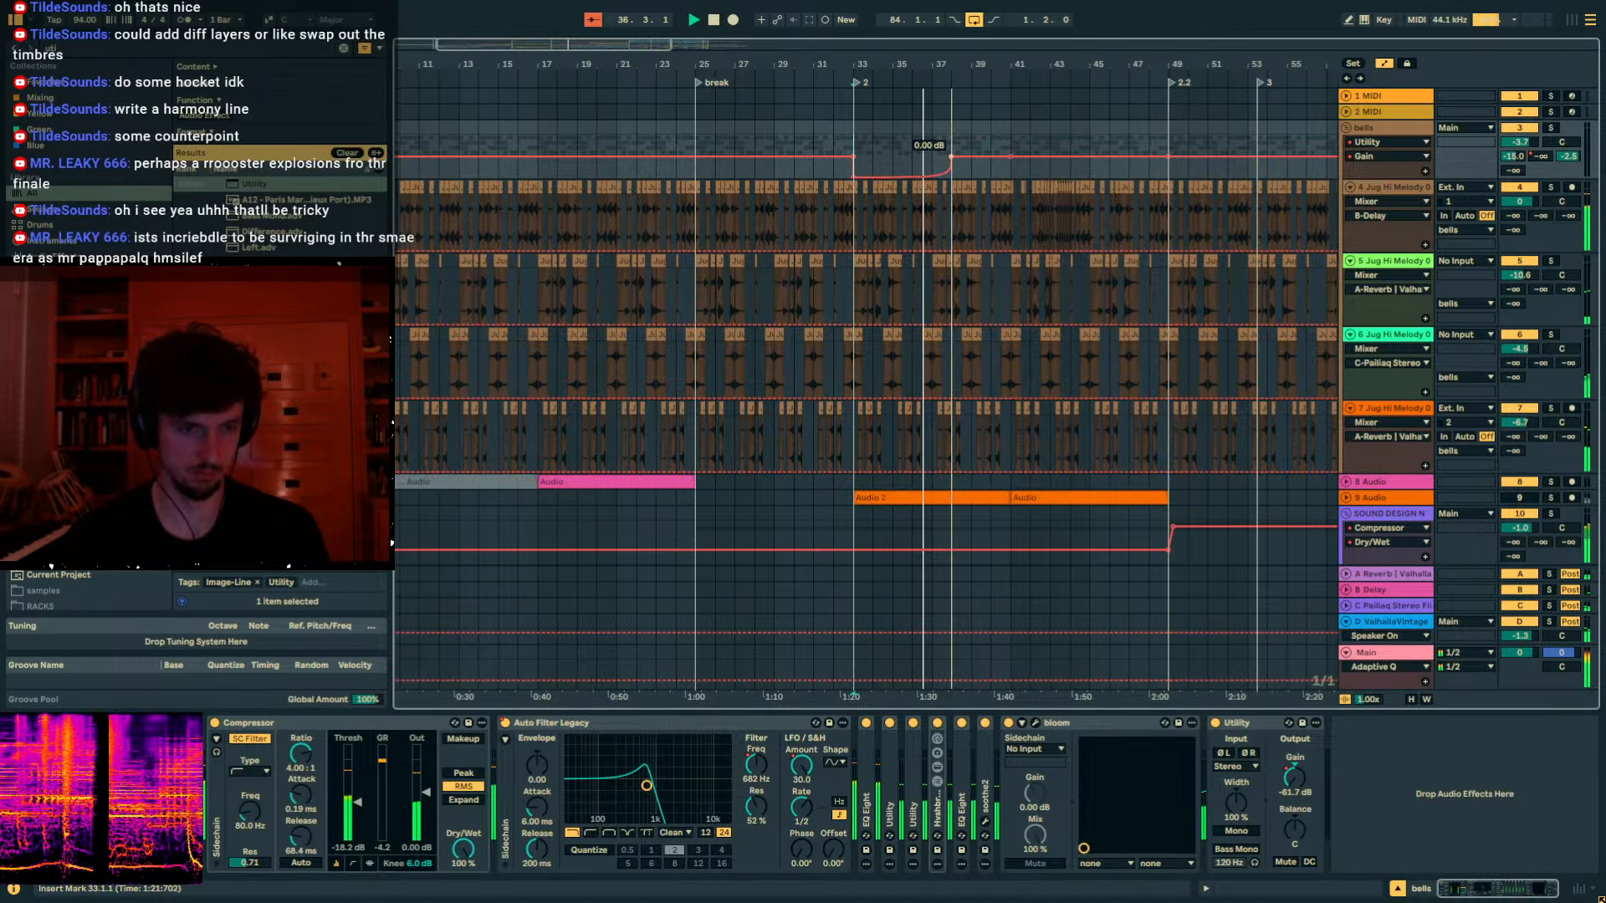
pyautogui.moveTo(971, 157); pyautogui.dragTo(932, 157)
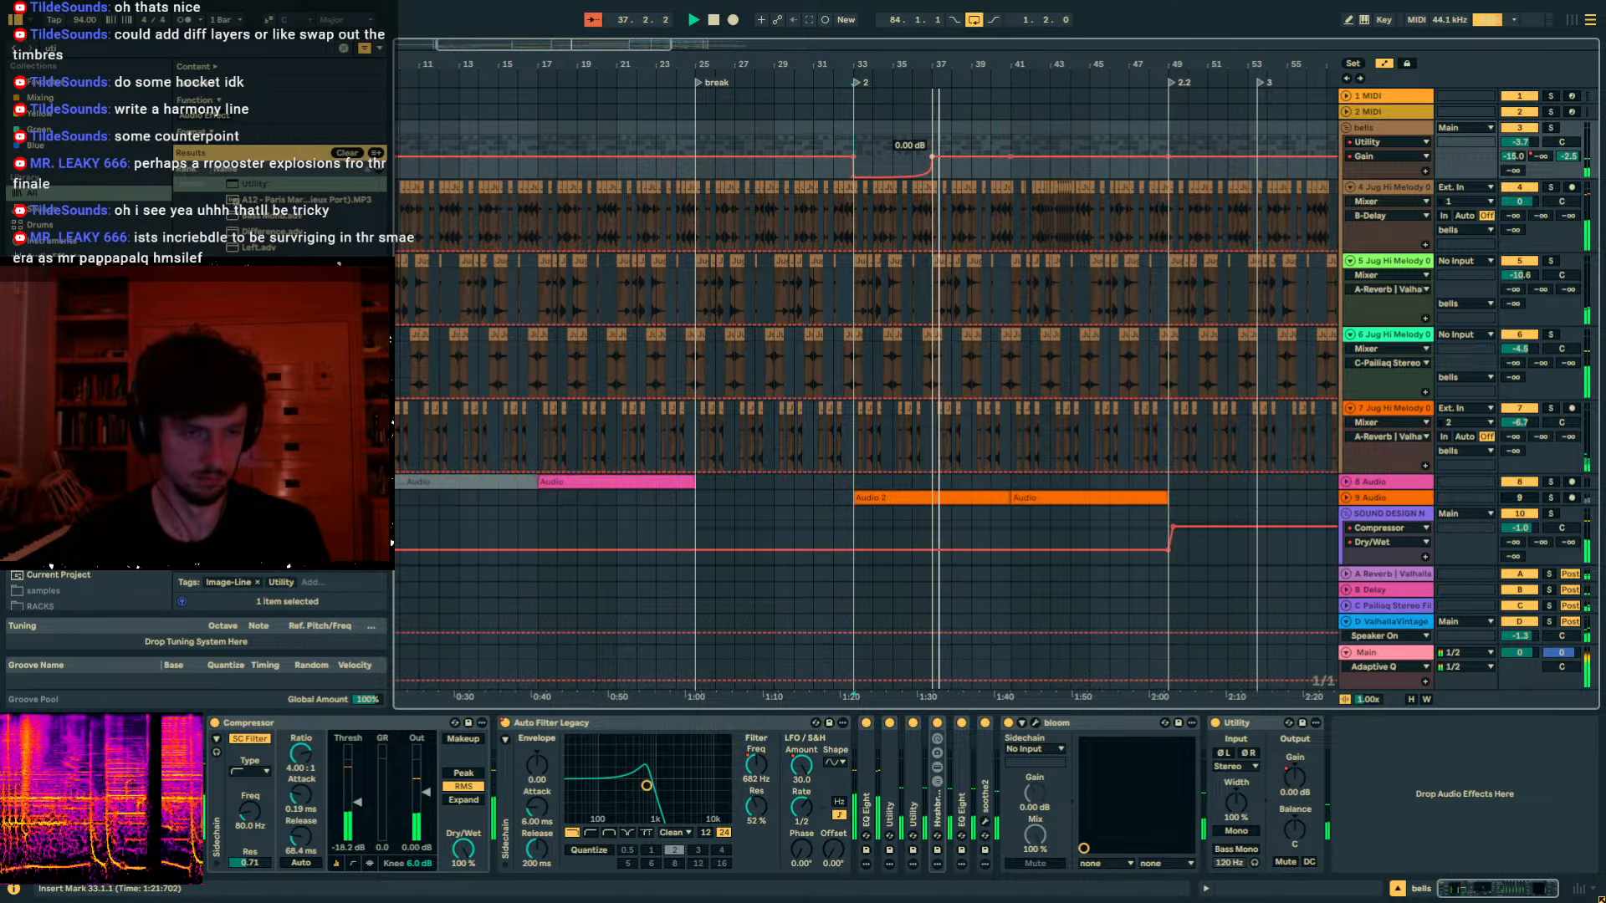
pyautogui.click(914, 144)
pyautogui.press('space')
pyautogui.press('space')
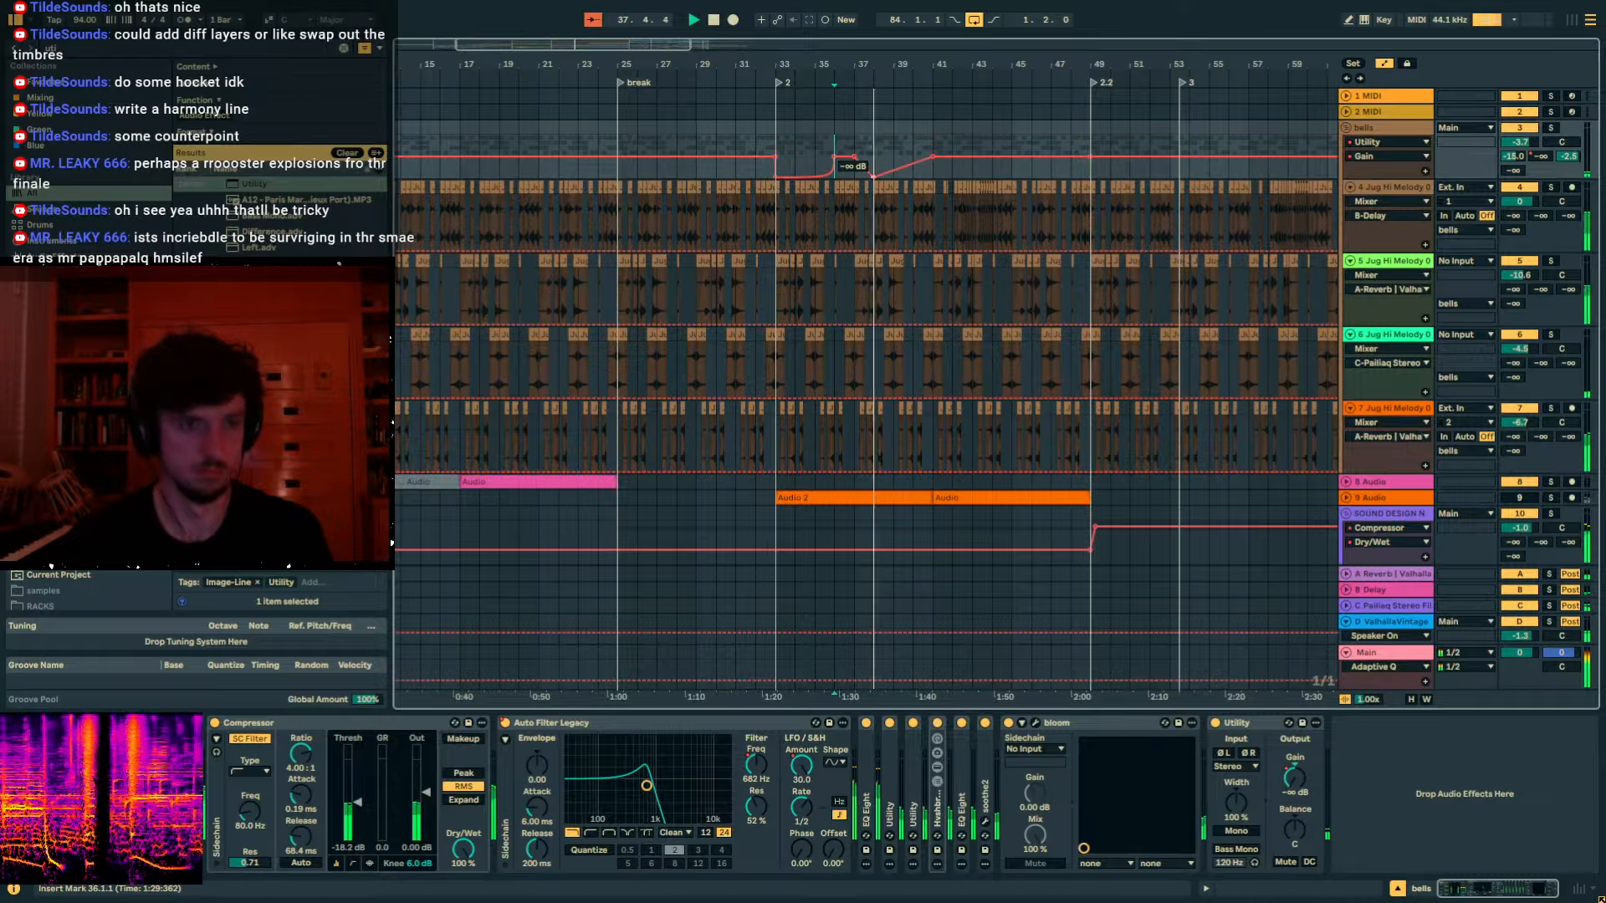
pyautogui.moveTo(873, 155); pyautogui.dragTo(900, 172)
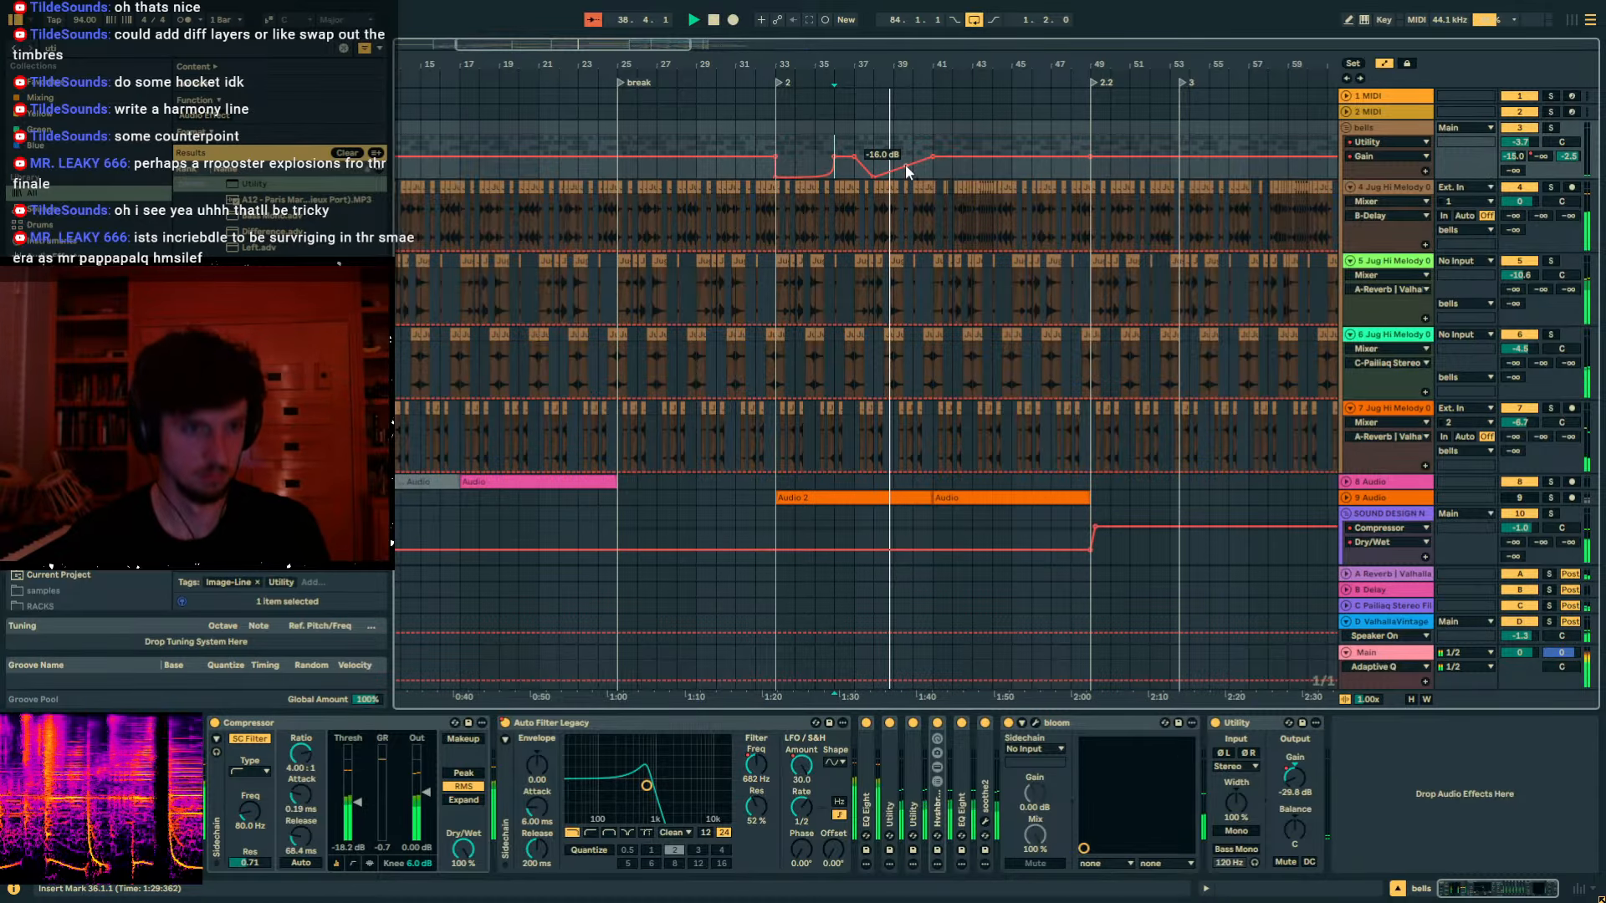
pyautogui.hotkey('ctrl', 'z')
# Duplicate the bells group's Utility gain dip so it repeats every four bars from bar 33 to bar 49.
pyautogui.click(925, 142)
pyautogui.moveTo(906, 144); pyautogui.dragTo(783, 148)
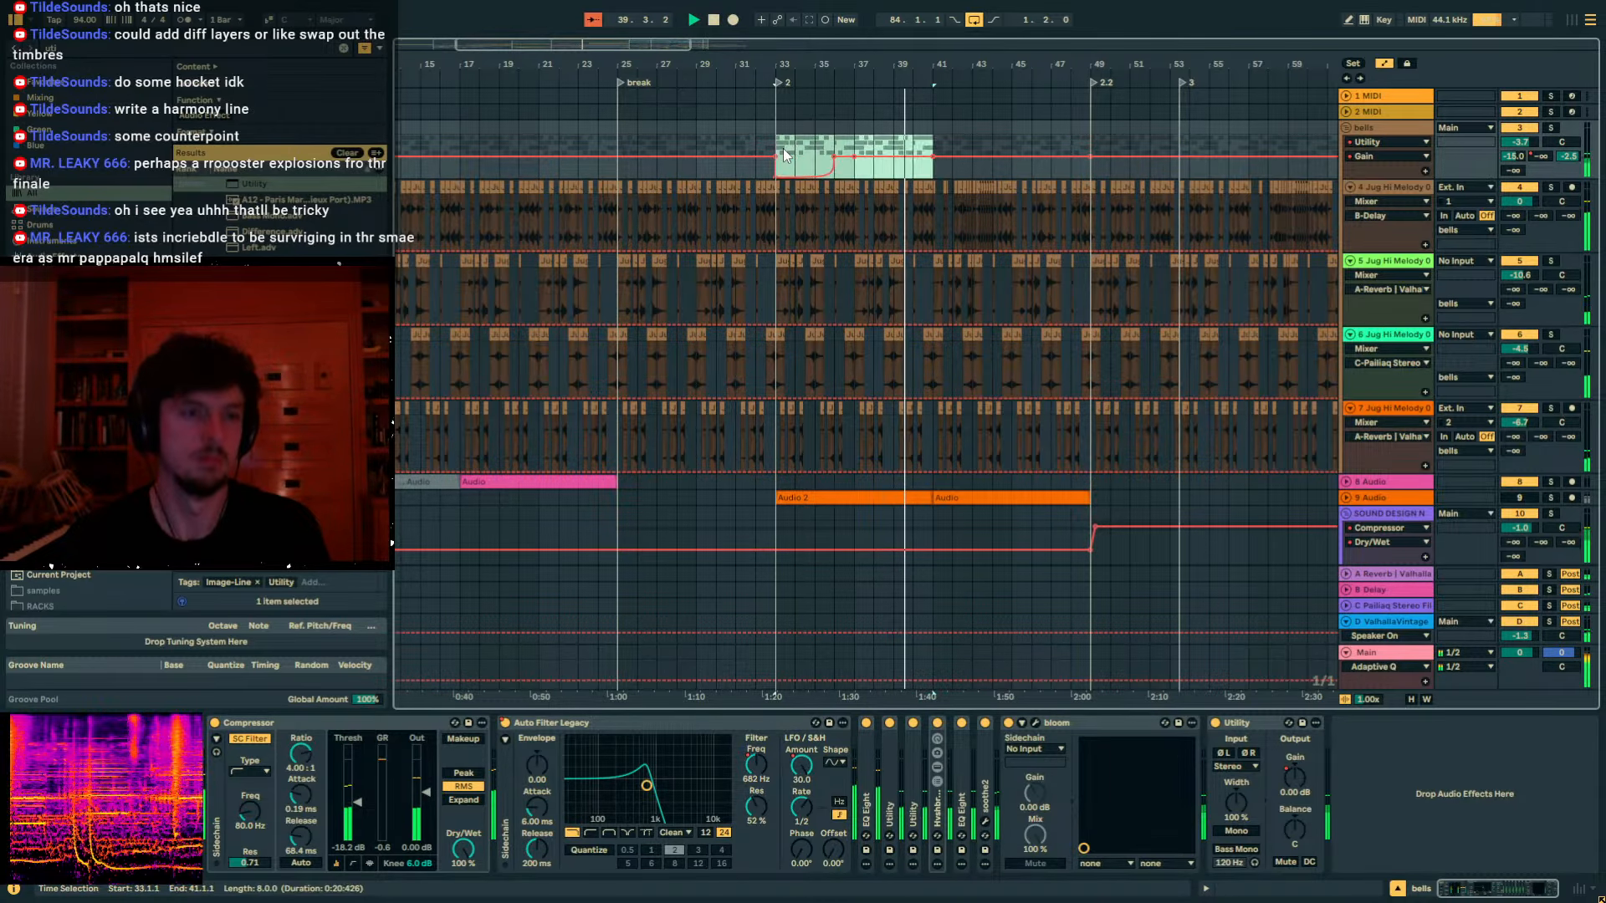
pyautogui.hotkey('ctrl', 'd')
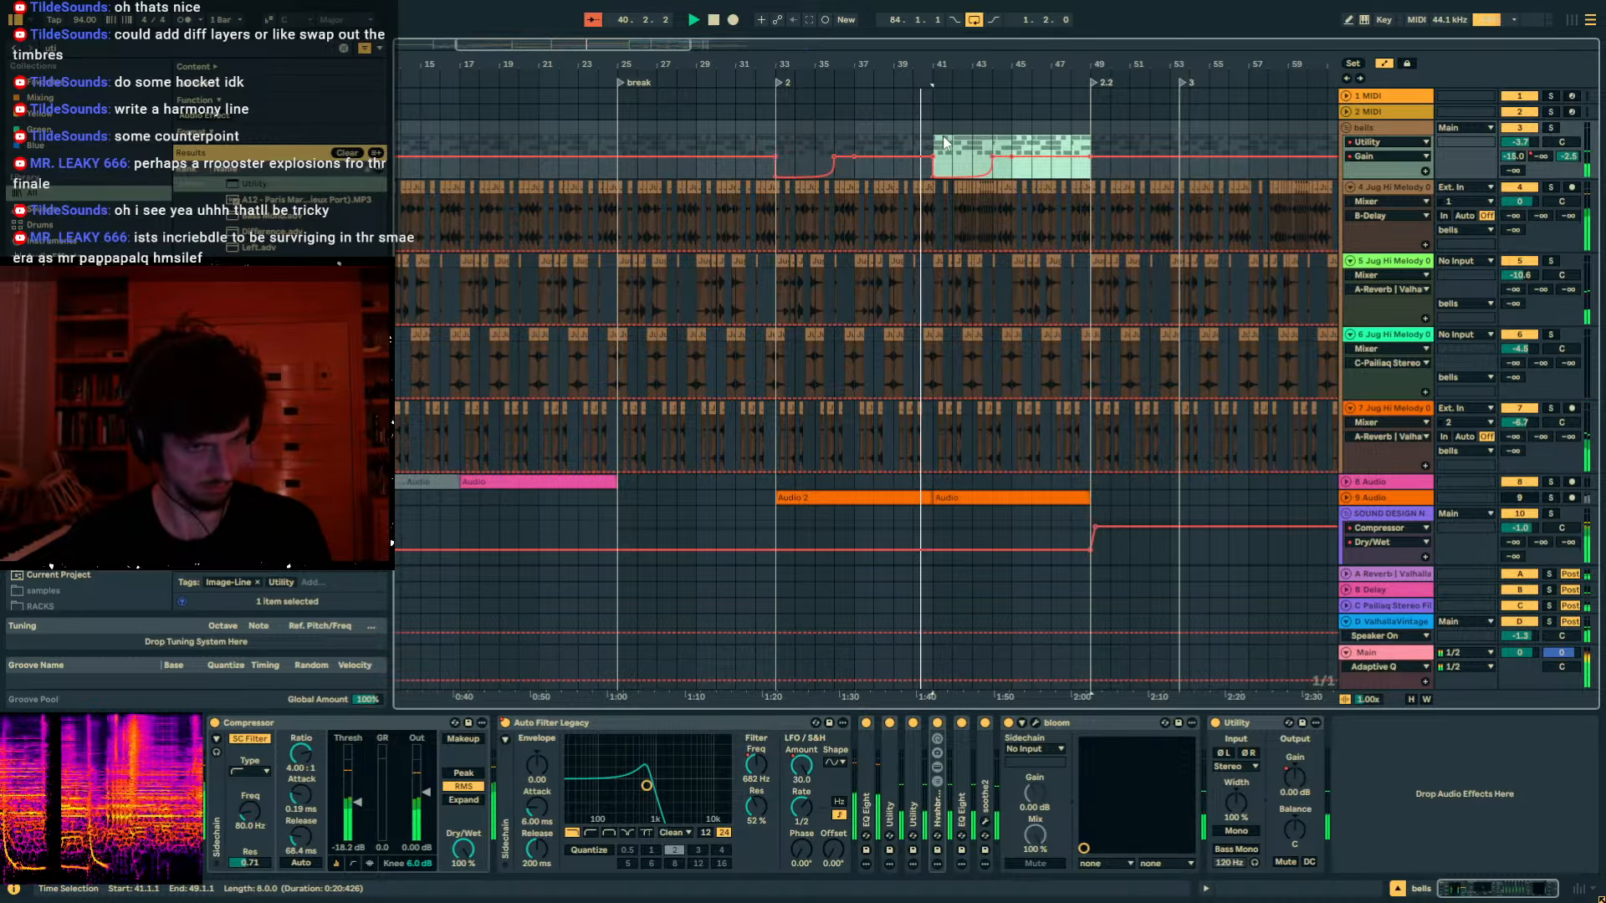
pyautogui.click(968, 173)
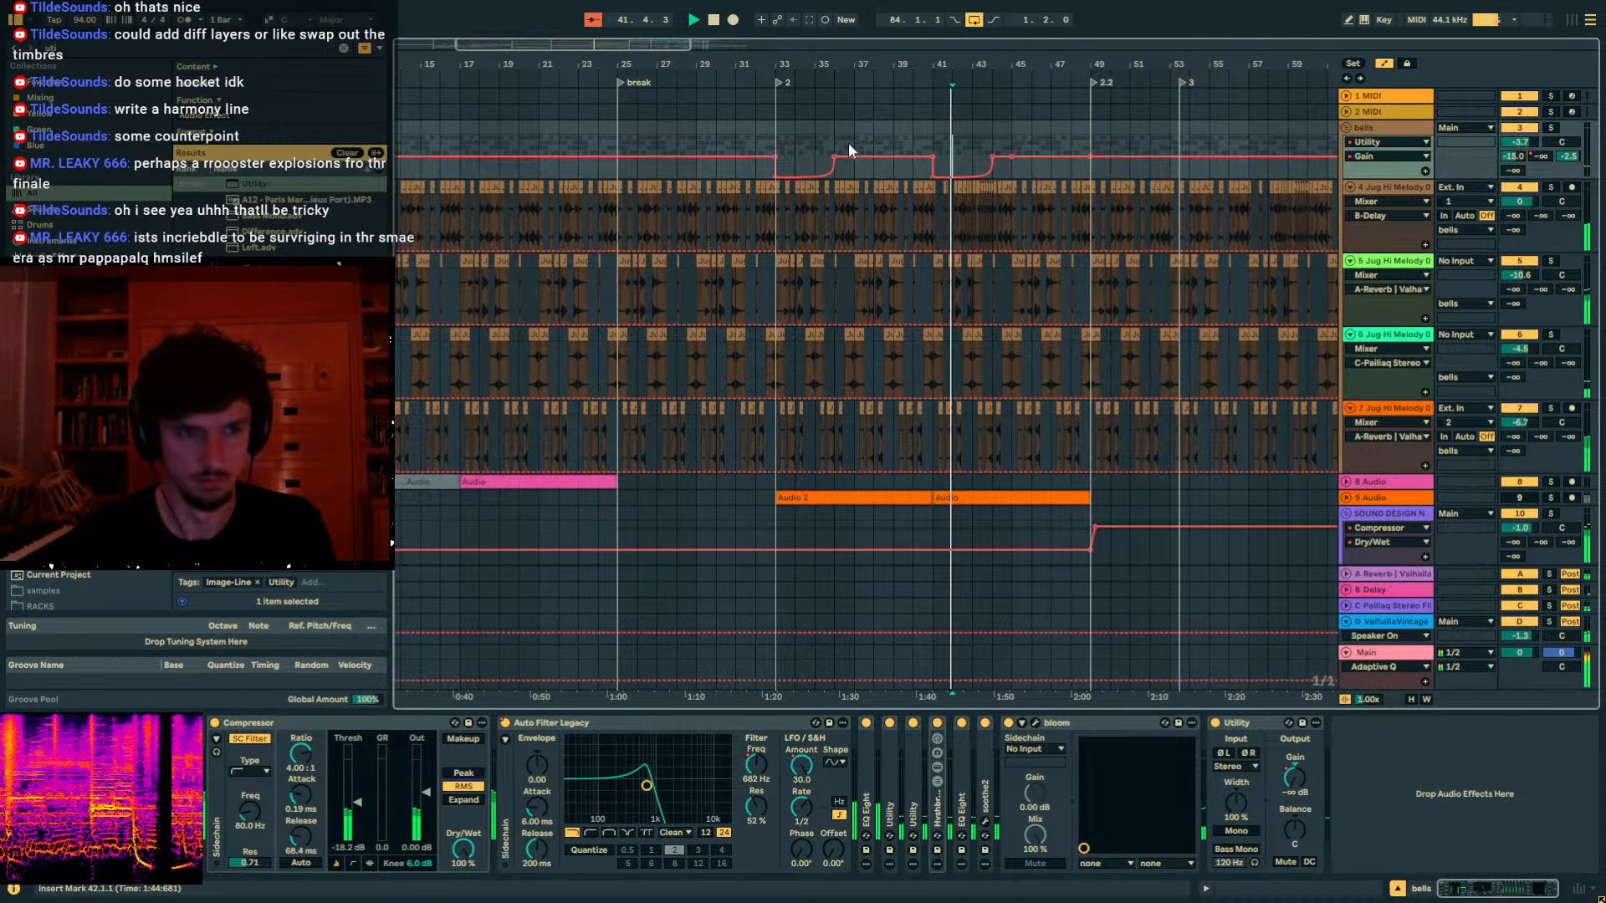
pyautogui.moveTo(849, 145); pyautogui.dragTo(944, 147)
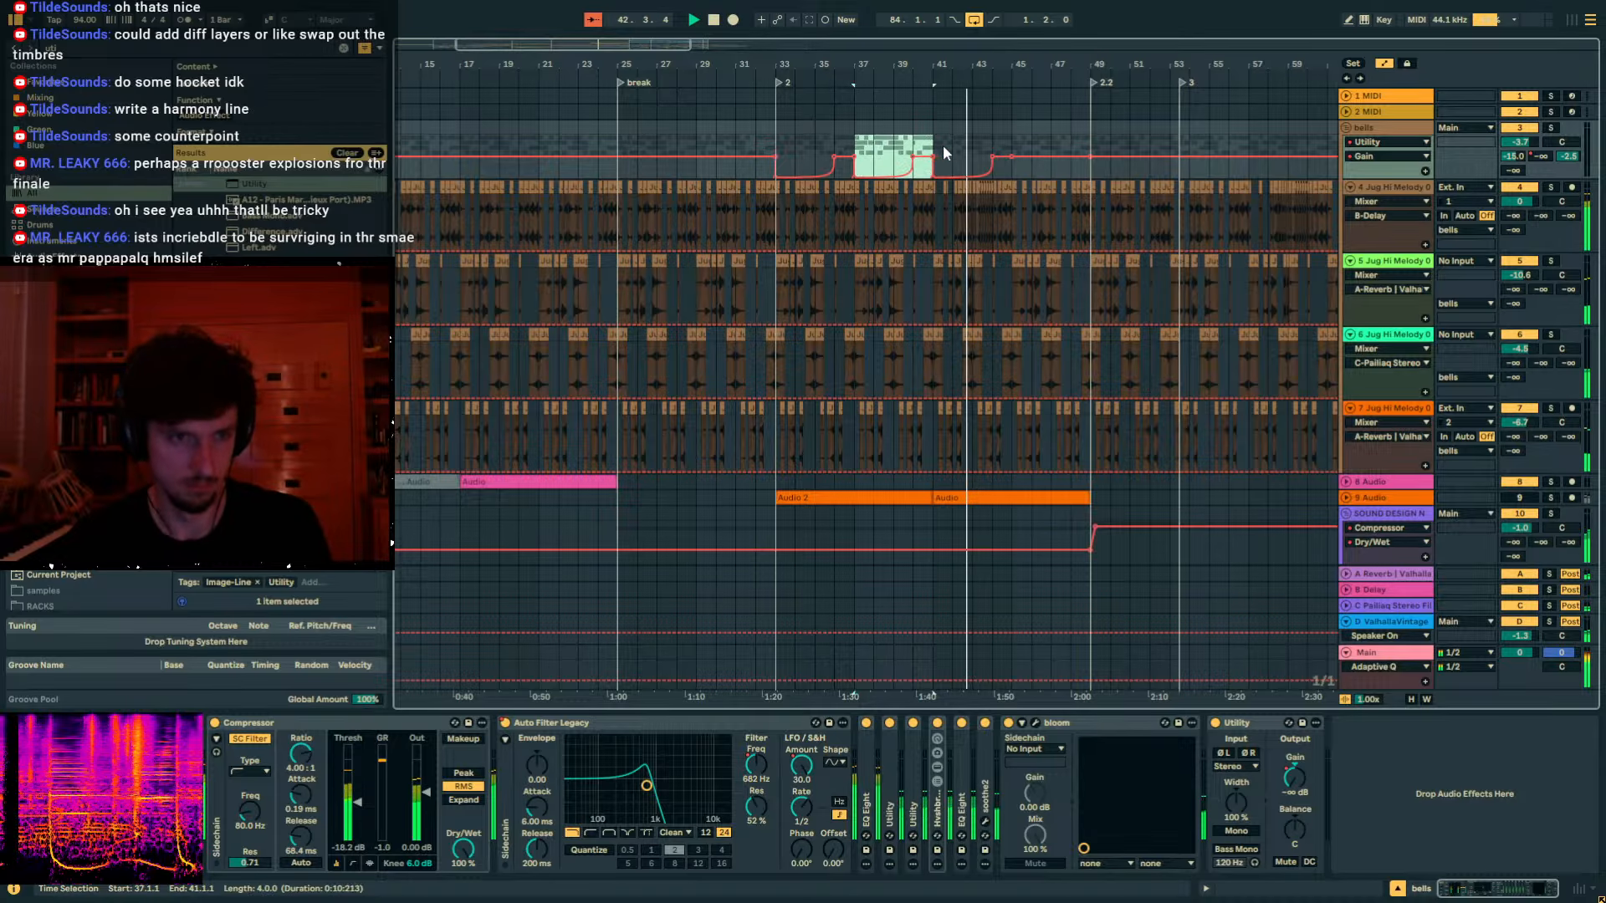
pyautogui.press('Right')
pyautogui.press('Right')
# Give the bells gain dip at bar 41 a gentler rise and replace the one at bar 45 with two-bar dips up to bar 49.
pyautogui.click(978, 175)
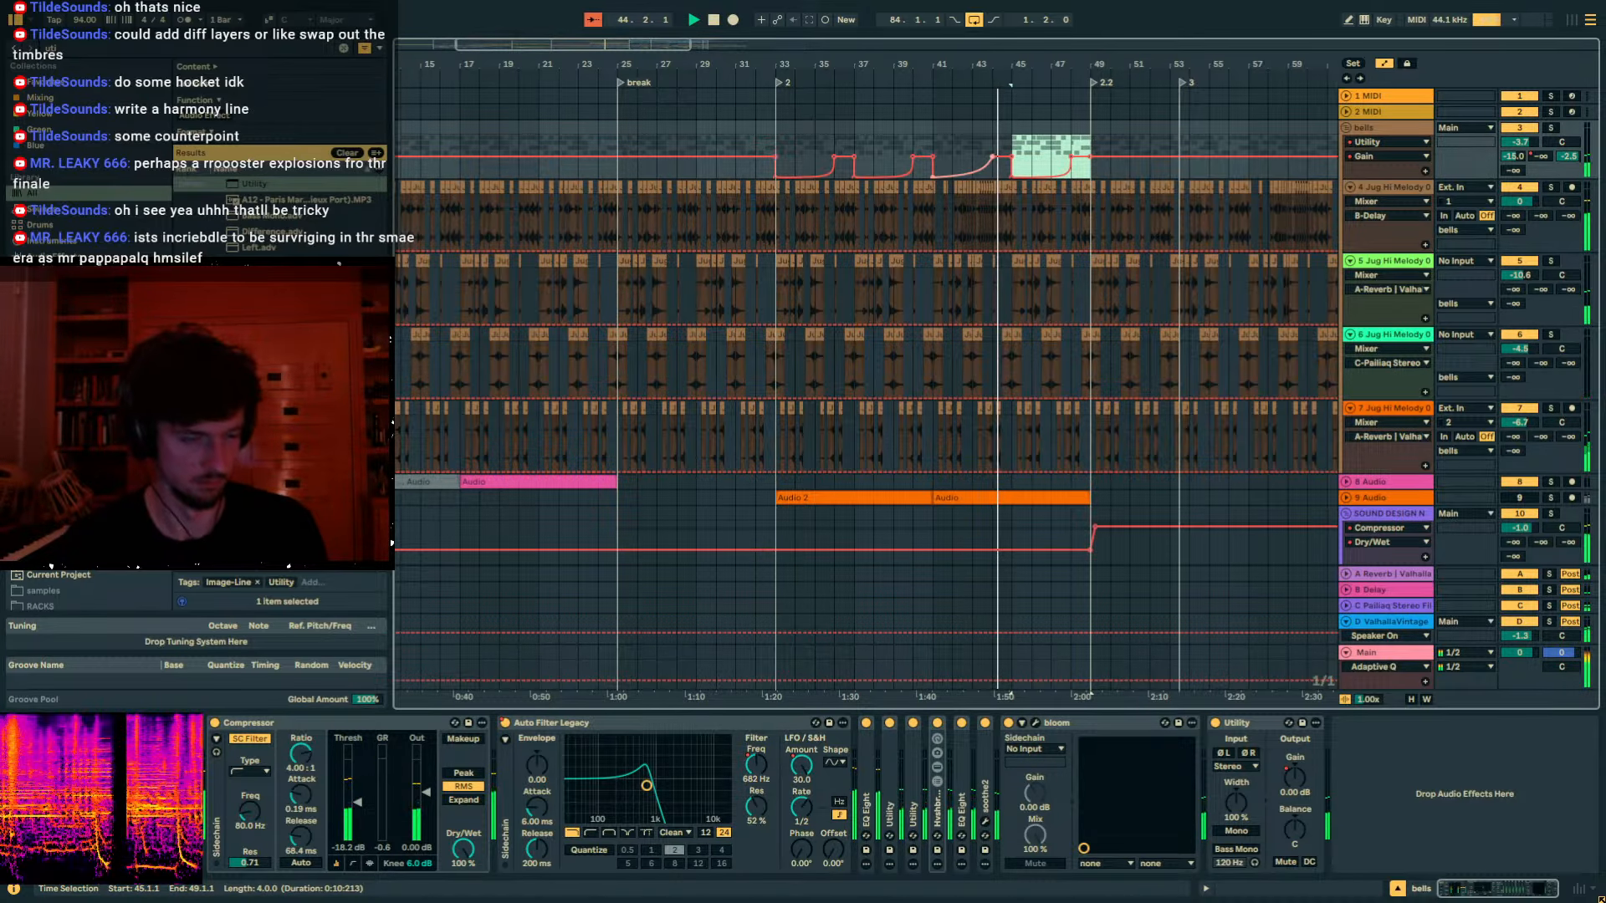
pyautogui.click(937, 139)
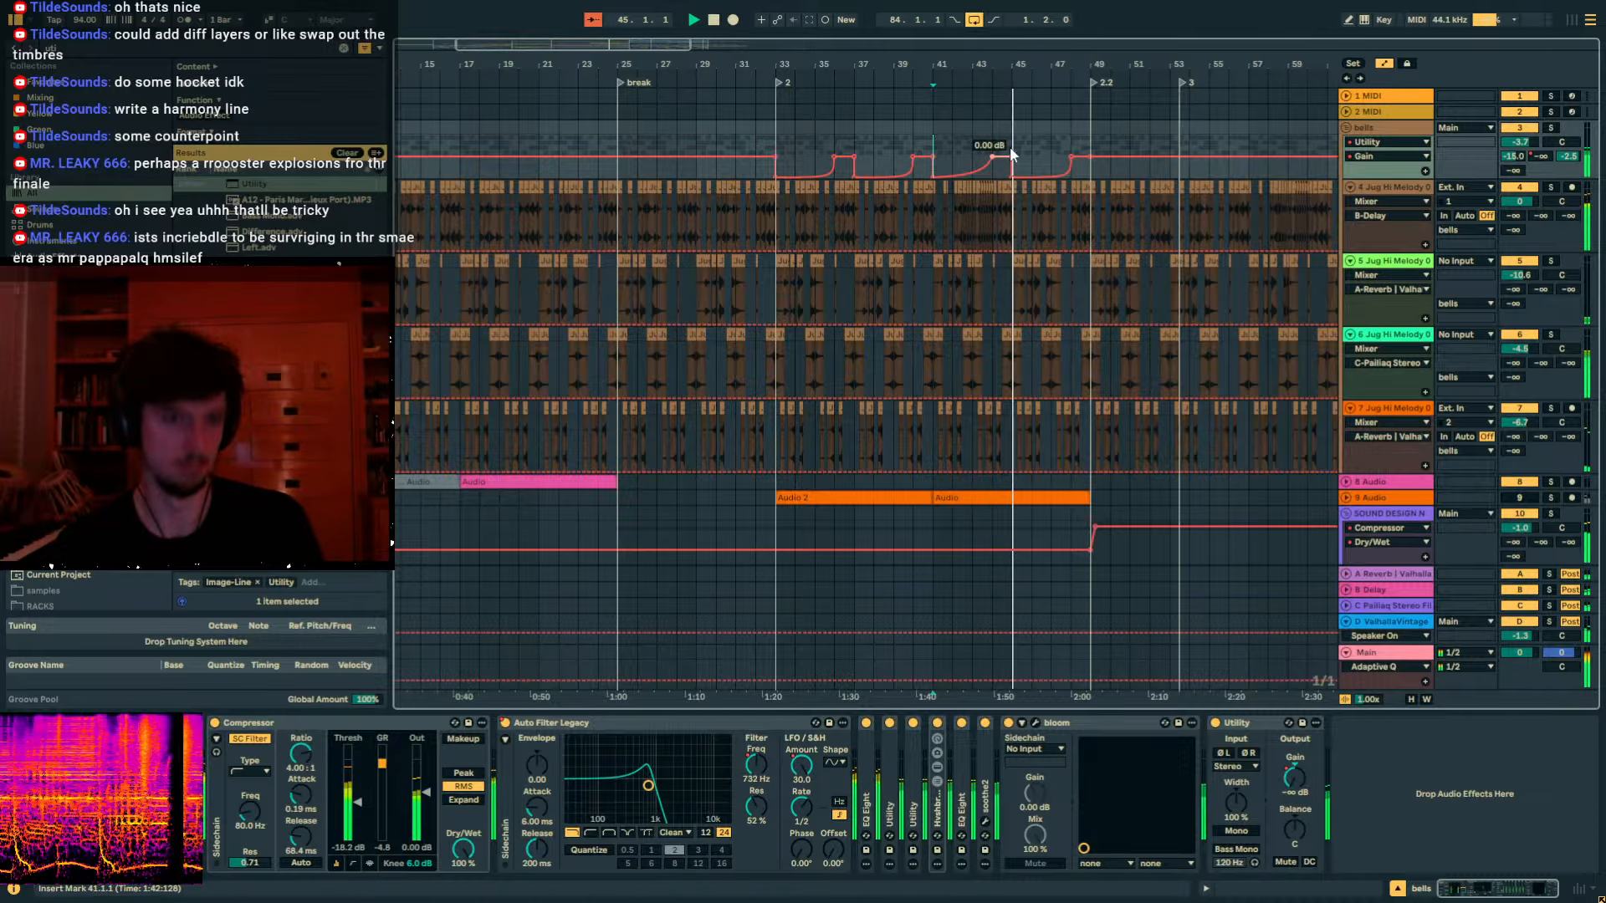
pyautogui.moveTo(1012, 147); pyautogui.dragTo(934, 151)
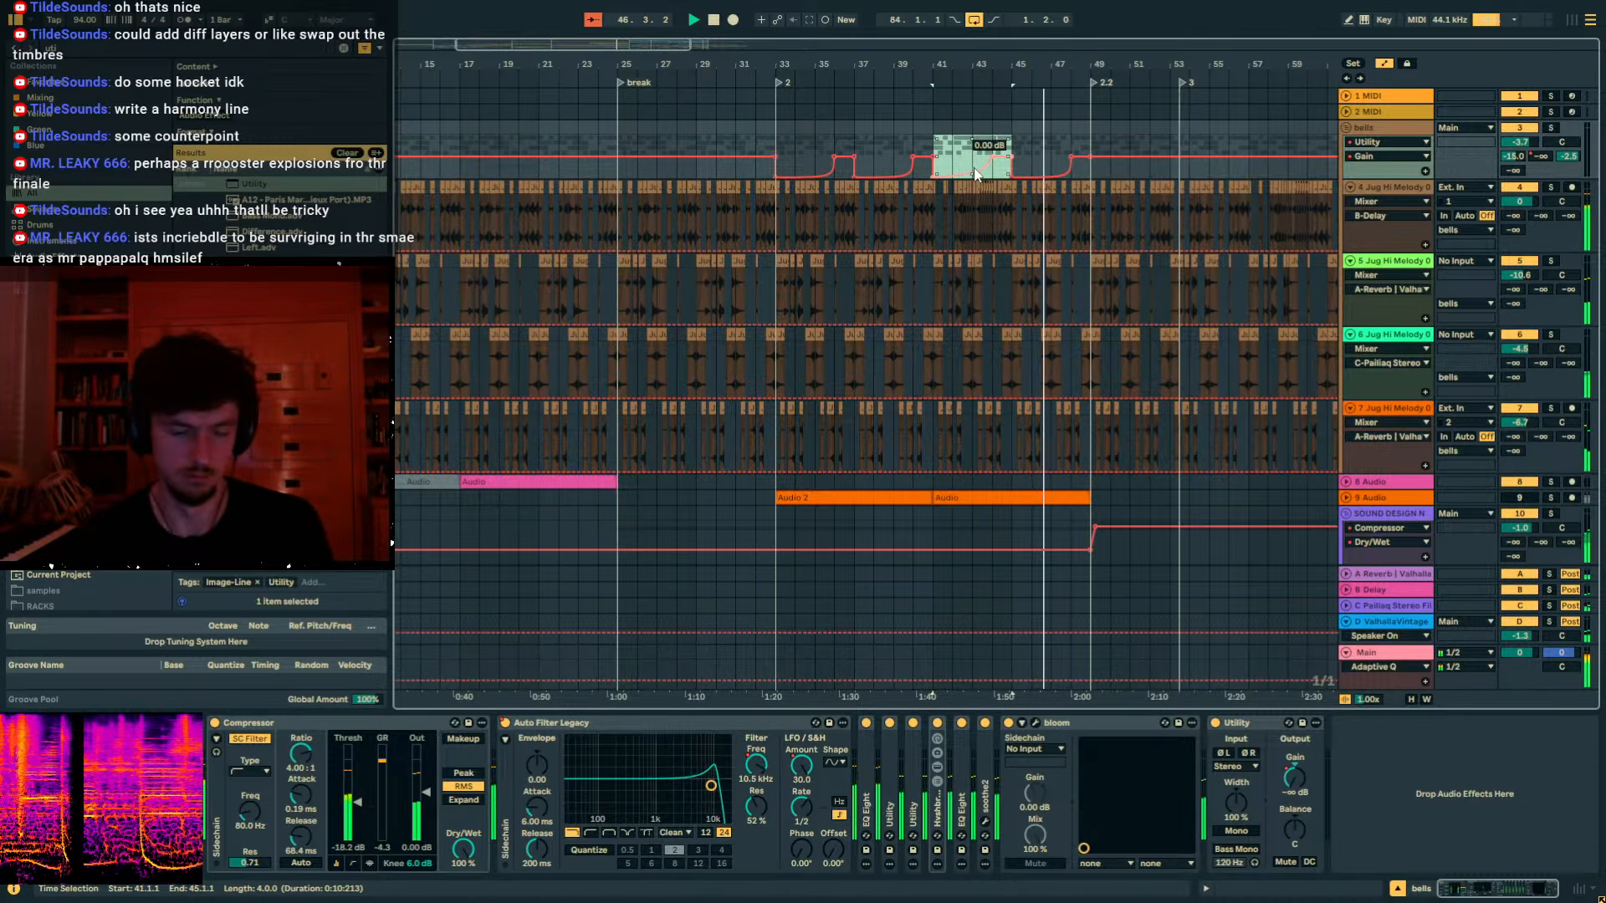
pyautogui.click(1058, 170)
pyautogui.moveTo(1047, 159)
pyautogui.mouseDown()
pyautogui.moveTo(1074, 156)
pyautogui.moveTo(1020, 146)
pyautogui.mouseUp()
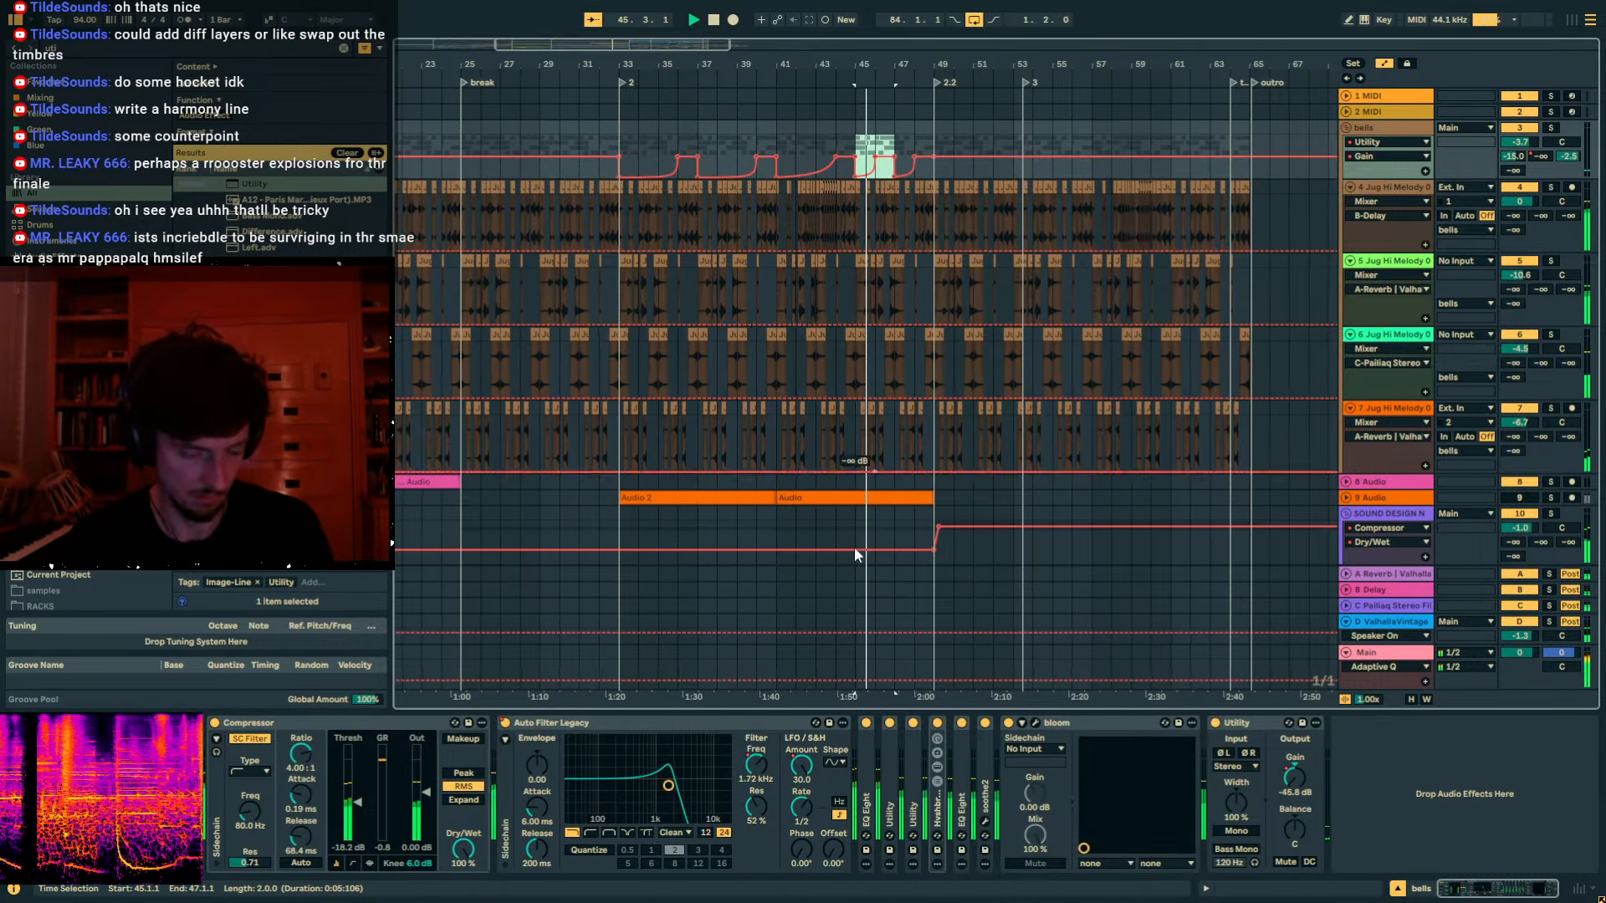
# Compare with the bells' filter frequency automation, raise the Utility gain peak before bar 47 to about 5.6 dB and play it.
pyautogui.click(756, 765)
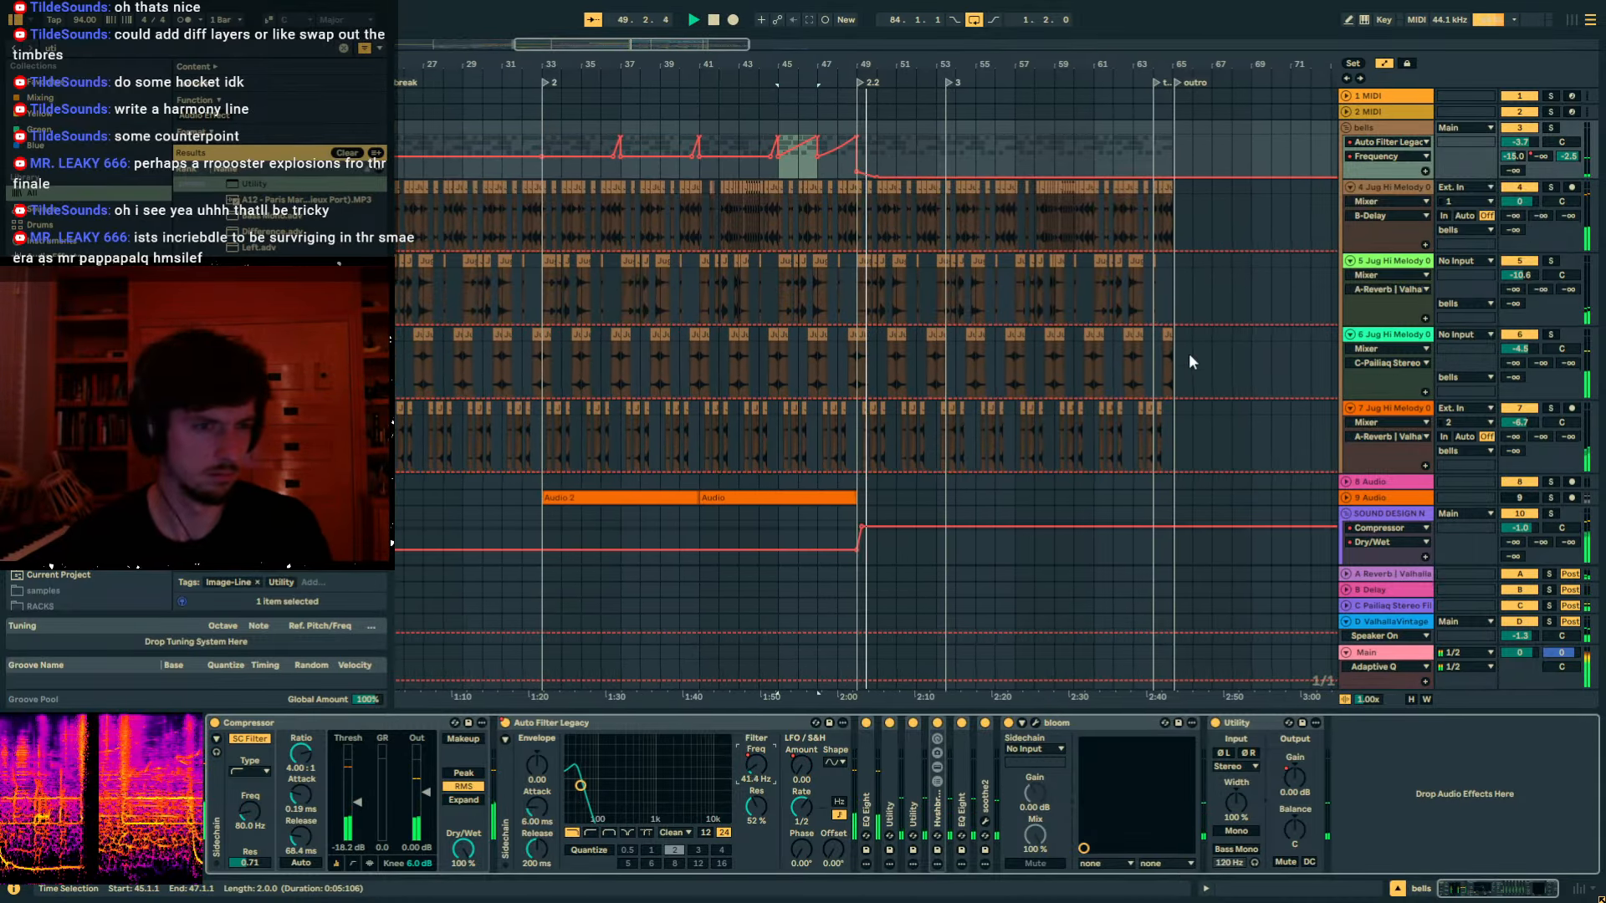
pyautogui.click(1294, 778)
pyautogui.press('space')
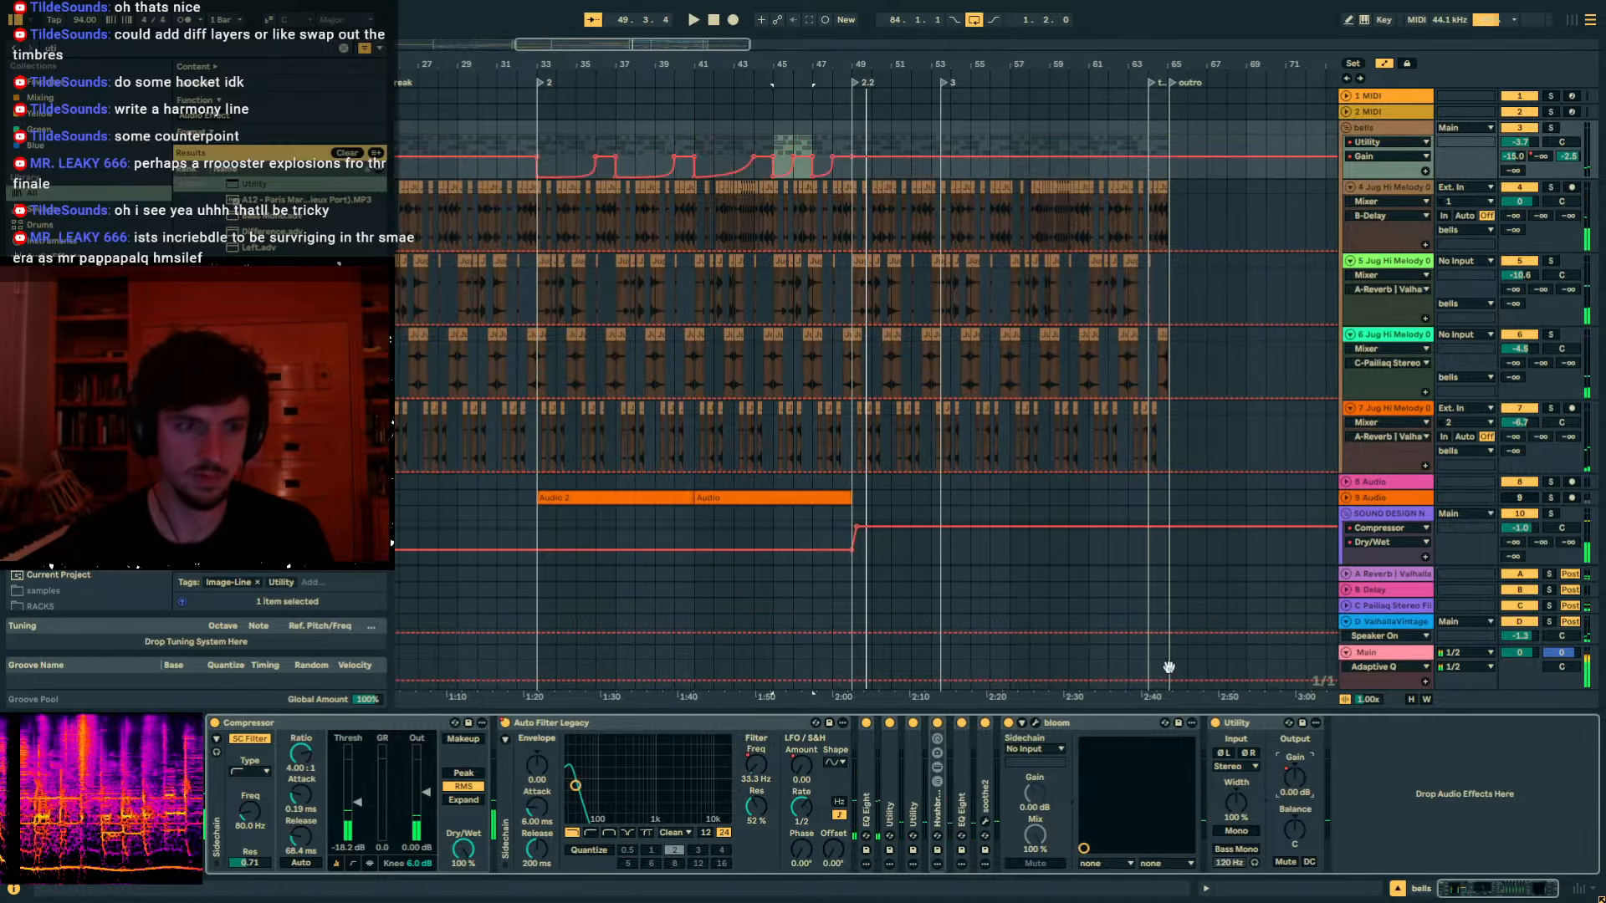
pyautogui.click(795, 157)
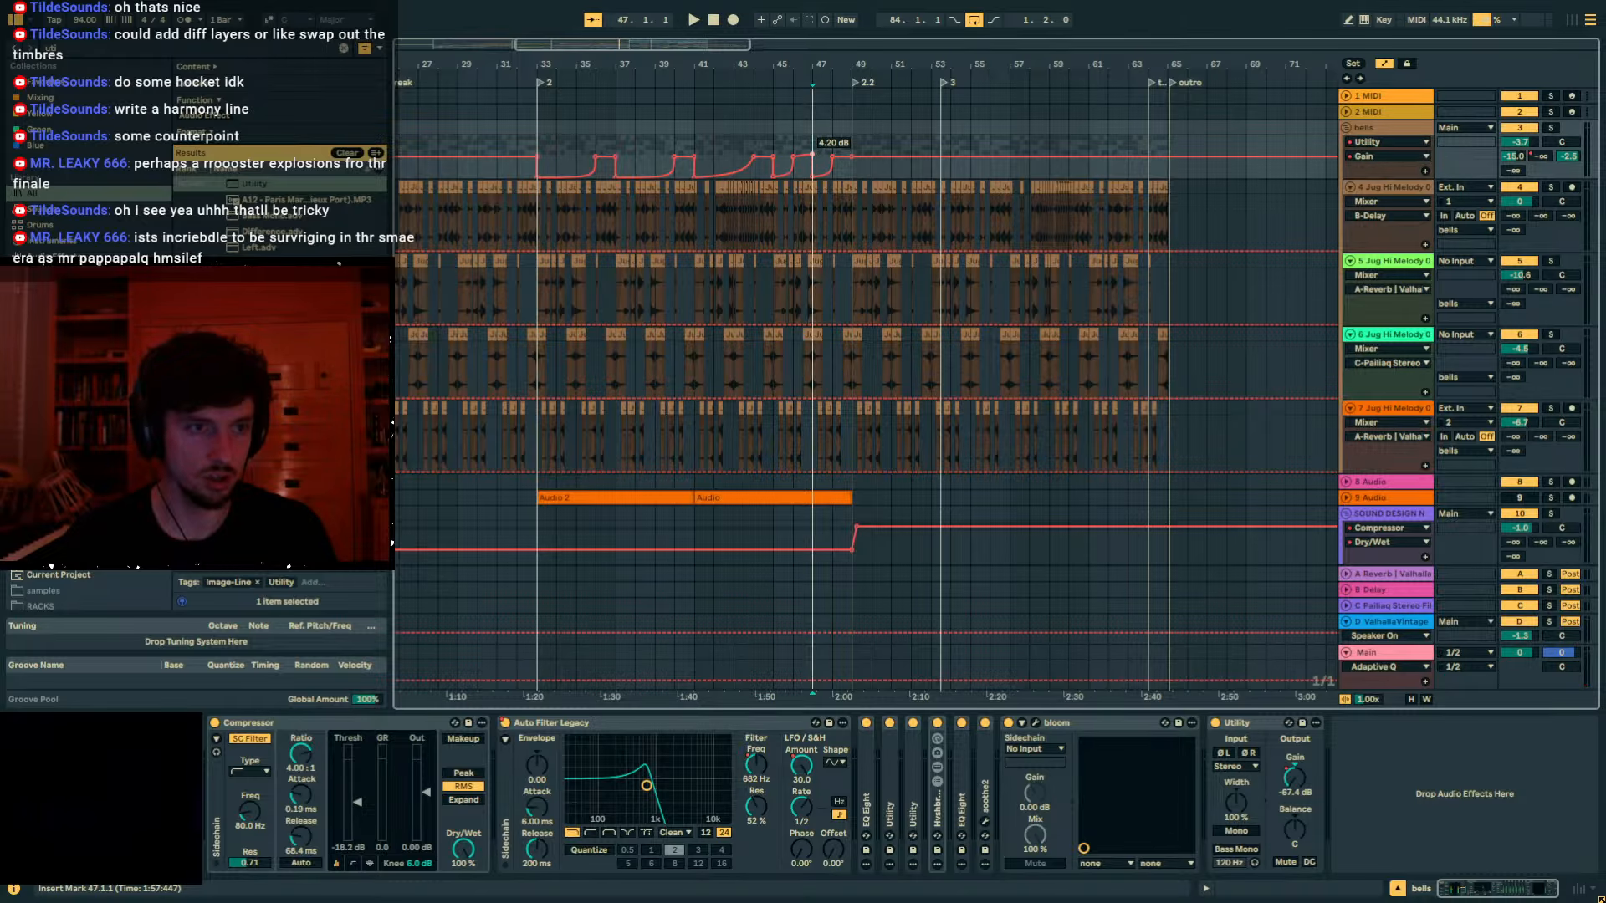
pyautogui.press('space')
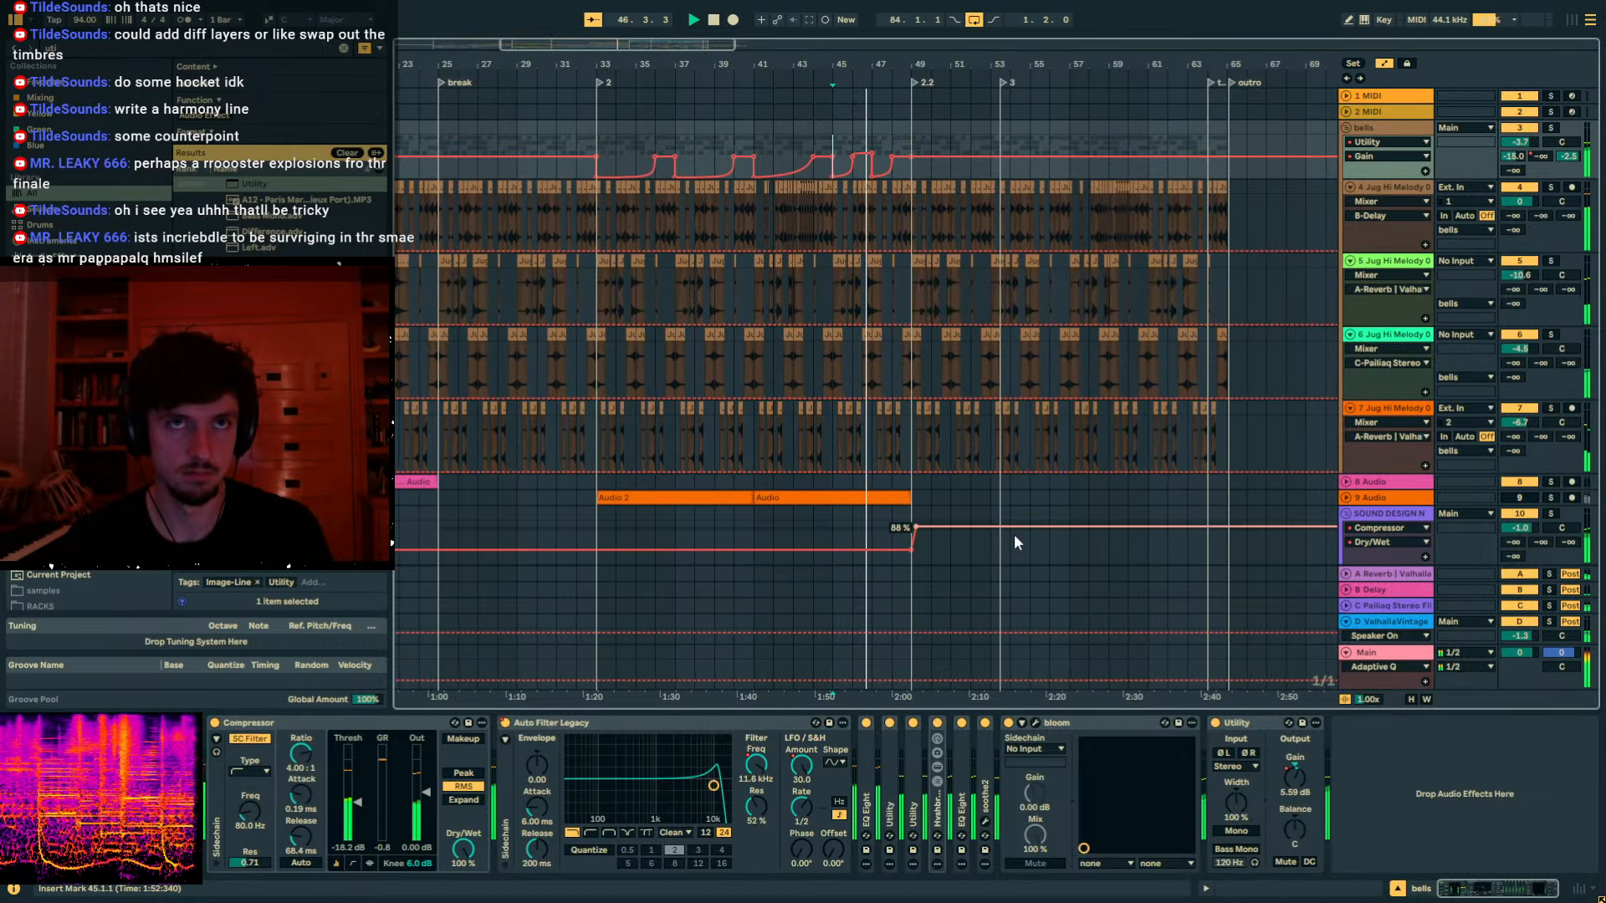
# Draw a left-then-right swing in the bells group's track panning automation around bar 46 and play it back.
pyautogui.click(1561, 142)
pyautogui.press('space')
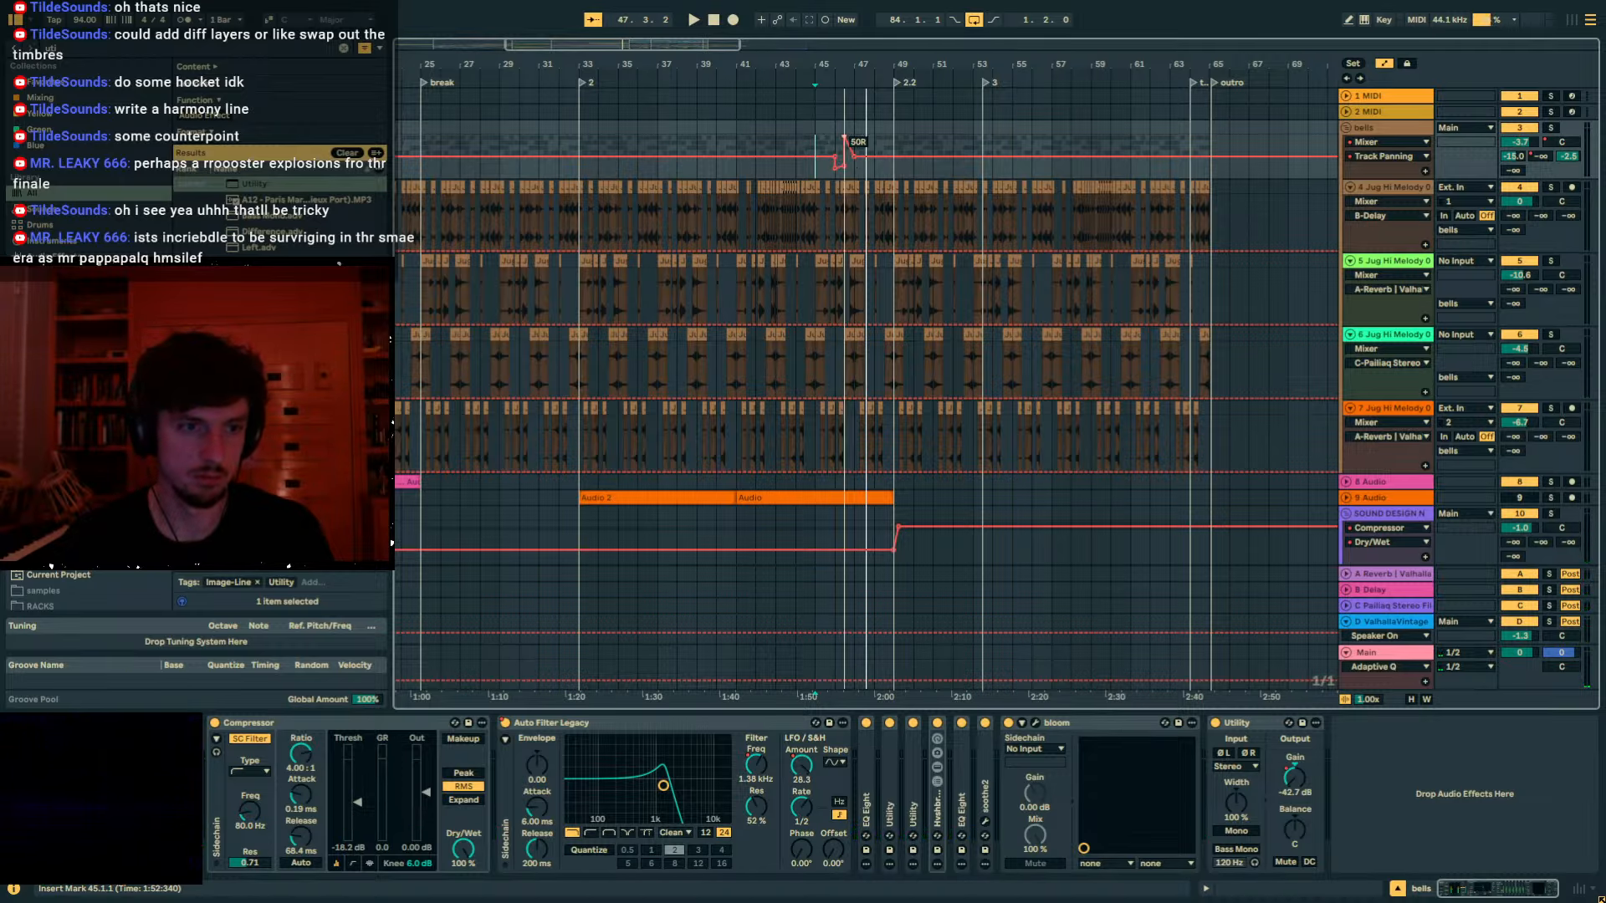
pyautogui.click(832, 148)
pyautogui.press('space')
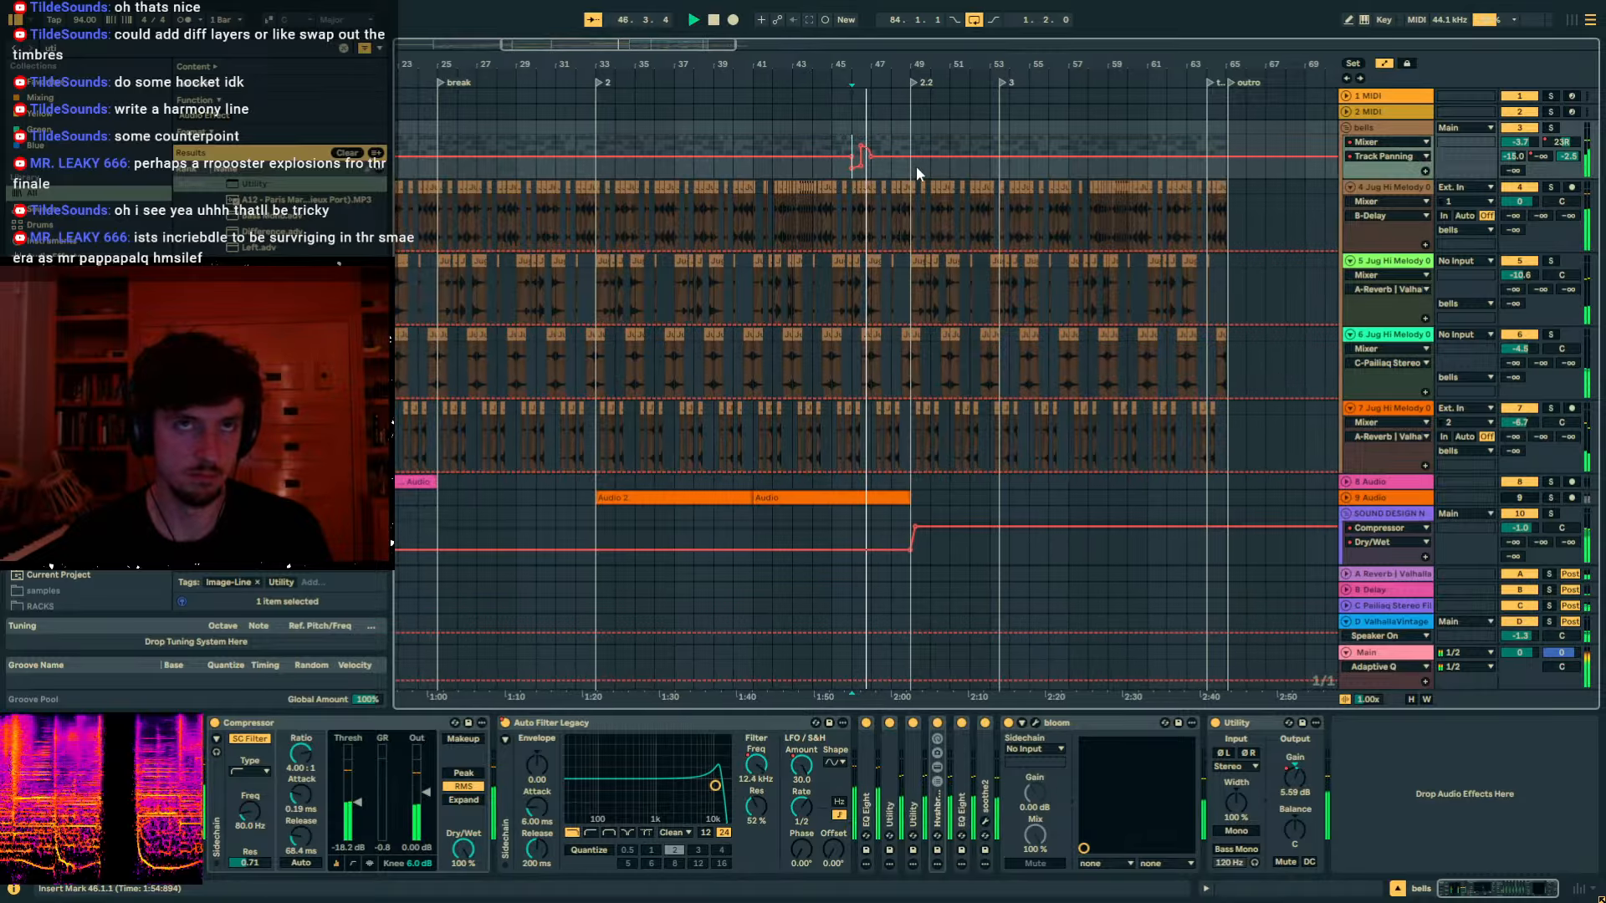
# Turn the abrupt left-to-right jump in the bells' panning after bar 46 into a gradual ramp and replay it.
pyautogui.scroll(5, 850, 149)
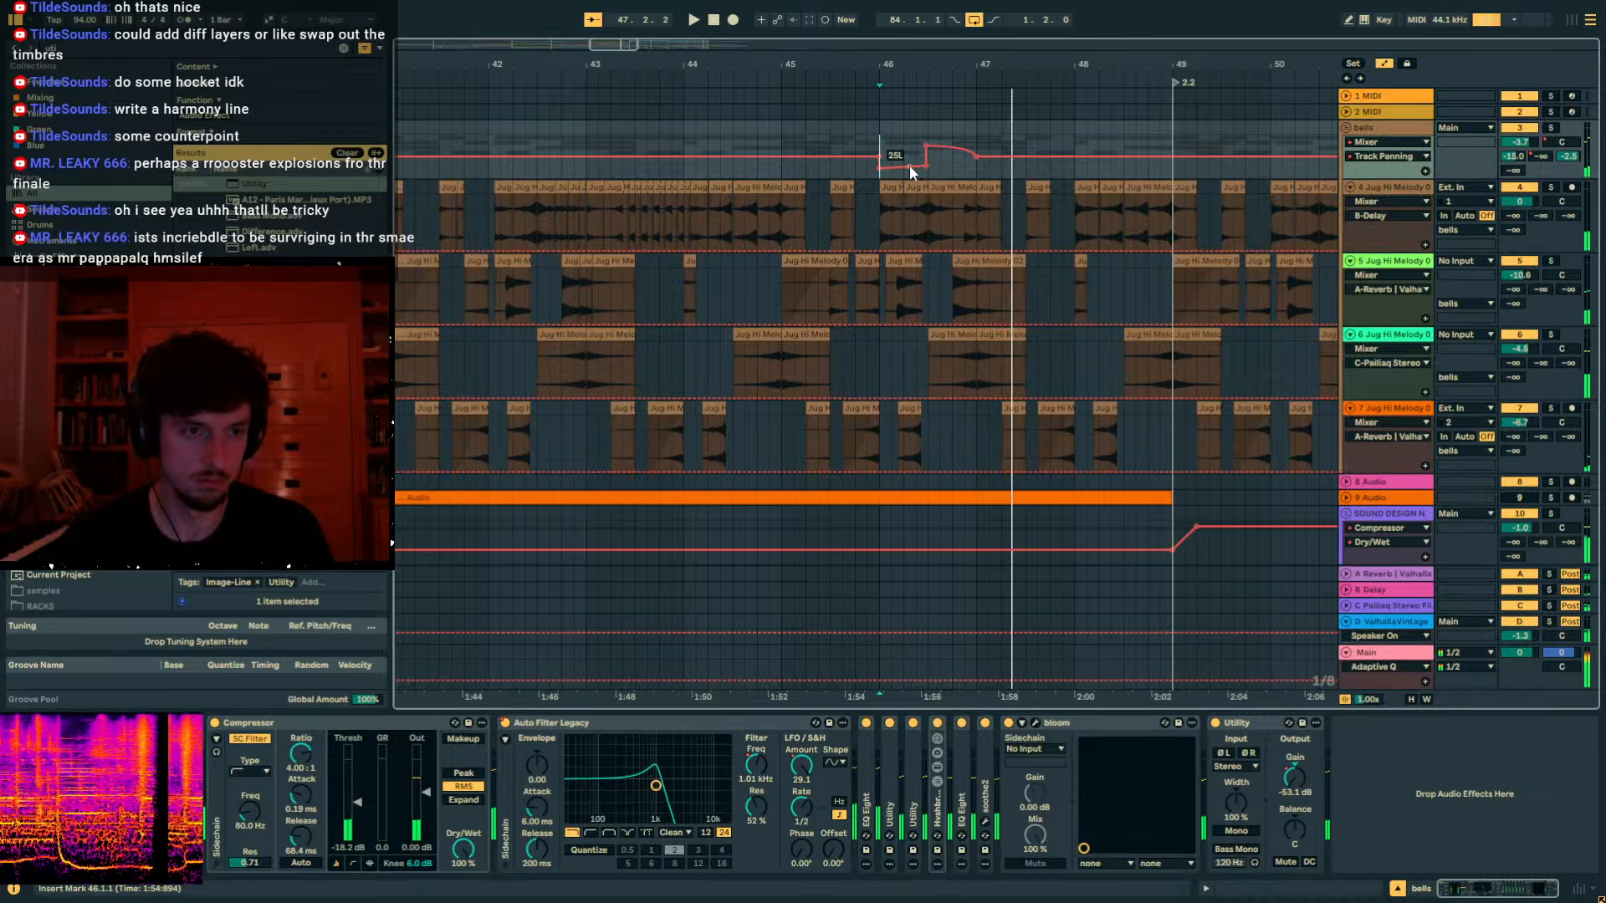
pyautogui.moveTo(915, 166); pyautogui.dragTo(899, 168)
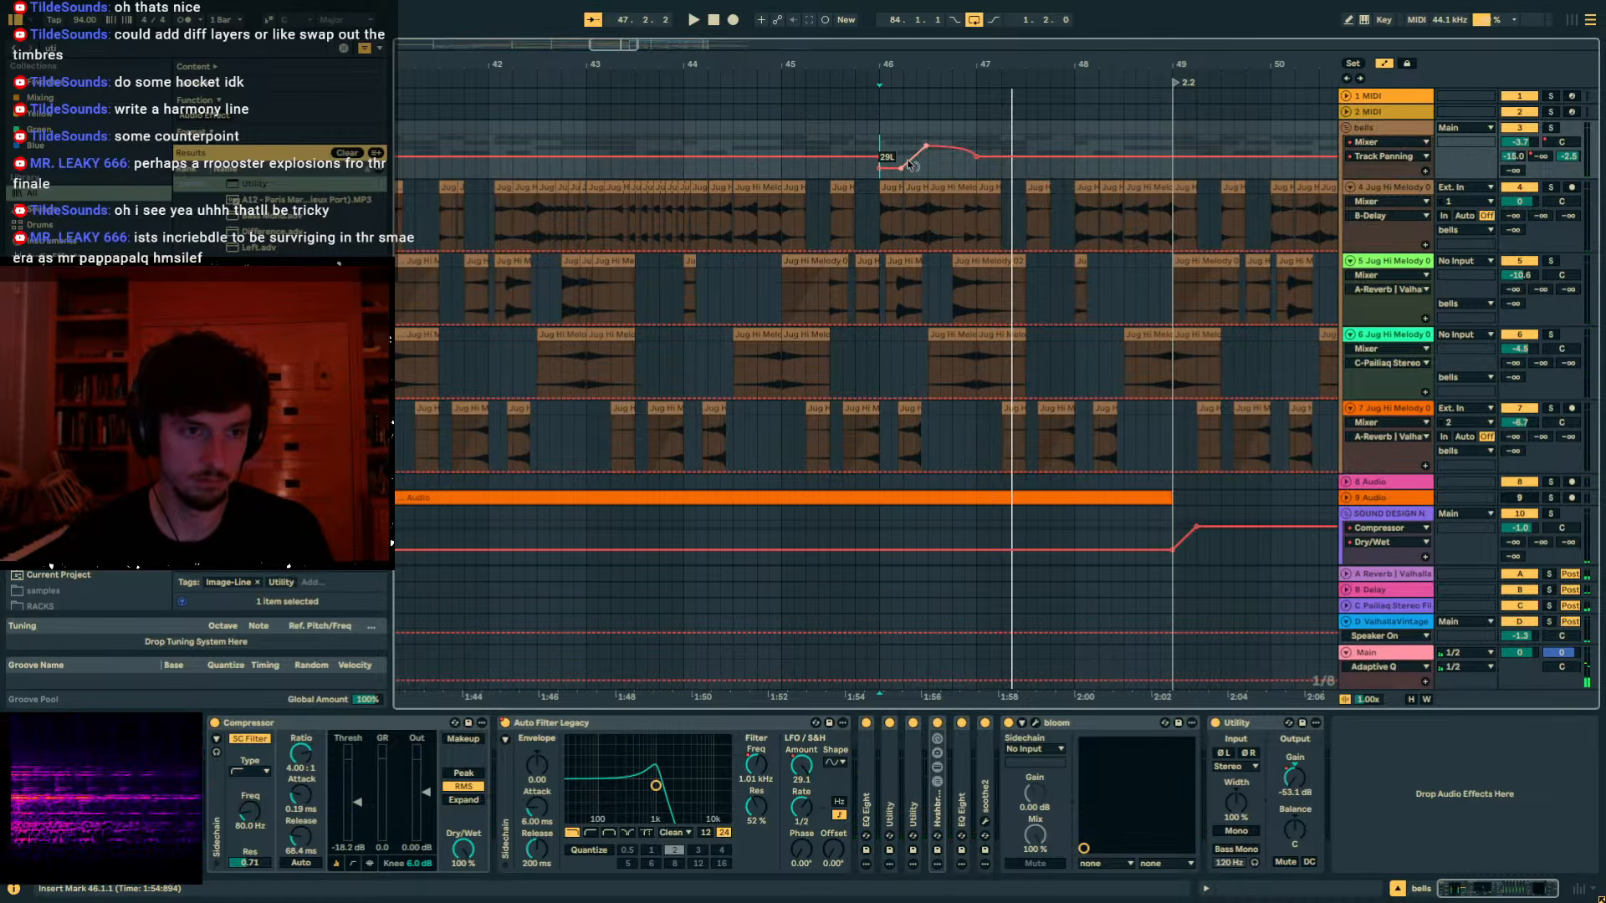
pyautogui.click(874, 155)
pyautogui.press('space')
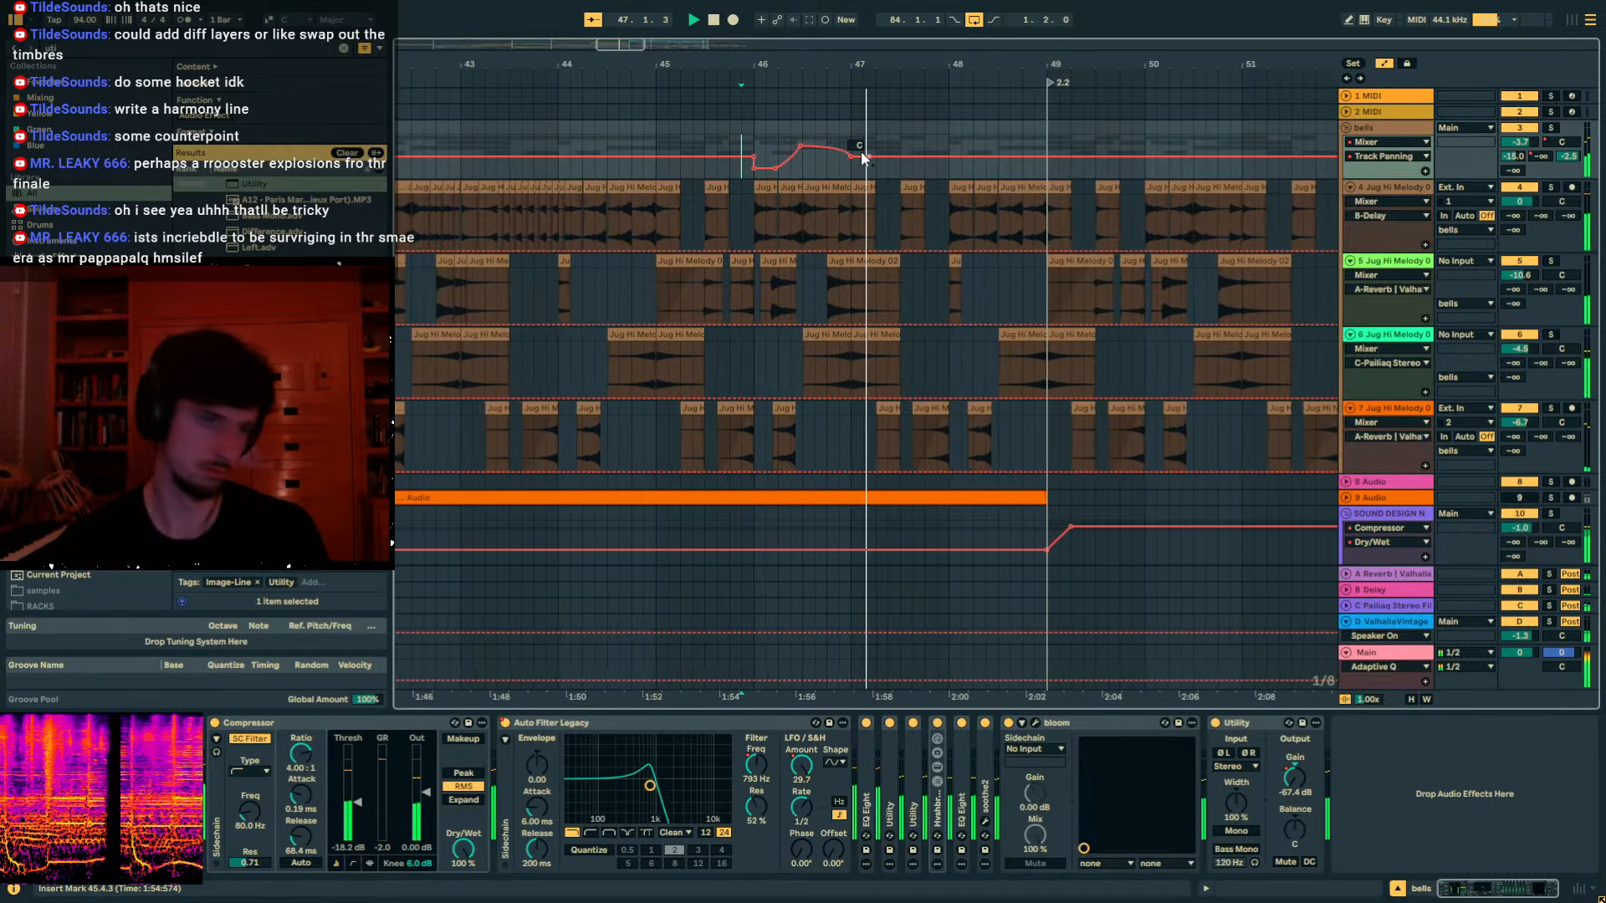
# Duplicate the bells' panning automation from bars 46–48 to bar 48.
pyautogui.moveTo(735, 144); pyautogui.dragTo(920, 152)
pyautogui.hotkey('ctrl', 'd')
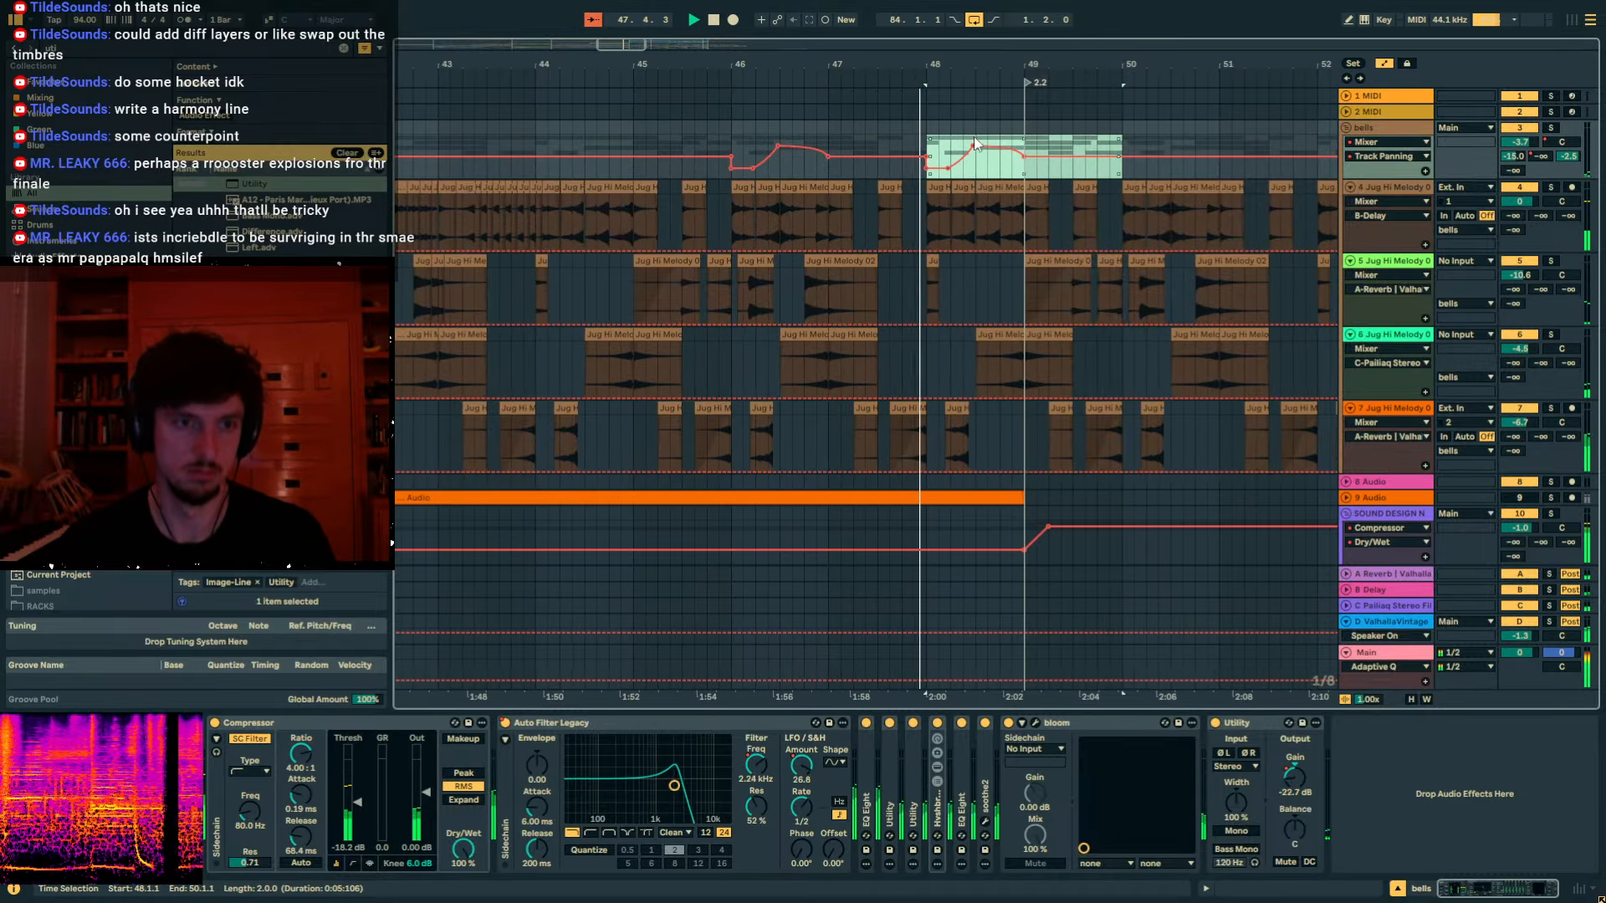
pyautogui.click(925, 133)
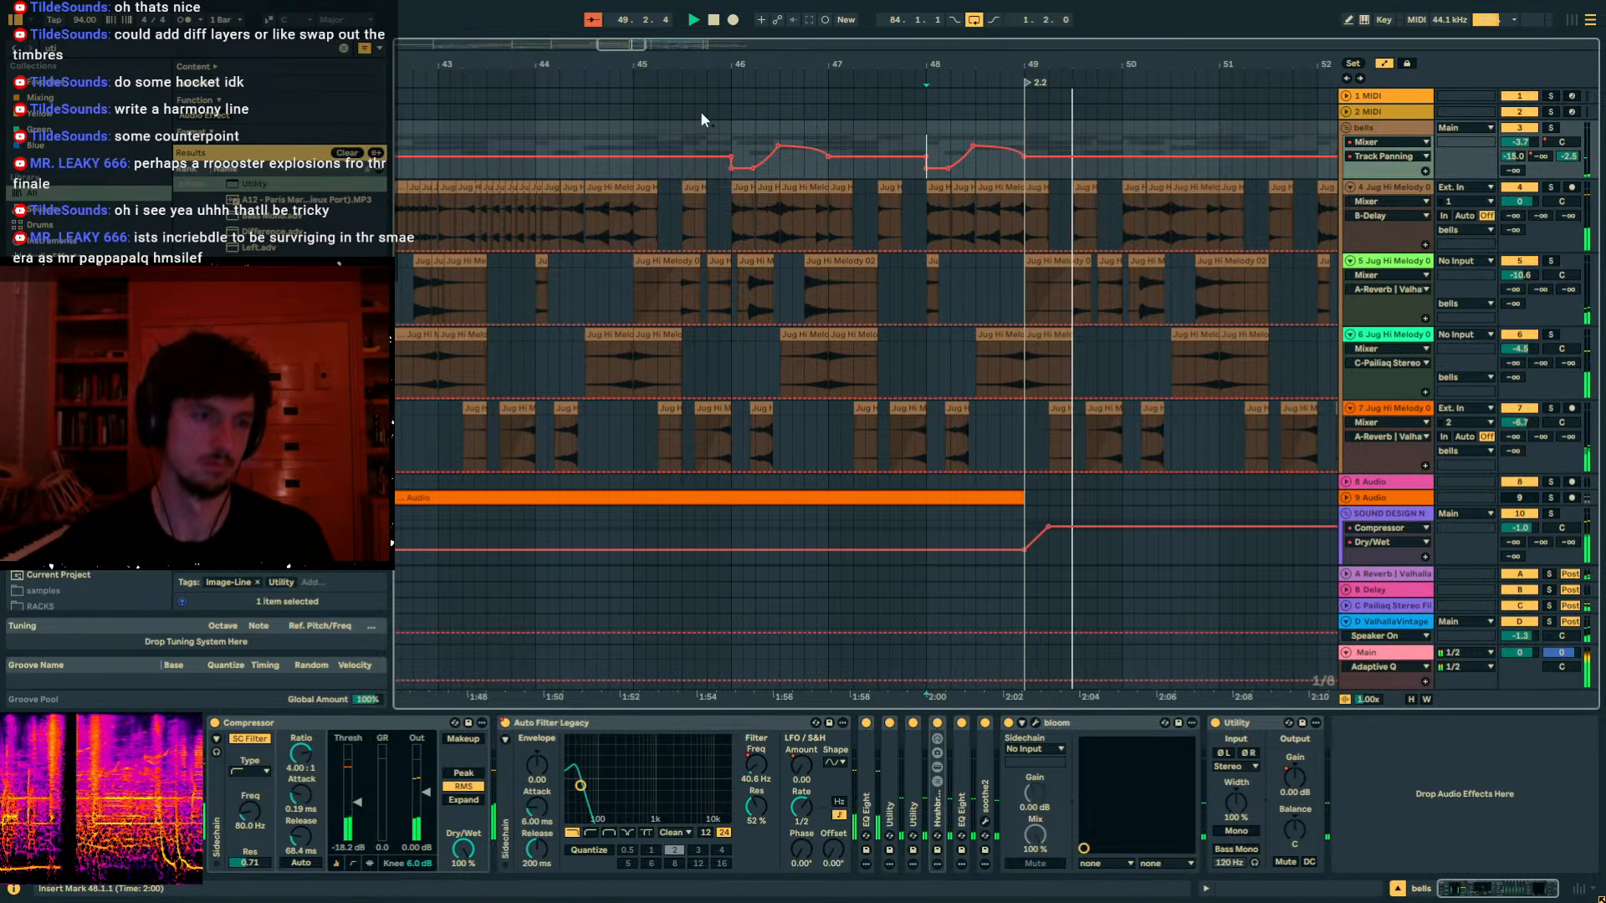
# Check the bells' Auto Filter frequency automation, return to the Utility gain envelope and re-enable the overridden automation.
pyautogui.press('-')
pyautogui.press('-')
pyautogui.click(754, 758)
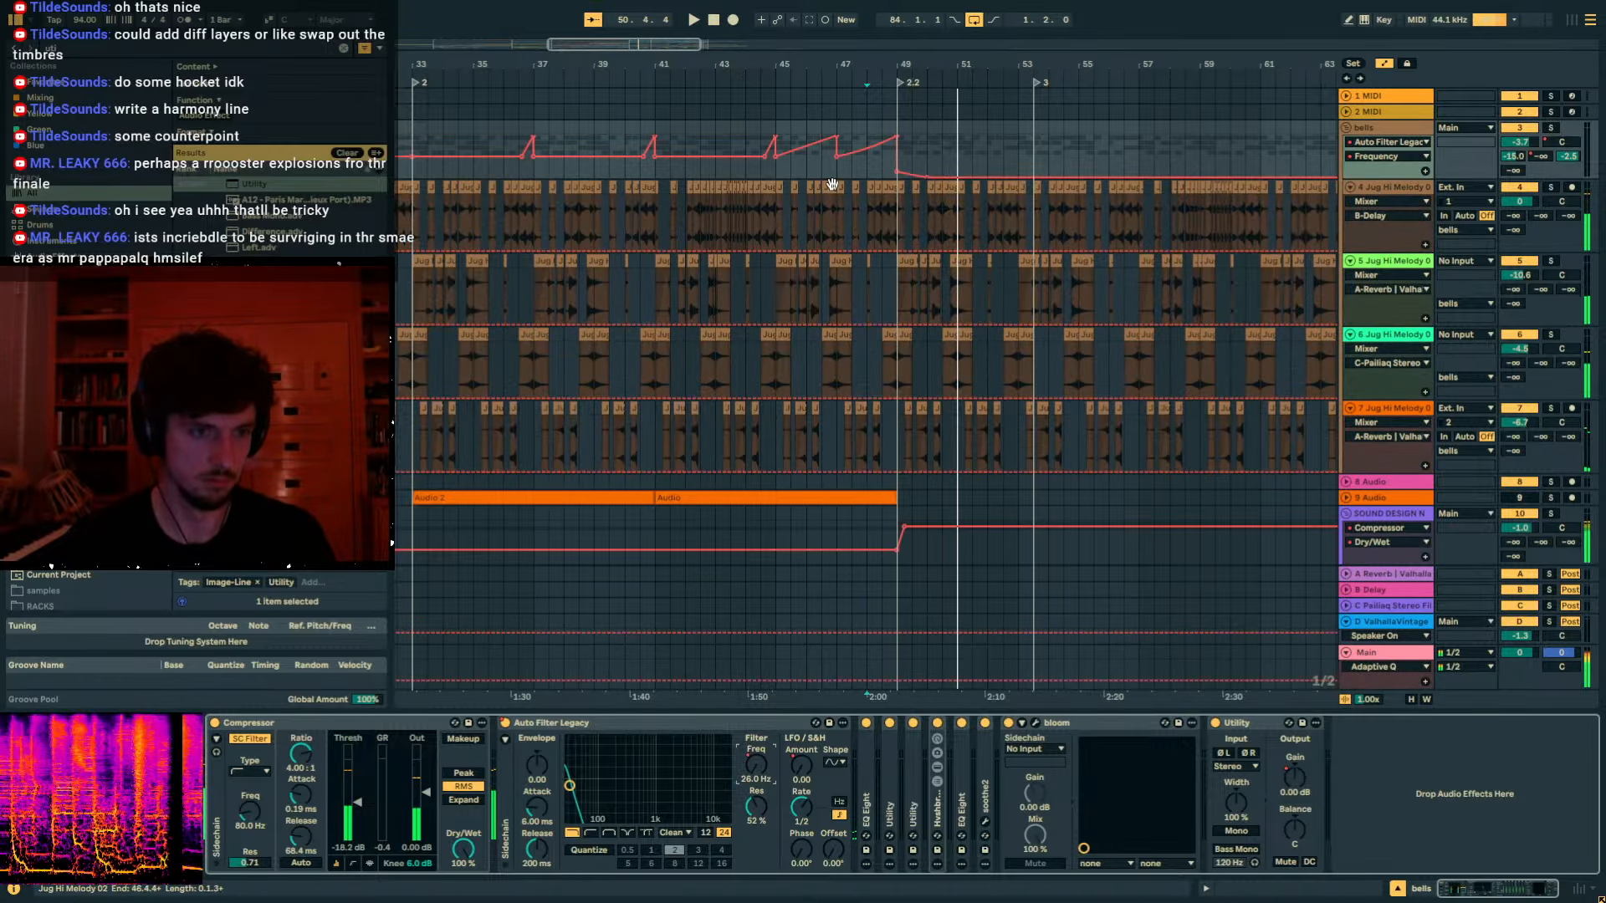
pyautogui.click(1293, 762)
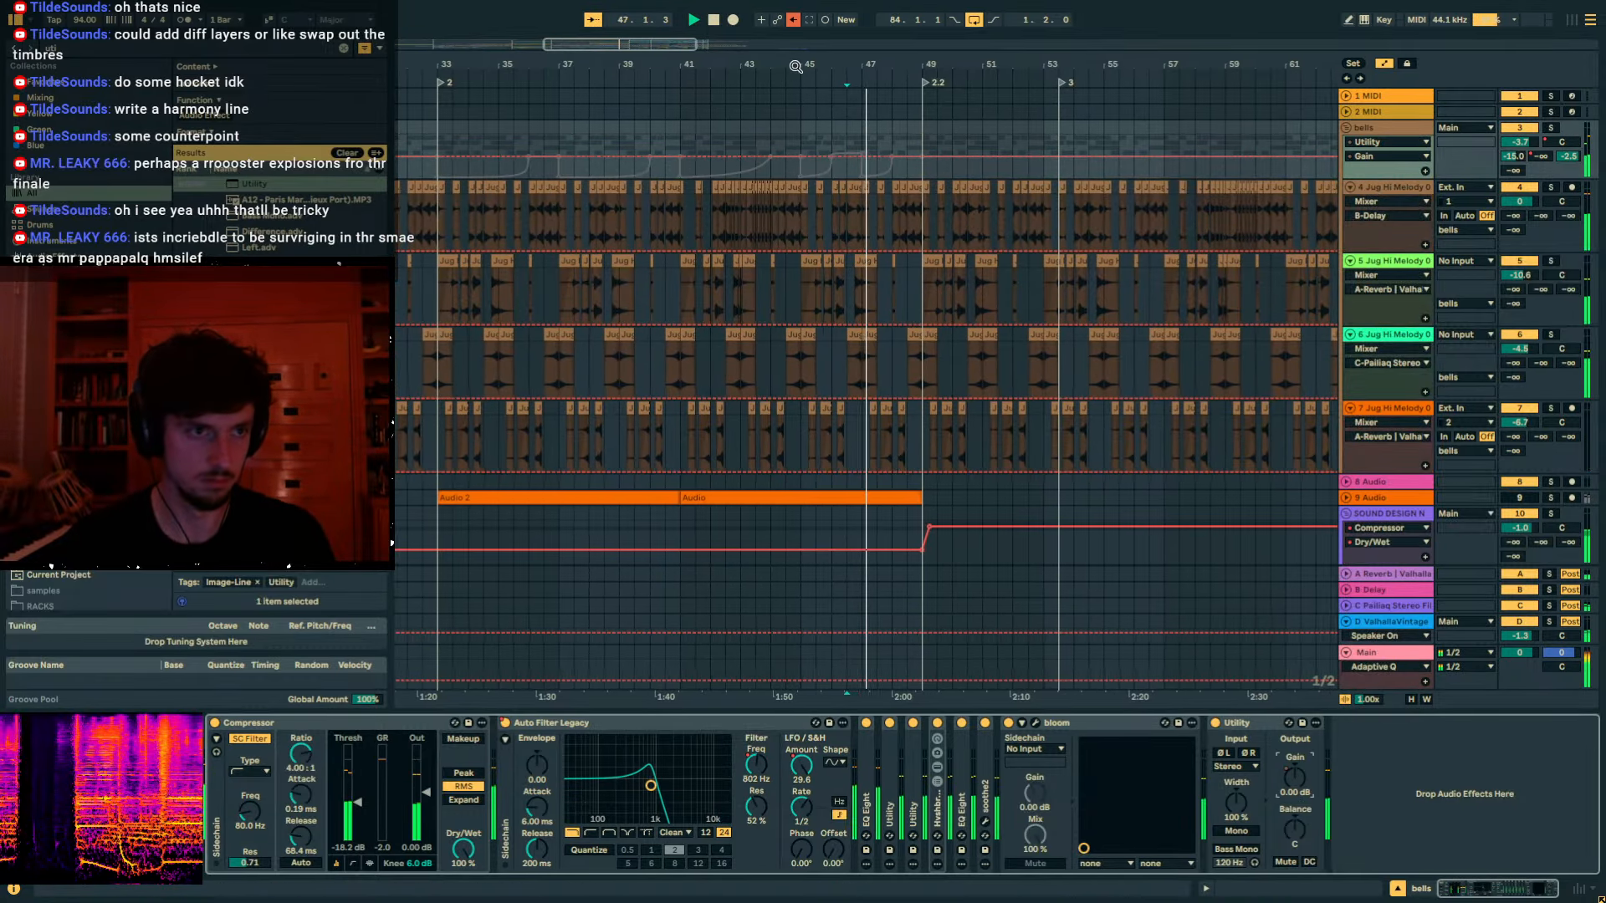
pyautogui.click(794, 20)
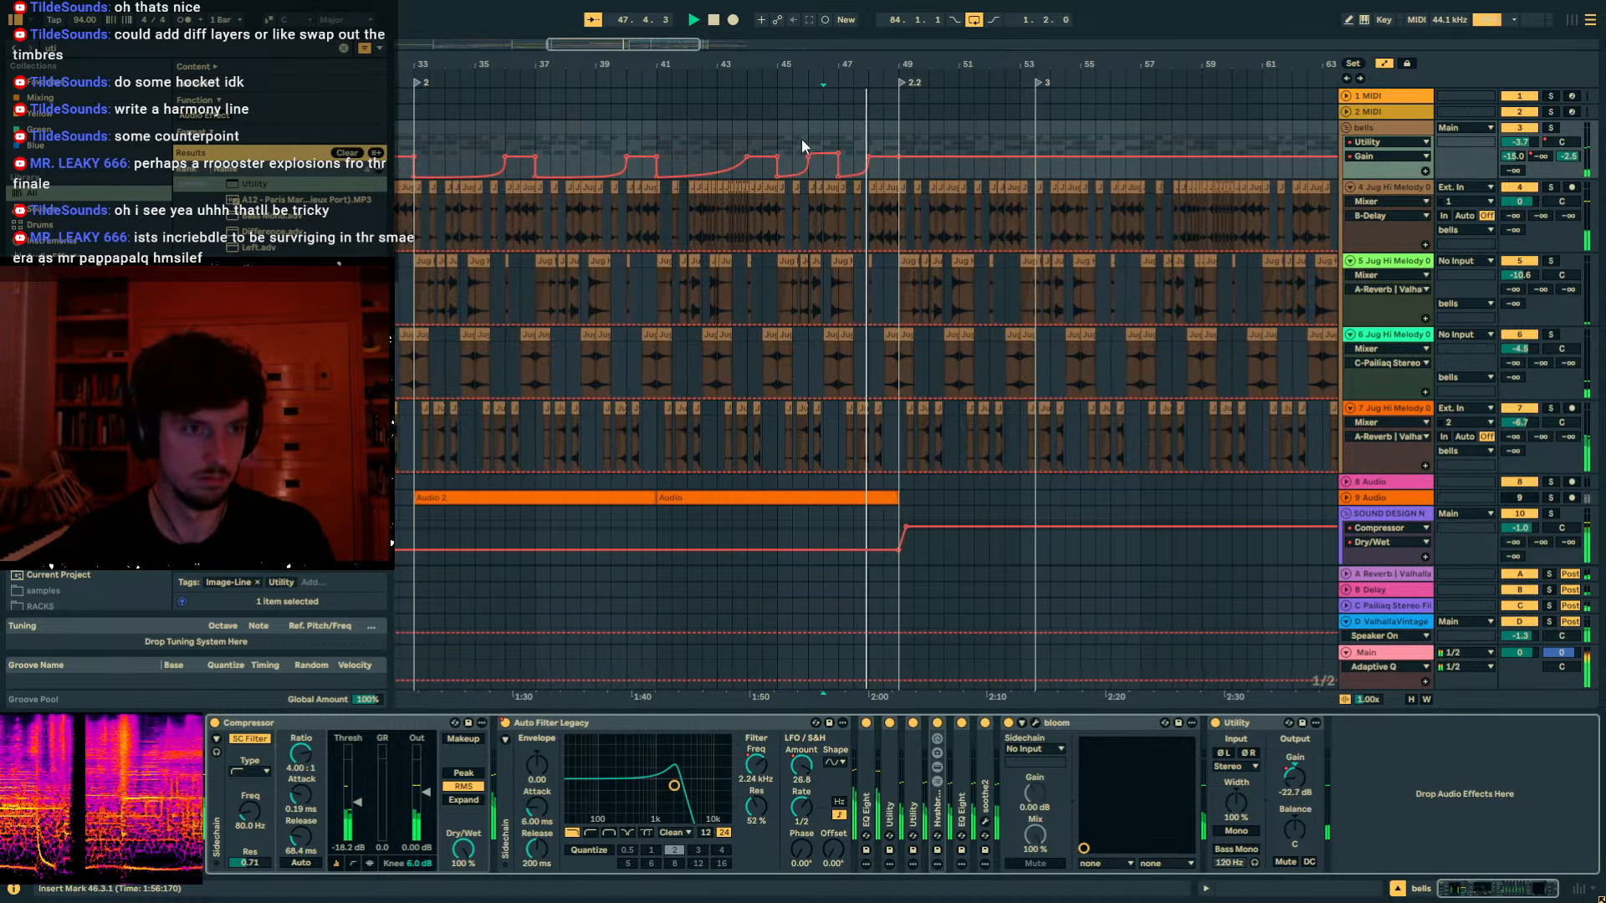
# Copy the boosted bells gain shape from bar 46 to bar 48, return it to 0 dB at bar 49 and replay from bar 45.
pyautogui.click(885, 142)
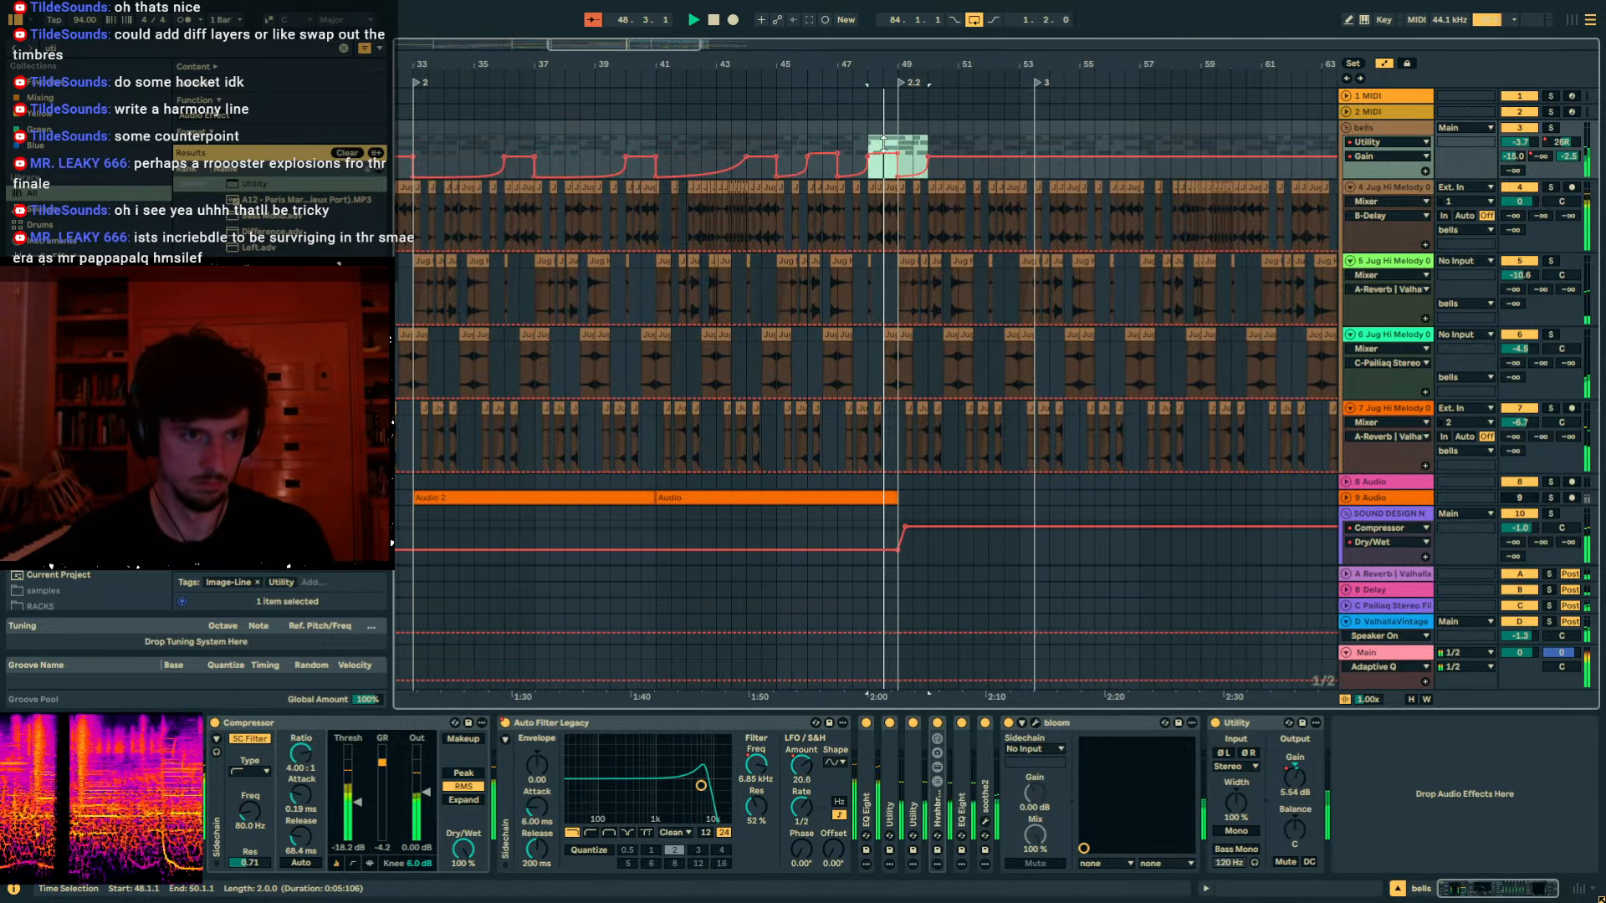
pyautogui.click(926, 150)
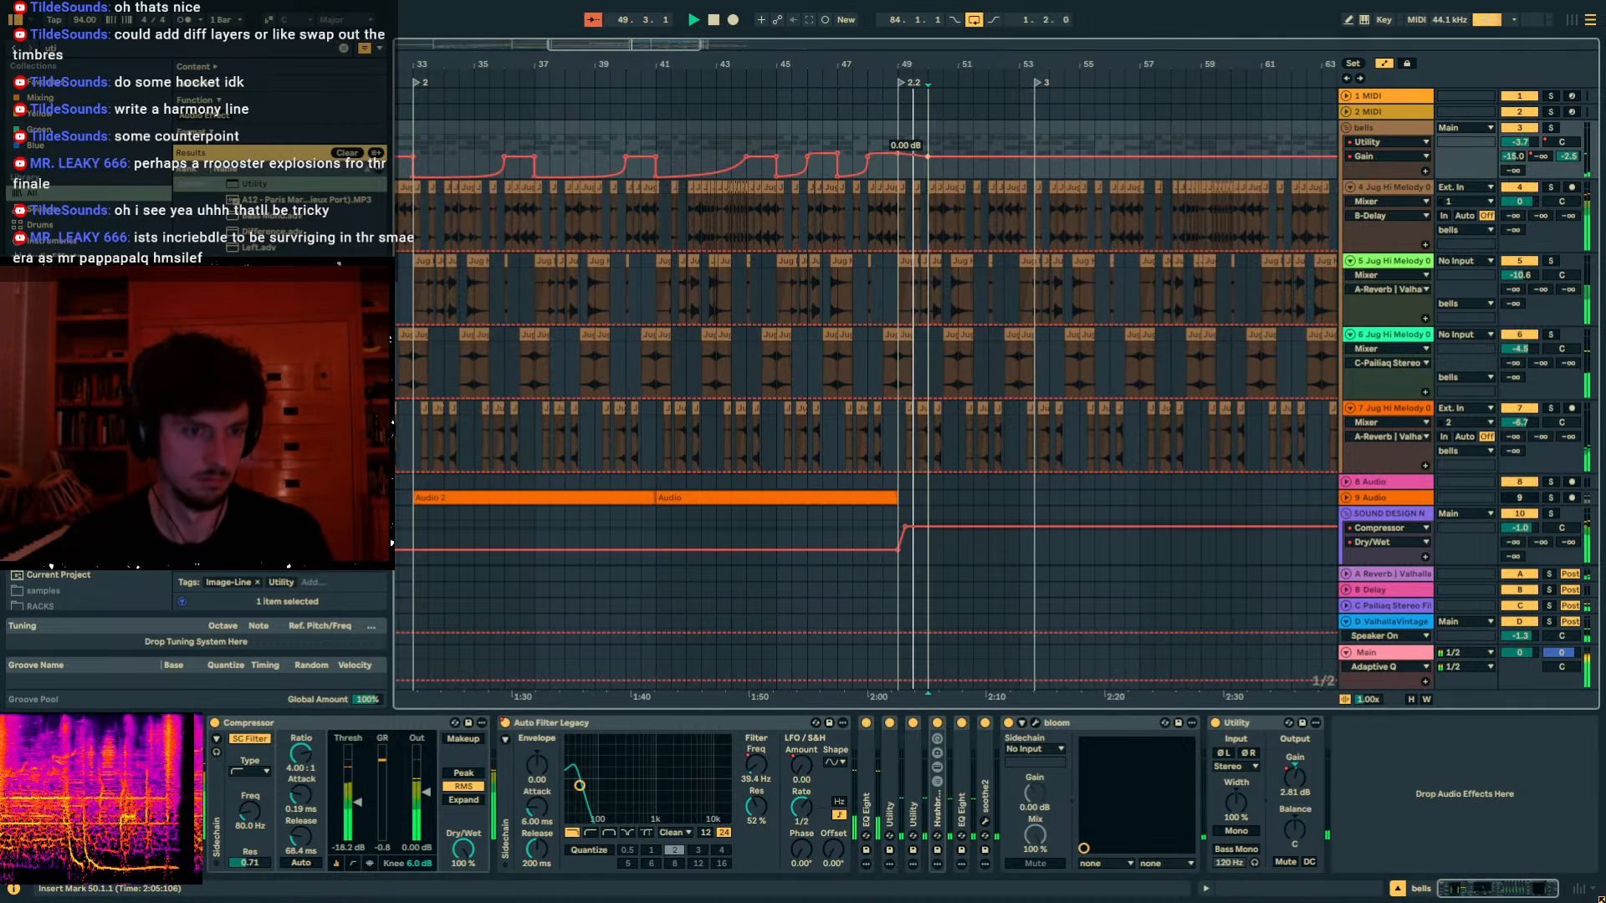
pyautogui.click(790, 141)
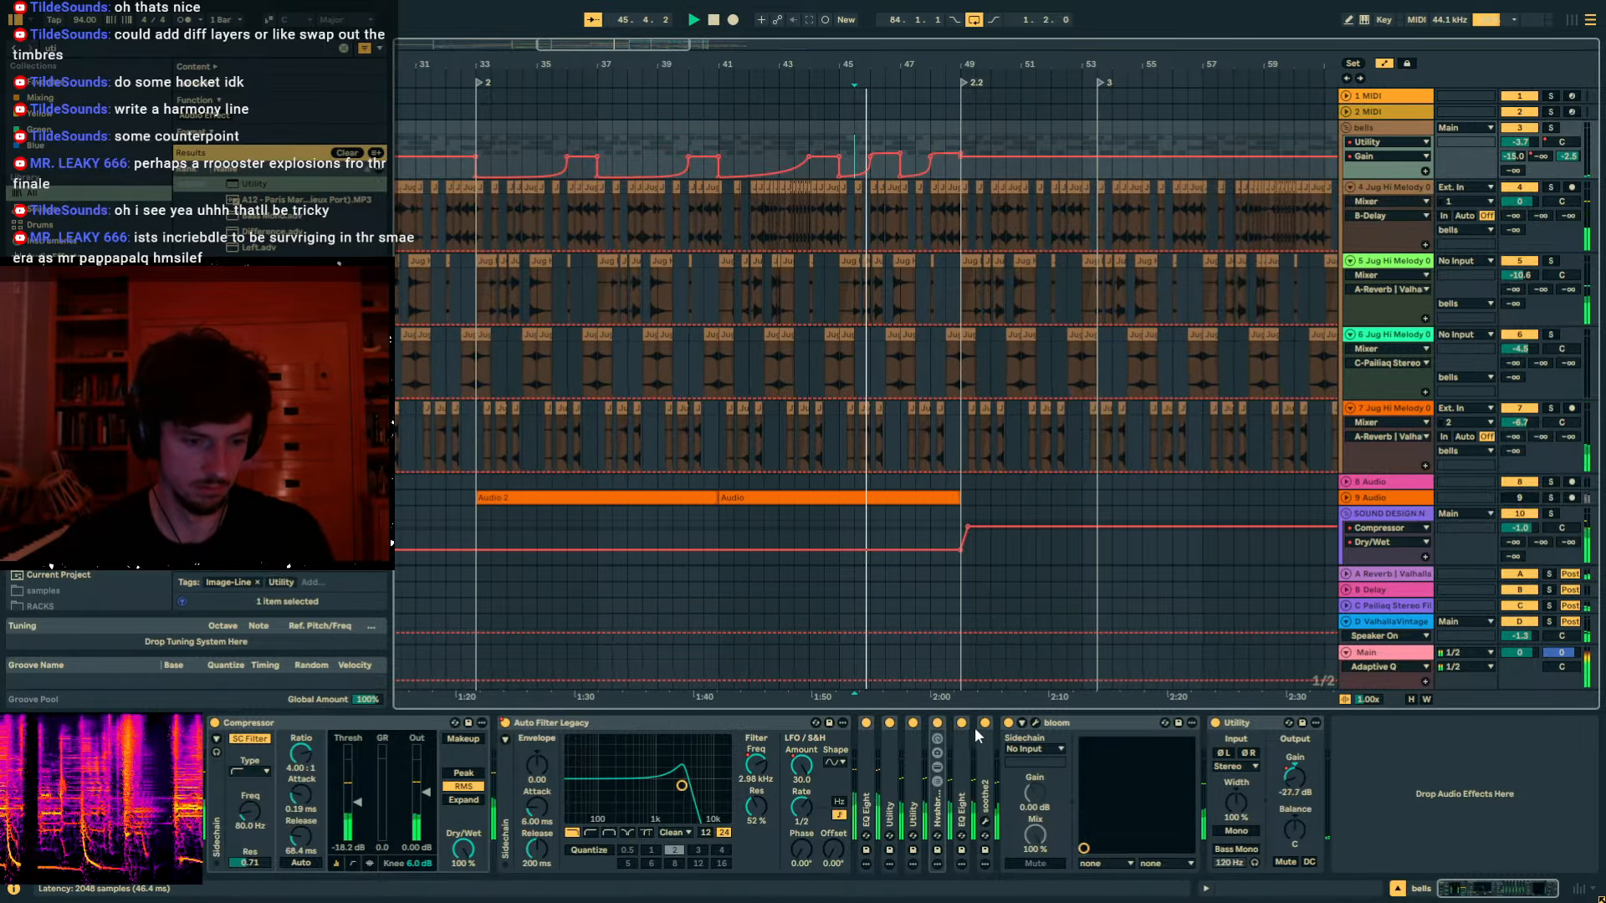
# Expand the folded Utility in the bells chain and set the final Utility's gain breakpoint at bar 49 to 2 dB.
pyautogui.doubleClick(914, 778)
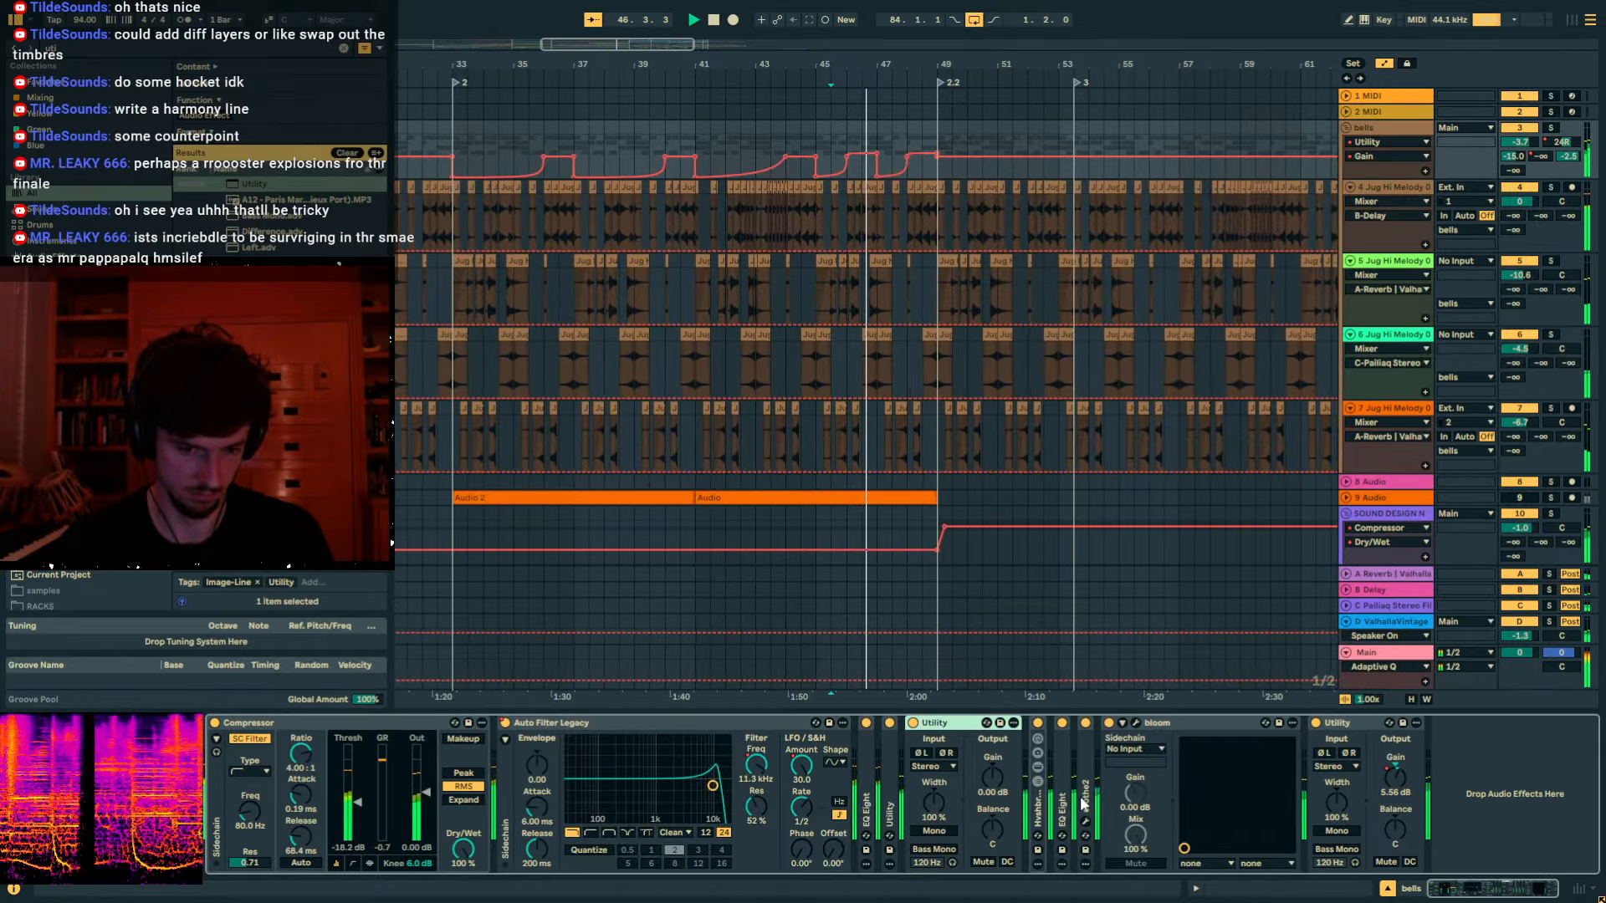
pyautogui.moveTo(1394, 778); pyautogui.dragTo(1390, 784)
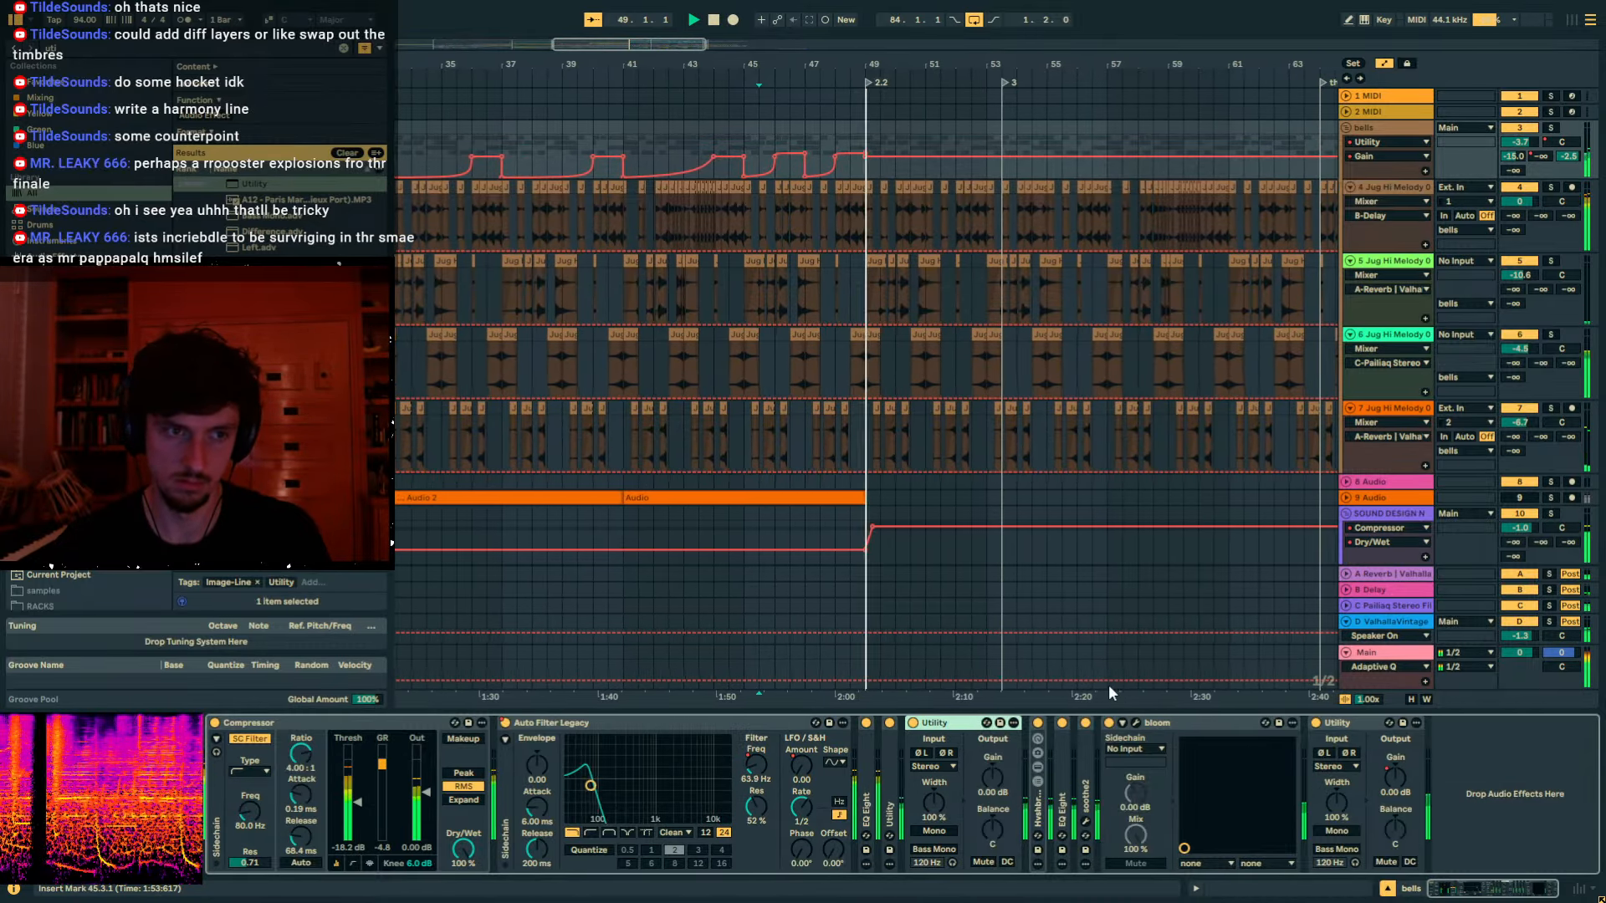
pyautogui.click(823, 186)
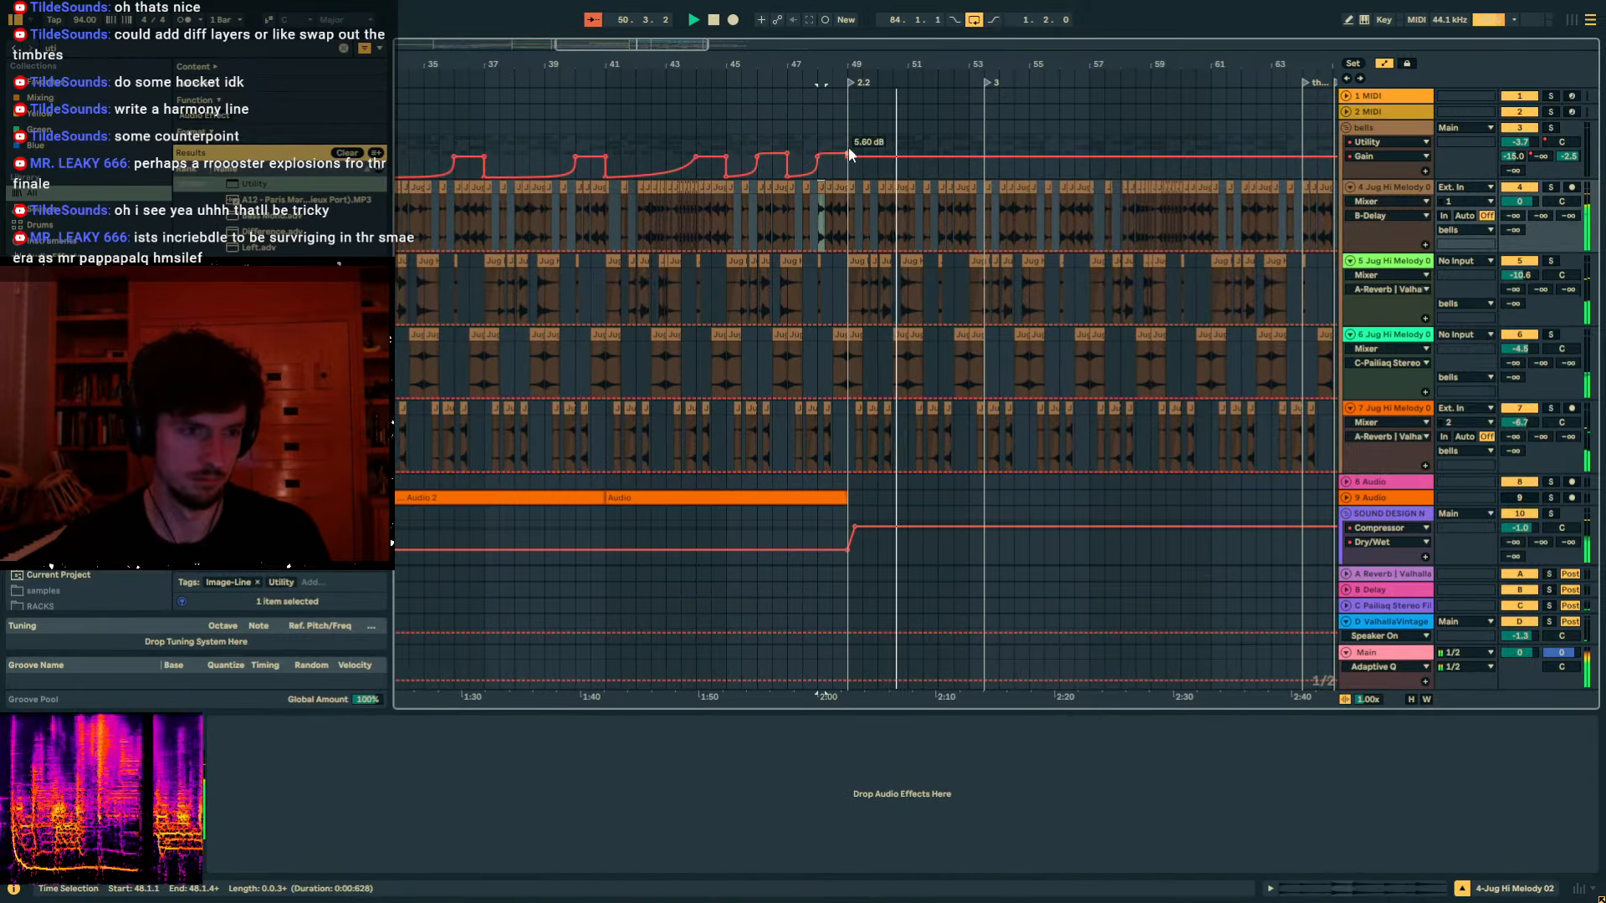
pyautogui.rightClick(849, 153)
pyautogui.click(862, 159)
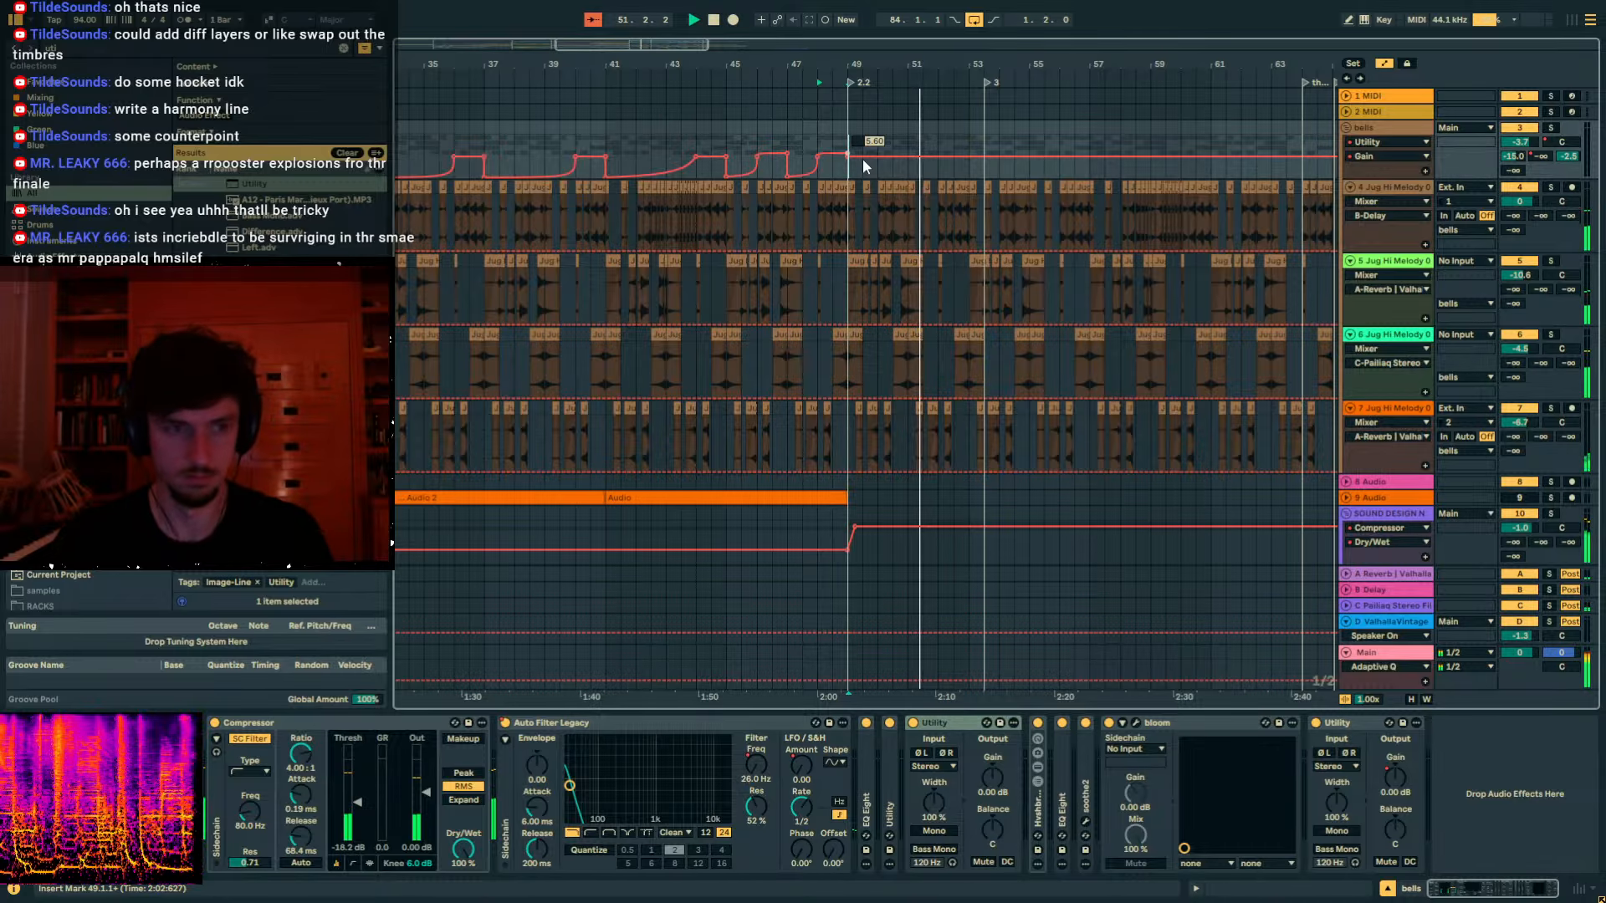
pyautogui.write('2')
pyautogui.press('Return')
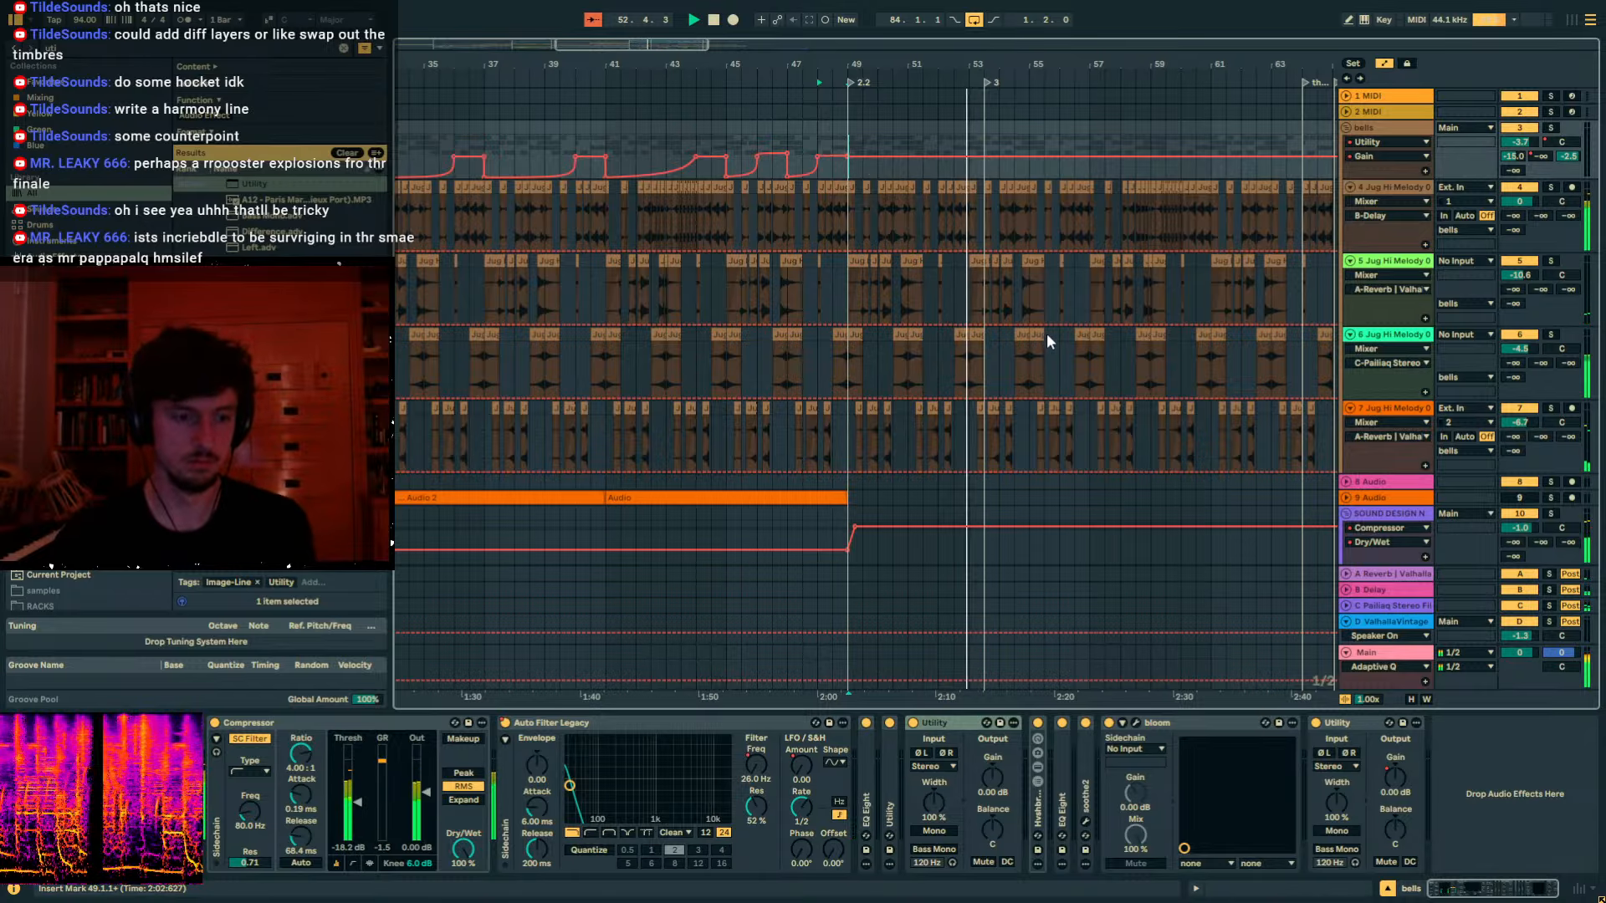
# Look through the tracks around bars 52–54 during playback to examine what plays in the drum and percussion groups.
pyautogui.scroll(-4, 1041, 301)
pyautogui.scroll(-15, 1030, 259)
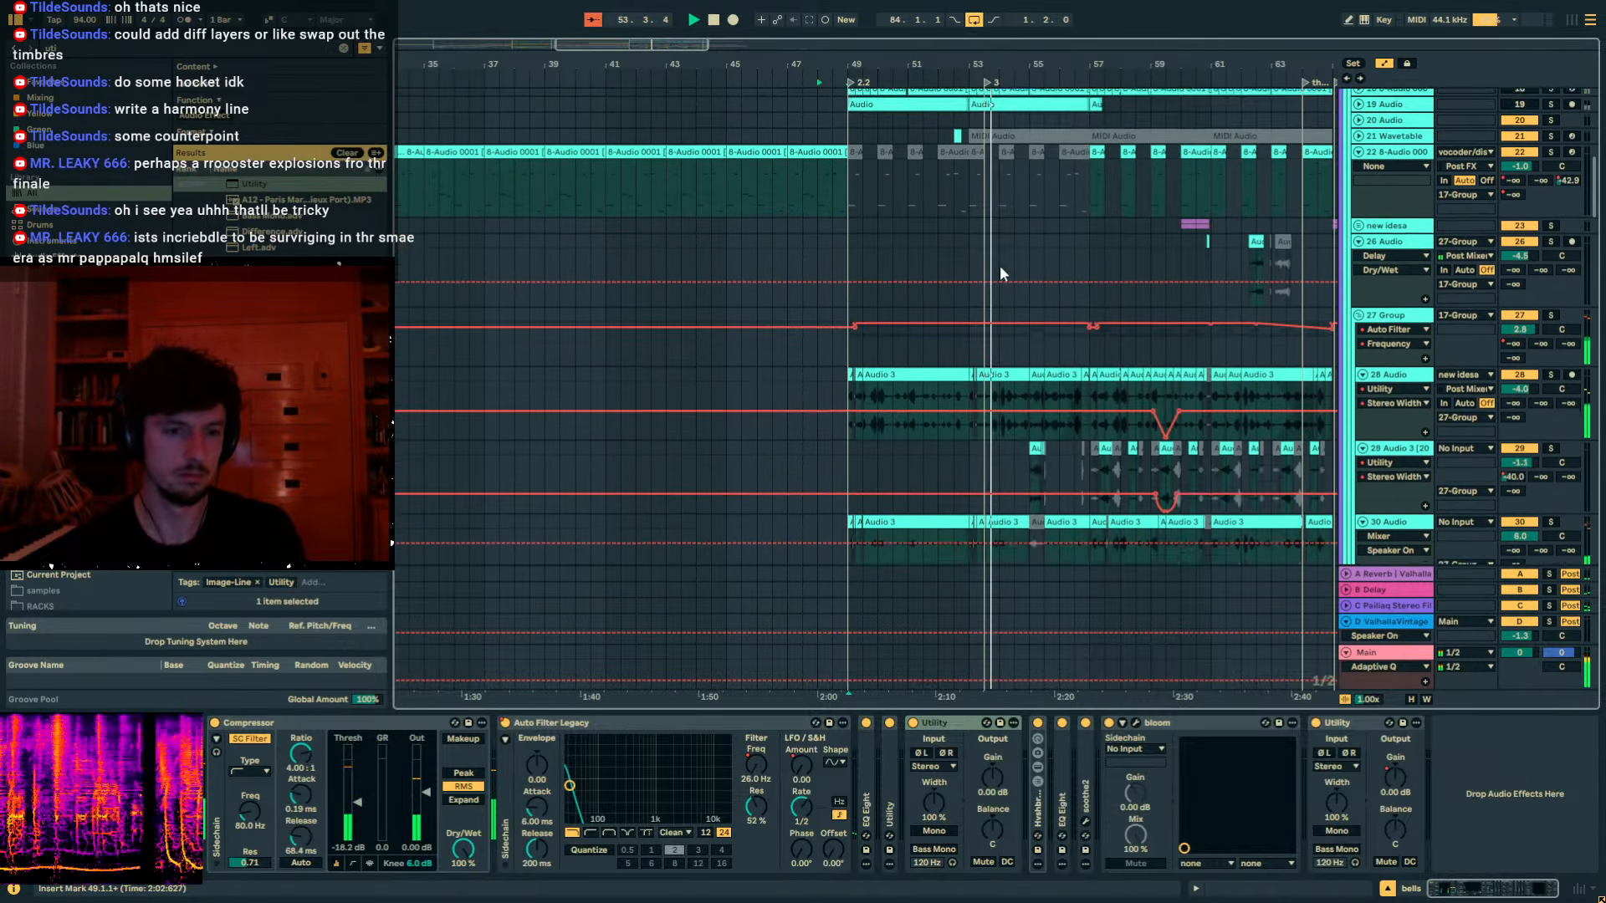
pyautogui.moveTo(977, 64); pyautogui.dragTo(977, 134)
pyautogui.scroll(-18, 931, 130)
pyautogui.scroll(-20, 916, 156)
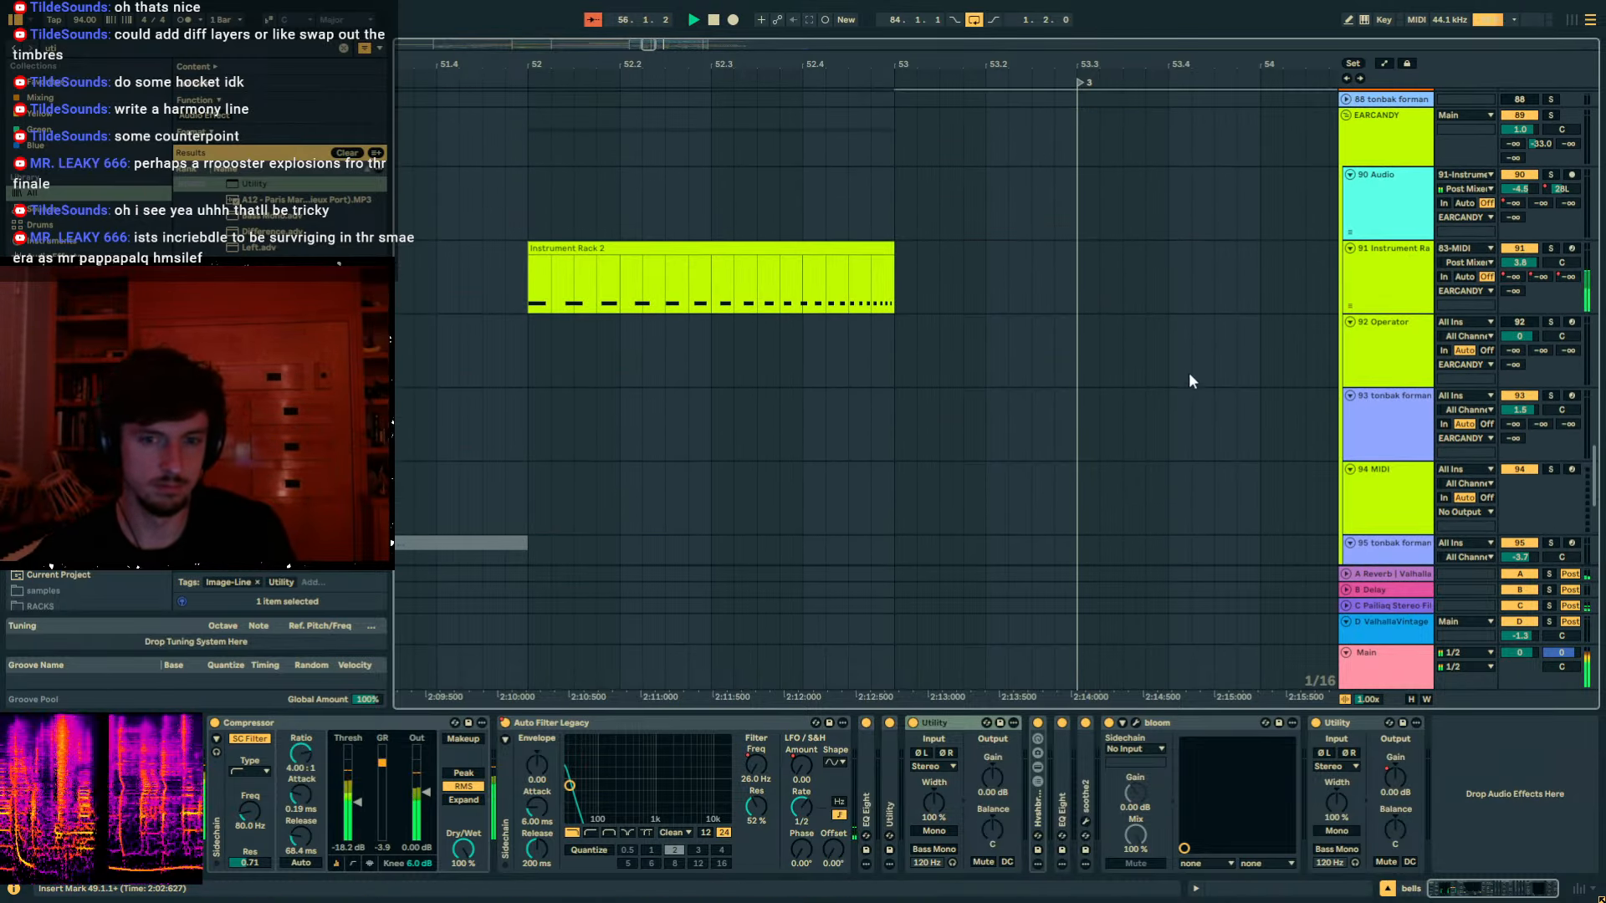
pyautogui.scroll(3, 1192, 381)
pyautogui.moveTo(1597, 458); pyautogui.dragTo(1575, 348)
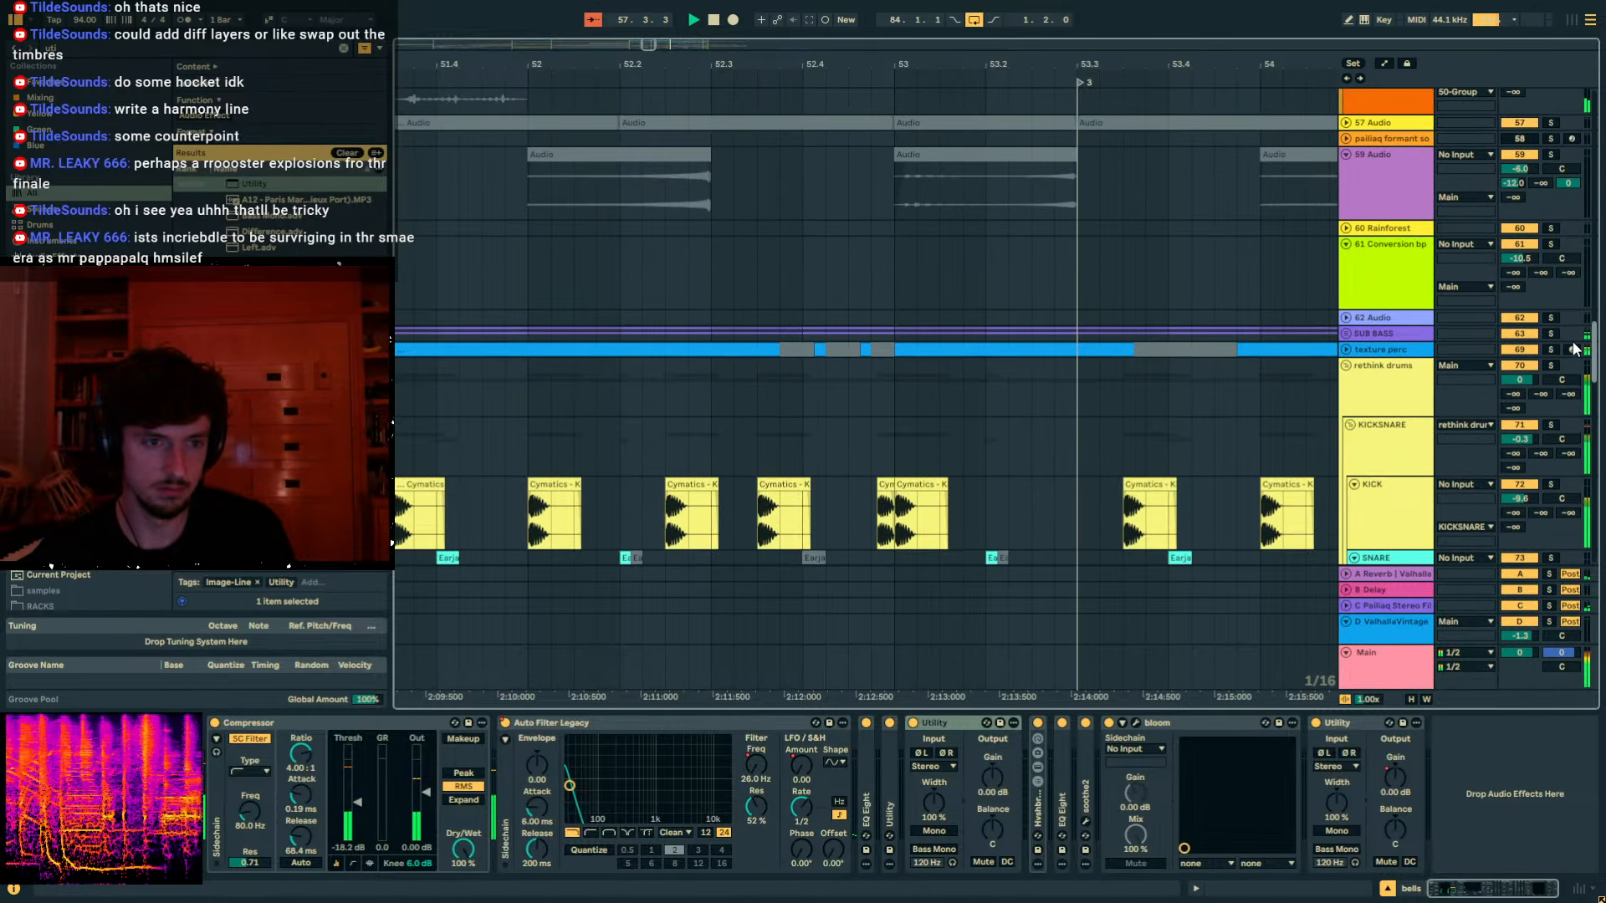
pyautogui.scroll(-15, 1230, 344)
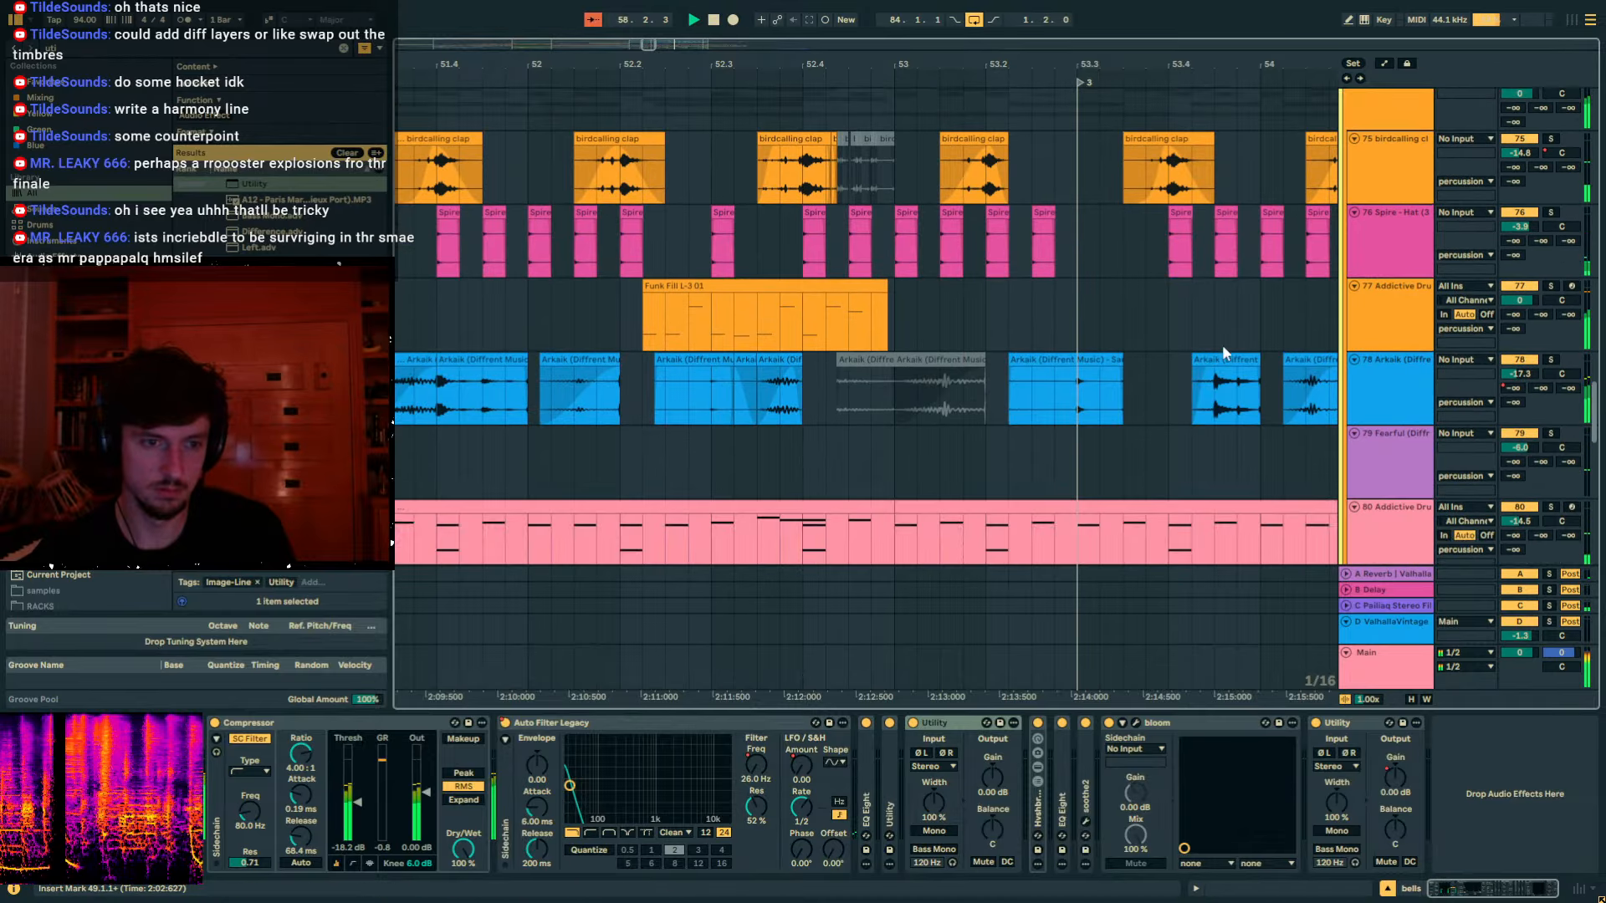
pyautogui.scroll(8, 1232, 340)
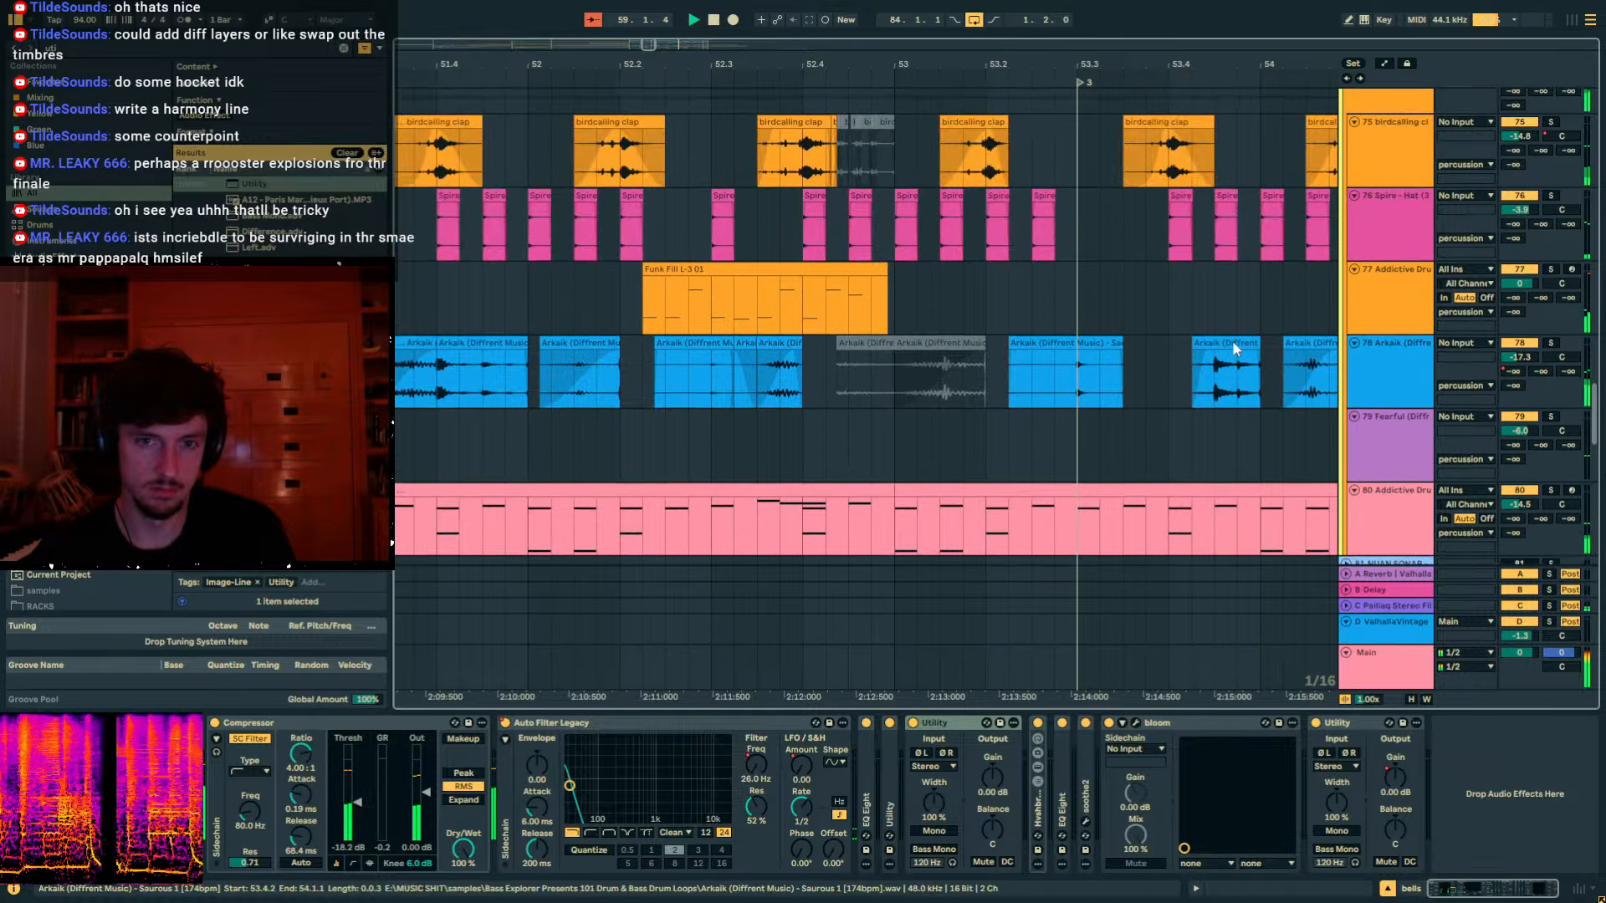
pyautogui.scroll(1, 1232, 340)
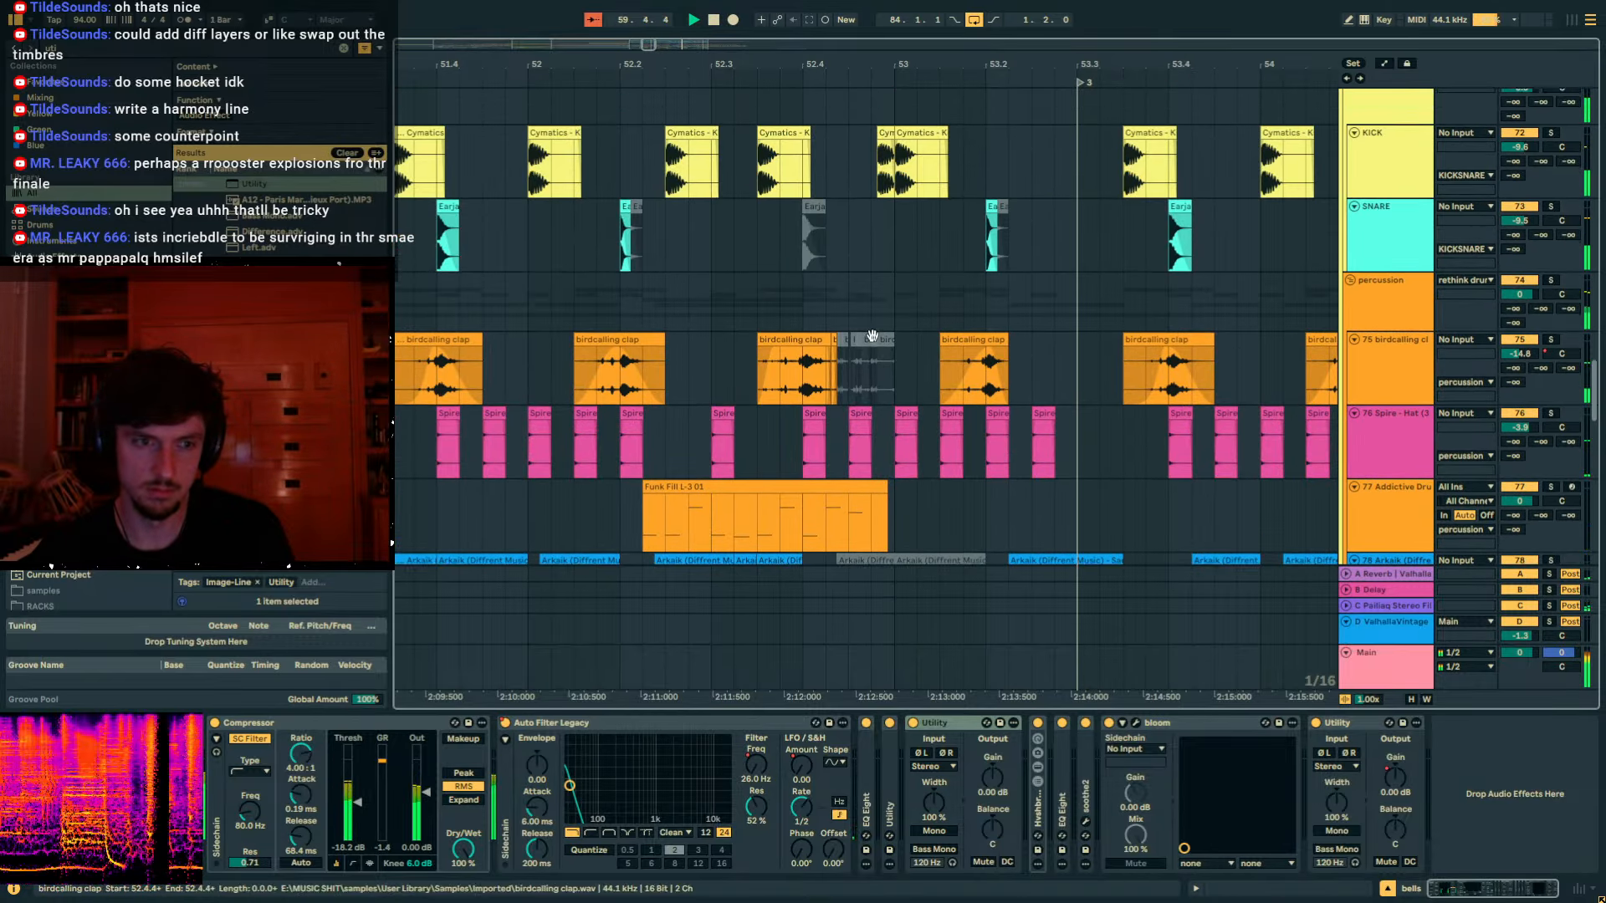
# Audition the birdcalling clap and the rest of the percussion from 52.2 into bar 53.
pyautogui.click(882, 363)
pyautogui.moveTo(904, 69); pyautogui.dragTo(892, 62)
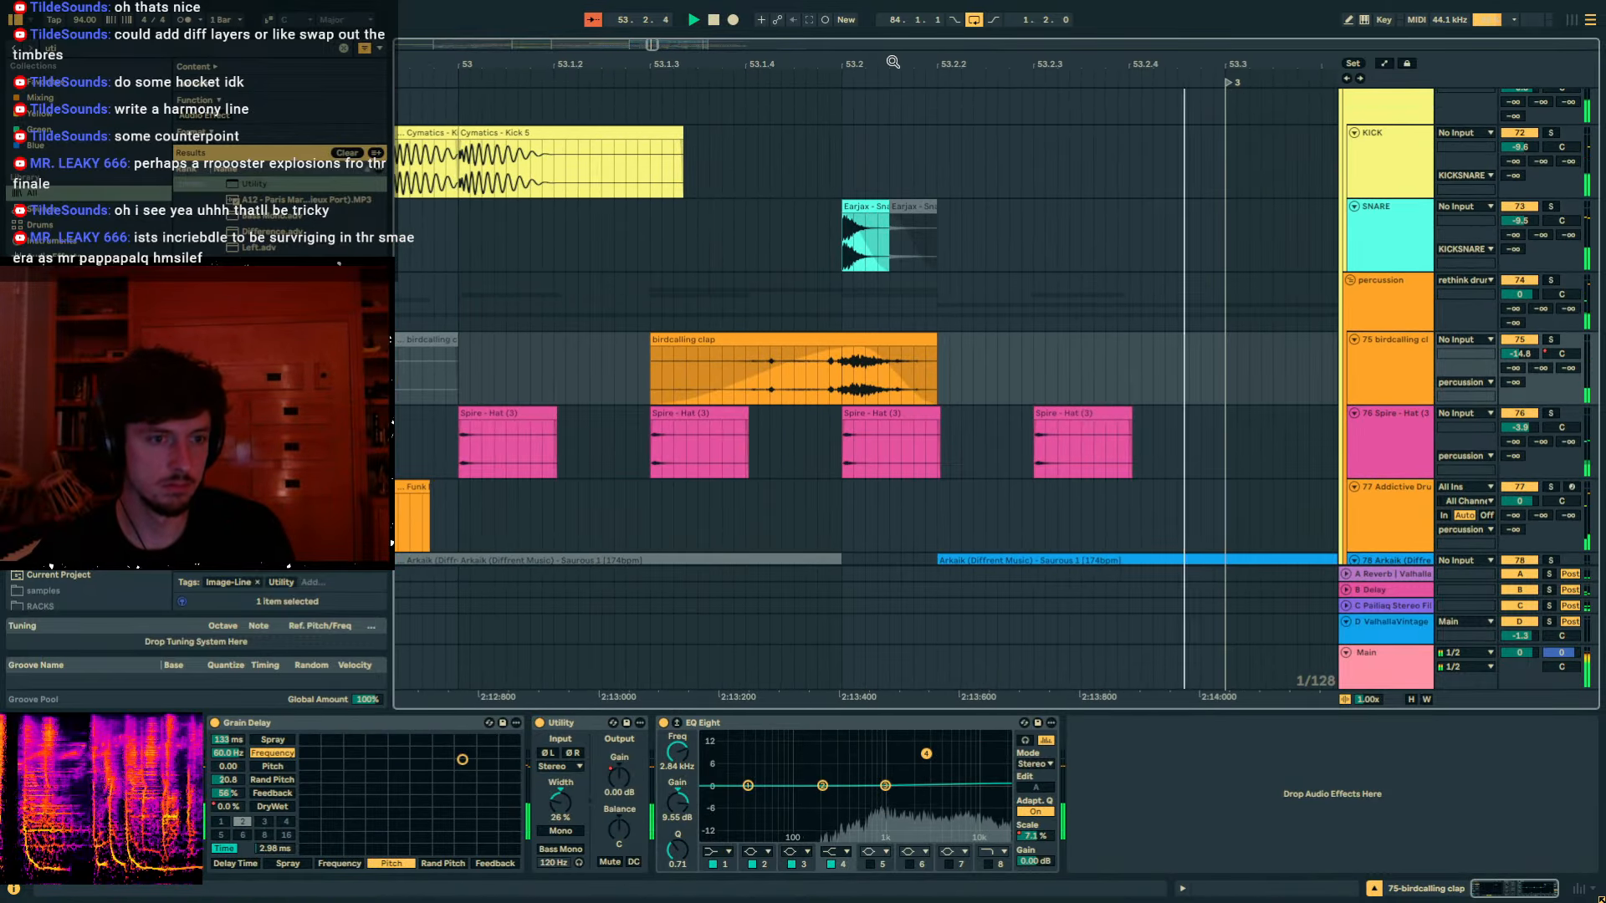
pyautogui.moveTo(793, 56); pyautogui.dragTo(841, 35)
pyautogui.click(701, 288)
pyautogui.press('space')
pyautogui.press('space')
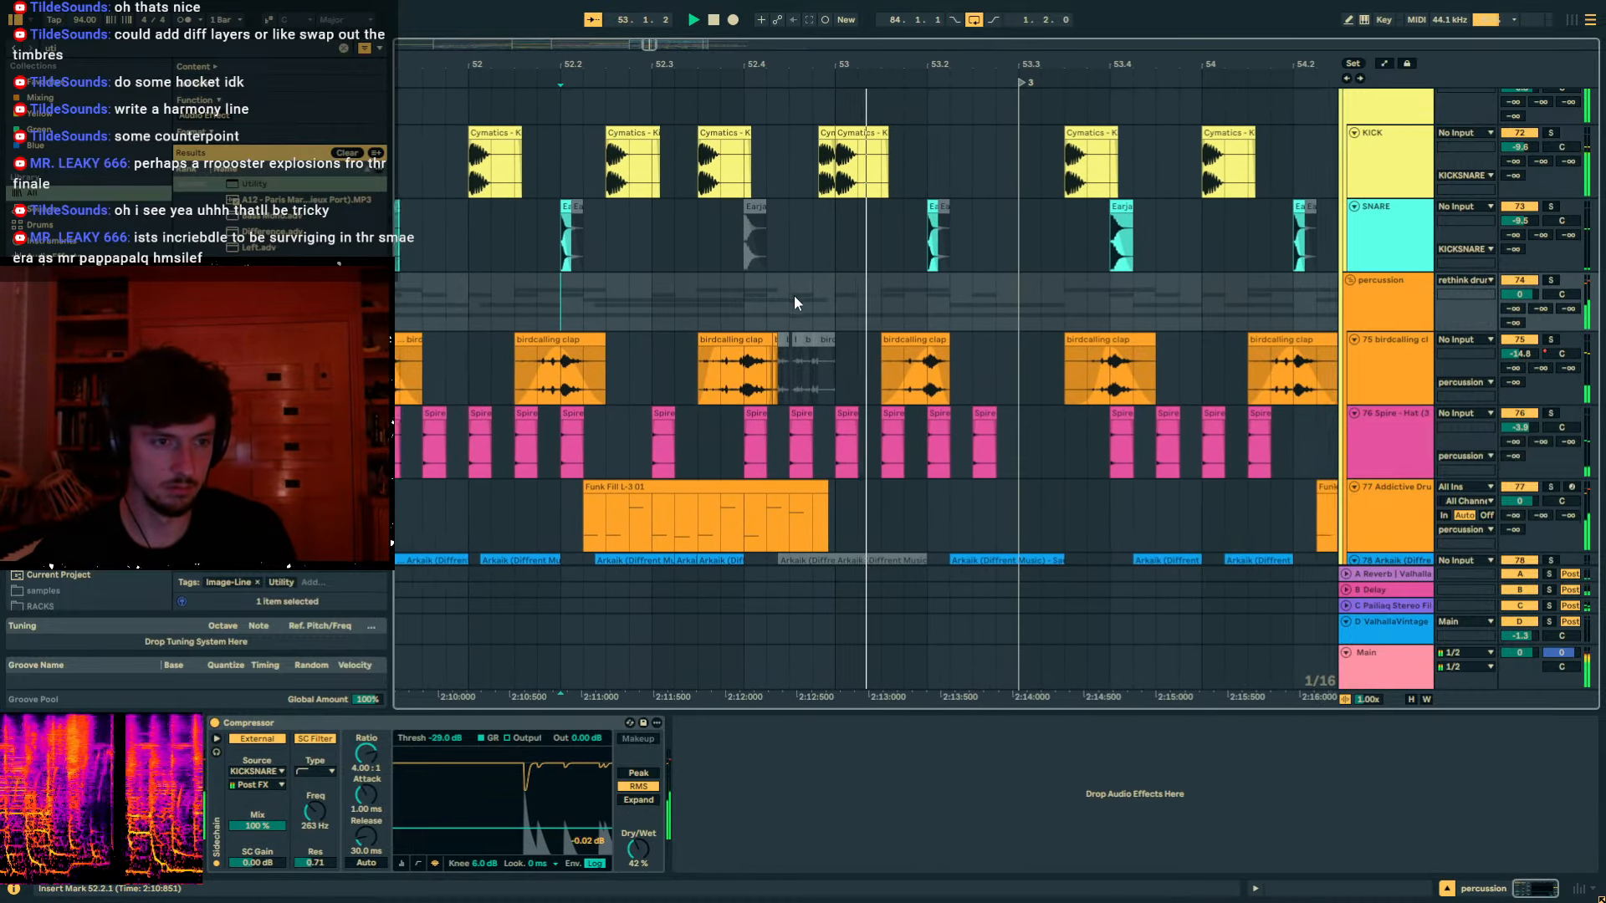
# Consolidate the birdcalling clap clip that starts at 52.3.3 into a new audio clip.
pyautogui.press('space')
pyautogui.click(724, 340)
pyautogui.click(724, 340)
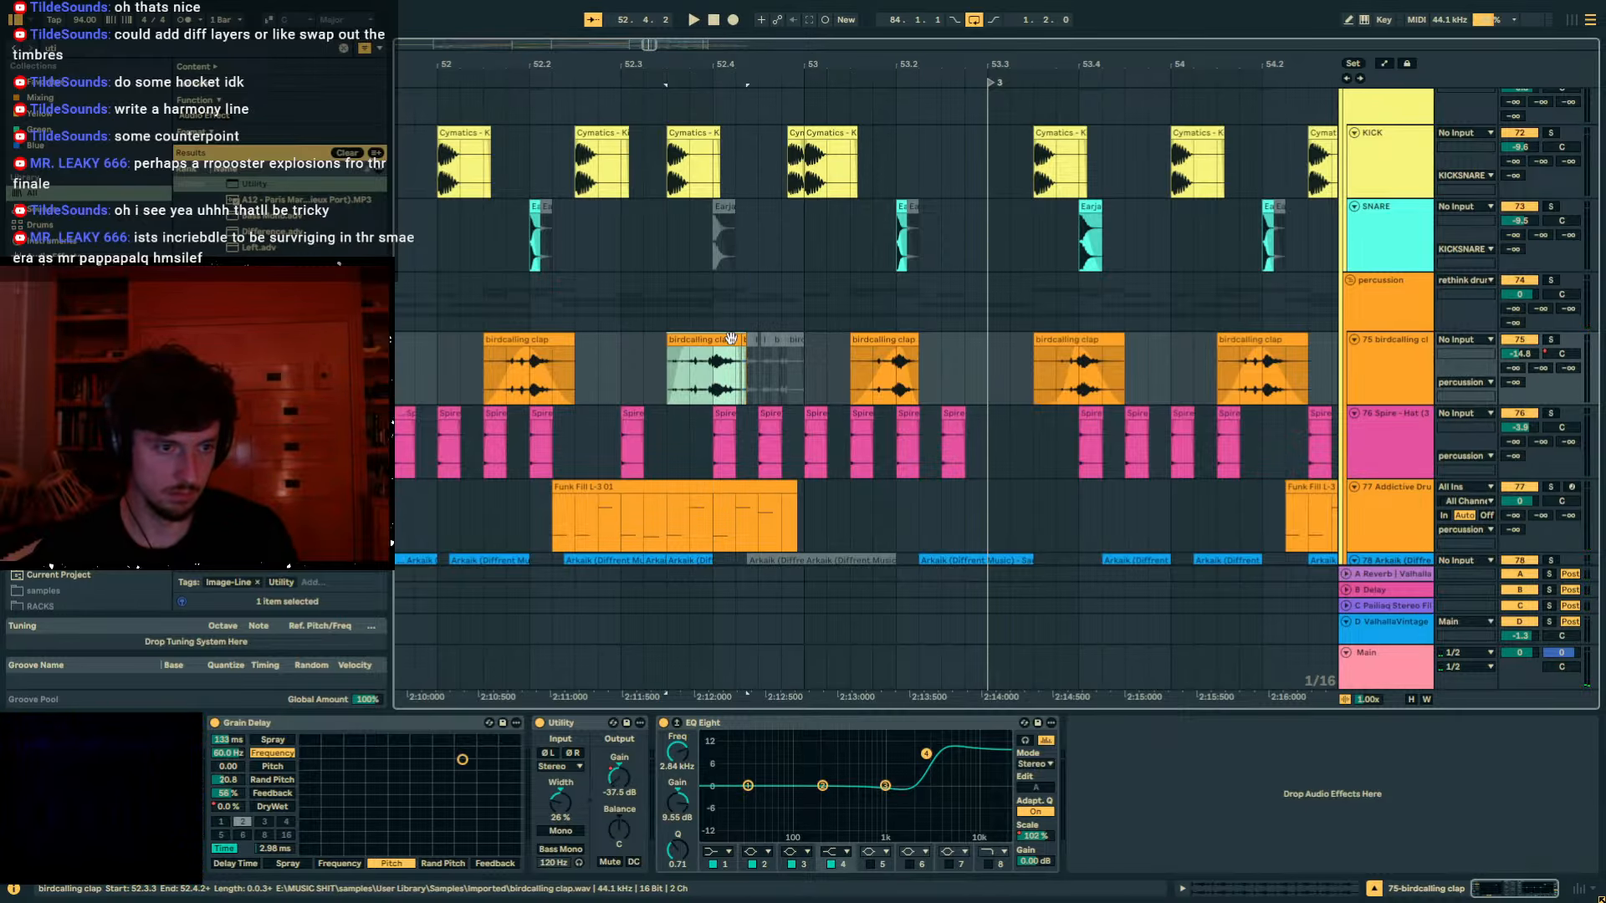
pyautogui.hotkey('ctrl', 'j')
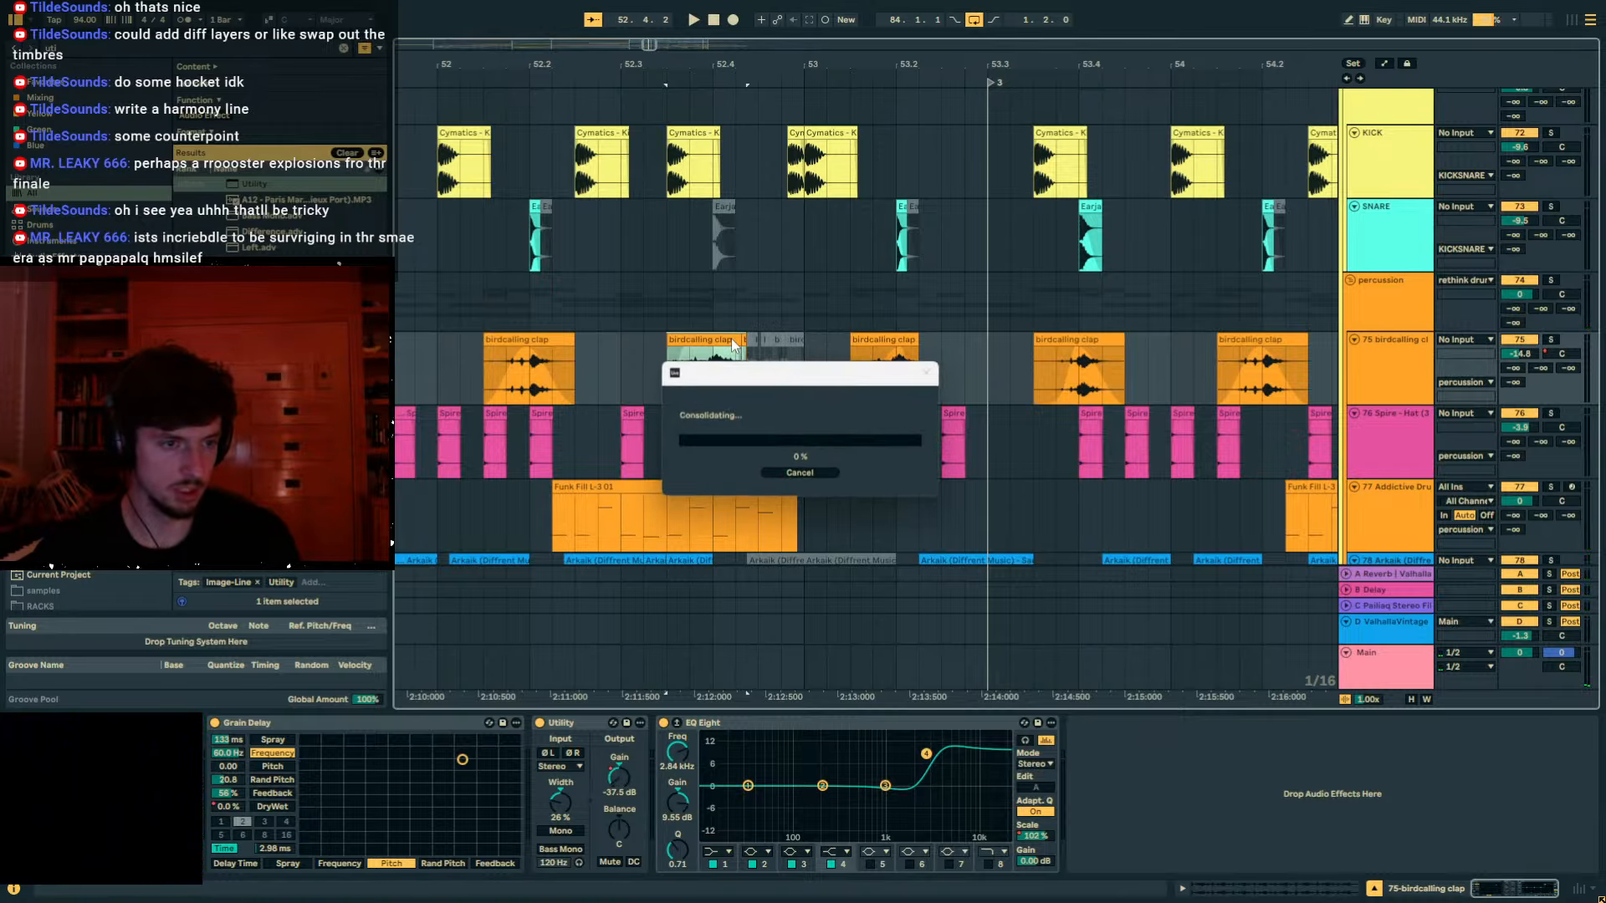
# Lower the birdcalling clap's EQ Eight Scale automation at 52.3.3 and replay the fill.
pyautogui.press('a')
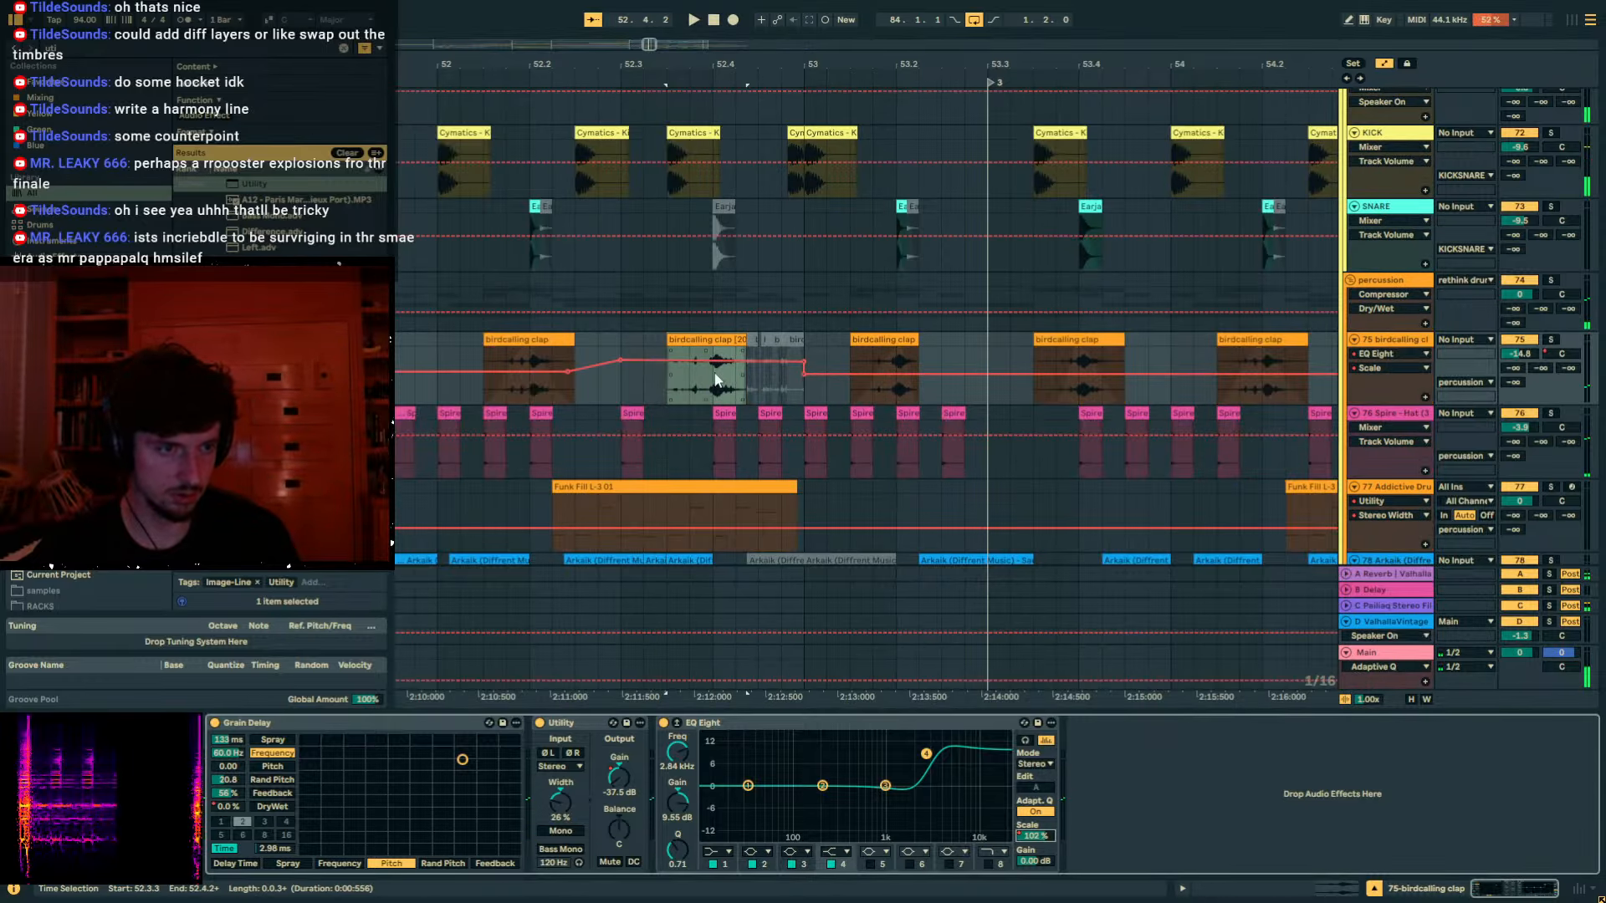
pyautogui.moveTo(668, 361); pyautogui.dragTo(667, 365)
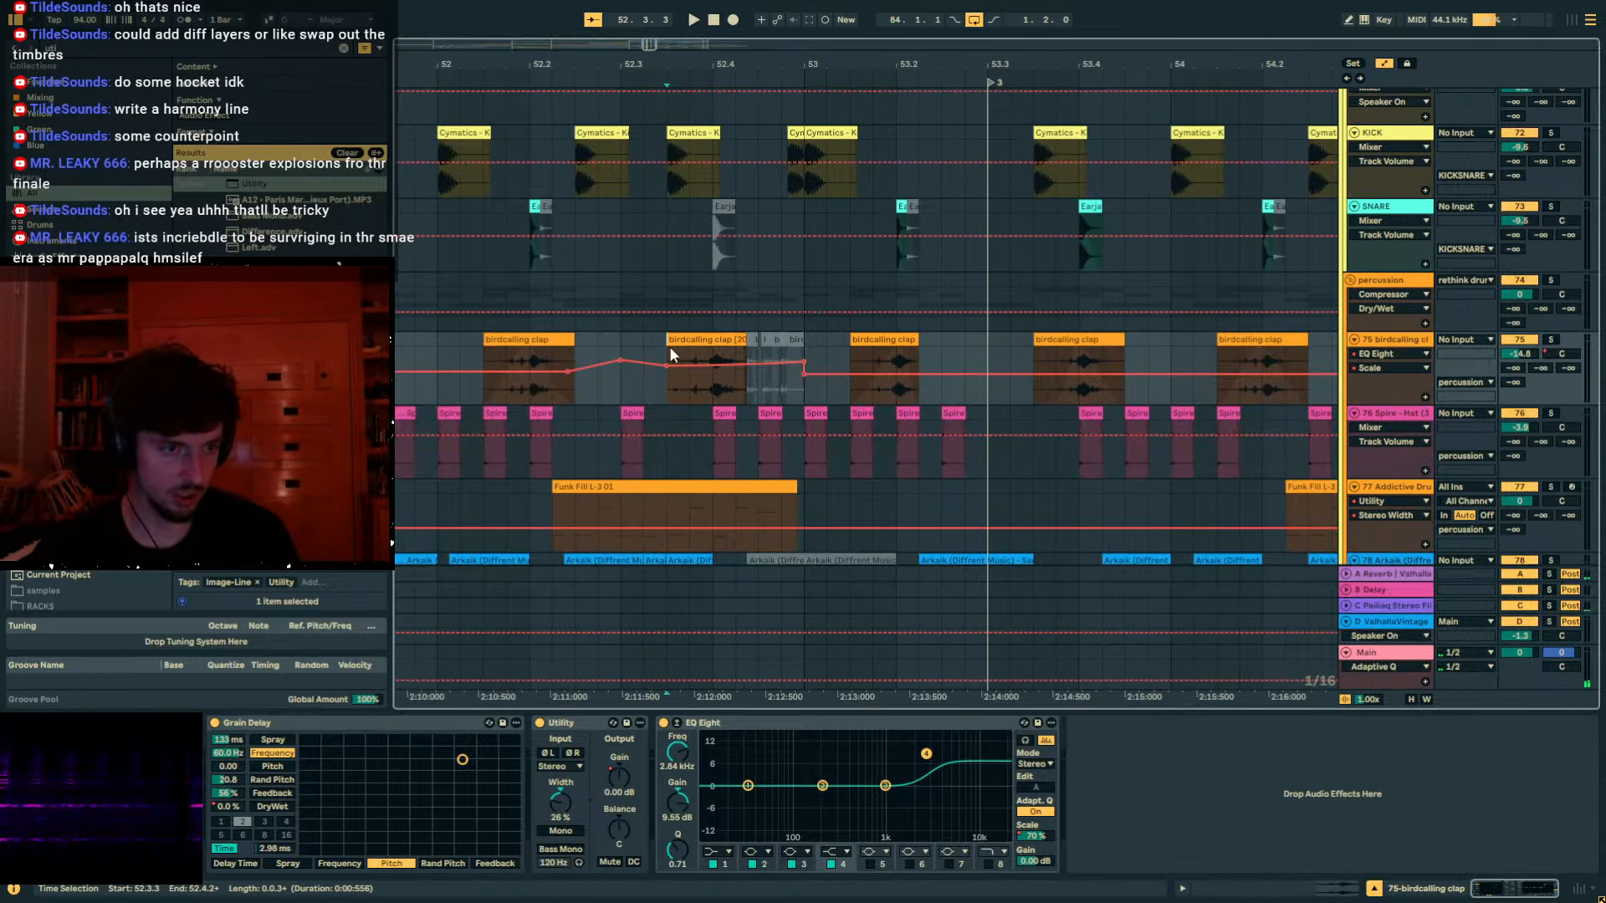
pyautogui.press('space')
pyautogui.press('a')
# Try to chop the consolidated clap by cutting four short gaps into it just after 52.4.
pyautogui.moveTo(763, 60); pyautogui.dragTo(764, 125)
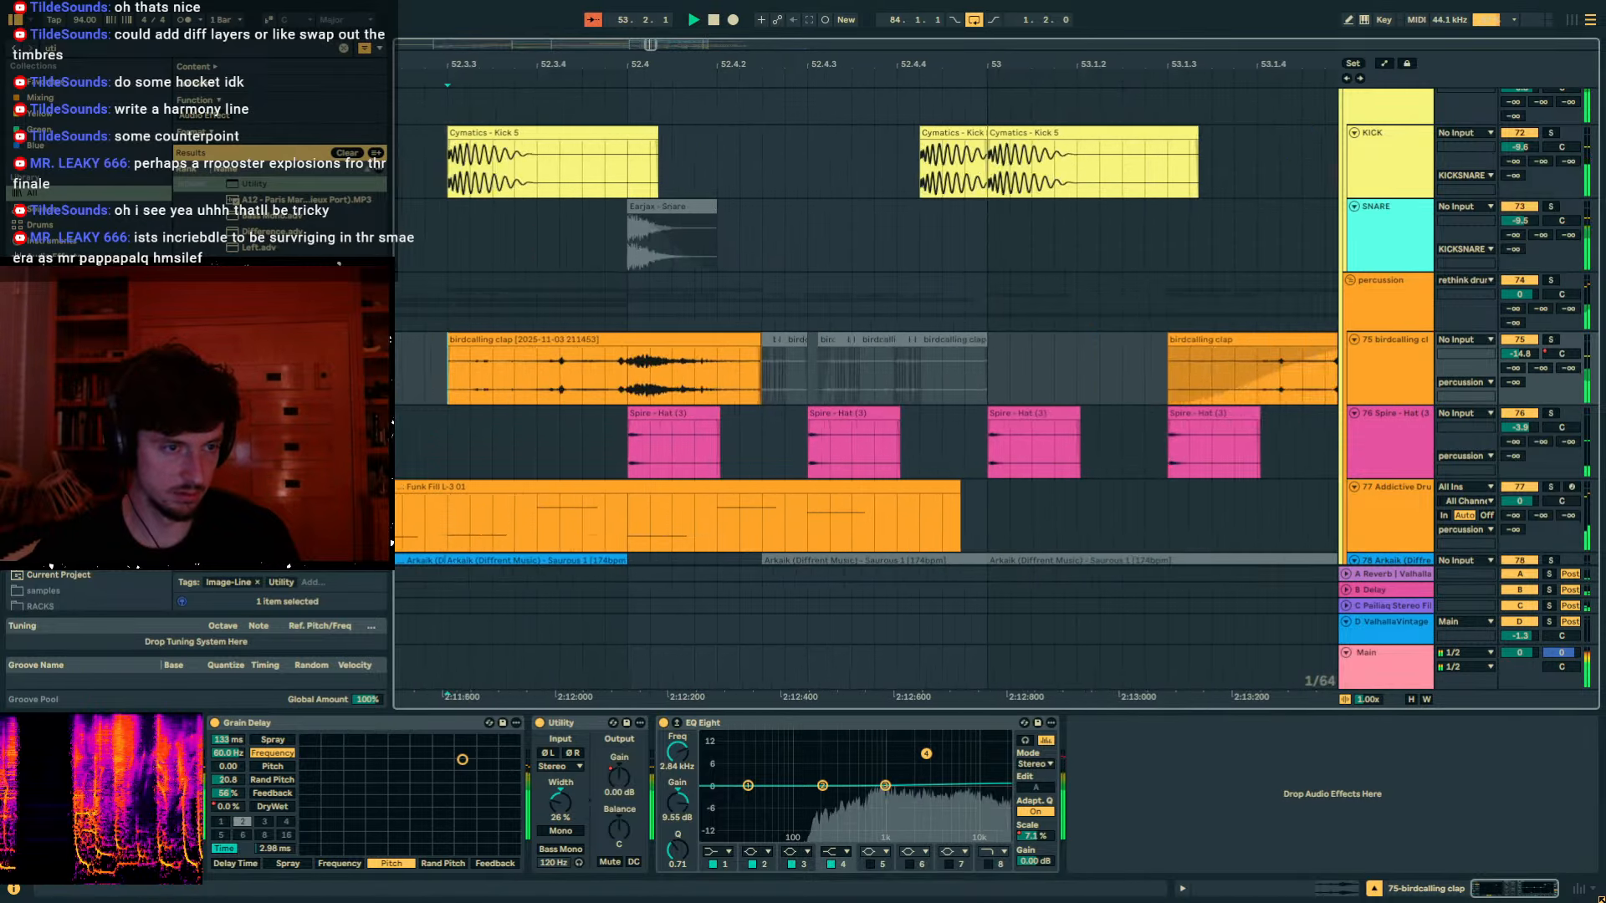
pyautogui.moveTo(626, 125); pyautogui.dragTo(506, 196)
pyautogui.moveTo(555, 61); pyautogui.dragTo(556, 92)
pyautogui.press('space')
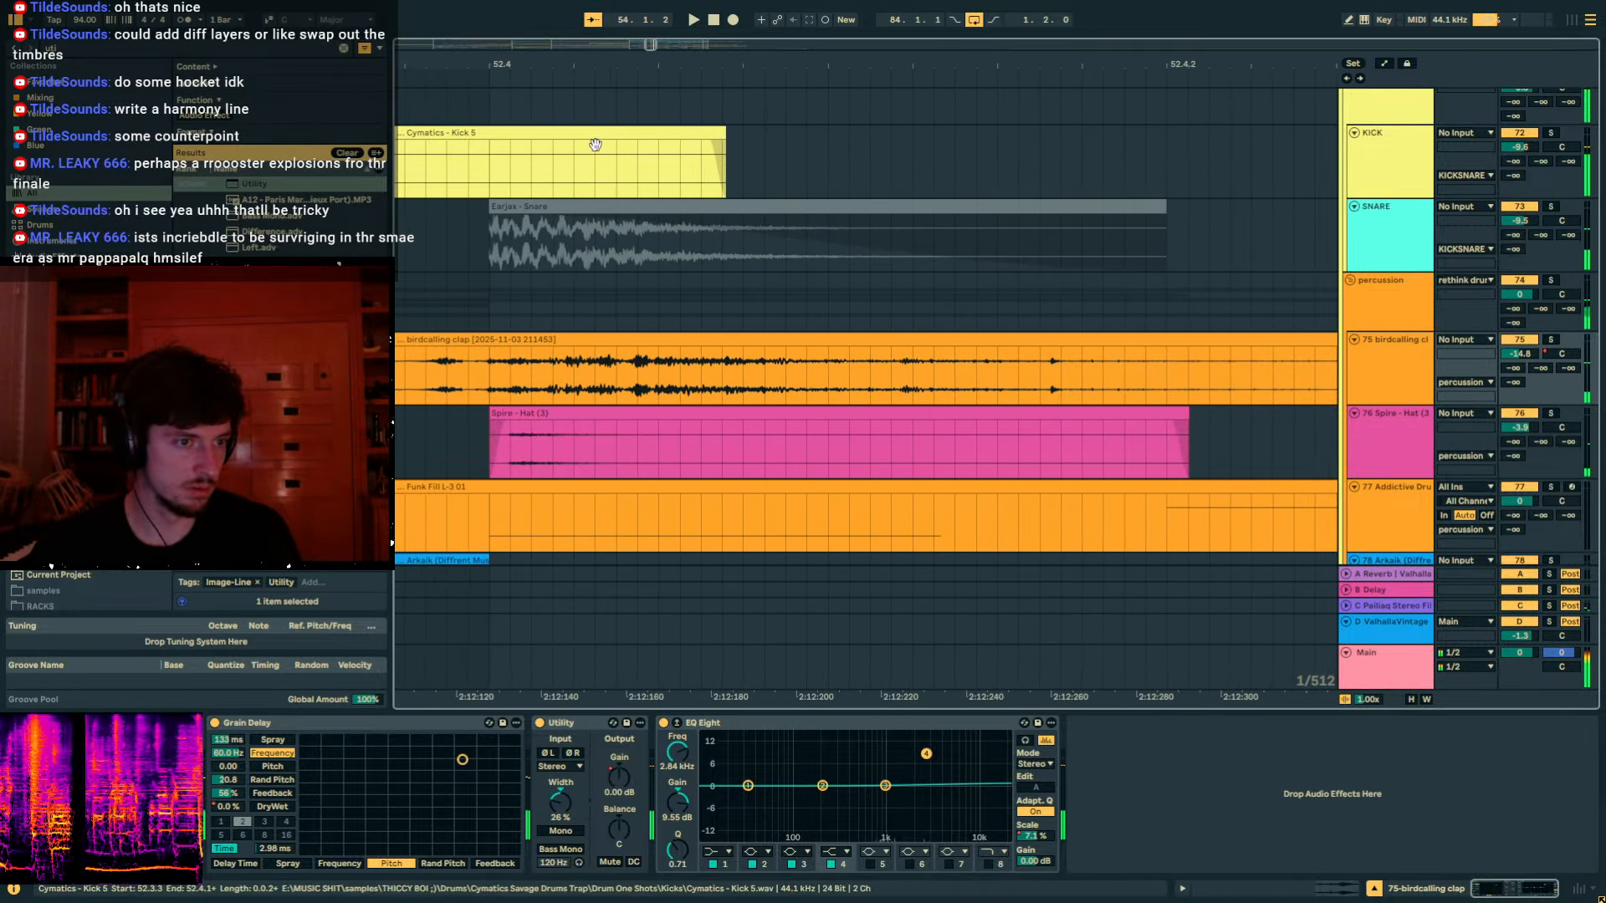
pyautogui.click(701, 365)
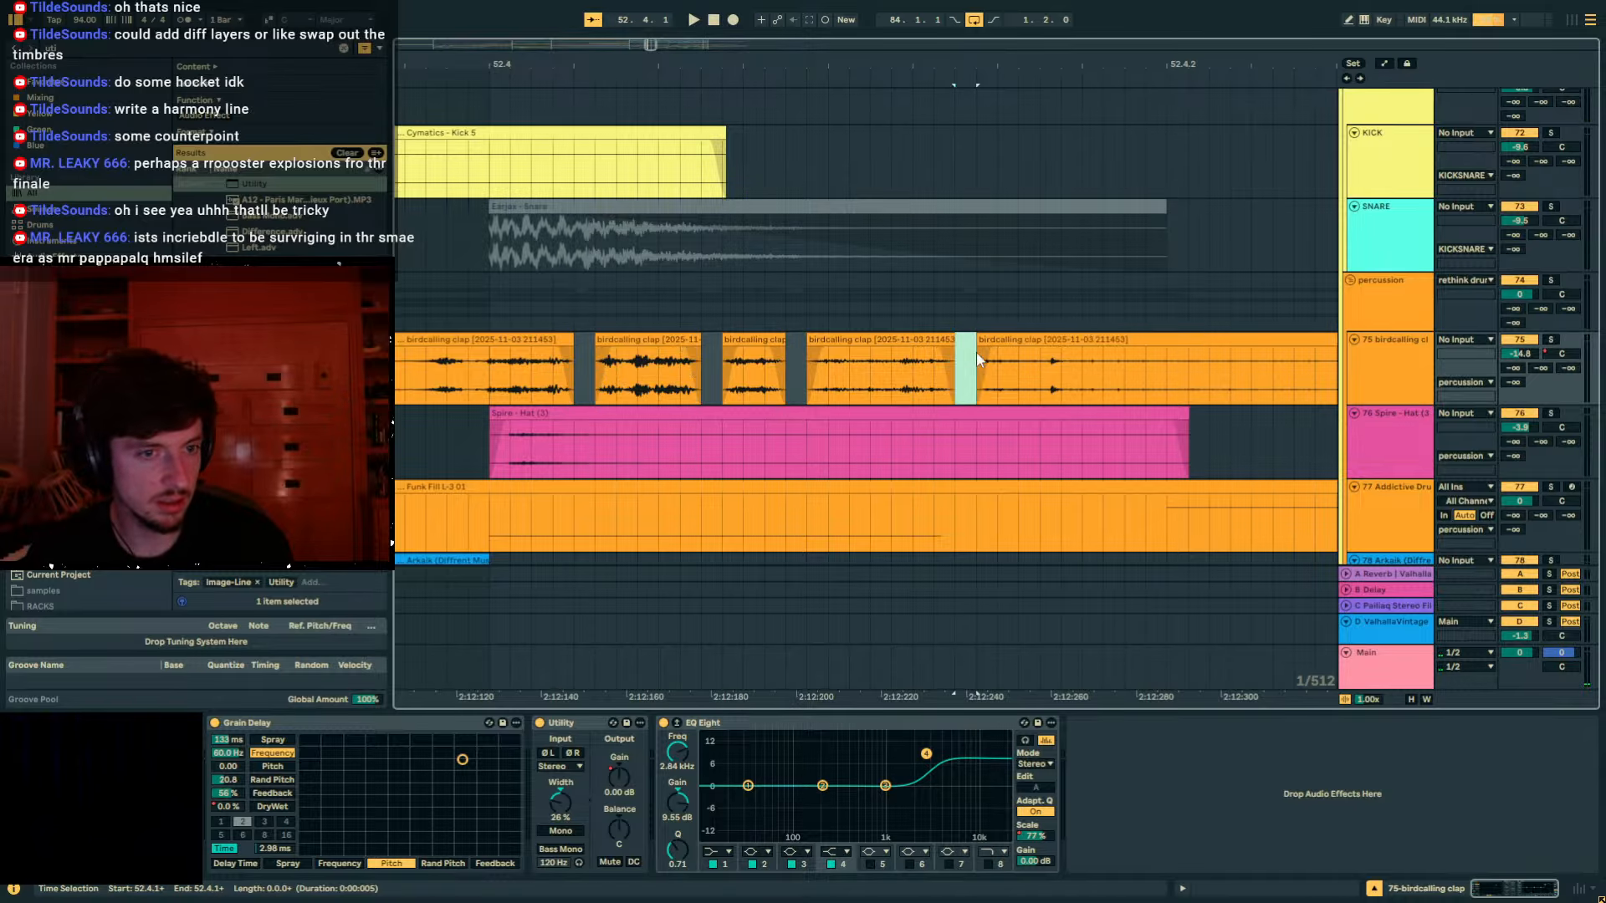
# Audition the chopped clap from the beats before 52.3.3.
pyautogui.moveTo(859, 62); pyautogui.dragTo(859, 7)
pyautogui.click(675, 364)
pyautogui.press('space')
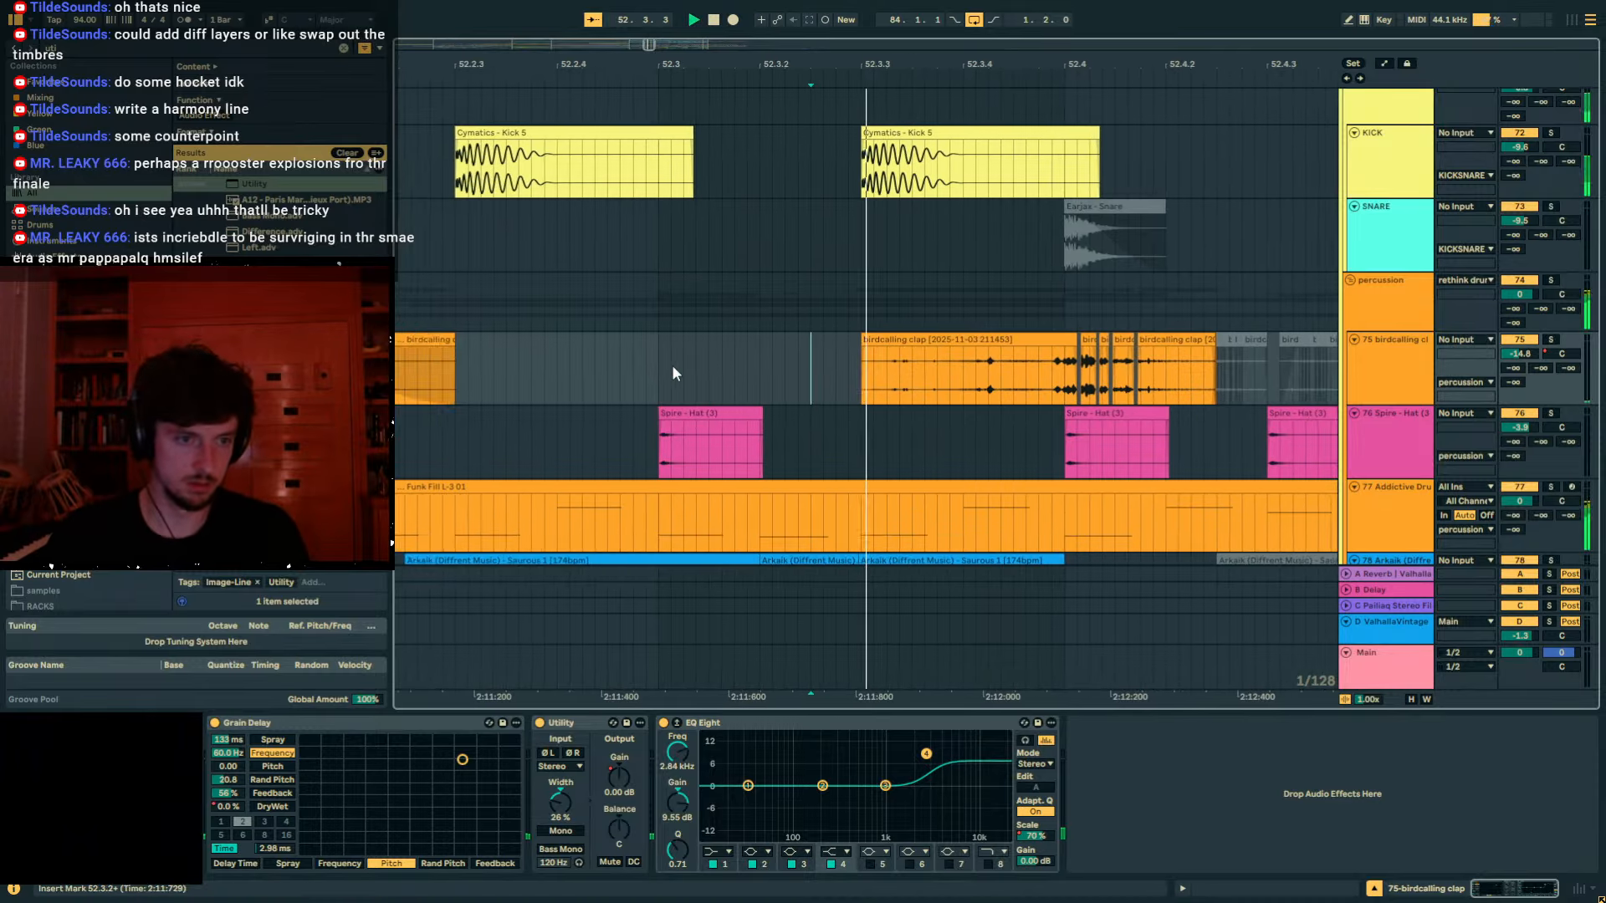
pyautogui.press('space')
pyautogui.moveTo(613, 63); pyautogui.dragTo(1022, 20)
pyautogui.click(609, 347)
pyautogui.press('space')
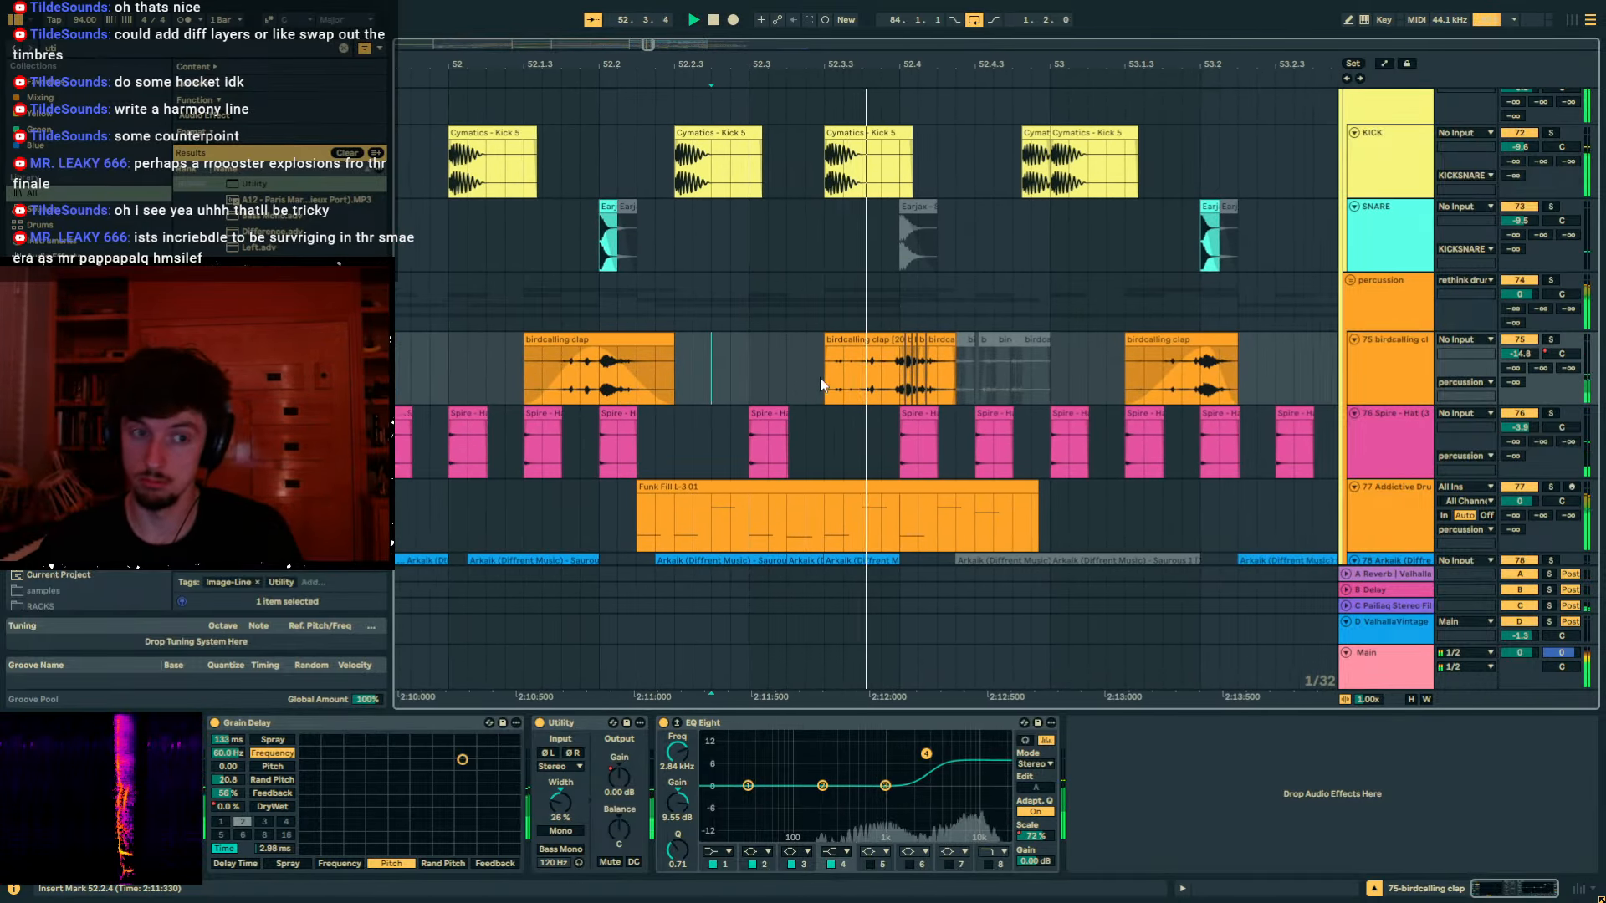
pyautogui.press('space')
# Close the first gap in the chopped clap by extending its first piece, and replay from just before 52.3.3.
pyautogui.moveTo(540, 67); pyautogui.dragTo(610, 111)
pyautogui.keyDown('shift'); pyautogui.click(883, 343); pyautogui.keyUp('shift')
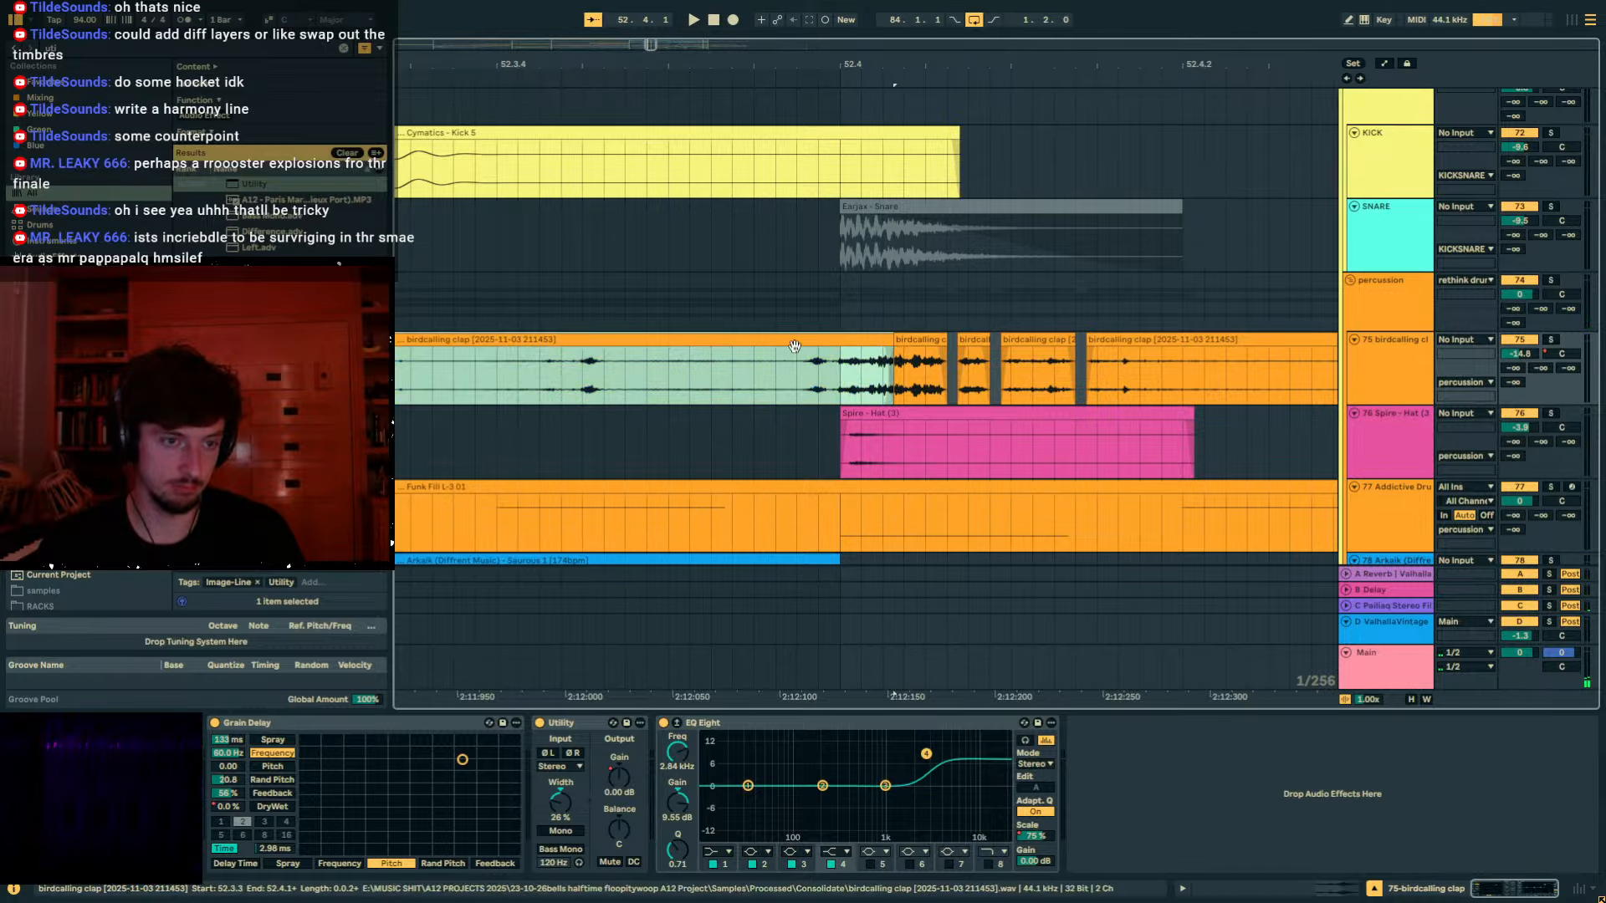
pyautogui.click(689, 351)
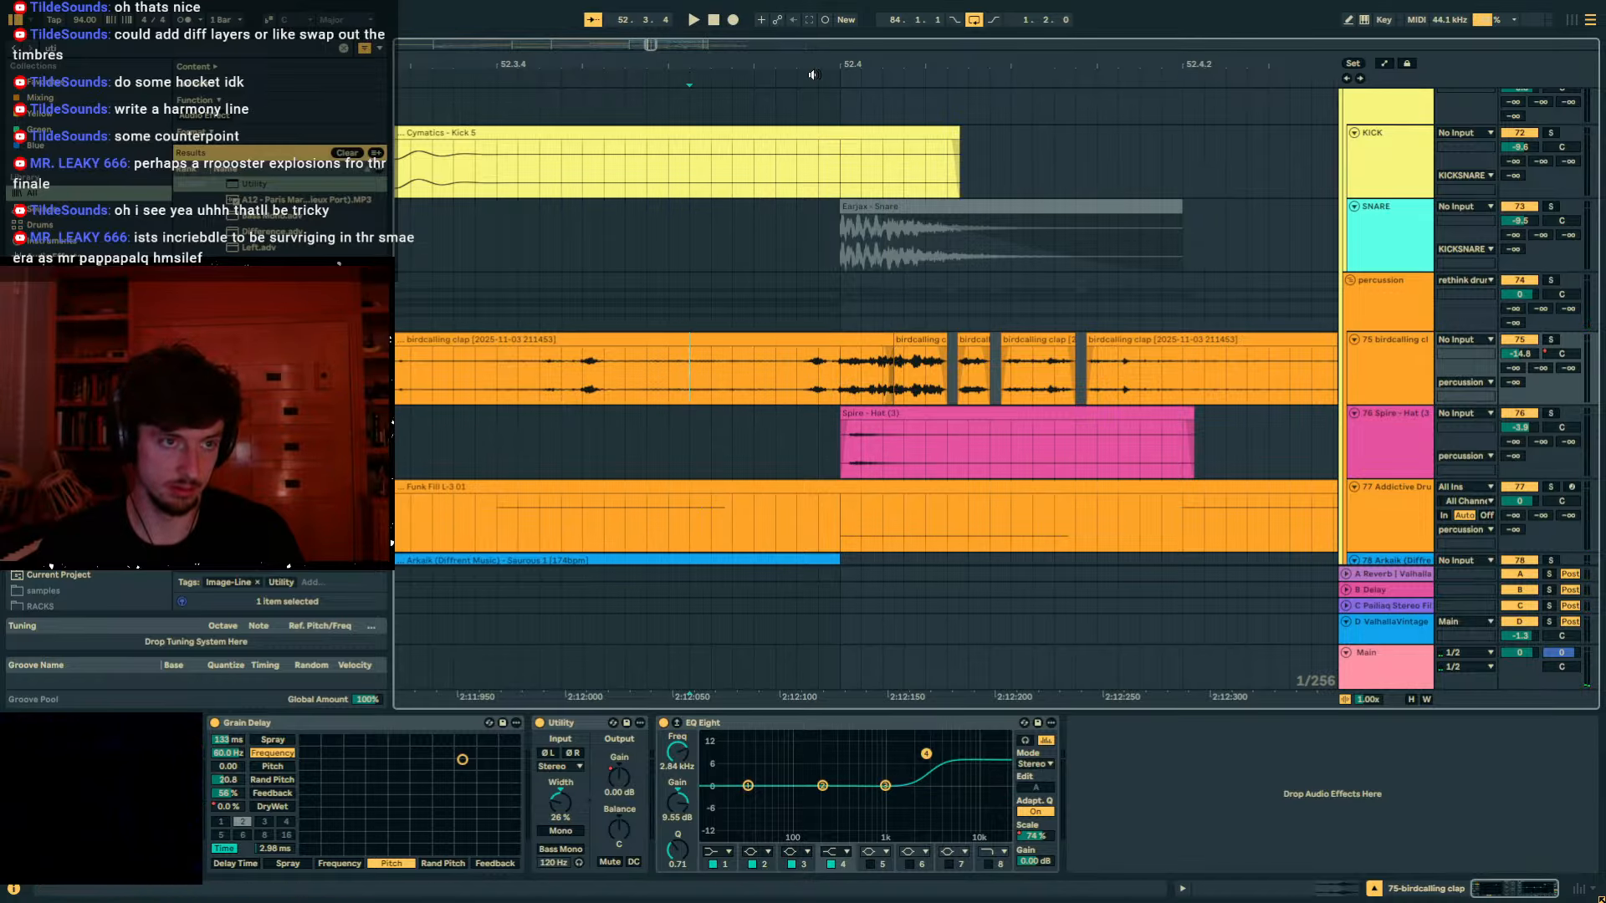
pyautogui.moveTo(811, 66); pyautogui.dragTo(800, 25)
pyautogui.click(645, 374)
pyautogui.press('space')
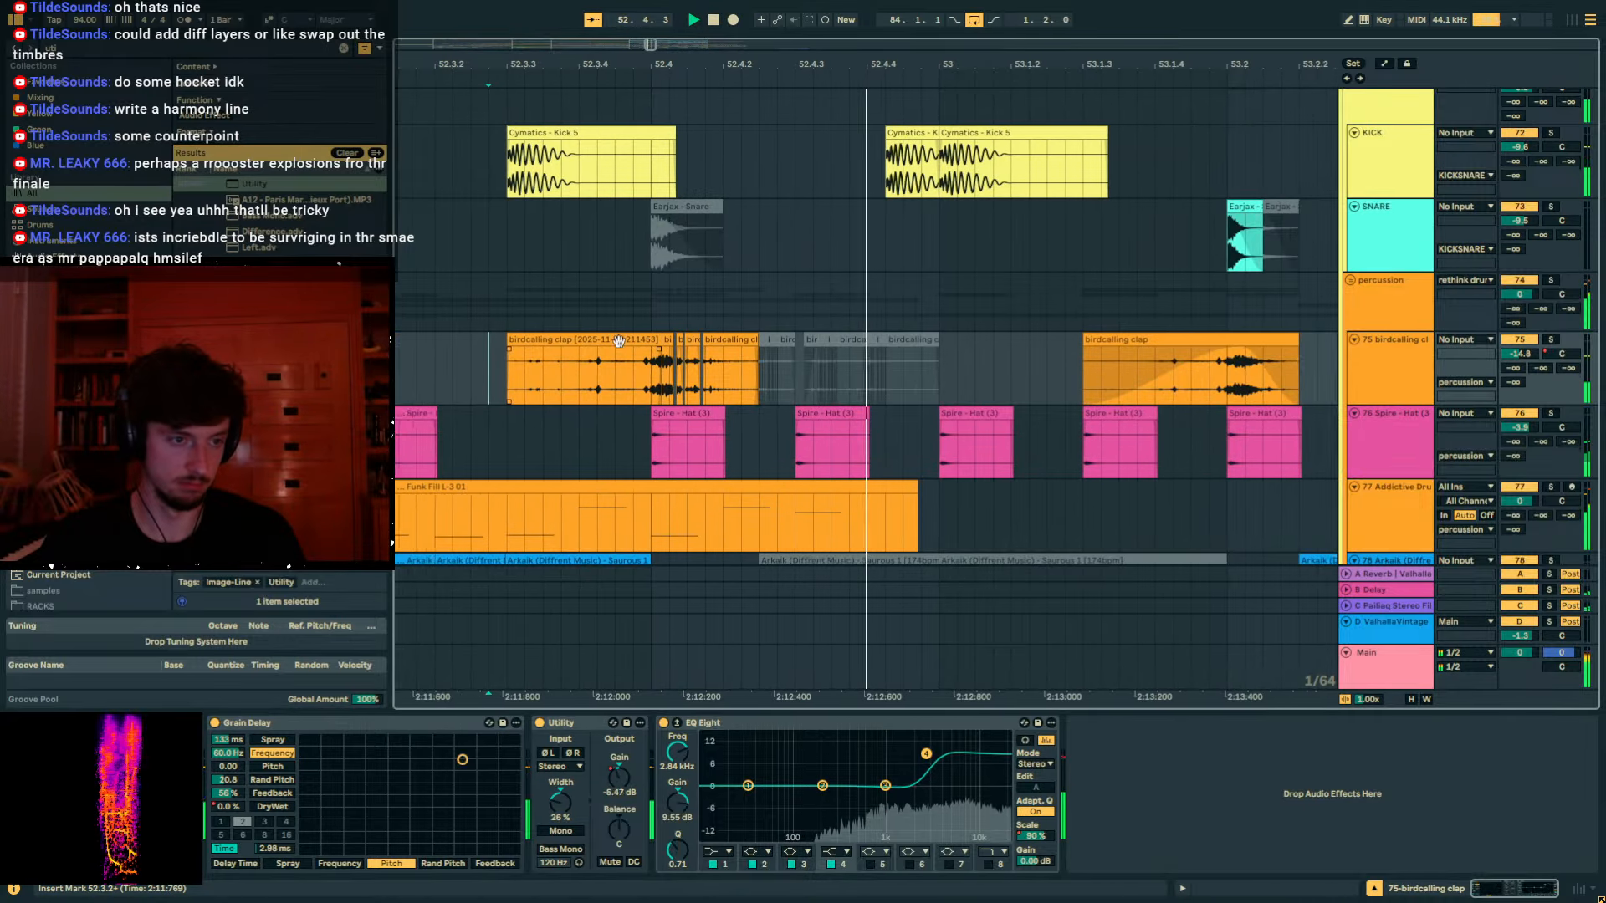
pyautogui.press('space')
# Narrow the gaps after the next clap pieces by extending the ends of those pieces.
pyautogui.moveTo(584, 65); pyautogui.dragTo(770, 171)
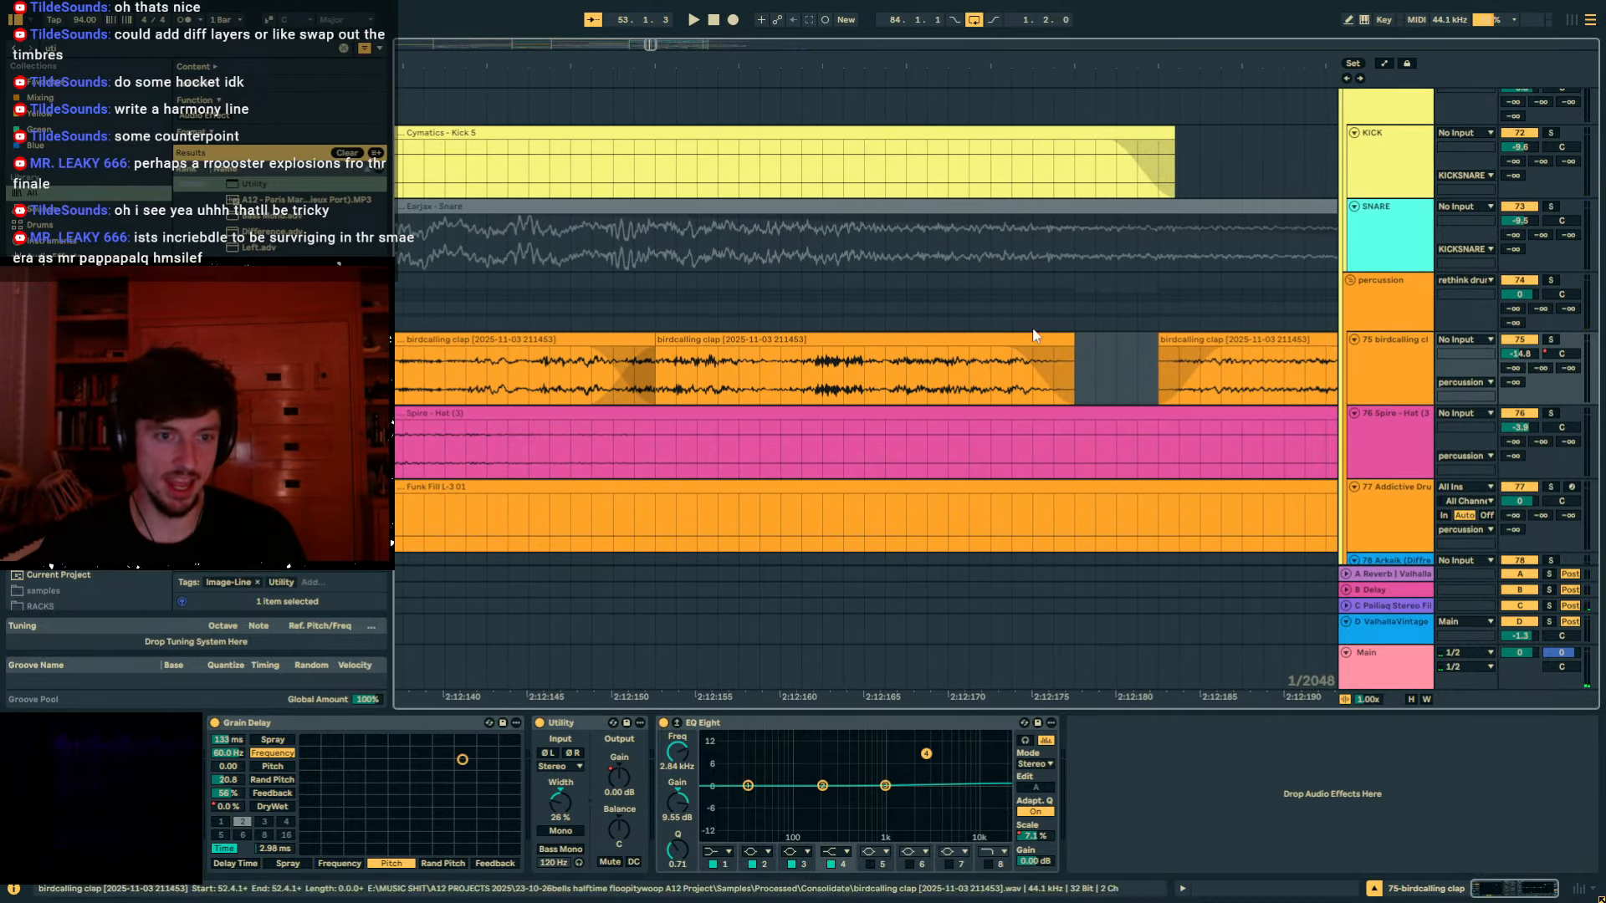
pyautogui.click(1068, 338)
pyautogui.moveTo(1129, 67); pyautogui.dragTo(446, 68)
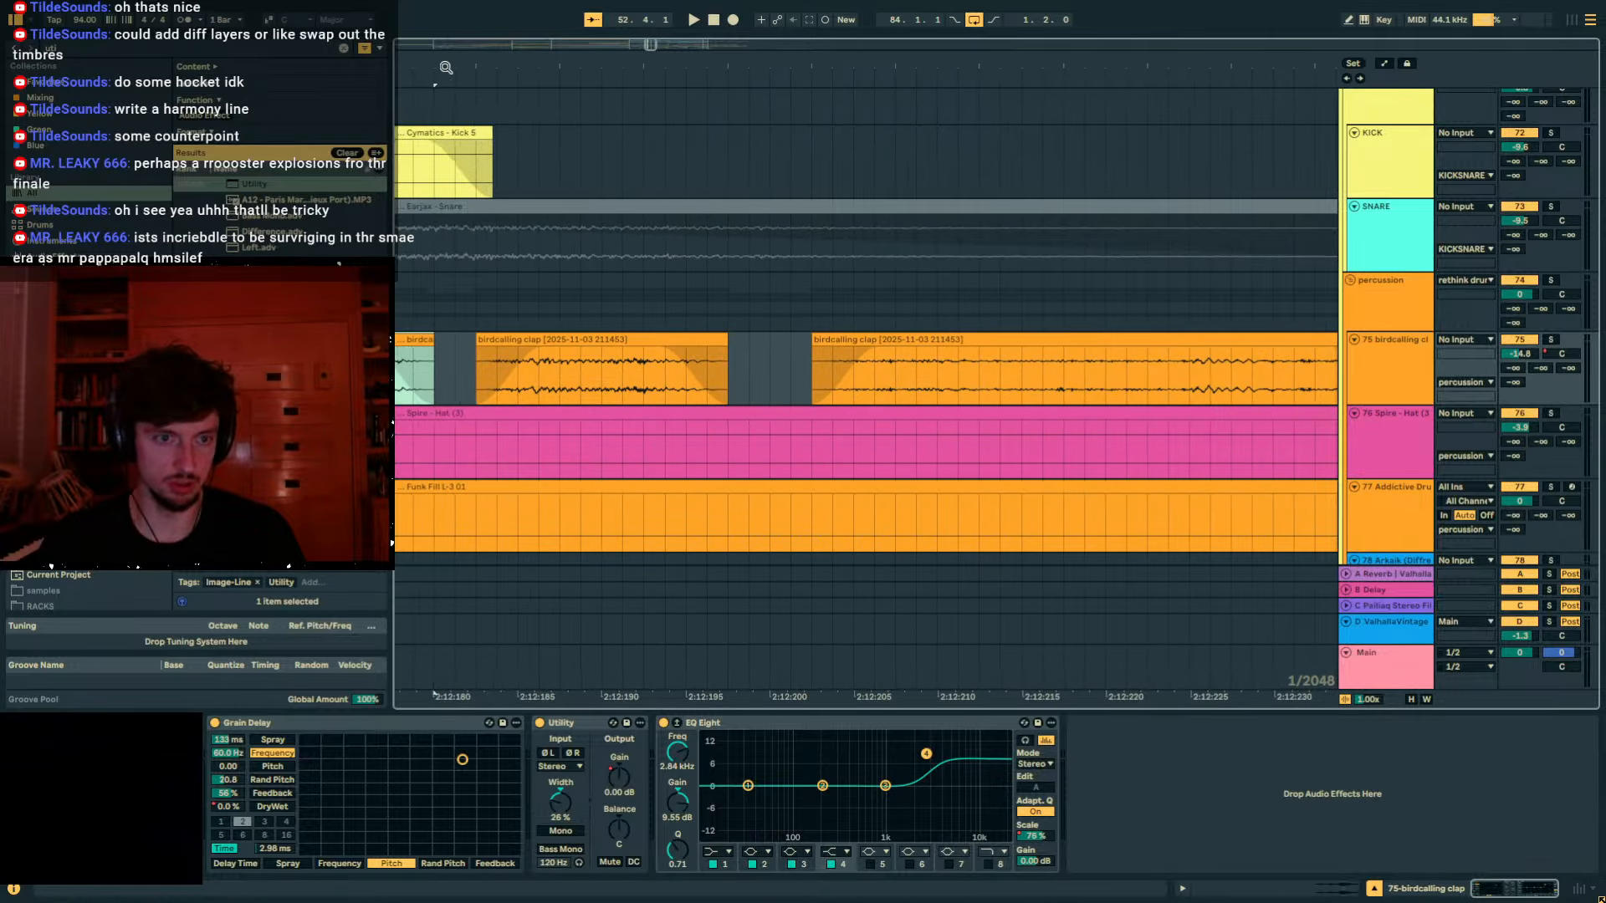
pyautogui.moveTo(727, 338); pyautogui.dragTo(759, 340)
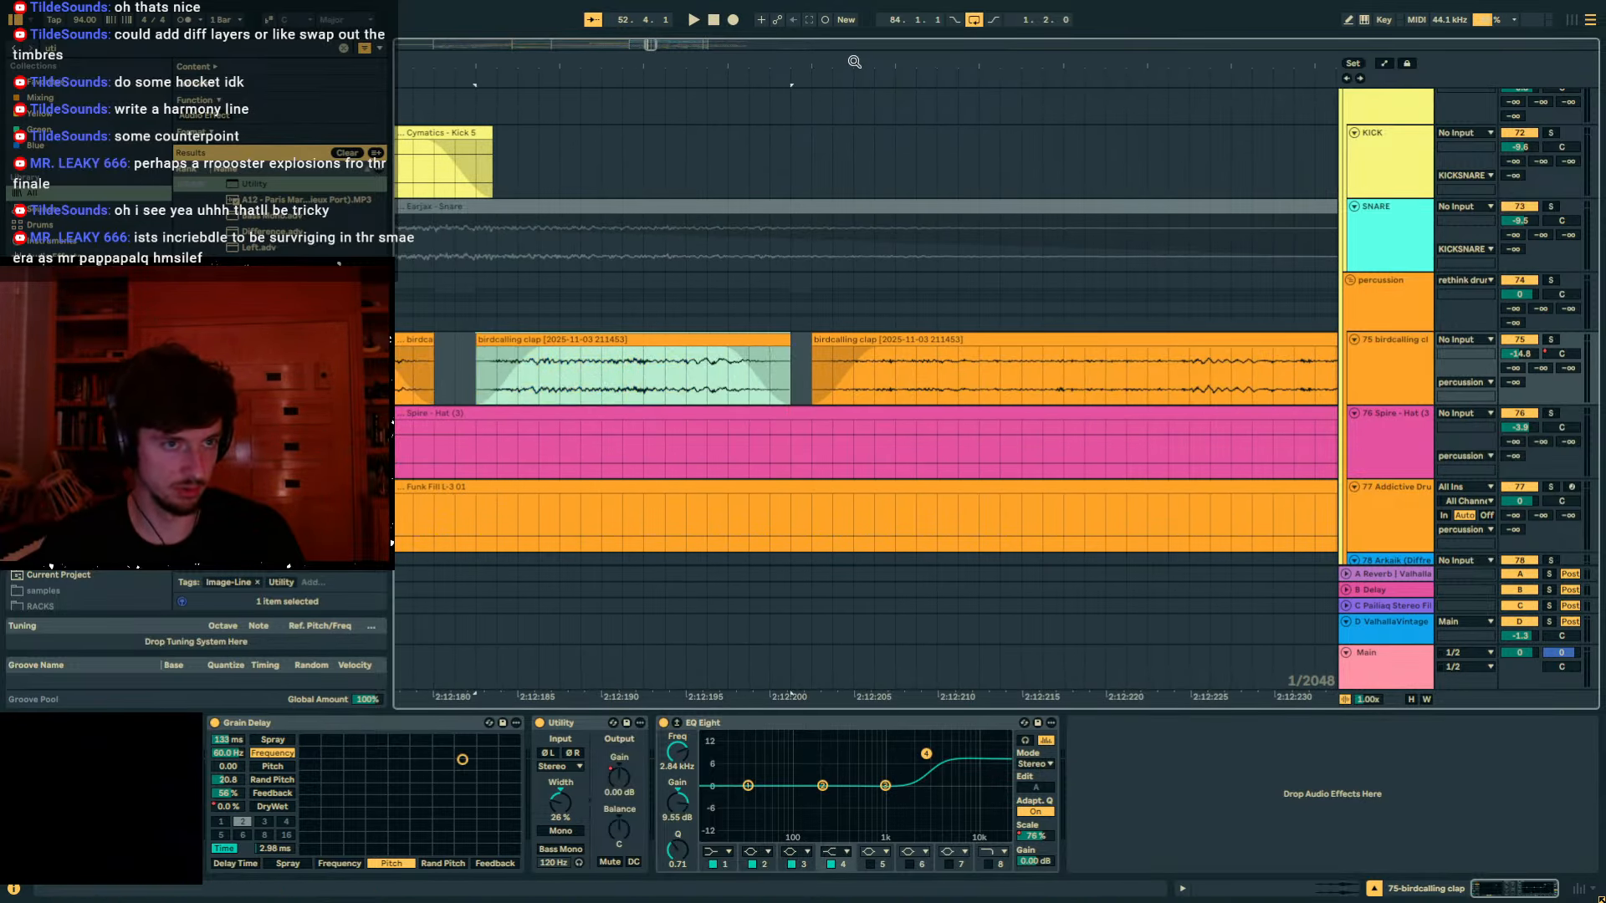
pyautogui.moveTo(854, 61); pyautogui.dragTo(848, 63)
pyautogui.moveTo(791, 338); pyautogui.dragTo(788, 349)
pyautogui.moveTo(806, 58); pyautogui.dragTo(810, 228)
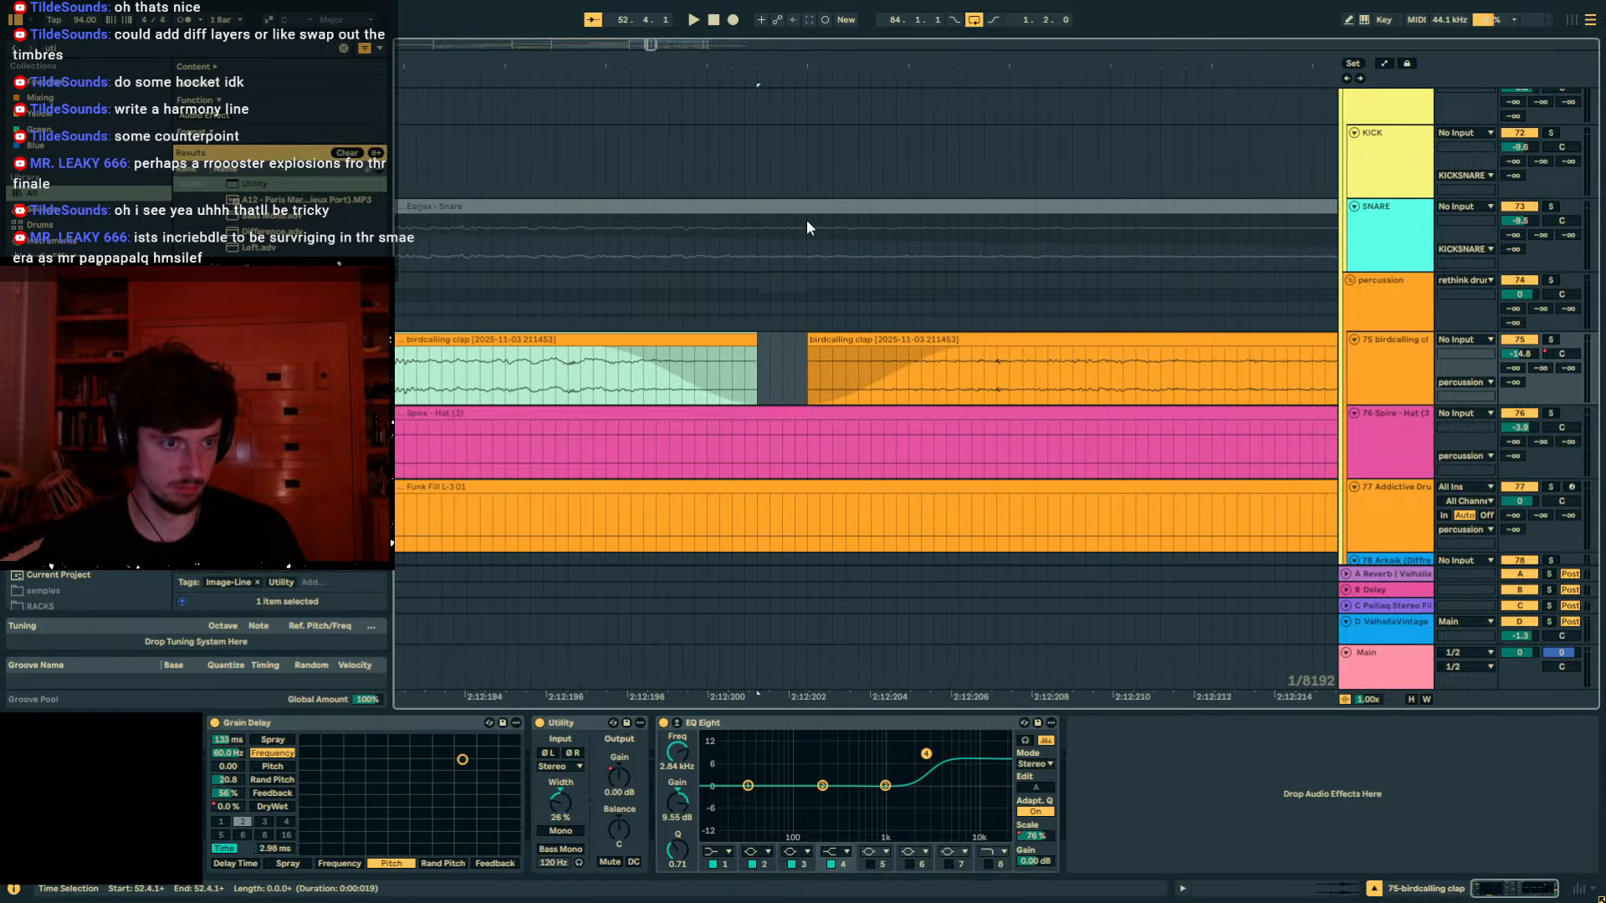
pyautogui.moveTo(753, 333); pyautogui.dragTo(796, 333)
# Replay the percussion from around 52.2 and 52.3 to judge the clap within the beat.
pyautogui.moveTo(815, 66); pyautogui.dragTo(815, 8)
pyautogui.click(512, 382)
pyautogui.press('space')
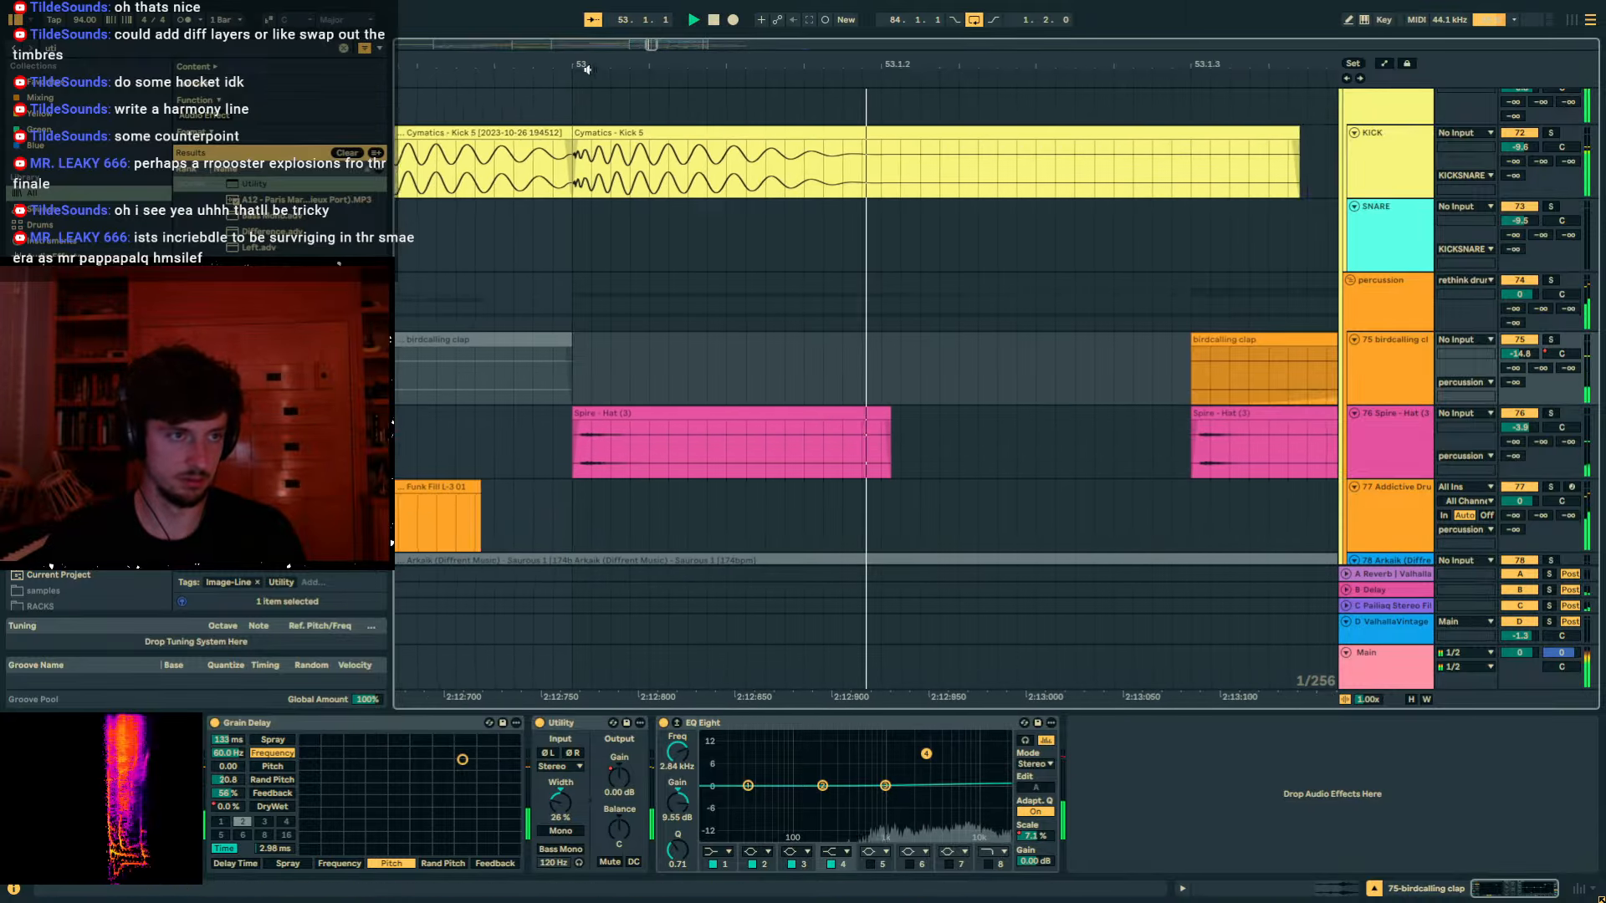
pyautogui.moveTo(584, 65); pyautogui.dragTo(584, 10)
pyautogui.click(793, 361)
pyautogui.press('space')
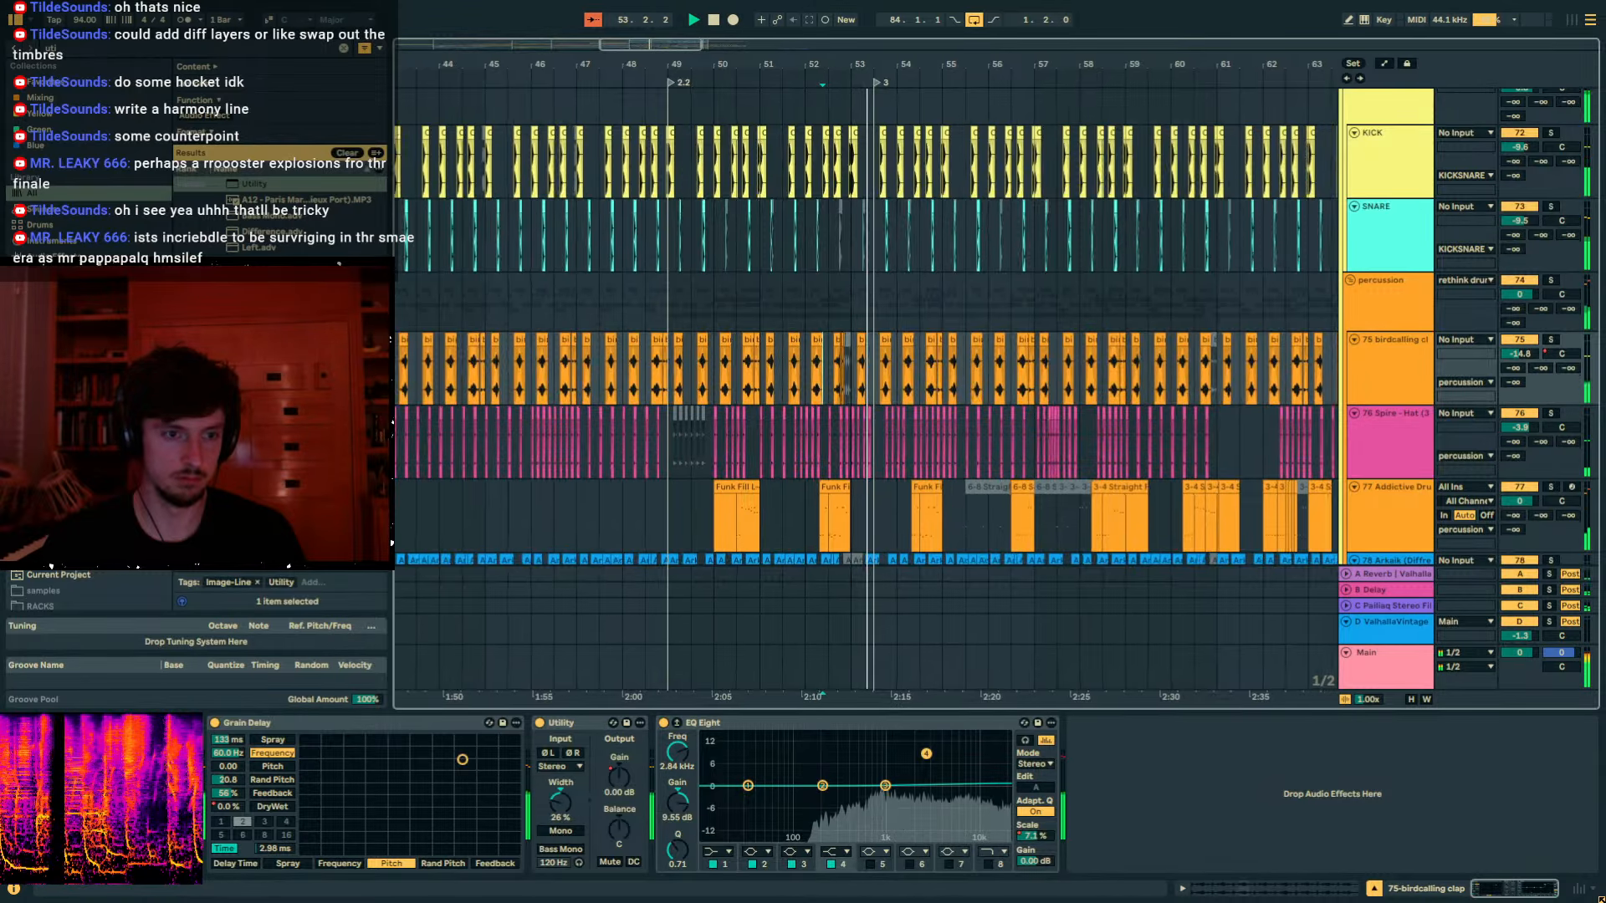
pyautogui.moveTo(837, 66); pyautogui.dragTo(753, 342)
pyautogui.press('space')
pyautogui.click(475, 366)
pyautogui.press('space')
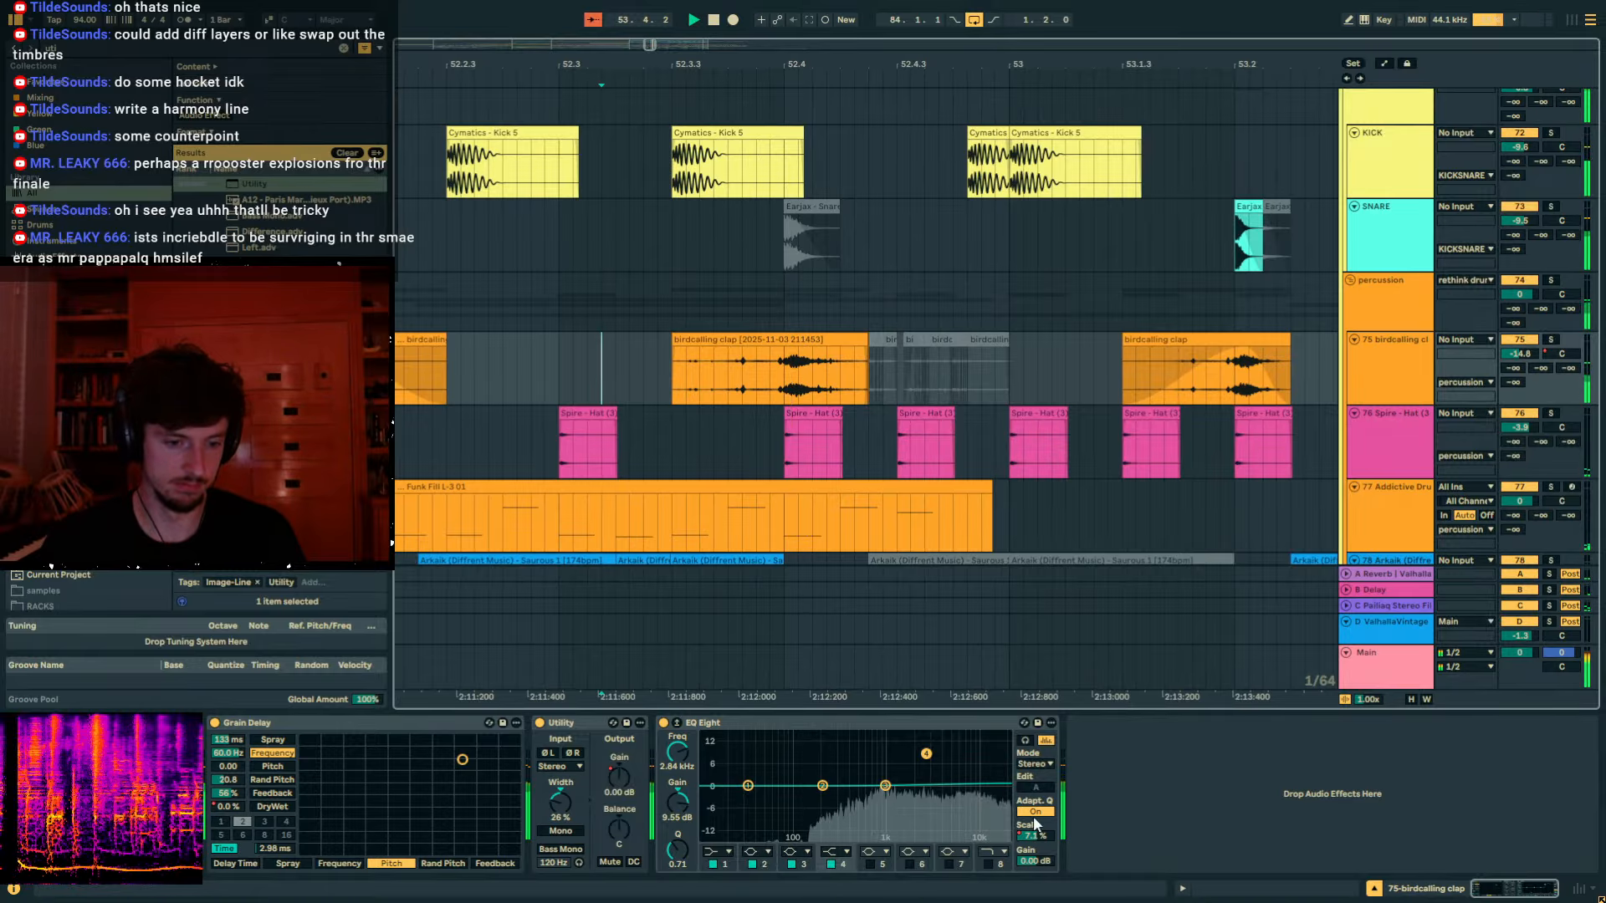
# Reshape the clap's EQ Eight Scale automation with a breakpoint after 52.3.3 and set the clip-end breakpoint to 99%.
pyautogui.press('a')
pyautogui.press('space')
pyautogui.moveTo(801, 363); pyautogui.dragTo(727, 362)
pyautogui.press('space')
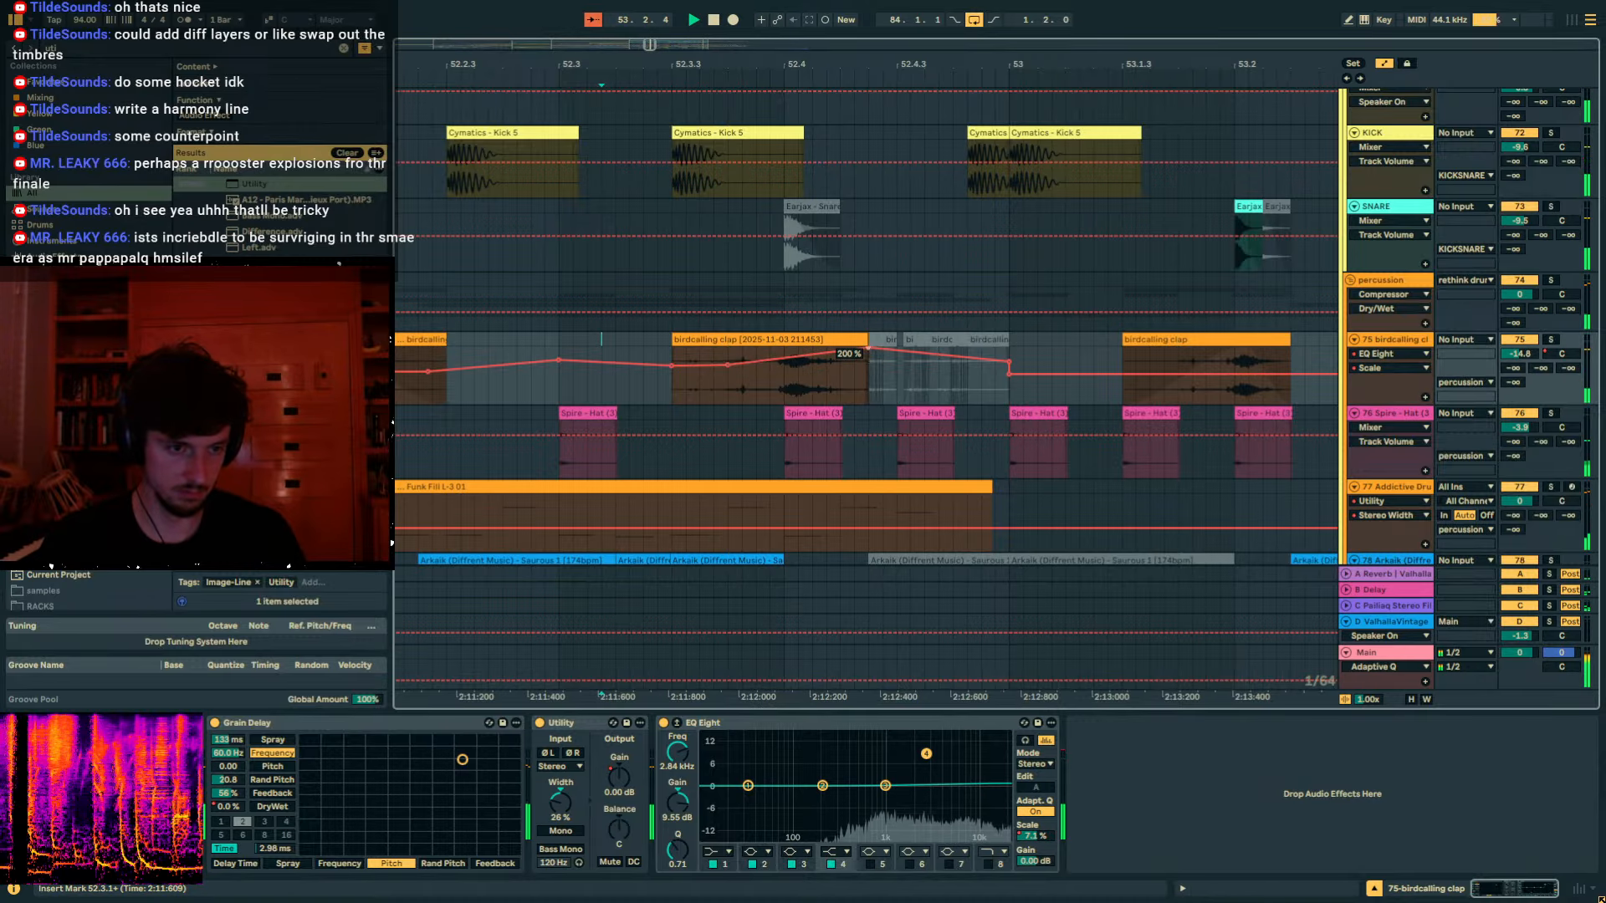
pyautogui.press('space')
pyautogui.press('space')
pyautogui.moveTo(868, 347)
pyautogui.mouseDown()
pyautogui.moveTo(847, 345)
pyautogui.moveTo(869, 361)
pyautogui.mouseUp()
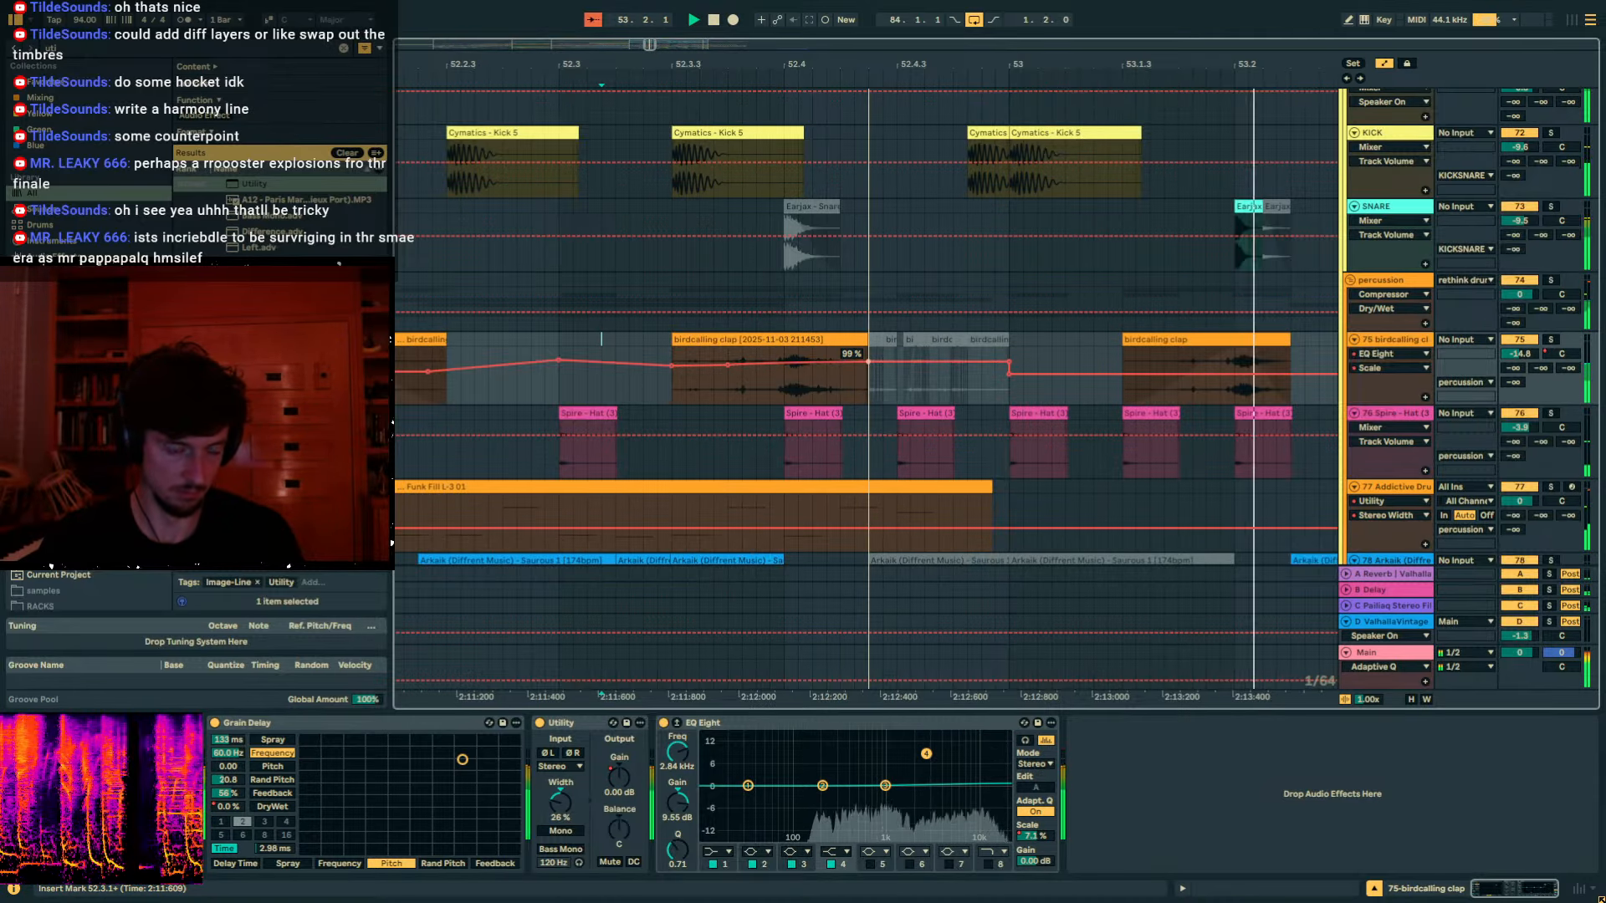
pyautogui.press('a')
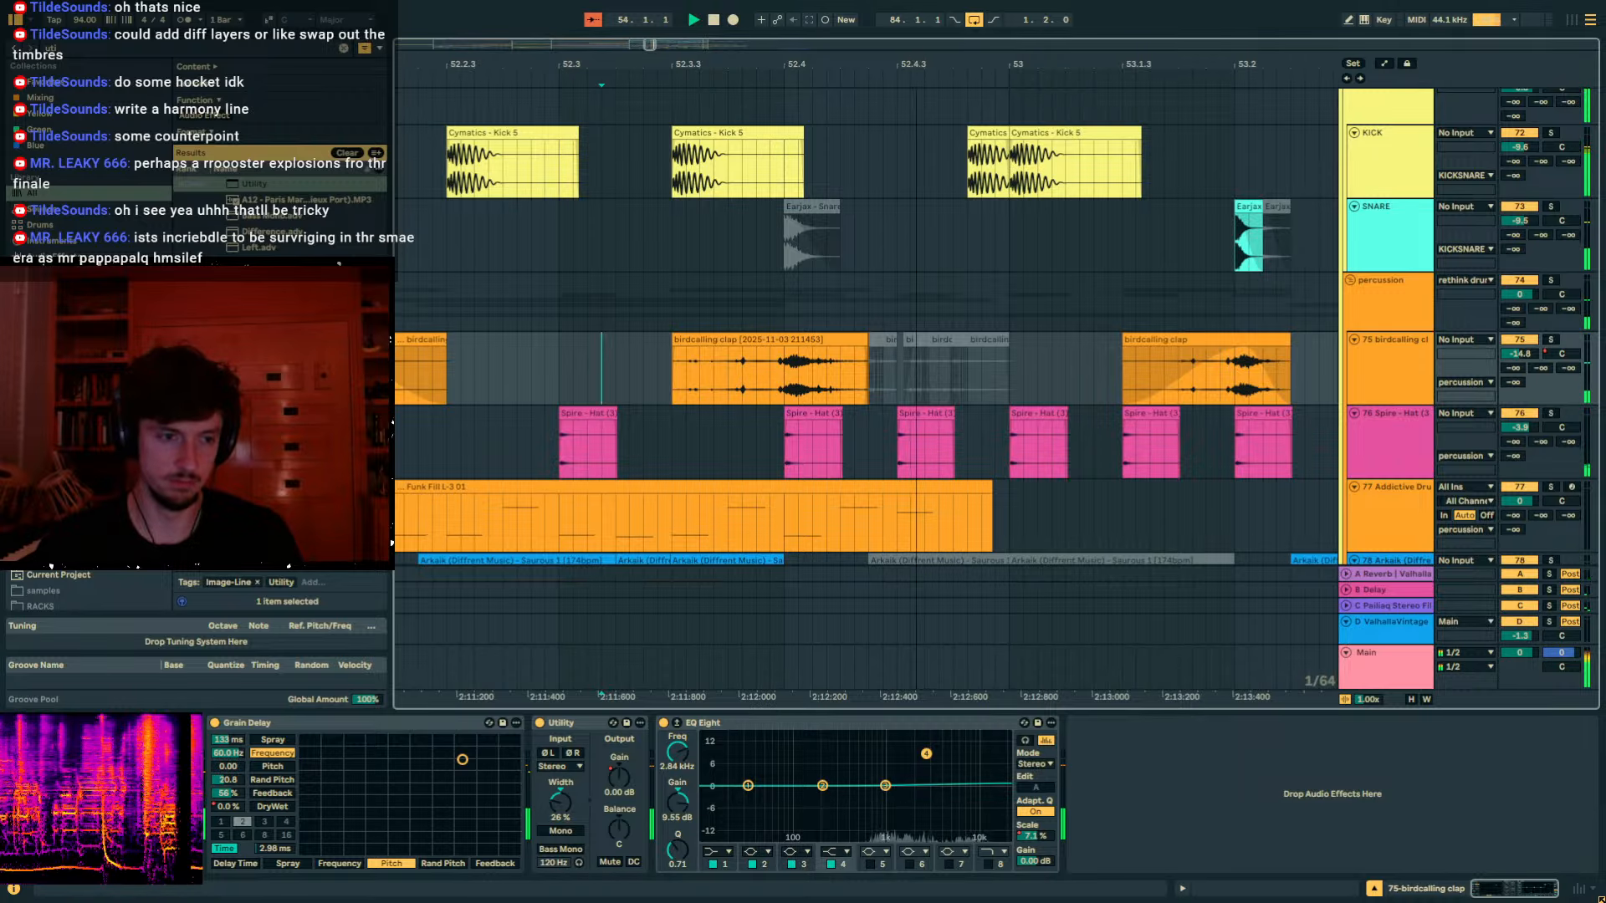
# Lower the clip gain of the consolidated clap at 52.3.3 and return to the track's devices.
pyautogui.moveTo(920, 75); pyautogui.dragTo(917, 63)
pyautogui.click(870, 368)
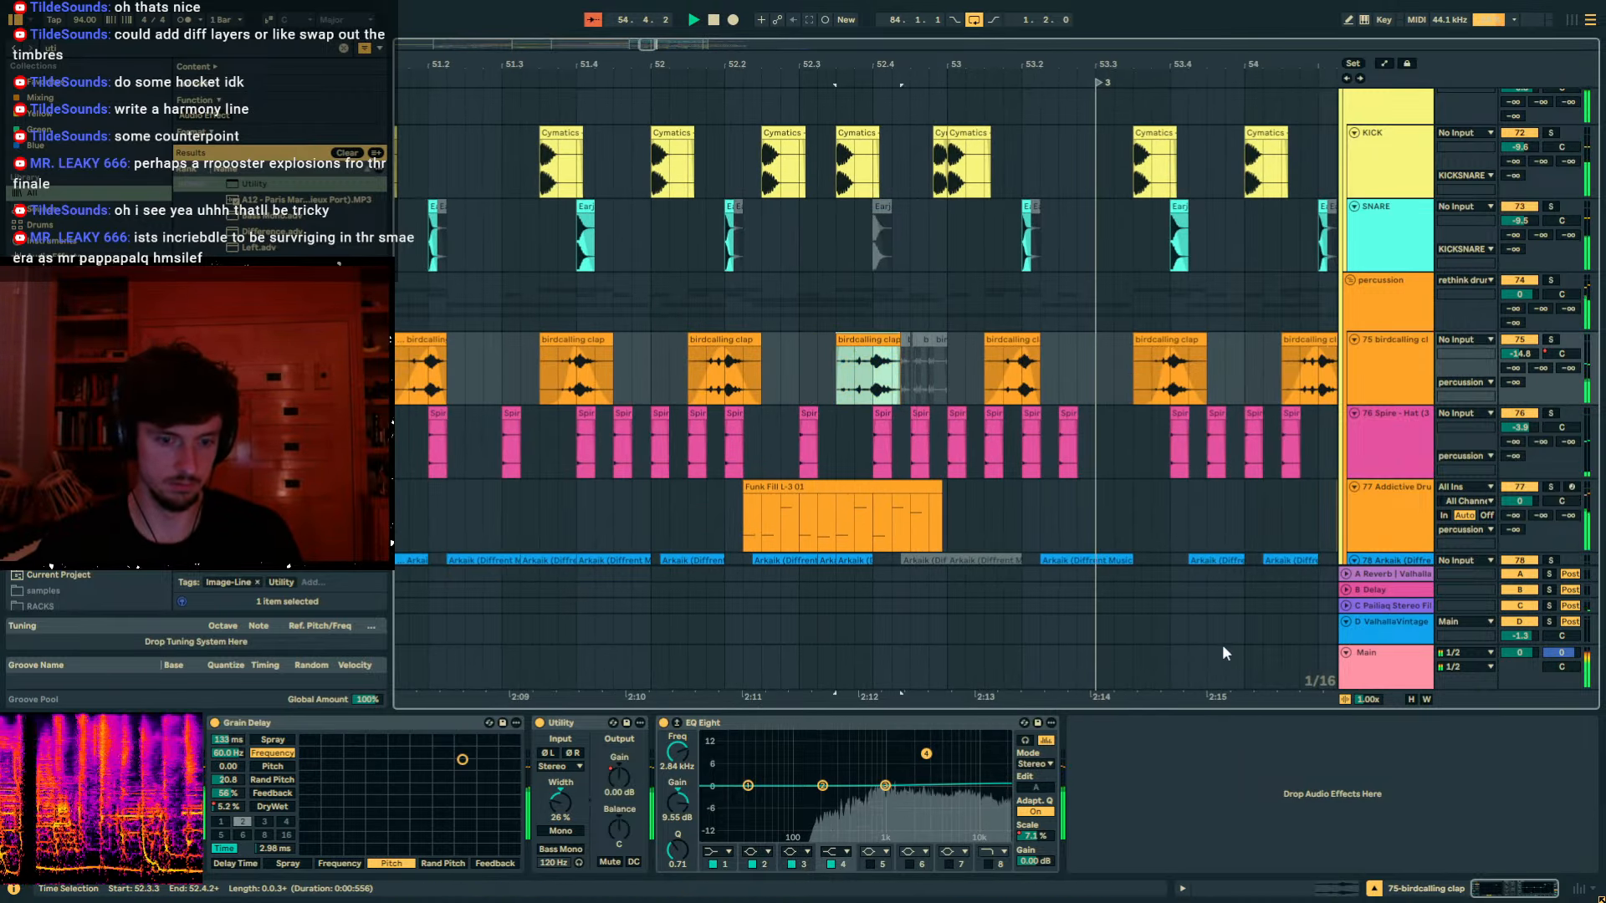
pyautogui.hotkey('shift', 'Tab')
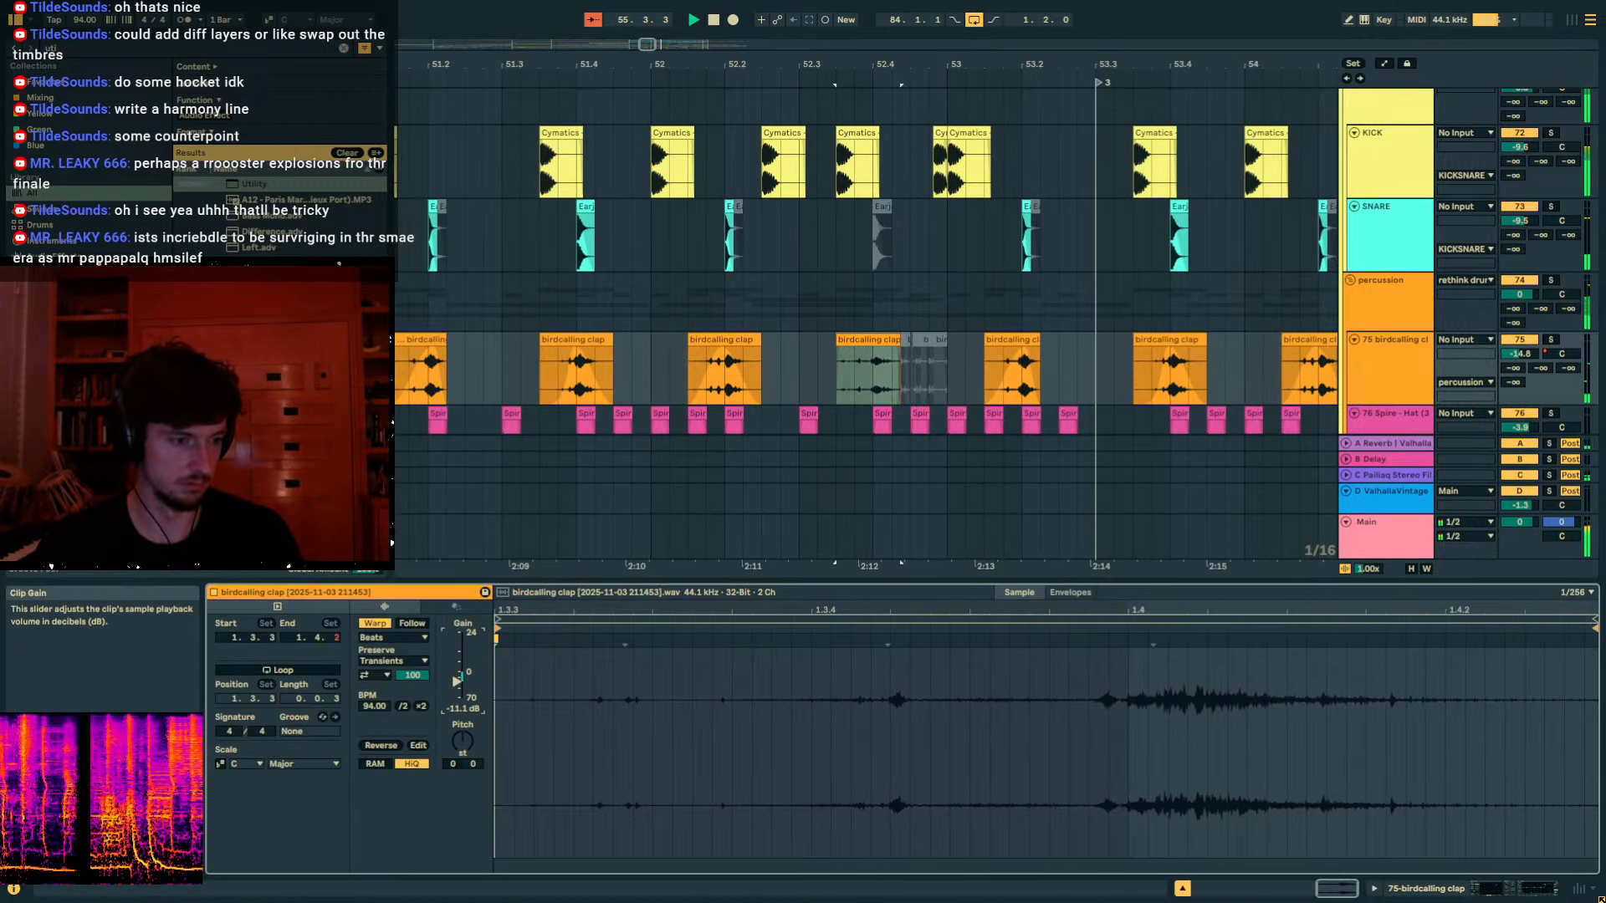
pyautogui.moveTo(458, 676); pyautogui.dragTo(458, 692)
pyautogui.click(1451, 898)
pyautogui.press('space')
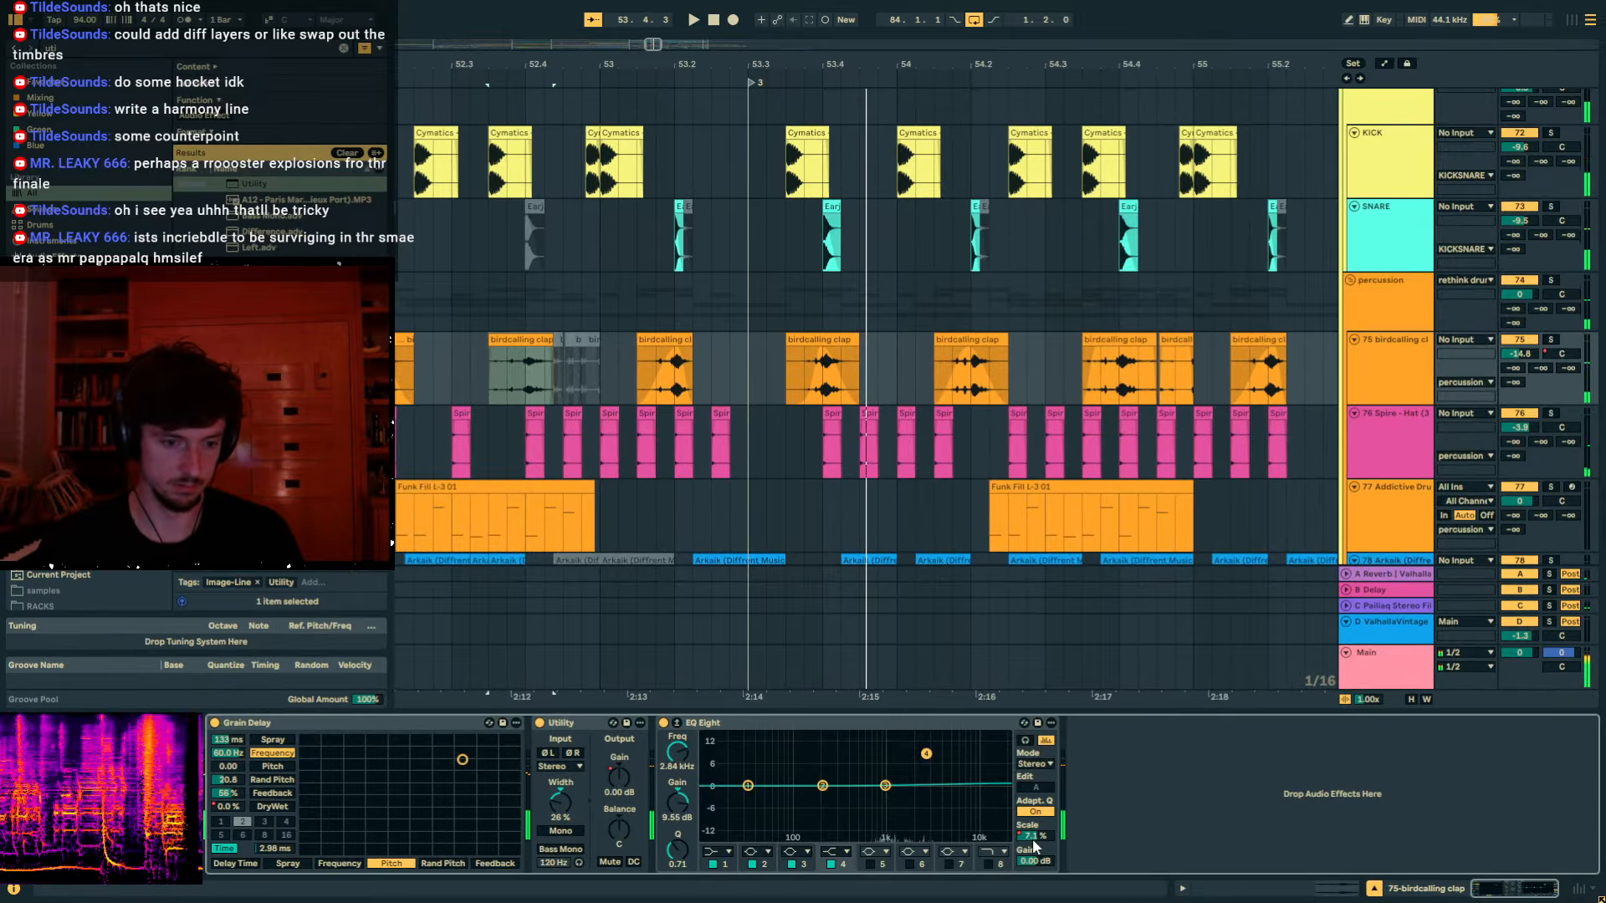
# Raise the clap's EQ Eight Scale automation near the end of the consolidated clip and replay from 51.3.1.
pyautogui.press('a')
pyautogui.moveTo(537, 364); pyautogui.dragTo(537, 358)
pyautogui.press('space')
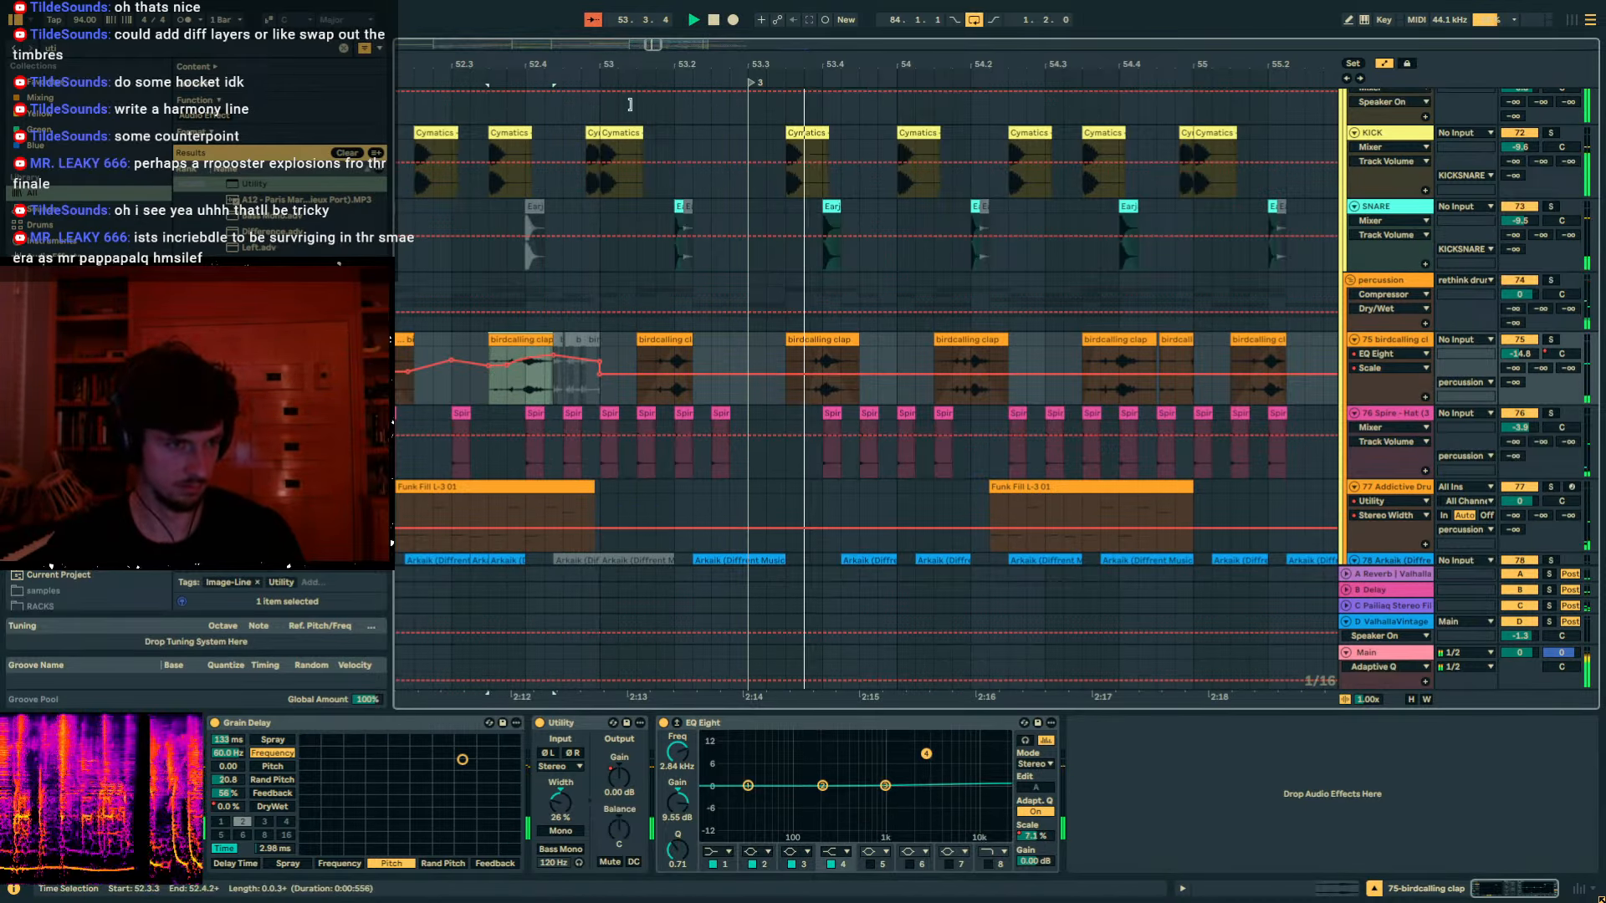
pyautogui.moveTo(653, 45); pyautogui.dragTo(650, 19)
pyautogui.press('a')
pyautogui.press('space')
pyautogui.click(648, 368)
pyautogui.press('space')
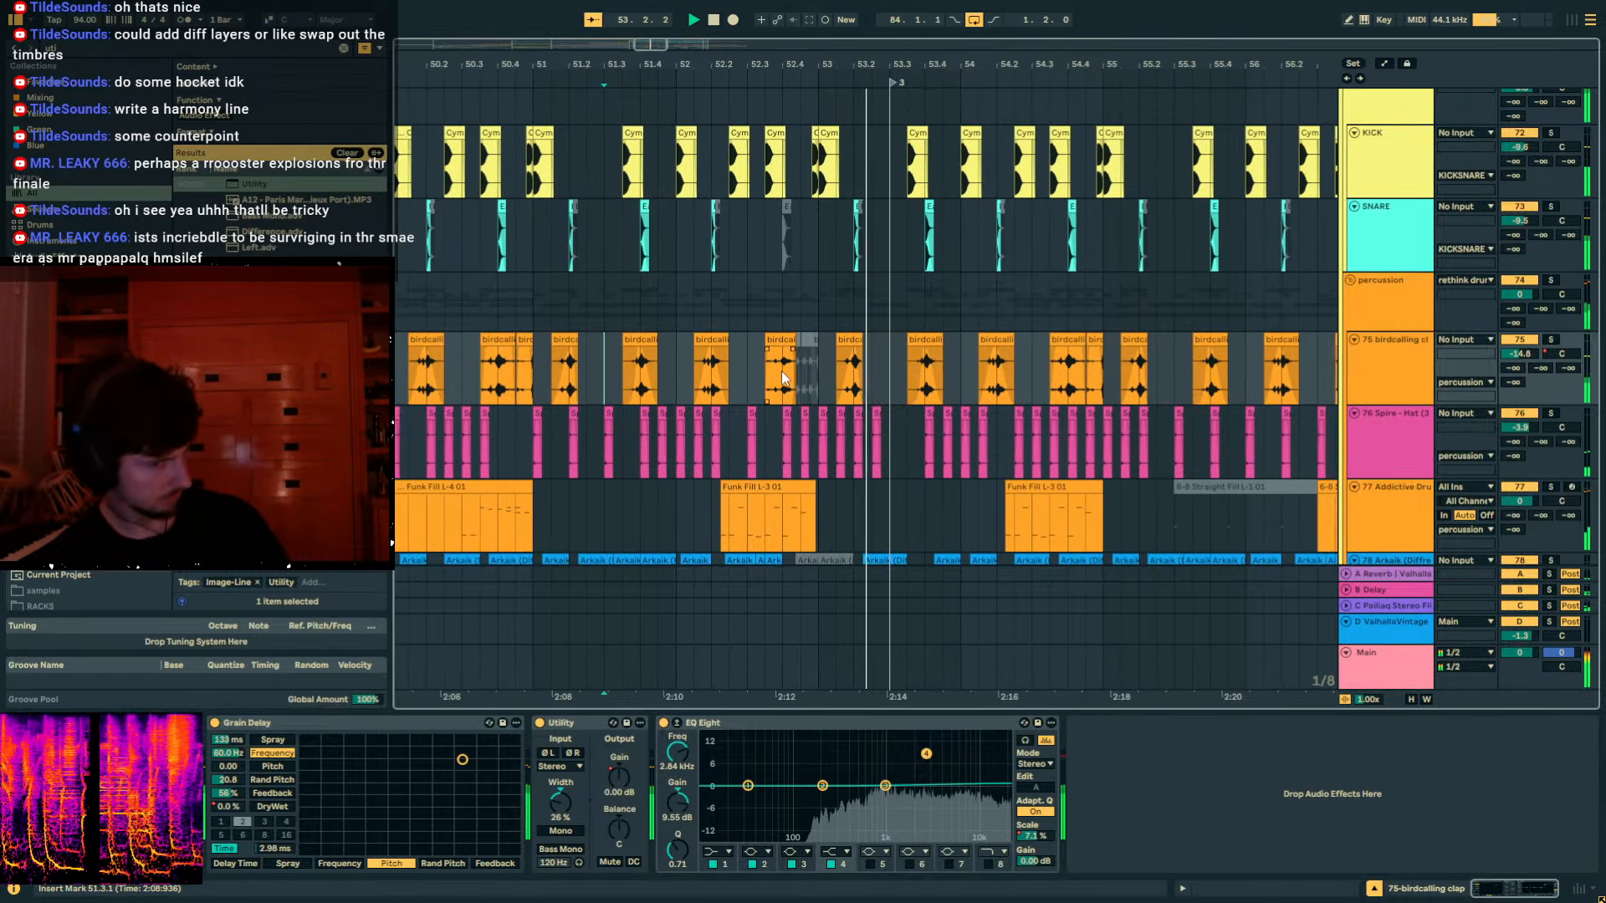
# Check the birdcalling clap's EQ Eight Scale automation around bar 52 and replay the beat from 52.1.3.
pyautogui.press('space')
pyautogui.press('a')
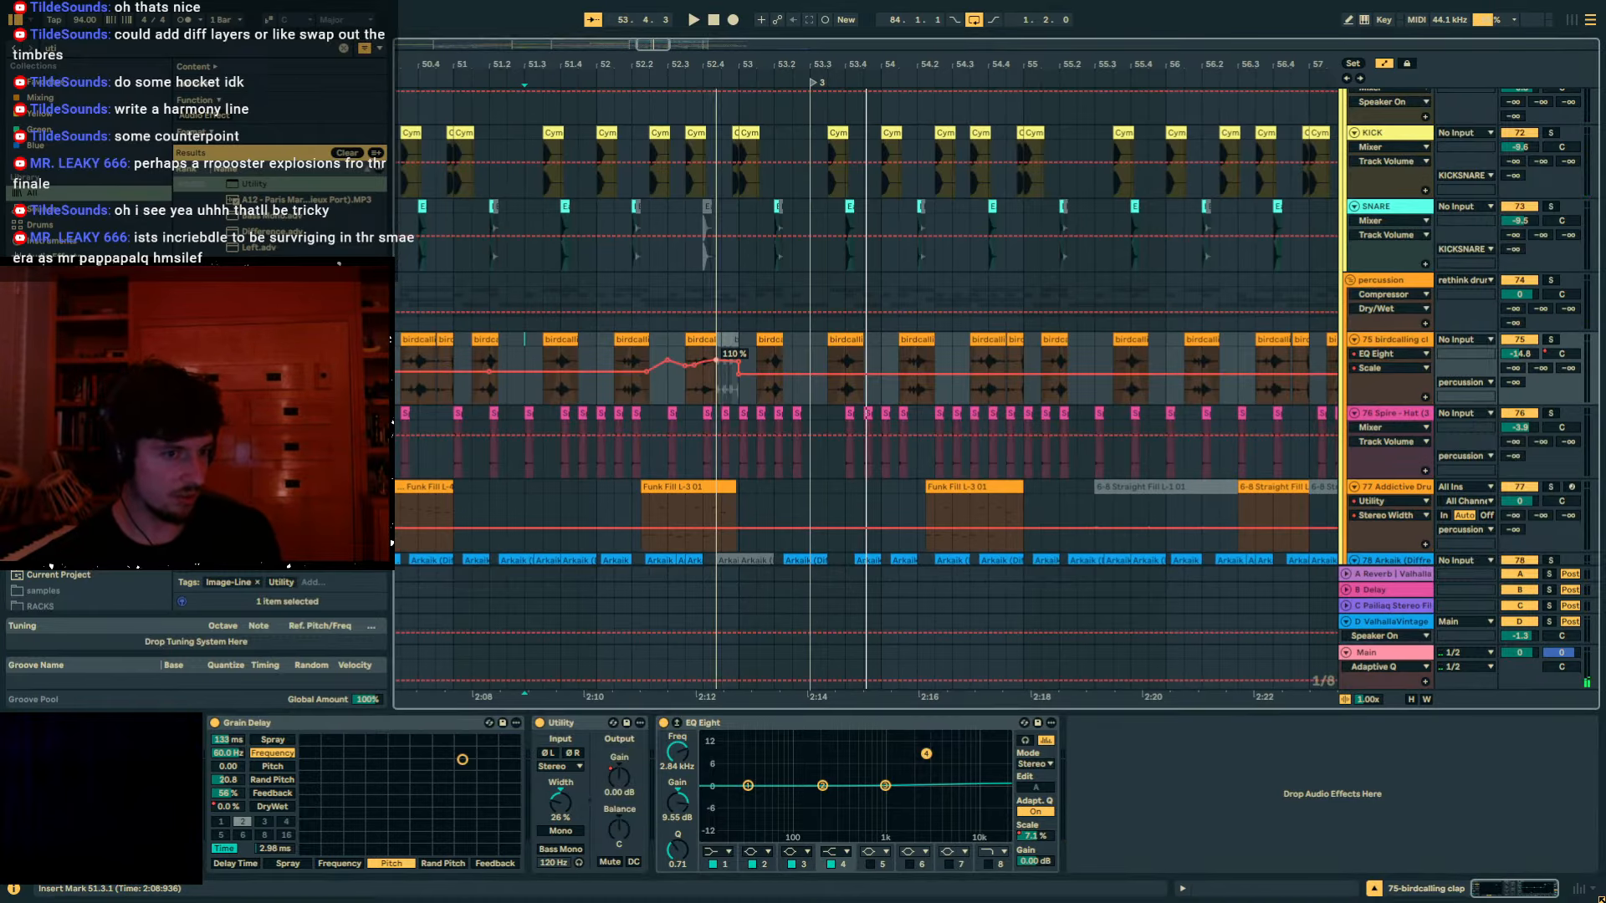
pyautogui.press('space')
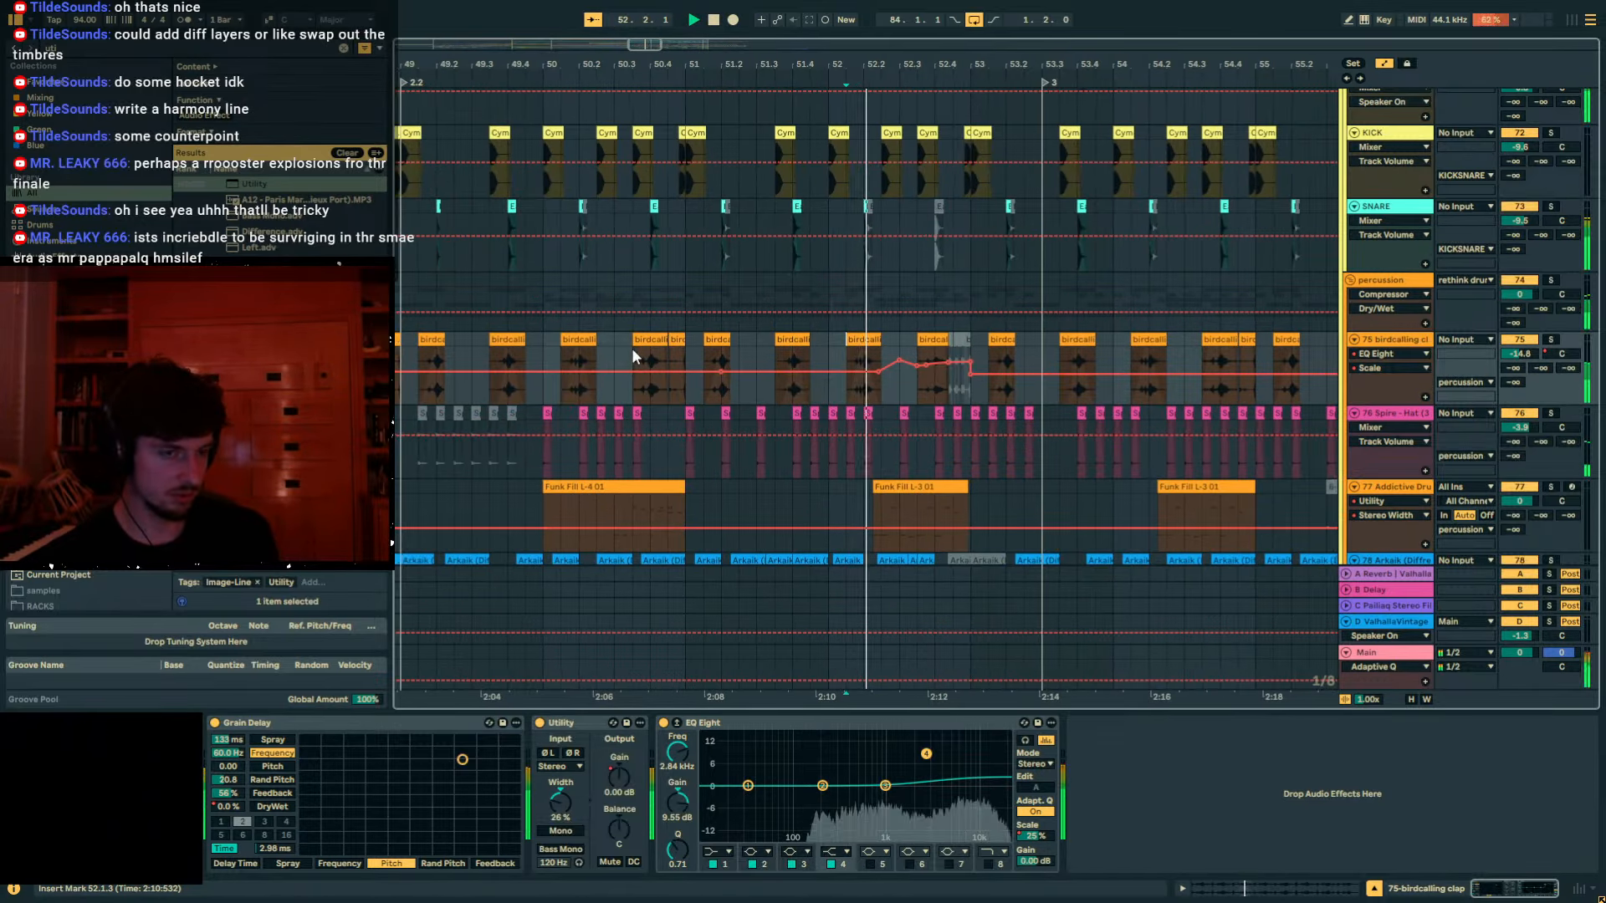
pyautogui.press('a')
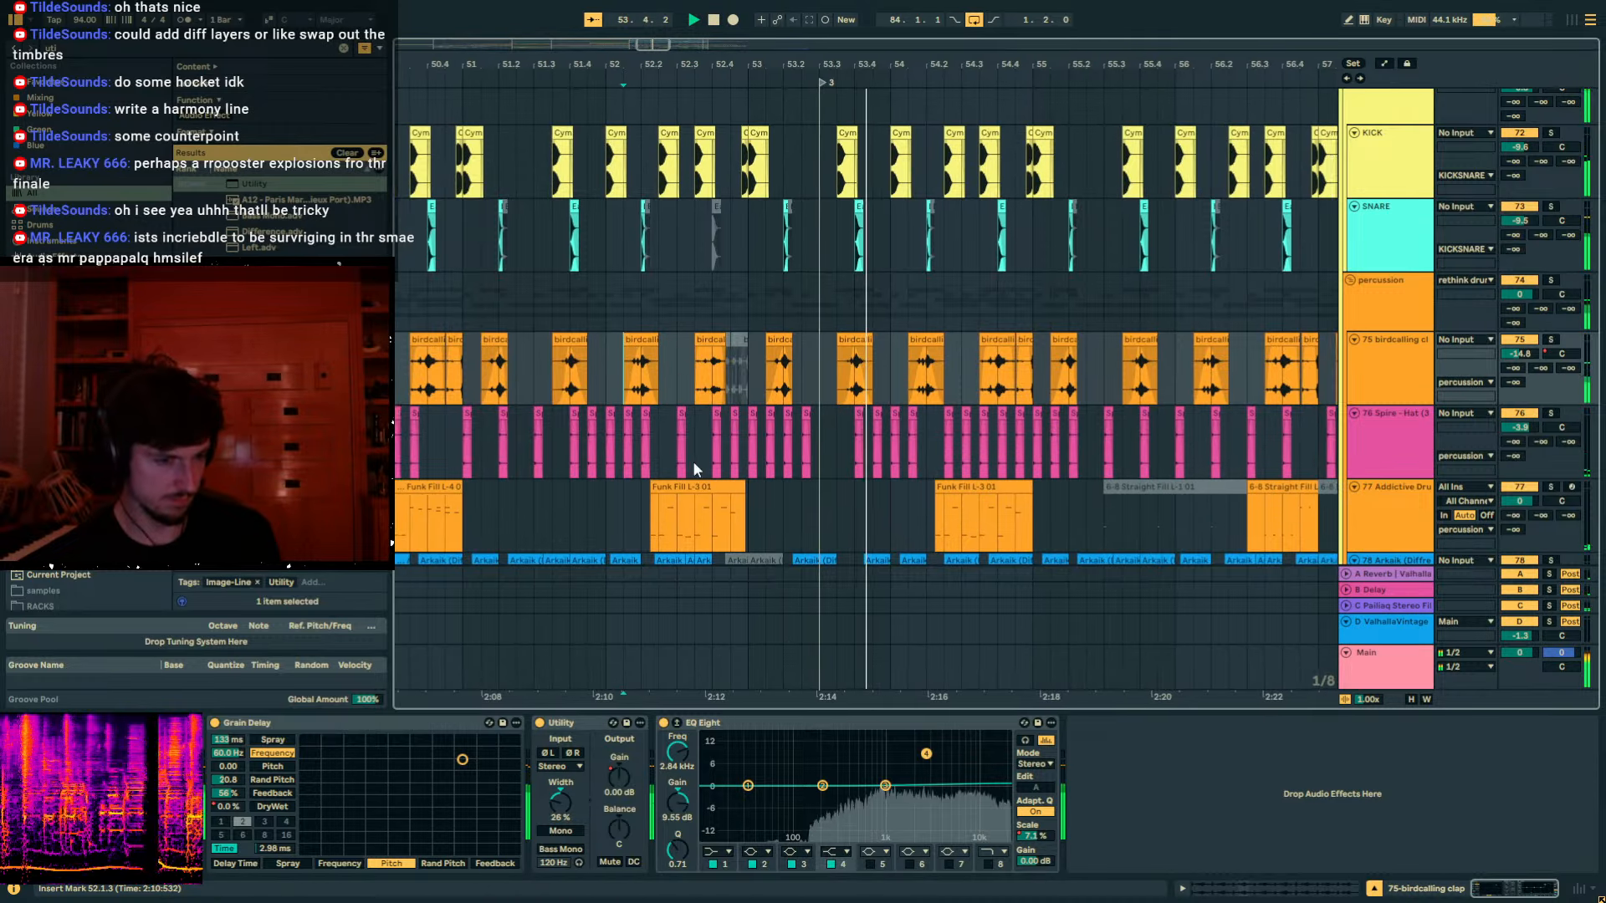
pyautogui.press('space')
# Find Auto Filter in the browser and add it after EQ Eight on the birdcalling clap track.
pyautogui.click(93, 47)
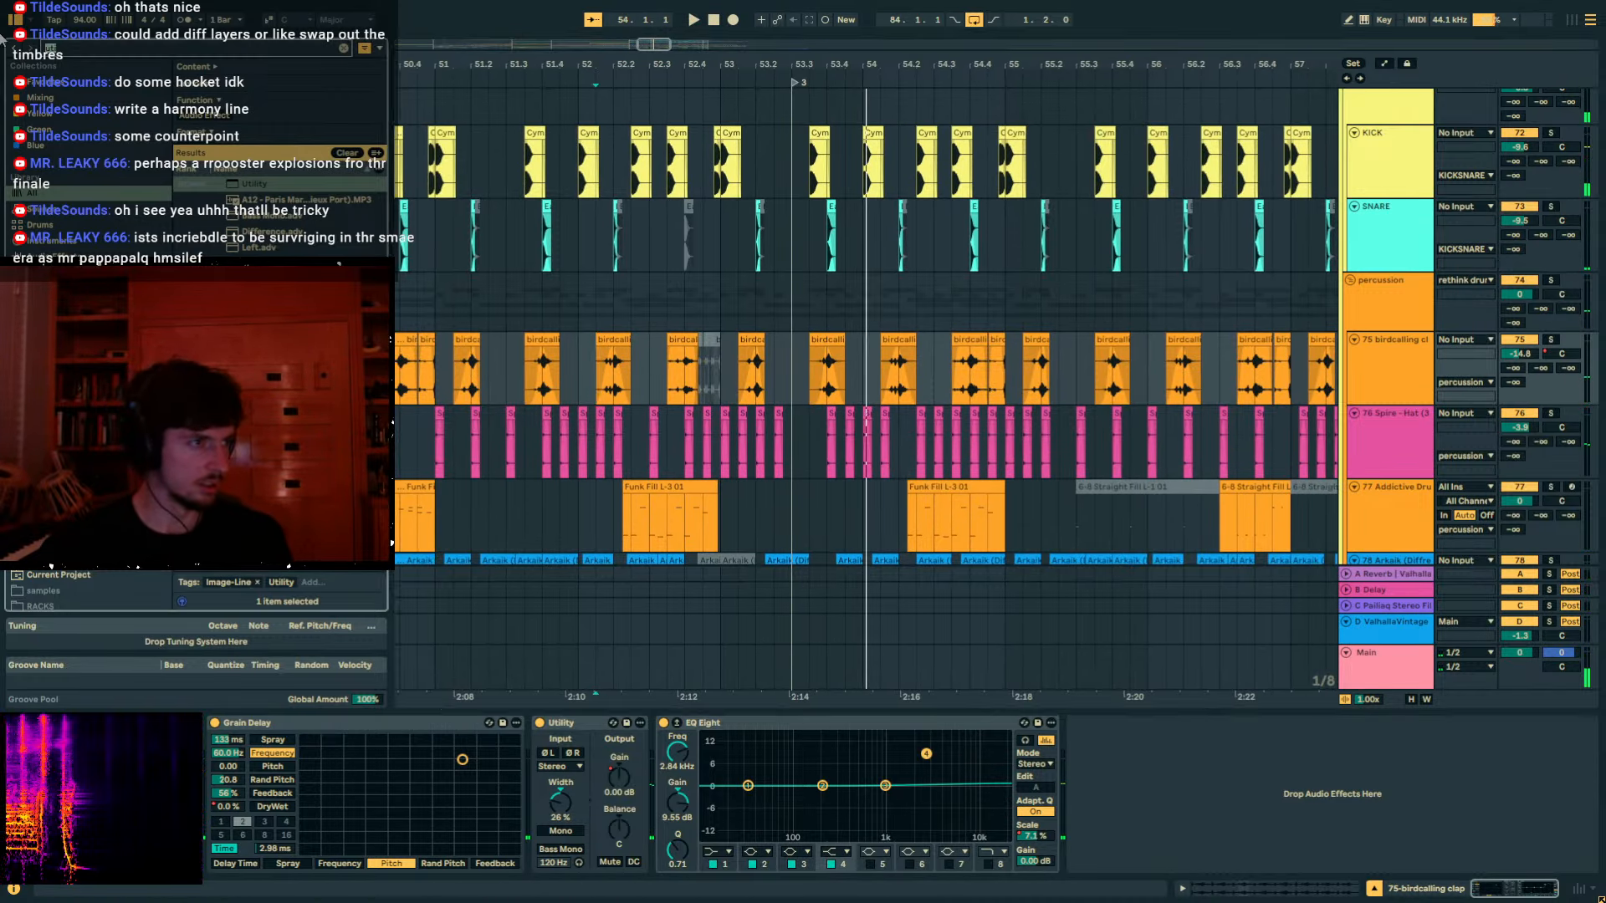
pyautogui.write('eq')
pyautogui.press('BackSpace')
pyautogui.press('BackSpace')
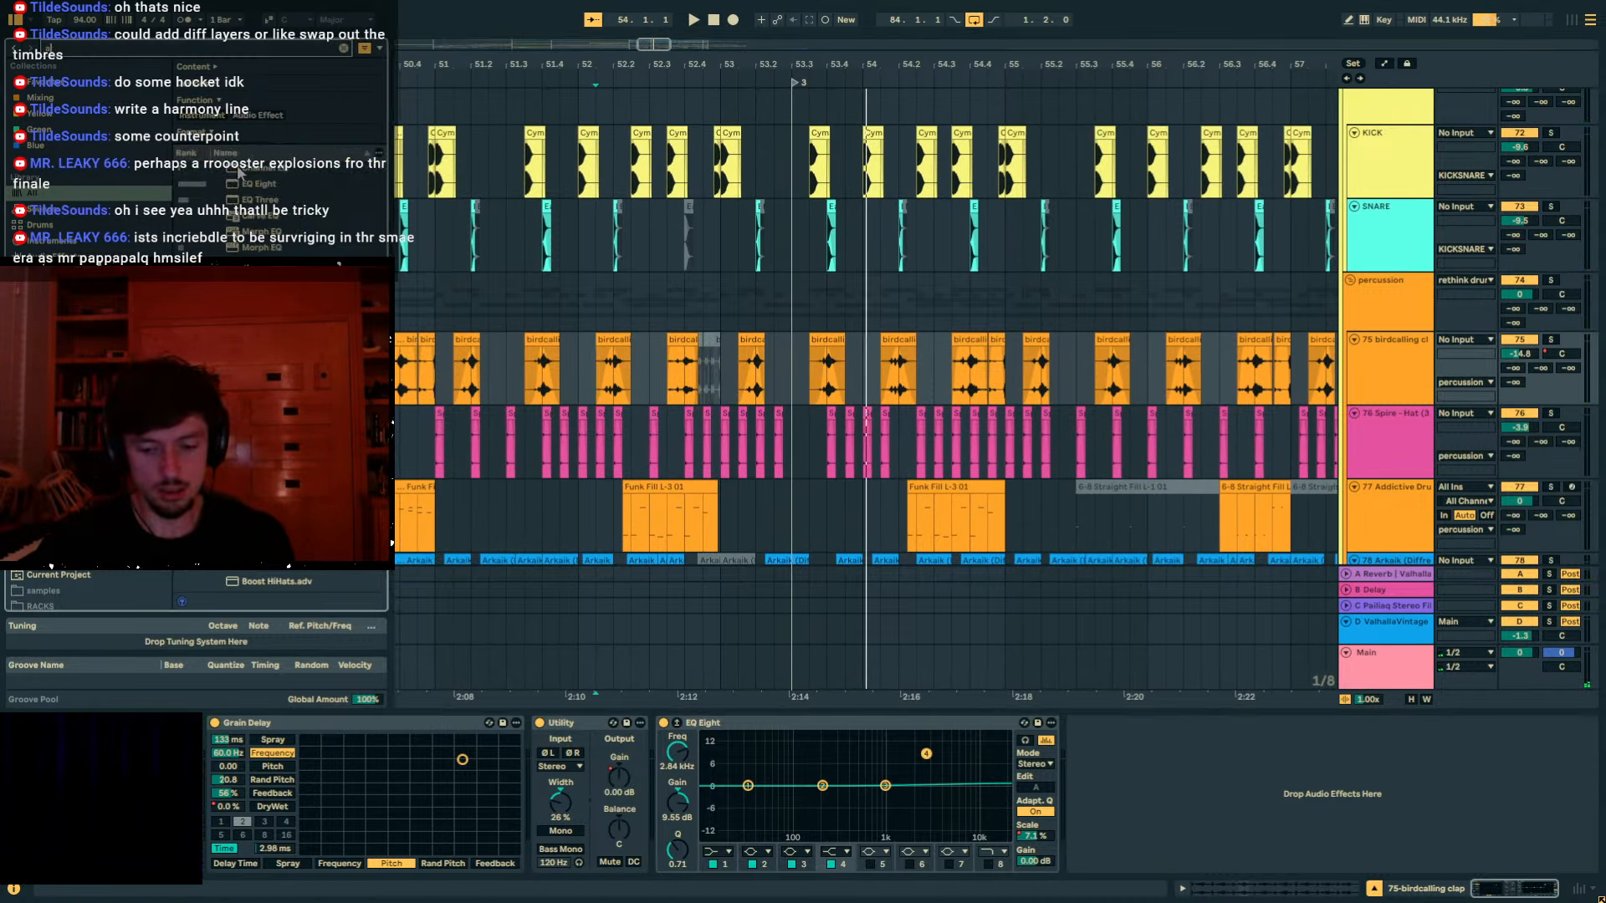
pyautogui.write('auto filt')
pyautogui.click(263, 184)
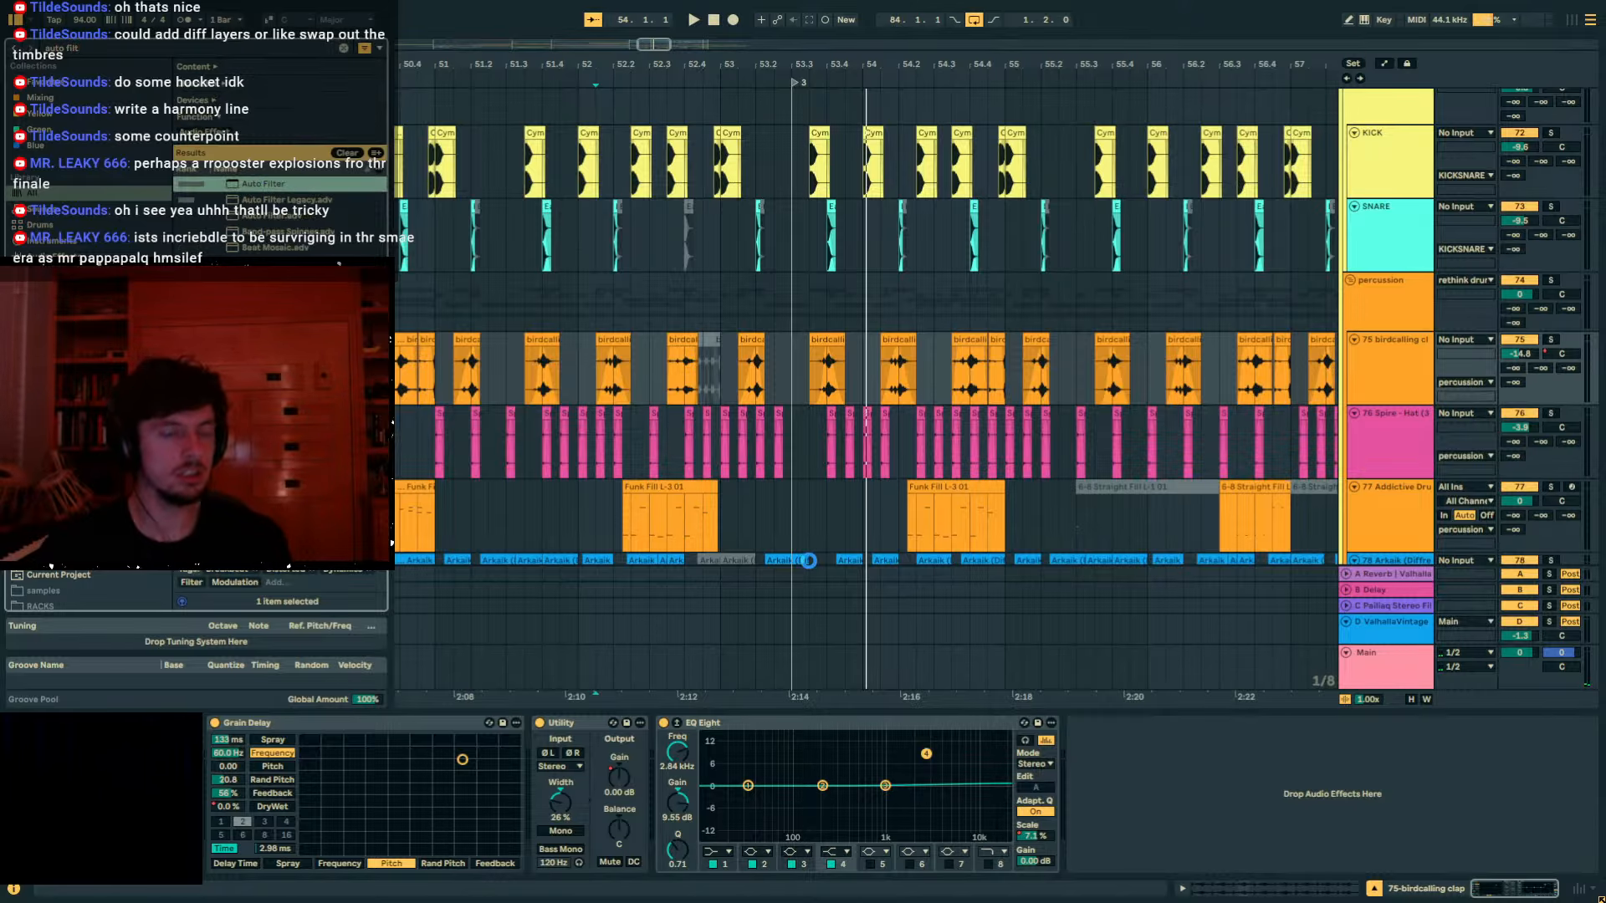
pyautogui.moveTo(1211, 798); pyautogui.dragTo(1211, 797)
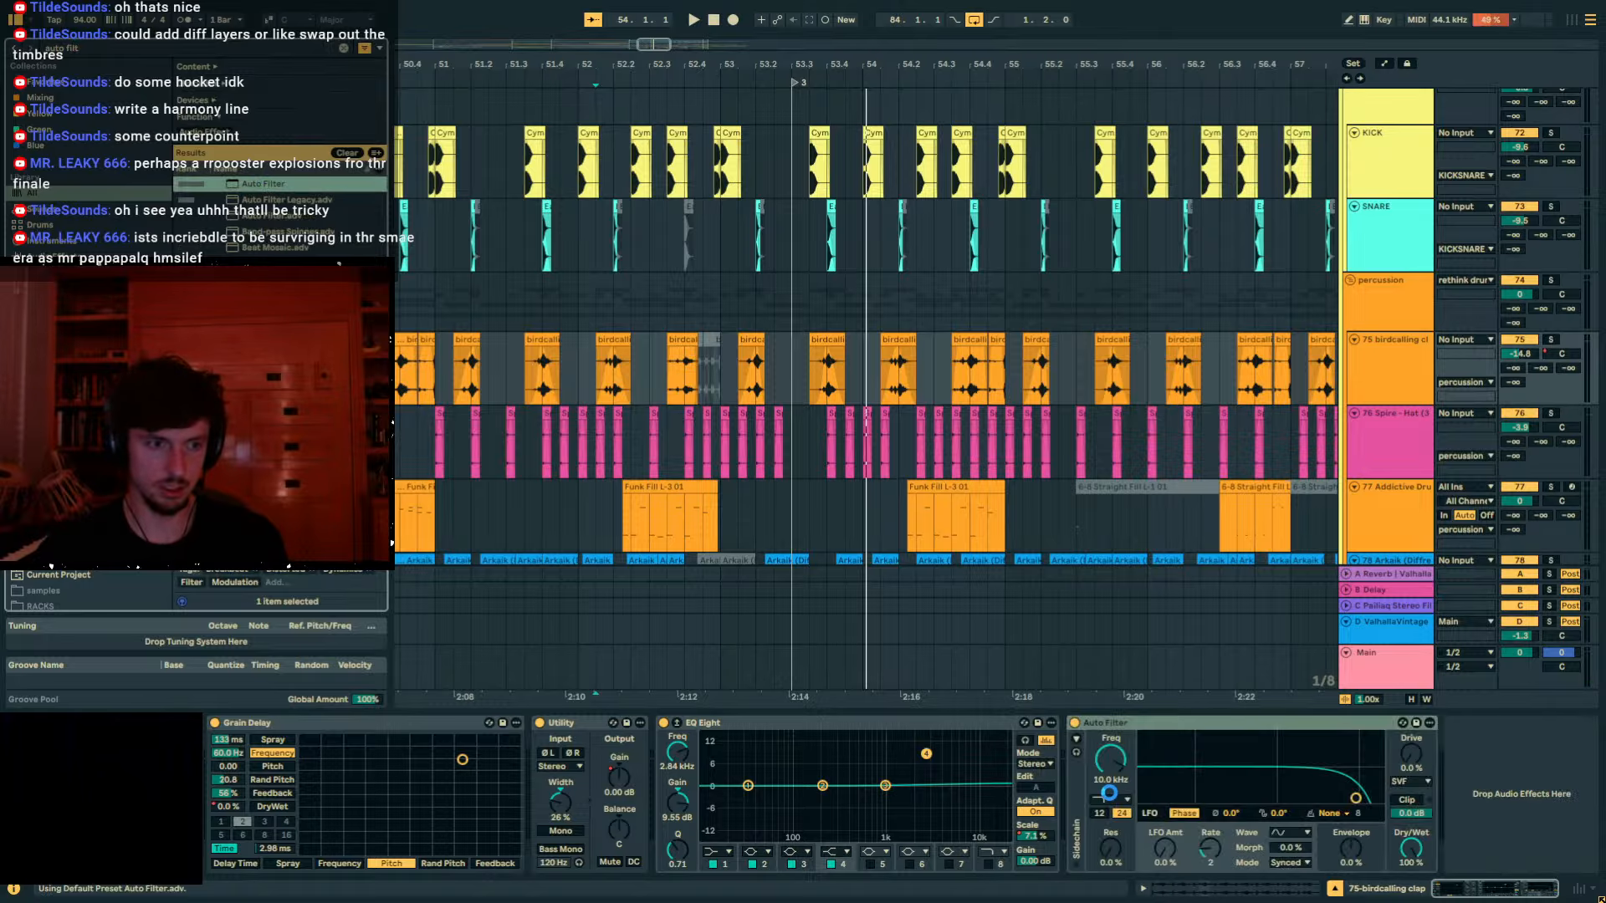
# During playback from 52.1.3, switch the clap's Auto Filter to high-pass and lower its cutoff to about 236 Hz.
pyautogui.press('space')
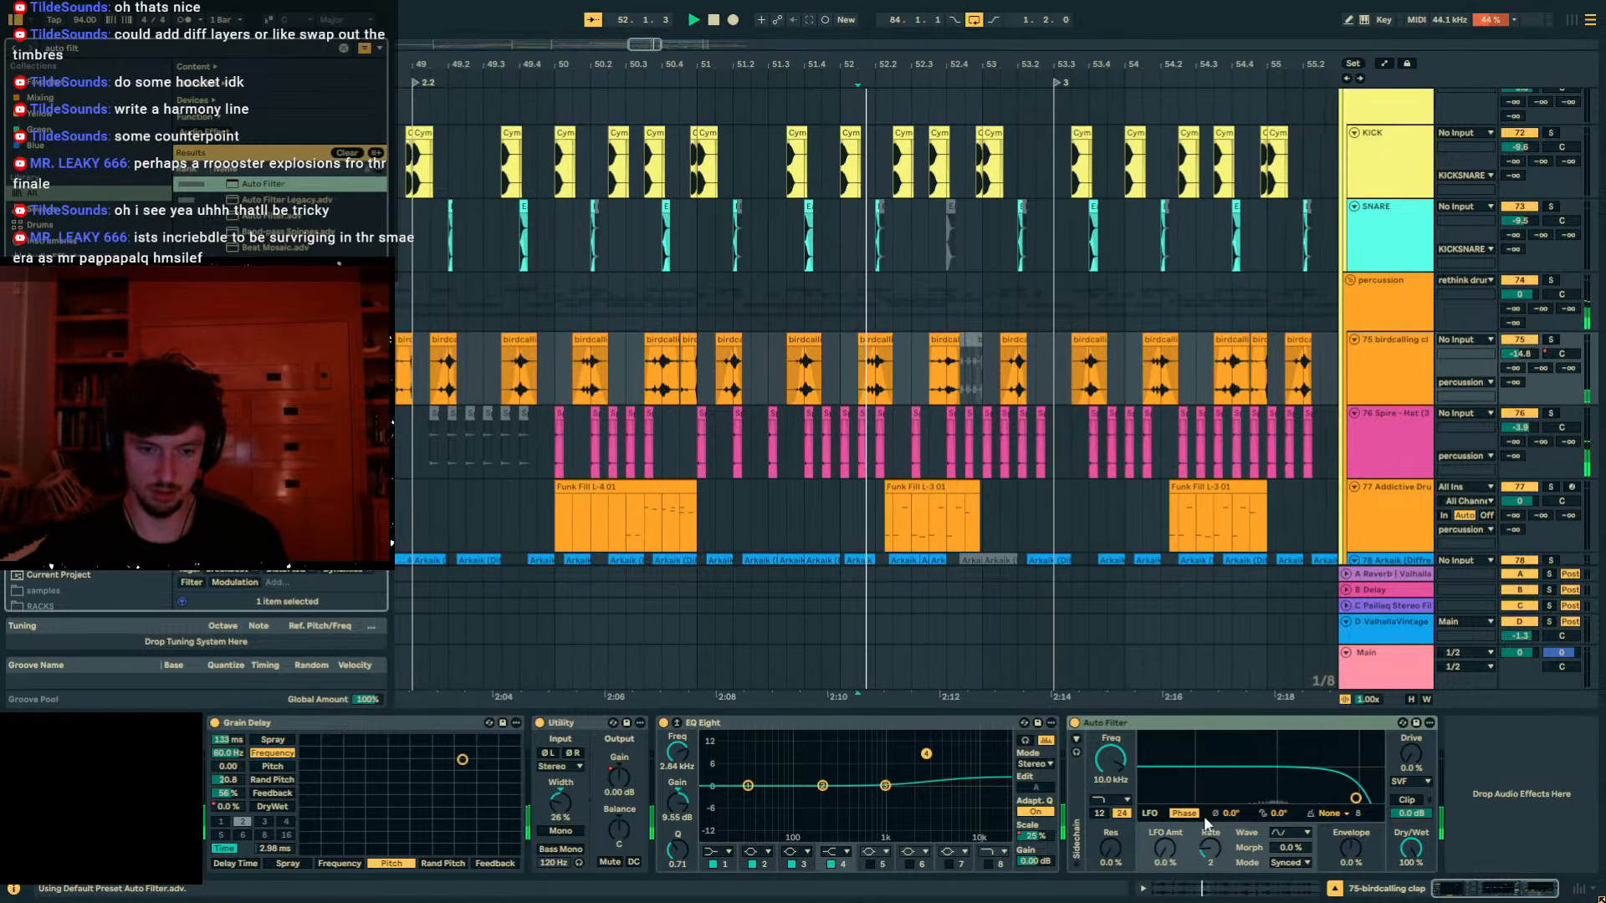
pyautogui.click(1110, 800)
pyautogui.click(1123, 769)
pyautogui.moveTo(1119, 765); pyautogui.dragTo(1120, 840)
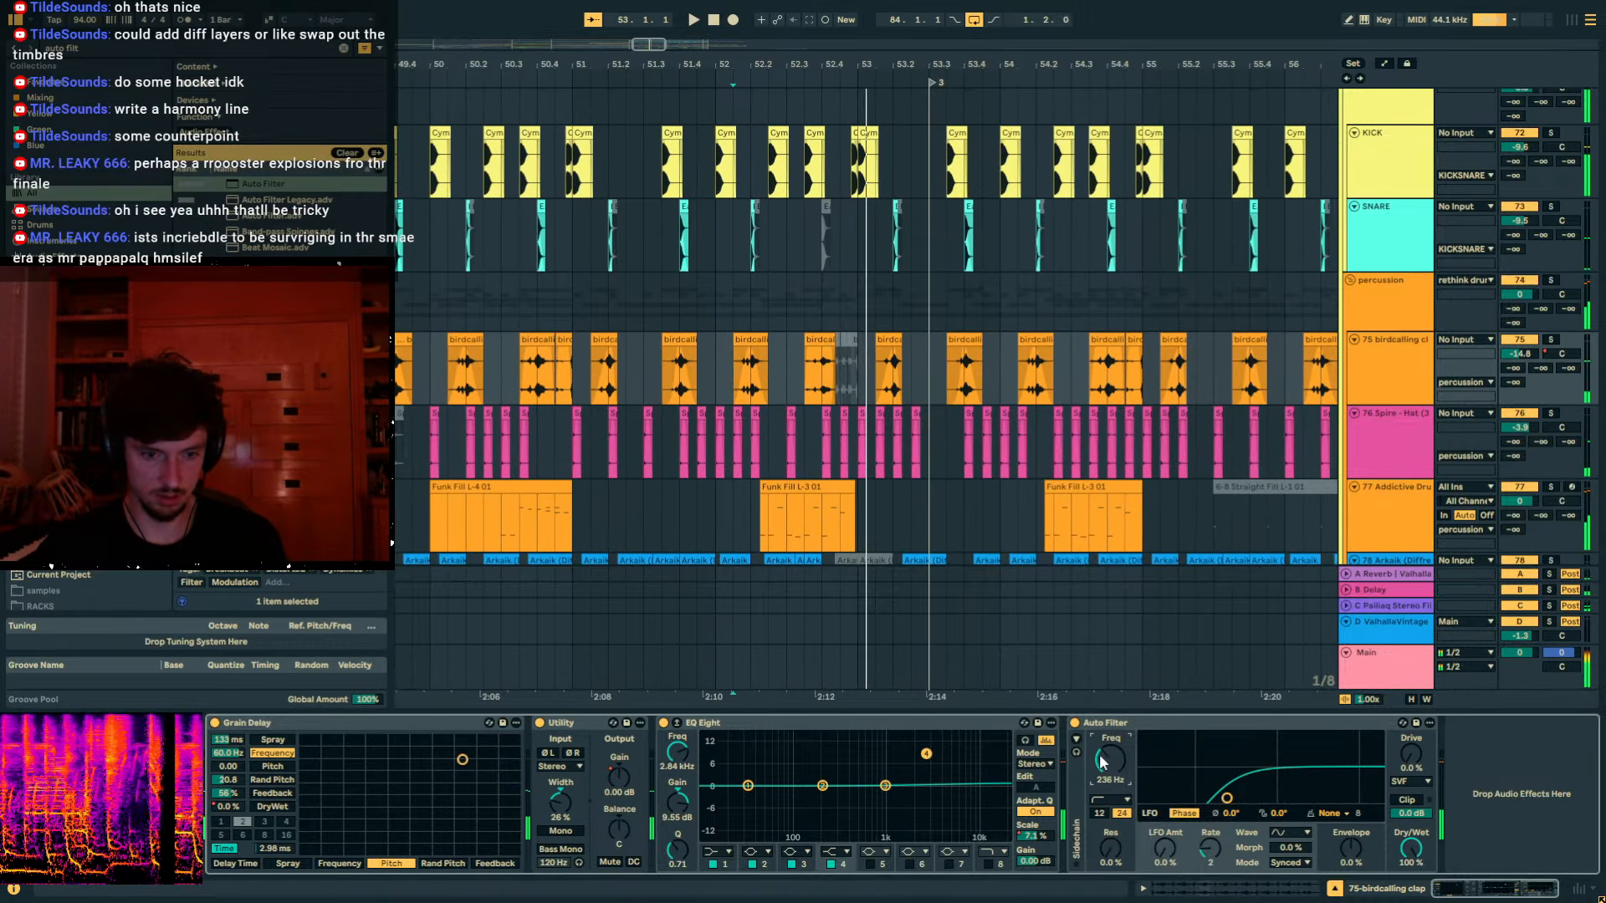
# Set the clap's Auto Filter cutoff to 632 Hz while replaying from 52.1.3, and switch the device off.
pyautogui.press('space')
pyautogui.press('space')
pyautogui.moveTo(1110, 760)
pyautogui.mouseDown()
pyautogui.moveTo(1110, 719)
pyautogui.moveTo(1110, 785)
pyautogui.mouseUp()
pyautogui.press('space')
pyautogui.press('space')
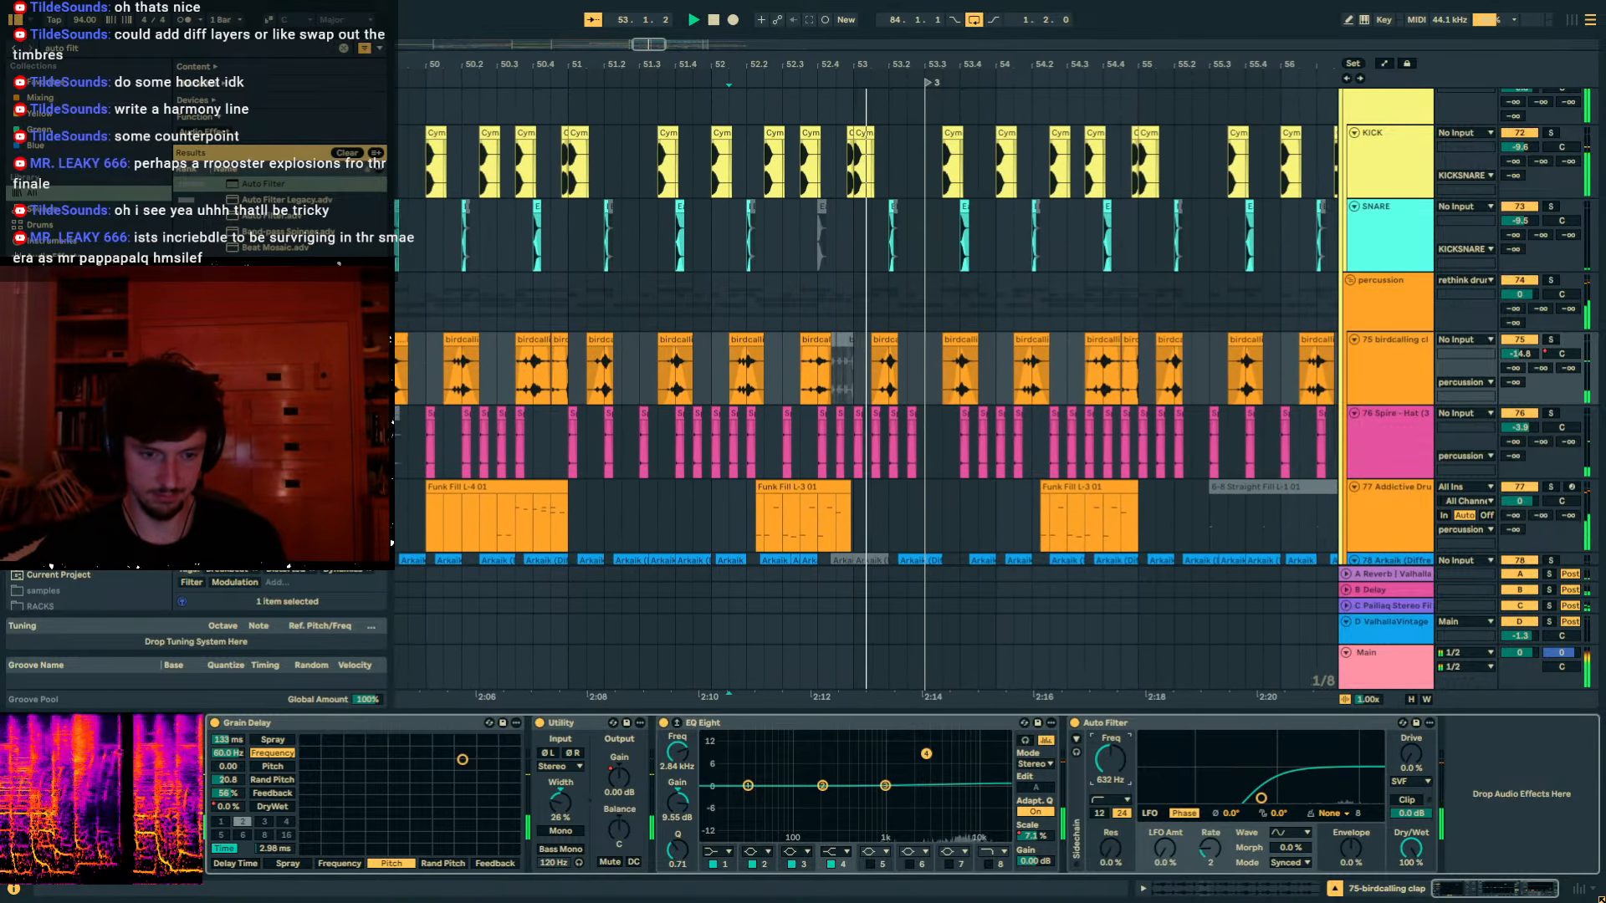
pyautogui.press('space')
pyautogui.press('a')
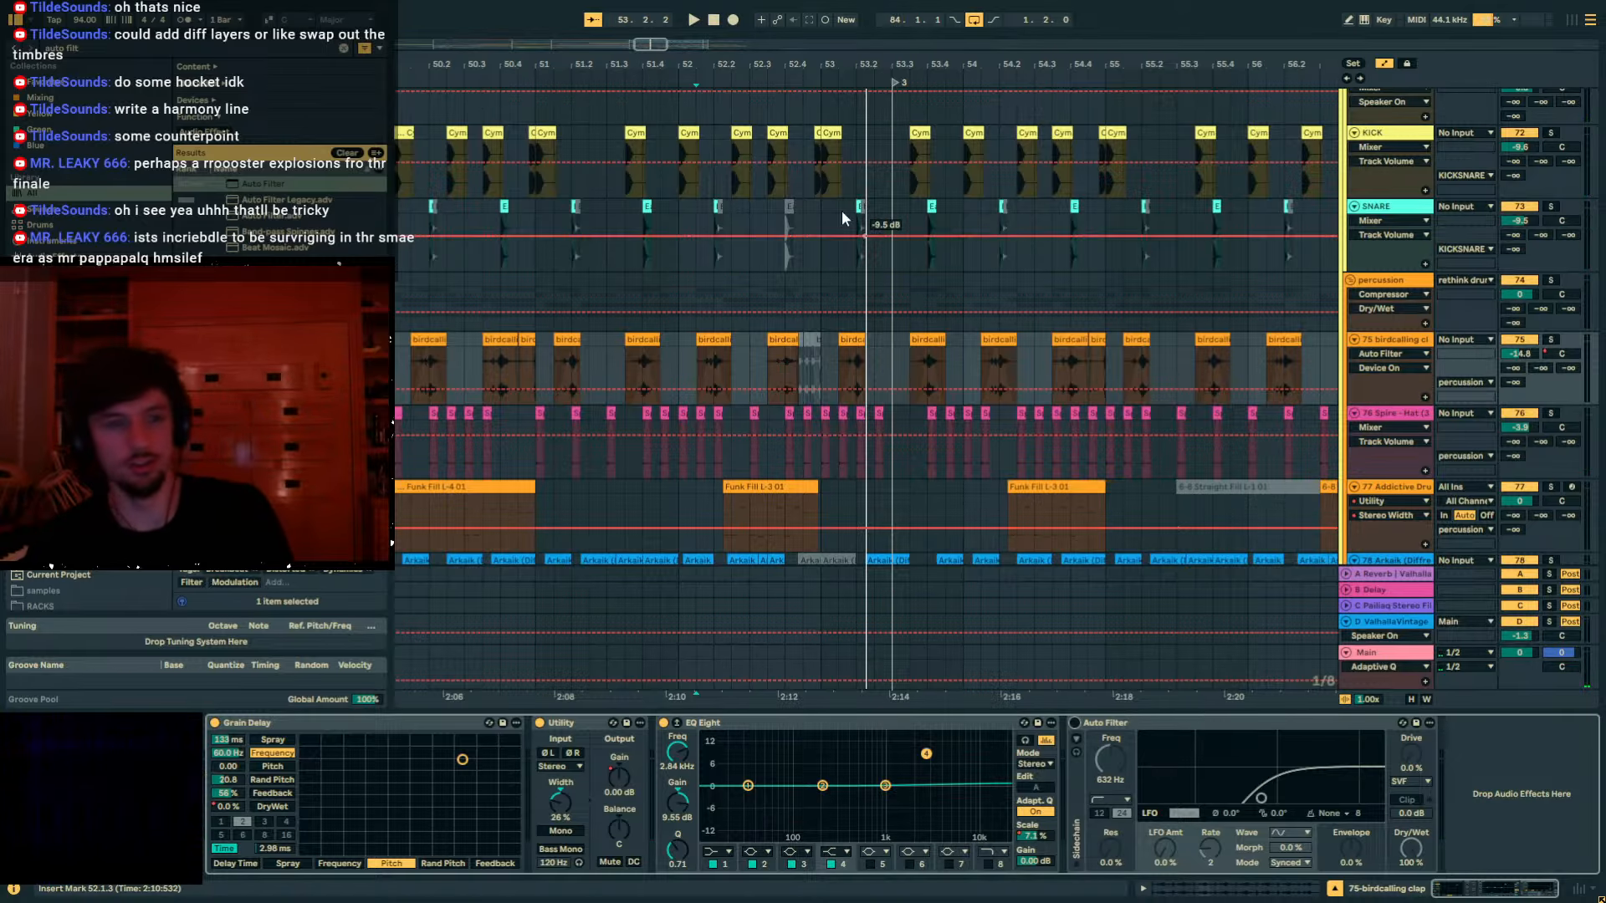
pyautogui.press('a')
# Place the insert marker at bar 31 on the percussion group within the full arrangement and save the set.
pyautogui.moveTo(793, 59)
pyautogui.mouseDown()
pyautogui.moveTo(794, 33)
pyautogui.moveTo(603, 10)
pyautogui.moveTo(910, 33)
pyautogui.mouseUp()
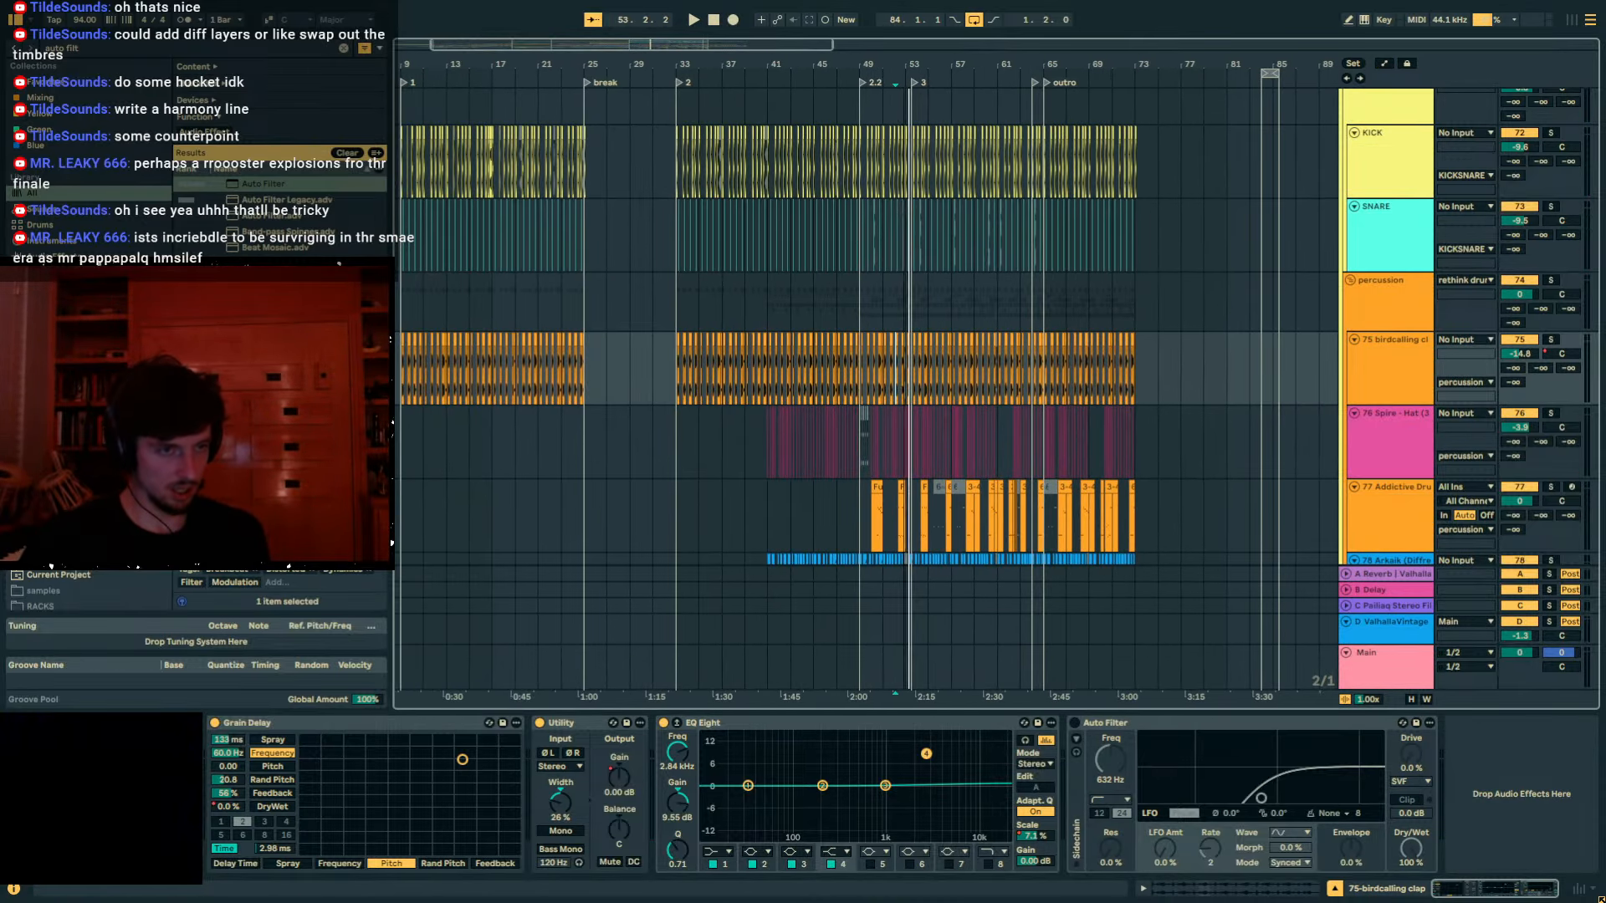
pyautogui.click(719, 299)
pyautogui.hotkey('ctrl', 's')
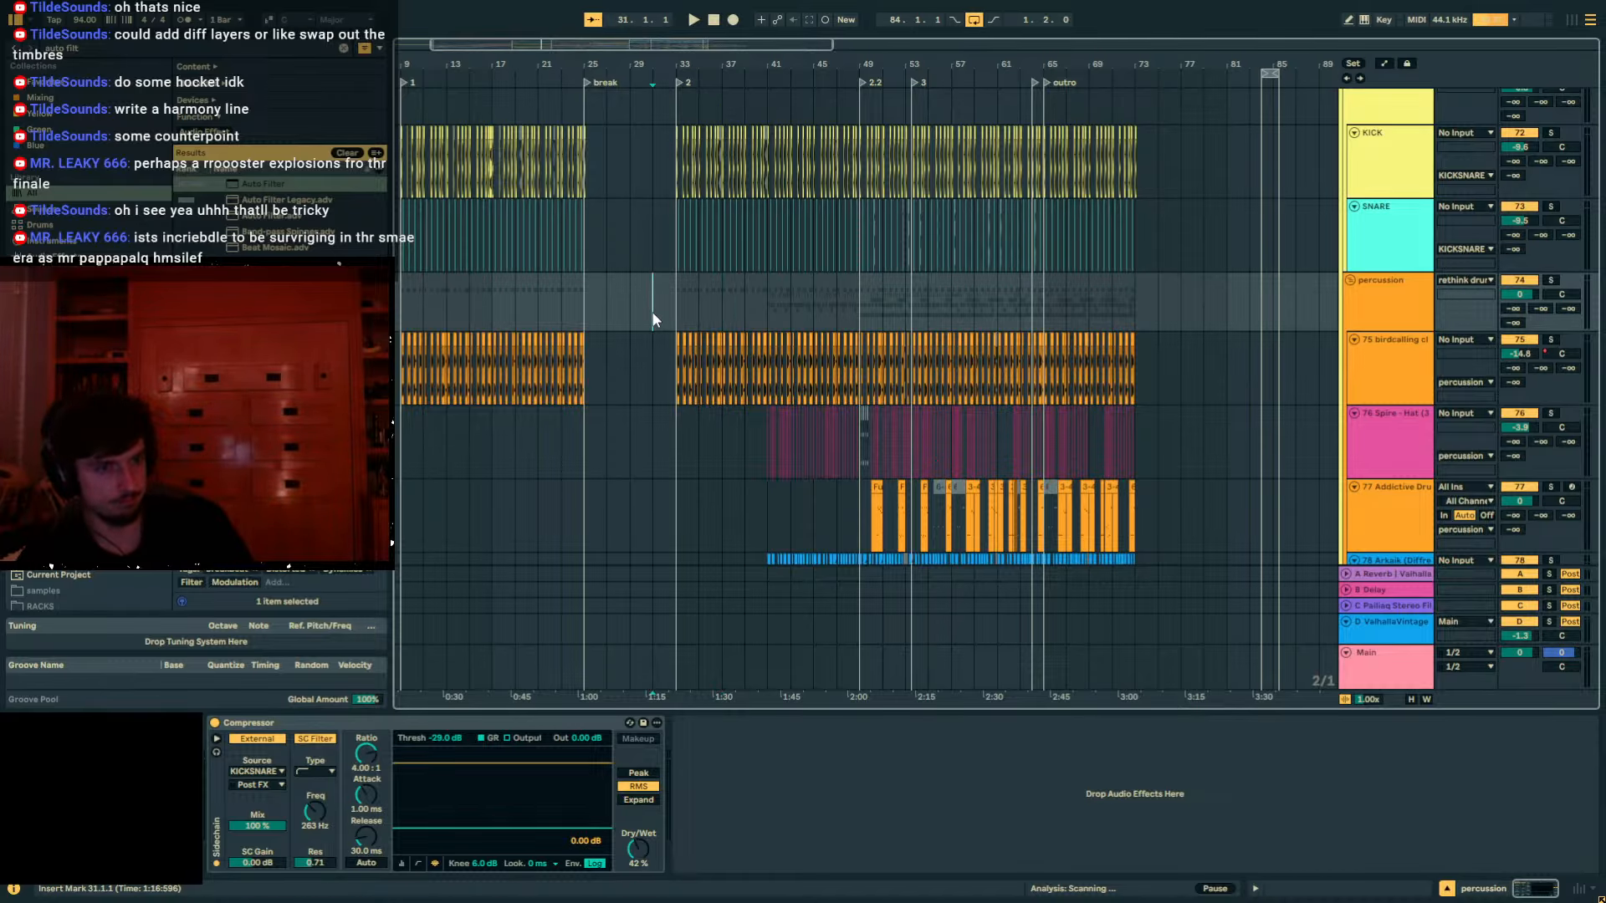
pyautogui.moveTo(641, 50); pyautogui.dragTo(607, 42)
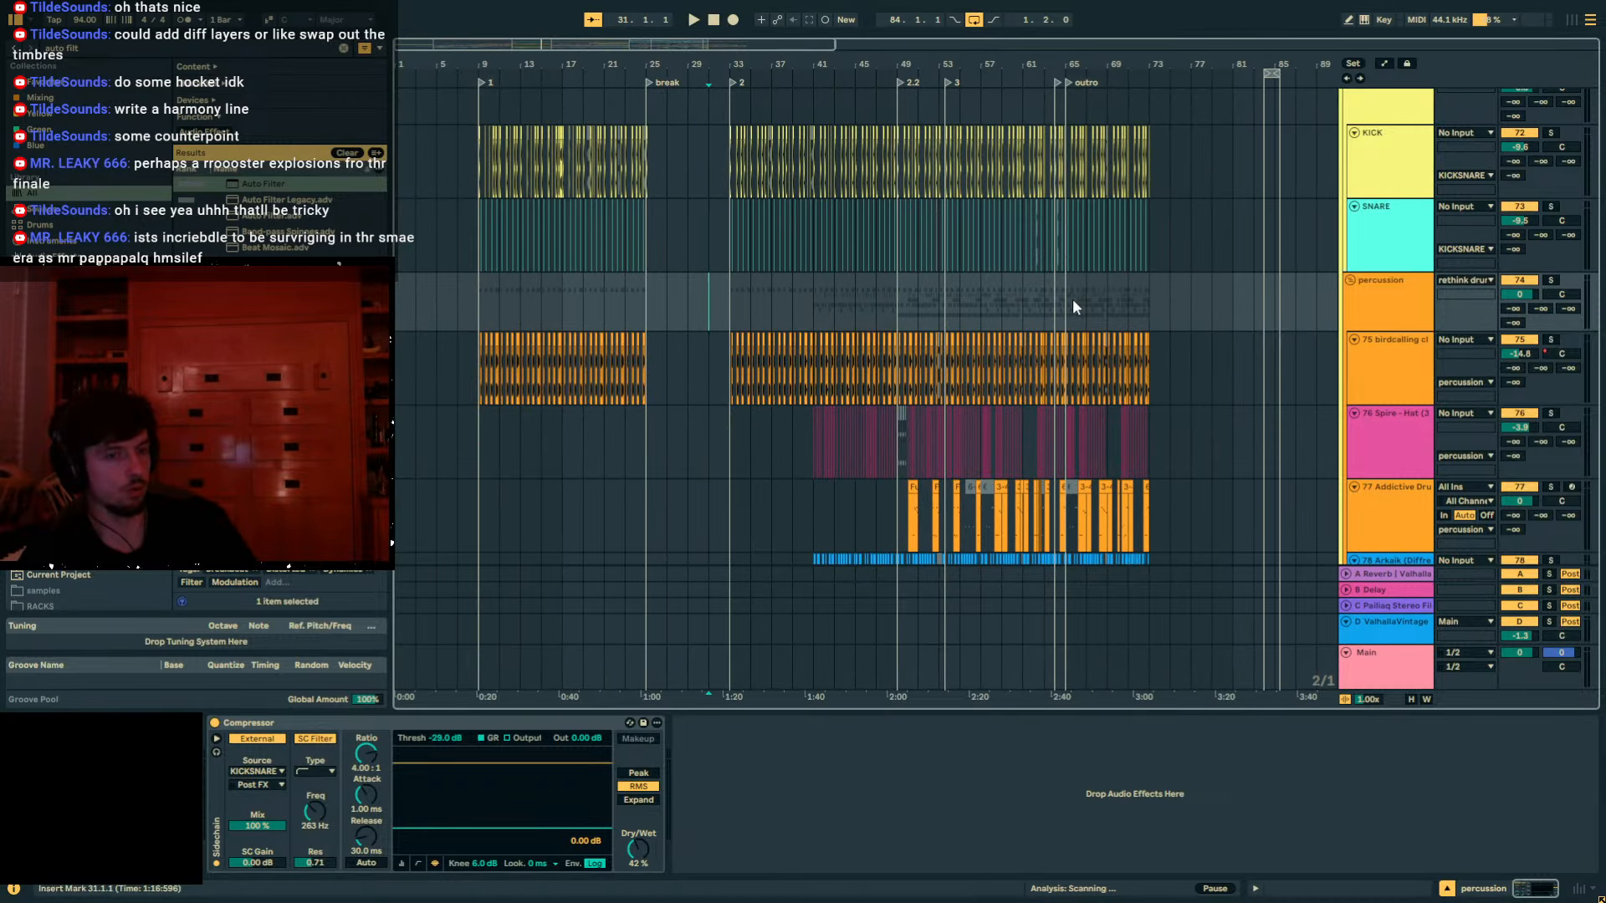
pyautogui.moveTo(1139, 301)
pyautogui.mouseDown()
pyautogui.moveTo(396, 279)
pyautogui.moveTo(1175, 329)
pyautogui.moveTo(875, 256)
pyautogui.moveTo(770, 285)
pyautogui.mouseUp()
pyautogui.click(431, 292)
pyautogui.click(1158, 336)
pyautogui.click(1151, 293)
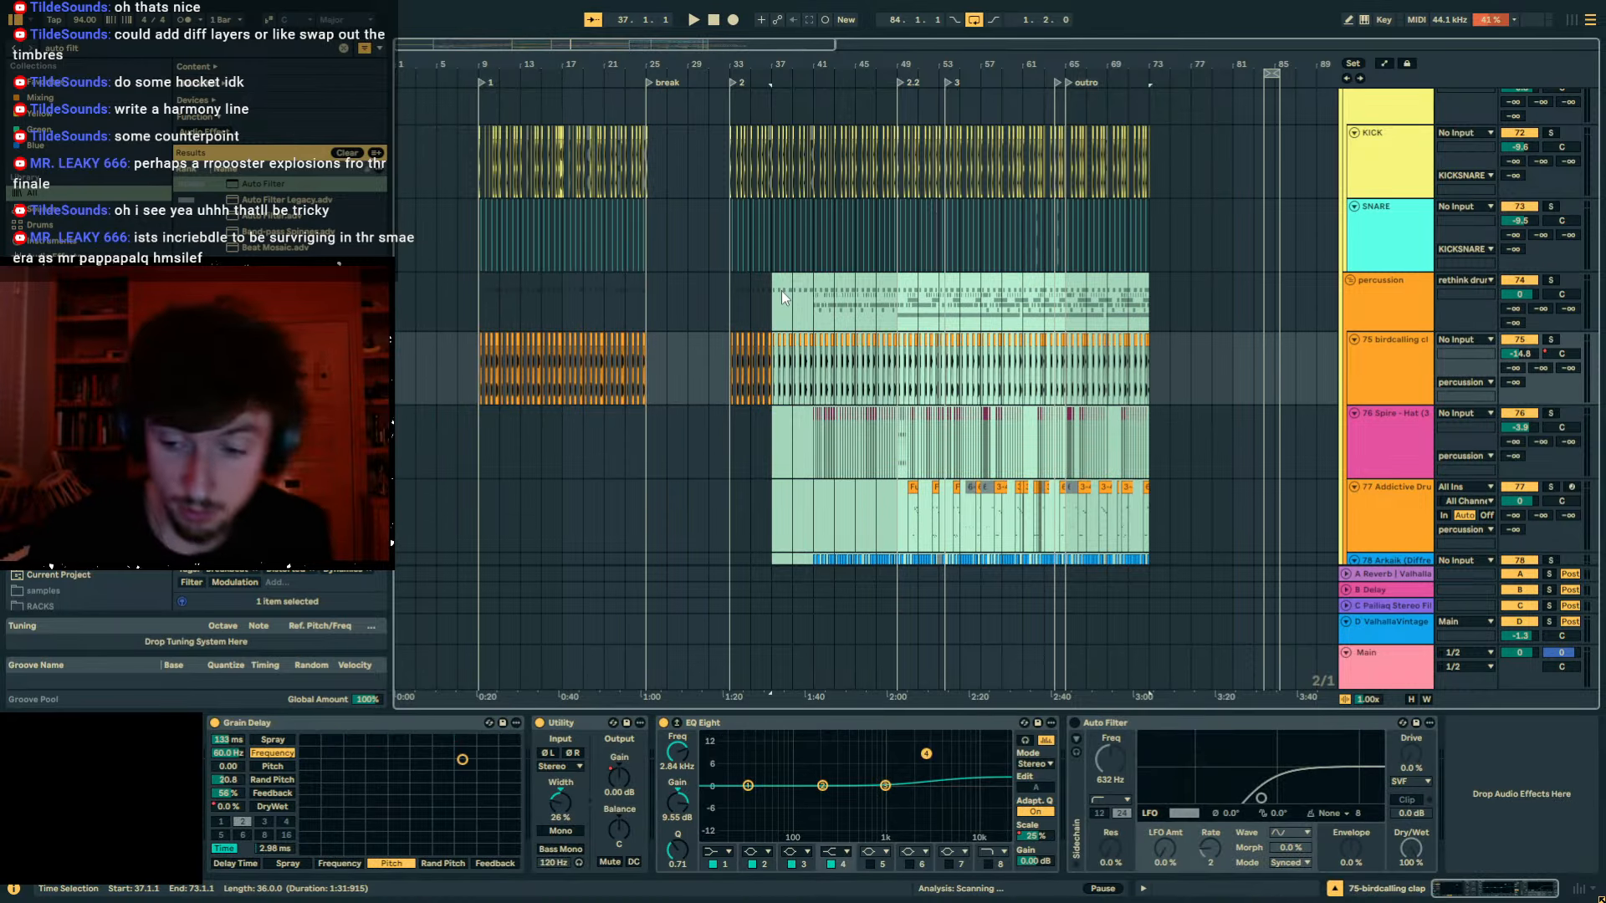
pyautogui.click(771, 293)
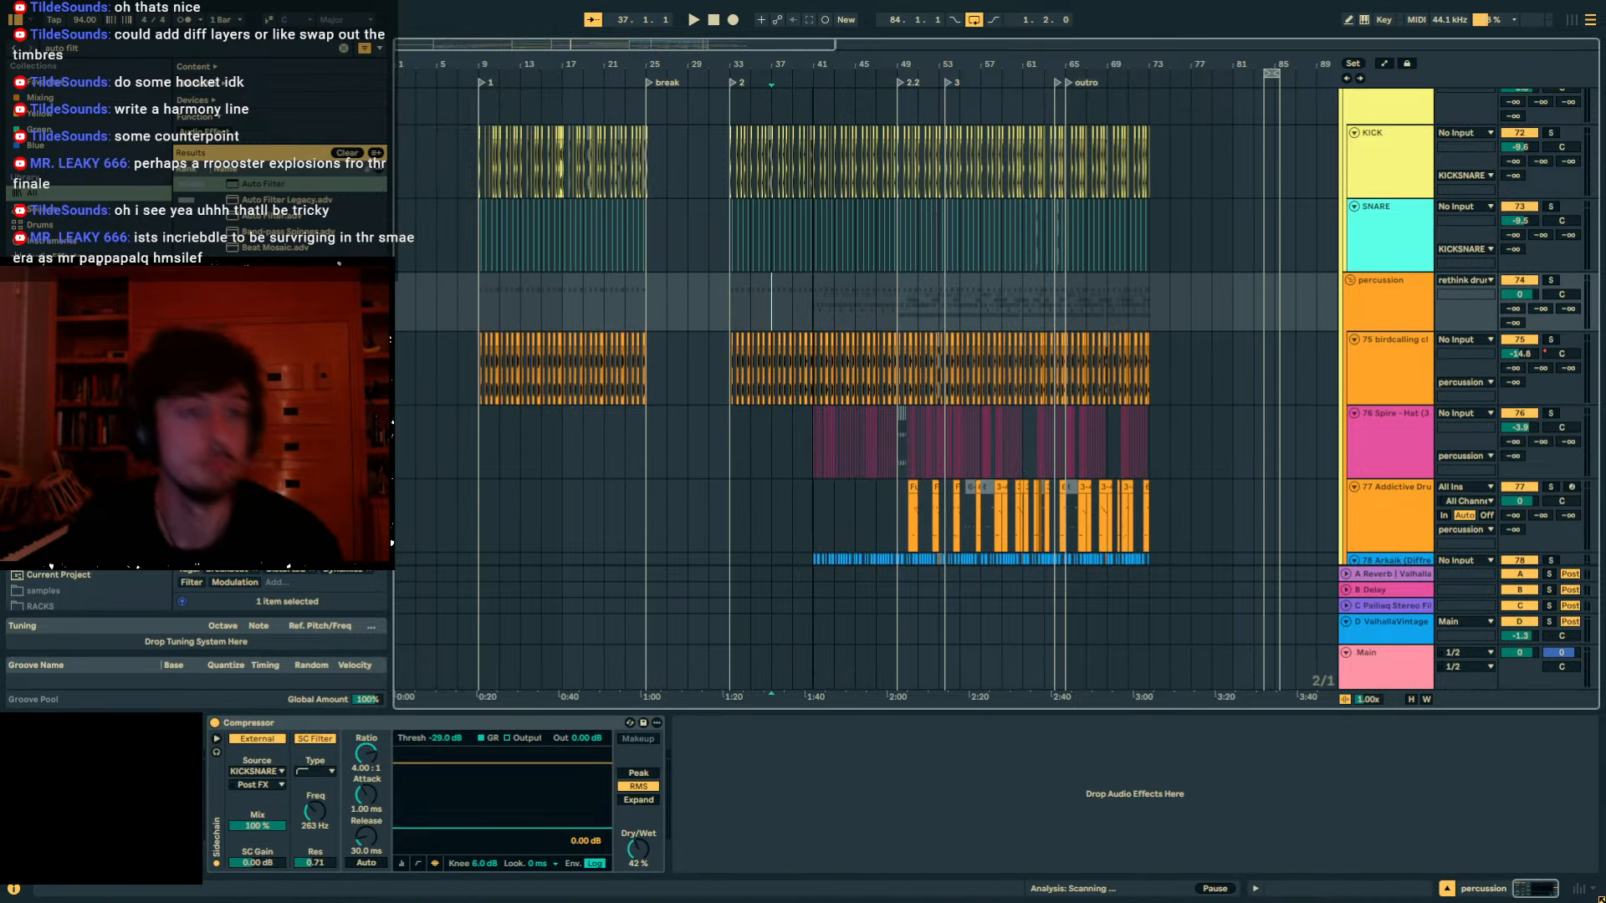
pyautogui.moveTo(703, 70); pyautogui.dragTo(702, 62)
pyautogui.moveTo(941, 296); pyautogui.dragTo(1002, 309)
pyautogui.click(1156, 341)
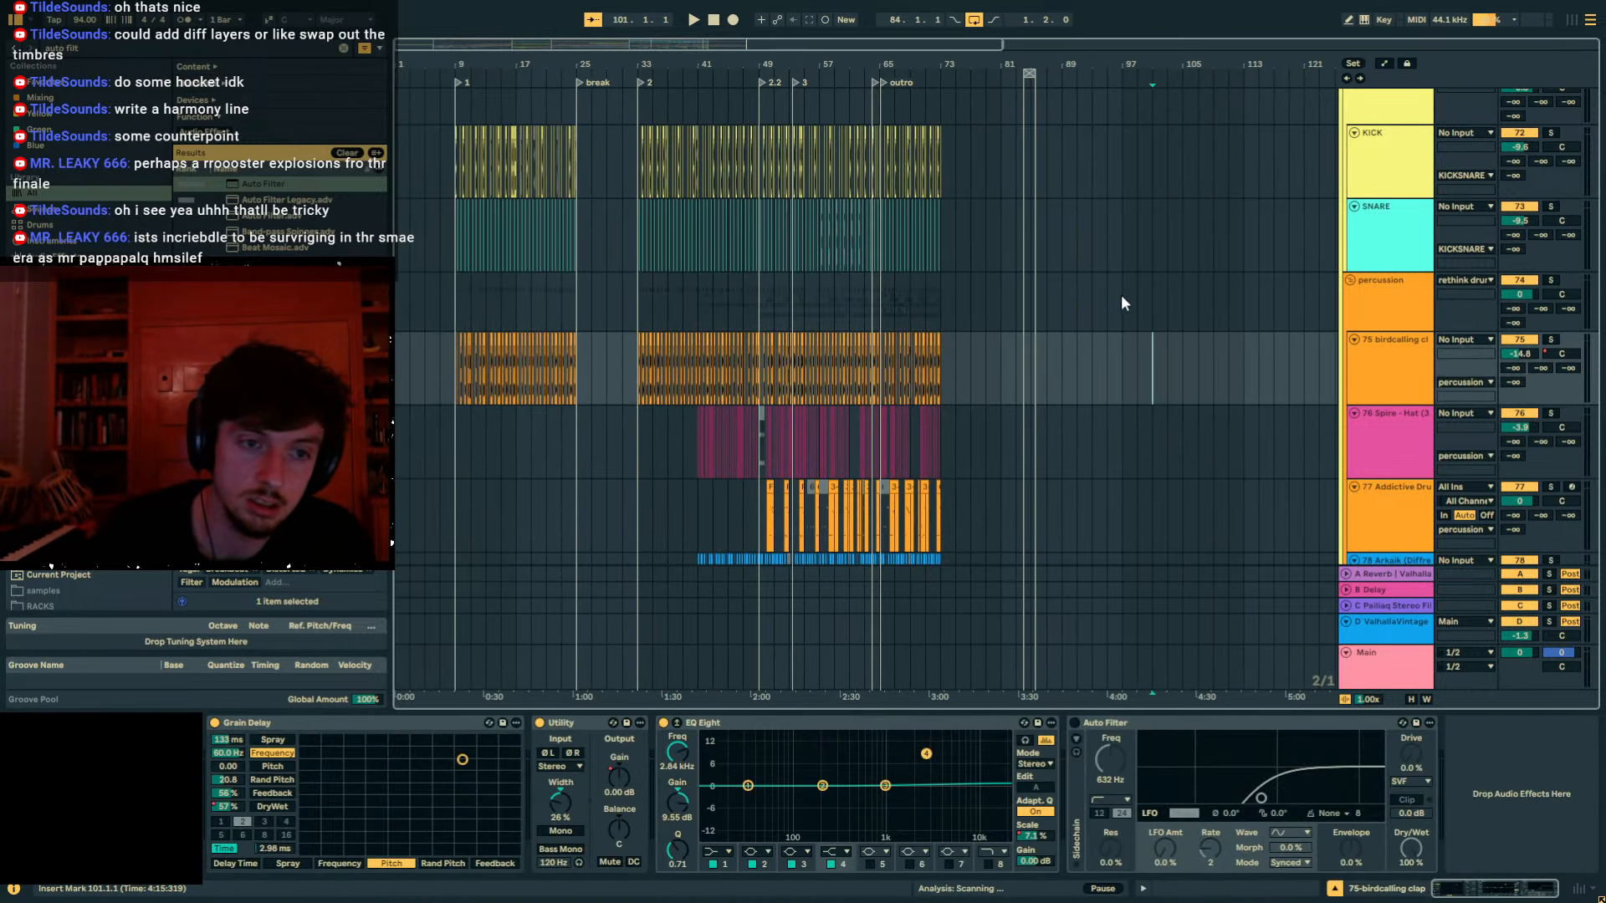
pyautogui.click(1146, 296)
pyautogui.click(1153, 339)
pyautogui.click(1156, 225)
pyautogui.click(1154, 293)
# Fold the rethink drums group and collapse all tracks to give a compact overview of the arrangement.
pyautogui.scroll(5, 1400, 415)
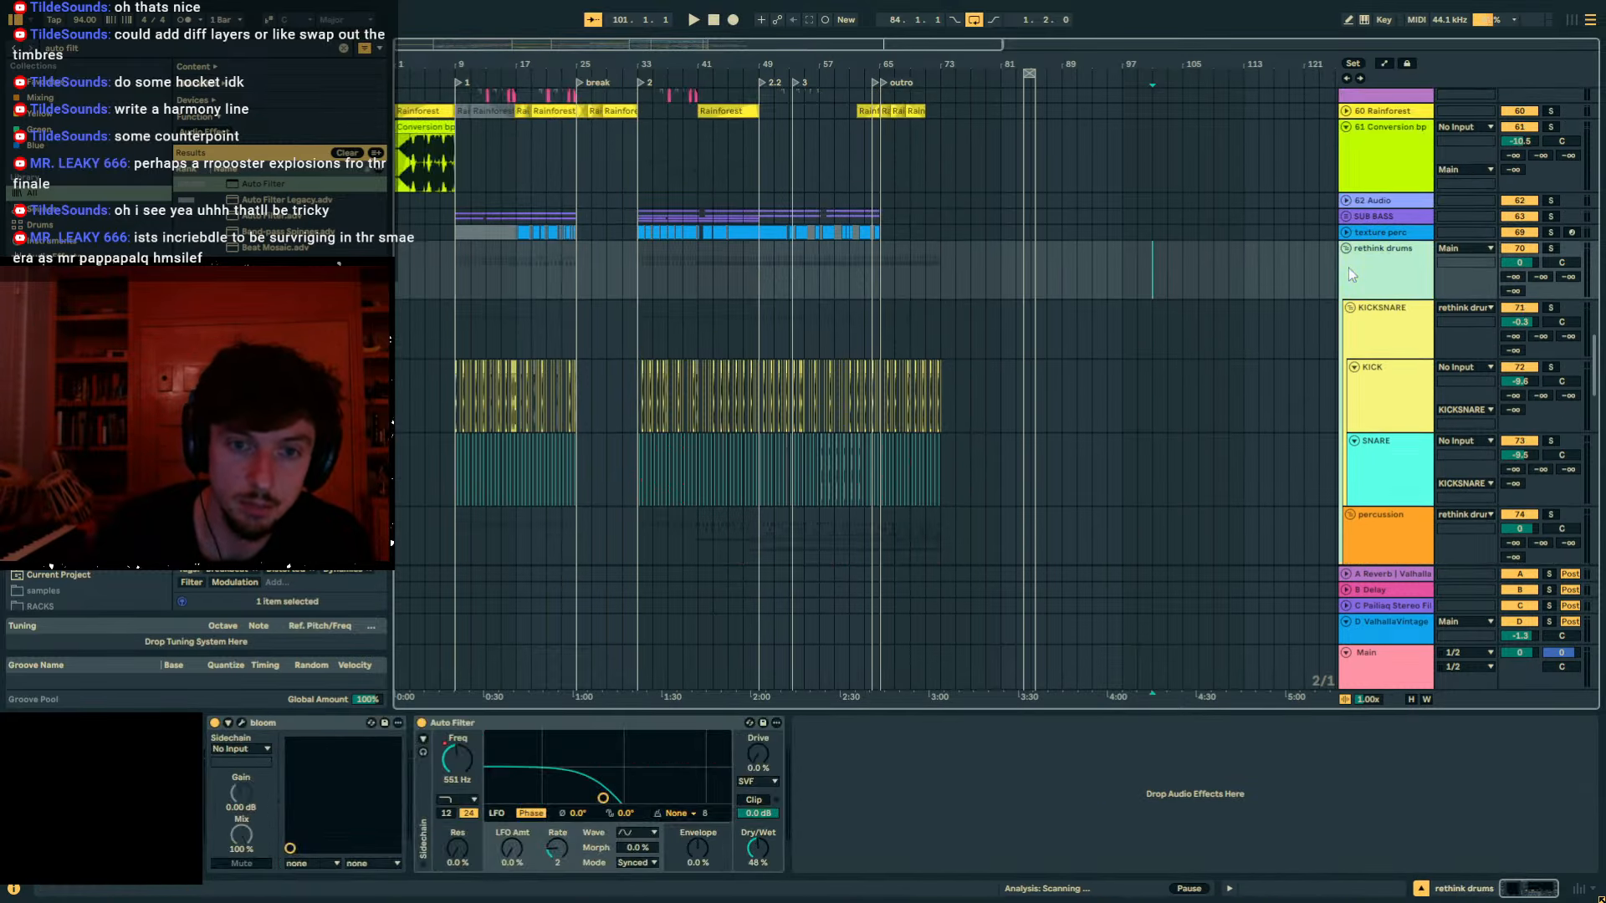
pyautogui.click(1349, 268)
pyautogui.hotkey('alt', 'u')
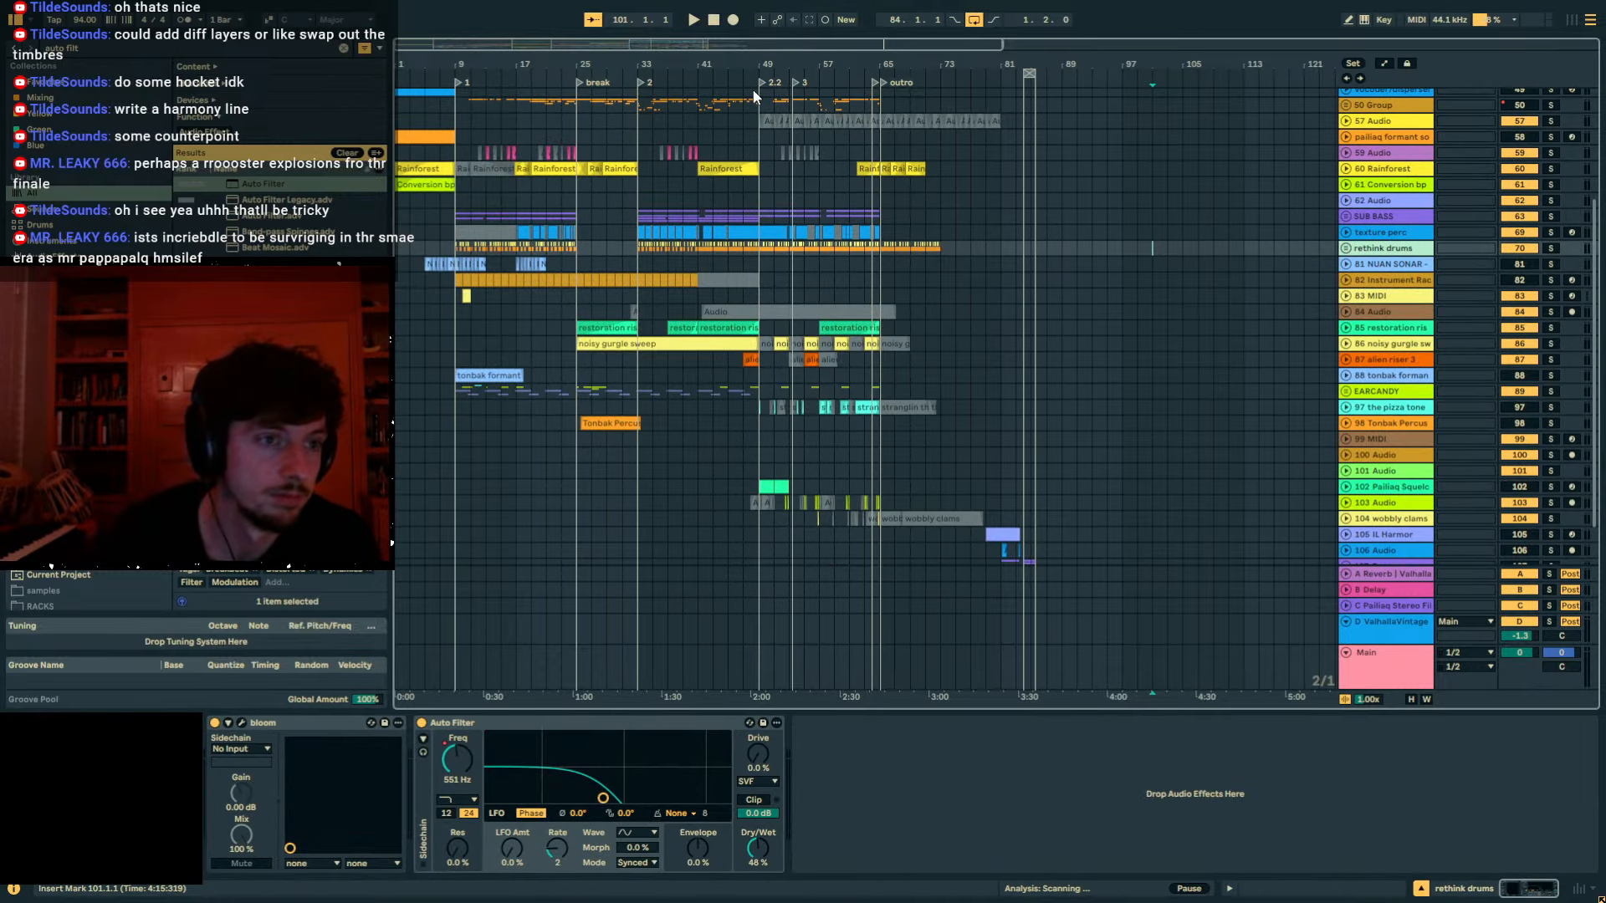
pyautogui.moveTo(1003, 44); pyautogui.dragTo(924, 44)
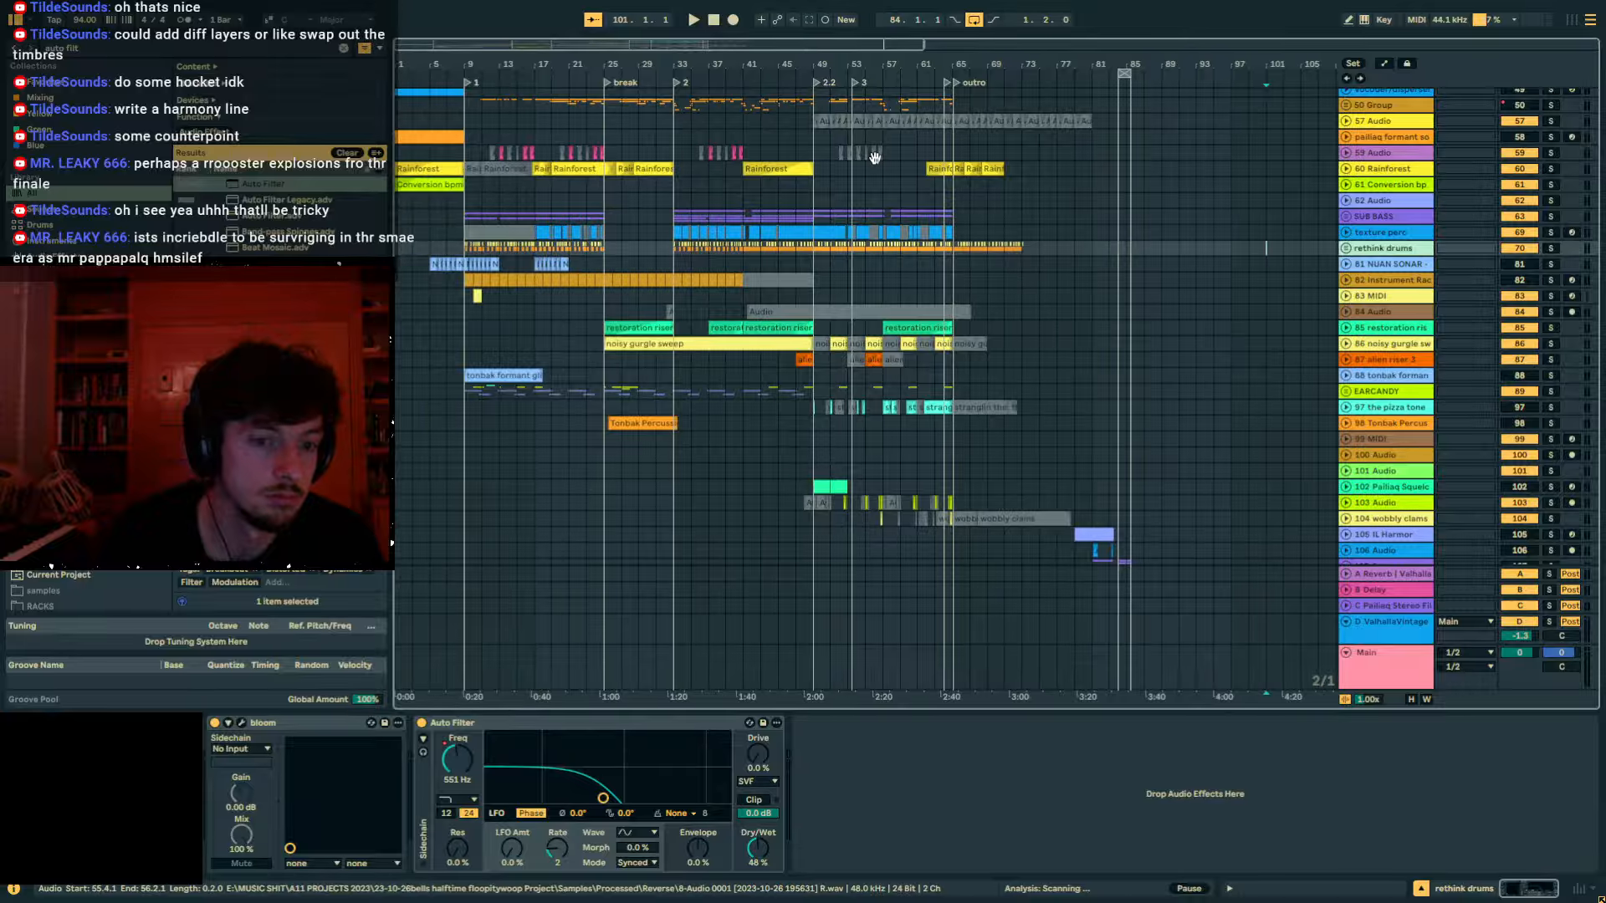
# Delete the tracks from 105 IL Harmor through 113 Audio at the end of the track list.
pyautogui.scroll(-2, 1147, 340)
pyautogui.click(1163, 502)
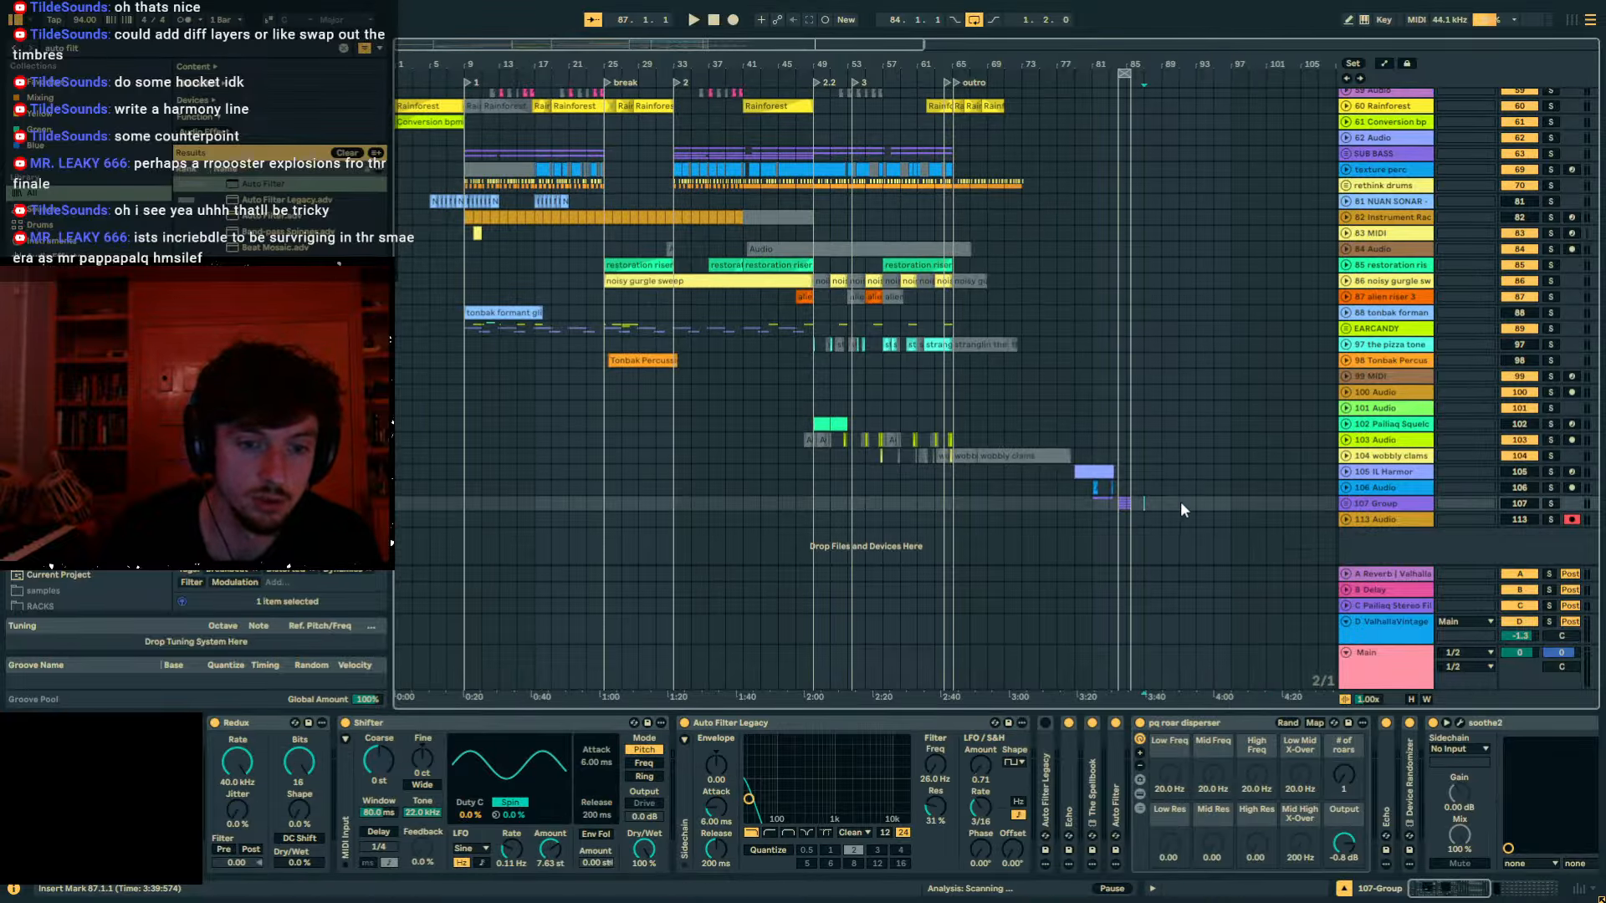
pyautogui.click(1383, 475)
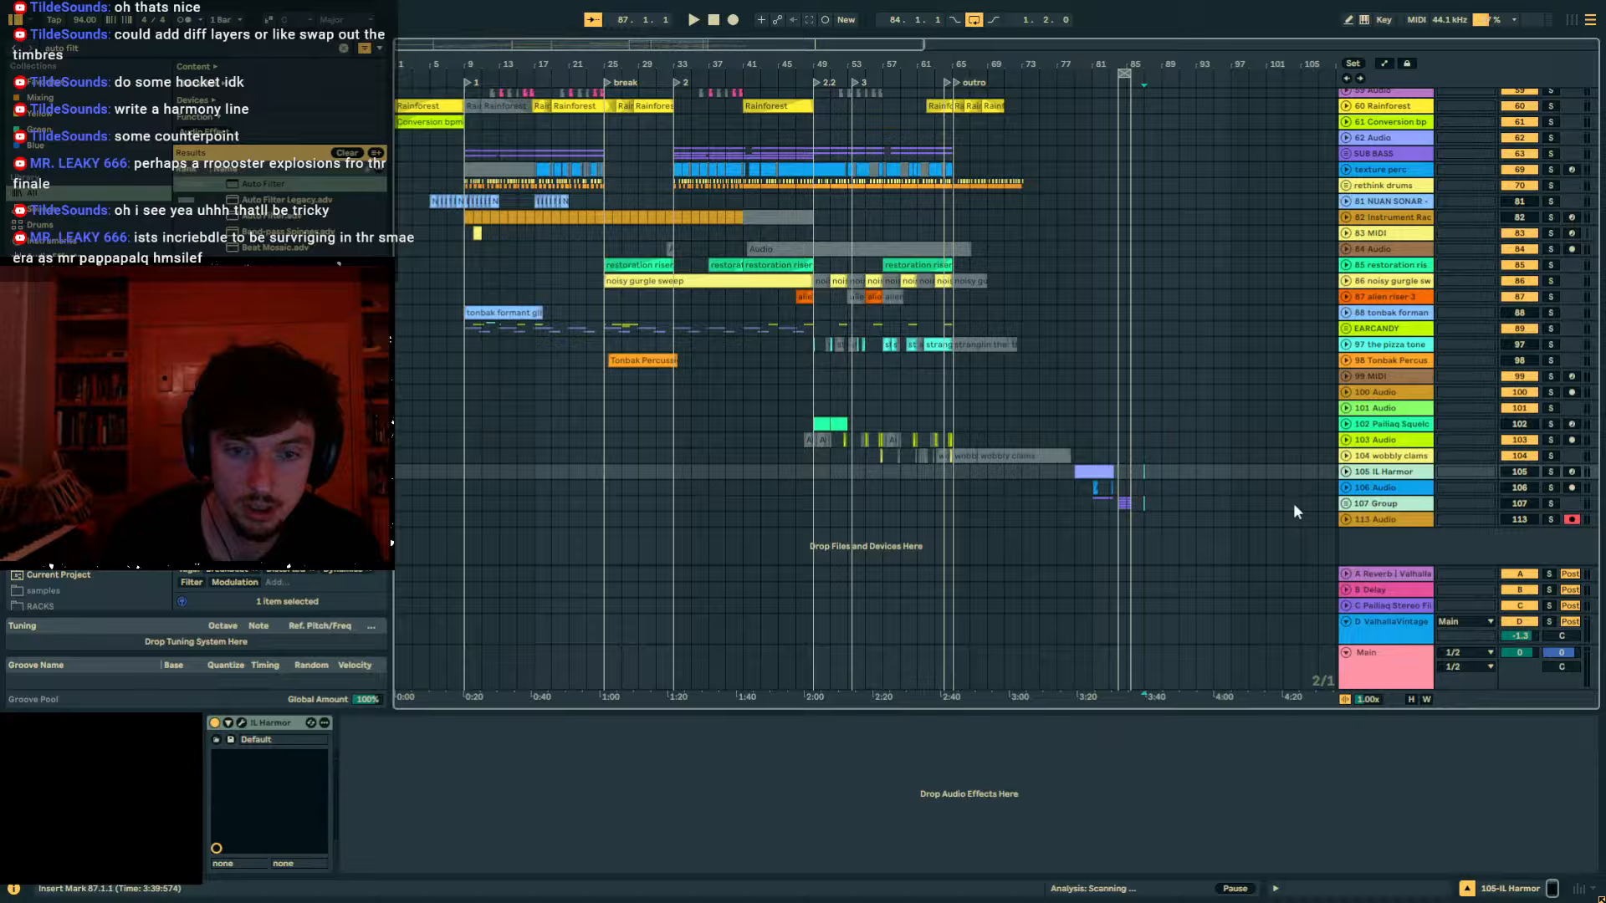
pyautogui.click(1387, 522)
pyautogui.click(1382, 475)
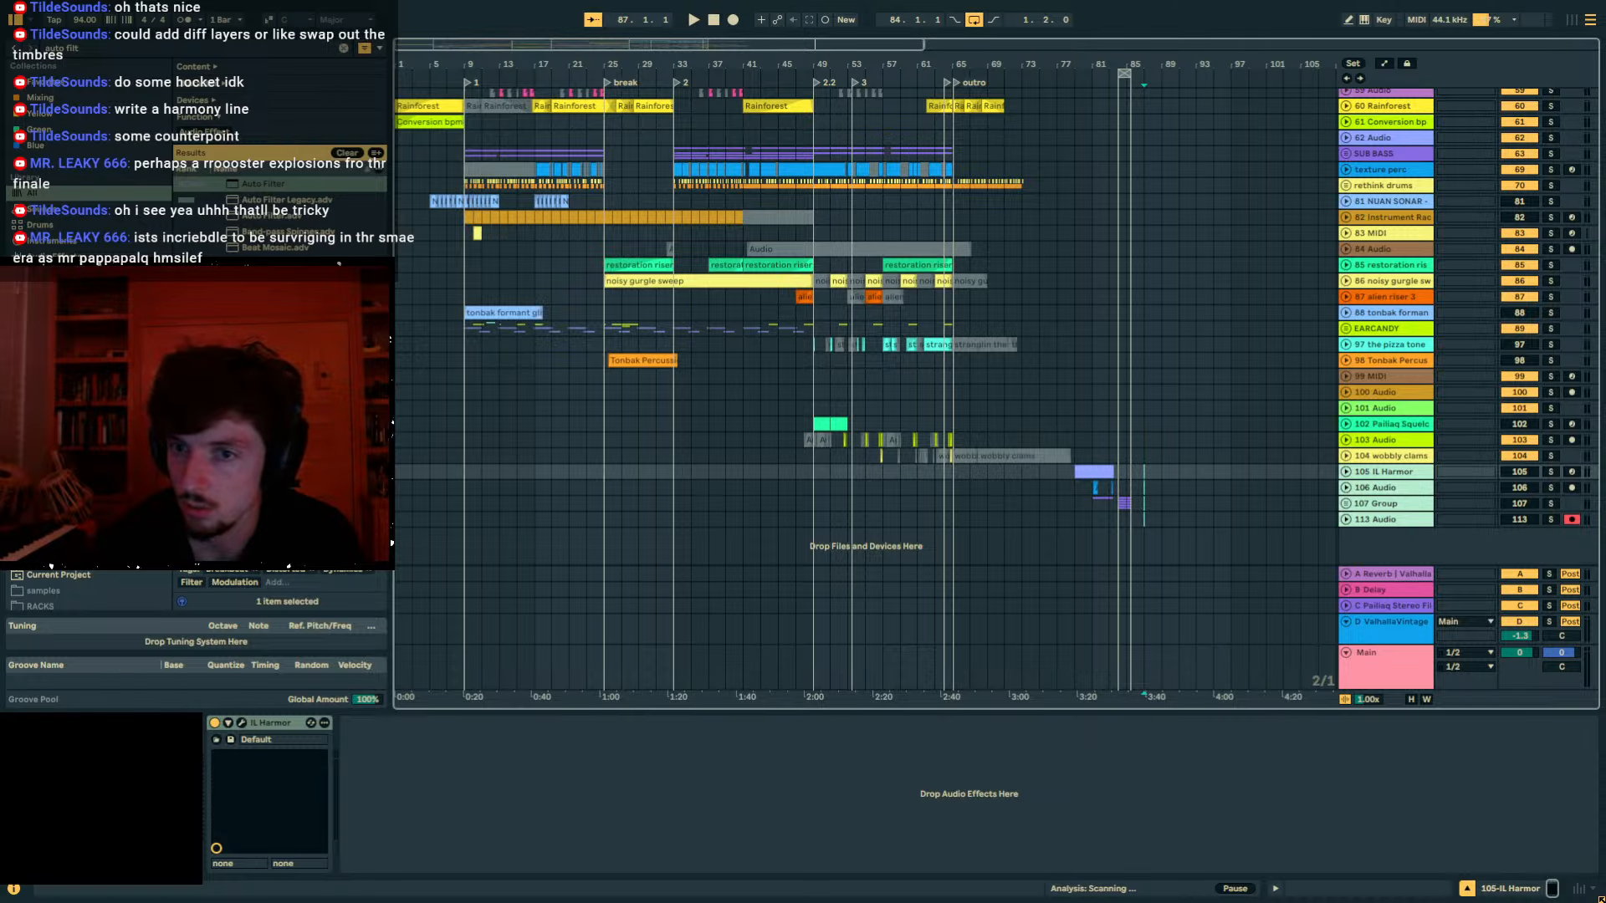
pyautogui.press('Delete')
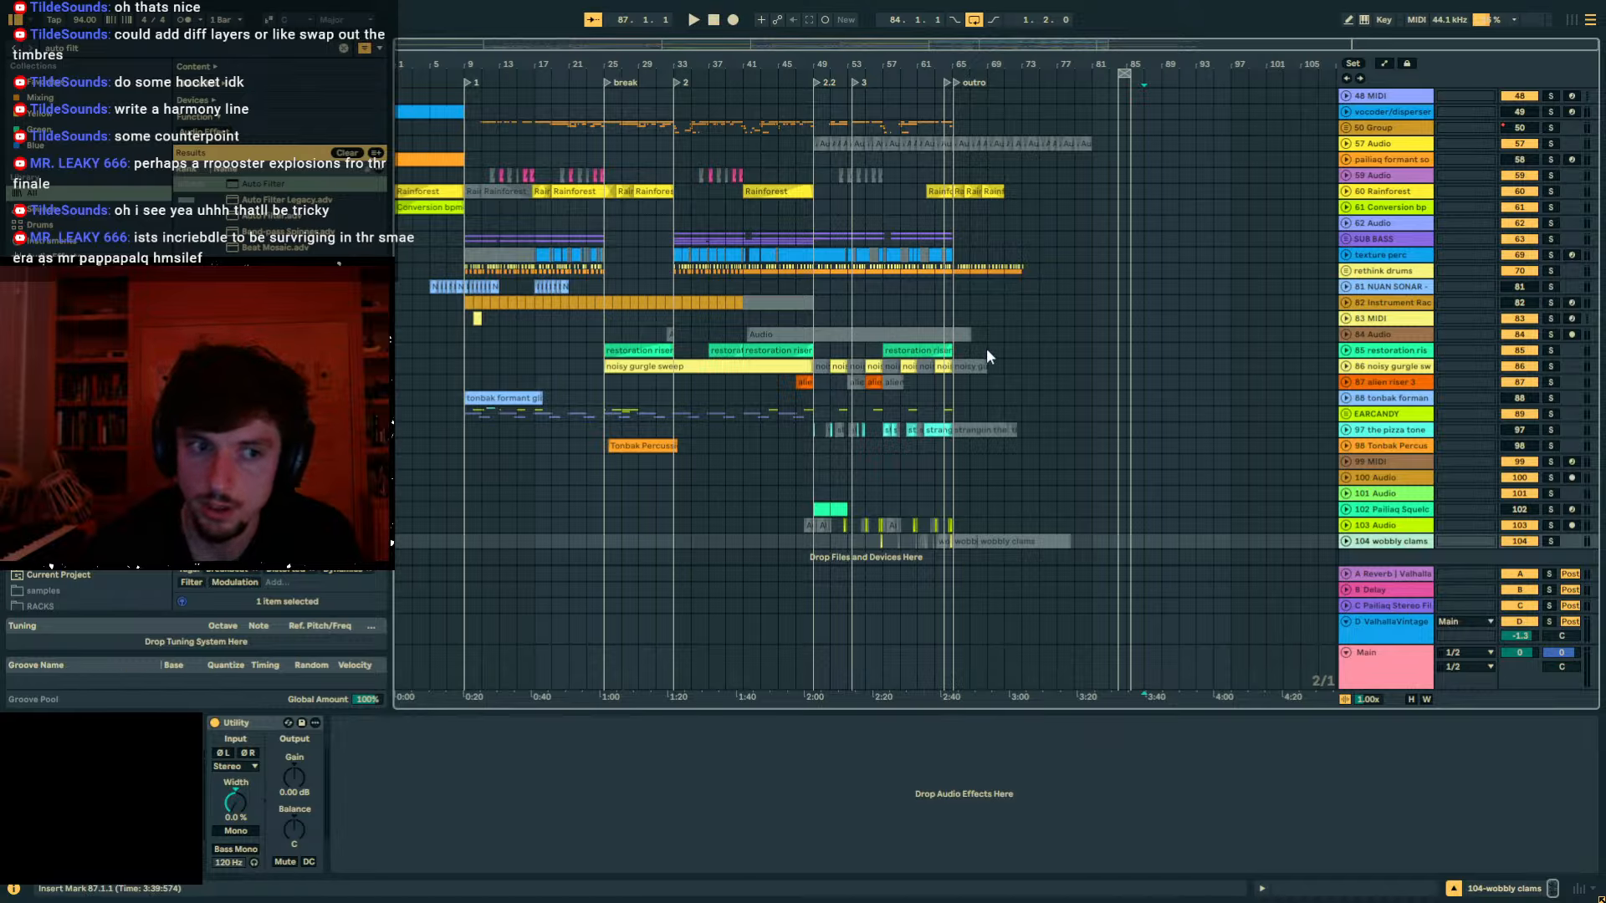
pyautogui.click(1066, 286)
pyautogui.click(1108, 257)
pyautogui.click(1163, 302)
pyautogui.click(1187, 339)
pyautogui.click(1119, 256)
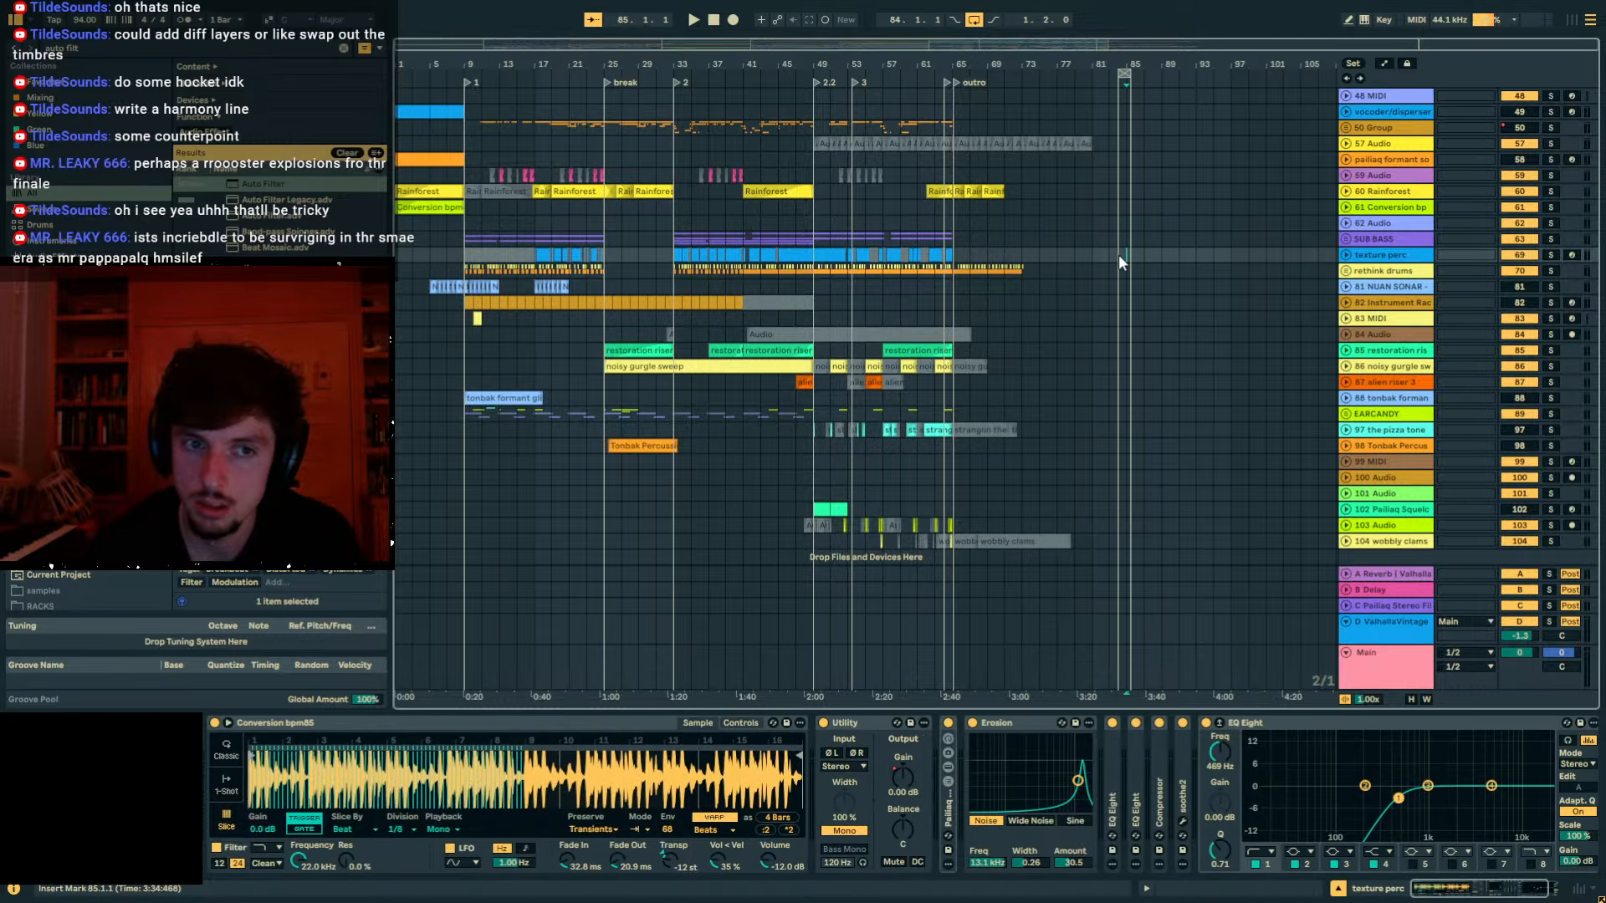
pyautogui.click(1123, 192)
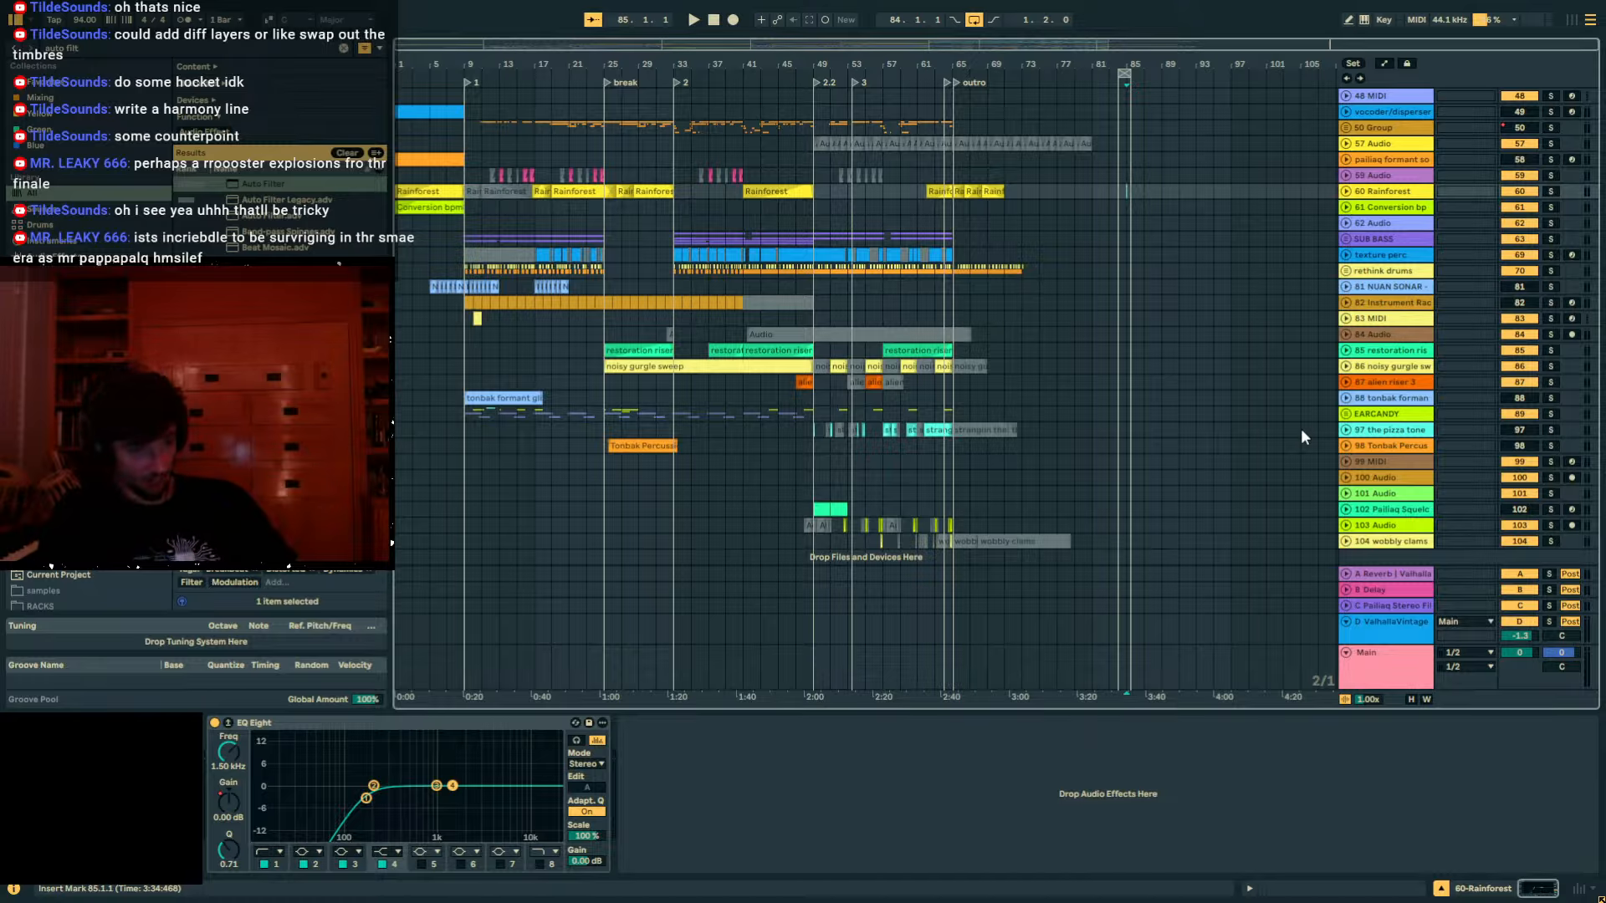
pyautogui.click(1246, 450)
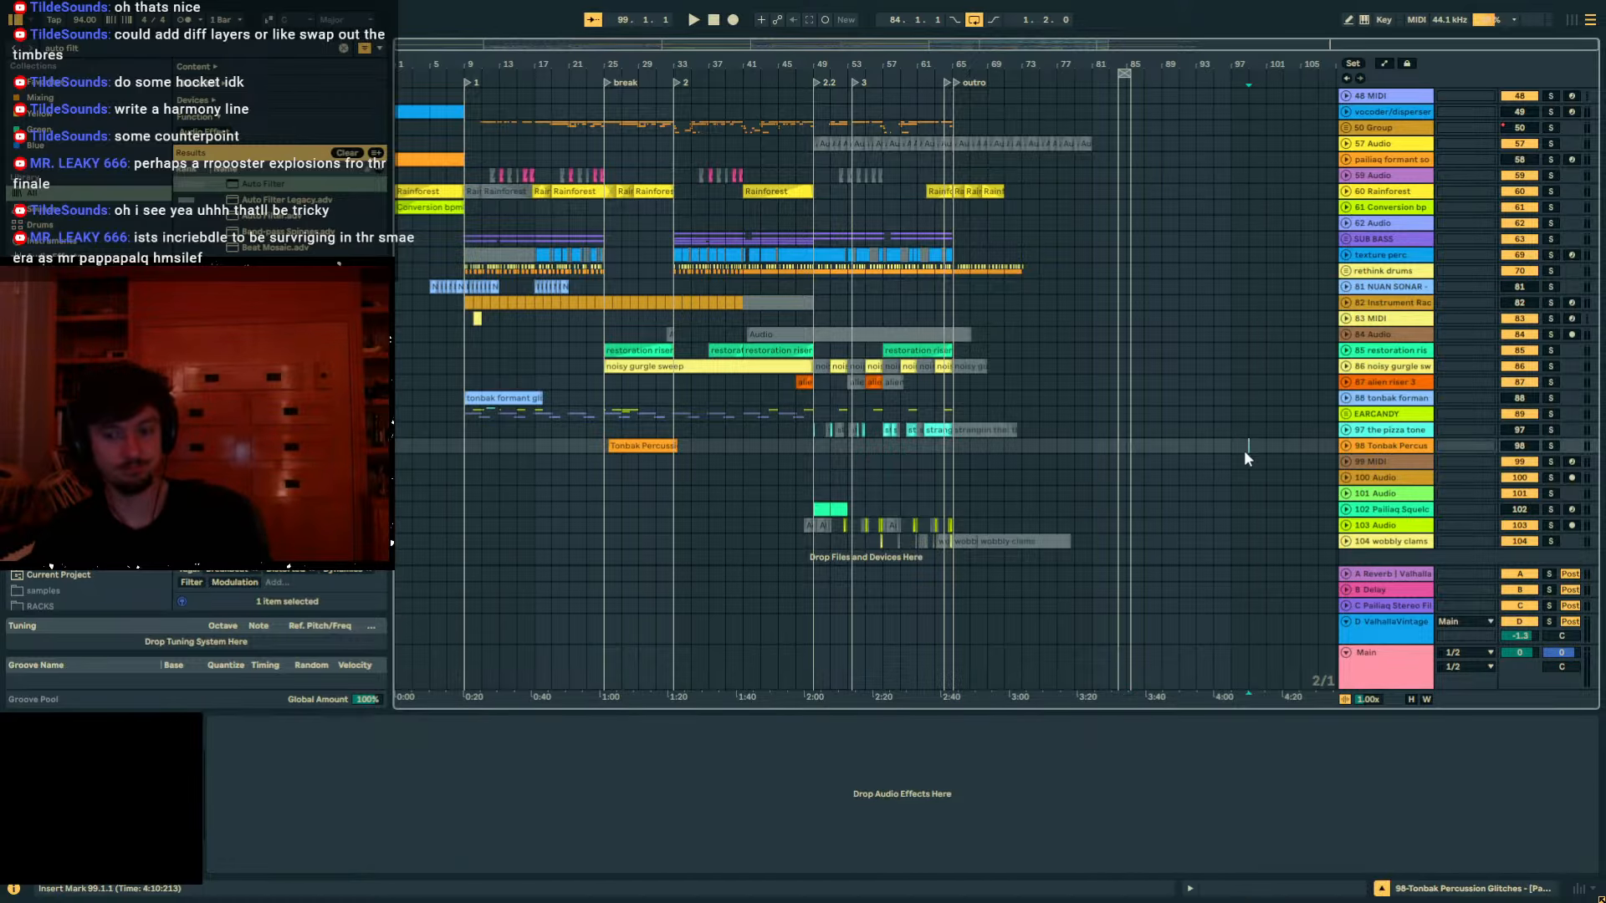